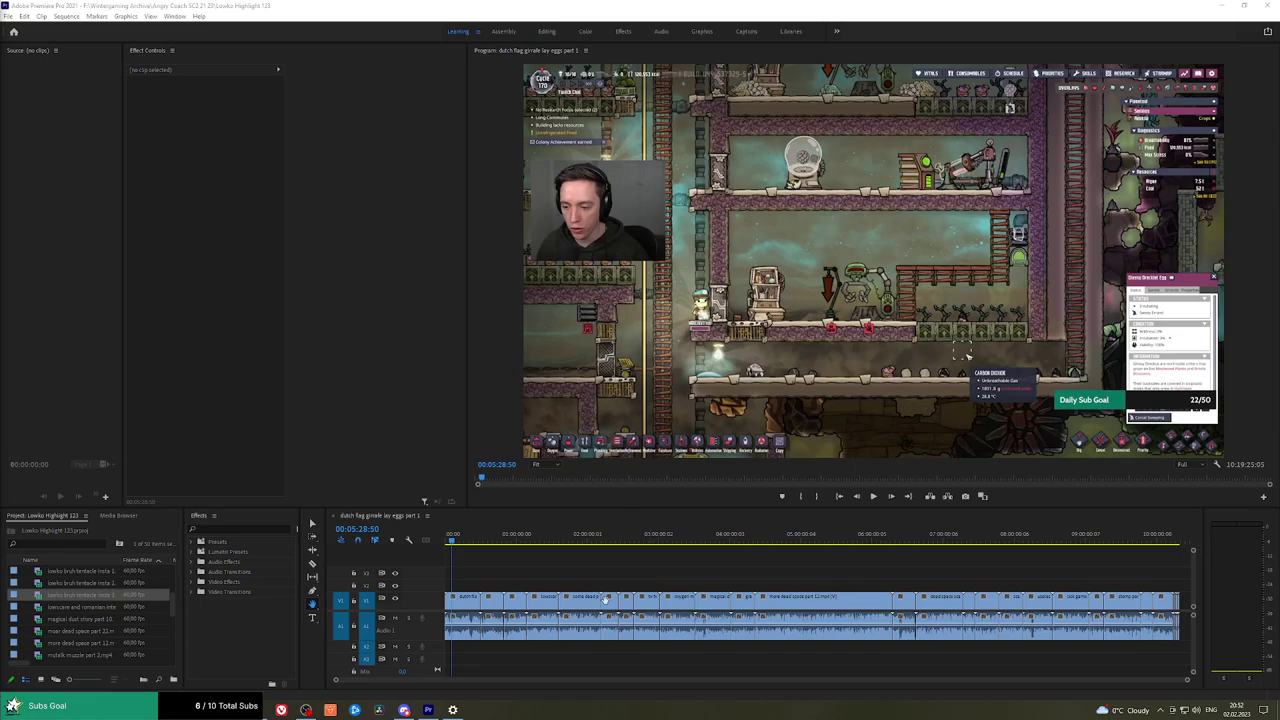
Play the sequence from 00:00:00:00 with the timeline magnified closely on the first clip's audio waveform.
click(489, 561)
click(472, 575)
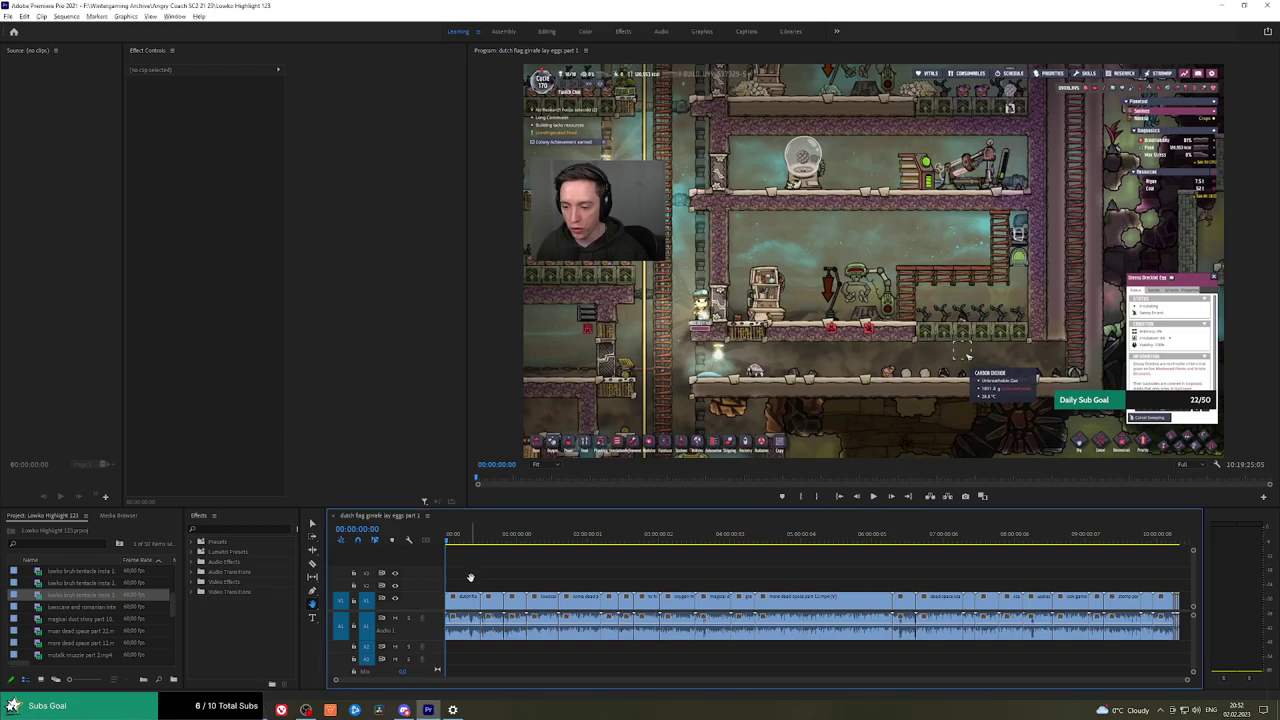
key(equal)
key(equal)
key(equal)
key(equal)
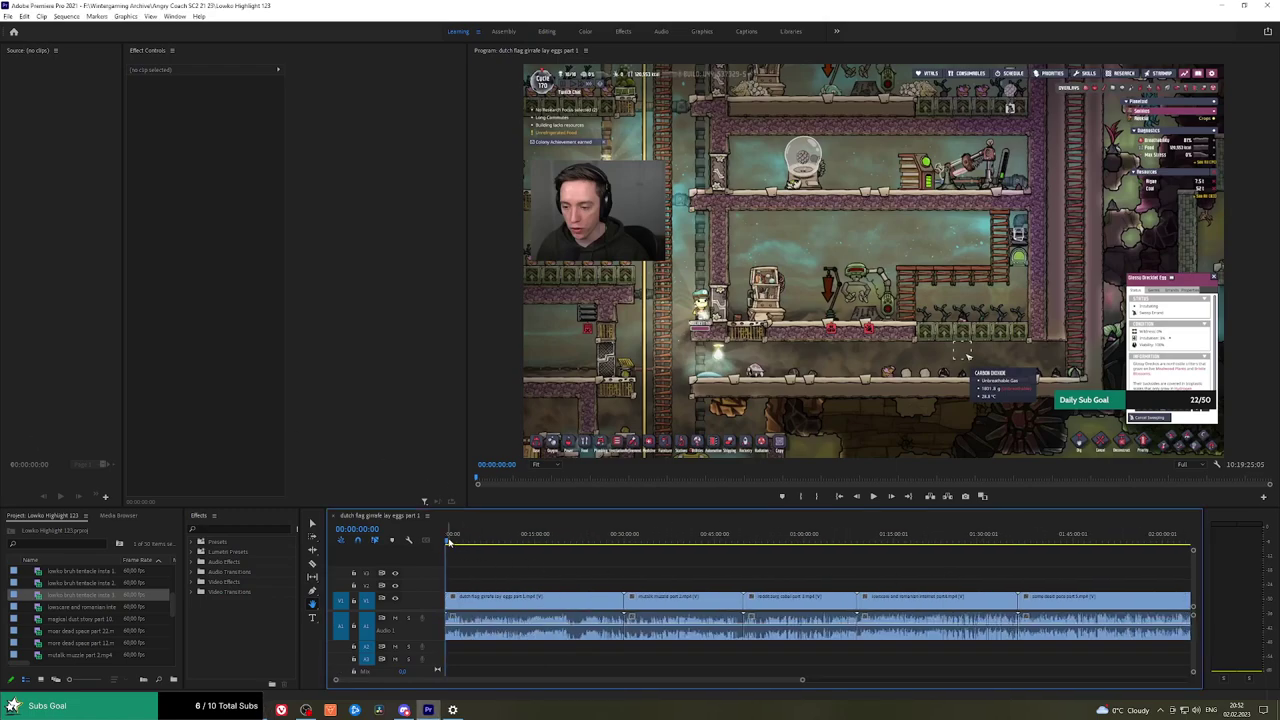
key(=)
key(=)
key(=)
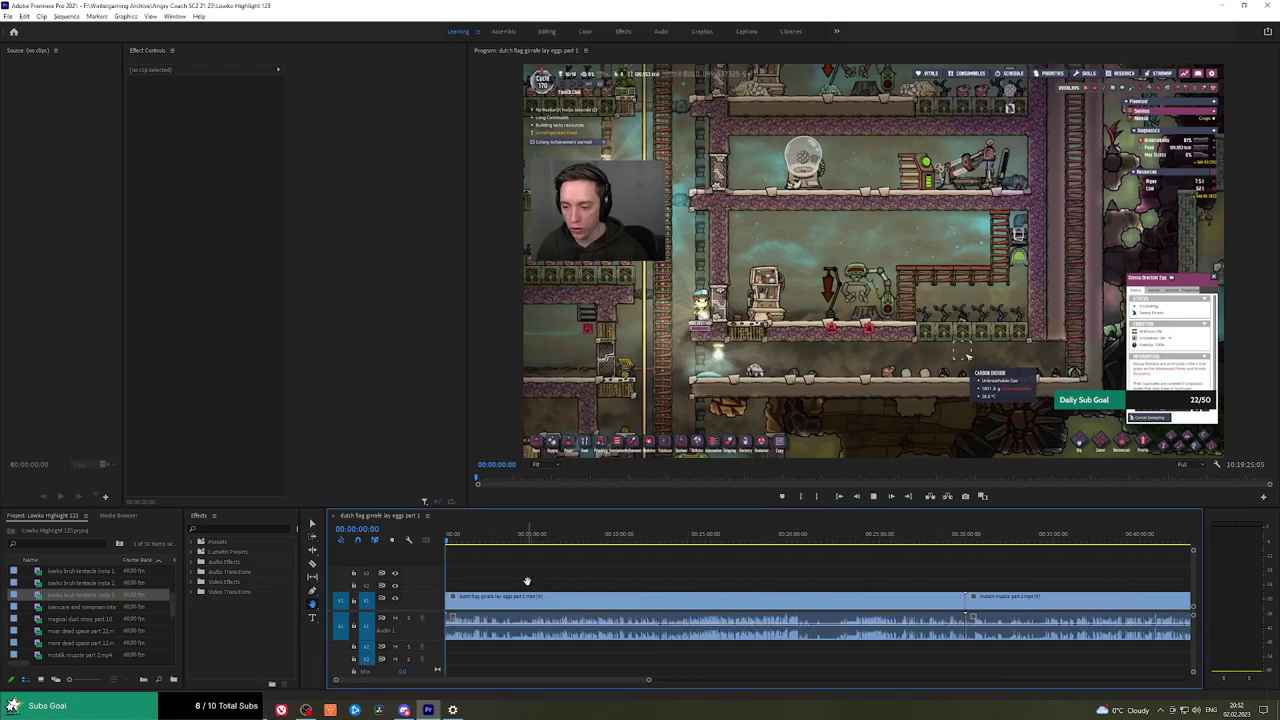
key(space)
key(=)
key(=)
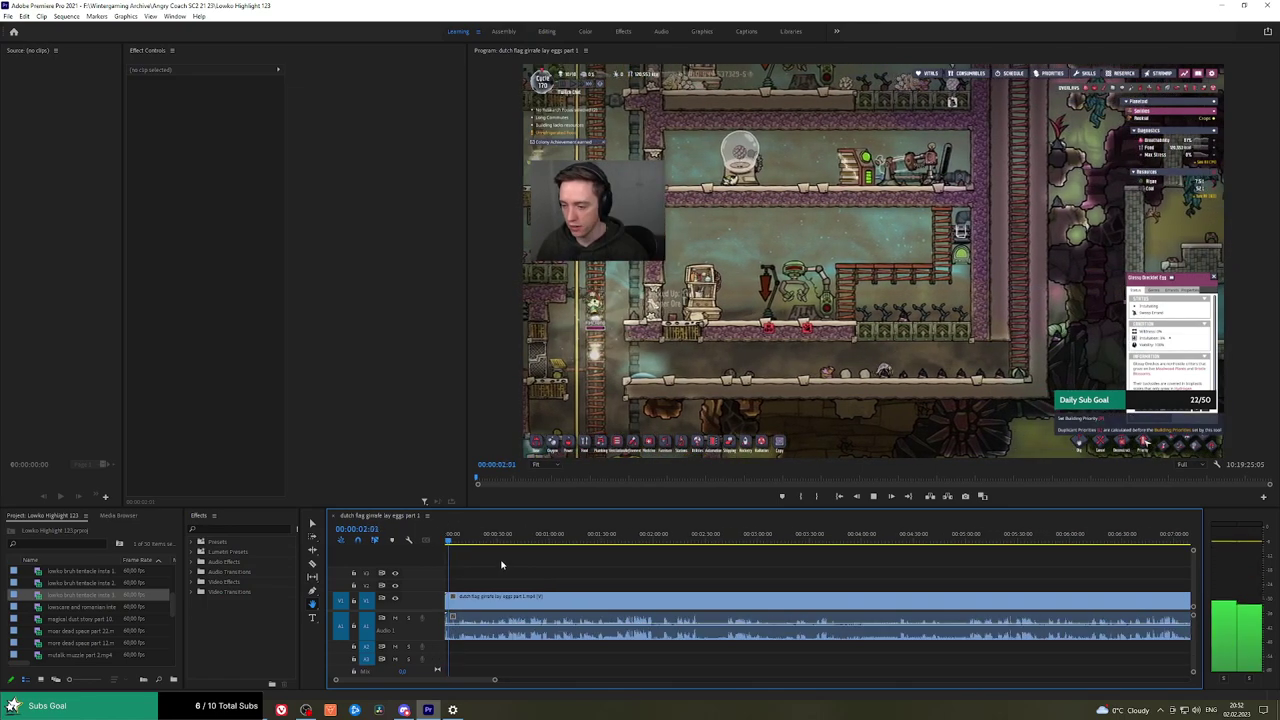
key(=)
key(=)
key(=)
key(=)
key(=)
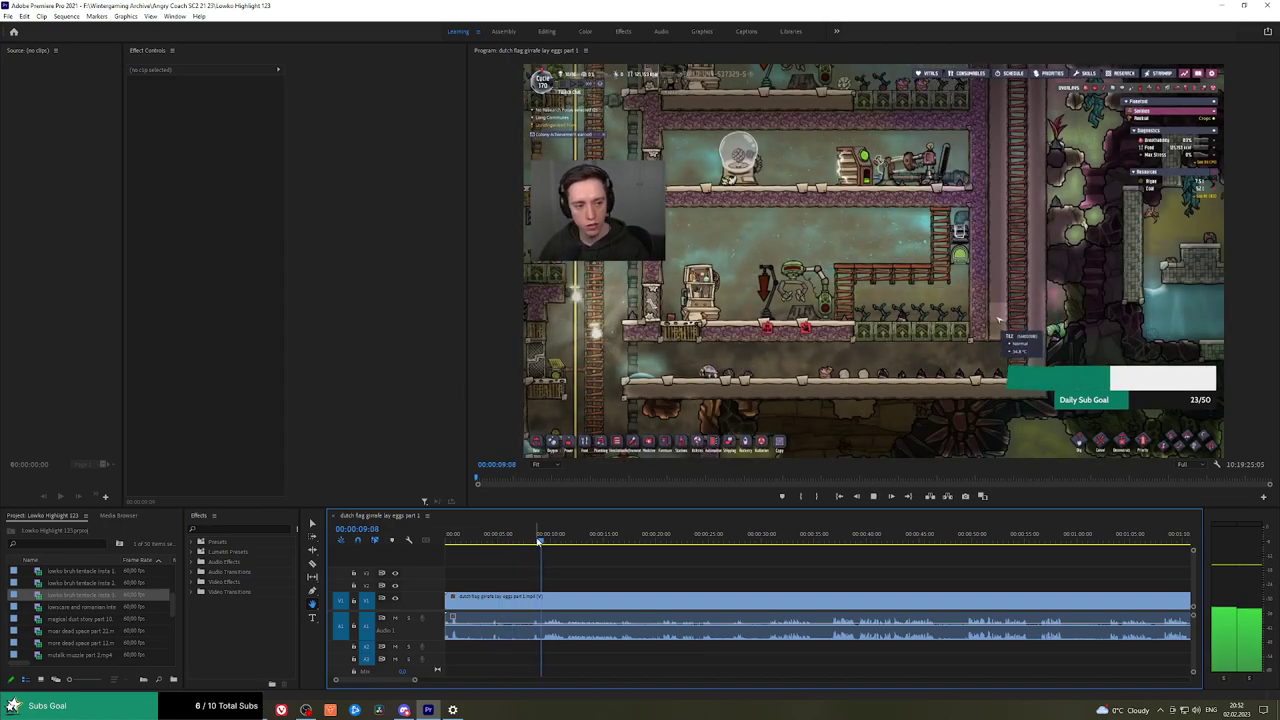
Review the first minute of Oxygen Not Included gameplay, skipping ahead over the quiet stretches of the waveform.
scroll(630, 563, down, 2)
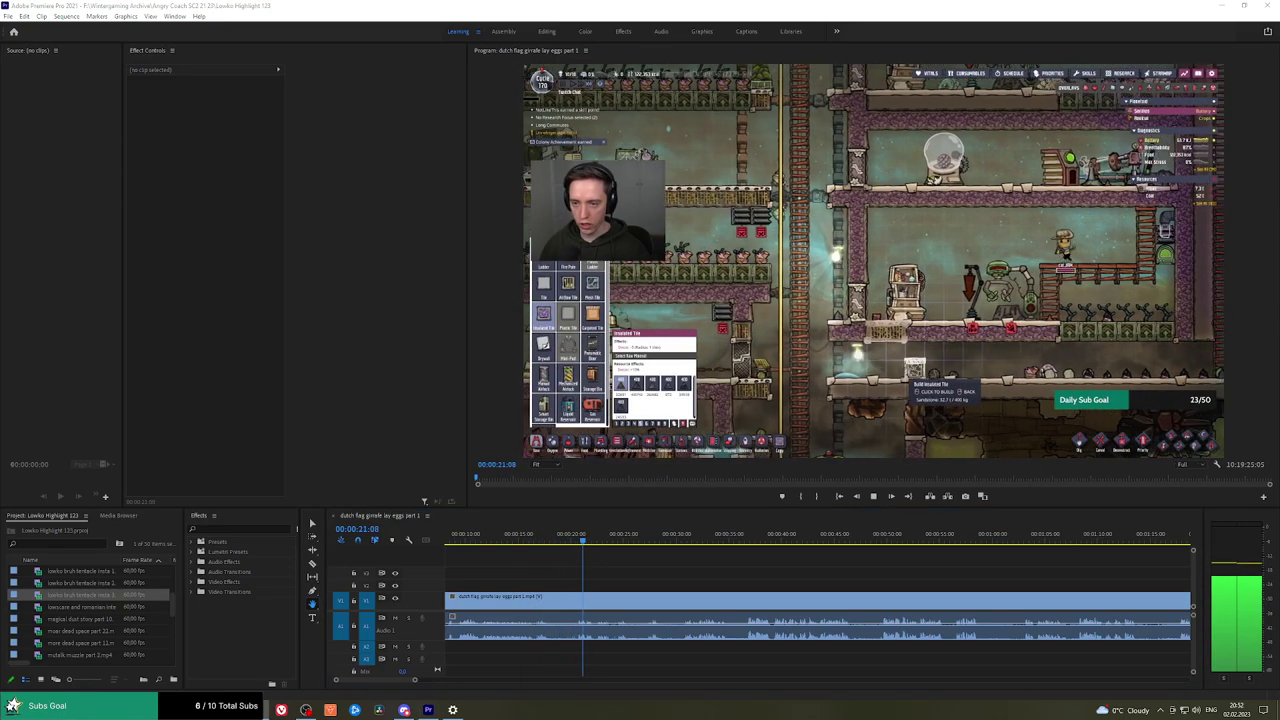
mouse_move(657, 568)
mouse_down()
mouse_move(642, 568)
mouse_move(654, 567)
mouse_up()
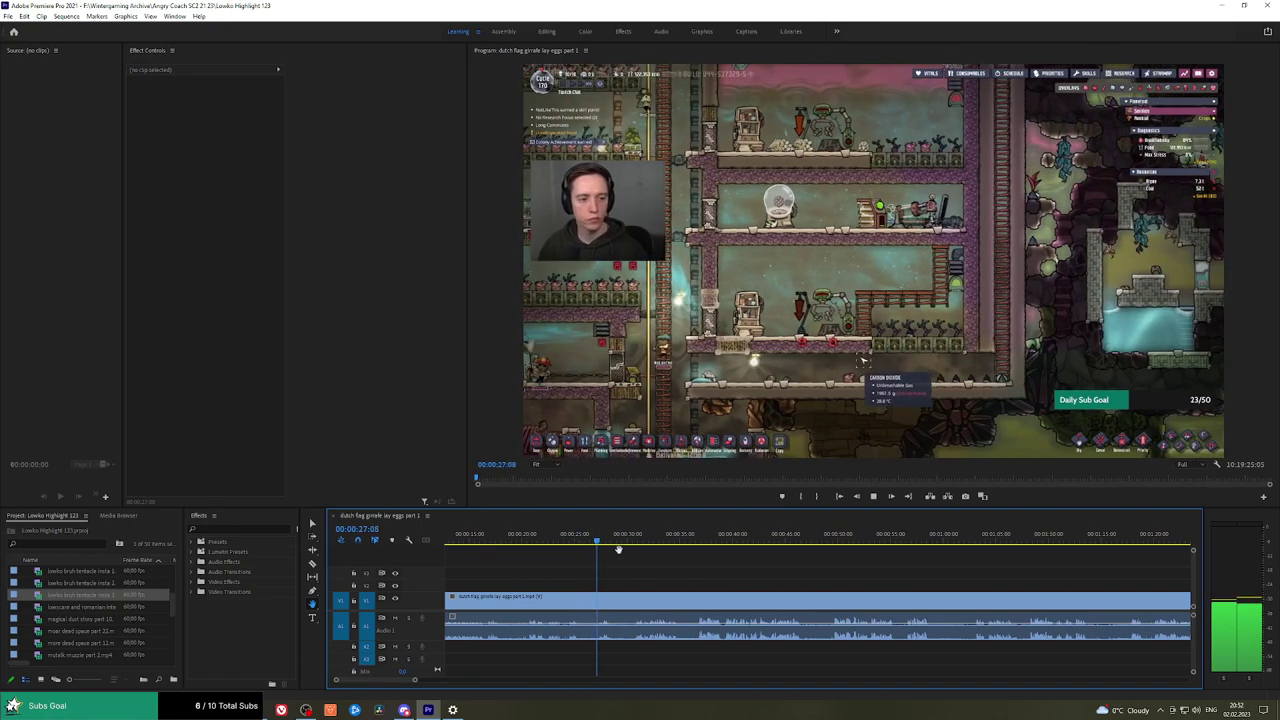
click(613, 540)
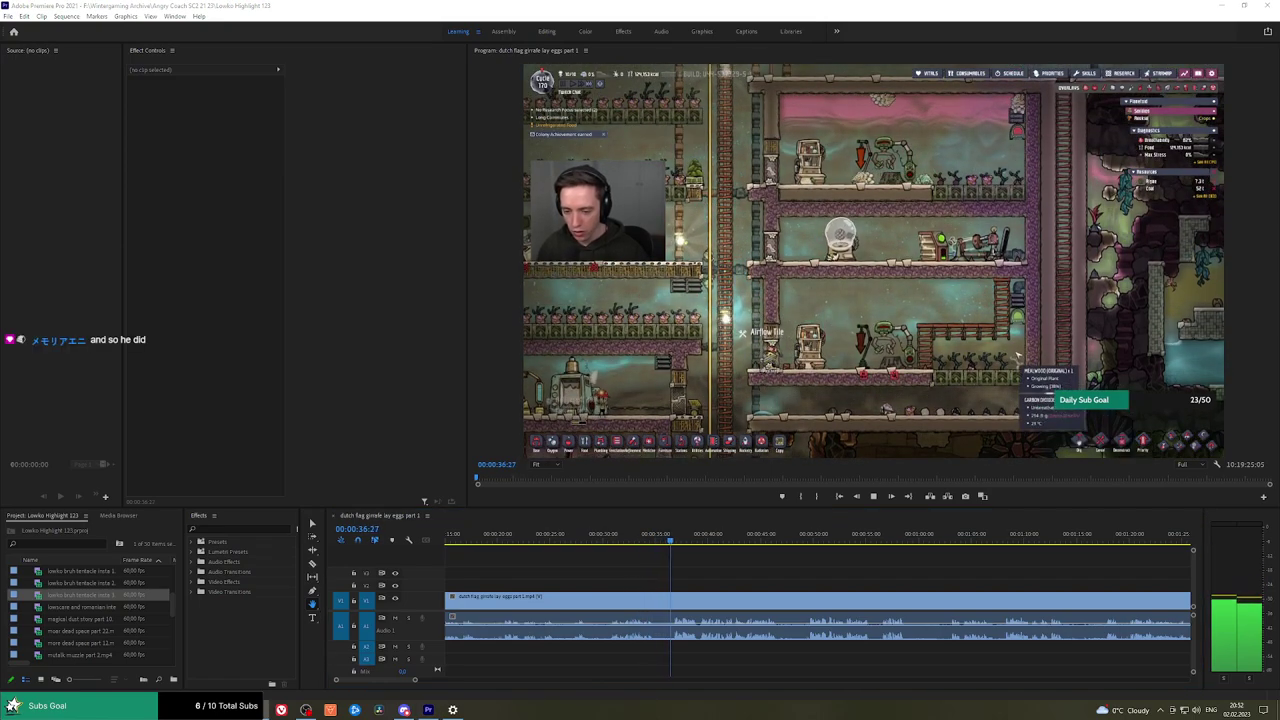
scroll(680, 565, down, 3)
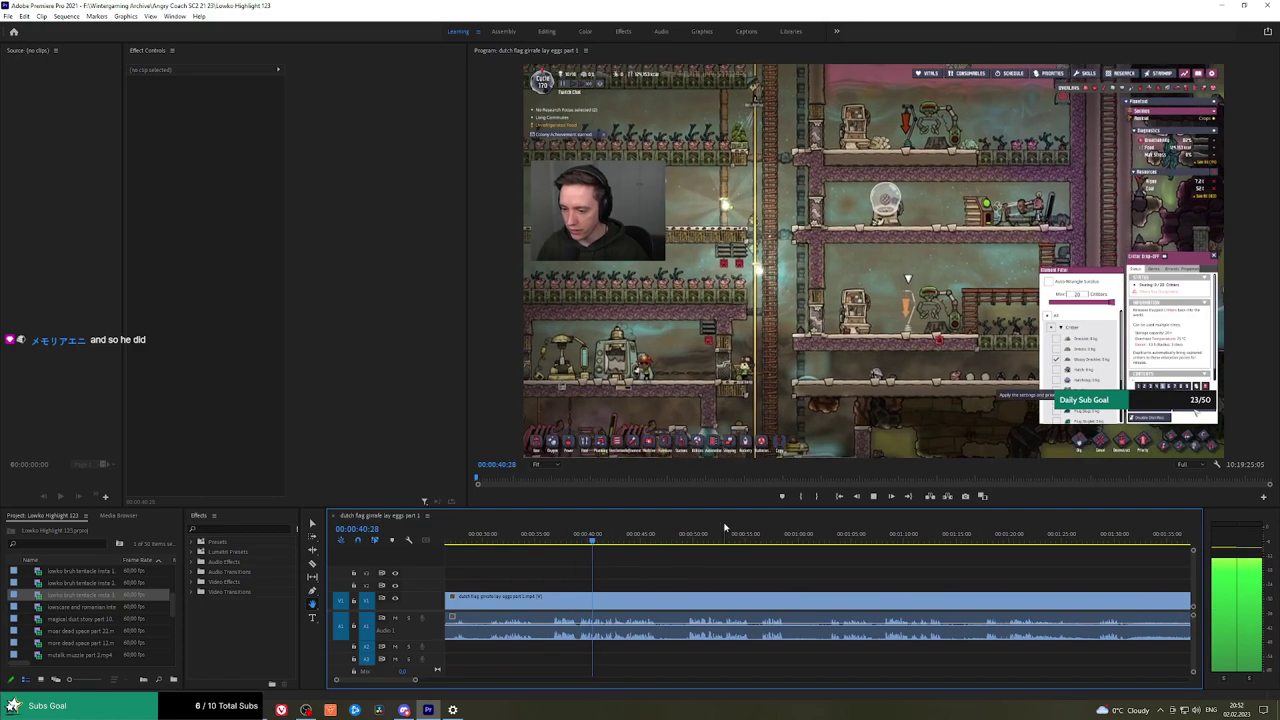
drag(673, 582, 637, 578)
scroll(634, 576, down, 1)
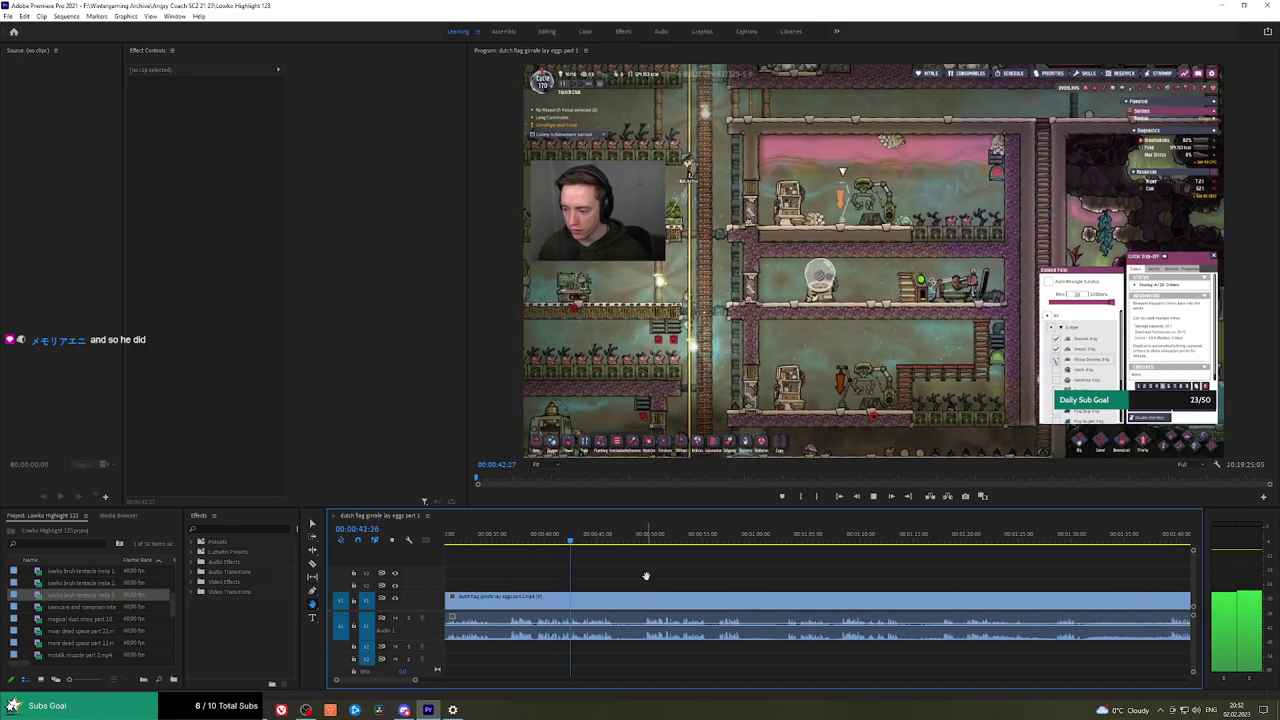
scroll(636, 573, down, 1)
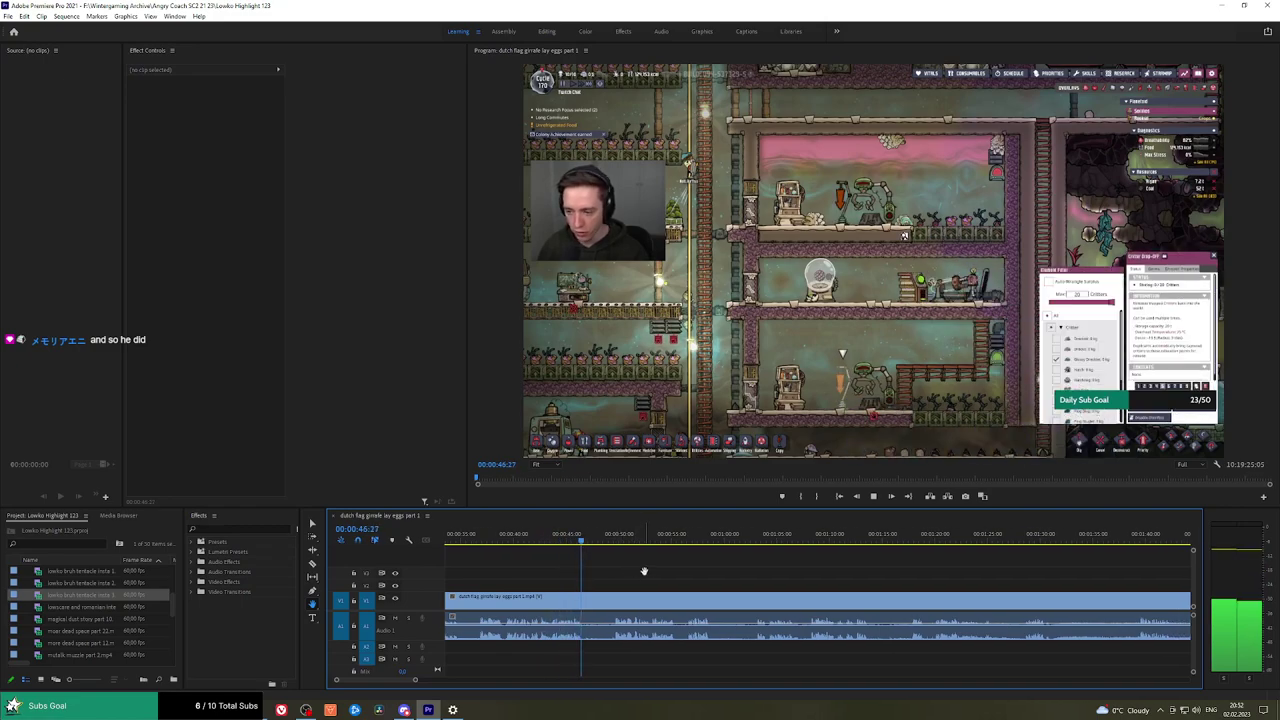
click(611, 543)
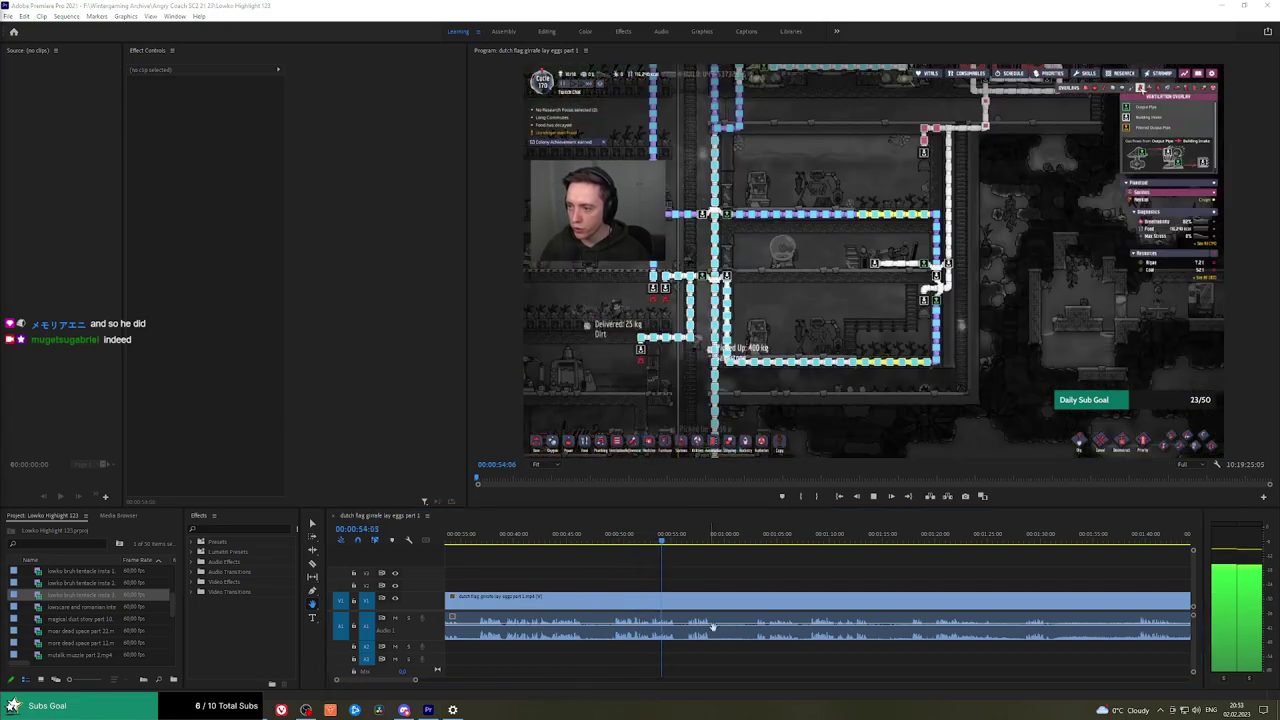
Continue reviewing the base-building footage from about 00:00:56 to 00:01:55, skipping ahead where little is said.
scroll(696, 572, down, 3)
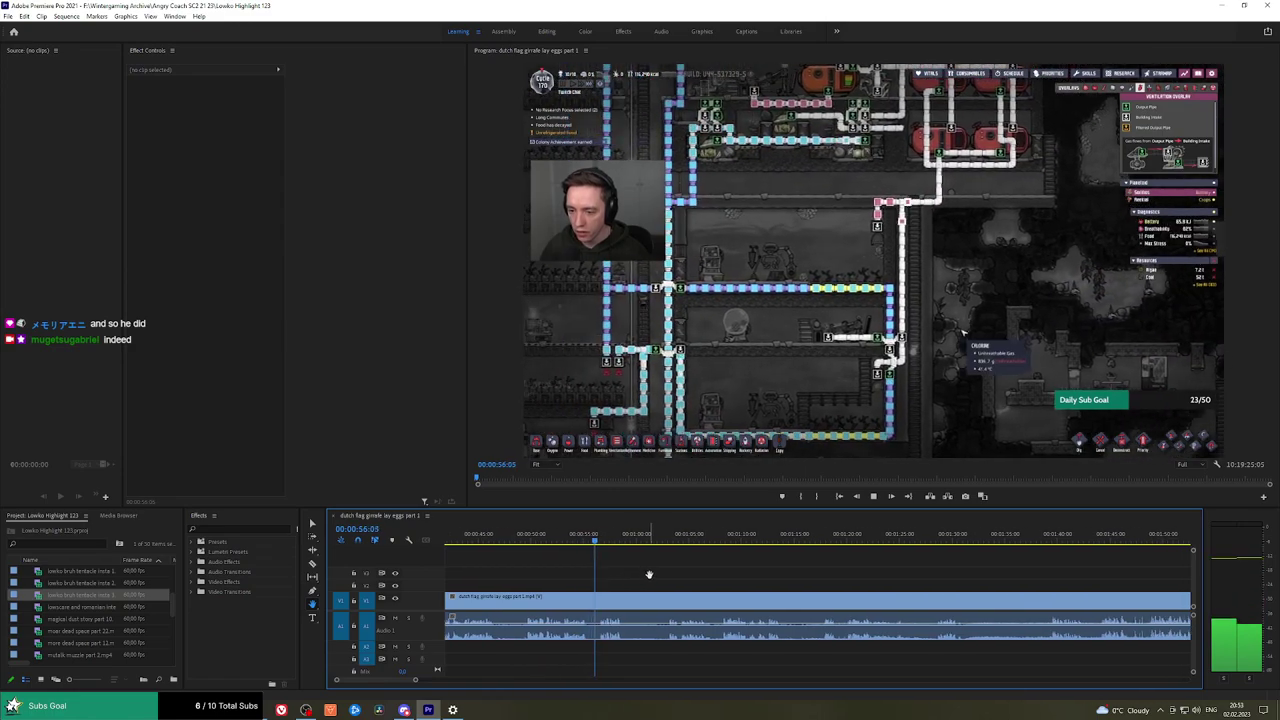
click(646, 535)
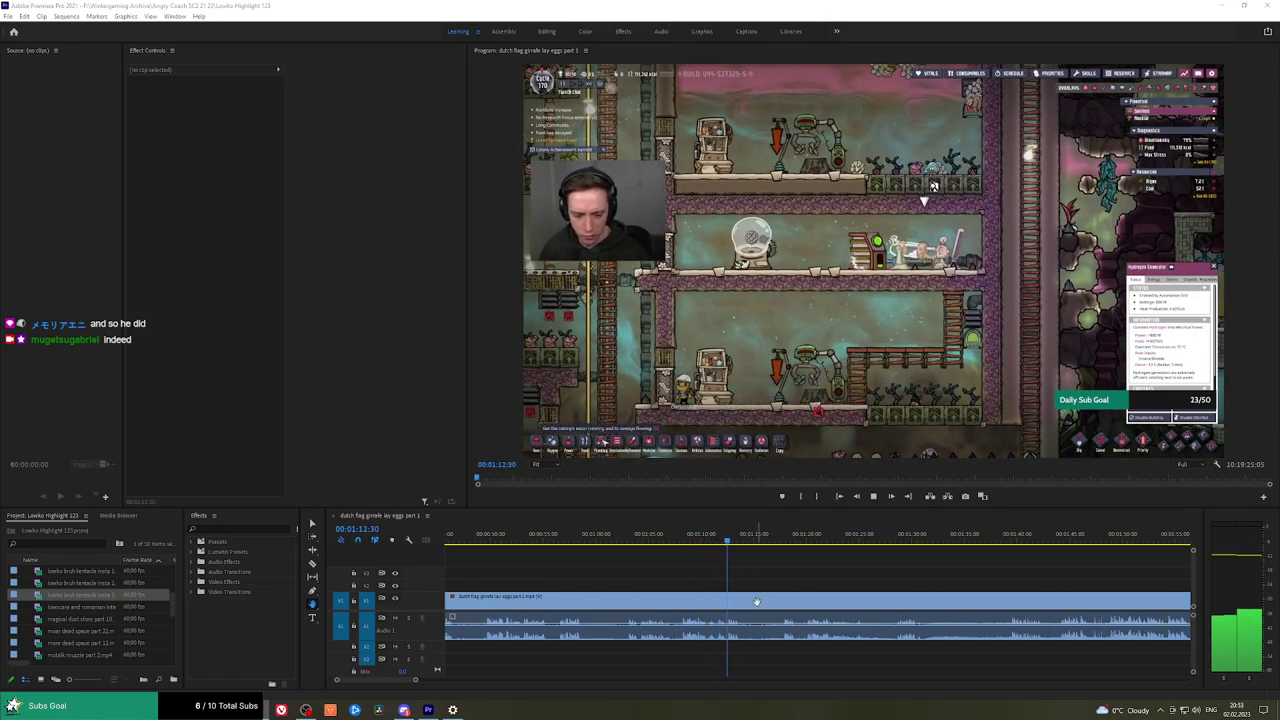
scroll(691, 562, down, 2)
click(705, 542)
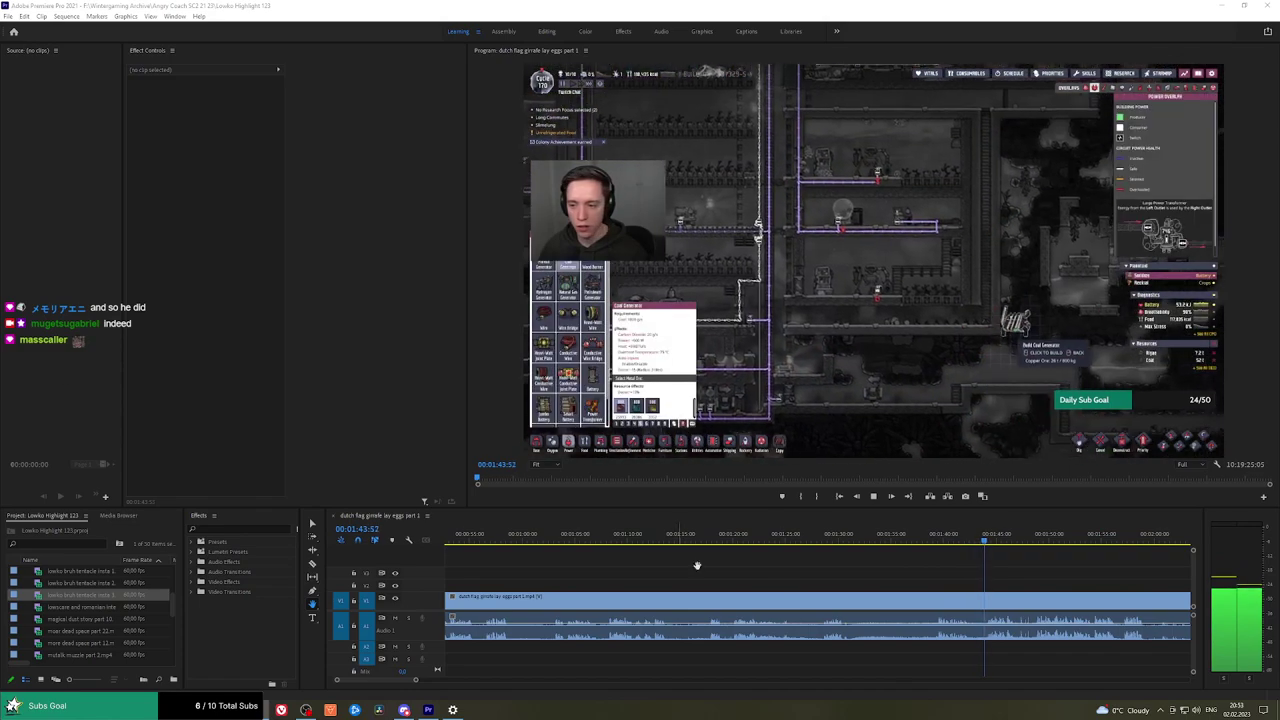
scroll(660, 580, down, 3)
scroll(658, 575, down, 3)
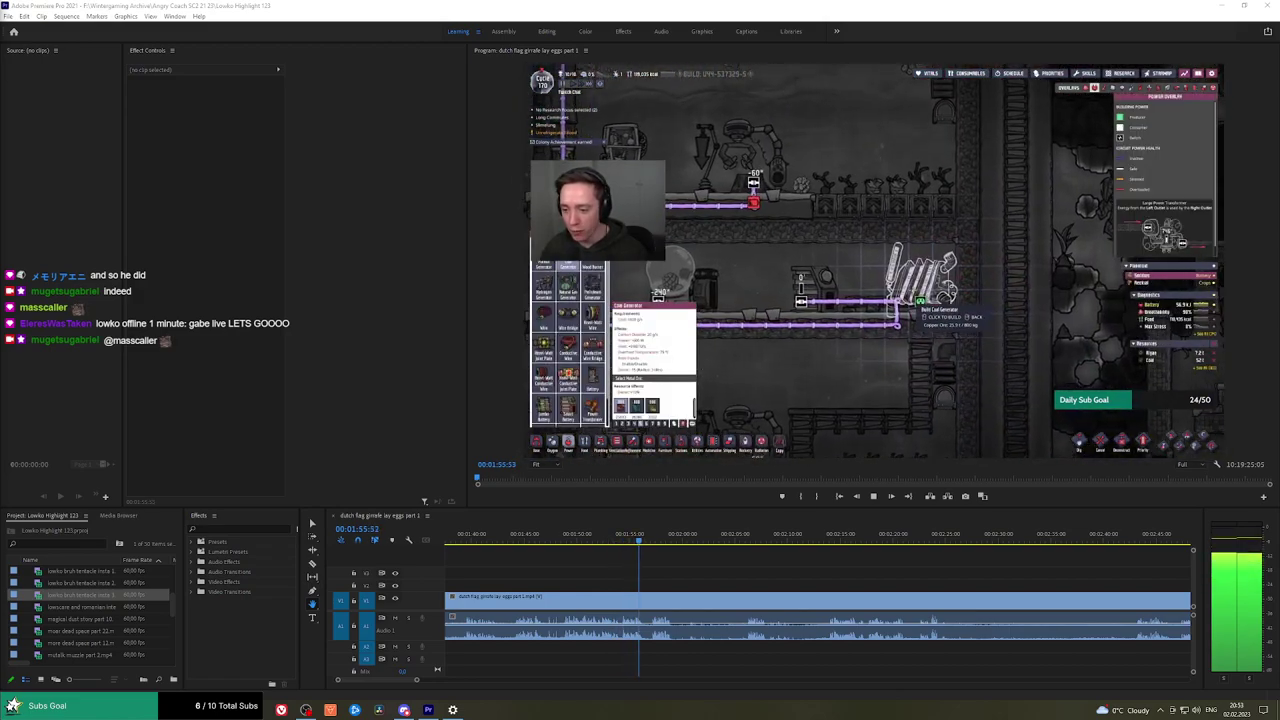
Skim the first clip in larger jumps from about 00:02:15 to 00:05:21, using a wider timeline view.
click(723, 577)
drag(757, 574, 720, 542)
key(minus)
key(minus)
key(minus)
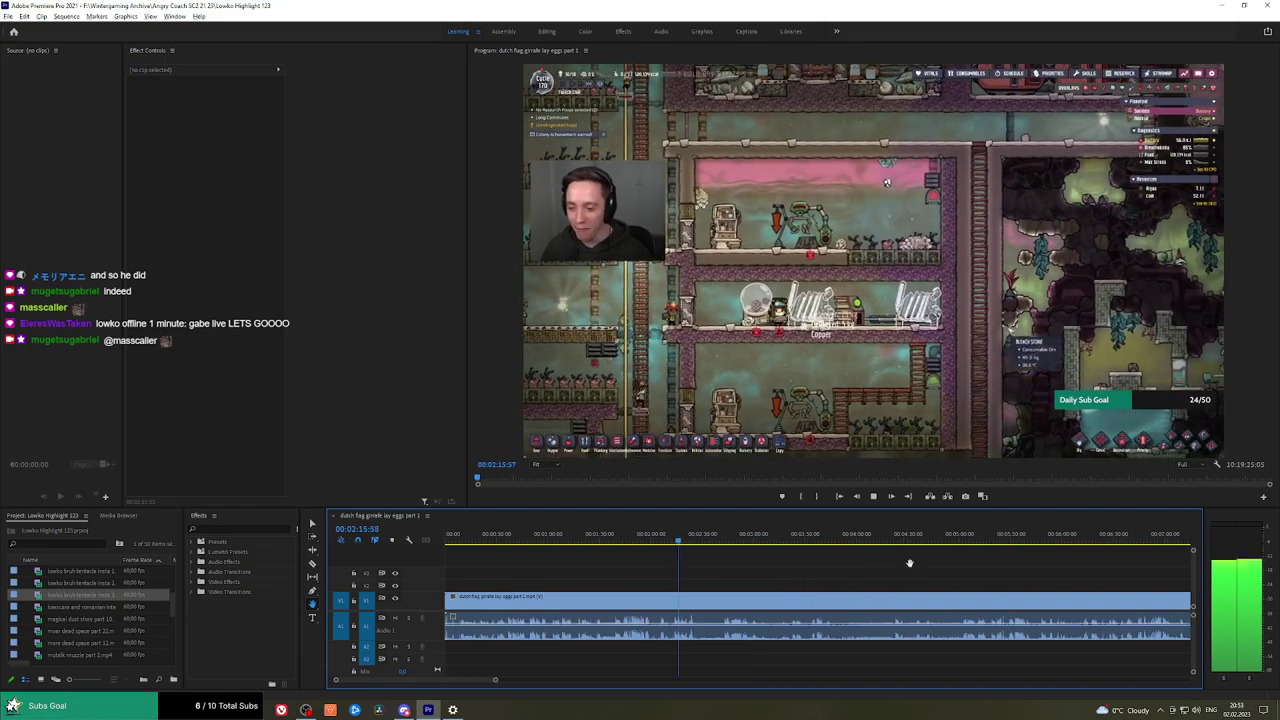
click(726, 541)
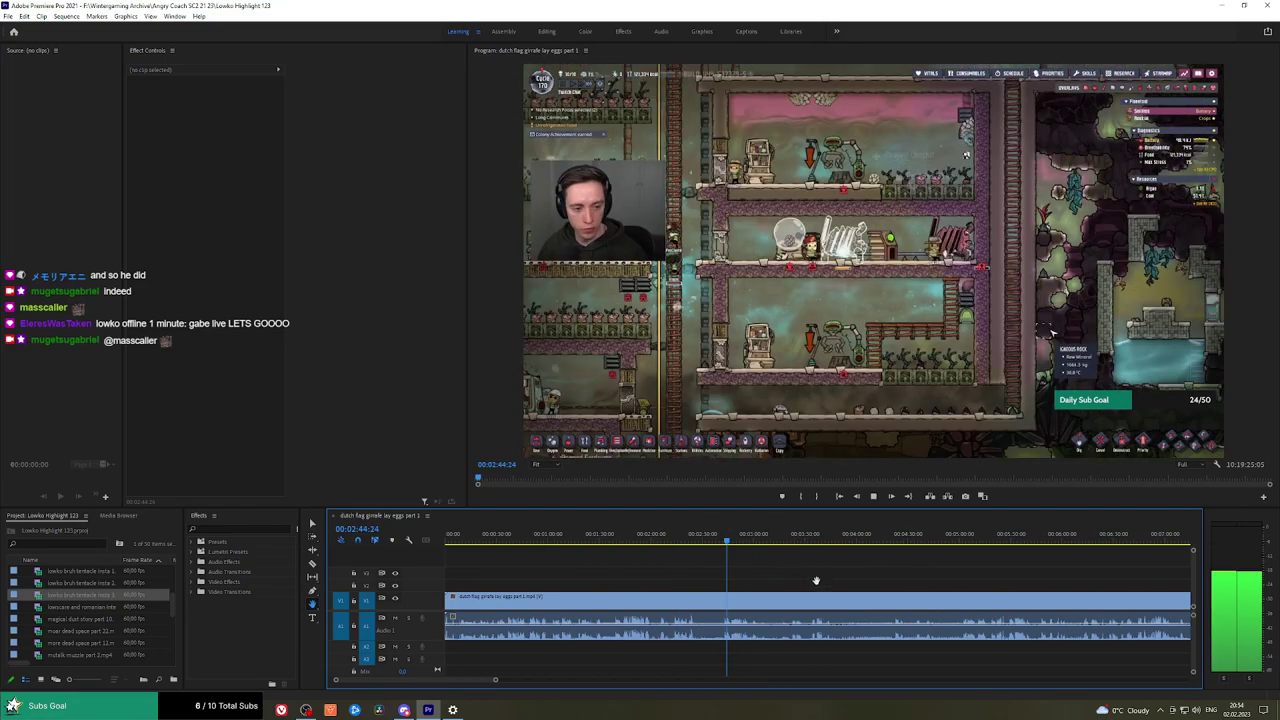
drag(817, 580, 835, 538)
key(l)
scroll(969, 576, down, 3)
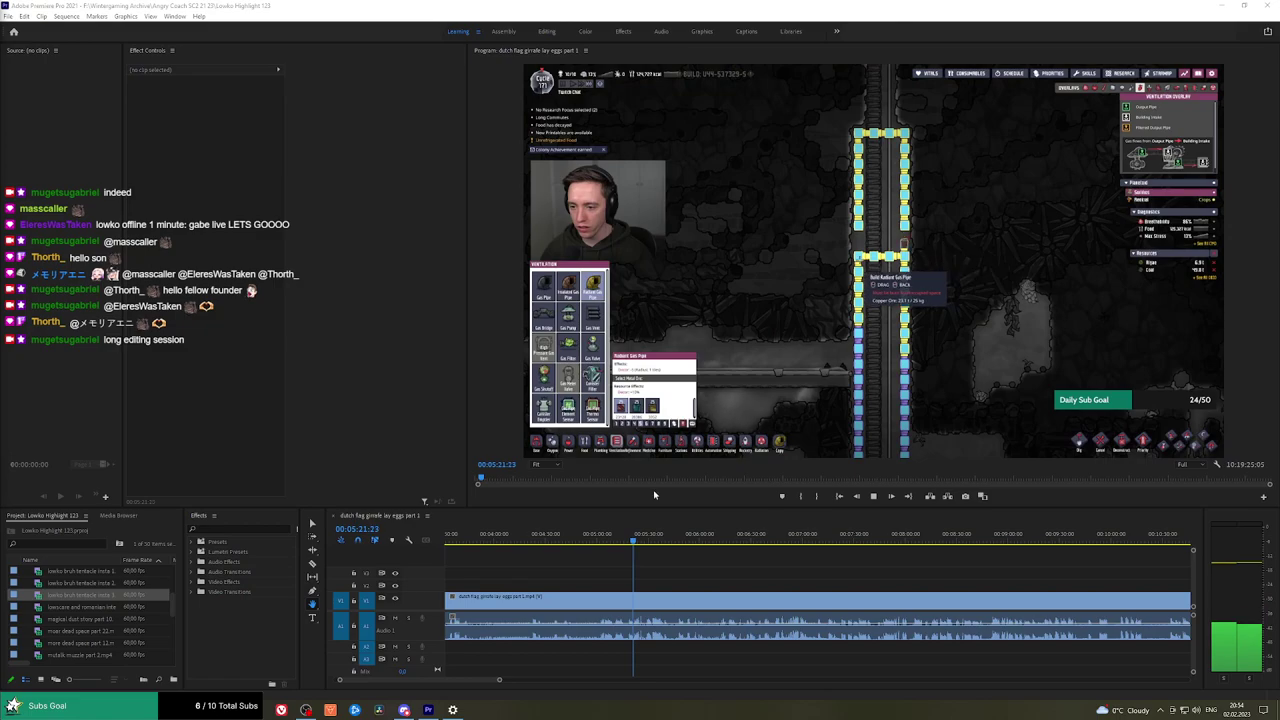
Check the full sequence through to its end, and resume playback in the first clip at about 00:09:46.
key(backslash)
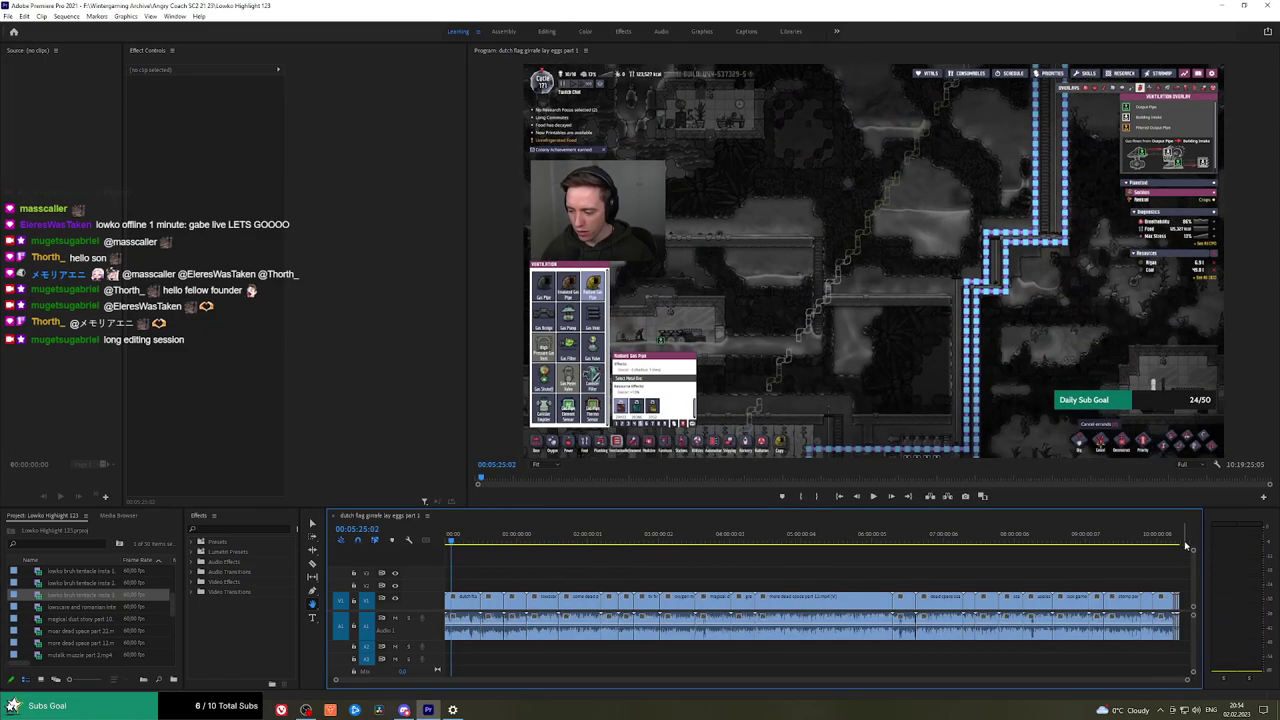
click(1182, 541)
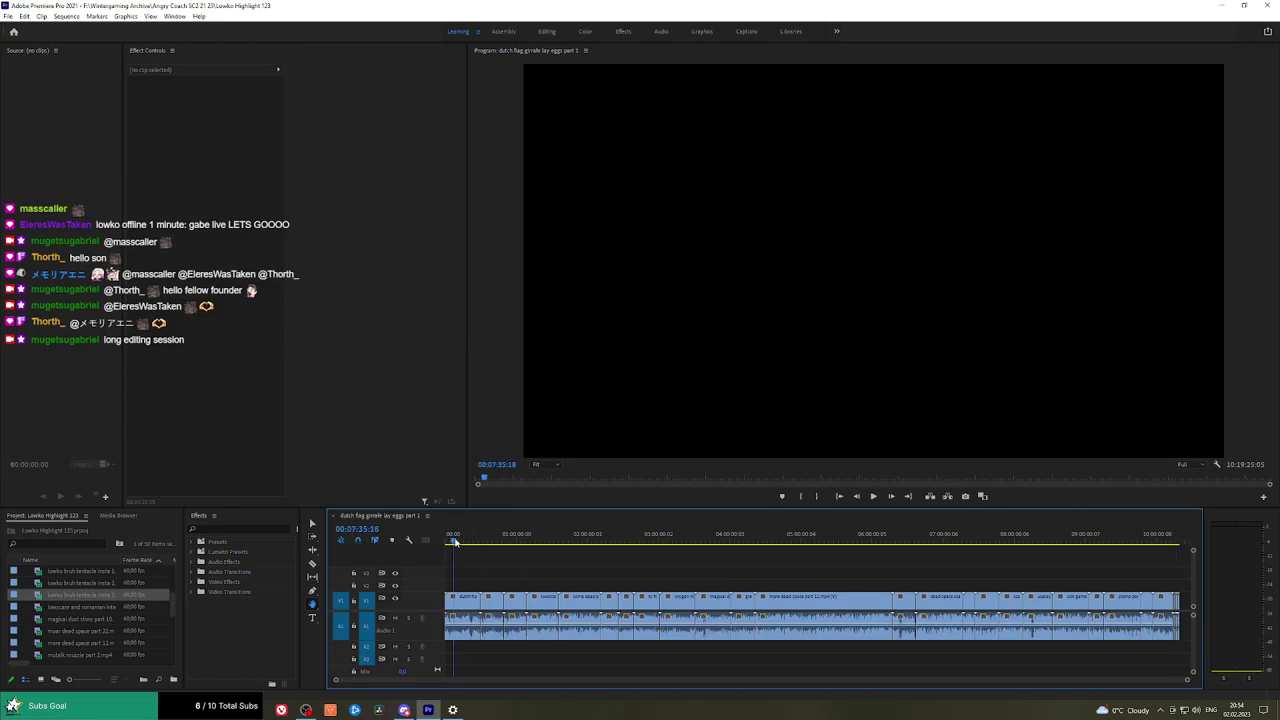
key(space)
scroll(481, 592, up, 5)
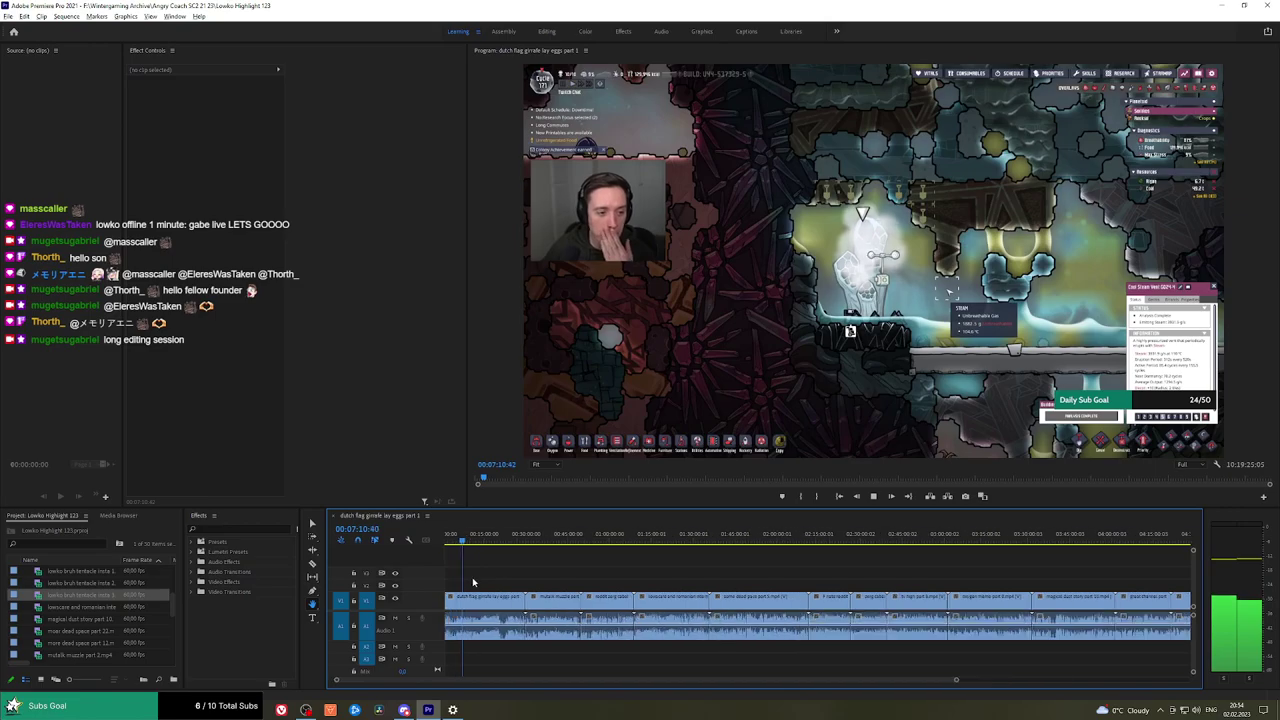
scroll(482, 590, up, 3)
drag(526, 543, 680, 538)
key(space)
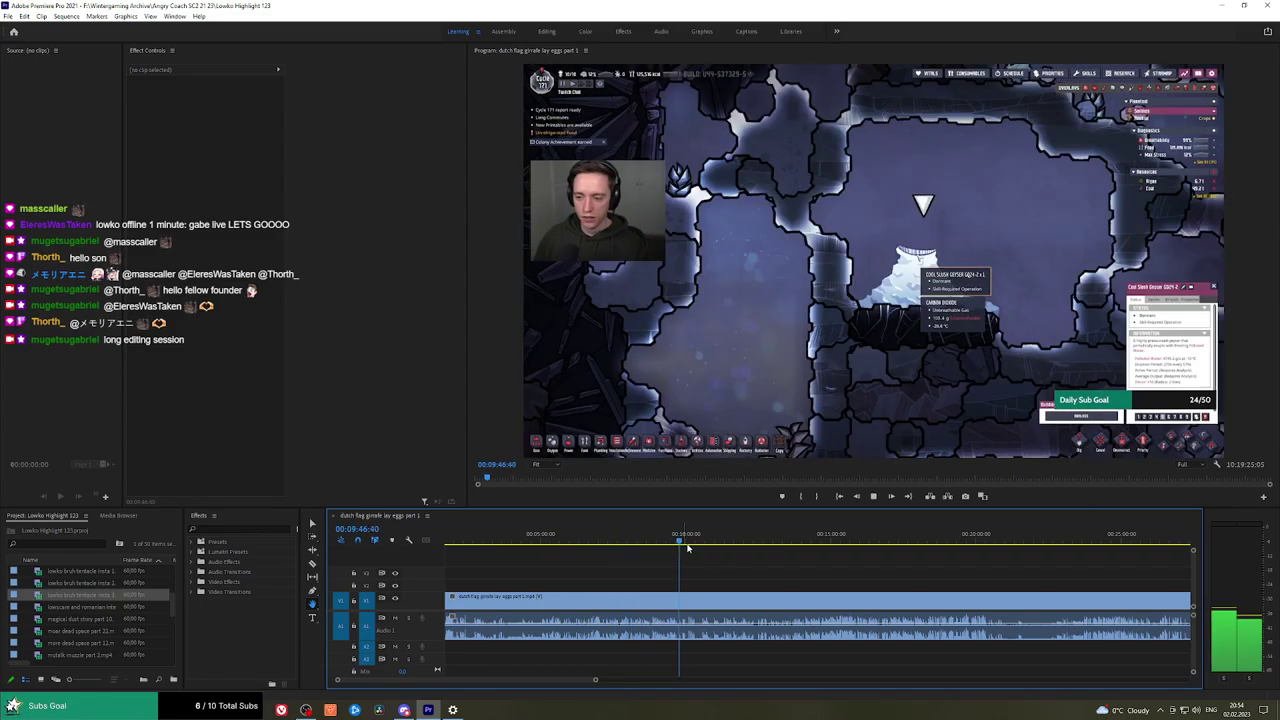
Scrub from about 00:09:48 past the end of the Oxygen Not Included session to find where the StarCraft II part starts.
key(equal)
key(equal)
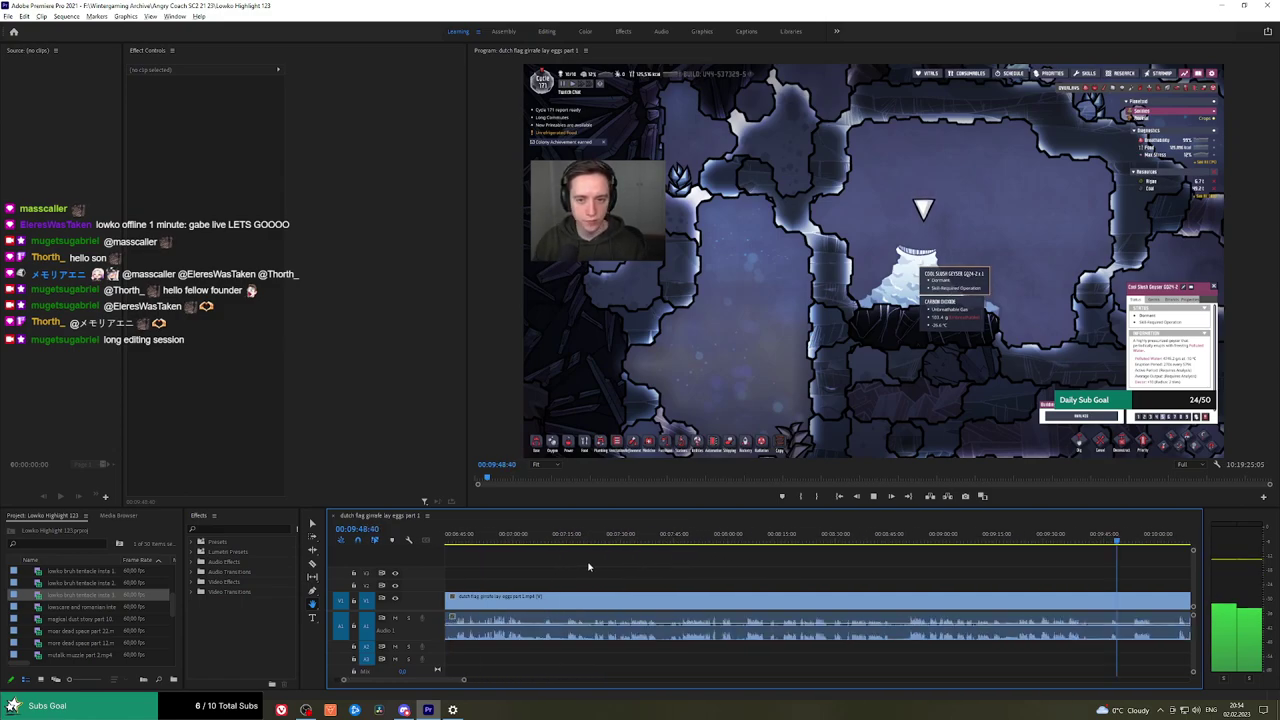
drag(1057, 568, 538, 560)
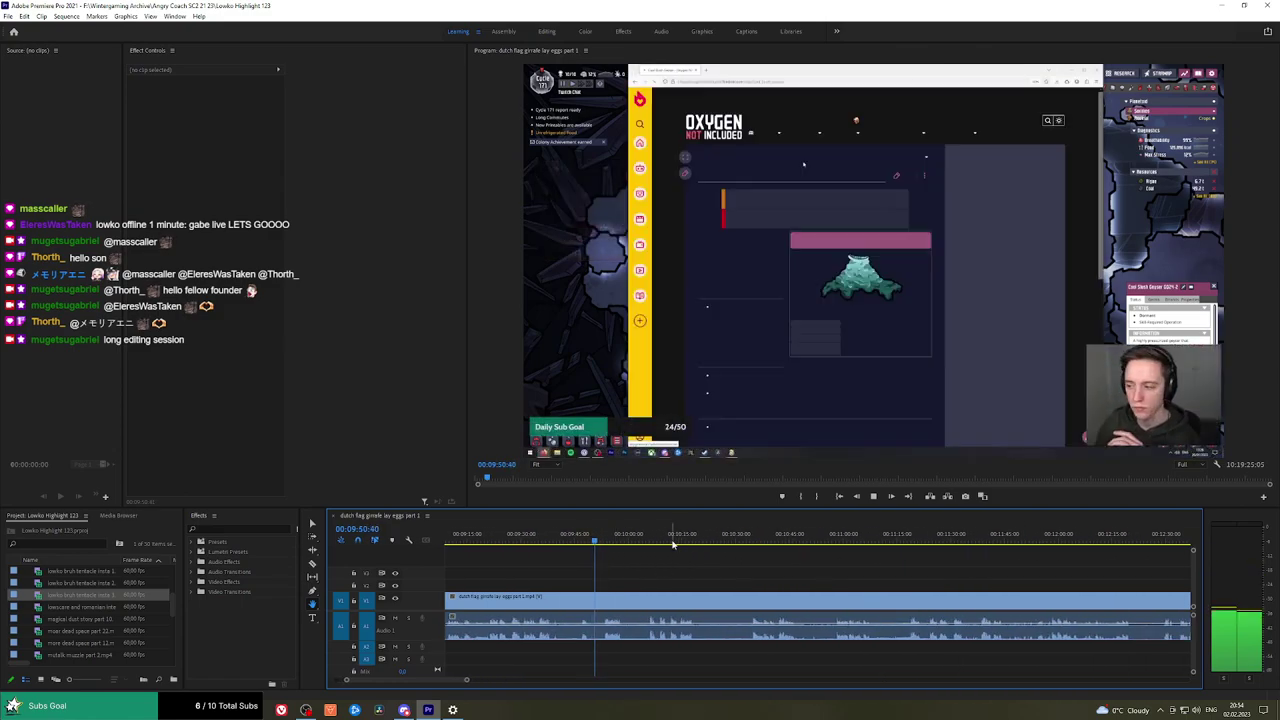
drag(672, 542, 589, 560)
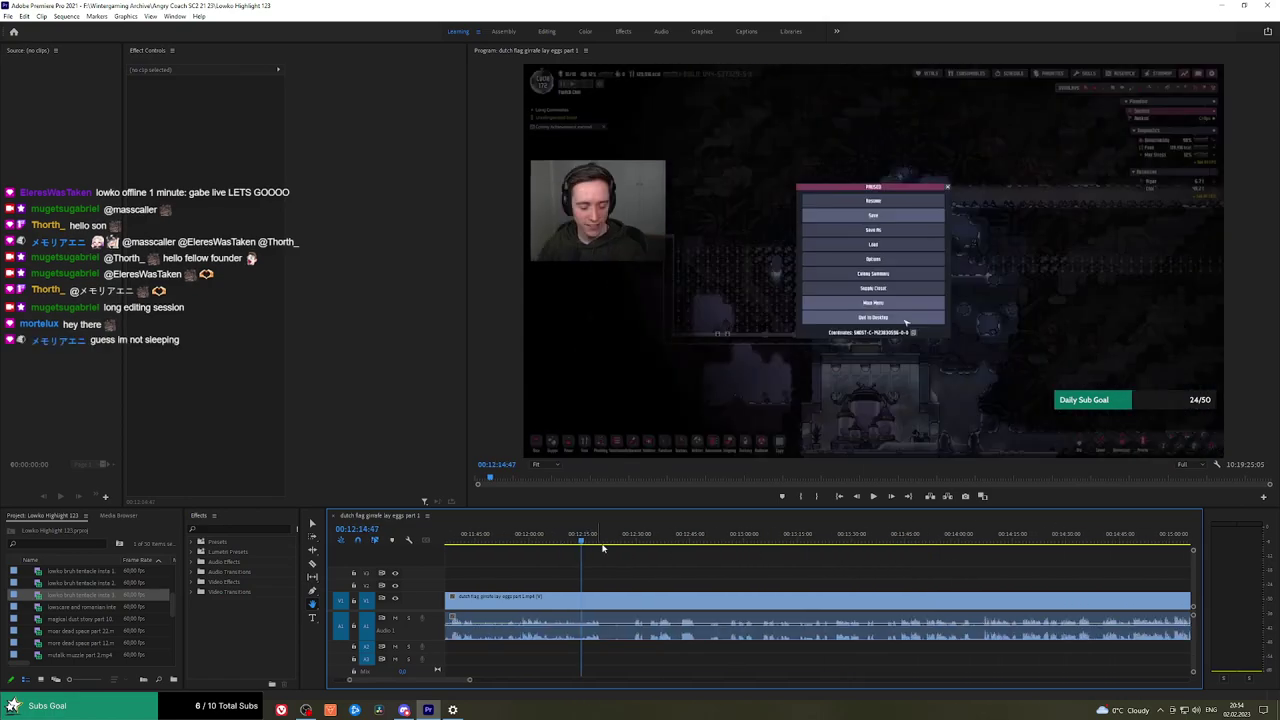
drag(701, 536, 743, 537)
drag(817, 539, 751, 562)
key(space)
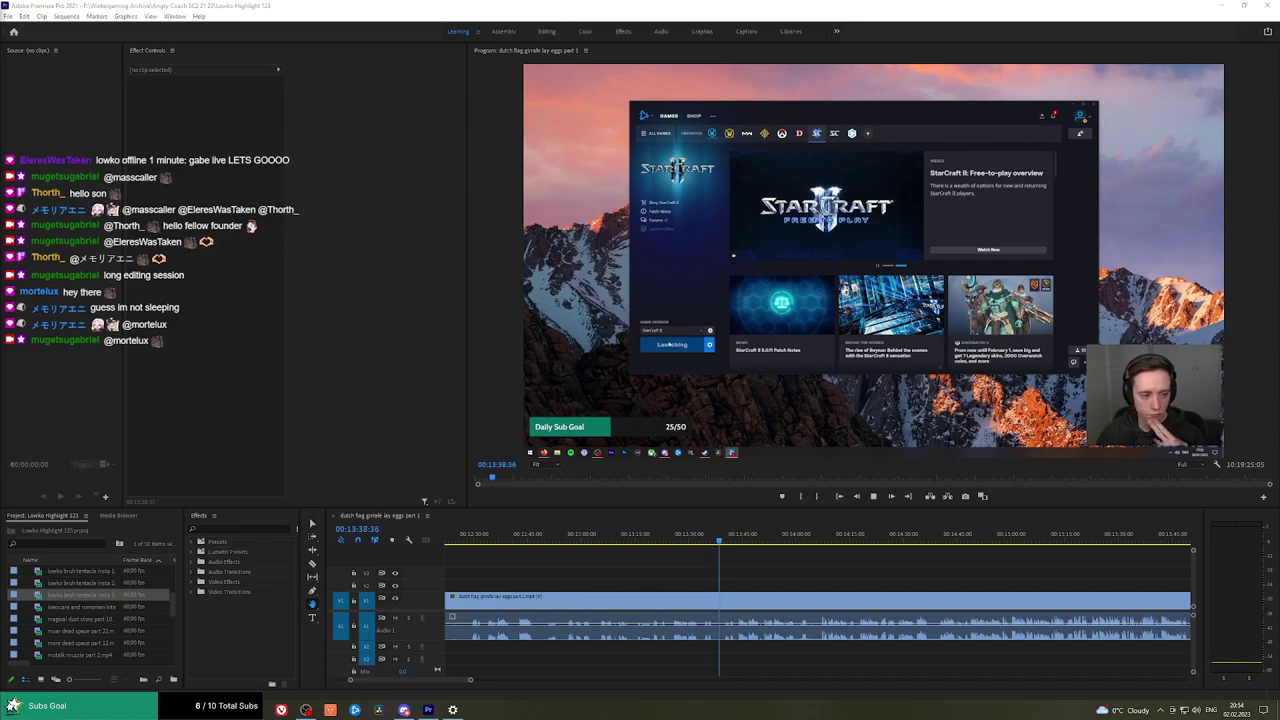
Watch the StarCraft II launch and 1v1 menu footage from about 00:13:38 to 00:14:34 for highlight material.
drag(766, 572, 699, 573)
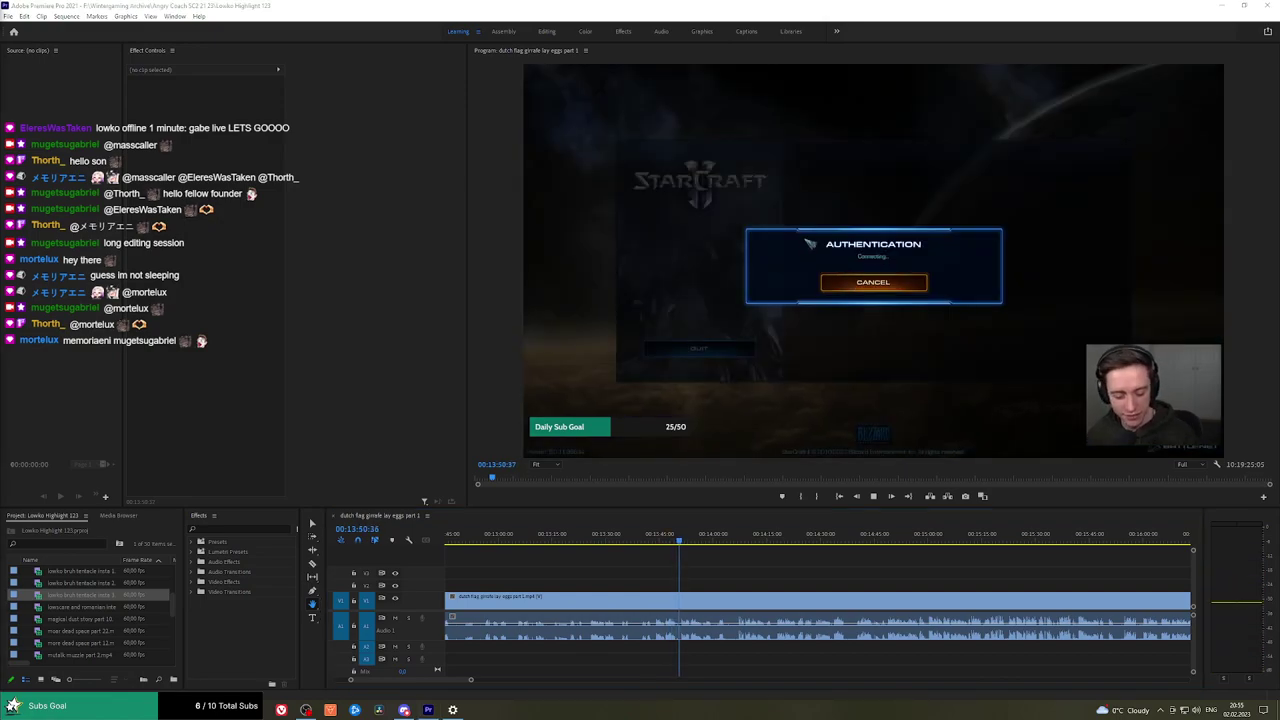
drag(751, 580, 718, 581)
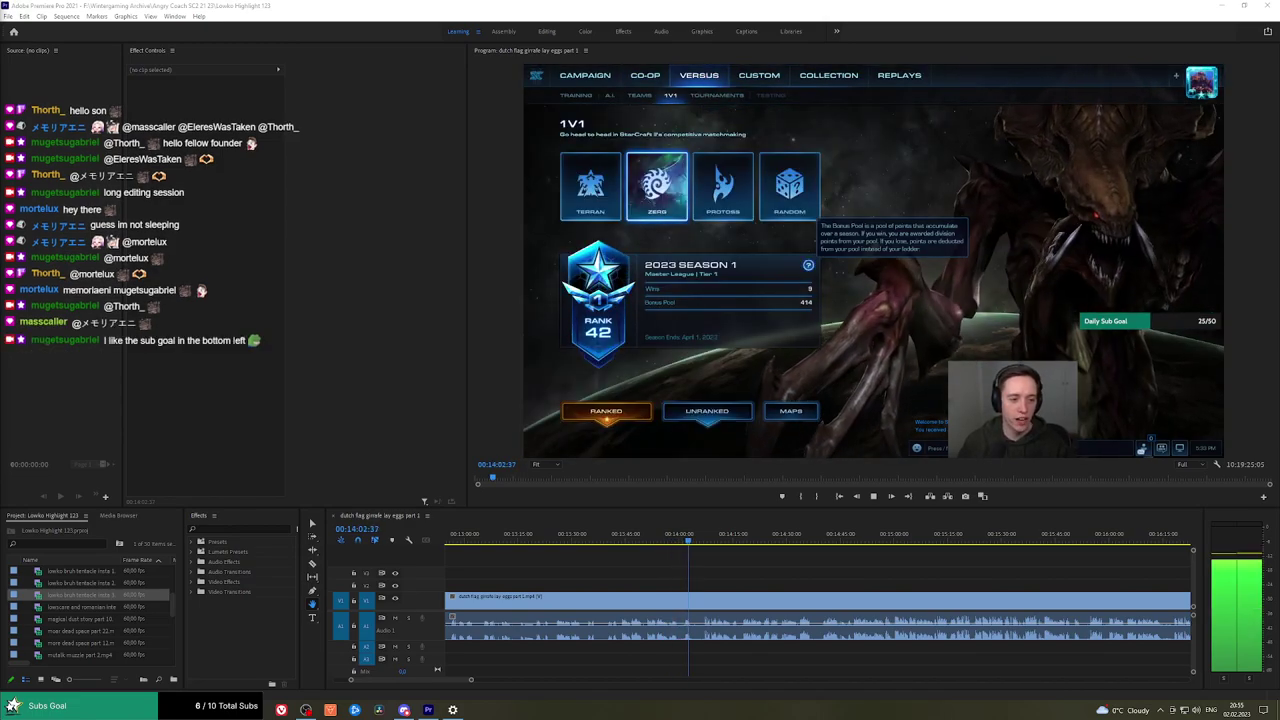
drag(771, 571, 689, 571)
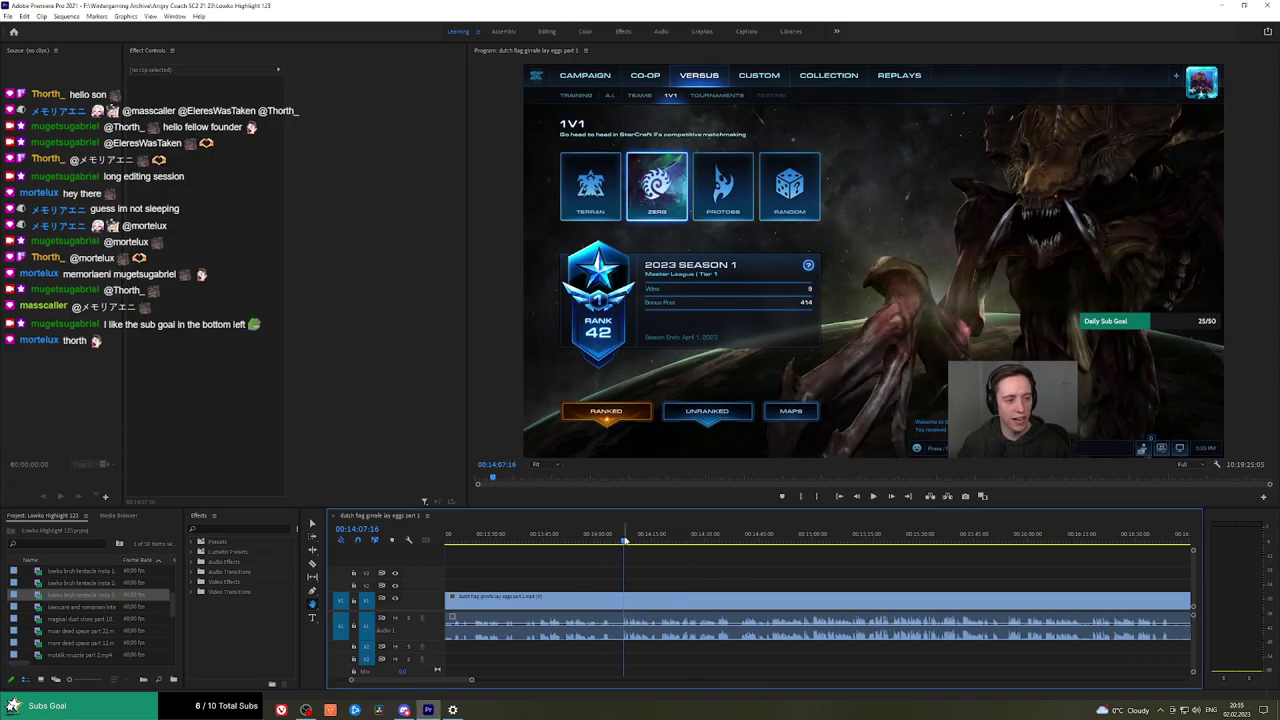
scroll(705, 576, up, 3)
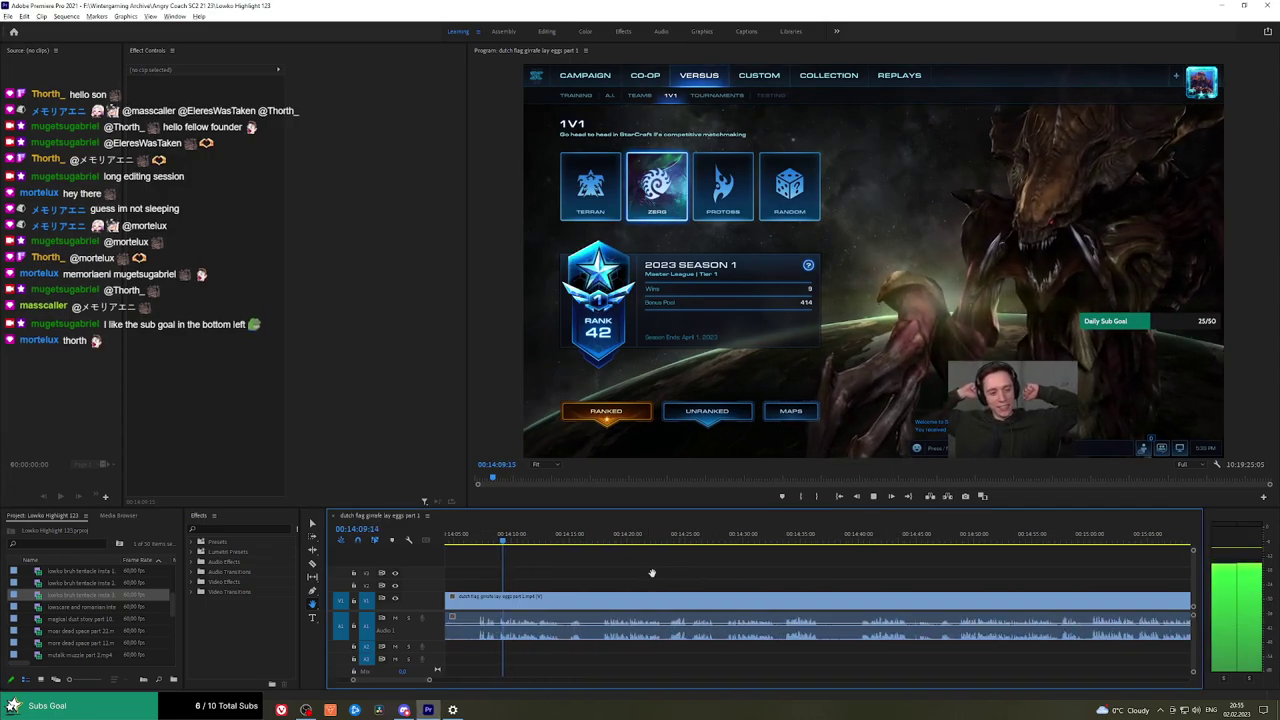
scroll(651, 573, up, 1)
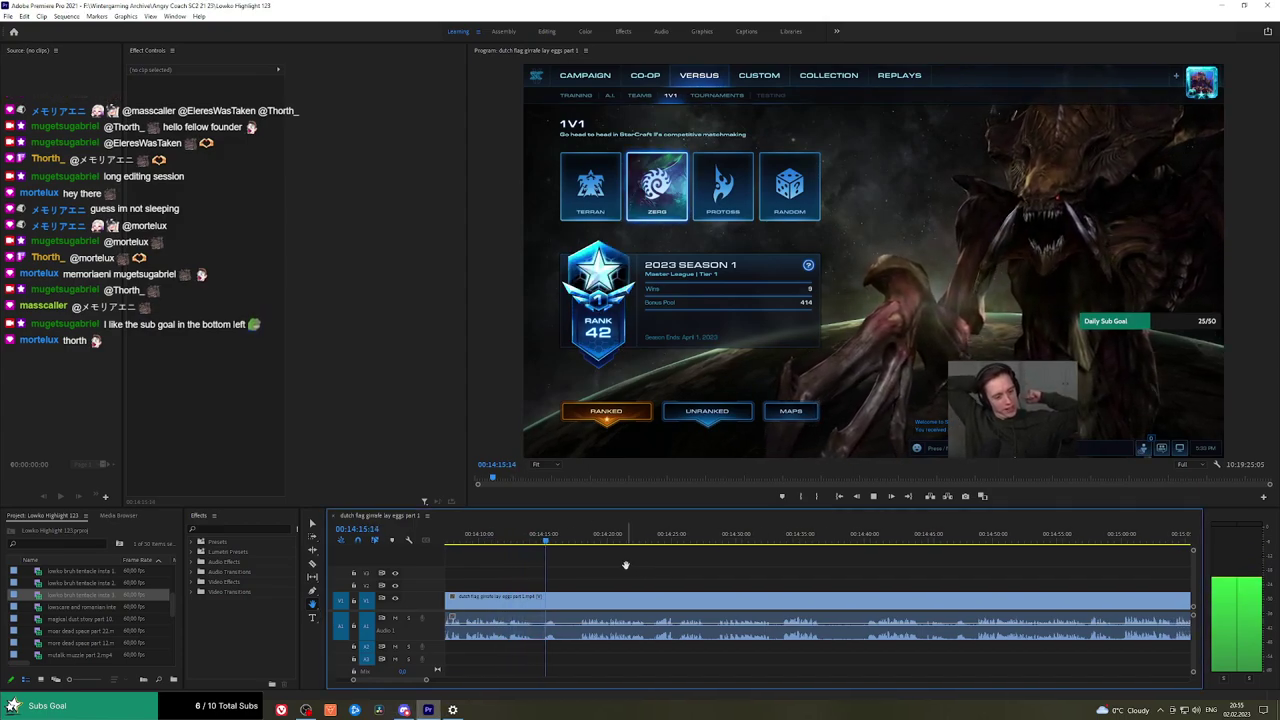
scroll(626, 563, down, 1)
click(580, 537)
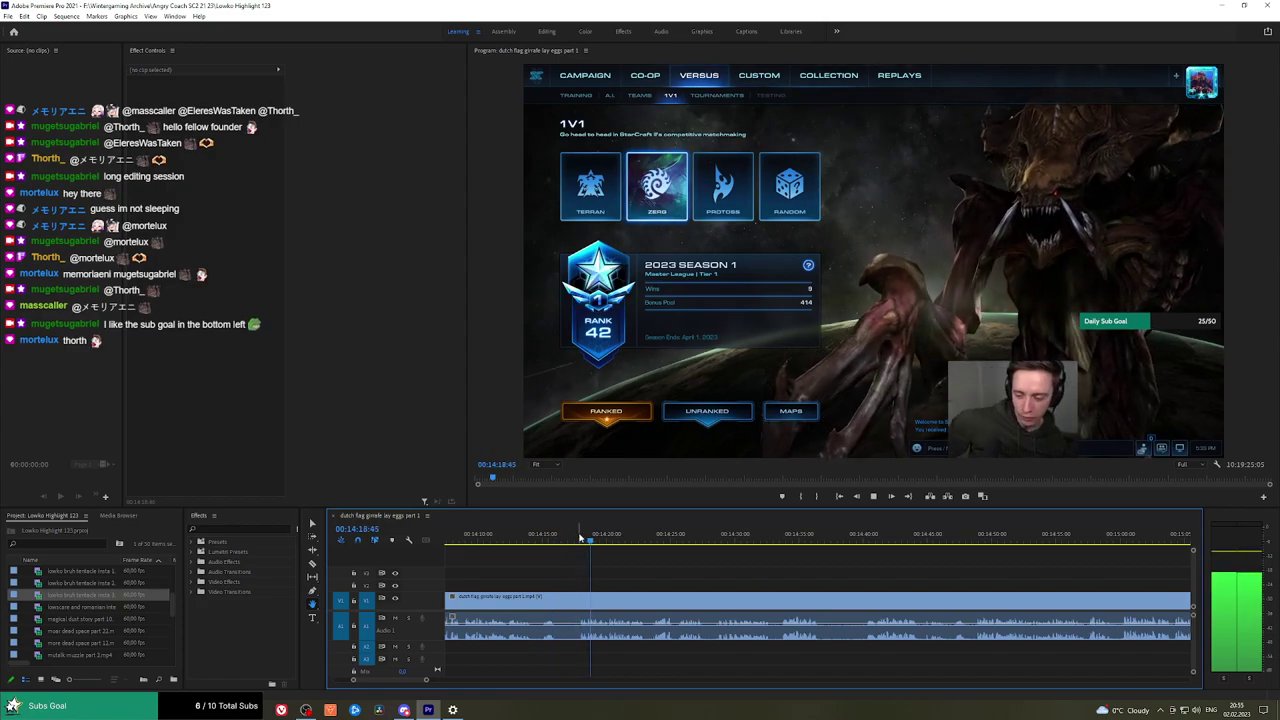
drag(718, 575, 706, 570)
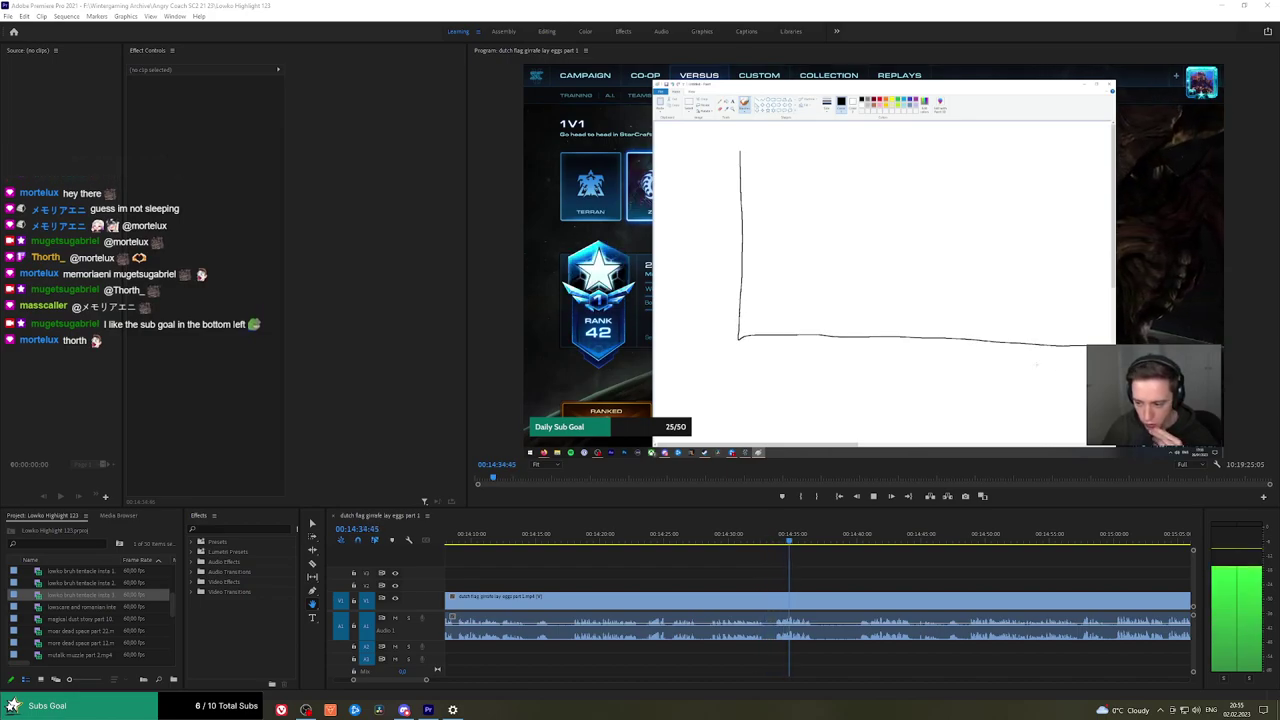
Import the StarCraft 2 - Roach Quotes.mp3 audio file into the project and open it for source preview.
drag(54, 527, 91, 635)
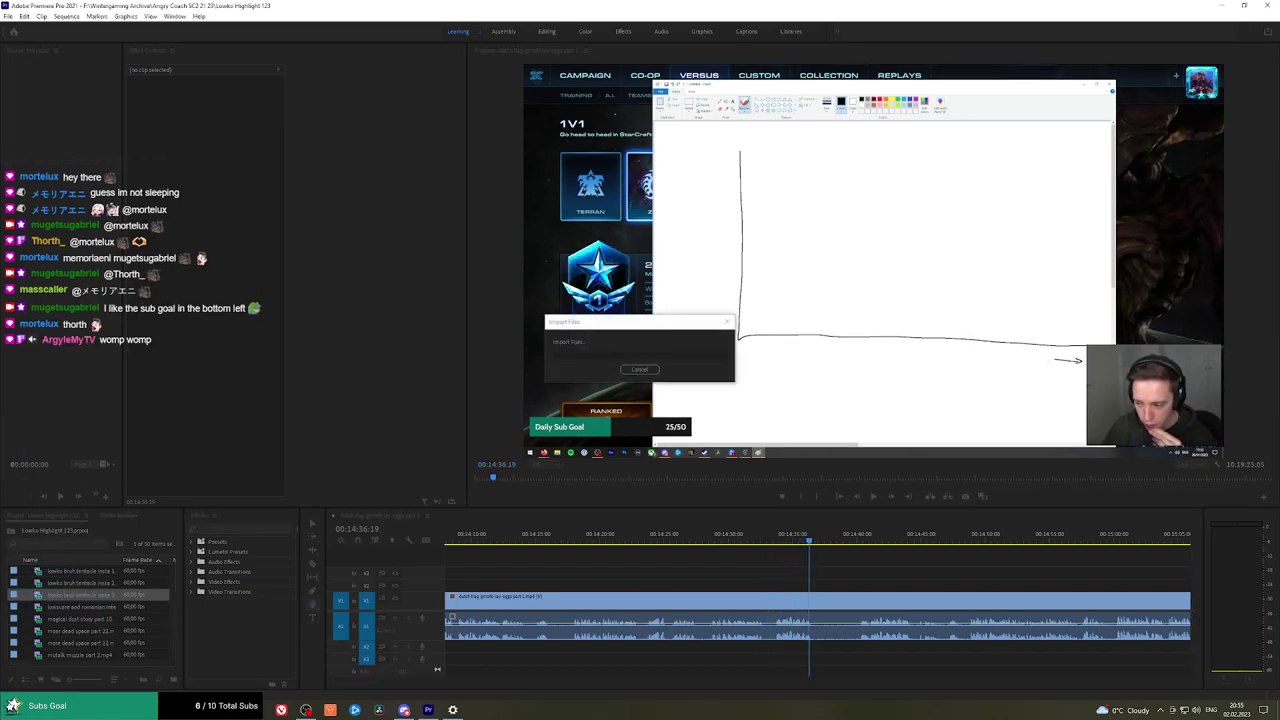
click(866, 579)
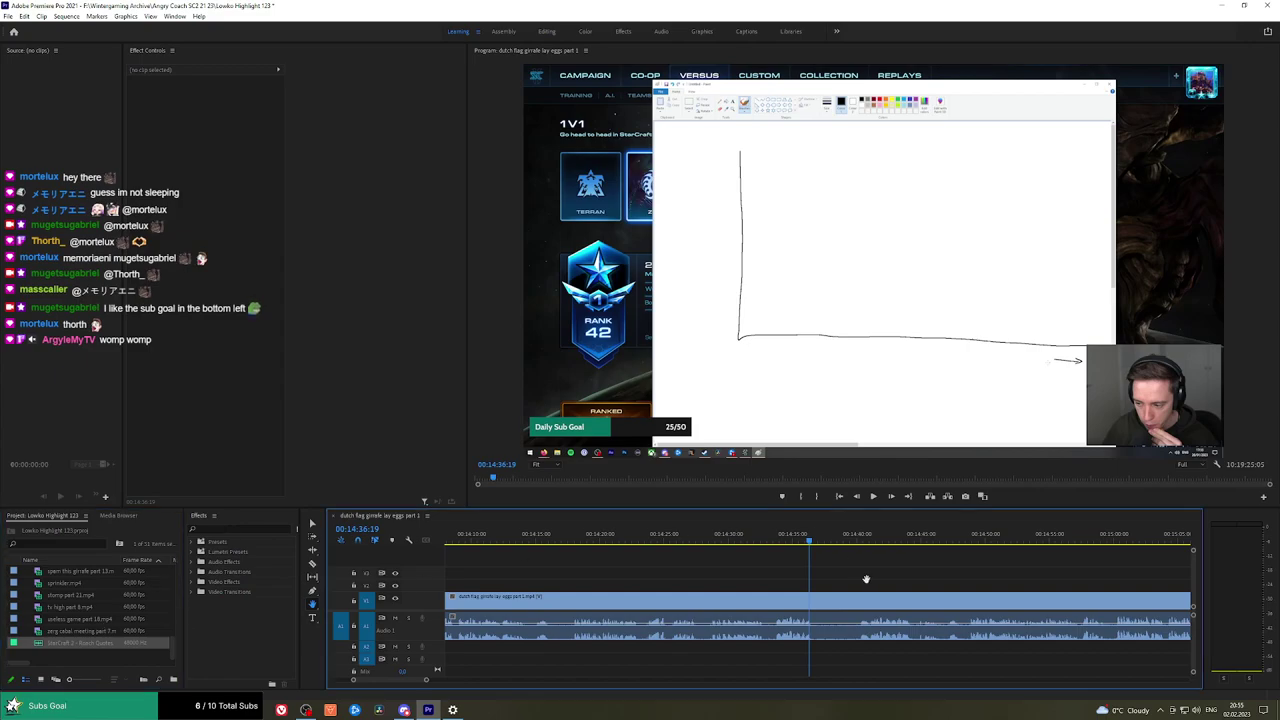
double_click(40, 646)
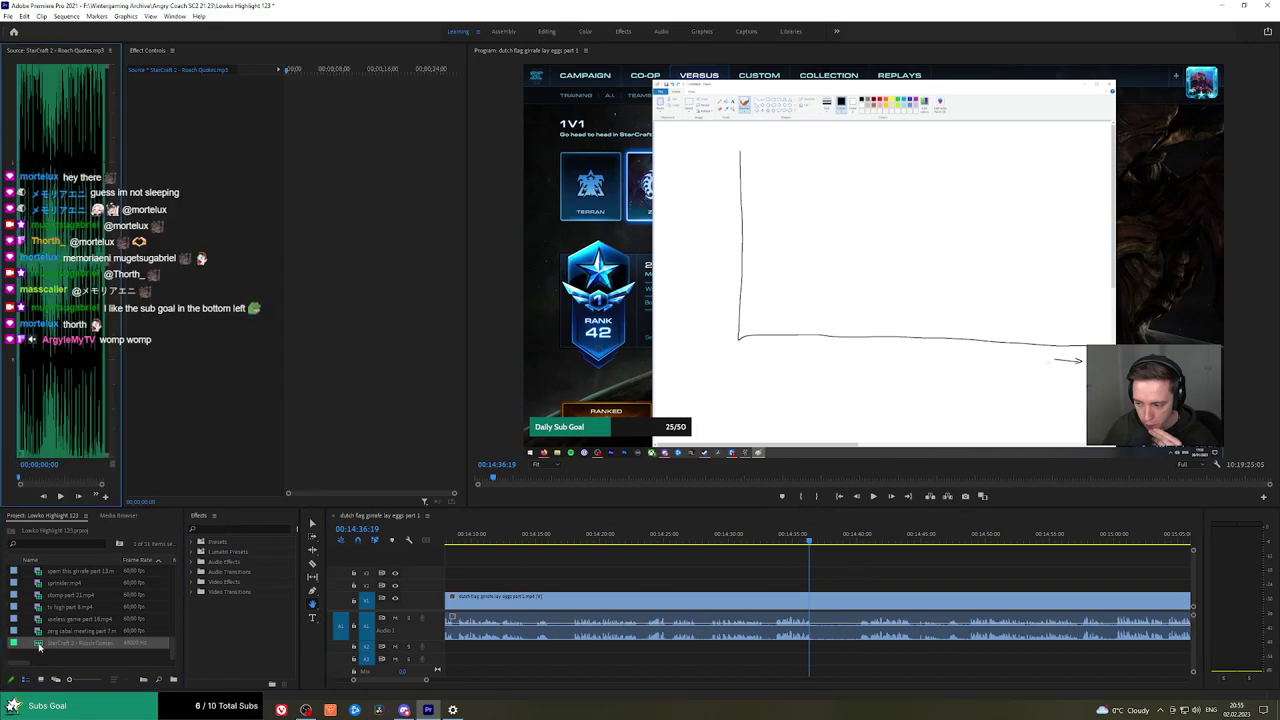
Isolate one quote in the Roach Quotes audio by marking In at 00:00:12:08 and Out at 00:00:13:06.
drag(122, 302, 428, 305)
drag(145, 478, 168, 478)
key(space)
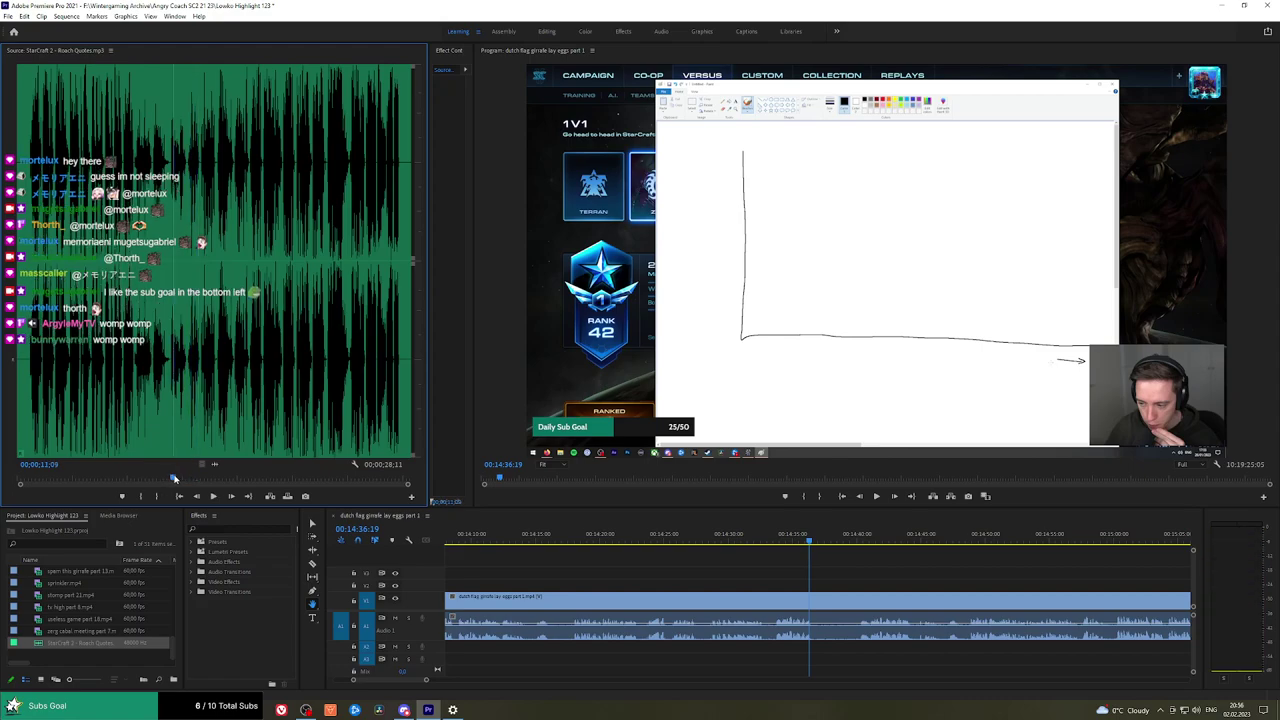
key(space)
key(i)
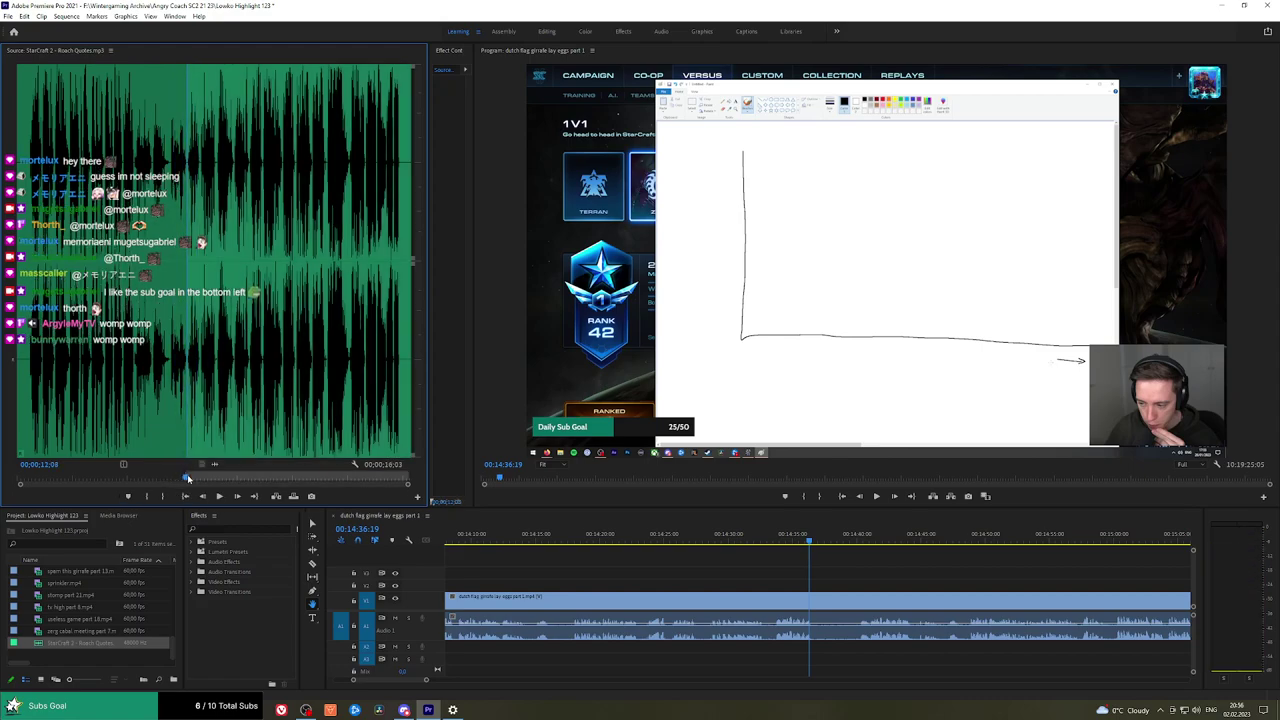
key(space)
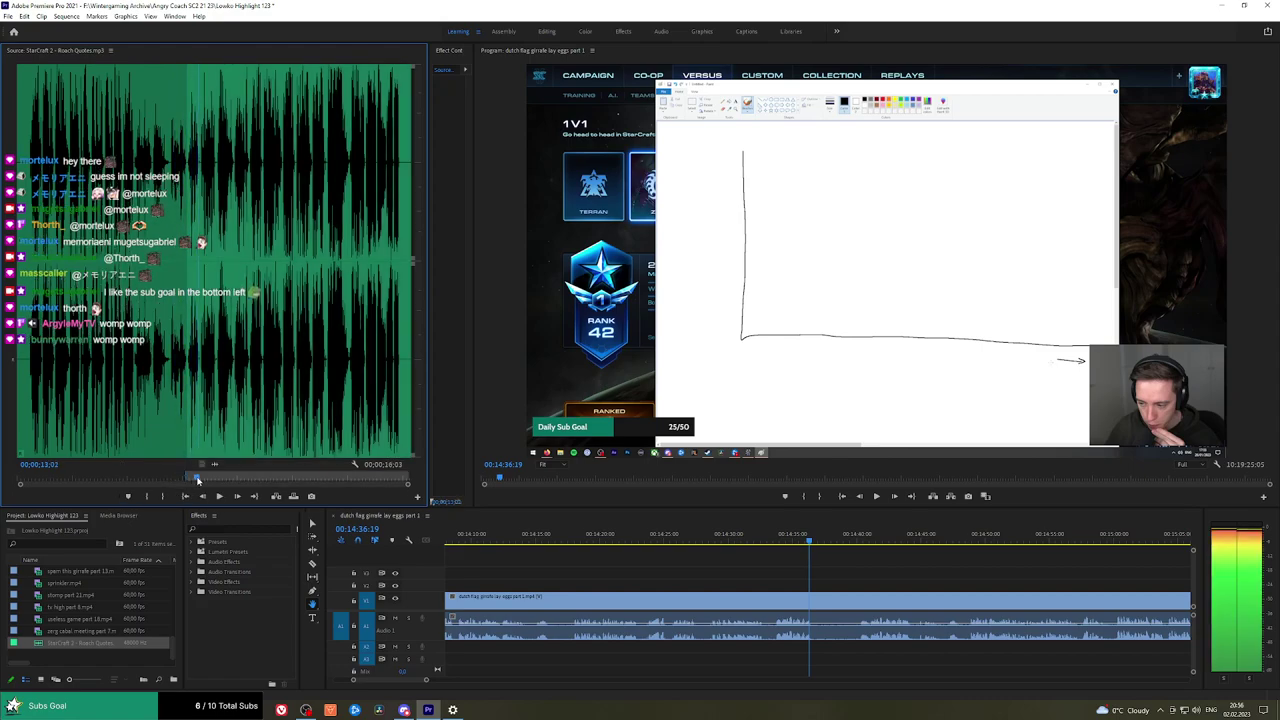
key(space)
key(o)
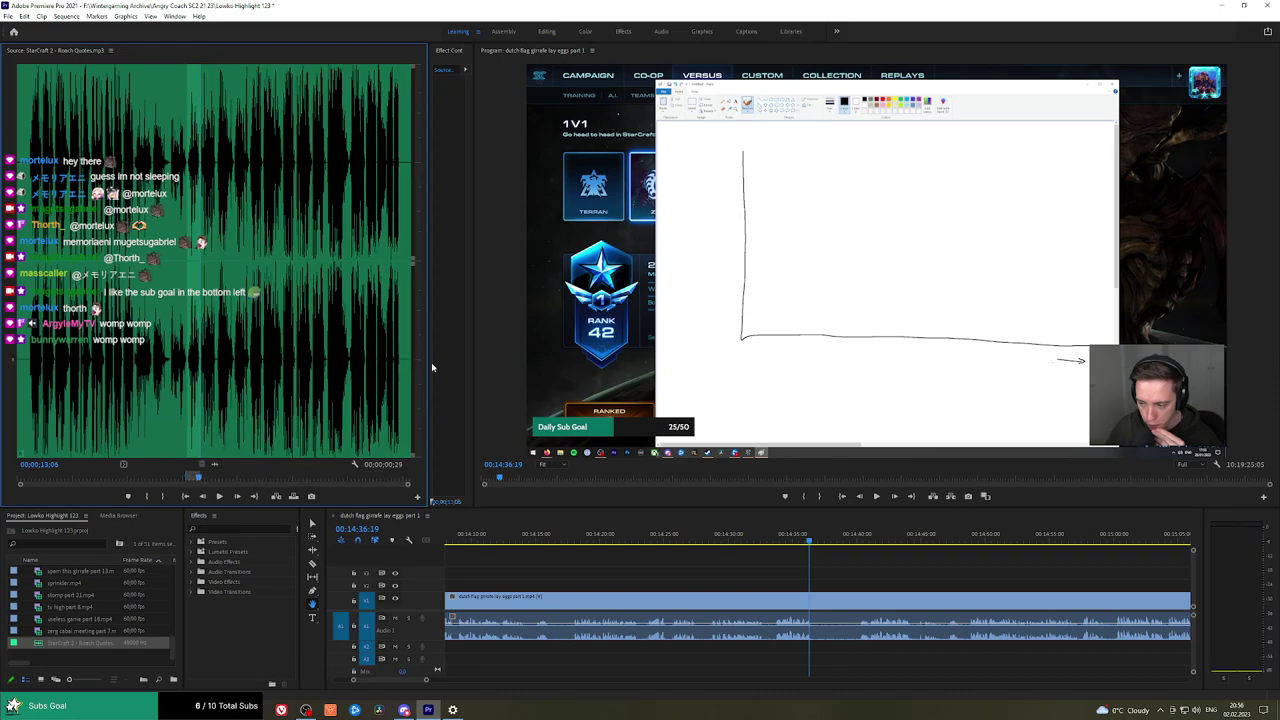
drag(427, 368, 180, 378)
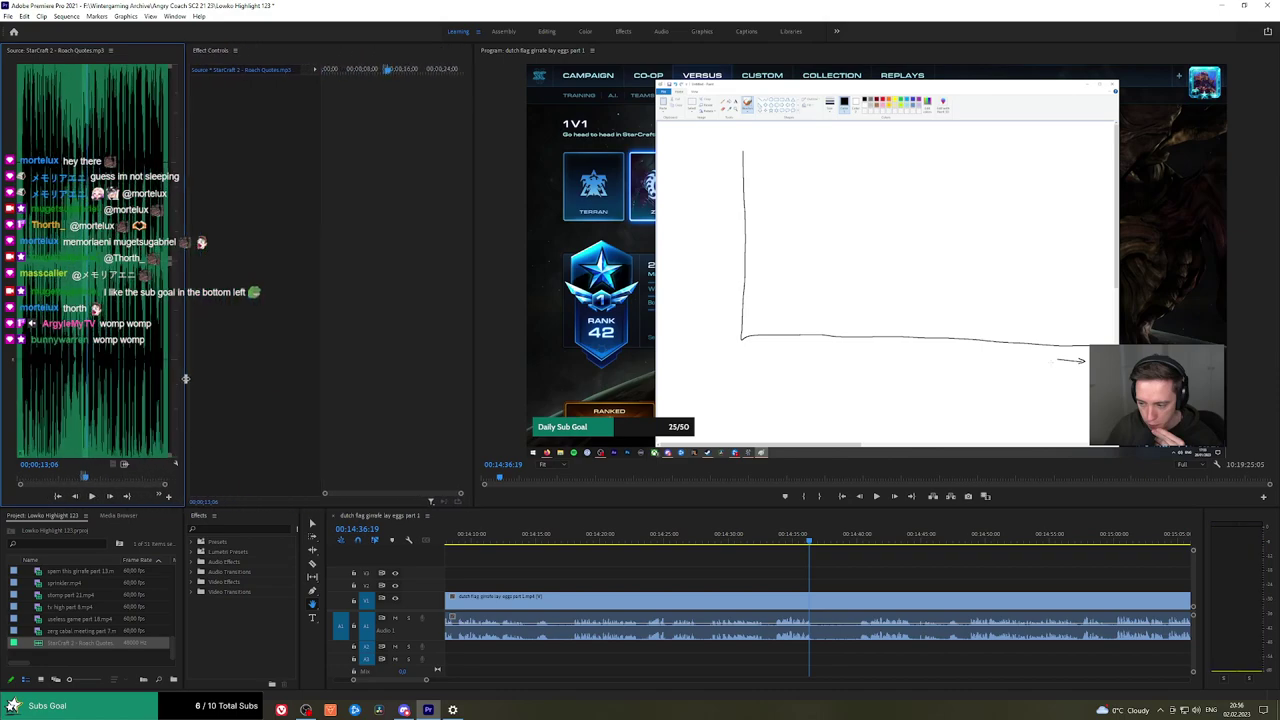
Continue reviewing the drawing segment in the timeline from about 00:14:40 to 00:15:28, and save the project.
click(827, 564)
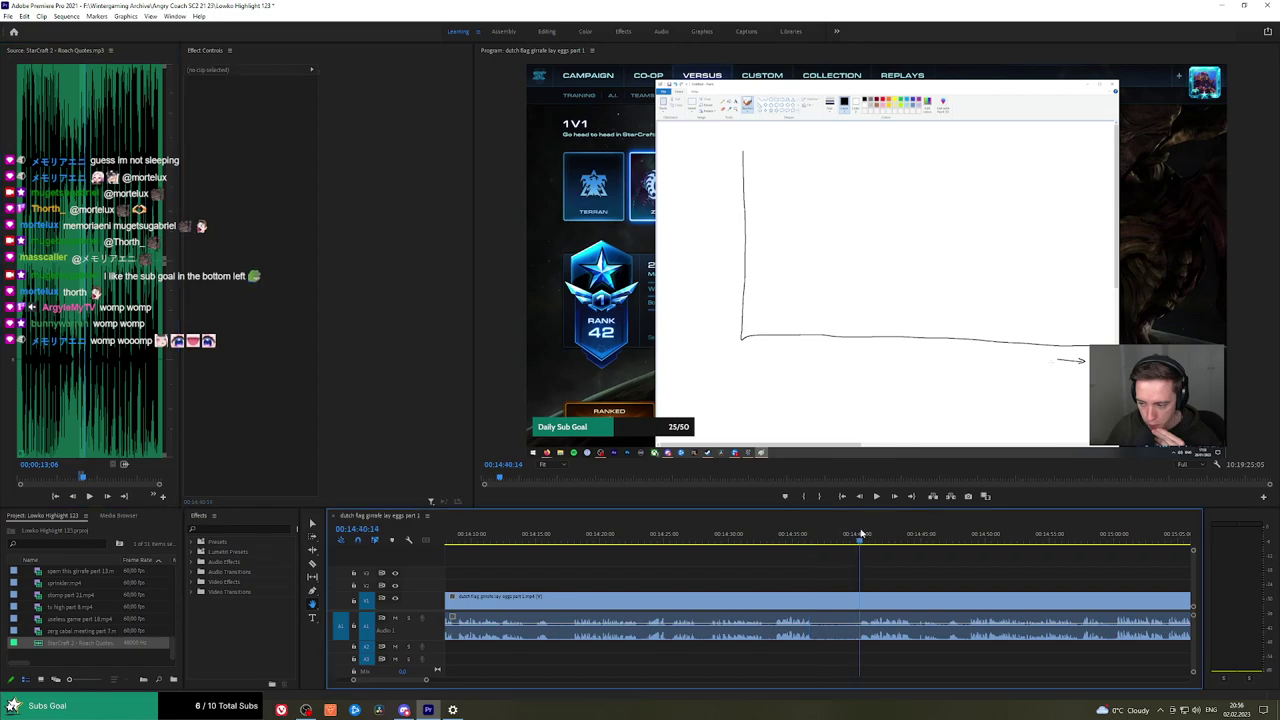
key(space)
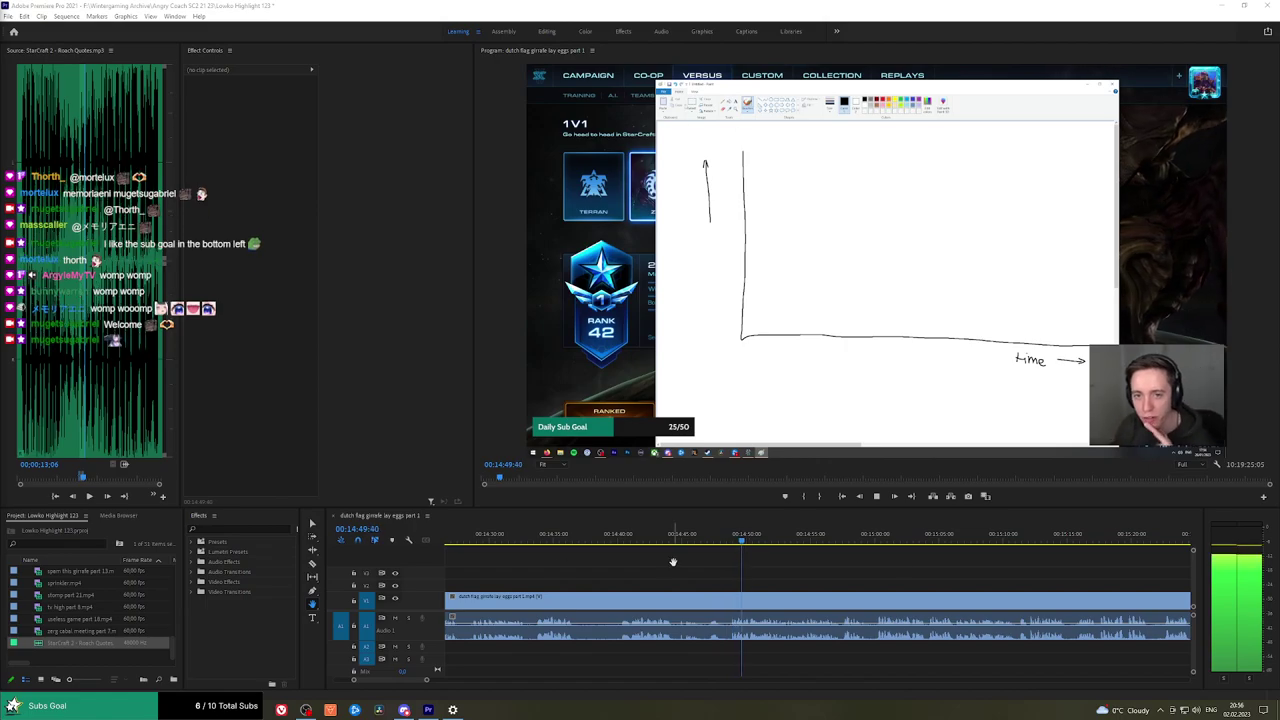
drag(806, 574, 1078, 543)
key(space)
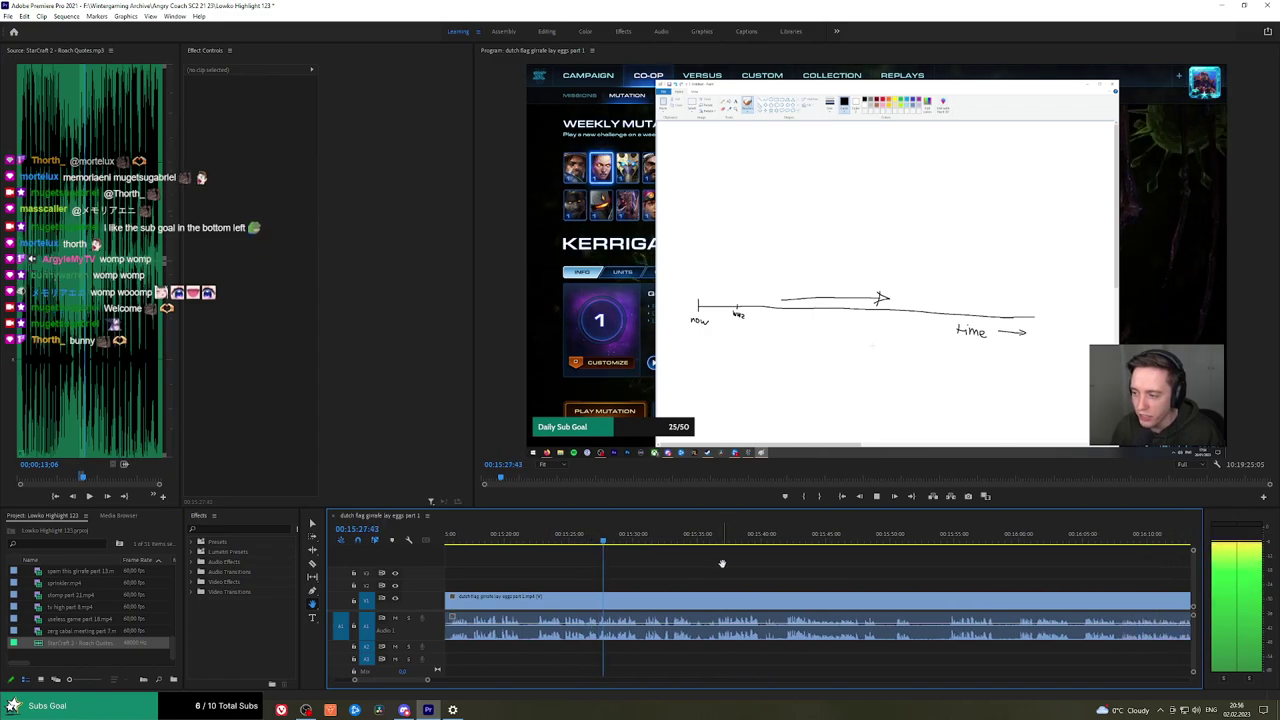
key(ctrl+s)
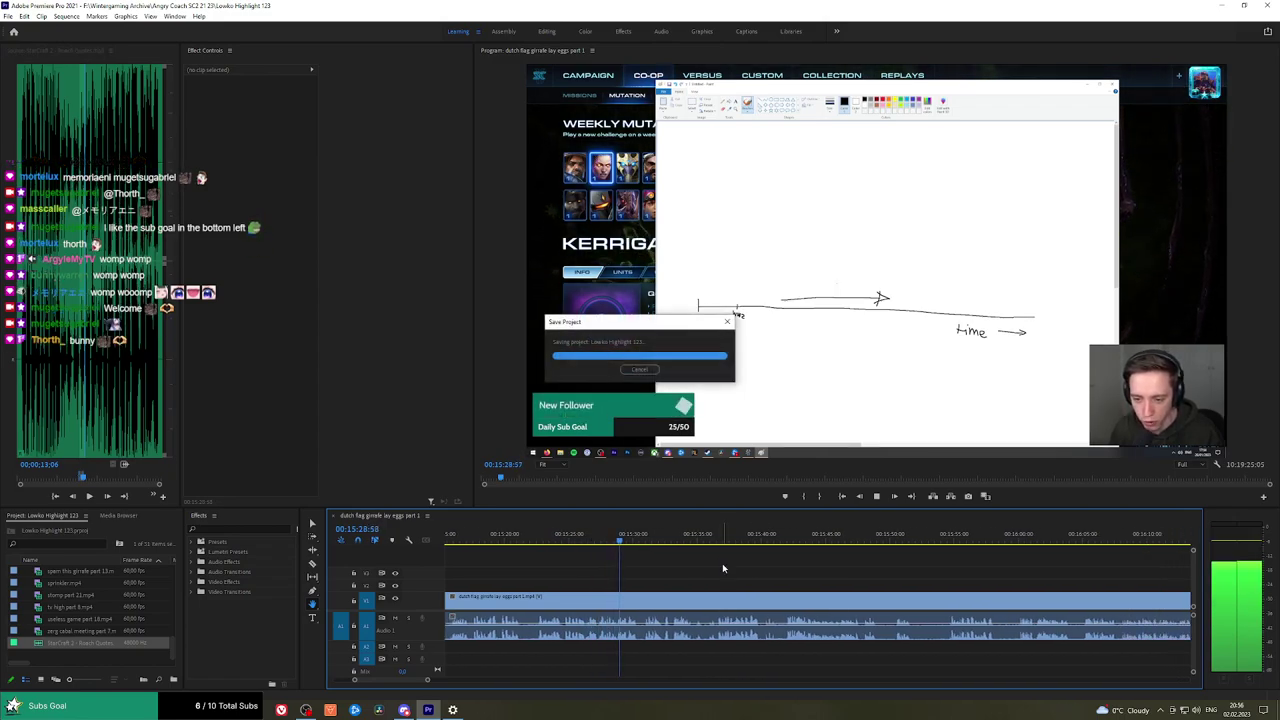
Skim the stream footage from about 00:15:28 to 00:16:47, replaying parts of the 1v1 menu talk.
drag(676, 541, 1069, 540)
drag(1131, 566, 651, 553)
key(space)
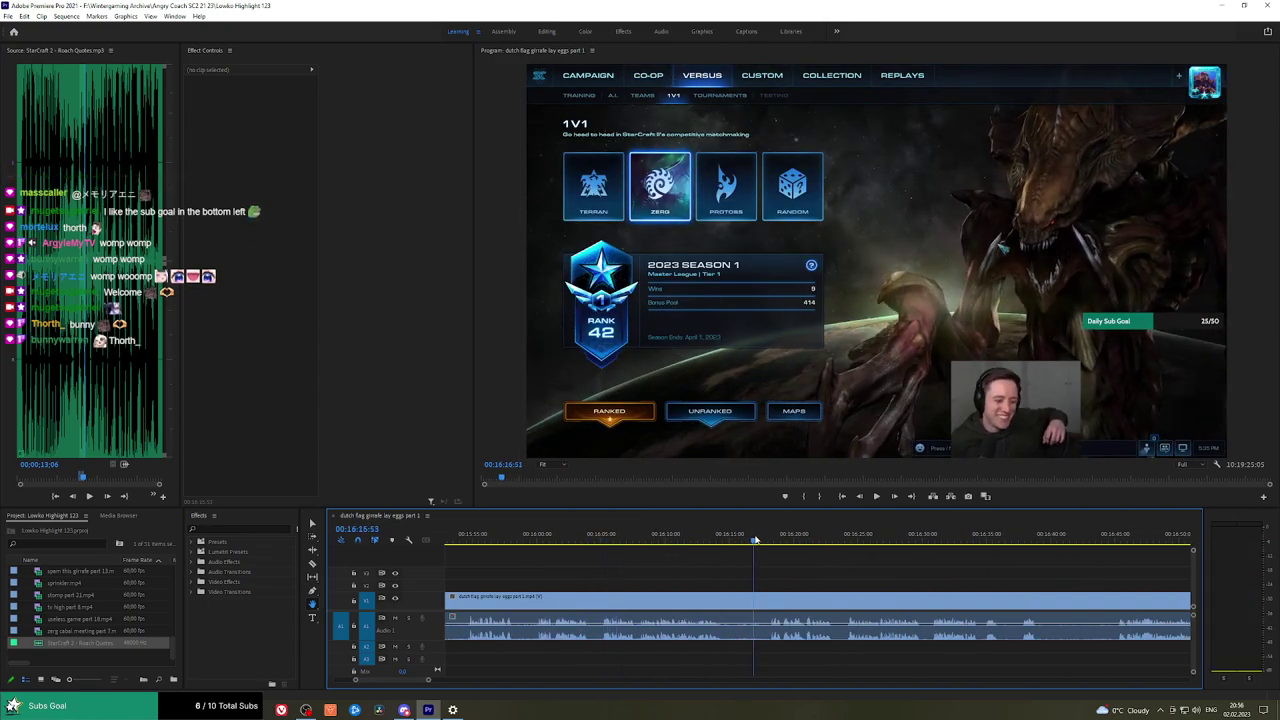
click(598, 537)
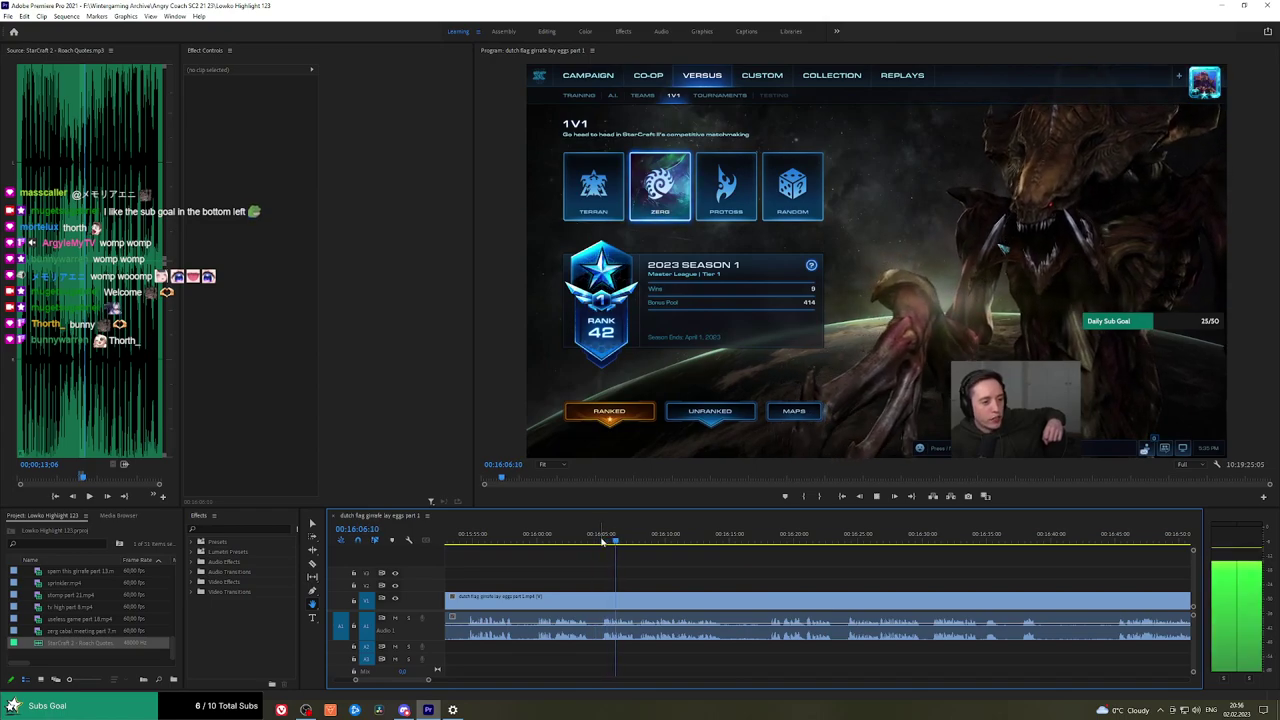
click(735, 537)
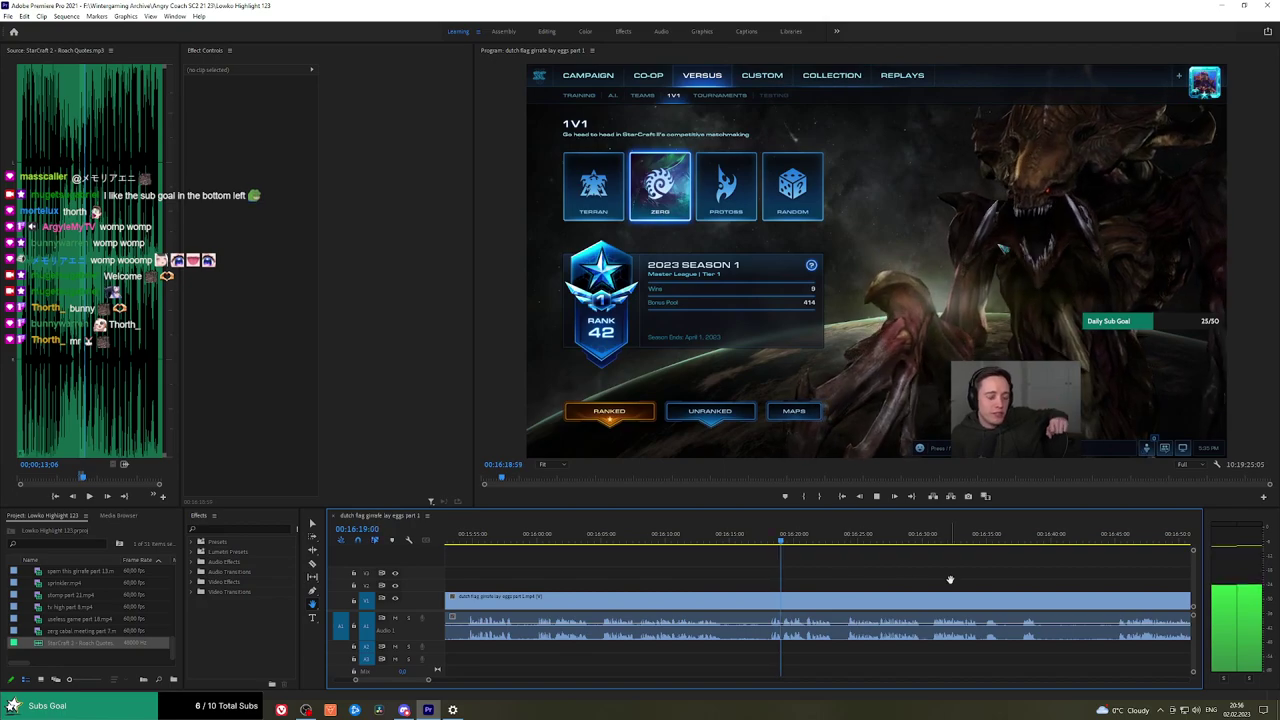
drag(950, 580, 780, 574)
click(686, 540)
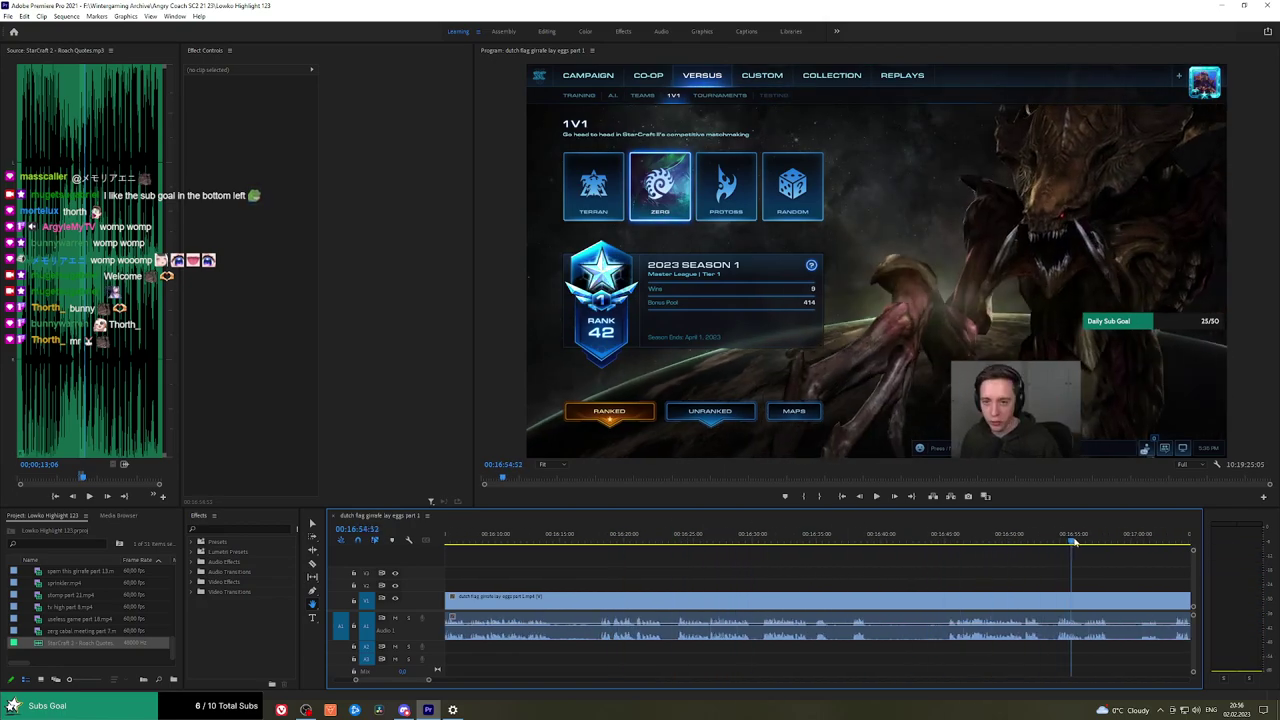
drag(930, 541, 950, 541)
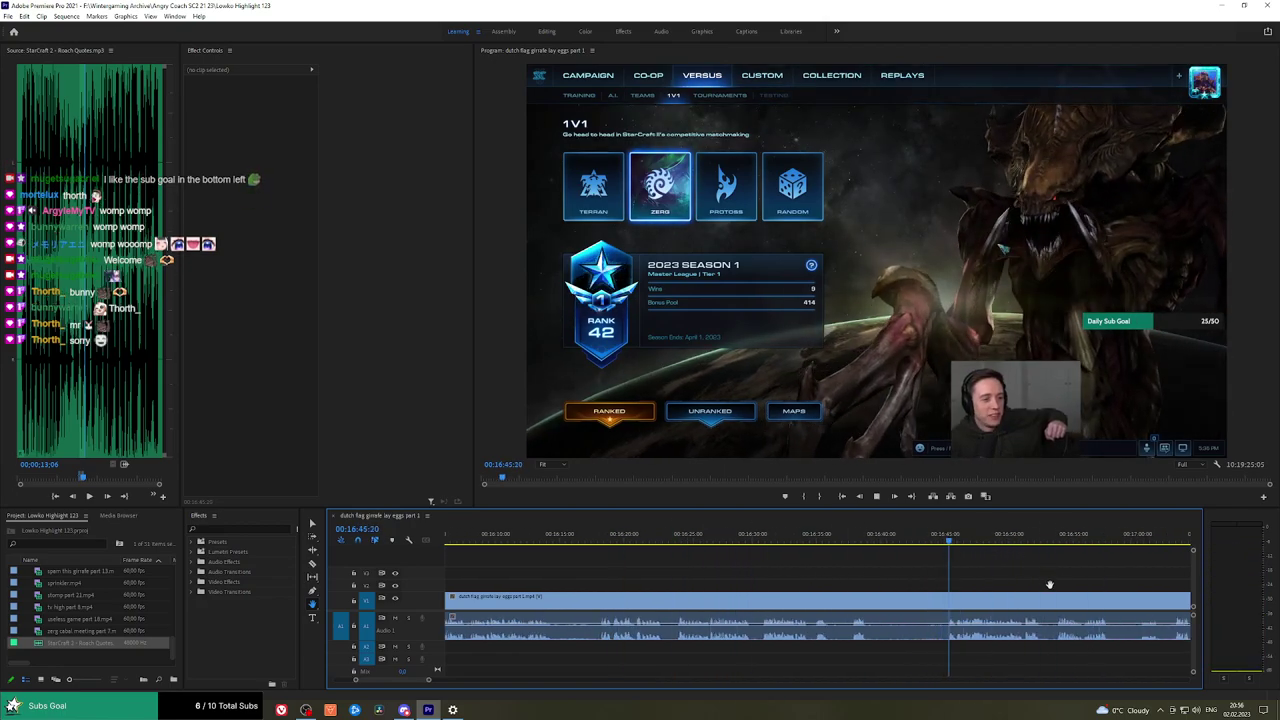
key(space)
drag(1049, 584, 741, 568)
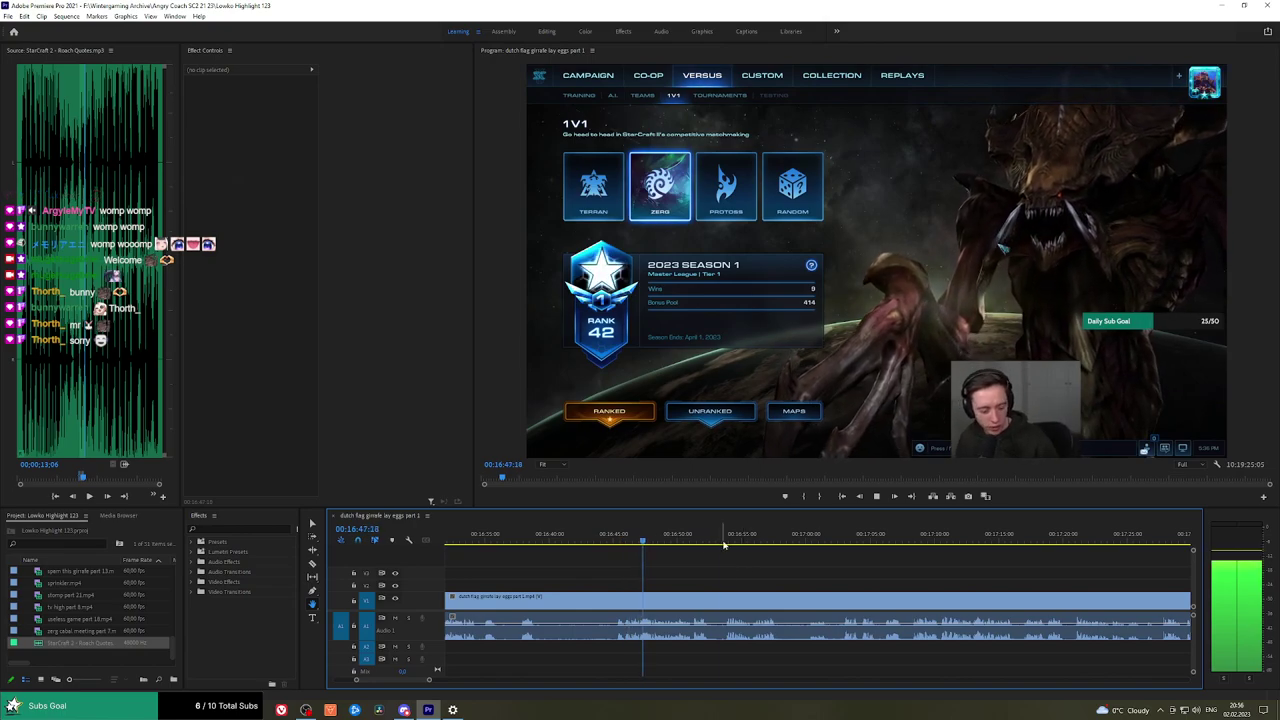
Review the footage from about 00:16:54 through the podcast web page to about 00:18:40 for a usable starting moment.
click(724, 545)
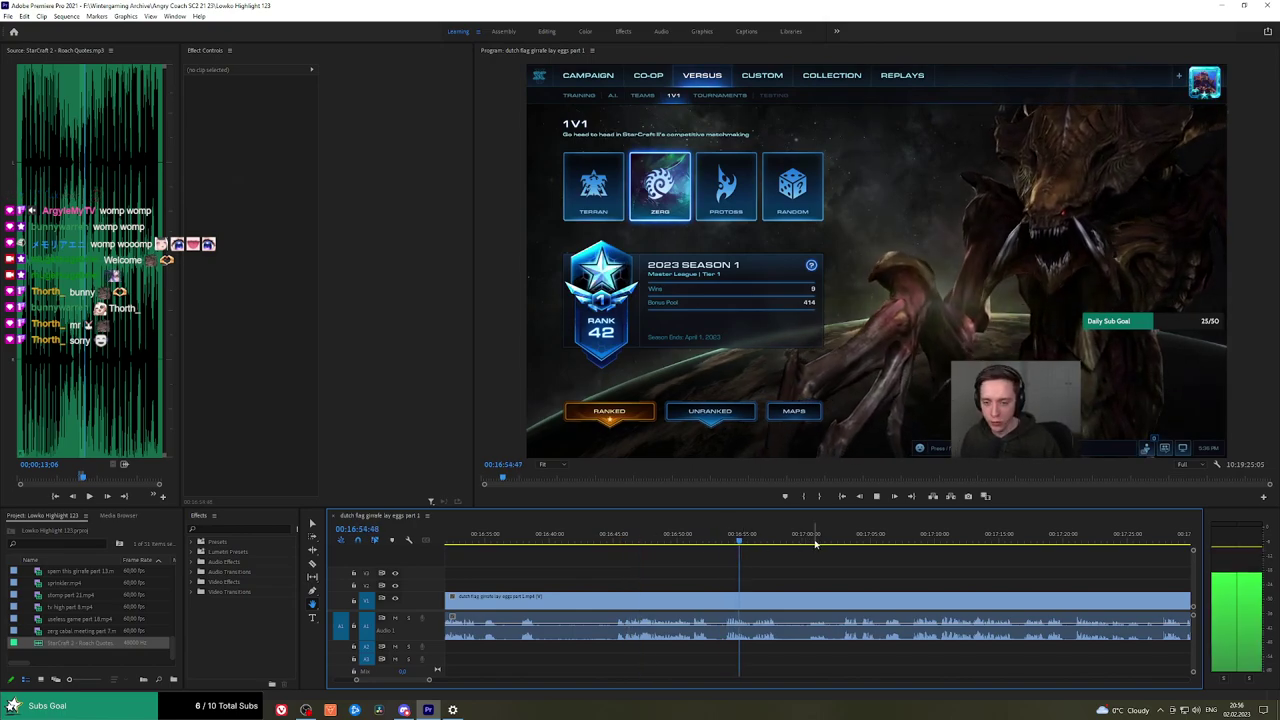
drag(815, 543, 843, 541)
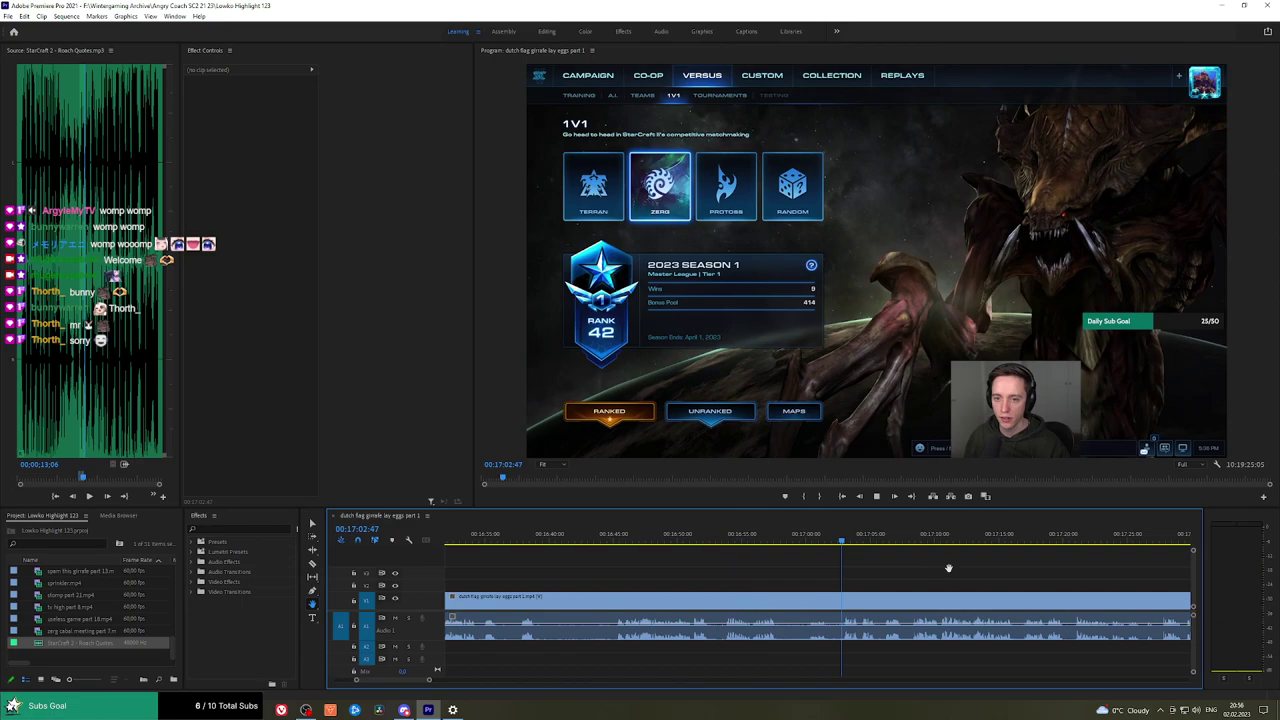
key(space)
drag(986, 572, 792, 574)
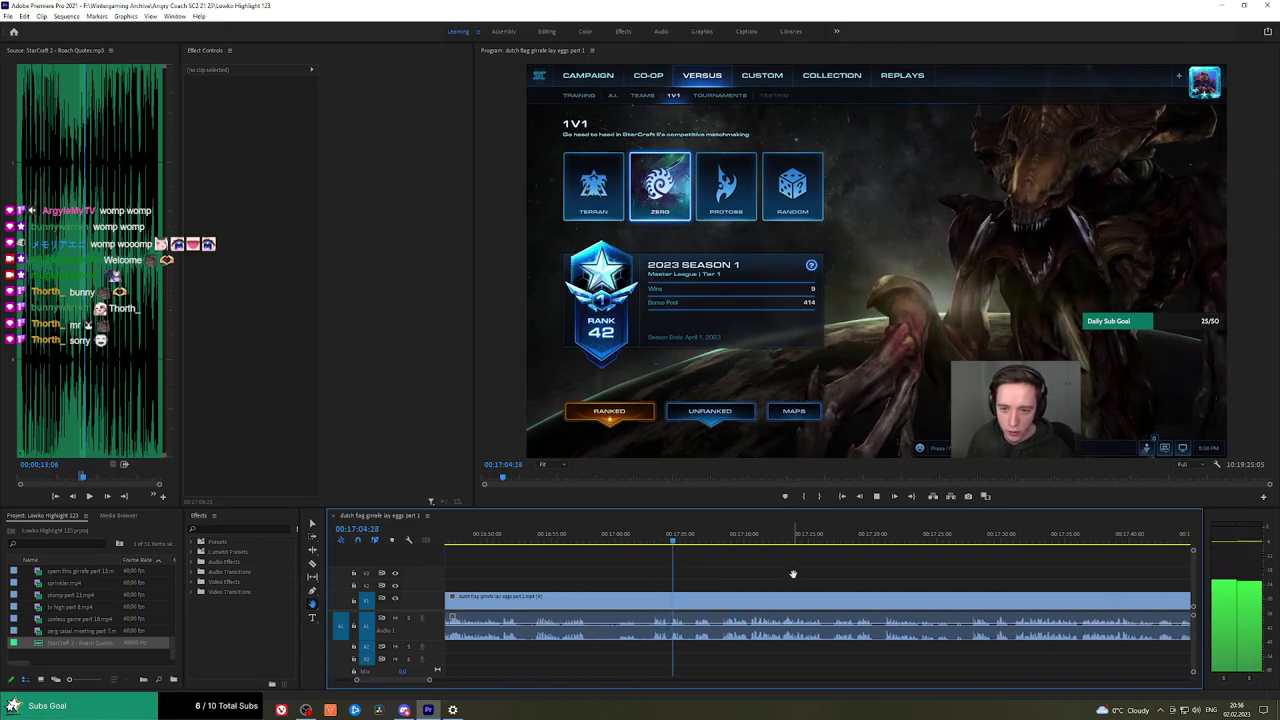
click(858, 540)
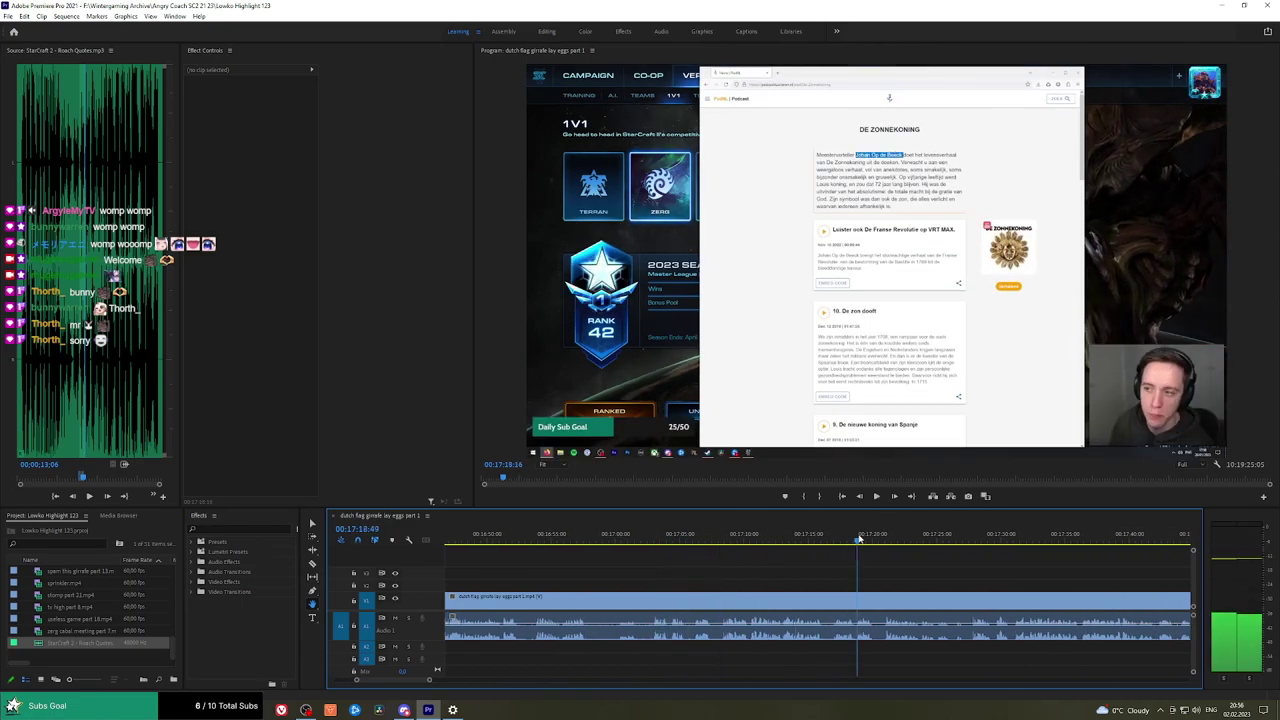
drag(858, 540, 720, 552)
drag(842, 542, 614, 571)
scroll(1072, 563, down, 4)
key(space)
scroll(659, 575, up, 4)
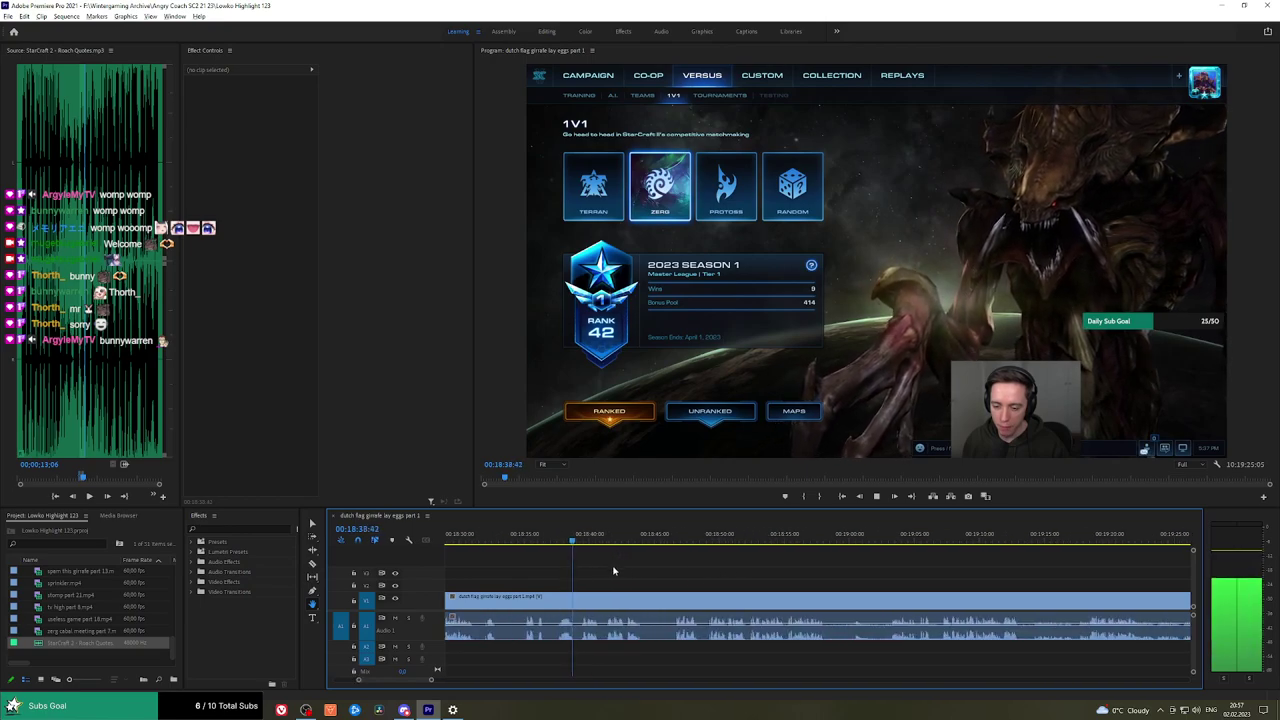
scroll(625, 570, up, 2)
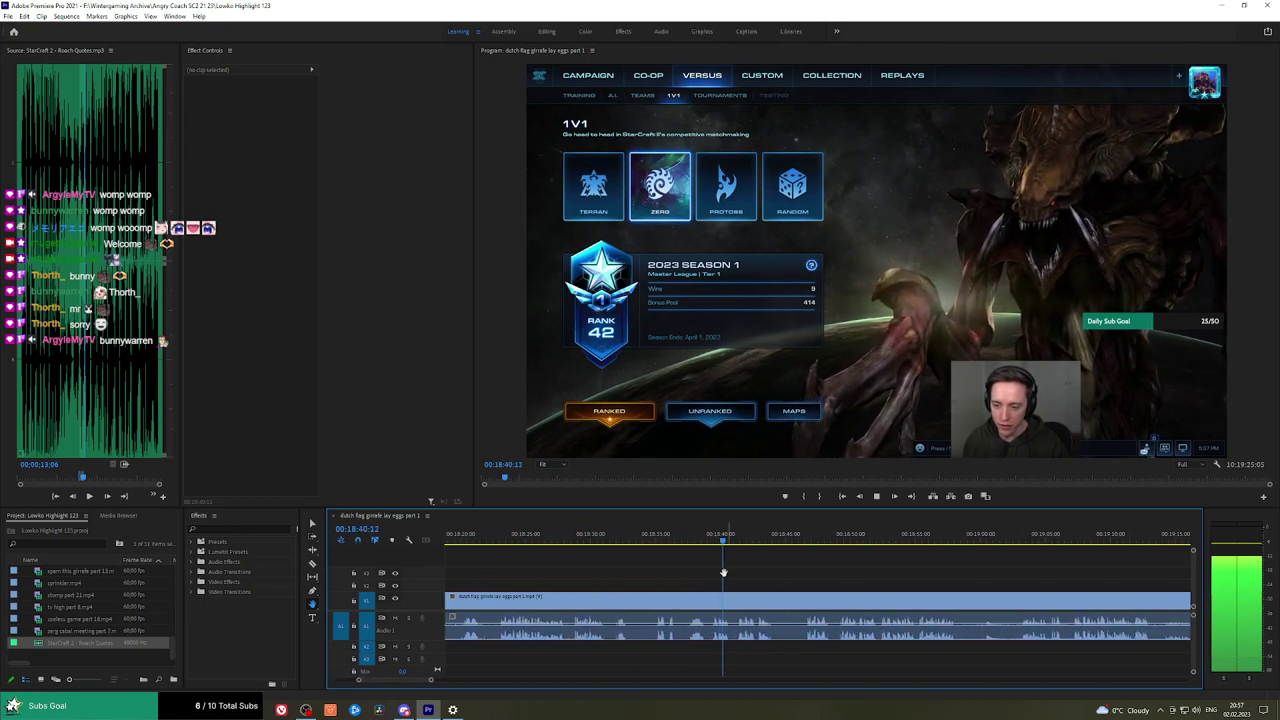
Find the start of the talk after about 00:18:20, cut the clip at 00:18:22:53 and ripple delete everything before it.
click(655, 541)
drag(599, 571, 683, 566)
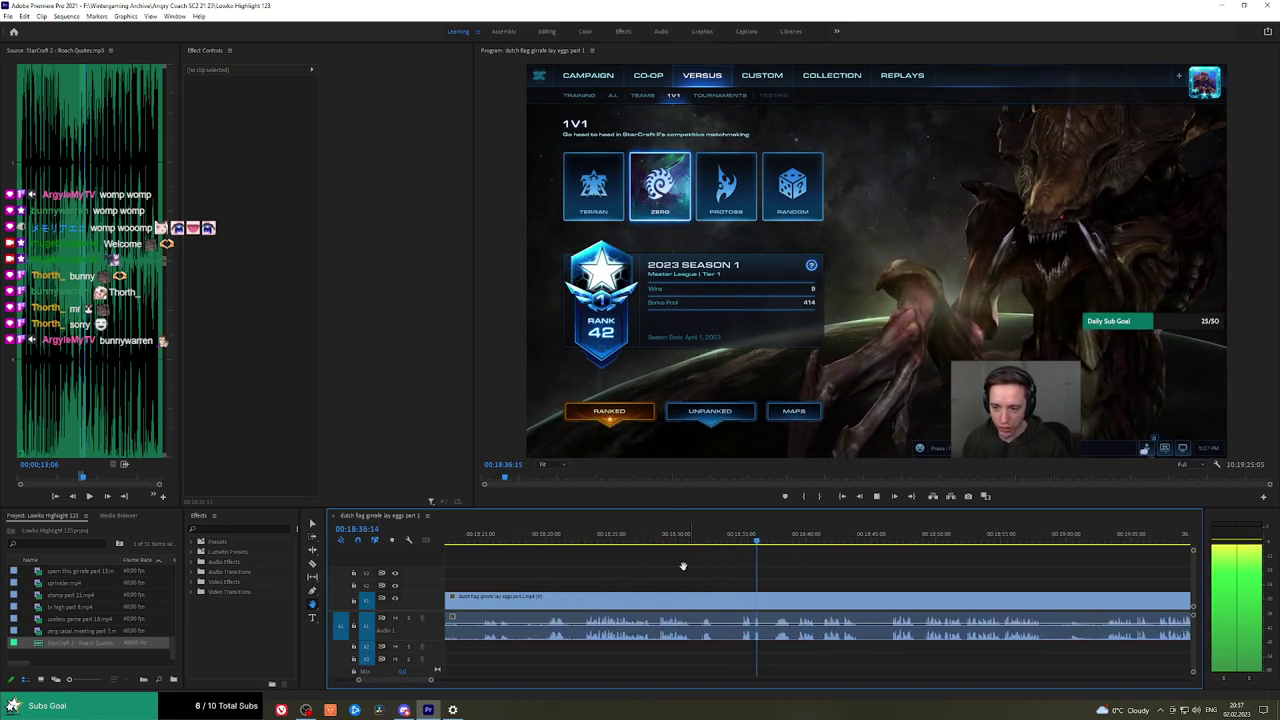
mouse_move(605, 543)
mouse_down()
mouse_move(587, 543)
mouse_move(702, 556)
mouse_move(610, 542)
mouse_up()
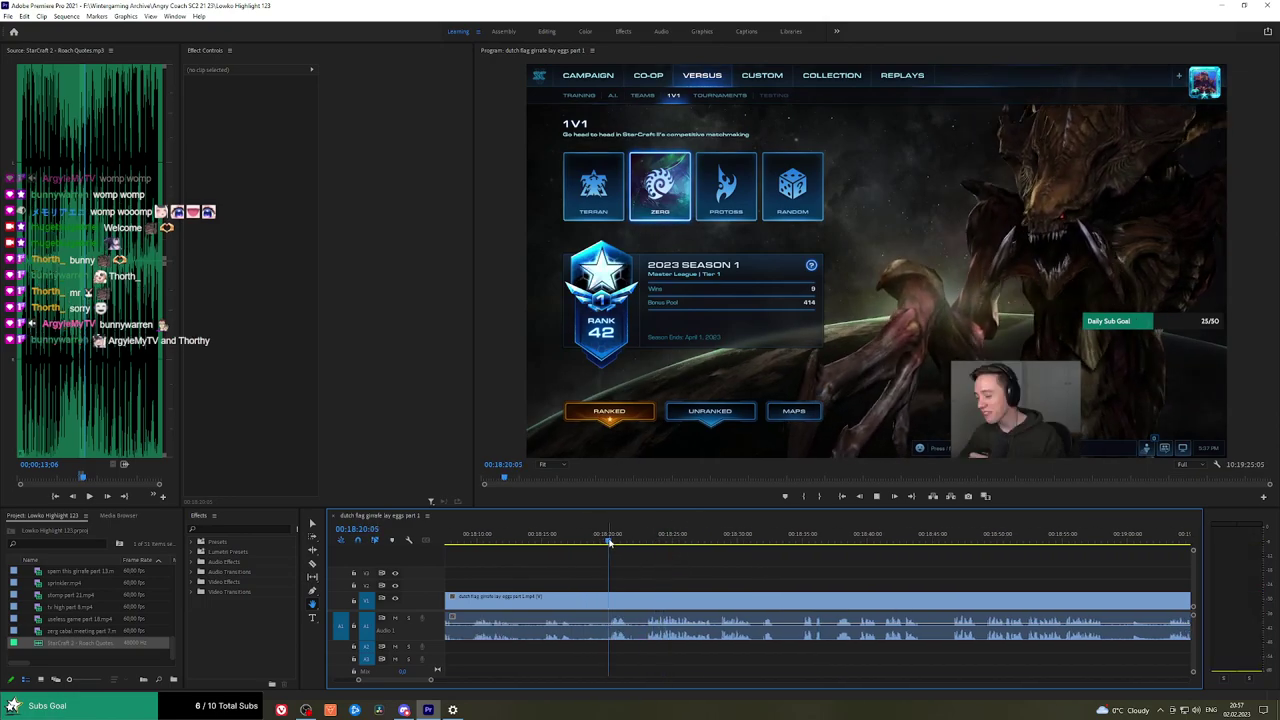
scroll(700, 560, up, 1)
key(space)
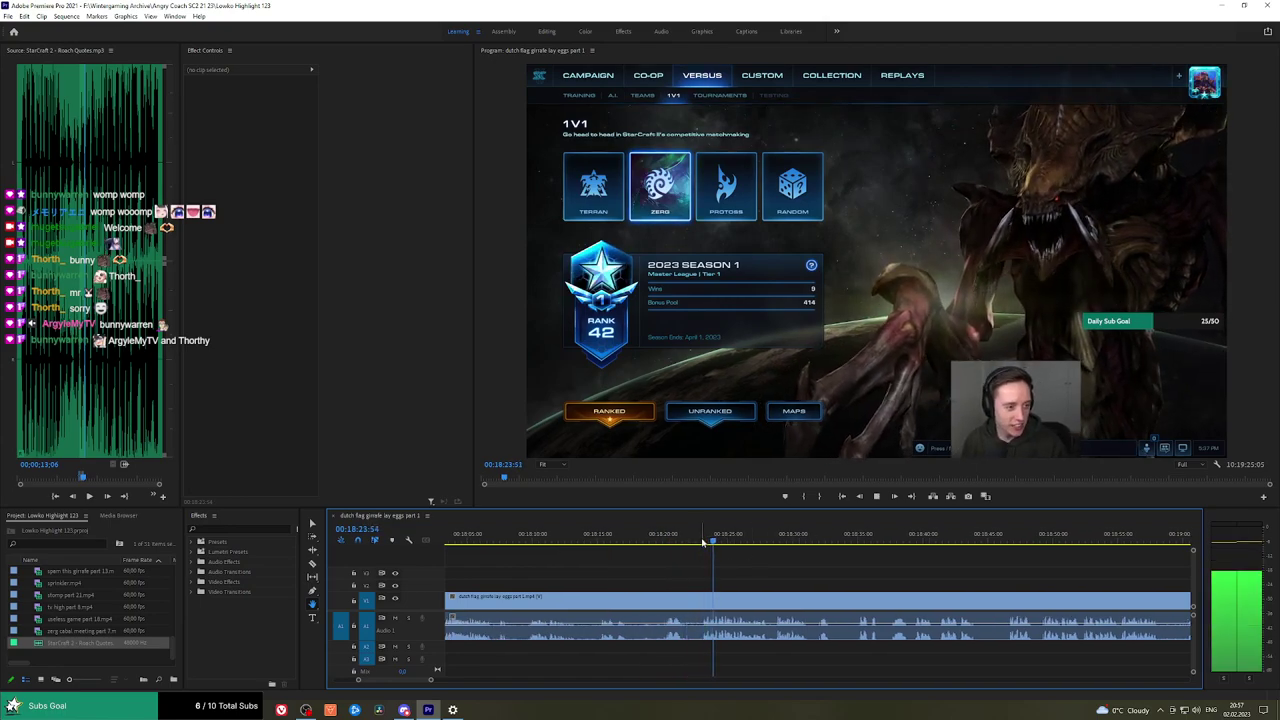
click(700, 541)
key(v)
click(664, 602)
key(shift+Delete)
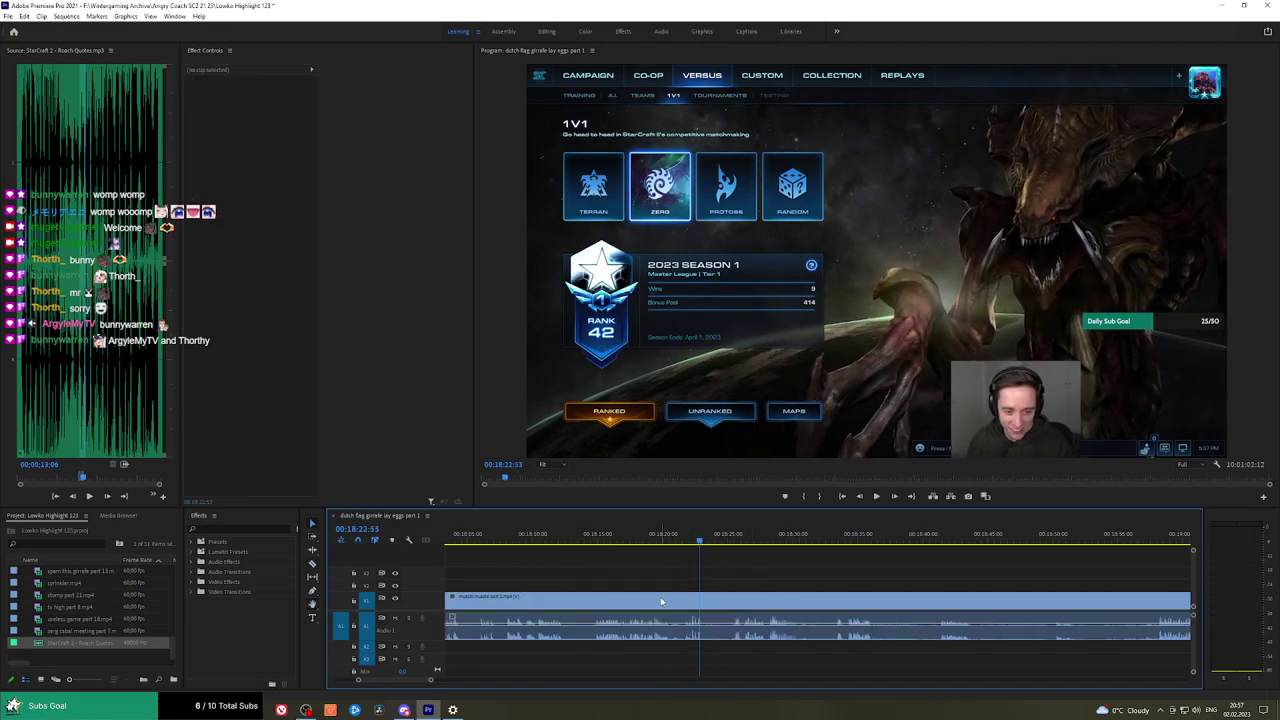
Play the shortened sequence from its beginning and cut the clip just after 00:00:08.
key(Home)
key(space)
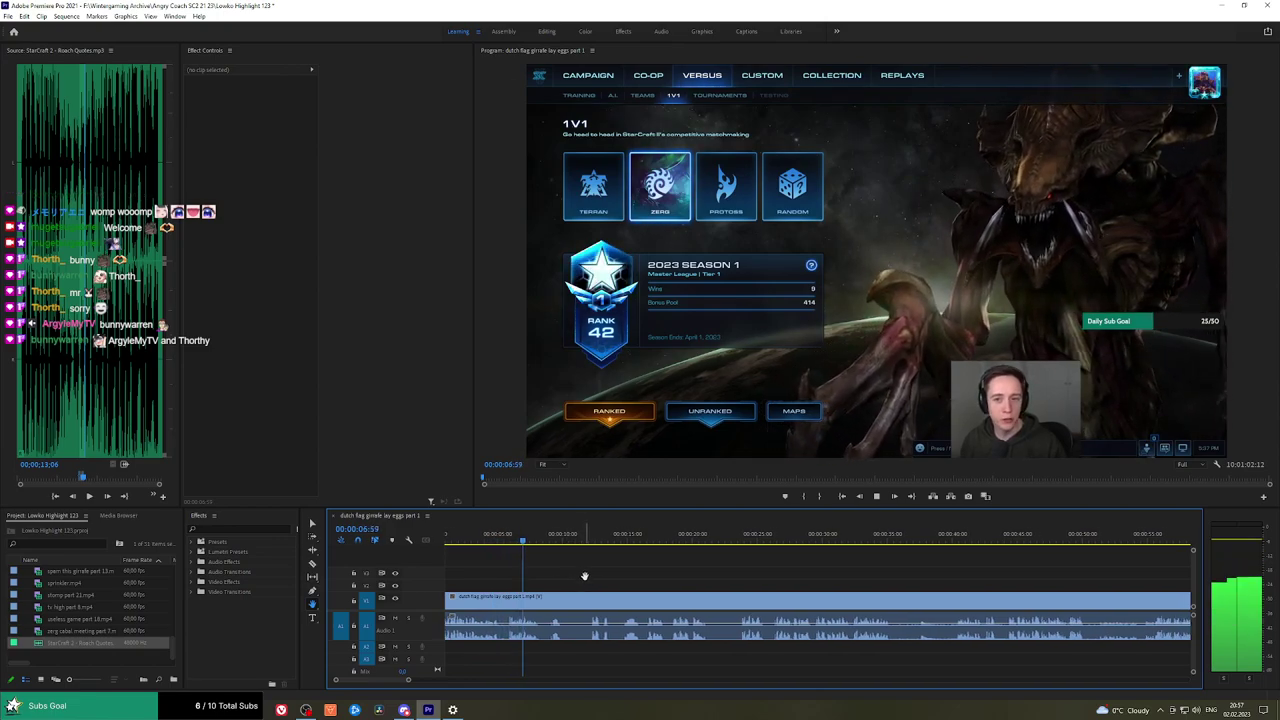
key(space)
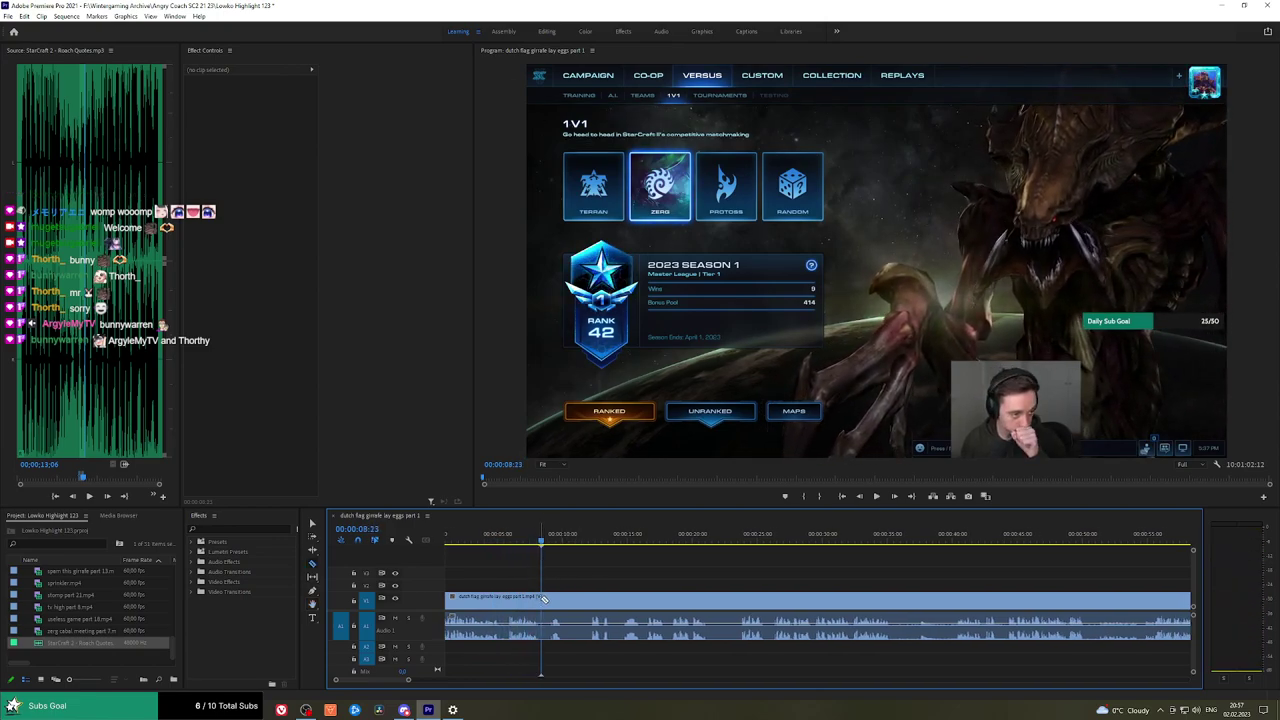
scroll(574, 581, up, 3)
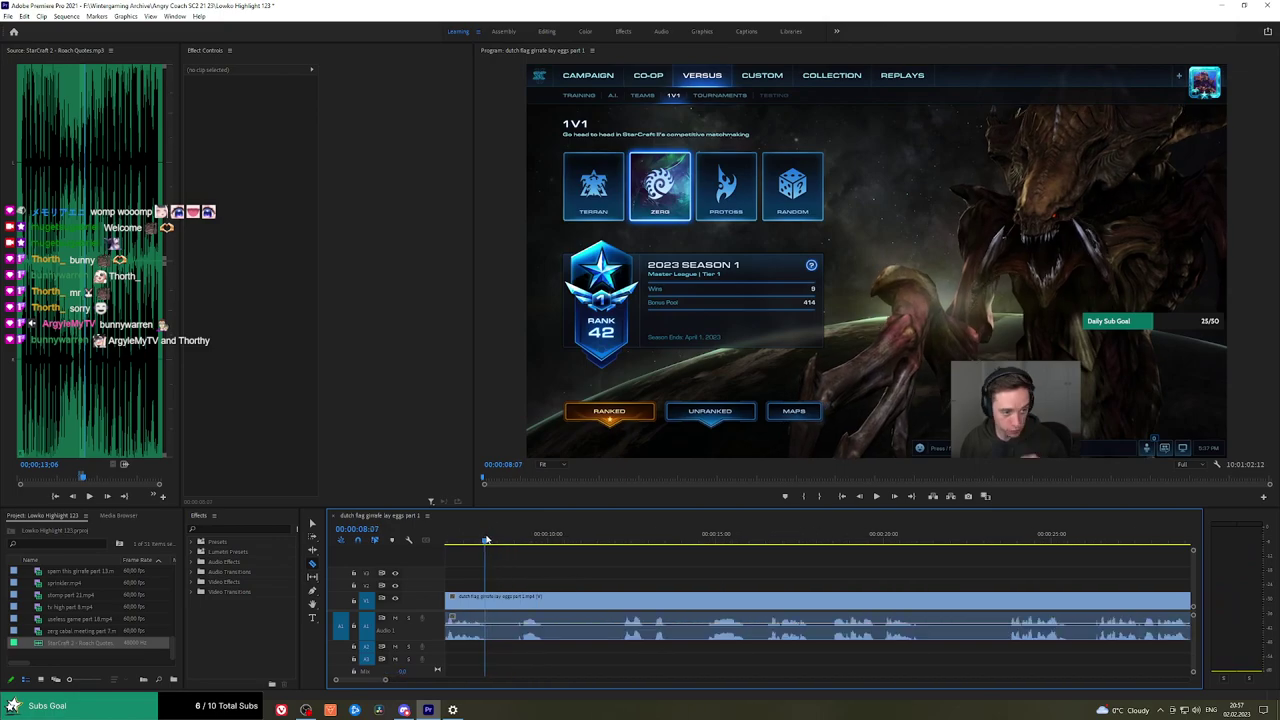
drag(486, 540, 490, 540)
click(492, 598)
Cut the clip again at about 00:00:12 and ripple delete the section between the two cuts.
key(space)
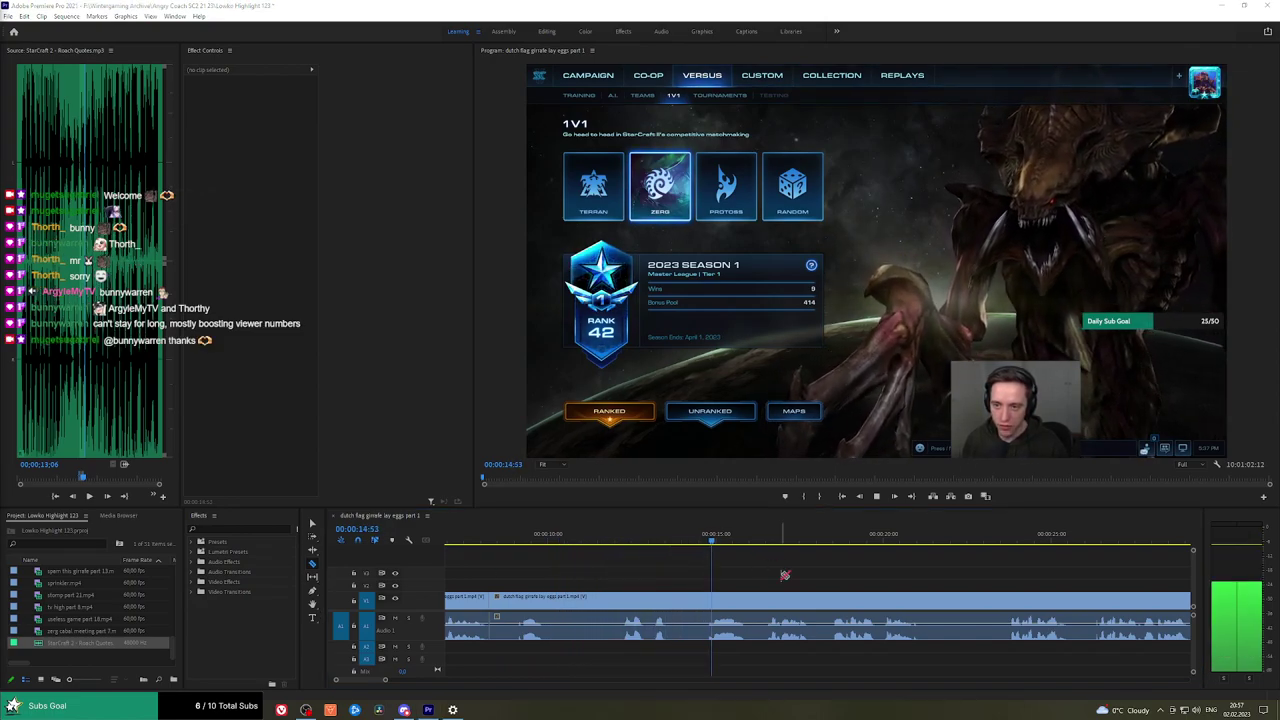
key(space)
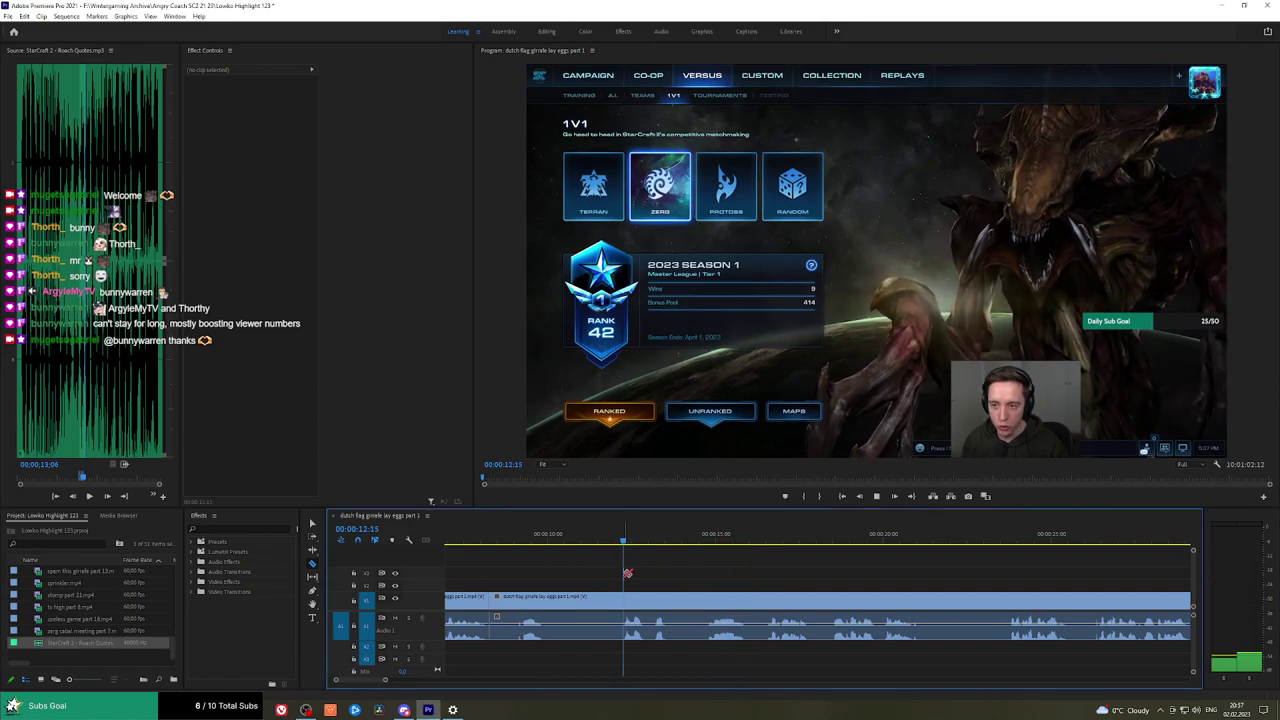
click(617, 601)
key(v)
click(565, 606)
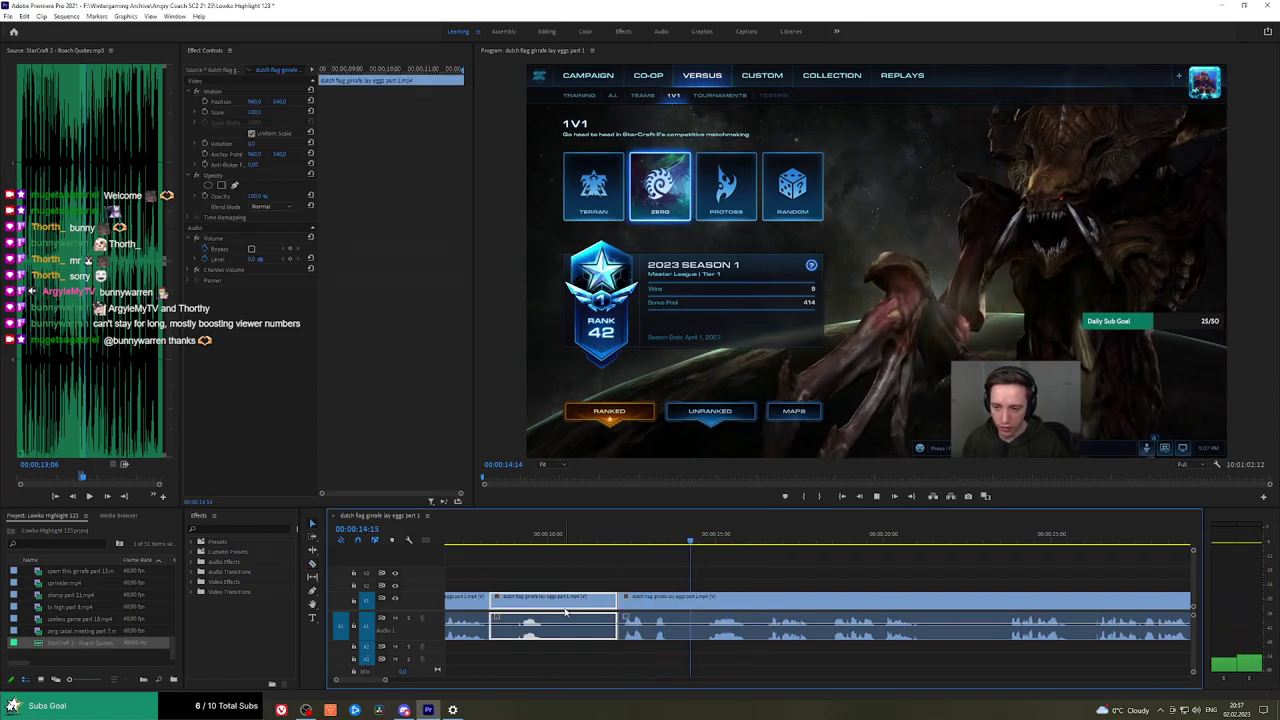
key(shift+Delete)
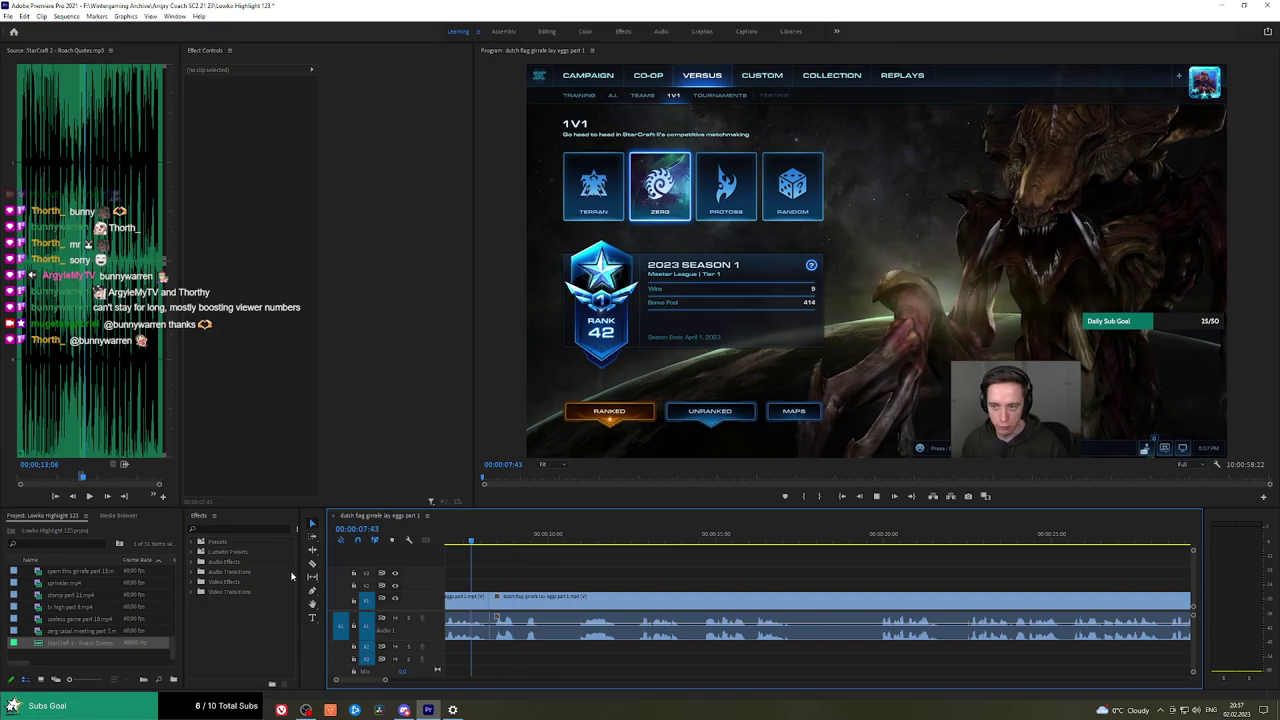
List the audio crossfade transitions, play past the latest join and cut the clip at about 00:00:10.
key(space)
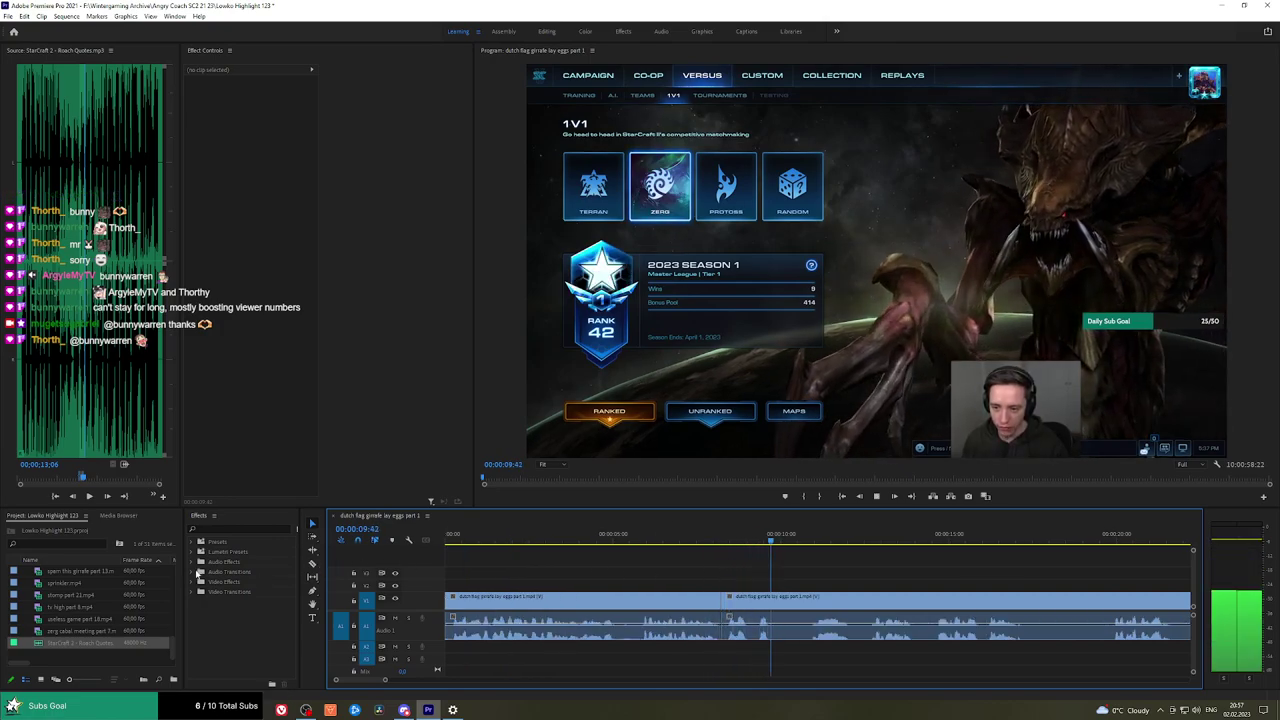
click(197, 571)
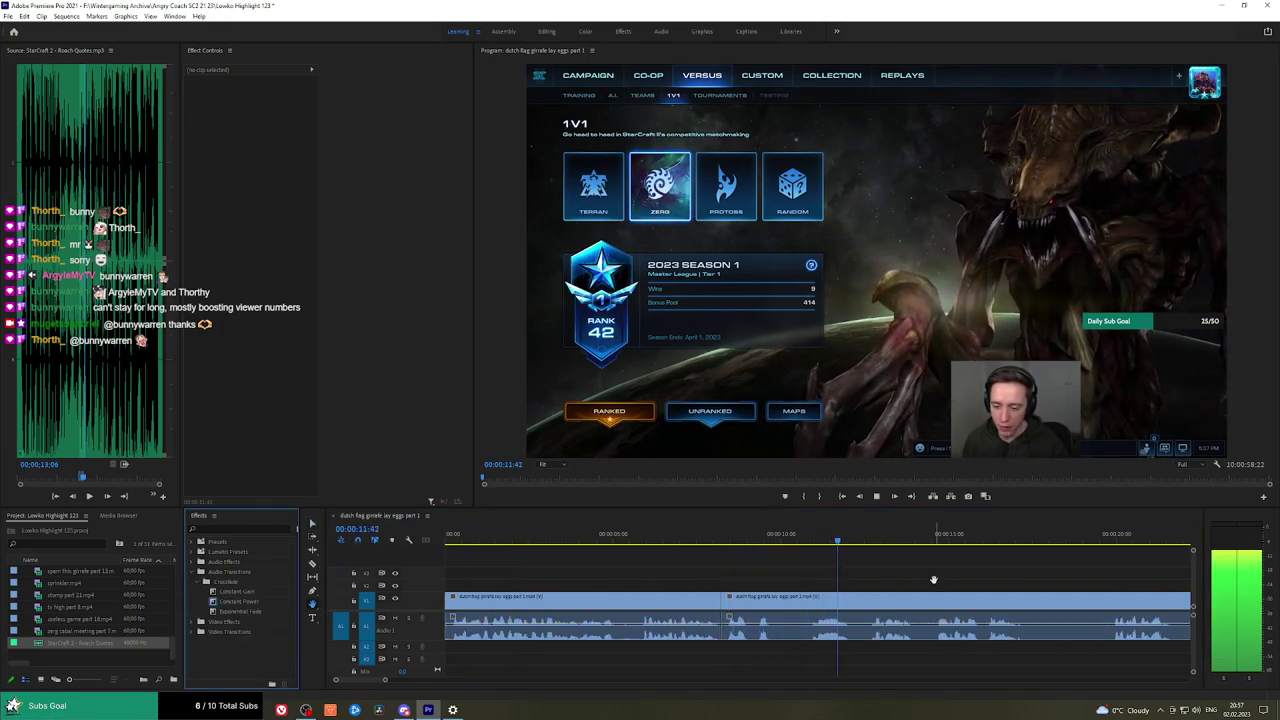
drag(934, 580, 858, 590)
click(707, 604)
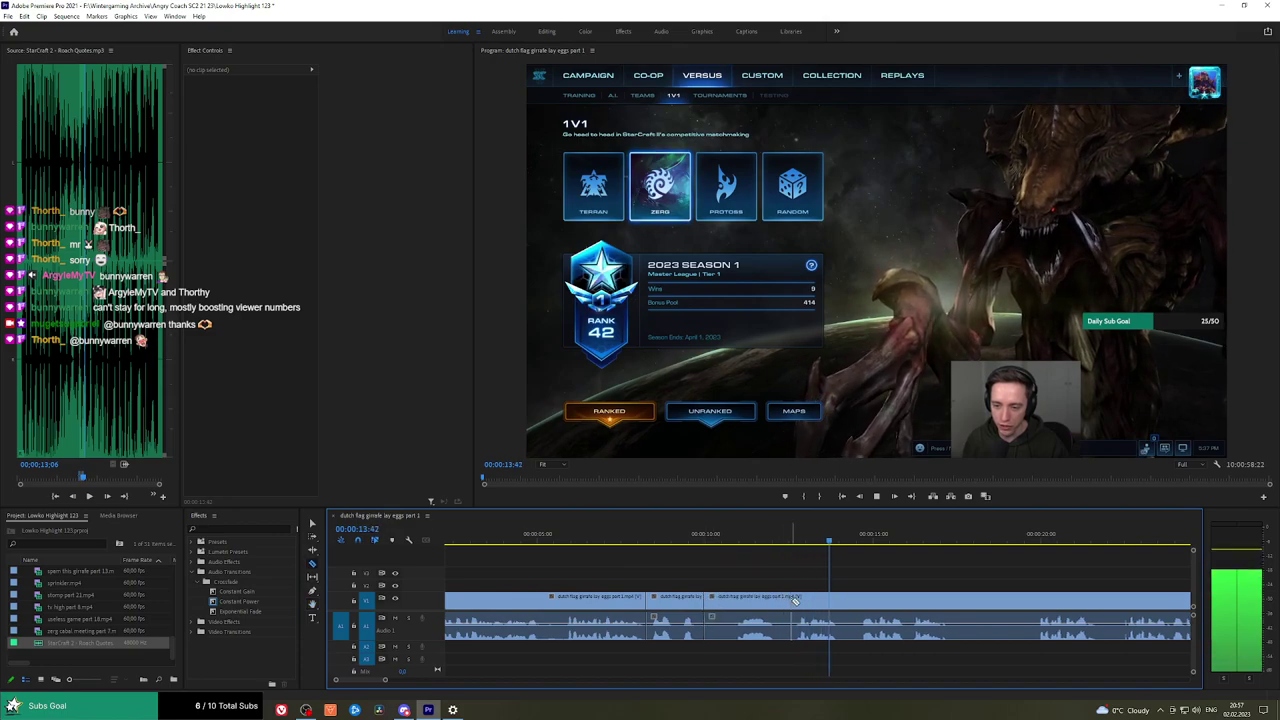
Cut the clip at about 00:00:09:11 and 00:00:11 and ripple delete everything between those two cuts.
key(space)
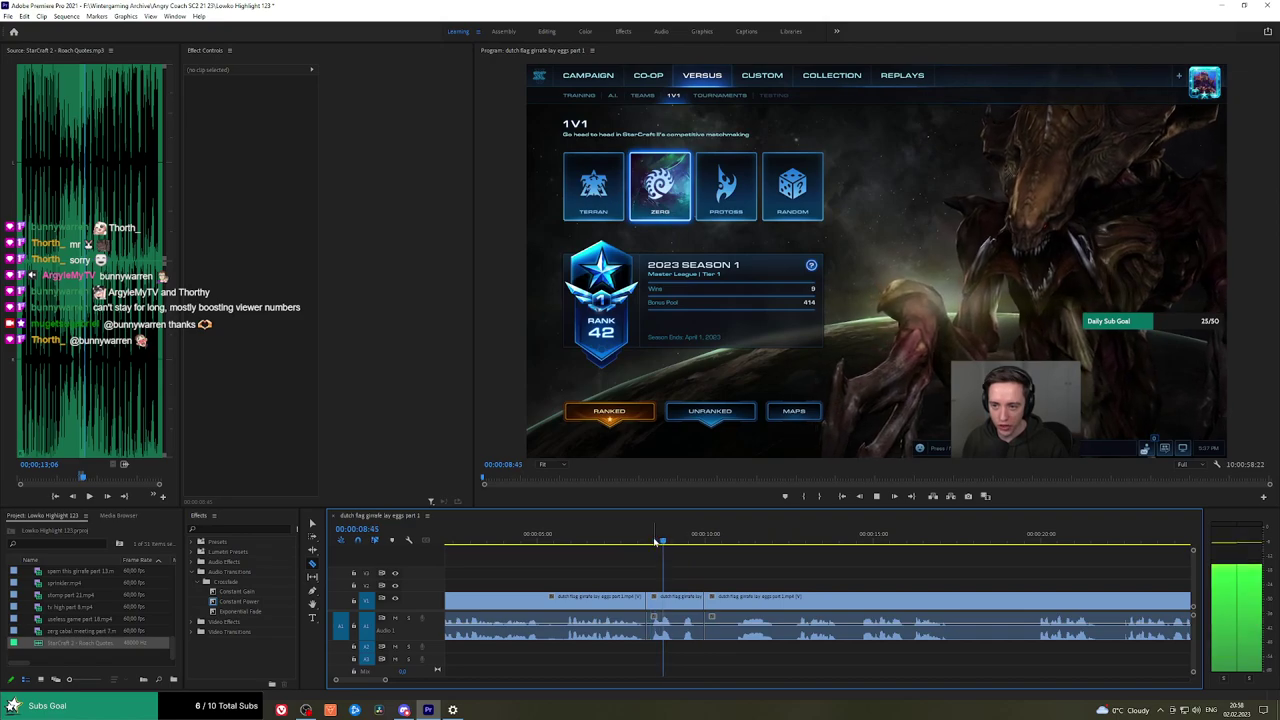
click(682, 598)
click(738, 597)
key(v)
click(720, 602)
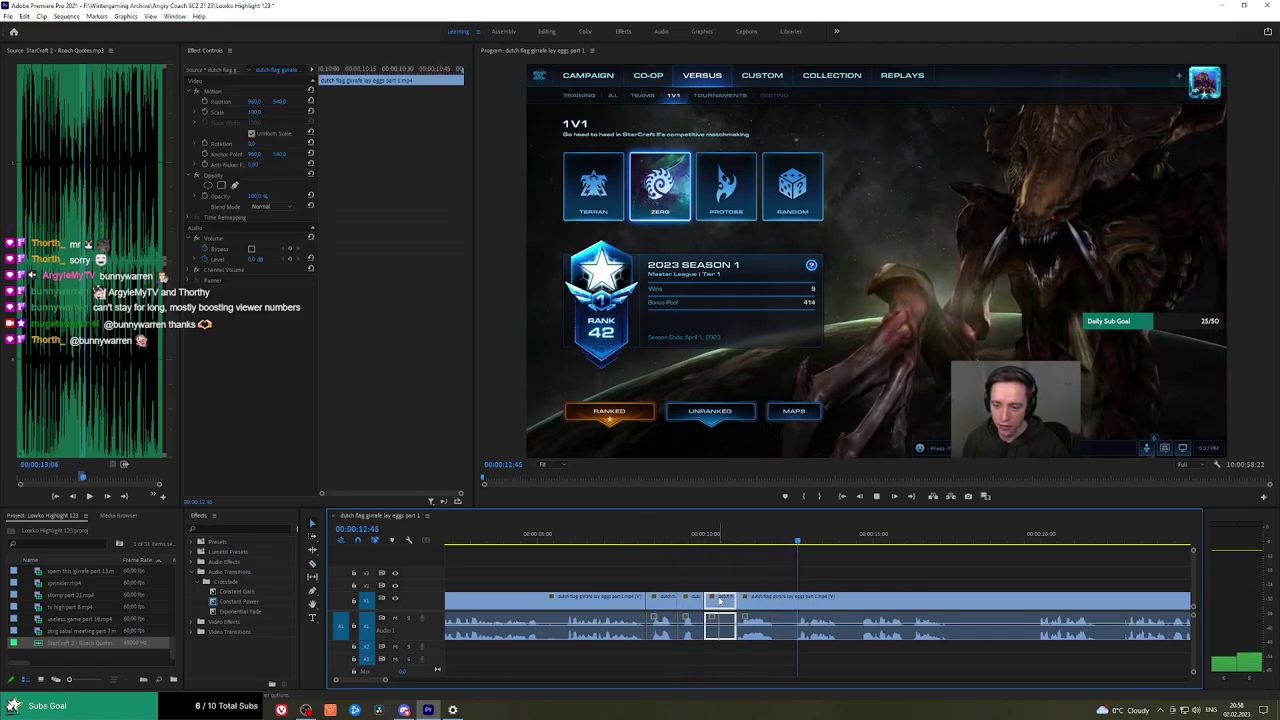
drag(712, 568, 692, 604)
key(shift+Delete)
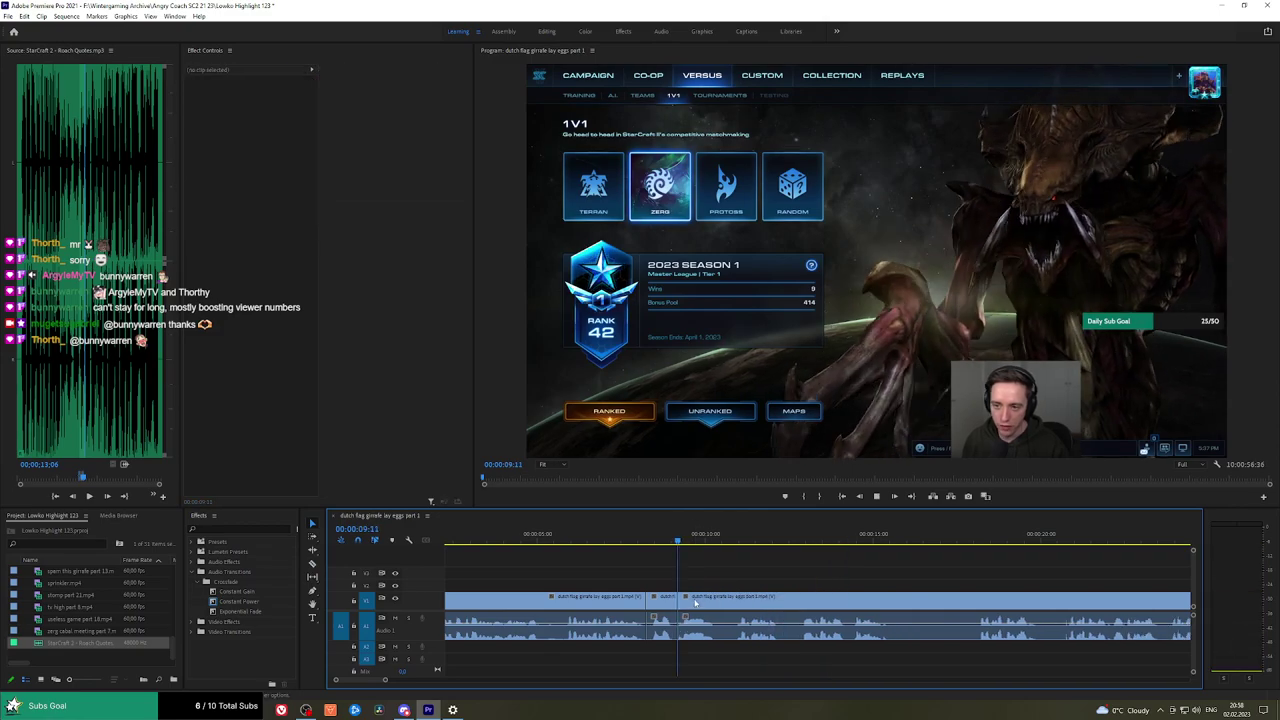
Play on, cut the clip at about 00:00:15:35 and 00:00:17:44, and ripple delete the silent section between.
key(space)
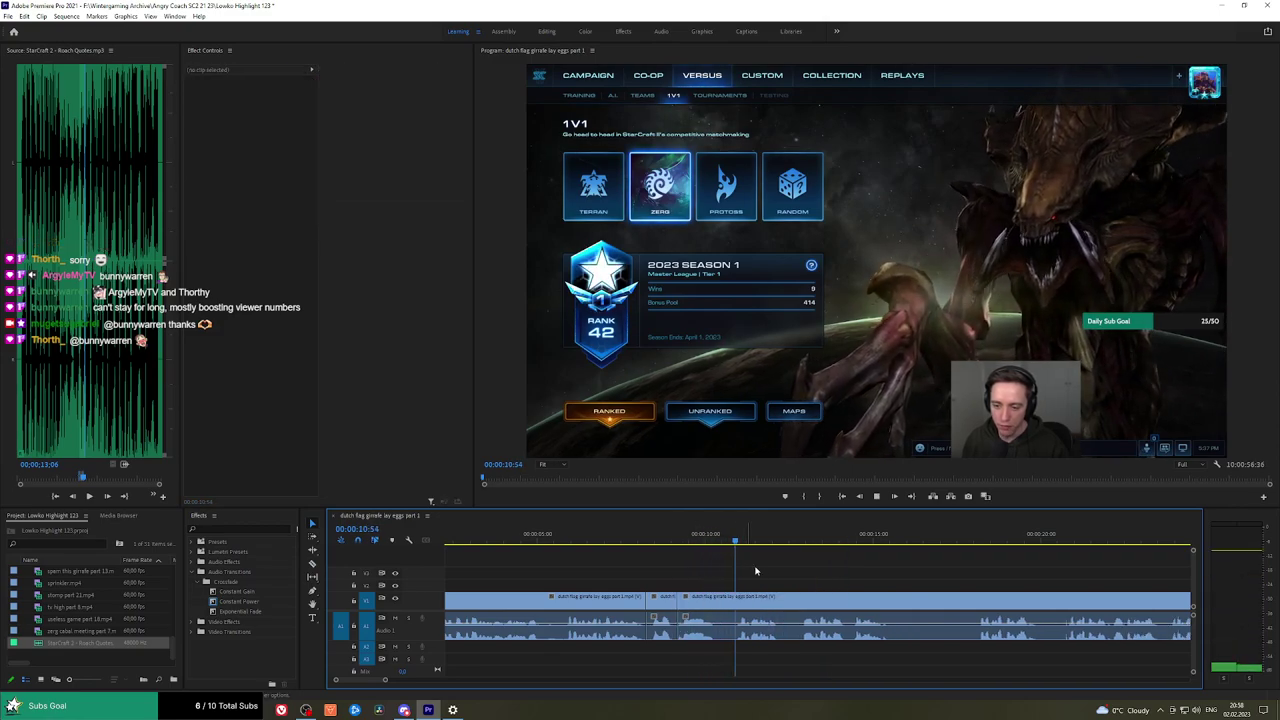
key(h)
drag(839, 572, 737, 572)
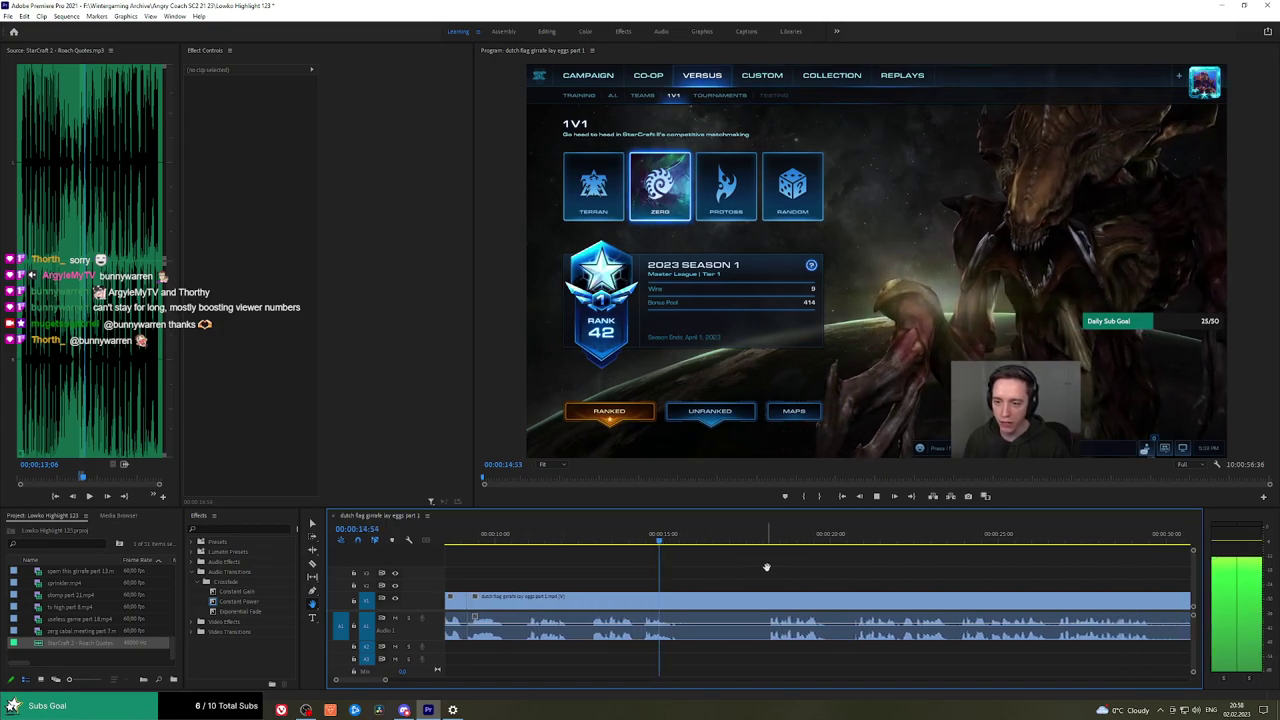
click(756, 543)
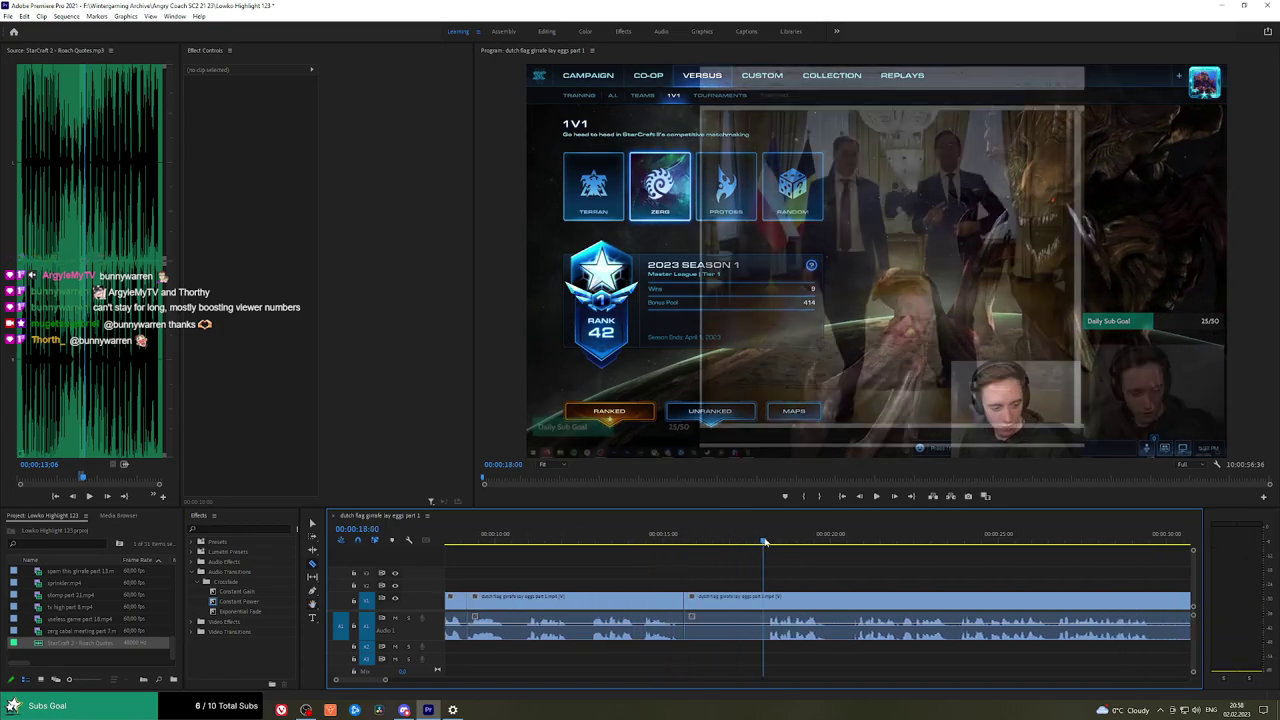
click(757, 596)
key(v)
click(742, 598)
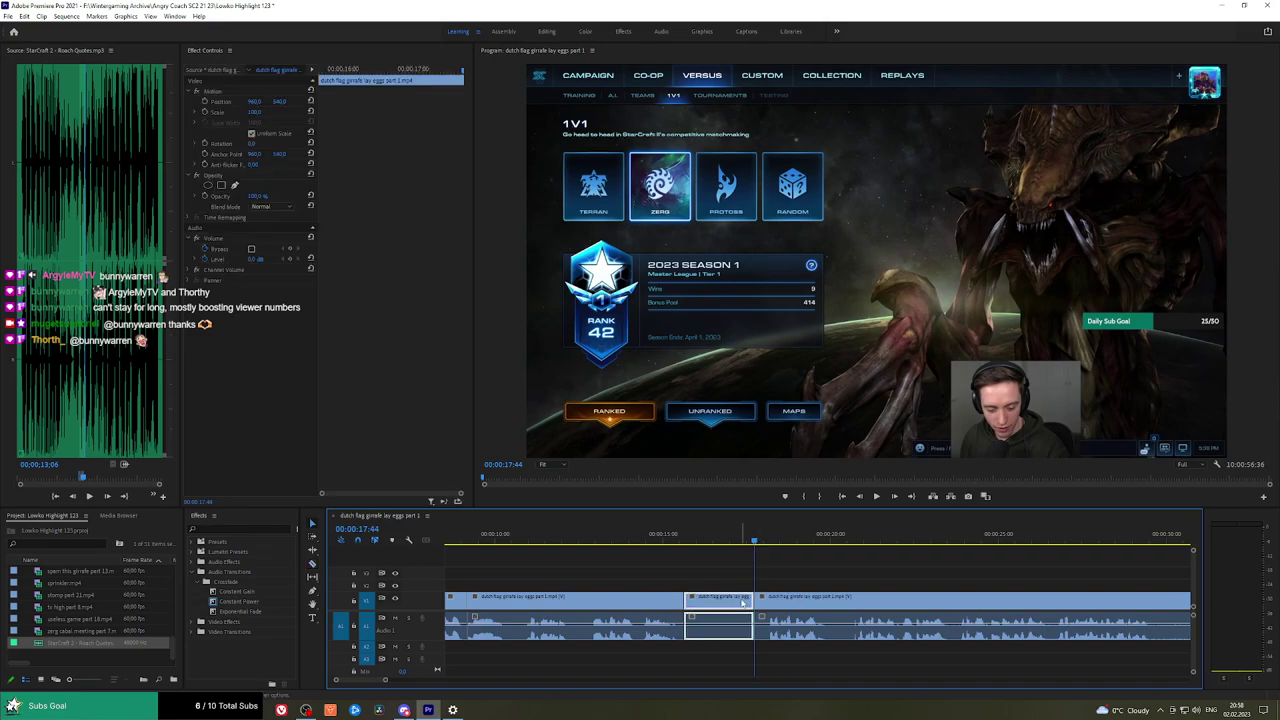
key(shift+Delete)
Play across the new join, cut the clip at 00:00:17:50 and ripple delete the short pause before the next speech.
key(space)
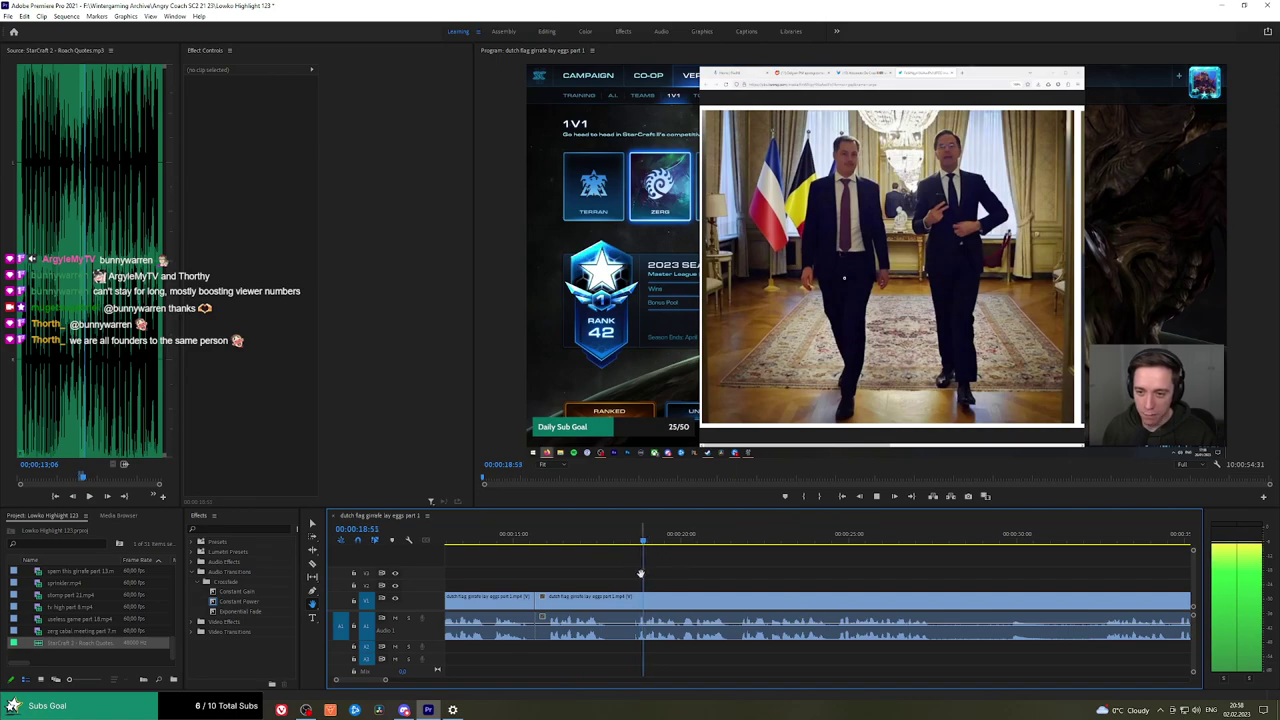
key(space)
scroll(642, 574, up, 2)
key(c)
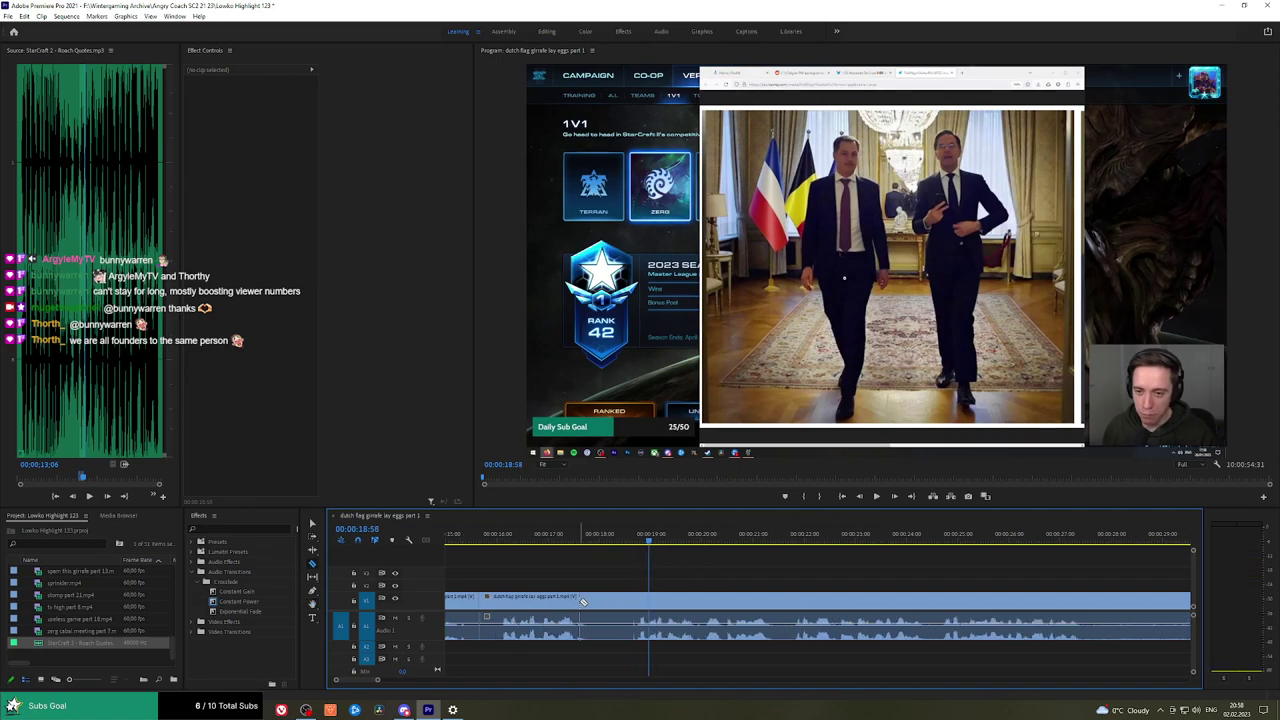
drag(555, 540, 591, 540)
key(ctrl+k)
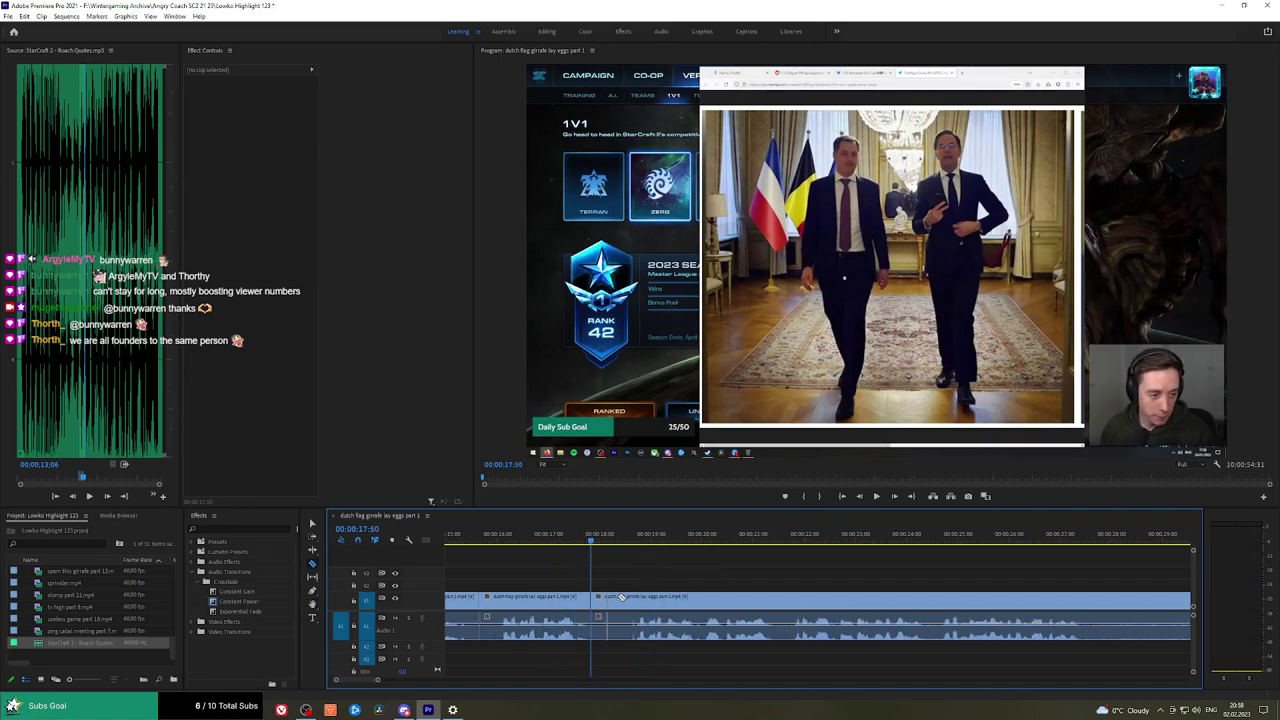
click(617, 598)
key(shift+Delete)
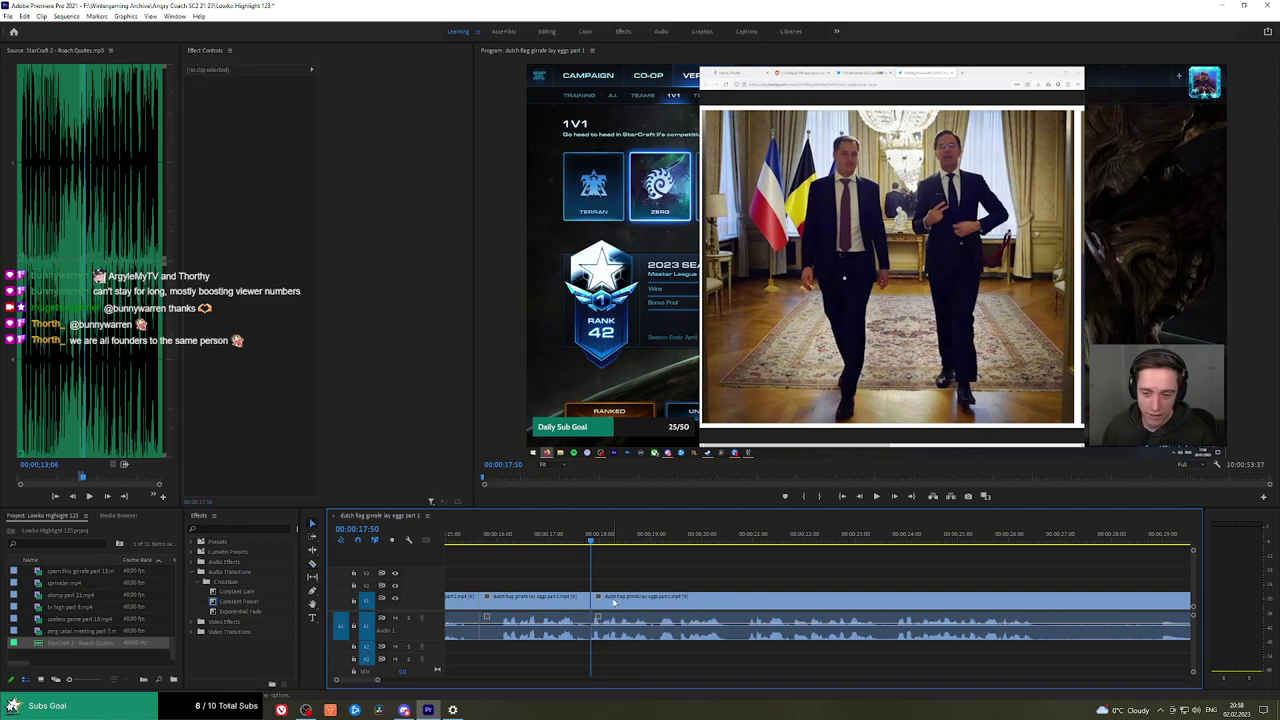
Play on through the talk over the two politicians' photo and cut the clip at 00:00:26:44.
key(space)
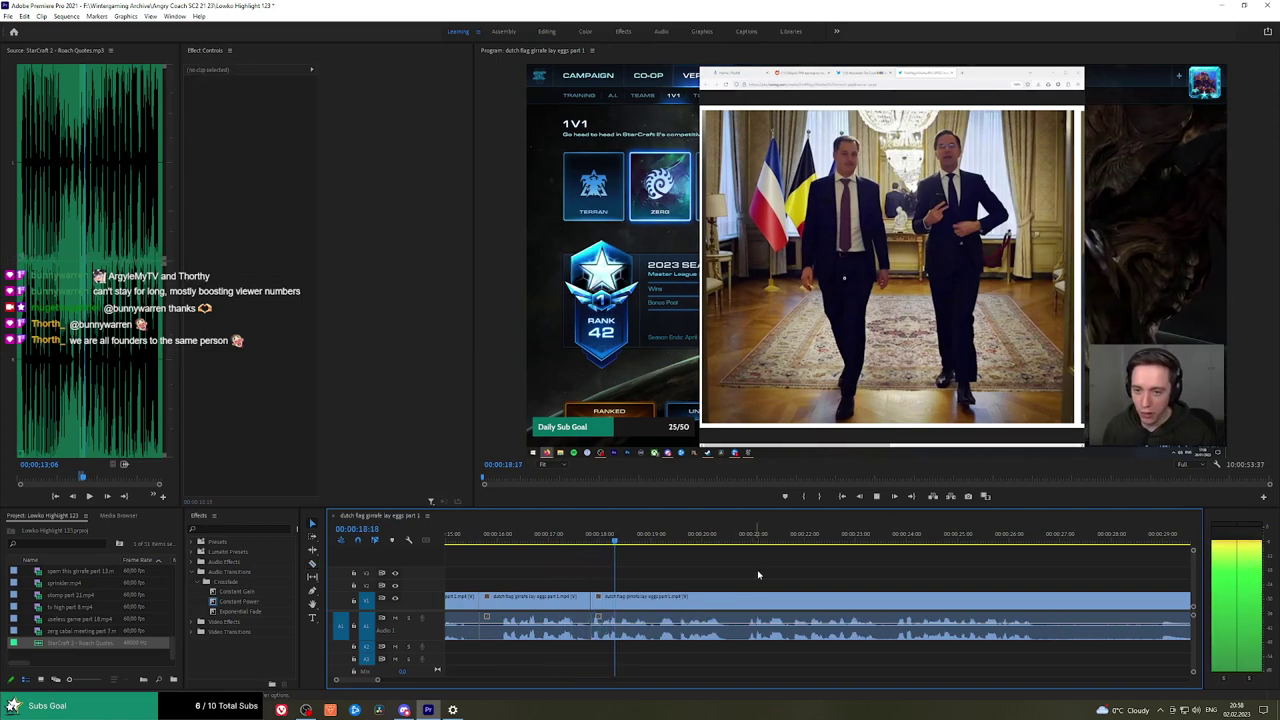
key(minus)
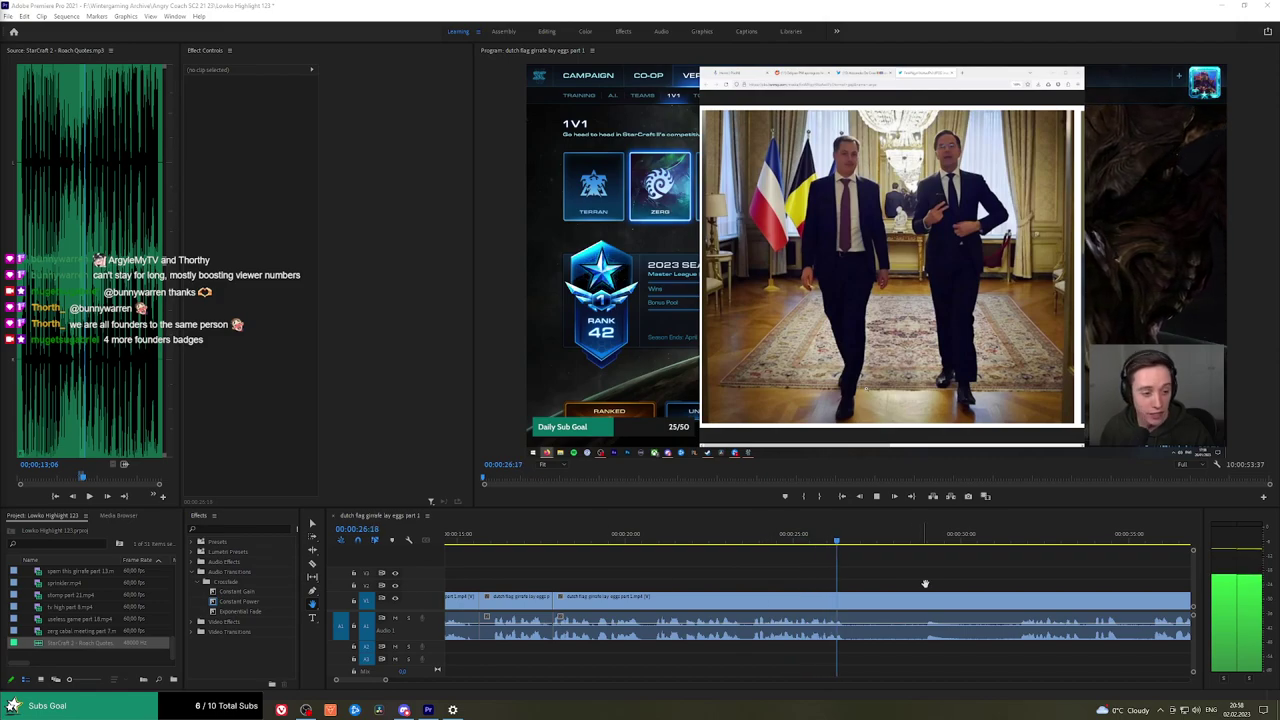
drag(925, 583, 812, 576)
click(742, 545)
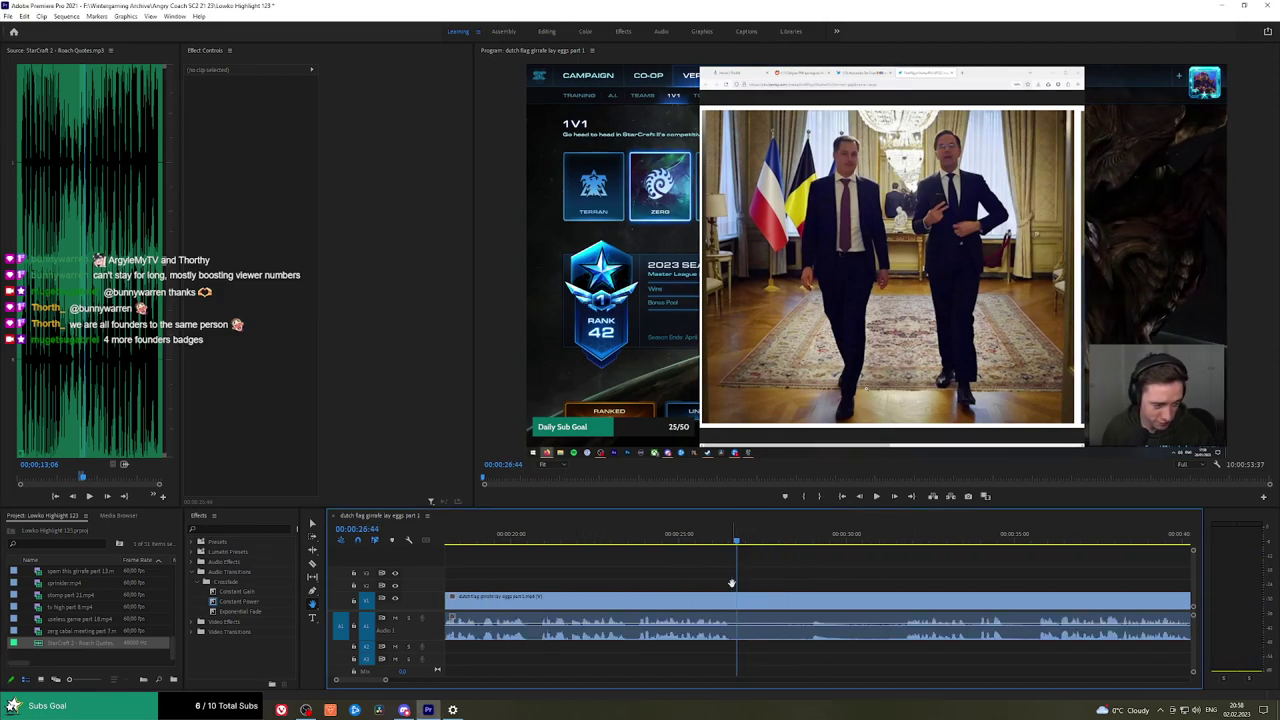
key(c)
click(737, 600)
Find where the useful talk resumes, cut at about 00:00:31:40 and ripple delete the section back to the previous cut.
key(space)
click(818, 541)
key(space)
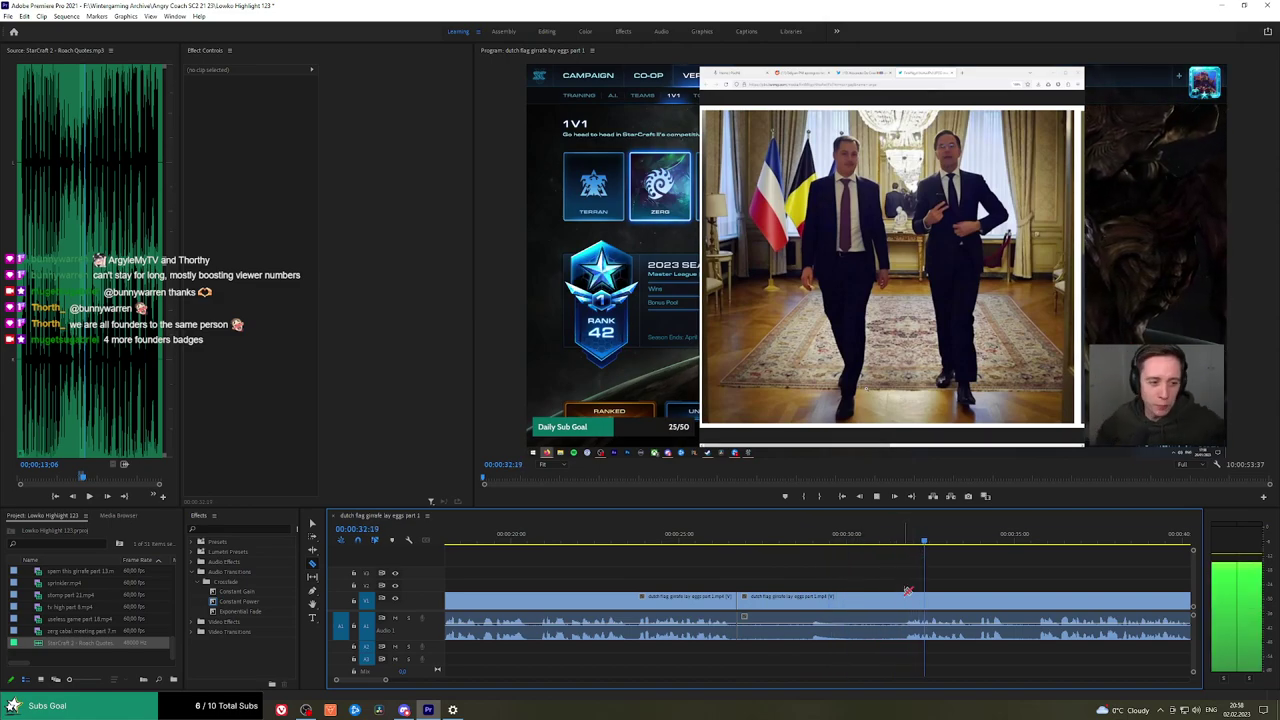
click(903, 600)
key(v)
click(857, 602)
key(shift+Delete)
Play past the join, cut the clip at 00:00:29:53 and about 00:00:30:50, and ripple delete the piece between.
key(space)
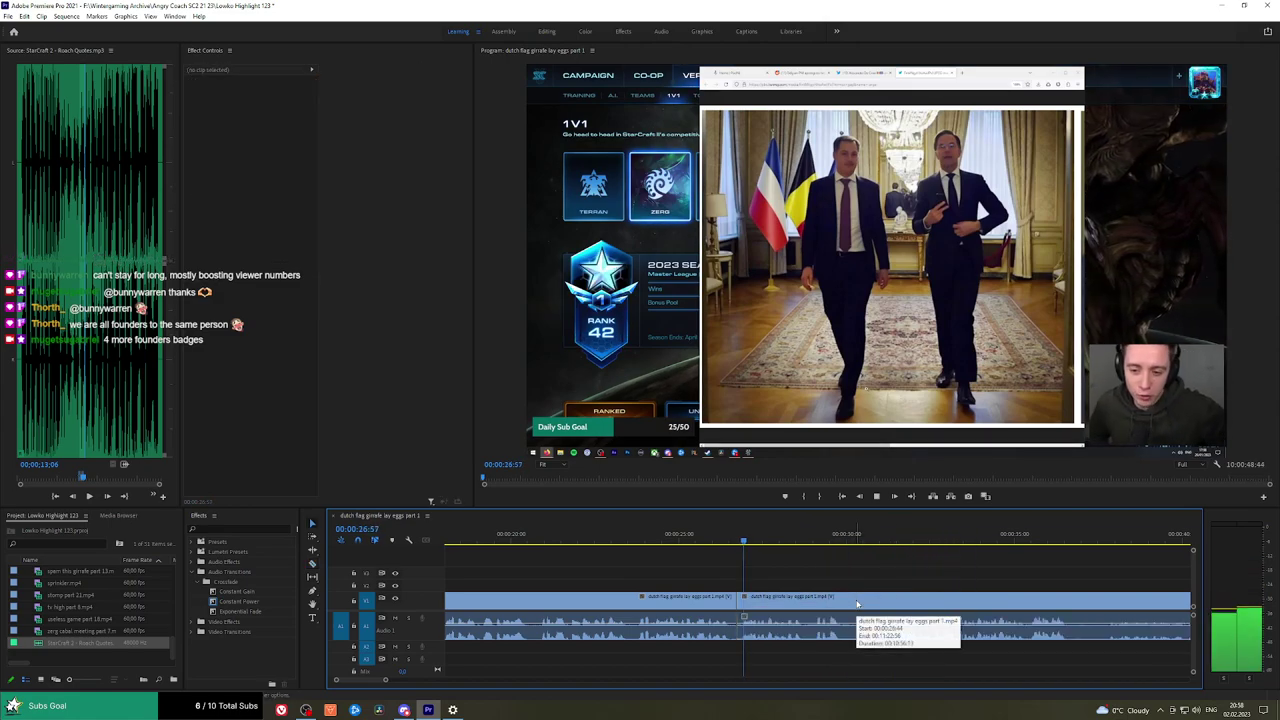
drag(872, 581, 788, 577)
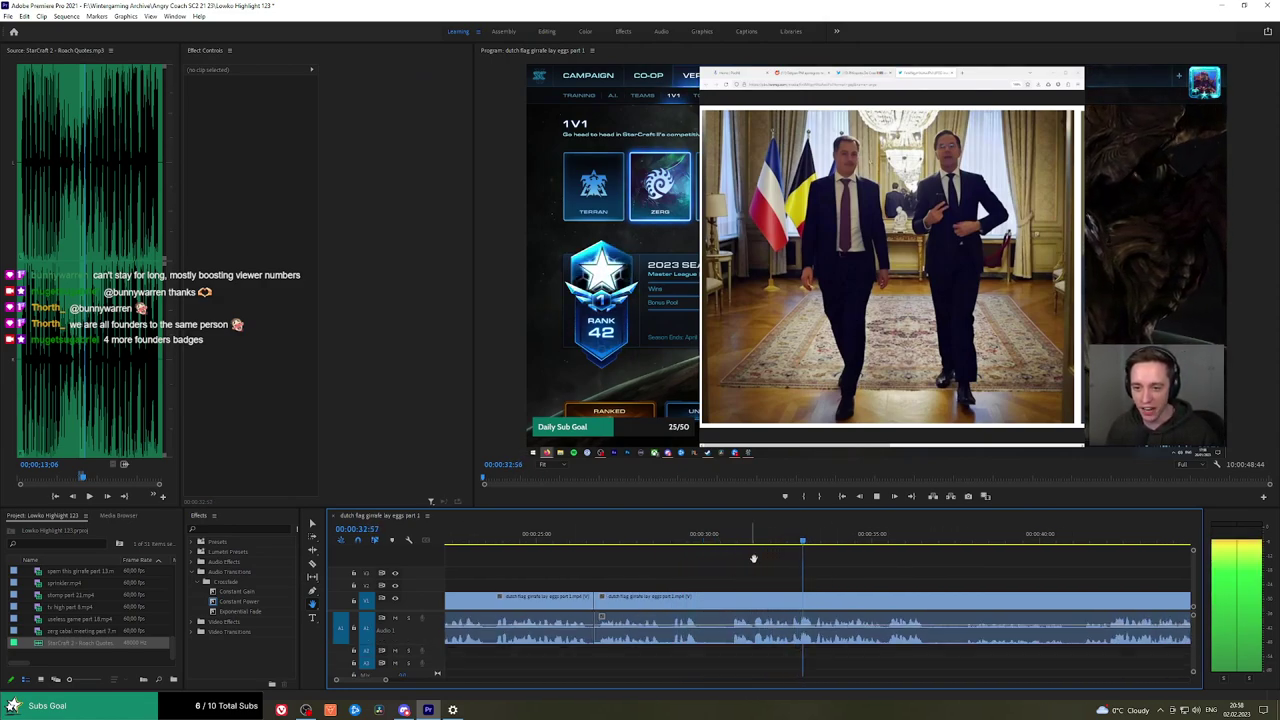
key(space)
key(space)
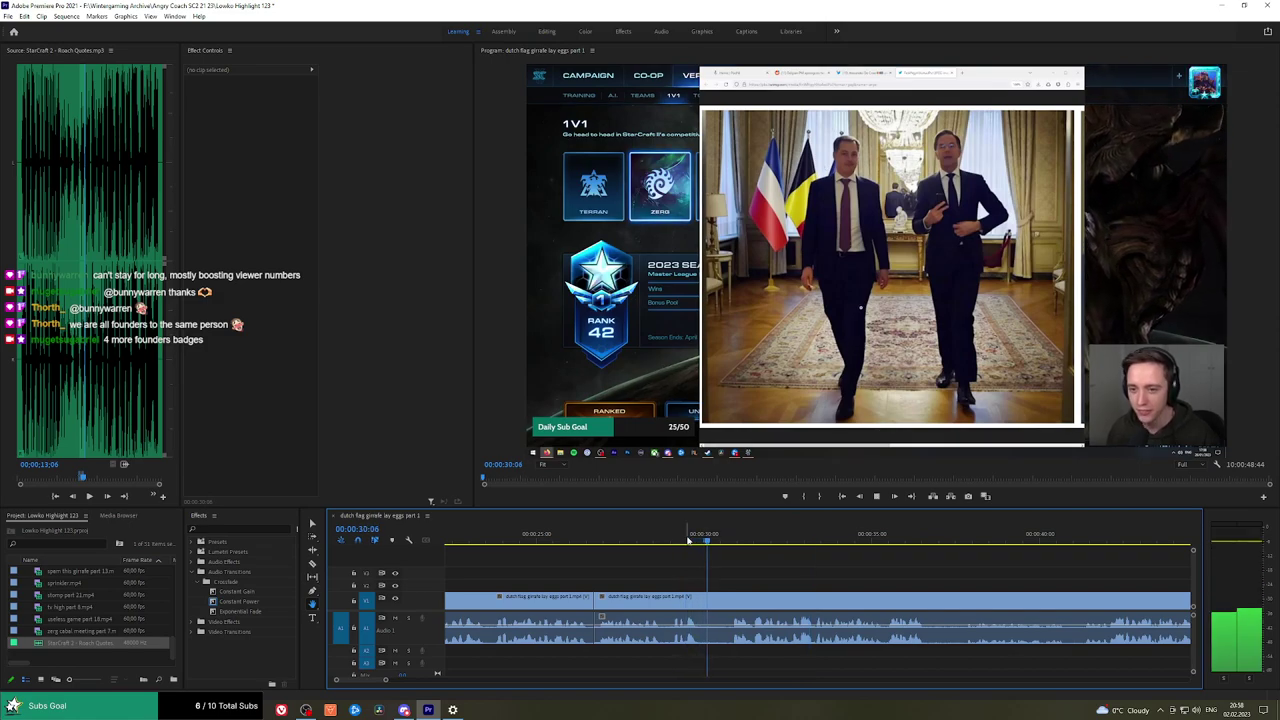
key(c)
click(701, 599)
click(730, 600)
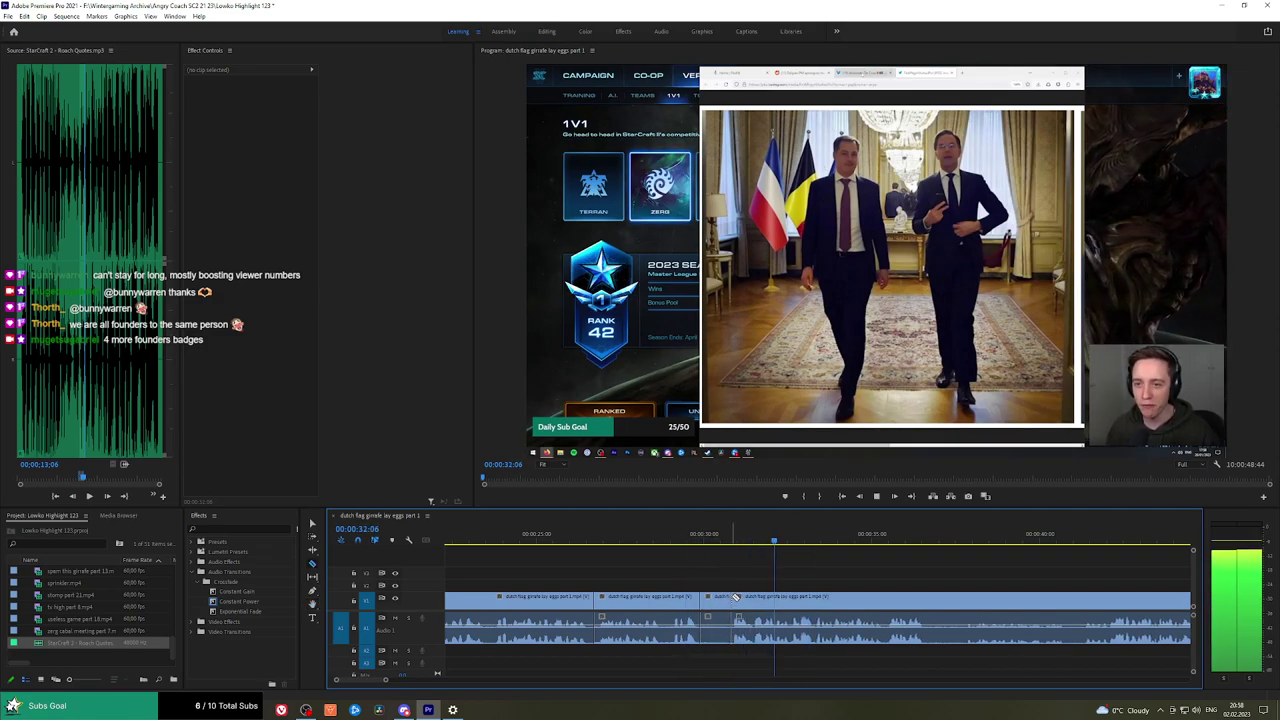
key(v)
click(719, 600)
key(shift+Delete)
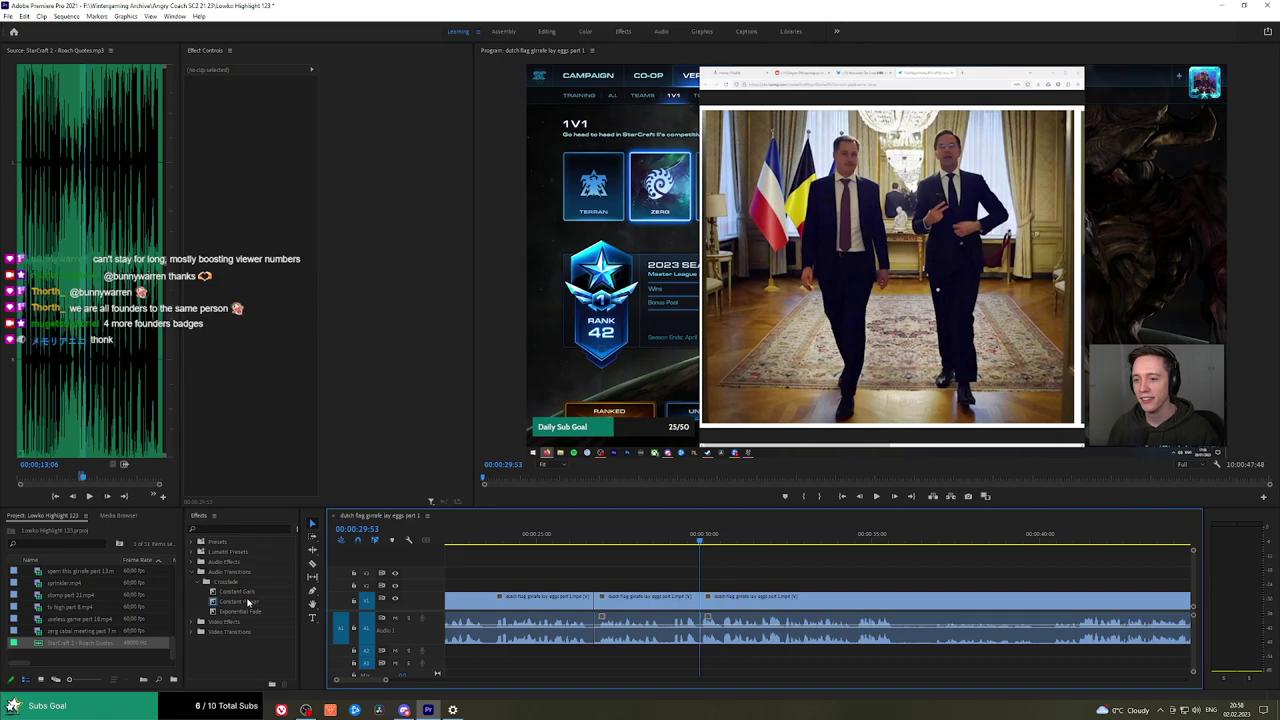
Apply a Constant Power crossfade to the audio at the 00:00:29:53 join and play across it.
drag(252, 599, 703, 634)
key(space)
key(space)
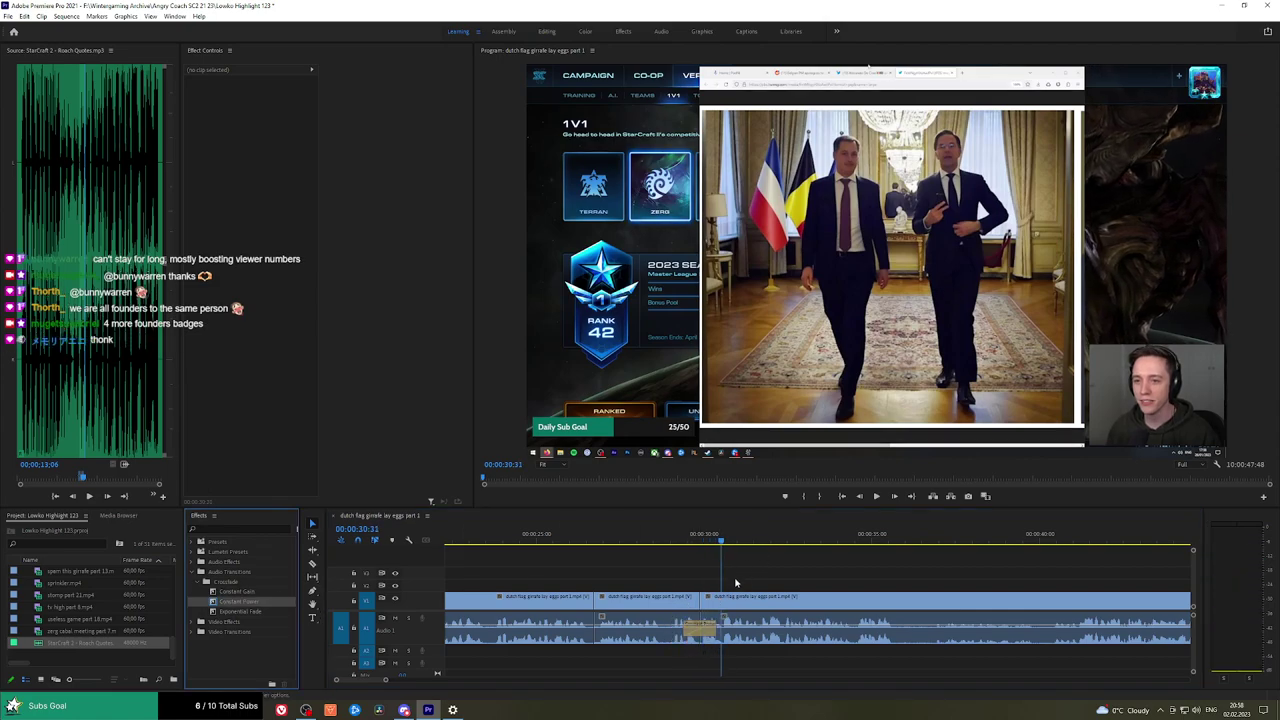
Cut the clip at 00:00:30:31 and 00:00:30:47, ripple delete the short piece between and play the result.
key(c)
click(721, 600)
key(space)
key(space)
key(v)
click(728, 604)
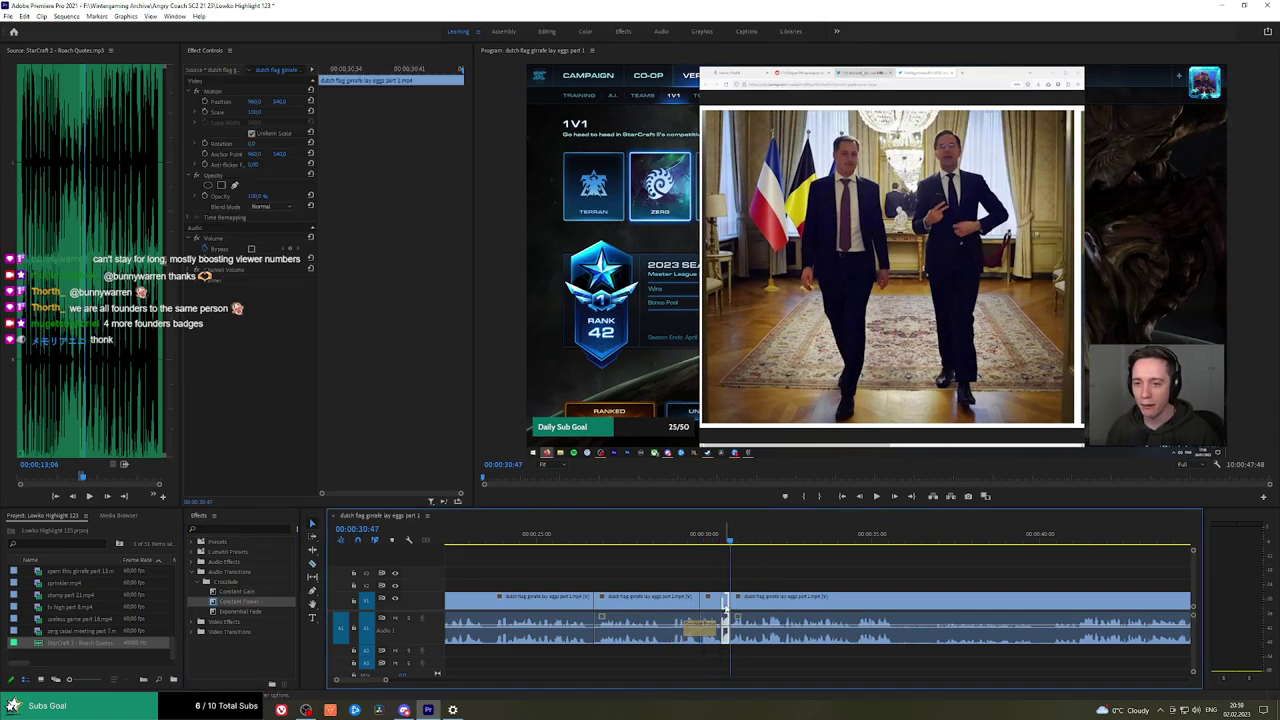
key(shift+Delete)
key(space)
key(space)
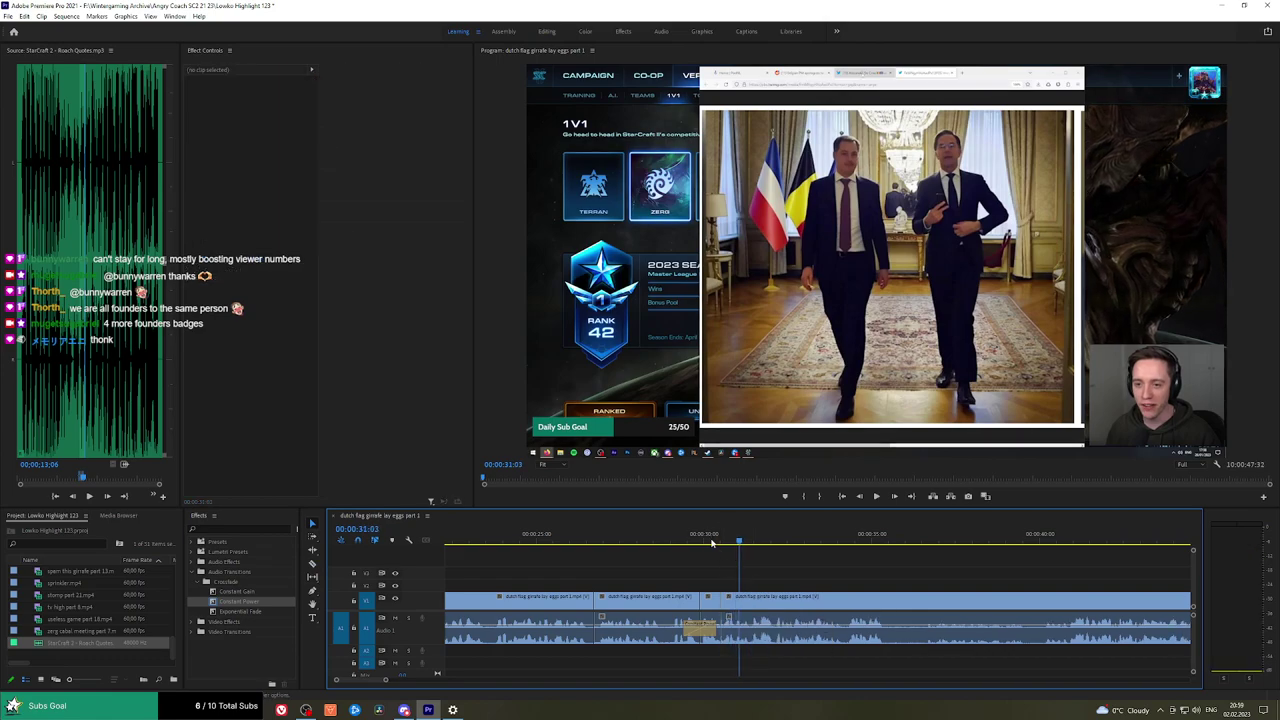
Replay the join at 00:00:30:31 and ripple delete a few more frames there.
click(711, 542)
key(space)
key(space)
key(=)
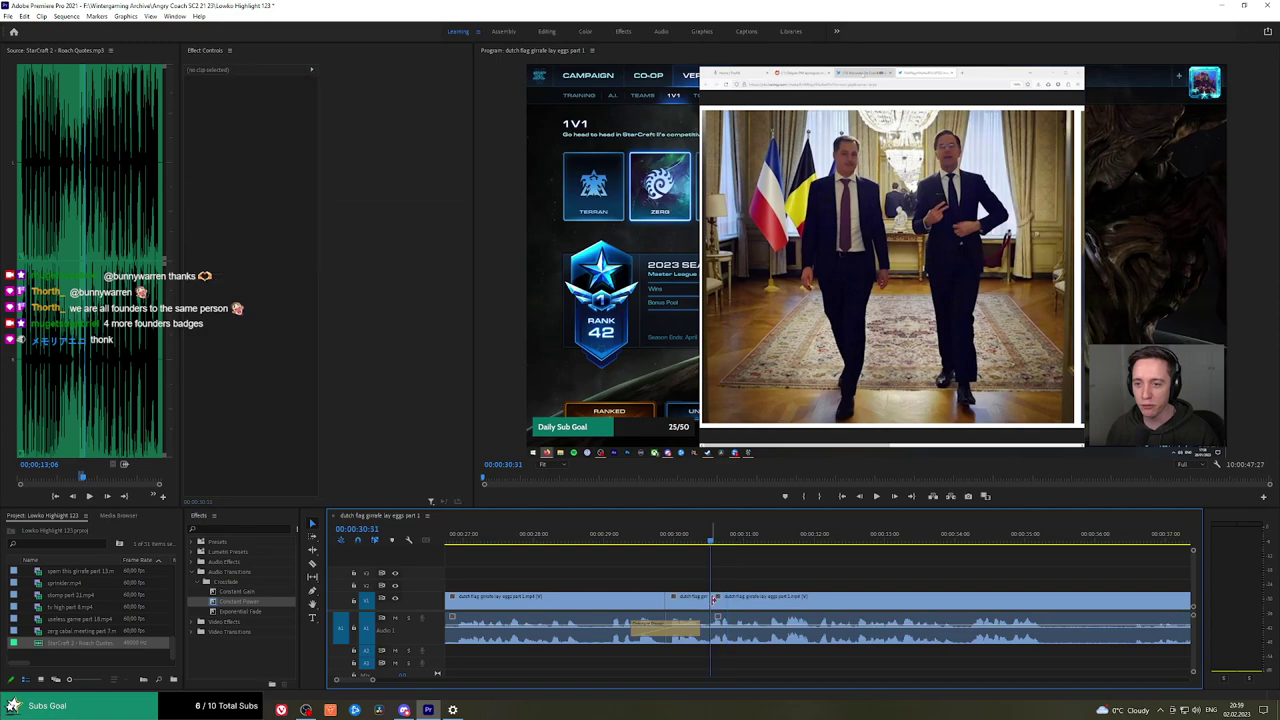
Play on from just before the 00:00:30:31 join, save the project and slightly widen the program monitor.
key(space)
click(688, 542)
key(space)
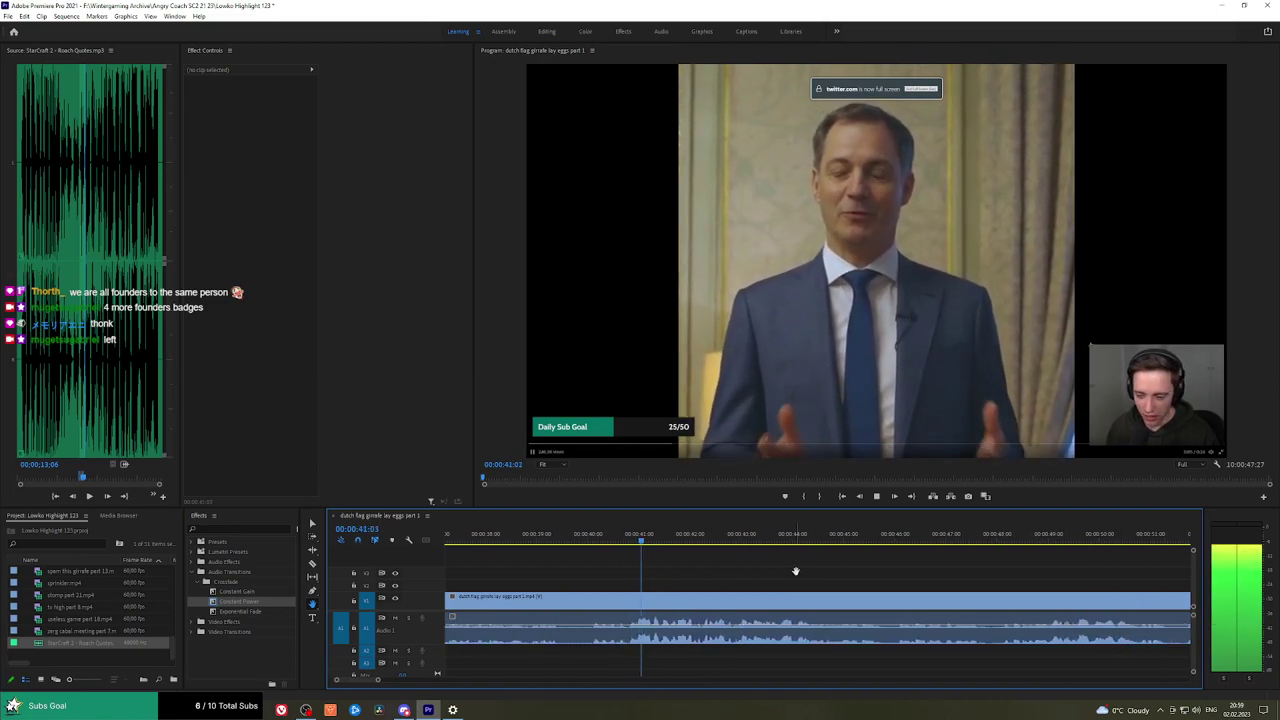
key(ctrl+s)
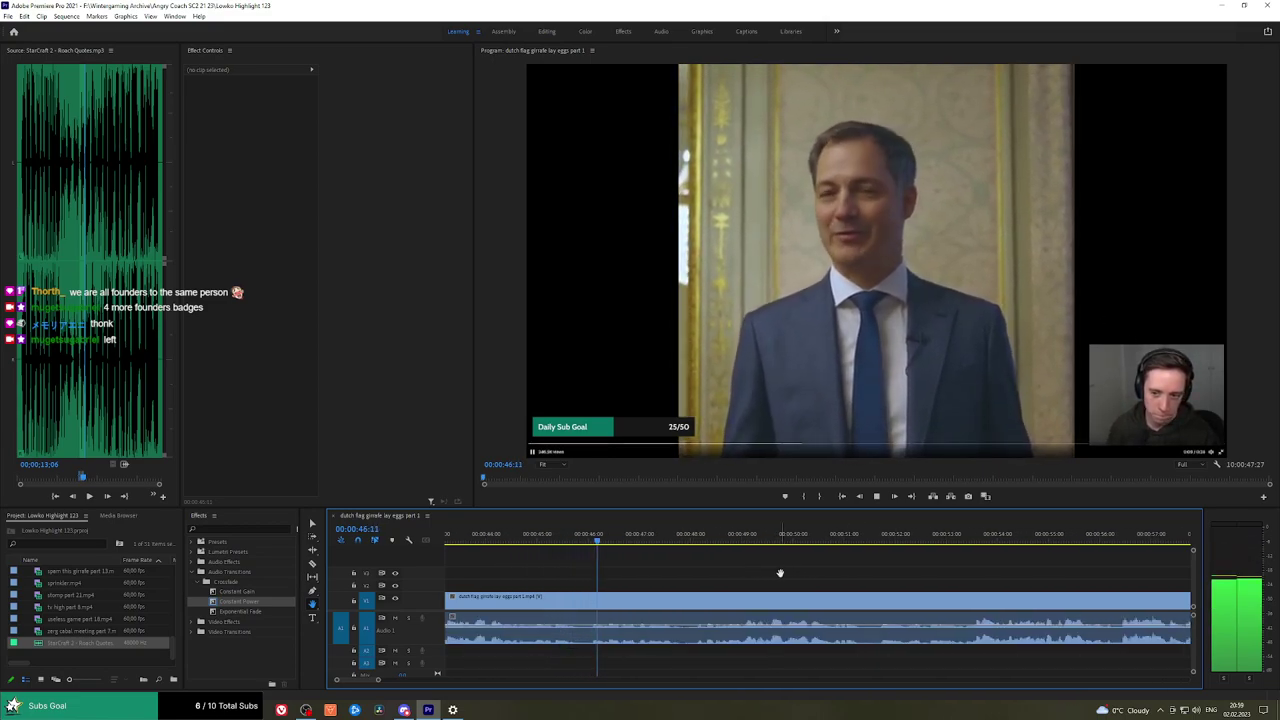
mouse_move(475, 370)
mouse_down()
mouse_move(435, 373)
mouse_move(457, 372)
mouse_up()
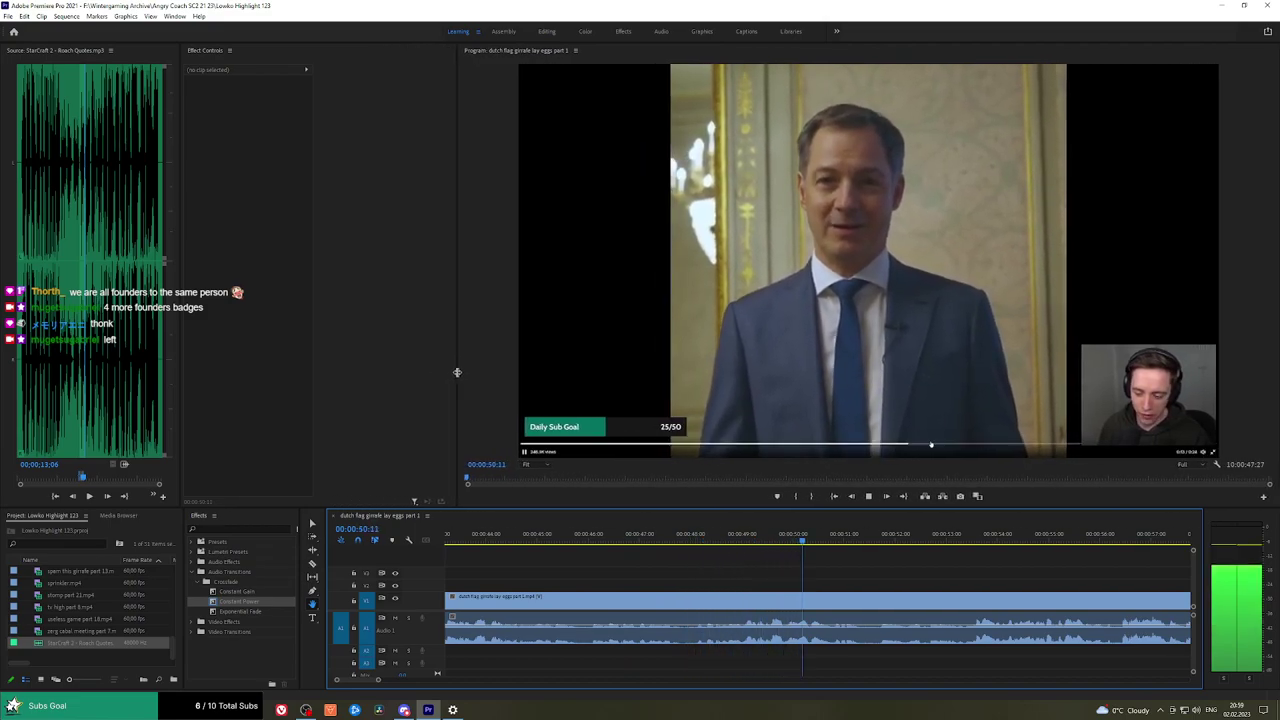
Review the full-screen flag video footage from about 00:00:50 to 00:01:05 for parts to cut.
drag(937, 574, 809, 557)
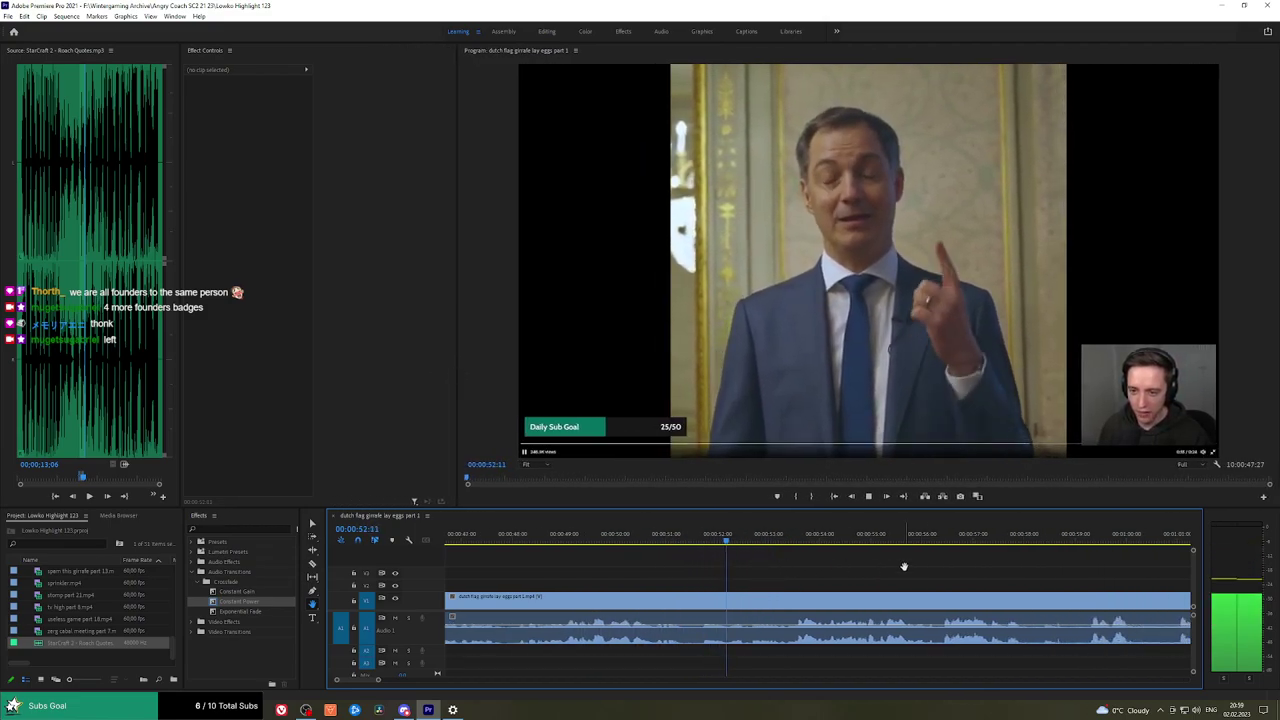
drag(903, 563, 740, 563)
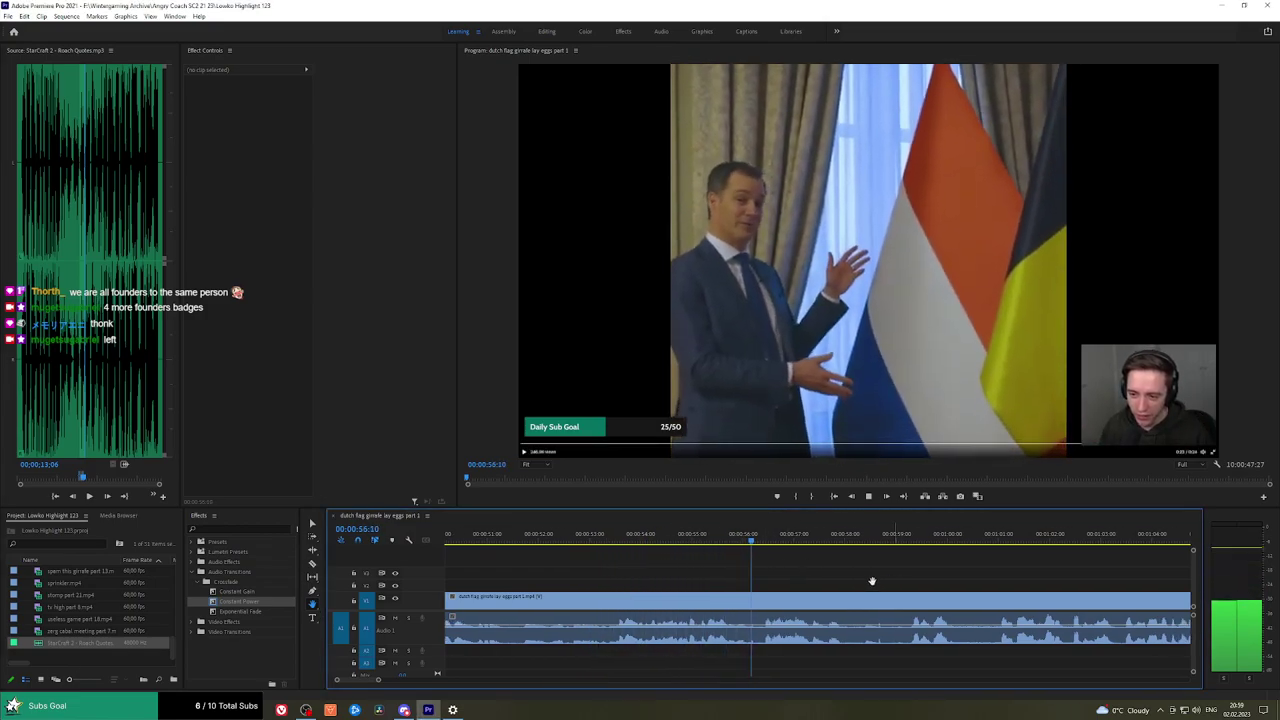
drag(871, 583, 825, 580)
key(space)
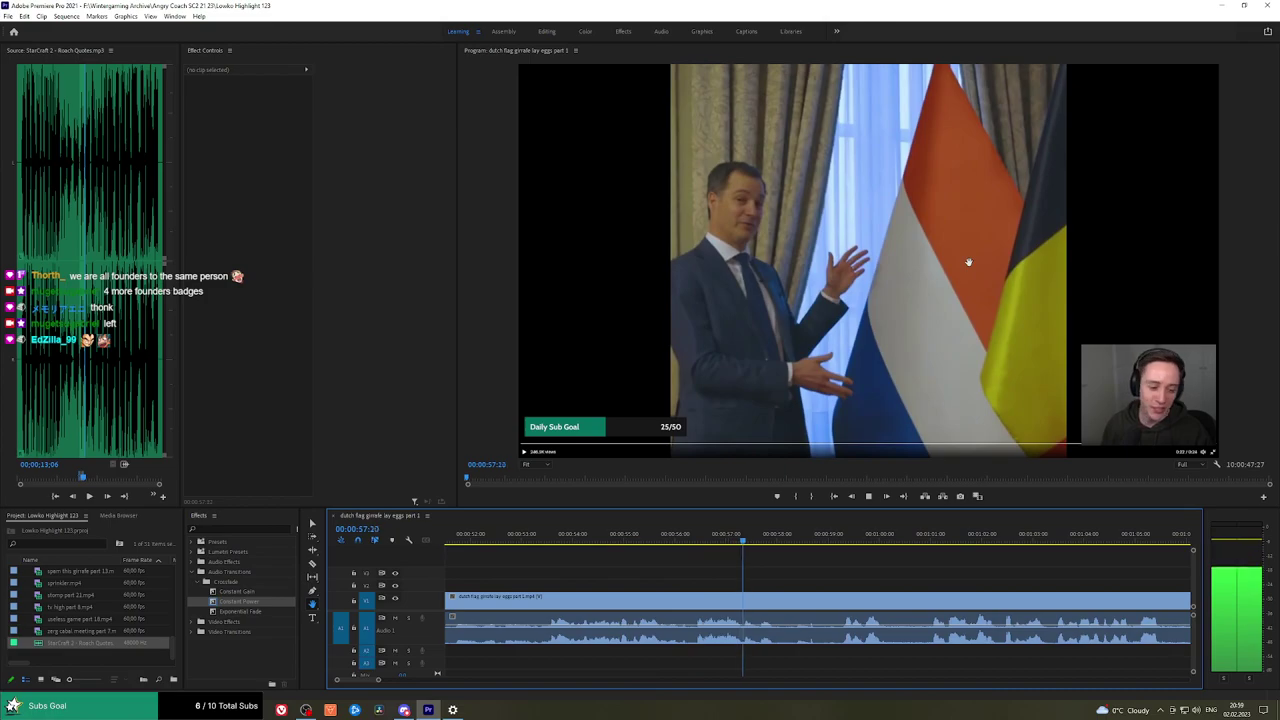
drag(919, 569, 794, 569)
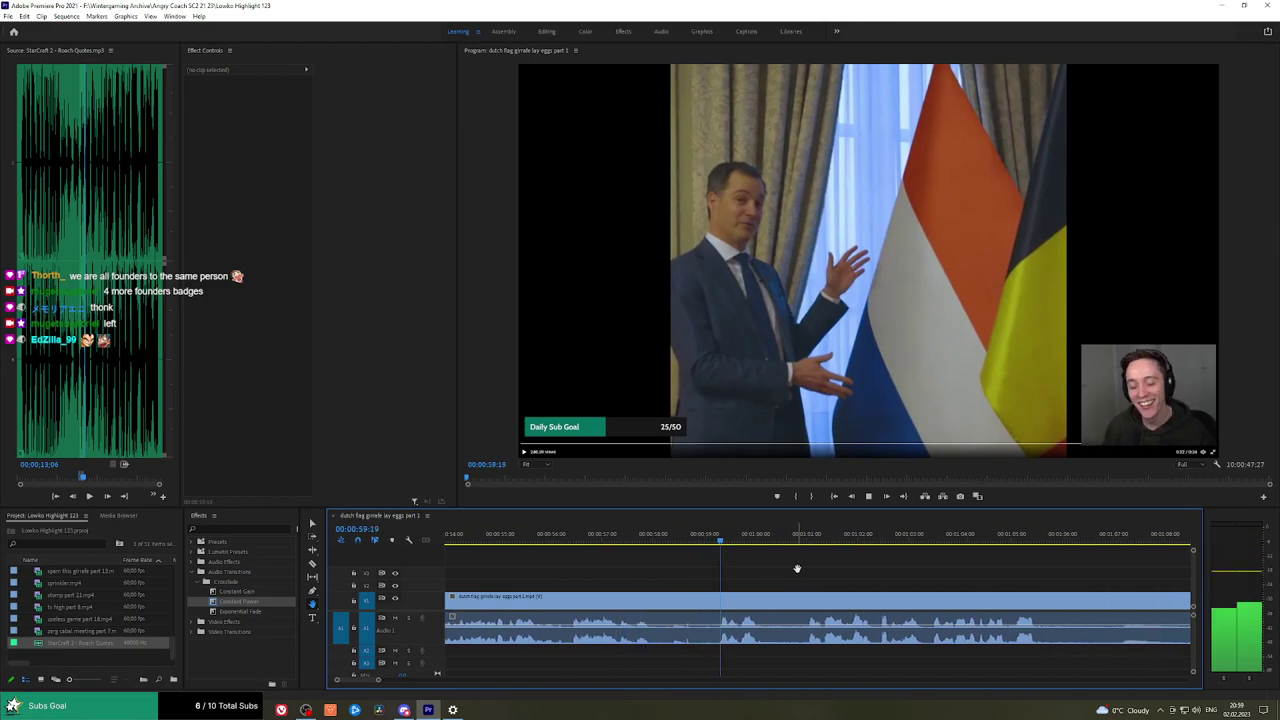
drag(877, 569, 741, 567)
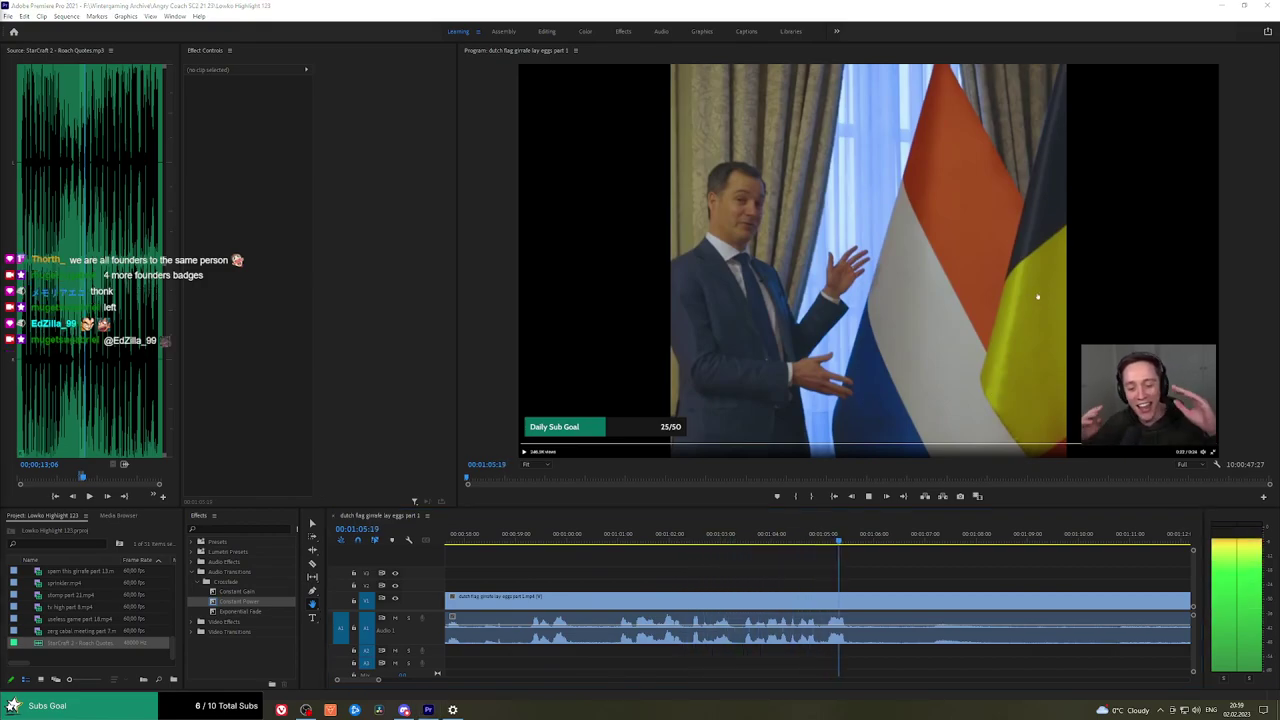
Split the clip at about 00:01:02:22 and 00:01:02:48 and mute the audio of the short piece between the cuts.
click(700, 538)
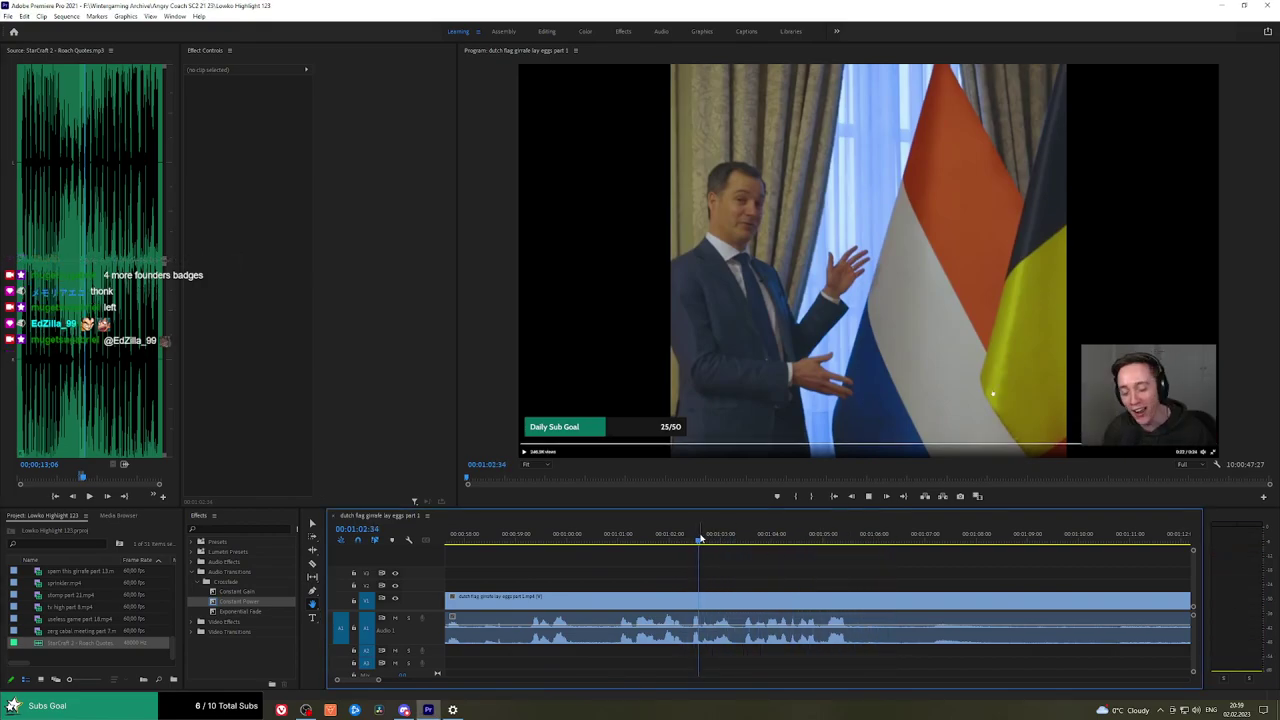
click(671, 538)
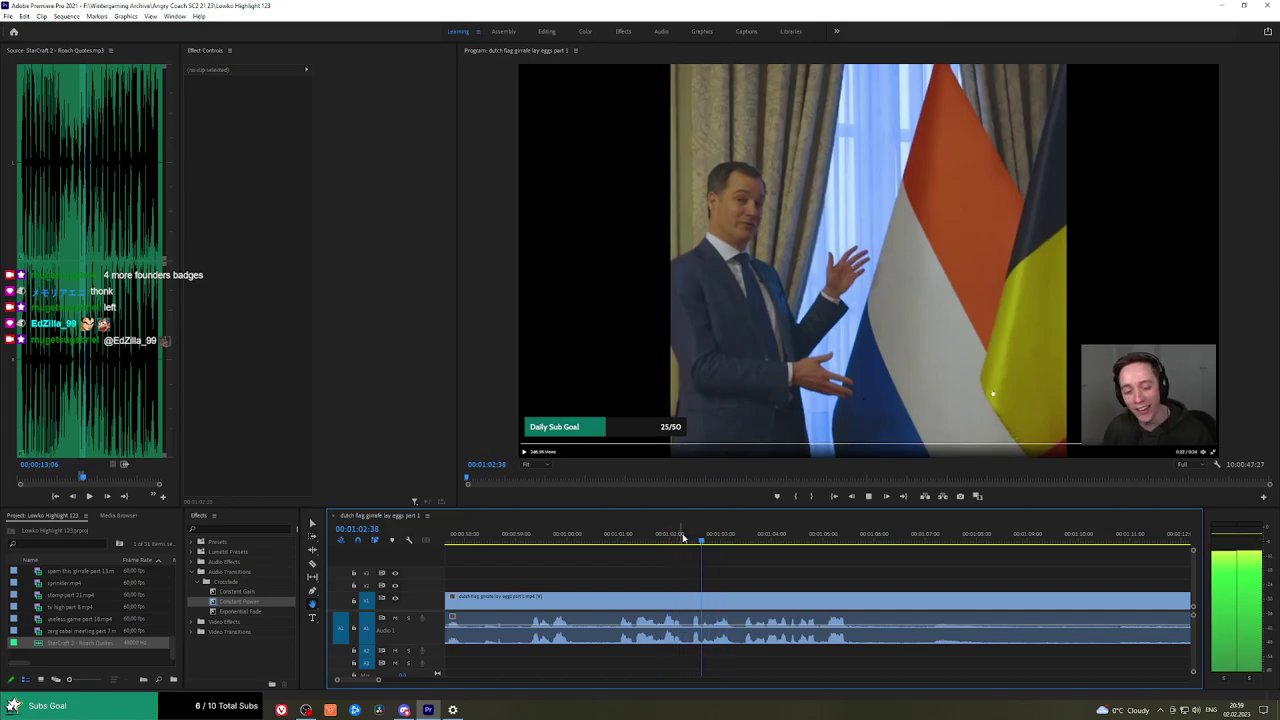
drag(683, 538, 689, 538)
click(692, 598)
key(space)
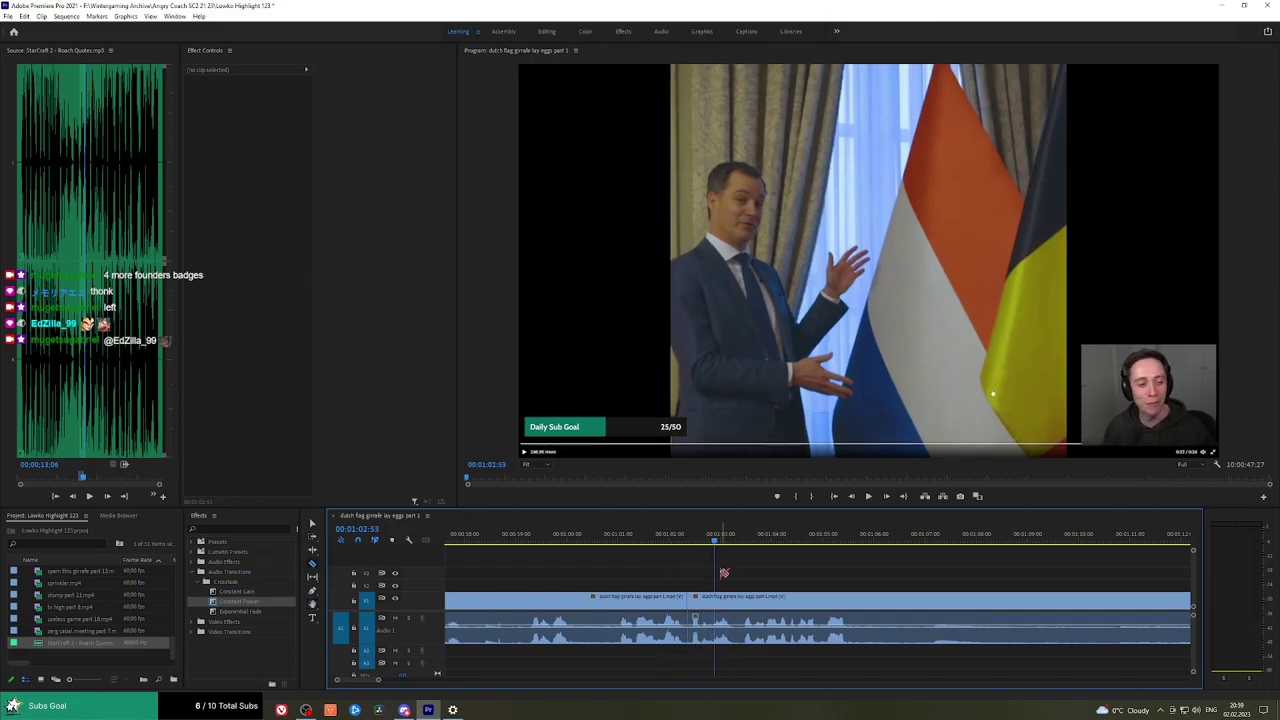
click(688, 538)
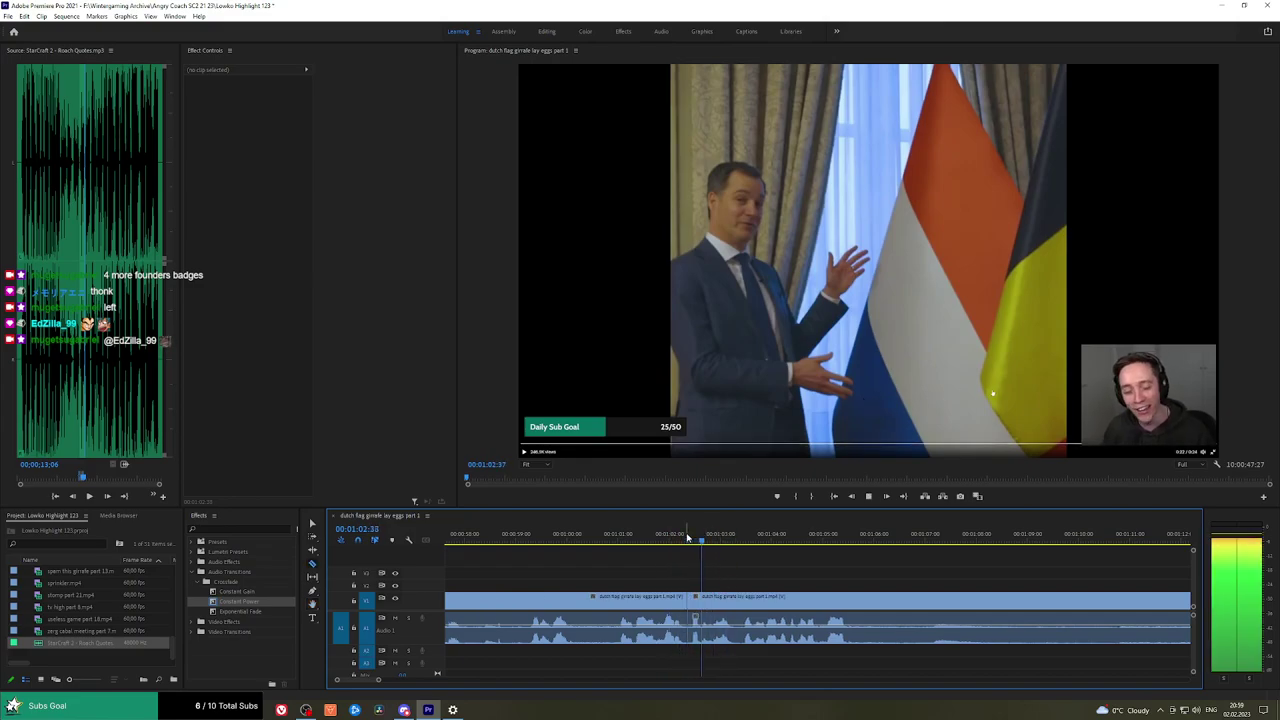
click(700, 640)
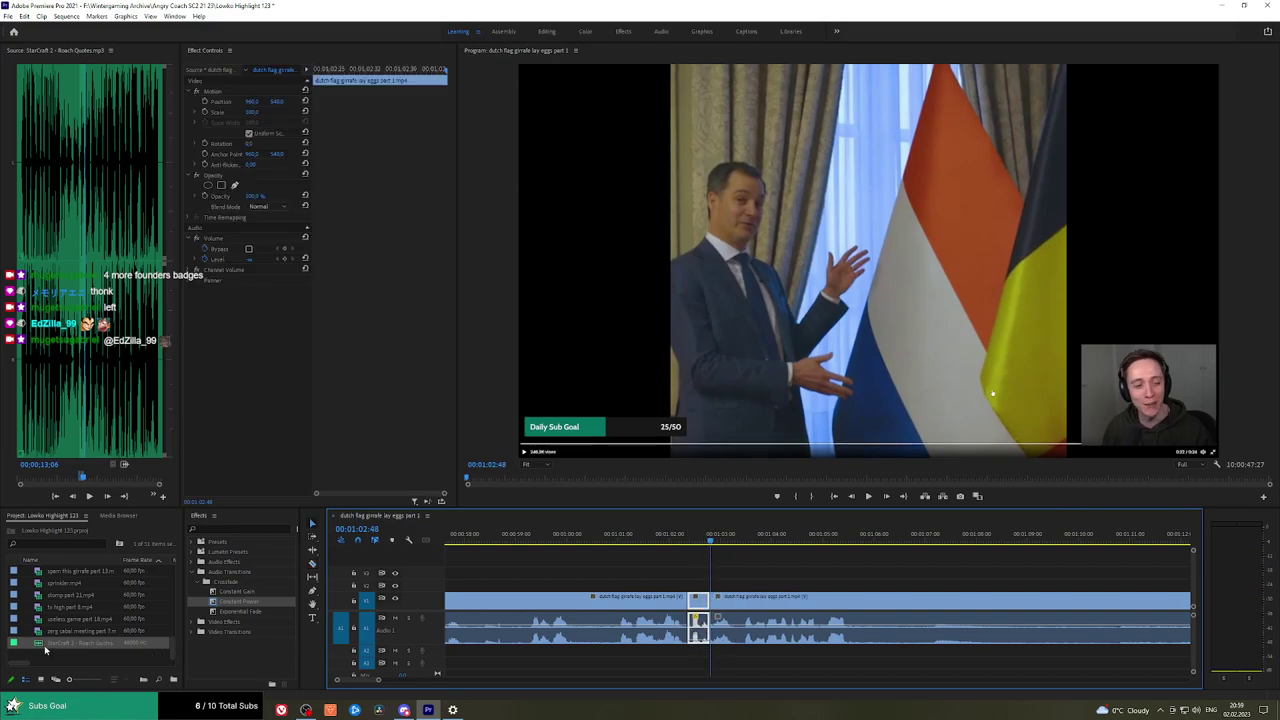
Place StarCraft 2 - Roach Quotes.mp3 on A2 under the muted piece ending at 00:01:02:48, trimmed to its length, and lower its volume level.
drag(45, 645, 680, 653)
drag(430, 655, 710, 660)
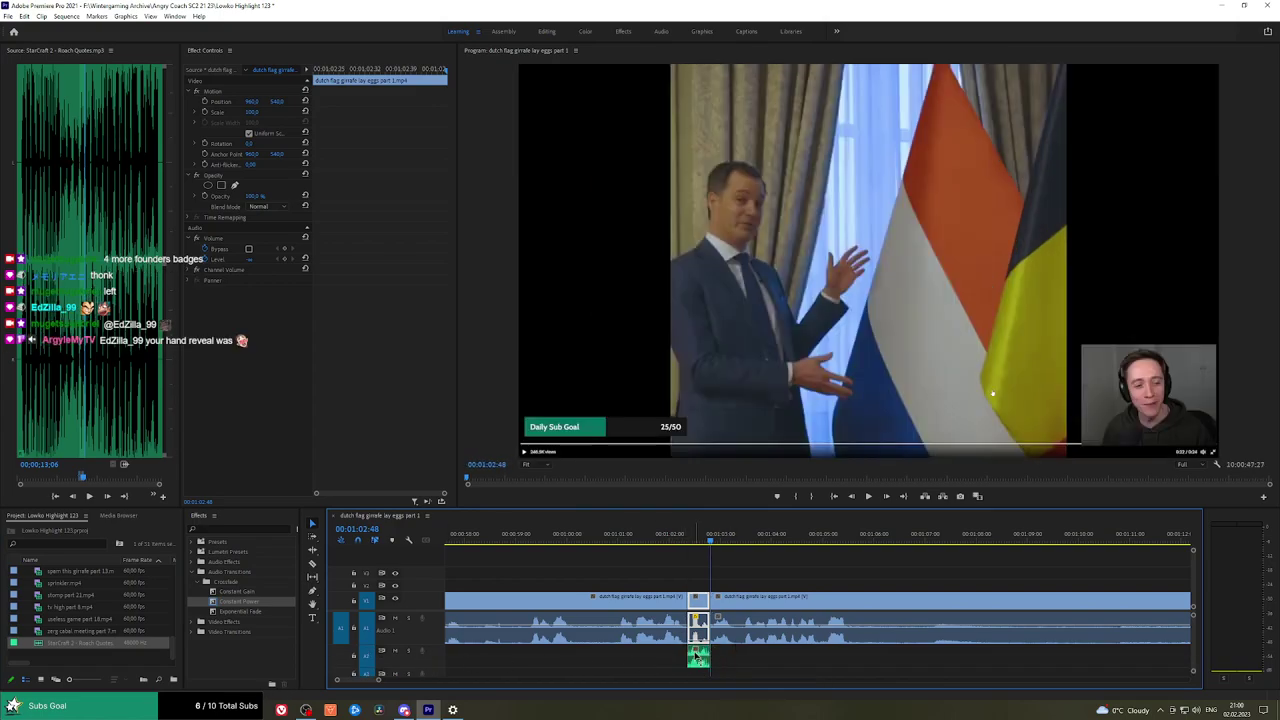
click(697, 656)
click(260, 111)
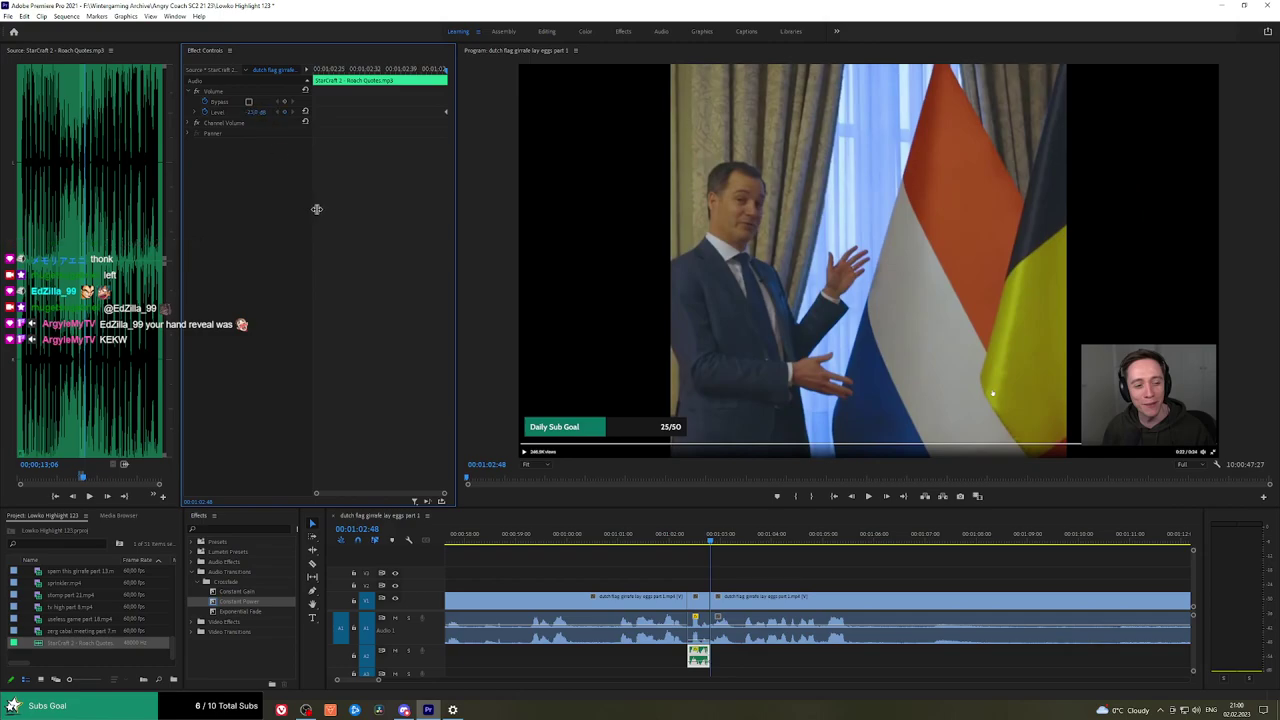
Widen the Effect Controls panel and its property area, and play on from the censored word at 00:01:02:48.
drag(316, 209, 333, 209)
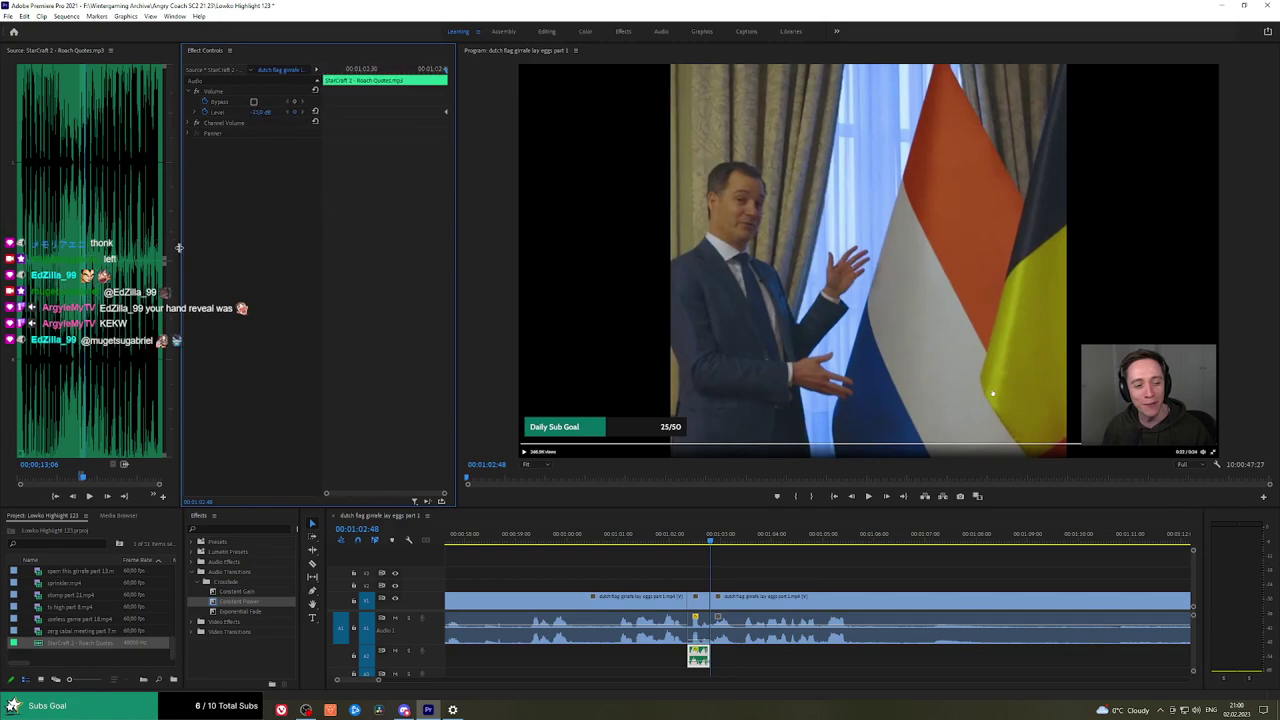
drag(179, 247, 146, 255)
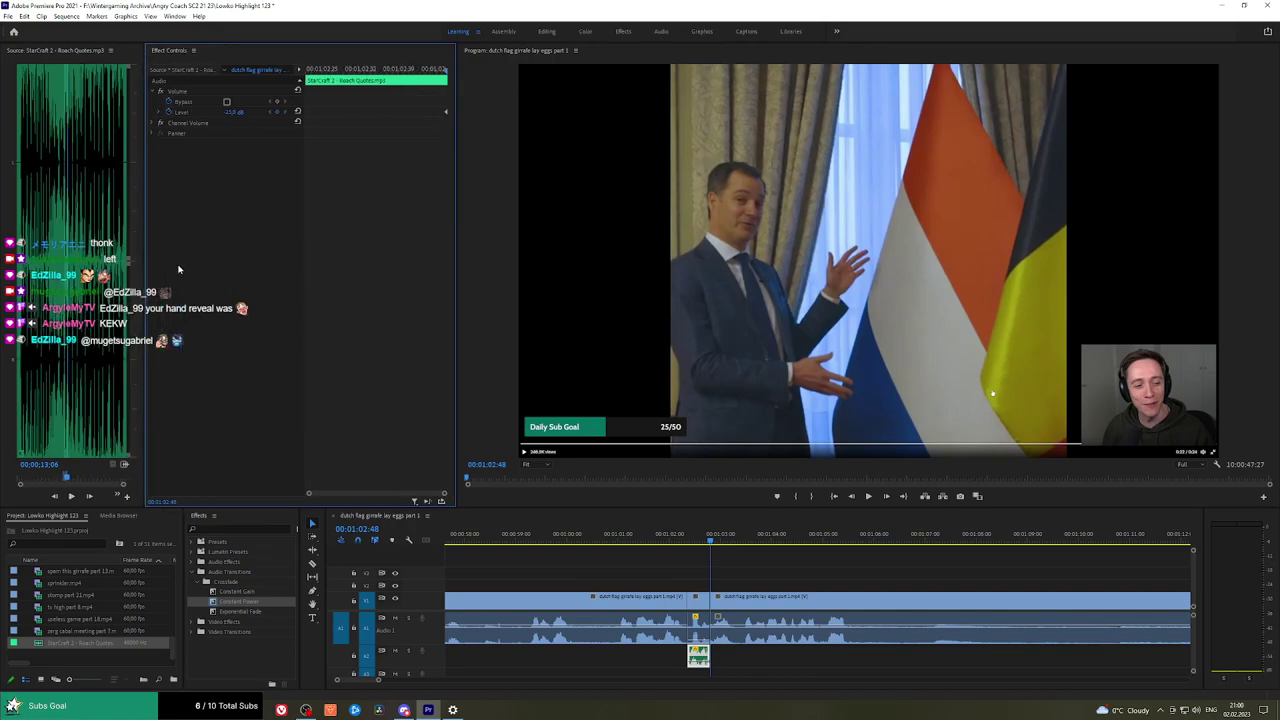
click(806, 580)
key(space)
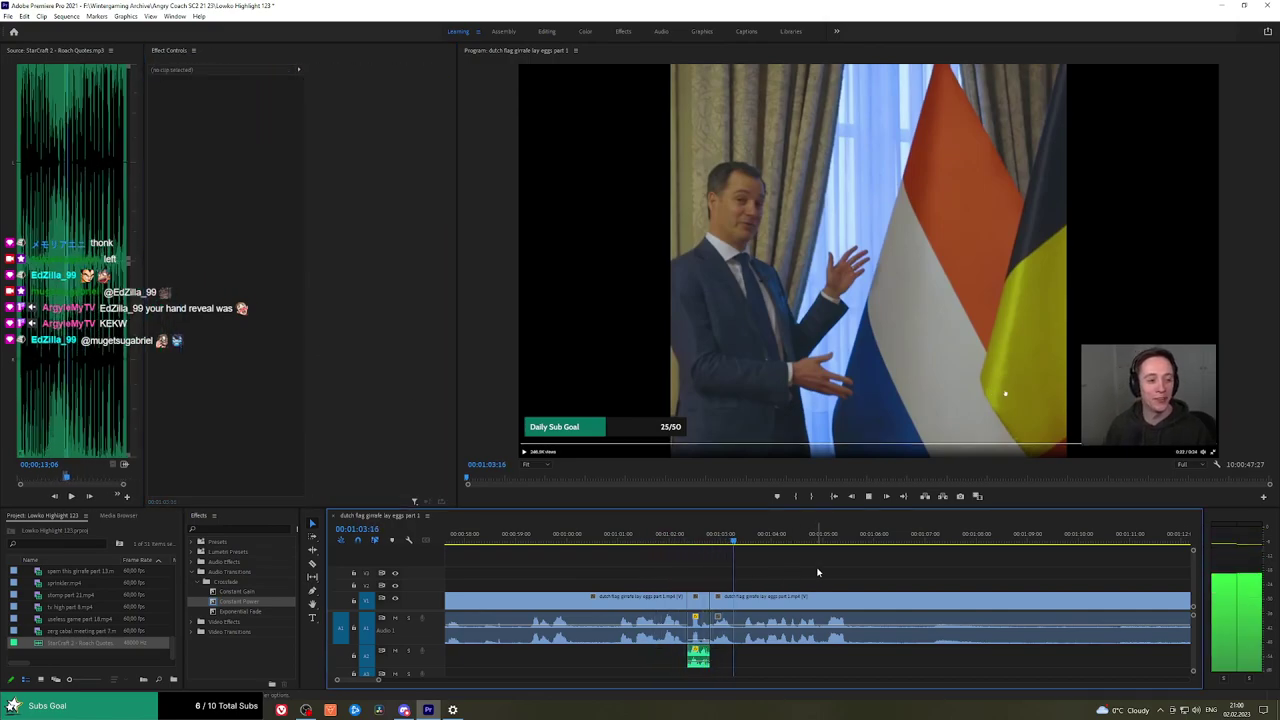
Cut the clip at 00:01:06:07 and 00:01:12:24 and ripple delete the silent section between the cuts.
key(h)
drag(837, 571, 691, 571)
drag(769, 571, 626, 569)
key(space)
key(space)
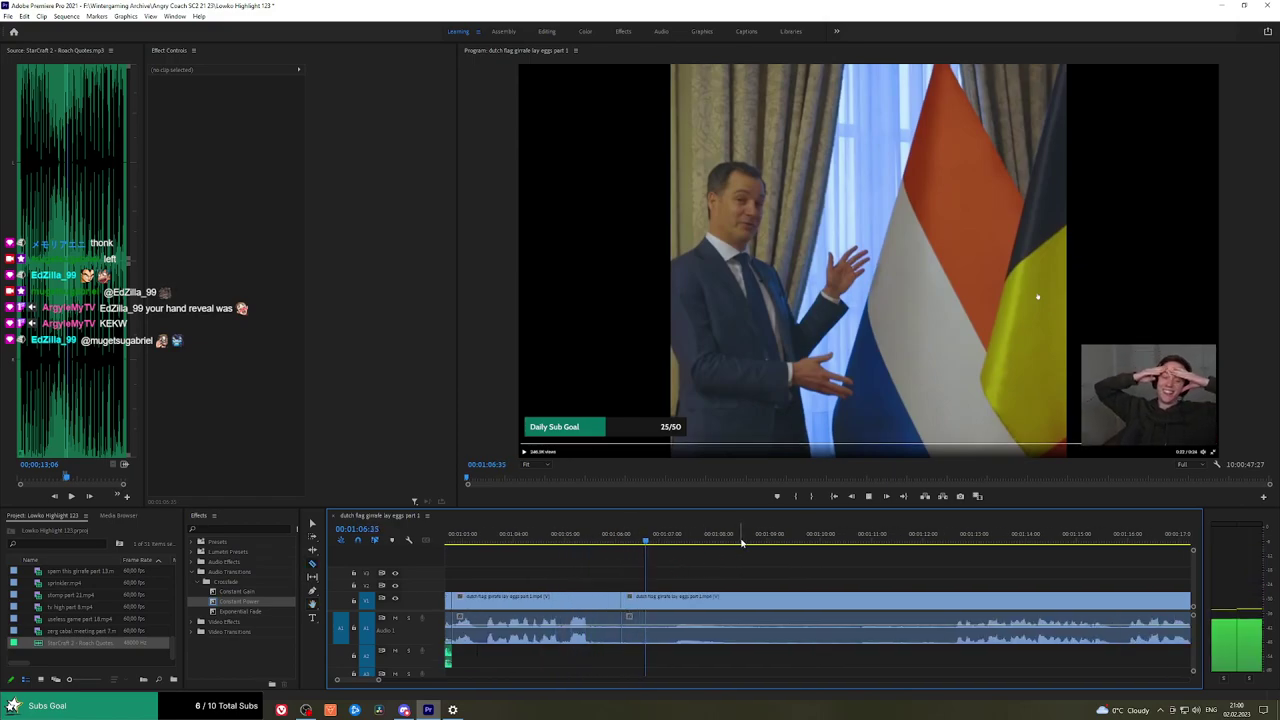
drag(866, 540, 943, 540)
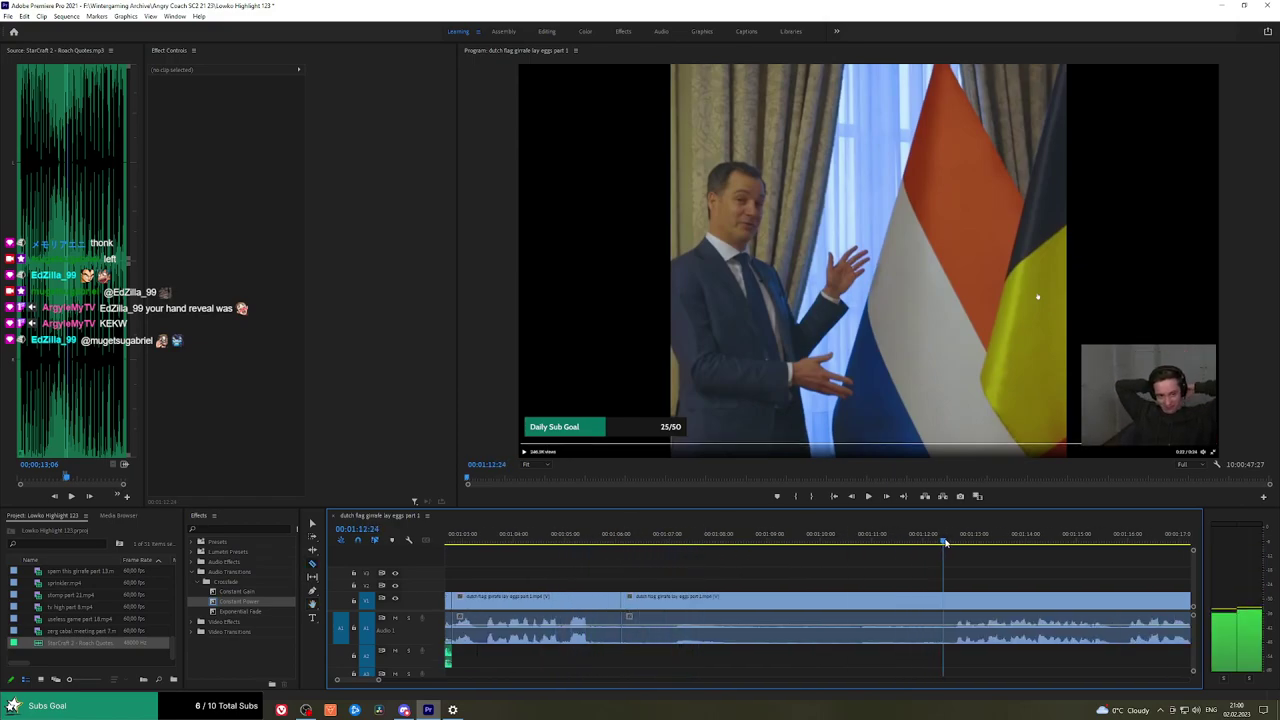
click(944, 597)
key(v)
click(897, 600)
key(shift+Delete)
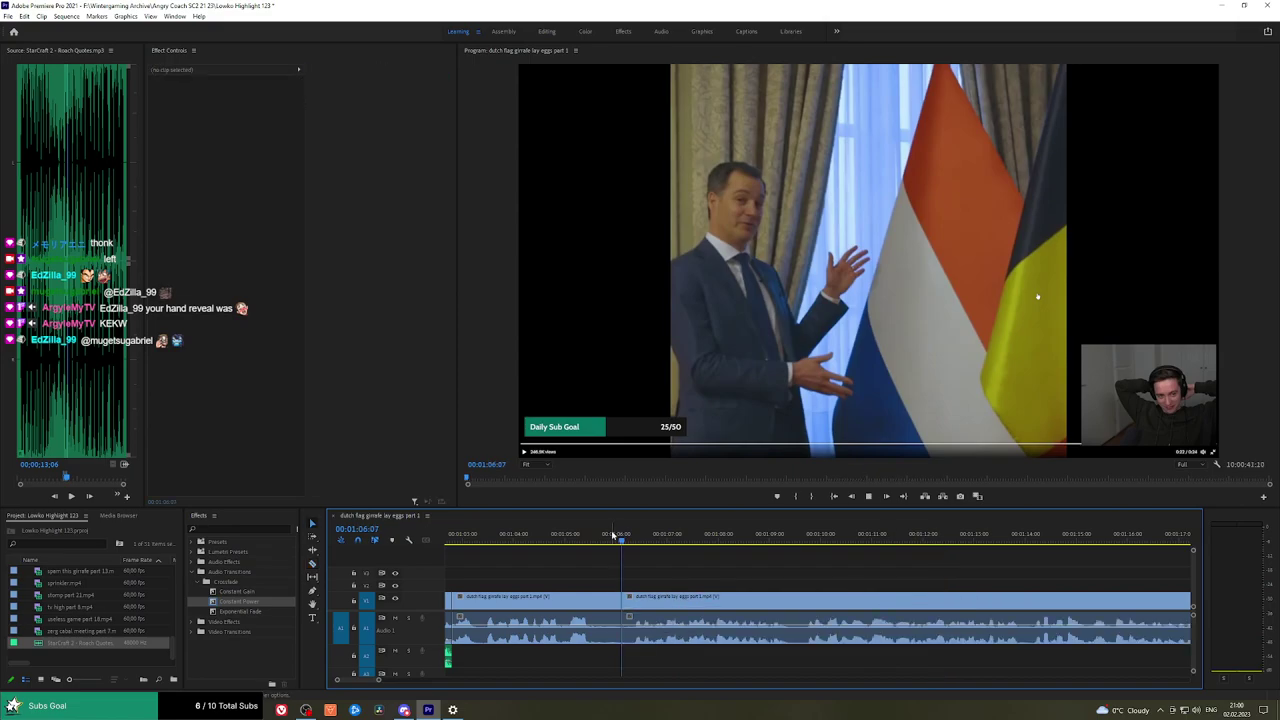
Add a Constant Power crossfade to the audio join at 00:01:06:07 and play on through the following footage.
click(258, 605)
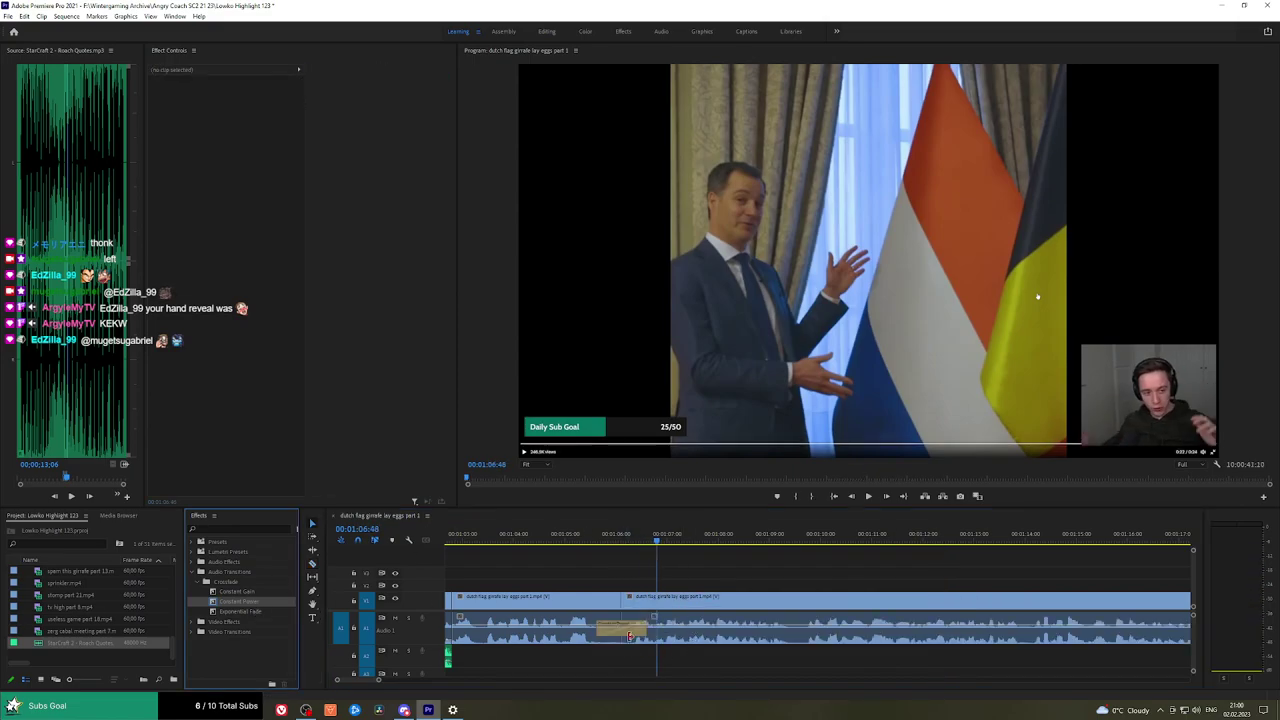
key(space)
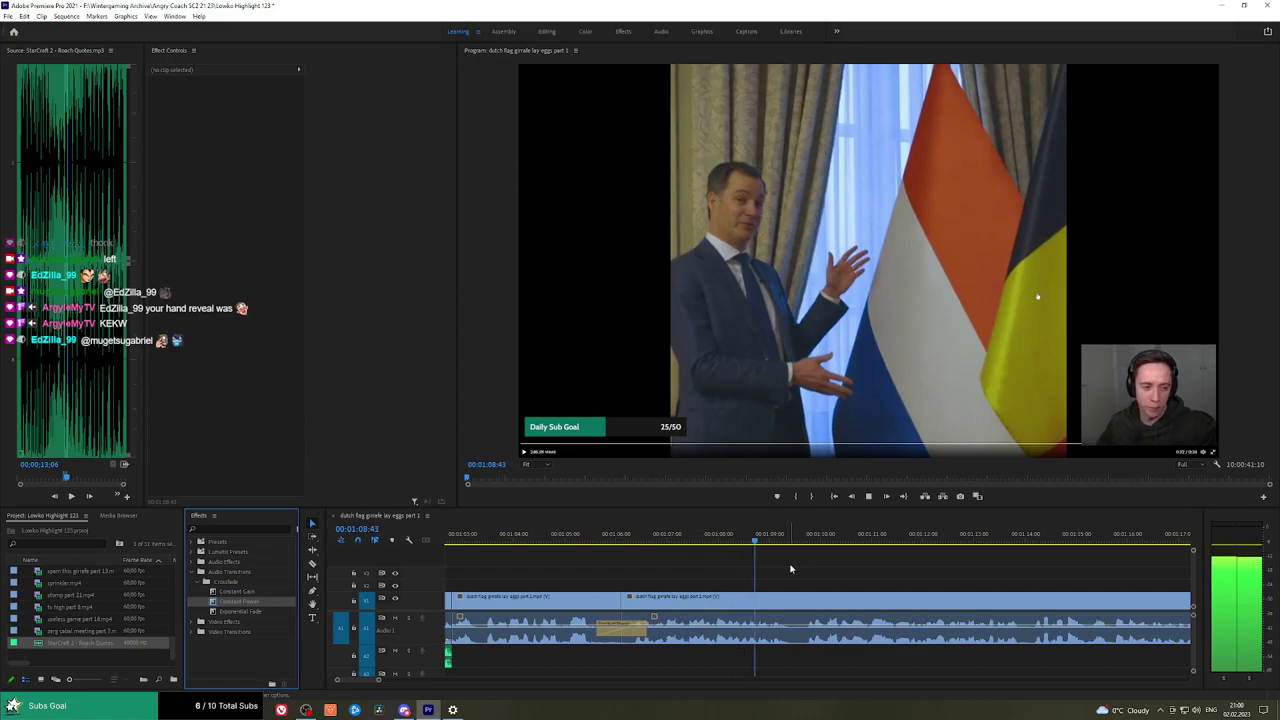
key(minus)
drag(922, 569, 797, 558)
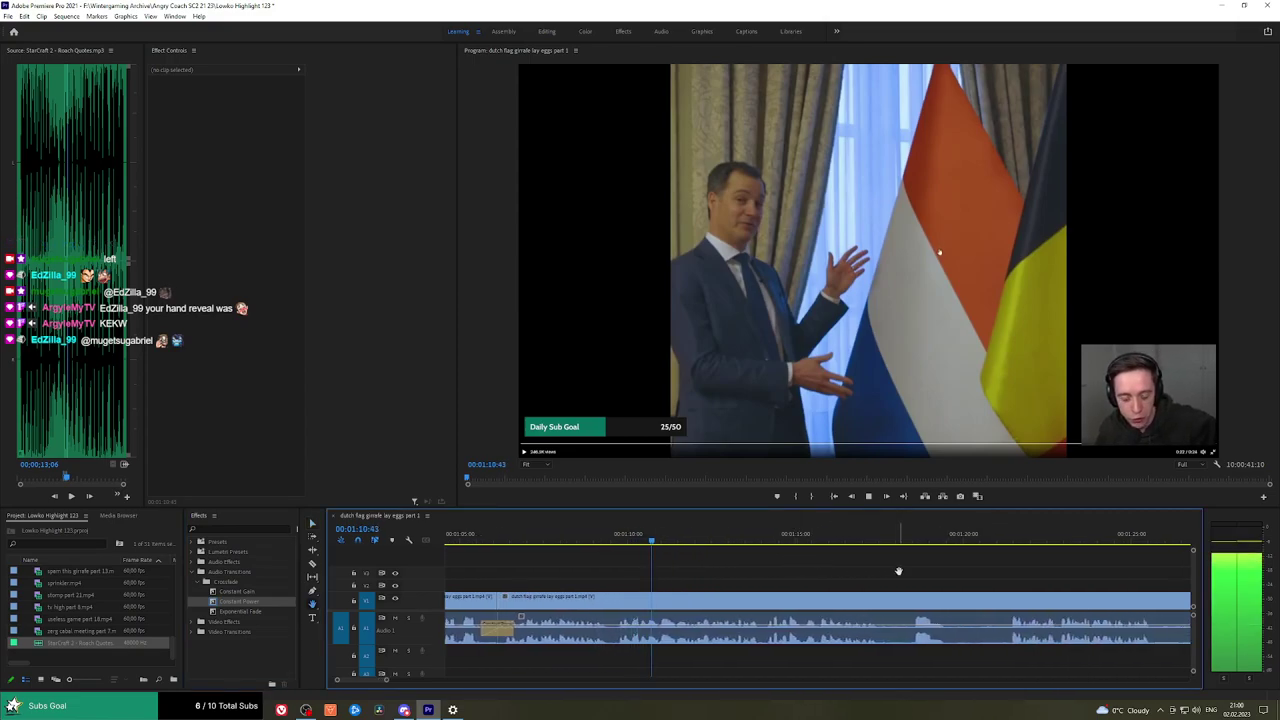
drag(898, 571, 751, 561)
Cut the clip at about 00:01:17:44 and 00:01:21:16 and ripple delete the piece between the cuts.
key(c)
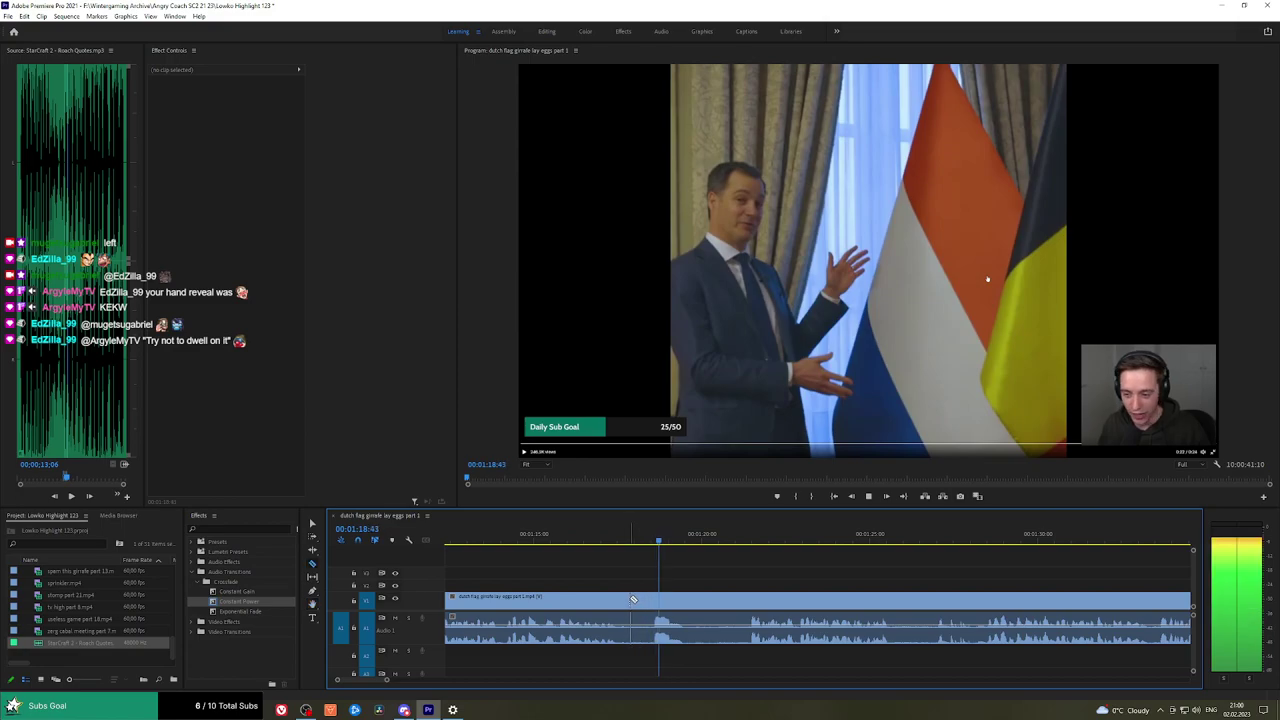
click(629, 599)
click(747, 601)
key(v)
click(696, 602)
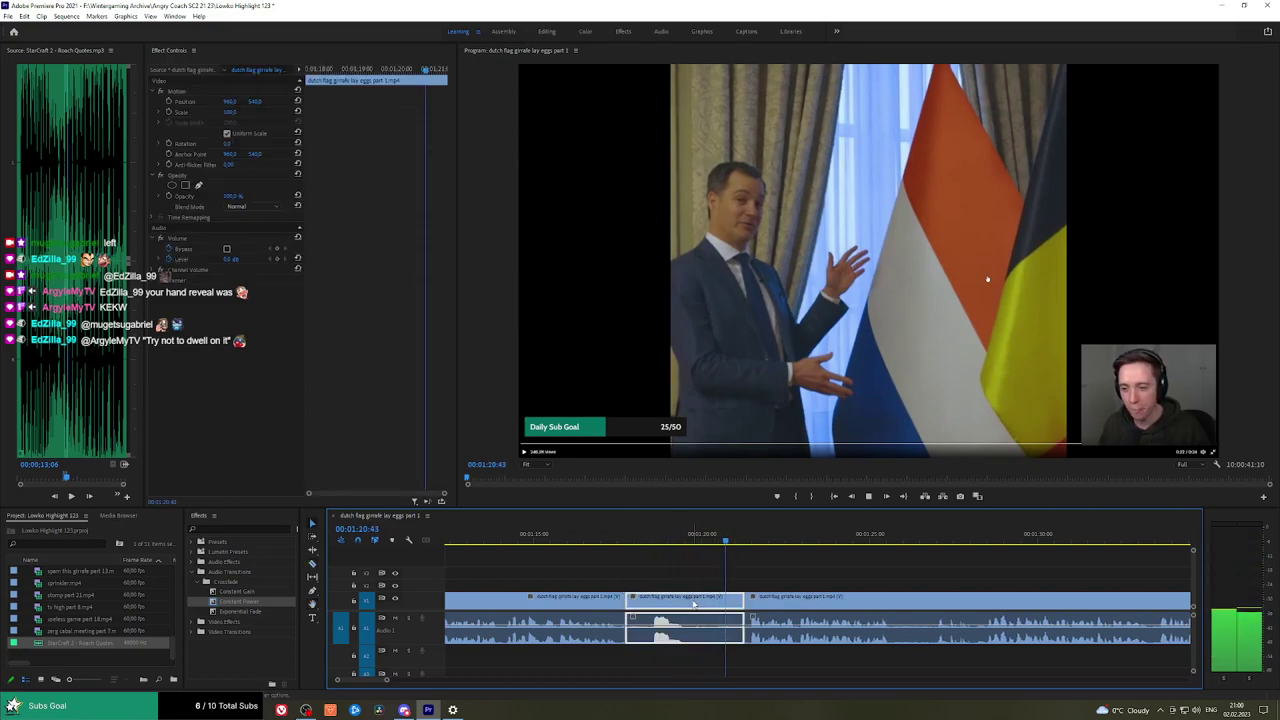
key(shift+Delete)
Add a Constant Power crossfade to the audio join at about 00:01:17:44 and play across it.
drag(254, 600, 622, 624)
click(608, 540)
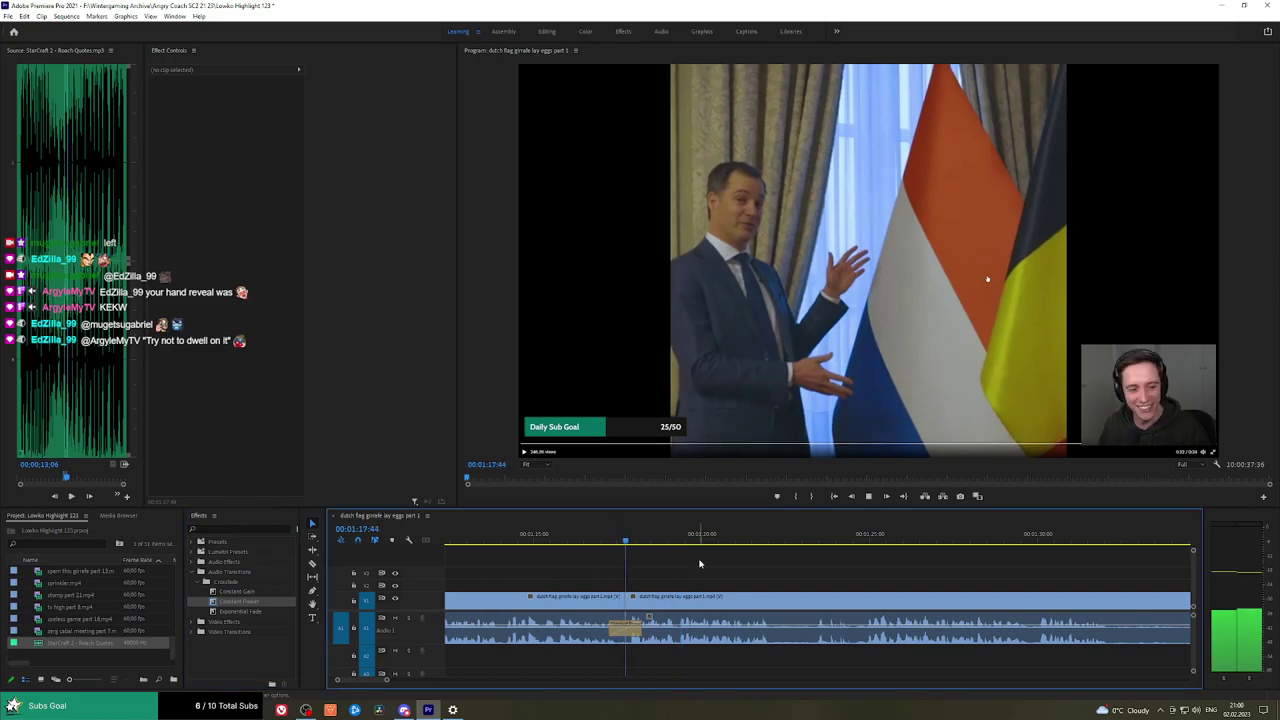
key(h)
drag(839, 567, 758, 571)
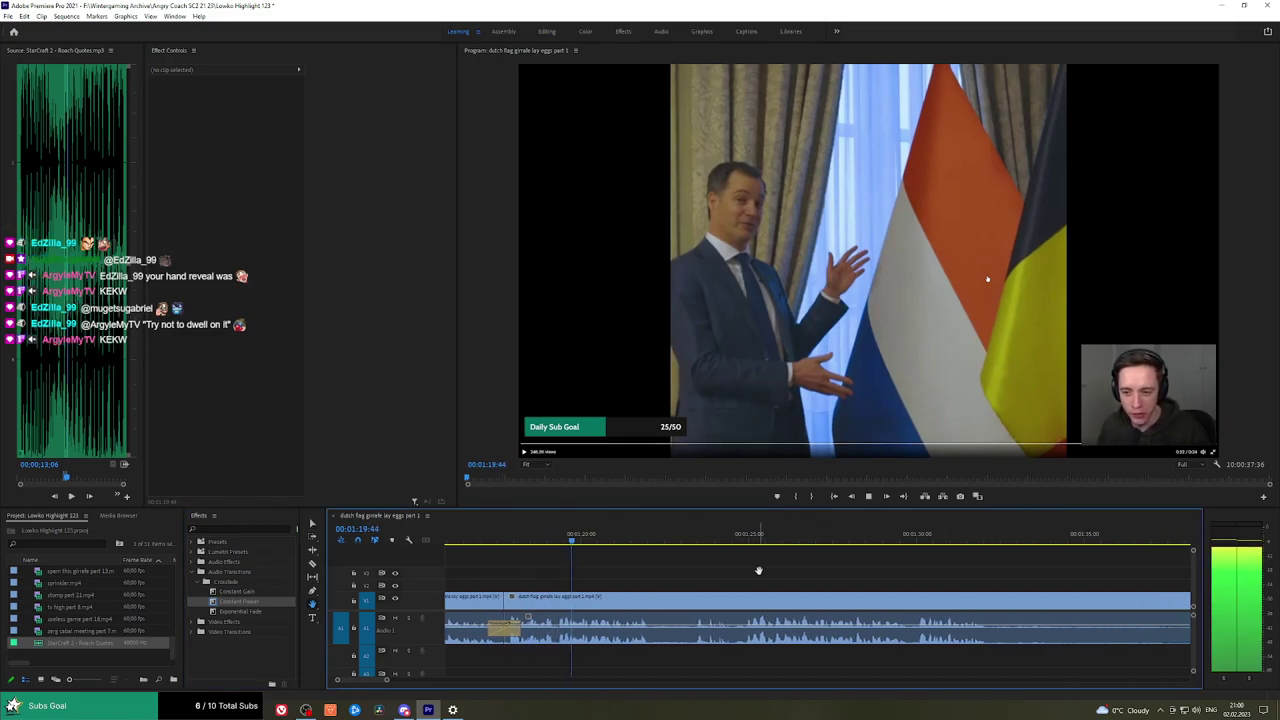
Locate the word between 00:01:19:59 and 00:01:20:13, split the clip at both points and mute the audio of that short piece.
key(space)
click(557, 540)
key(space)
key(space)
scroll(597, 578, up, 1)
key(=)
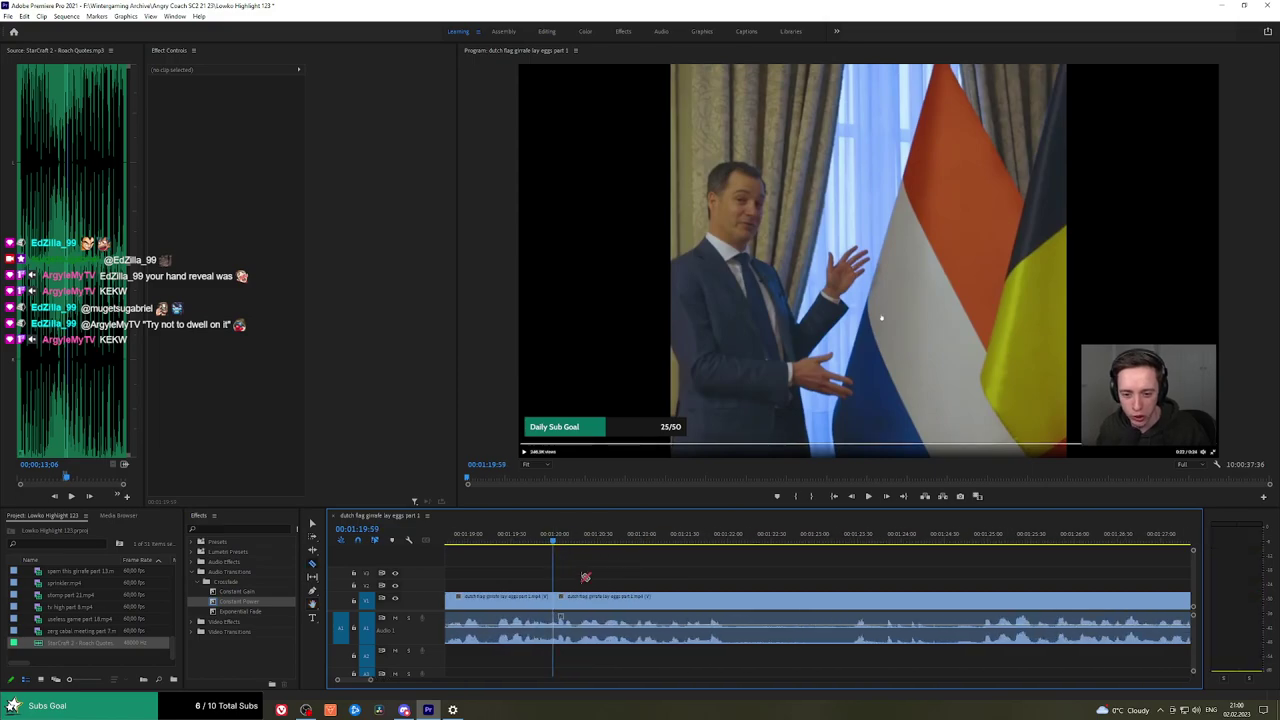
key(space)
key(space)
click(556, 542)
key(space)
key(space)
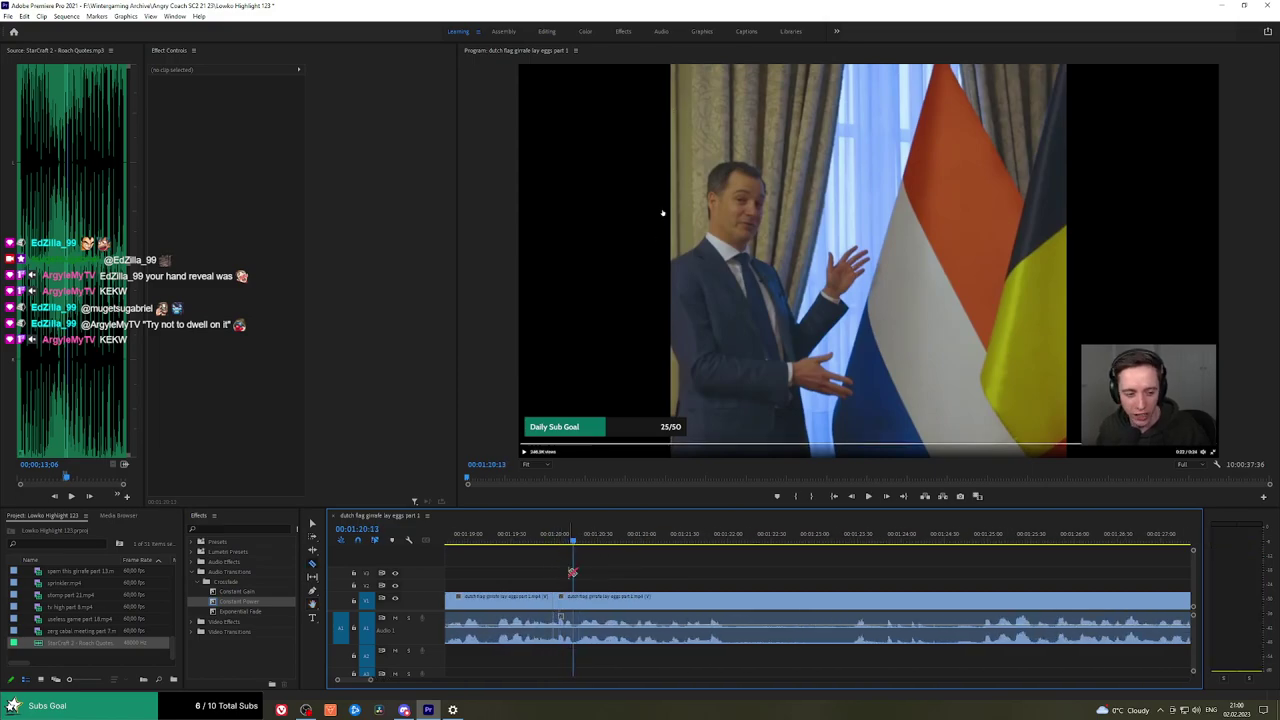
drag(564, 627, 566, 653)
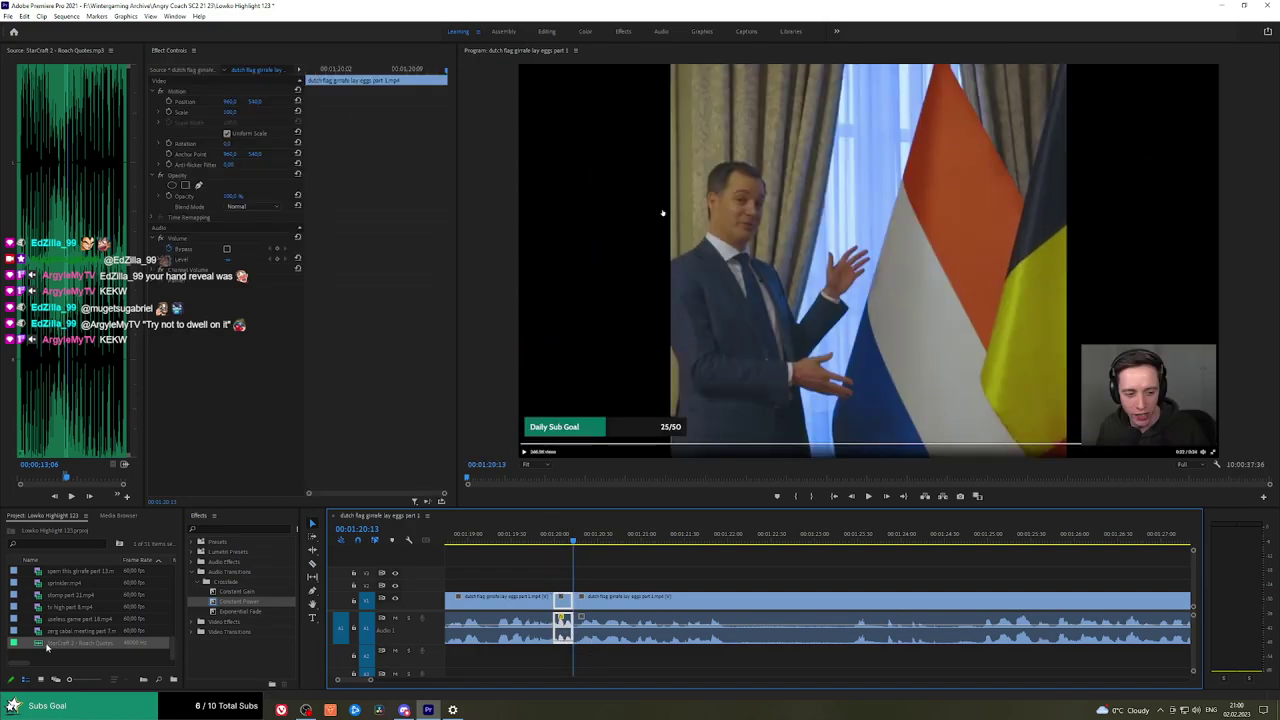
Place the Roach Quotes sound on A2 under the muted piece ending at 00:01:20:13, lower its level and play the result.
drag(46, 648, 573, 662)
click(563, 656)
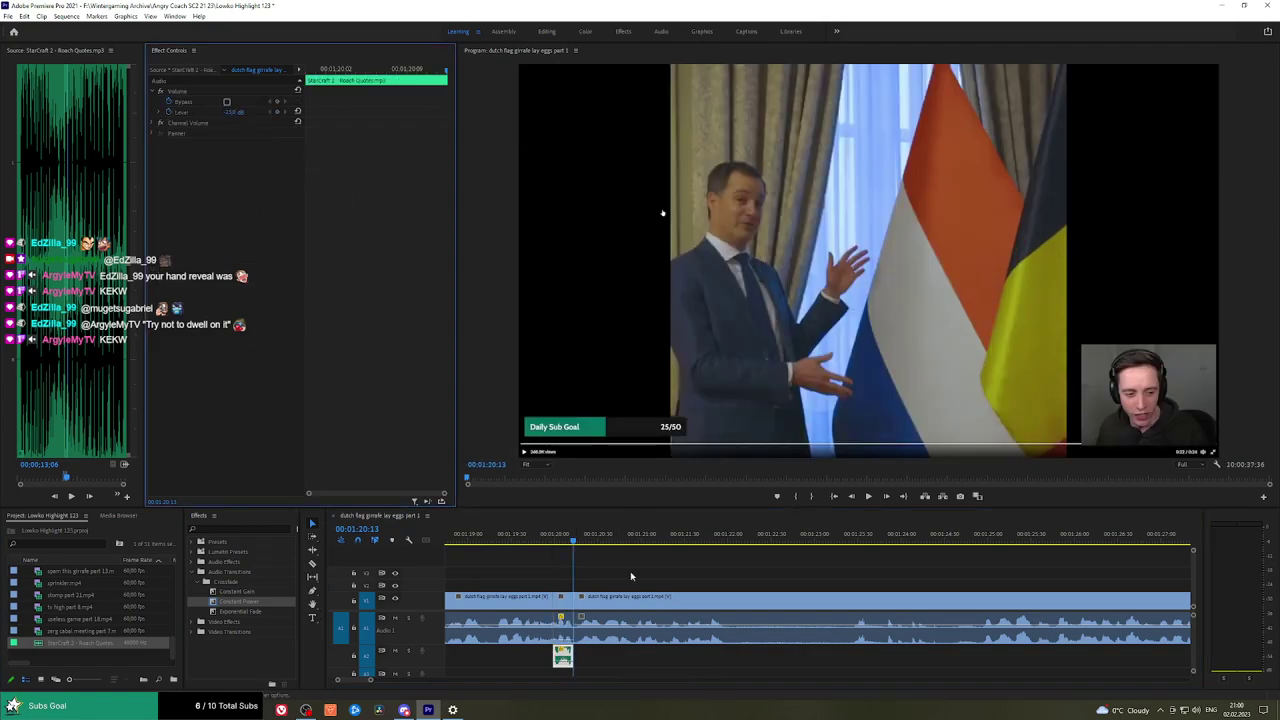
click(543, 541)
click(87, 400)
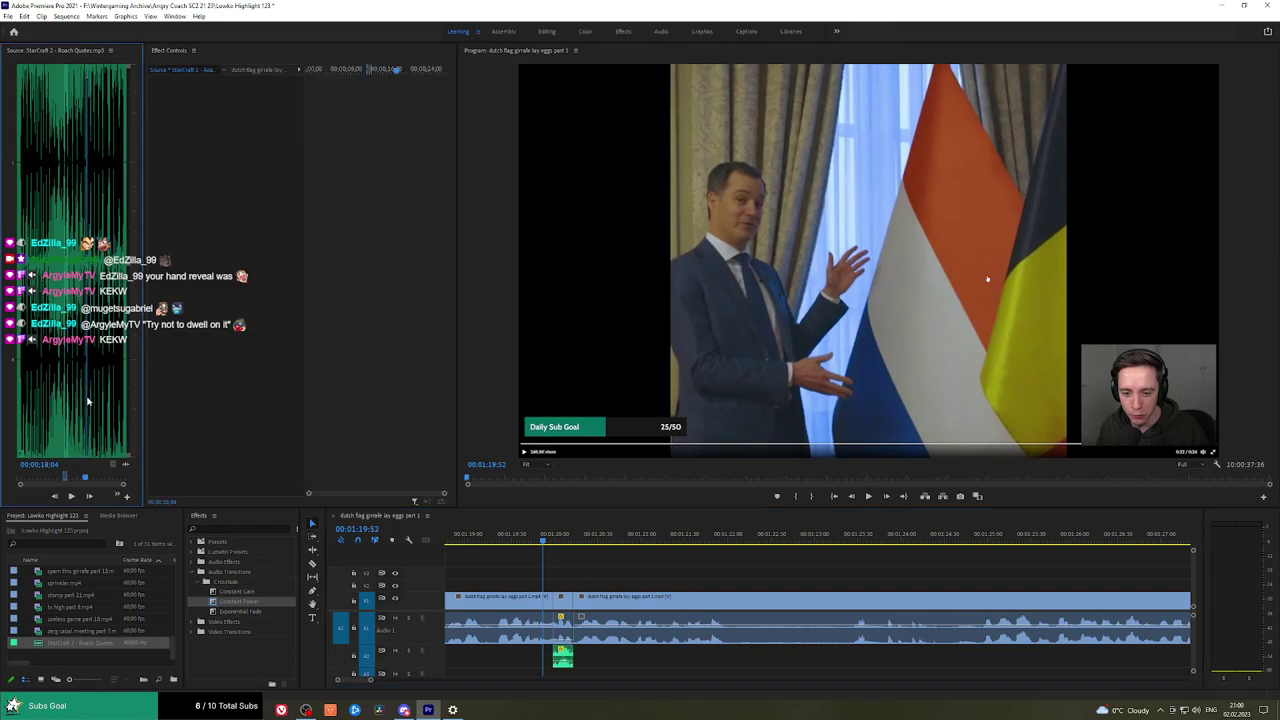
click(579, 573)
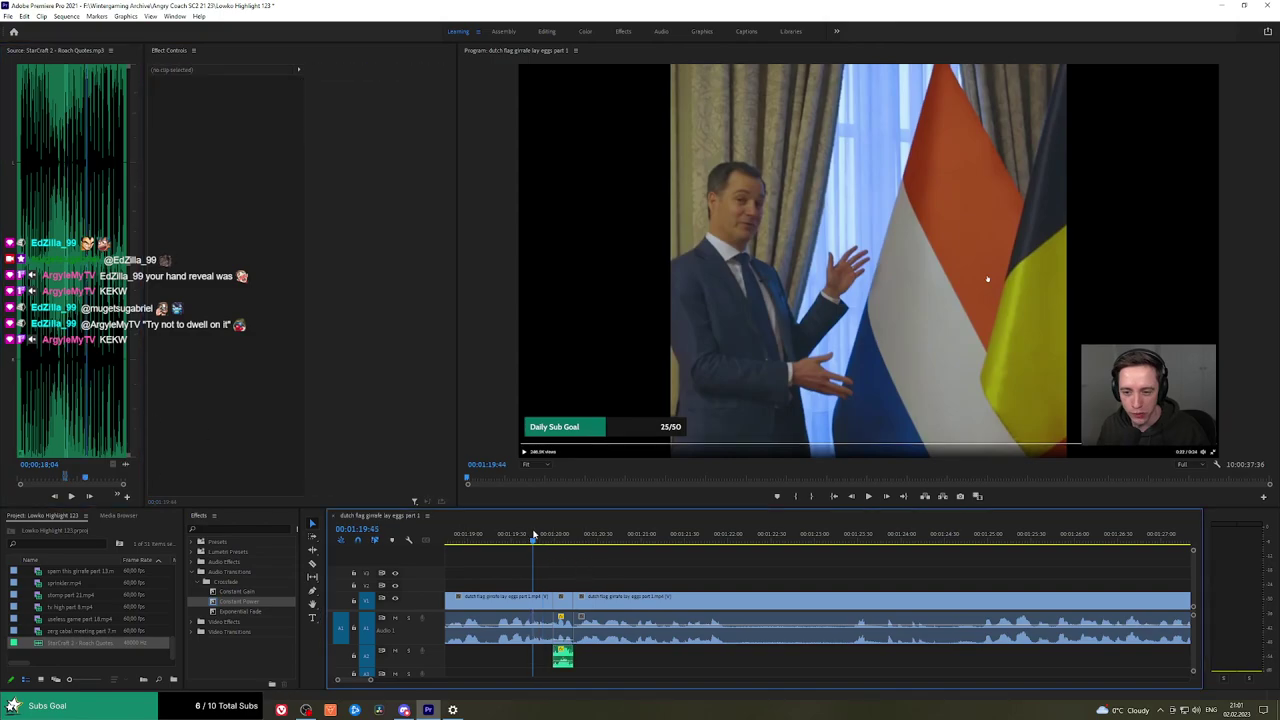
key(space)
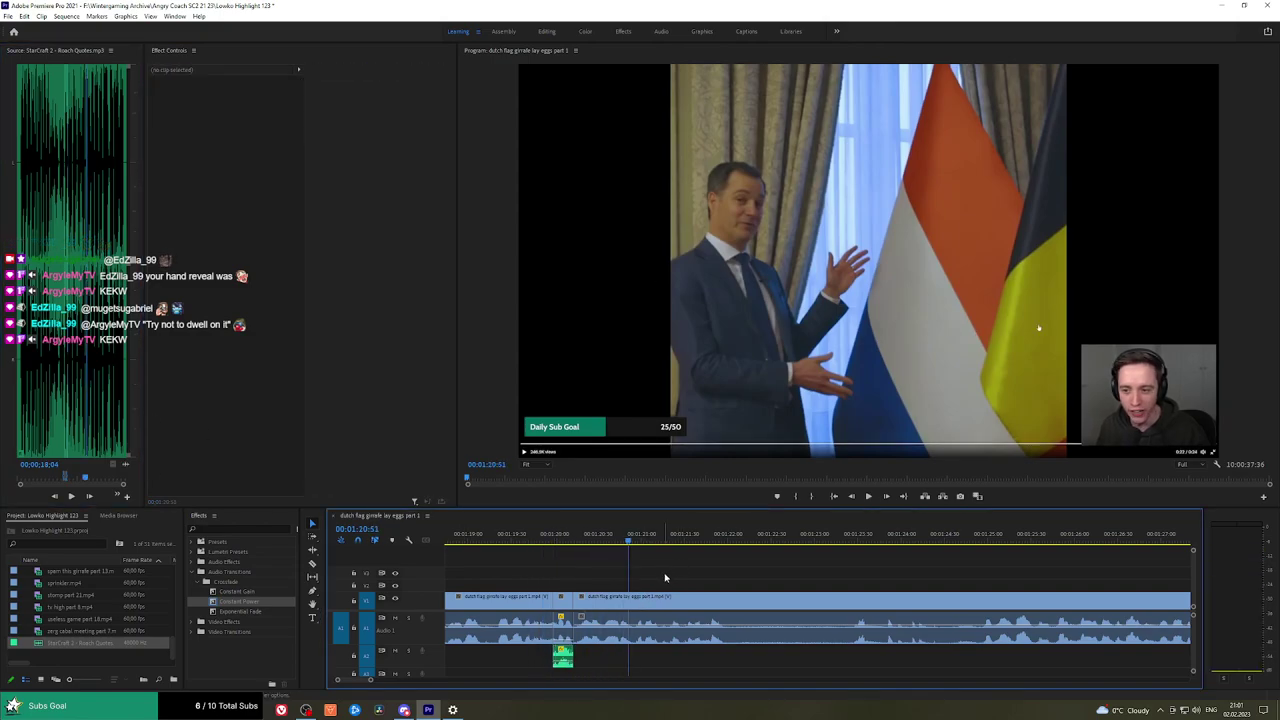
key(space)
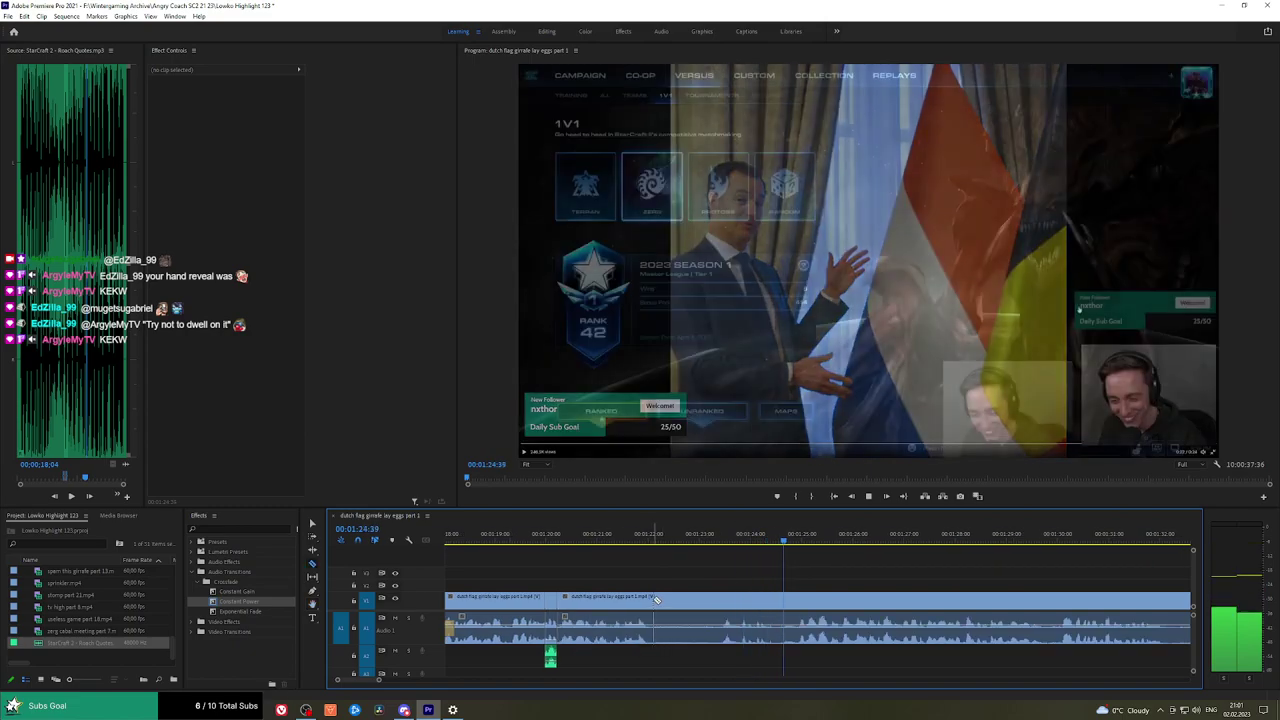
Cut the clip at about 00:01:22:06 and 00:01:23:20 and ripple delete the pause between the cuts.
click(654, 600)
click(717, 600)
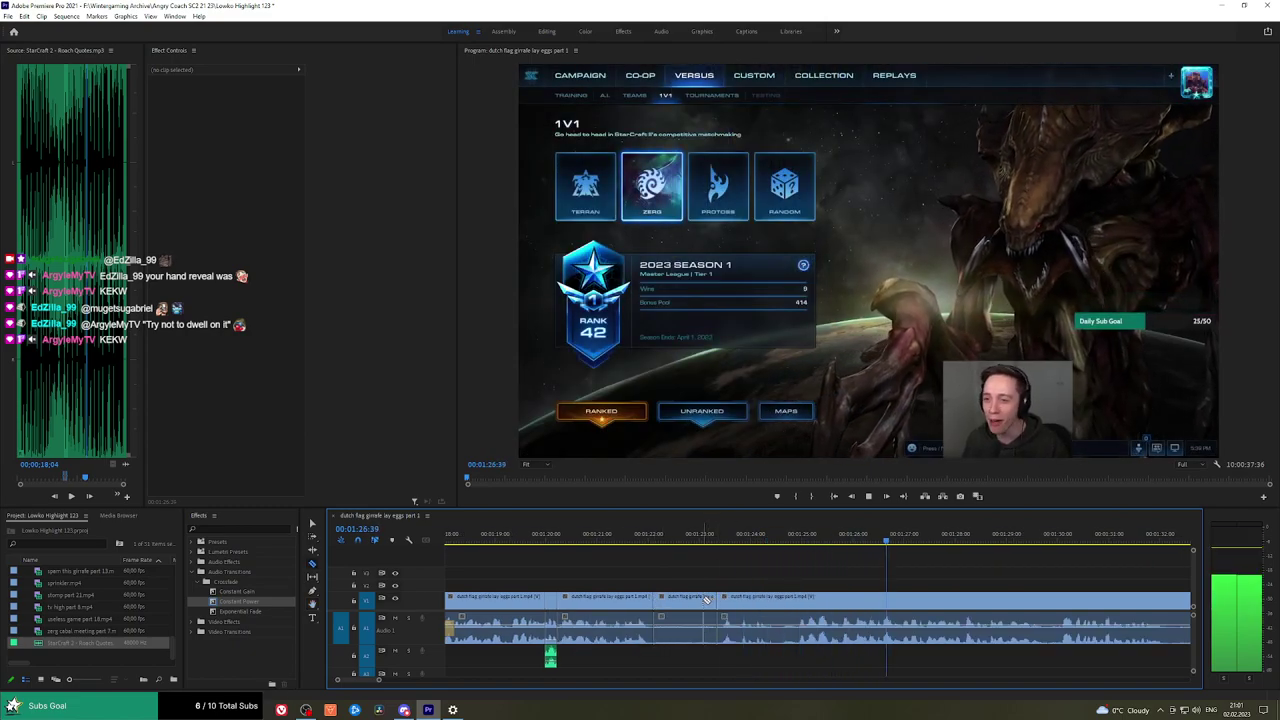
key(v)
click(702, 603)
key(shift+Delete)
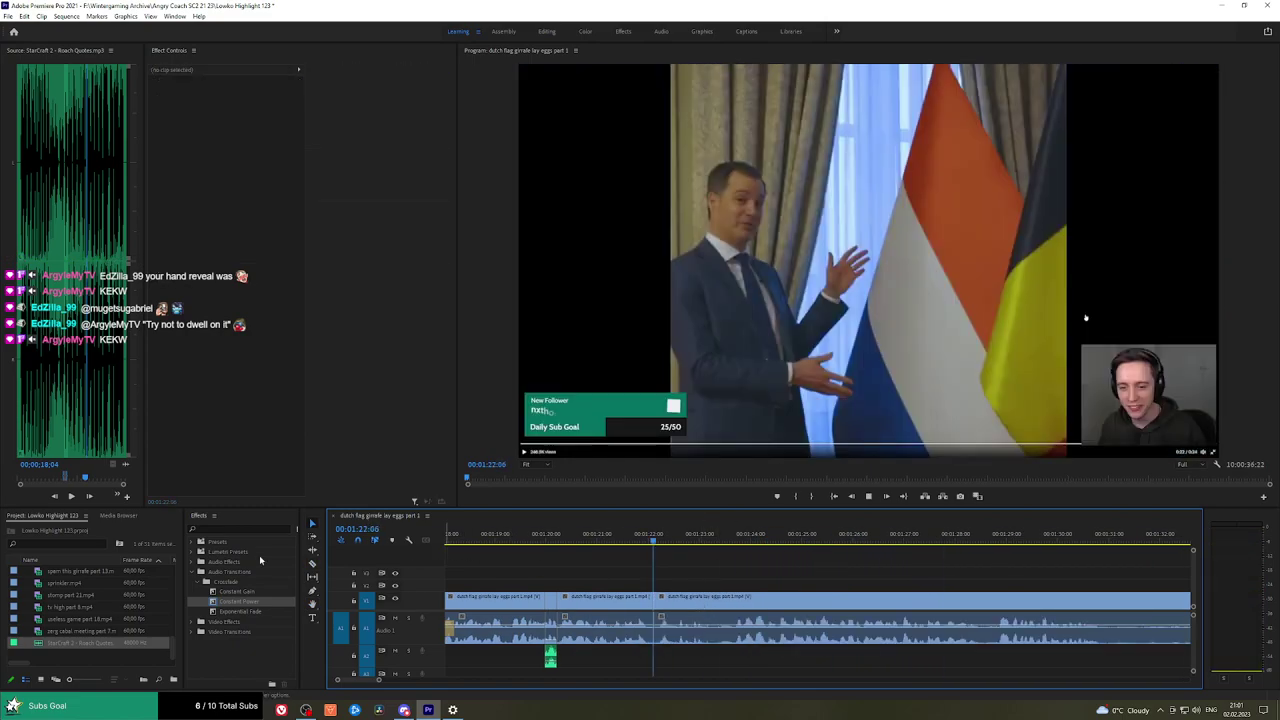
Add a Constant Power crossfade to the audio join at about 00:01:22:06 and play on into the game menu footage.
drag(228, 602, 656, 632)
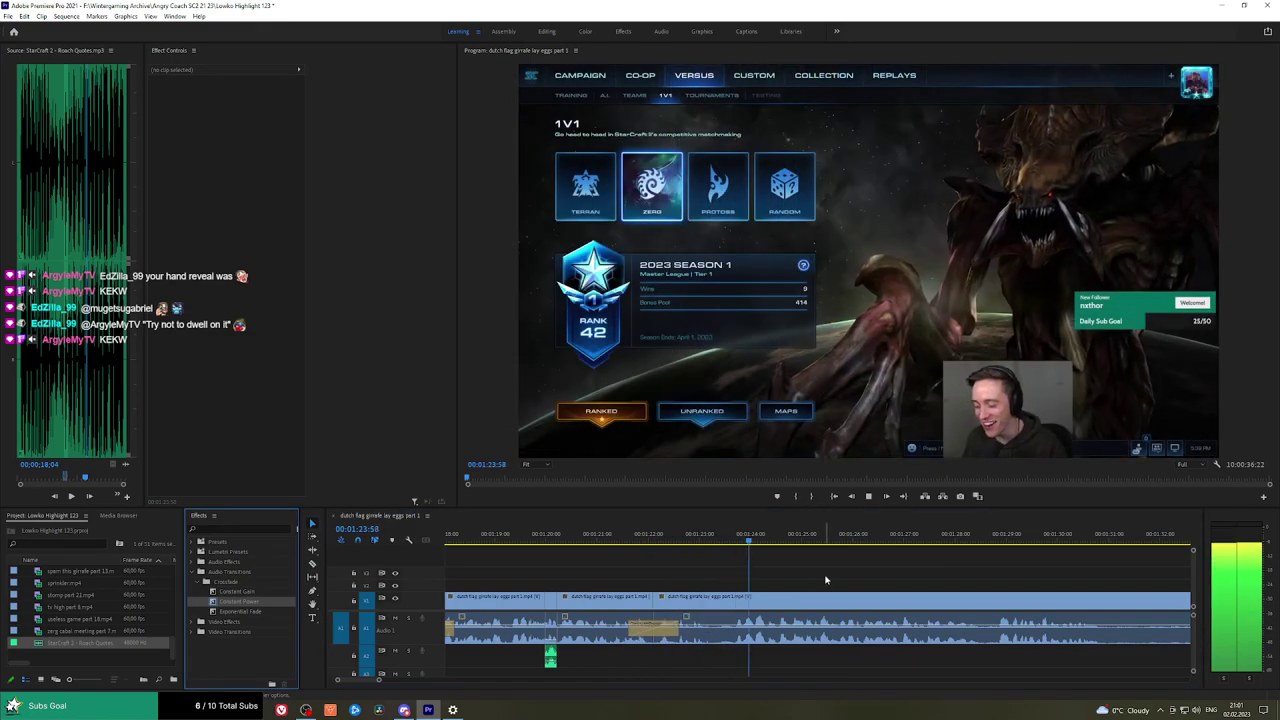
key(h)
drag(825, 579, 674, 563)
drag(791, 563, 695, 560)
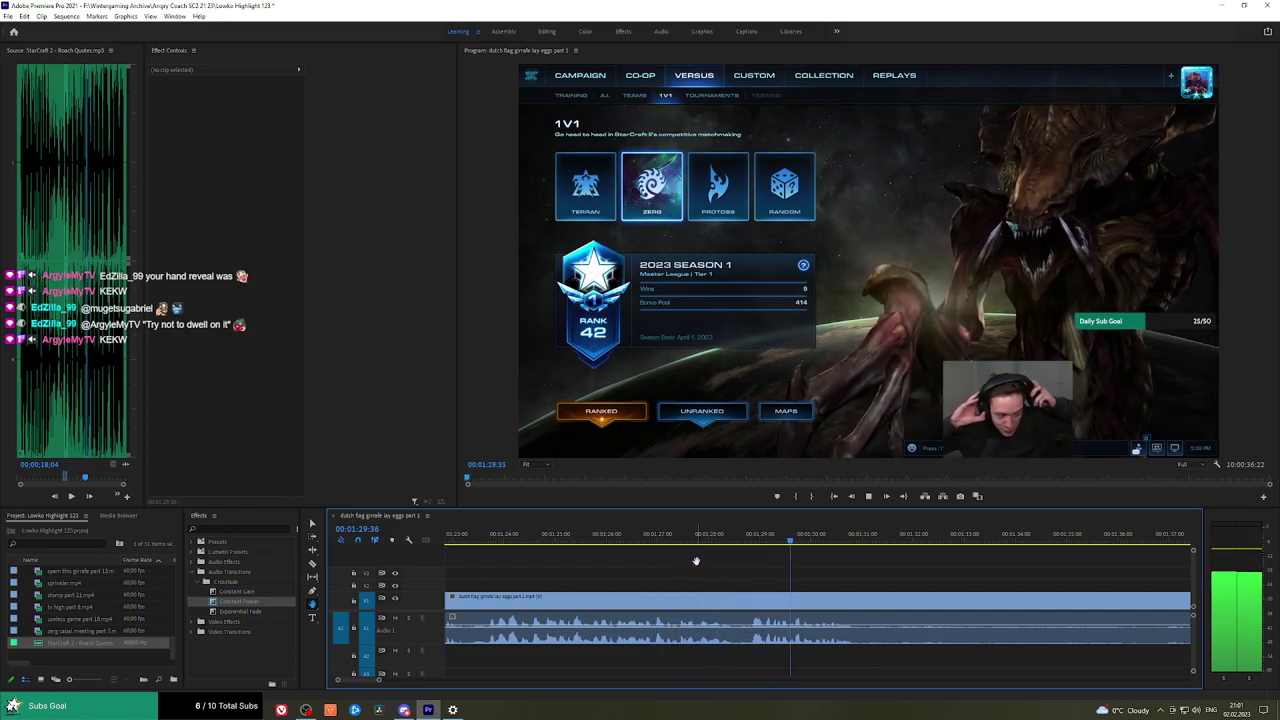
Try a cut in the clip at 00:01:31:13, replay the footage from 00:01:27:51 and undo the cut.
drag(937, 570, 739, 566)
key(c)
click(680, 600)
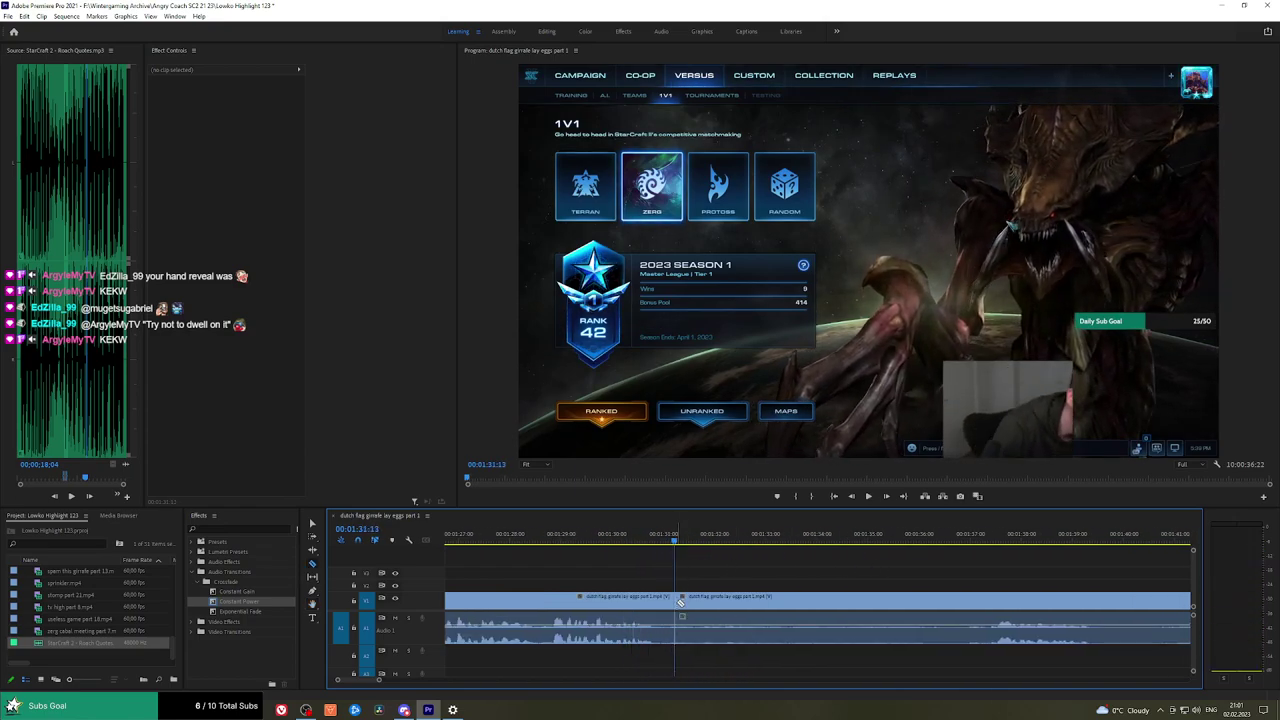
key(space)
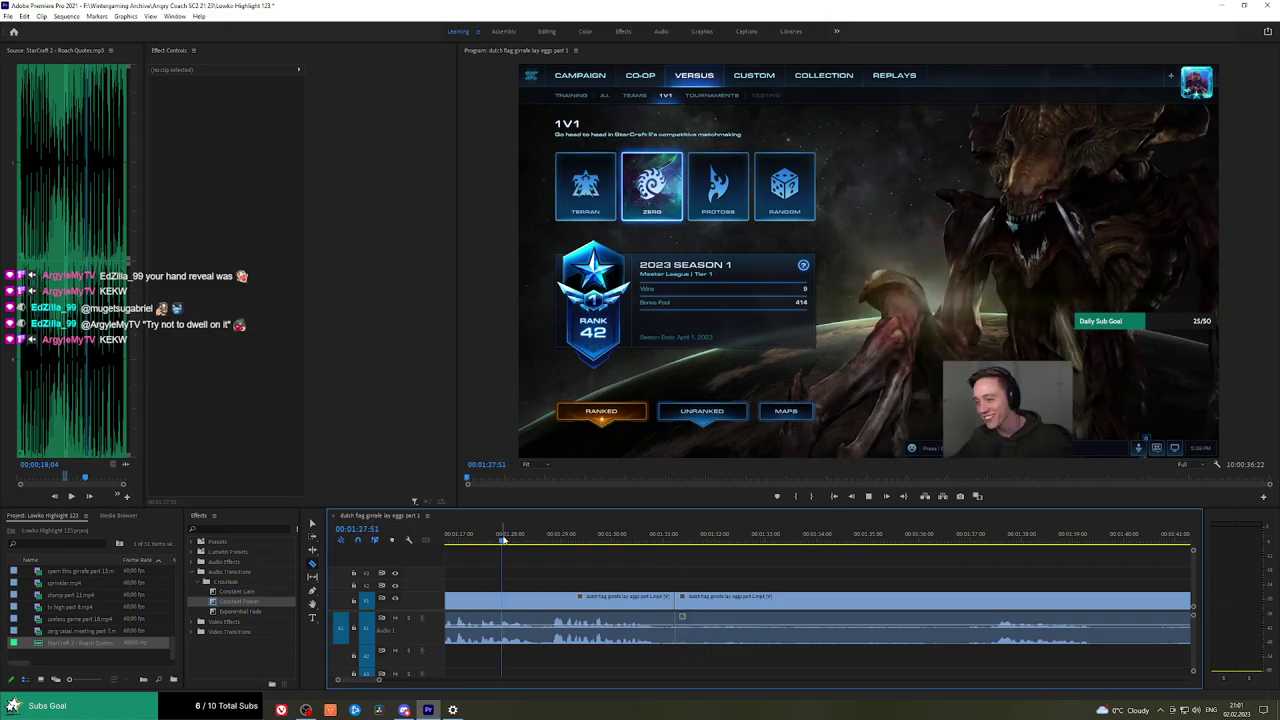
key(space)
key(ctrl+z)
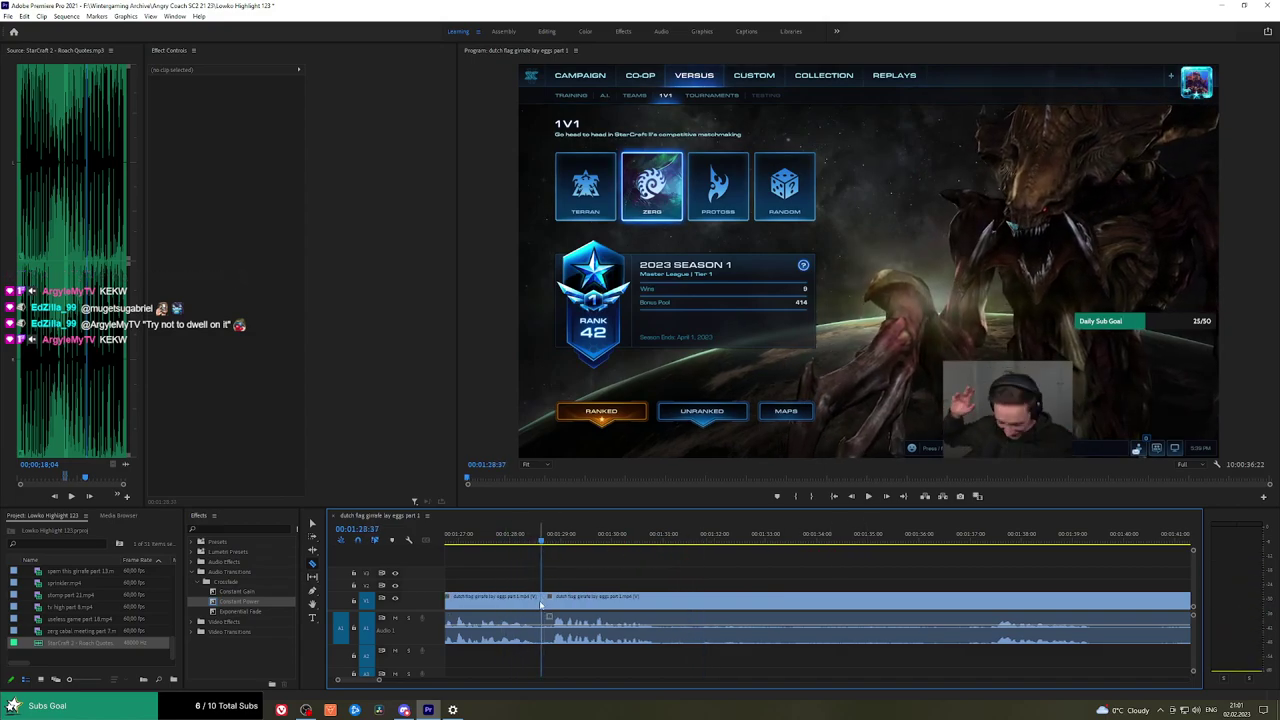
Play and skim the footage from 00:01:28:37 to about 00:02:10 to find where the next section worth keeping starts.
key(space)
click(983, 532)
click(994, 532)
scroll(983, 537, down, 1)
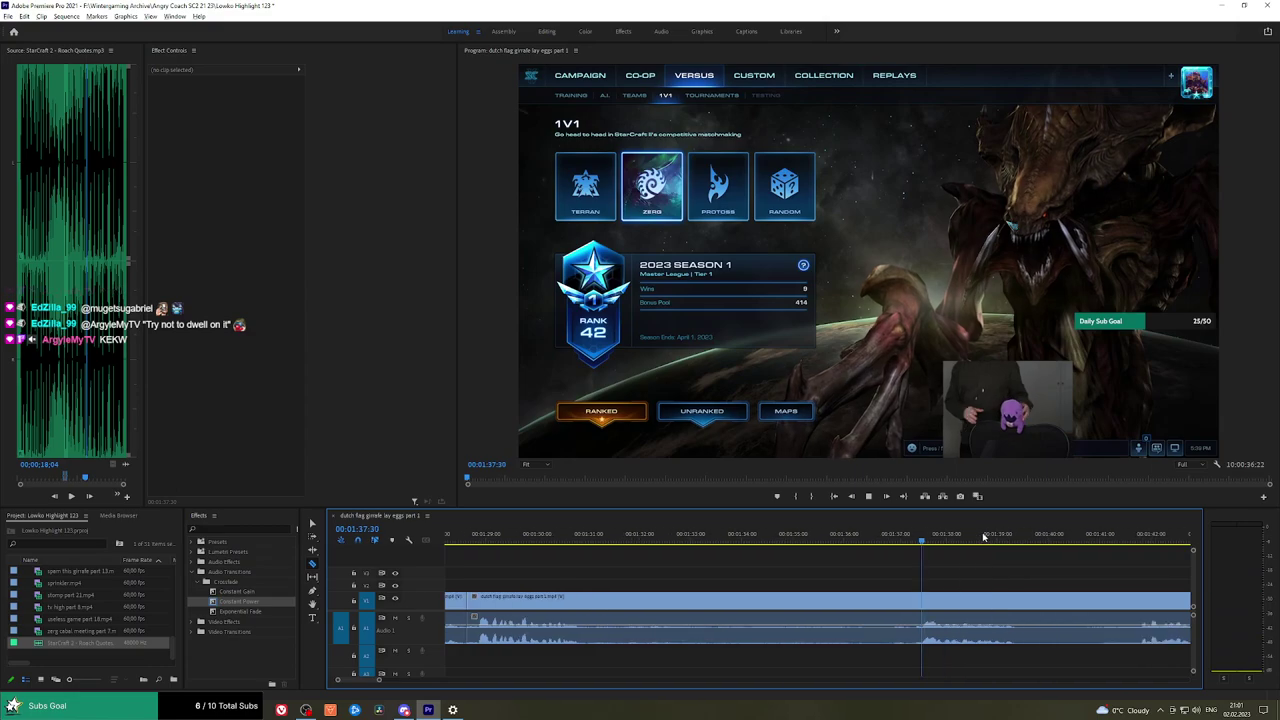
scroll(998, 543, down, 4)
drag(1001, 553, 757, 548)
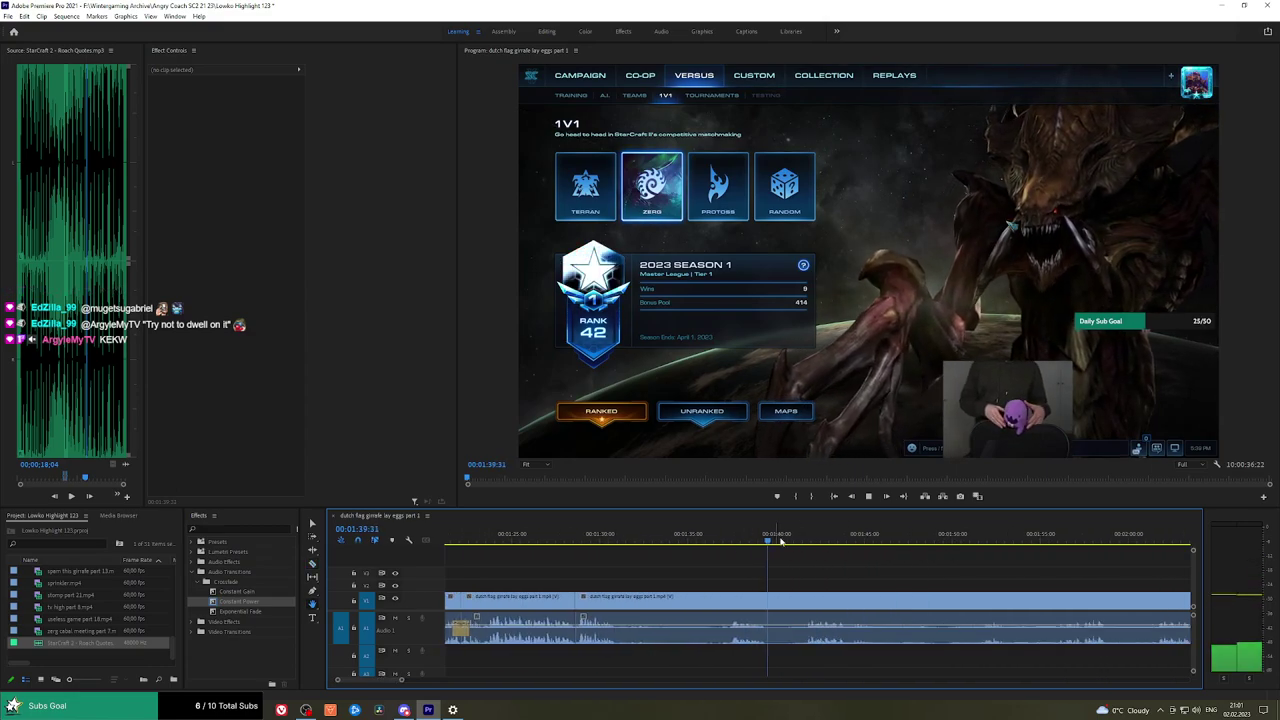
click(811, 539)
key(space)
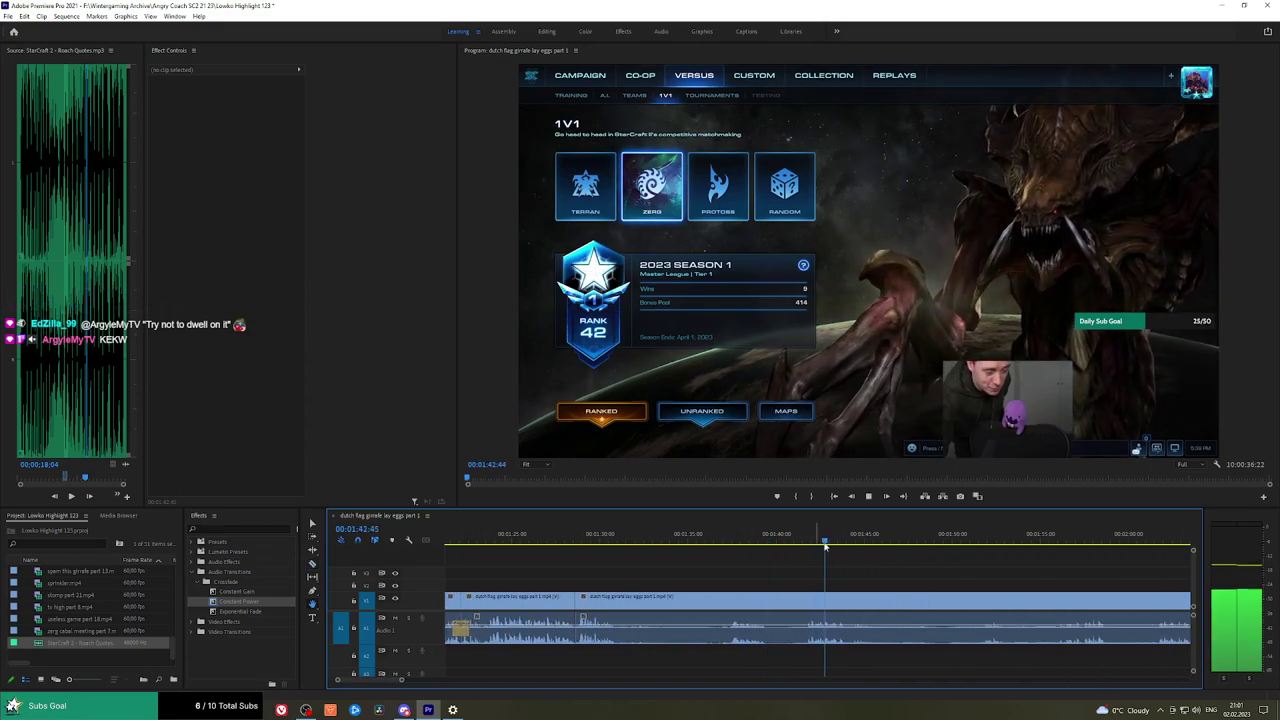
key(minus)
click(1113, 541)
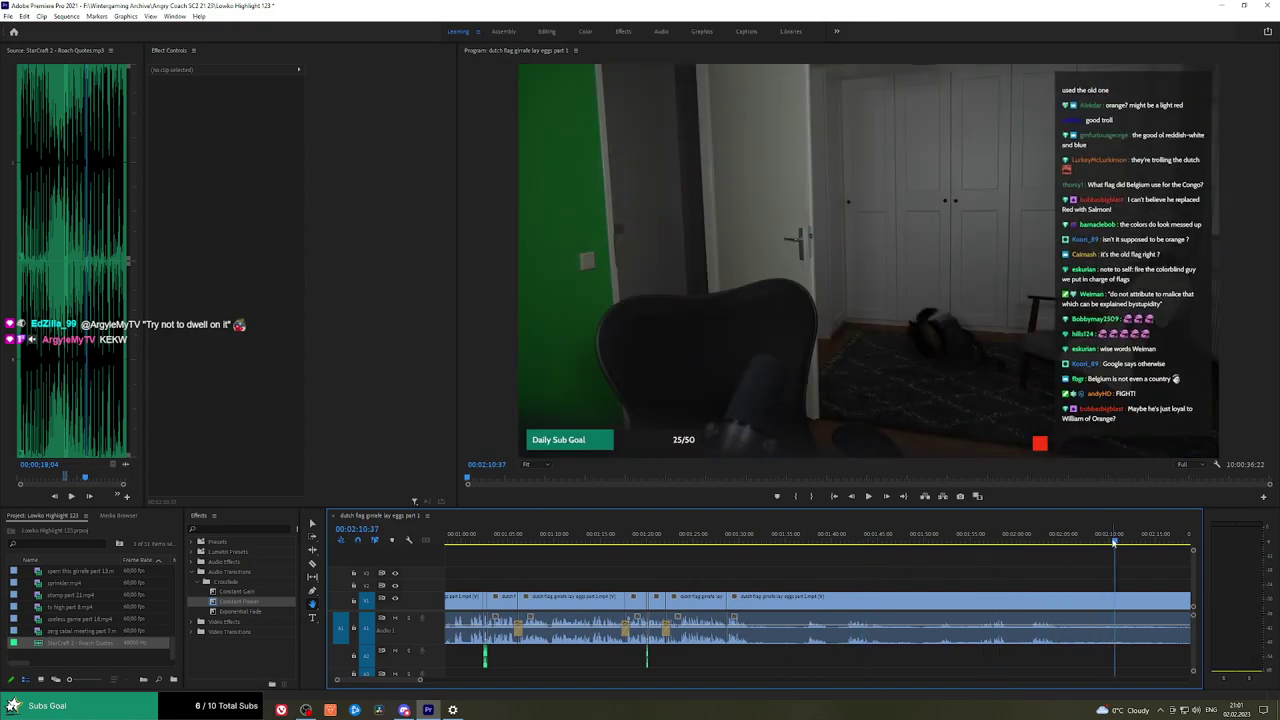
click(942, 540)
key(space)
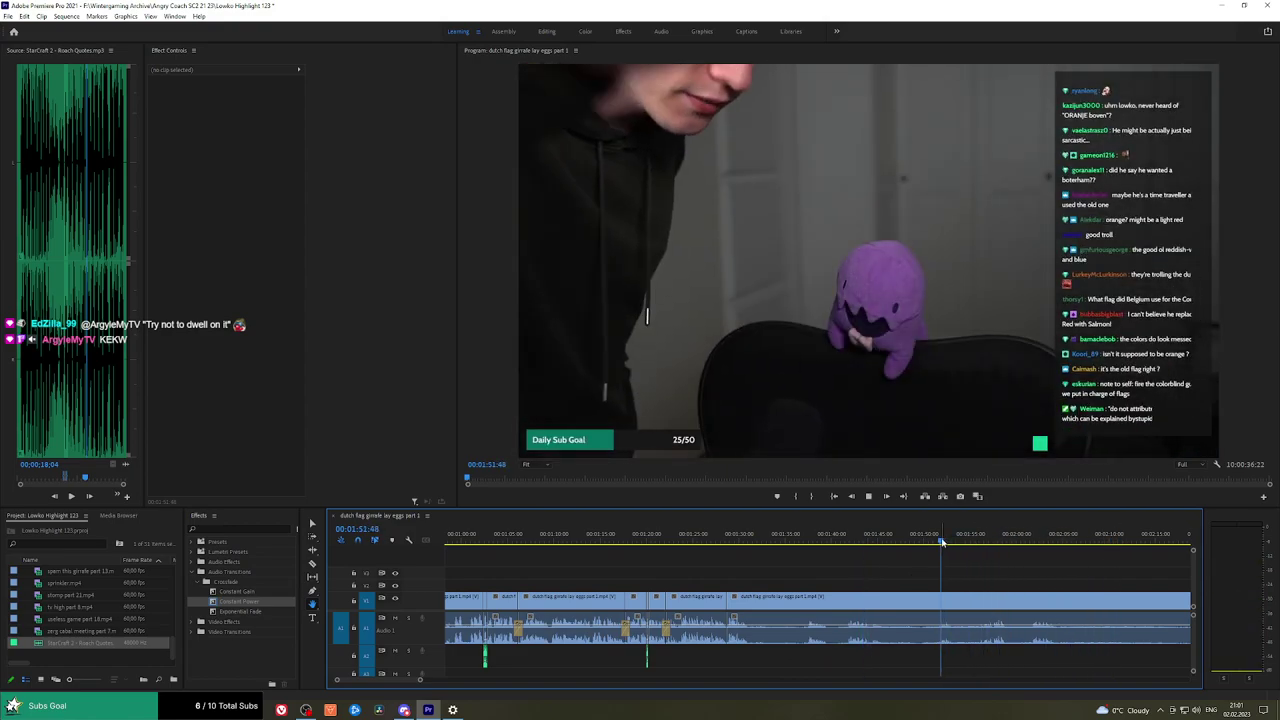
key(space)
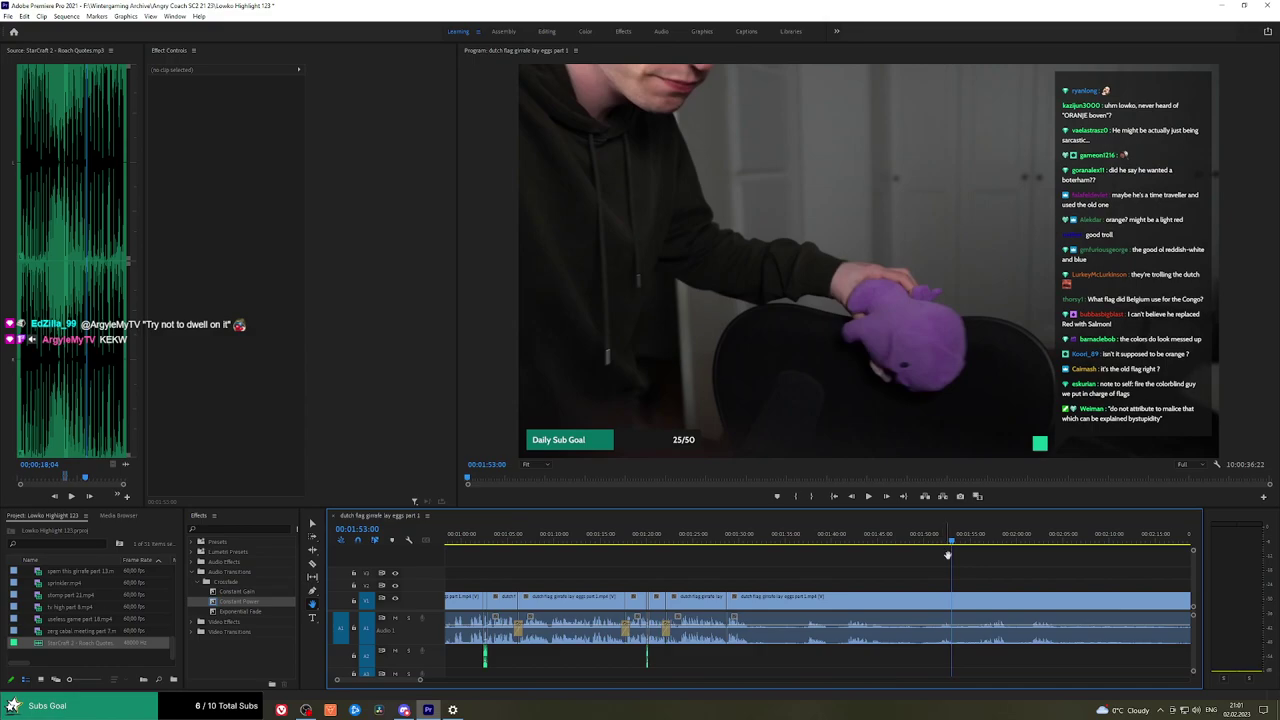
key(=)
key(space)
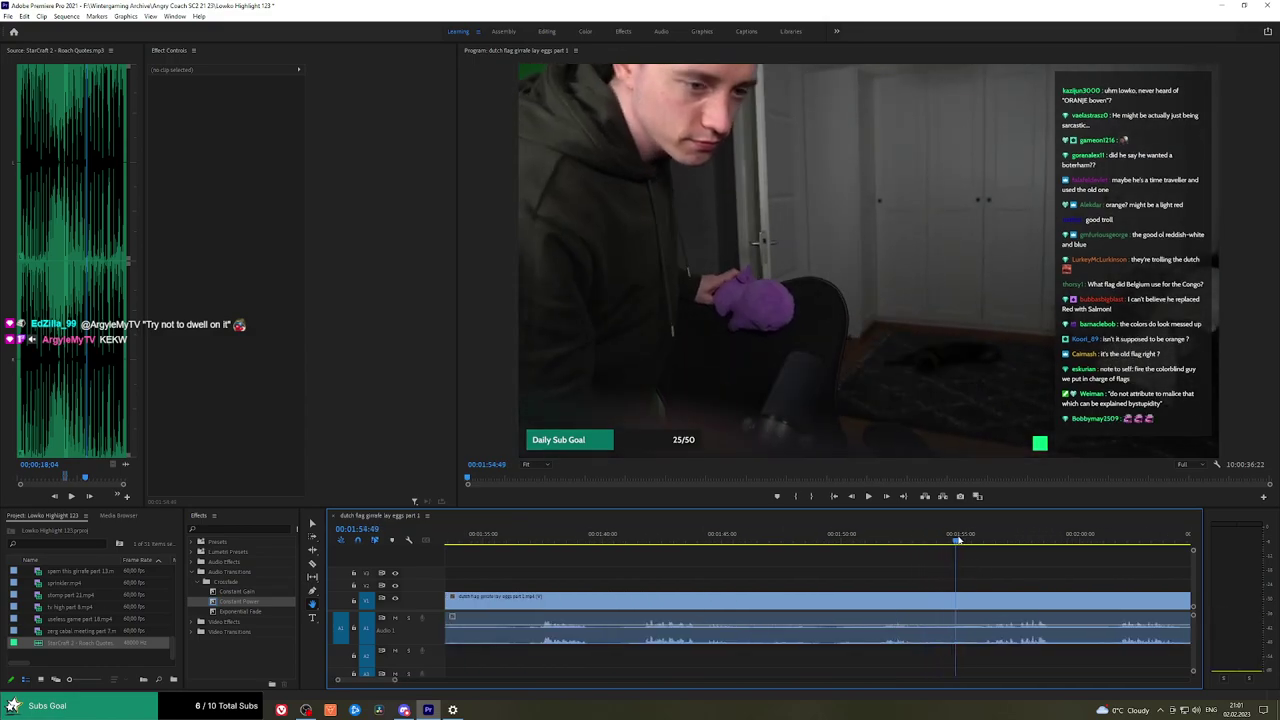
drag(1052, 568, 822, 544)
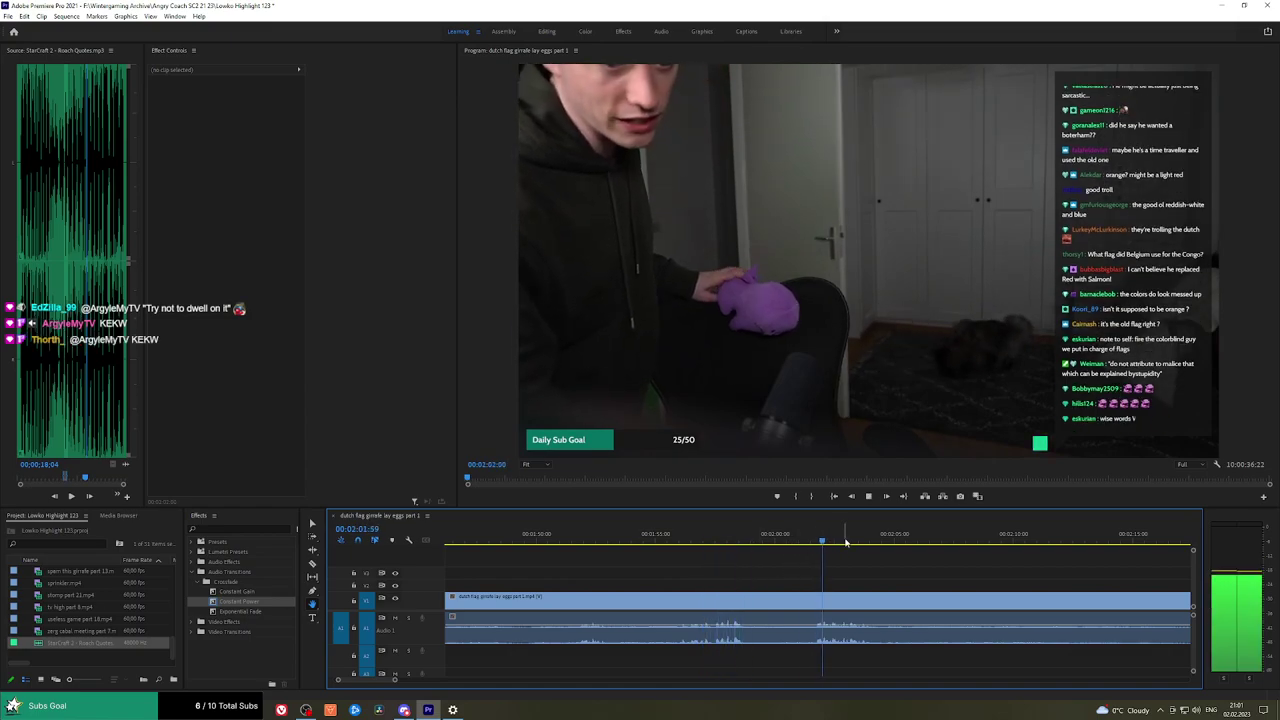
Scan the footage from about 00:02:04 to 00:04:17 and play the part where the streamer returns to the headphones.
scroll(932, 566, down, 5)
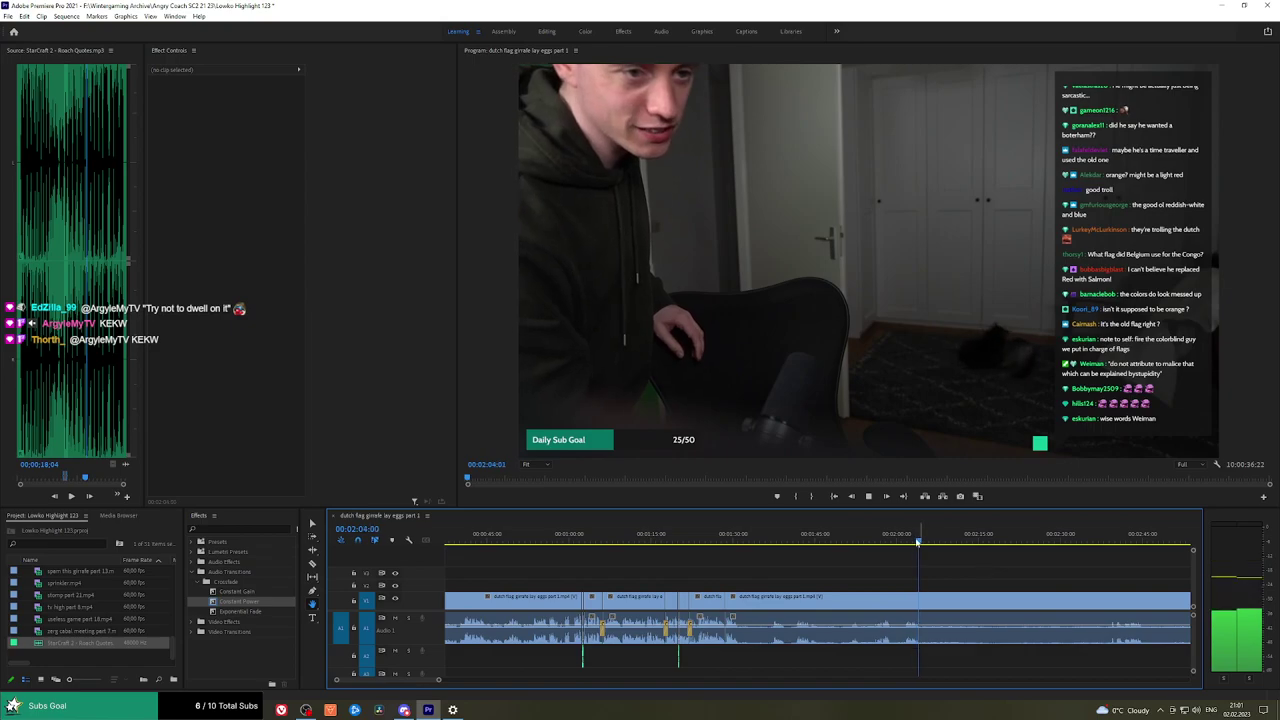
drag(918, 541, 1133, 541)
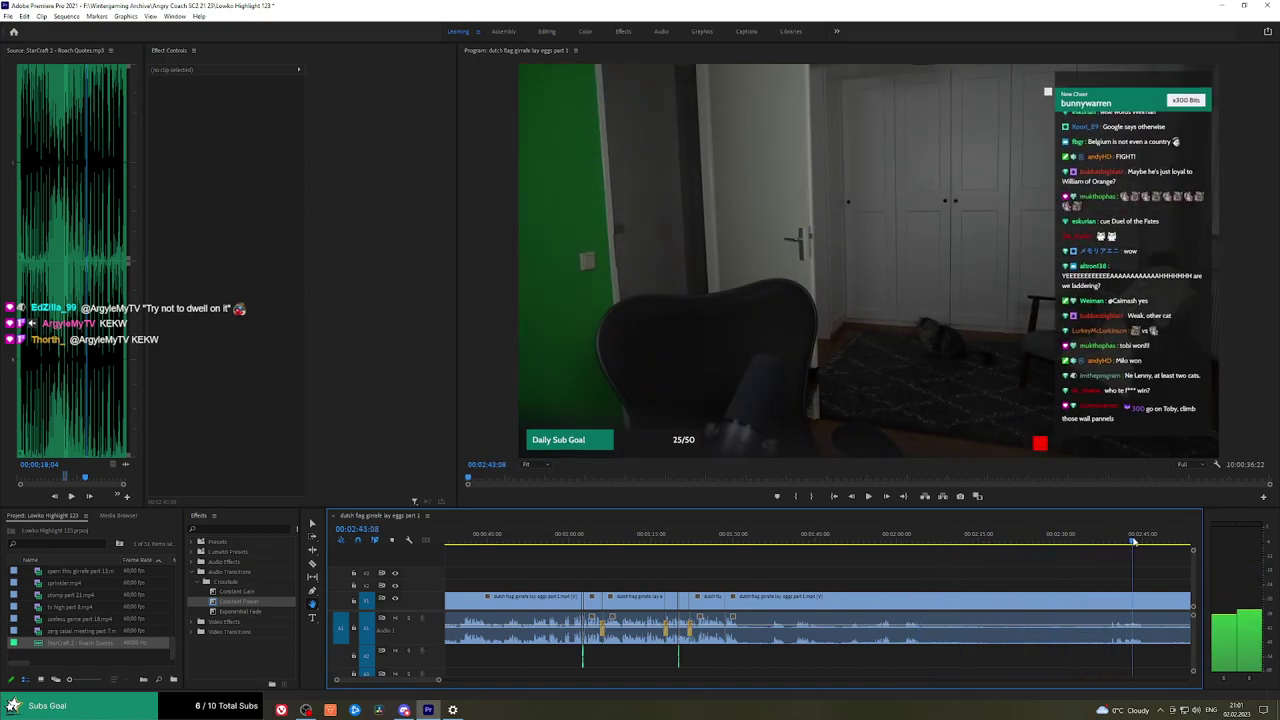
key(minus)
scroll(1042, 572, down, 5)
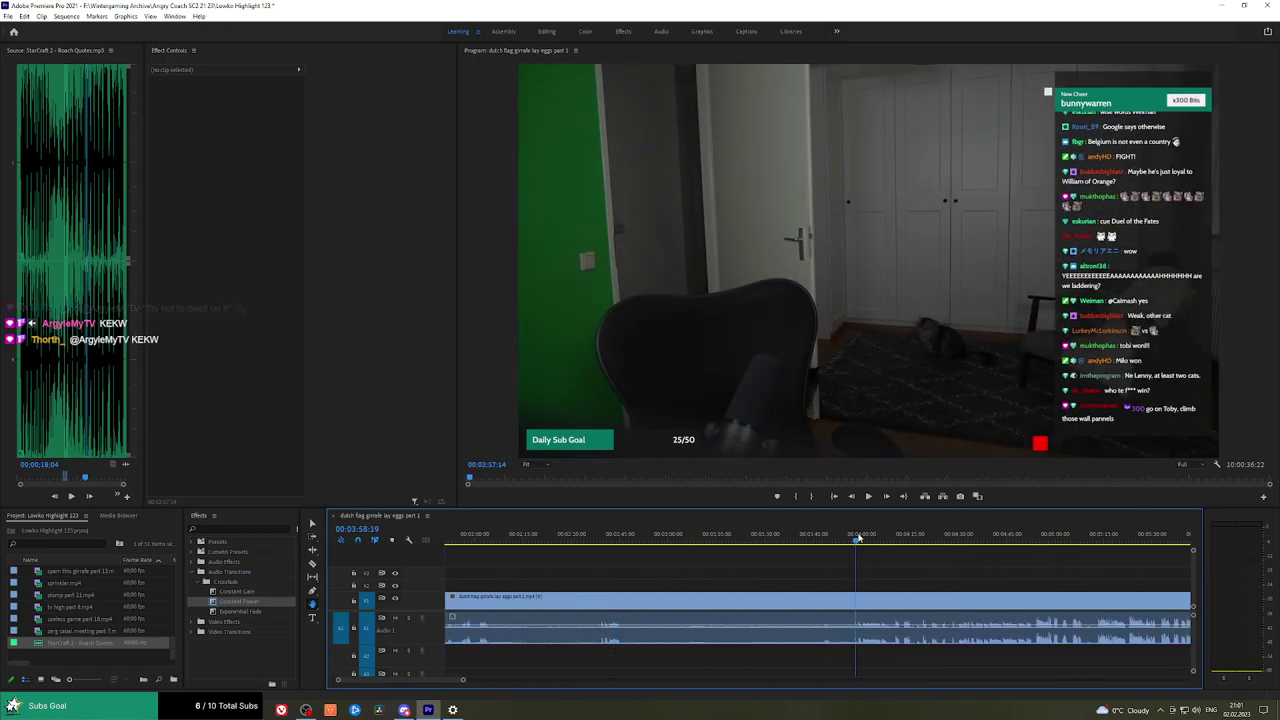
drag(857, 538, 912, 538)
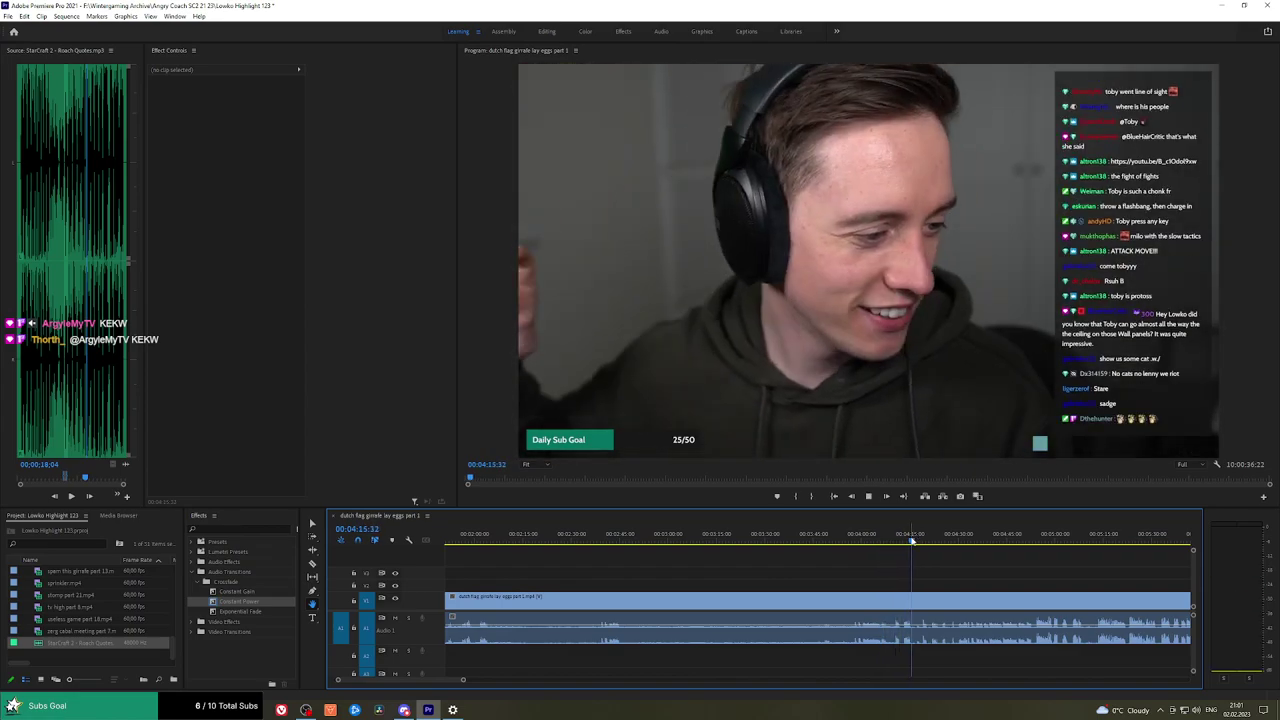
key(equal)
key(equal)
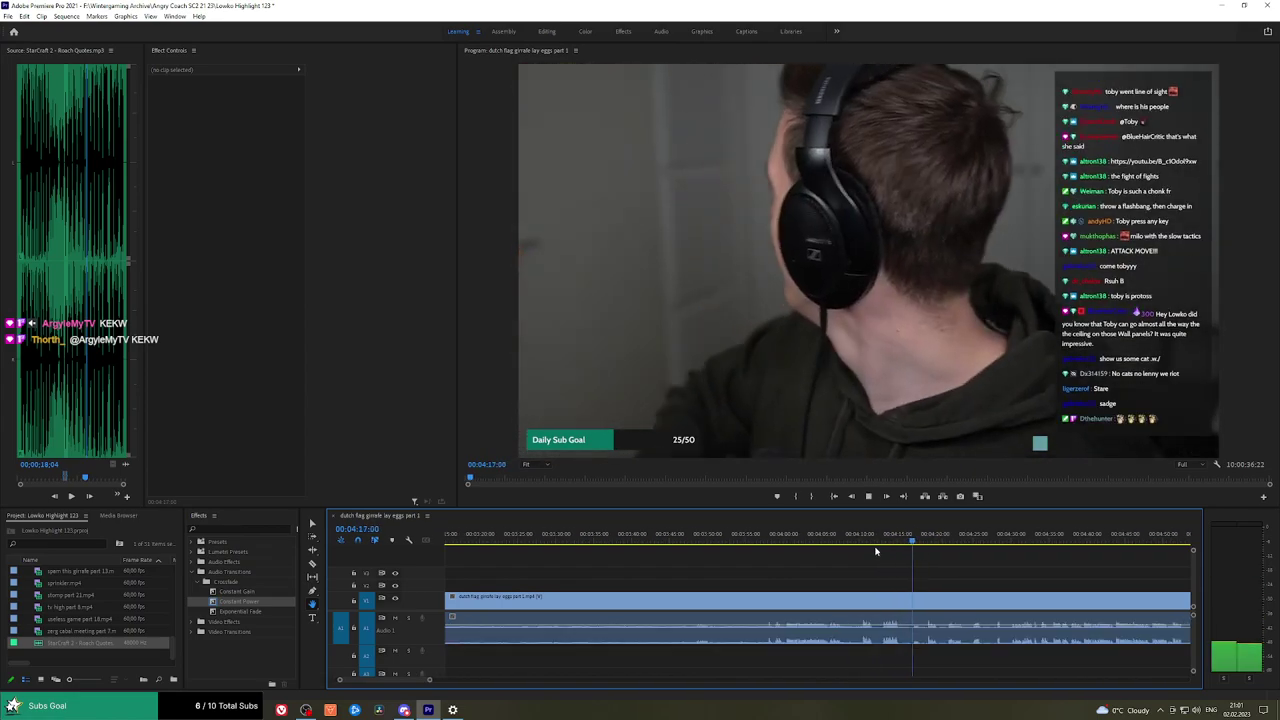
click(836, 541)
drag(836, 541, 853, 541)
key(space)
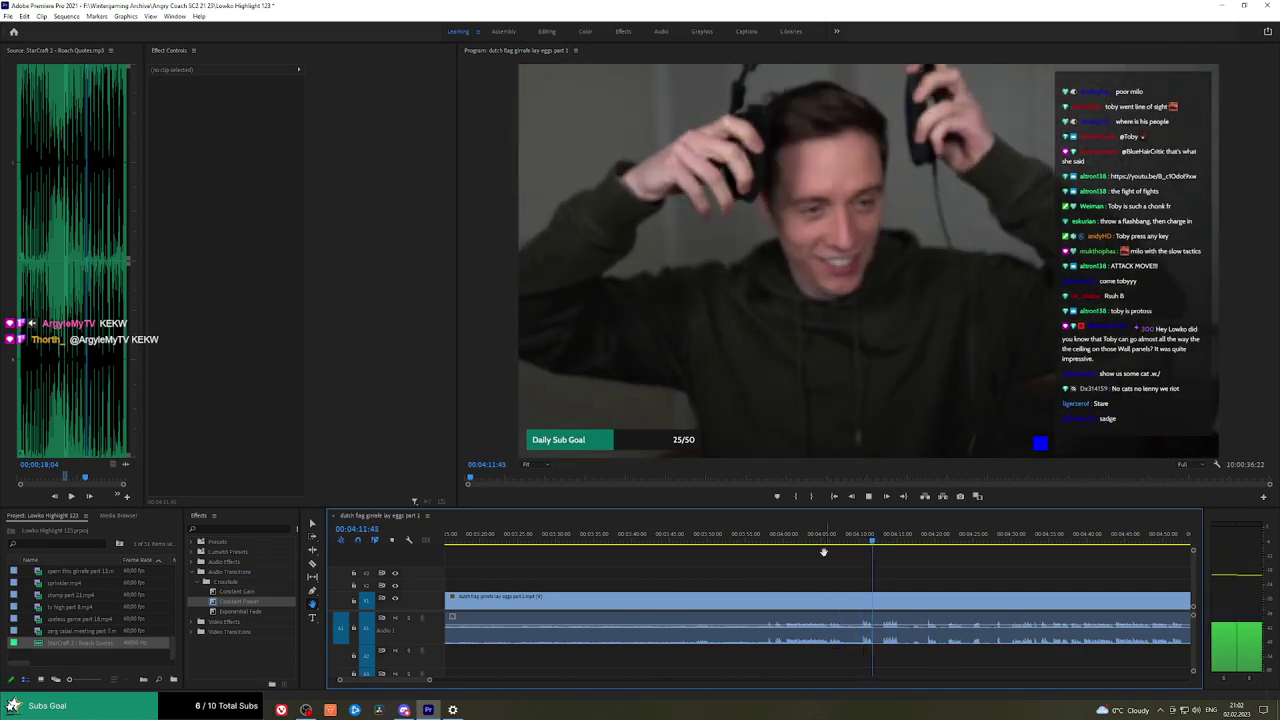
Review the talking part up to about 00:04:31 and scan back through the empty-chair footage from about 00:02:20 to 00:03:34.
click(772, 540)
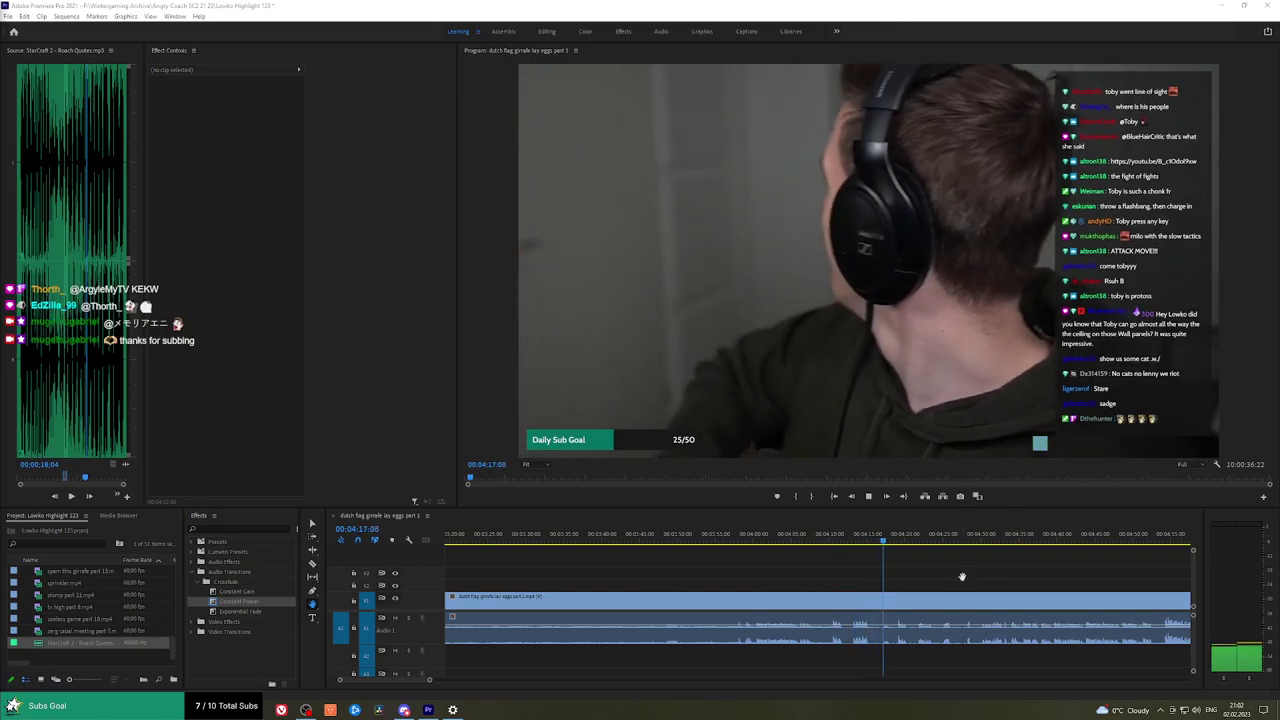
click(772, 540)
drag(773, 540, 797, 539)
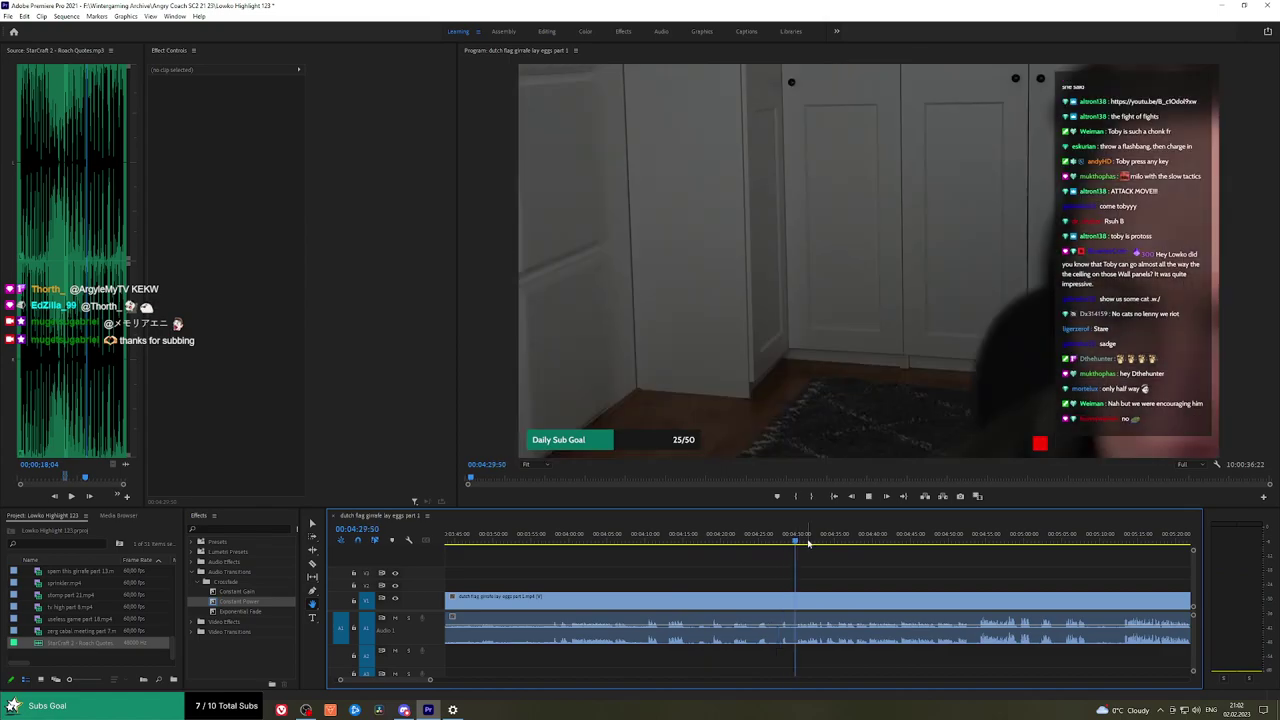
key(space)
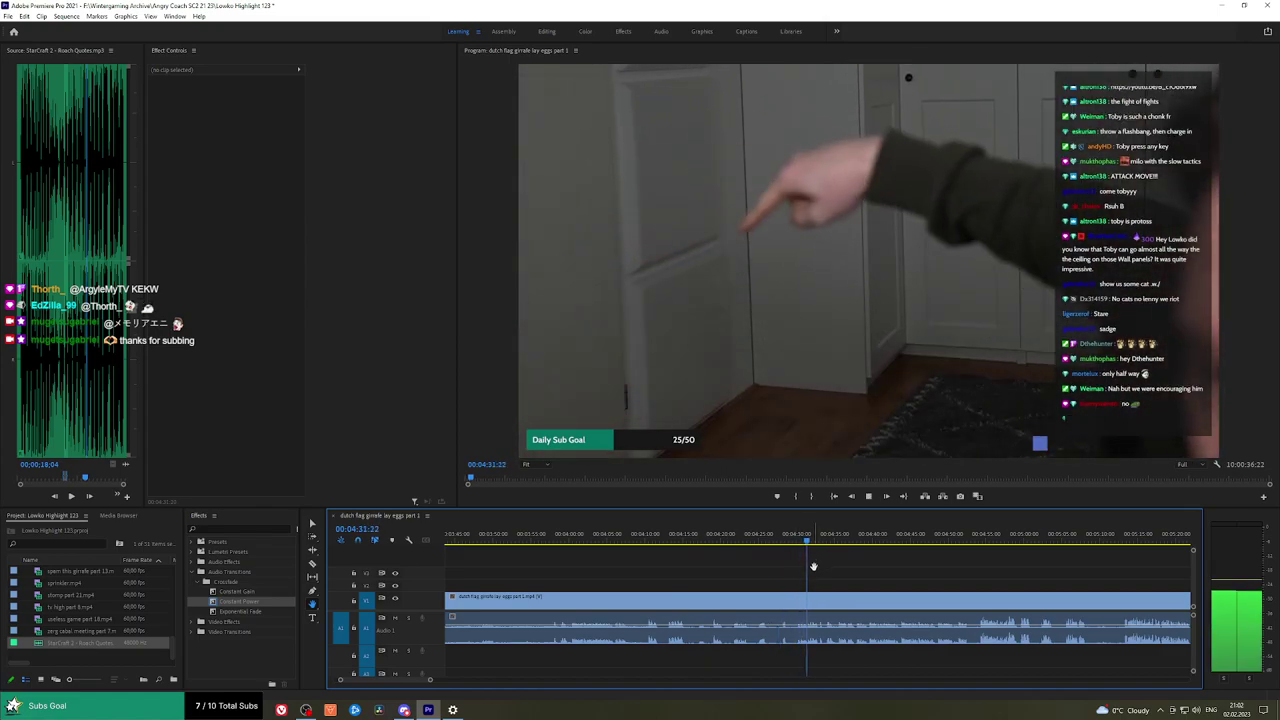
drag(566, 541, 540, 541)
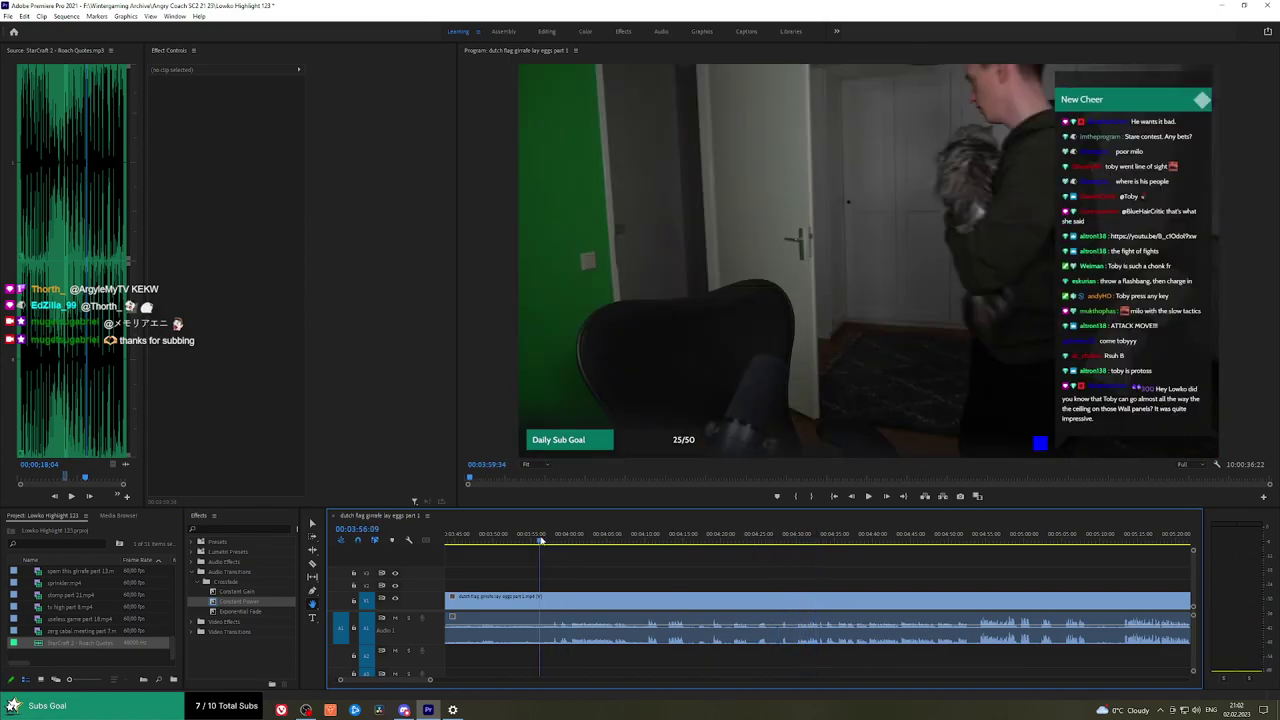
scroll(603, 586, down, 4)
drag(684, 568, 1045, 568)
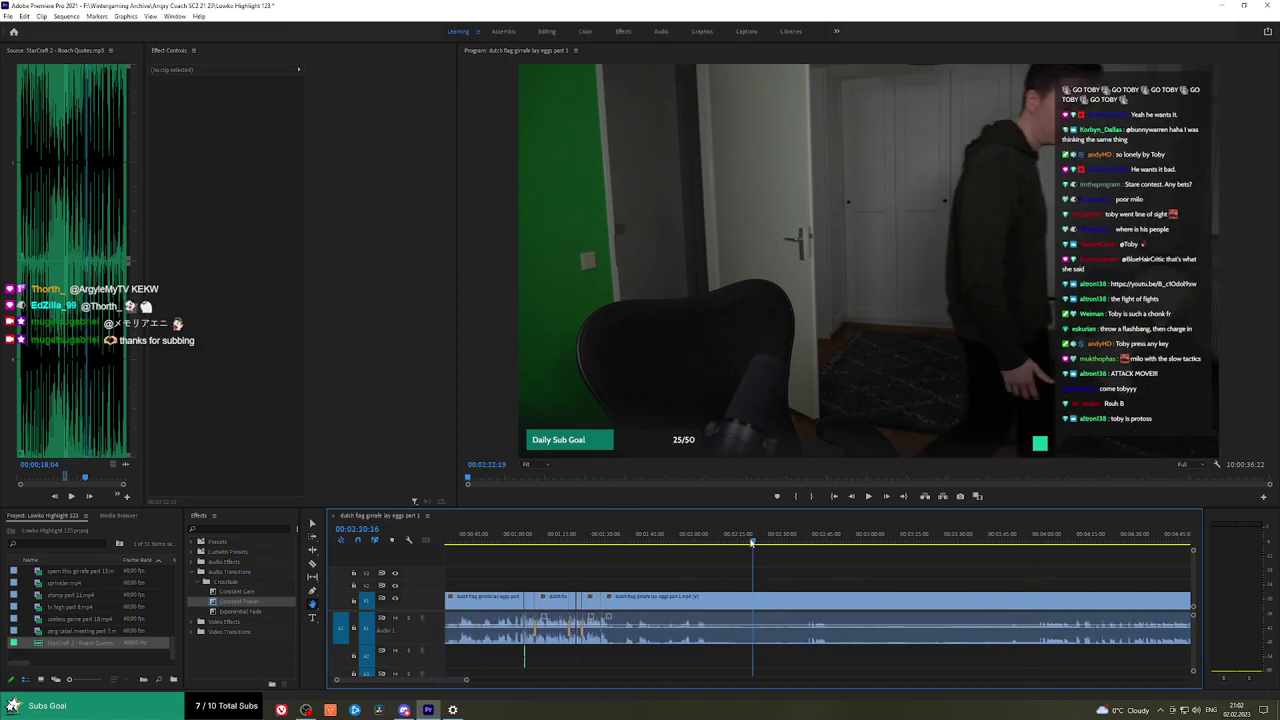
mouse_move(752, 541)
mouse_down()
mouse_move(730, 542)
mouse_move(777, 543)
mouse_up()
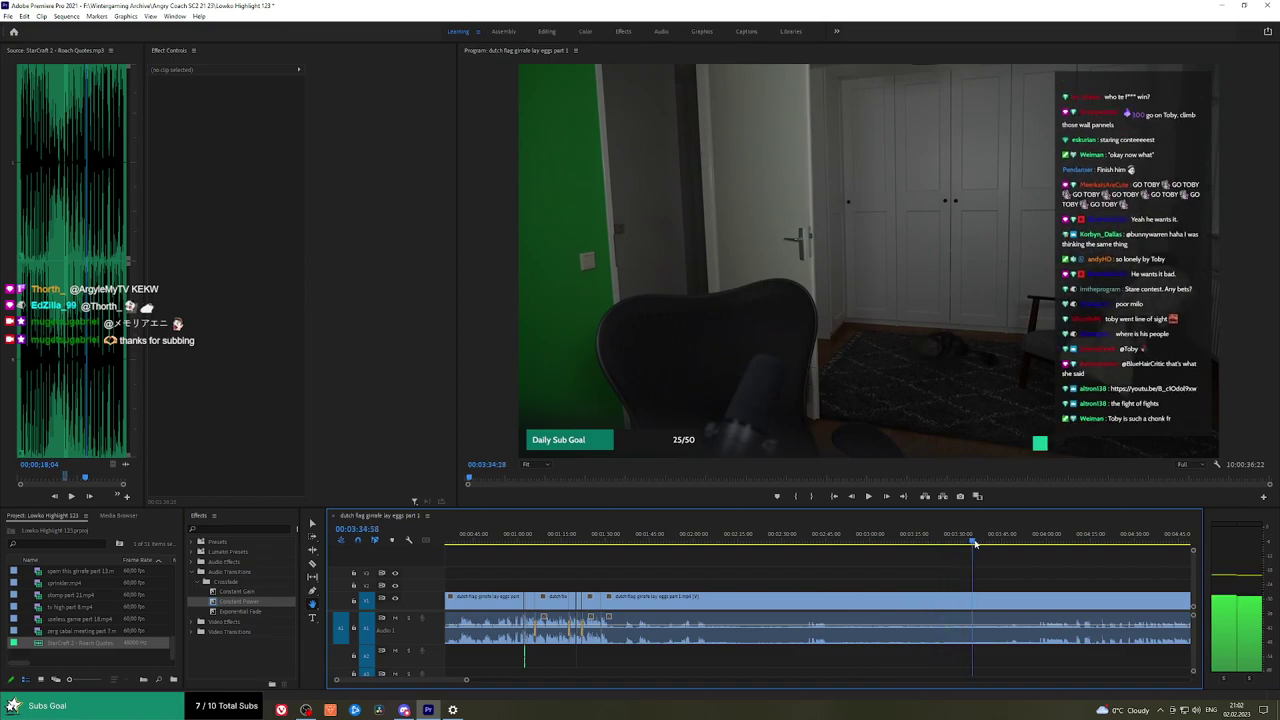
Cut the clip at 00:04:18:47 and ripple delete the long section between the 00:01:28:37 cut and this one.
drag(997, 541, 758, 541)
key(=)
key(=)
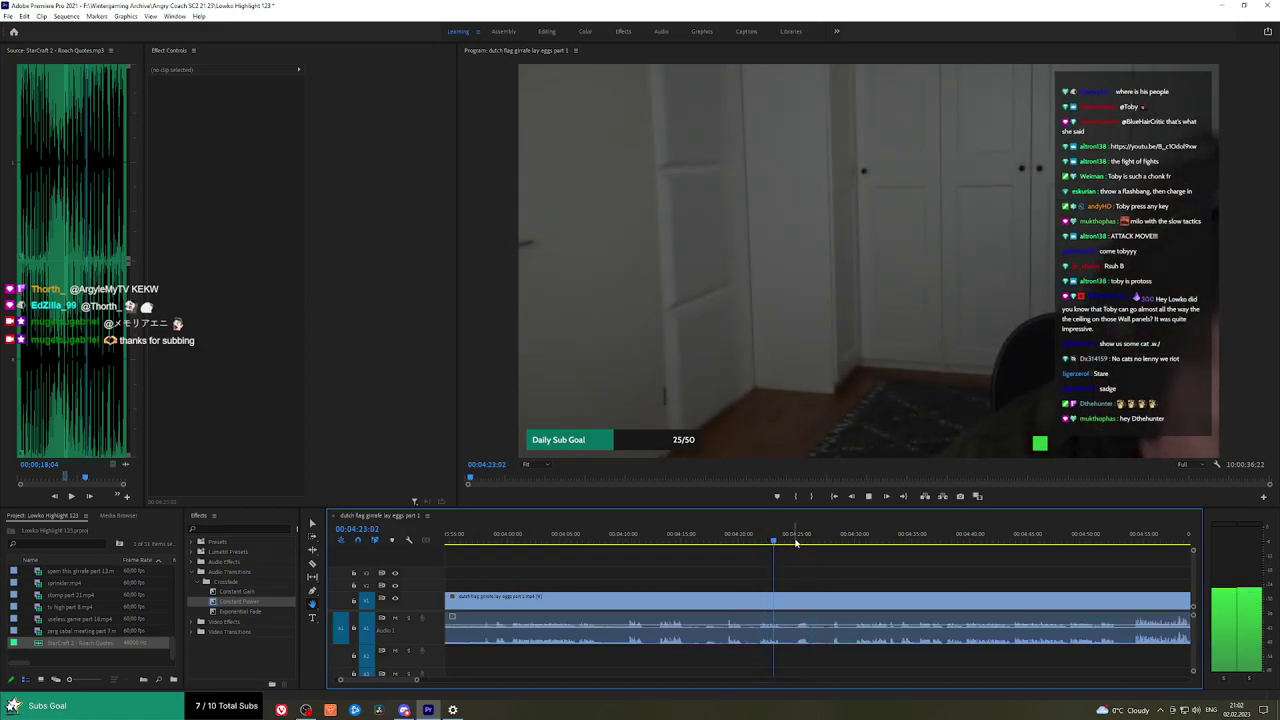
drag(731, 541, 726, 541)
click(729, 598)
key(v)
click(686, 605)
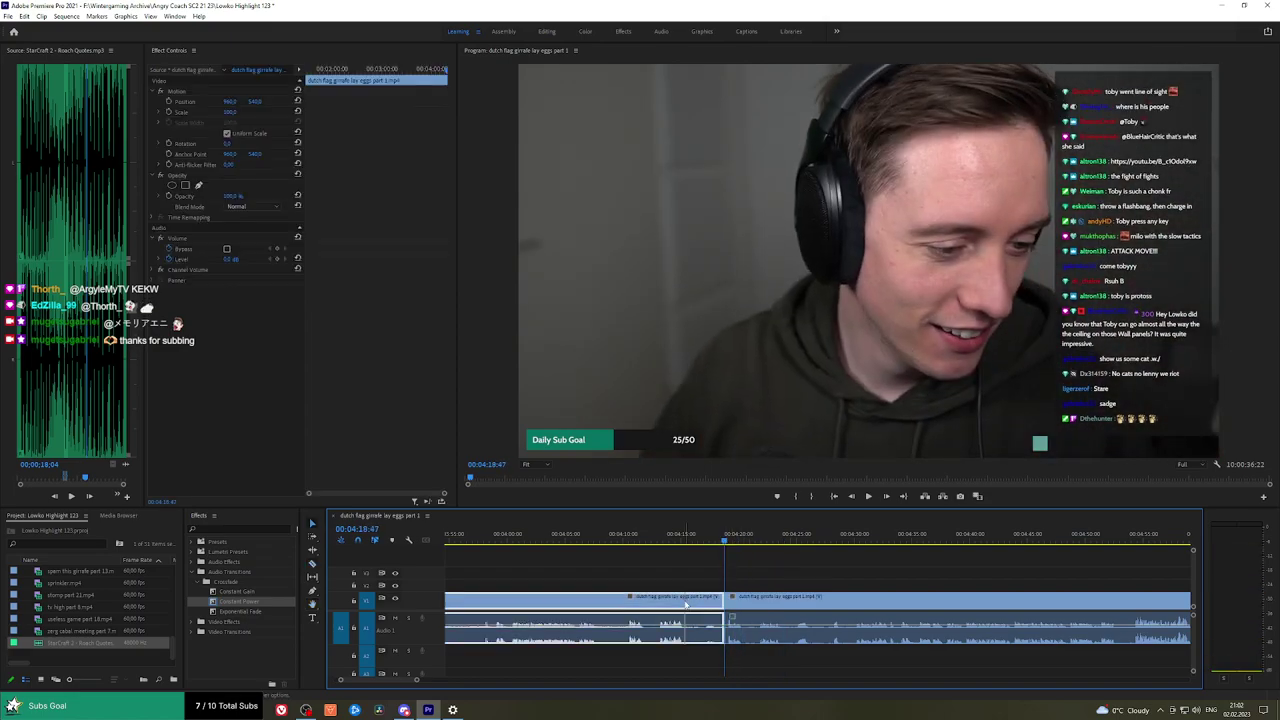
key(shift+Delete)
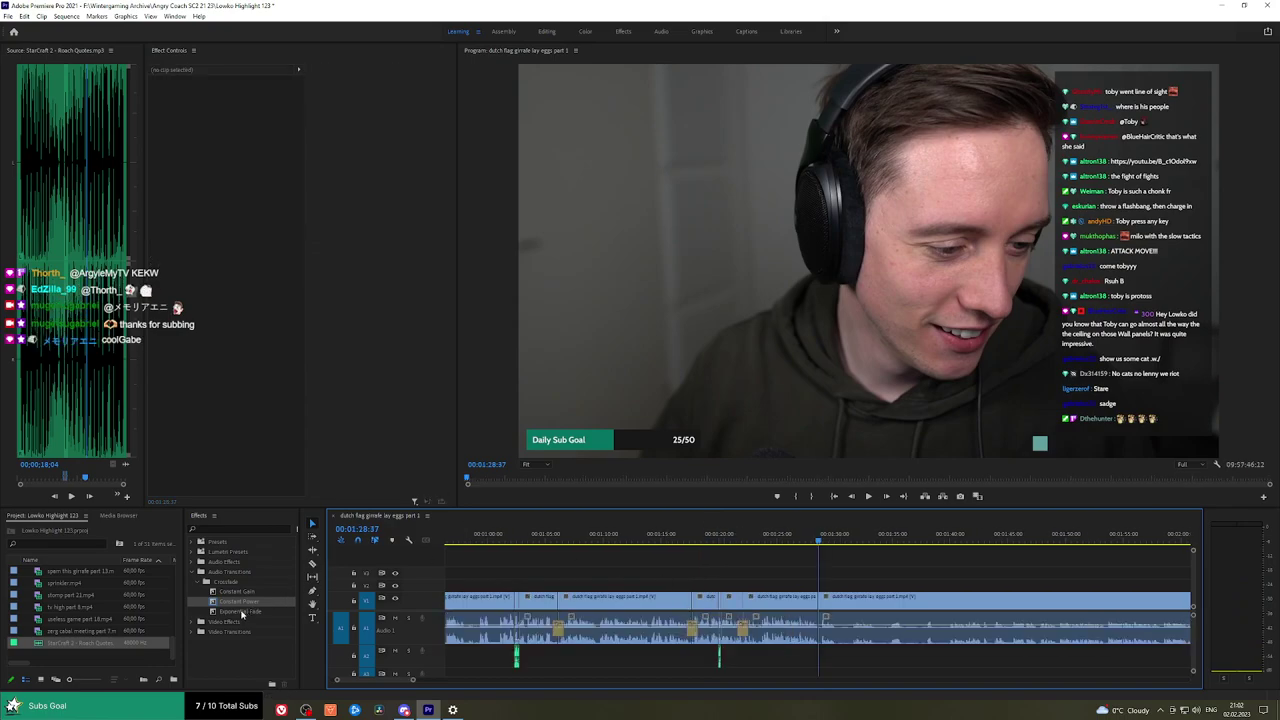
Add an Exponential Fade crossfade to the audio join at 00:01:28:37 and play across it.
drag(241, 614, 828, 629)
key(space)
scroll(880, 561, up, 3)
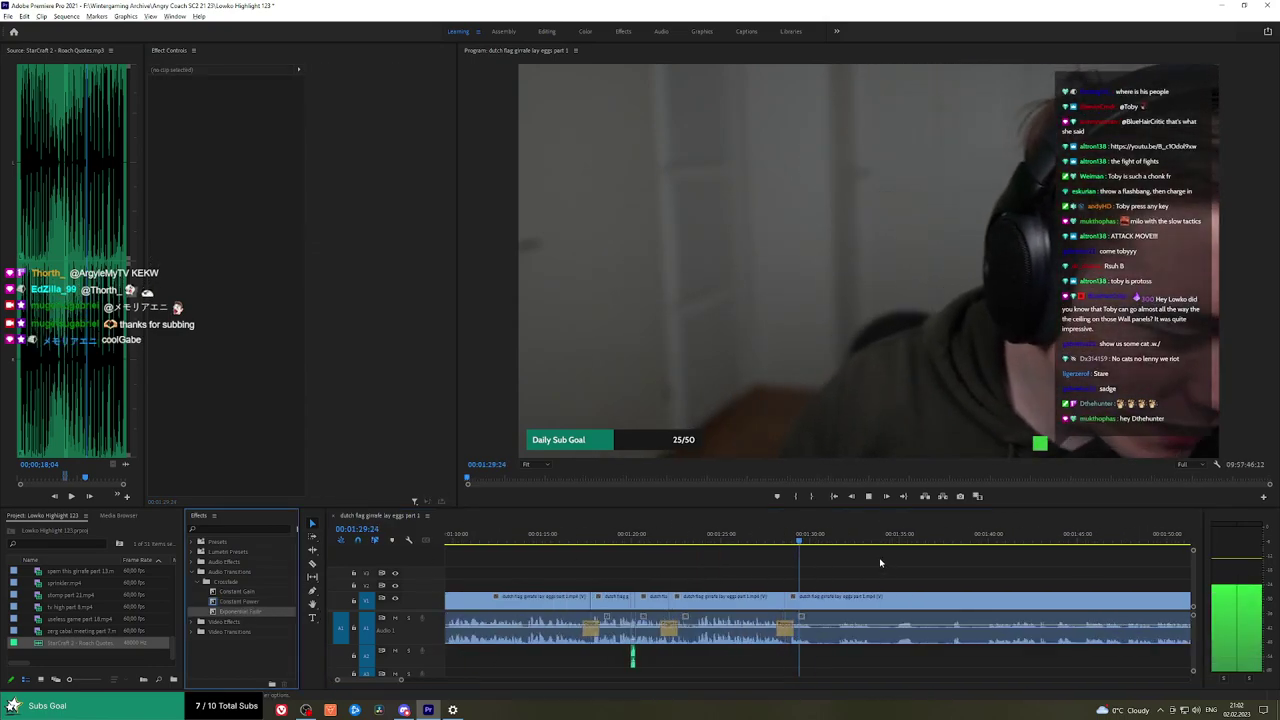
Ripple delete the pause between cuts at about 00:01:30:15 and 00:01:31:35, and add a Constant Power crossfade to the audio join.
click(790, 600)
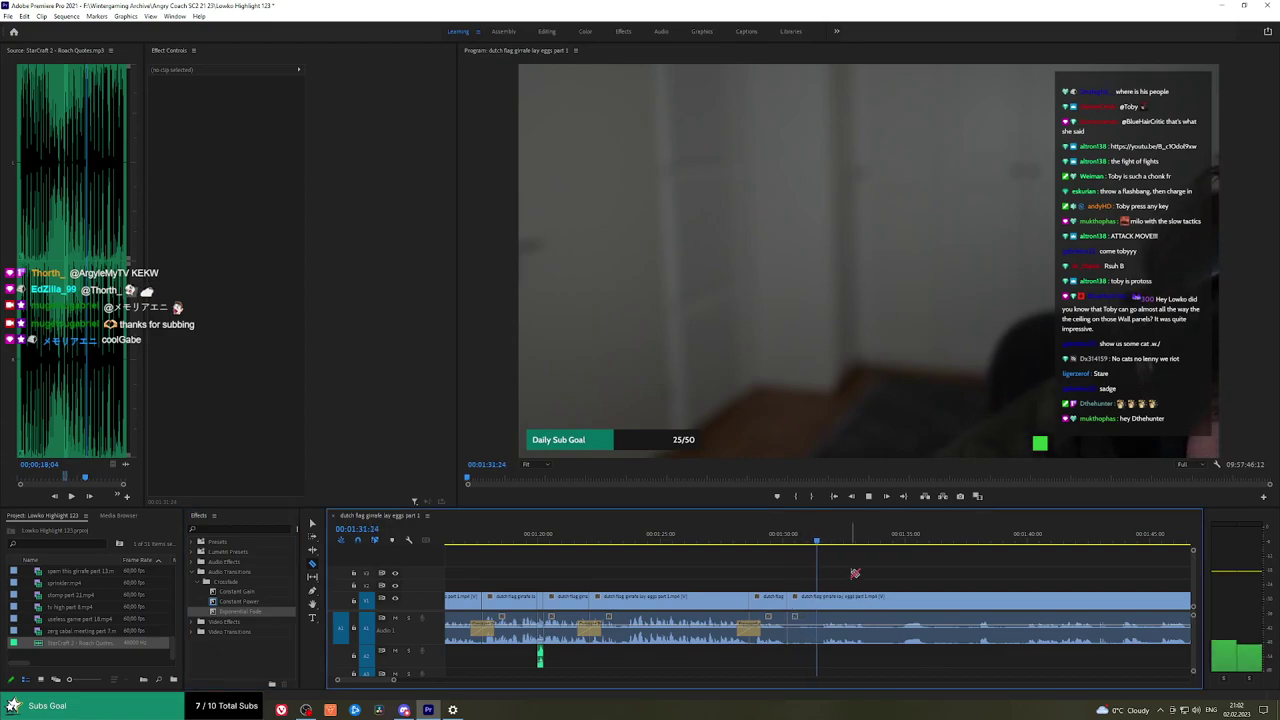
key(v)
click(807, 604)
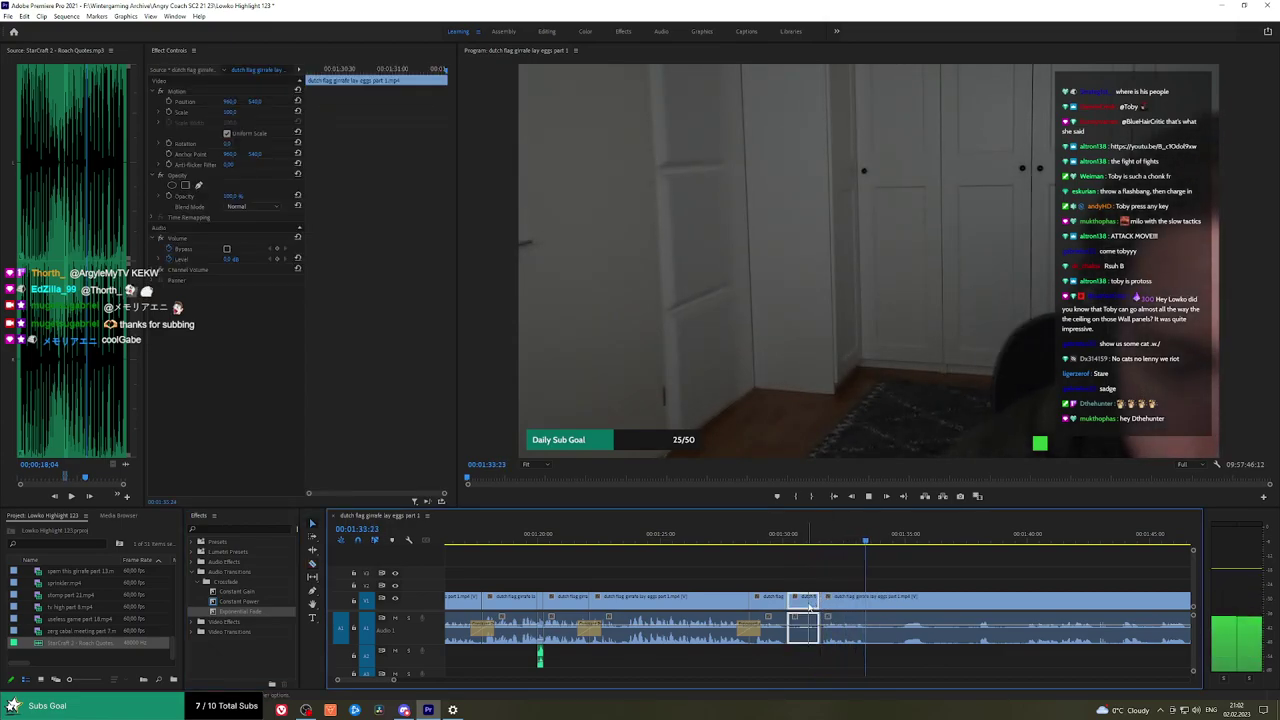
key(shift+Delete)
key(space)
click(233, 601)
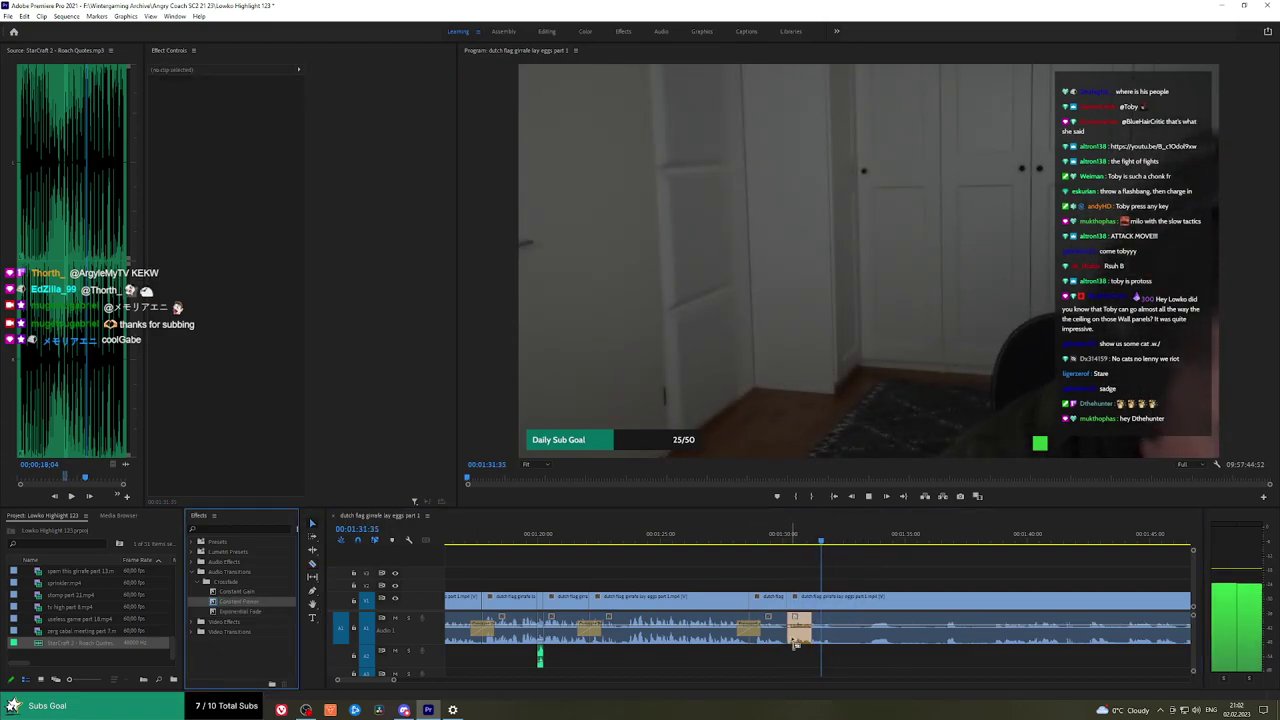
drag(797, 645, 795, 630)
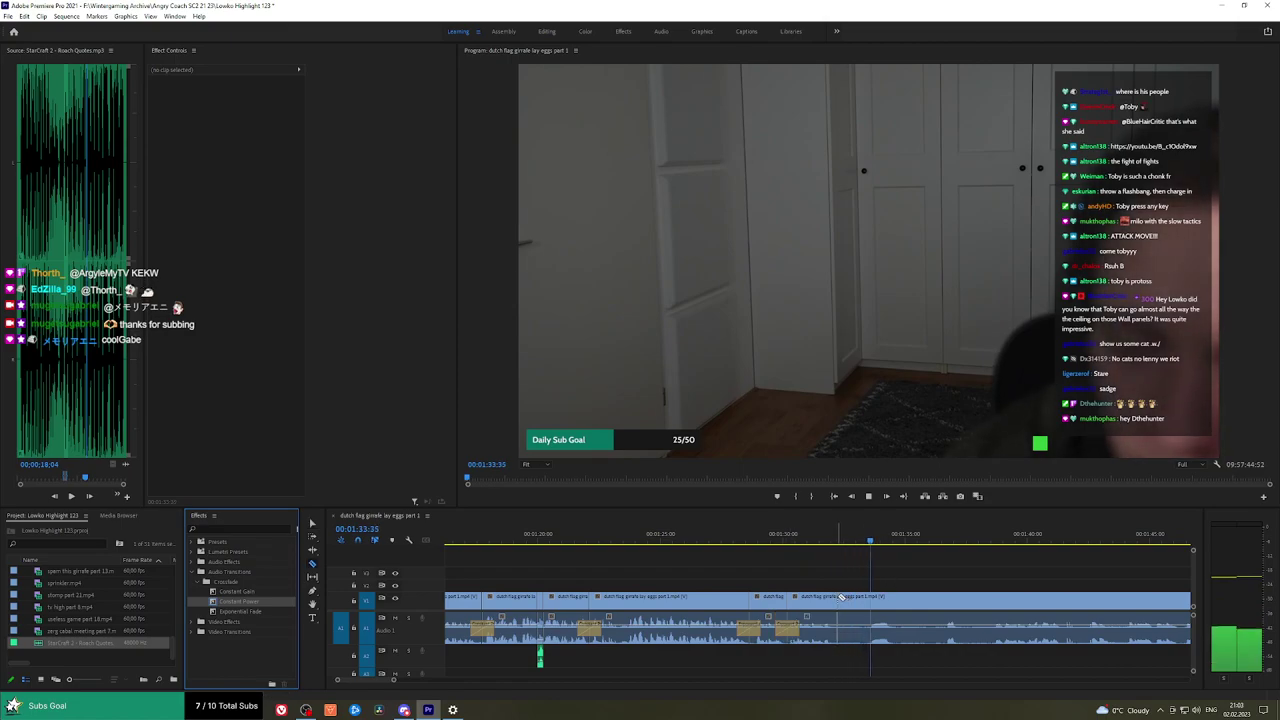
Ripple delete the piece between cuts at 00:01:32:16 and about 00:01:38:29, and add a Constant Power crossfade to the audio join.
click(840, 597)
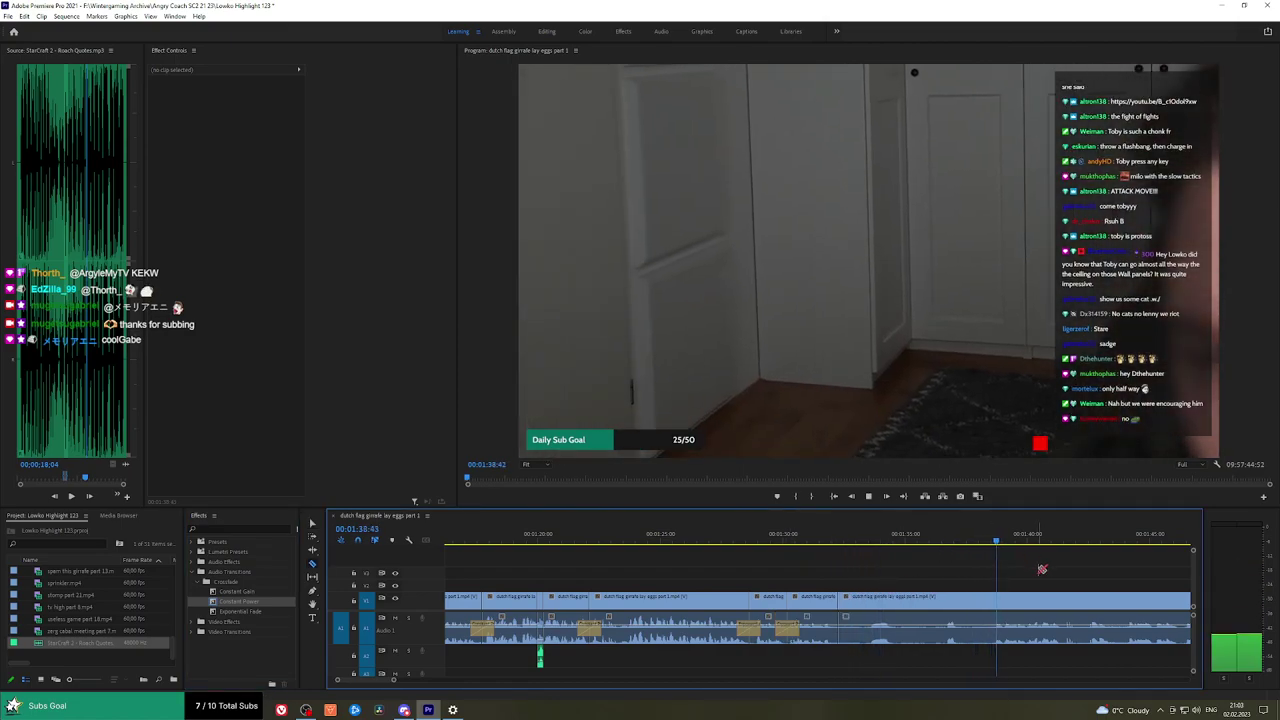
click(991, 603)
key(v)
click(951, 606)
key(shift+Delete)
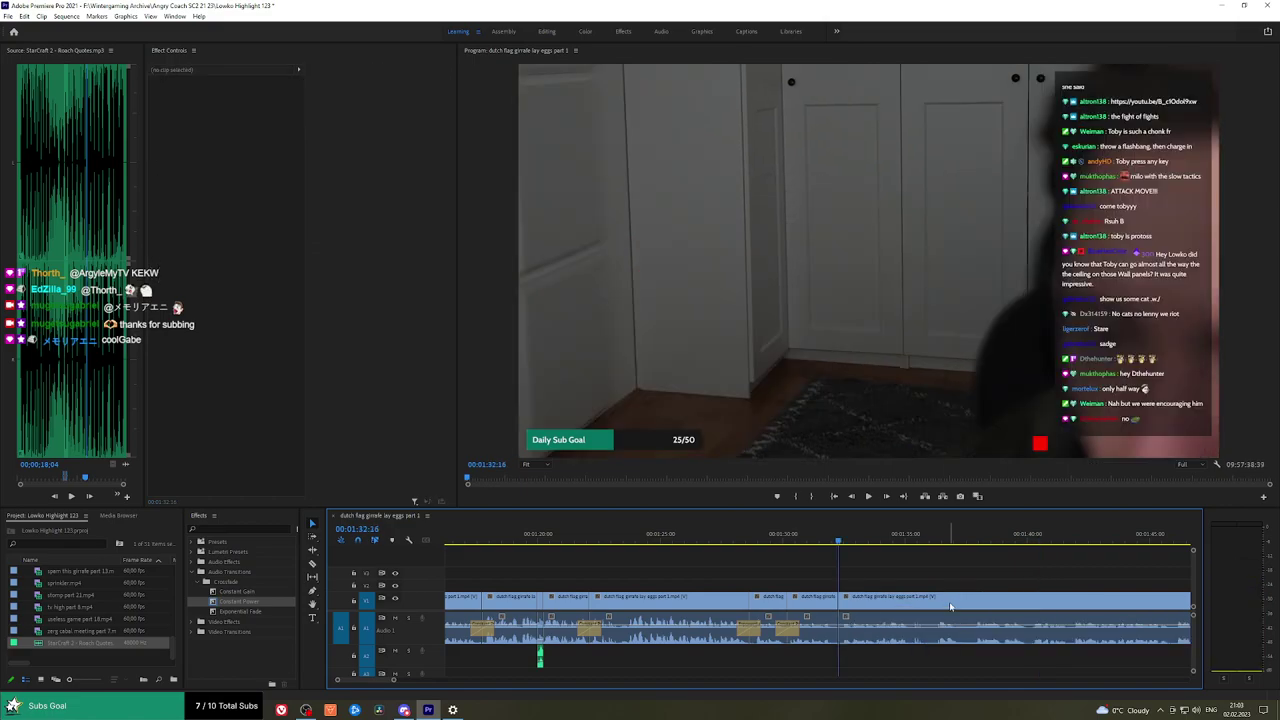
drag(258, 603, 840, 632)
key(space)
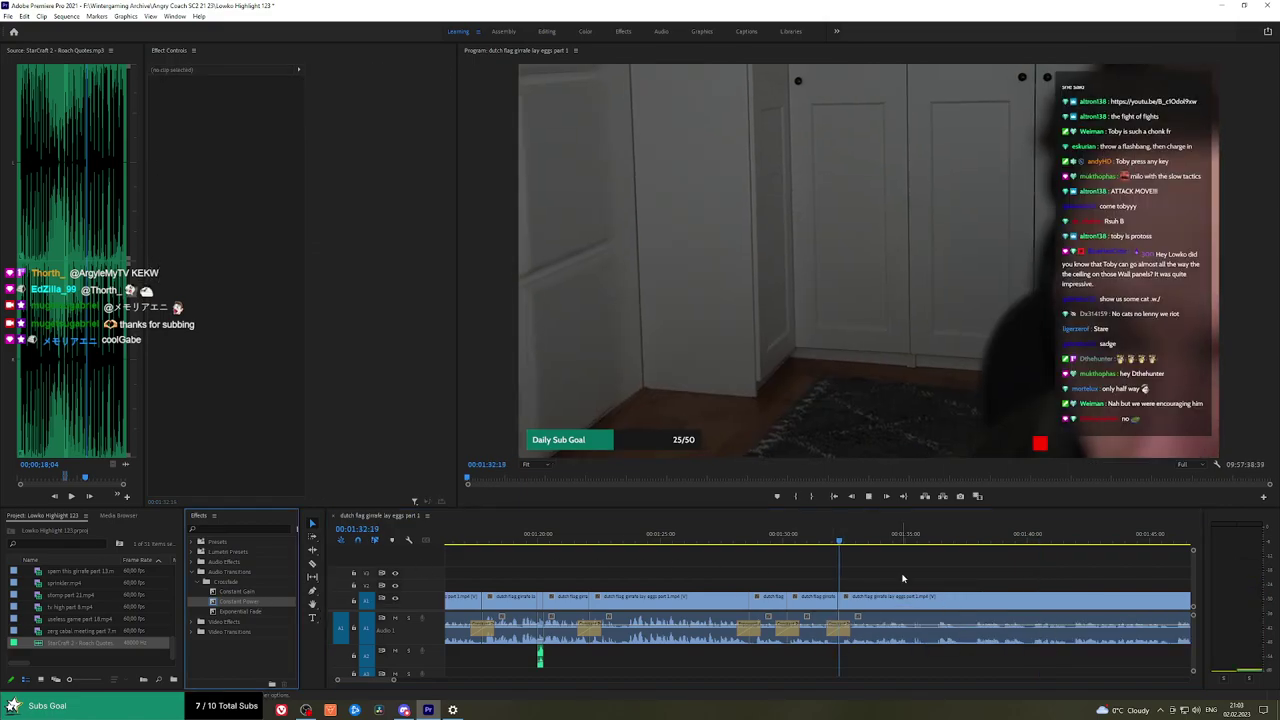
key(h)
drag(925, 574, 848, 570)
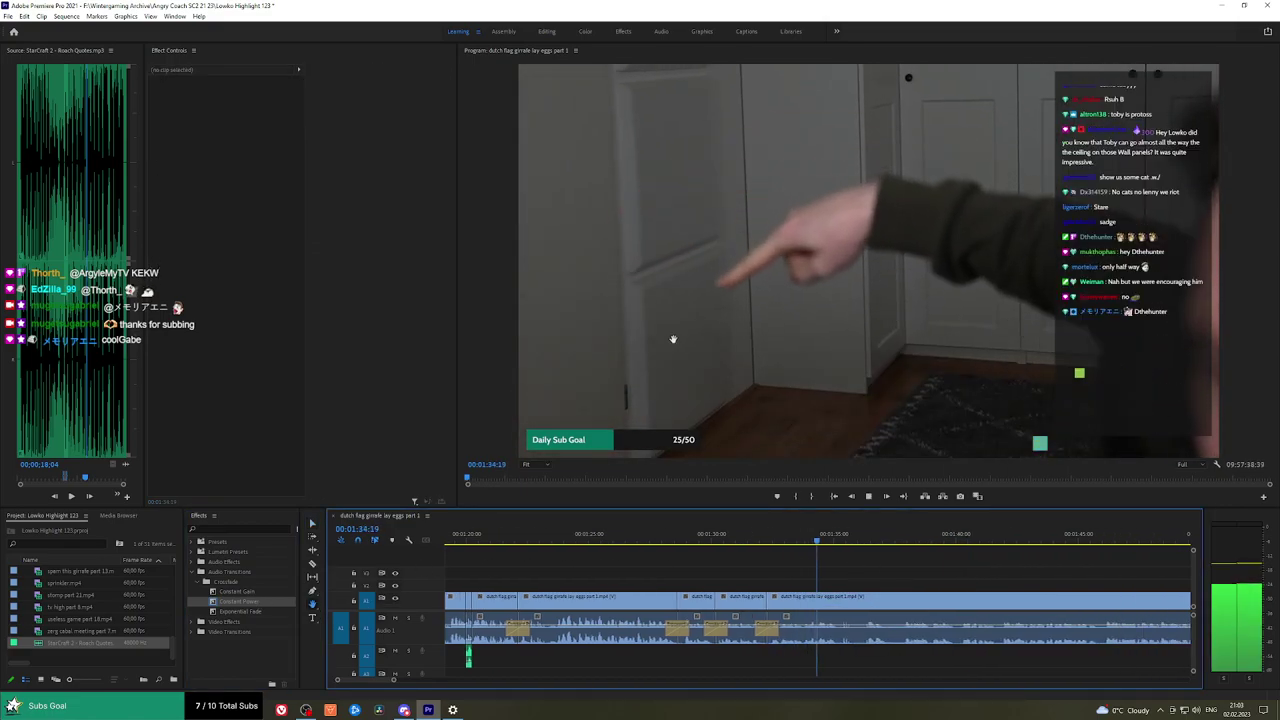
key(space)
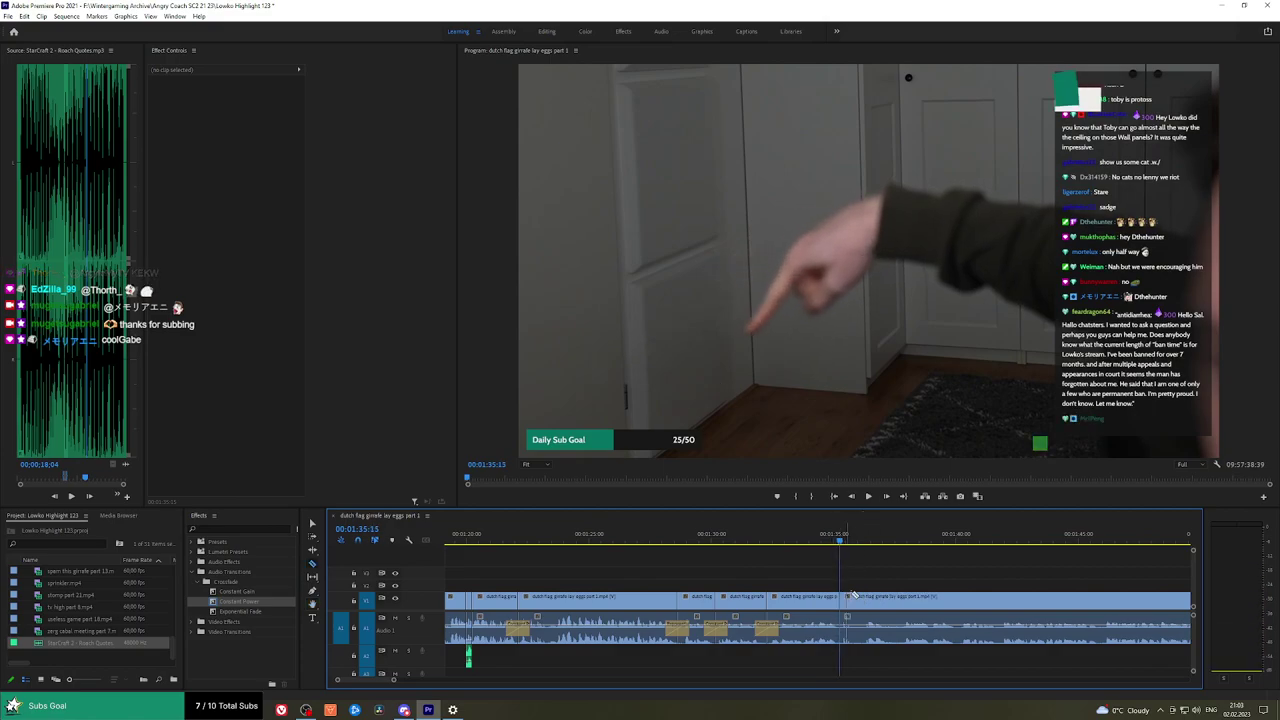
key(space)
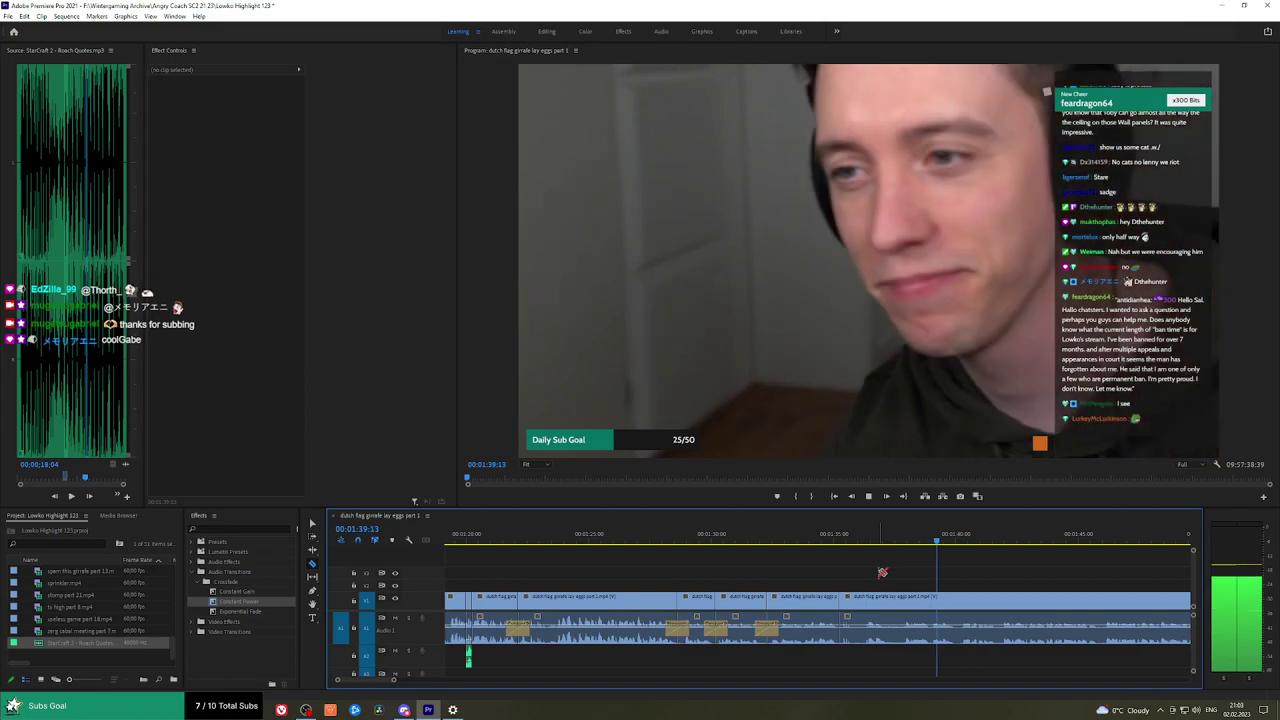
mouse_move(860, 545)
mouse_down()
mouse_move(815, 550)
mouse_move(838, 541)
mouse_up()
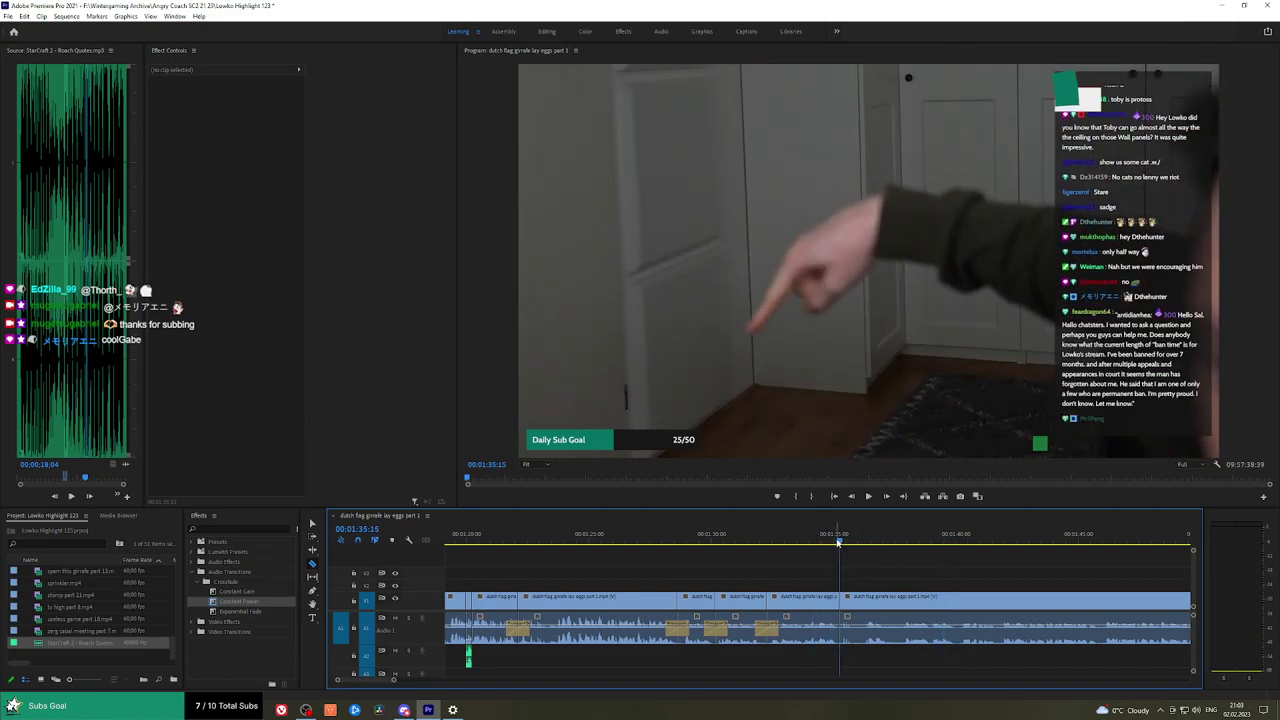
key(h)
drag(928, 577, 767, 578)
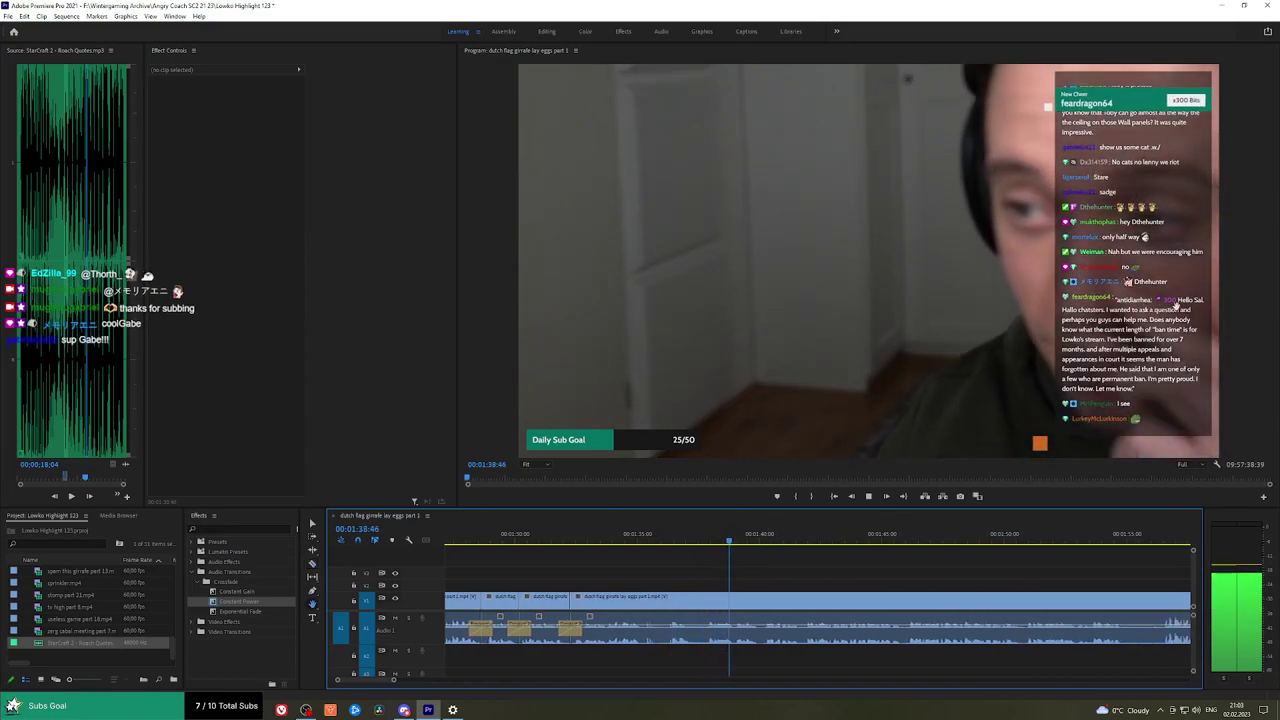
Ripple delete the pause between cuts at about 00:01:55:00 and 00:01:56:25, and add a Constant Power crossfade to the audio join.
scroll(851, 577, down, 2)
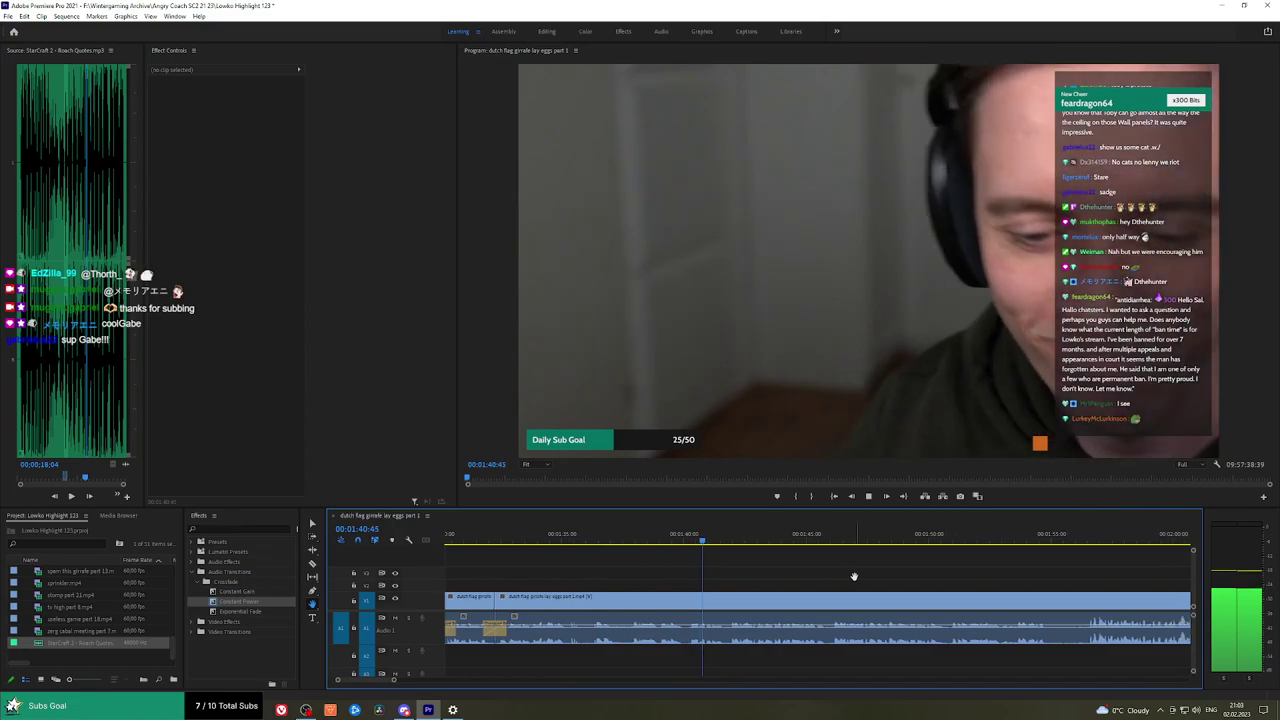
drag(913, 577, 897, 577)
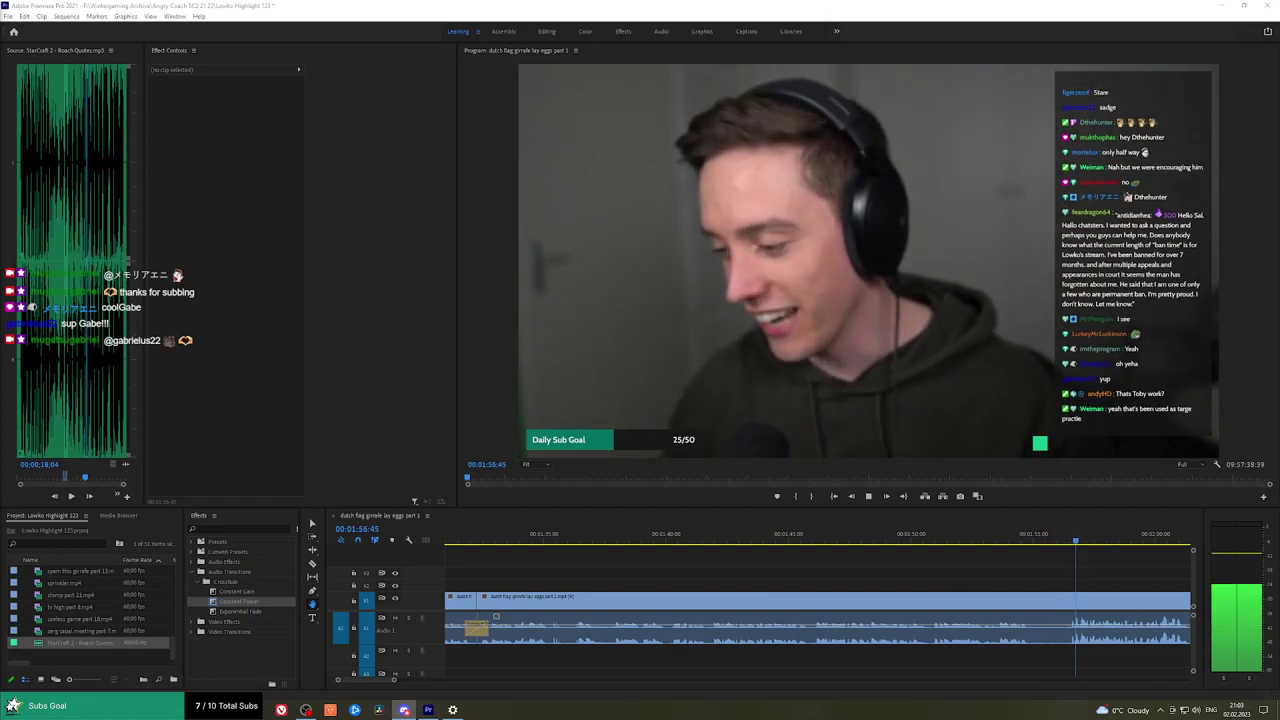
drag(1075, 556, 645, 532)
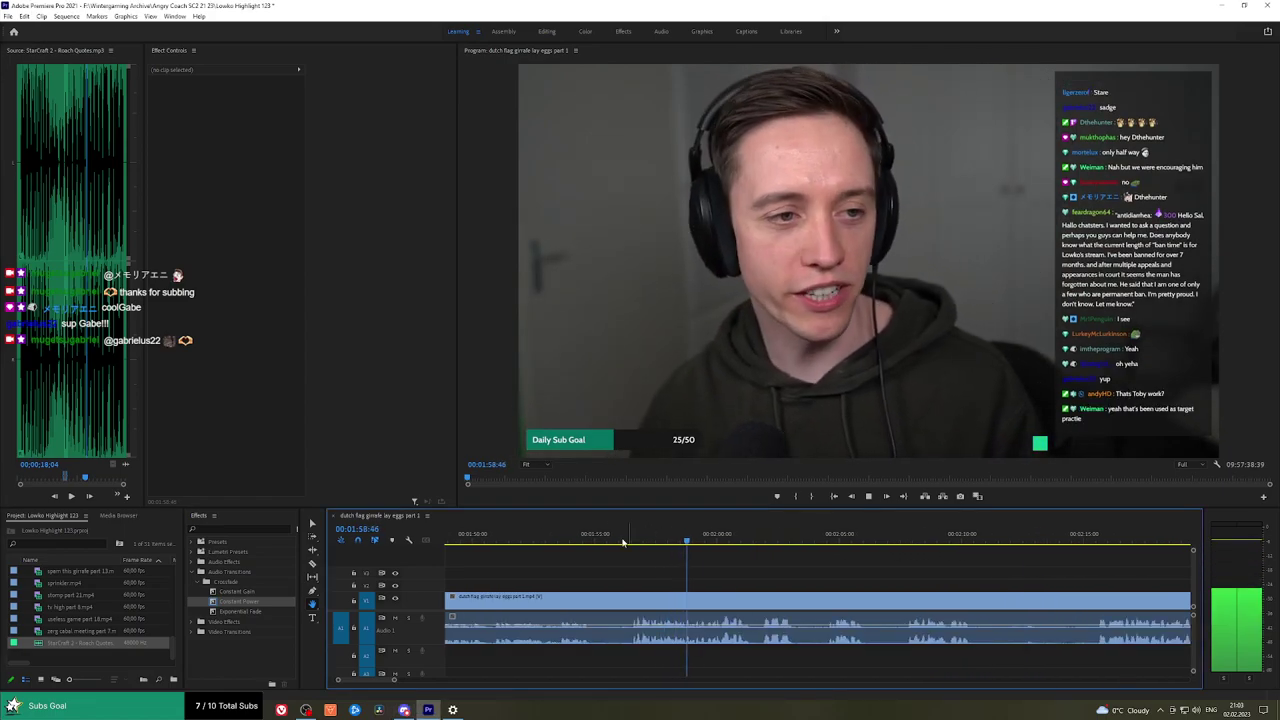
click(585, 540)
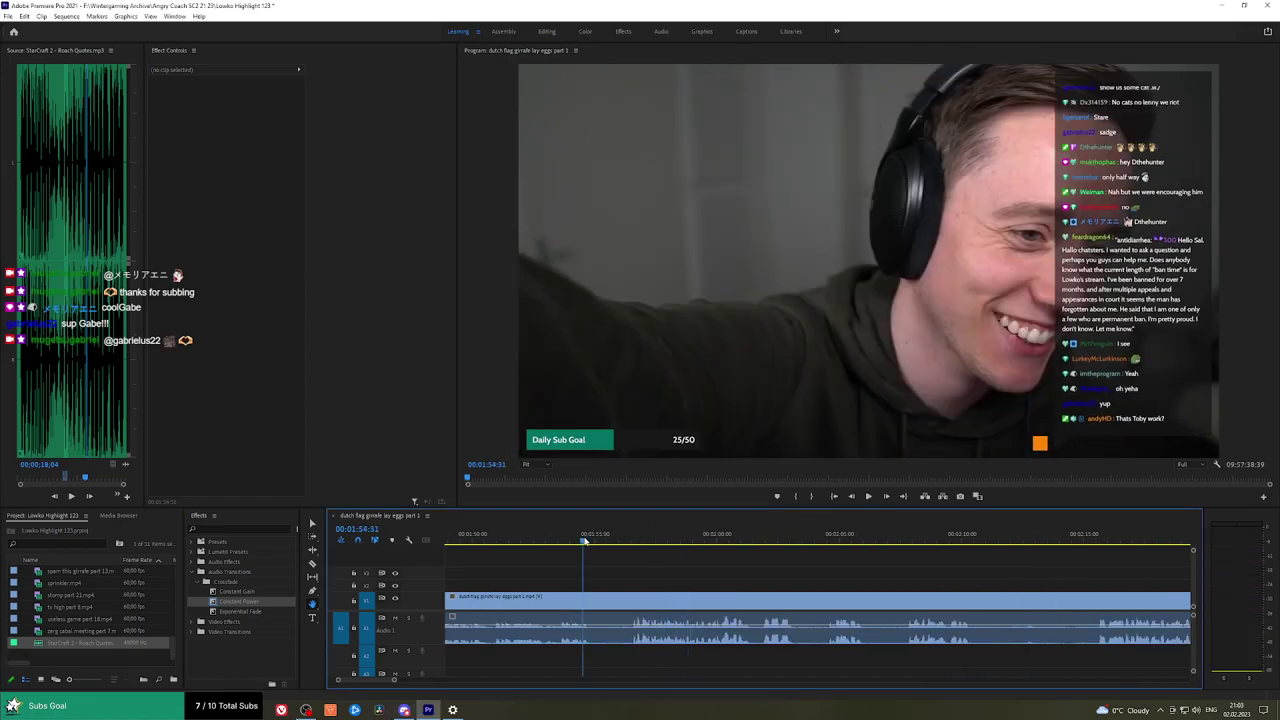
key(c)
click(596, 597)
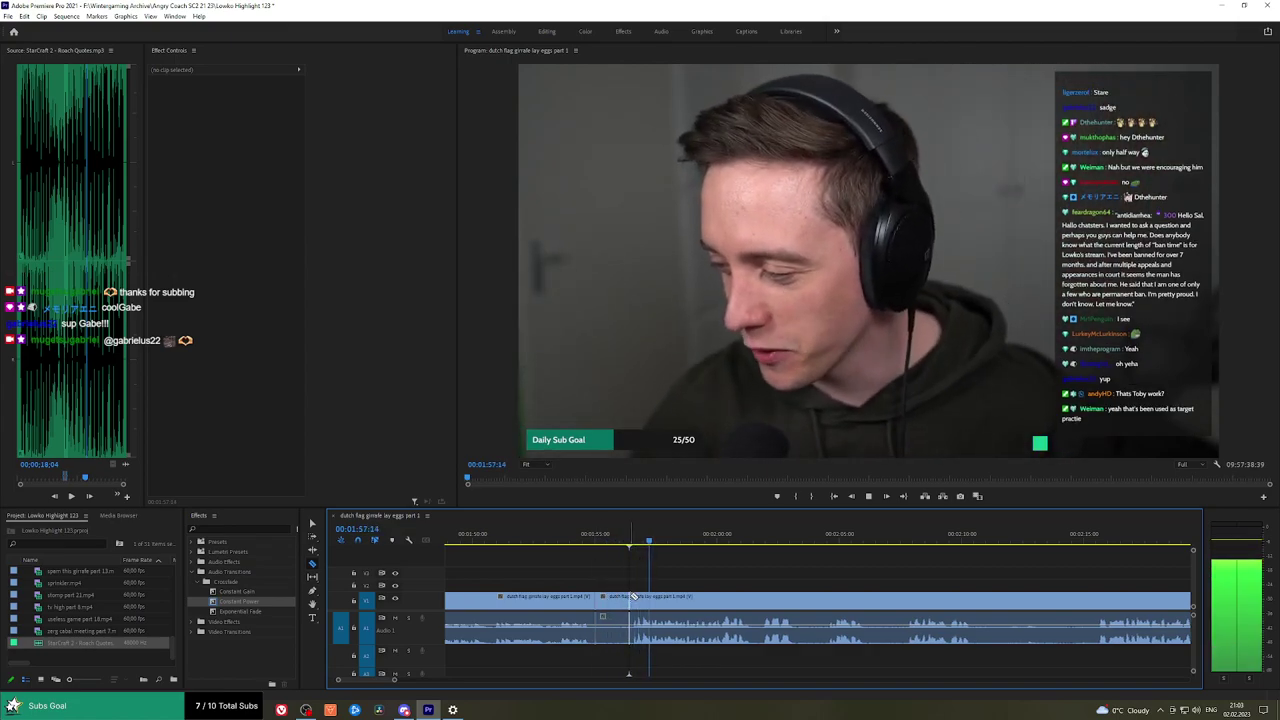
key(v)
click(621, 600)
key(shift+Delete)
key(space)
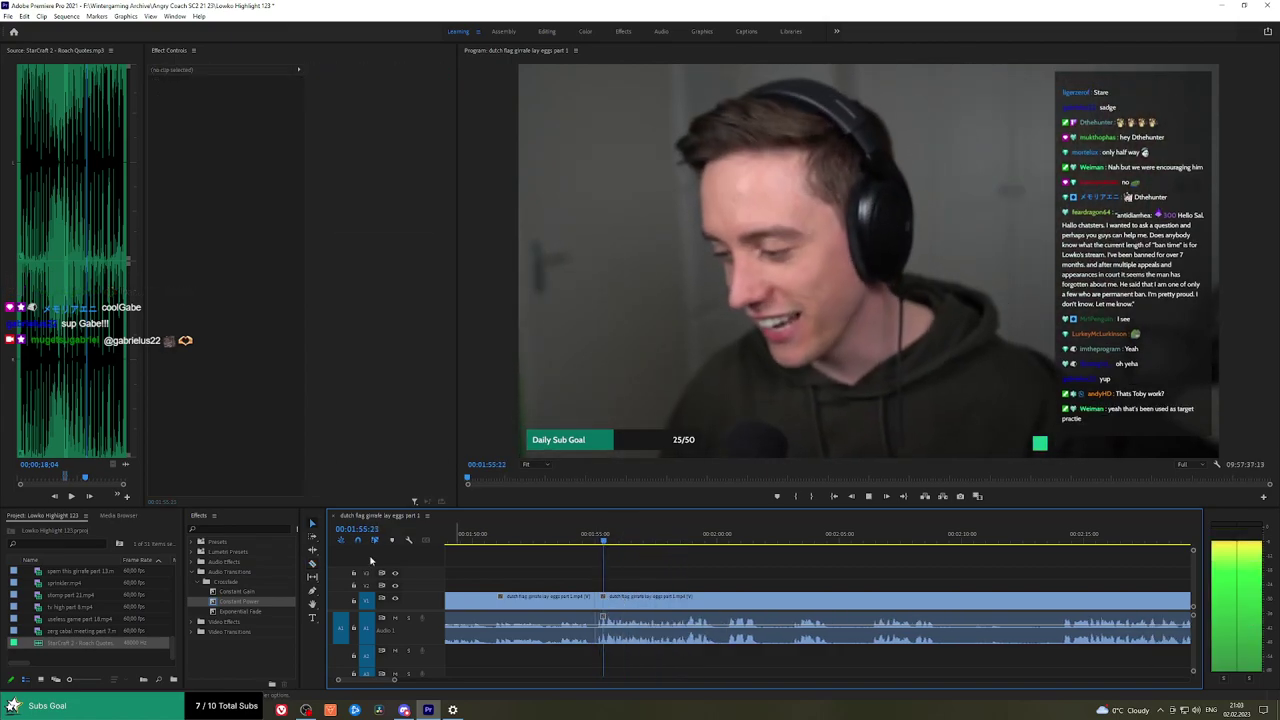
drag(241, 604, 597, 630)
Ripple delete the pause between cuts at about 00:02:01:50 and 00:02:03:00, and add a Constant Power crossfade to the audio join.
key(h)
drag(814, 568, 725, 568)
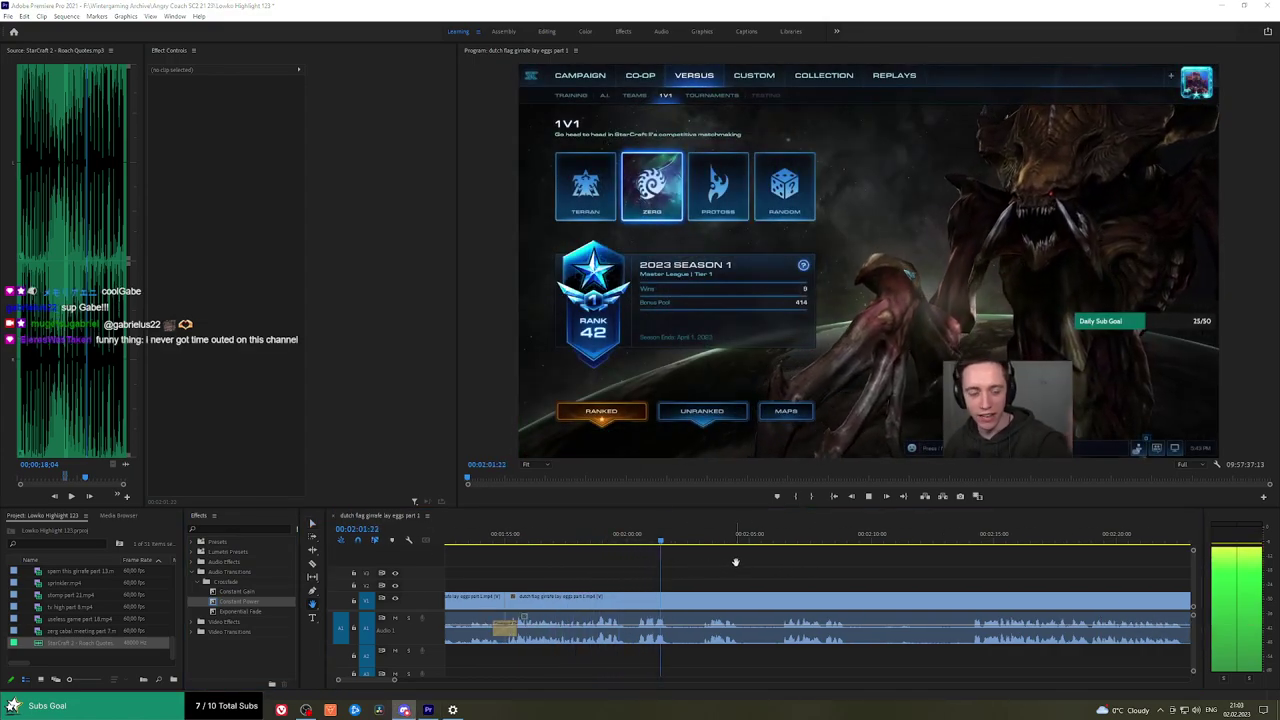
drag(735, 562, 709, 558)
click(649, 597)
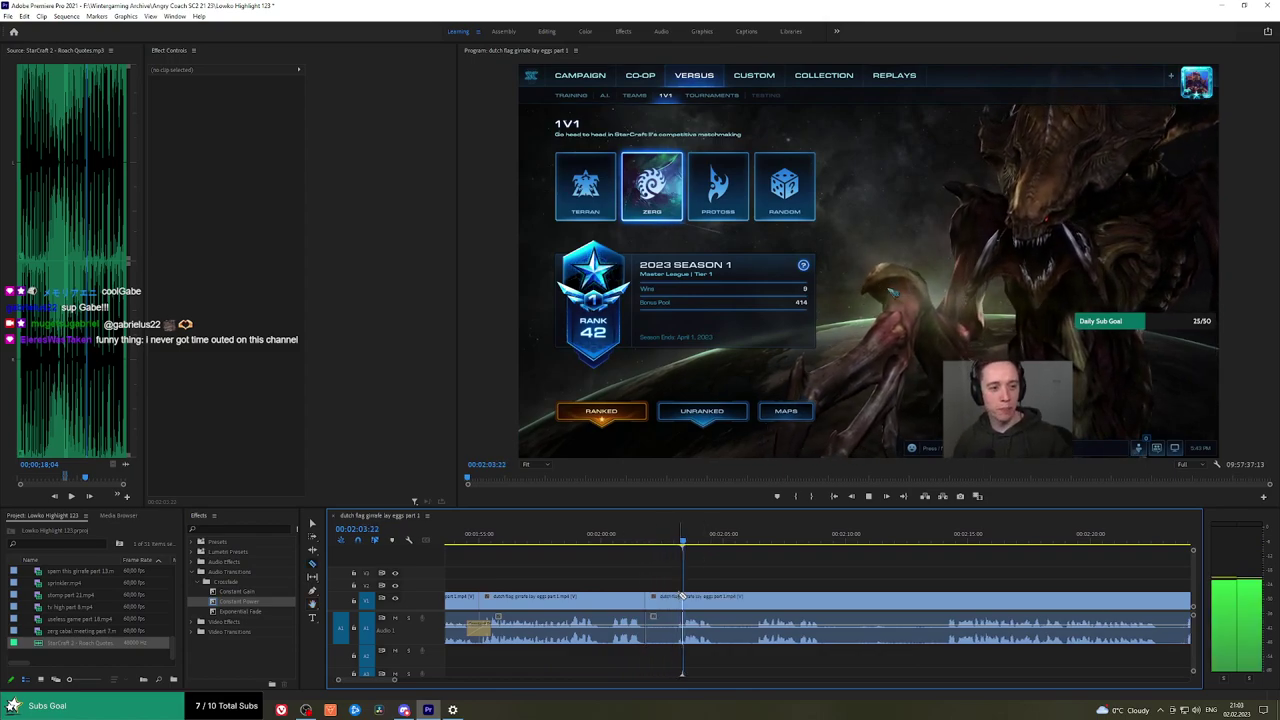
click(717, 597)
key(v)
click(668, 603)
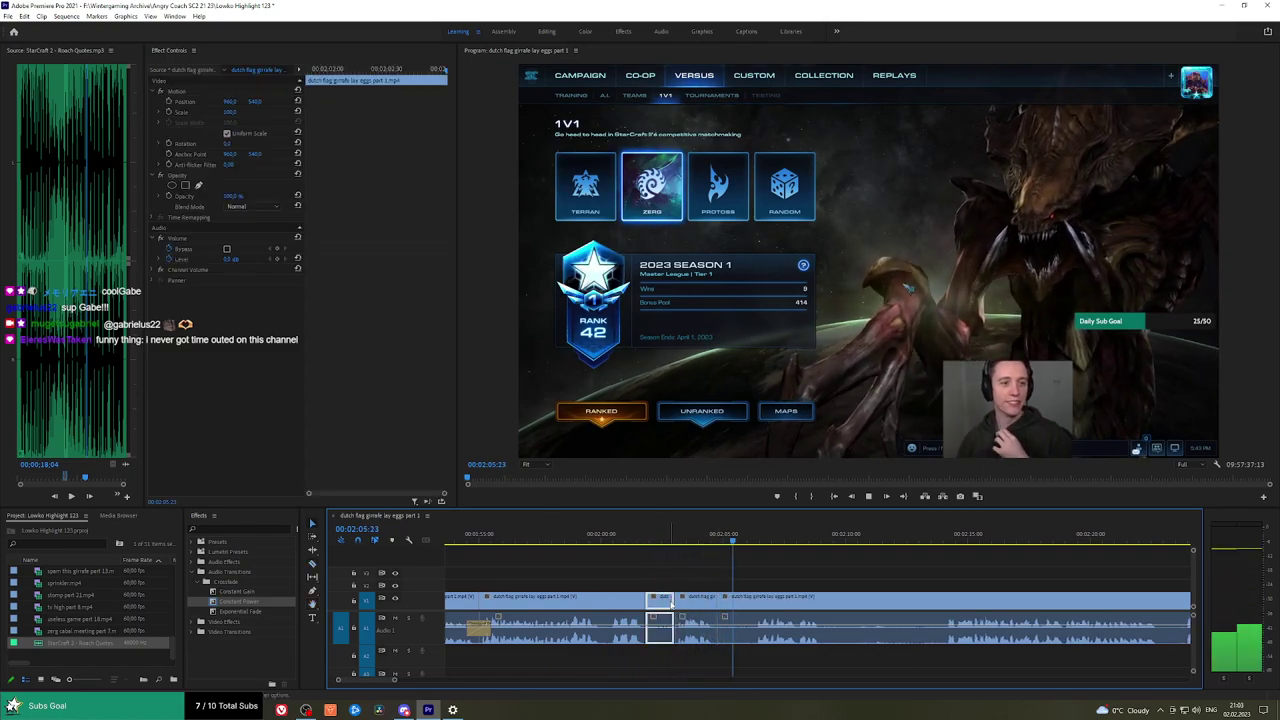
key(shift+Delete)
drag(256, 611, 644, 646)
drag(240, 602, 433, 603)
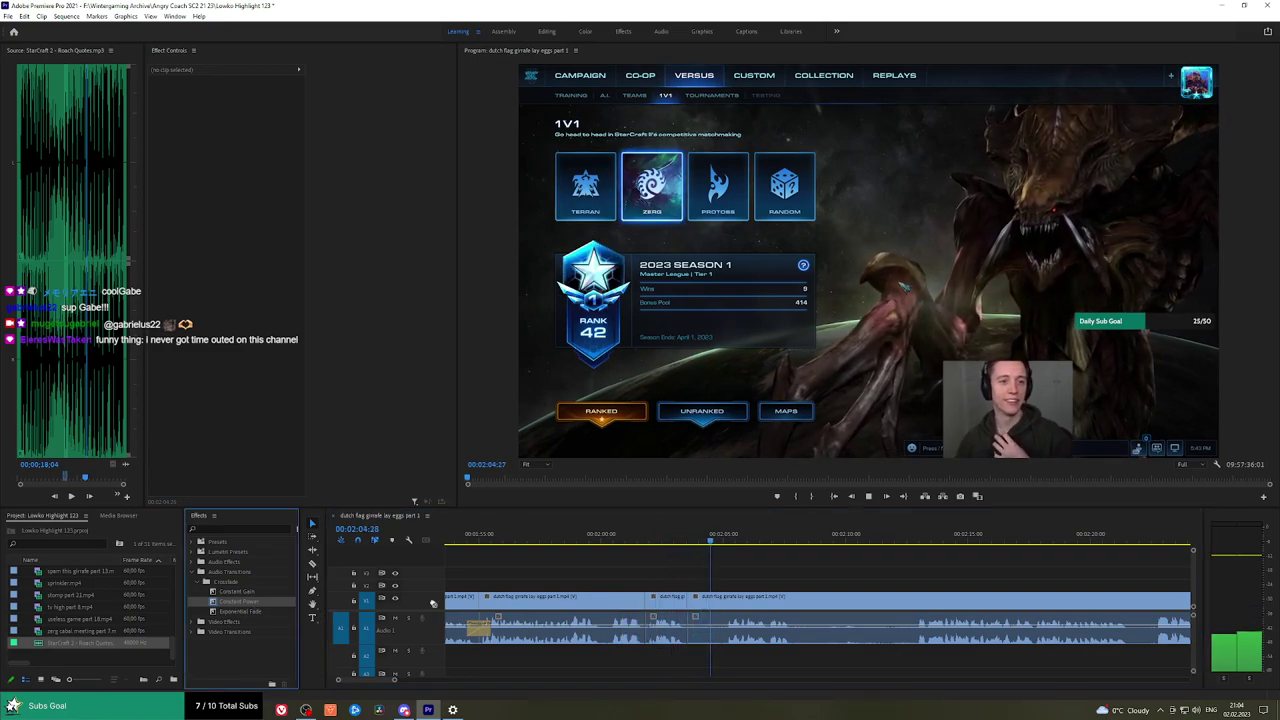
drag(653, 645, 647, 643)
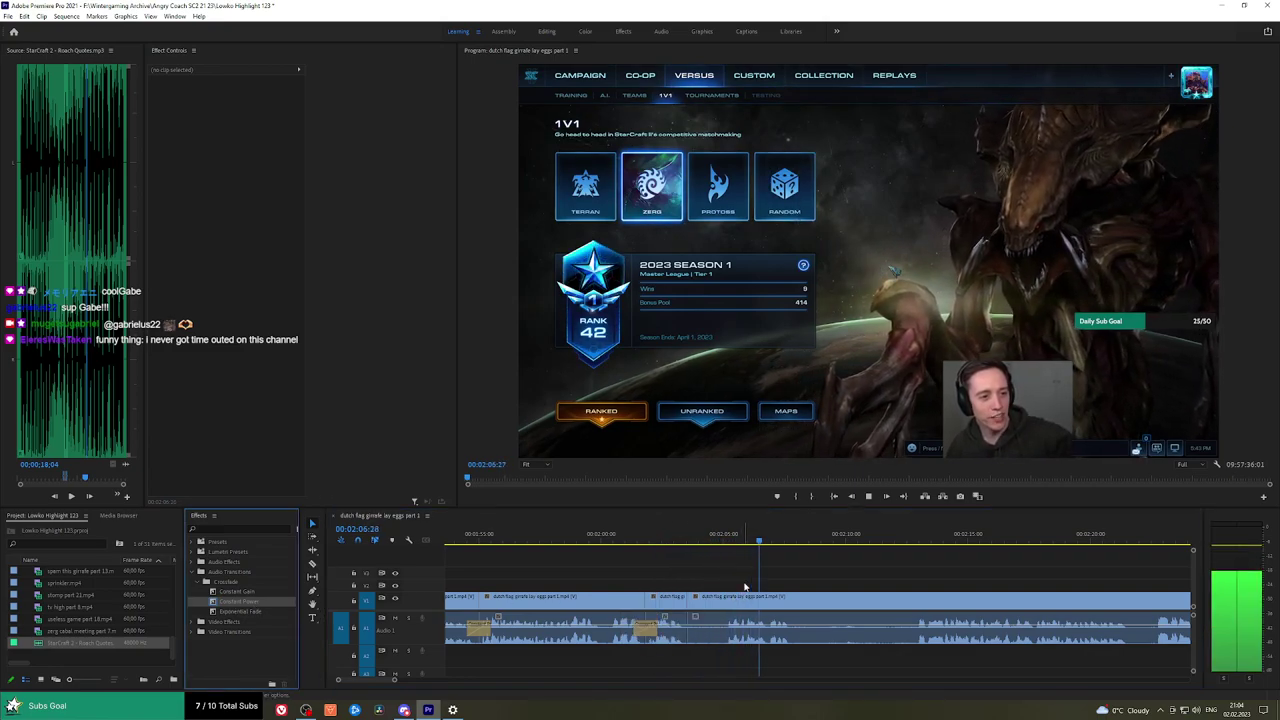
Ripple delete the piece between cuts at 00:02:03:33 and about 00:02:05:00, and add a Constant Power crossfade to the audio join.
click(726, 608)
key(v)
click(716, 608)
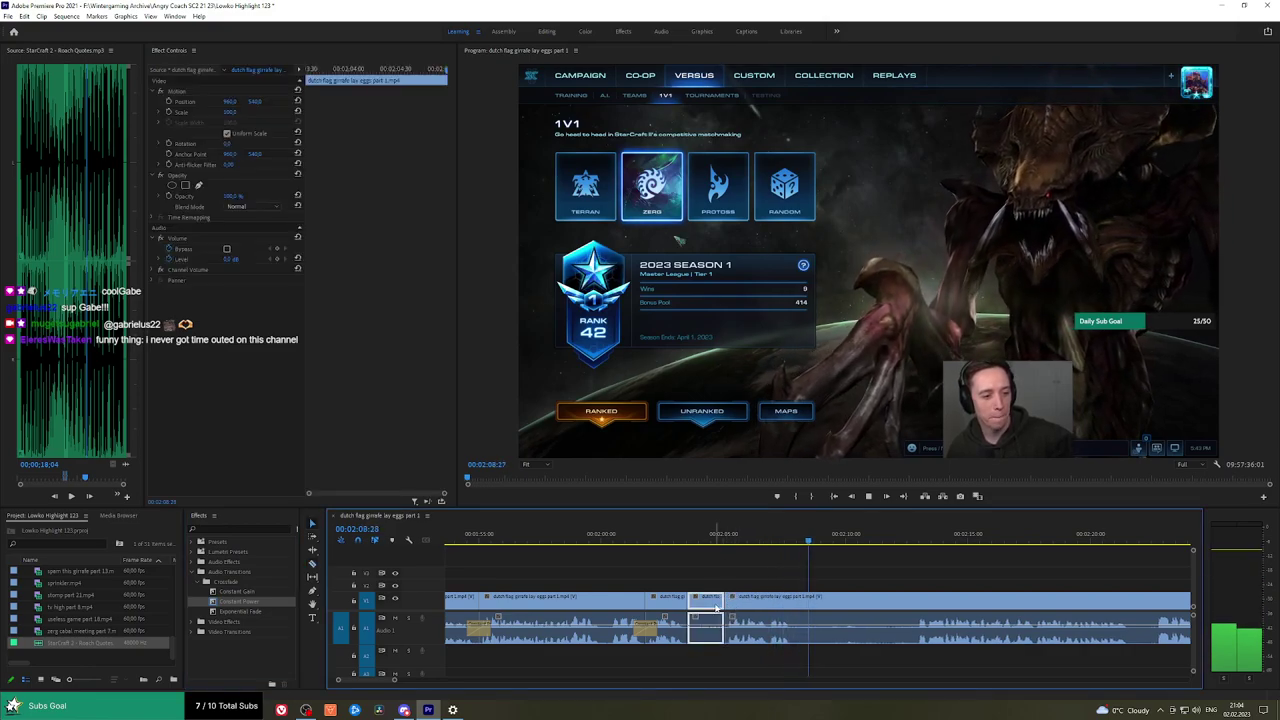
key(shift+Delete)
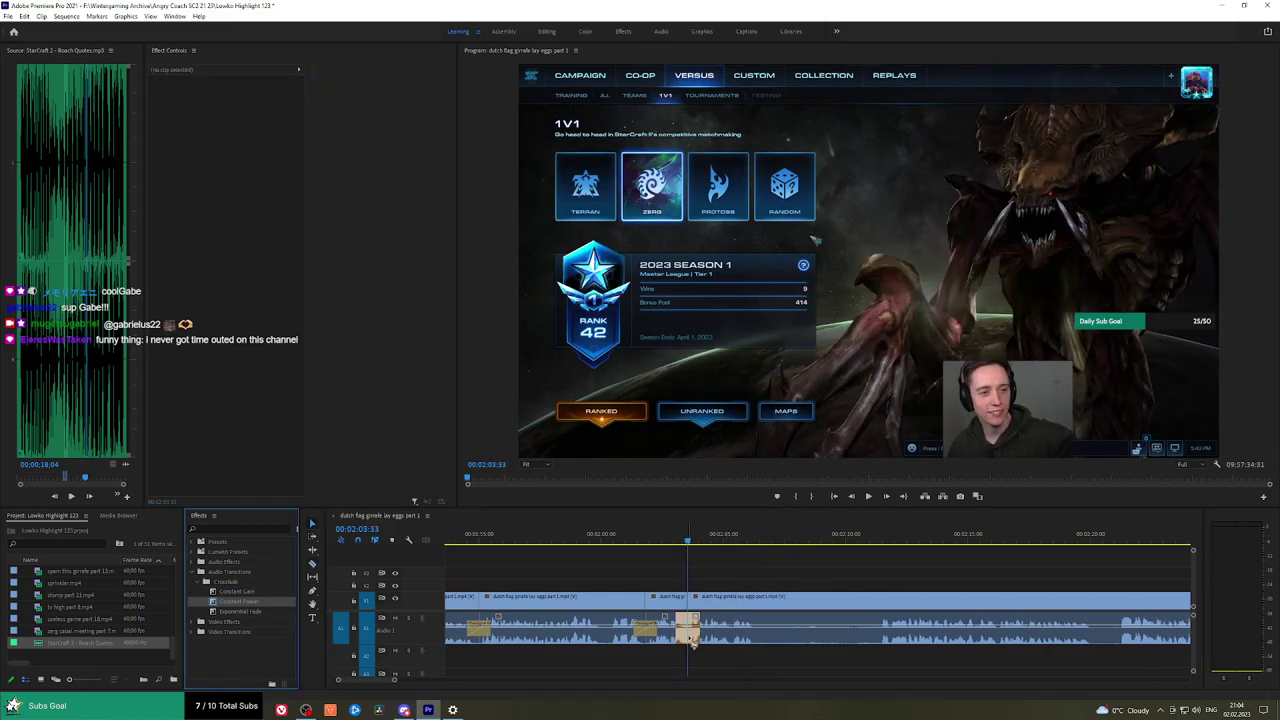
Ripple delete the dead section between cuts at about 00:02:06:30 and 00:02:11:17, and add a Constant Power crossfade to the audio join.
key(space)
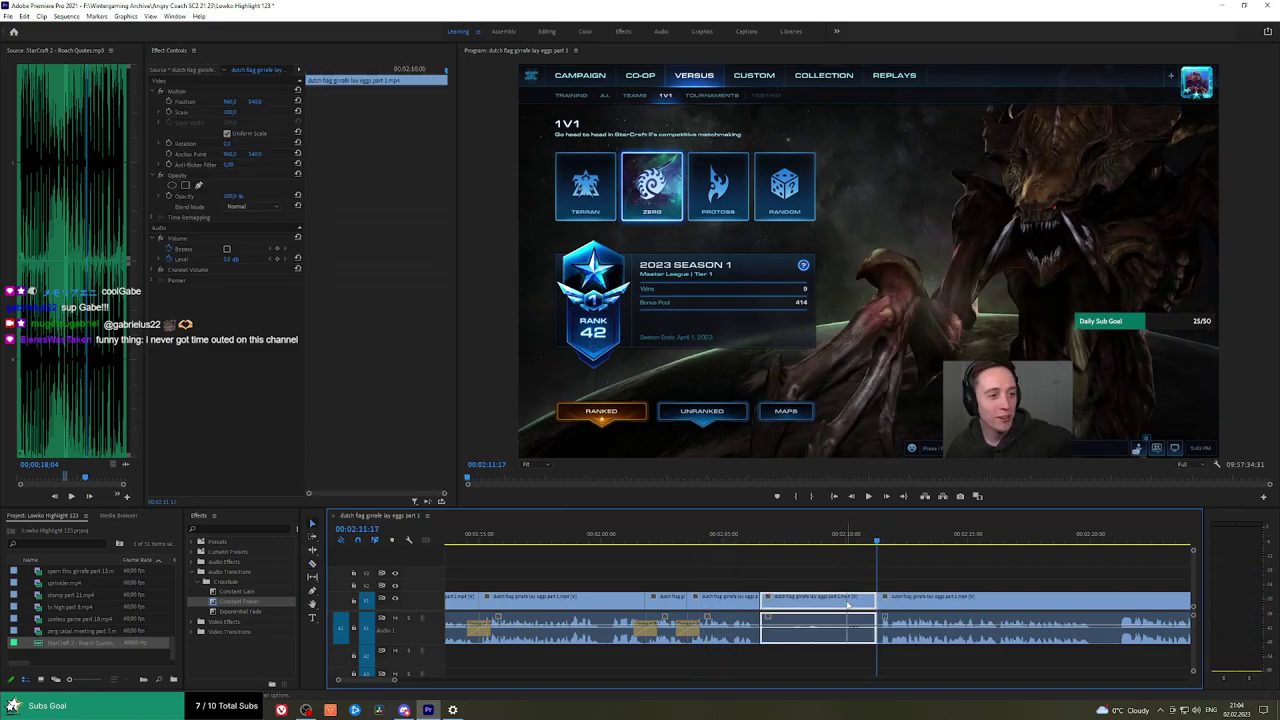
key(Up)
drag(257, 603, 731, 630)
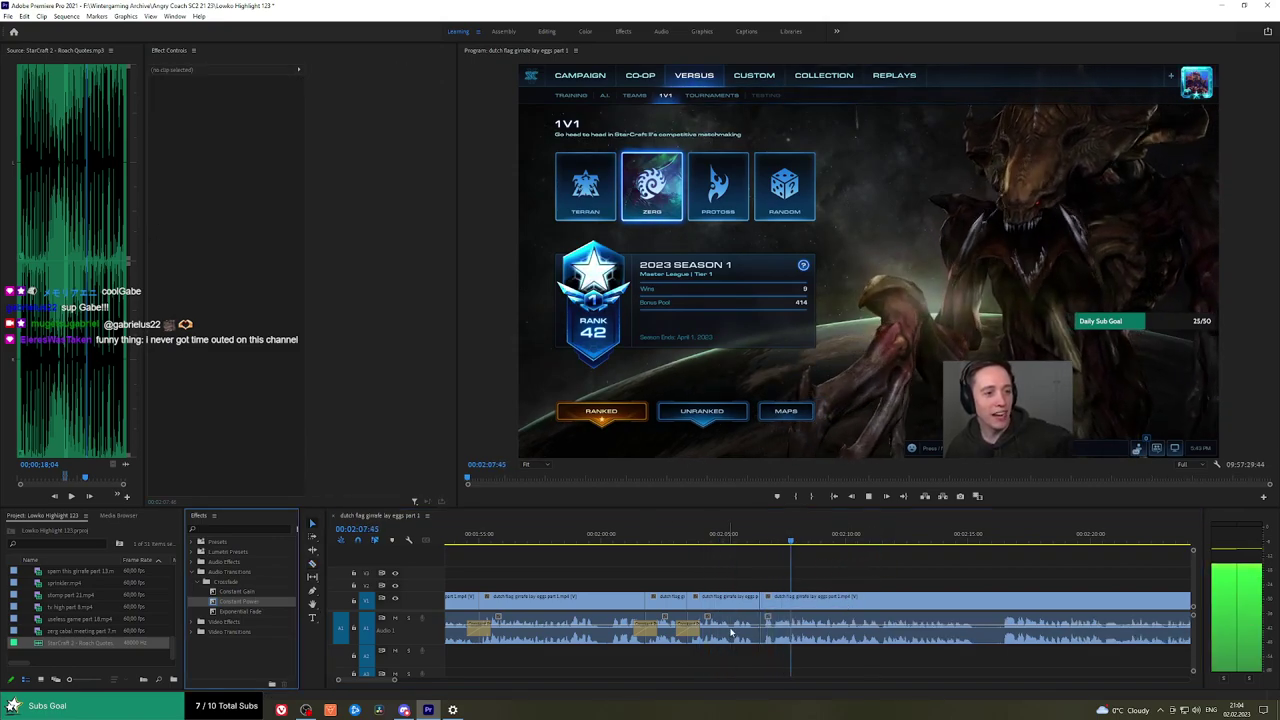
Ripple delete the pause between cuts at 00:02:15:19 and about 00:02:16:20, and add a Constant Power crossfade to the audio join.
scroll(790, 572, right, 3)
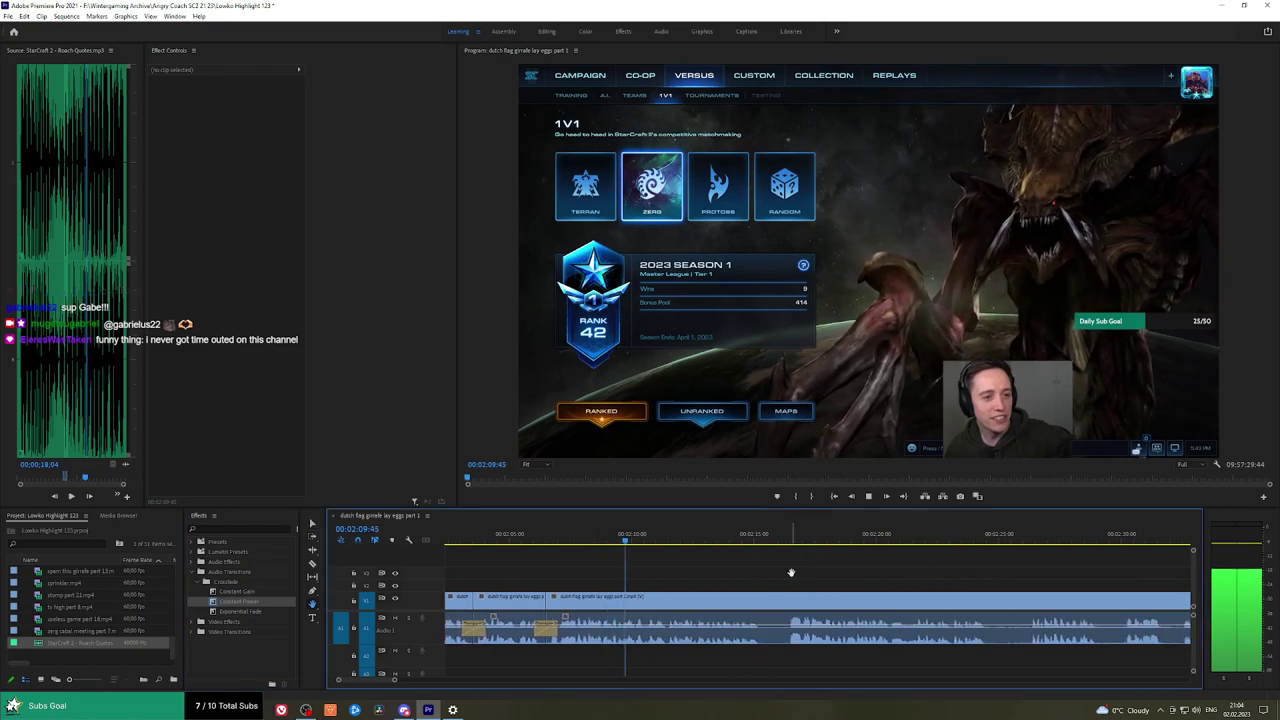
drag(817, 572, 706, 569)
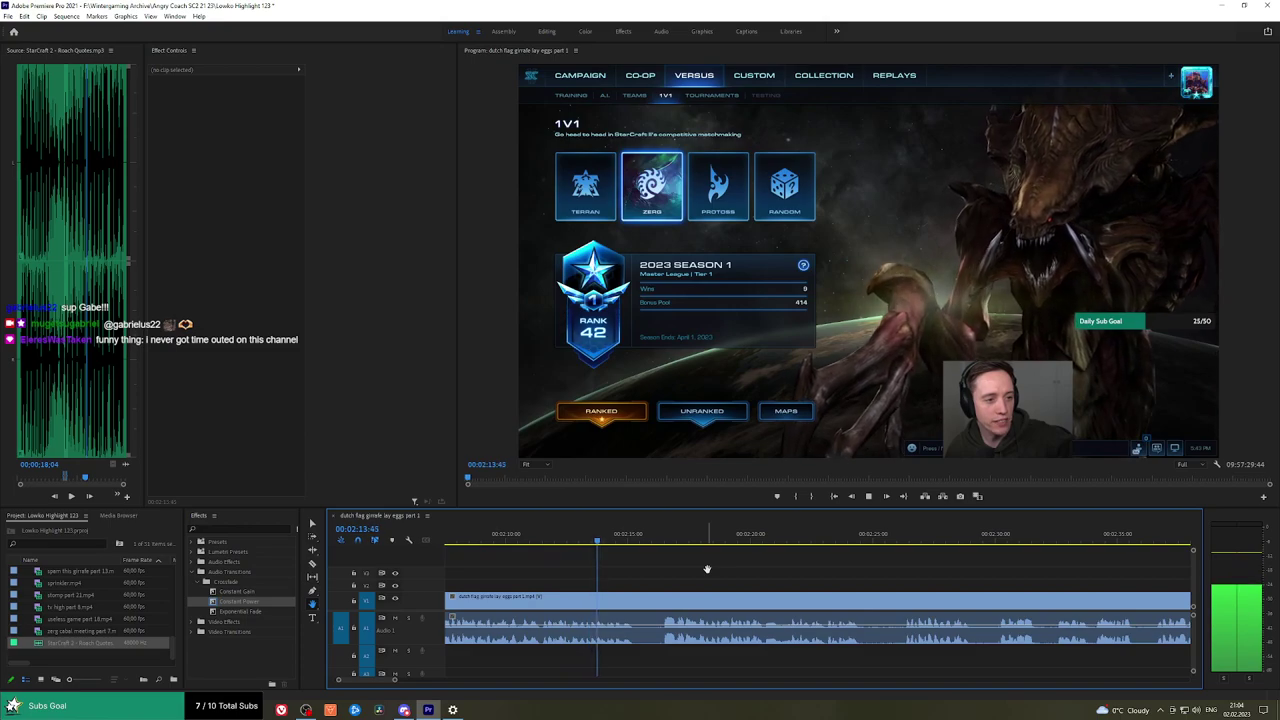
drag(713, 570, 704, 568)
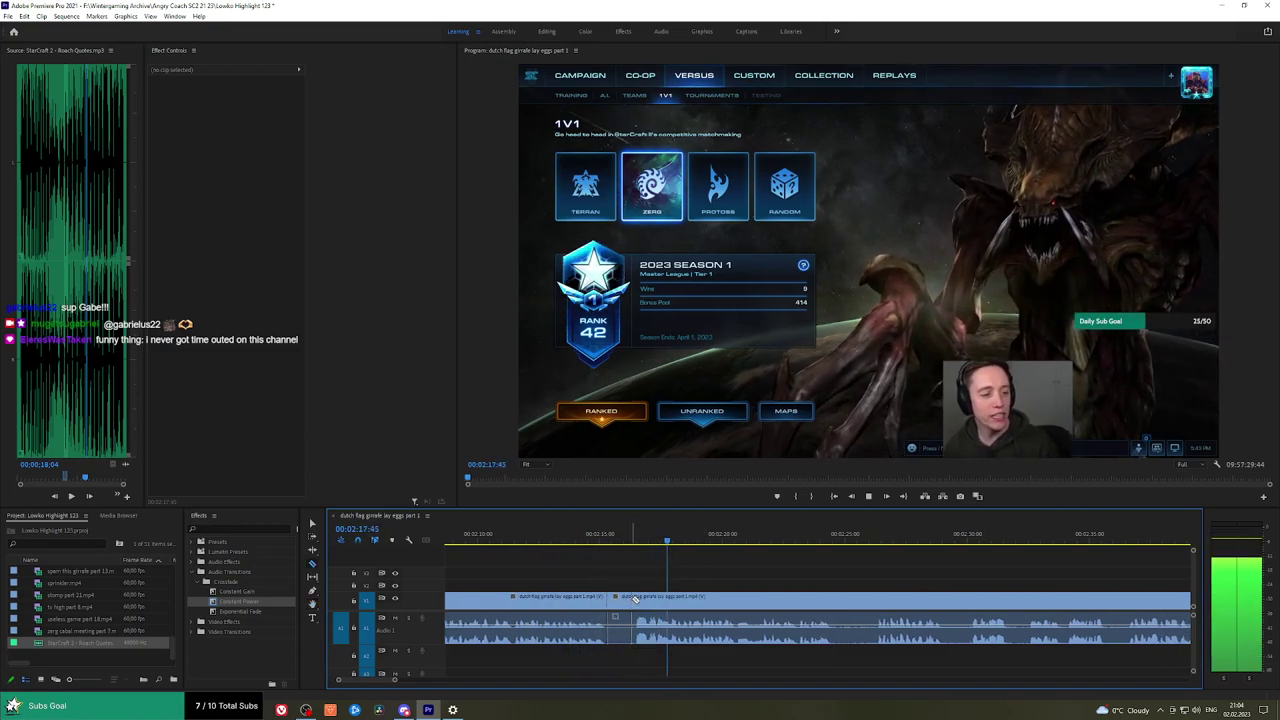
click(622, 603)
key(shift+Delete)
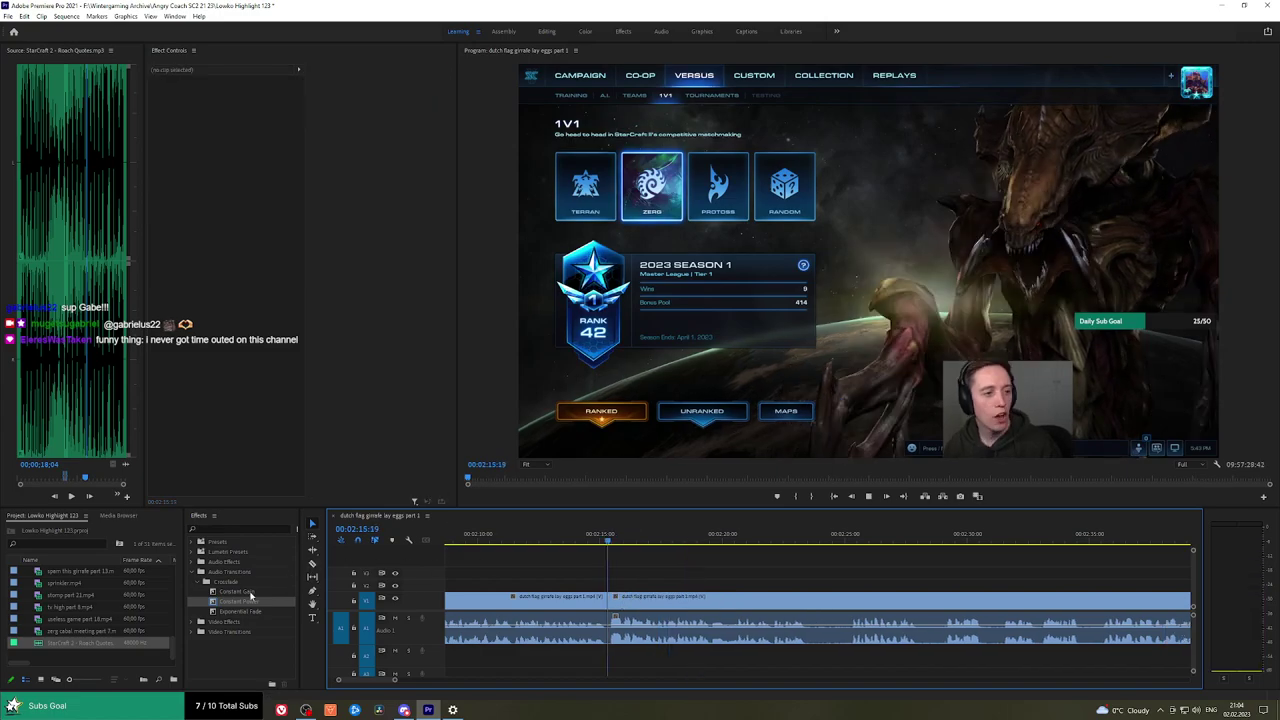
drag(250, 601, 450, 593)
Ripple delete the pause between cuts at about 00:02:23:30 and 00:02:25:10, and add a Constant Power crossfade to the audio join.
key(h)
drag(832, 568, 748, 573)
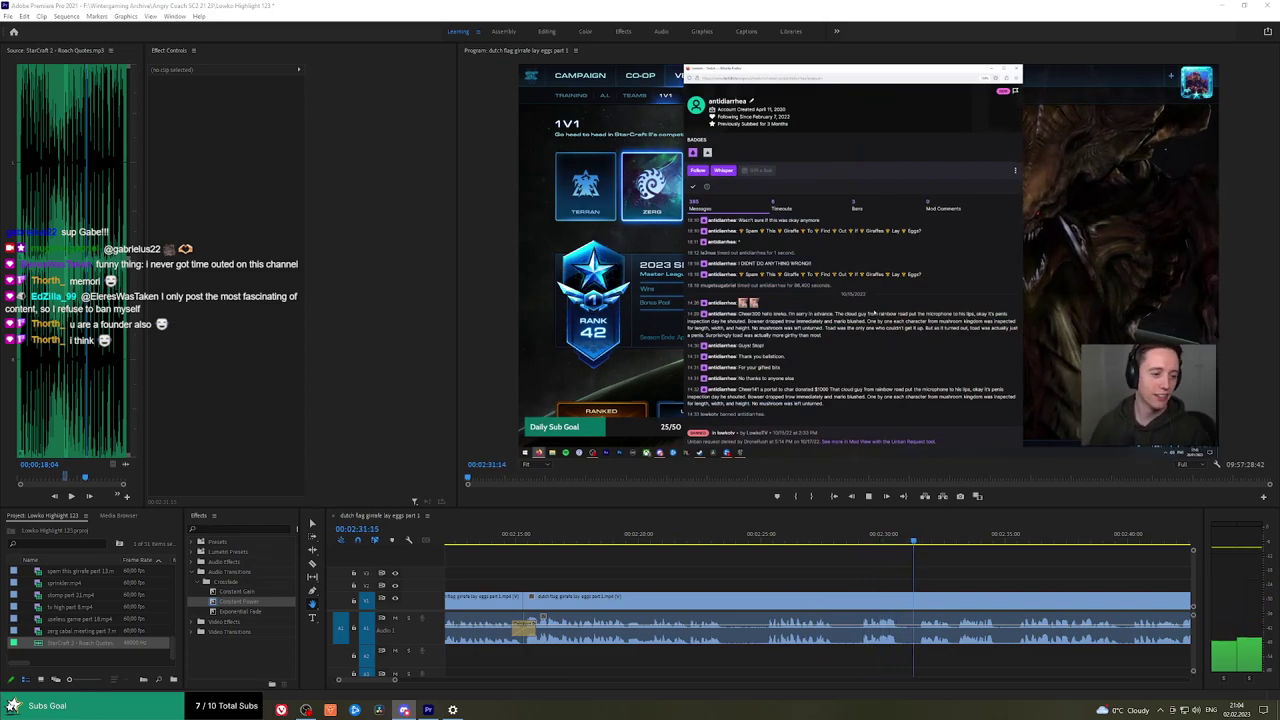
drag(926, 577, 737, 577)
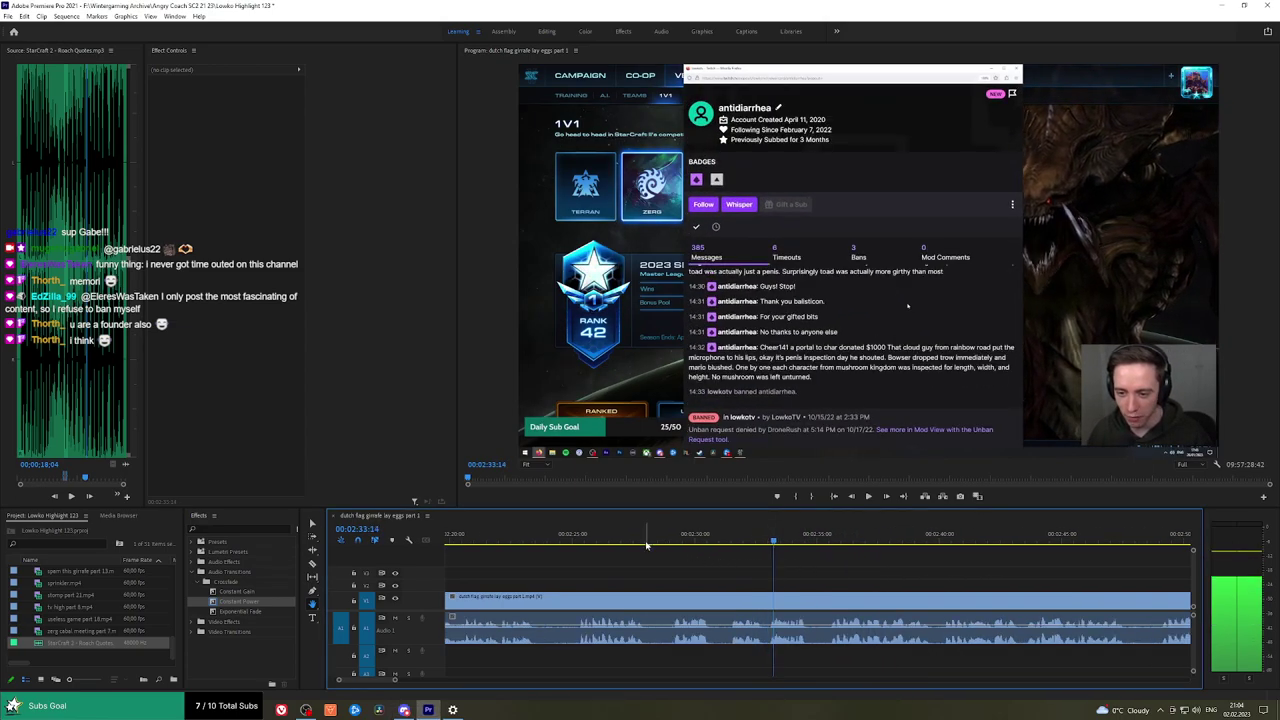
click(549, 542)
drag(531, 541, 515, 541)
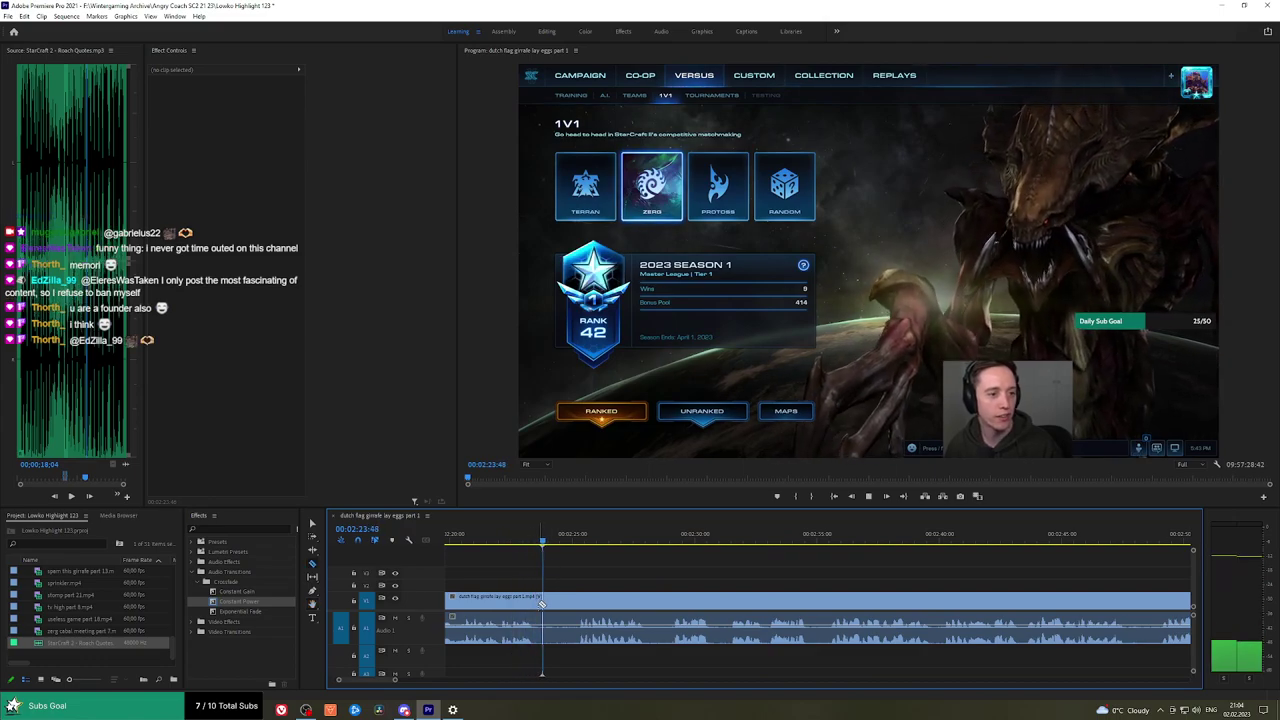
key(shift+Delete)
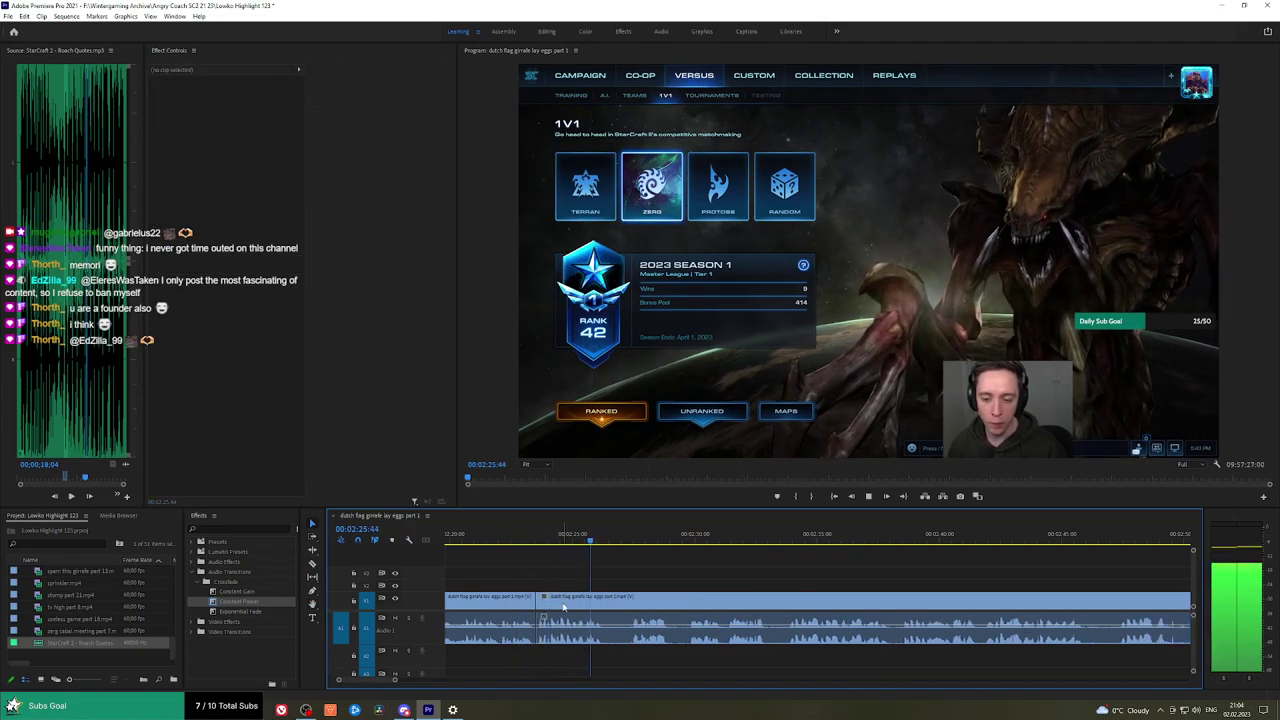
drag(563, 648, 537, 632)
Ripple delete the pause between cuts at about 00:02:26:20 and 00:02:27:45, and play across the join into the following footage.
key(c)
click(609, 598)
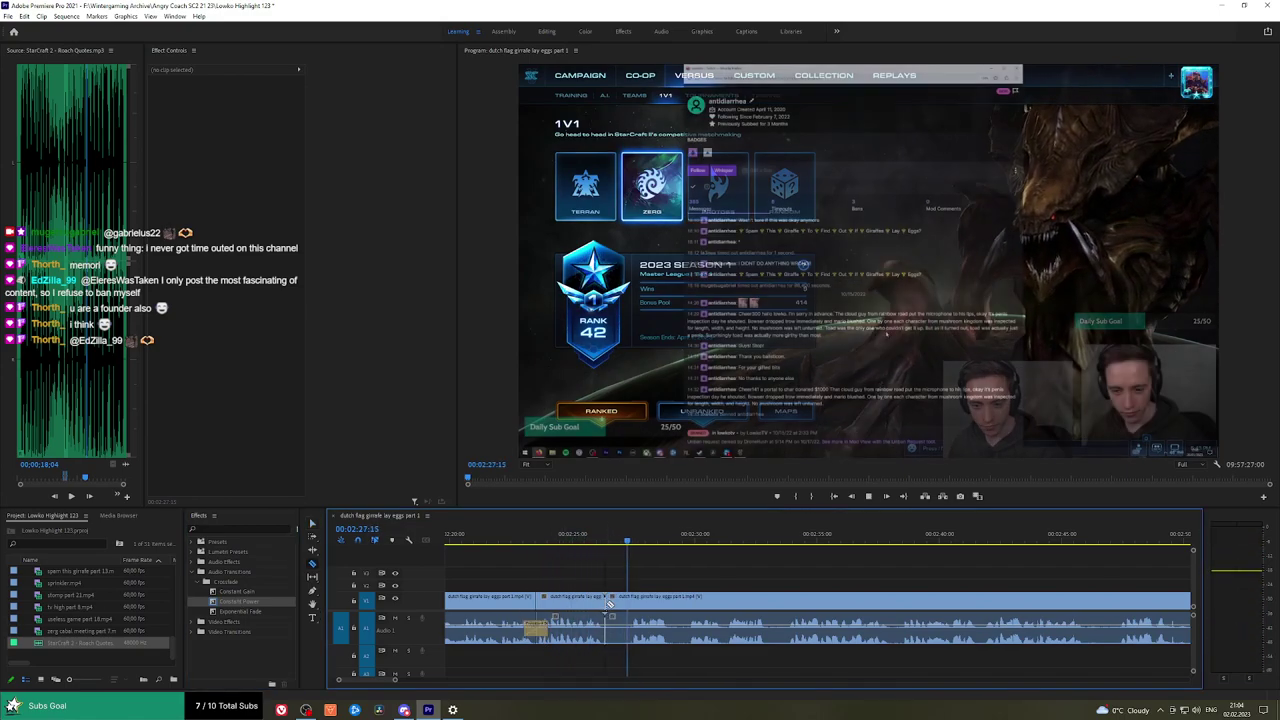
key(space)
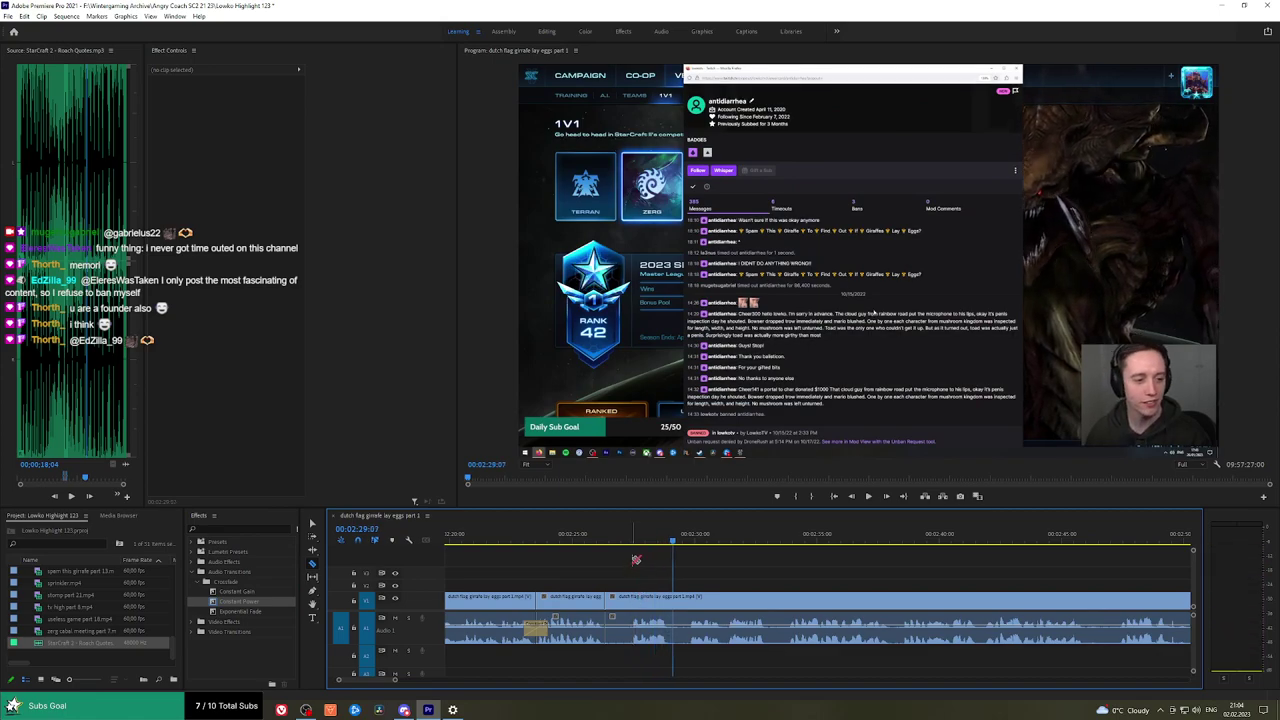
key(space)
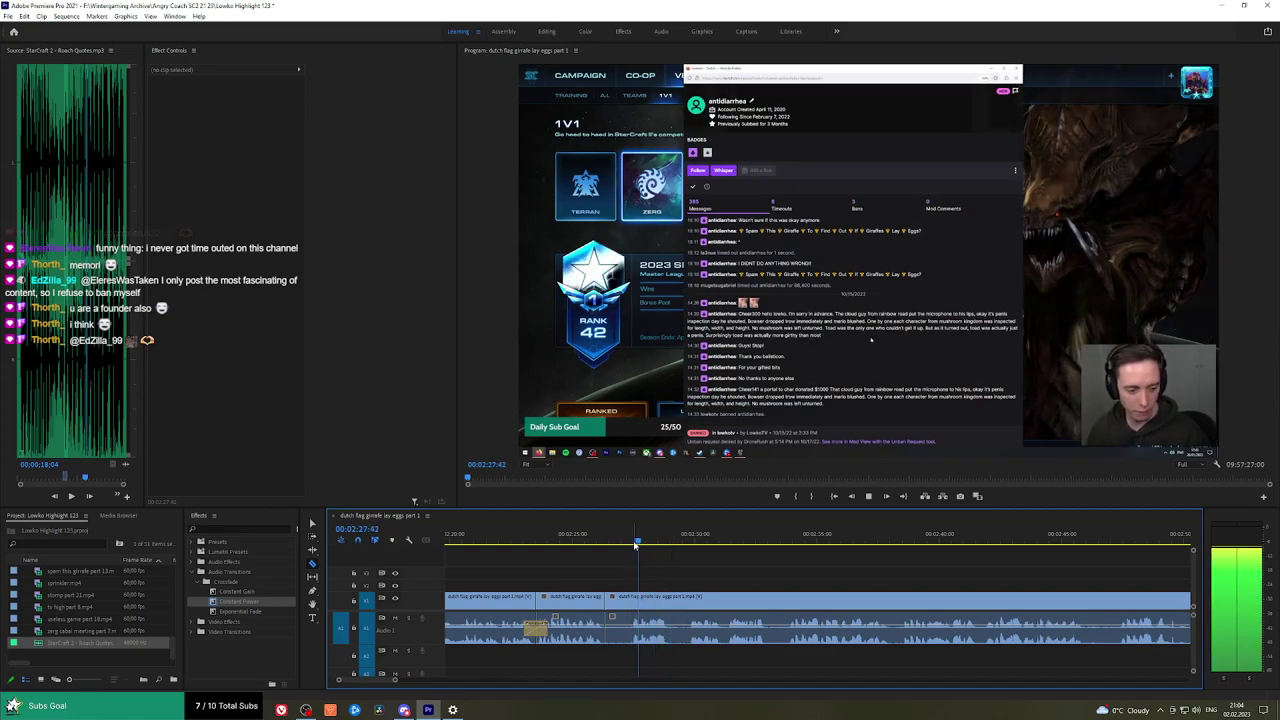
click(632, 604)
key(shift+Delete)
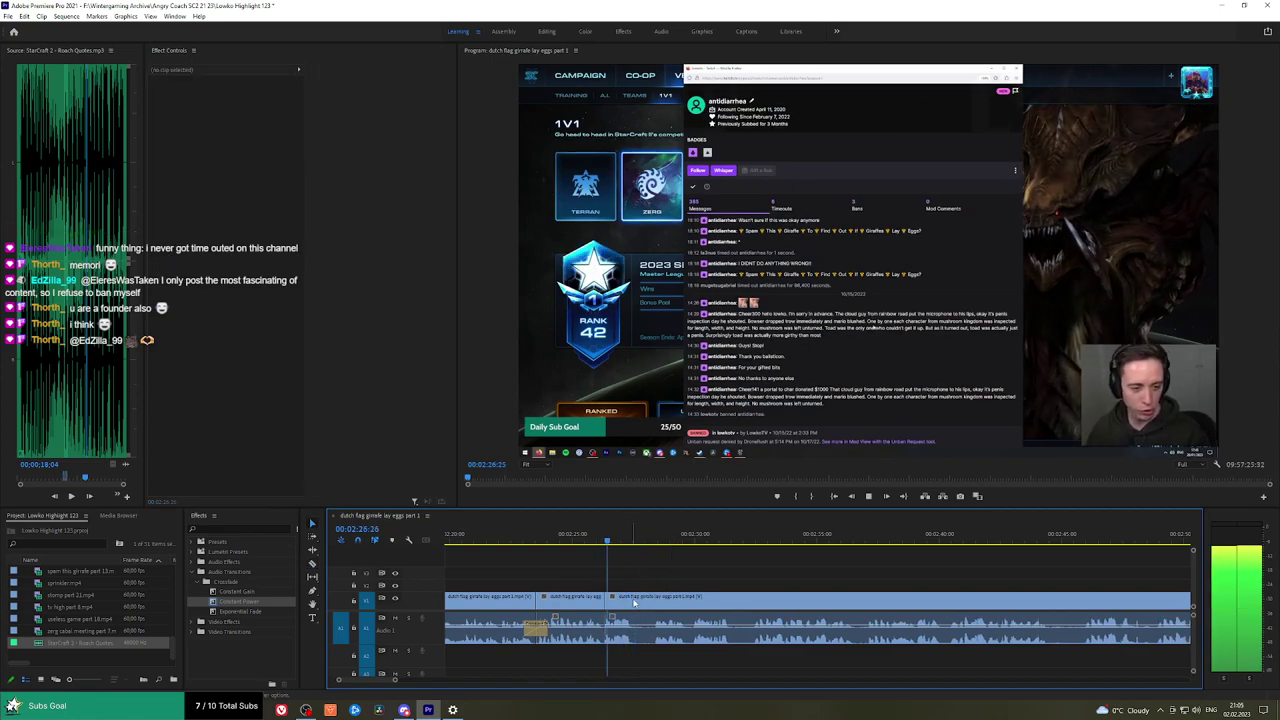
click(593, 539)
key(space)
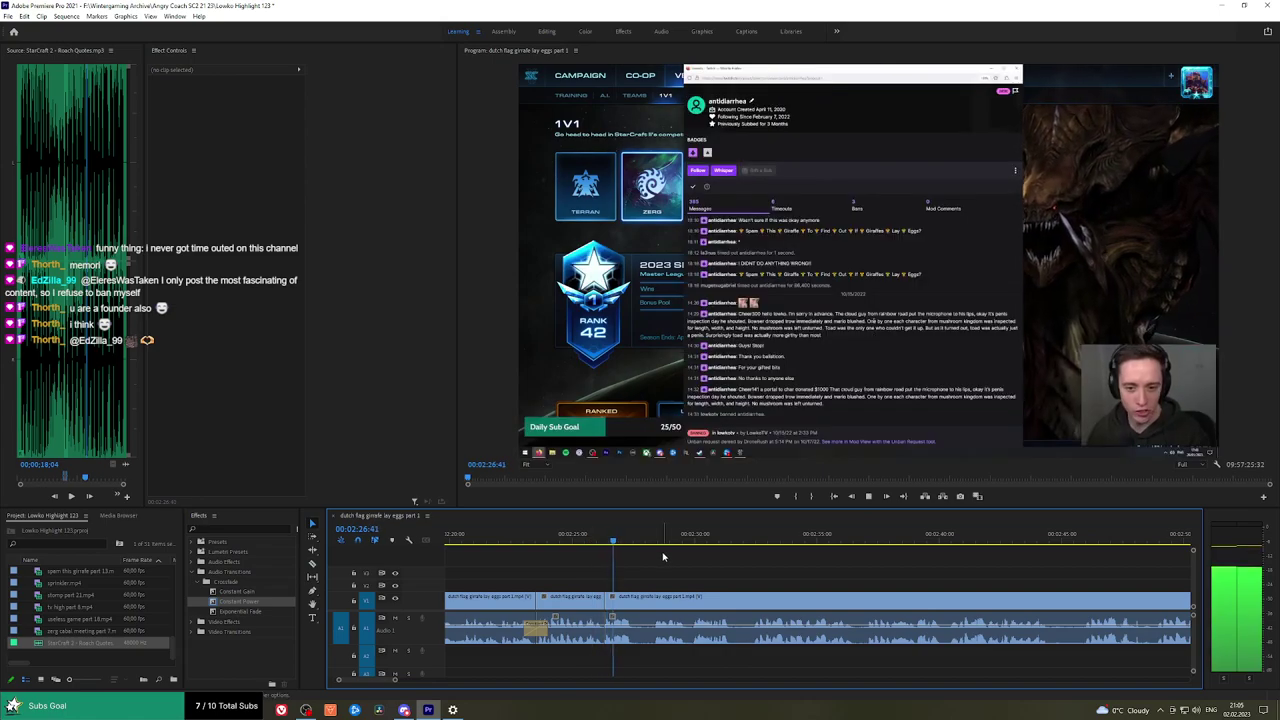
scroll(686, 562, down, 3)
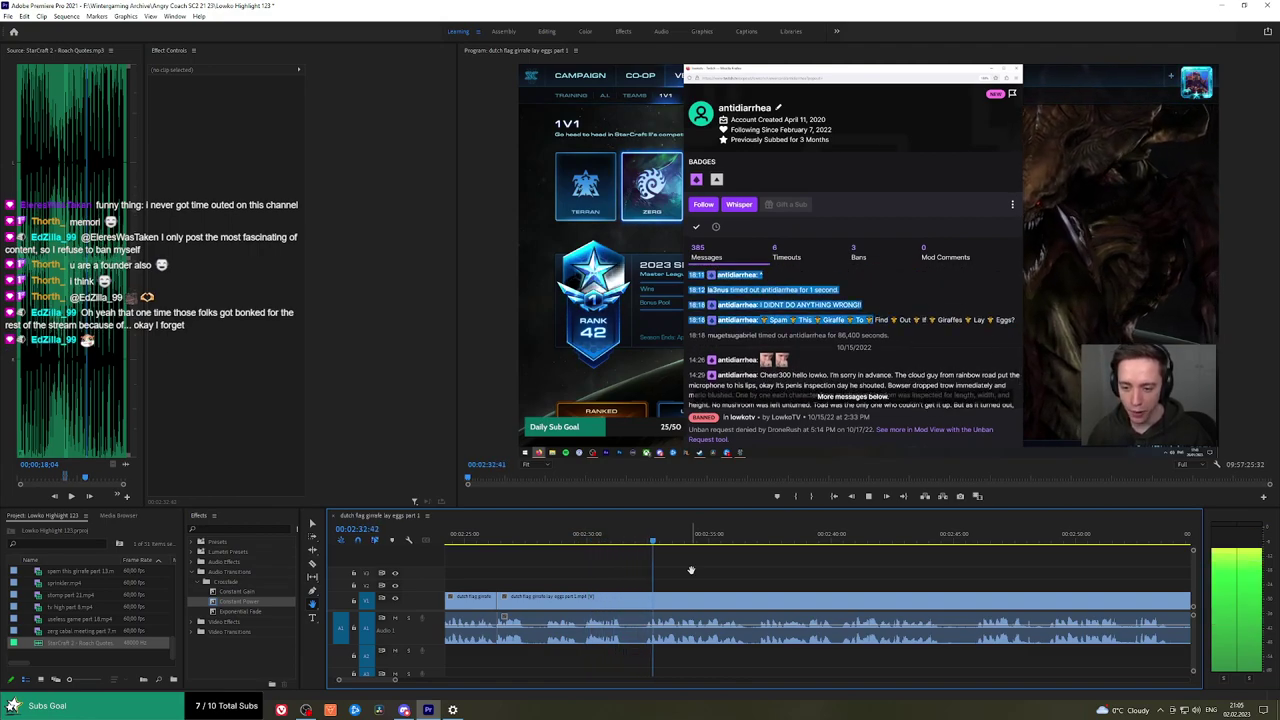
drag(746, 574, 695, 574)
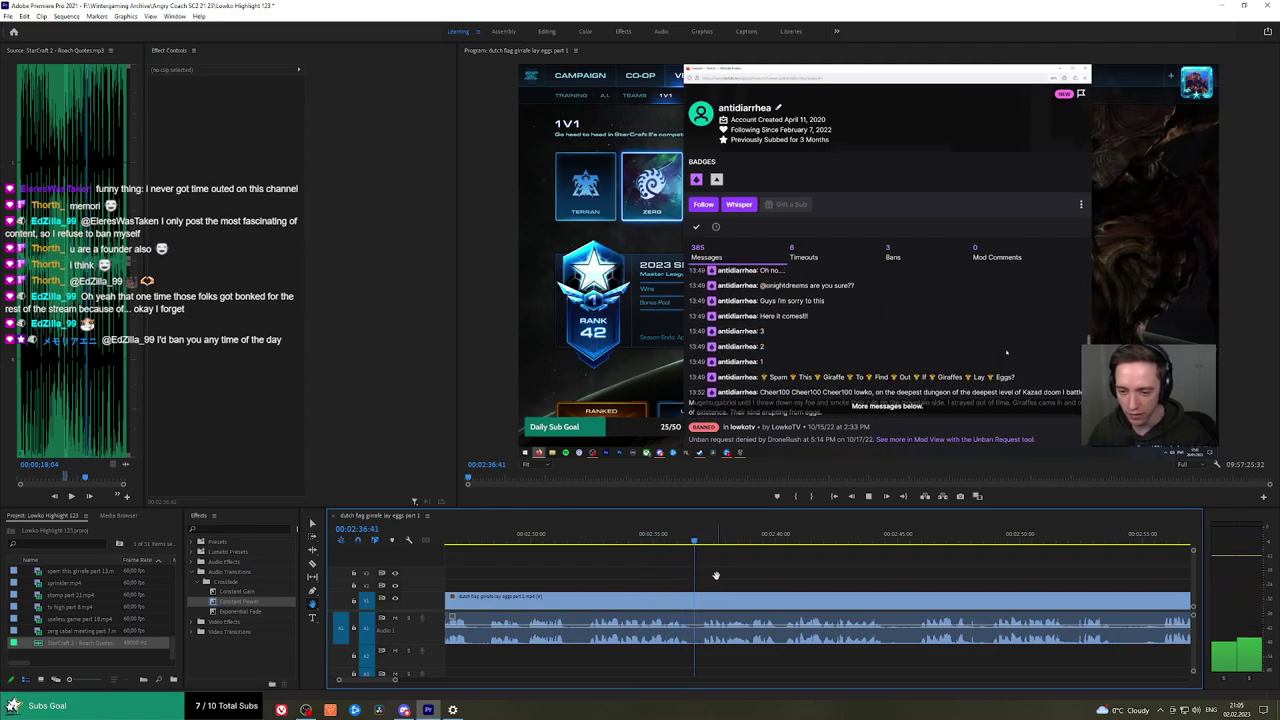
Review the footage between about 00:02:36 and 00:03:02, skipping back to replay passages, to look for sections to cut.
key(space)
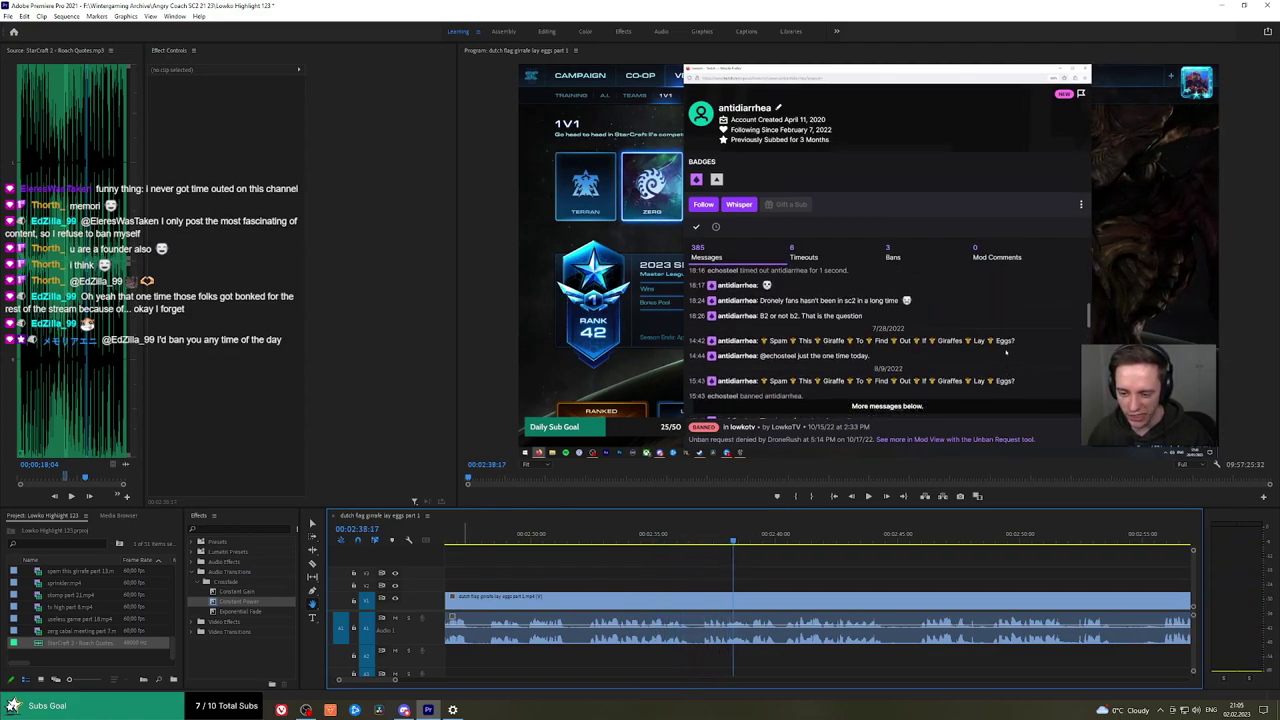
key(alt+Tab)
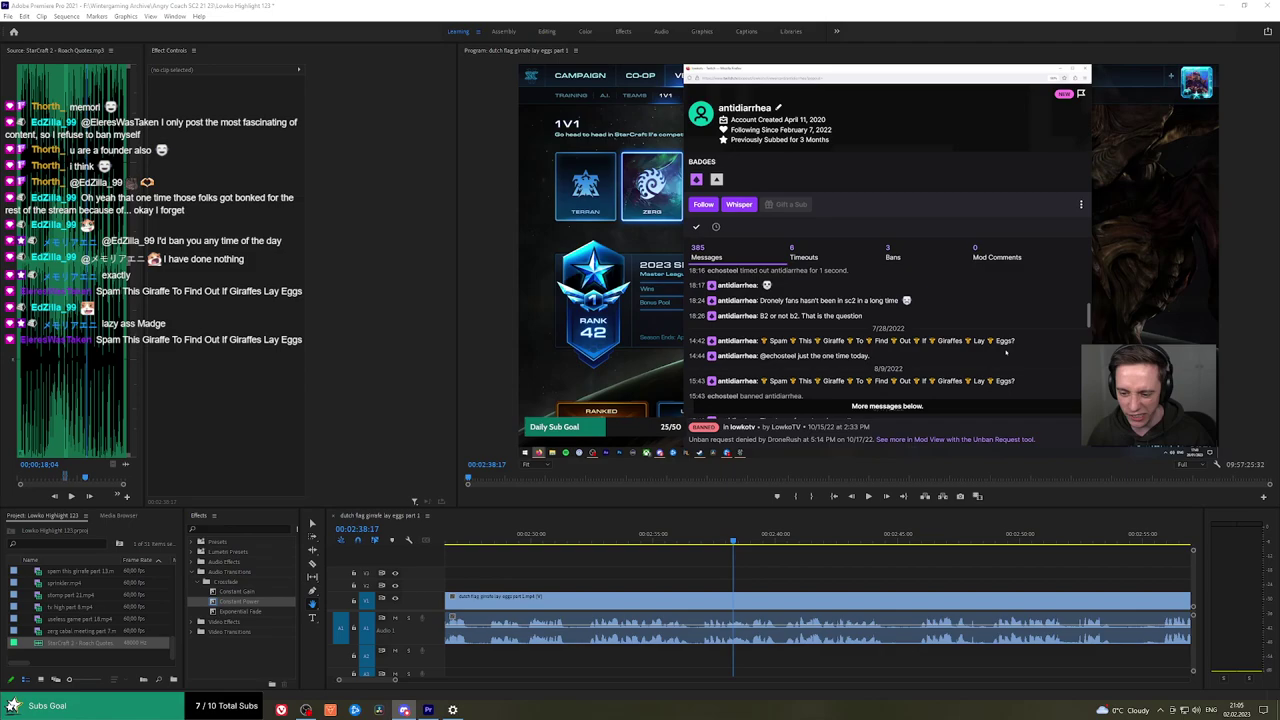
click(591, 541)
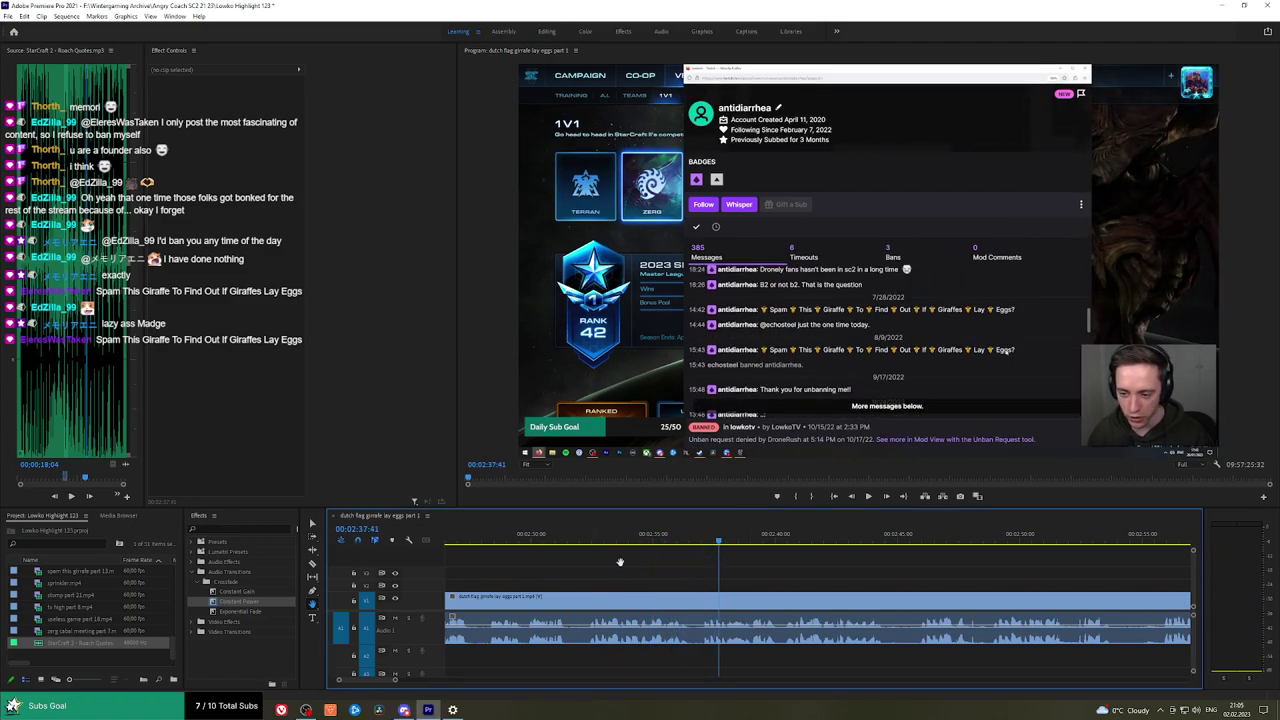
click(511, 540)
key(space)
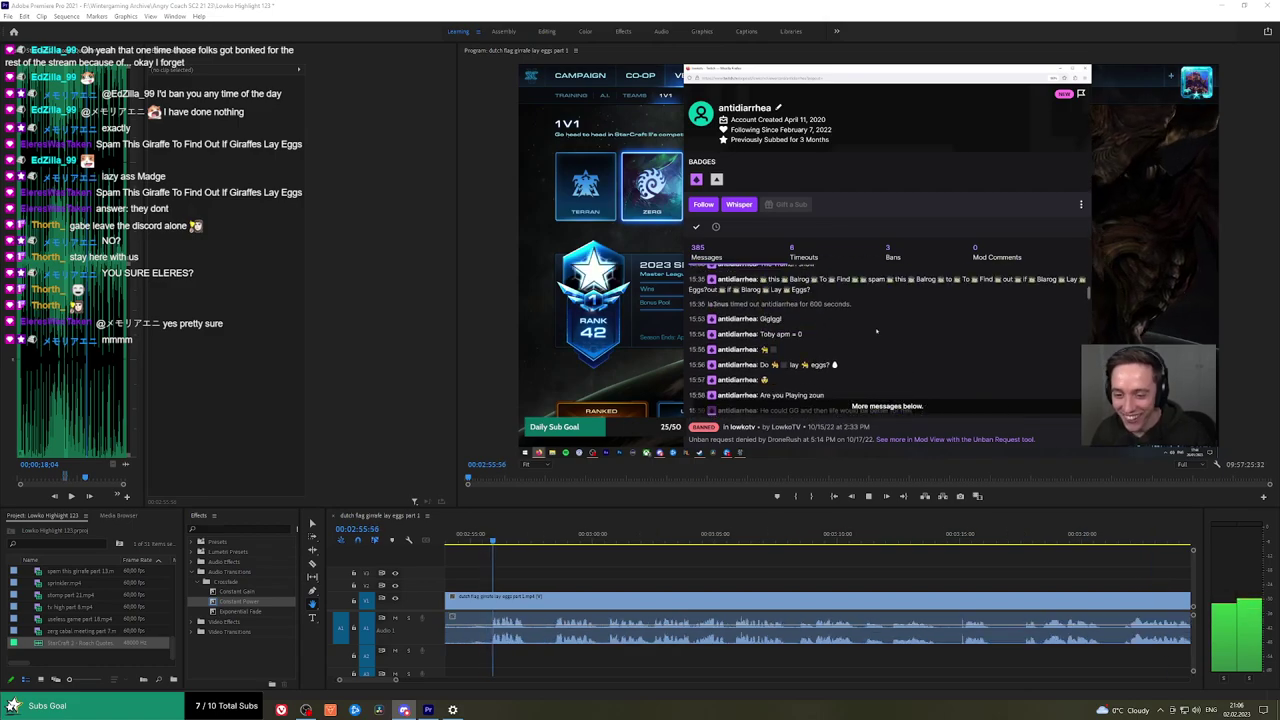
drag(678, 565, 788, 570)
click(600, 543)
scroll(749, 569, down, 2)
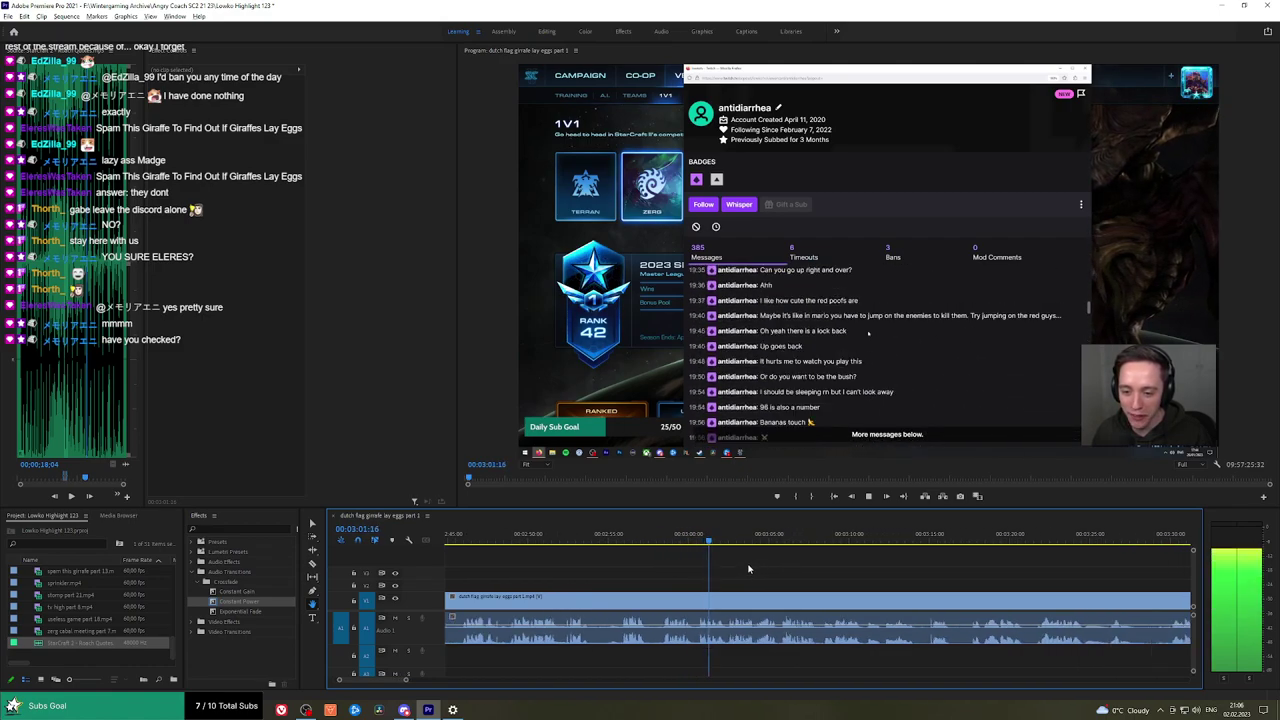
click(586, 540)
drag(586, 540, 657, 540)
key(space)
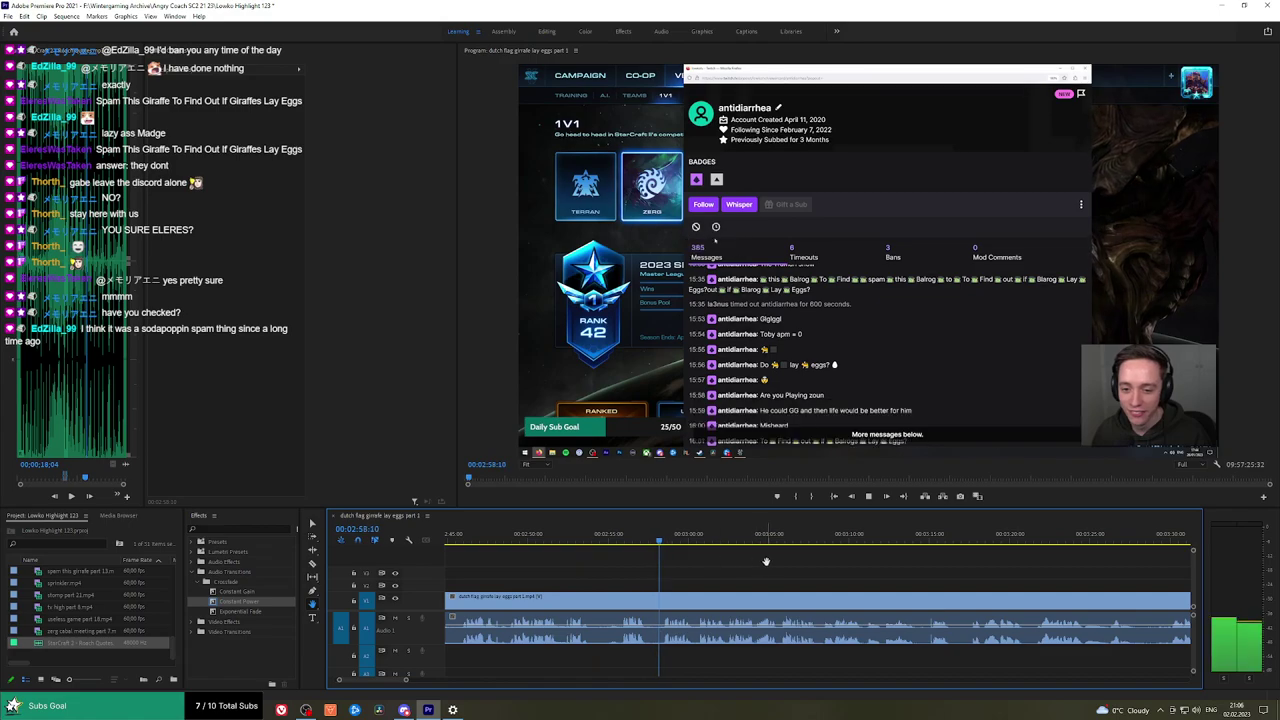
scroll(715, 560, down, 2)
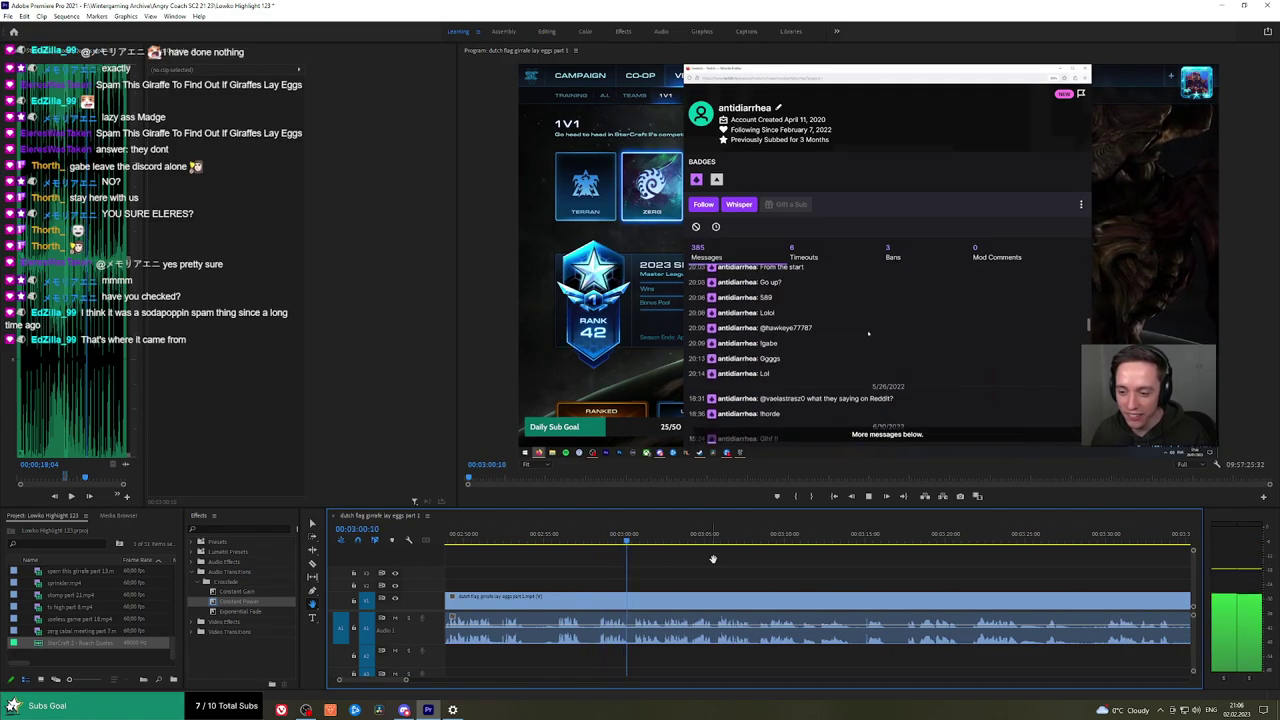
drag(741, 557, 771, 568)
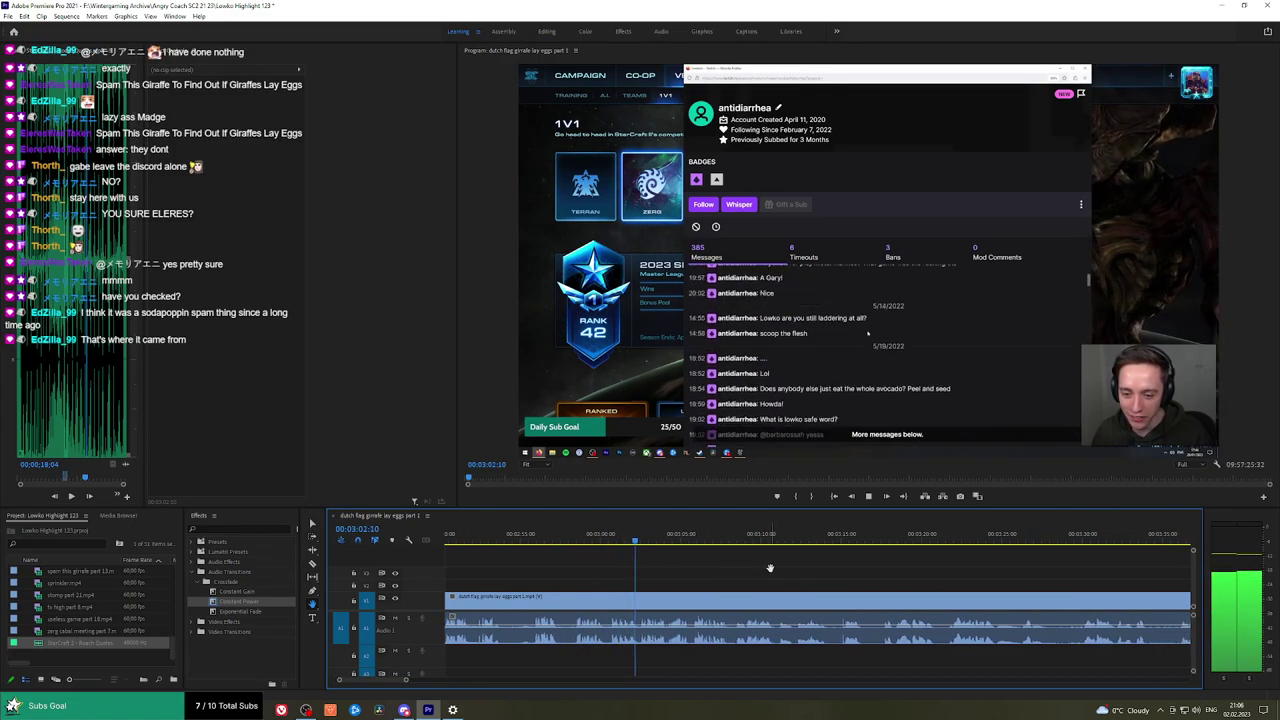
Take a window snip of the editing screen with the snipping tool.
key(ctrl+s)
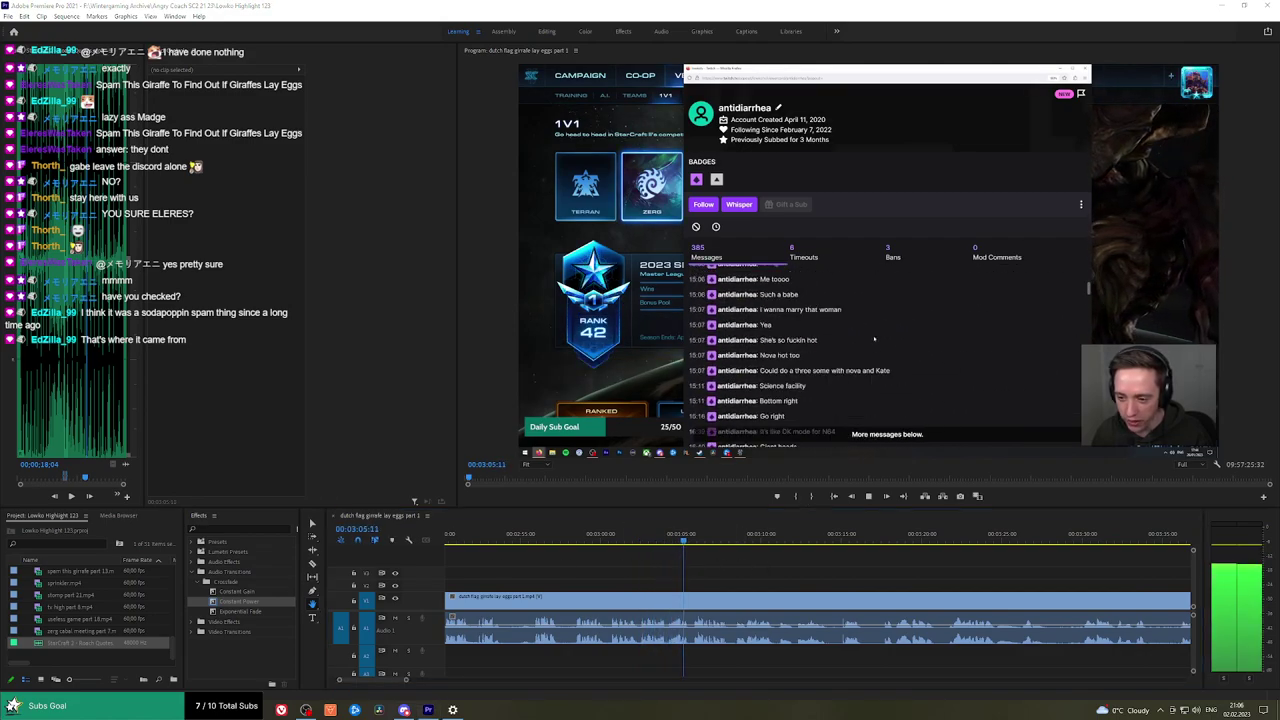
click(184, 235)
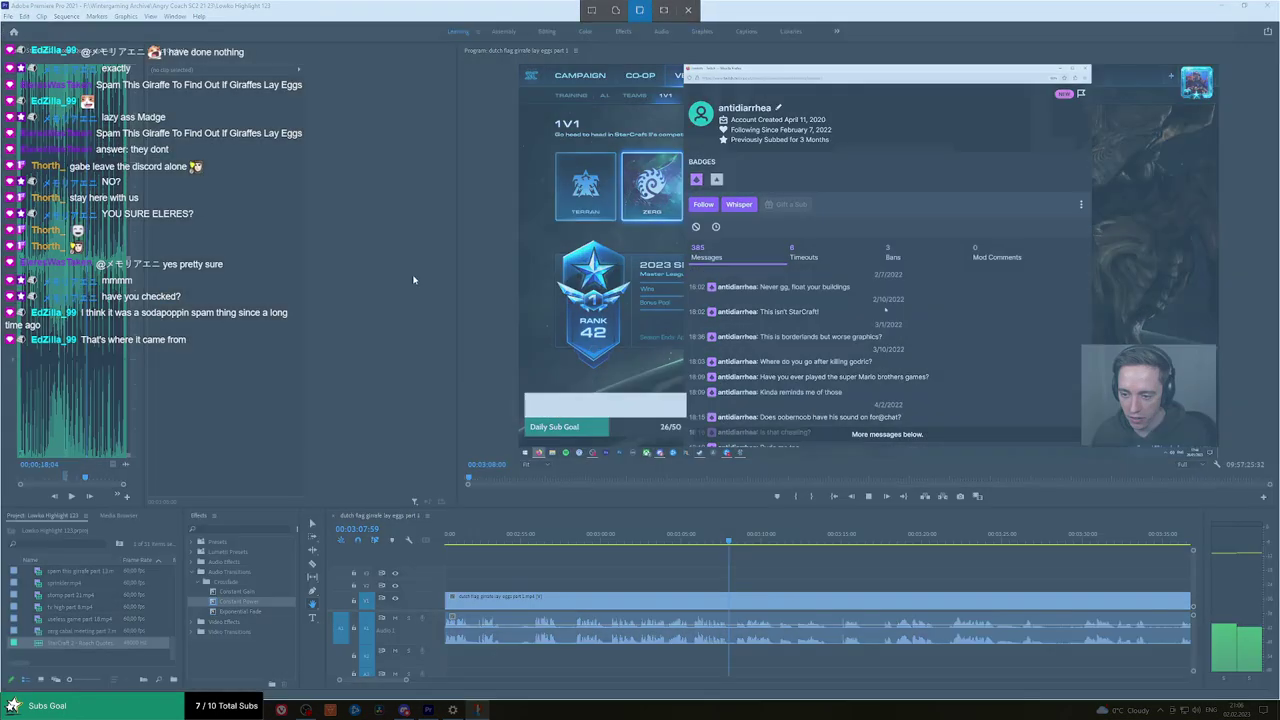
click(414, 280)
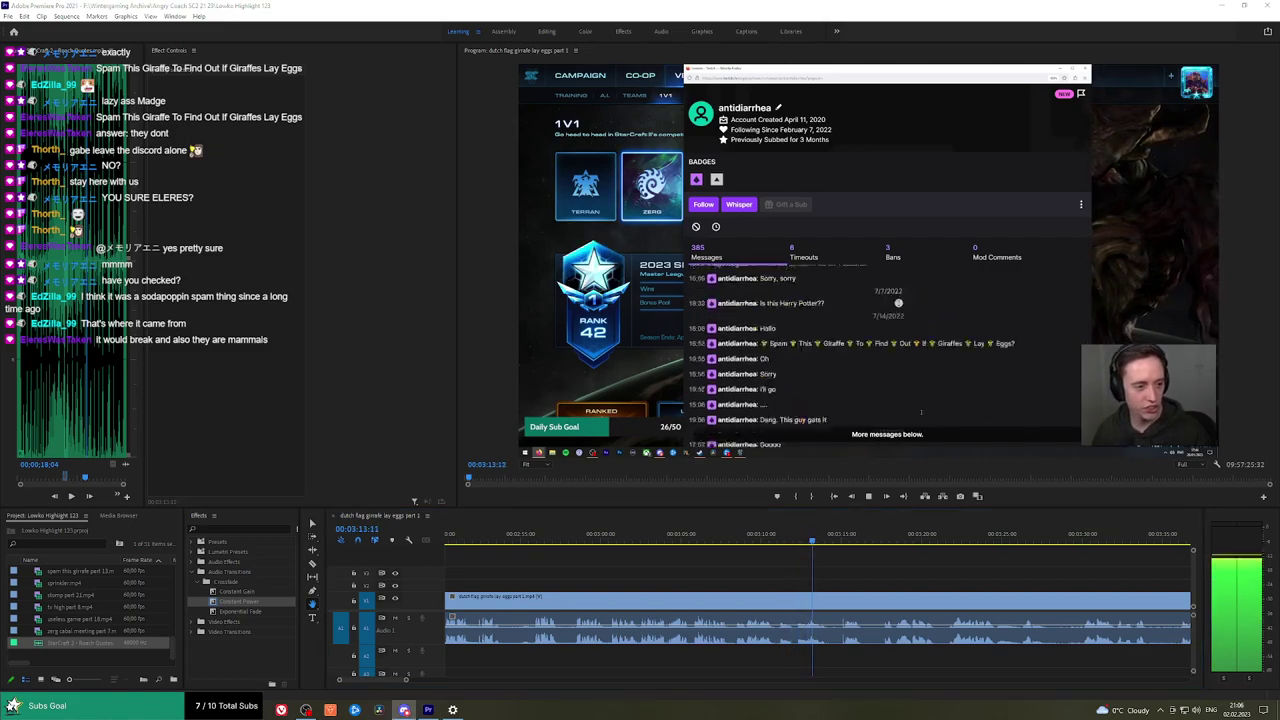
Ripple delete the section between cuts at 00:03:14:14 and about 00:03:15:13.
click(877, 571)
drag(901, 570, 865, 568)
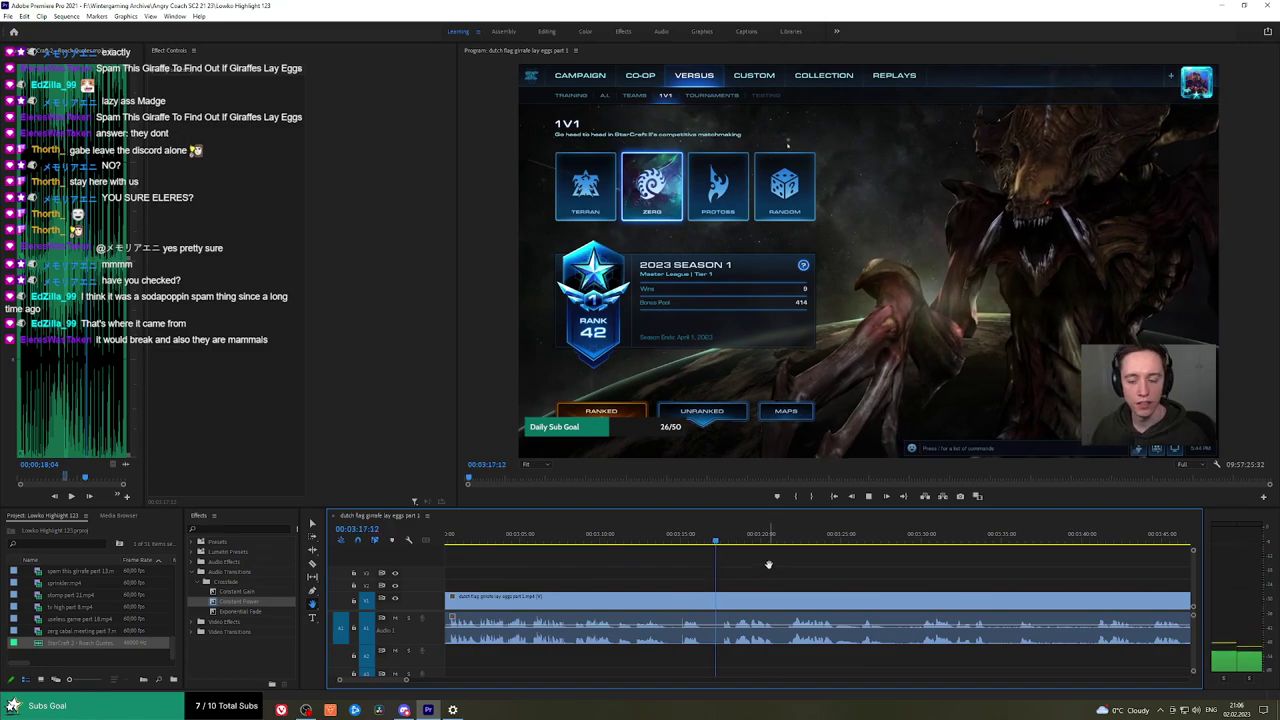
click(690, 538)
click(645, 538)
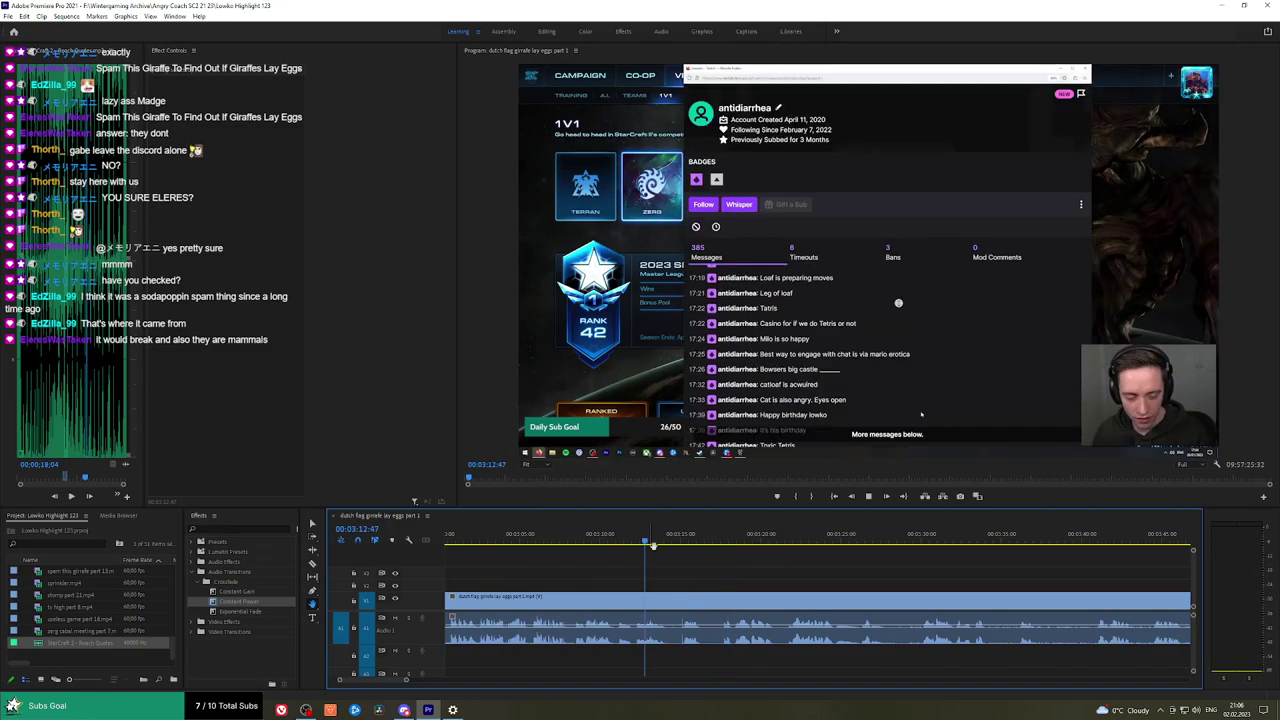
scroll(687, 564, up, 3)
key(space)
key(c)
click(639, 598)
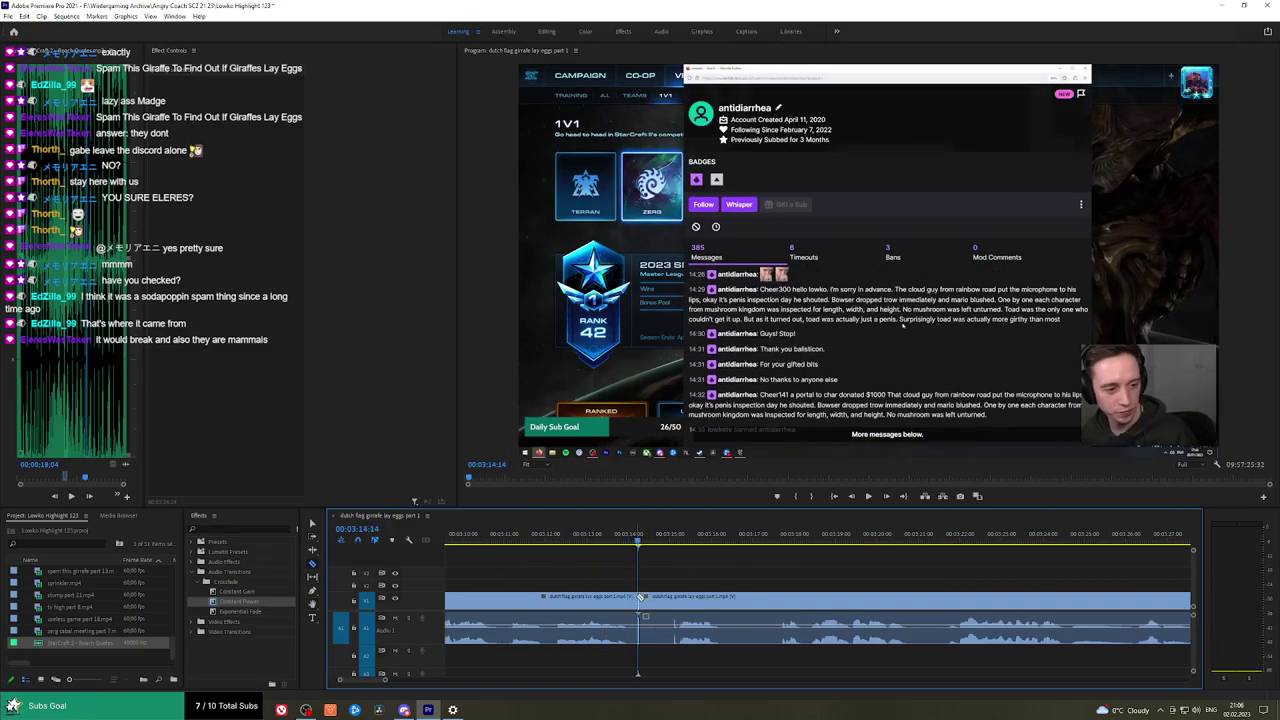
click(680, 597)
key(v)
click(666, 601)
key(shift+Delete)
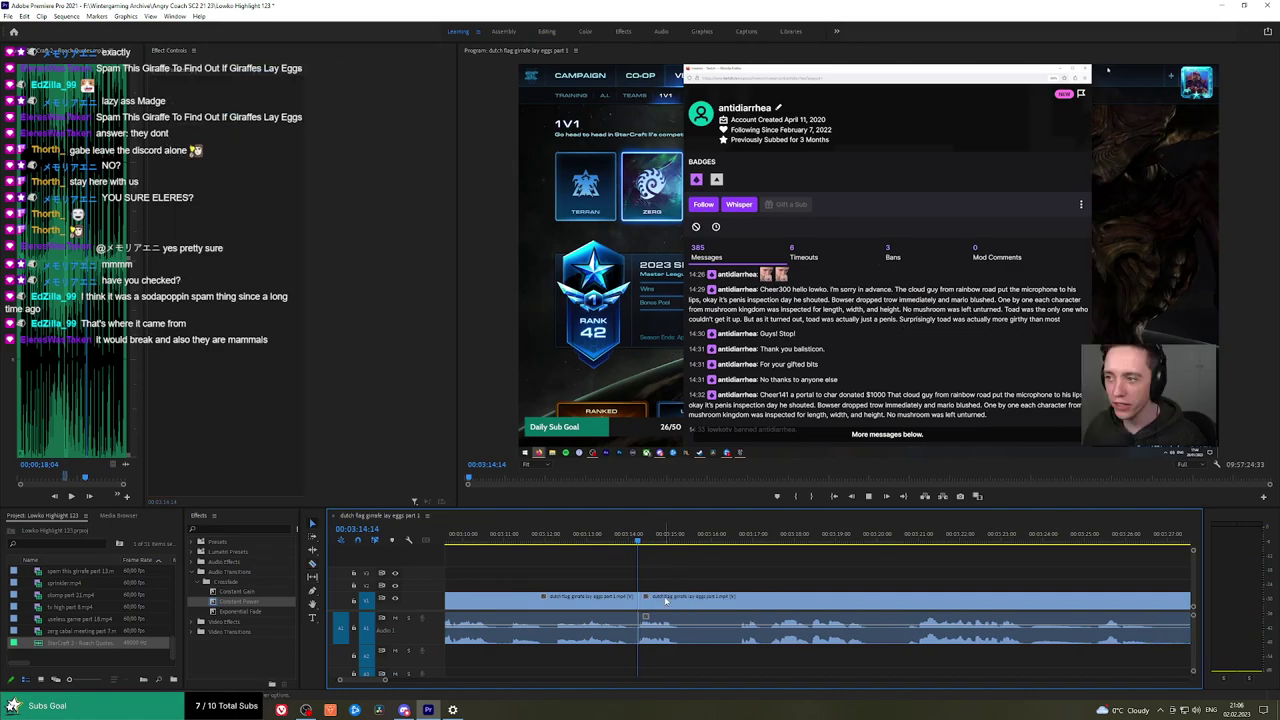
Ripple delete the section between cuts at about 00:03:15:19 and 00:03:16:40, and resume playback across the join.
key(space)
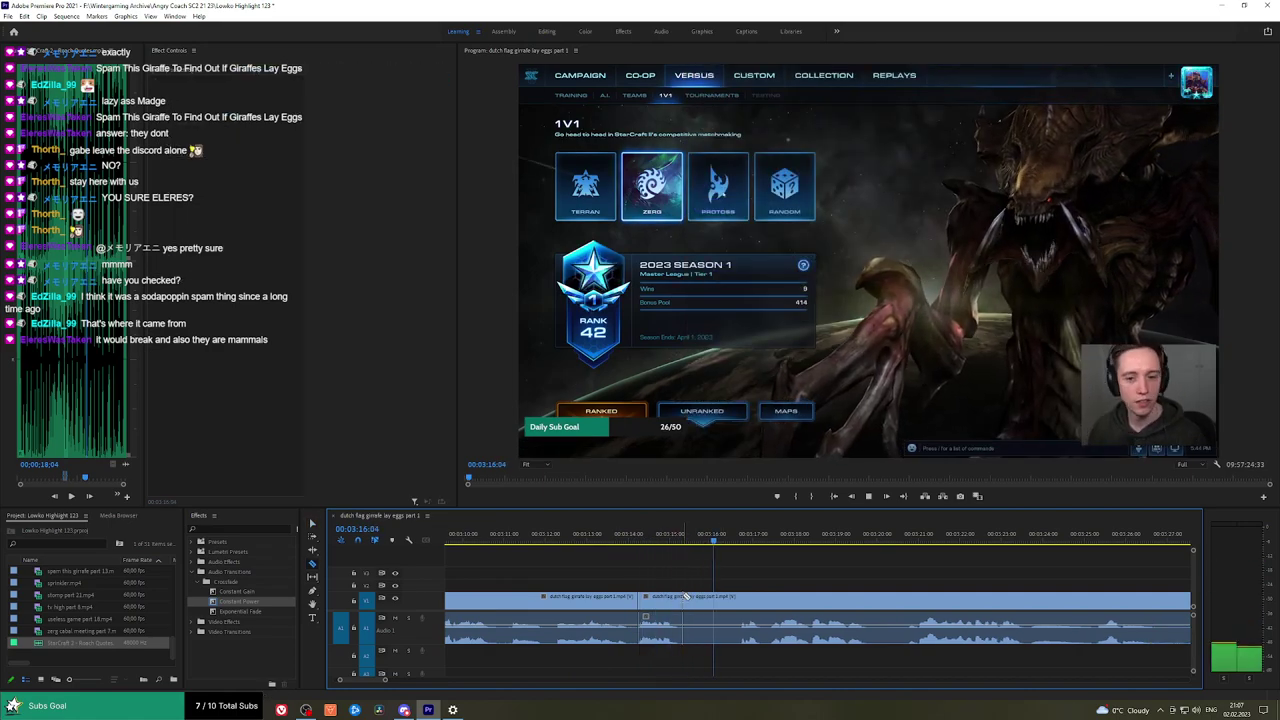
click(739, 596)
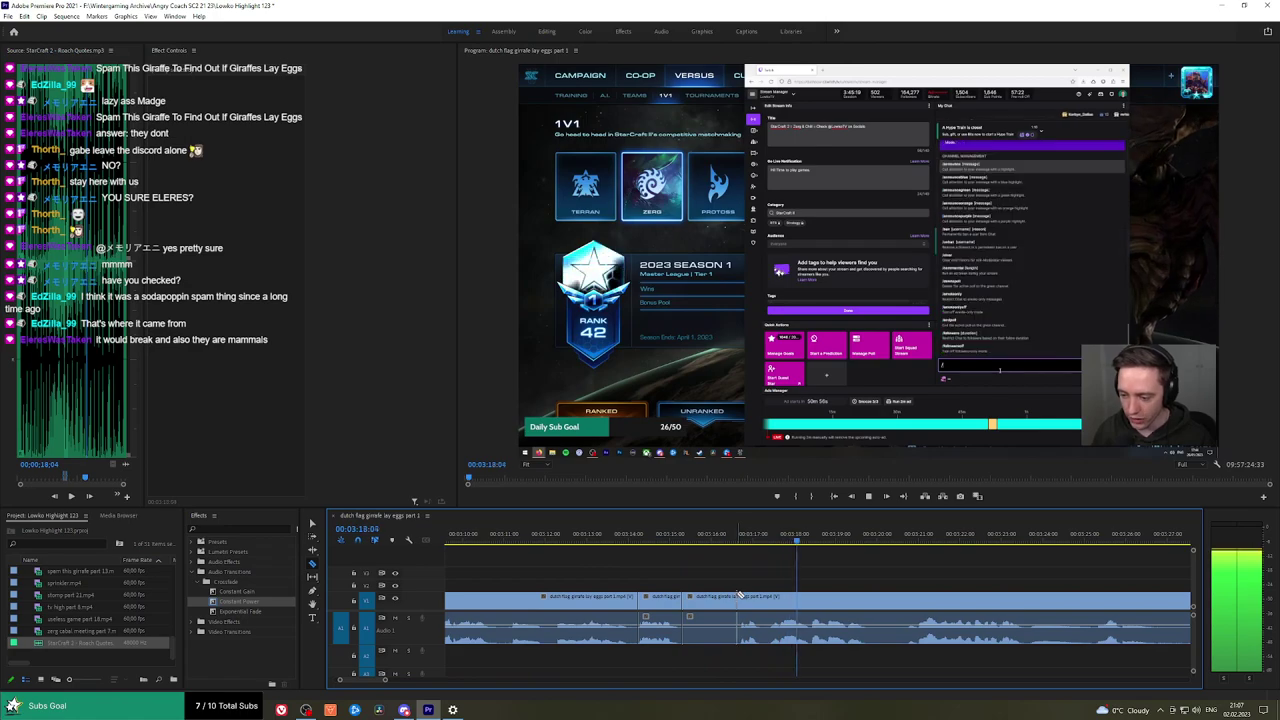
key(v)
click(718, 599)
key(shift+Delete)
key(space)
Ripple delete the pause between cuts at 00:03:25:46 and about 00:03:27:40, and add a Constant Power crossfade to the audio join.
scroll(742, 568, down, 2)
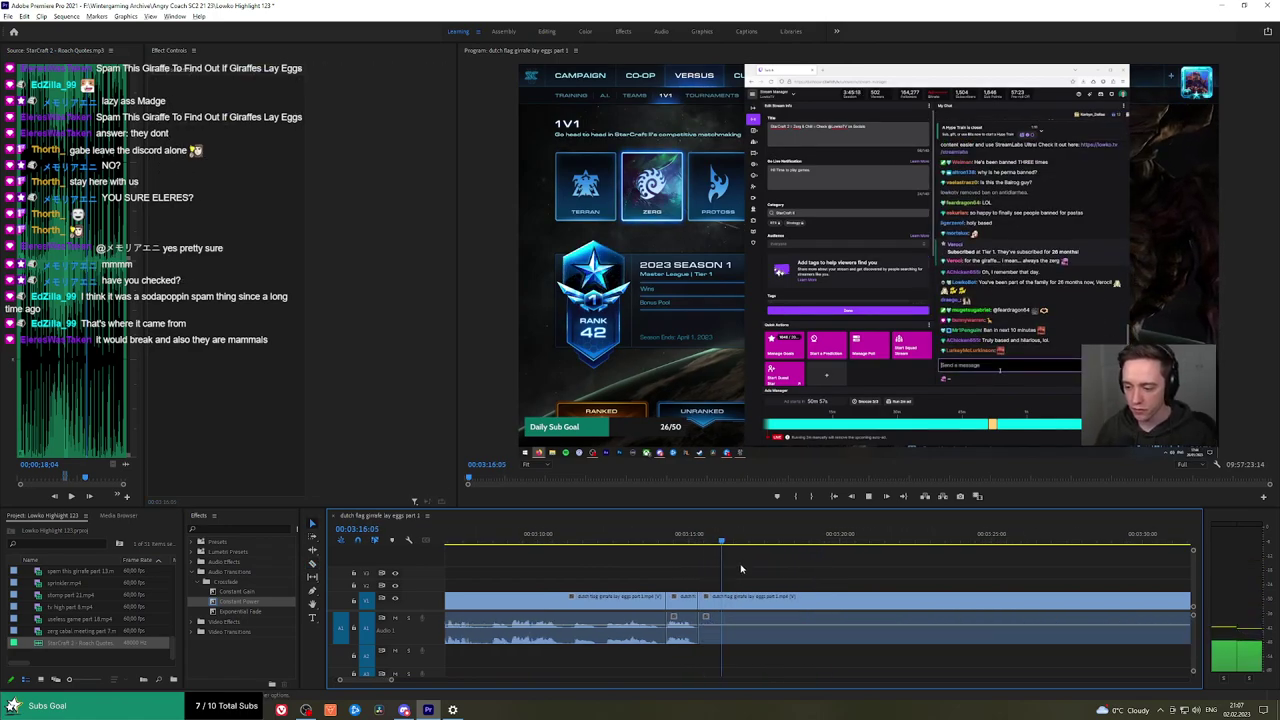
key(minus)
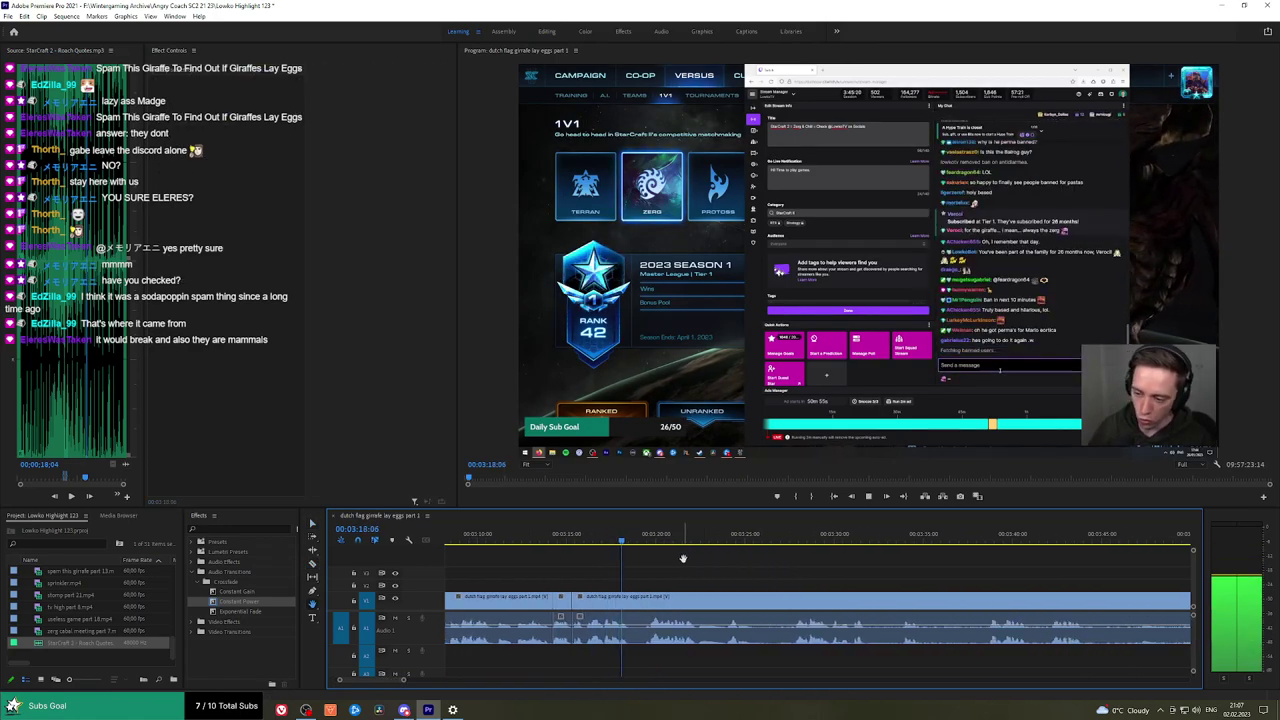
scroll(682, 561, down, 1)
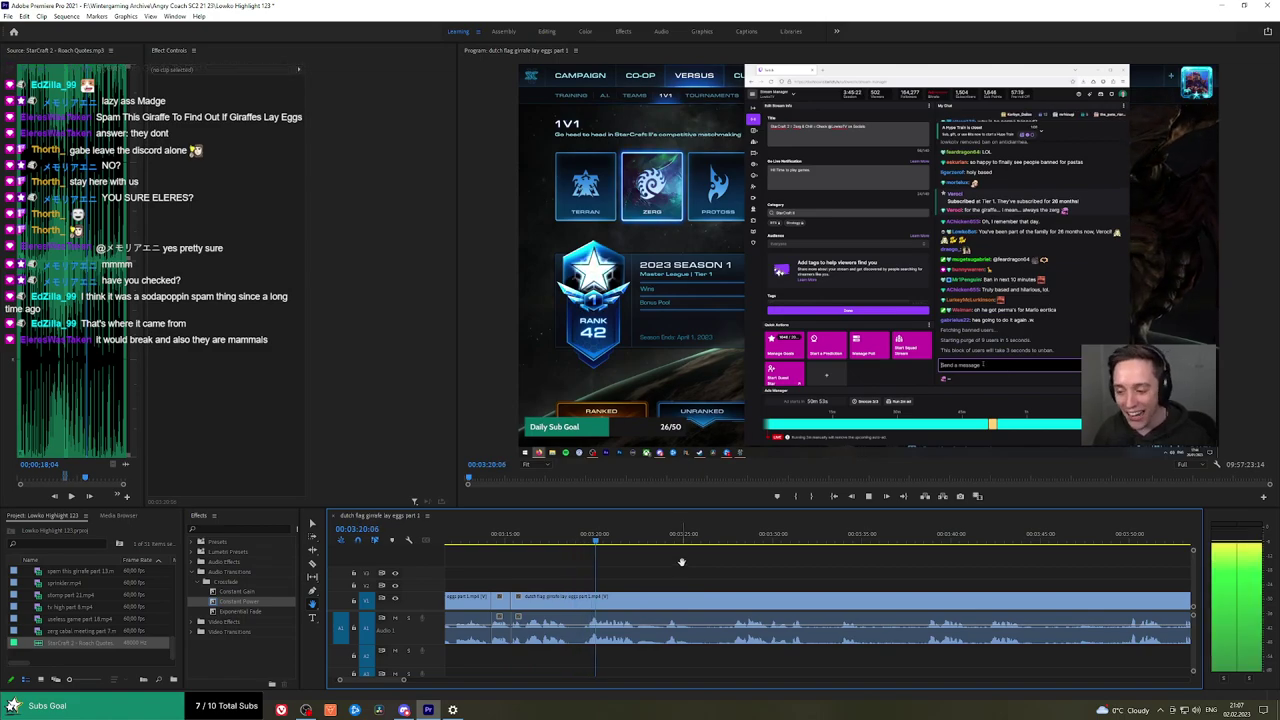
scroll(690, 565, down, 1)
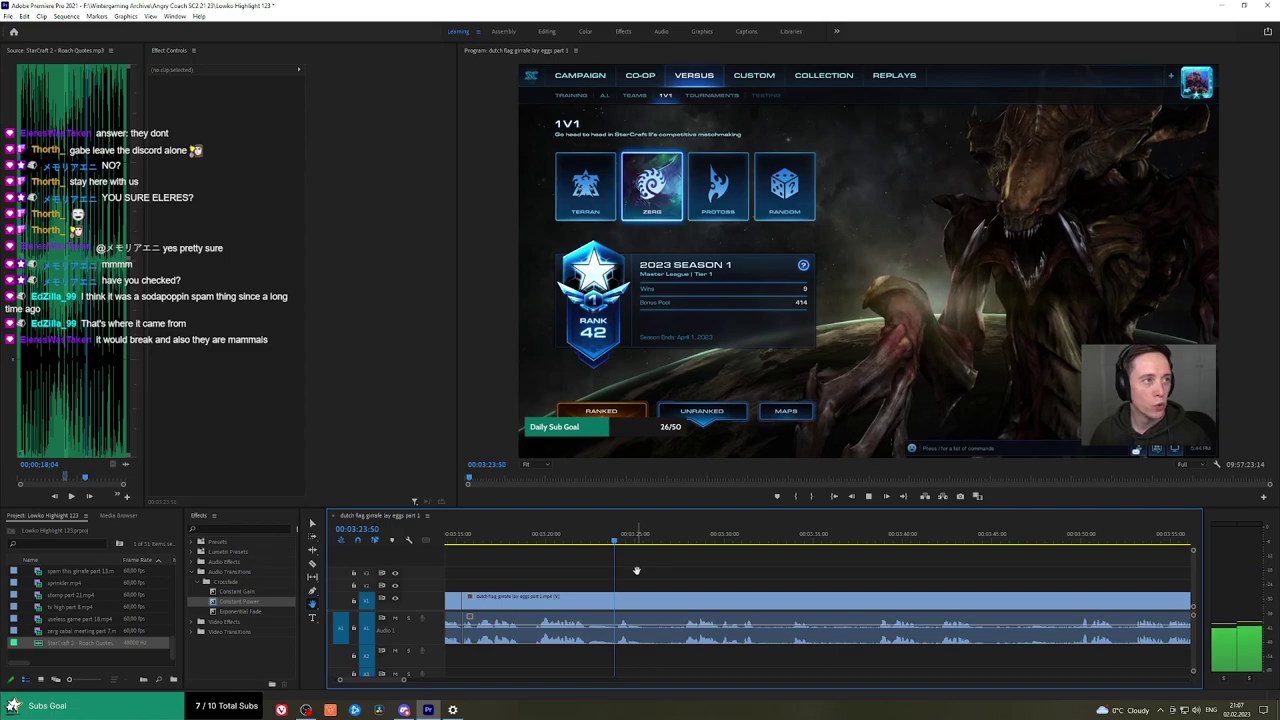
key(space)
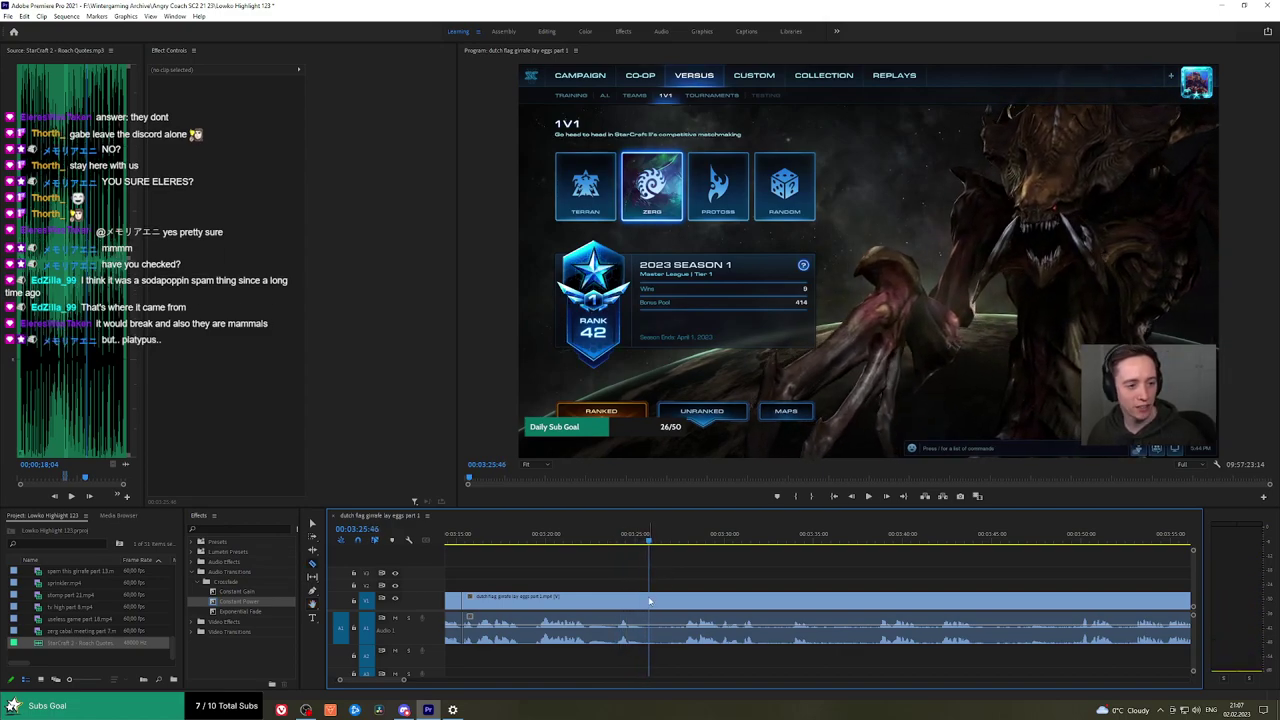
click(677, 541)
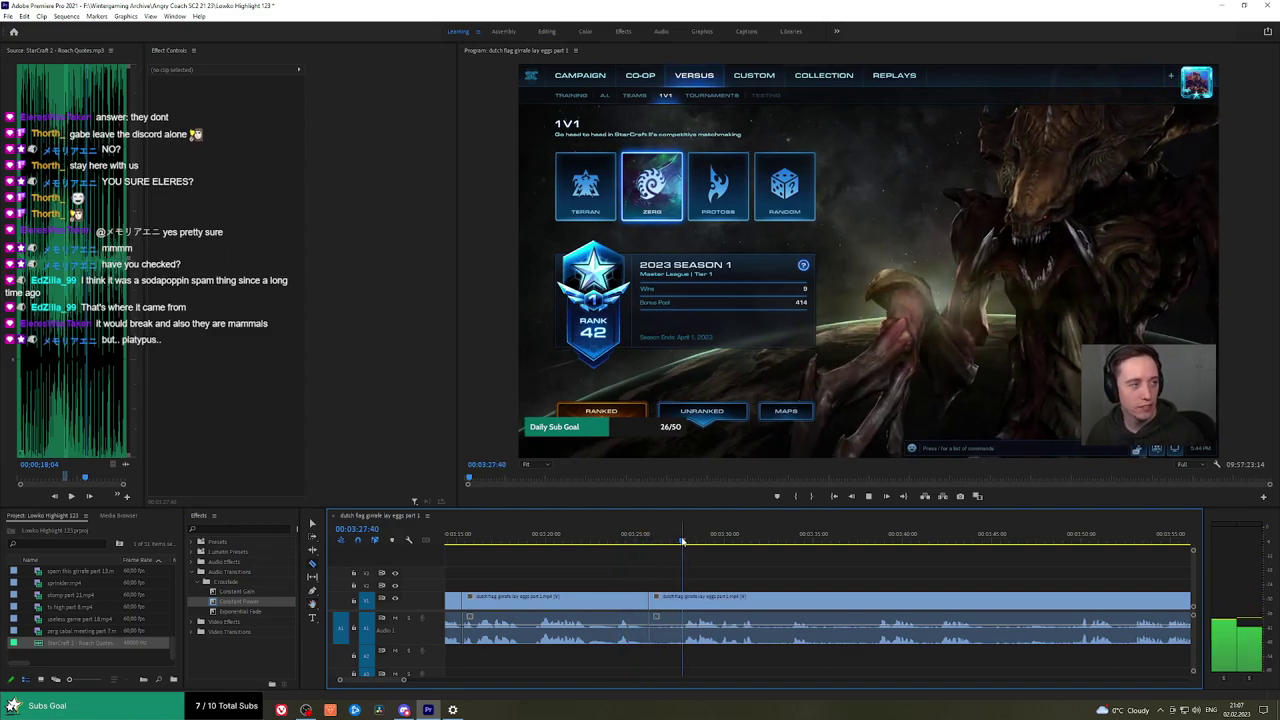
click(685, 597)
key(v)
click(669, 600)
key(shift+Delete)
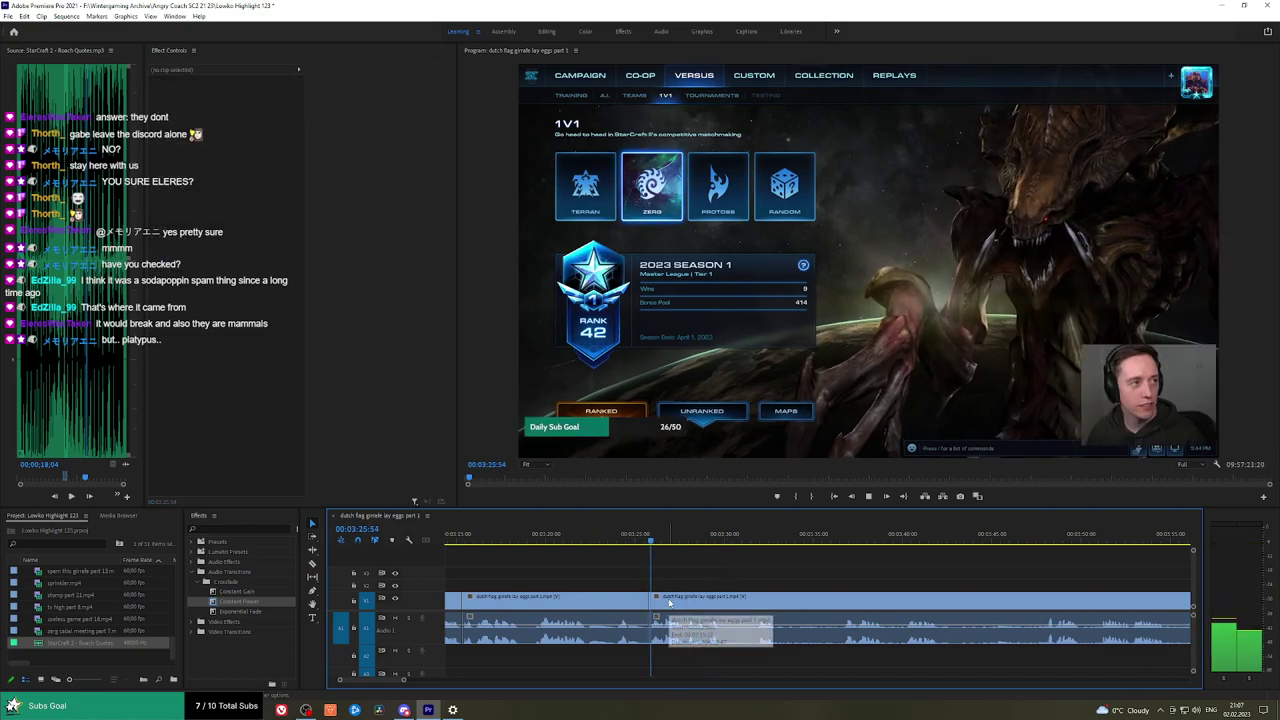
drag(250, 600, 651, 632)
Ripple delete the pause between cuts at about 00:03:30:00 and 00:03:31:40, and add a Constant Power crossfade to the audio join.
key(h)
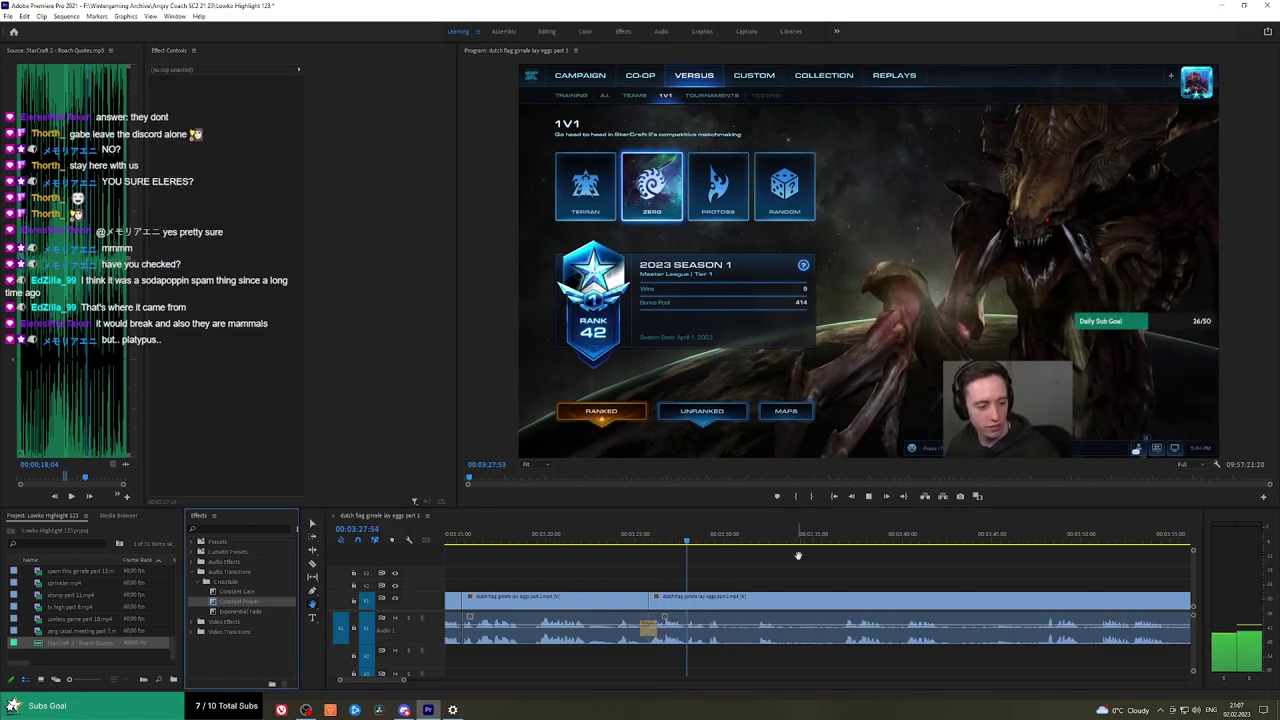
drag(809, 555, 704, 555)
key(c)
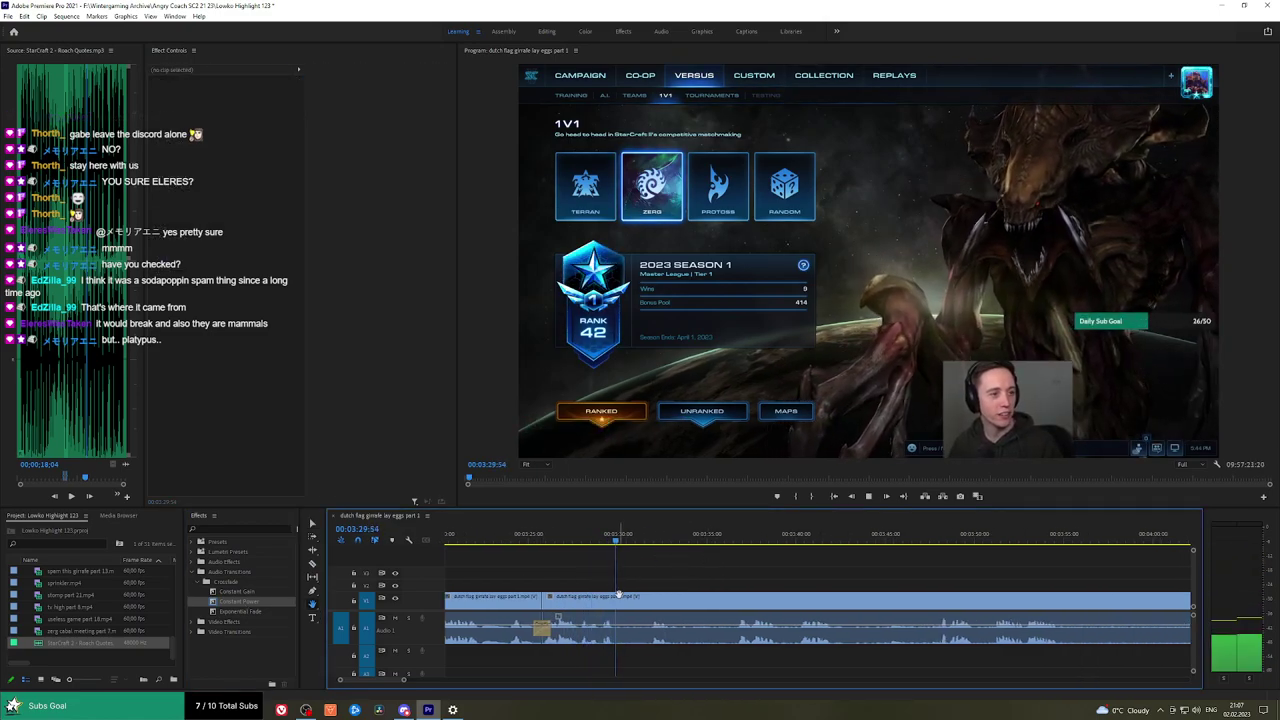
click(618, 597)
click(653, 538)
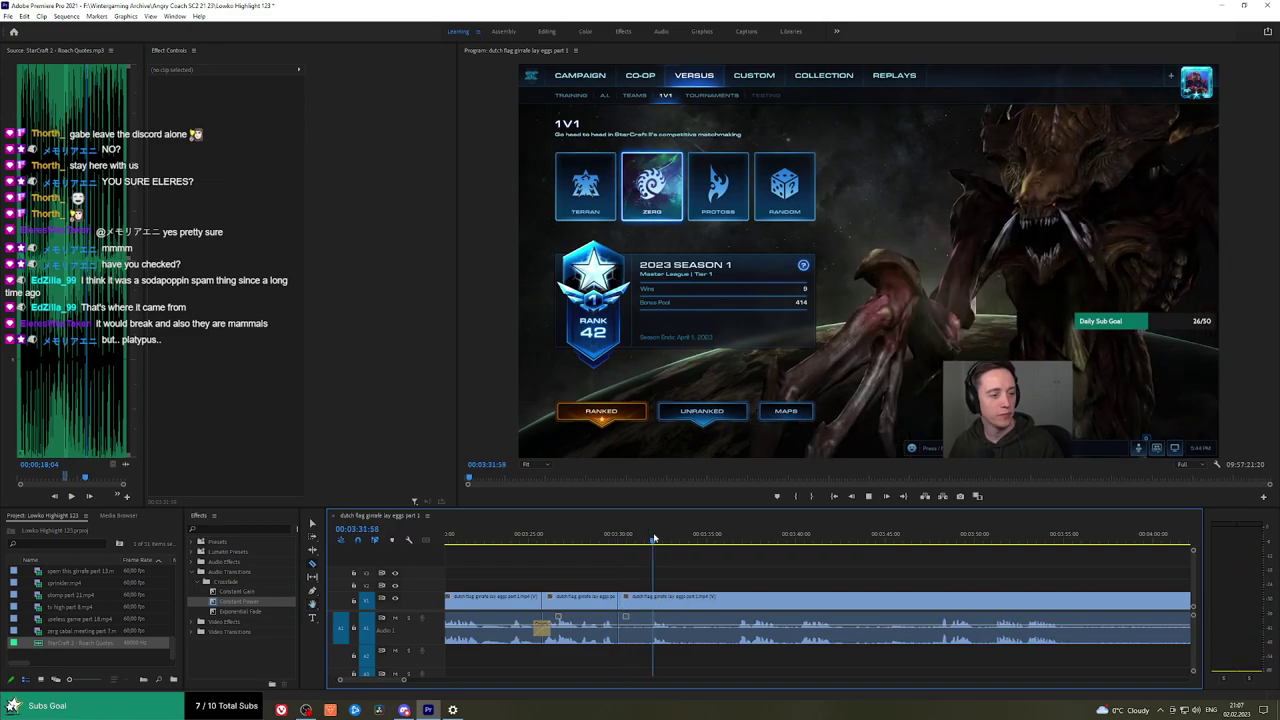
click(651, 597)
click(636, 606)
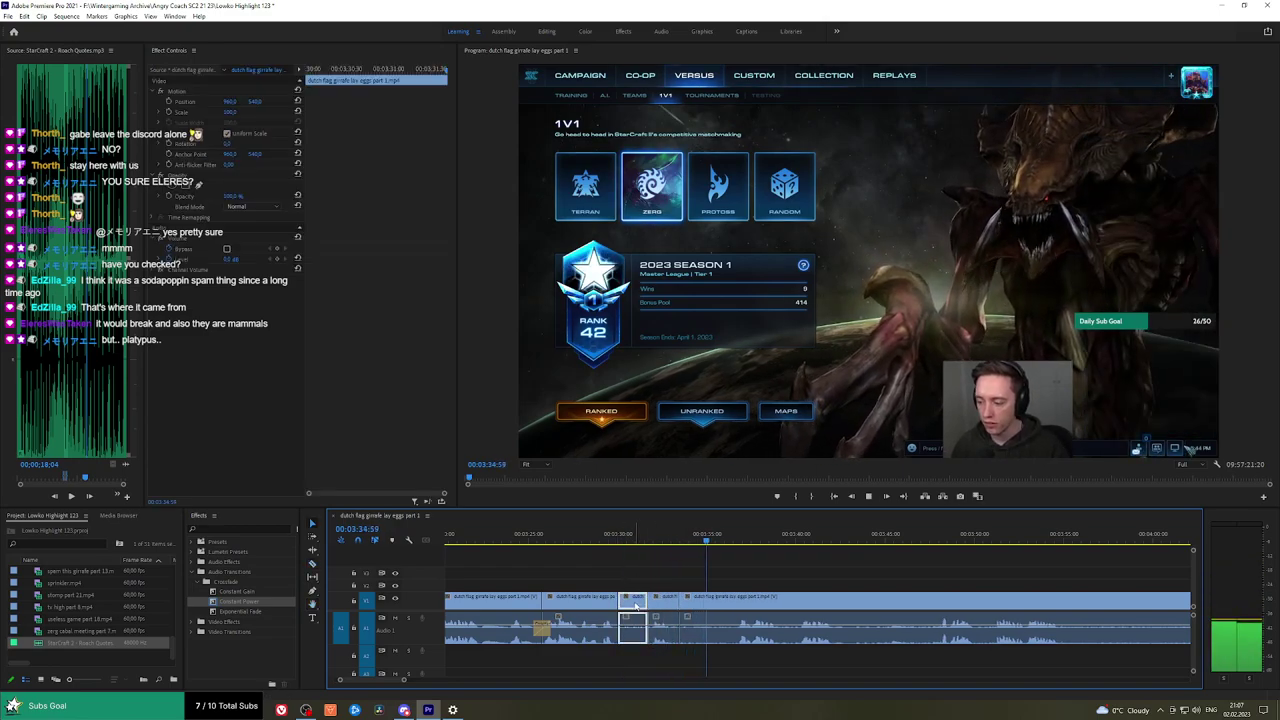
key(shift+Delete)
drag(239, 602, 620, 640)
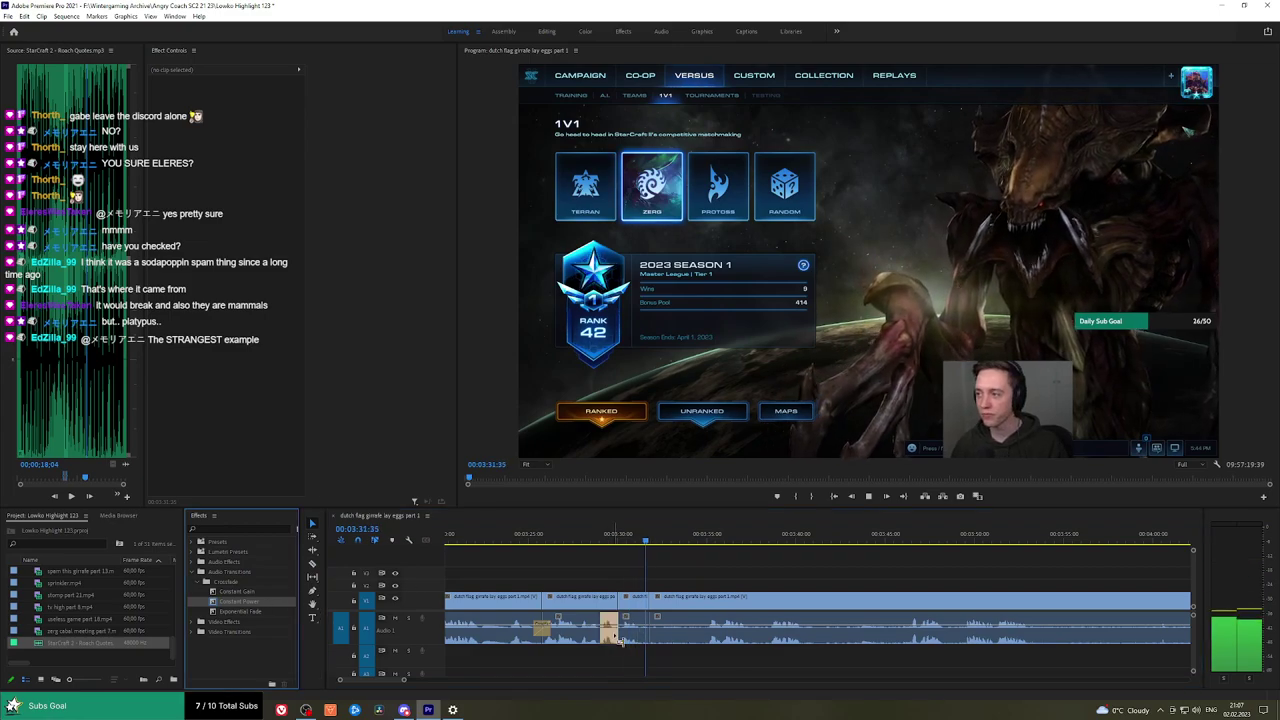
Ripple delete the dead section between cuts at about 00:03:31:45 and 00:03:34:50, and add a Constant Power crossfade to the audio join.
click(712, 539)
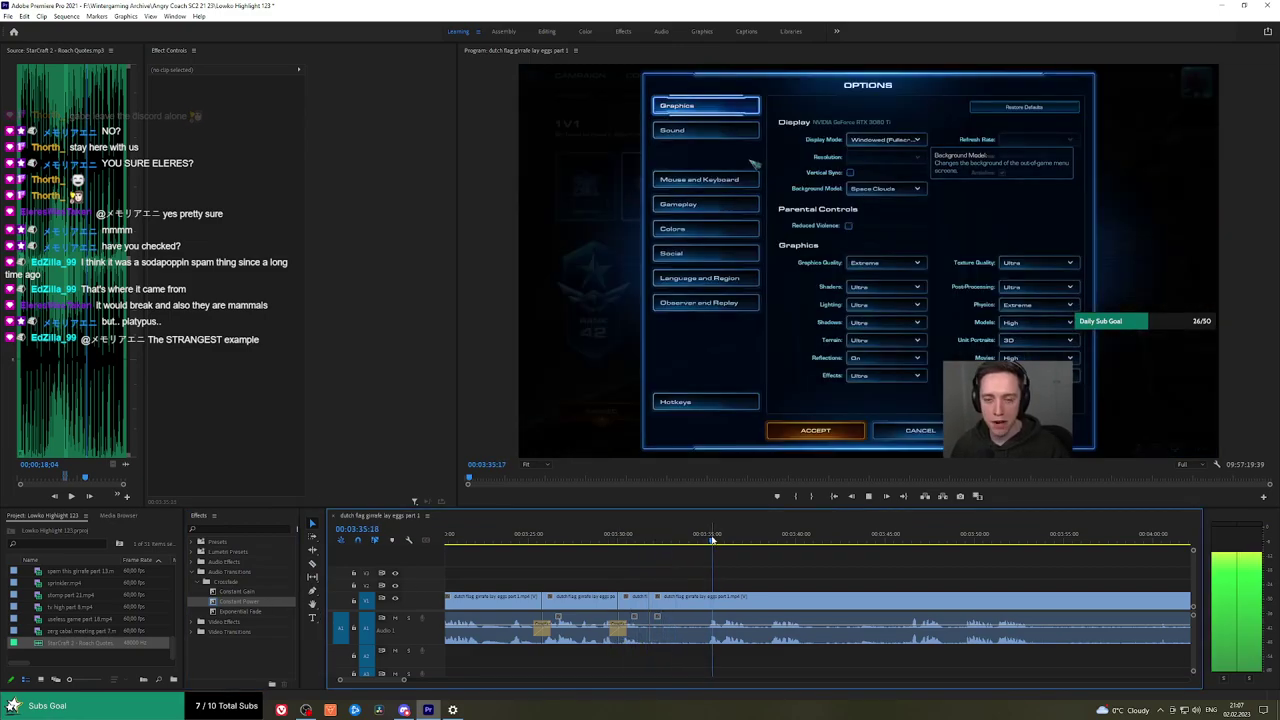
click(704, 600)
key(v)
click(686, 602)
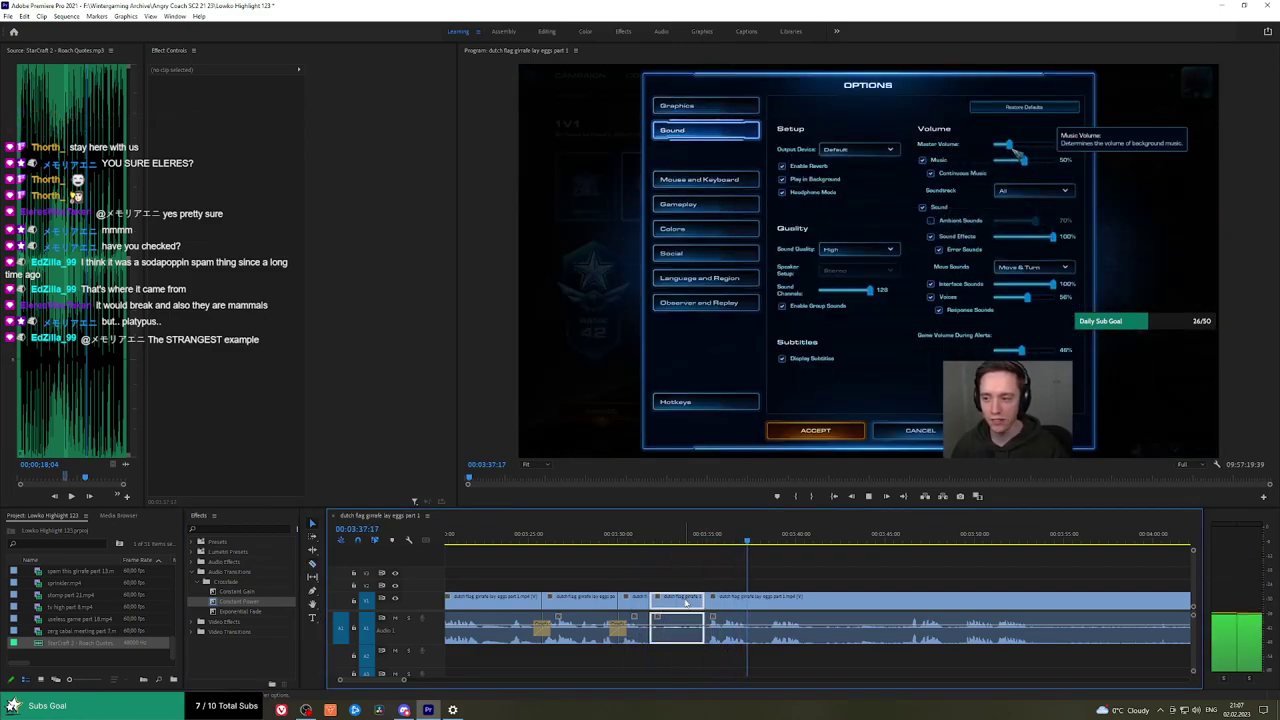
key(shift+Delete)
drag(258, 603, 651, 630)
Ripple delete the dead section between cuts at 00:03:38:02 and about 00:03:46:20, and add a Constant Power crossfade to the audio join.
key(h)
scroll(778, 568, right, 3)
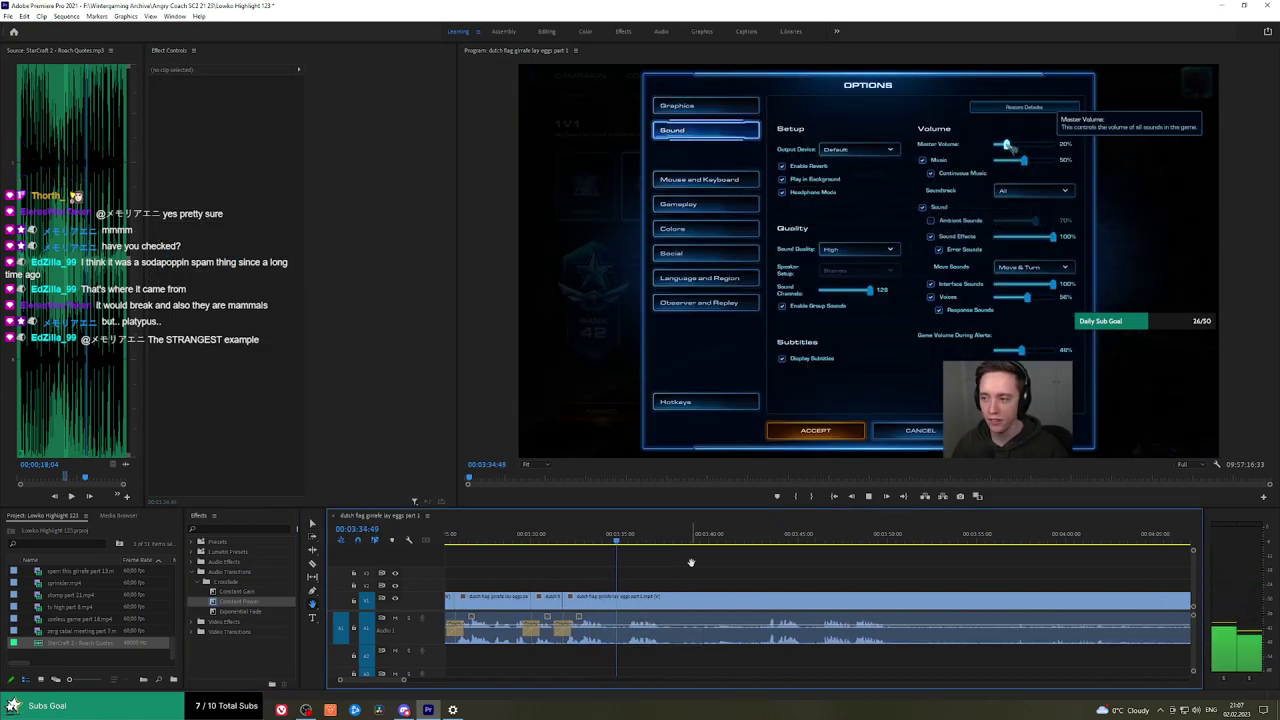
drag(706, 563, 681, 565)
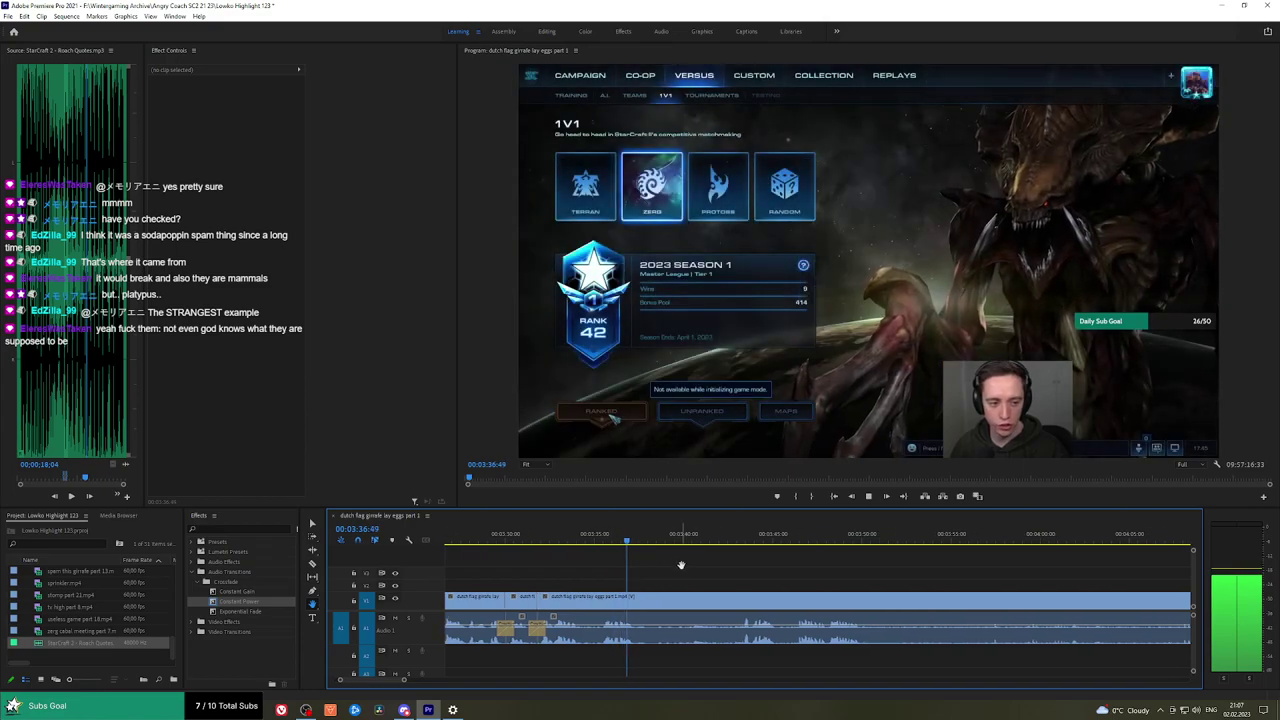
click(646, 596)
click(736, 540)
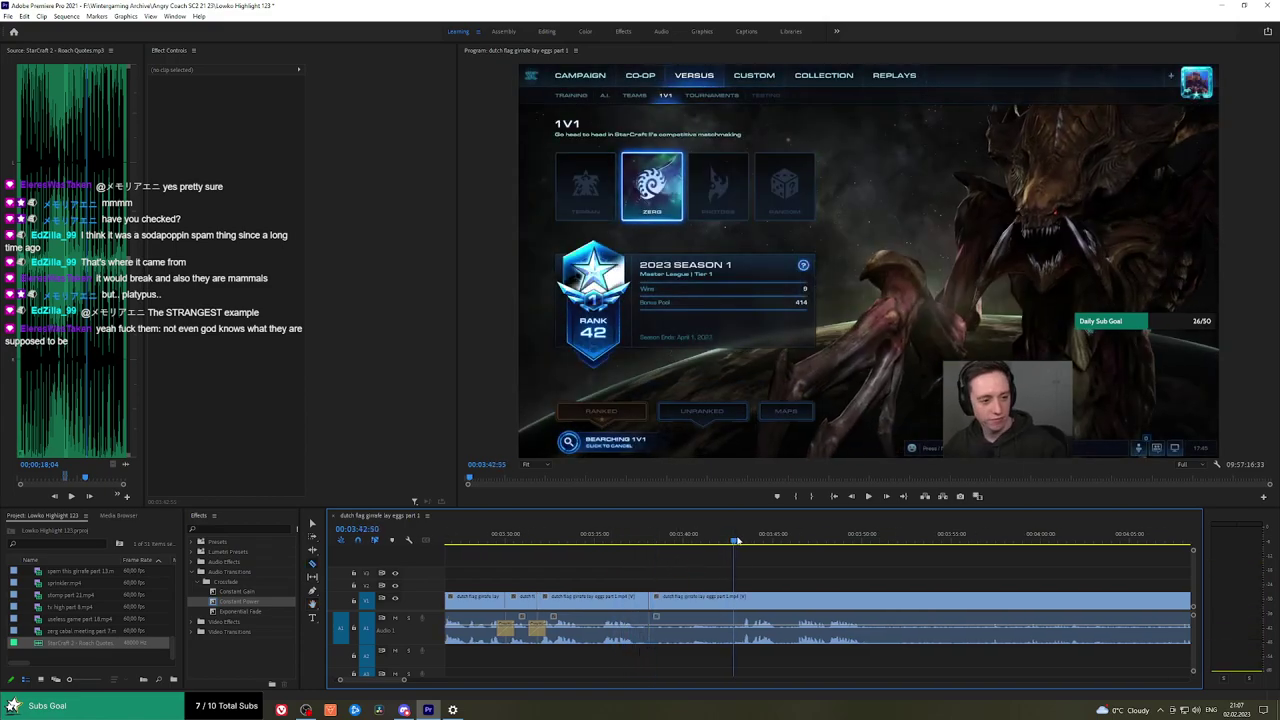
key(space)
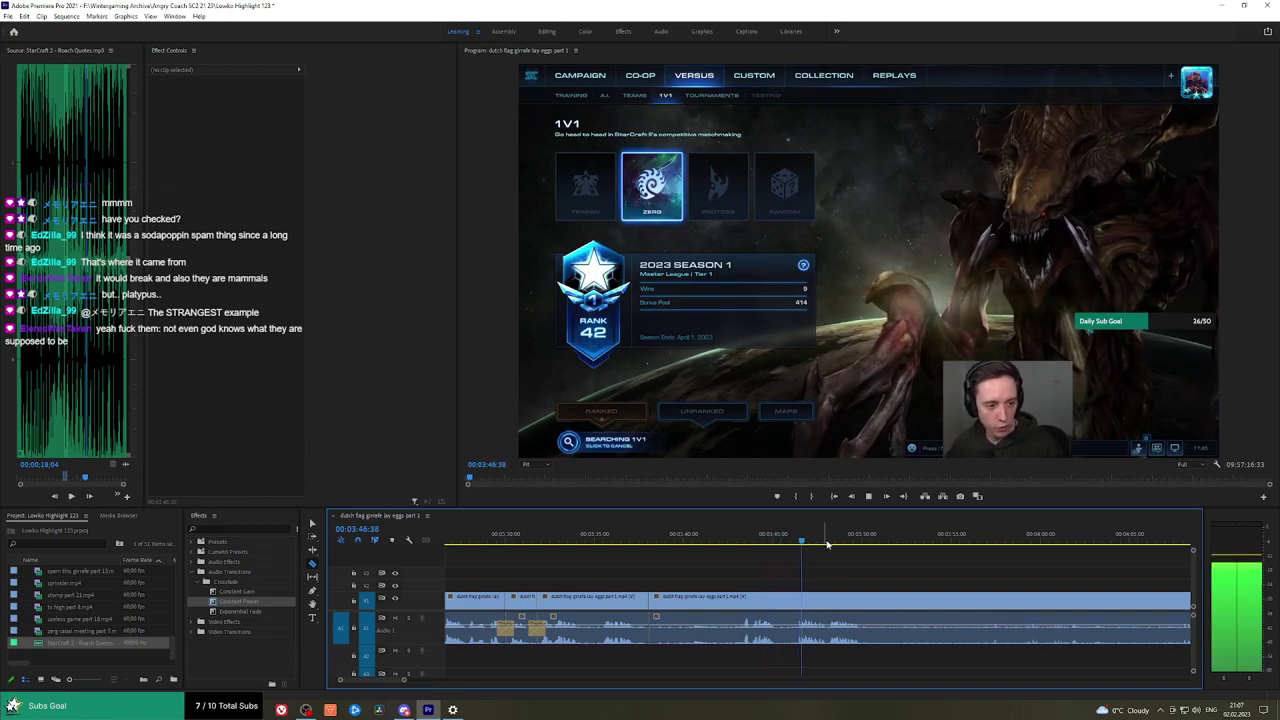
click(799, 602)
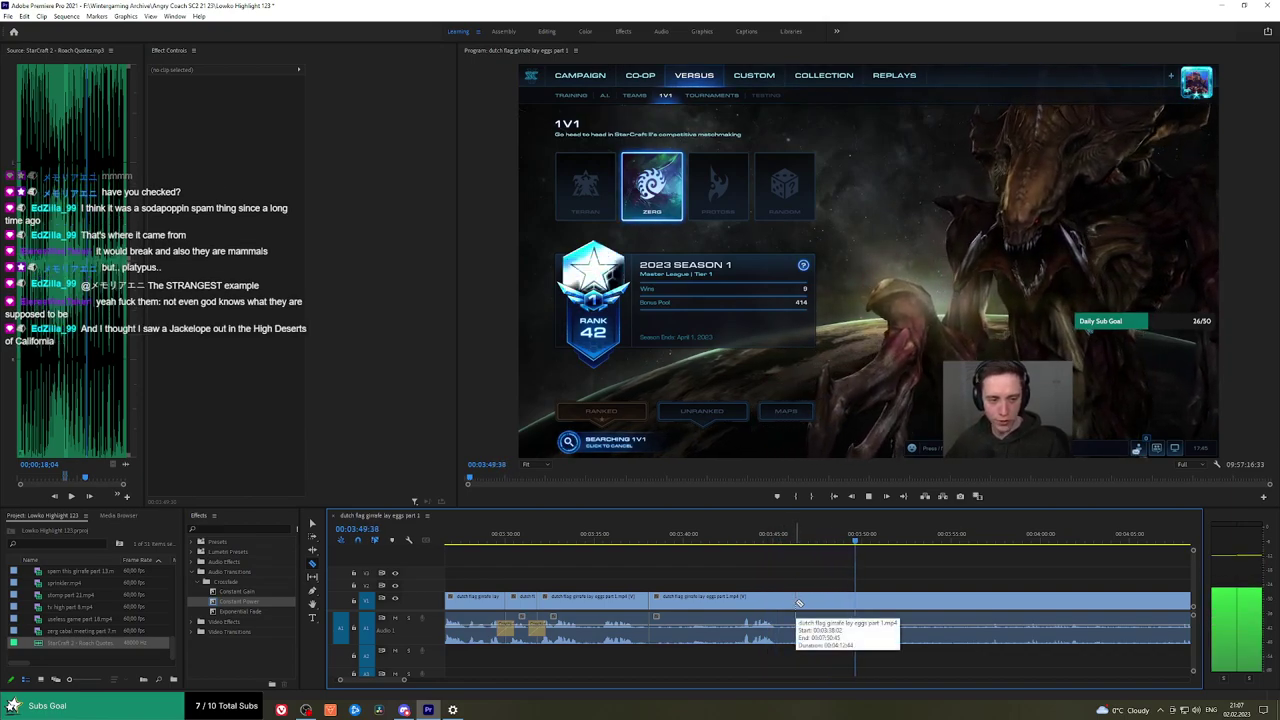
click(873, 604)
key(v)
click(766, 605)
key(shift+Delete)
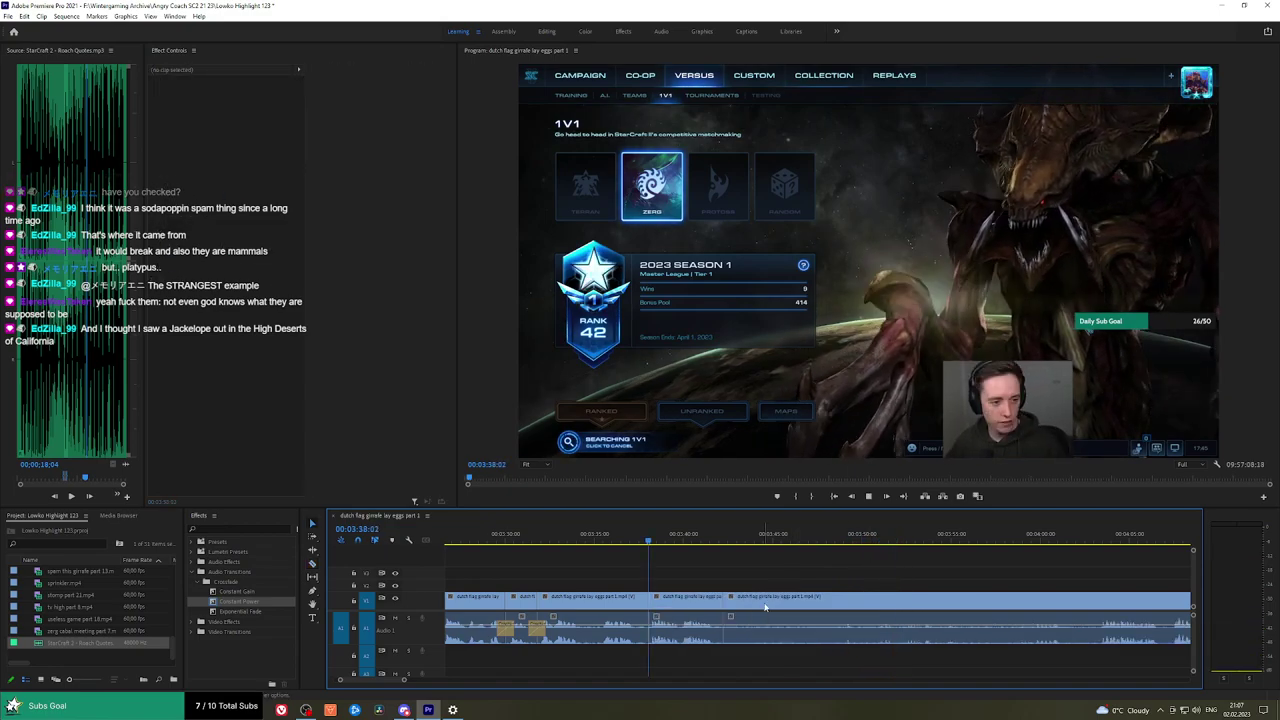
click(275, 601)
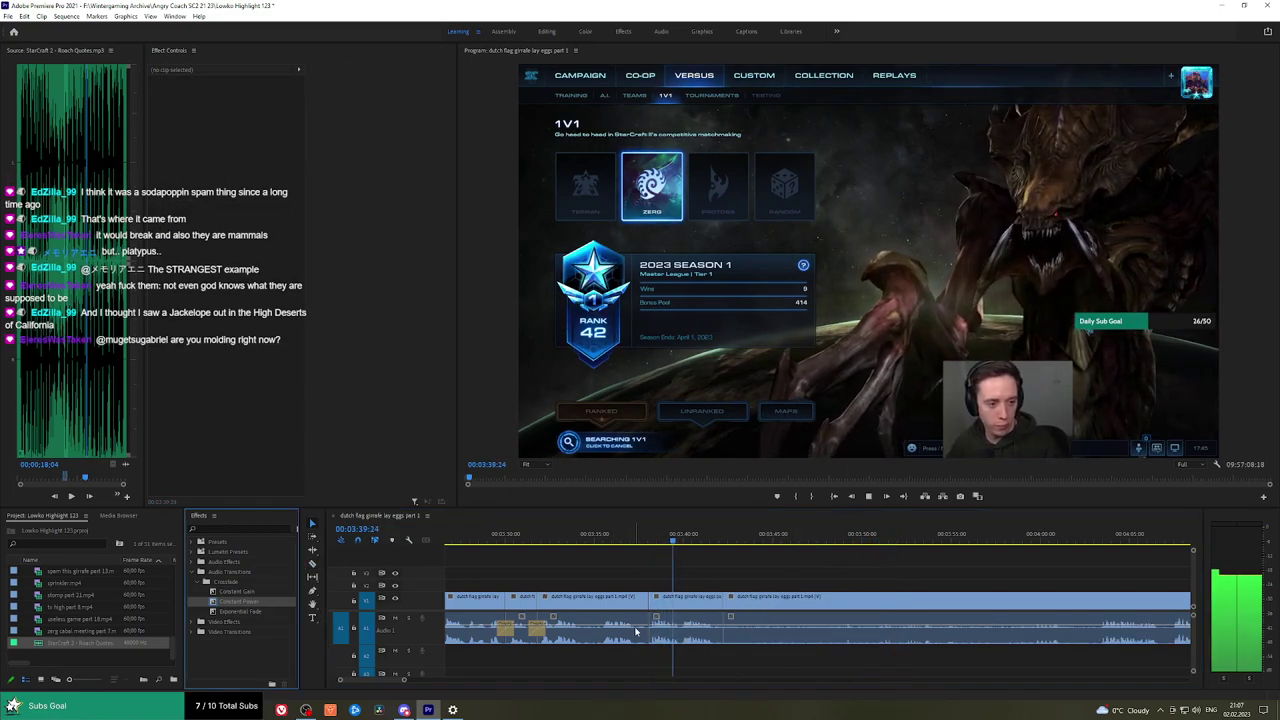
drag(636, 631, 648, 629)
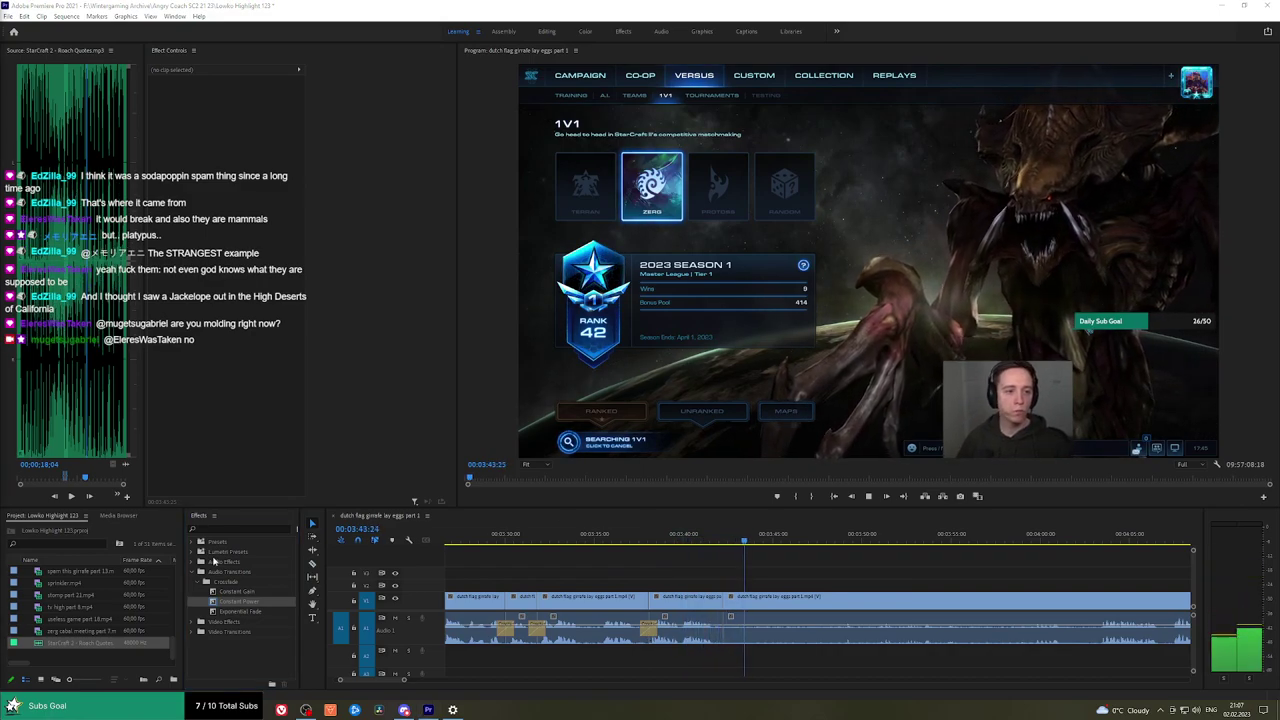
Ripple delete the queue wait between about 00:03:42:15 and 00:04:03:20, and add a Constant Power crossfade to the audio join.
click(1090, 538)
drag(1090, 538, 803, 568)
scroll(1055, 557, down, 2)
scroll(1106, 574, up, 1)
key(h)
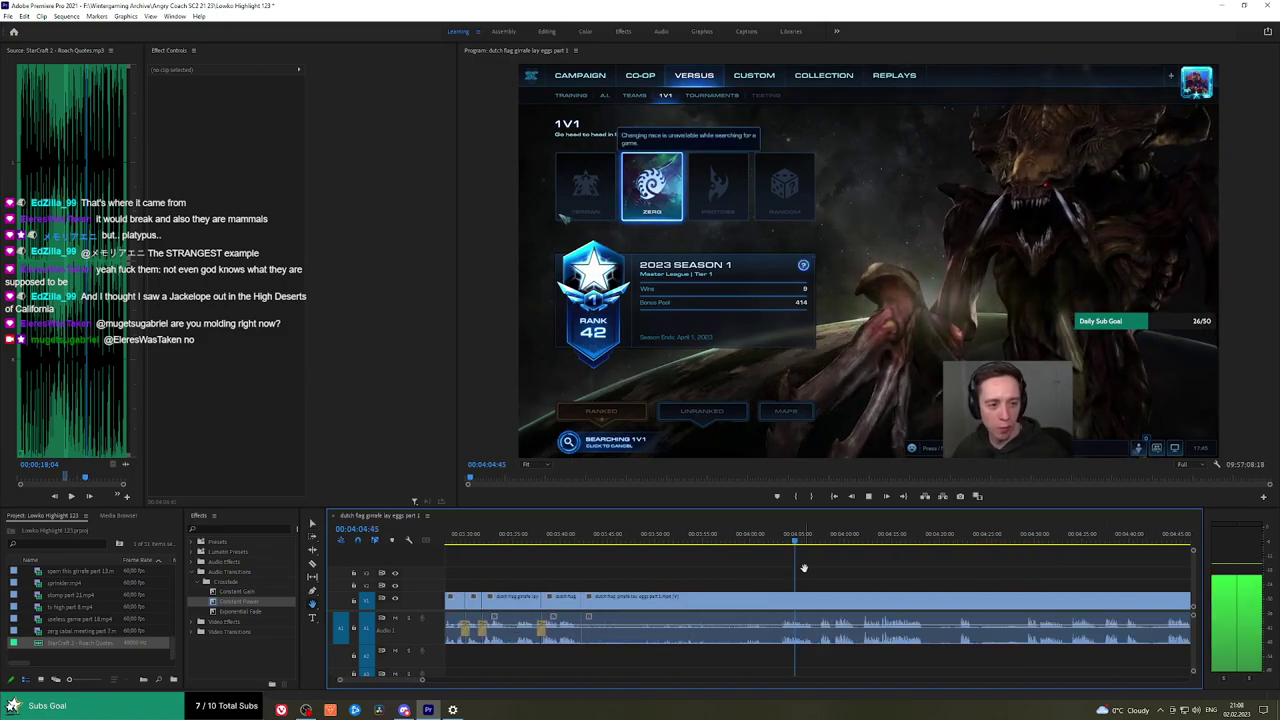
key(equal)
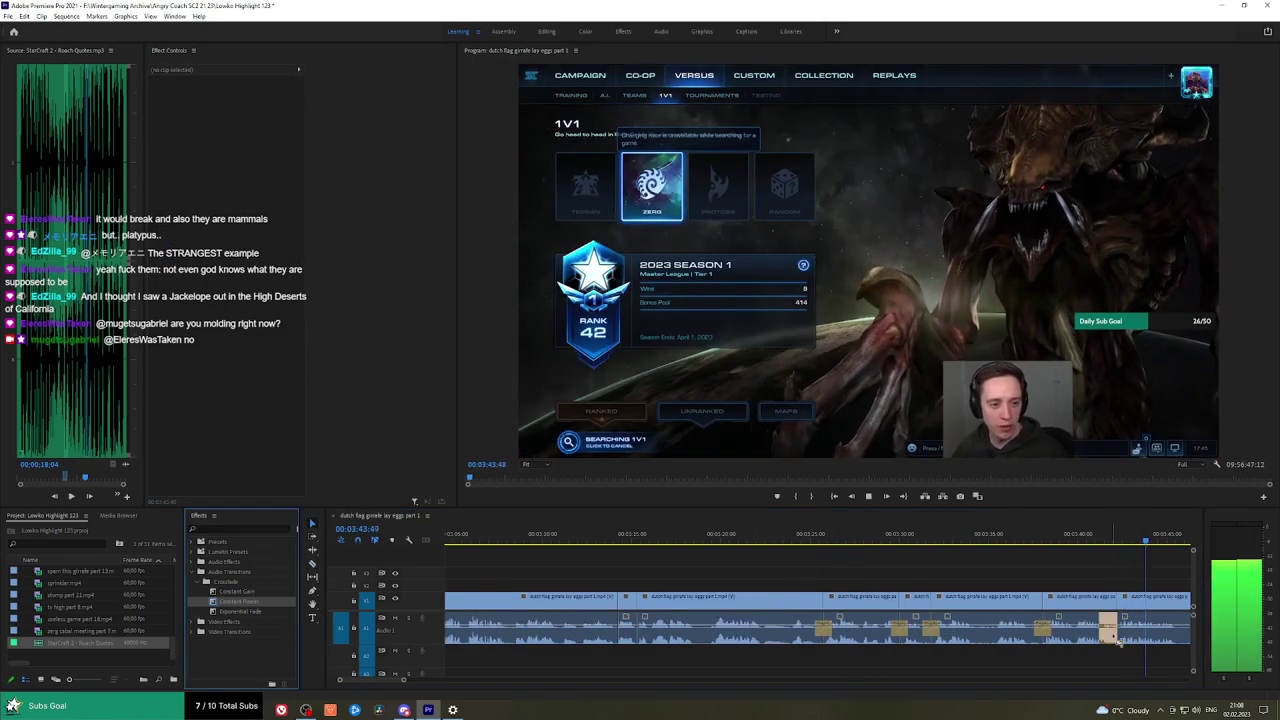
Ripple delete the short pause between cuts at 00:03:49:57 and about 00:03:50:52, and add a Constant Power crossfade to the audio join.
key(h)
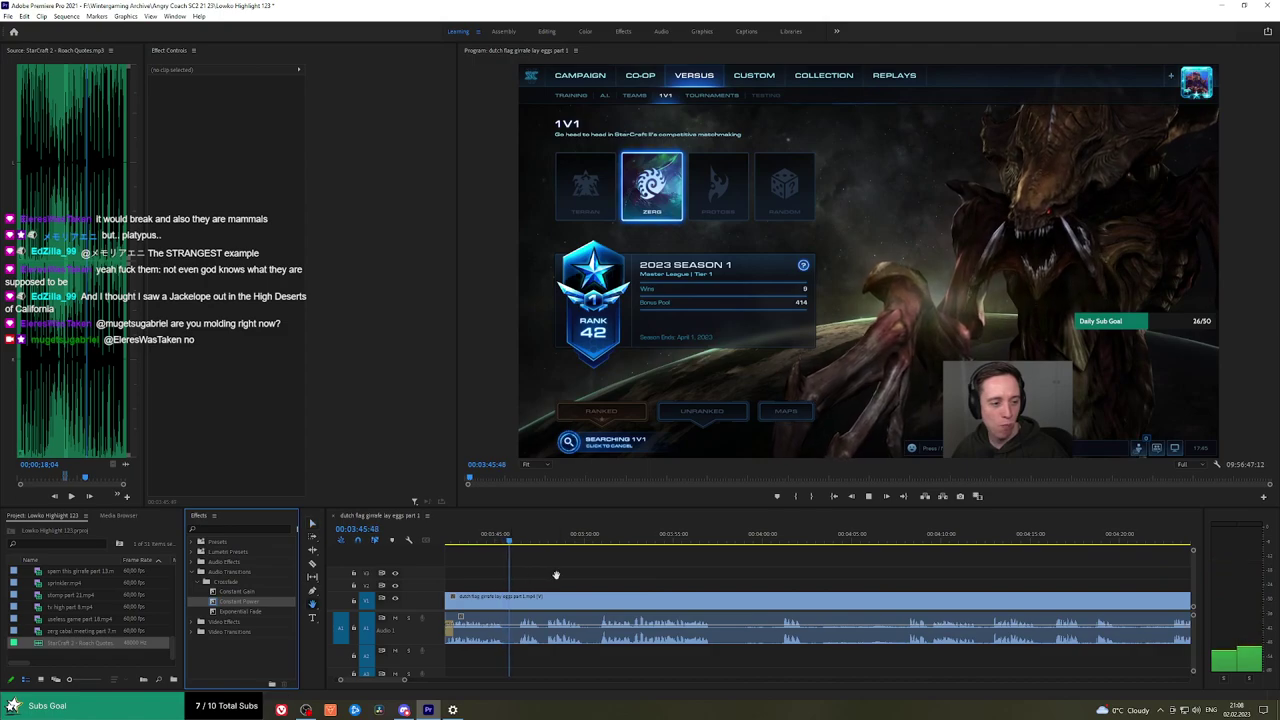
drag(563, 574, 546, 574)
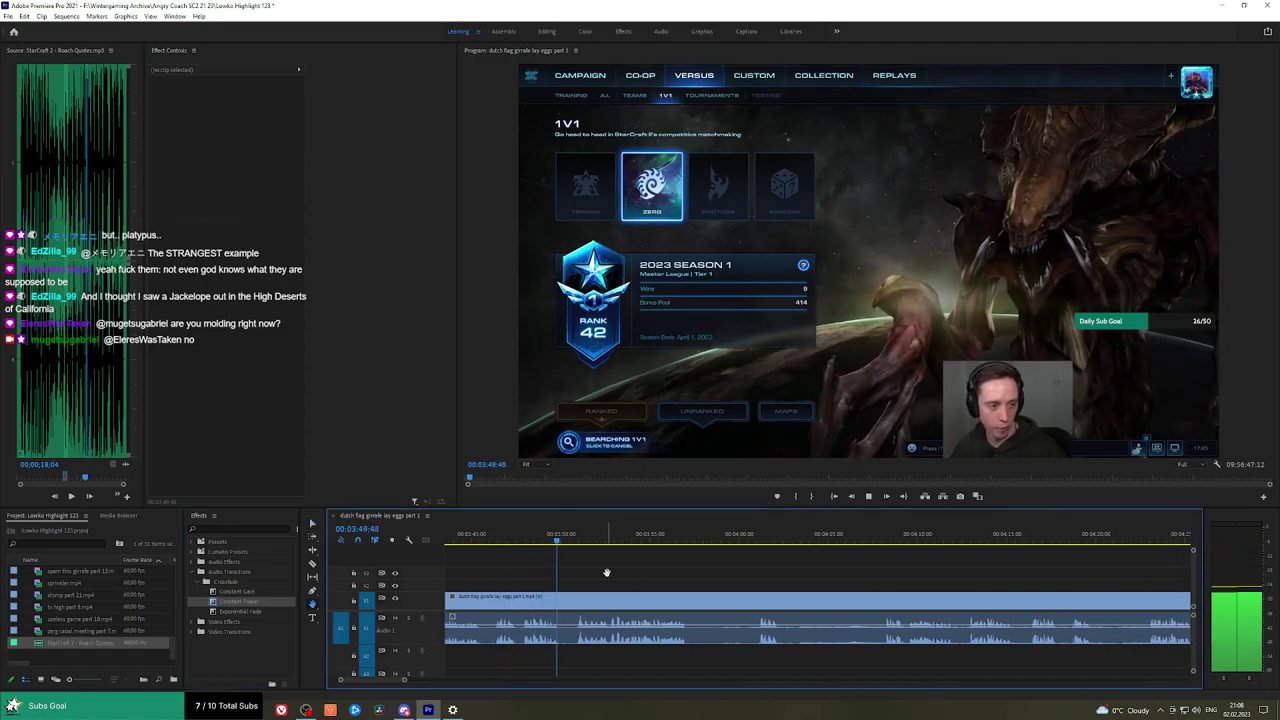
click(565, 601)
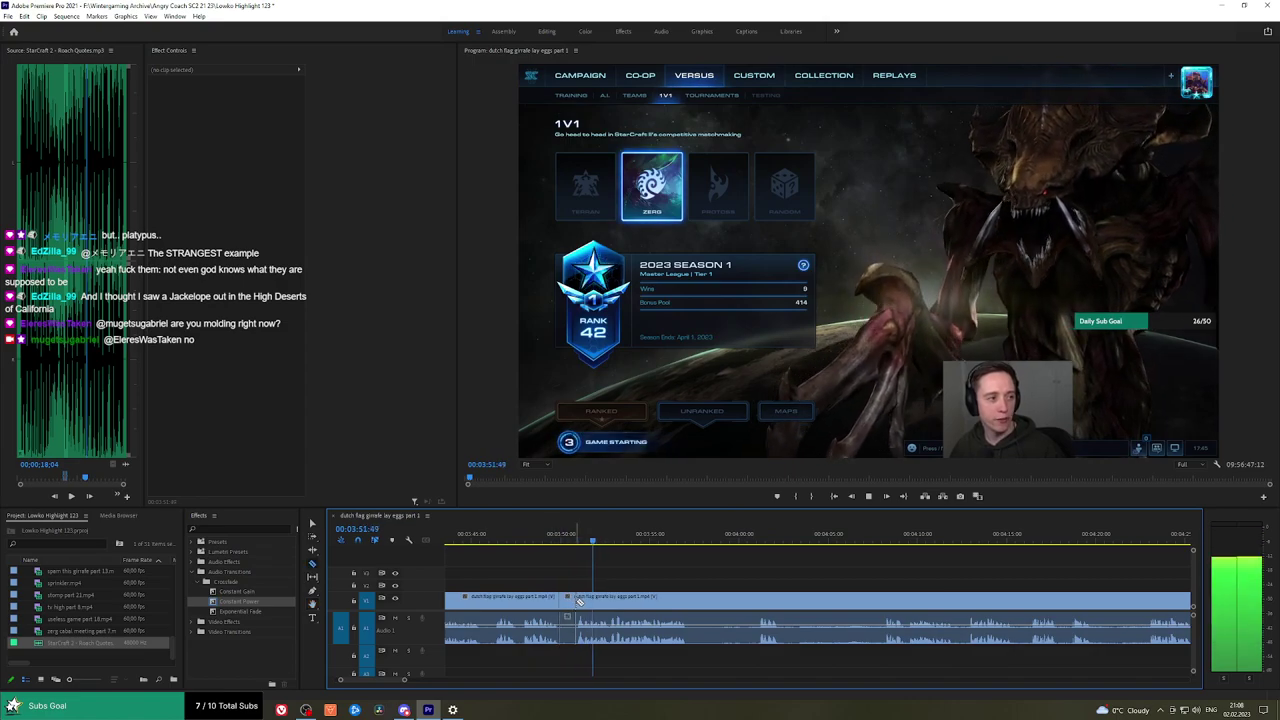
click(569, 603)
key(shift+Delete)
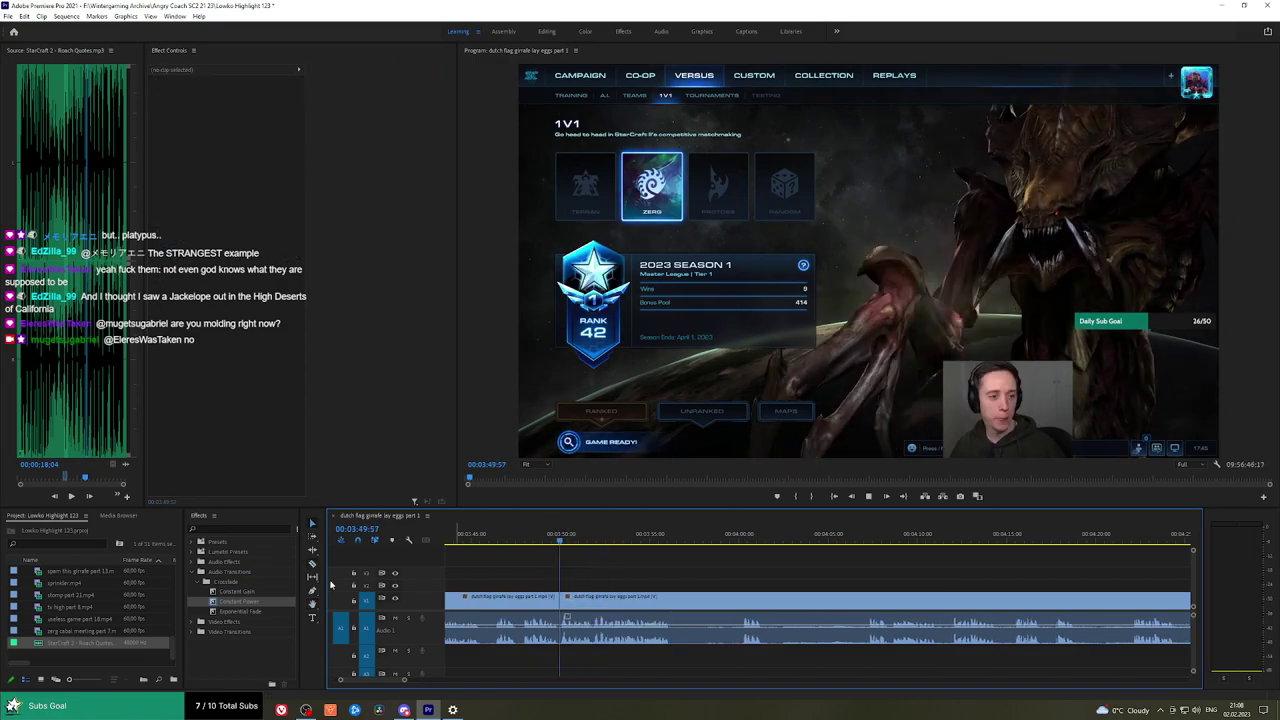
key(space)
drag(264, 604, 560, 626)
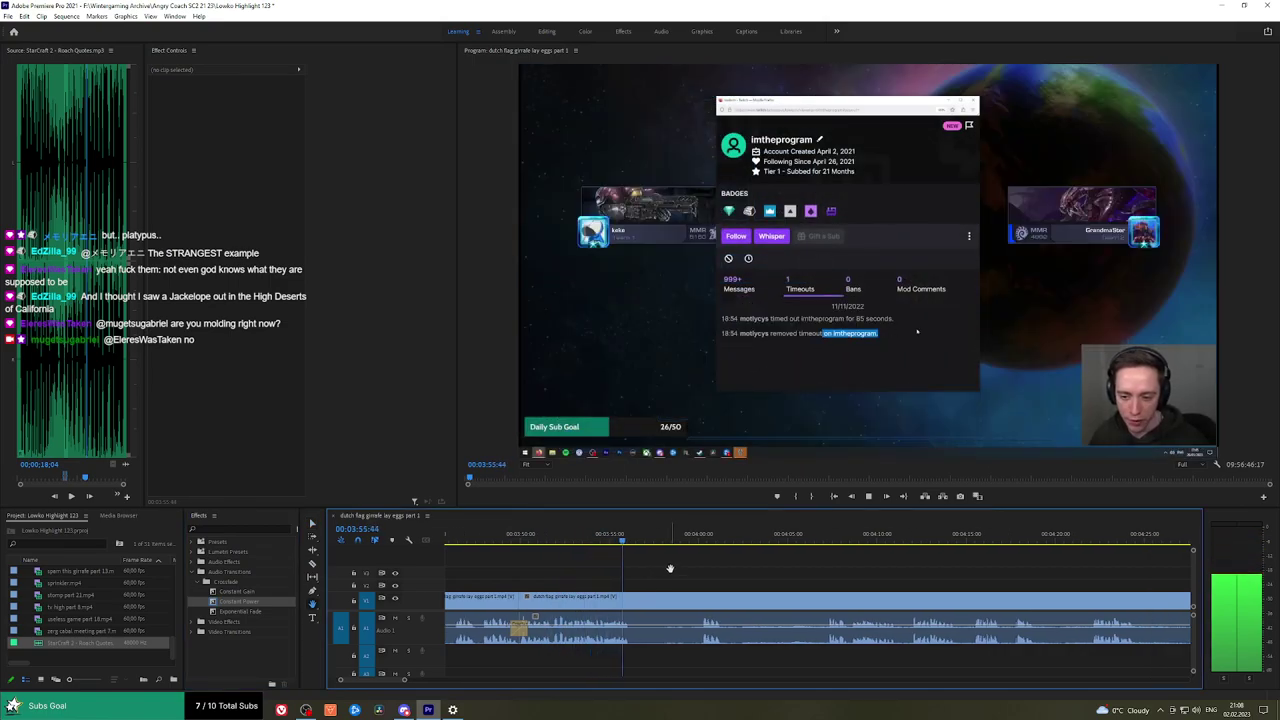
Cut the clip at about 00:03:57:00 and preview the footage after it up to about 00:04:11:47.
key(space)
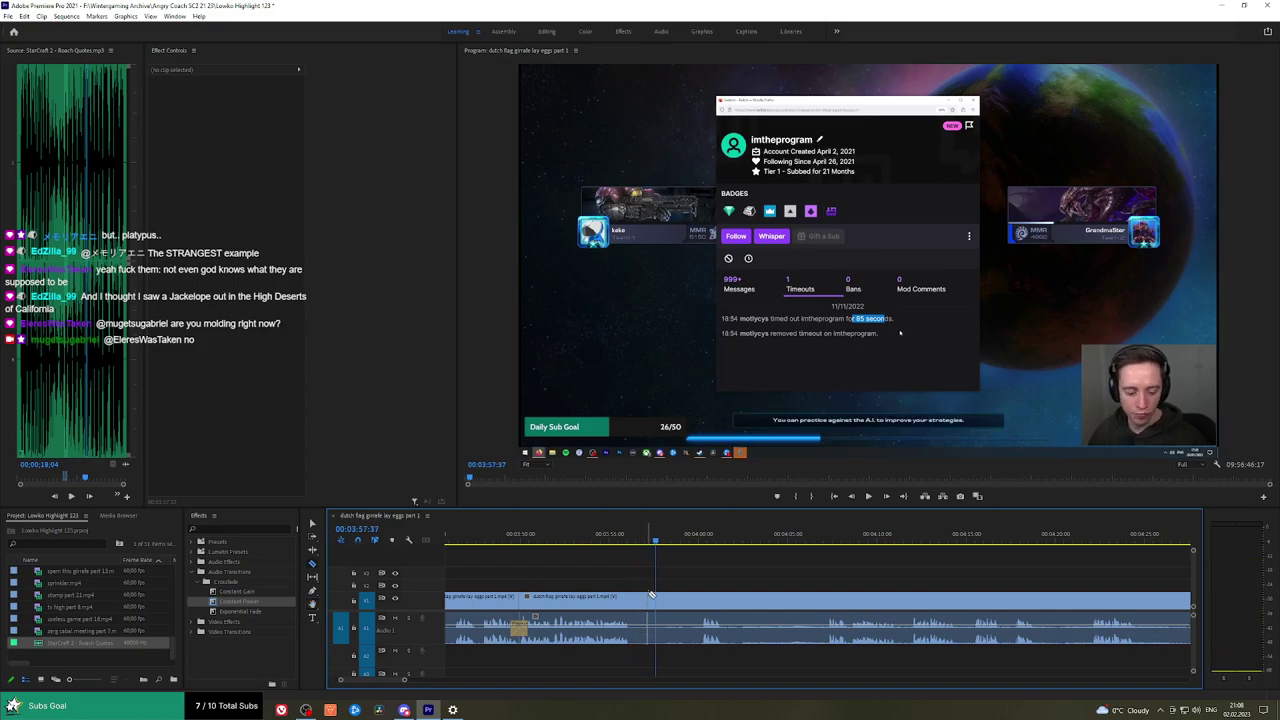
click(688, 545)
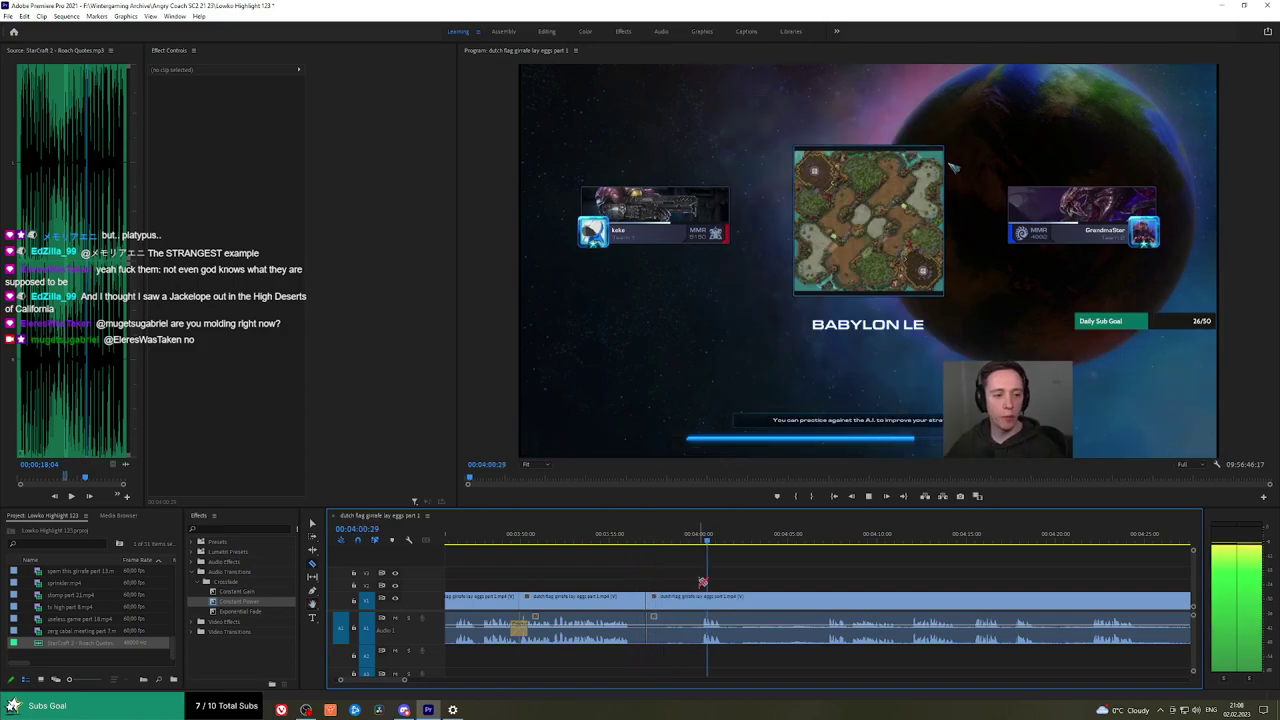
click(826, 540)
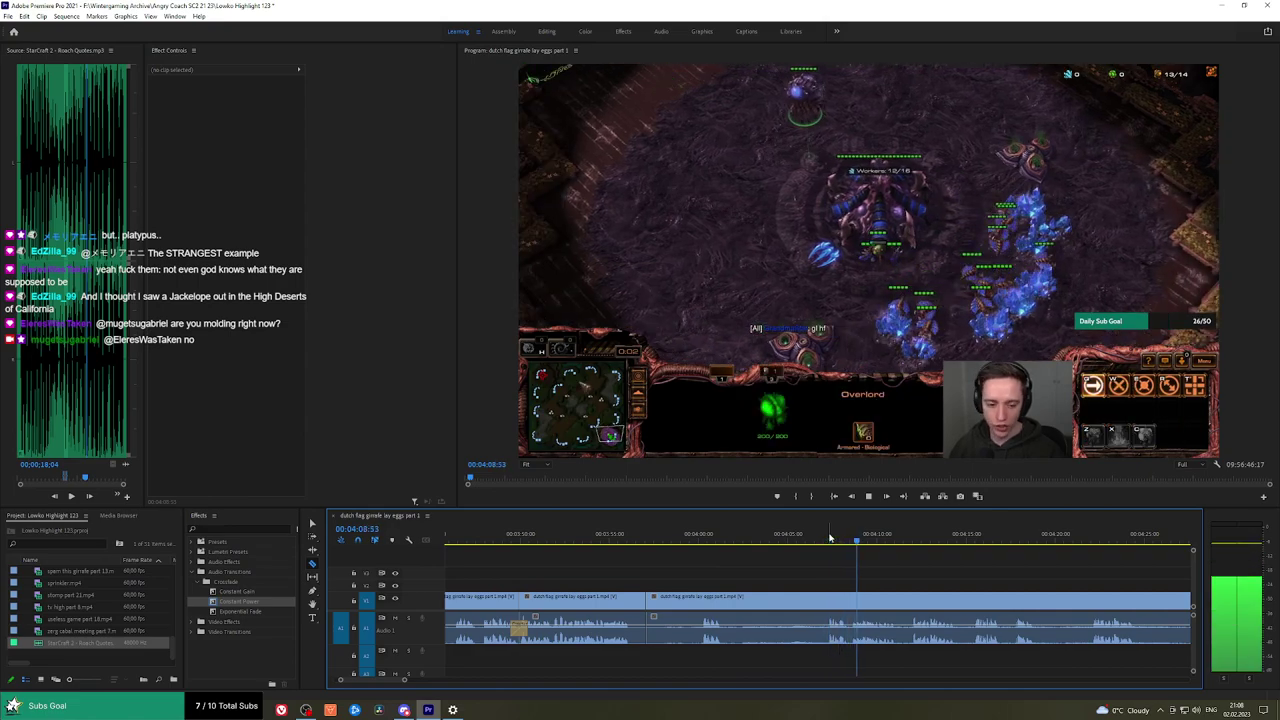
click(905, 540)
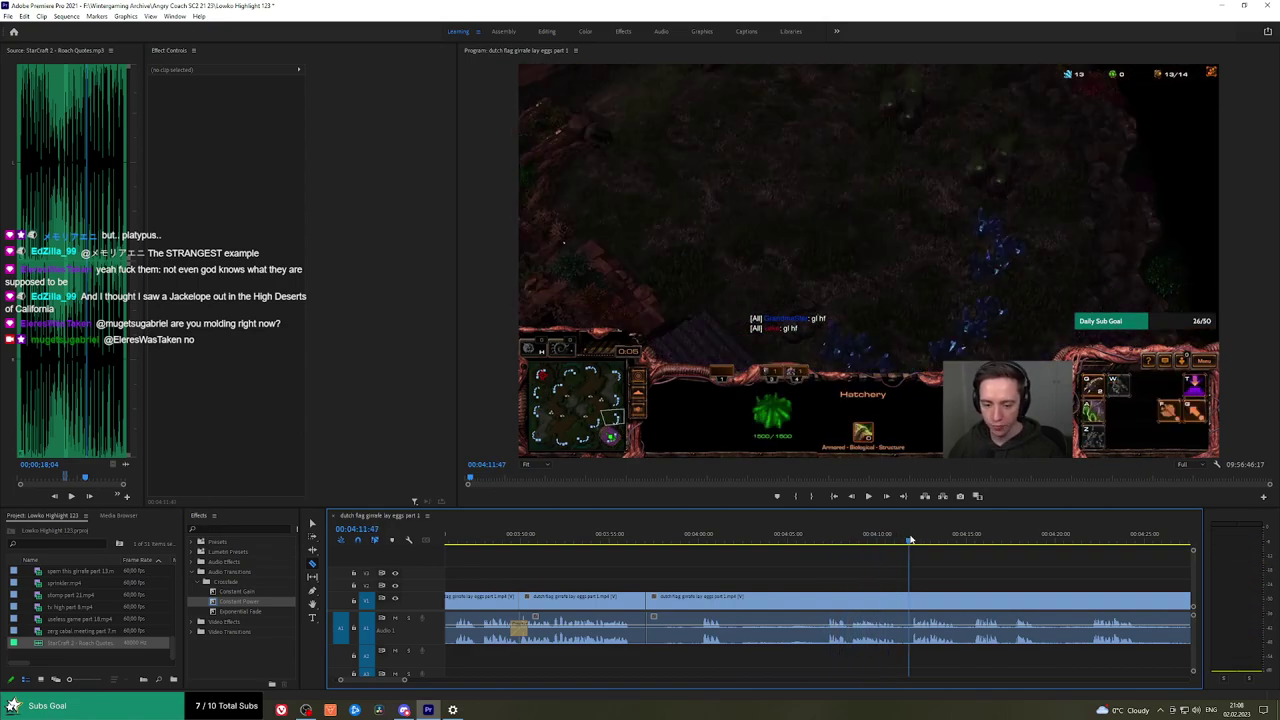
Review the early gameplay from about 00:04:12 to 00:05:17, skipping between the spoken parts.
scroll(941, 563, down, 3)
scroll(970, 563, down, 1)
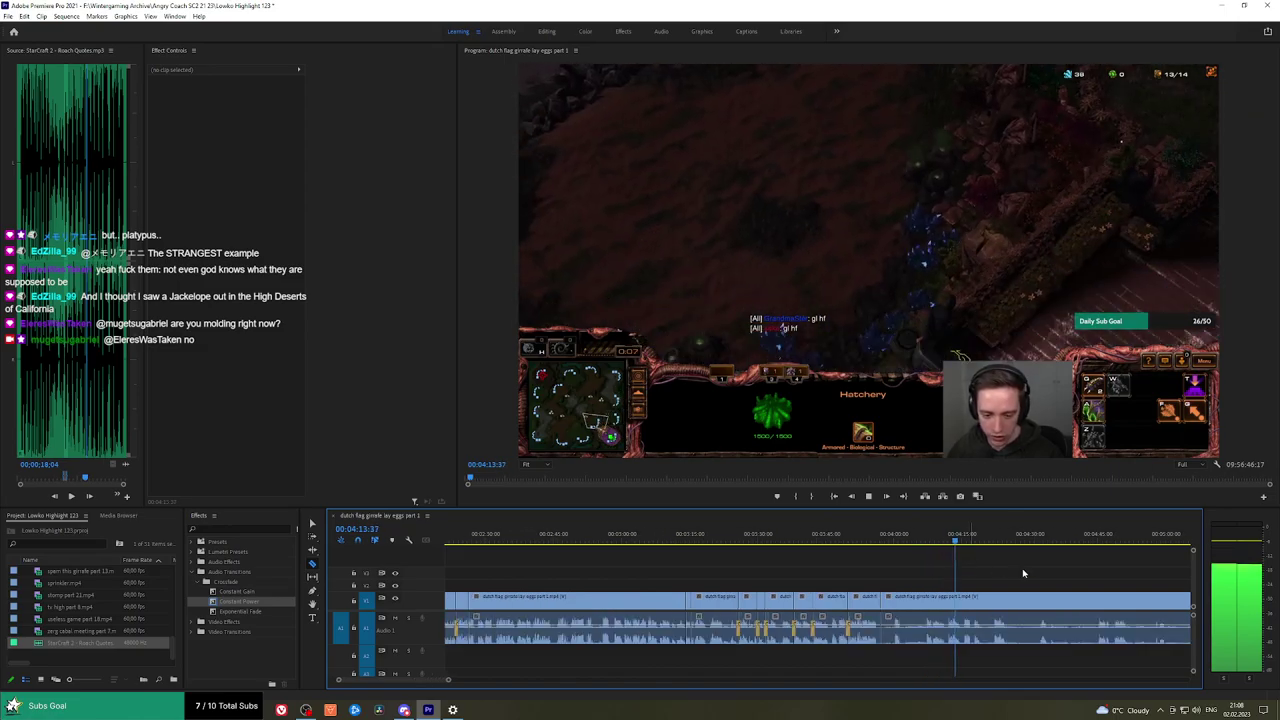
key(h)
drag(1020, 571, 721, 556)
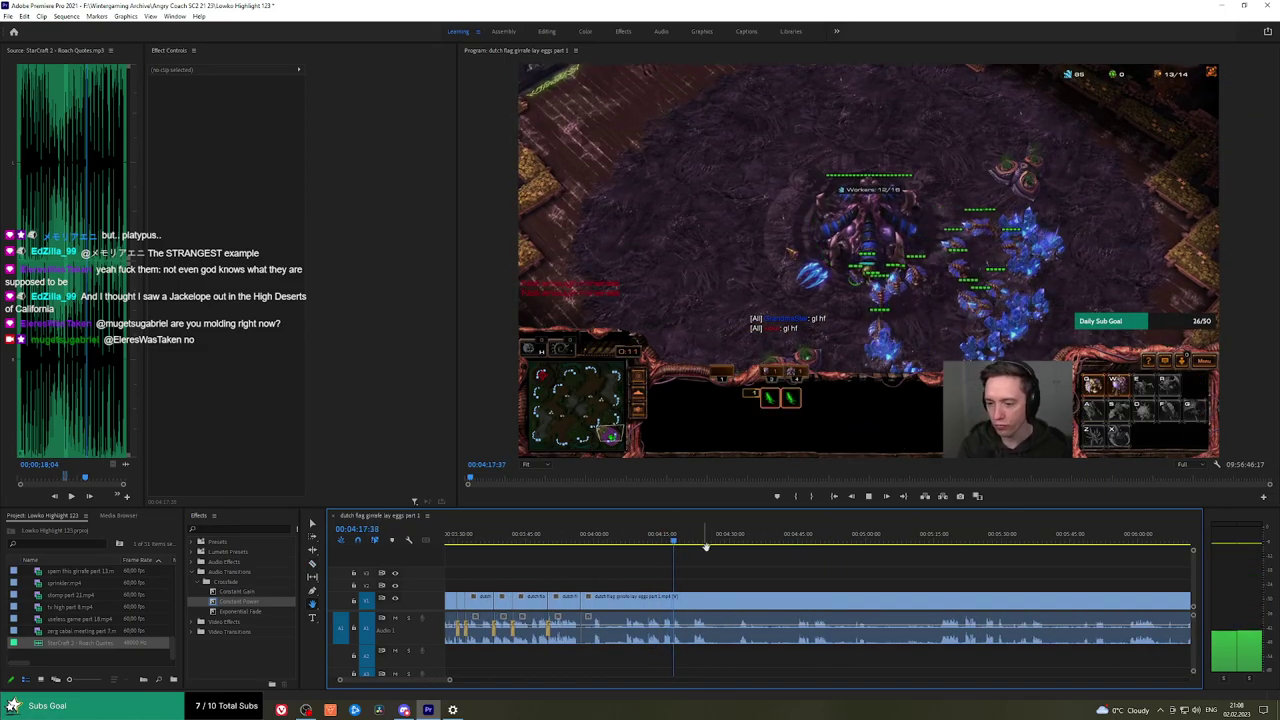
scroll(708, 548, up, 1)
drag(645, 541, 660, 541)
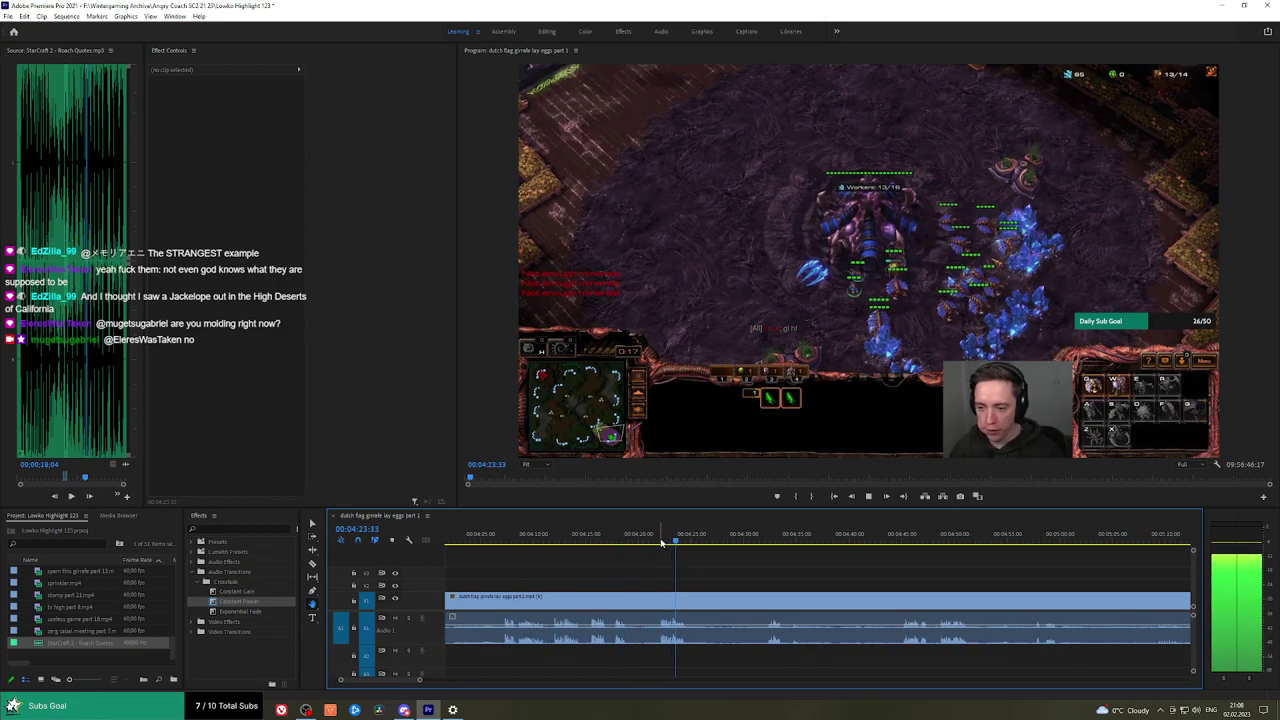
click(766, 541)
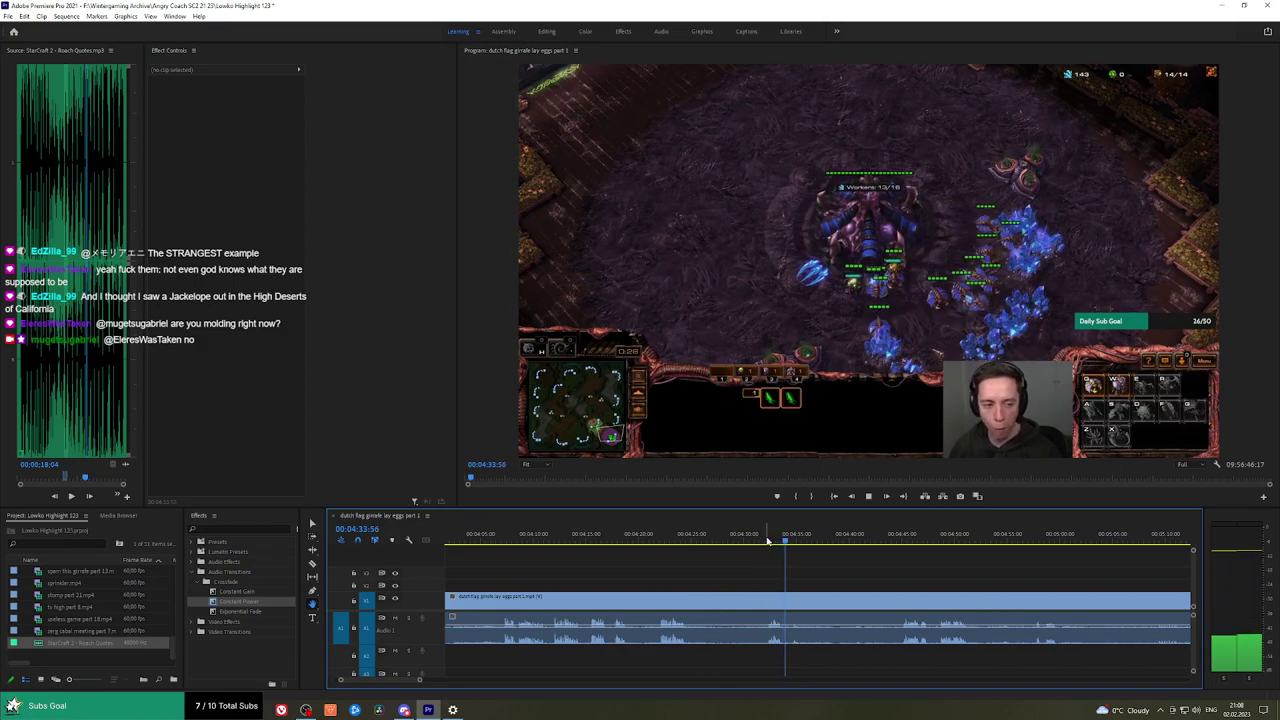
drag(813, 545, 683, 555)
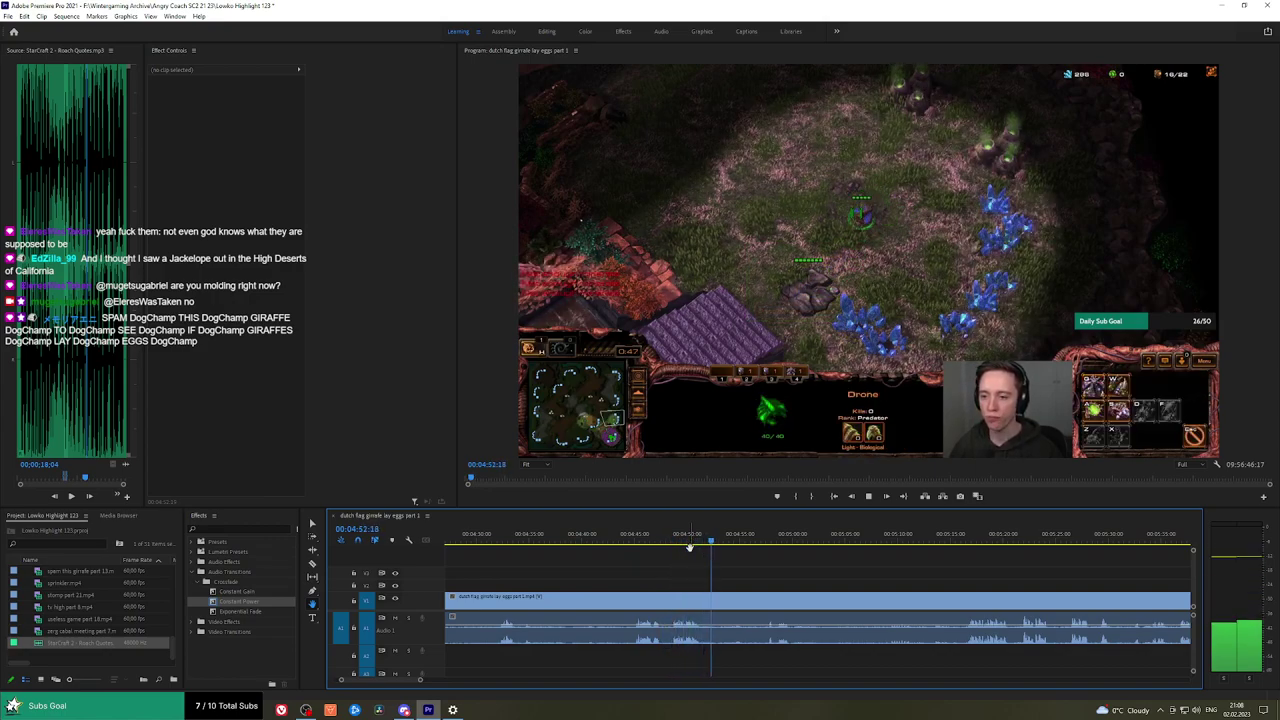
drag(714, 551, 967, 543)
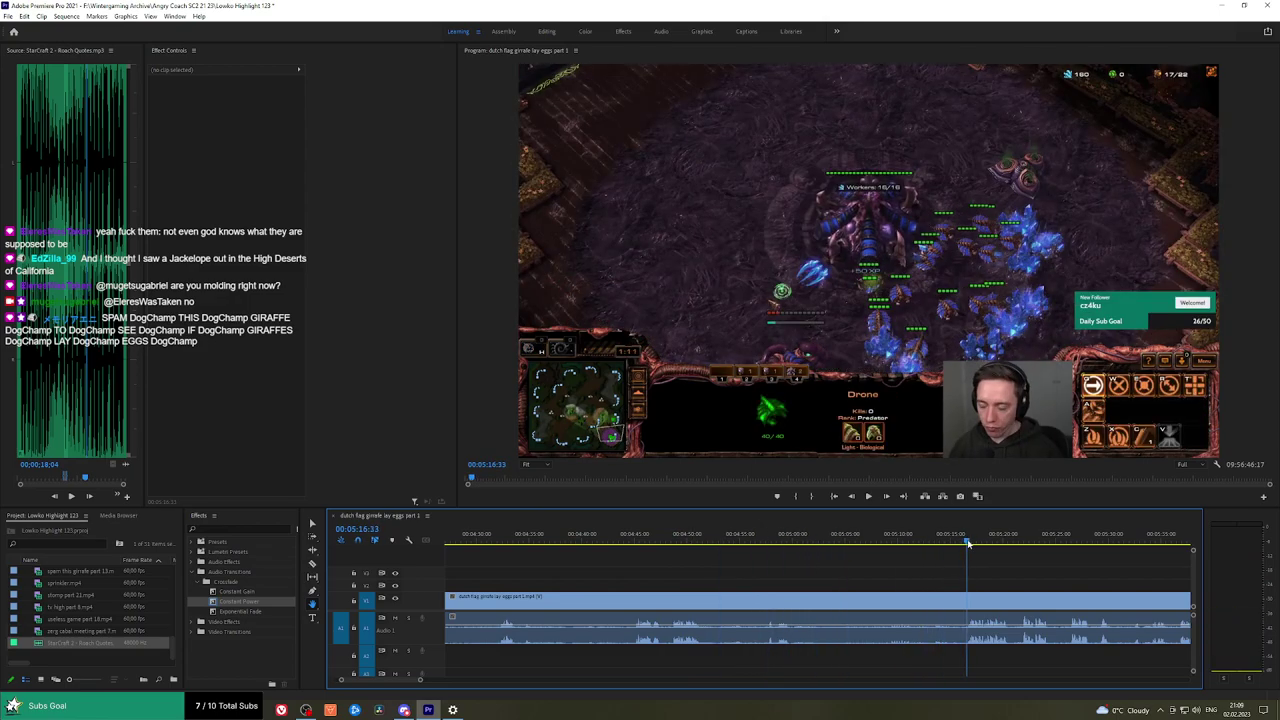
drag(1069, 581, 780, 560)
key(space)
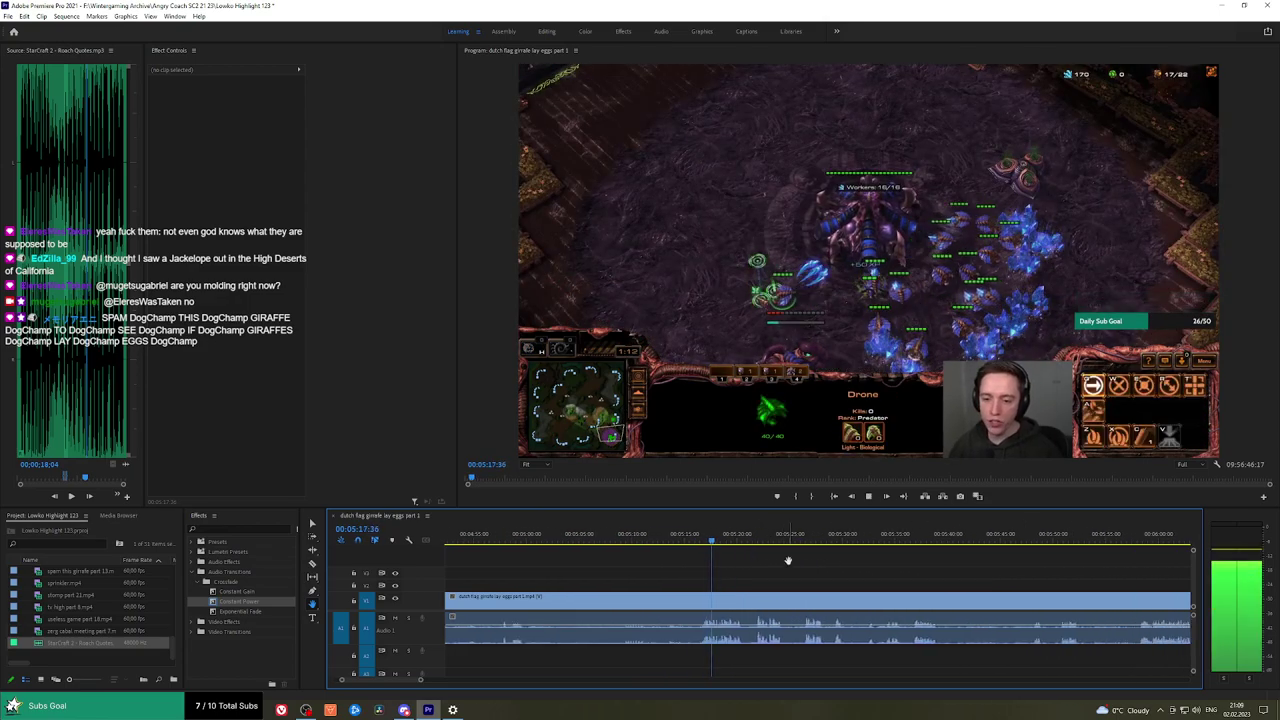
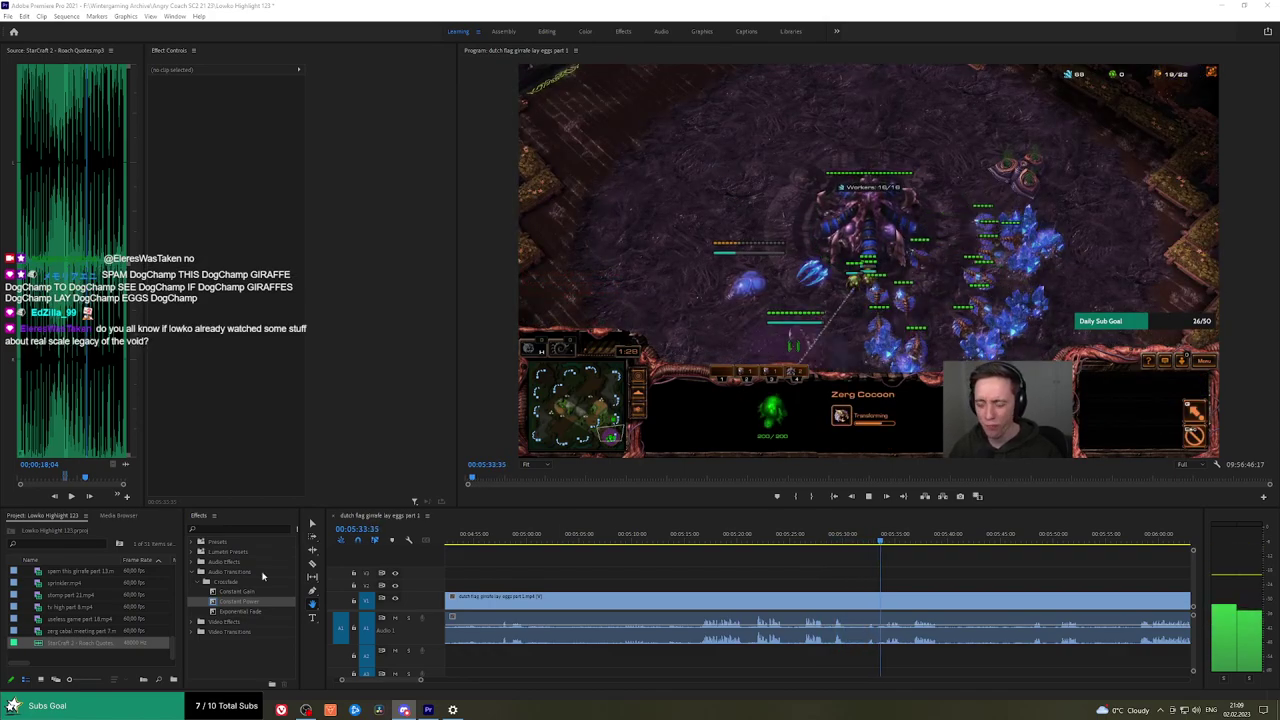
Review the gameplay from about 00:05:33 to 00:06:58, skipping between the spoken parts.
drag(987, 571, 789, 578)
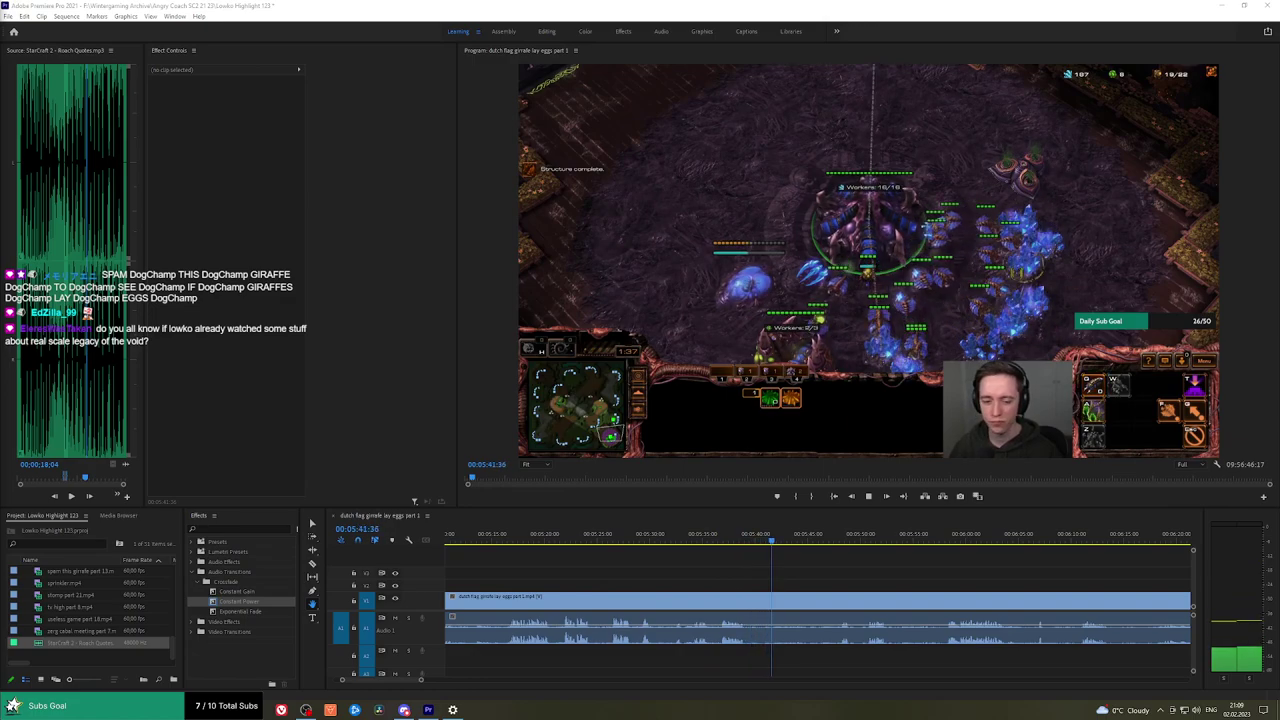
click(836, 543)
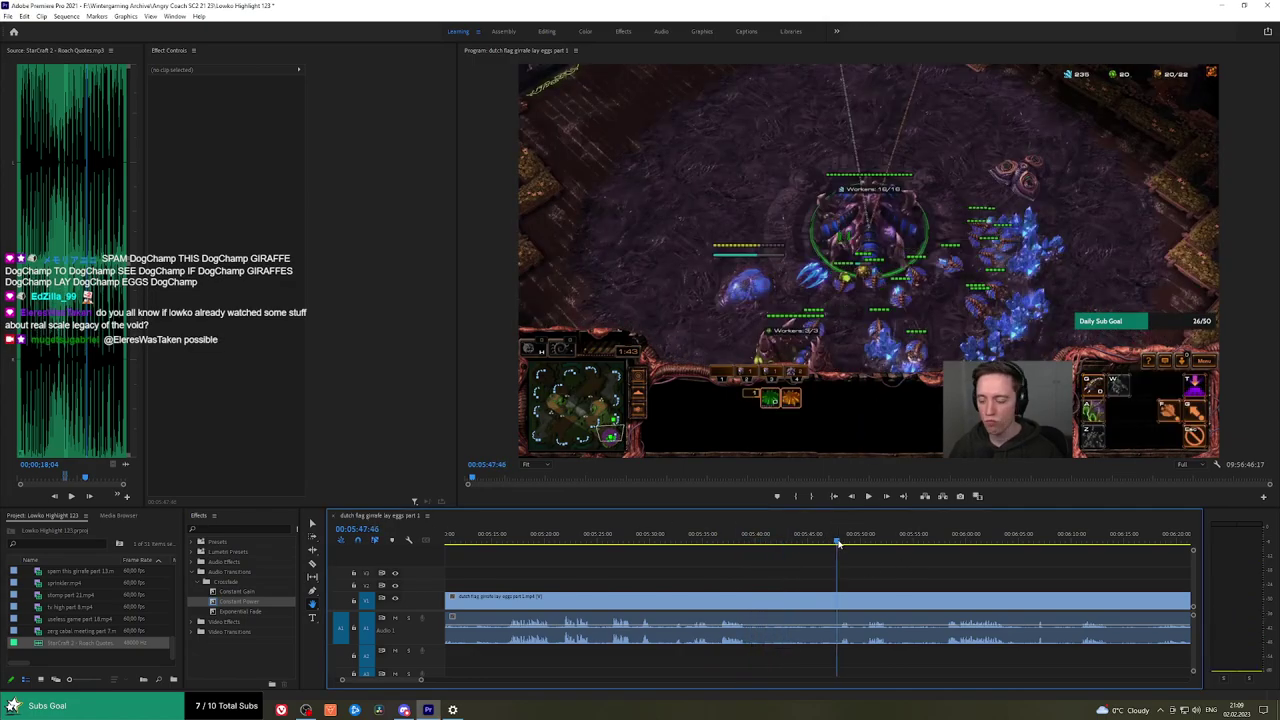
drag(902, 560, 714, 562)
click(716, 539)
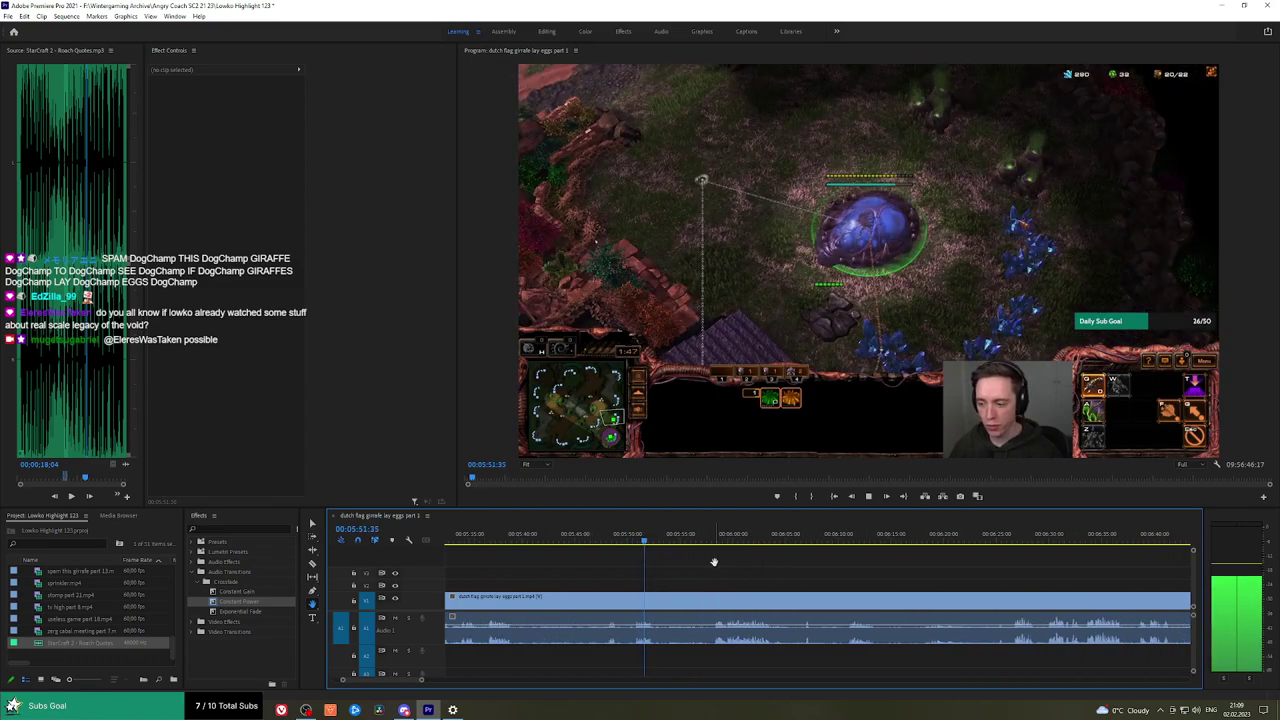
click(713, 541)
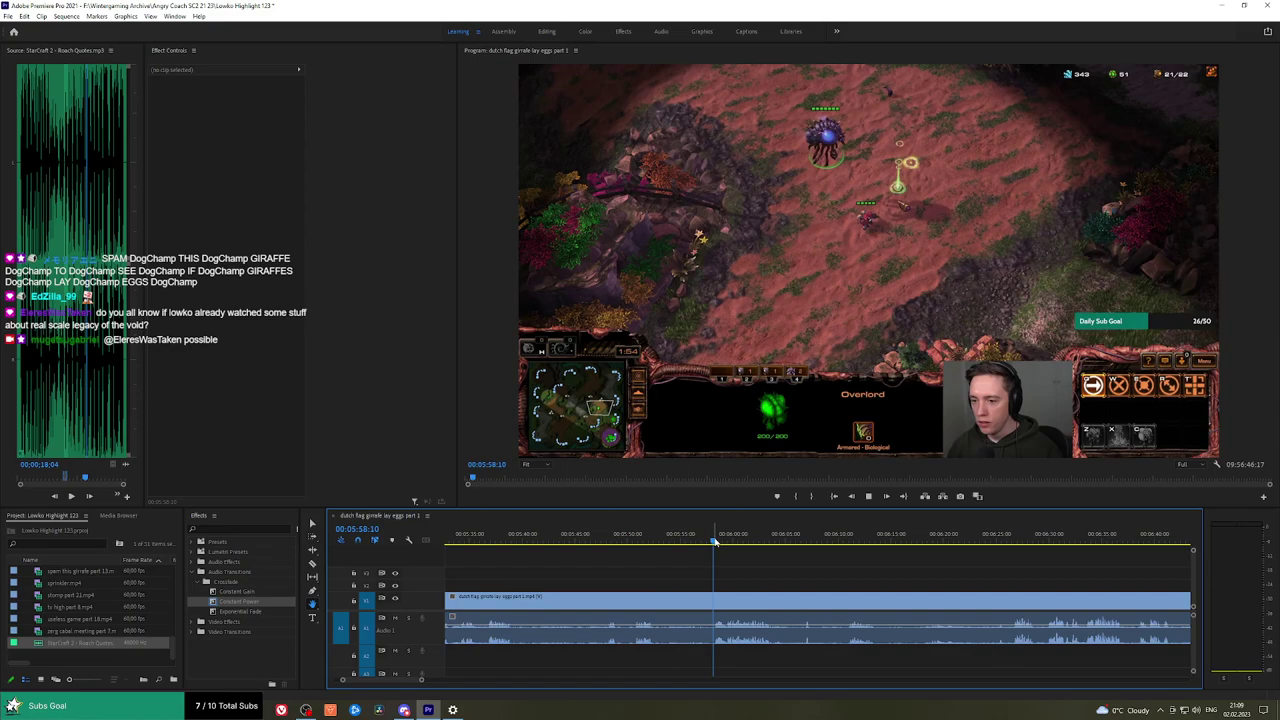
key(space)
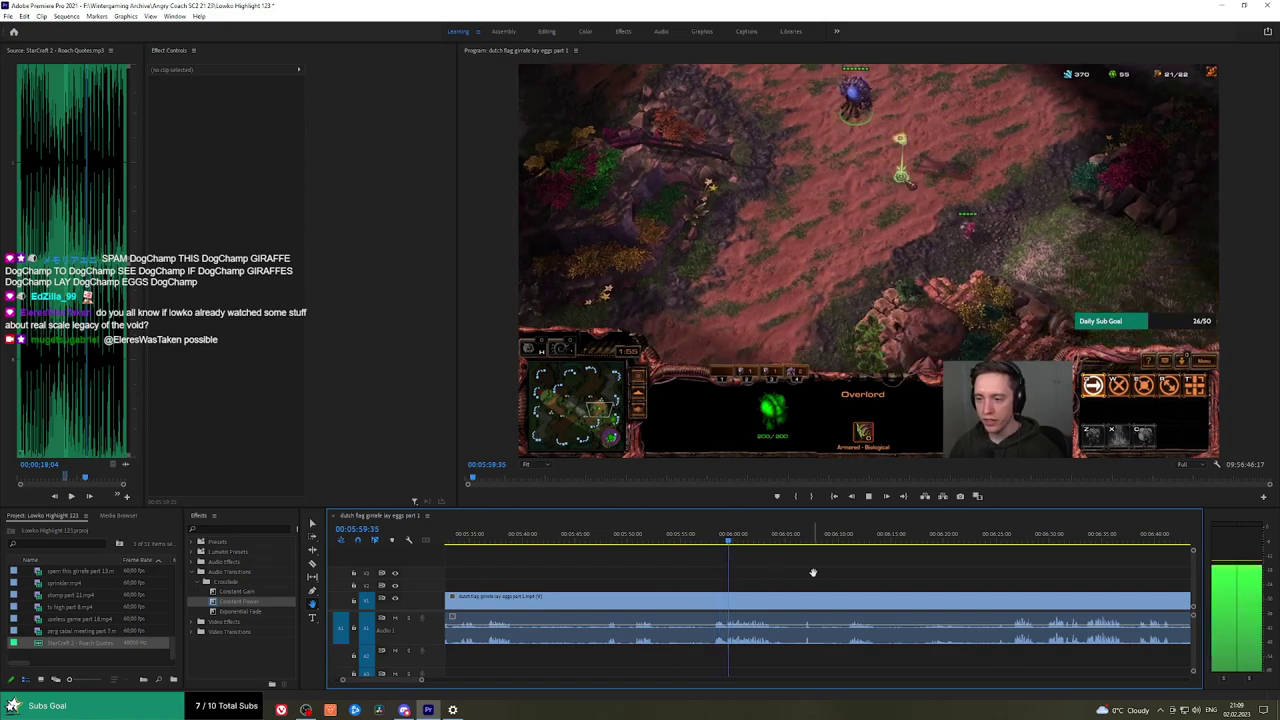
scroll(742, 572, right, 2)
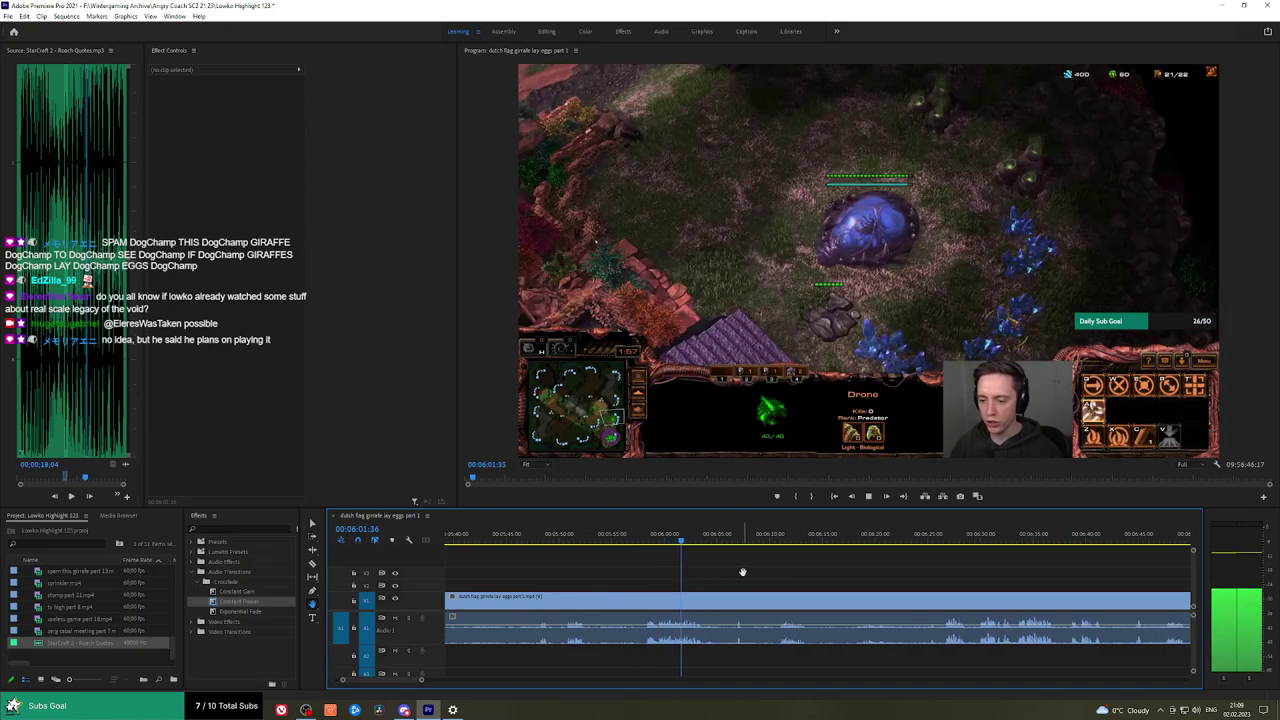
click(736, 541)
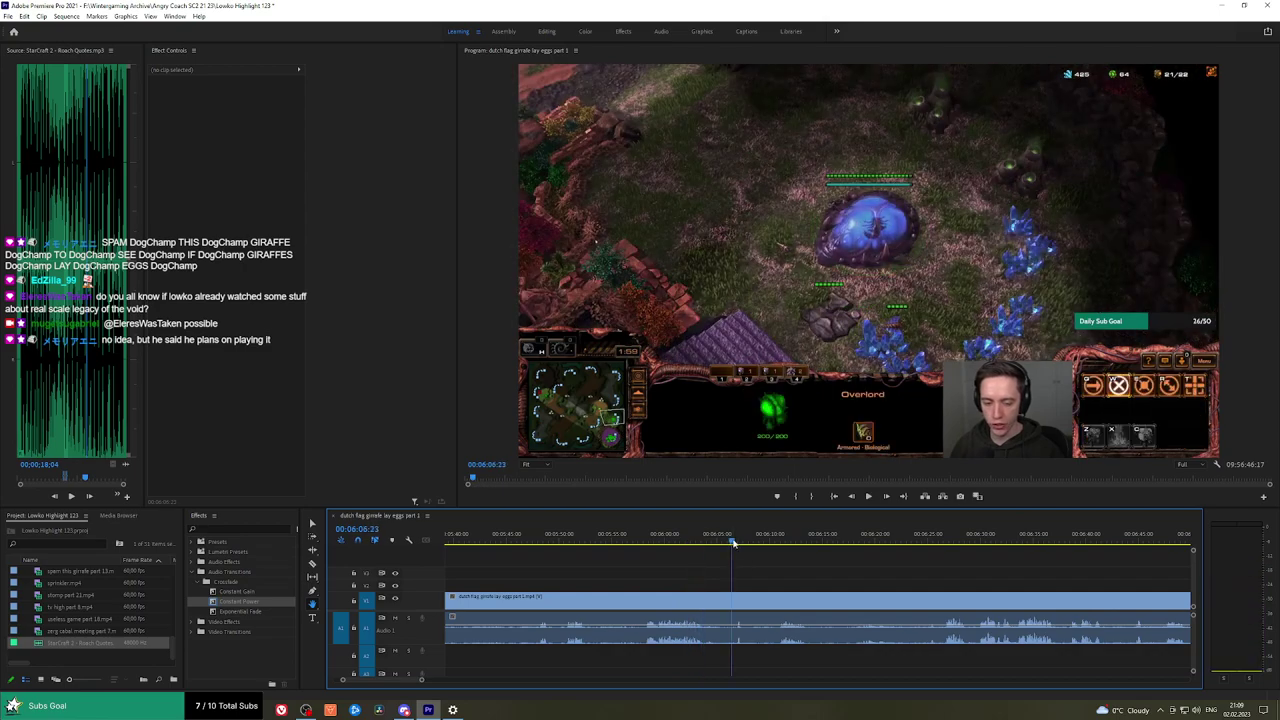
key(space)
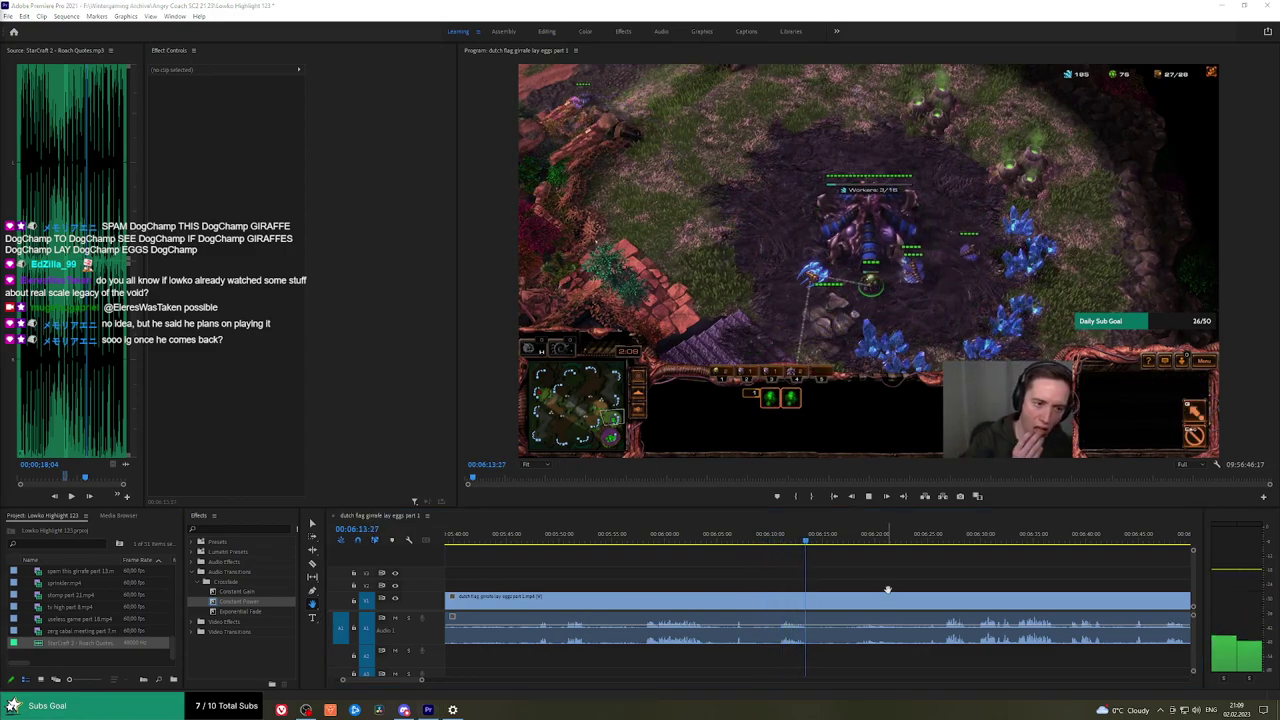
scroll(766, 568, down, 2)
click(837, 537)
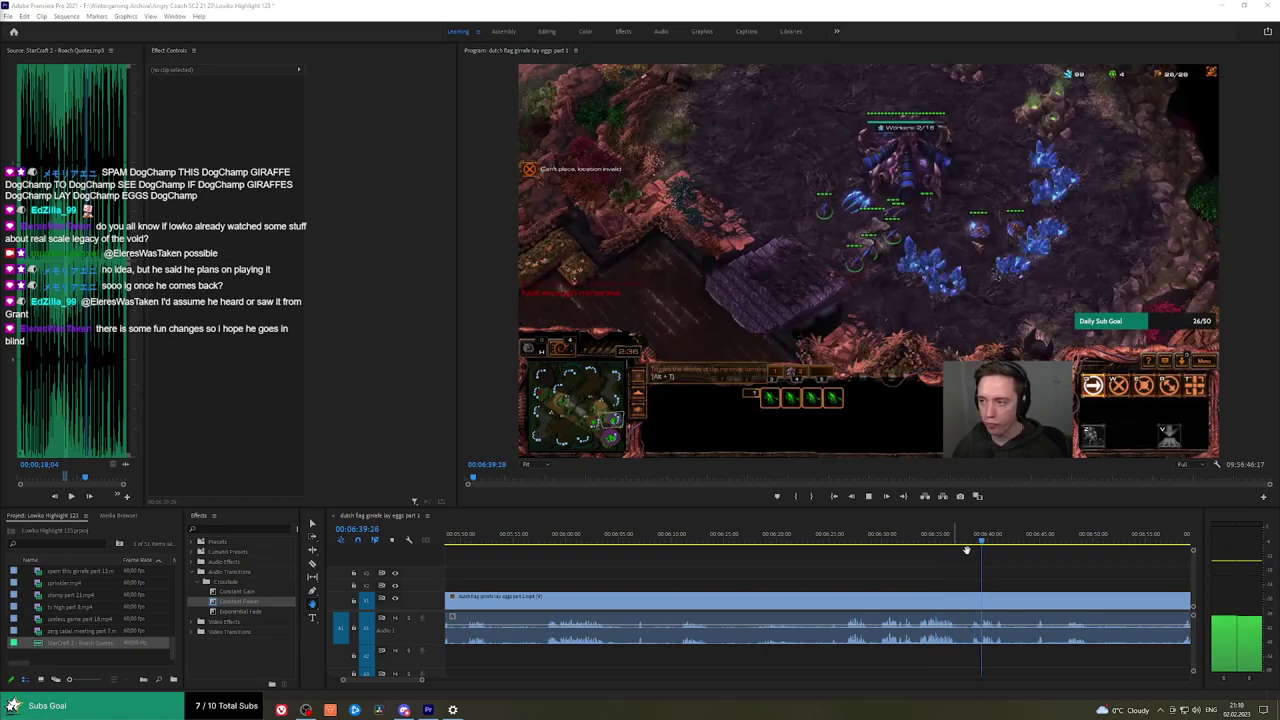
scroll(837, 577, down, 5)
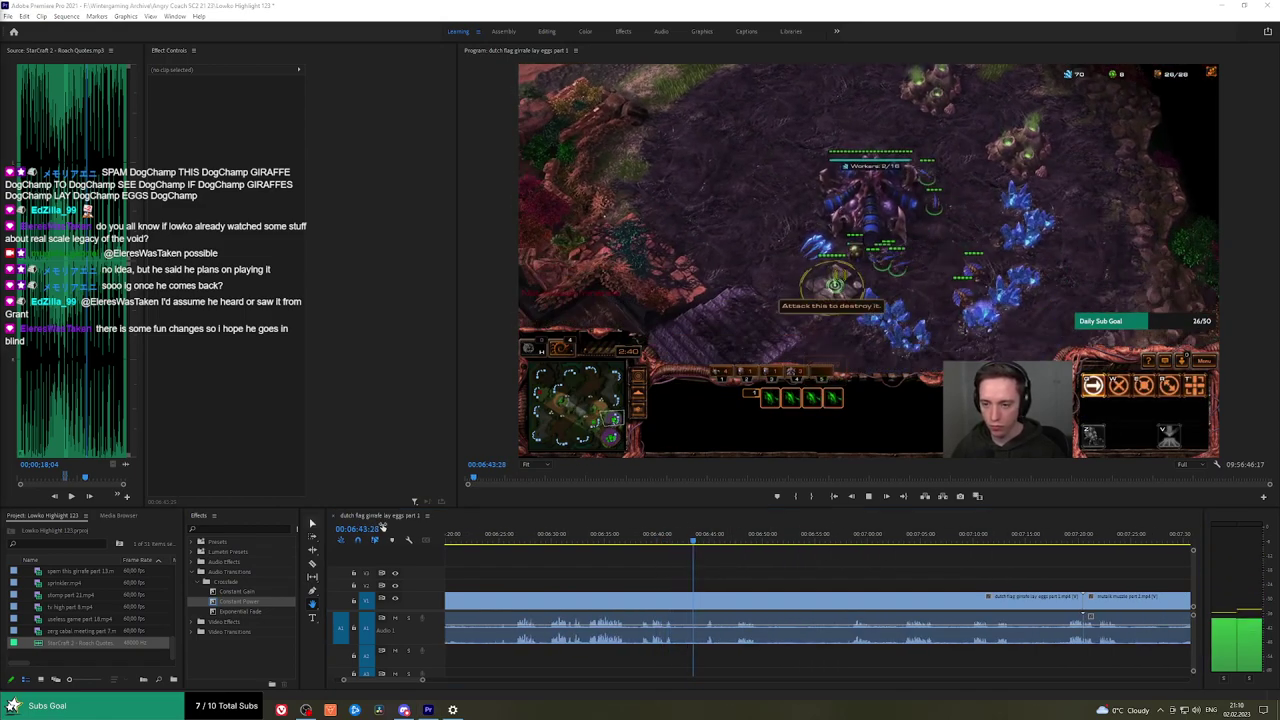
drag(759, 567, 708, 574)
click(679, 541)
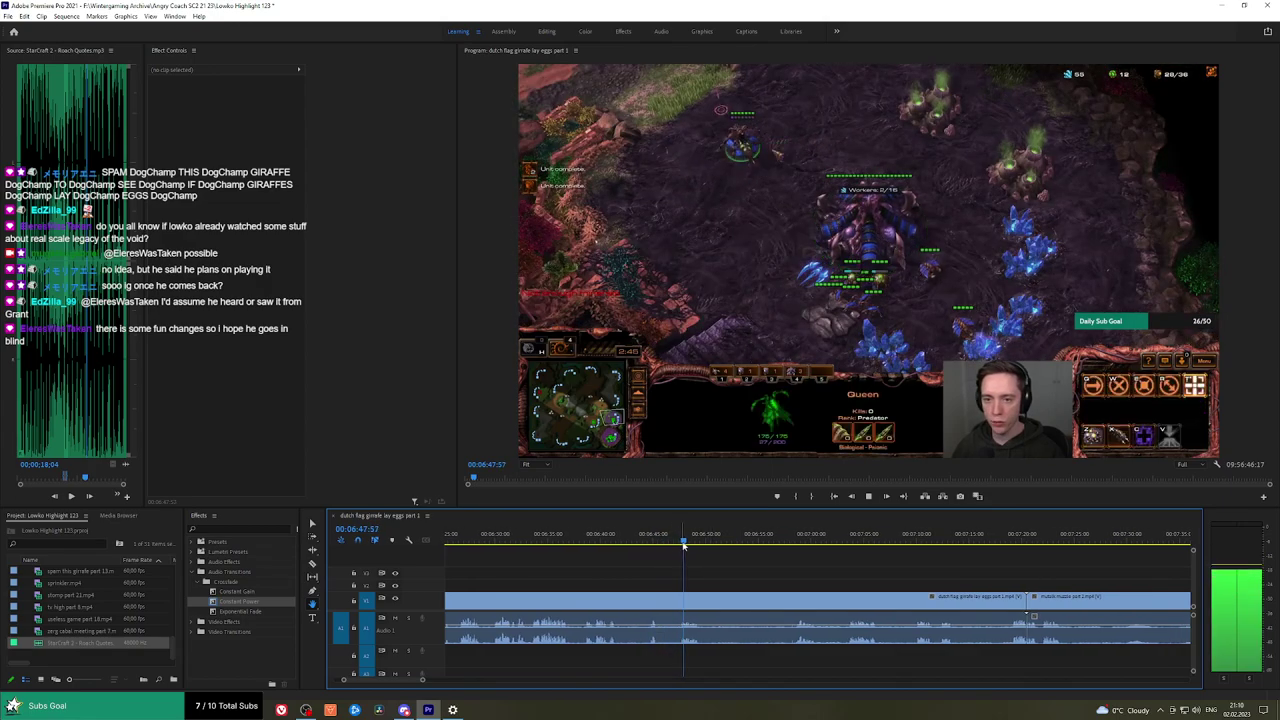
drag(775, 538, 797, 537)
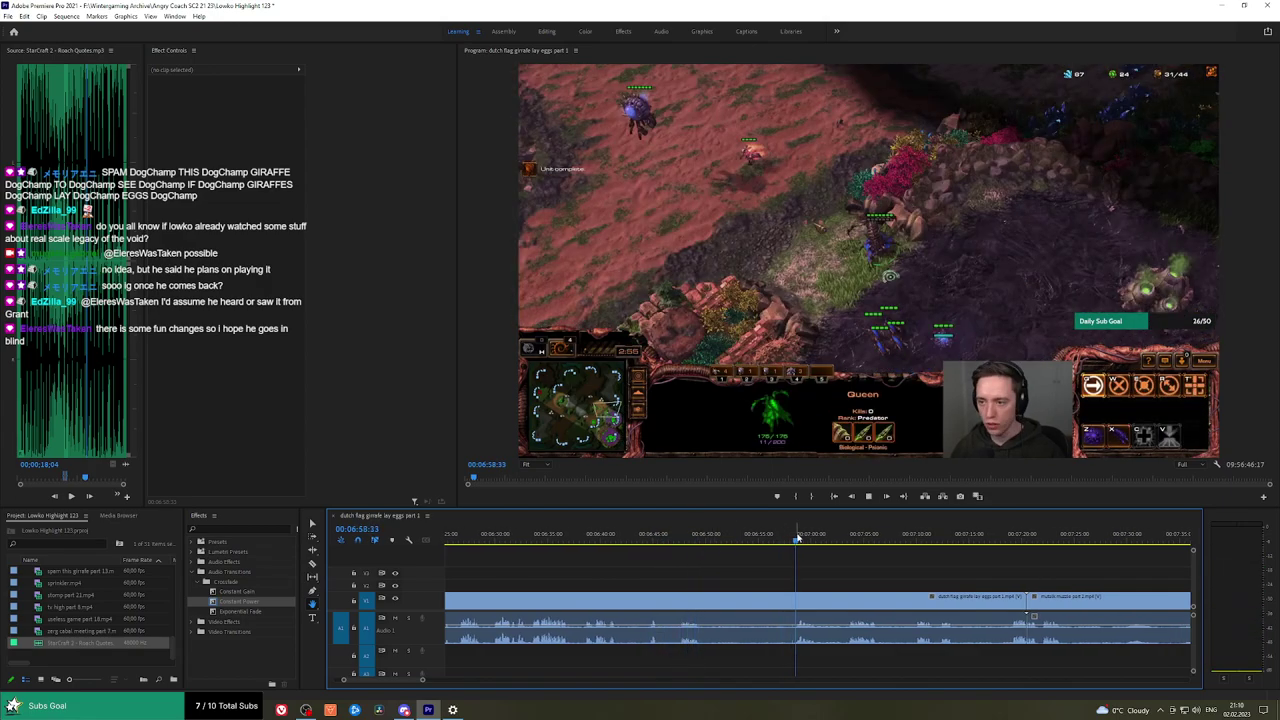
Ripple delete the rest of the dutch flag clip between the cut at 00:03:57 and the start of the mutalk muzzle clip.
key(v)
click(936, 599)
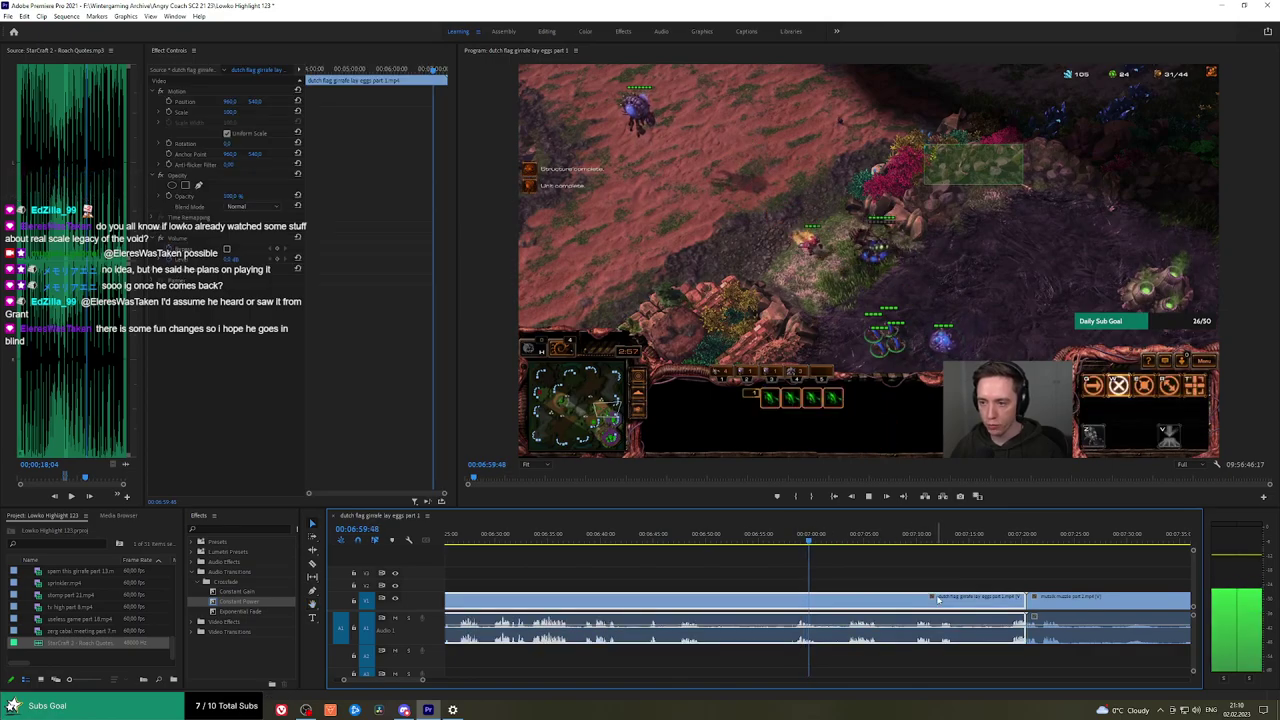
key(shift+Delete)
key(space)
Preview the opening of the mutalk muzzle clip from about 00:03:58 to 00:04:45, and save the project.
key(h)
drag(1164, 567, 646, 558)
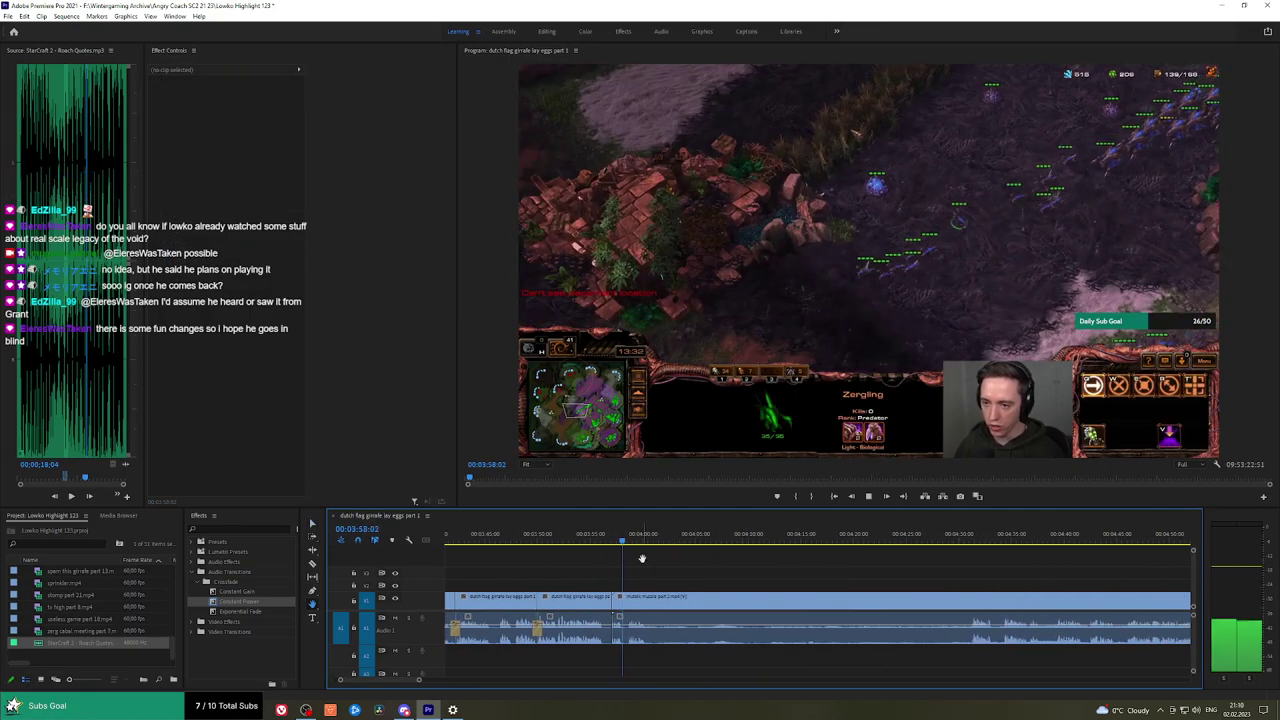
drag(722, 540, 971, 540)
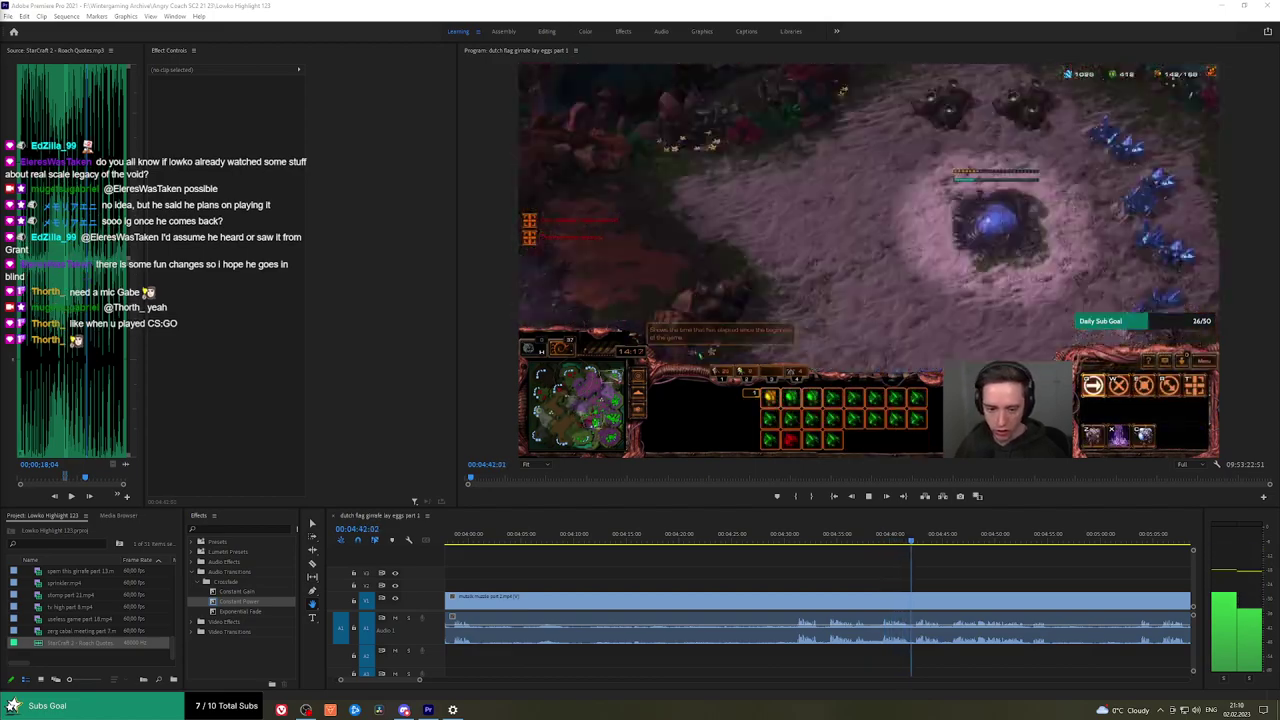
scroll(800, 570, down, 5)
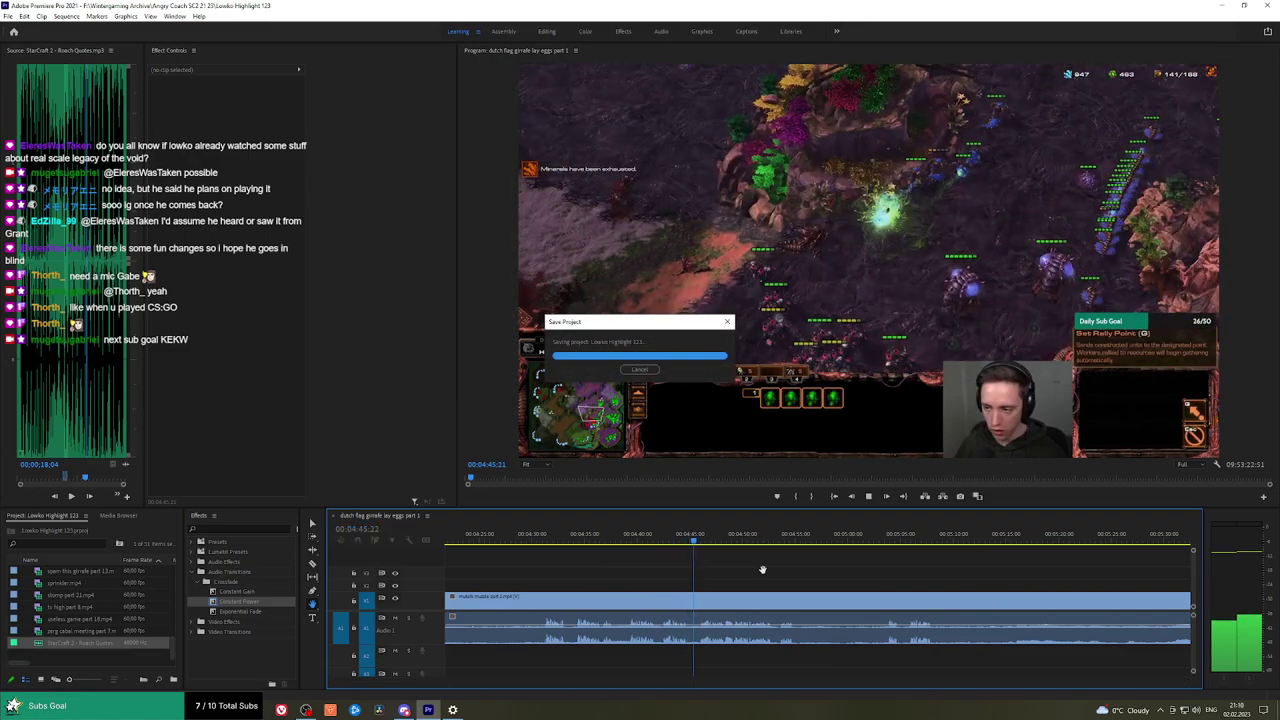
key(ctrl+s)
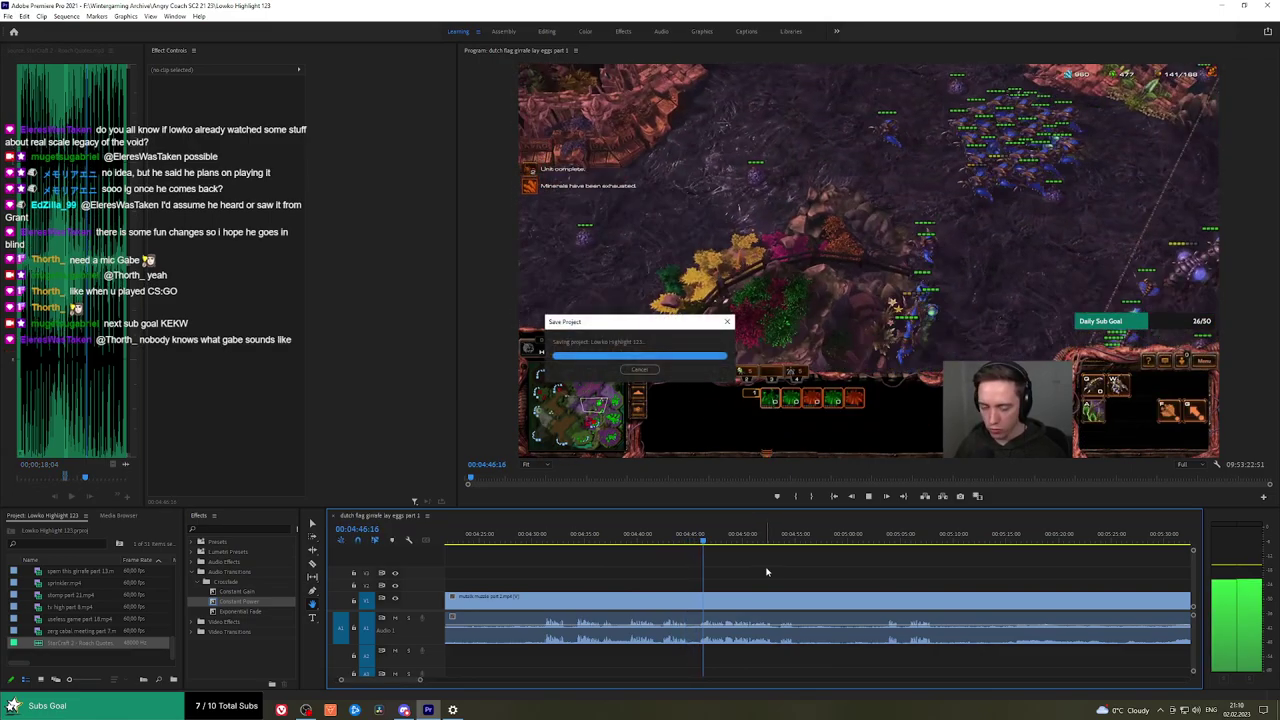
Scan the mutalk muzzle clip's gameplay from about 00:04:48 onward for the menu section at about 00:09:39.
scroll(770, 576, down, 1)
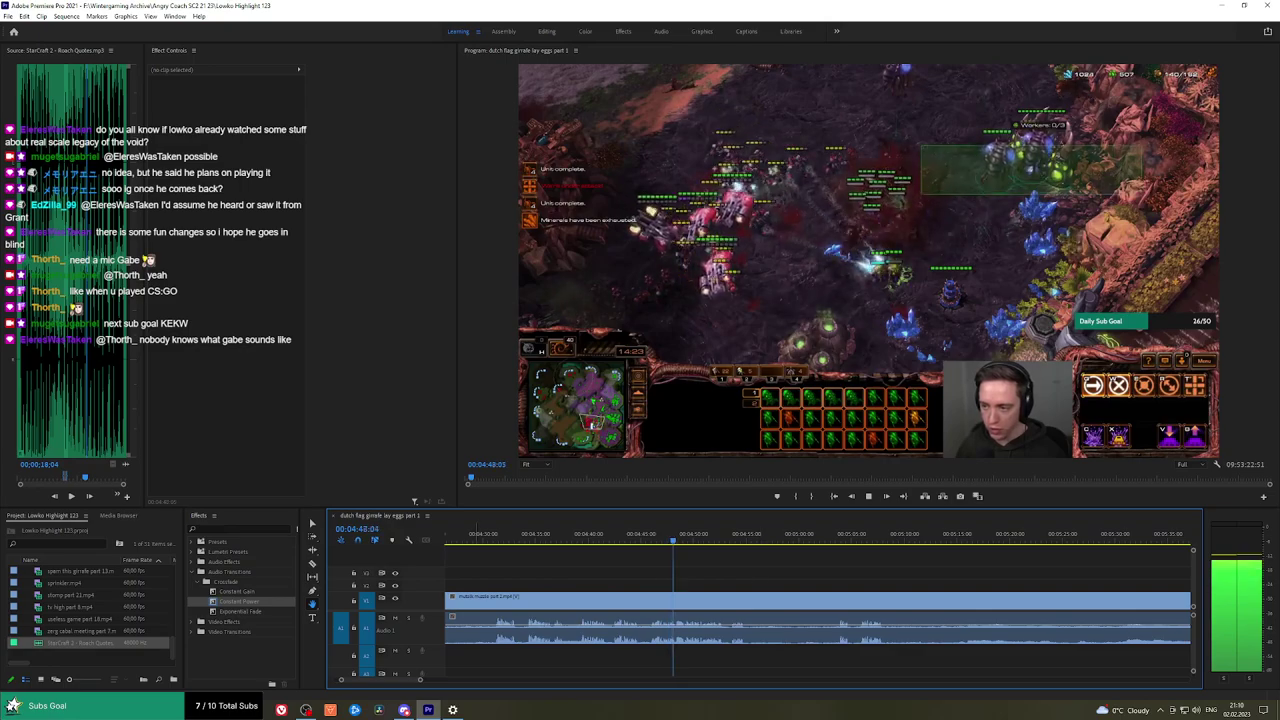
scroll(701, 576, down, 1)
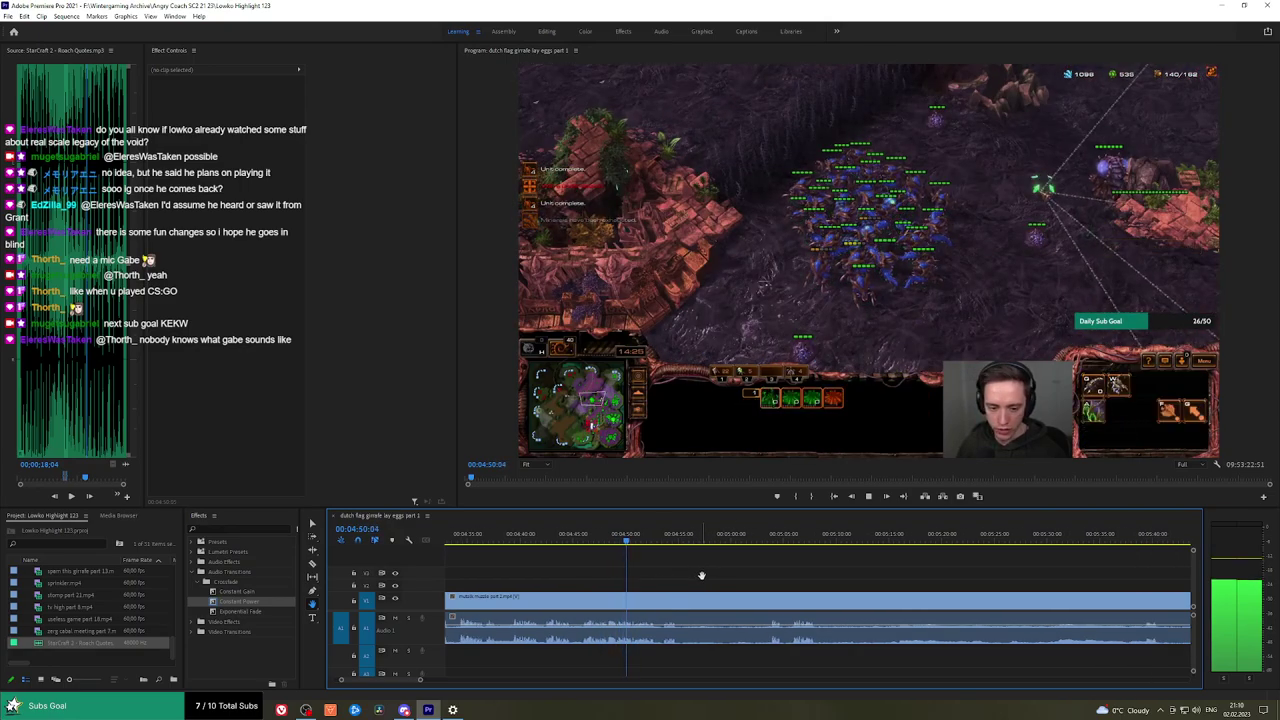
scroll(730, 576, down, 1)
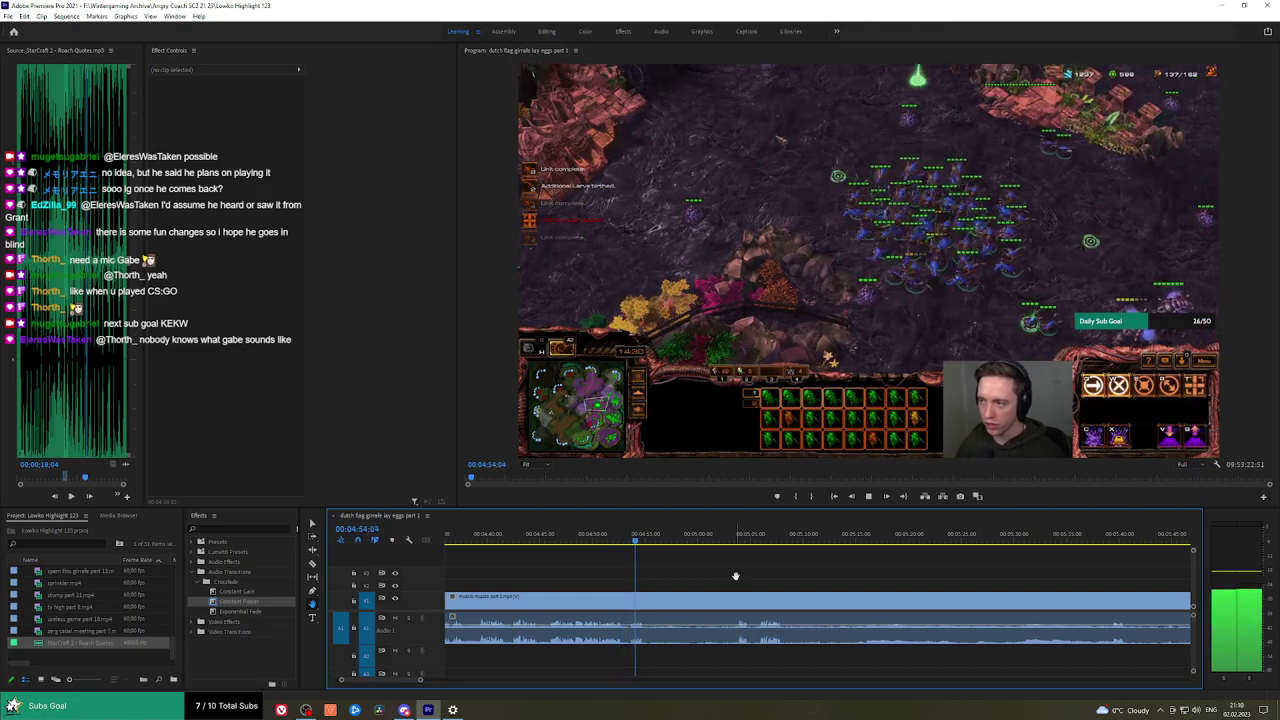
click(739, 541)
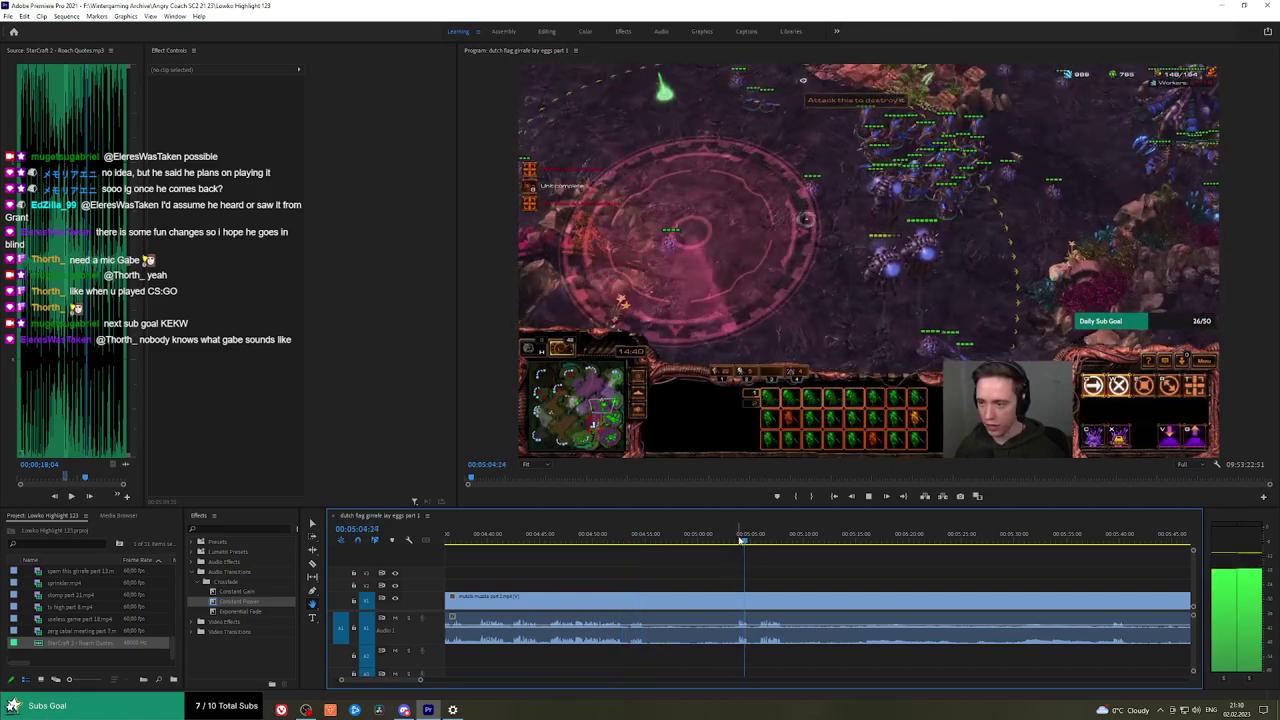
drag(743, 541, 1123, 543)
scroll(1124, 564, down, 3)
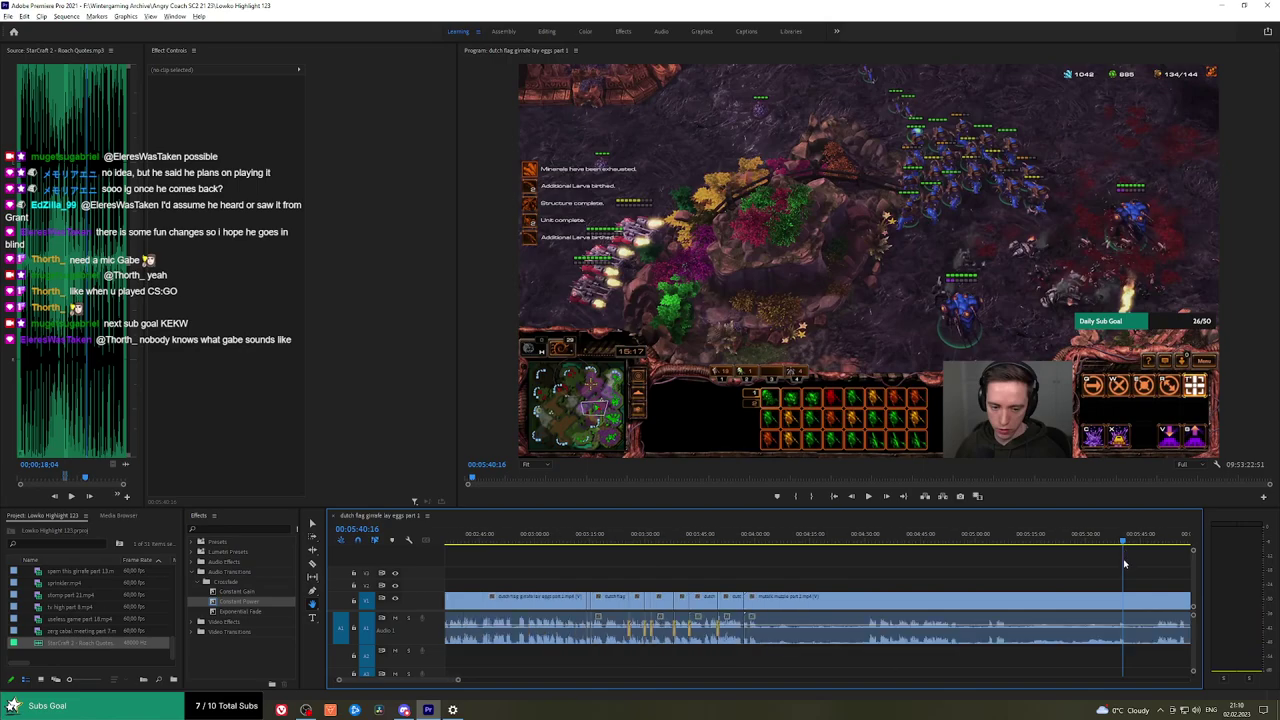
scroll(1140, 569, down, 5)
drag(686, 541, 1082, 541)
scroll(1068, 561, down, 3)
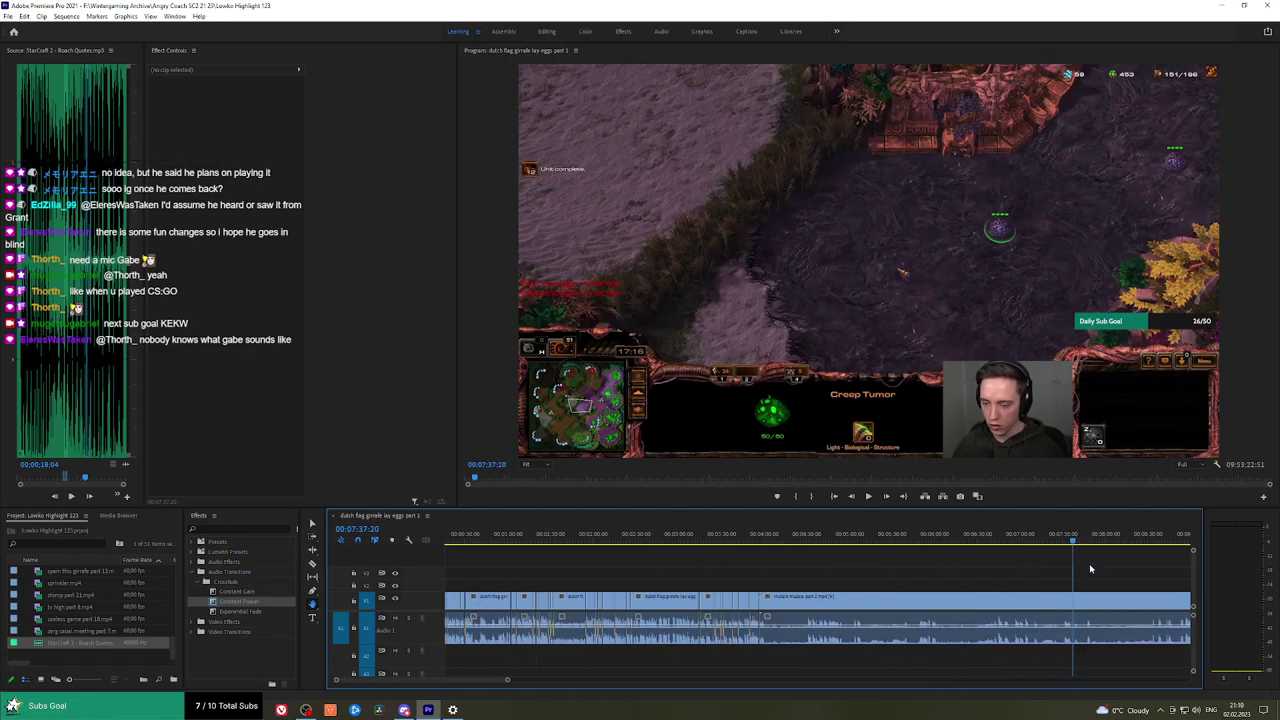
scroll(1020, 562, down, 1)
scroll(922, 552, down, 5)
drag(705, 537, 797, 533)
key(space)
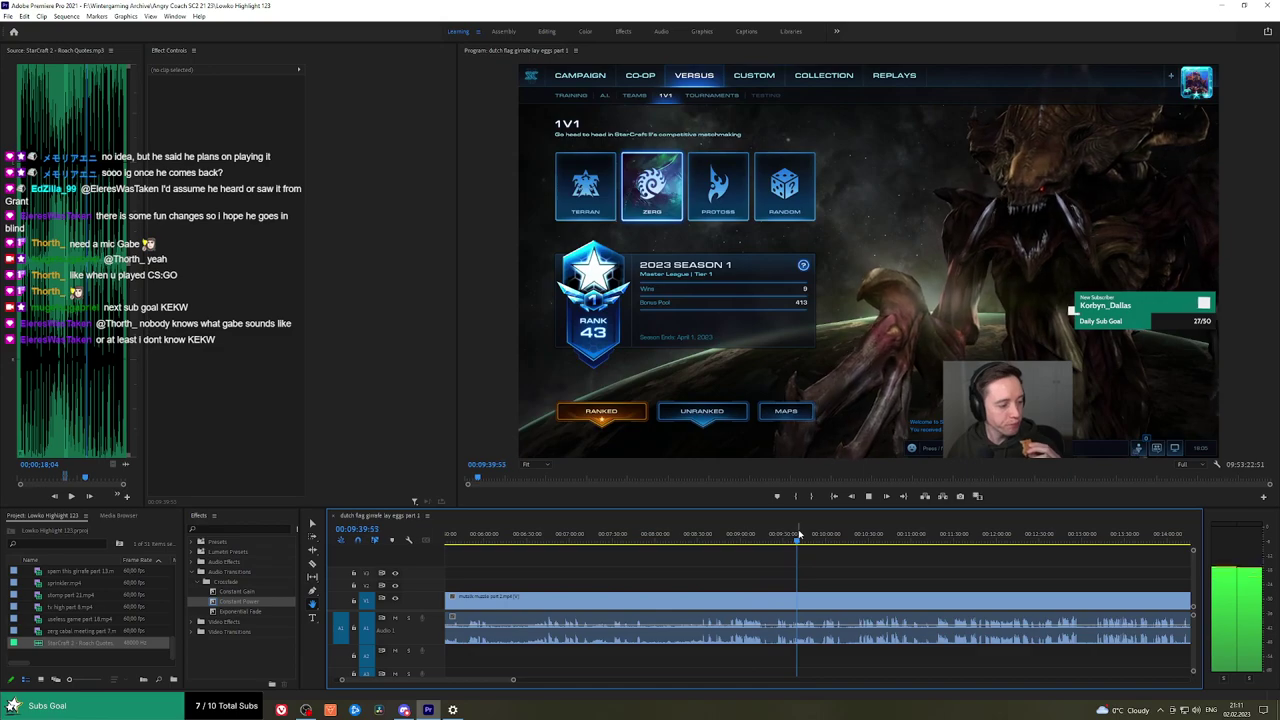
Ripple trim the start of the mutalk muzzle clip up to 00:09:58:09, just before the product page is discussed.
scroll(805, 563, up, 5)
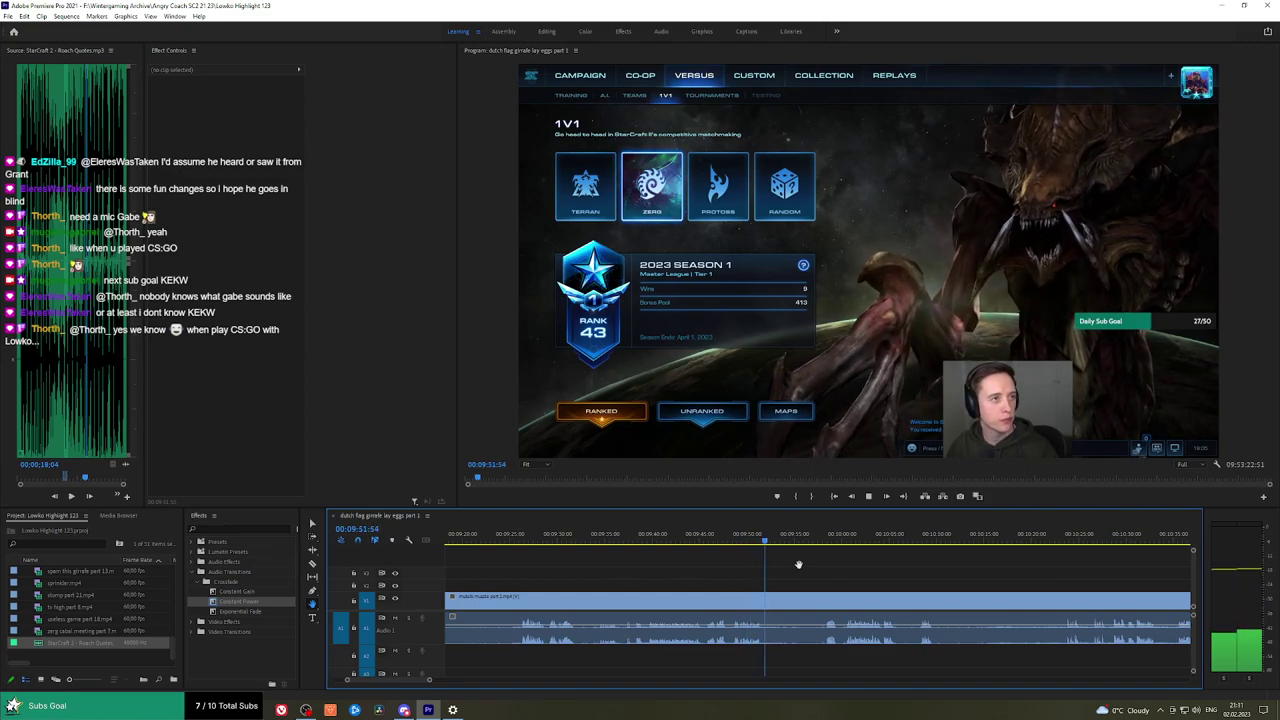
mouse_move(813, 541)
mouse_down()
mouse_move(834, 542)
mouse_move(819, 542)
mouse_up()
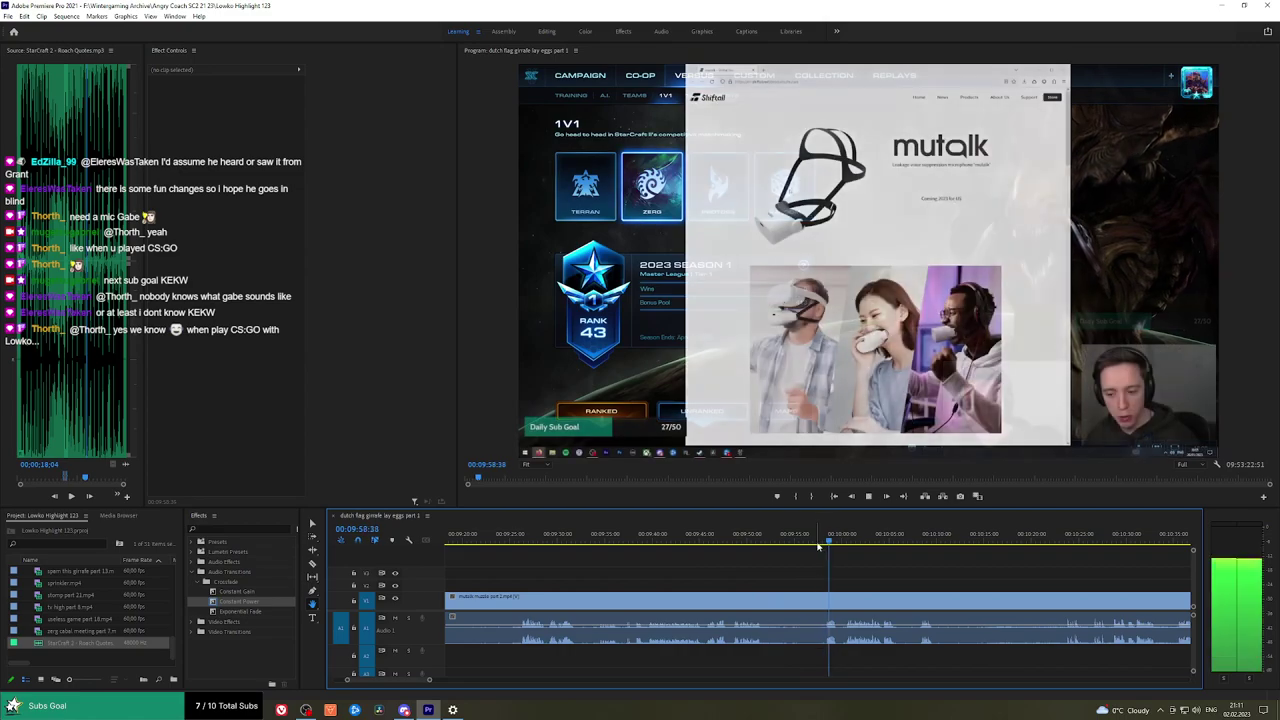
scroll(827, 556, up, 3)
click(820, 540)
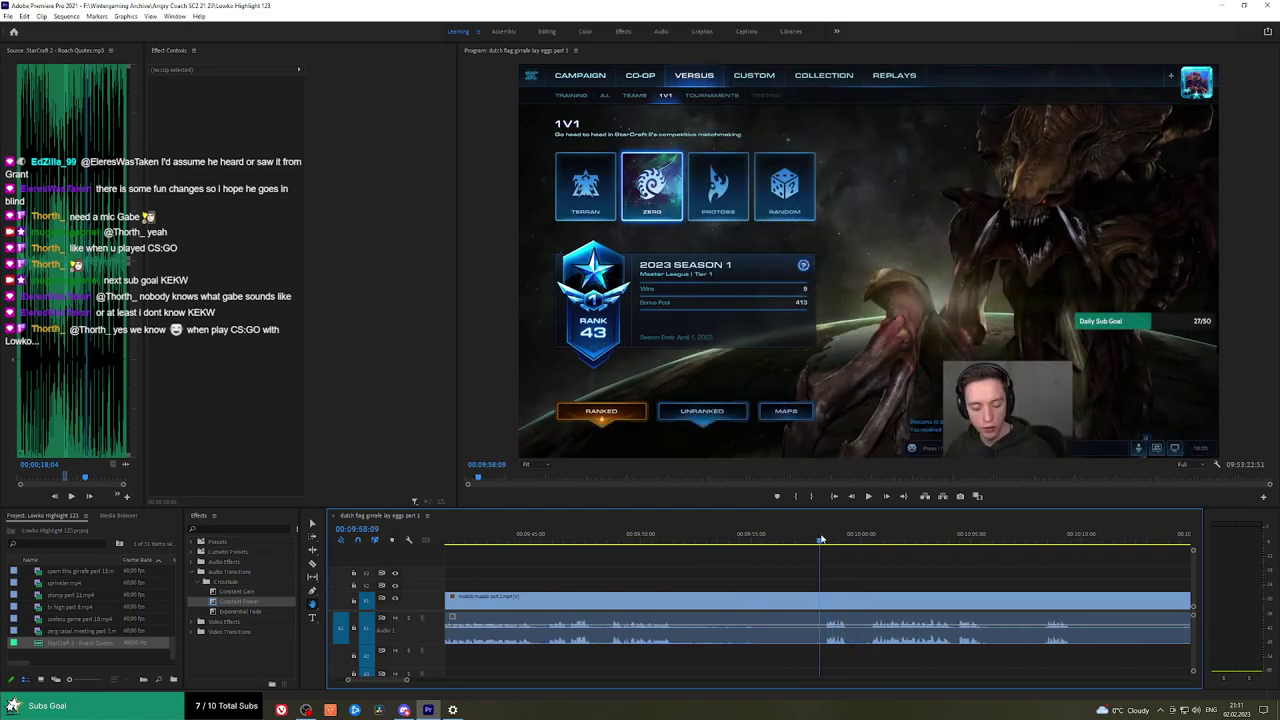
key(q)
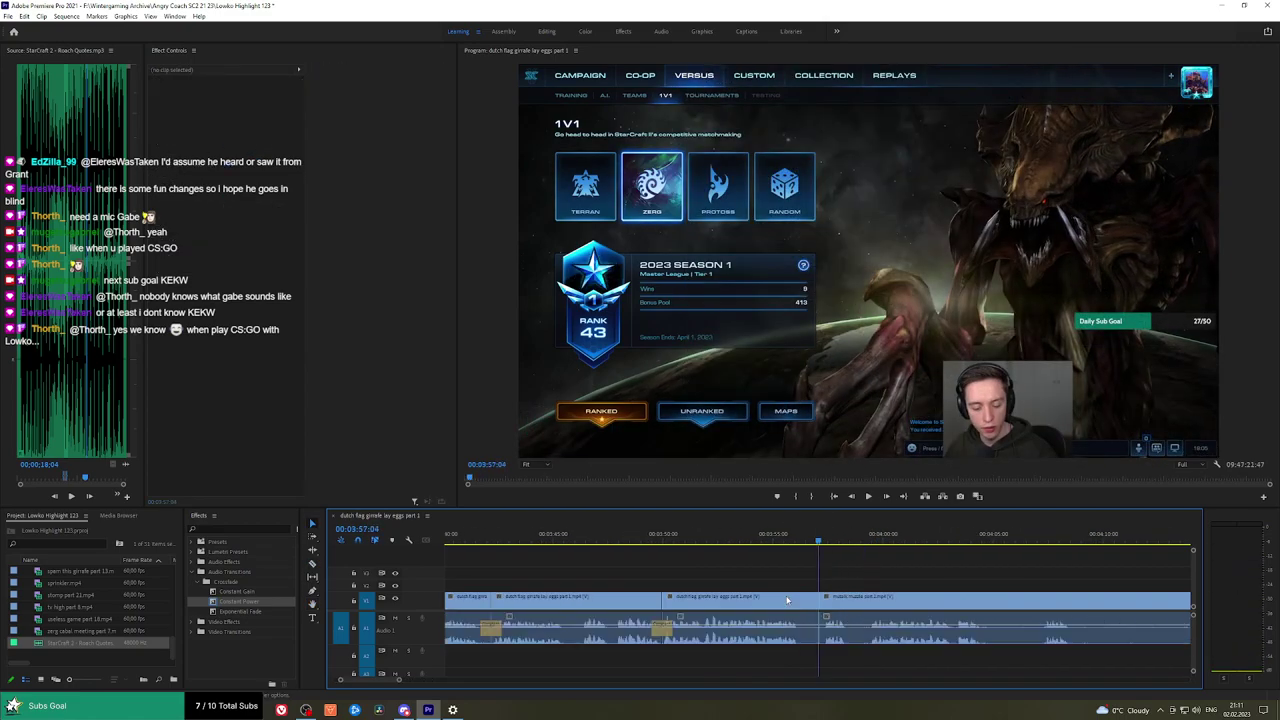
Add an Exponential Fade to the audio join at 00:03:57:04 and play back the transition.
drag(248, 611, 779, 596)
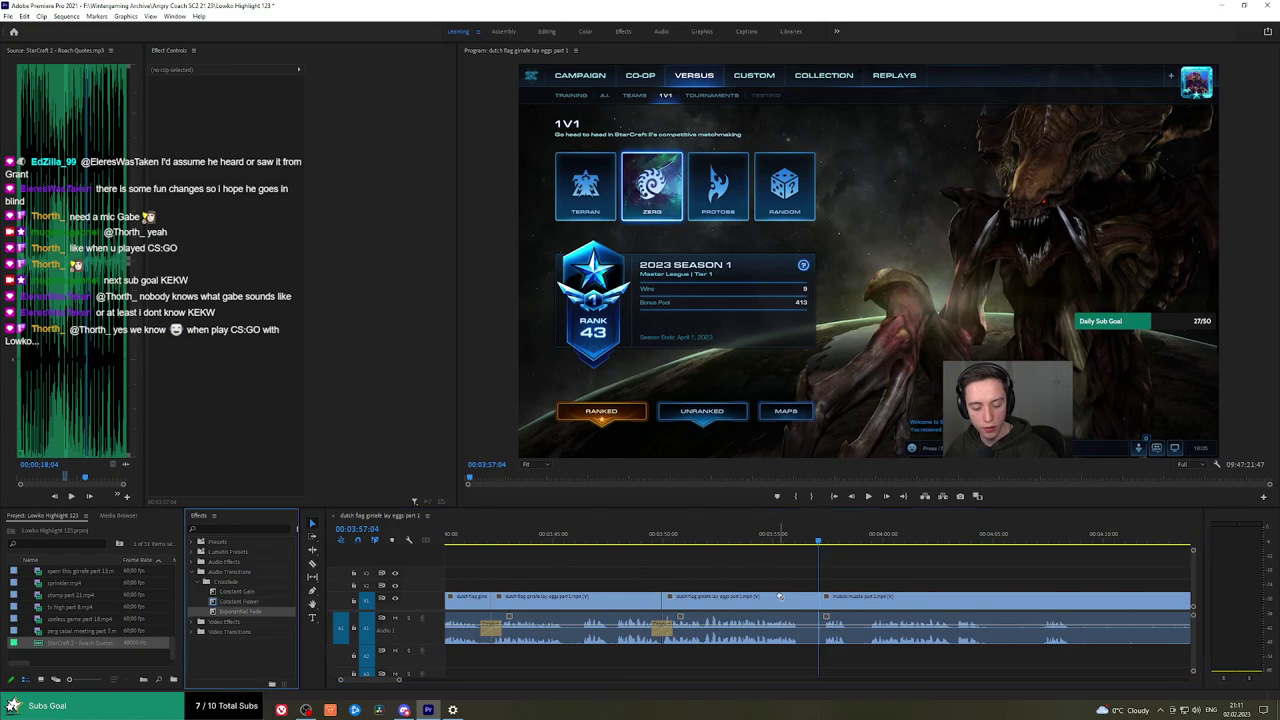
click(797, 540)
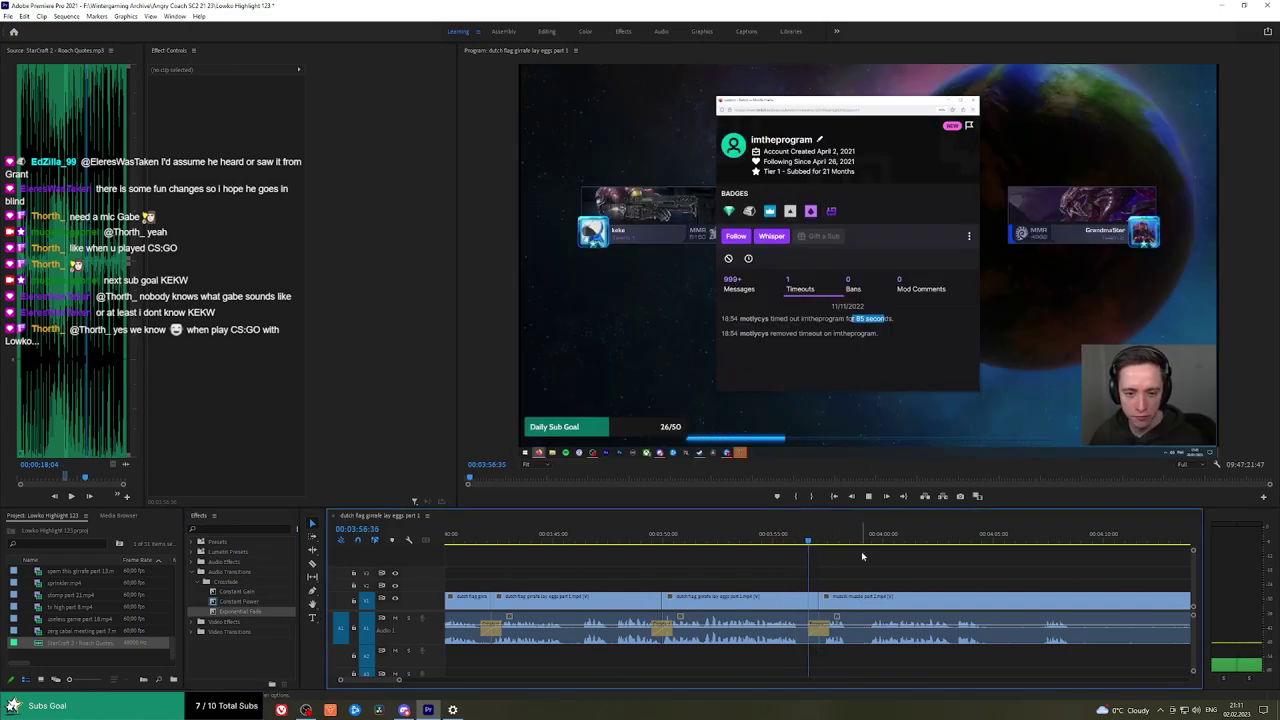
key(h)
drag(926, 568, 713, 559)
click(594, 541)
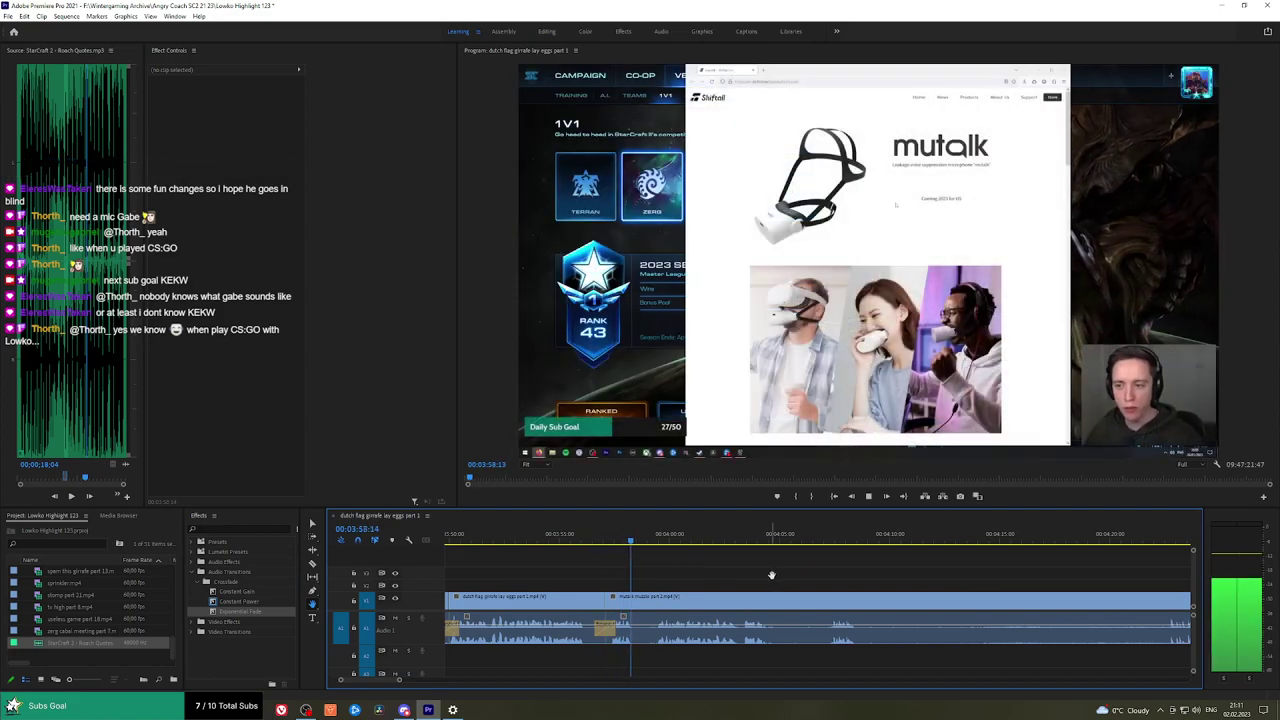
Split the mutalk muzzle clip at about 00:04:05, 00:04:07 and 00:04:08:30, and ripple delete the pause between the first two cuts.
drag(772, 575, 712, 573)
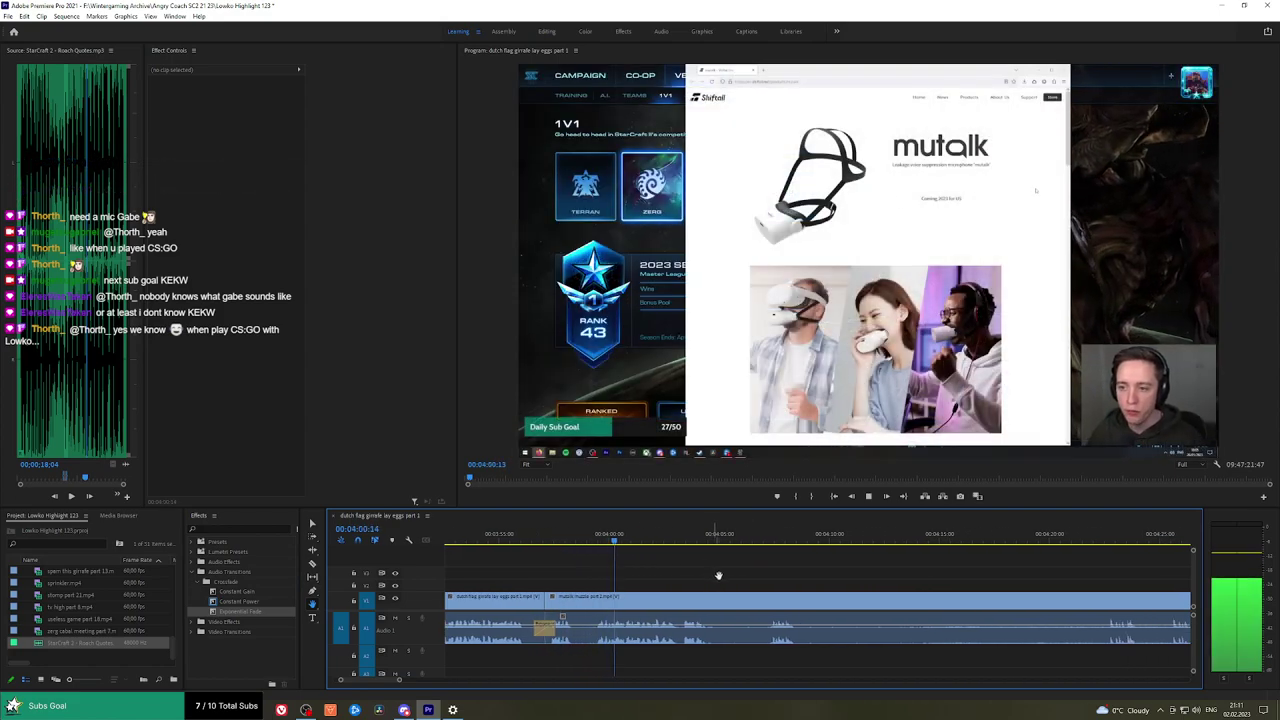
drag(788, 576, 742, 576)
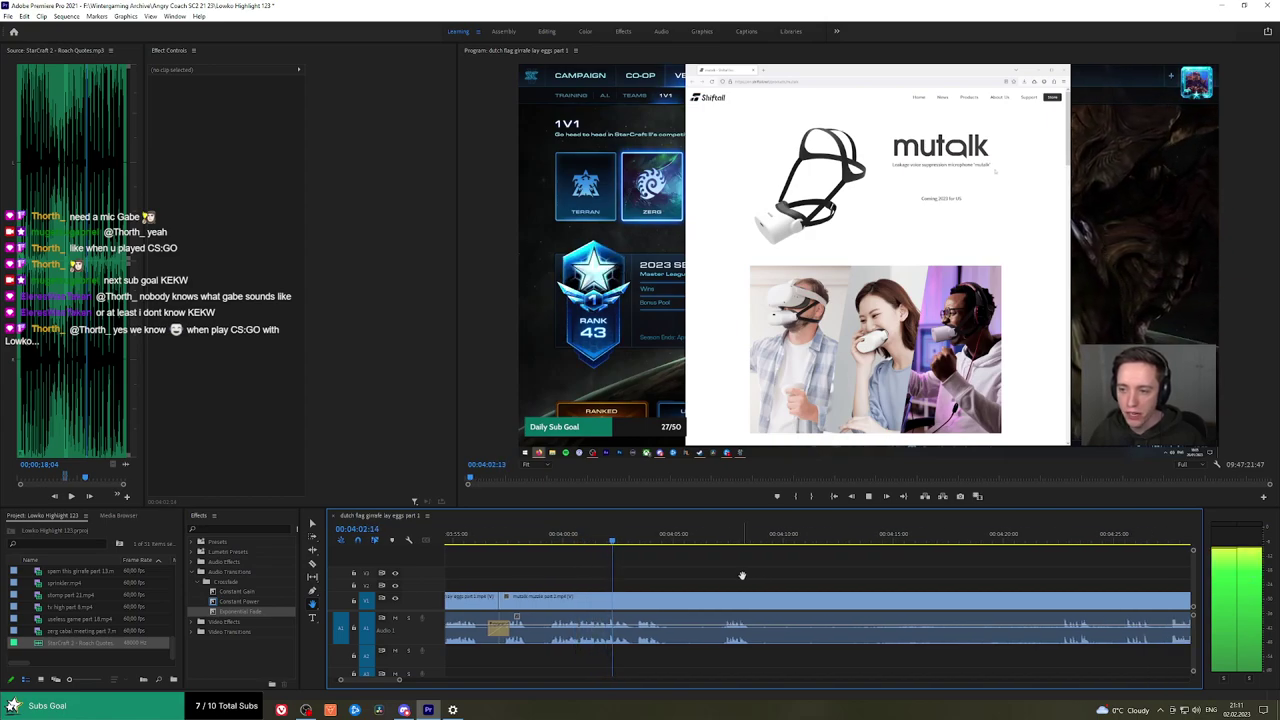
scroll(720, 574, down, 1)
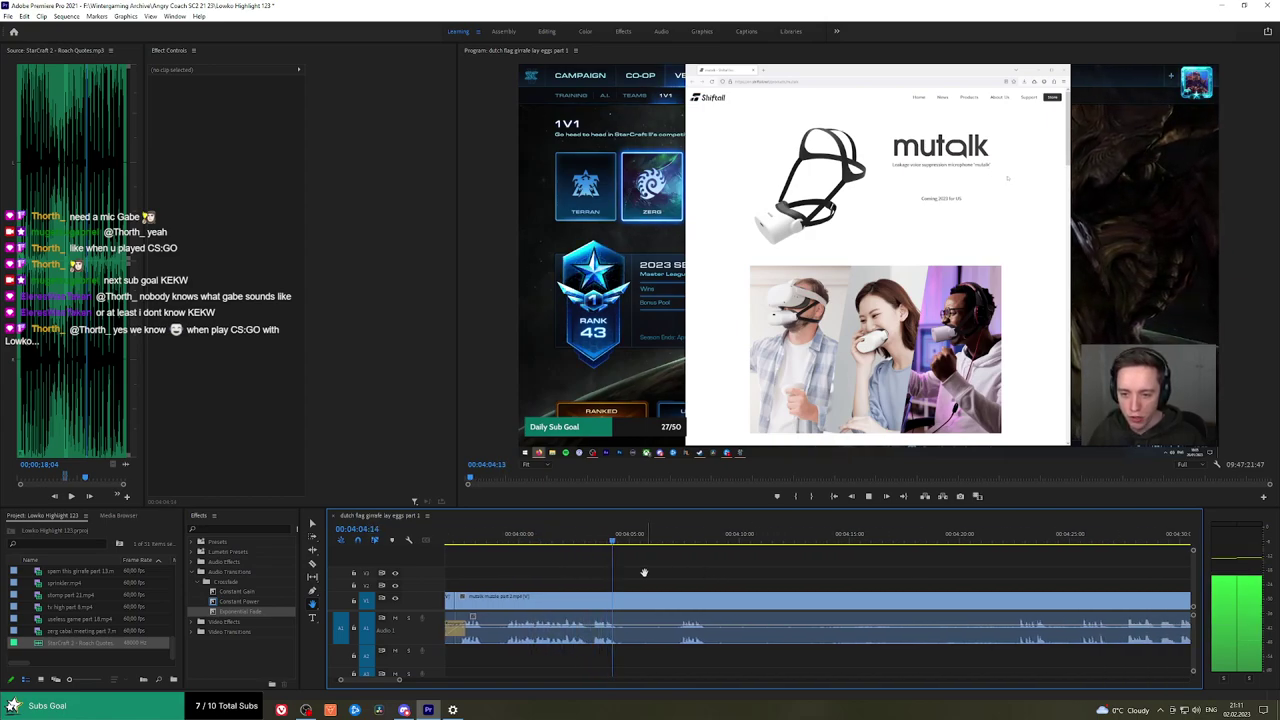
key(c)
click(627, 598)
click(676, 537)
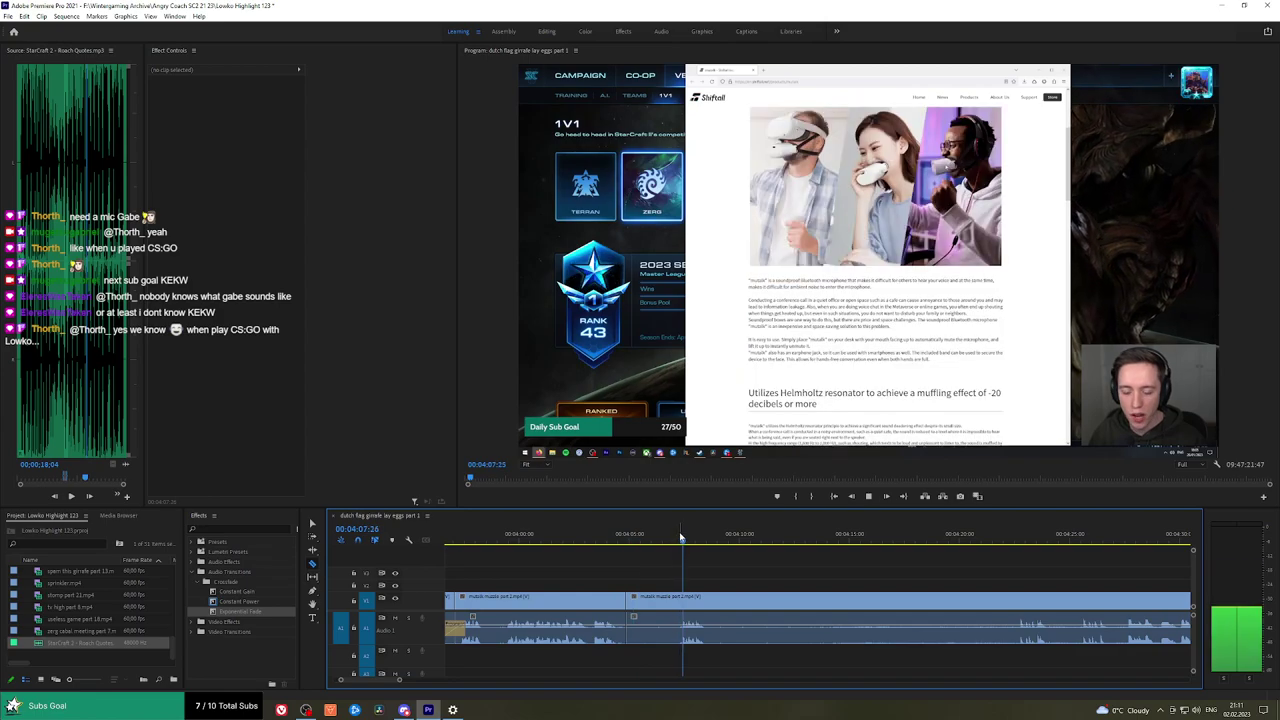
click(683, 596)
click(716, 597)
key(v)
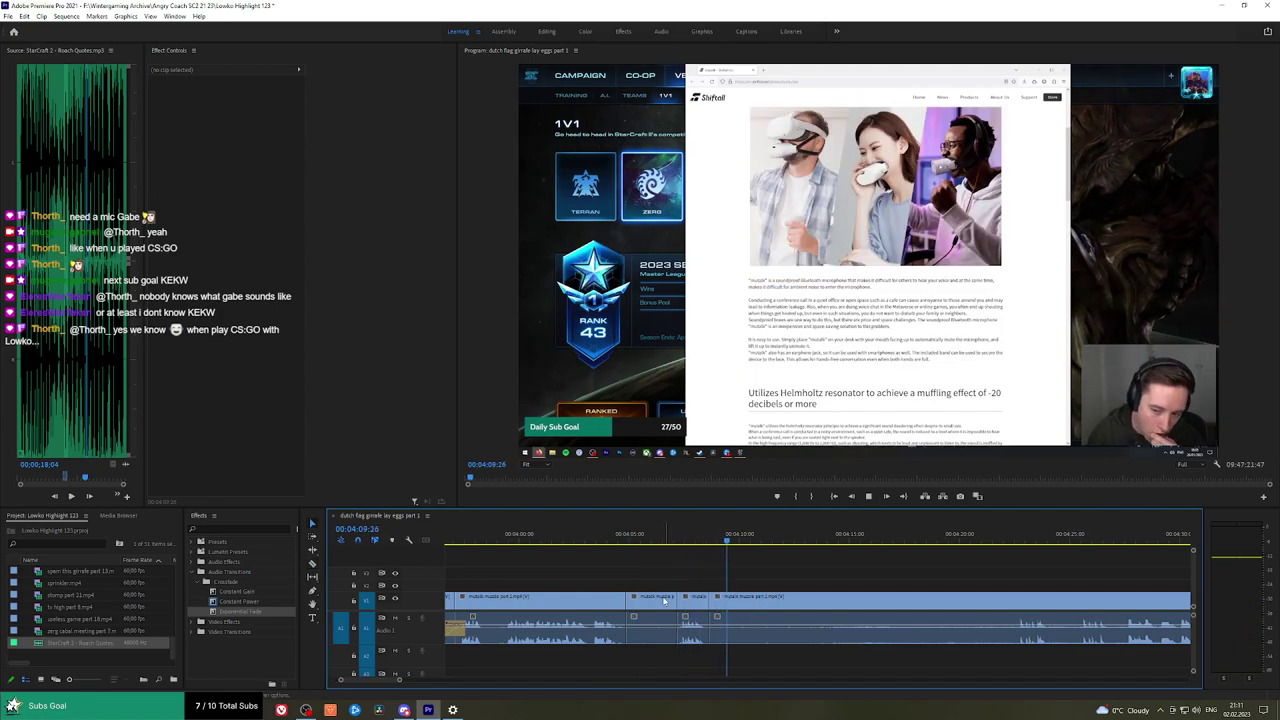
click(655, 600)
key(shift+Delete)
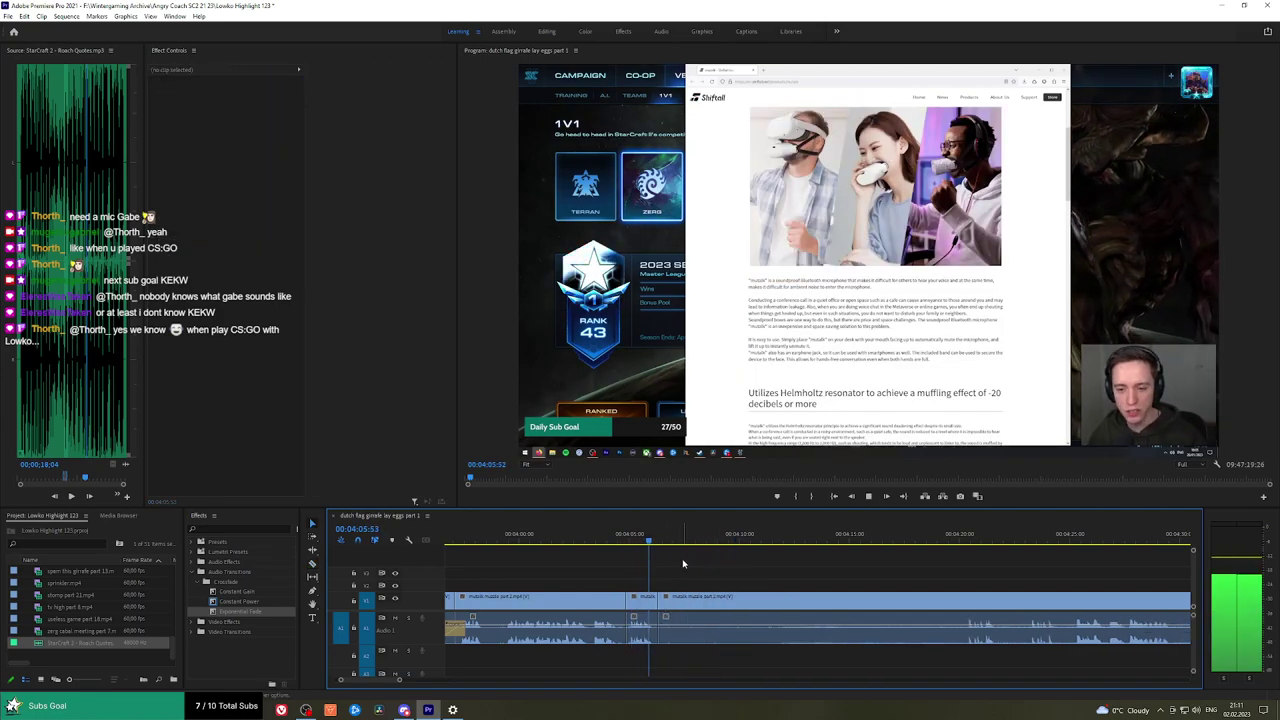
Ripple delete the dead section from about 00:04:06 to 00:04:20:02 and add an Exponential Fade to the resulting audio join.
click(906, 539)
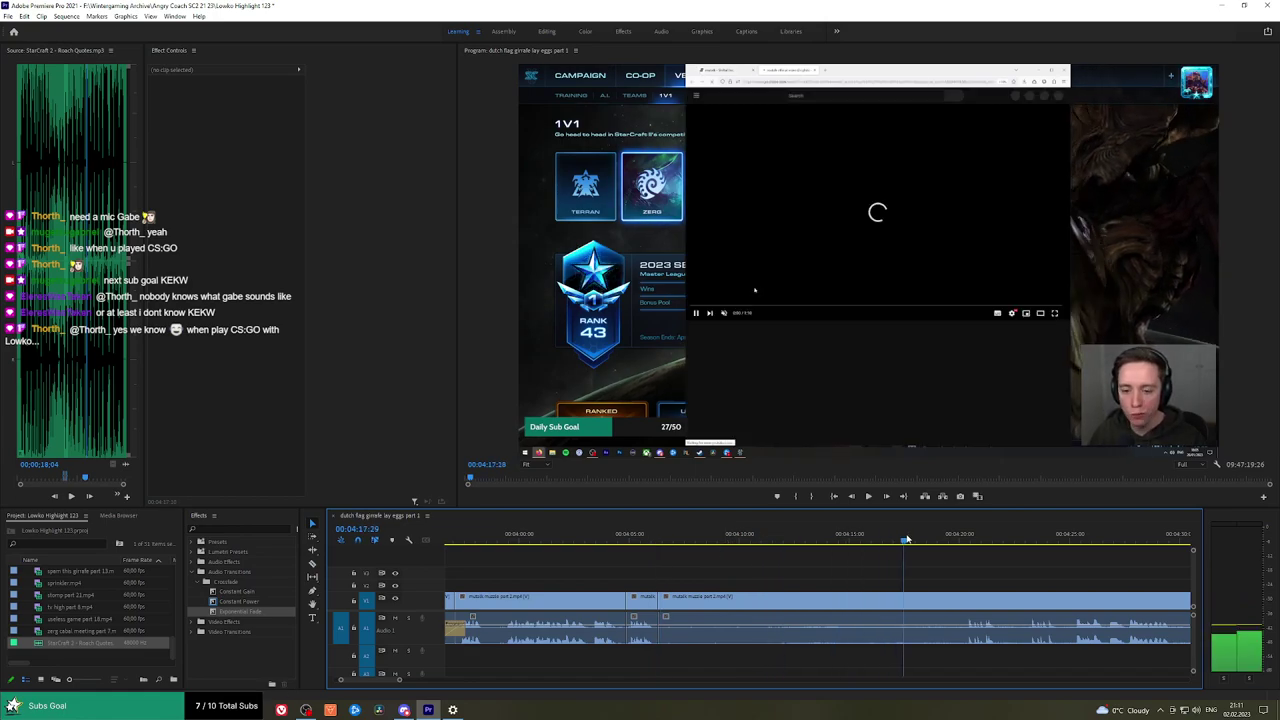
drag(938, 539, 961, 549)
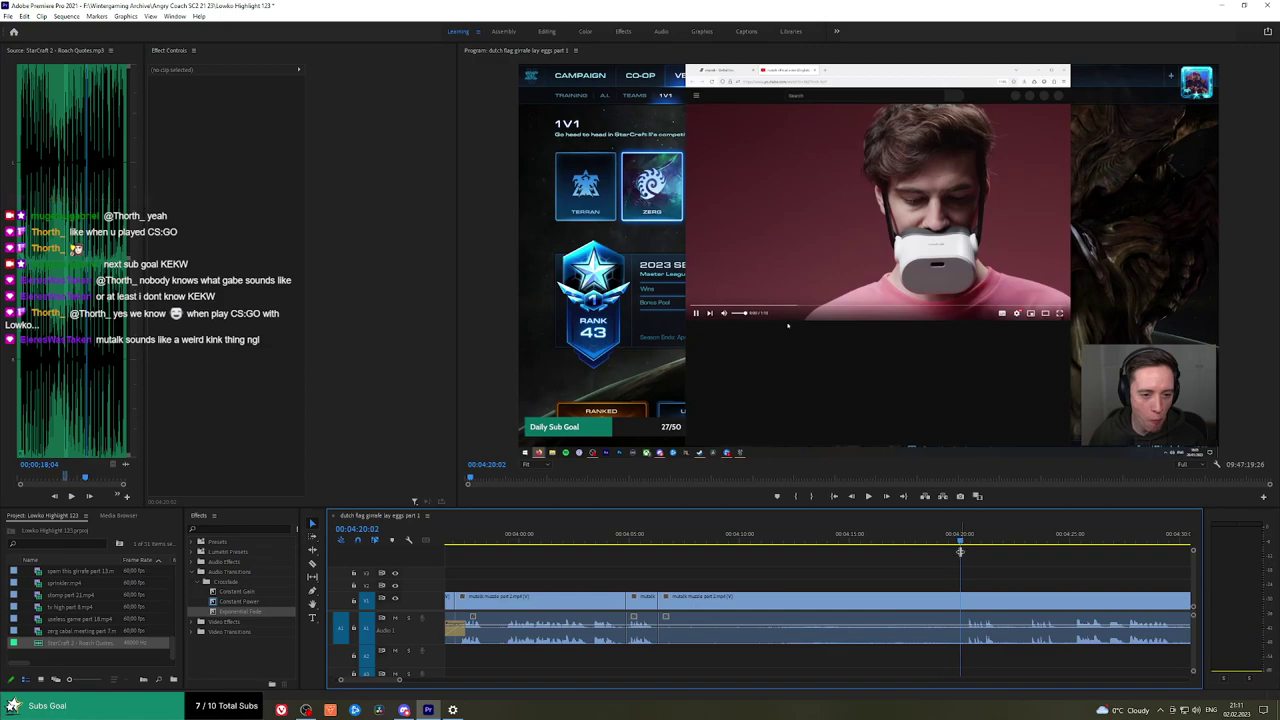
key(v)
click(906, 606)
key(shift+Delete)
key(space)
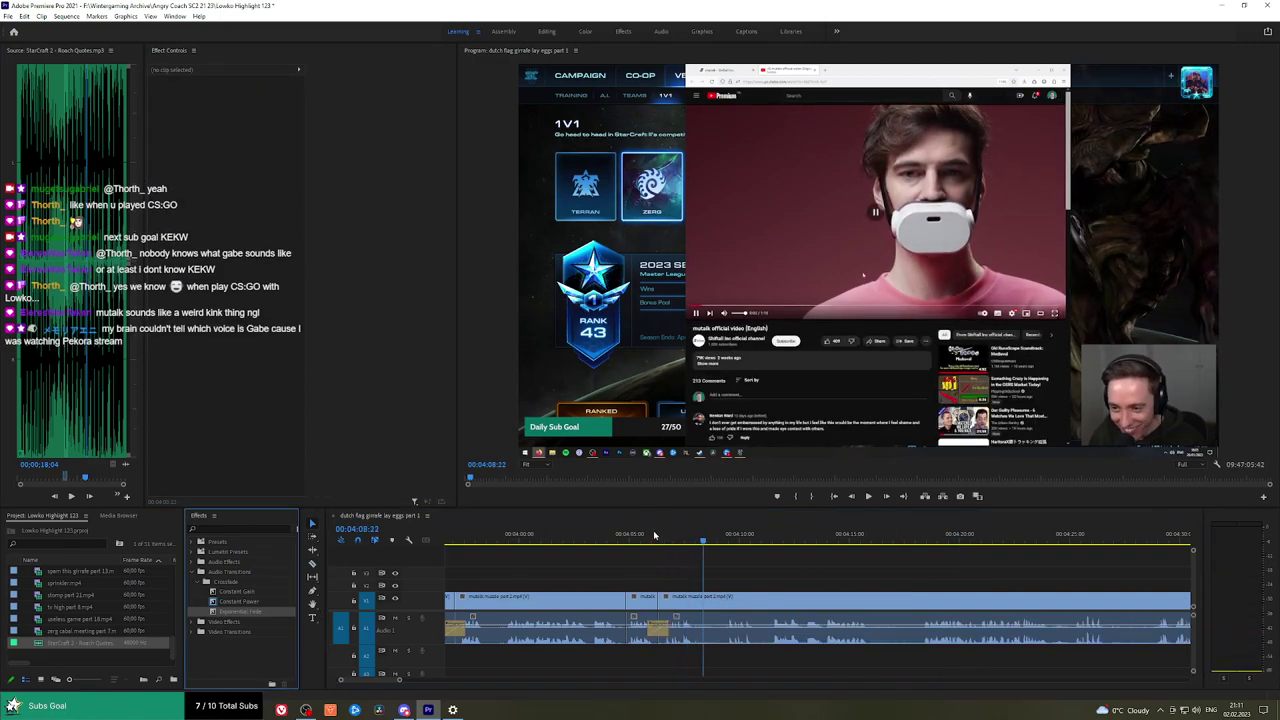
Play back the faded join near 00:04:06 and the product video reaction up to about 00:04:17.
click(649, 537)
key(h)
drag(766, 568, 714, 562)
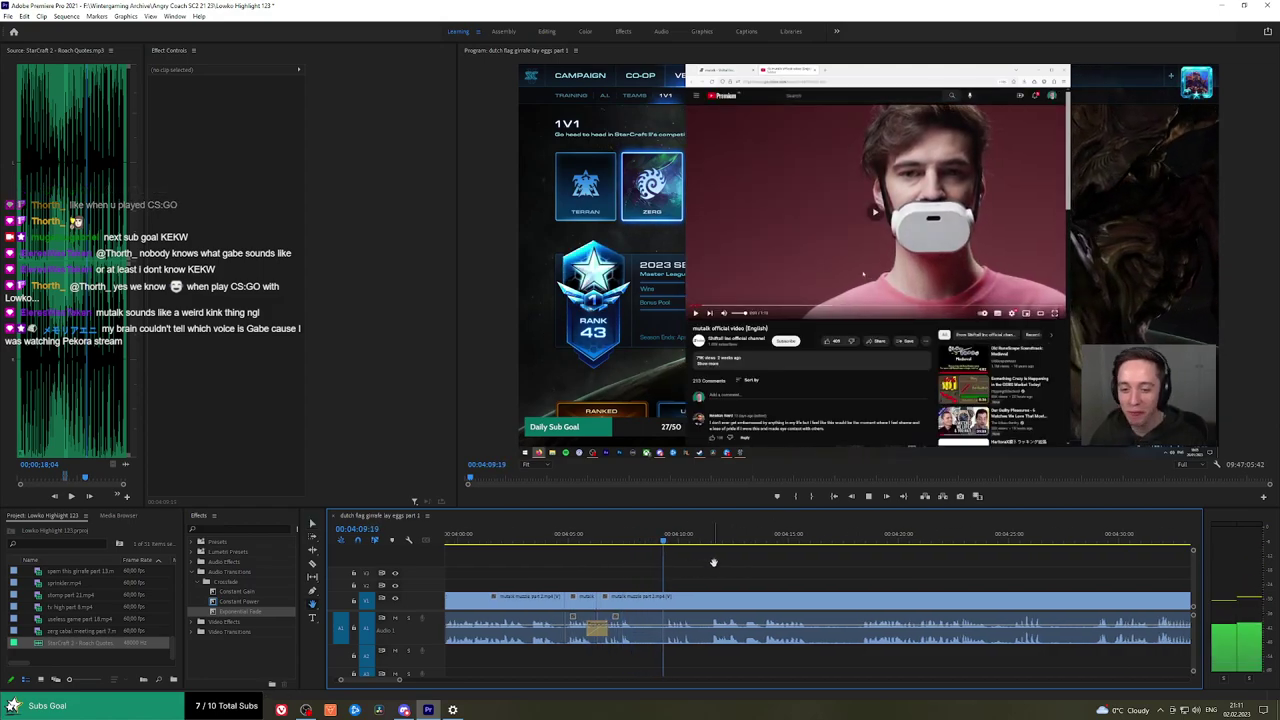
scroll(714, 561, down, 2)
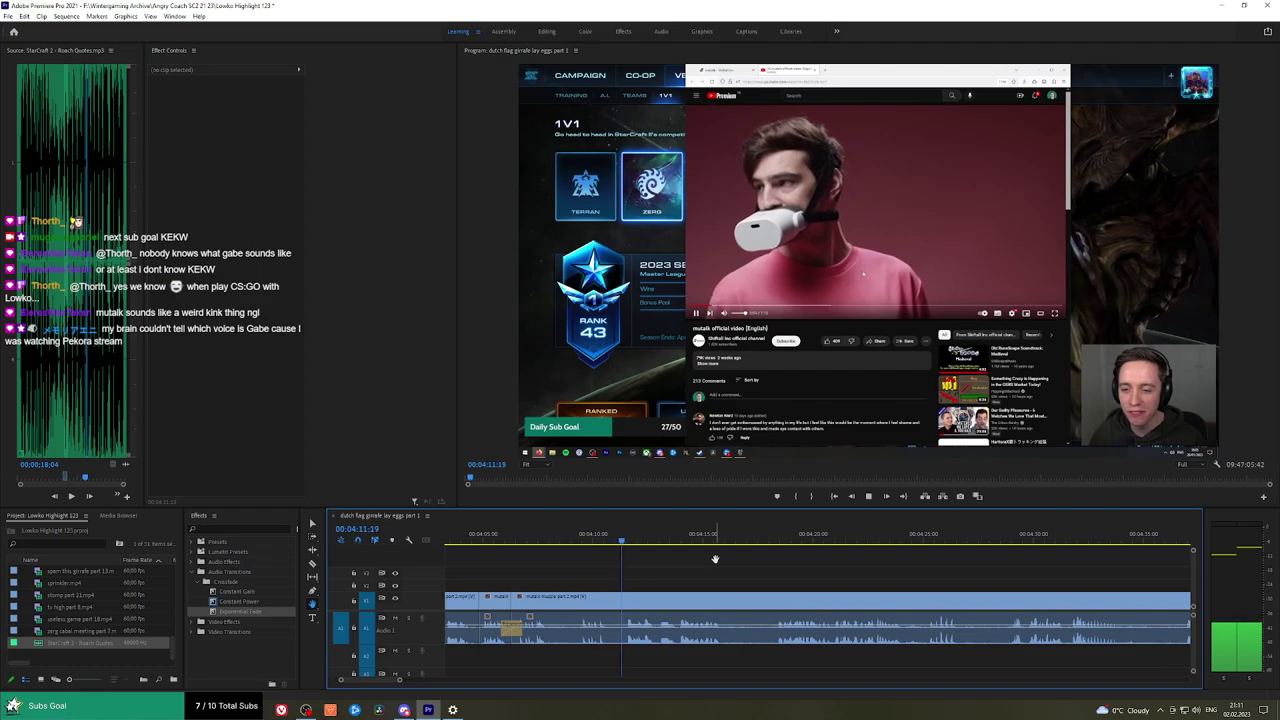
scroll(720, 562, down, 1)
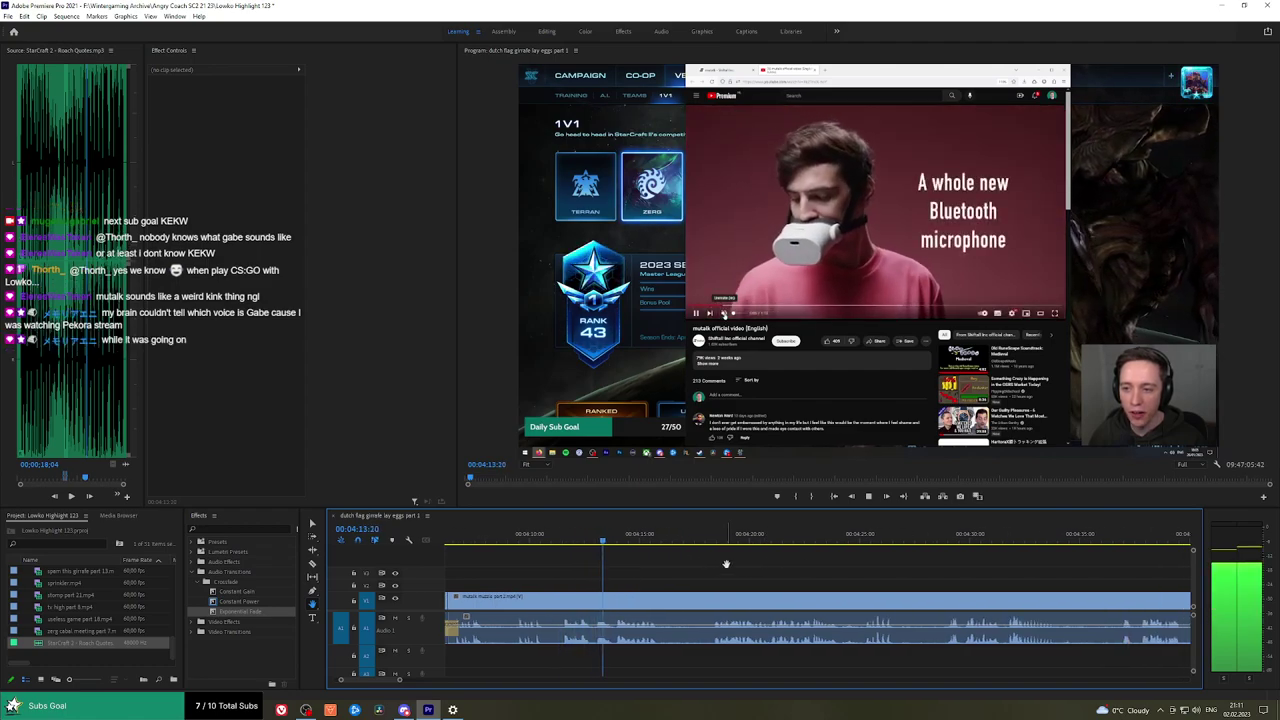
scroll(705, 562, down, 1)
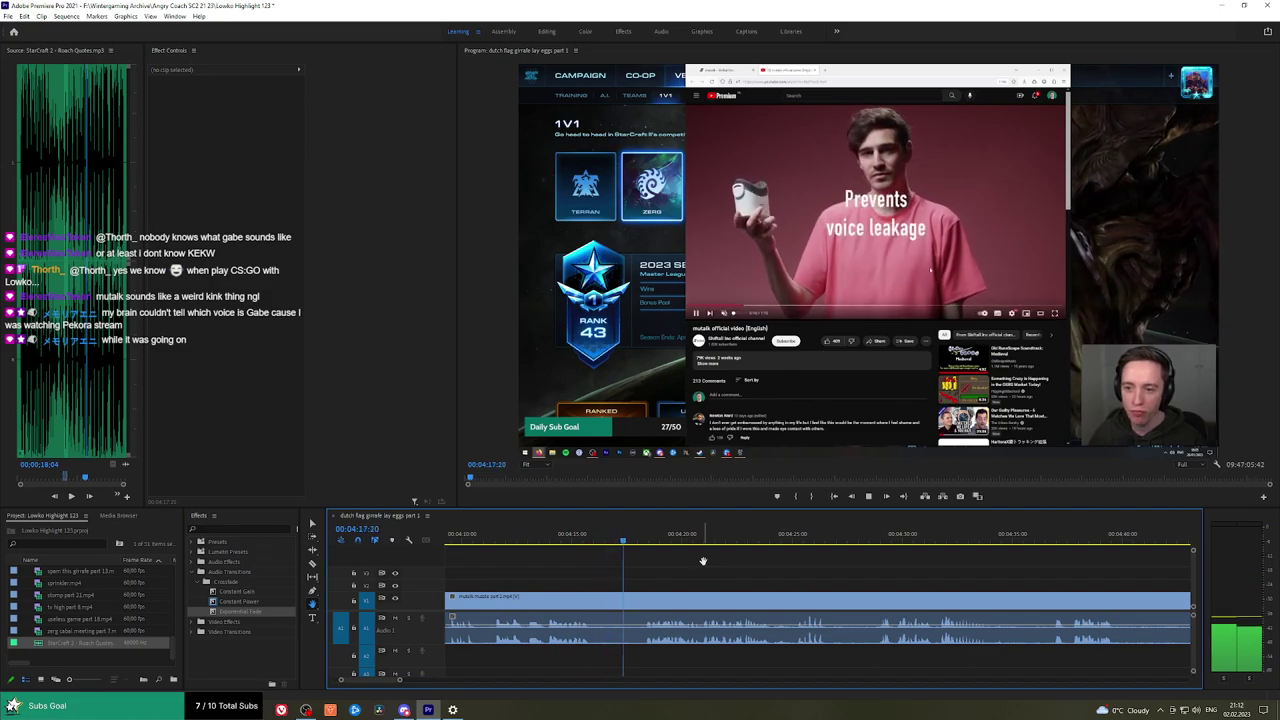
Replay the speech between about 00:04:17 and 00:04:22 to locate the word that needs covering.
key(space)
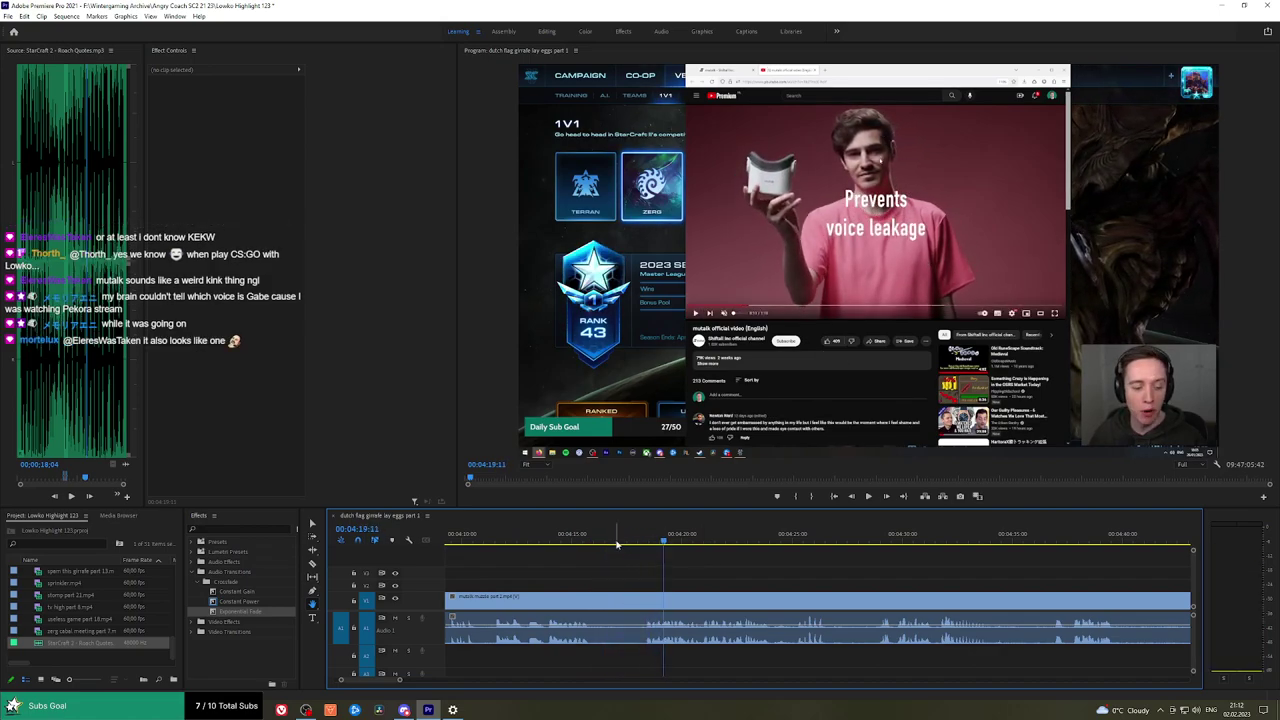
click(617, 540)
key(space)
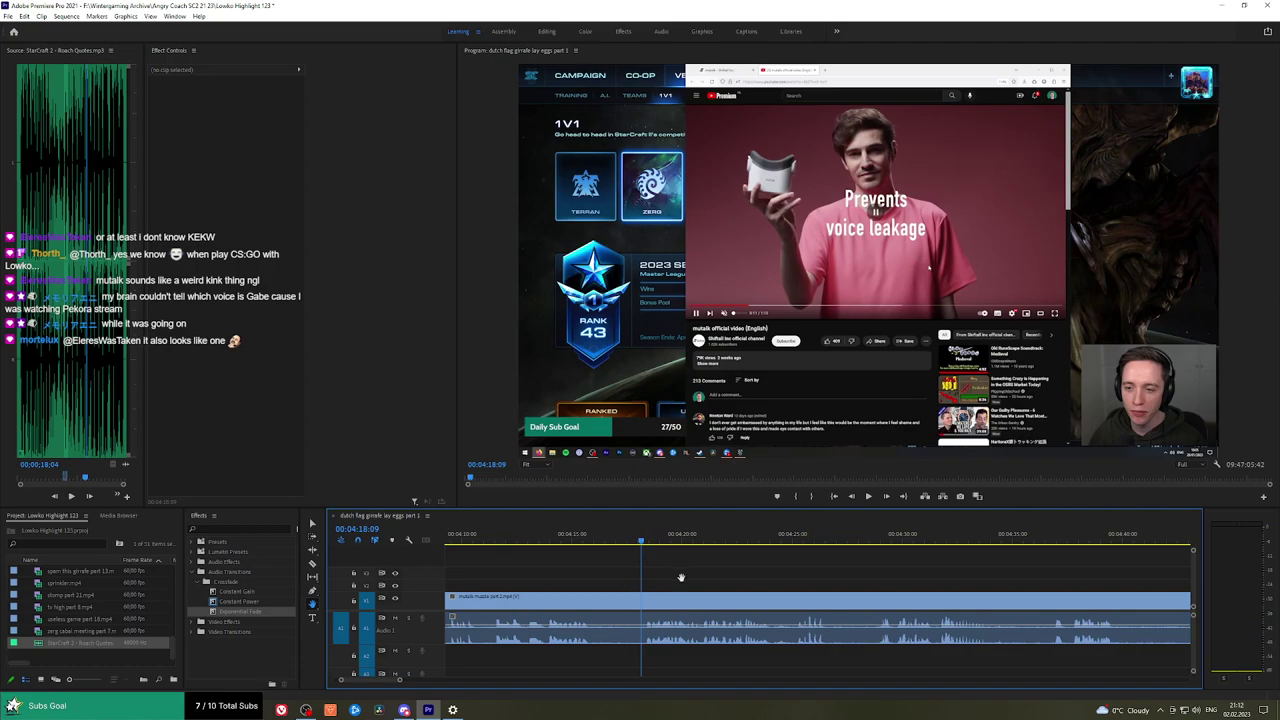
key(space)
drag(782, 572, 680, 571)
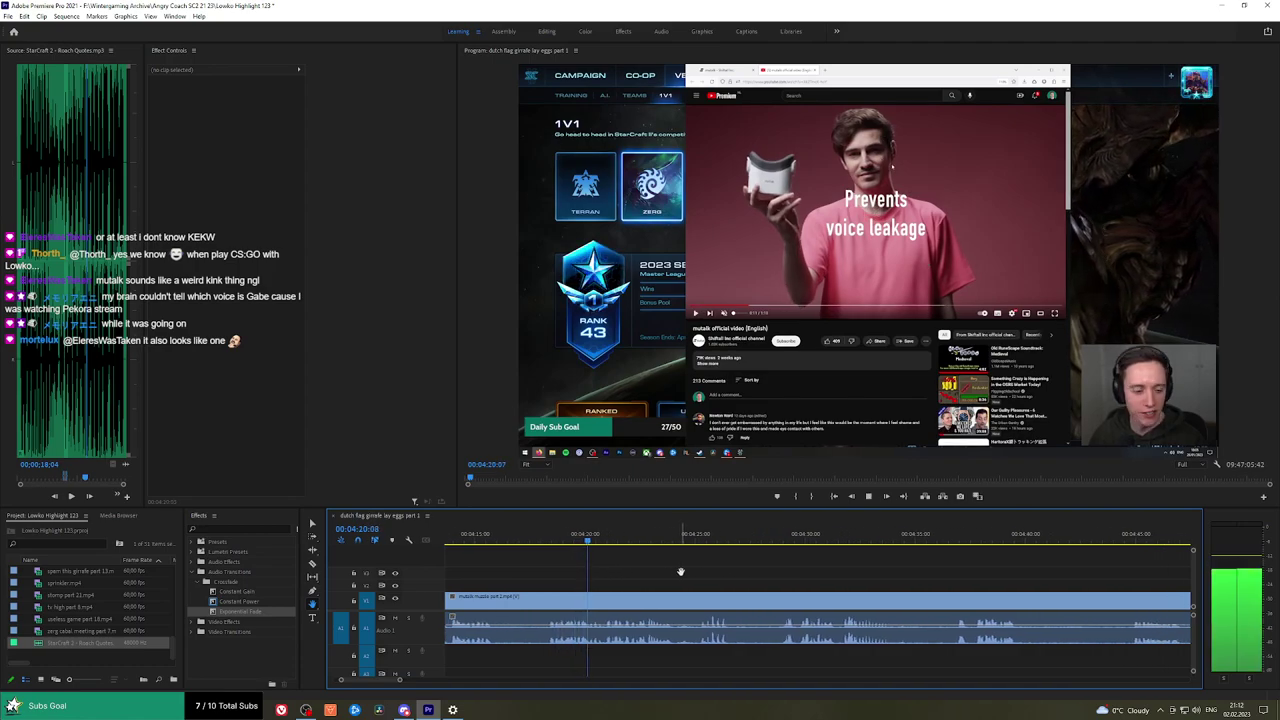
key(space)
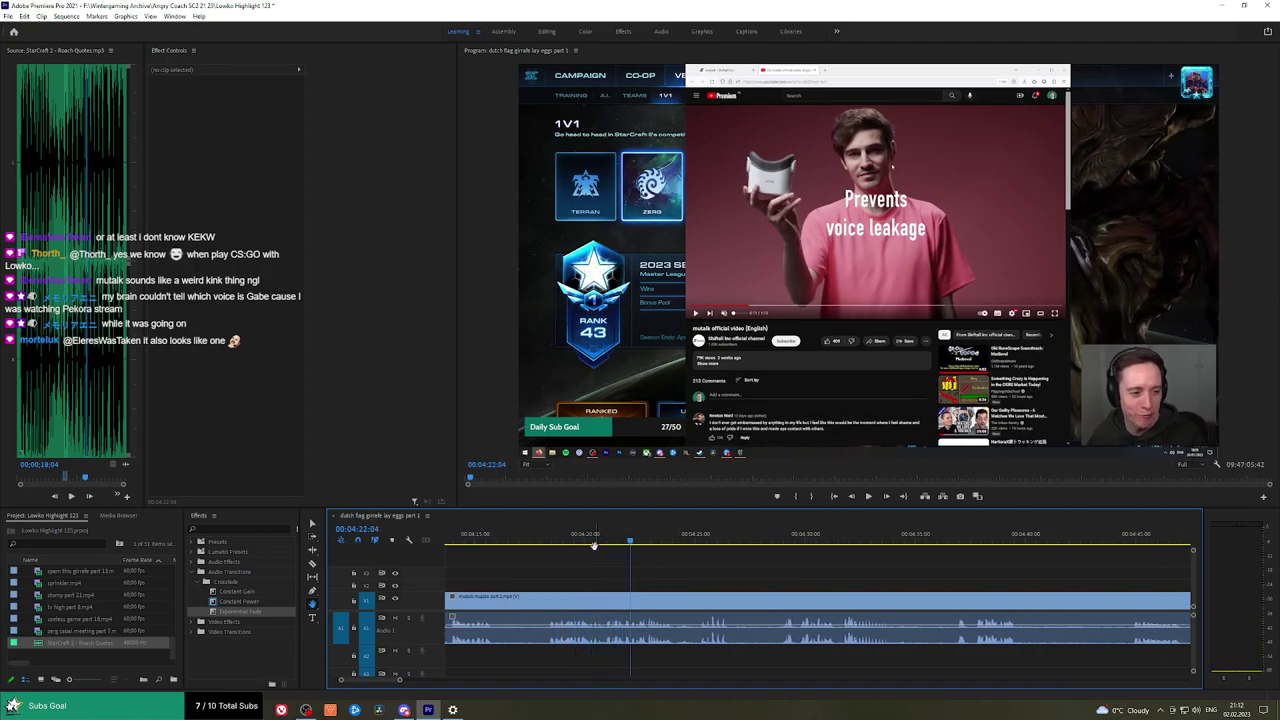
click(583, 541)
key(space)
key(space)
Try splitting the mutalk muzzle clip at about 00:04:20:36, play from the cut, and undo the split.
scroll(602, 564, up, 5)
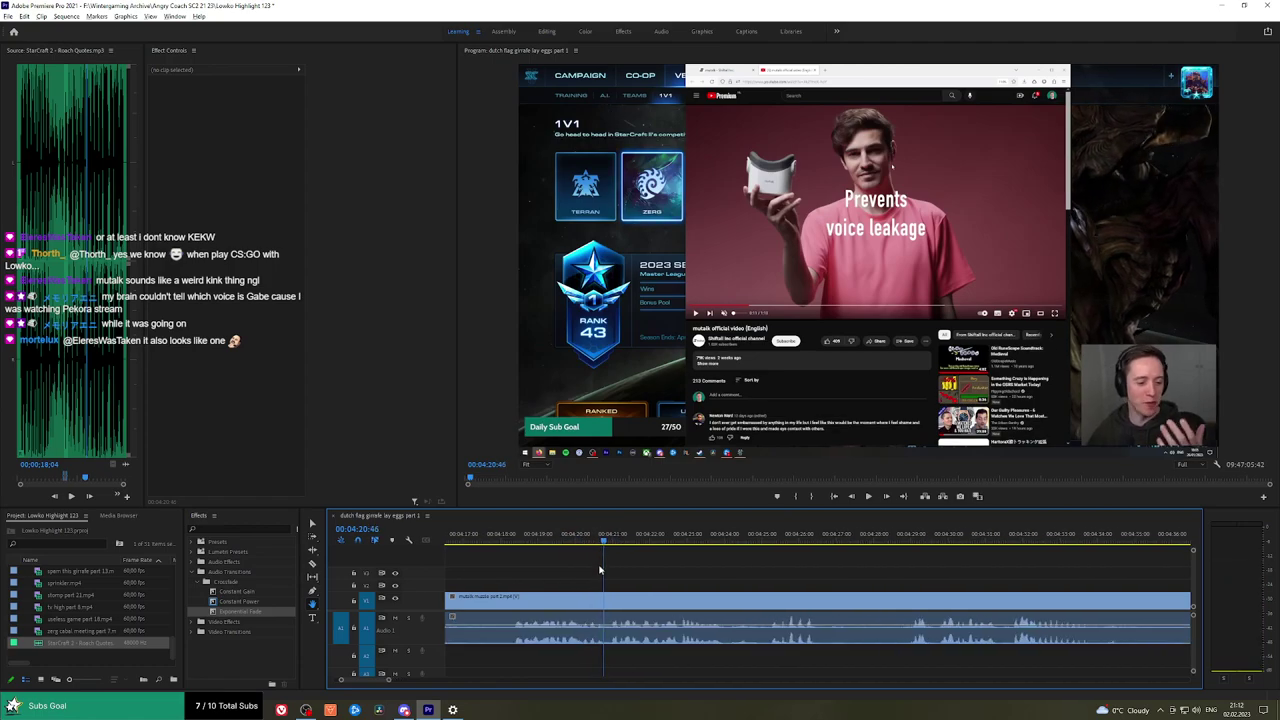
drag(534, 577, 660, 543)
click(657, 593)
key(space)
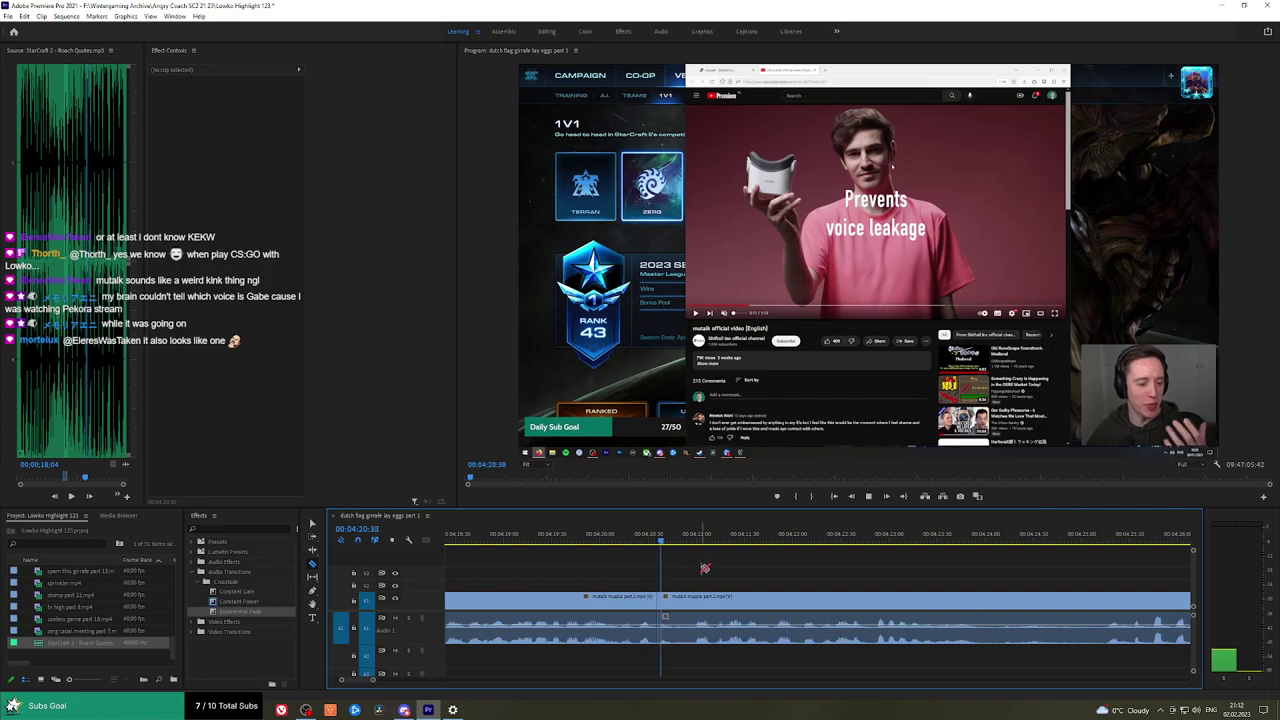
click(646, 541)
key(ctrl+z)
key(ctrl+z)
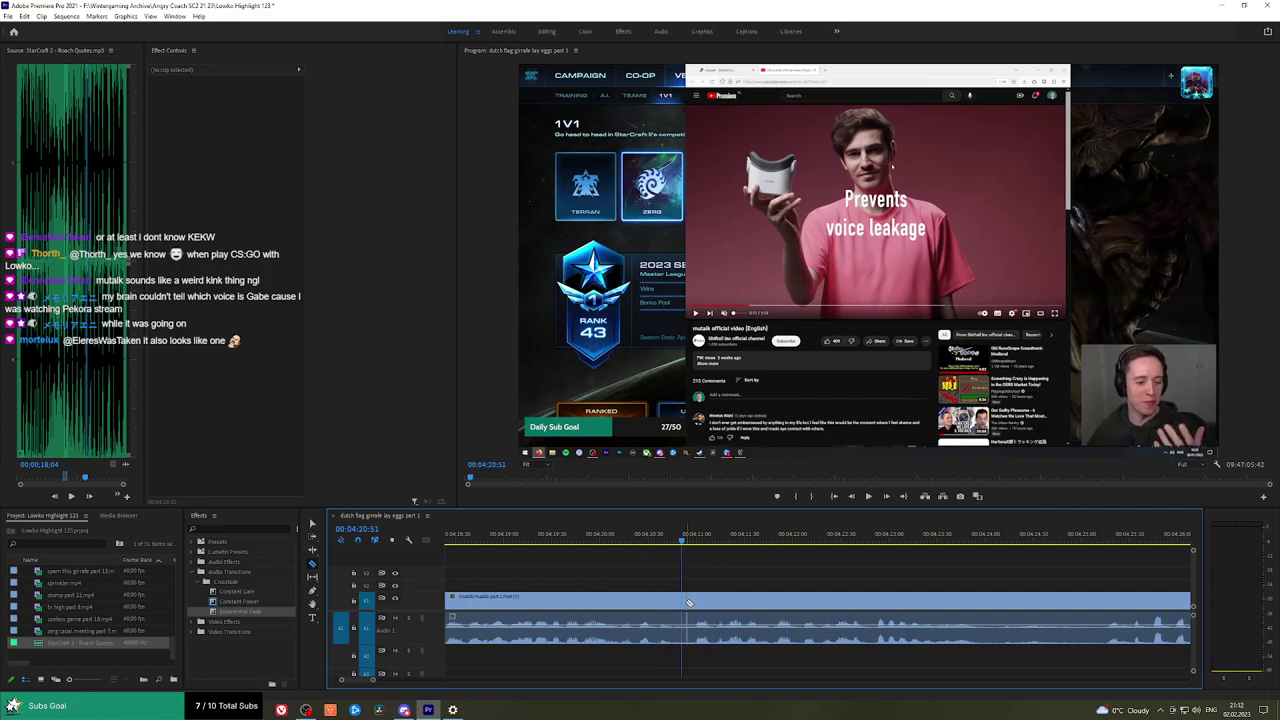
Isolate the word by splitting the clip at 00:04:20:51 and 00:04:21:11, and lower the audio of that segment.
key(space)
key(space)
click(694, 538)
key(space)
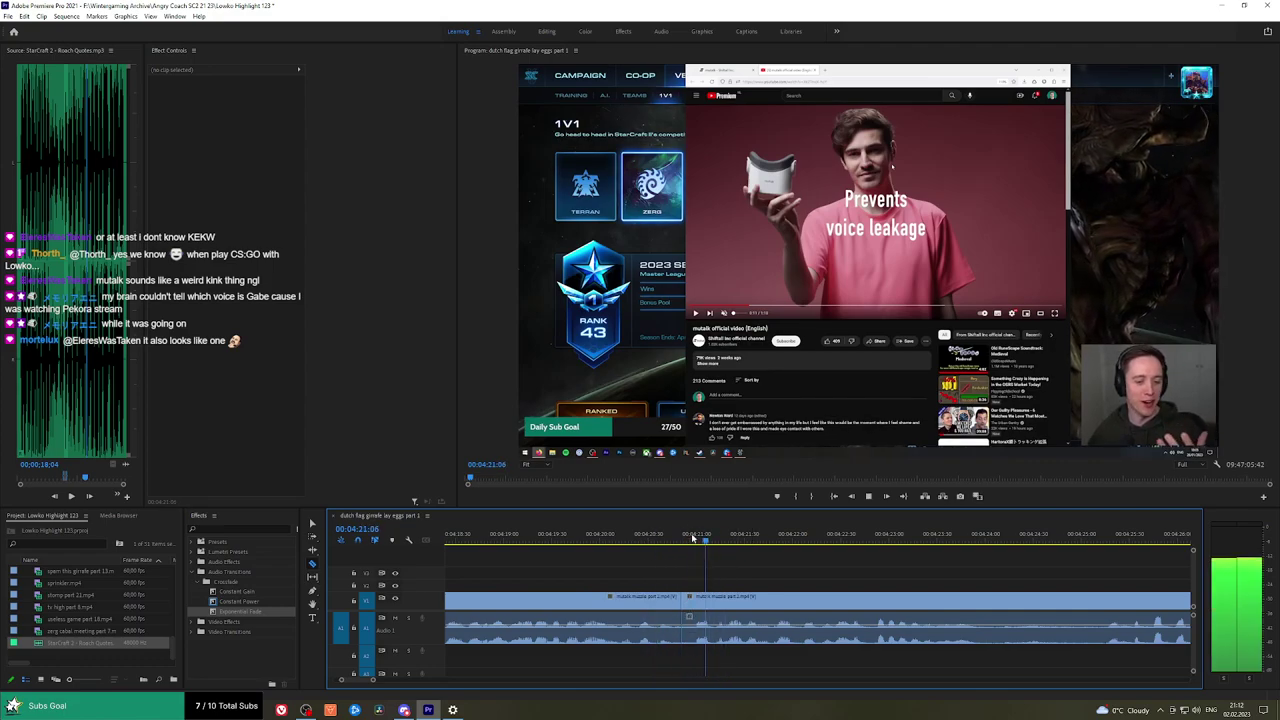
key(space)
key(Left)
key(Left)
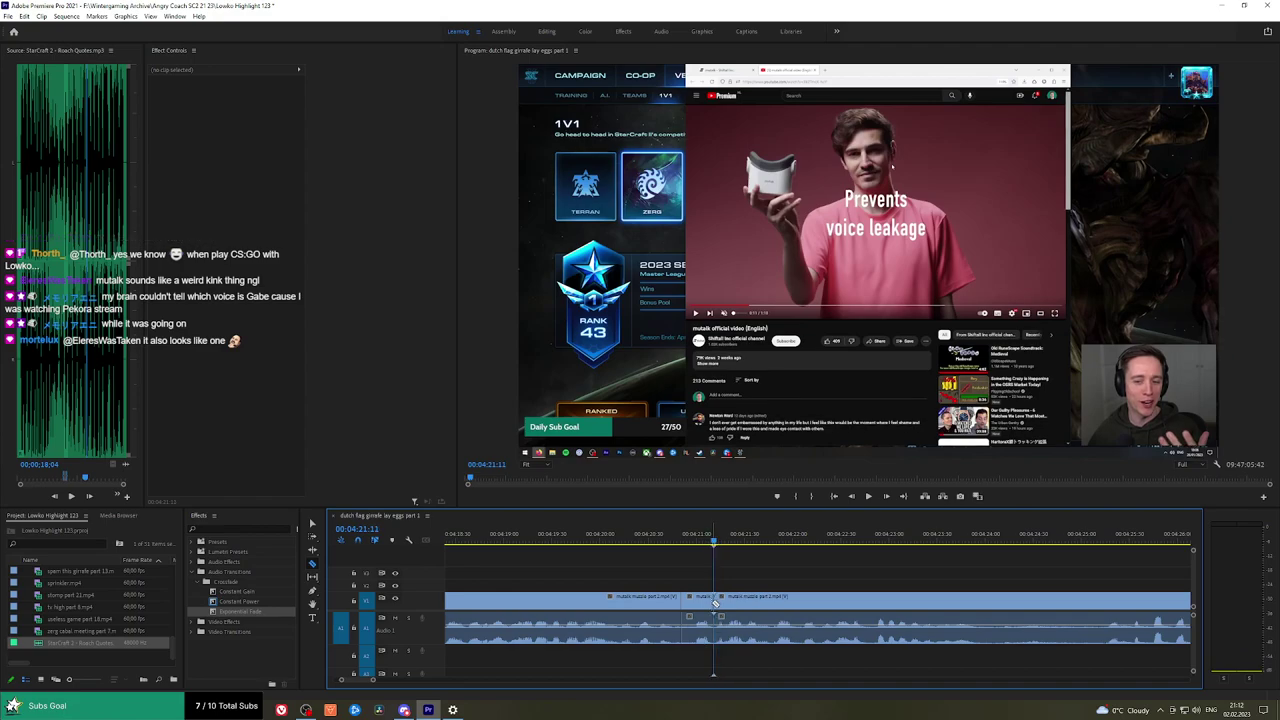
click(698, 627)
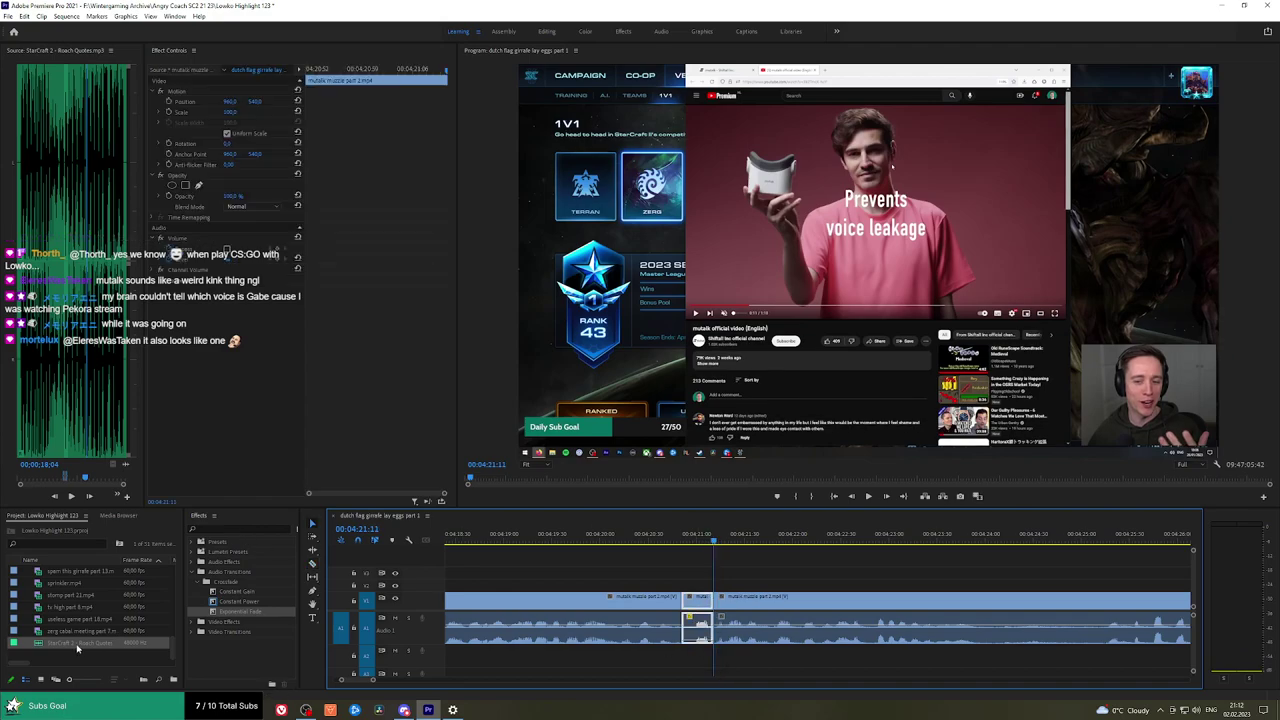
Place the StarCraft 2 - Roach Quotes sound under the isolated word, fit it to that segment, and reduce its volume level.
drag(77, 648, 713, 663)
click(697, 658)
click(231, 112)
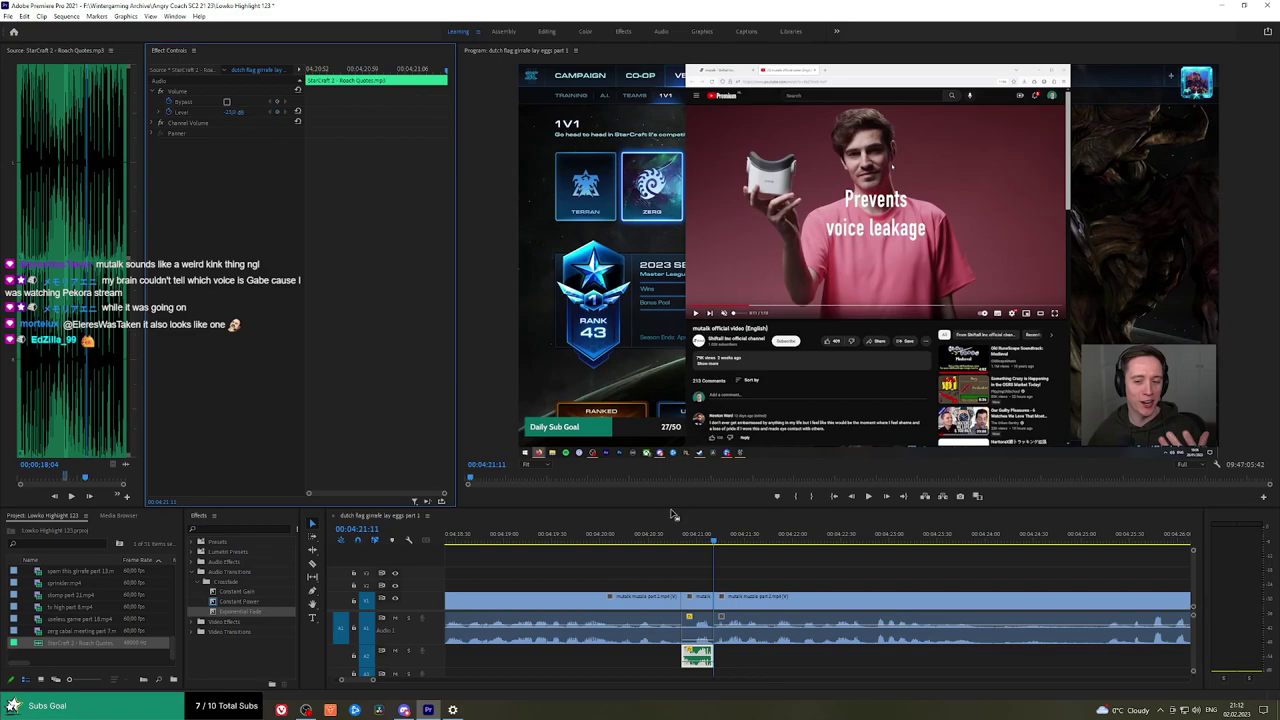
Play back the covered word from 00:04:20:15 and review the reaction up to about 00:04:30:46.
click(634, 541)
click(624, 541)
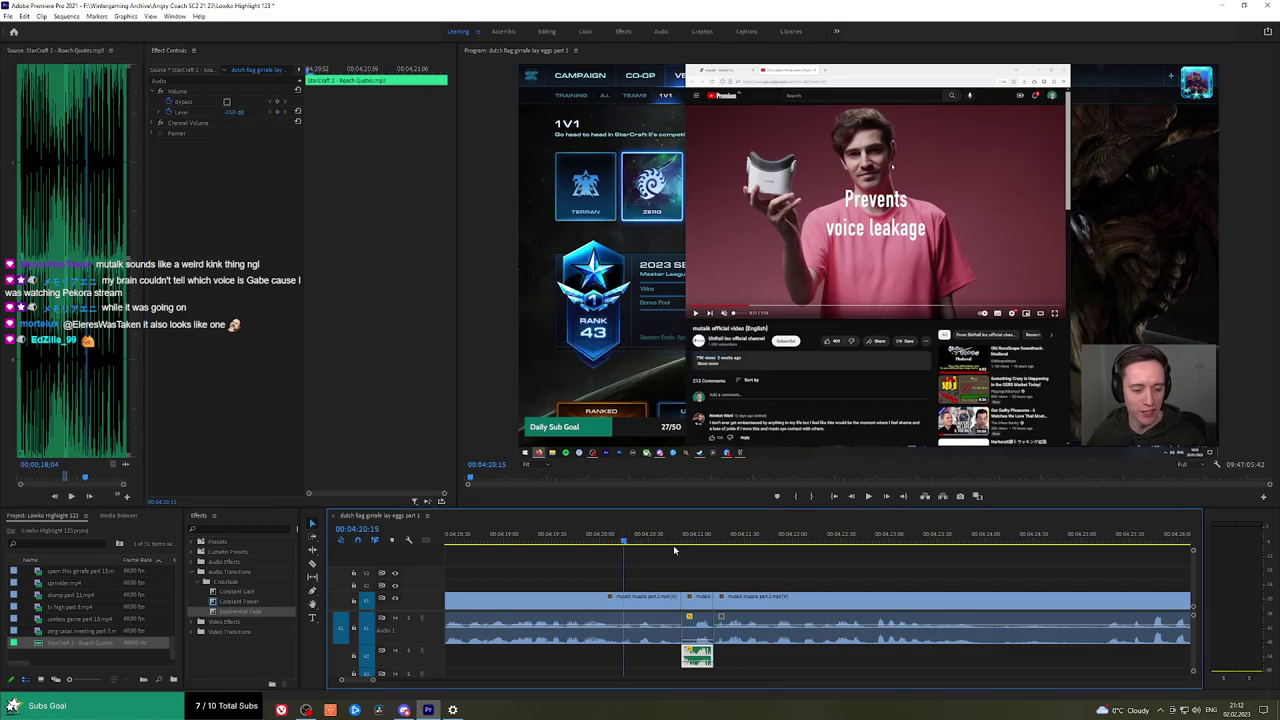
key(space)
click(820, 570)
scroll(897, 570, down, 3)
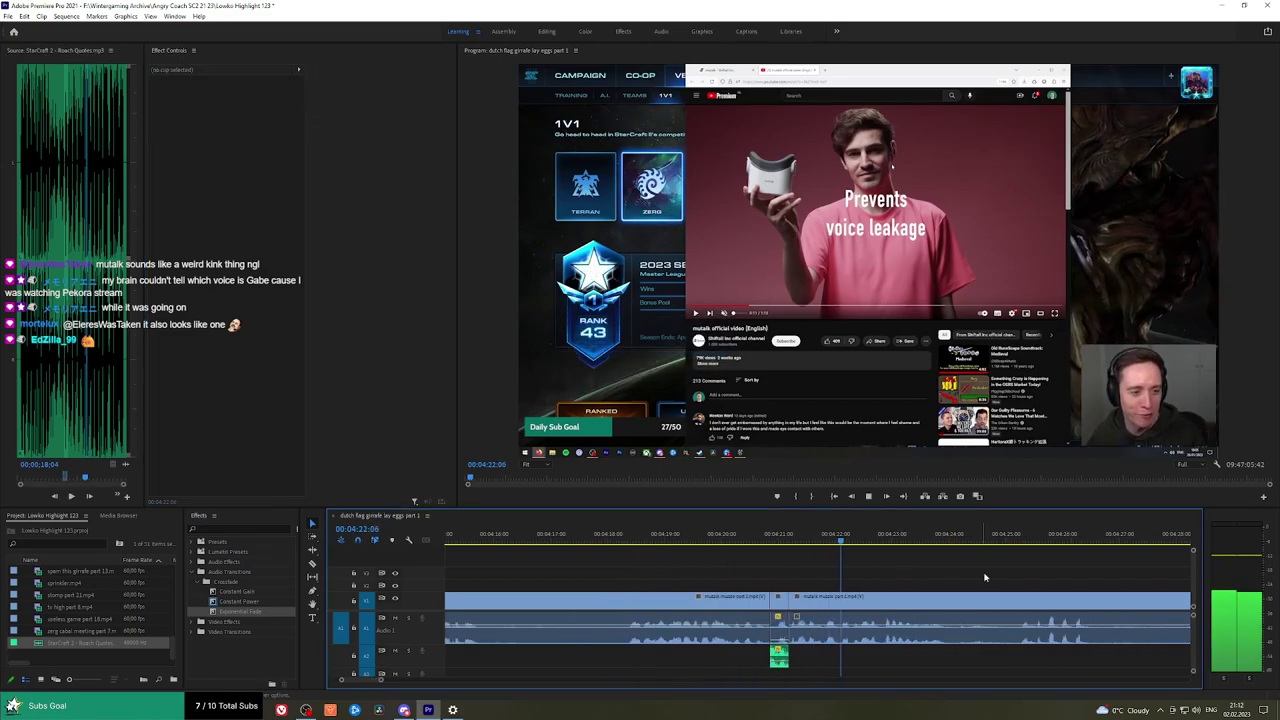
scroll(900, 570, down, 3)
scroll(770, 565, down, 2)
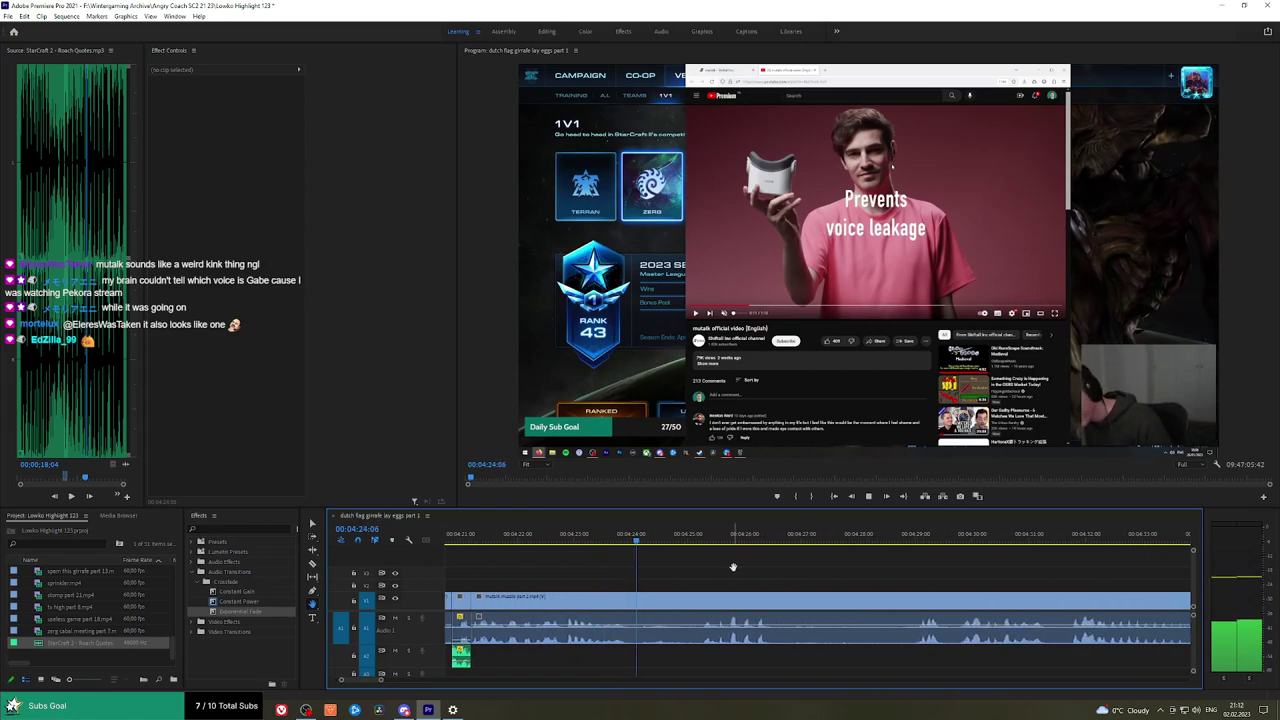
scroll(789, 565, down, 1)
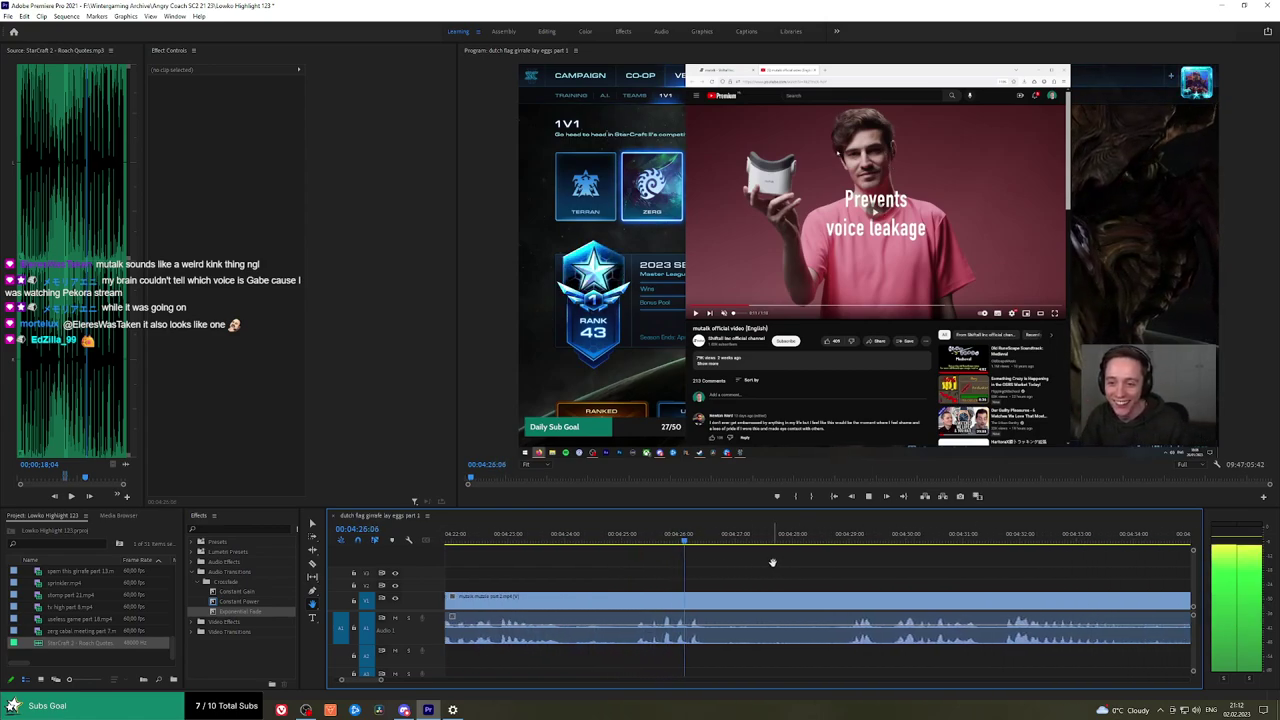
drag(796, 540, 835, 540)
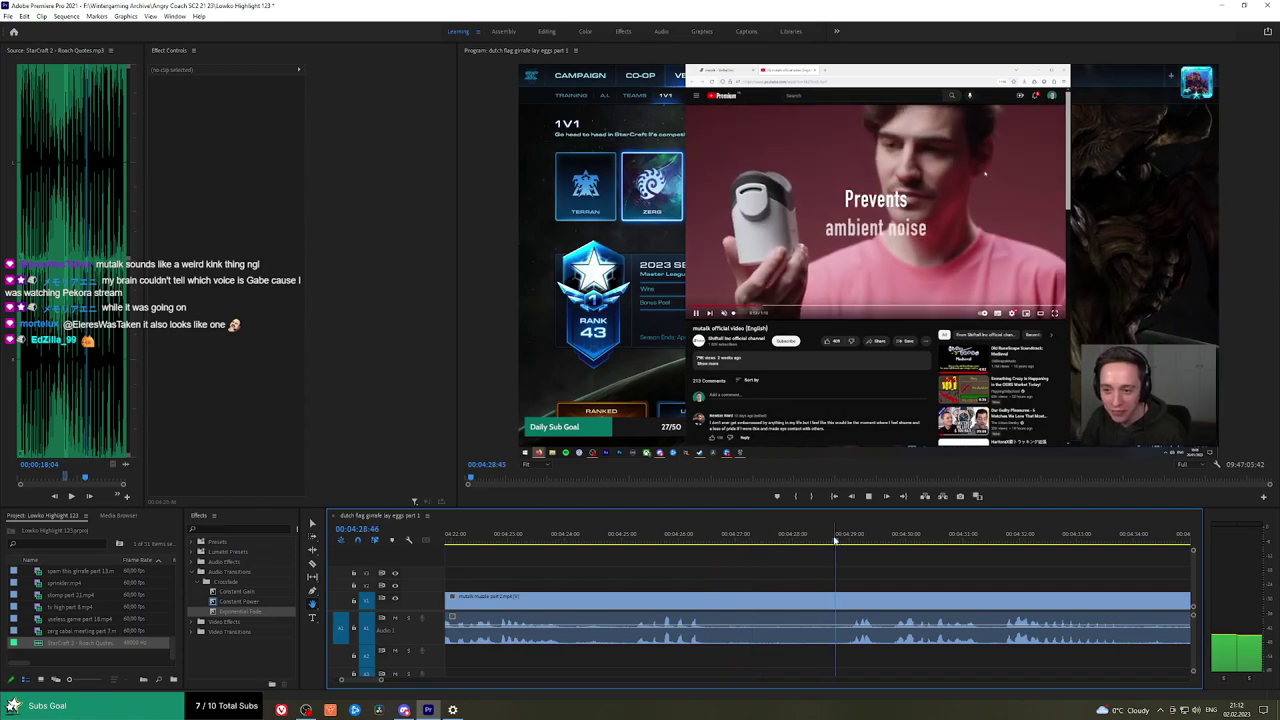
scroll(843, 566, down, 2)
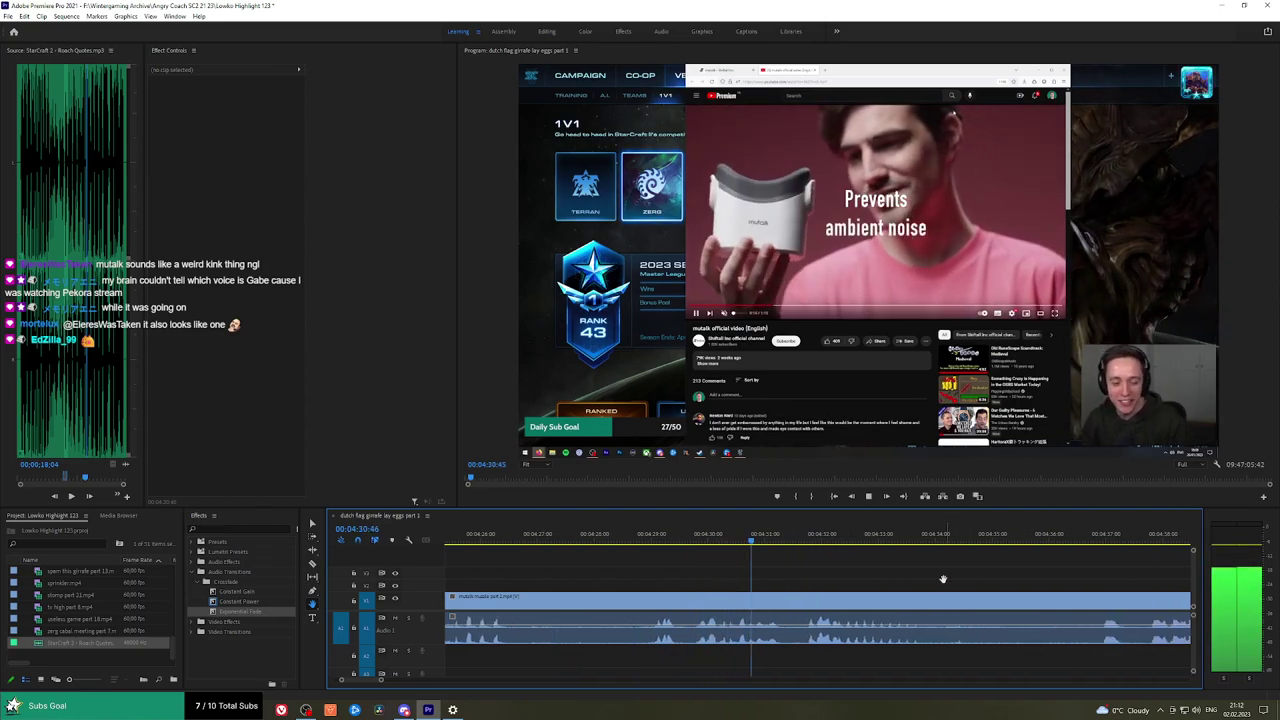
Isolate the next word by splitting the clip at 00:04:30:30 and 00:04:30:41, and lower the audio of that segment.
key(space)
click(706, 541)
key(space)
key(space)
key(c)
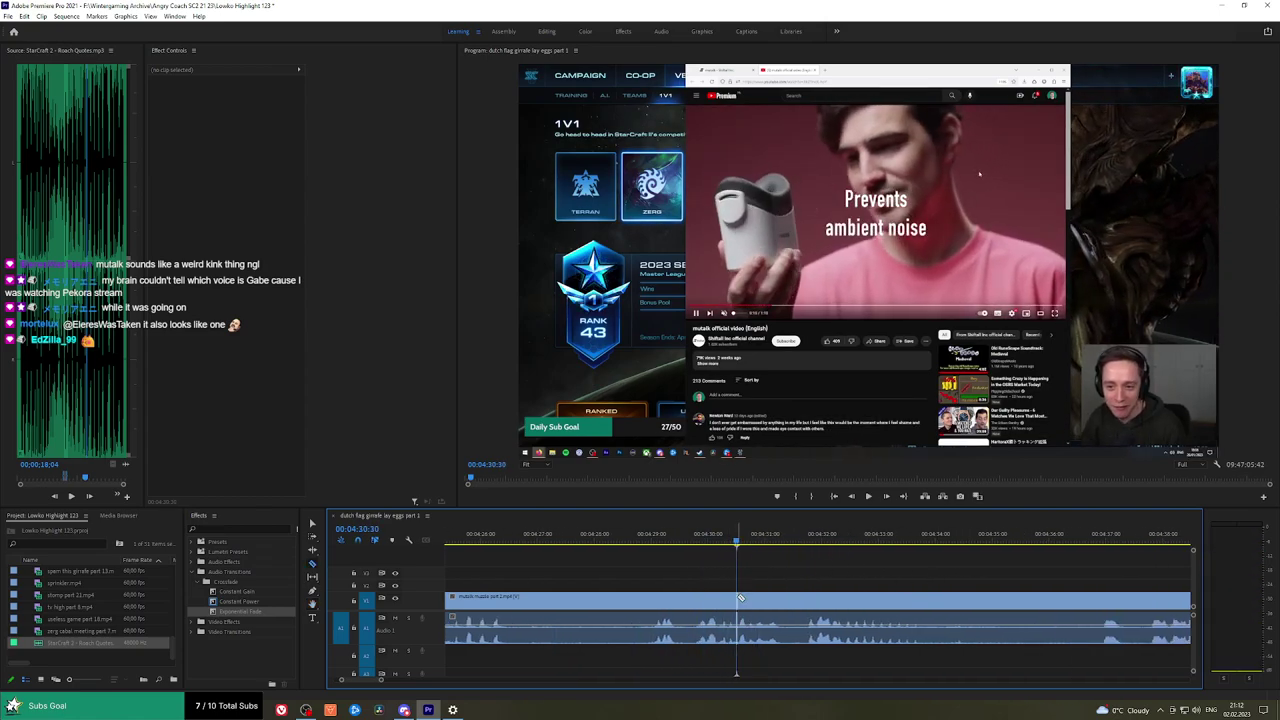
click(745, 598)
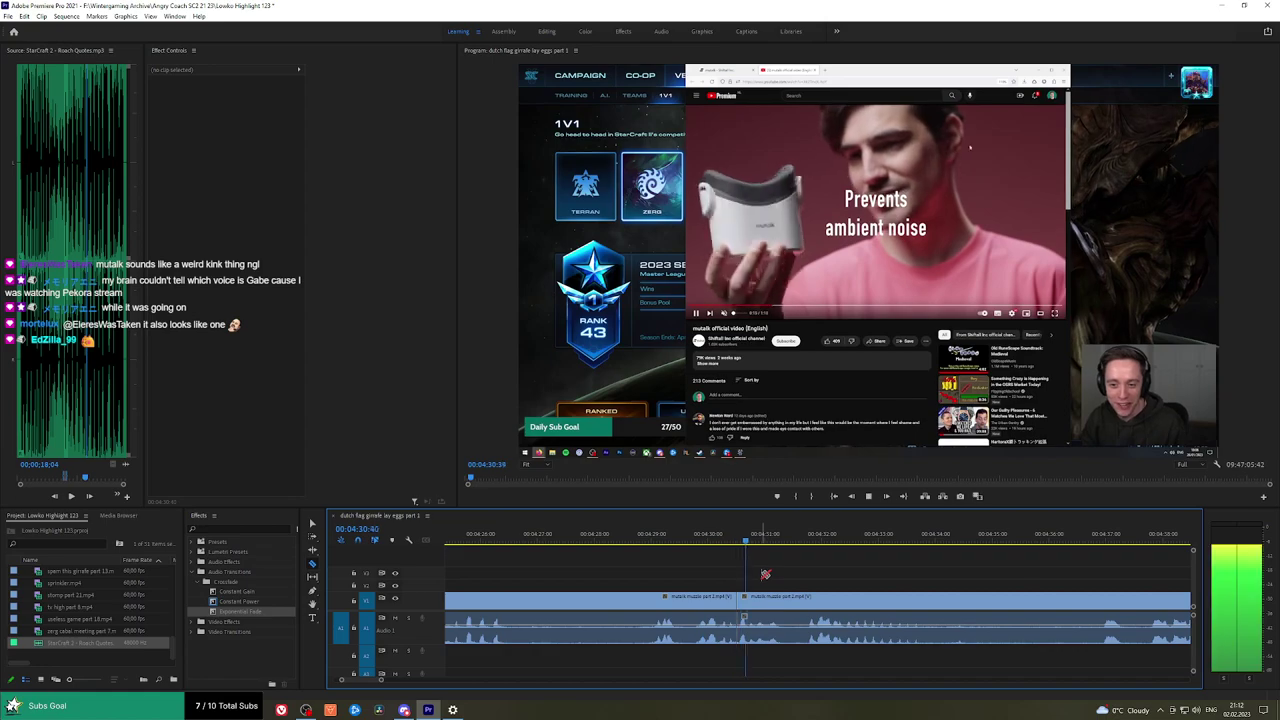
click(748, 640)
Add the StarCraft 2 - Roach Quotes sound beneath the word at 00:04:30:30, fit it to the segment, and adjust its volume level.
drag(57, 651, 746, 664)
click(742, 659)
click(237, 112)
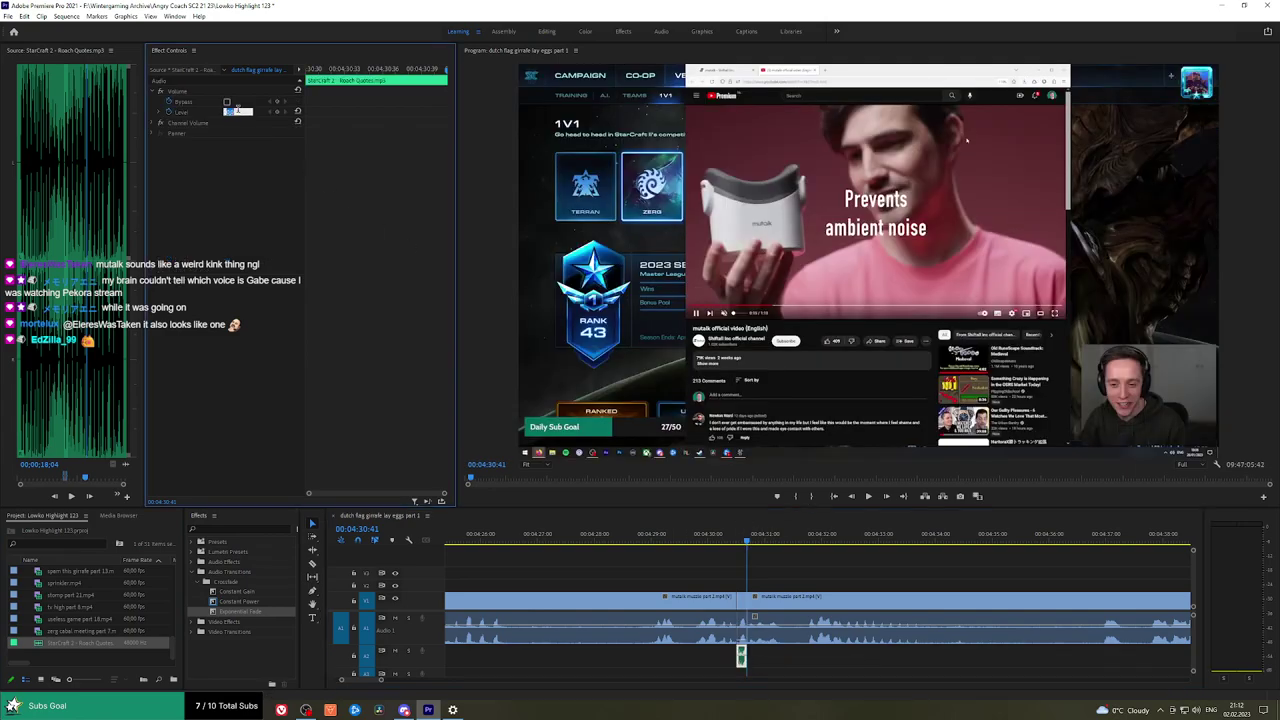
click(785, 582)
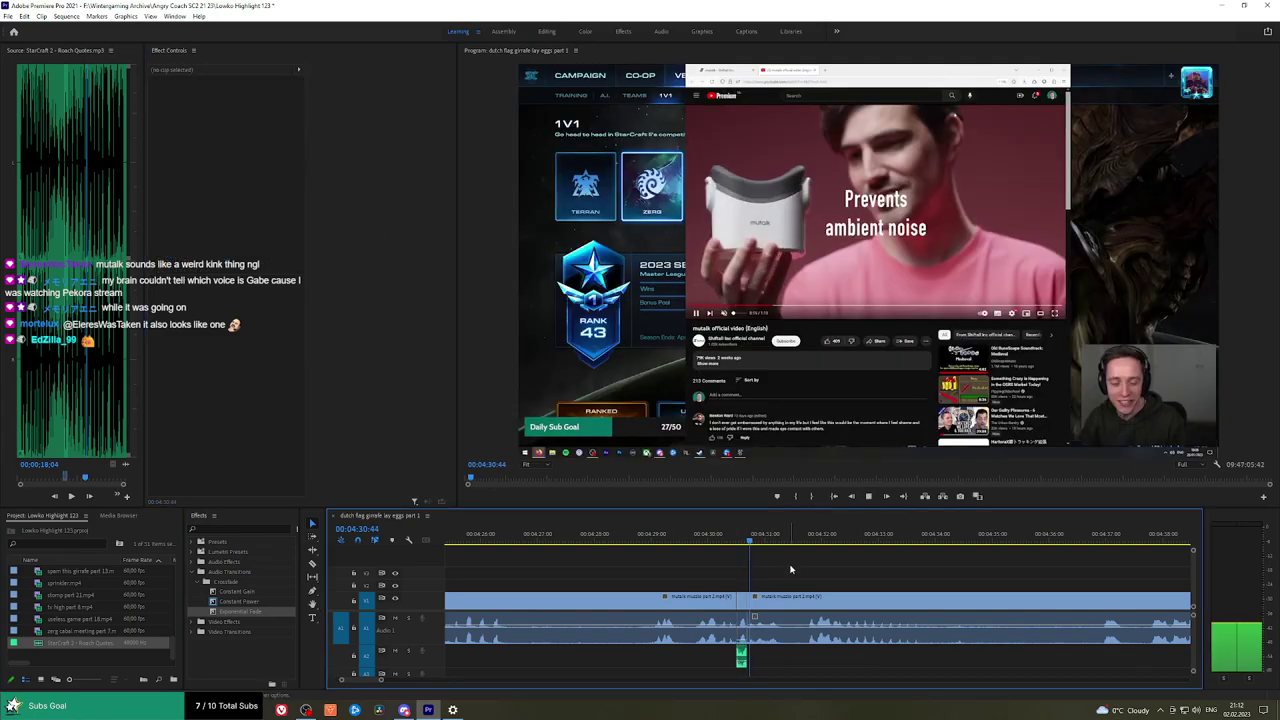
Isolate the next word by splitting the clip at about 00:04:31:08 and at 00:04:31:23.
key(space)
click(769, 605)
key(space)
key(space)
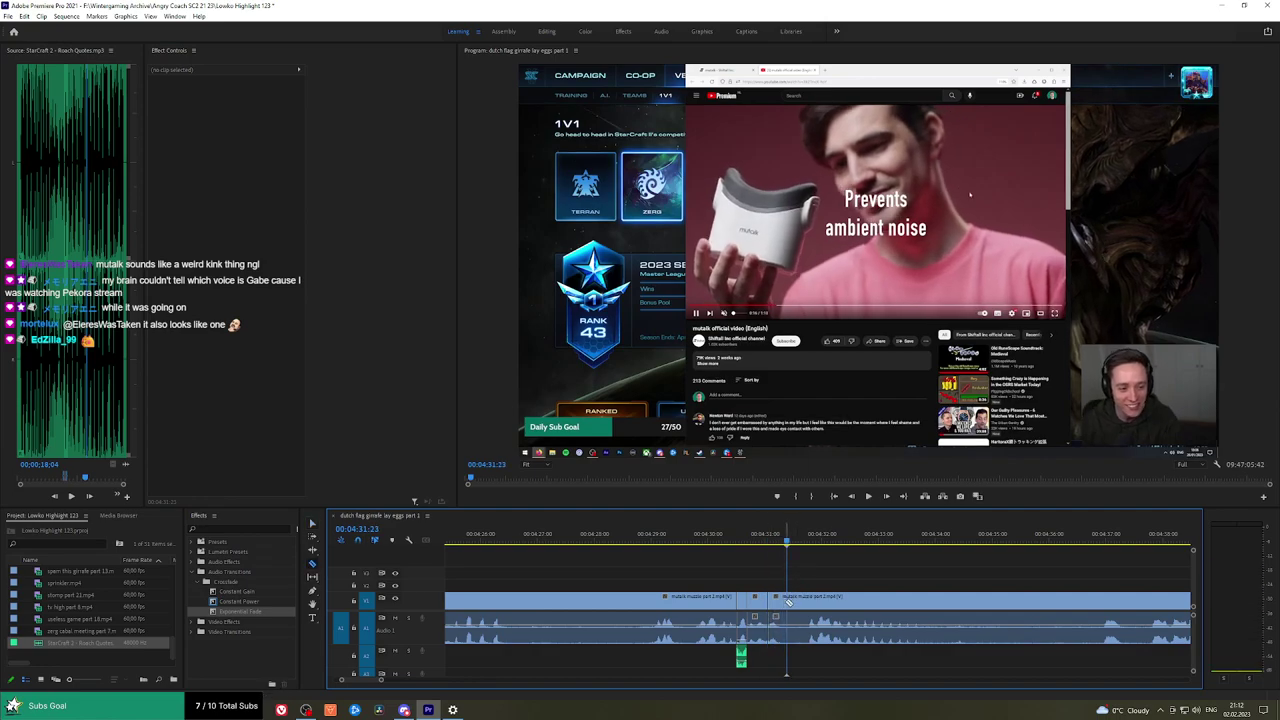
click(779, 632)
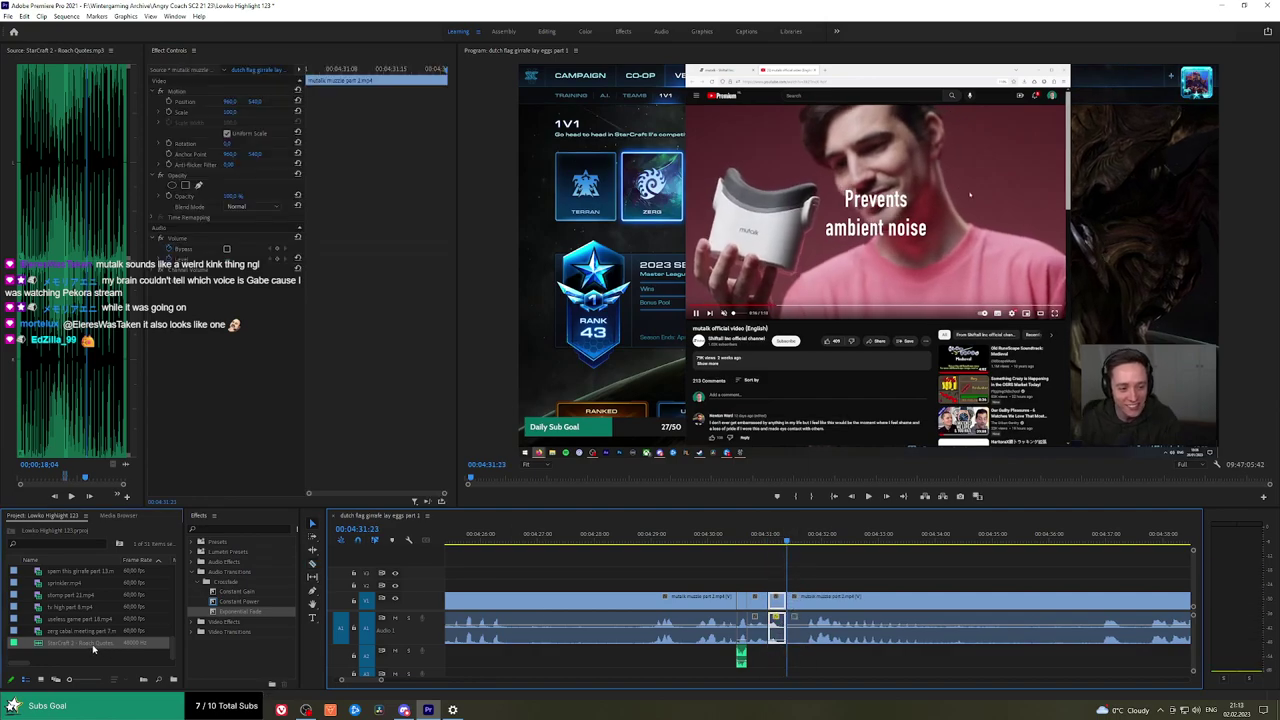
Place the StarCraft 2 - Roach Quotes sound under the isolated word, fit it to the segment, reduce its volume level and play the result.
drag(93, 650, 786, 657)
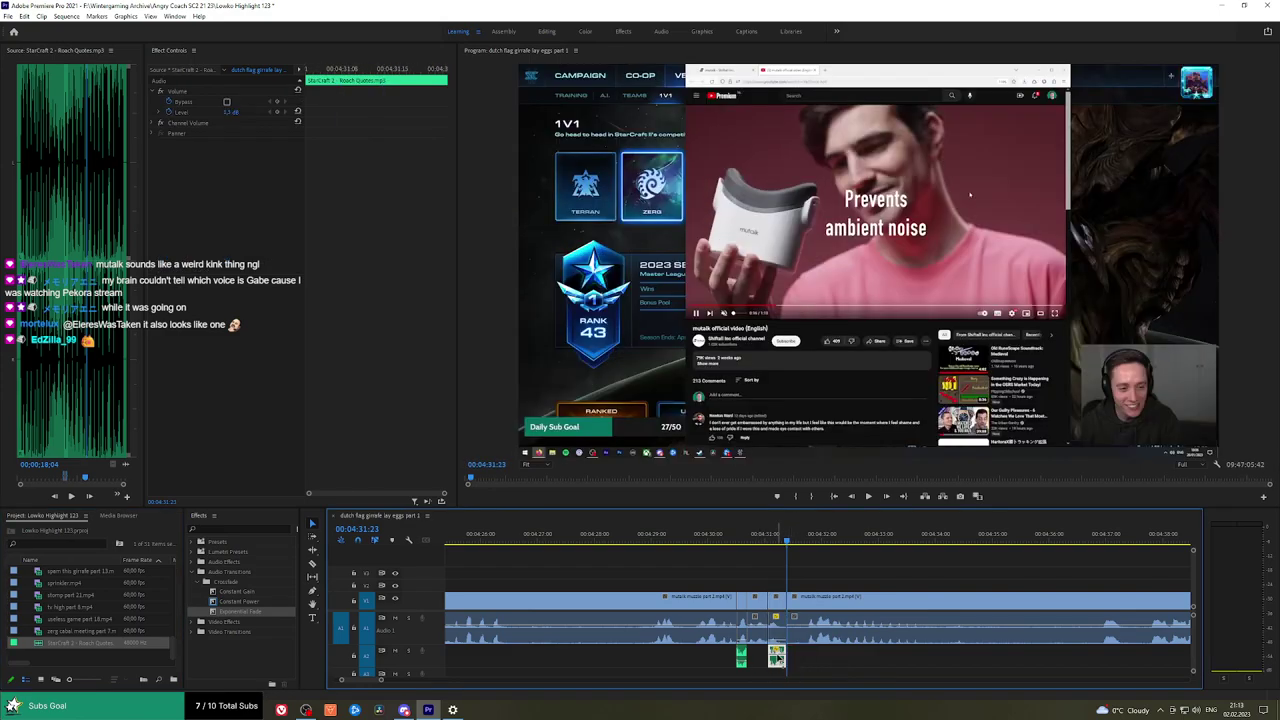
click(232, 111)
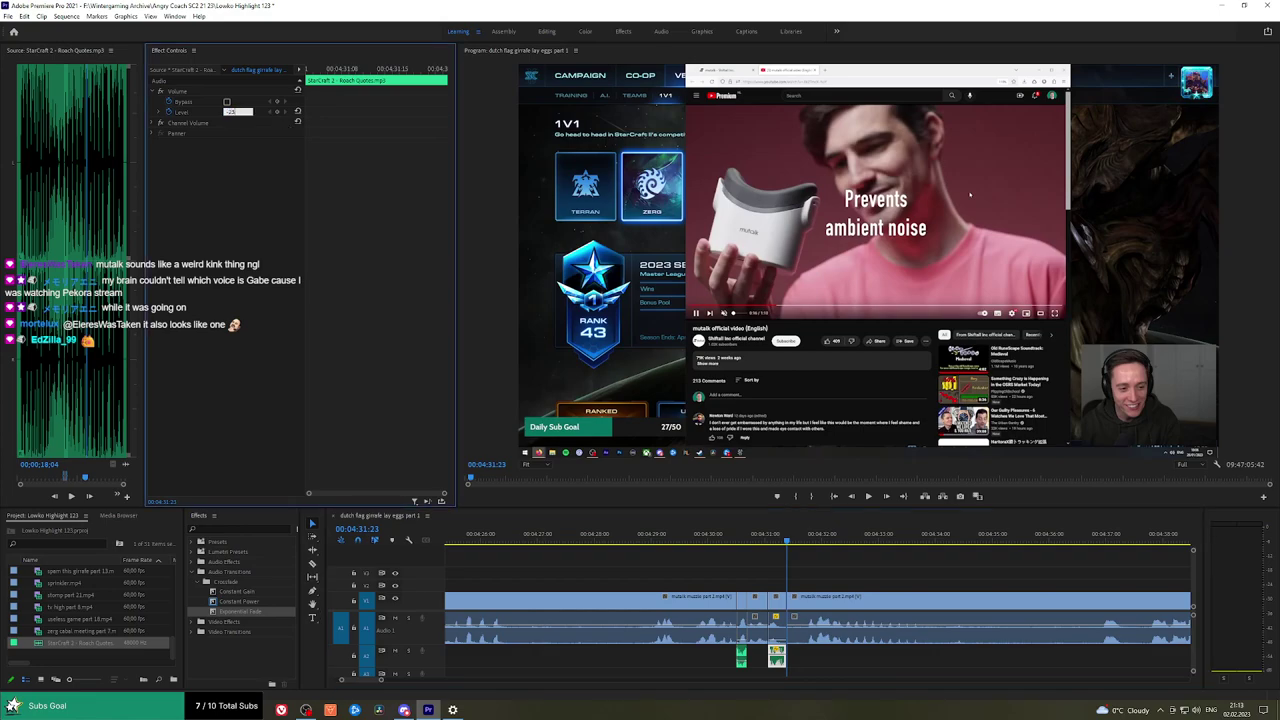
drag(755, 540, 721, 541)
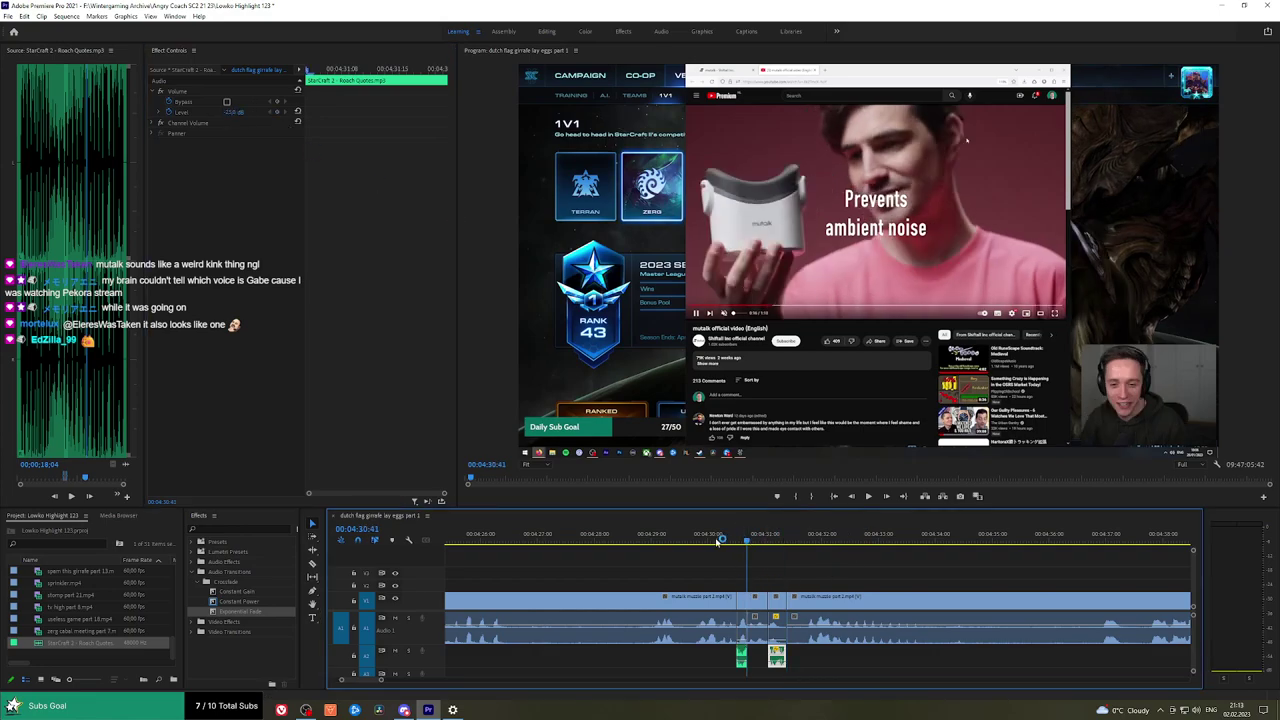
key(space)
click(872, 573)
key(h)
drag(900, 562, 699, 554)
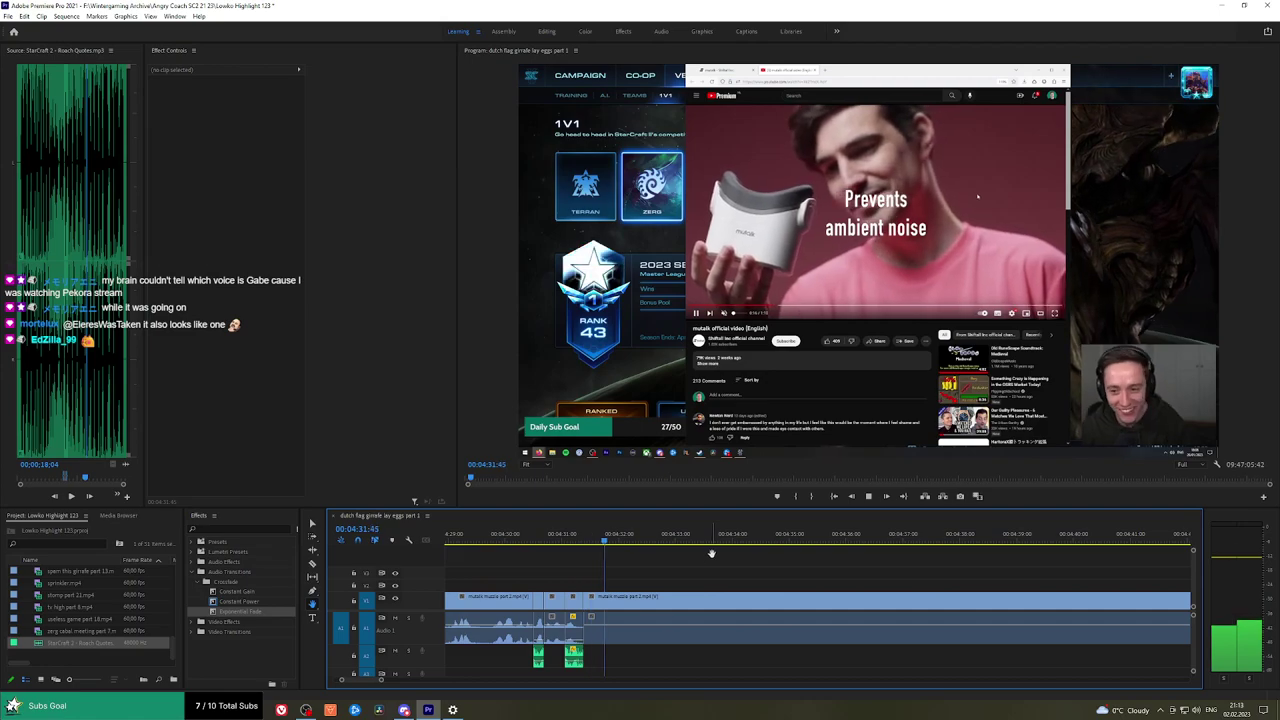
scroll(840, 580, down, 3)
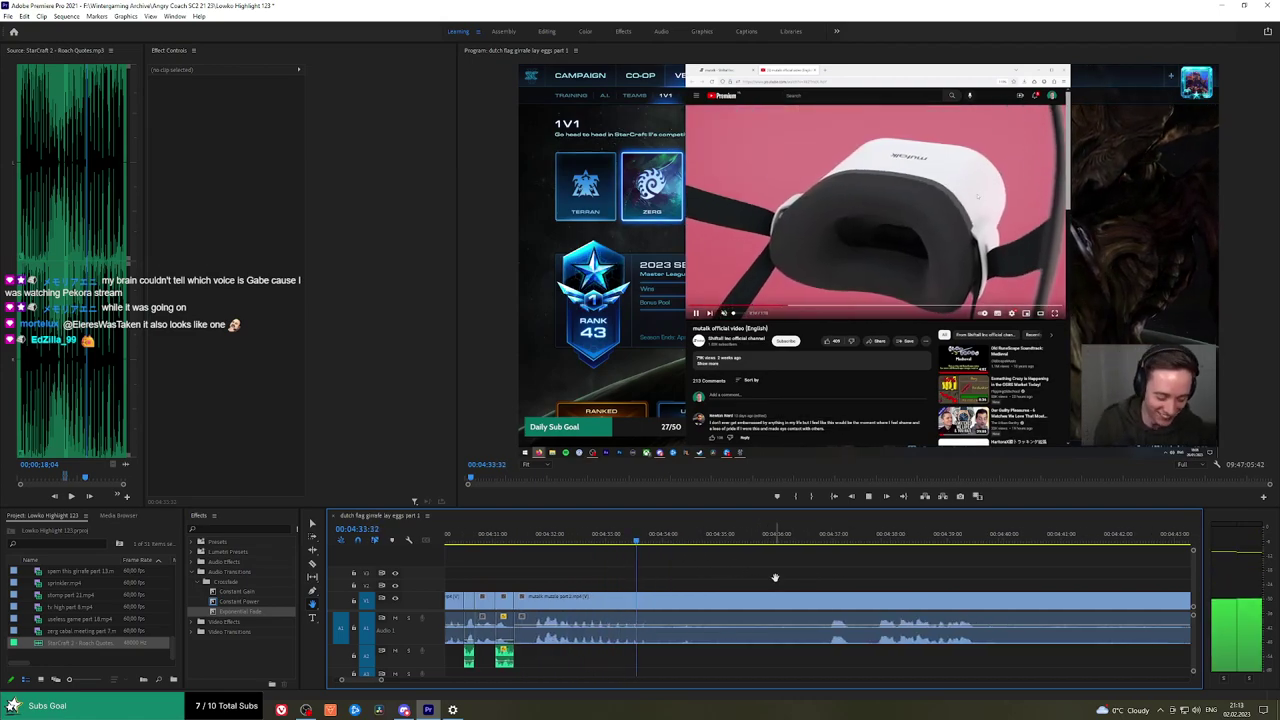
Review the footage from about 00:04:35 to 00:04:53 for dead sections to cut.
click(757, 541)
key(space)
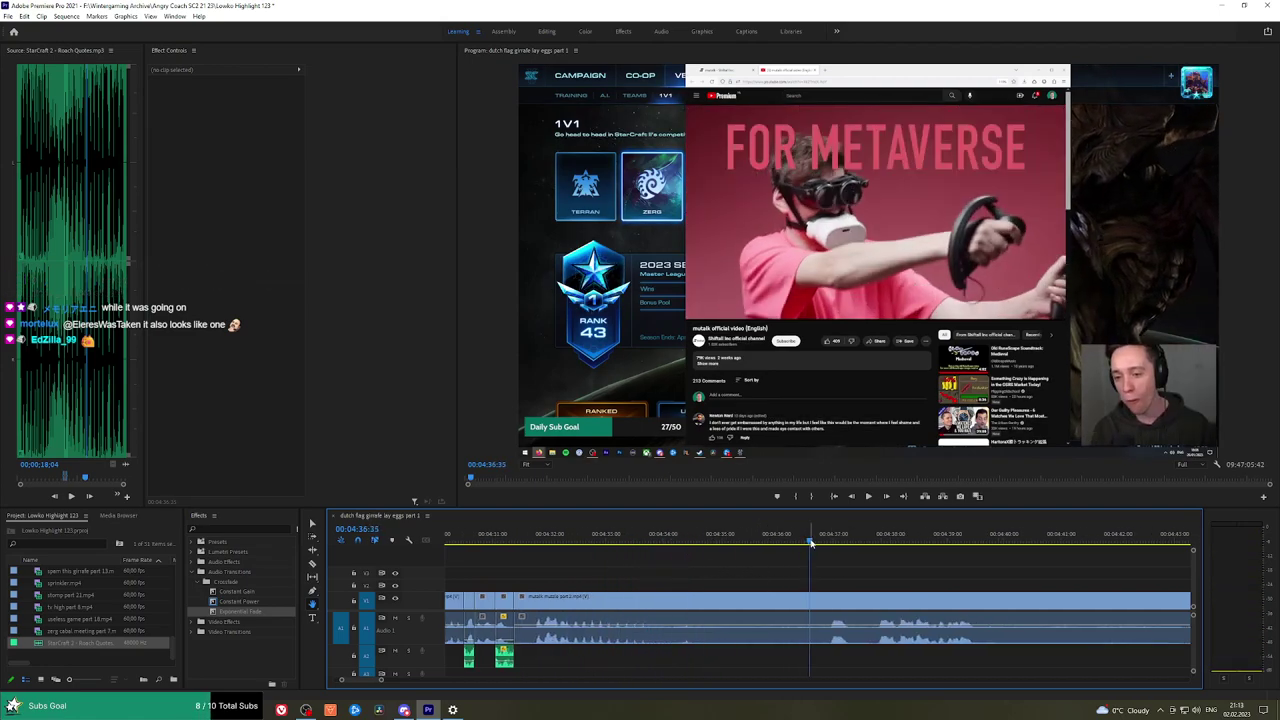
click(760, 540)
key(space)
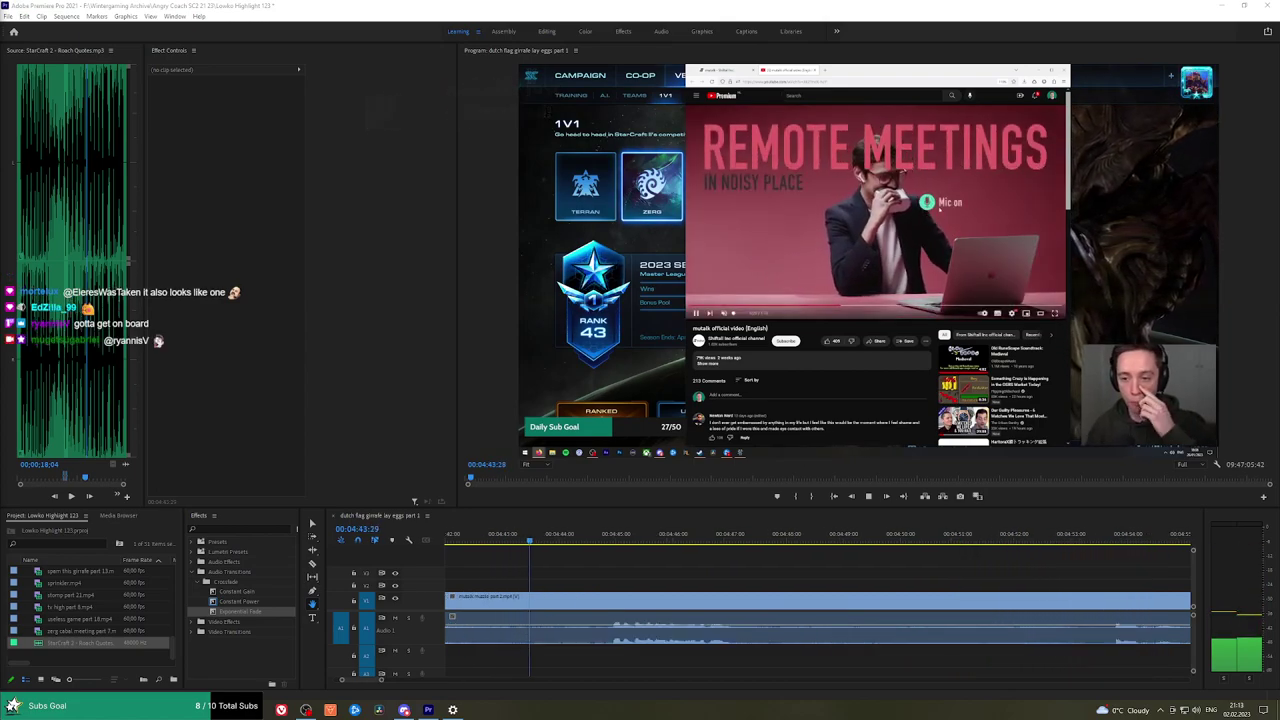
drag(715, 570, 773, 572)
scroll(843, 573, down, 2)
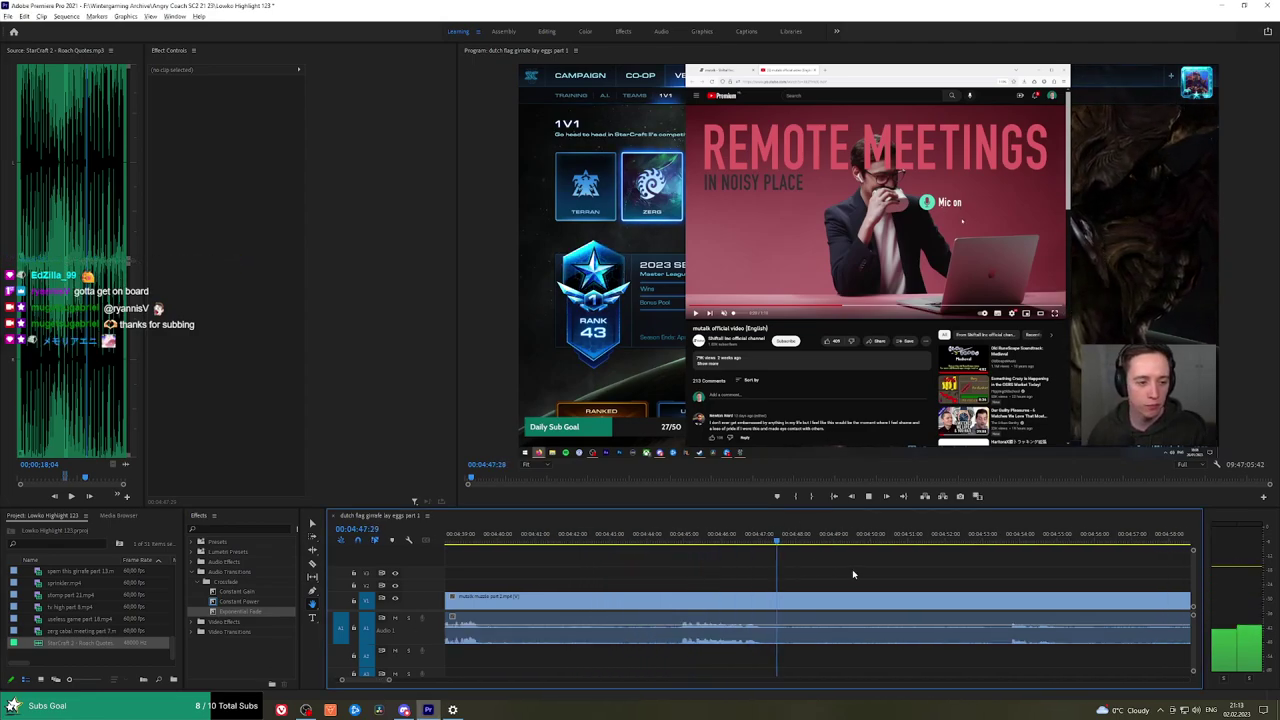
drag(904, 571, 796, 567)
click(846, 541)
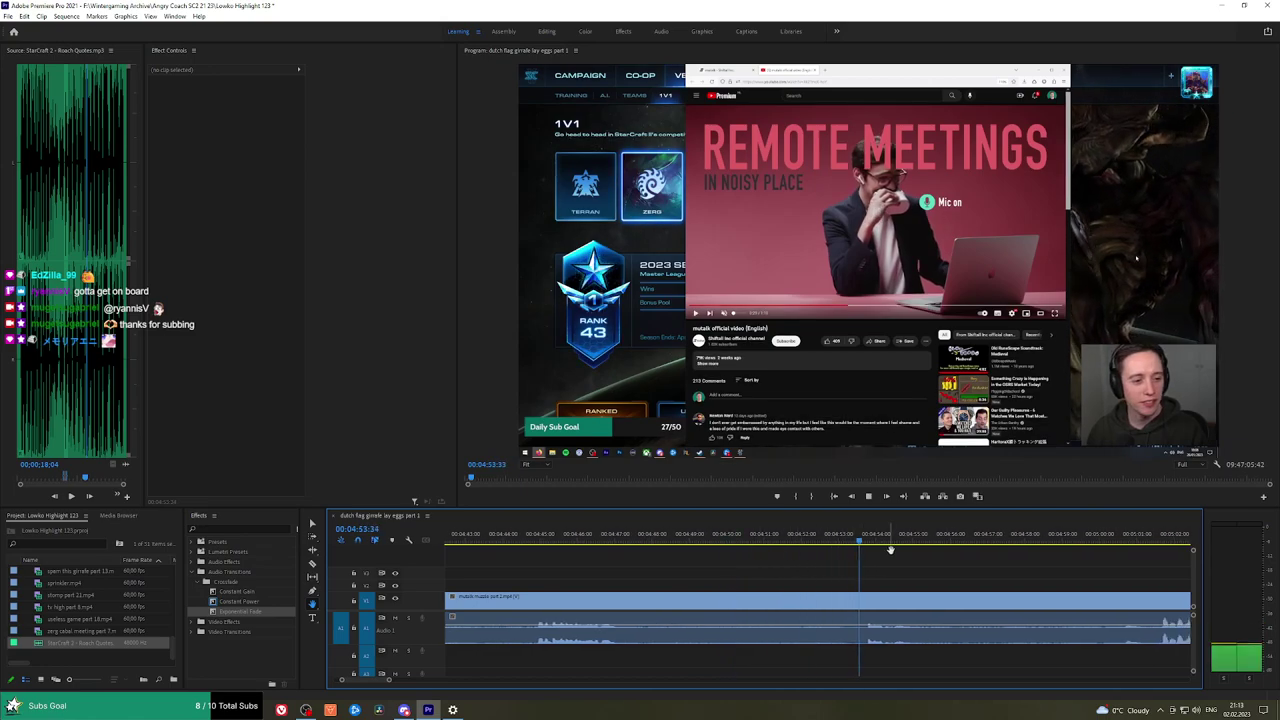
Remove the dead section from 00:04:55:26 to 00:05:01:33, closing the gap, and add a Constant Power crossfade at the audio join.
drag(992, 572, 785, 577)
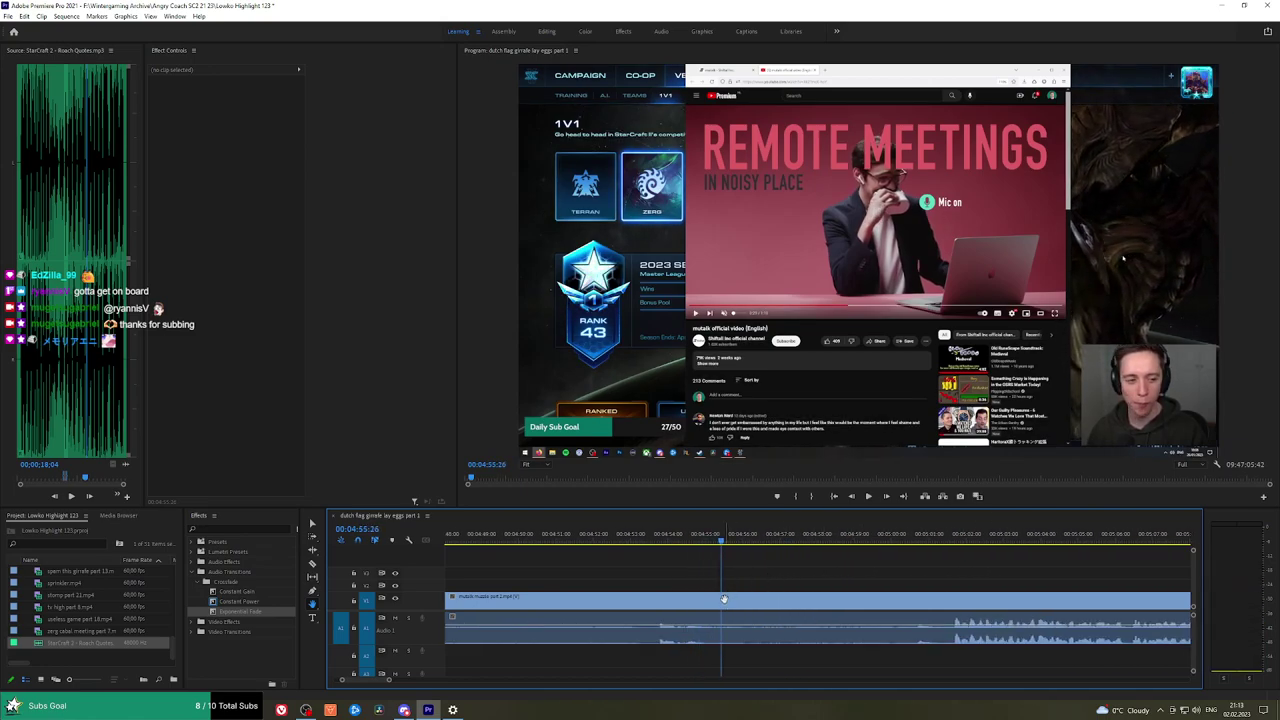
key(ctrl+k)
drag(890, 540, 951, 542)
click(903, 607)
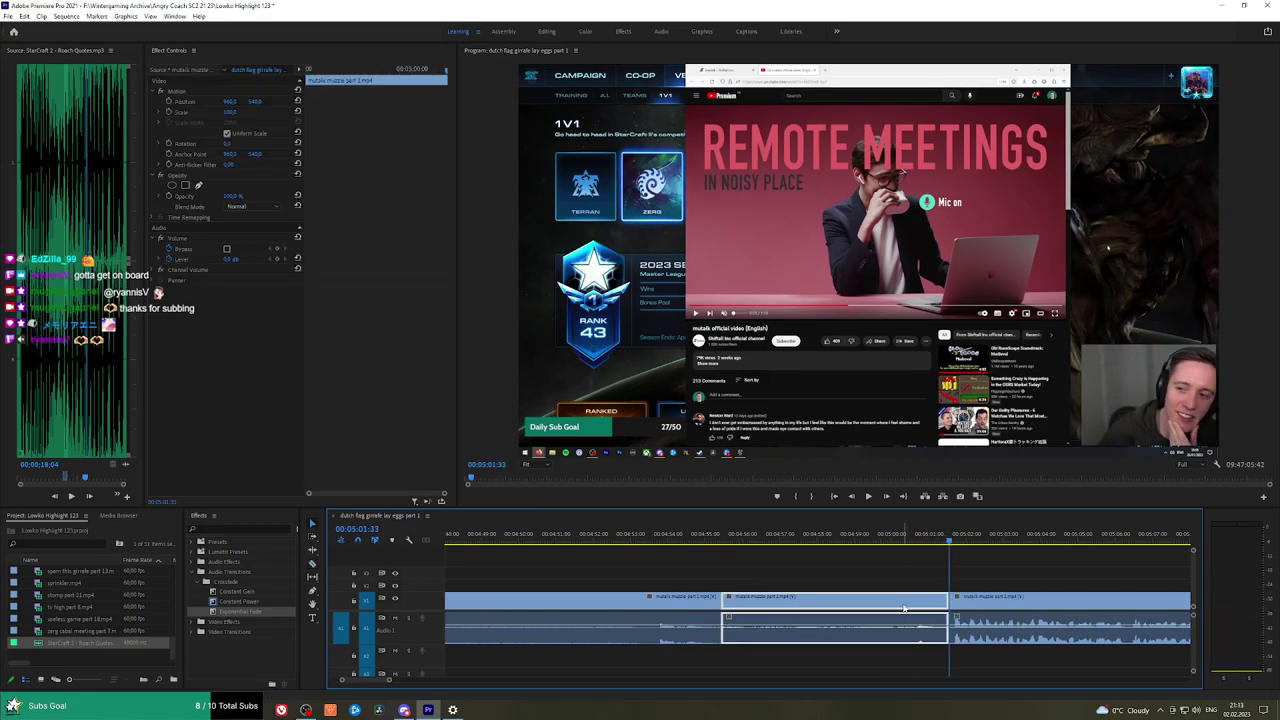
key(shift+Delete)
key(space)
drag(239, 602, 722, 639)
Cut out the pause from 00:05:02:58 to 00:05:07:42 and close the gap.
key(h)
drag(950, 574, 743, 577)
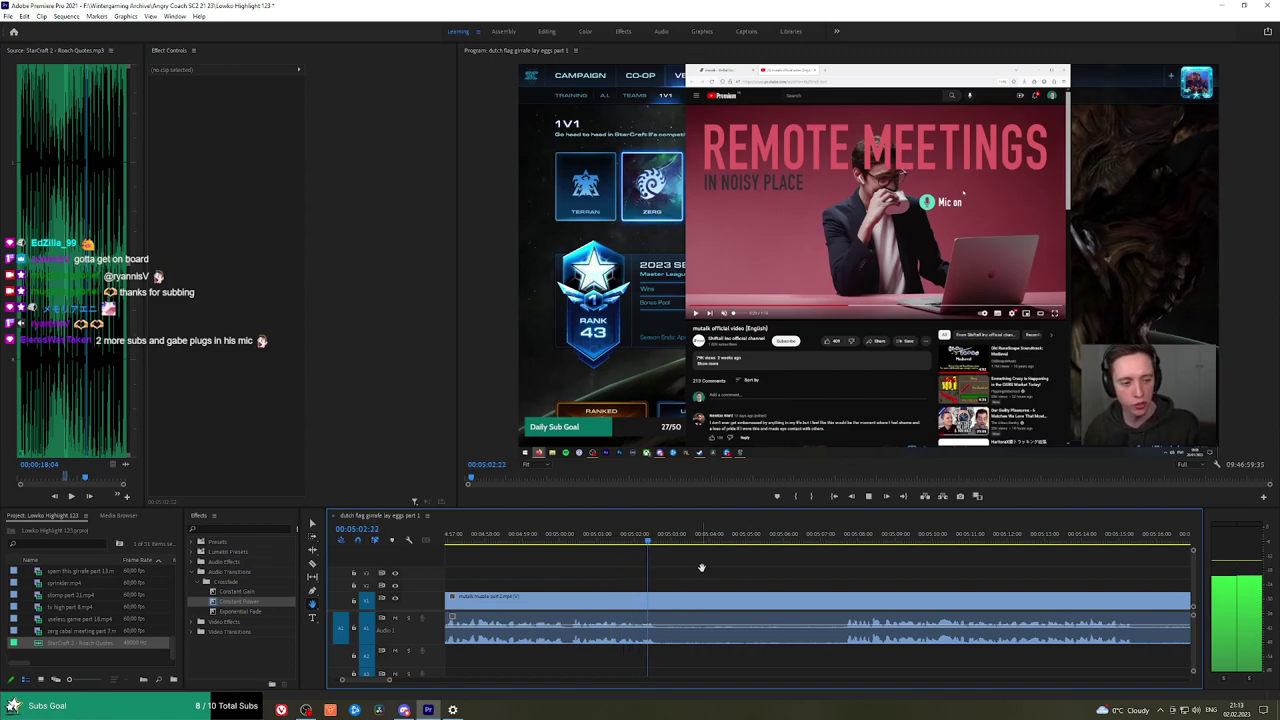
key(c)
click(670, 600)
drag(850, 540, 848, 541)
click(843, 605)
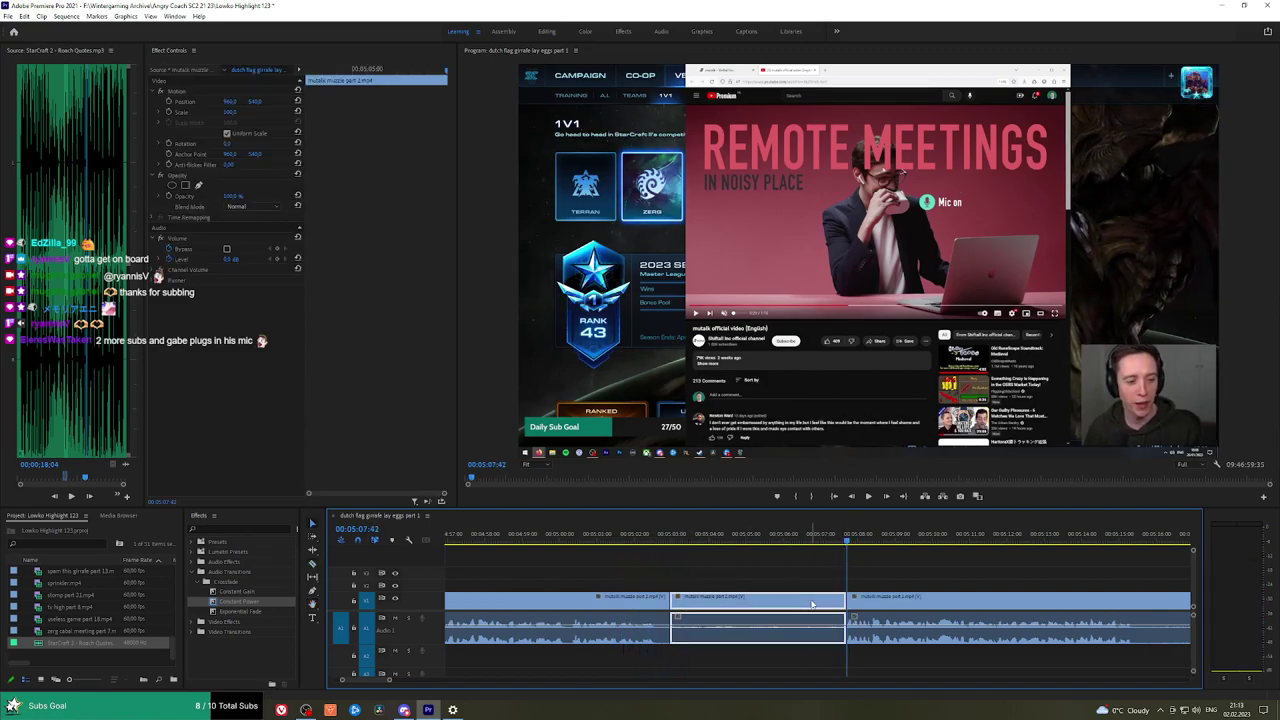
key(shift+Delete)
Try a shortened Constant Power crossfade on the audio join at 00:05:02:58 and remove it after playback.
drag(248, 603, 686, 608)
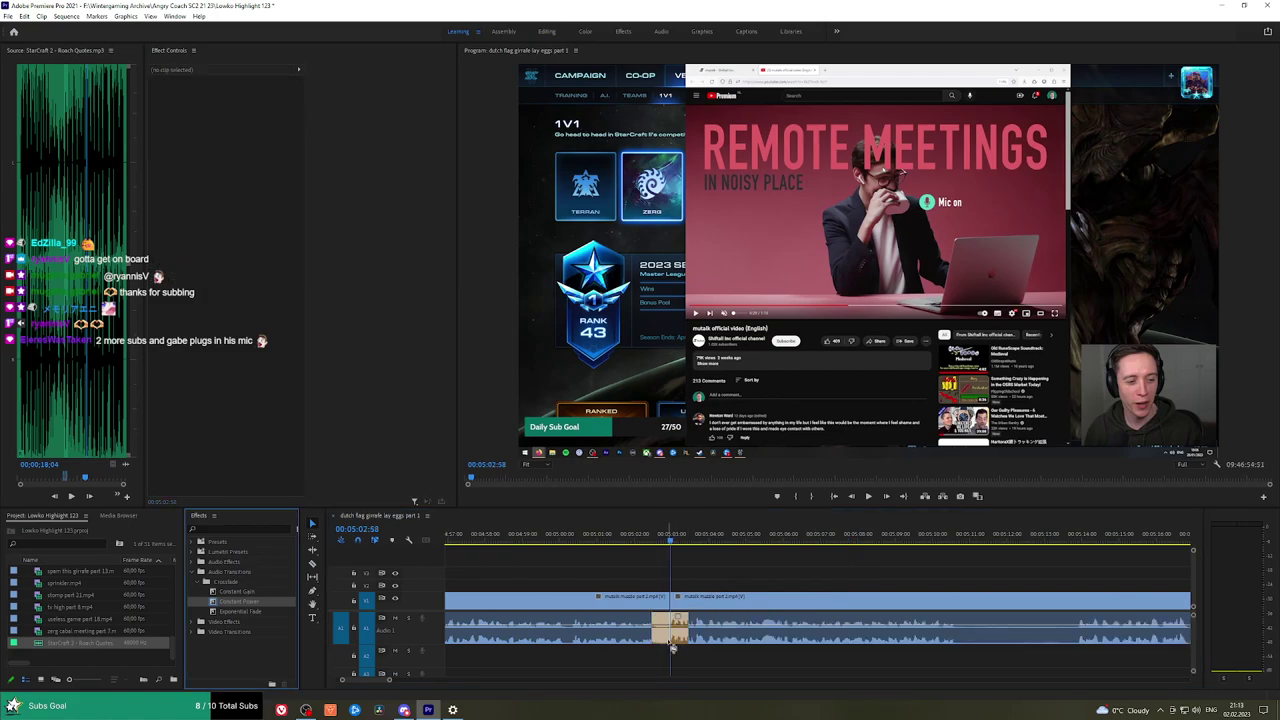
click(640, 537)
key(space)
key(h)
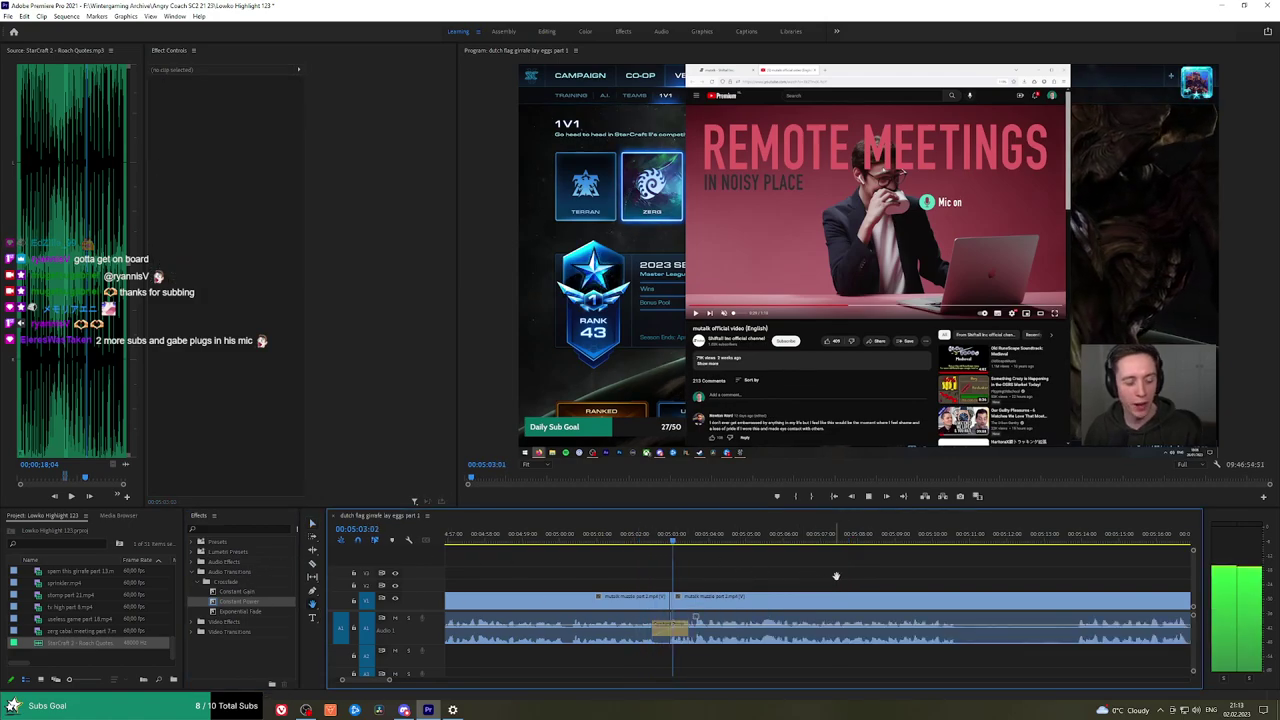
drag(856, 572, 767, 561)
key(space)
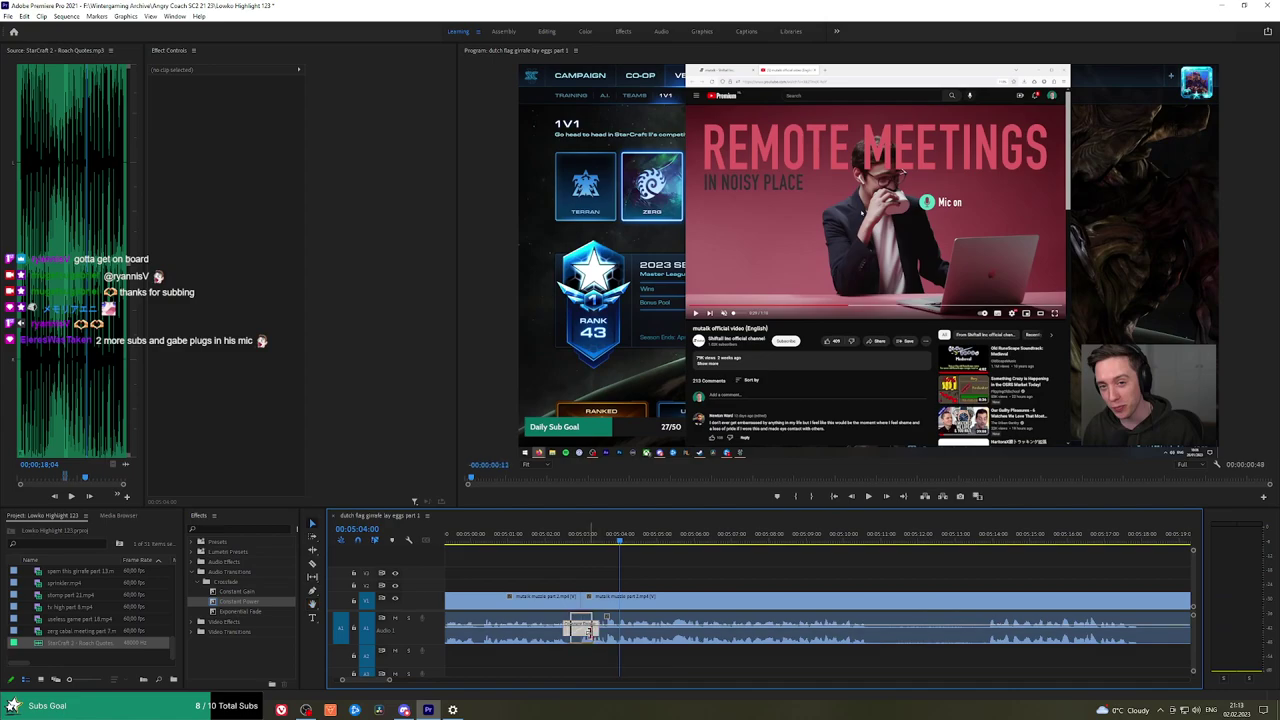
click(581, 628)
click(560, 542)
key(space)
key(space)
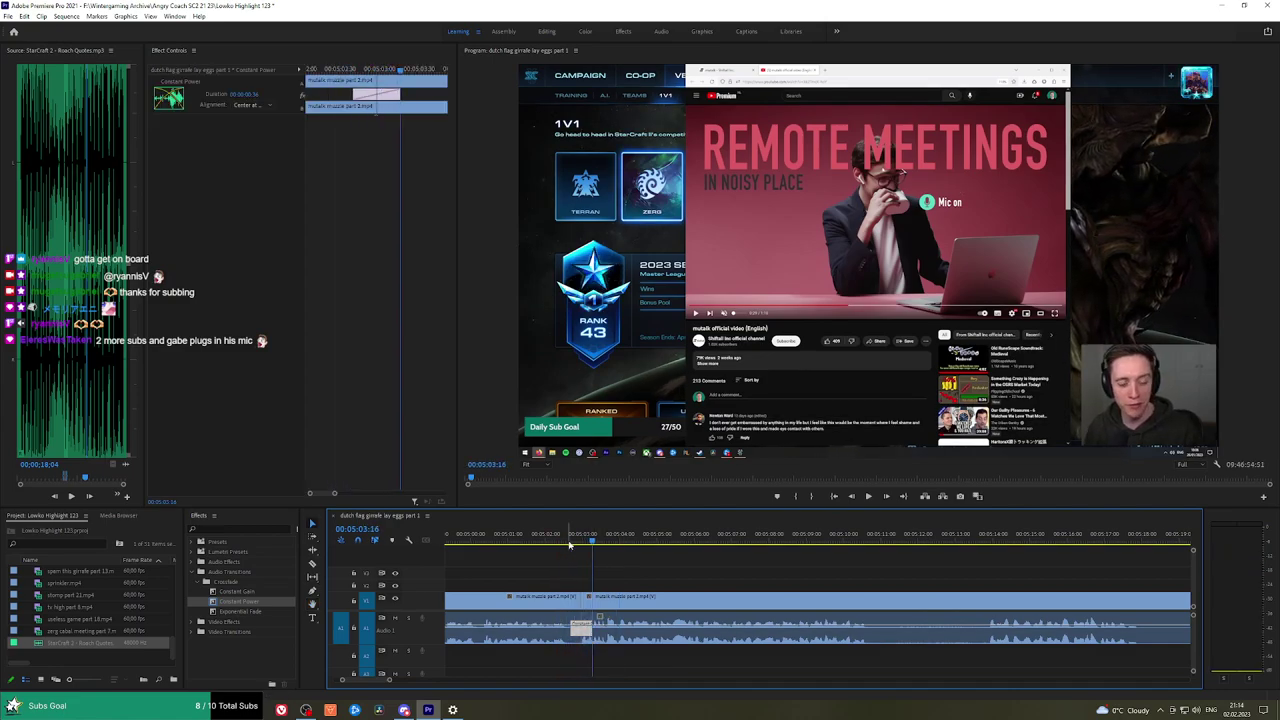
key(Delete)
Remove the pause from 00:05:10:57 to about 00:05:13:45, closing the gap, and add a Constant Power crossfade at the join.
key(space)
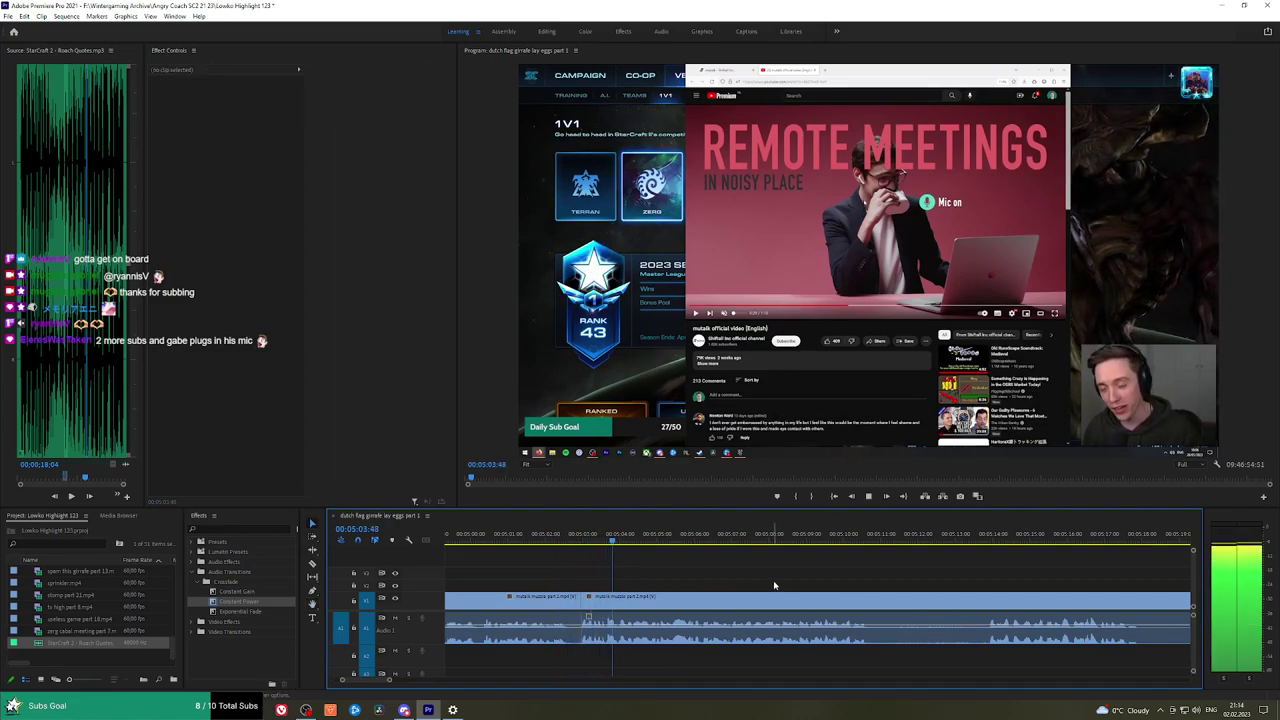
key(h)
drag(836, 577, 743, 571)
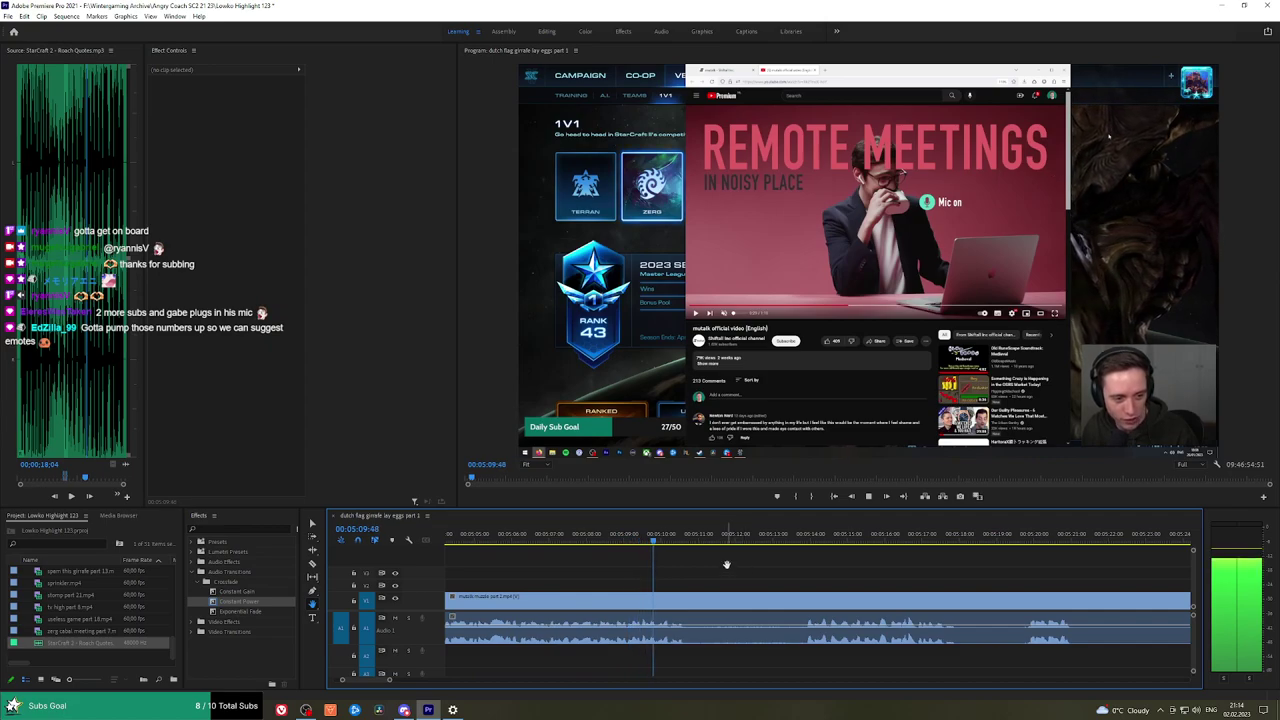
key(c)
click(701, 600)
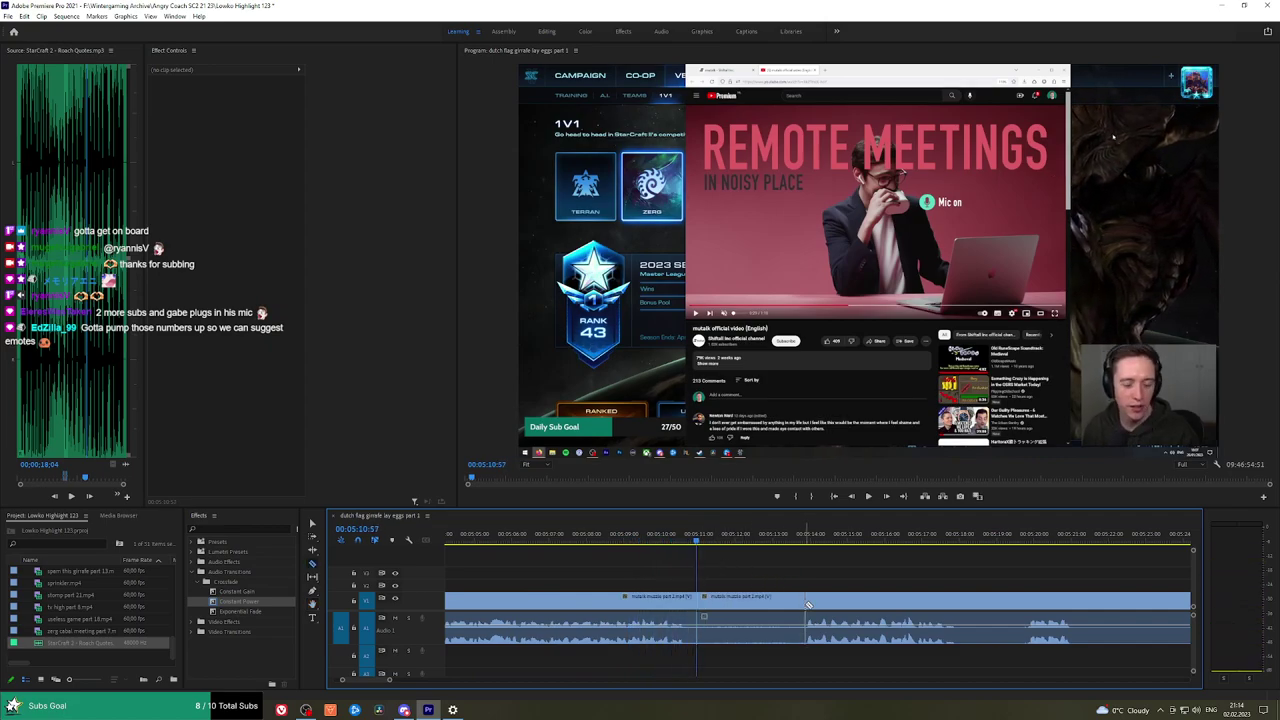
key(shift+Delete)
key(space)
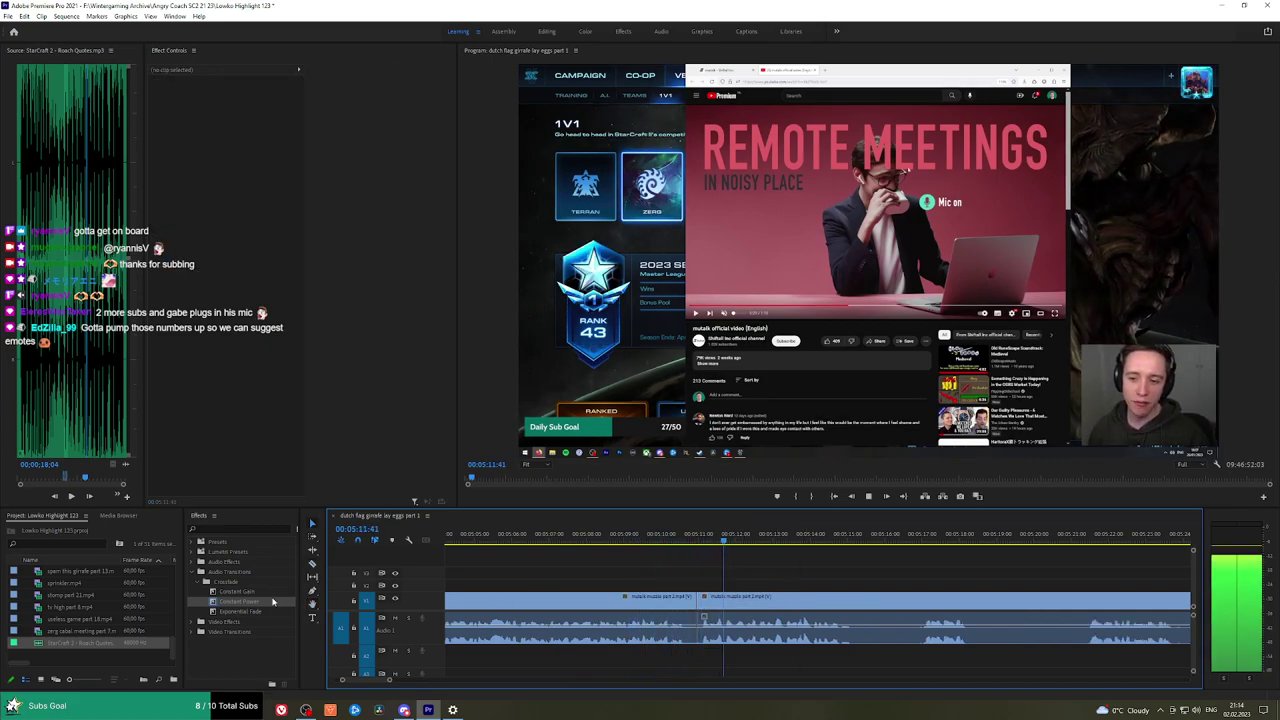
drag(272, 601, 698, 634)
Remove the pause between about 00:05:15:15 and 00:05:17:05, closing the gap, and crossfade the audio join with Constant Power.
key(h)
drag(932, 556, 759, 548)
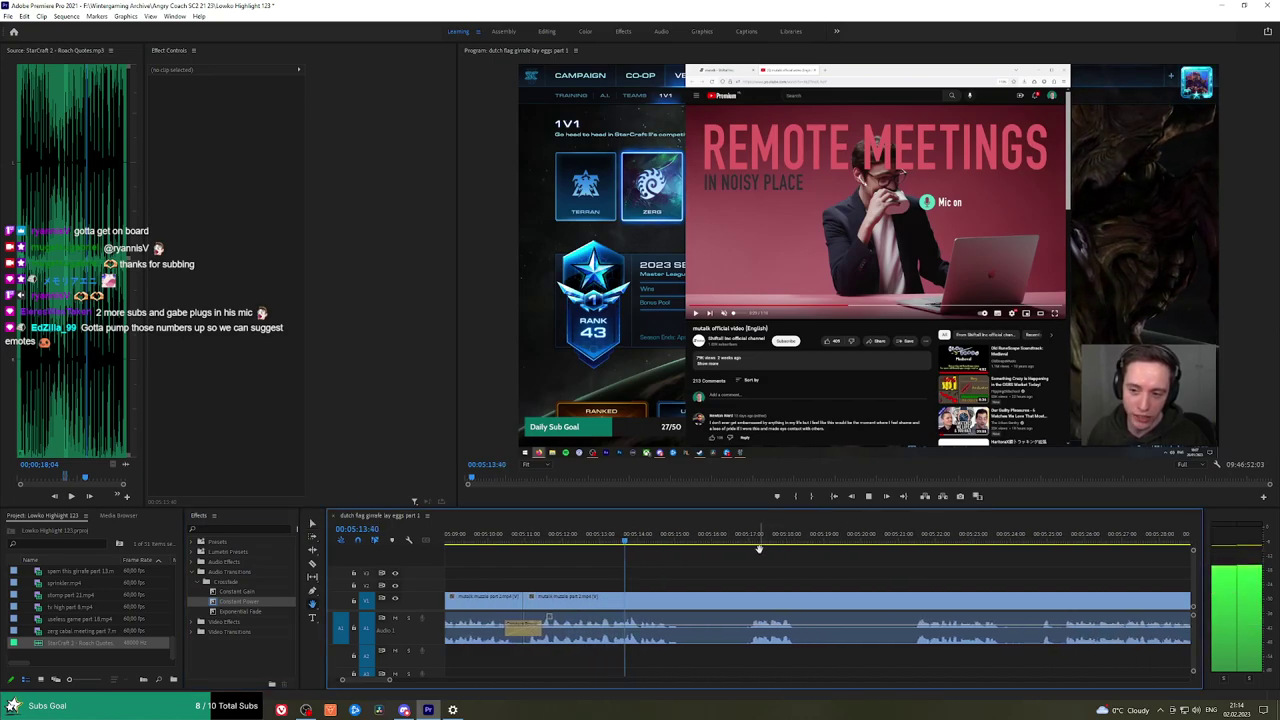
click(684, 604)
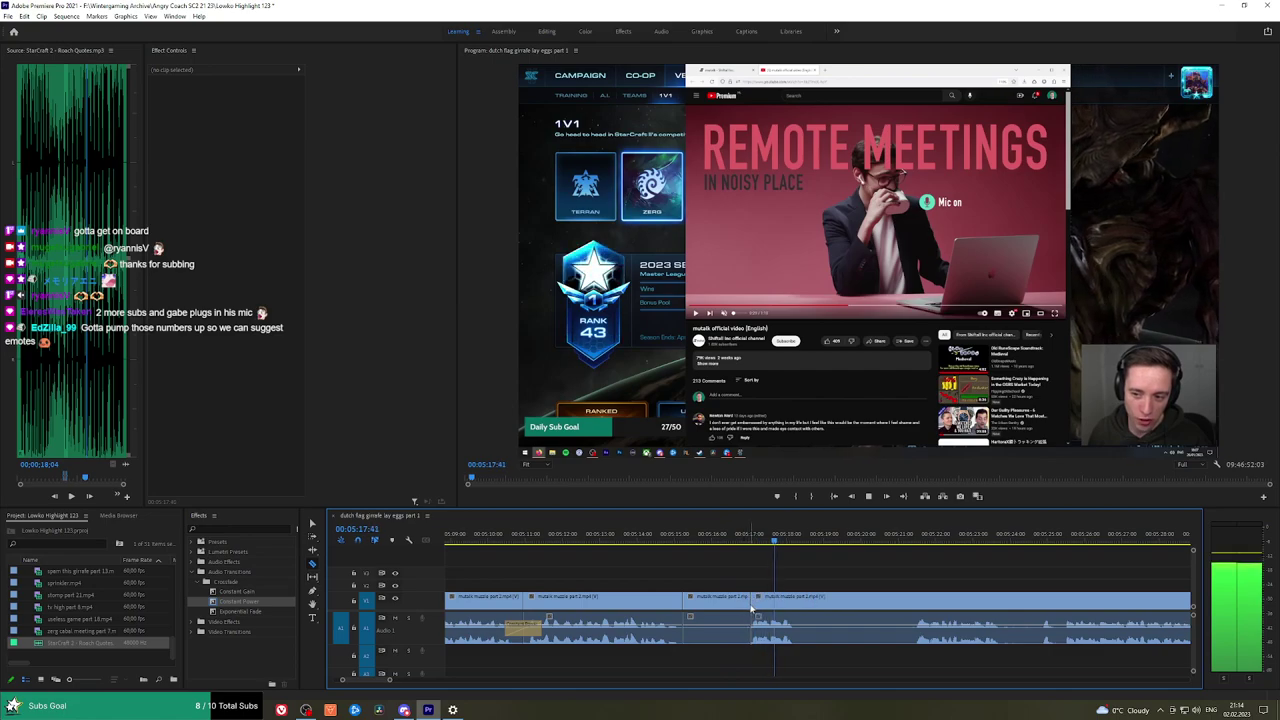
click(752, 600)
key(shift+Delete)
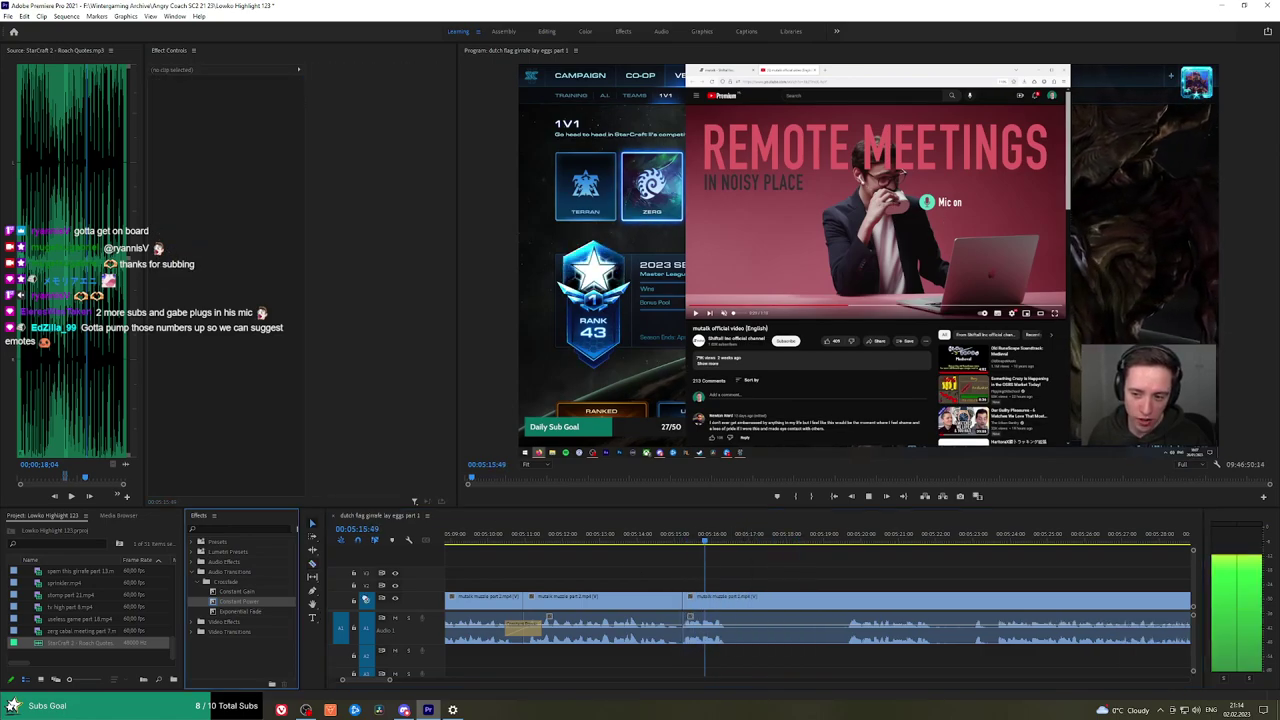
Remove the pause from about 00:05:16:30 to 00:05:19:40, closing the gap, and apply a Constant Power crossfade to the join.
click(735, 604)
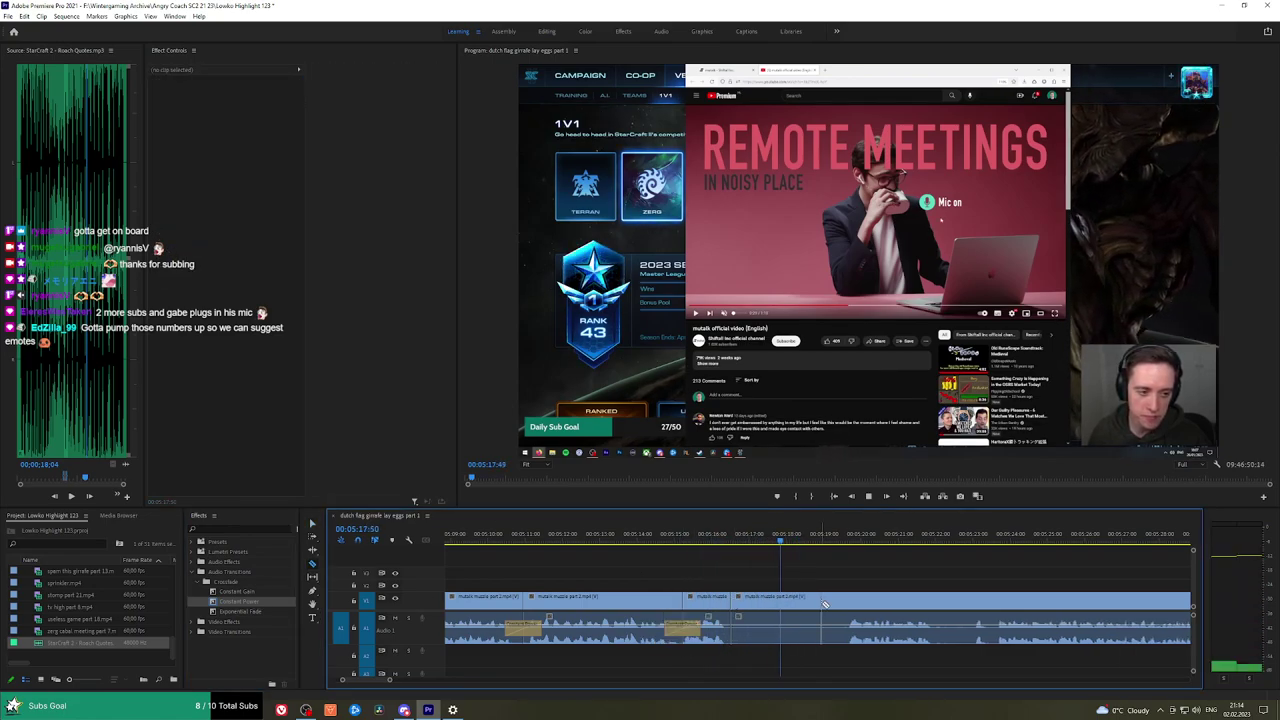
click(850, 604)
key(v)
click(818, 606)
key(shift+Delete)
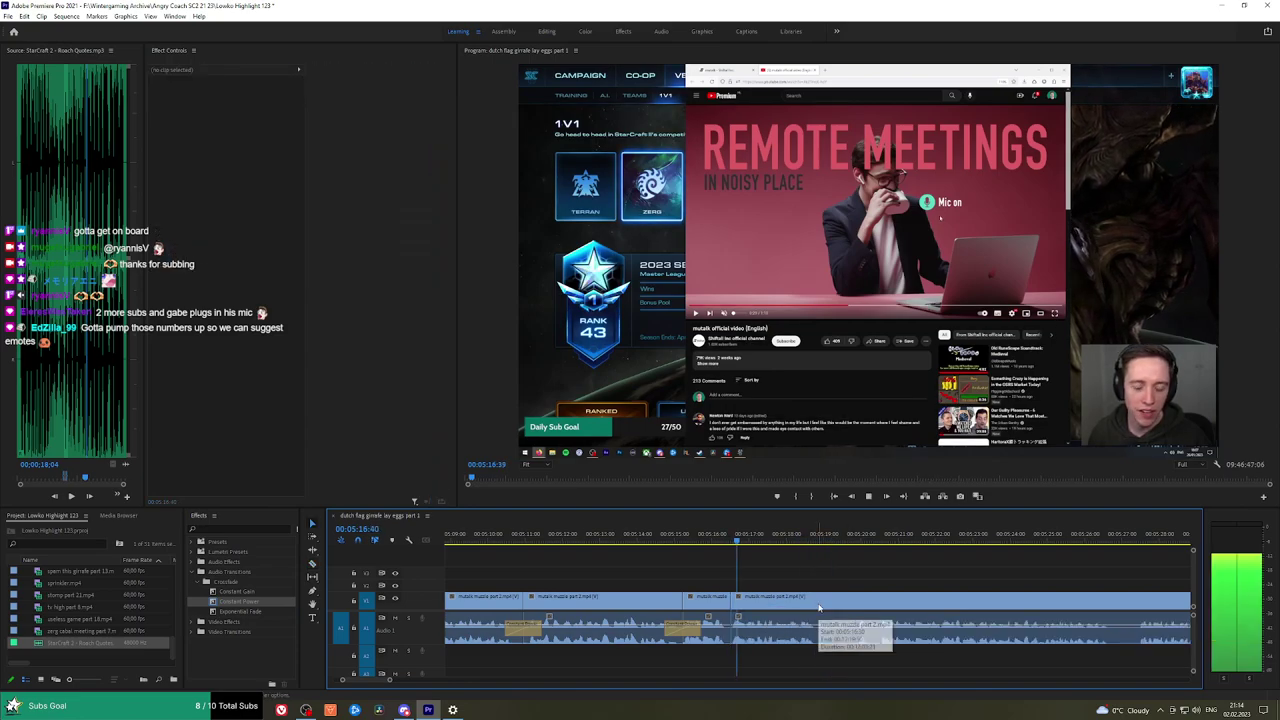
drag(281, 592, 805, 627)
drag(250, 602, 731, 630)
Make the Audio 2 track taller and reduce the timeline area's height to enlarge the preview.
key(h)
drag(904, 581, 746, 588)
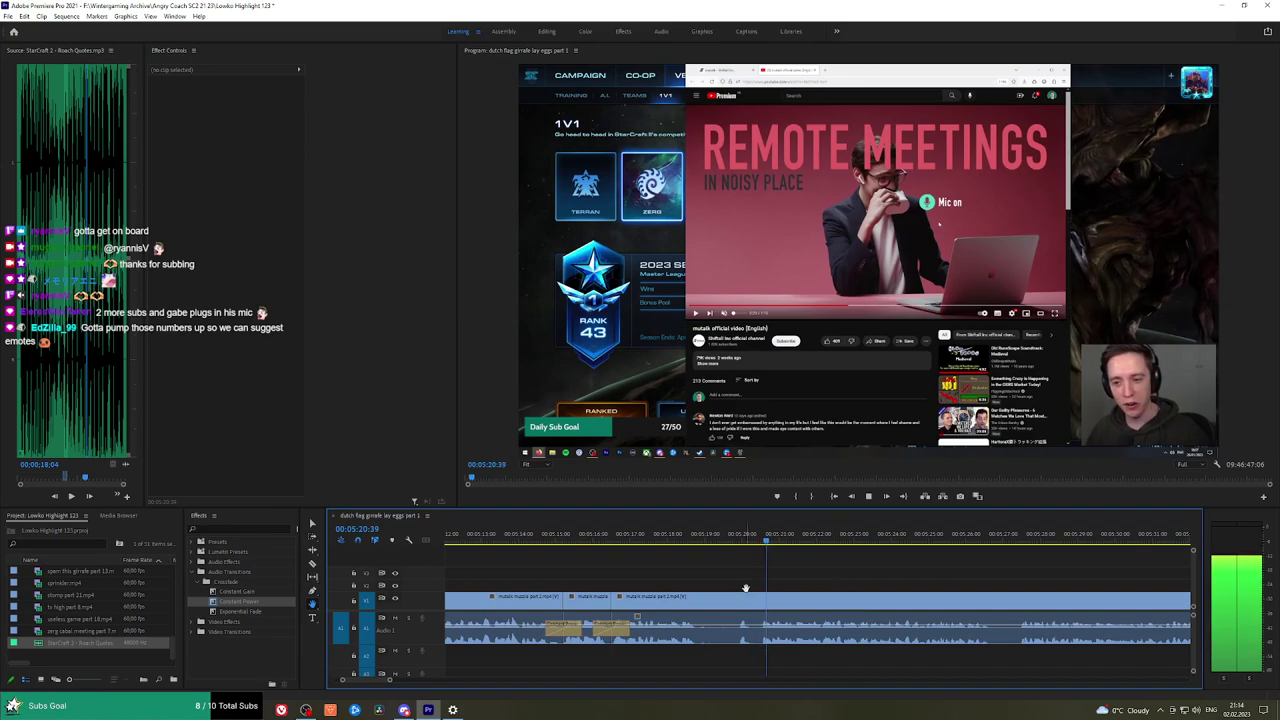
drag(907, 595, 776, 568)
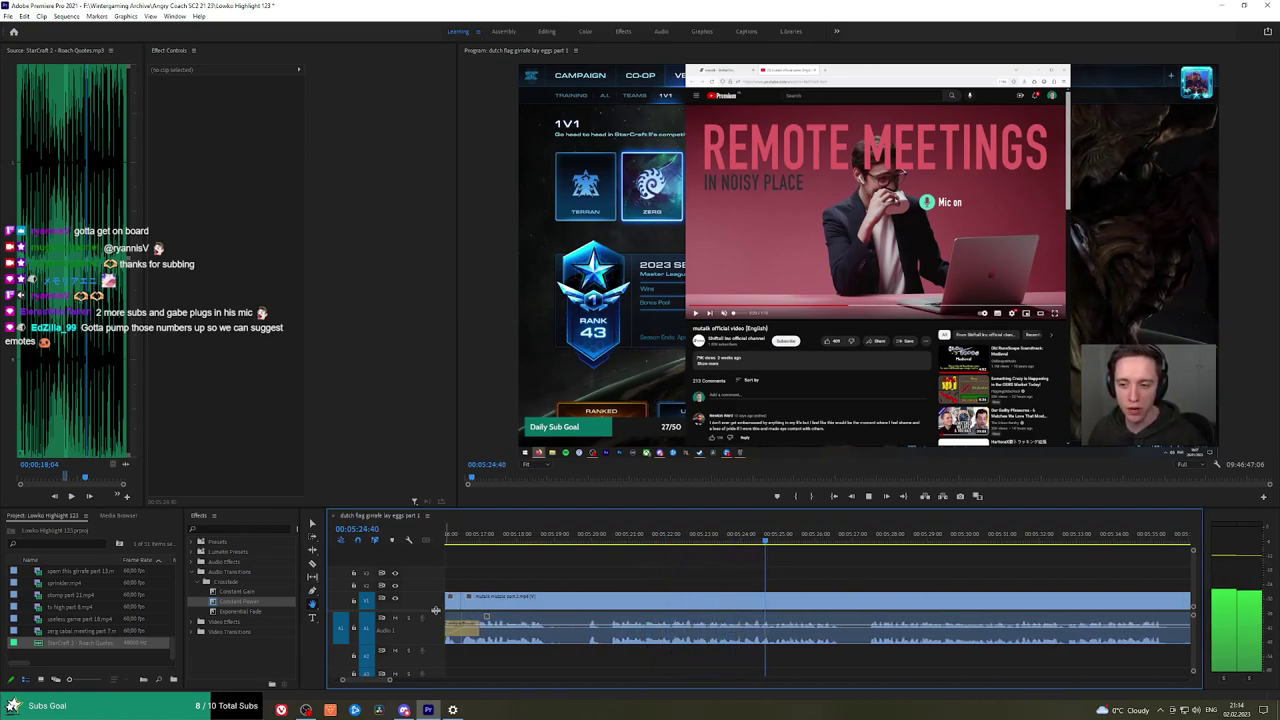
drag(435, 610, 433, 661)
drag(422, 594, 424, 597)
drag(505, 508, 505, 523)
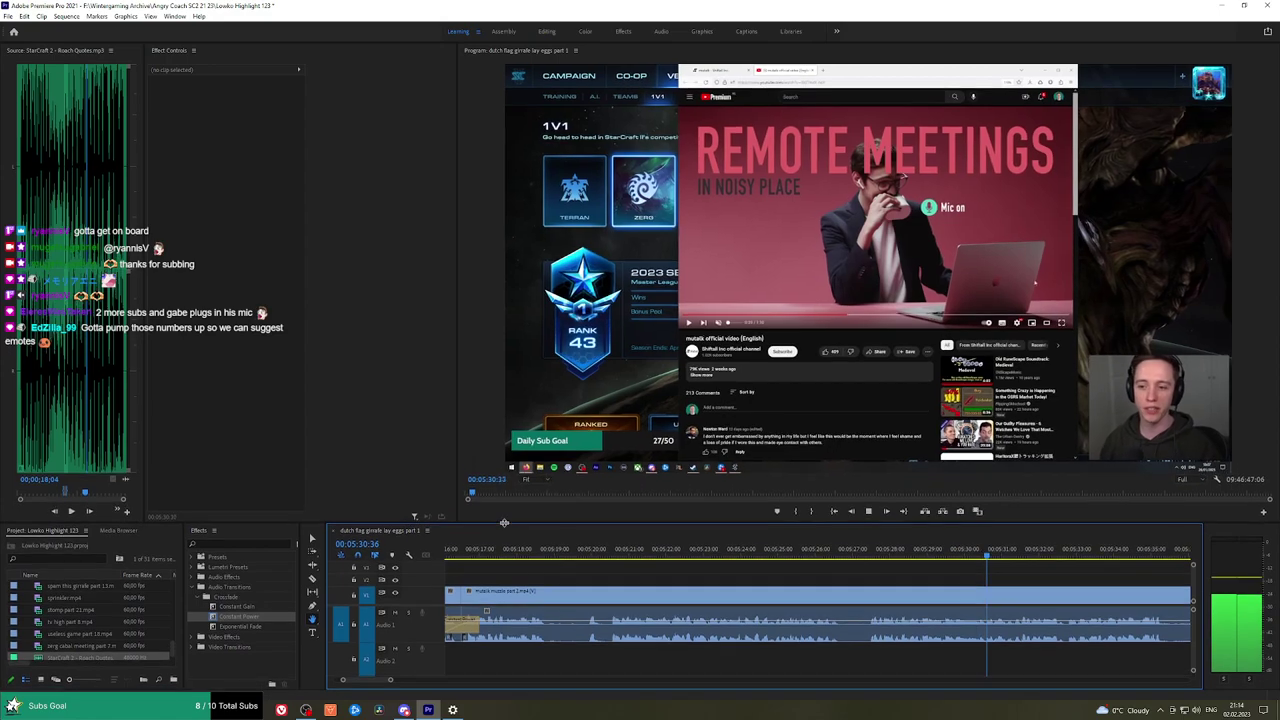
Remove the pause from about 00:05:35:30 to 00:05:36:35, closing the gap, and add a Constant Power crossfade at the join.
scroll(705, 571, down, 3)
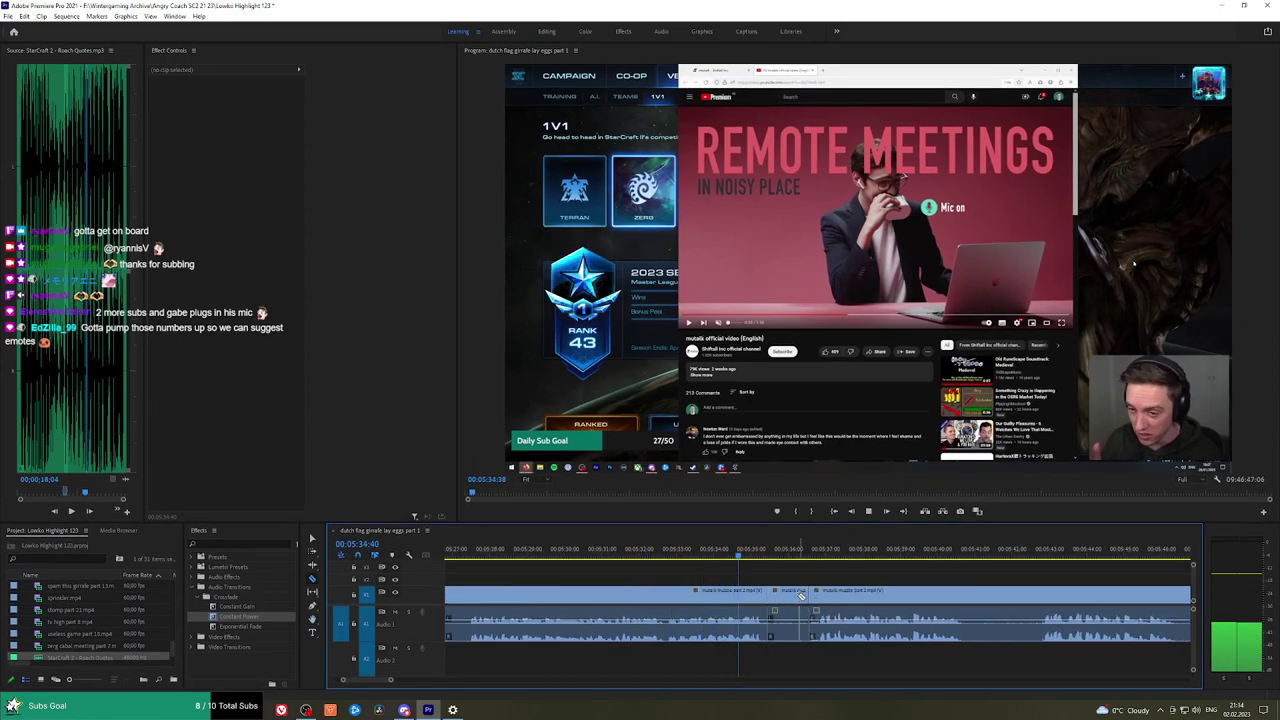
click(800, 596)
key(shift+Delete)
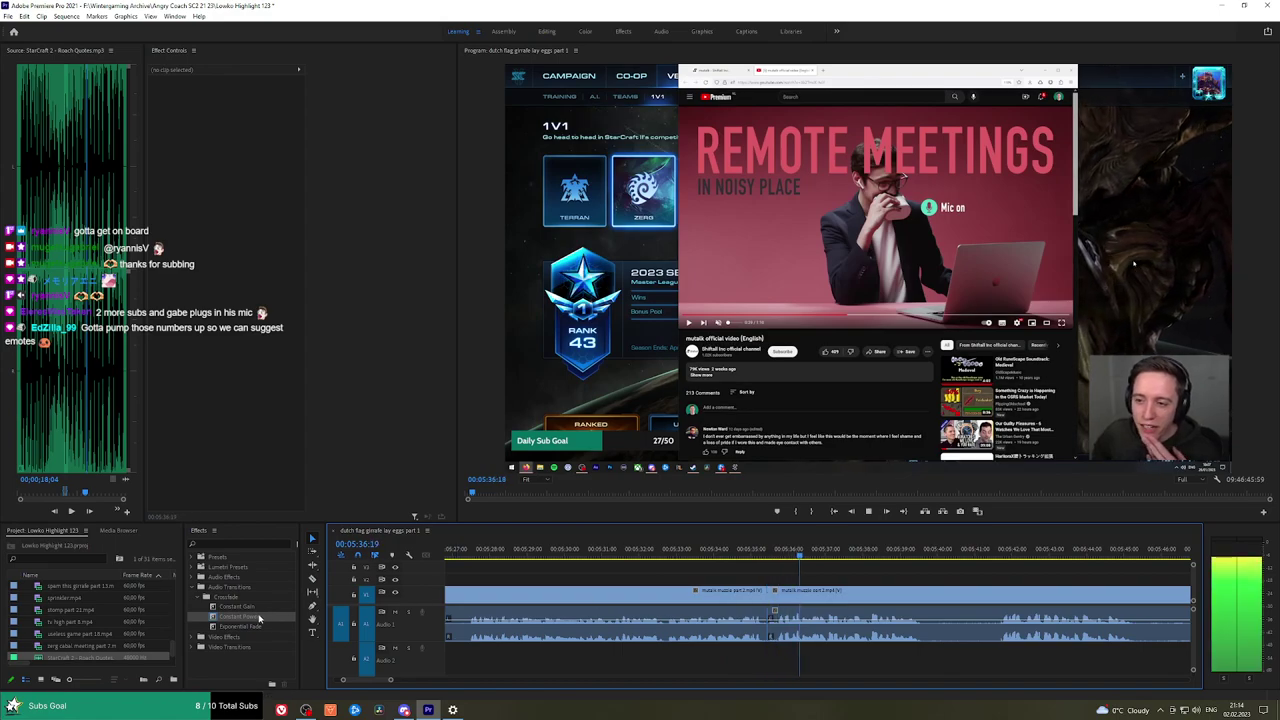
drag(259, 618, 776, 622)
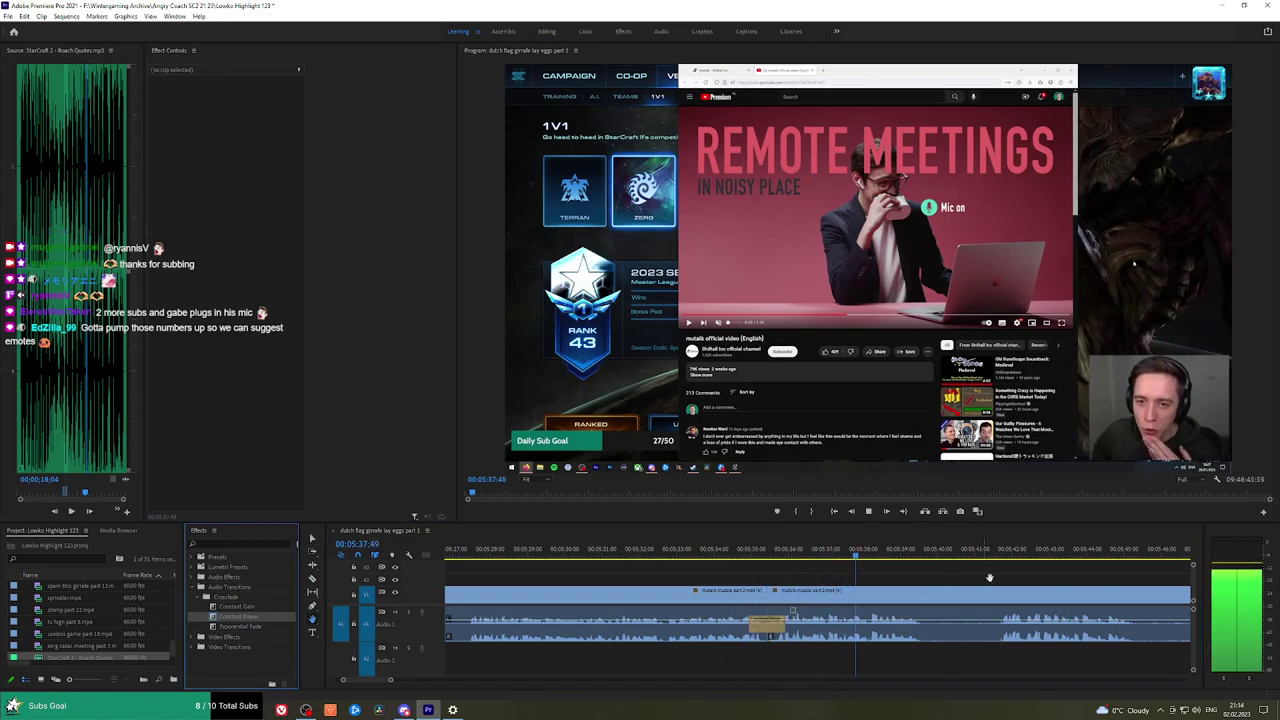
Remove the pause from about 00:05:39:46 to 00:05:41:50 and close the gap.
scroll(805, 579, down, 3)
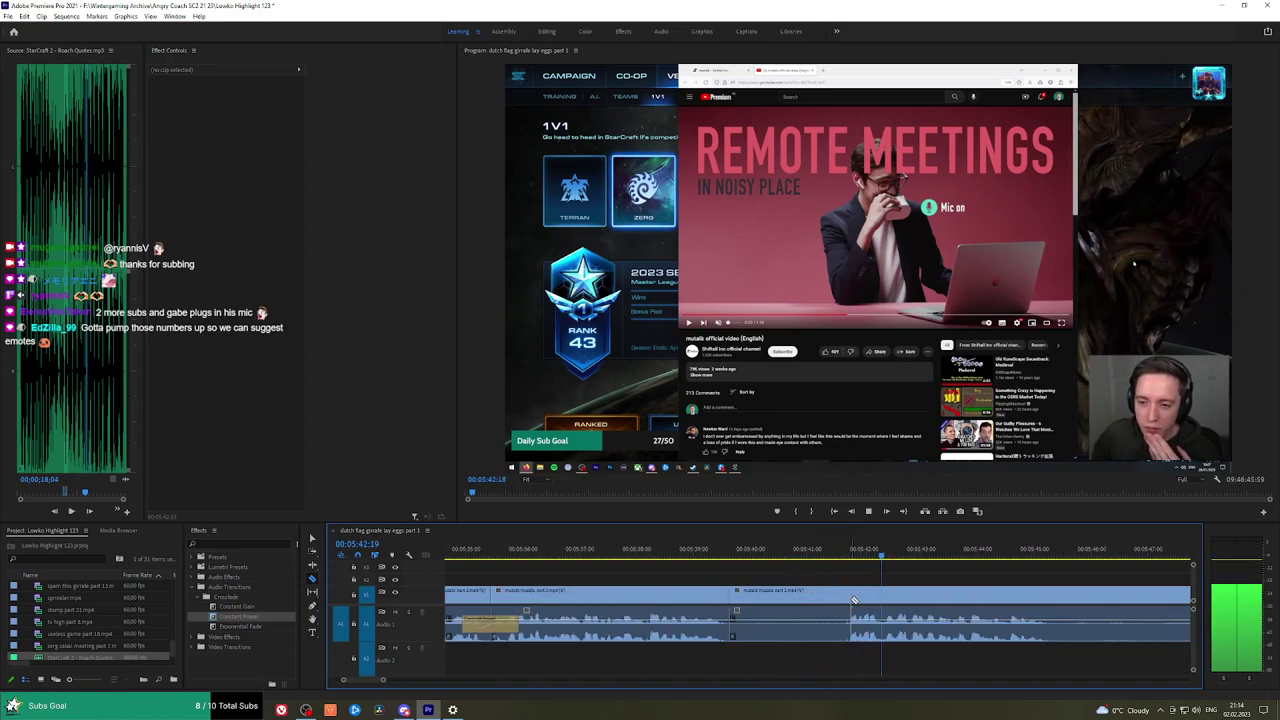
click(849, 598)
key(v)
click(832, 601)
key(shift+Delete)
key(space)
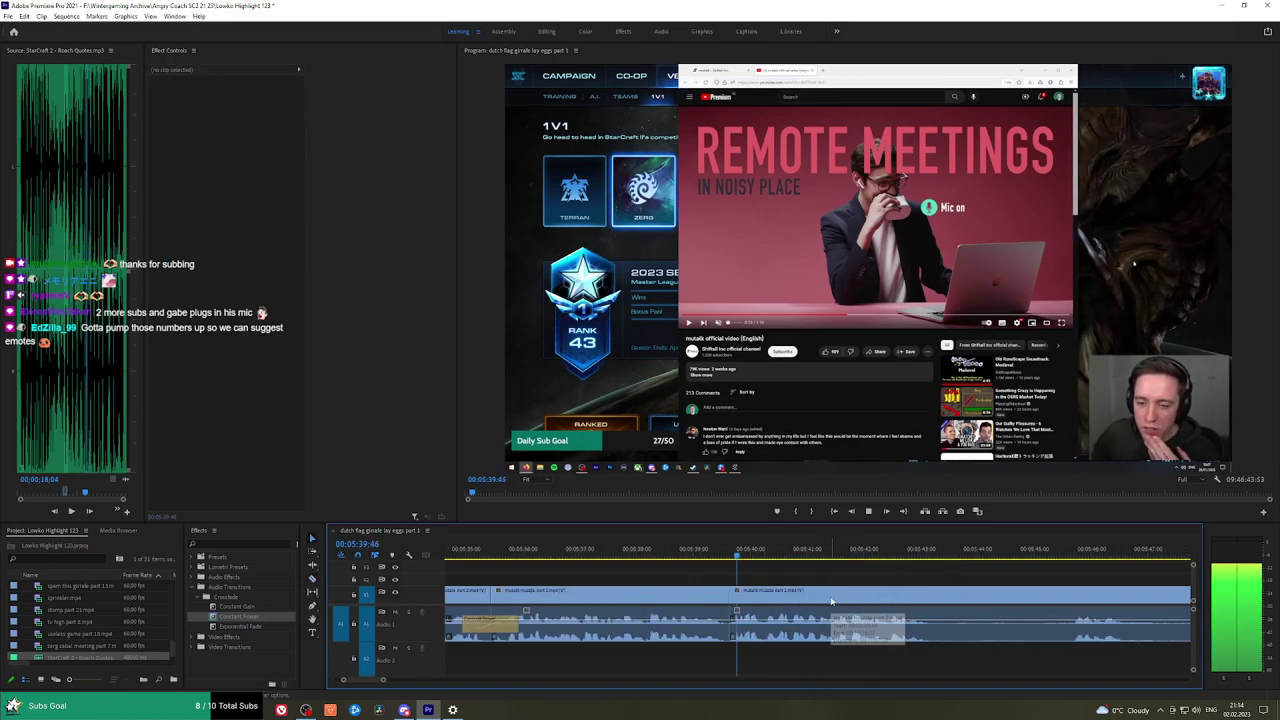
Split the clip at about 00:05:43:35, 00:05:45:45 and 00:05:46:45, and ripple delete the section between the first two cuts.
scroll(832, 601, down, 2)
key(h)
drag(905, 582, 659, 585)
key(c)
click(658, 588)
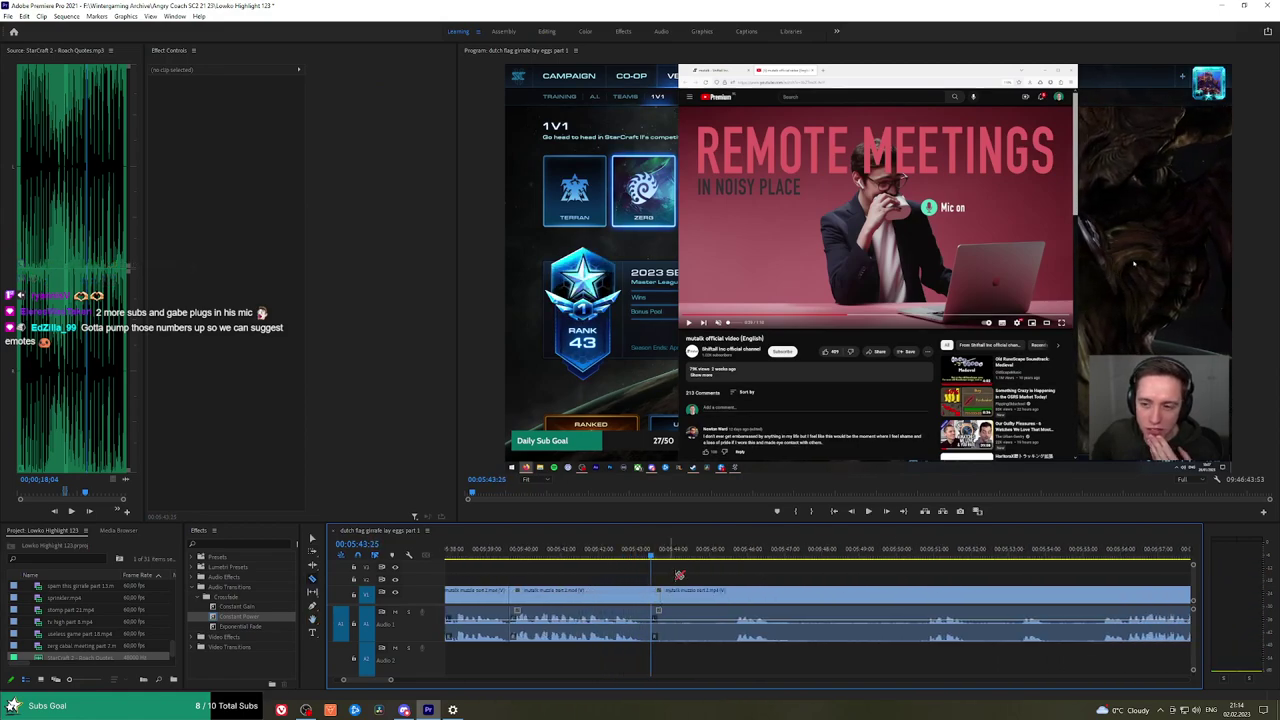
click(737, 595)
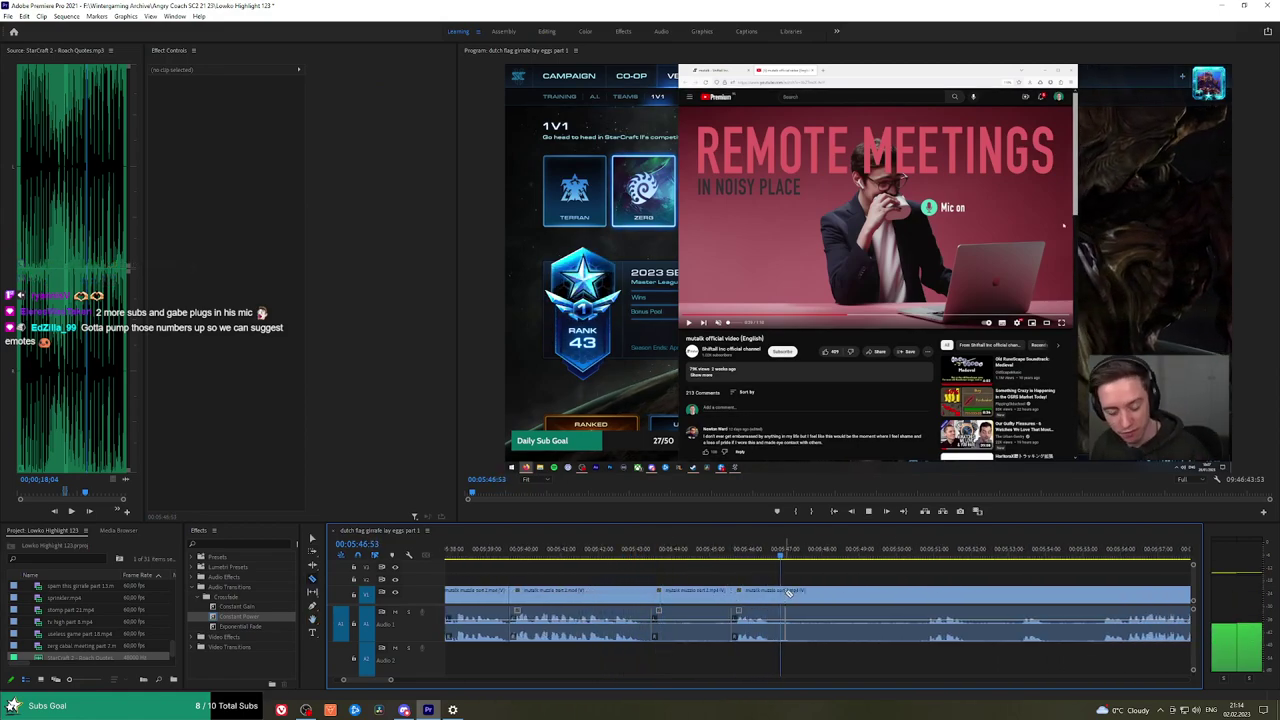
click(779, 591)
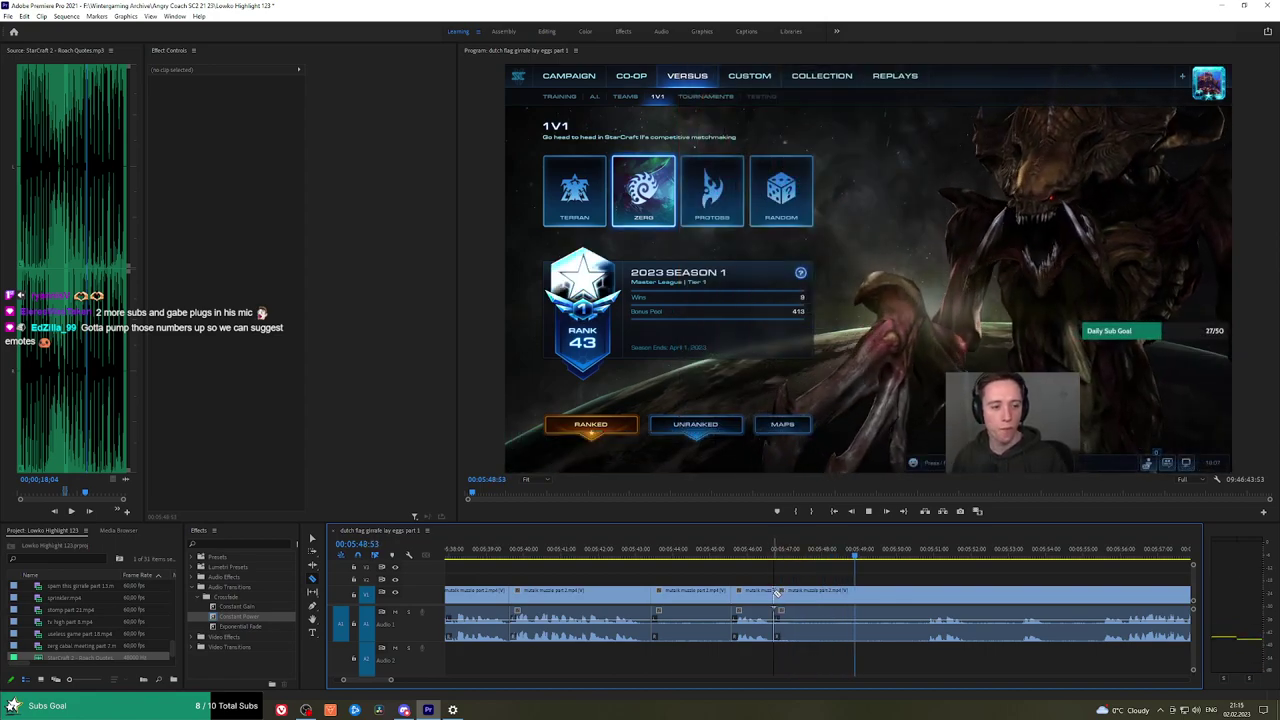
click(771, 551)
key(space)
key(v)
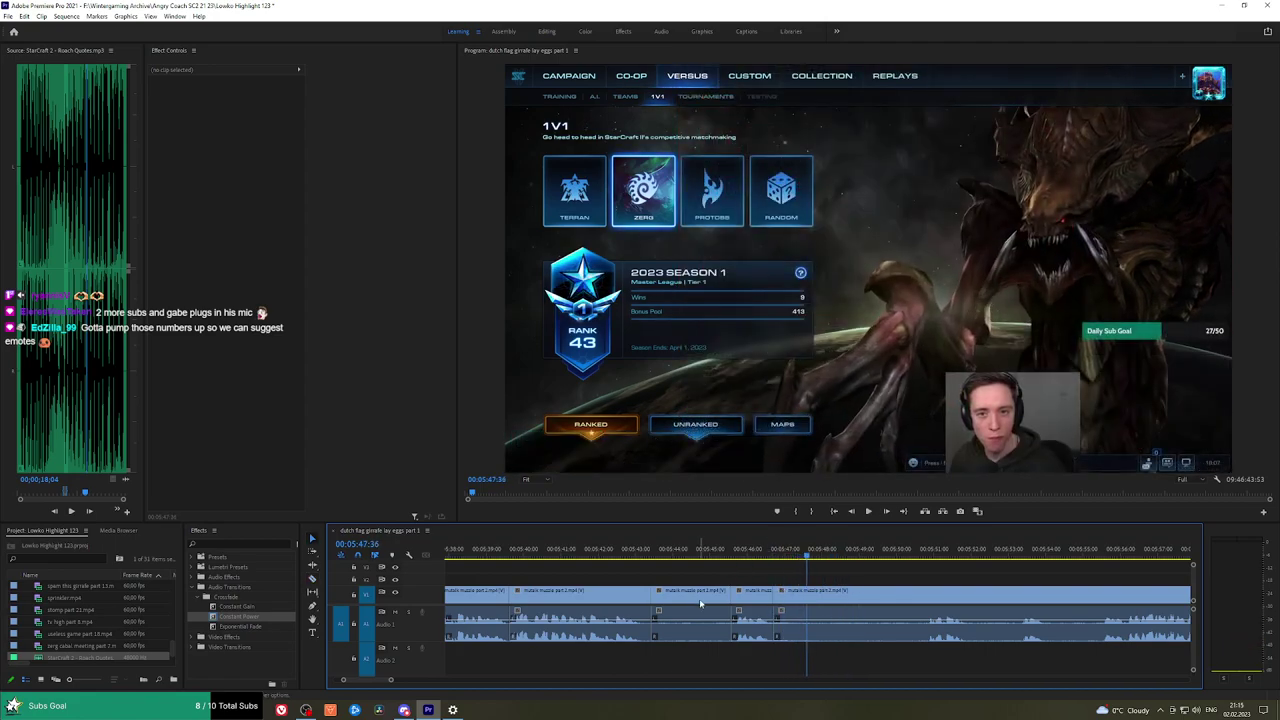
click(700, 602)
key(shift+Delete)
key(space)
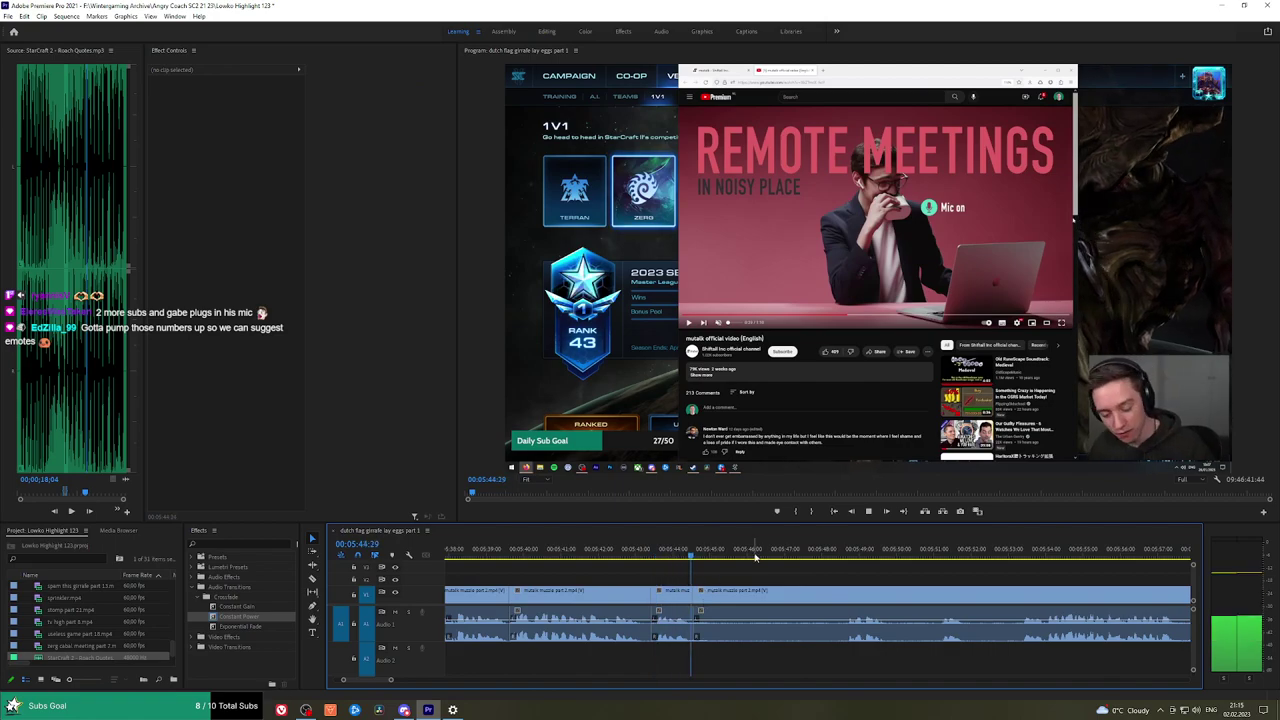
Split the clip at about 00:05:48:45 and remove the pause from about 00:05:49:50 to 00:05:51:10, closing the gap.
click(839, 552)
key(c)
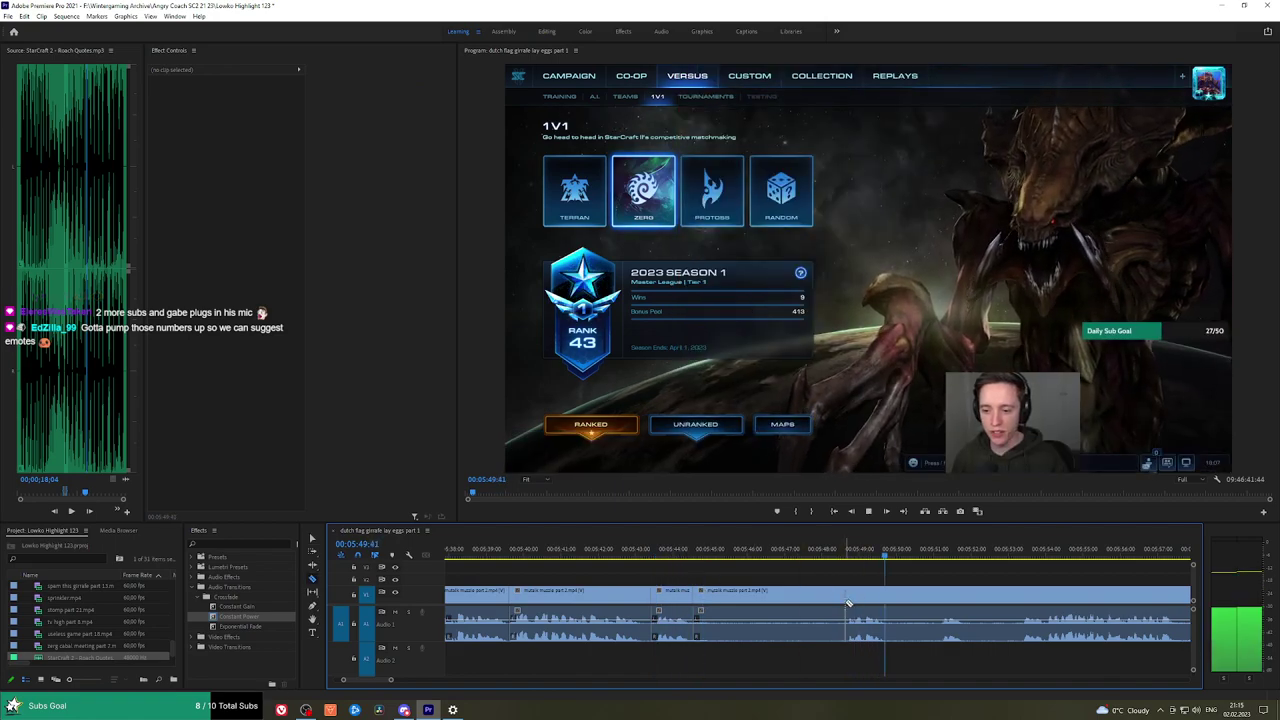
click(852, 592)
click(892, 597)
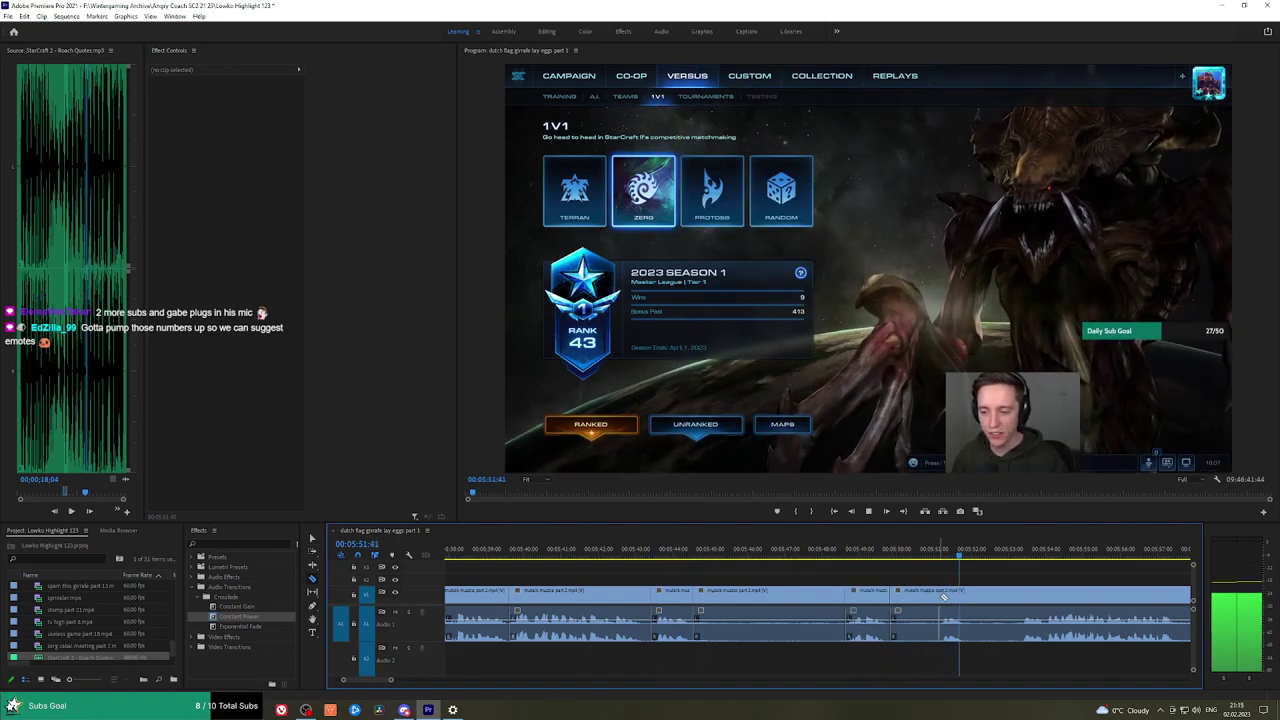
click(941, 598)
key(v)
click(925, 600)
key(shift+Delete)
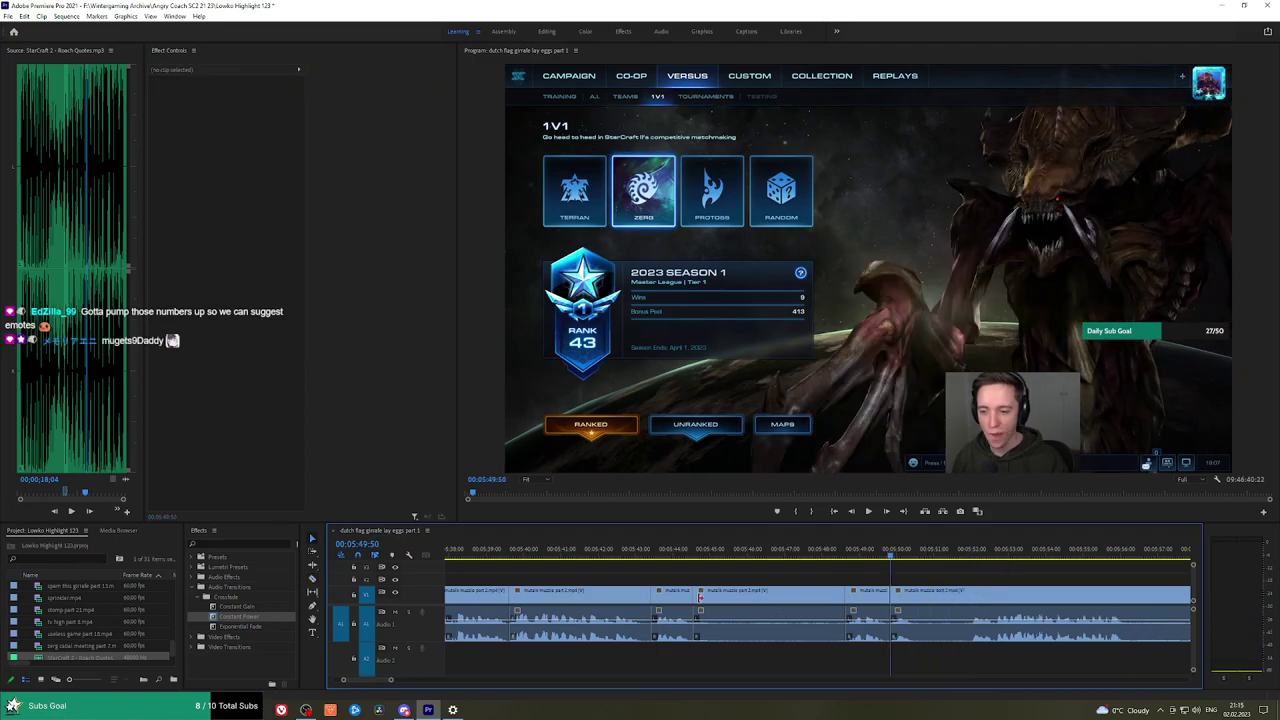
Ripple delete the quiet section between about 00:05:44:35 and 00:05:48:45.
key(v)
click(745, 592)
key(shift+Delete)
Play back the recent cuts and remove the section from about 00:05:46:30 to 00:05:47:50, closing the gap.
key(Up)
key(Up)
key(space)
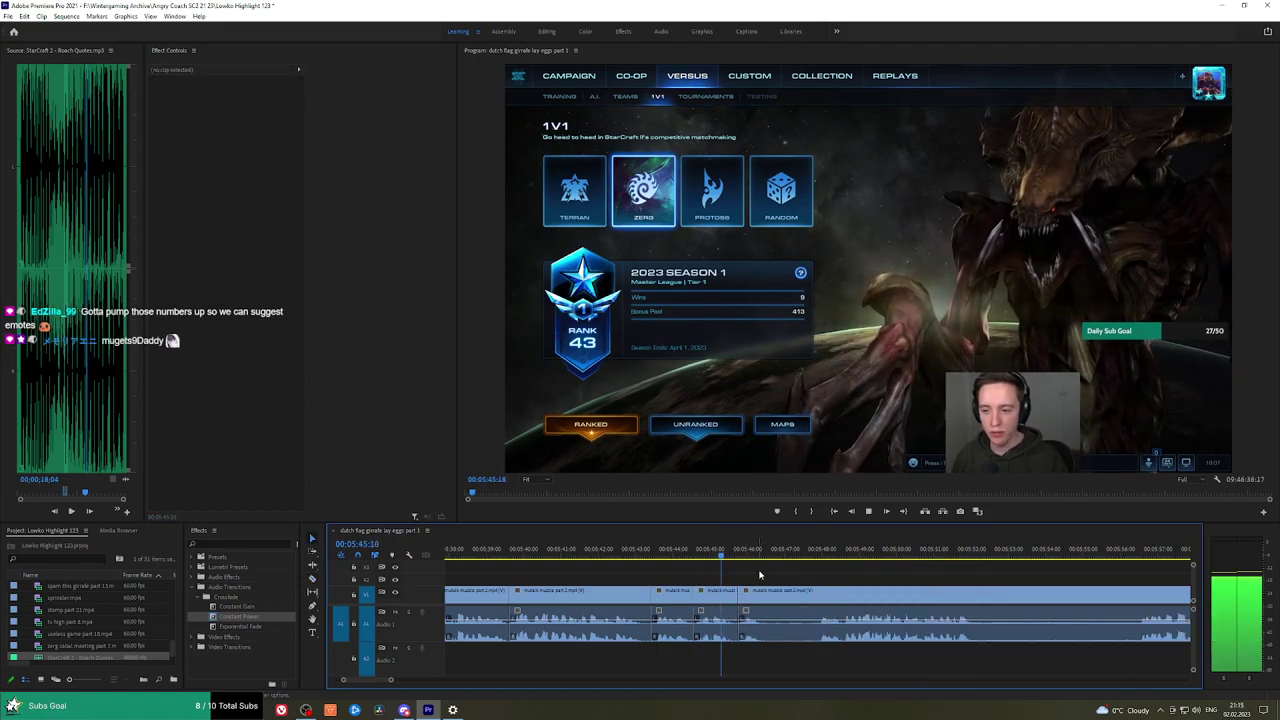
click(808, 601)
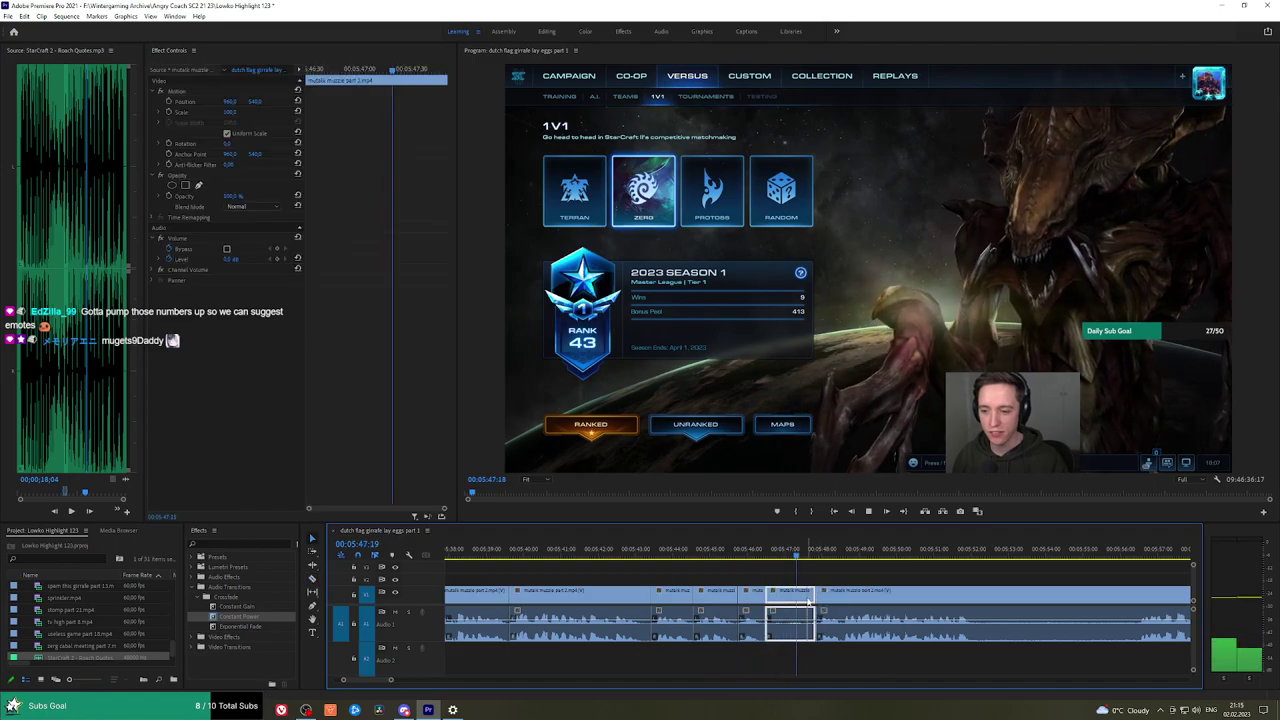
key(shift+Delete)
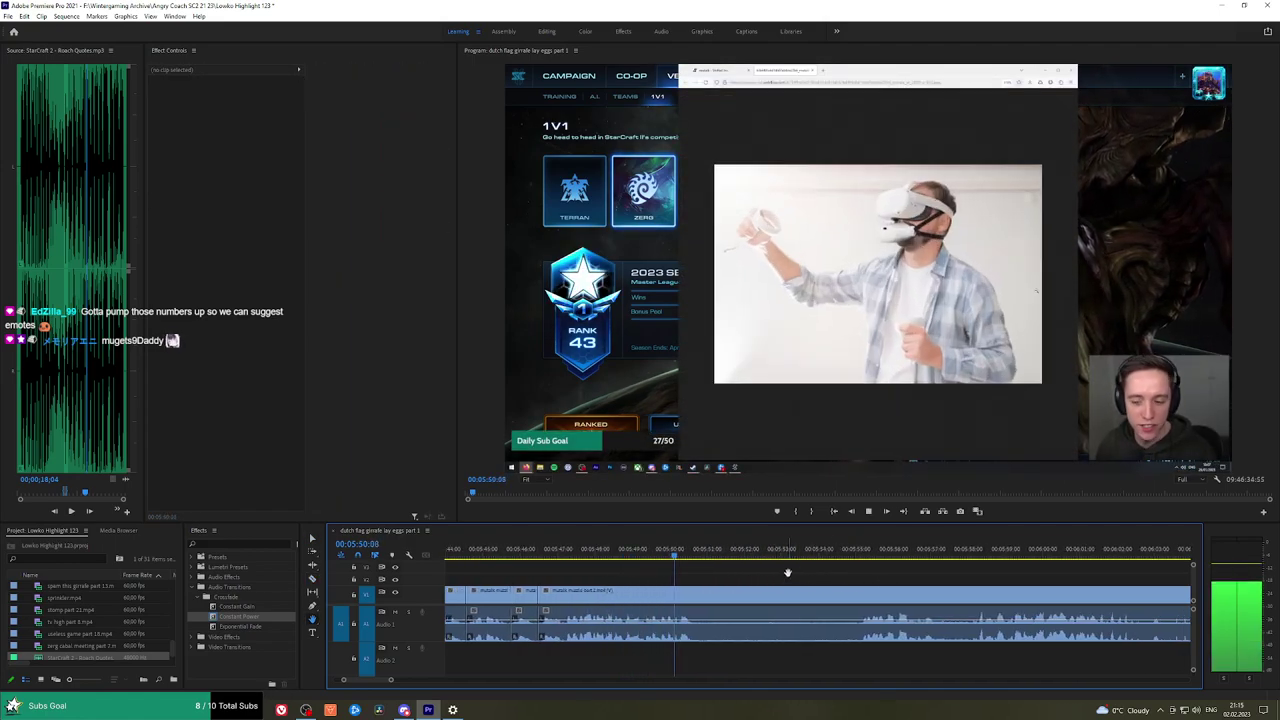
Isolate the shot from about 00:05:50:50 to 00:05:51:55 and enlarge it to about 230 percent, shifted slightly down, framing the headset picture.
key(c)
click(701, 594)
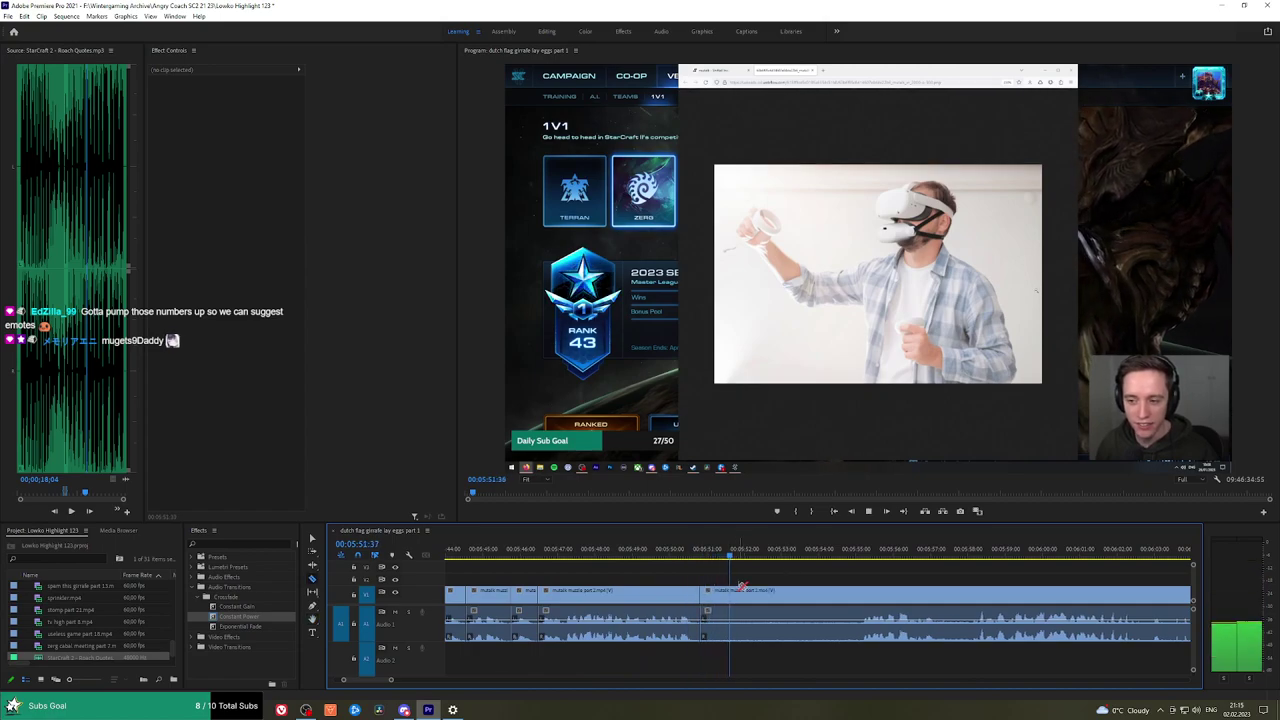
key(space)
click(743, 590)
key(v)
click(723, 591)
click(717, 550)
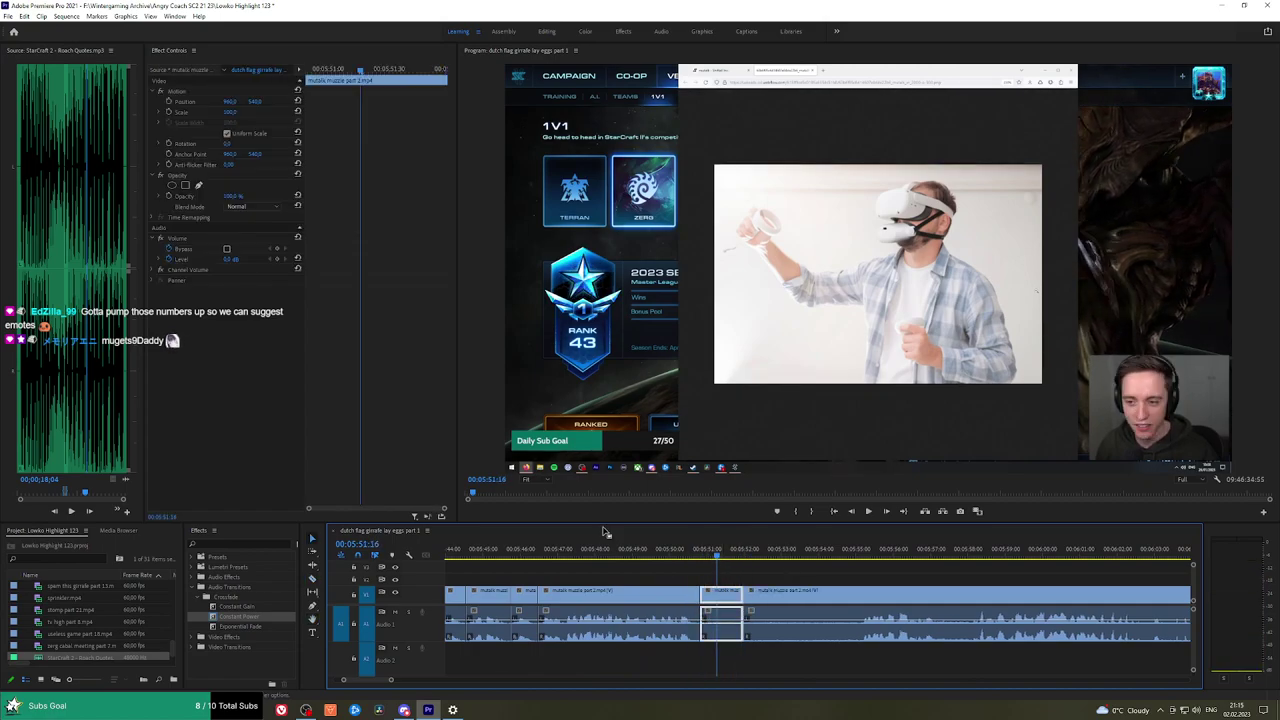
drag(237, 118, 380, 118)
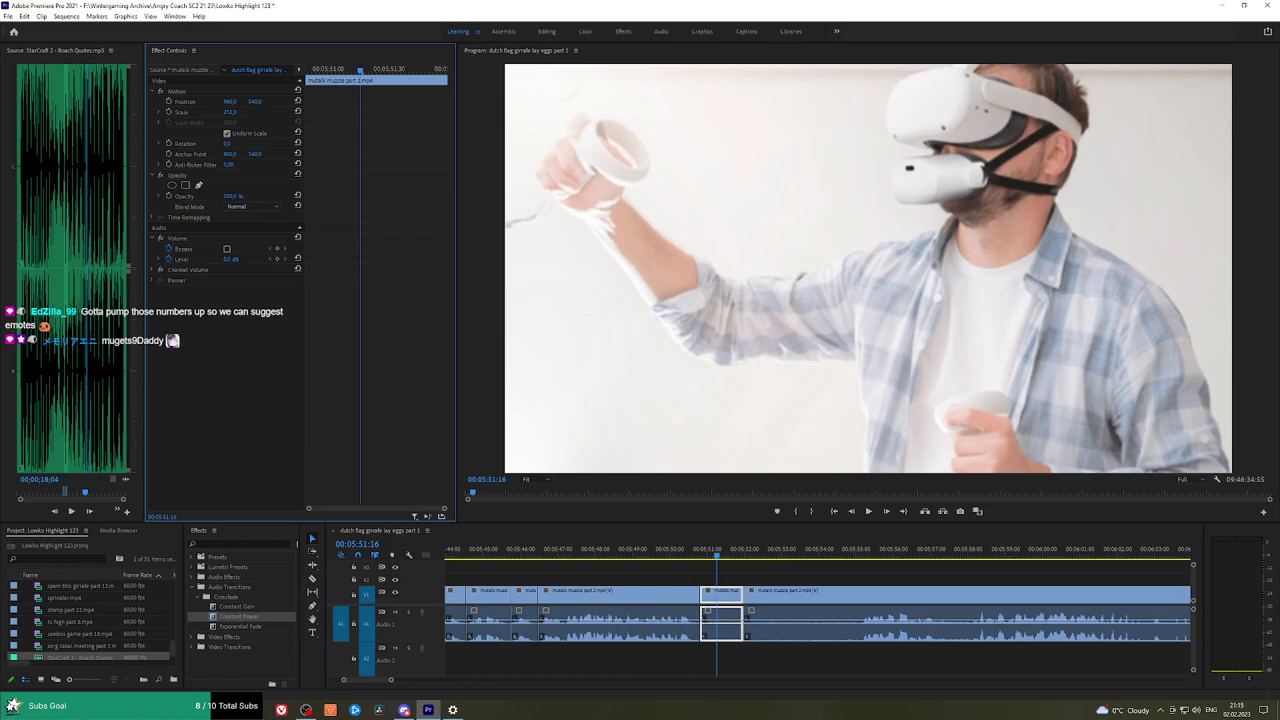
drag(230, 112, 259, 104)
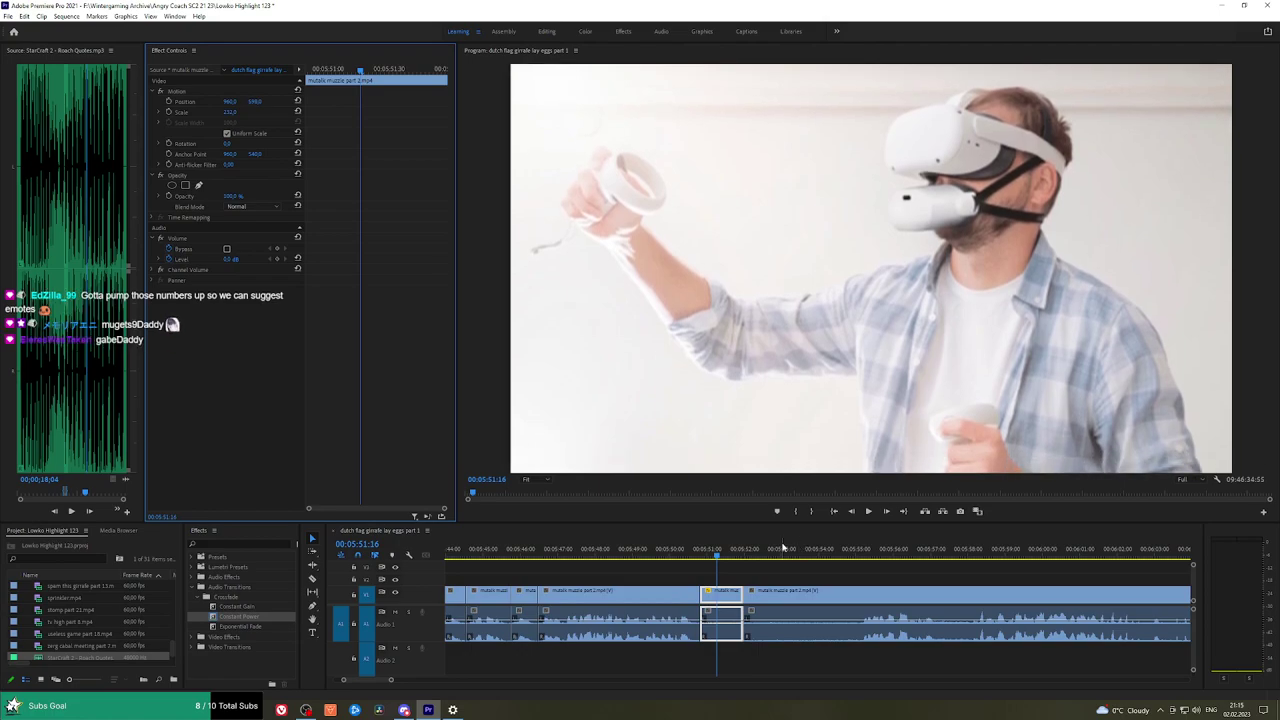
Remove the pause after the enlarged shot up to about 00:05:55:10, closing the gap, and add a Constant Power crossfade at the join.
key(space)
click(834, 569)
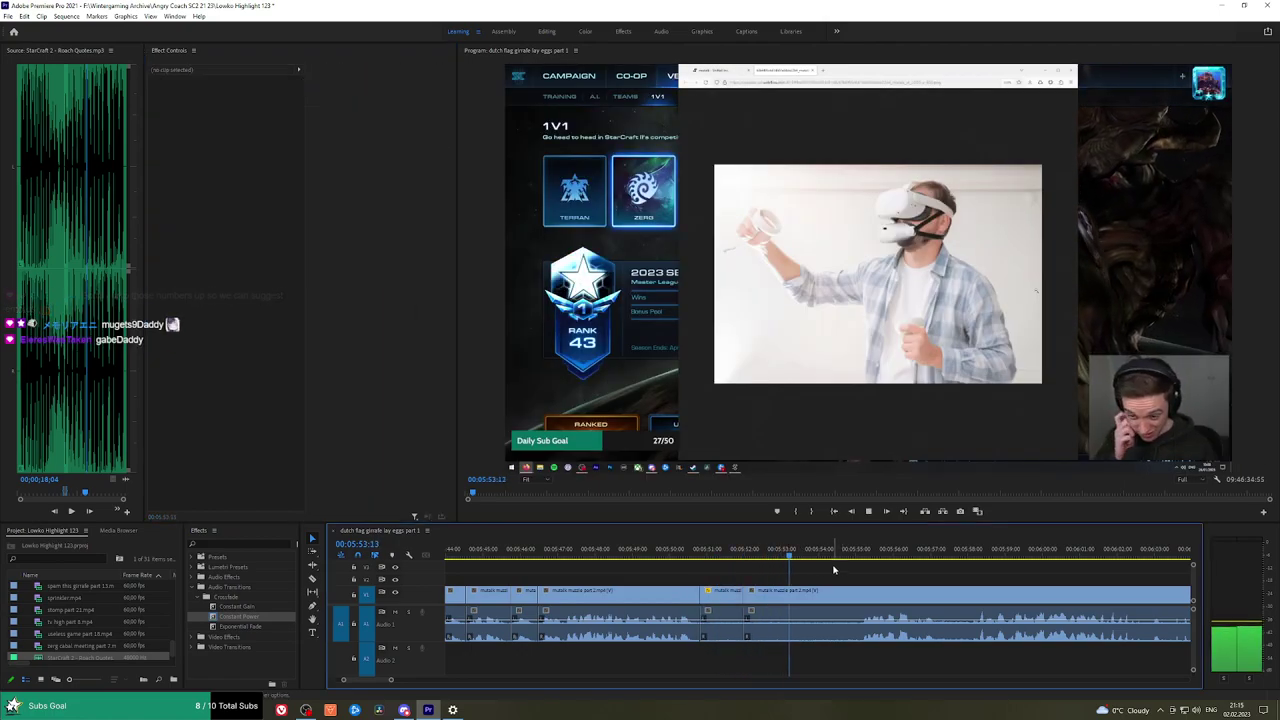
click(858, 557)
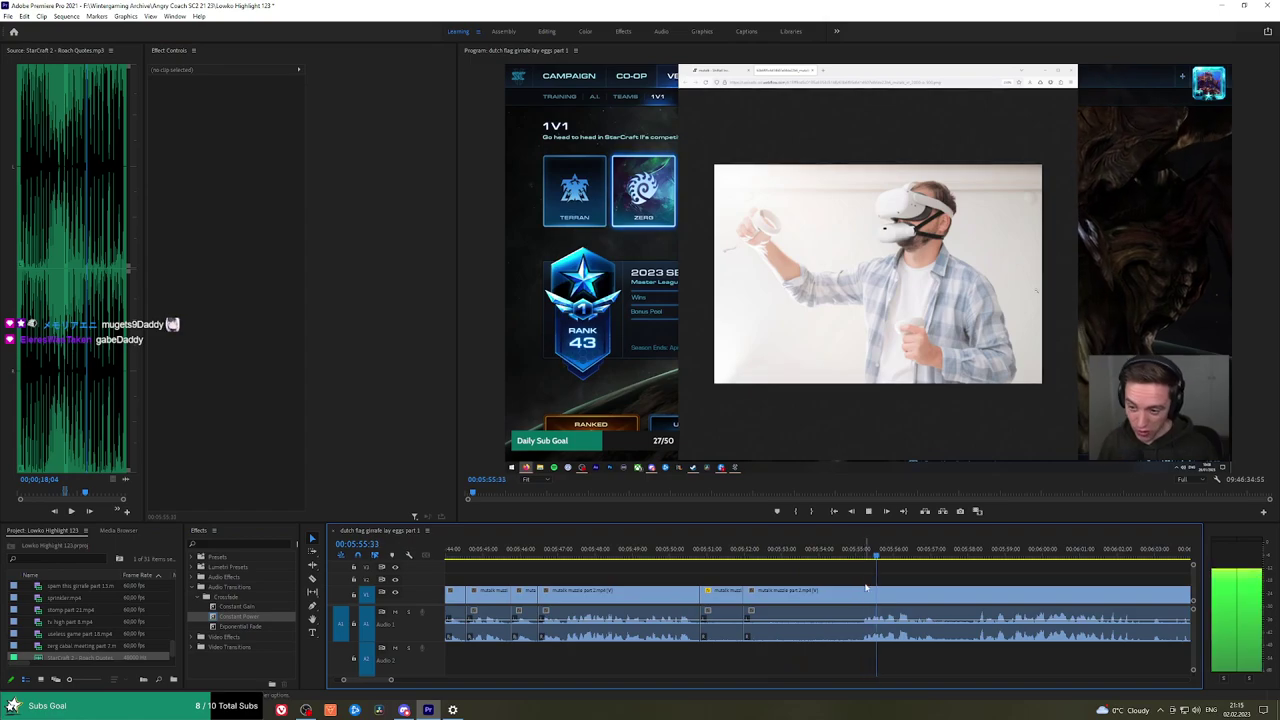
click(863, 597)
key(v)
click(834, 597)
key(shift+Delete)
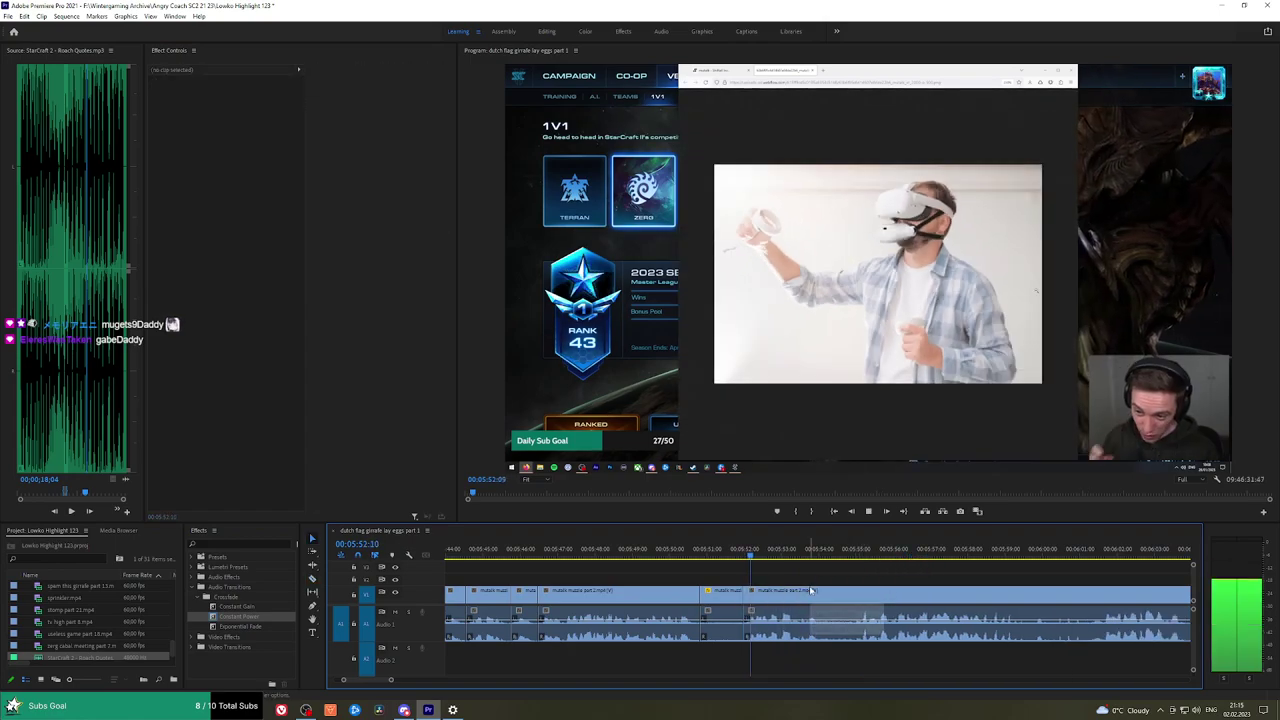
drag(243, 616, 750, 622)
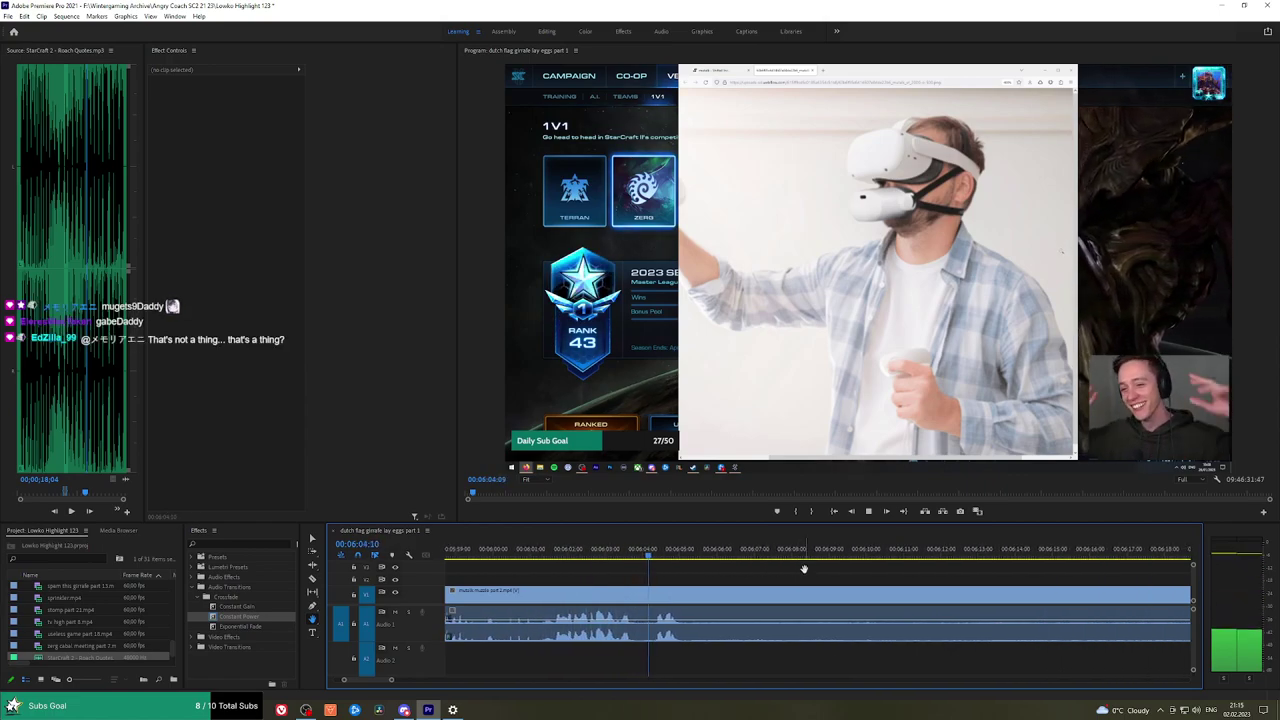
Remove the long dead section from about 00:06:05:30 to 00:06:20:00 and close the gap.
key(space)
key(c)
click(693, 597)
scroll(884, 570, down, 2)
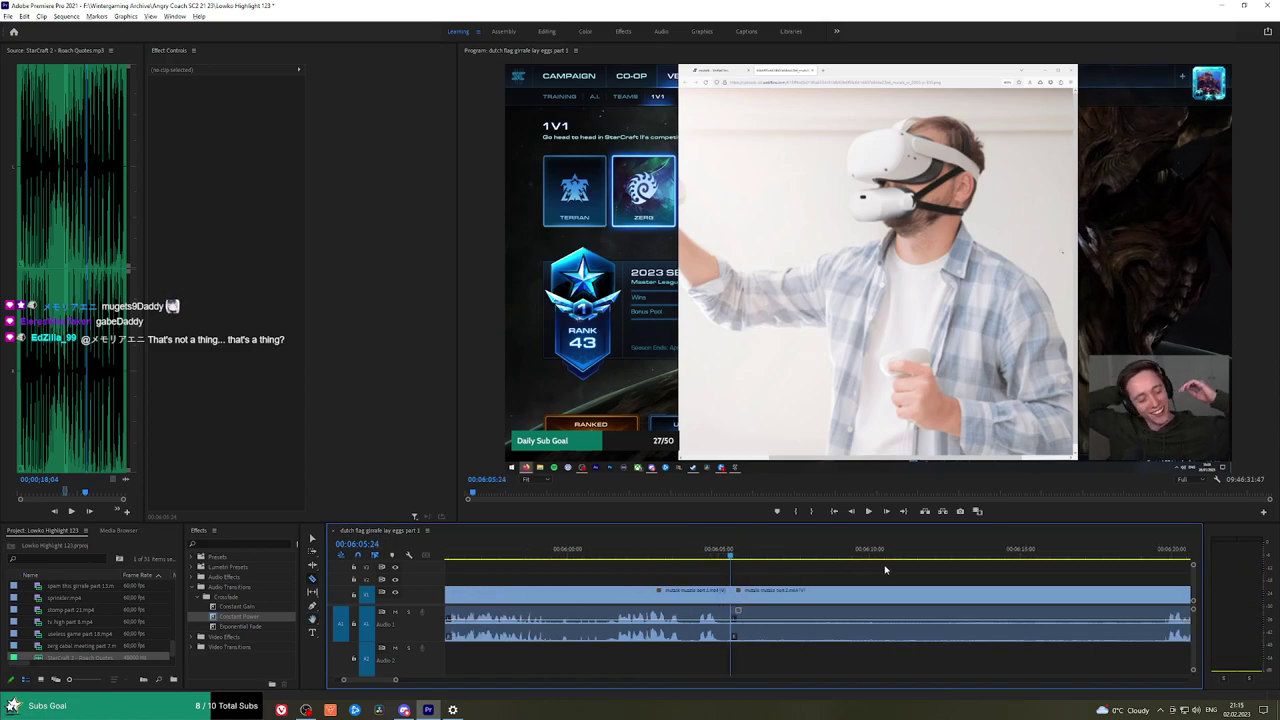
drag(1046, 553, 1088, 556)
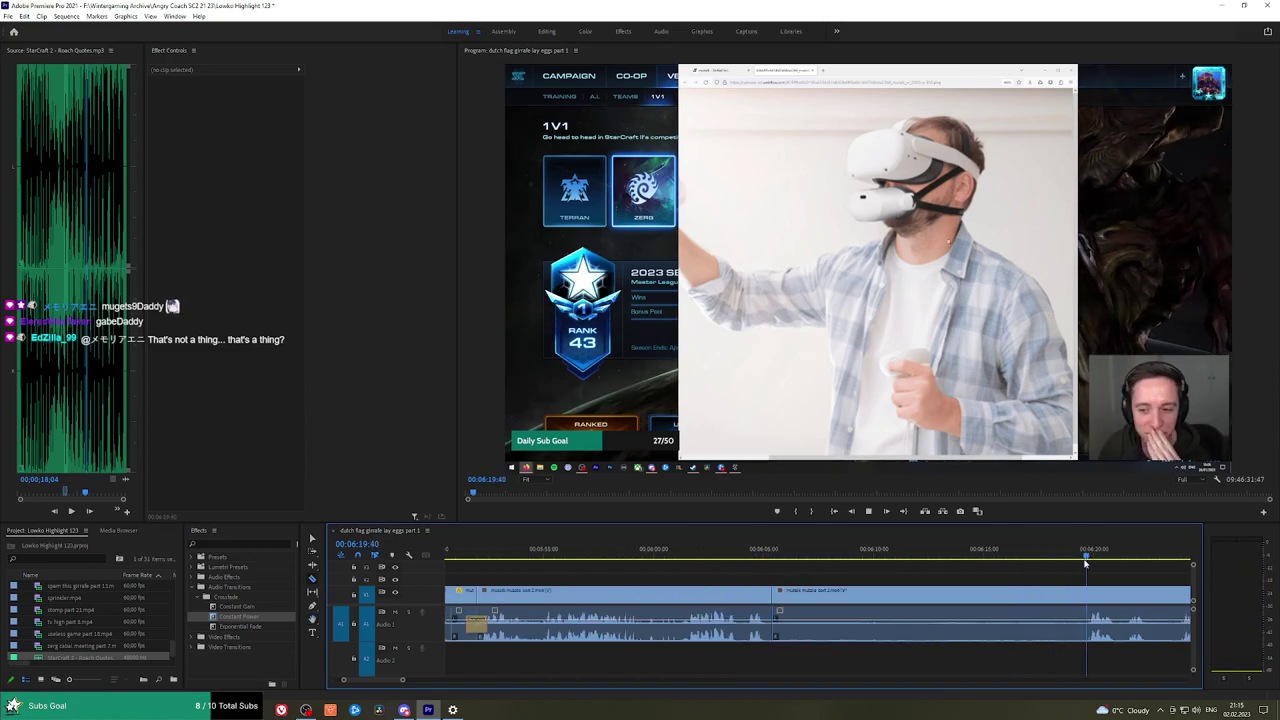
key(equal)
key(space)
click(1107, 597)
key(v)
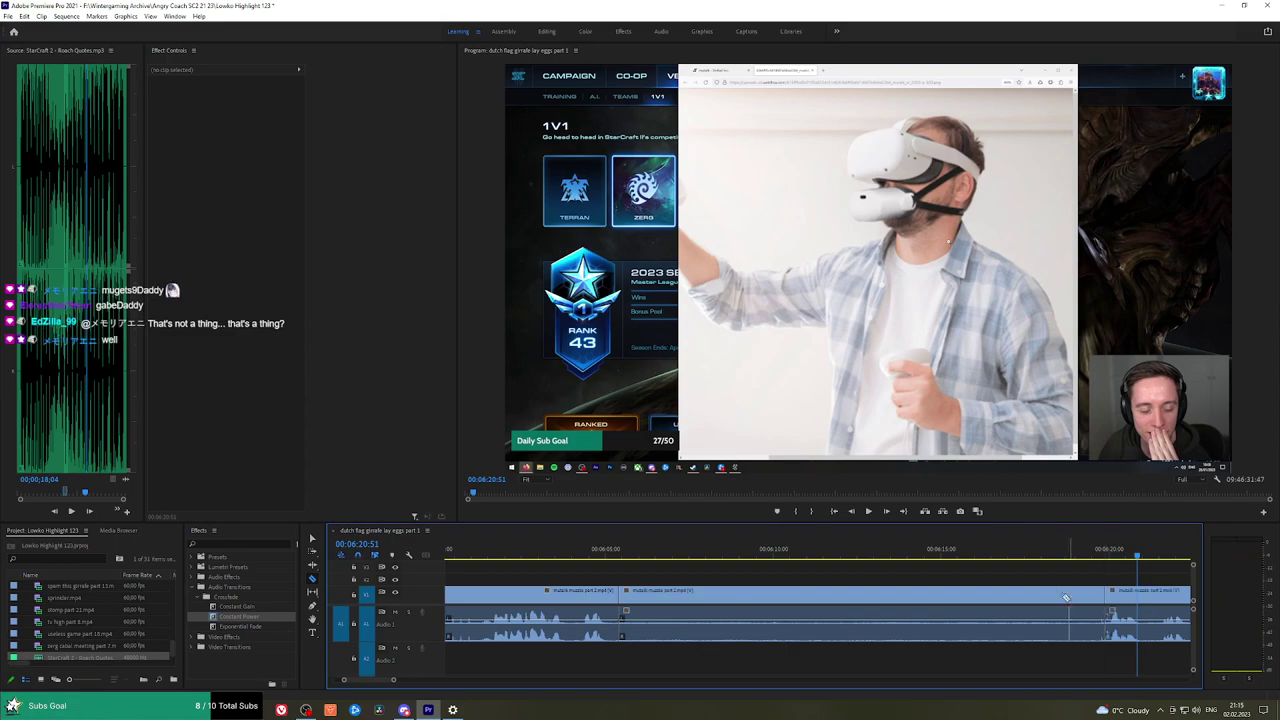
click(1062, 598)
key(shift+Delete)
key(space)
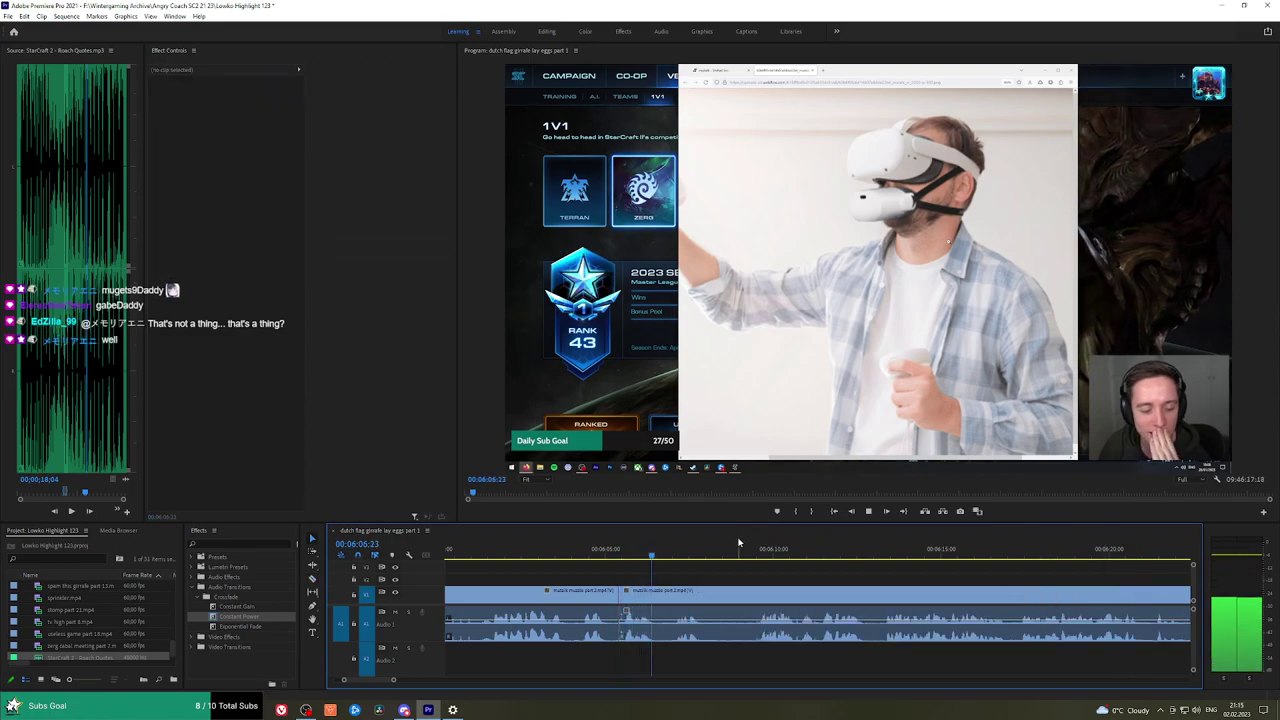
Remove the pause from about 00:06:07:55 to 00:06:09:30, closing the gap, and apply a Constant Power crossfade to the audio join.
click(705, 592)
click(755, 594)
key(v)
click(742, 594)
key(shift+Delete)
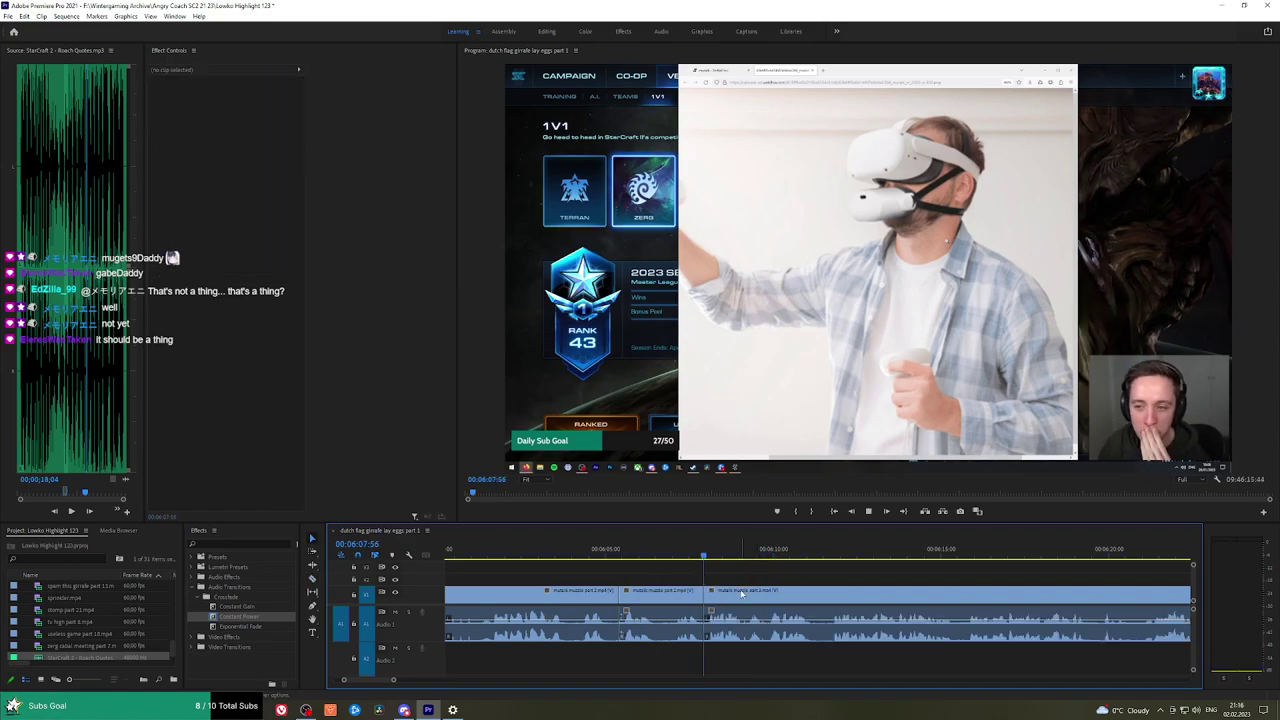
drag(239, 617, 704, 625)
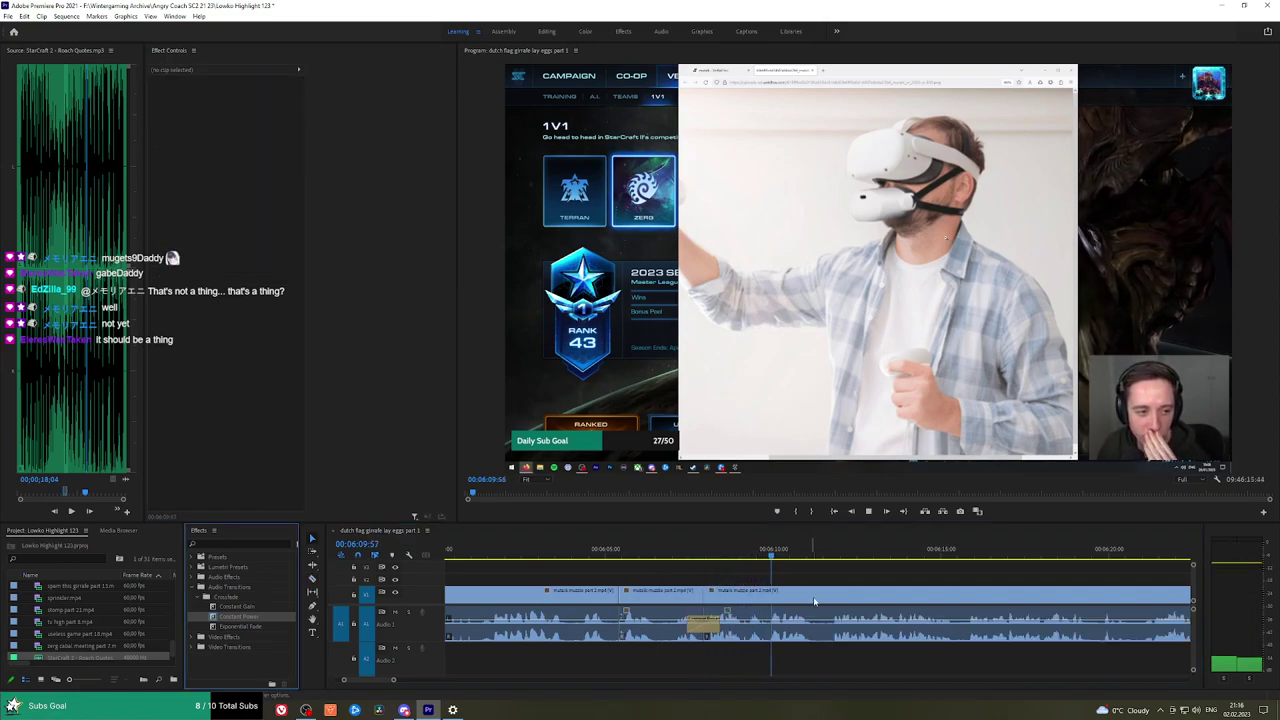
Review the footage from about 00:06:10:00 to 00:06:31:00 for the next pause to cut.
key(h)
drag(908, 574, 748, 557)
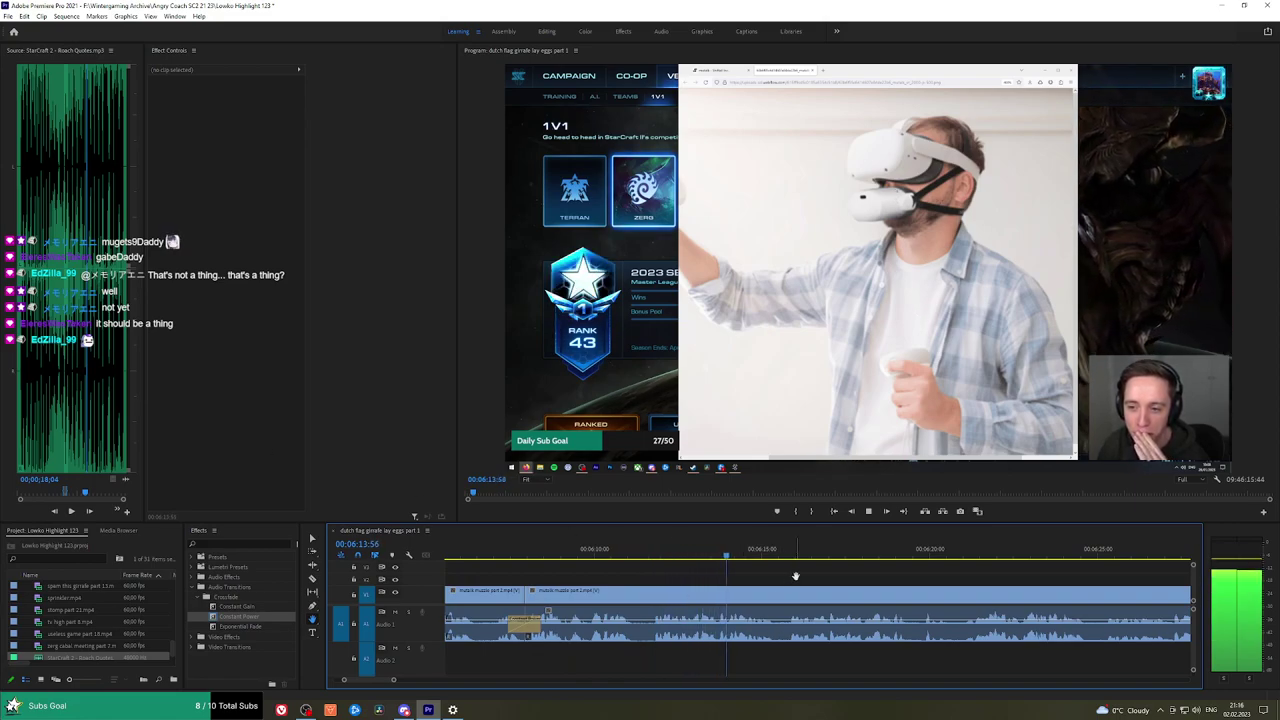
drag(795, 576, 681, 575)
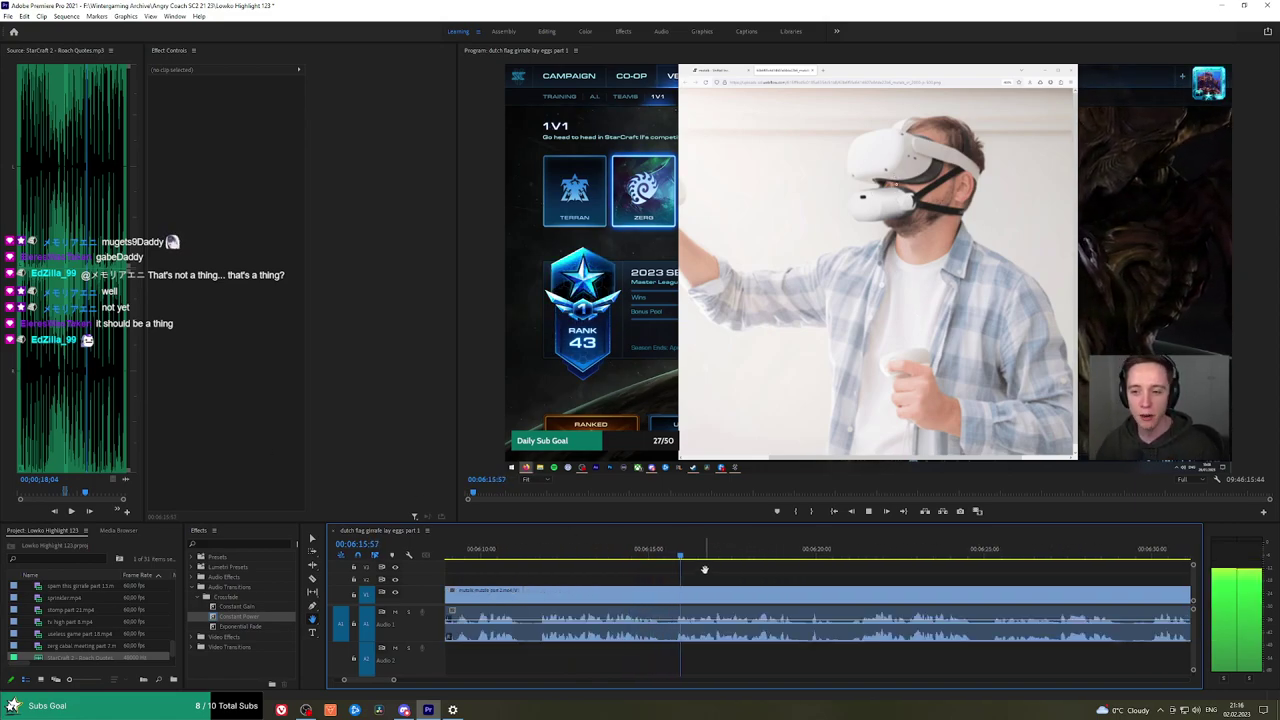
drag(828, 574, 736, 566)
drag(838, 578, 804, 577)
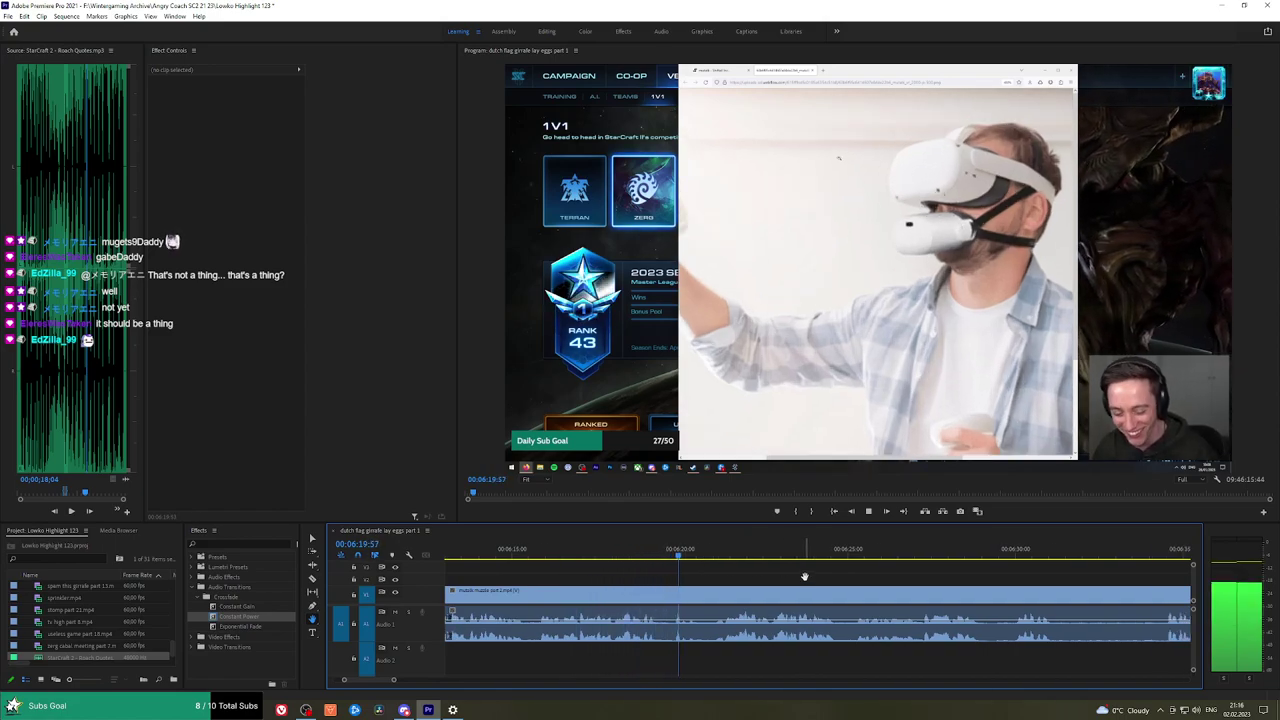
drag(875, 585, 772, 582)
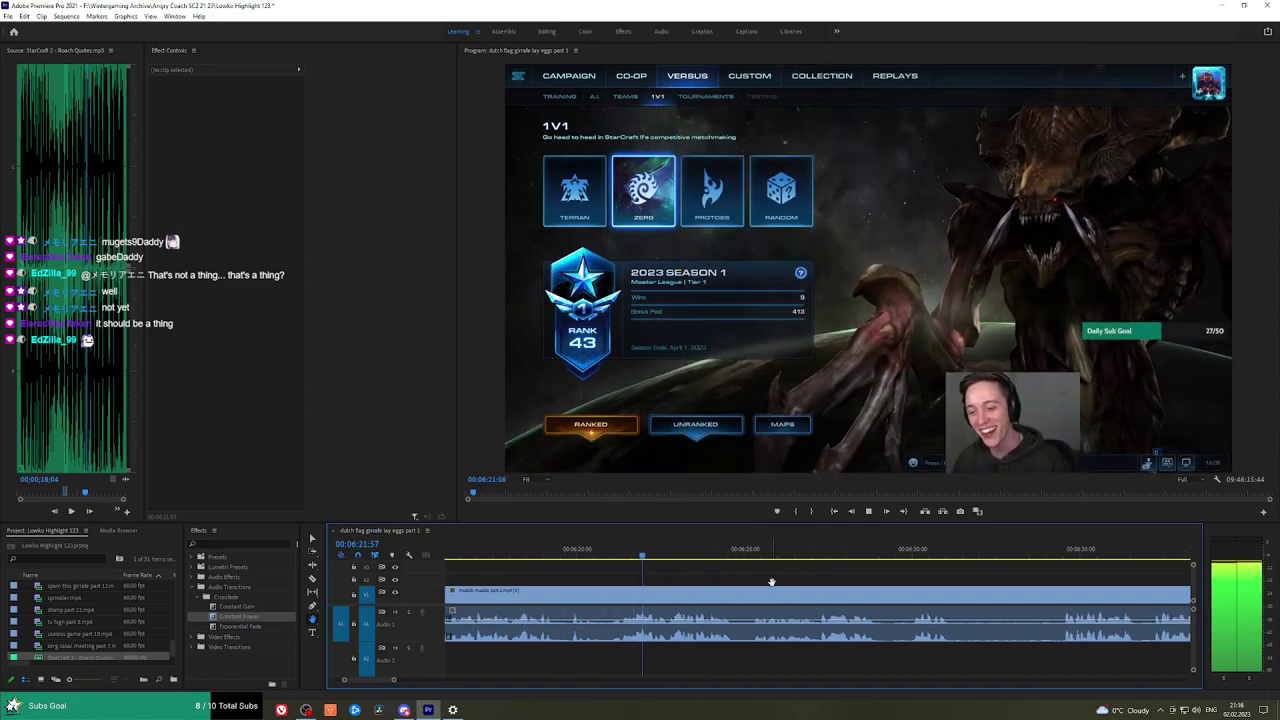
drag(876, 581, 868, 581)
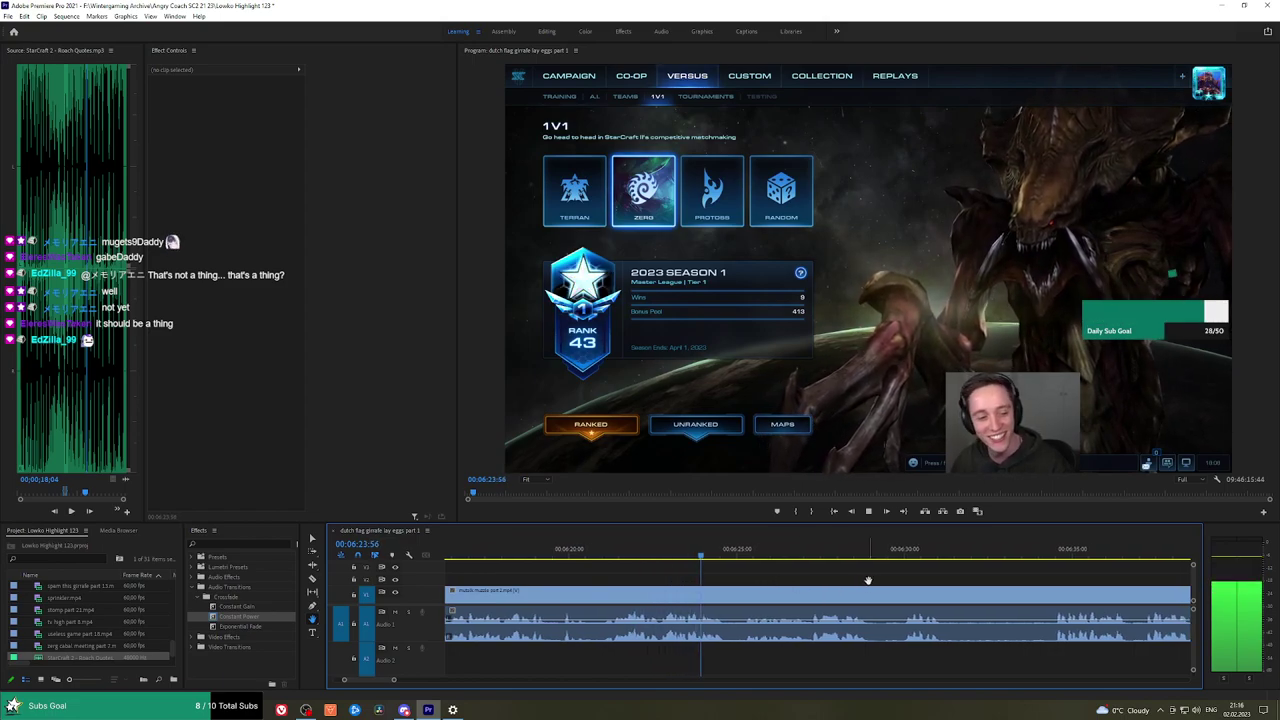
drag(948, 583, 830, 583)
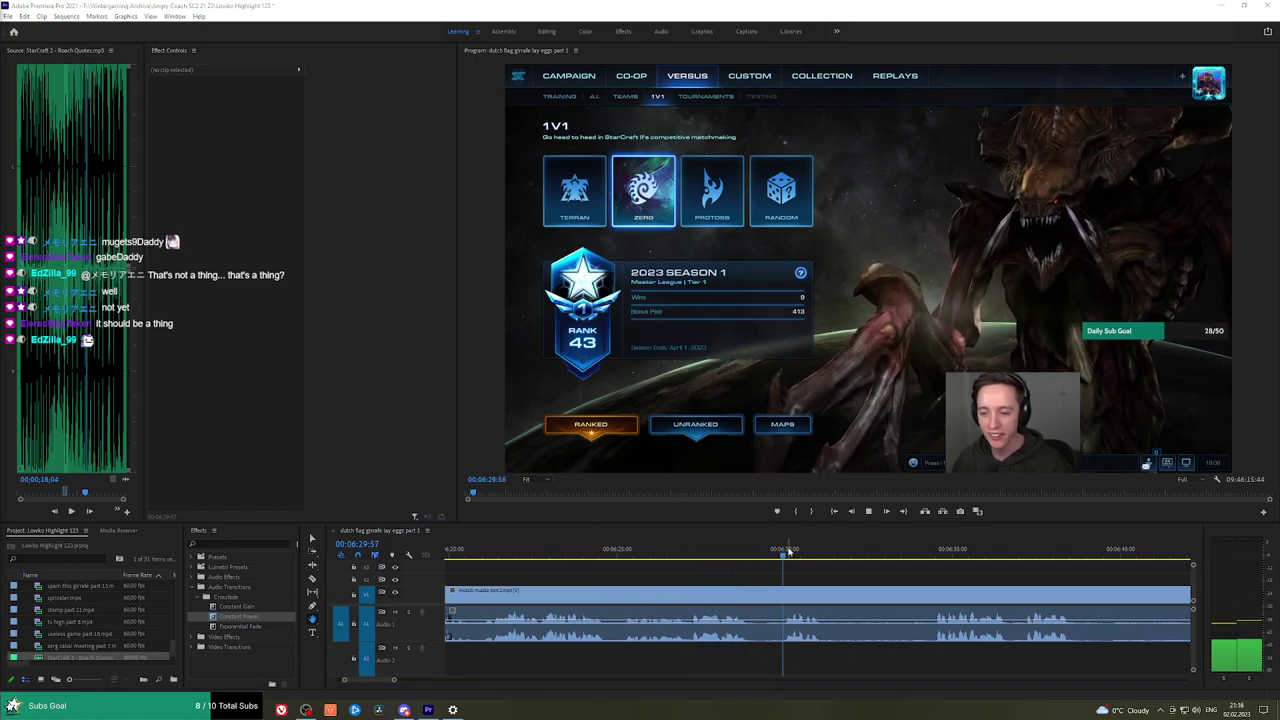
drag(861, 579, 771, 581)
Remove the pause from about 00:06:31:20 to 00:06:34:15, closing the gap, and add a Constant Power crossfade at the join.
key(c)
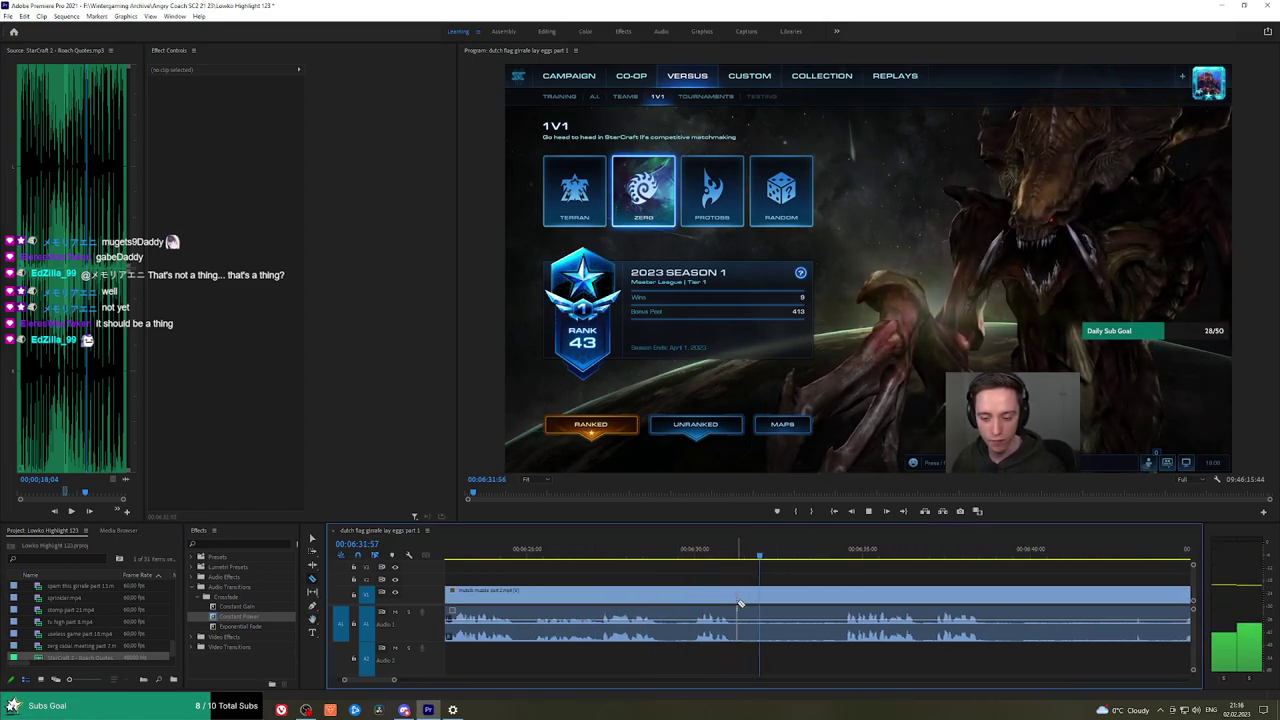
click(738, 603)
click(838, 604)
key(v)
click(803, 597)
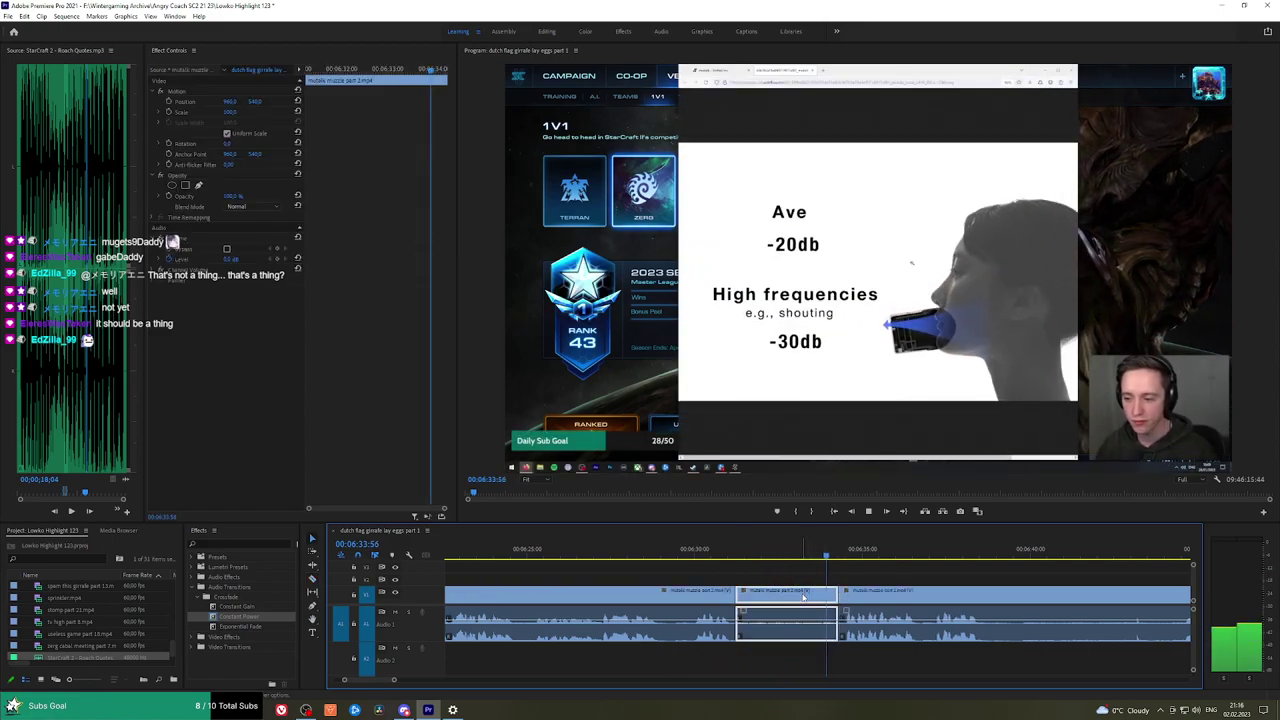
key(shift+Delete)
key(space)
drag(256, 618, 740, 638)
Split the clip at the start of the pause at about 00:06:36:00.
key(h)
drag(995, 567, 795, 567)
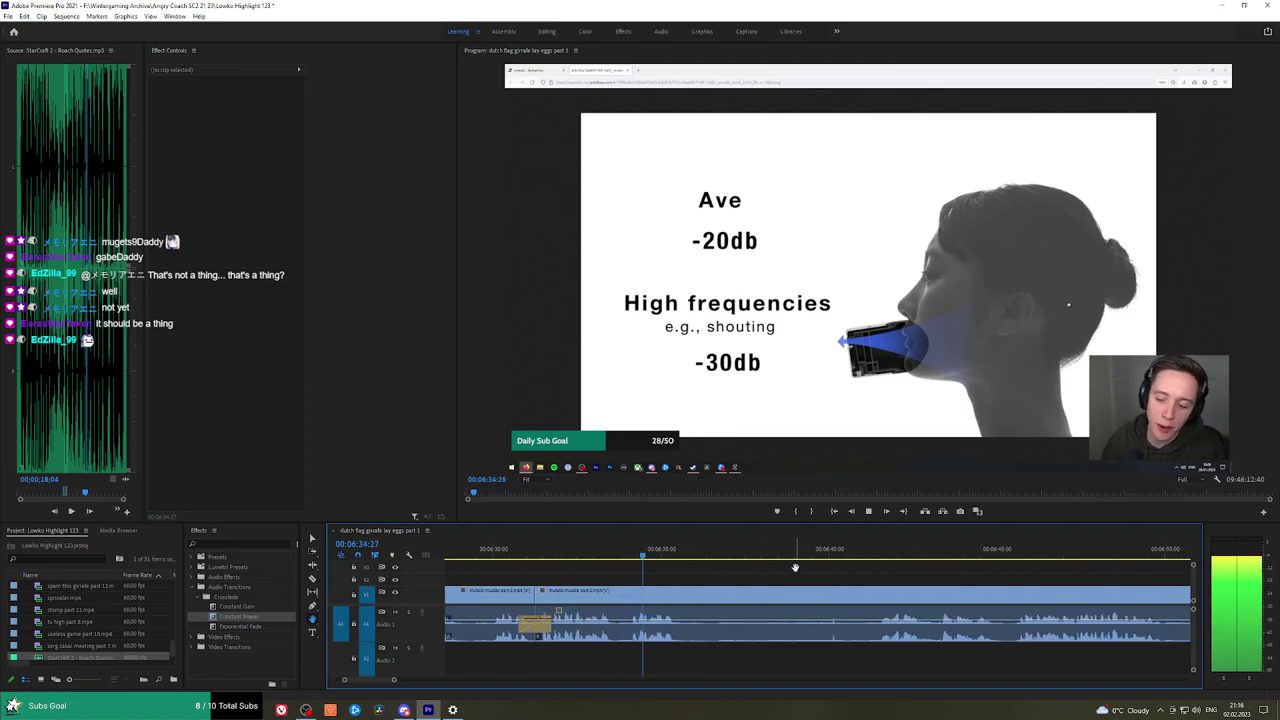
key(c)
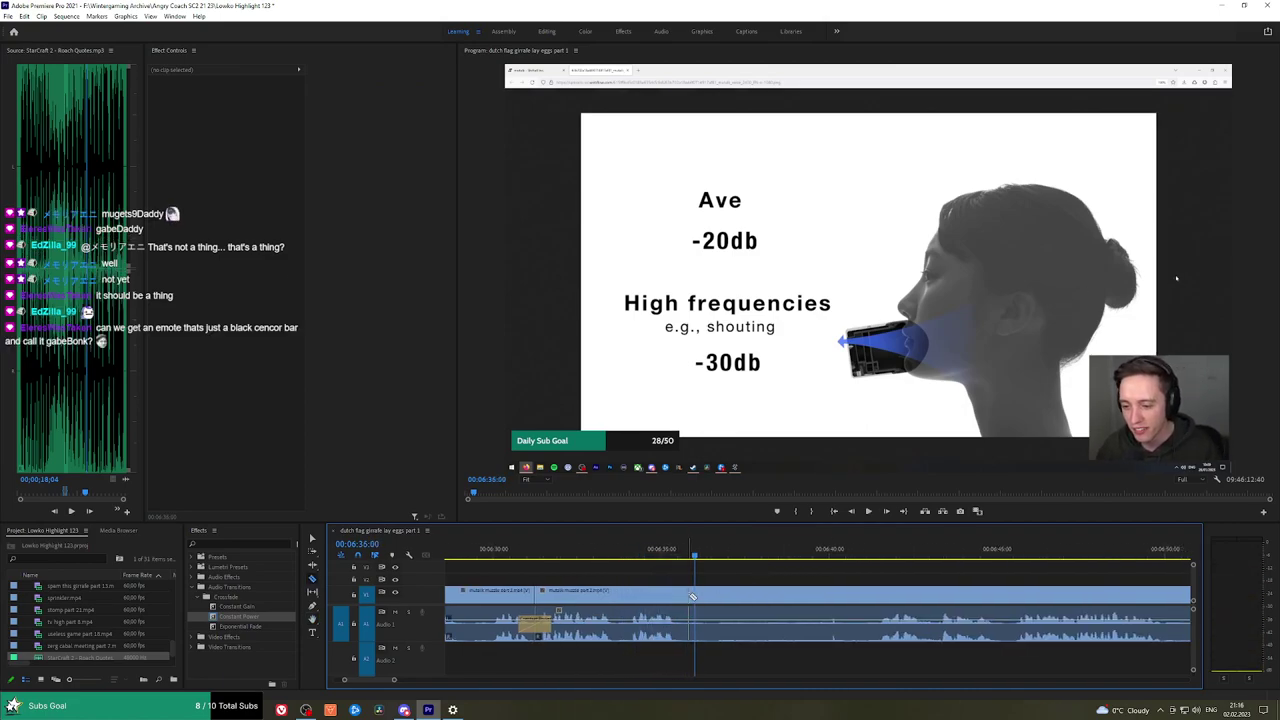
Ripple-delete the silent section from 00:06:36 to about 00:06:41 and add a Constant Power crossfade at the cut.
key(ctrl+k)
key(space)
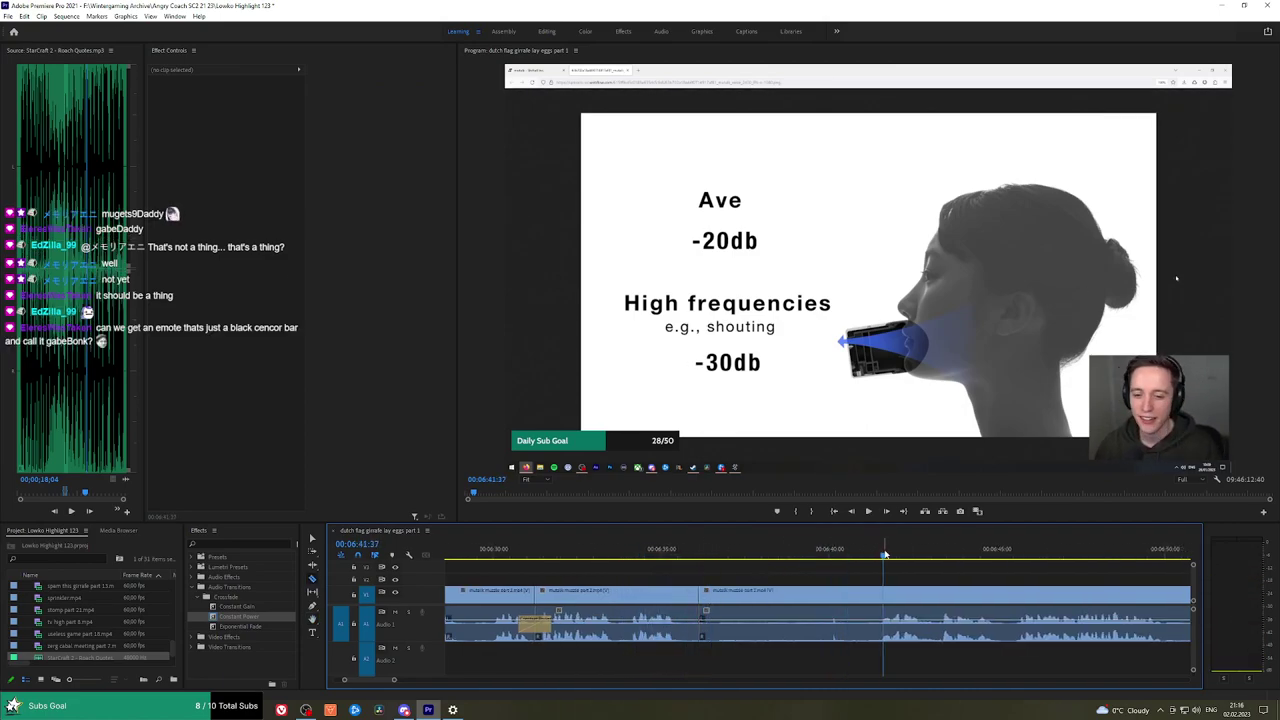
click(883, 597)
key(v)
click(835, 600)
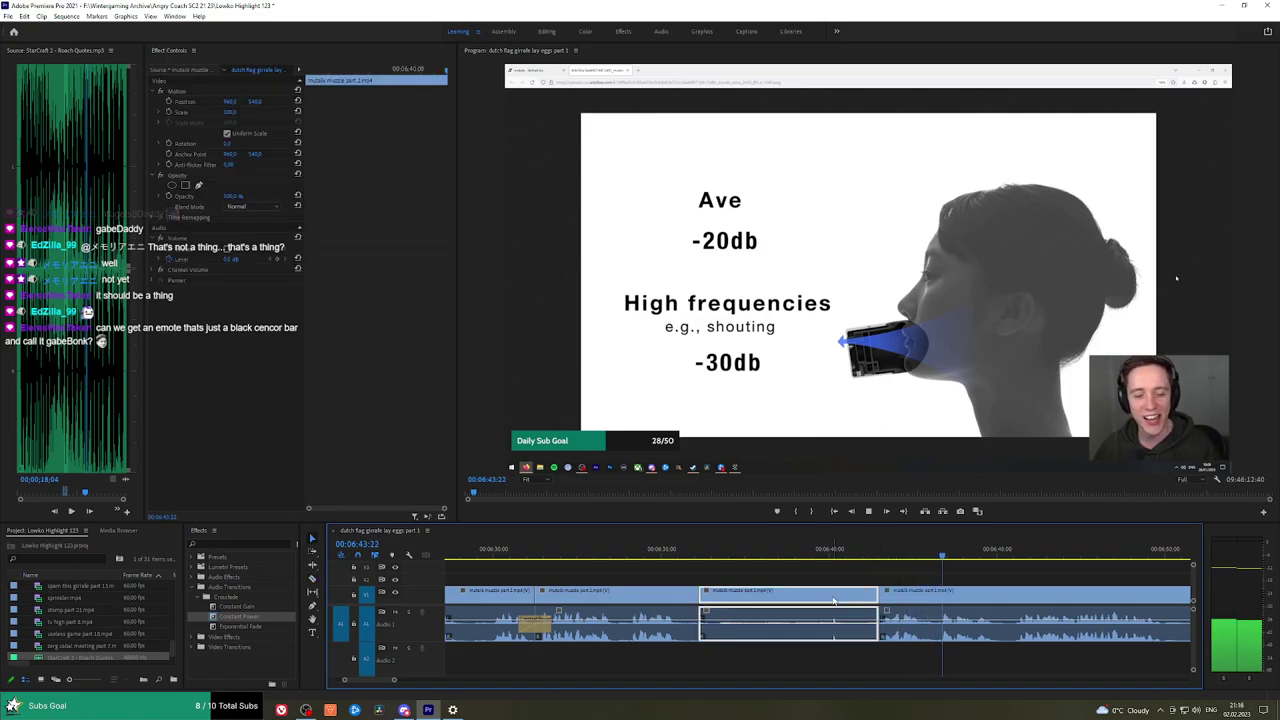
key(shift+Delete)
drag(256, 607, 707, 645)
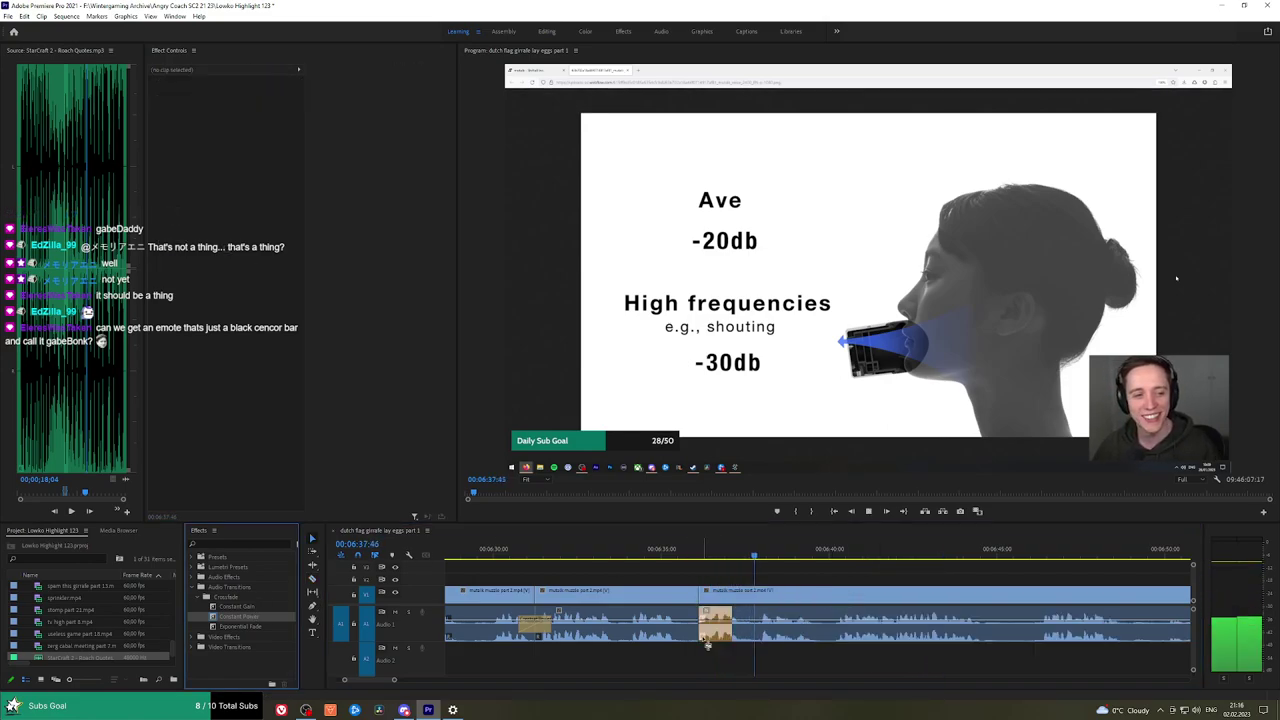
Ripple-delete the short section from about 00:06:44 to 00:06:46 and add a Constant Power crossfade at the join.
alt+scroll(863, 580, down, 2)
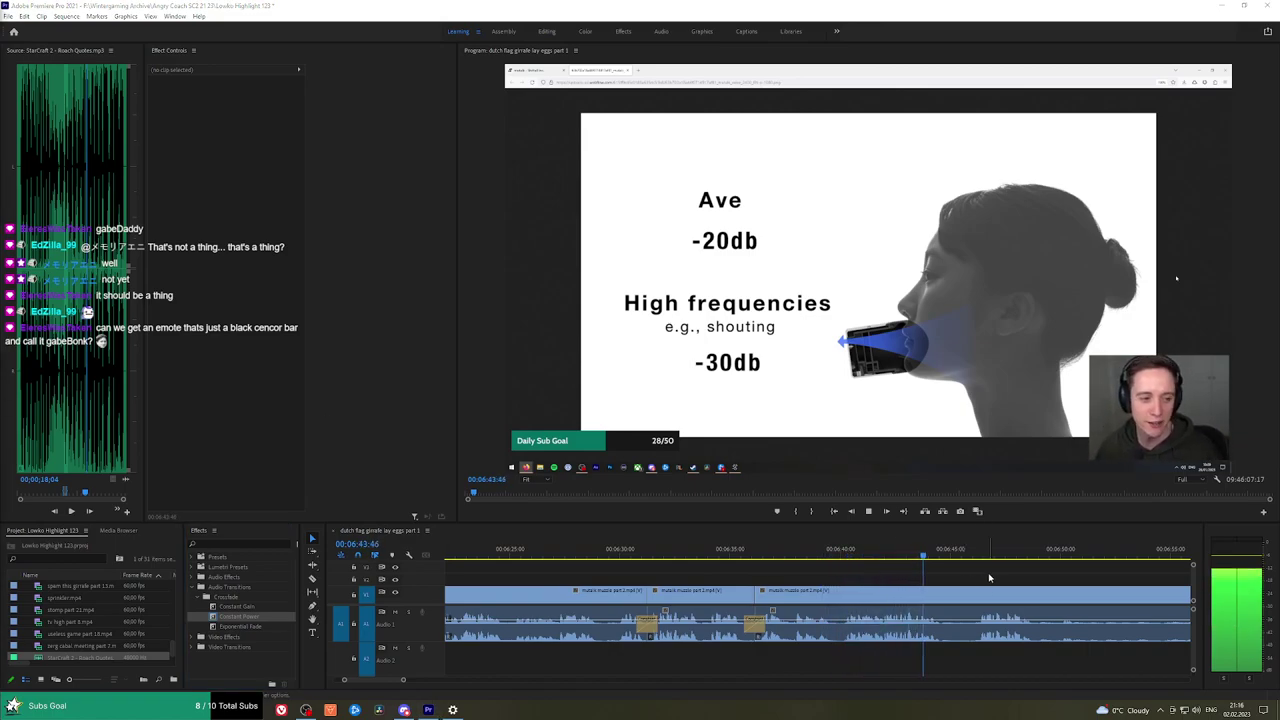
scroll(730, 565, down, 3)
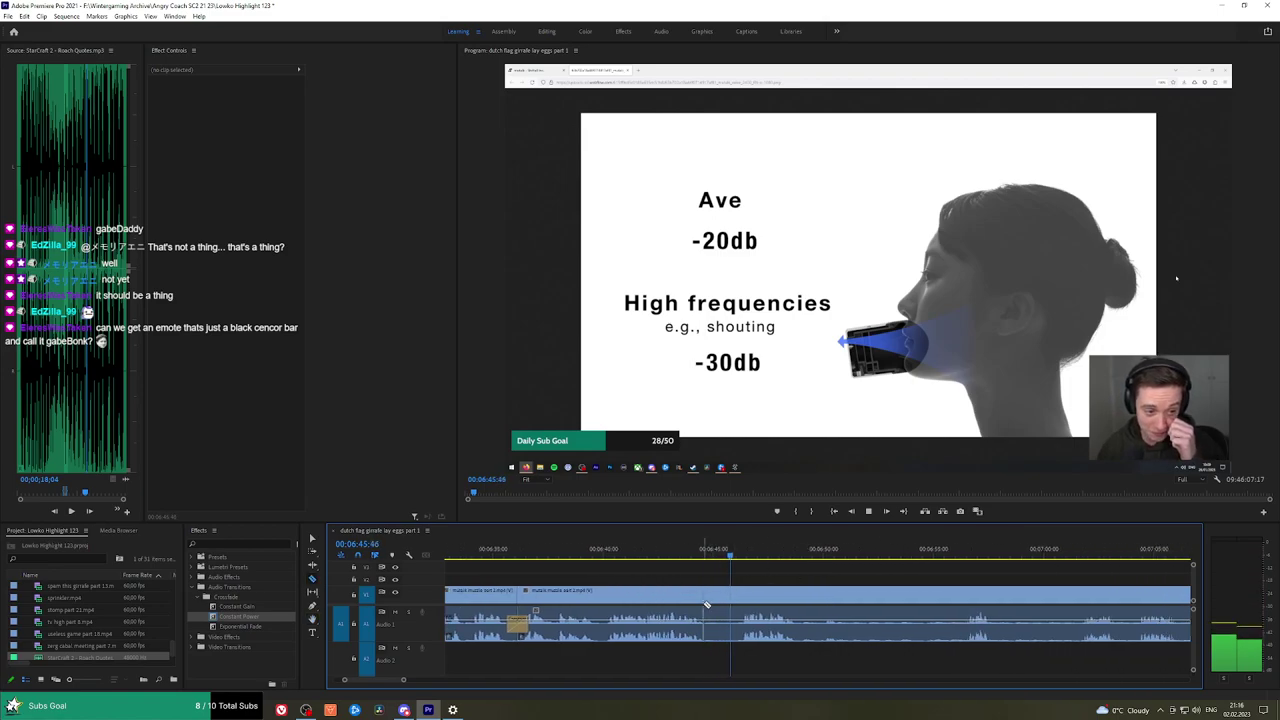
click(744, 597)
key(v)
click(724, 597)
key(shift+Delete)
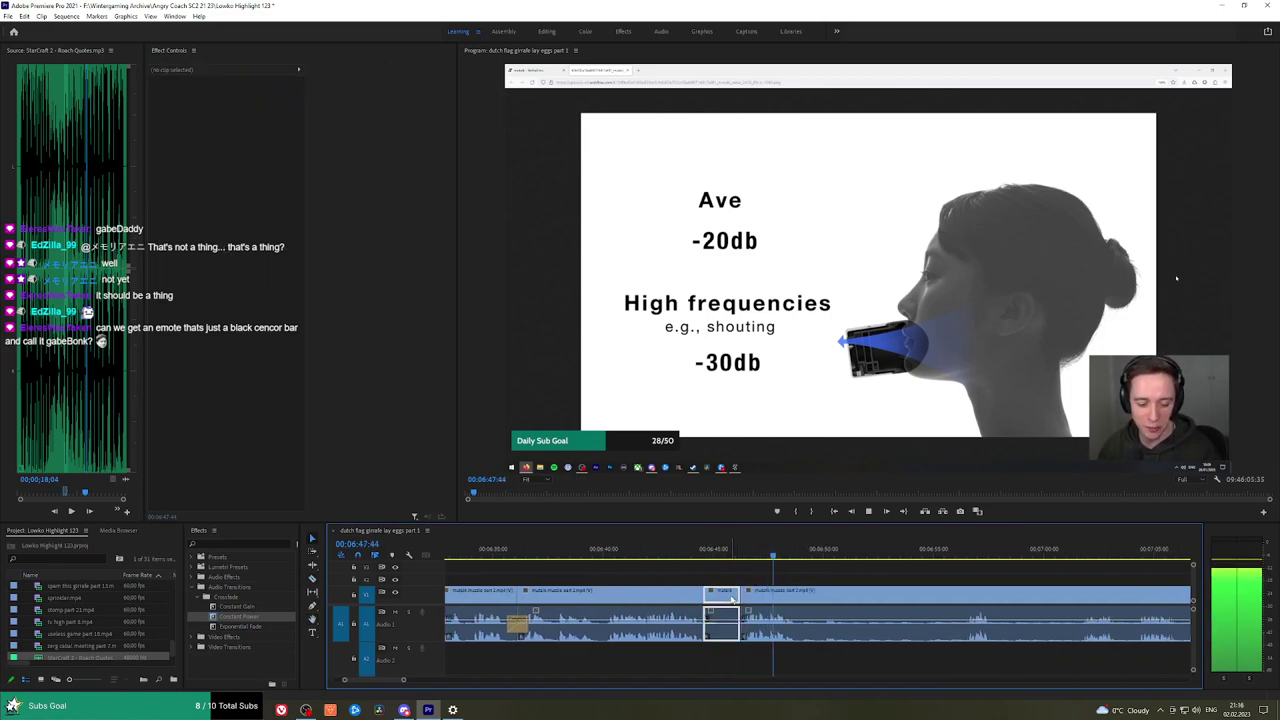
key(space)
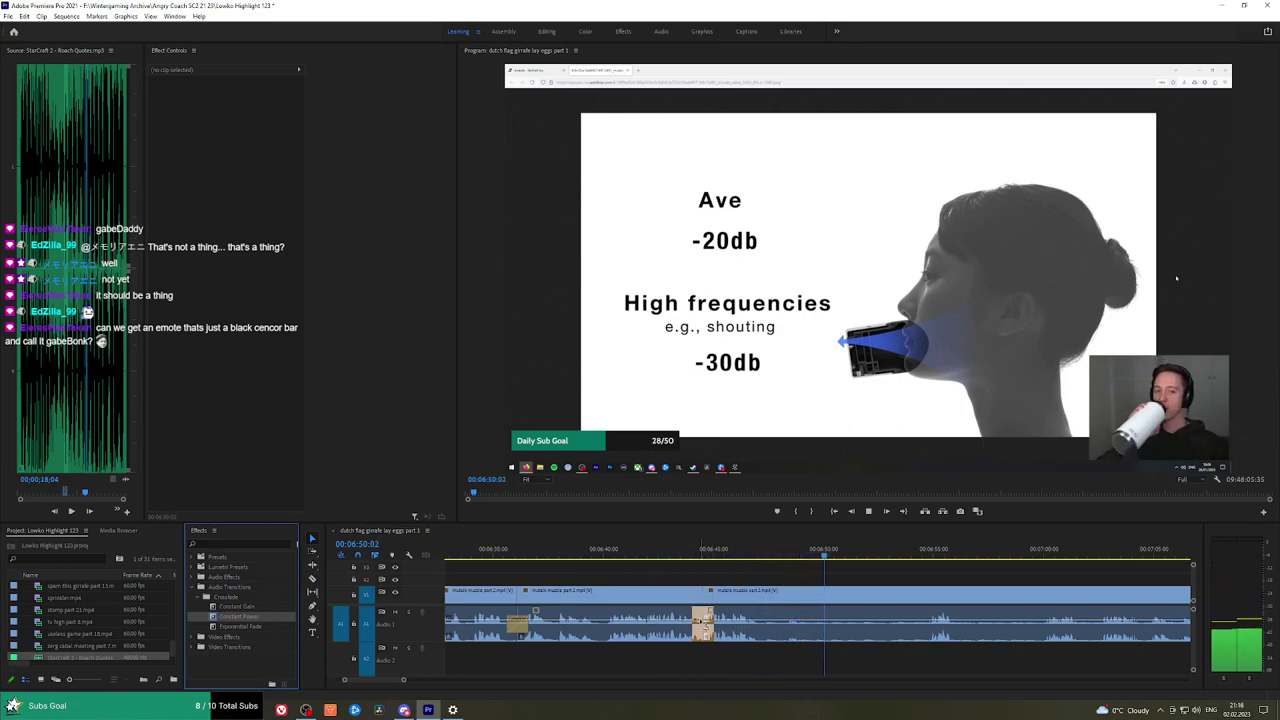
Split the clip at about 00:06:47 and 00:07:00:12, and ripple-delete the quiet section between the cuts.
key(space)
click(762, 592)
key(space)
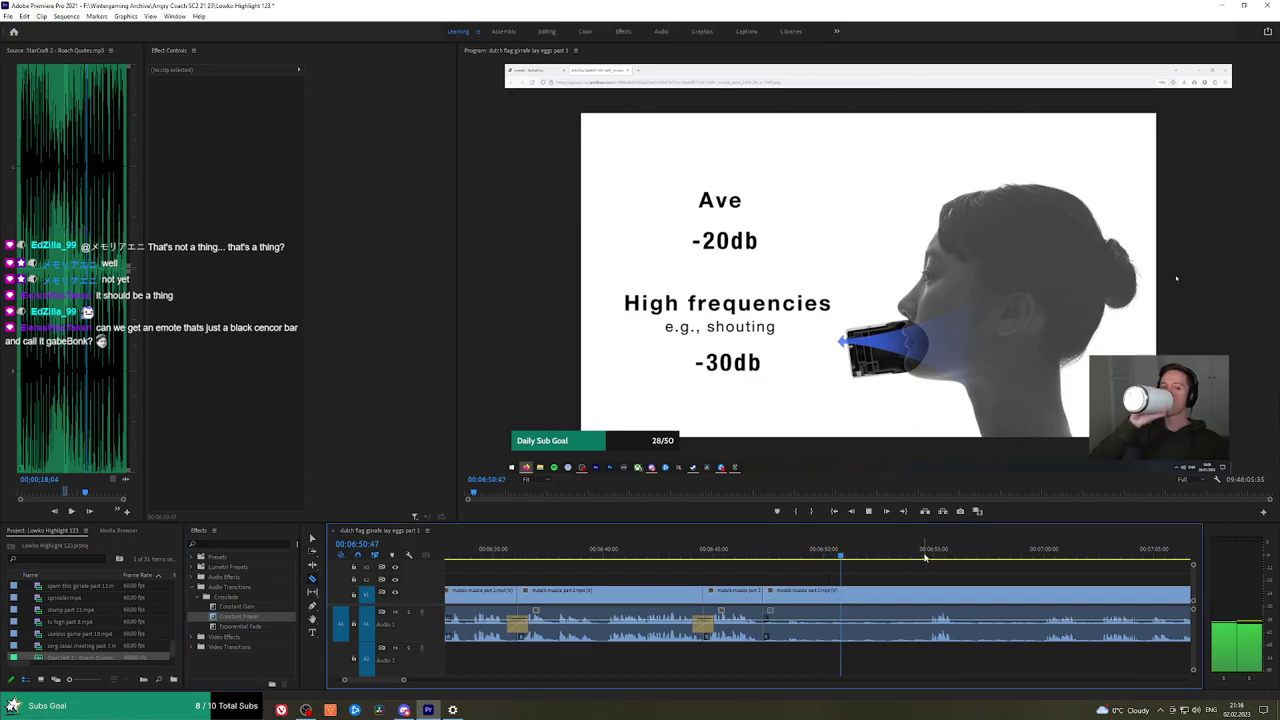
click(929, 552)
scroll(928, 594, up, 2)
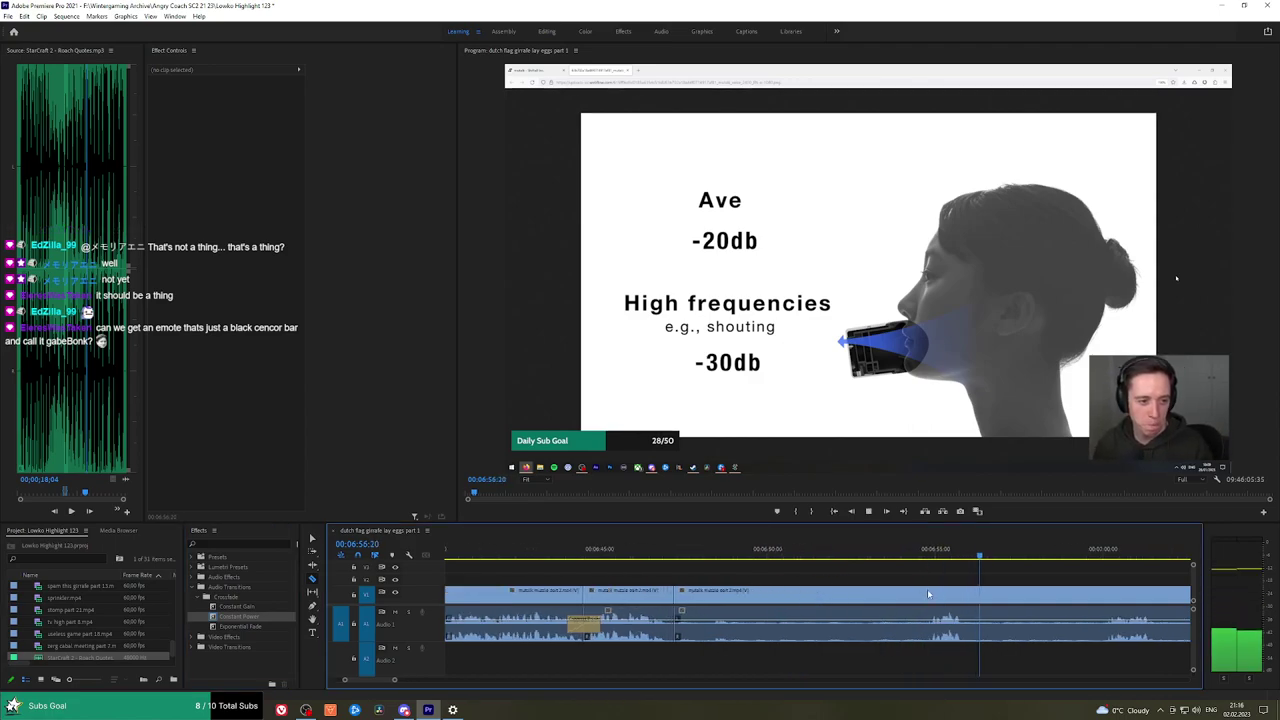
click(1097, 556)
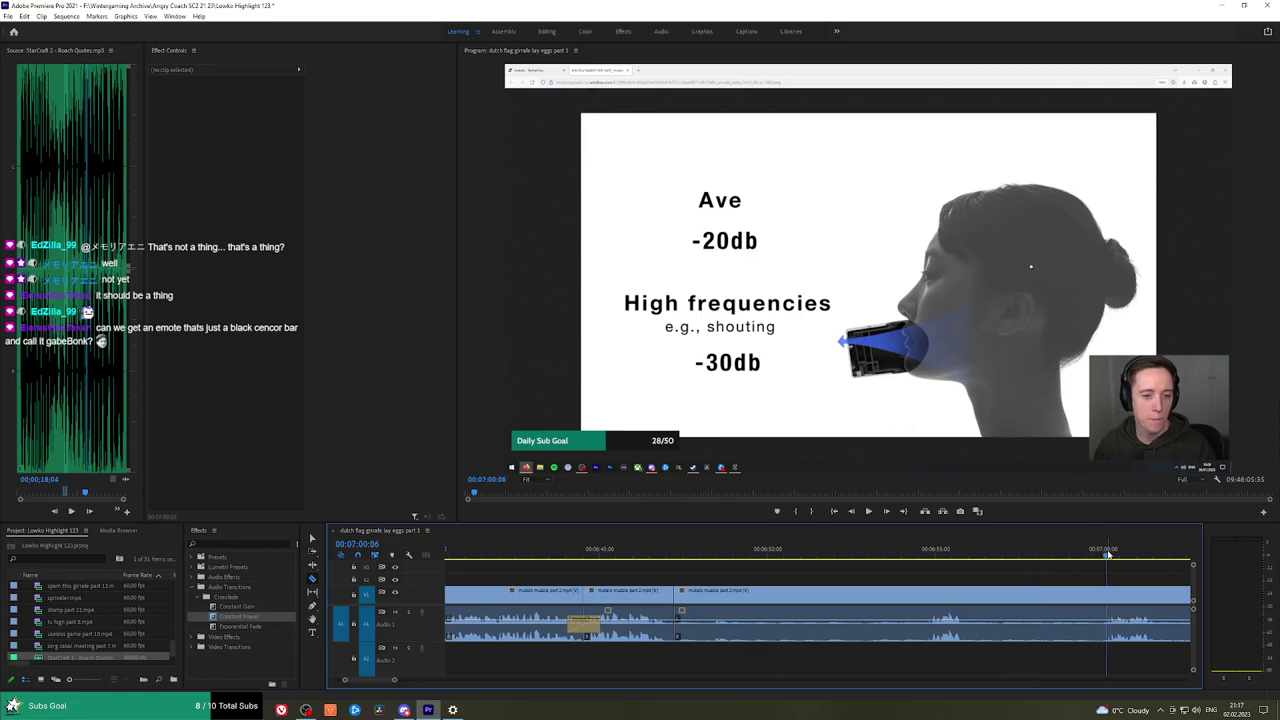
click(1112, 555)
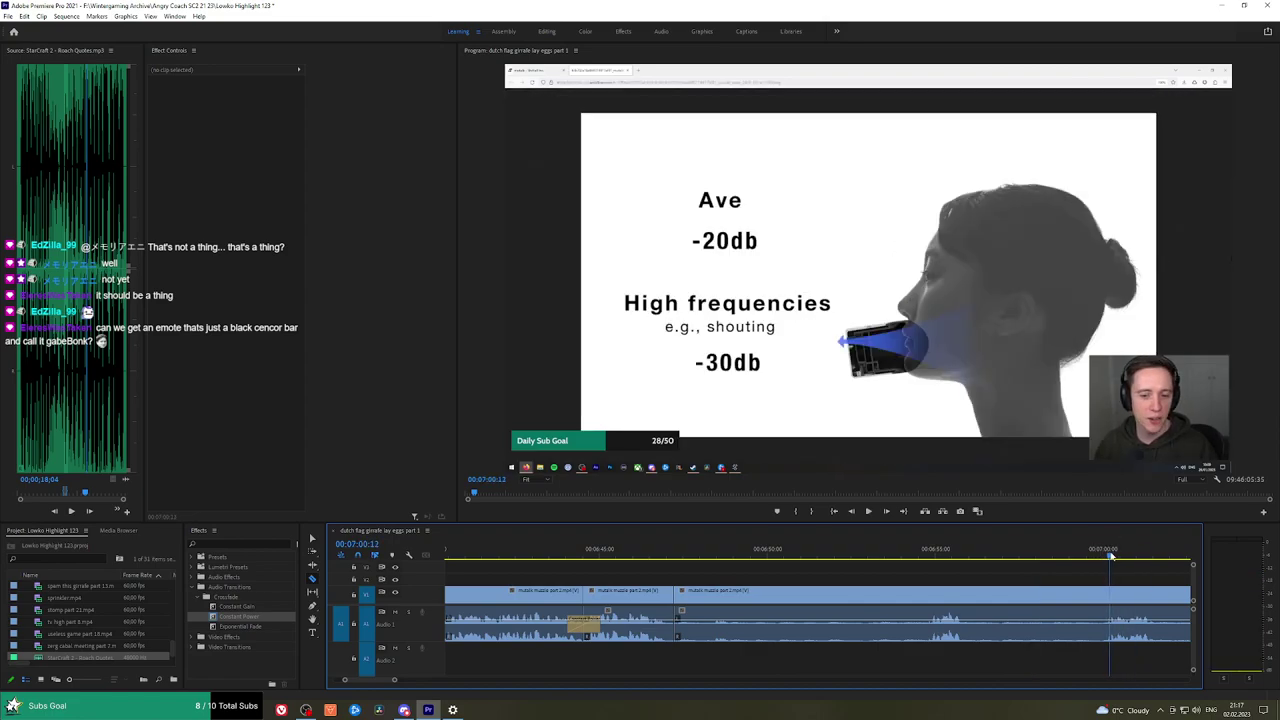
click(1110, 594)
click(1090, 600)
key(shift+Delete)
key(space)
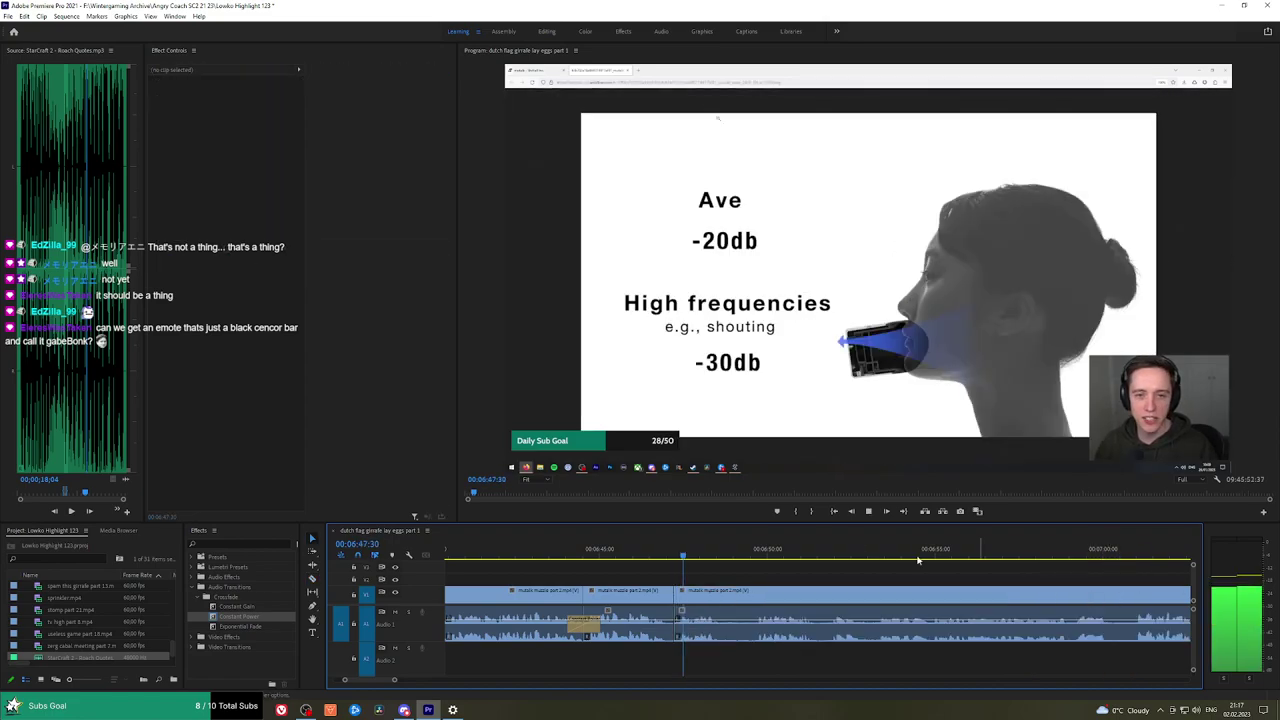
Play back the join at about 00:06:47 and save the project.
click(651, 556)
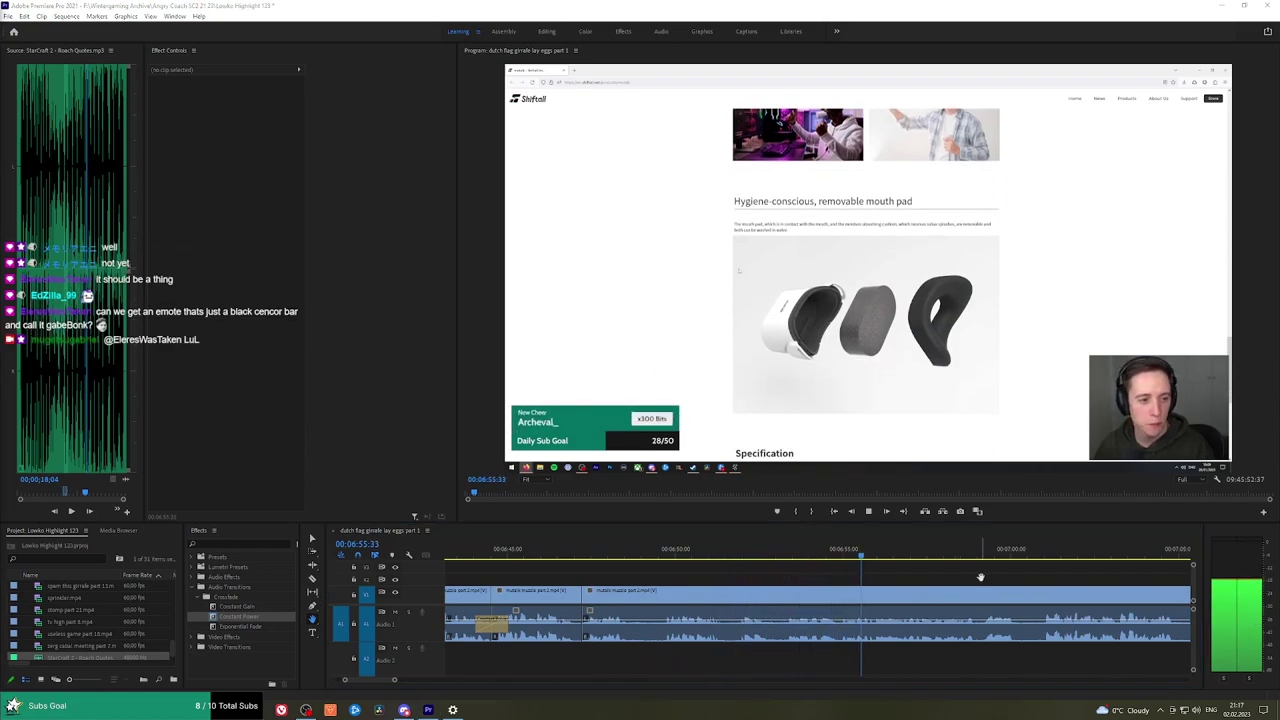
drag(980, 577, 765, 574)
key(ctrl+s)
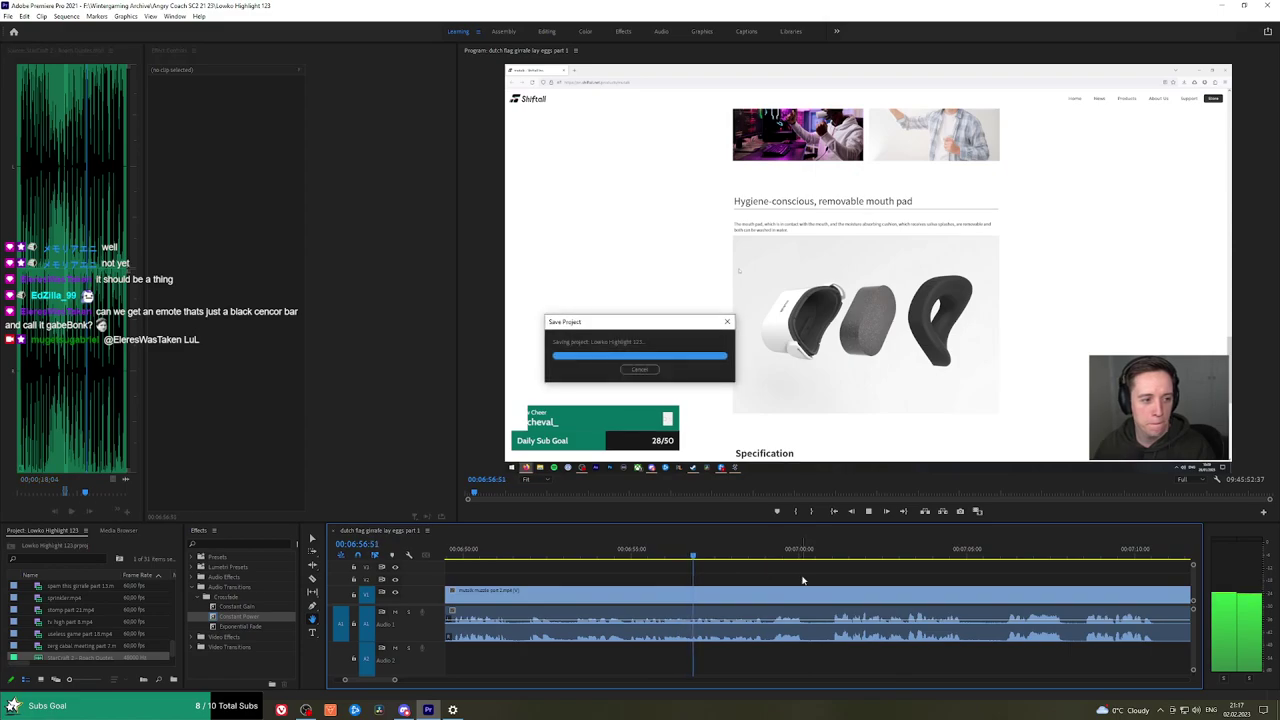
Ripple-delete the short pause from about 00:07:05 to 00:07:06 and add a Constant Power crossfade at the join.
click(673, 552)
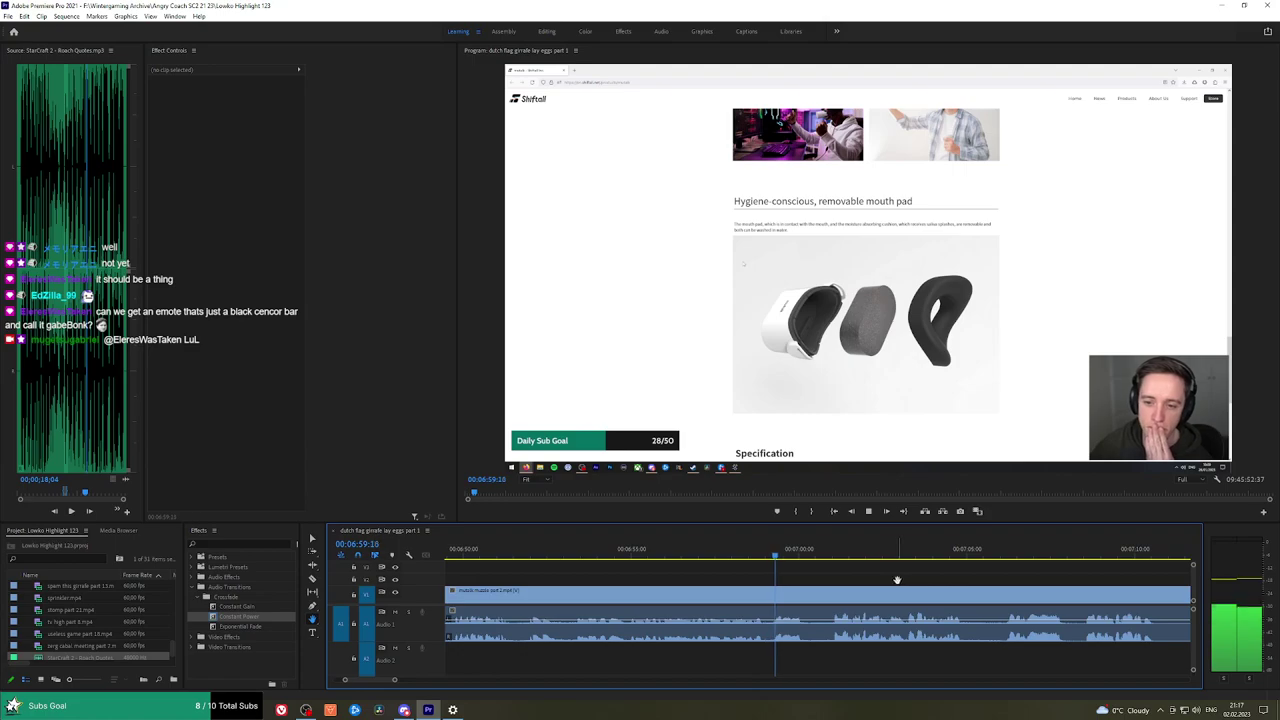
drag(889, 579, 732, 569)
drag(814, 575, 748, 574)
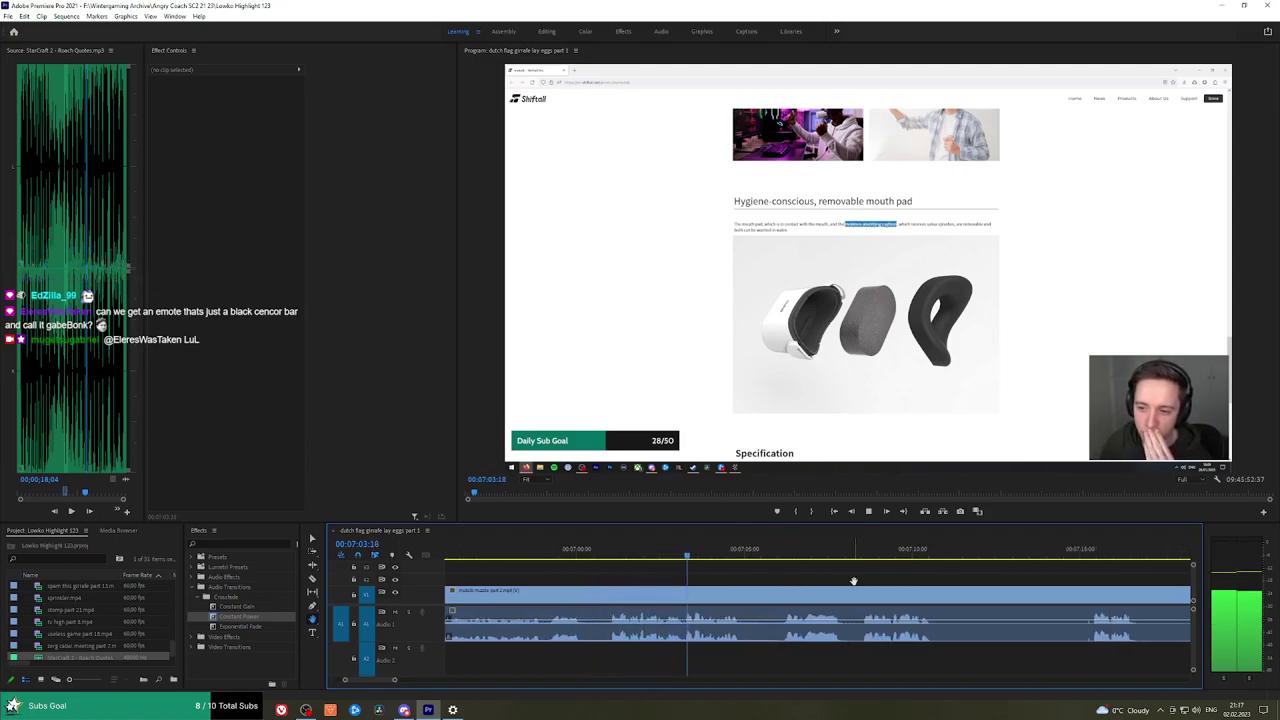
drag(853, 580, 786, 575)
scroll(780, 572, down, 2)
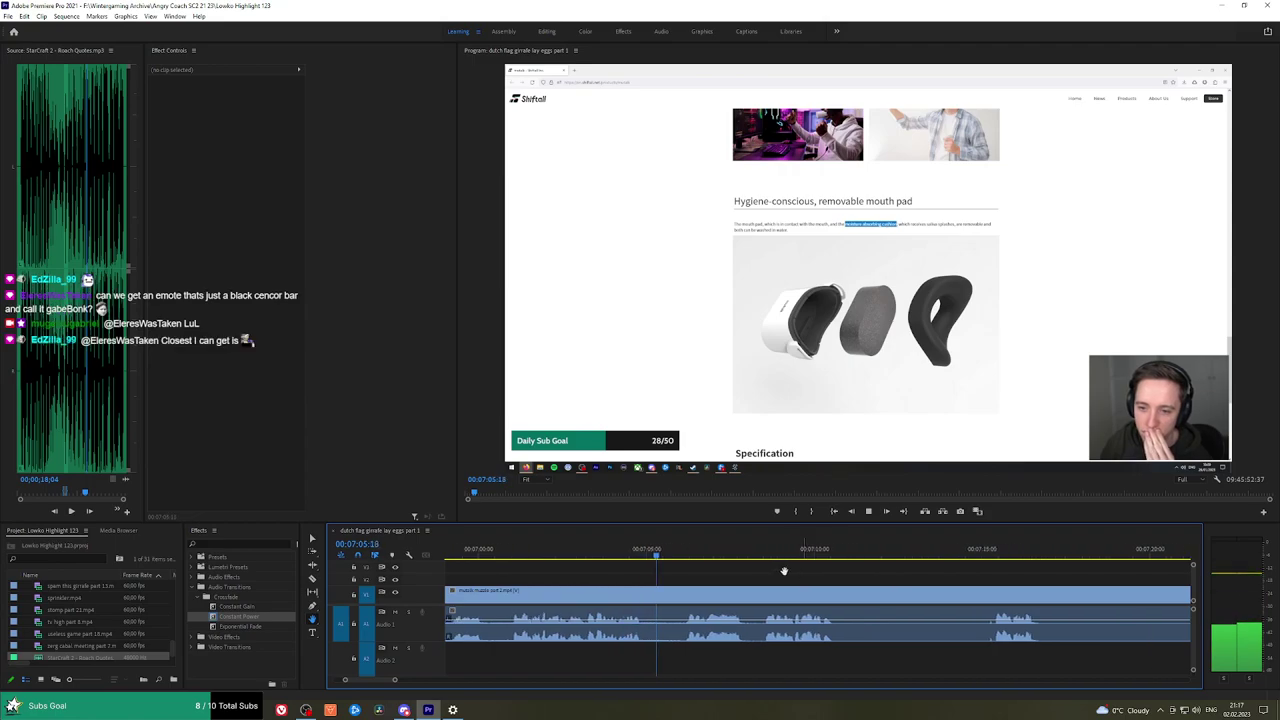
click(613, 598)
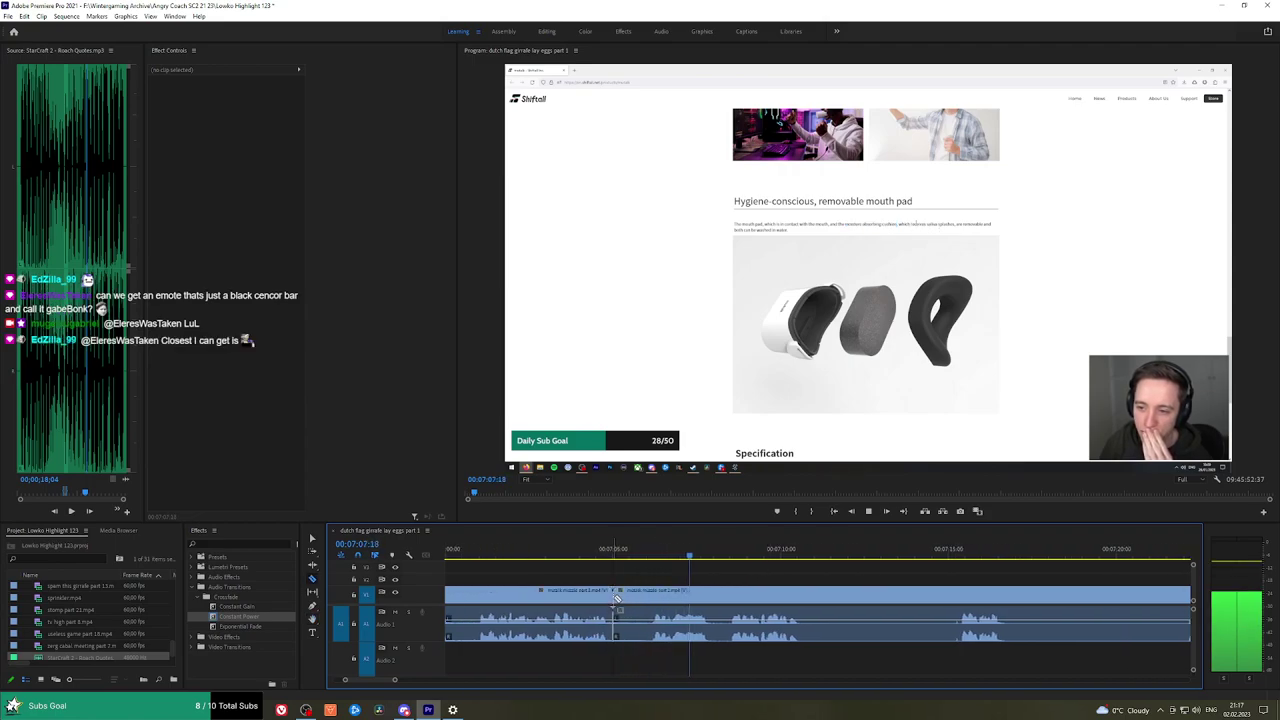
click(648, 599)
key(v)
click(640, 600)
key(shift+Delete)
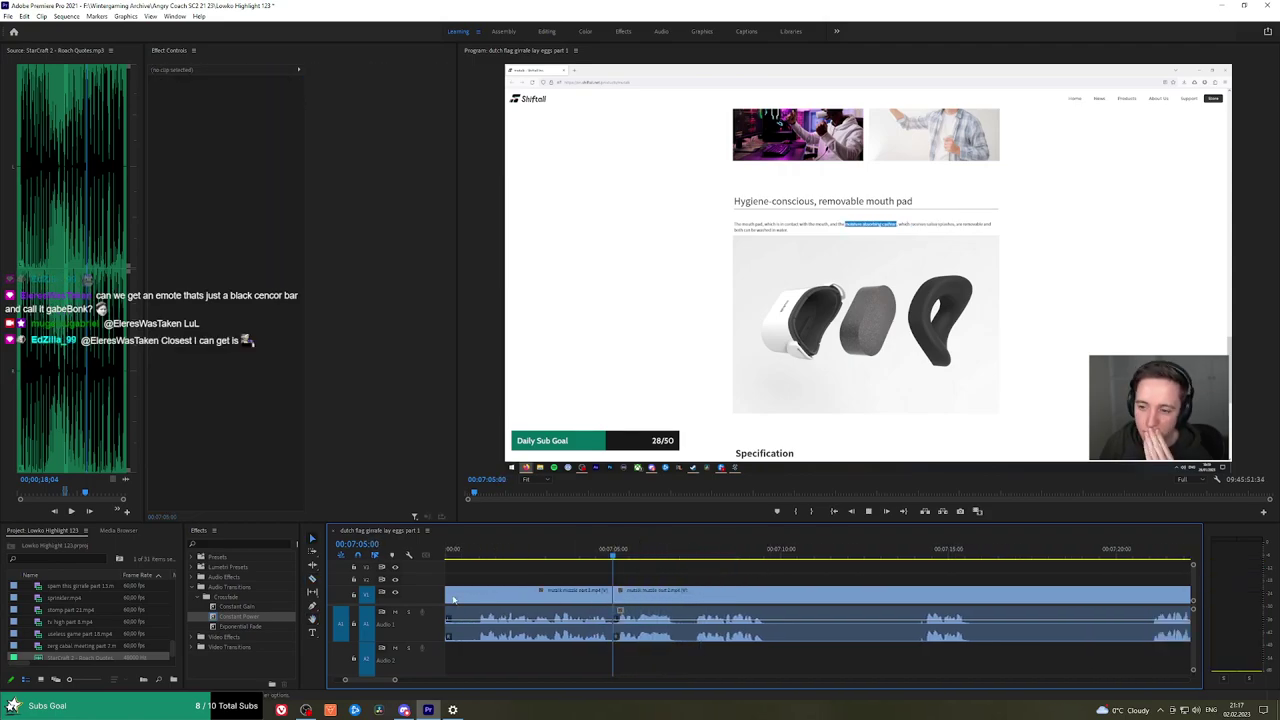
key(space)
Ripple-delete the silent section from about 00:07:09:48 to 00:07:14:16 and play back from the cut.
scroll(725, 566, down, 3)
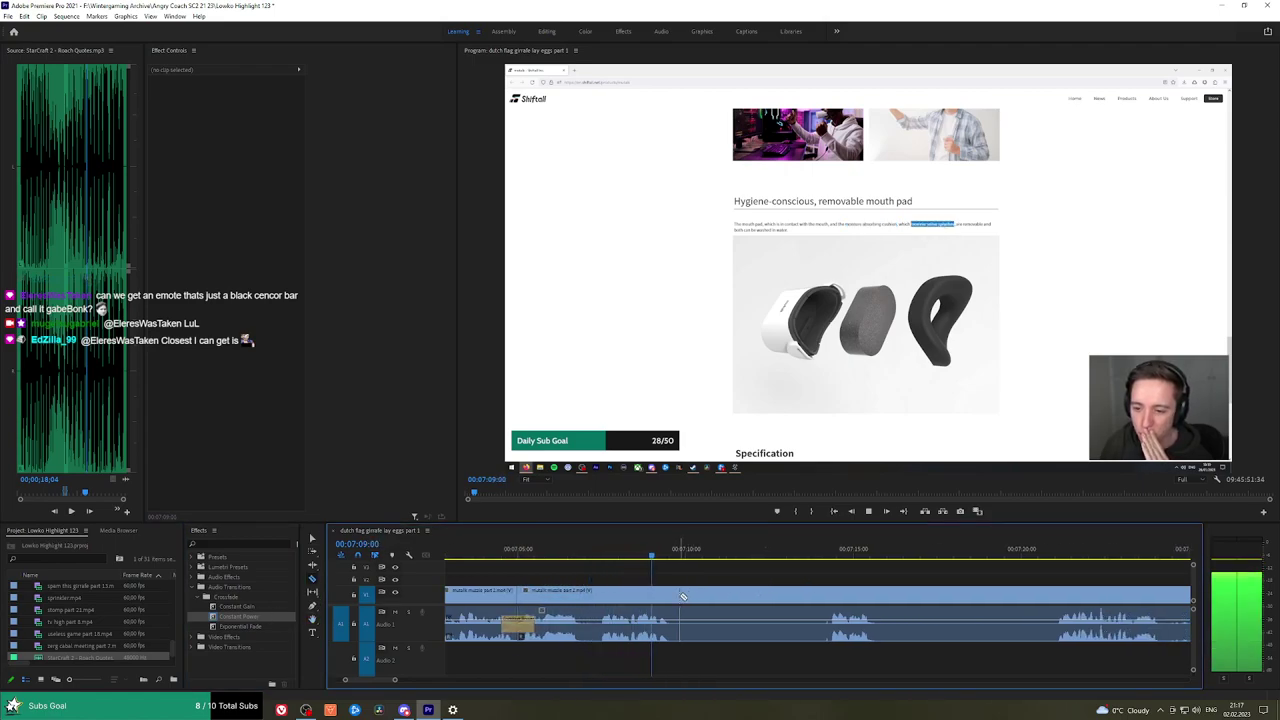
click(683, 597)
click(804, 552)
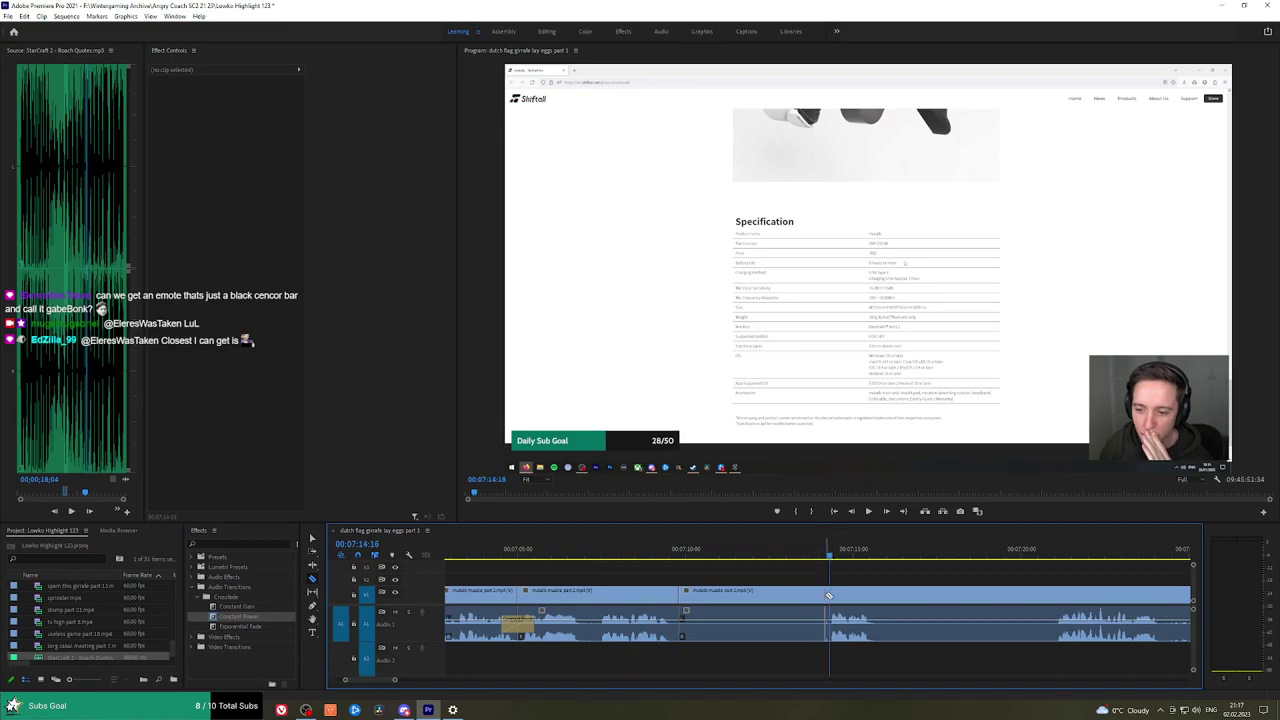
key(v)
click(811, 594)
key(shift+Delete)
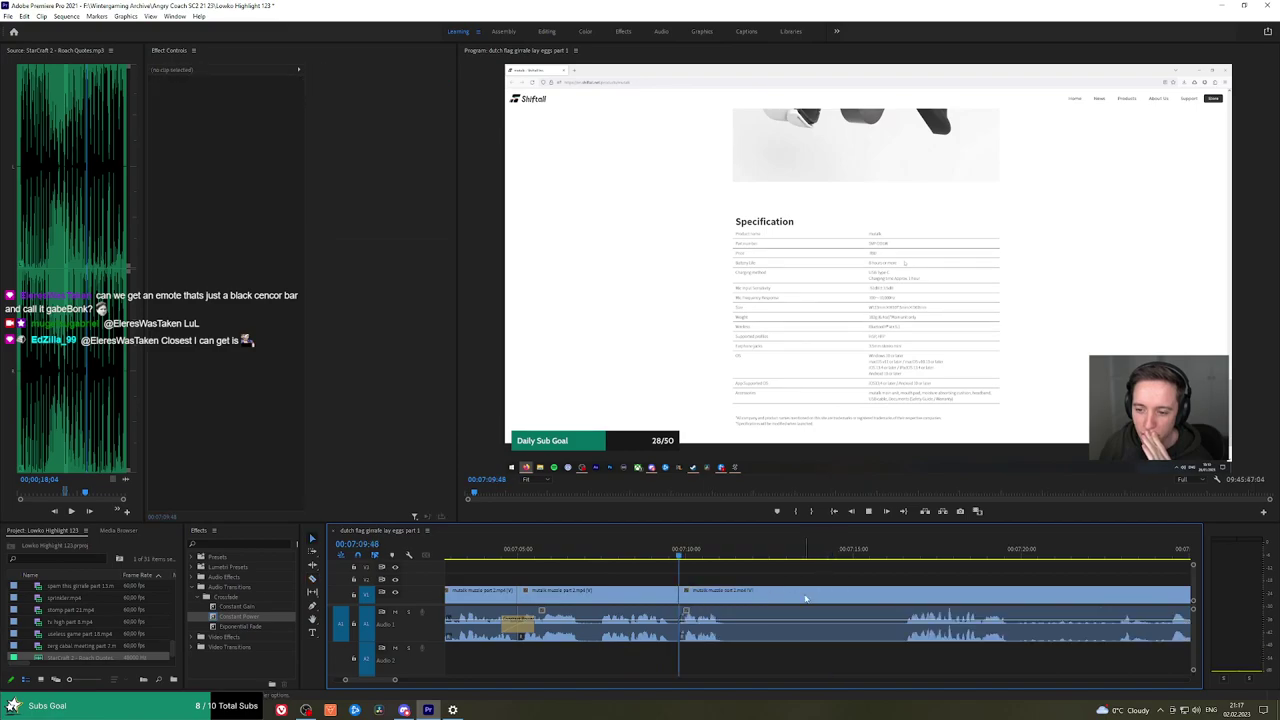
key(space)
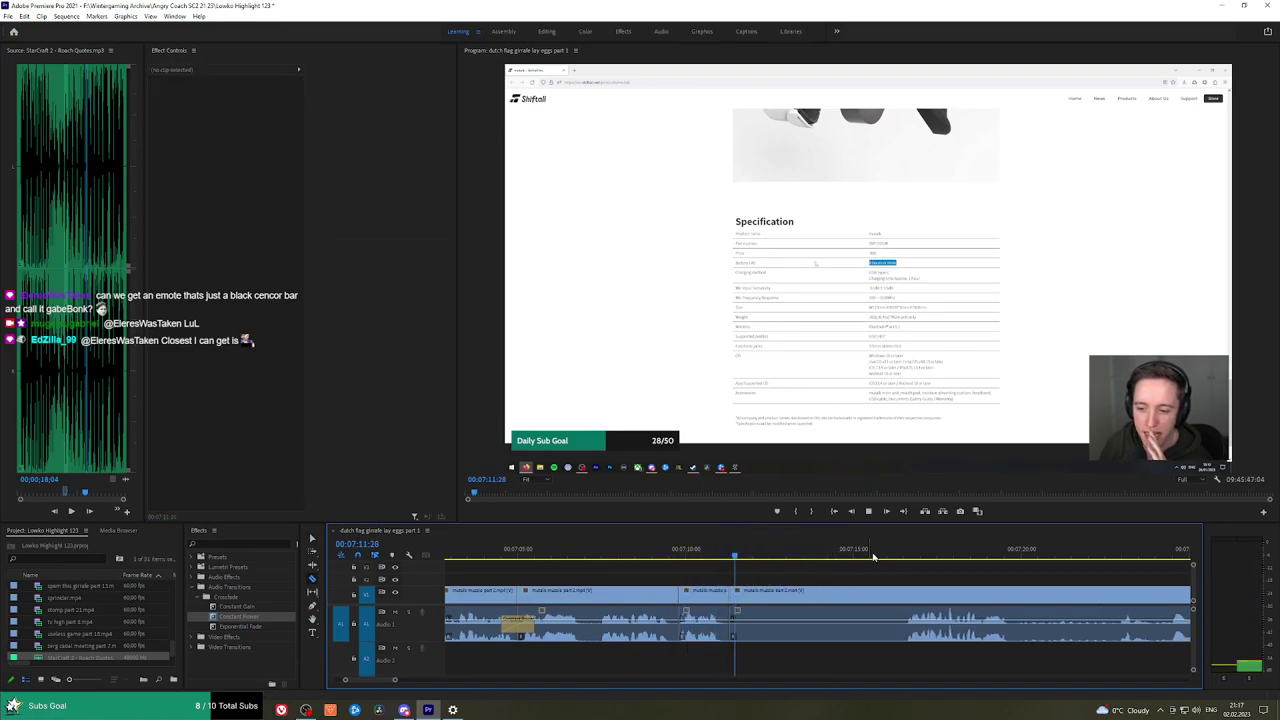
Split the clip at about 00:07:11 and 00:07:16, and ripple-delete the silence between the two cuts.
click(735, 597)
click(910, 553)
click(900, 592)
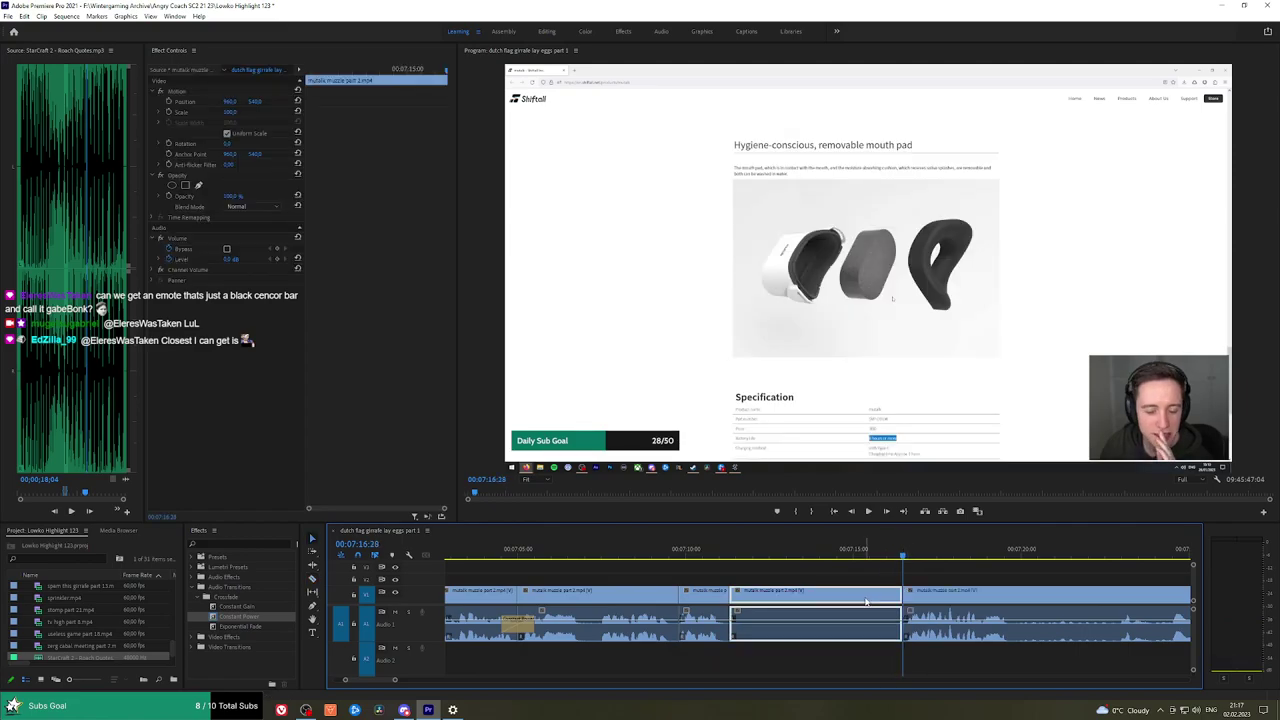
key(shift+Delete)
key(space)
Play the footage up to about 00:07:14 and expand the Distort category of the video effects.
key(h)
drag(936, 576, 830, 573)
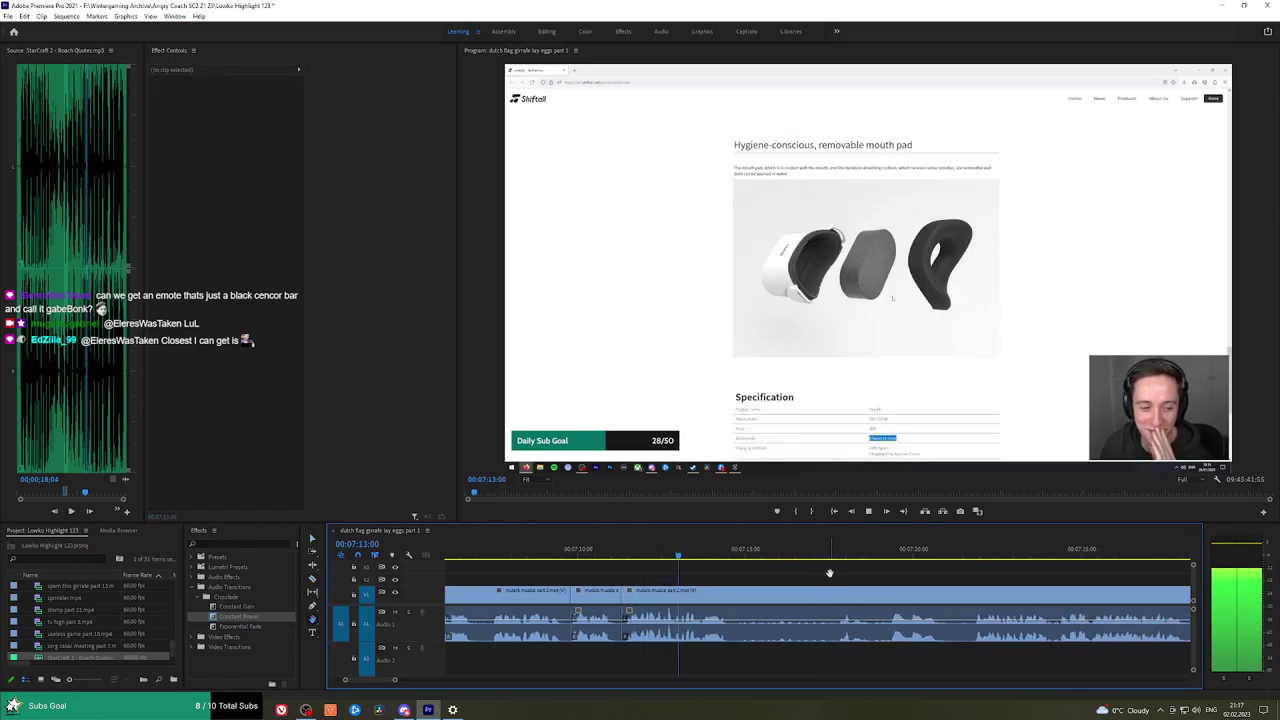
scroll(825, 576, down, 1)
key(space)
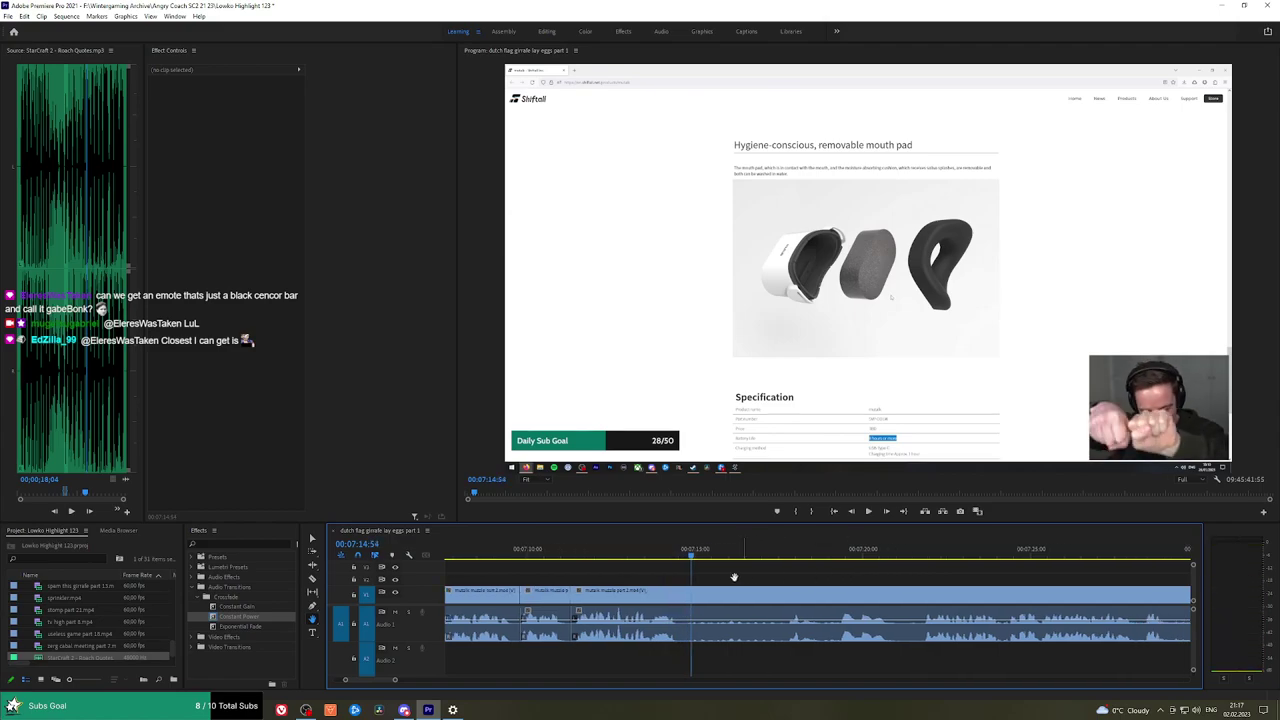
key(space)
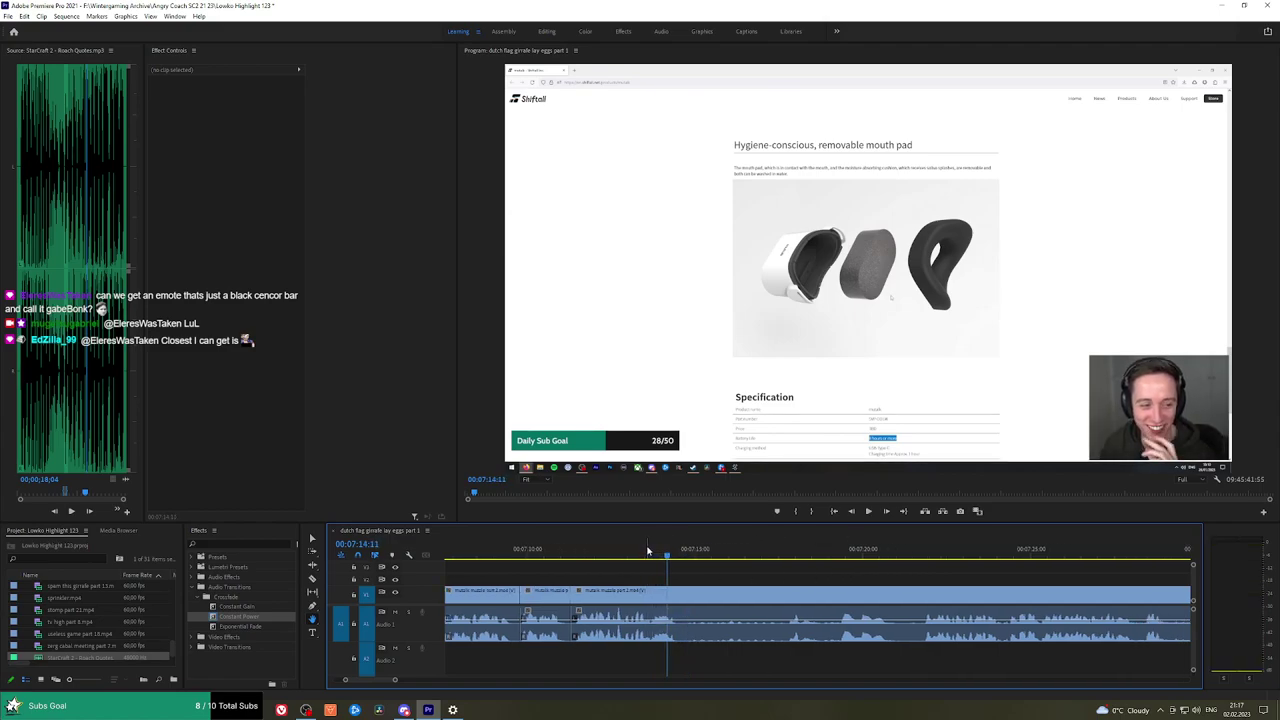
click(192, 637)
scroll(228, 647, down, 3)
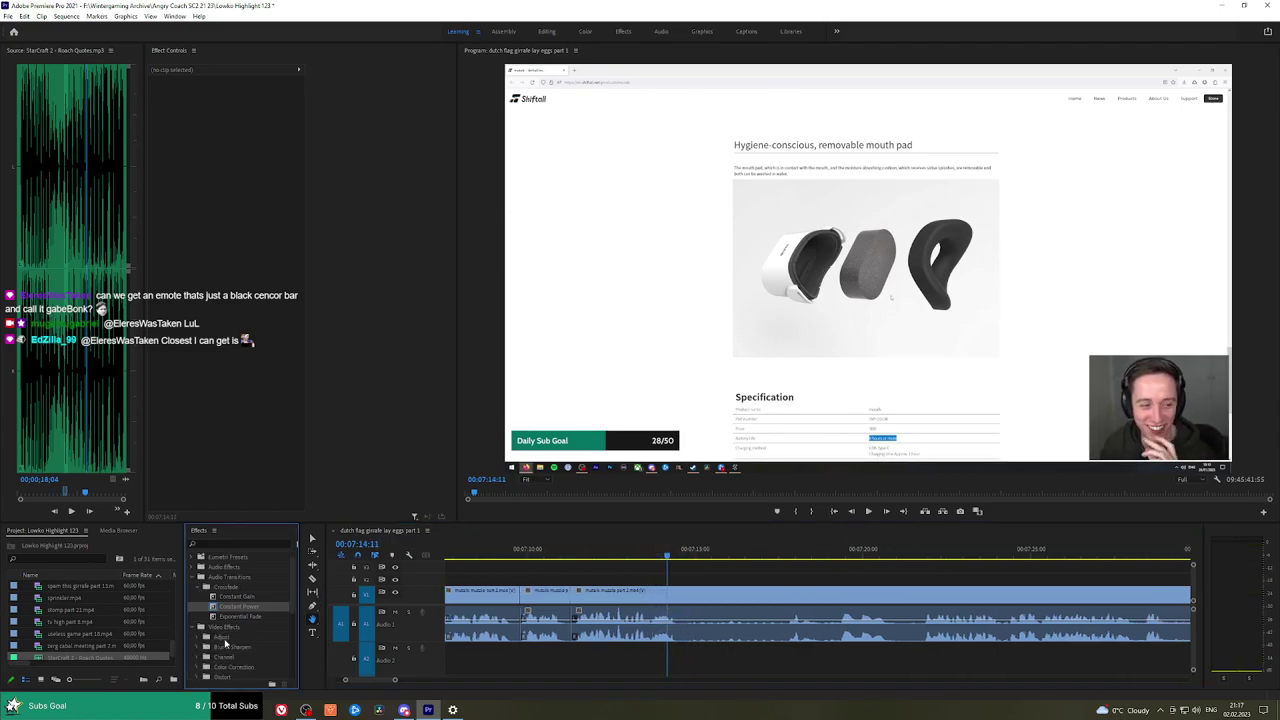
scroll(225, 640, down, 2)
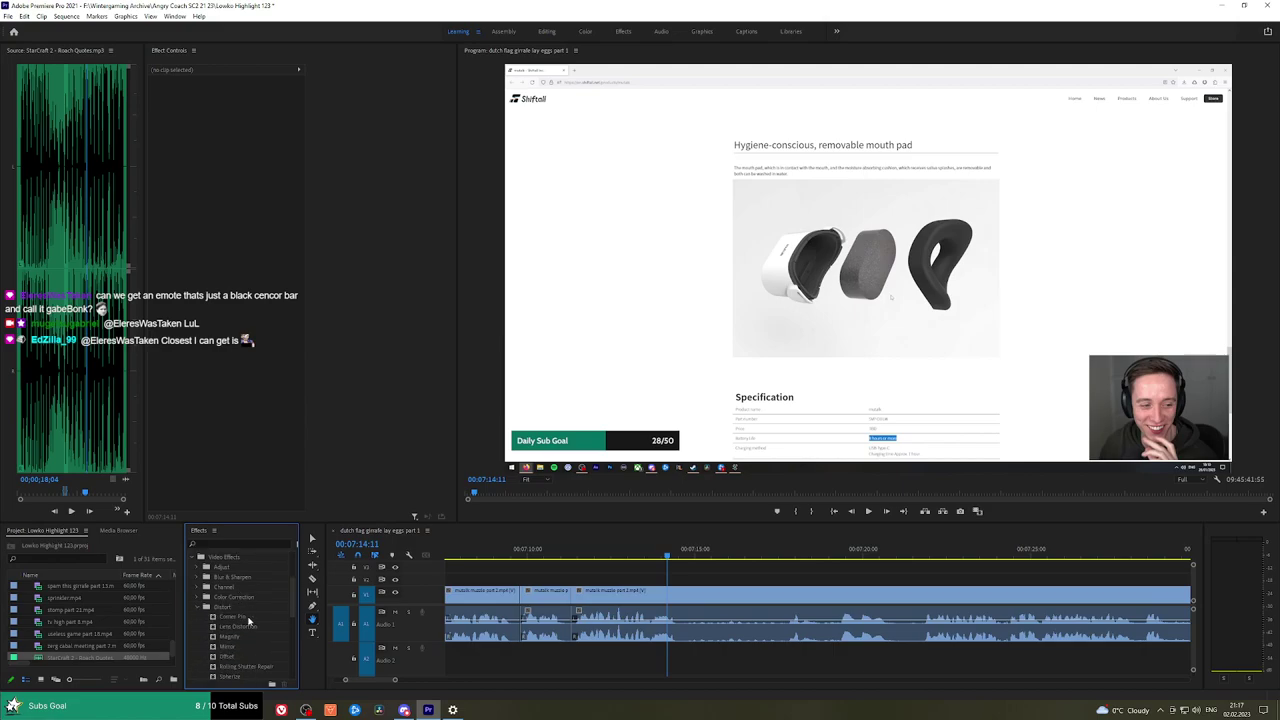
Find the end of the webcam gesture by replaying the footage and split the clip at about 00:07:17.
click(785, 548)
key(space)
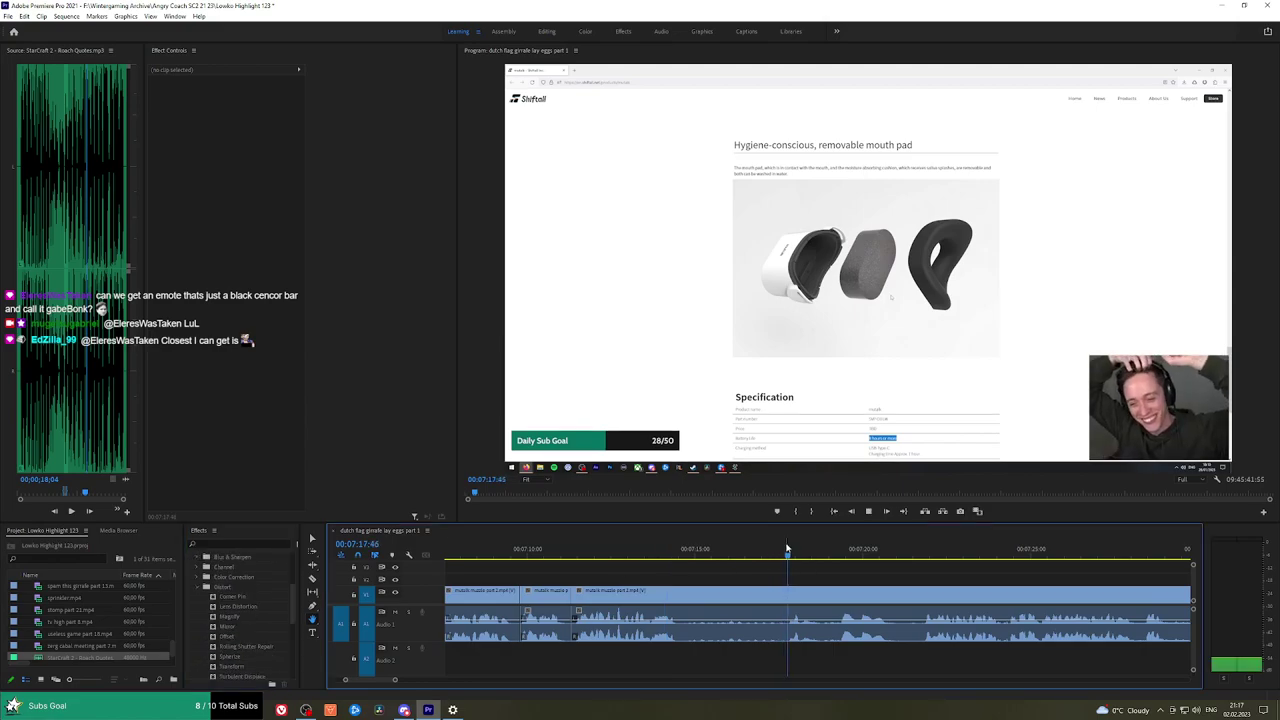
click(767, 549)
key(space)
click(741, 549)
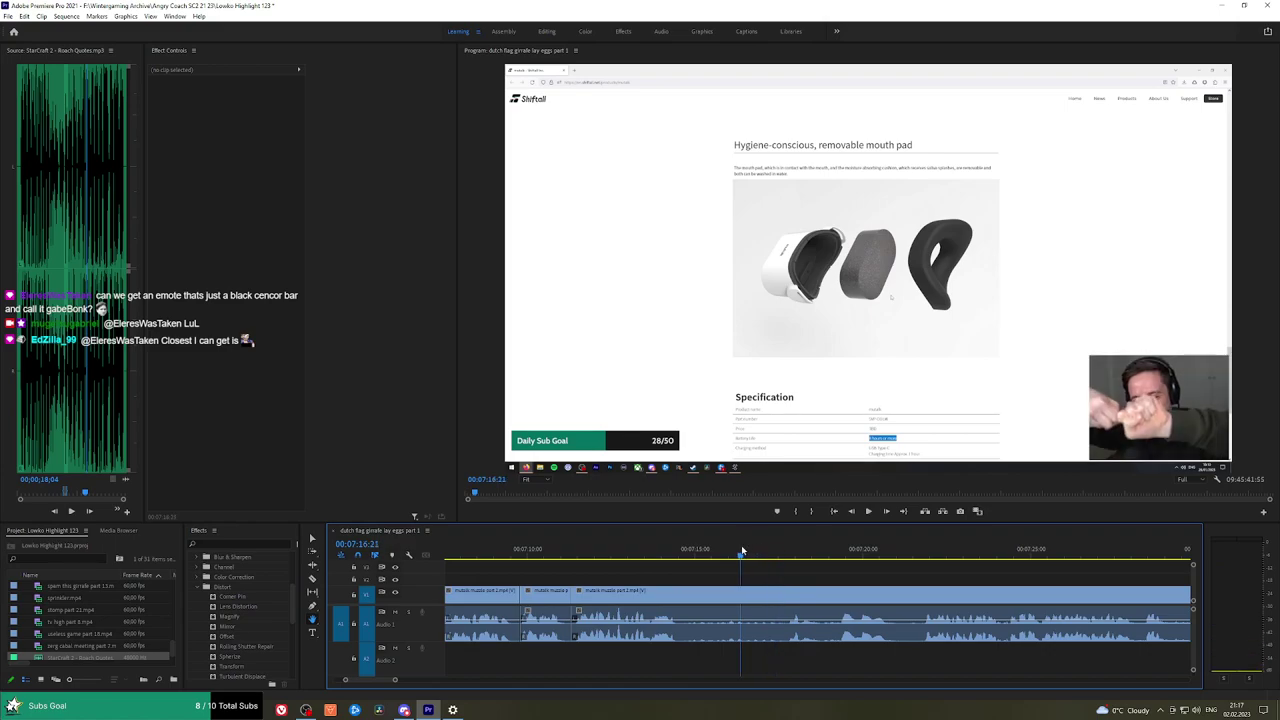
key(space)
key(space)
key(space)
key(space)
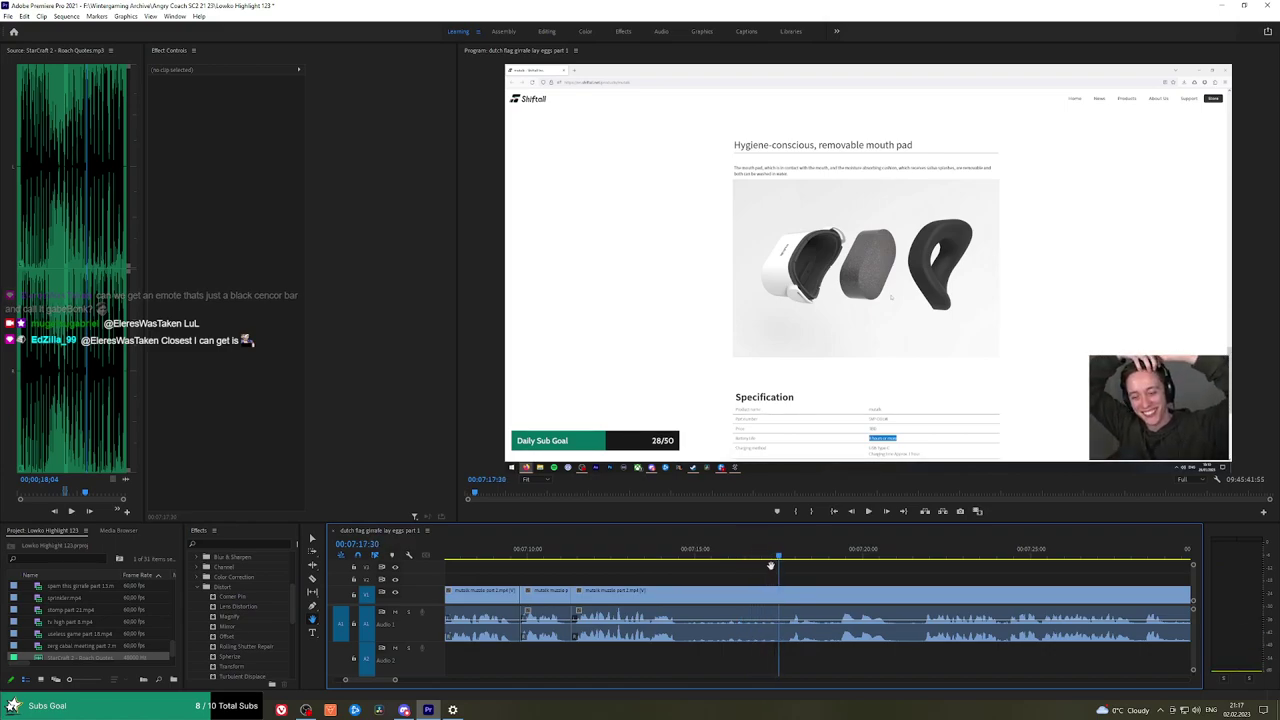
key(c)
click(781, 595)
Apply the Transform effect with a larger shutter angle to the webcam reaction clip and set starting Position and Scale keyframes at 00:07:14:24.
mouse_move(684, 553)
mouse_down()
mouse_move(572, 553)
mouse_move(666, 553)
mouse_up()
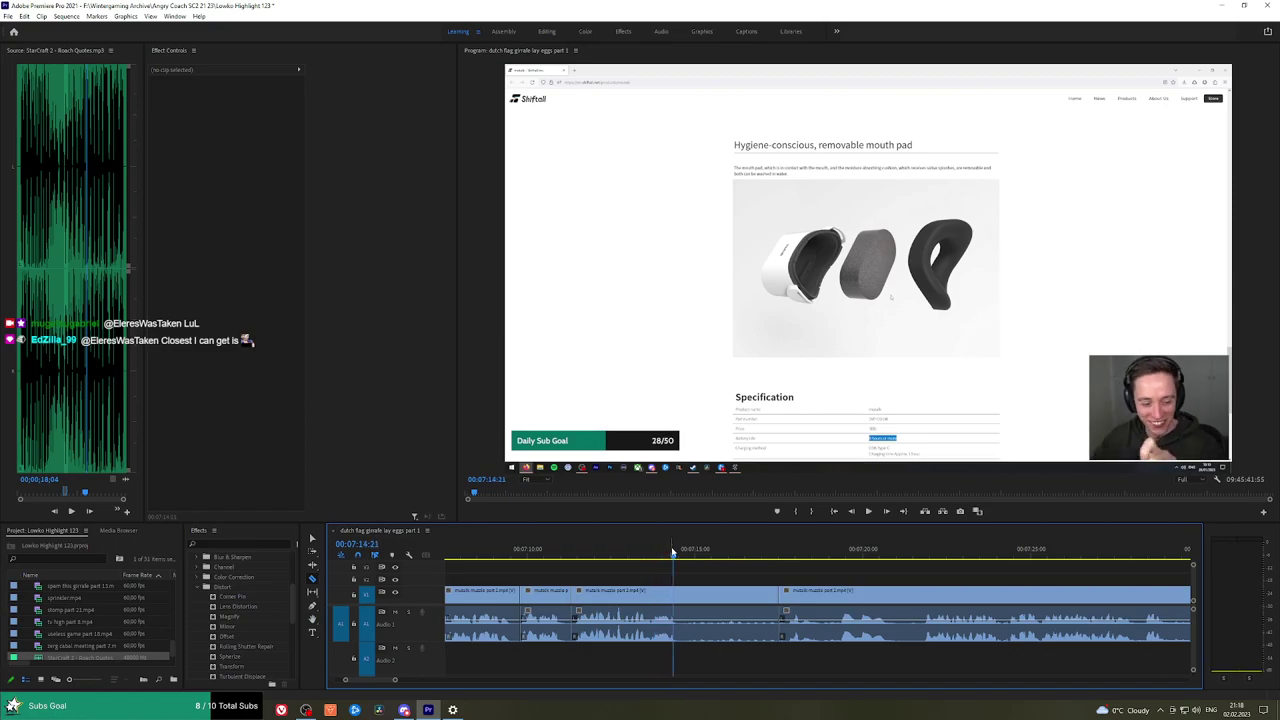
click(660, 605)
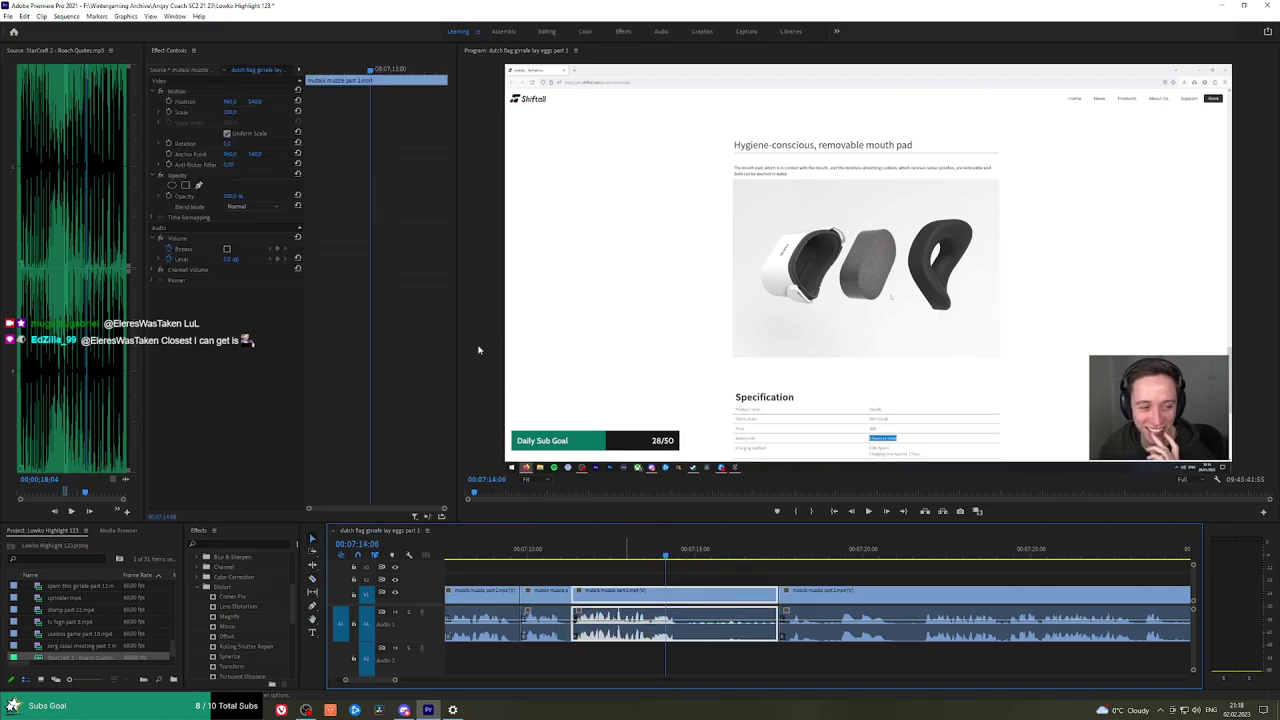
drag(457, 310, 512, 310)
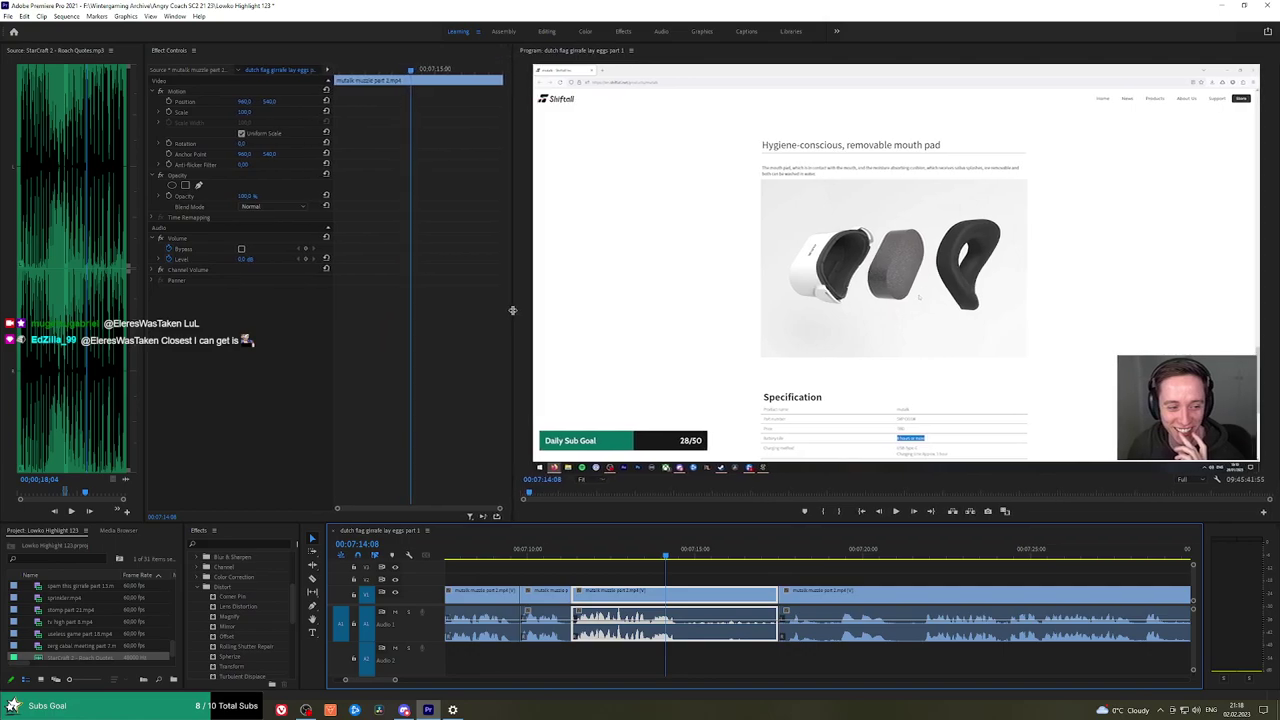
click(245, 667)
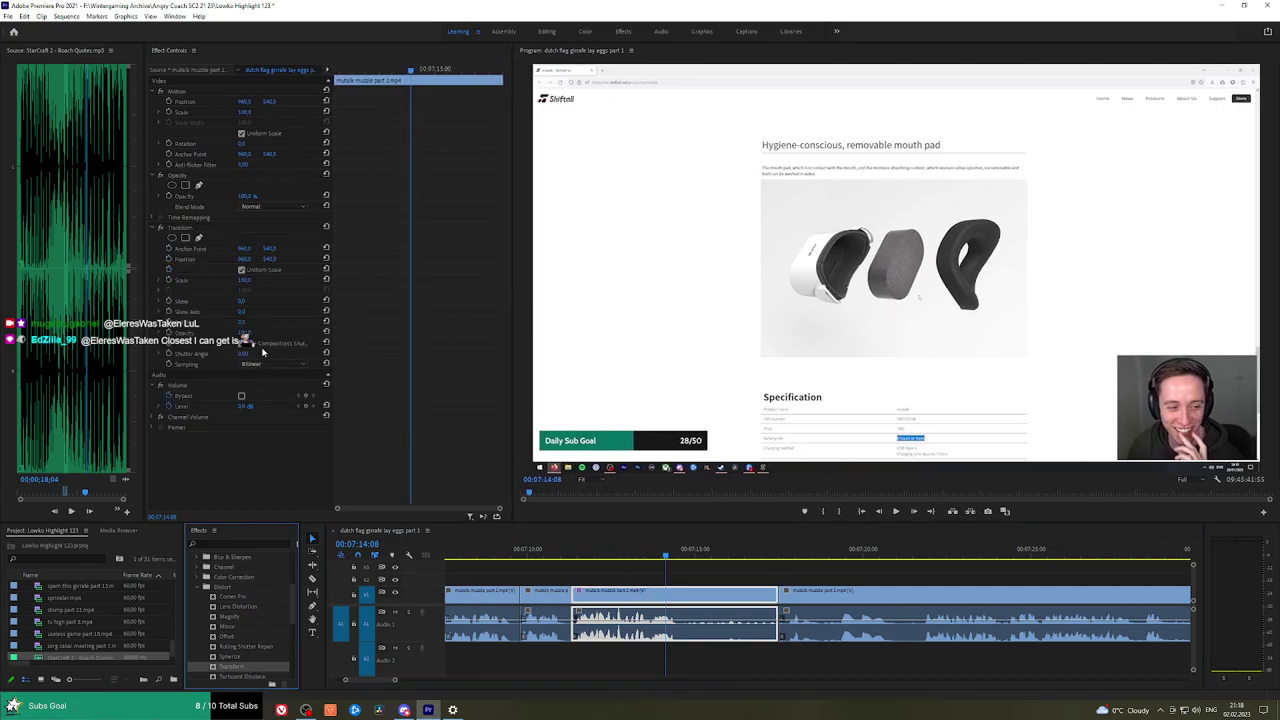
drag(243, 354, 246, 354)
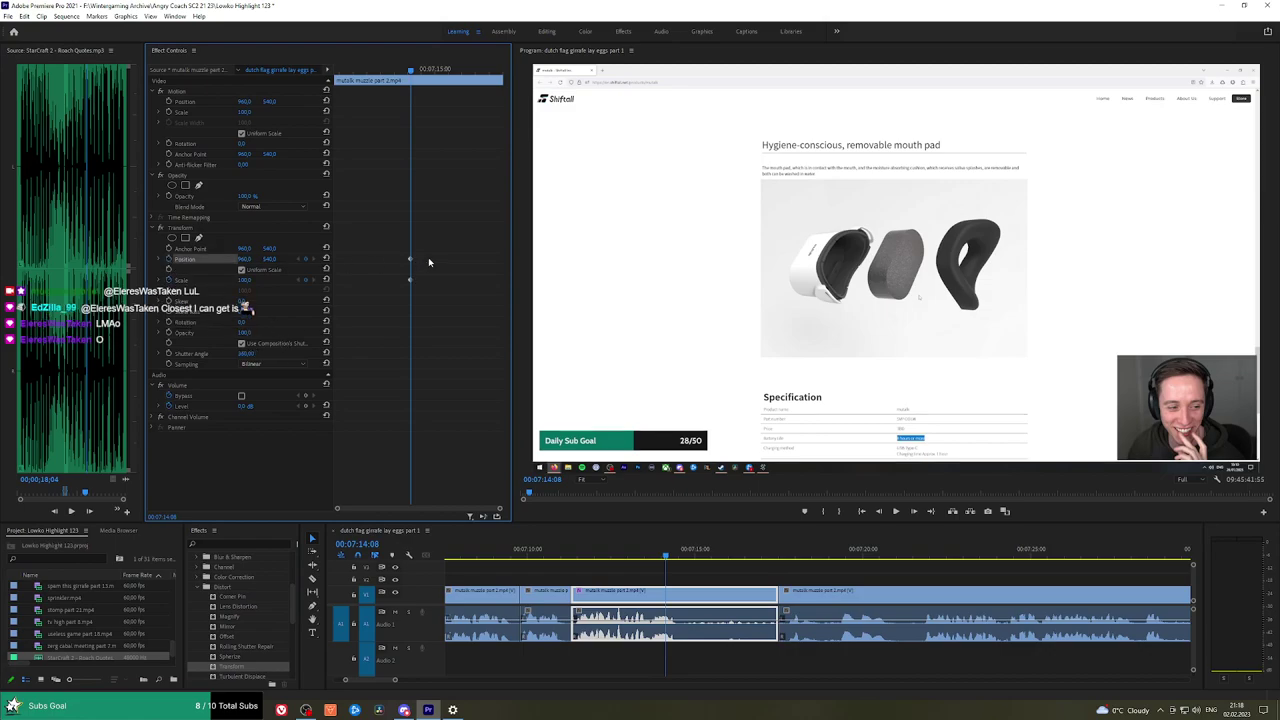
key(space)
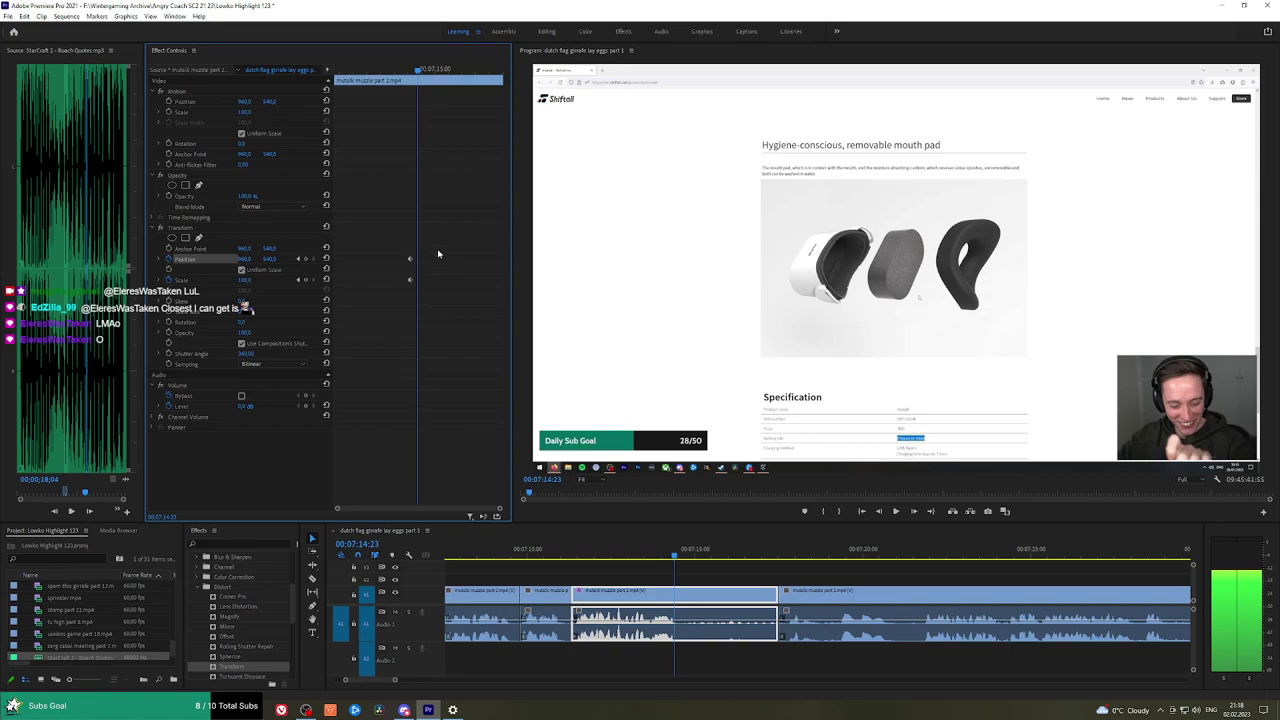
key(space)
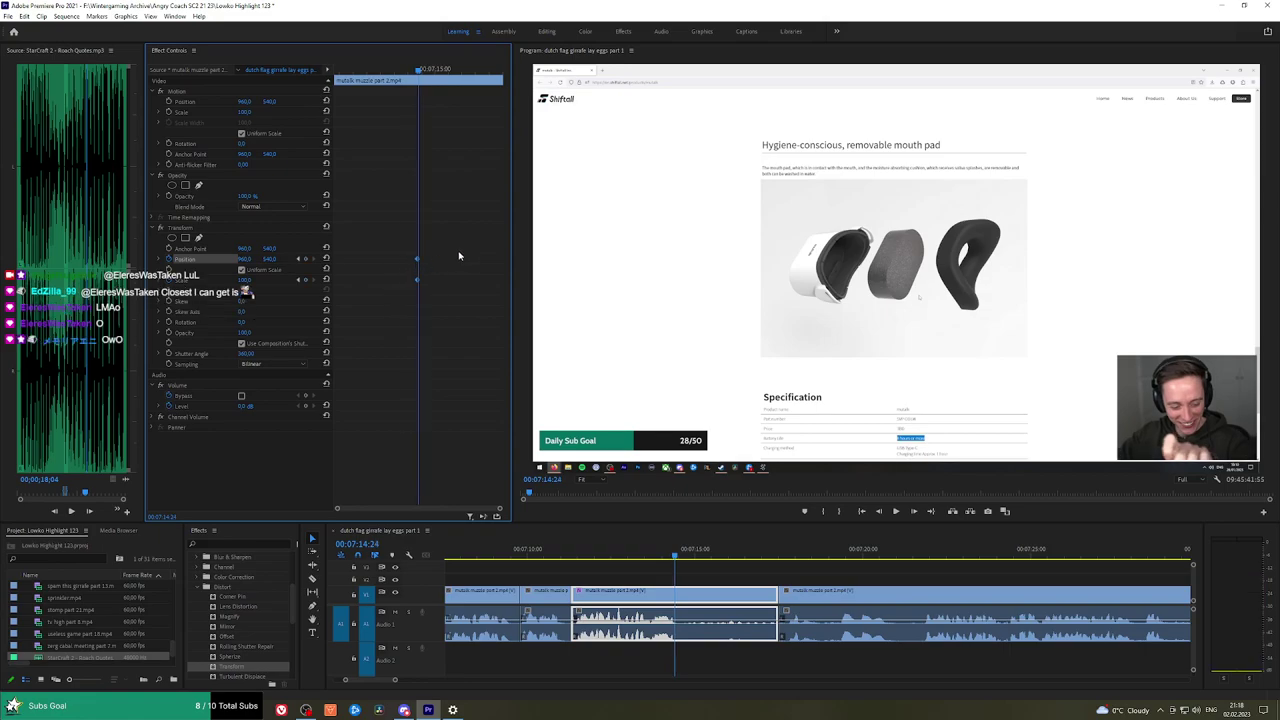
At 00:07:14:34, keyframe a zoom onto the webcam with the Transform effect's Scale at 201, horizontal Position at 0 and the frame shifted up.
key(Right)
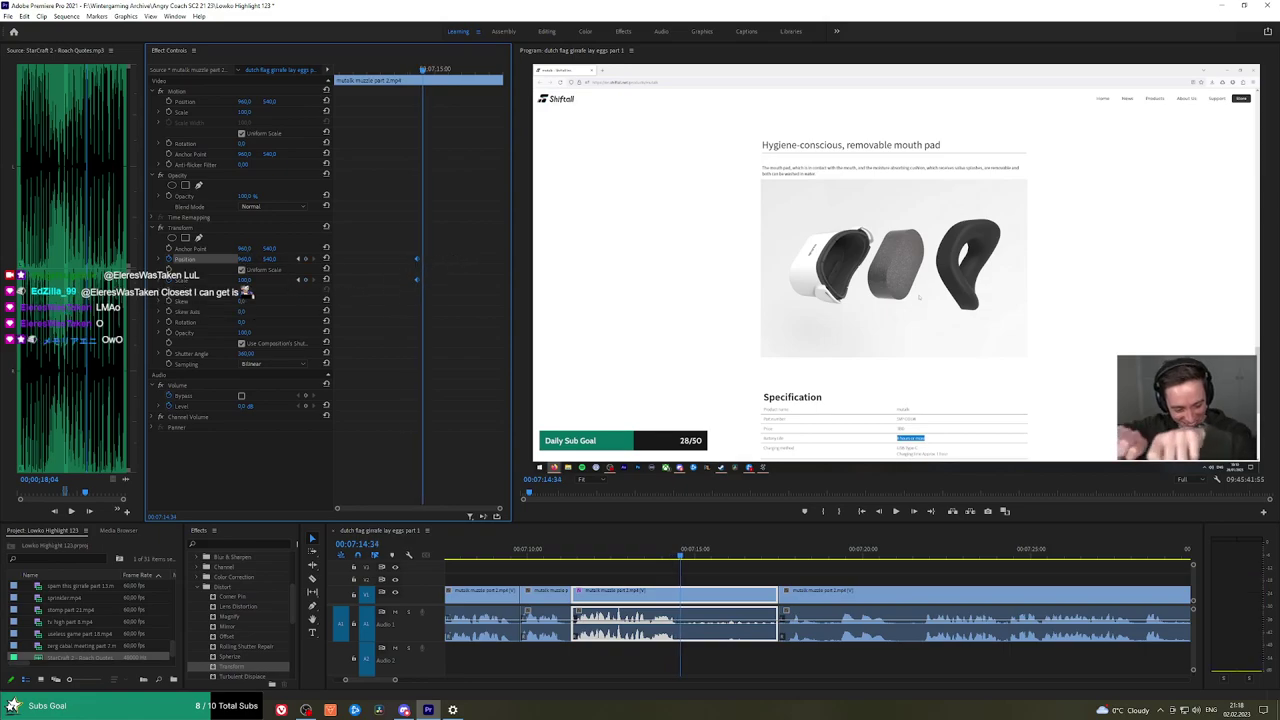
drag(244, 259, 338, 249)
key(ctrl+z)
drag(247, 260, 4, 259)
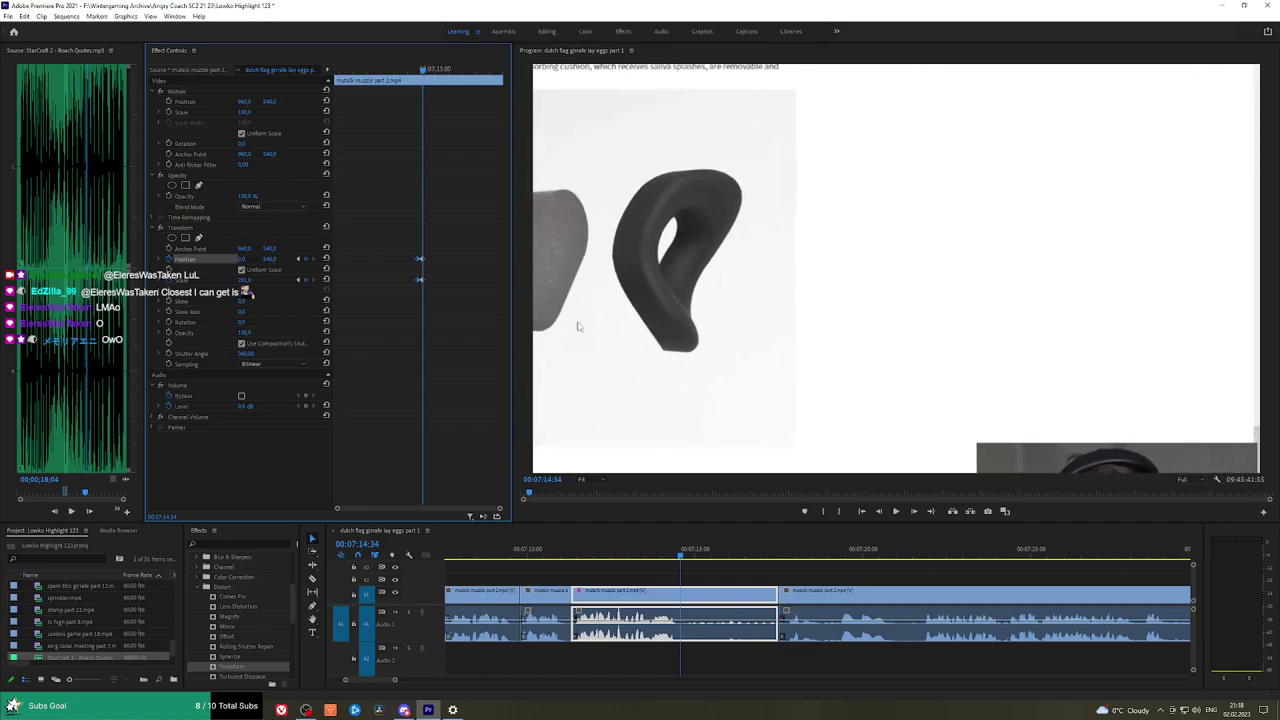
mouse_move(267, 259)
mouse_down()
mouse_move(346, 259)
mouse_move(0, 259)
mouse_move(262, 258)
mouse_up()
drag(423, 259, 434, 258)
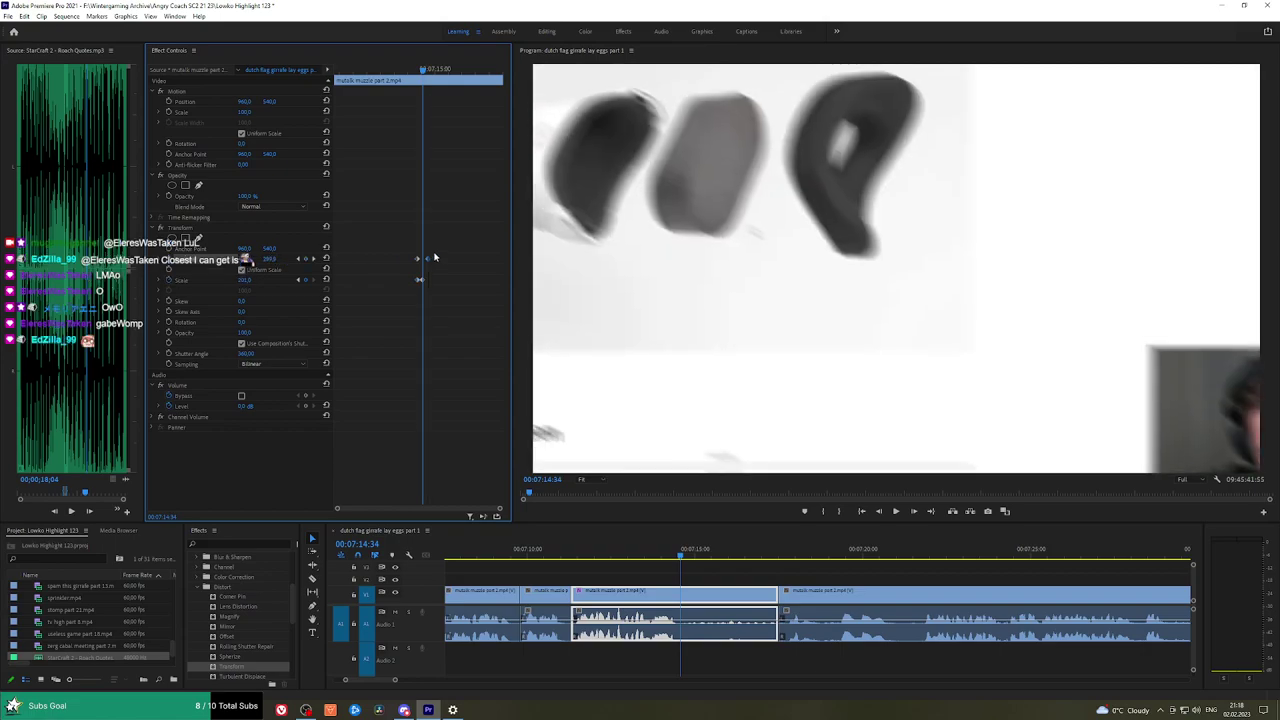
key(ctrl+z)
Set the temporal interpolation of the zoom-in keyframes to Ease In and play the result.
right_click(420, 280)
mouse_move(475, 358)
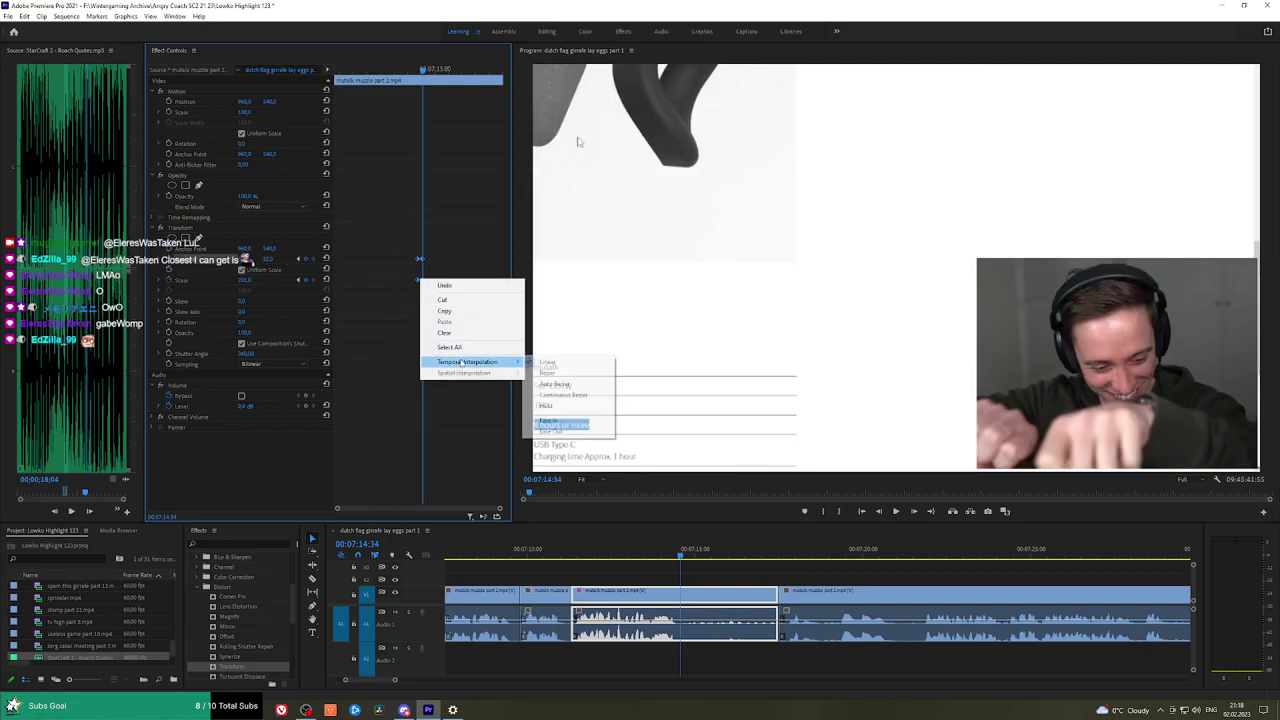
click(565, 420)
key(space)
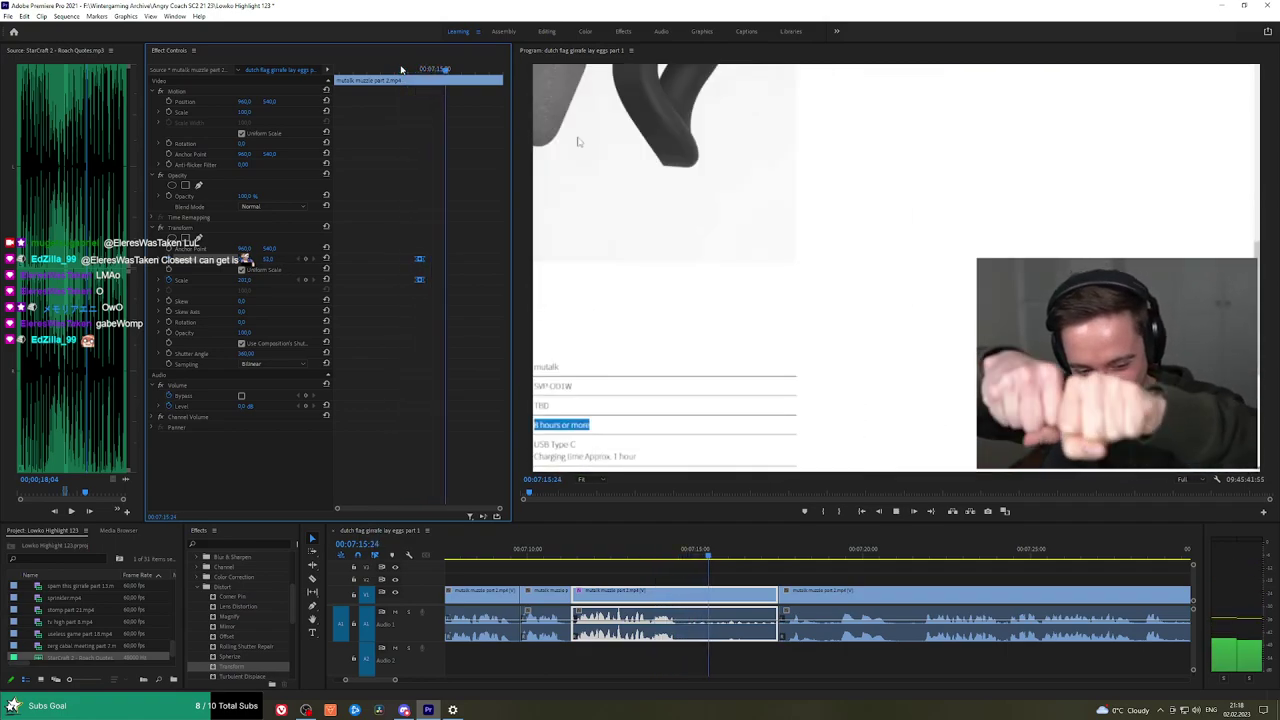
Keyframe the zoomed Position and Scale at about 00:07:17:14, and reset both to their defaults at 00:07:17:25.
key(space)
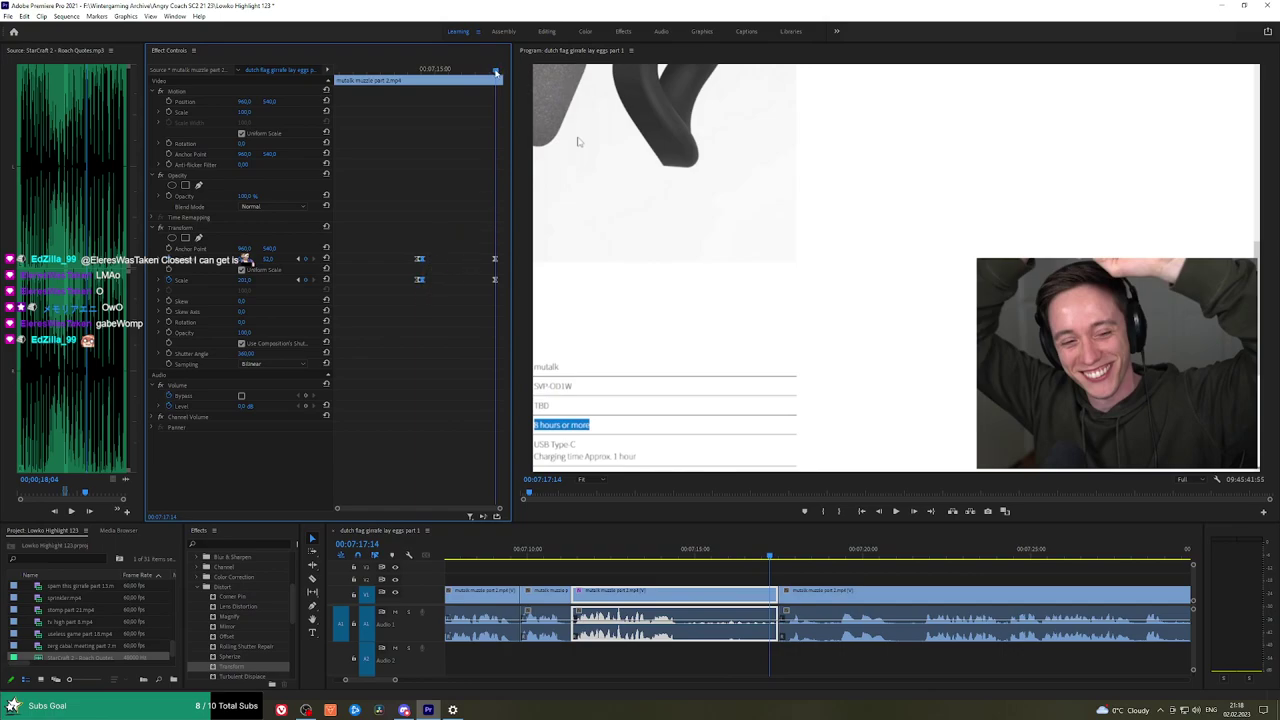
drag(496, 72, 502, 72)
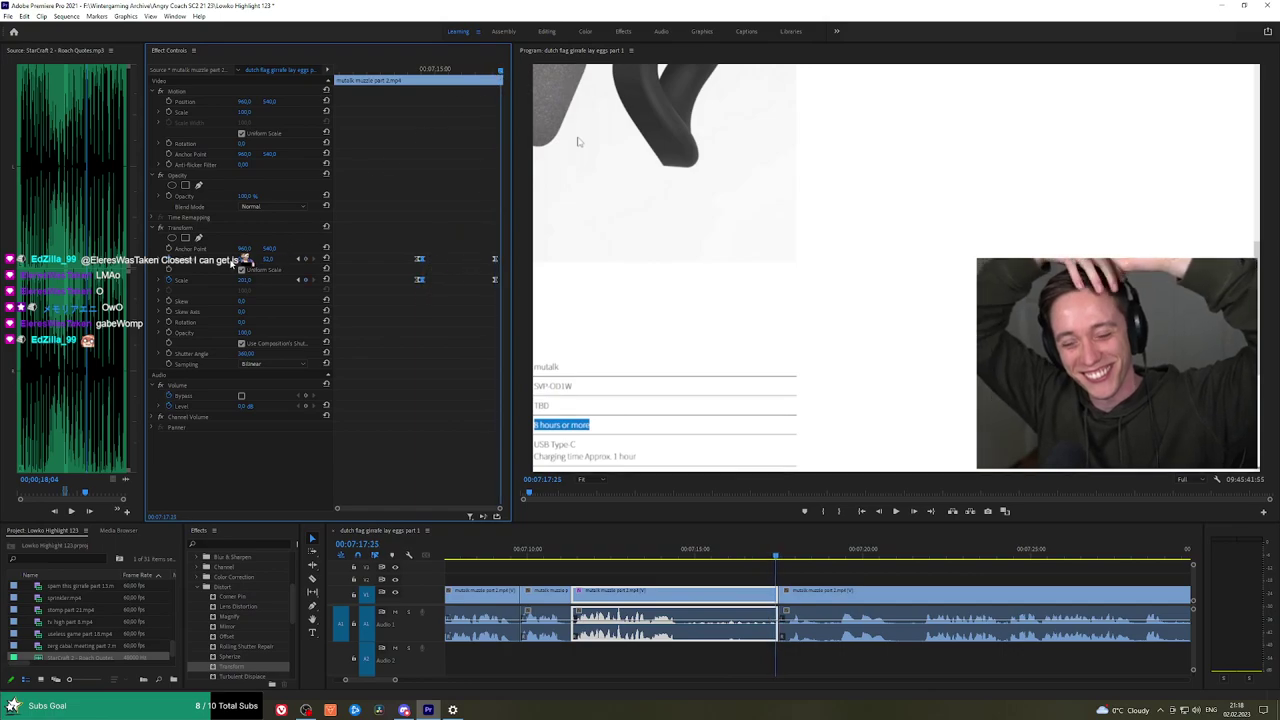
click(326, 280)
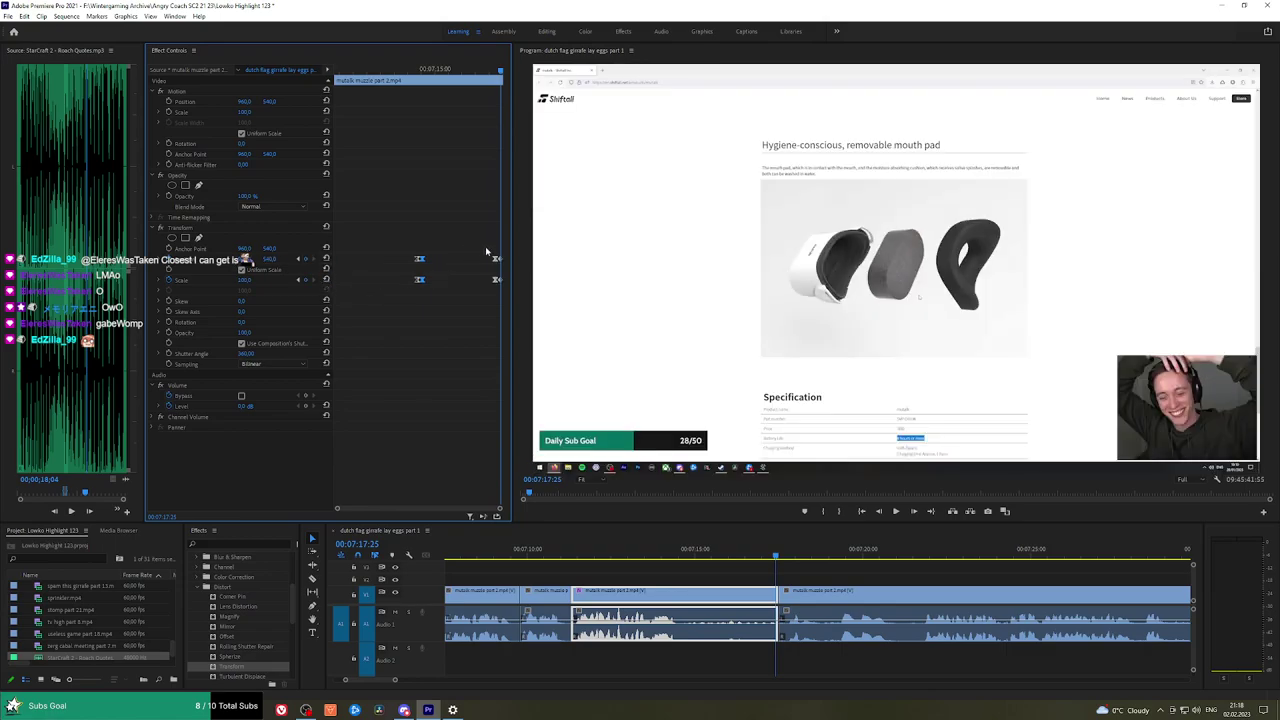
Set the temporal interpolation of the zoom-out keyframes to Ease In and replay the whole zoom.
right_click(497, 279)
mouse_move(560, 364)
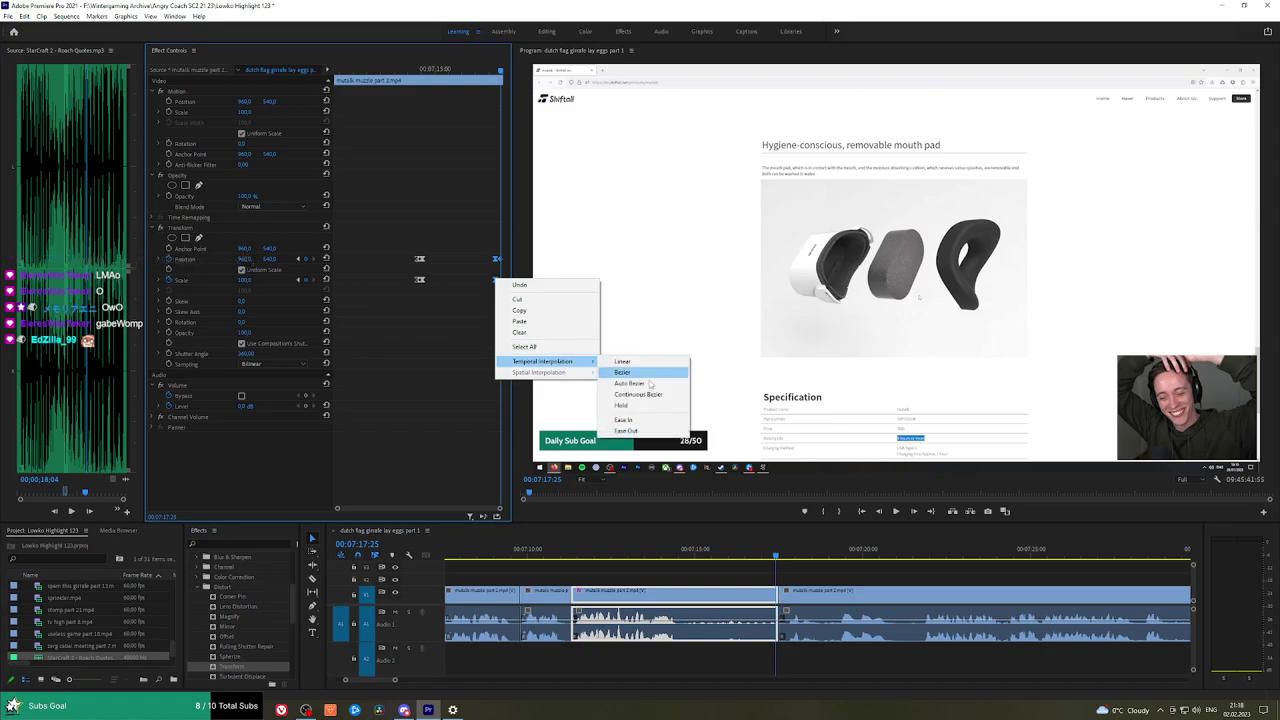
click(643, 419)
click(399, 74)
key(space)
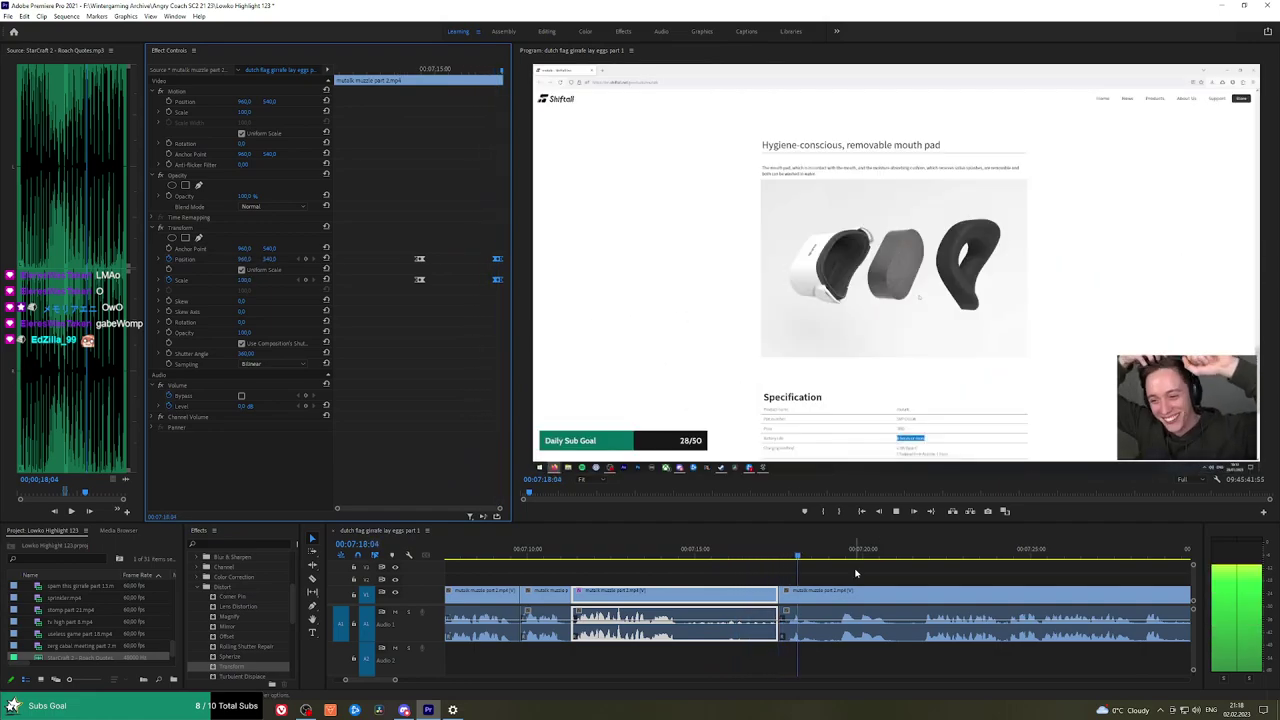
Review the following footage, ripple-delete the silence at about 00:07:33, and smooth the join with a Constant Power crossfade.
click(892, 566)
scroll(752, 563, down, 3)
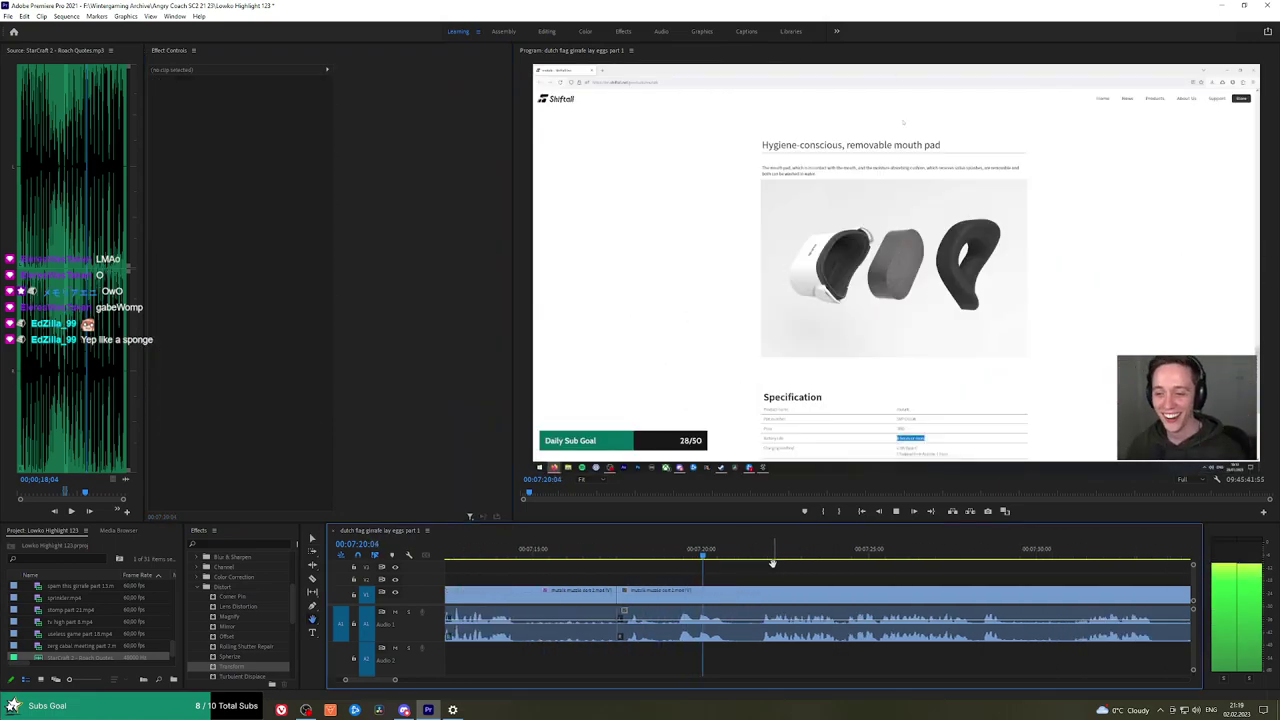
scroll(772, 563, down, 3)
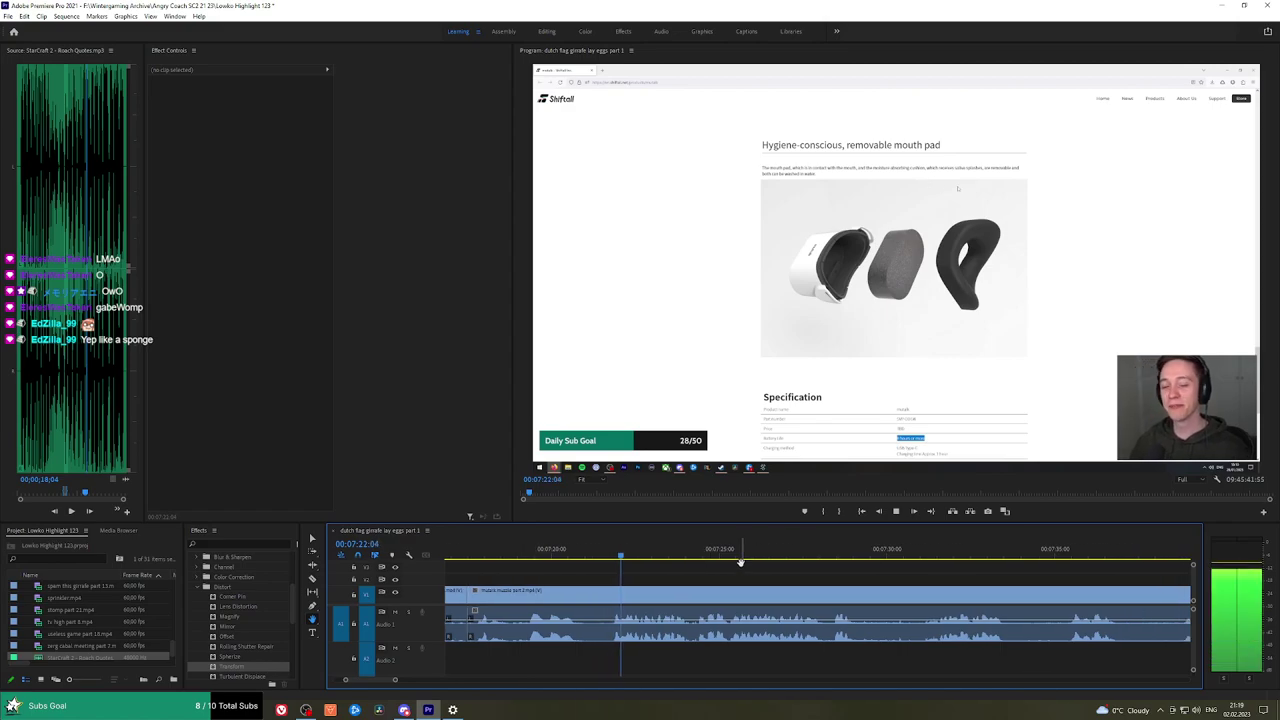
drag(840, 578, 762, 579)
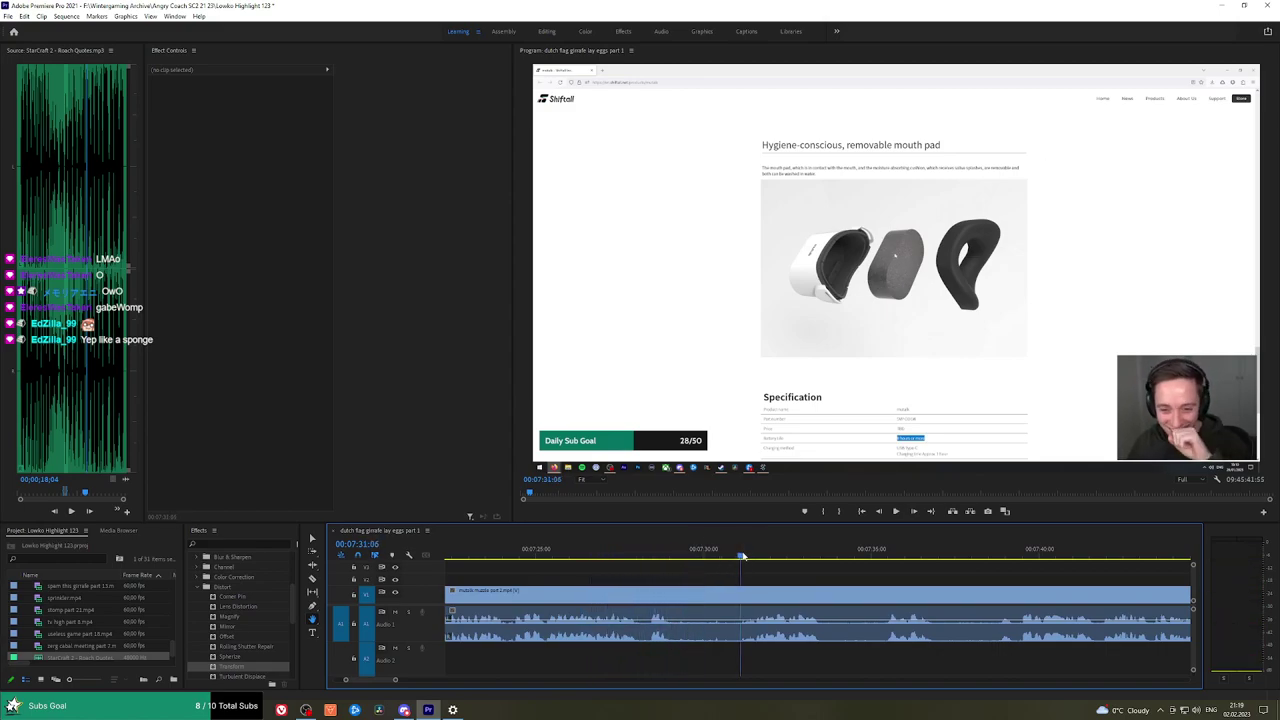
drag(880, 581, 713, 586)
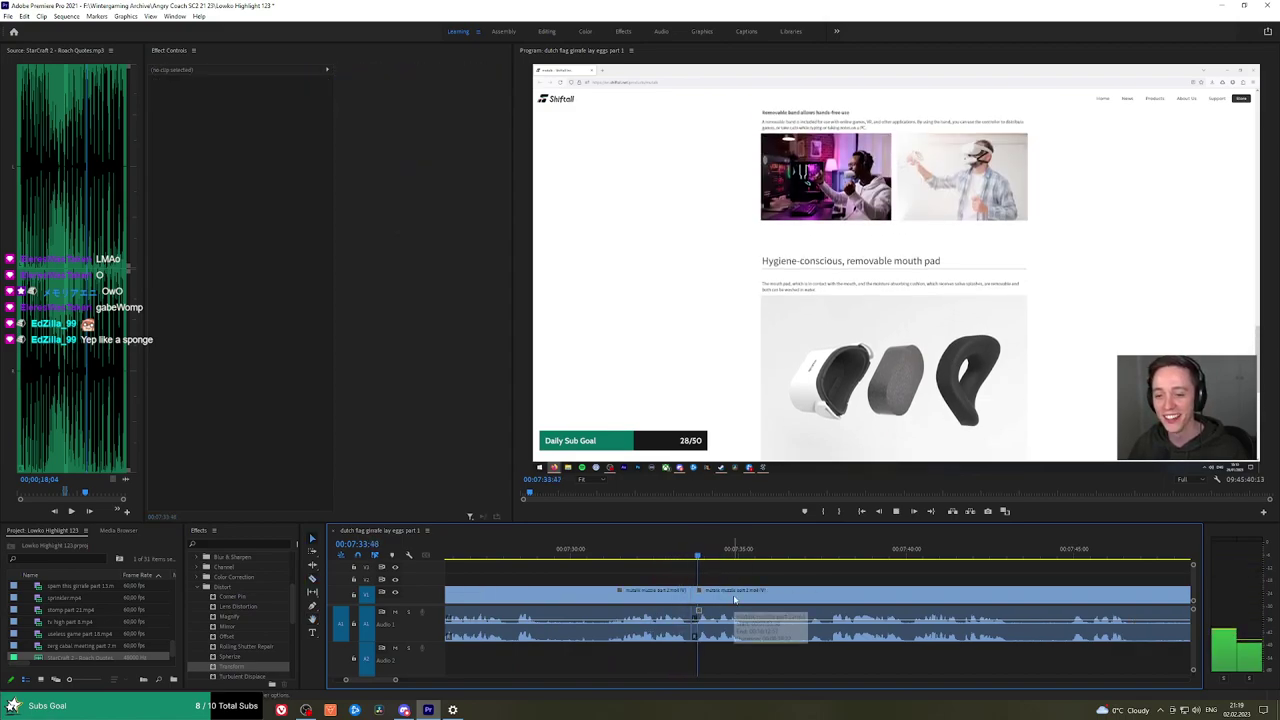
scroll(259, 614, up, 2)
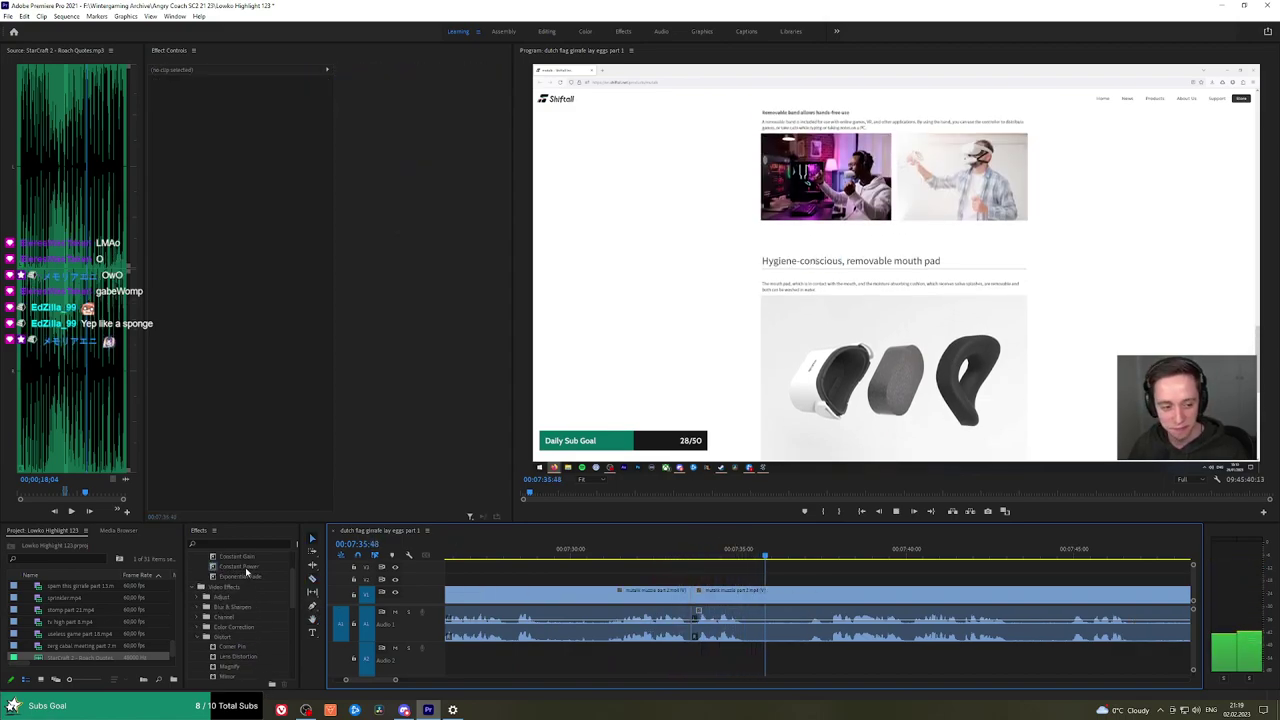
drag(246, 572, 750, 605)
Ripple-delete the silent section between about 00:07:35 and 00:07:37, and play back from just before the cut.
click(809, 601)
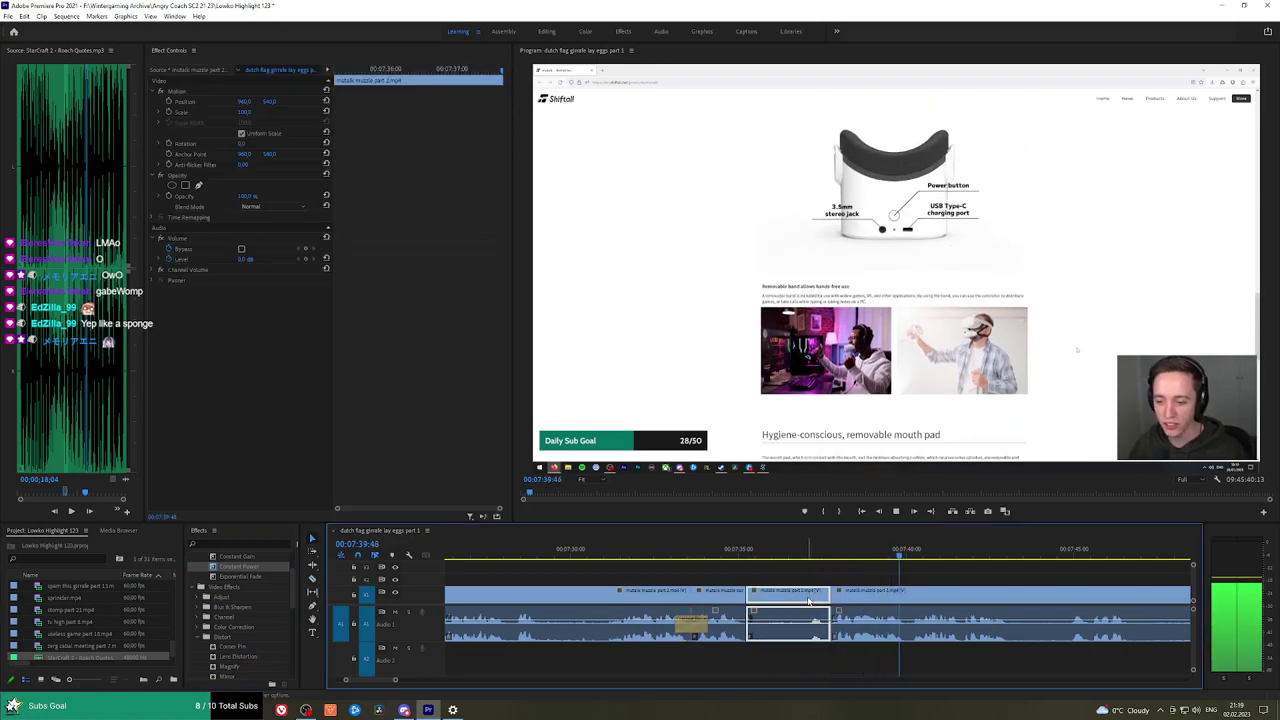
key(shift+Delete)
click(727, 558)
key(space)
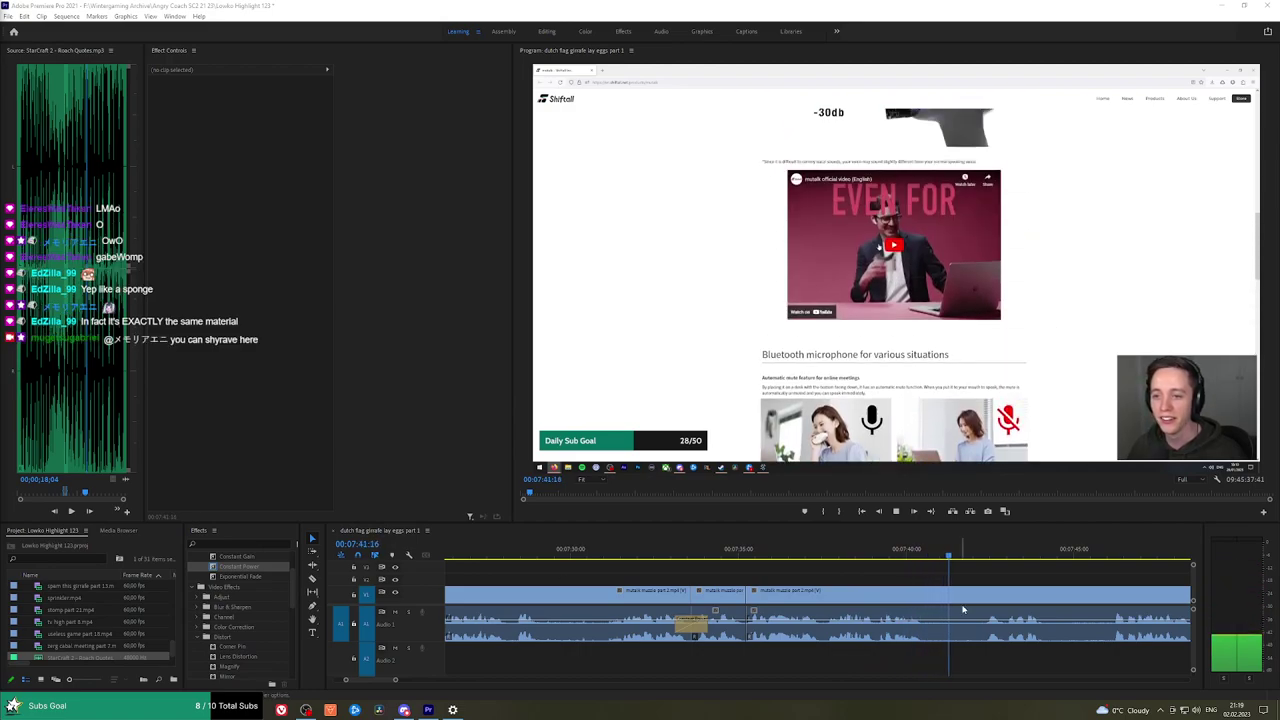
Split and ripple-delete the silence from 00:07:40:36 to about 00:07:42, and add a Constant Power crossfade at the join.
scroll(779, 573, down, 2)
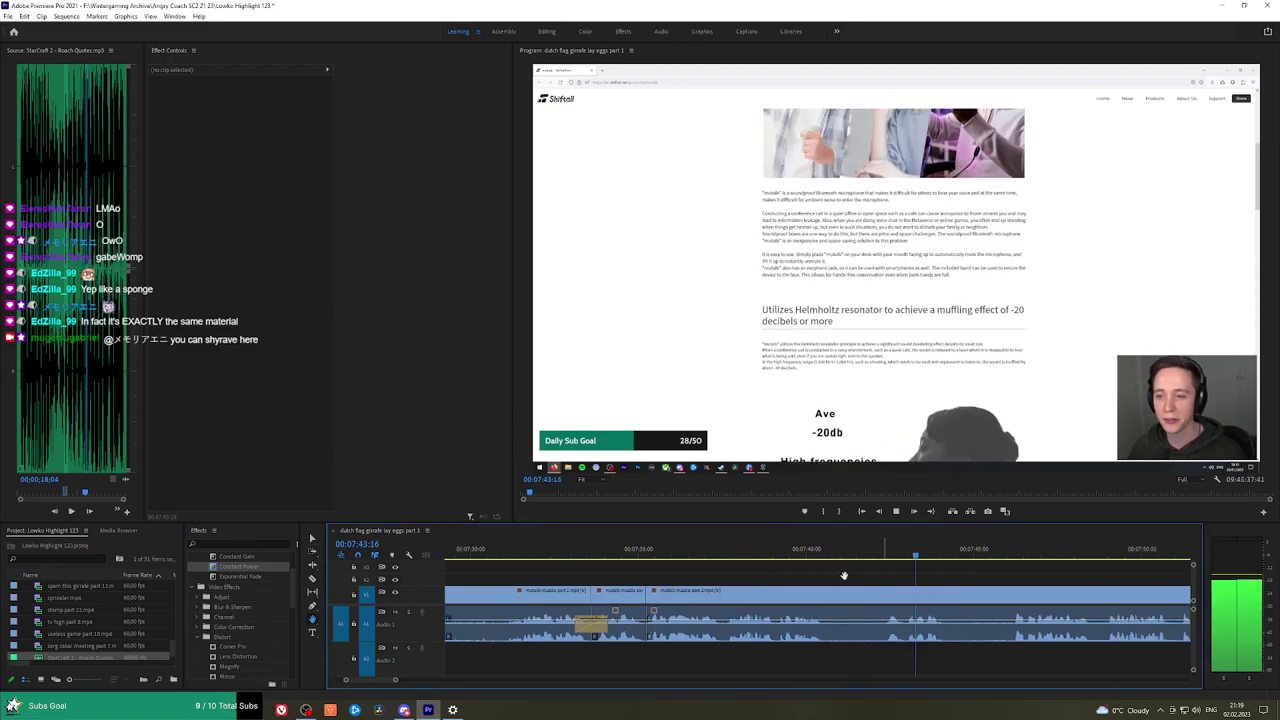
click(724, 587)
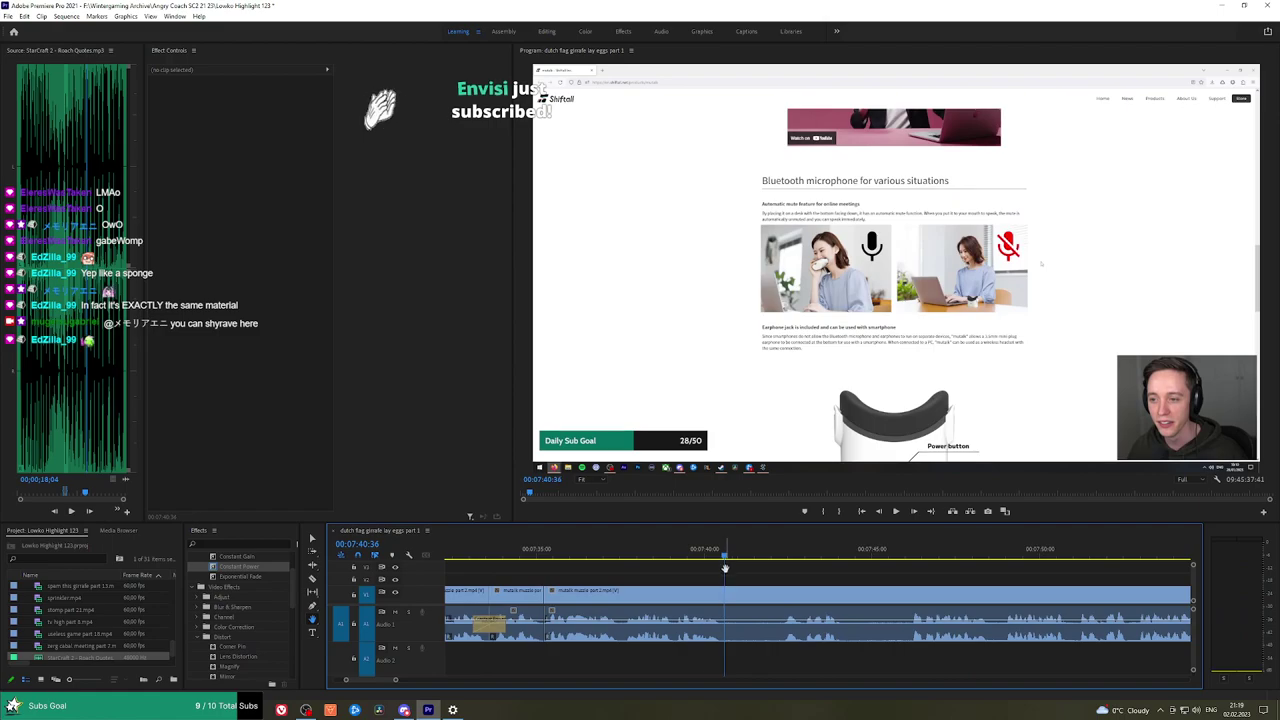
click(778, 592)
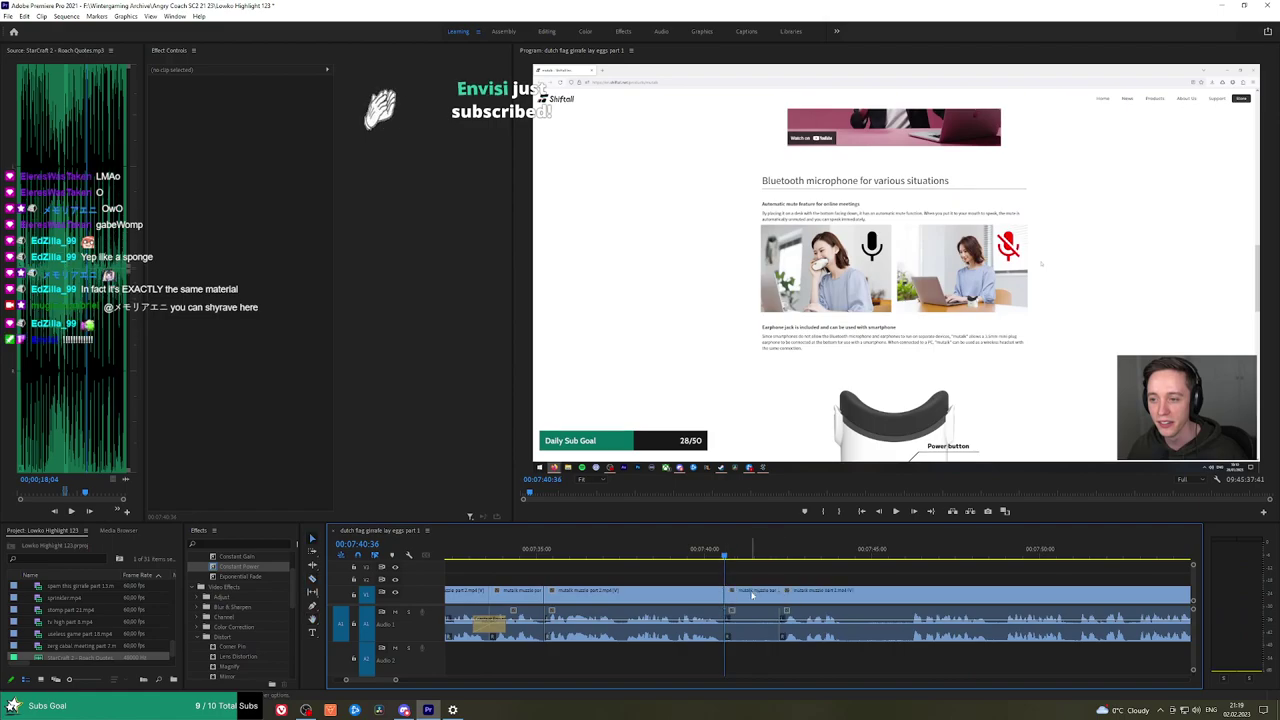
key(v)
click(753, 596)
key(shift+Delete)
click(279, 565)
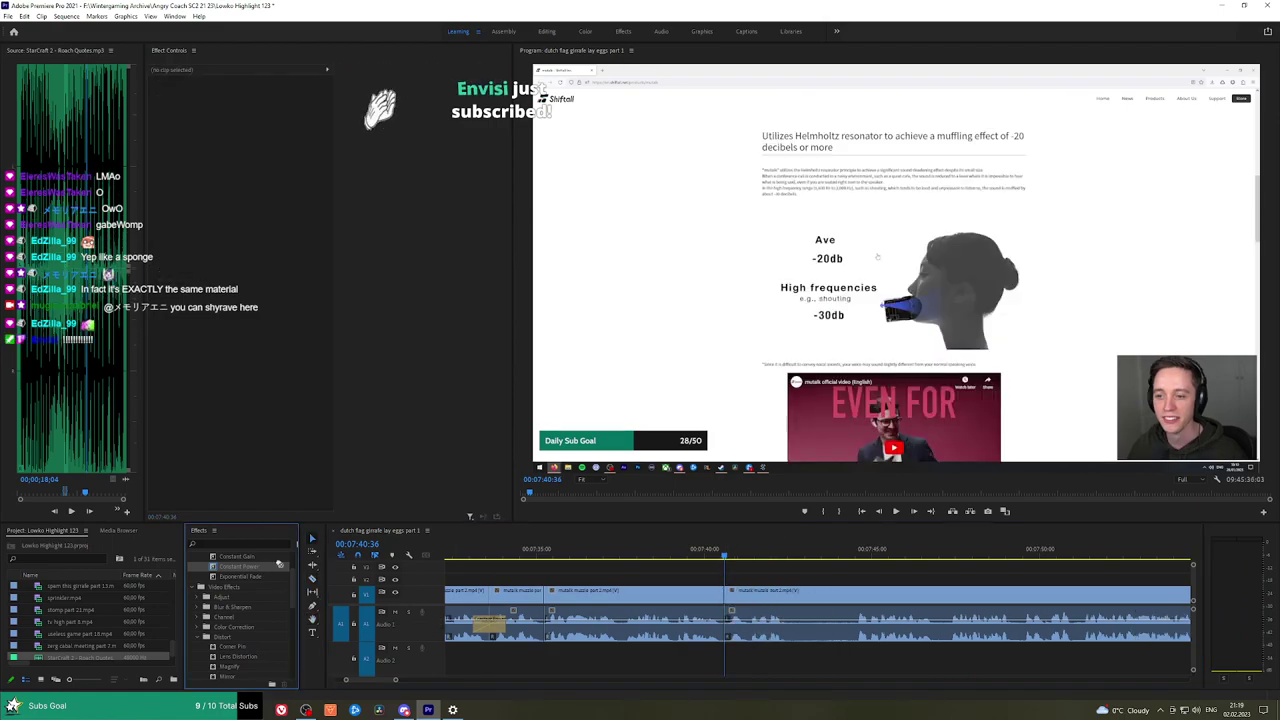
key(space)
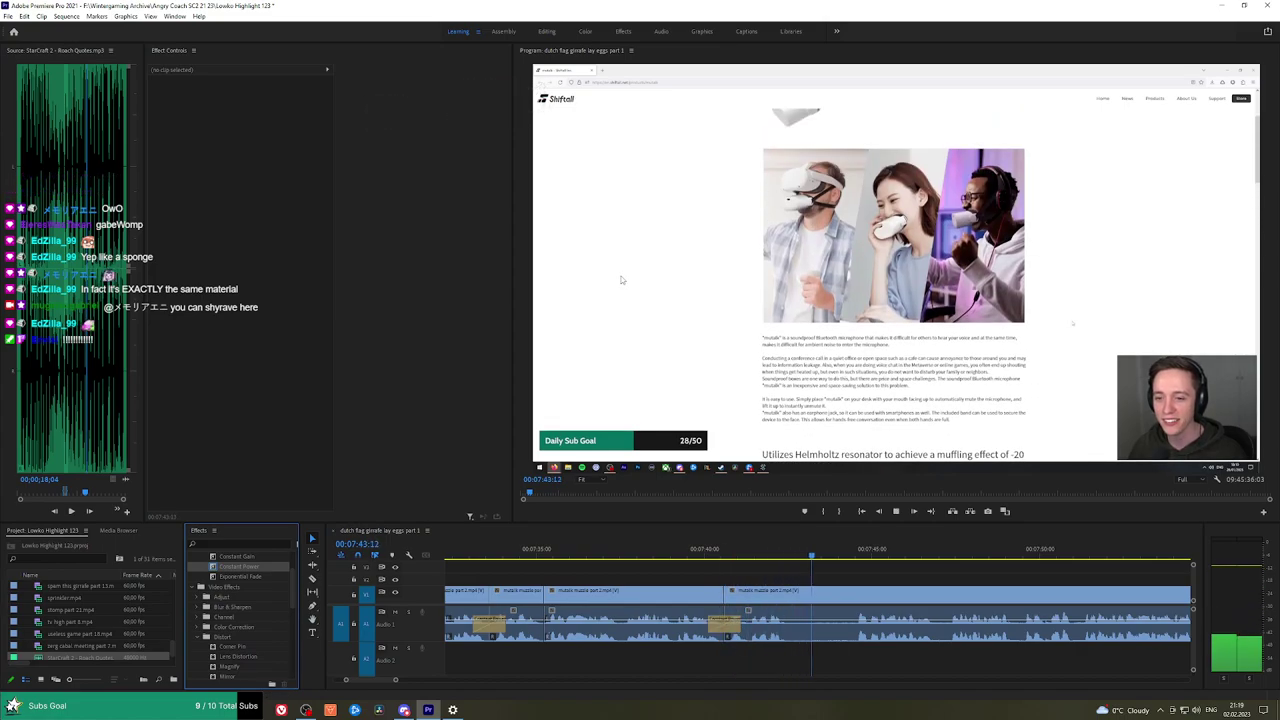
Split and ripple-delete the silence from 00:07:42:30 to about 00:07:44:30, and add a Constant Power crossfade at the join.
key(c)
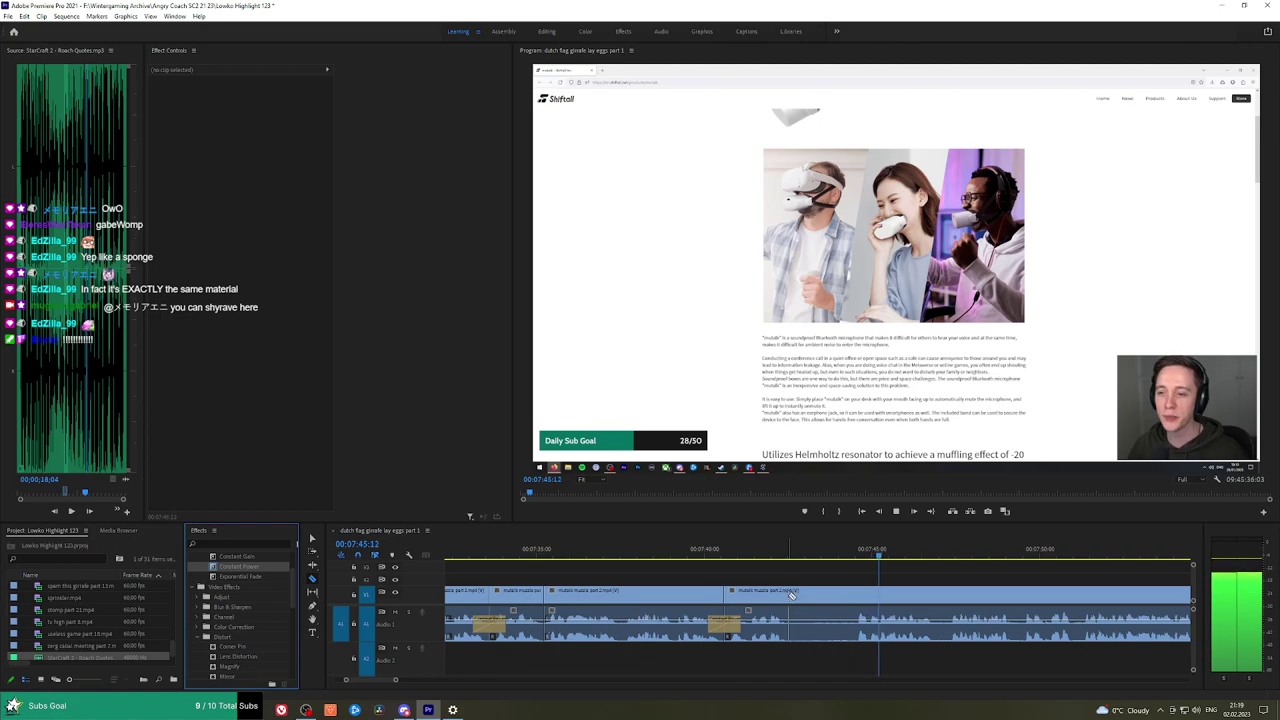
click(788, 597)
click(854, 597)
key(v)
click(821, 597)
key(shift+Delete)
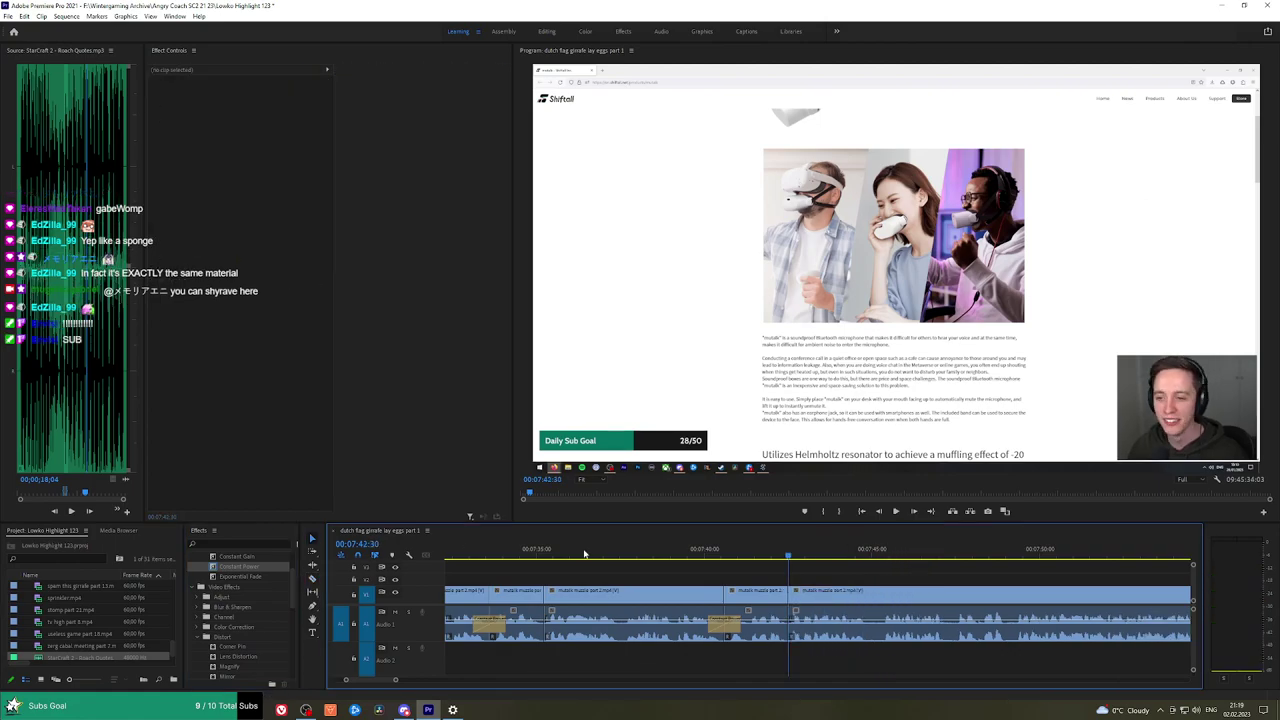
drag(258, 569, 776, 628)
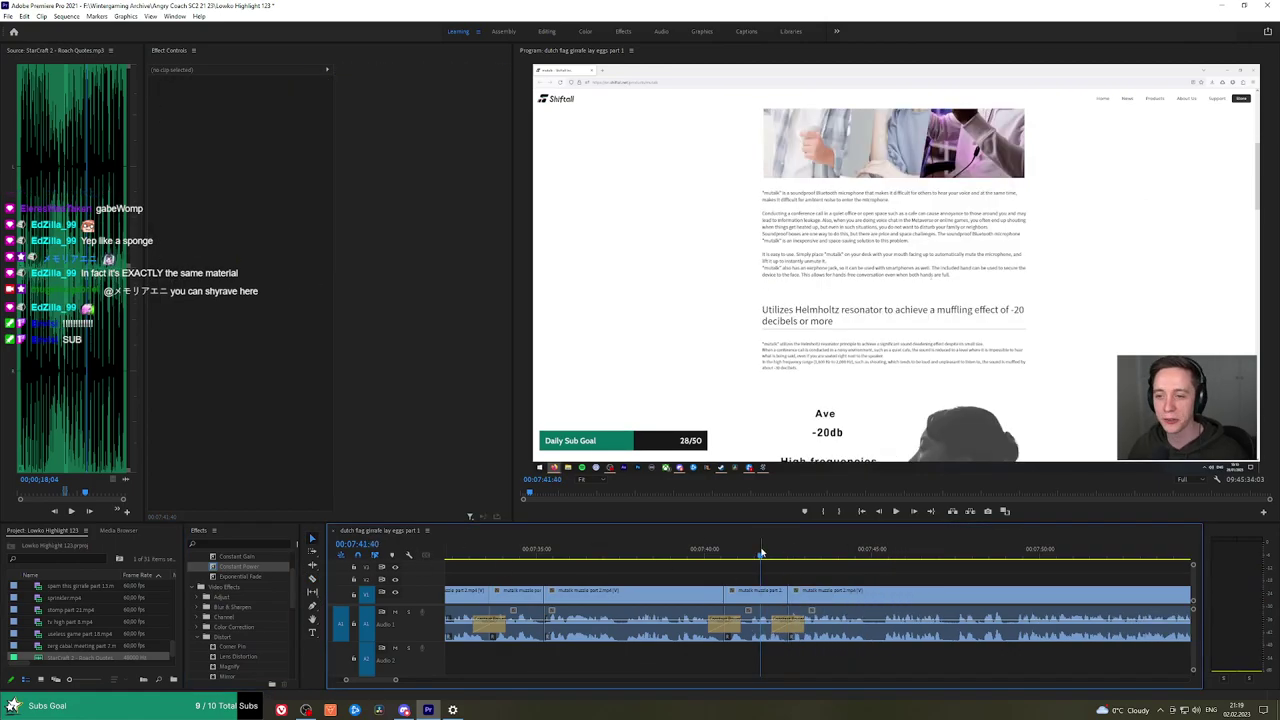
Play back the latest crossfaded join from about 00:07:41:40 and review the footage up to about 00:07:49.
key(space)
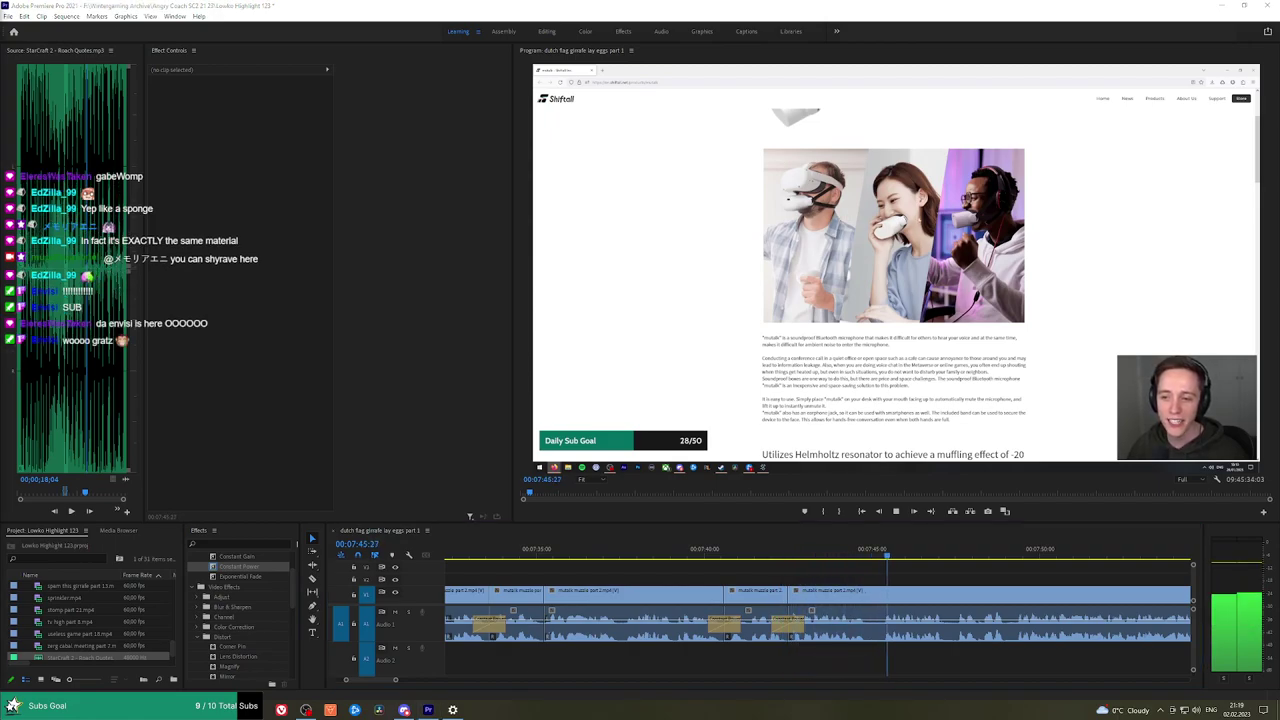
click(1027, 574)
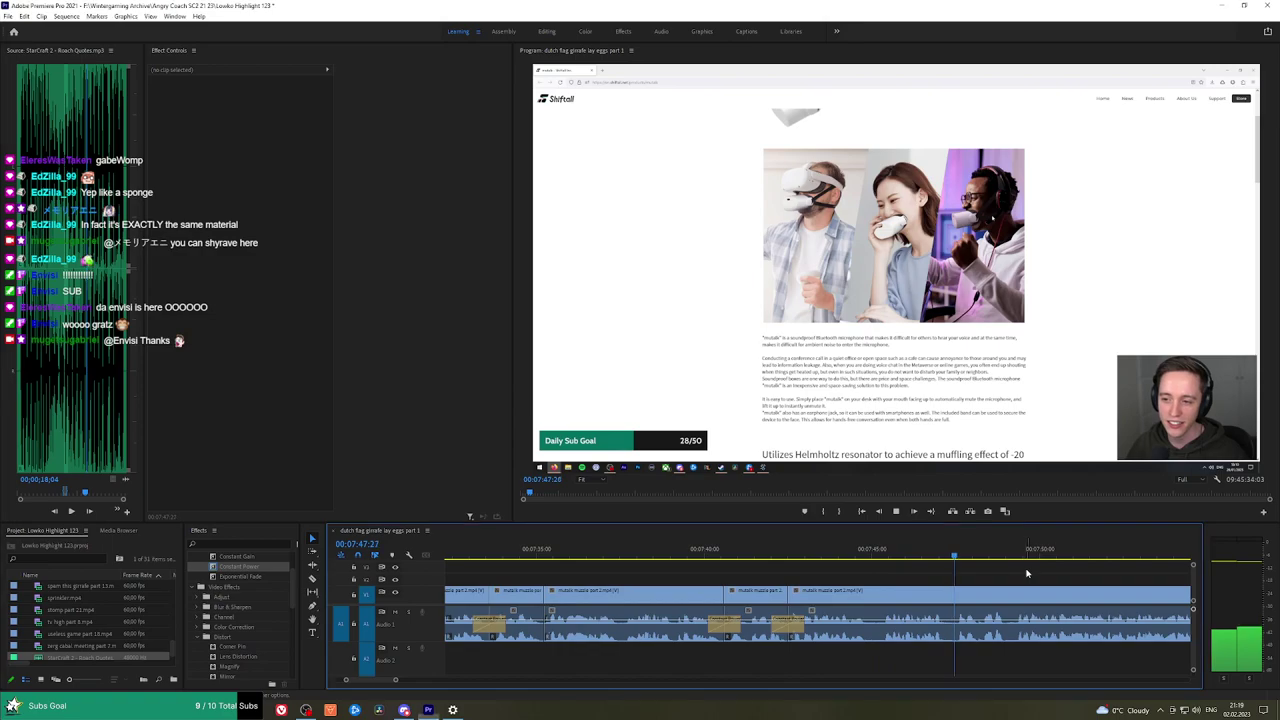
drag(1031, 572, 686, 568)
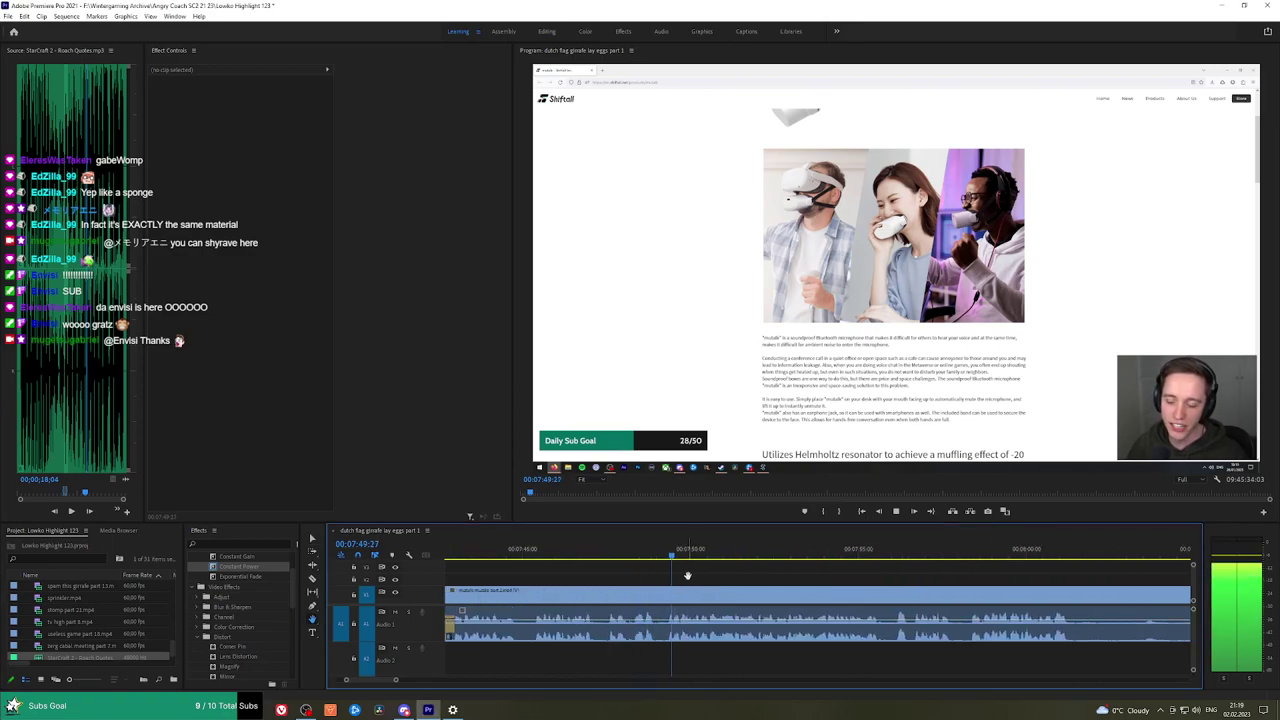
Play back from about 00:07:45, and split and ripple-delete the silent section from about 00:08:01:38 to 00:08:08:25.
click(529, 556)
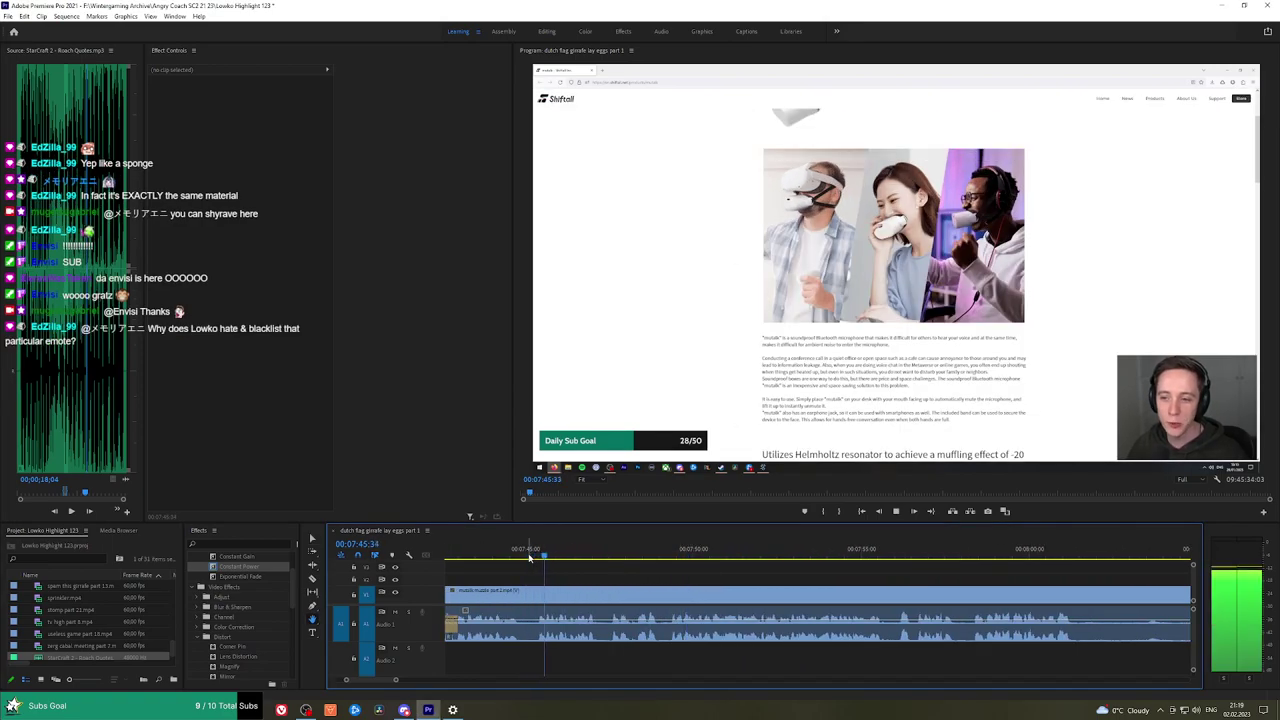
drag(729, 575, 703, 574)
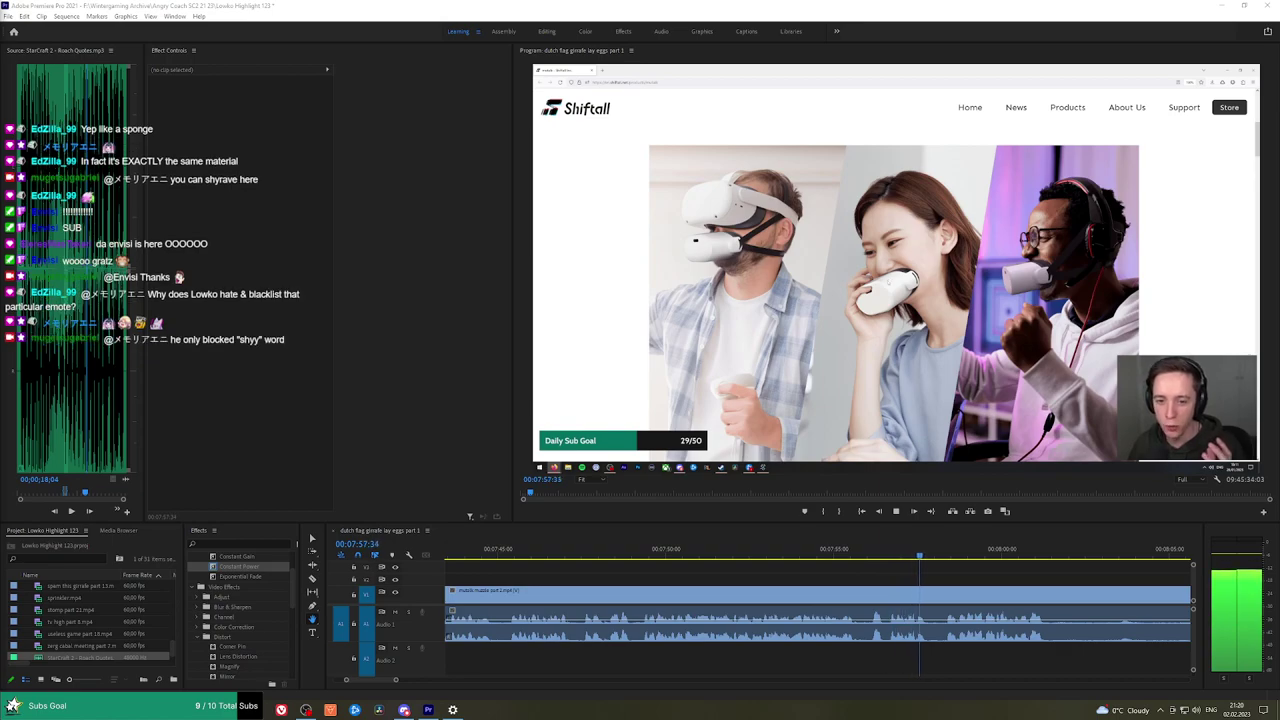
drag(1028, 606, 791, 580)
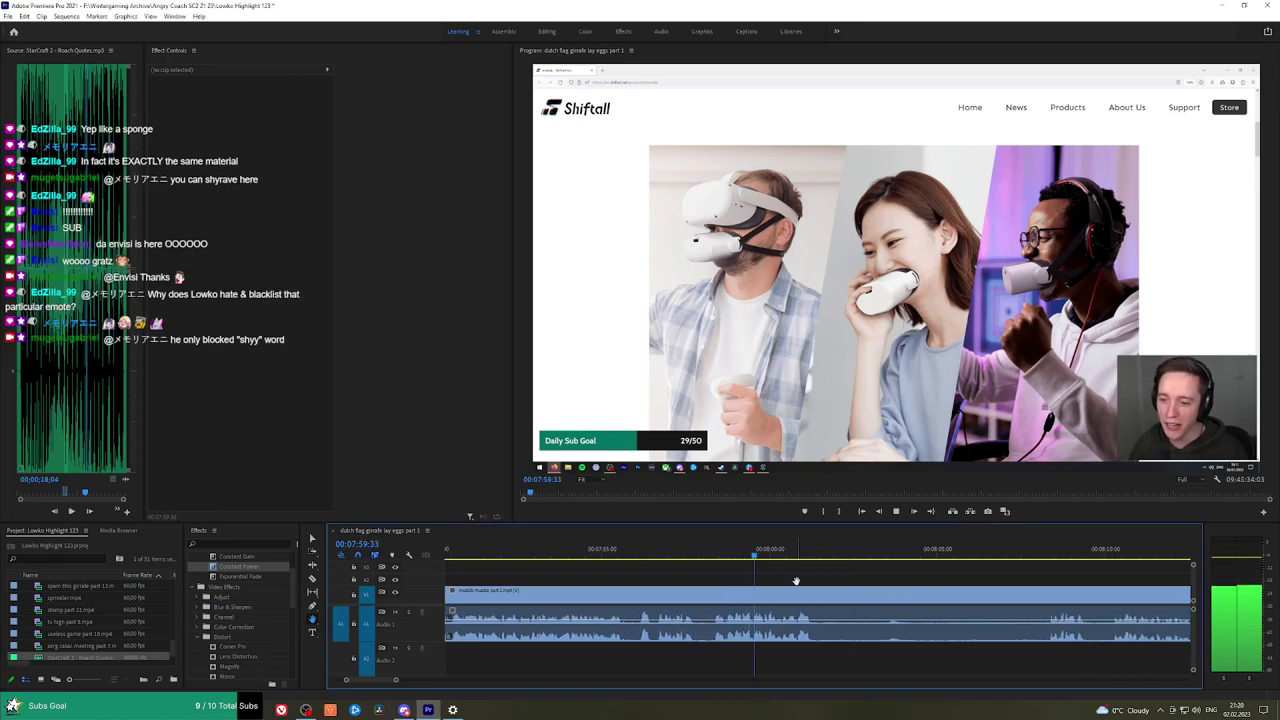
scroll(794, 578, right, 3)
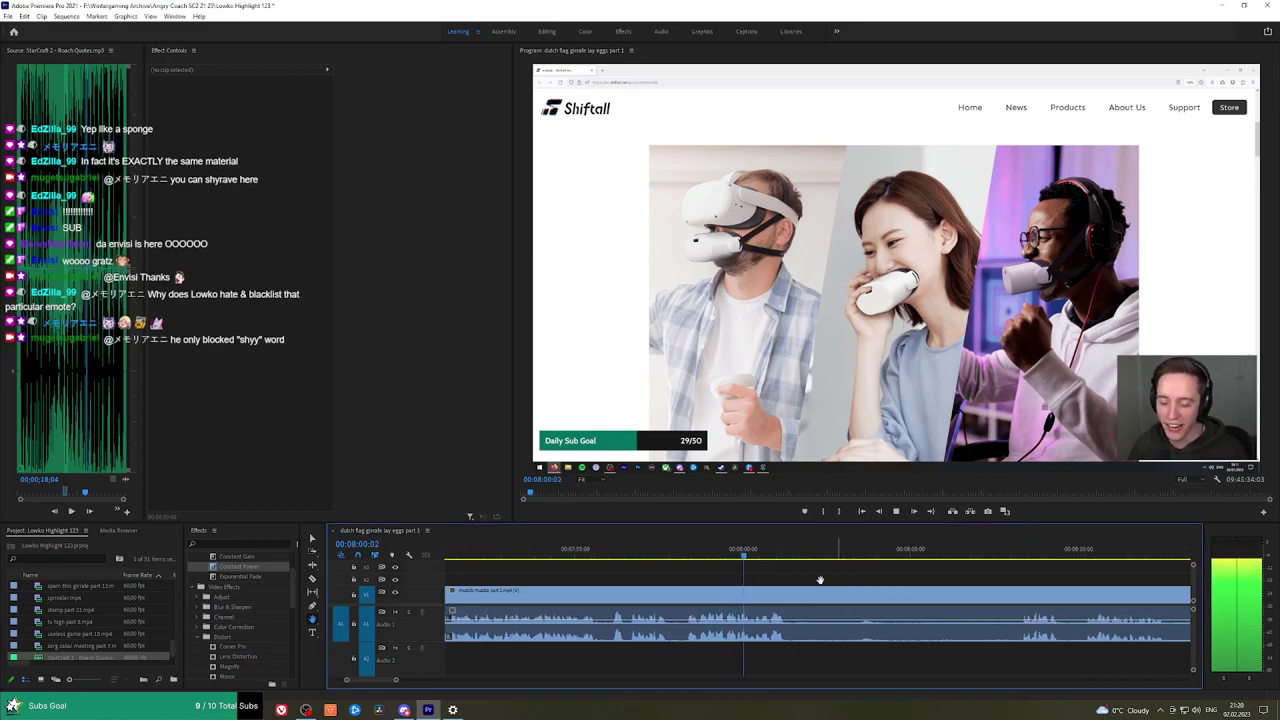
key(space)
key(c)
click(752, 592)
drag(918, 553, 980, 552)
click(979, 595)
key(v)
click(941, 602)
key(shift+Delete)
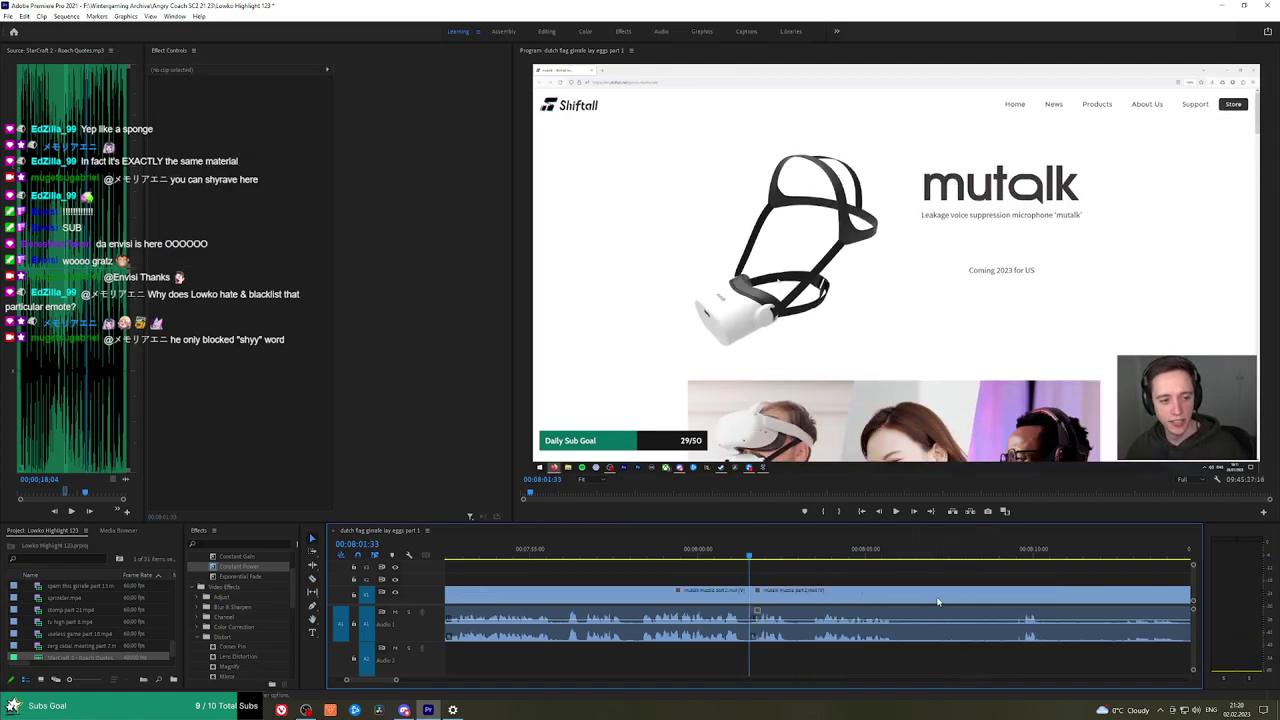
Split and ripple-delete the silence from about 00:08:06 to 00:08:15, and add a Constant Power crossfade at the join.
key(space)
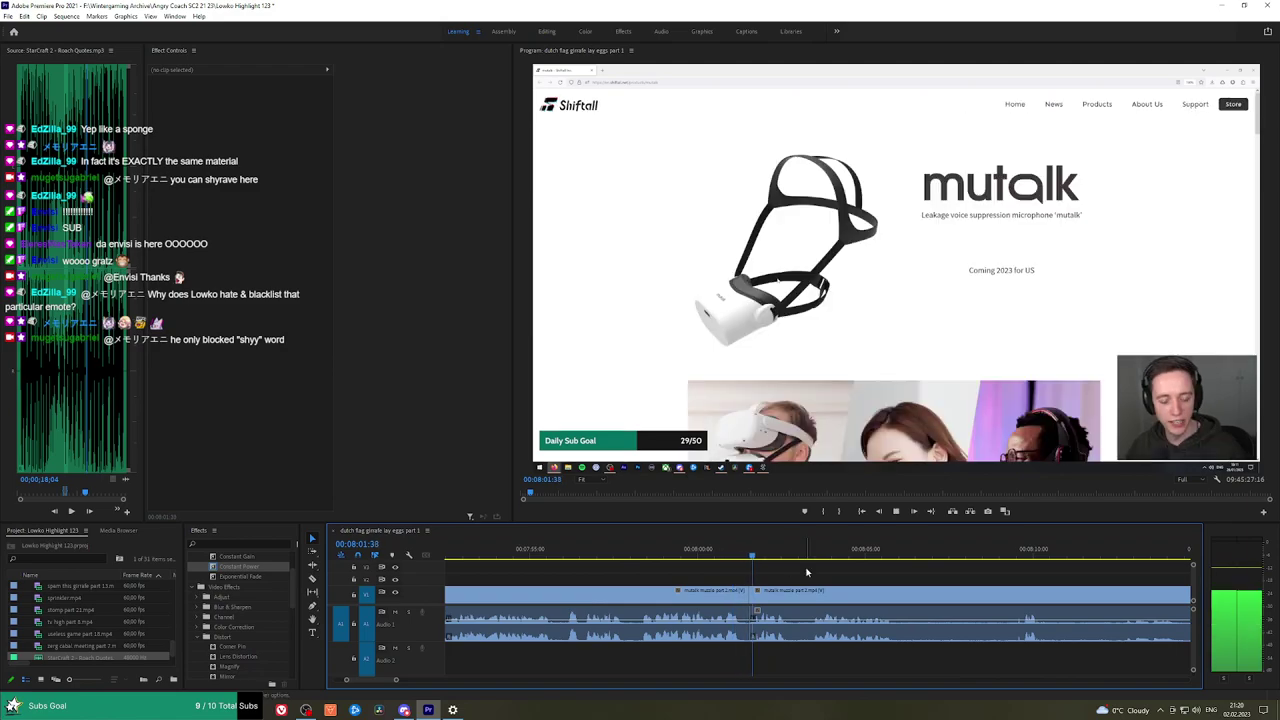
key(h)
drag(921, 574, 839, 575)
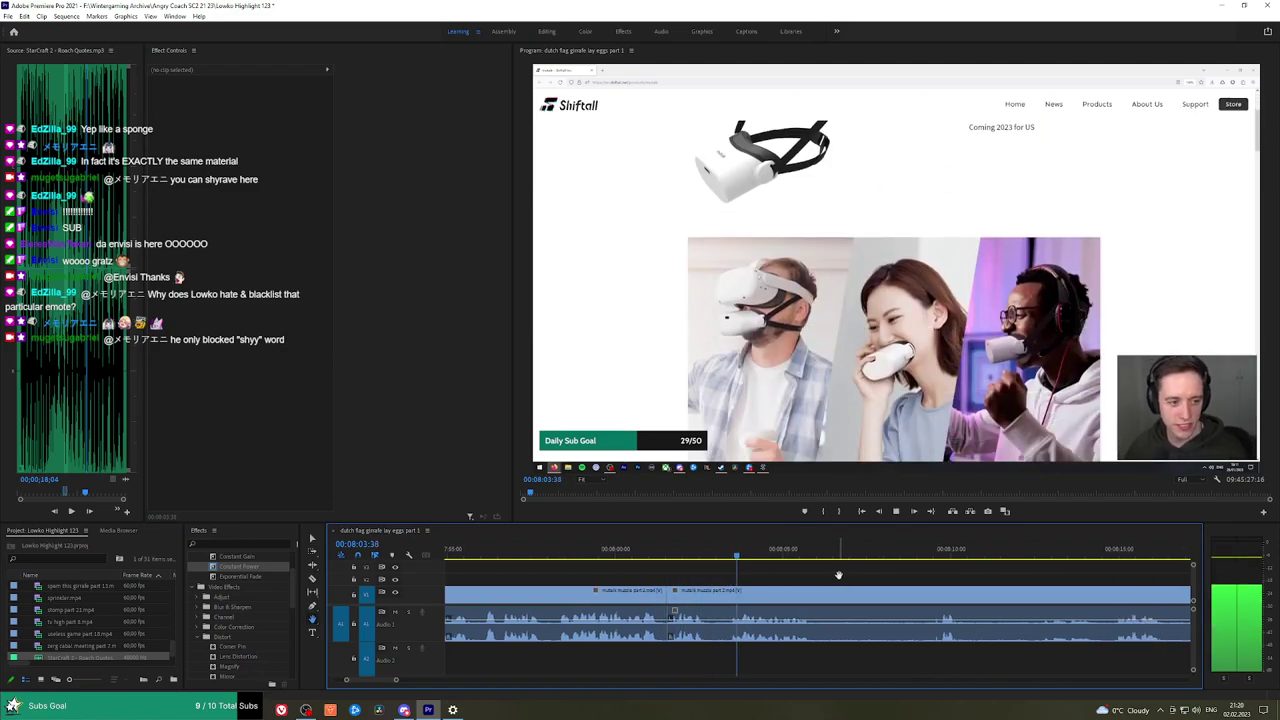
scroll(838, 575, down, 3)
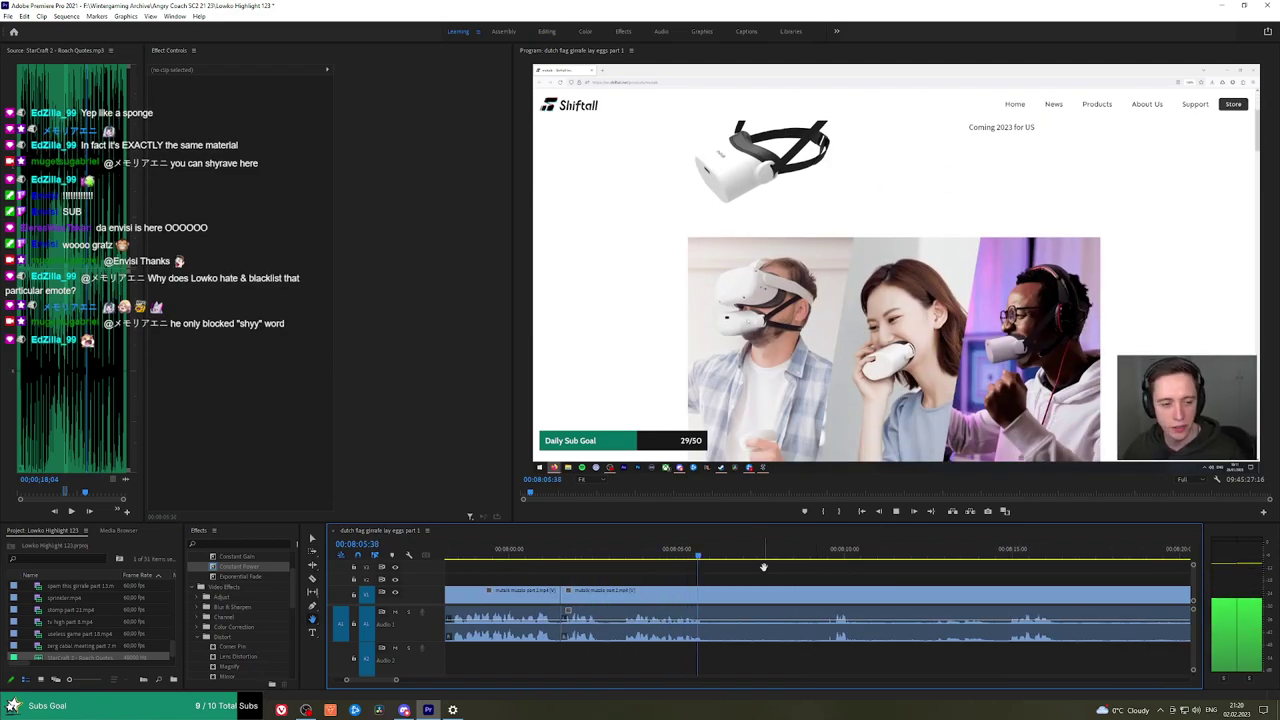
key(space)
key(space)
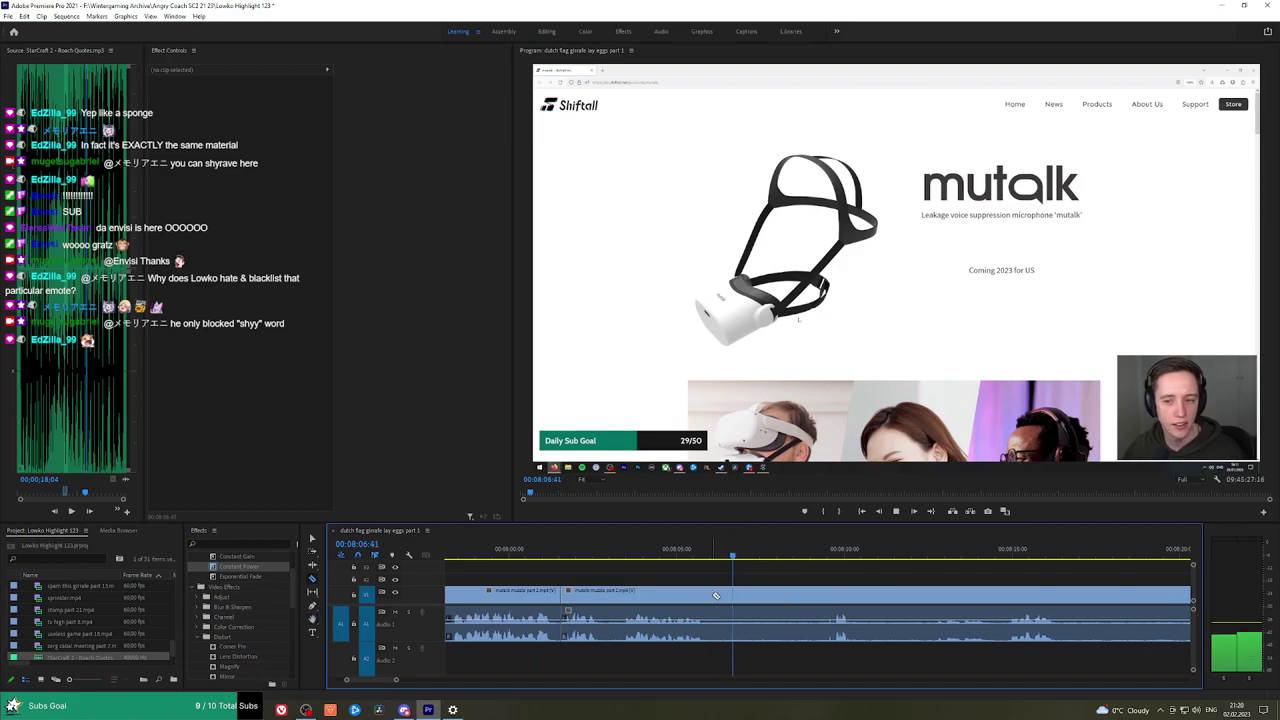
click(715, 596)
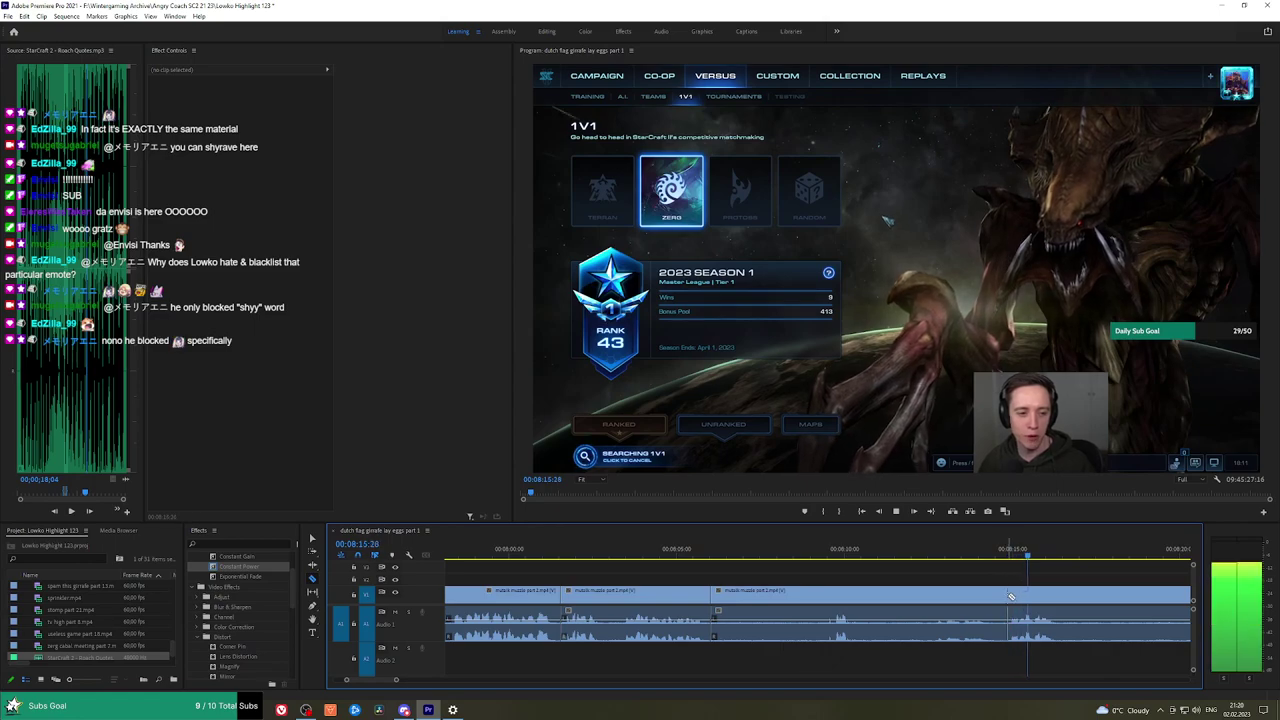
click(975, 597)
key(shift+Delete)
key(space)
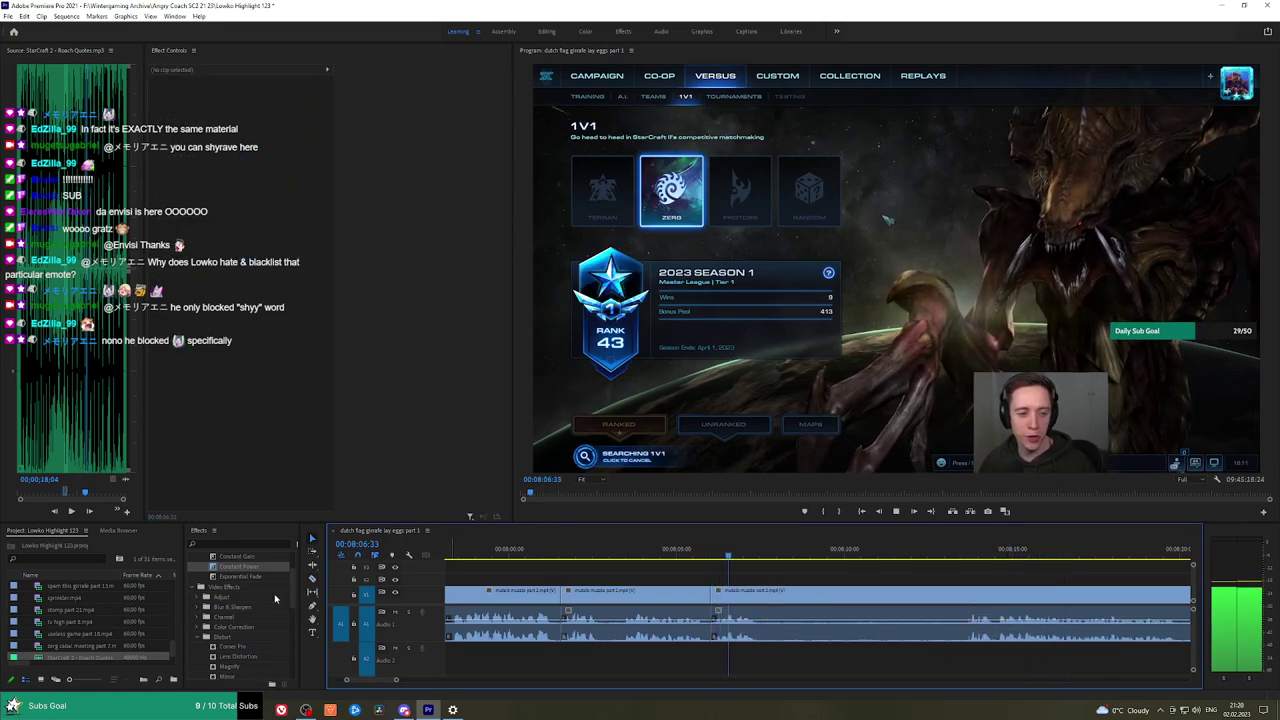
click(254, 570)
drag(254, 570, 711, 624)
Split and ripple-delete the silence from about 00:08:07:35 to 00:08:13:50, and play back from just before the cut.
key(c)
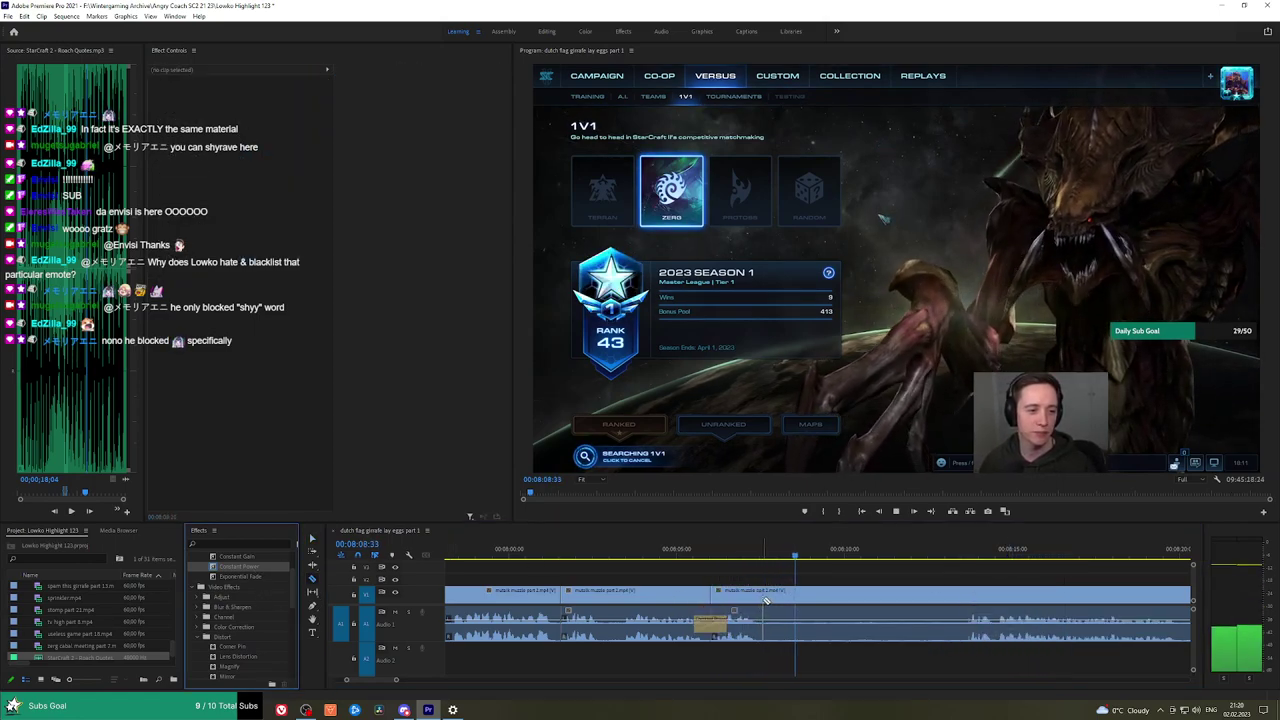
click(763, 603)
click(973, 553)
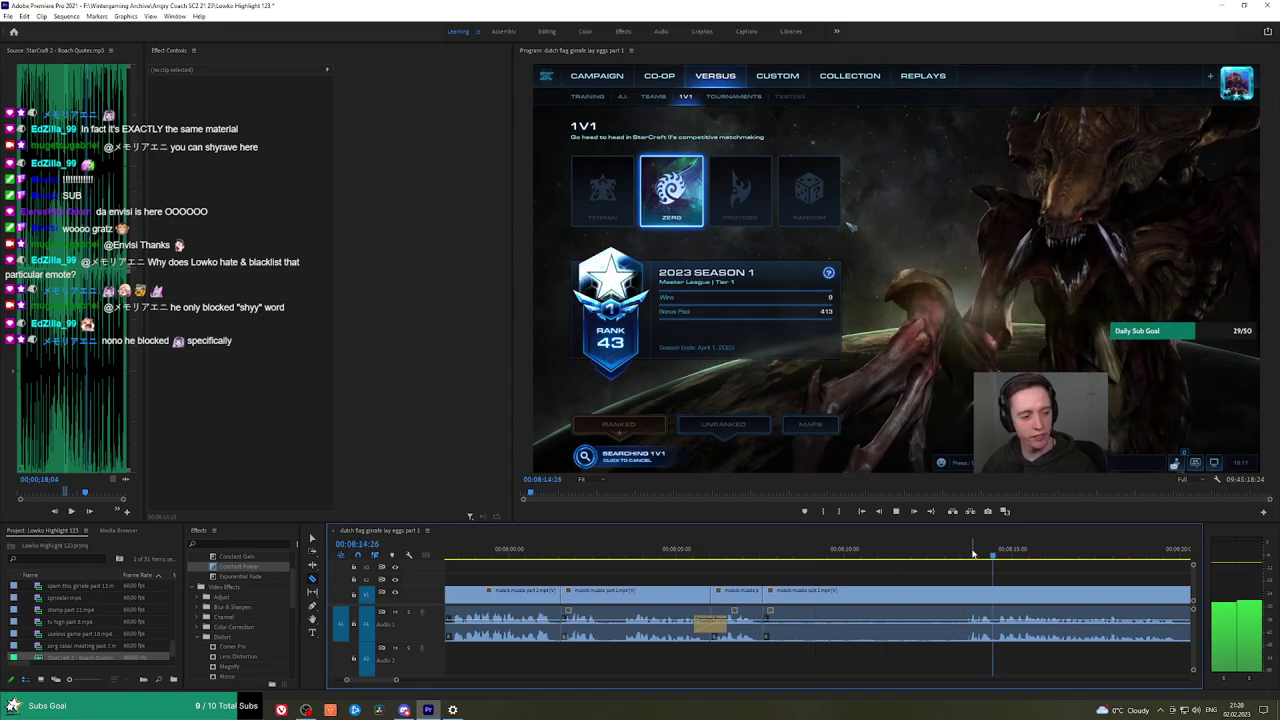
click(968, 553)
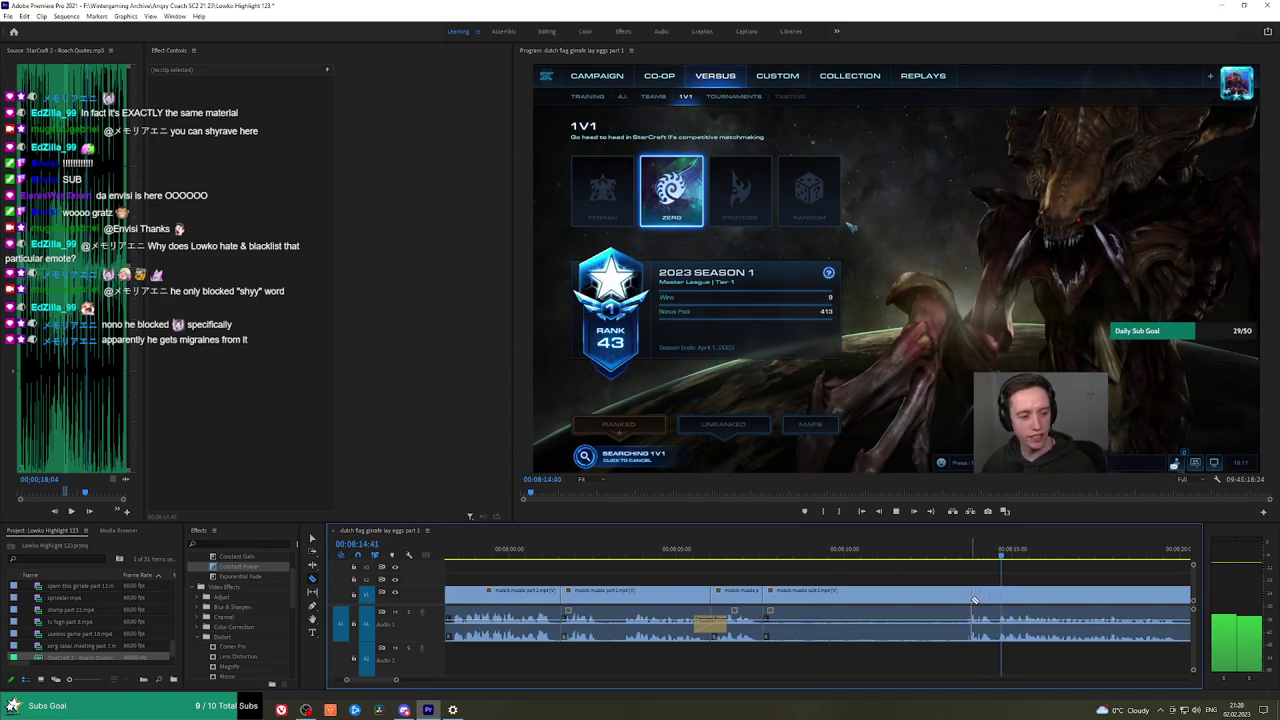
click(972, 600)
key(v)
click(932, 603)
key(shift+Delete)
key(space)
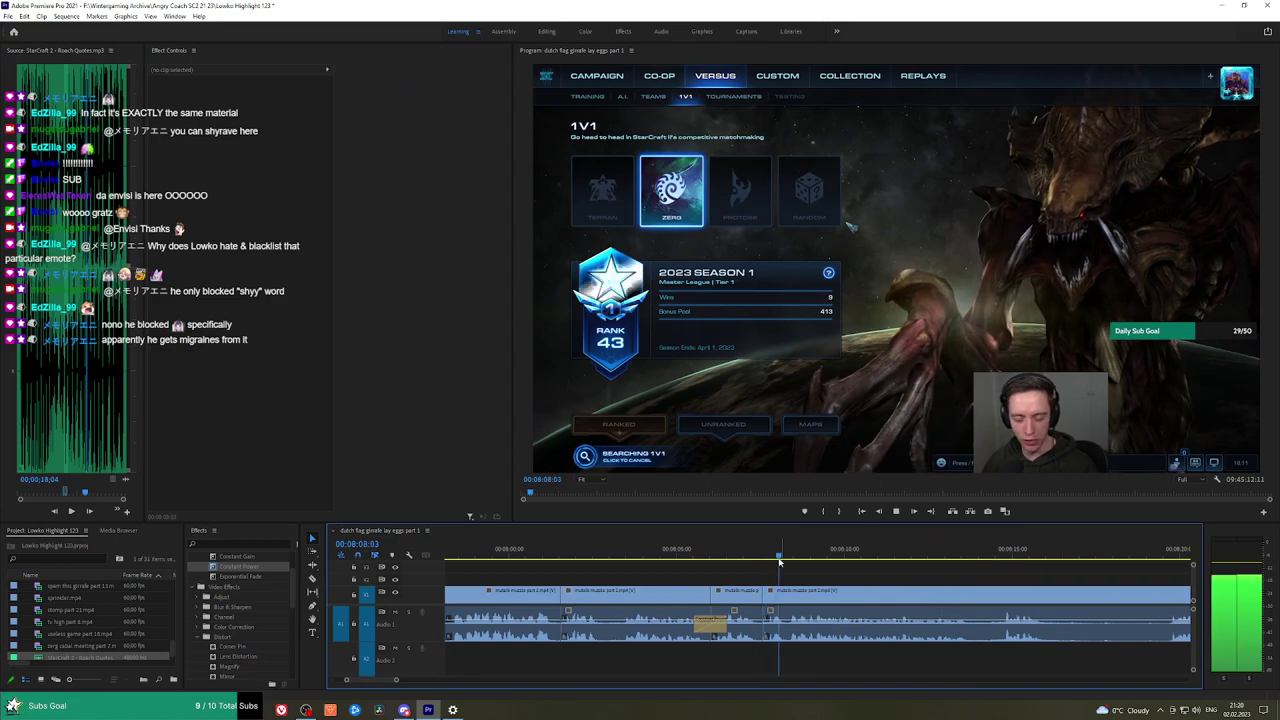
click(751, 556)
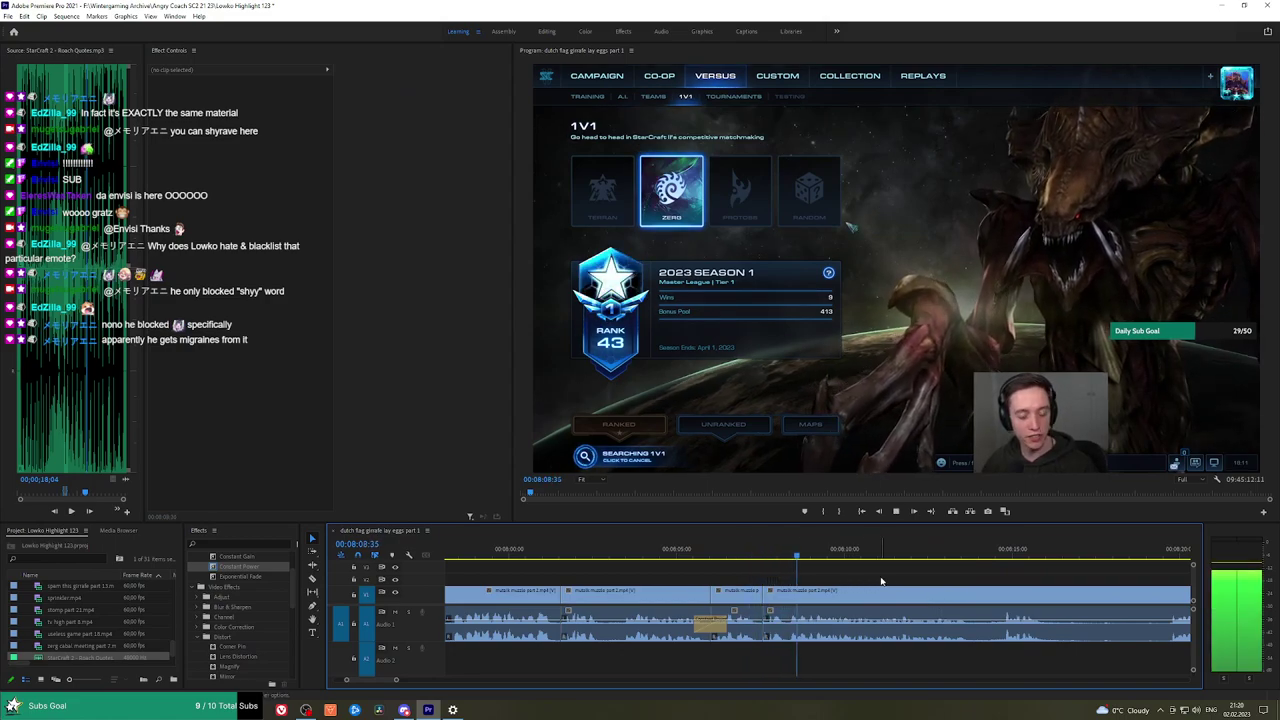
Split at about 00:08:16:27, 00:08:19:30 and 00:08:21:20, ripple-delete the first enclosed section, and add a Constant Power crossfade at its join.
scroll(748, 563, down, 2)
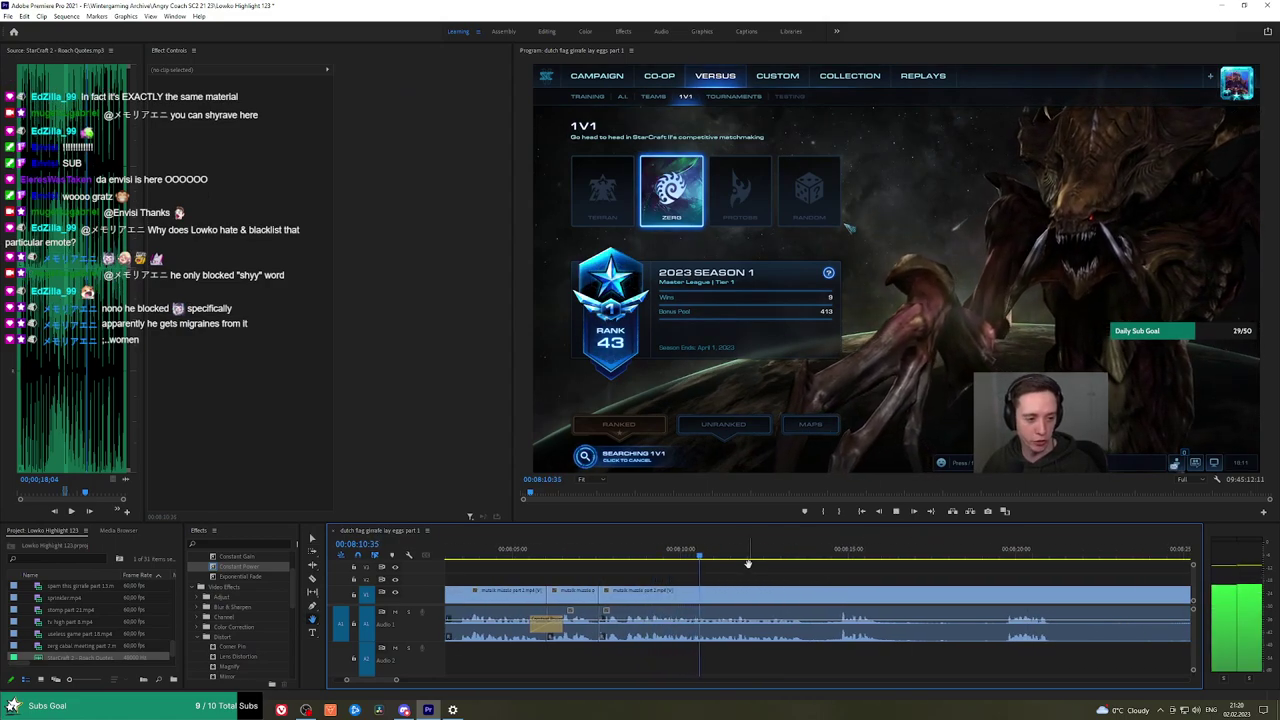
scroll(800, 570, down, 1)
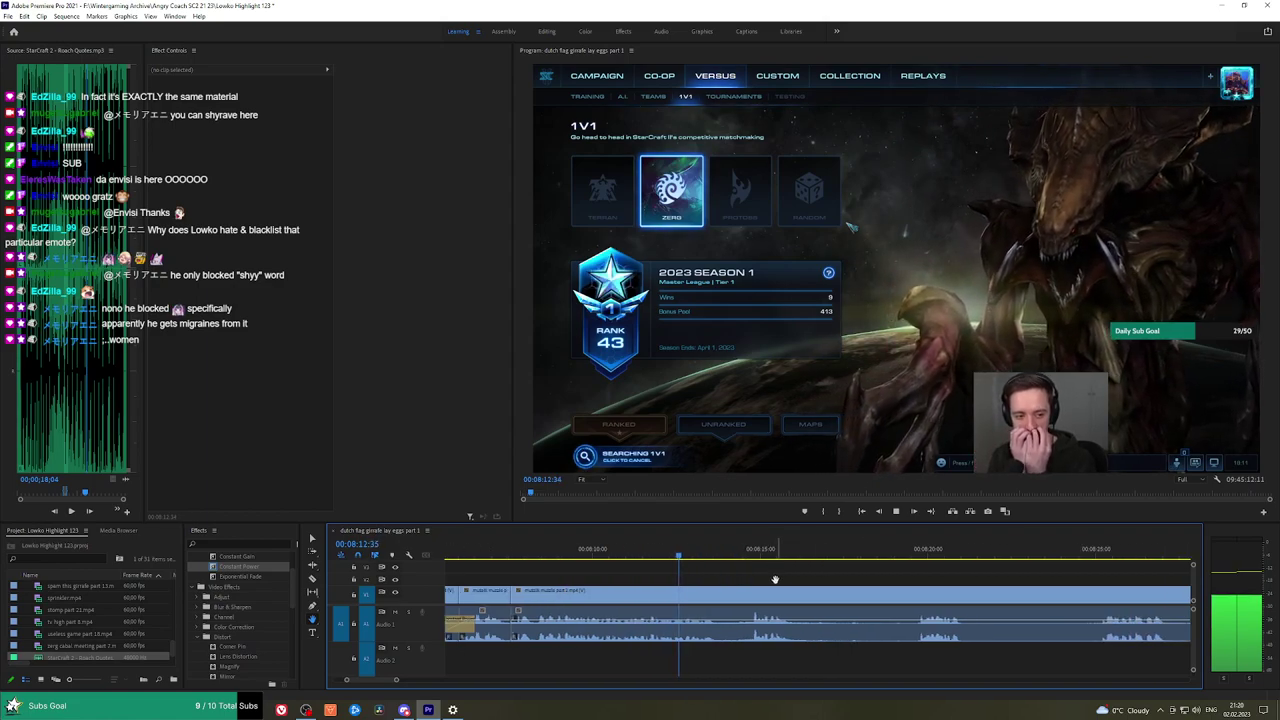
scroll(800, 578, down, 1)
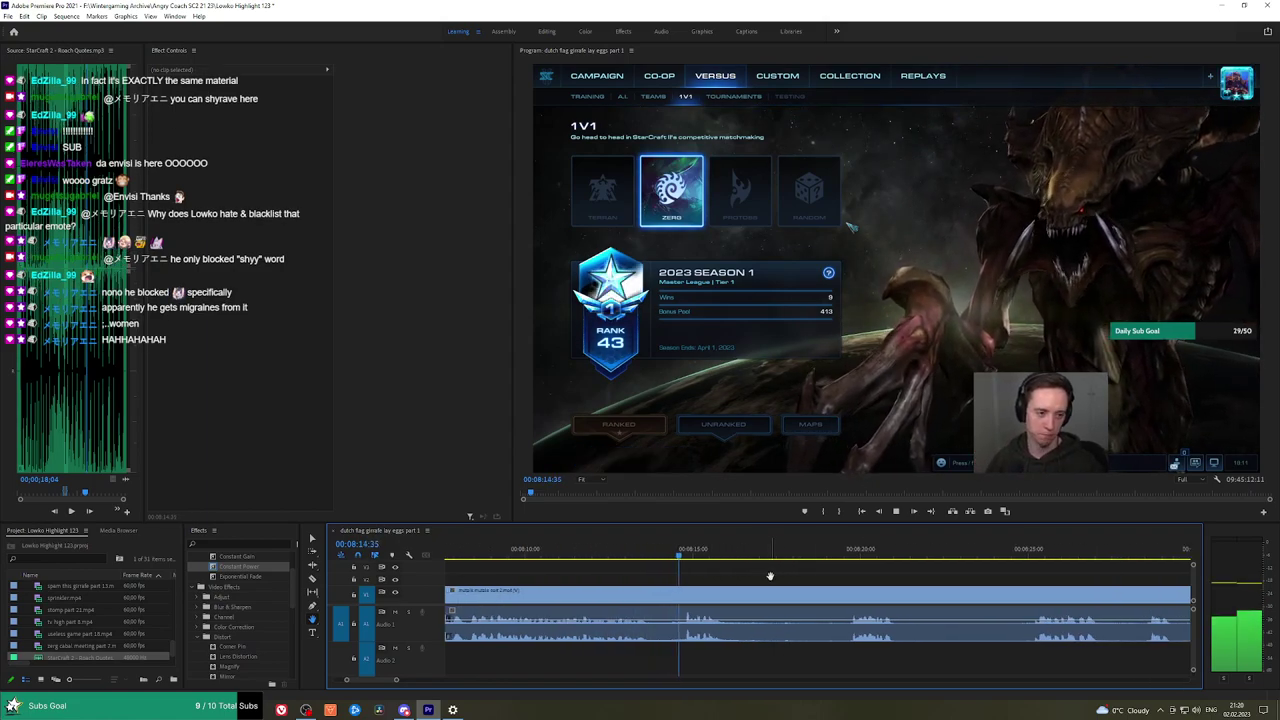
scroll(761, 571, down, 1)
key(ctrl+k)
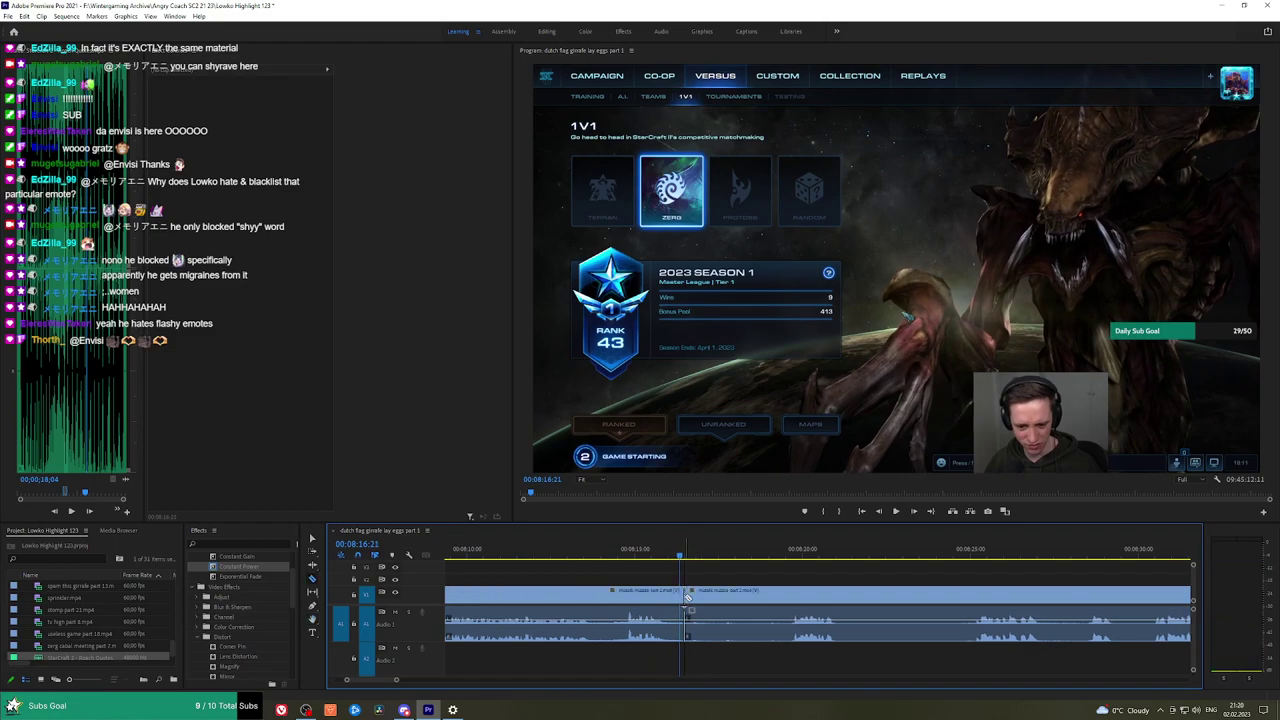
click(803, 550)
key(ctrl+k)
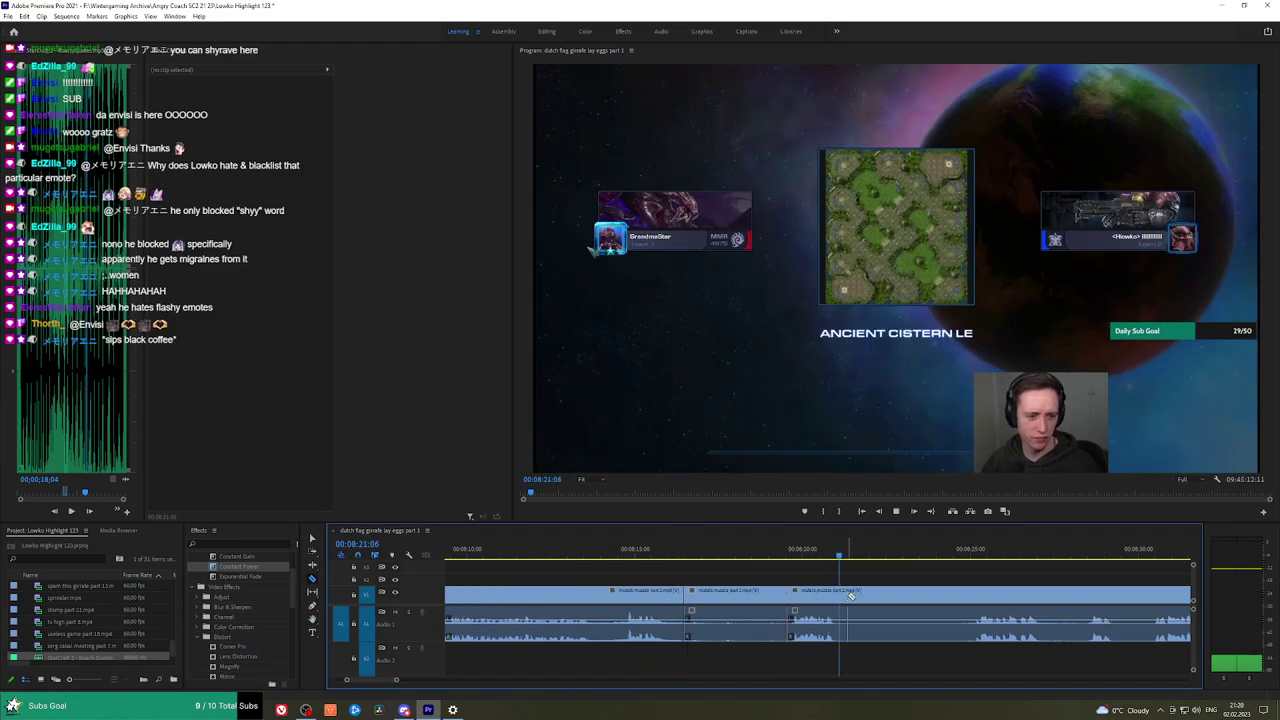
click(847, 598)
key(v)
click(770, 603)
key(shift+Delete)
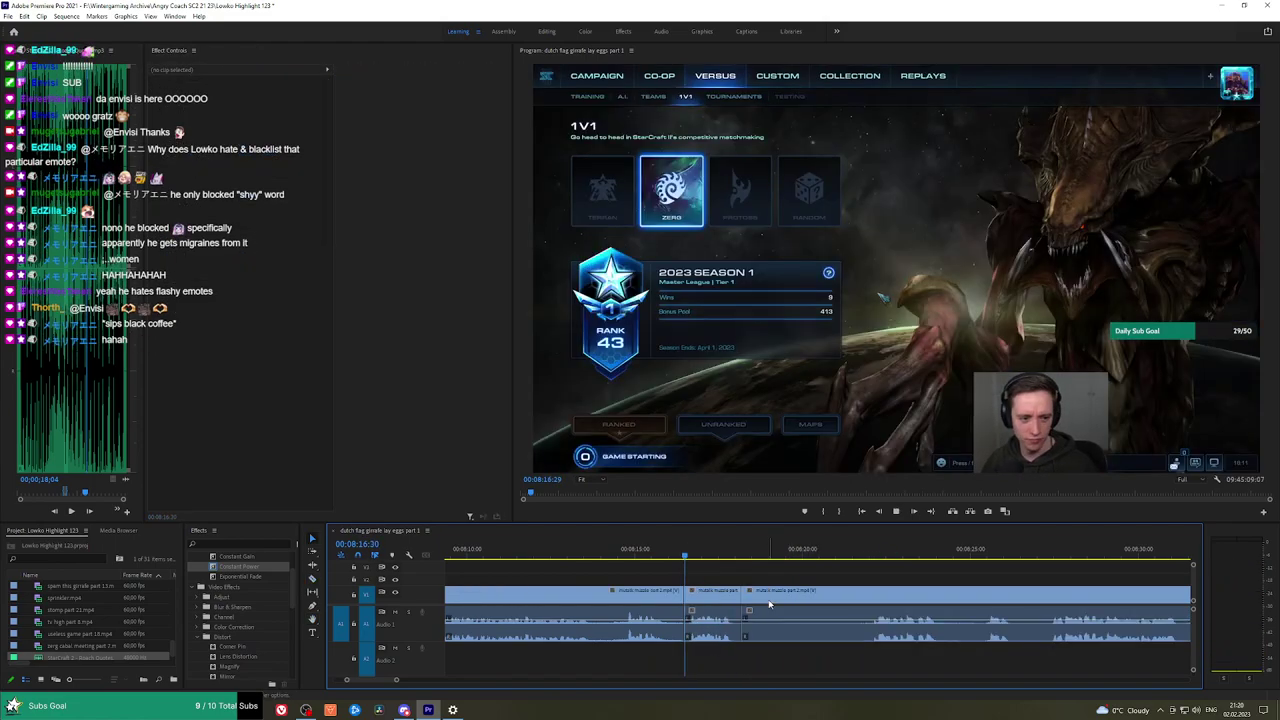
drag(254, 568, 686, 623)
Split at about 00:08:22, ripple-delete the silence back to the cut at about 00:08:18:17, and add an Exponential Fade at the join.
click(857, 557)
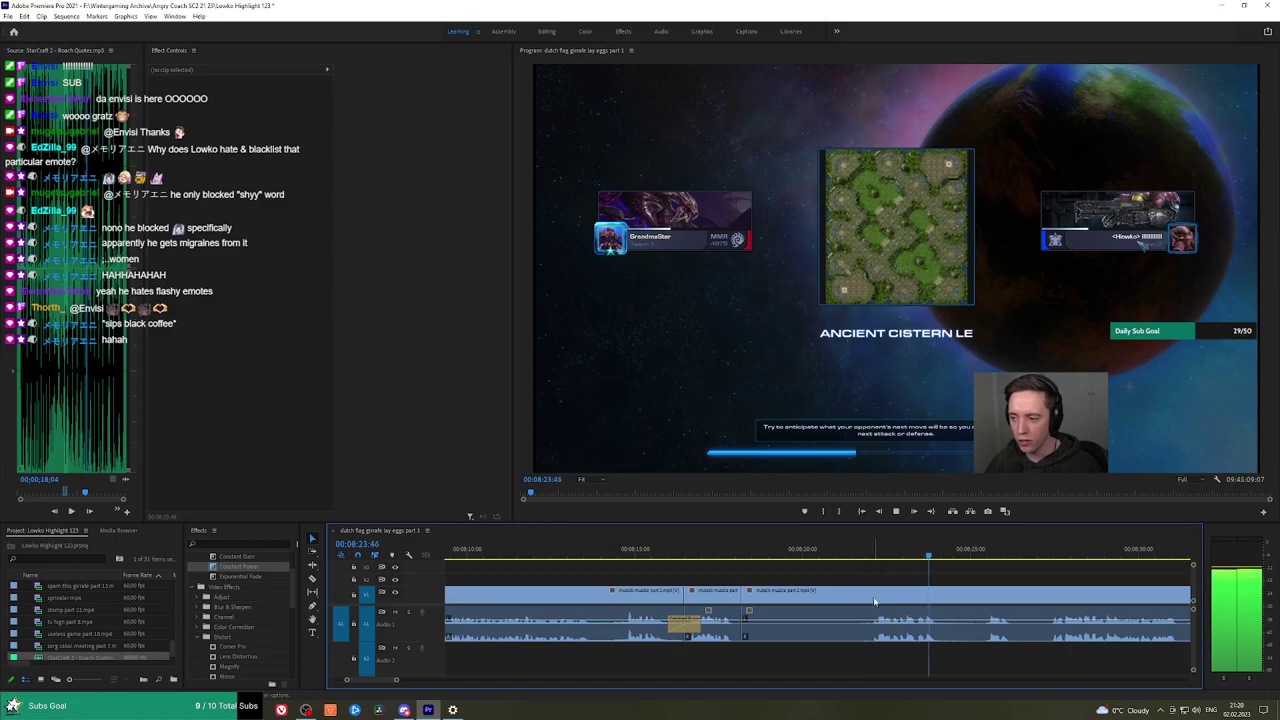
key(c)
click(872, 602)
key(v)
click(843, 603)
key(shift+Delete)
key(space)
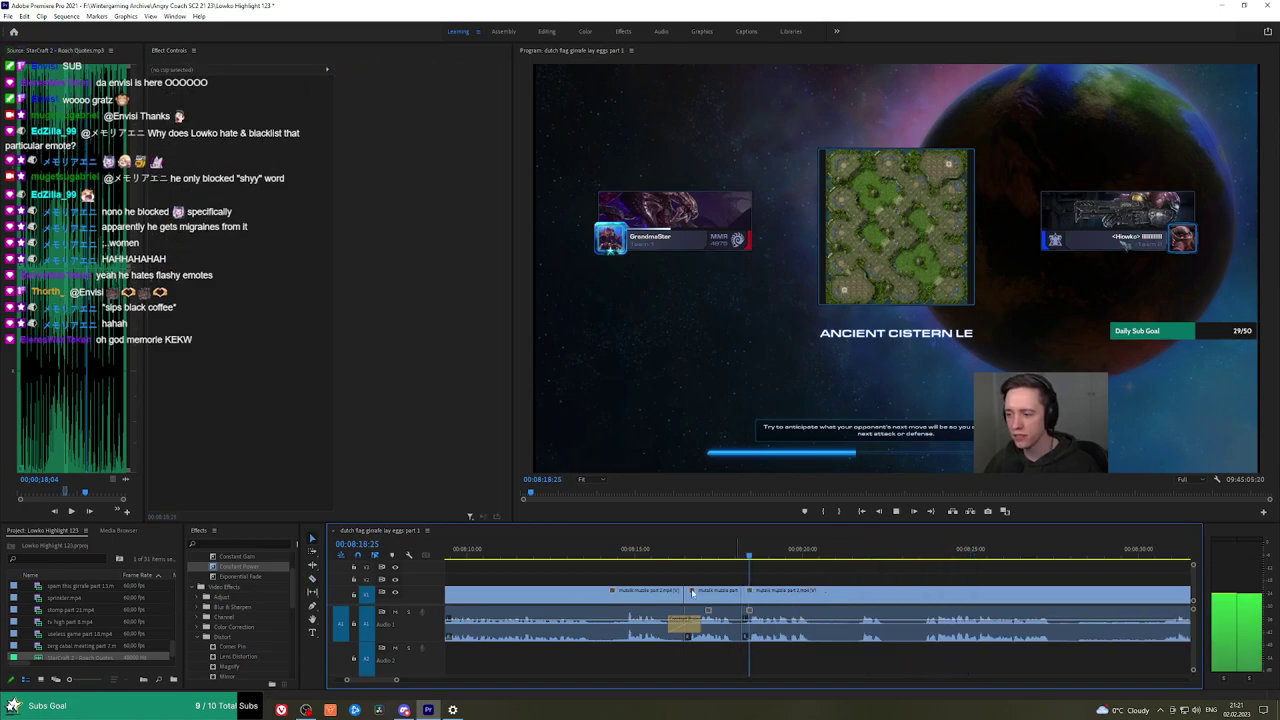
drag(240, 577, 745, 622)
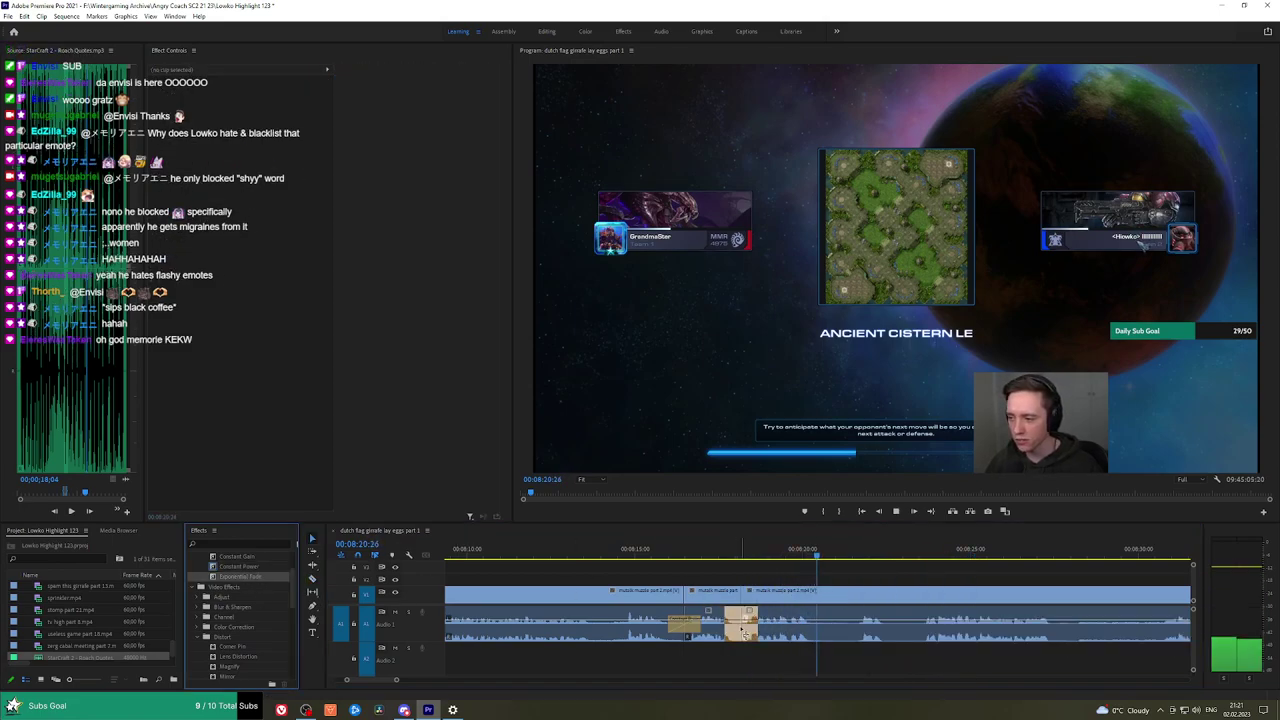
Ripple-delete the silent section starting at 00:08:20:22, and add a Constant Power crossfade at the join.
click(838, 597)
key(shift+Delete)
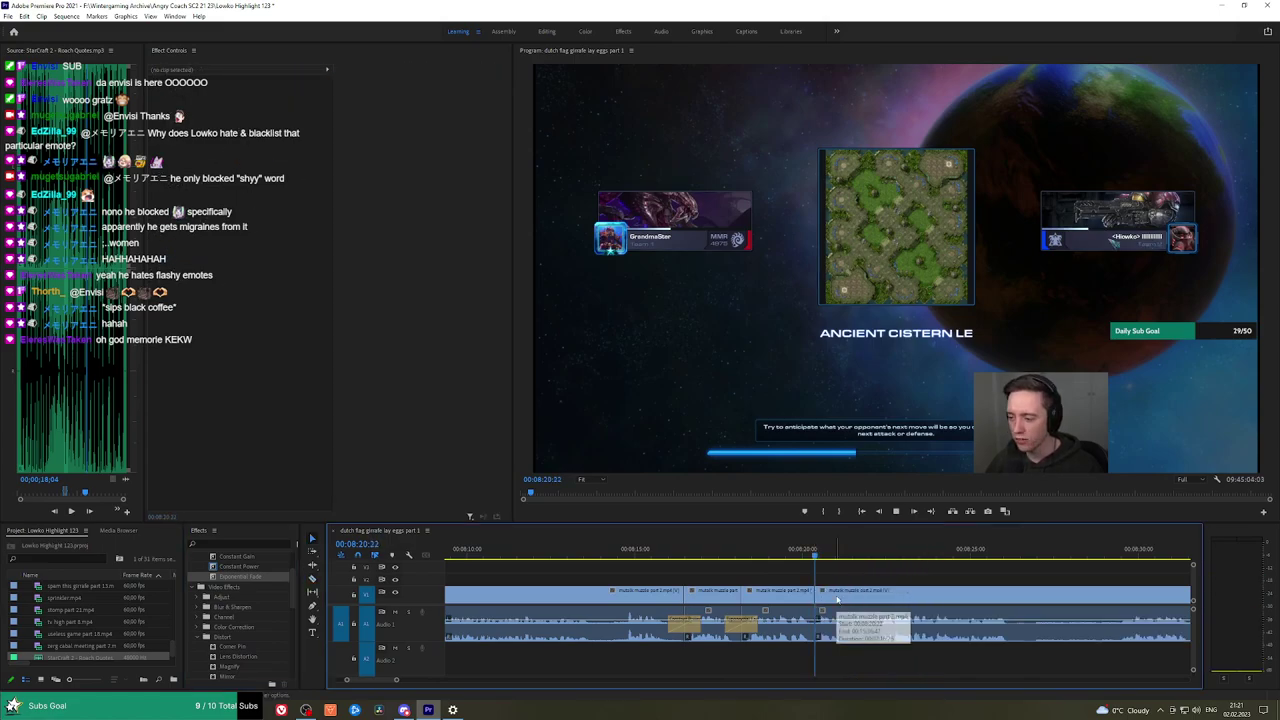
drag(238, 566, 820, 635)
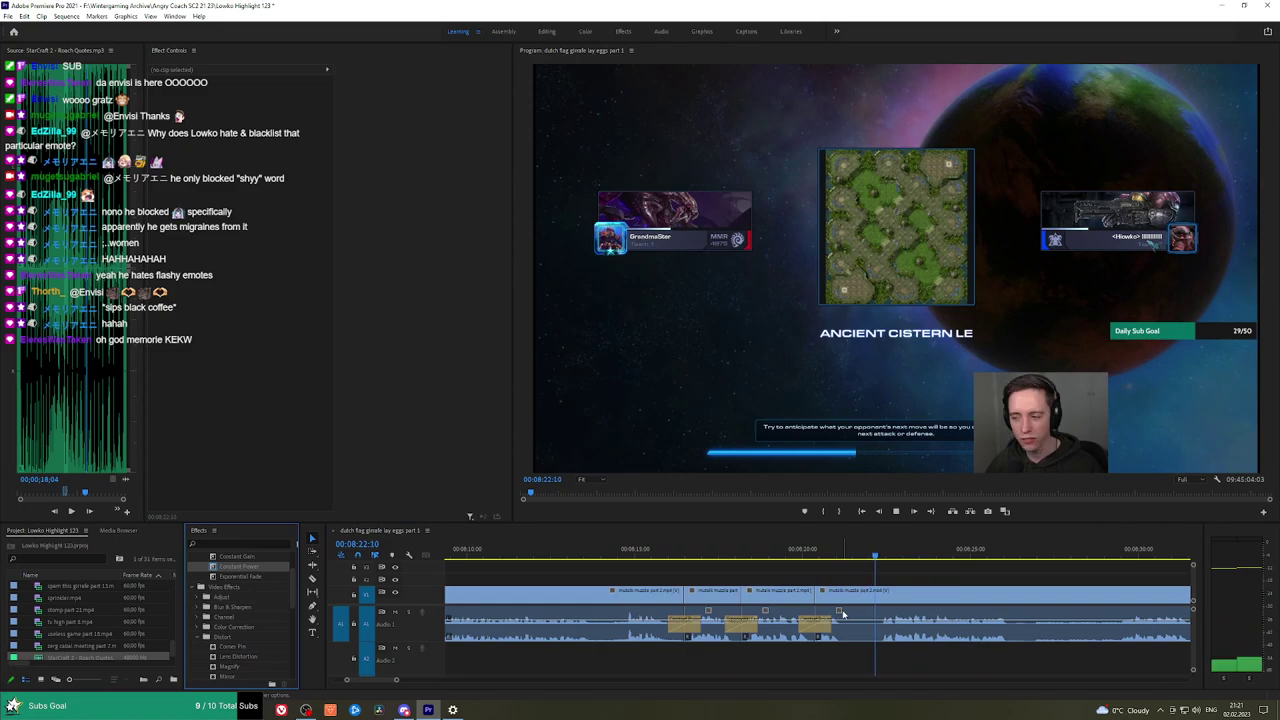
Play on past the last join, and split the clip at about 00:08:37:40 and 00:08:45:28 around the quiet section.
scroll(836, 598, down, 5)
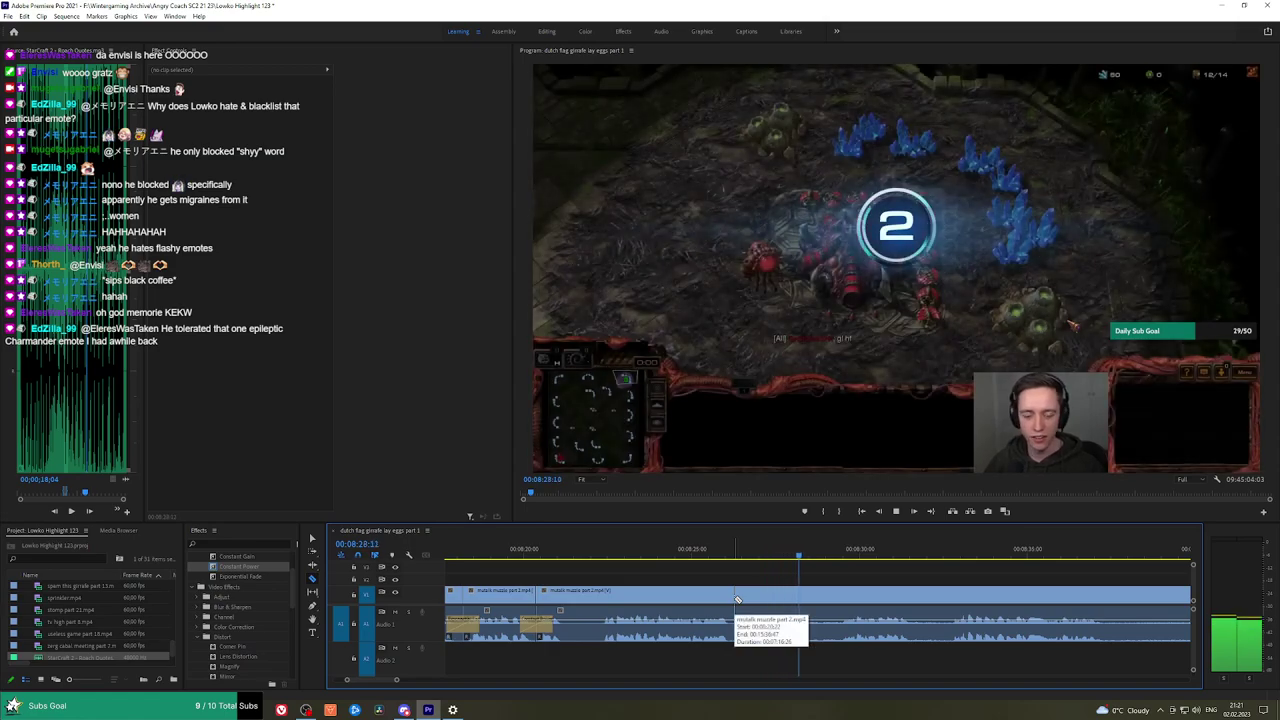
scroll(809, 578, down, 3)
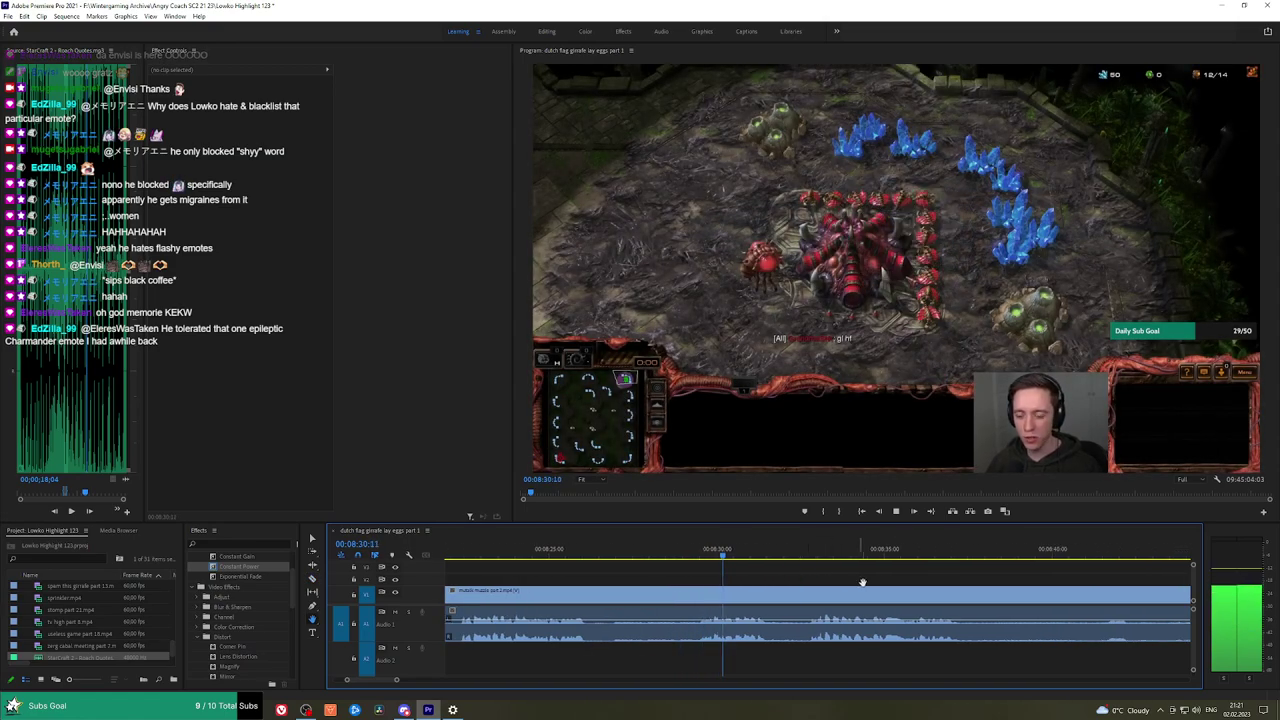
drag(883, 580, 828, 572)
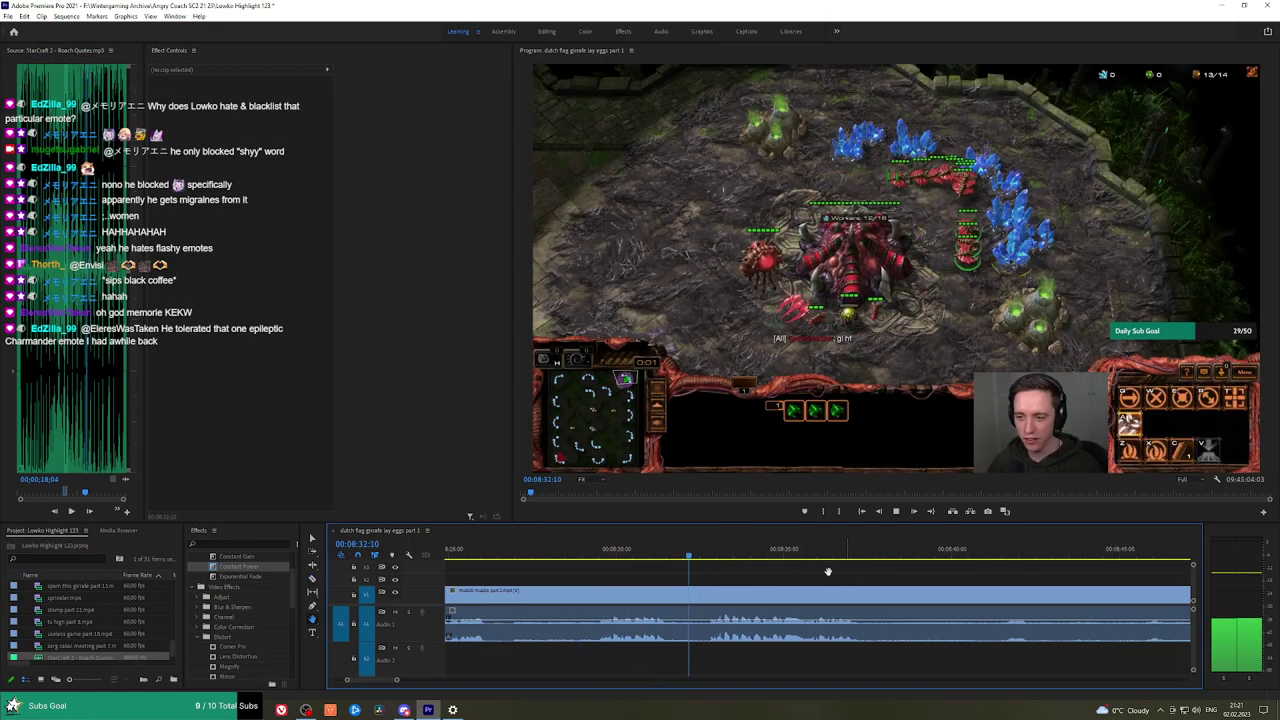
scroll(835, 568, down, 2)
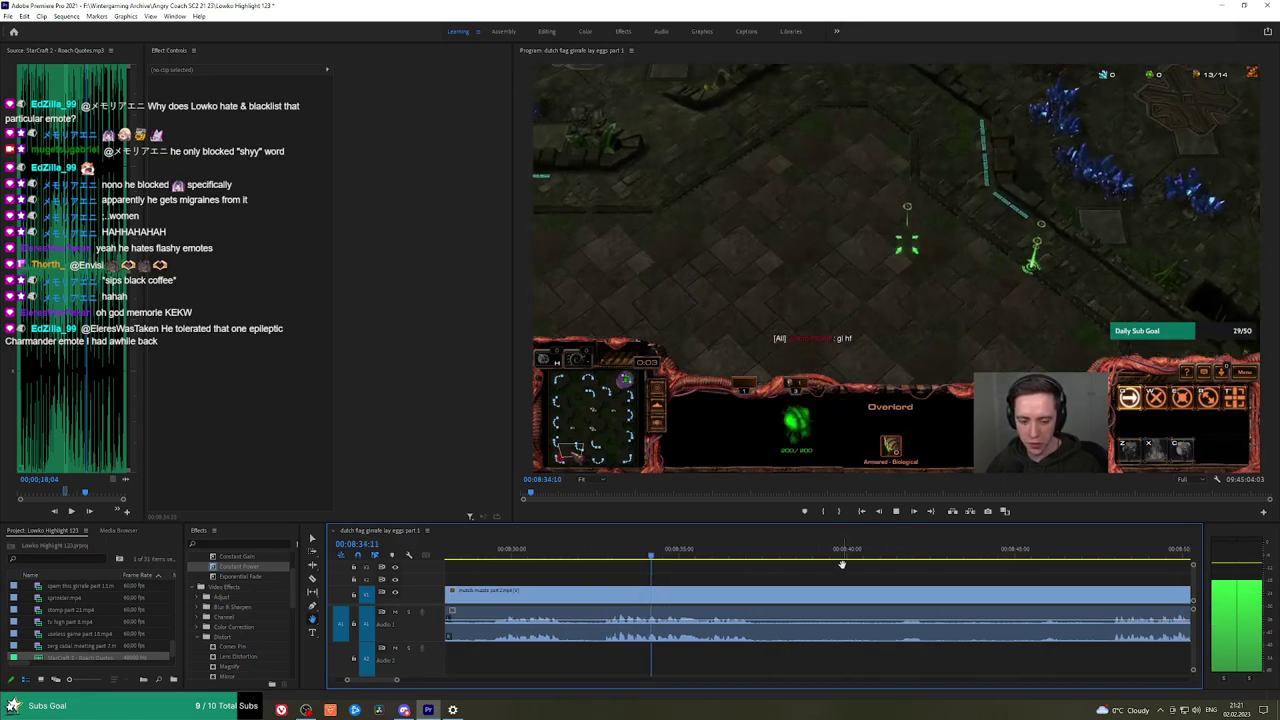
drag(843, 567, 796, 571)
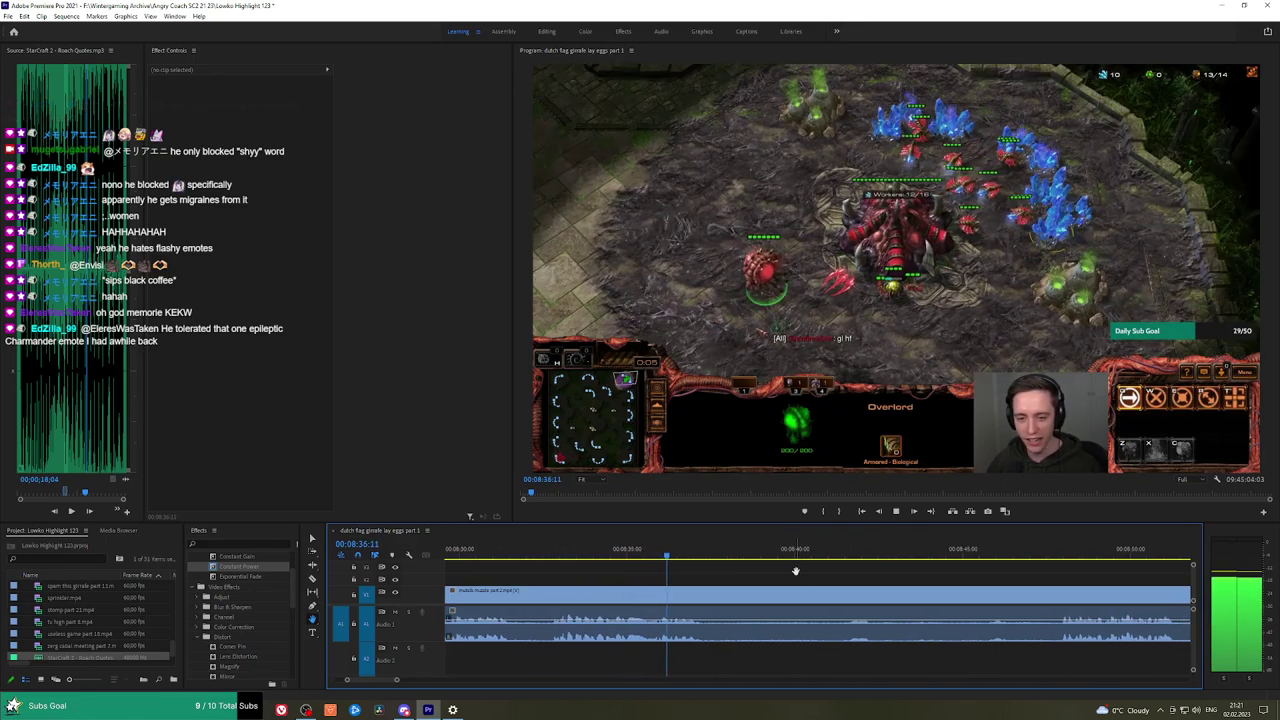
key(ctrl+k)
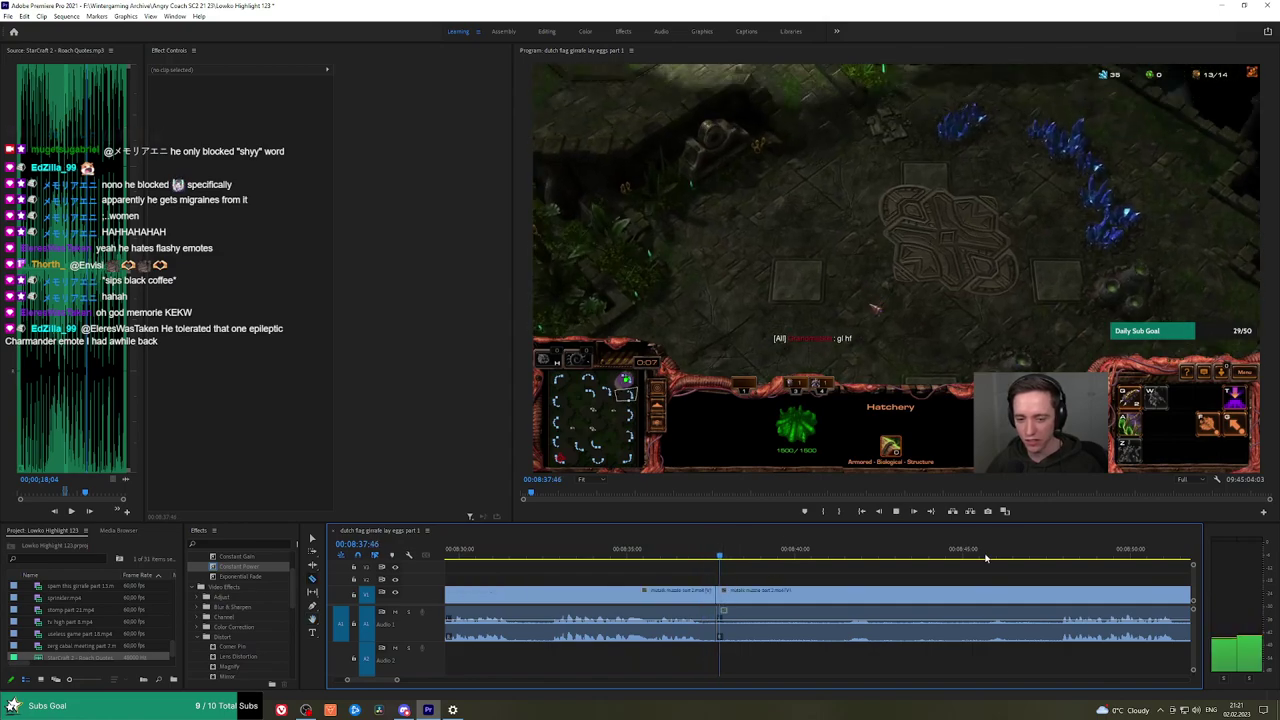
click(1050, 552)
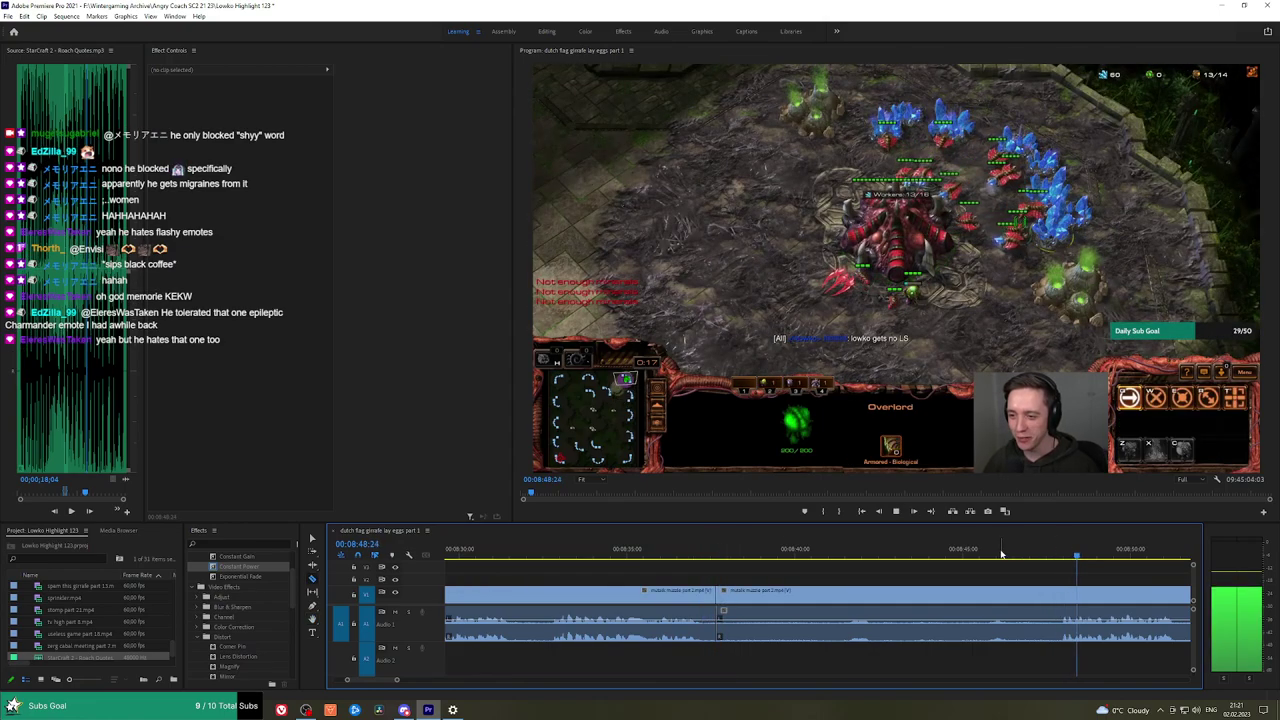
click(852, 553)
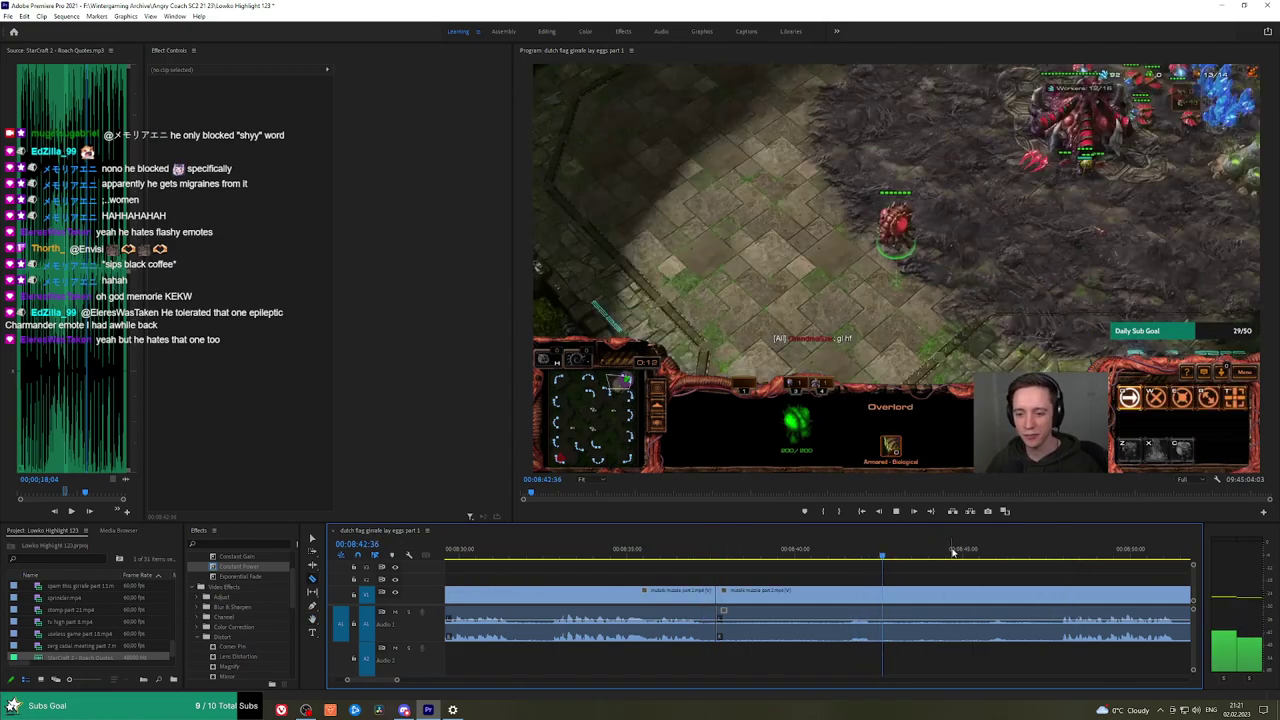
click(981, 552)
click(981, 590)
Ripple-delete the section between the cuts at about 00:08:37:40 and 00:08:45:28, and add a Constant Power crossfade at the join.
key(v)
click(955, 594)
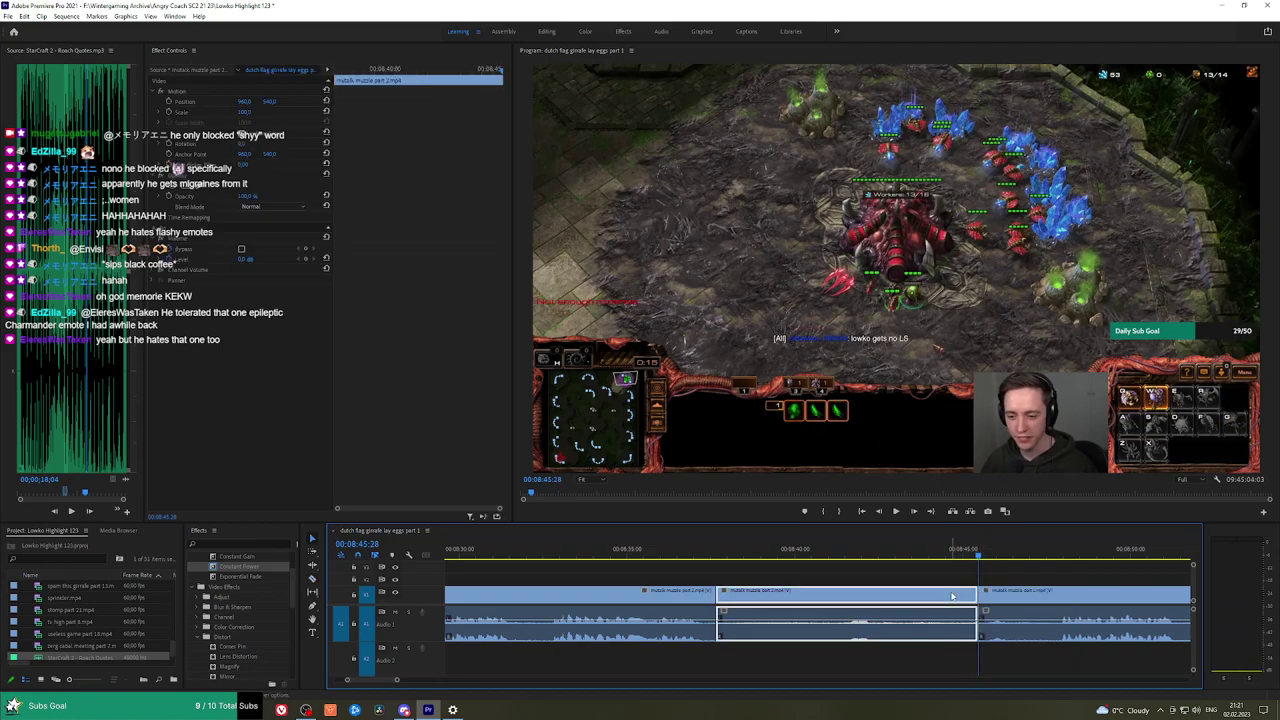
key(shift+Delete)
key(space)
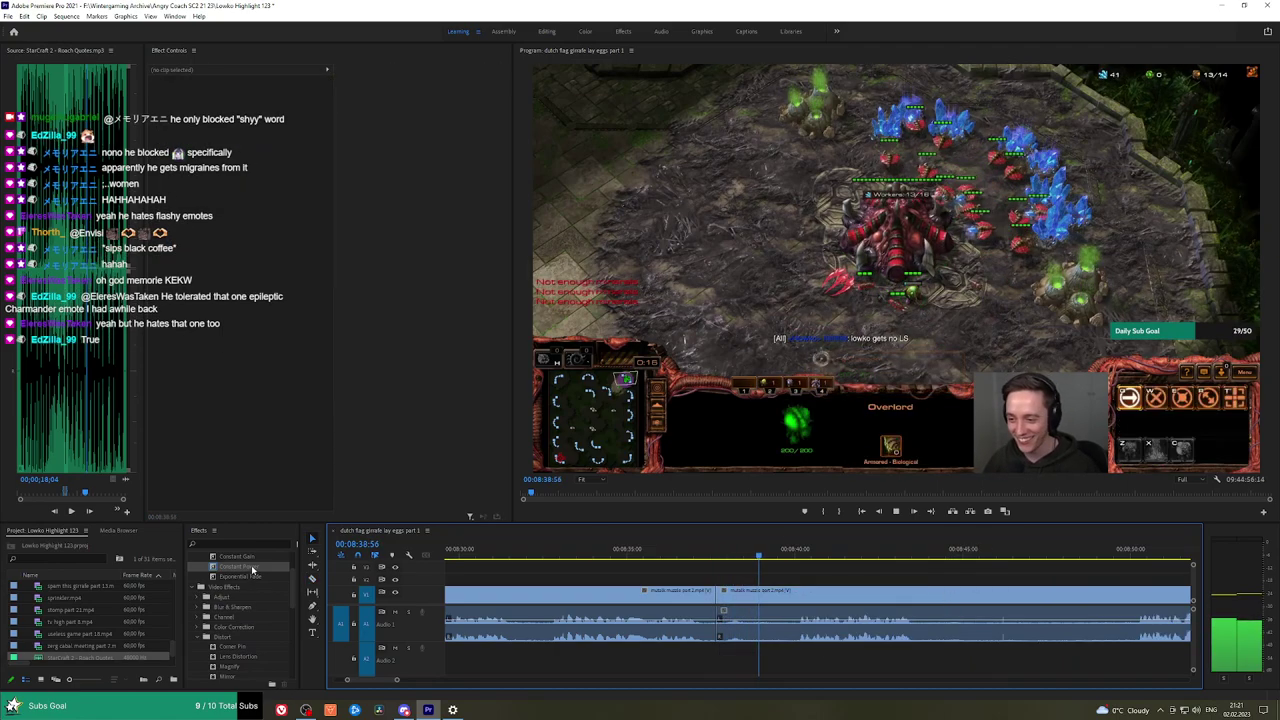
drag(251, 567, 797, 603)
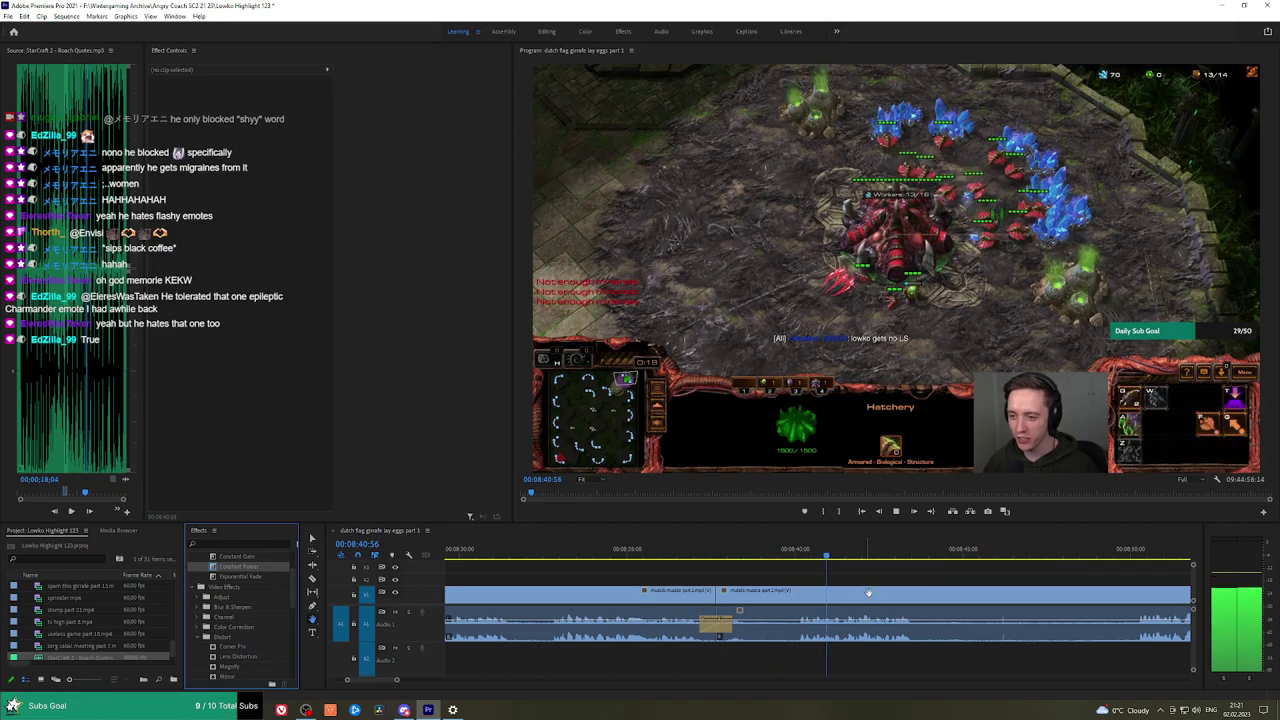
Split the clip at about 00:08:43:50 where the talking pauses, and continue playback from about 00:08:50.
scroll(771, 574, right, 3)
scroll(777, 574, right, 2)
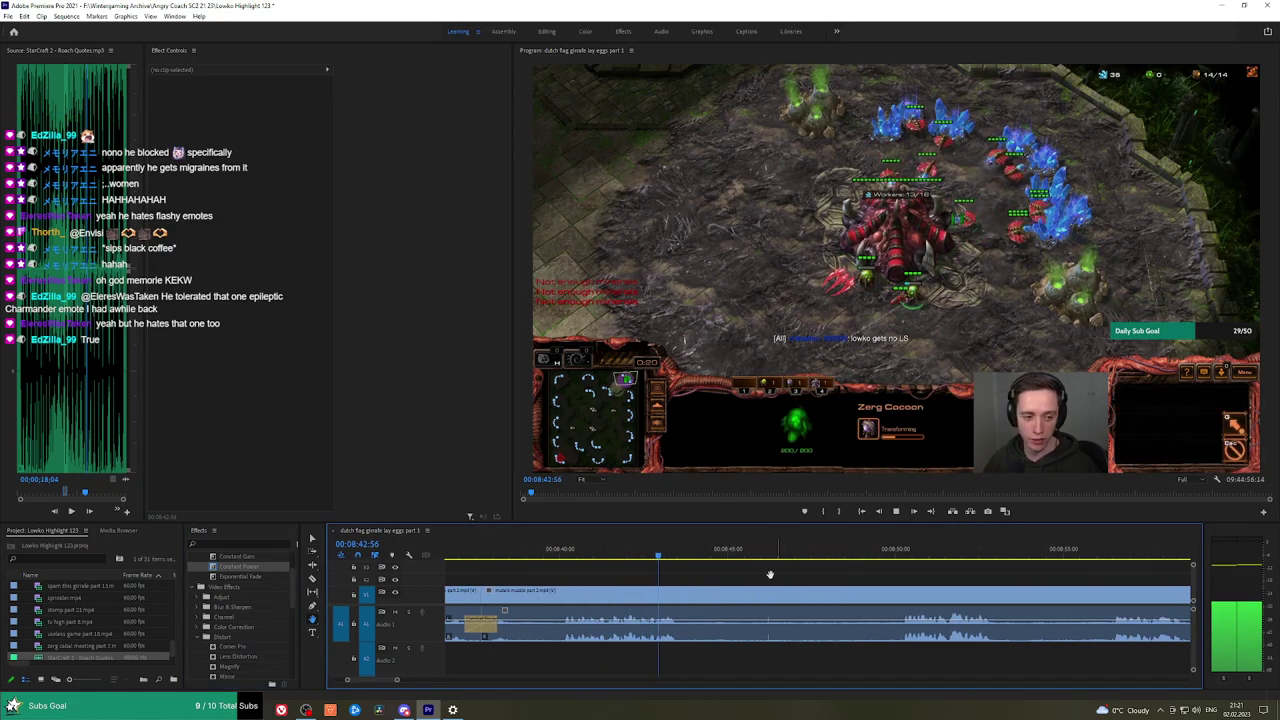
key(ctrl+k)
click(890, 552)
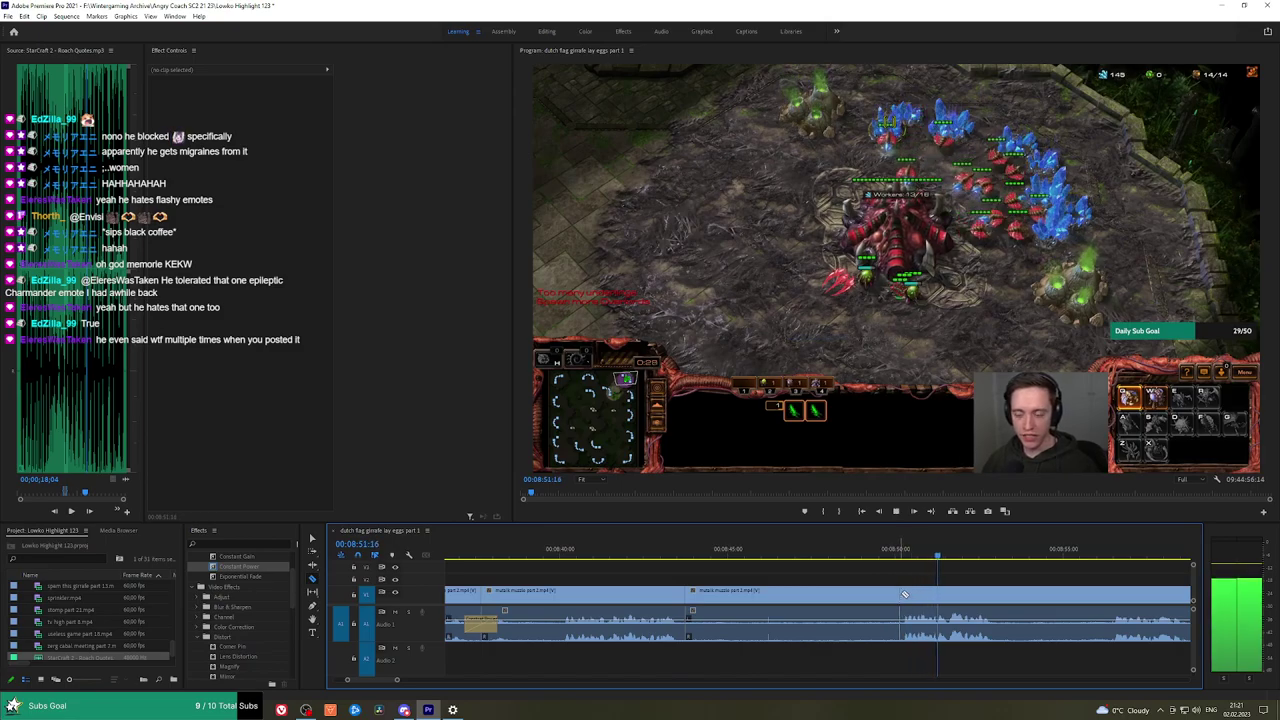
Examine the footage and waveform from about 00:08:51 to 00:10:21 for the point where the highlight should resume.
scroll(1029, 574, down, 1)
key(h)
drag(1032, 574, 765, 573)
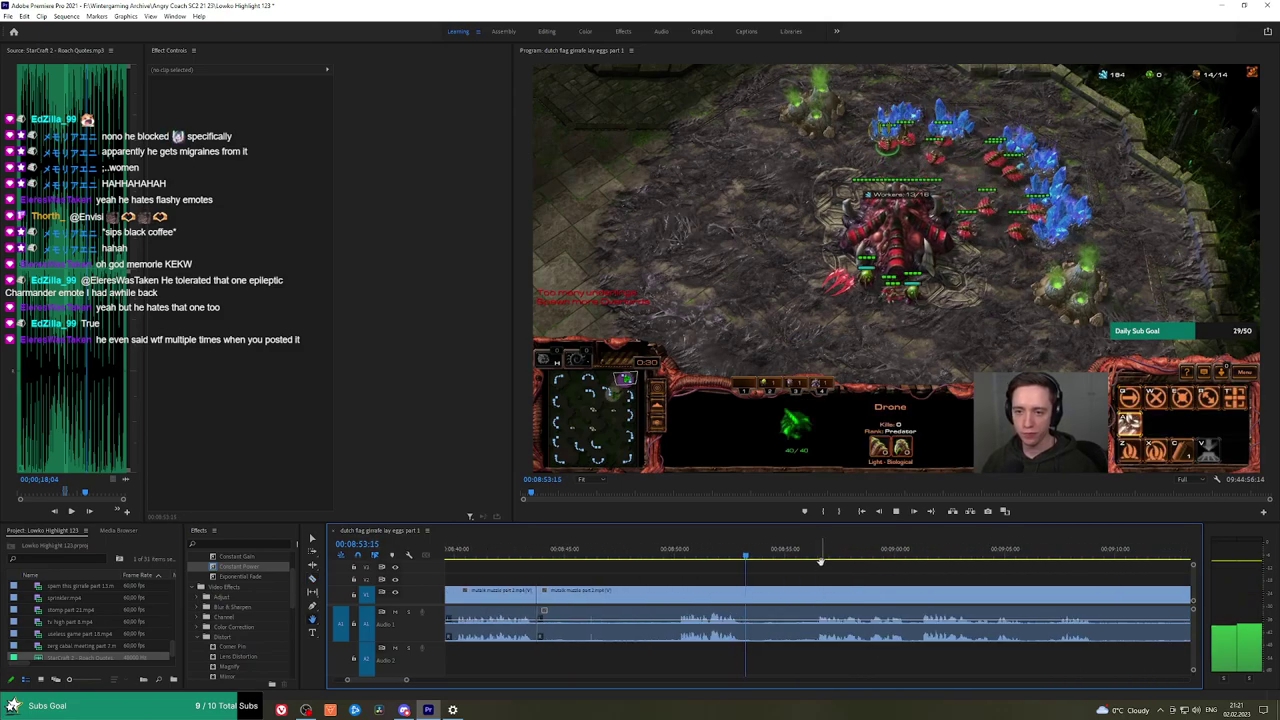
click(822, 557)
key(minus)
key(minus)
key(minus)
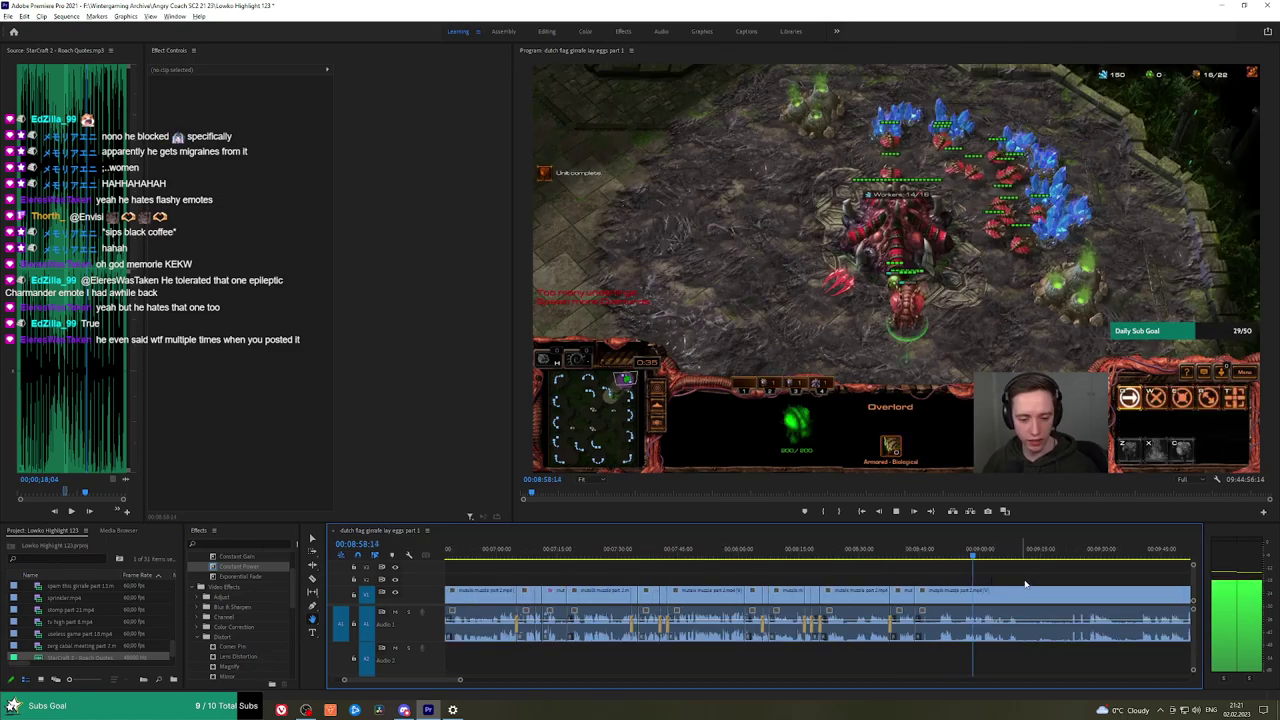
scroll(1027, 584, down, 1)
drag(1074, 577, 719, 577)
key(equal)
key(equal)
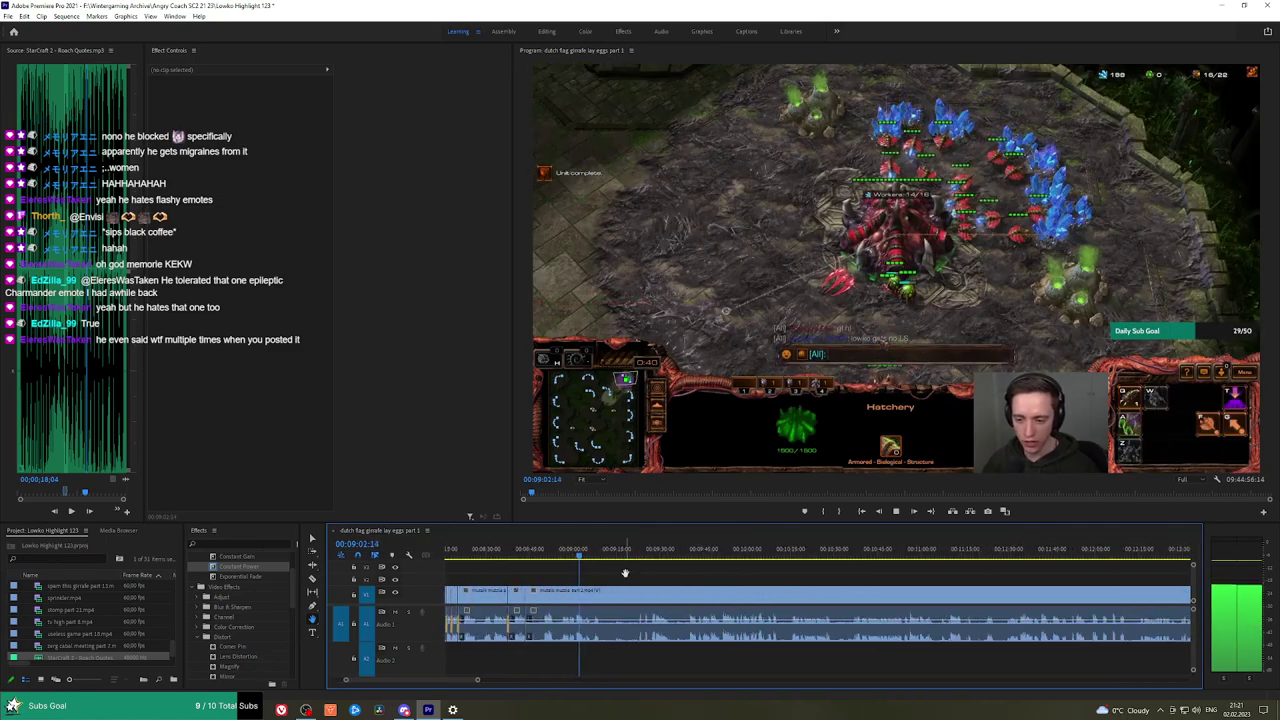
key(equal)
key(equal)
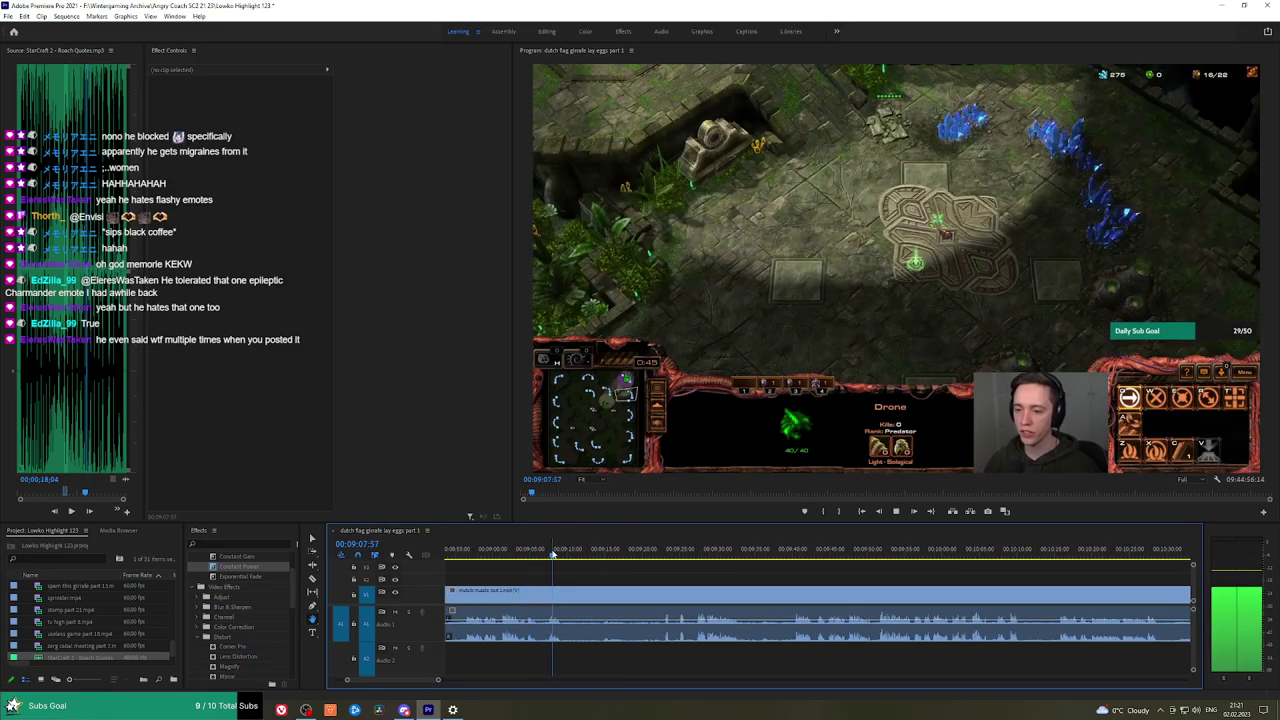
drag(605, 554, 704, 576)
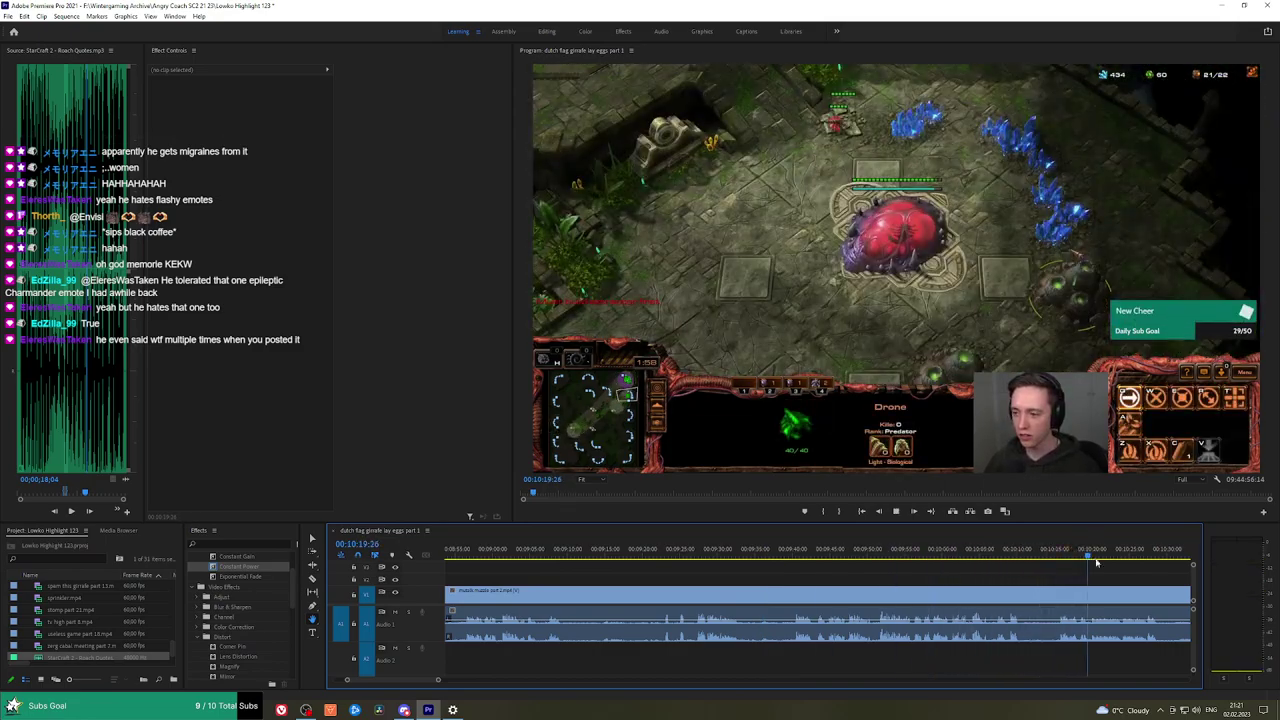
key(space)
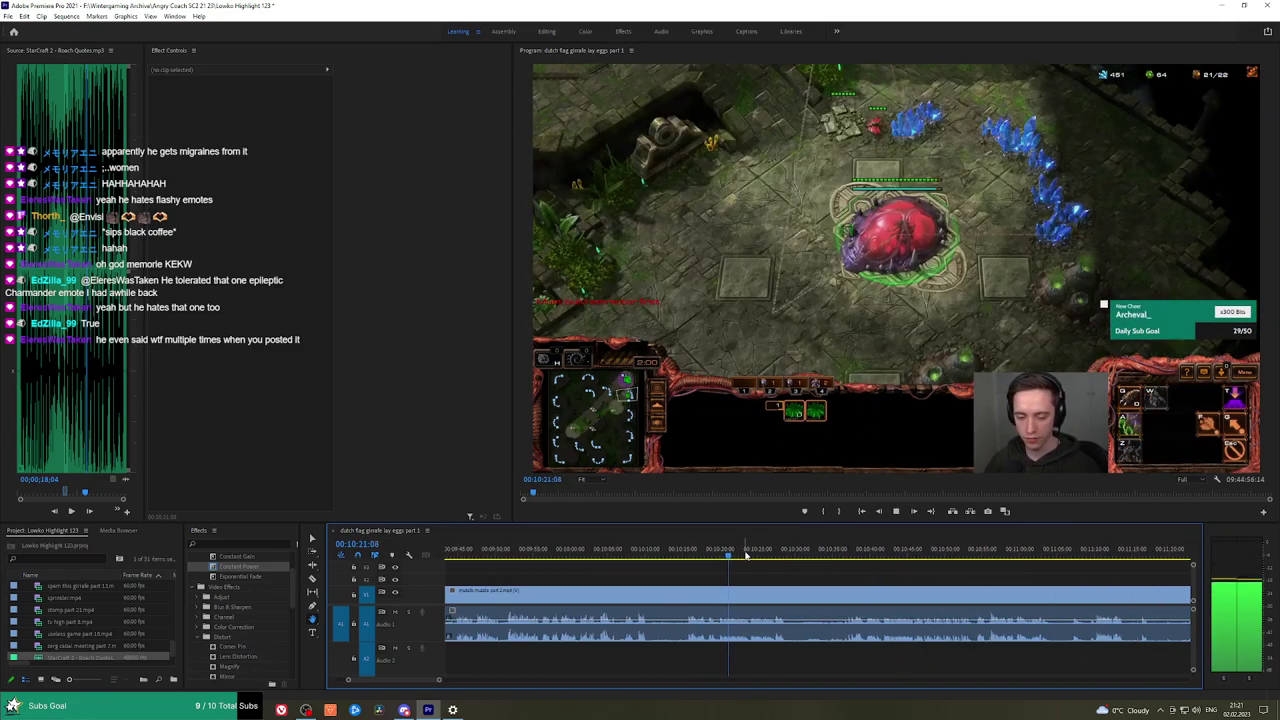
drag(745, 555, 686, 557)
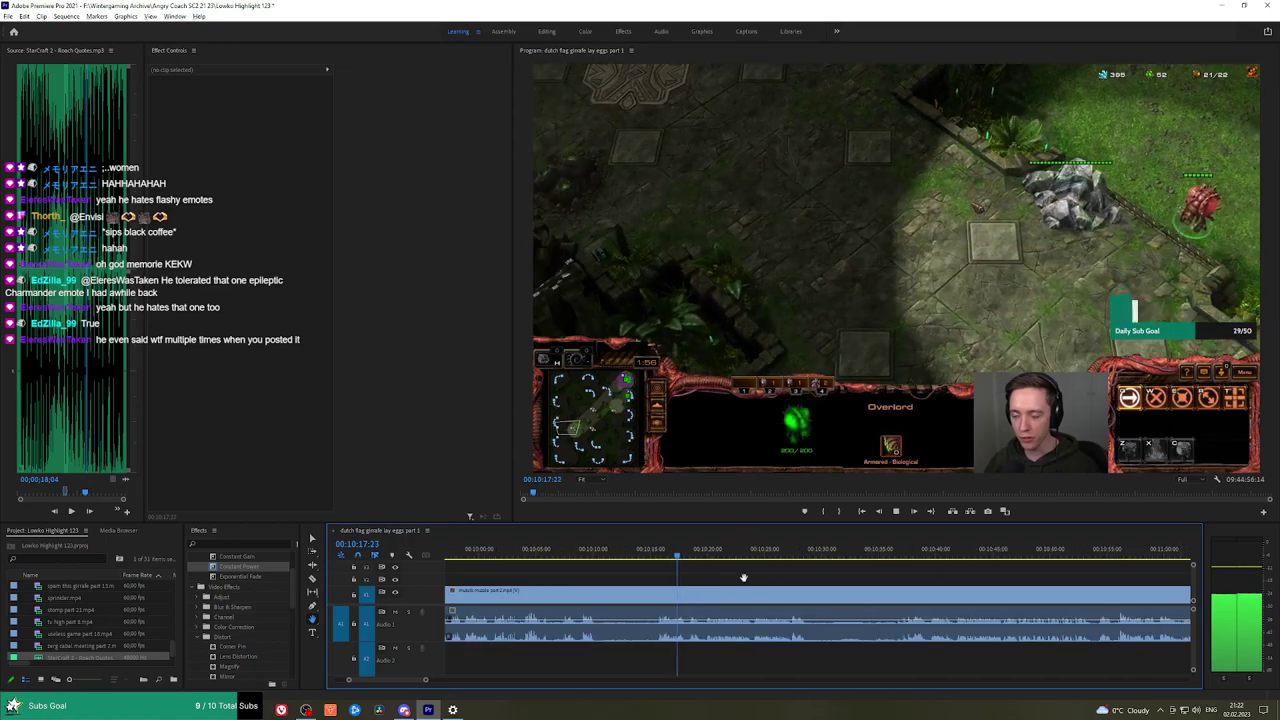
scroll(710, 568, up, 3)
key(space)
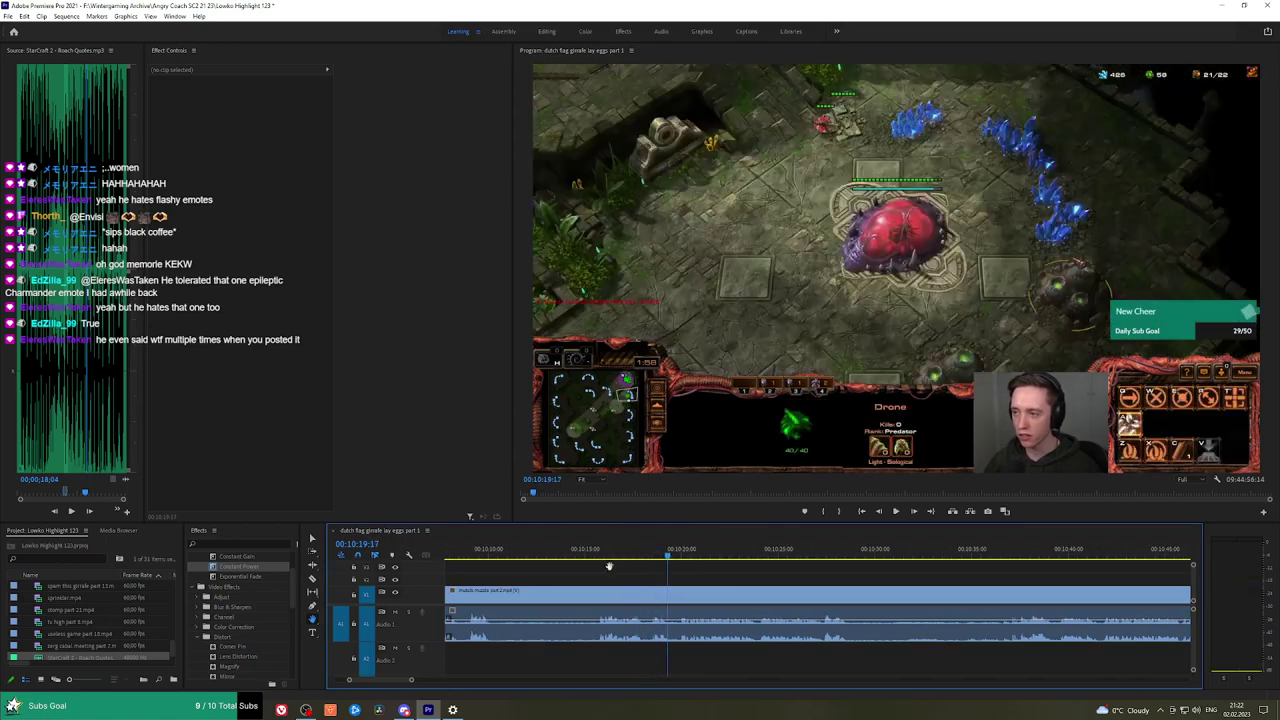
Ripple-delete everything from the cut at about 00:08:43:50 to a new split near 00:10:15:35, and add a Constant Power crossfade at the join.
click(597, 599)
key(v)
click(572, 597)
key(shift+Delete)
key(space)
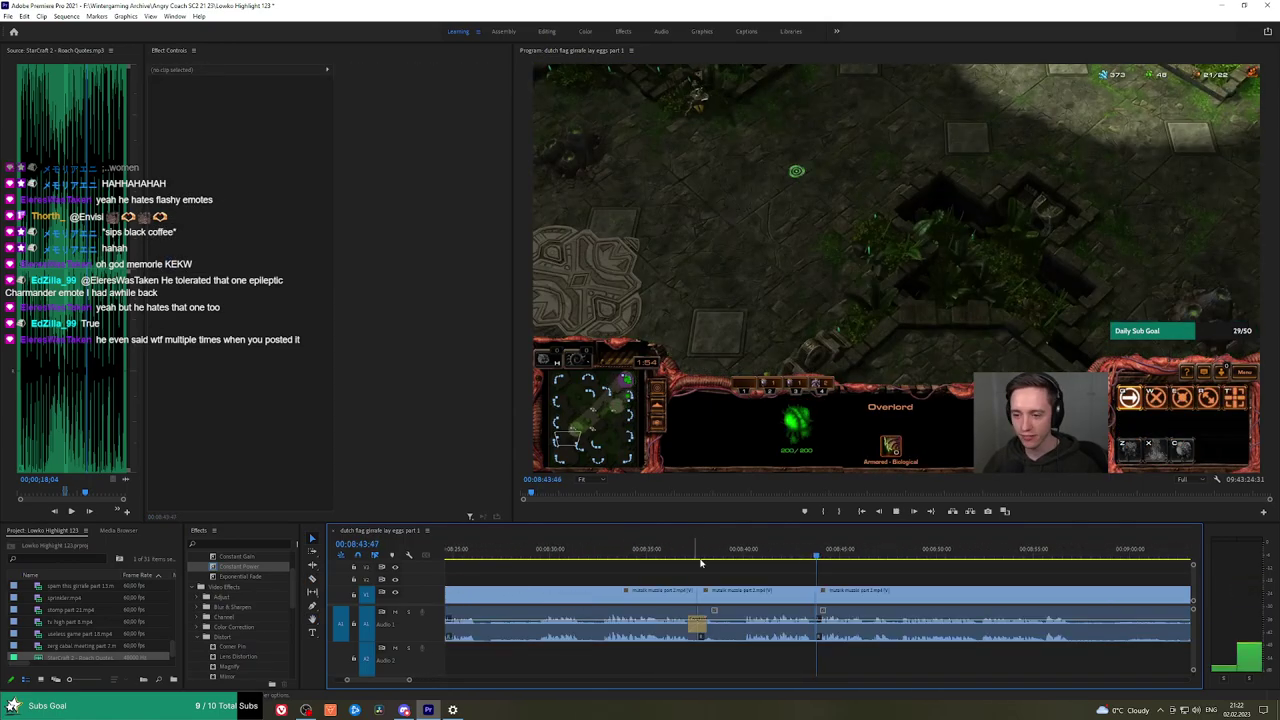
drag(240, 567, 728, 581)
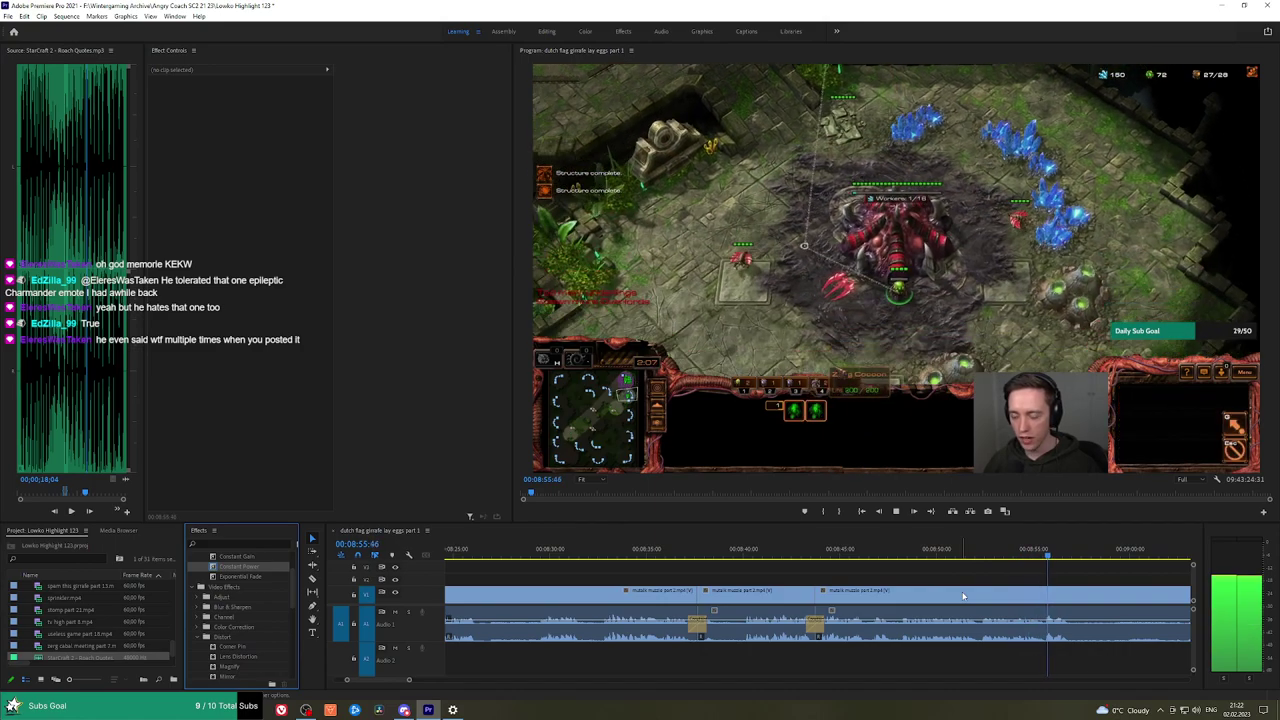
Play back the footage after the new join, and split the clip at 00:08:57:25 where the speech ends.
click(1108, 576)
key(j)
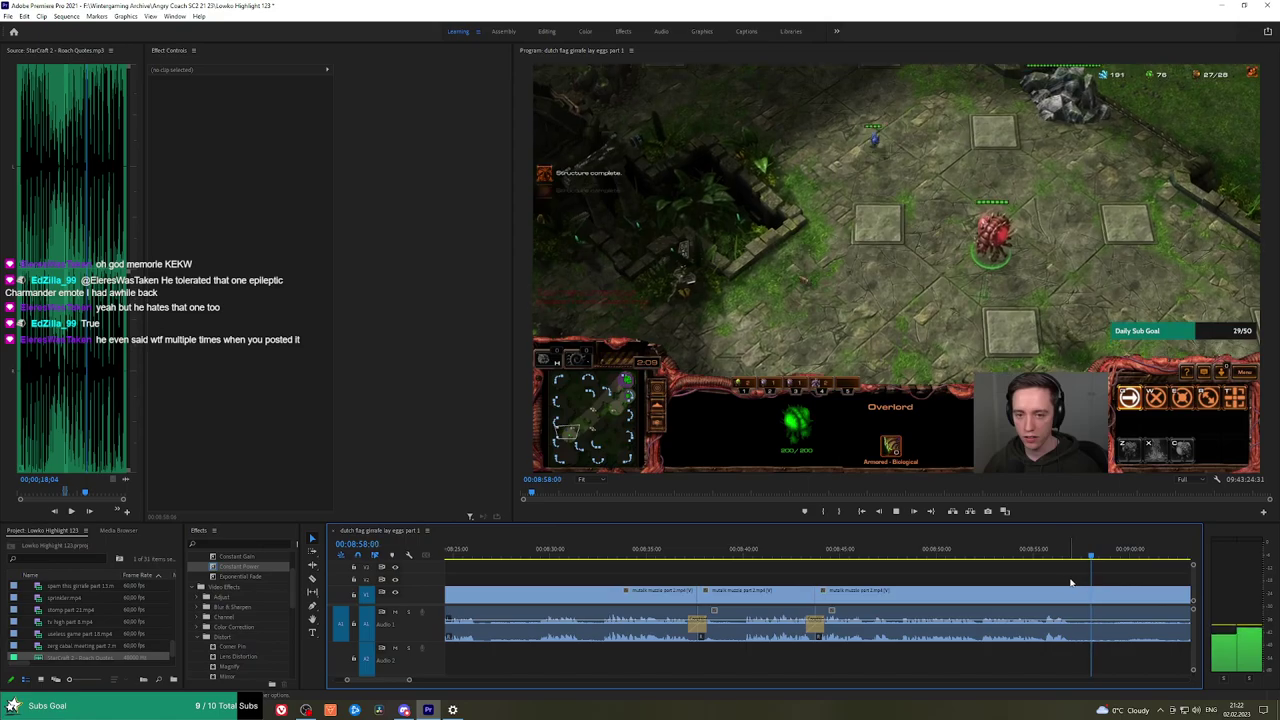
key(space)
key(h)
drag(1083, 571, 840, 571)
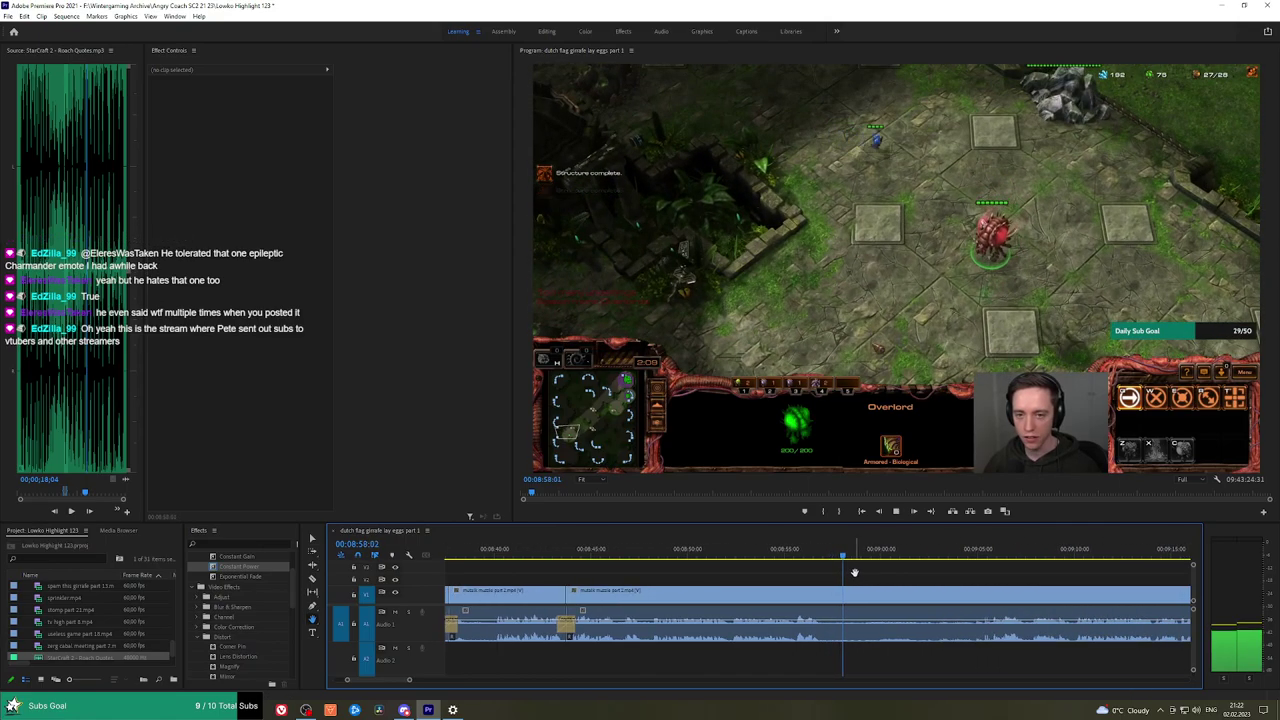
click(815, 557)
key(space)
key(space)
key(c)
click(831, 594)
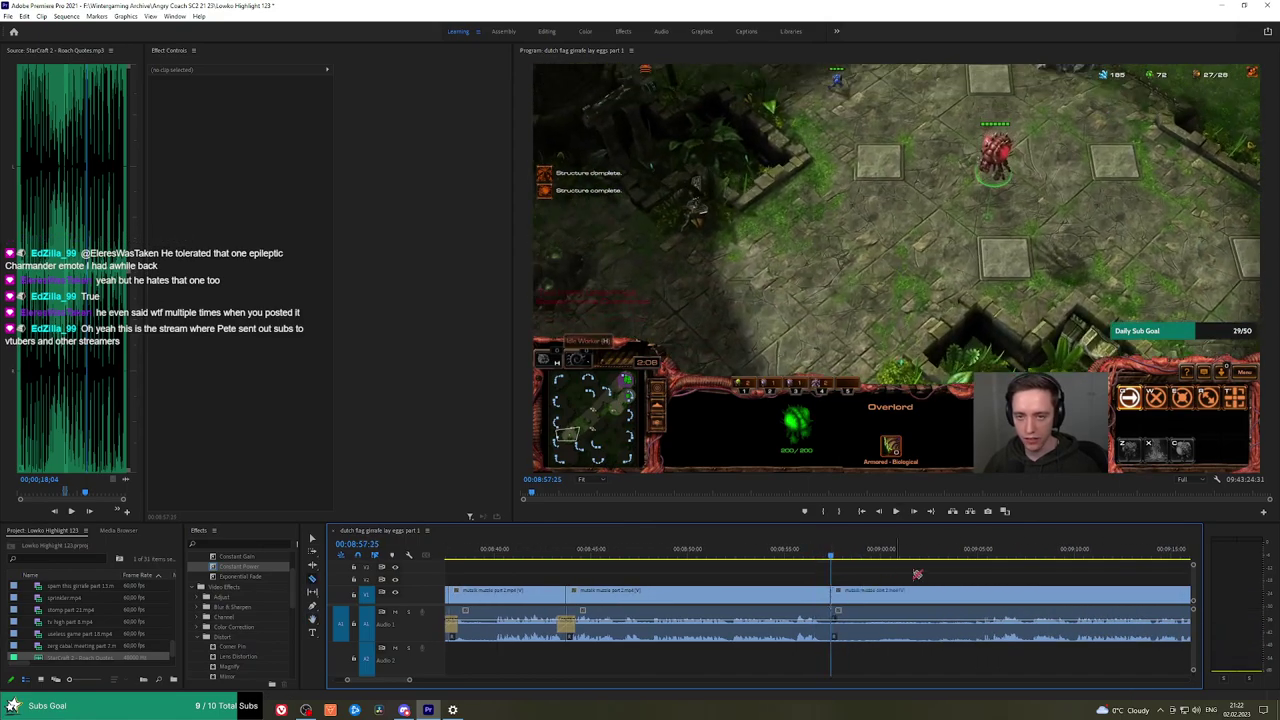
Ripple-delete the silence from the cut at 00:08:57:25 to a new split at 00:09:04:54, and add a Constant Power crossfade at the join.
drag(925, 557, 980, 557)
key(space)
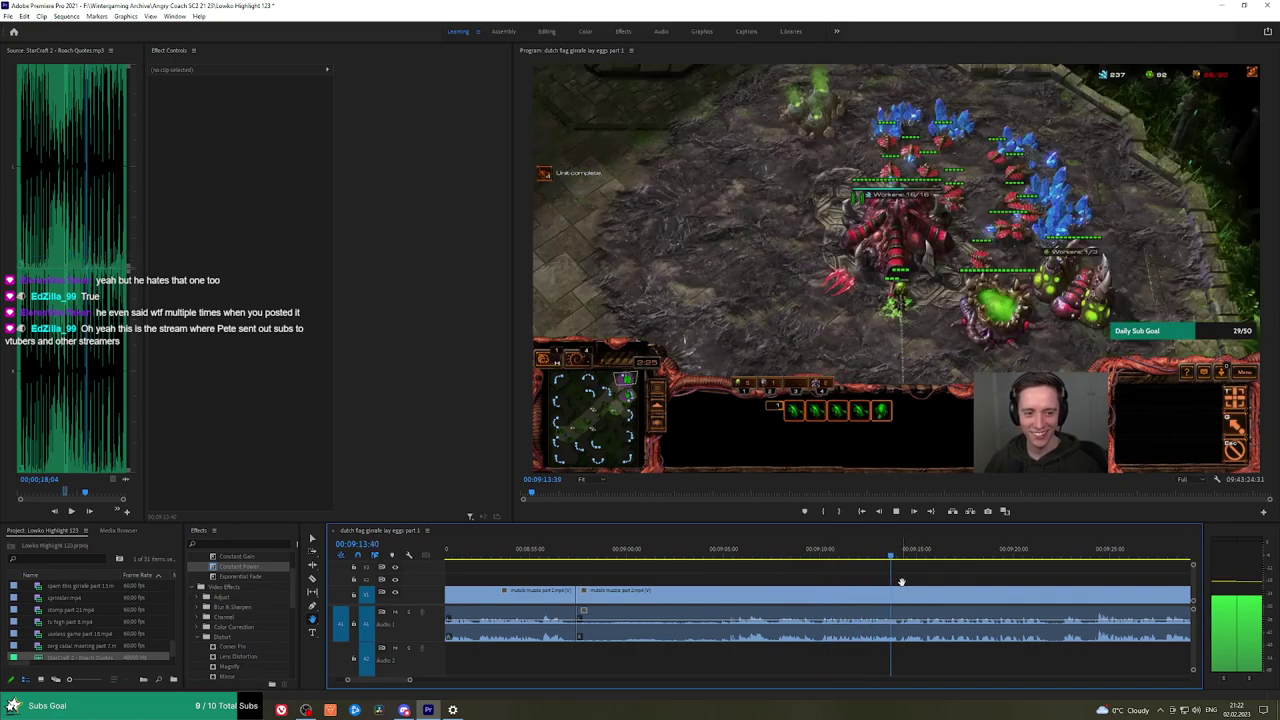
drag(1017, 573, 876, 572)
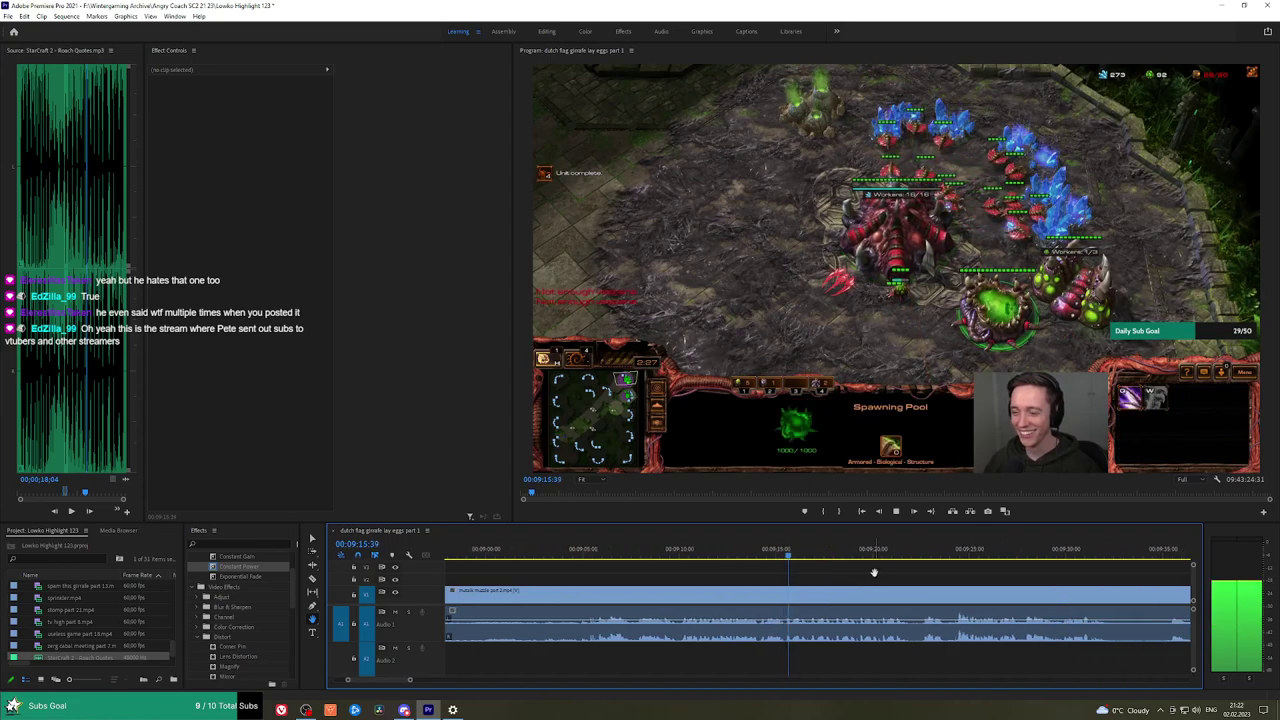
click(585, 556)
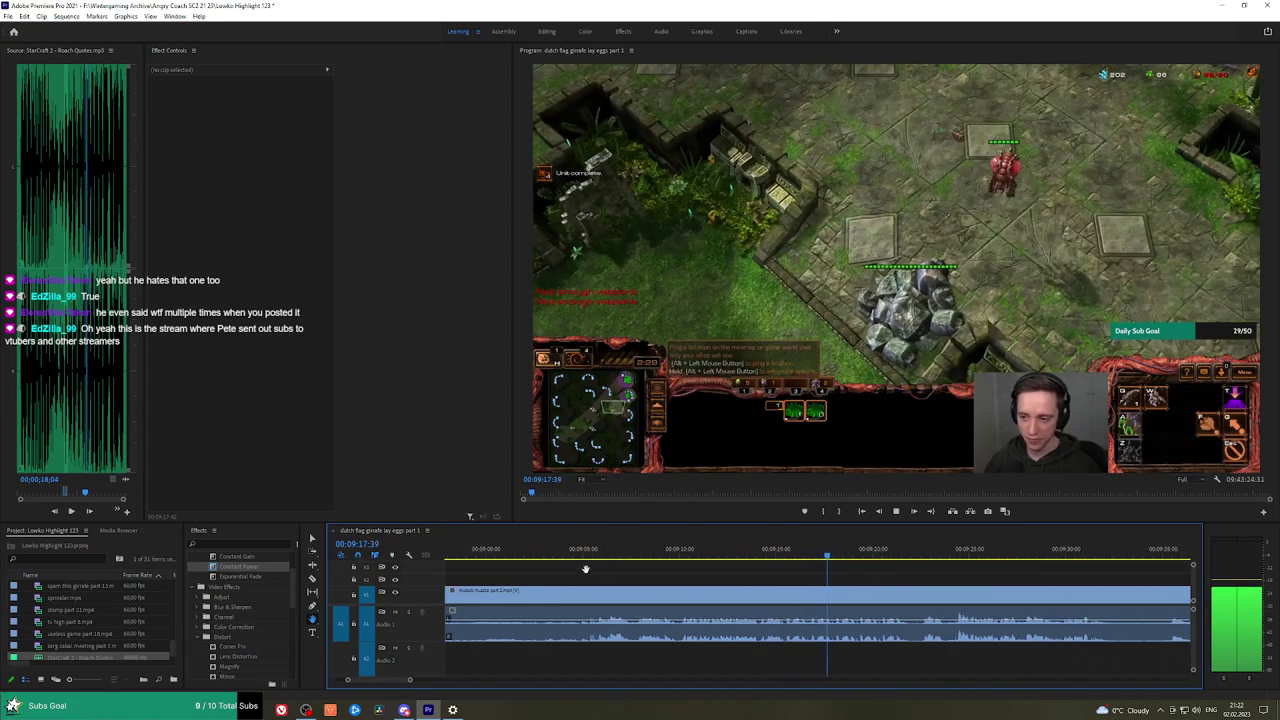
key(v)
click(571, 596)
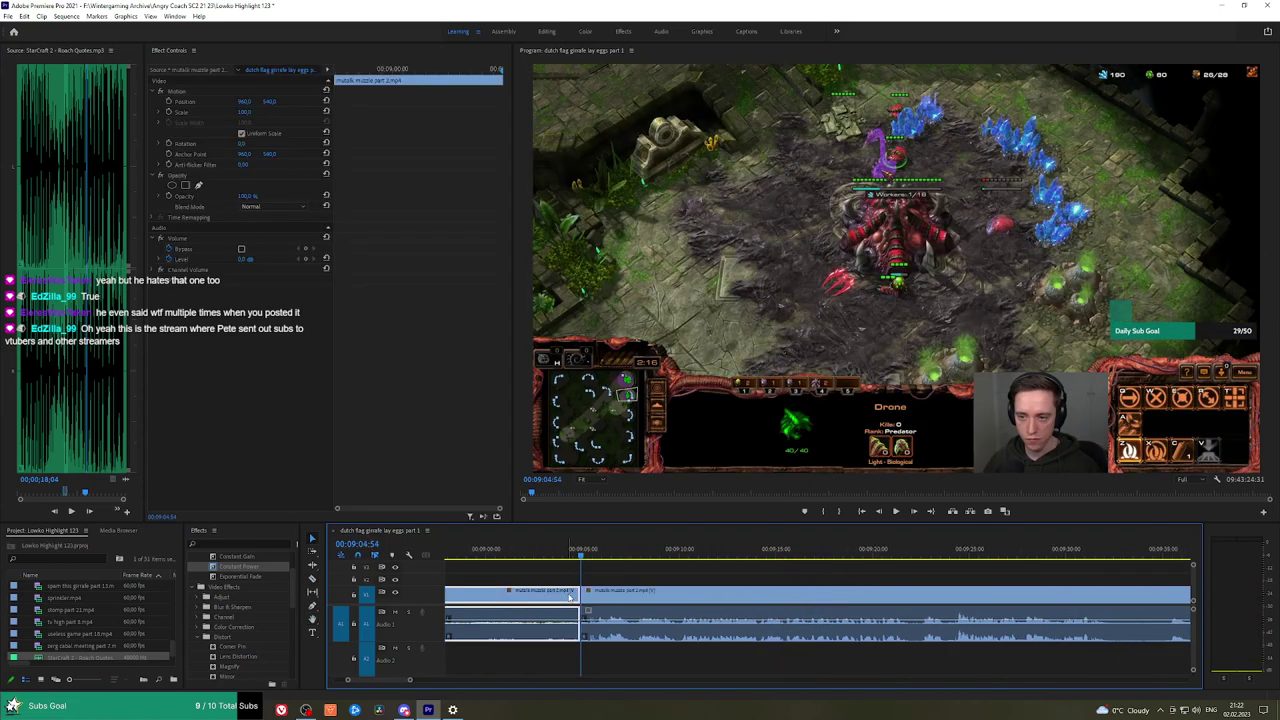
key(shift+Delete)
key(space)
click(257, 584)
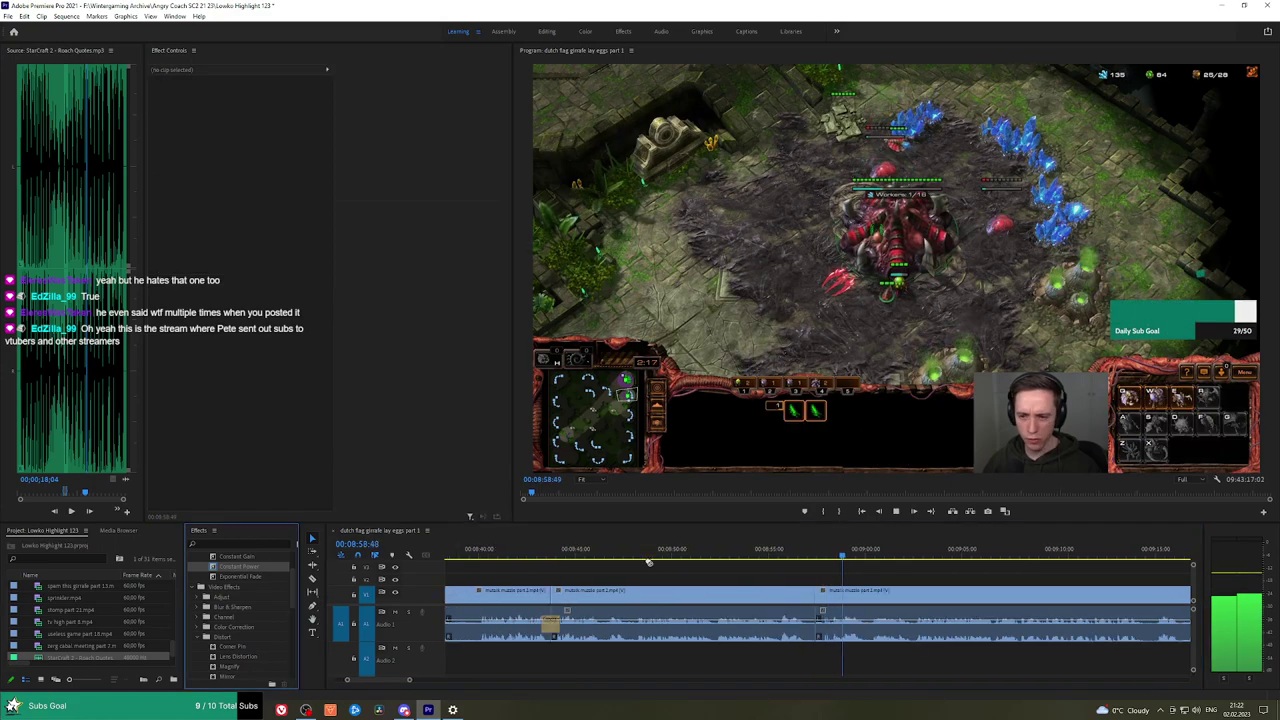
drag(812, 630, 817, 629)
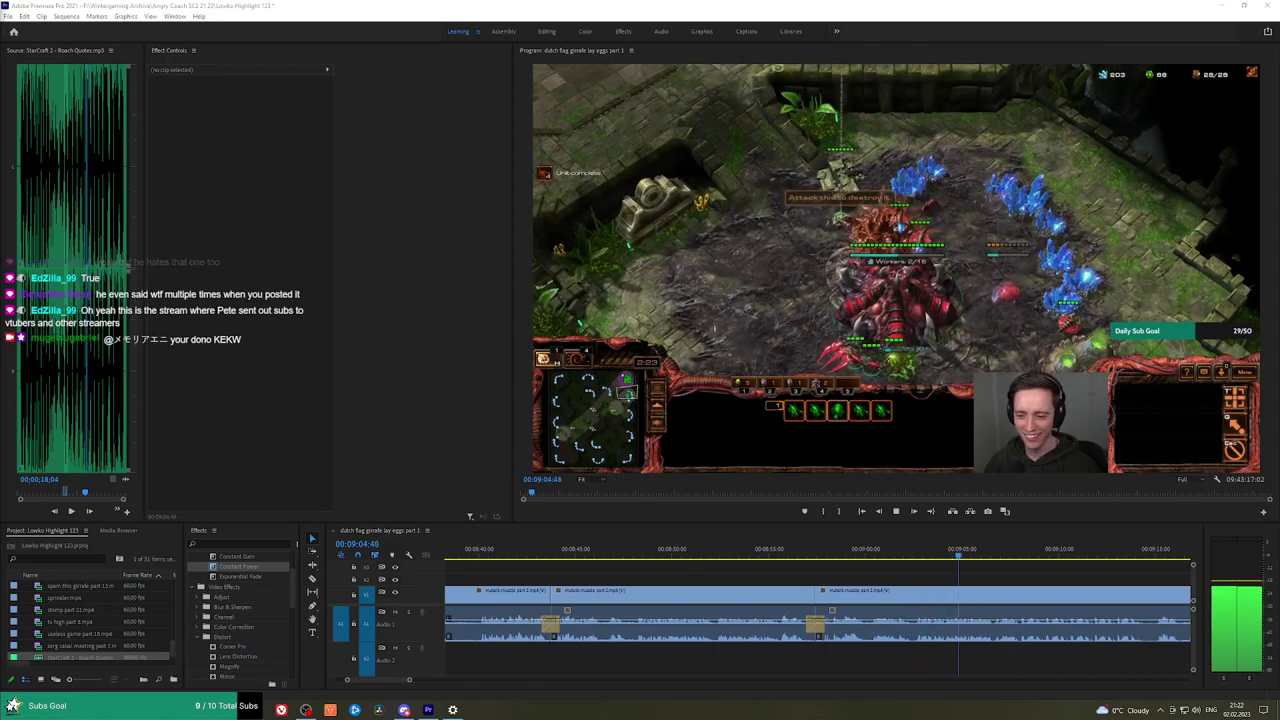
Play back the footage after the latest join, and split the clip at 00:09:16:20 just before the next burst of speech.
key(h)
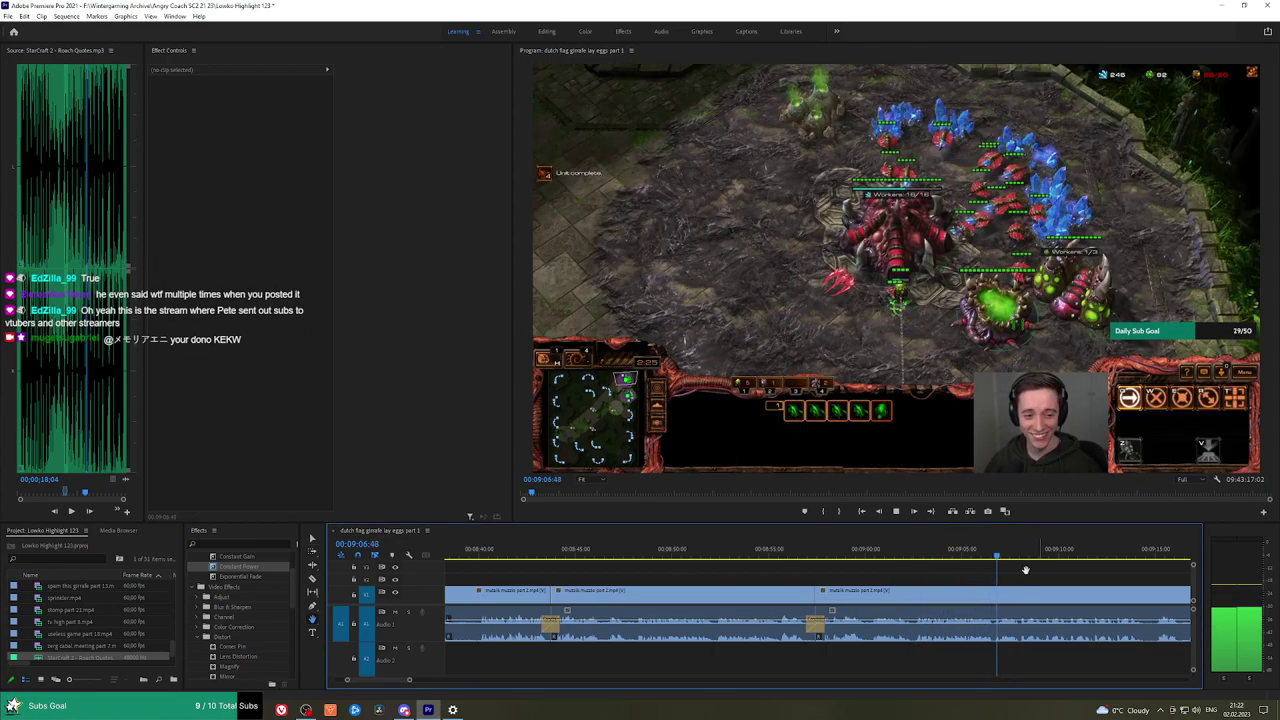
drag(1024, 569, 815, 564)
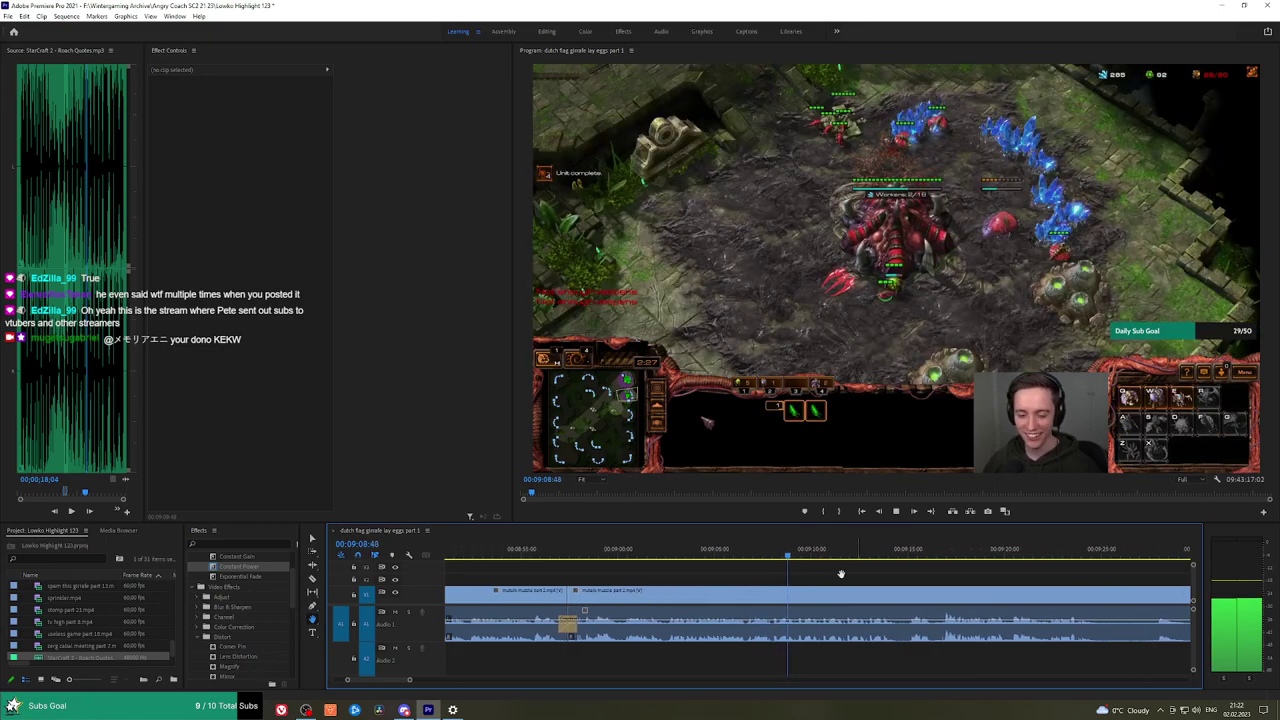
scroll(872, 572, right, 2)
scroll(857, 571, right, 3)
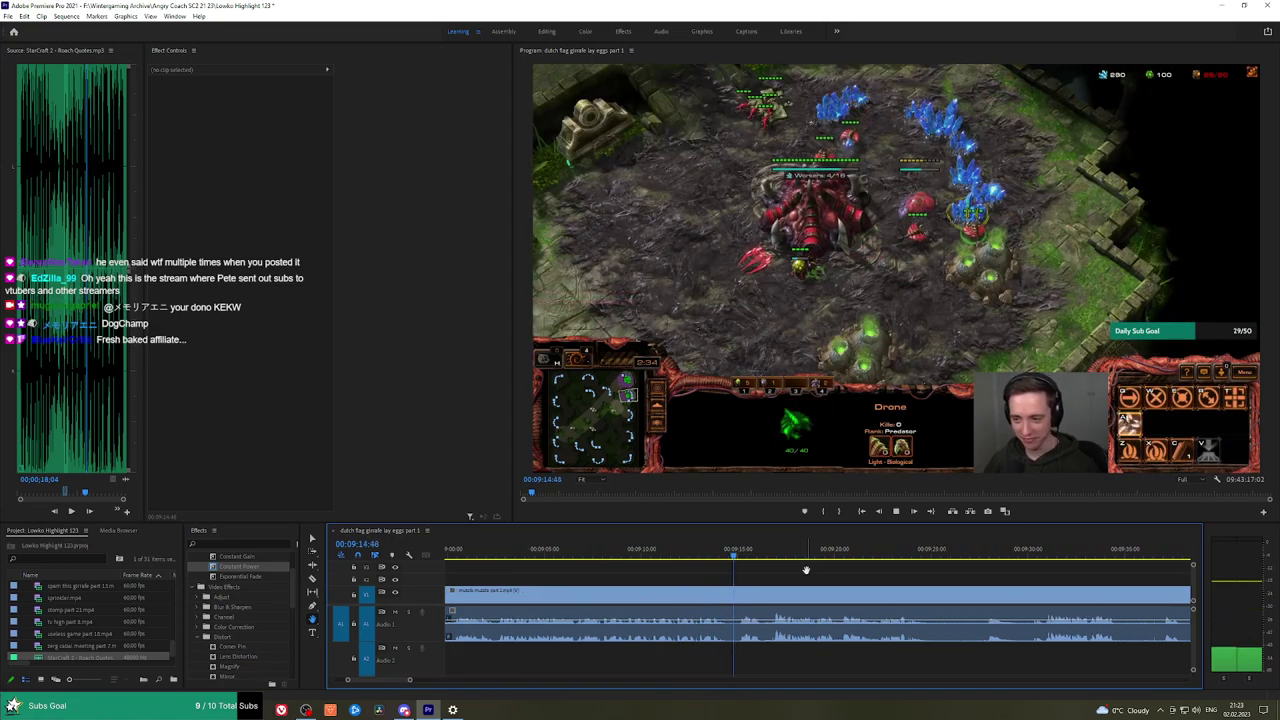
scroll(803, 573, right, 1)
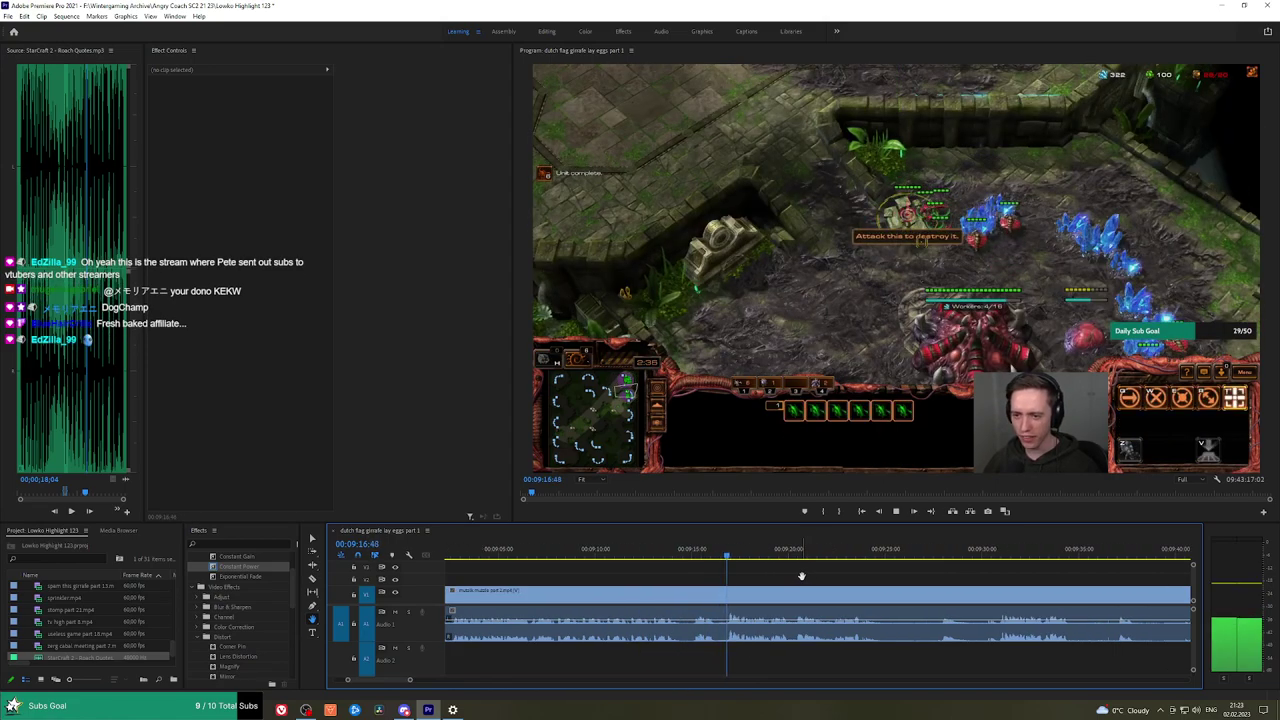
scroll(797, 575, up, 1)
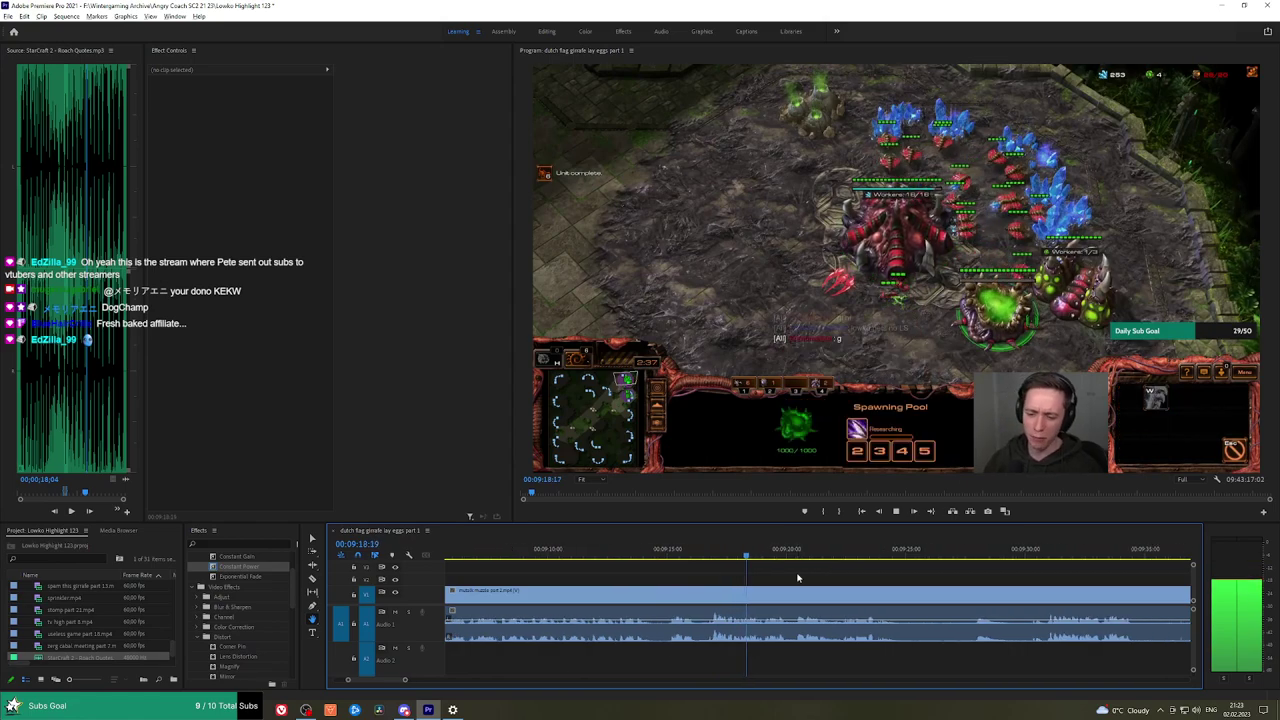
click(693, 595)
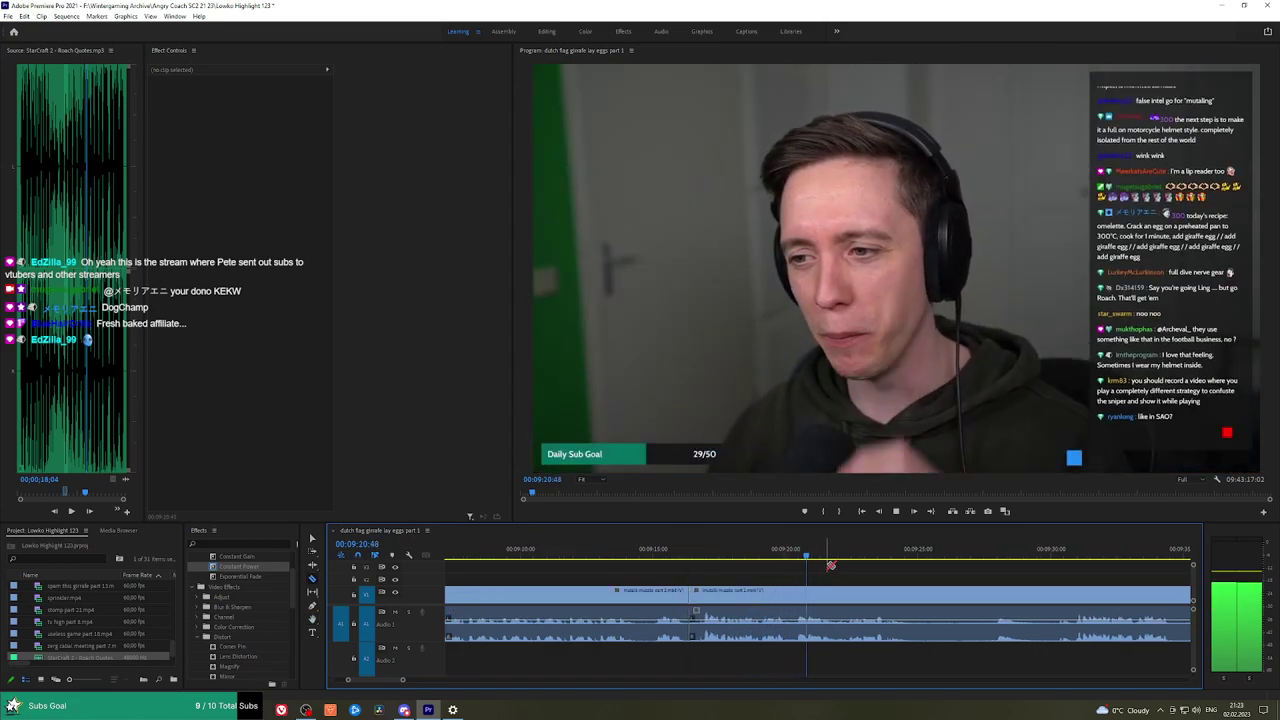
Examine the footage and waveform from about 00:09:20 to 00:10:19 for the point where the highlight should resume.
drag(1042, 552, 1073, 552)
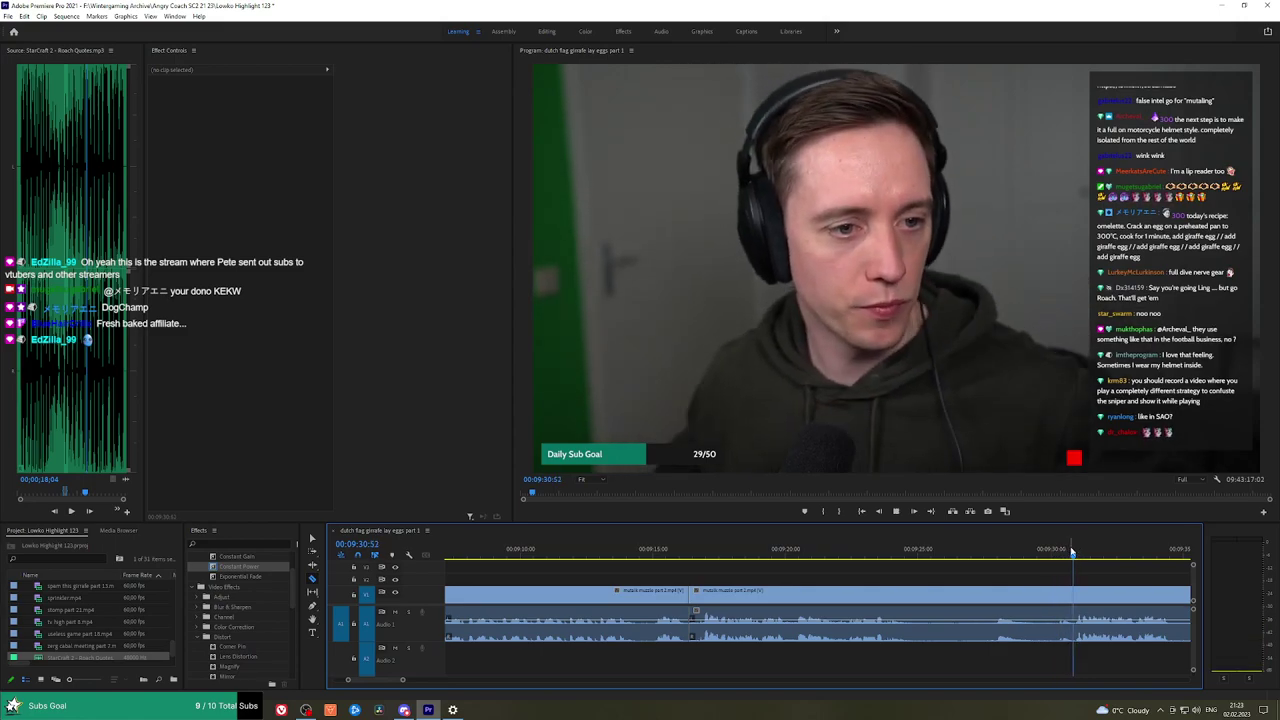
scroll(1065, 573, down, 2)
key(space)
scroll(1110, 578, down, 3)
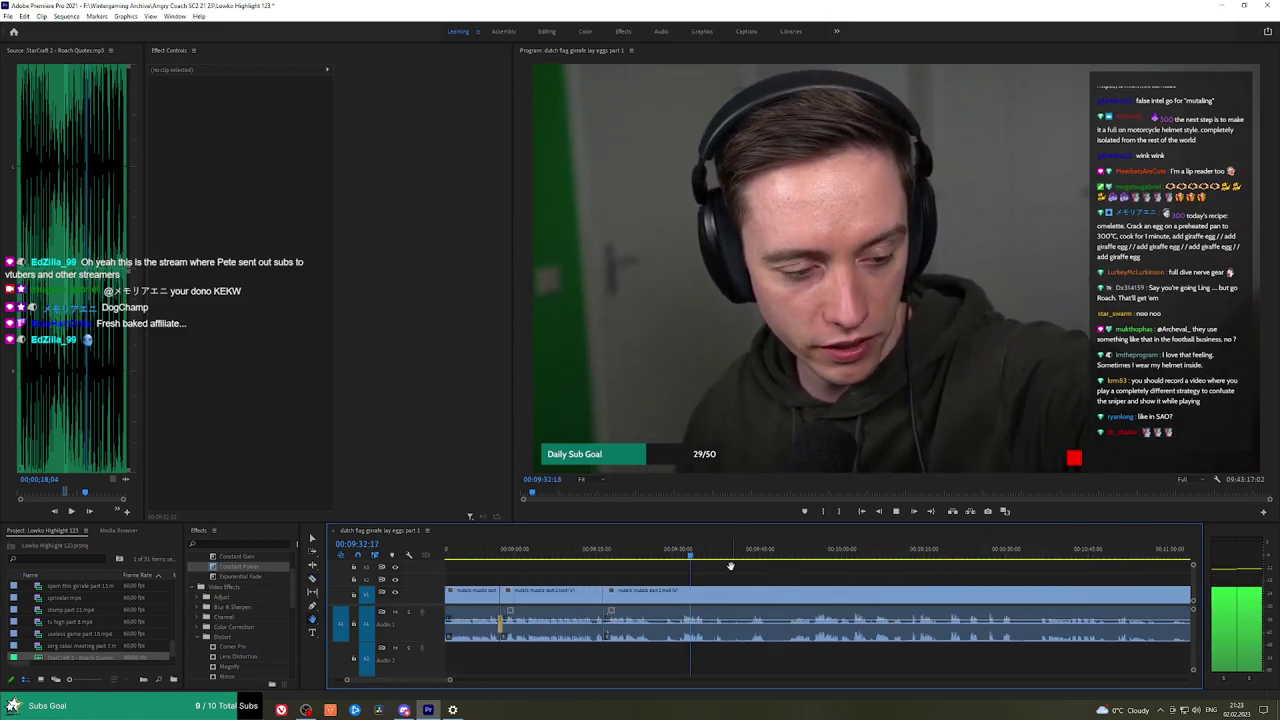
scroll(918, 577, down, 1)
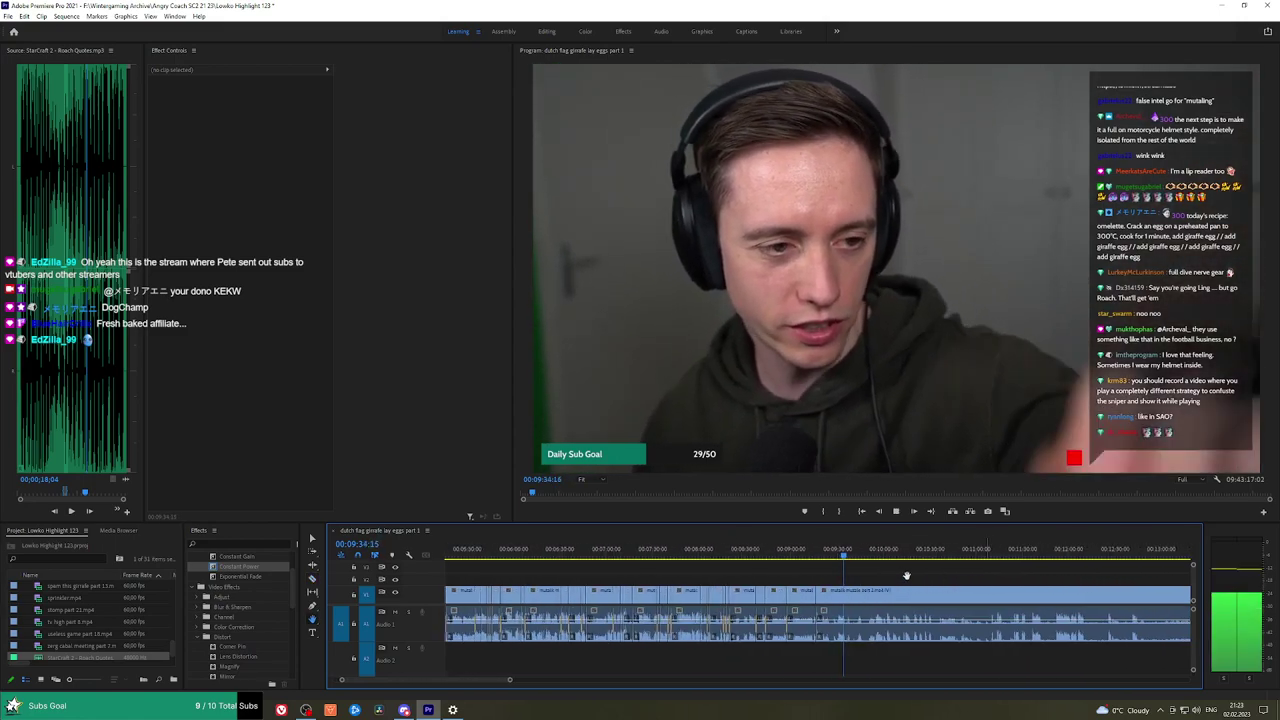
scroll(890, 574, down, 3)
drag(648, 553, 698, 557)
key(space)
scroll(710, 568, up, 5)
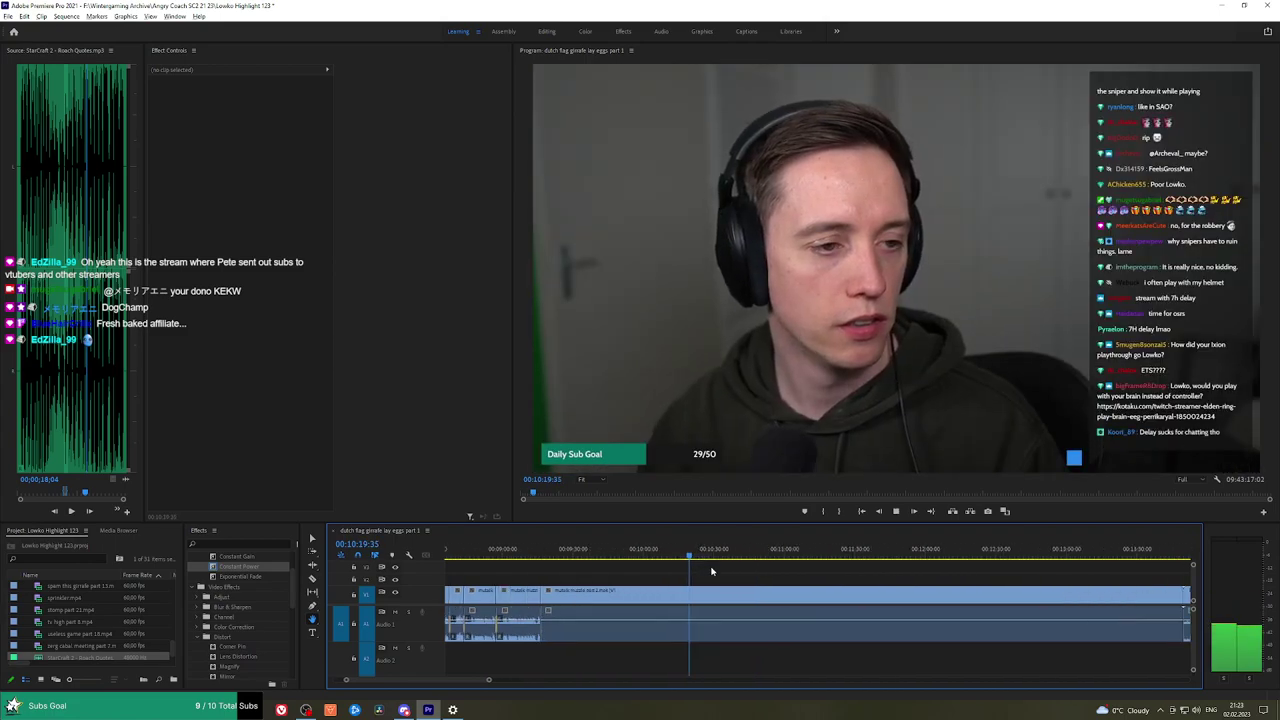
Ripple-delete everything from the cut at 00:09:16:20 to a split near 00:10:19:21, and add an Exponential Fade crossfade at the join.
key(v)
click(623, 594)
key(shift+Delete)
key(Up)
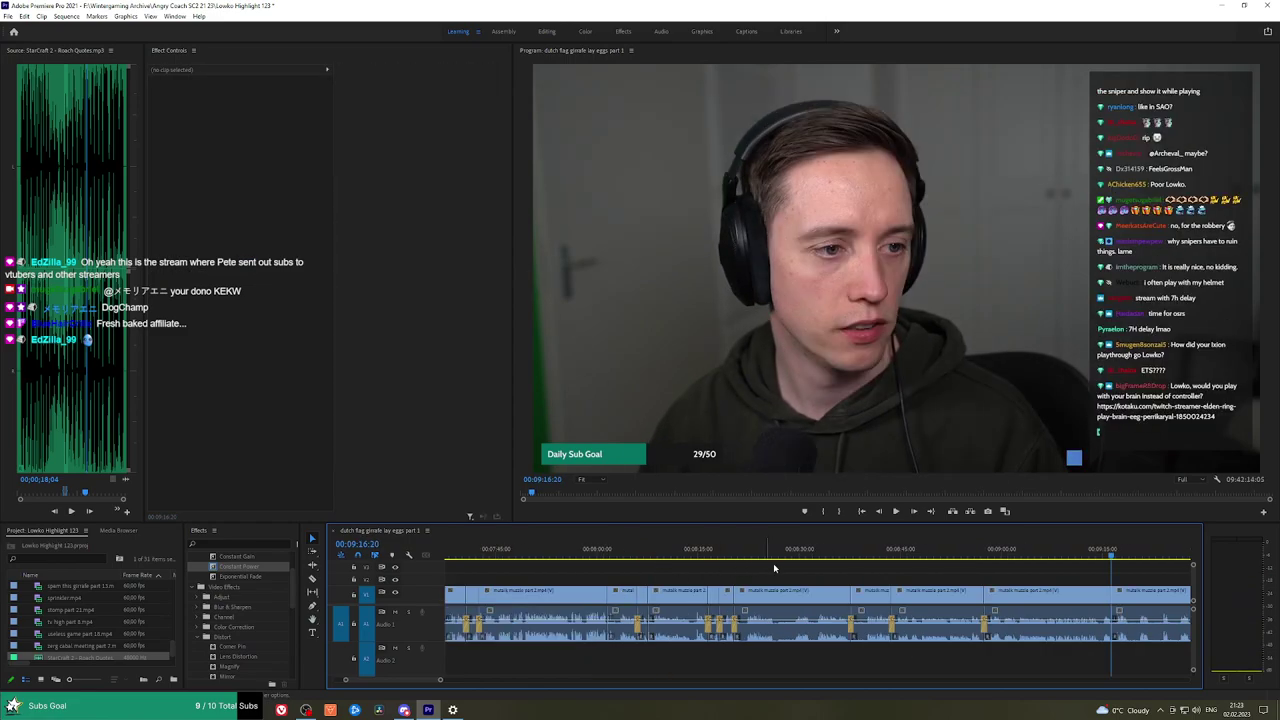
drag(244, 578, 1116, 592)
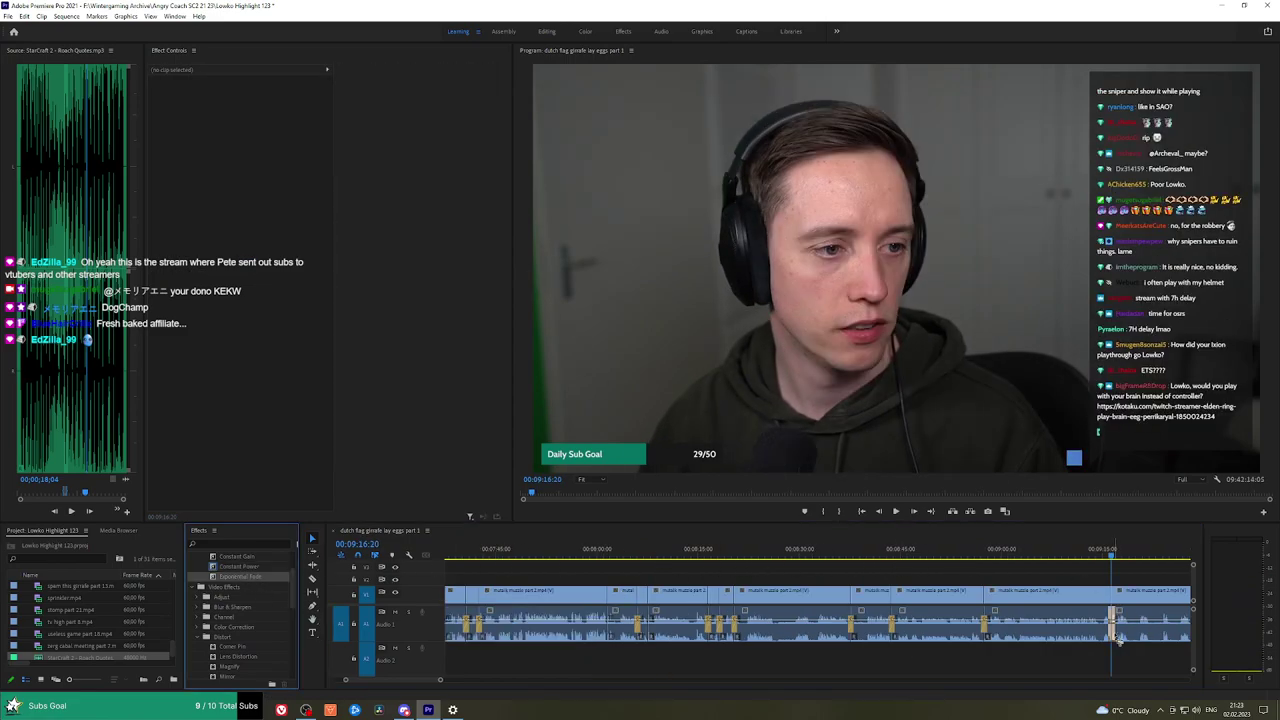
Cut out the pause from about 00:09:18:54 to 00:09:20:25 with a ripple delete, and add a Constant Power crossfade at the join.
scroll(820, 594, up, 4)
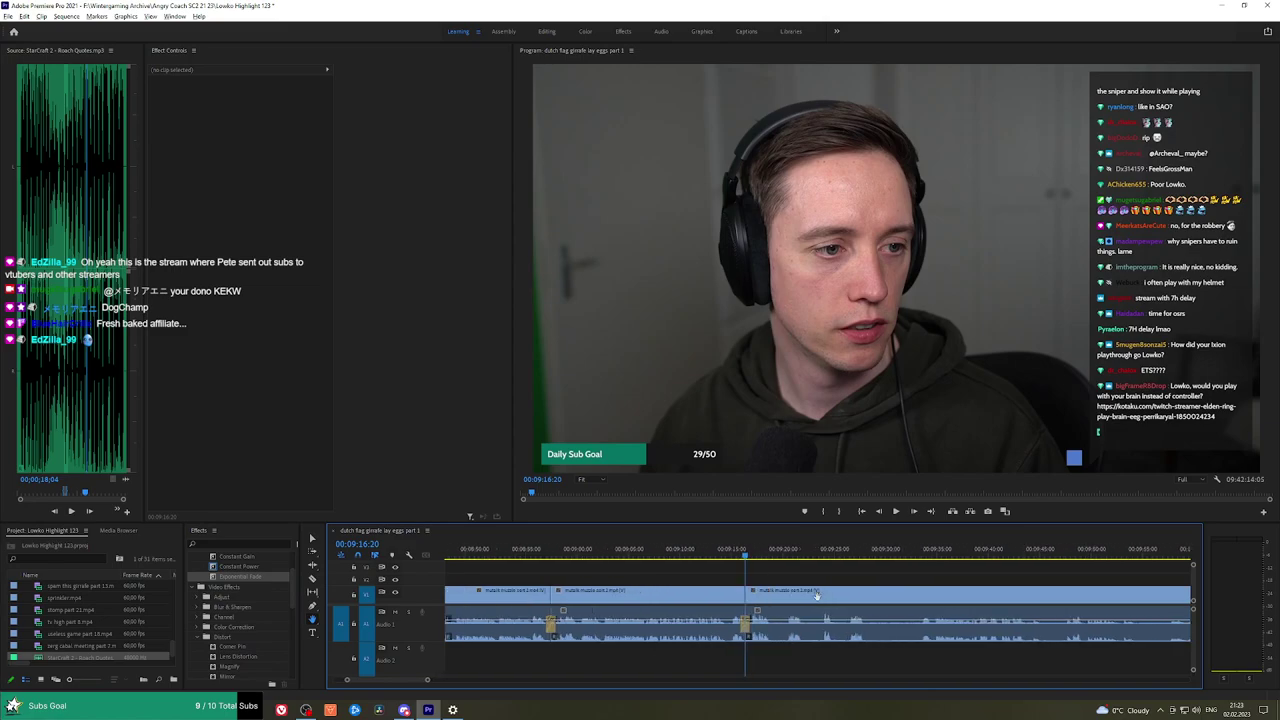
scroll(819, 591, up, 3)
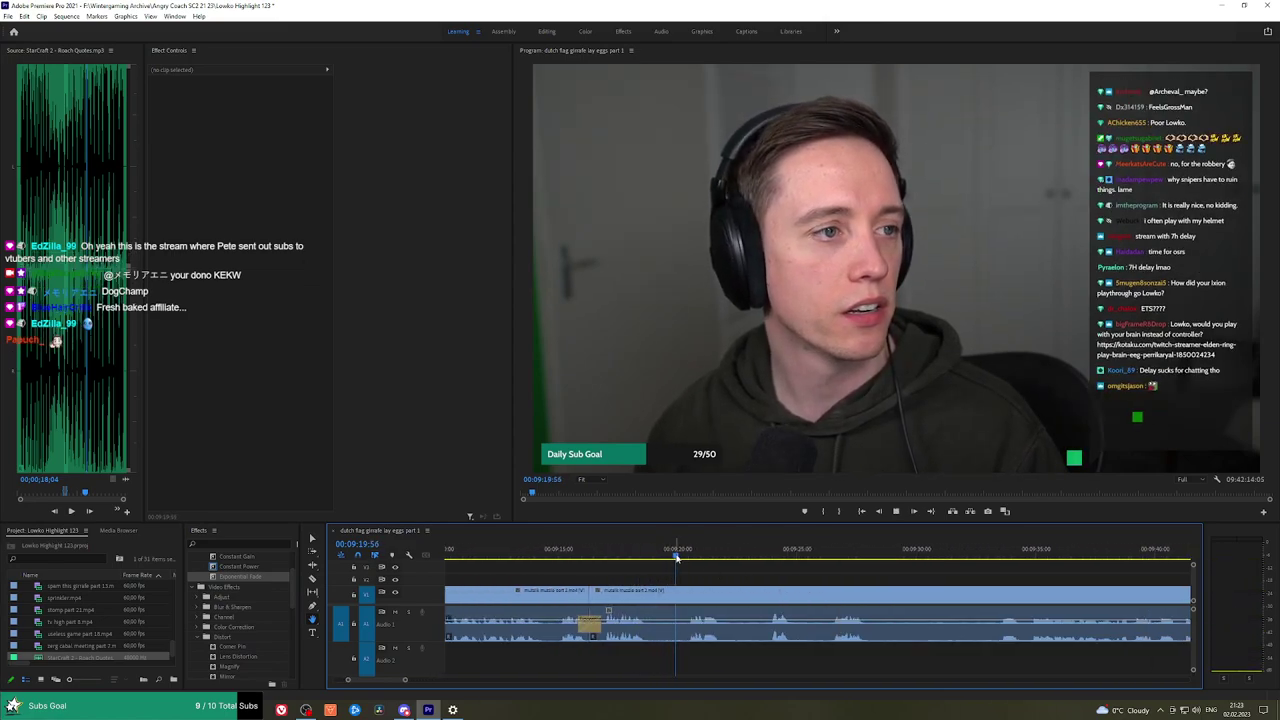
key(c)
click(651, 598)
click(688, 598)
key(v)
click(674, 601)
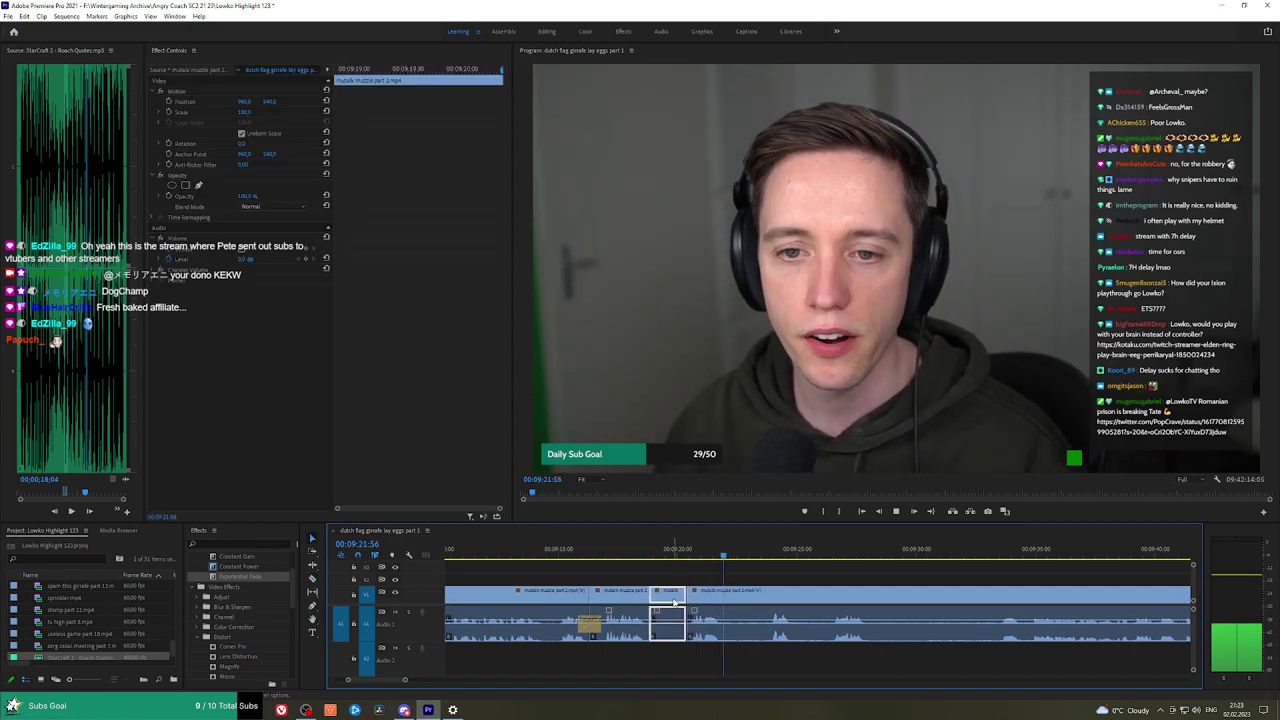
key(shift+Delete)
key(space)
drag(250, 568, 649, 622)
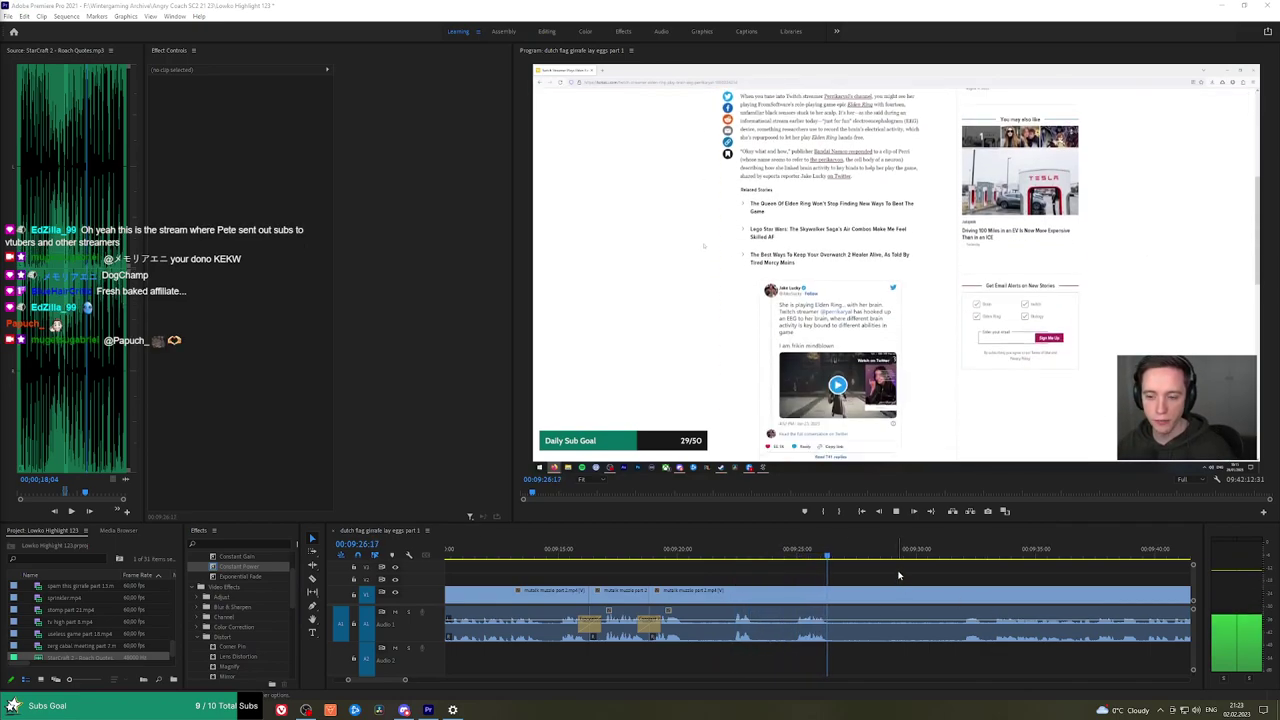
Cut out the short silence starting at 00:09:23:20 with a ripple delete, and add a Constant Power crossfade at the join.
mouse_move(741, 553)
mouse_down()
mouse_move(683, 553)
mouse_move(735, 556)
mouse_up()
key(space)
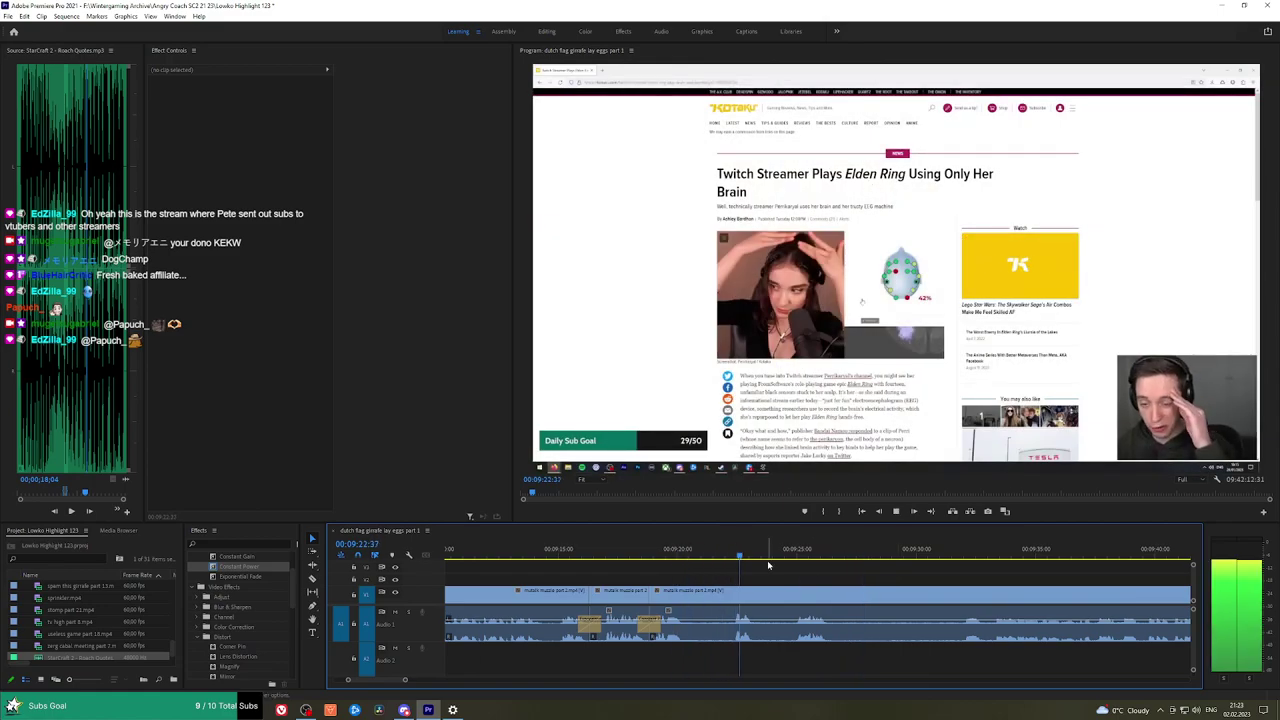
key(space)
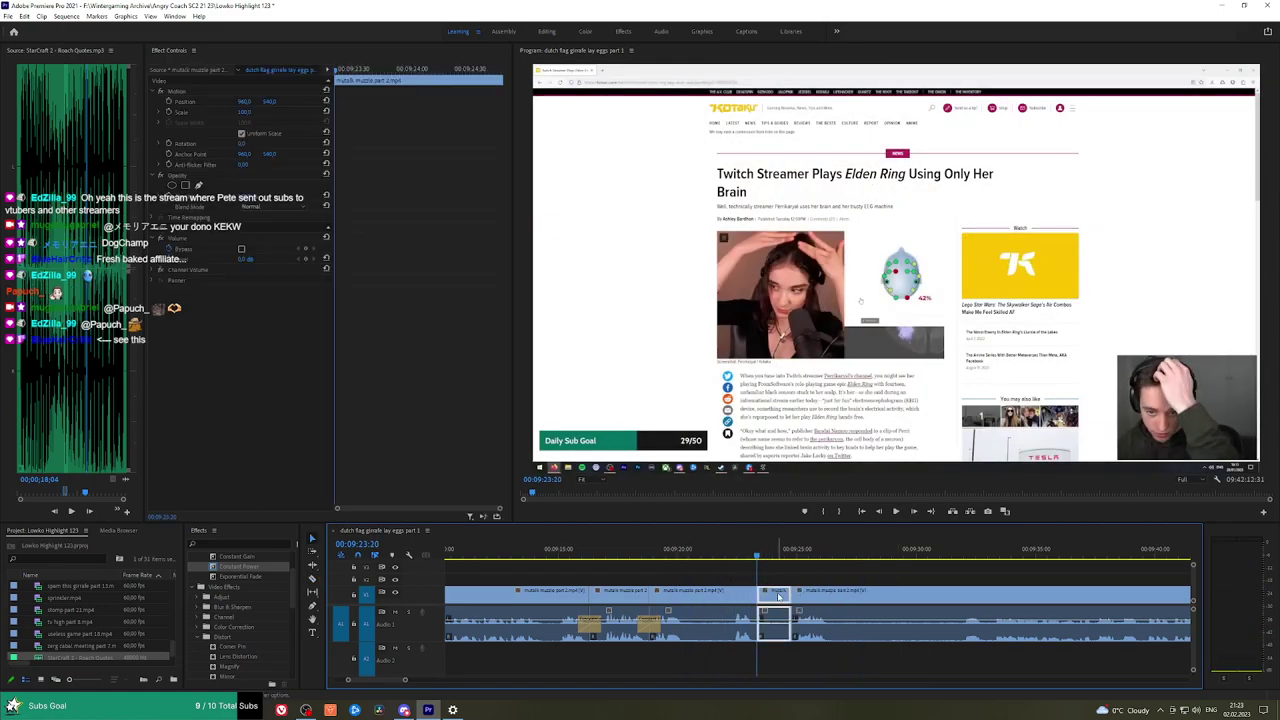
key(space)
drag(246, 568, 762, 624)
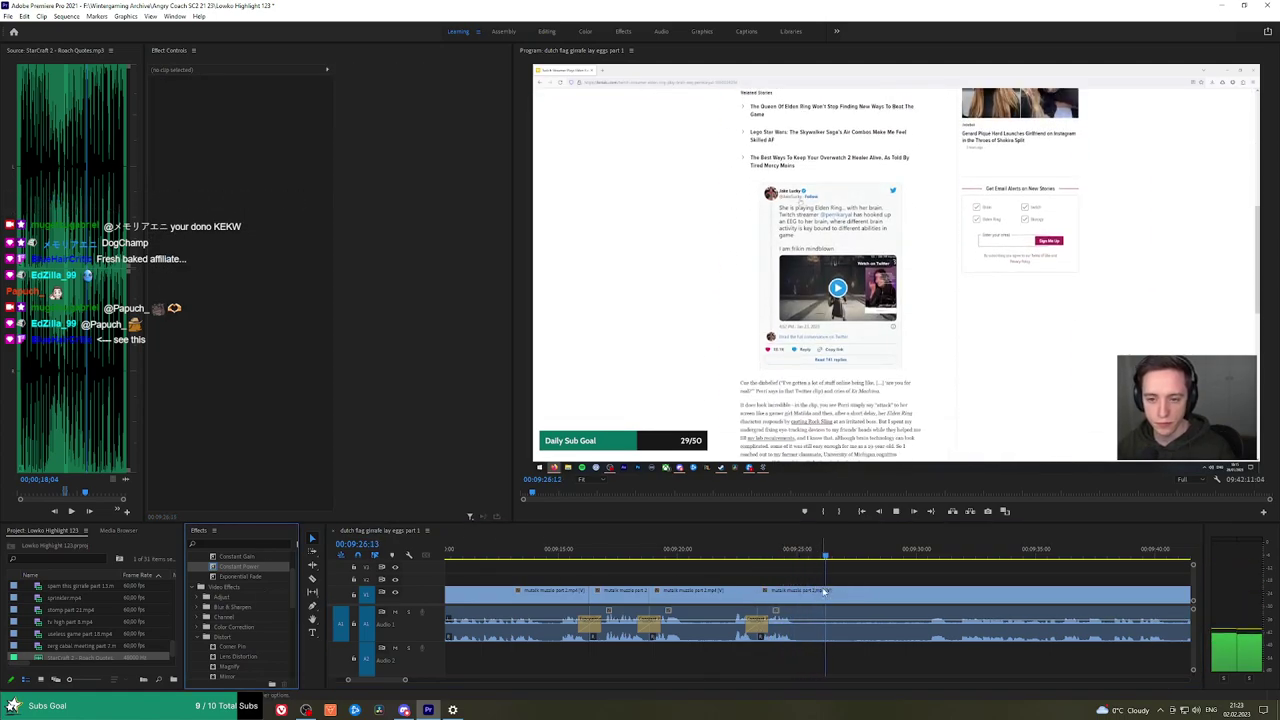
Split the clip at about 00:09:26:17 and 00:09:30:24, ripple-delete the section between, and play back the join.
click(828, 596)
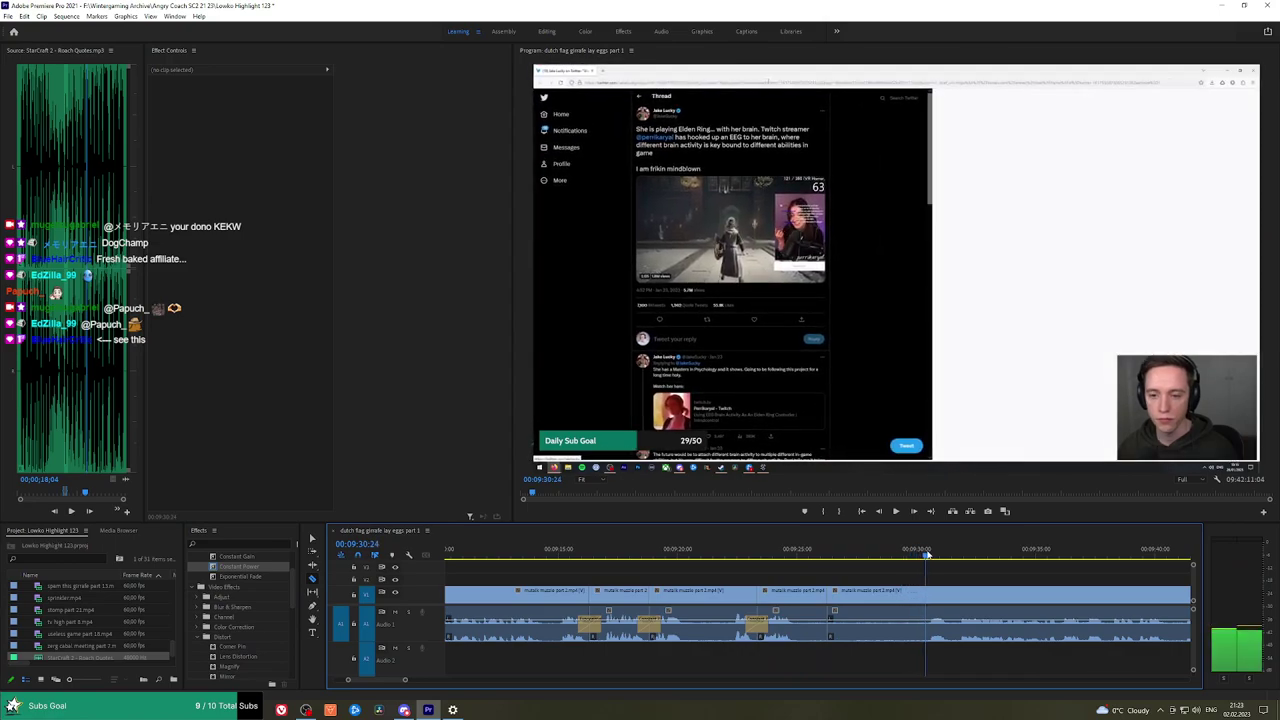
click(929, 594)
key(v)
click(900, 596)
key(shift+Delete)
key(space)
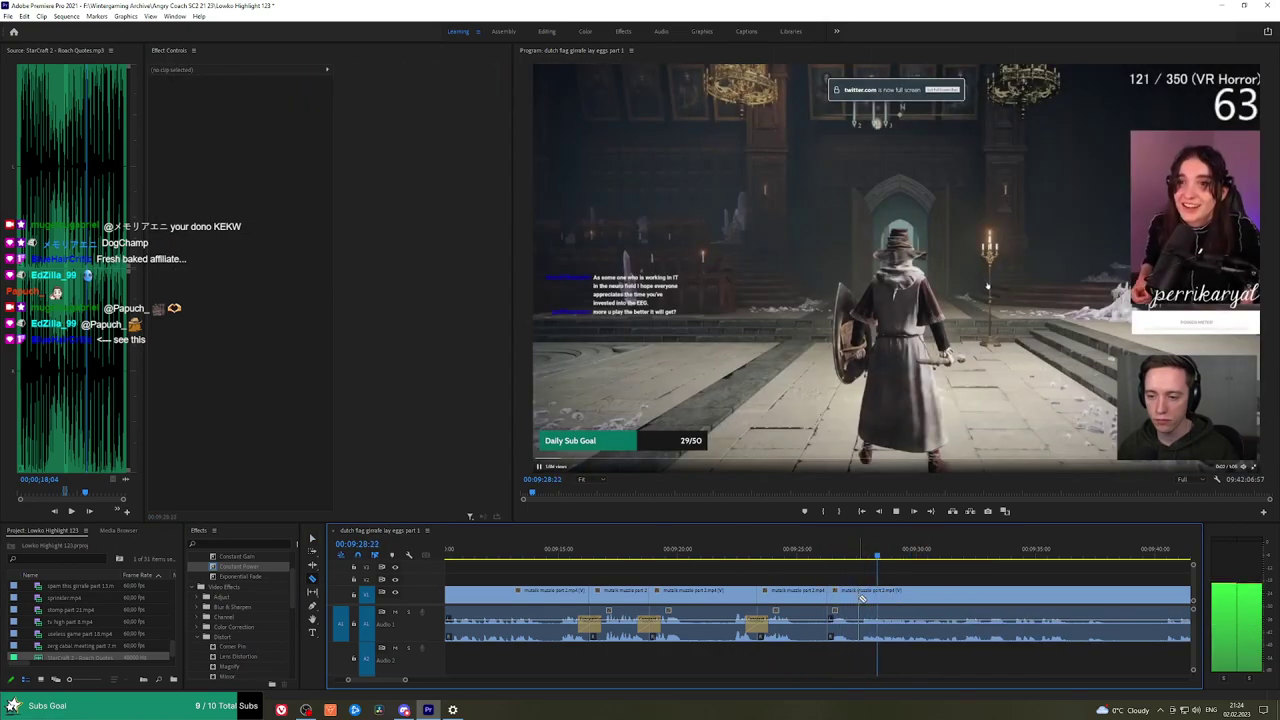
Ripple-trim about one second off the start of the clip after the join, and add a Constant Power crossfade there.
key(q)
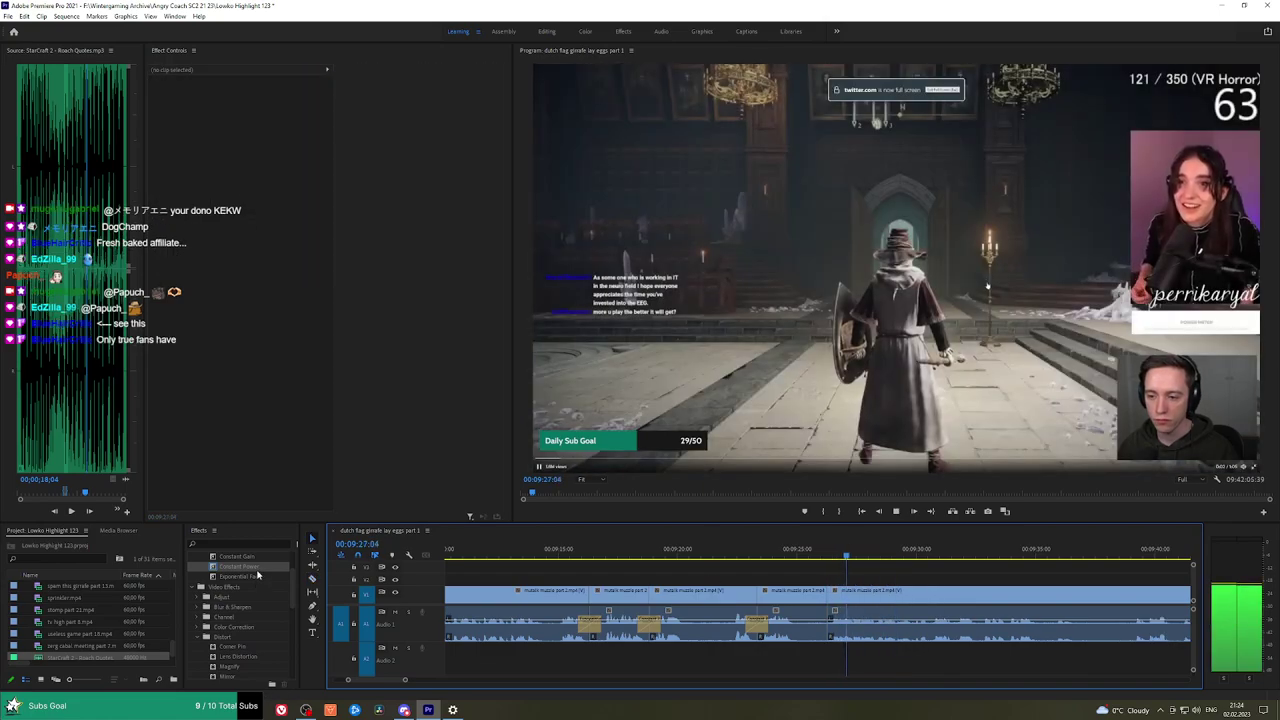
key(h)
drag(970, 604, 947, 604)
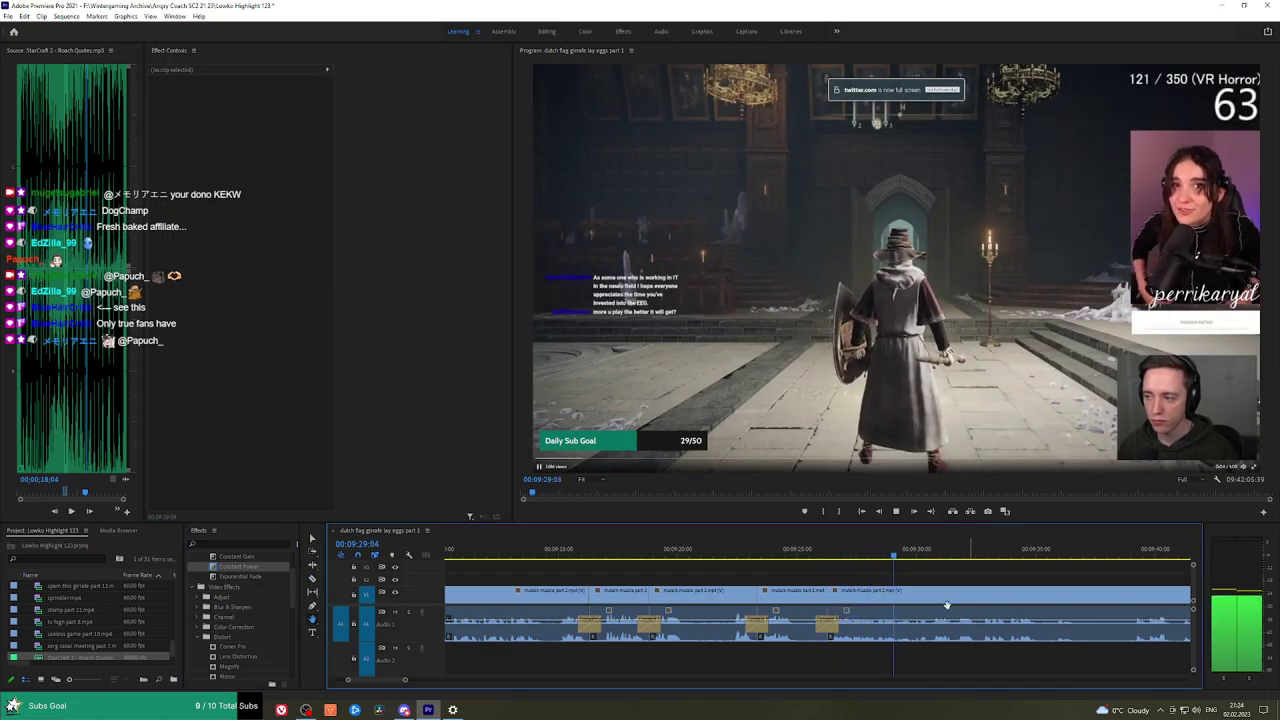
Review the reaction footage up to about 00:09:56, and ripple-delete the section from 00:09:54:21 to about 00:09:58:35.
scroll(801, 605, down, 4)
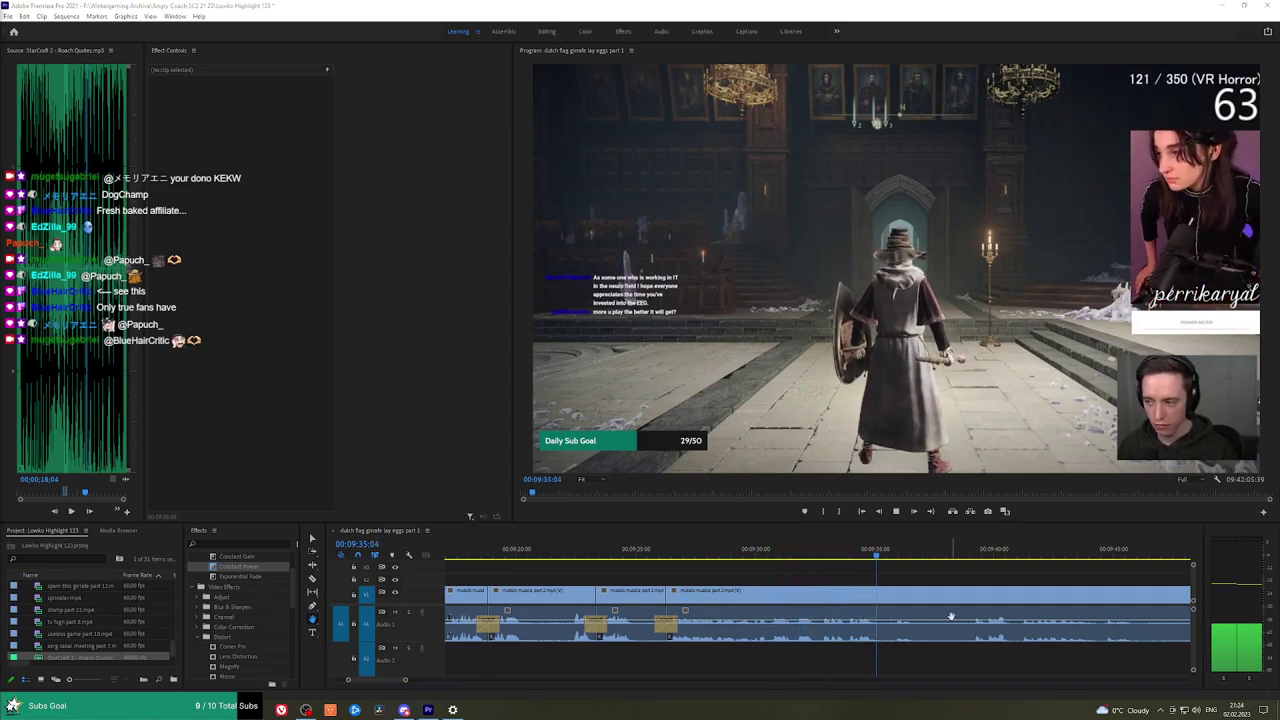
scroll(806, 572, down, 4)
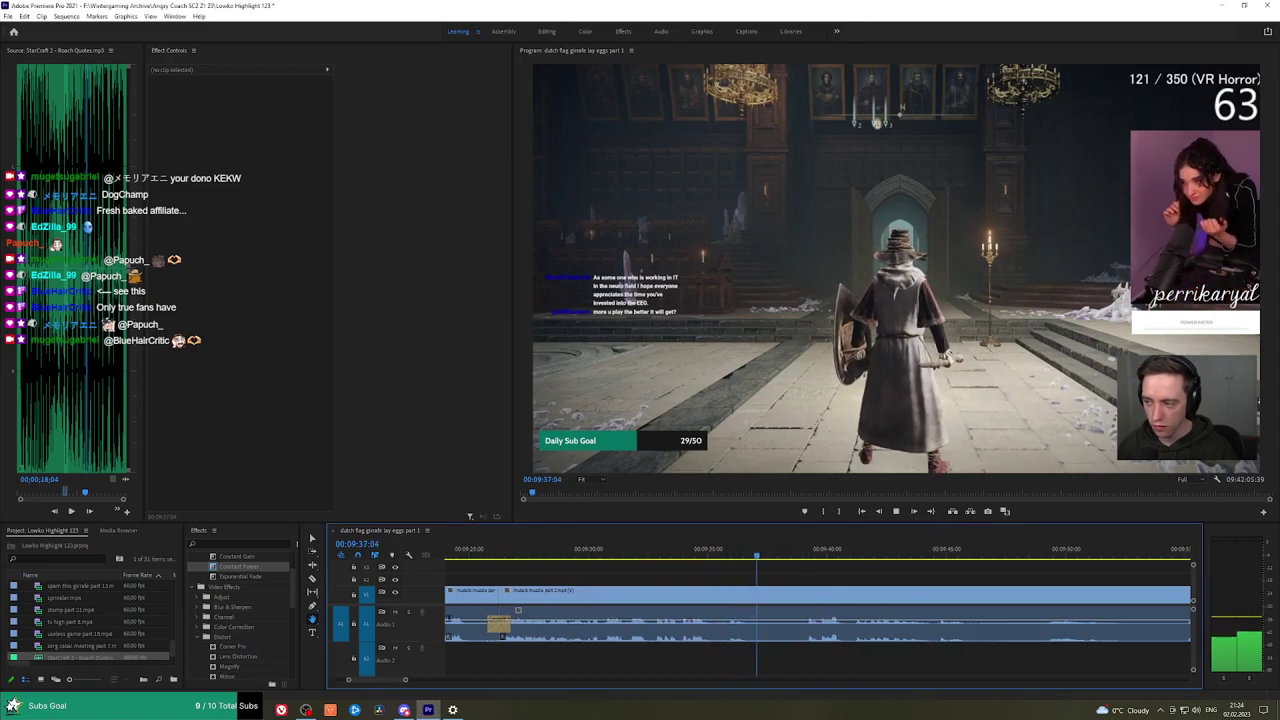
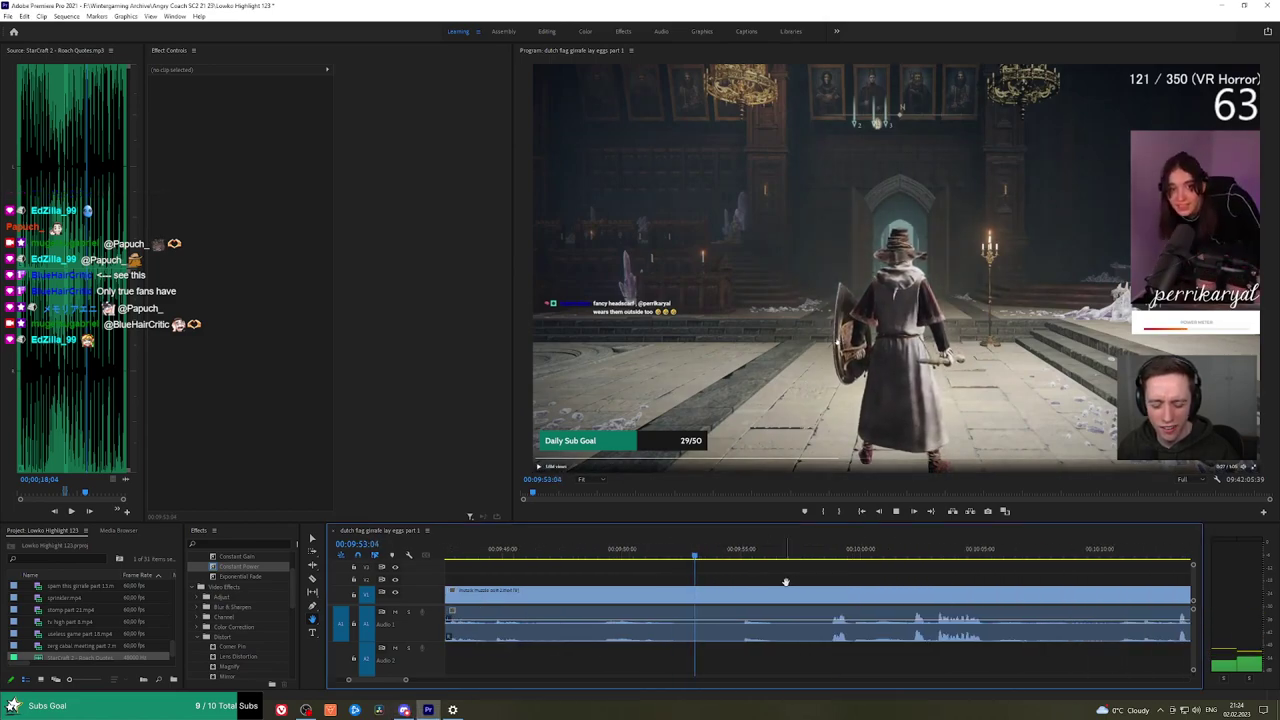
key(space)
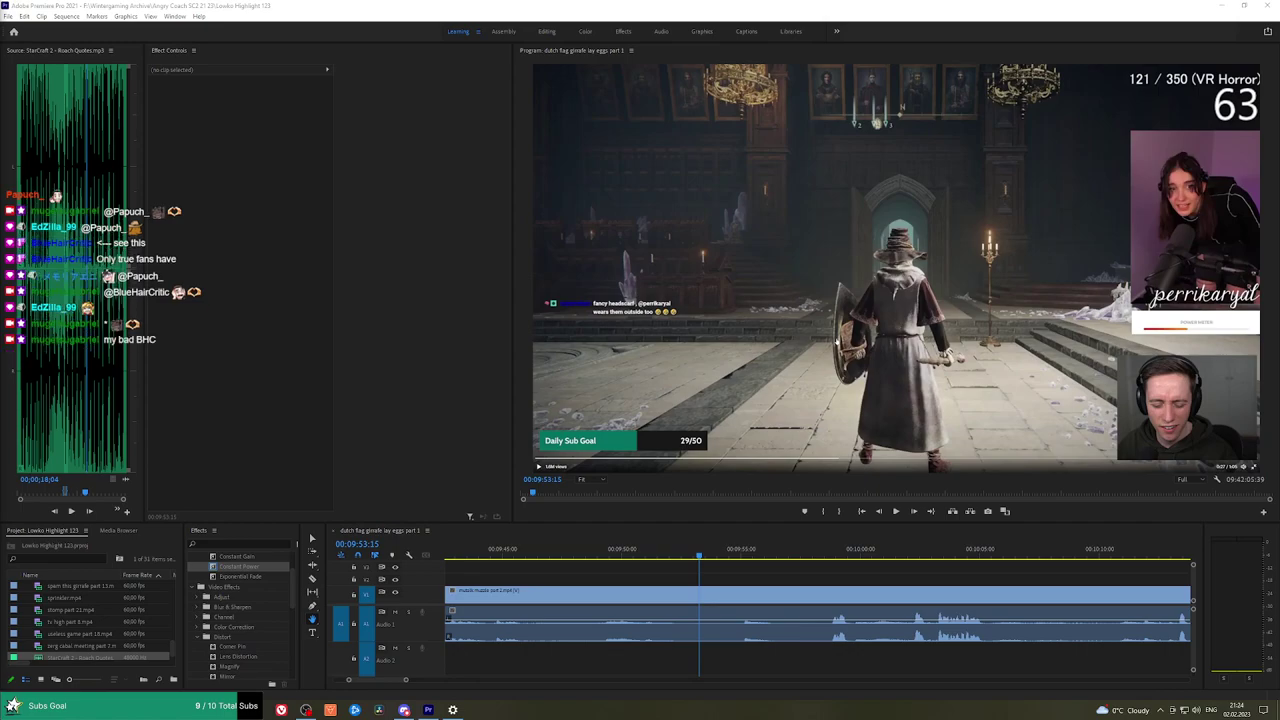
click(716, 556)
key(space)
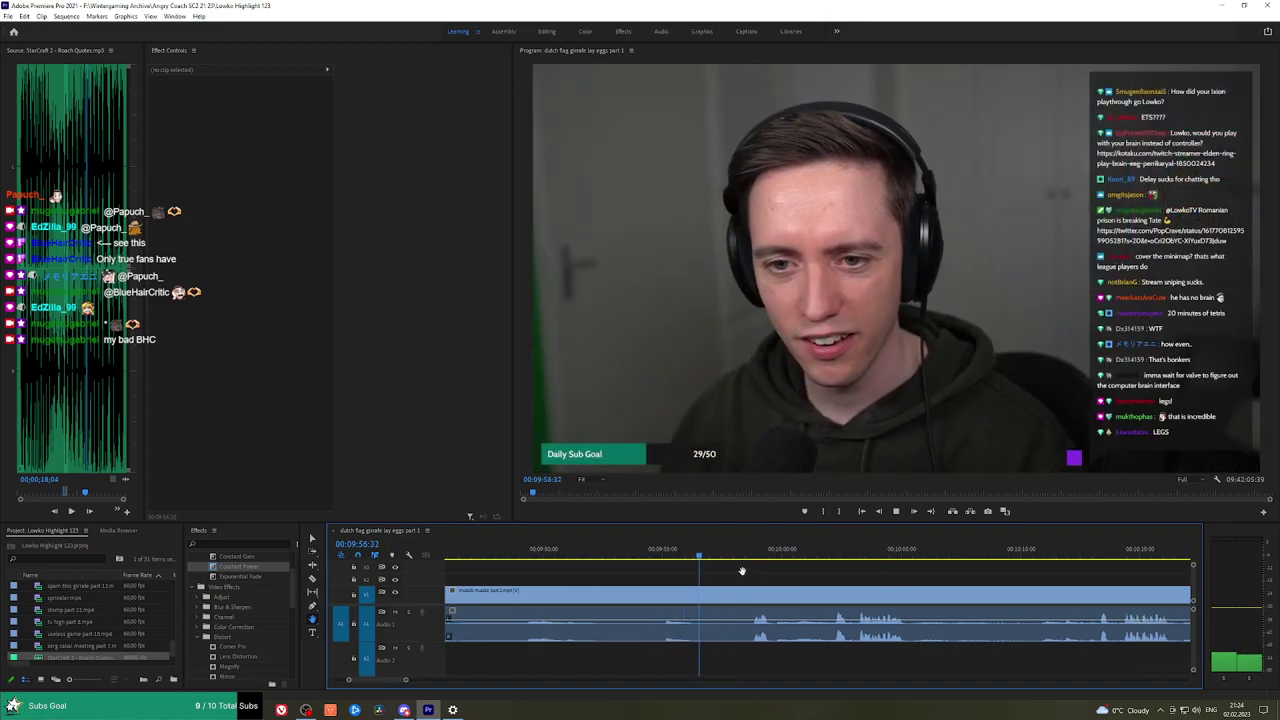
drag(661, 556, 648, 556)
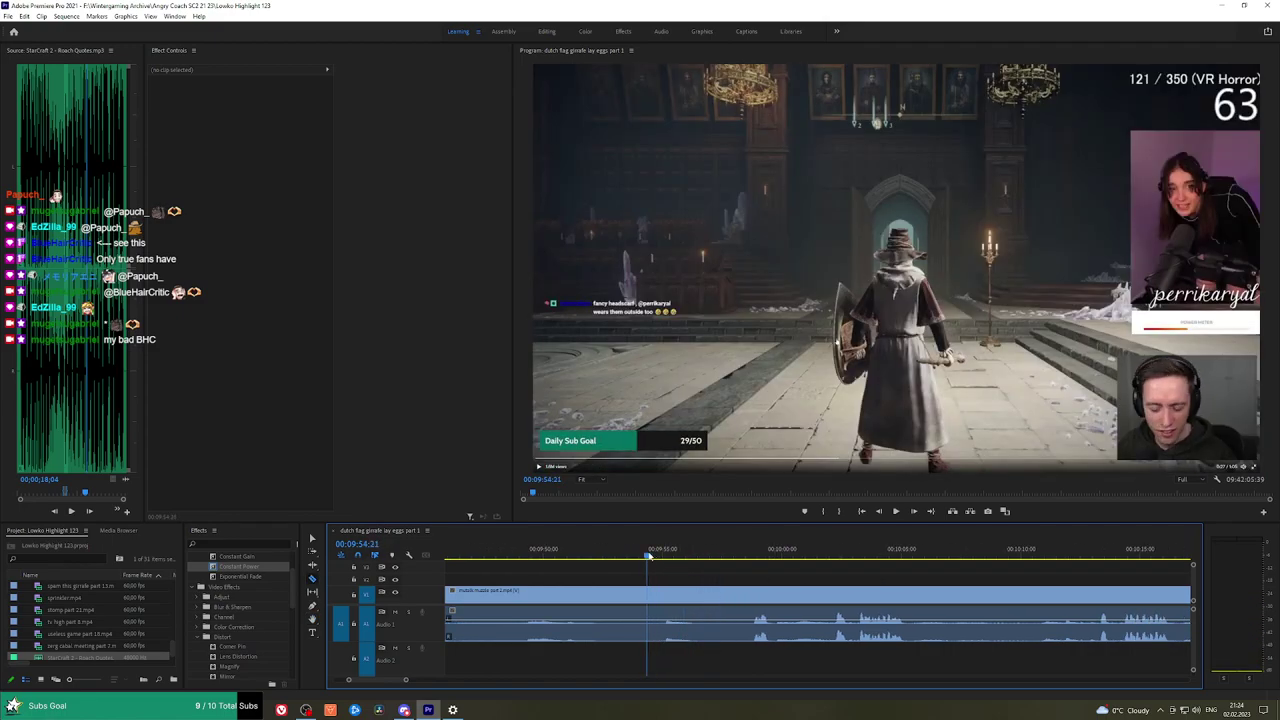
key(v)
click(711, 602)
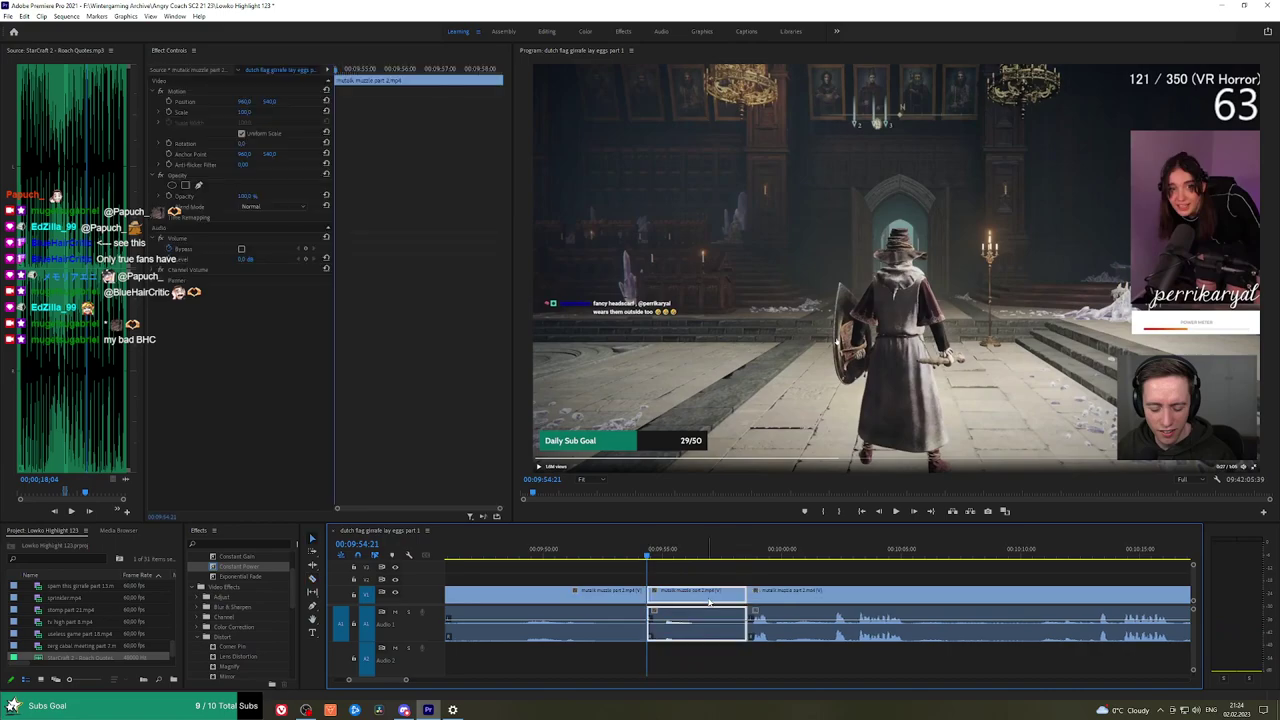
key(shift+Delete)
key(space)
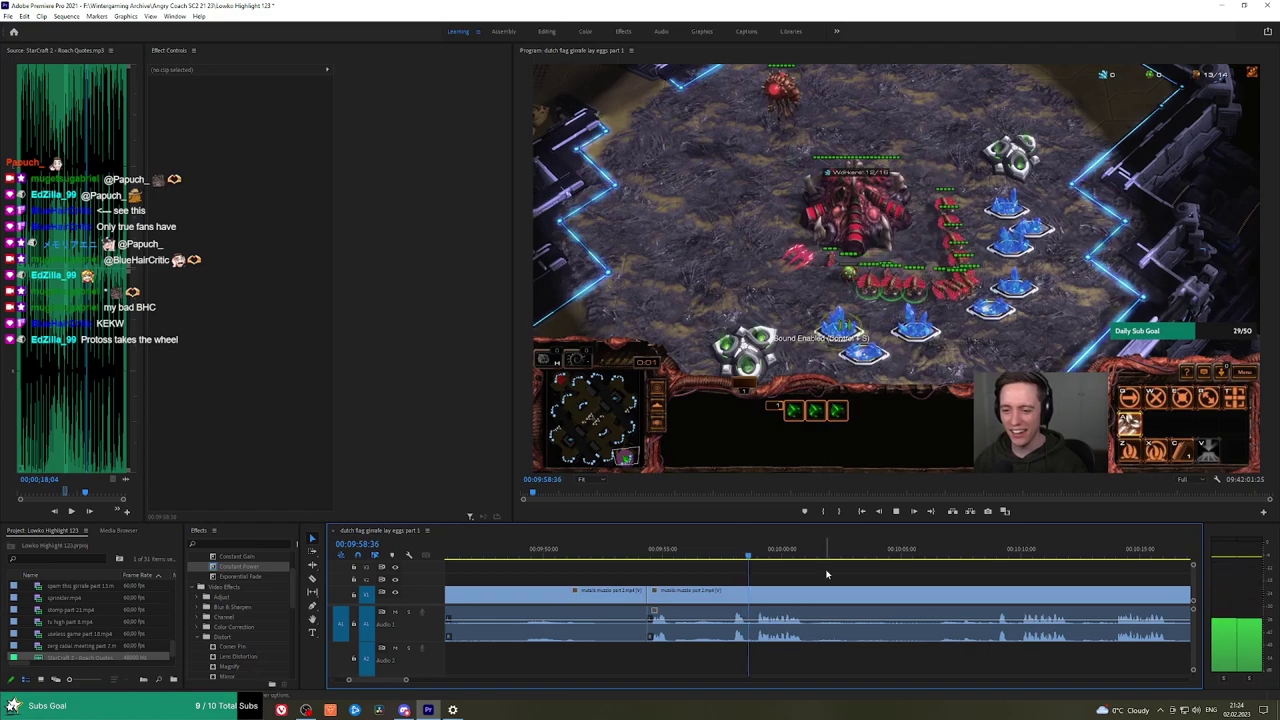
Play back the gameplay after the new join, and split the clip at about 00:10:01:14 where the speech ends.
key(h)
drag(848, 573, 766, 557)
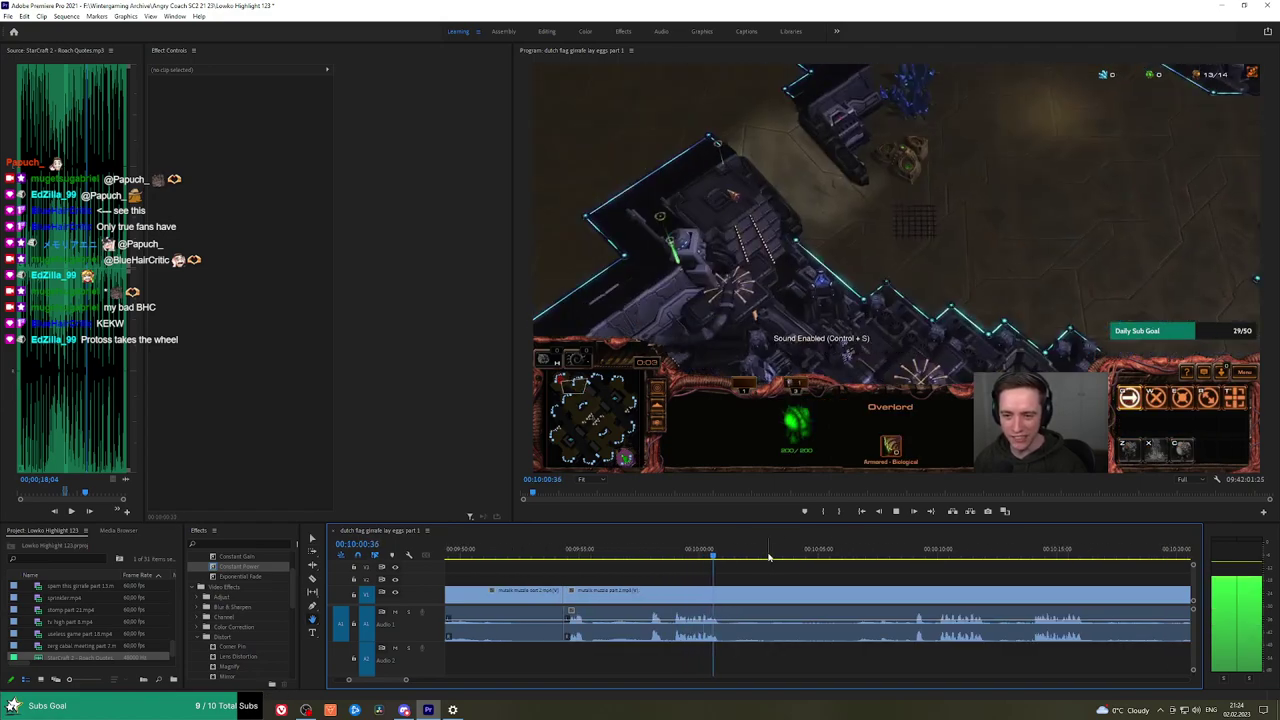
key(space)
key(c)
click(729, 594)
Ripple-delete the silence between the cut at about 00:10:01:14 and 00:10:08:42, and play back from the join.
key(space)
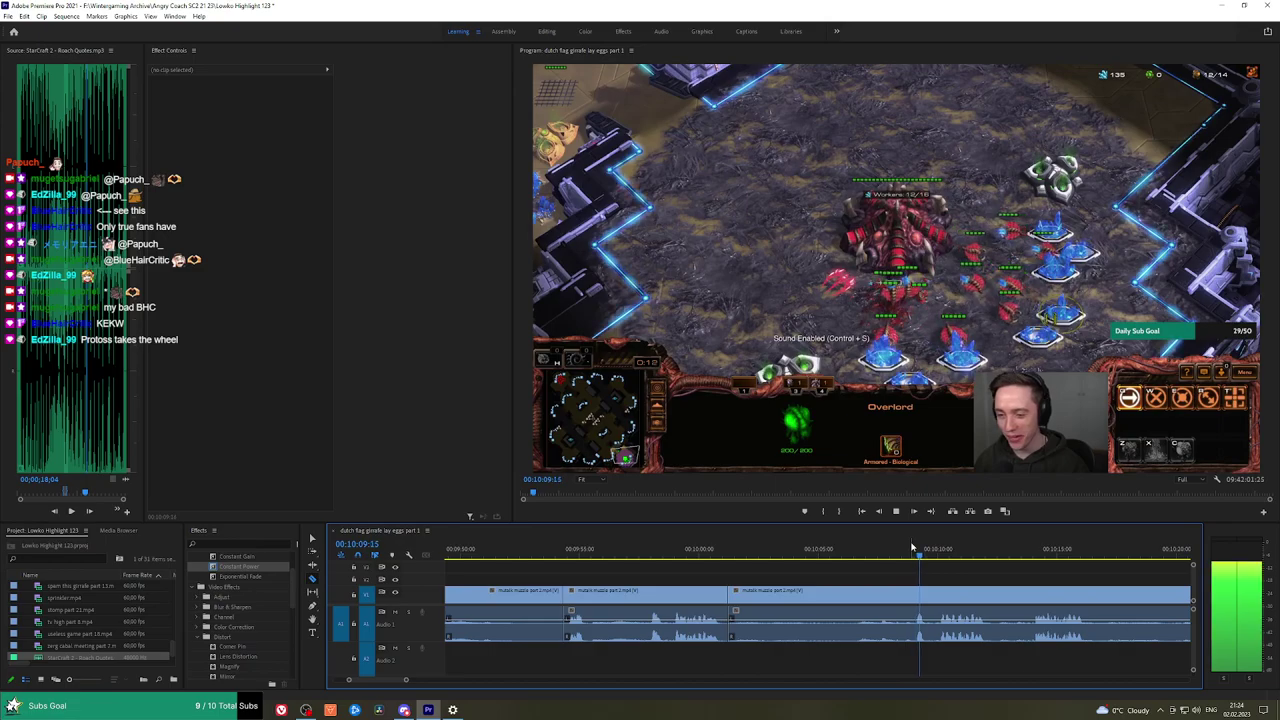
mouse_move(912, 548)
mouse_down()
mouse_move(857, 549)
mouse_move(907, 560)
mouse_up()
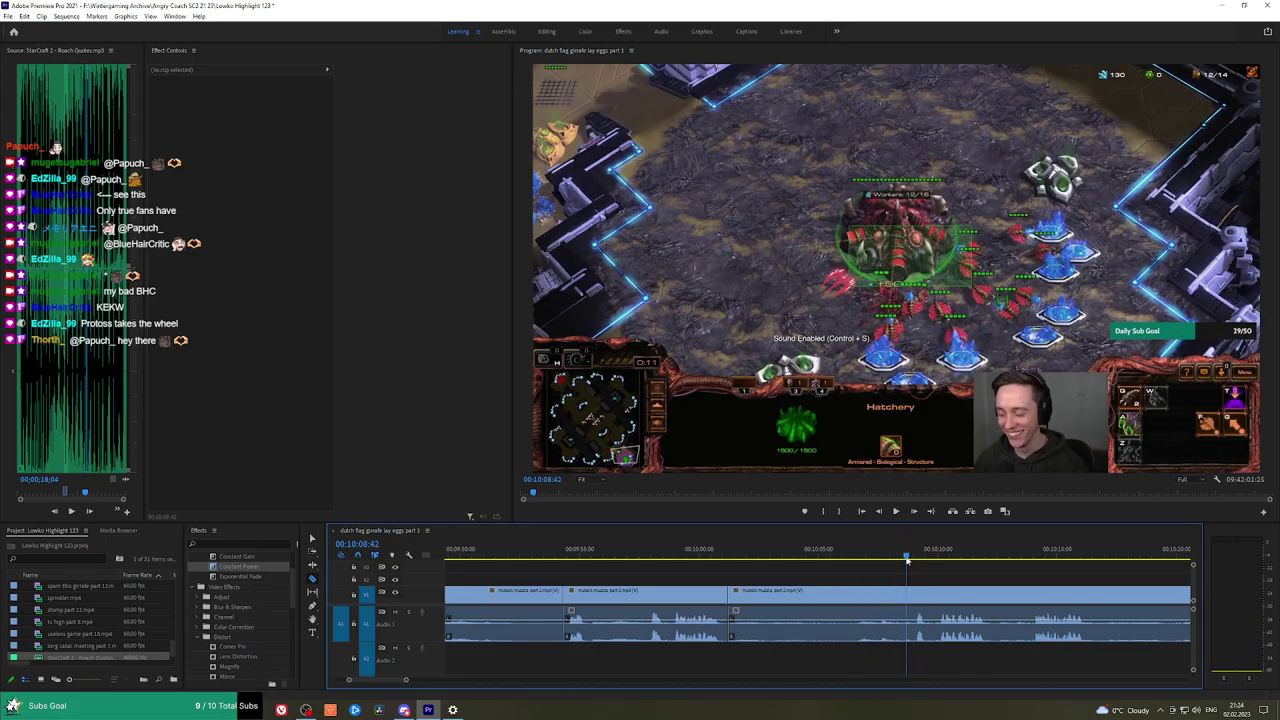
click(881, 598)
key(q)
key(space)
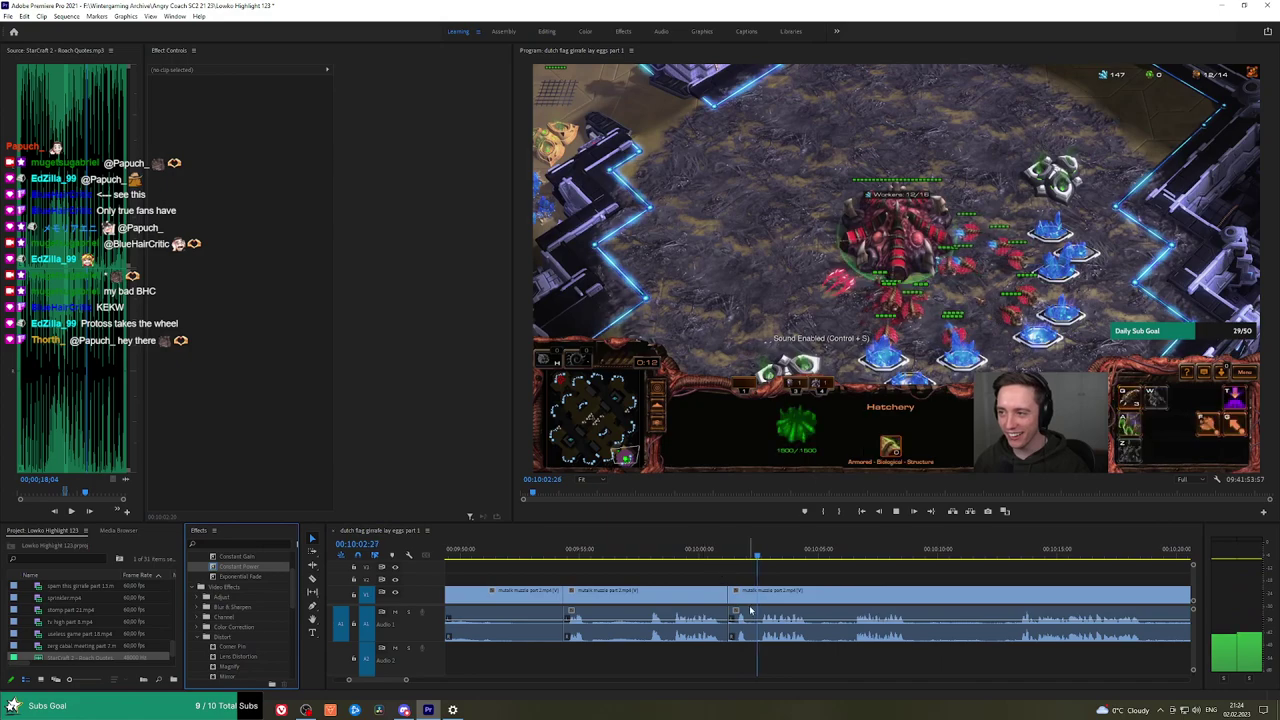
Add a Constant Power crossfade at the audio join at about 00:10:01:14.
drag(751, 610, 730, 624)
key(h)
drag(902, 577, 800, 573)
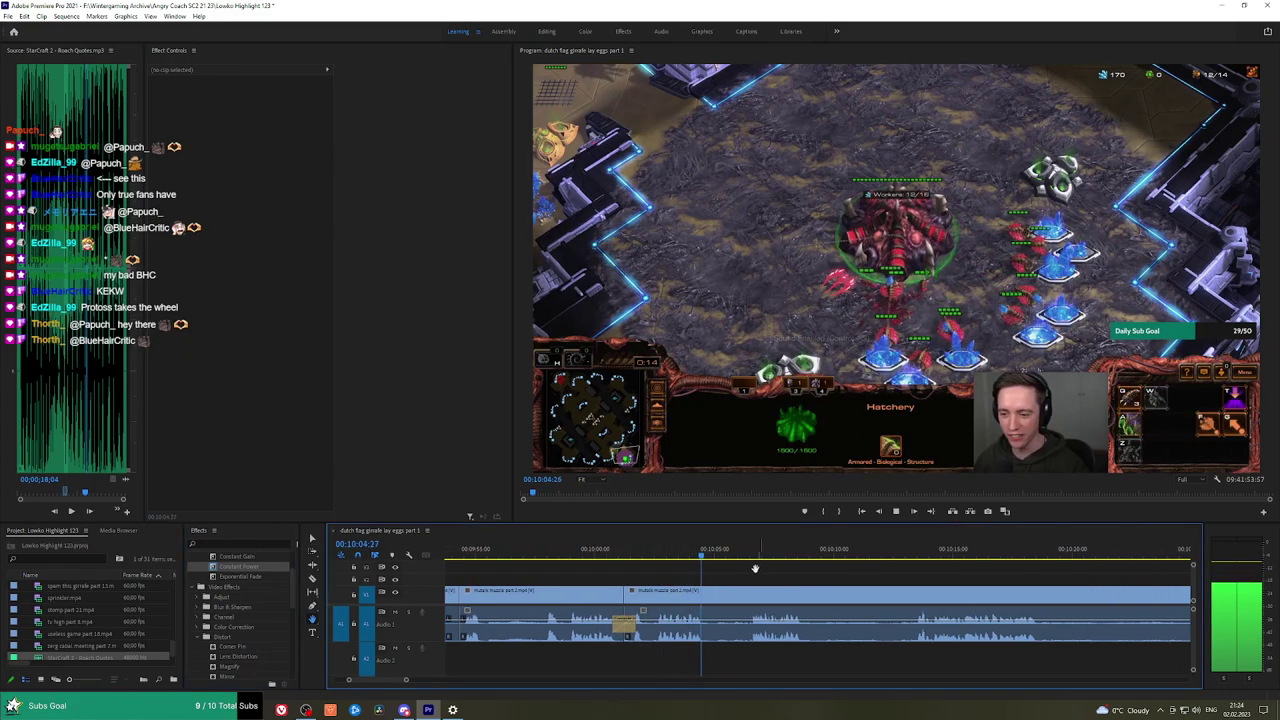
Split the gameplay clip at about 00:10:04:43, 00:10:06:30 and 00:10:09:12, around the silence and the speech that follows it.
key(ctrl+k)
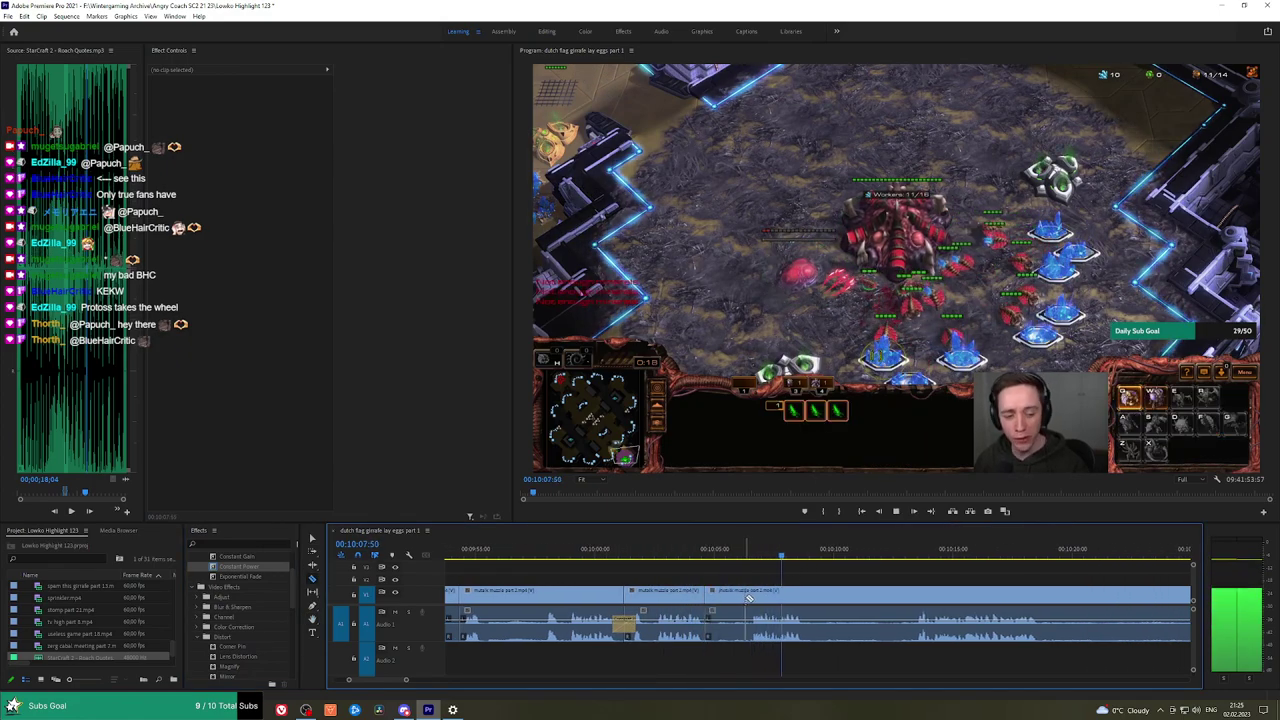
click(748, 598)
click(815, 598)
key(v)
Ripple-delete the silent piece starting at about 00:10:04:43, and add a Constant Power crossfade at the join.
click(733, 597)
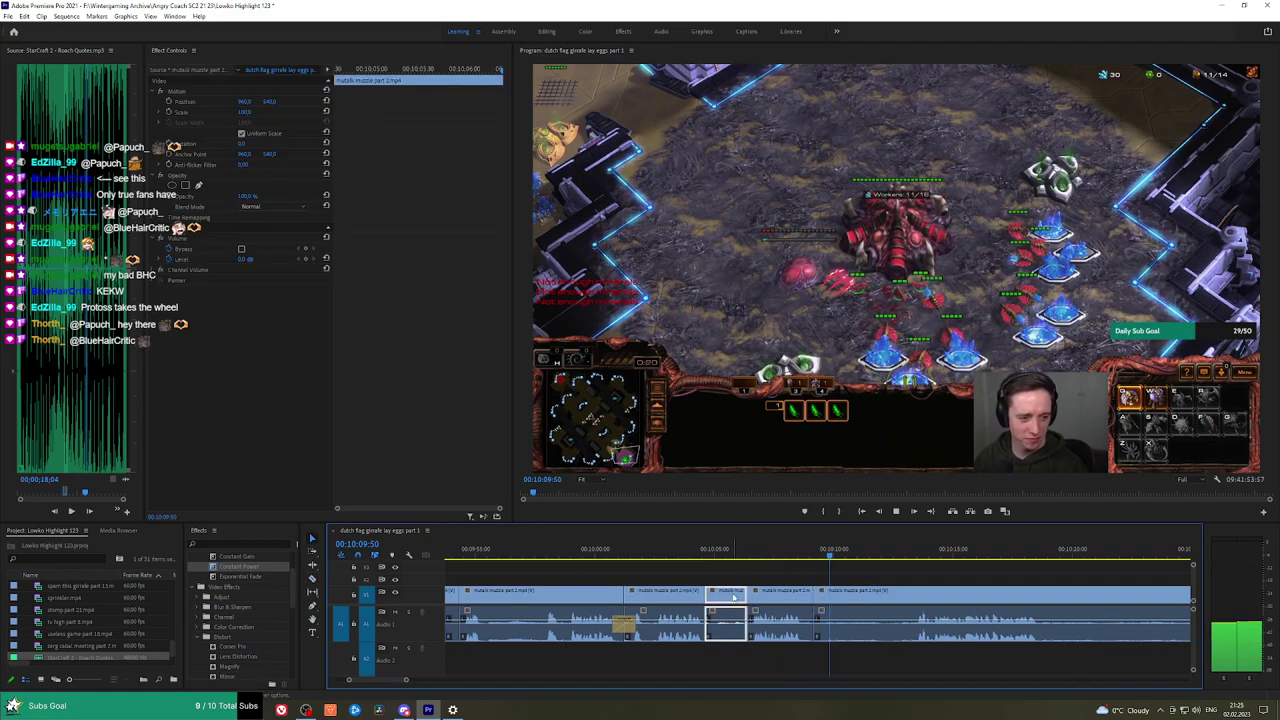
key(shift+Delete)
click(299, 563)
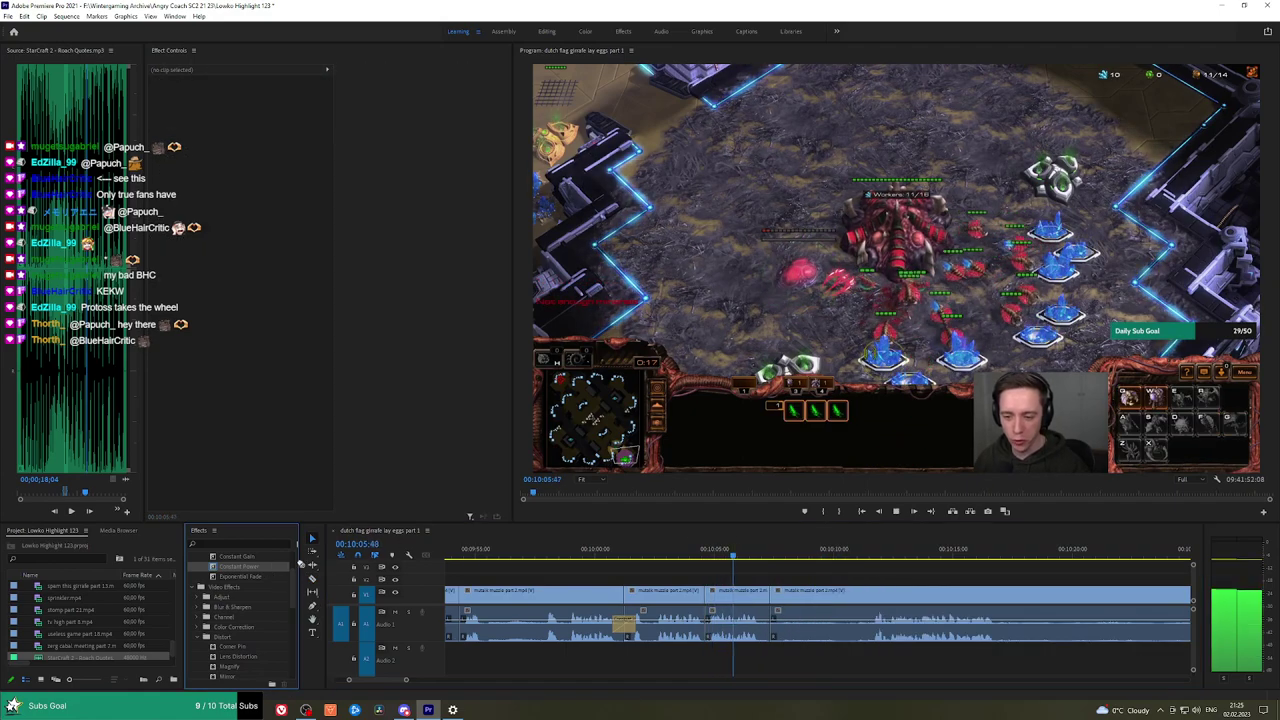
Split the clip at about 00:10:11:40 and 00:10:17:04, where the next speech starts and ends.
click(867, 549)
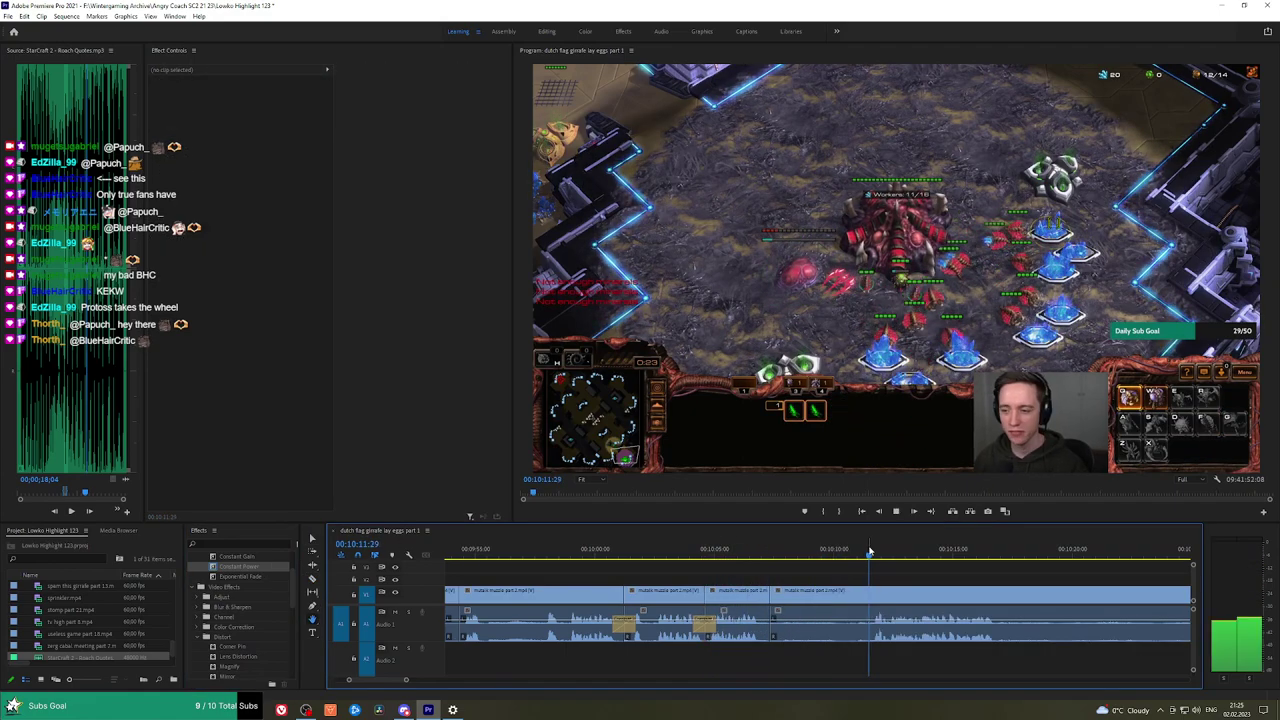
scroll(803, 562, down, 2)
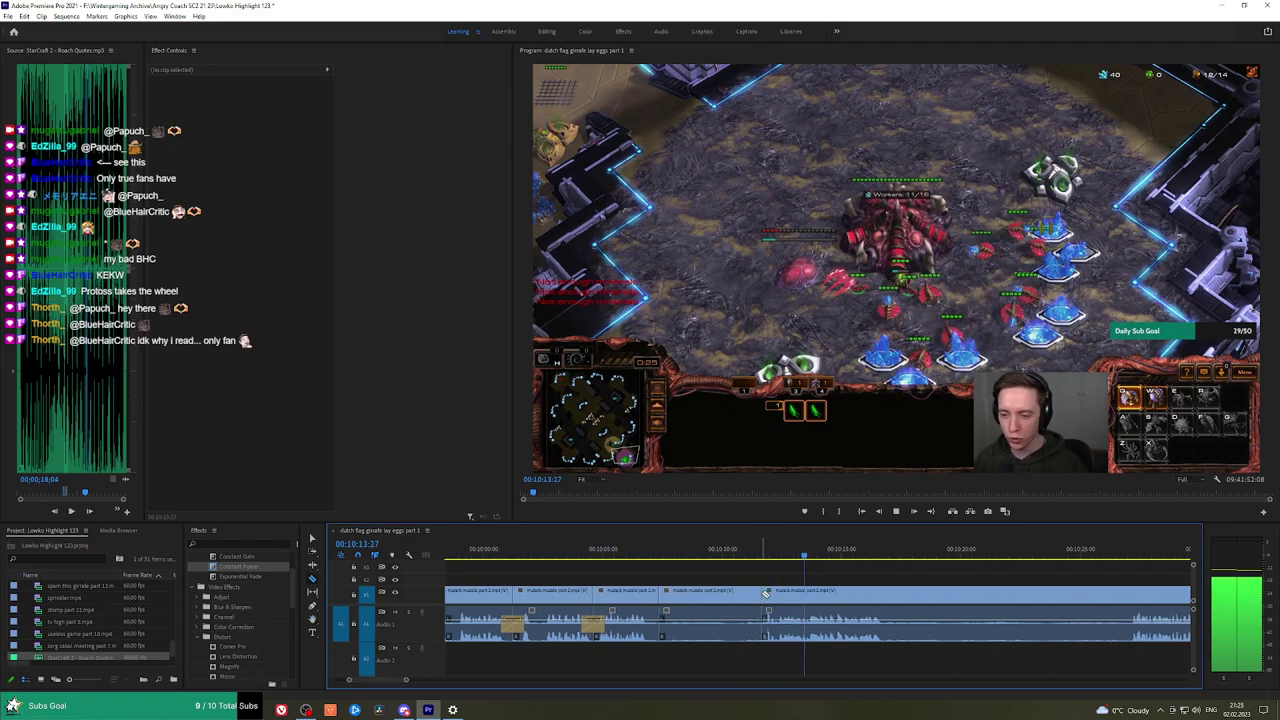
click(893, 594)
key(v)
Ripple-delete the silence between about 00:10:07:23 and 00:10:11:40, and add a Constant Power crossfade at the join.
click(751, 597)
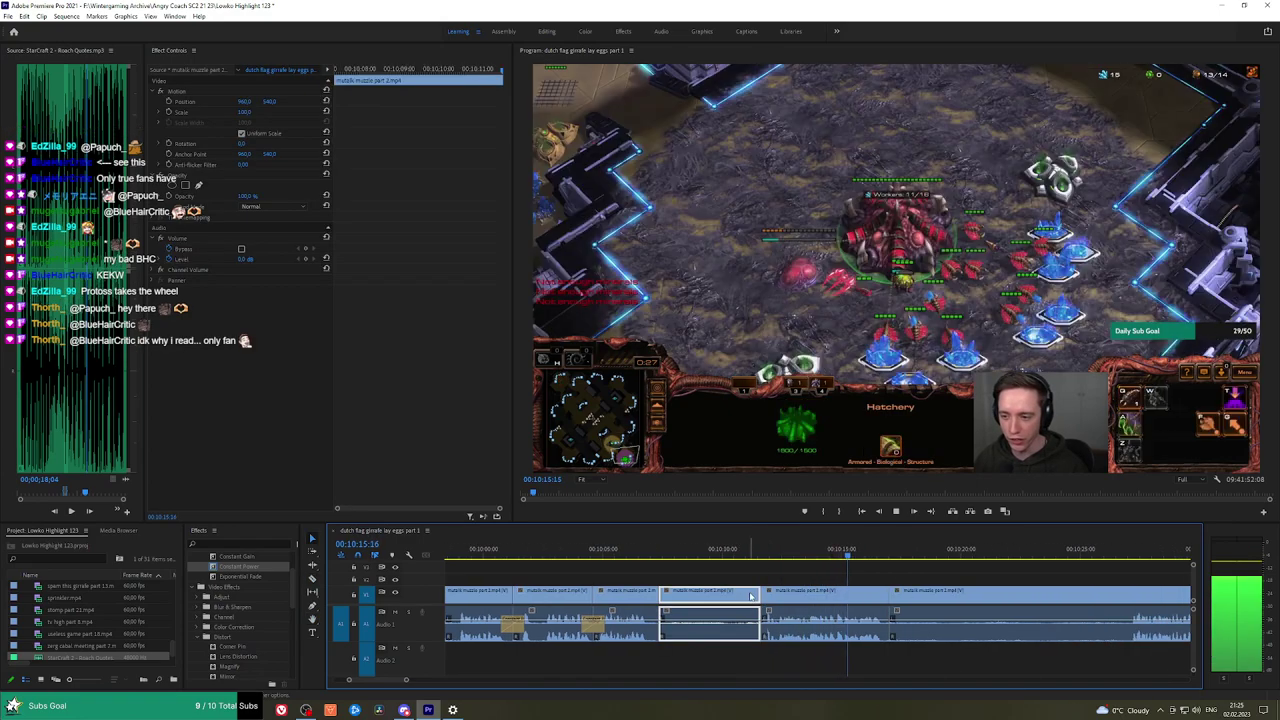
key(shift+Delete)
key(space)
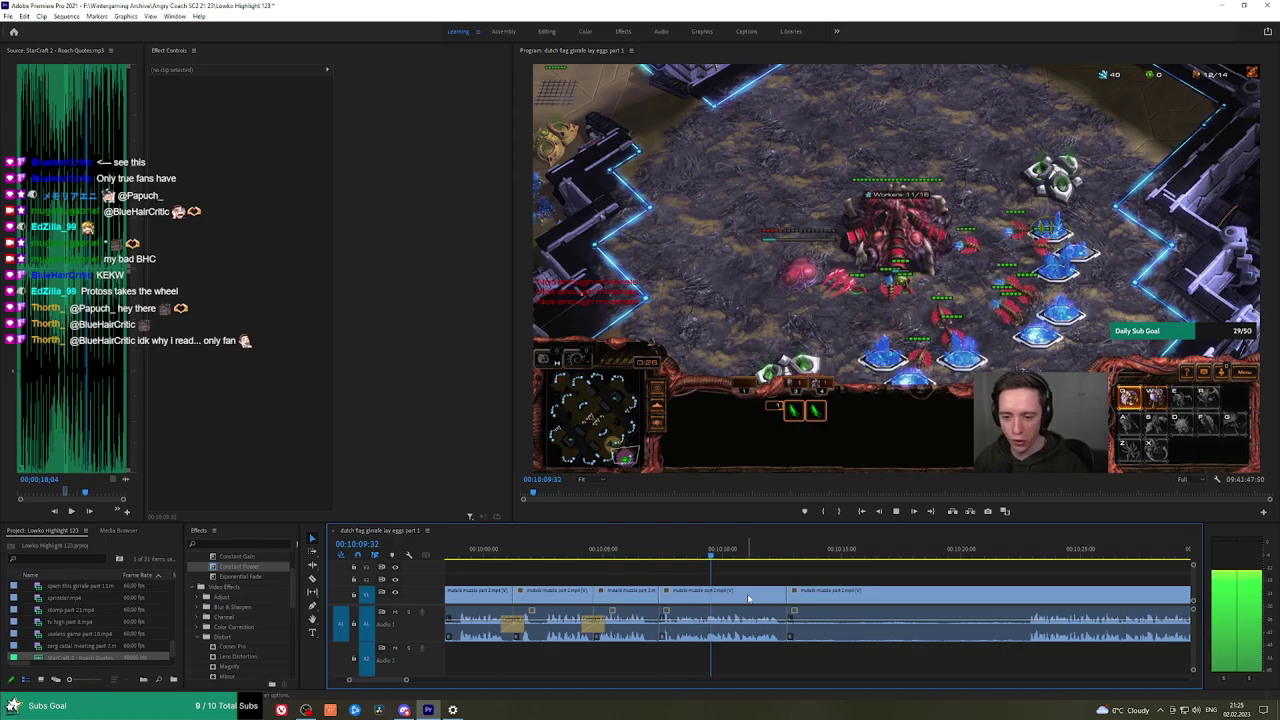
click(272, 581)
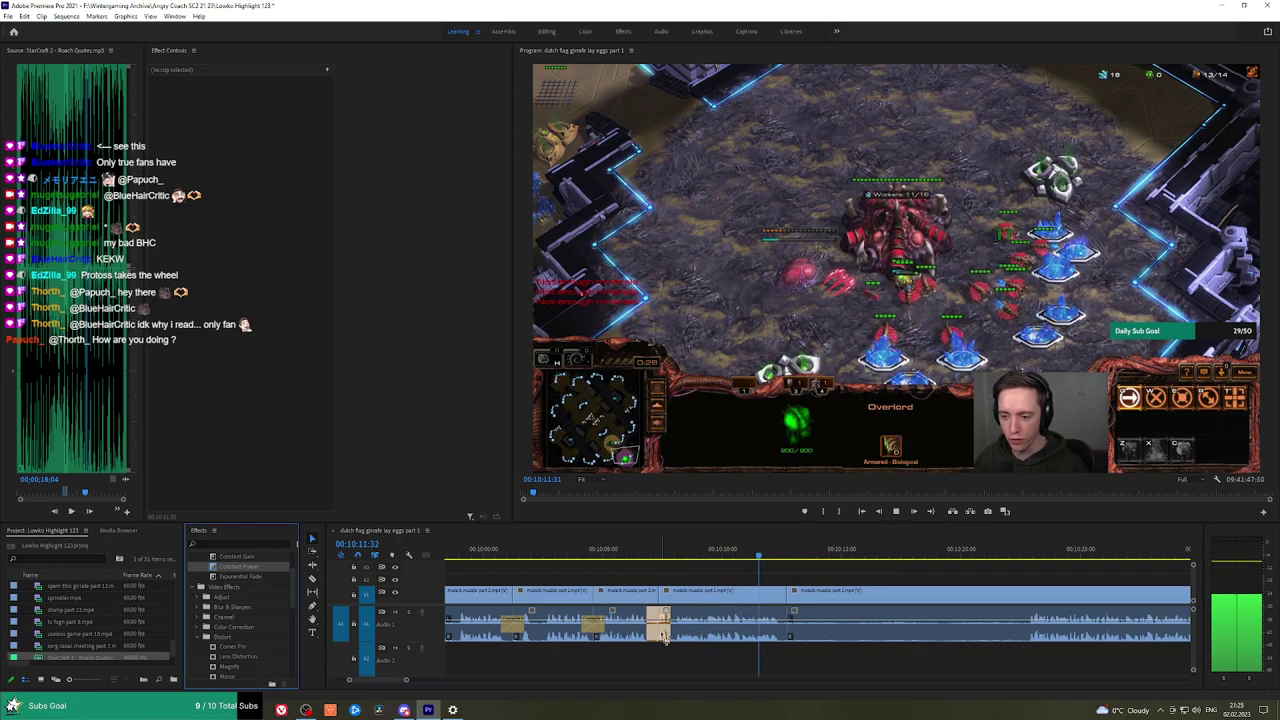
drag(664, 638, 662, 636)
key(h)
drag(852, 577, 919, 551)
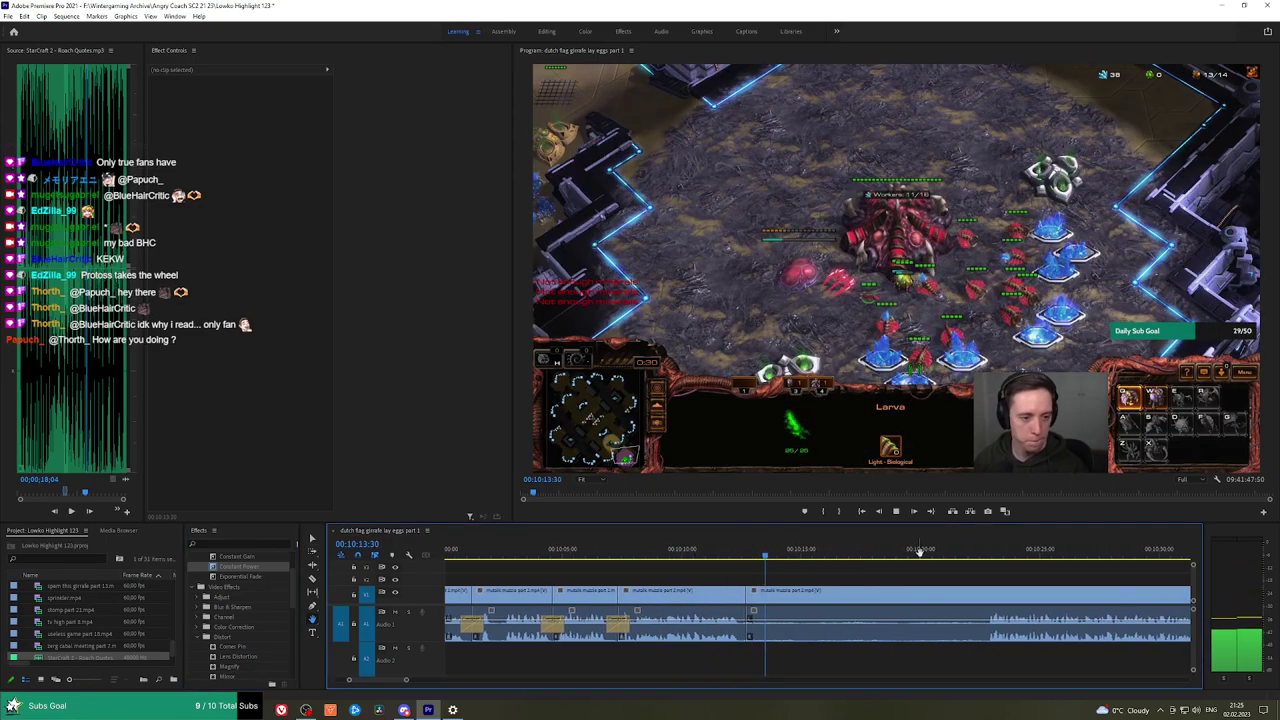
Split the clip where speech resumes at about 00:10:22:43, and ripple-delete the silence from 00:10:12:43 up to it.
click(994, 551)
key(h)
drag(1006, 557, 744, 578)
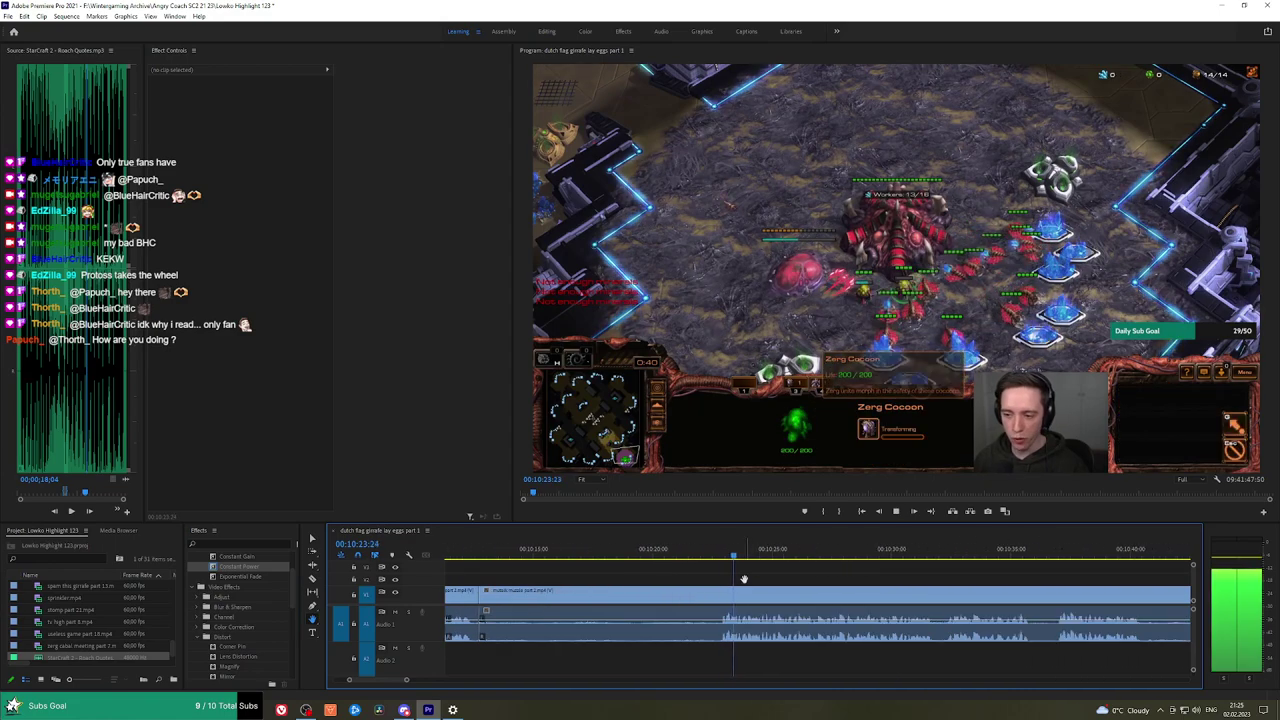
click(721, 600)
key(v)
click(708, 602)
key(shift+Delete)
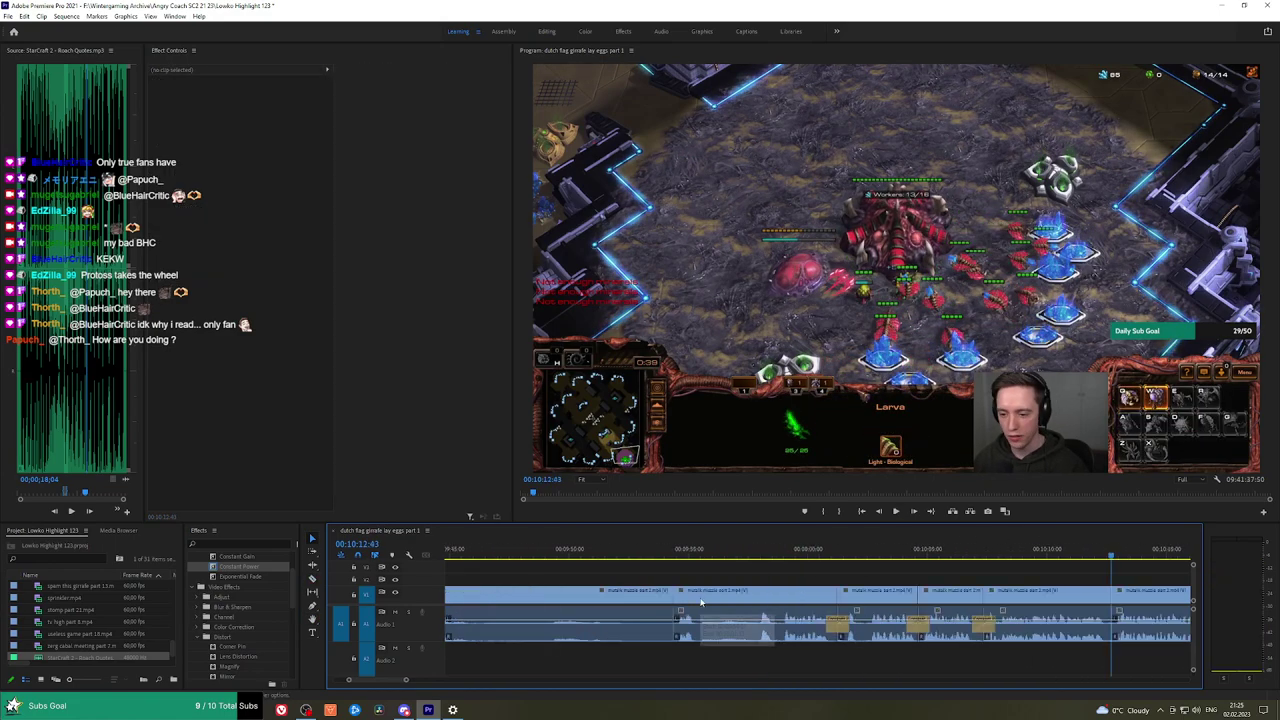
Add a Constant Power crossfade at the join at about 00:10:12:43, and save the project.
key(h)
drag(1001, 586, 497, 584)
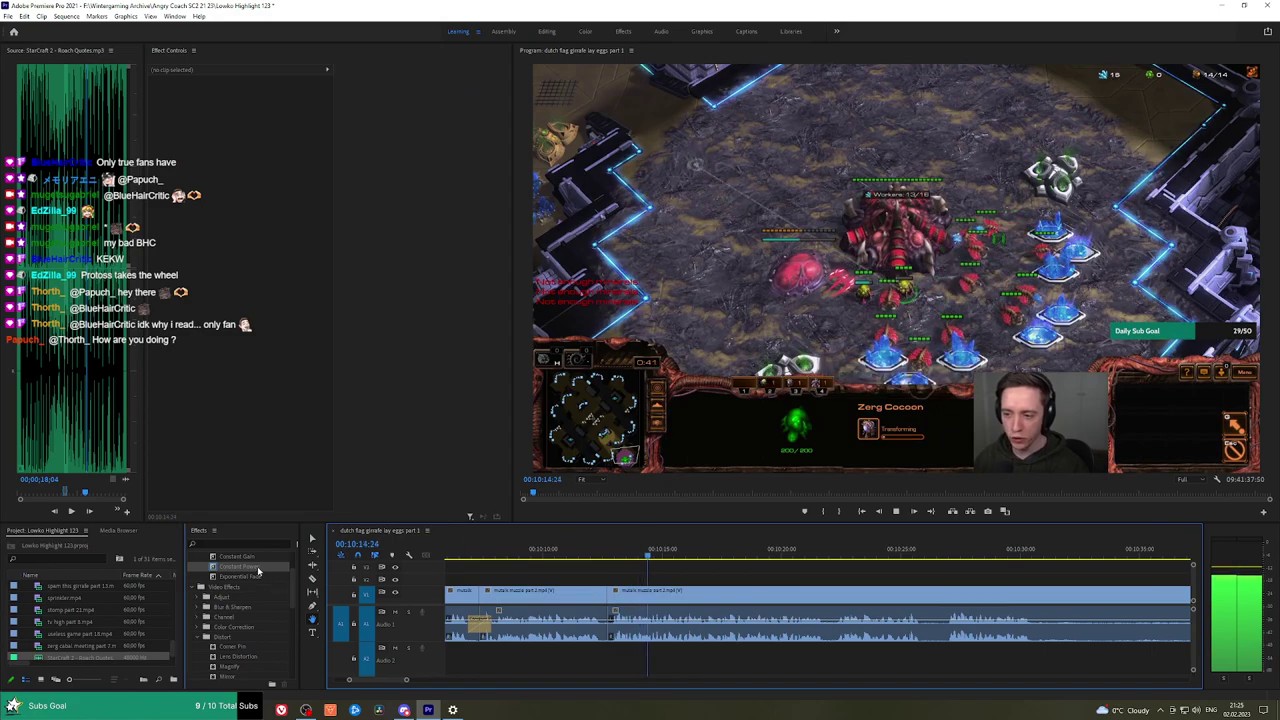
drag(846, 574, 749, 576)
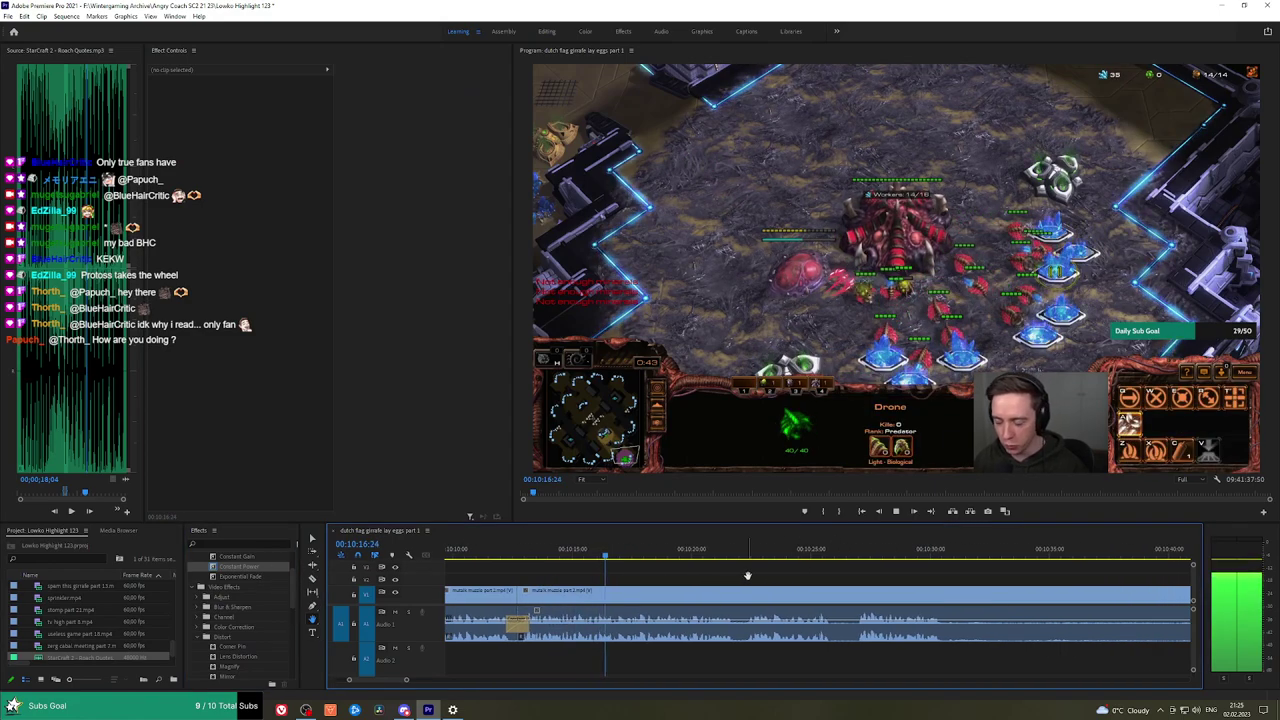
key(ctrl+s)
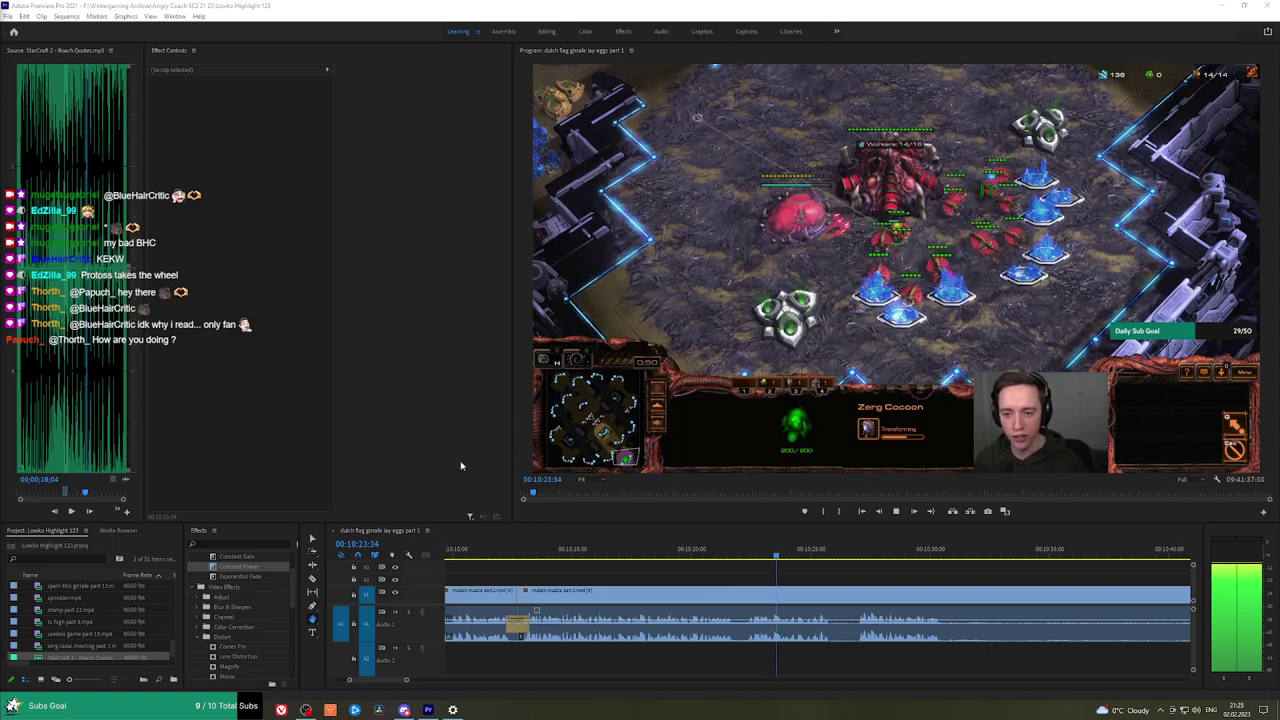
Play back the following gameplay, and split the clip at about 00:10:31:03 where the speech ends.
scroll(872, 577, down, 3)
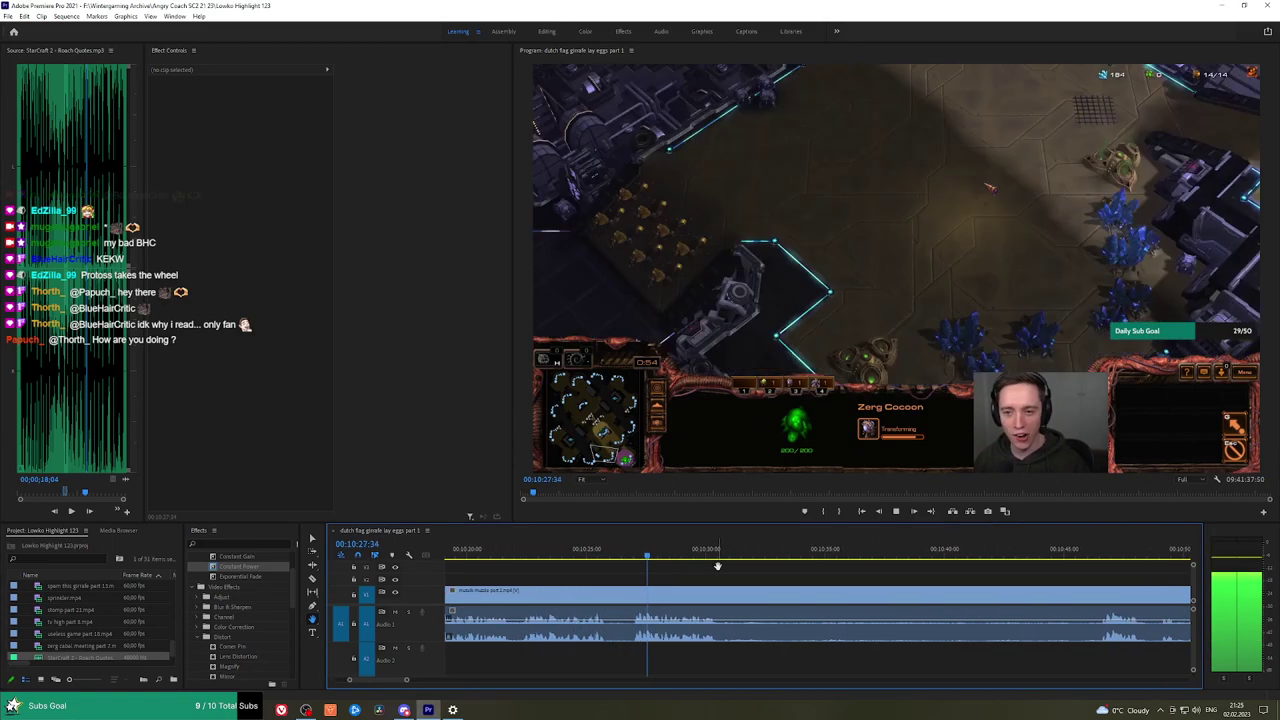
scroll(709, 570, down, 2)
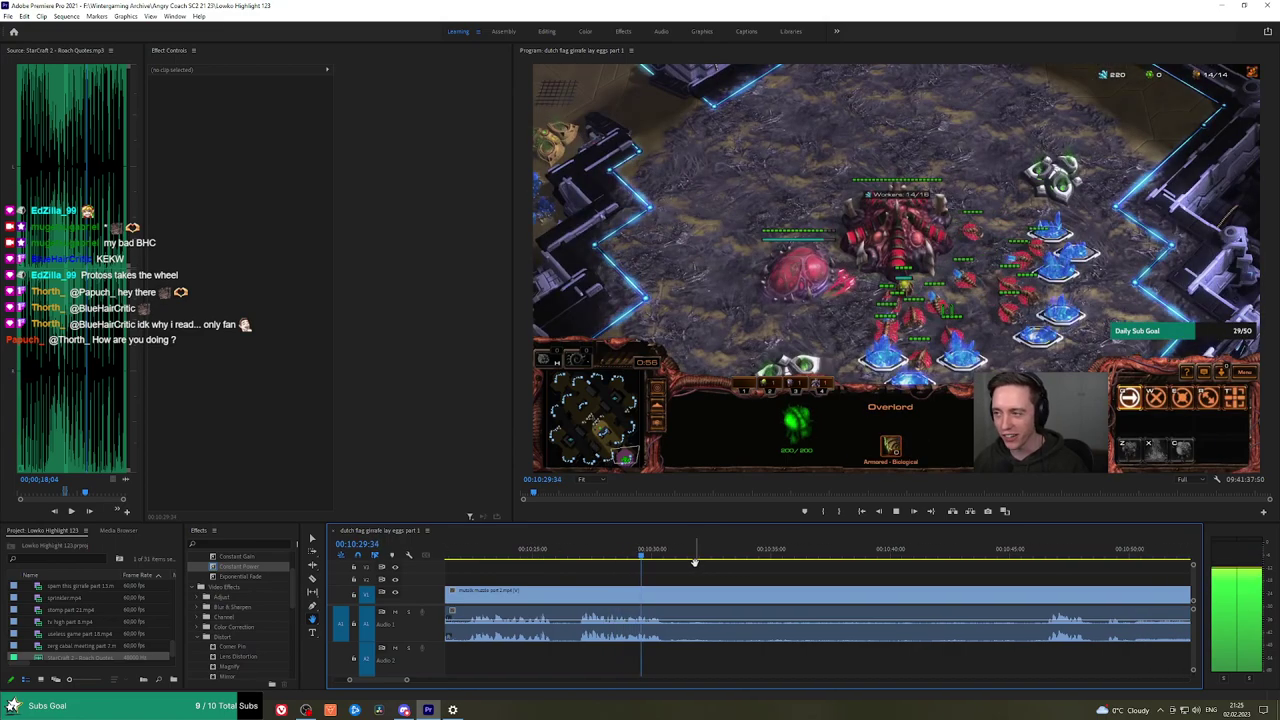
key(c)
click(674, 592)
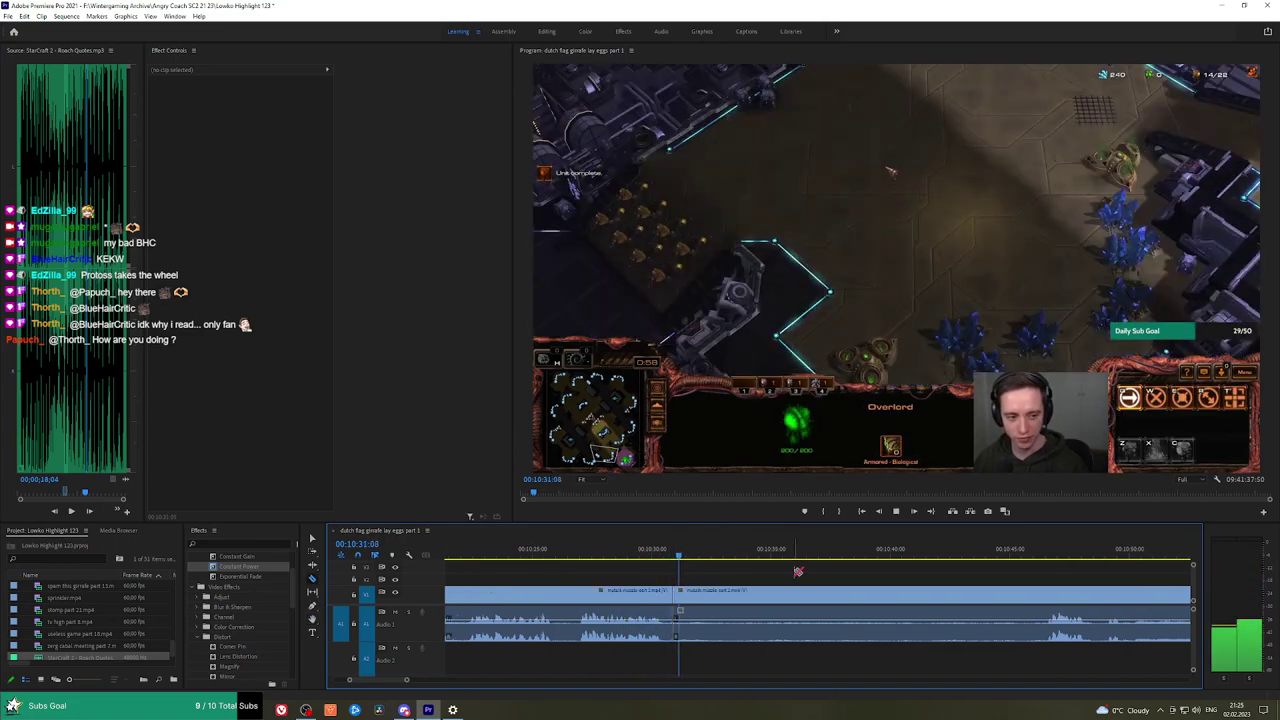
Find the next speech on the timeline, and split the clip around it at about 00:10:46:26 and 00:10:49:55.
key(space)
drag(698, 556, 1043, 556)
key(space)
key(space)
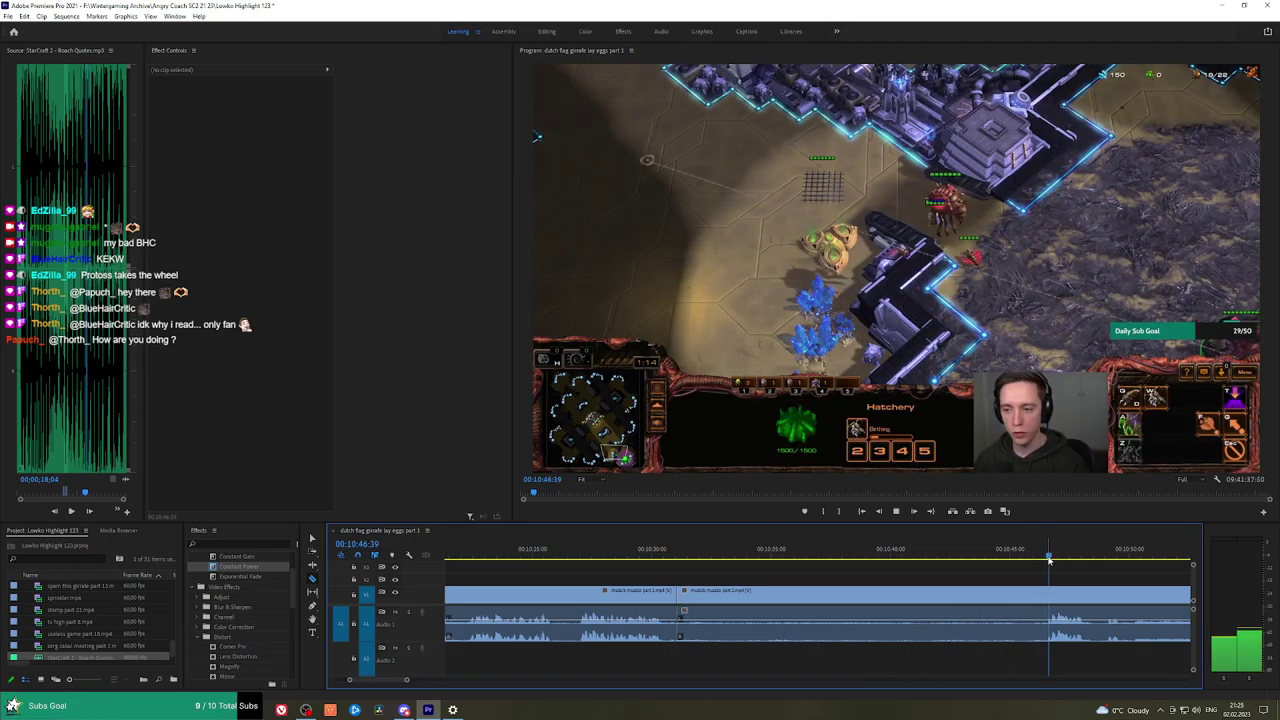
key(c)
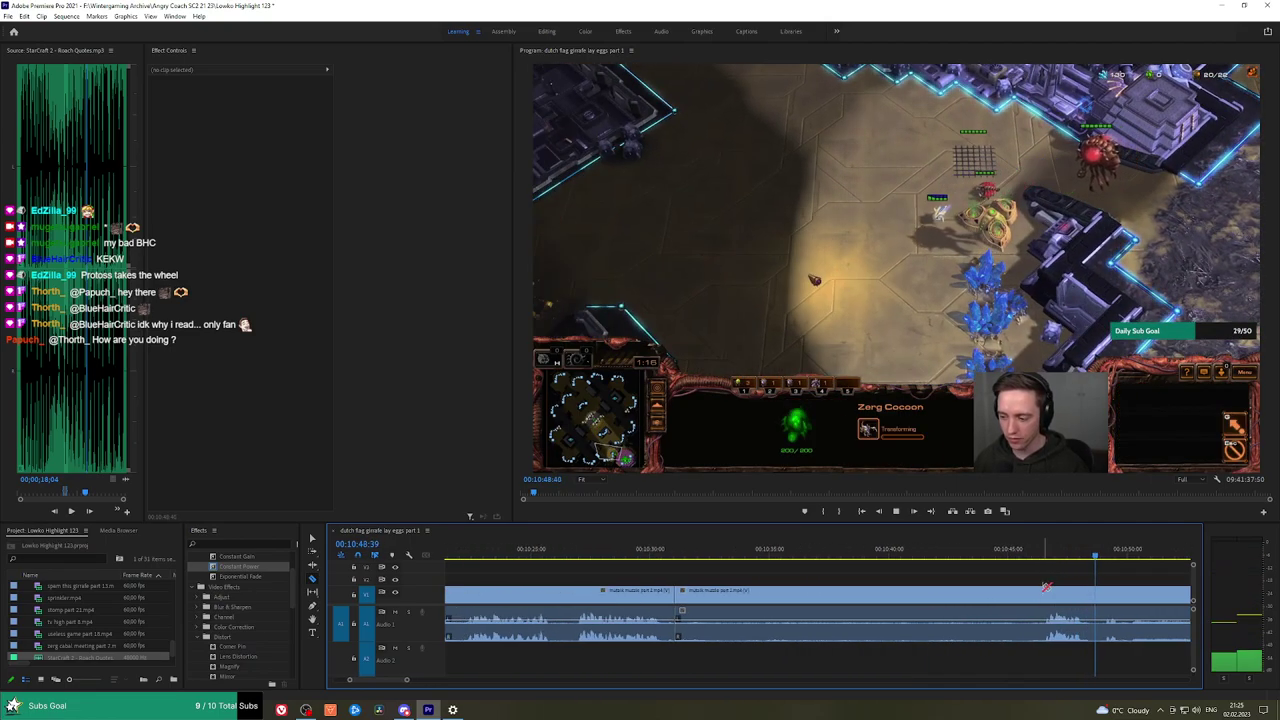
click(1048, 595)
click(1125, 598)
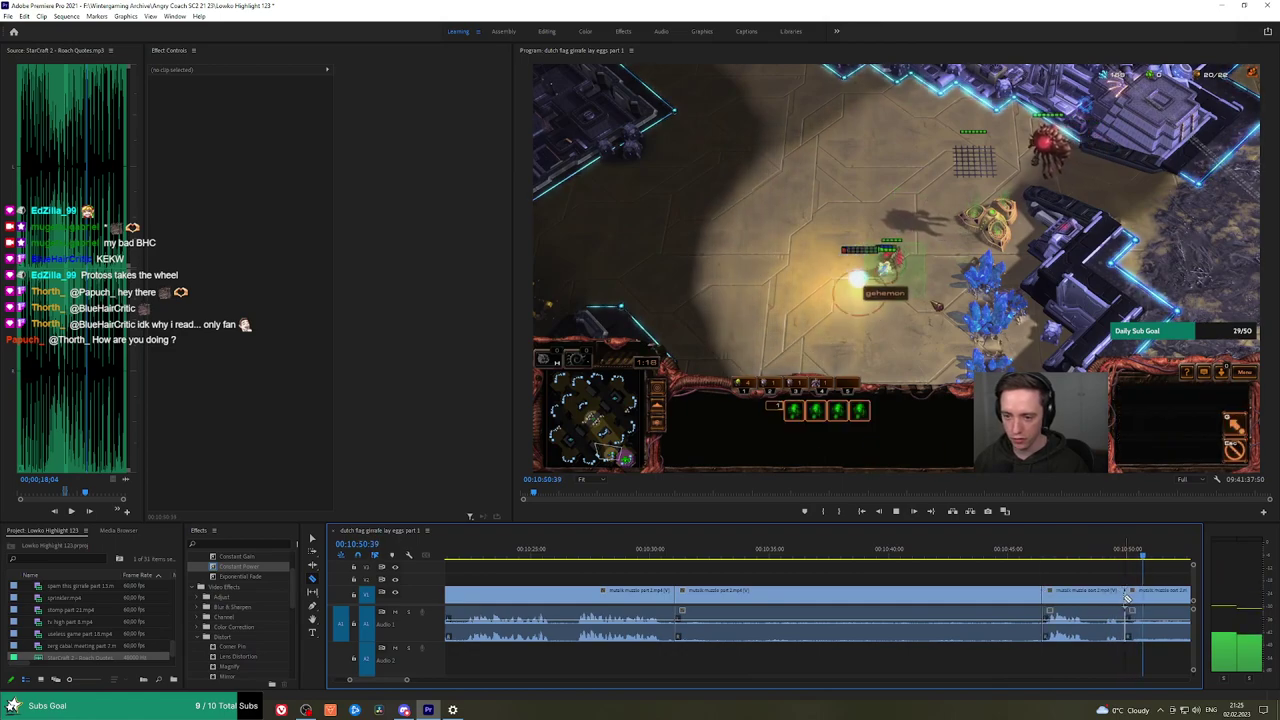
Ripple-delete the silence between about 00:10:31:03 and 00:10:46:26, and add a Constant Power crossfade at the join.
key(v)
scroll(1000, 597, down, 5)
click(726, 592)
scroll(726, 588, down, 2)
click(646, 576)
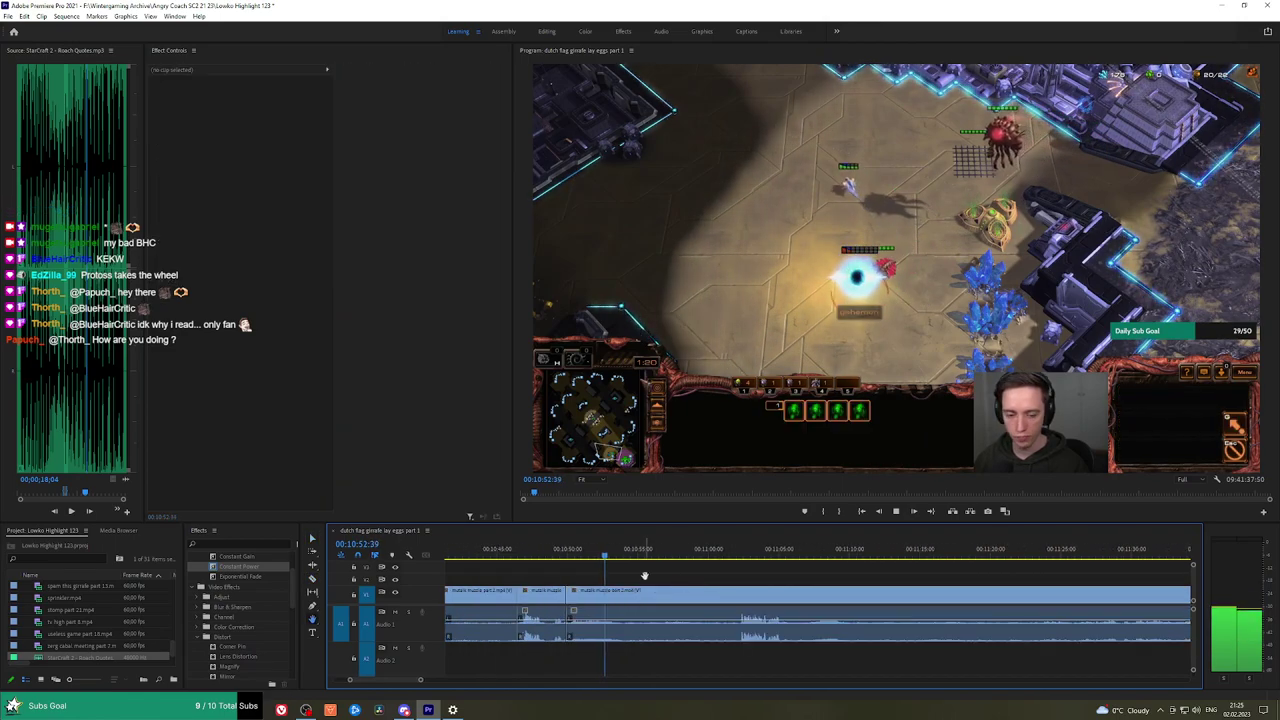
scroll(651, 582, up, 2)
click(582, 598)
key(shift+Delete)
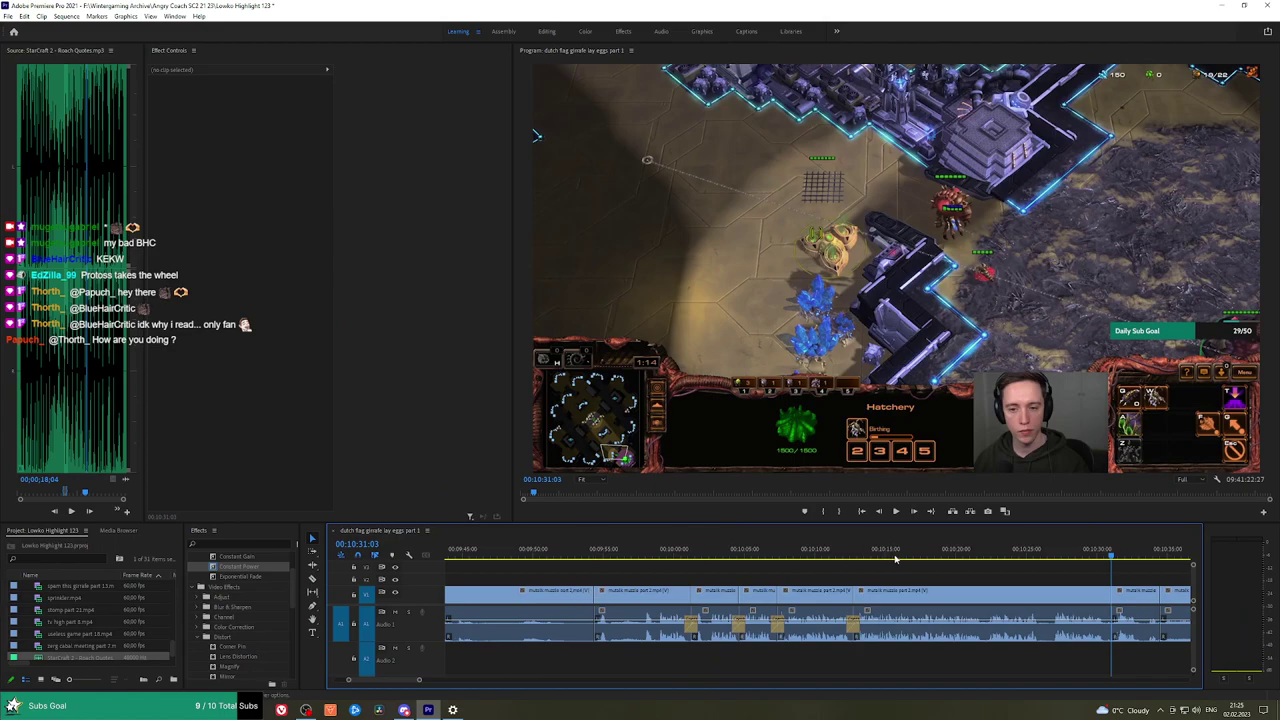
key(space)
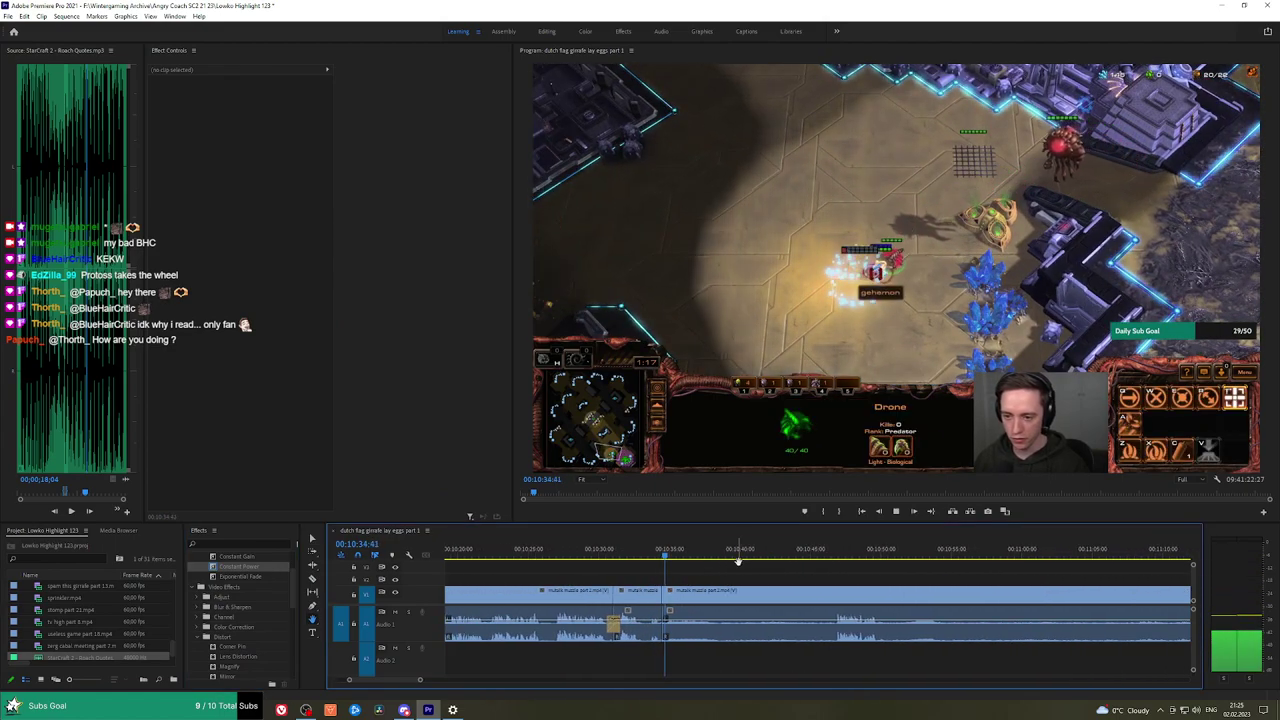
Skim the gameplay after about 00:10:34:30, and ripple-delete that remaining piece up to the next recording.
click(837, 556)
scroll(940, 588, down, 5)
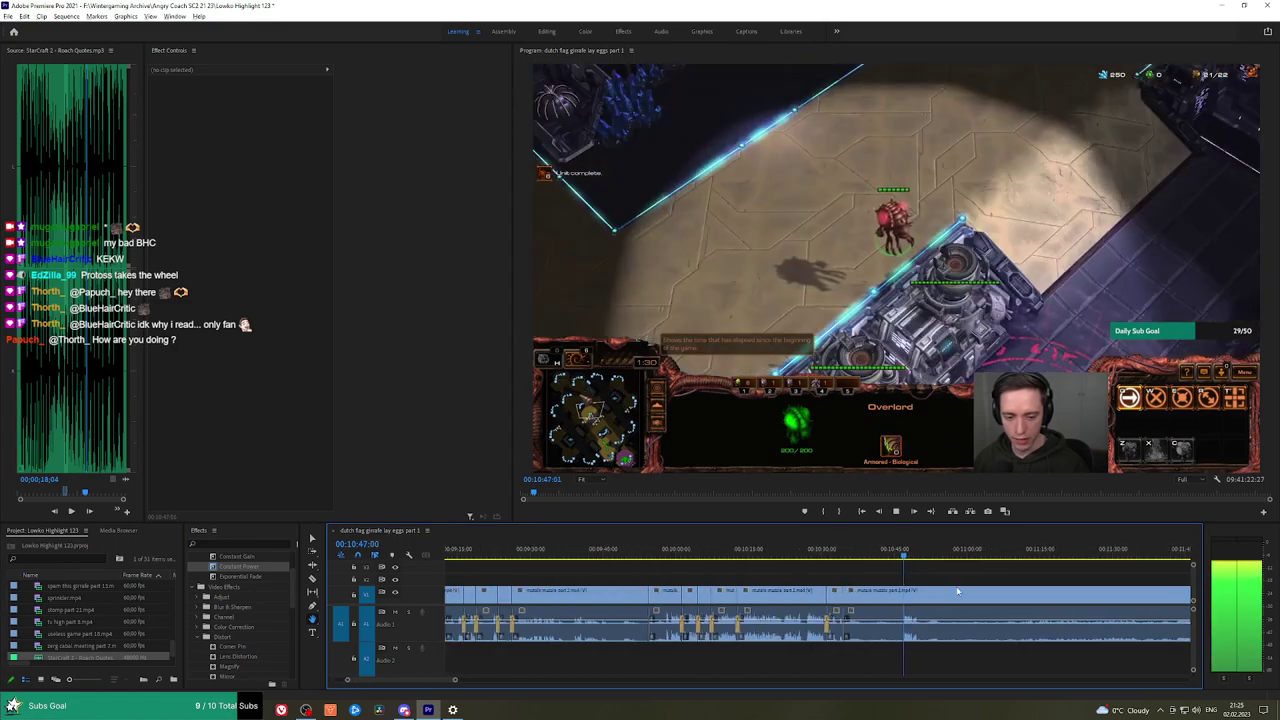
drag(1042, 571, 807, 569)
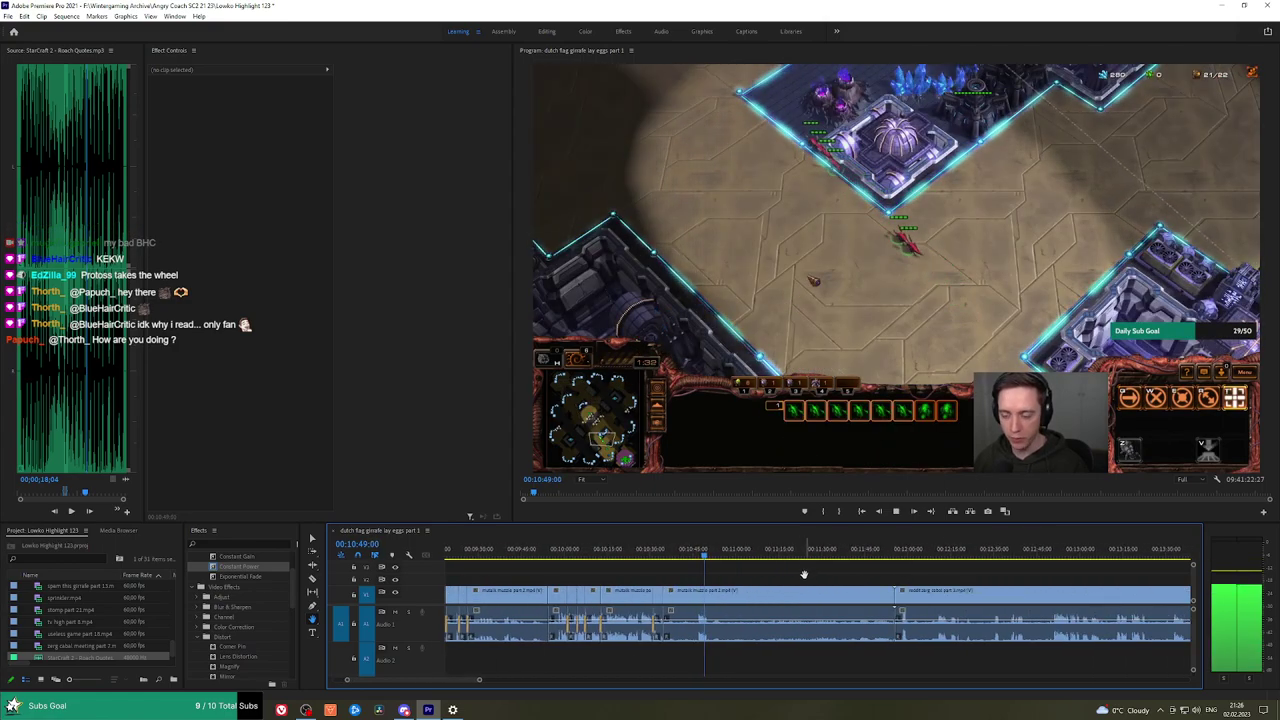
click(799, 602)
key(shift+Delete)
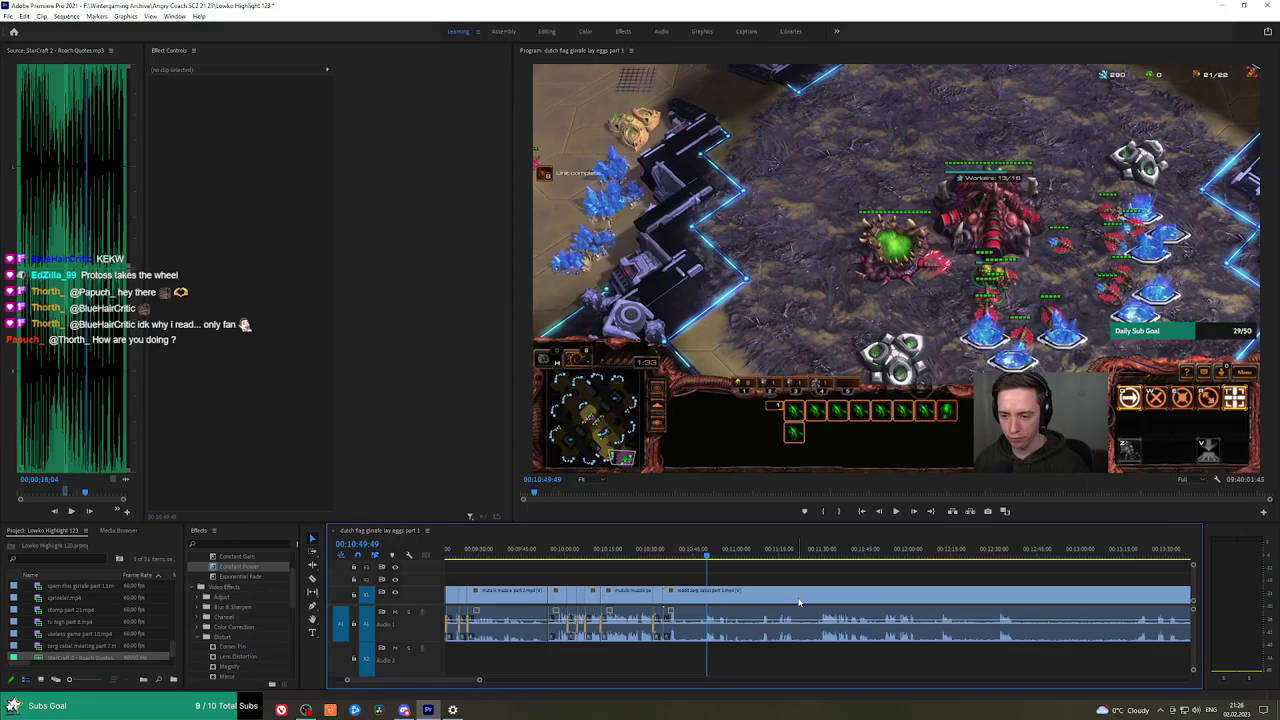
Skim the next recording to the StarCraft Reddit page, and split the clip at about 00:14:57:48.
drag(679, 560, 940, 558)
key(space)
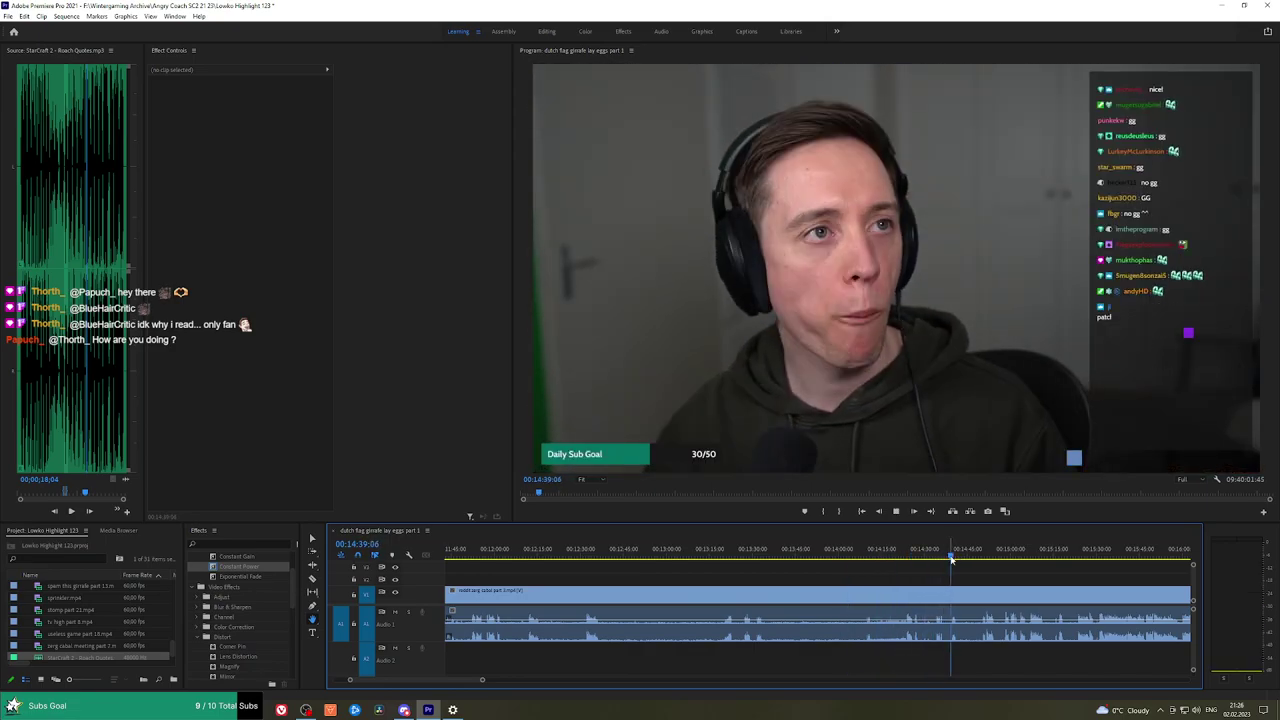
key(=)
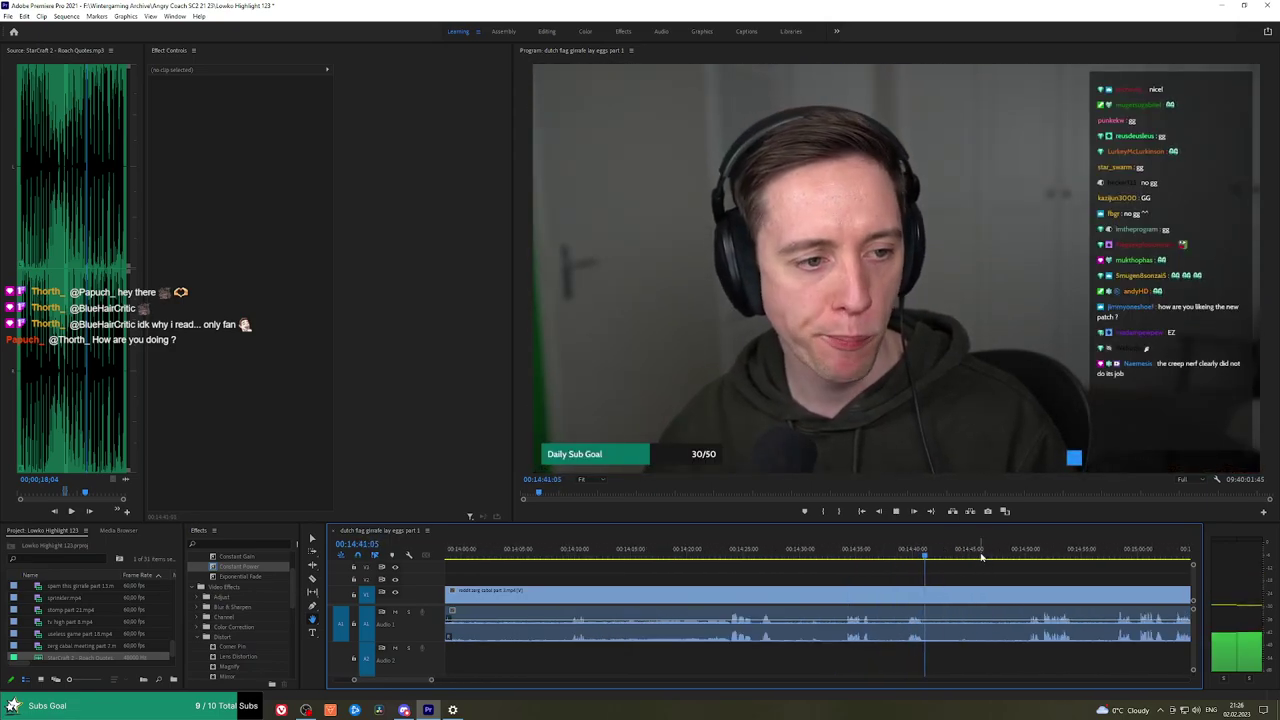
click(1028, 555)
key(space)
drag(1049, 572, 756, 573)
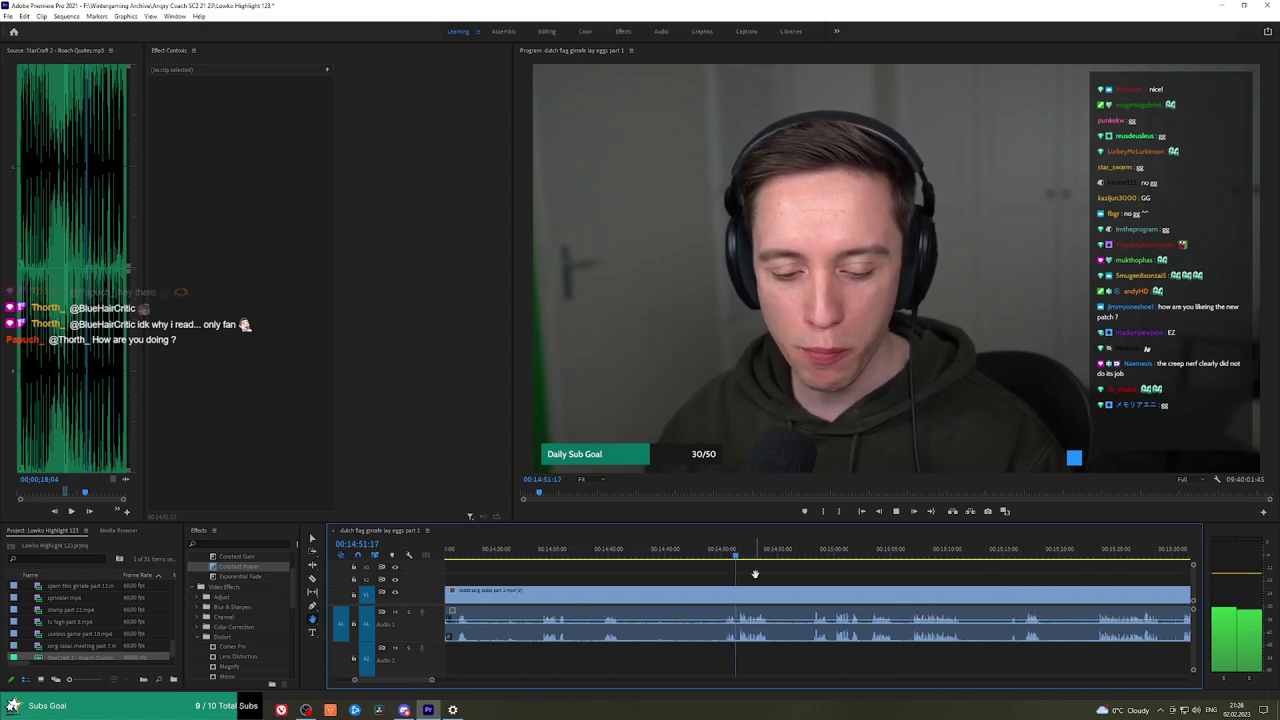
click(810, 558)
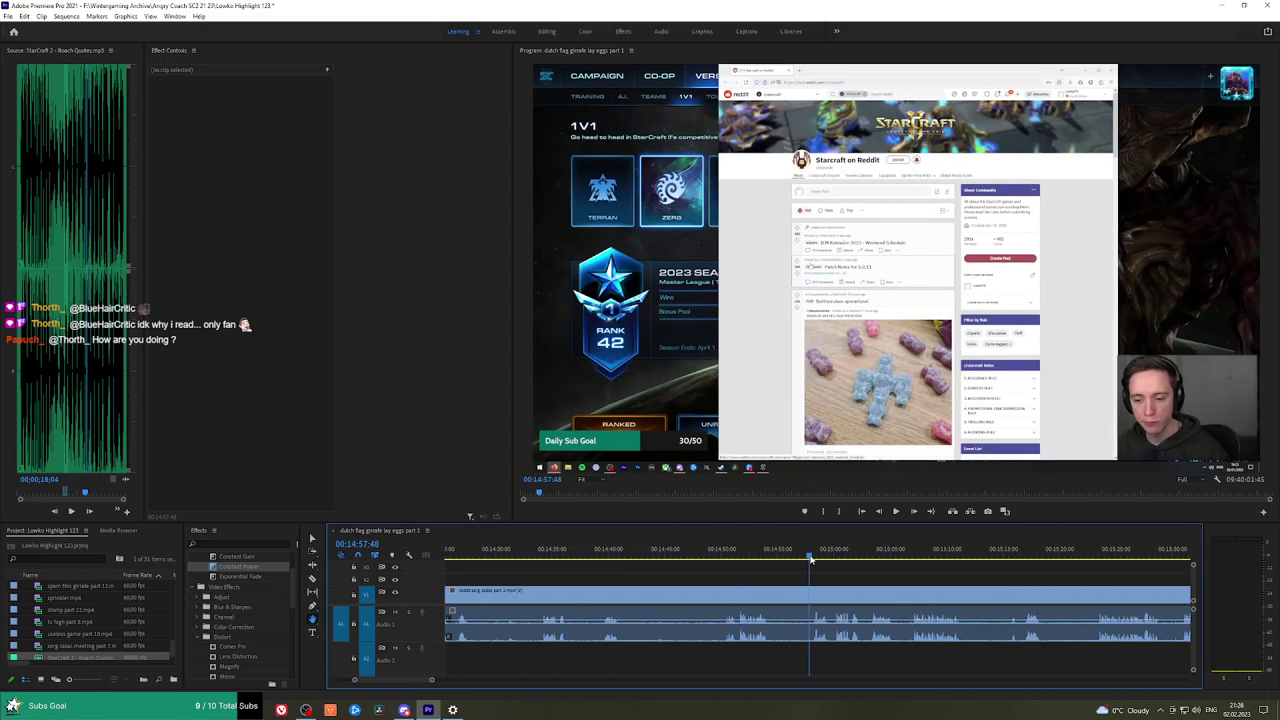
key(space)
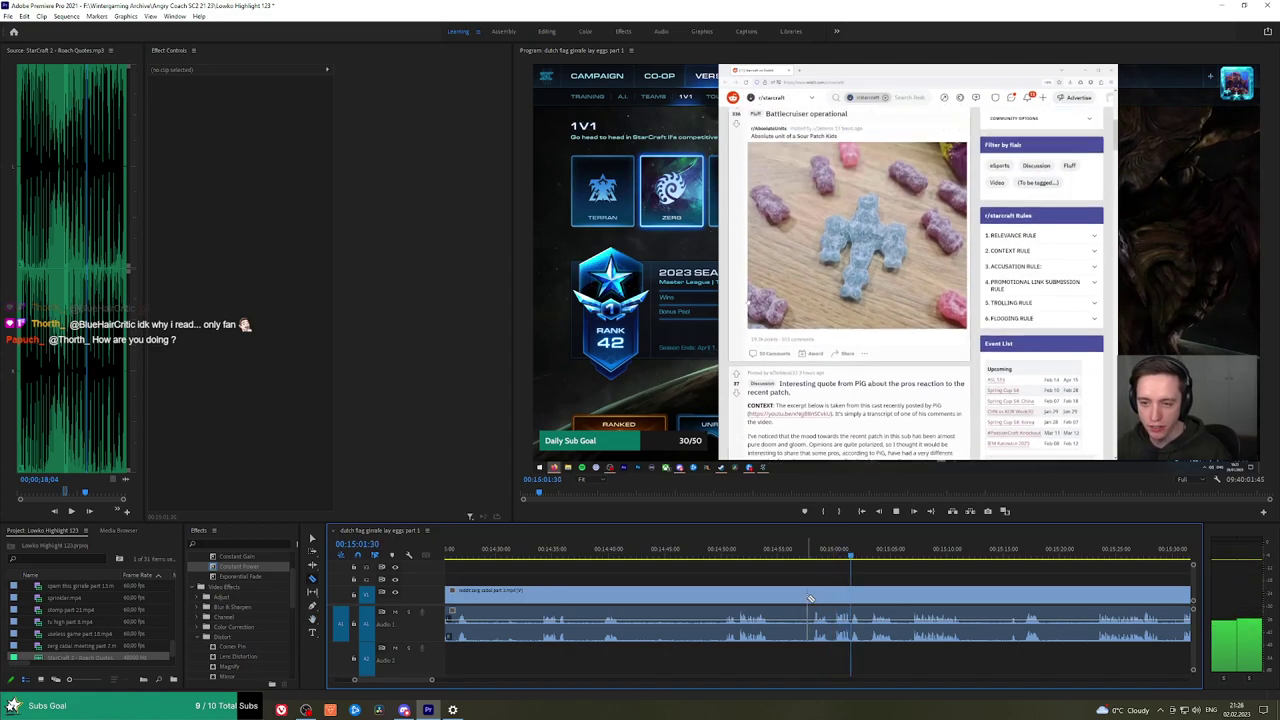
click(810, 598)
key(v)
Ripple-delete the recording's opening before the Reddit page cut, and add an Exponential Fade at the audio join at about 00:10:34:30.
click(796, 602)
key(shift+Delete)
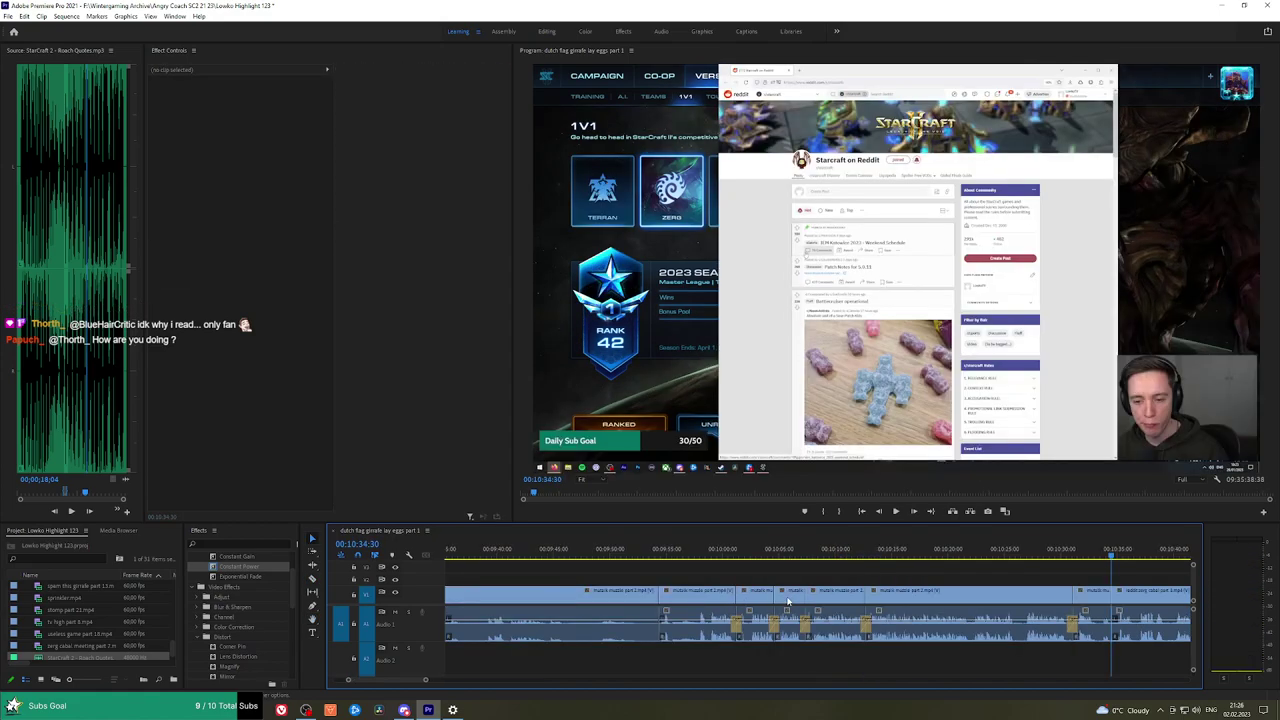
drag(1167, 580, 668, 573)
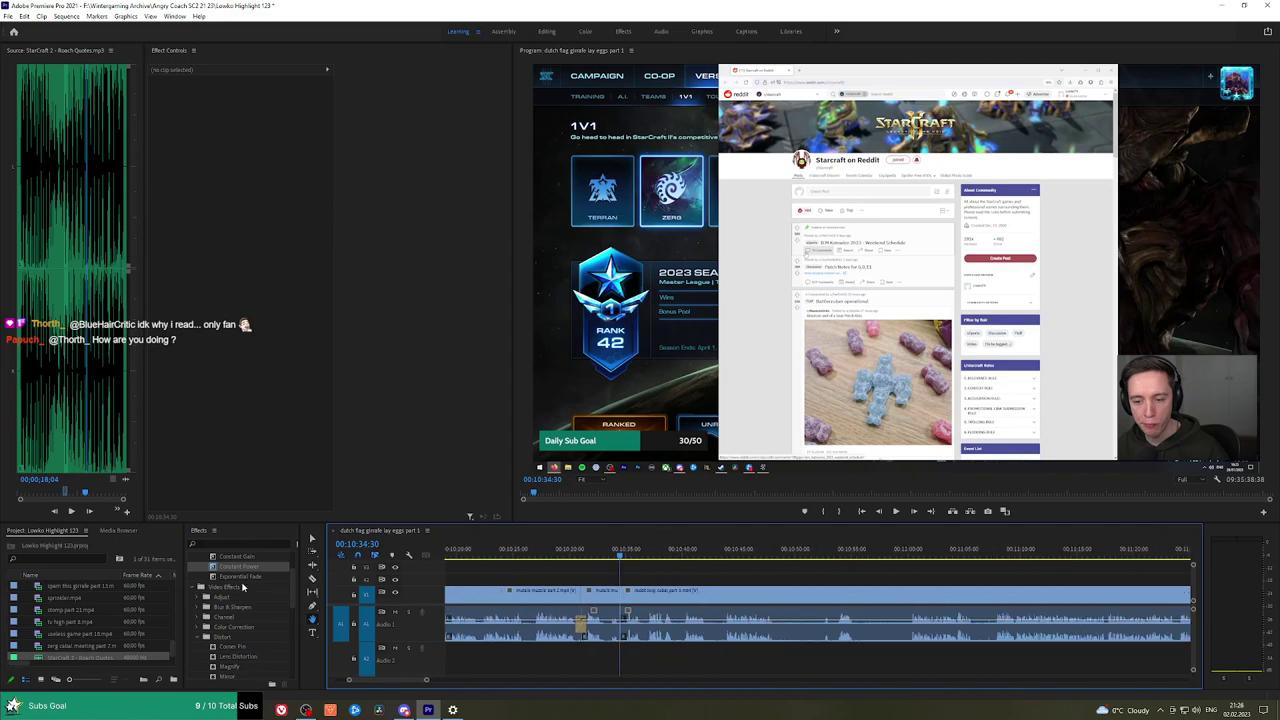
drag(240, 577, 636, 617)
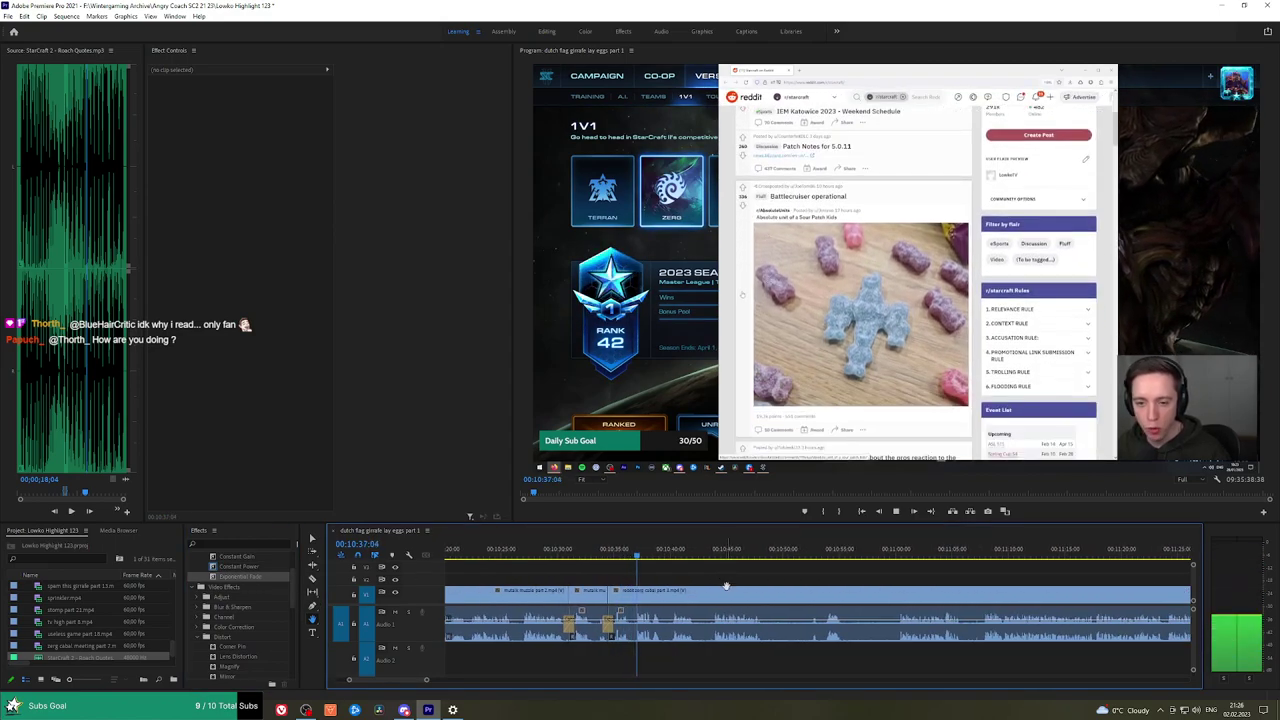
Ripple-delete the short pause at about 00:10:42:20, and add a Constant Power crossfade at the join.
scroll(726, 586, up, 2)
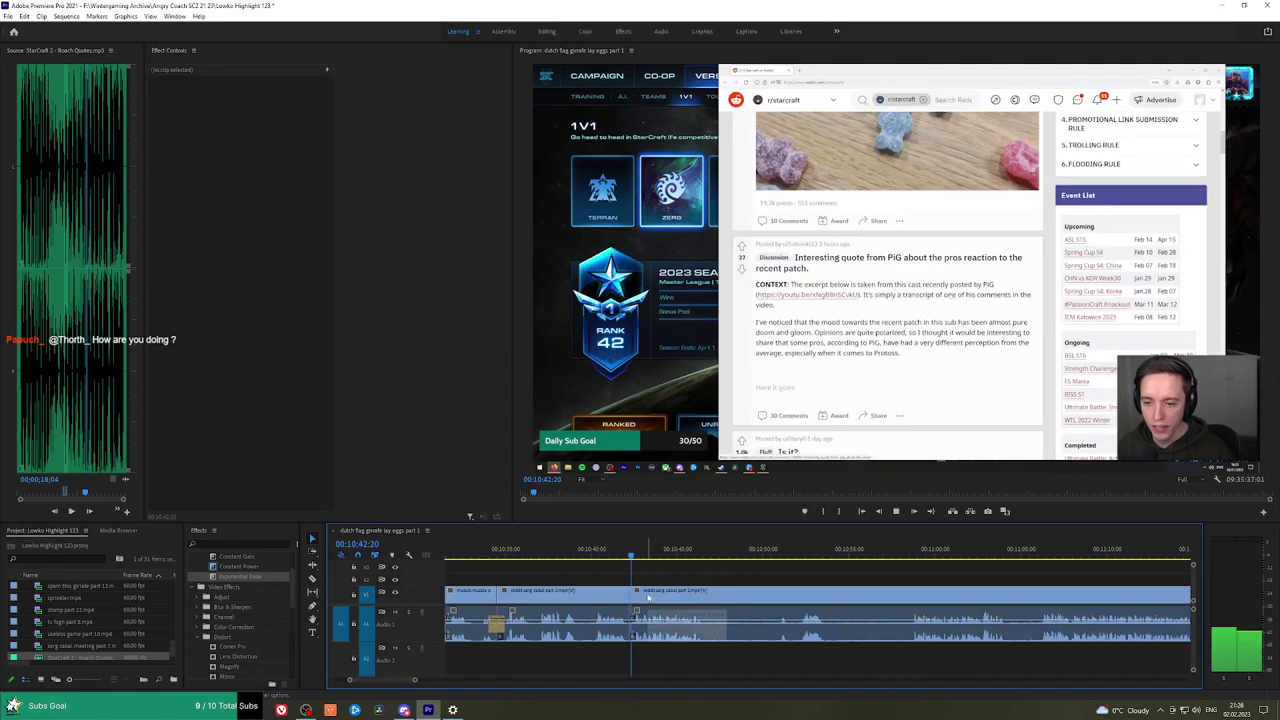
drag(240, 567, 632, 627)
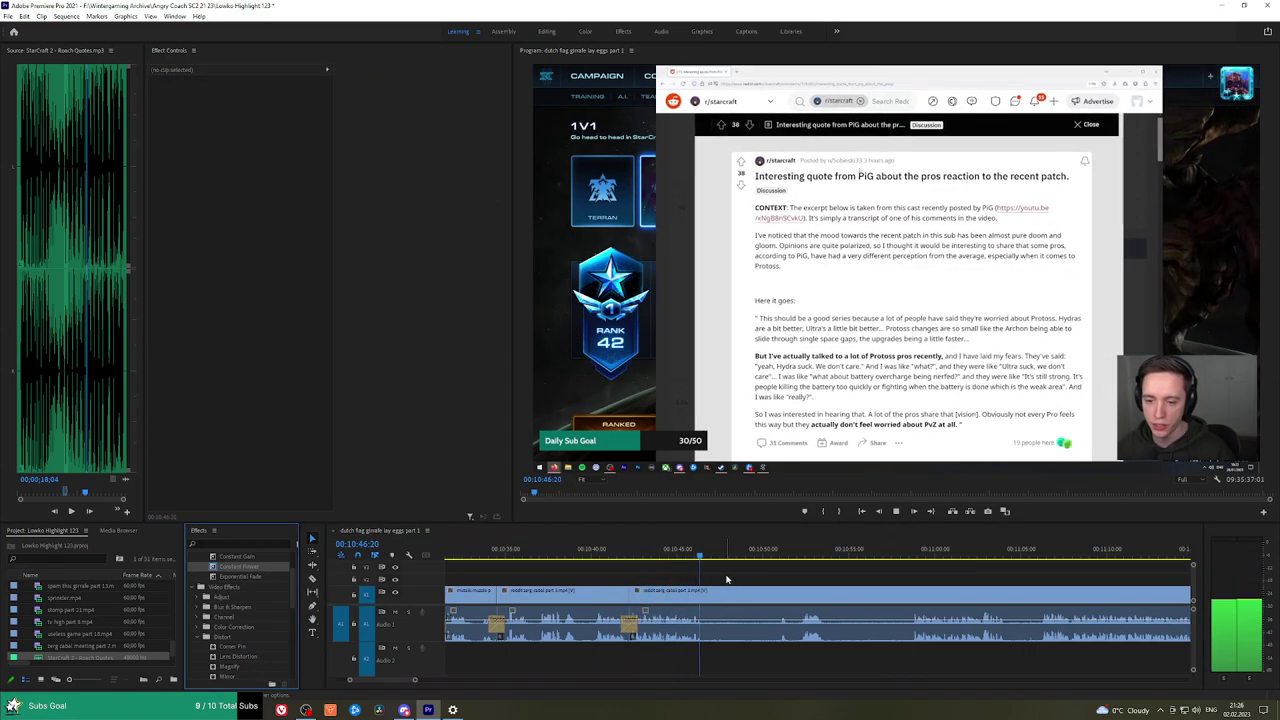
Skim the Reddit post reading from about 00:10:46 to 00:11:57 for quiet stretches.
click(799, 553)
key(space)
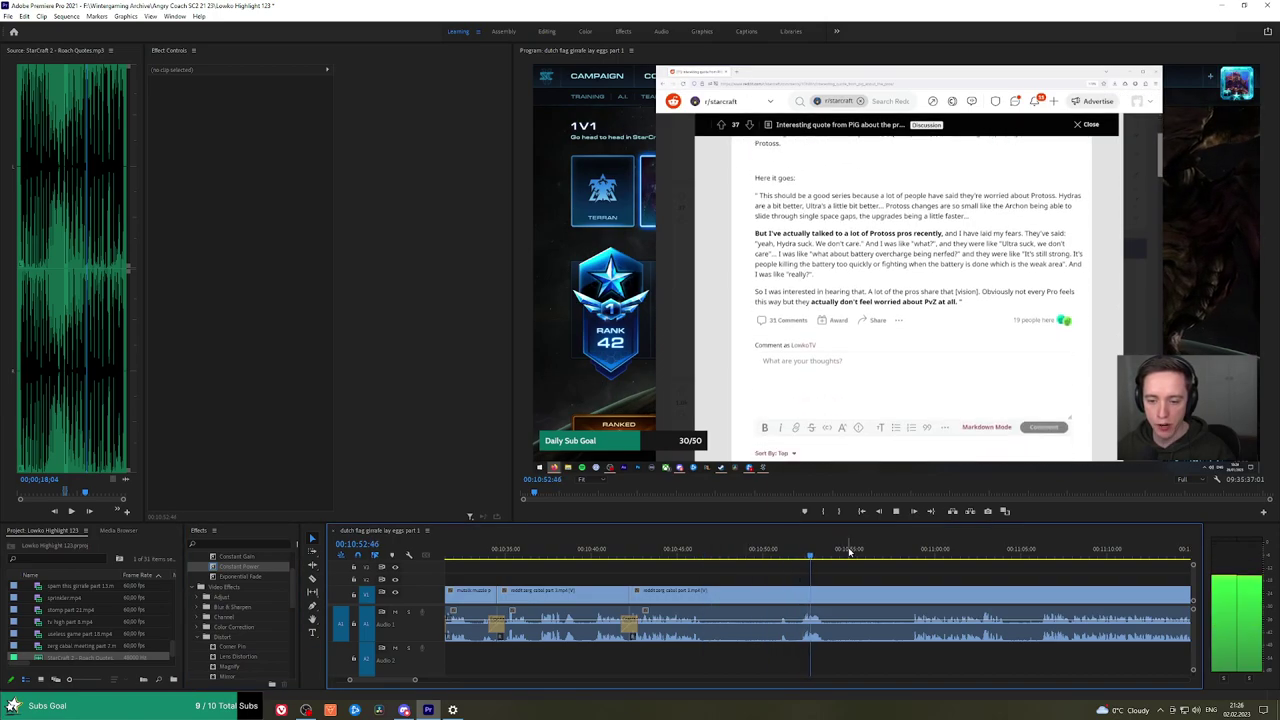
click(892, 552)
key(space)
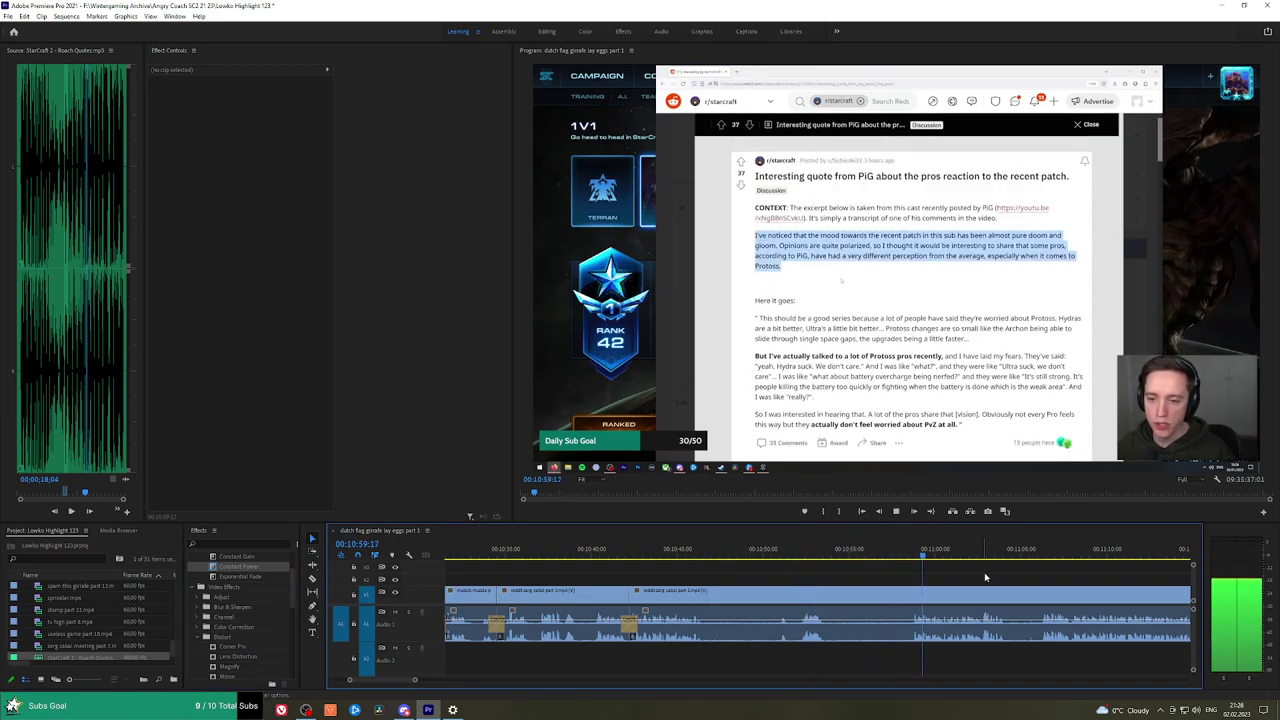
click(886, 553)
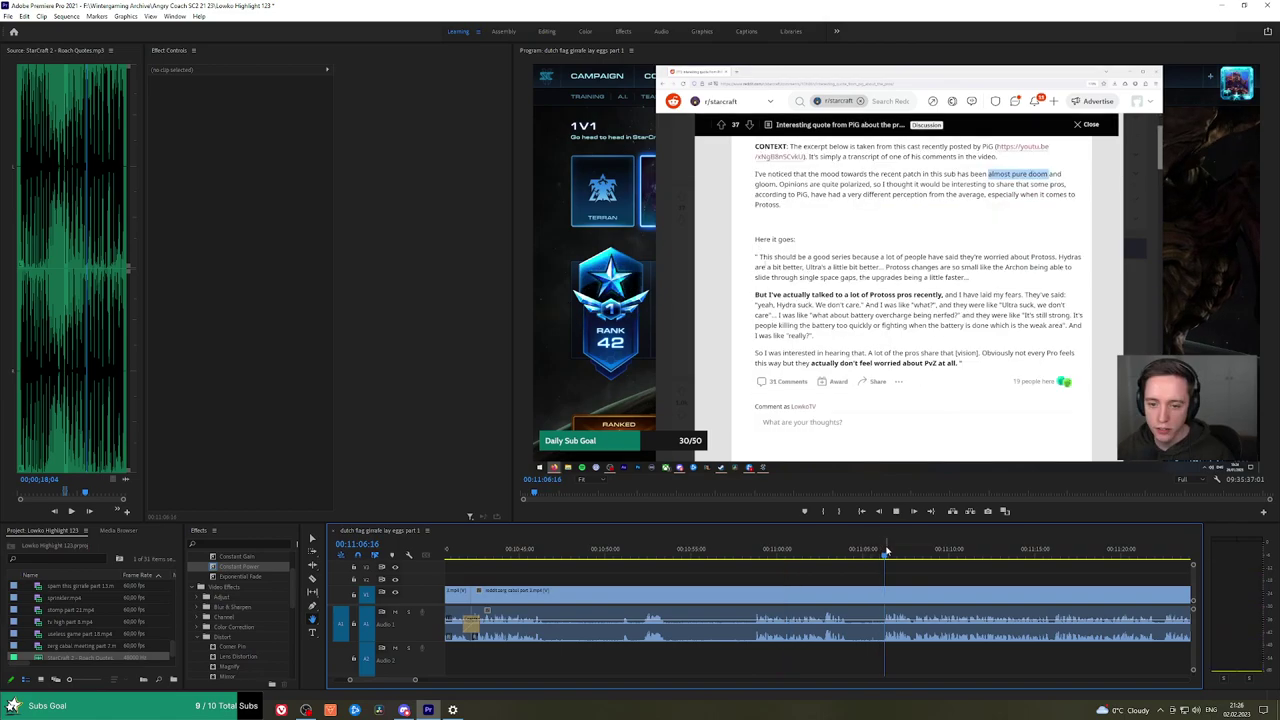
key(space)
scroll(998, 574, down, 3)
drag(1027, 570, 1005, 555)
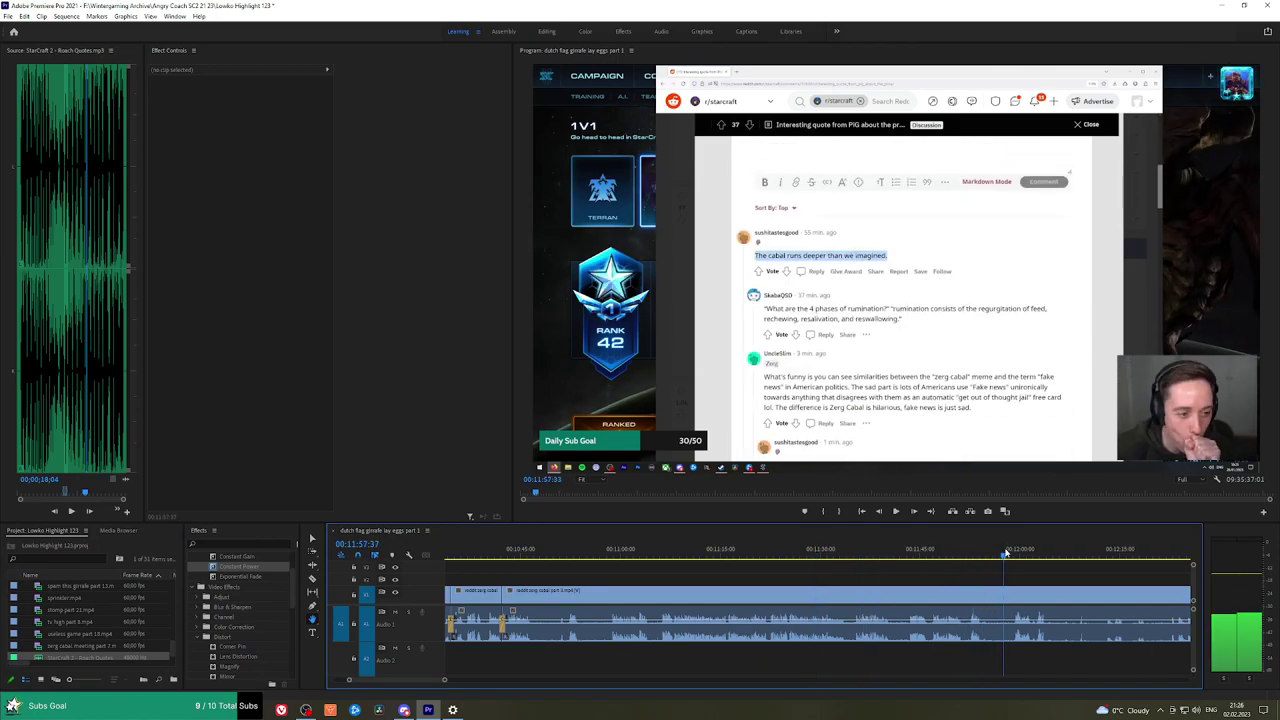
key(space)
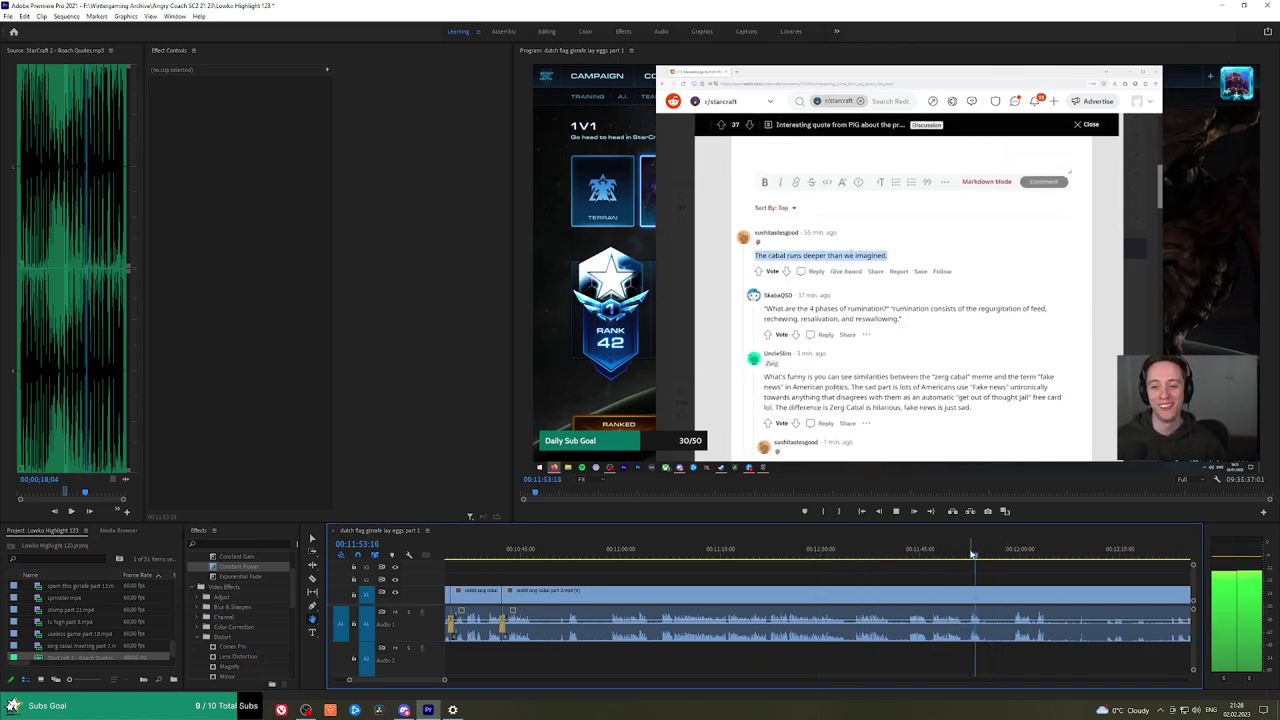
Ripple-delete the quiet section between about 00:10:47:00 and 00:10:58:40, and add a Constant Power crossfade at the join.
click(565, 558)
click(528, 558)
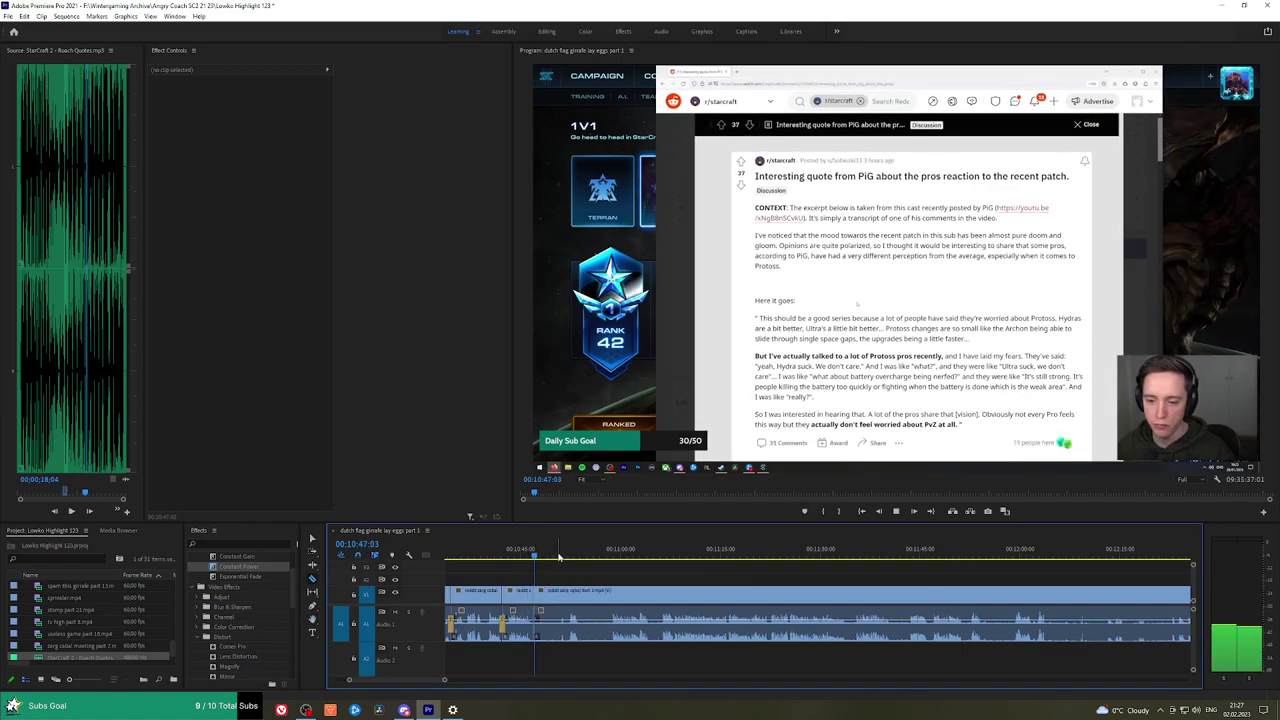
click(563, 557)
key(space)
key(equal)
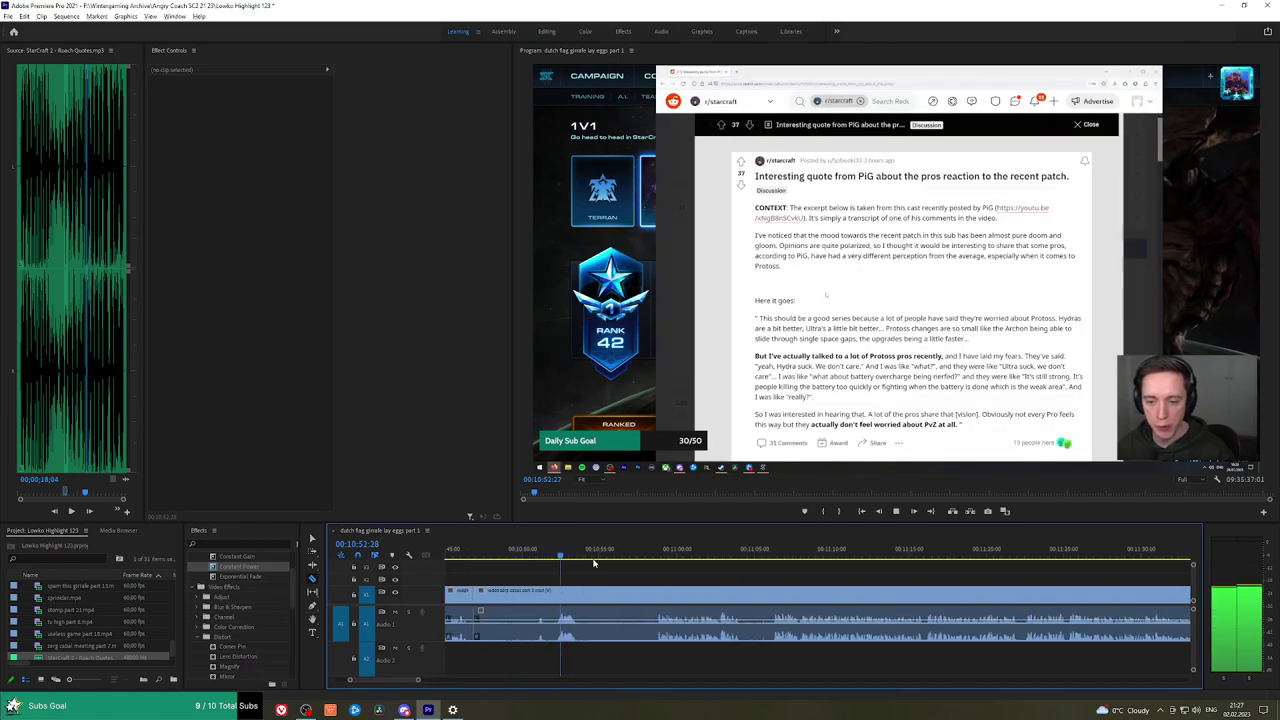
click(656, 555)
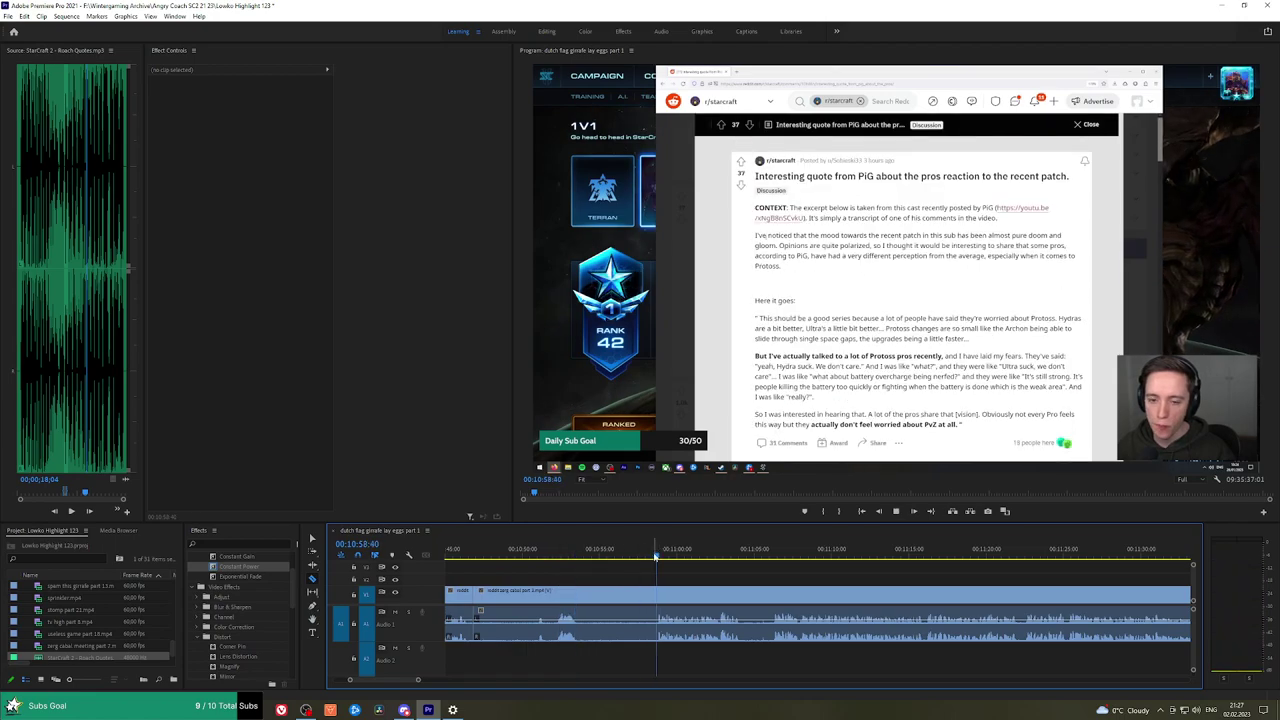
click(658, 593)
key(v)
click(641, 597)
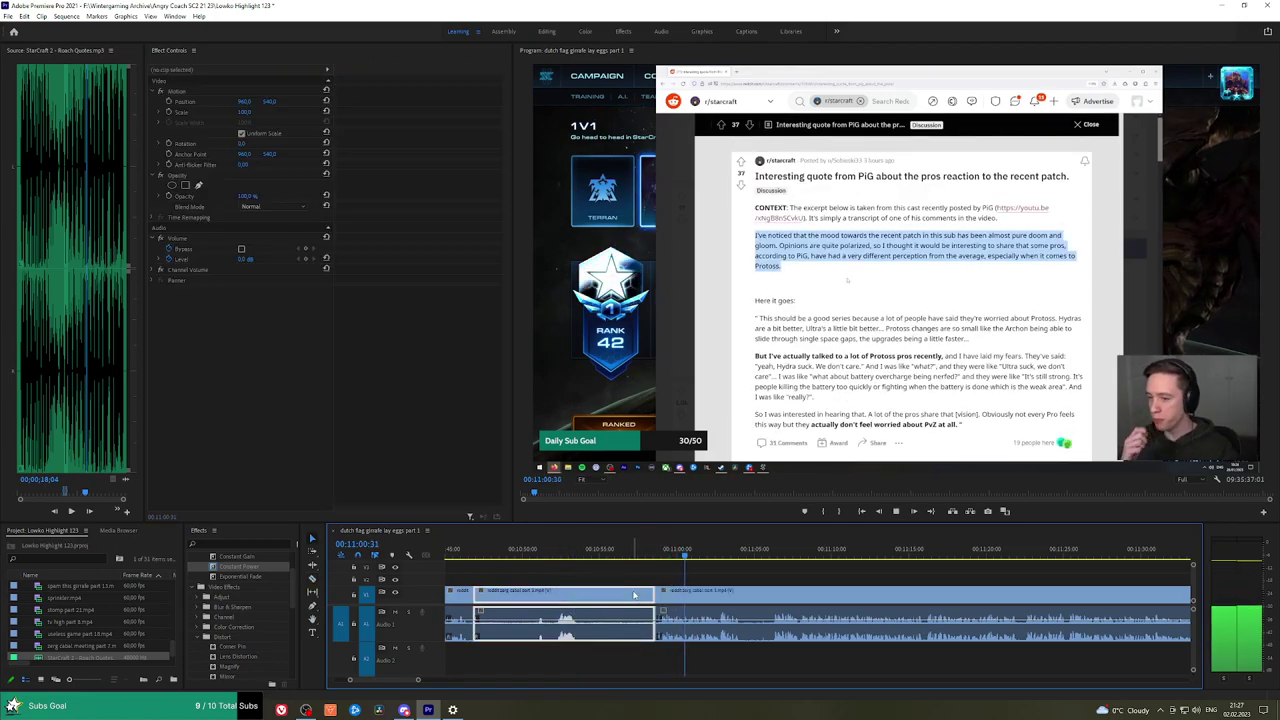
key(shift+Delete)
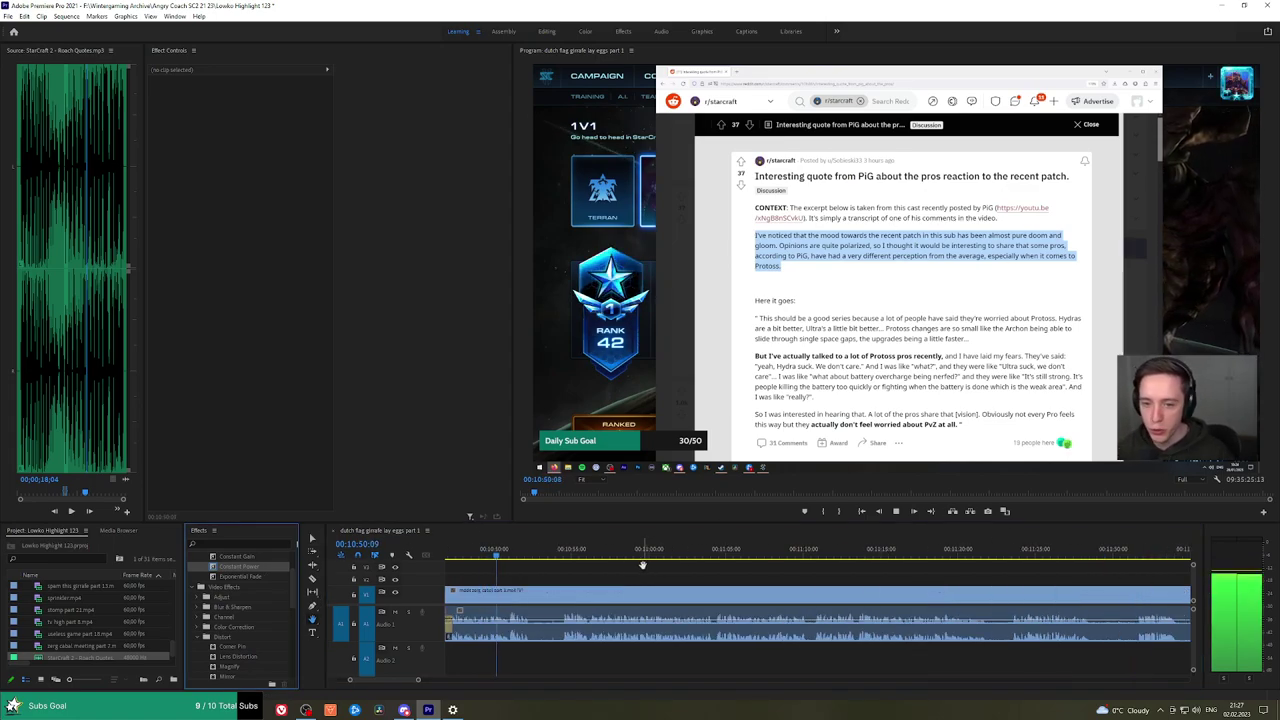
Ripple-delete the pause between about 00:10:52:30 and 00:10:54:15, and add a Constant Power crossfade at the join.
drag(643, 565, 640, 565)
key(c)
click(530, 596)
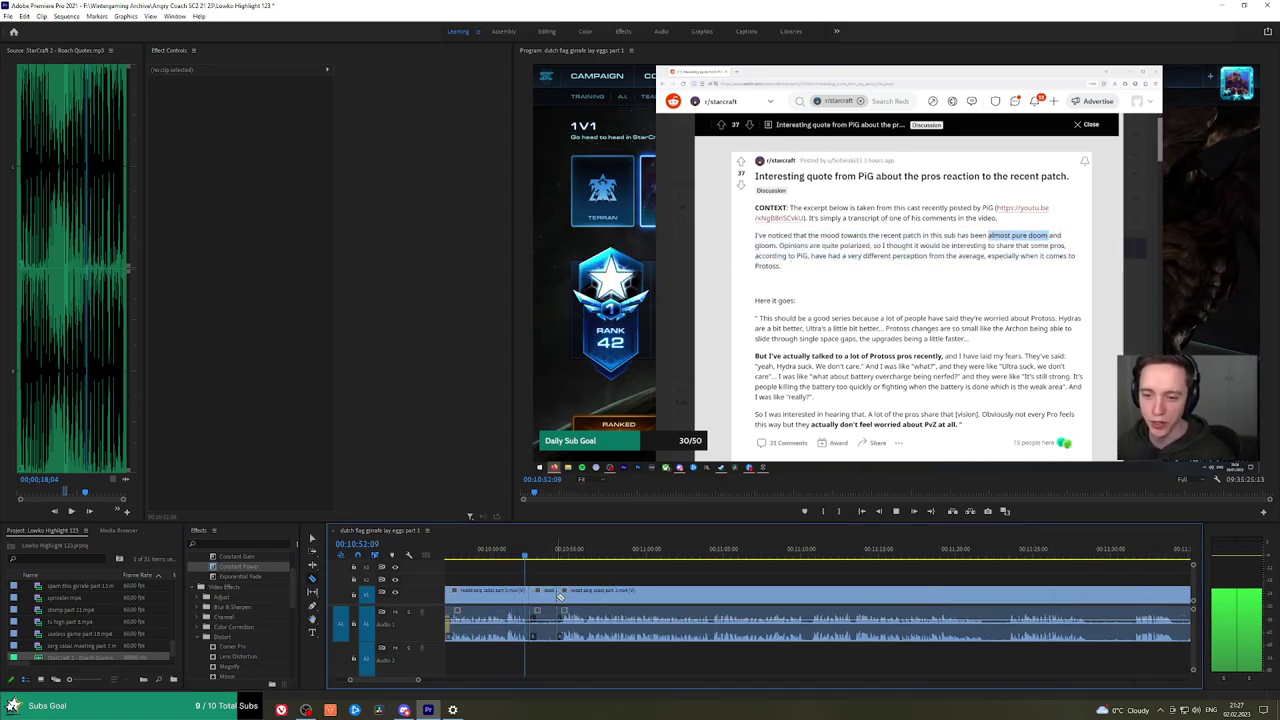
key(v)
click(546, 596)
key(shift+Delete)
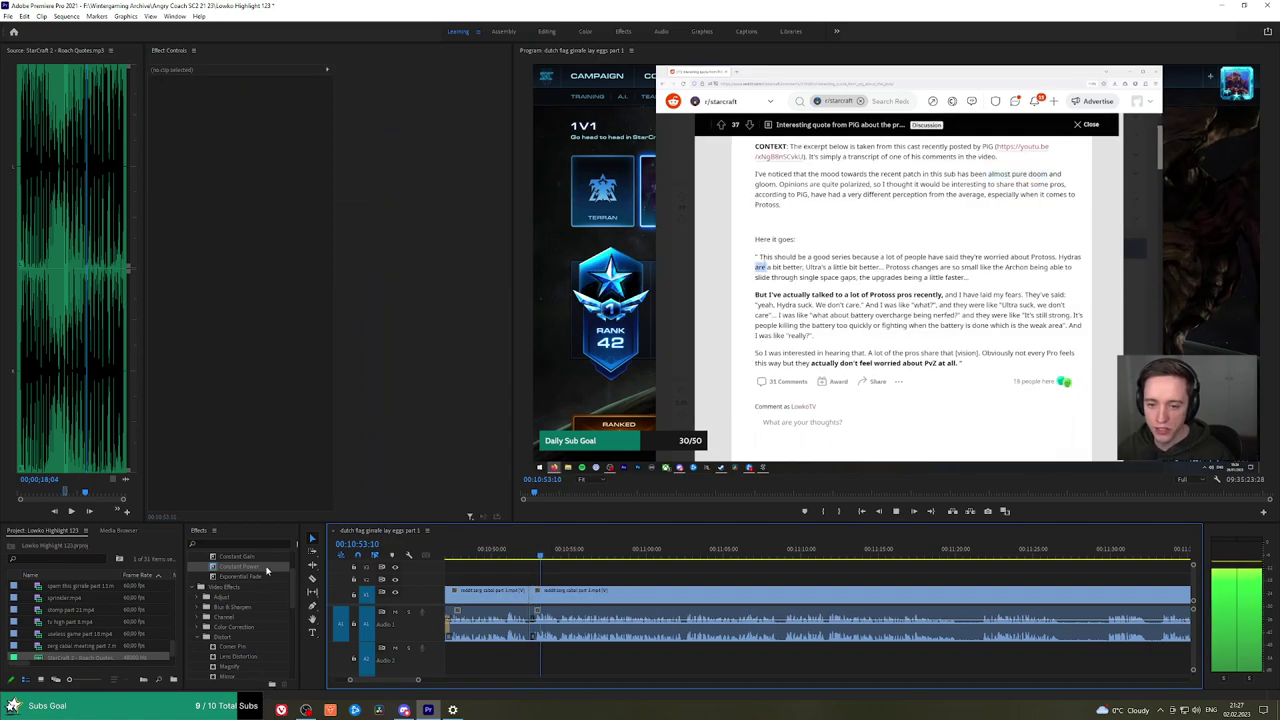
drag(262, 568, 538, 634)
Play through the Reddit quote reading up to about 00:11:15, and save the project.
key(h)
drag(682, 577, 677, 577)
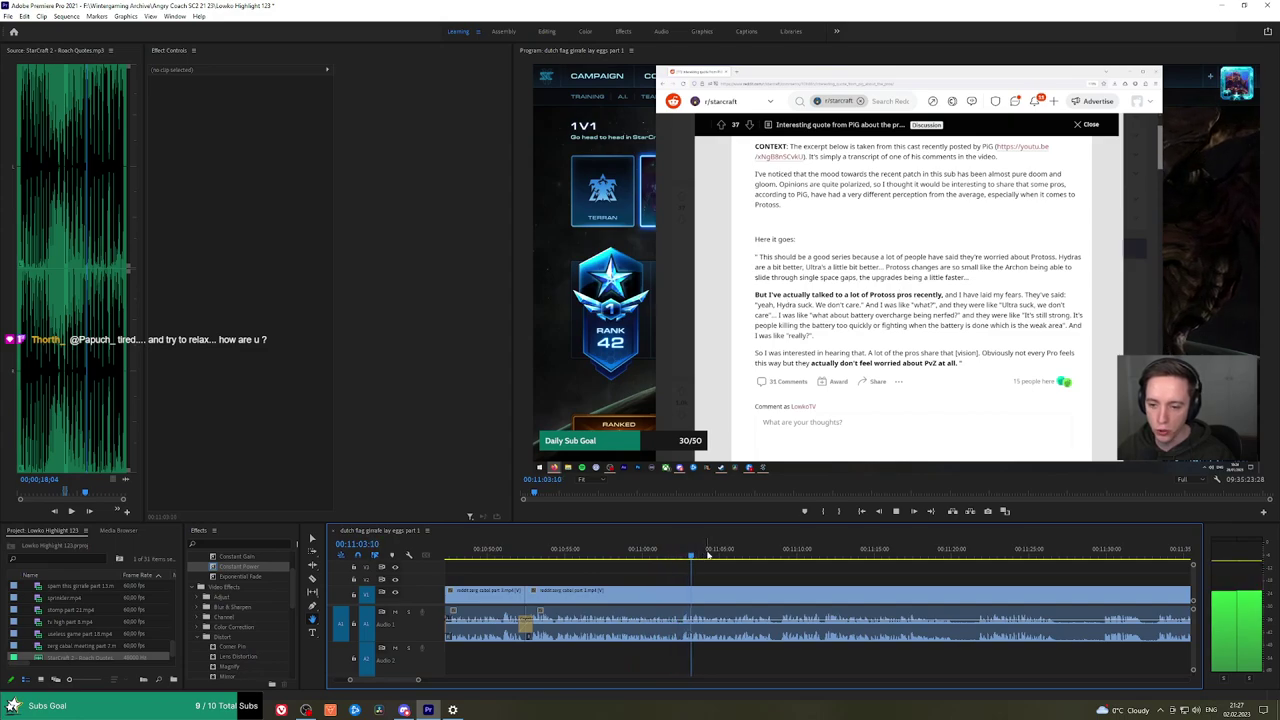
scroll(770, 590, down, 3)
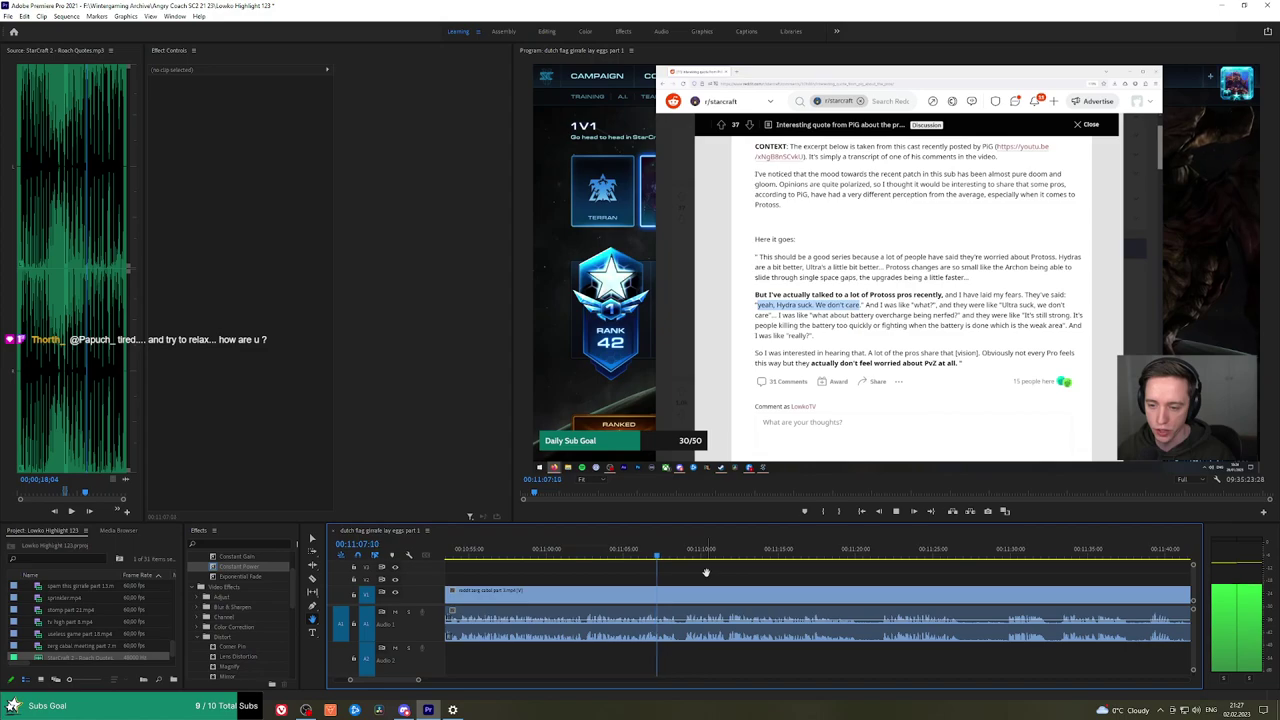
scroll(725, 571, down, 1)
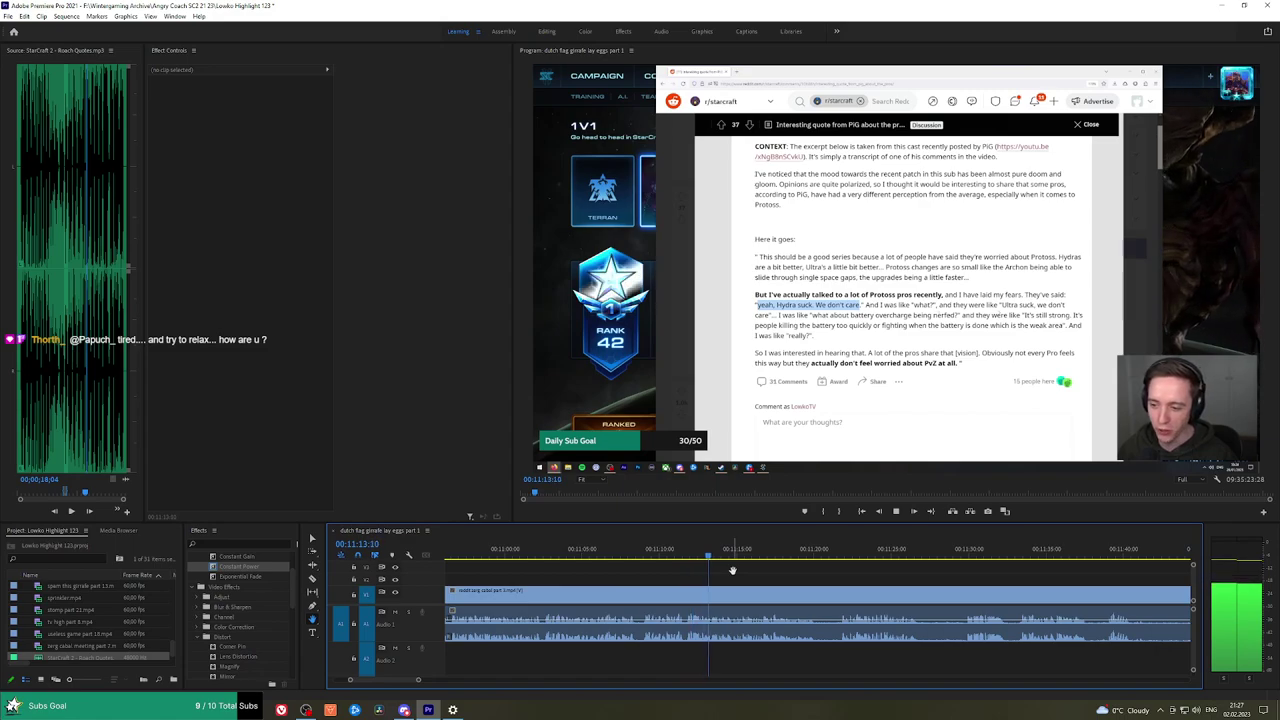
scroll(737, 575, down, 1)
scroll(770, 582, up, 2)
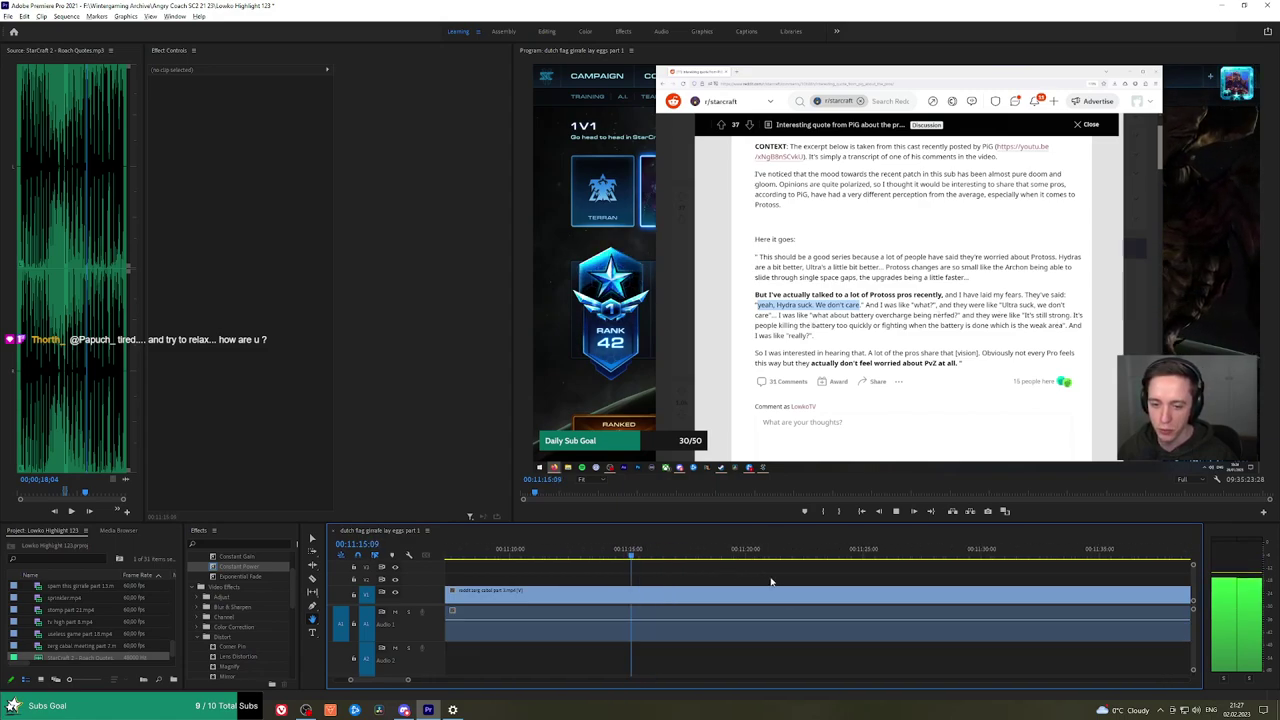
key(ctrl+s)
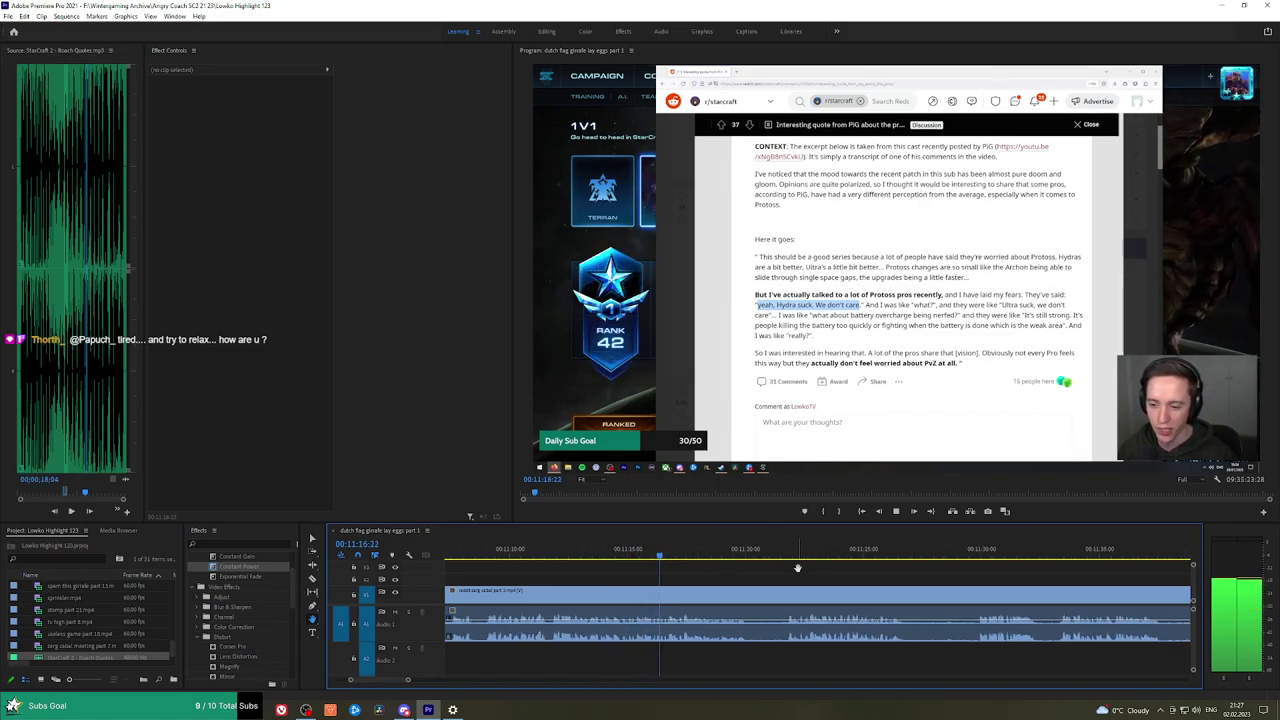
Ripple-delete the pause between about 00:11:20:12 and 00:11:21:37, and add a Constant Power crossfade at the join.
click(754, 594)
click(786, 594)
key(v)
click(770, 596)
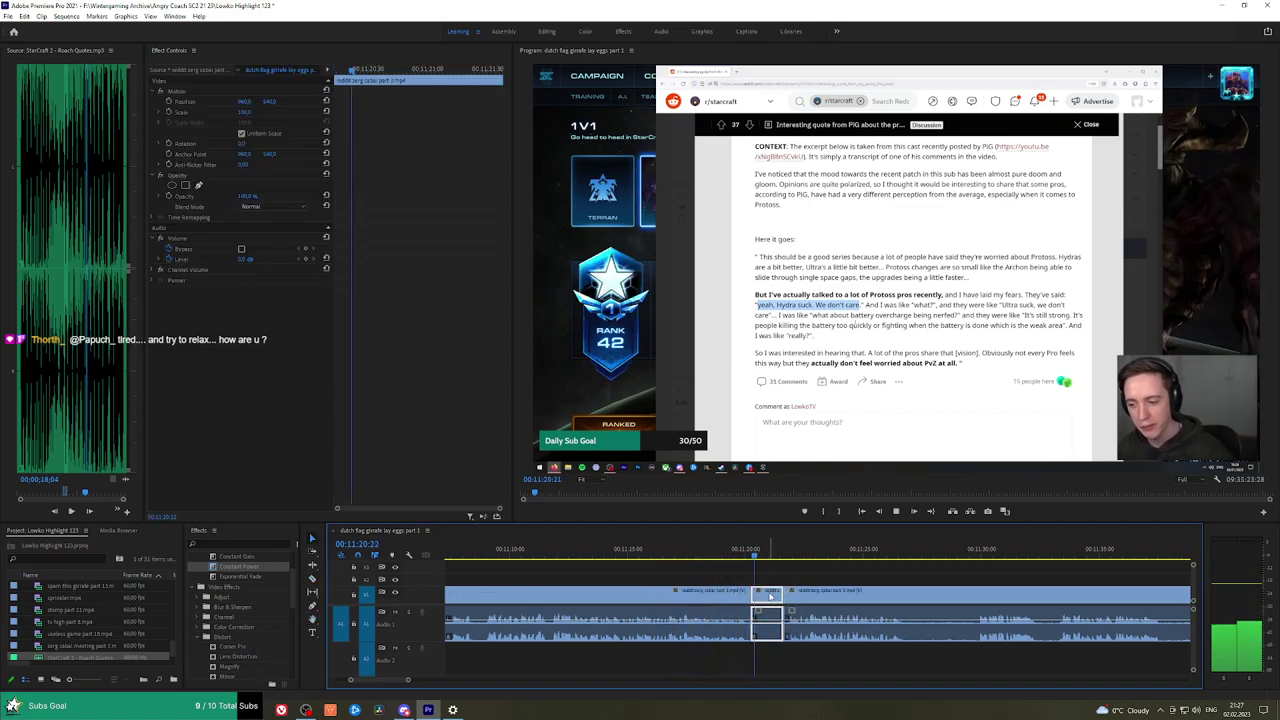
key(shift+Delete)
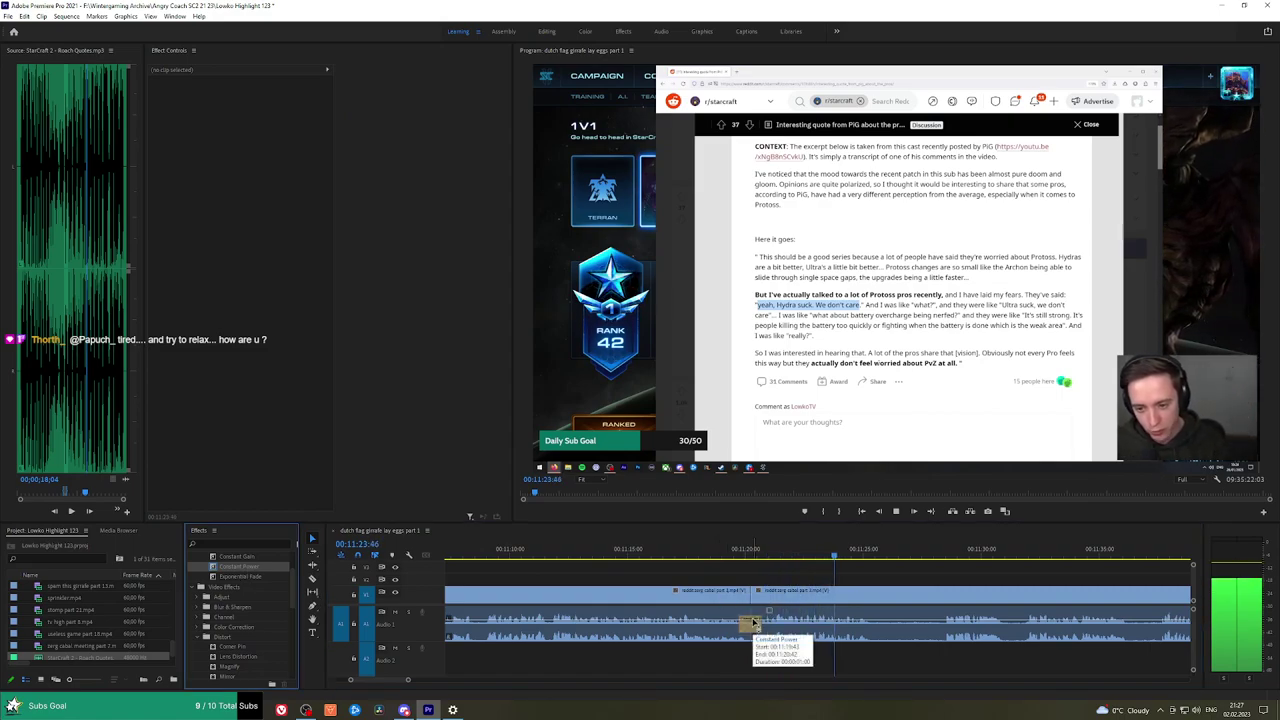
Ripple-delete the pause between about 00:11:25:35 and 00:11:28:20, and add a Constant Power crossfade at the join.
click(880, 597)
click(943, 594)
key(v)
click(919, 595)
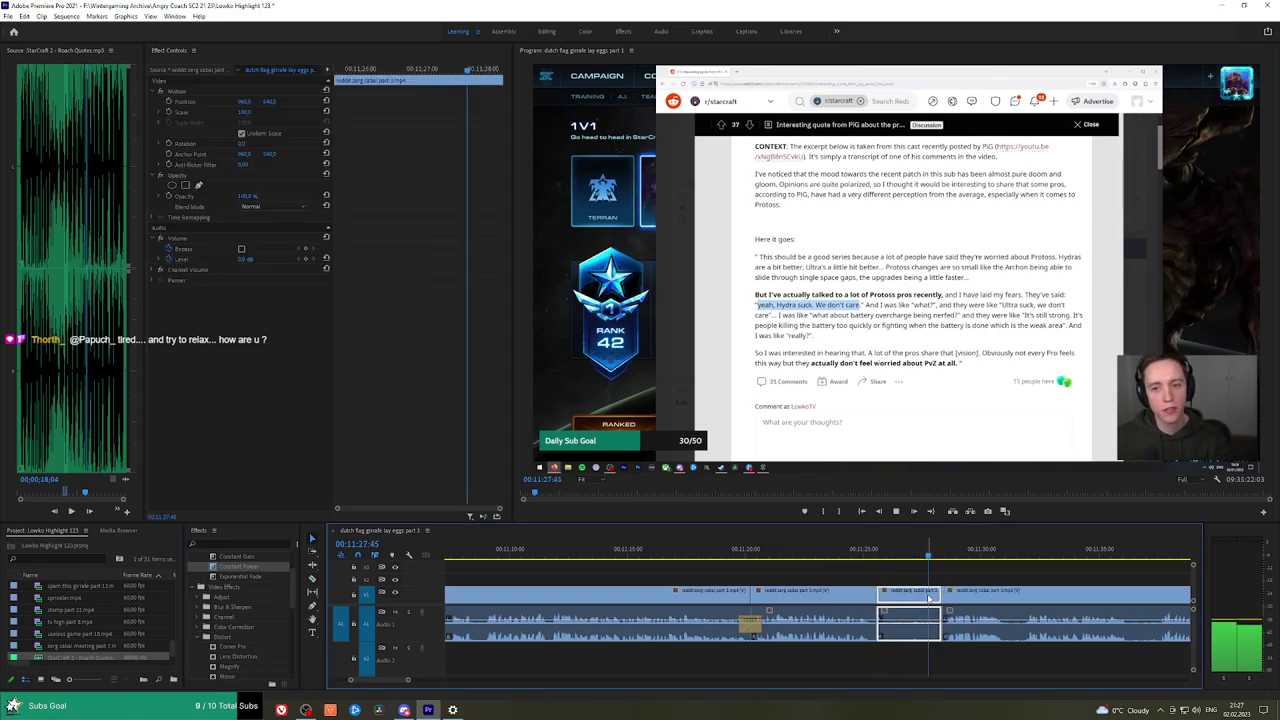
key(shift+Delete)
drag(255, 568, 878, 628)
Ripple-delete the pause between about 00:11:33:35 and 00:11:34:40, and add a Constant Power crossfade at the join.
scroll(698, 577, down, 3)
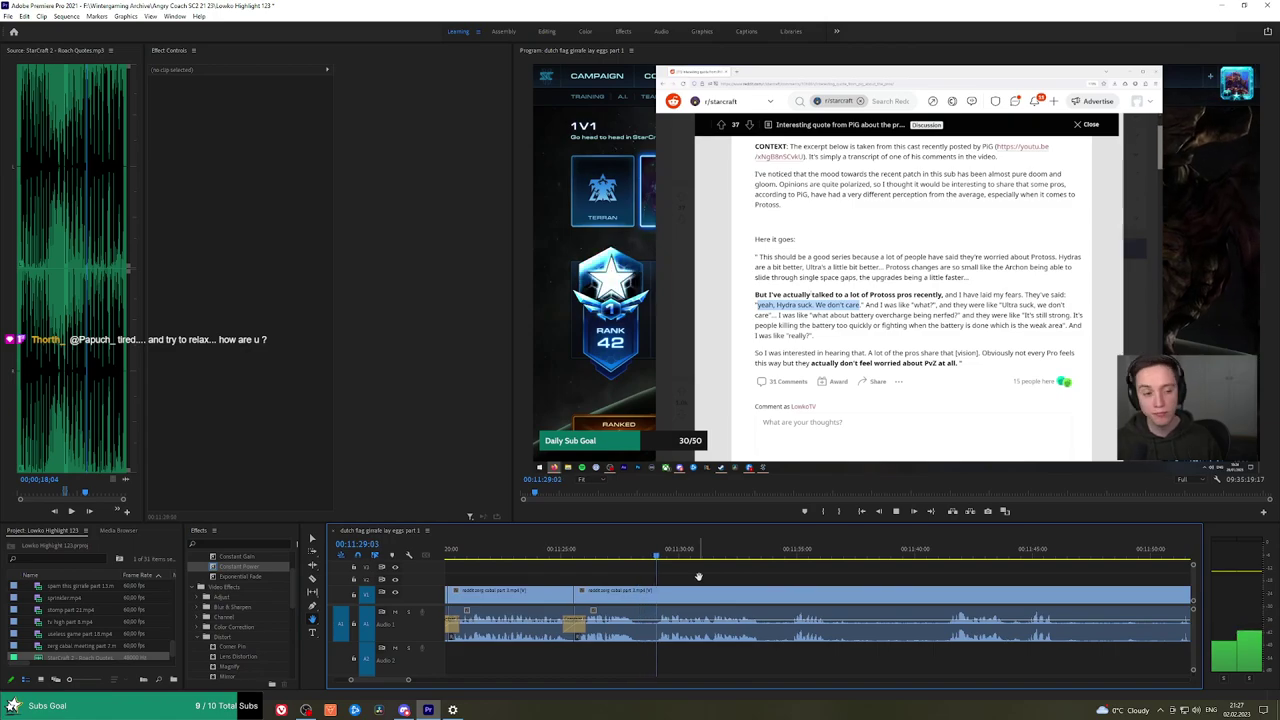
drag(783, 580, 706, 580)
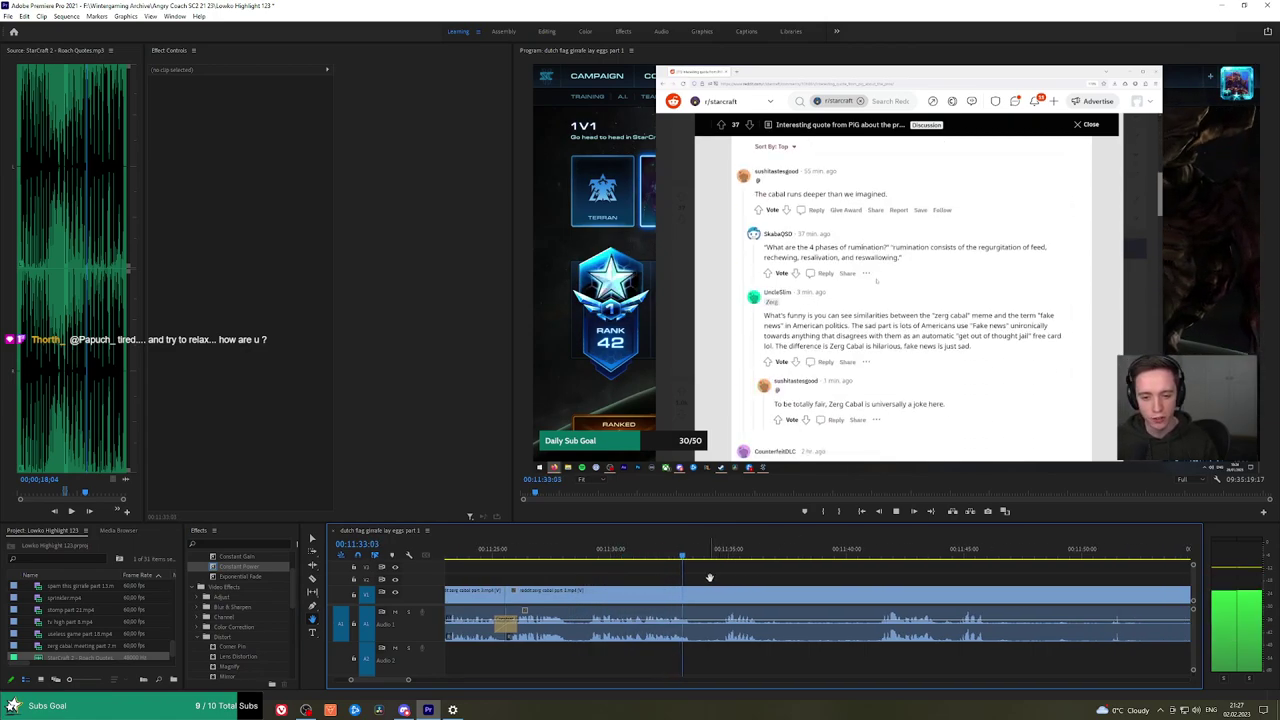
click(697, 598)
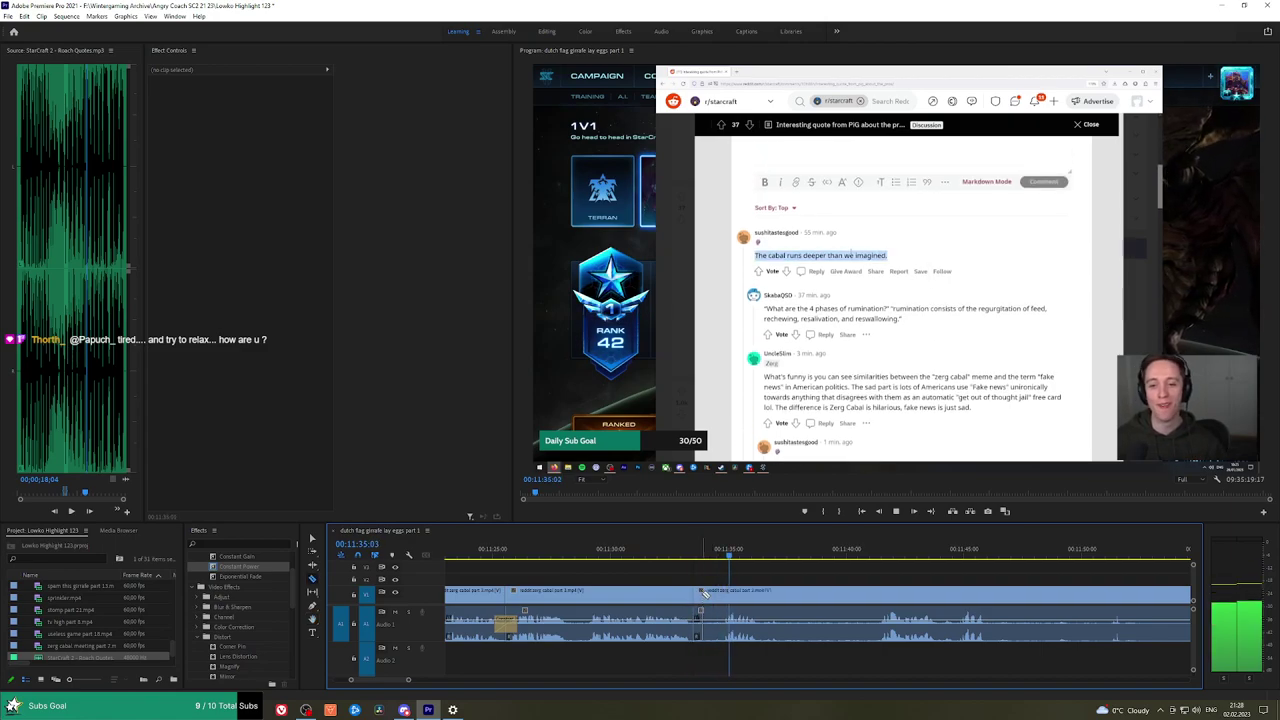
click(721, 594)
key(v)
click(706, 595)
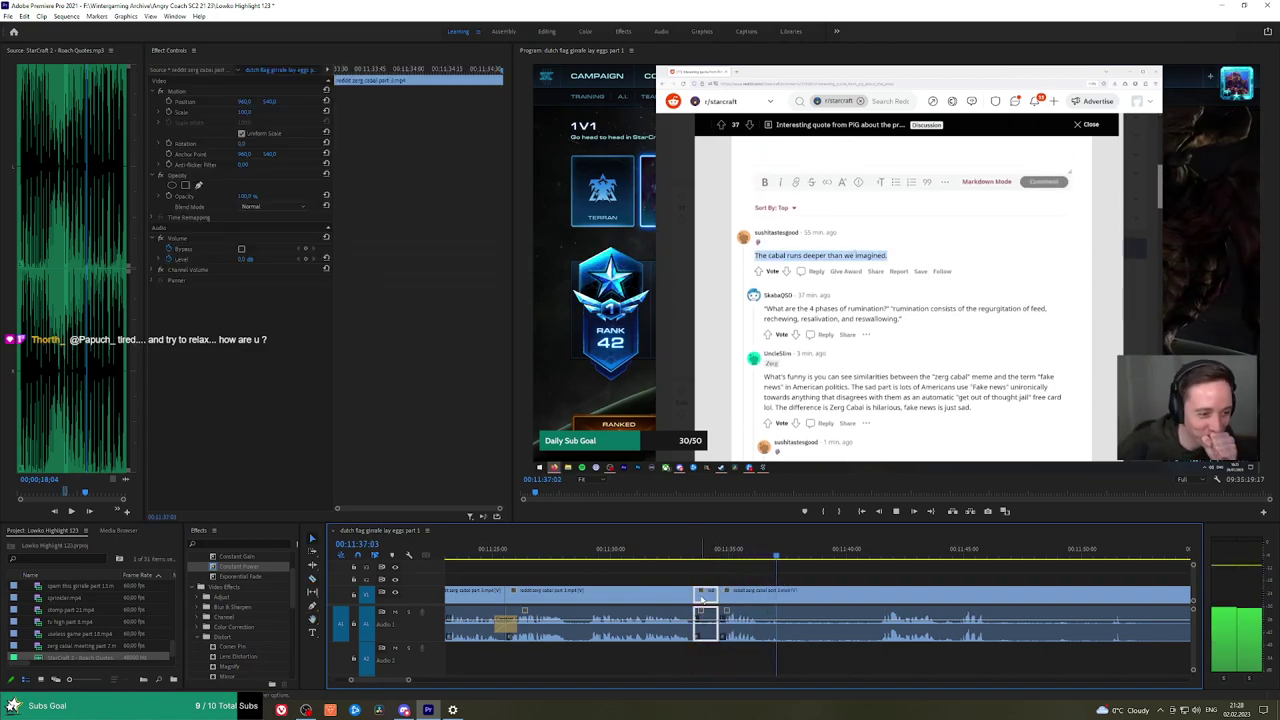
key(shift+Delete)
key(space)
drag(235, 567, 693, 623)
key(space)
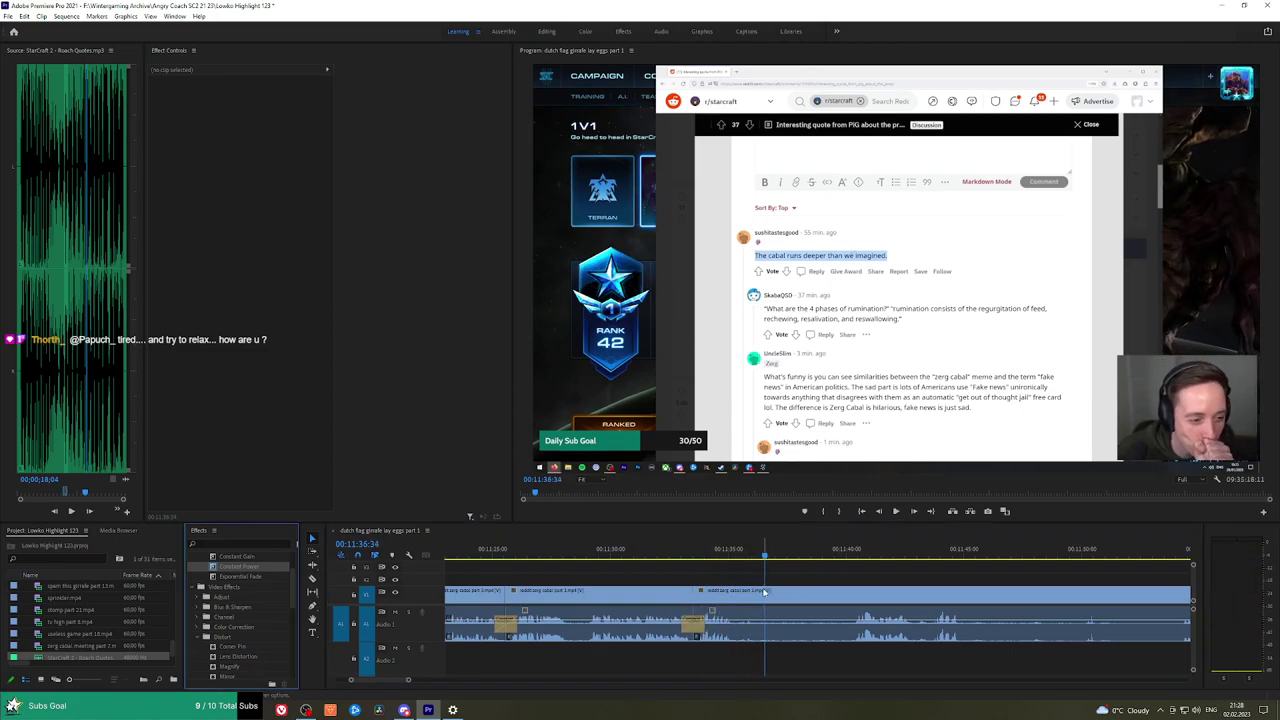
Ripple-delete the silence between about 00:11:36:34 and 00:11:40:15, and add a Constant Power crossfade at the join.
click(769, 593)
click(851, 551)
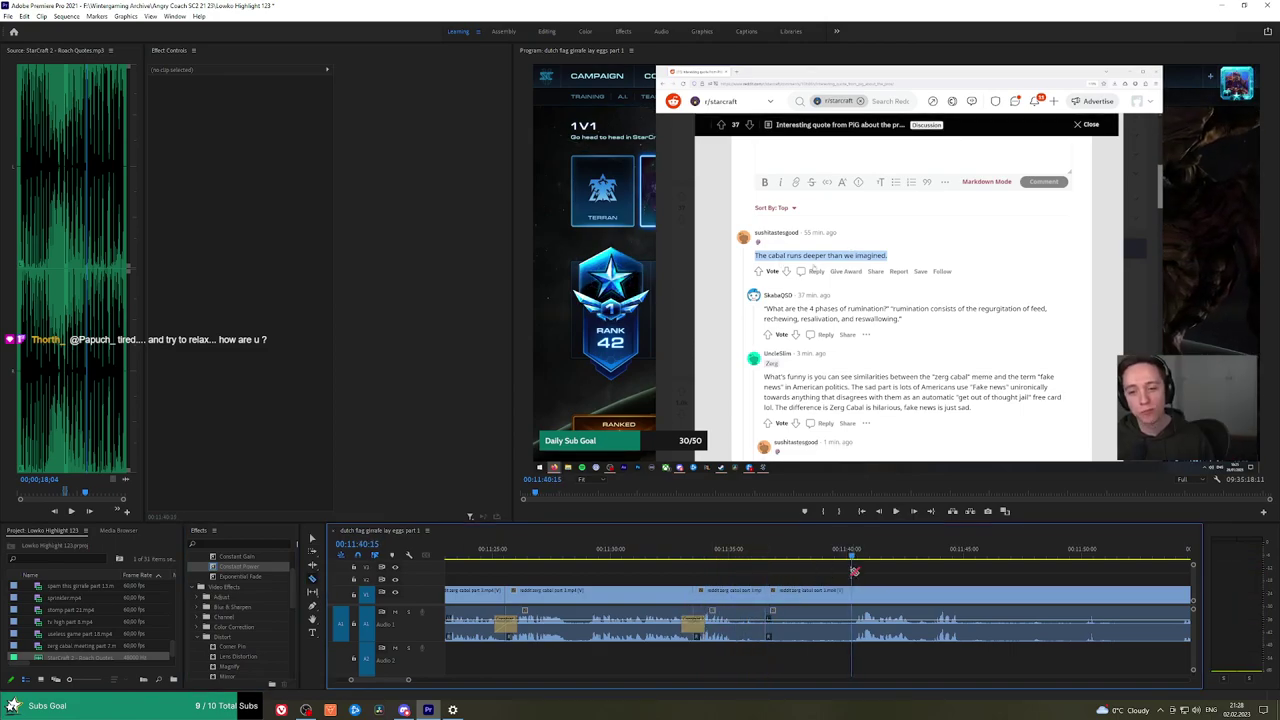
click(858, 593)
key(shift+Delete)
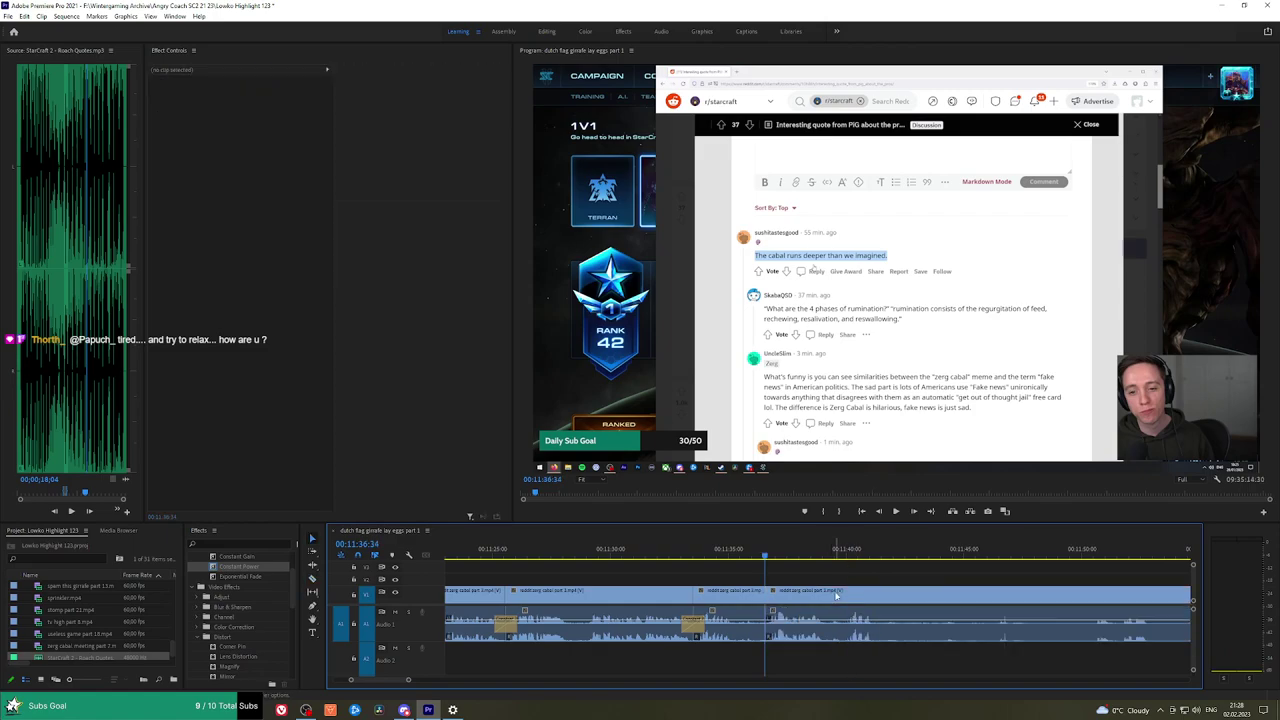
key(space)
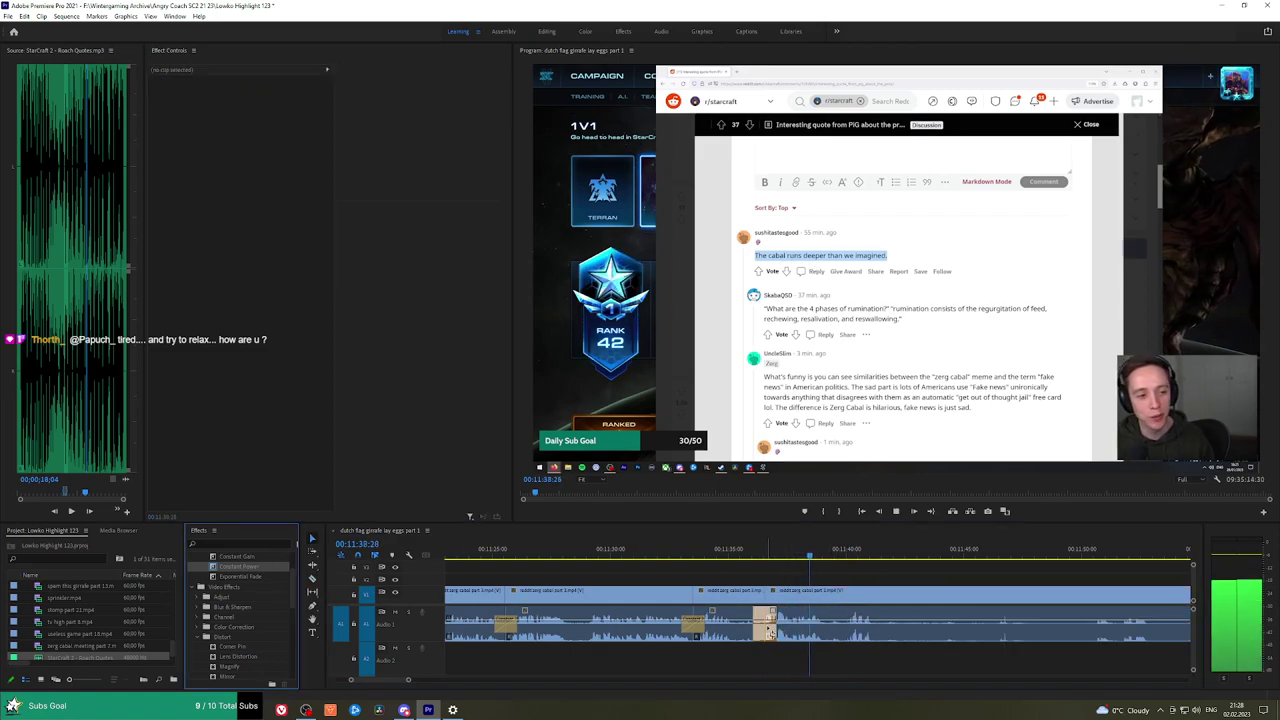
Split the clip at about 00:11:42:42 and 00:11:51:43, and ripple-delete the quiet section between the cuts.
scroll(722, 562, right, 5)
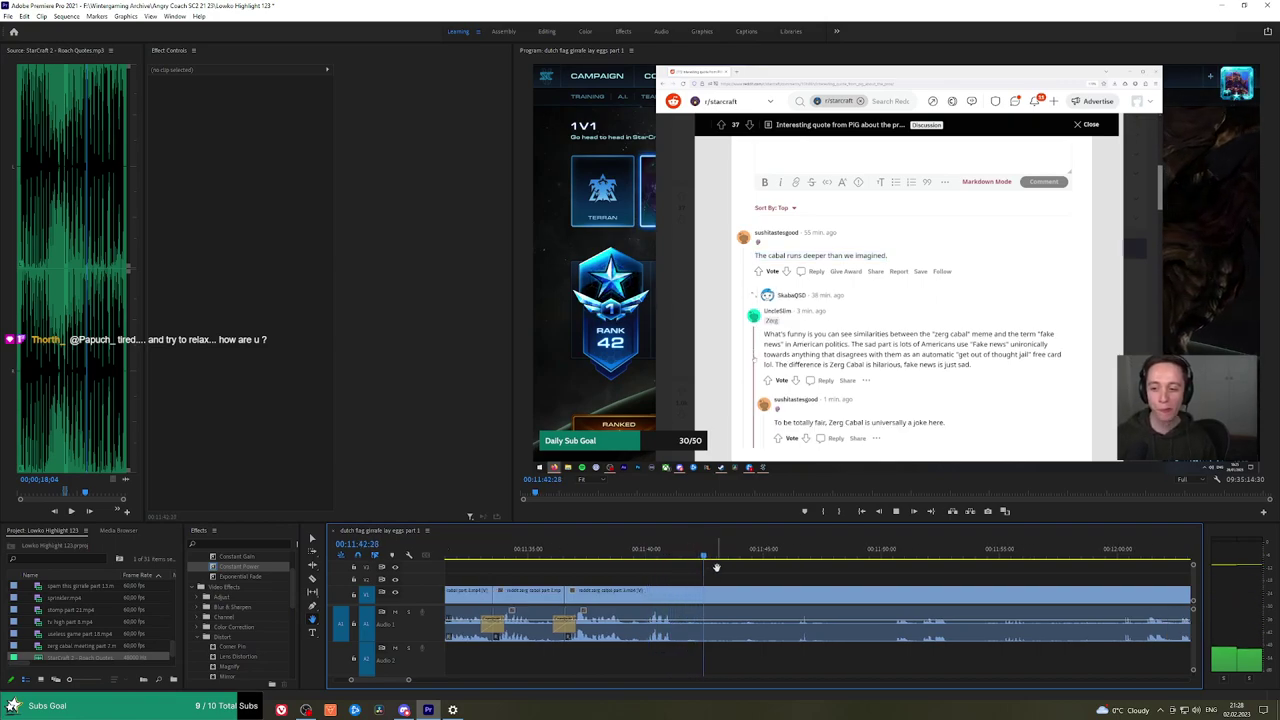
click(790, 559)
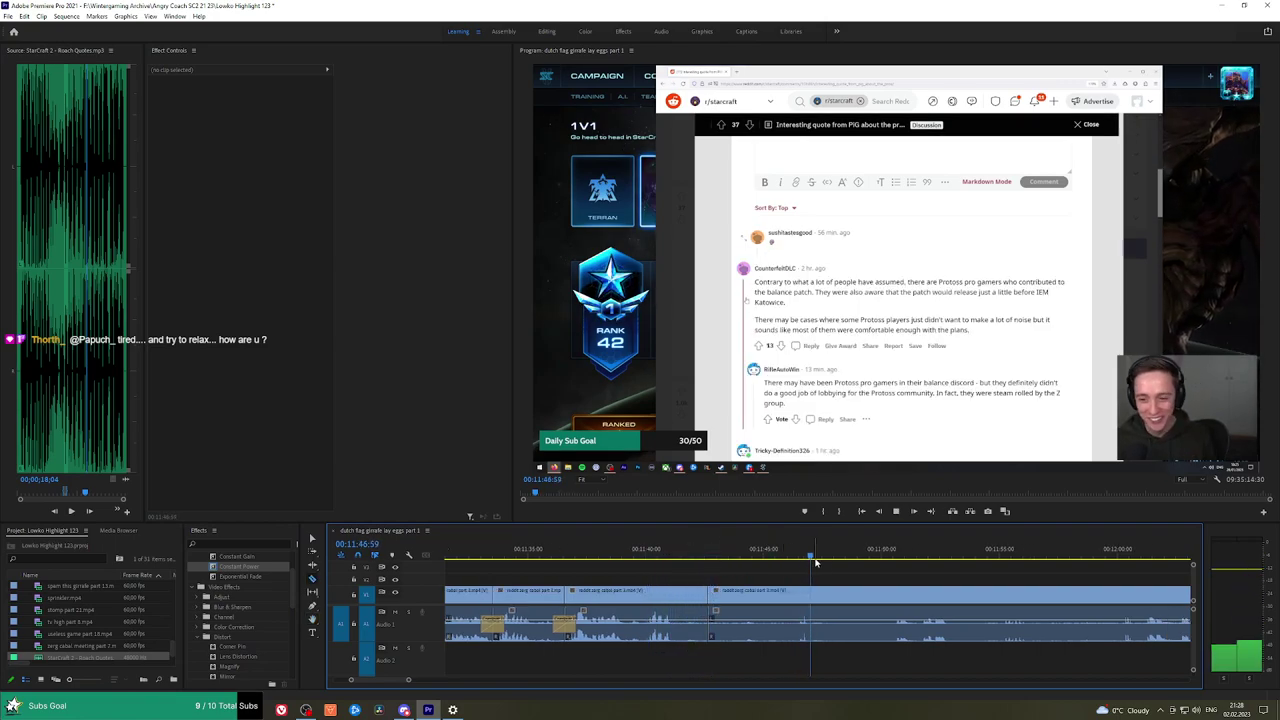
drag(876, 561, 895, 562)
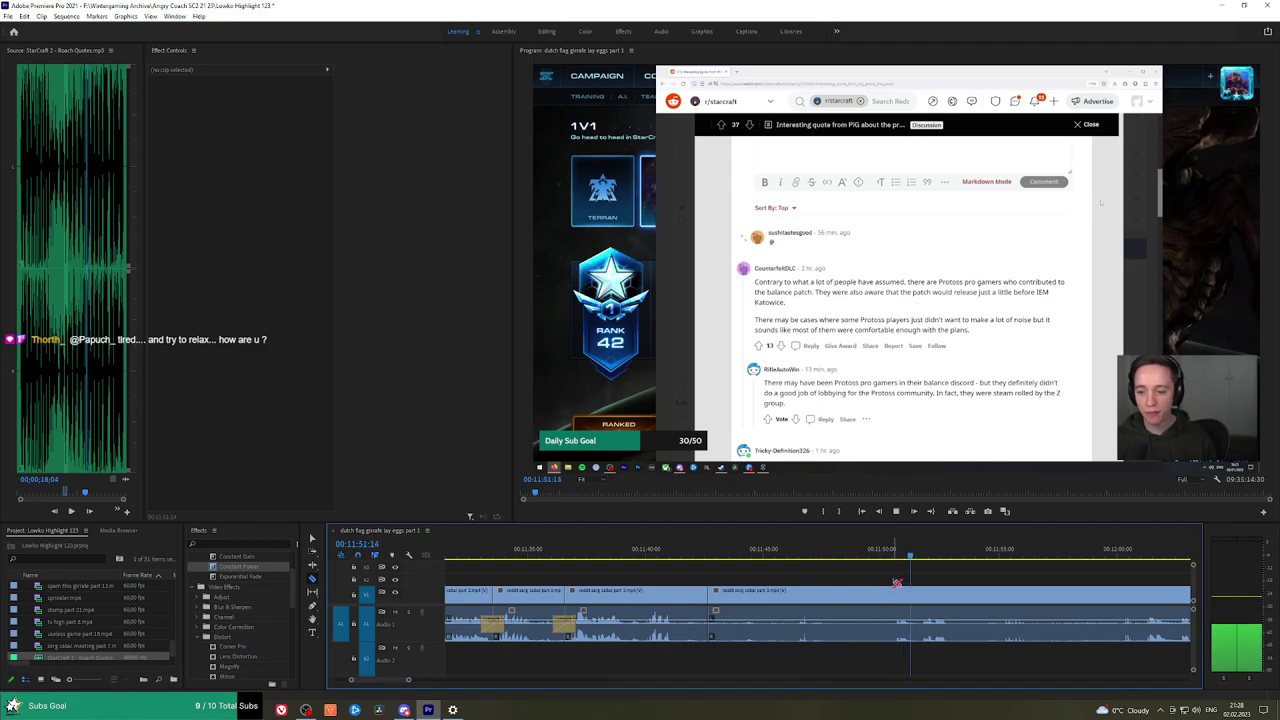
scroll(975, 584, down, 1)
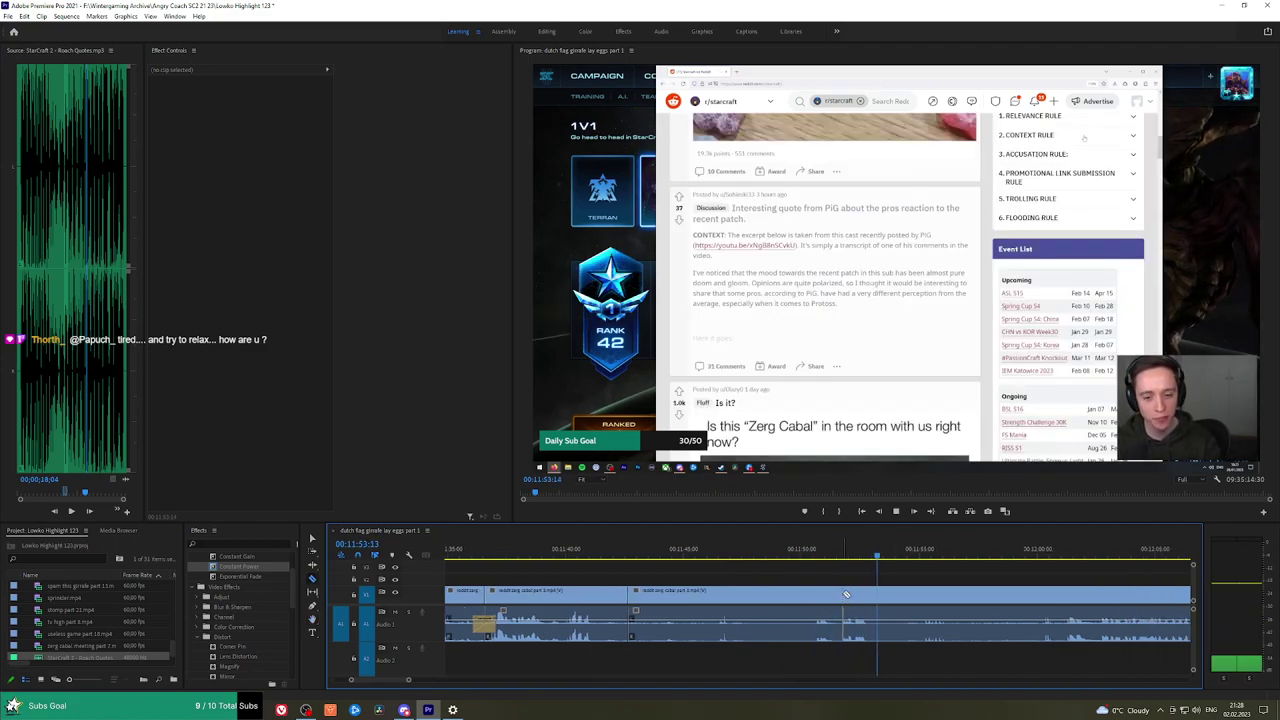
click(842, 593)
key(v)
click(799, 597)
key(shift+Delete)
key(space)
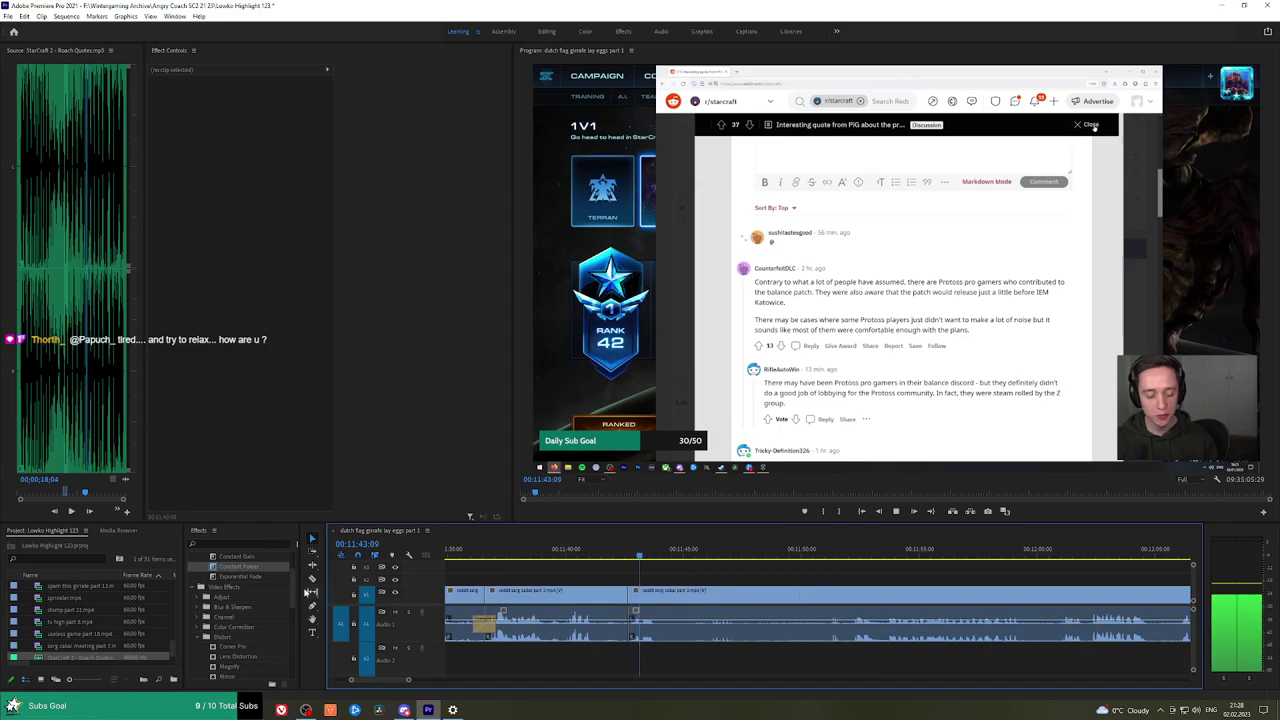
Add a Constant Power crossfade at the 00:11:42:42 join, and ripple-delete the section between about 00:11:44:08 and 00:11:51:03.
drag(240, 567, 382, 567)
drag(633, 632, 633, 630)
key(c)
click(664, 603)
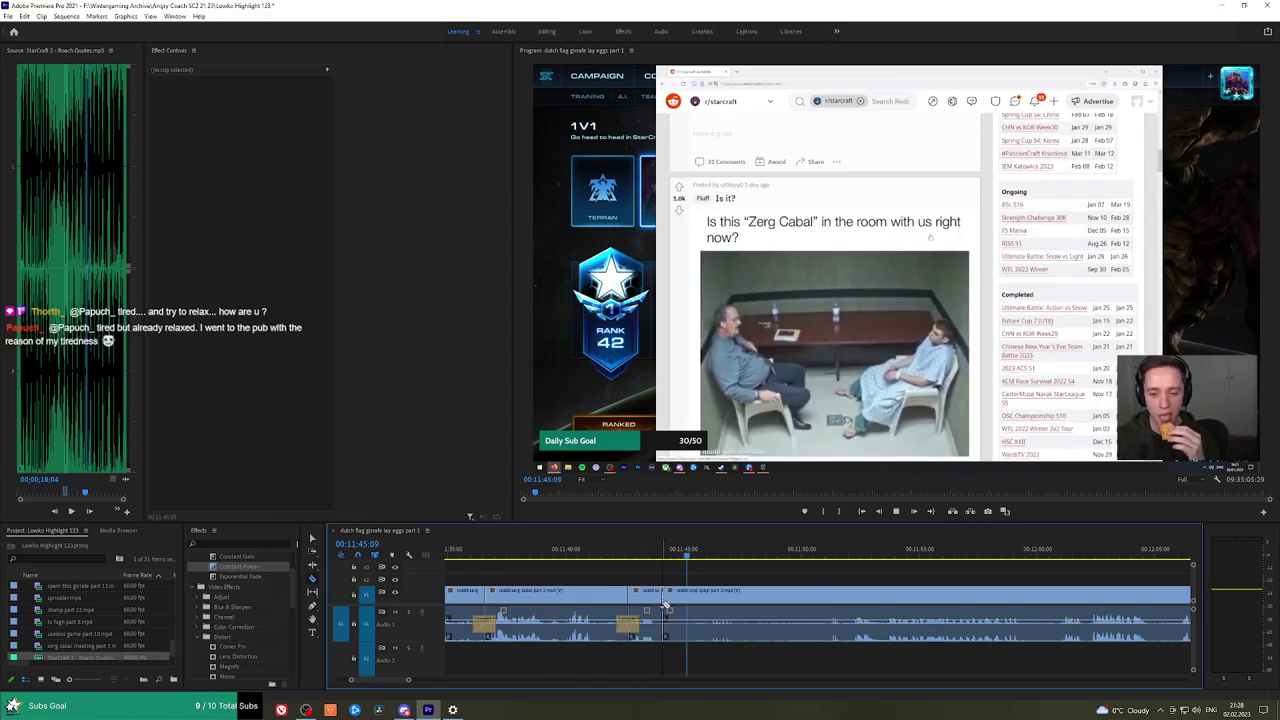
click(810, 552)
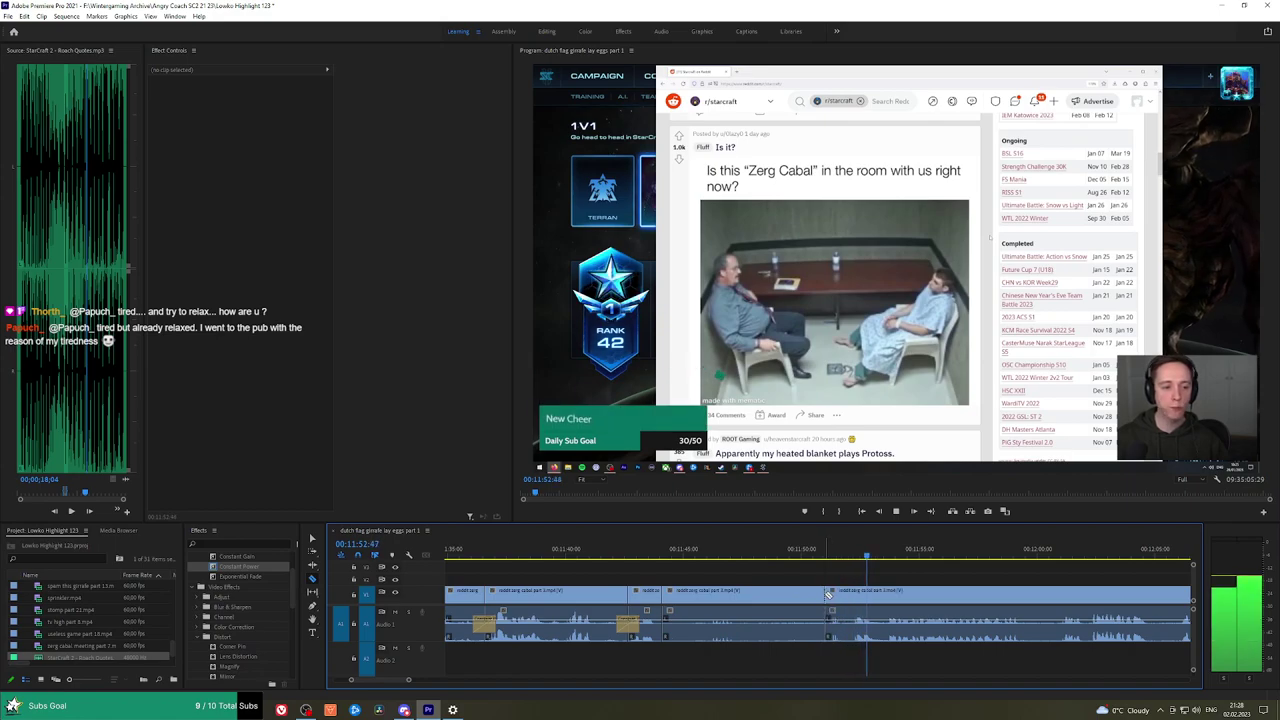
key(ctrl+z)
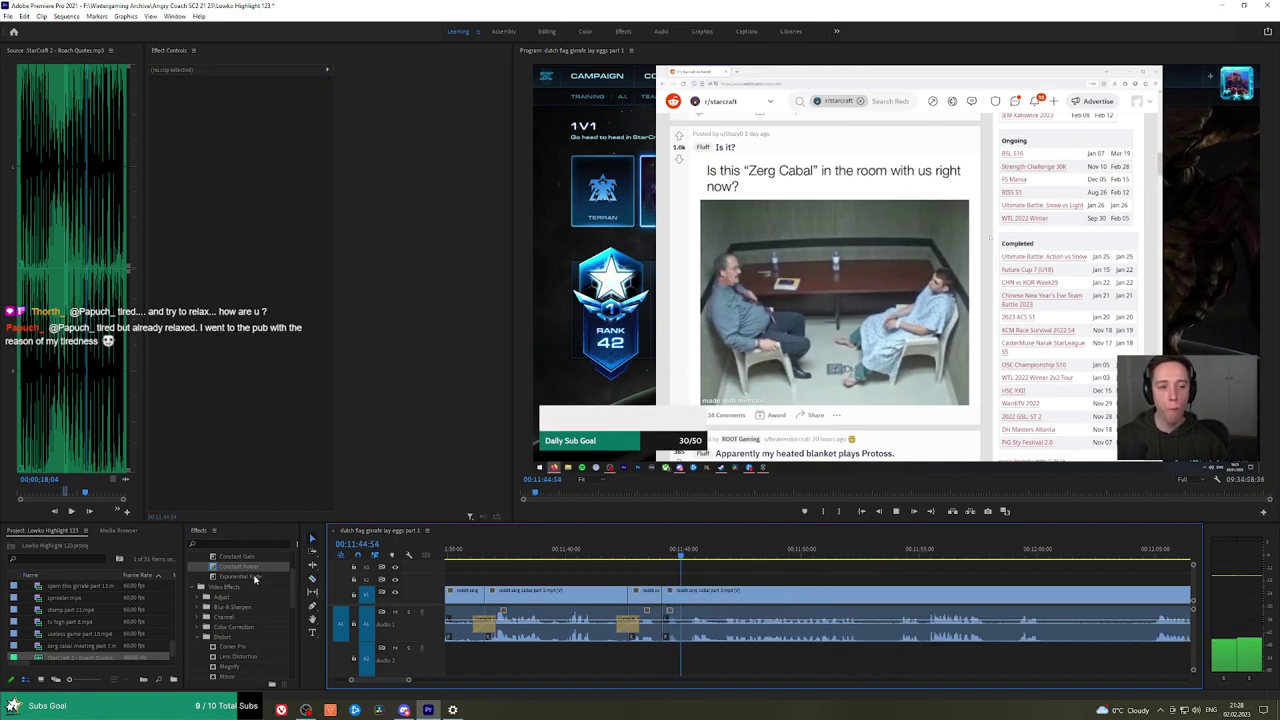
Add a Constant Power crossfade at the audio join at about 00:11:44:08.
drag(254, 577, 662, 628)
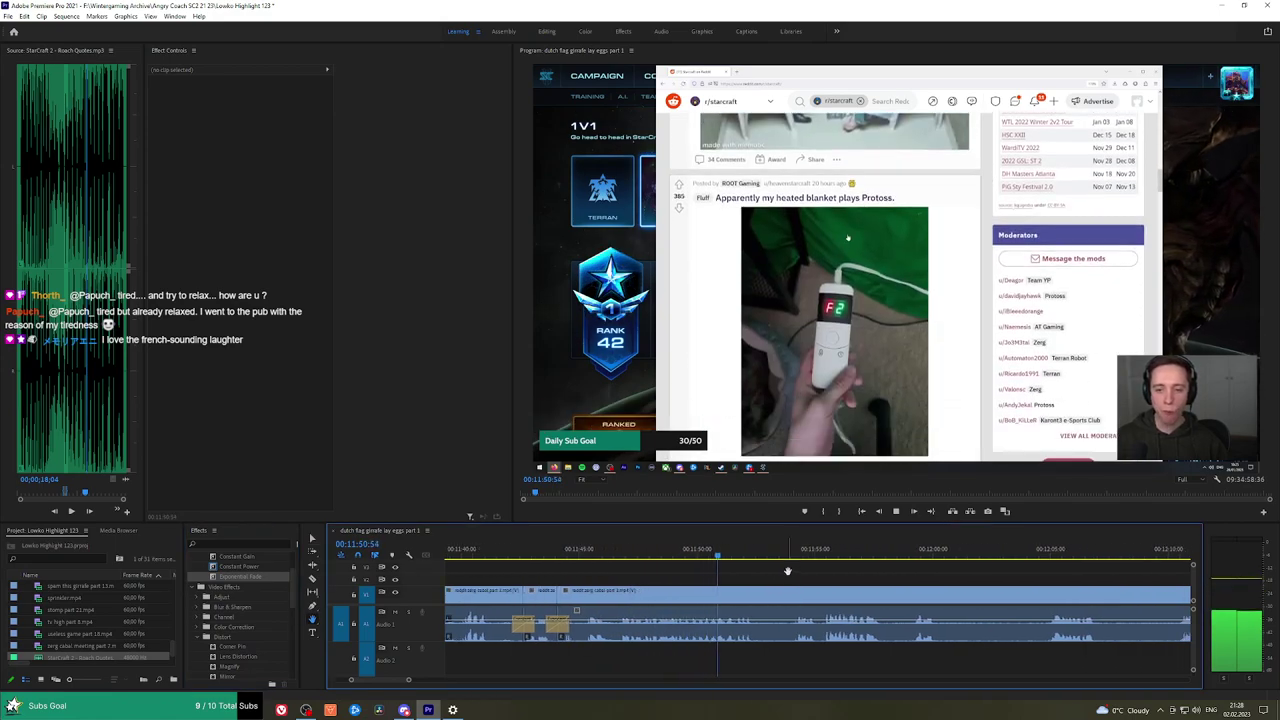
key(ctrl+z)
drag(229, 571, 557, 628)
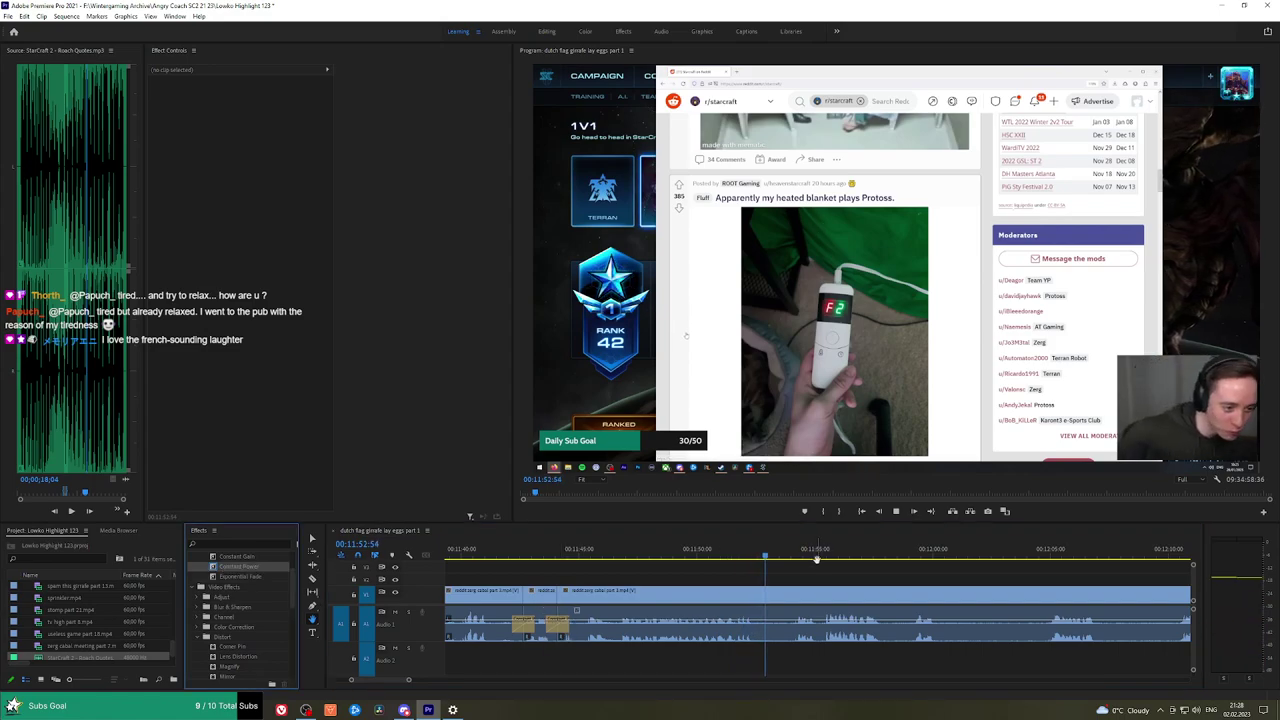
Ripple-delete the quiet section between about 00:12:00:24 and 00:12:04:50, and add an Exponential Fade at the join.
drag(842, 569, 757, 575)
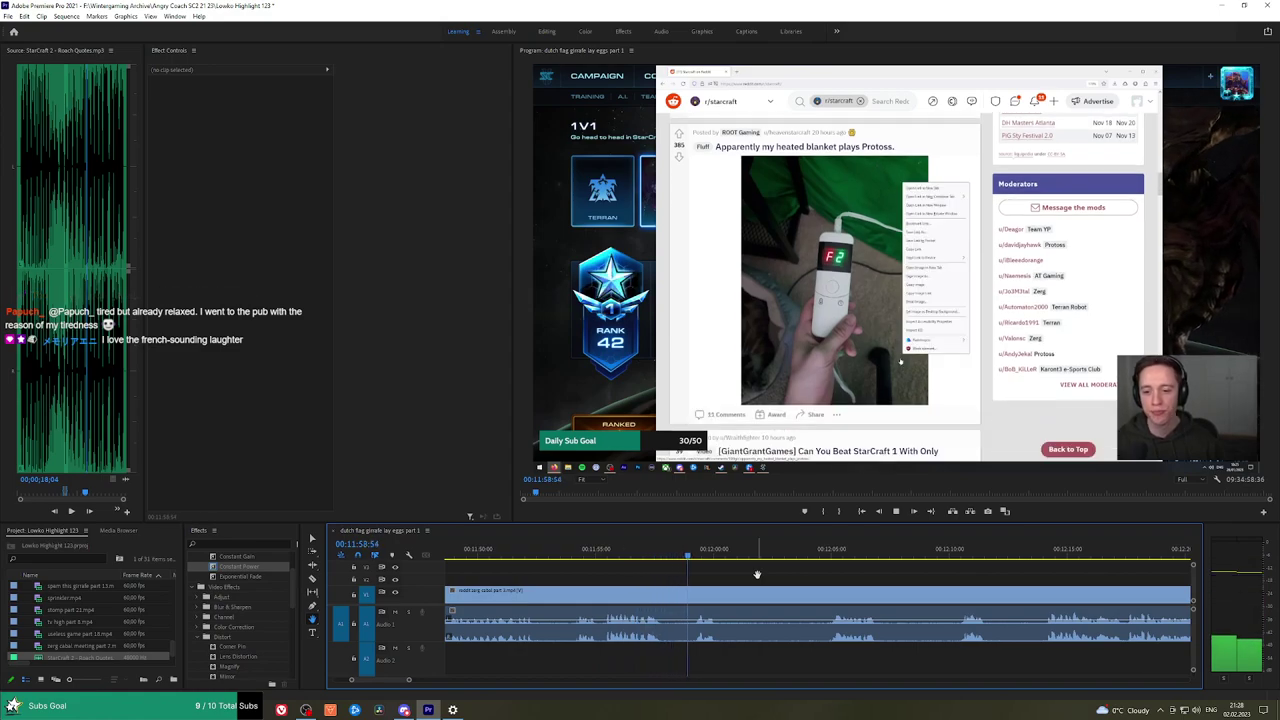
key(c)
click(726, 588)
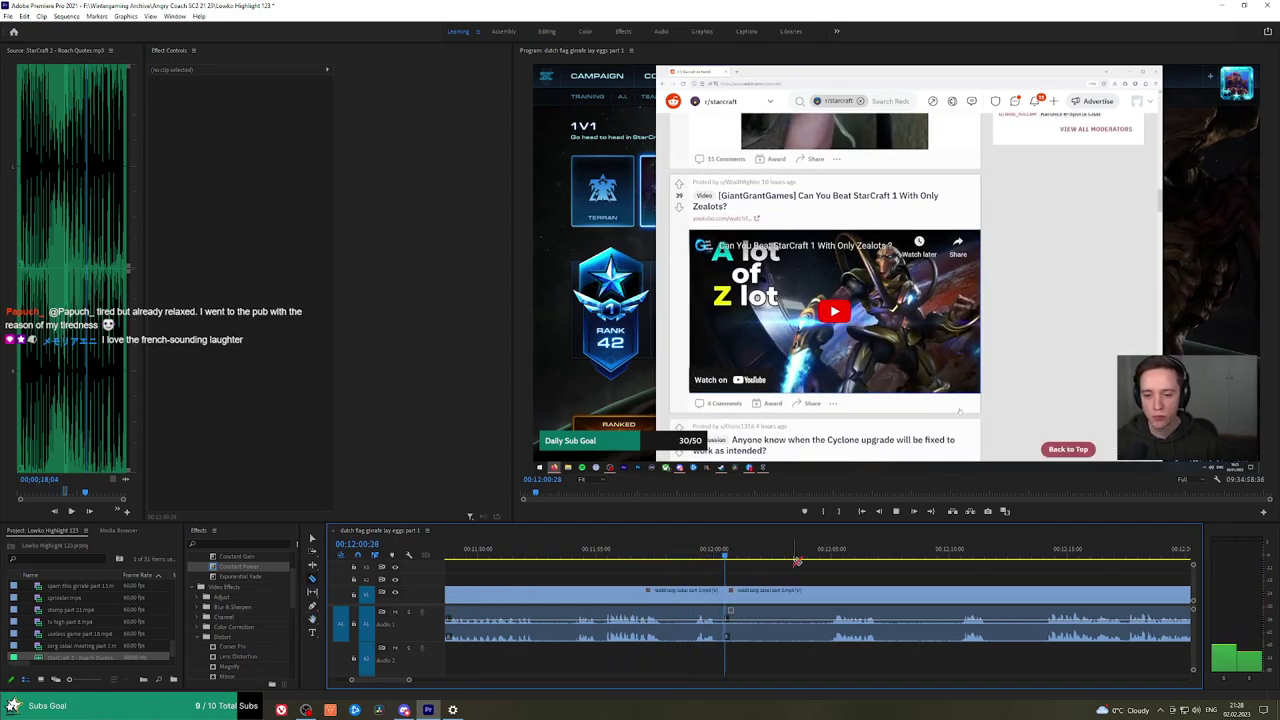
click(822, 553)
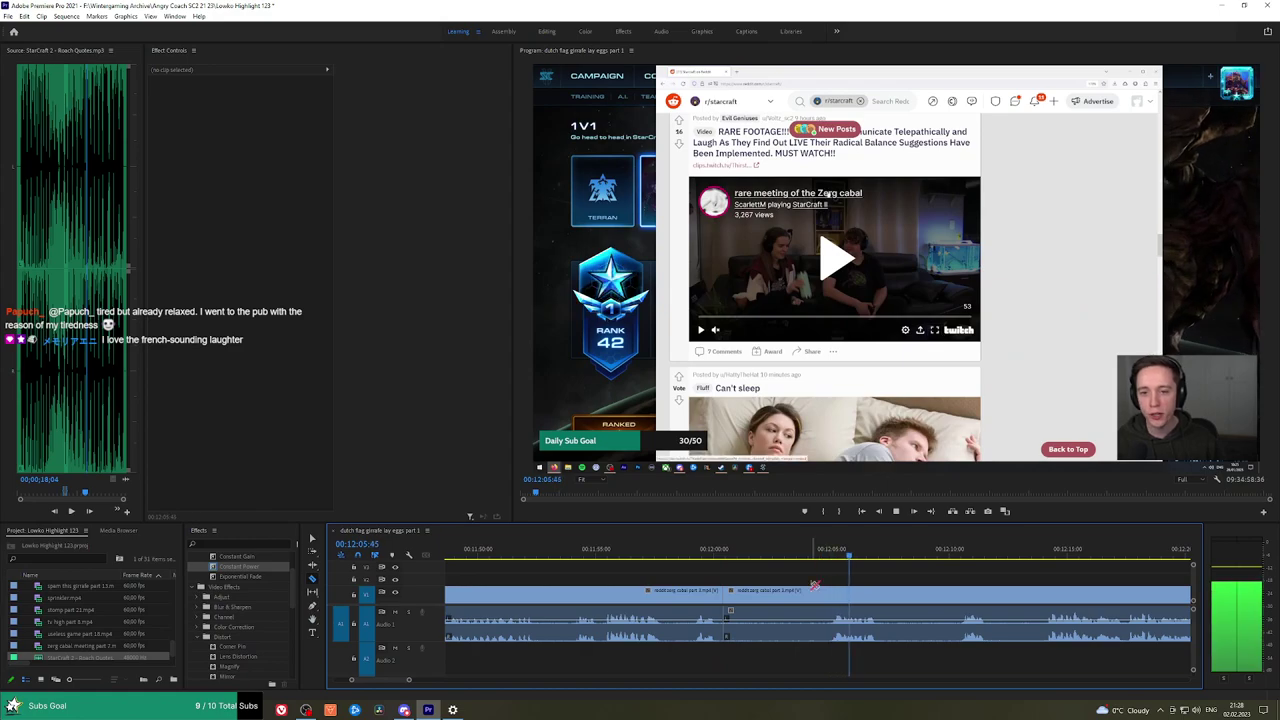
click(828, 600)
key(v)
click(813, 603)
key(shift+Delete)
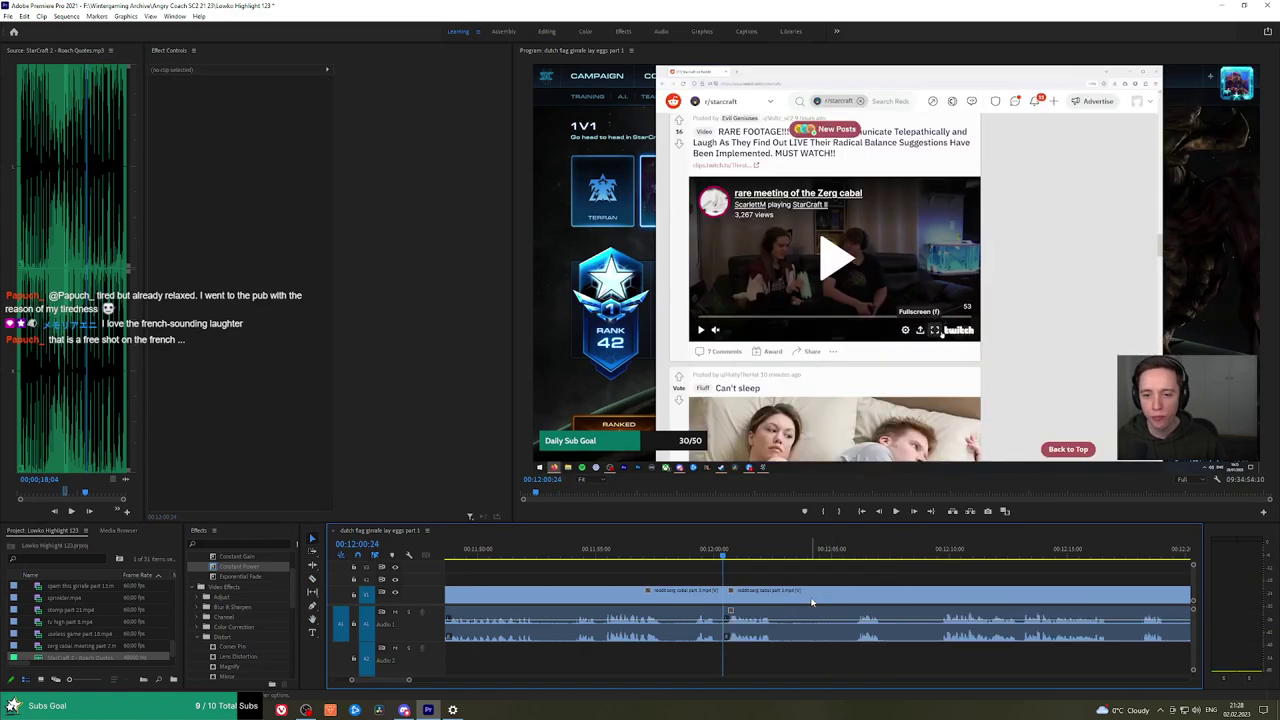
drag(242, 577, 365, 562)
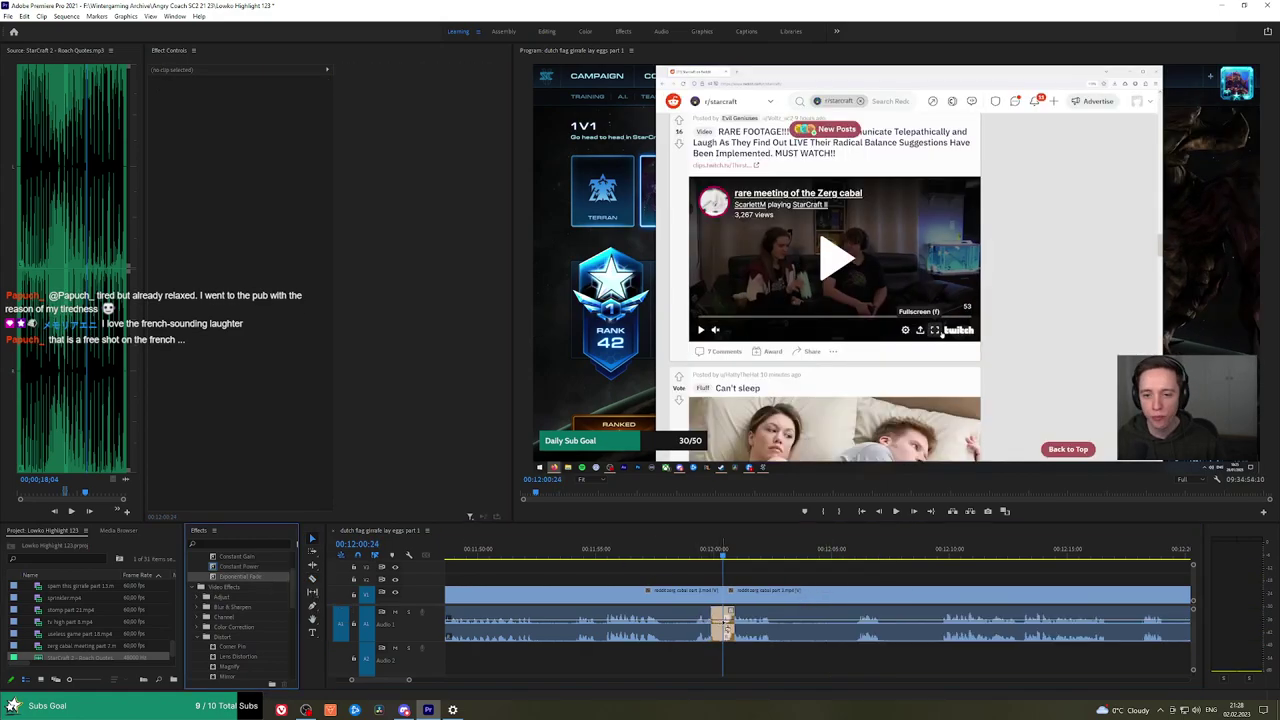
Ripple-delete the pause between about 00:12:07:13 and 00:12:09:35, and add a Constant Power crossfade at the join.
key(h)
drag(823, 580, 729, 577)
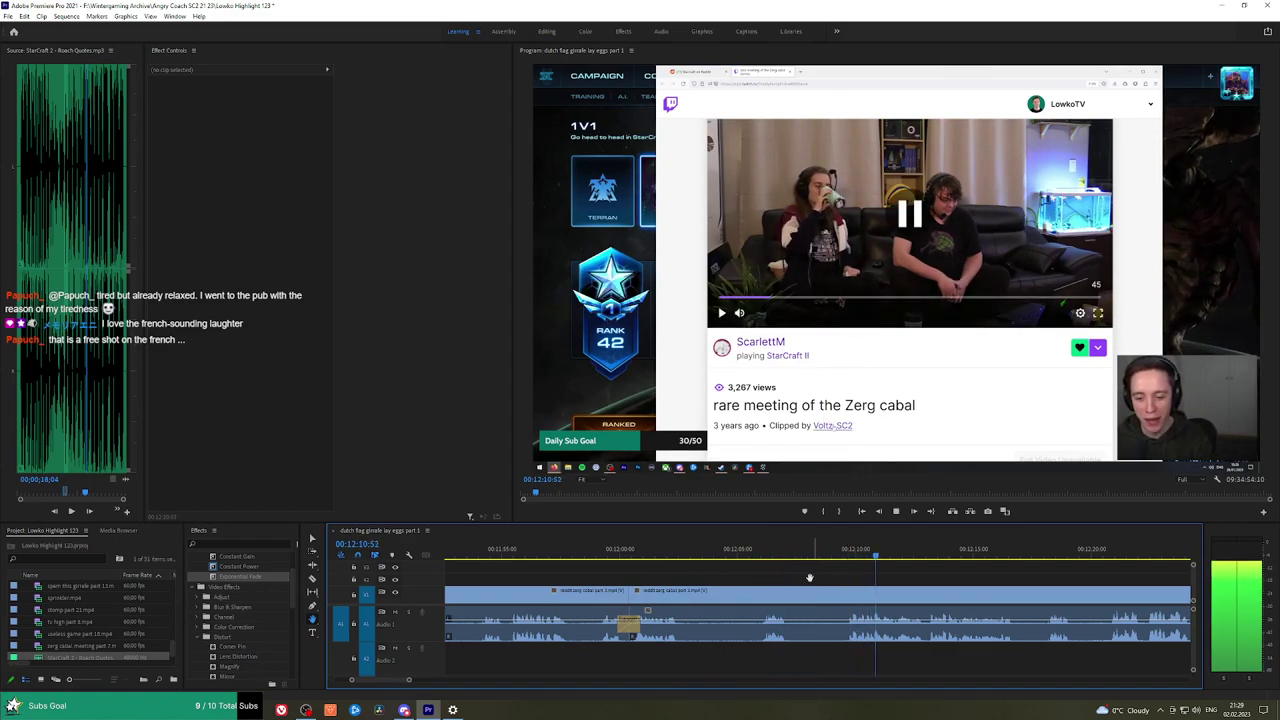
key(c)
click(791, 592)
key(v)
click(832, 592)
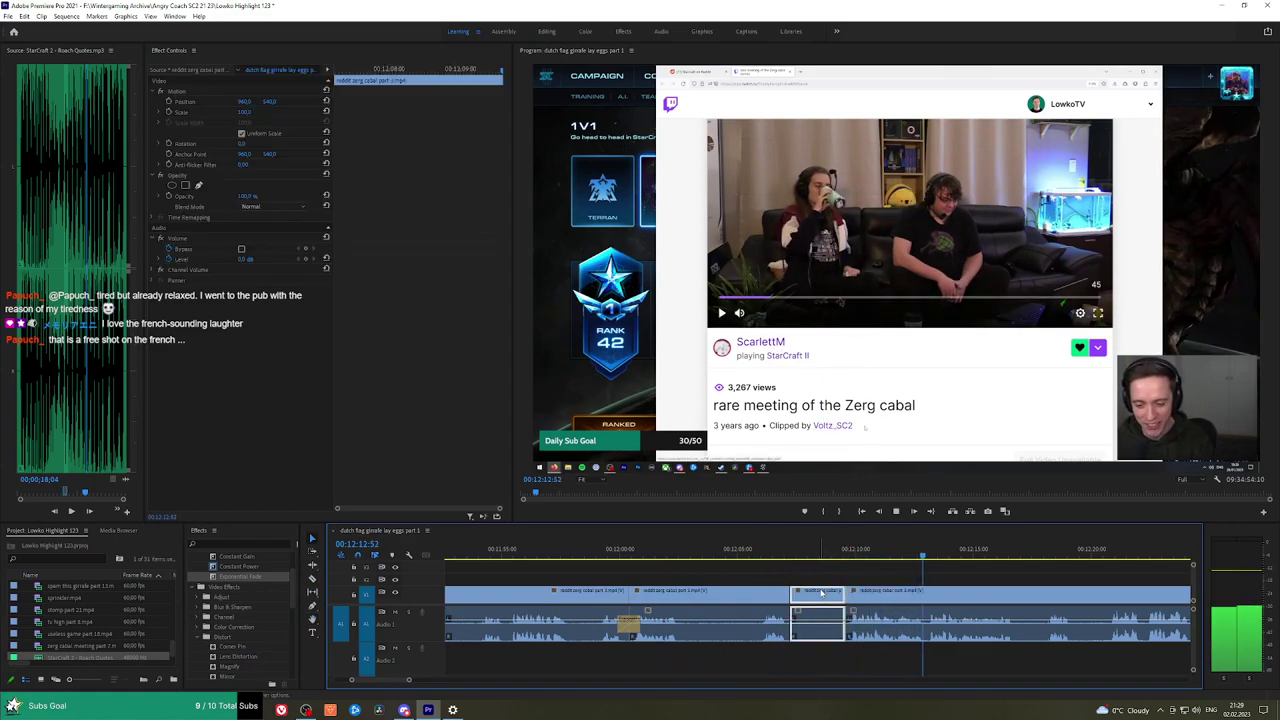
key(shift+Delete)
key(space)
drag(248, 567, 790, 624)
Play through the Zerg cabal clip reaction from about 00:12:10 to 00:12:32, checking for the next section to cut.
key(h)
drag(958, 574, 755, 574)
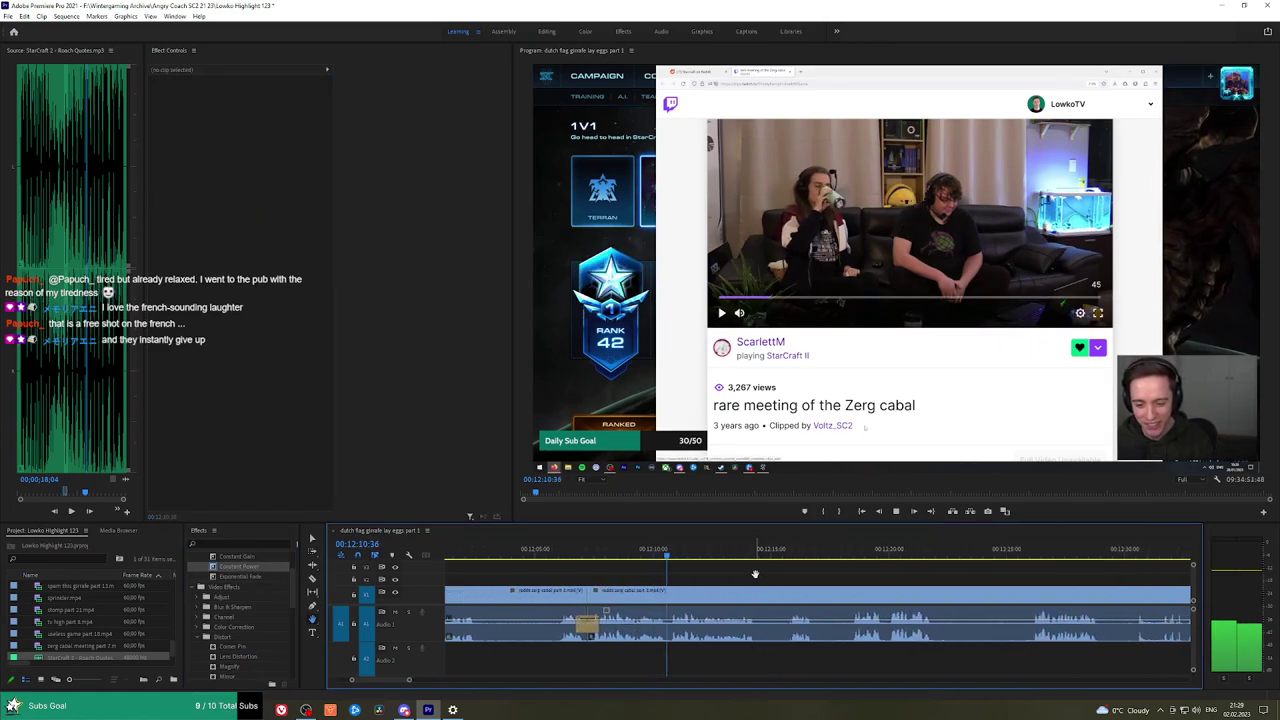
scroll(745, 572, down, 2)
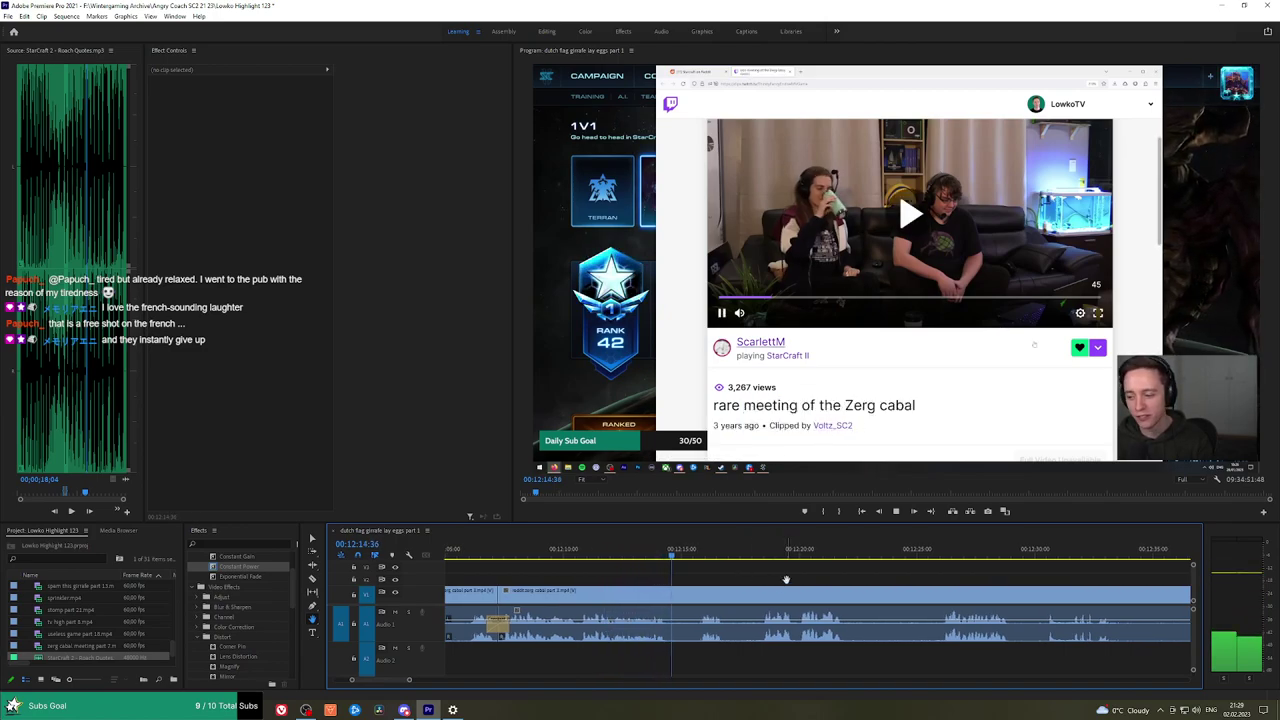
scroll(728, 578, down, 1)
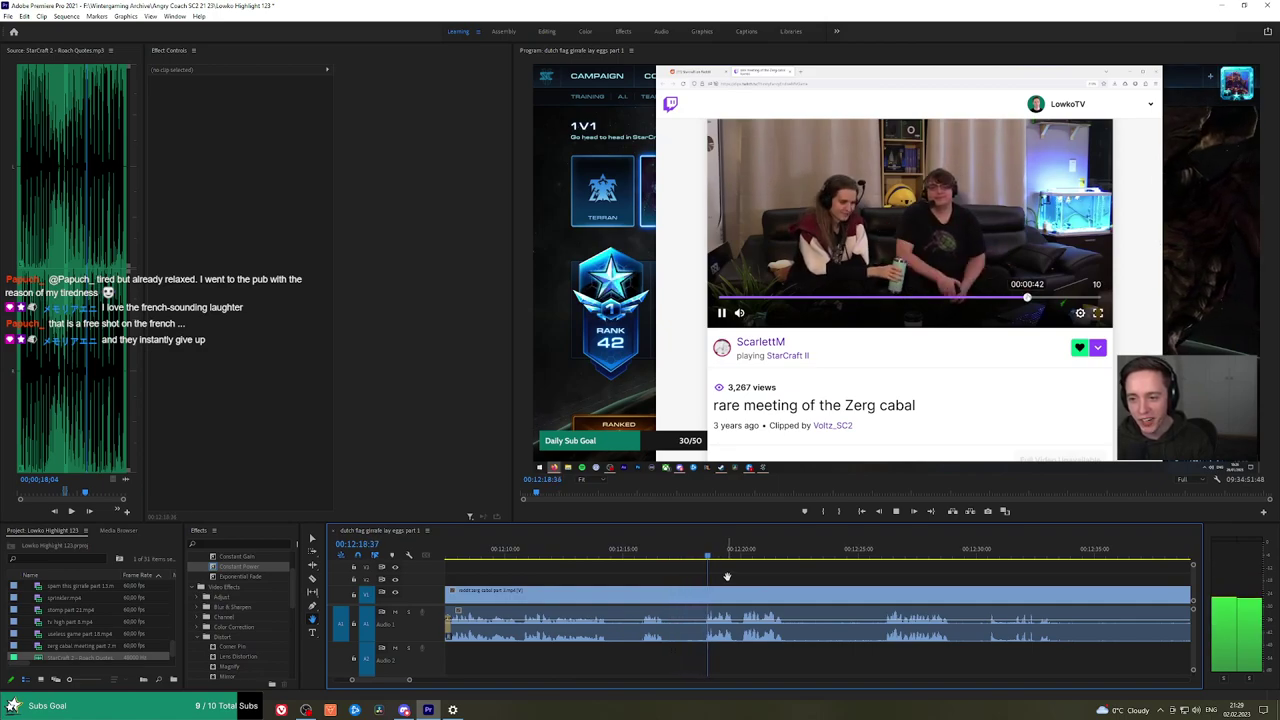
drag(834, 574, 782, 571)
drag(703, 555, 746, 555)
key(space)
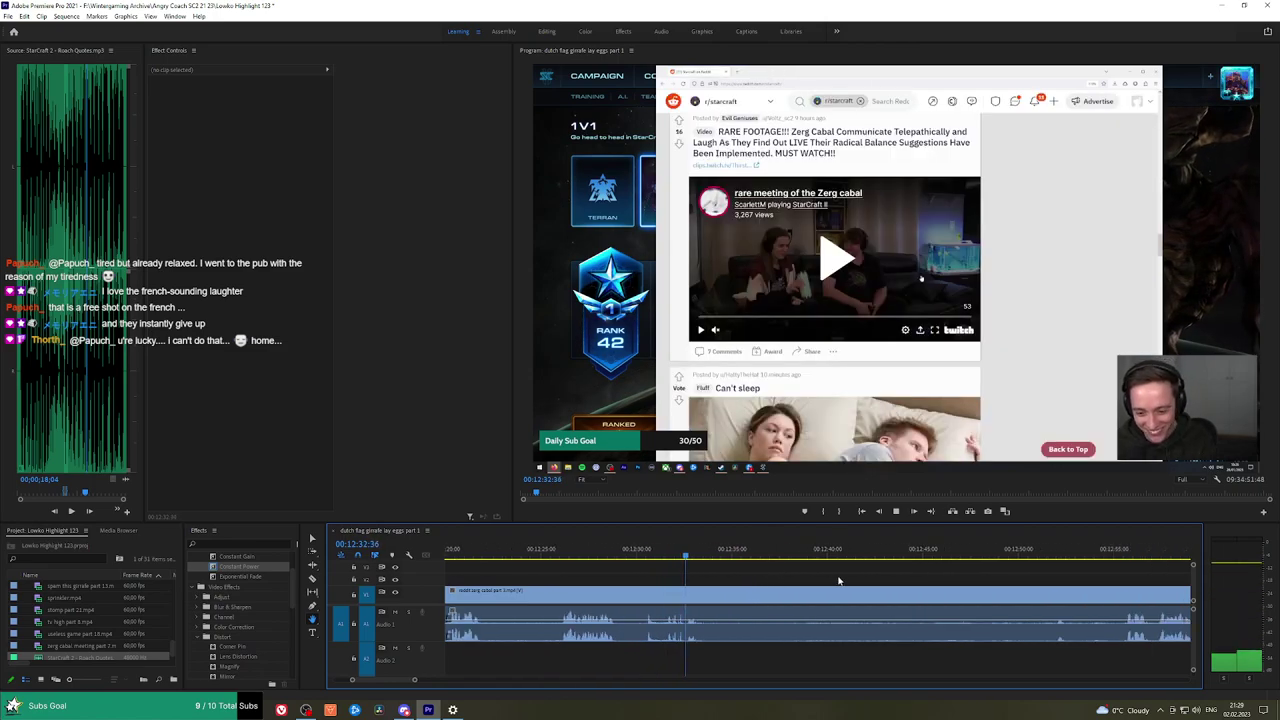
Split the clip at about 00:12:33:48 and 00:12:49:02, and ripple-delete the quiet browsing section between the cuts.
click(711, 593)
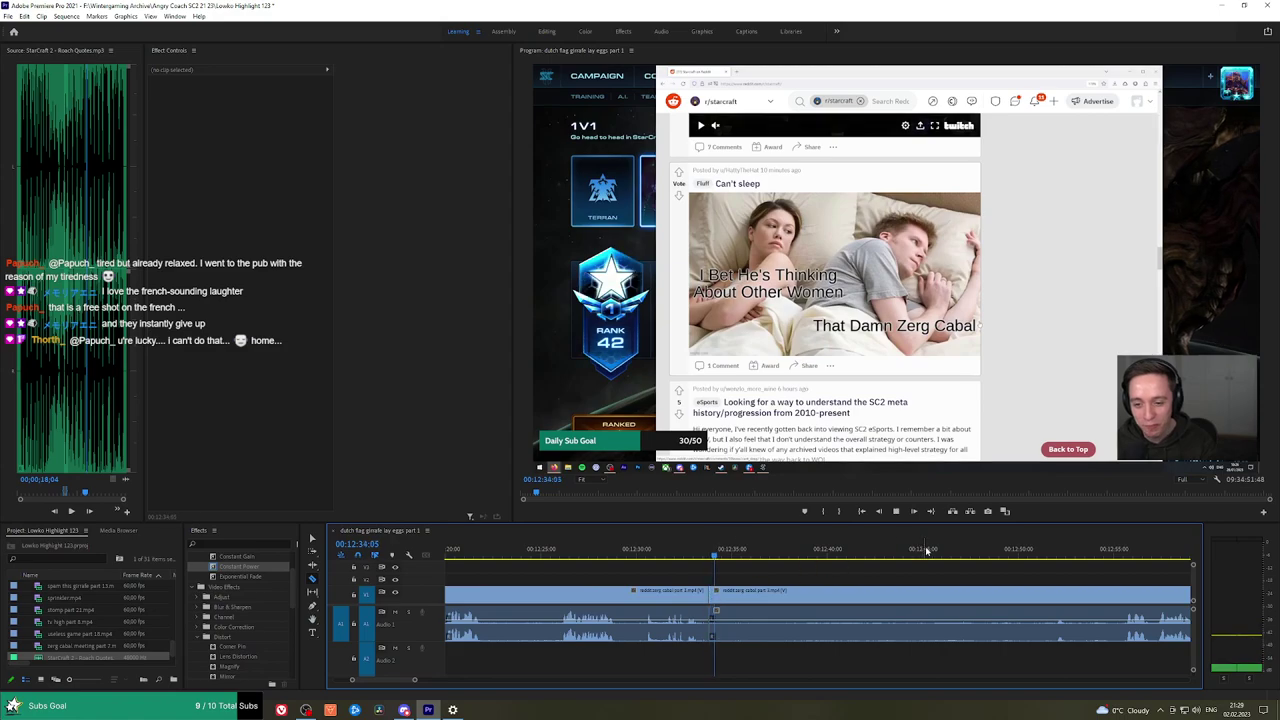
click(1042, 555)
key(space)
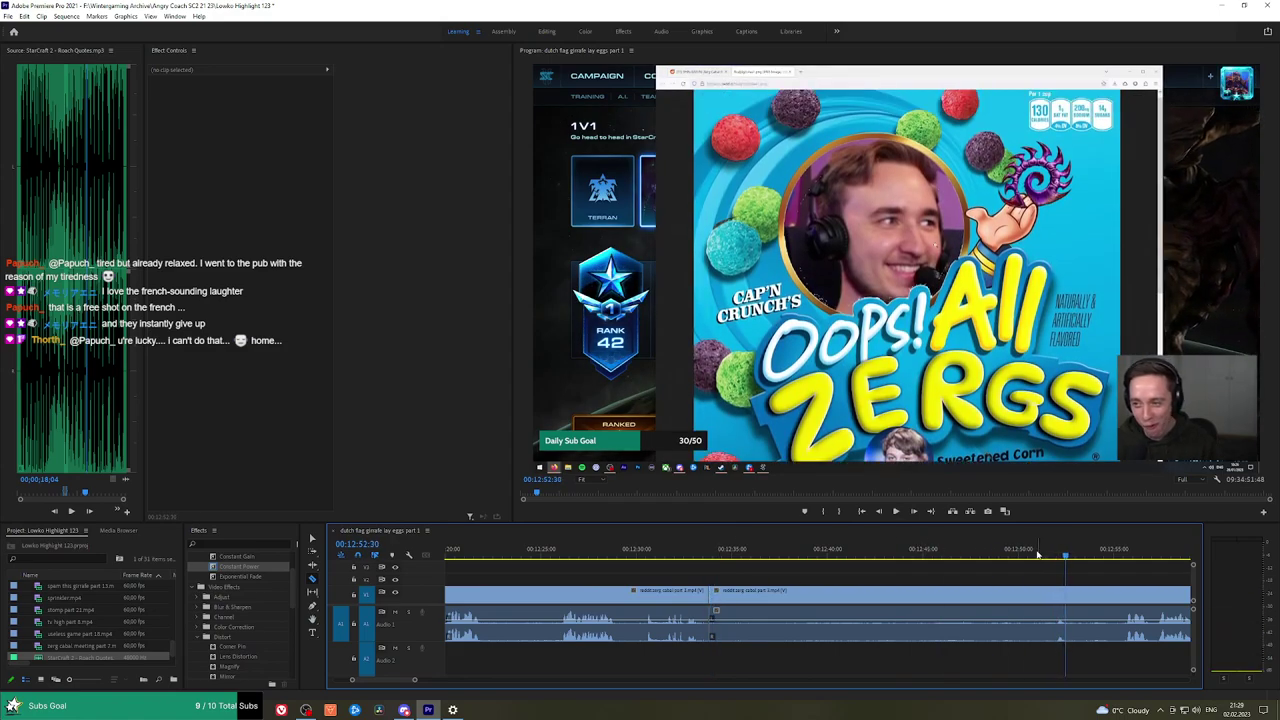
click(1013, 555)
mouse_move(1005, 558)
mouse_down()
mouse_move(922, 558)
mouse_move(995, 560)
mouse_up()
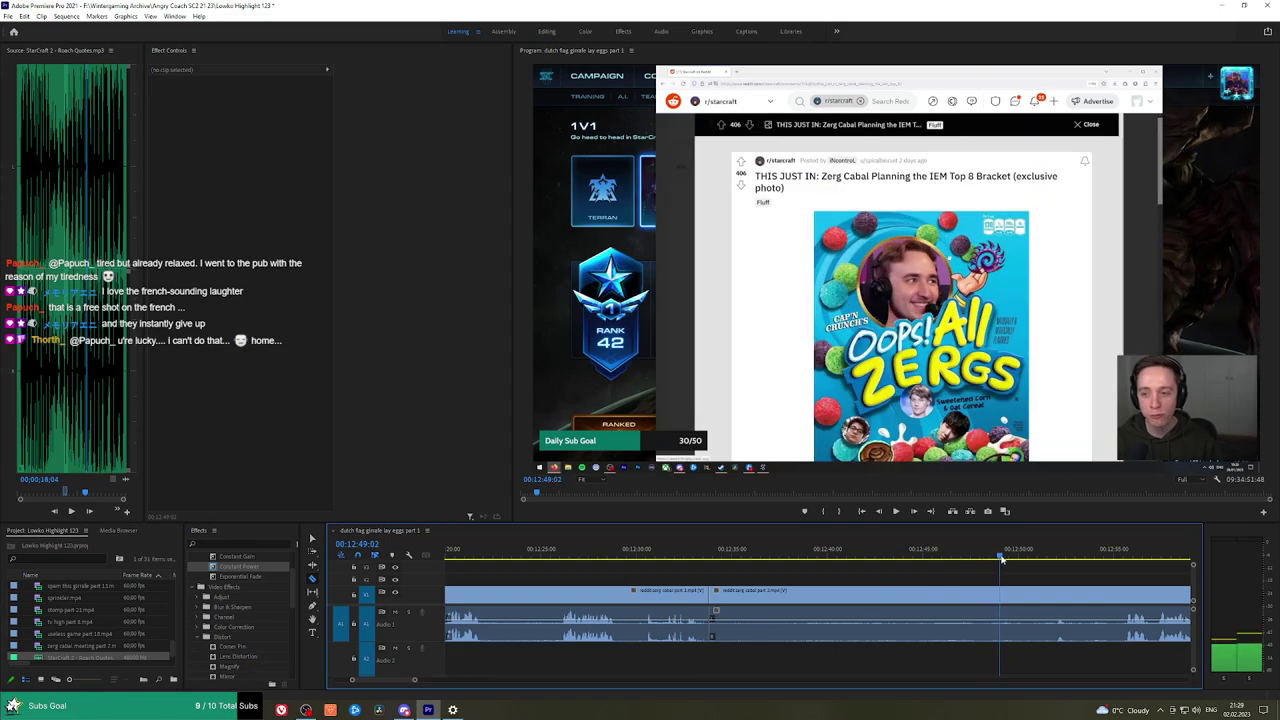
click(1003, 594)
key(v)
click(986, 595)
key(shift+Delete)
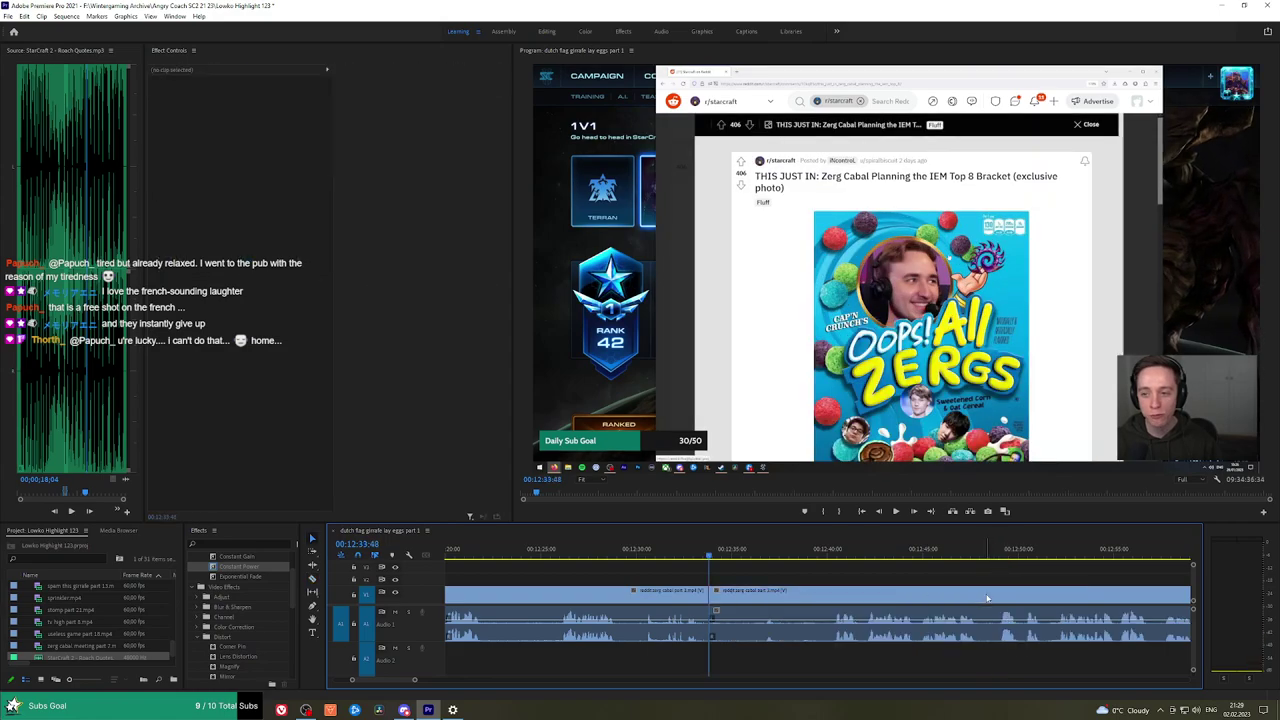
Ripple-delete the remaining pause between about 00:12:33:48 and 00:12:34:57, and add an Exponential Fade at the join.
key(space)
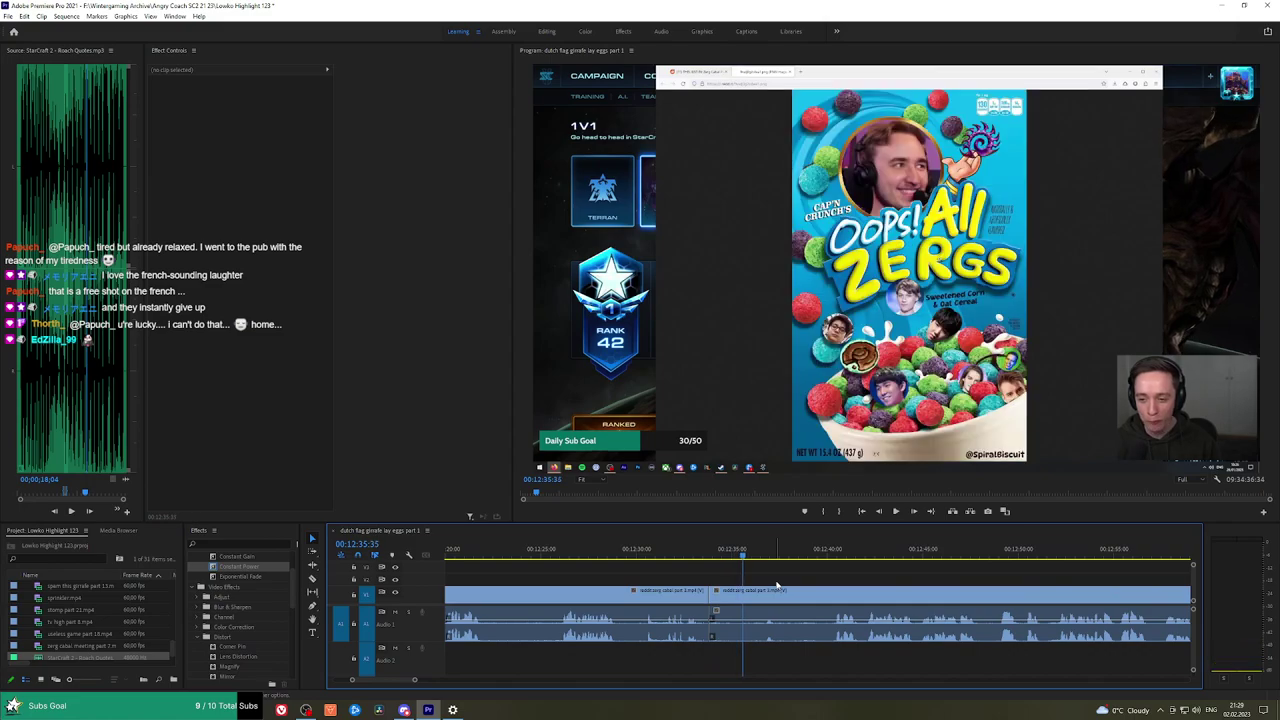
click(733, 556)
click(735, 593)
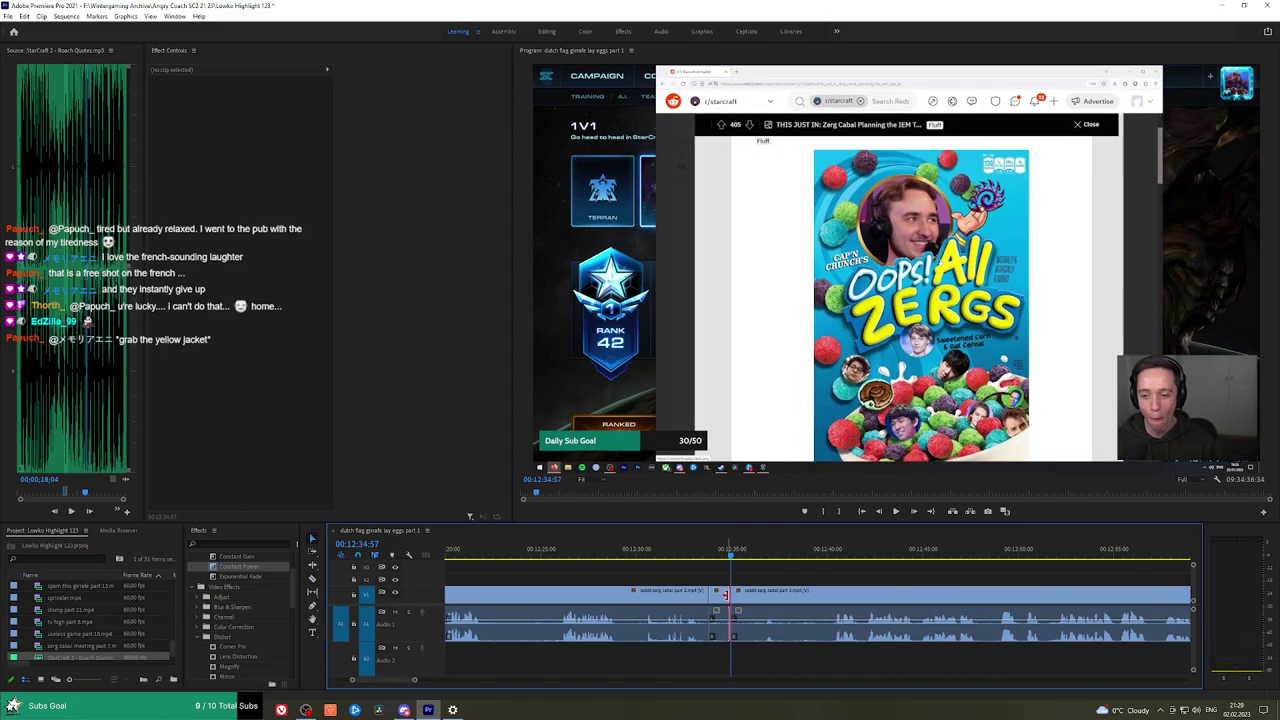
click(725, 597)
key(shift+Delete)
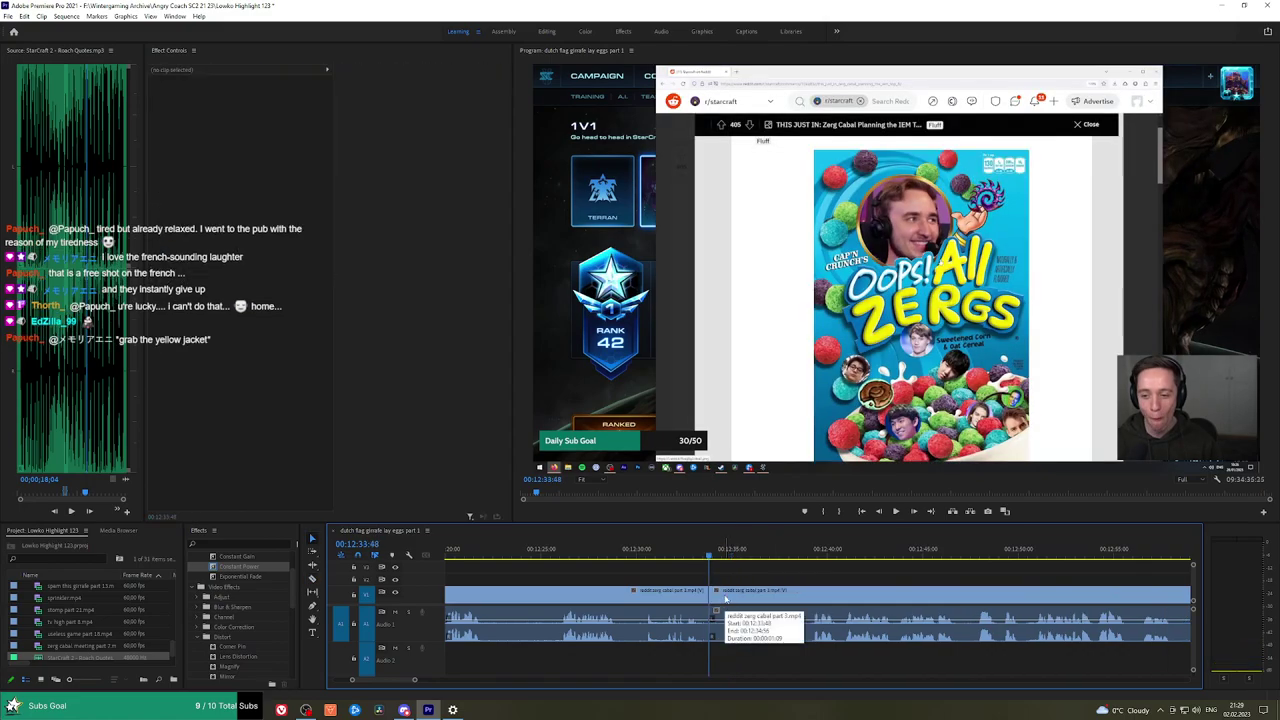
key(space)
drag(238, 577, 712, 623)
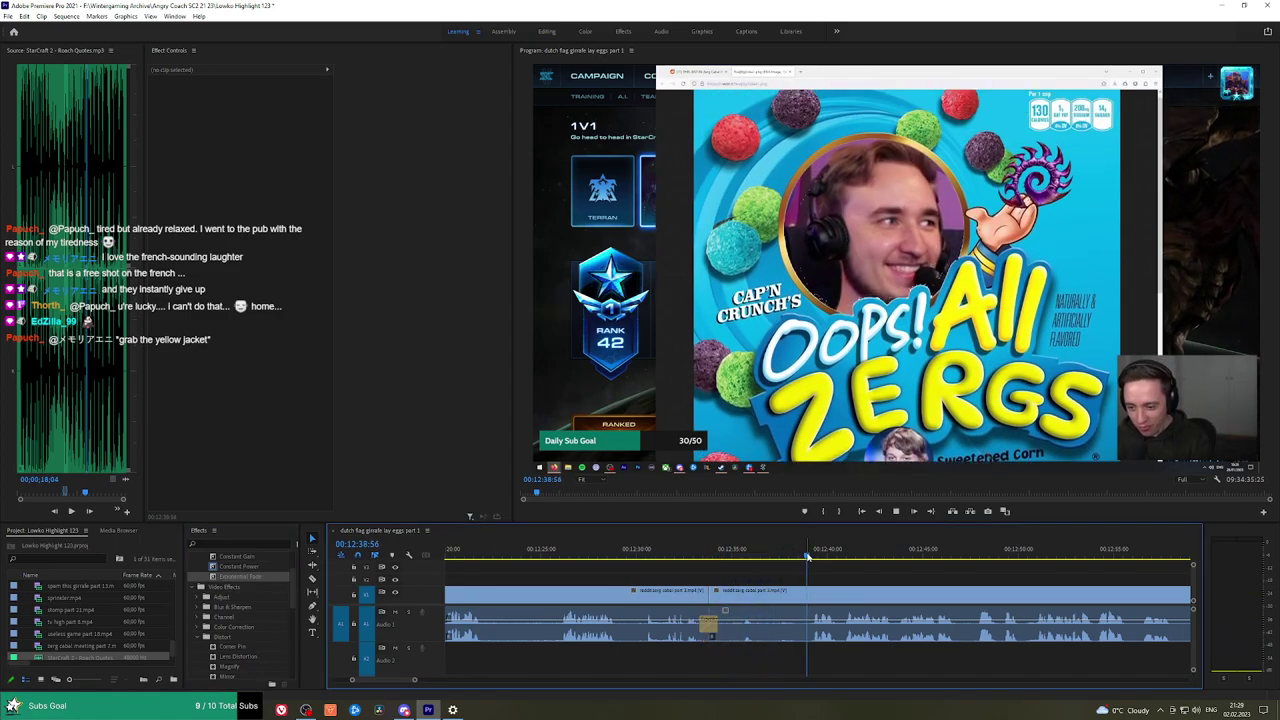
Split the cereal-box section of the clip at about 00:12:50:33 and 00:12:55:57.
scroll(760, 570, down, 3)
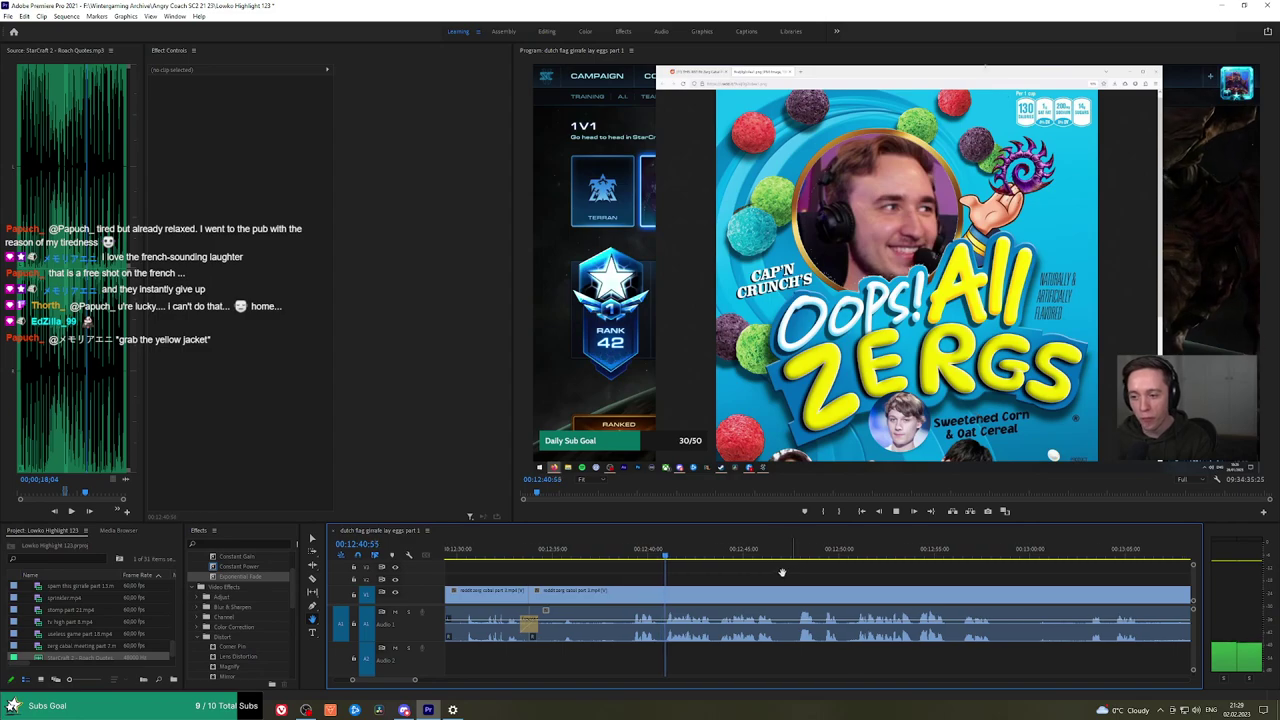
drag(794, 572, 733, 573)
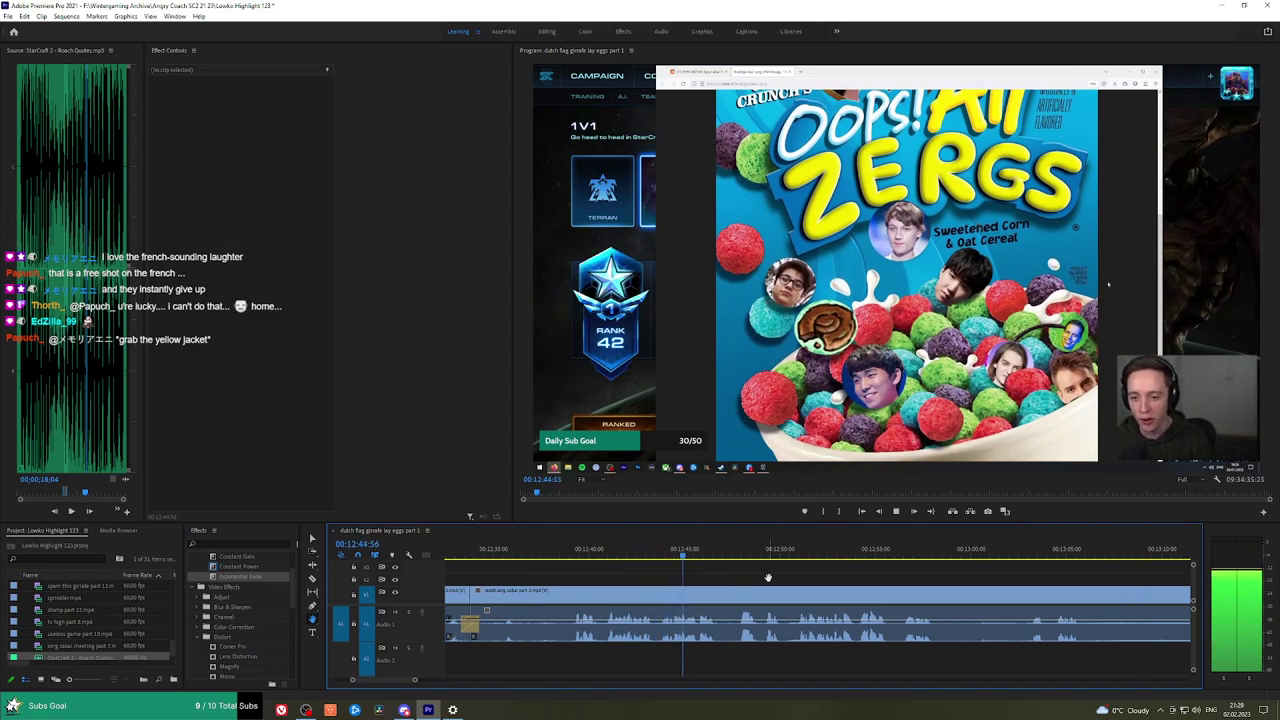
scroll(790, 574, down, 1)
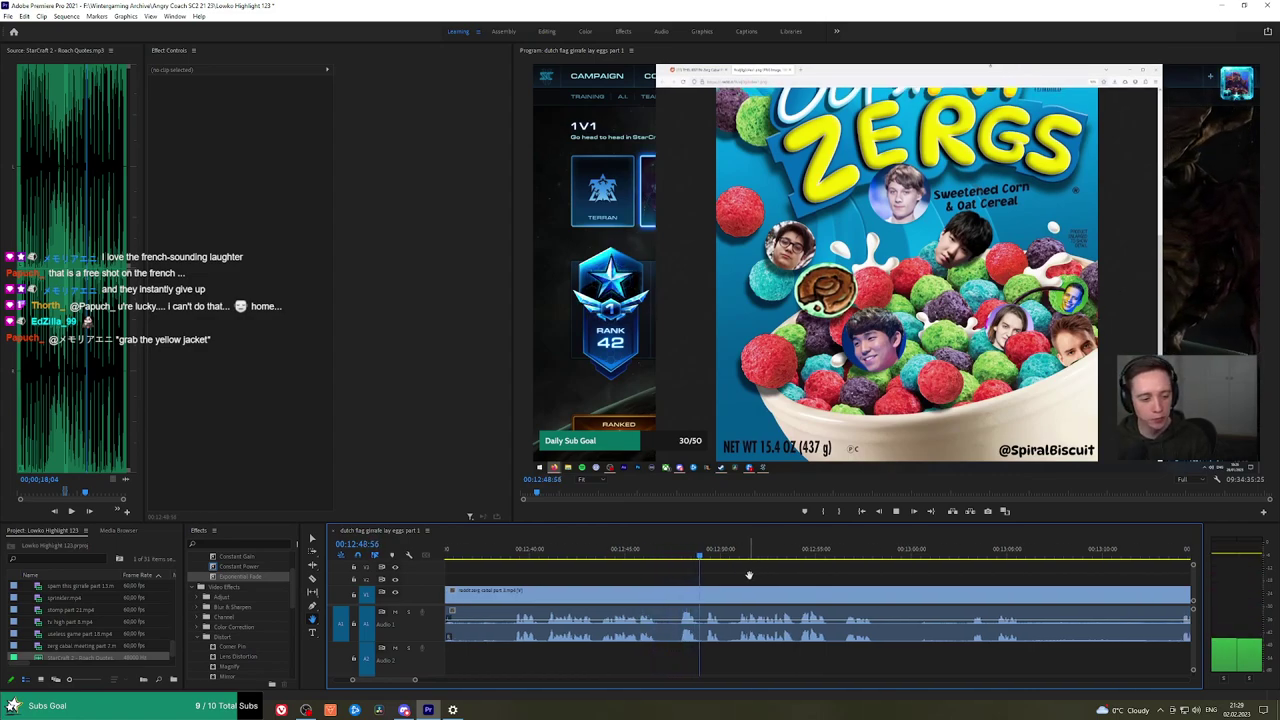
scroll(818, 576, down, 1)
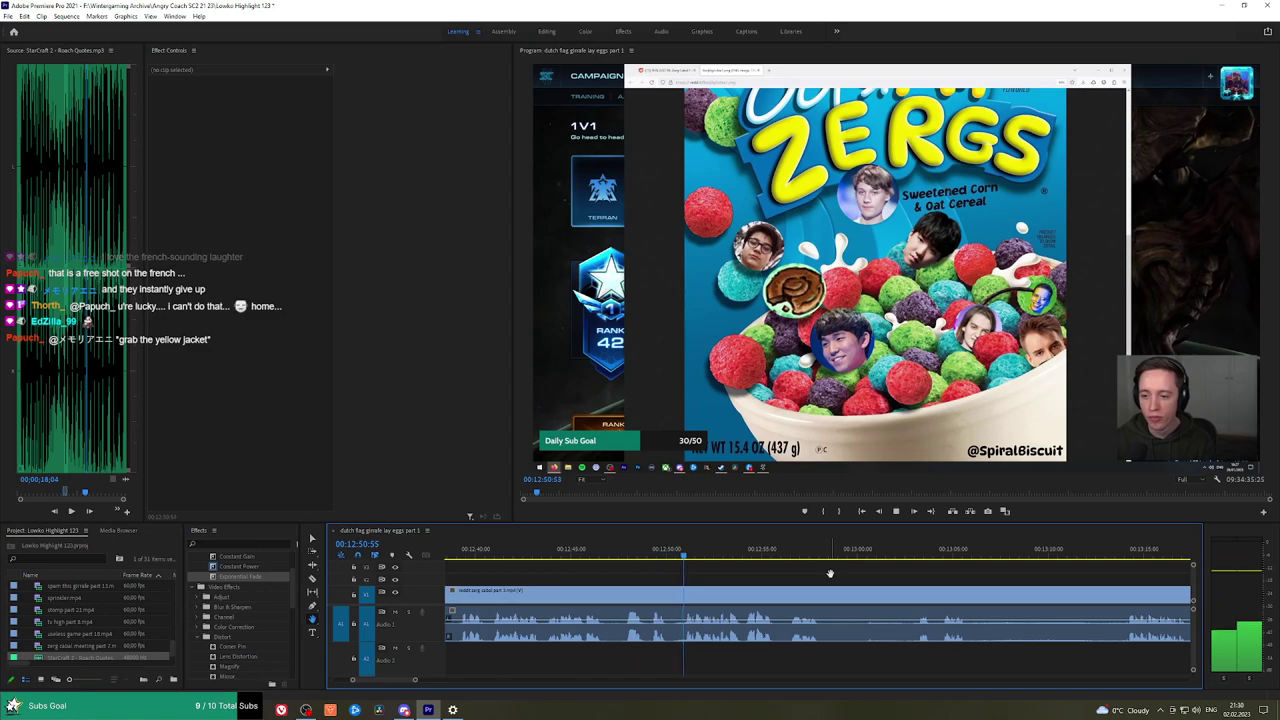
click(720, 562)
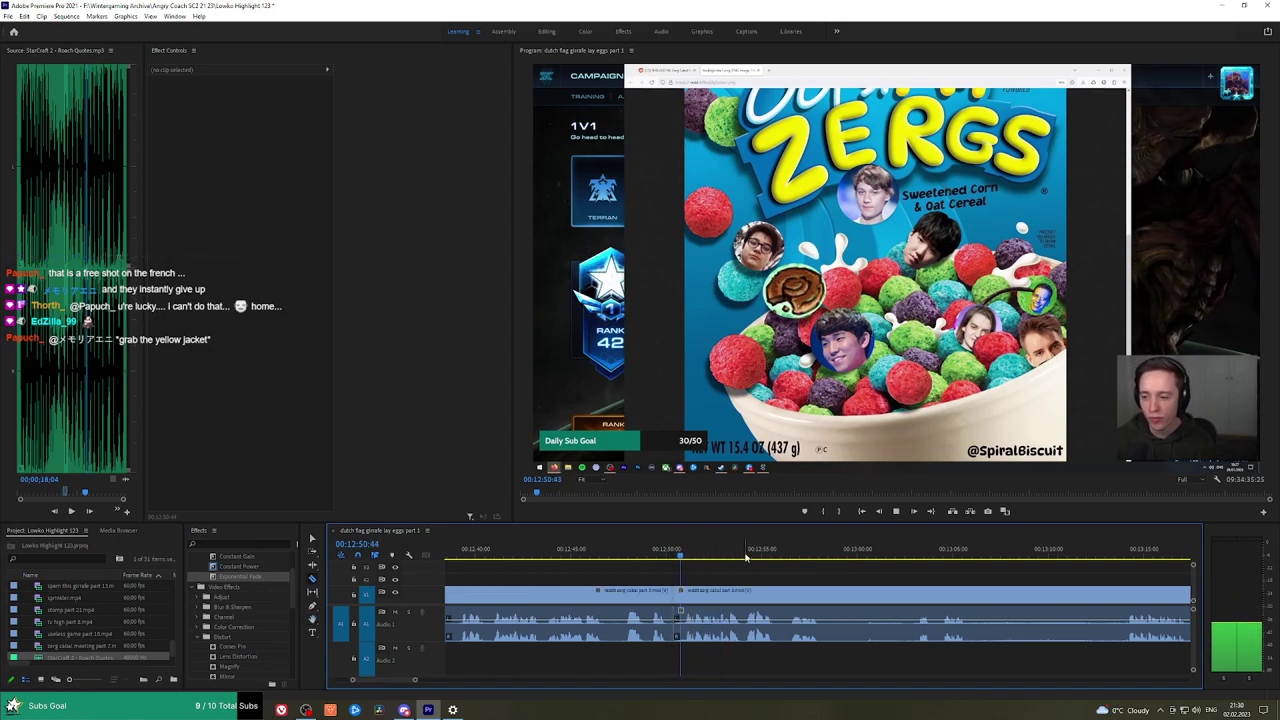
drag(745, 557, 785, 567)
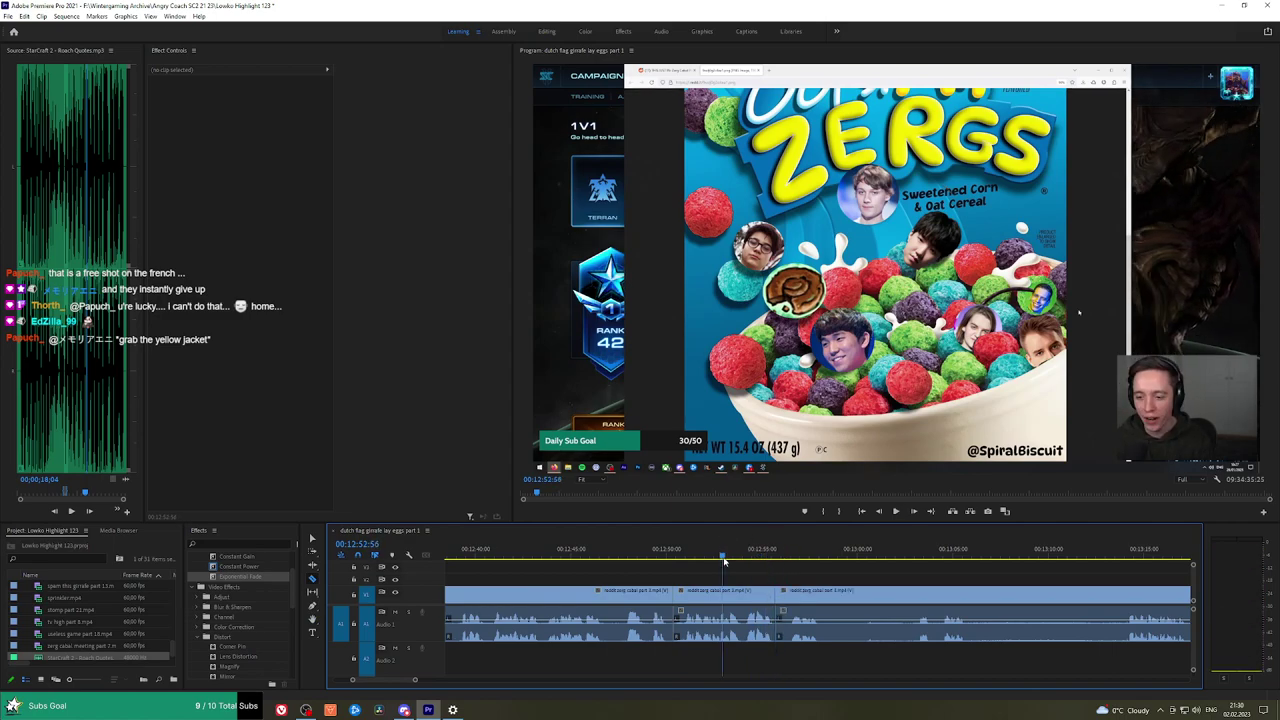
Scale the segment between the two cuts to about 177 and reposition it so the enlarged webcam sits in the frame's lower-right corner.
click(738, 602)
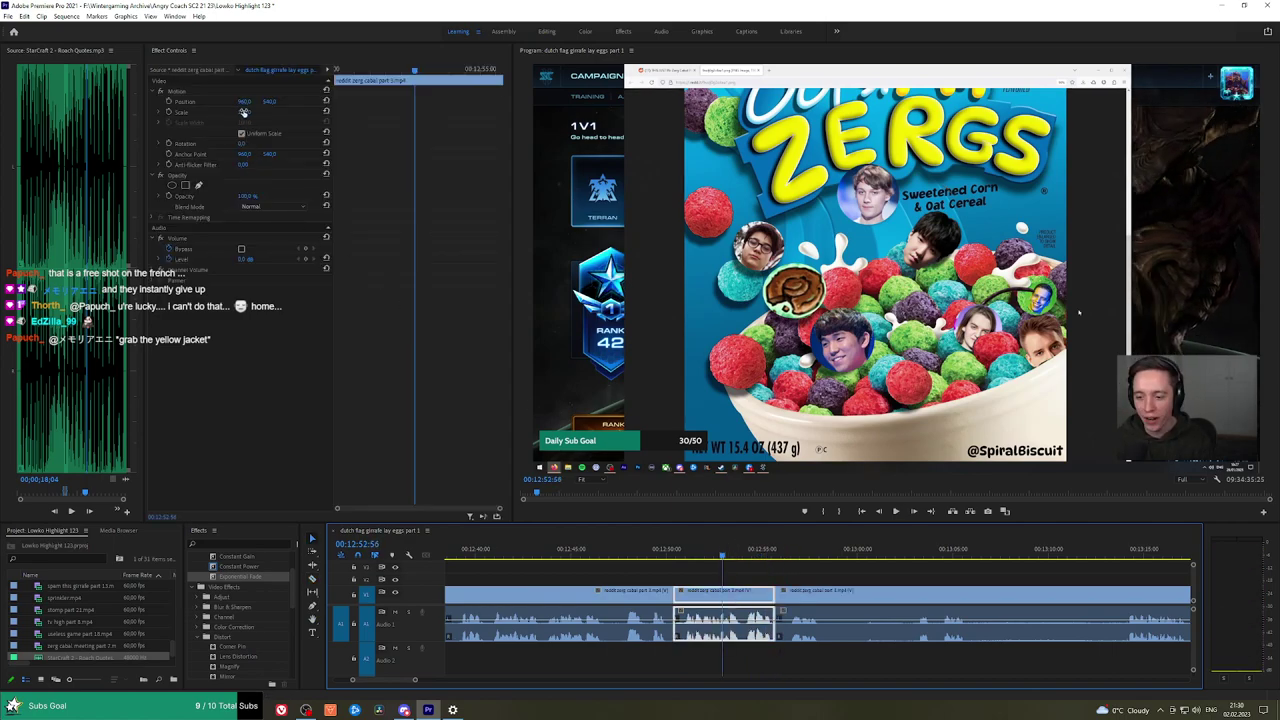
drag(243, 112, 245, 114)
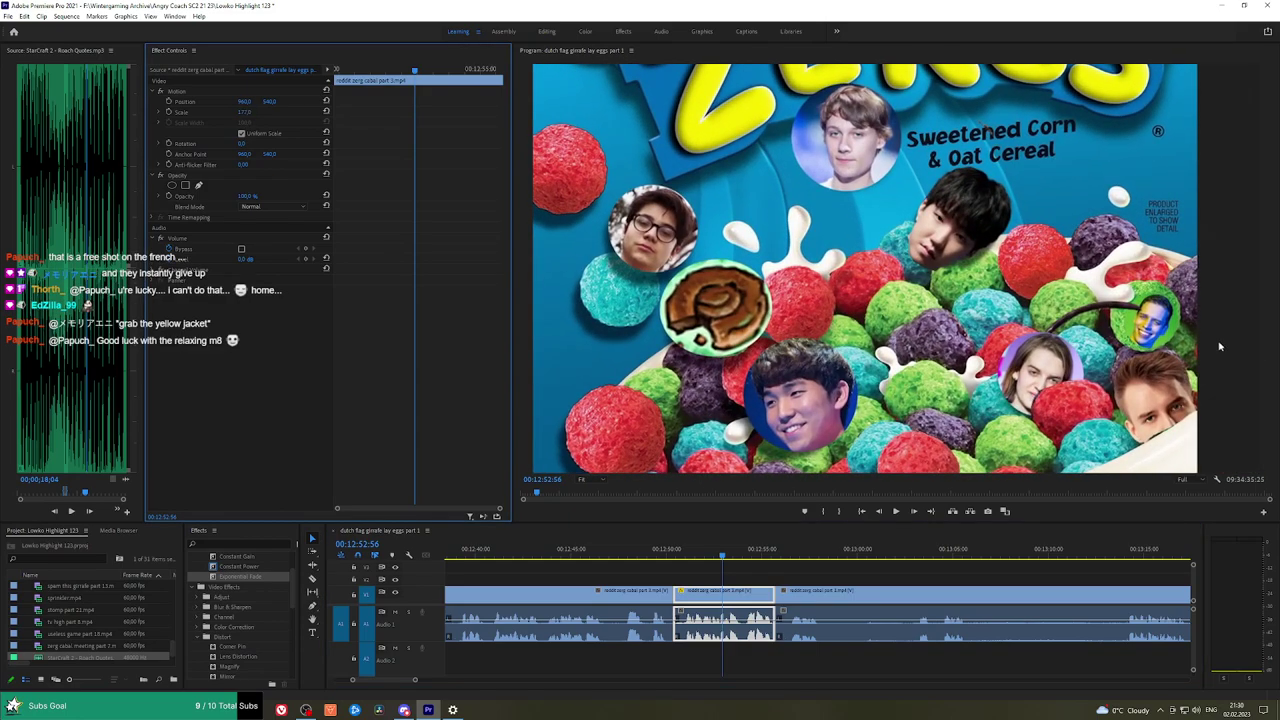
drag(1219, 347, 942, 210)
key(space)
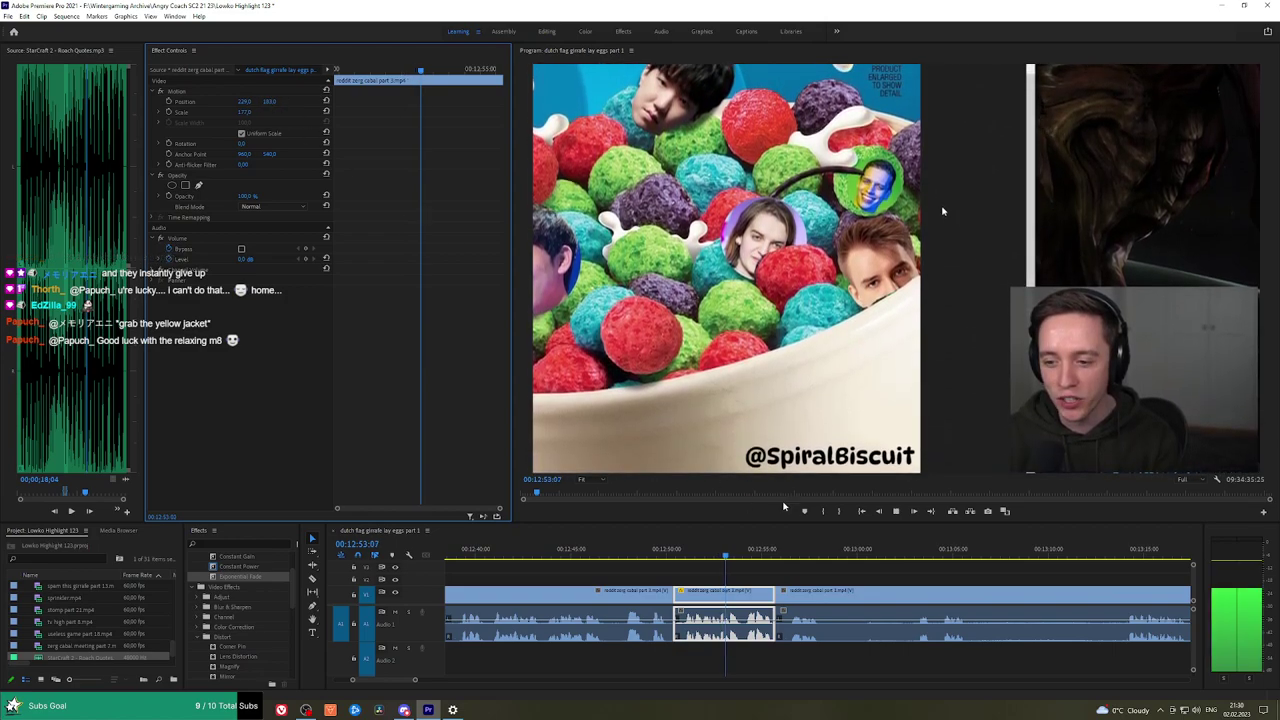
Ripple-delete the short pause between about 00:12:55:57 and 00:12:56:38, directly after the zoomed segment.
click(852, 570)
drag(856, 570, 745, 570)
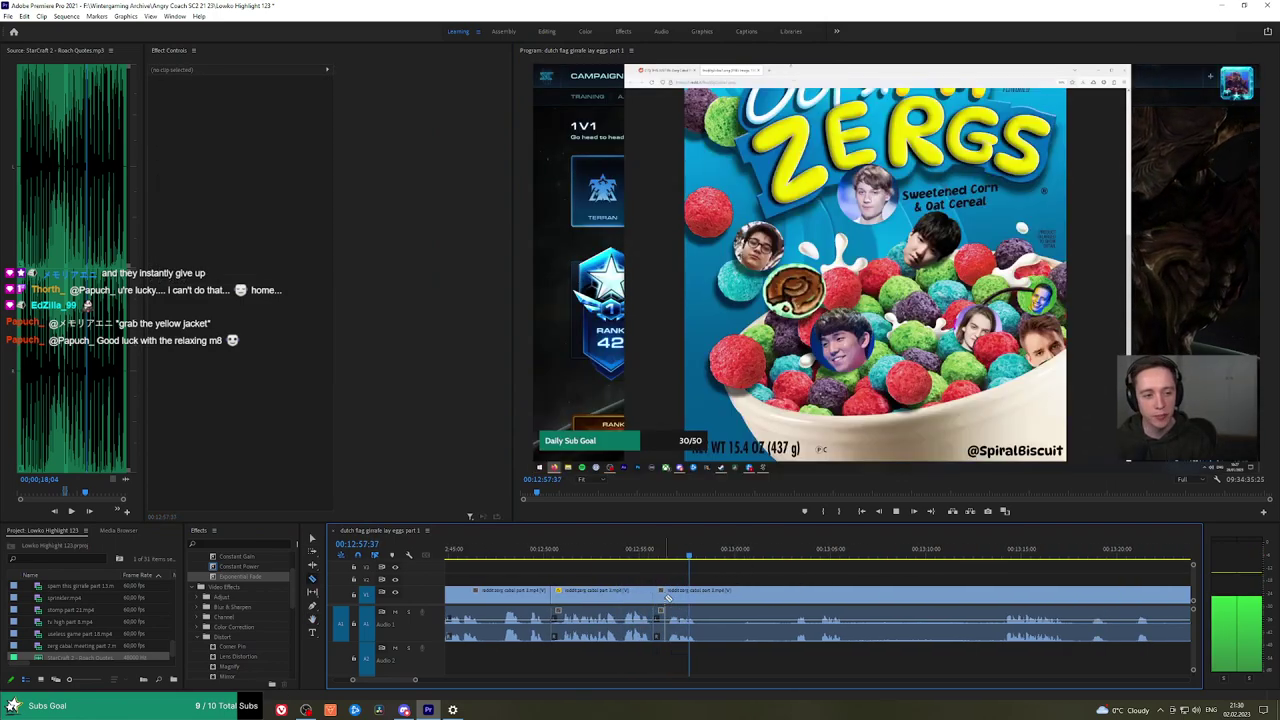
key(space)
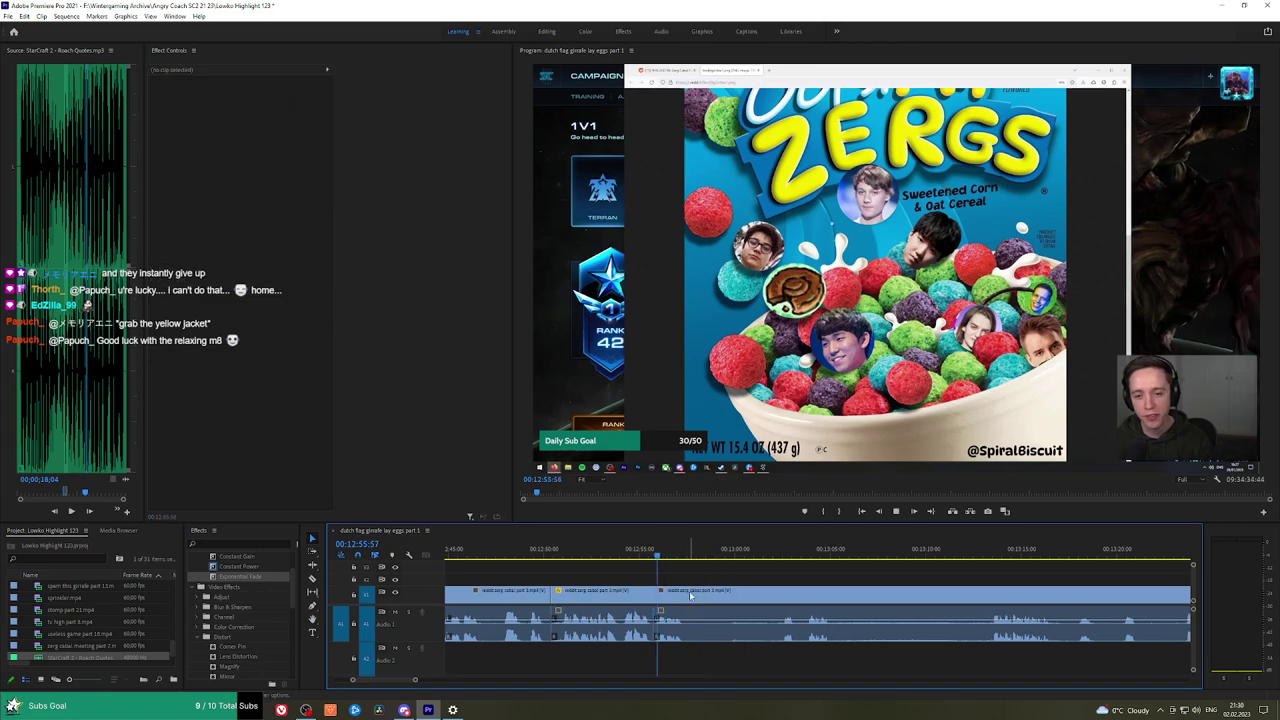
Split the clip at about 00:12:57:26 and ripple-delete the silent section from there to about 00:13:02:34.
key(c)
click(688, 595)
drag(769, 557, 780, 559)
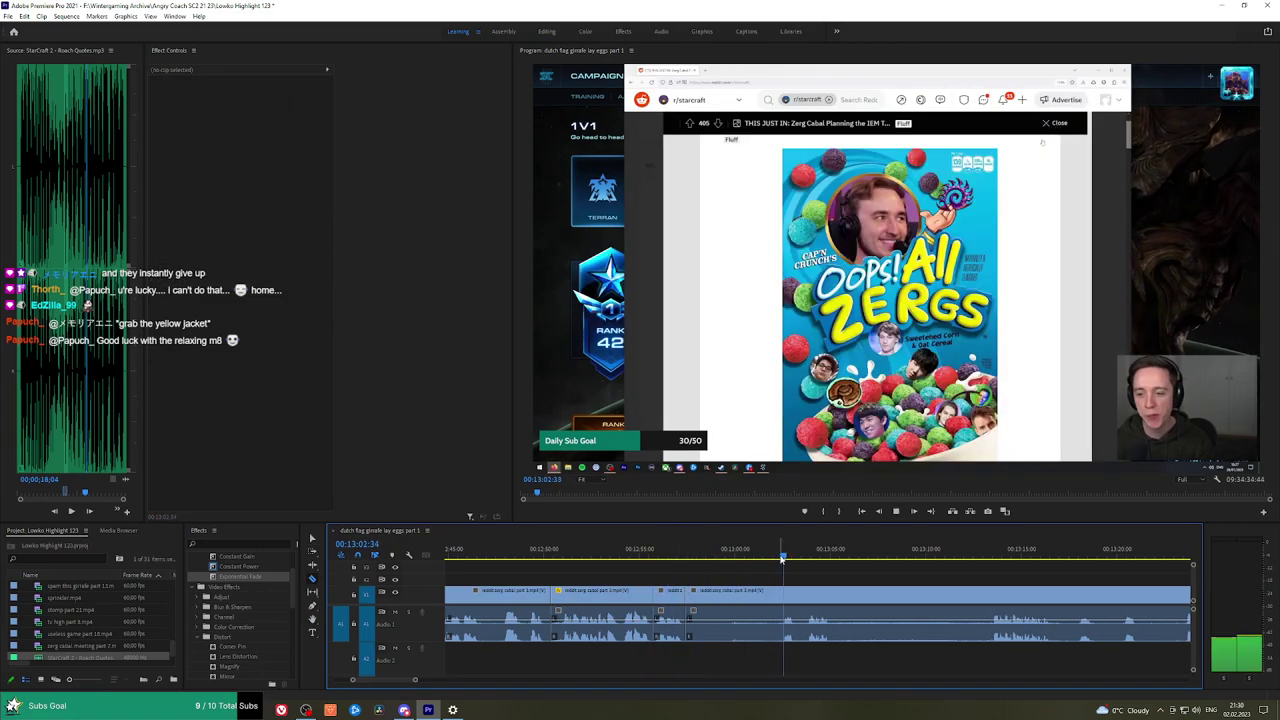
key(space)
key(space)
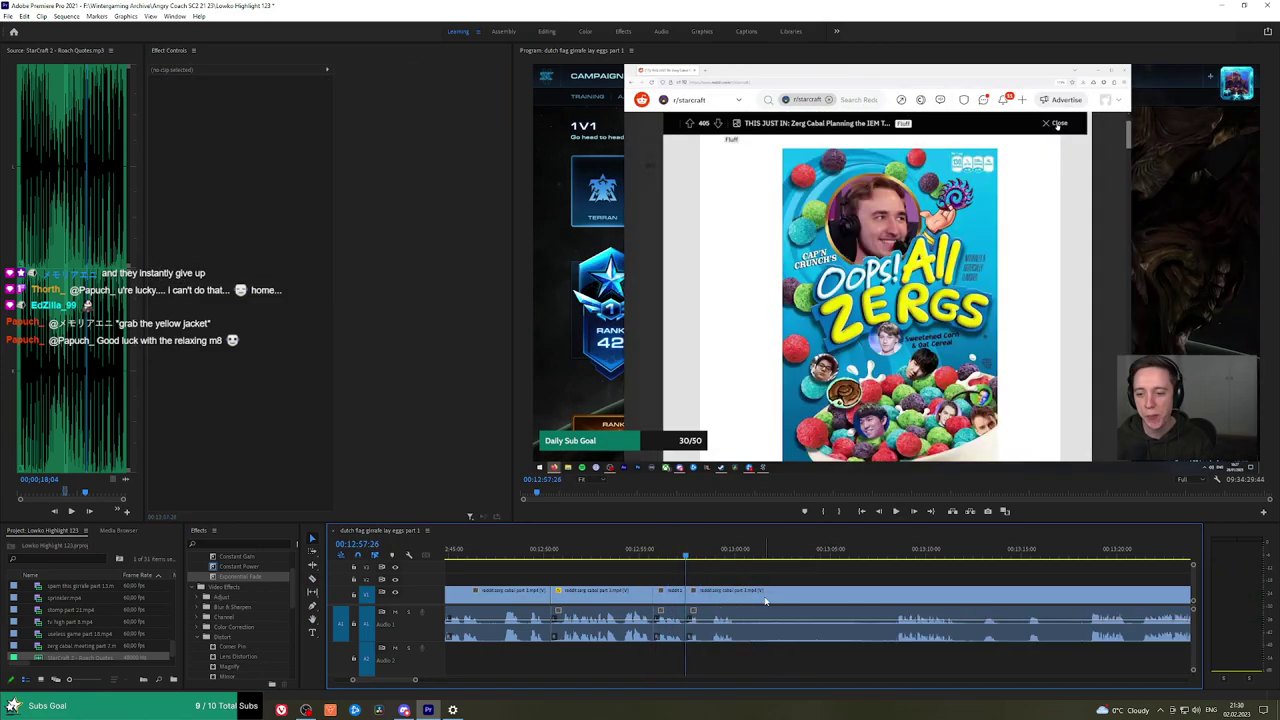
Split the clip at about 00:13:00:20, directly before the long Reddit-scrolling section.
key(space)
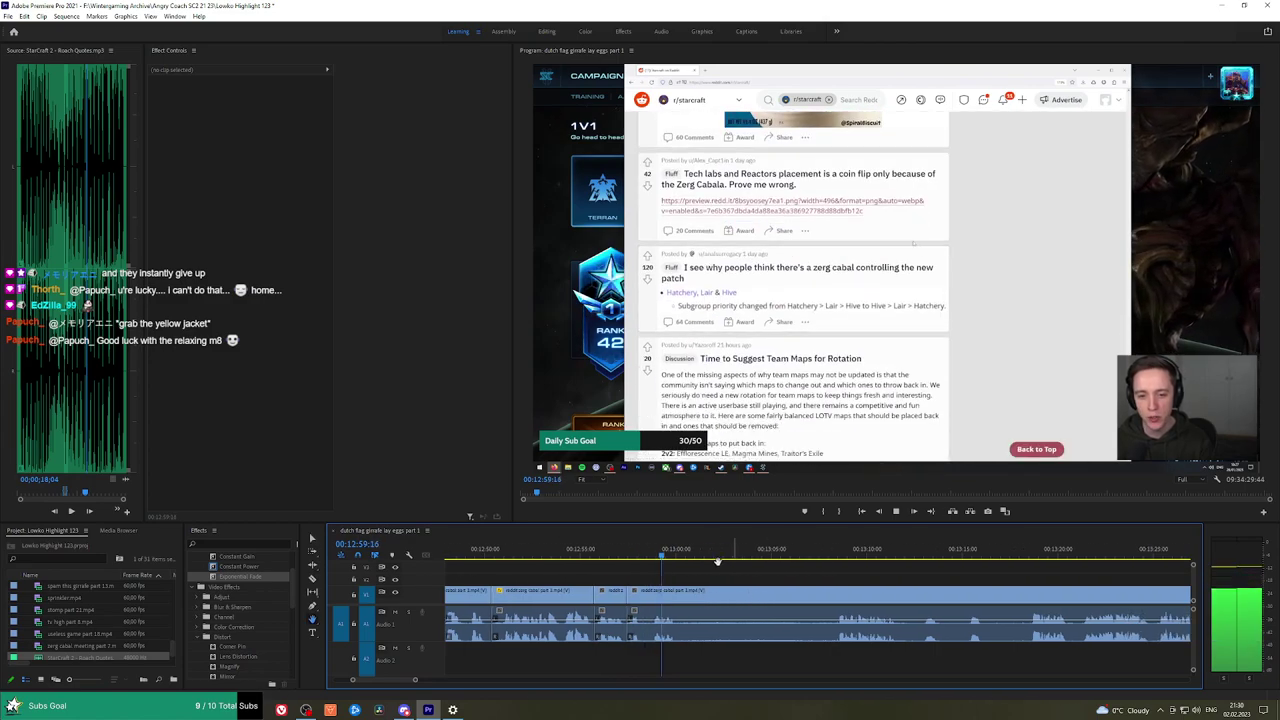
key(space)
click(807, 553)
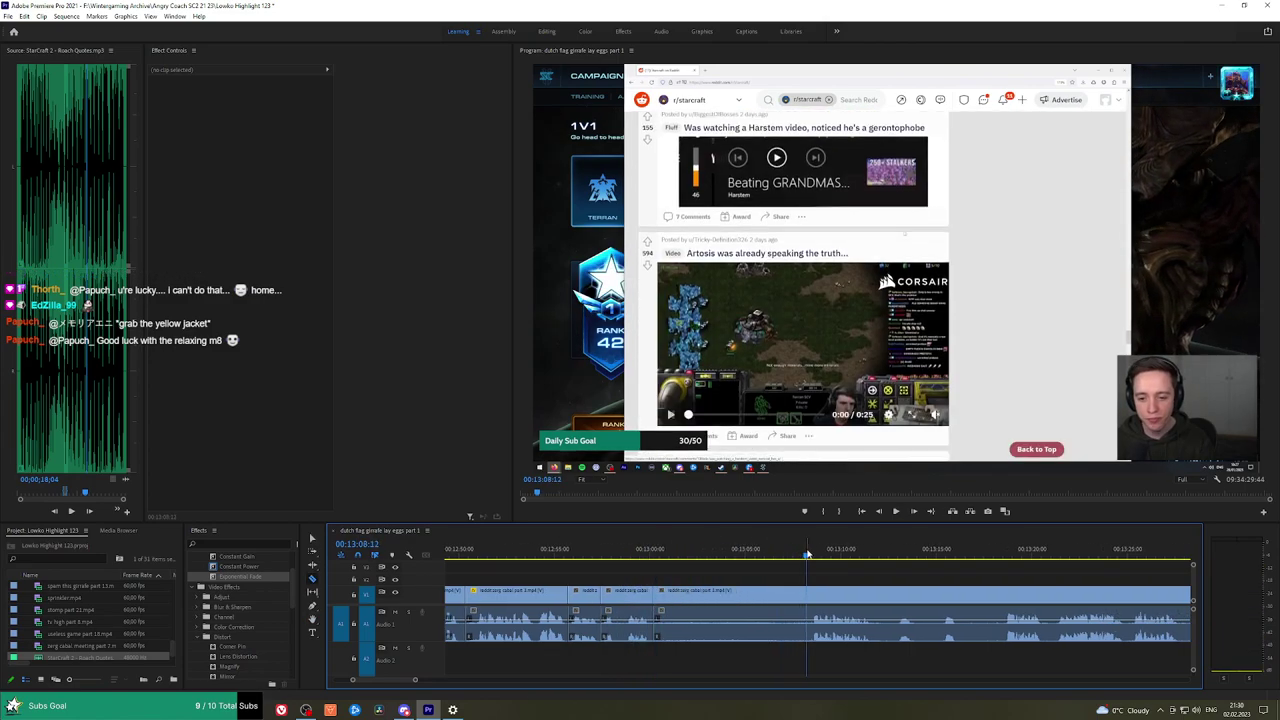
Review the Reddit browsing, ladder menu and matchmaking footage after 00:13:08 for the next section worth keeping.
key(space)
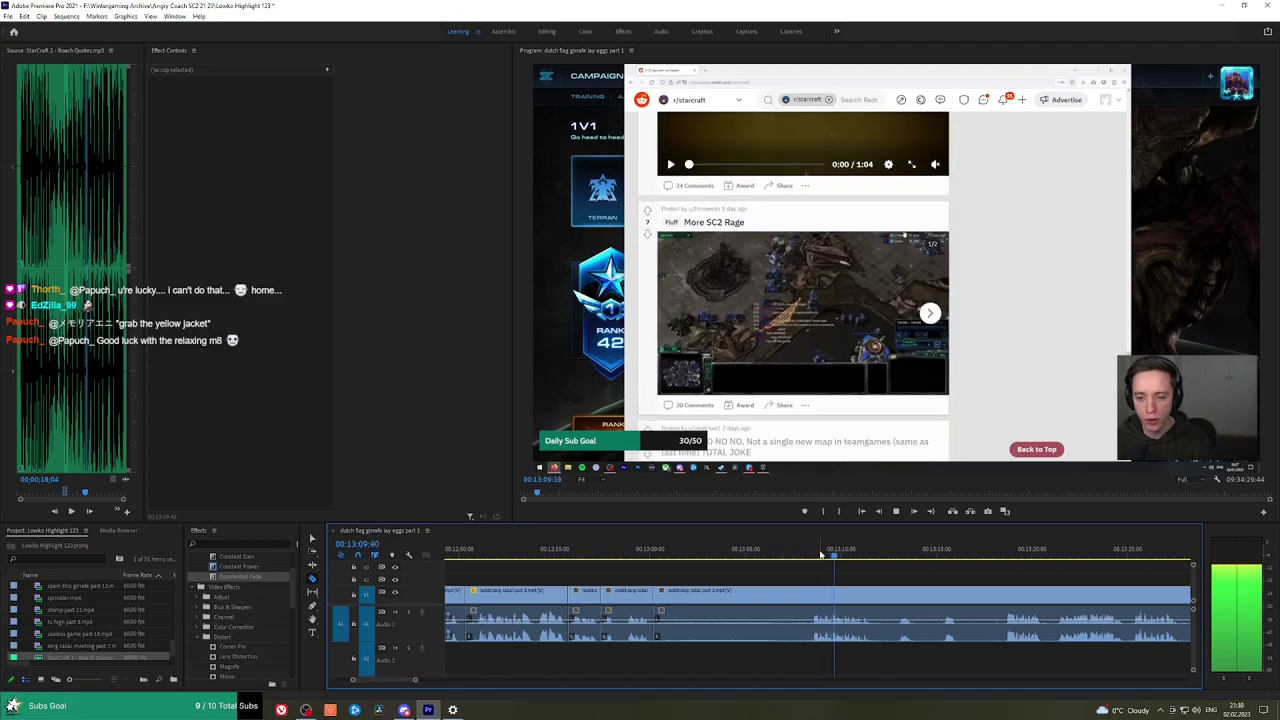
scroll(943, 566, down, 2)
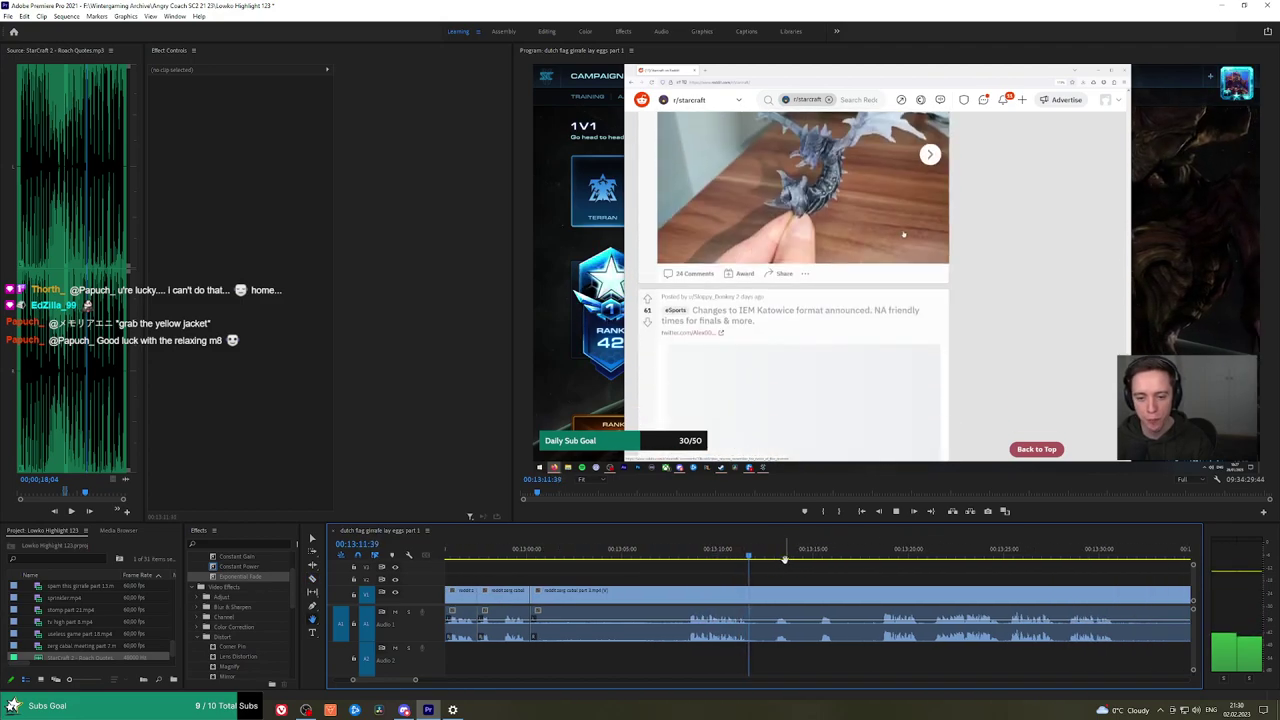
click(824, 555)
drag(825, 555, 871, 556)
key(space)
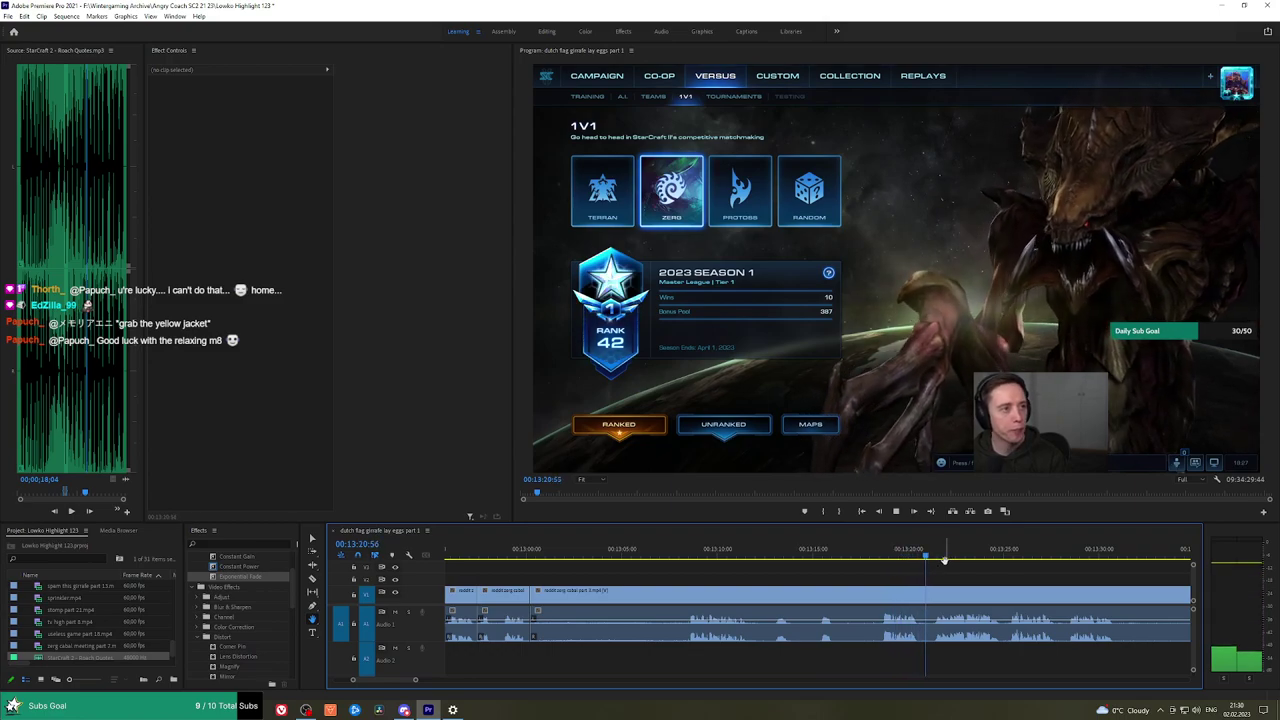
scroll(1008, 586, down, 3)
scroll(1028, 586, down, 4)
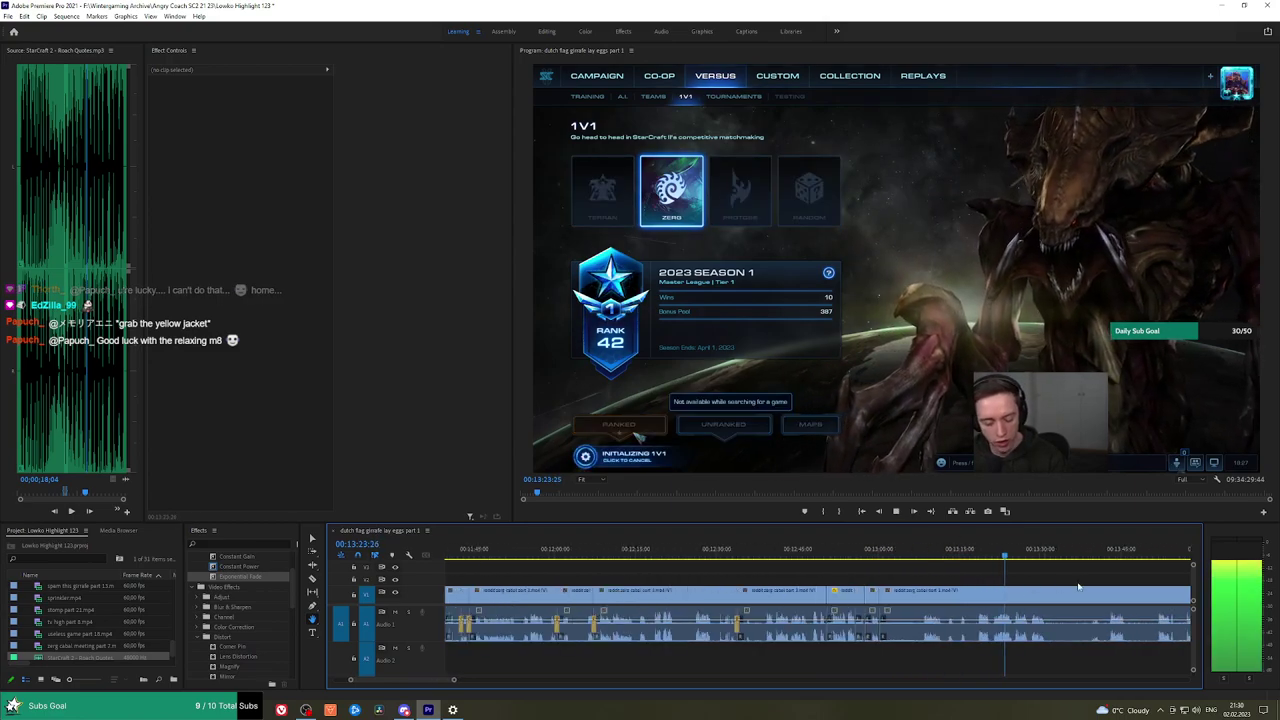
scroll(914, 577, down, 2)
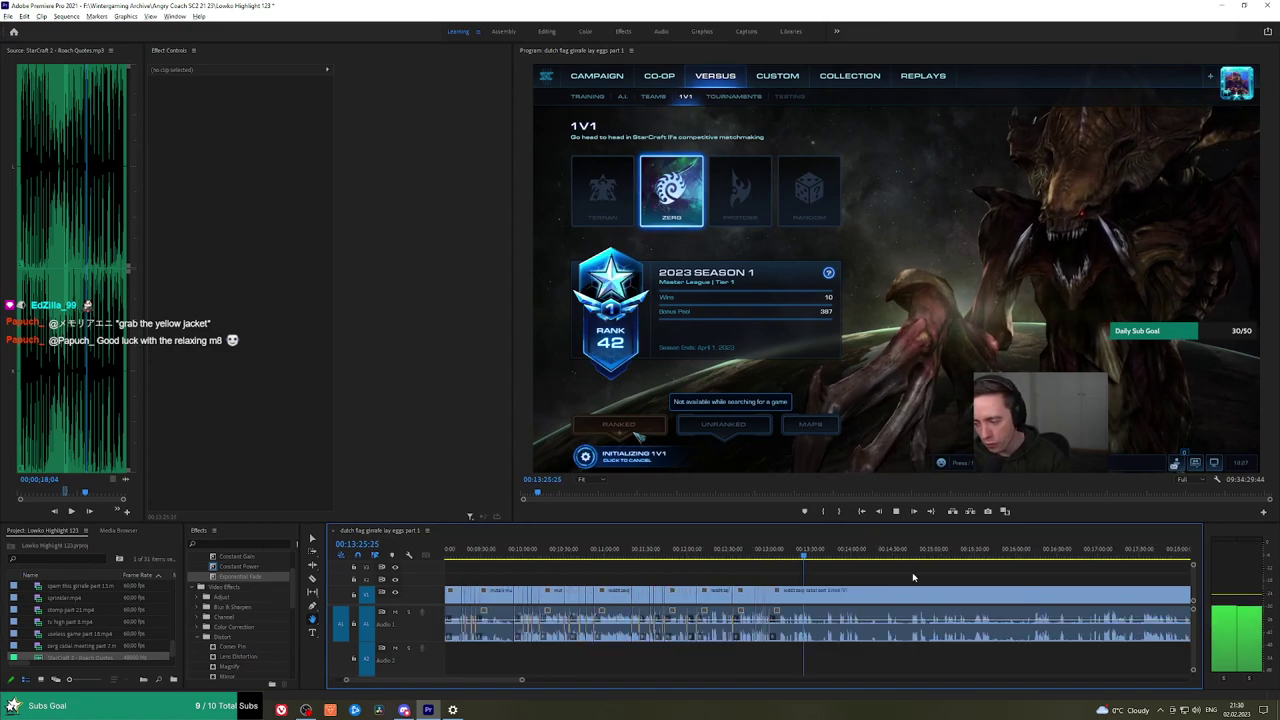
drag(928, 574, 624, 568)
scroll(700, 580, up, 4)
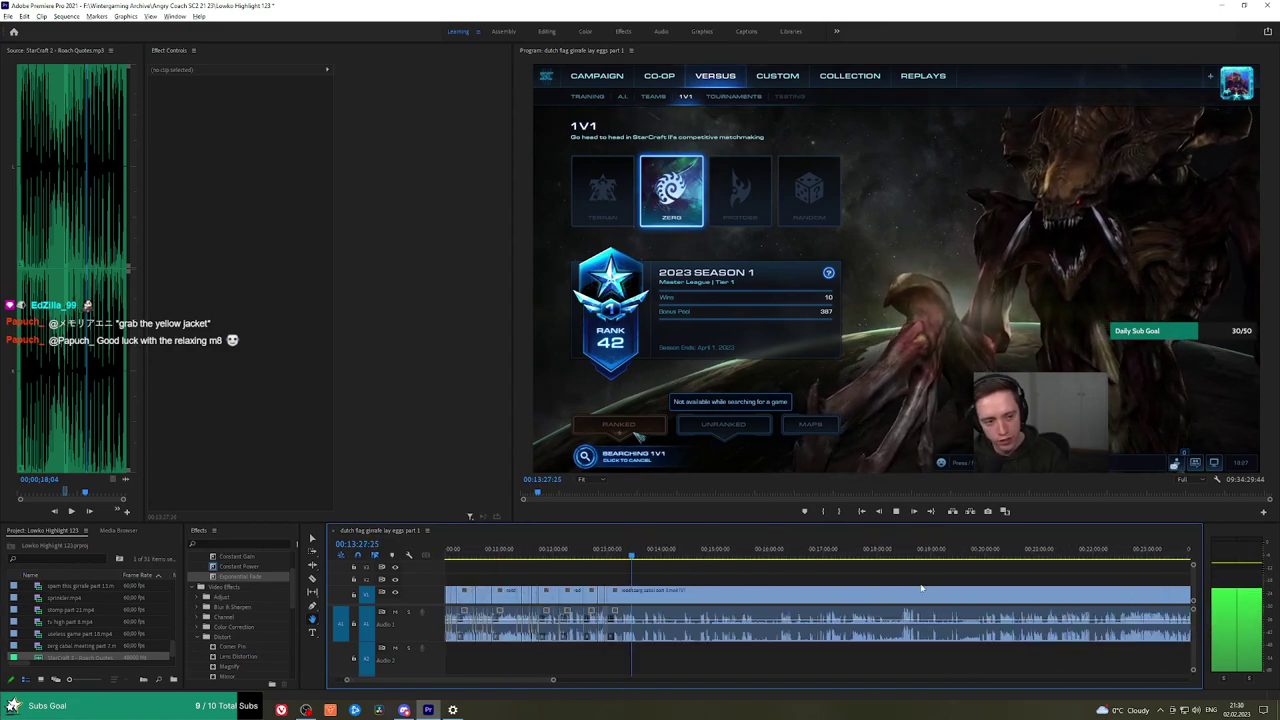
scroll(750, 588, up, 2)
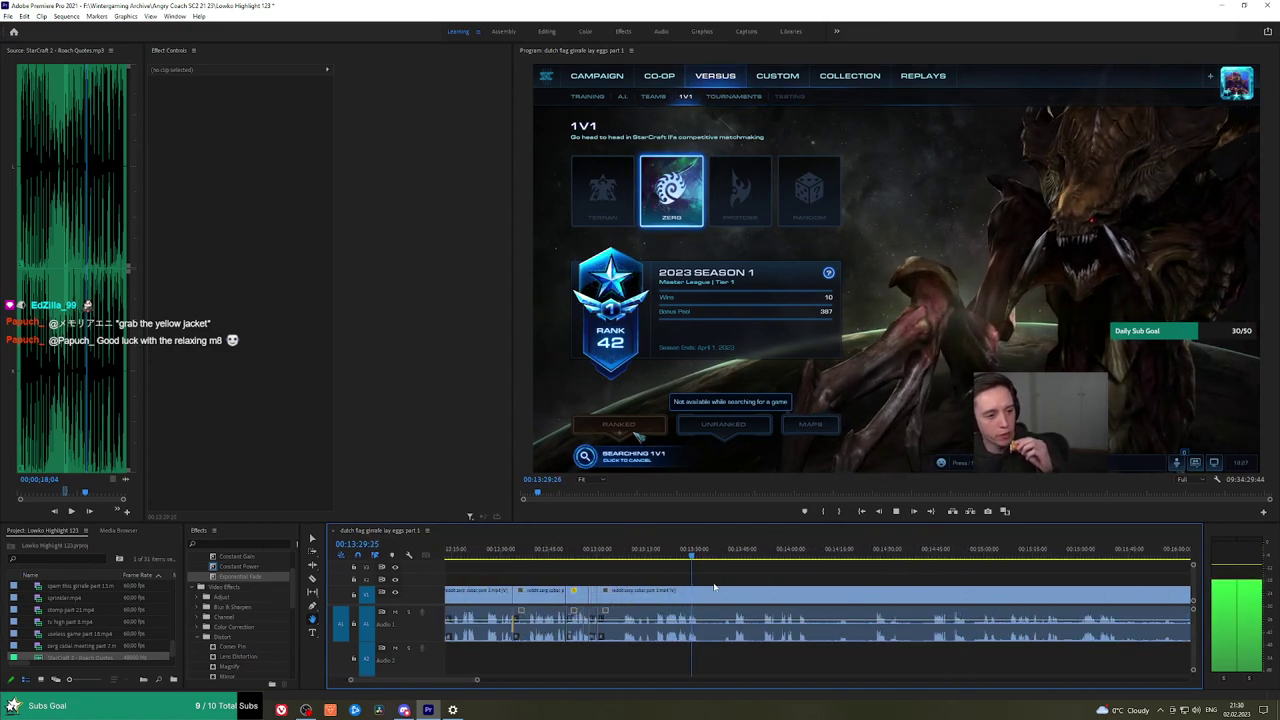
drag(724, 556, 883, 556)
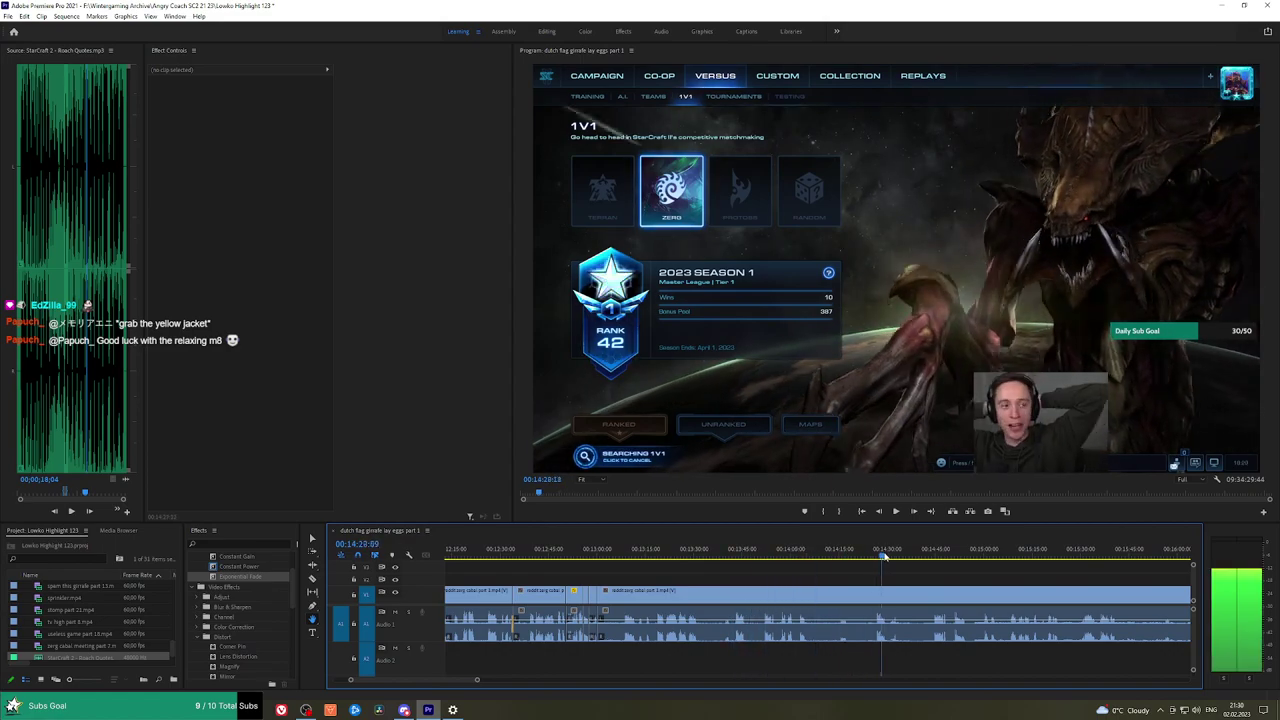
click(877, 557)
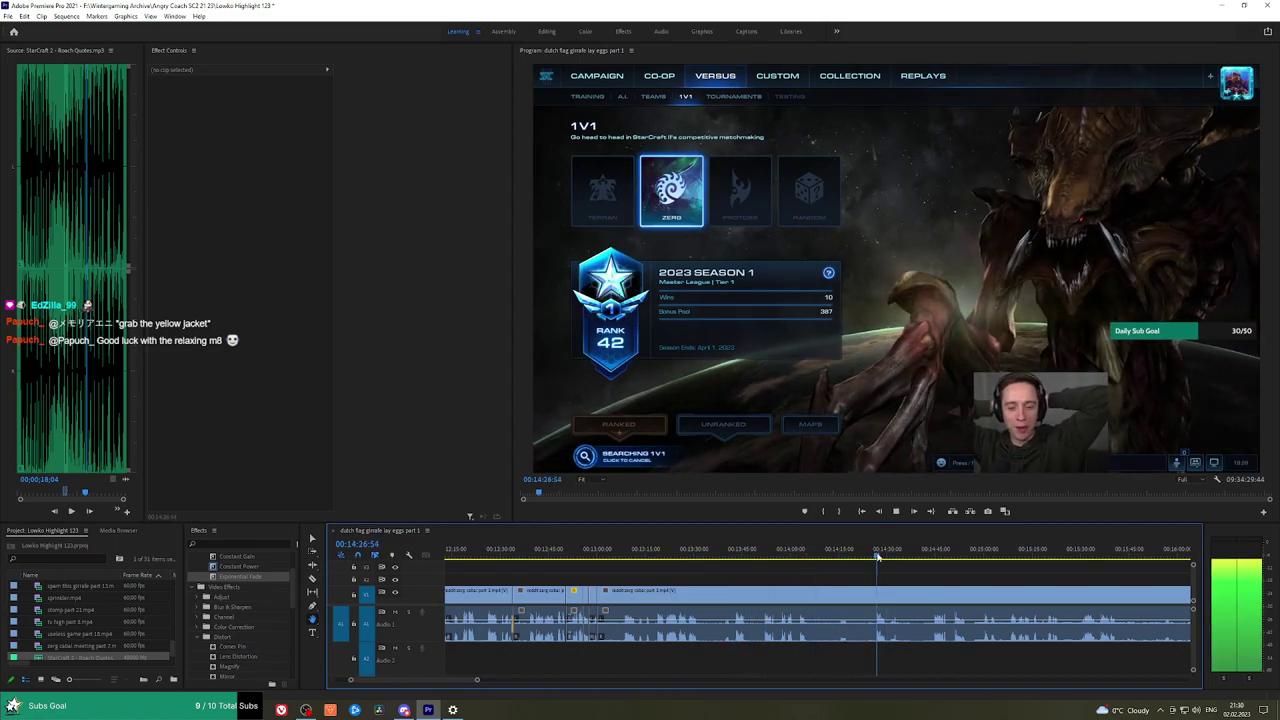
drag(877, 560, 686, 572)
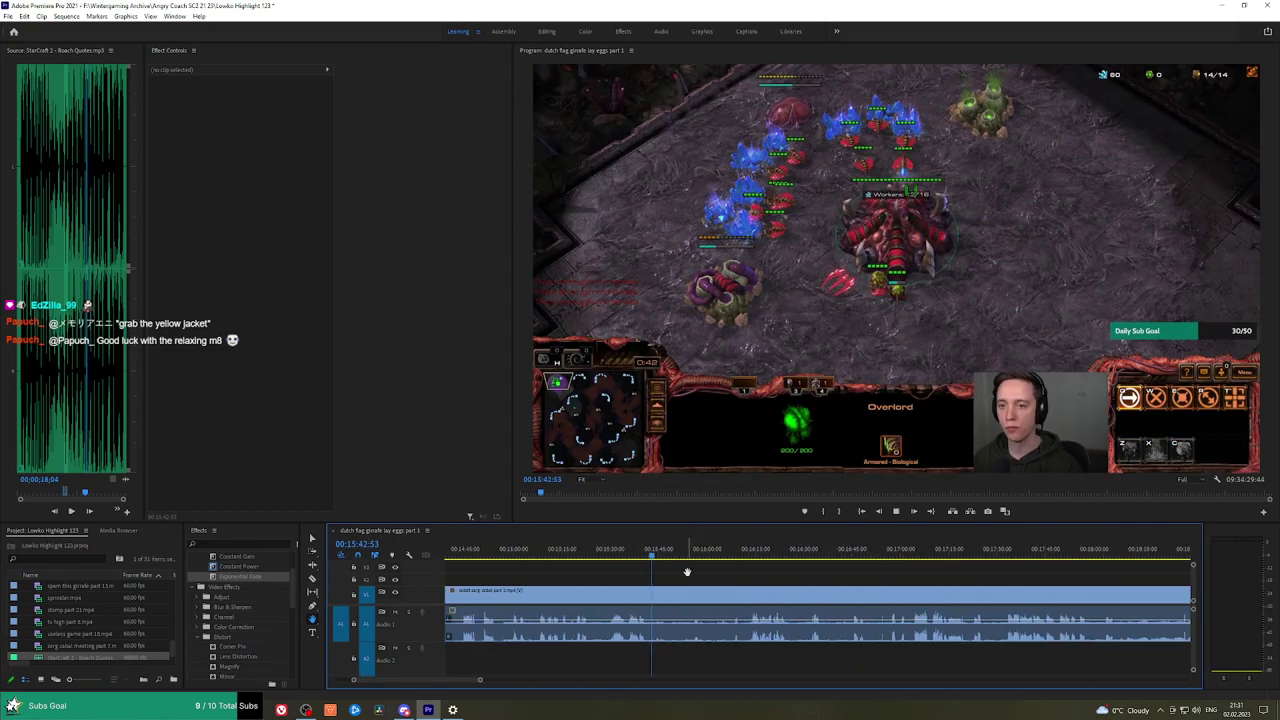
Check the match opening backwards from about 00:15:42 to the map loading screen to find where the commentary begins.
key(space)
click(612, 555)
key(space)
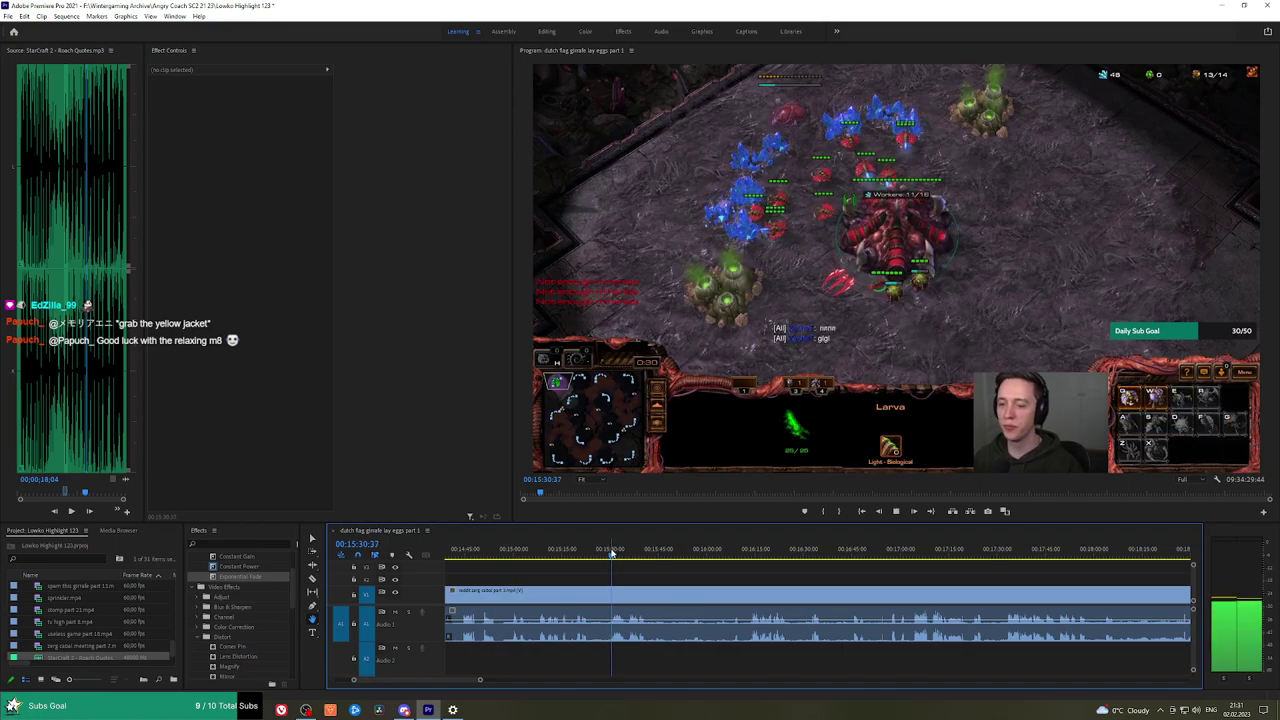
scroll(754, 576, up, 3)
scroll(754, 576, up, 3)
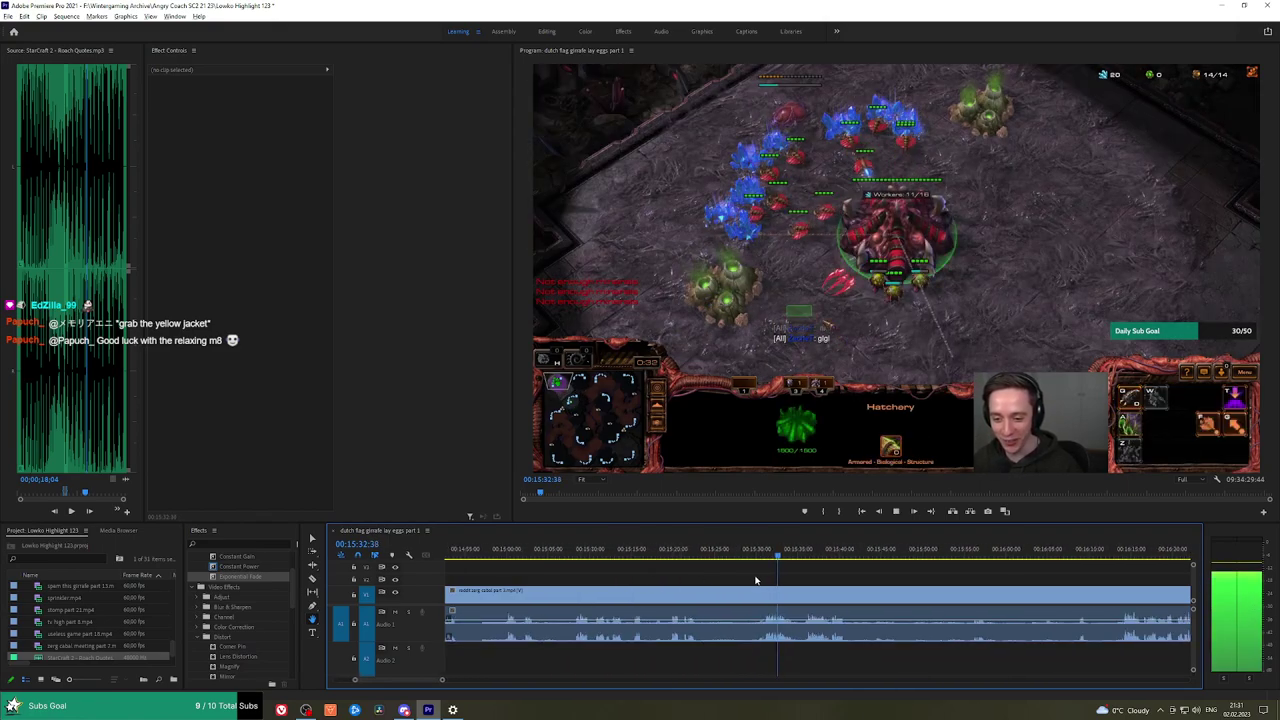
click(675, 554)
key(space)
drag(714, 576, 797, 577)
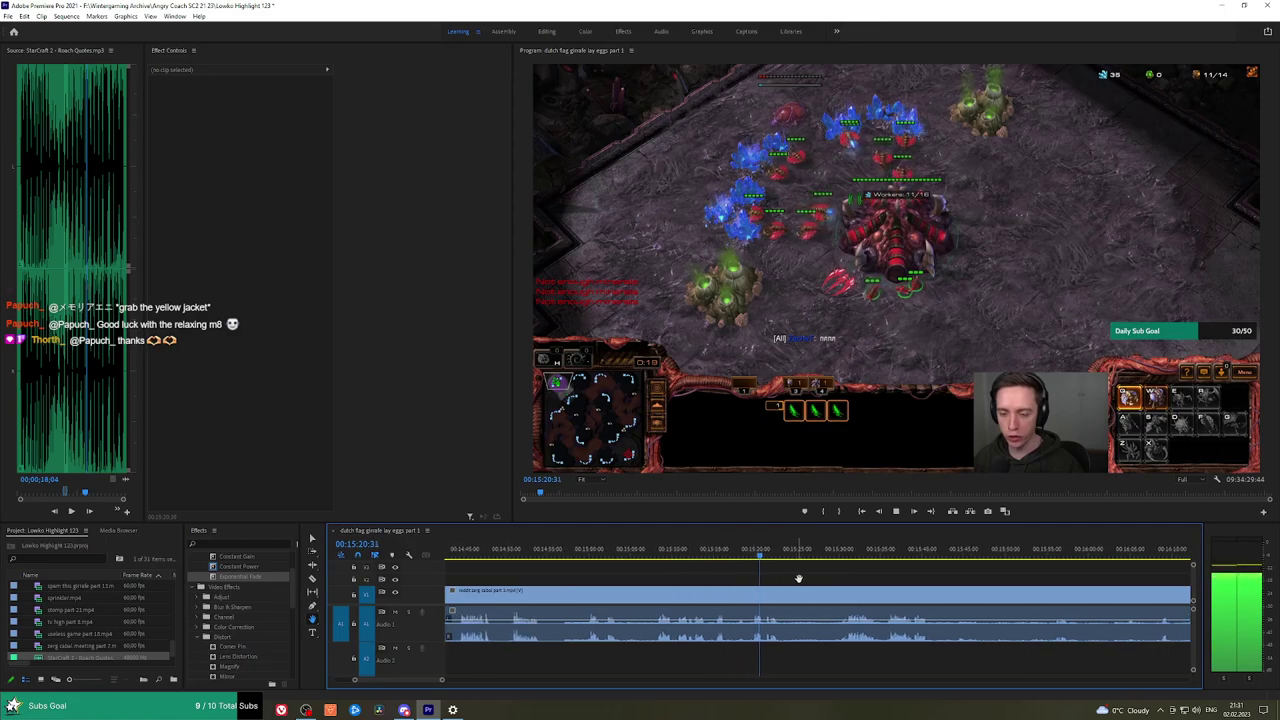
click(717, 549)
key(space)
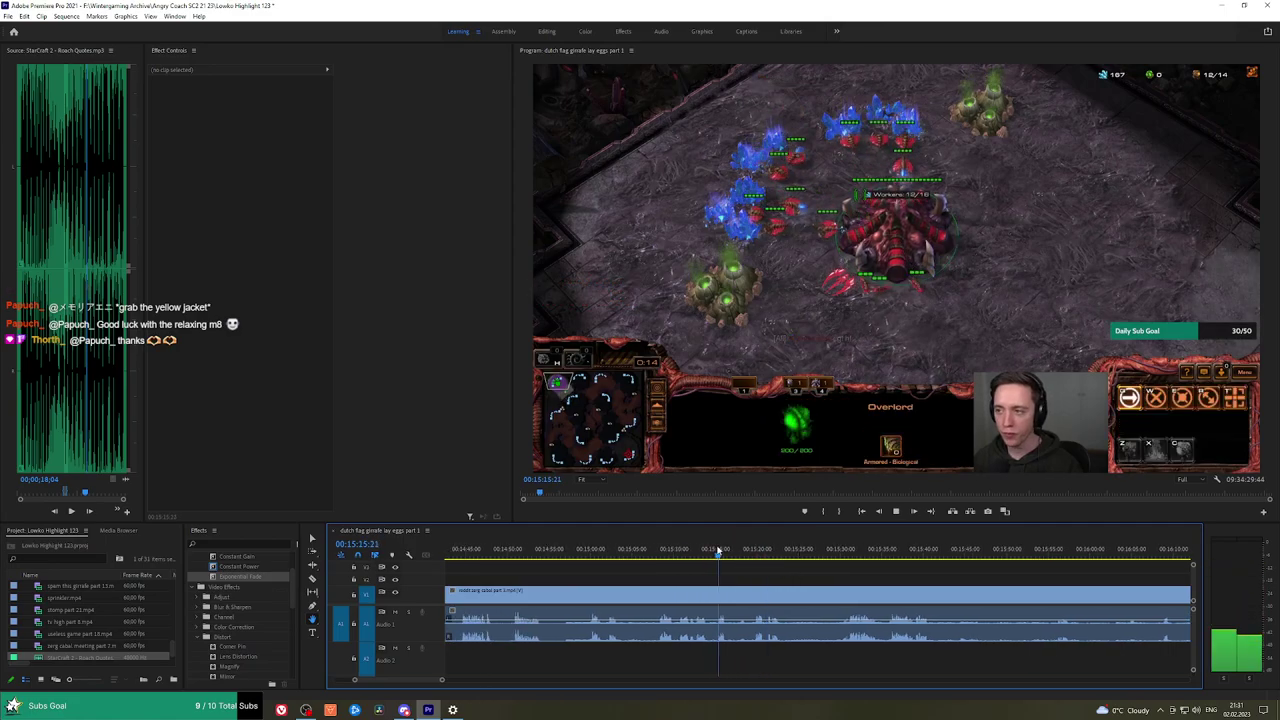
click(660, 551)
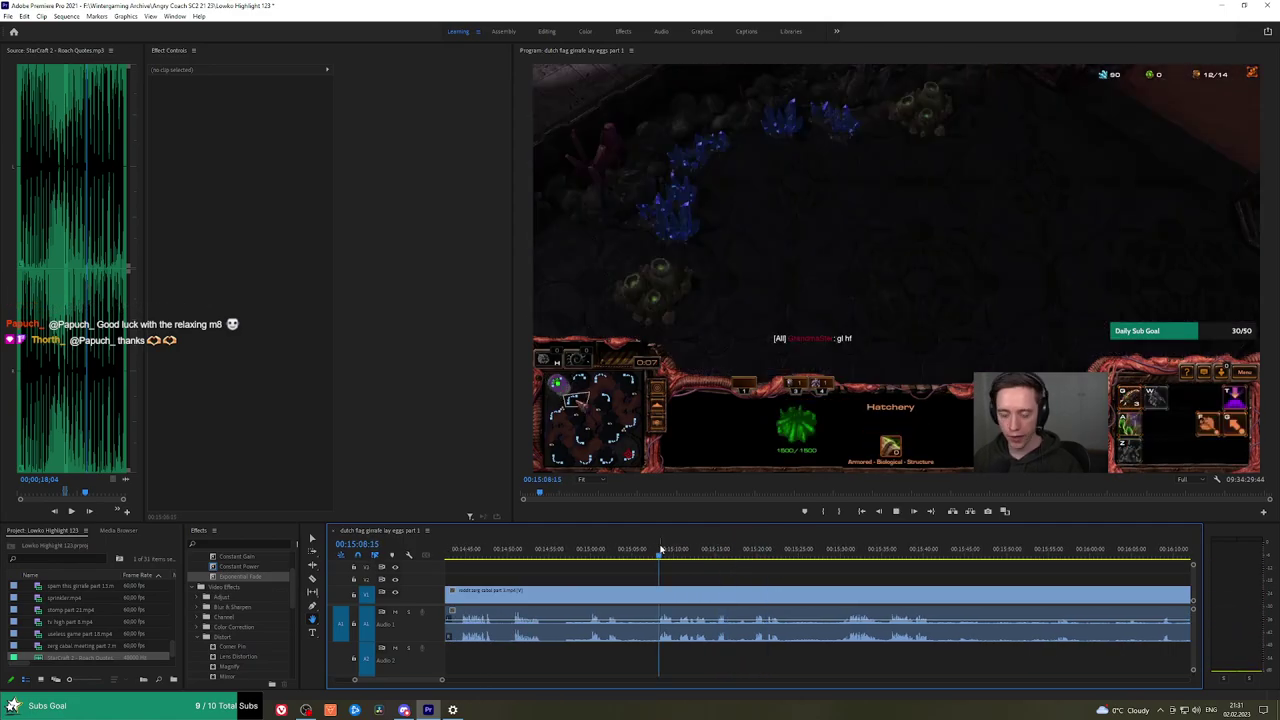
click(592, 551)
drag(640, 580, 767, 583)
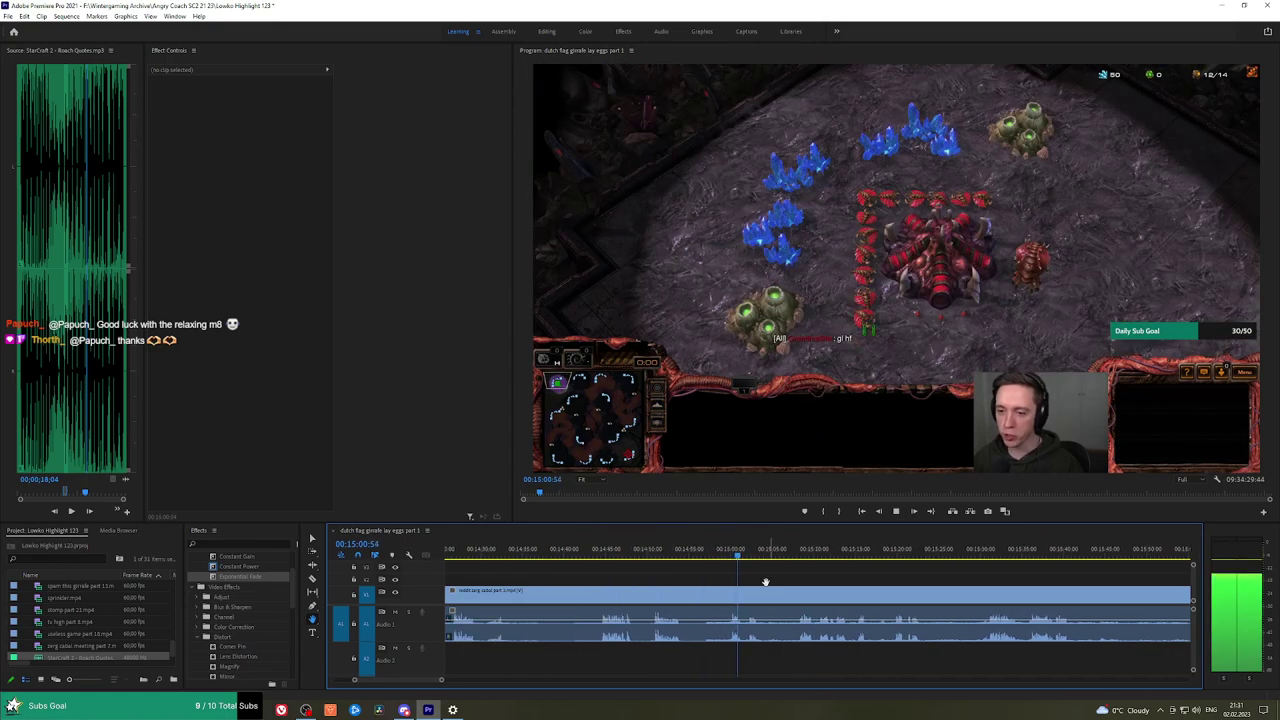
scroll(738, 586, up, 2)
key(space)
click(595, 557)
key(space)
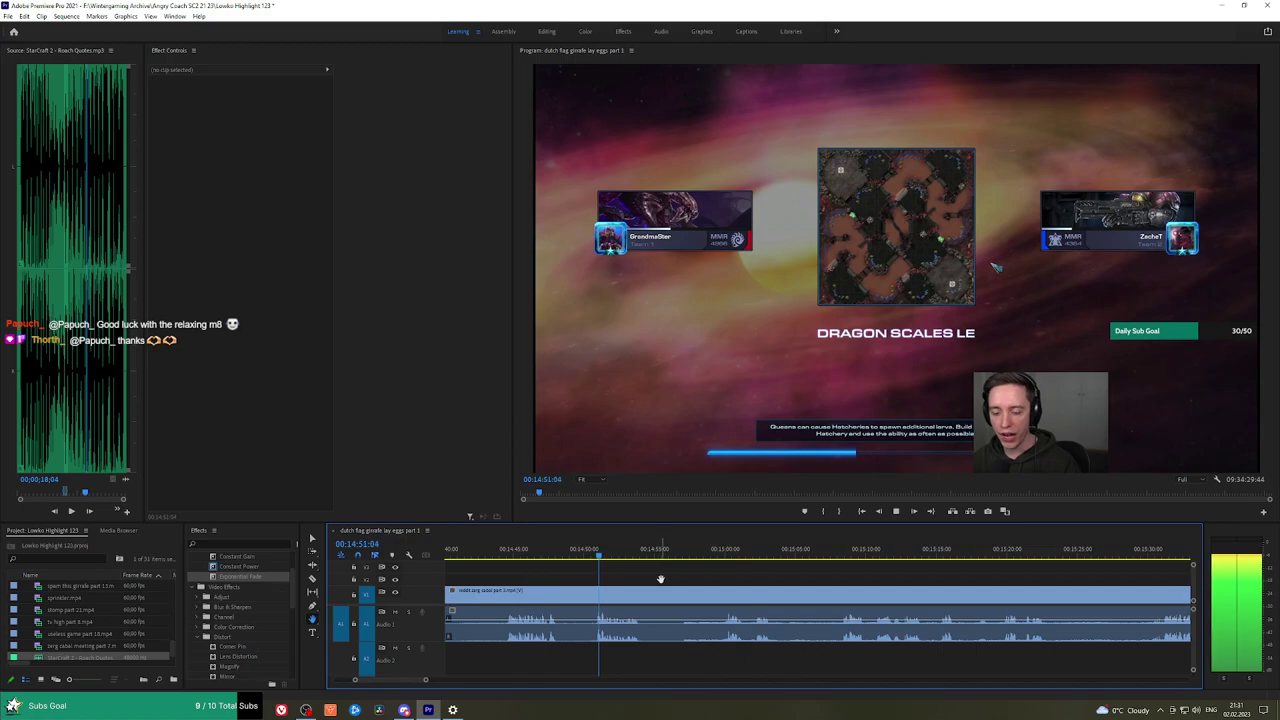
Ripple-delete the browsing and matchmaking section from about 00:13:00:20 to 00:14:44:17, and add an Exponential Fade at the join.
drag(661, 580, 794, 572)
key(space)
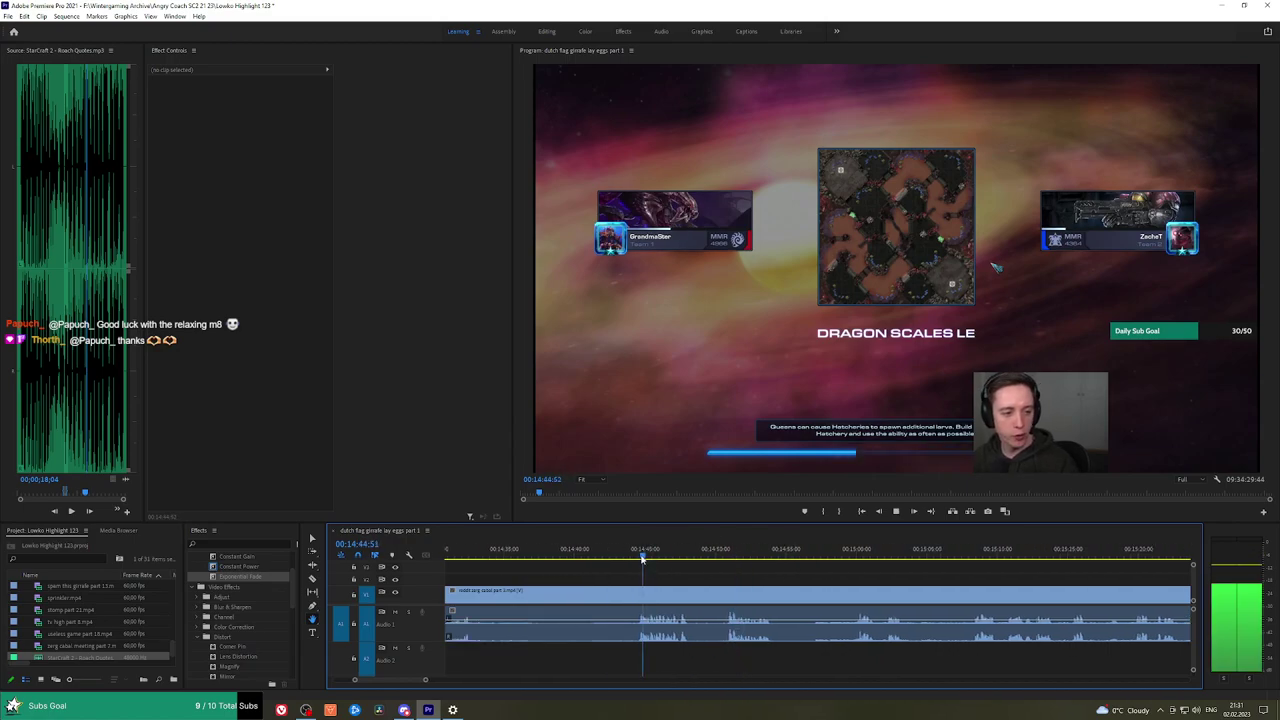
click(625, 599)
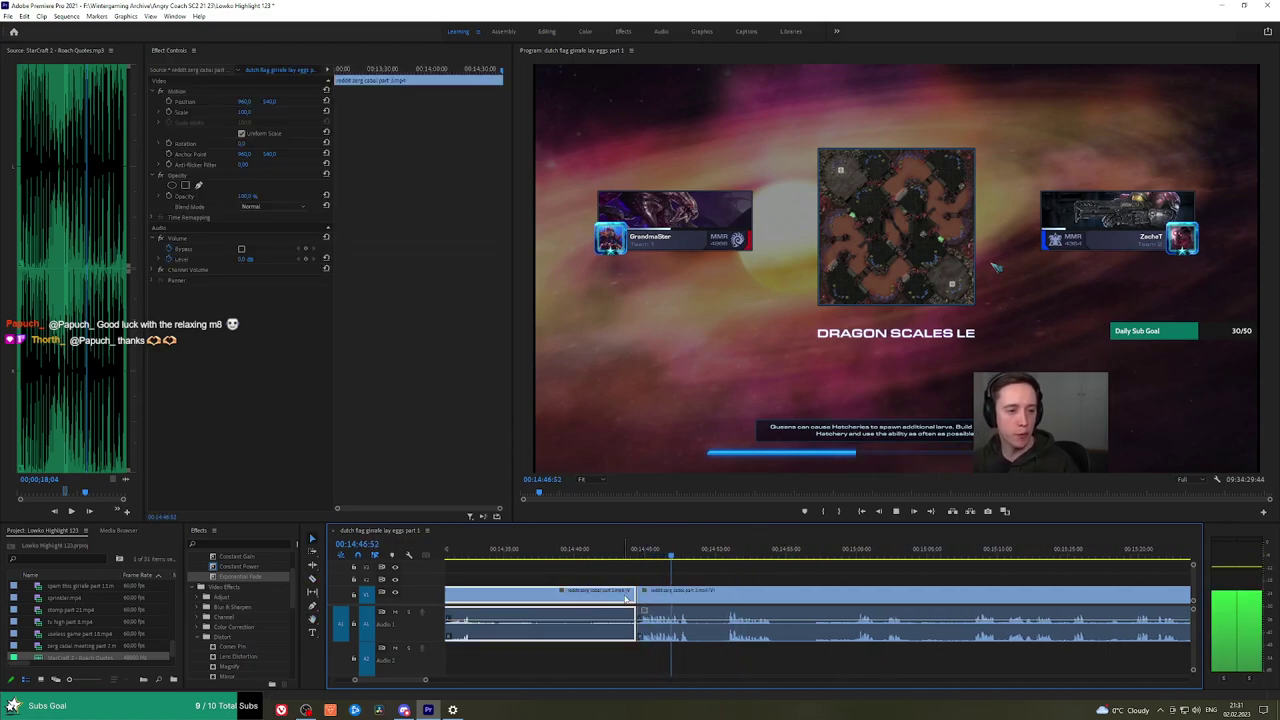
key(shift+Delete)
drag(241, 577, 1129, 628)
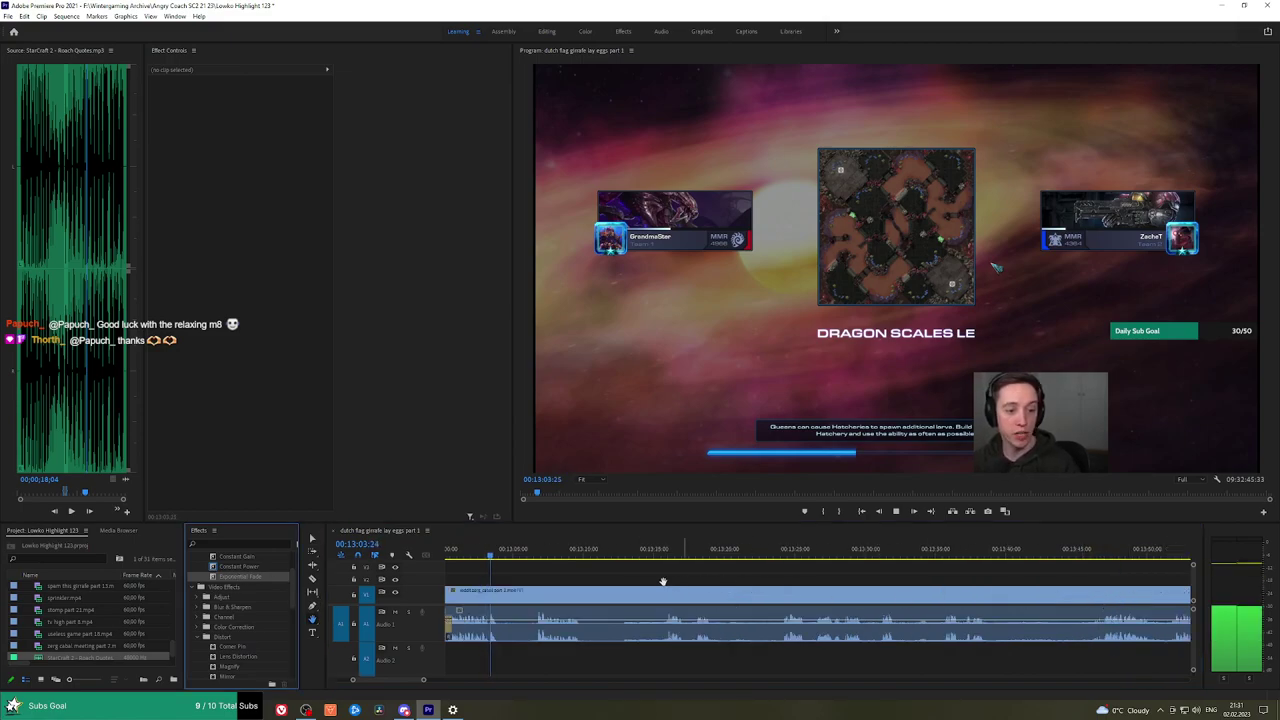
Ripple-delete the pause starting at about 00:13:03:54 during the loading screen, and add a Constant Power crossfade at the join.
drag(596, 583, 607, 583)
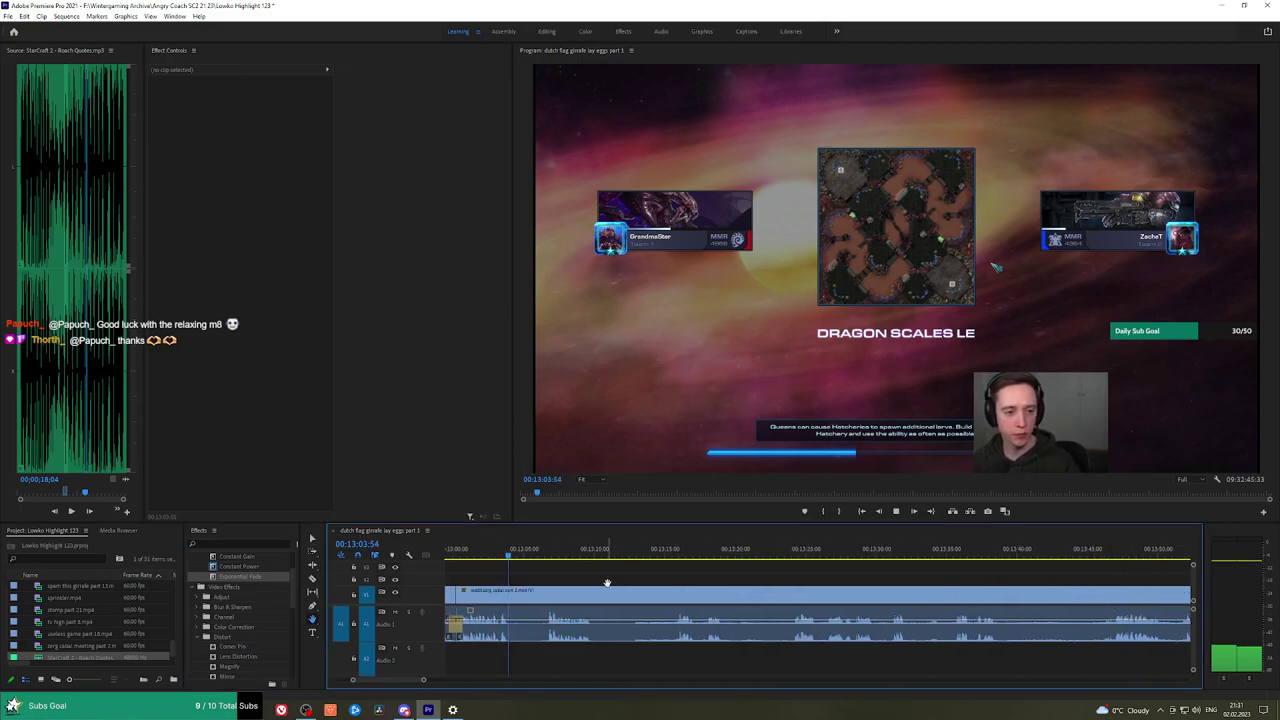
key(v)
click(537, 603)
key(shift+Delete)
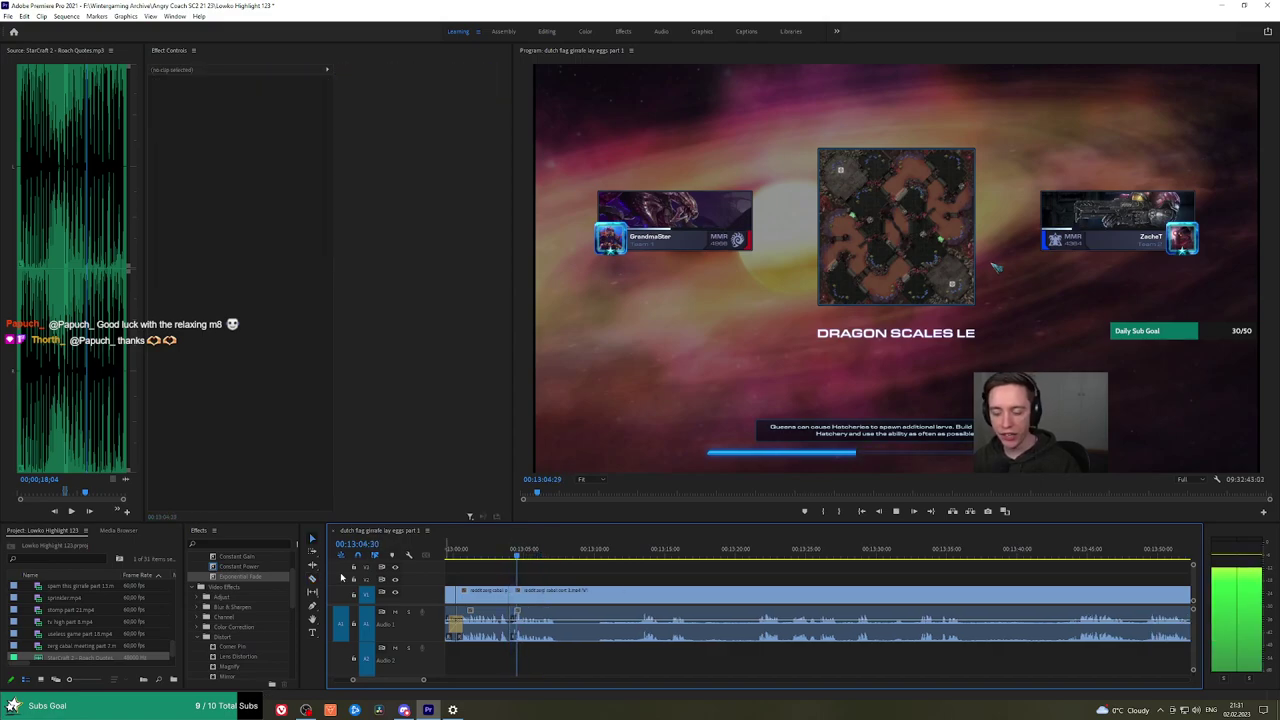
click(266, 568)
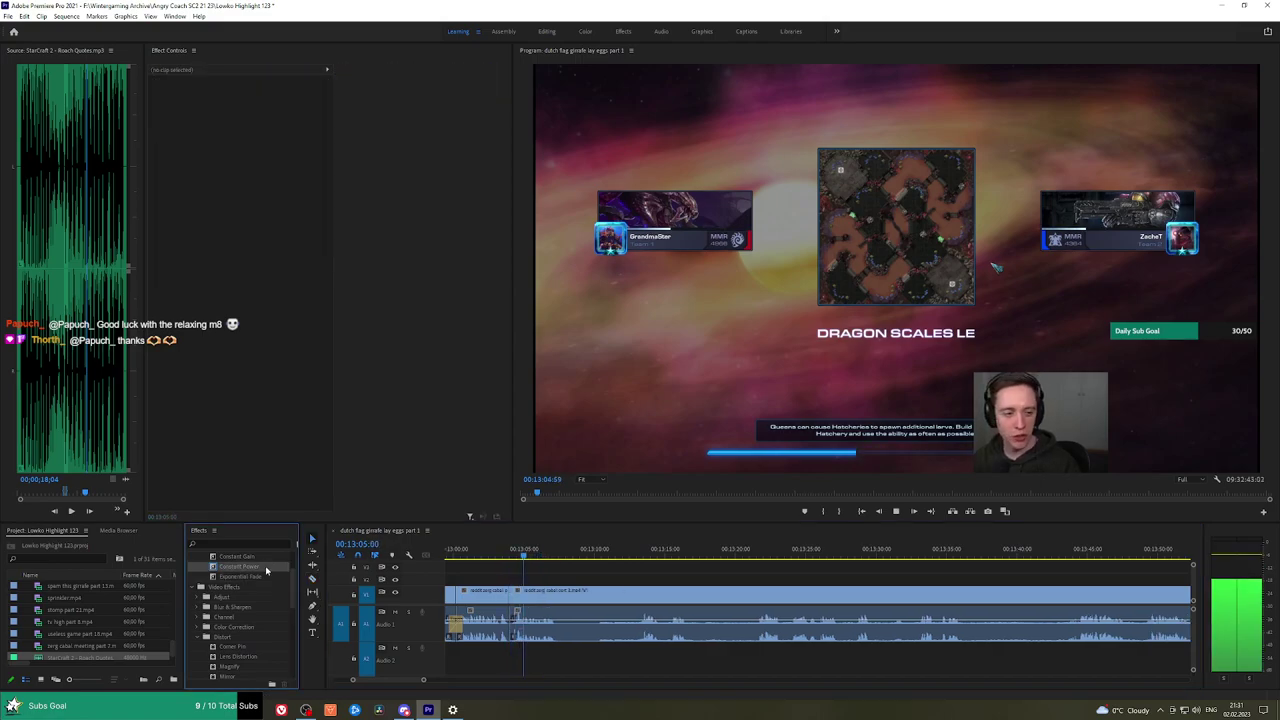
Ripple-delete the section between about 00:13:07:29 and 00:13:13:05 before the match starts, and add an Exponential Fade at the join.
key(c)
click(559, 597)
drag(622, 550, 640, 549)
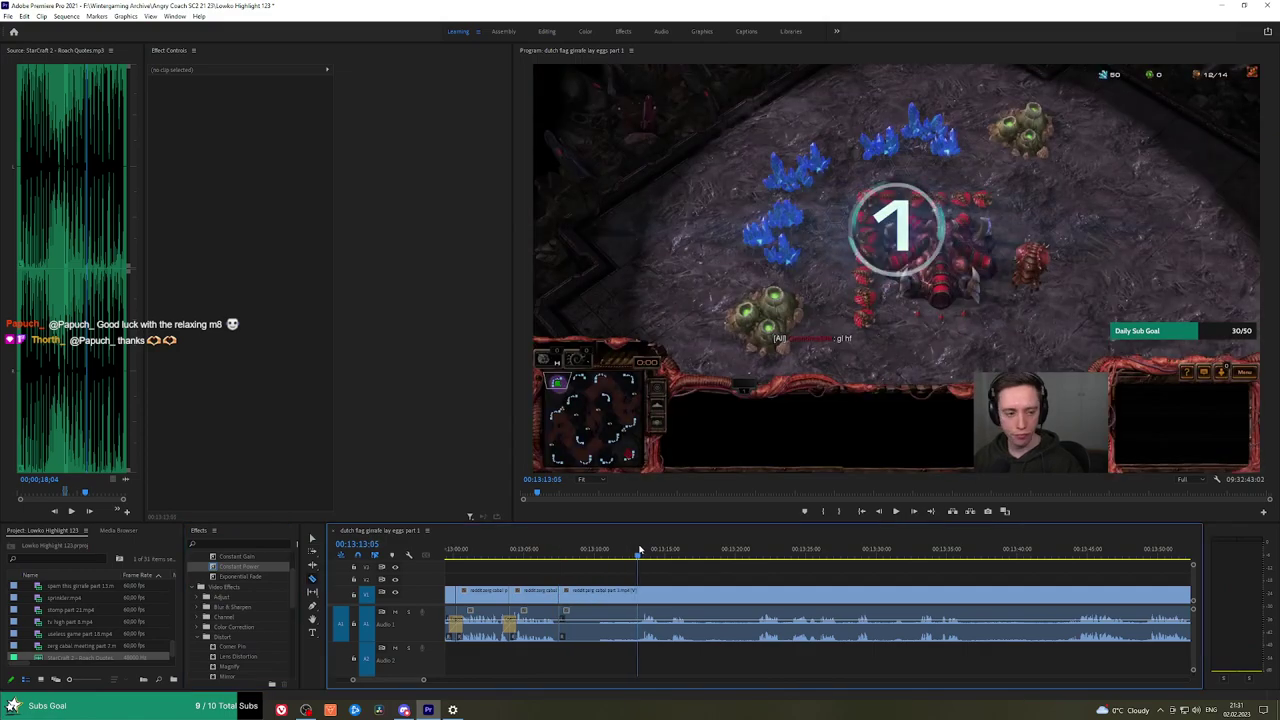
click(640, 594)
key(v)
click(599, 597)
key(shift+Delete)
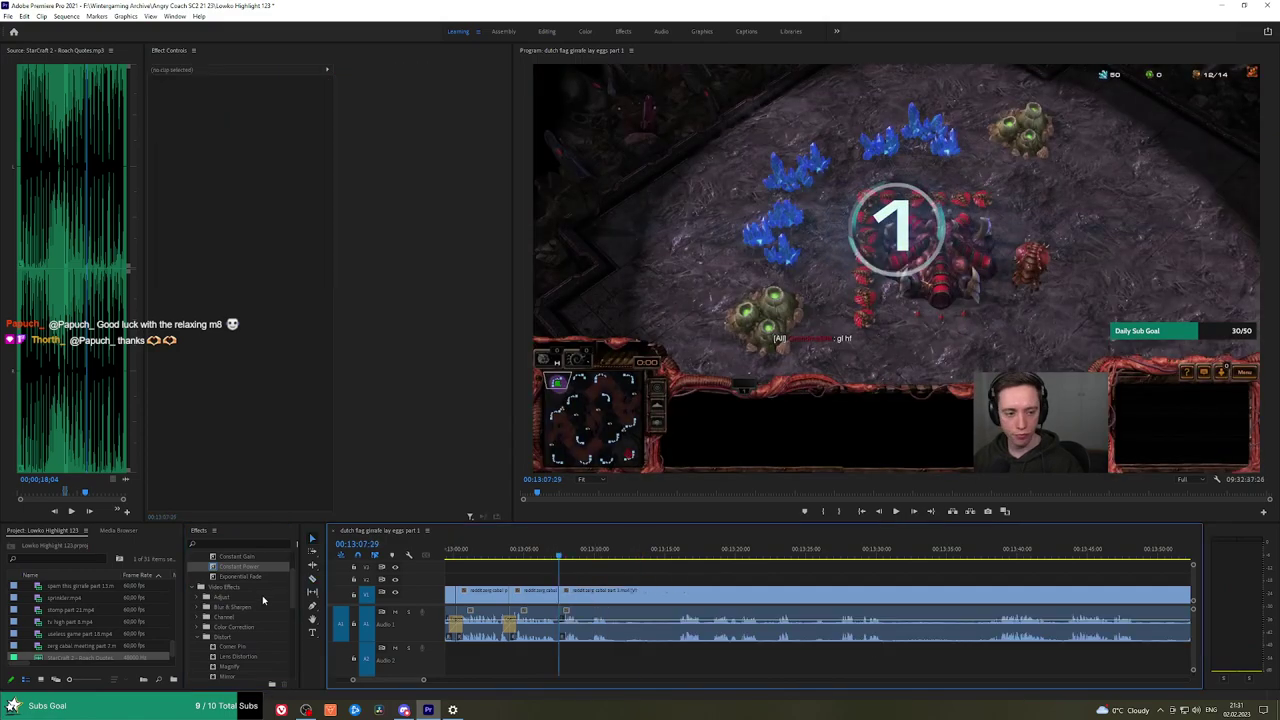
drag(243, 577, 540, 590)
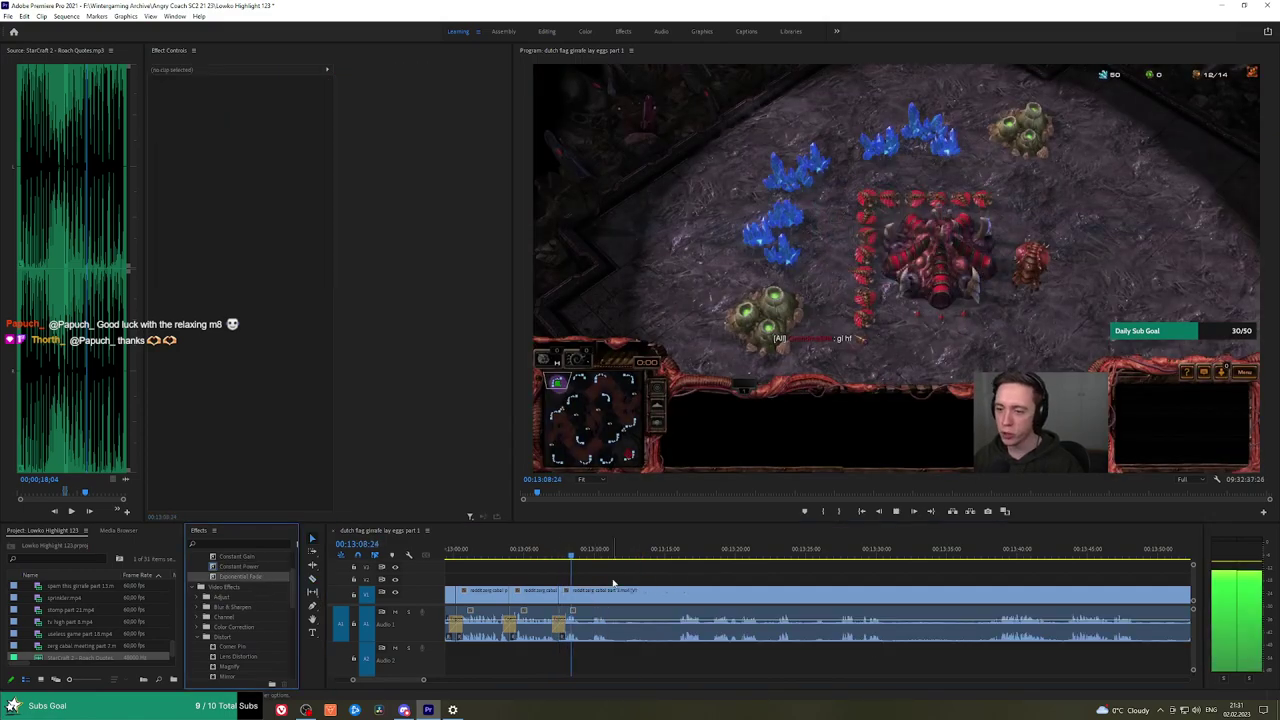
Ripple-delete the pause of about four seconds starting at 00:13:11:13 in the match opening, and add a Constant Power crossfade at the join.
click(551, 556)
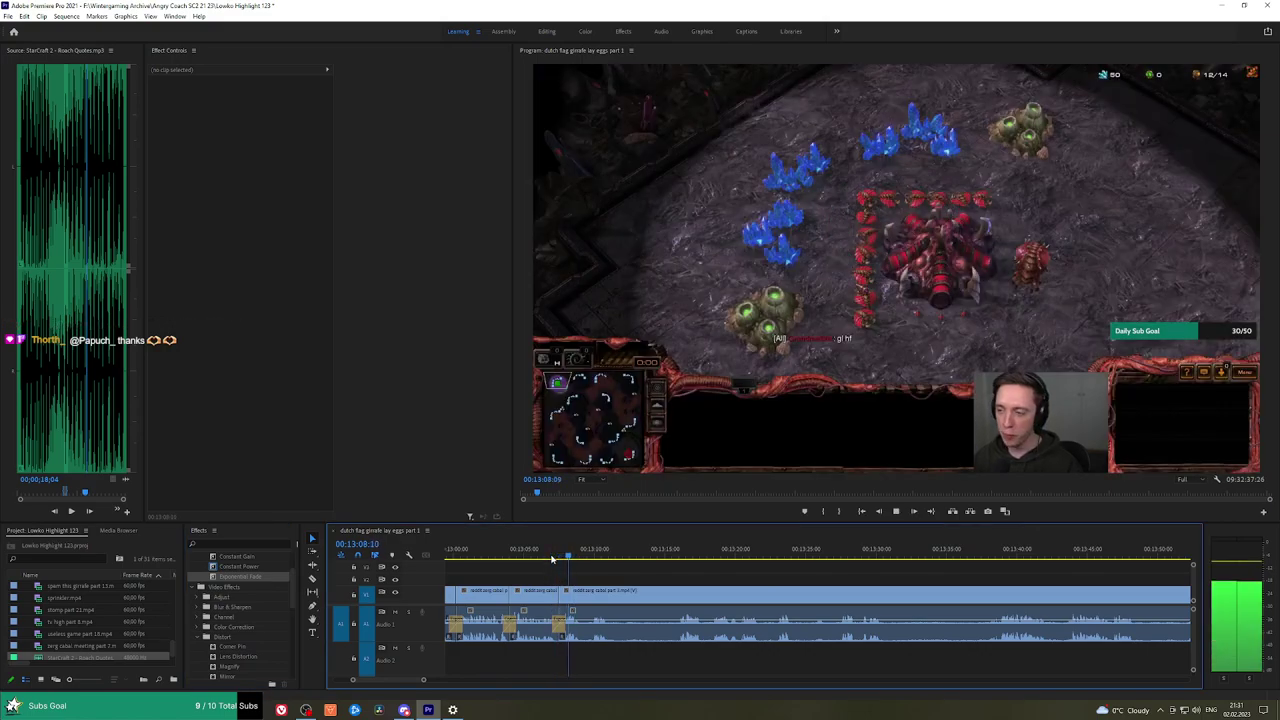
key(c)
click(615, 594)
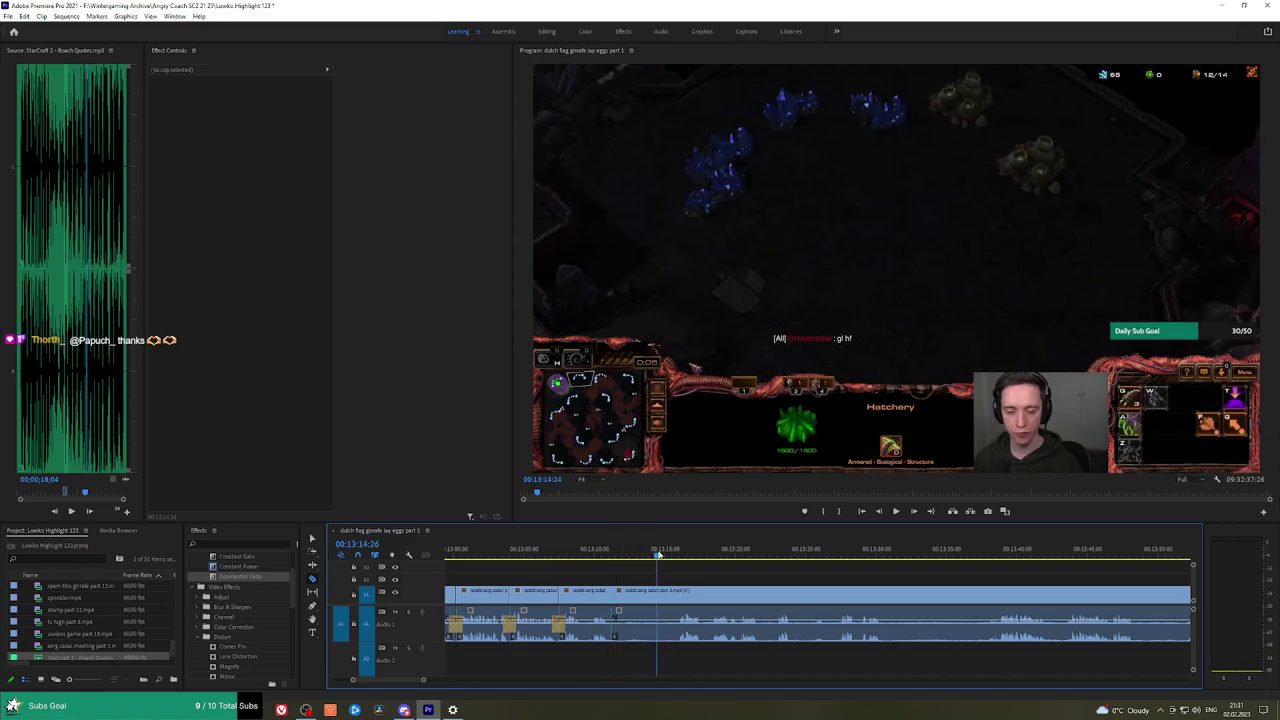
key(space)
key(ctrl+k)
click(658, 597)
key(q)
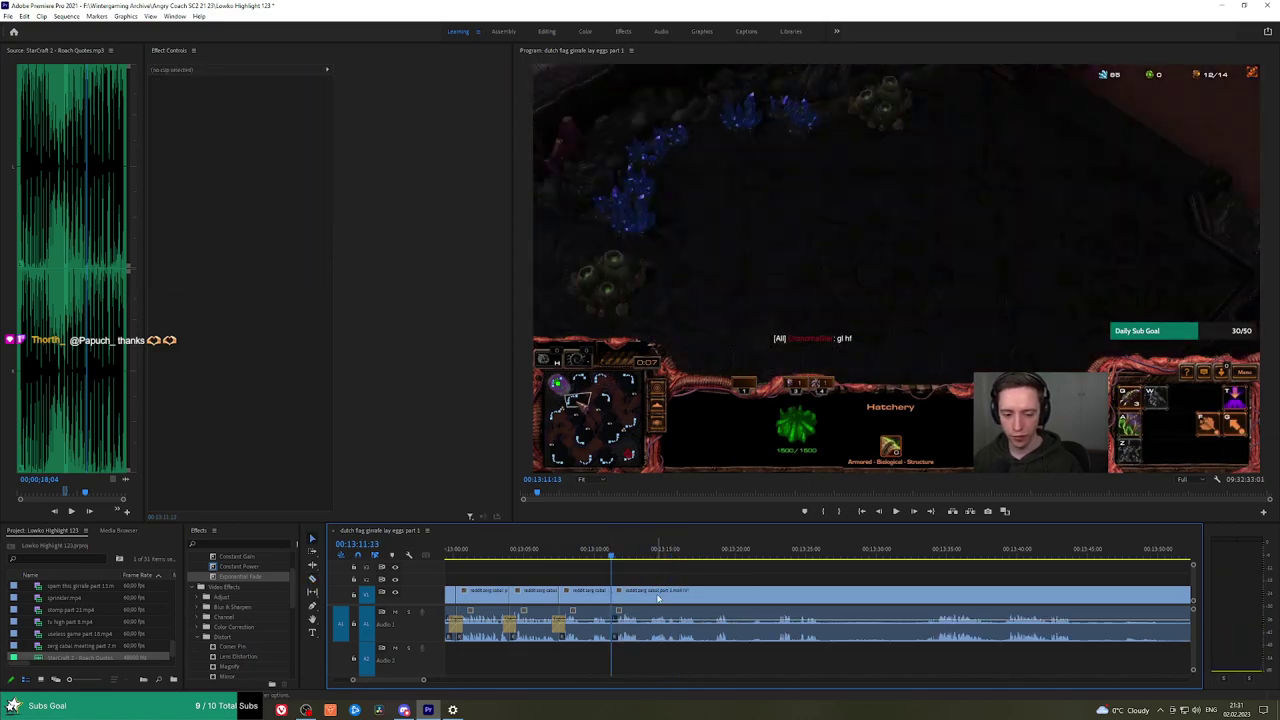
key(space)
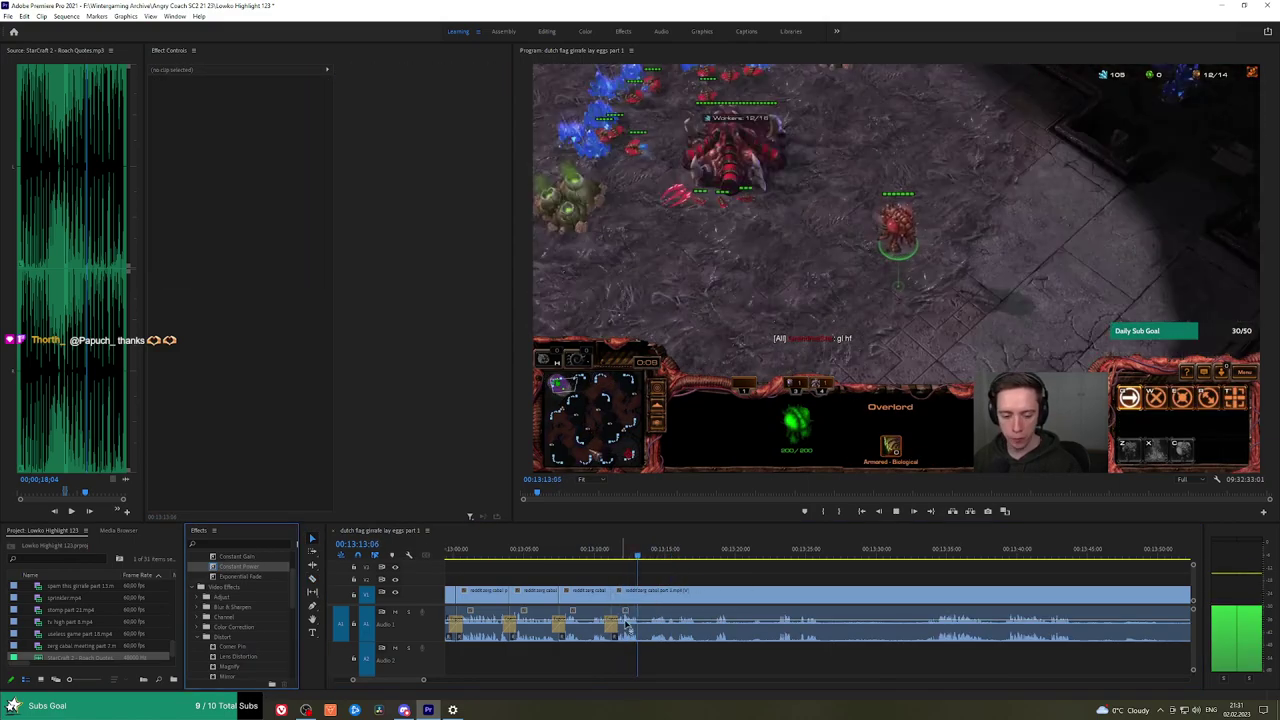
key(h)
drag(738, 574, 658, 574)
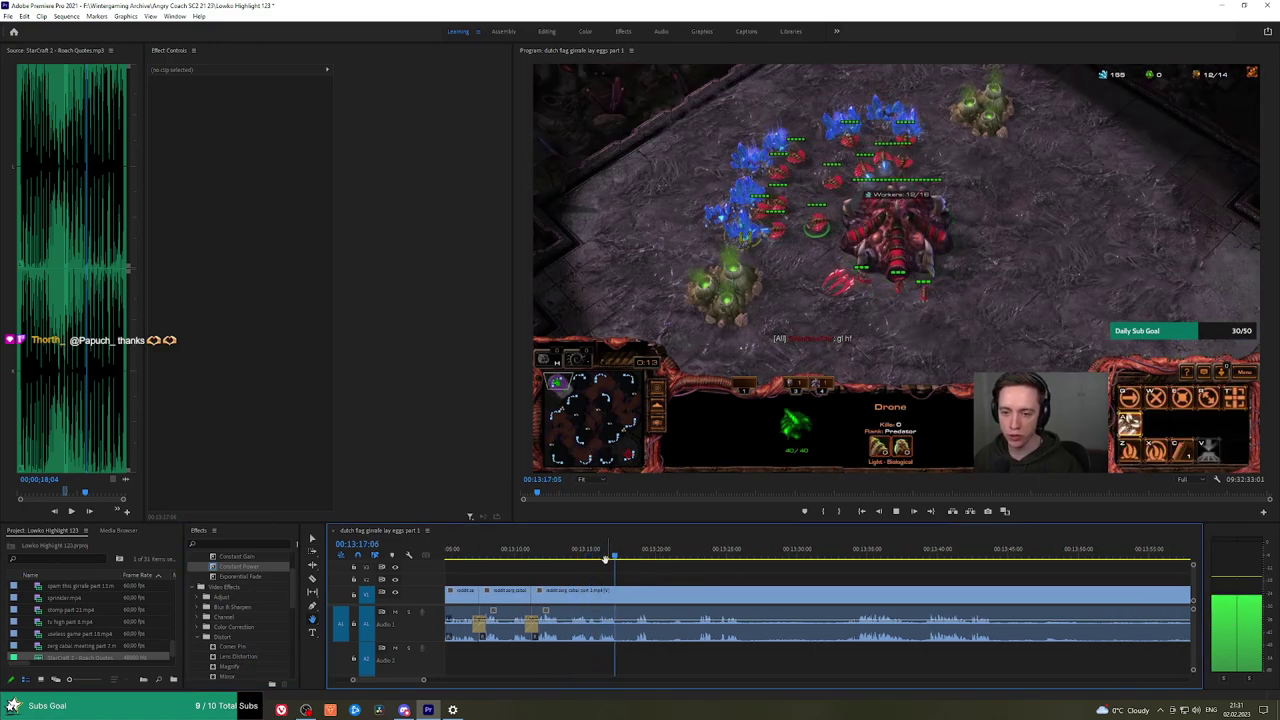
Ripple-delete the pause between about 00:13:19:50 and 00:13:22:50, and add a Constant Power crossfade at the join.
click(636, 558)
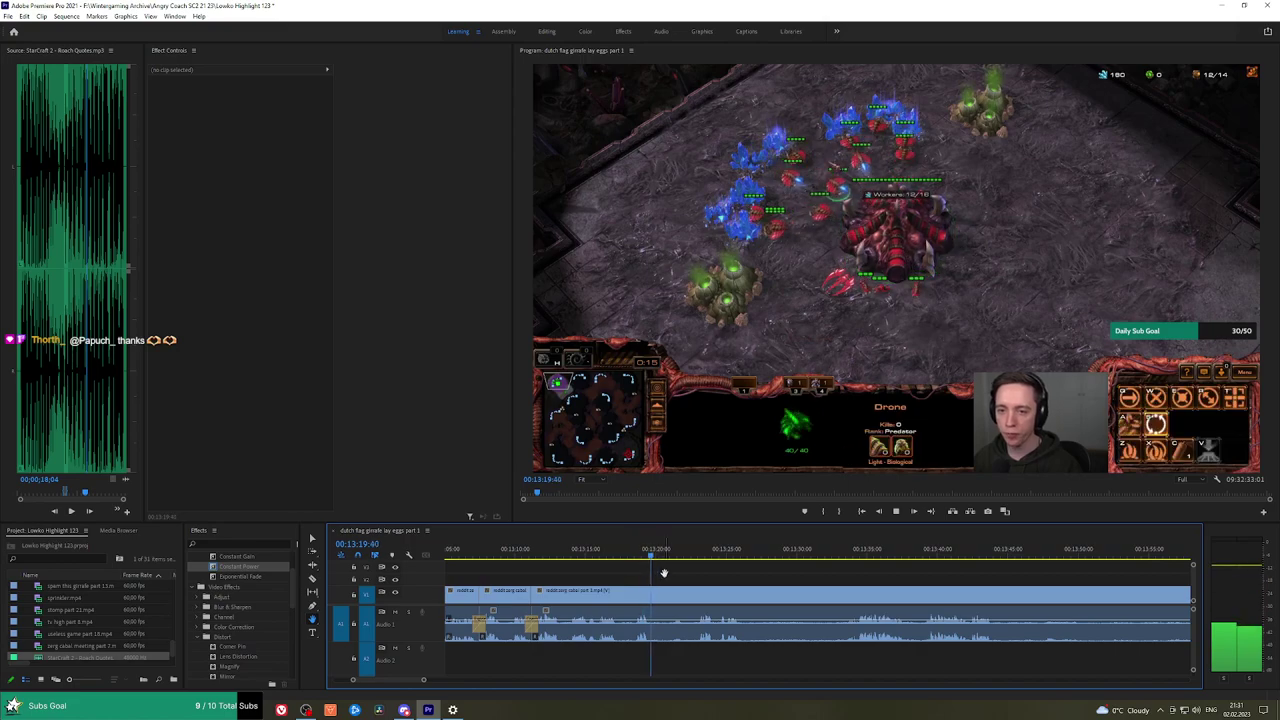
click(671, 557)
click(691, 557)
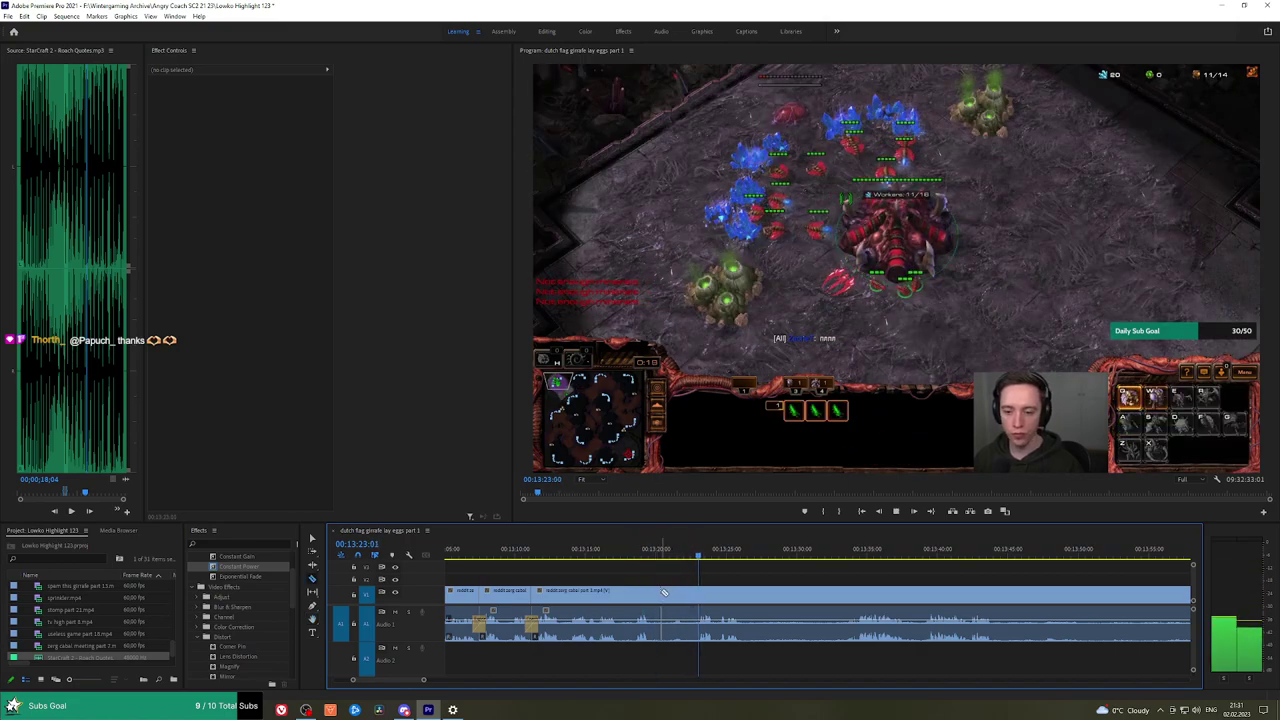
click(697, 592)
key(v)
click(687, 594)
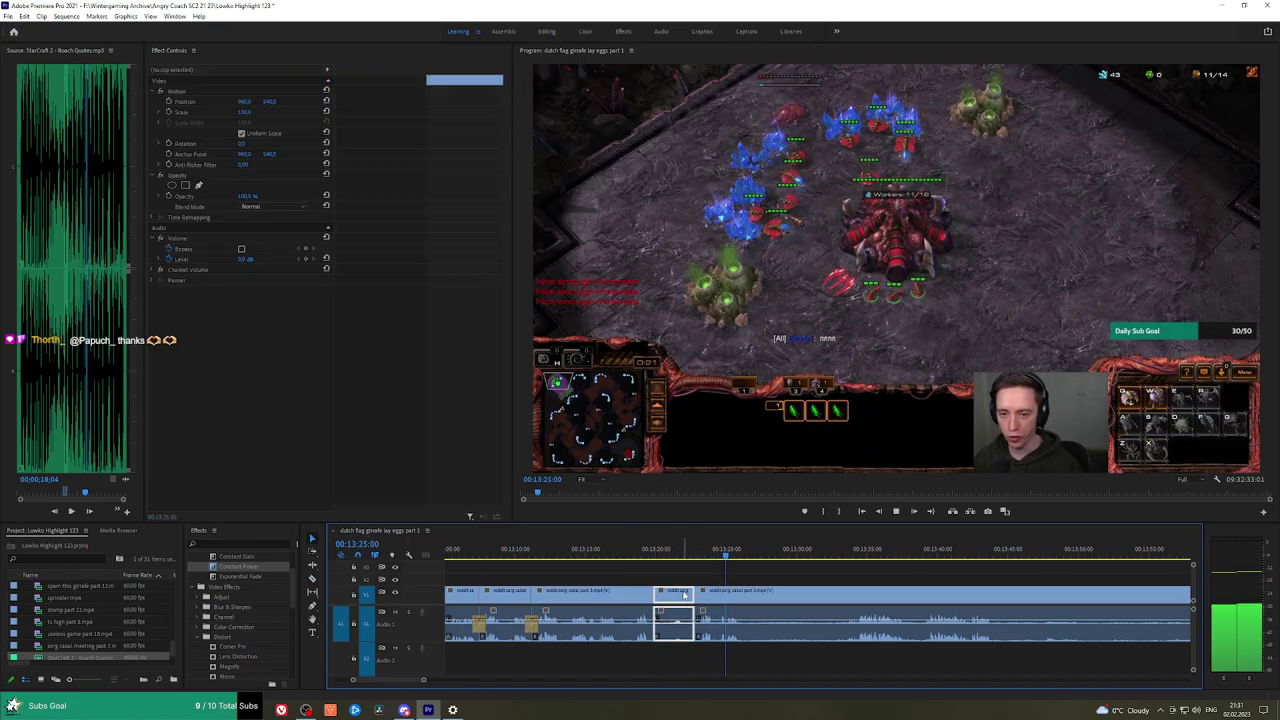
key(shift+Delete)
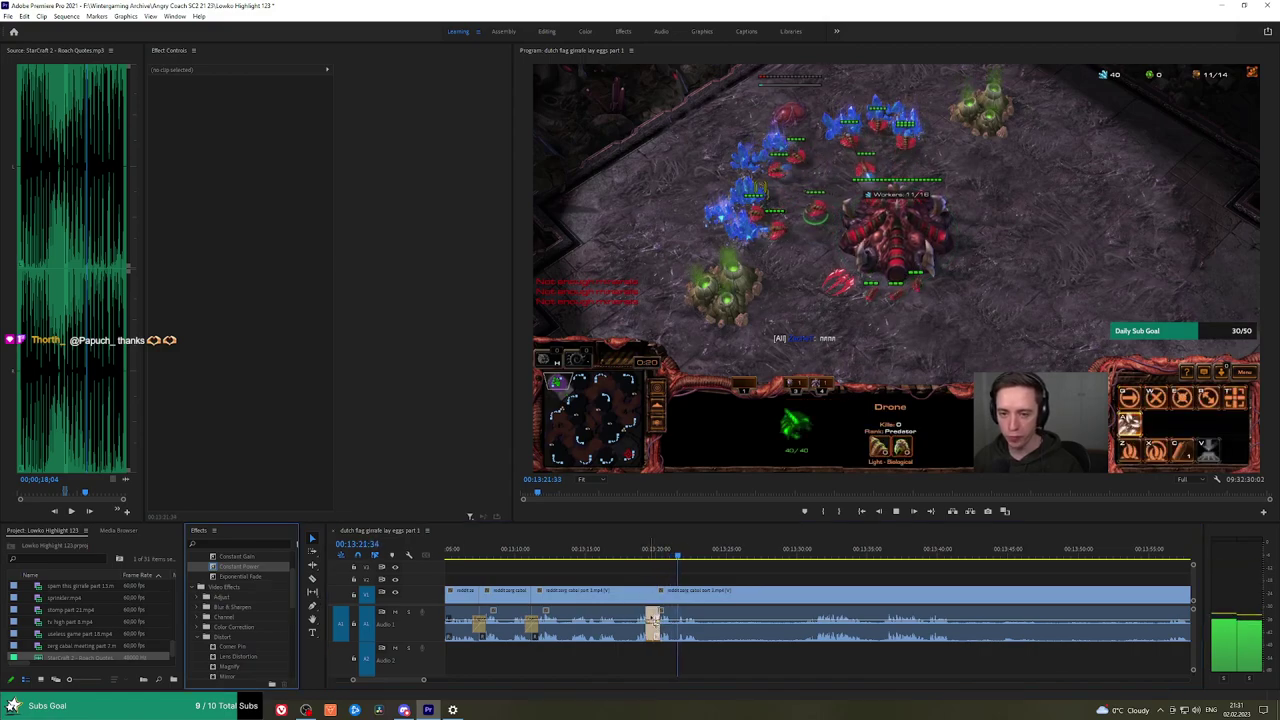
Ripple-delete the quiet section between about 00:13:23:41 and 00:13:28:18, and add a Constant Power crossfade at the join.
key(space)
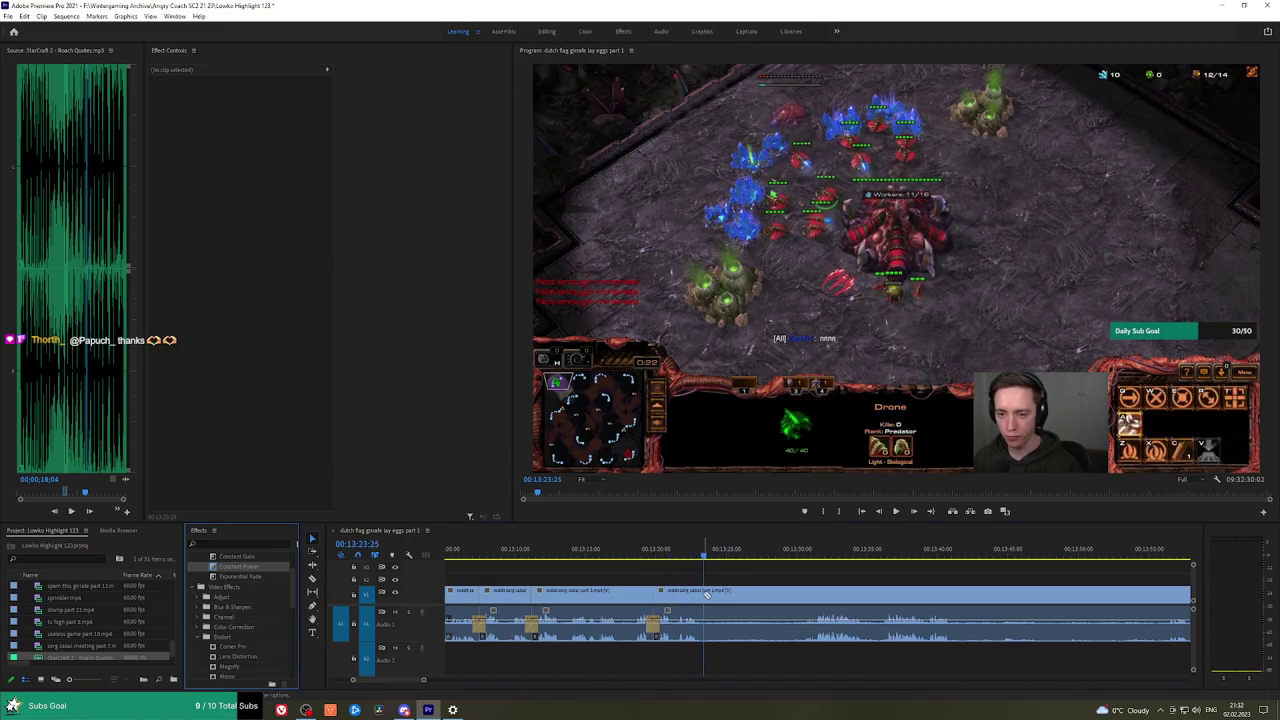
click(780, 556)
drag(787, 556, 772, 556)
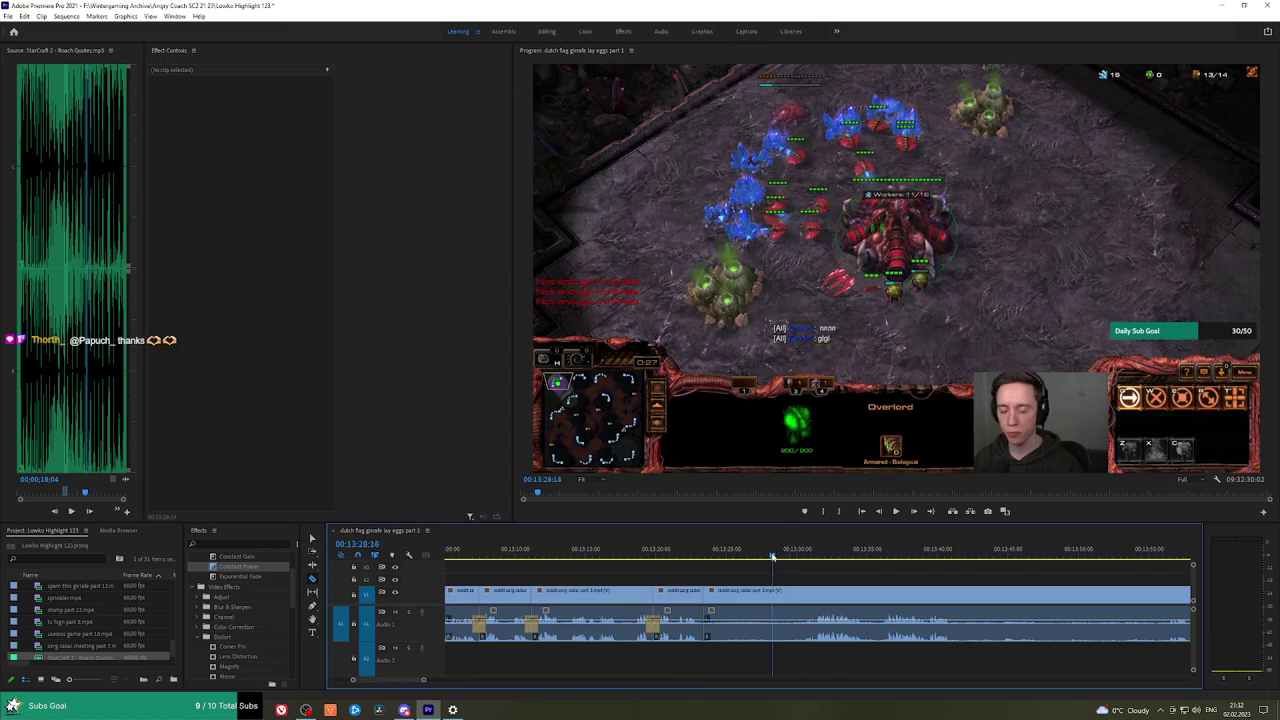
click(771, 582)
key(v)
click(757, 597)
key(shift+Delete)
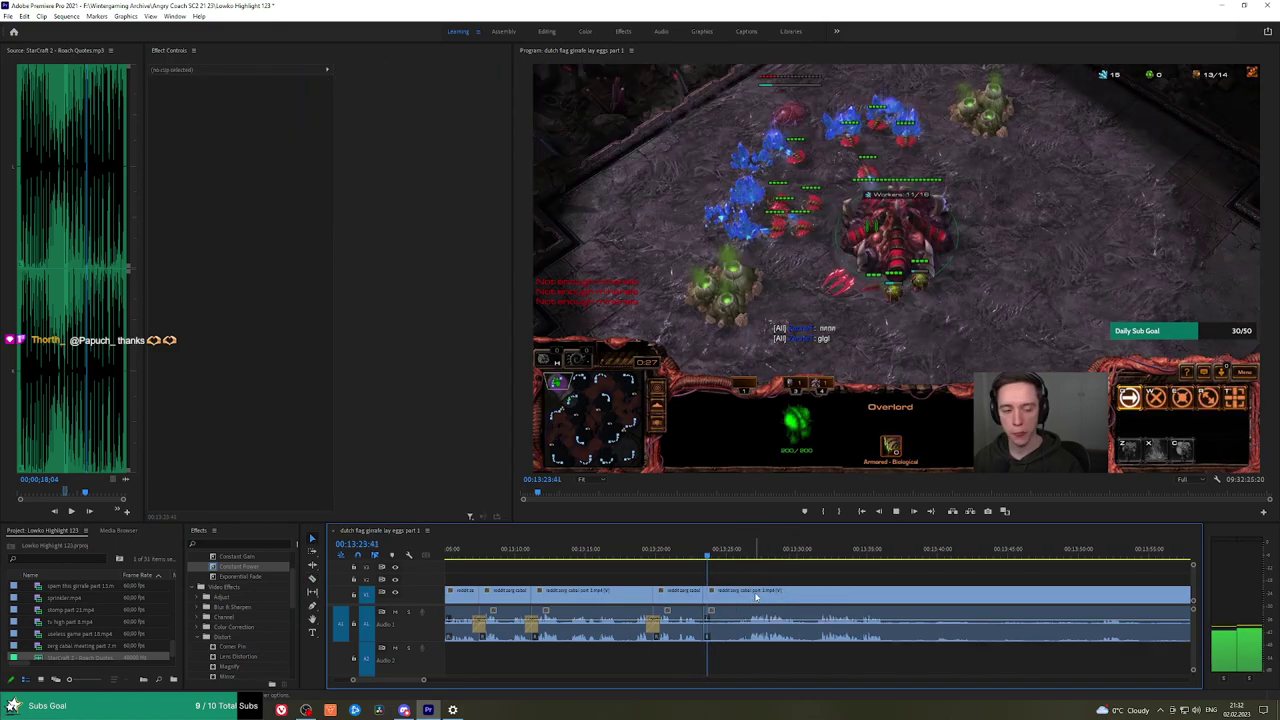
key(space)
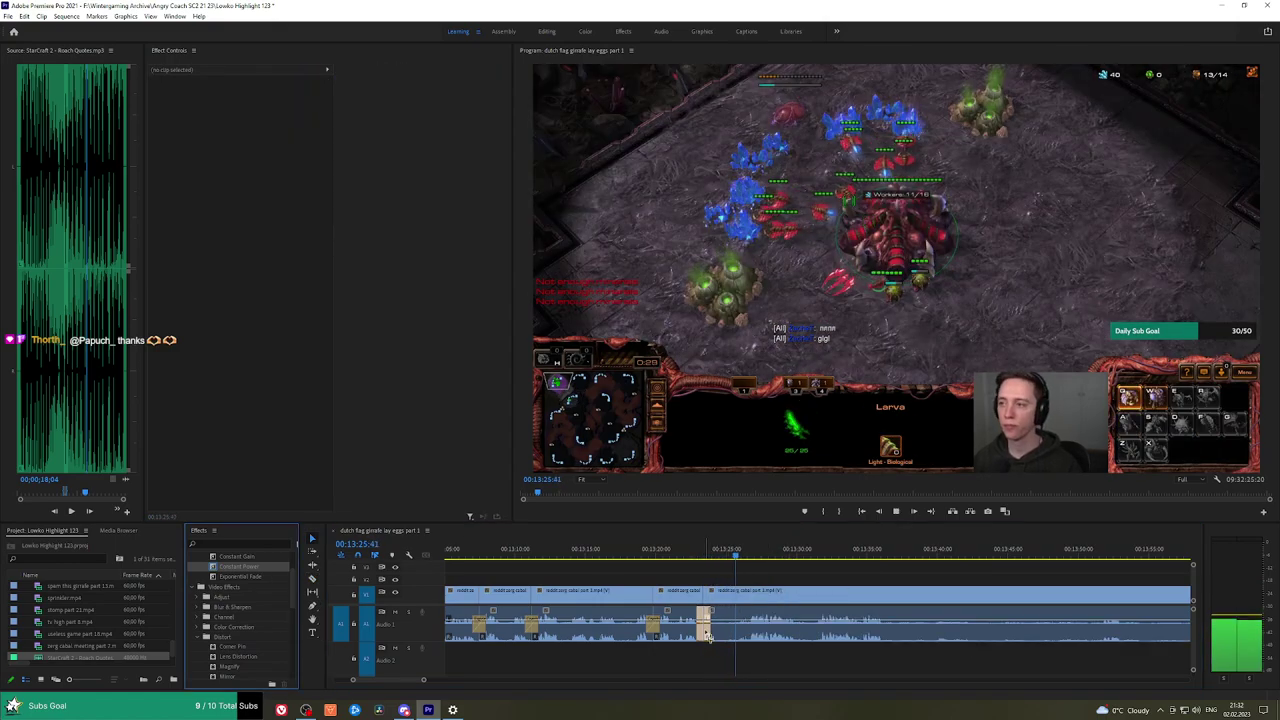
Undo the last crossfade, ripple-delete about two more seconds starting at 00:13:23:41, and apply Constant Power at the new join.
key(ctrl+z)
key(c)
click(733, 602)
key(v)
click(724, 600)
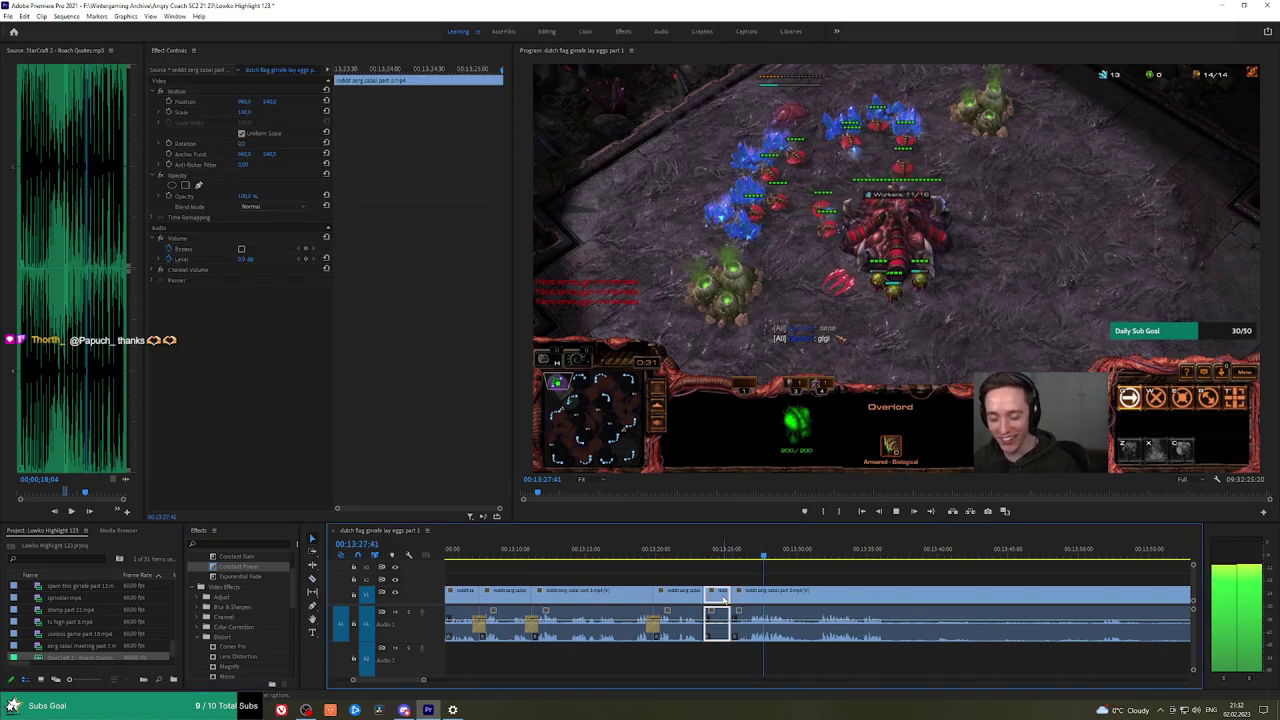
key(shift+Delete)
drag(271, 571, 723, 624)
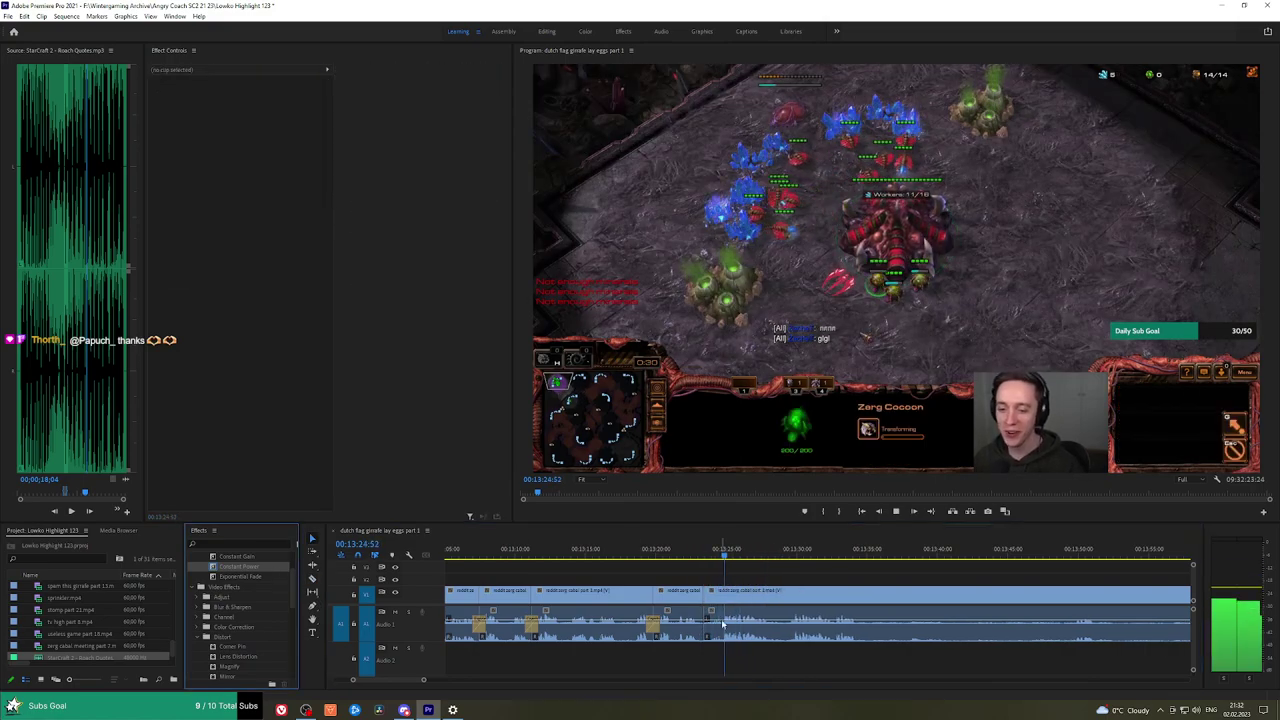
Ripple-delete the quiet gameplay section from about 00:13:34:40 to 00:14:07:20, and add a Constant Power crossfade at the join.
scroll(800, 571, down, 3)
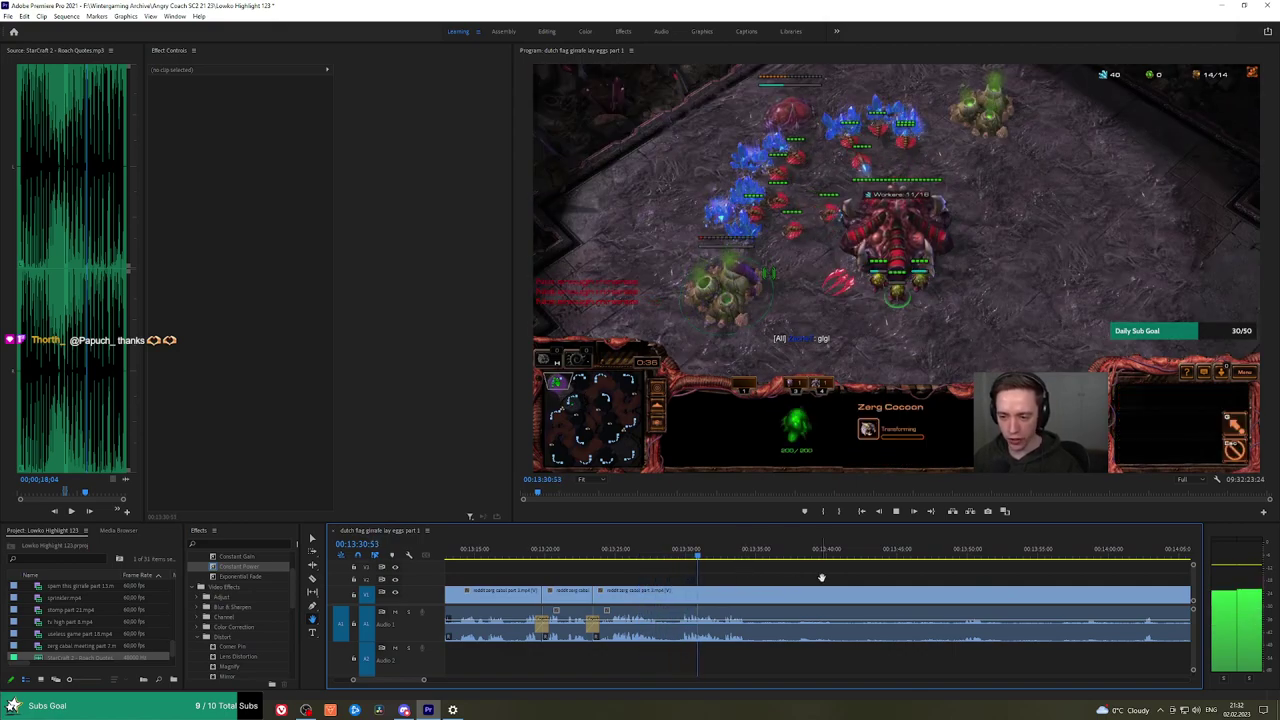
scroll(750, 574, down, 2)
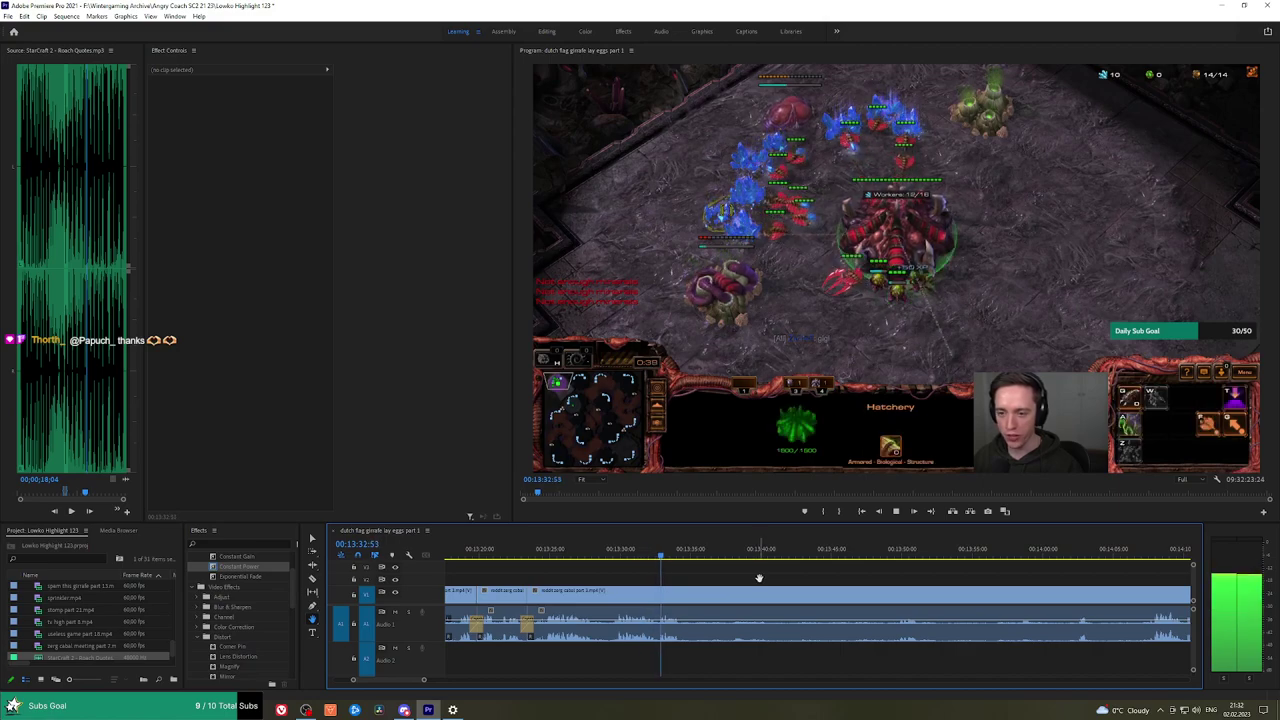
scroll(691, 577, down, 2)
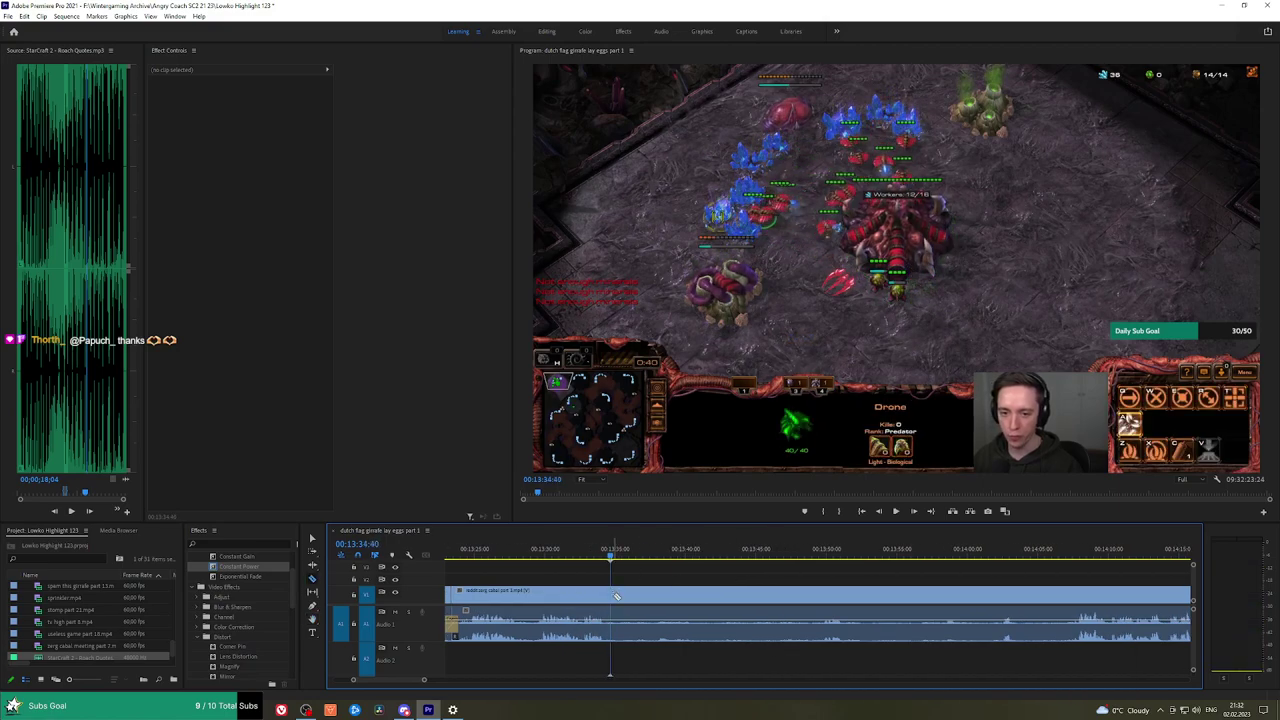
drag(692, 563, 1077, 557)
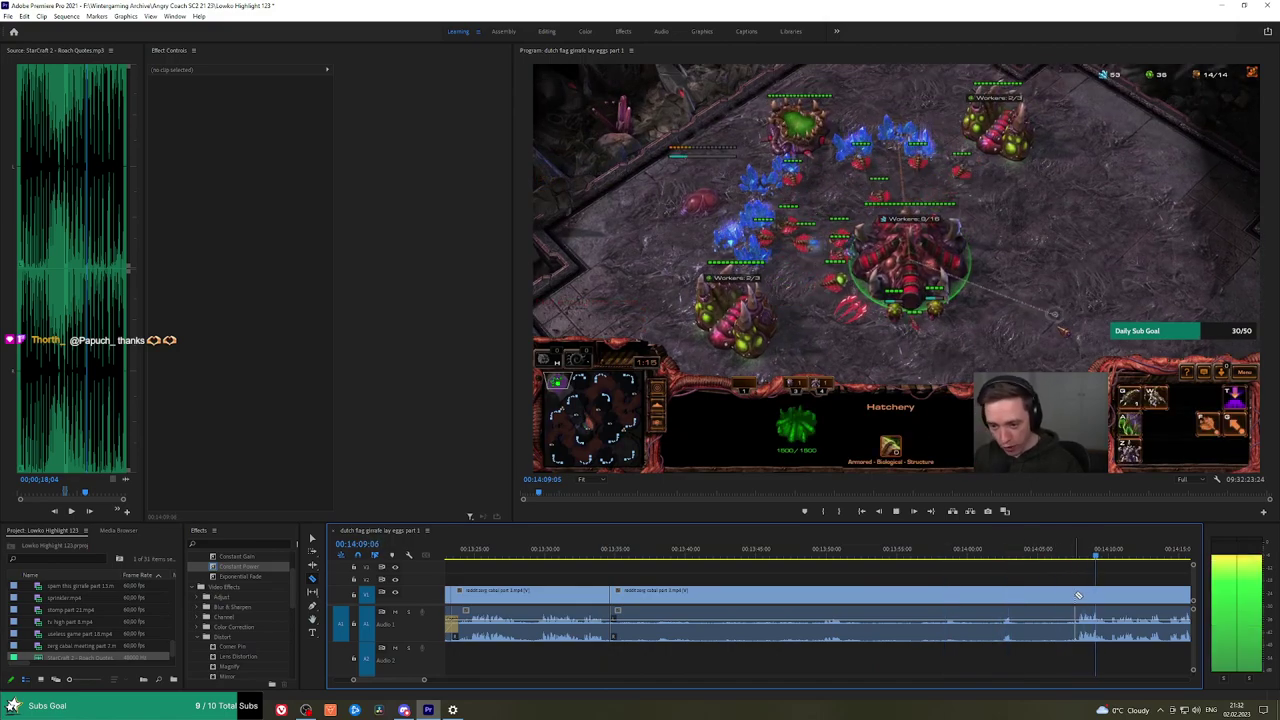
click(1068, 594)
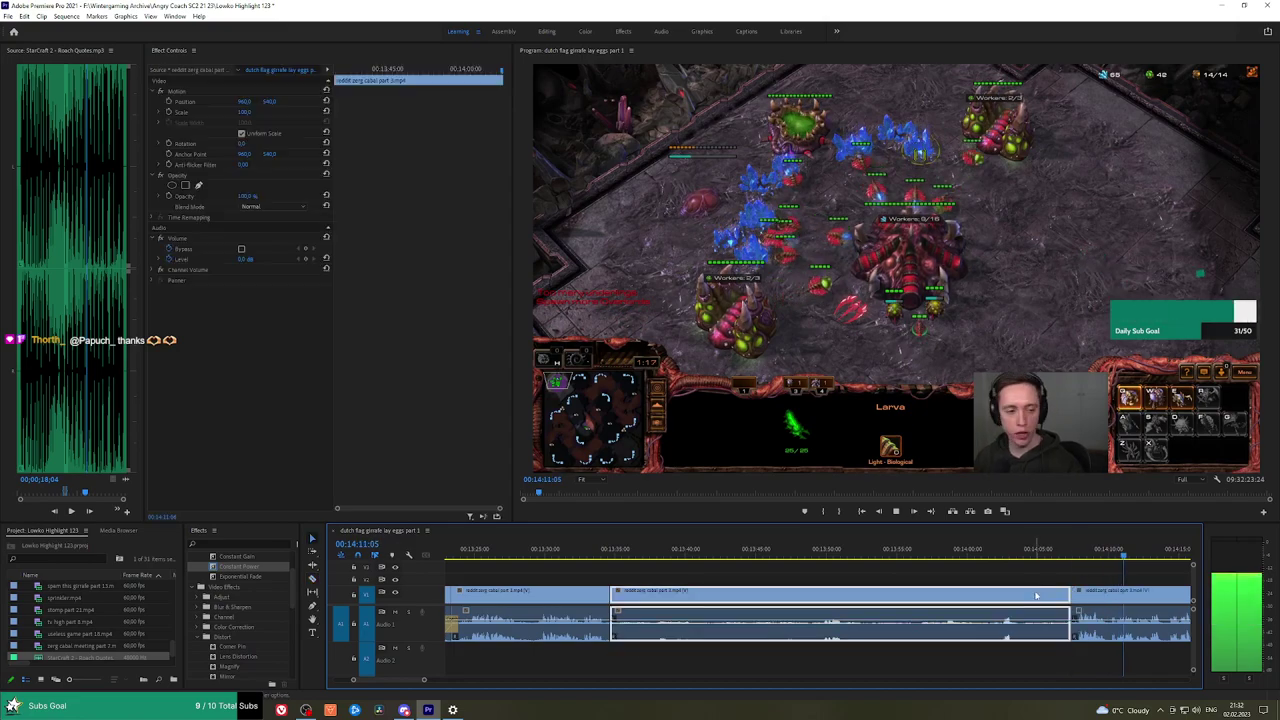
key(shift+Delete)
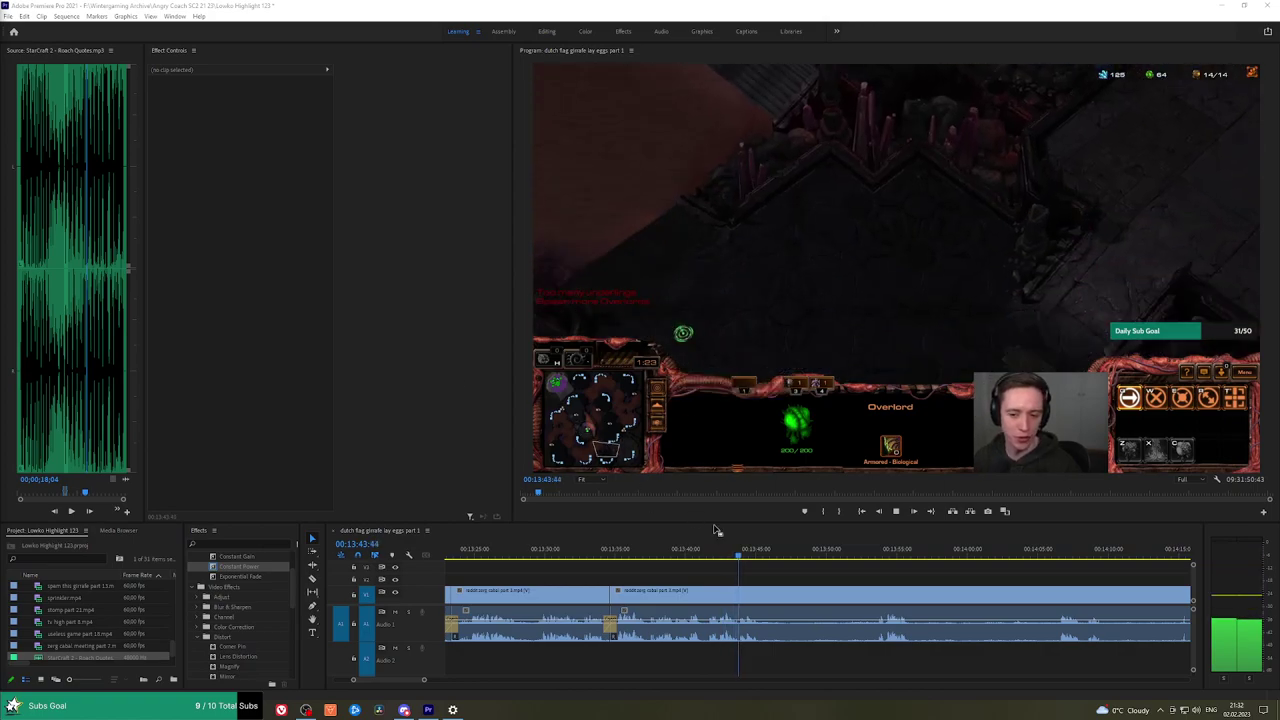
Ripple-delete the silent section between about 00:13:45:45 and 00:13:53:24, and add a Constant Power crossfade at the join.
click(826, 580)
key(h)
drag(825, 582, 733, 565)
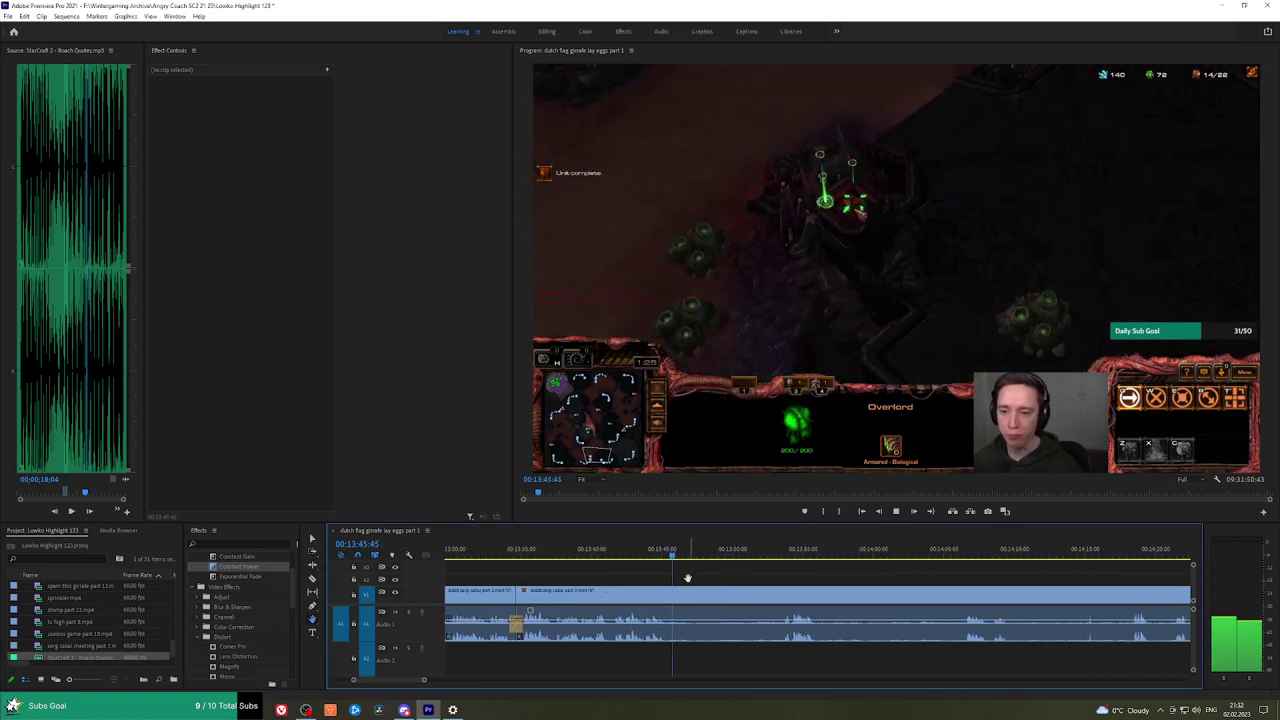
click(780, 552)
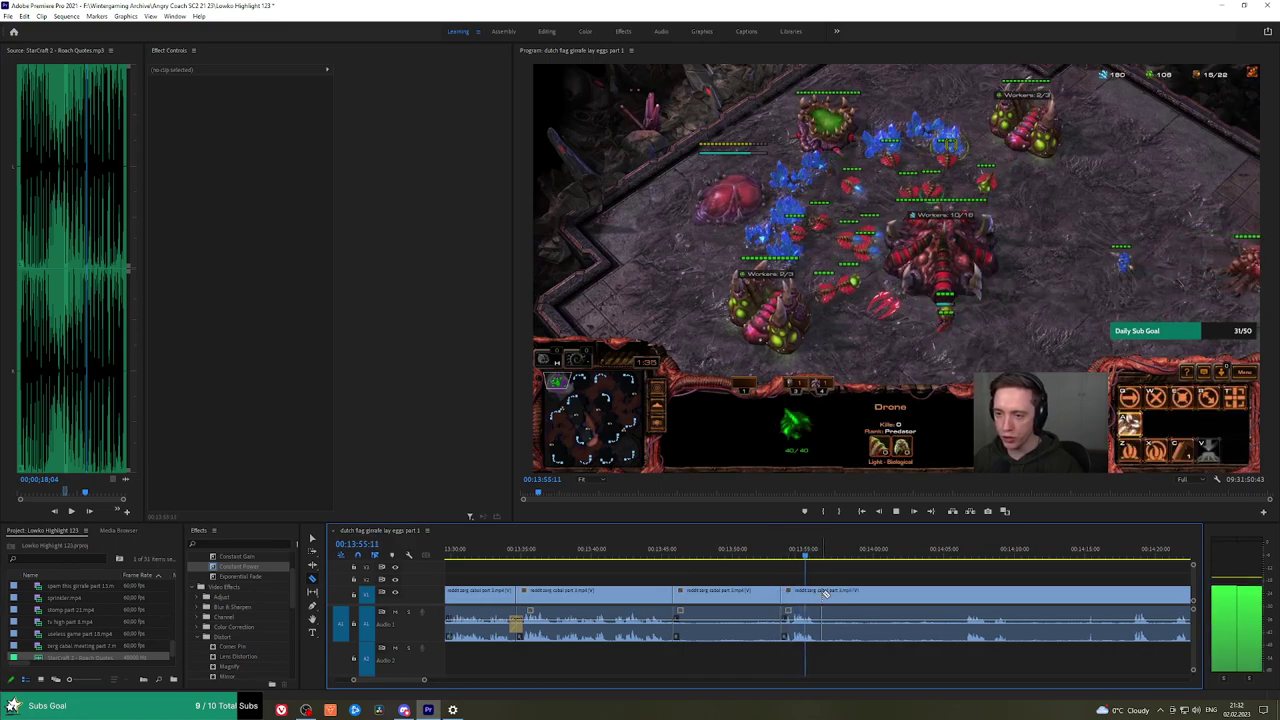
click(825, 594)
key(v)
click(758, 596)
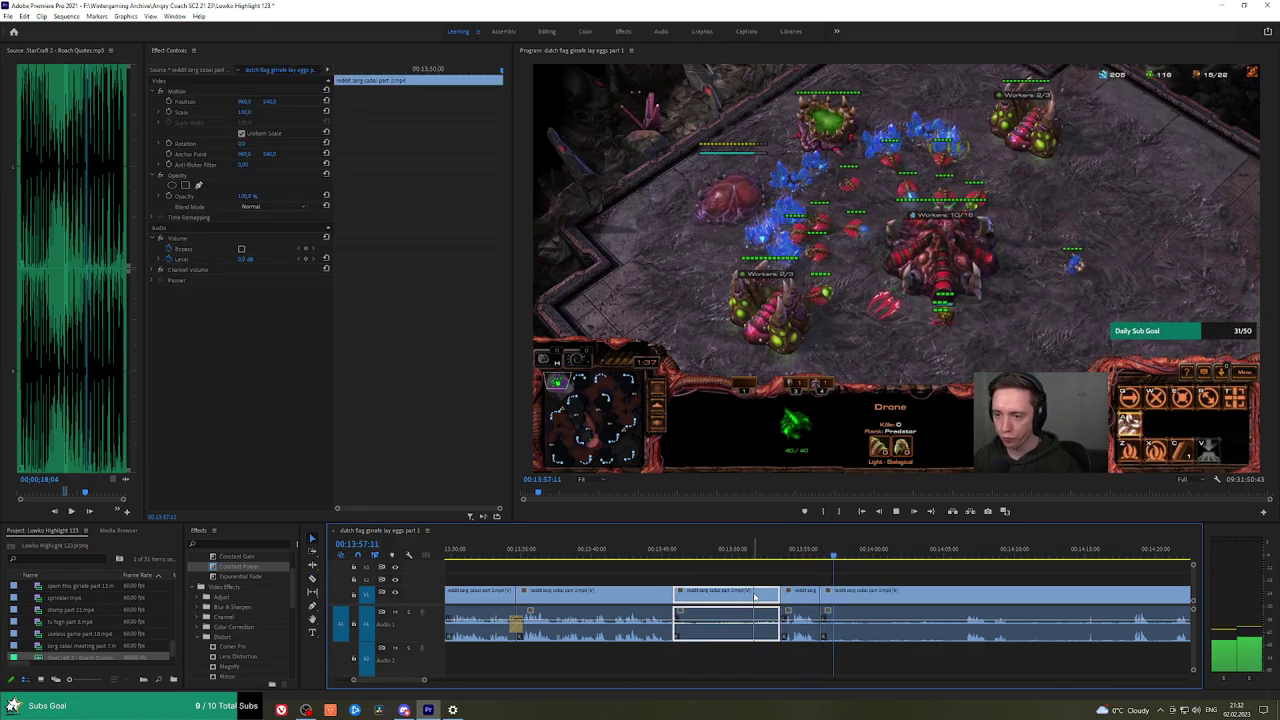
key(shift+Delete)
drag(246, 567, 503, 567)
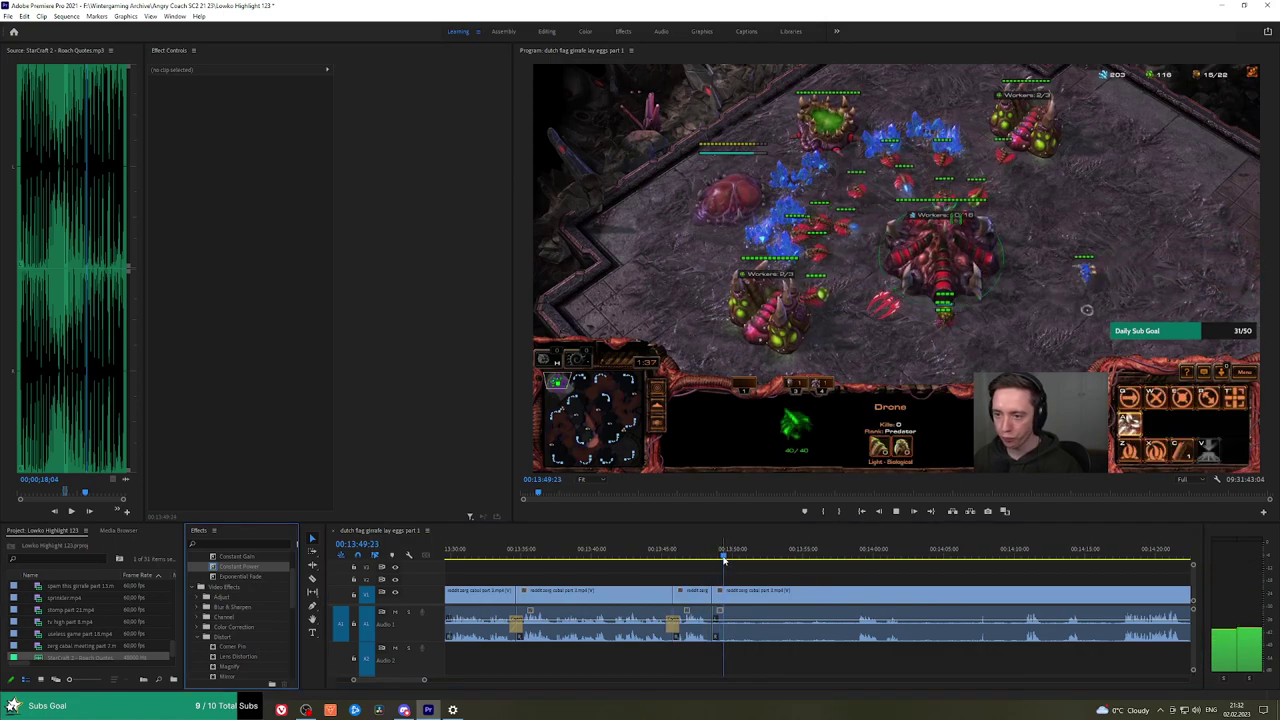
Ripple-delete the section from about 00:13:48:45 to 00:14:17:50, and add a Constant Power crossfade at the join.
drag(725, 560, 847, 563)
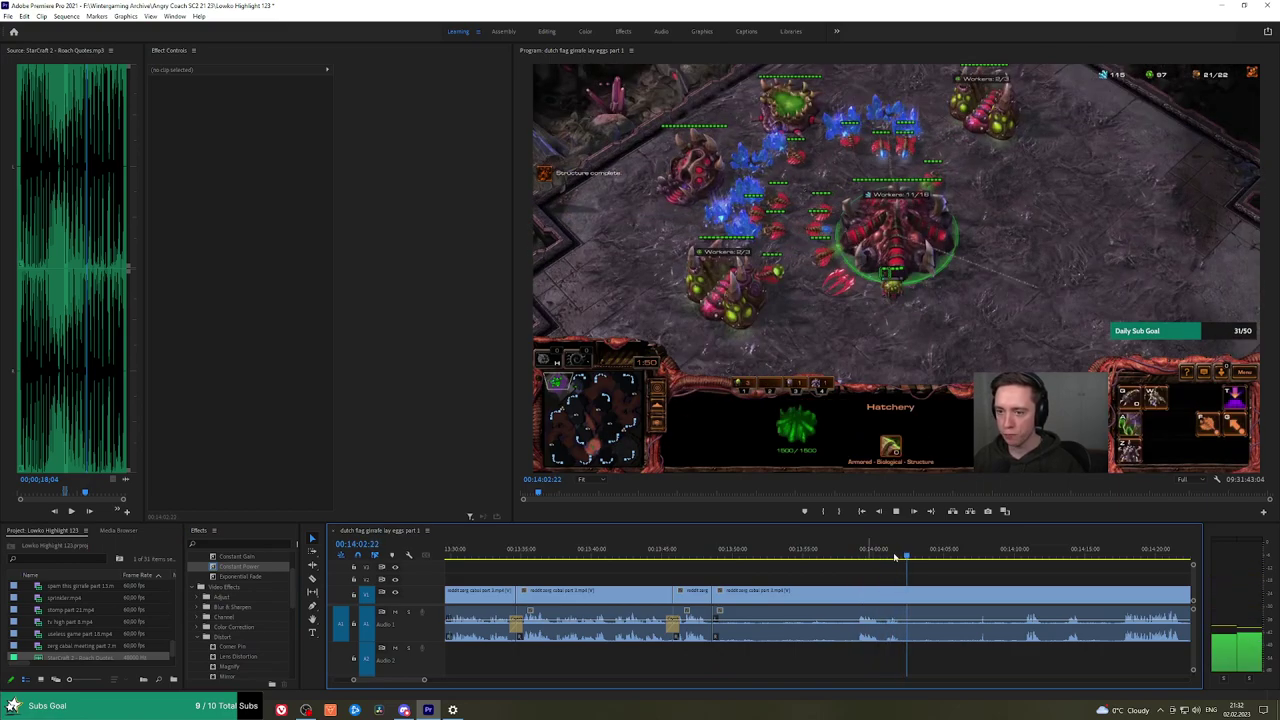
drag(900, 556, 811, 570)
key(h)
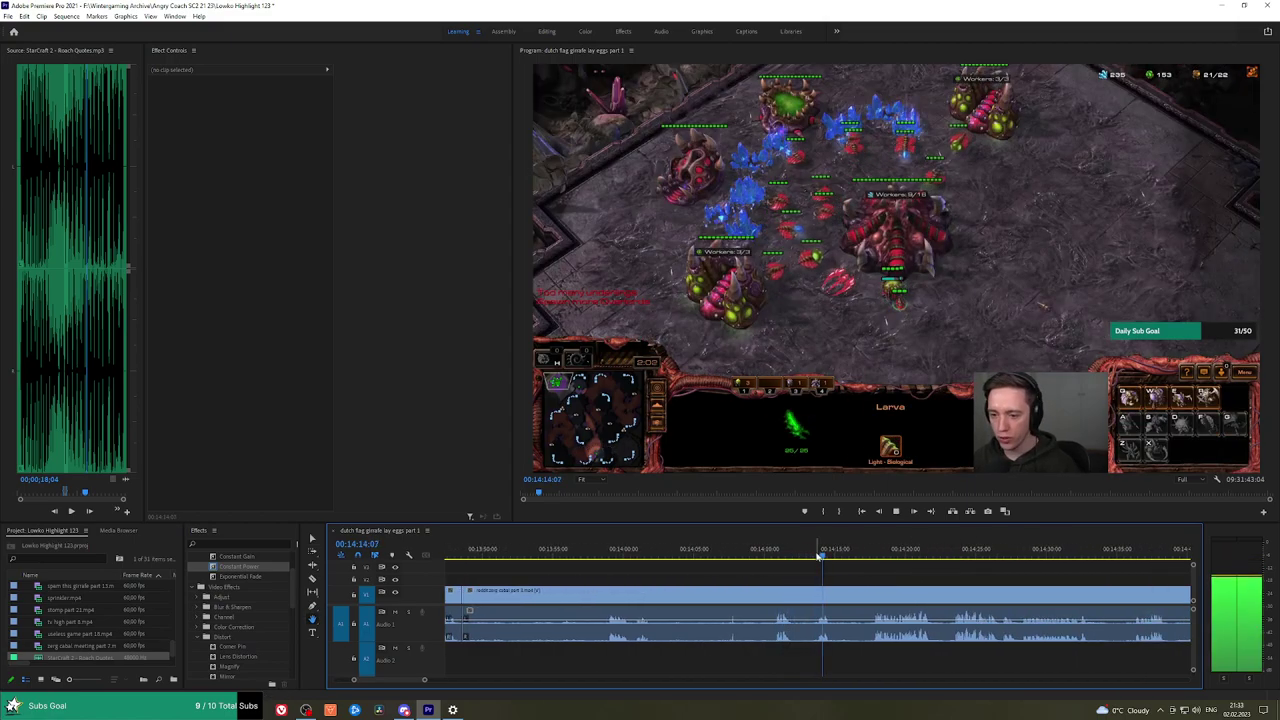
click(870, 556)
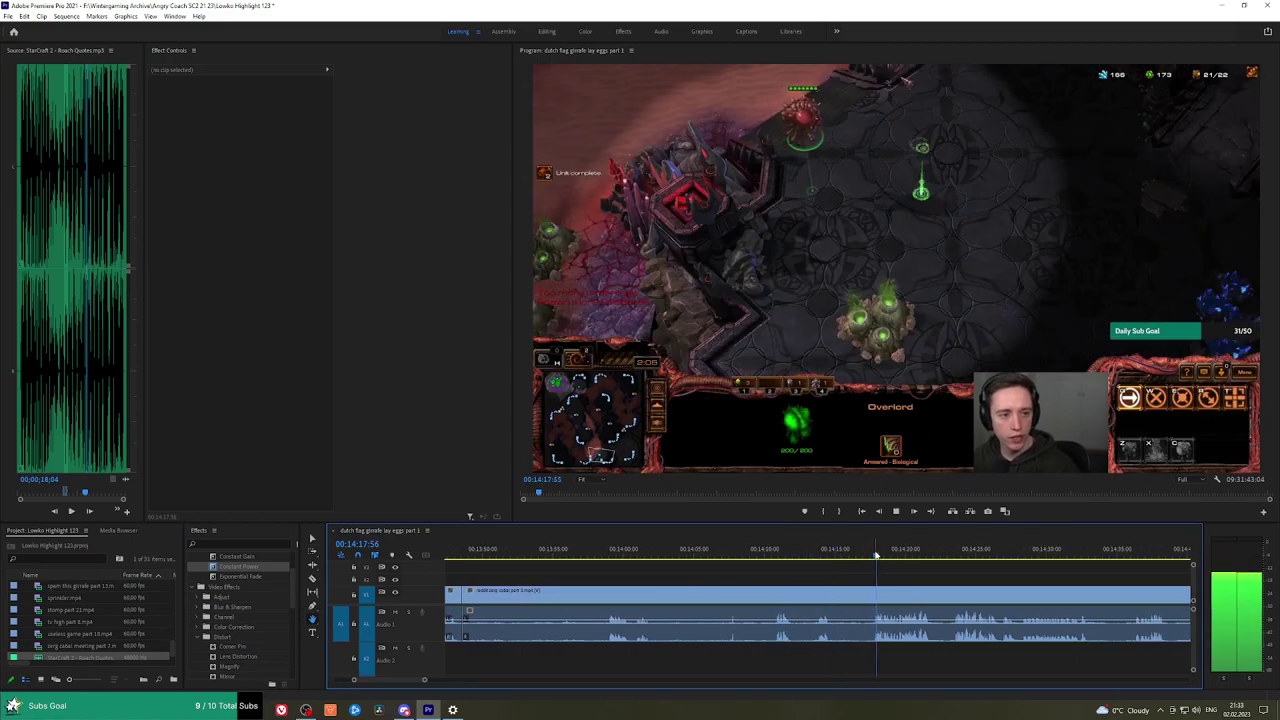
click(874, 592)
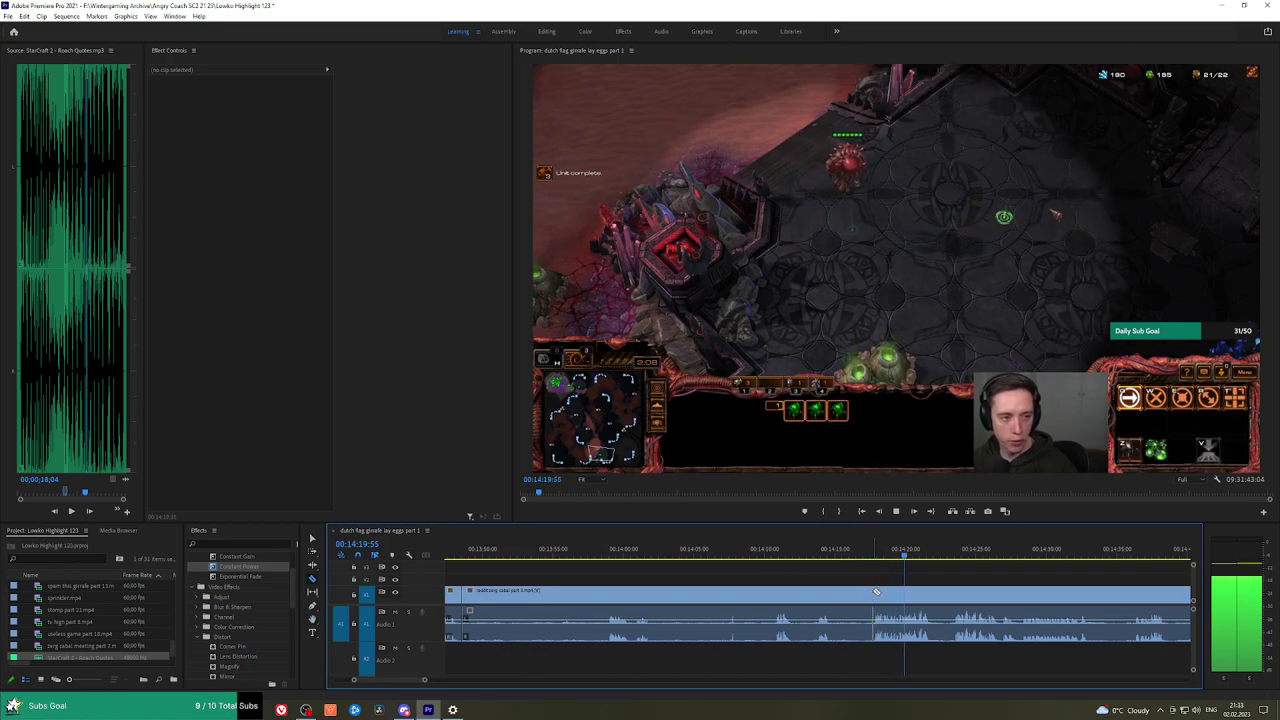
key(v)
click(848, 594)
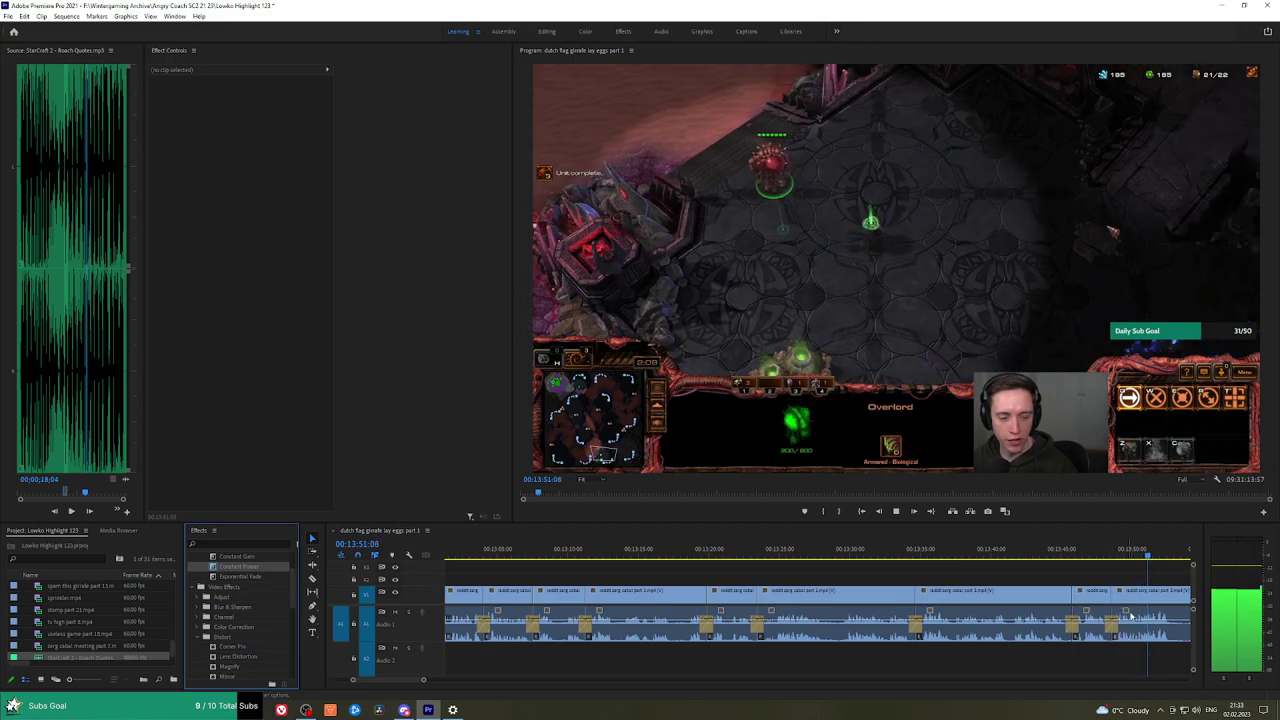
Ripple-delete the pause of about two seconds starting near 00:13:52:47, and save the project.
scroll(1116, 622, down, 5)
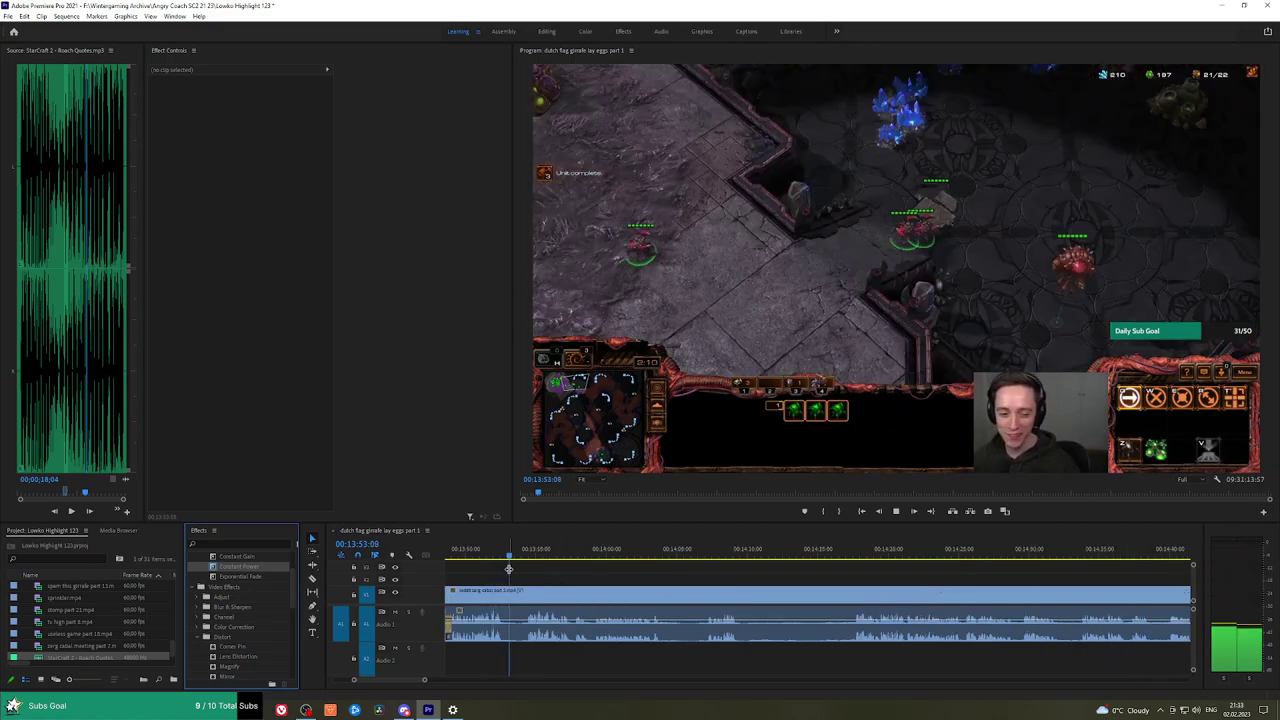
click(506, 597)
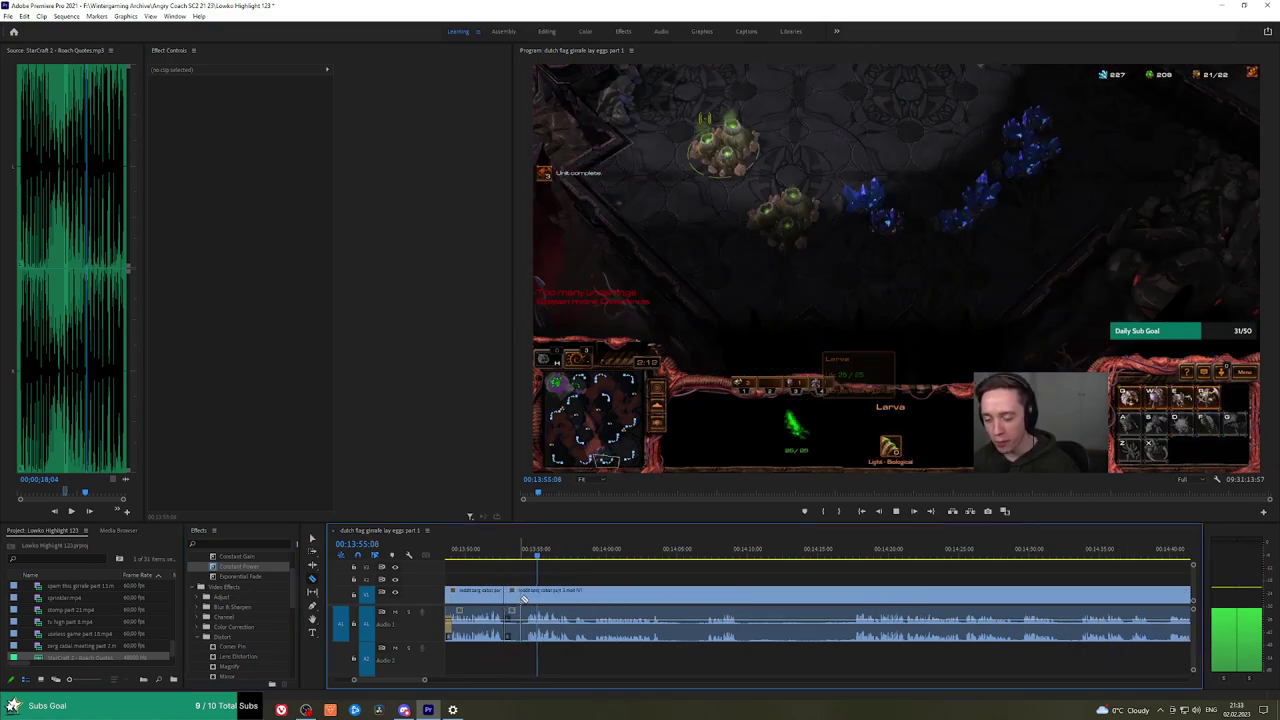
scroll(514, 590, up, 2)
key(equal)
key(equal)
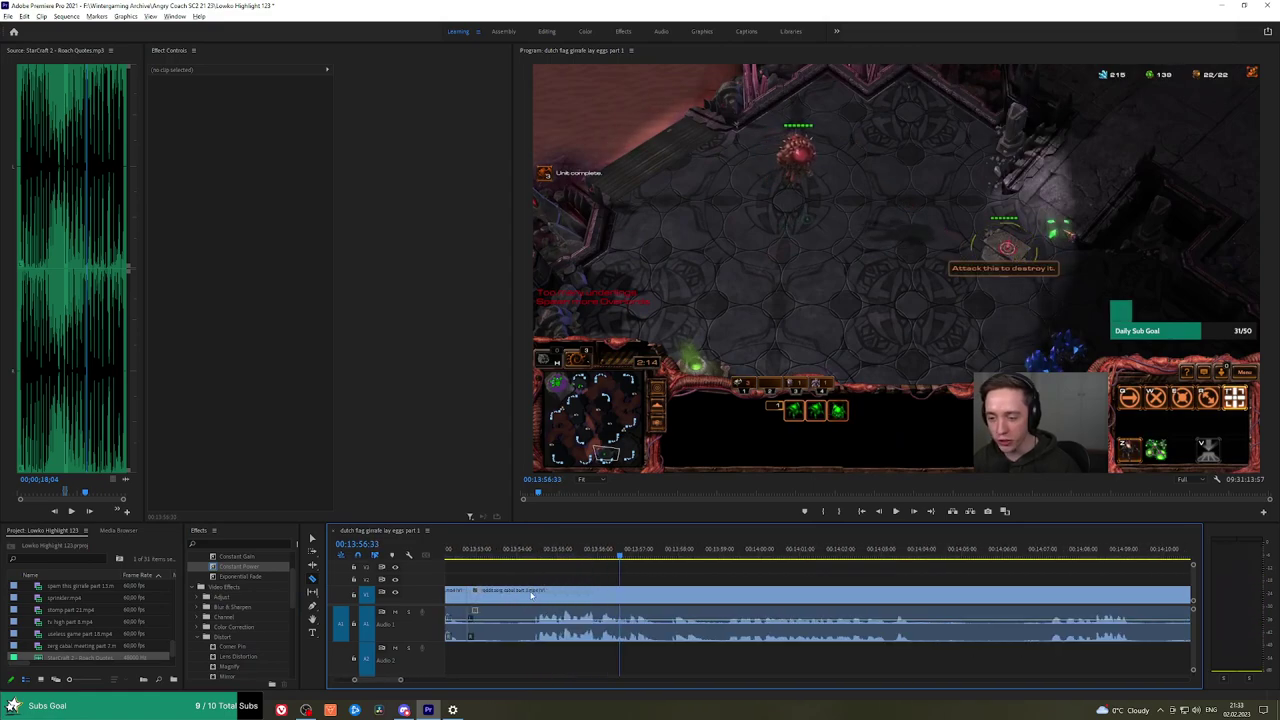
key(ctrl+s)
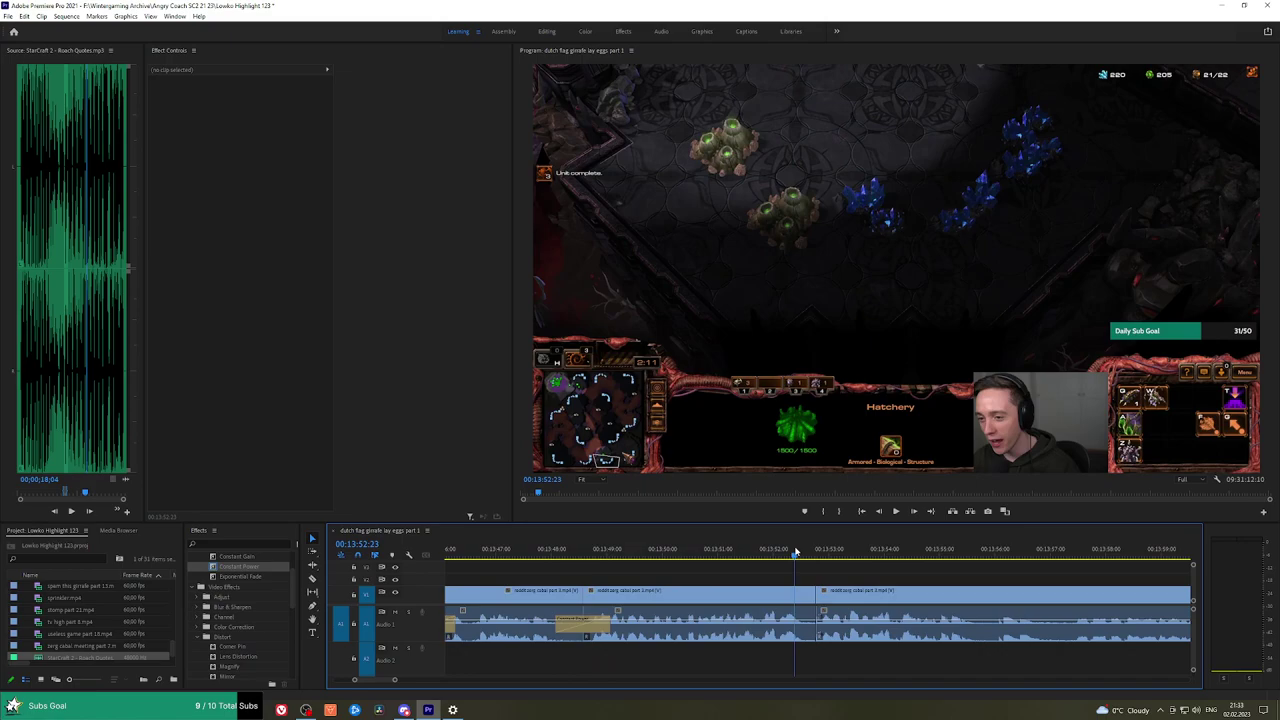
key(ctrl+s)
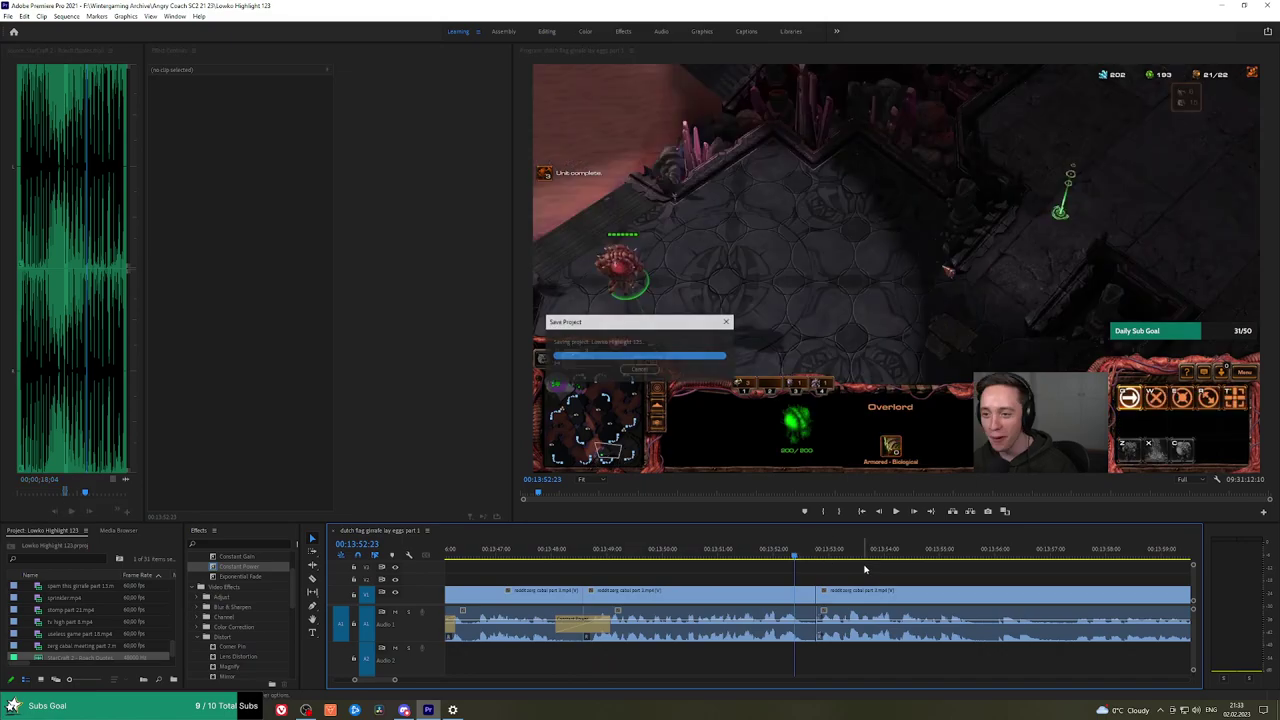
key(space)
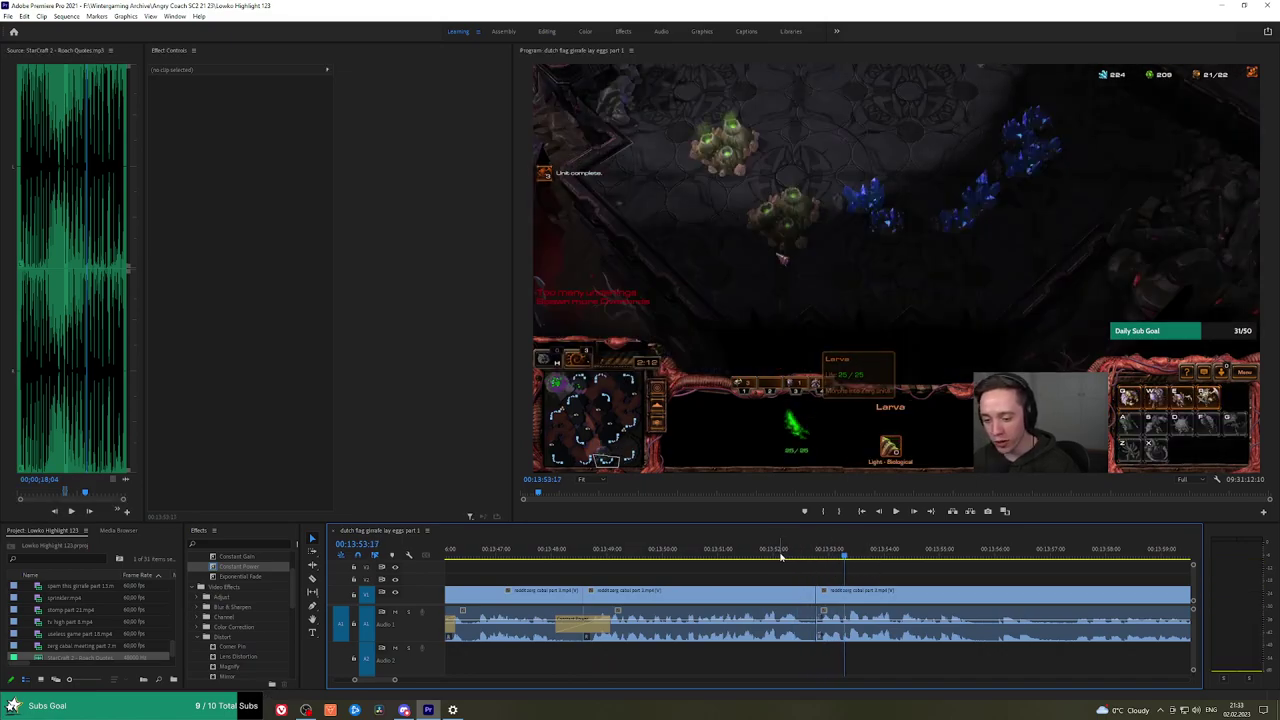
click(781, 556)
key(space)
scroll(961, 579, down, 2)
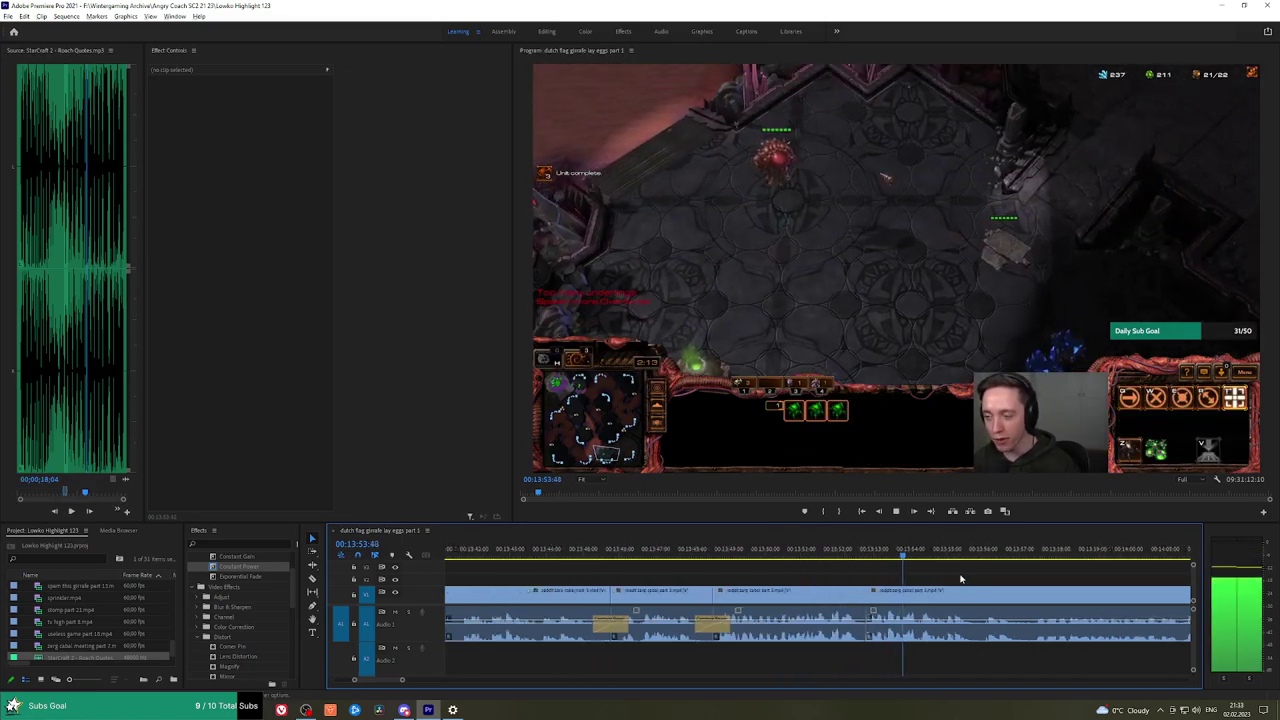
Ripple-delete the silent section between about 00:14:07:45 and 00:14:15:45 from the gameplay clip.
key(equal)
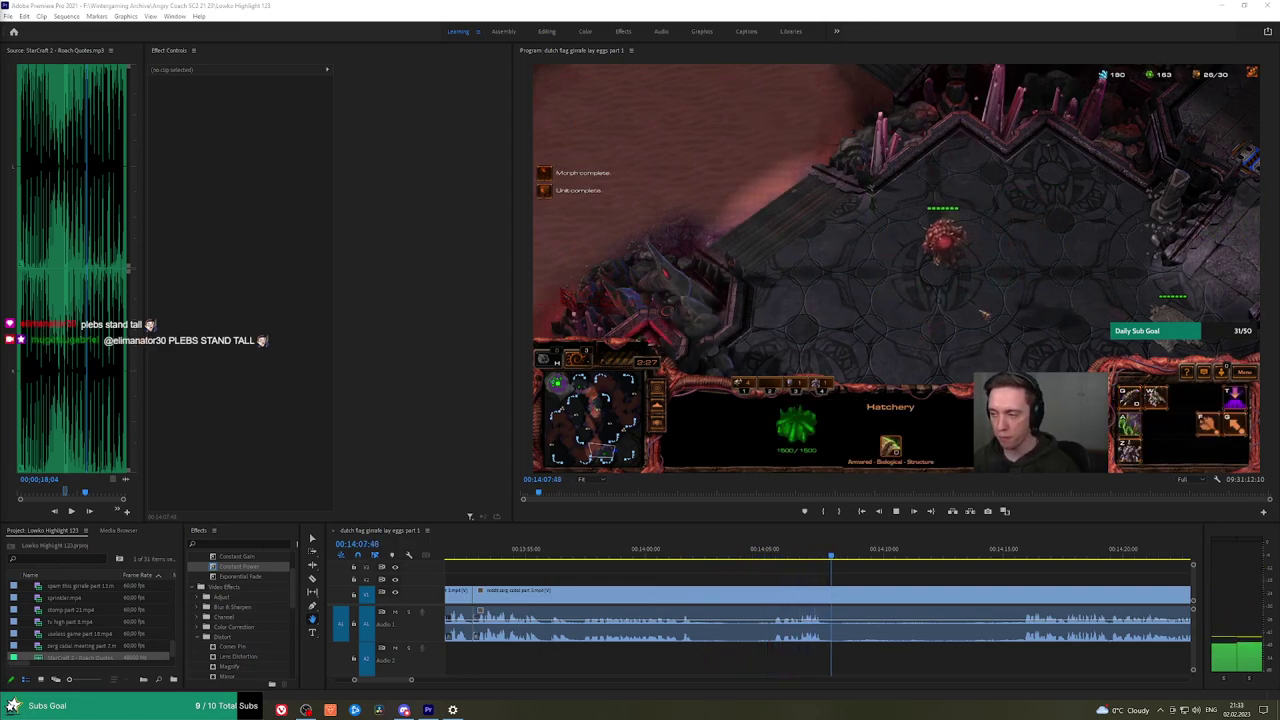
drag(921, 588, 931, 553)
key(c)
click(658, 595)
click(743, 595)
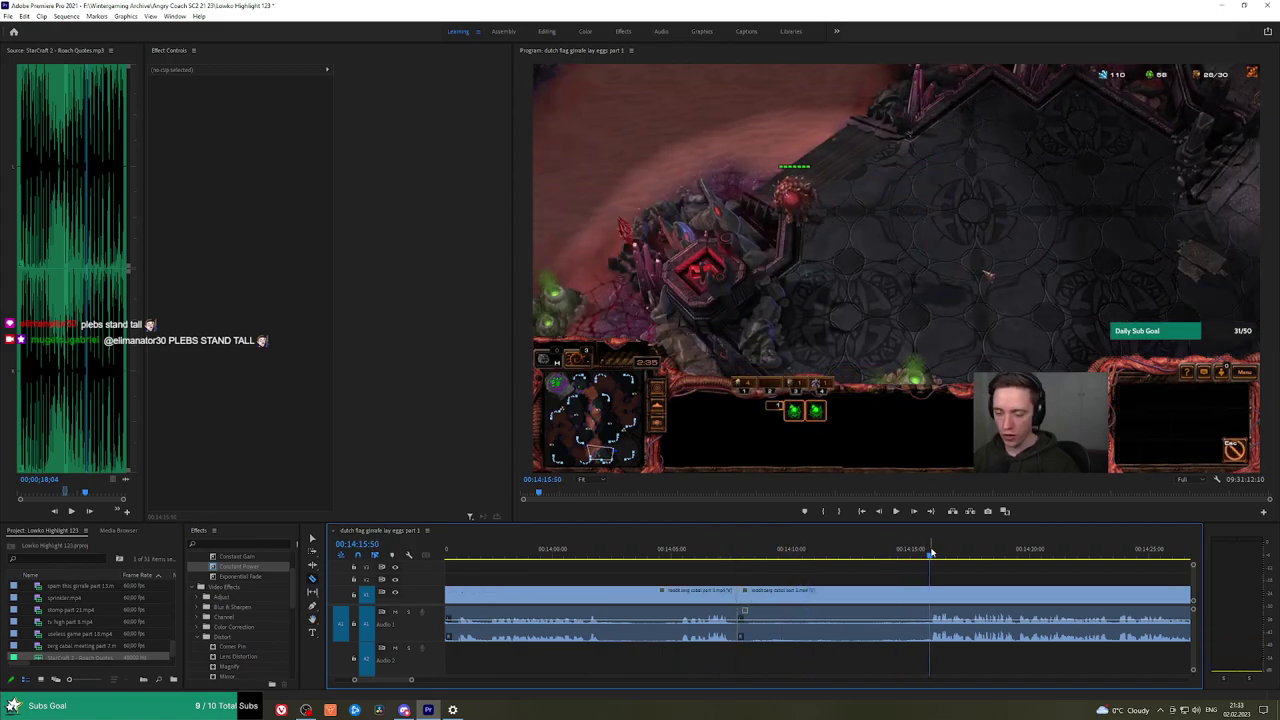
click(927, 591)
key(v)
click(887, 595)
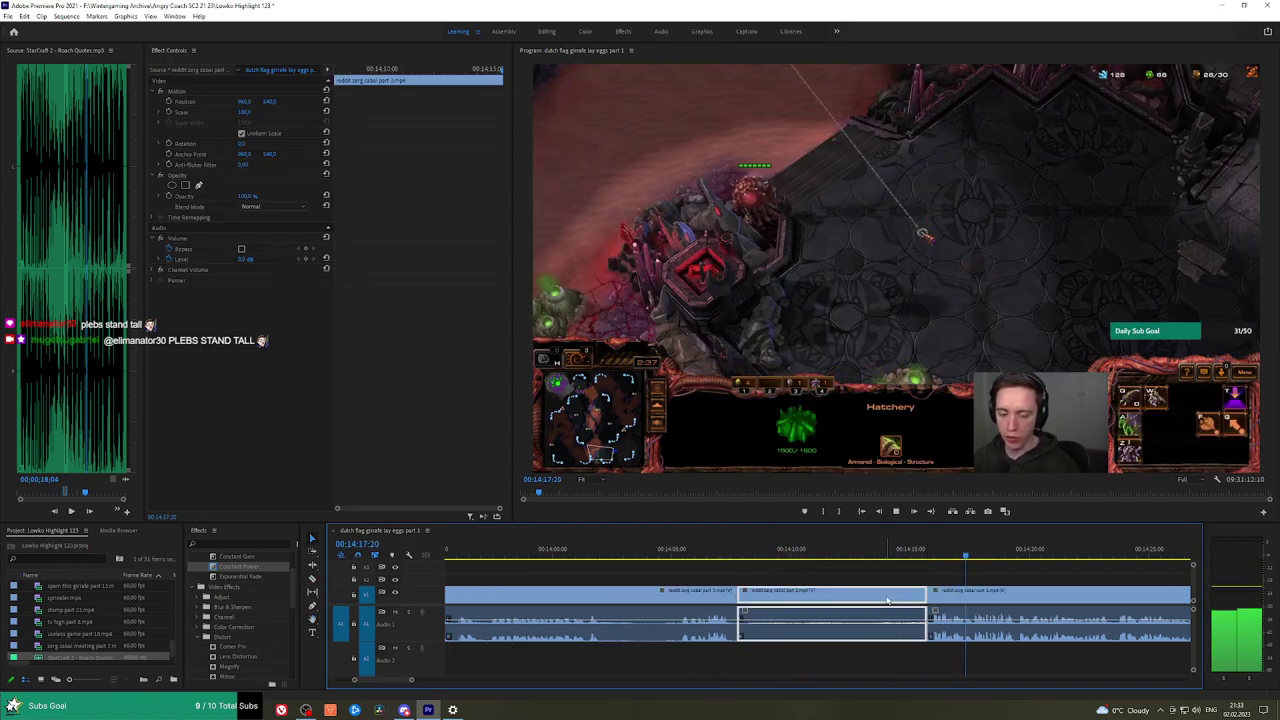
key(shift+Delete)
Add a Constant Power crossfade at the audio join near 00:14:07:45, and save the project.
drag(242, 567, 741, 632)
click(980, 571)
scroll(874, 571, down, 3)
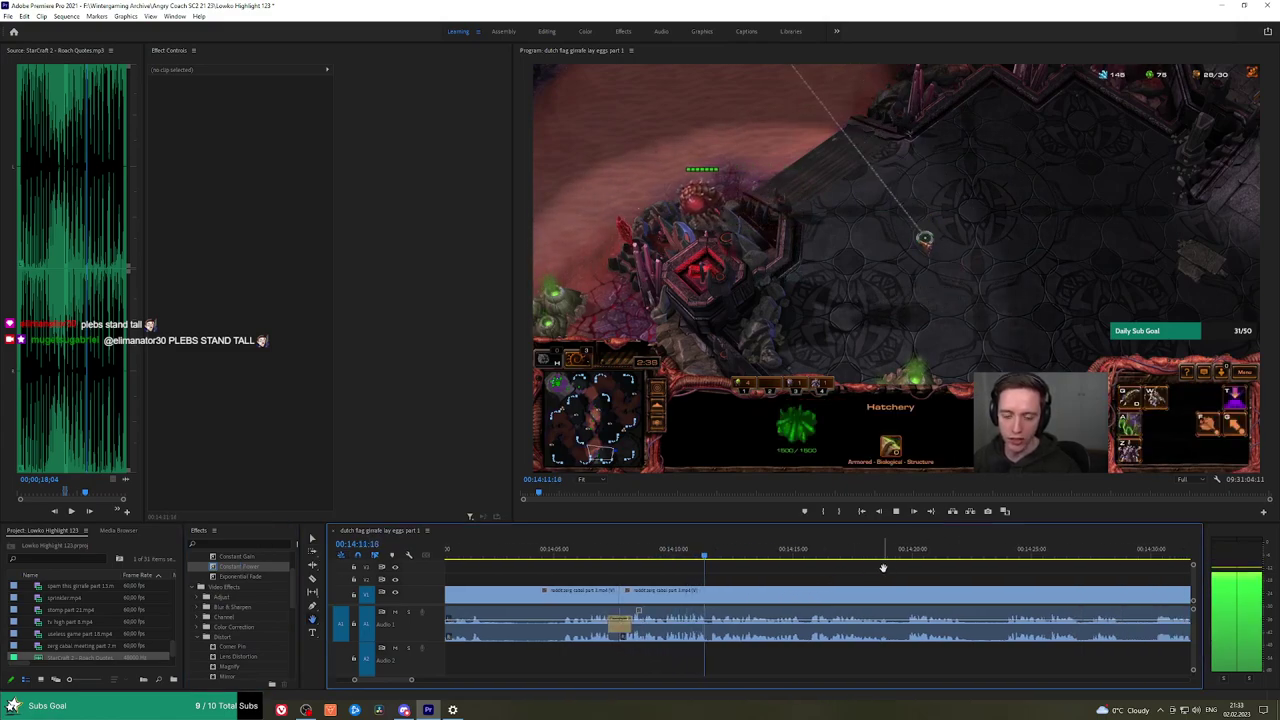
key(ctrl+s)
Ripple-delete the quiet section between about 00:14:32:08 and 00:14:38:05, and add a Constant Power crossfade at the join.
scroll(920, 575, down, 2)
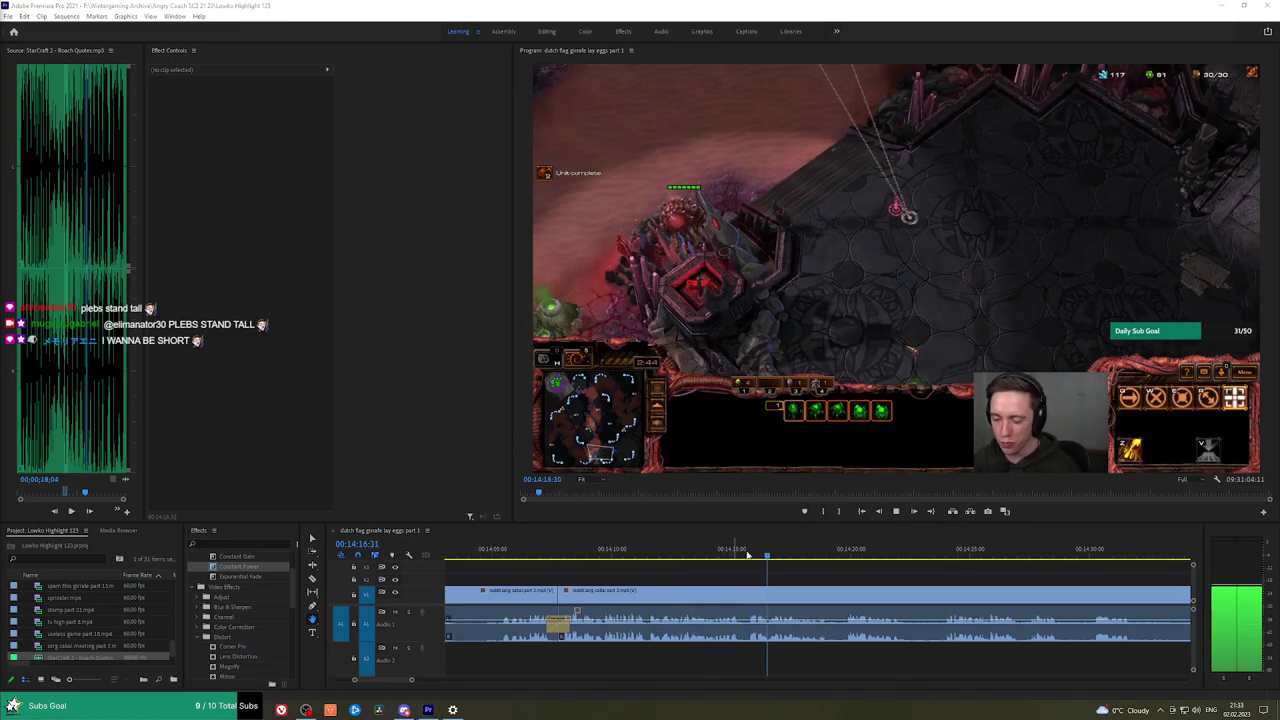
scroll(748, 555, down, 2)
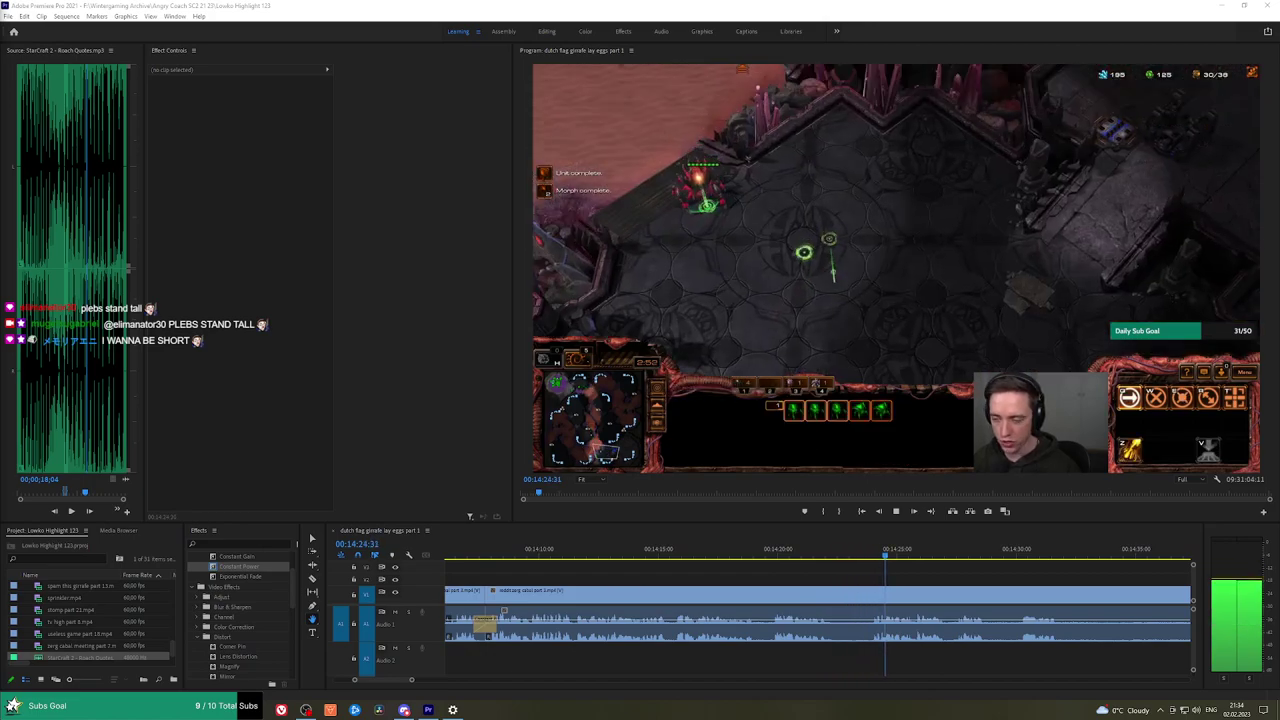
scroll(1003, 569, down, 3)
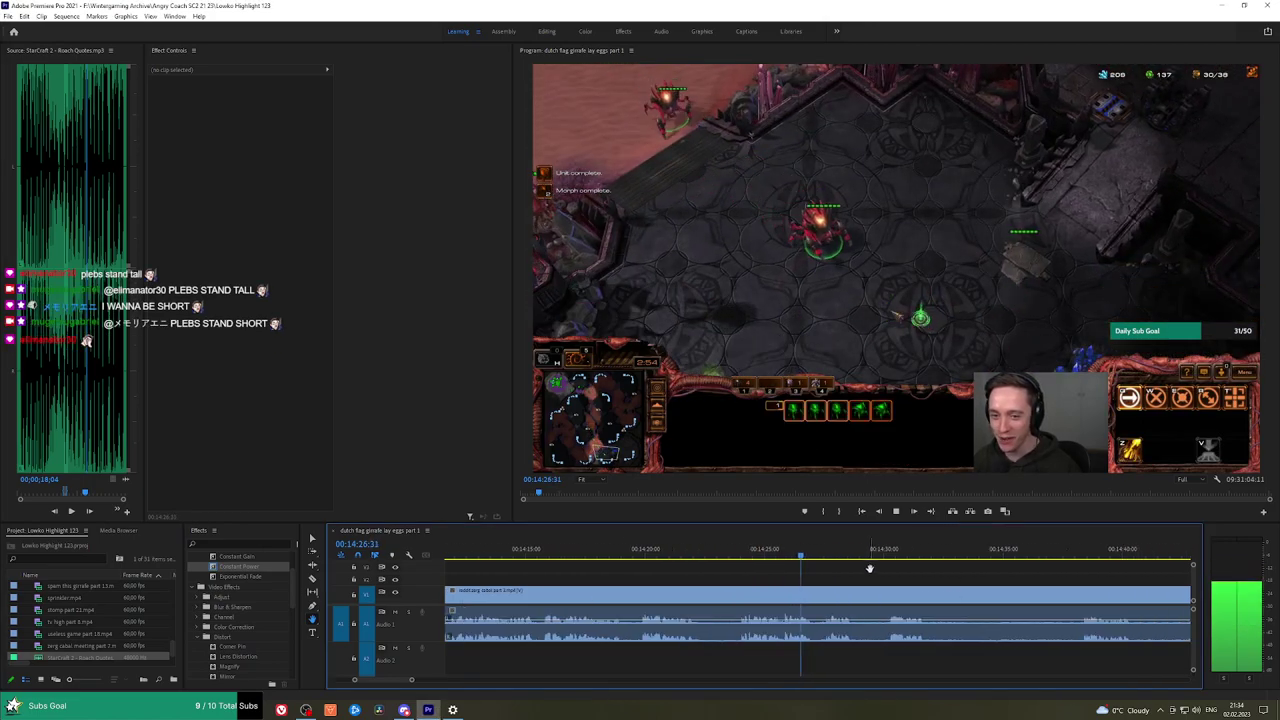
scroll(892, 566, down, 3)
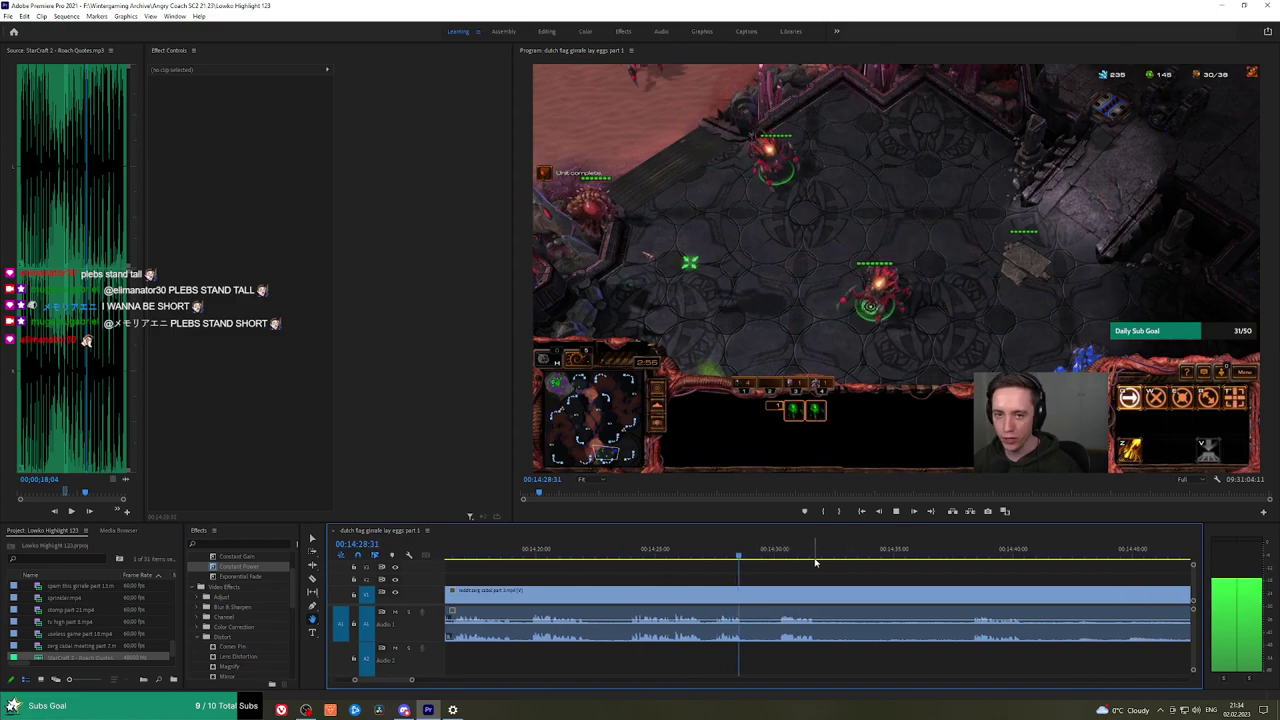
scroll(820, 569, down, 2)
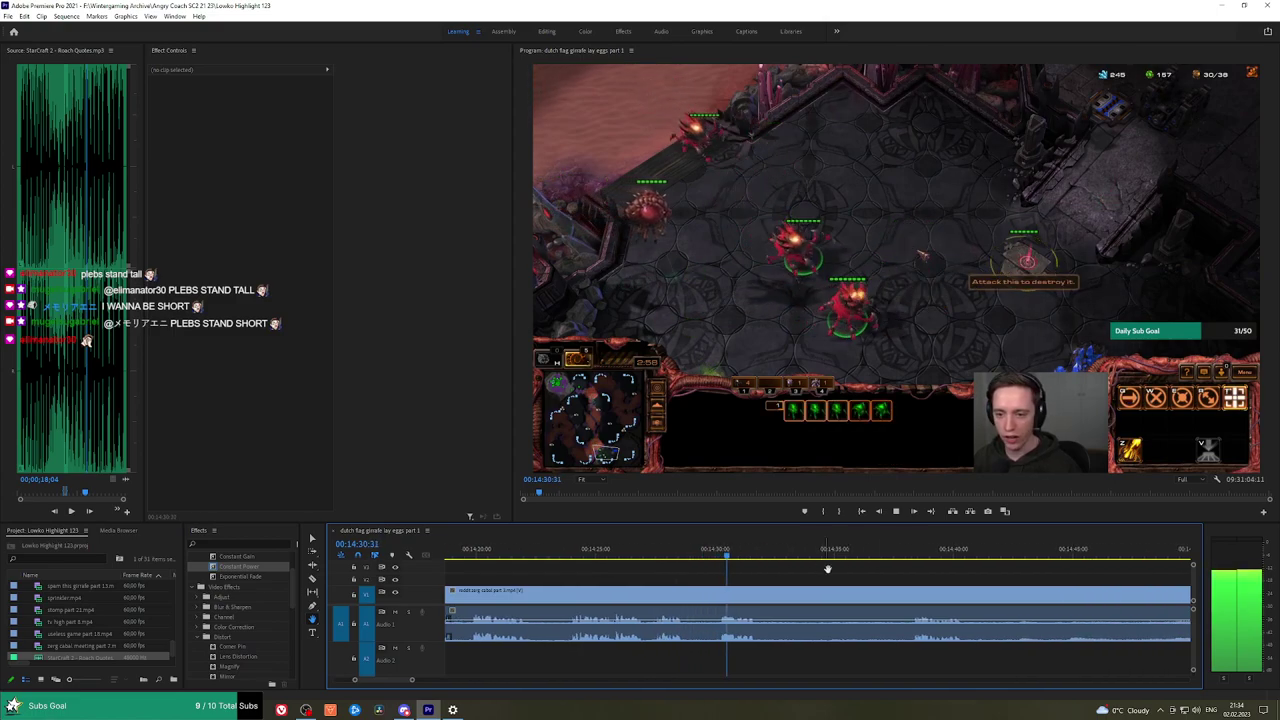
scroll(831, 569, down, 1)
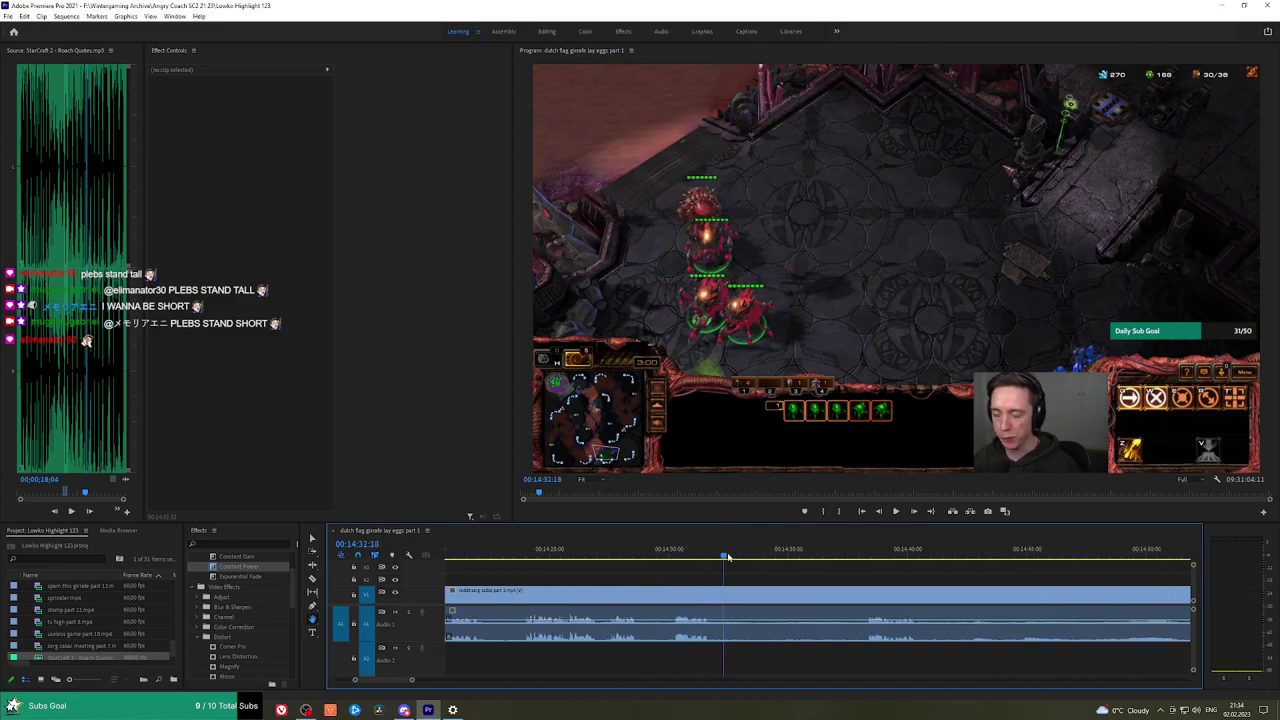
click(813, 557)
click(862, 555)
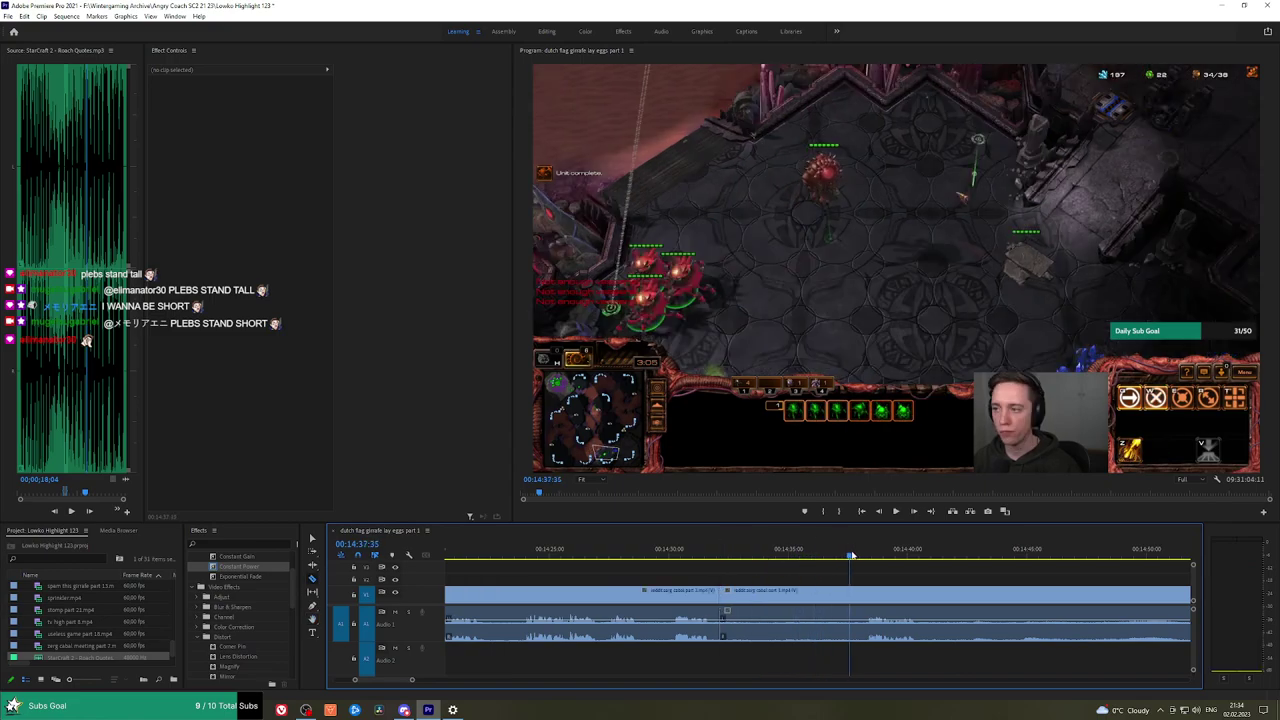
click(860, 594)
key(shift+Delete)
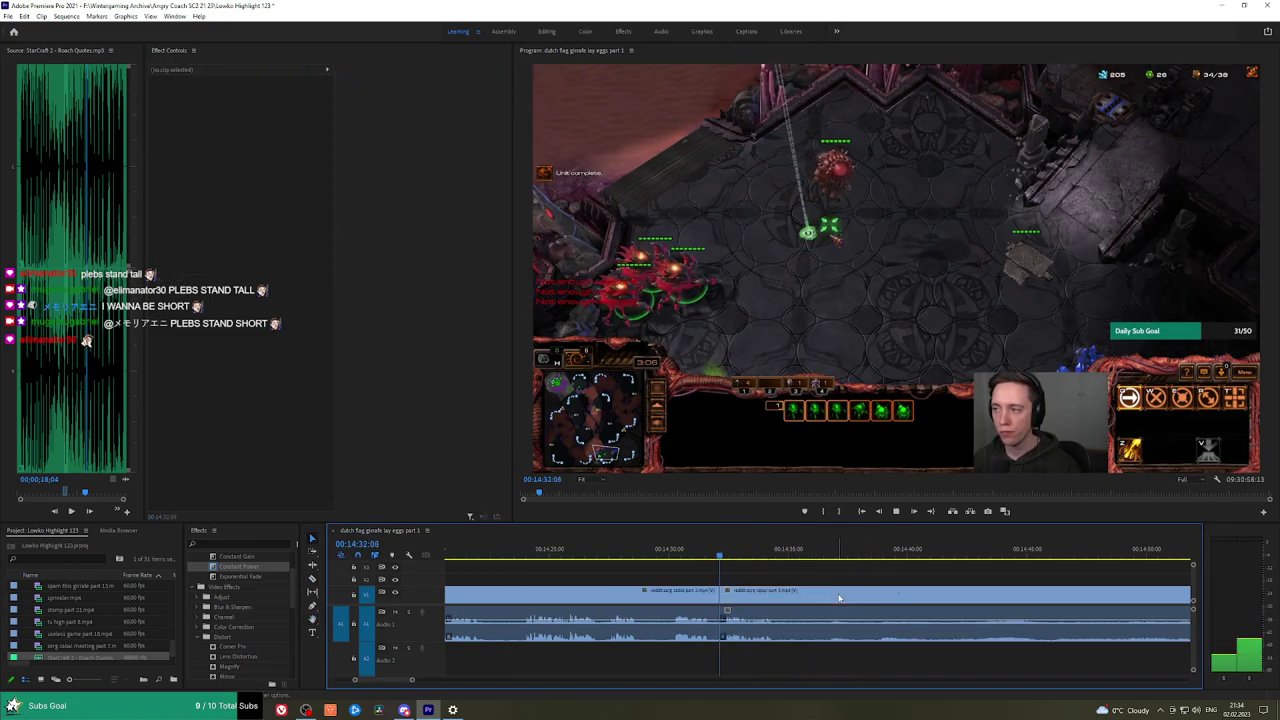
key(space)
drag(237, 568, 722, 632)
Ripple-delete the uneventful section from about 00:14:40:12 to 00:14:51:00, and add a Constant Power crossfade at the join.
key(h)
drag(934, 571, 783, 571)
drag(655, 556, 751, 554)
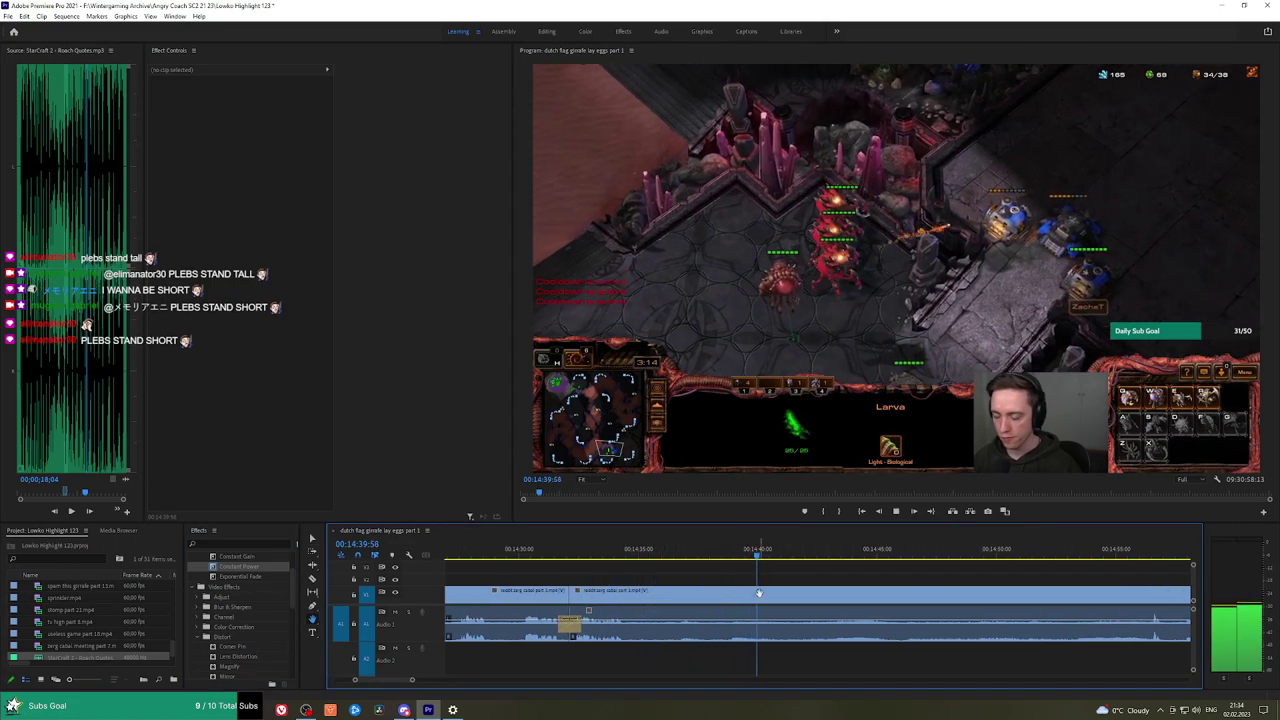
key(space)
drag(870, 560, 1025, 557)
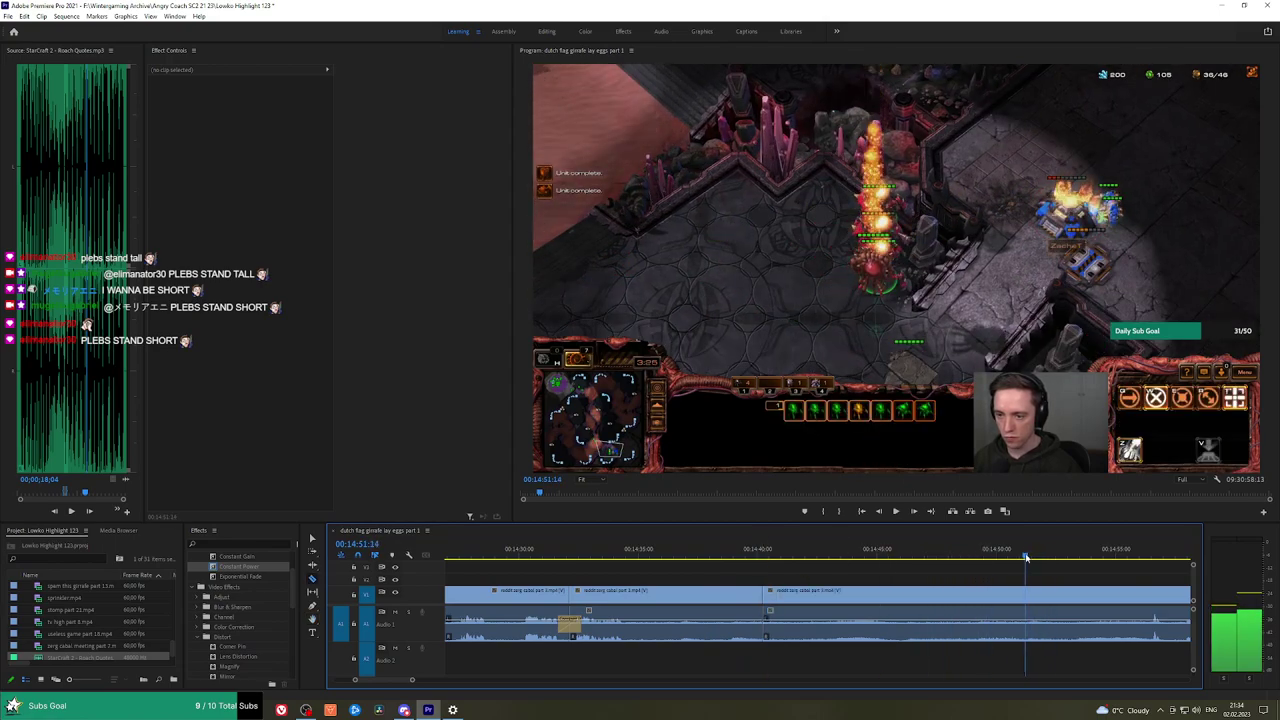
key(v)
click(990, 599)
key(shift+Delete)
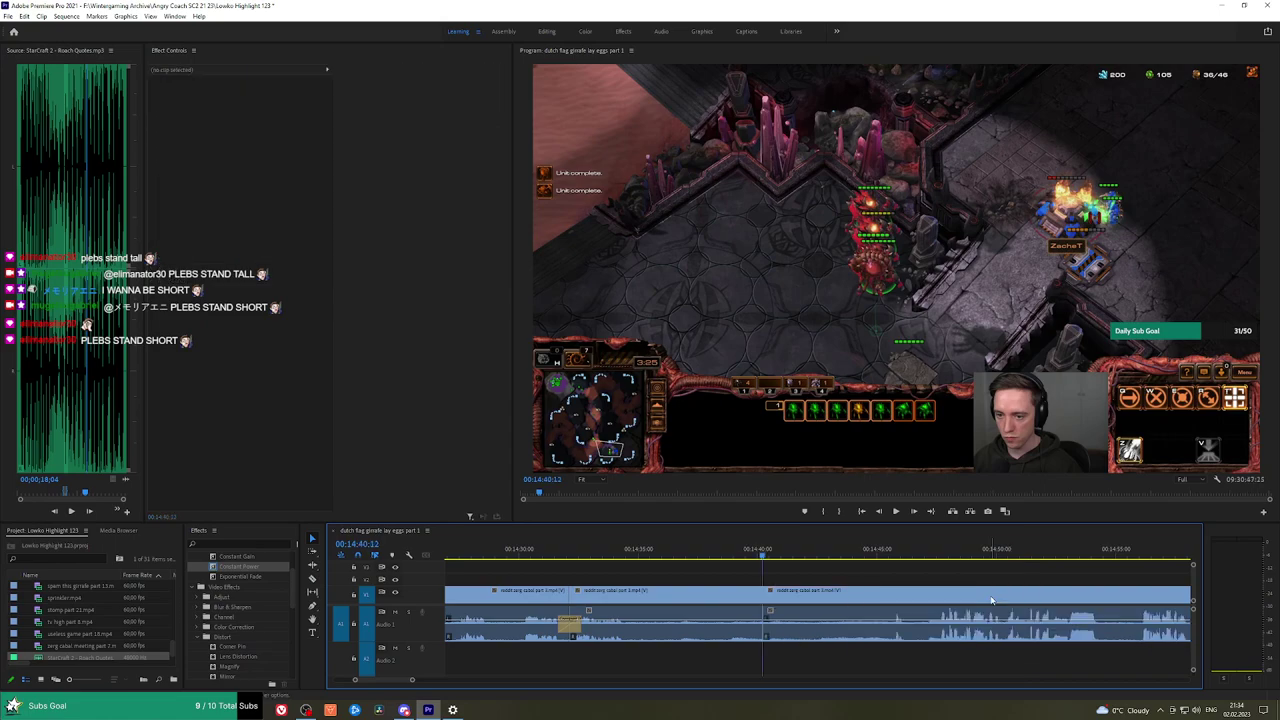
key(space)
drag(252, 567, 434, 567)
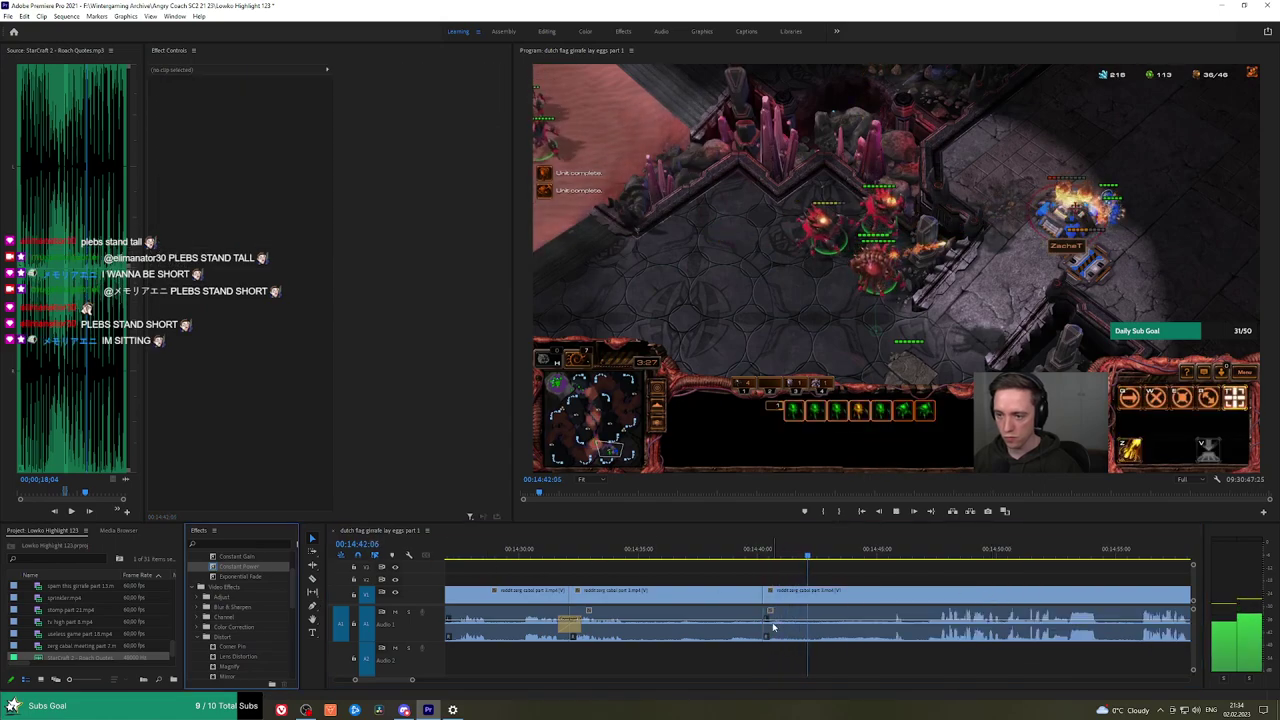
drag(773, 627, 767, 636)
Ripple-delete the silence between about 00:14:58:20 and 00:15:03:01, and add a Constant Power crossfade at the join.
key(h)
drag(898, 575, 693, 568)
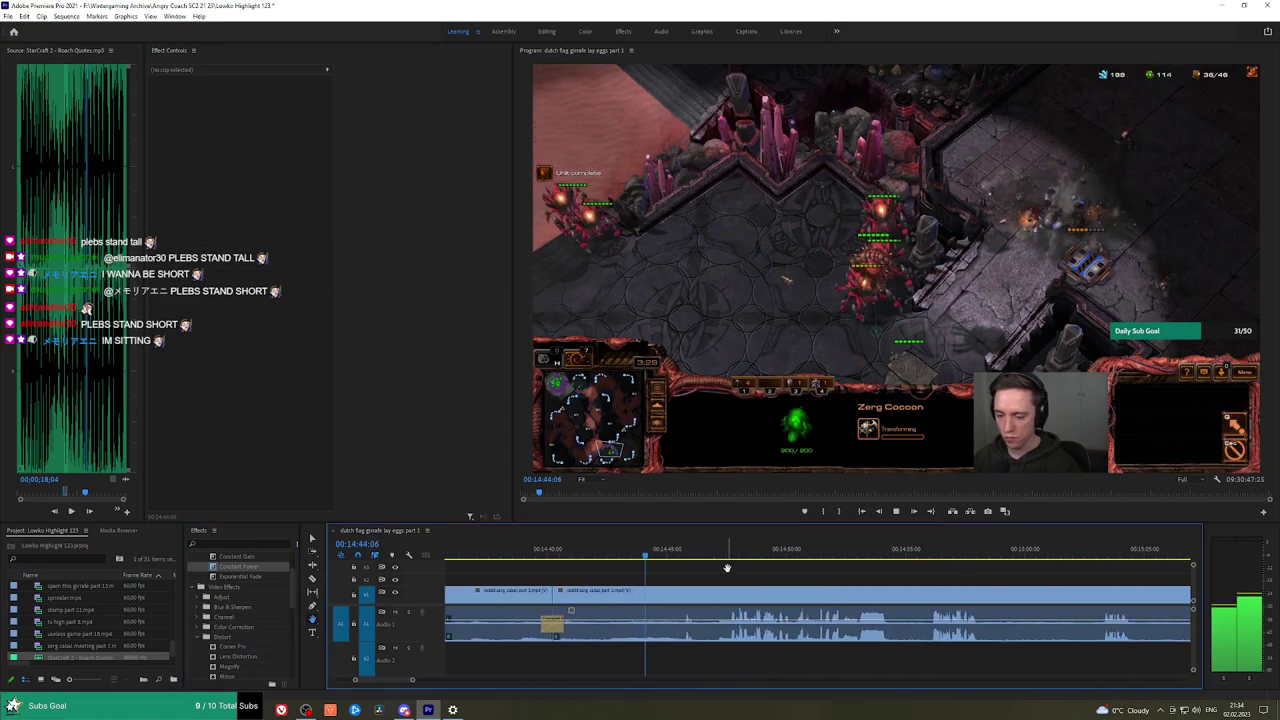
drag(806, 570, 769, 568)
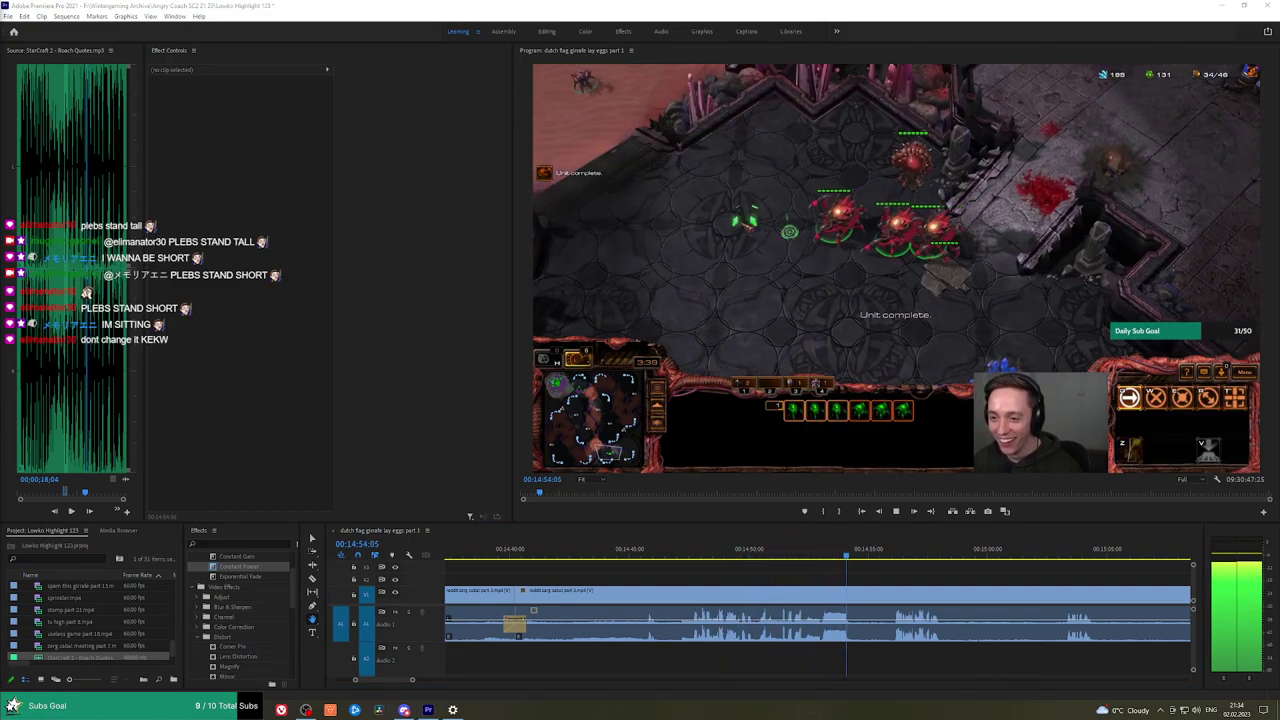
drag(975, 577, 849, 572)
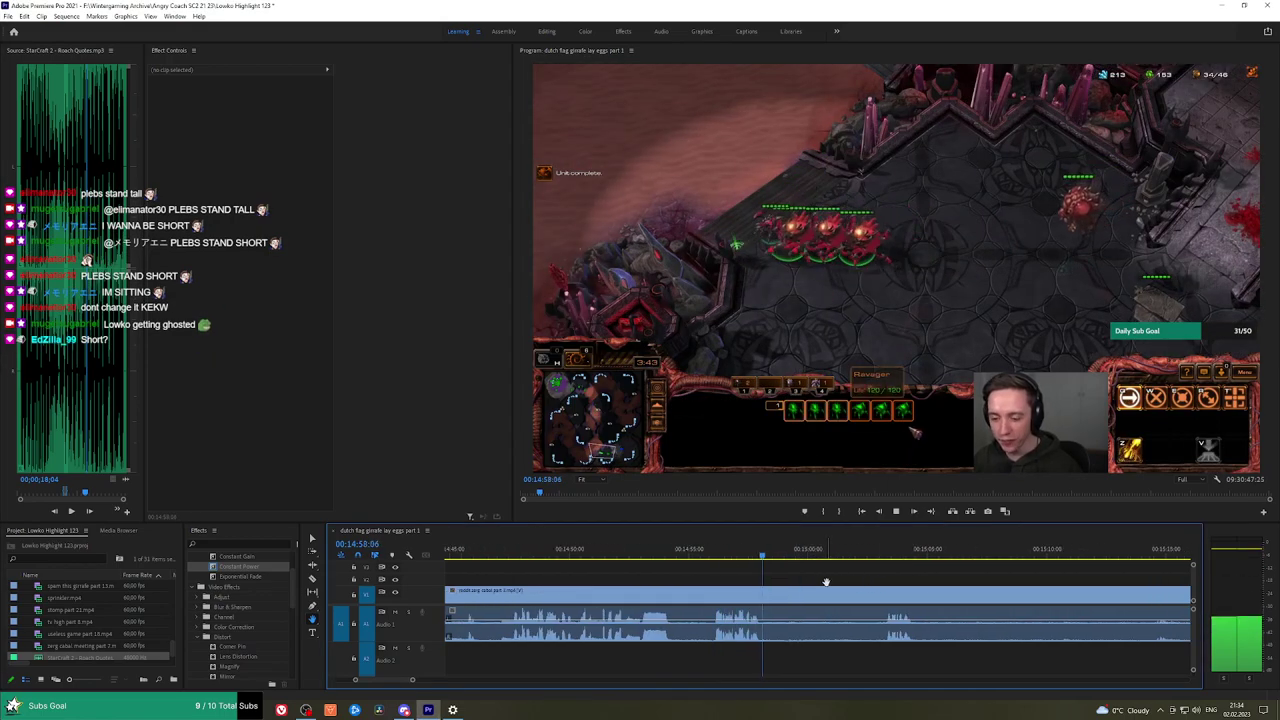
key(space)
key(c)
click(769, 596)
key(space)
drag(868, 555, 885, 557)
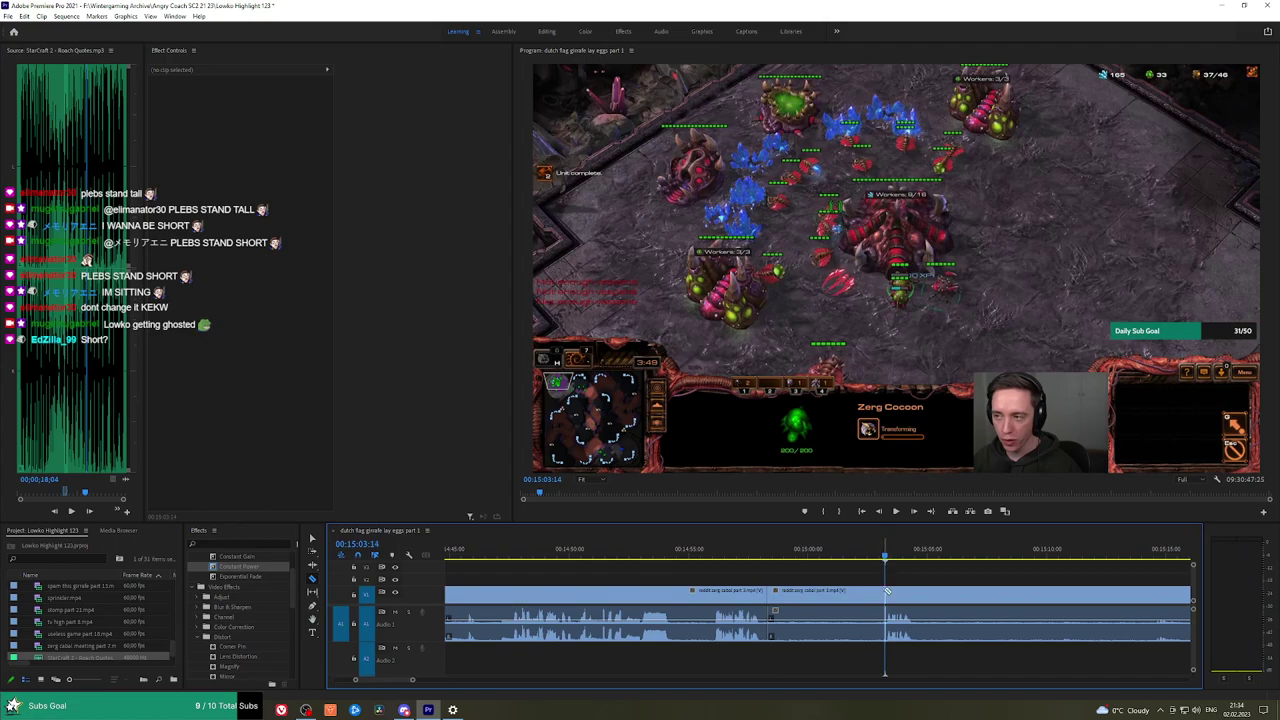
click(881, 557)
key(ctrl+k)
click(855, 601)
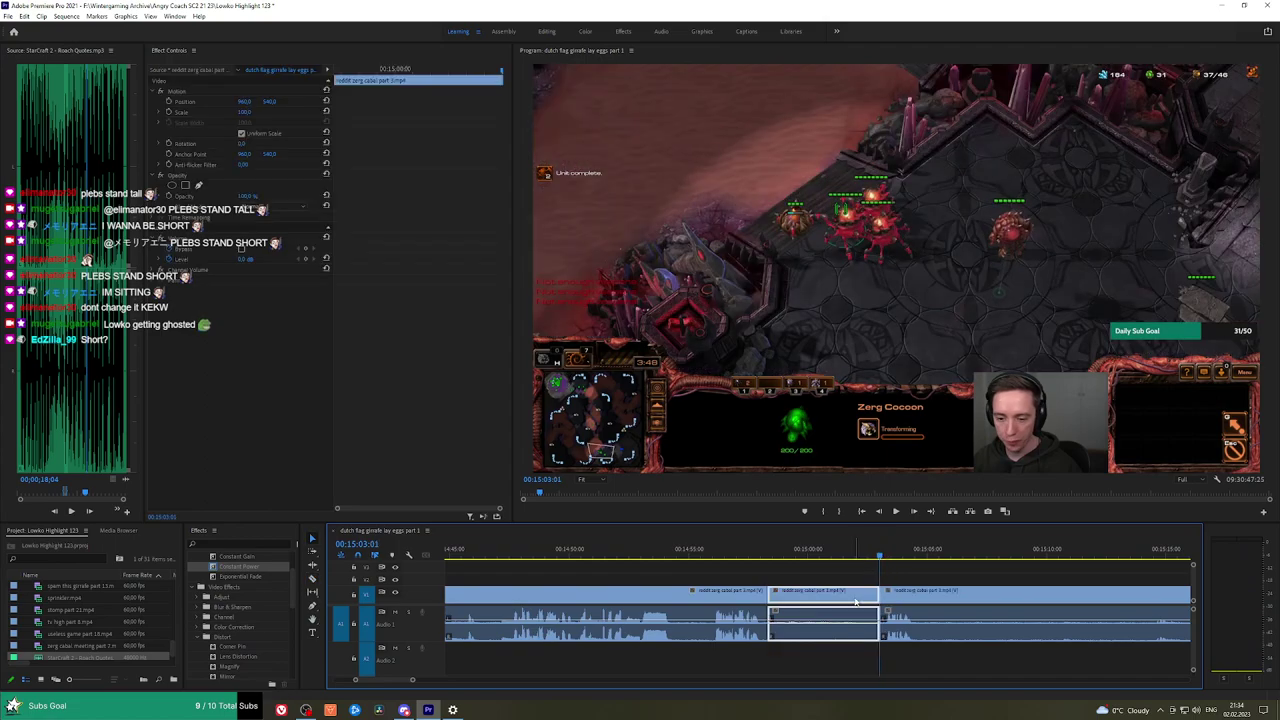
key(shift+Delete)
key(Up)
key(space)
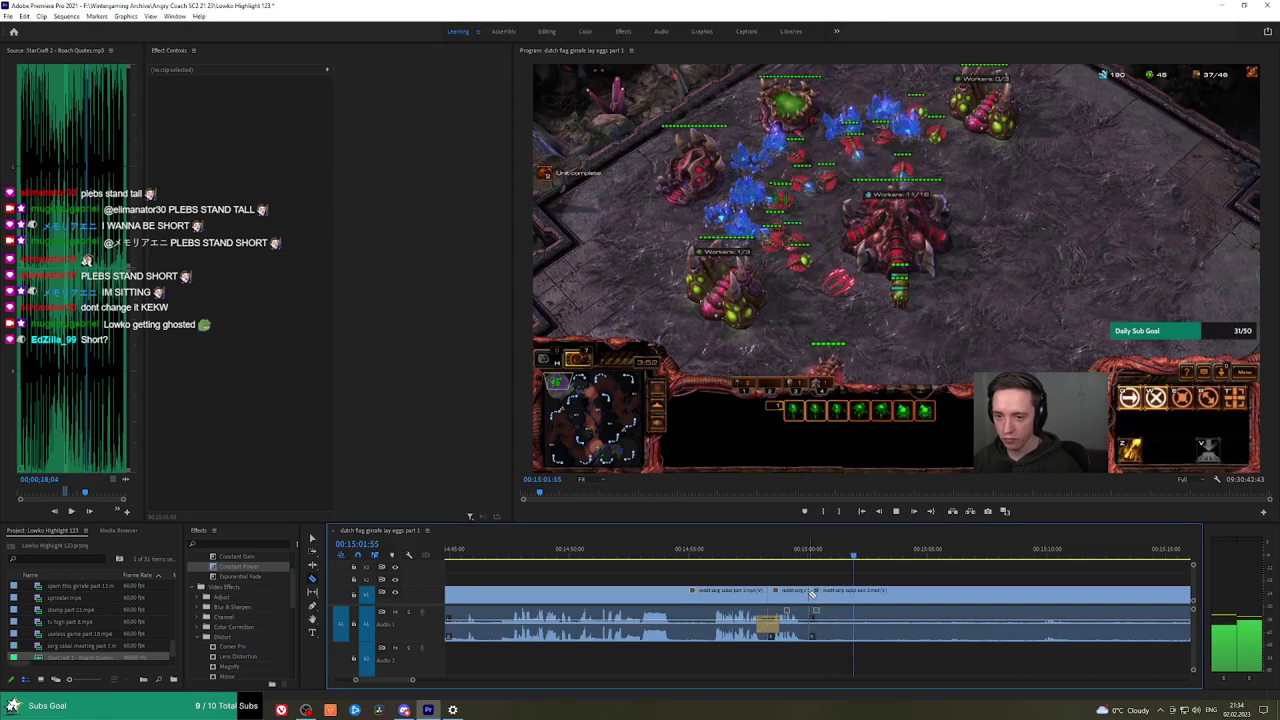
Ripple-delete the quiet gameplay from about 00:15:00:10 to 00:15:15:35, and add a Constant Power crossfade at the join.
key(minus)
click(1065, 553)
key(h)
drag(1064, 574, 864, 562)
key(space)
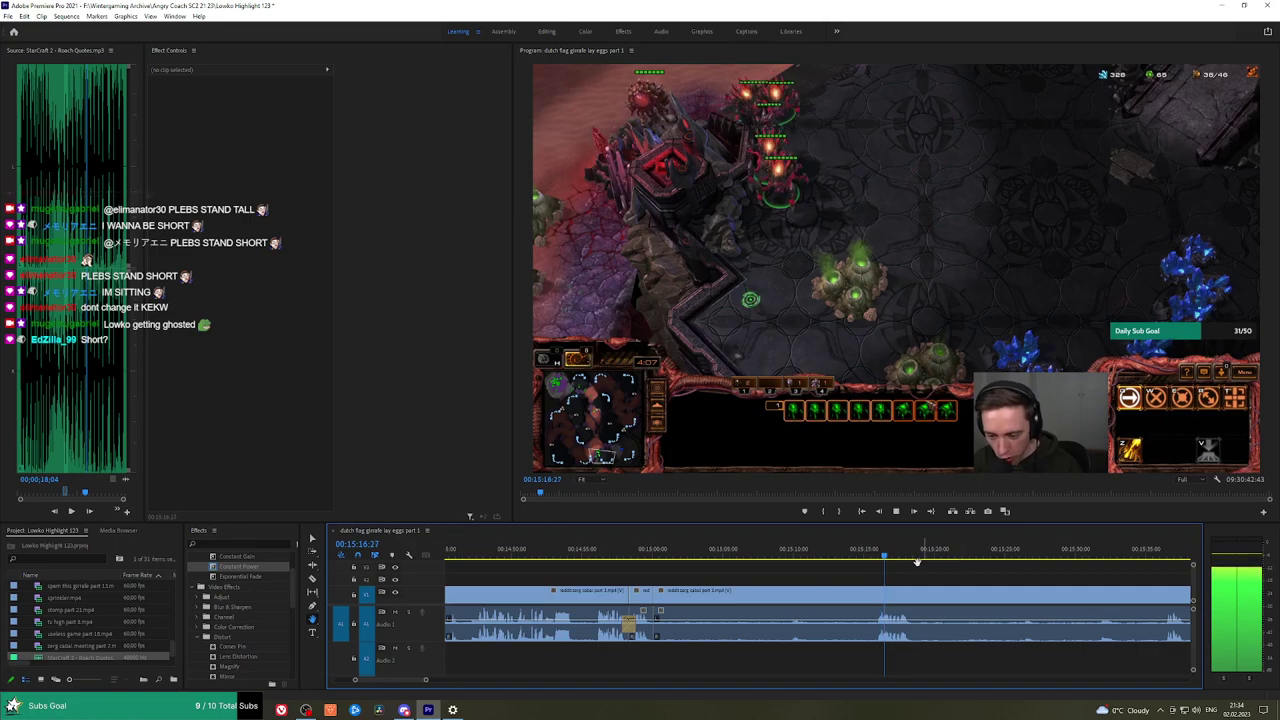
click(838, 597)
key(shift+Delete)
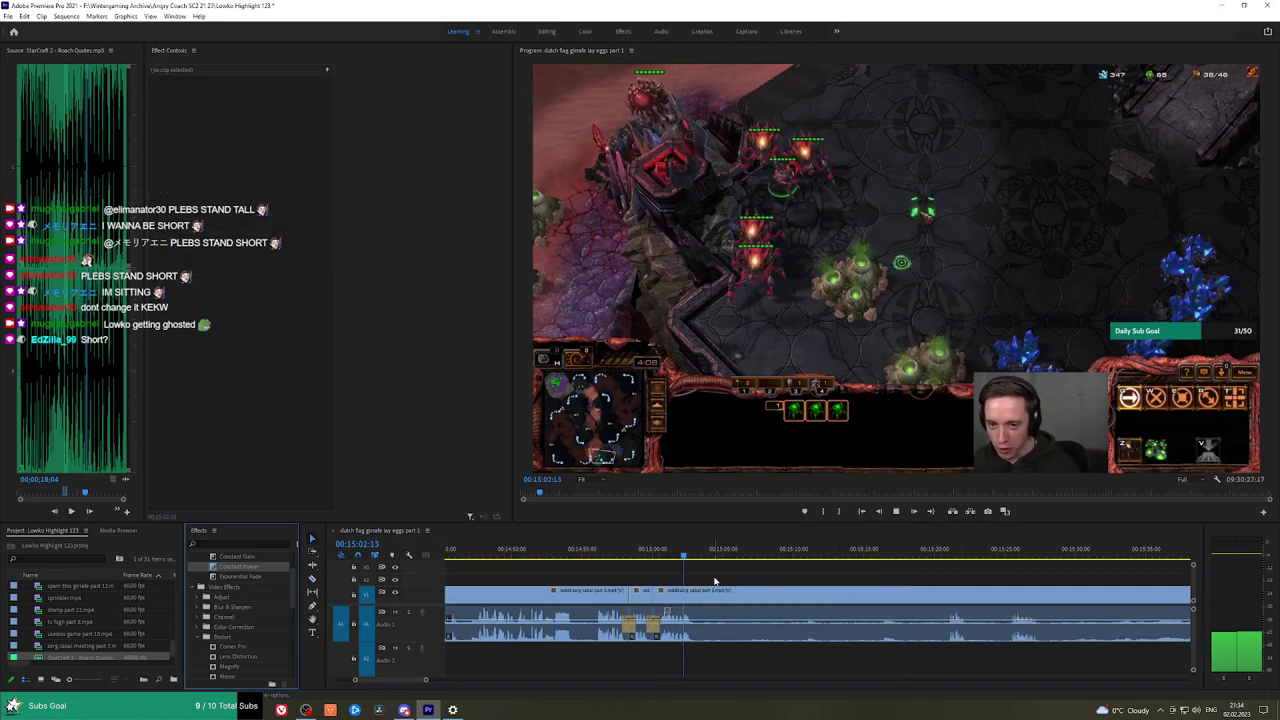
Ripple-delete the section between about 00:15:03:12 and 00:15:14:27, and add a Constant Power crossfade at the join.
mouse_move(706, 559)
mouse_down()
mouse_move(761, 556)
mouse_move(724, 557)
mouse_up()
key(space)
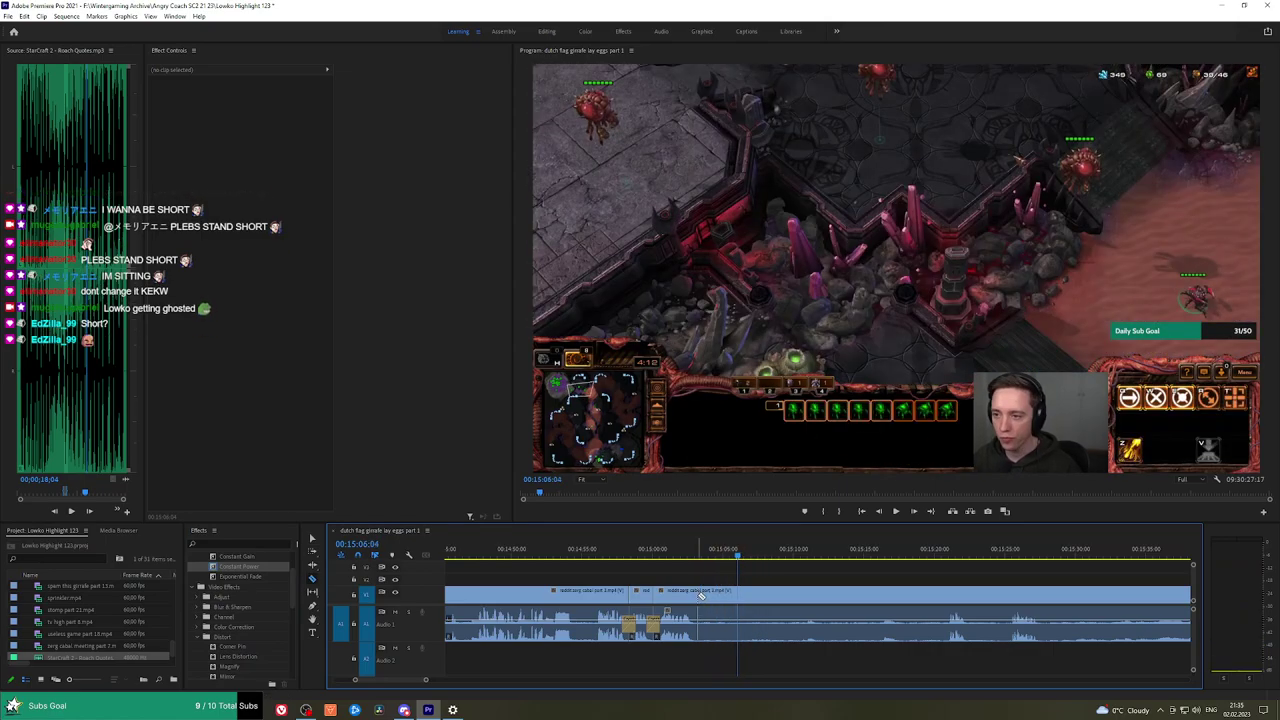
click(699, 595)
drag(826, 553, 858, 553)
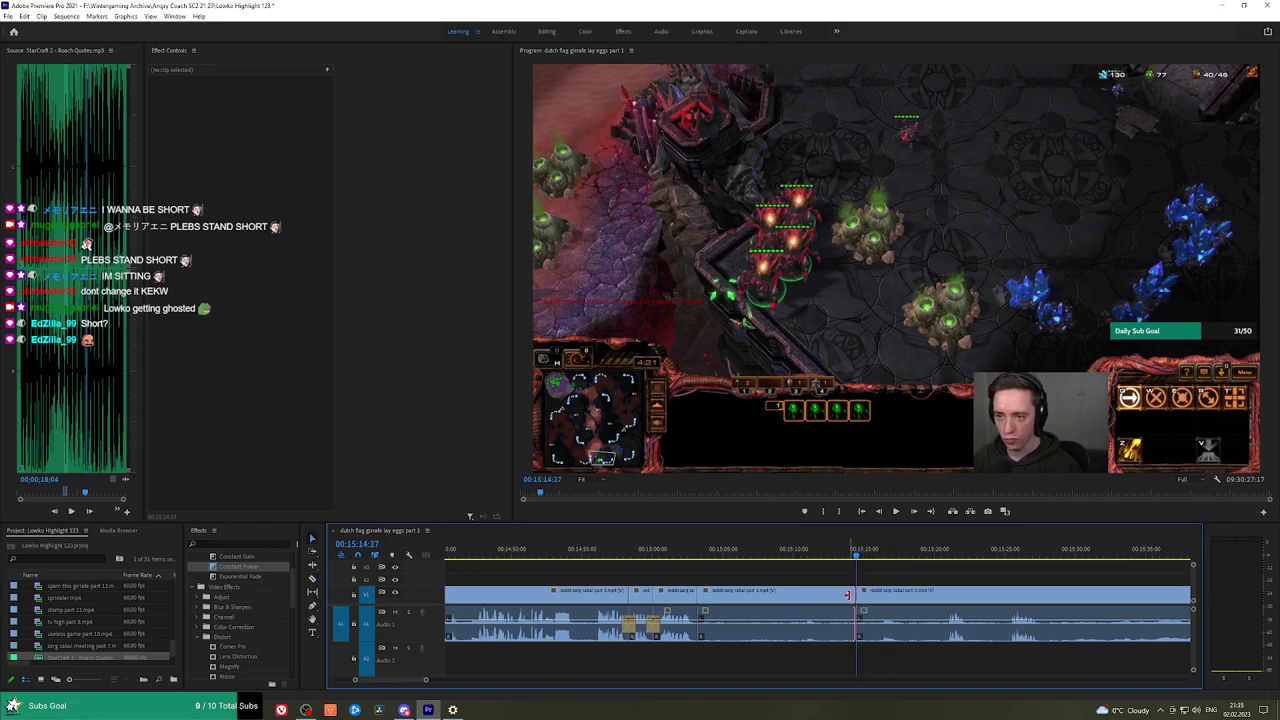
click(841, 598)
key(shift+Delete)
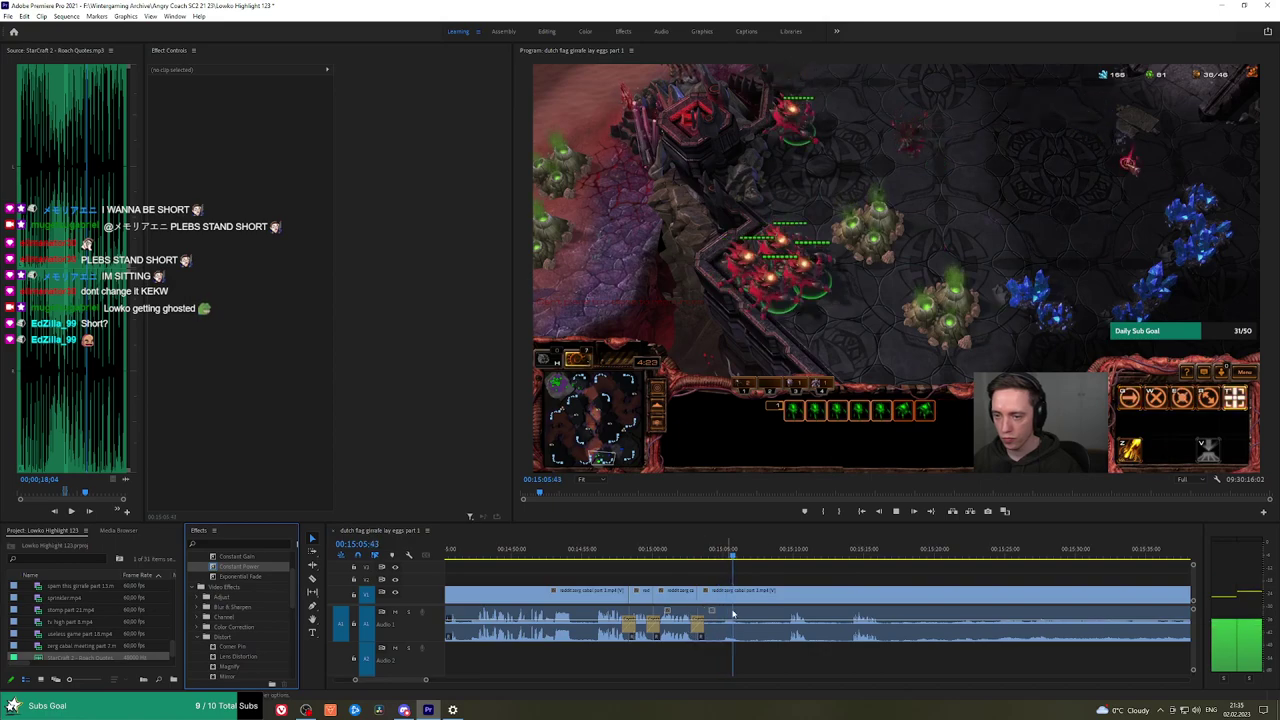
Play through the gameplay from about 00:15:05:43 to the victory screen and loading screen near 00:15:41.
scroll(733, 614, down, 2)
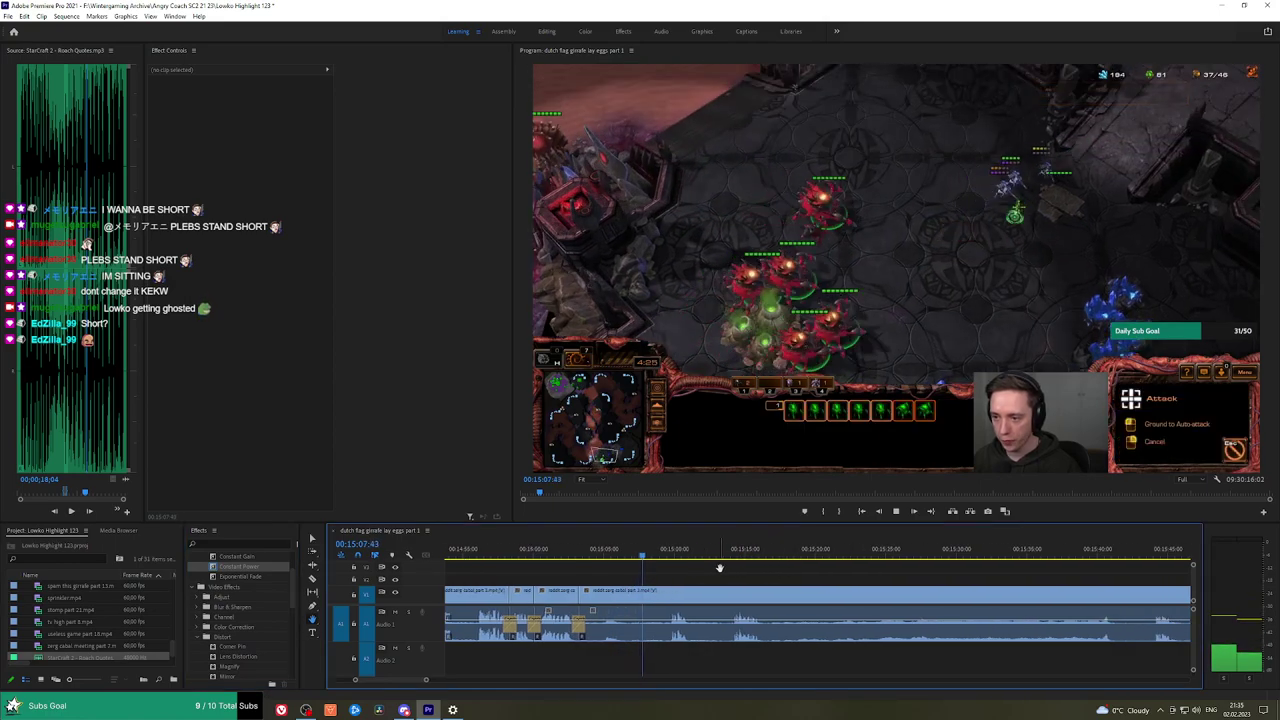
drag(754, 570, 694, 572)
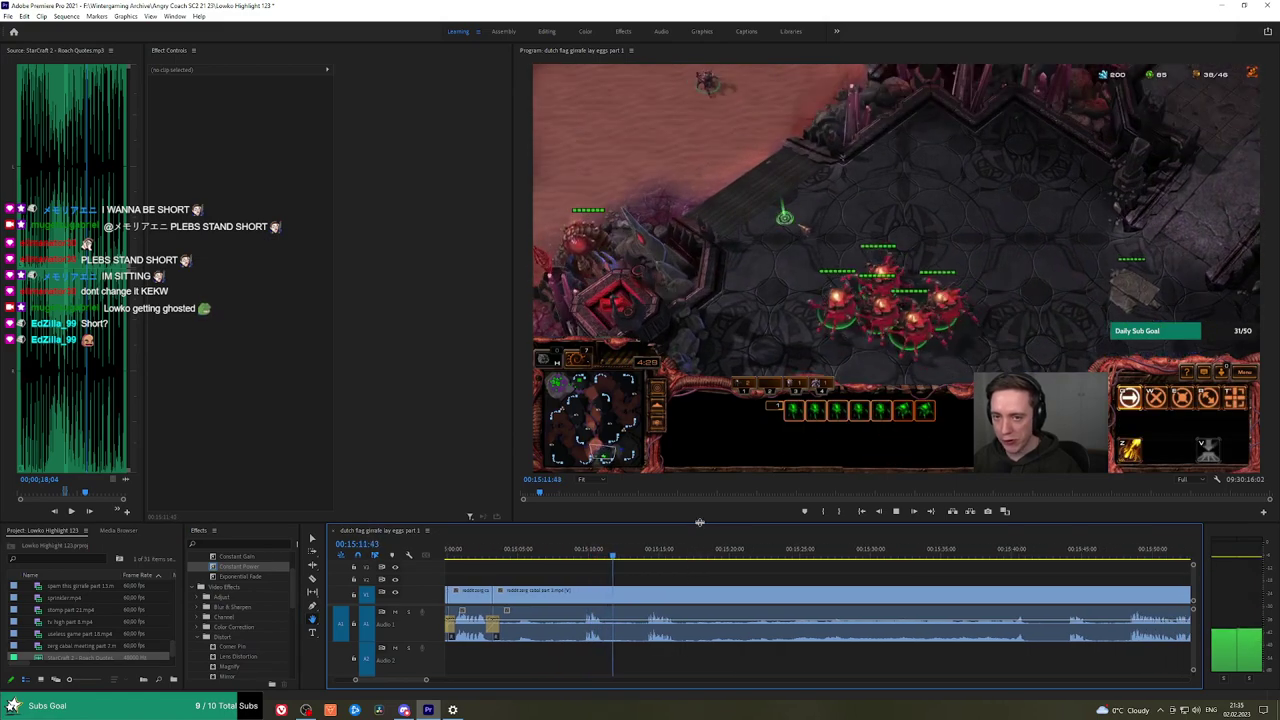
drag(700, 521, 695, 534)
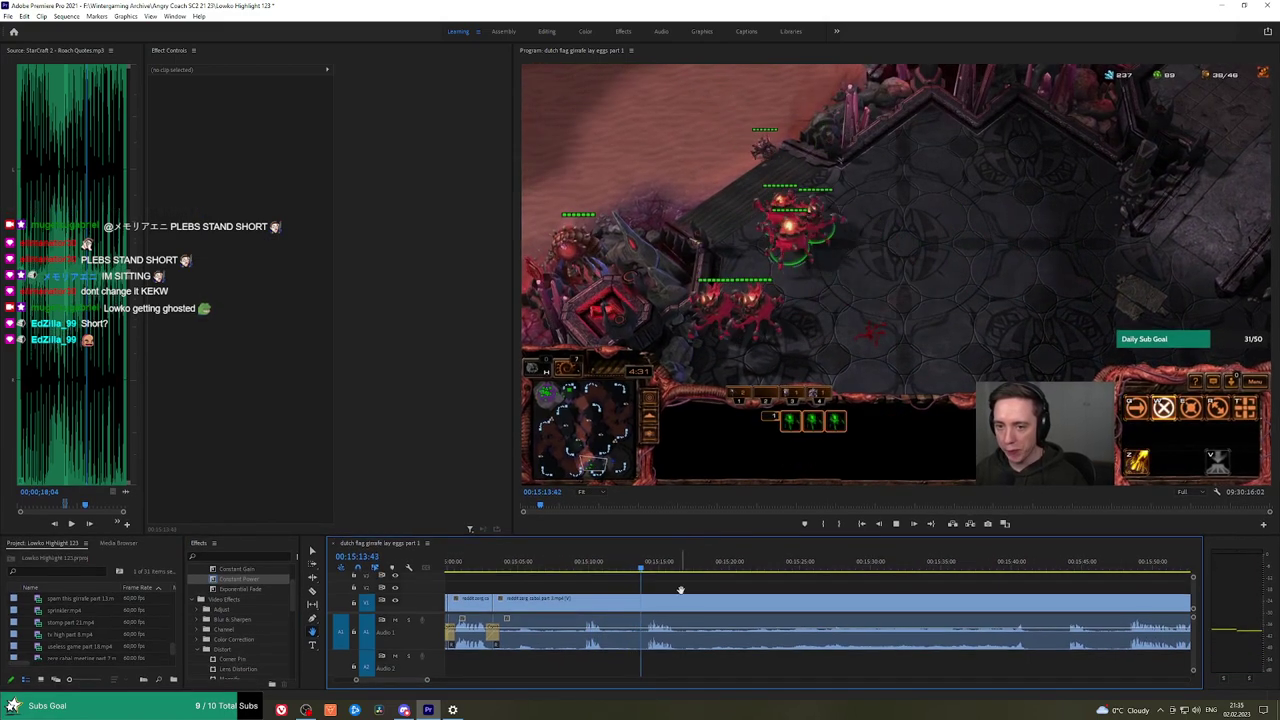
drag(723, 586, 677, 583)
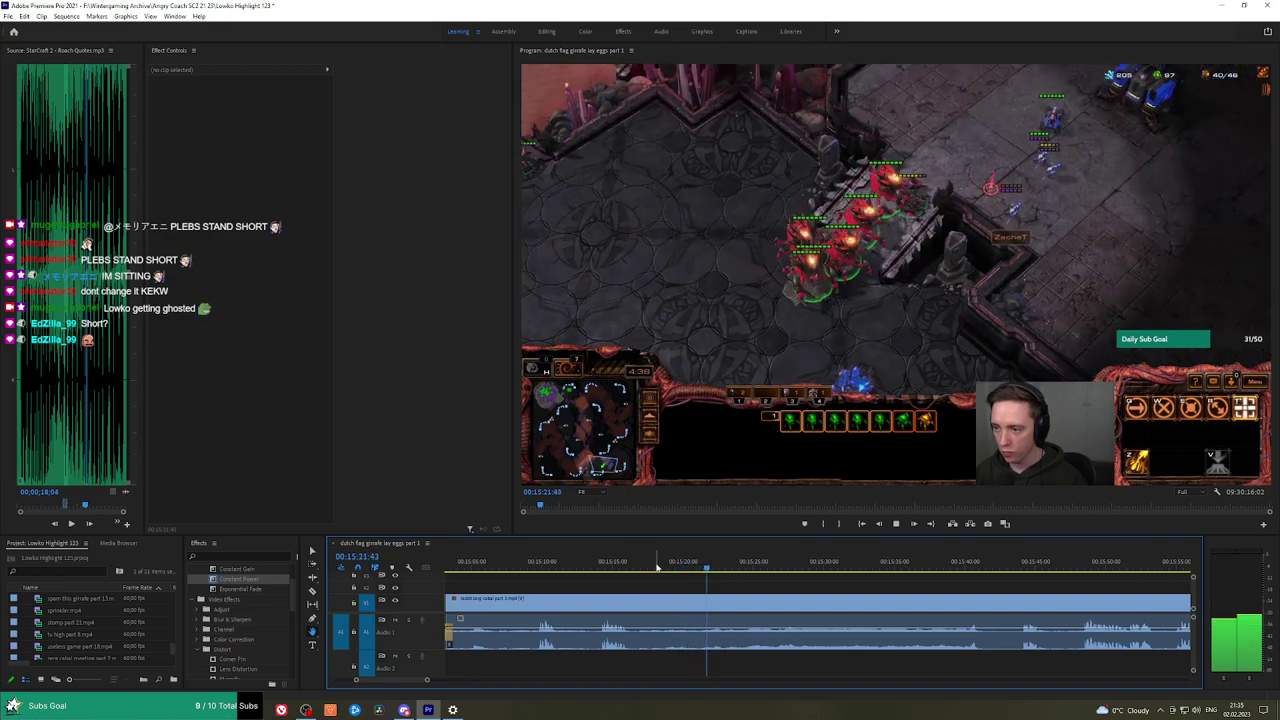
drag(820, 578, 757, 583)
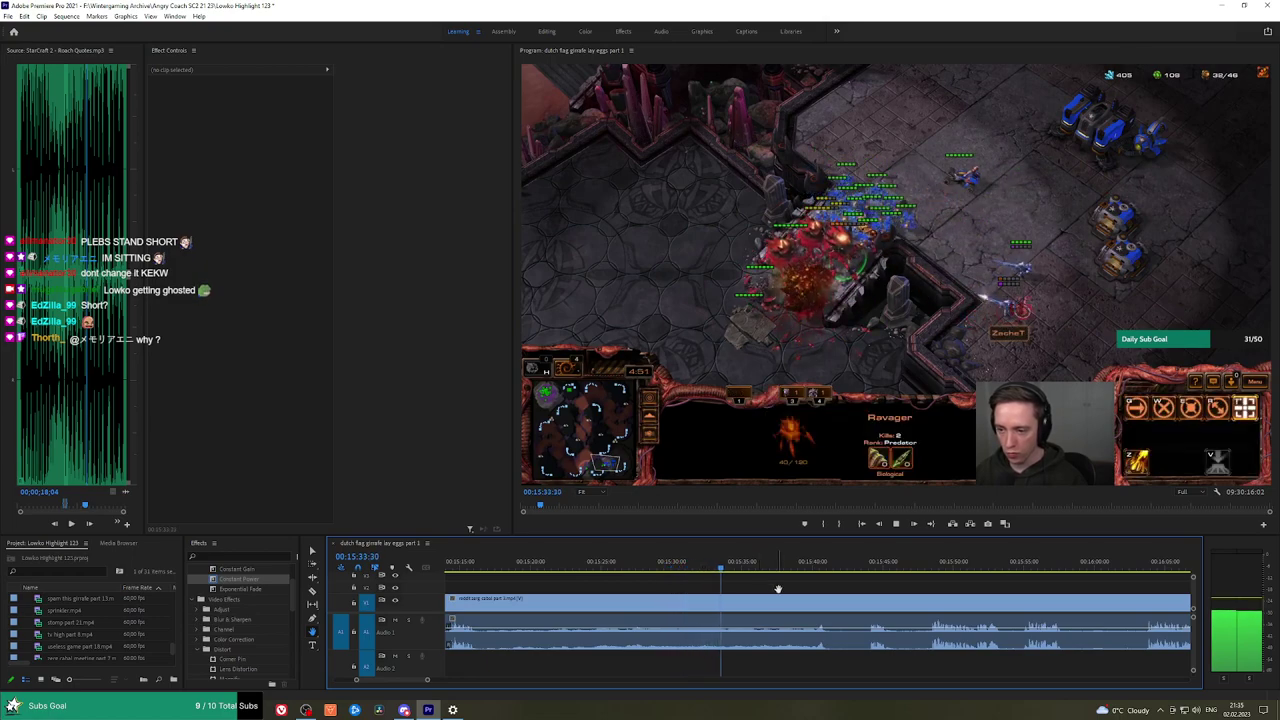
click(762, 567)
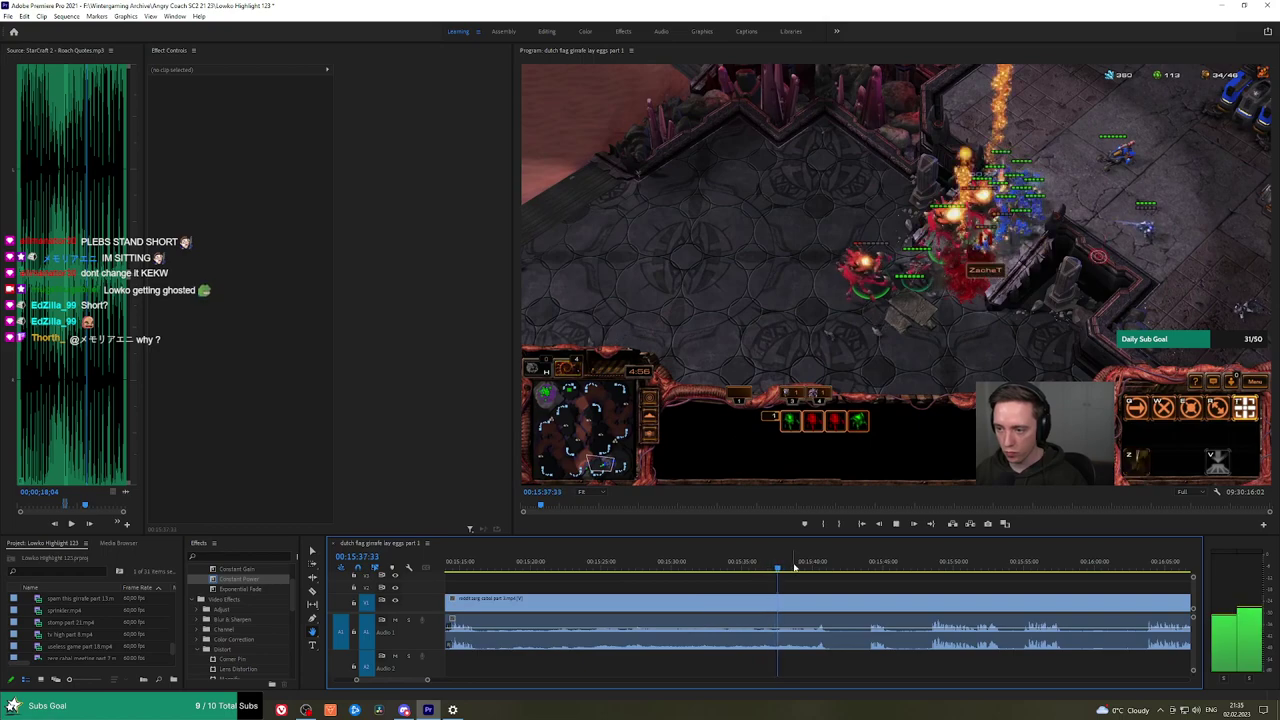
click(810, 567)
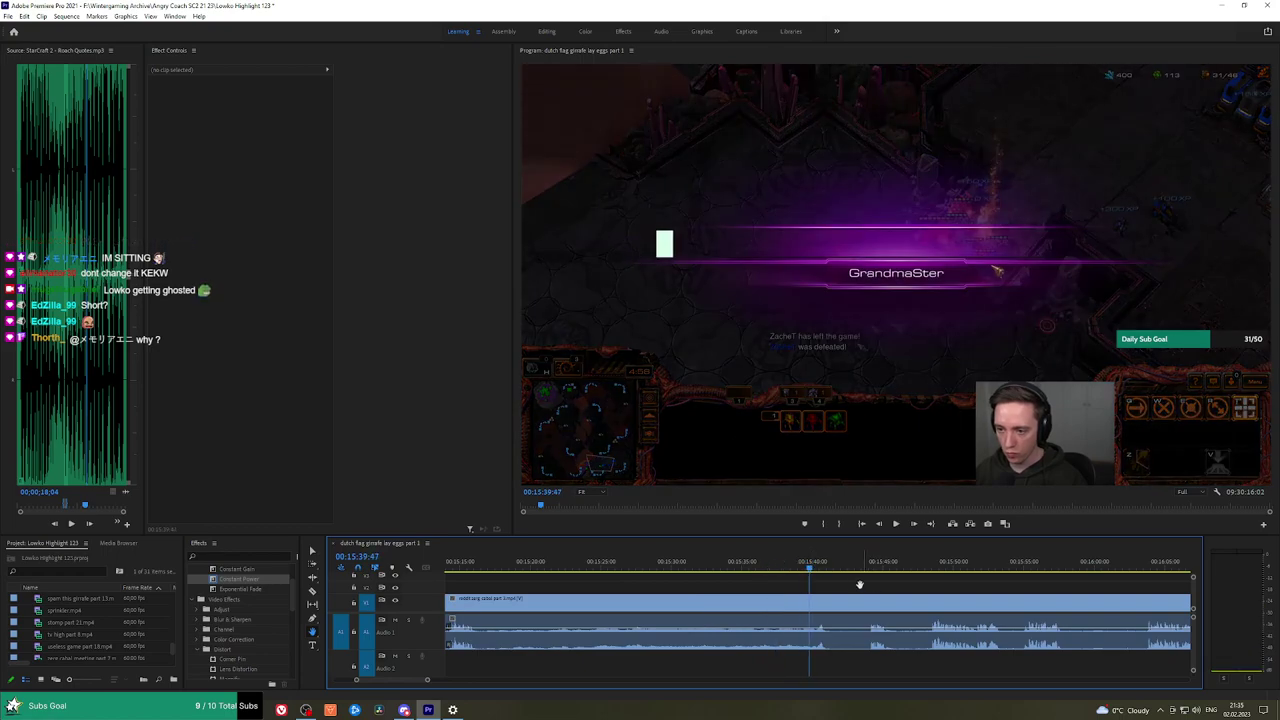
key(space)
drag(877, 583, 733, 580)
key(space)
Ripple-delete the section after the victory screen from about 00:15:42 to 00:15:44, and replay the join.
key(c)
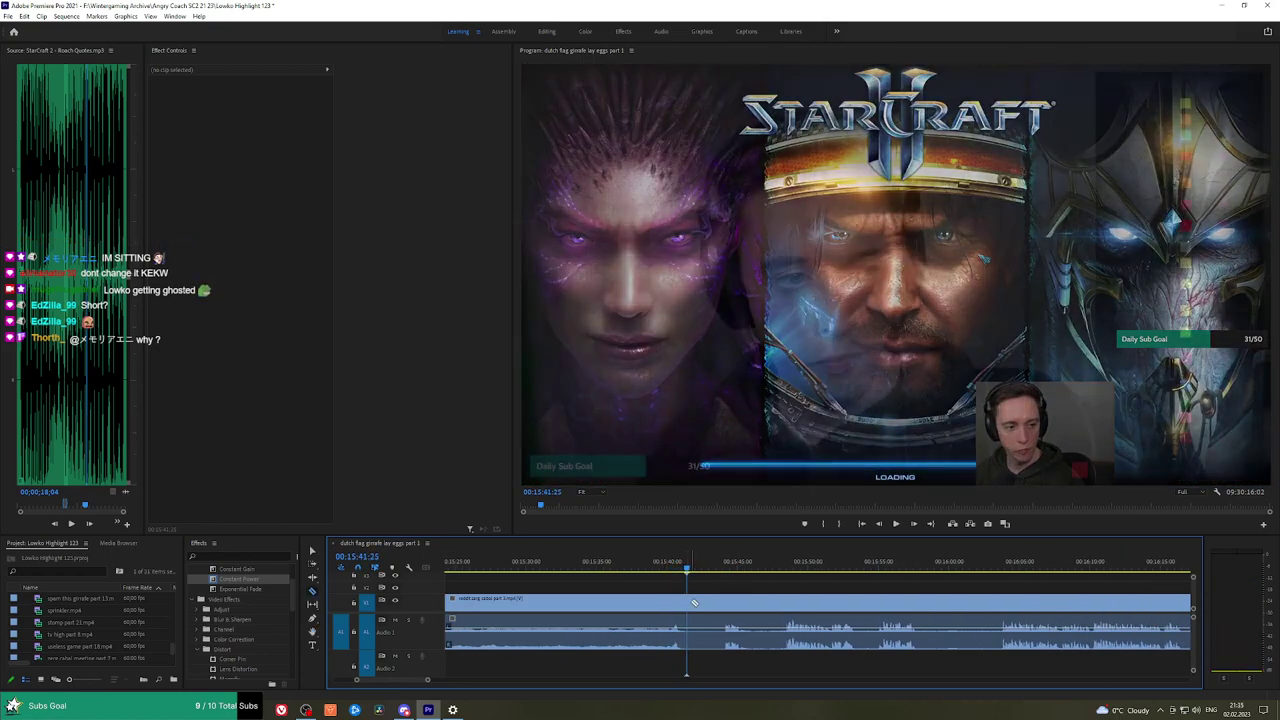
click(697, 602)
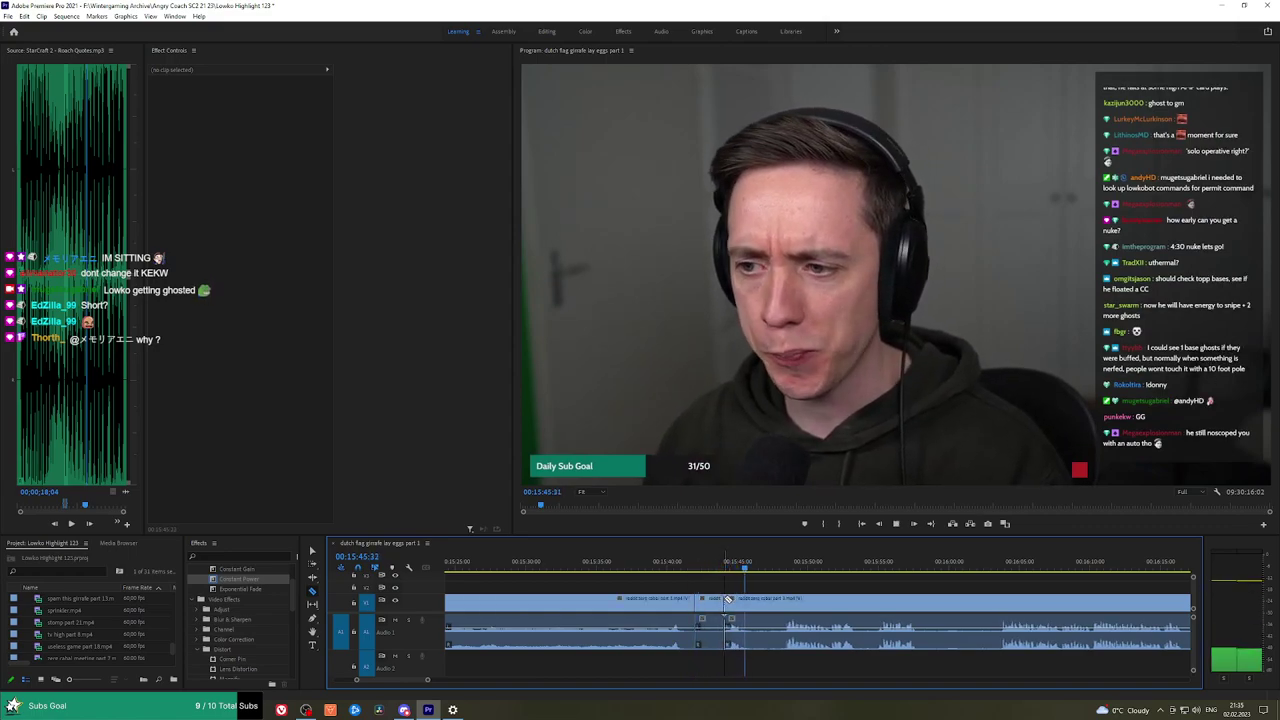
key(q)
click(683, 568)
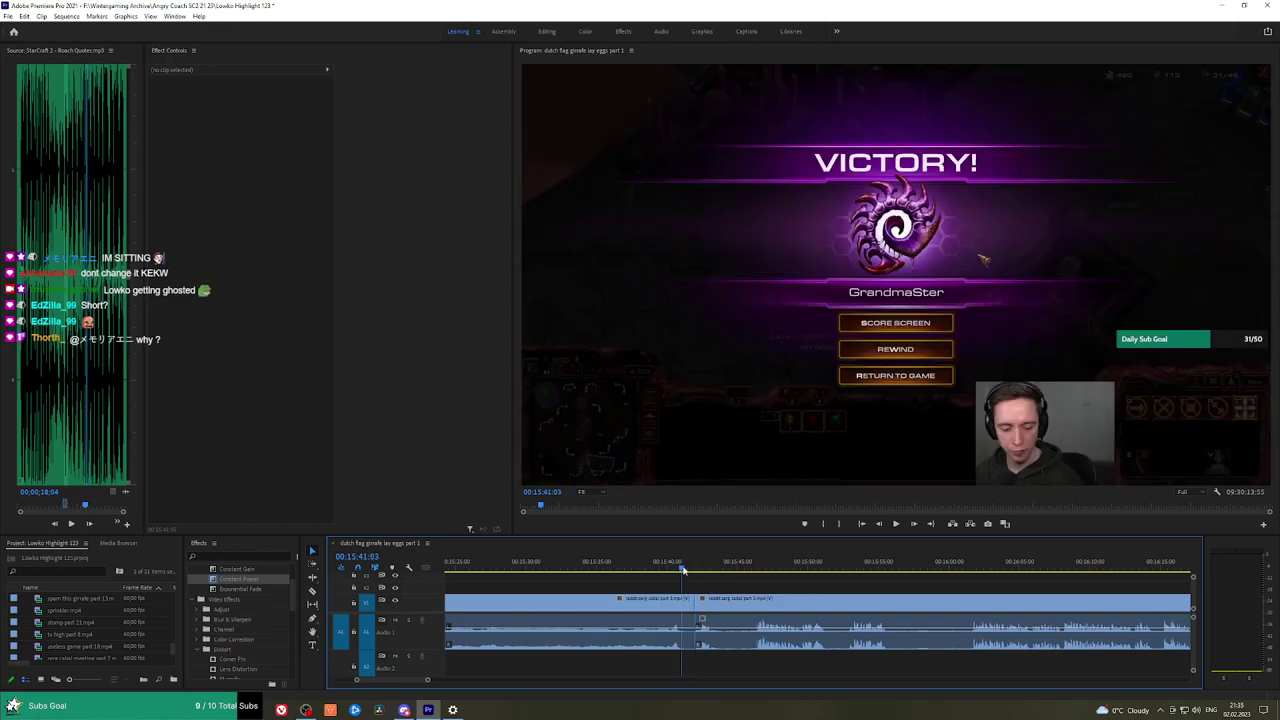
key(space)
Cut at 00:15:41:46 and ripple-delete the sliver between that point and the next join.
scroll(718, 582, up, 3)
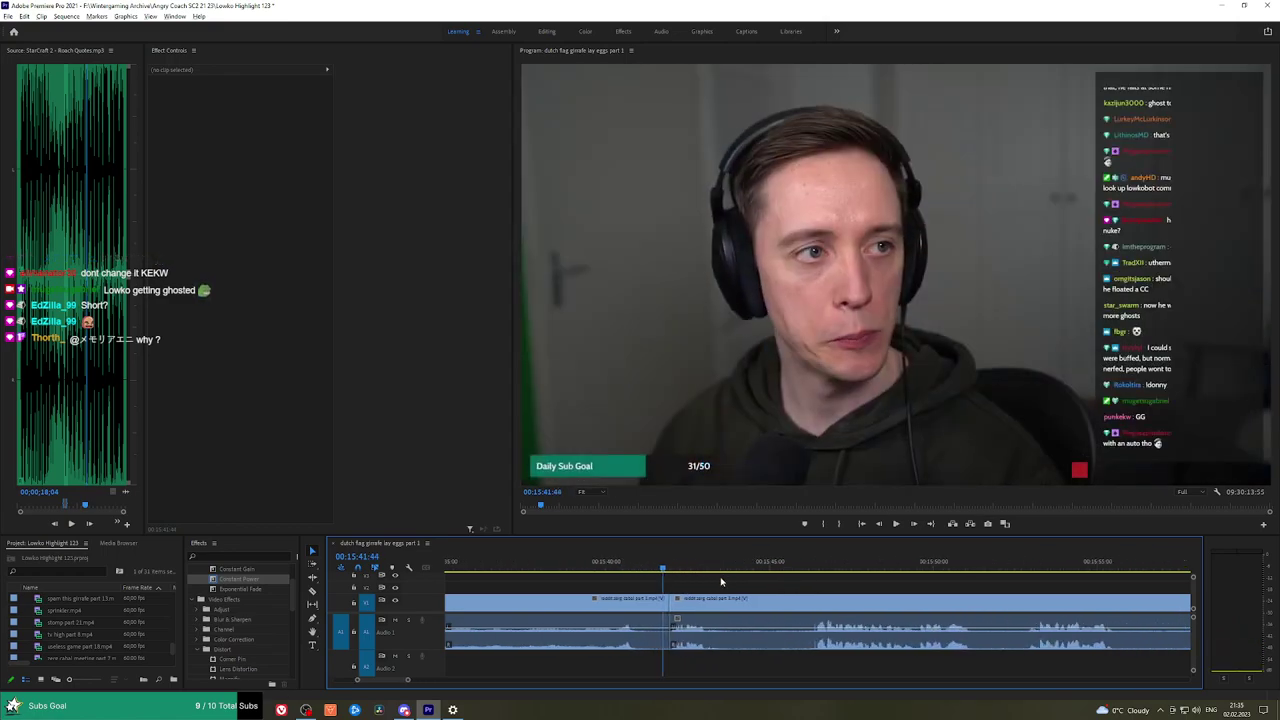
drag(666, 569, 664, 569)
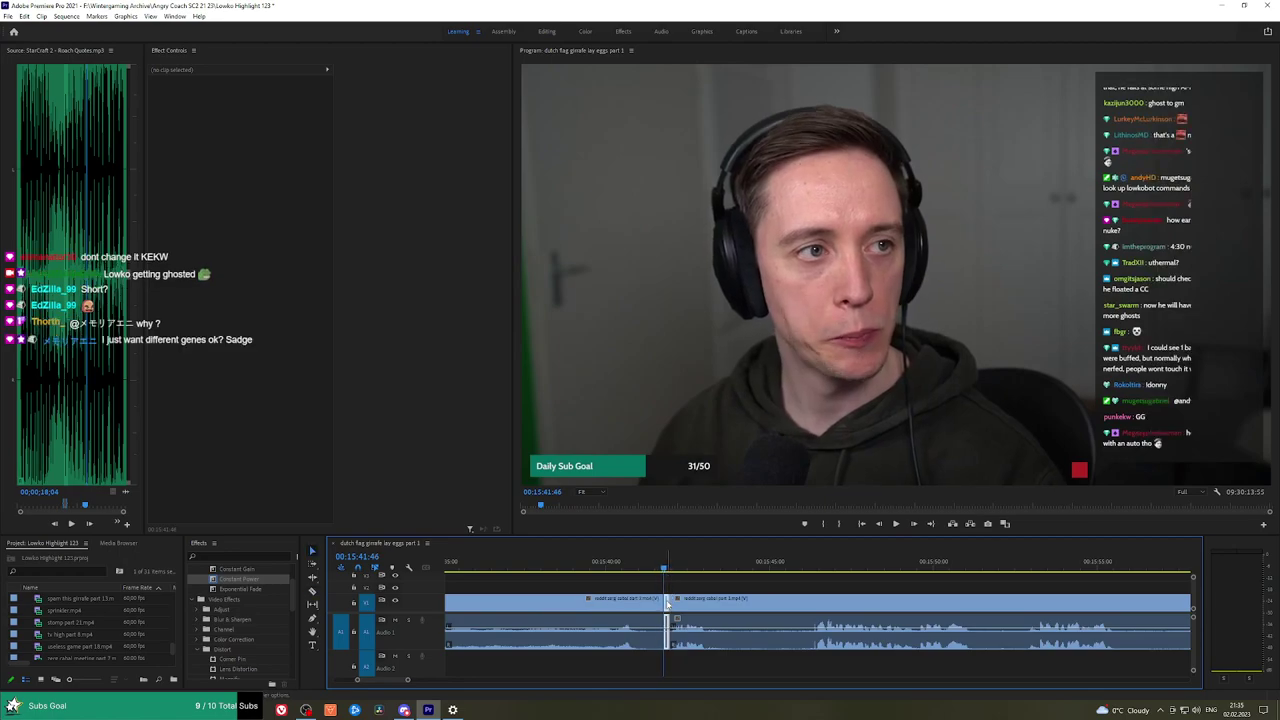
key(space)
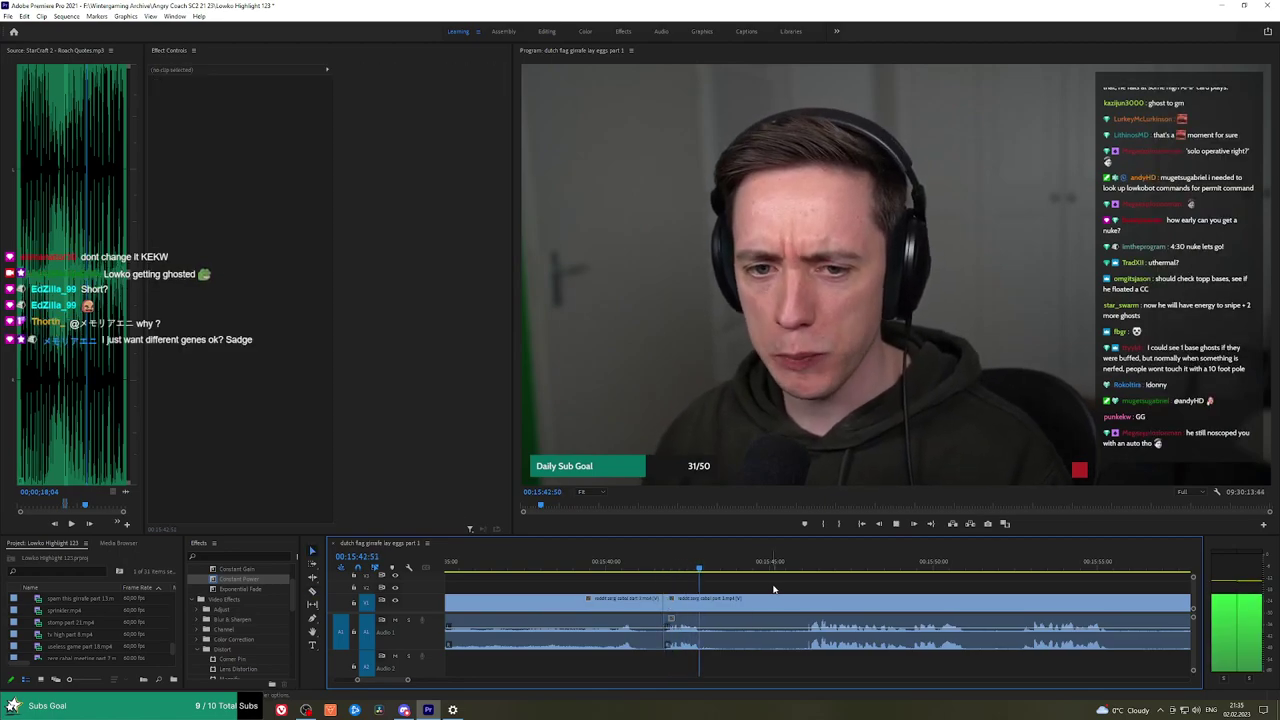
Ripple-delete the silence in the webcam section from about 00:15:43:17 to 00:15:46:15.
scroll(773, 589, down, 2)
click(734, 571)
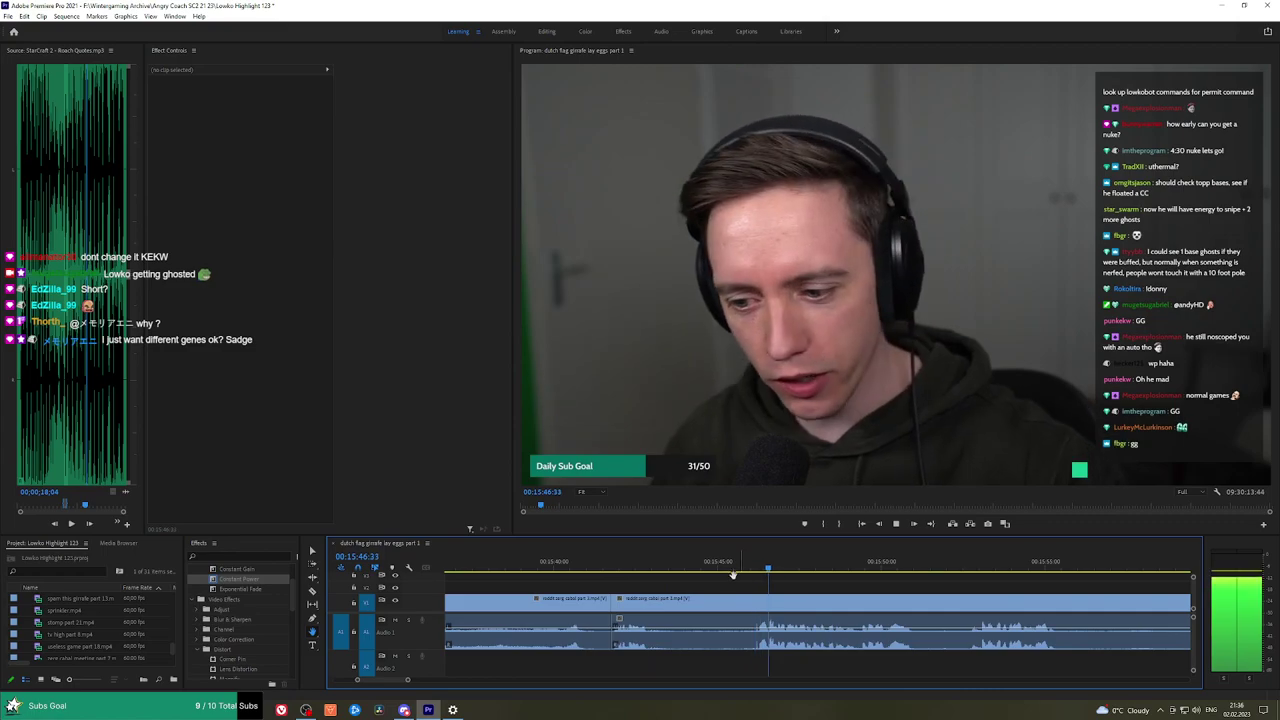
click(636, 570)
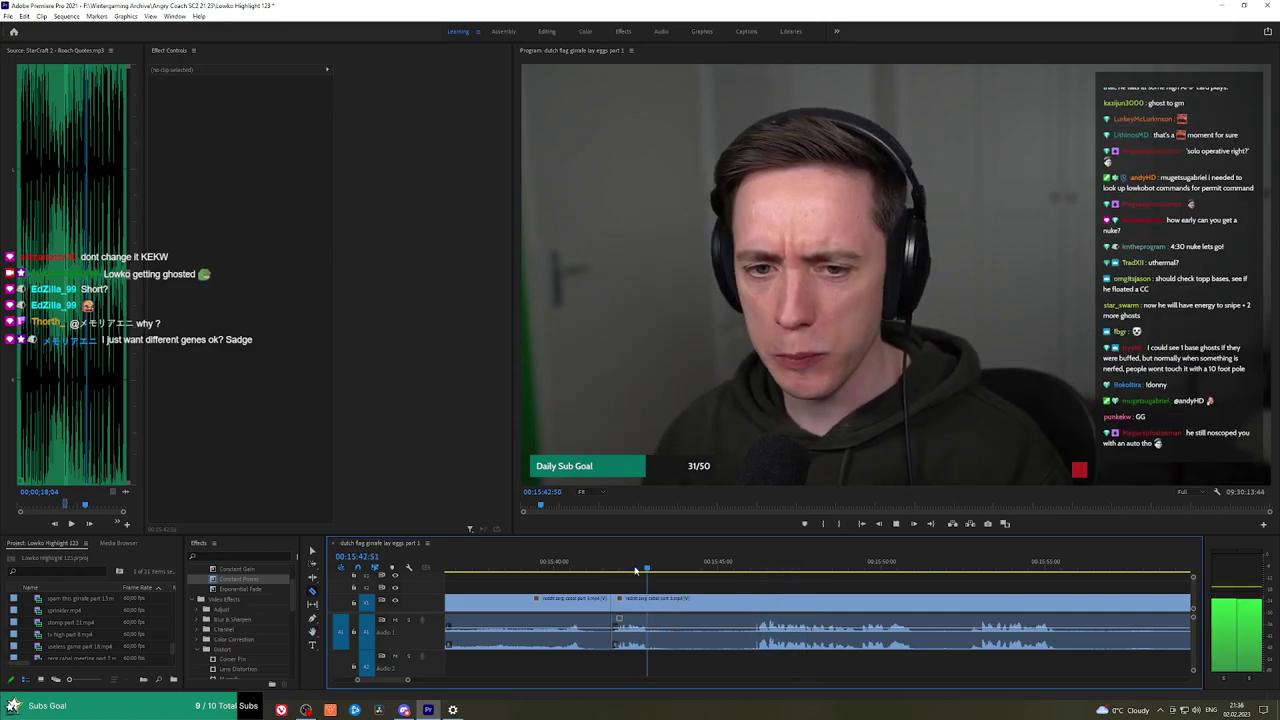
click(762, 600)
key(v)
click(738, 603)
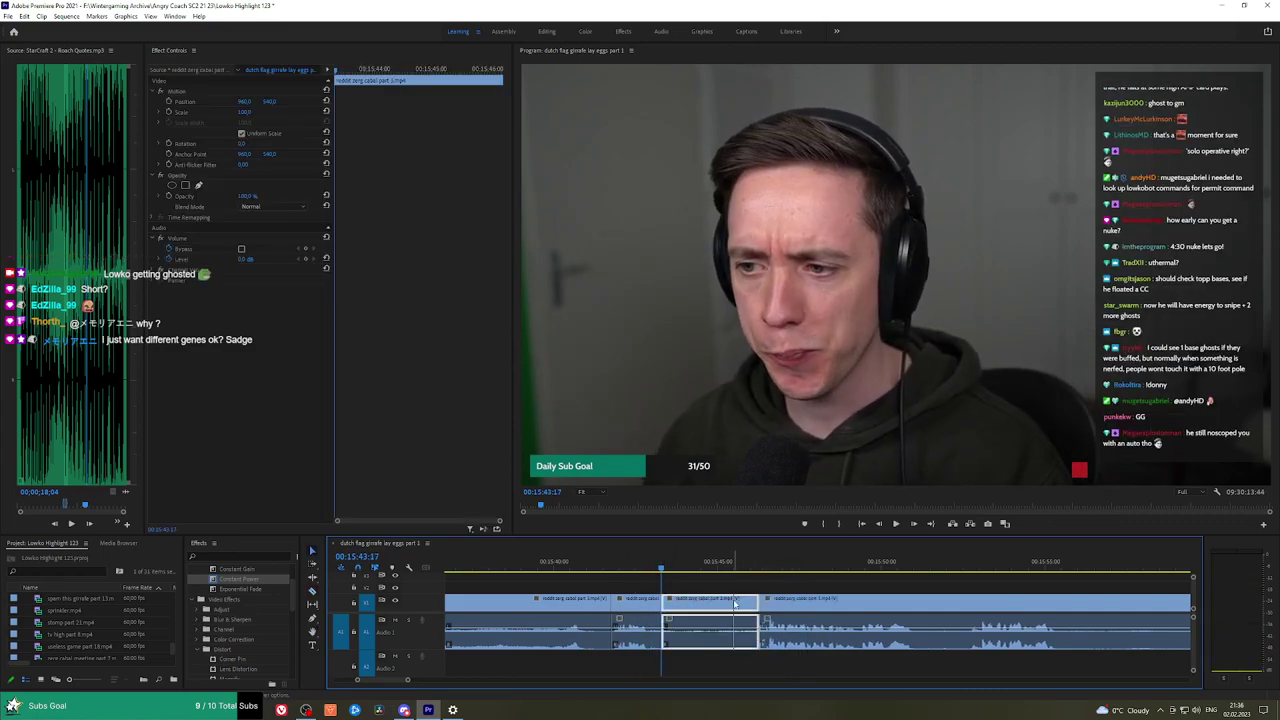
key(shift+Delete)
key(space)
Ripple-delete the short leftover between about 00:15:43:17 and 00:15:43:30, and replay the join.
click(651, 570)
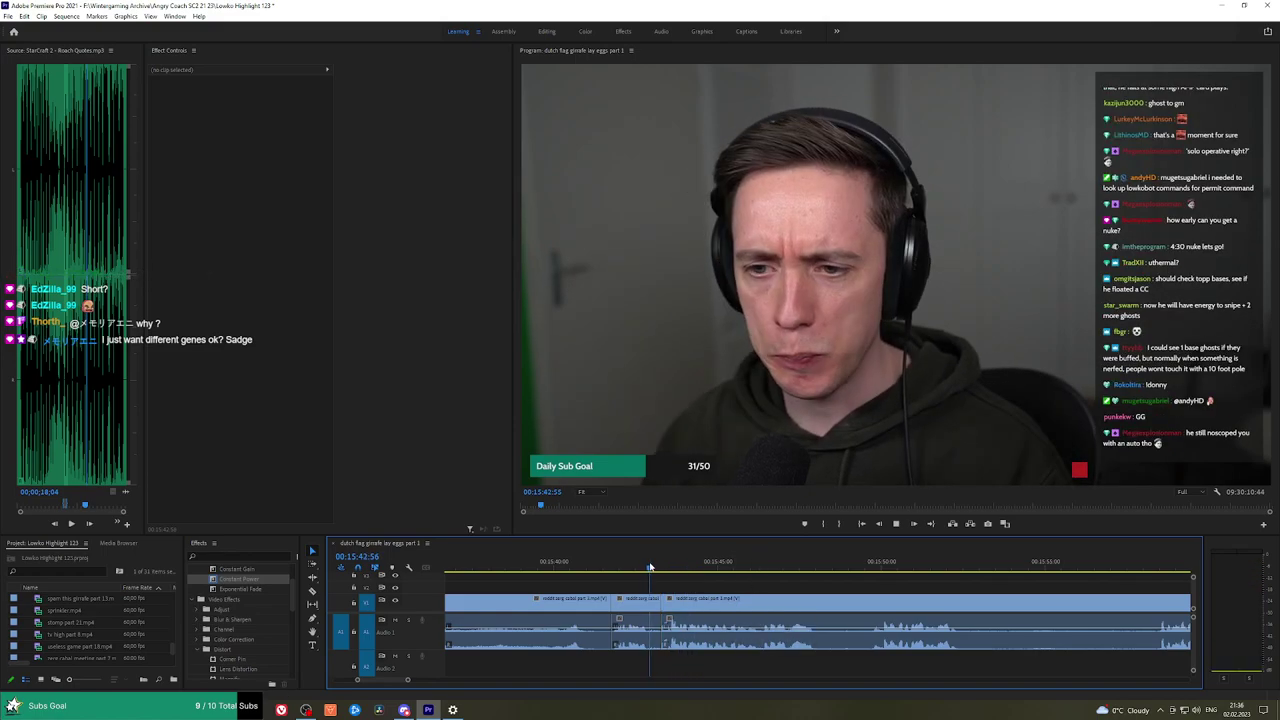
key(space)
scroll(668, 580, up, 2)
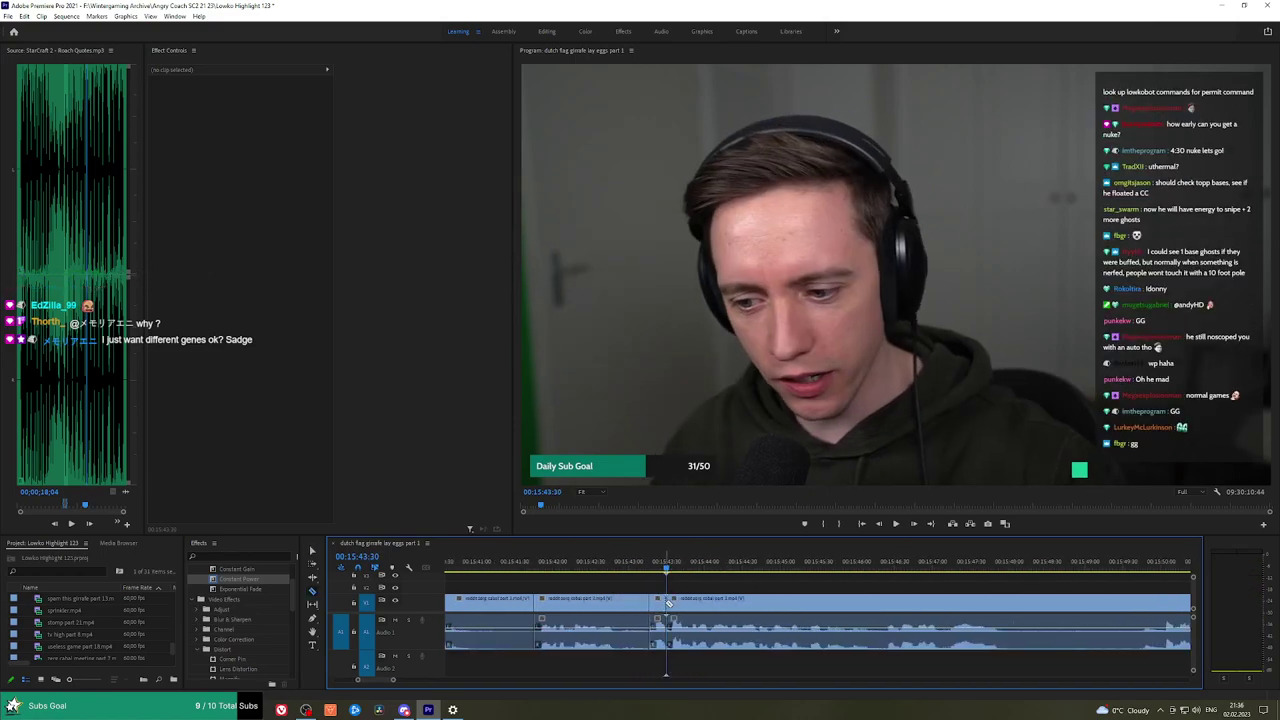
click(669, 602)
click(626, 567)
key(space)
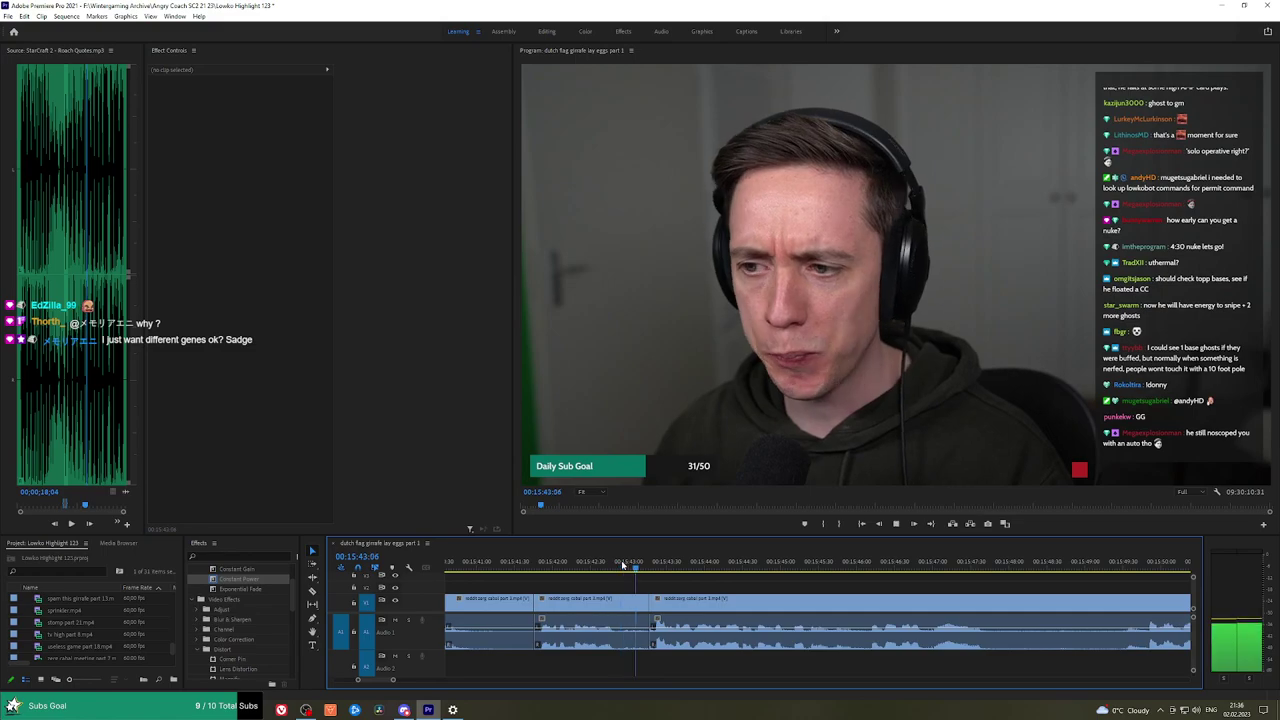
Ripple-delete the brief pause from about 00:15:42:56 to 00:15:43:19, and return the playhead to just before the join.
scroll(826, 588, down, 2)
key(h)
drag(877, 586, 757, 578)
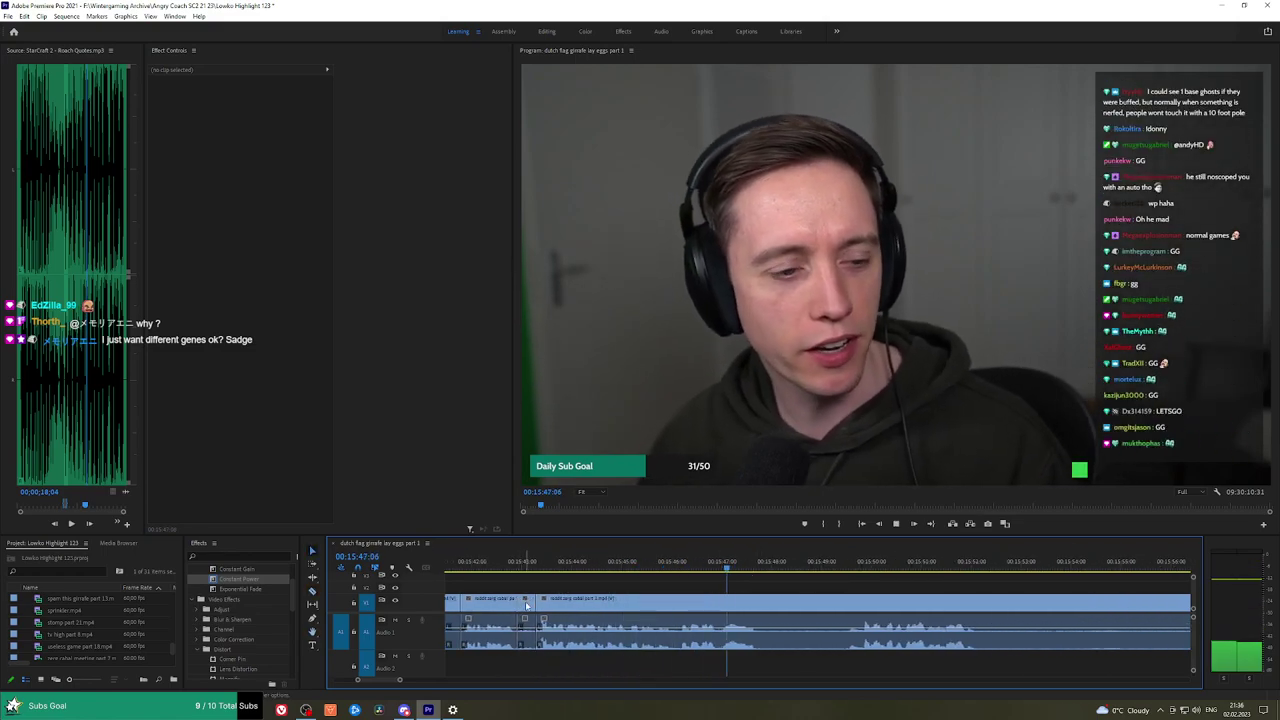
click(518, 565)
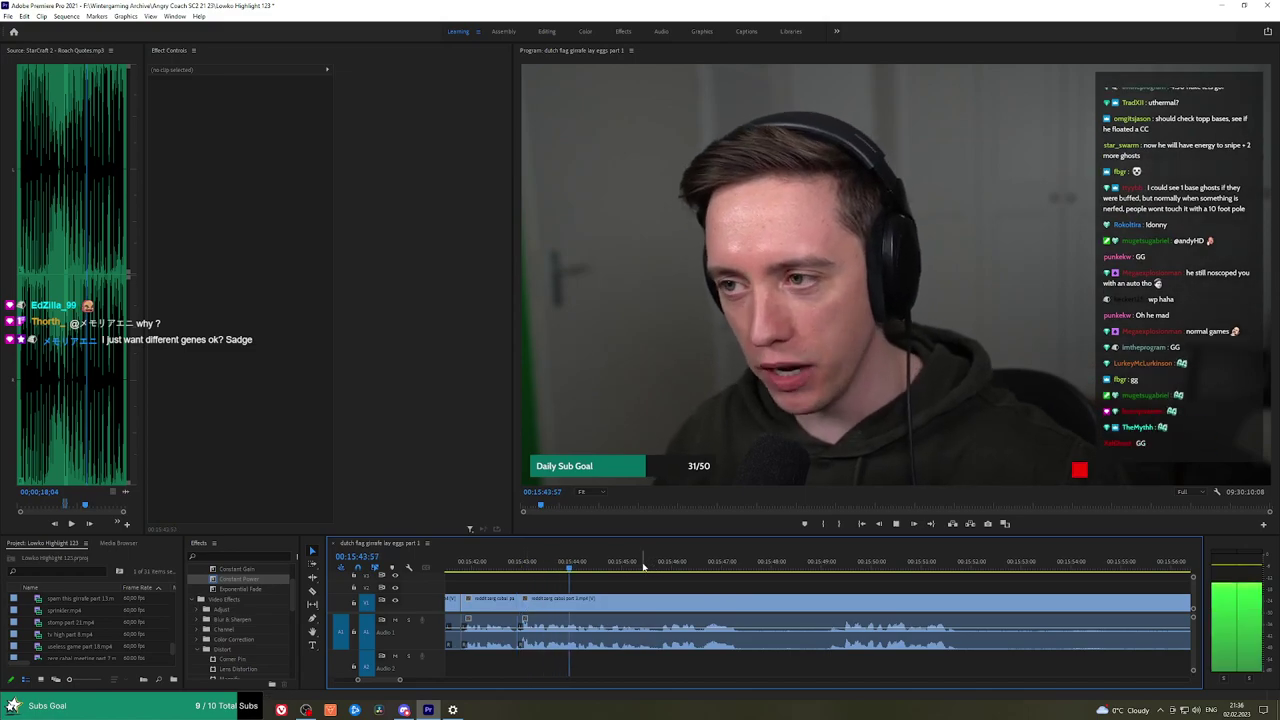
Ripple-delete the pause in speech between about 00:15:46:32 and 00:15:49:07.
key(space)
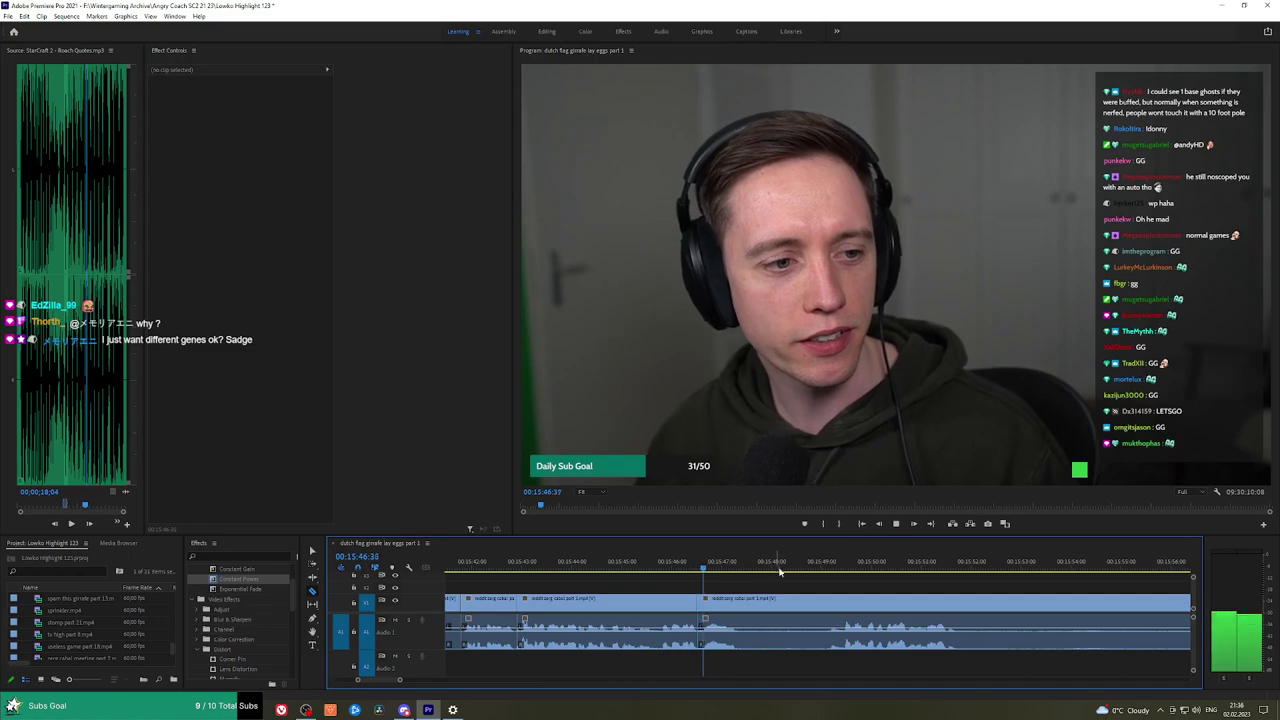
drag(822, 567, 846, 567)
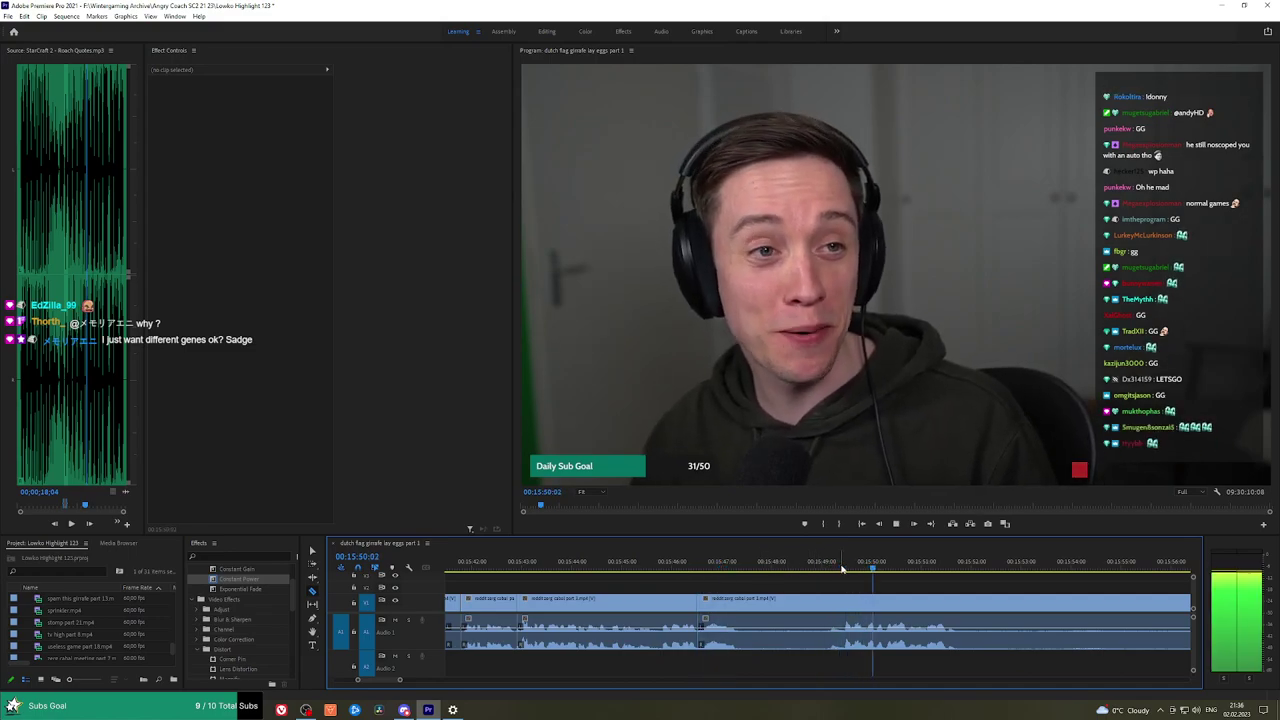
click(828, 567)
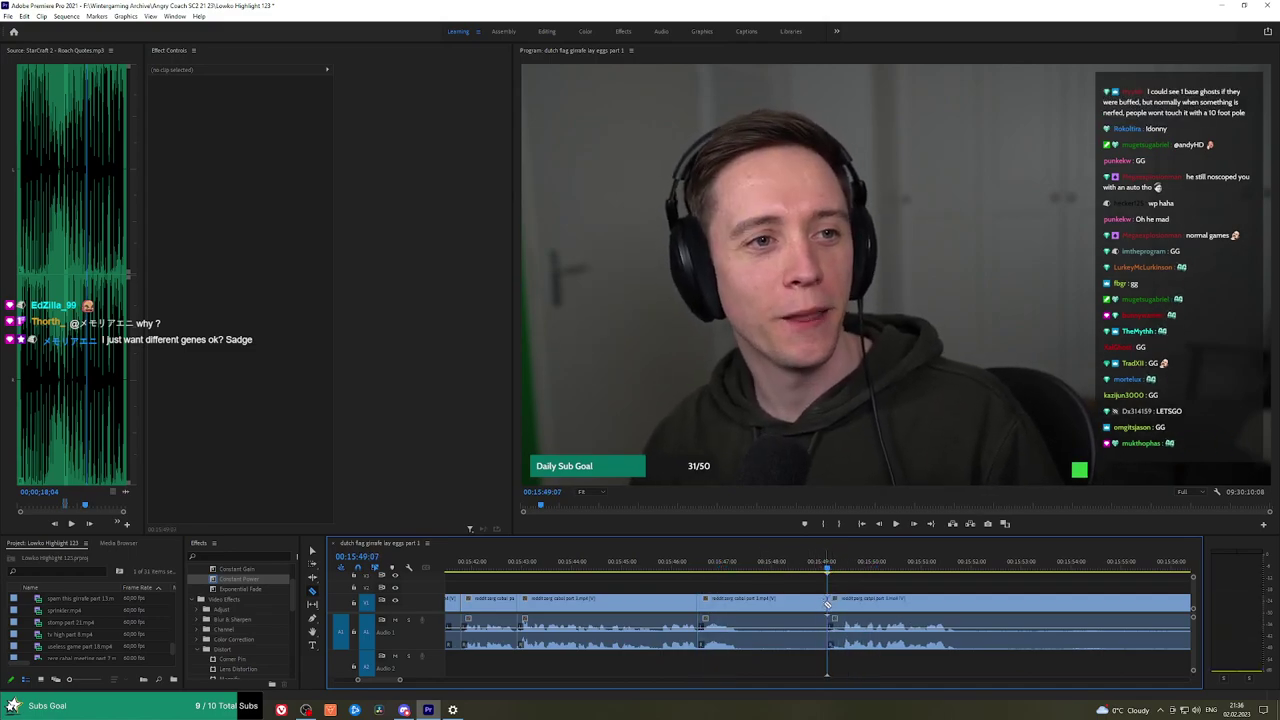
click(826, 604)
key(shift+Delete)
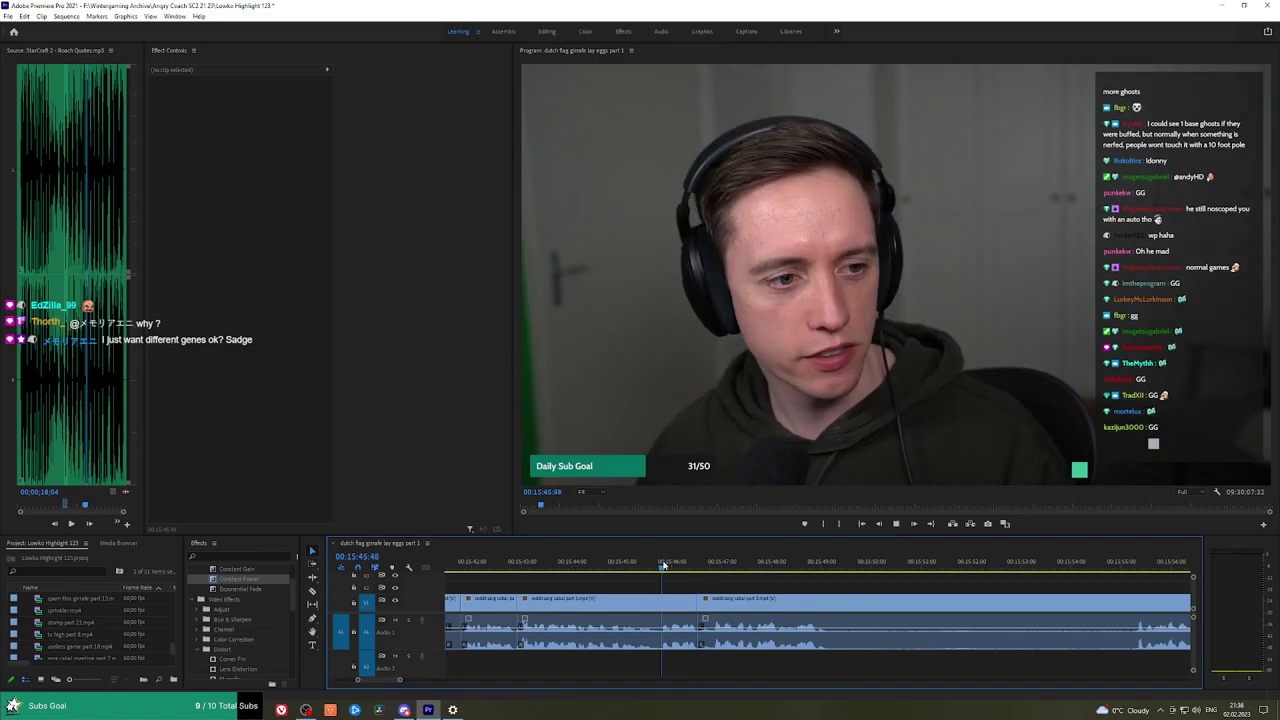
Ripple-delete the silence from about 00:15:49:21 to 00:15:55:17, and play across the join.
key(space)
scroll(846, 594, down, 4)
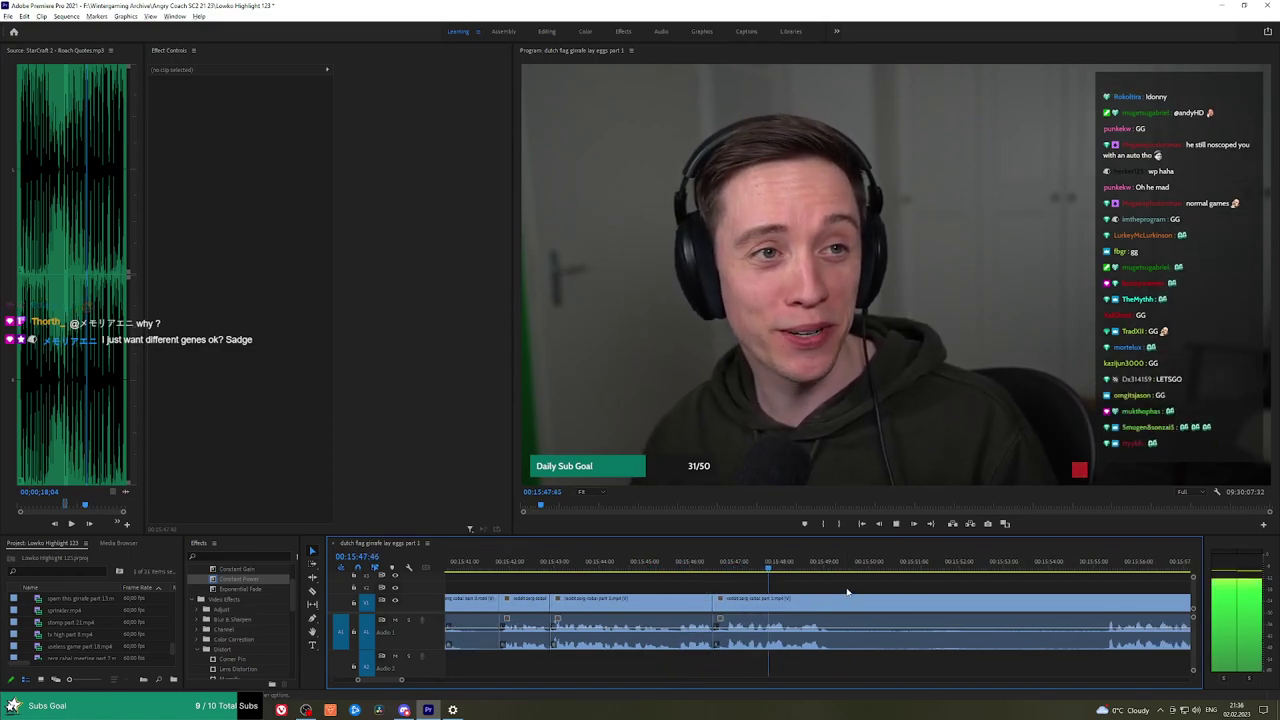
key(h)
drag(892, 576, 803, 572)
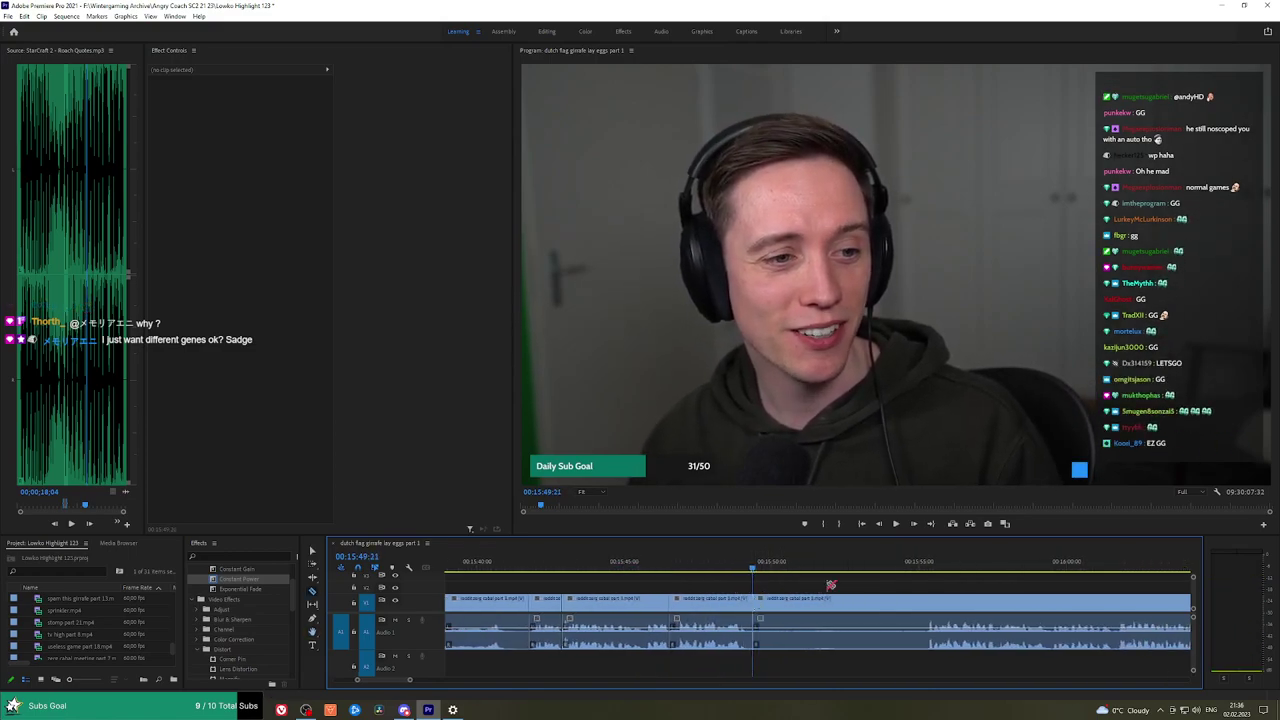
key(space)
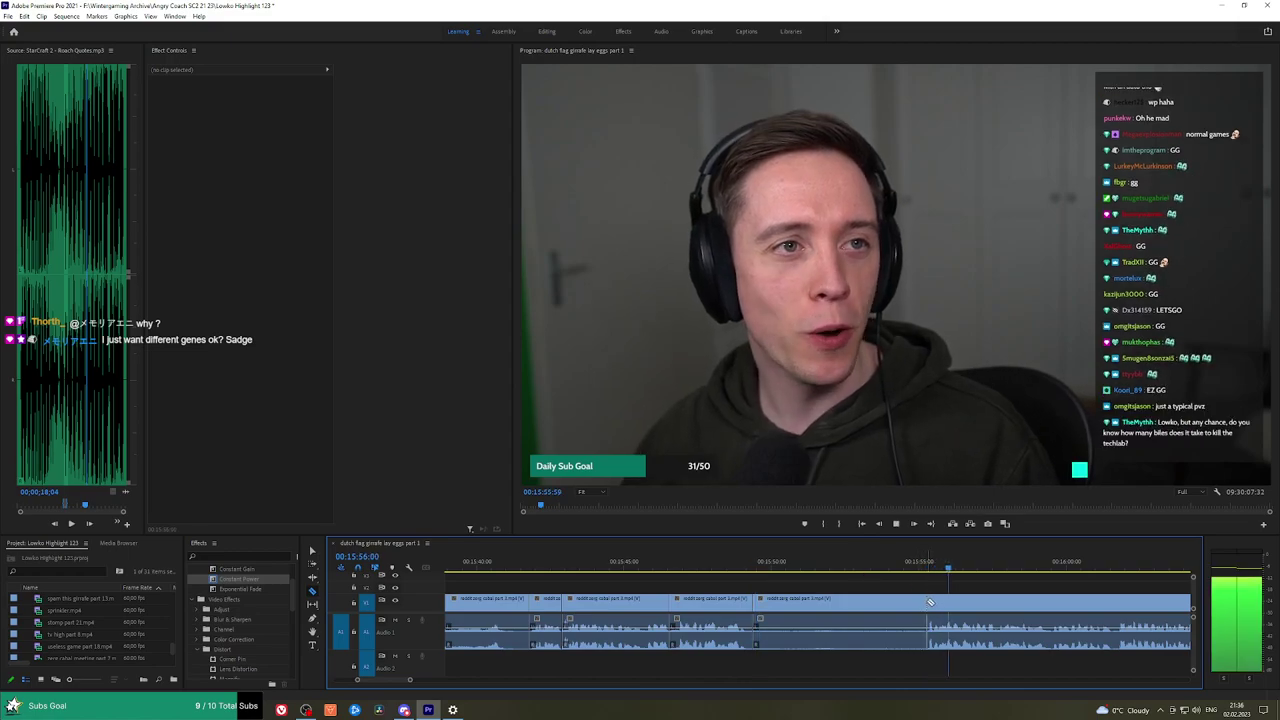
click(902, 606)
key(shift+Delete)
key(space)
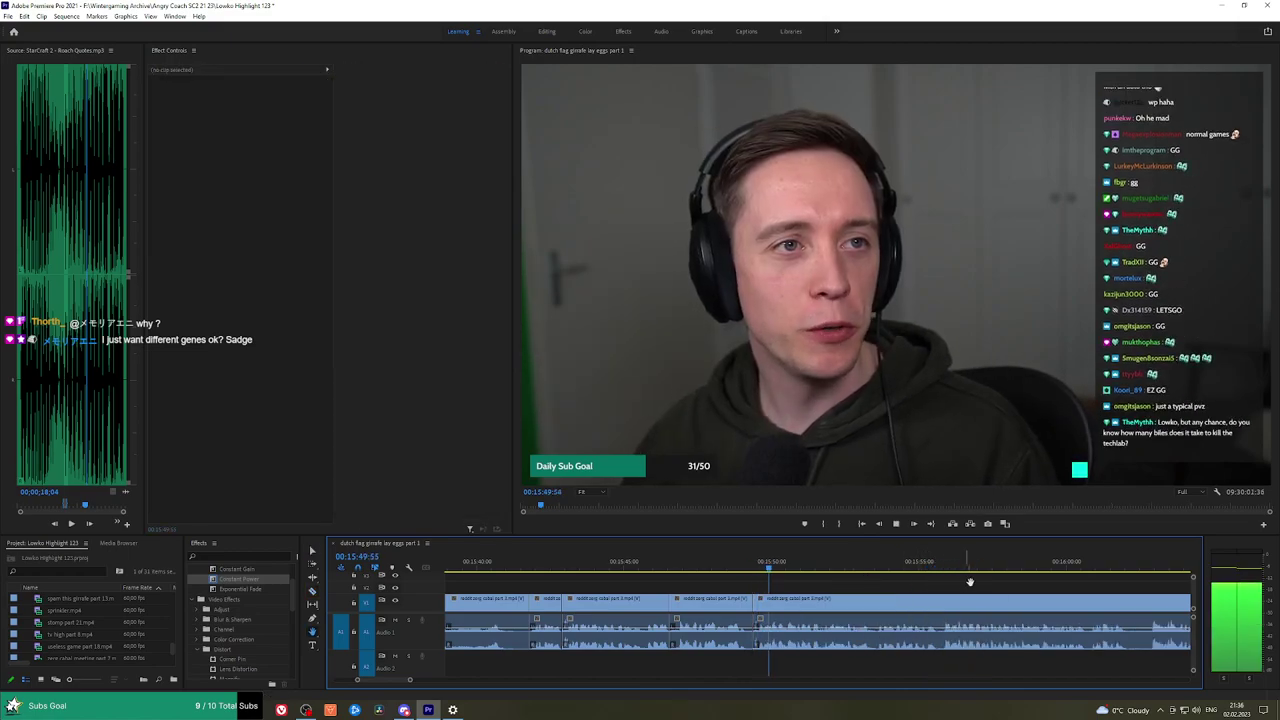
Save the project and play the following webcam talk up to about 00:16:03:04.
key(h)
drag(1042, 579, 834, 577)
key(ctrl+s)
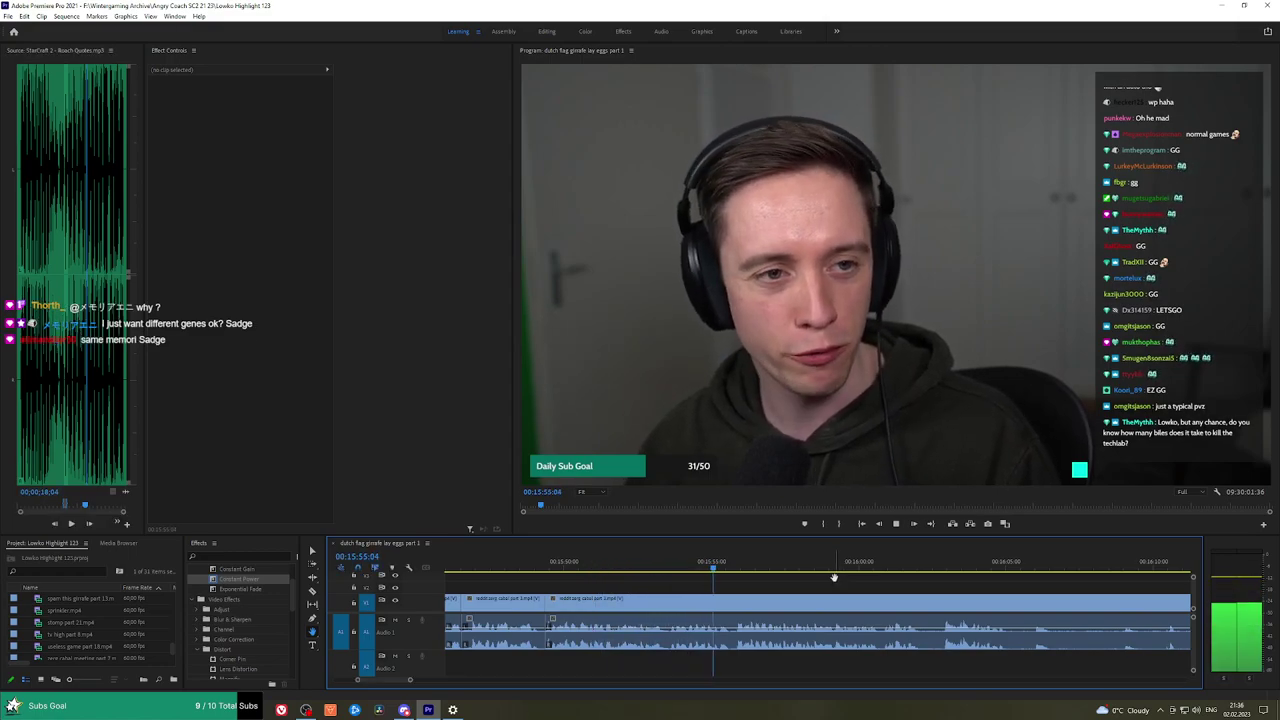
drag(983, 588, 858, 580)
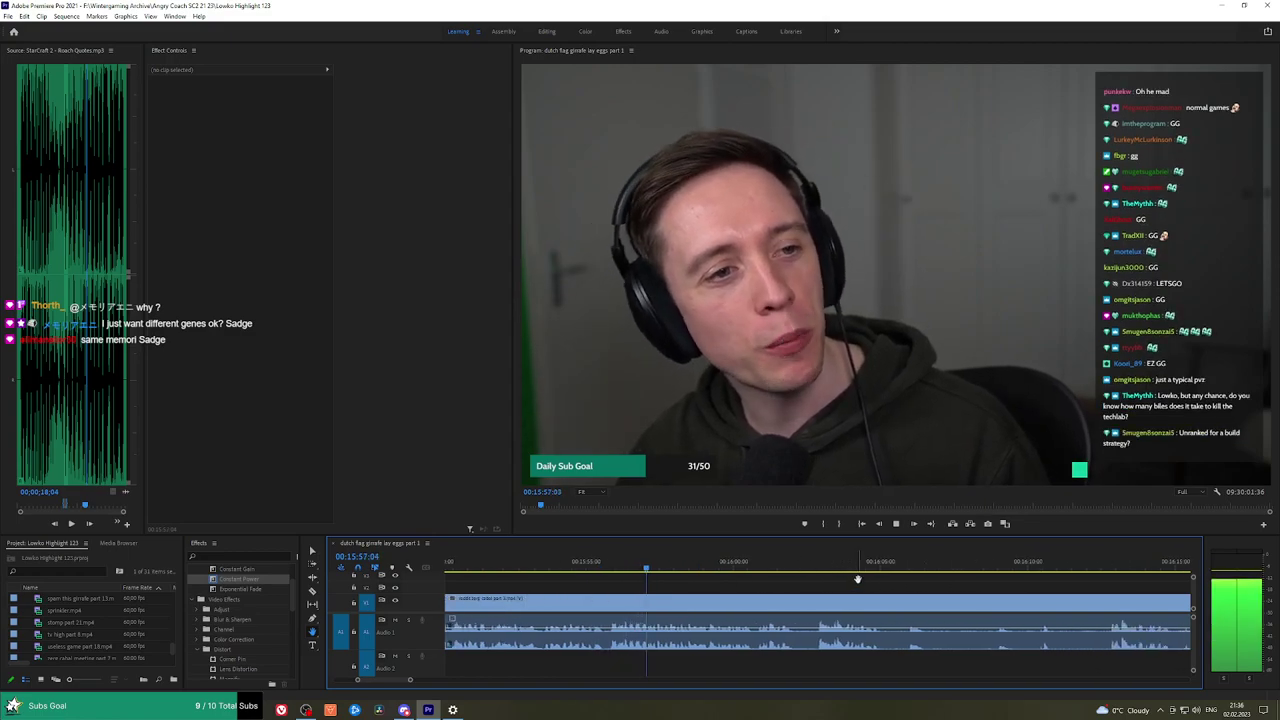
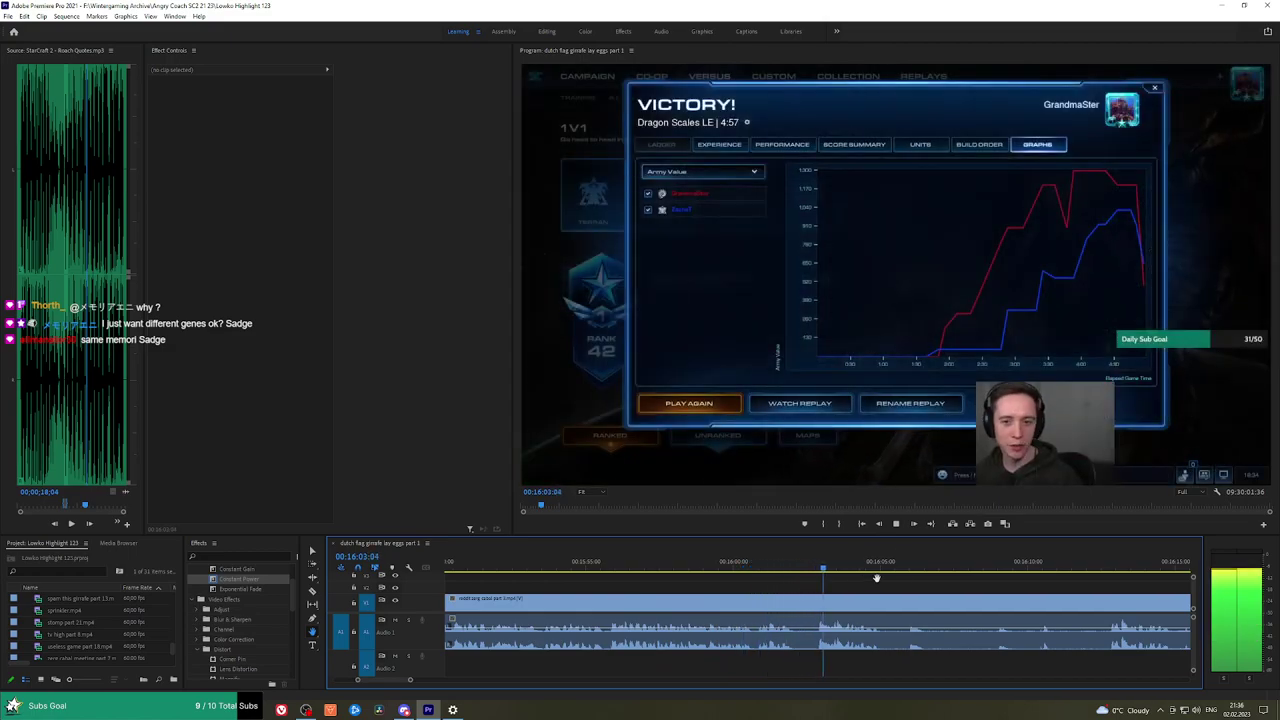
Ripple-delete the quiet section from about 00:16:05:12 to 00:16:12:45, and add a Constant Power crossfade at the join.
scroll(741, 587, down, 2)
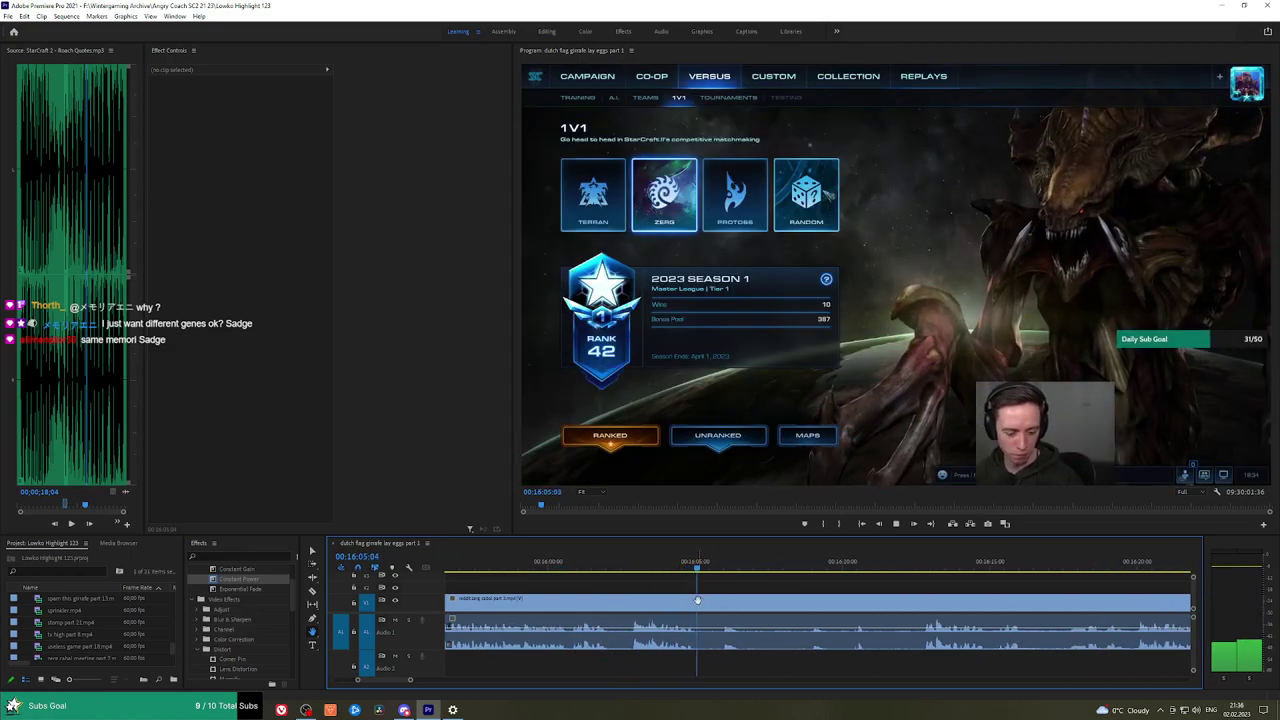
key(c)
click(706, 617)
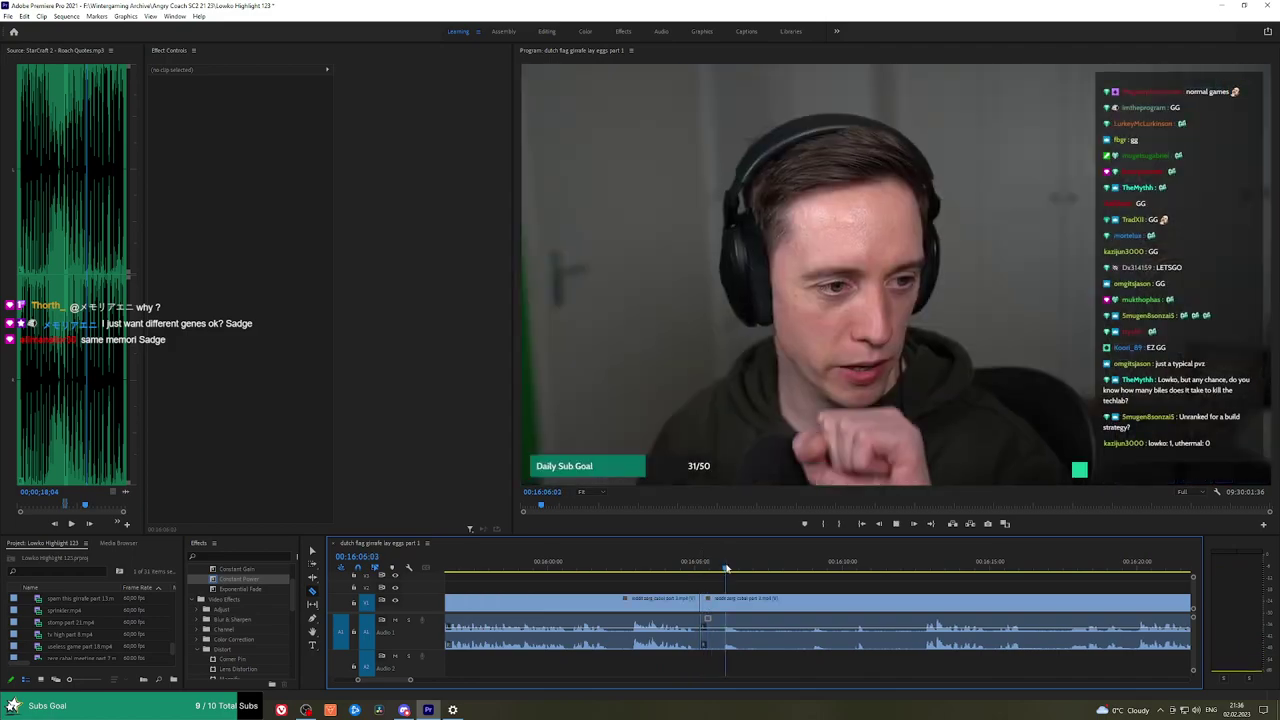
click(814, 566)
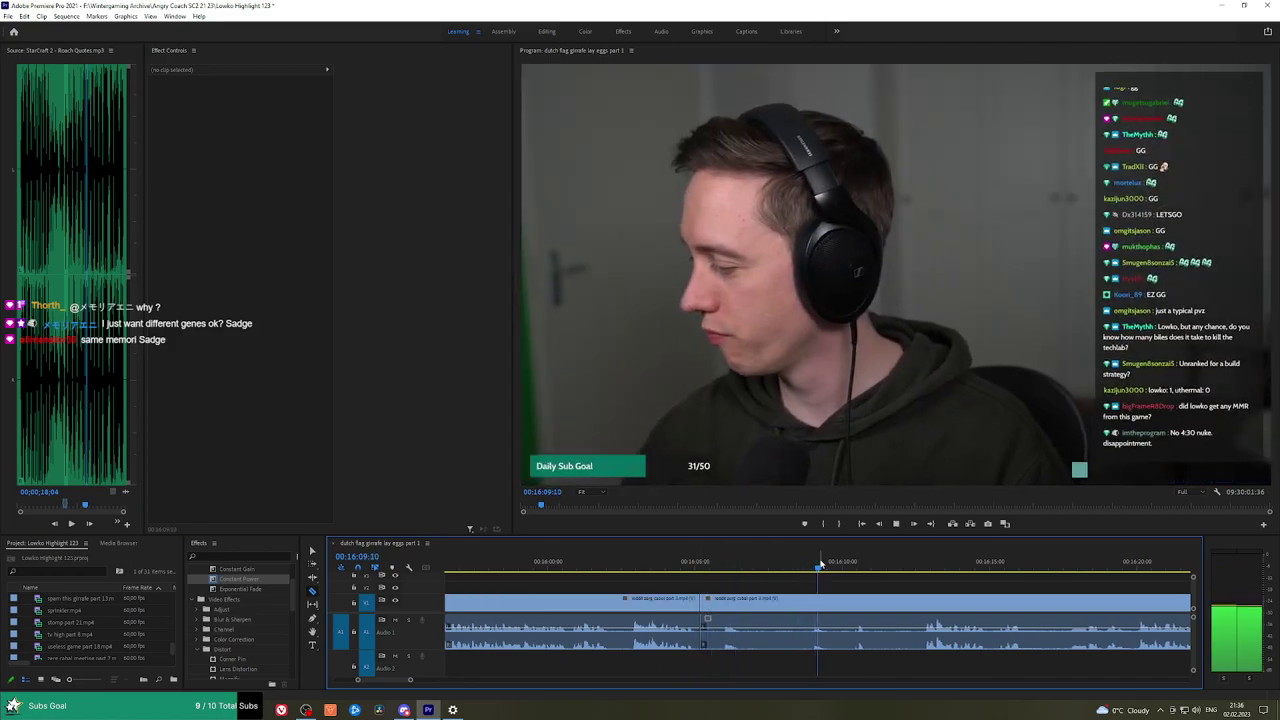
click(858, 566)
drag(886, 565, 927, 566)
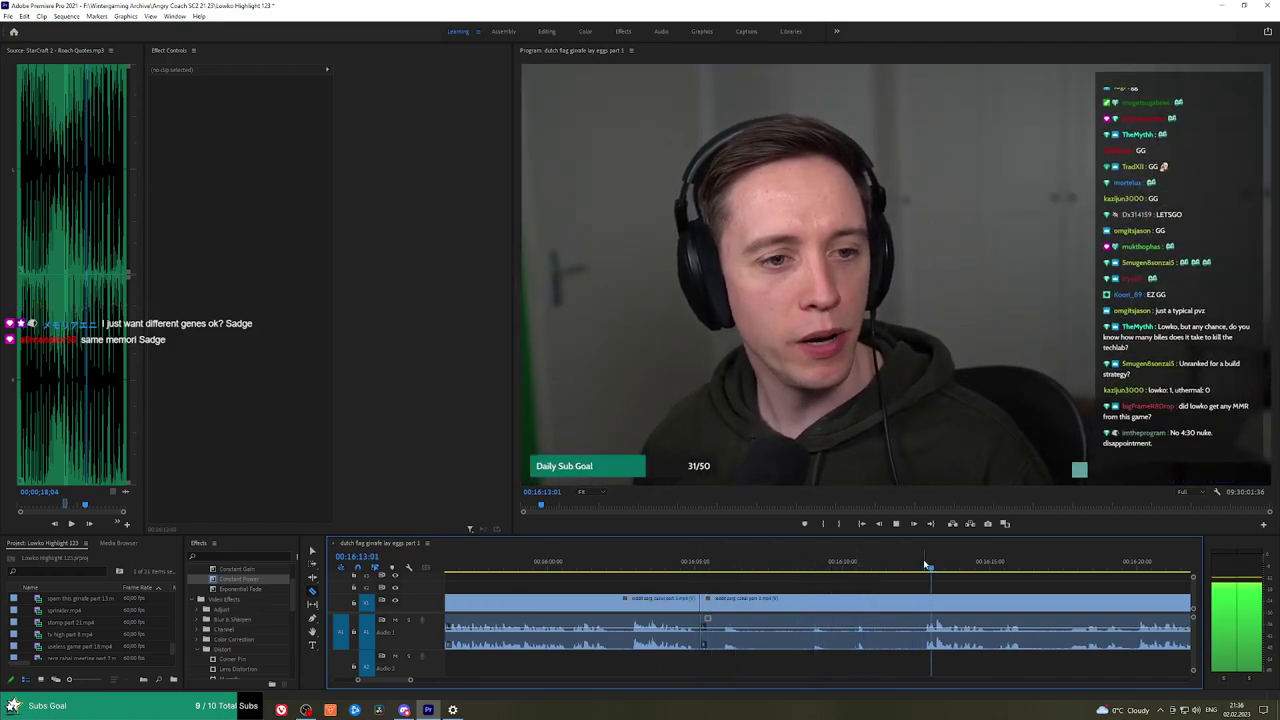
click(926, 606)
key(v)
click(903, 604)
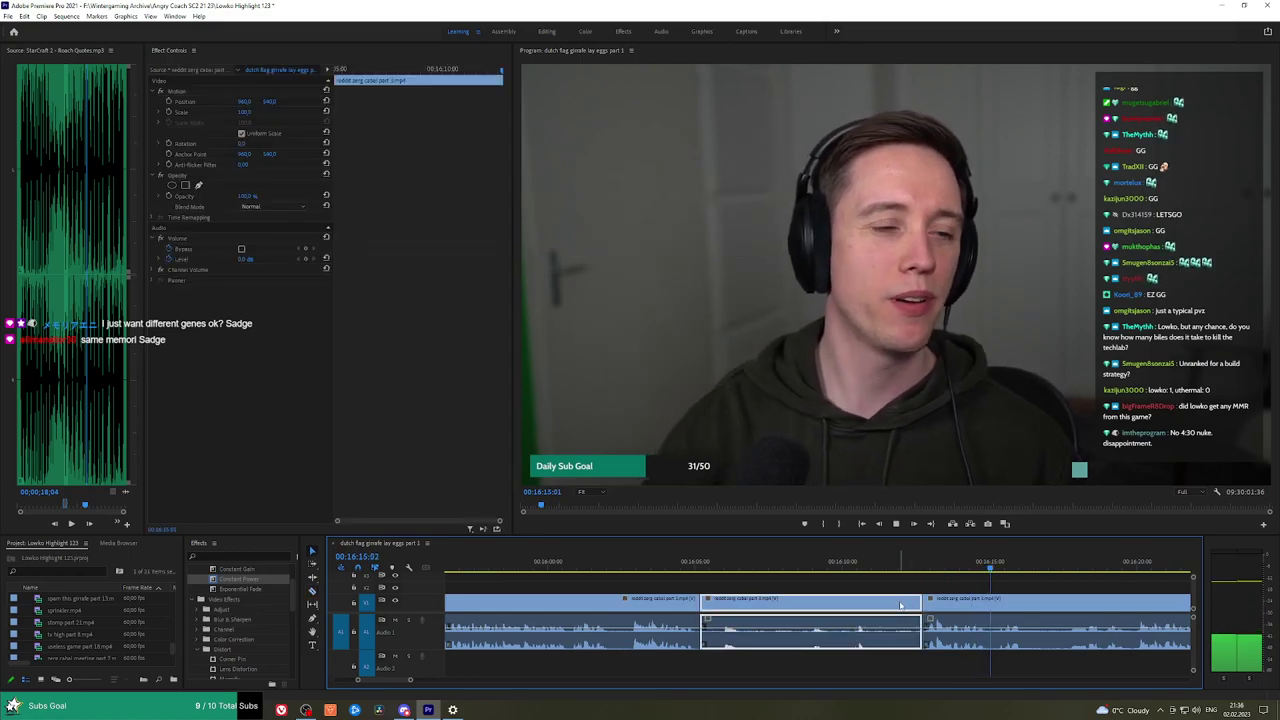
key(shift+Delete)
click(285, 583)
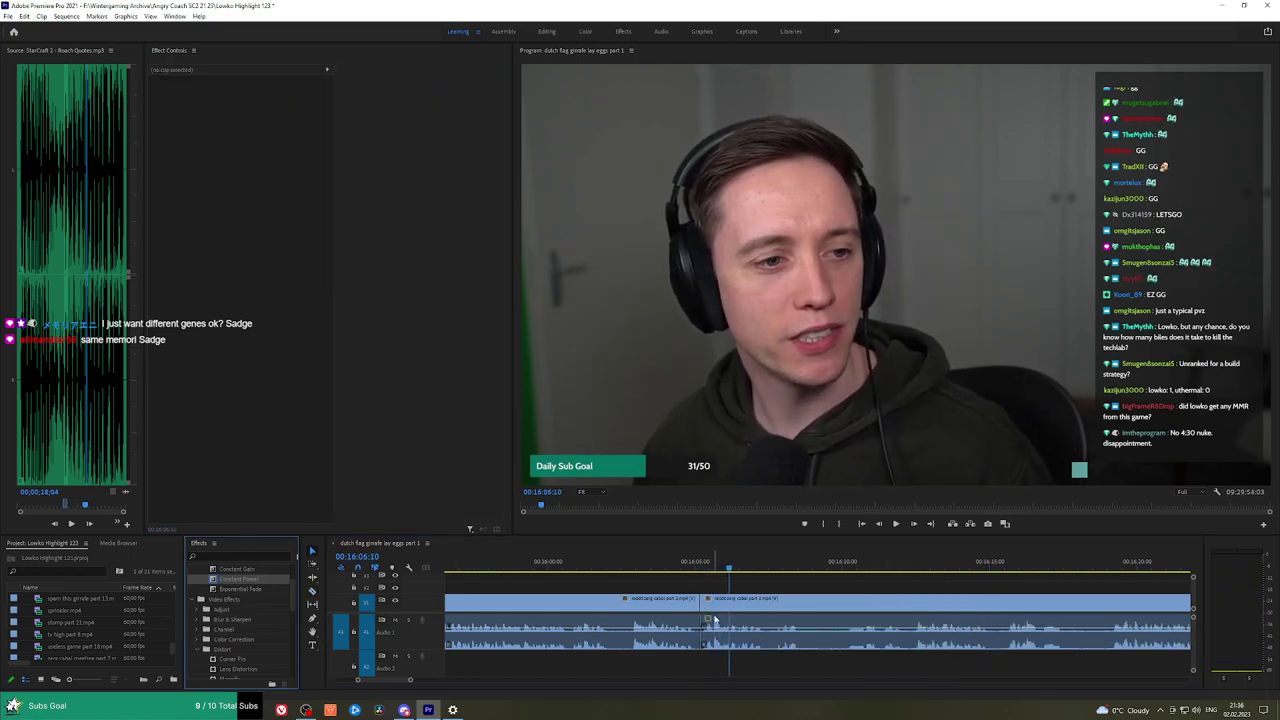
Split the clip around the pause from about 00:16:08:43 to 00:16:10:49 and ripple delete that section.
key(space)
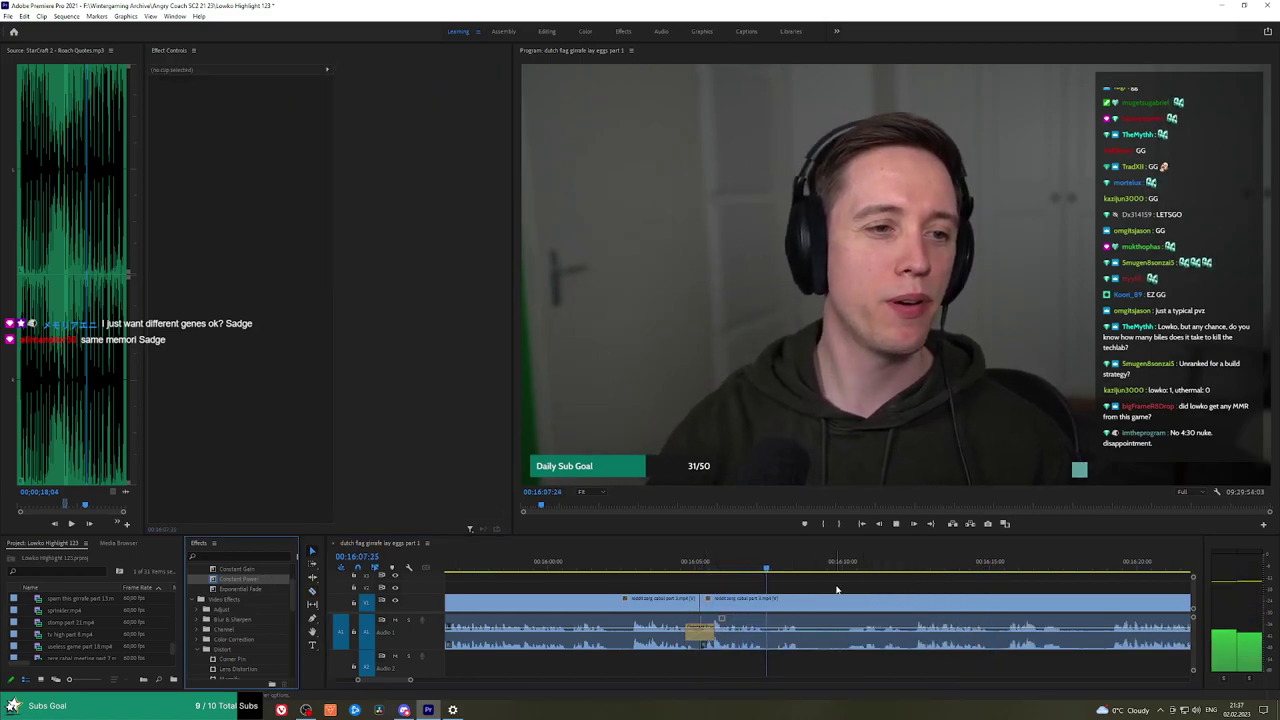
key(h)
drag(845, 592, 751, 578)
key(ctrl+k)
click(752, 567)
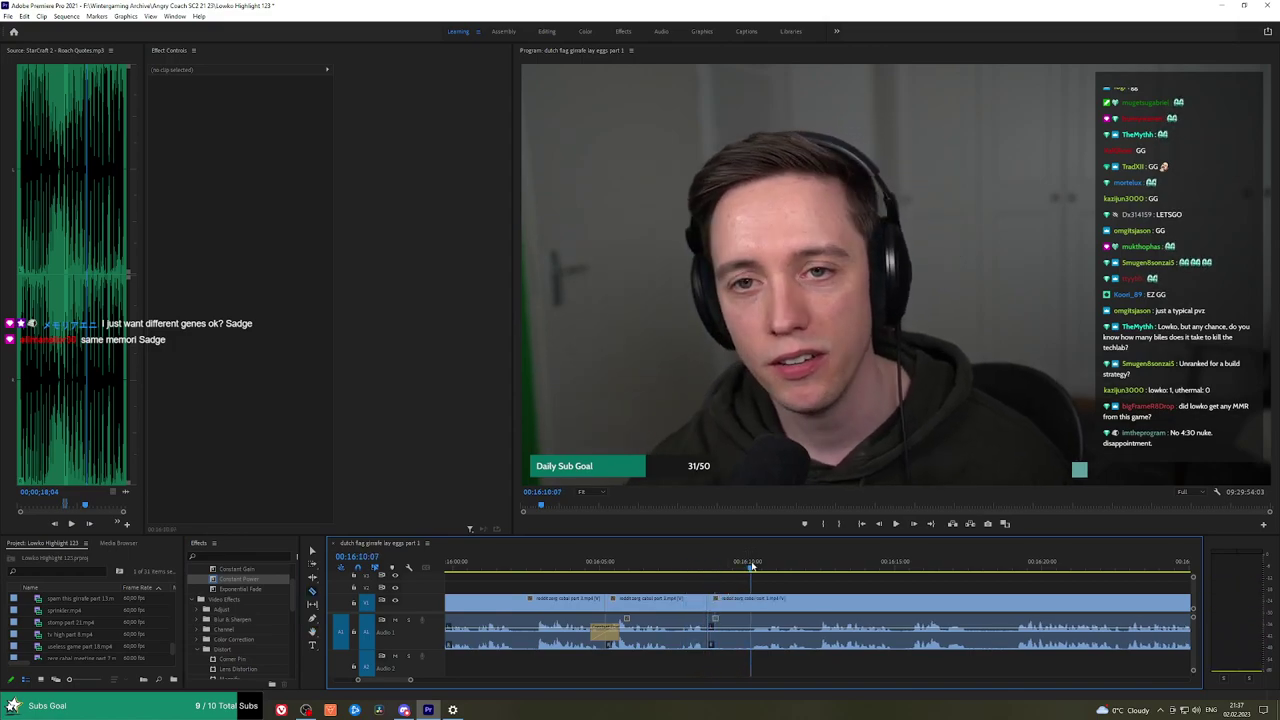
drag(777, 570, 773, 568)
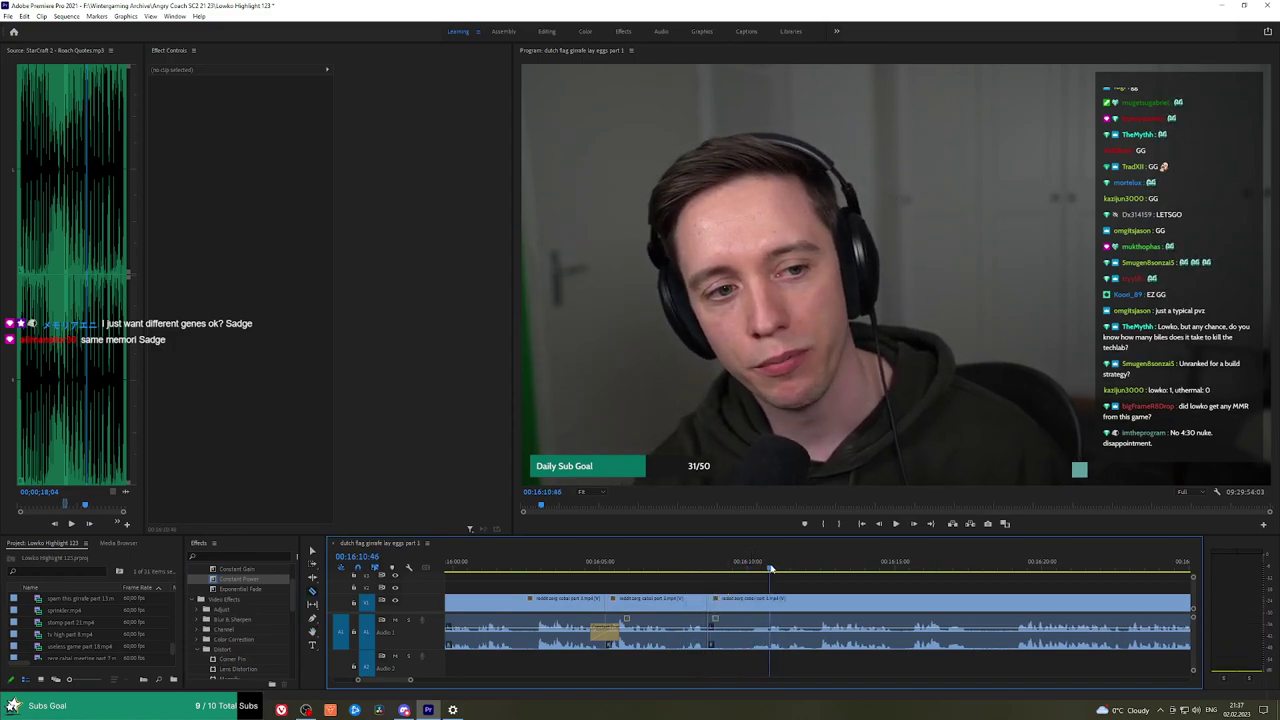
click(749, 604)
key(shift+Delete)
key(space)
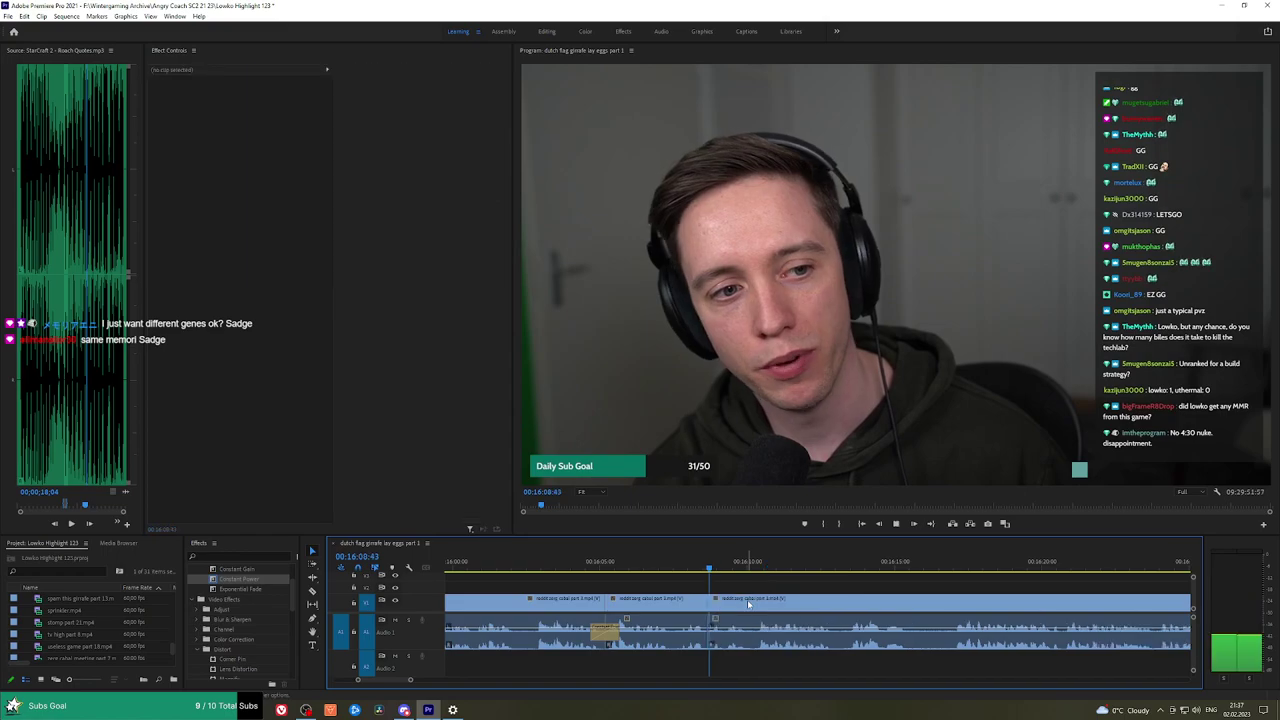
Play on past the cut, isolate the silent stretch just before 00:16:15 and ripple delete it.
click(699, 568)
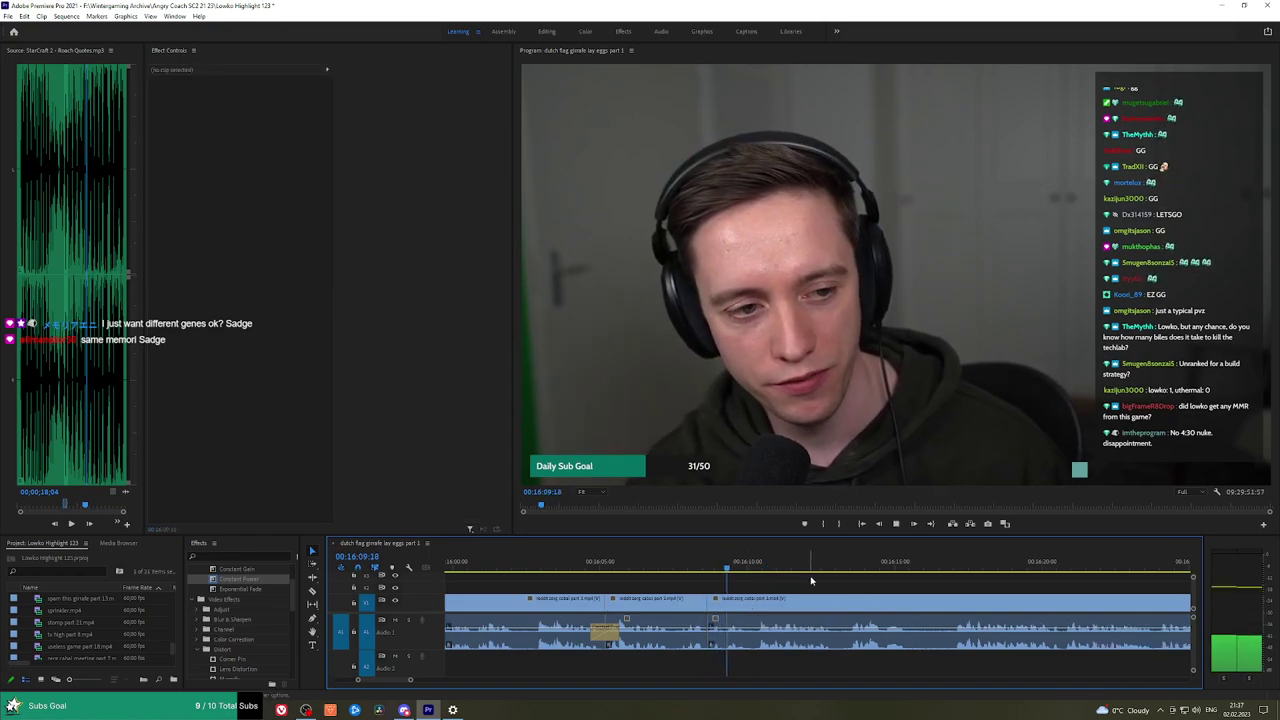
key(h)
drag(843, 578, 738, 575)
scroll(740, 575, right, 2)
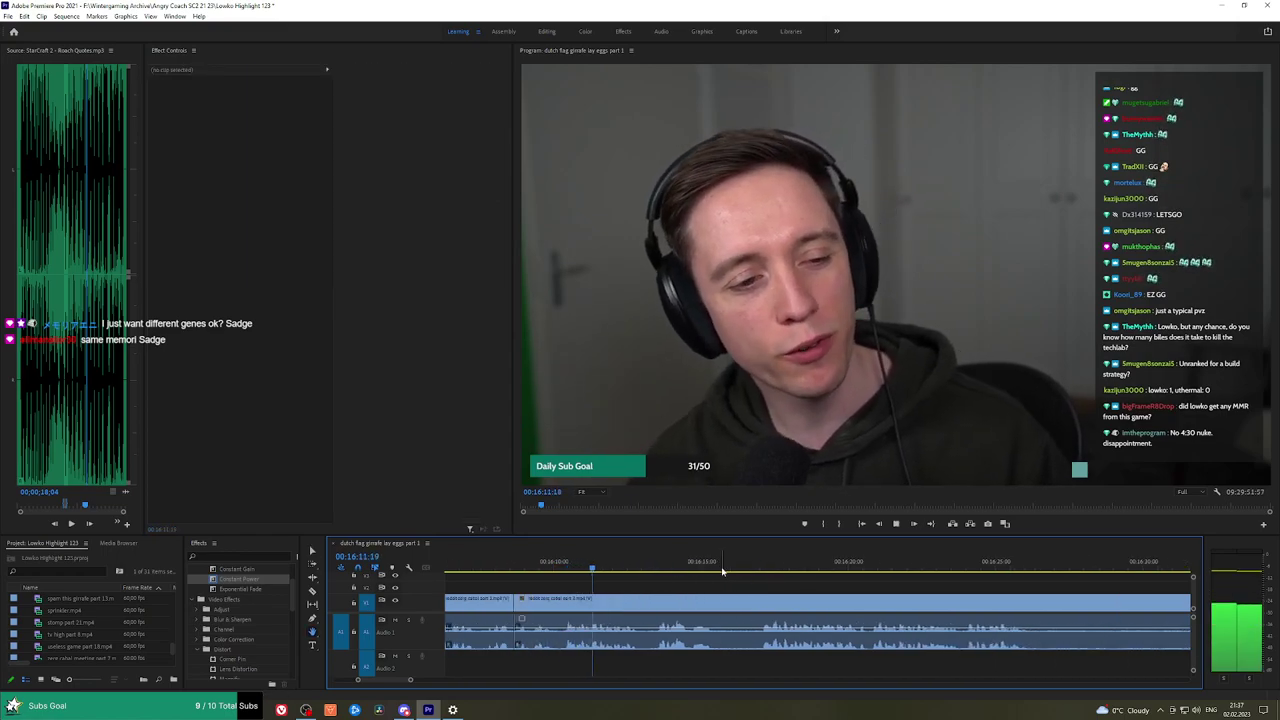
scroll(707, 577, right, 1)
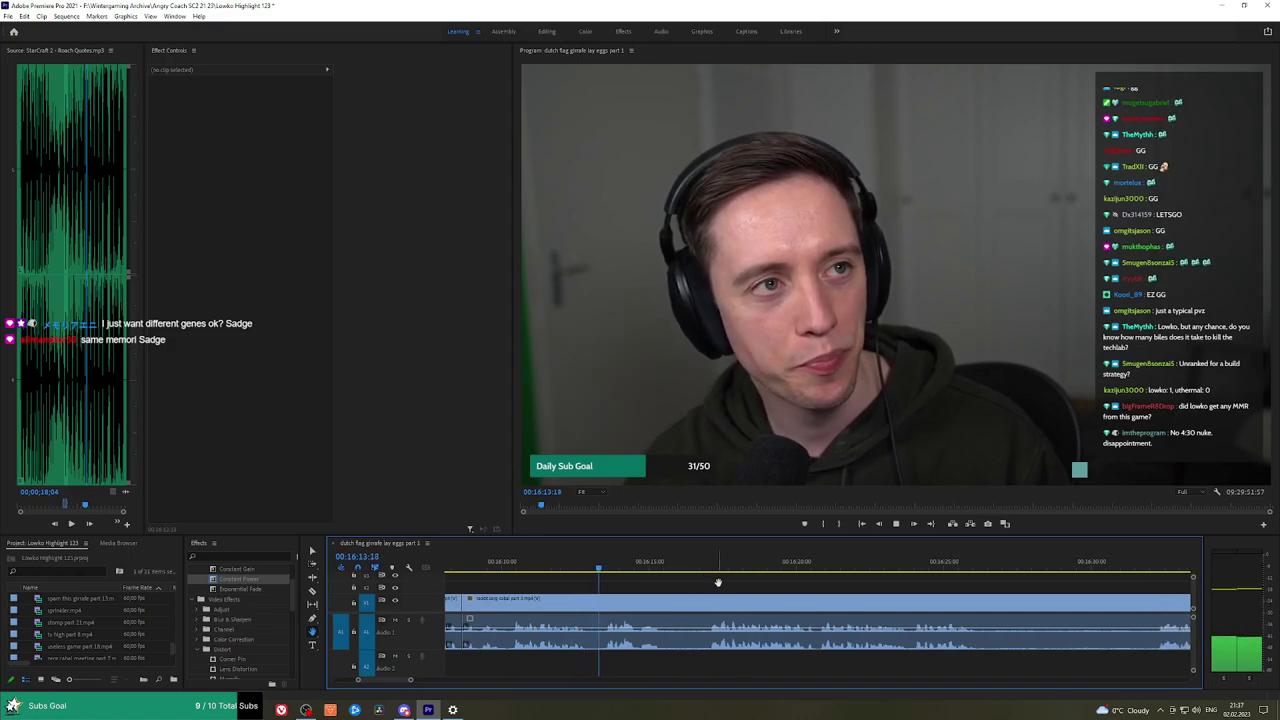
scroll(709, 581, right, 1)
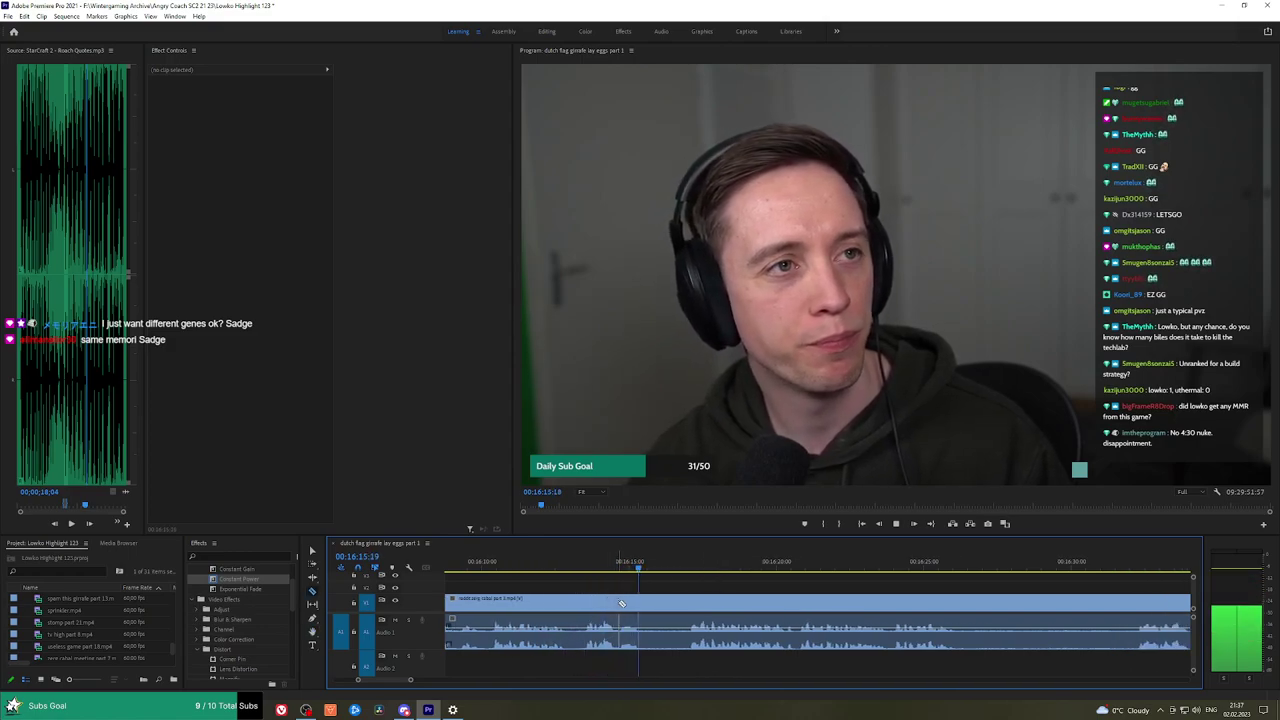
key(v)
click(681, 606)
key(shift+Delete)
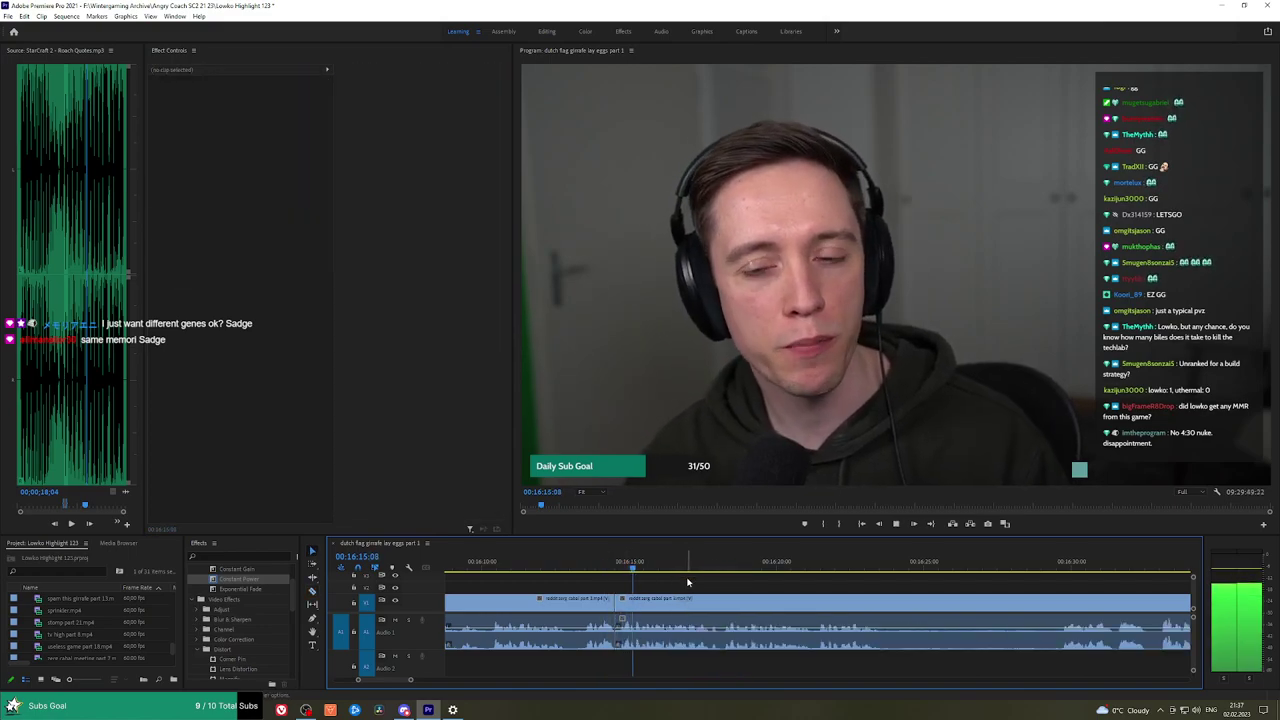
Ripple delete the drinking pause from about 00:16:23:40 to 00:16:29:40 and add a Constant Power crossfade at the cut.
drag(814, 585, 759, 585)
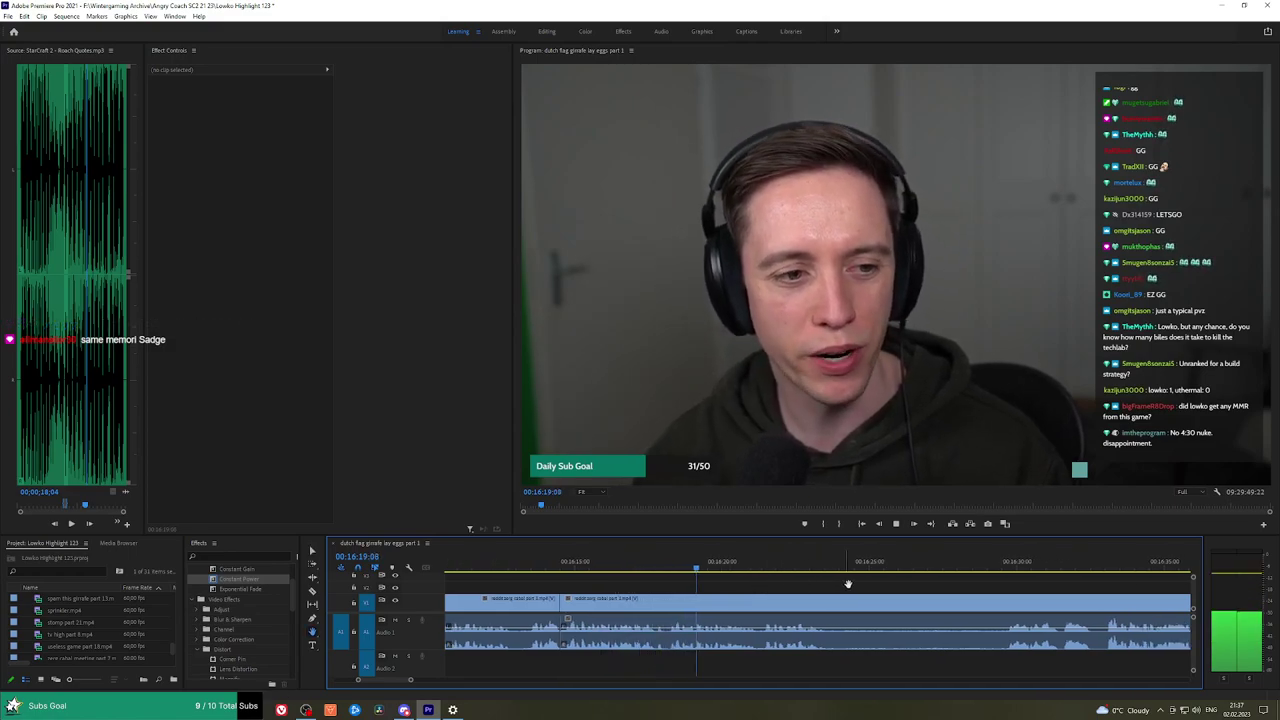
drag(848, 585, 663, 583)
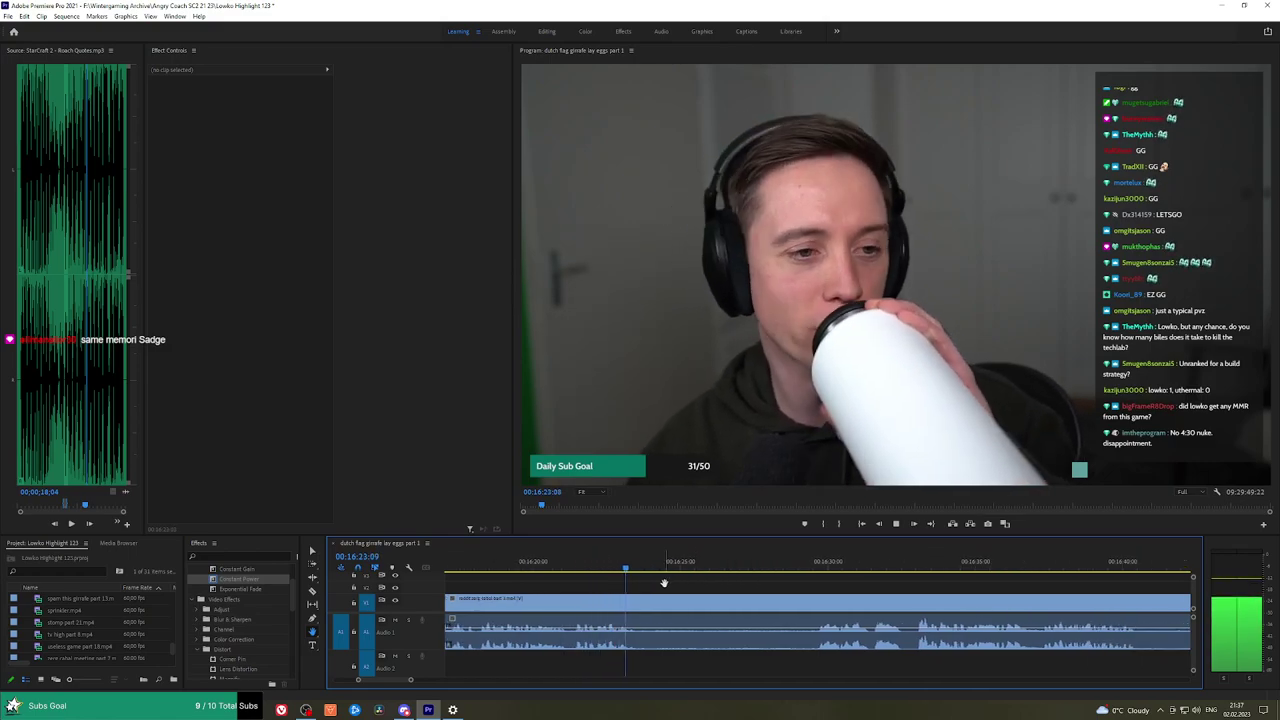
key(space)
click(808, 562)
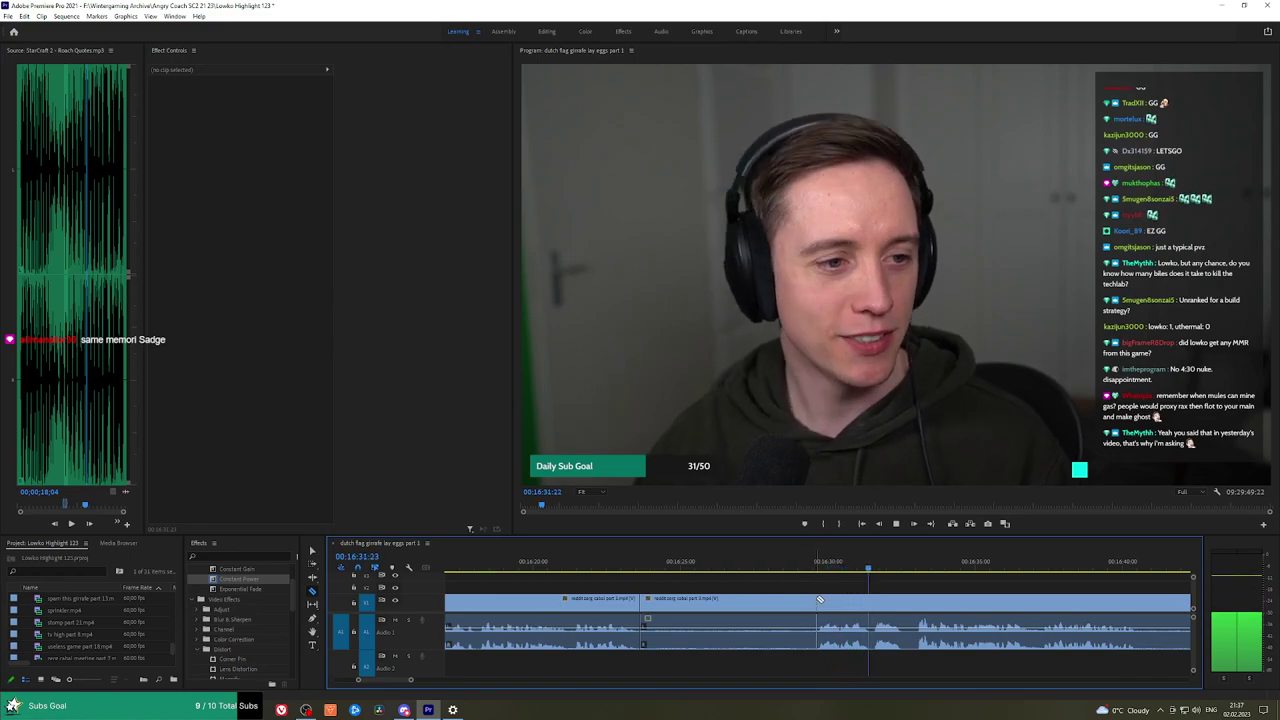
click(818, 600)
key(v)
click(806, 602)
key(shift+Delete)
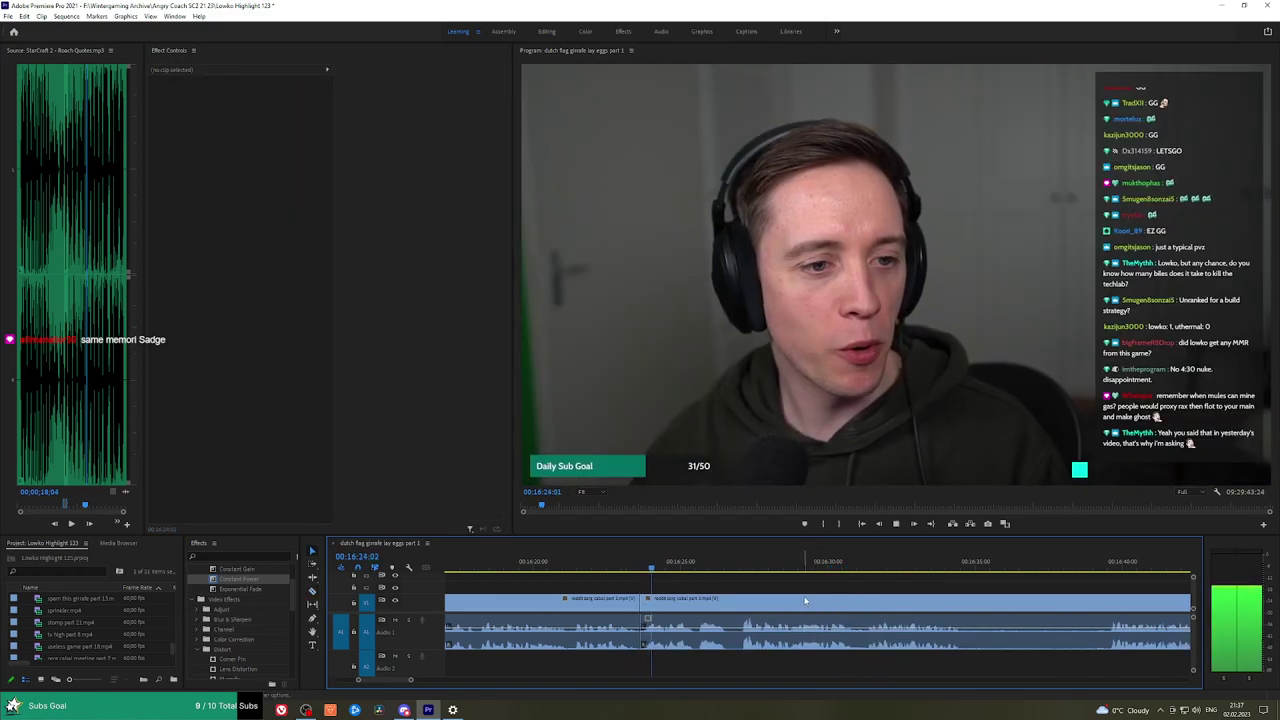
drag(227, 581, 641, 633)
Ripple delete the quiet section from about 00:16:34:40 to 00:16:39:30 and add an Exponential Fade at the audio cut.
scroll(810, 594, down, 2)
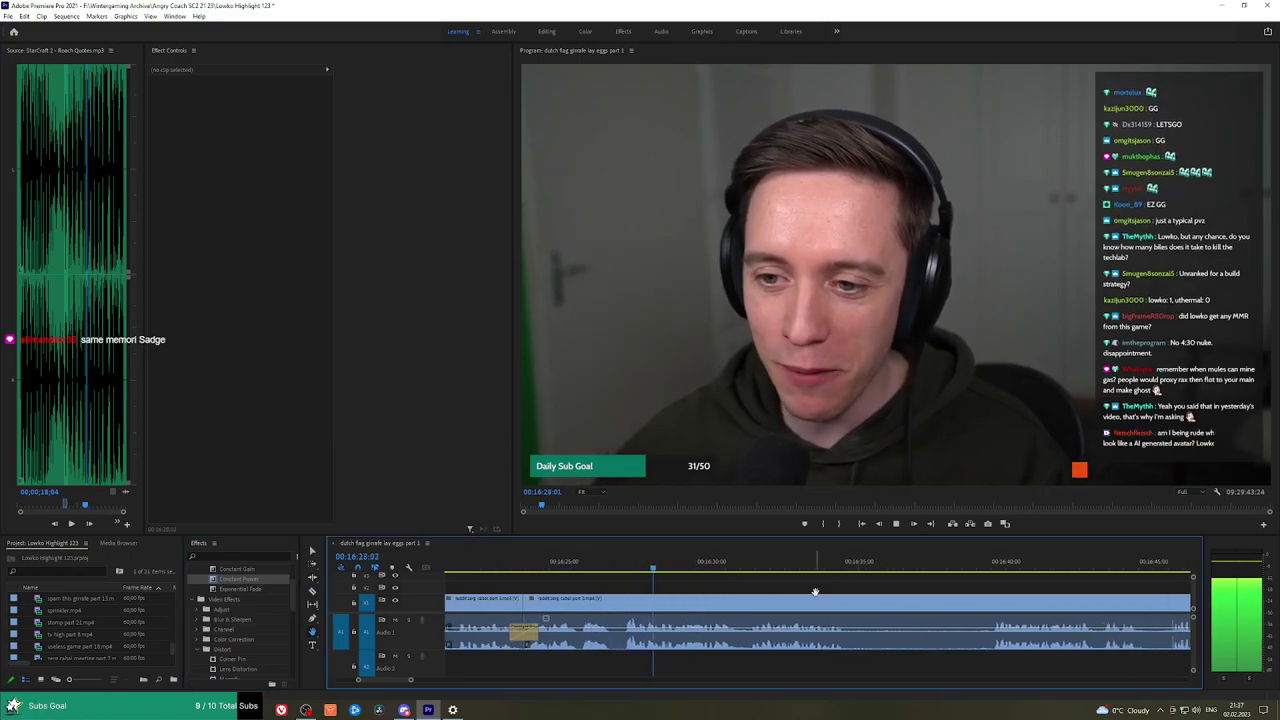
scroll(812, 590, down, 2)
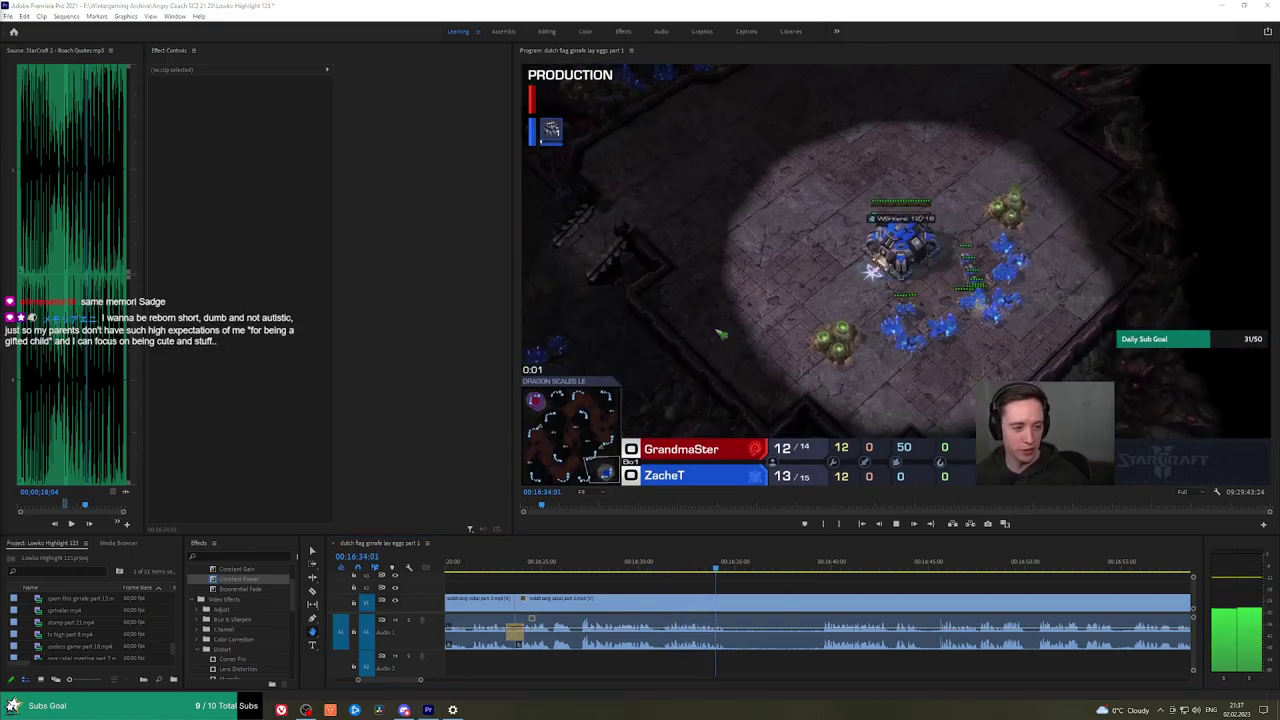
click(731, 597)
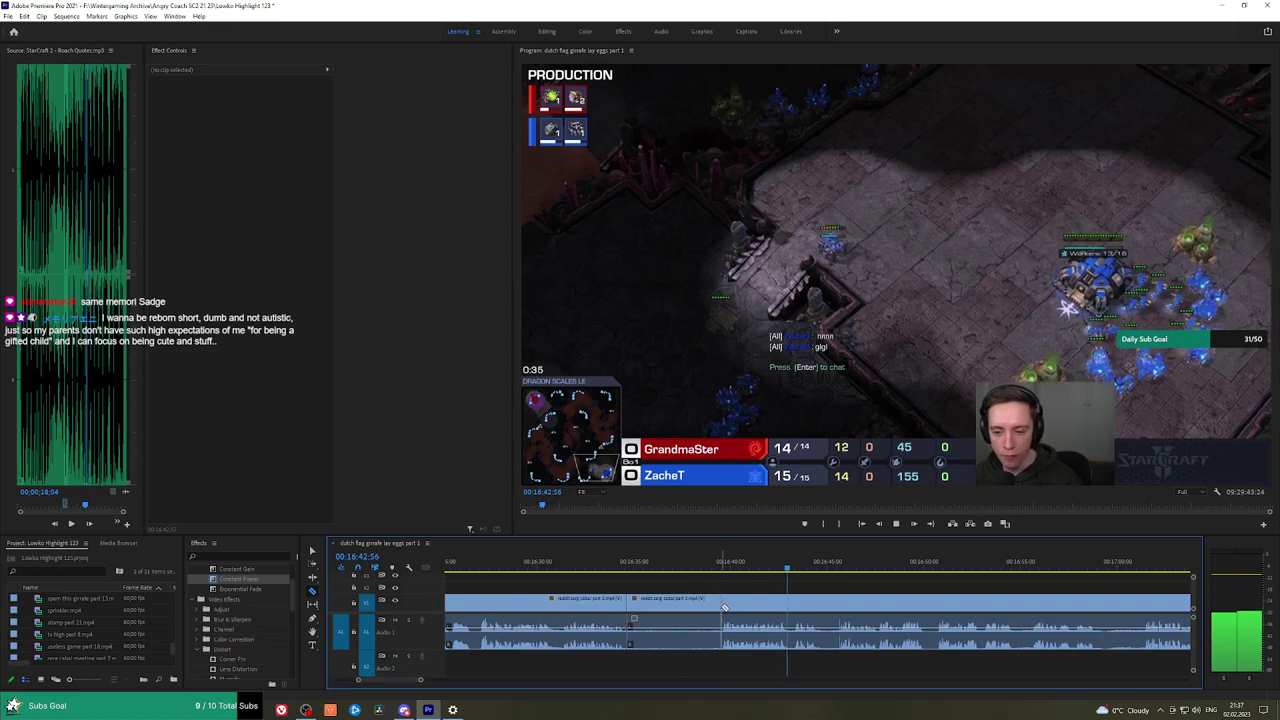
click(702, 605)
key(shift+Delete)
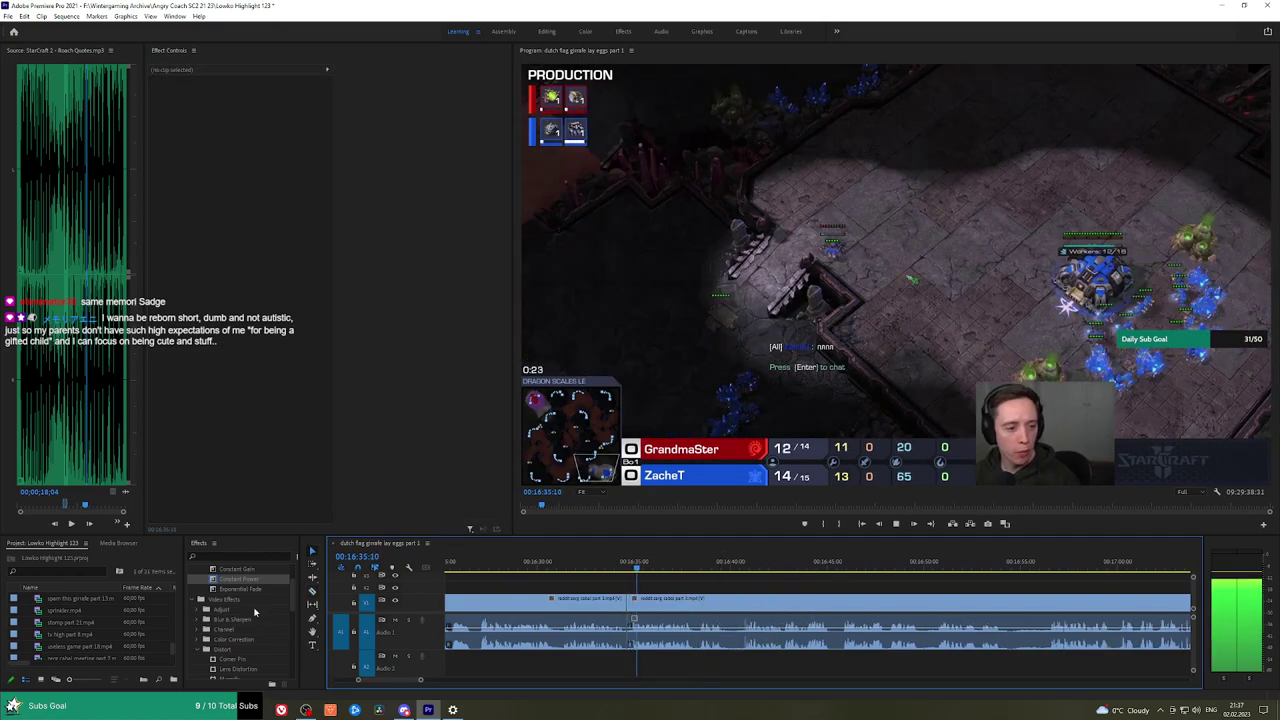
drag(246, 589, 628, 638)
Cut out the short silent gap starting at about 00:16:39:40, close it with a ripple delete and replay the join.
key(h)
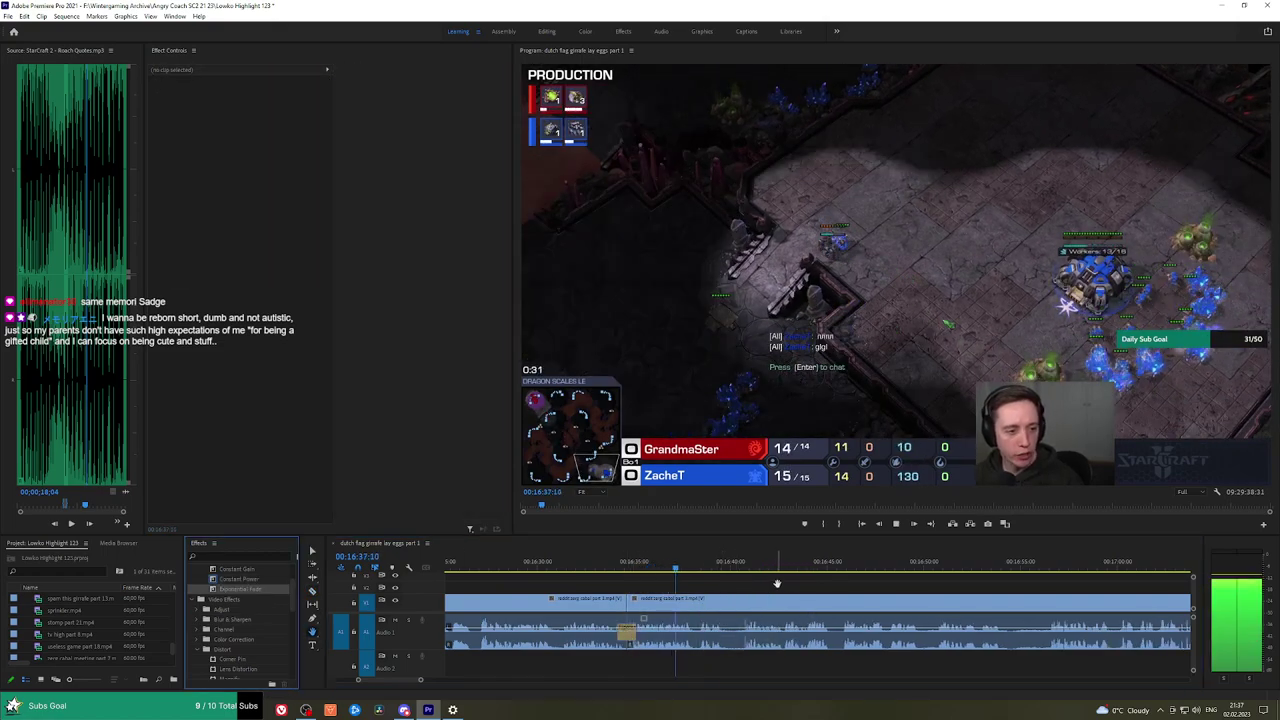
drag(778, 583, 669, 570)
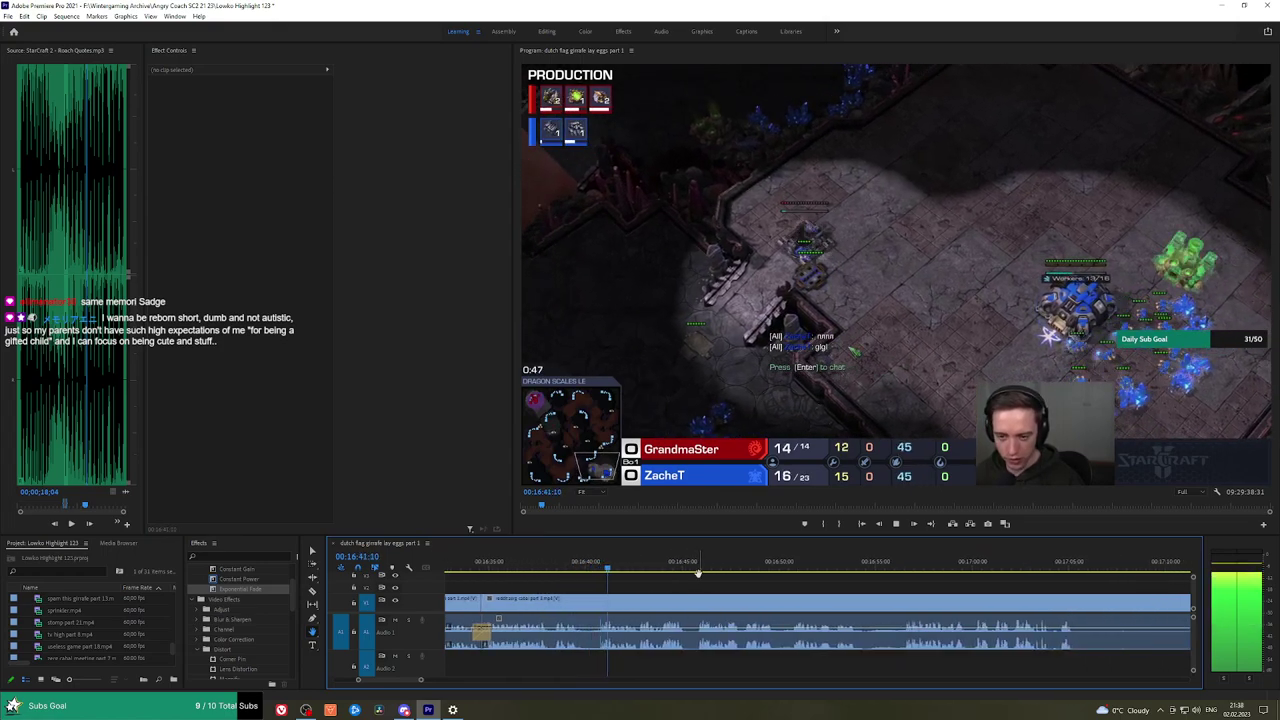
scroll(602, 575, up, 3)
key(c)
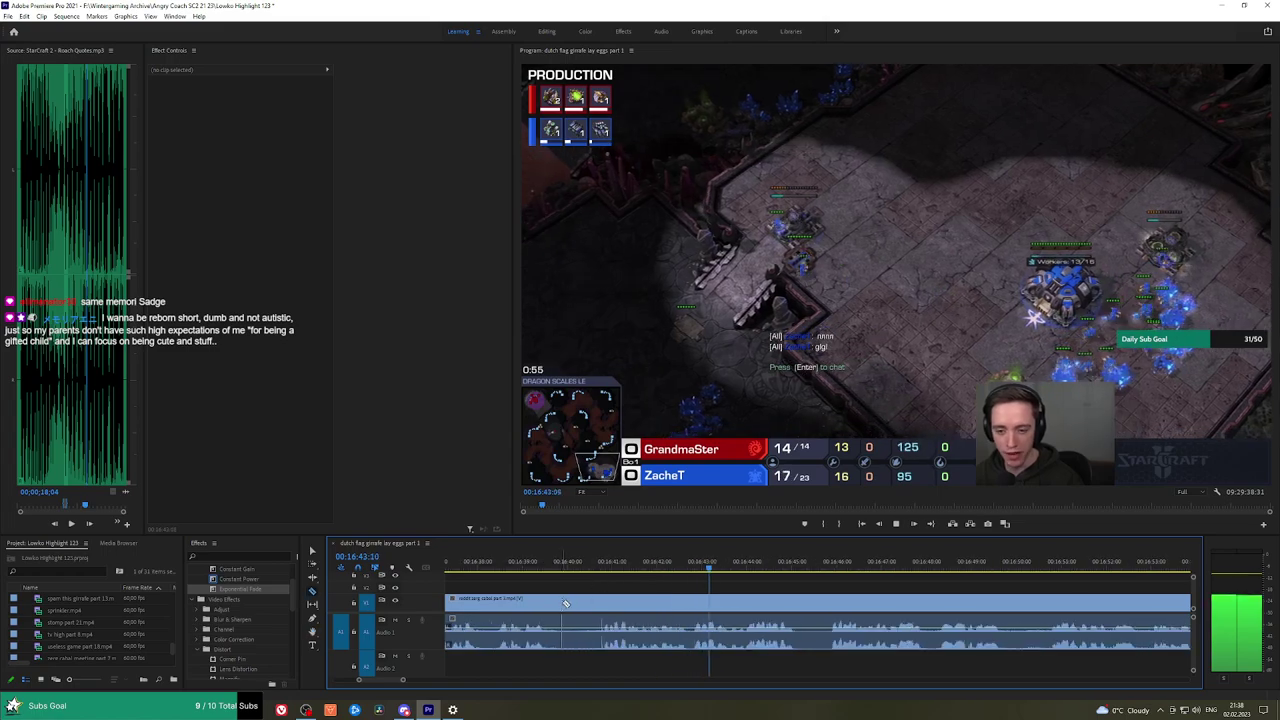
click(554, 601)
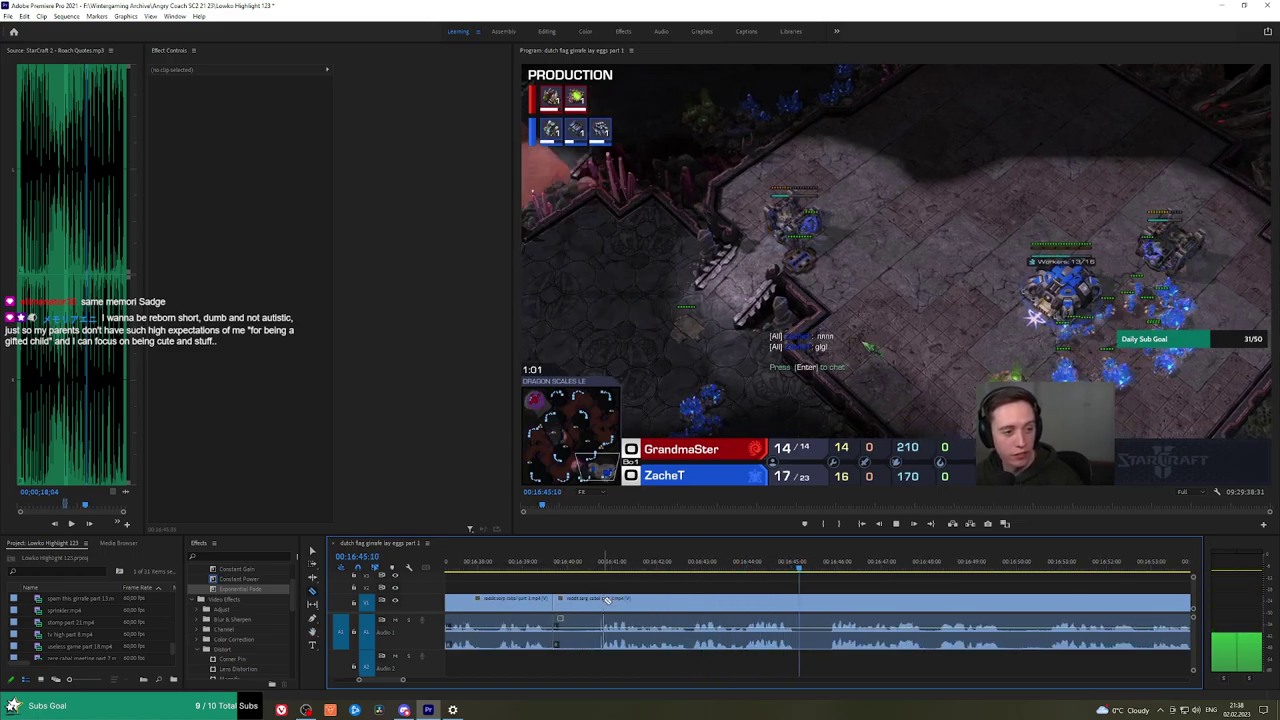
click(594, 600)
key(shift+Delete)
key(c)
key(space)
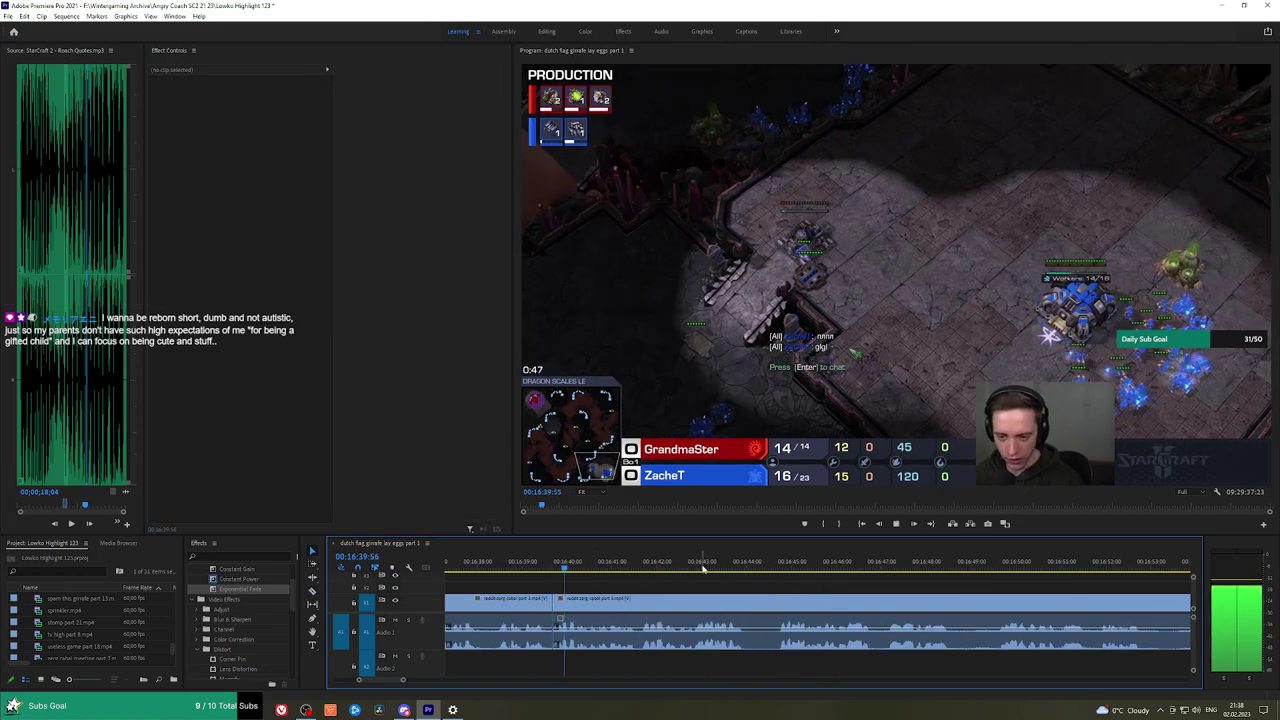
Ripple delete the 44-frame piece starting near 00:16:43:56 and add a Constant Power crossfade at the cut.
click(747, 602)
click(778, 603)
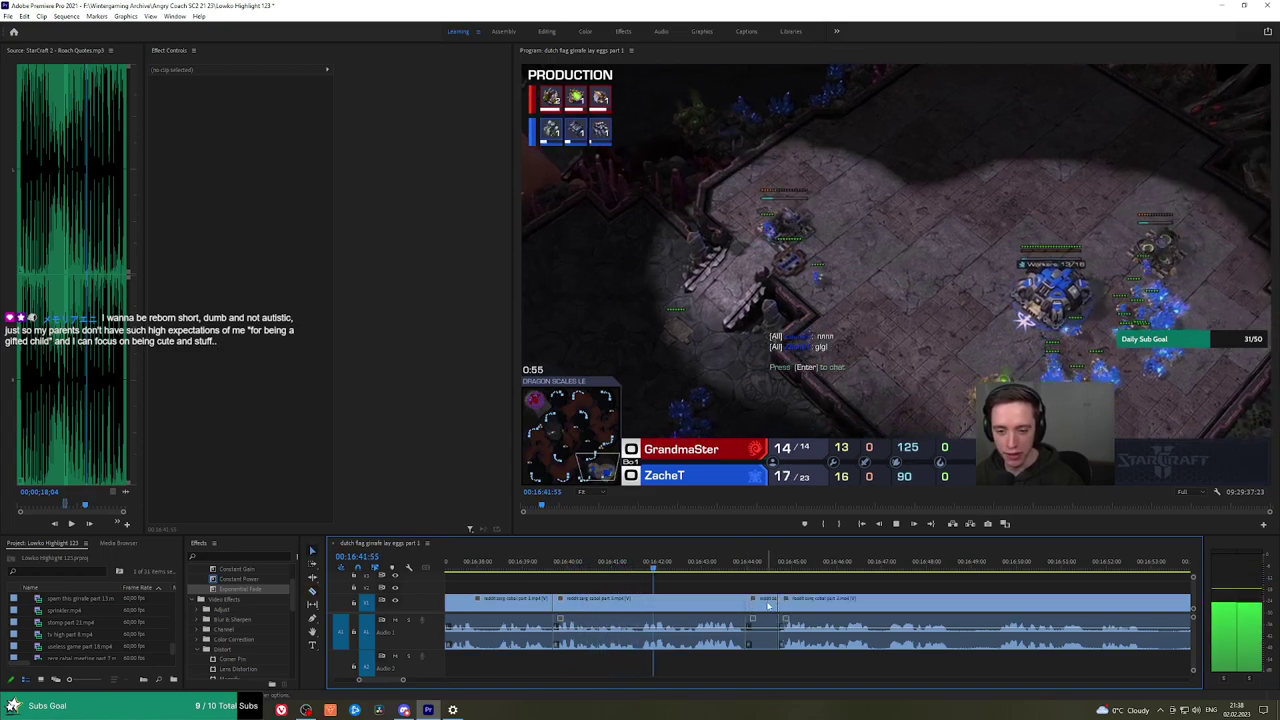
key(v)
click(768, 604)
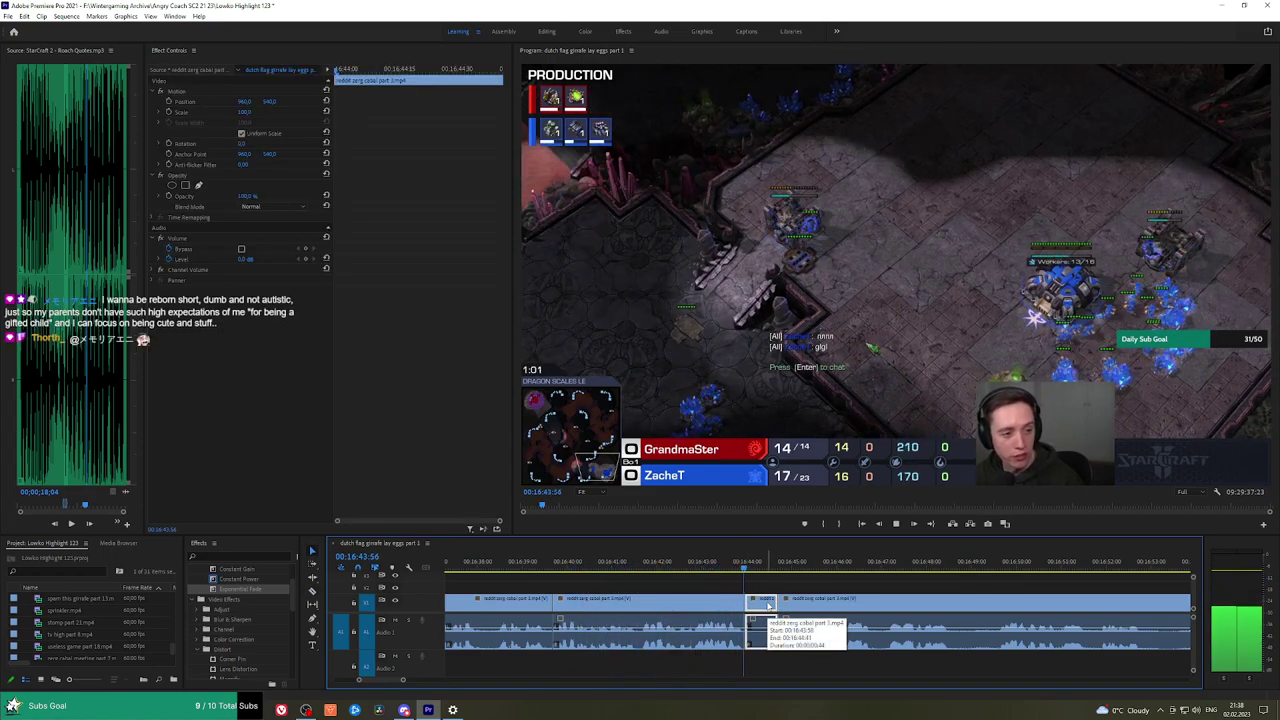
key(shift+Delete)
drag(242, 581, 748, 632)
Split the commentary around its next pauses, ripple delete the short piece after 00:16:47:56 and add a Constant Power crossfade there.
scroll(908, 603, down, 2)
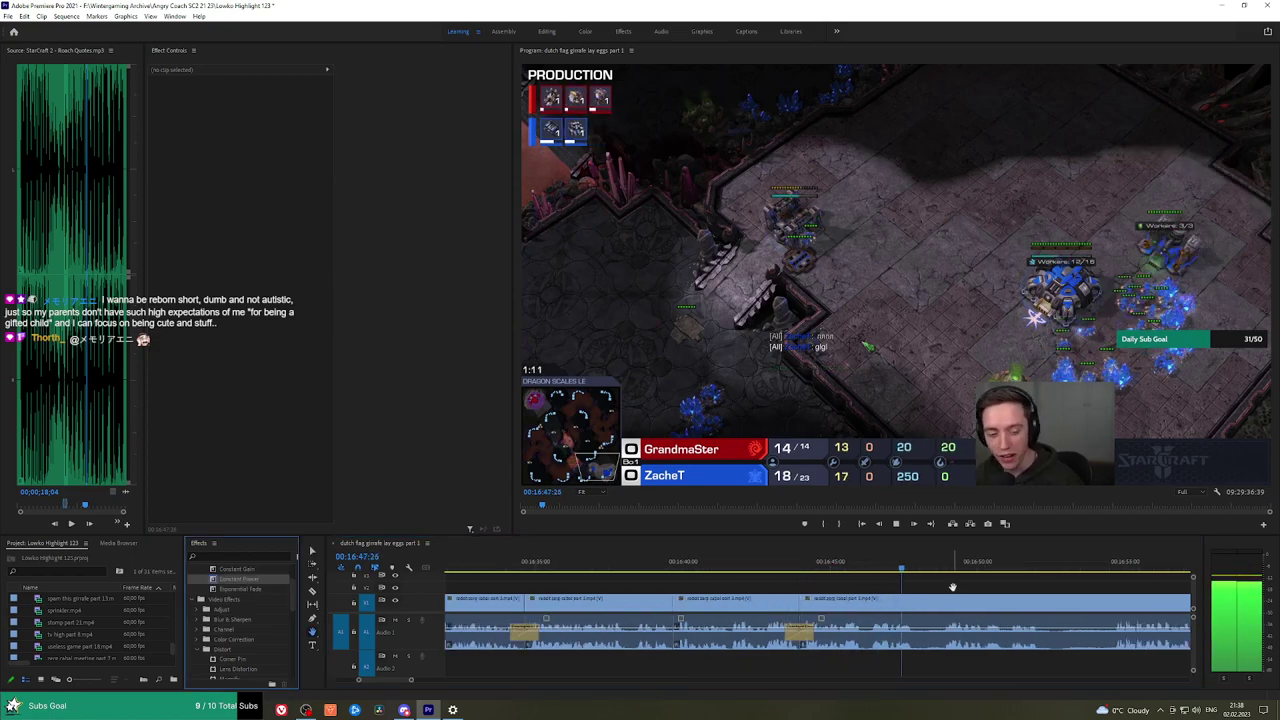
scroll(708, 587, down, 3)
scroll(708, 587, down, 1)
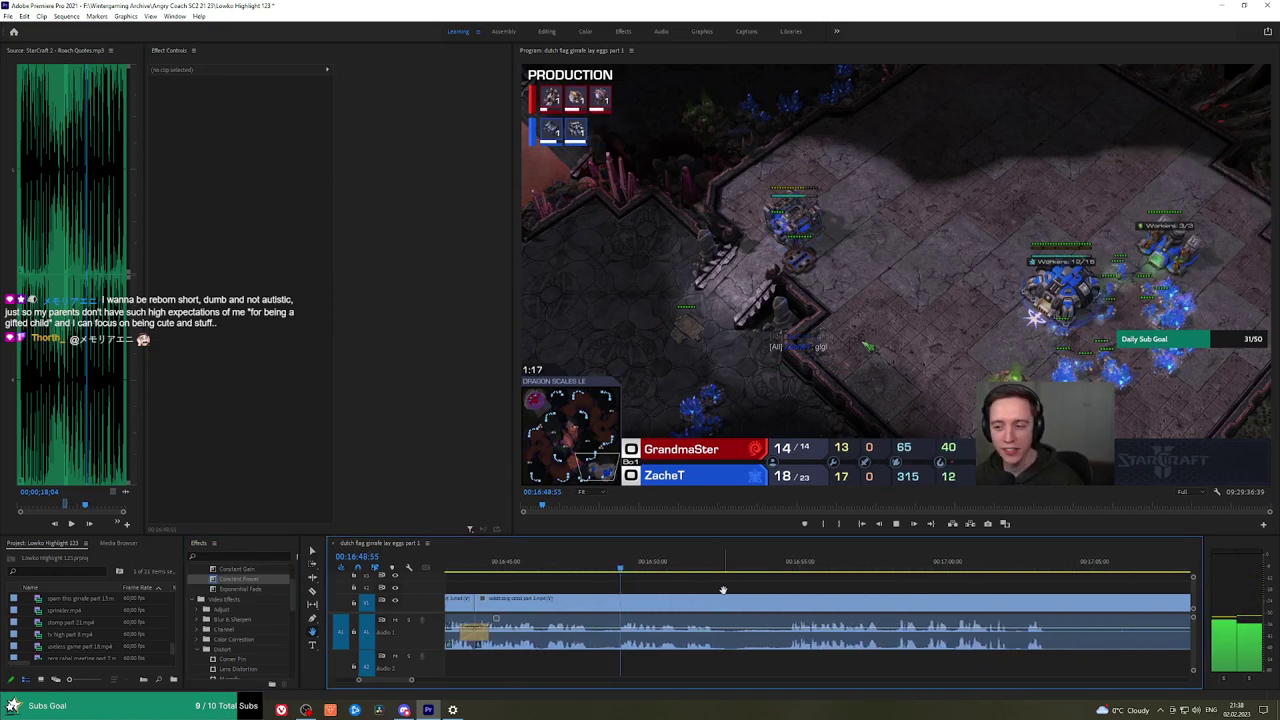
click(618, 605)
click(722, 605)
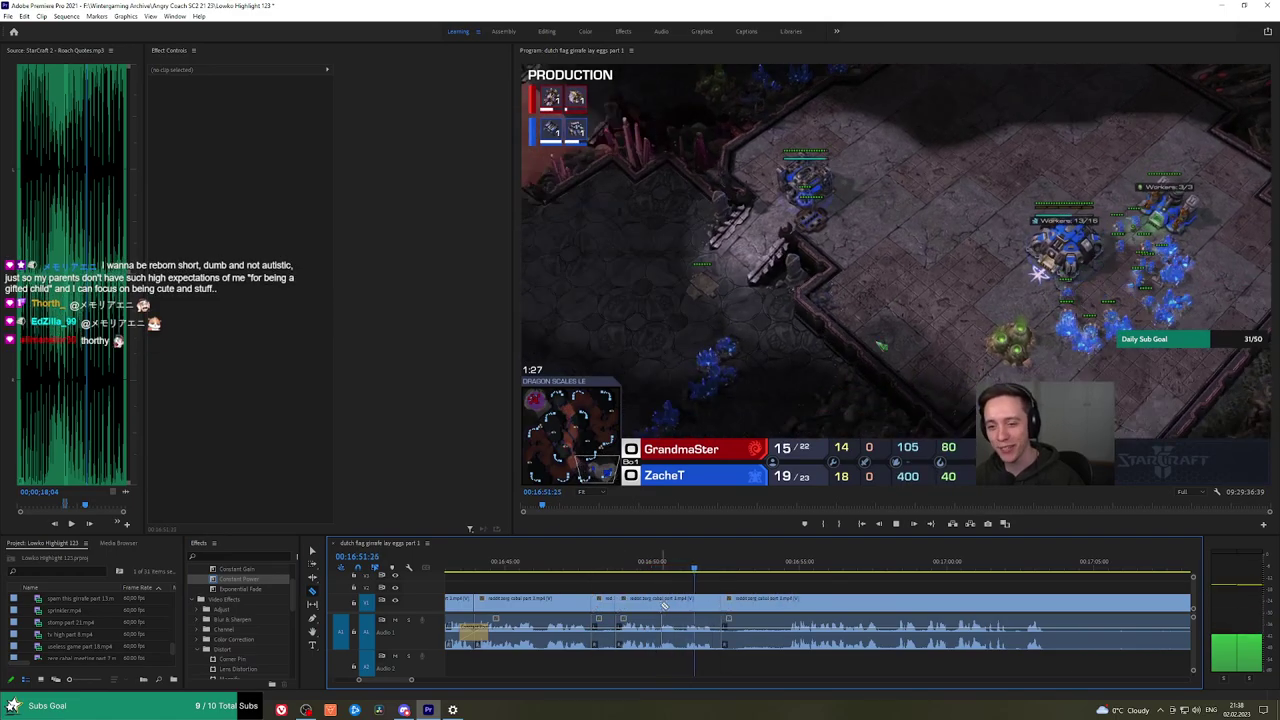
click(609, 605)
key(shift+Delete)
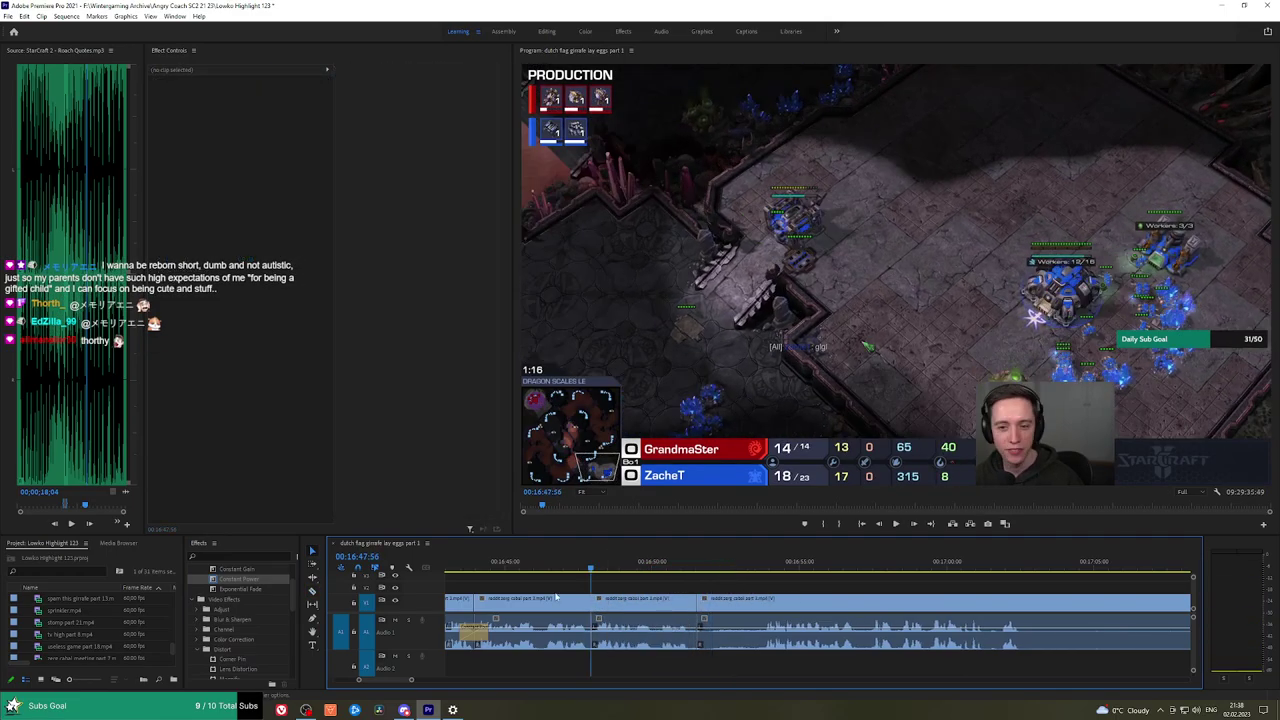
key(space)
drag(593, 641, 592, 641)
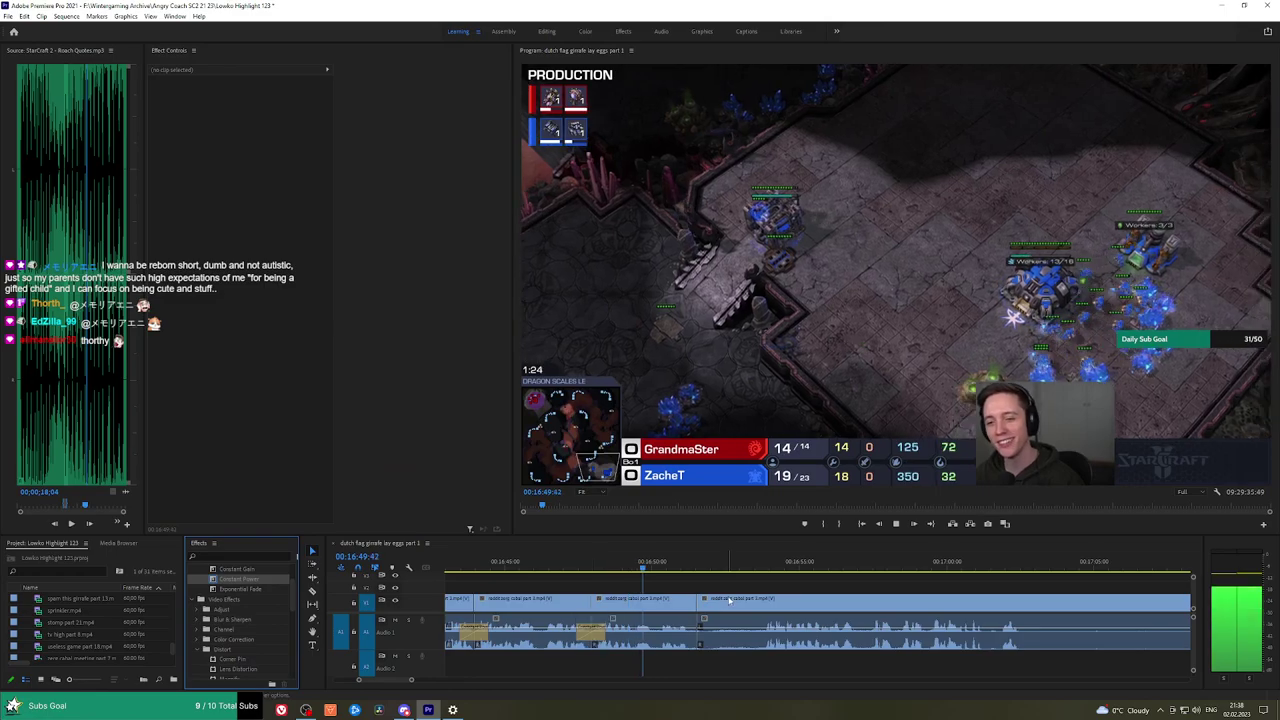
Preview the upcoming footage, ripple delete the roughly two-second silence starting near 00:16:51:31 and add a Constant Power crossfade at the cut.
key(h)
drag(752, 581, 710, 580)
click(714, 571)
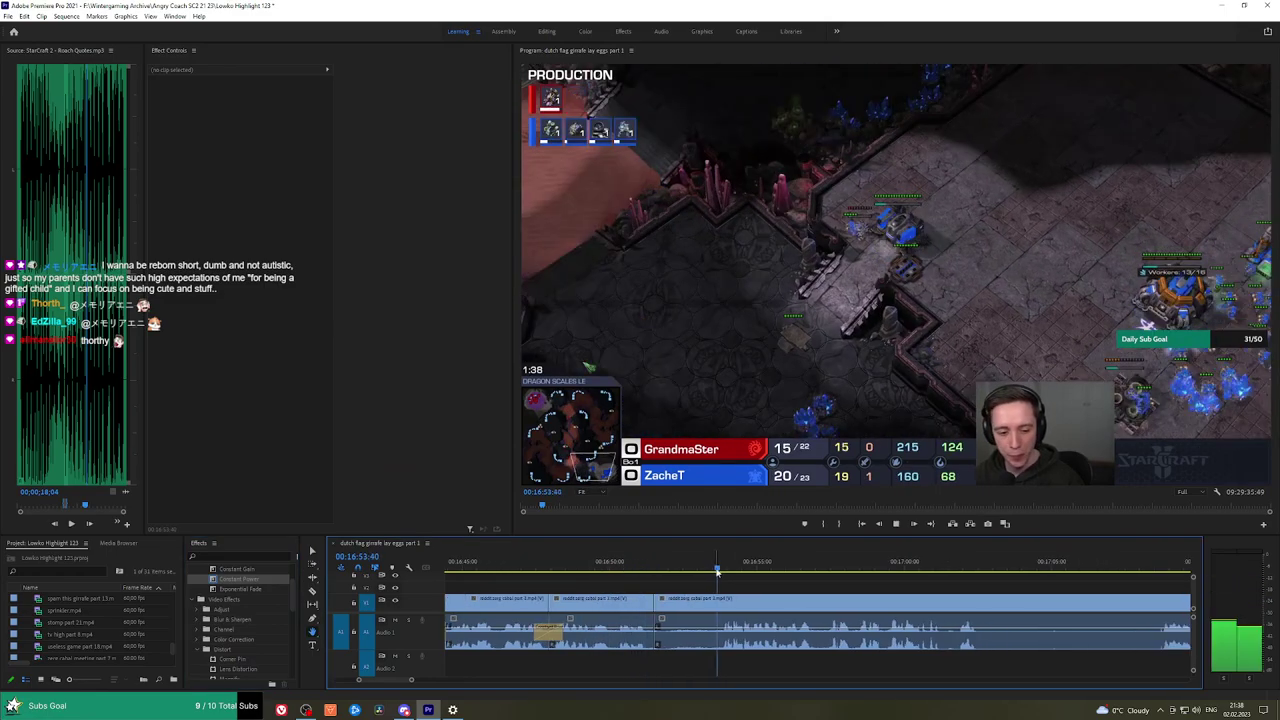
click(829, 566)
click(864, 566)
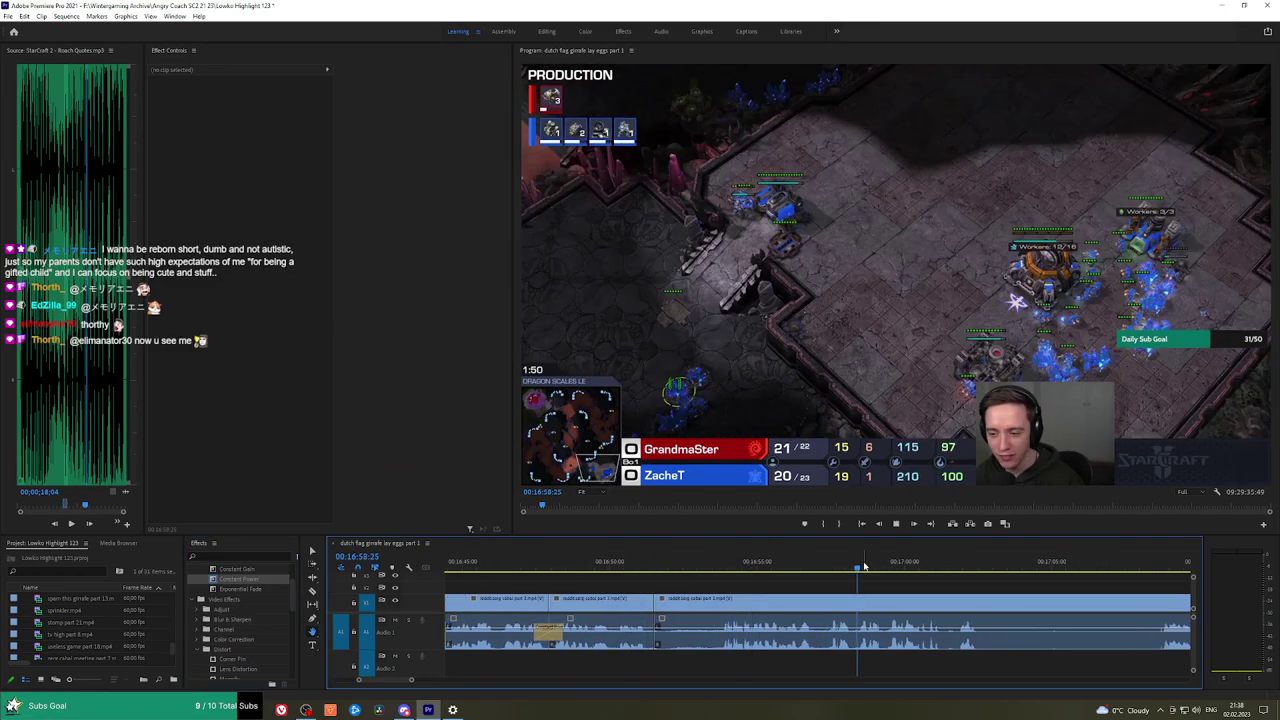
scroll(952, 580, down, 5)
scroll(1026, 591, down, 2)
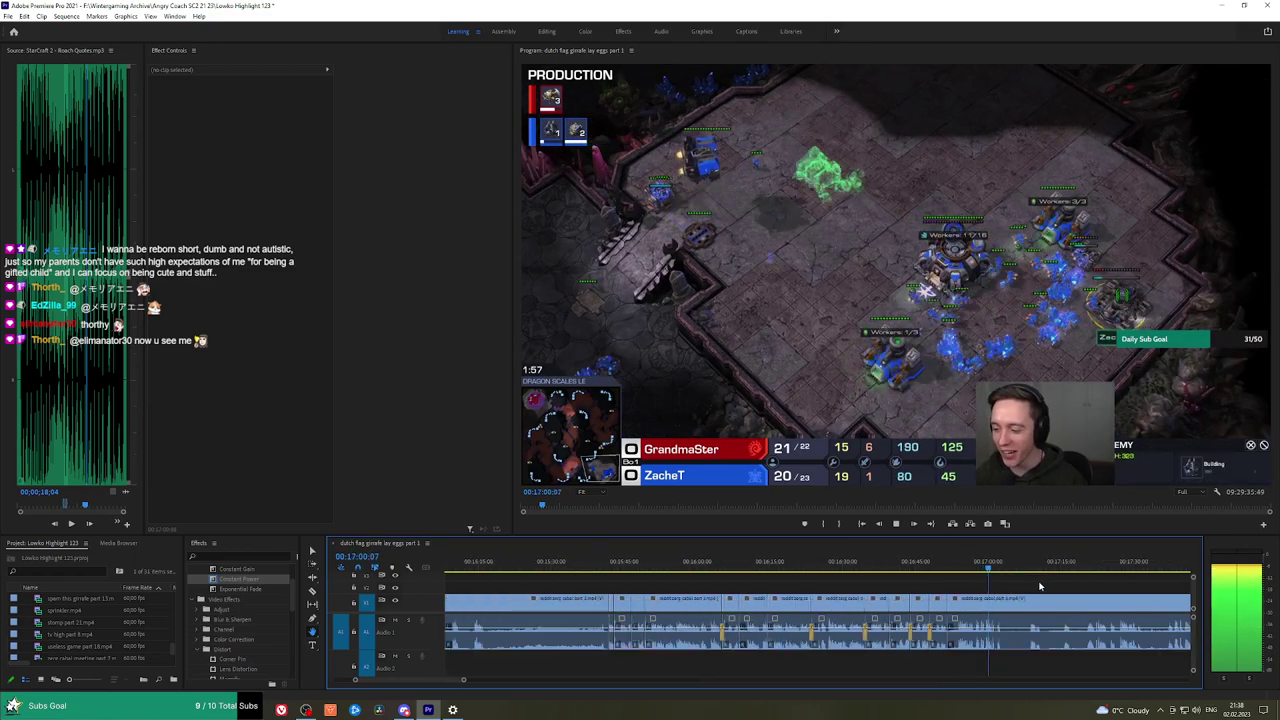
drag(986, 583, 637, 581)
scroll(588, 581, up, 4)
key(equal)
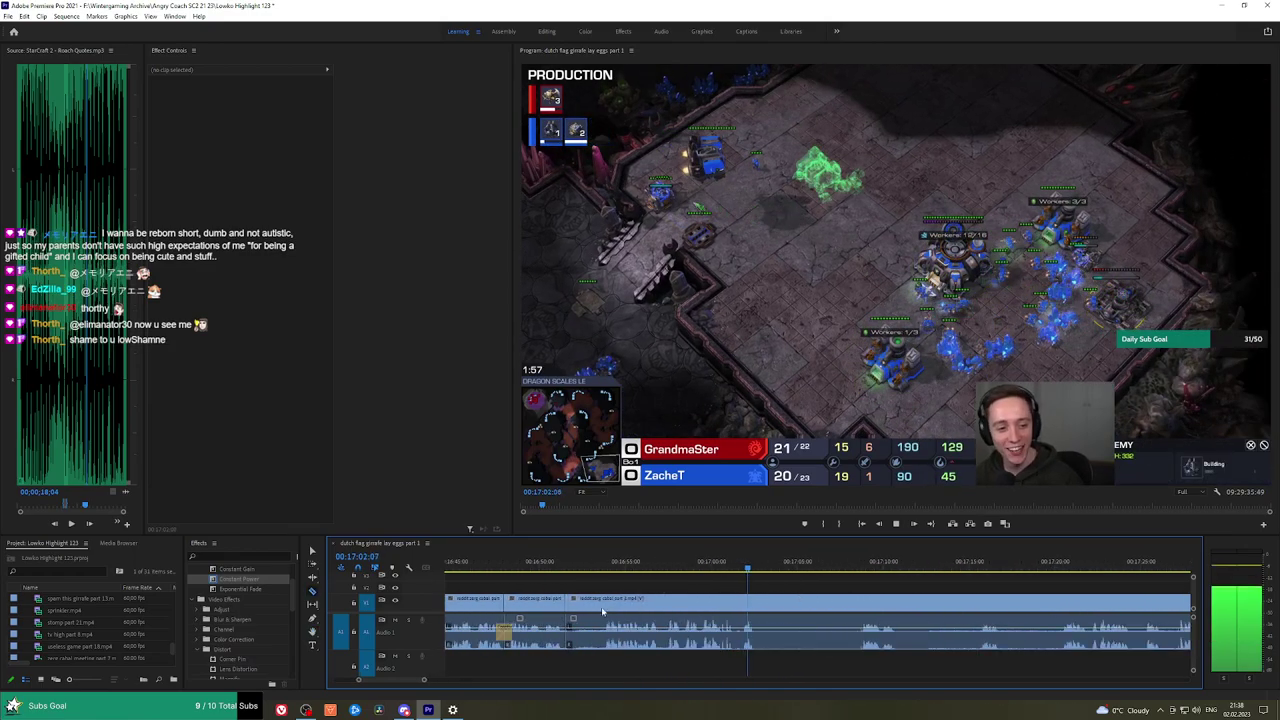
key(Up)
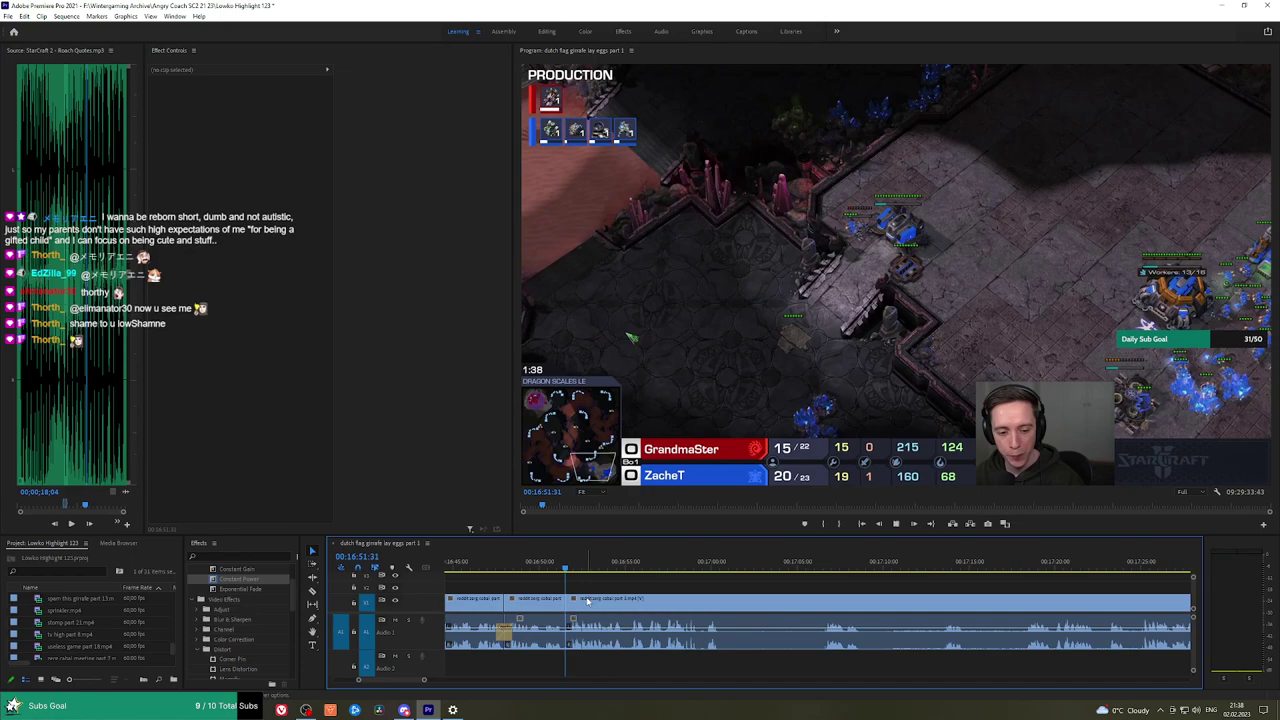
drag(258, 580, 564, 643)
key(h)
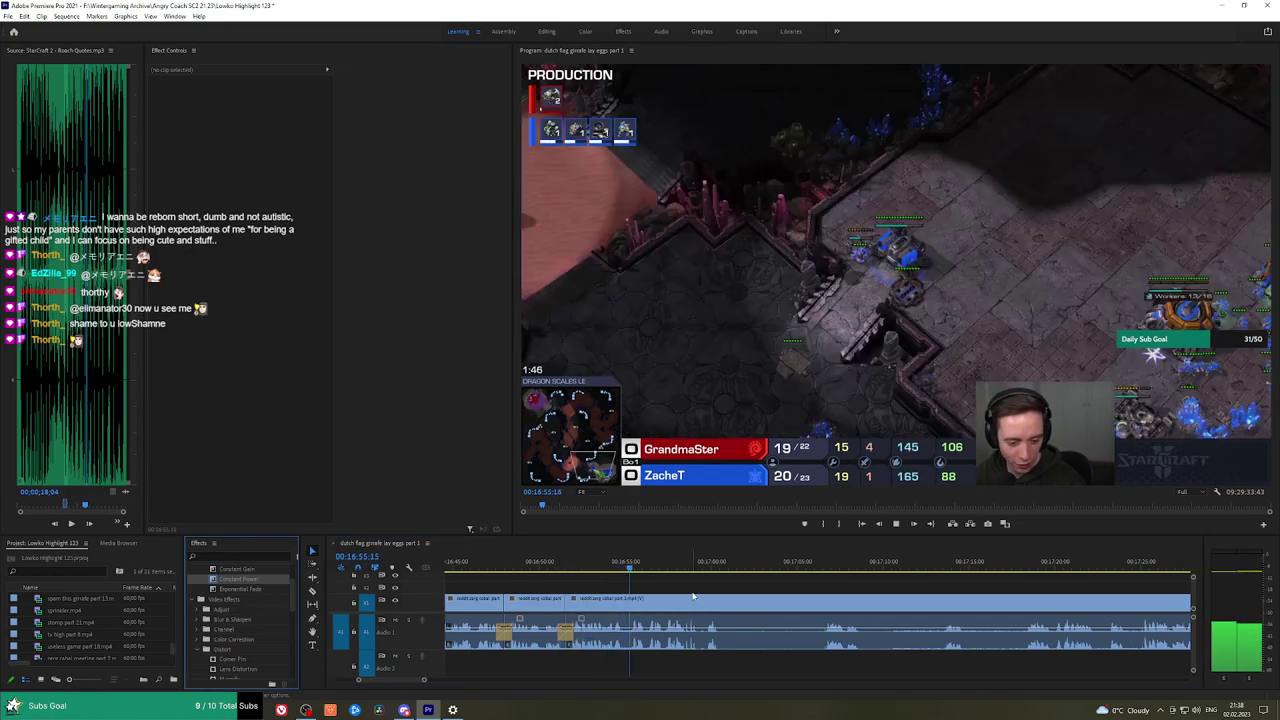
Skim the StarCraft footage and stream talk after the cut near 00:17:00:47, and ripple delete the rest of that clip.
scroll(734, 591, down, 3)
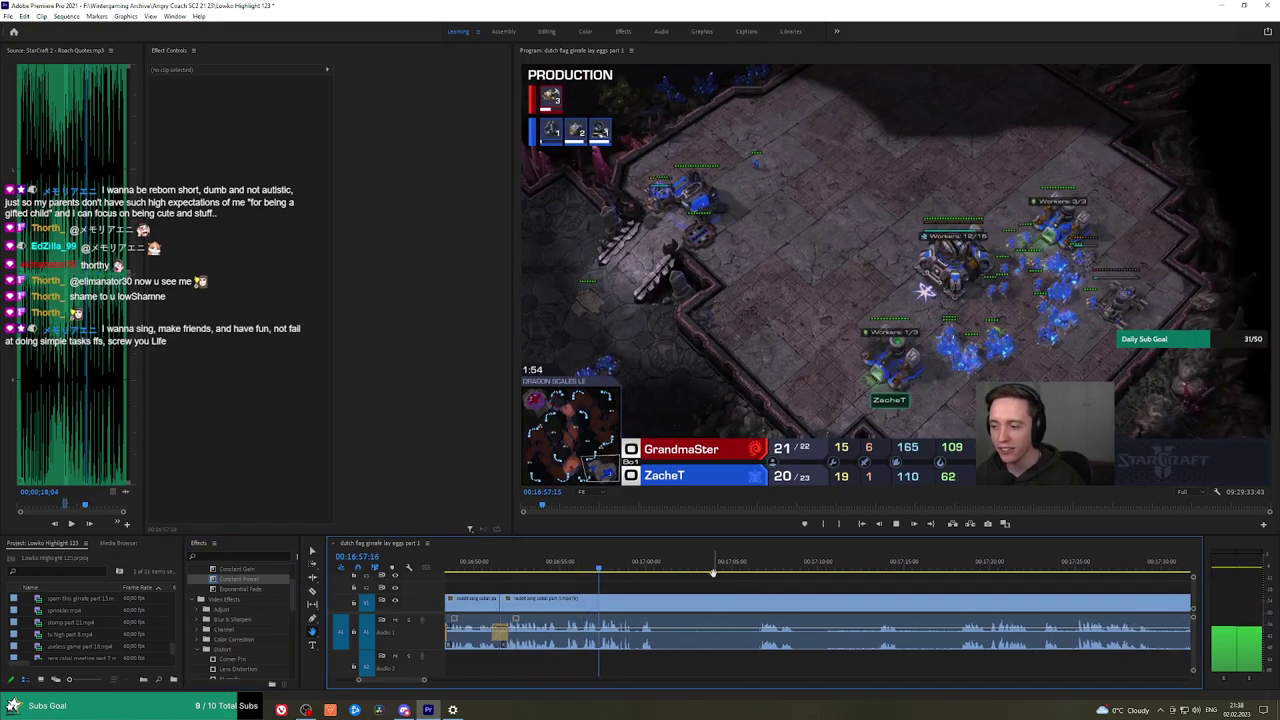
scroll(771, 590, down, 2)
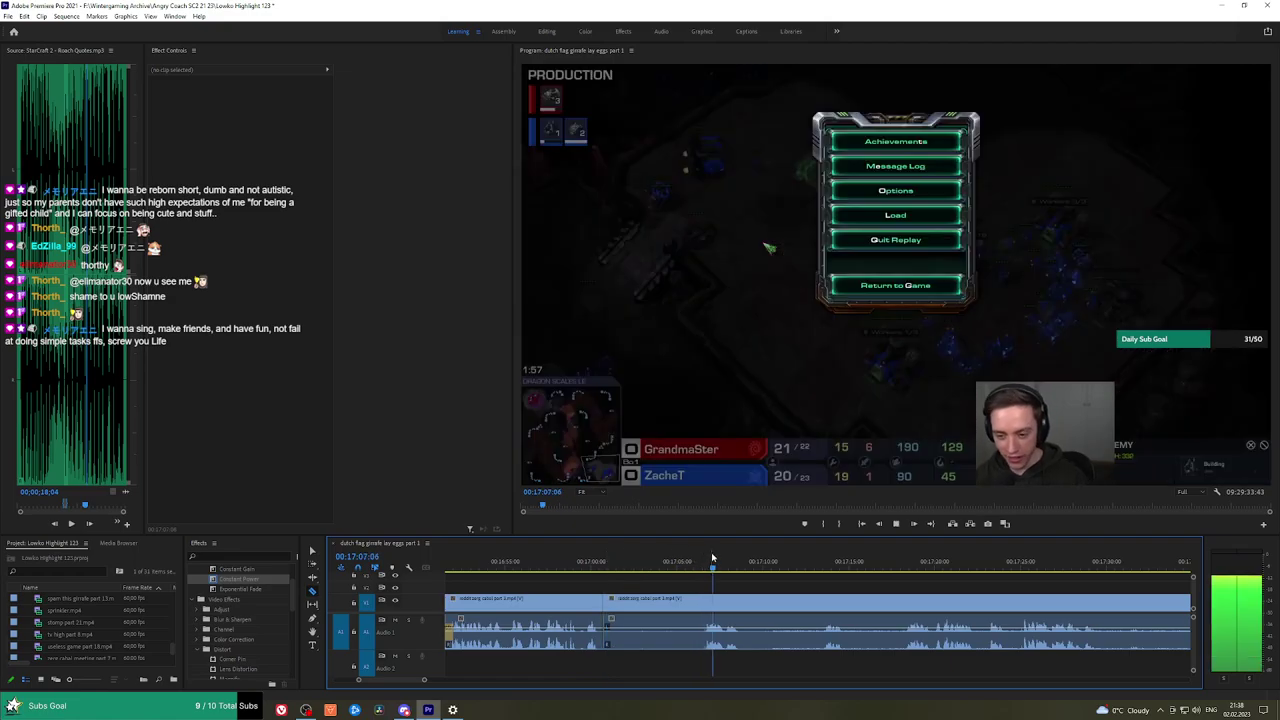
click(825, 564)
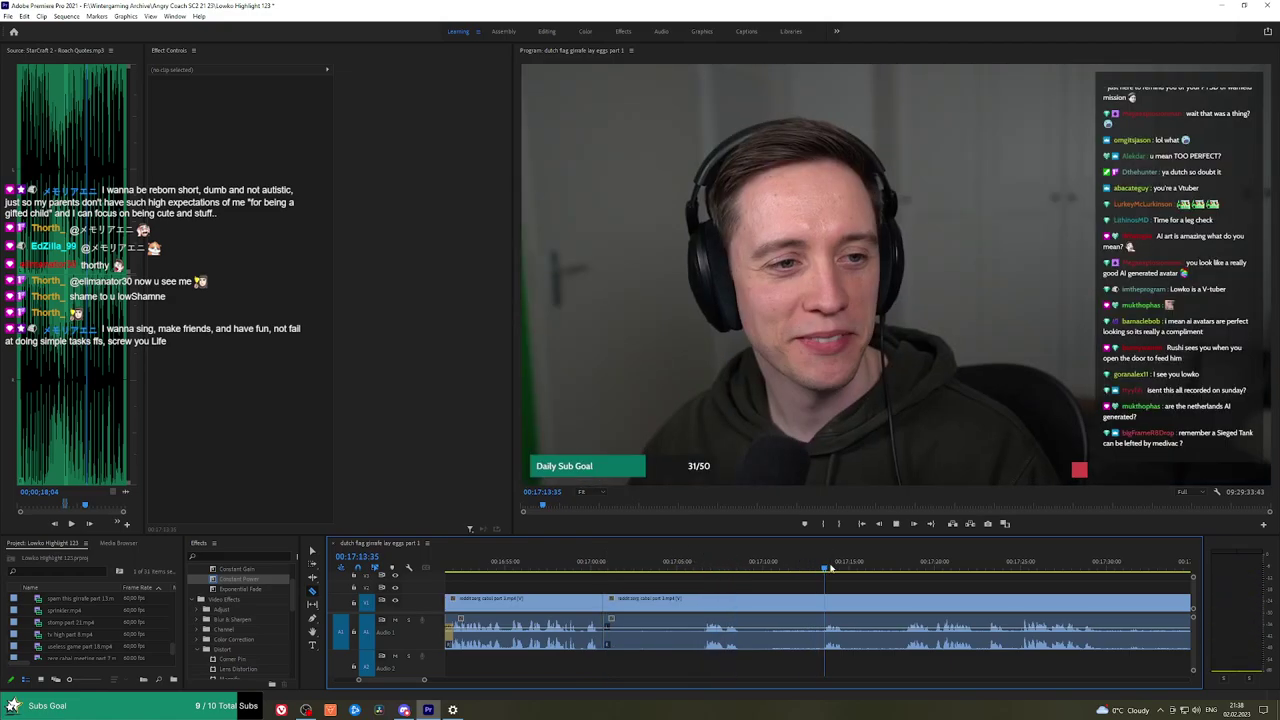
scroll(905, 579, down, 6)
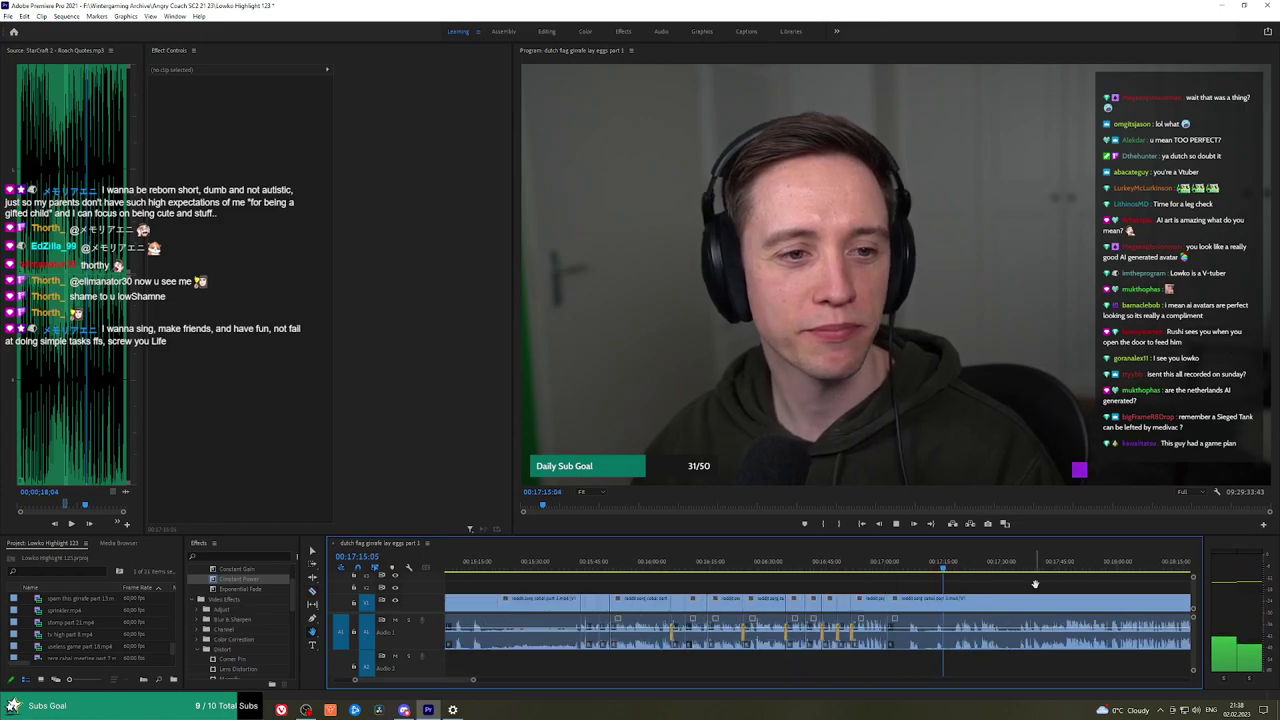
key(h)
drag(1034, 583, 824, 572)
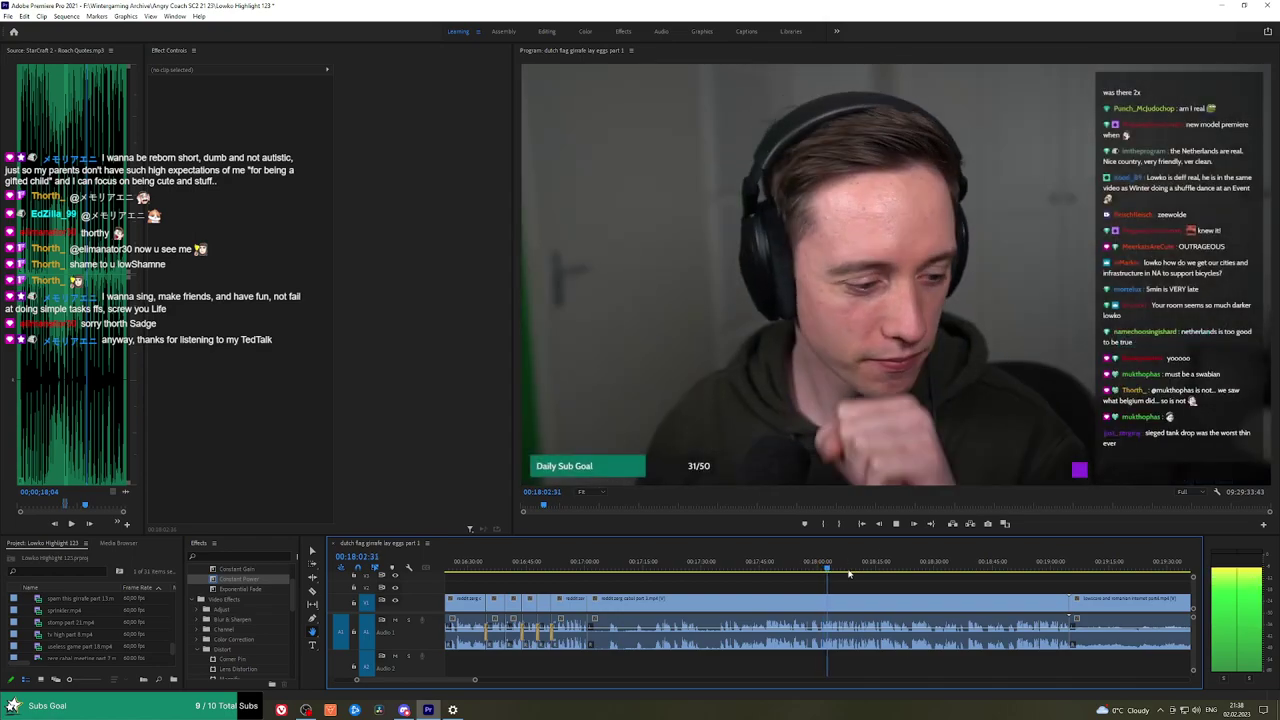
click(896, 610)
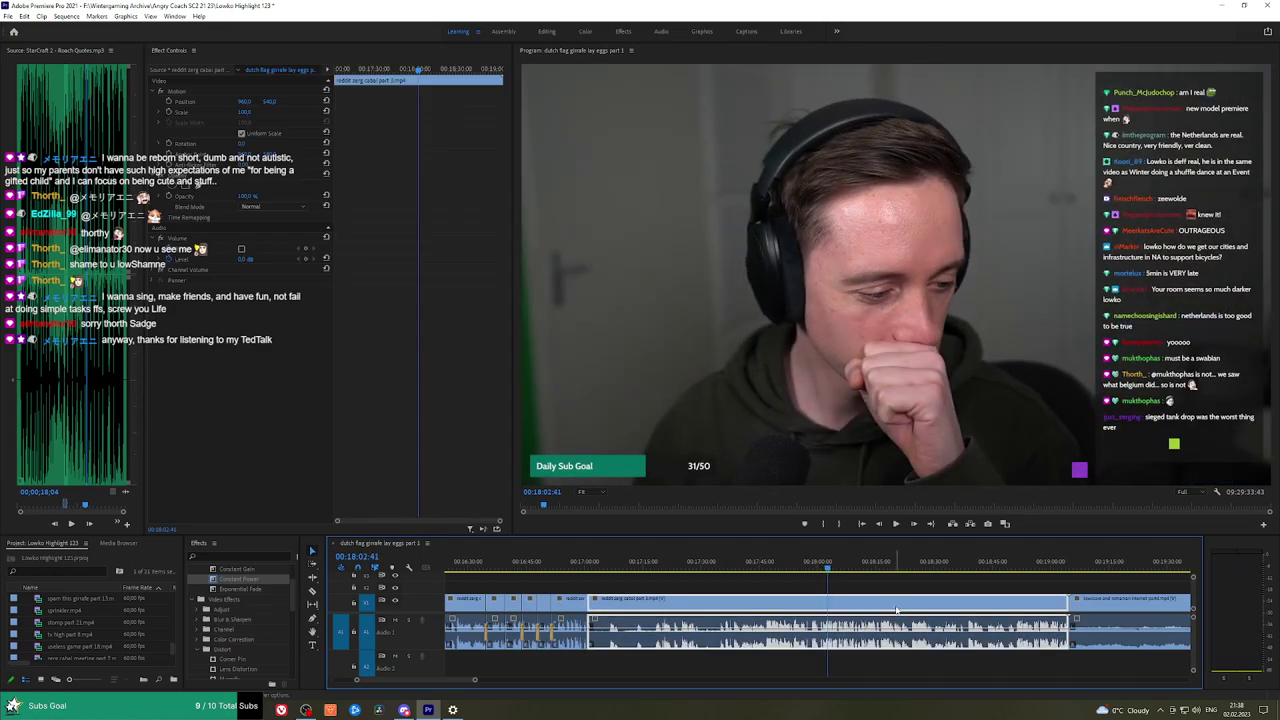
key(shift+Delete)
Ripple delete the next clip's opening minute up to 00:18:01:57 and add an Exponential Fade at the join.
click(588, 568)
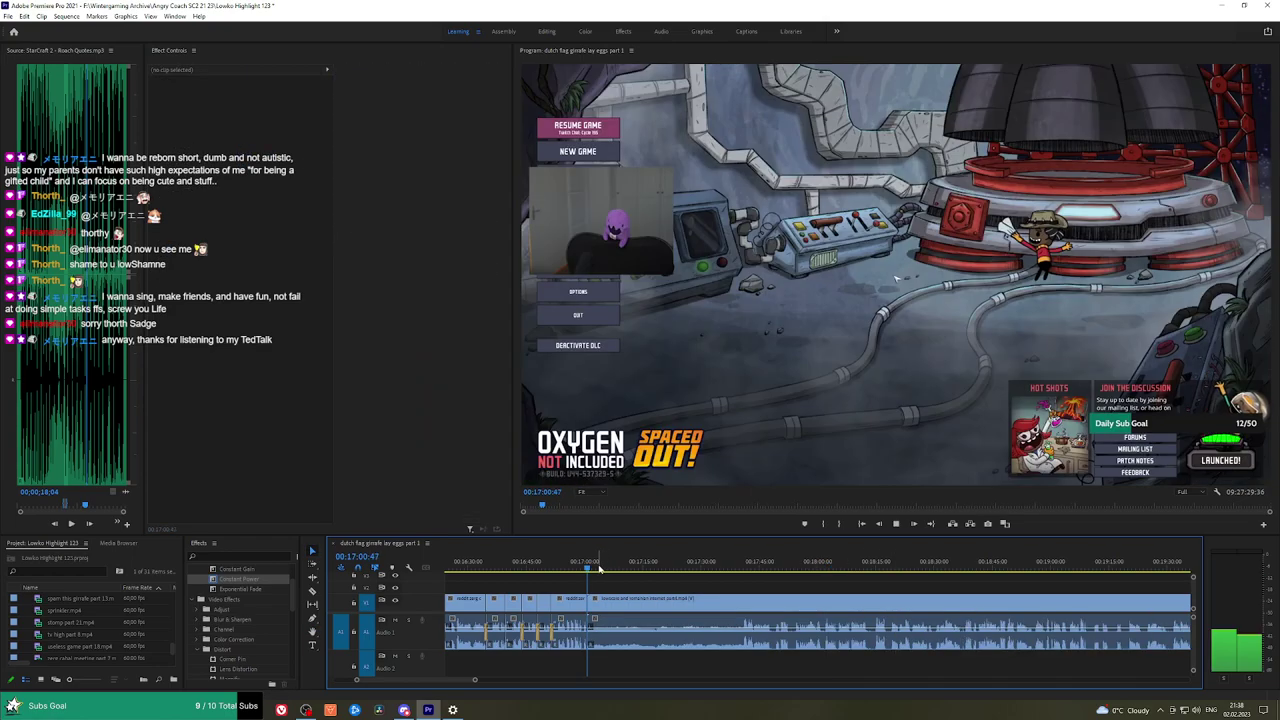
drag(604, 568, 826, 568)
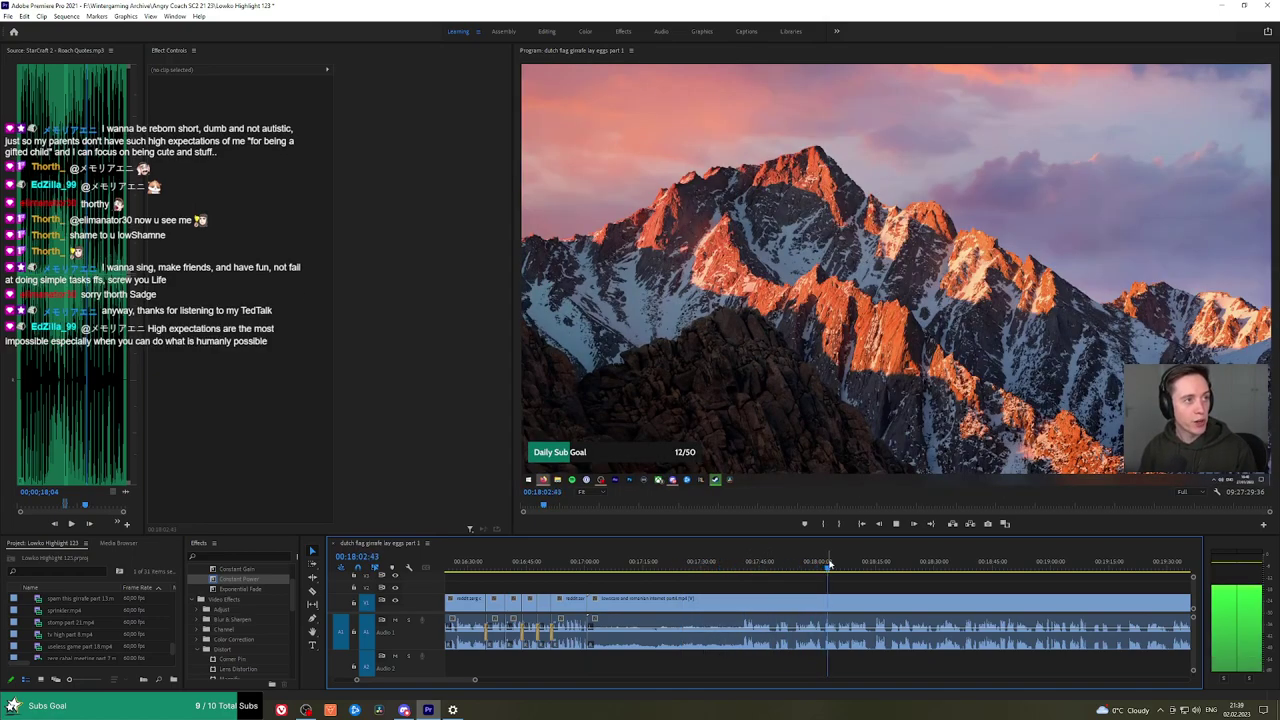
scroll(862, 598, up, 5)
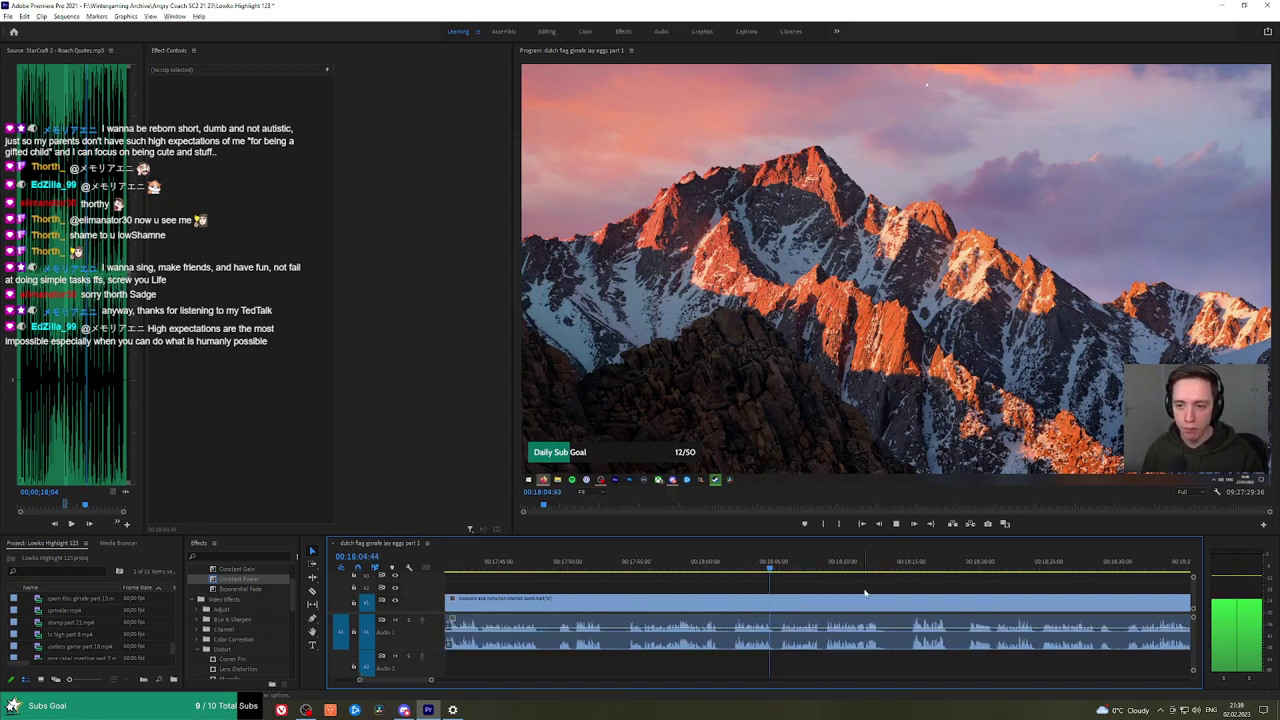
click(733, 569)
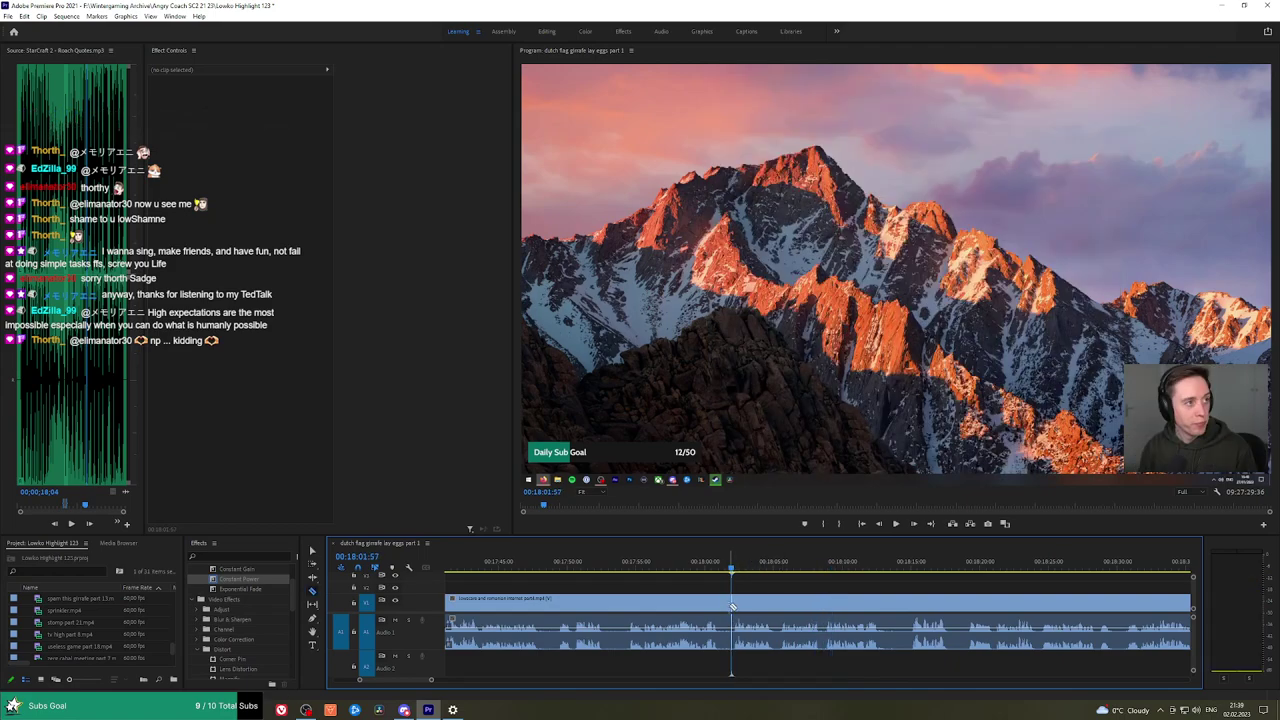
key(Up)
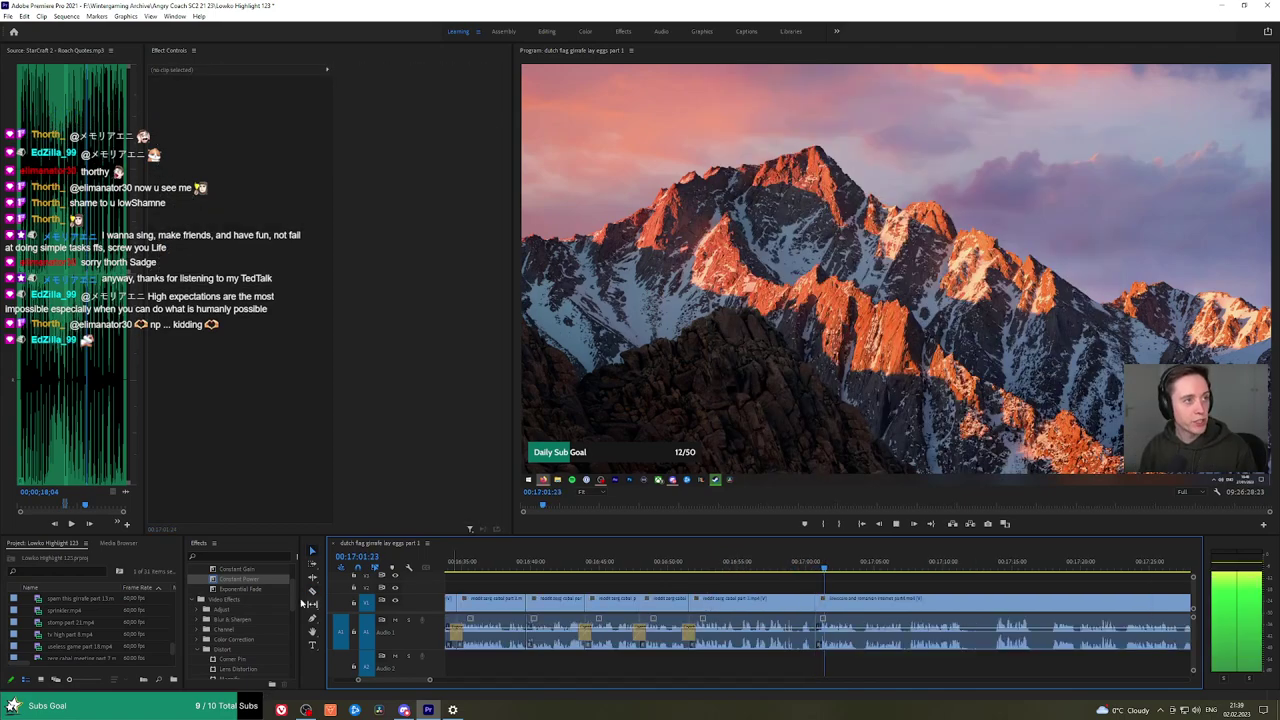
drag(241, 589, 590, 541)
Ripple delete the roughly two-second silence starting near 00:17:11:23 and add a Constant Power crossfade at the cut.
key(h)
drag(985, 584, 912, 582)
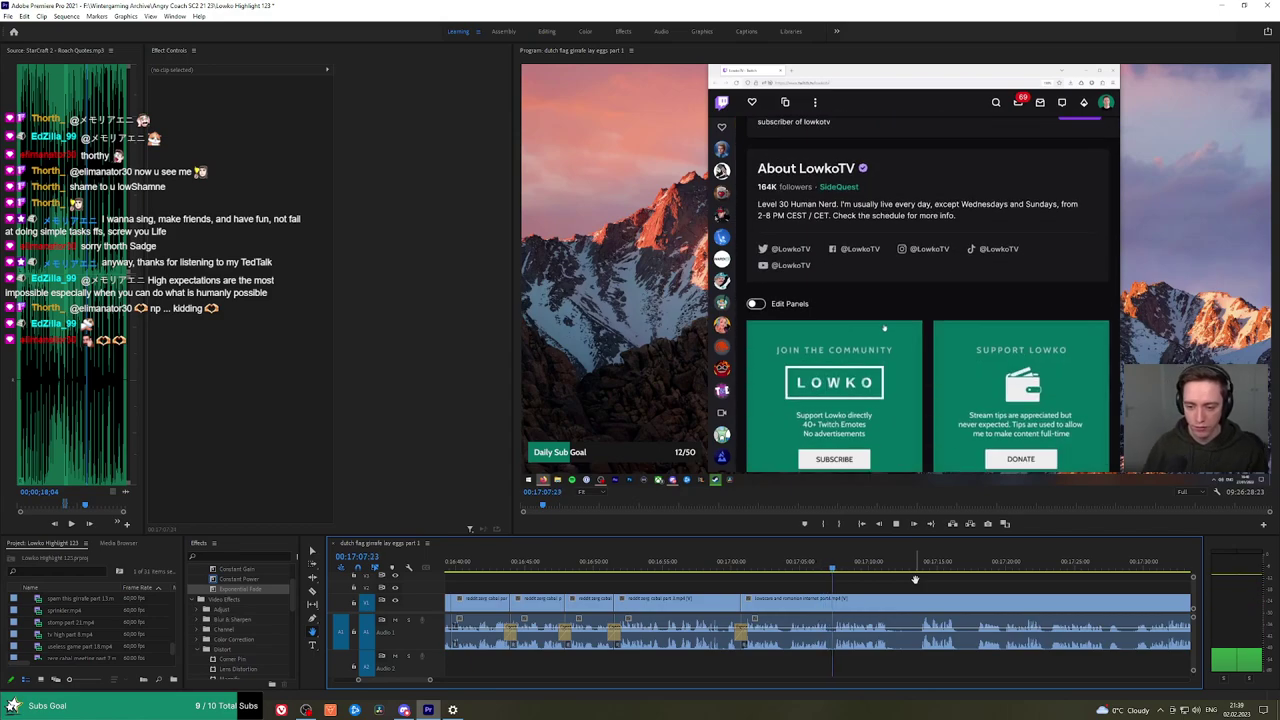
drag(927, 576, 834, 597)
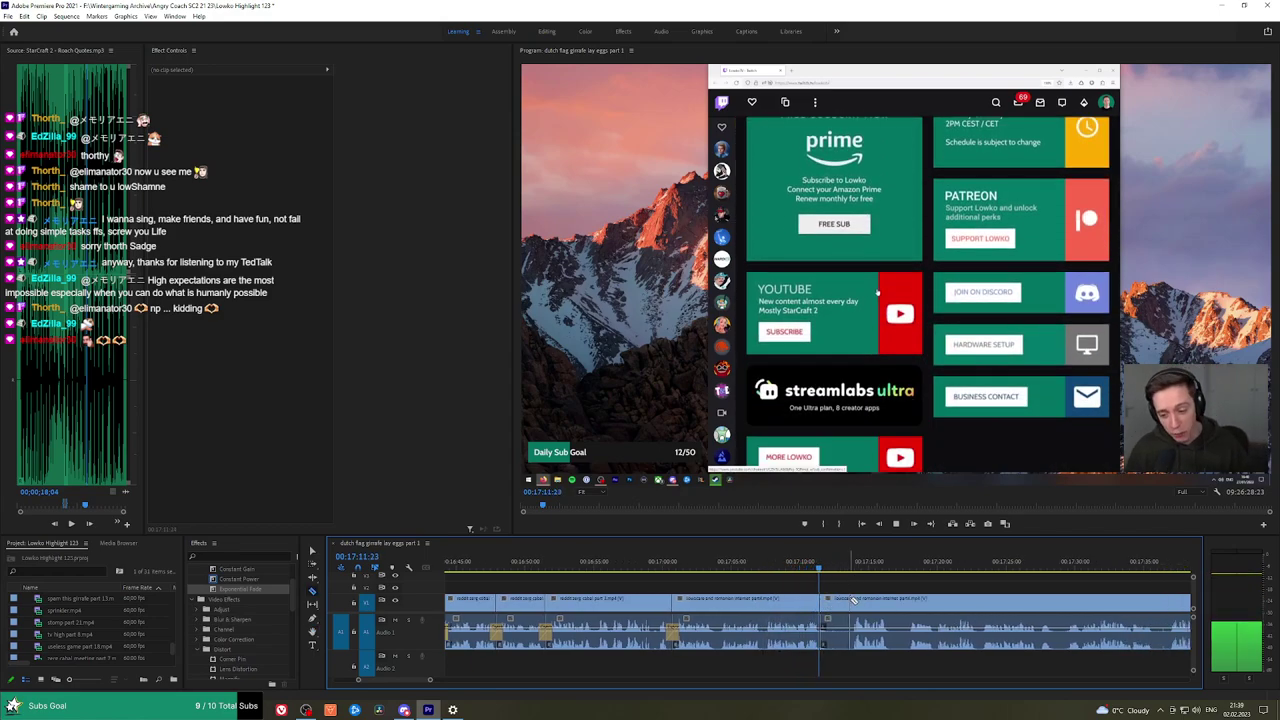
click(266, 581)
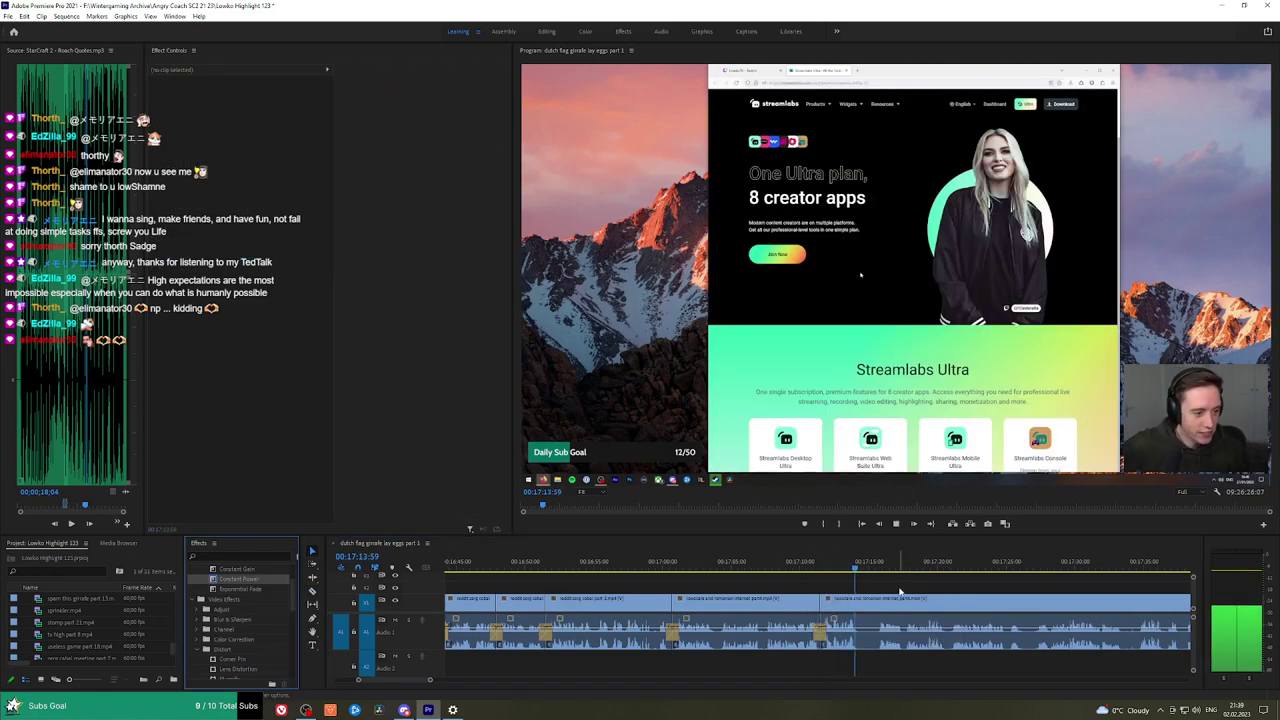
Split around the short pause starting near 00:17:14, ripple delete it and add a Constant Power crossfade at the cut.
click(865, 600)
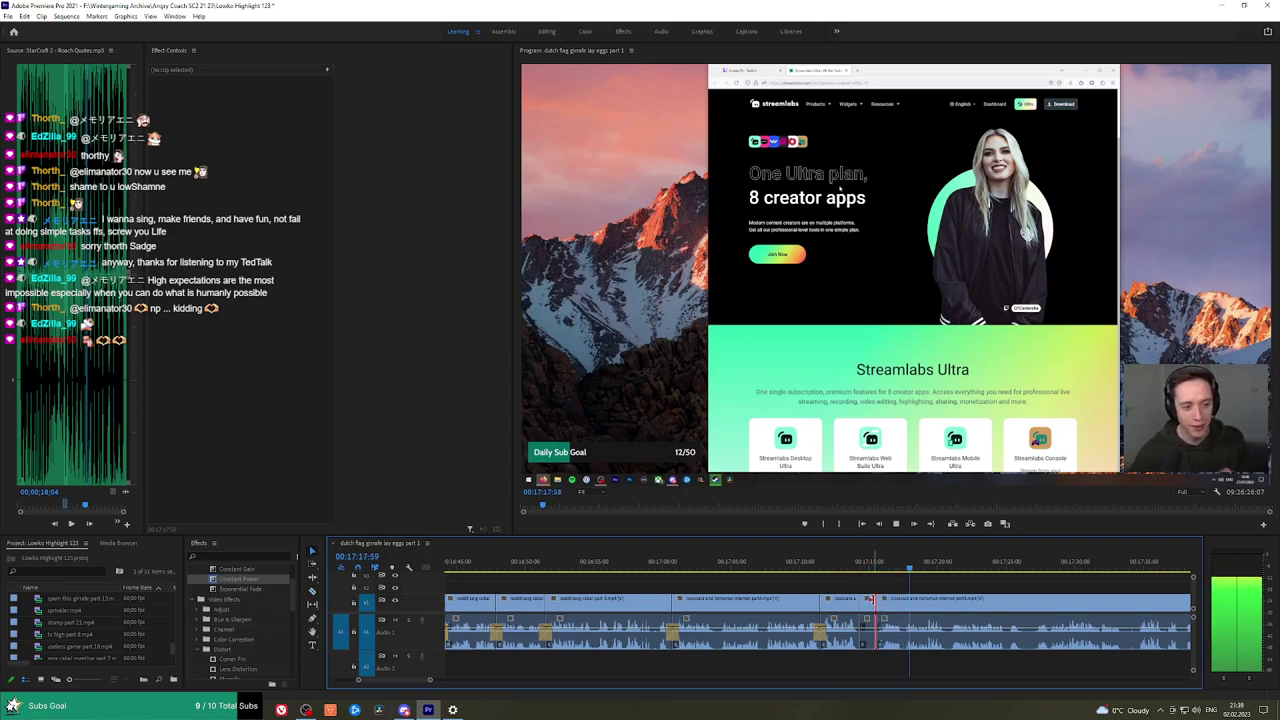
click(869, 601)
key(shift+Delete)
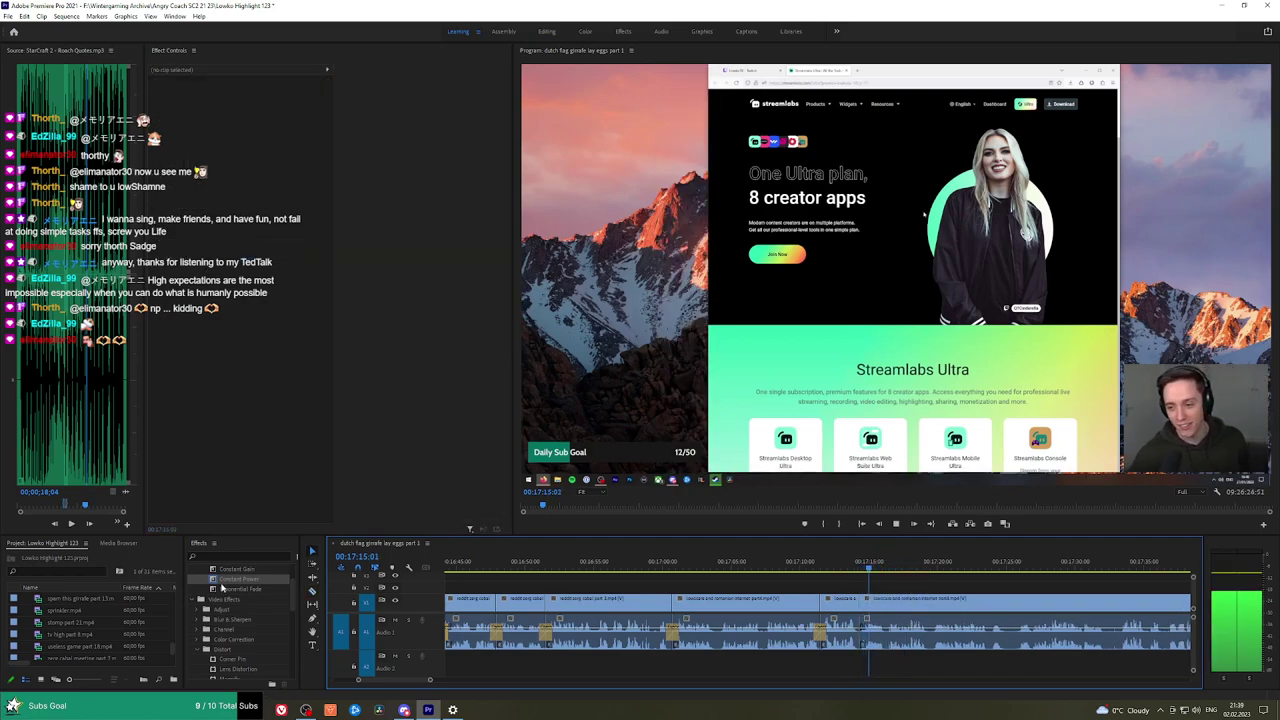
drag(222, 583, 685, 583)
drag(867, 641, 867, 641)
Cut out the roughly two-second pause starting near 00:17:24 with a ripple delete and crossfade the join with Constant Power.
key(h)
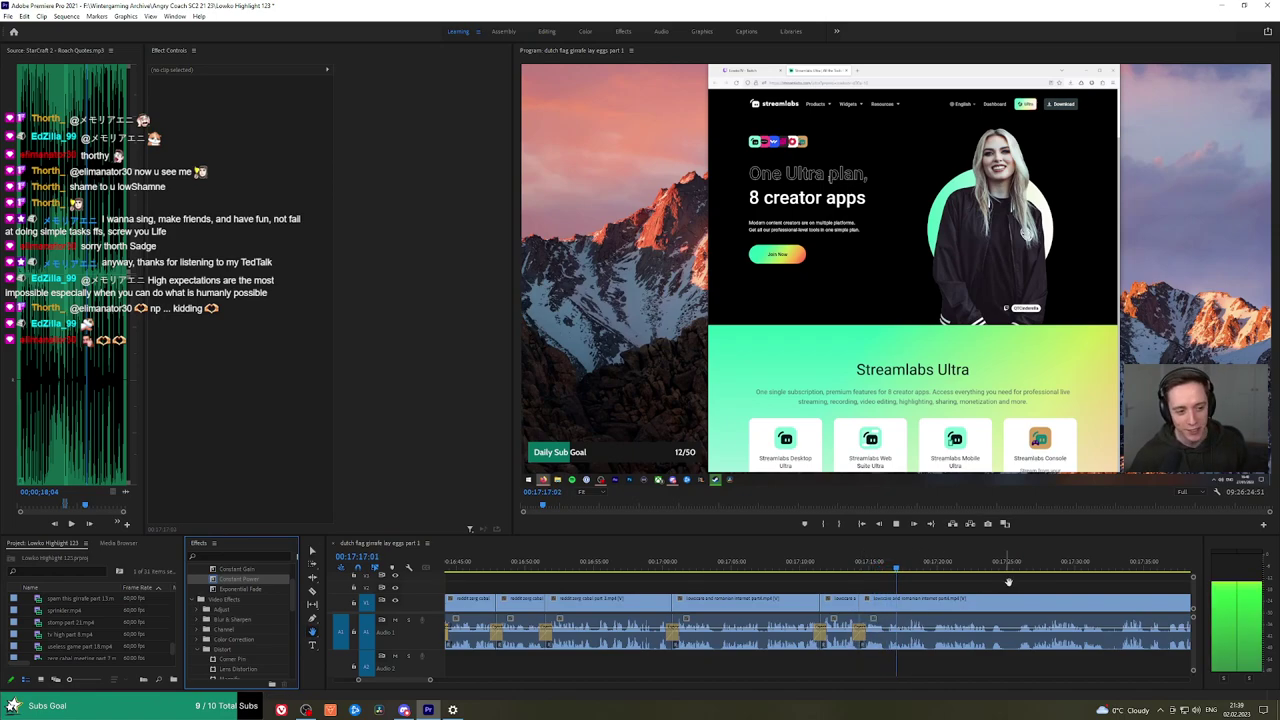
drag(1166, 582, 910, 586)
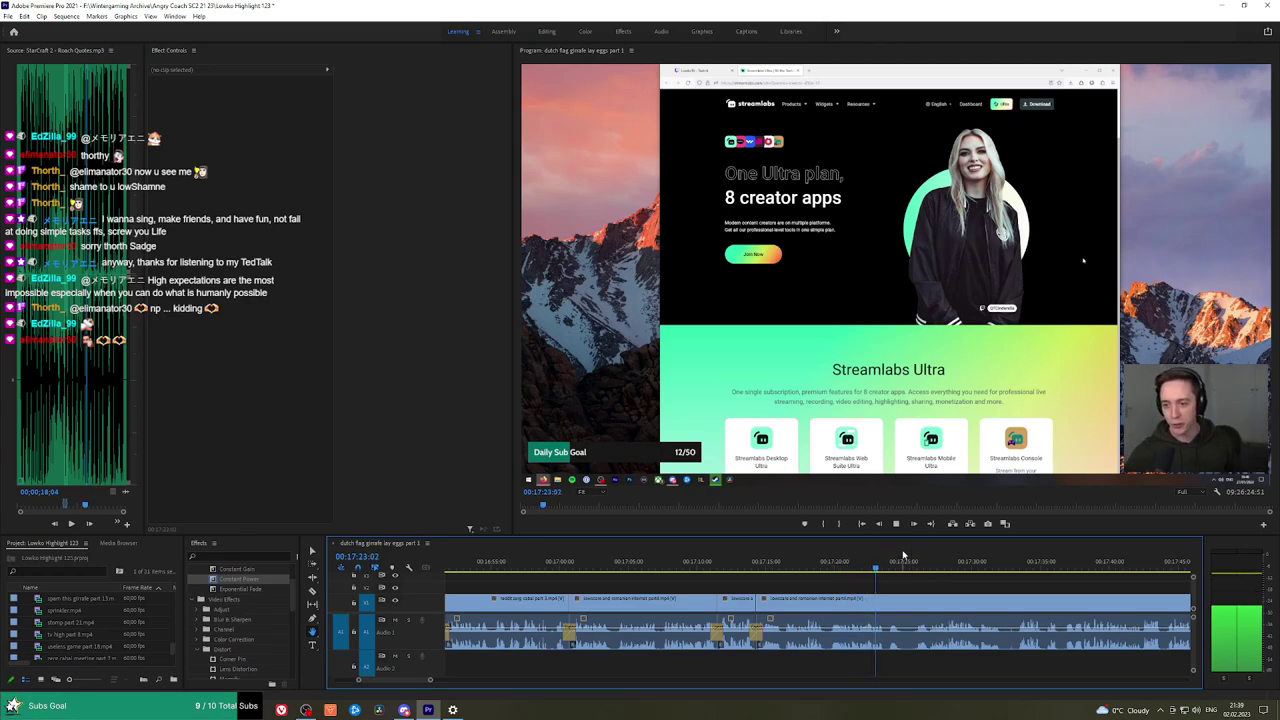
key(c)
click(887, 602)
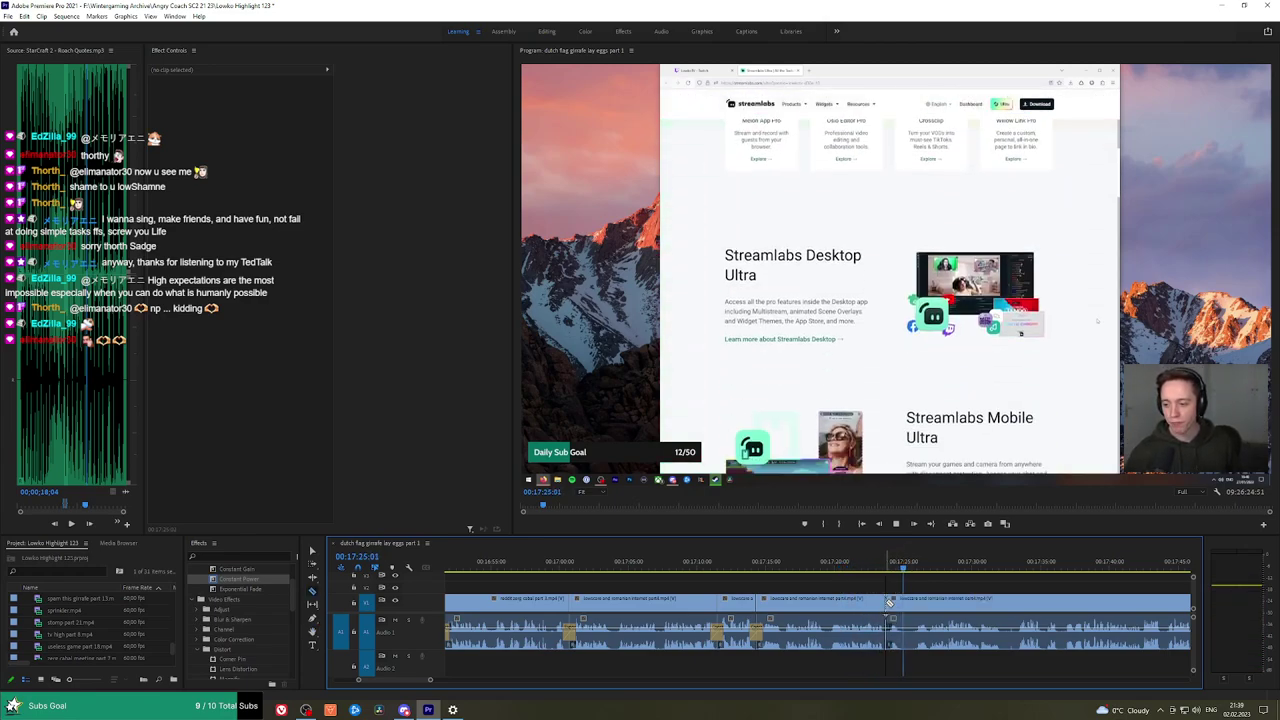
key(ctrl+k)
click(904, 603)
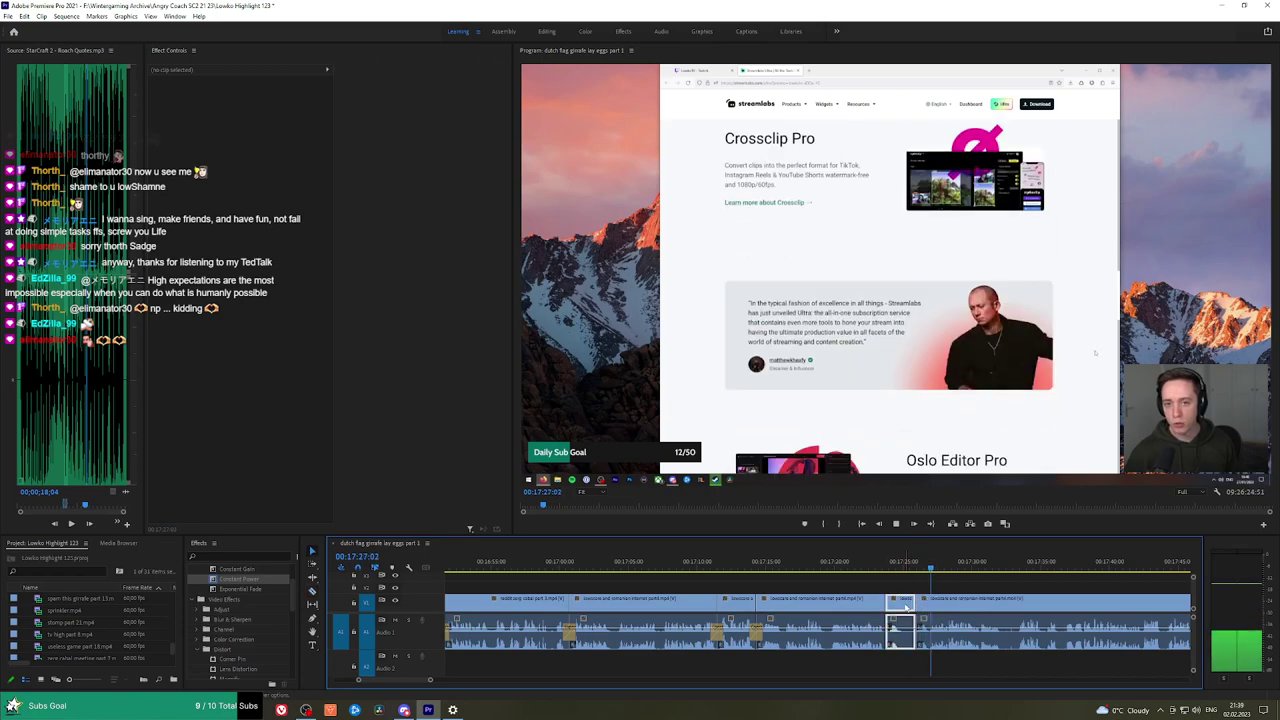
key(shift+Delete)
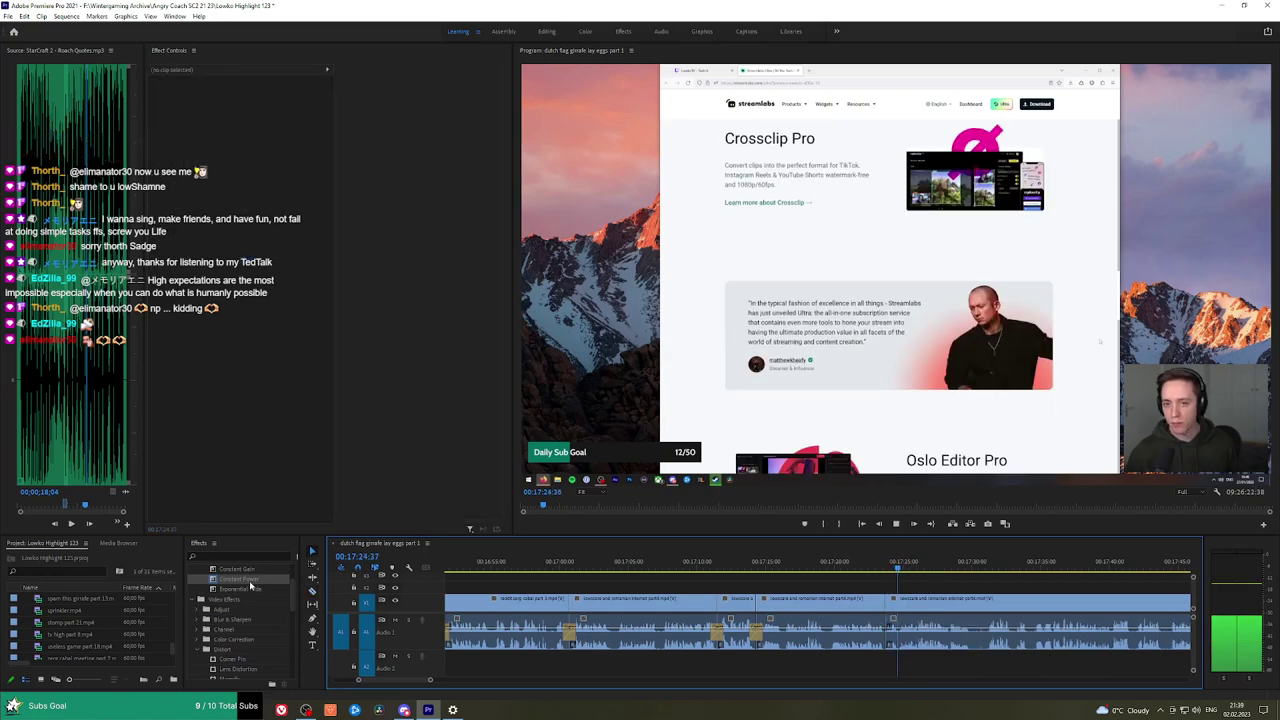
drag(250, 586, 921, 625)
Isolate the one-second pause starting near 00:17:30, ripple delete it and add a Constant Power crossfade at the cut.
scroll(818, 577, down, 3)
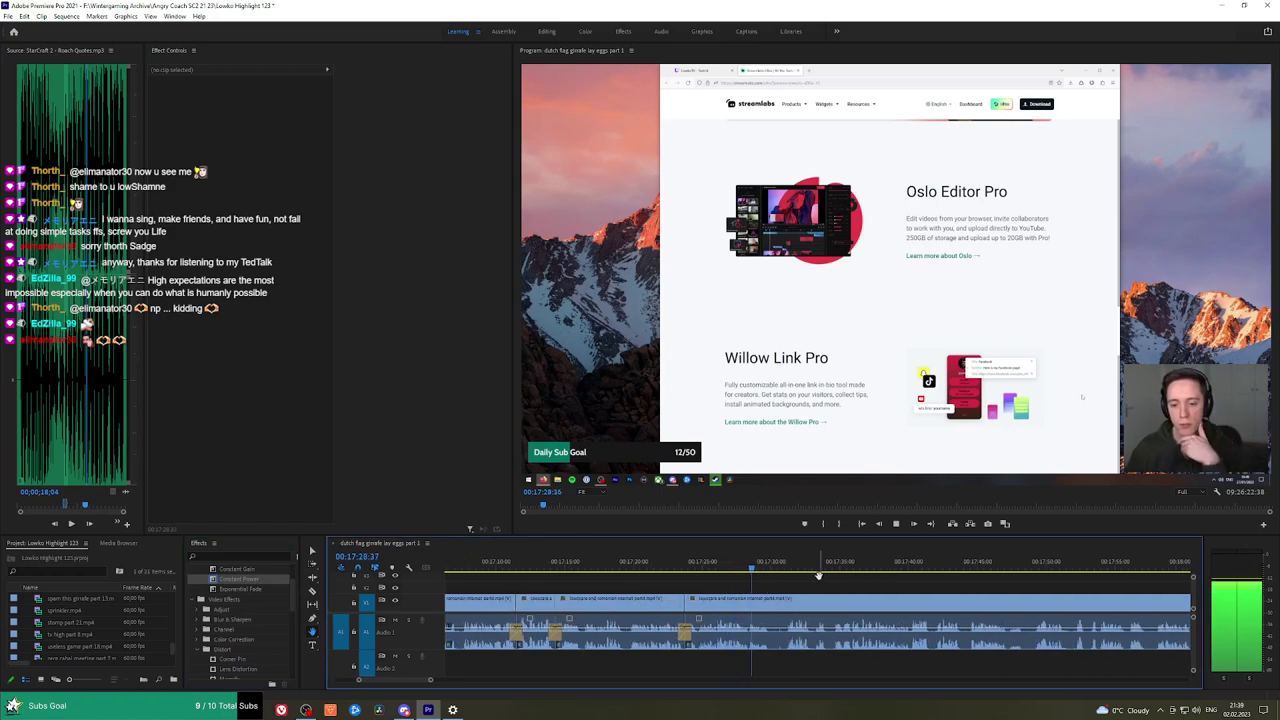
scroll(817, 585, up, 2)
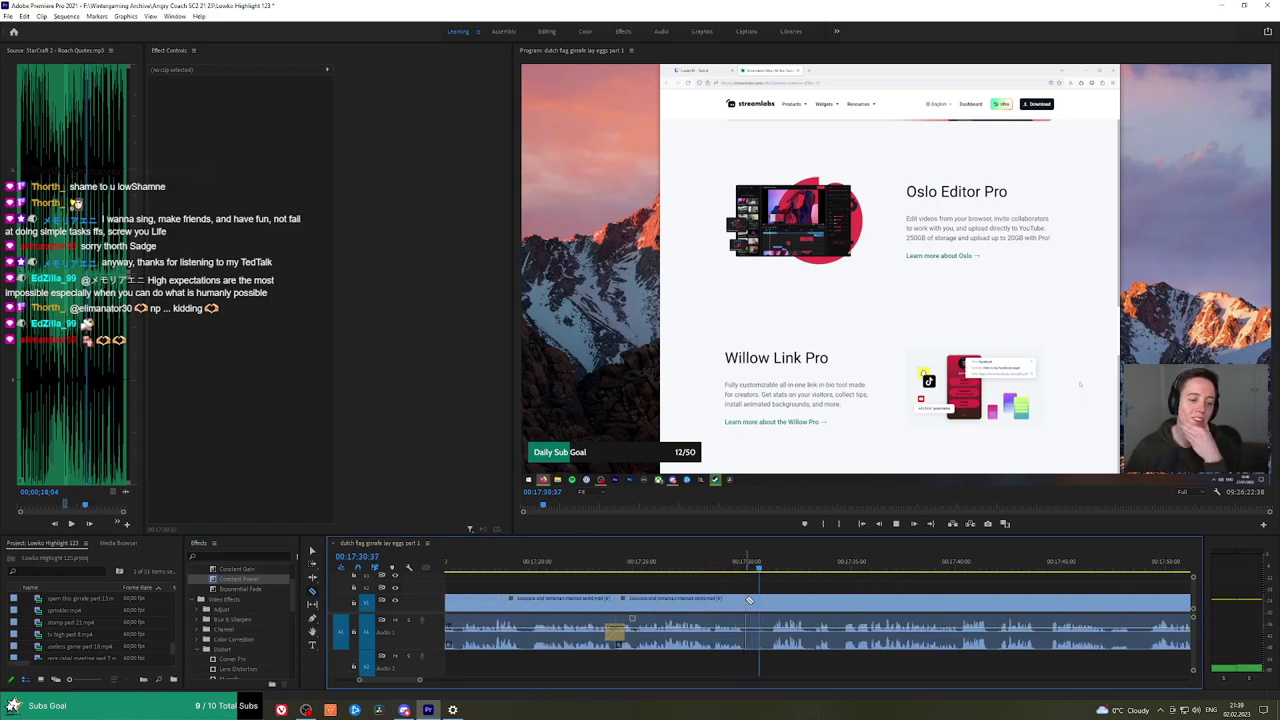
click(771, 601)
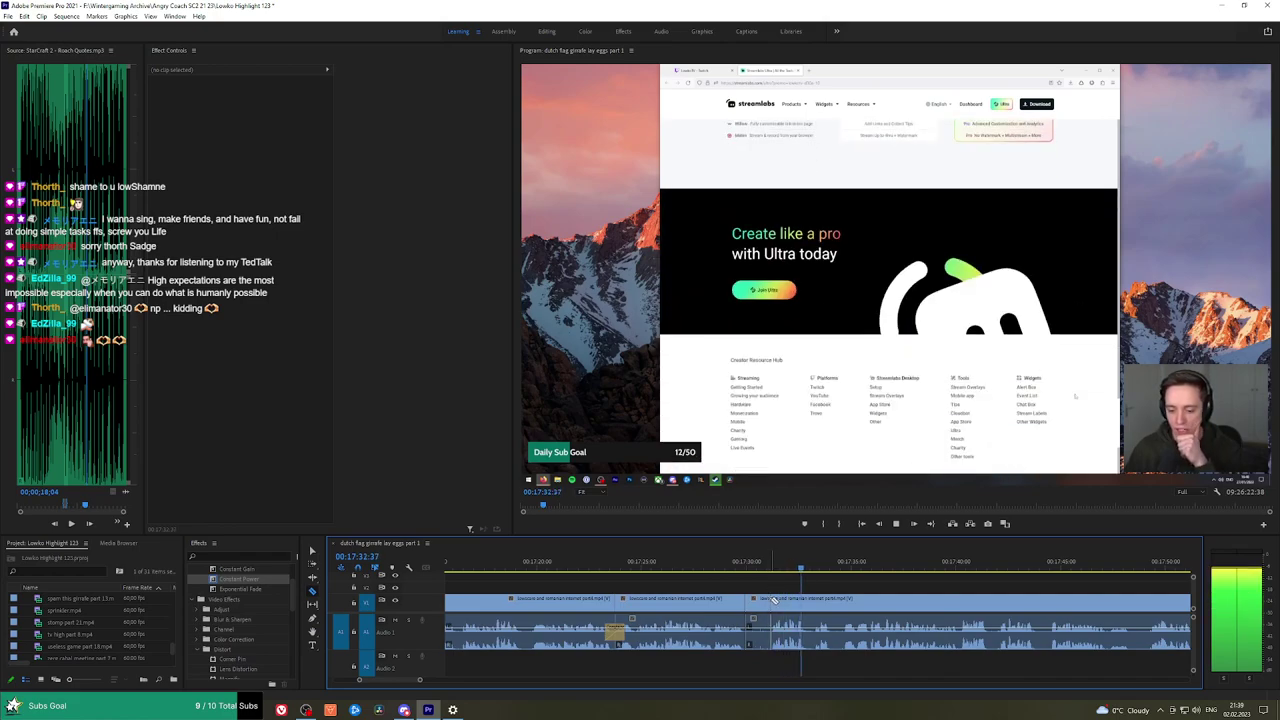
key(v)
click(764, 599)
key(shift+Delete)
key(space)
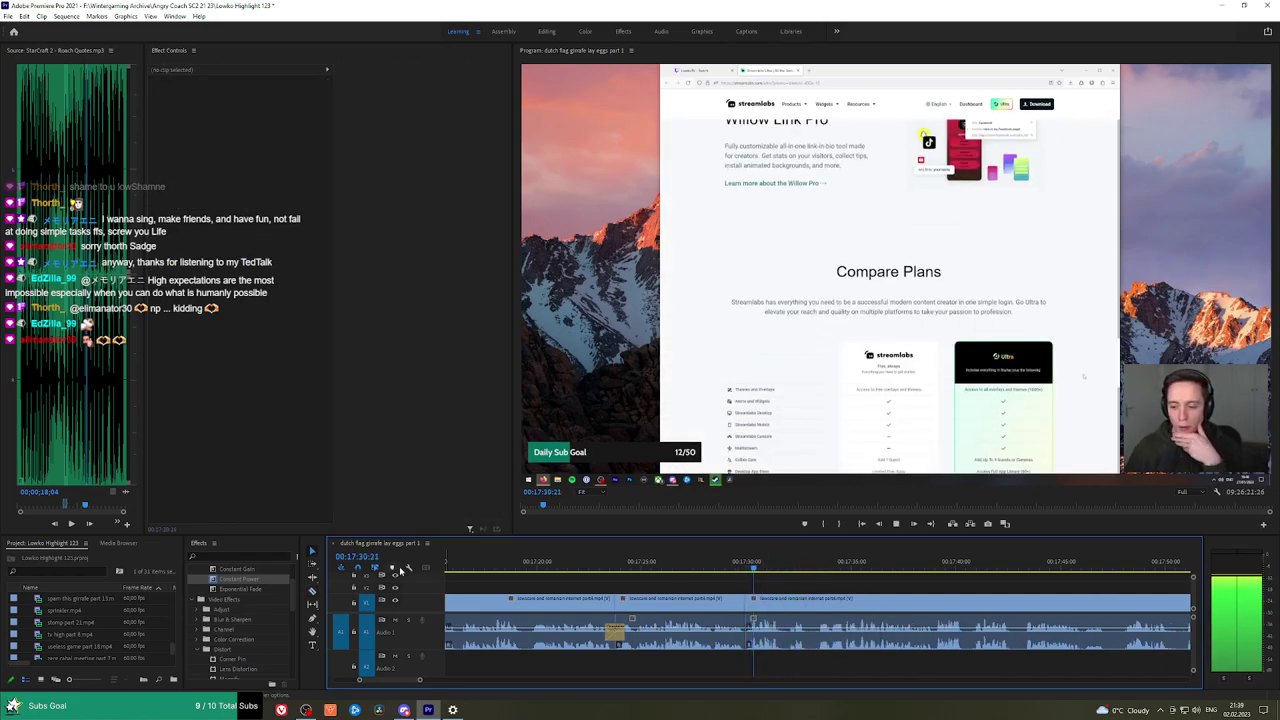
drag(264, 579, 748, 633)
Save the project and split the clip at the pause near 00:17:42:40.
key(ctrl+s)
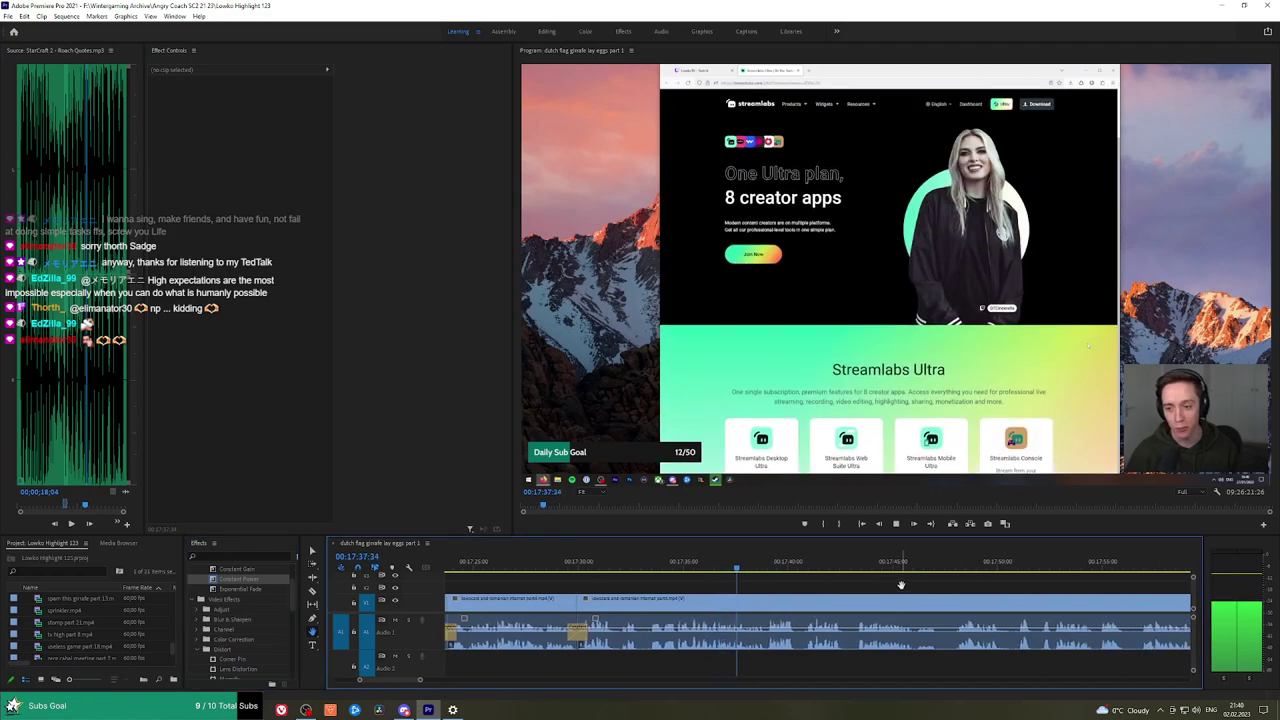
drag(921, 585, 833, 585)
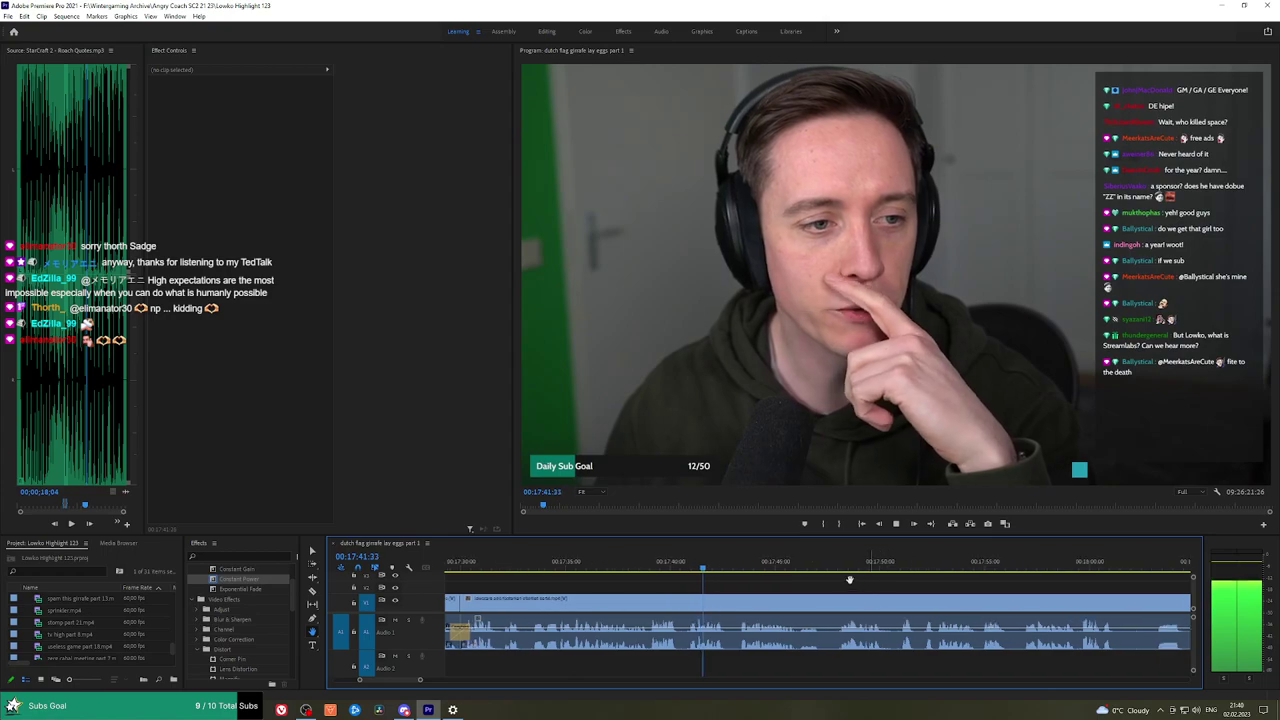
key(c)
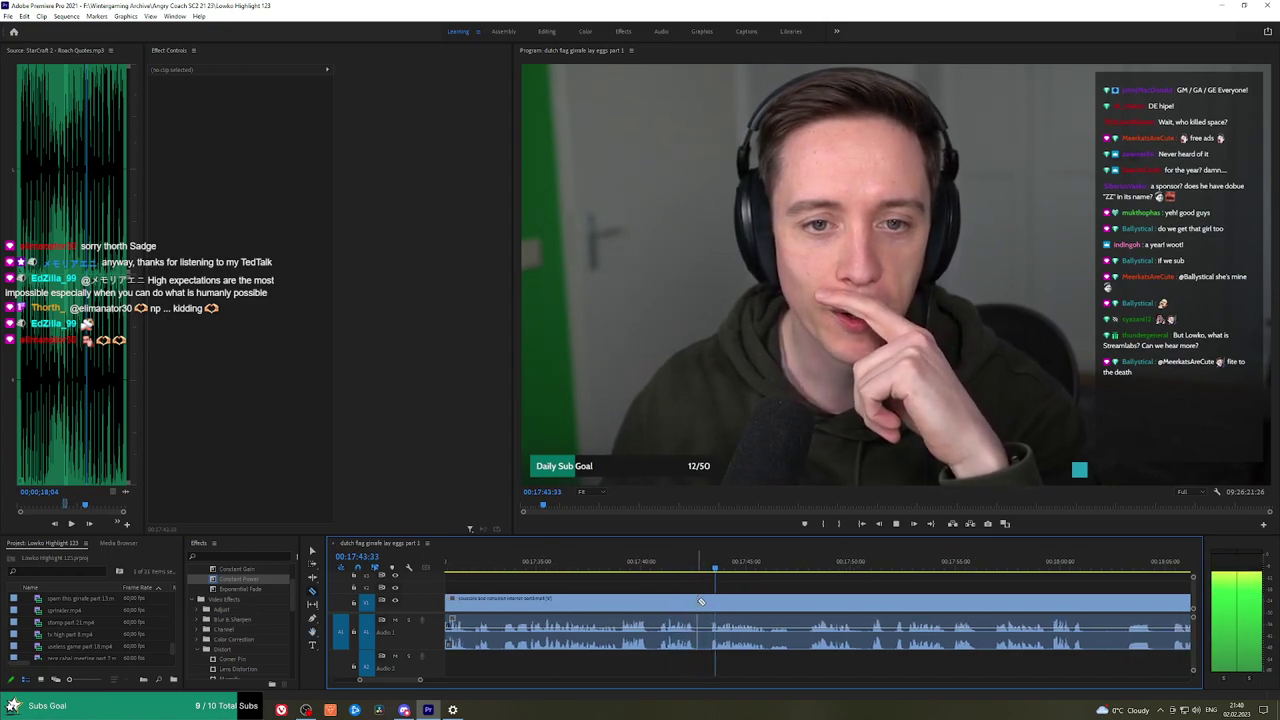
click(698, 601)
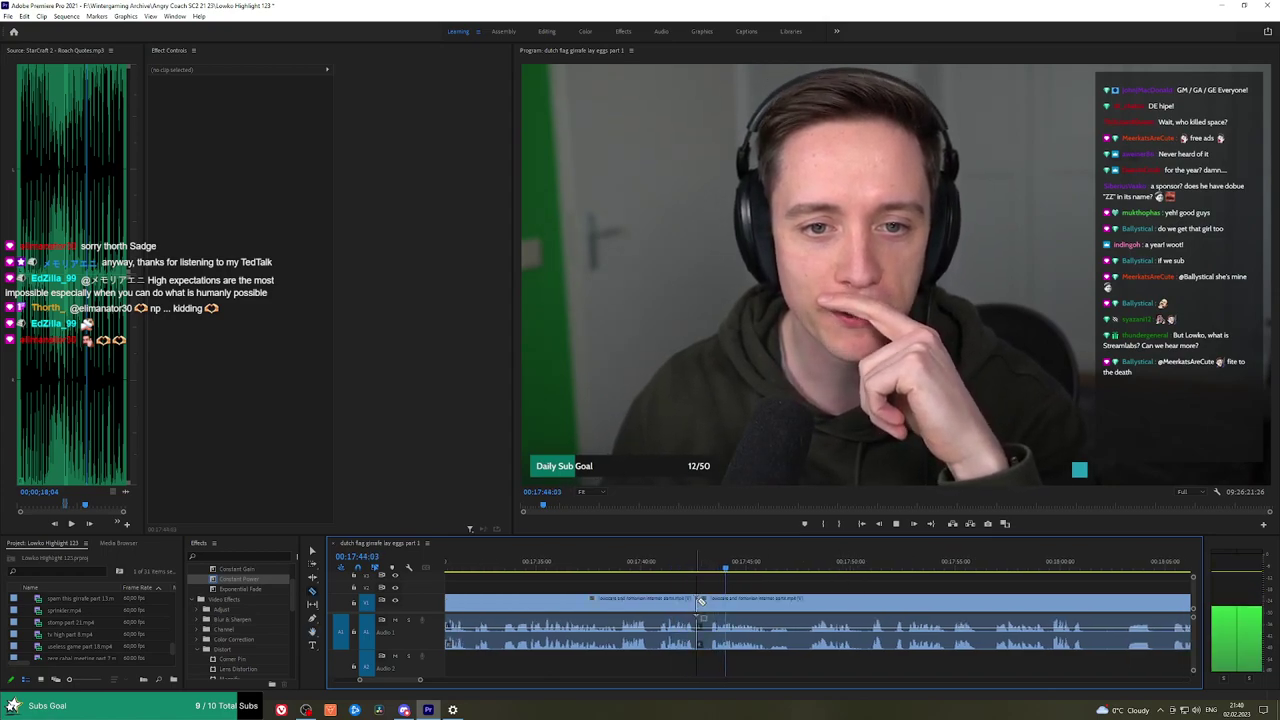
Review the footage from about 00:17:44 to 00:18:19 to find where the unneeded section ends.
click(803, 565)
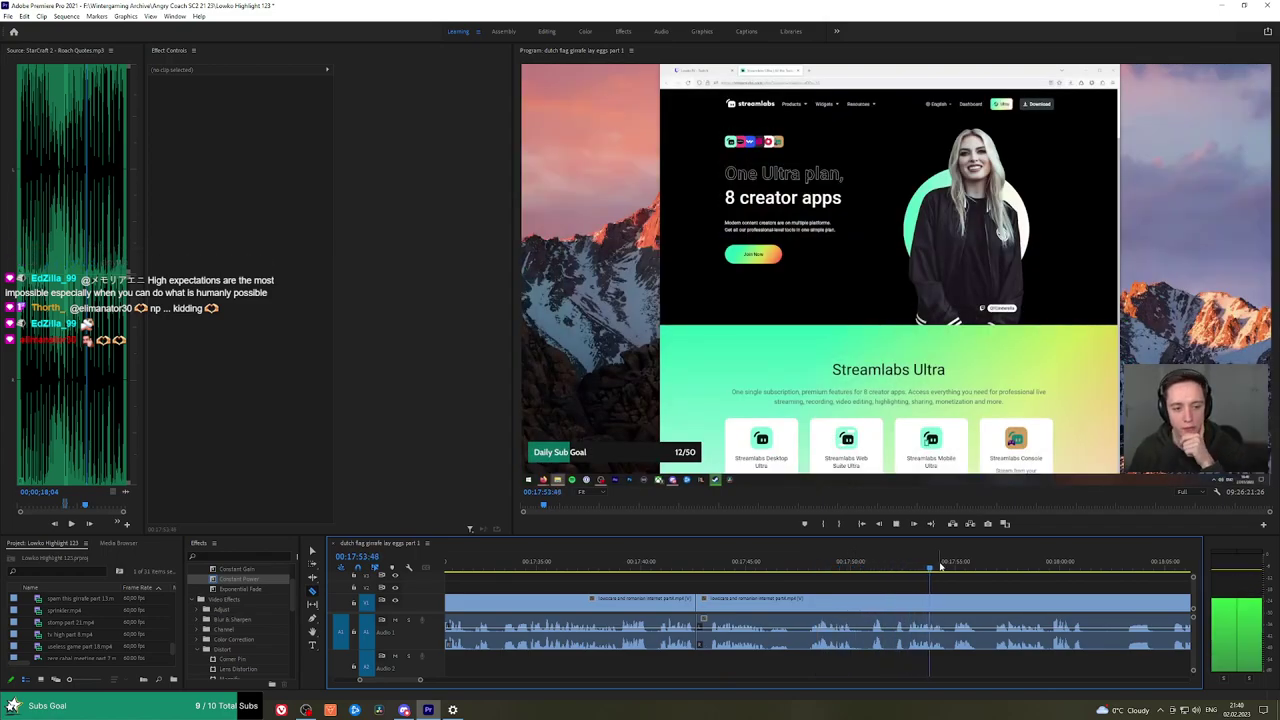
drag(948, 567, 960, 566)
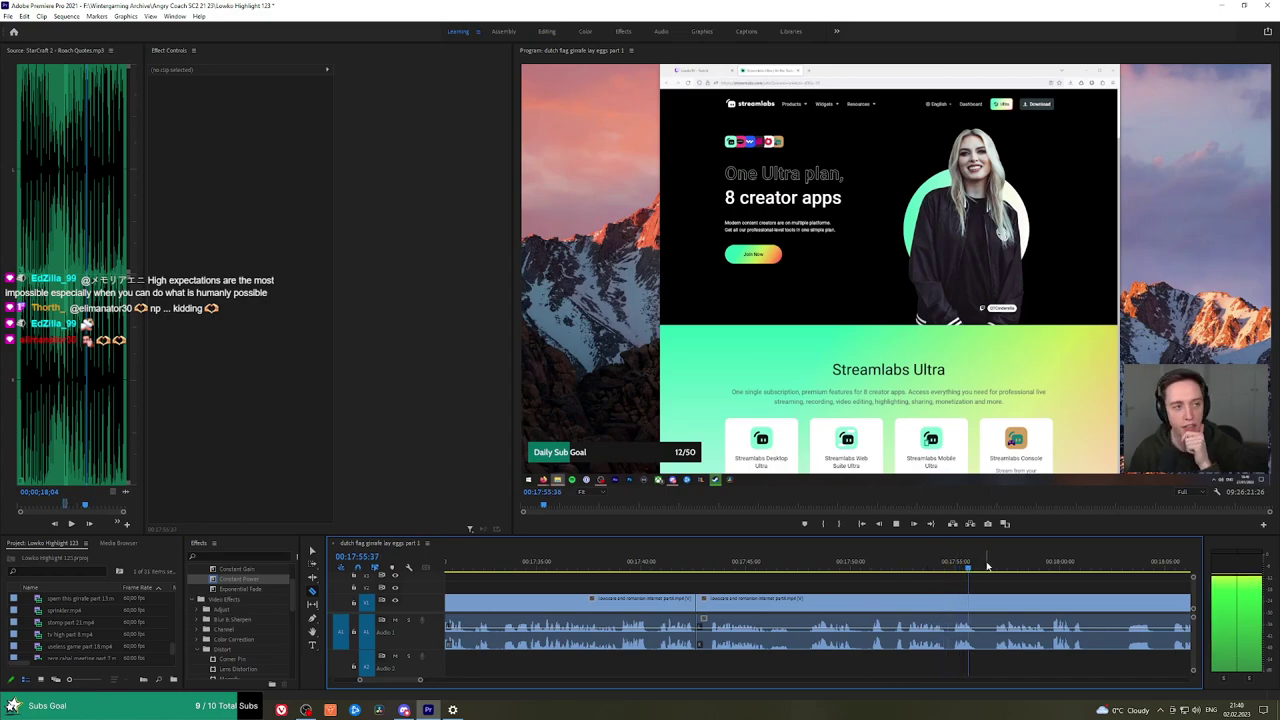
drag(1081, 589, 834, 585)
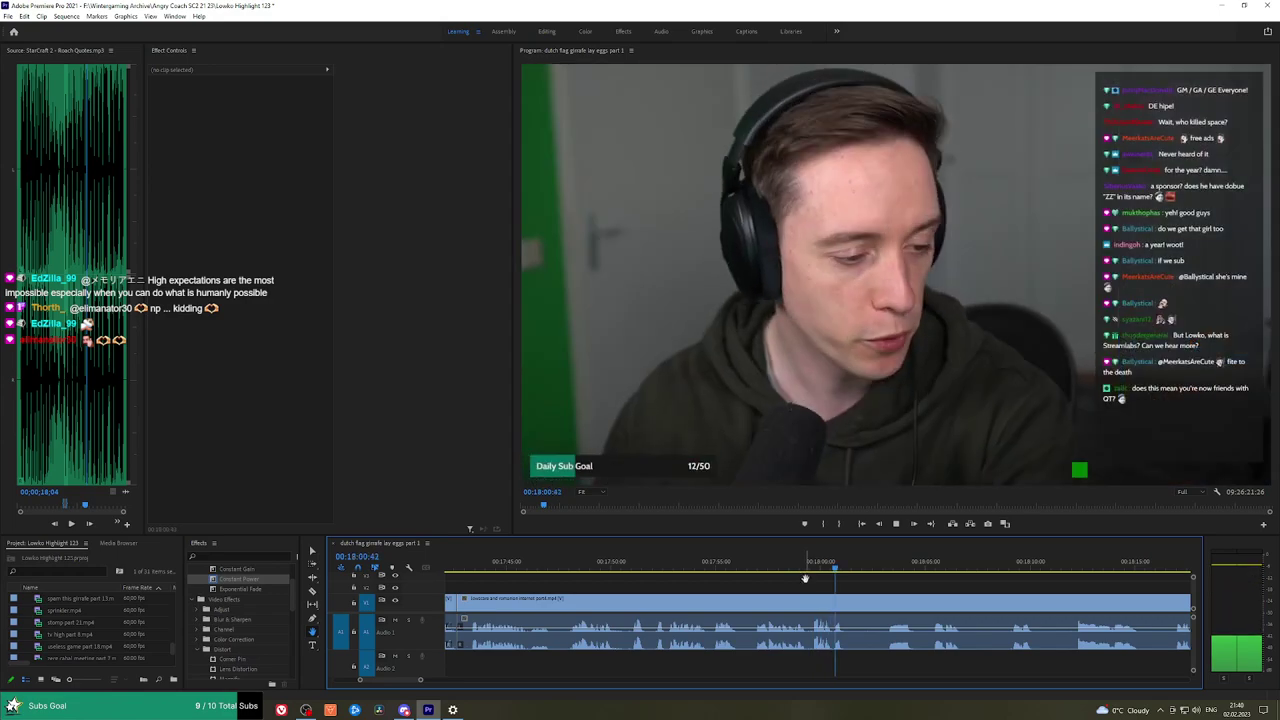
click(887, 568)
click(932, 568)
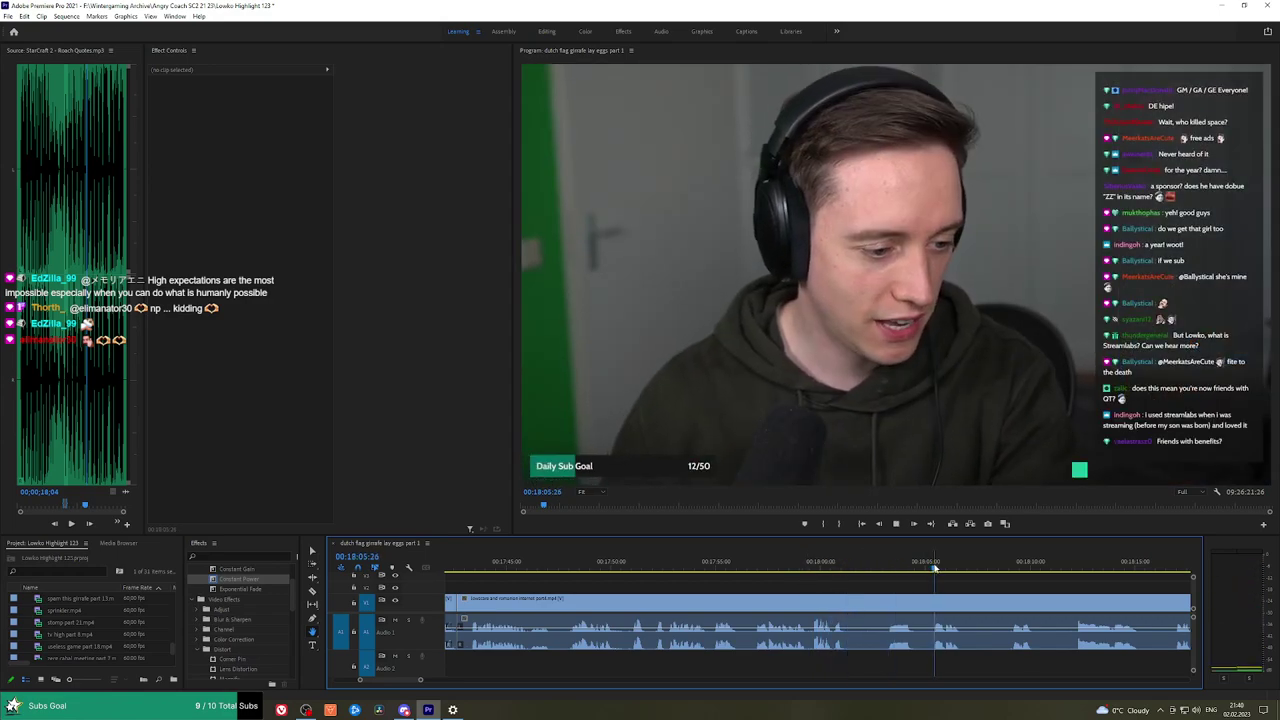
drag(960, 569, 1017, 567)
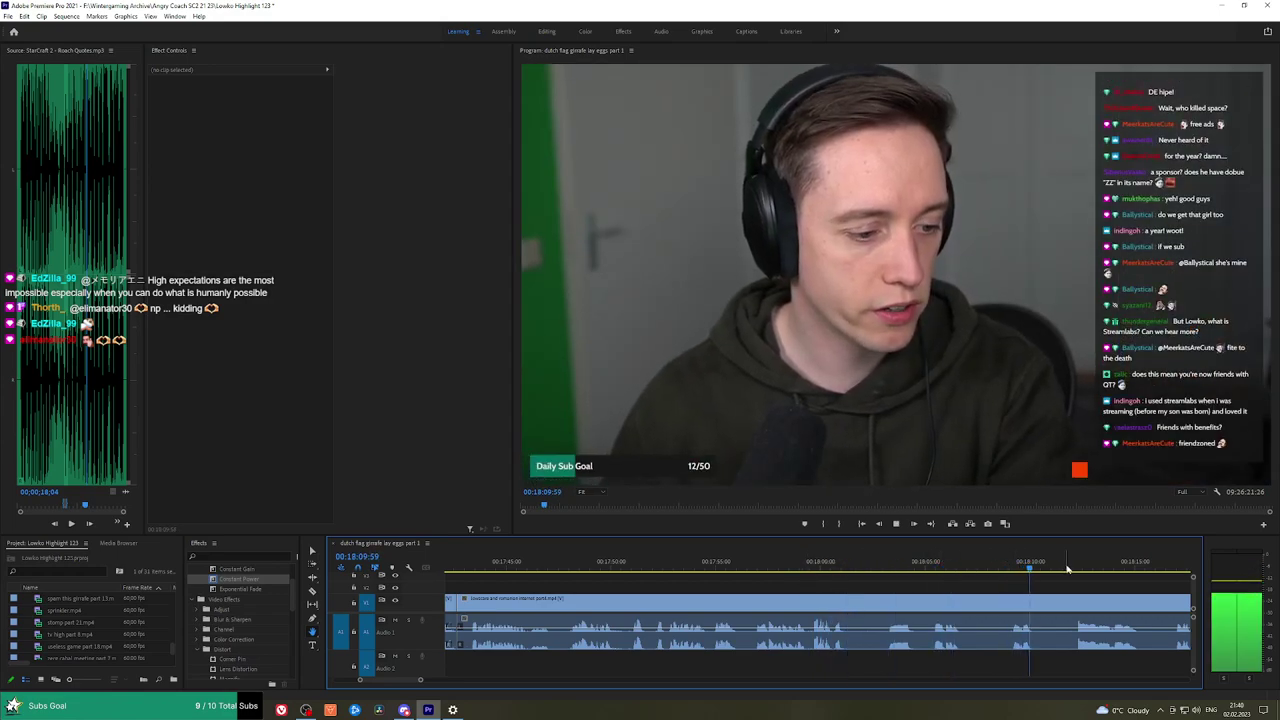
click(1067, 568)
scroll(1072, 573, down, 1)
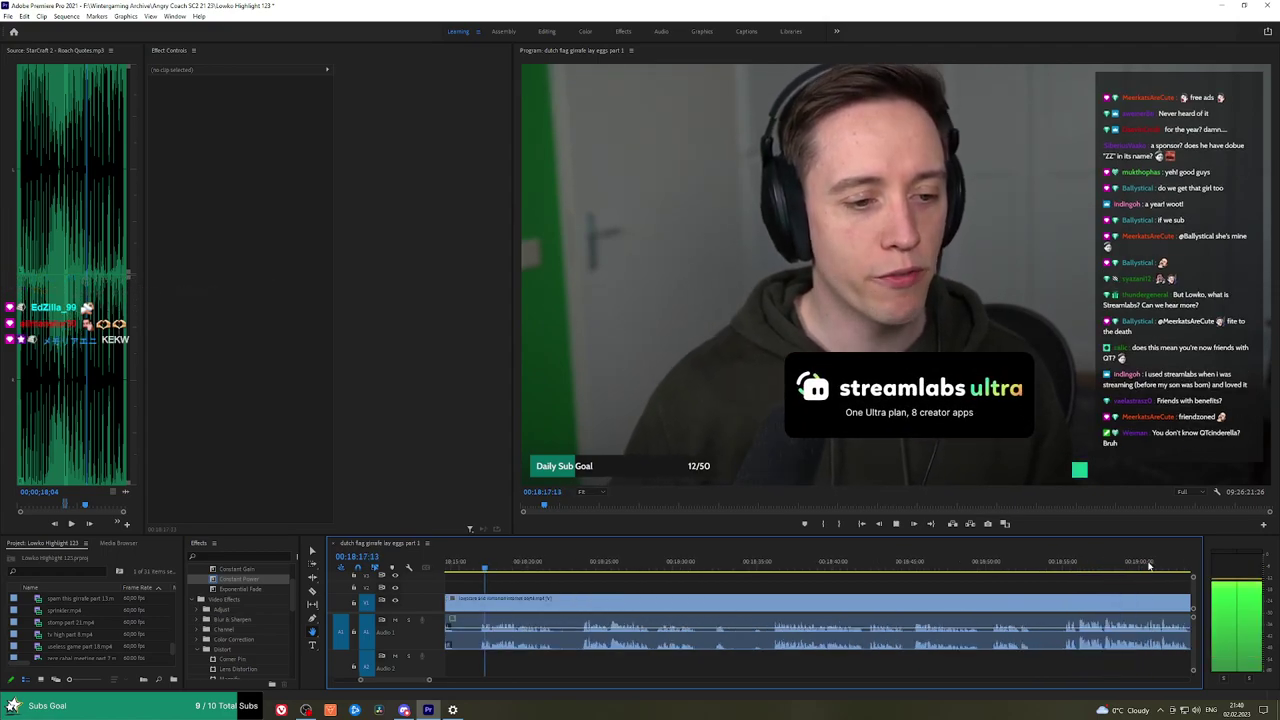
drag(571, 584, 895, 584)
scroll(640, 588, down, 2)
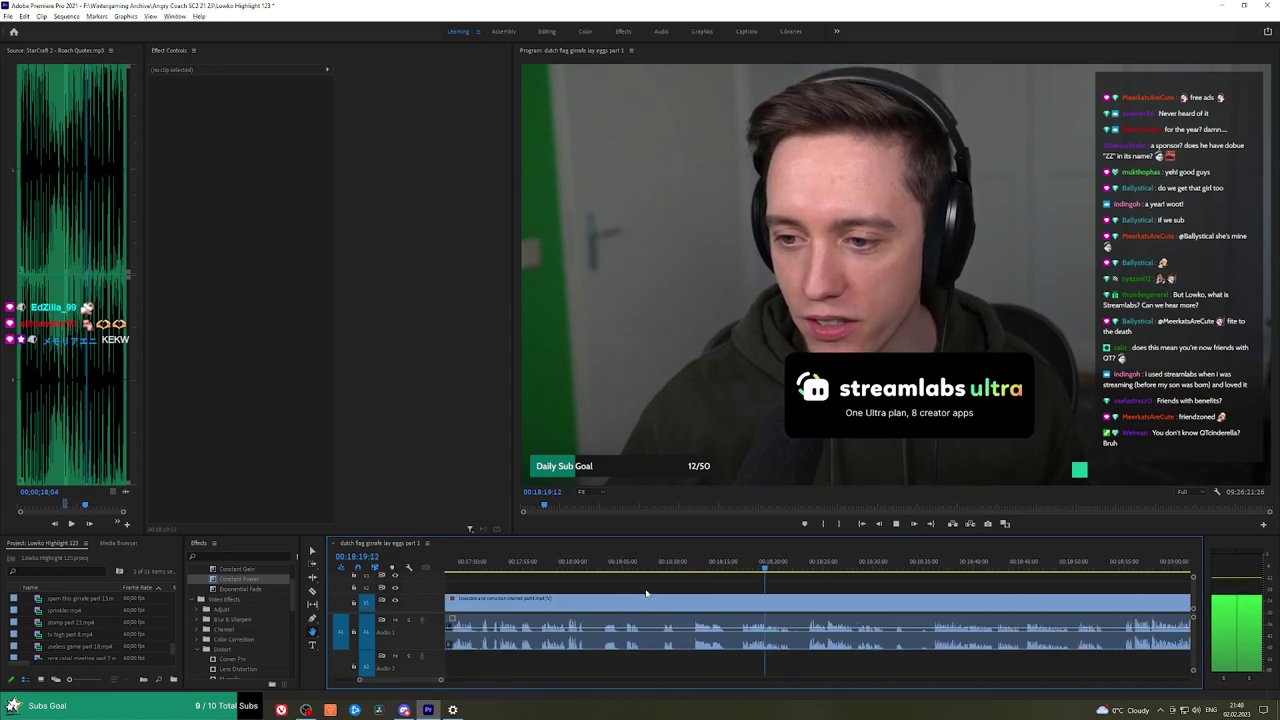
drag(648, 591, 833, 584)
Ripple delete the section from 00:17:42:38 to about 00:18:05 and add a Constant Power crossfade at the join.
click(638, 568)
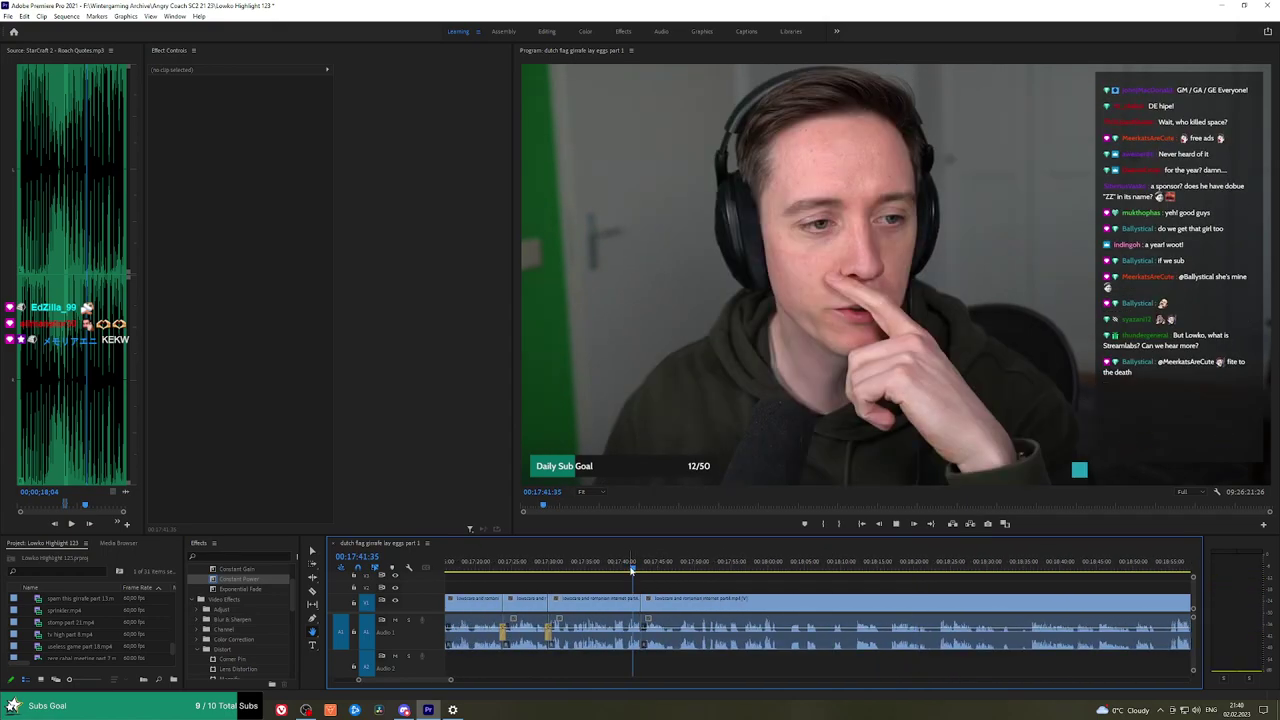
click(617, 570)
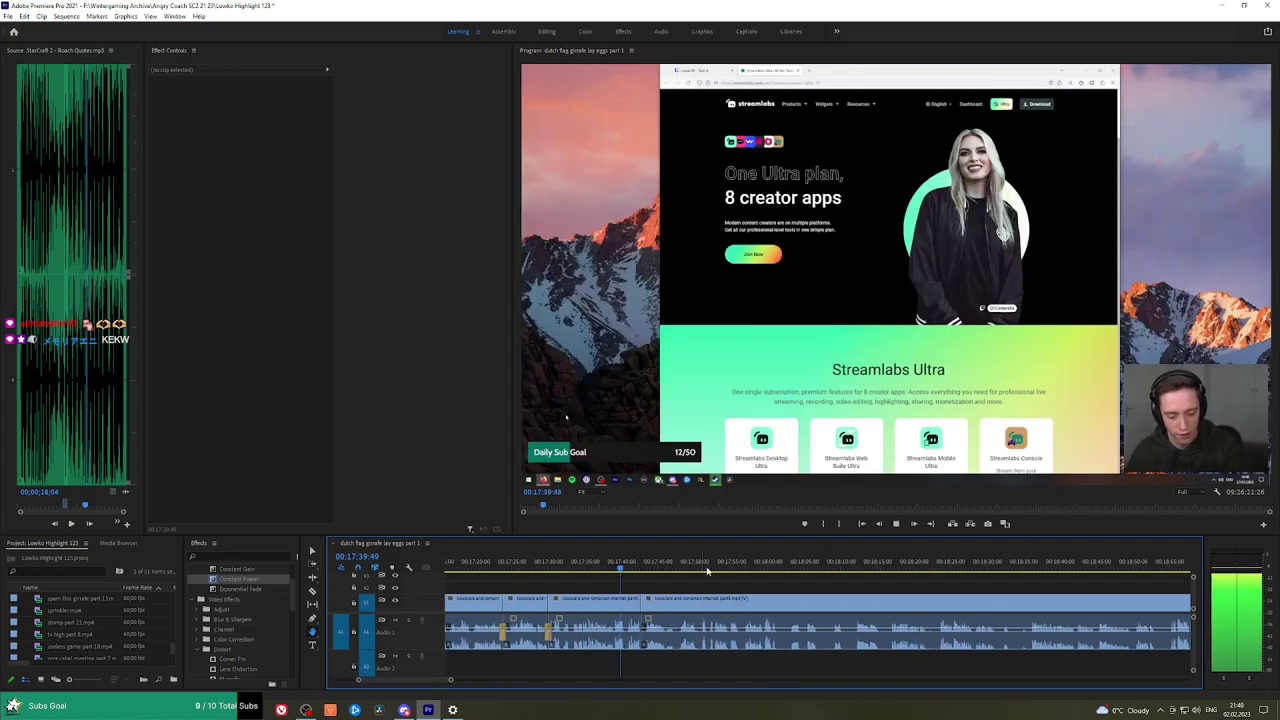
click(828, 570)
click(848, 570)
drag(850, 570, 835, 570)
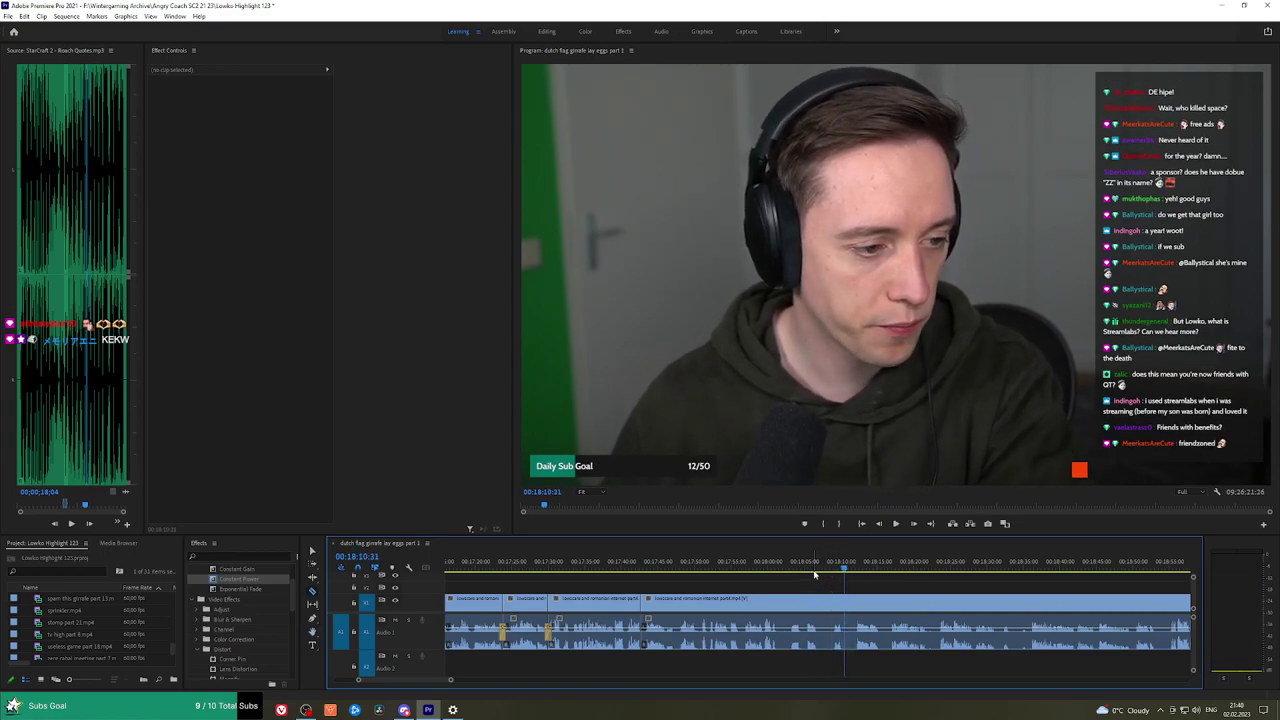
click(806, 568)
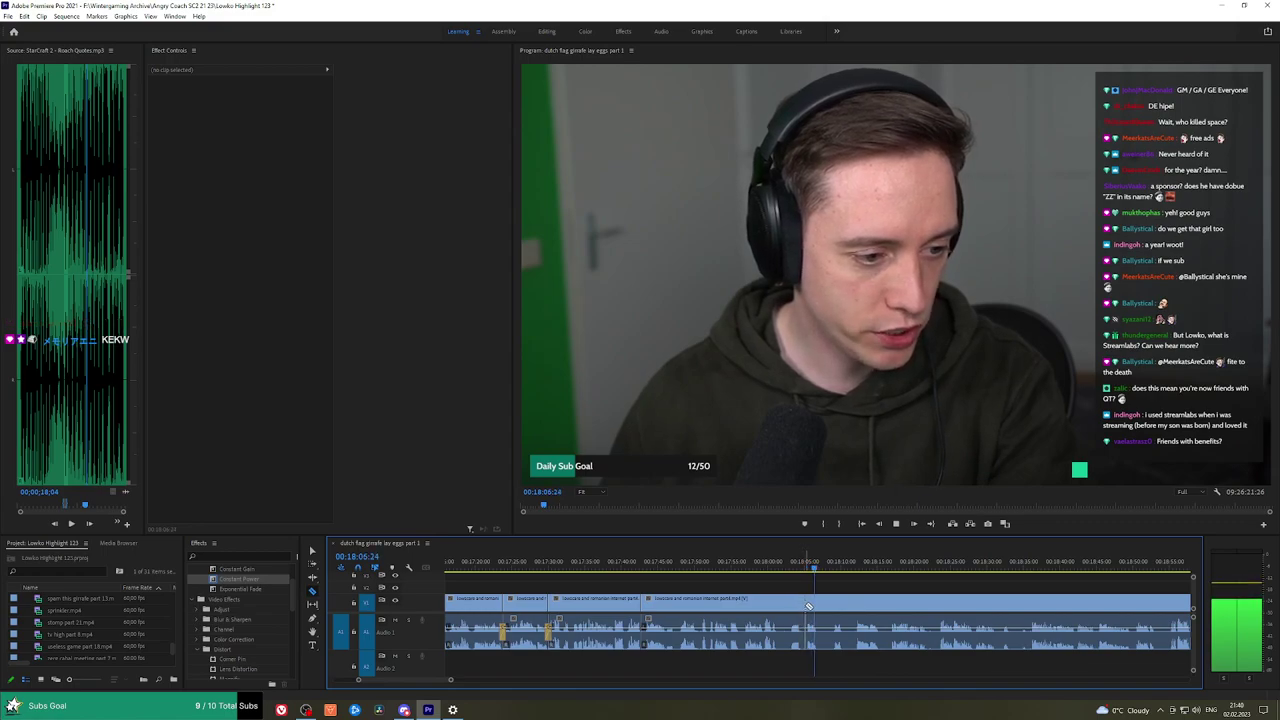
click(807, 606)
key(v)
click(784, 606)
key(shift+Delete)
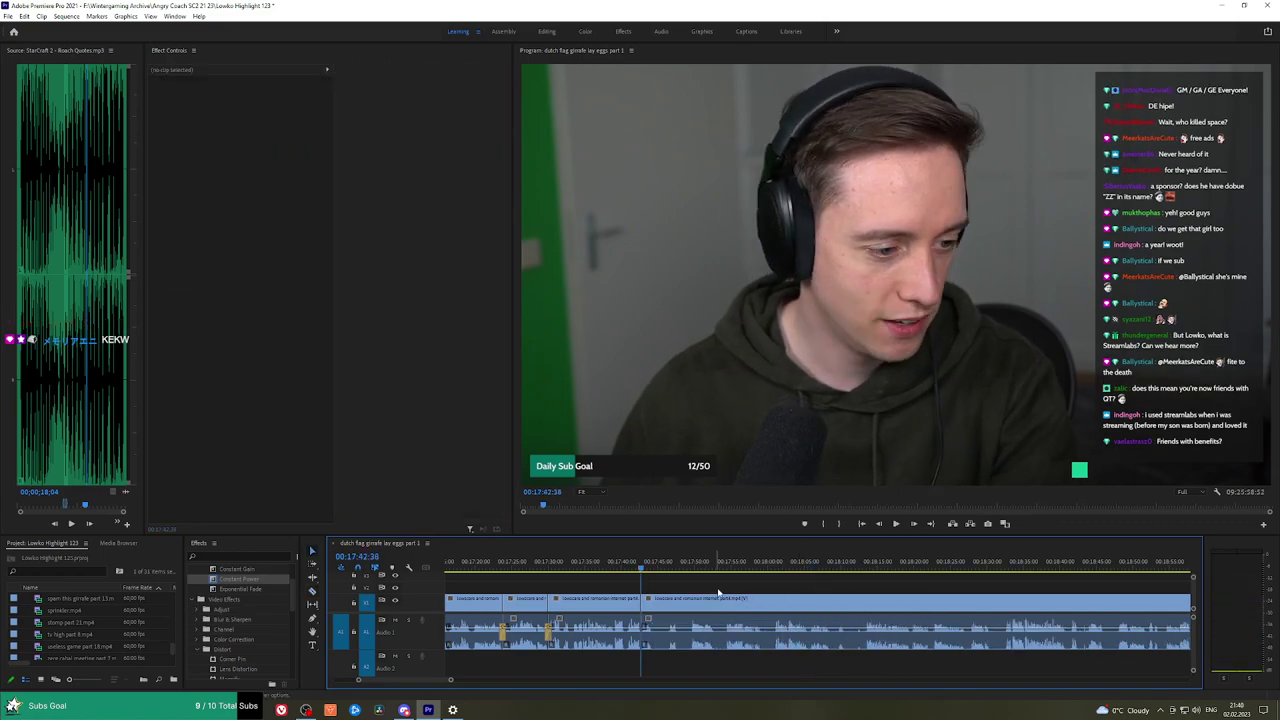
scroll(718, 592, up, 3)
drag(240, 579, 333, 580)
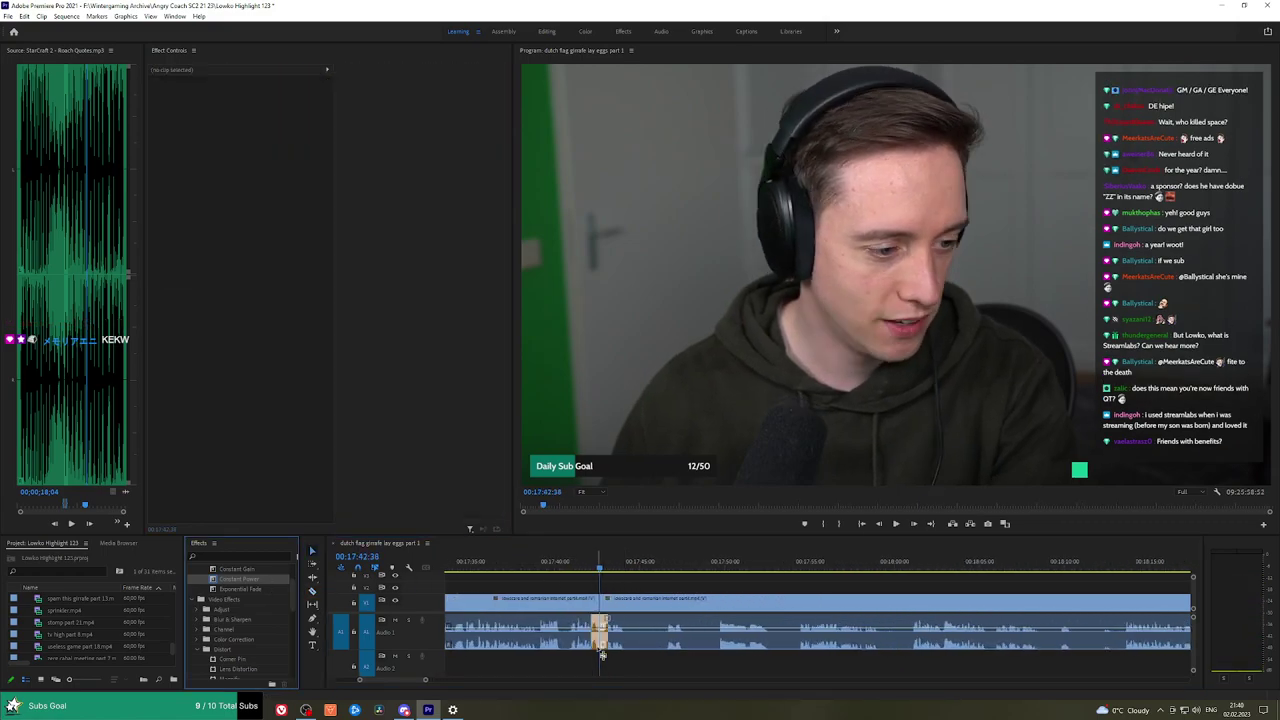
Cut out the two-second pause starting near 00:17:44 with a ripple delete and crossfade the join with Constant Power.
key(space)
key(c)
click(628, 612)
click(667, 604)
key(v)
click(647, 605)
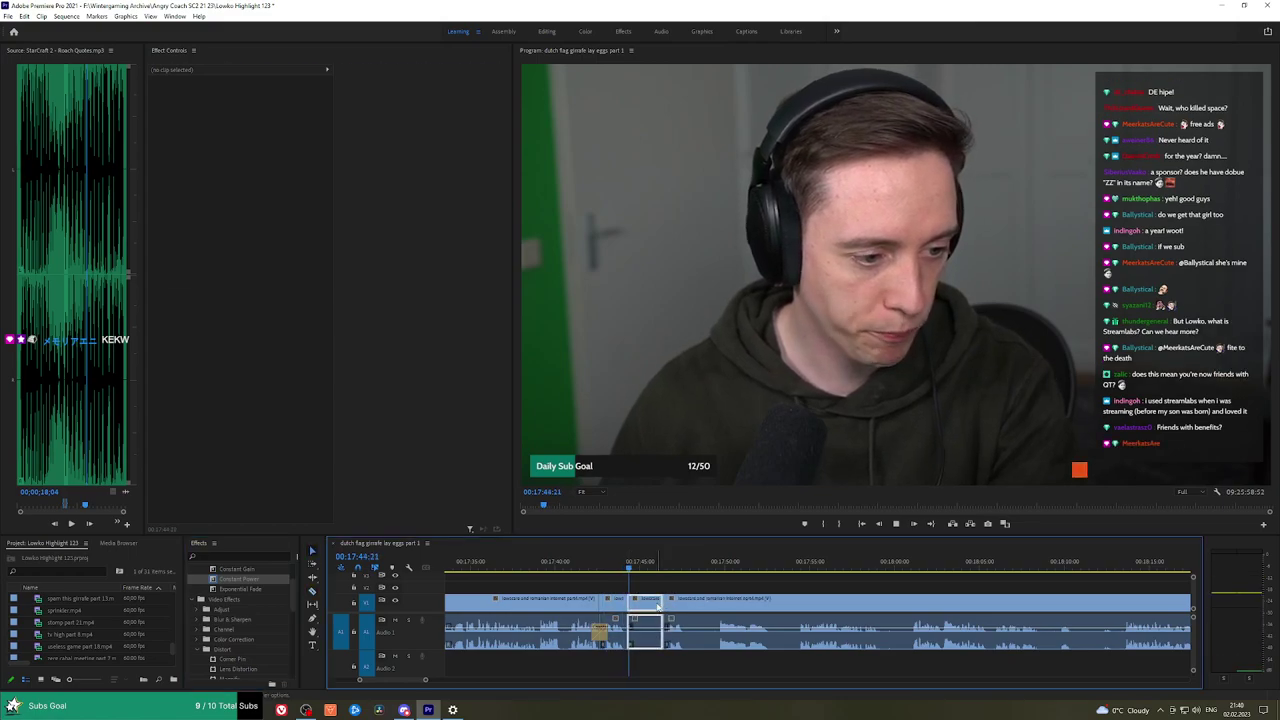
key(shift+Delete)
key(space)
drag(262, 580, 640, 638)
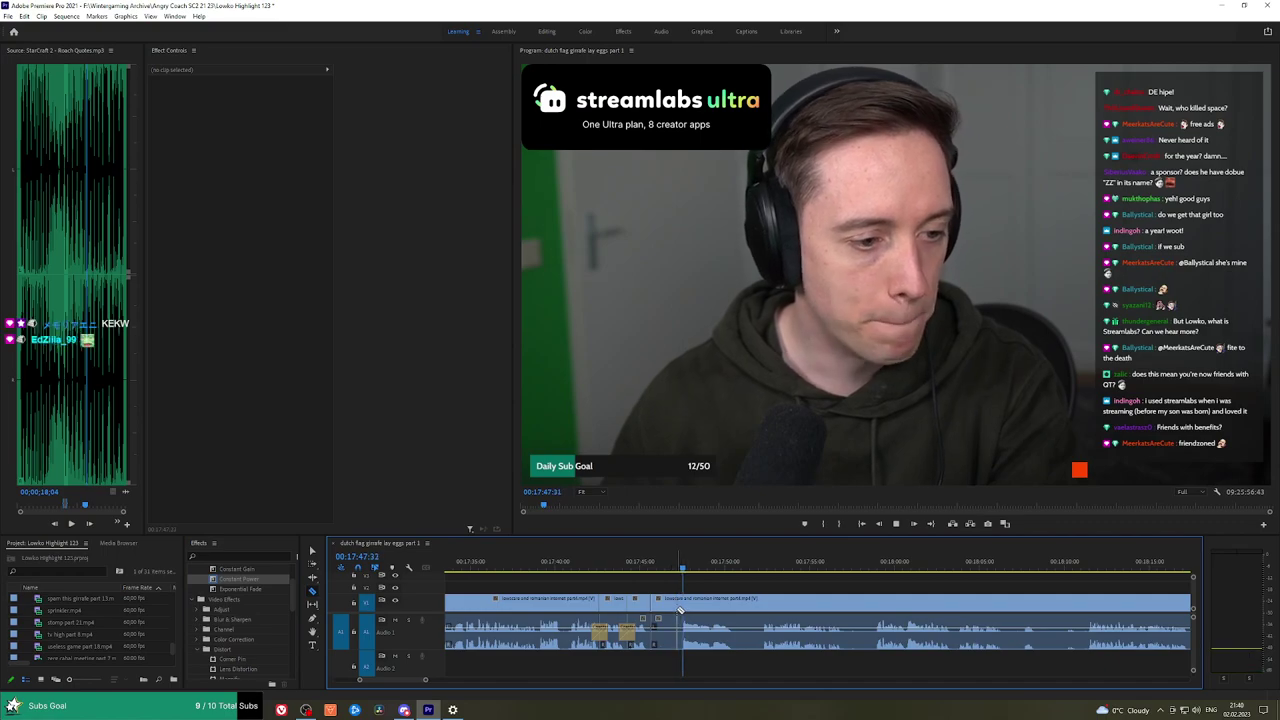
Split the clip at 00:17:50:54, just before the next stretch of speech.
click(750, 570)
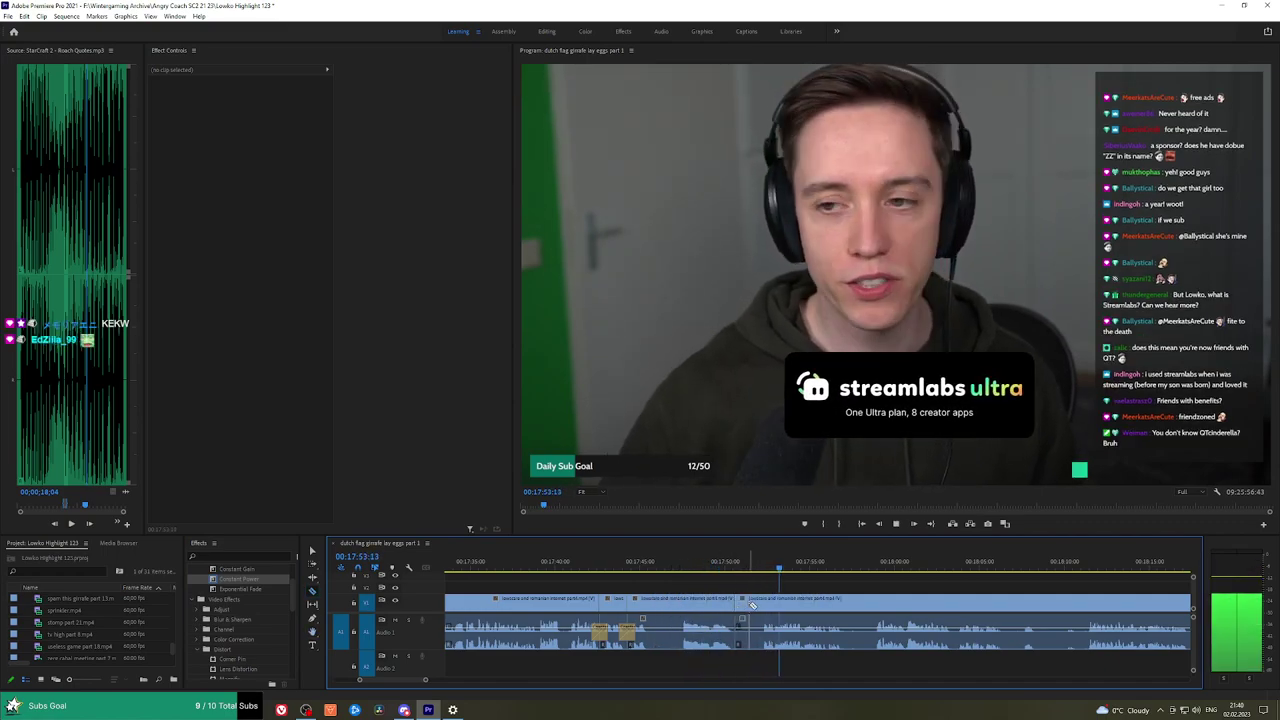
click(745, 601)
Review the footage from about 00:18:09 to 00:18:54 for the next part worth keeping.
click(1060, 565)
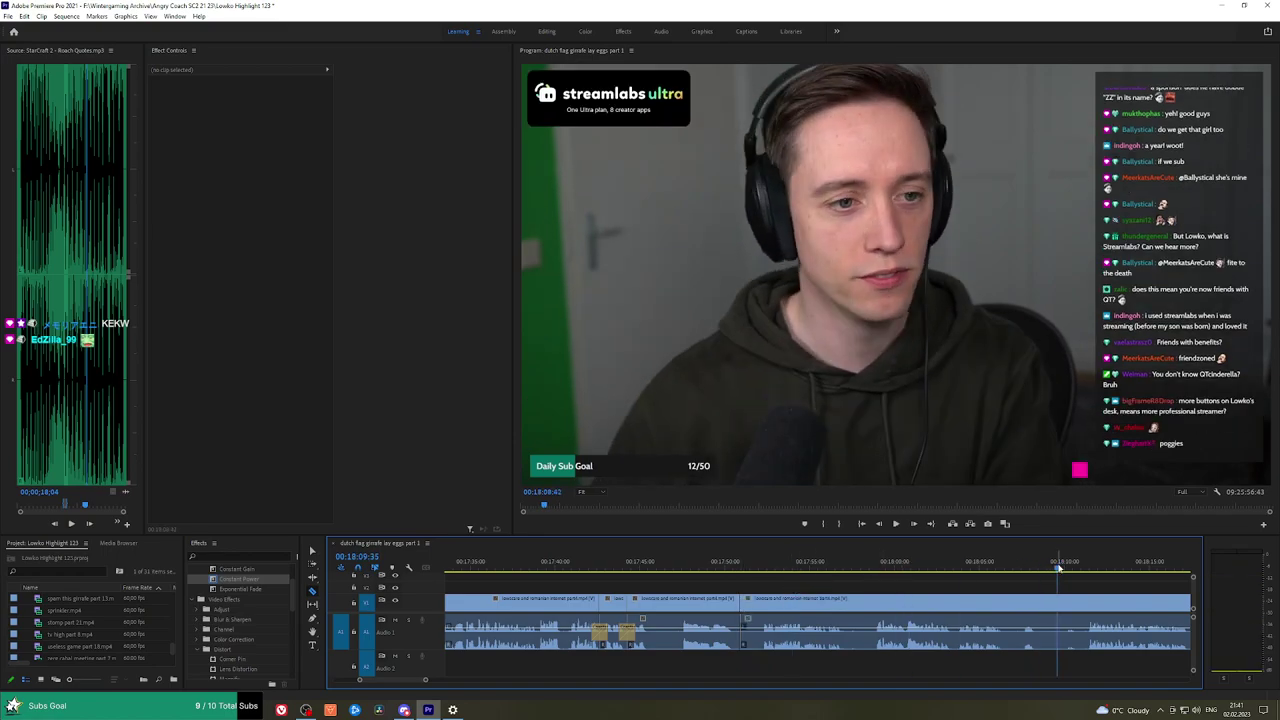
key(h)
drag(1116, 586, 789, 584)
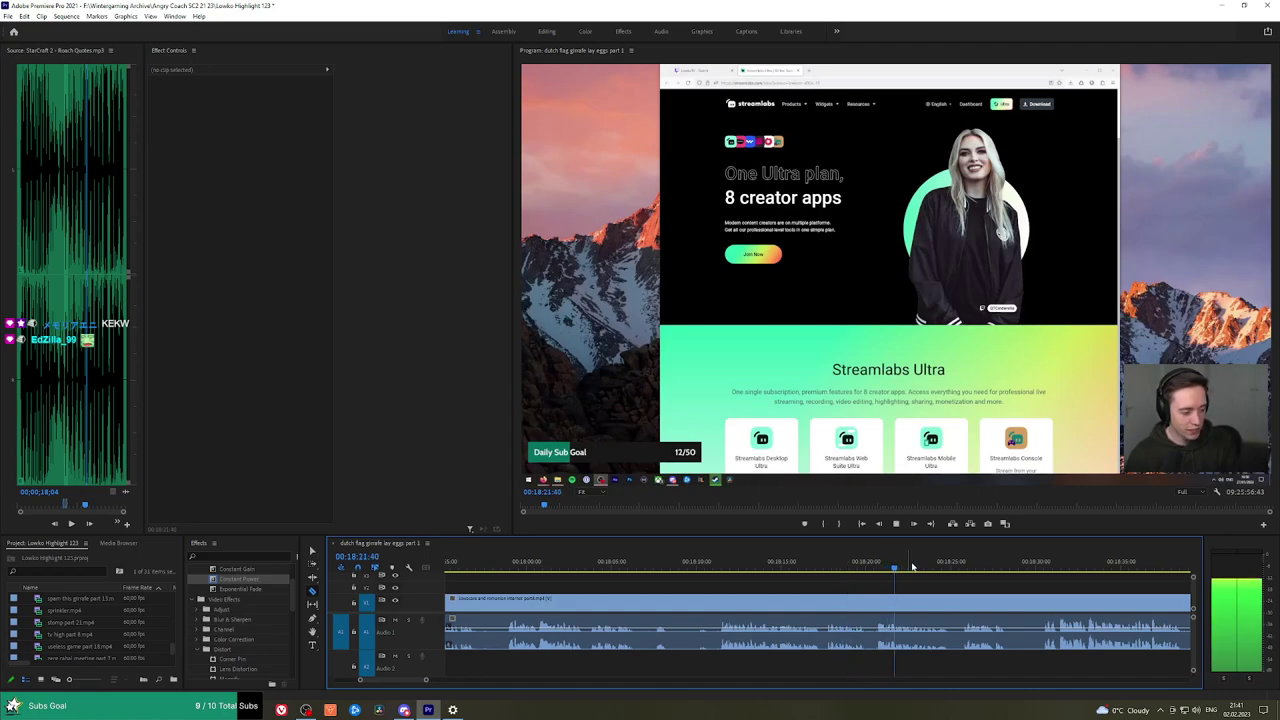
click(966, 563)
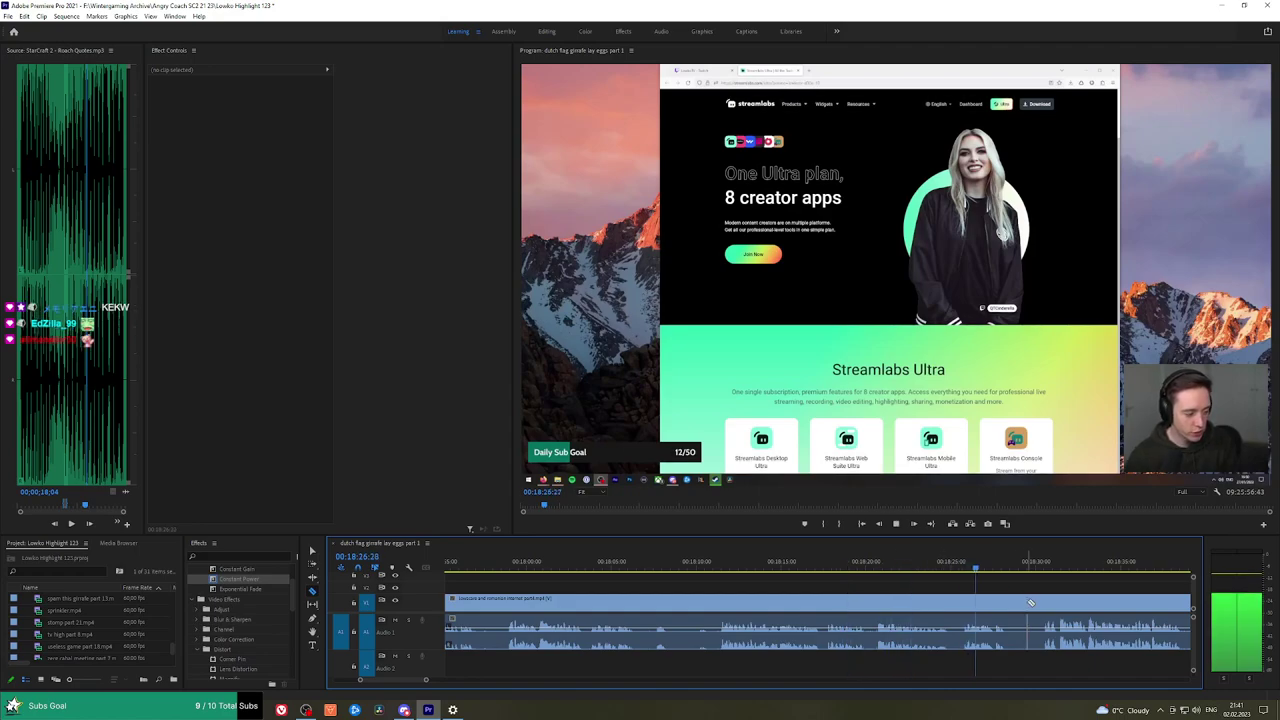
key(h)
drag(1031, 603, 843, 592)
click(853, 564)
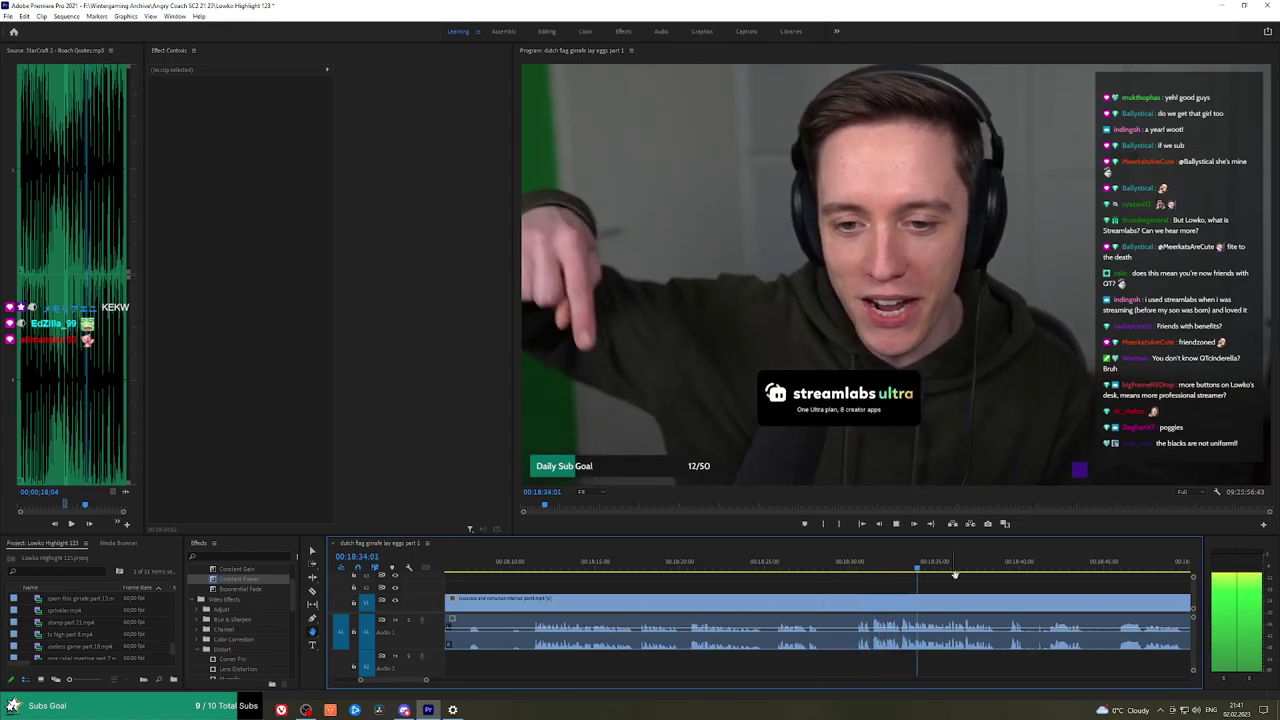
drag(1025, 588, 1010, 588)
scroll(878, 588, down, 5)
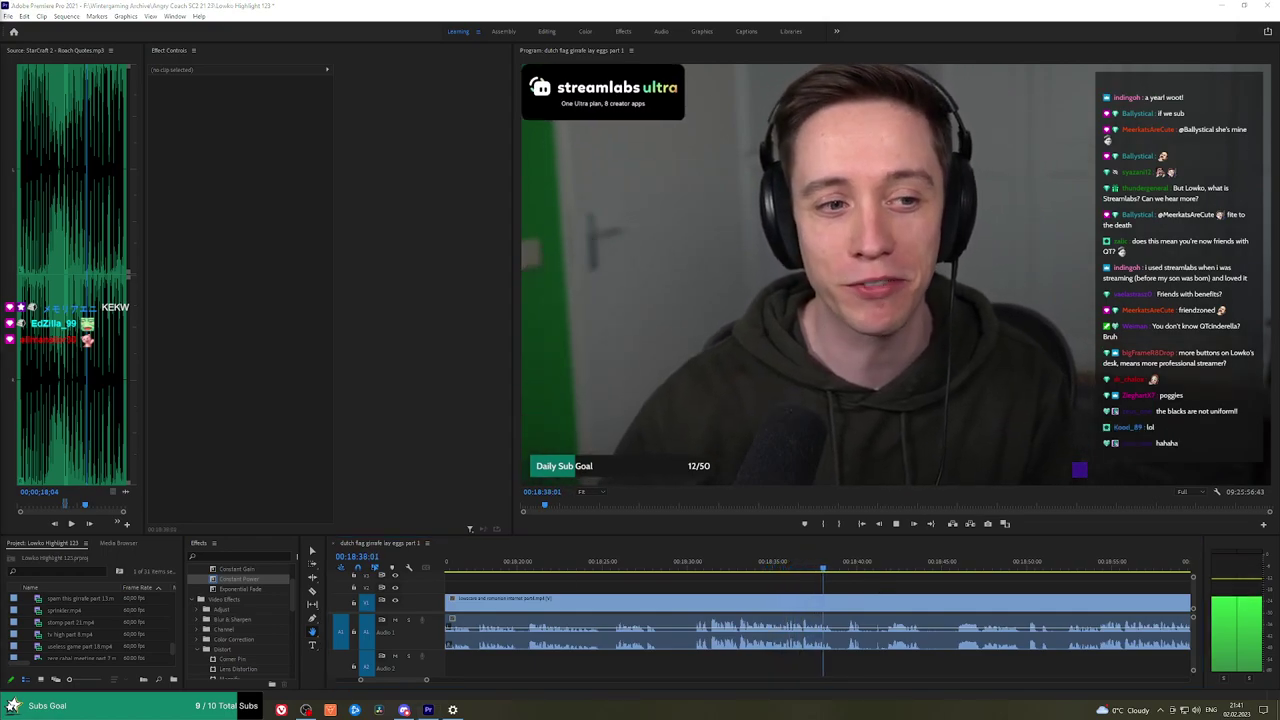
scroll(738, 574, down, 6)
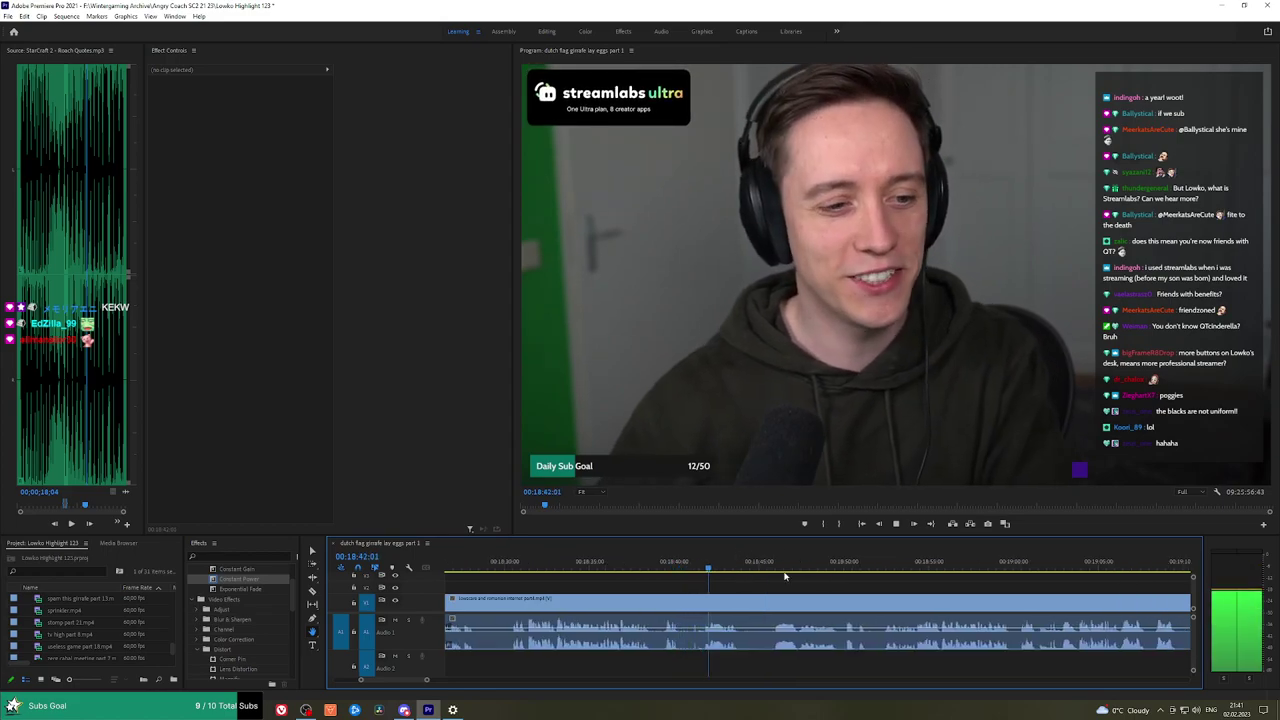
click(774, 565)
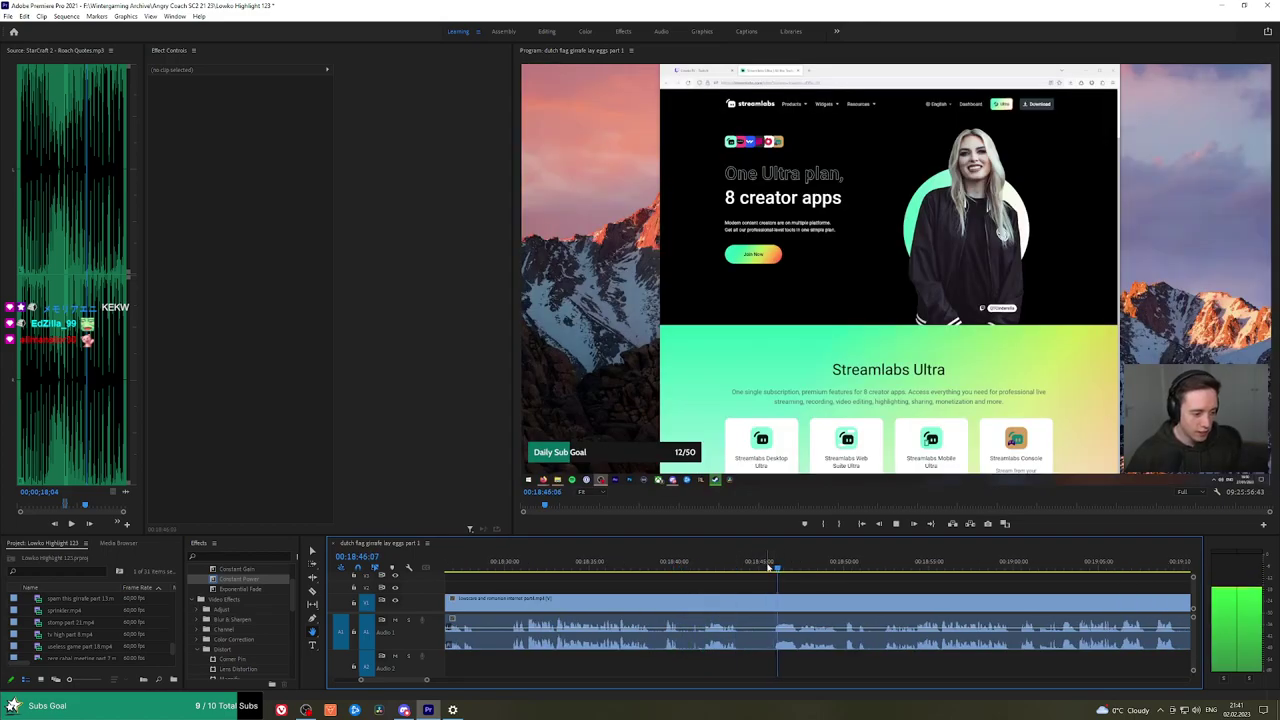
click(843, 561)
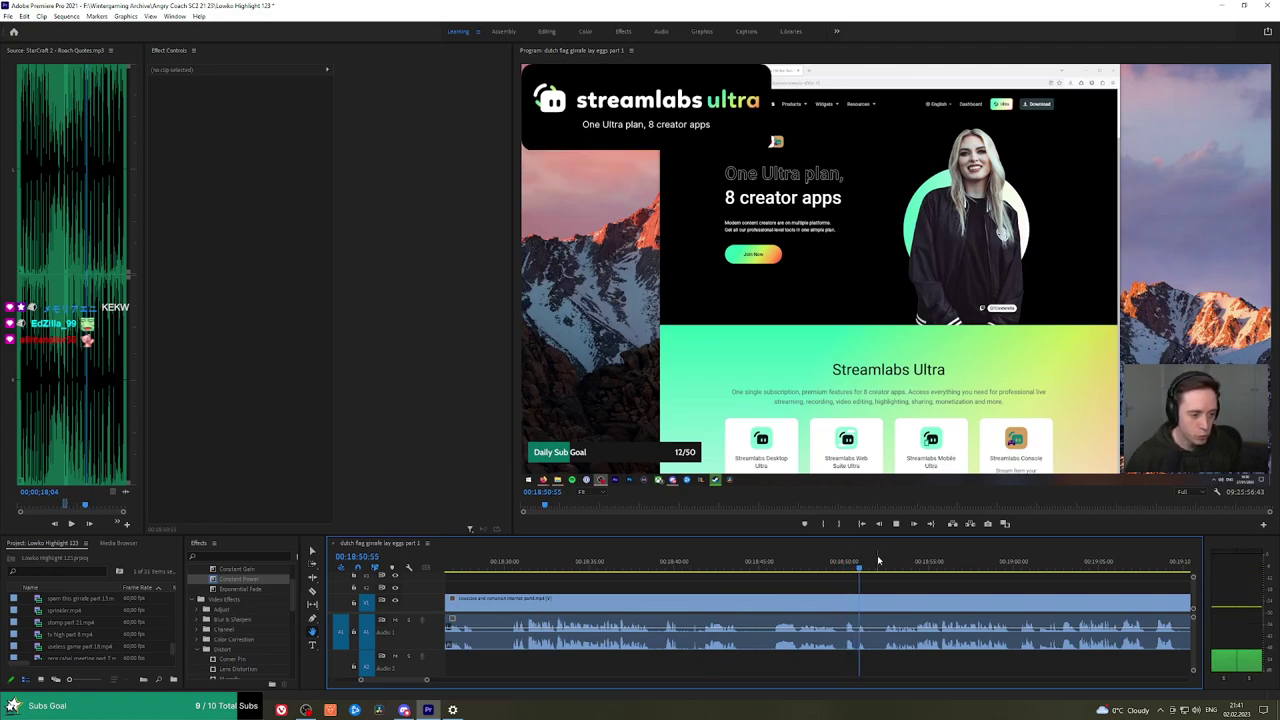
scroll(746, 582, down, 3)
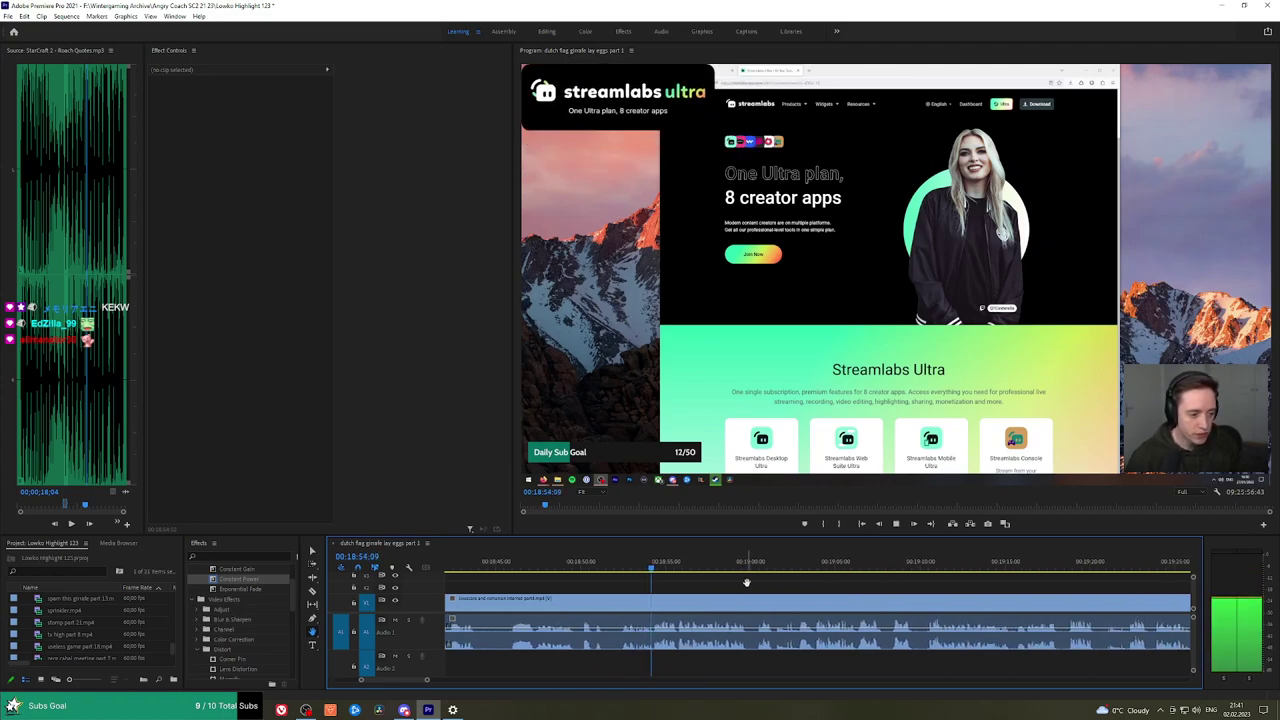
Save the project and review the footage from about 00:18:58 to 00:19:48 for the point where the cut should end.
key(ctrl+s)
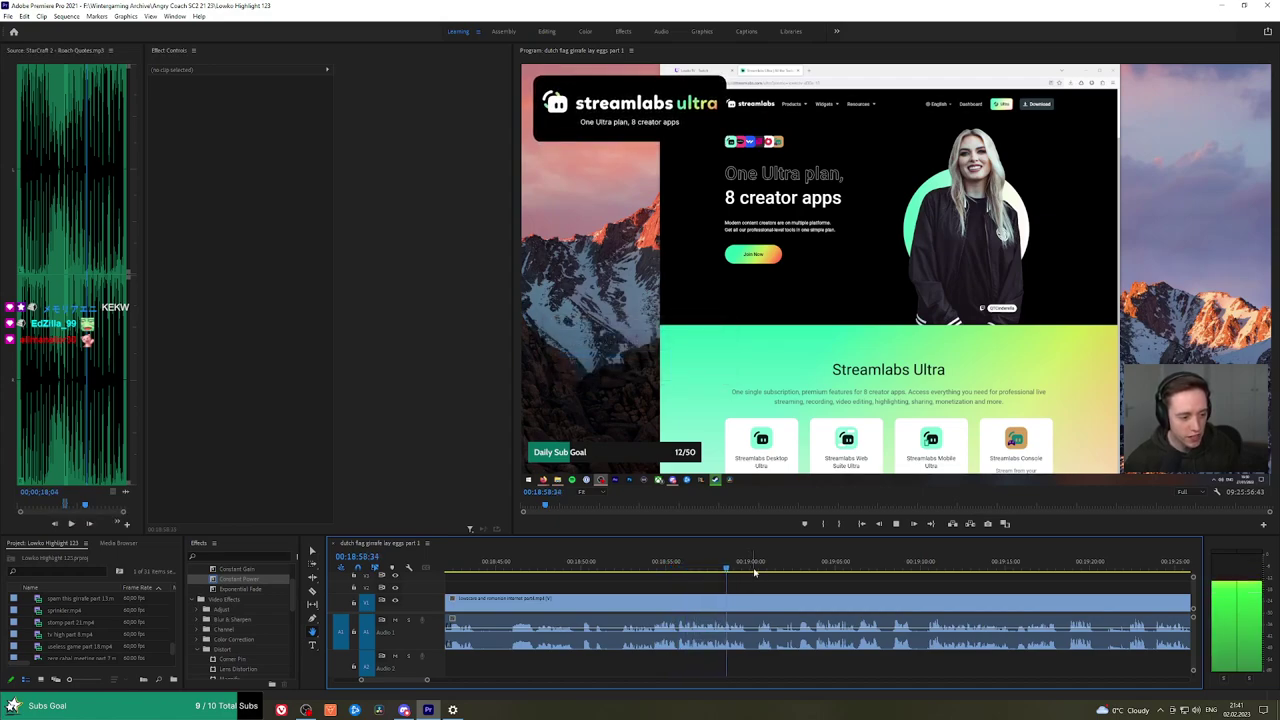
drag(755, 572, 833, 567)
key(space)
click(924, 564)
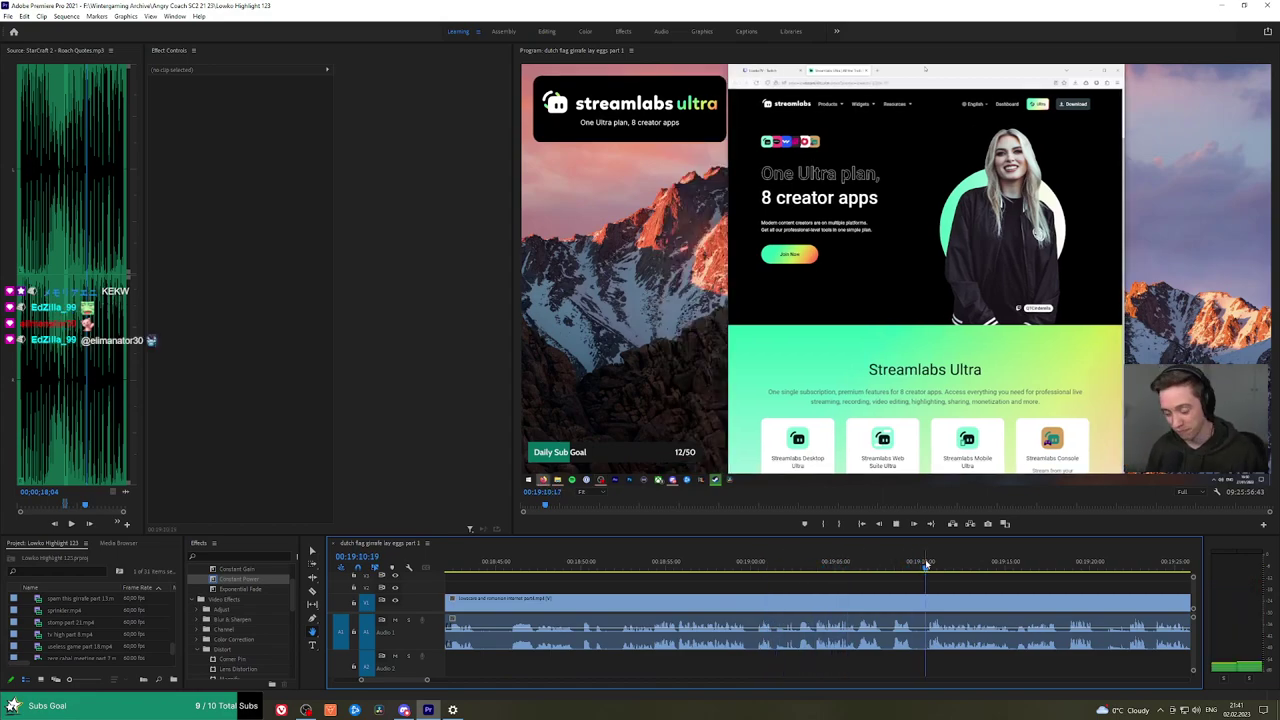
drag(1045, 580, 733, 577)
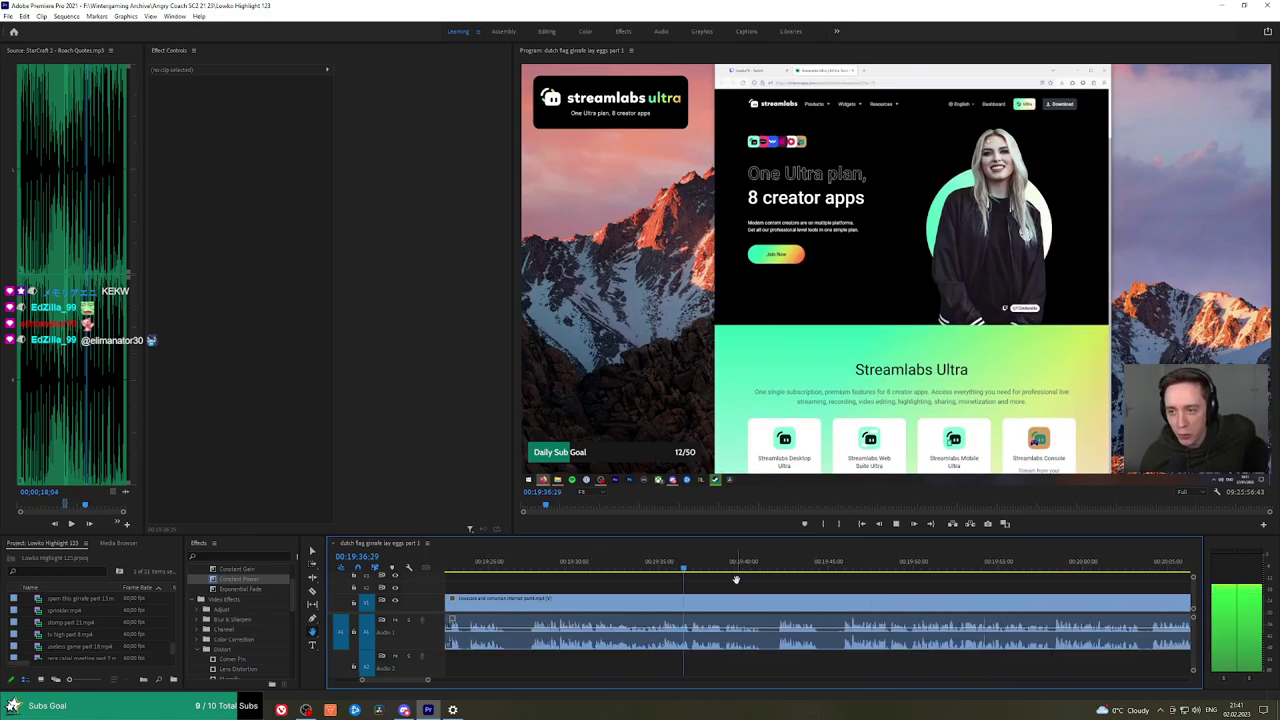
click(782, 567)
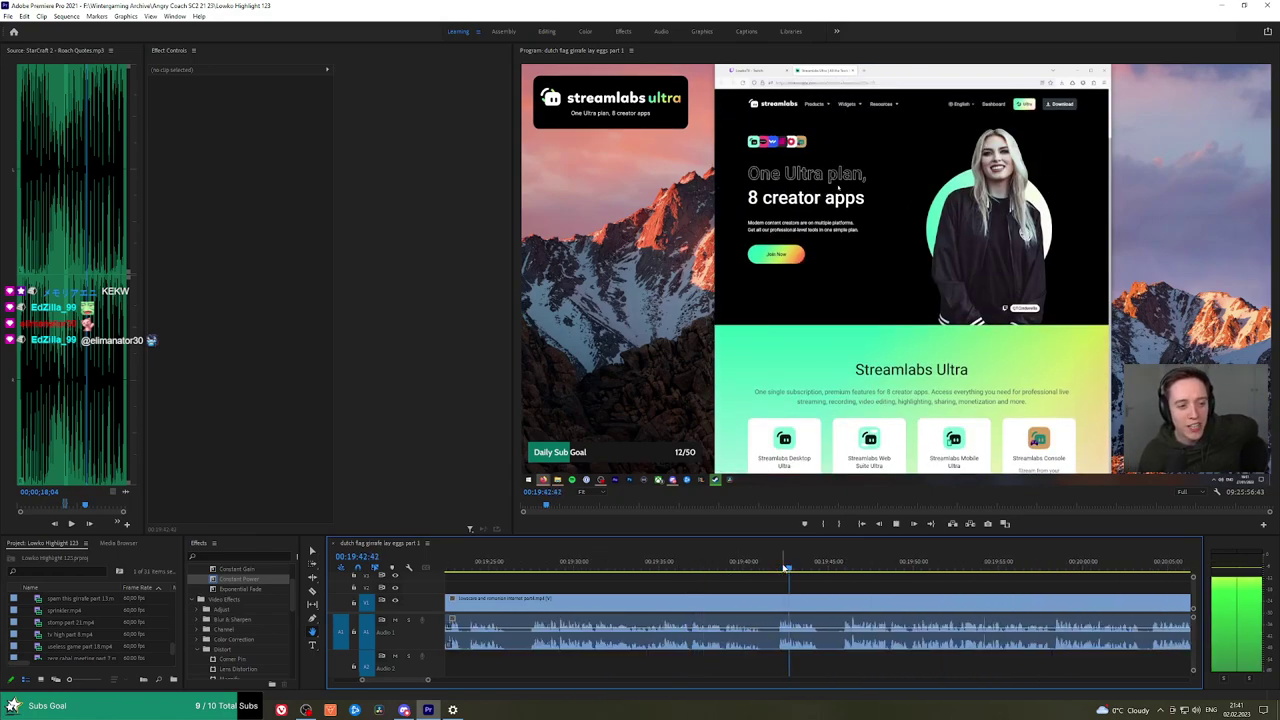
click(838, 567)
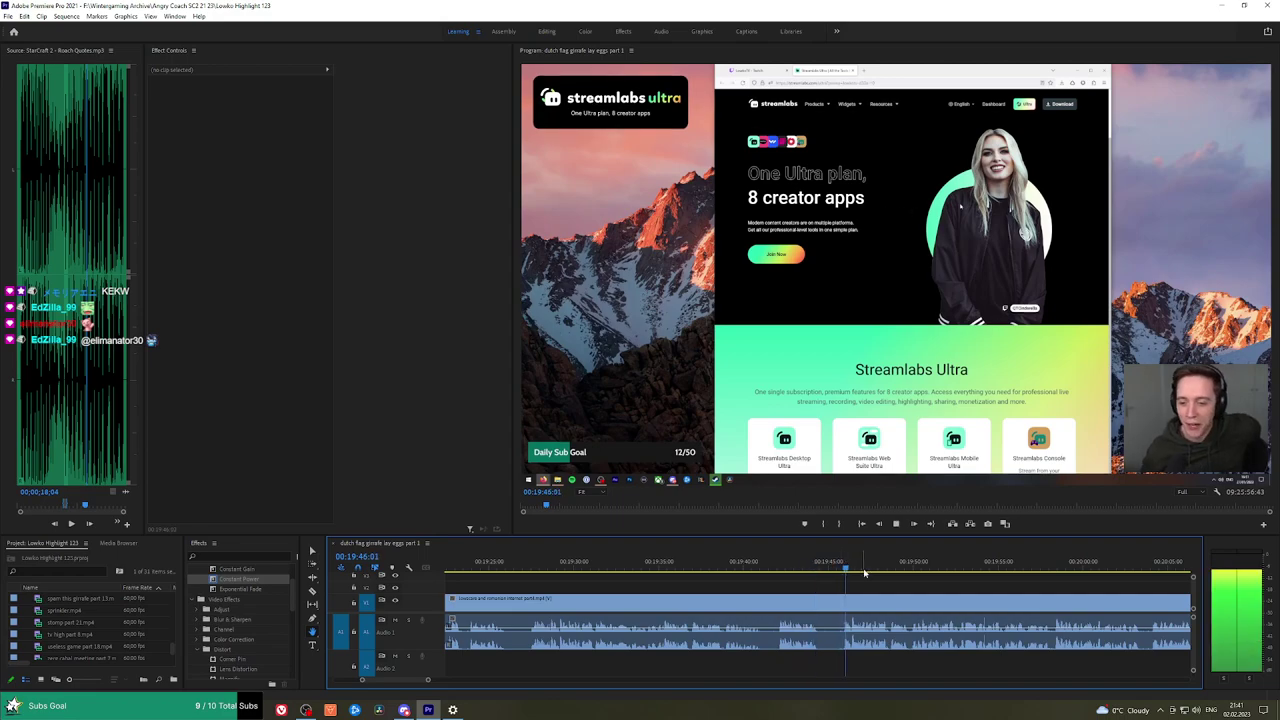
drag(995, 585, 874, 585)
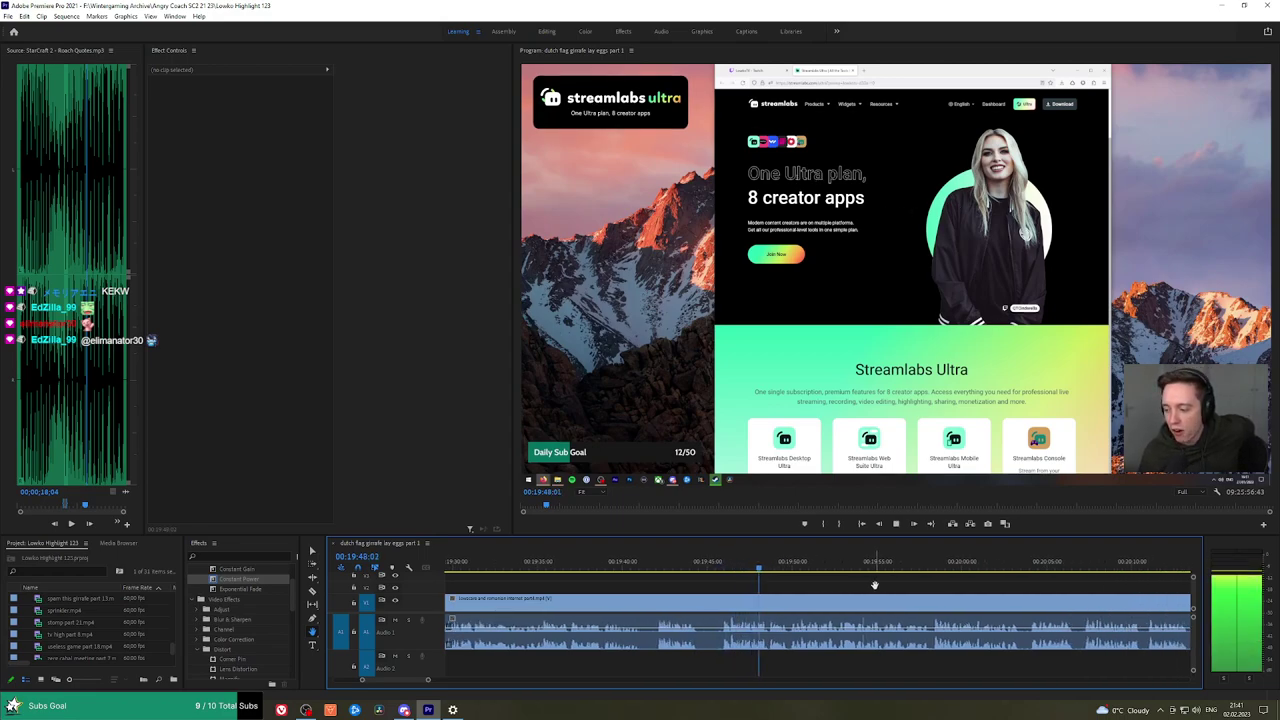
Ripple delete the section from 00:17:50:54 to about 00:19:45 and add an Exponential Fade at the cut.
key(c)
click(720, 601)
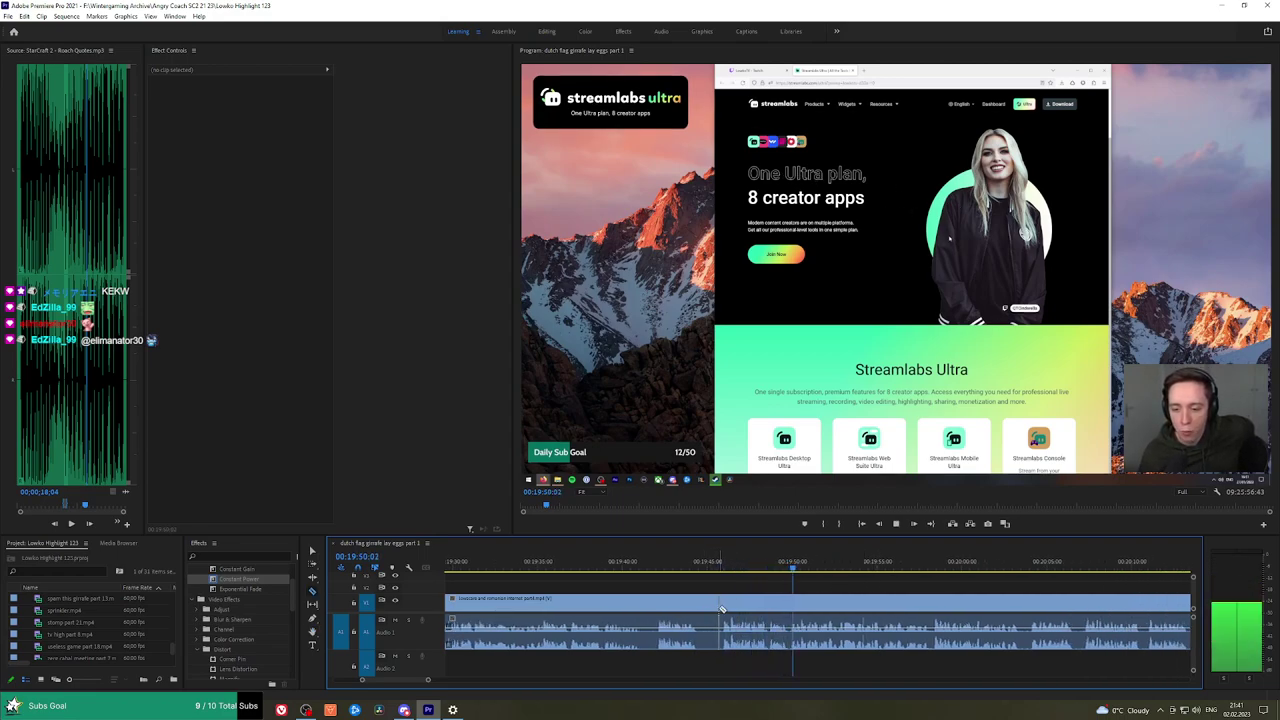
key(v)
click(707, 609)
key(shift+Delete)
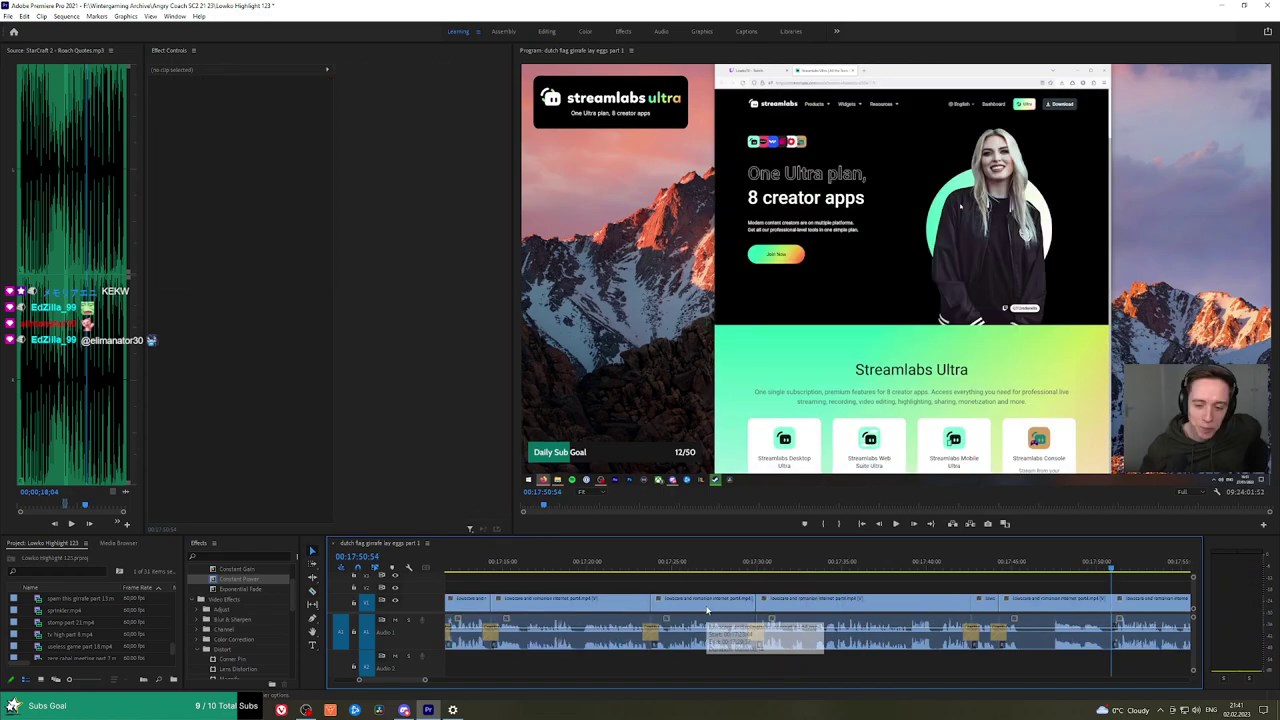
click(246, 590)
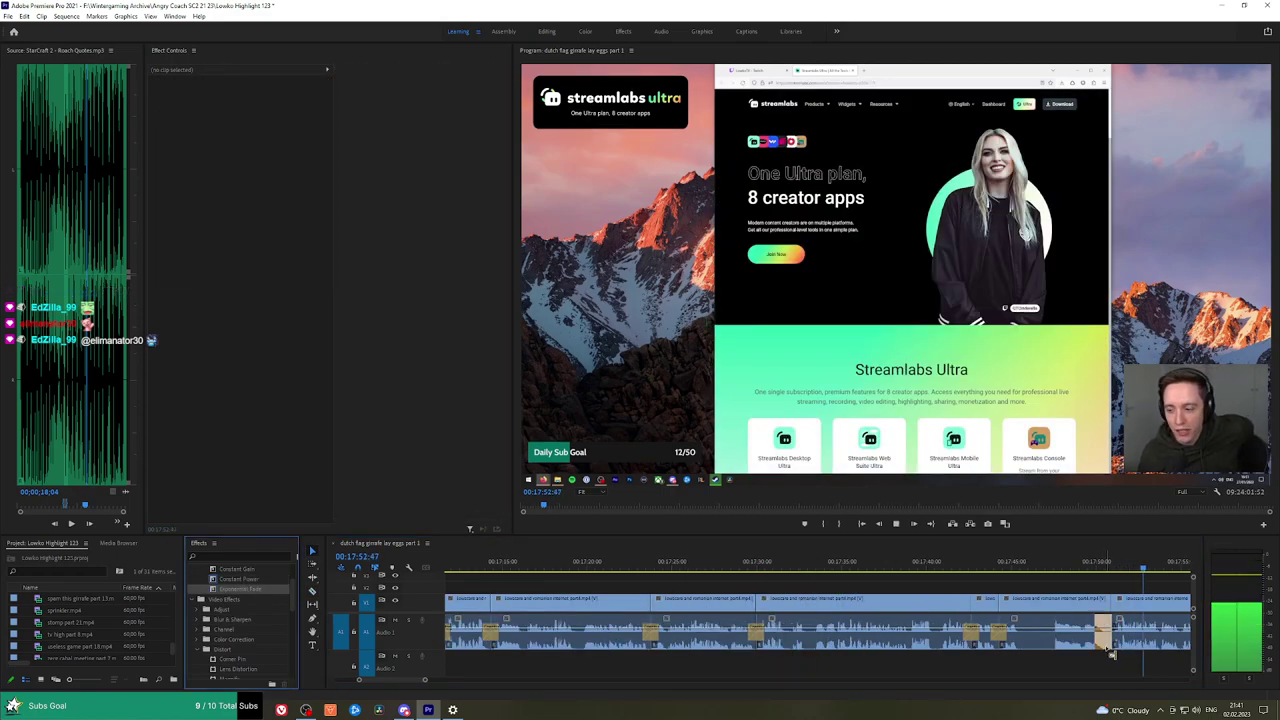
scroll(696, 579, down, 2)
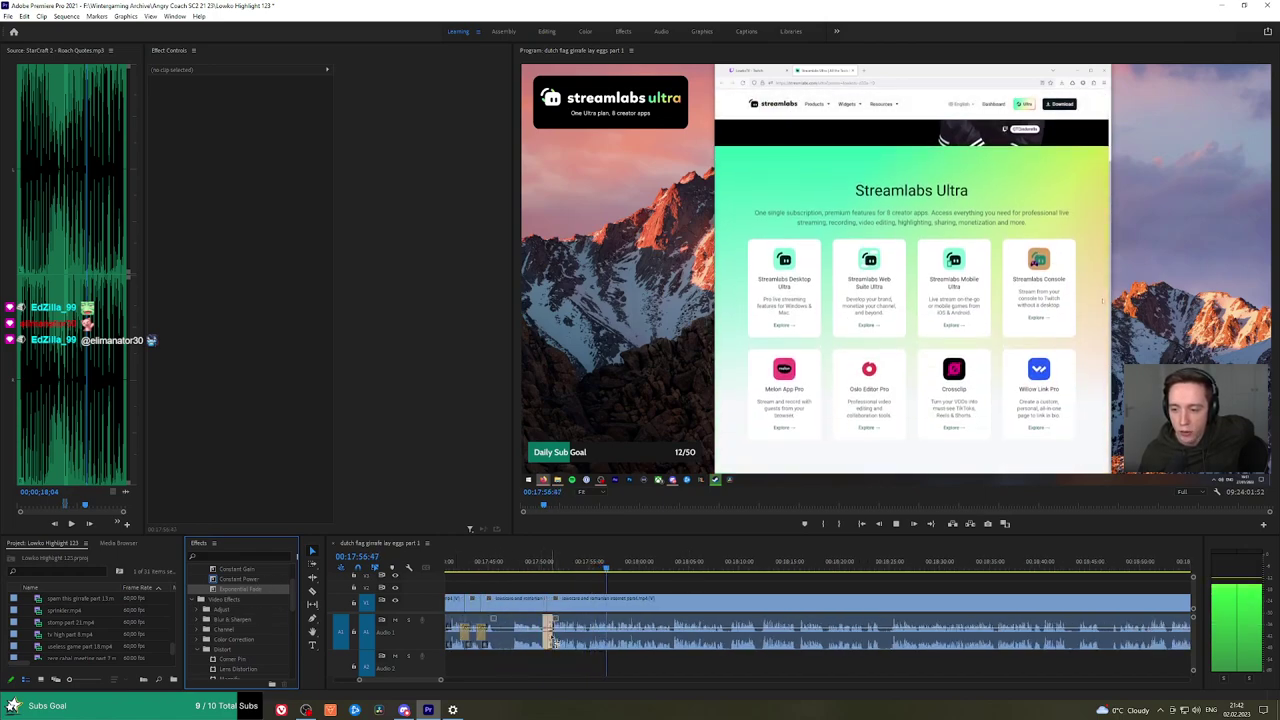
Review the footage from about 00:17:56 to 00:18:42 for the next part worth keeping.
click(718, 594)
scroll(724, 582, down, 1)
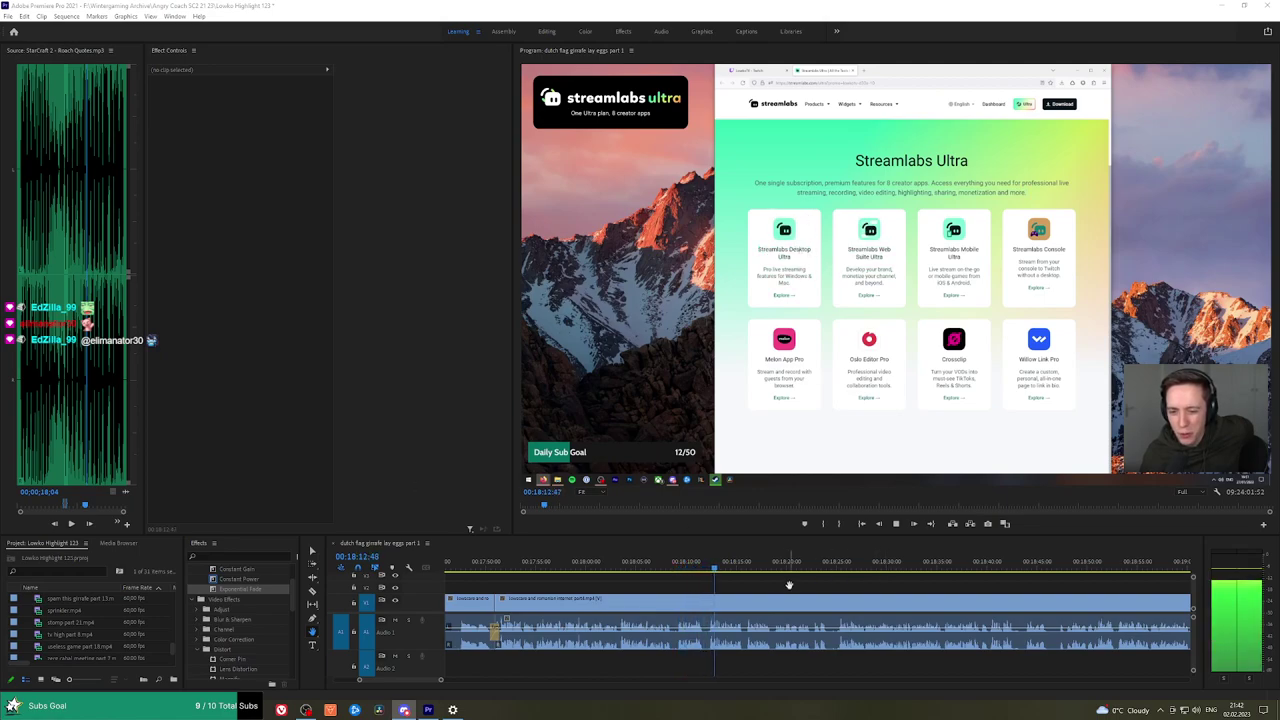
drag(774, 586, 749, 586)
scroll(748, 592, up, 2)
scroll(745, 592, up, 1)
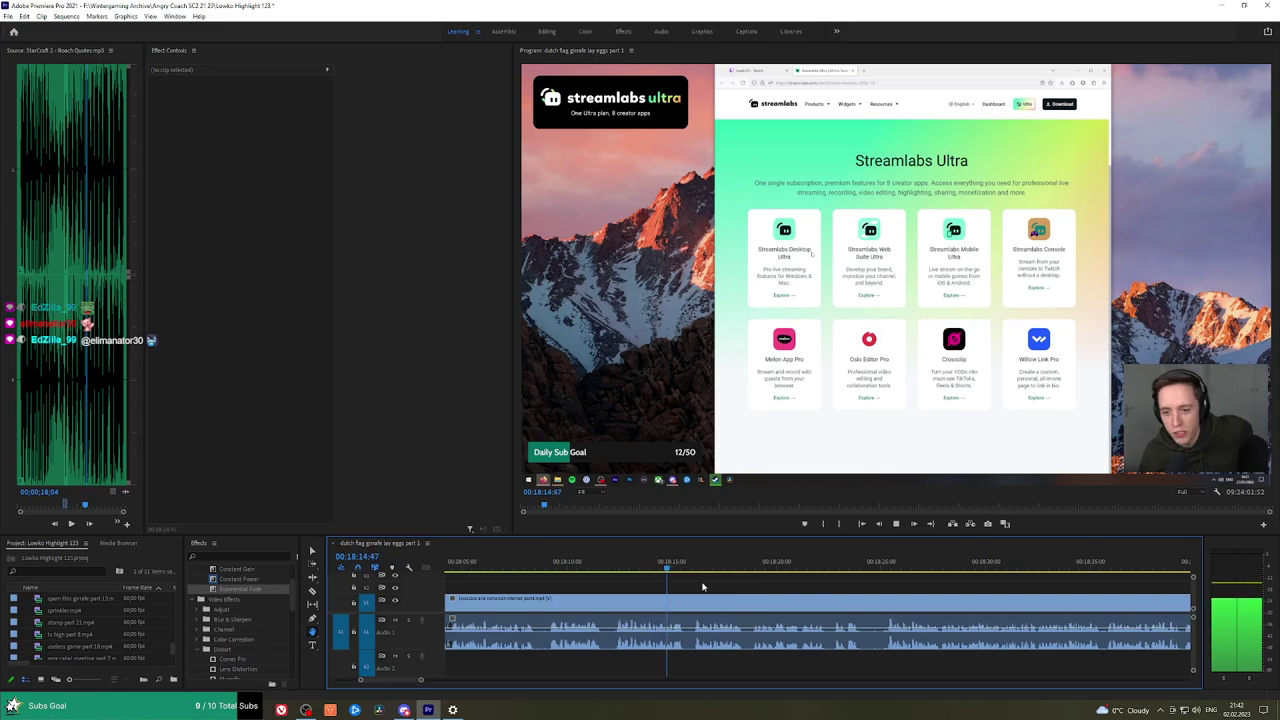
scroll(705, 581, down, 3)
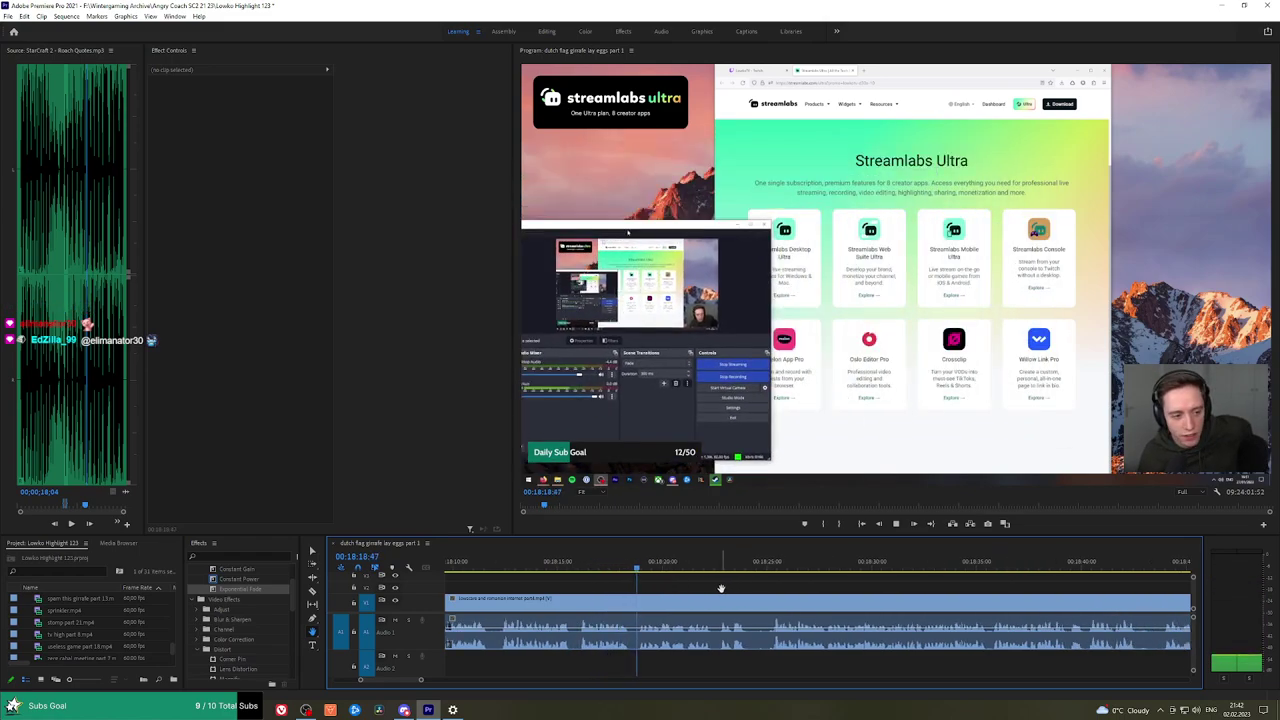
scroll(740, 588, down, 1)
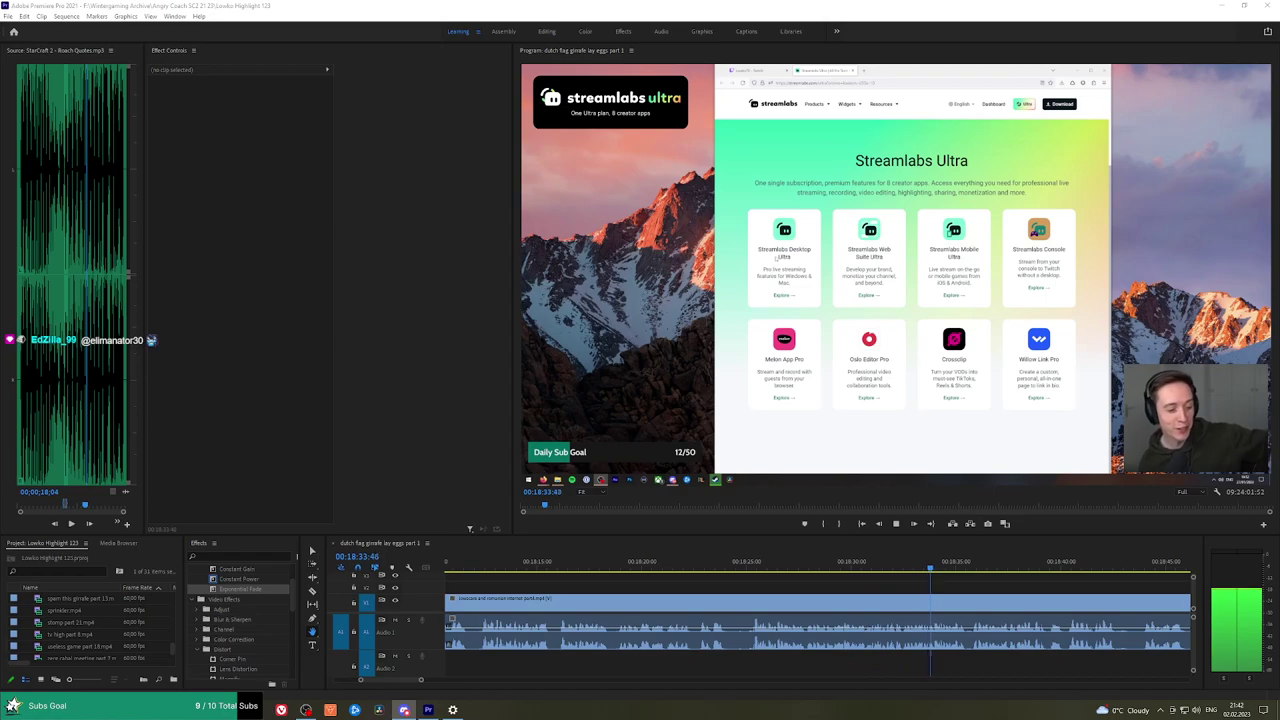
scroll(988, 606, down, 3)
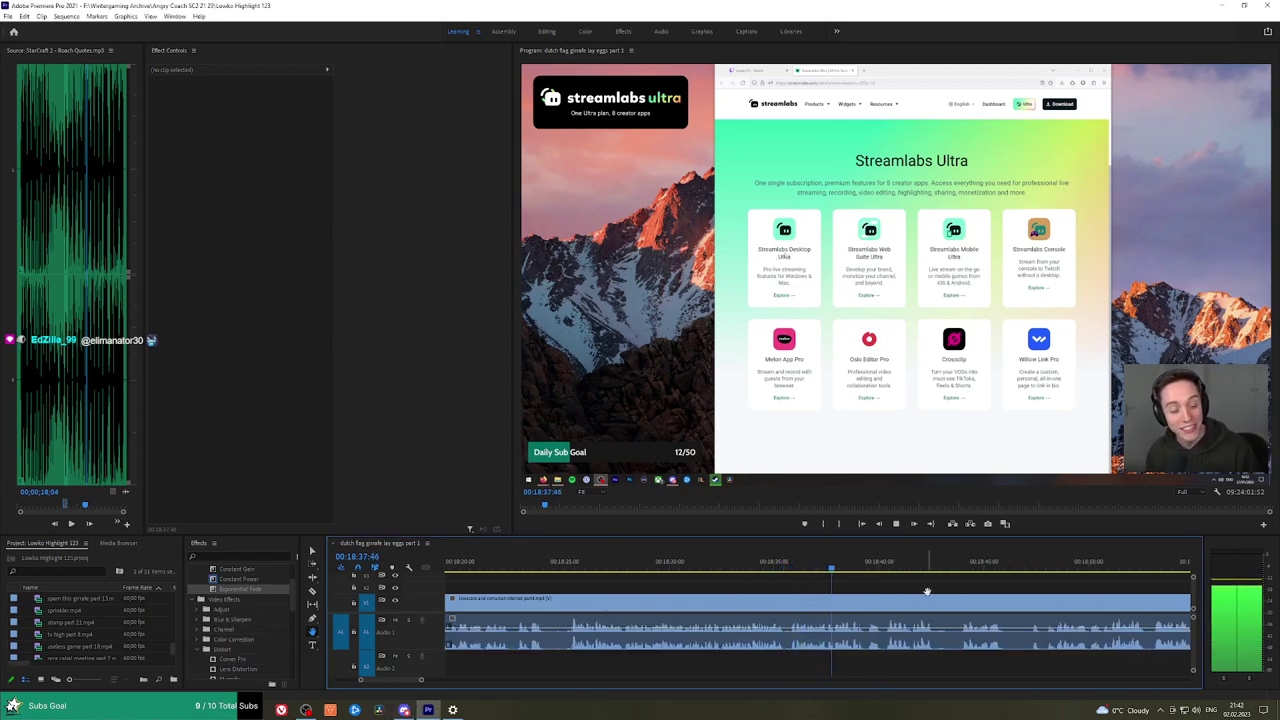
scroll(885, 592, down, 2)
drag(846, 600, 731, 599)
scroll(747, 600, down, 3)
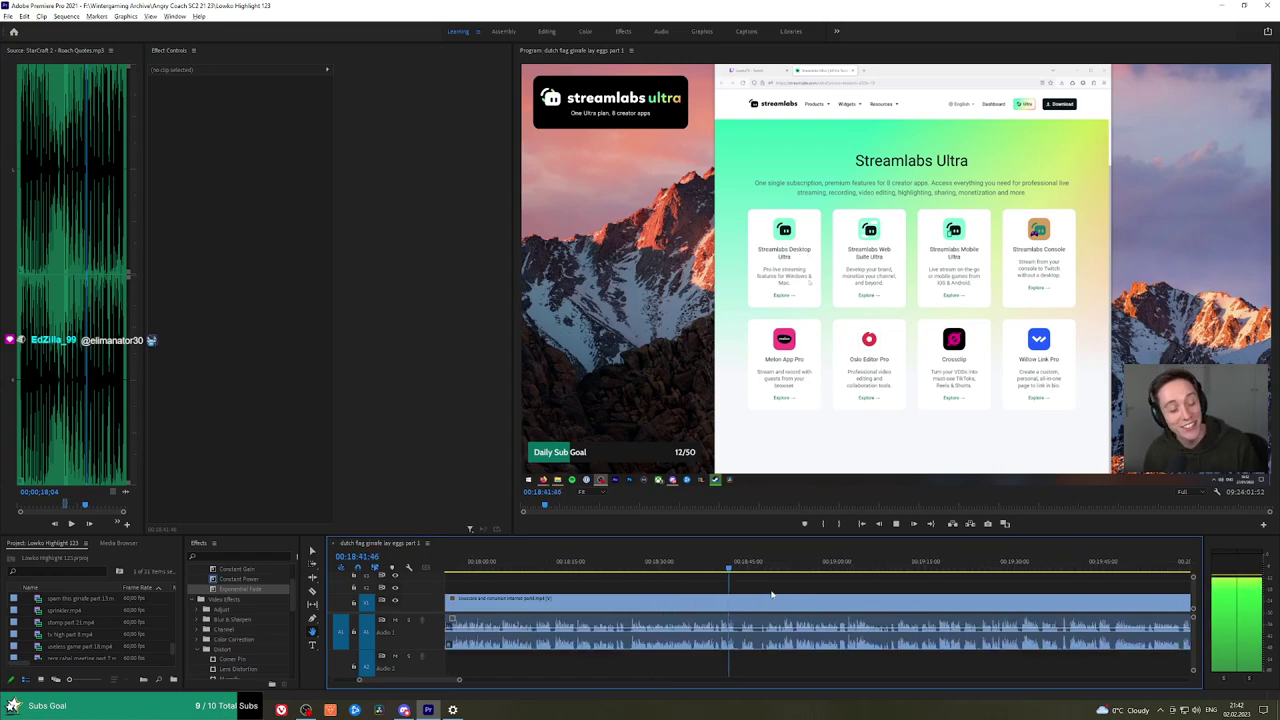
Skip ahead to about 00:20:05 and review the Streamlabs product talk between about 00:19:58 and 00:20:22.
key(minus)
click(855, 565)
drag(1045, 563, 782, 565)
scroll(779, 564, up, 2)
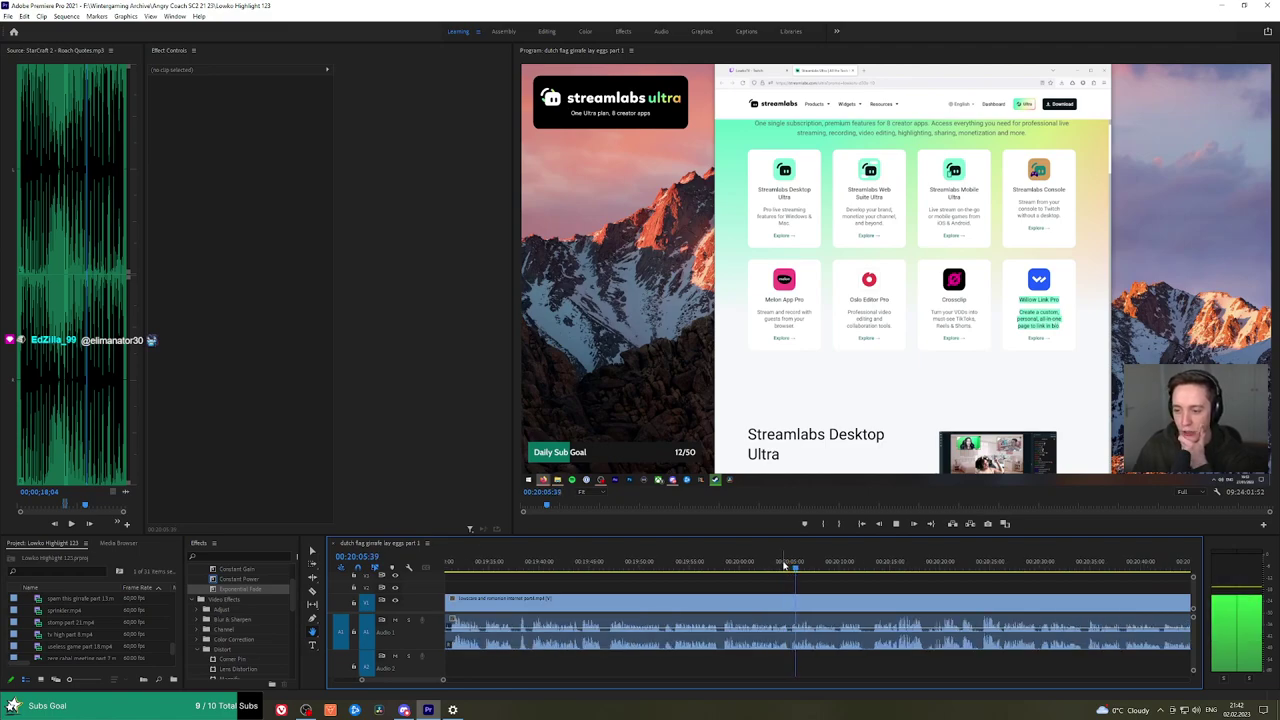
scroll(786, 566, up, 1)
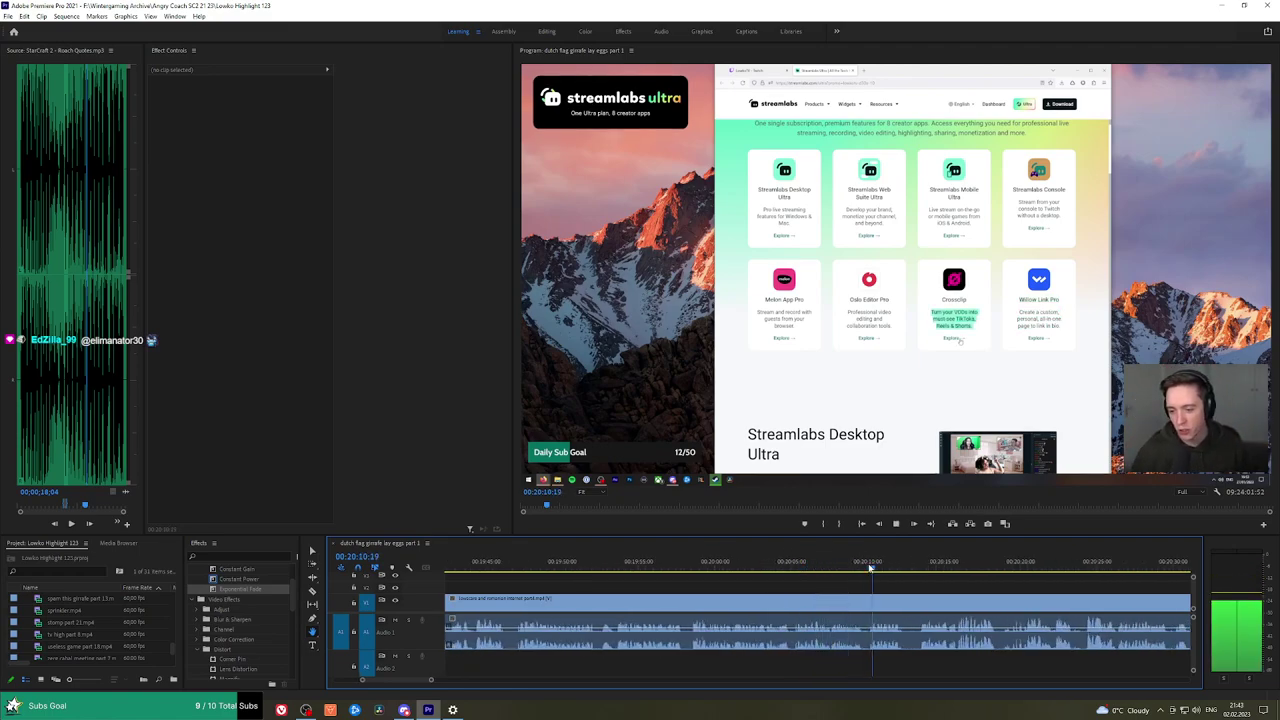
drag(702, 565, 687, 567)
key(space)
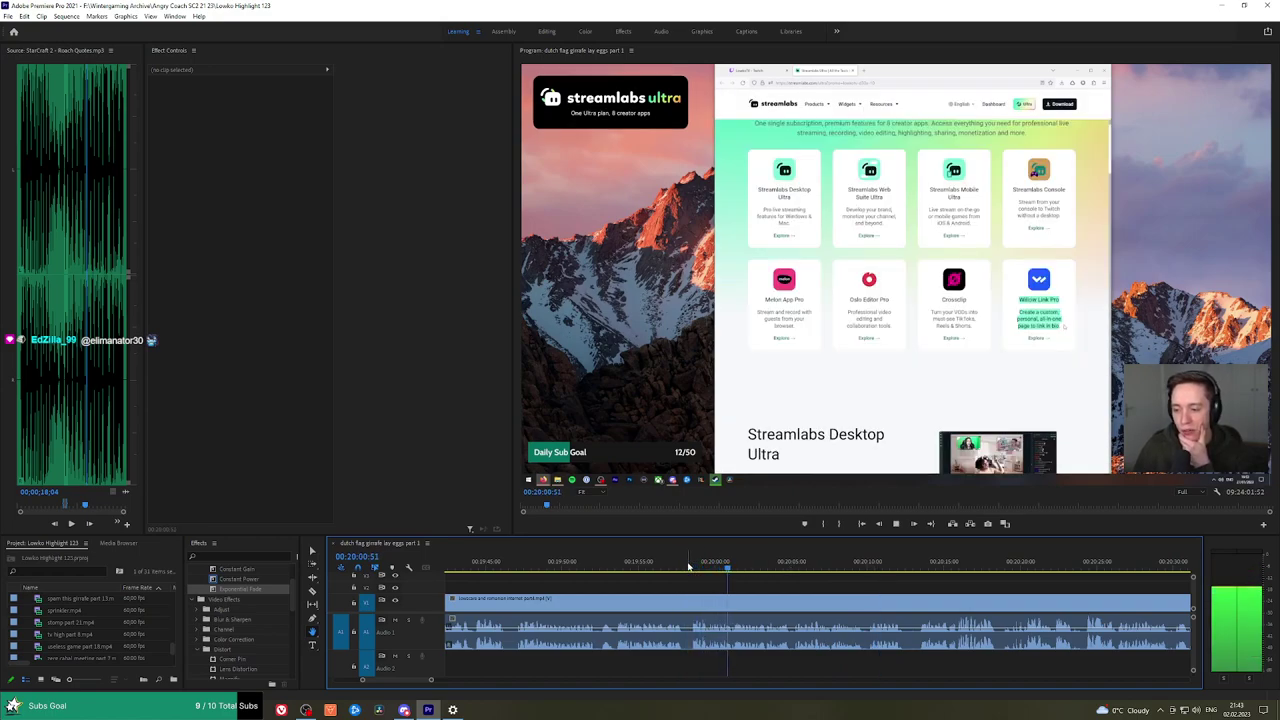
drag(801, 565, 930, 565)
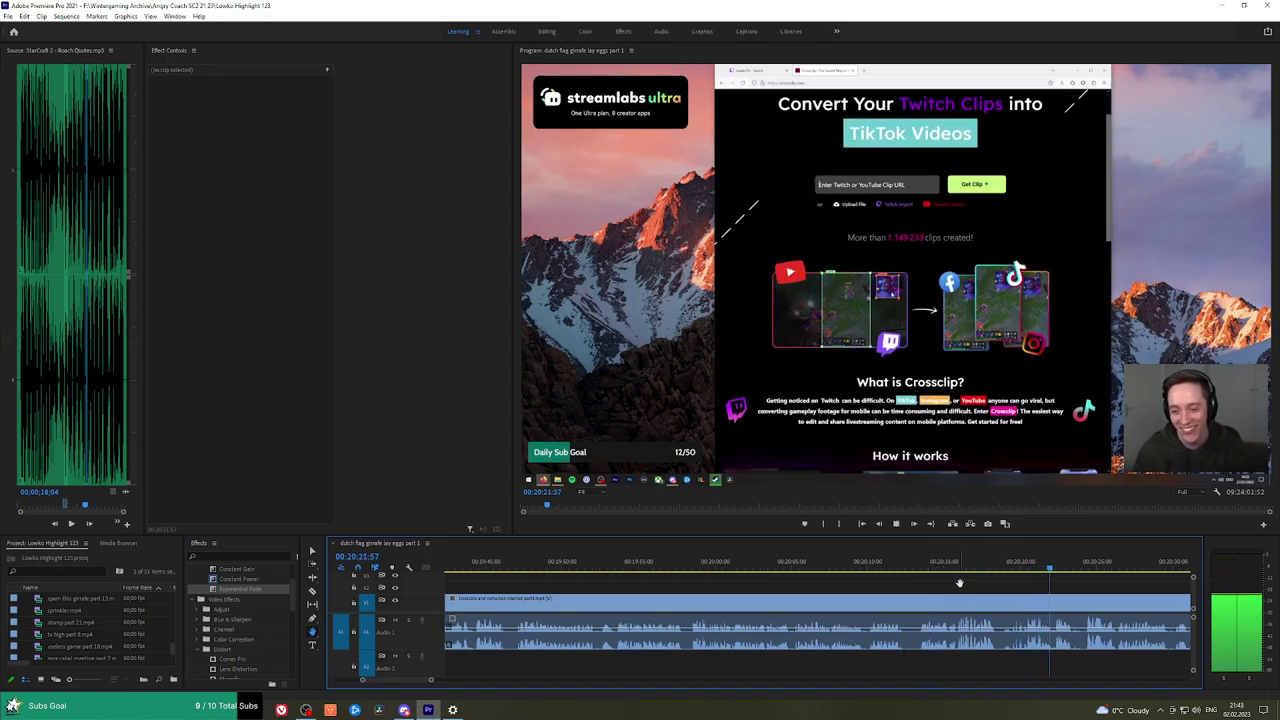
Review the Crossclip segment from about 00:20:15 to 00:20:48.
click(925, 567)
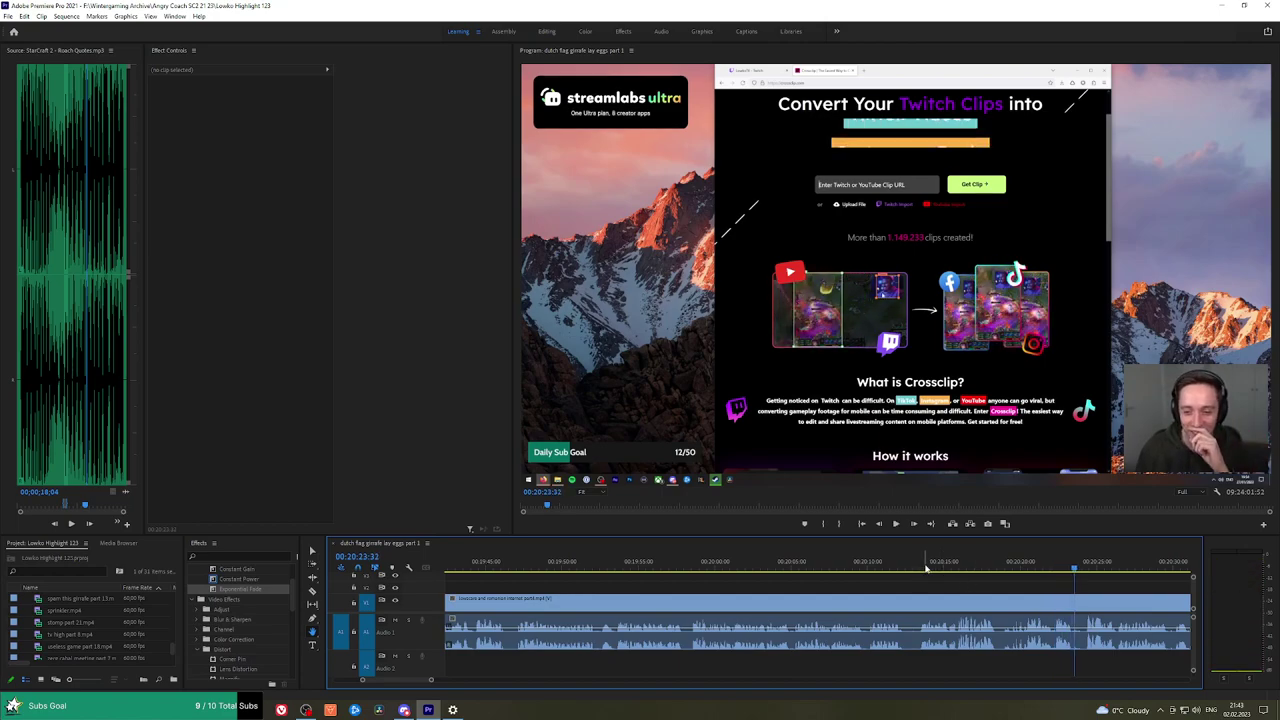
scroll(793, 580, down, 3)
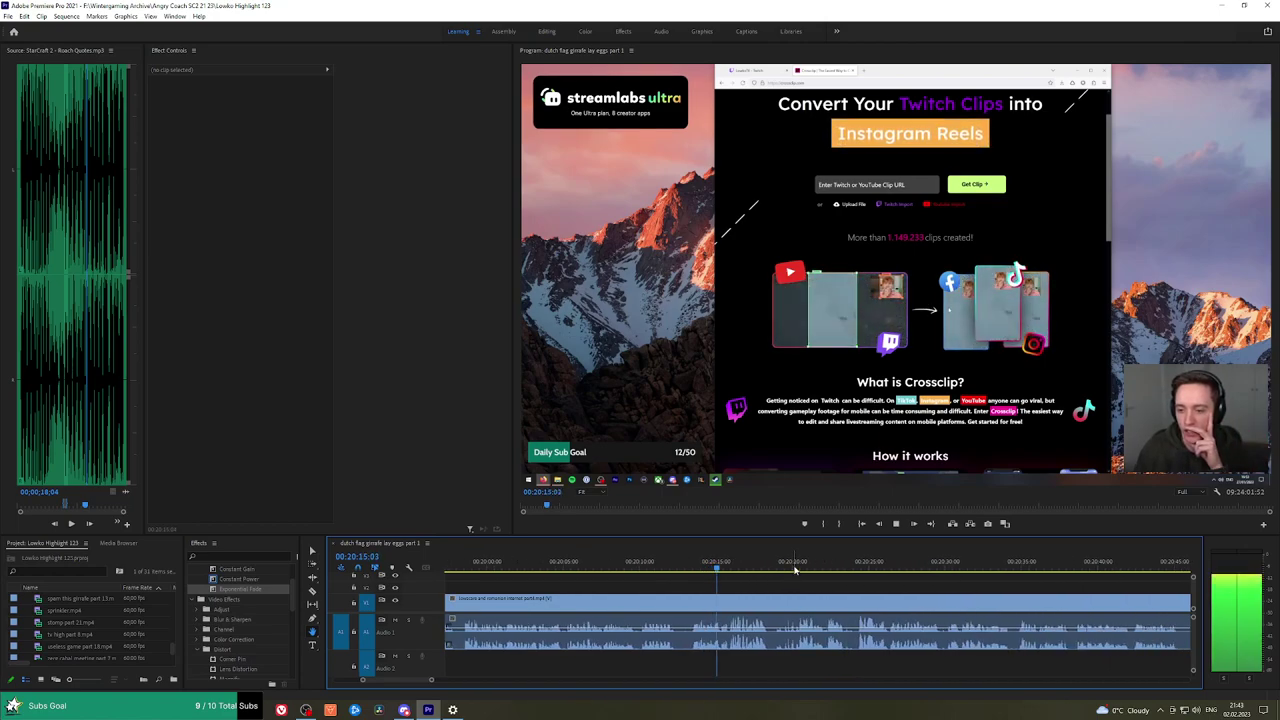
click(851, 565)
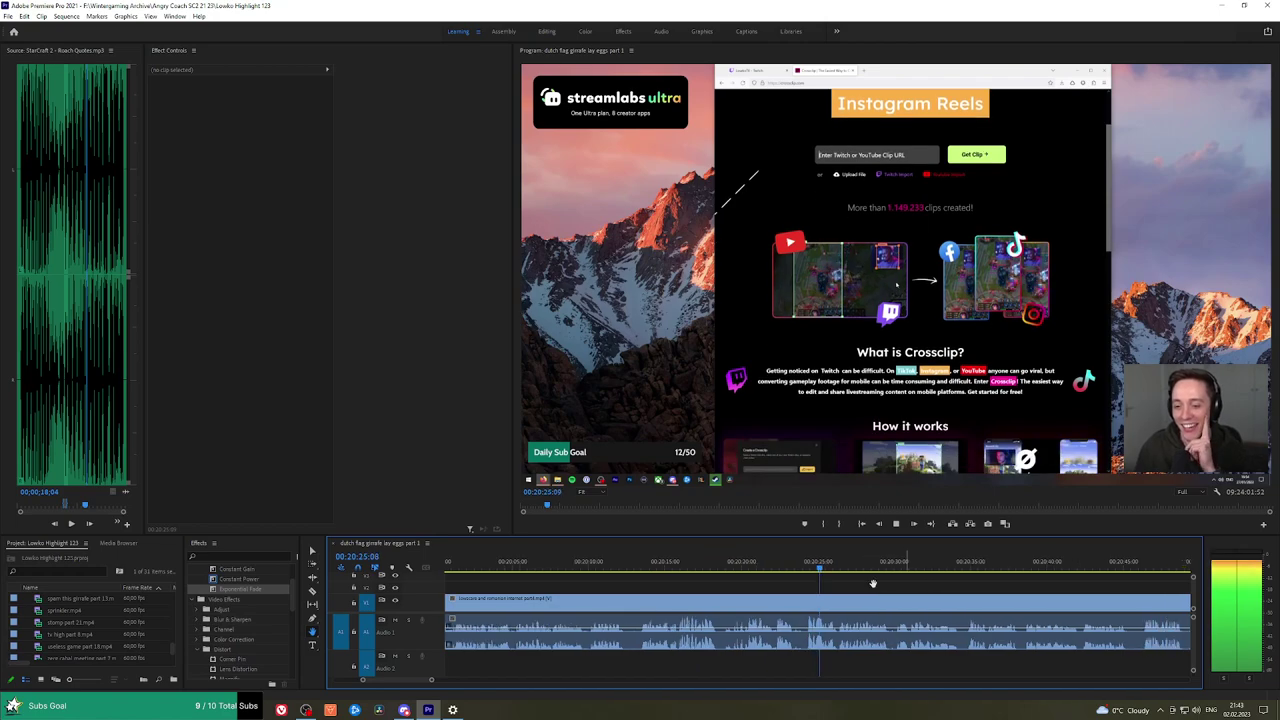
drag(873, 583, 829, 580)
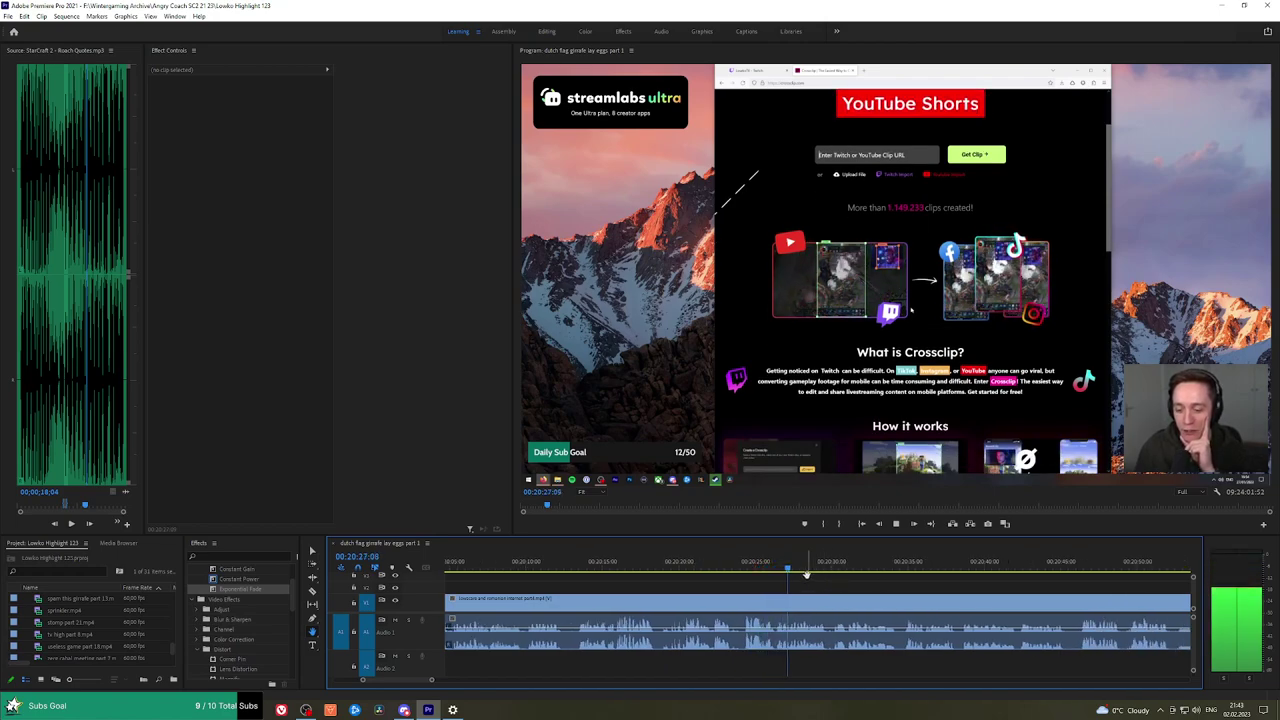
click(931, 565)
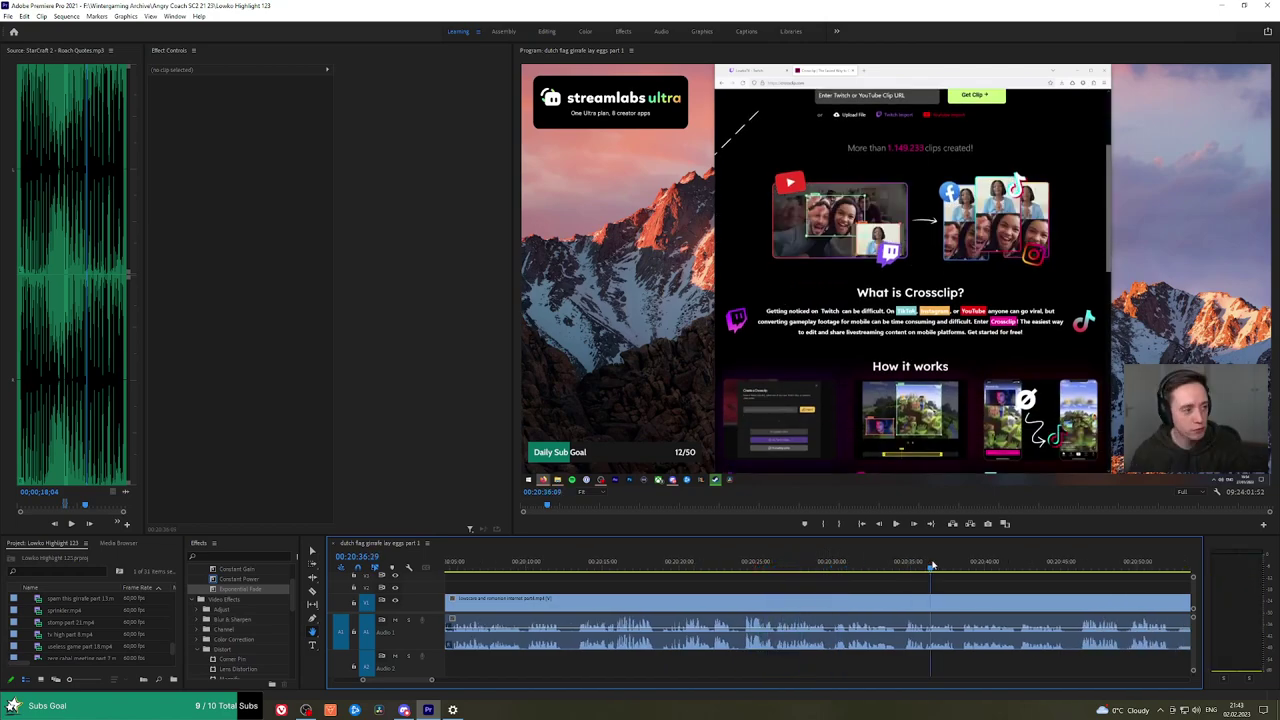
drag(931, 565, 783, 591)
key(space)
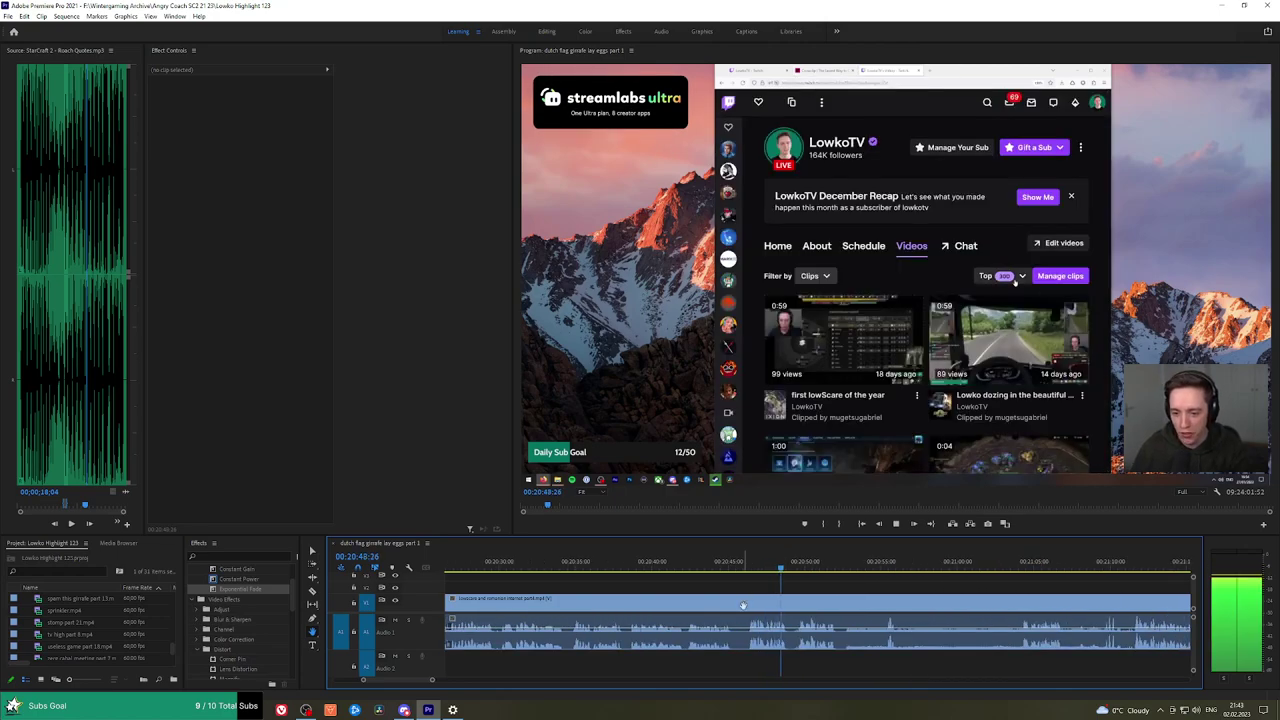
Step back from 00:20:48 to about 00:19:59 to locate where the Crossclip talk worth keeping begins.
scroll(743, 605, up, 5)
click(590, 563)
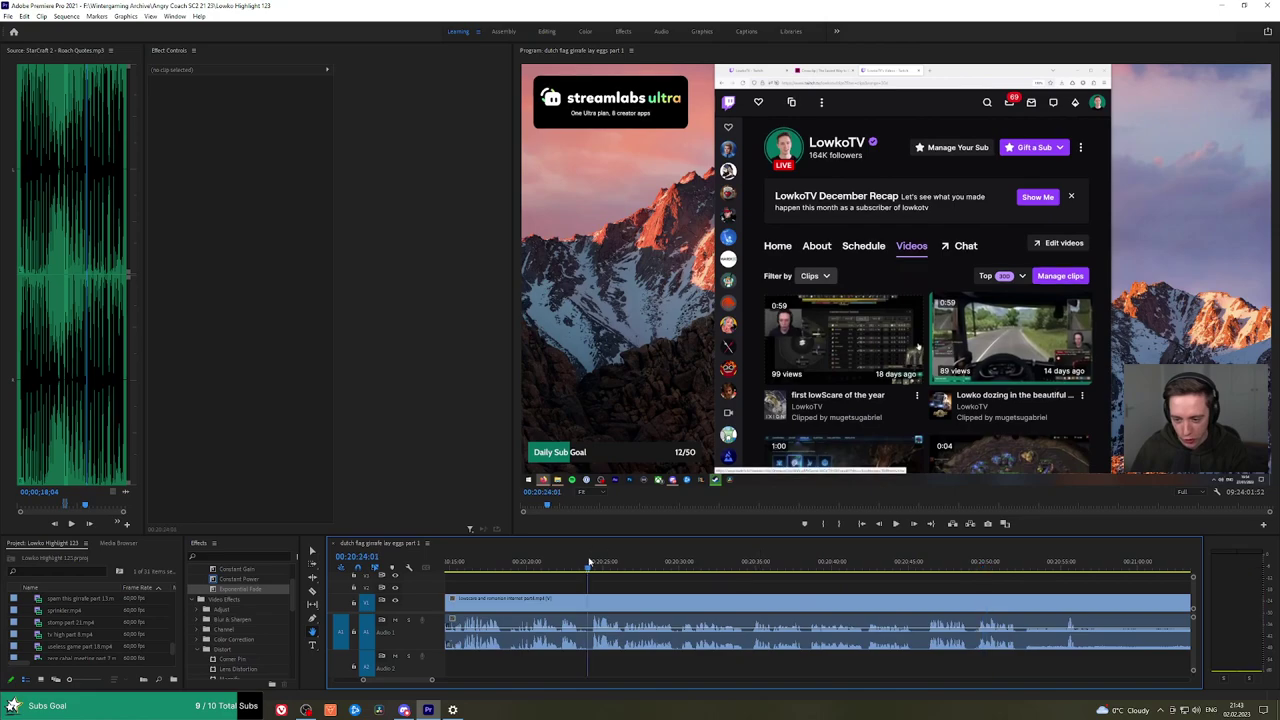
key(space)
scroll(660, 577, up, 3)
click(562, 560)
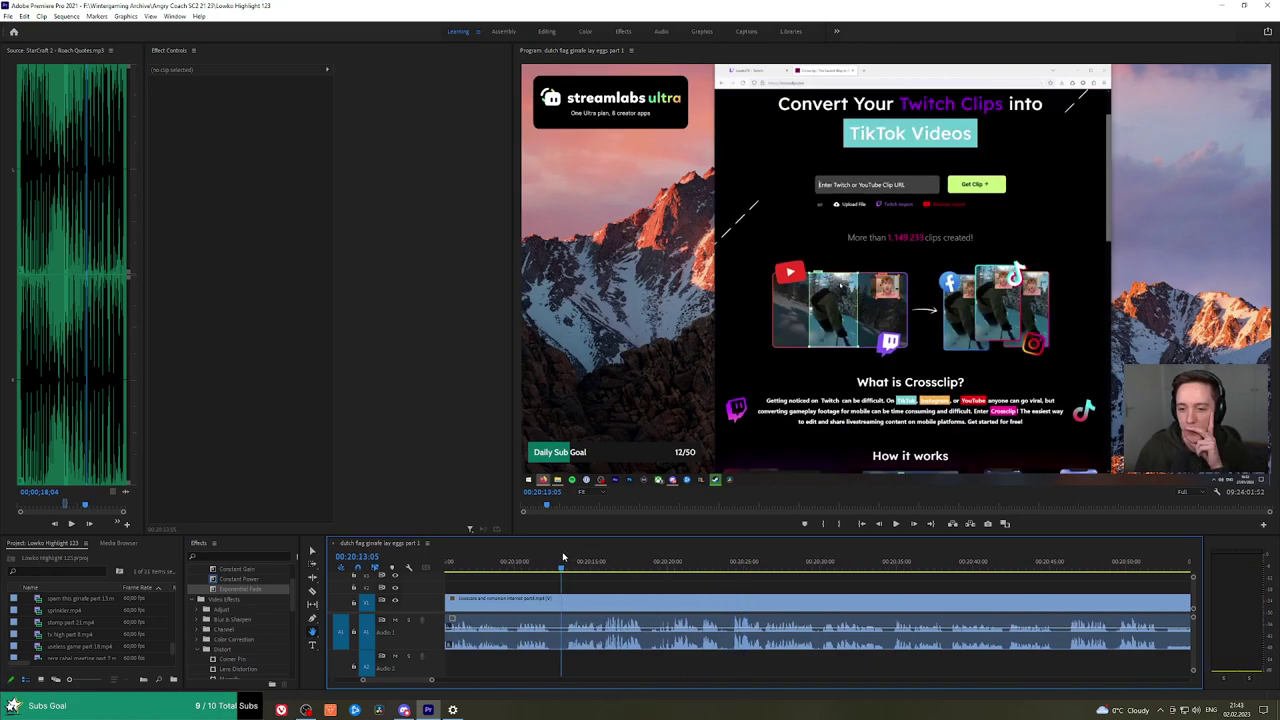
key(space)
scroll(700, 582, up, 2)
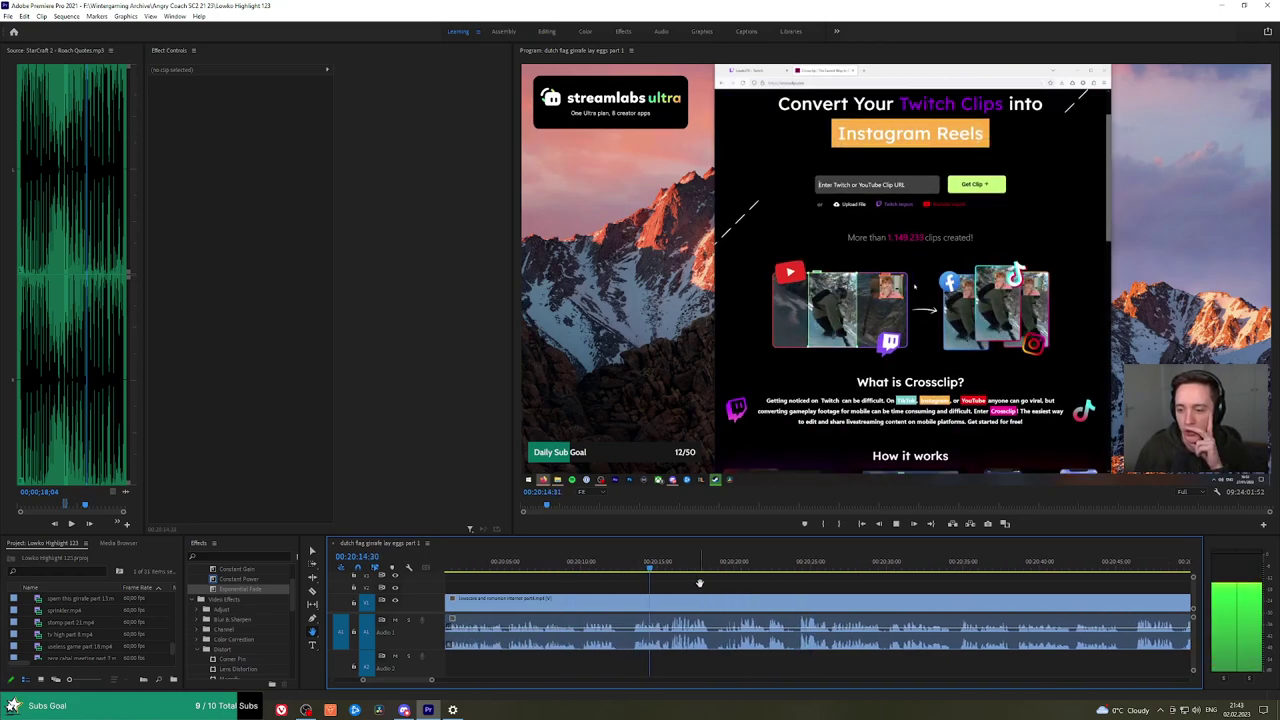
click(588, 563)
key(space)
scroll(700, 590, up, 5)
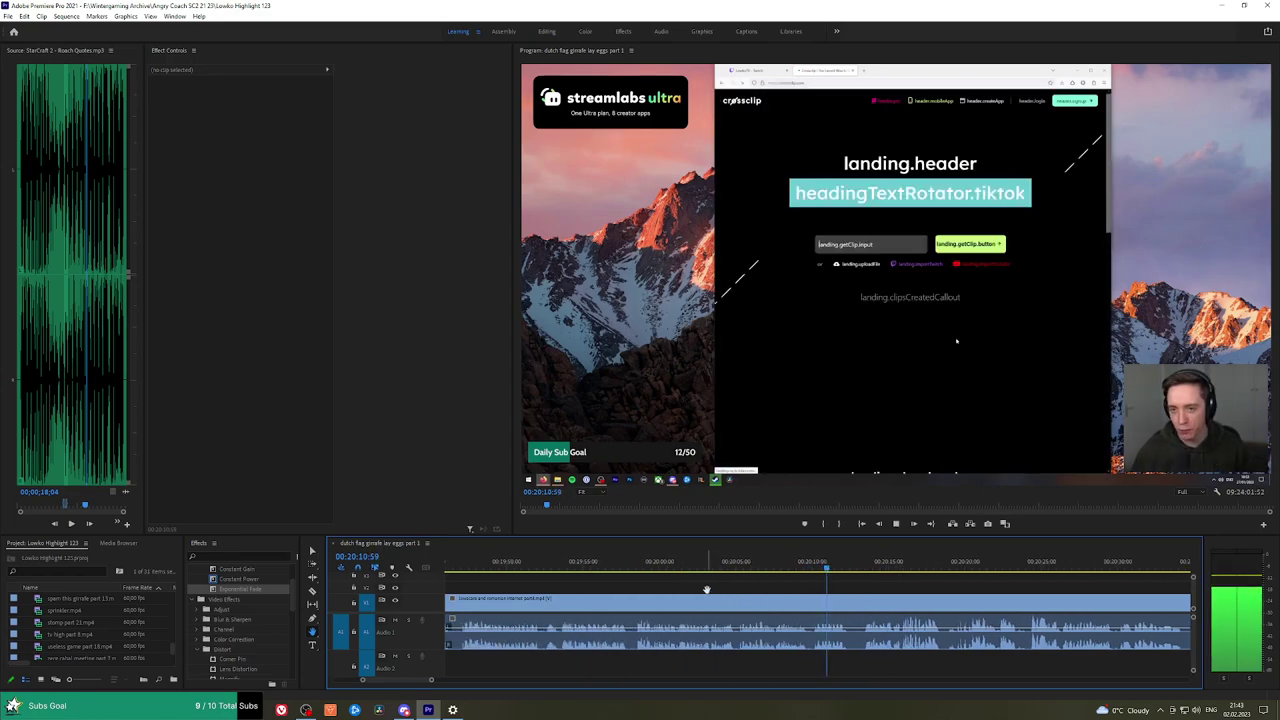
click(635, 565)
key(space)
Split the clip at about 00:20:10, ripple delete everything back to 00:17:50:54, and apply an Exponential Fade at the cut.
click(811, 565)
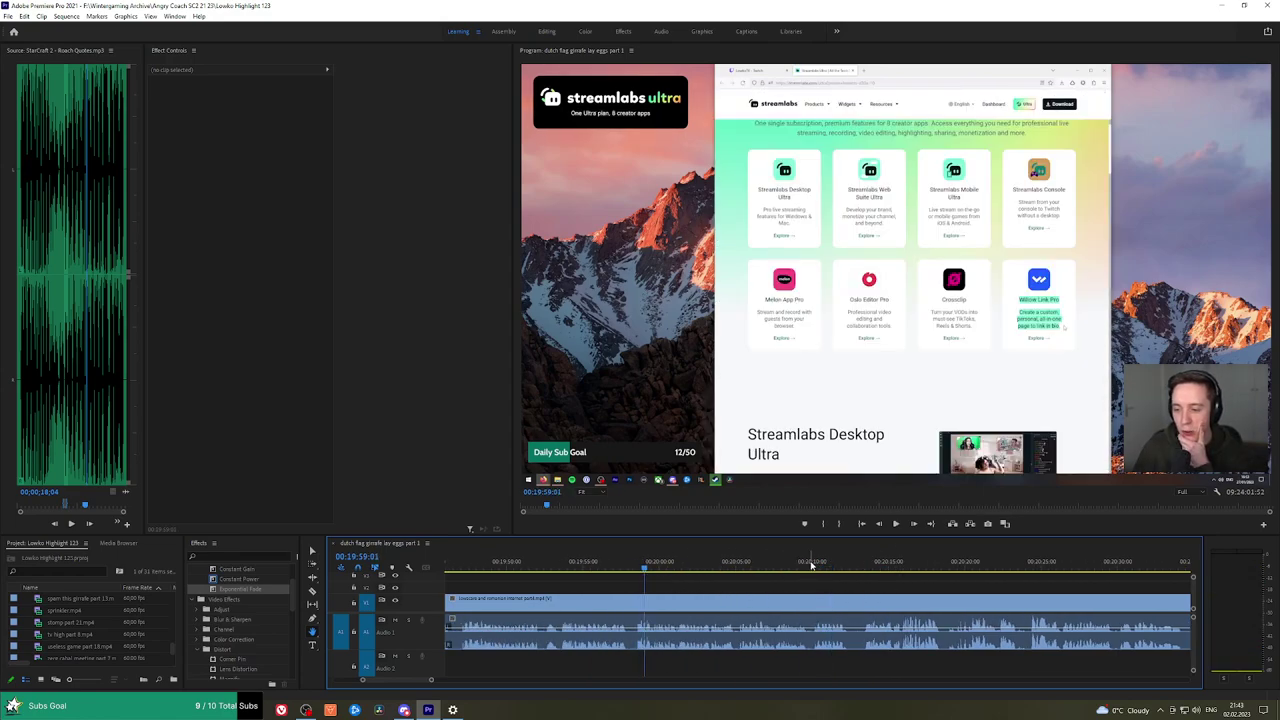
click(811, 565)
key(space)
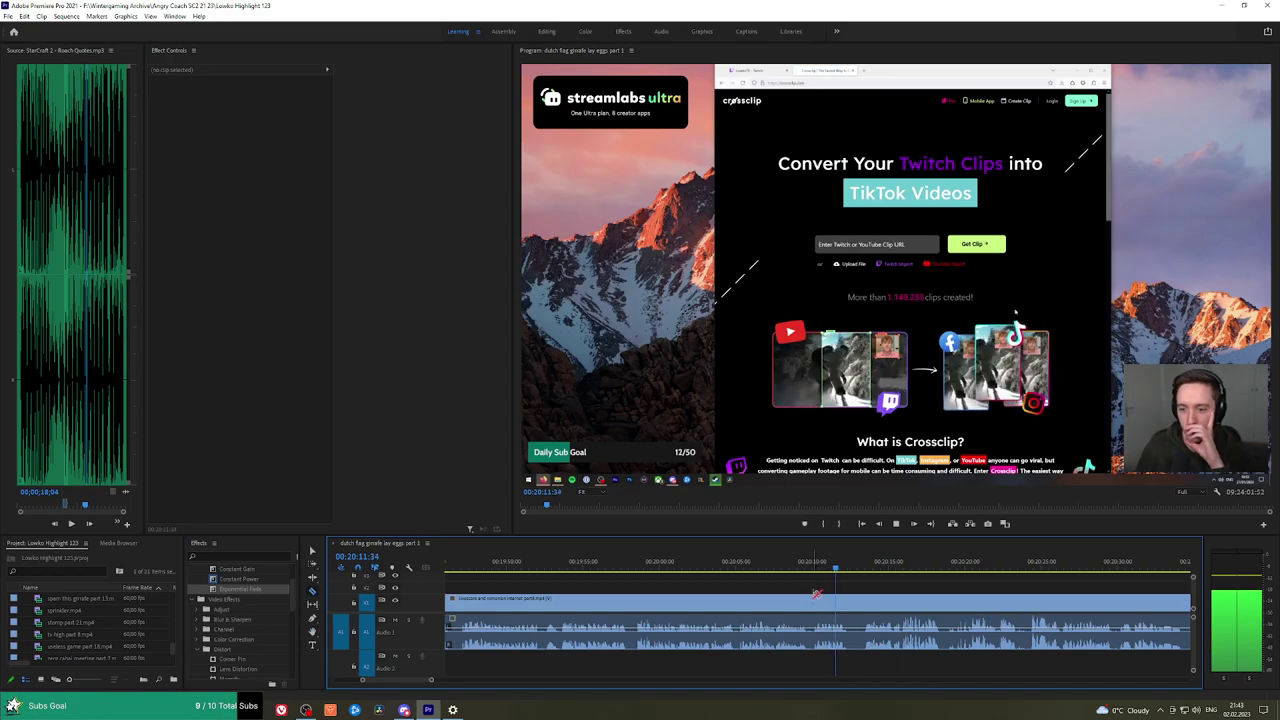
click(813, 598)
key(v)
click(781, 604)
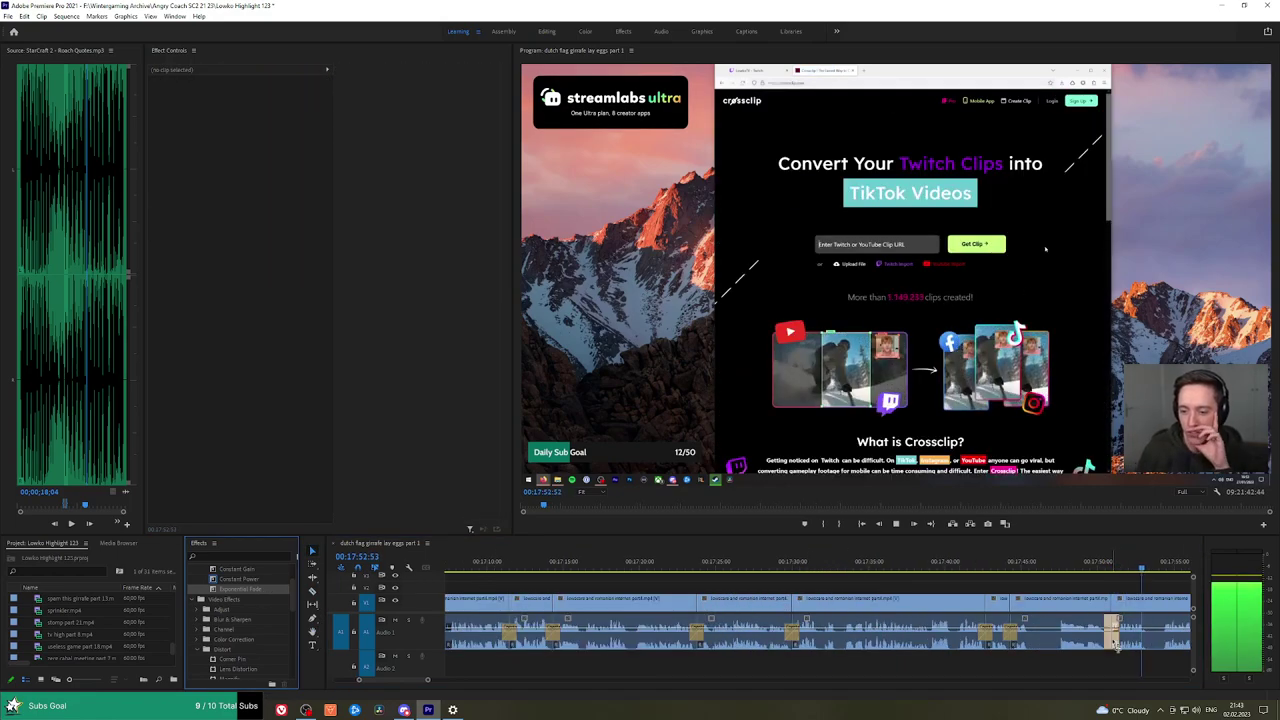
Split the clip at about 00:17:53:12 and at 00:17:54:40, and ripple delete the short pause between the splits.
key(c)
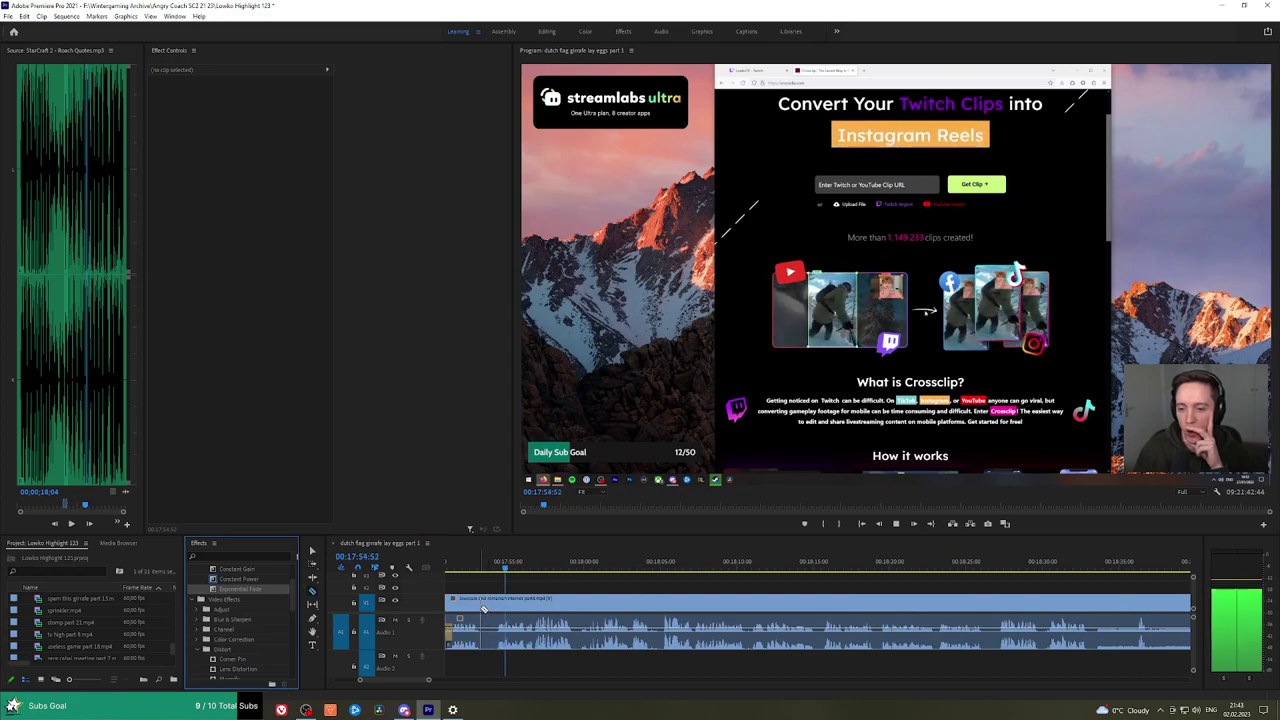
click(482, 605)
scroll(505, 605, up, 3)
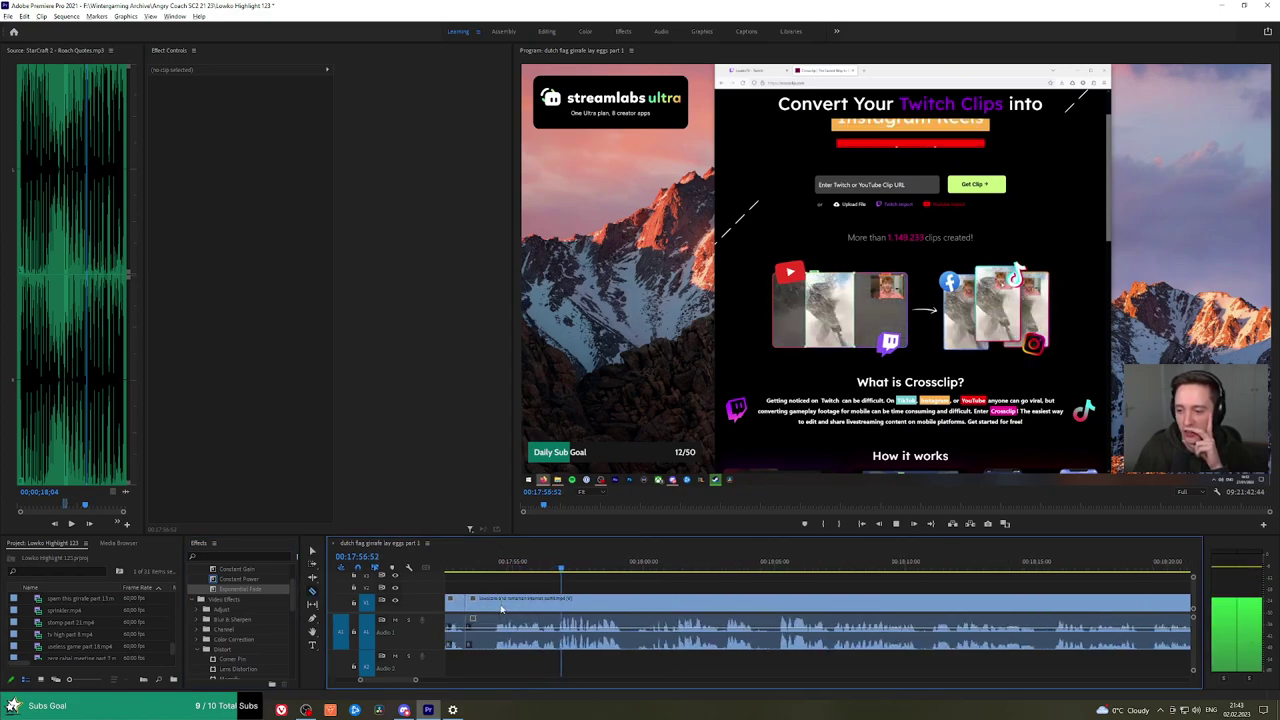
click(494, 563)
key(space)
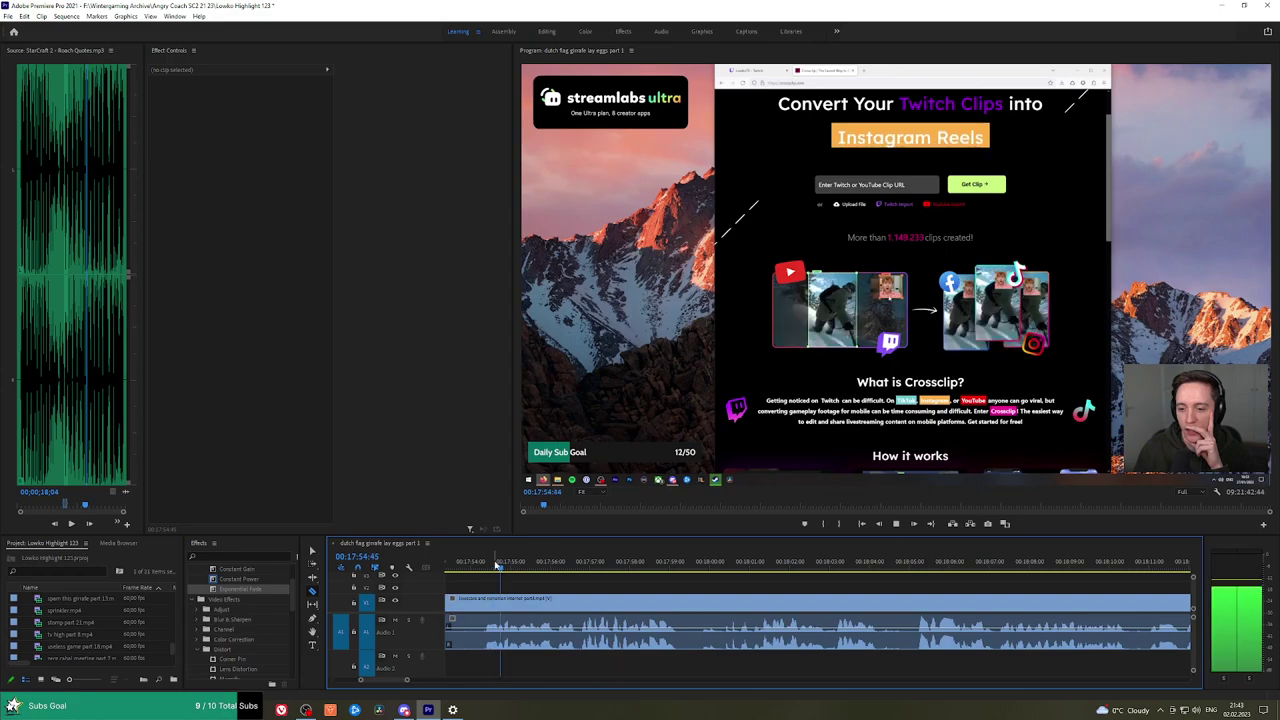
click(498, 609)
key(v)
click(483, 608)
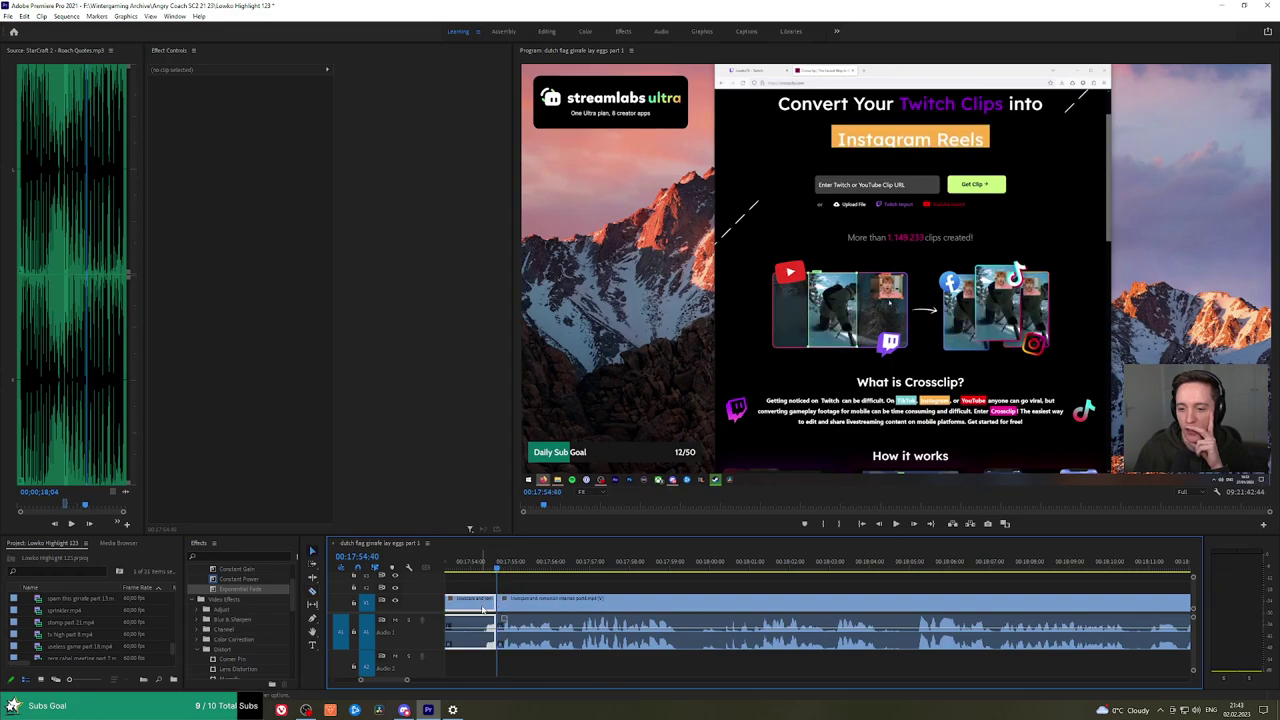
key(shift+Delete)
key(space)
key(space)
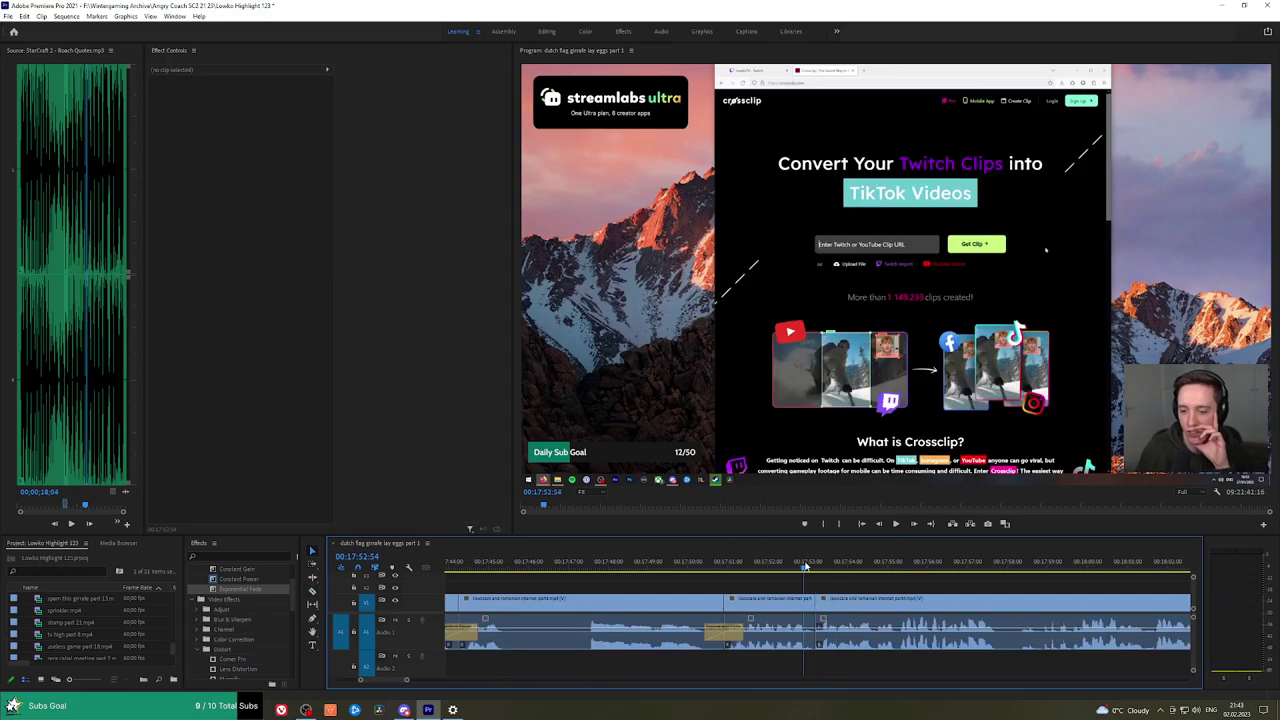
Play and skim the Crossclip talk from 00:17:52:54 to about 00:18:56 to find the next section to cut.
key(space)
key(minus)
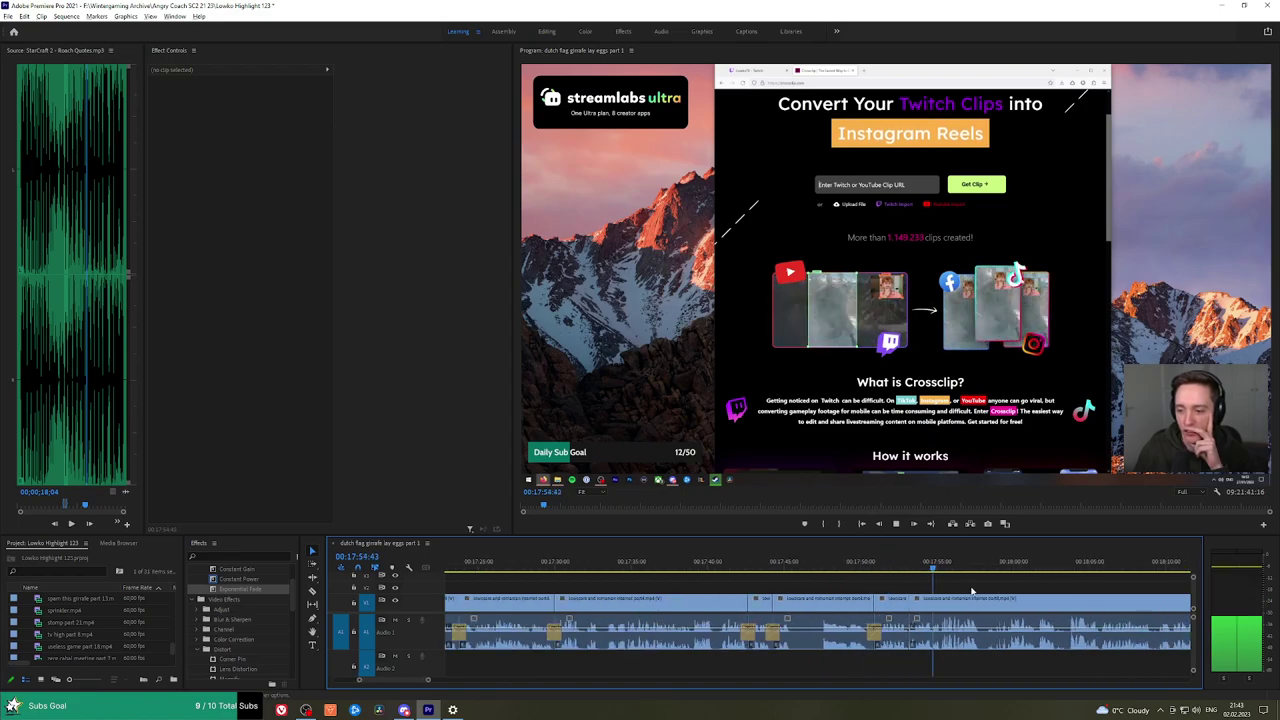
key(h)
drag(1018, 590, 813, 582)
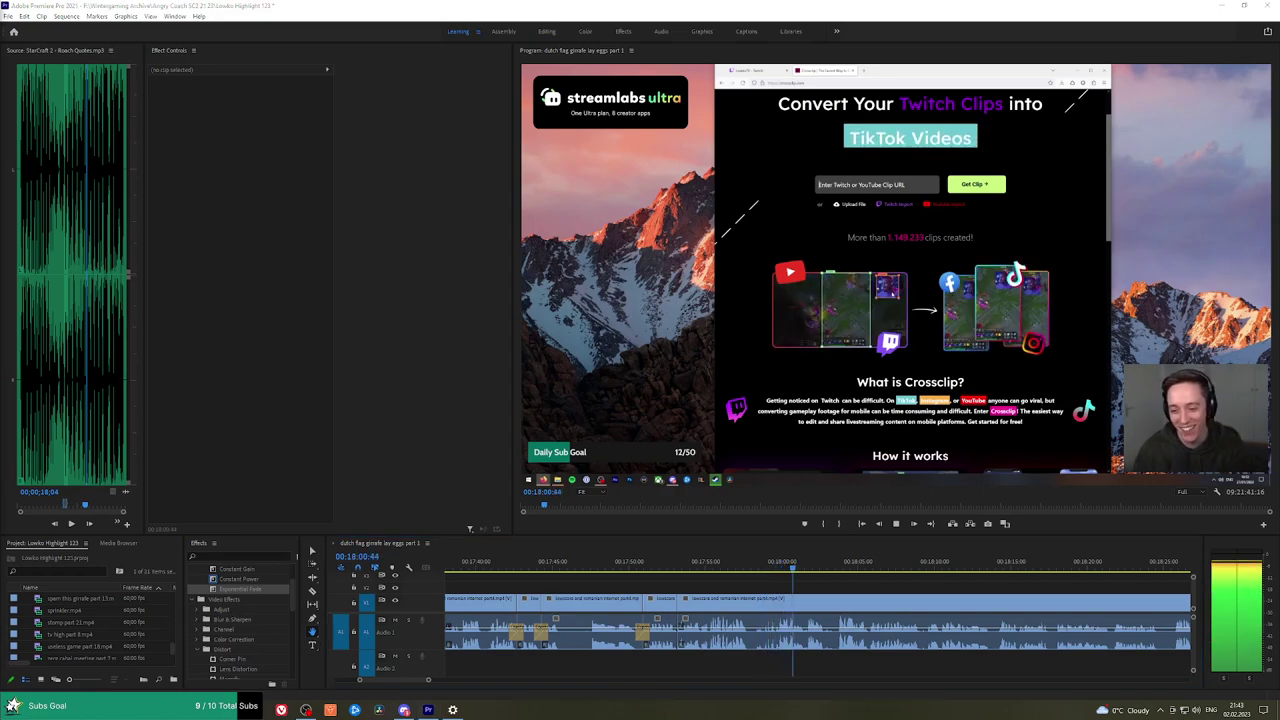
drag(904, 582, 791, 582)
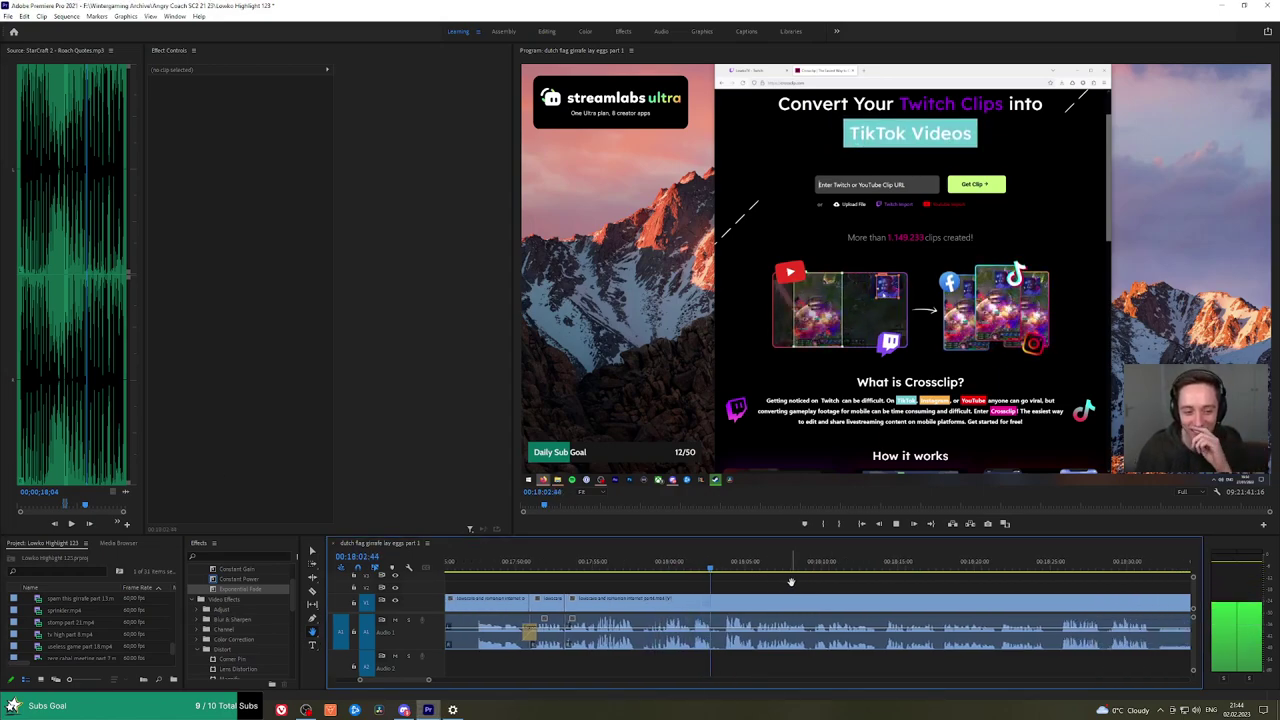
scroll(847, 582, down, 2)
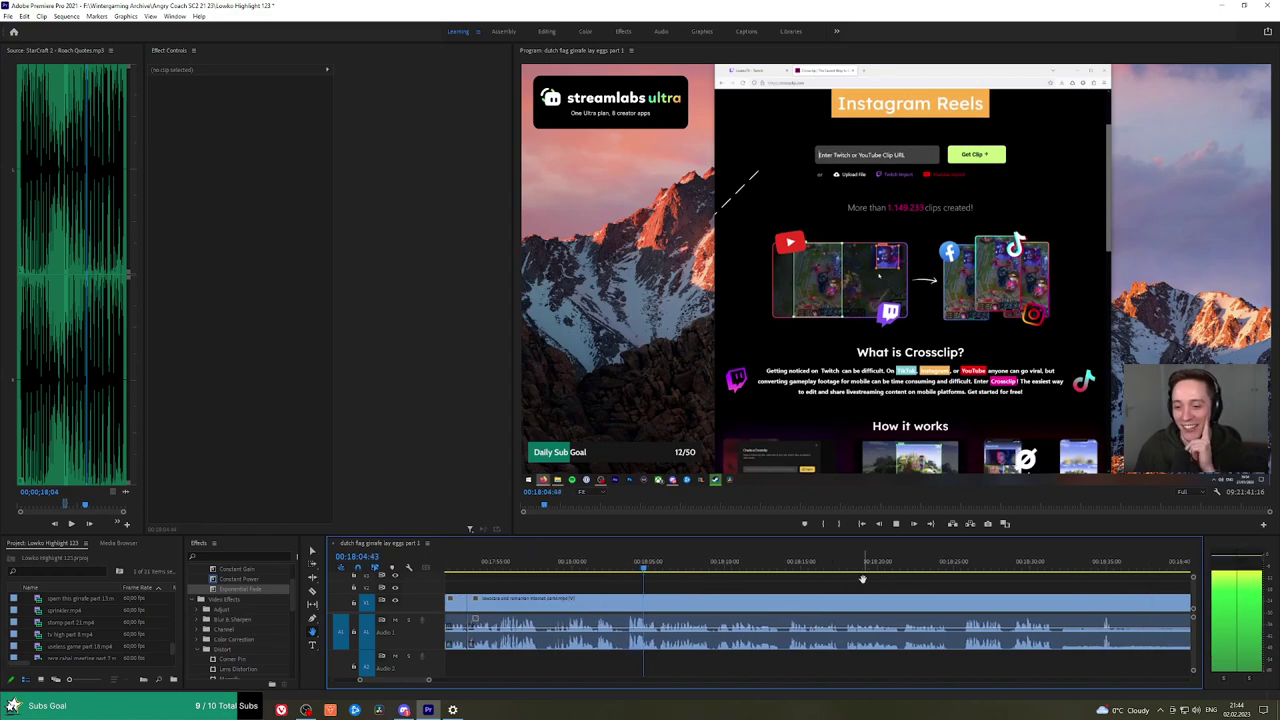
scroll(862, 578, down, 1)
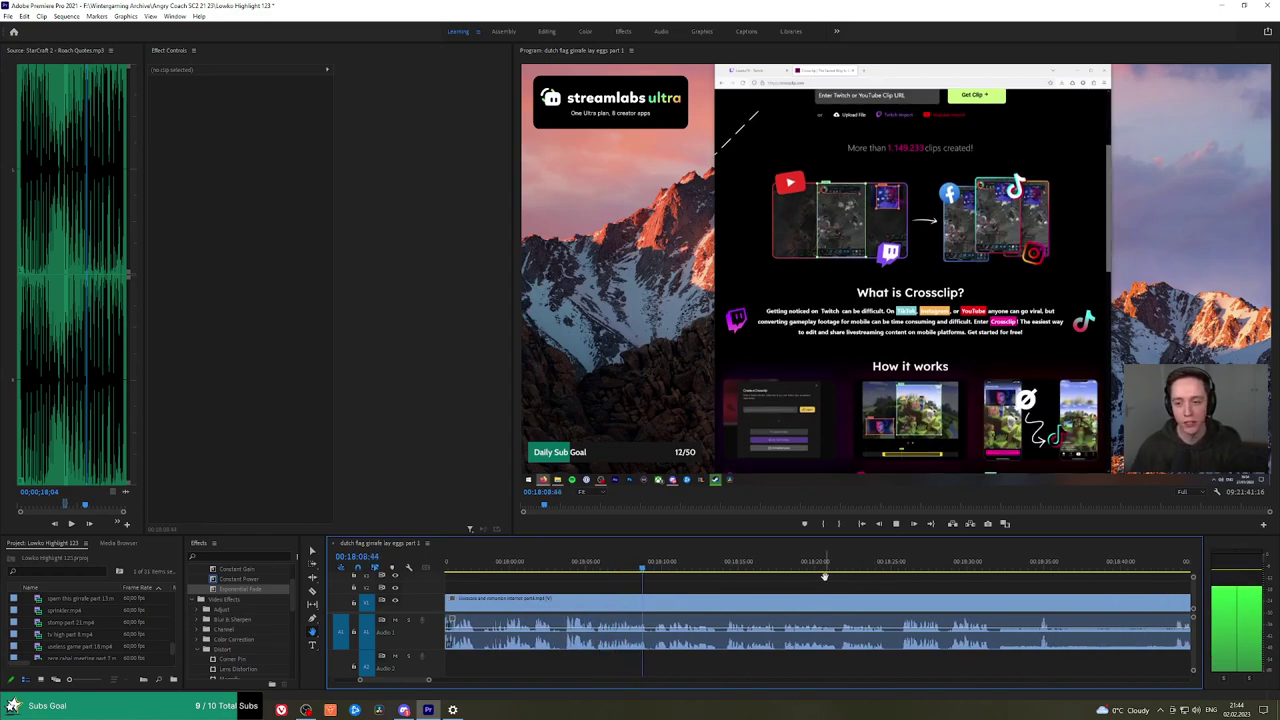
scroll(804, 576, down, 1)
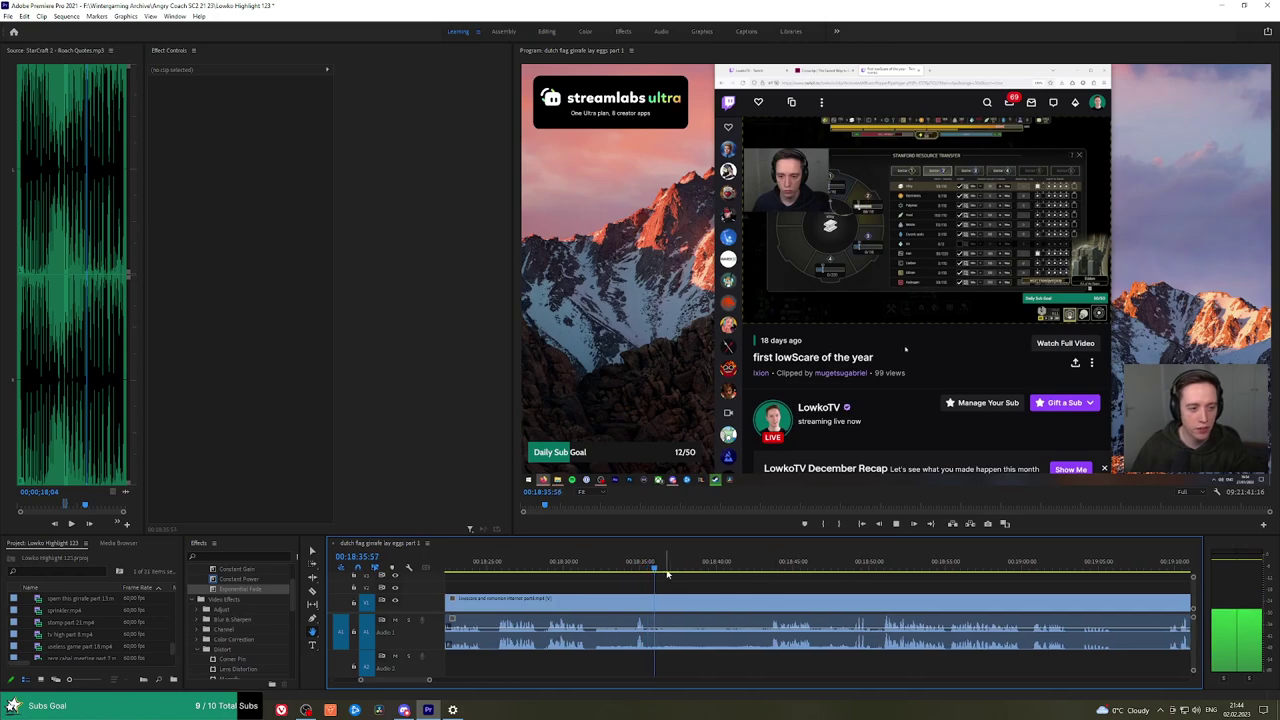
drag(667, 571, 768, 571)
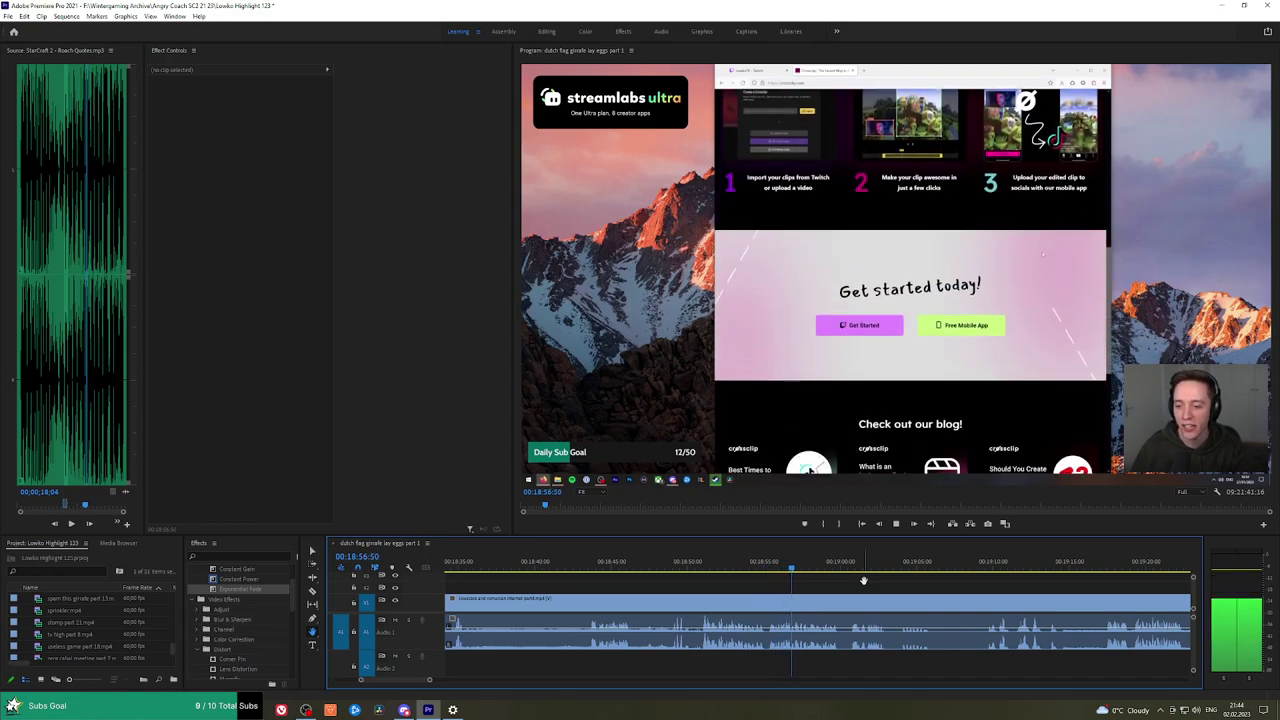
Split the clip at about 00:19:00 and at 00:19:17:12, ripple delete the section between, and apply an Exponential Fade at the cut.
scroll(862, 580, up, 2)
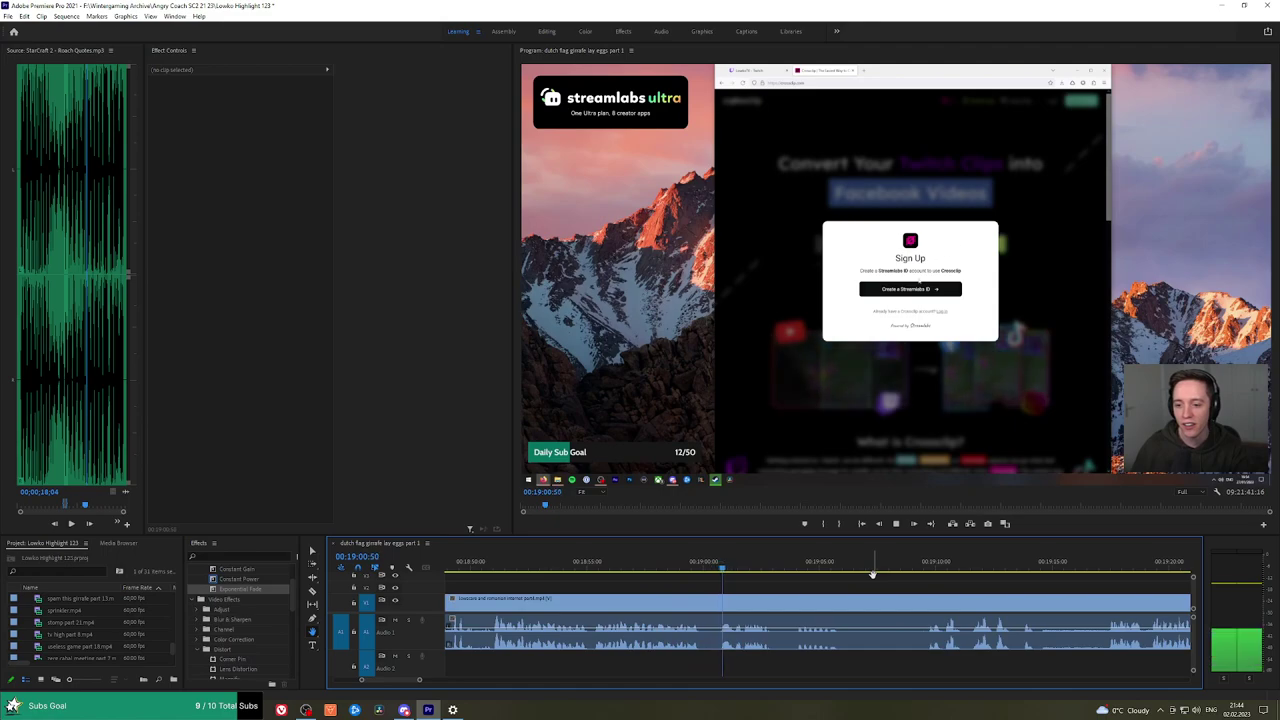
click(703, 598)
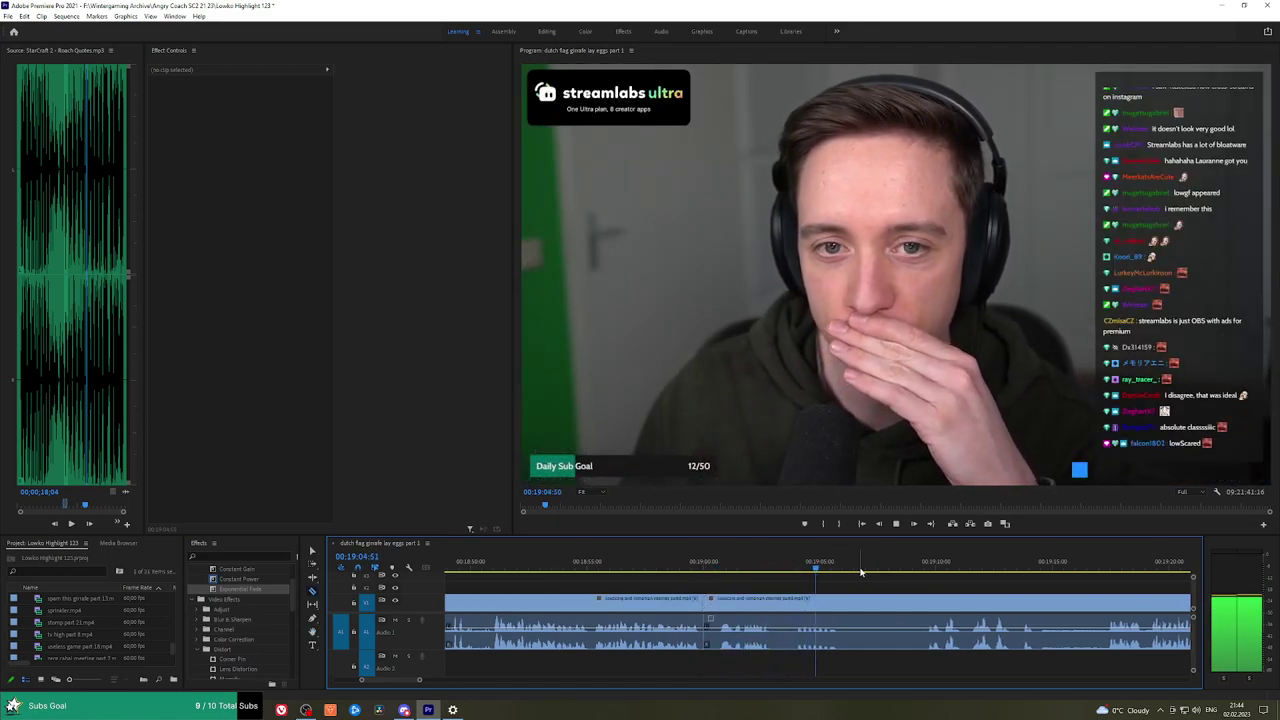
click(936, 563)
key(space)
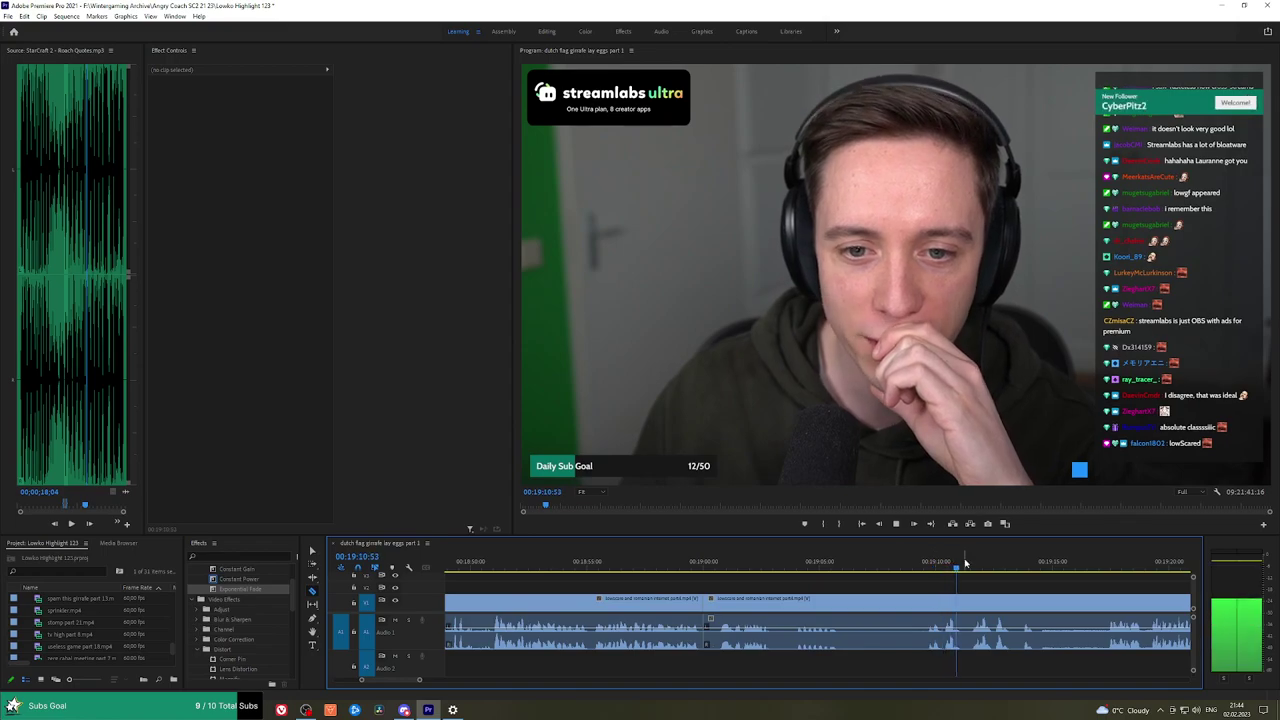
click(1048, 563)
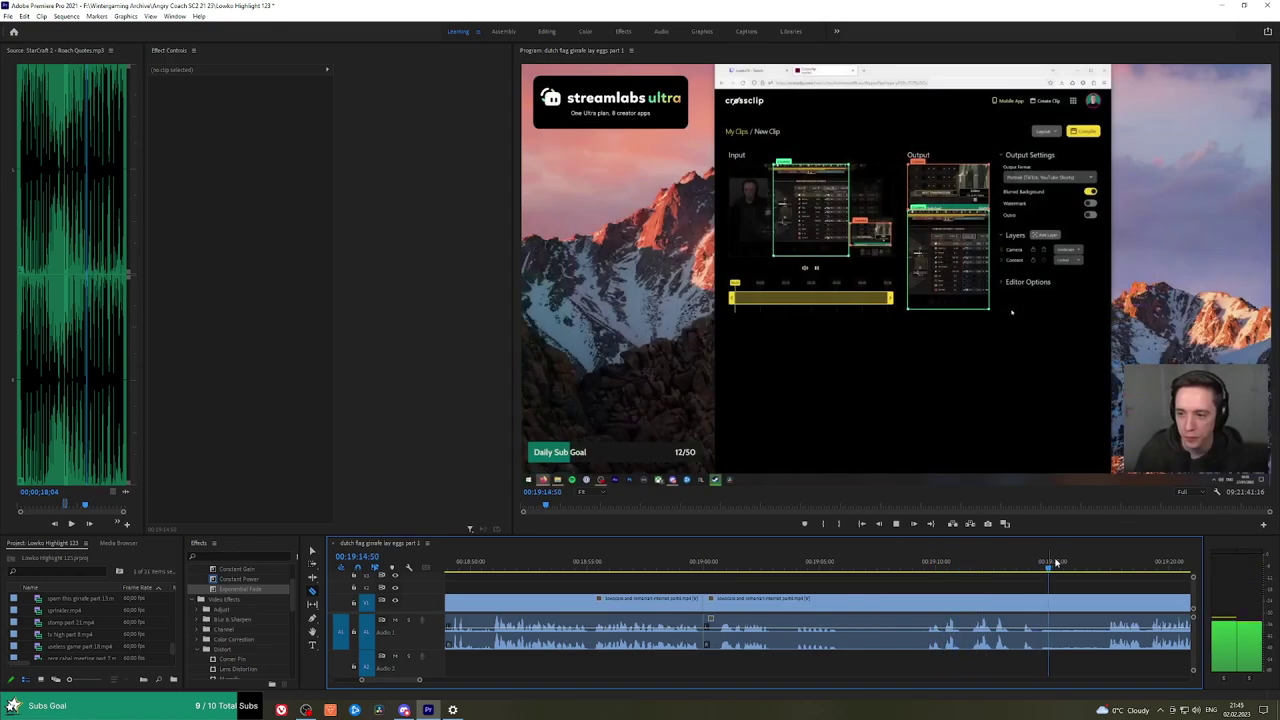
key(space)
key(ctrl+k)
click(1052, 605)
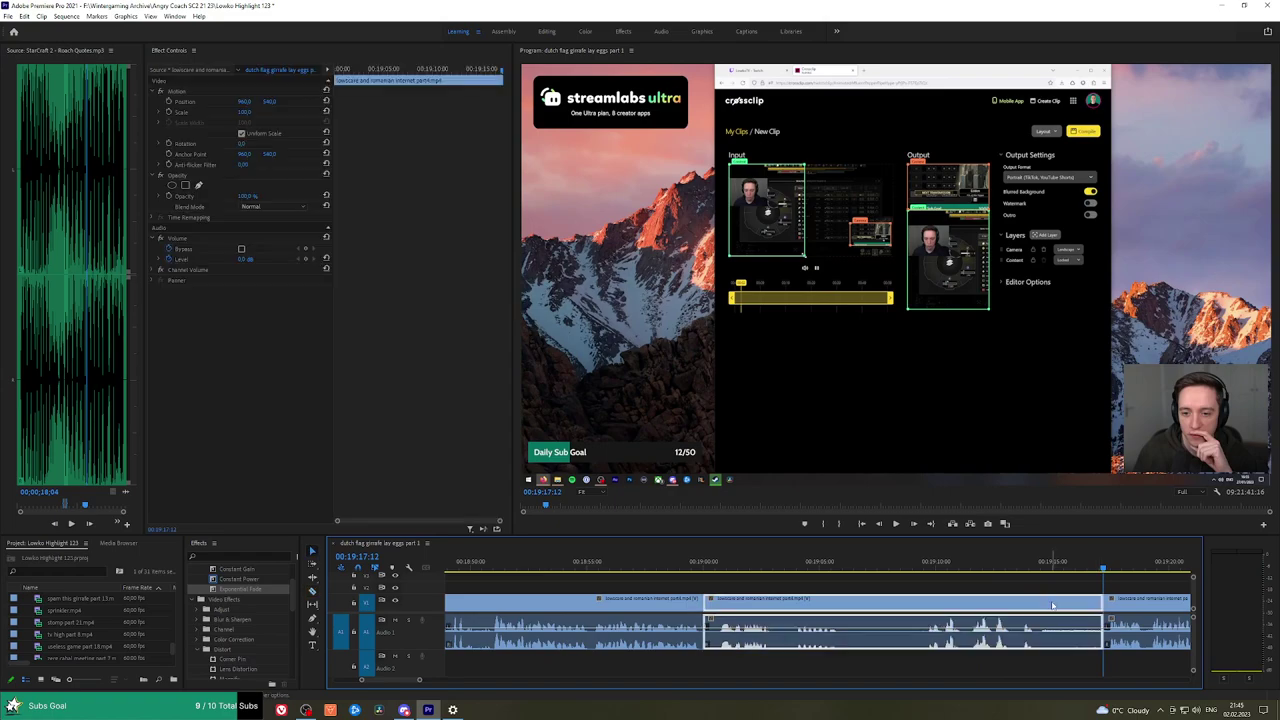
key(shift+Delete)
key(space)
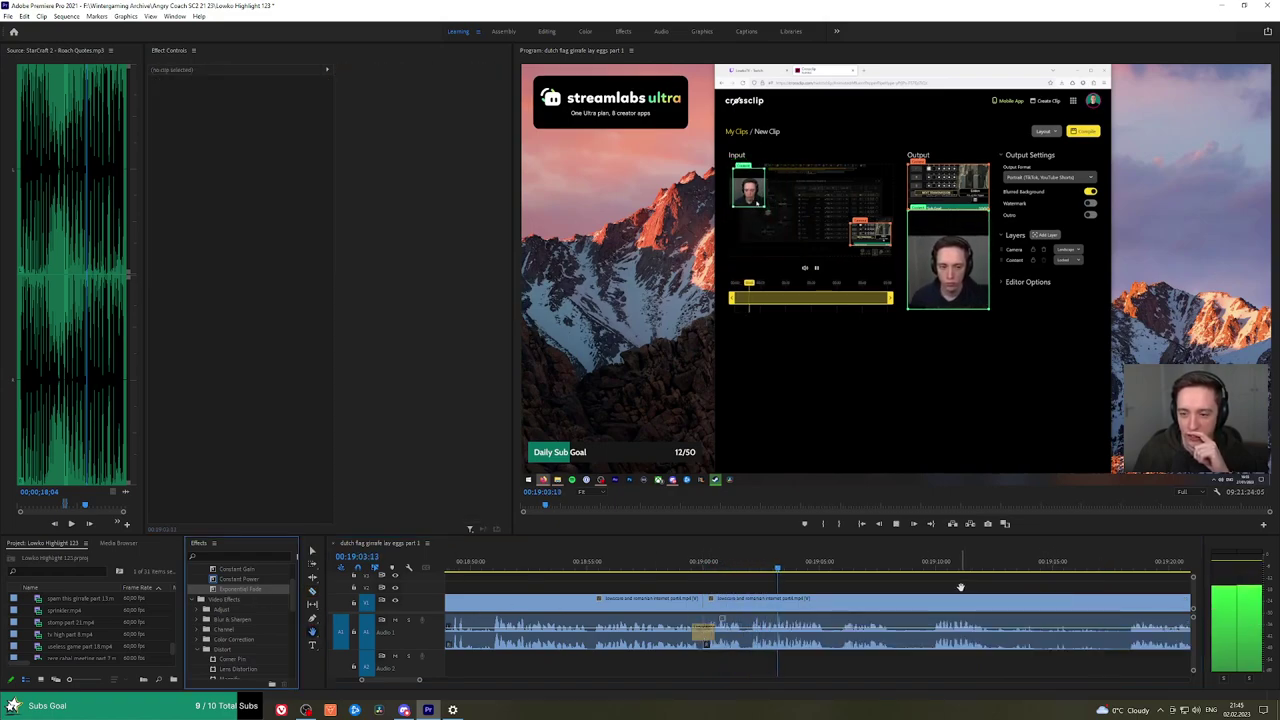
Split the clip at about 00:19:21 and 00:19:23, ripple delete the short pause between, and apply a Constant Power crossfade at the cut.
drag(960, 587, 848, 581)
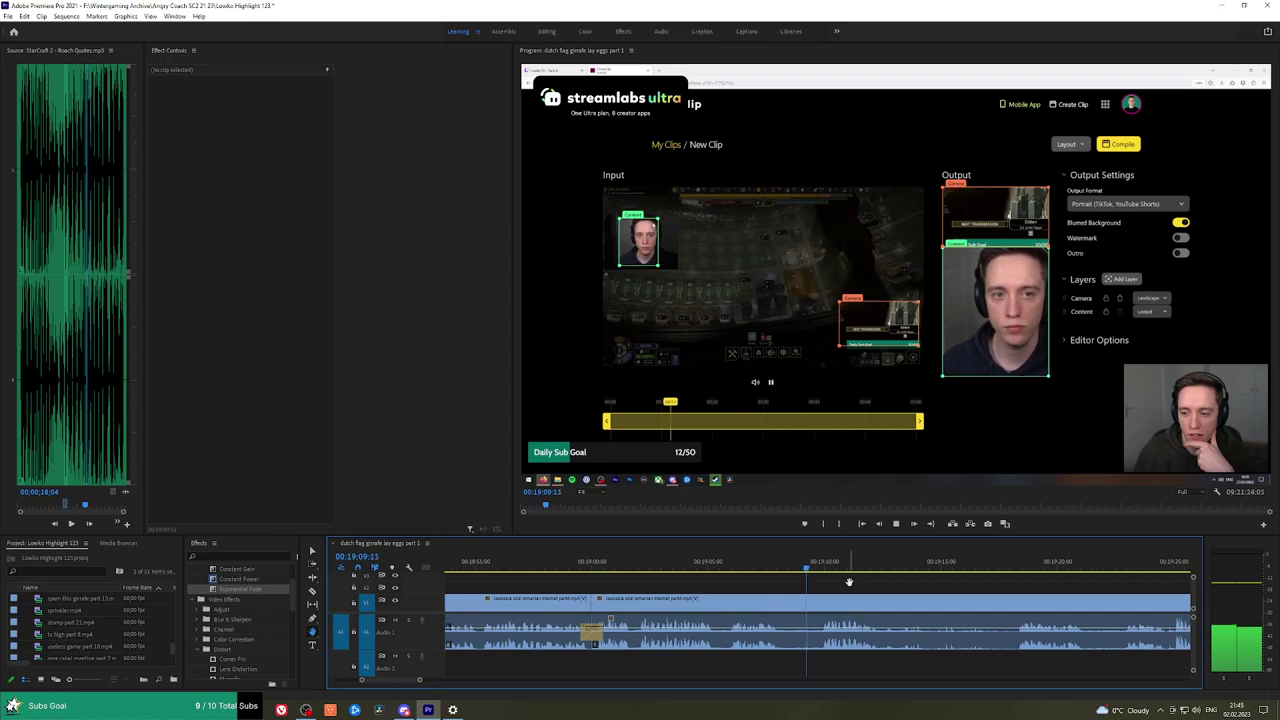
drag(947, 590, 845, 585)
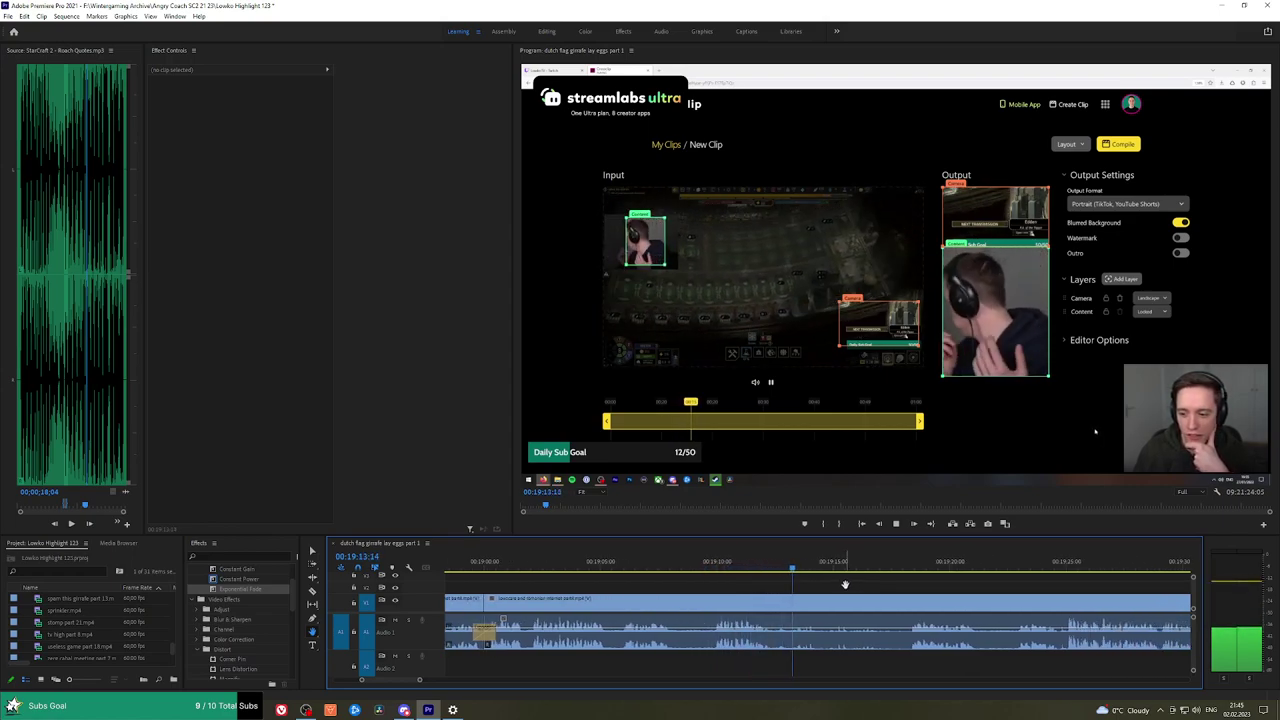
drag(926, 583, 803, 583)
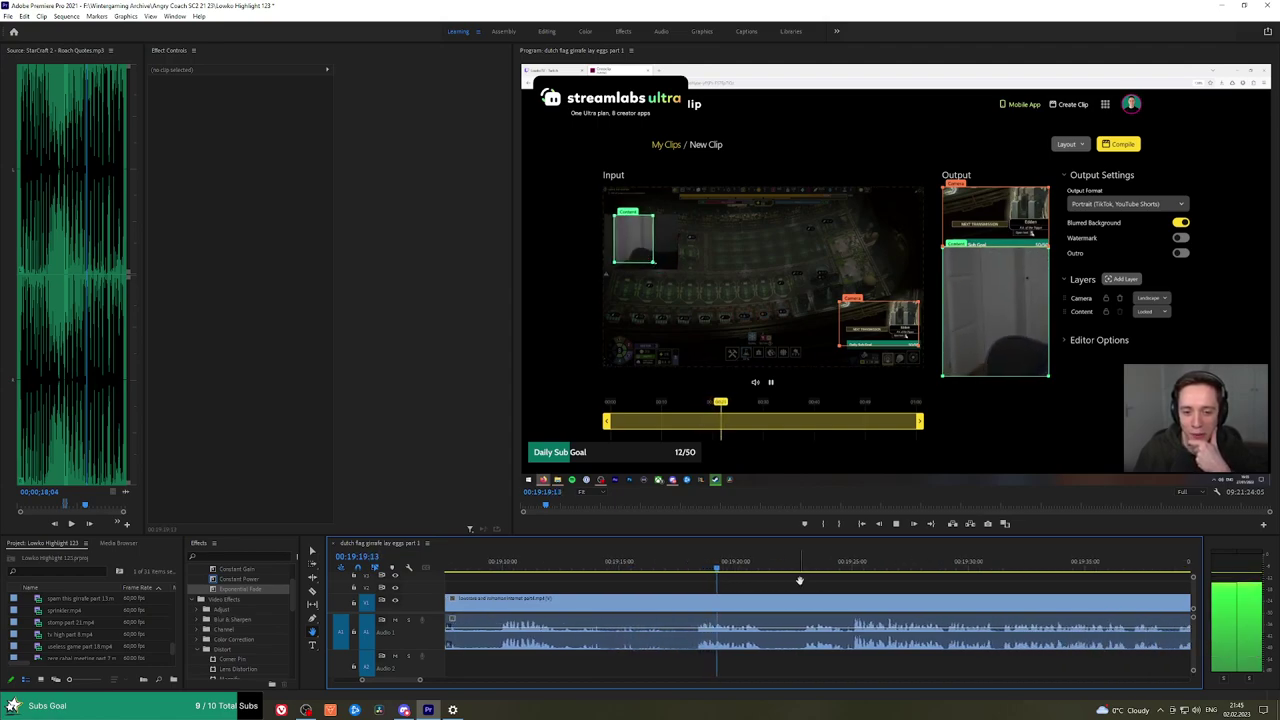
key(c)
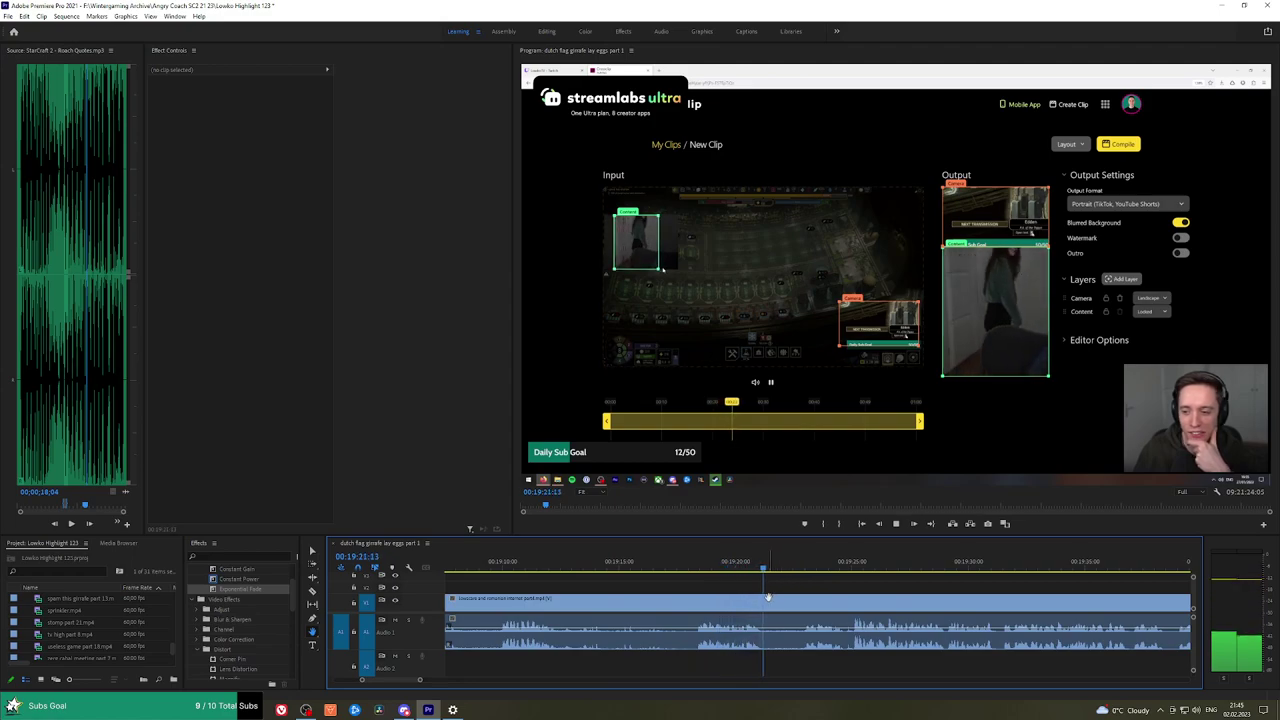
click(767, 599)
click(800, 568)
key(space)
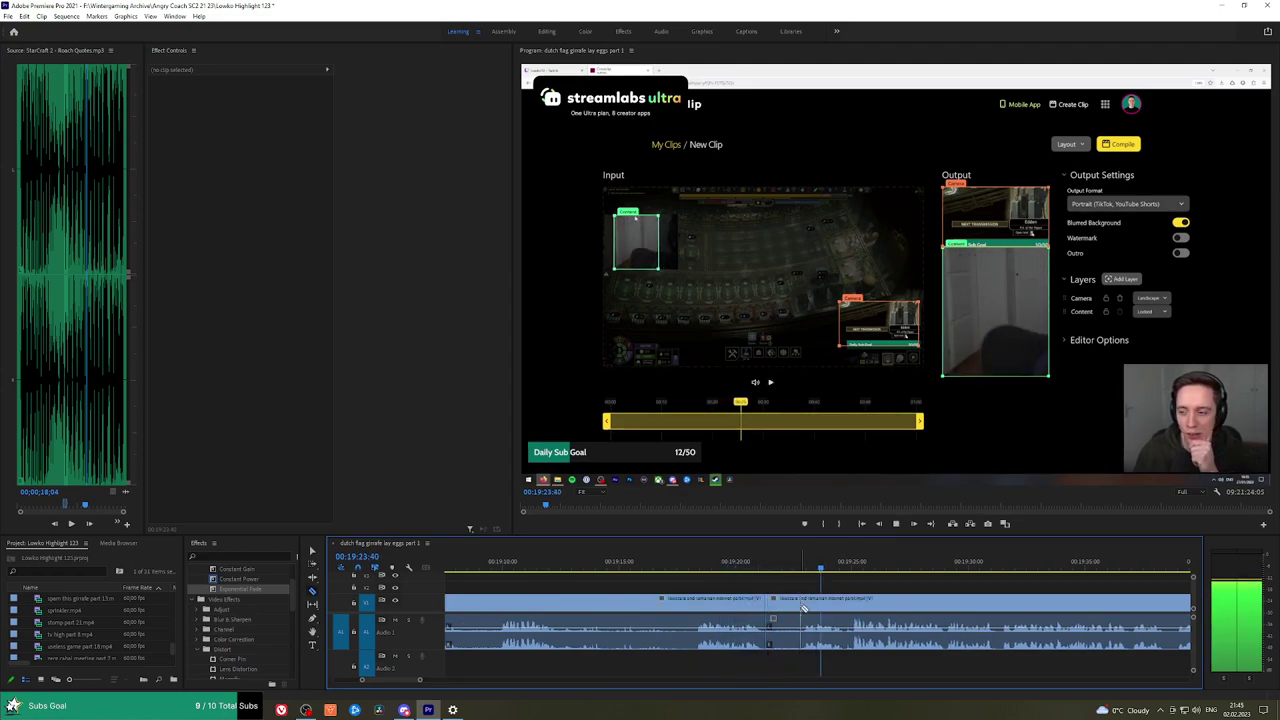
click(801, 606)
key(v)
click(789, 607)
key(shift+Delete)
key(space)
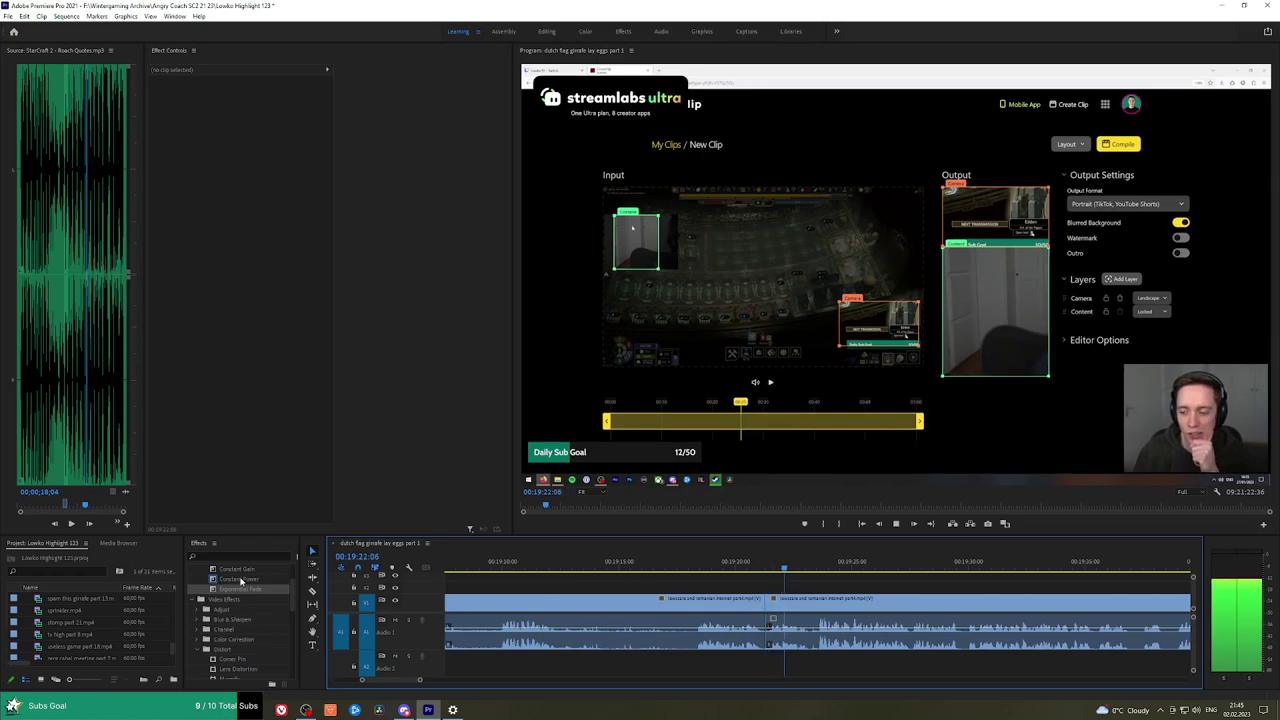
drag(240, 580, 766, 648)
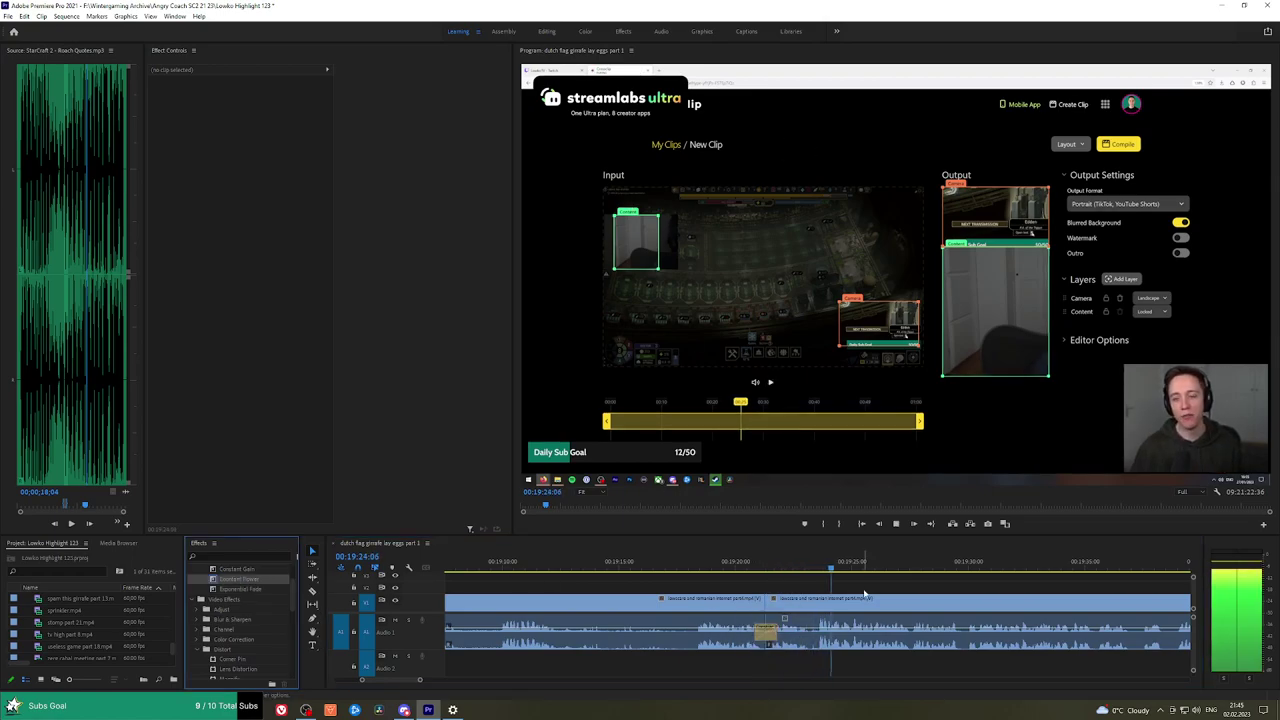
Review the footage up to about 00:19:30 and split the clip at about 00:19:23, shortly after the Constant Power crossfade.
key(h)
drag(984, 587, 820, 587)
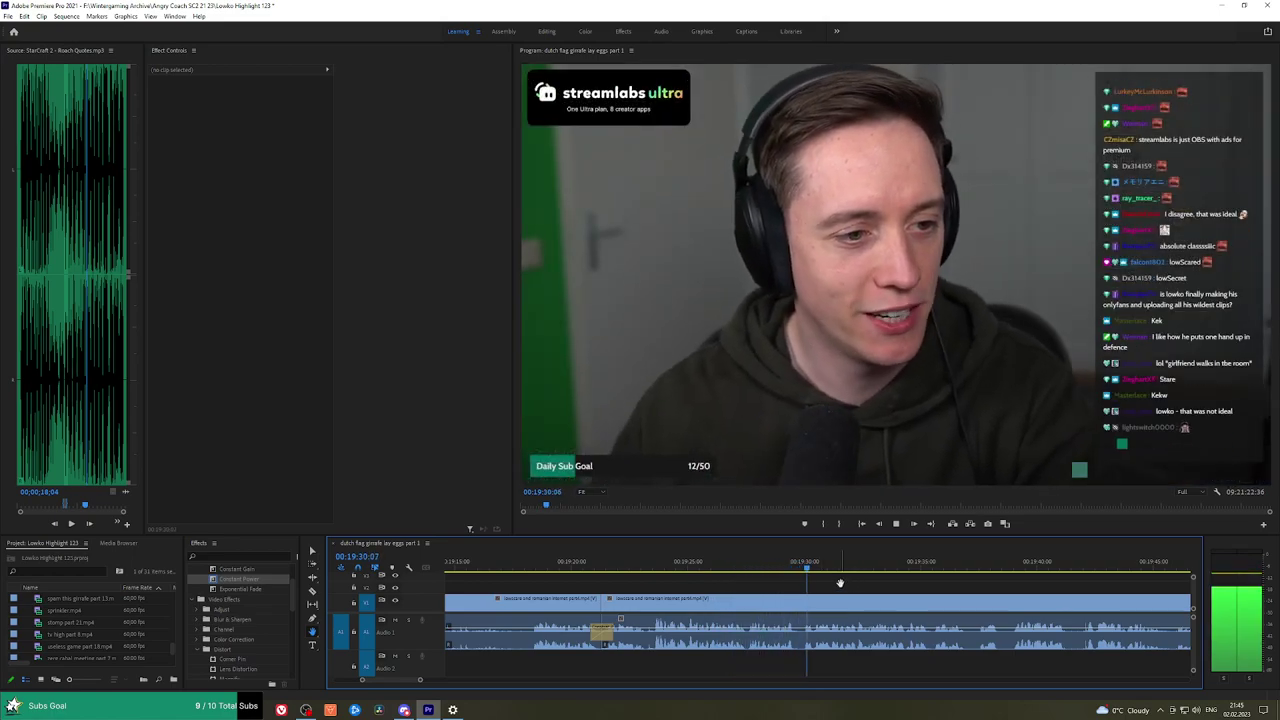
click(640, 562)
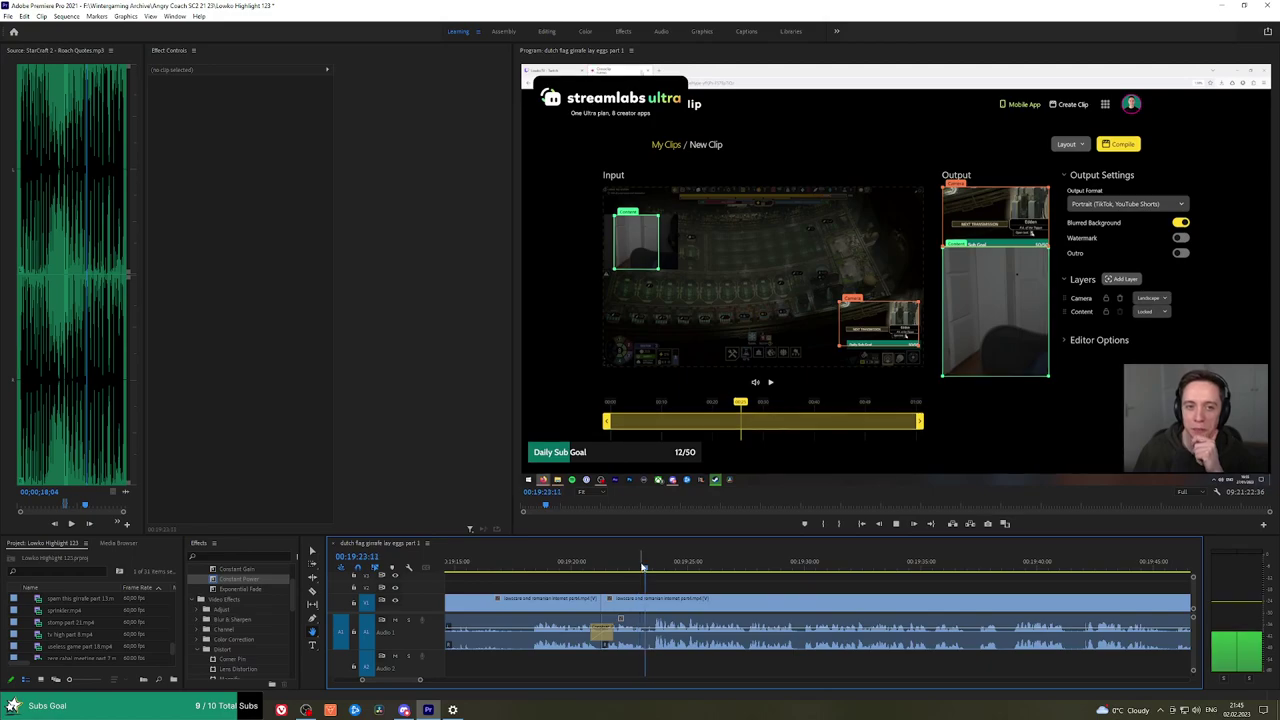
click(648, 602)
Skim the sponsor talk and Dead Space store footage from about 00:19:45 to 00:22:46 for the end of the unneeded section.
click(1160, 565)
scroll(1086, 588, down, 4)
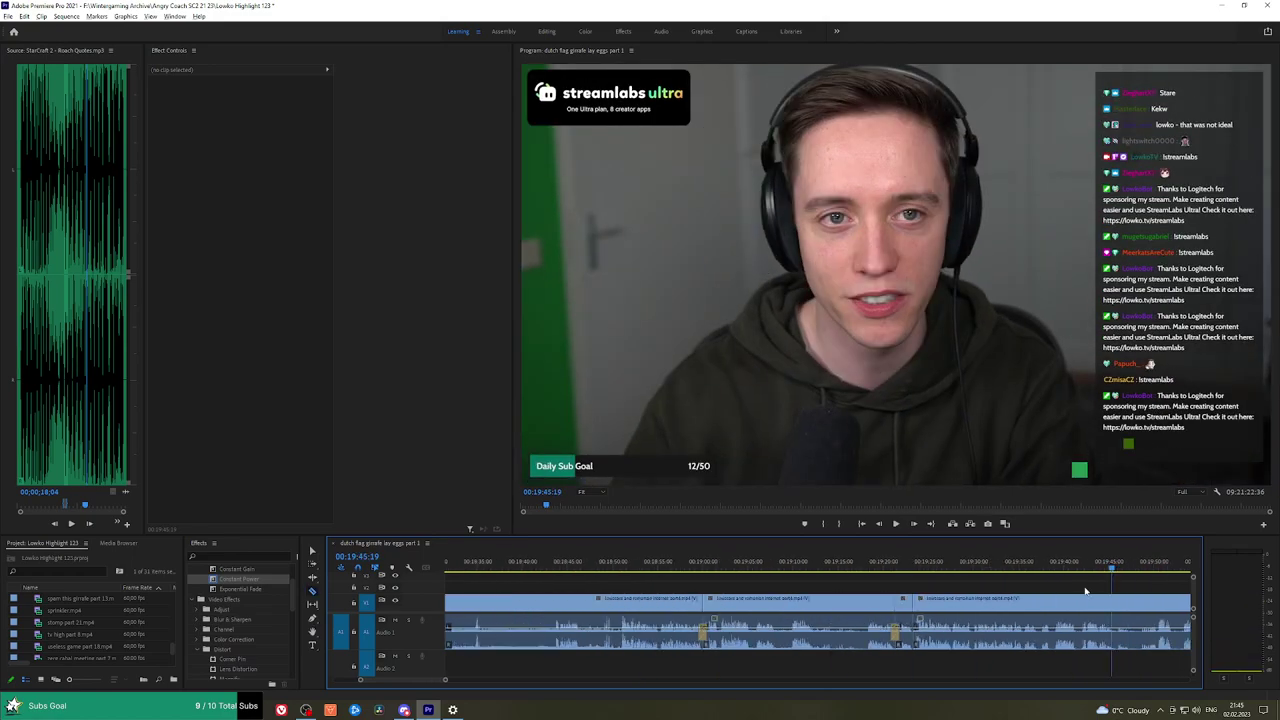
key(h)
drag(1086, 588, 598, 587)
drag(758, 565, 963, 566)
scroll(967, 581, down, 5)
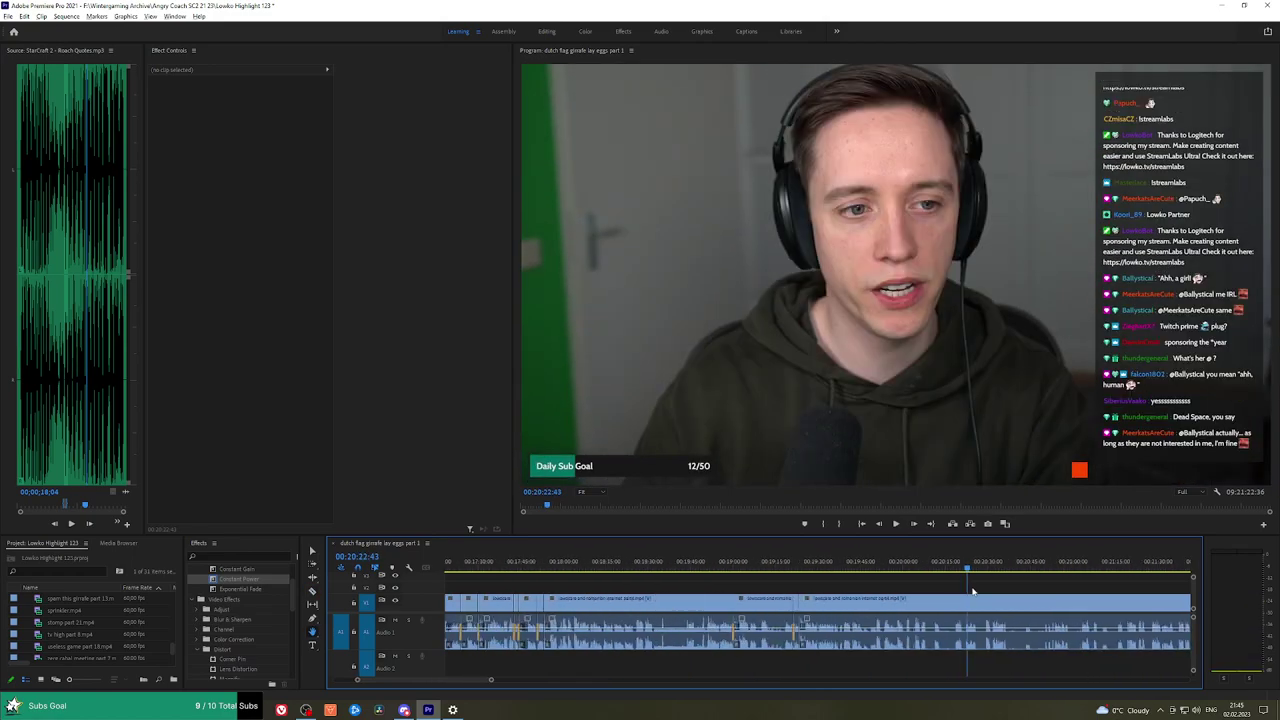
scroll(995, 588, up, 3)
click(741, 568)
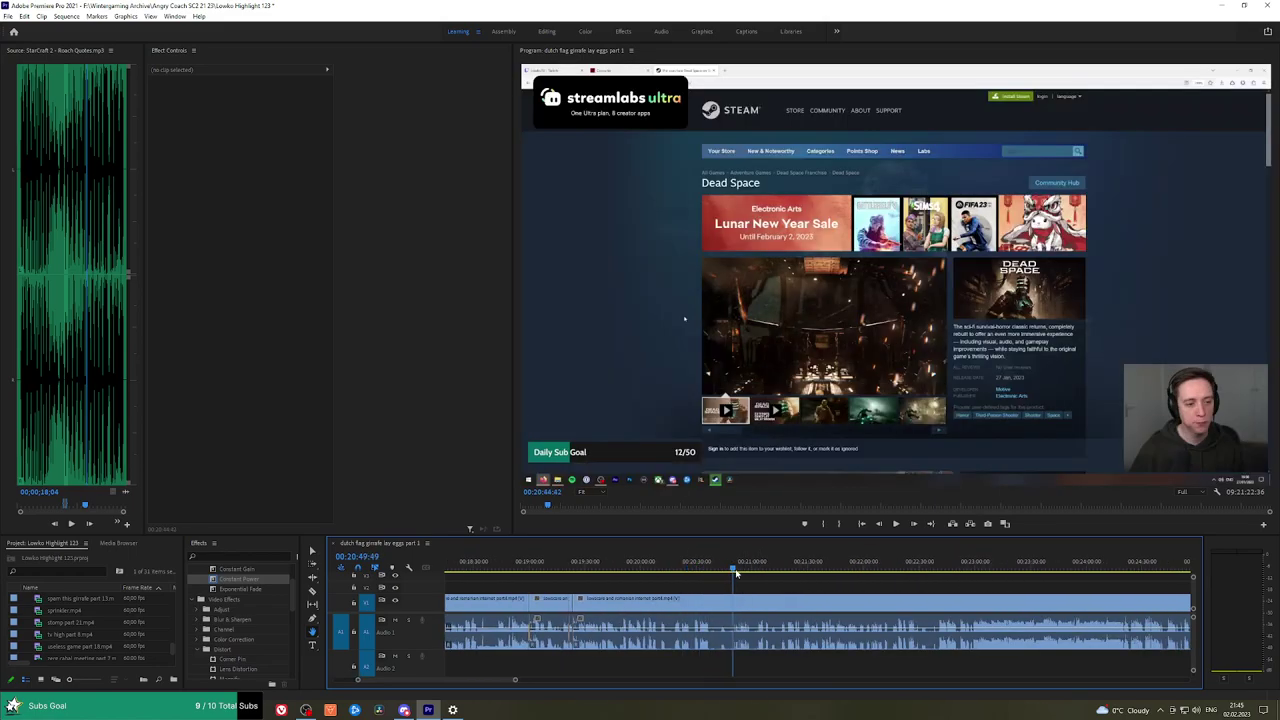
drag(741, 568, 950, 567)
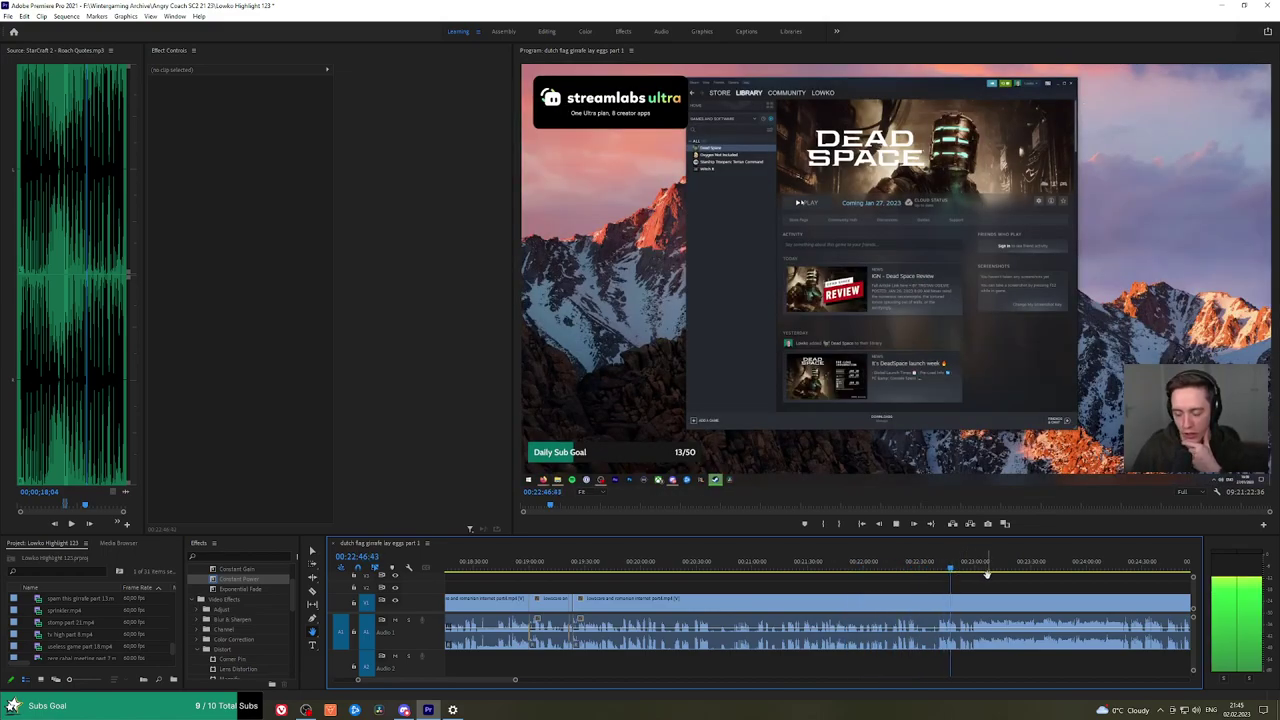
Skim the Dead Space library footage from about 00:22:55 to 00:25:29 for a point to resume the highlight.
scroll(986, 571, up, 2)
click(954, 566)
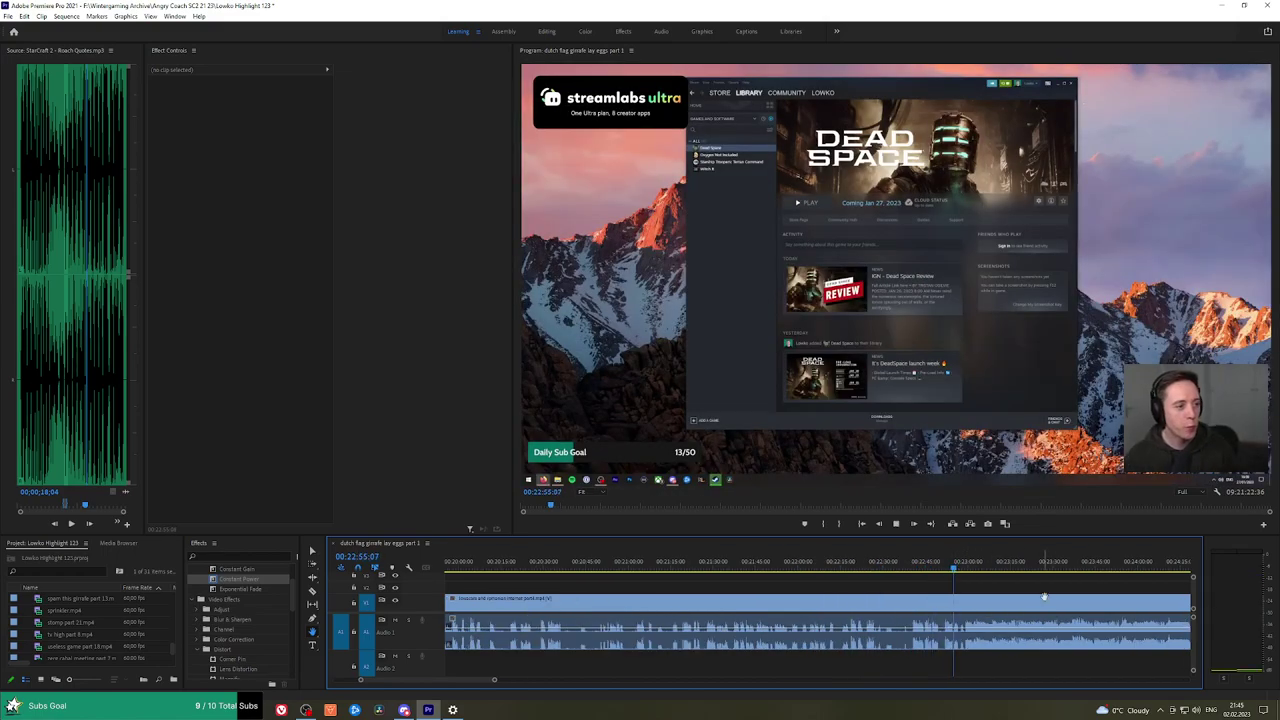
drag(1044, 597, 793, 586)
drag(715, 570, 786, 580)
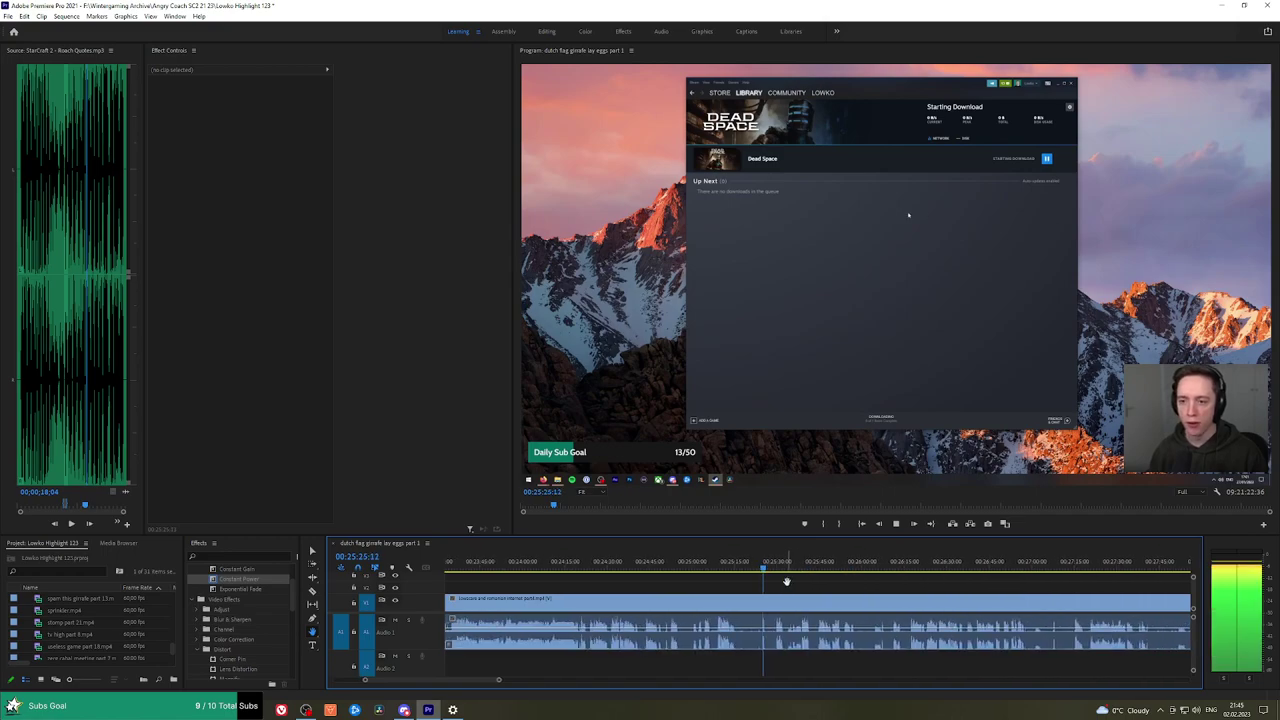
scroll(766, 587, up, 3)
scroll(775, 584, up, 2)
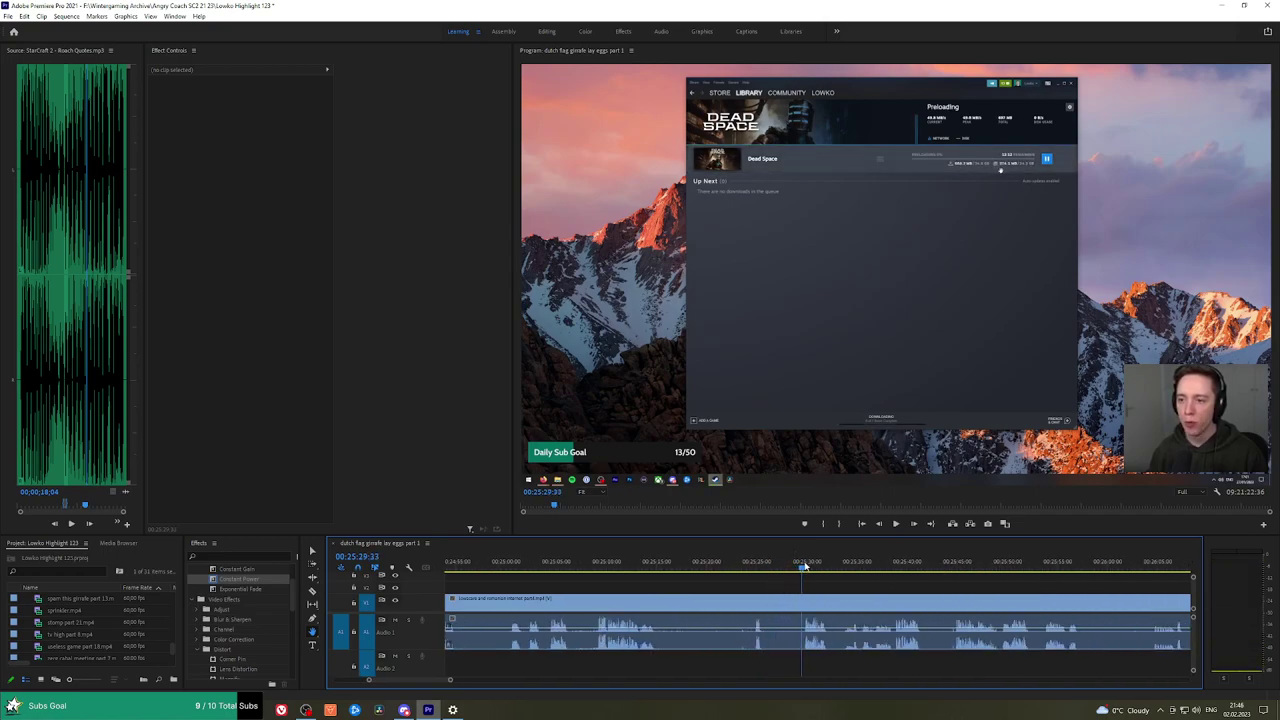
Play the Dead Space preloading moment from 00:25:29:33 to about 00:25:36, checking the frame in an enlarged preview.
key(space)
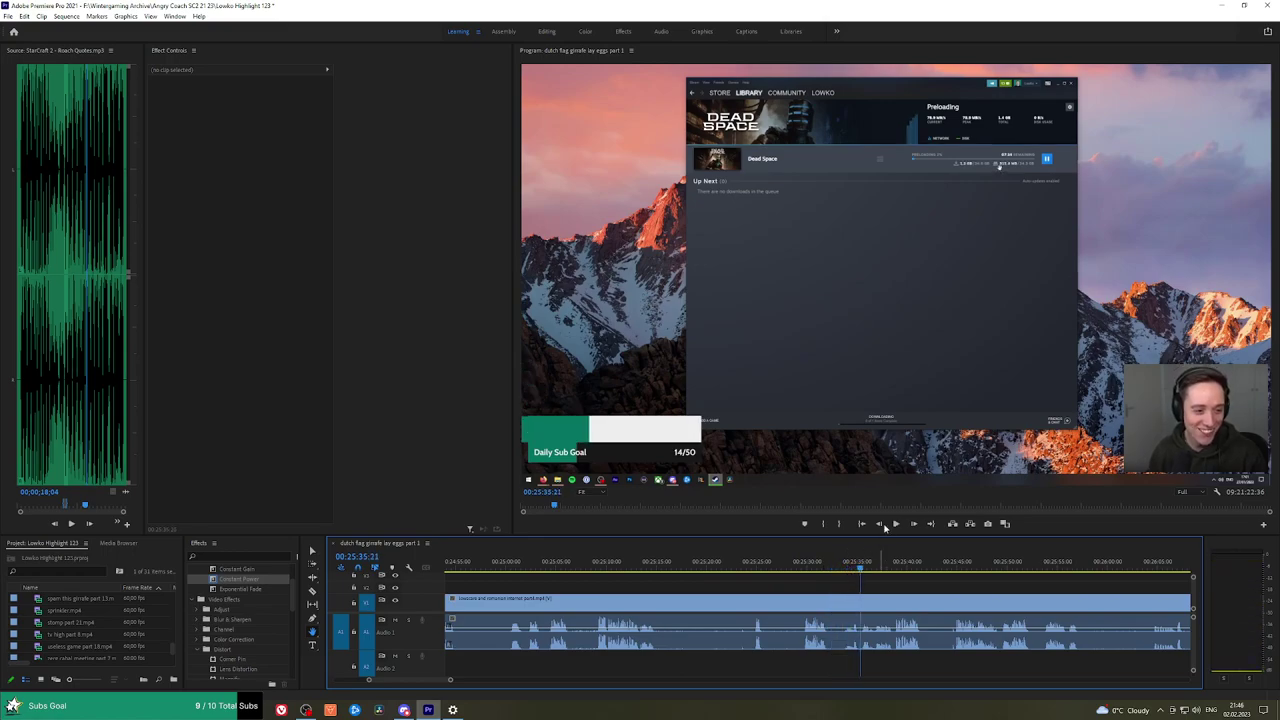
key(grave)
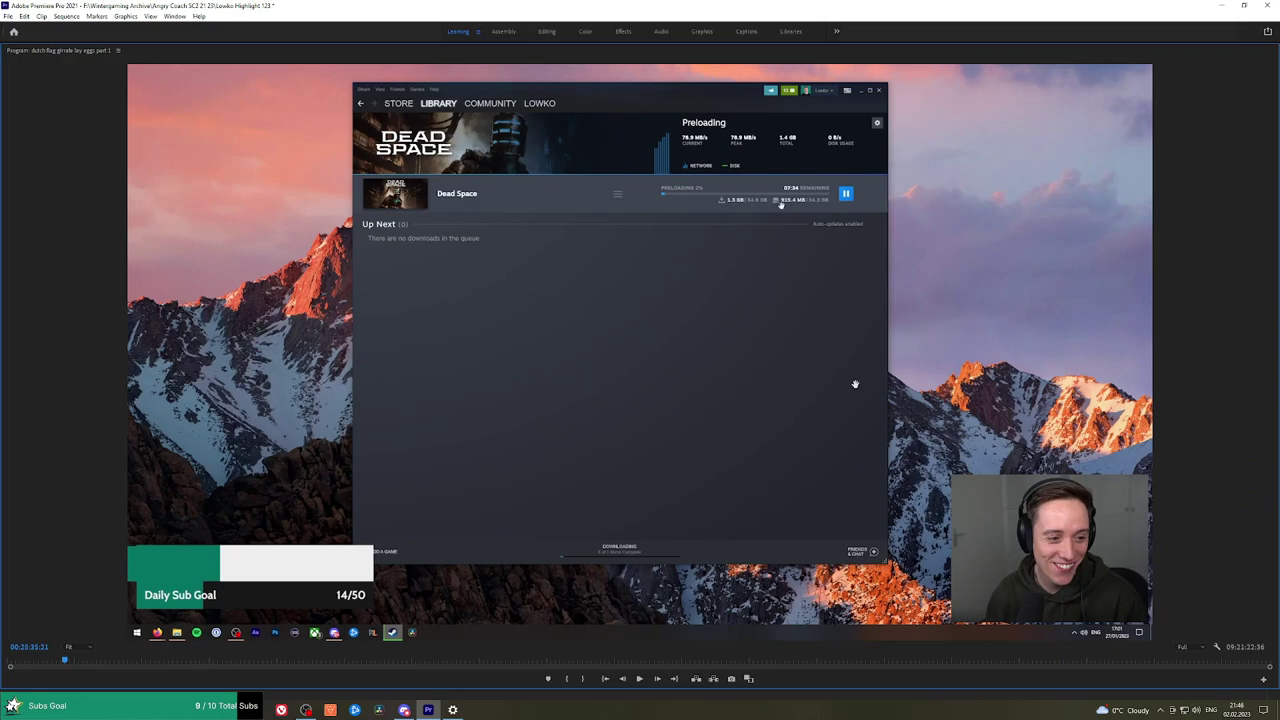
key(grave)
key(space)
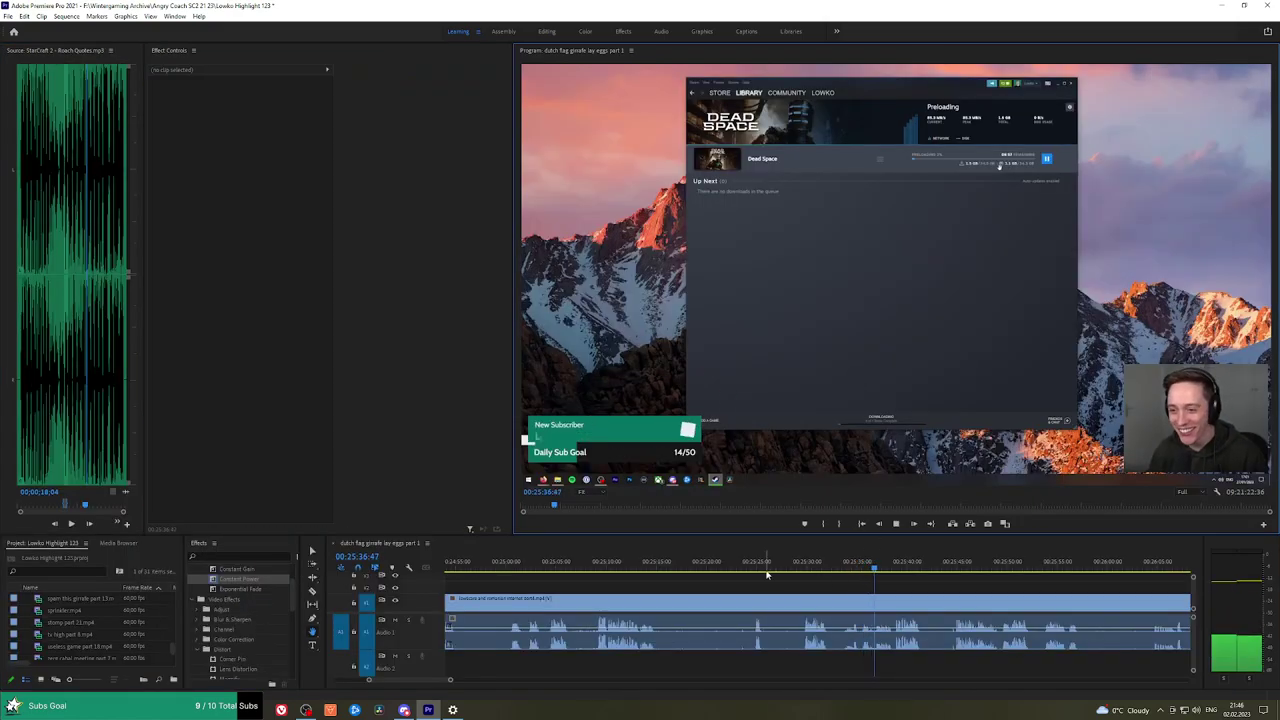
Review the Dead Space library footage around 00:25:00, split the clip at about 00:25:02, and ripple-delete the section back to the 00:19:23 cut.
click(599, 566)
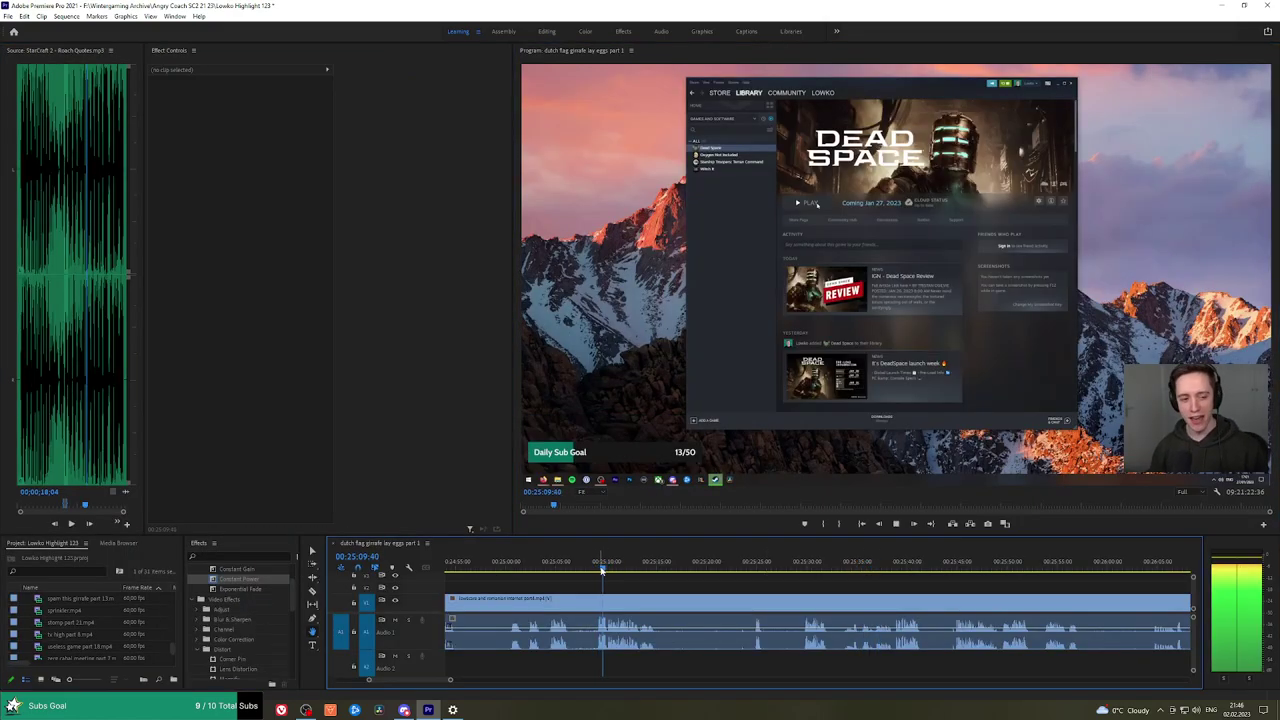
drag(625, 591, 736, 591)
key(space)
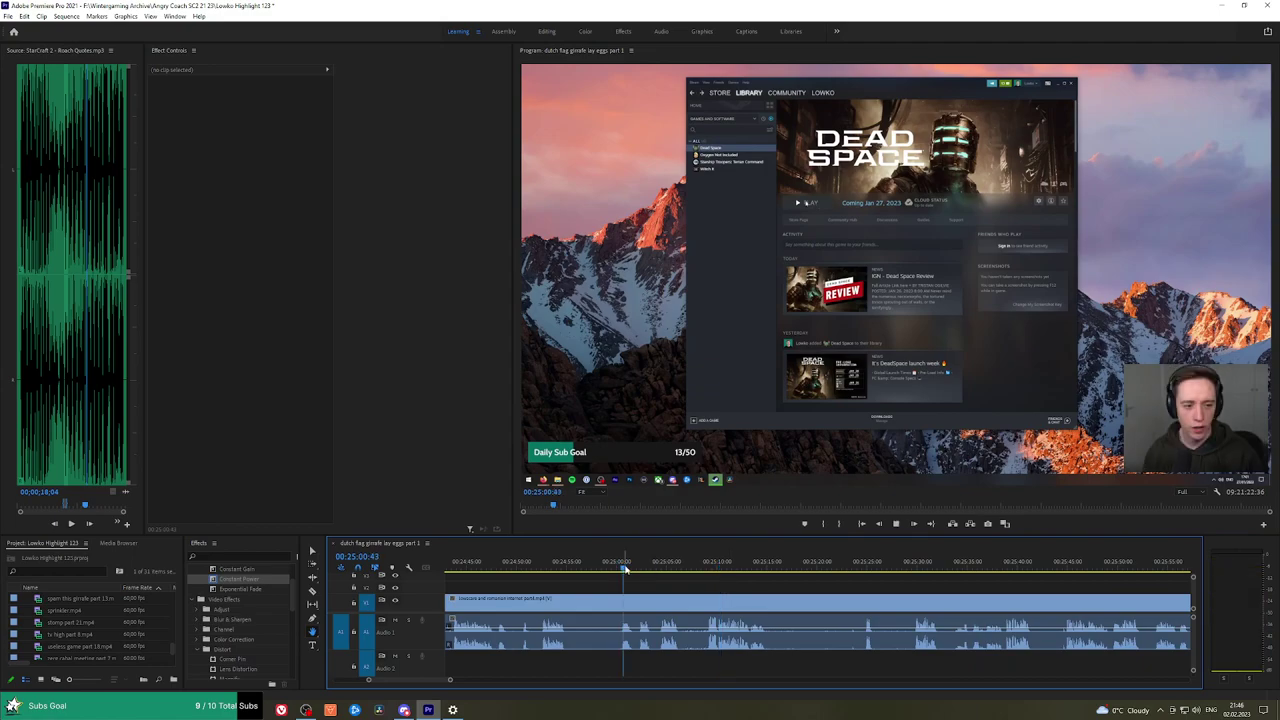
click(639, 569)
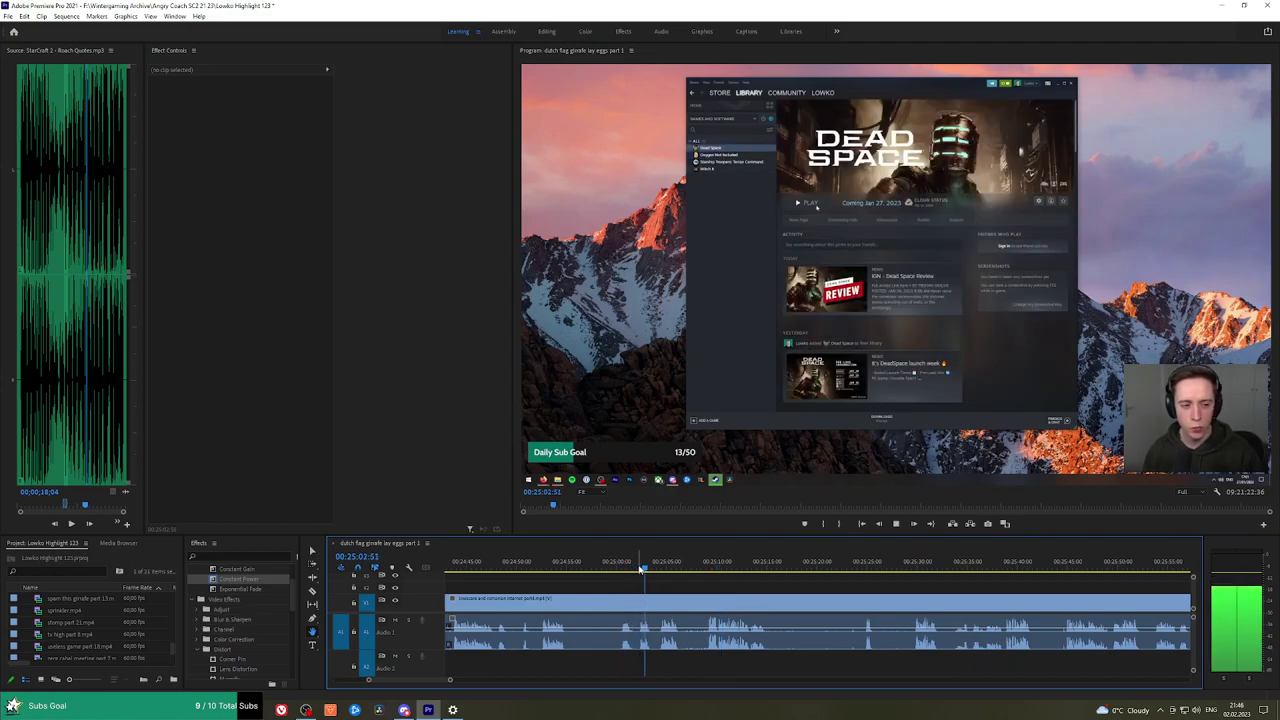
key(space)
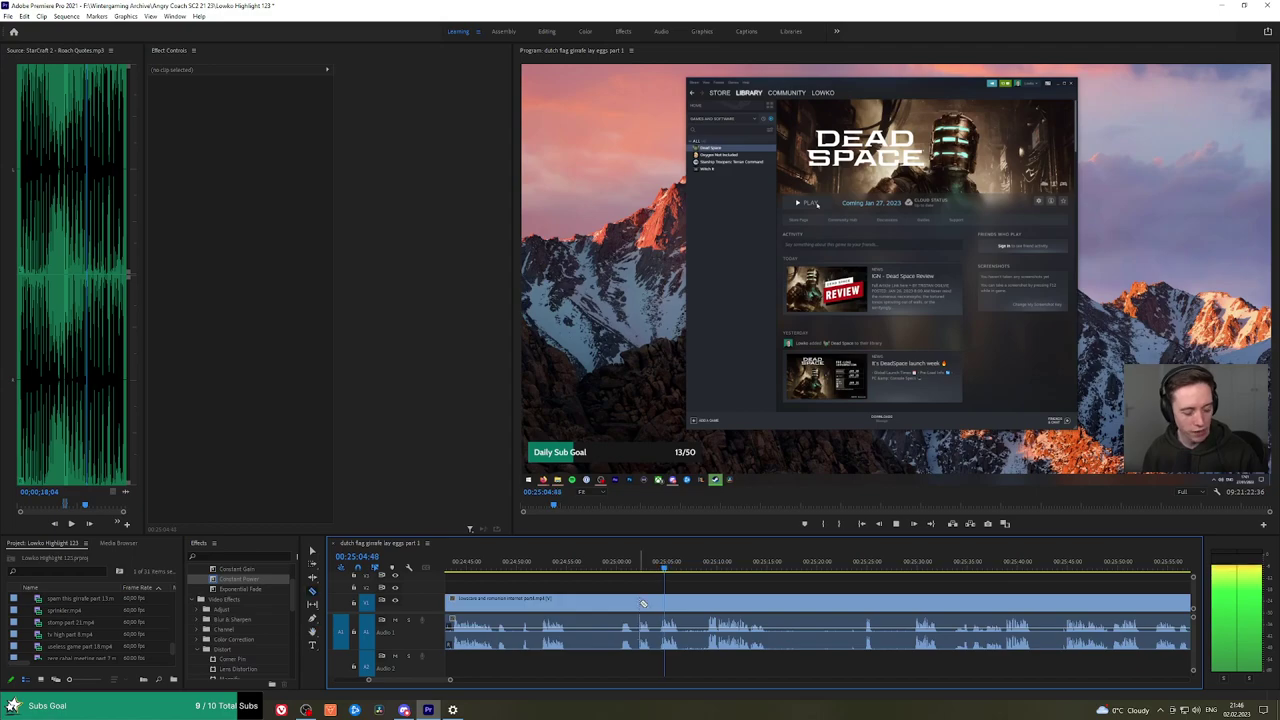
key(v)
click(641, 603)
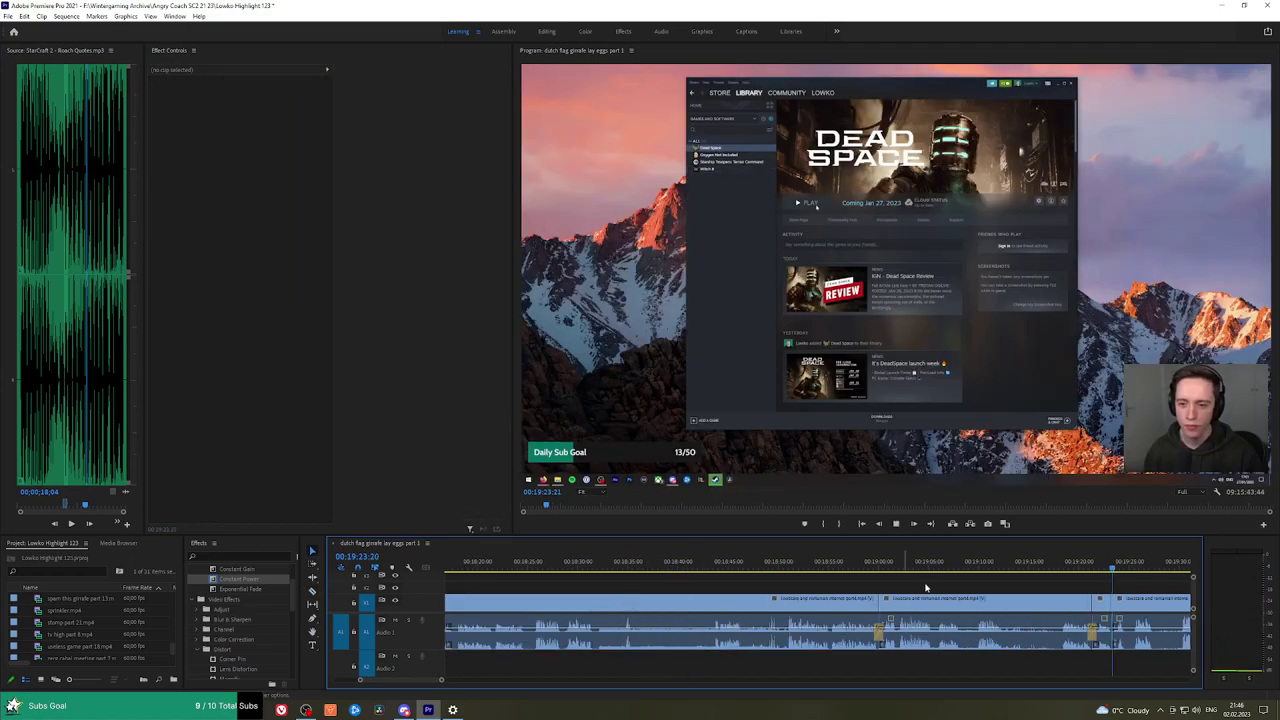
Apply an Exponential Fade to the audio at the new join at about 00:19:23.
drag(240, 589, 620, 587)
key(equal)
key(h)
drag(1104, 596, 855, 593)
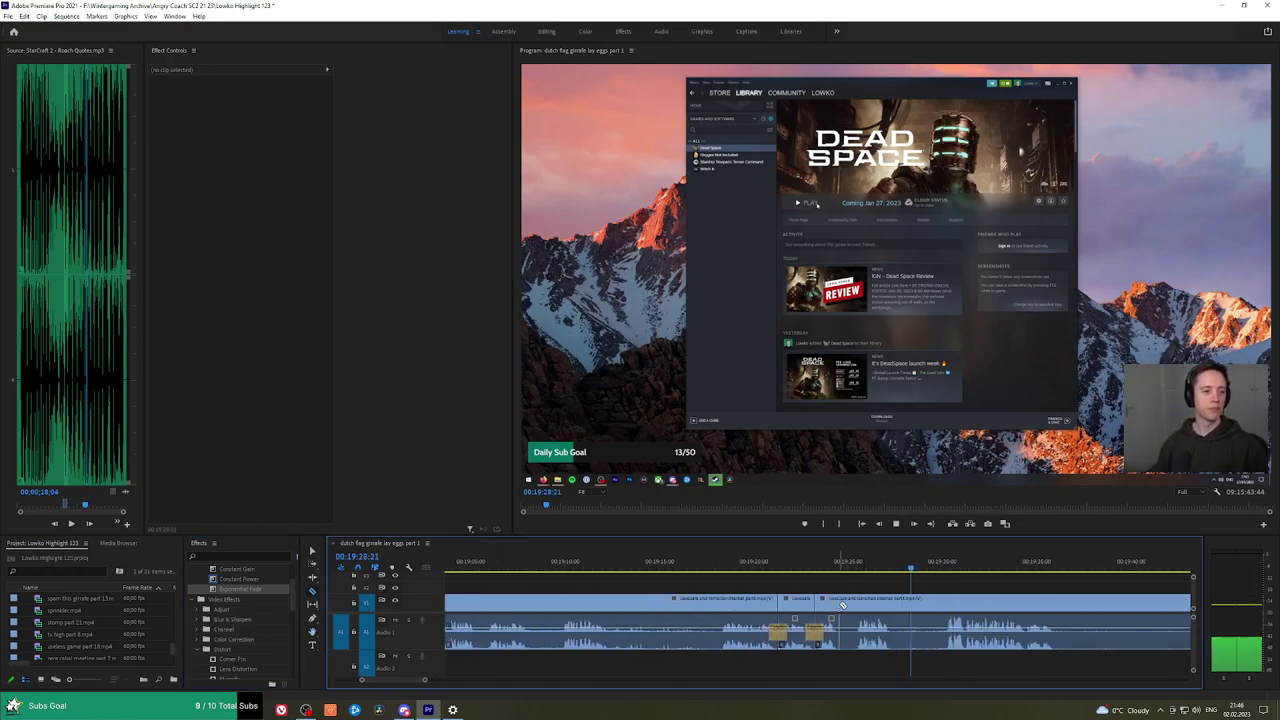
Cut out and ripple-delete the two silent pauses starting at about 00:19:24 and 00:19:26.
click(844, 602)
key(v)
click(850, 604)
key(shift+Delete)
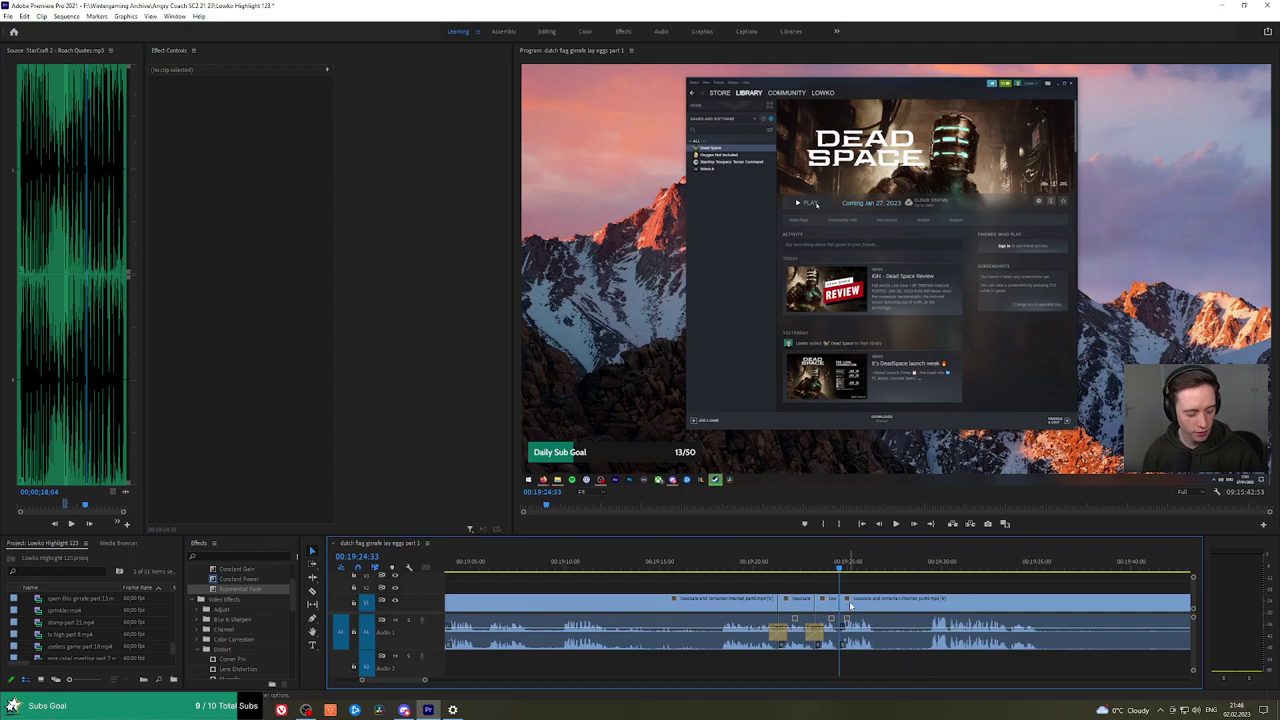
click(879, 601)
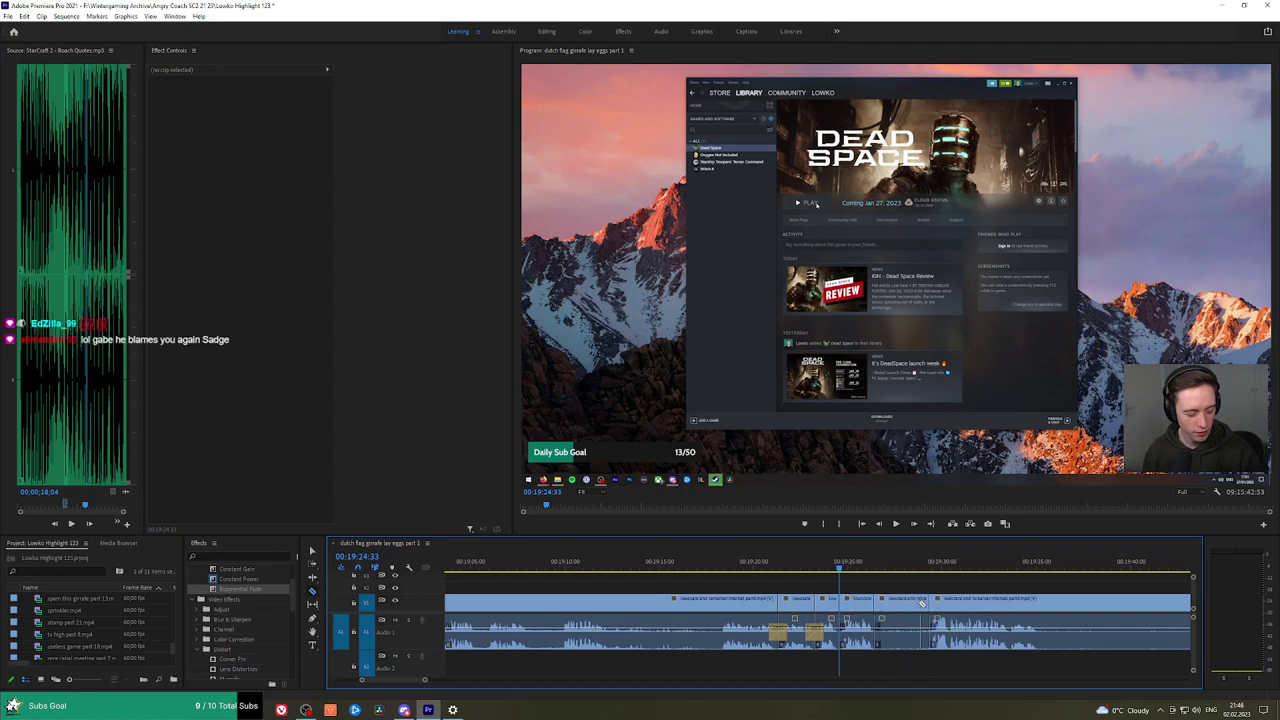
key(v)
click(912, 604)
key(shift+Delete)
Play through the following speech and ripple-delete the silent stretch from about 00:19:32 to 00:19:42.
key(space)
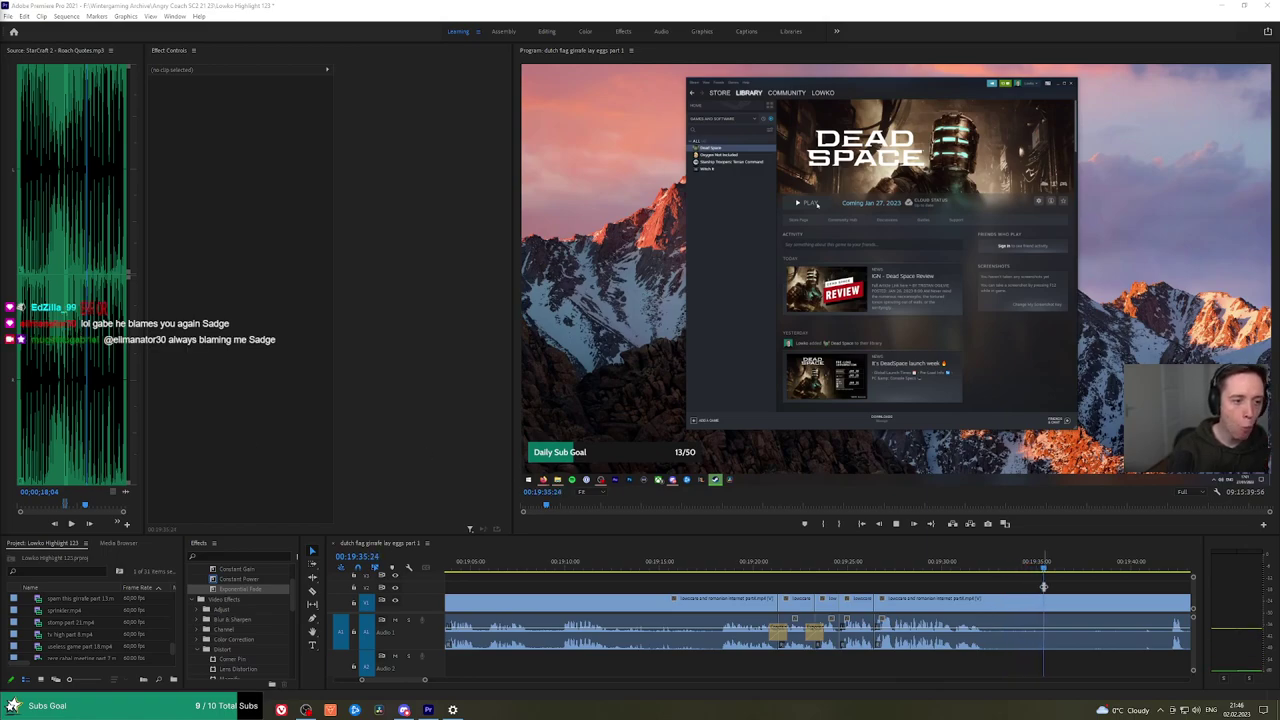
click(820, 594)
drag(976, 585, 741, 585)
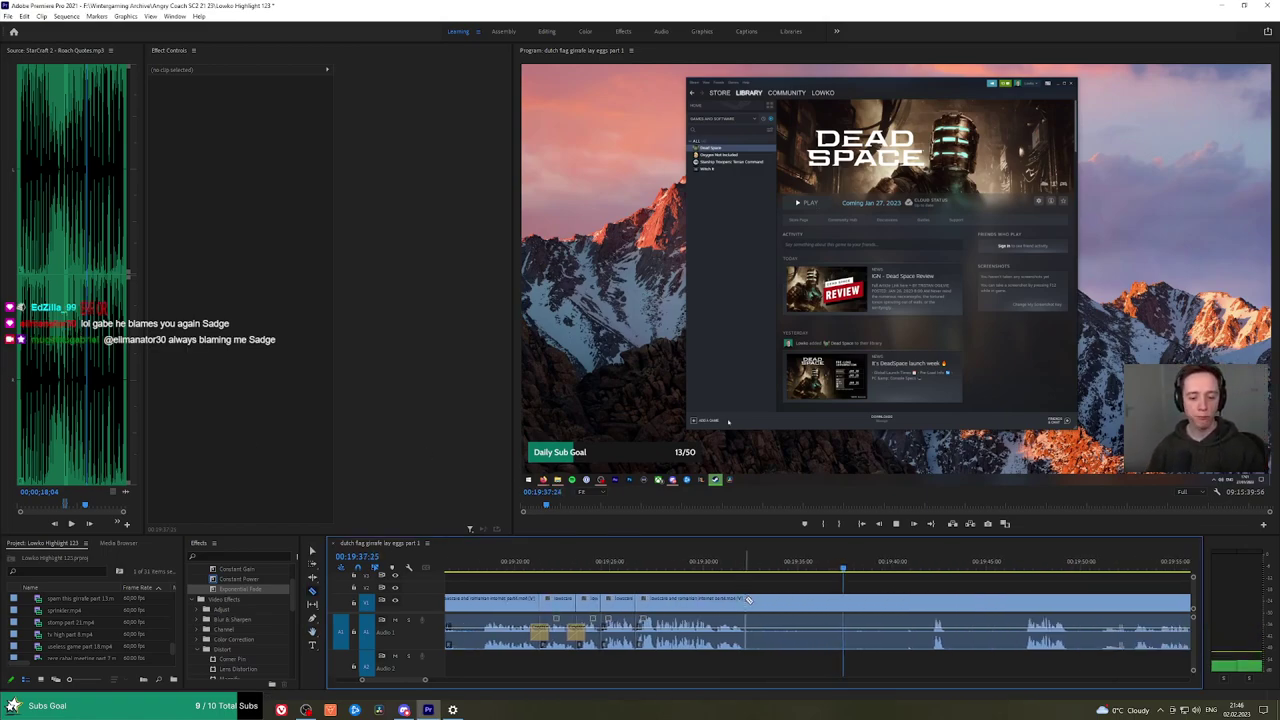
click(917, 577)
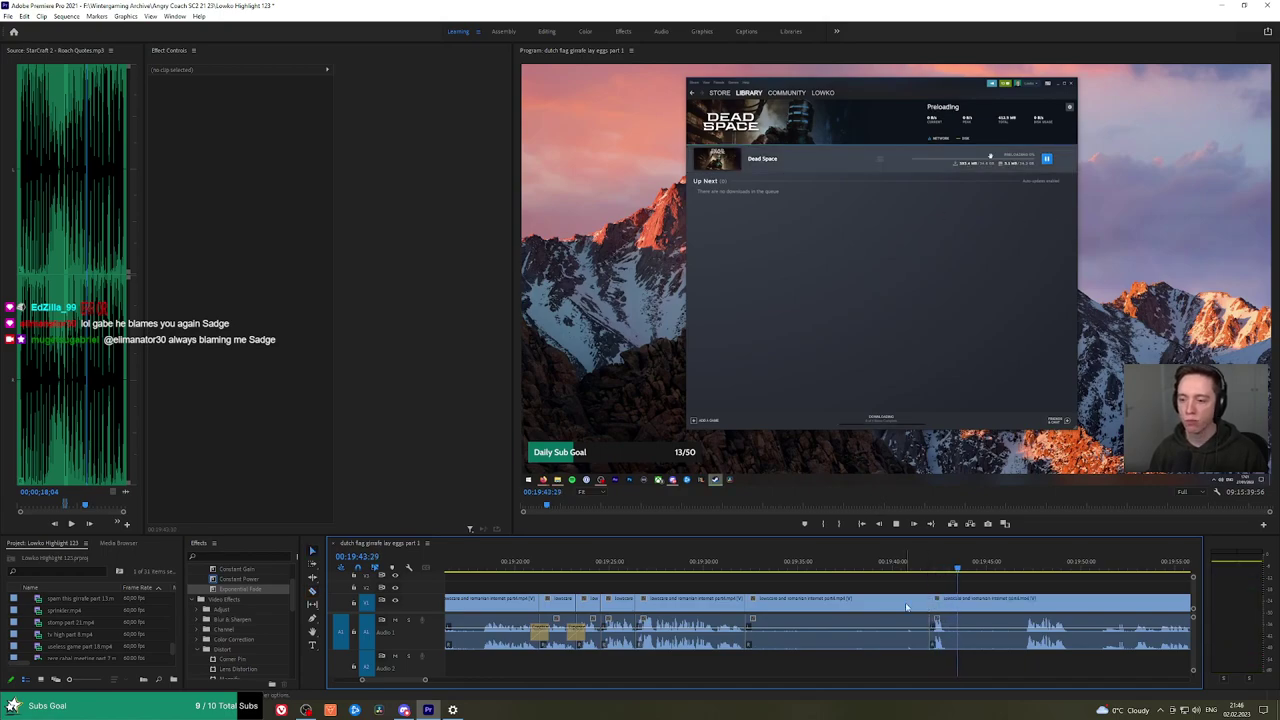
click(906, 607)
key(shift+Delete)
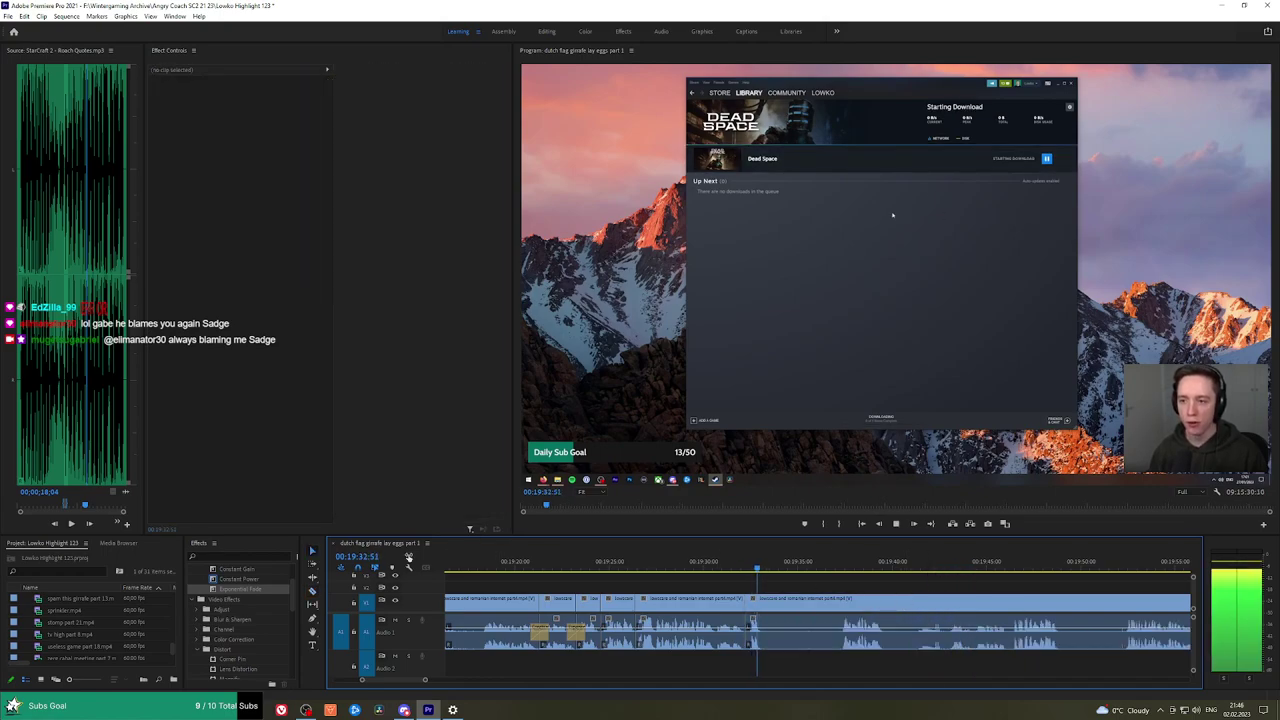
Check the preloading moment in an enlarged preview, and ripple-delete the short pause from about 00:19:39 to 00:19:41.
key(grave)
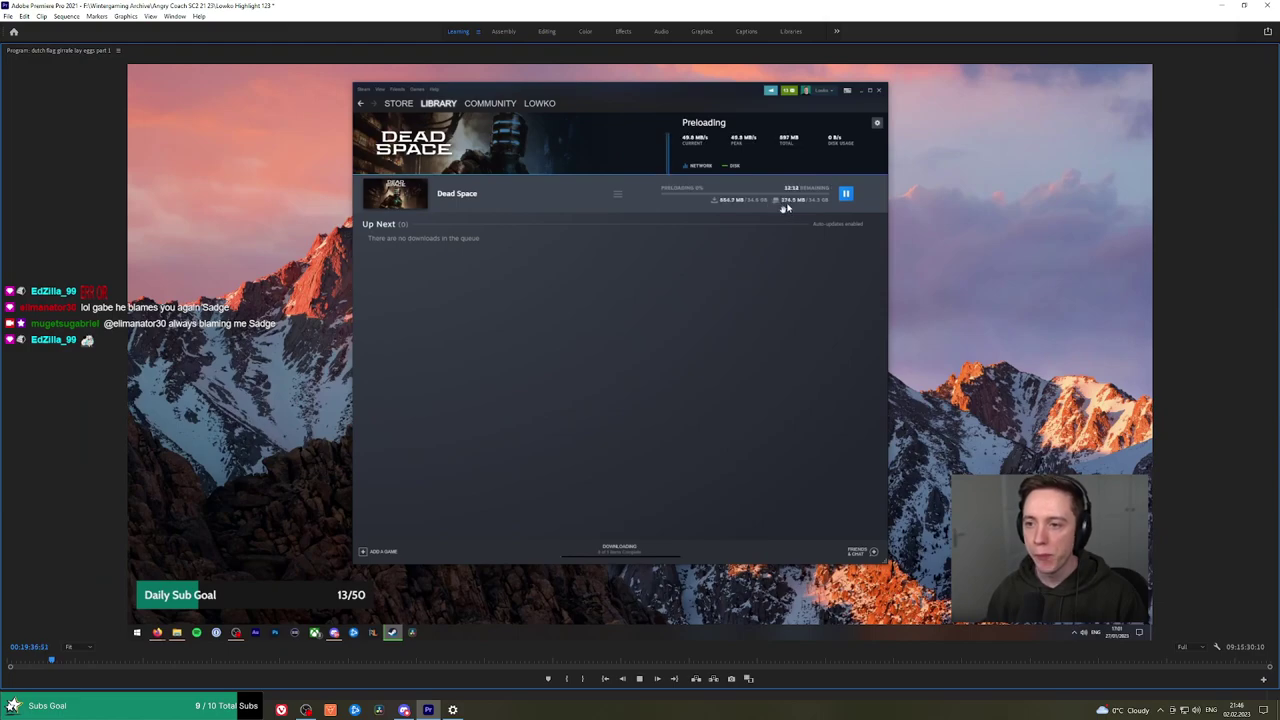
key(grave)
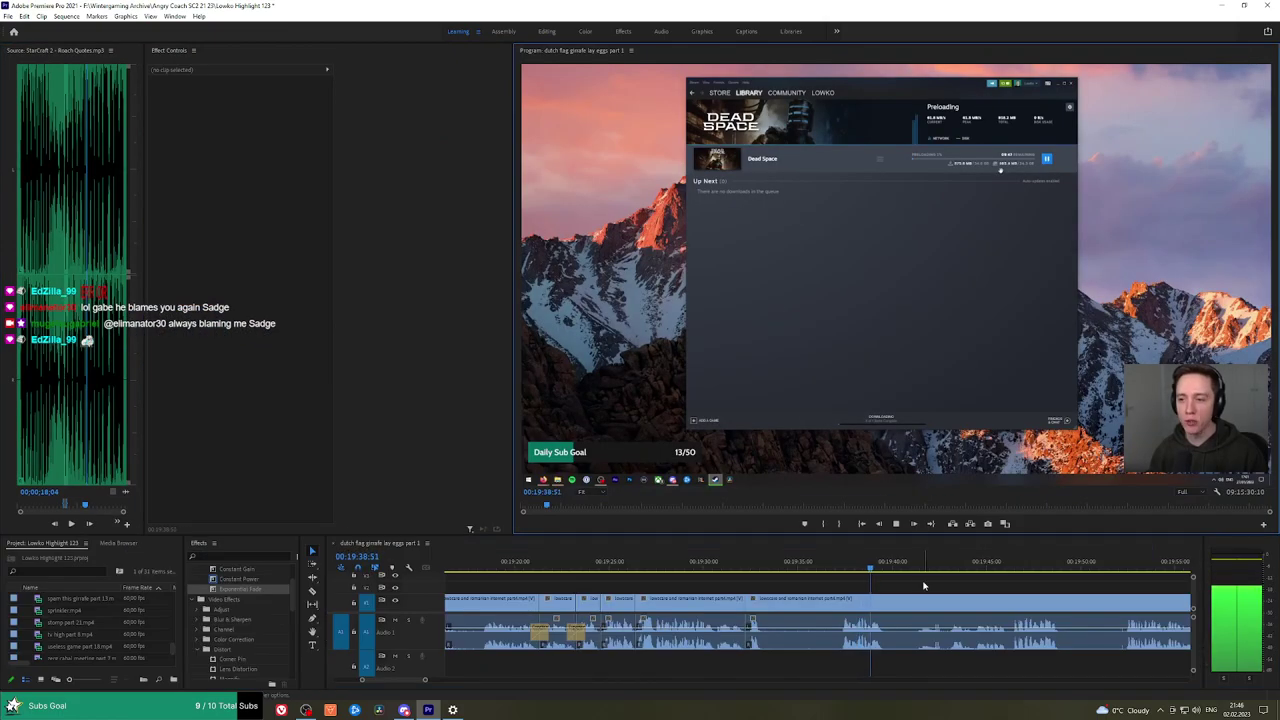
key(h)
drag(908, 586, 669, 592)
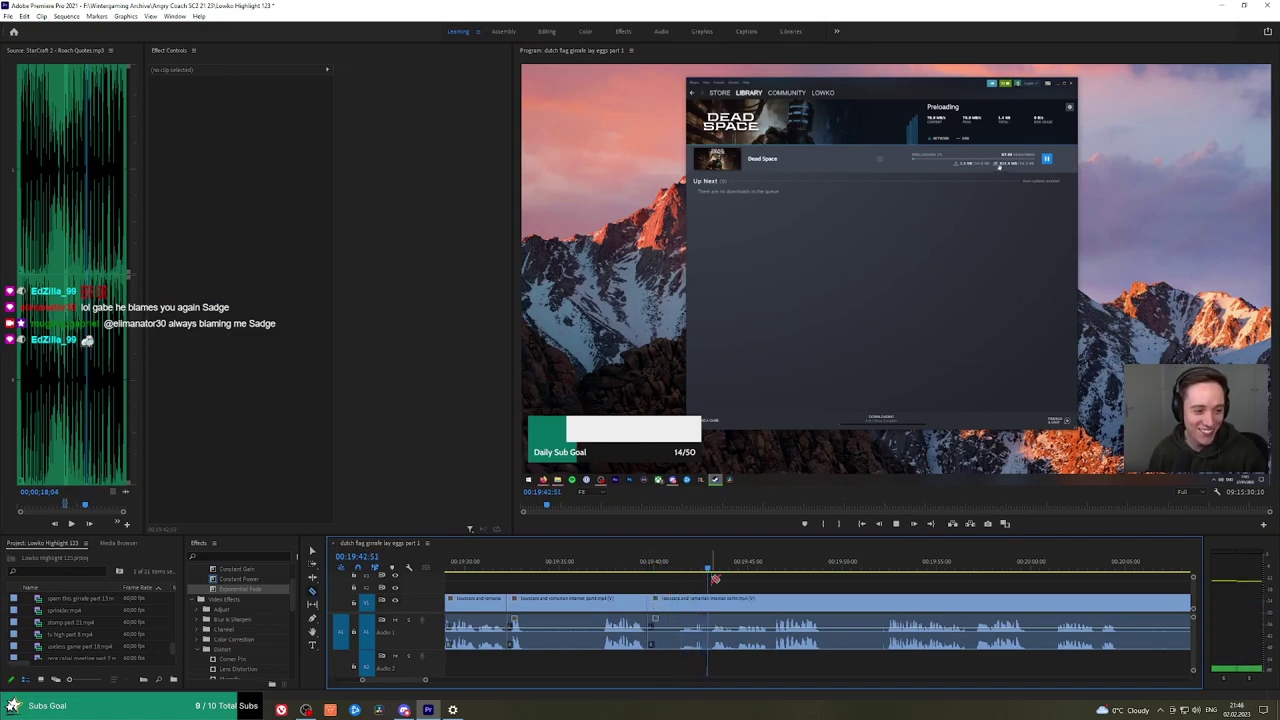
click(680, 604)
key(v)
click(667, 604)
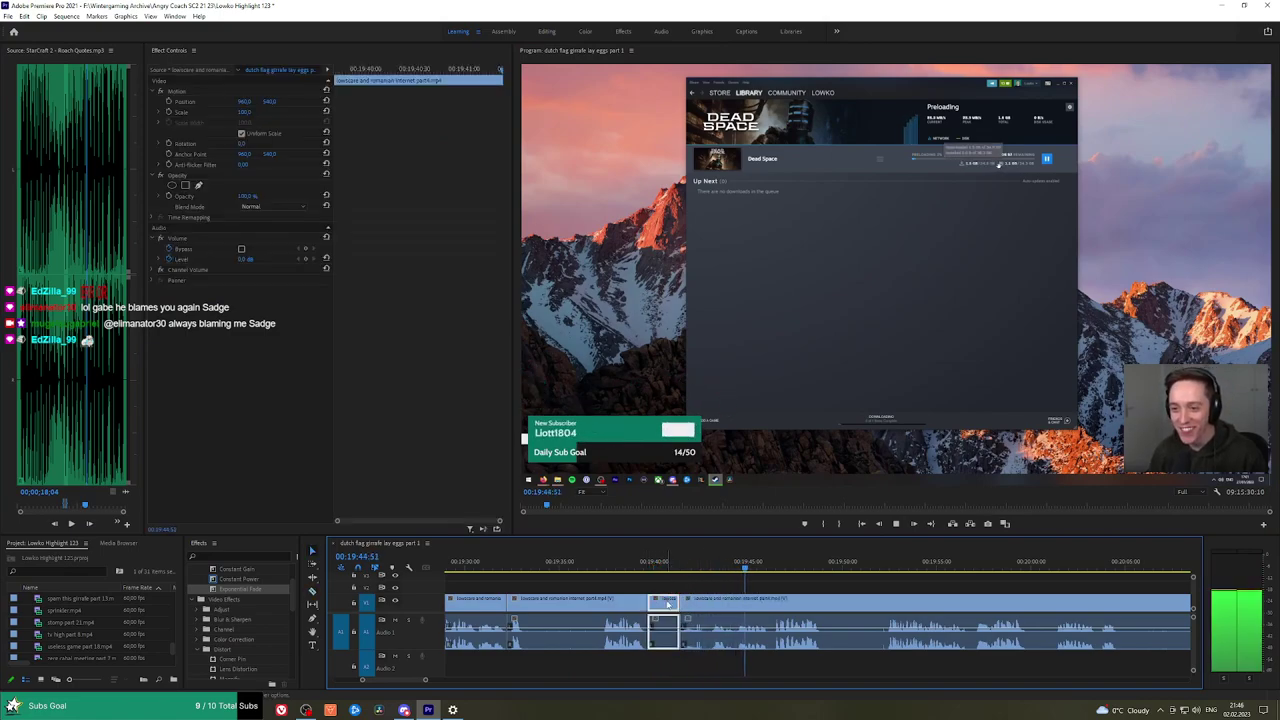
key(shift+Delete)
Review the footage from about 00:19:43 and ripple-delete the section from about 00:19:47 to 00:19:50.
click(701, 569)
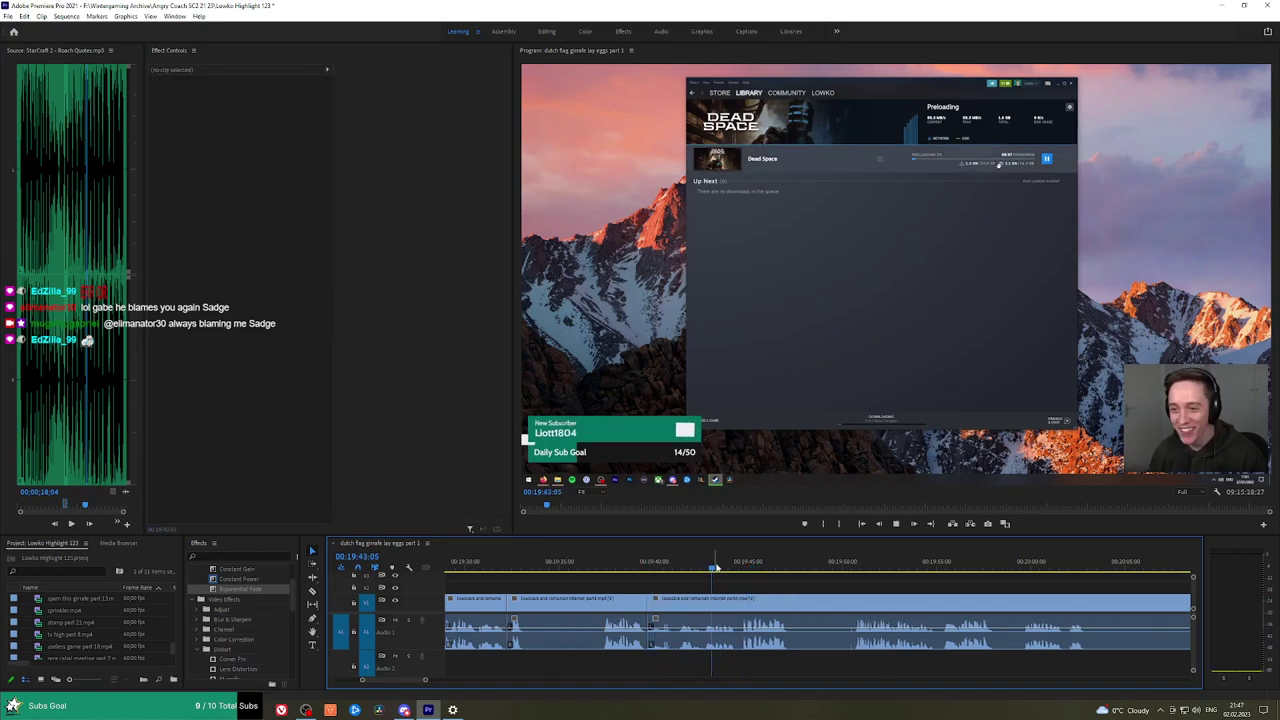
drag(715, 568, 736, 567)
key(space)
key(c)
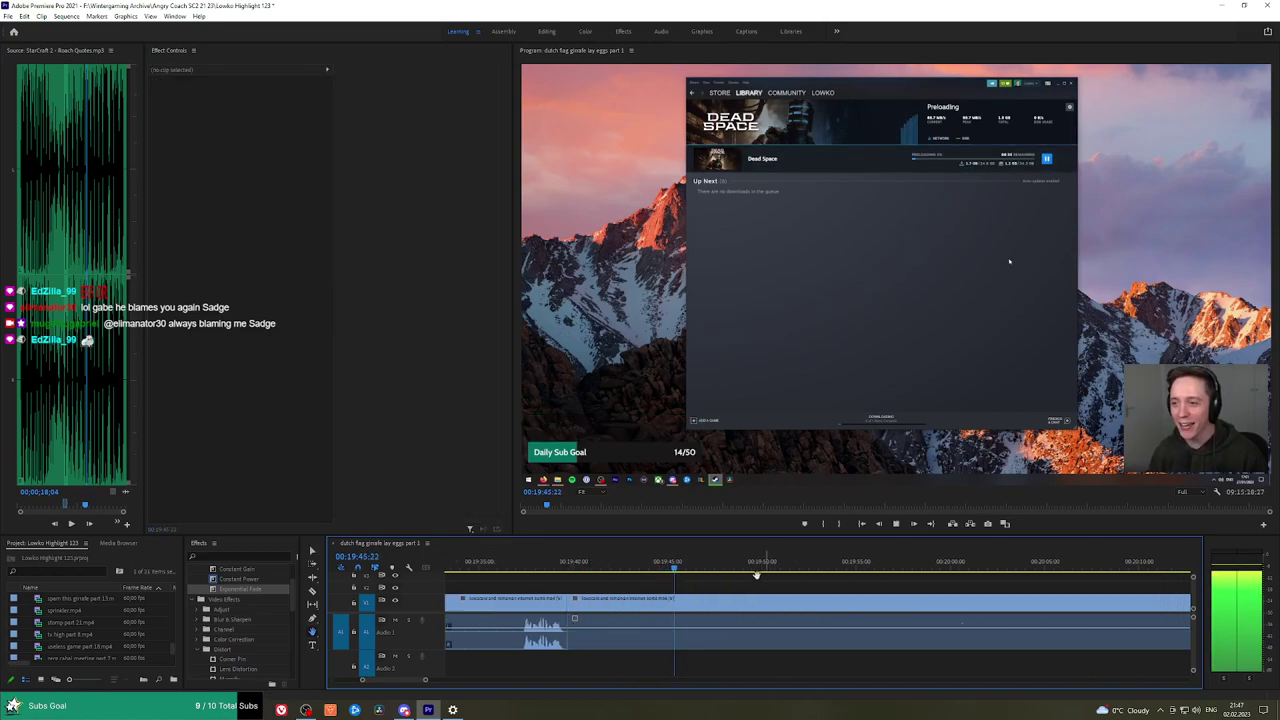
scroll(700, 590, down, 2)
click(699, 598)
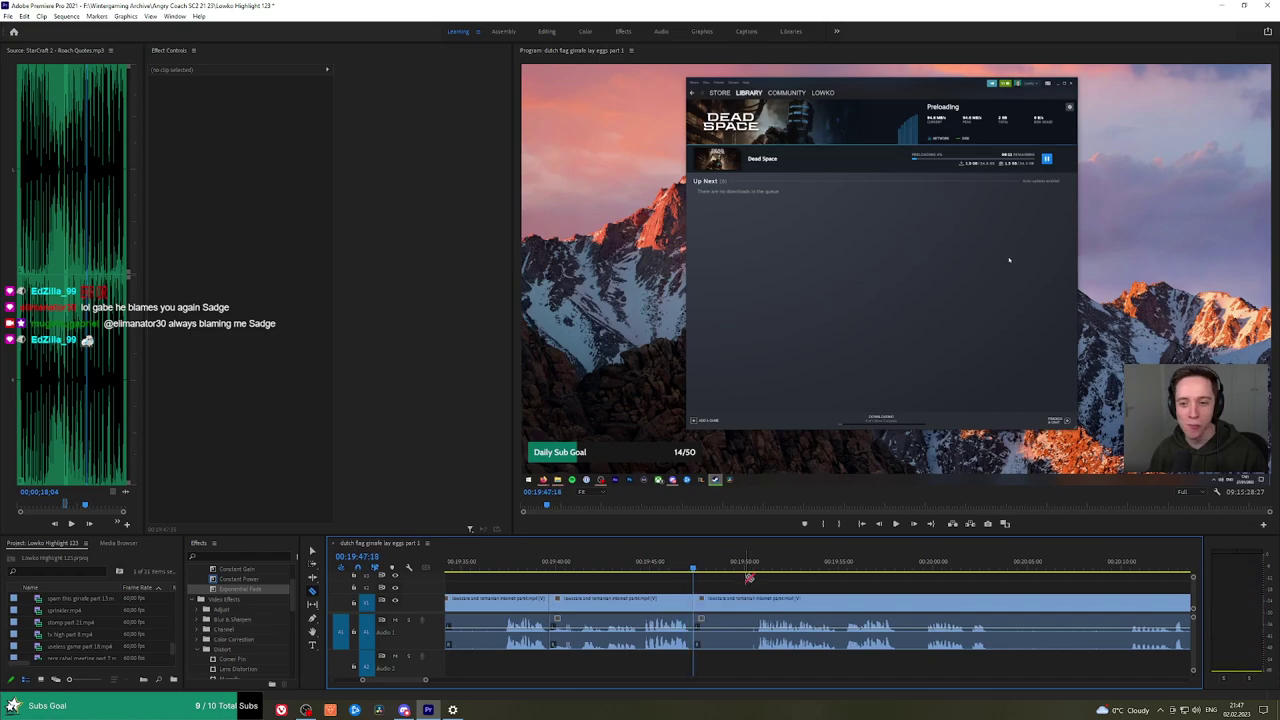
key(space)
click(757, 604)
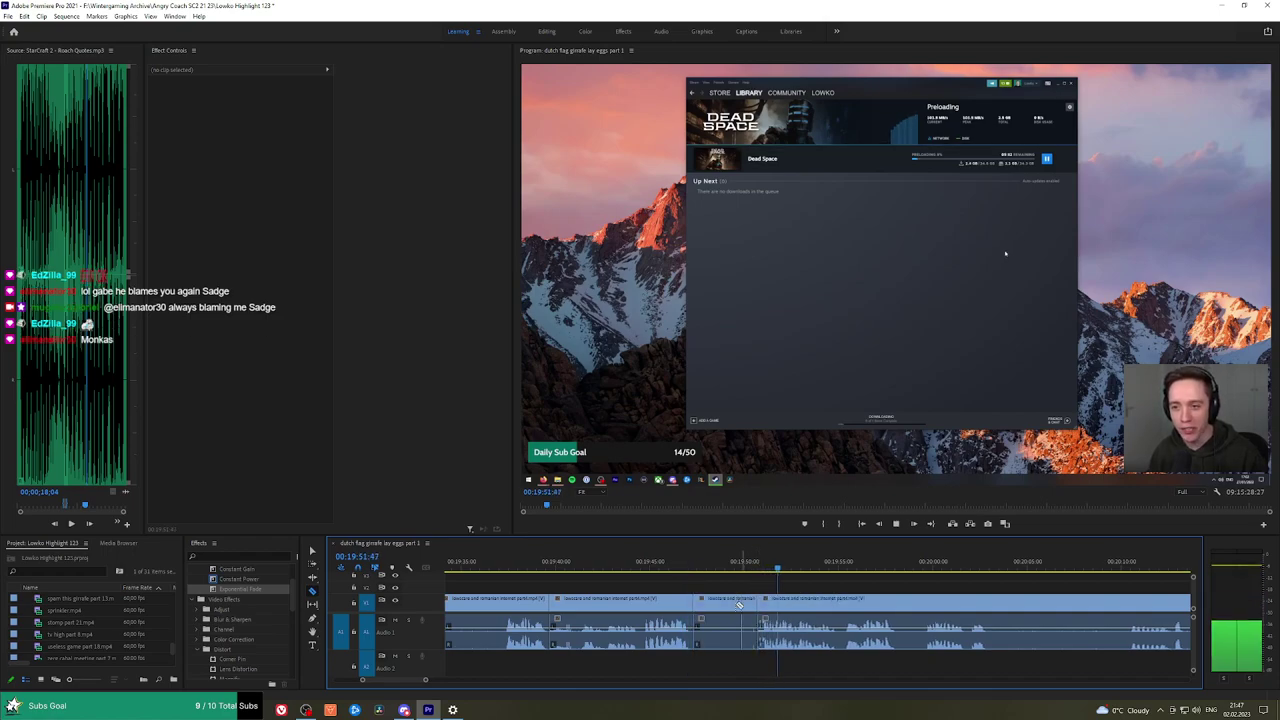
key(v)
click(717, 607)
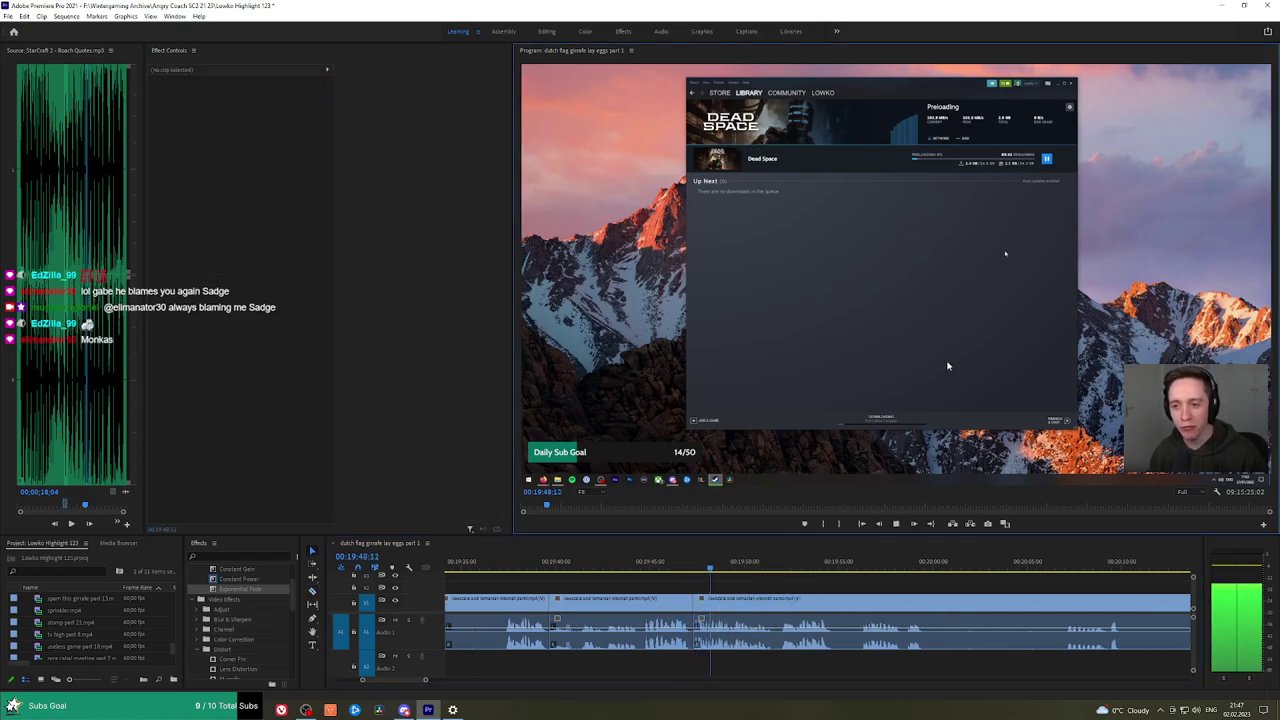
Watch the download speed moment in an enlarged preview and split the clip at about 00:19:54, where the speech ends.
key(grave)
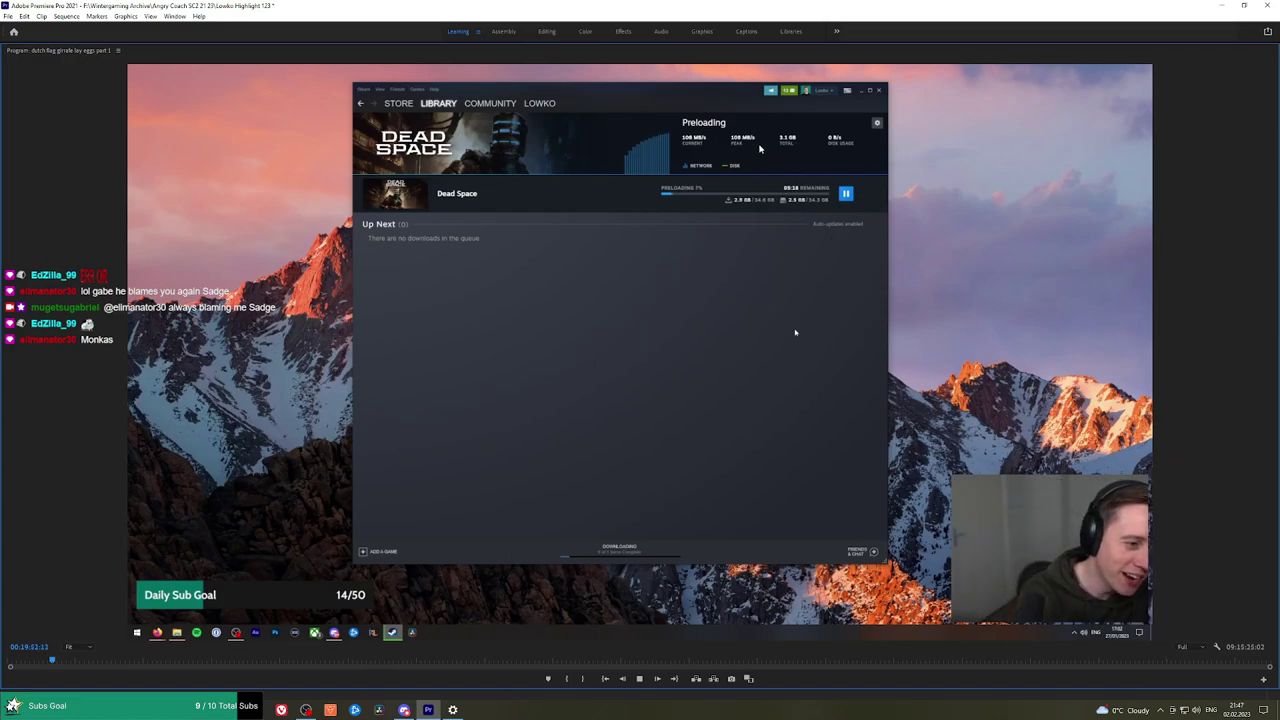
key(grave)
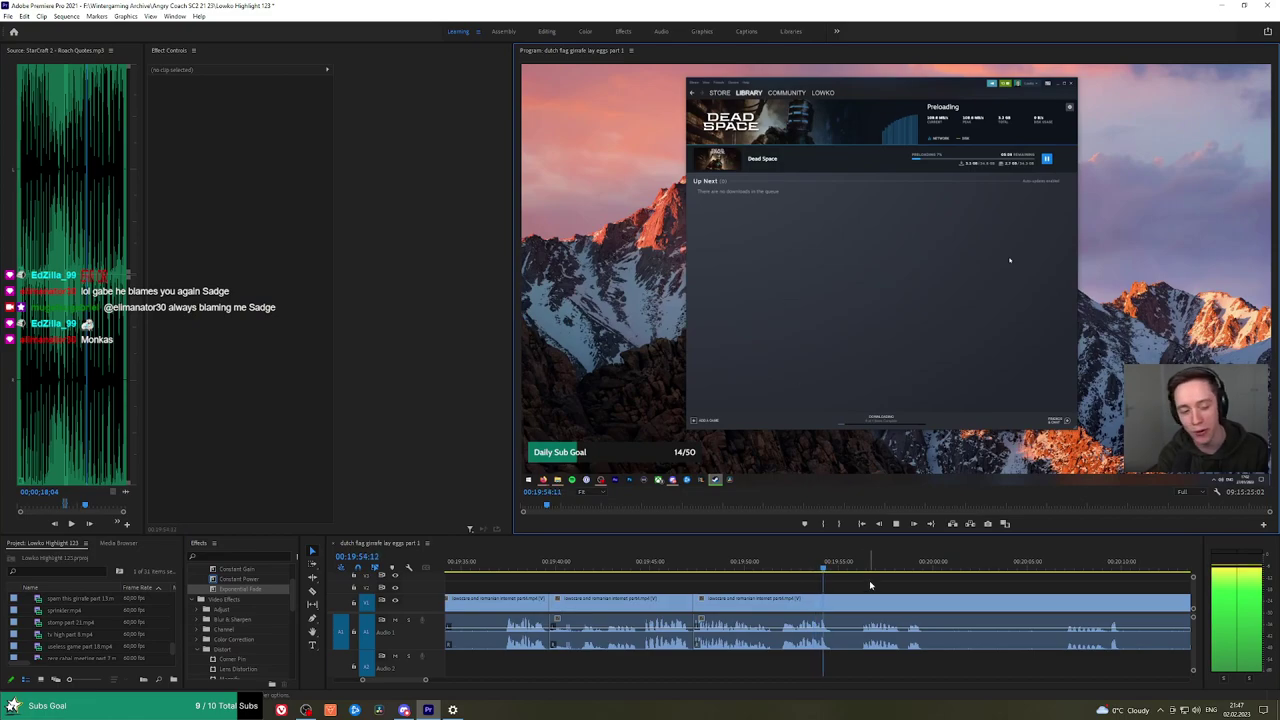
click(834, 599)
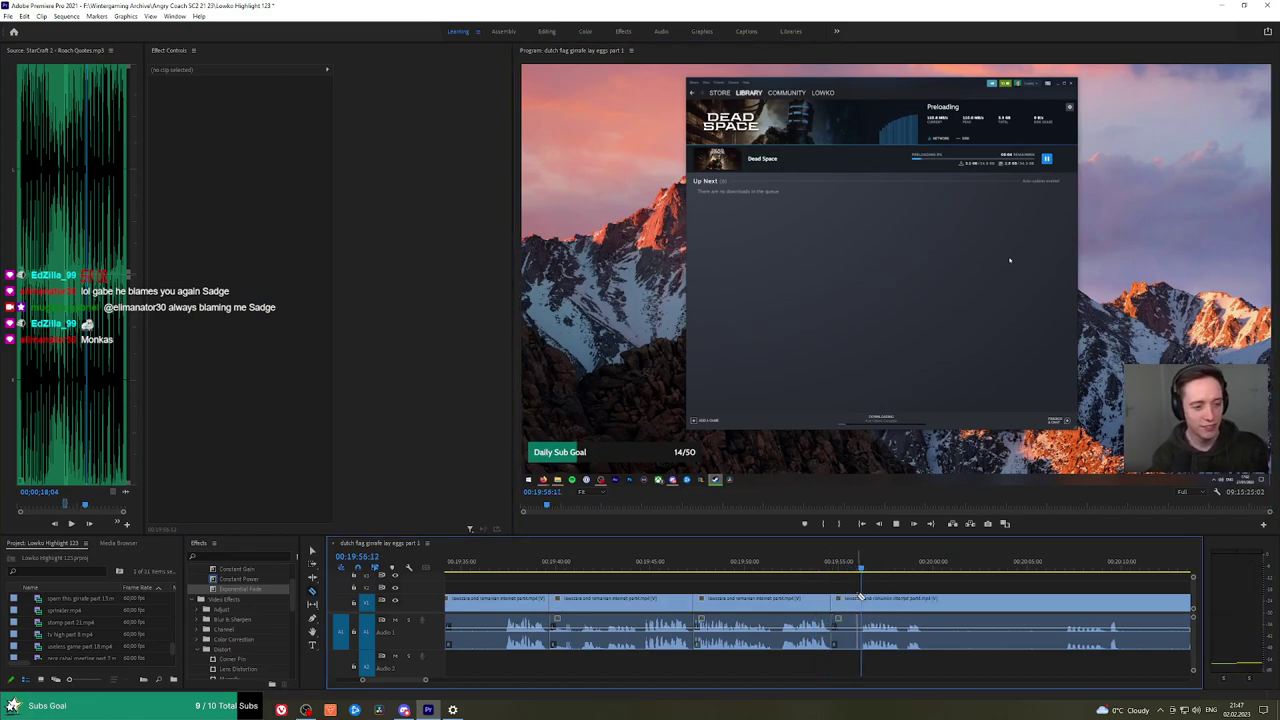
click(851, 600)
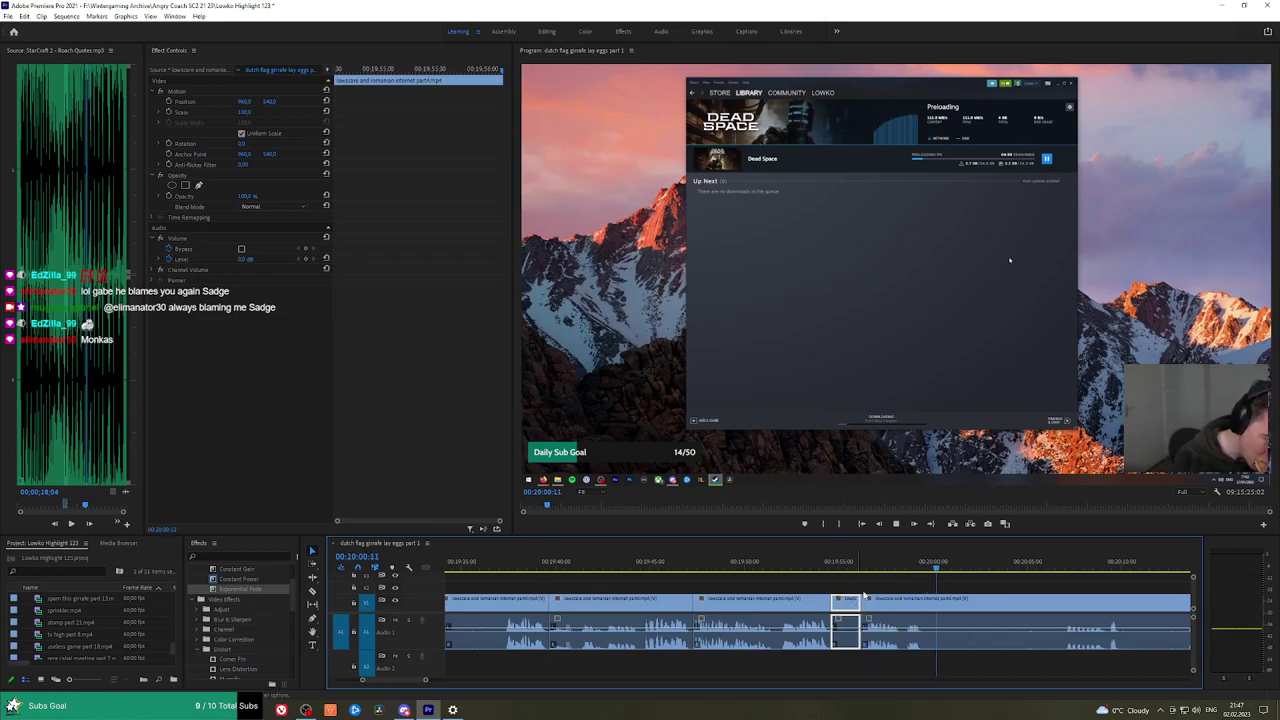
click(872, 593)
Split the clip at about 00:20:13 and 00:20:16, and ripple-delete the unneeded section between the 00:19:54 and 00:20:13 cuts.
click(1066, 565)
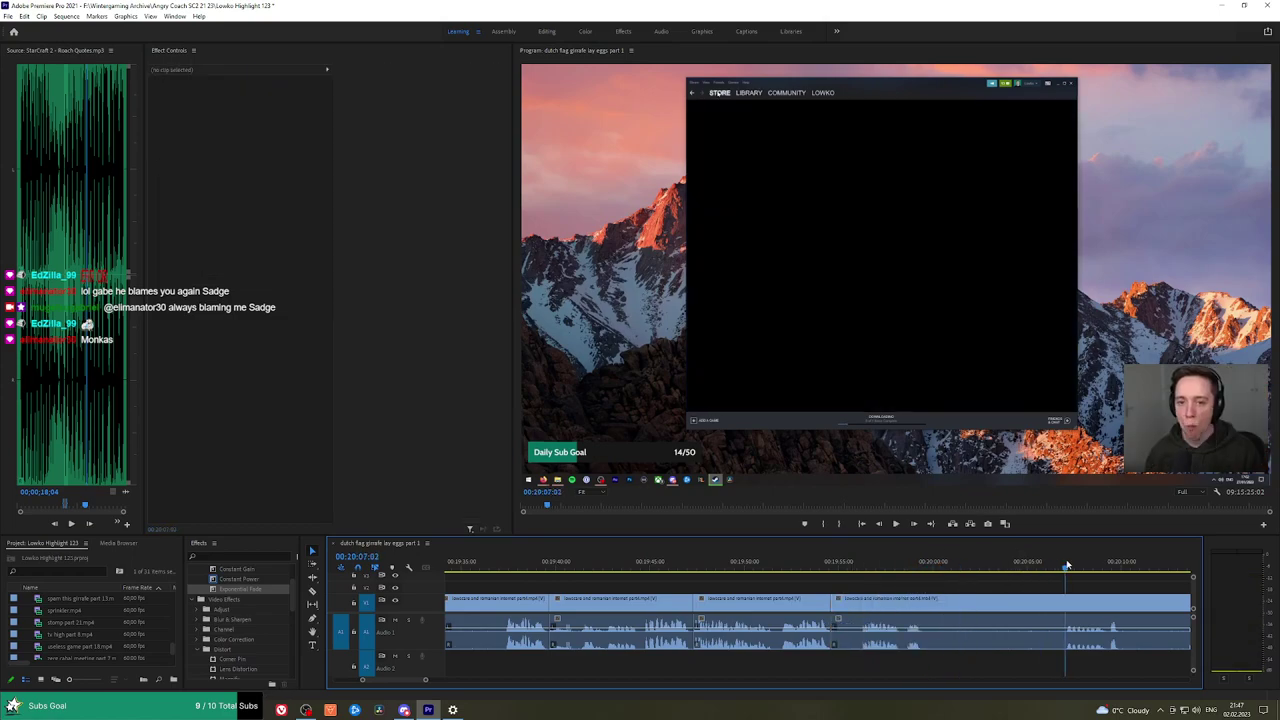
key(h)
drag(1133, 582, 798, 578)
click(854, 562)
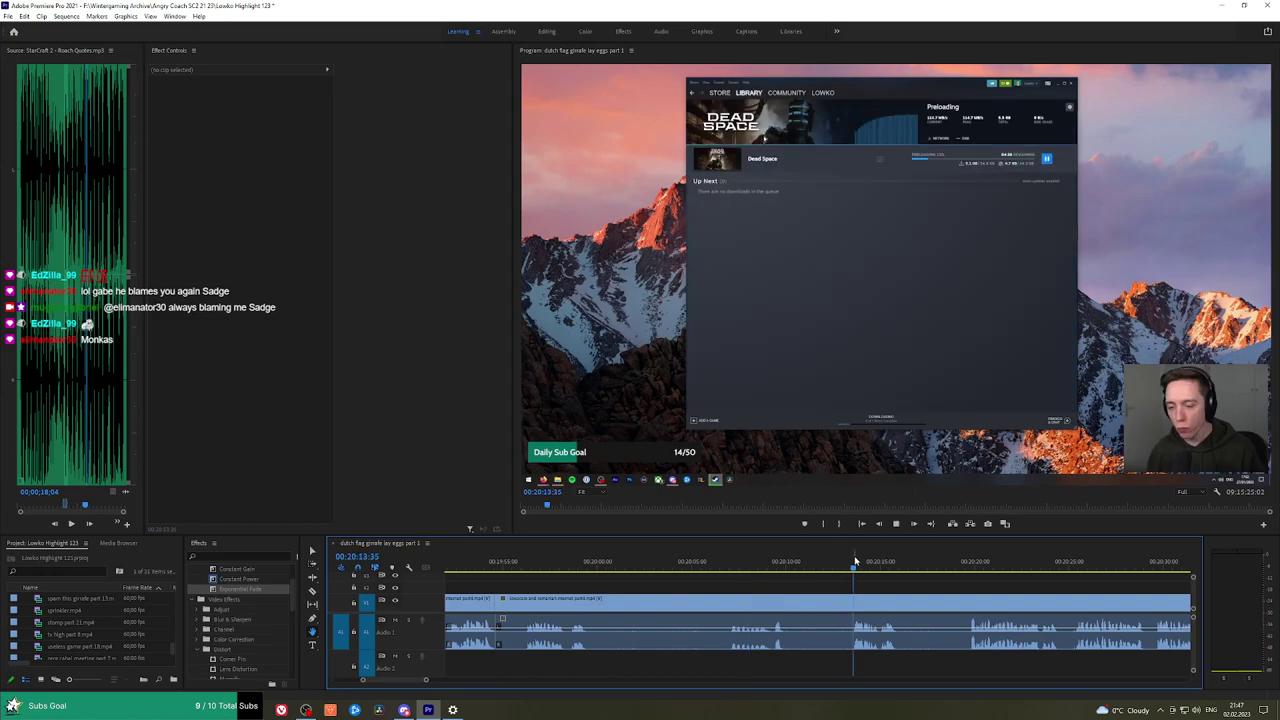
key(space)
key(c)
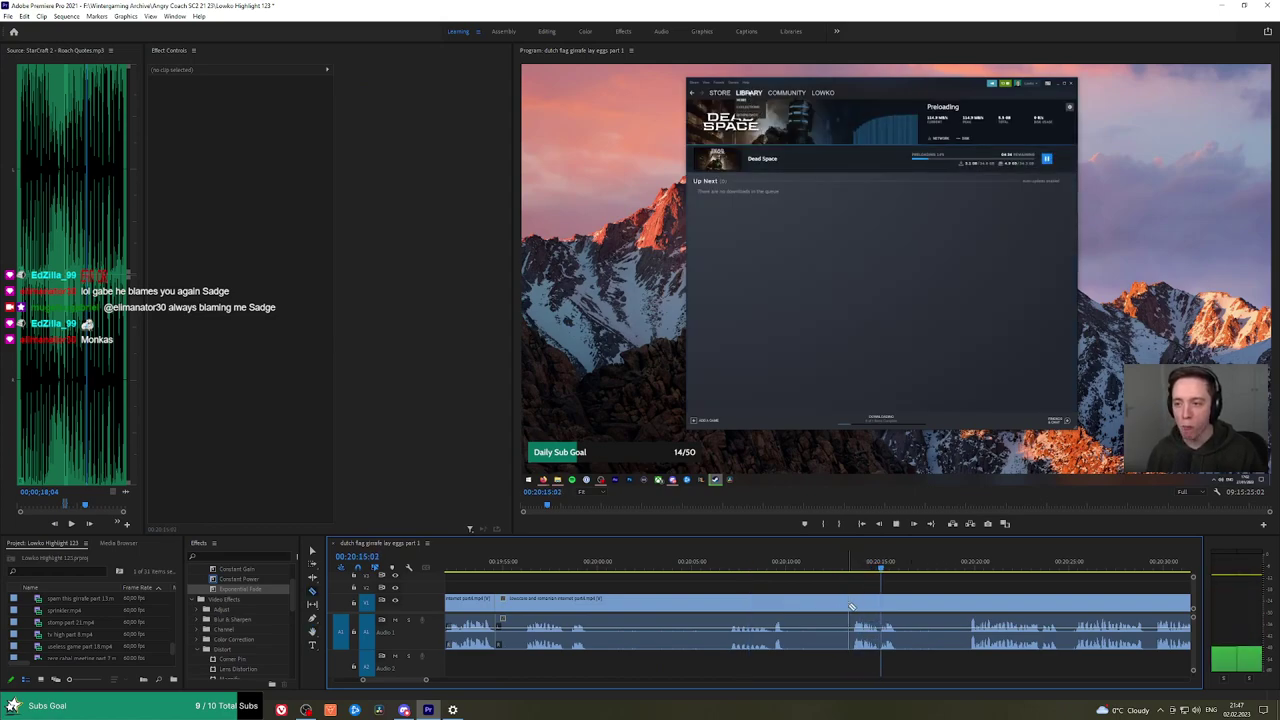
click(852, 605)
click(902, 606)
key(v)
click(834, 608)
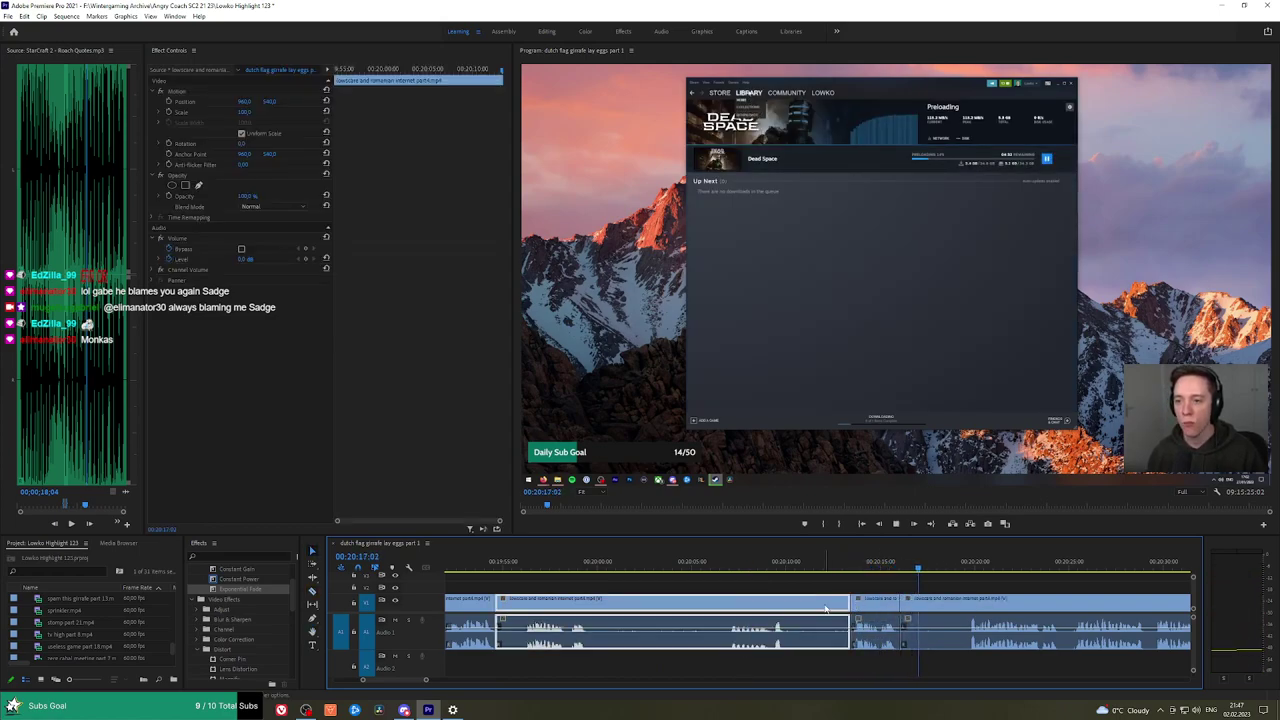
key(shift+Delete)
Split the clip where speech resumes at about 00:20:01 and ripple-delete the pause from about 00:19:57 up to it.
key(space)
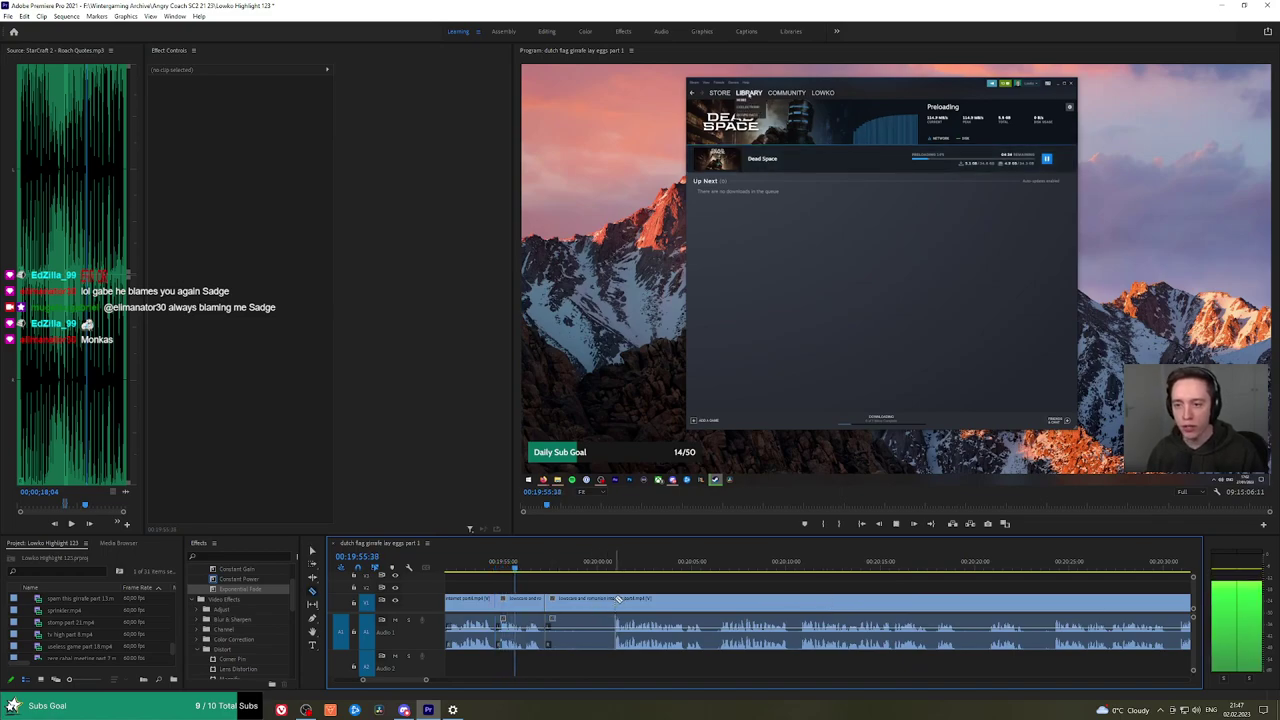
click(616, 601)
key(v)
click(588, 601)
key(shift+Delete)
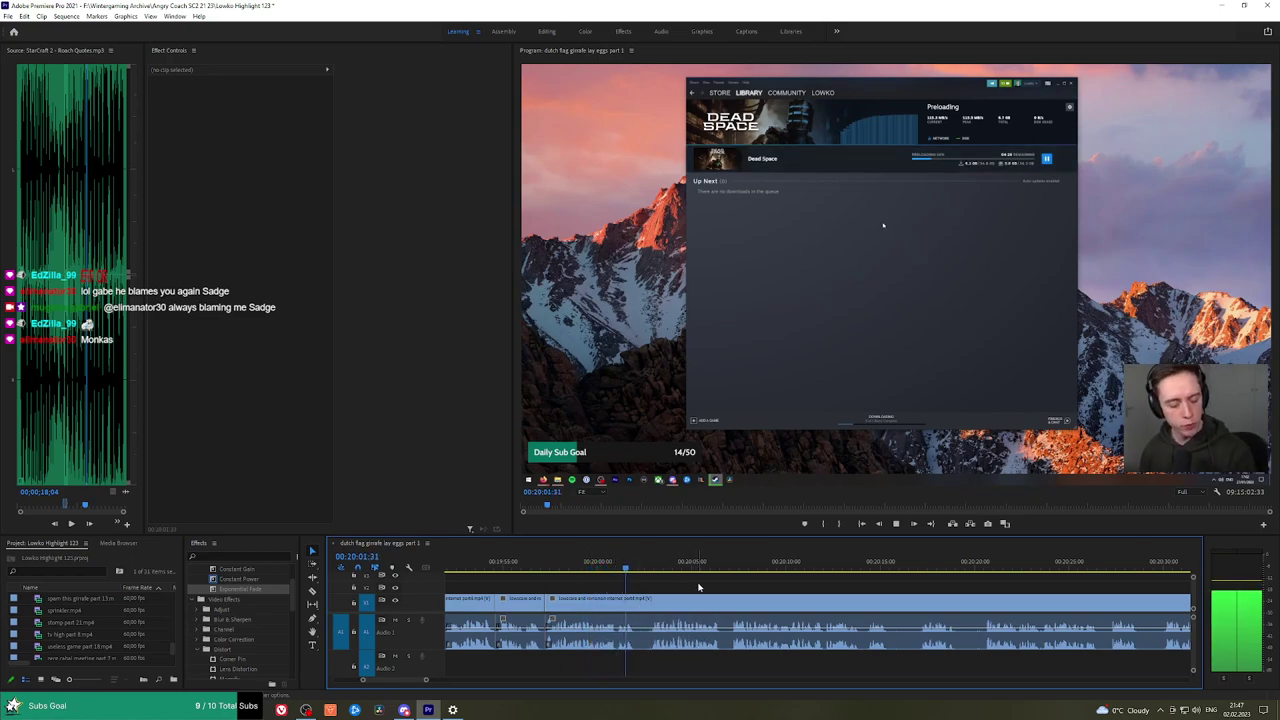
Review the footage from about 00:20:01, split it at about 00:20:15 and 00:20:17, and ripple-delete the pause between the cuts.
key(h)
drag(837, 589, 746, 589)
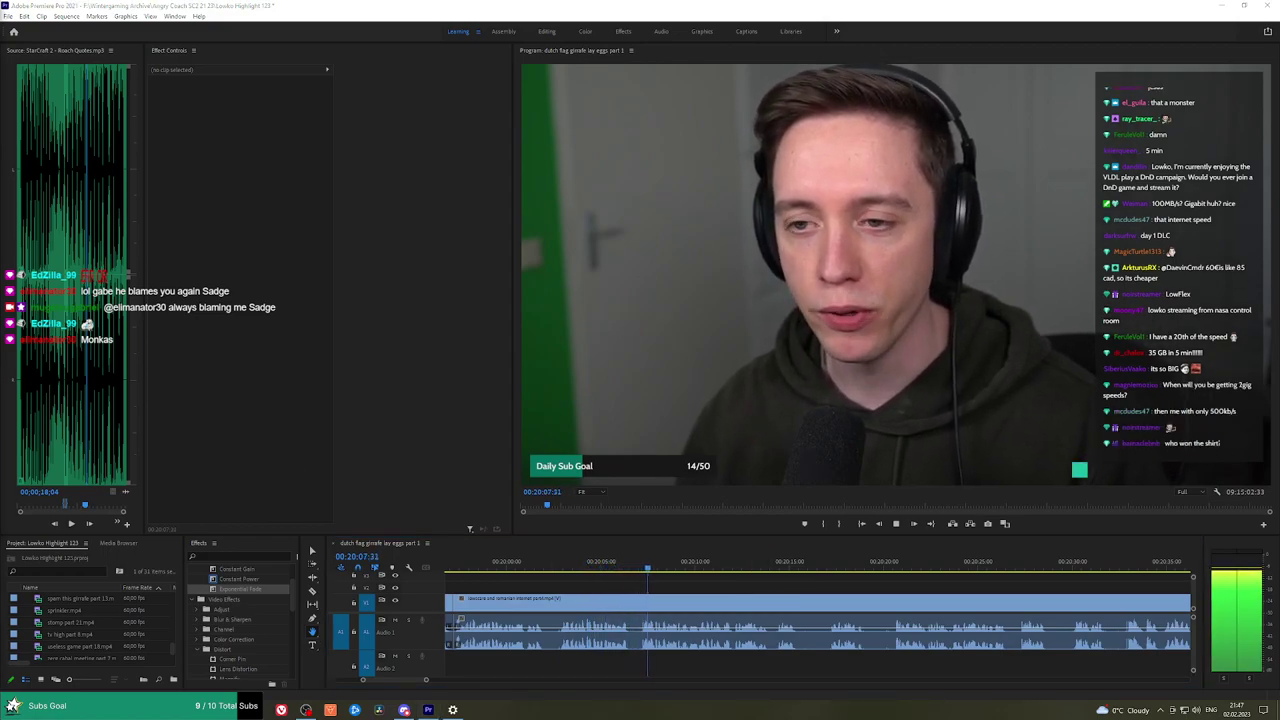
scroll(689, 574, down, 2)
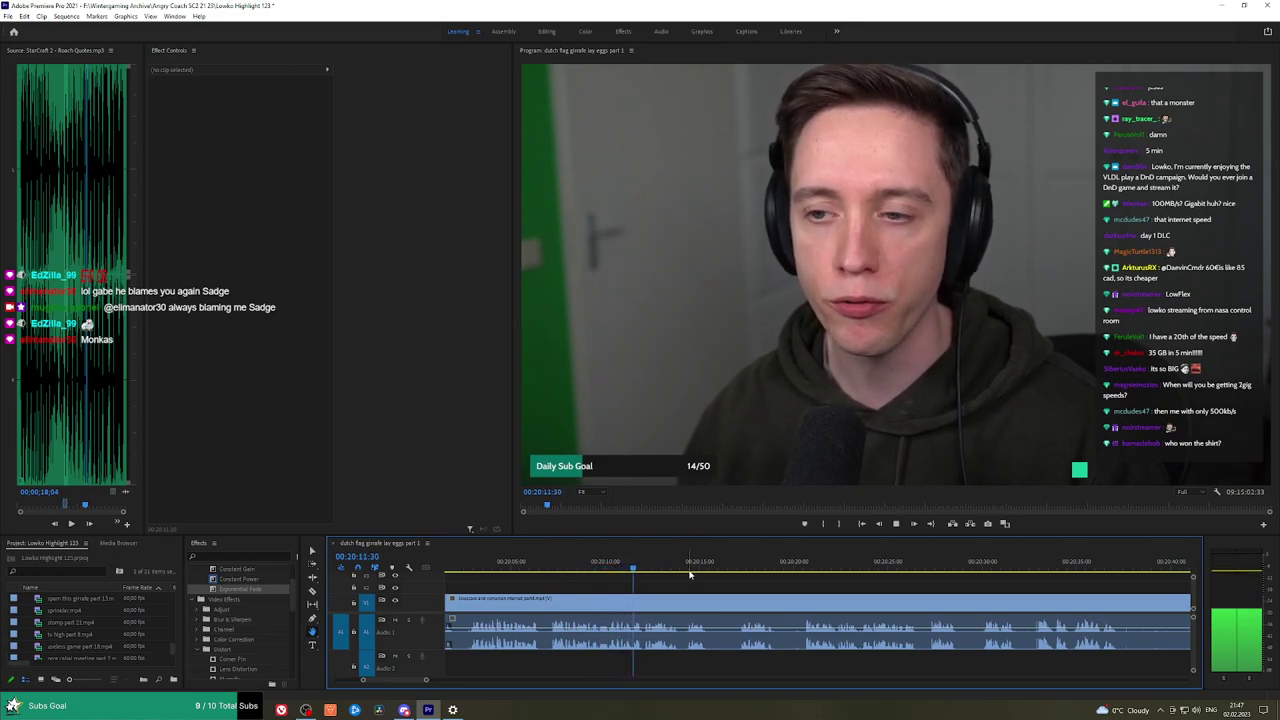
scroll(712, 577, down, 1)
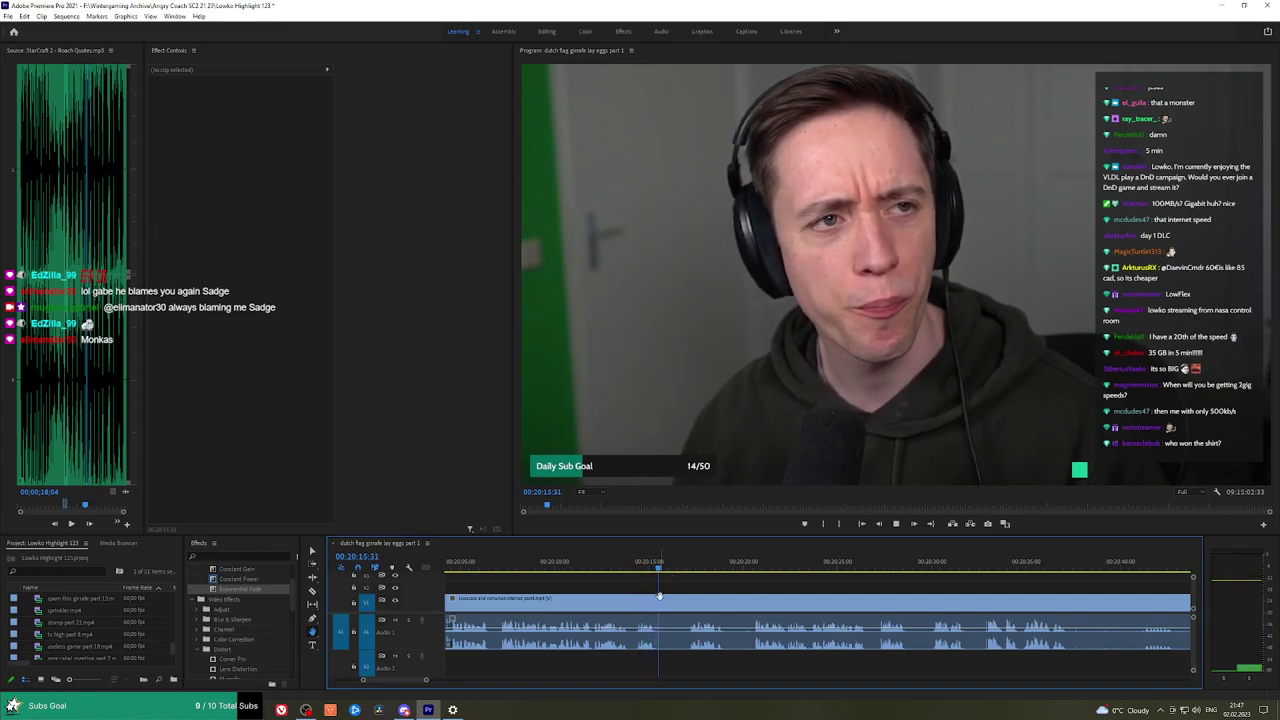
key(ctrl+k)
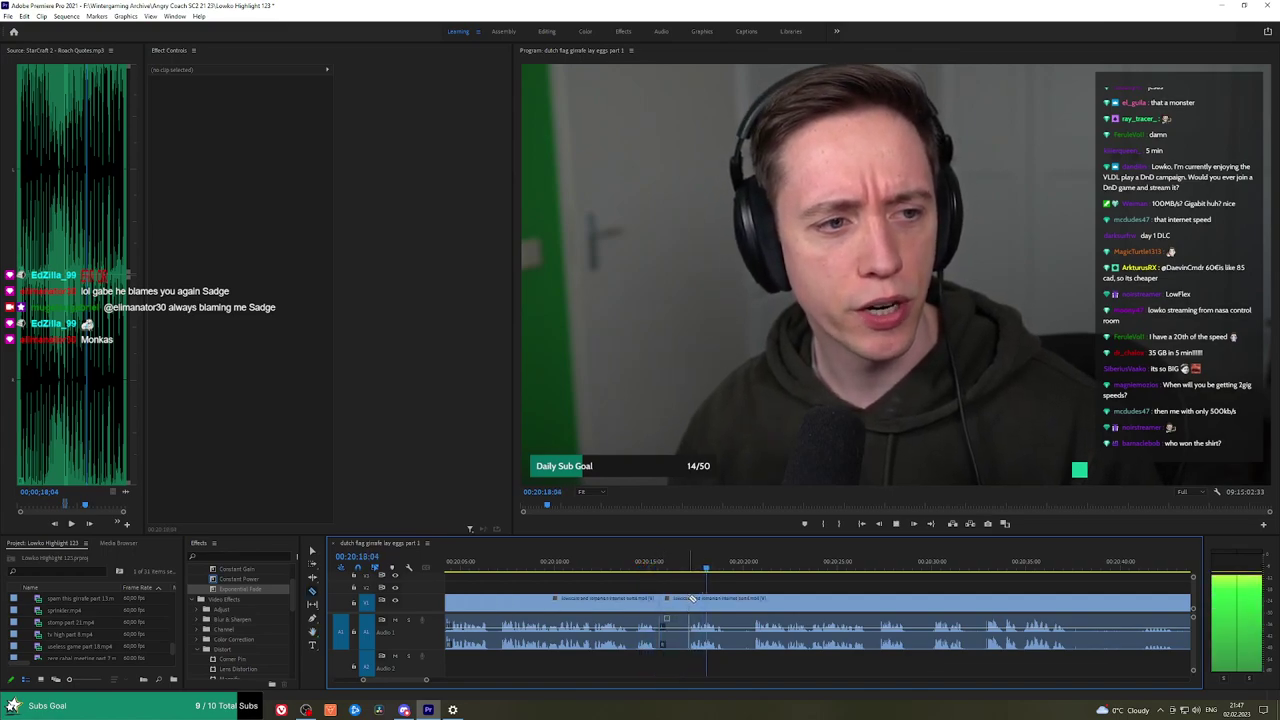
click(691, 598)
key(v)
click(678, 601)
key(shift+Delete)
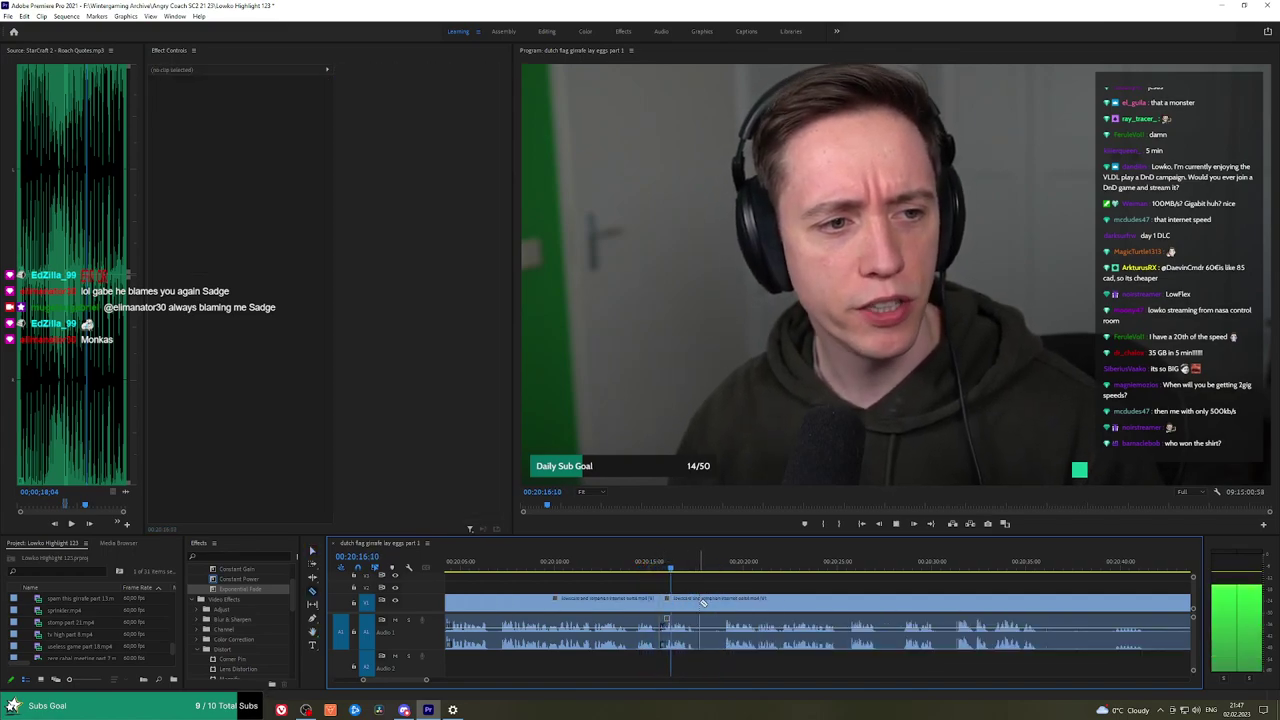
Split the clip at about 00:20:17:30 and 00:20:19, and ripple-delete the short silent piece between these cuts.
click(698, 603)
click(724, 604)
key(v)
click(714, 605)
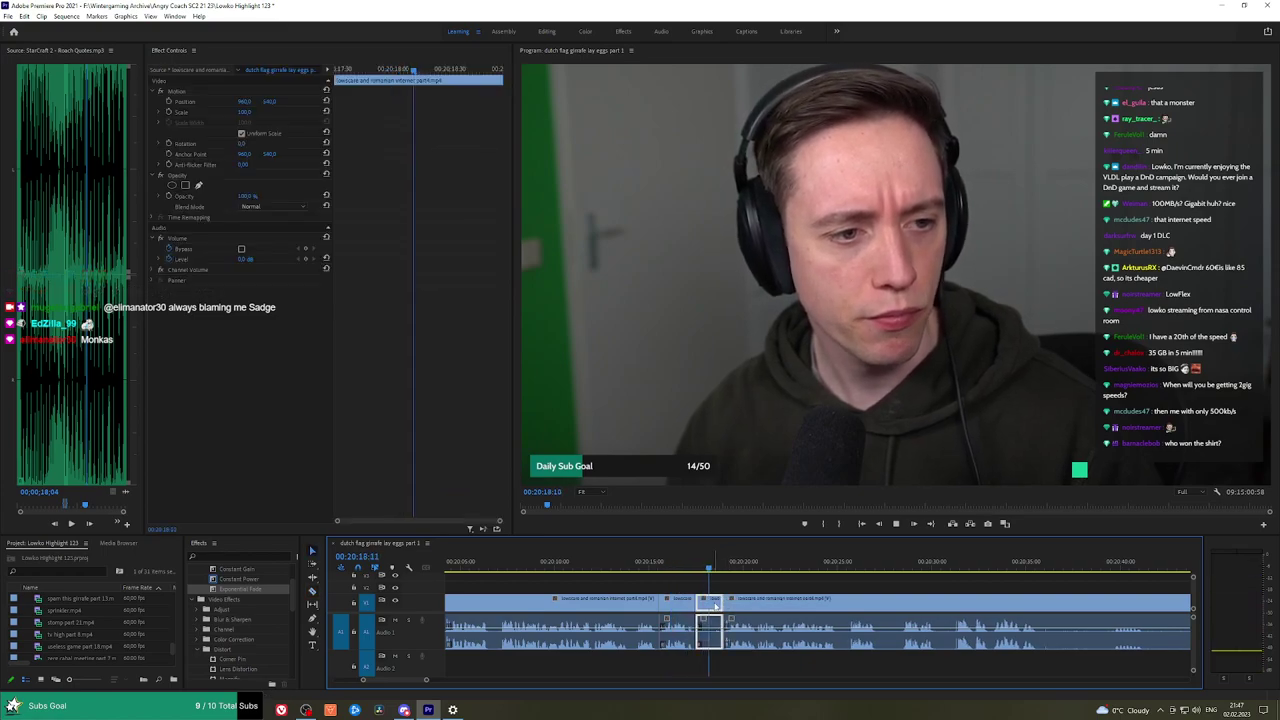
key(shift+Delete)
Review the following speech, split the clip at about 00:20:27, and ripple-delete everything back to the previous cut at about 00:20:17.
key(=)
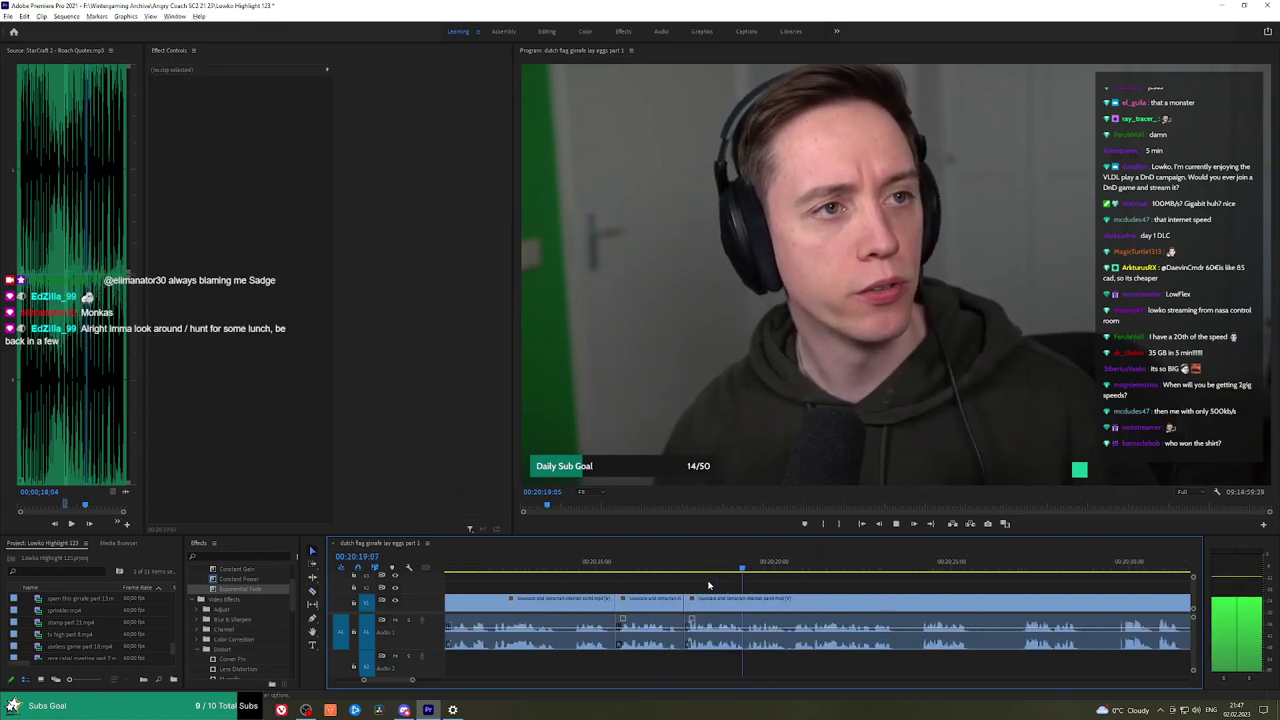
key(minus)
key(space)
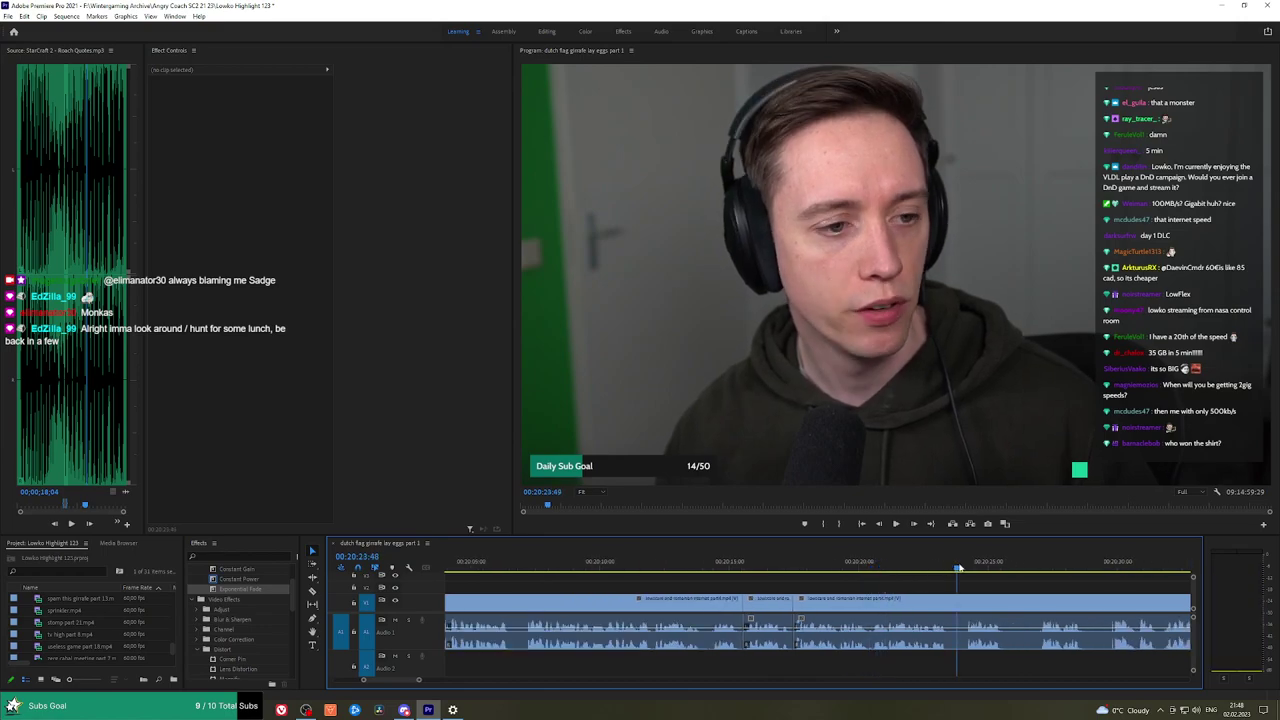
key(minus)
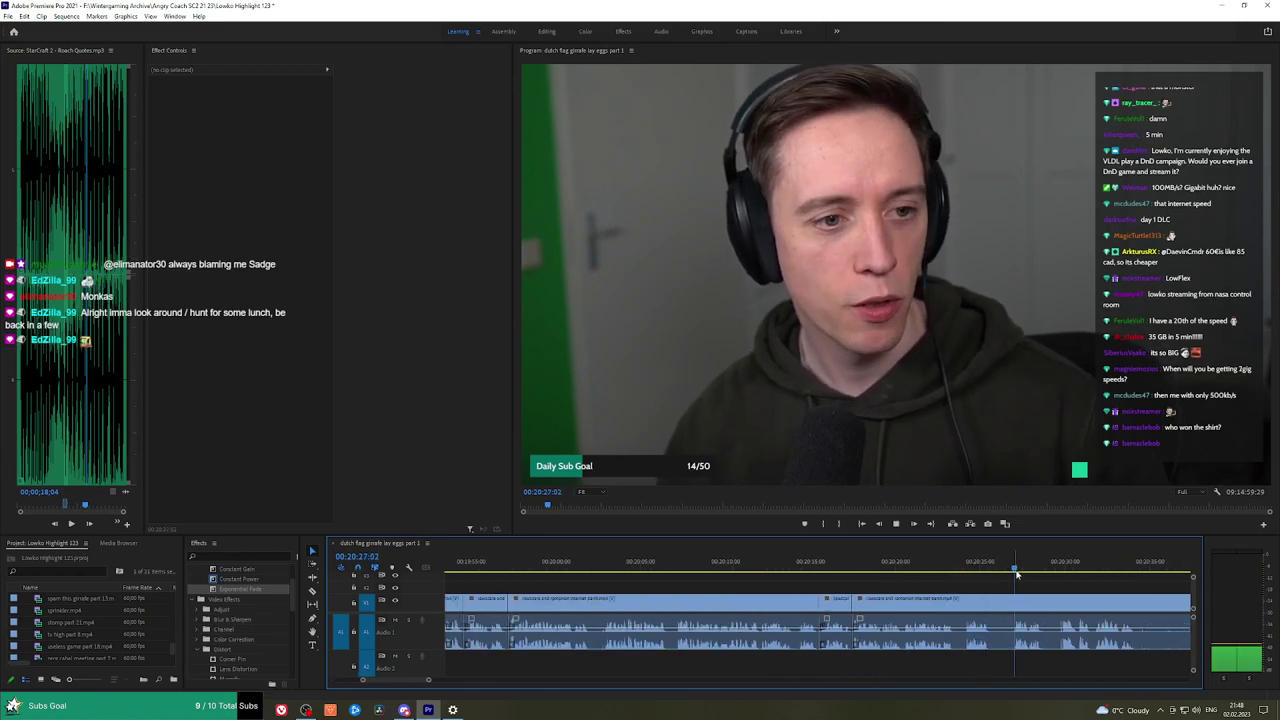
key(h)
drag(1050, 585, 781, 581)
key(c)
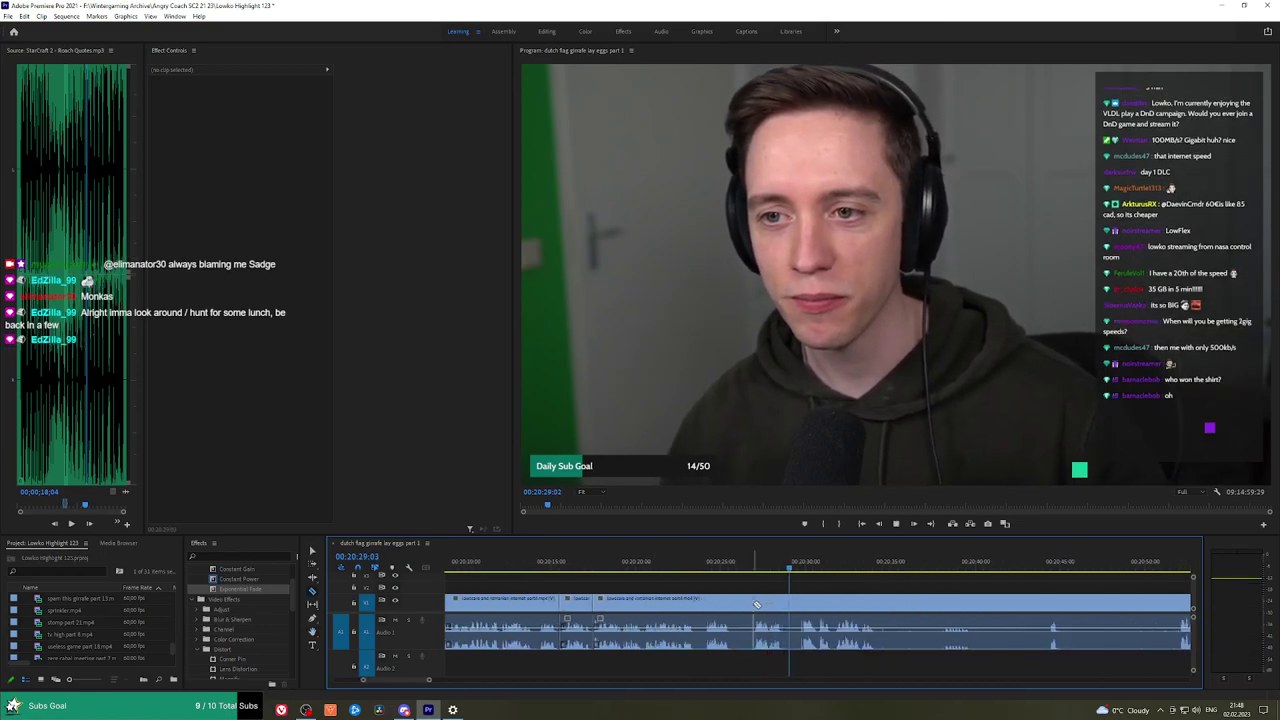
click(755, 600)
key(v)
click(726, 606)
key(shift+Delete)
key(Up)
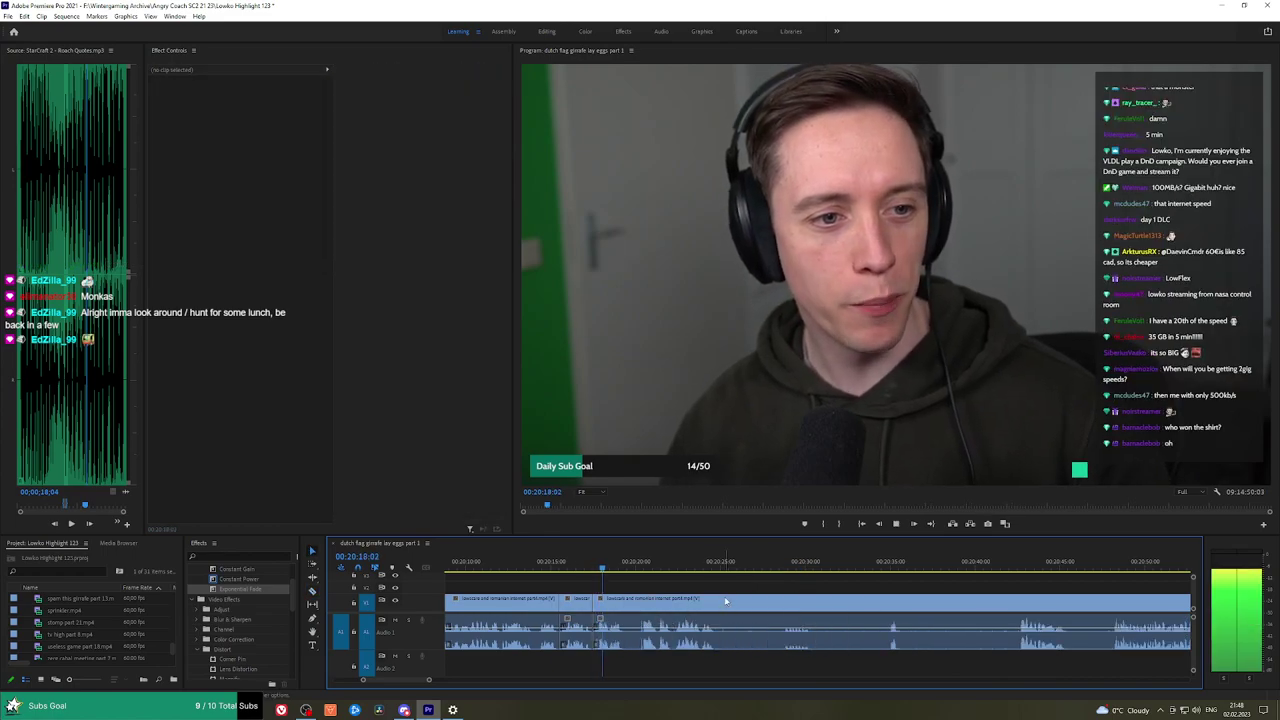
Split the clip at about 00:20:19 and 00:20:20, and ripple-delete the short section between the two cuts.
key(space)
key(=)
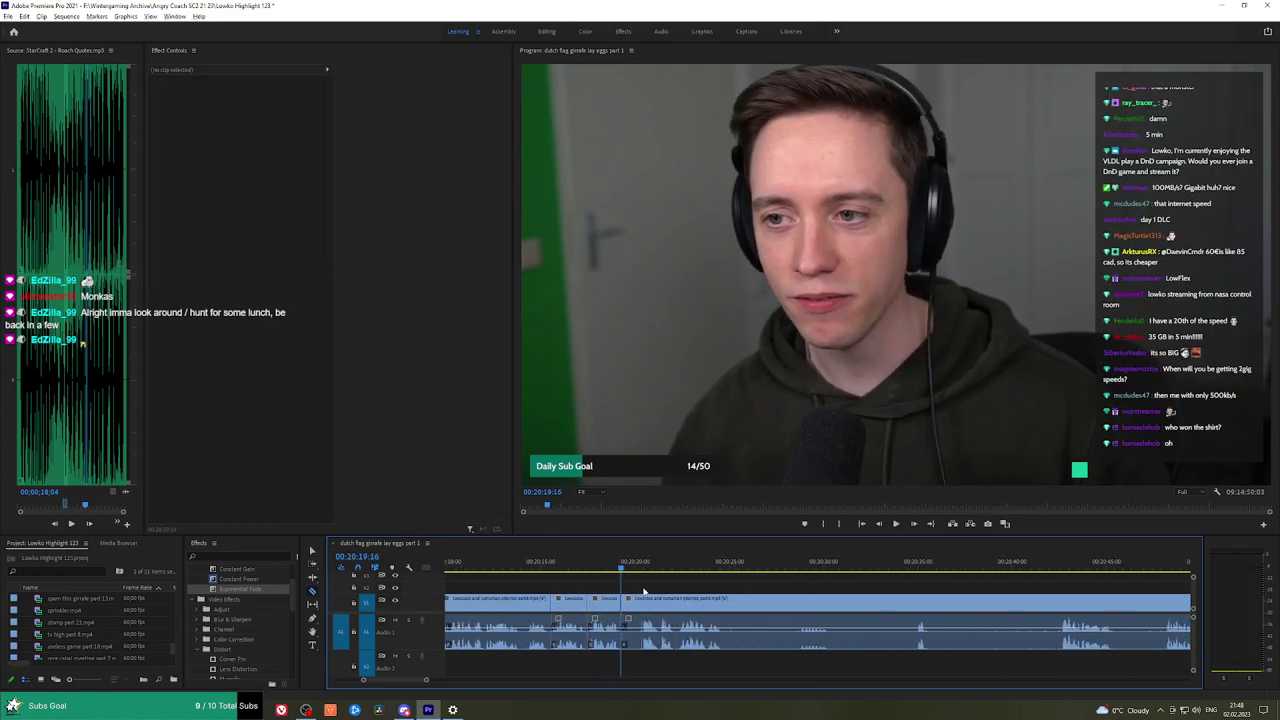
key(v)
click(631, 603)
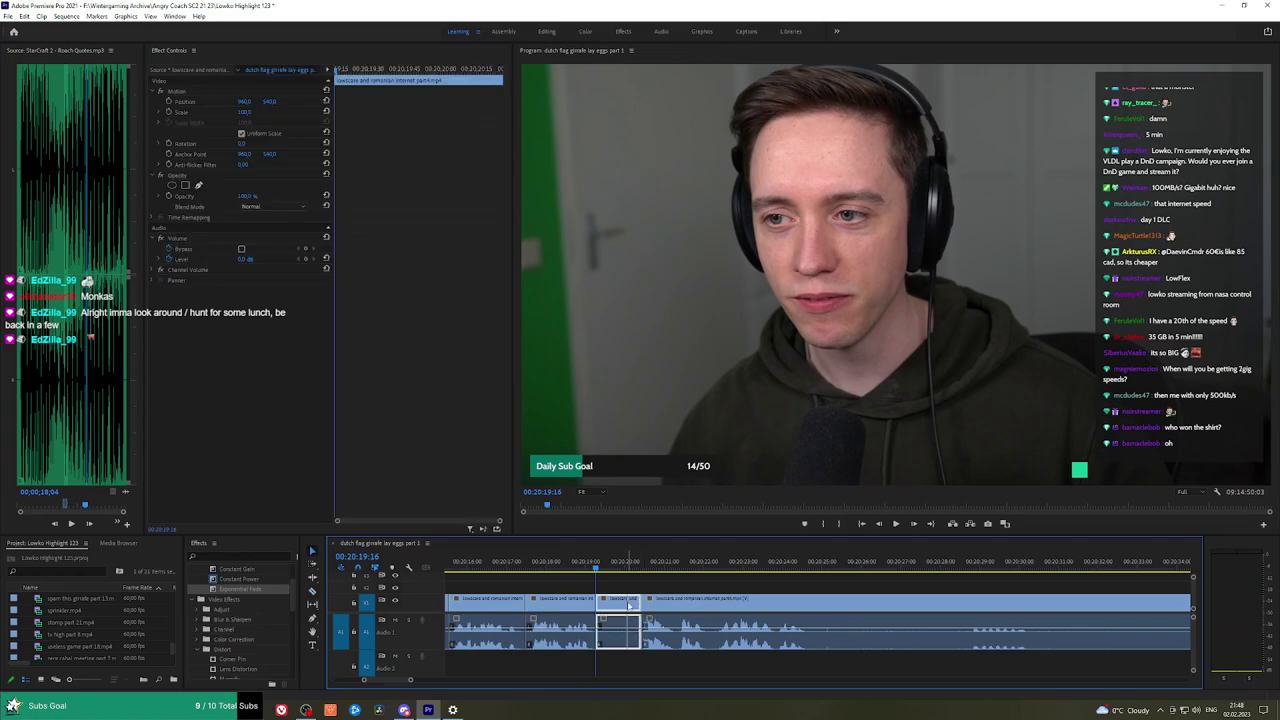
key(shift+Delete)
key(space)
Preview the footage from about 00:20:41, split it where speech resumes at about 00:20:47, and ripple-delete back to the 00:20:19 cut.
scroll(704, 594, down, 2)
scroll(799, 576, down, 1)
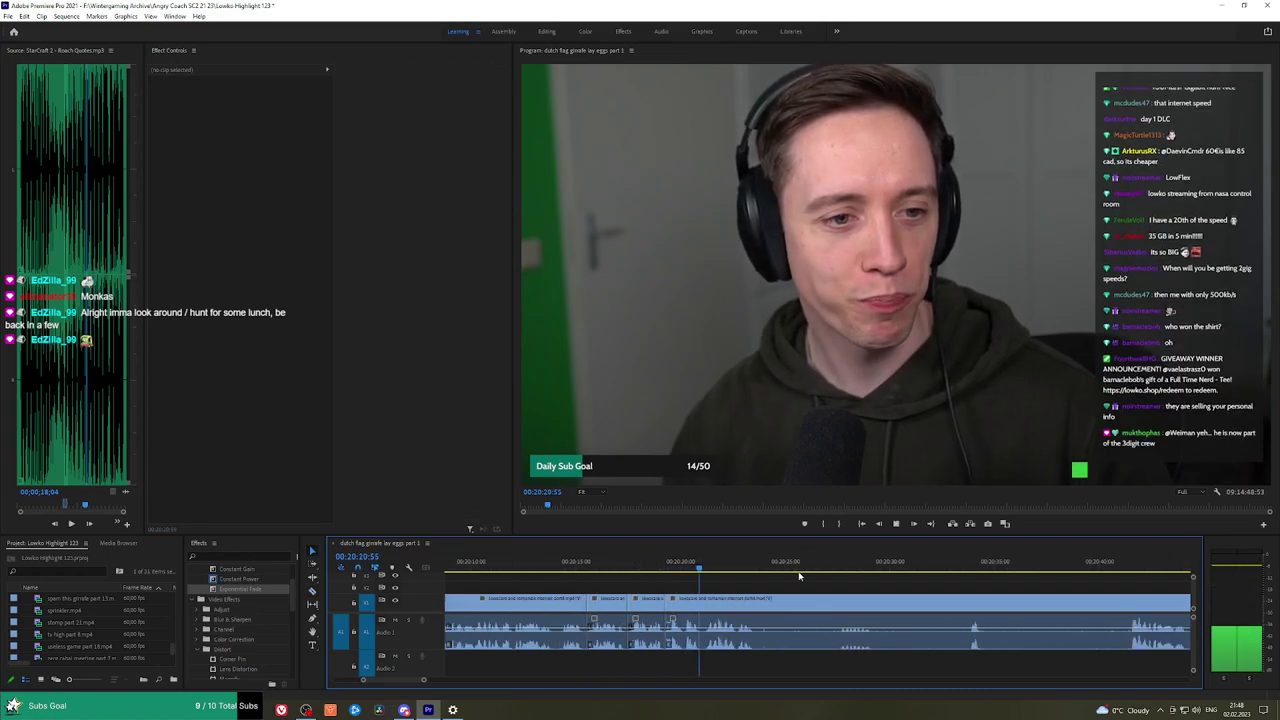
key(h)
drag(797, 575, 986, 567)
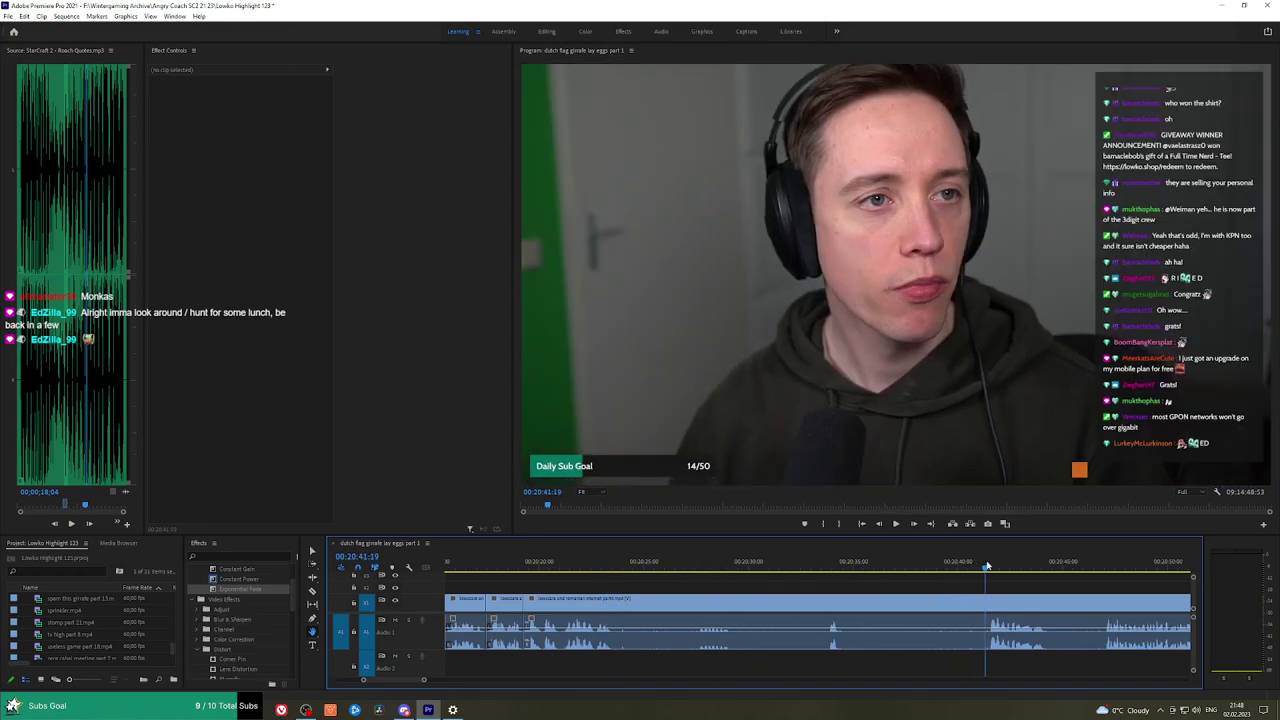
key(space)
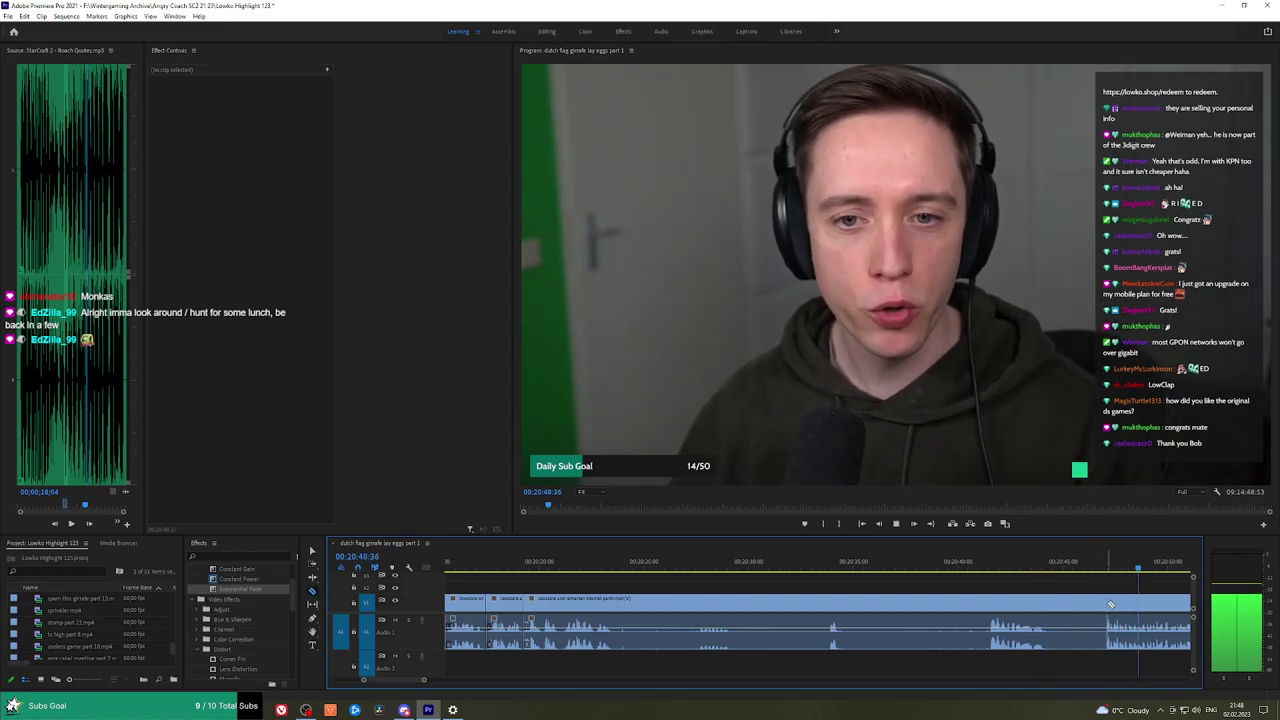
scroll(862, 586, down, 2)
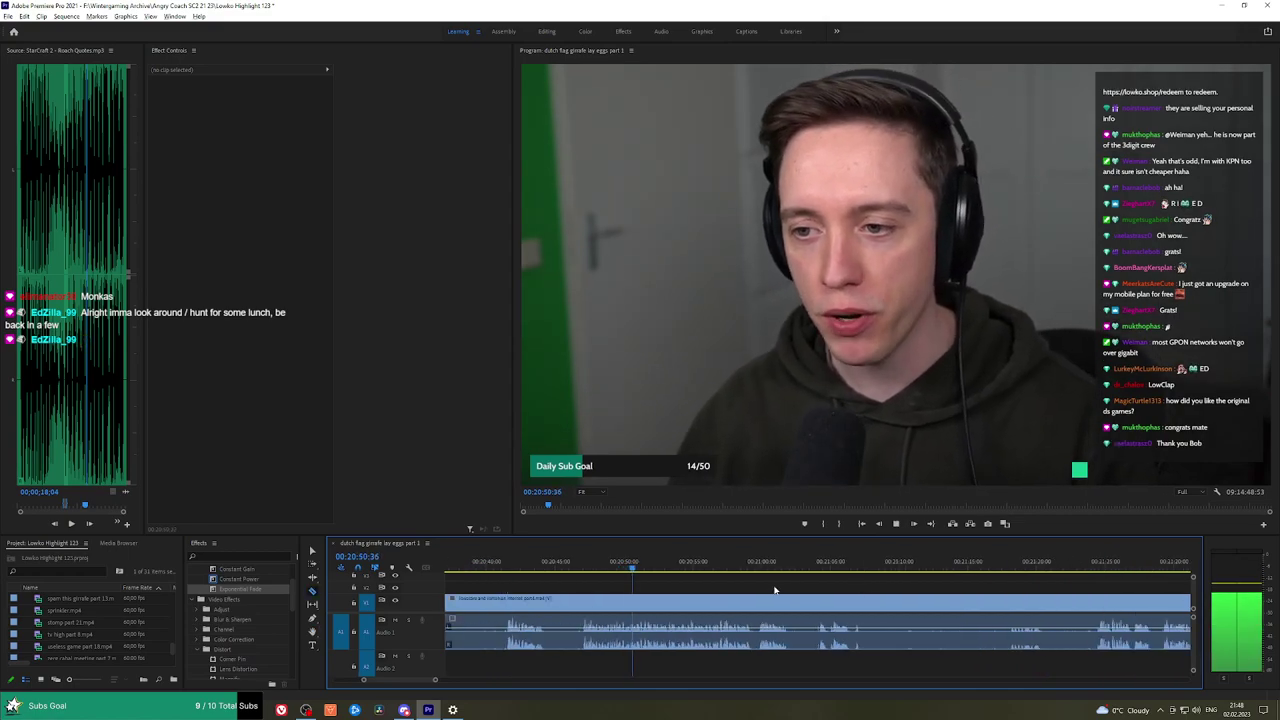
click(586, 598)
key(v)
click(574, 601)
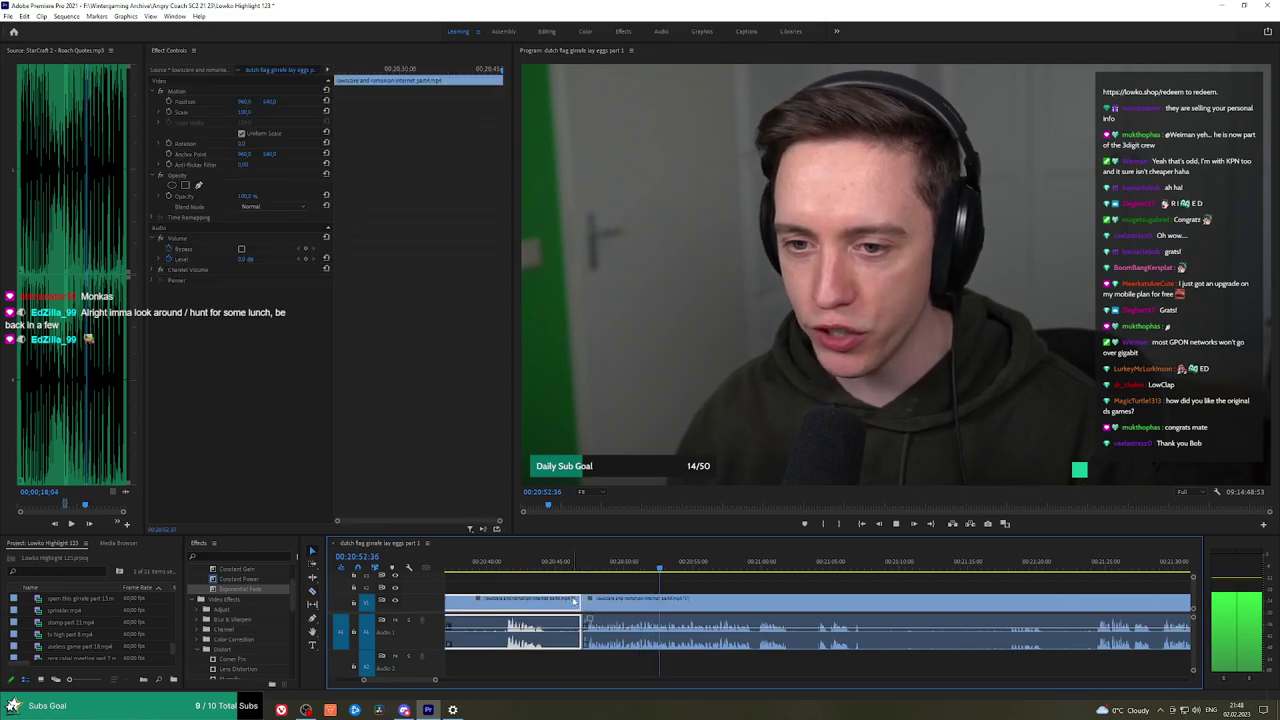
key(shift+Delete)
Ripple-delete the sliver of silence before speech starts at about 00:20:19:25, and replay the join from about 00:20:19.
key(space)
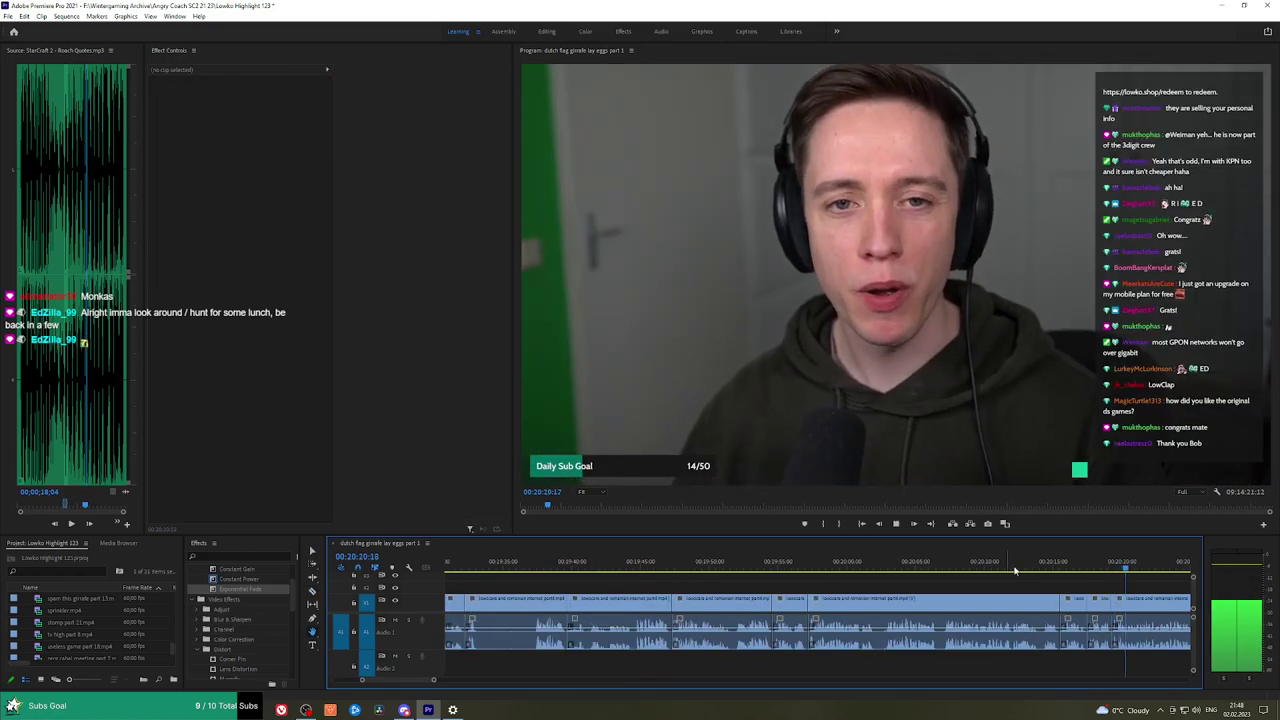
scroll(800, 583, up, 5)
key(space)
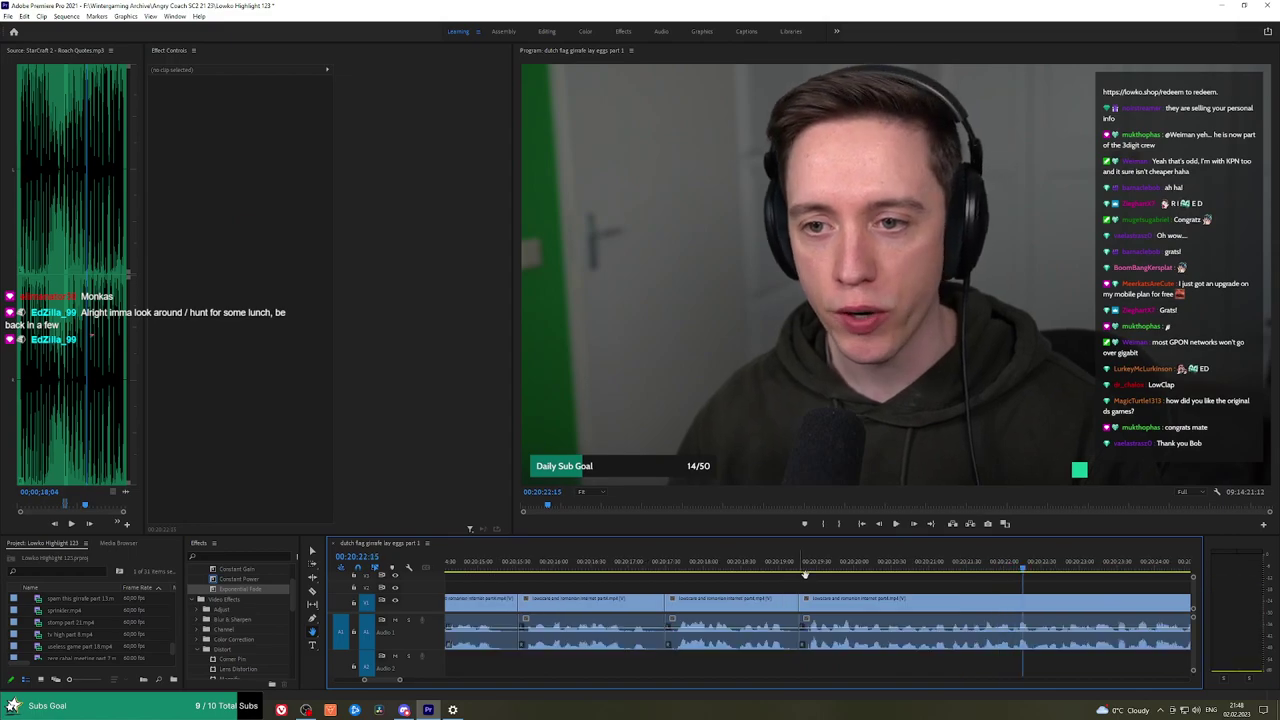
scroll(815, 580, up, 3)
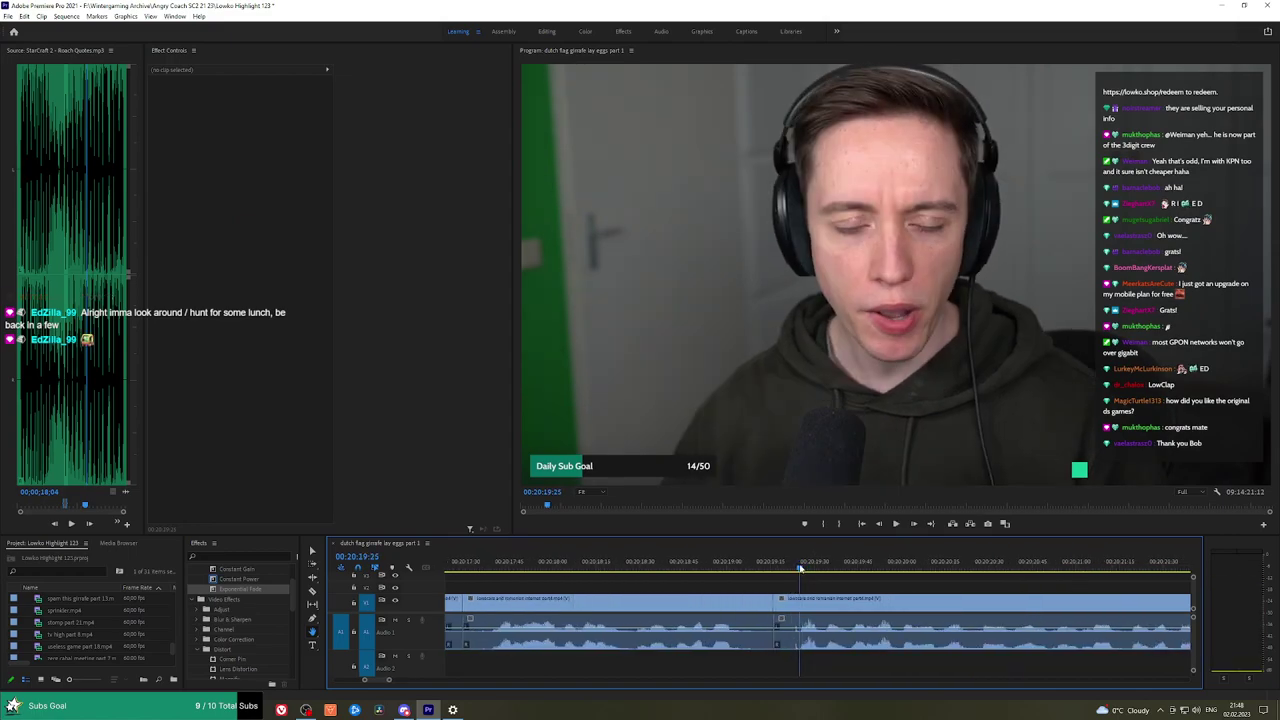
key(v)
click(788, 600)
key(shift+Delete)
key(space)
key(space)
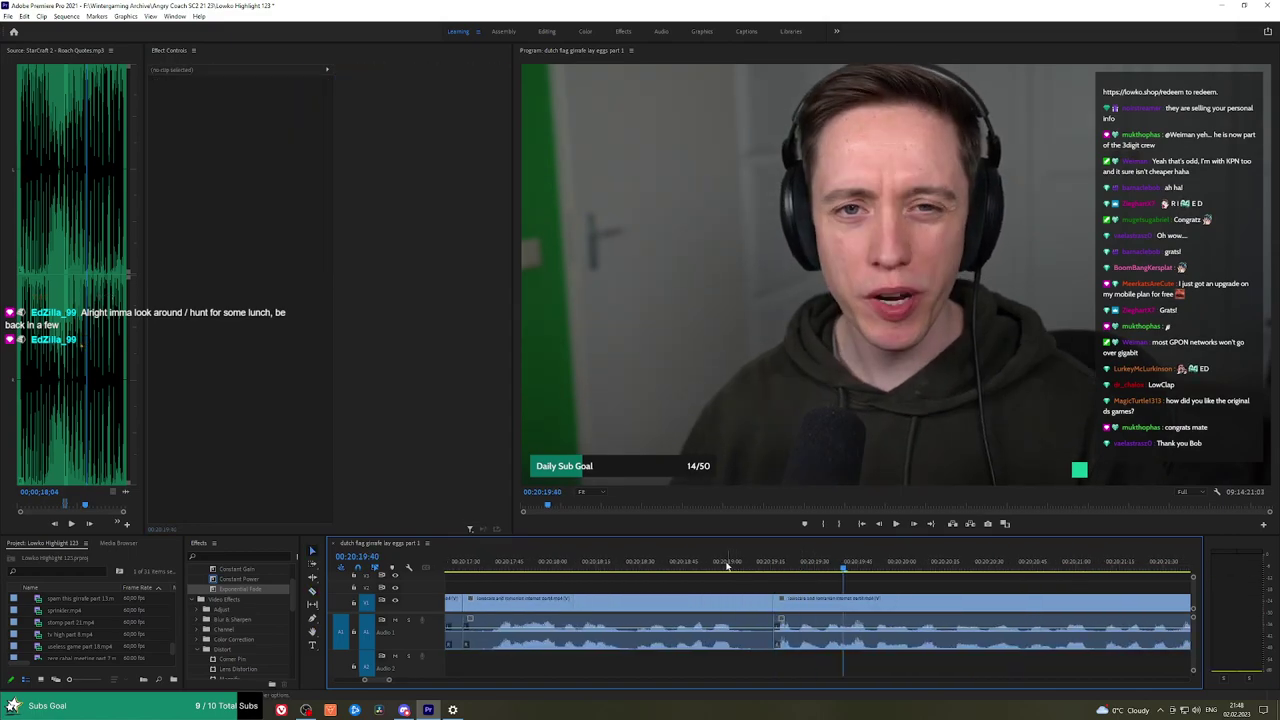
click(726, 566)
key(space)
Review the speech after the join, split the clip at about 00:20:34 and 00:20:37, and ripple-delete the section between them.
scroll(527, 625, down, 4)
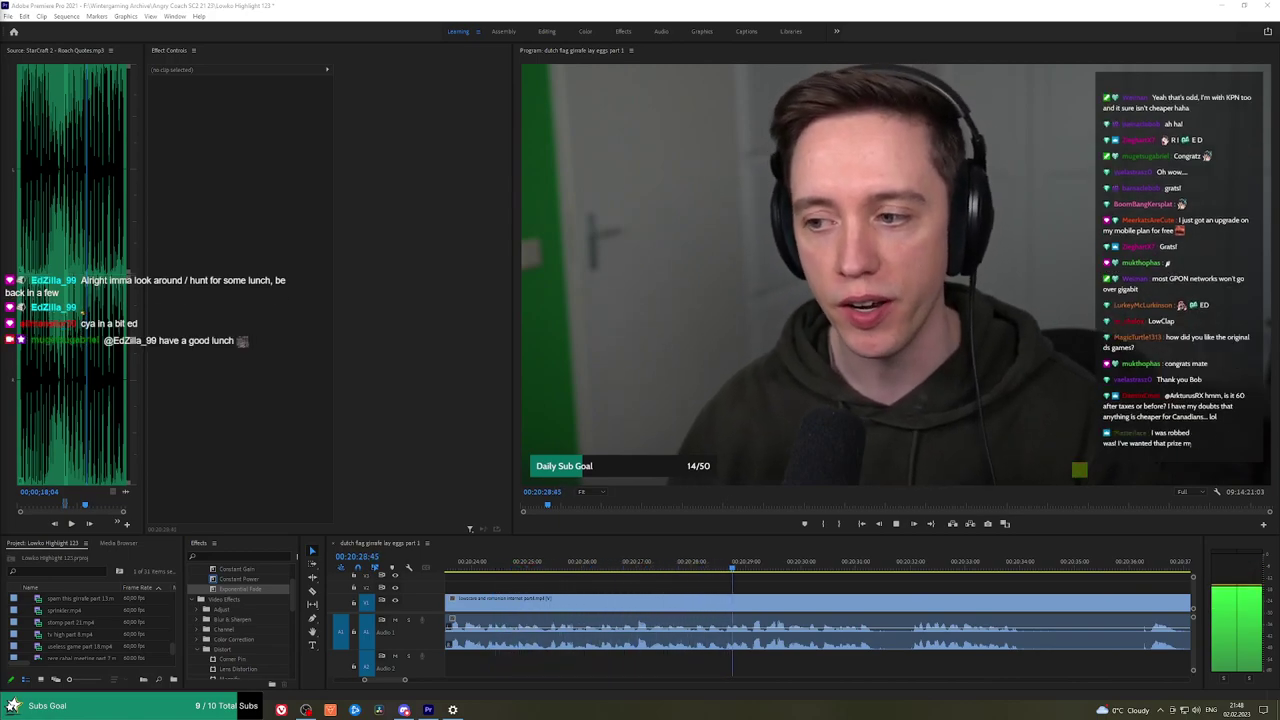
click(871, 587)
scroll(905, 584, down, 3)
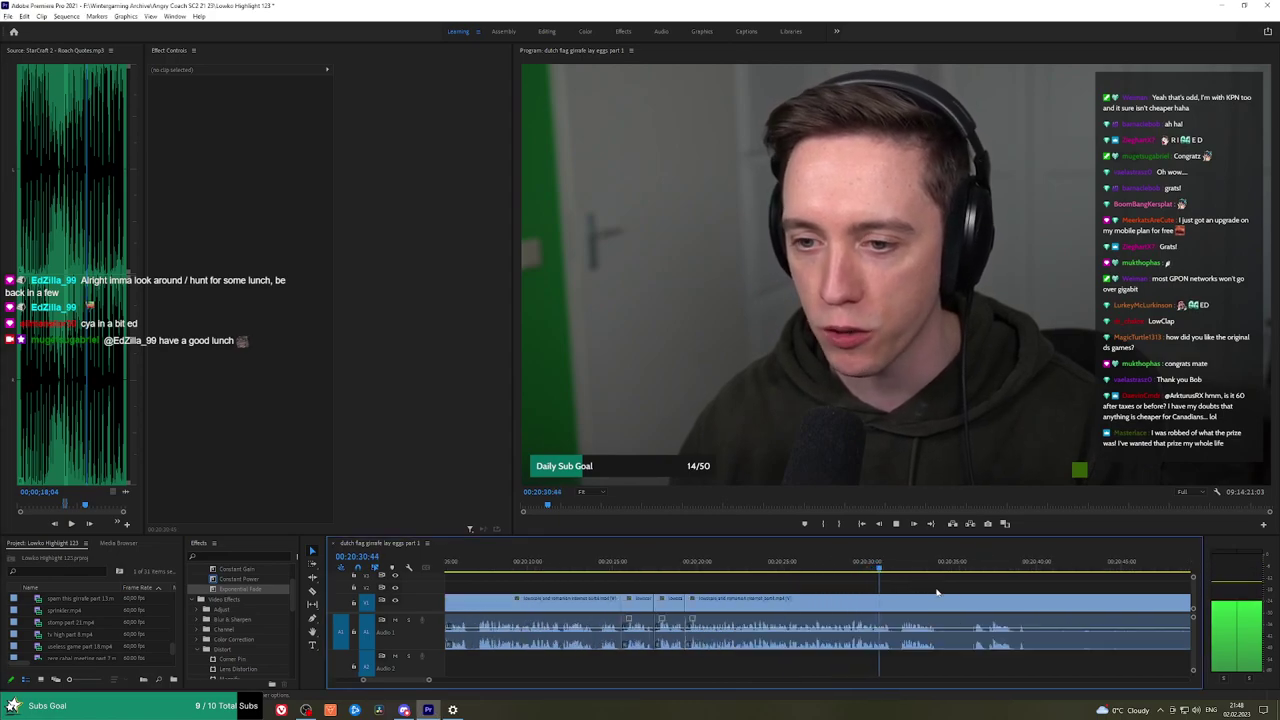
key(h)
drag(937, 590, 693, 587)
key(equal)
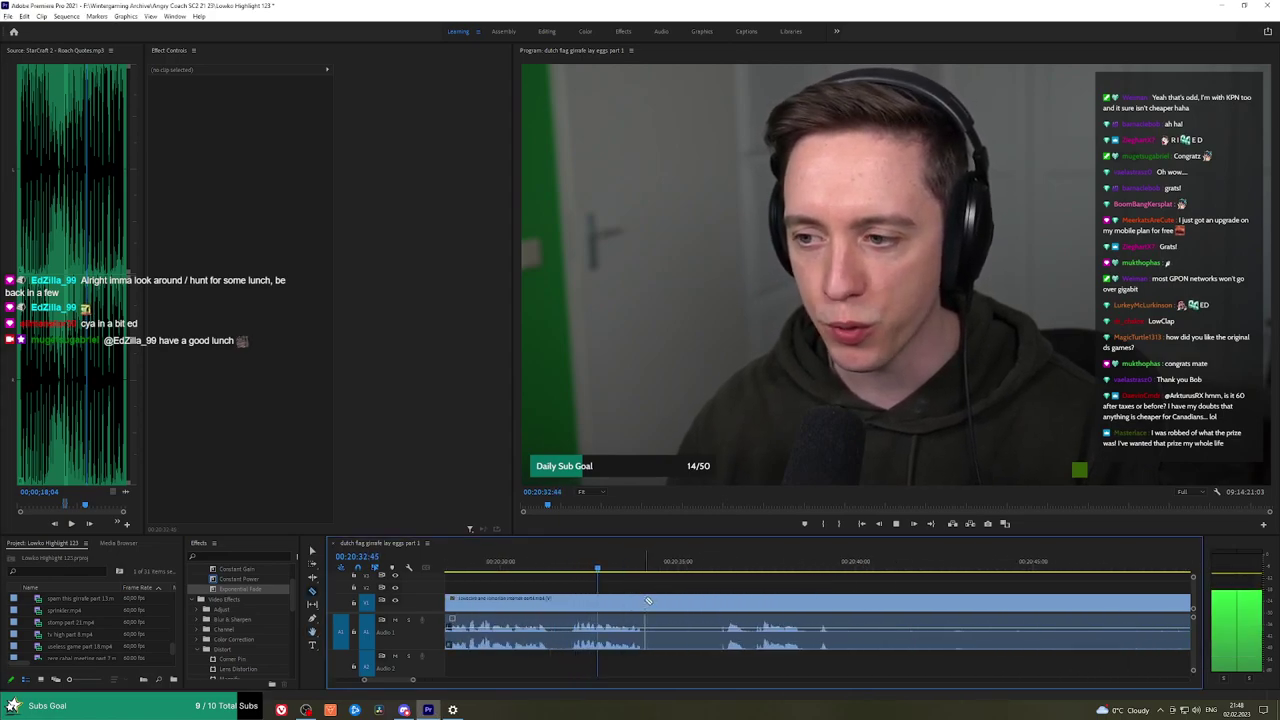
click(648, 600)
key(space)
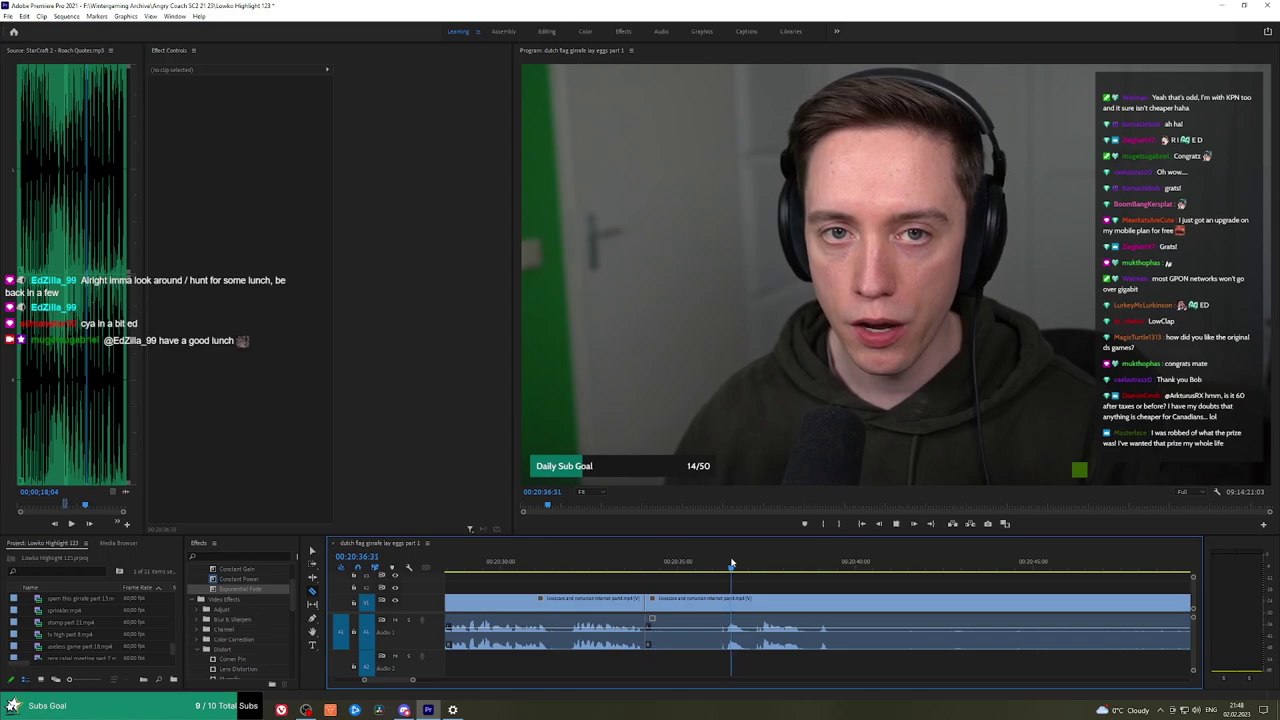
click(752, 600)
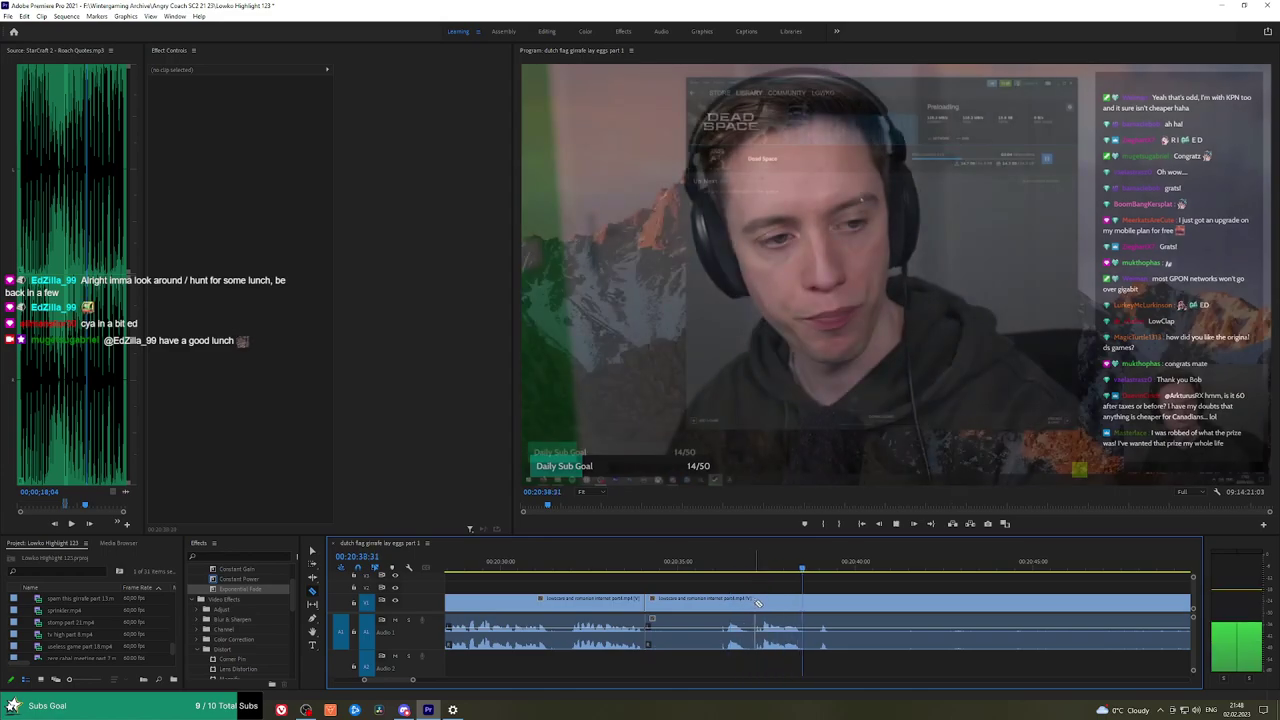
key(v)
click(719, 607)
key(shift+Delete)
key(space)
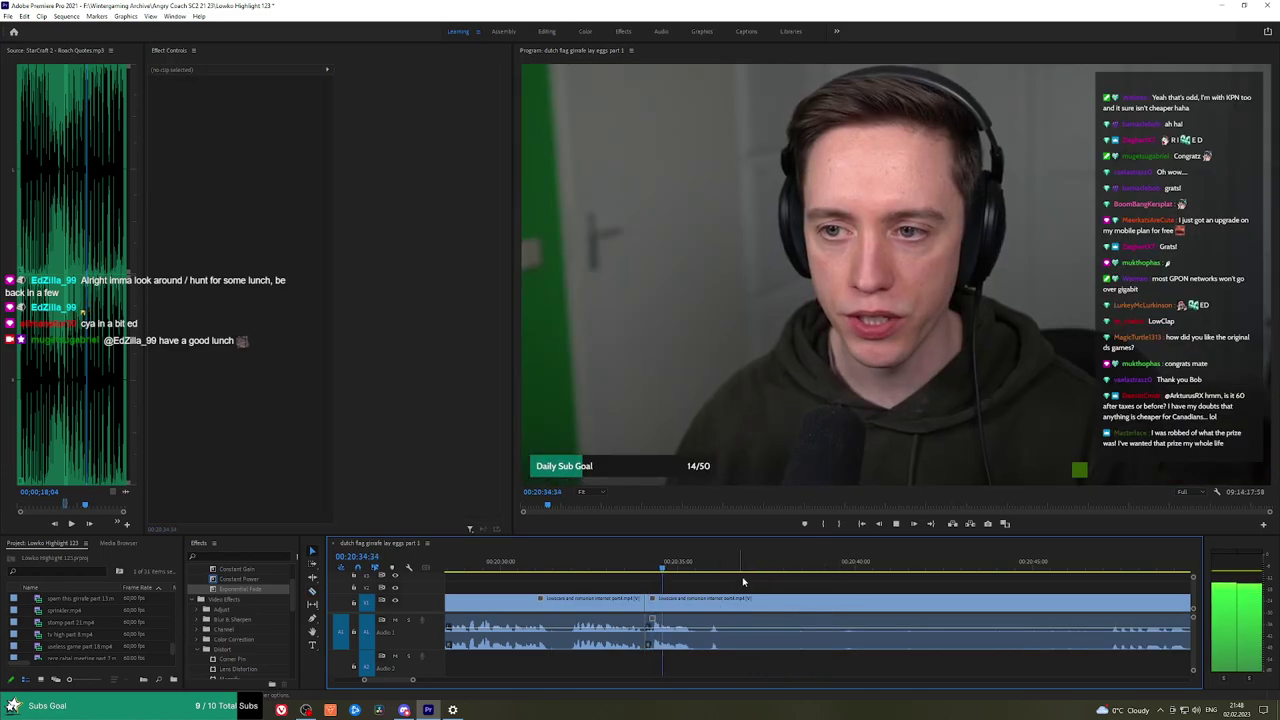
Skim the Dead Space footage, split the clip at about 00:20:58 where speech resumes, and ripple-delete back to the 00:20:34 cut.
scroll(788, 575, down, 2)
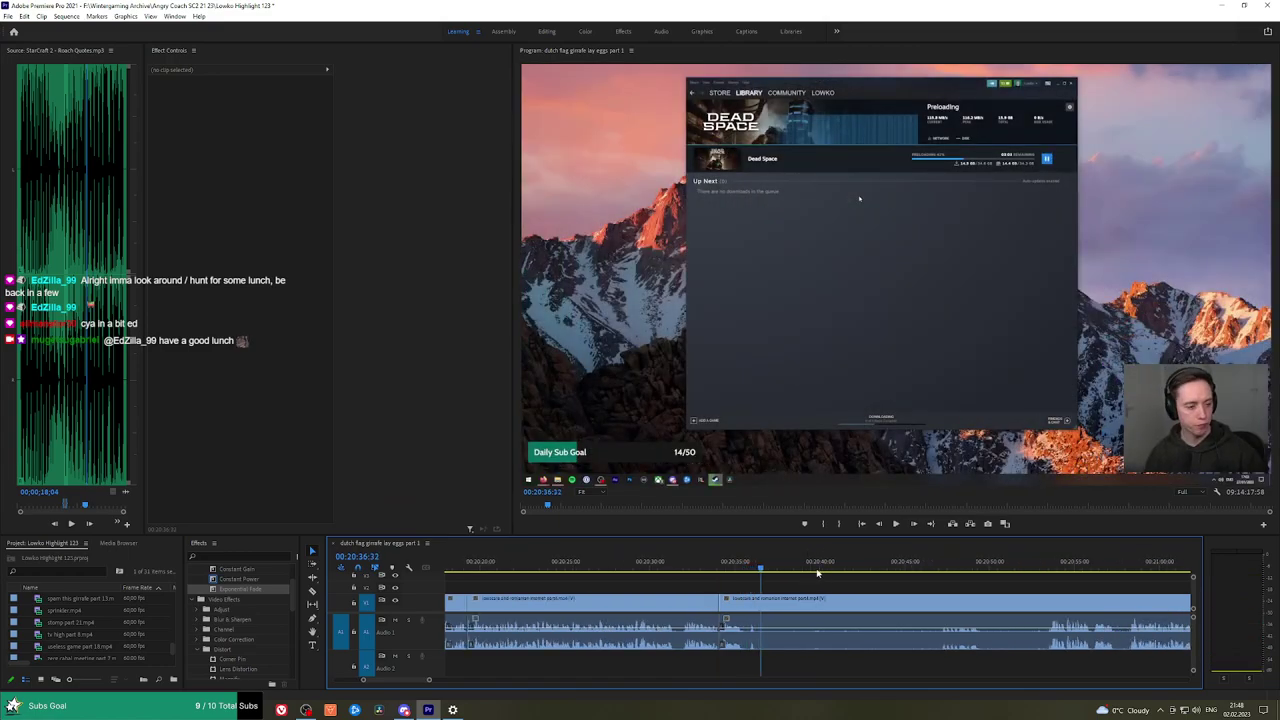
click(926, 566)
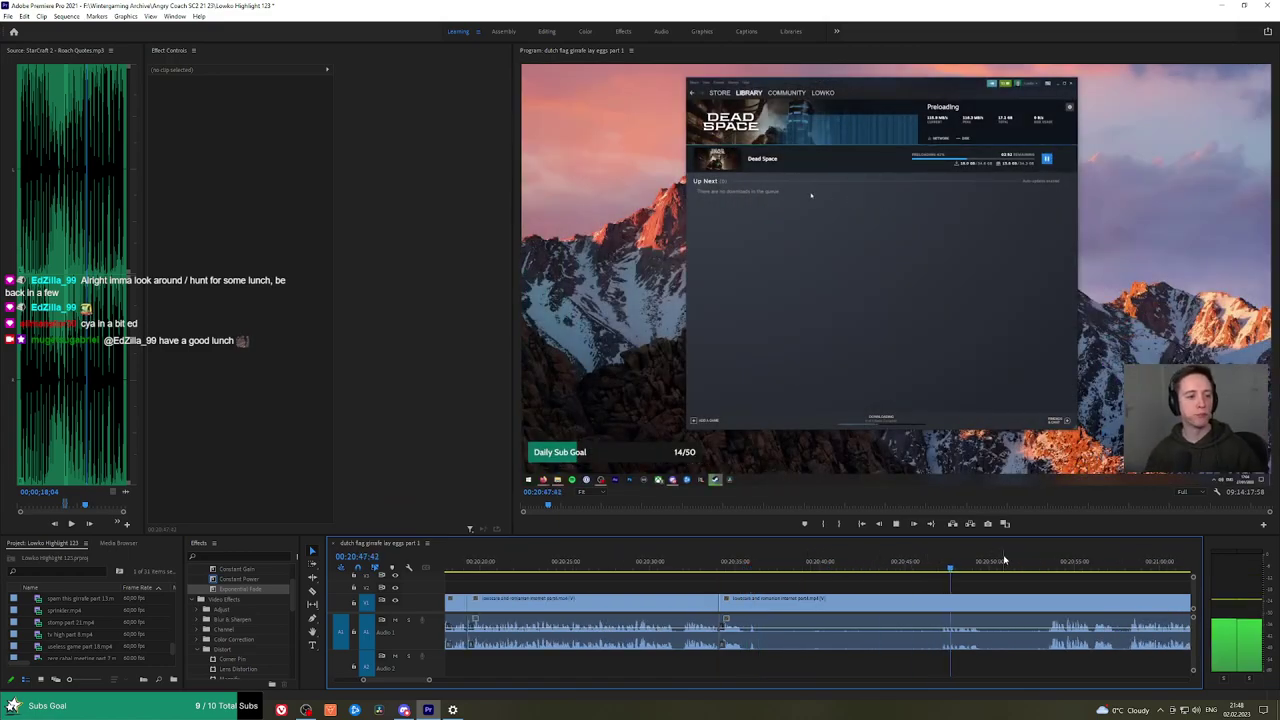
click(1048, 562)
key(h)
drag(1087, 585, 839, 583)
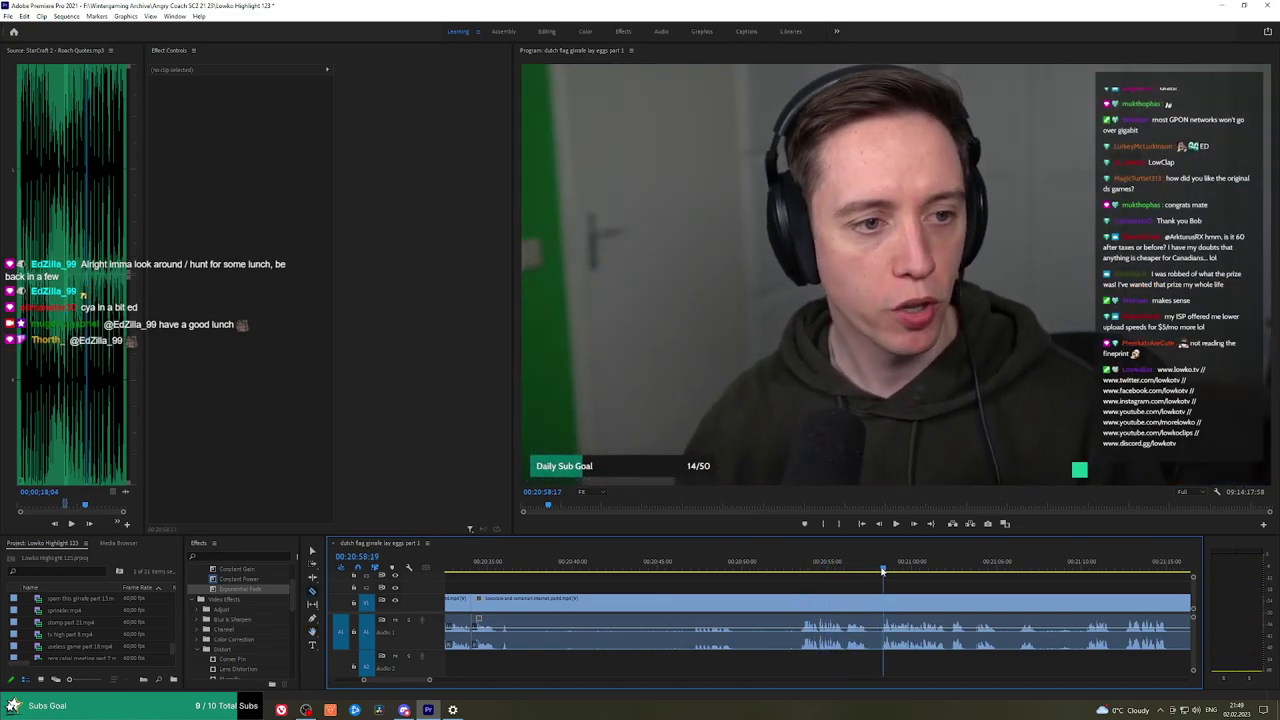
key(space)
scroll(883, 598, up, 3)
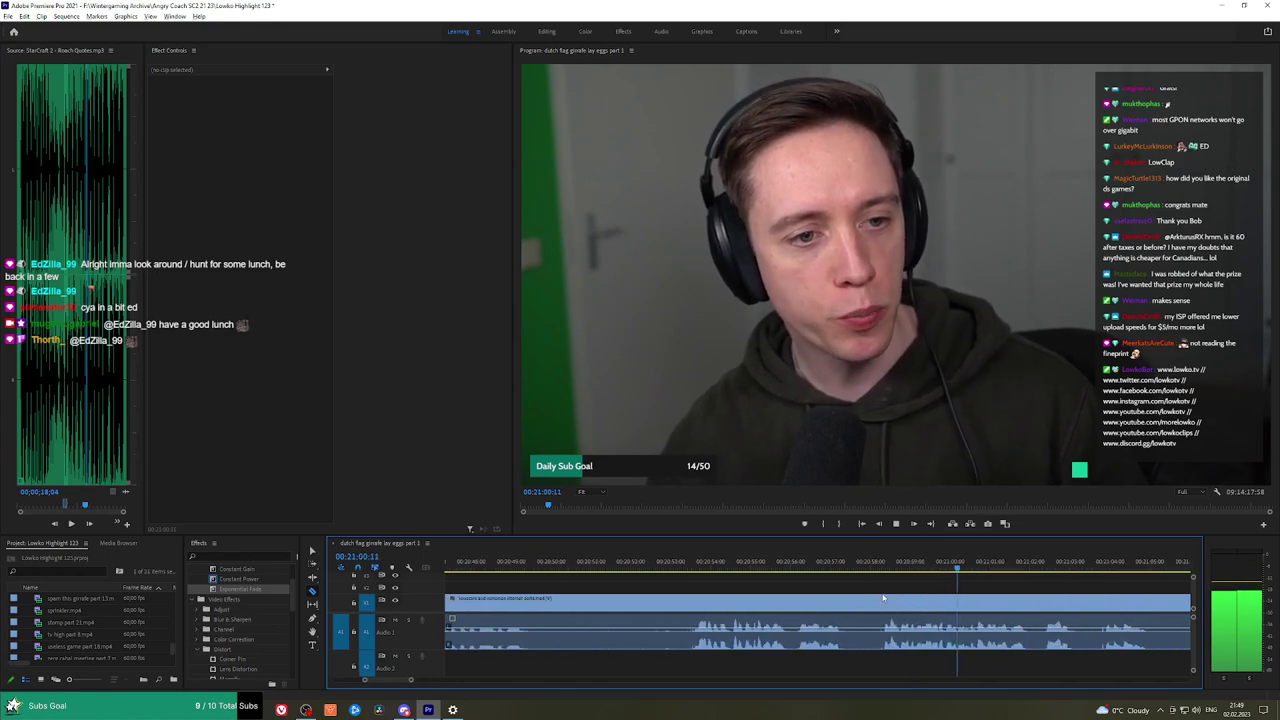
scroll(883, 598, up, 1)
click(888, 607)
key(v)
click(874, 608)
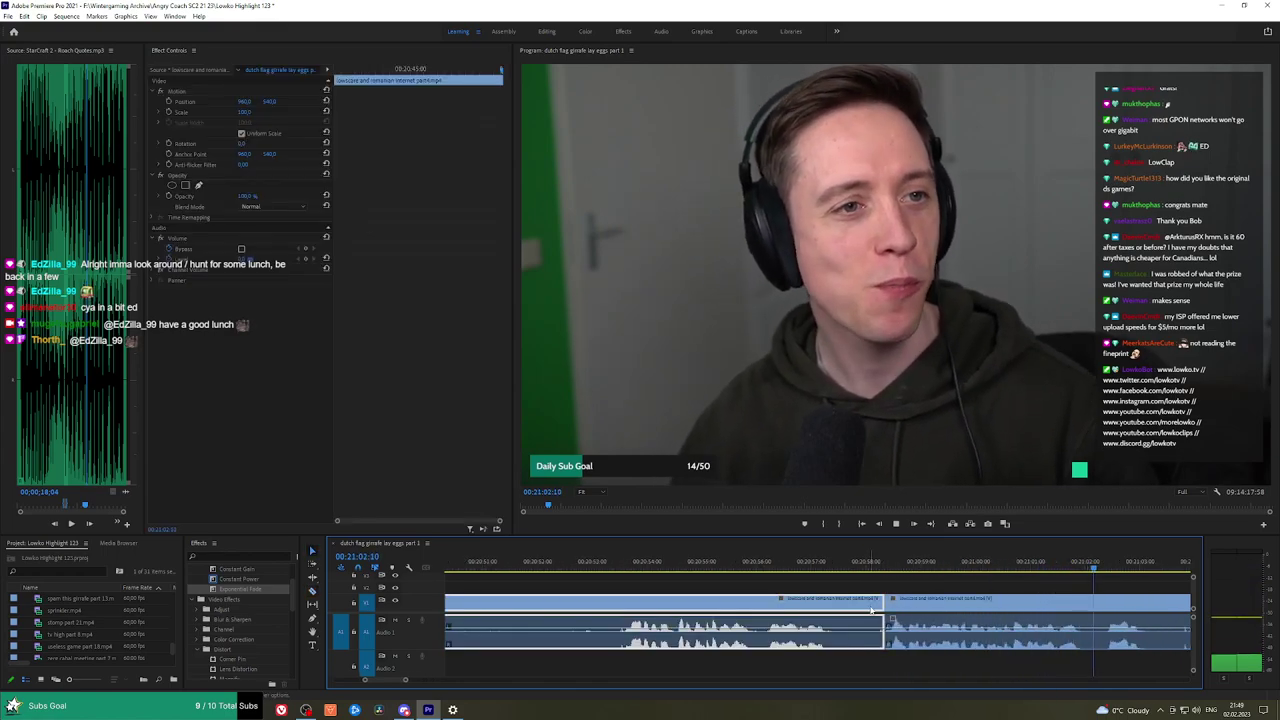
key(shift+Delete)
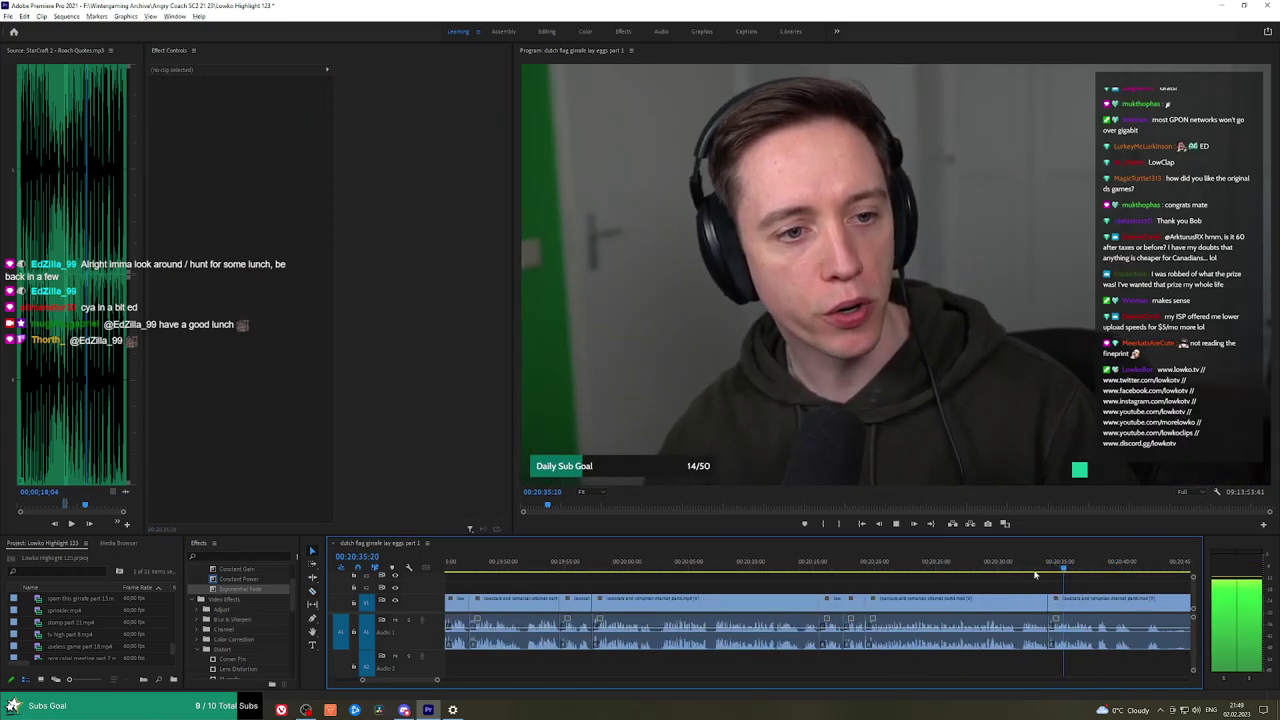
scroll(712, 575, down, 4)
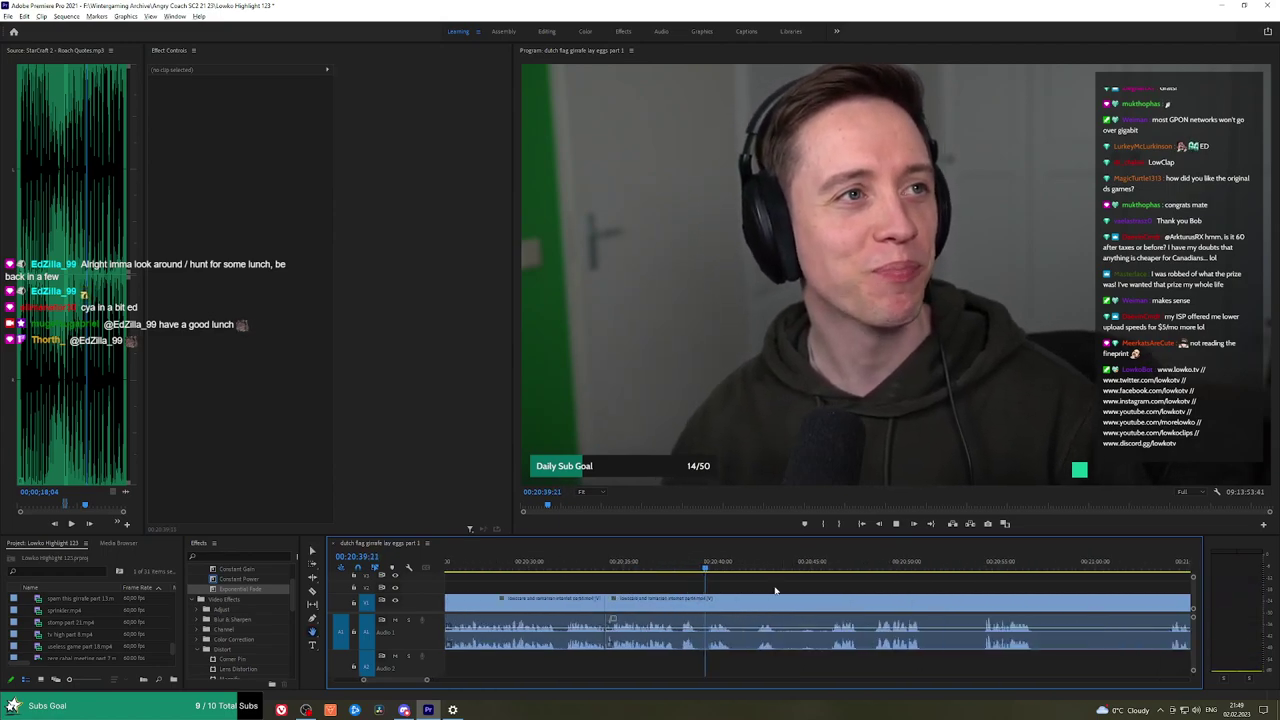
Split the clip at about 00:20:38:54 and 00:20:39:35, and ripple-delete the short pause between the splits.
scroll(698, 599, up, 3)
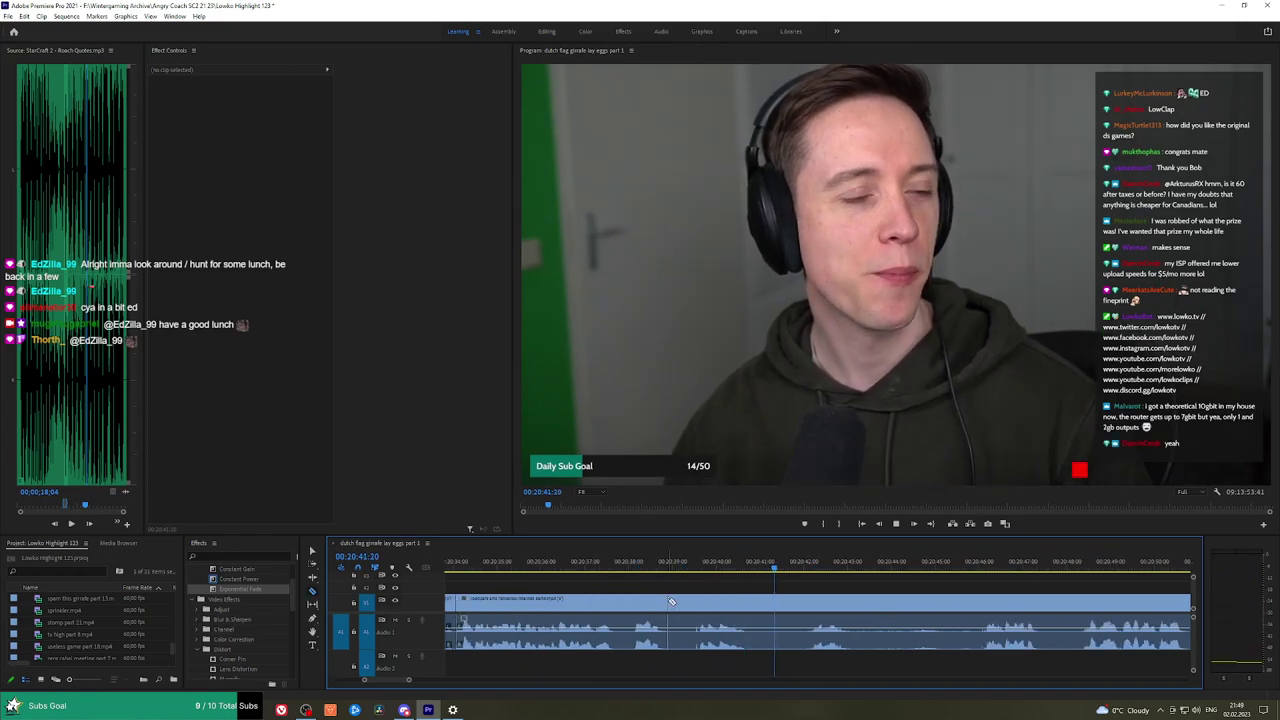
click(669, 602)
click(698, 602)
key(v)
click(685, 604)
key(shift+Delete)
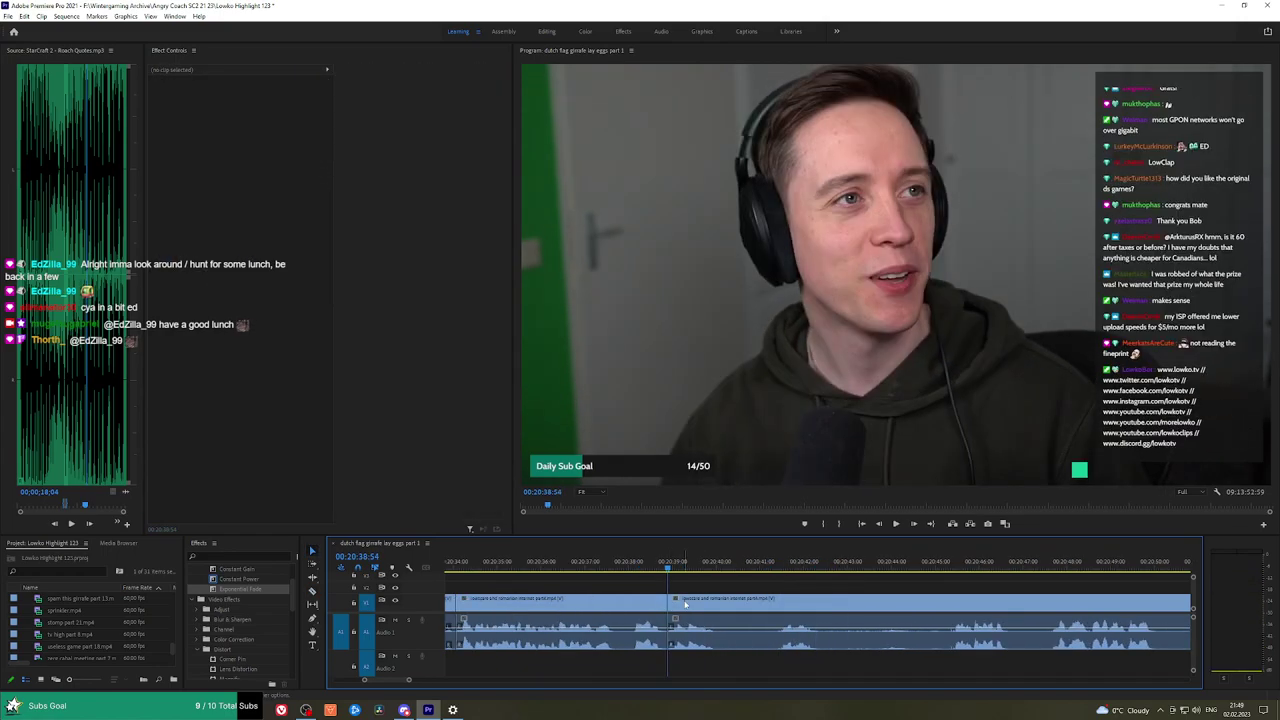
Split the clip at about 00:20:40 and 00:20:41:30, ripple-delete the pause between, and replay from just before the 00:20:38:54 cut.
key(c)
key(space)
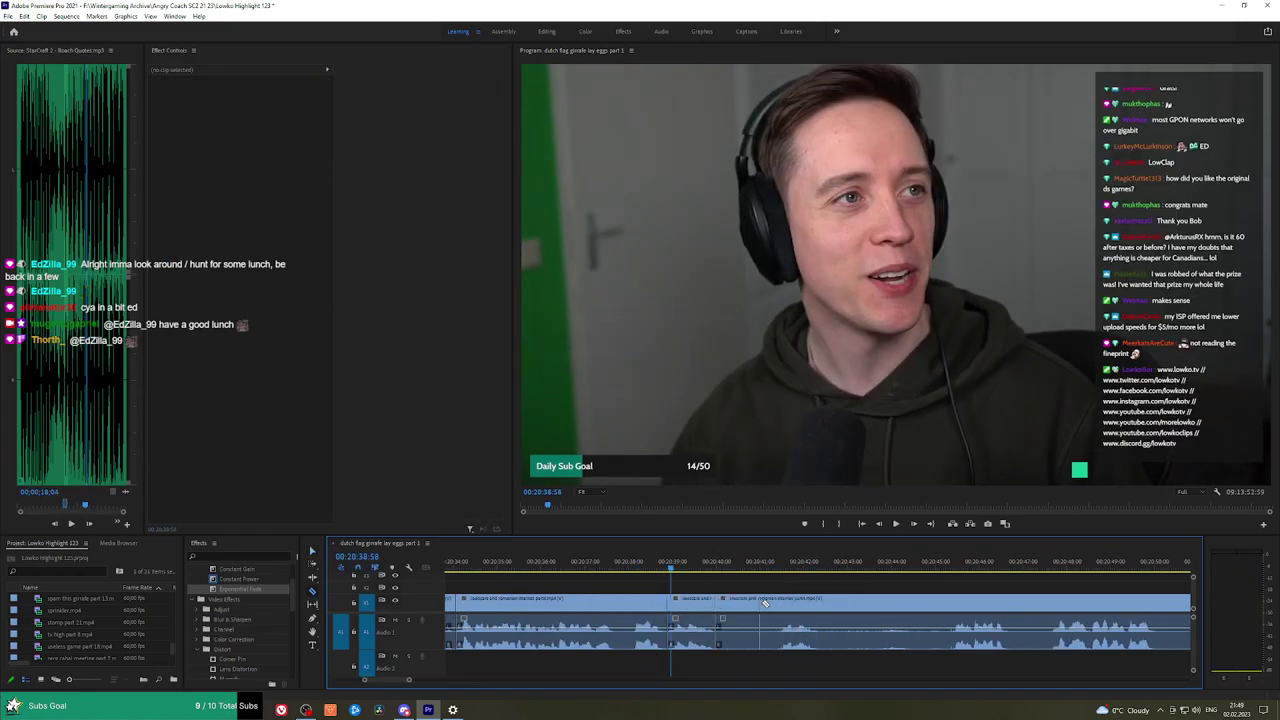
click(782, 603)
key(v)
click(763, 604)
key(shift+Delete)
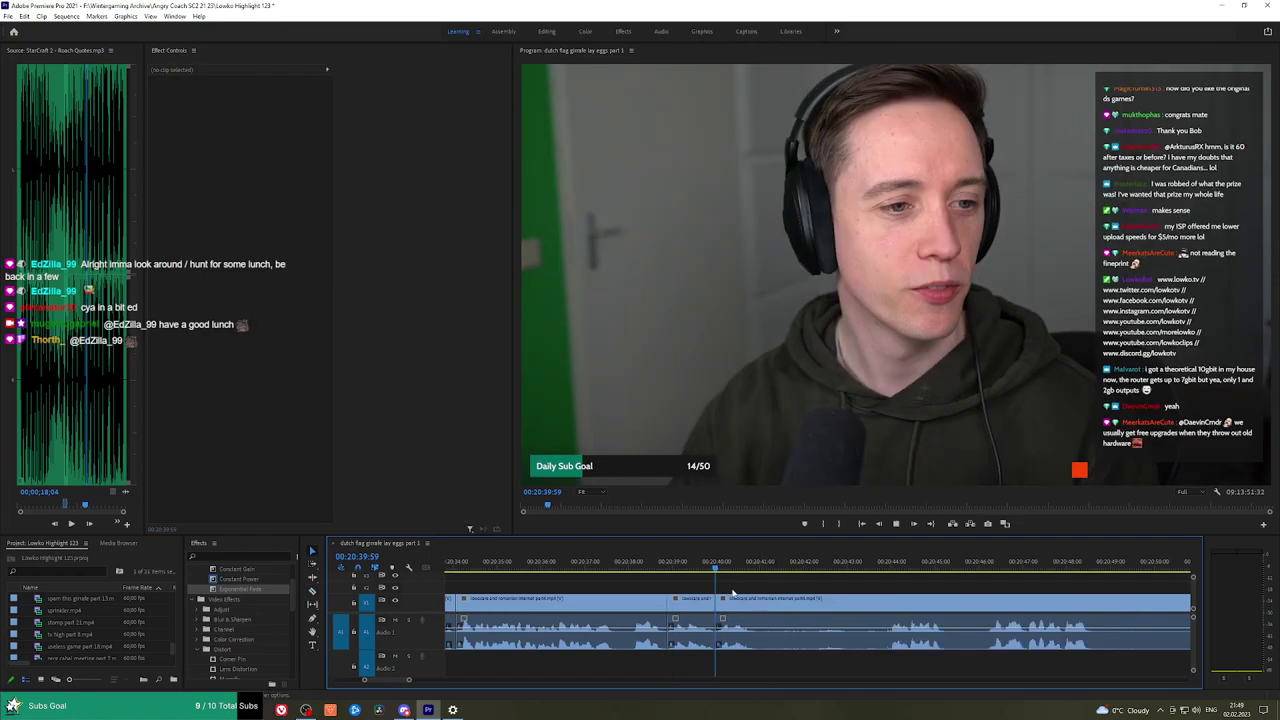
key(space)
click(655, 567)
key(space)
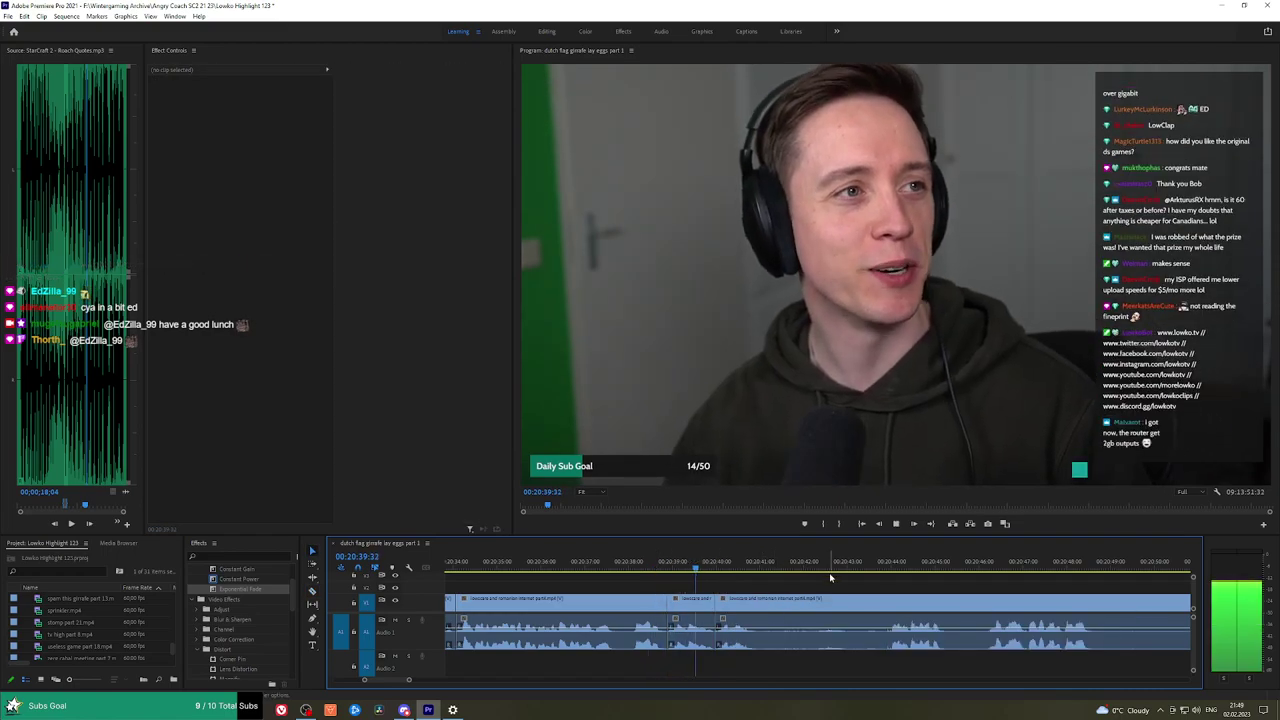
Split the clip at about 00:20:41:08 and where speech resumes near 00:20:44, and ripple-delete the silence between.
key(space)
key(c)
click(763, 602)
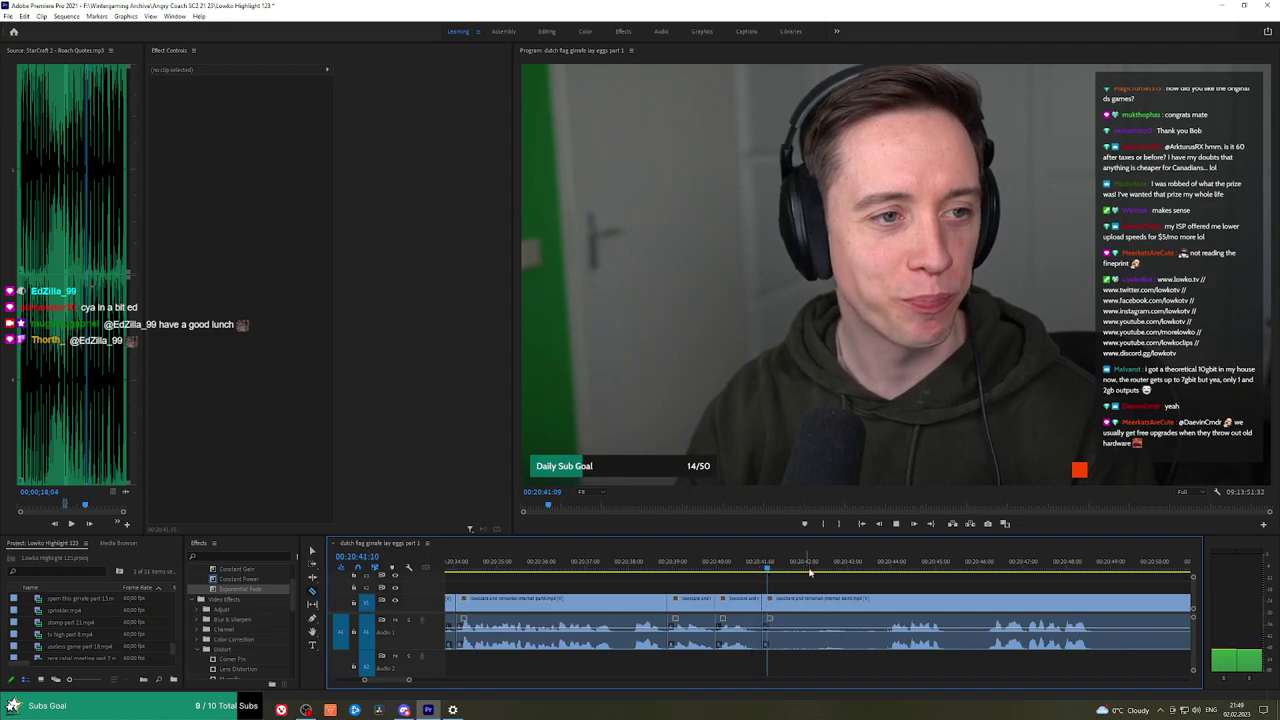
click(863, 568)
key(space)
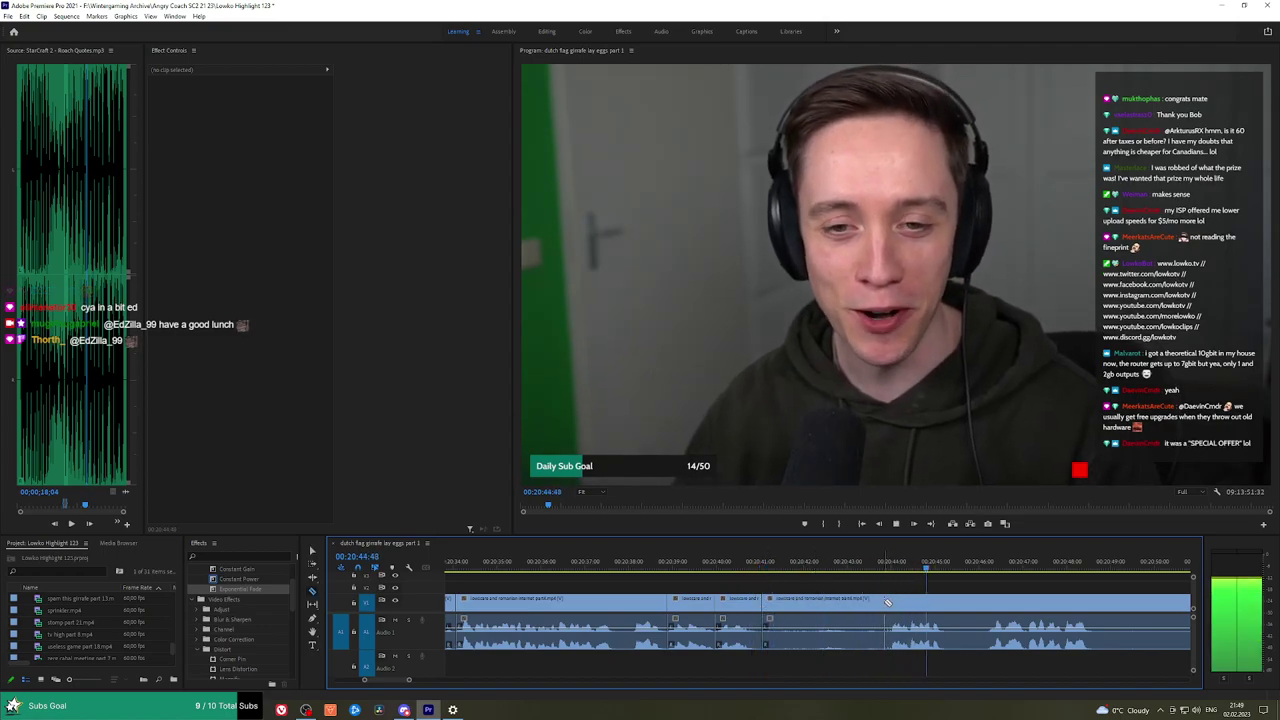
click(886, 602)
key(v)
click(853, 603)
key(shift+Delete)
key(space)
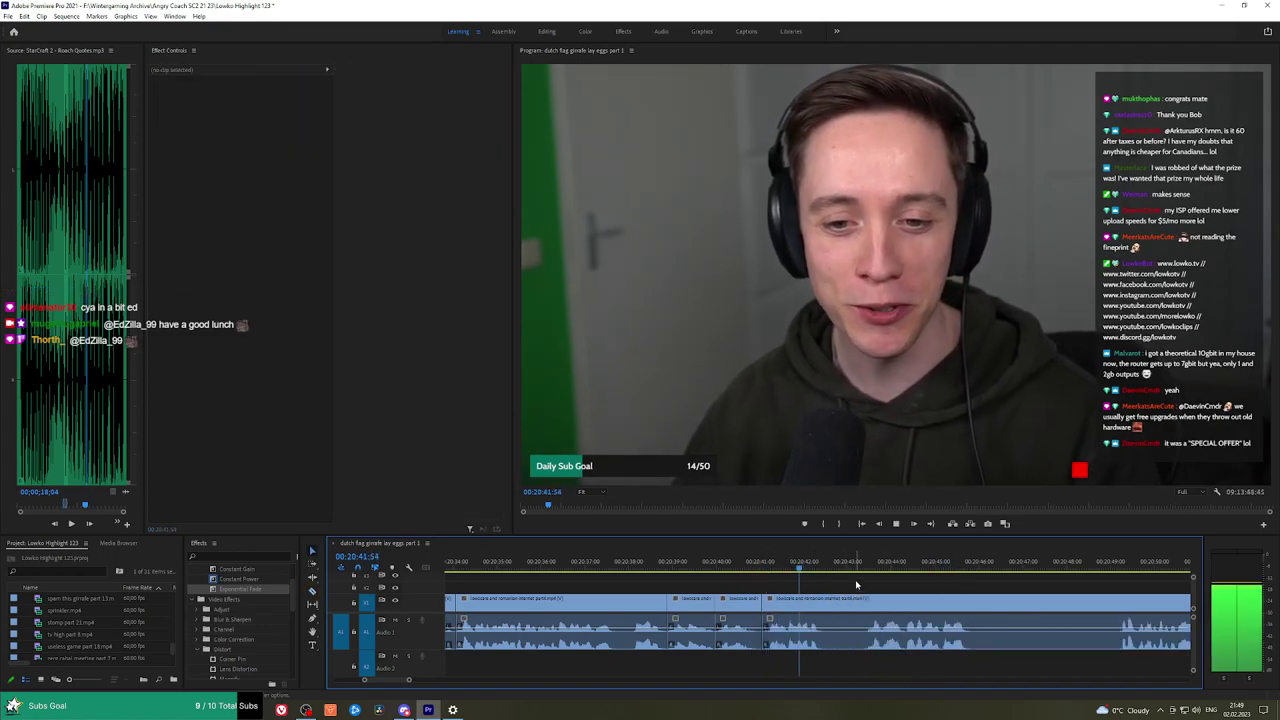
Split the clip at about 00:20:42:27 and 00:20:43:20, ripple-delete the pause between, and split where the speech ends near 00:20:45.
key(minus)
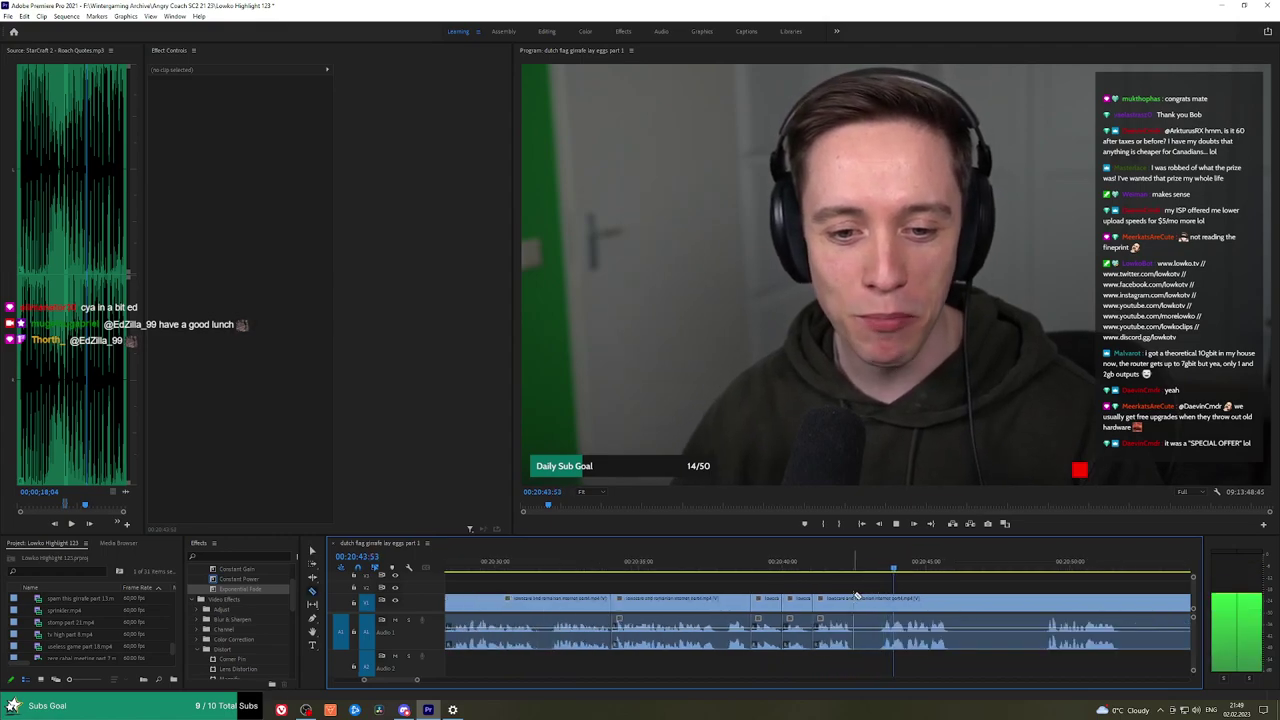
click(853, 597)
click(880, 602)
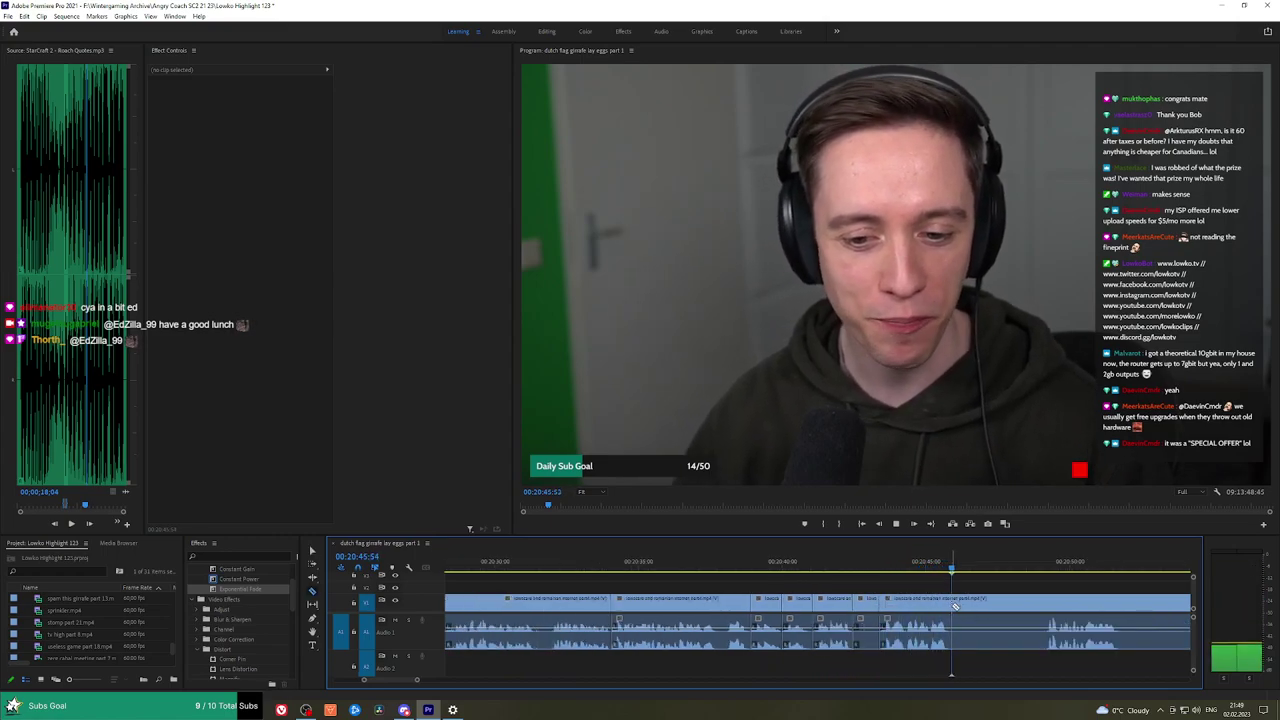
key(space)
click(870, 600)
key(shift+Delete)
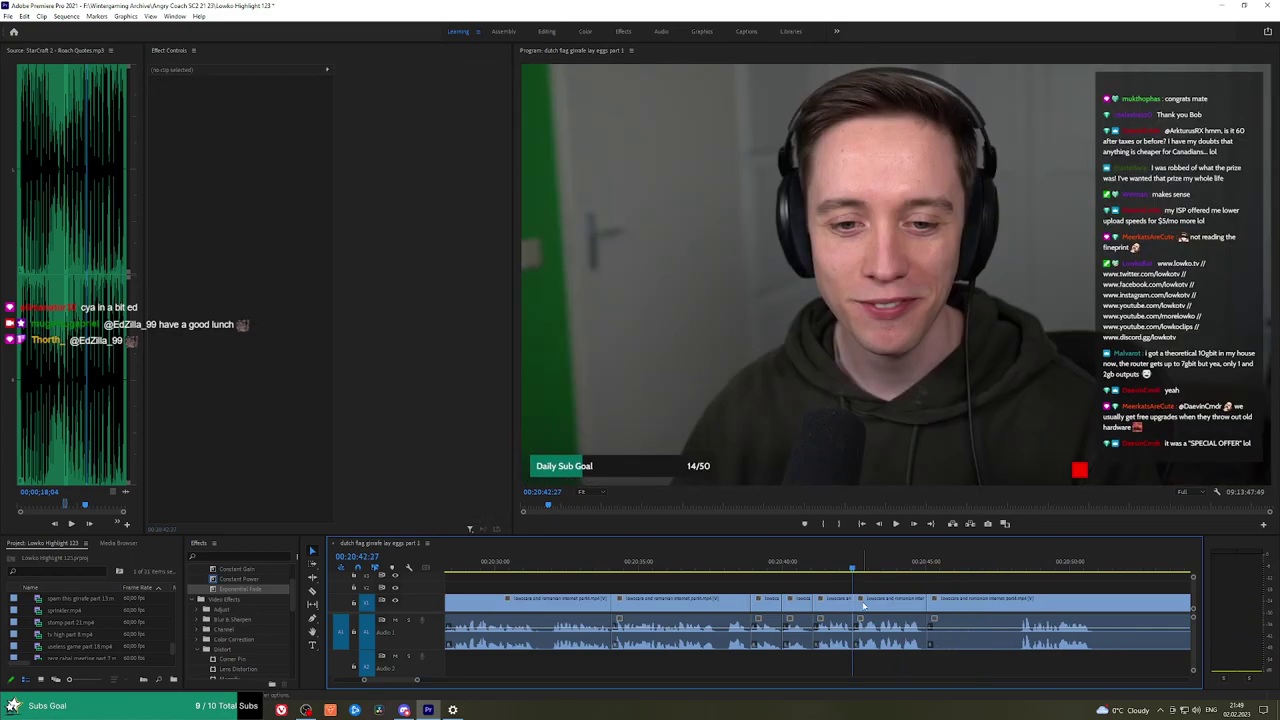
Skim the Dead Space browsing and download footage from about 00:20:48 to 00:21:02.
click(1014, 569)
key(space)
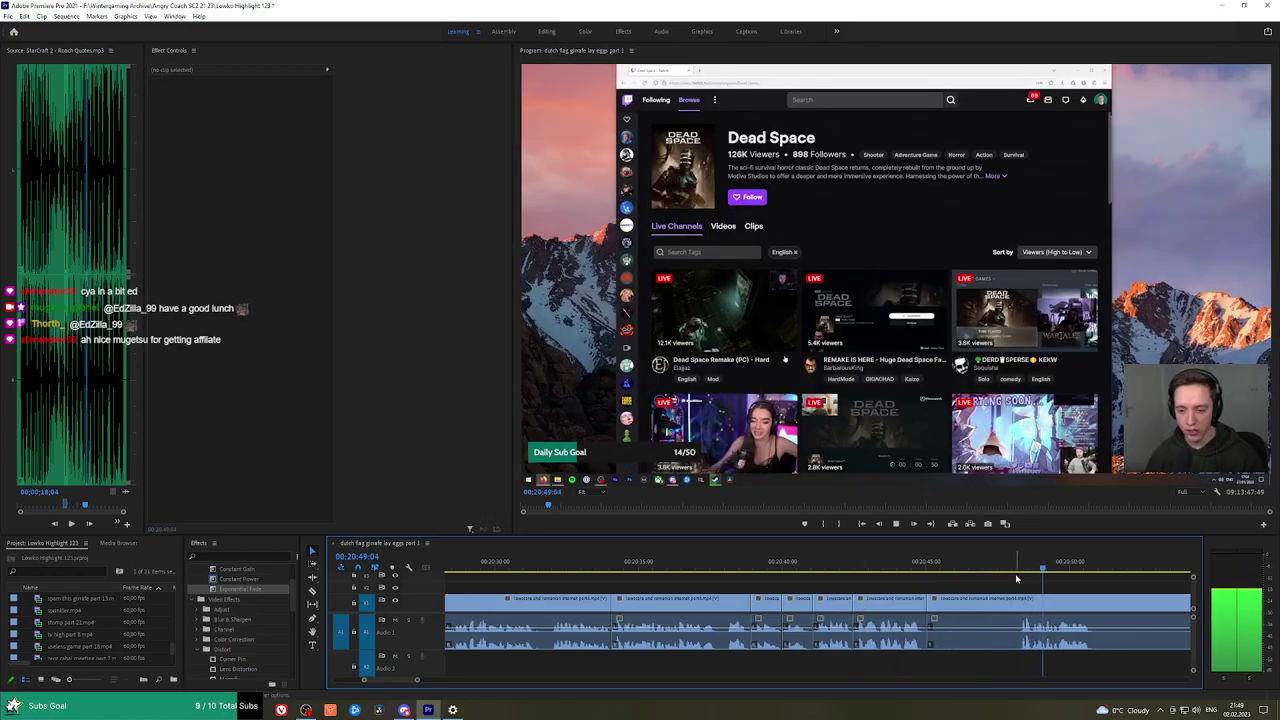
key(minus)
key(h)
drag(1066, 580, 668, 558)
click(788, 563)
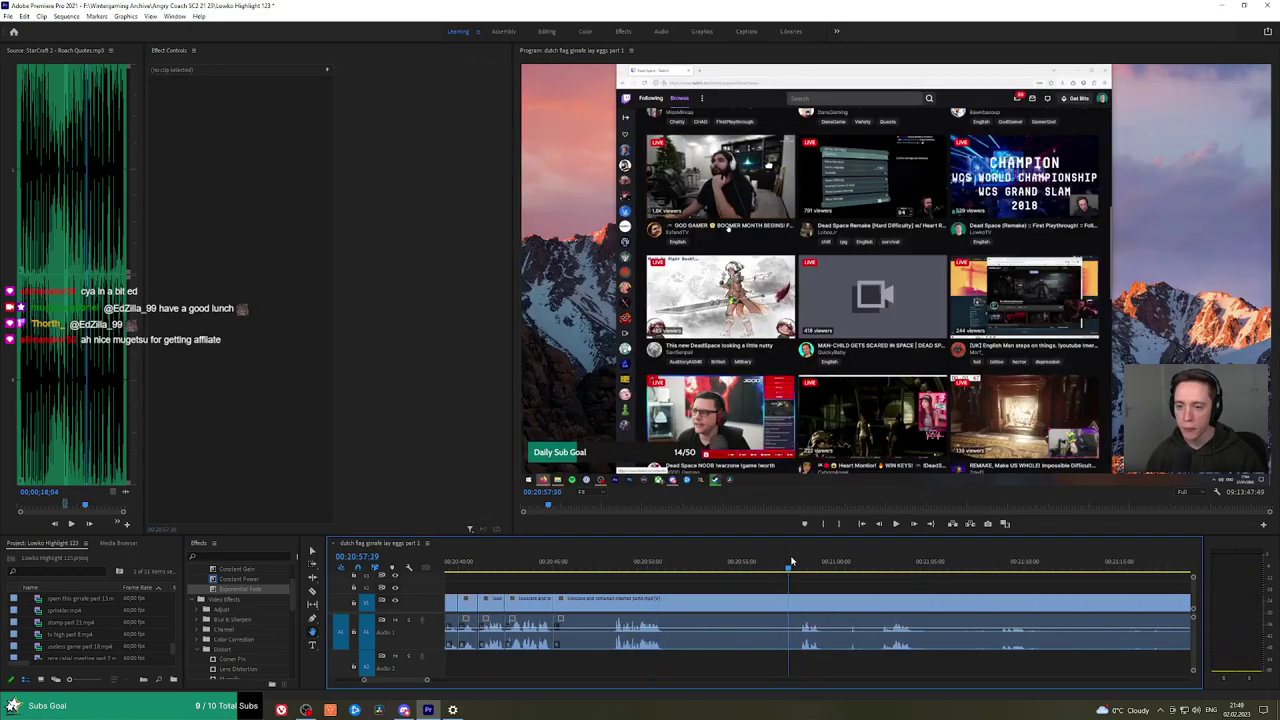
key(space)
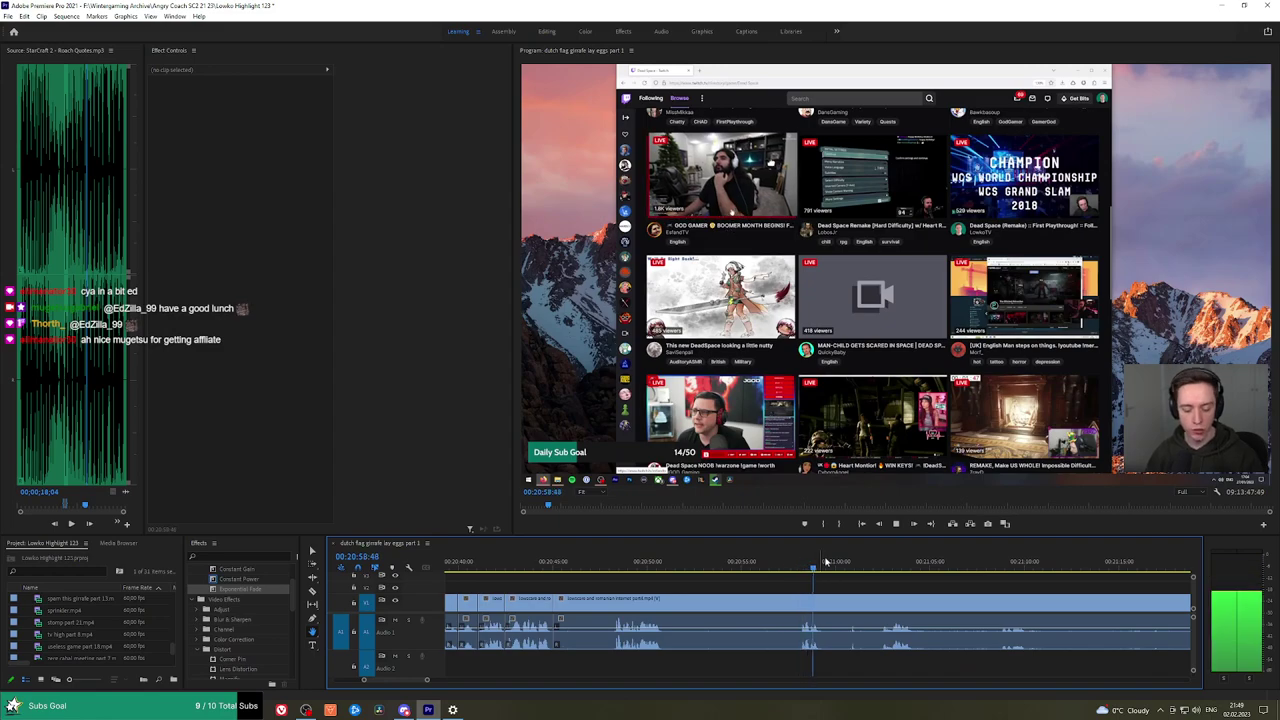
click(880, 563)
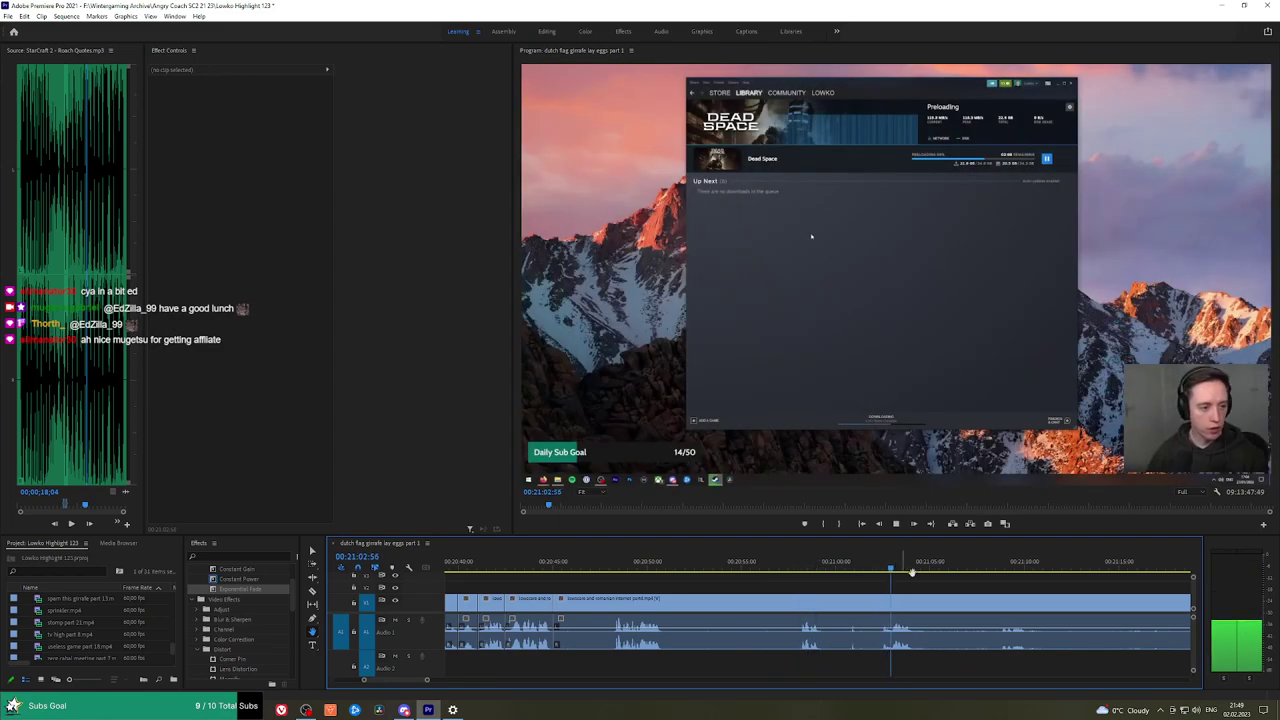
Skim the remaining Dead Space download footage, split the clip at about 00:22:55, and ripple-delete back to the 00:20:45 cut.
key(minus)
drag(1104, 565, 615, 567)
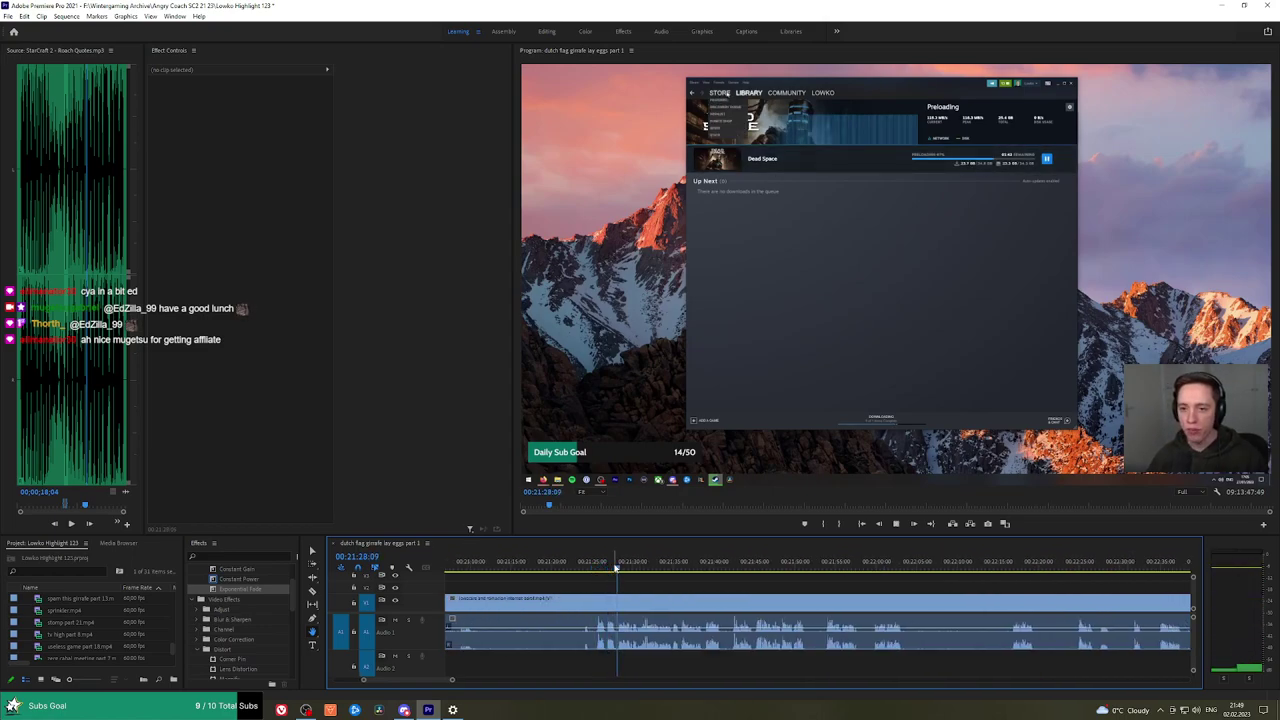
drag(636, 571, 875, 566)
key(space)
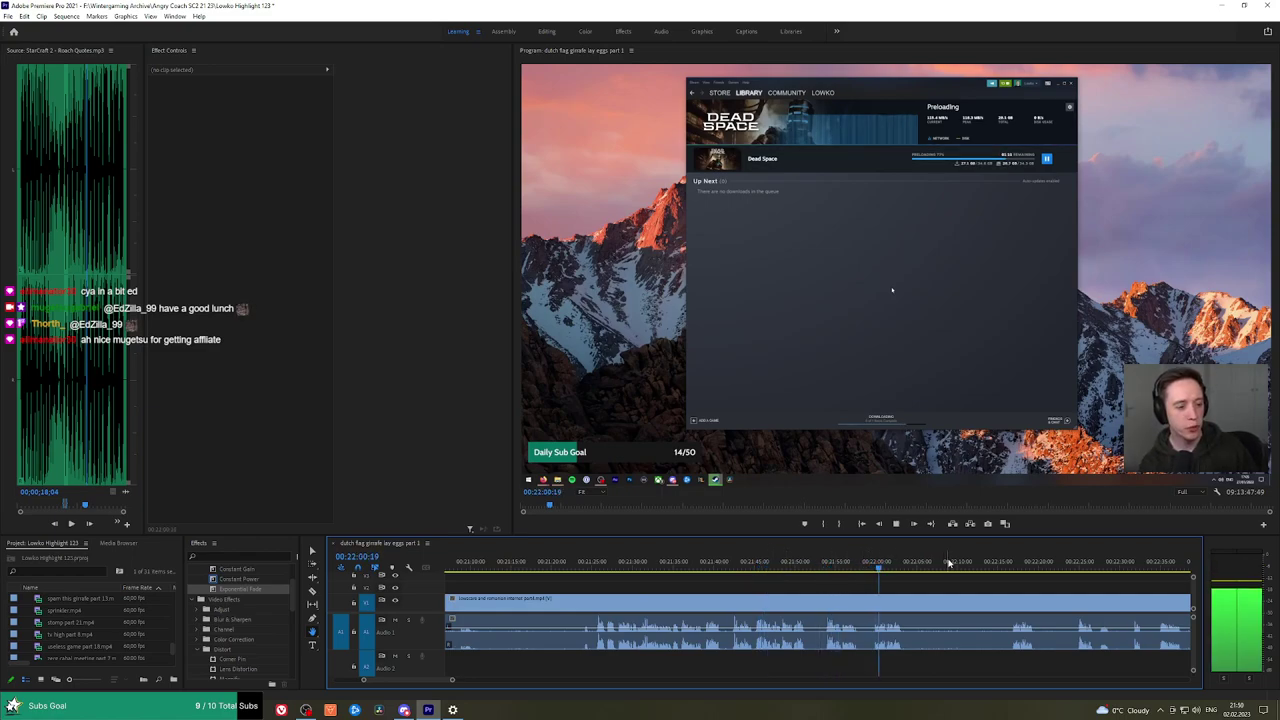
click(1014, 565)
drag(1062, 597, 712, 597)
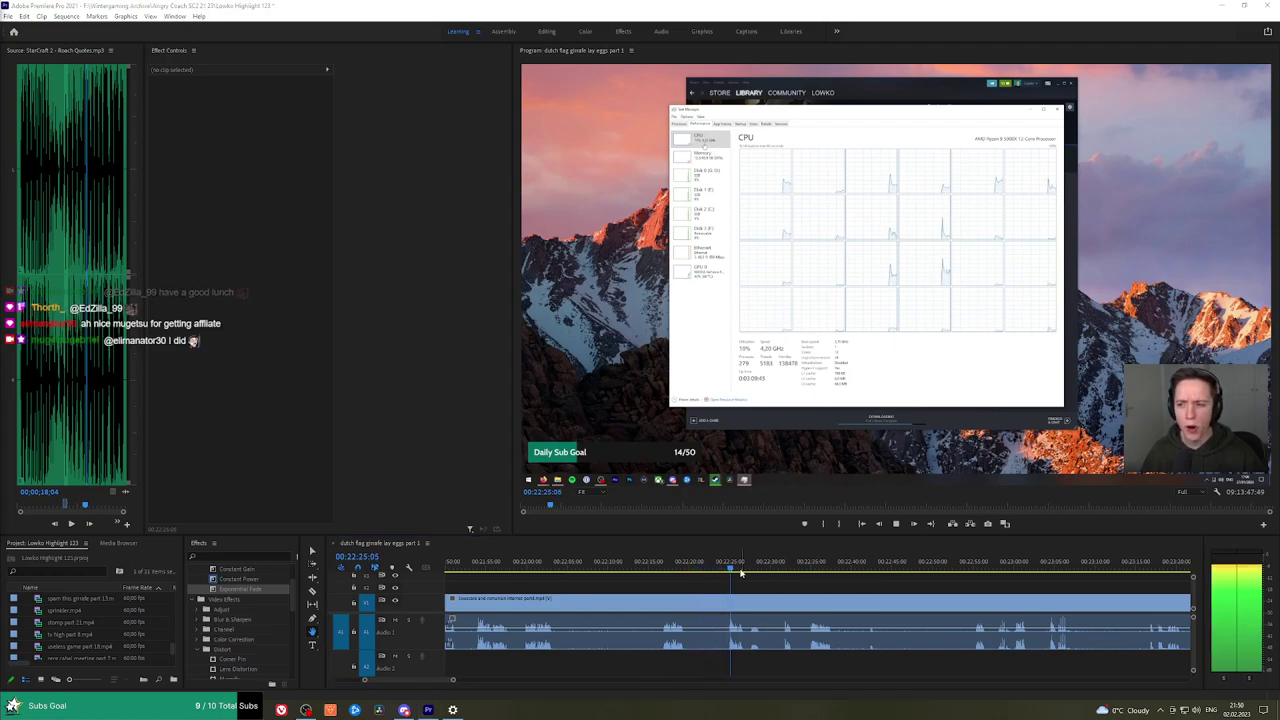
drag(747, 566, 926, 580)
key(space)
scroll(910, 586, up, 3)
key(c)
click(891, 599)
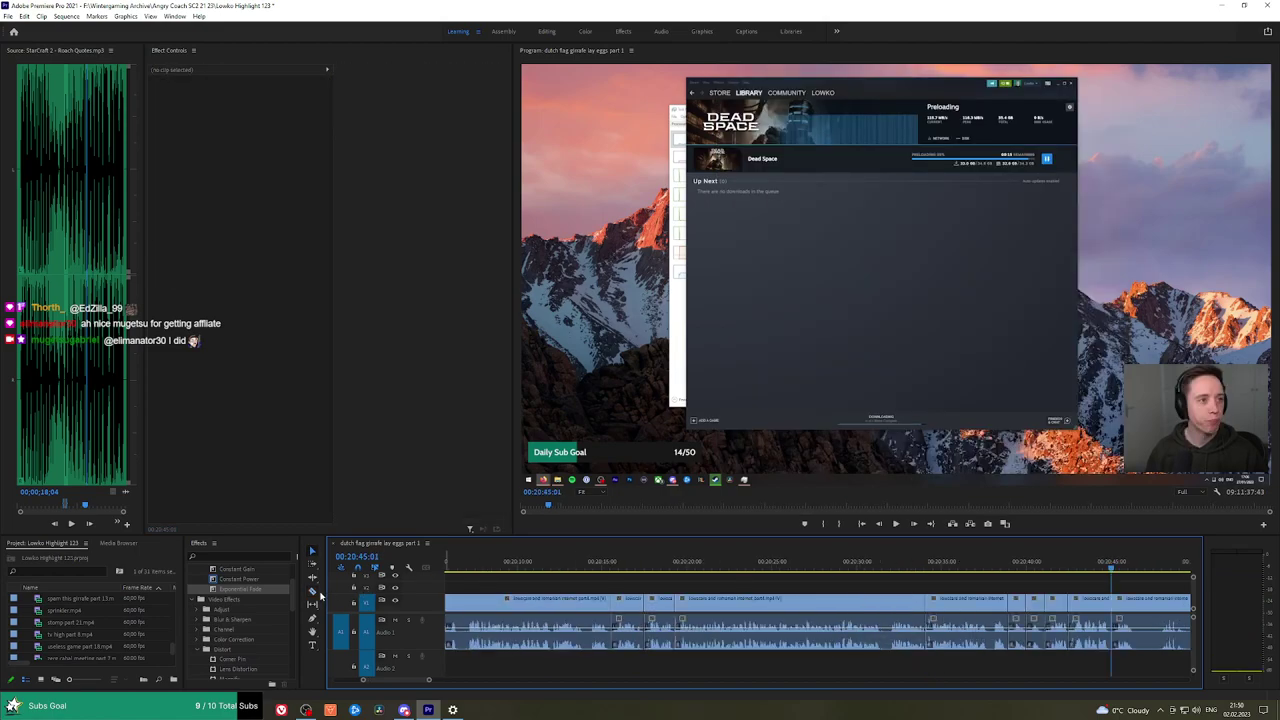
Apply an Exponential Fade to the audio at the 00:20:45 cut, and review the speed-test footage after it.
drag(263, 590, 858, 567)
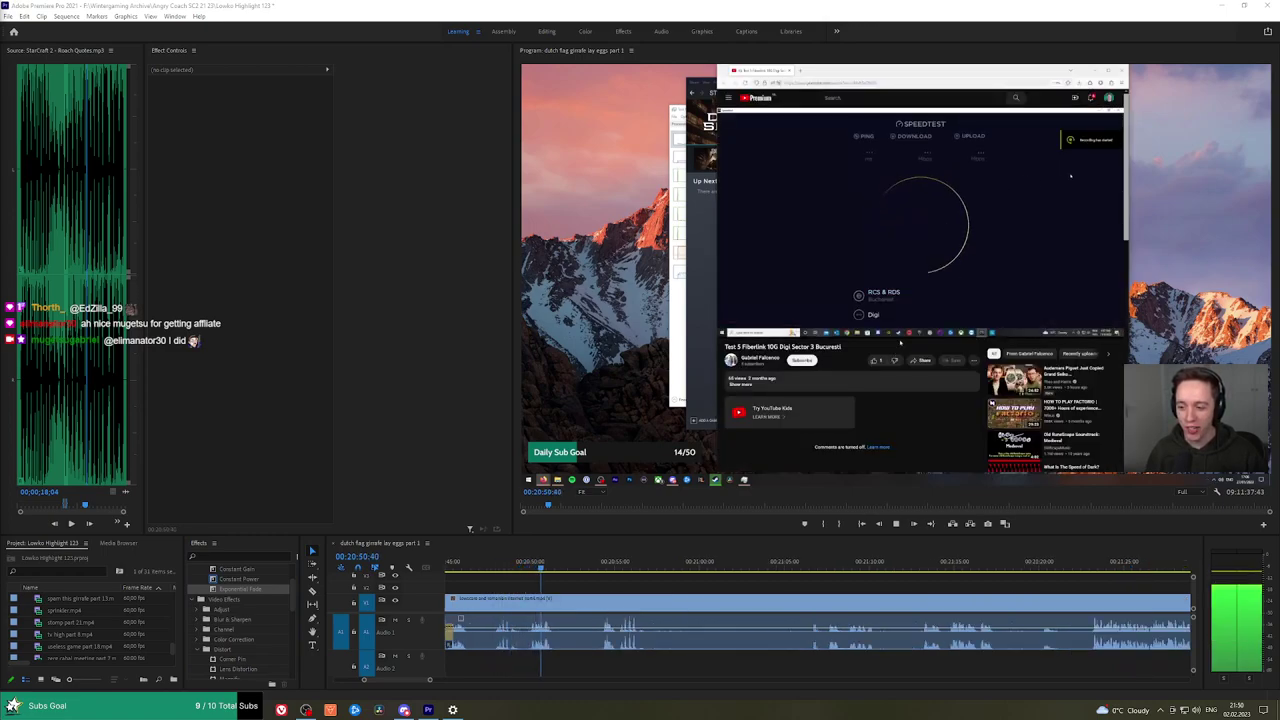
click(621, 587)
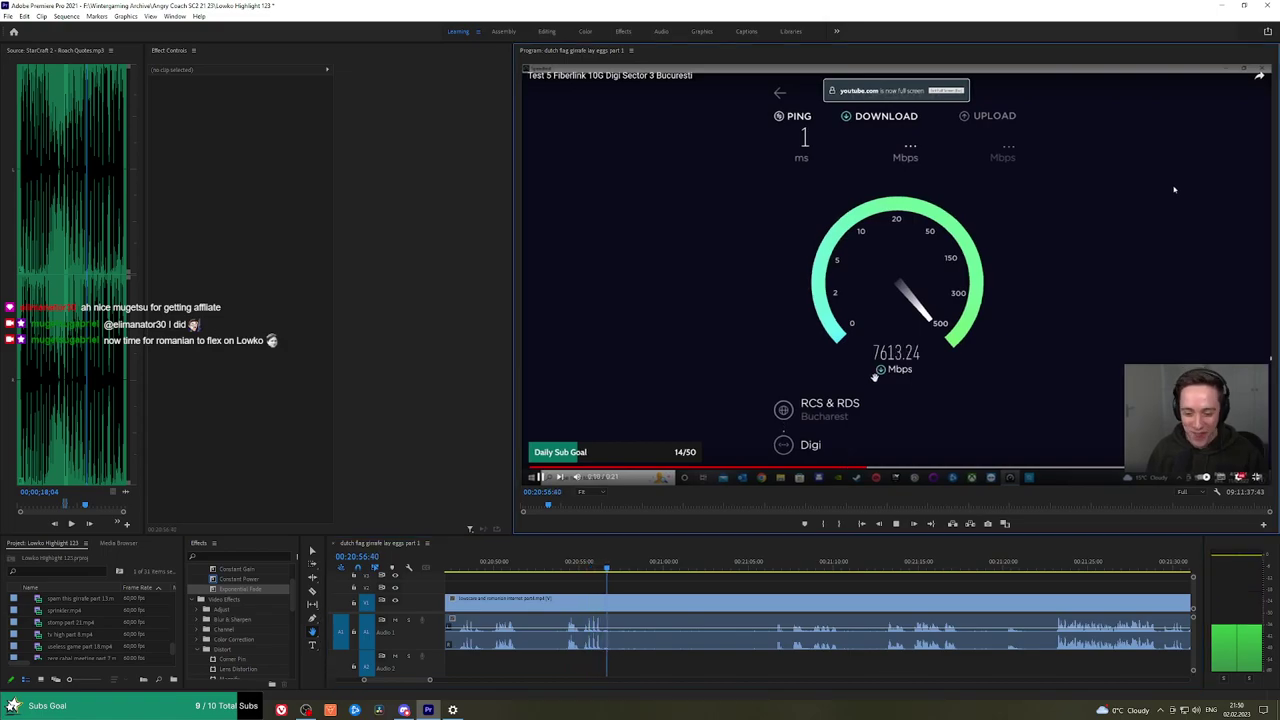
key(grave)
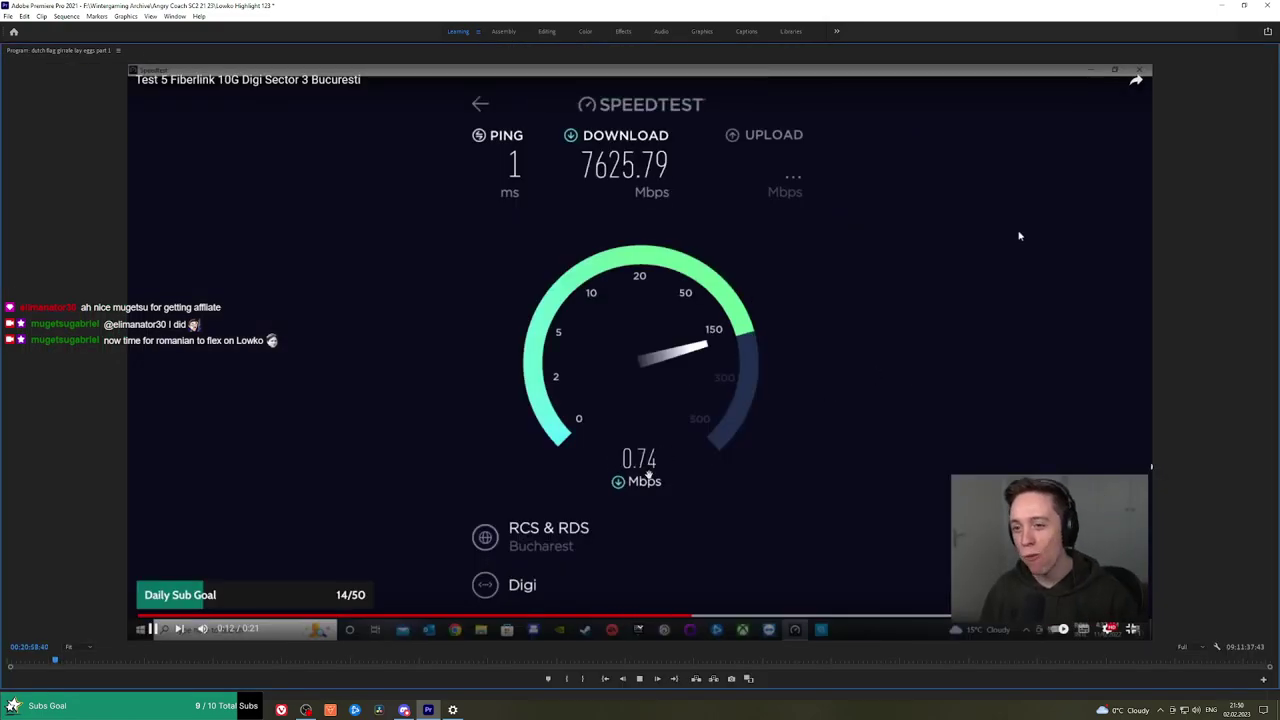
key(grave)
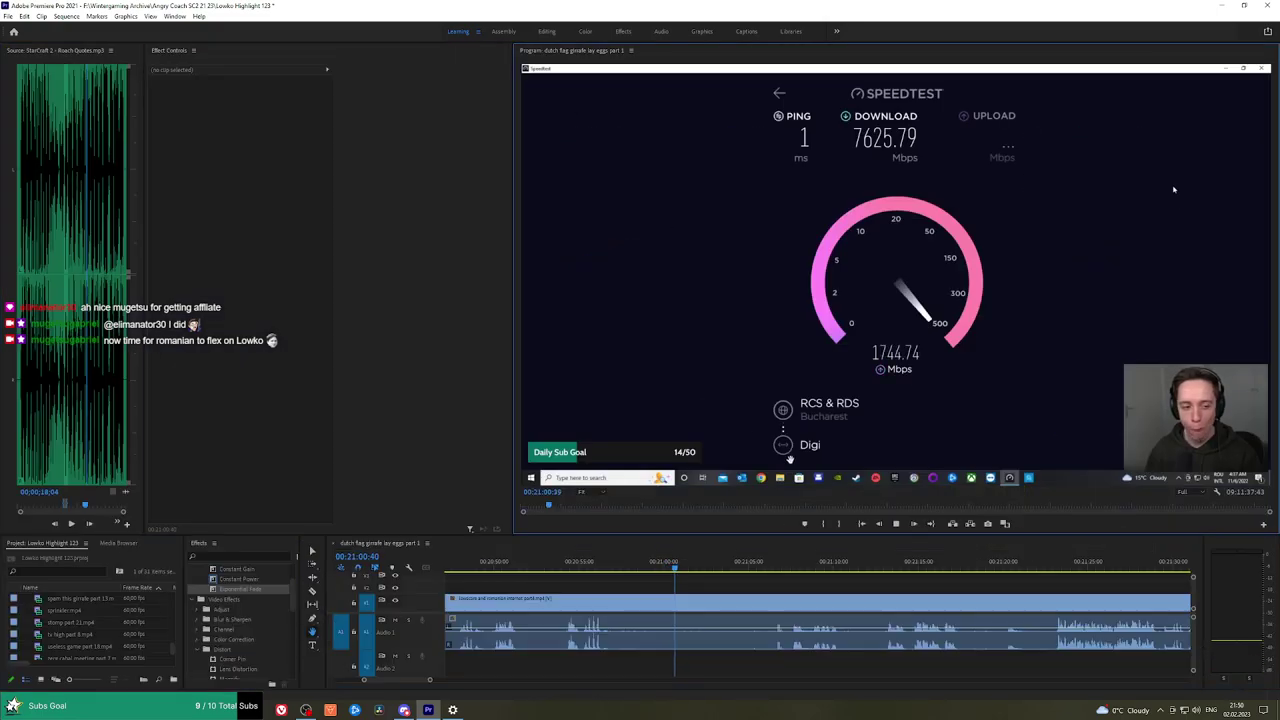
Review the end of the speed test, split the clip at about 00:21:10:35 and 00:21:13, and ripple-delete the section between.
mouse_move(729, 586)
mouse_down()
mouse_move(690, 581)
mouse_move(738, 571)
mouse_up()
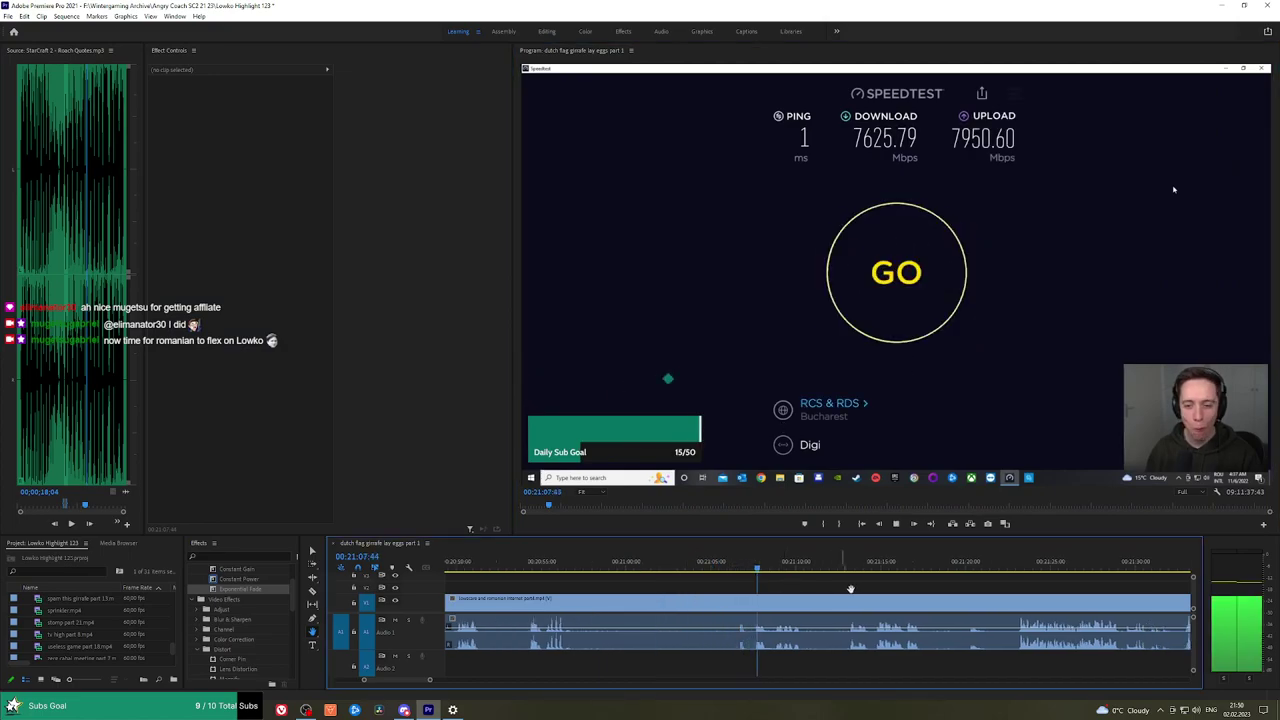
drag(852, 588, 767, 574)
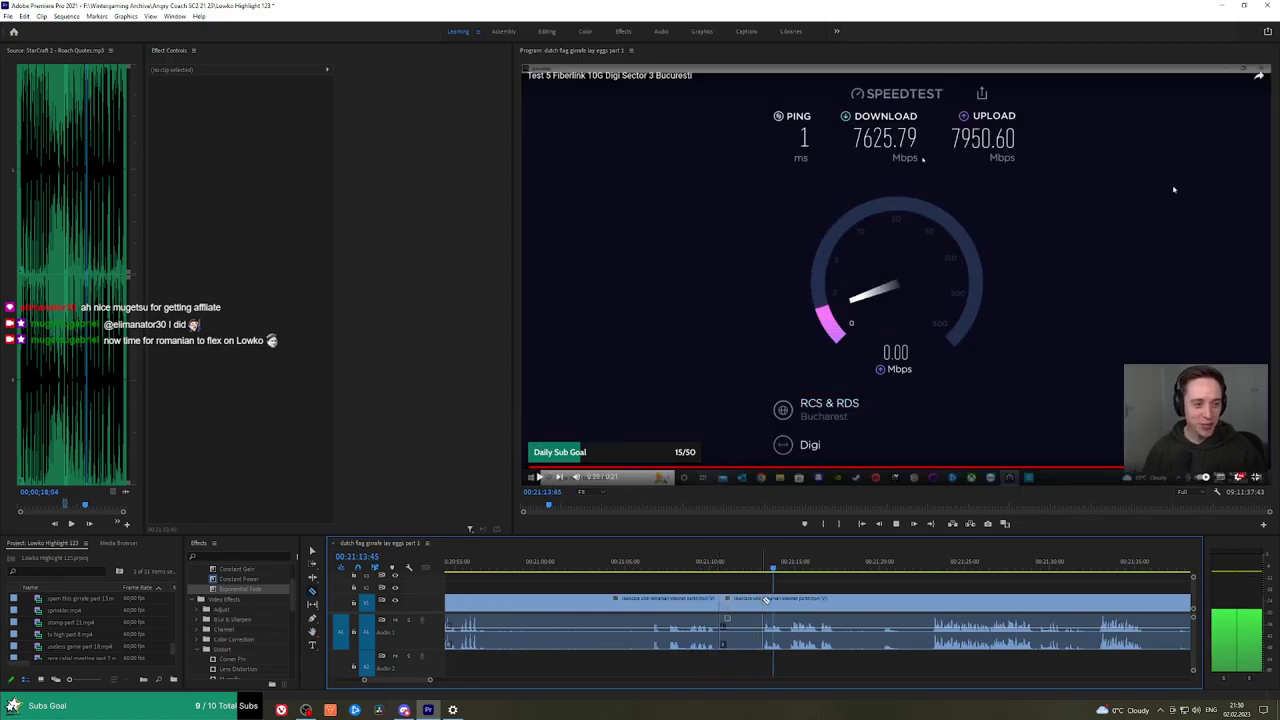
click(762, 600)
key(v)
click(754, 603)
key(shift+Delete)
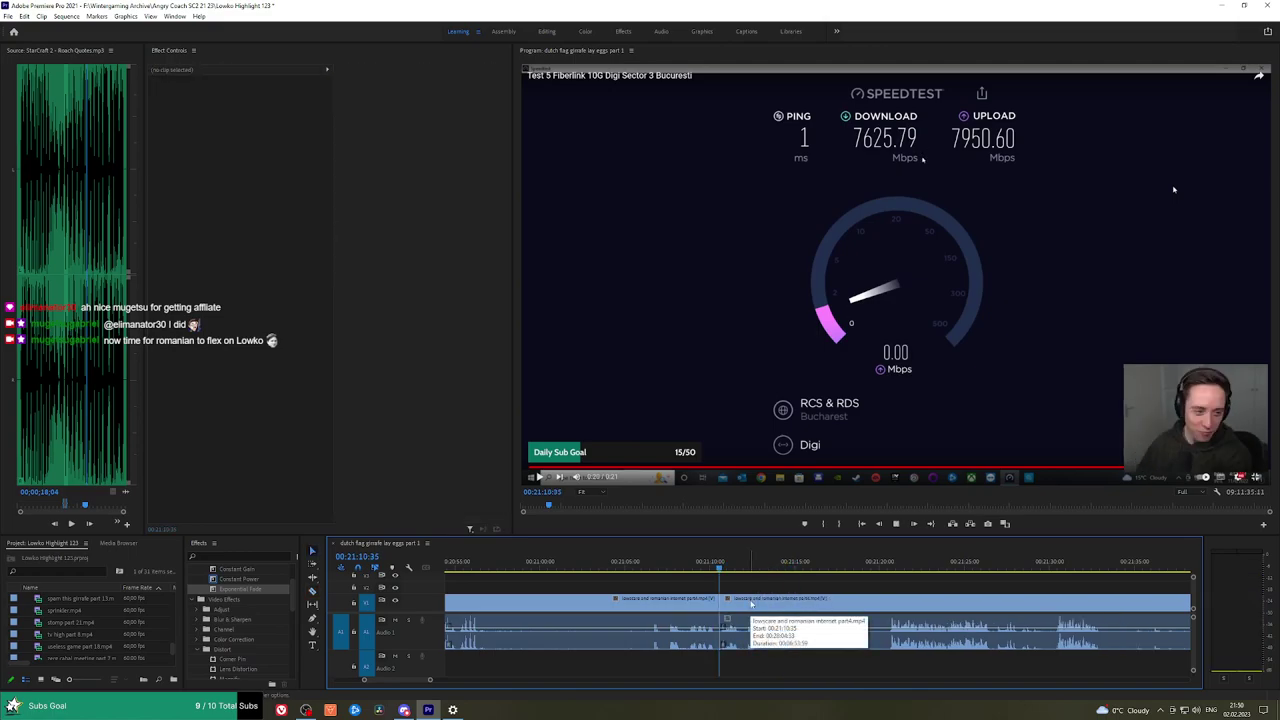
Review the following talk, split the clip at about 00:21:11:56 and 00:21:20:31, and ripple-delete the section between.
key(space)
key(equal)
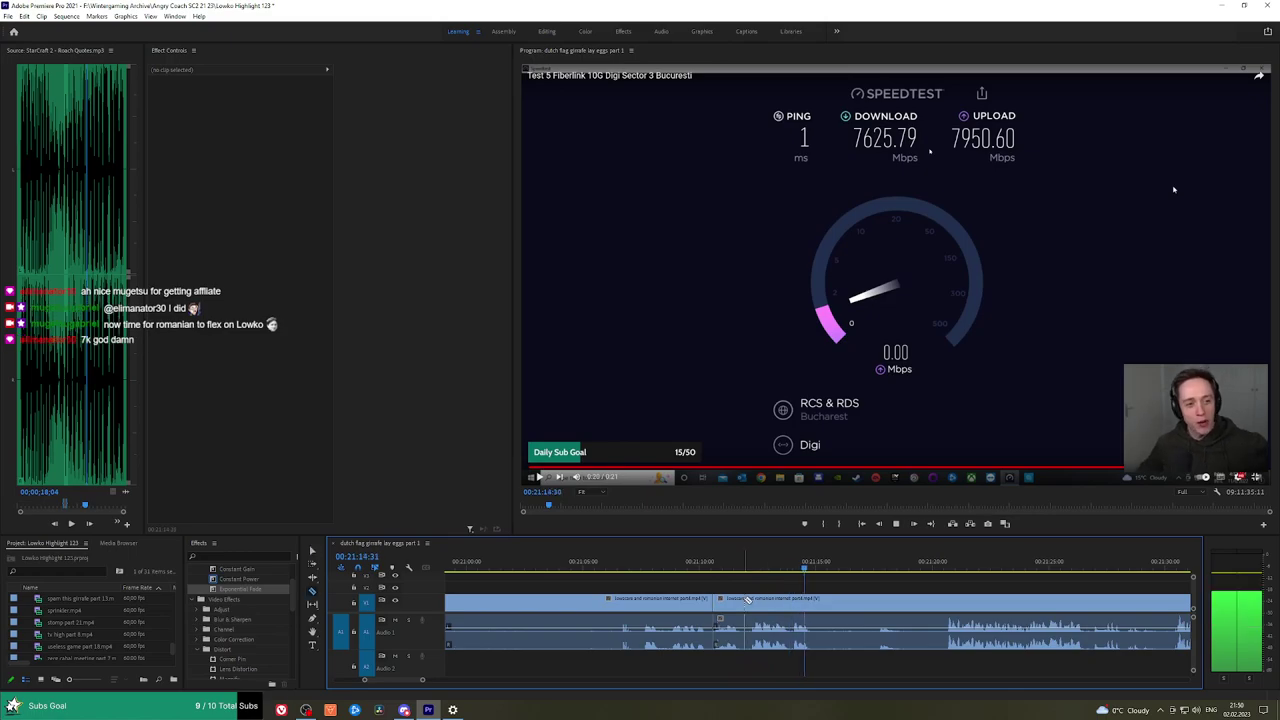
key(c)
click(746, 601)
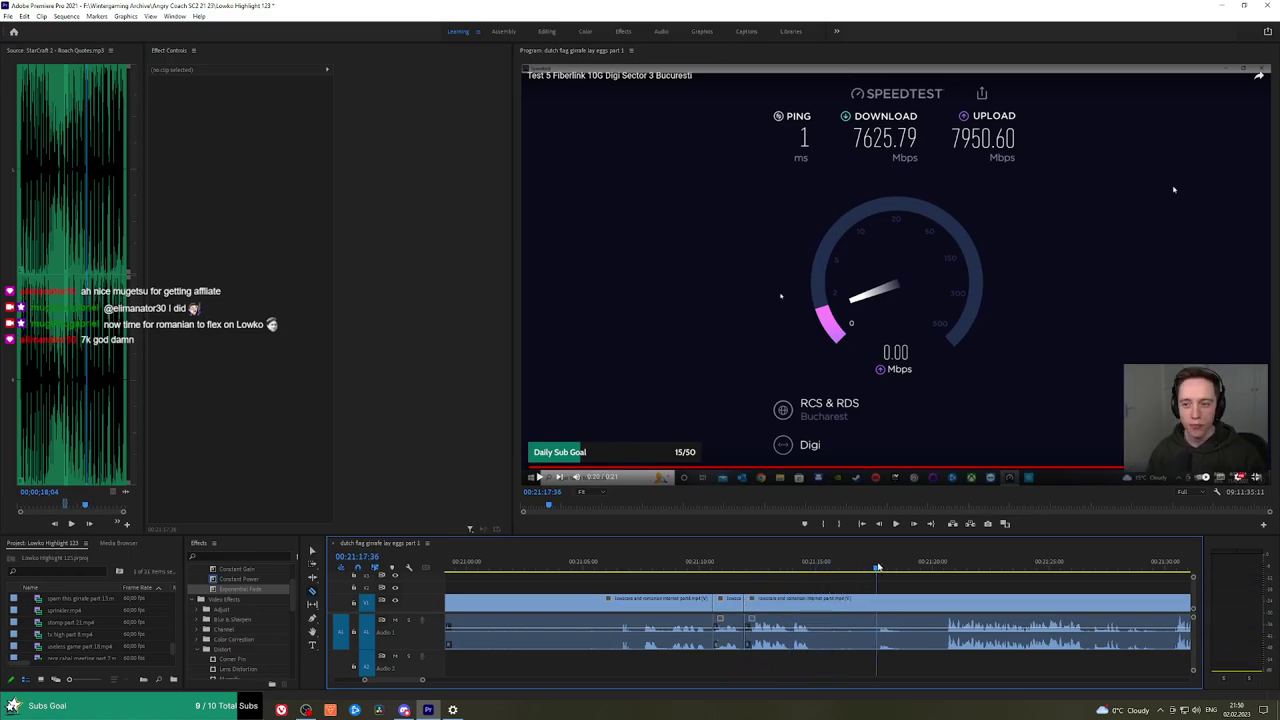
click(942, 565)
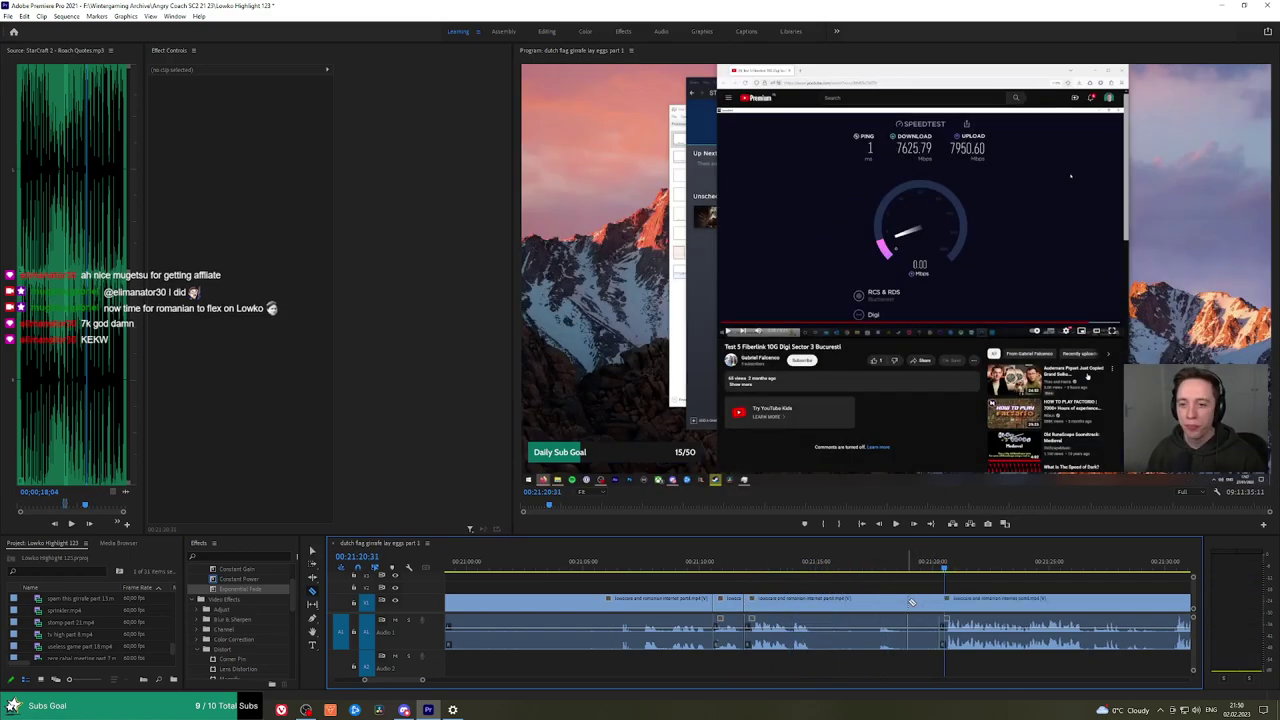
click(945, 598)
key(v)
click(915, 605)
key(shift+Delete)
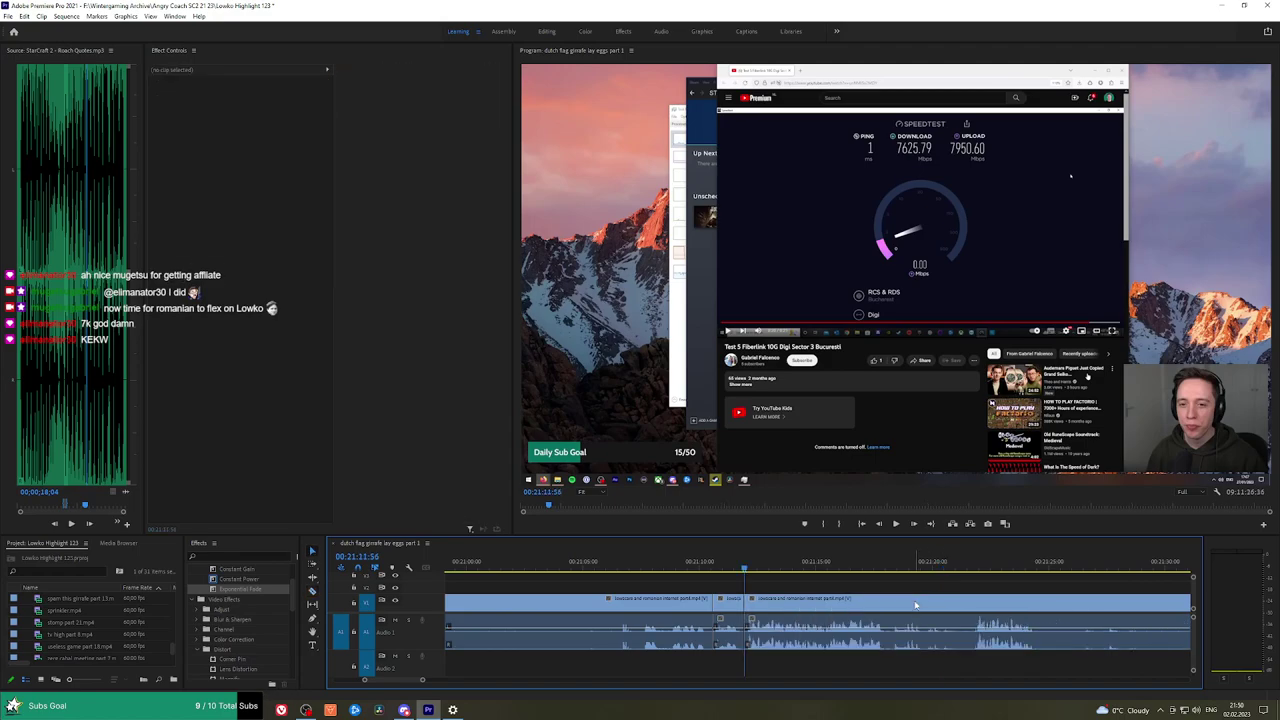
Replay the join at about 00:21:12 and save the project.
key(Up)
key(space)
scroll(880, 565, down, 2)
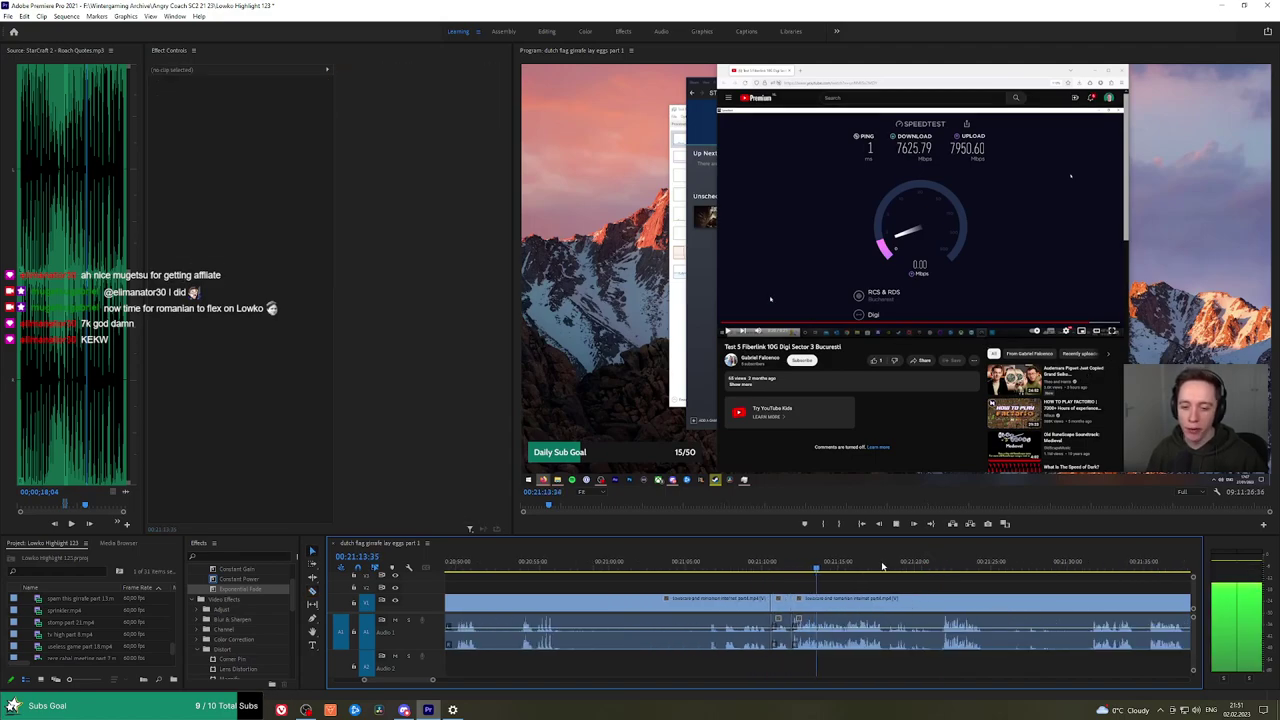
key(ctrl+s)
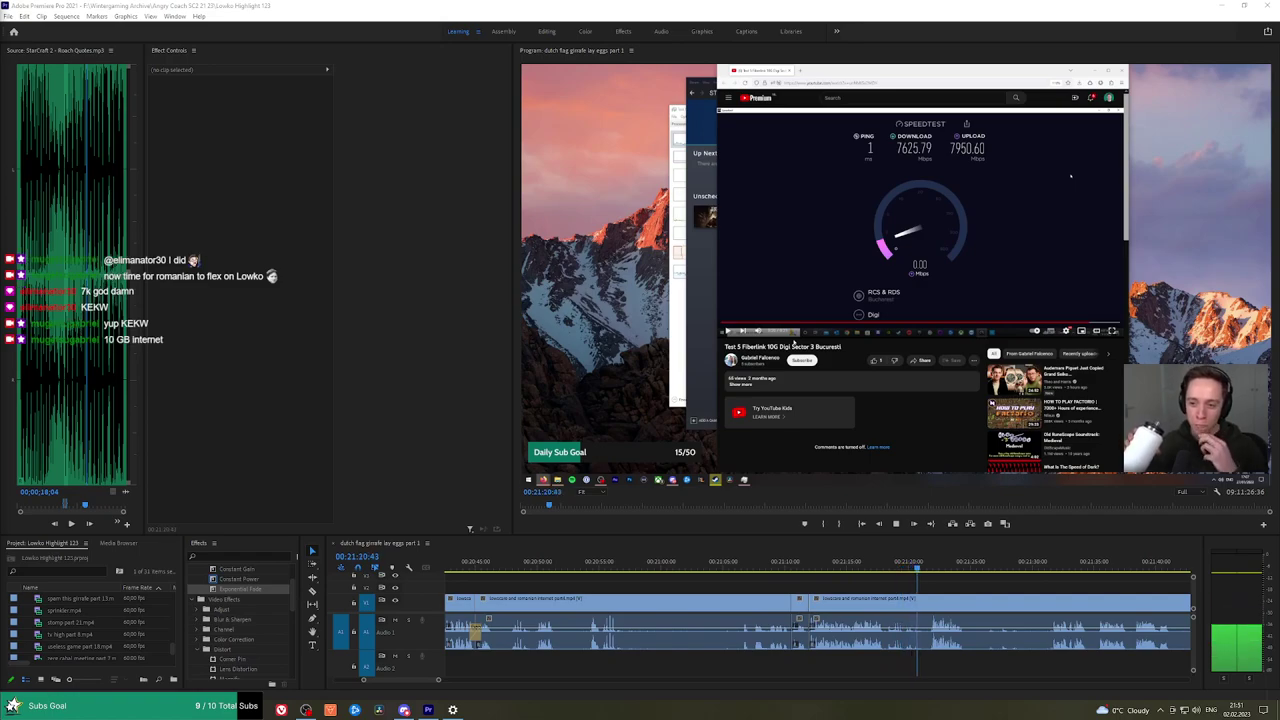
Review the end of the speed-test clip, split it at about 00:21:24:39 and 00:21:31:40, and ripple-delete the quiet section between.
scroll(993, 598, up, 2)
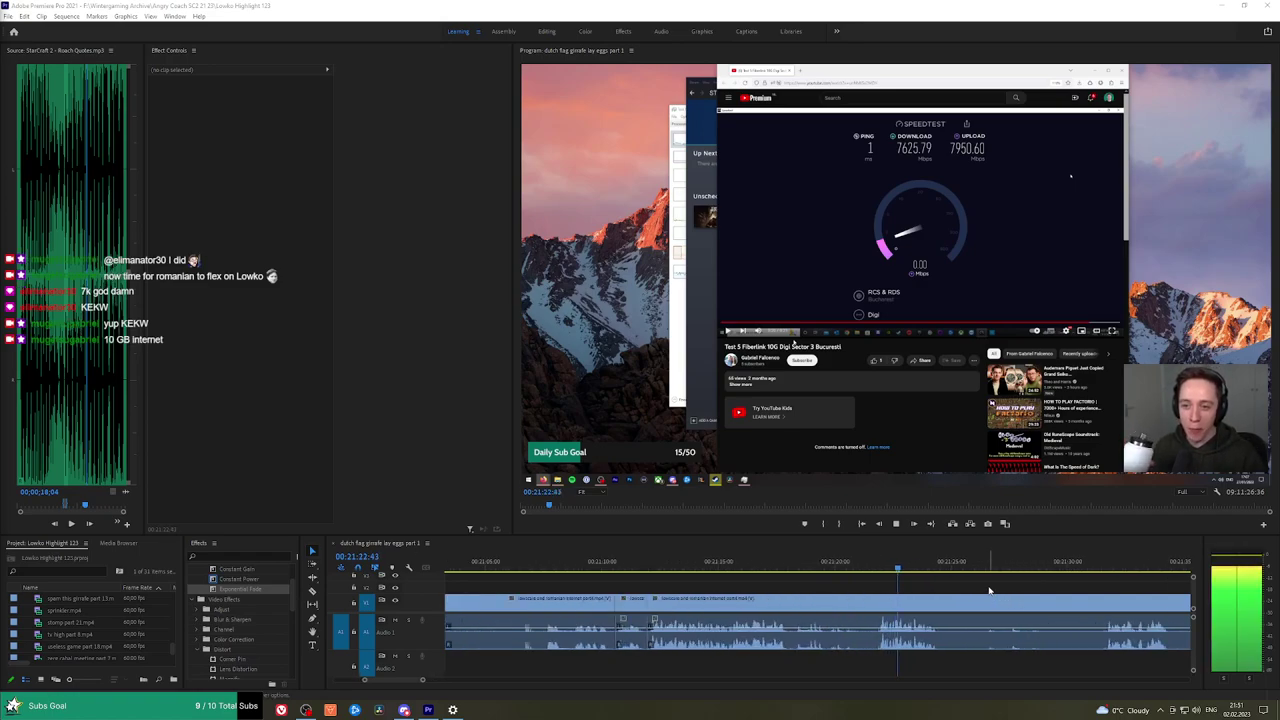
click(783, 591)
scroll(947, 580, down, 3)
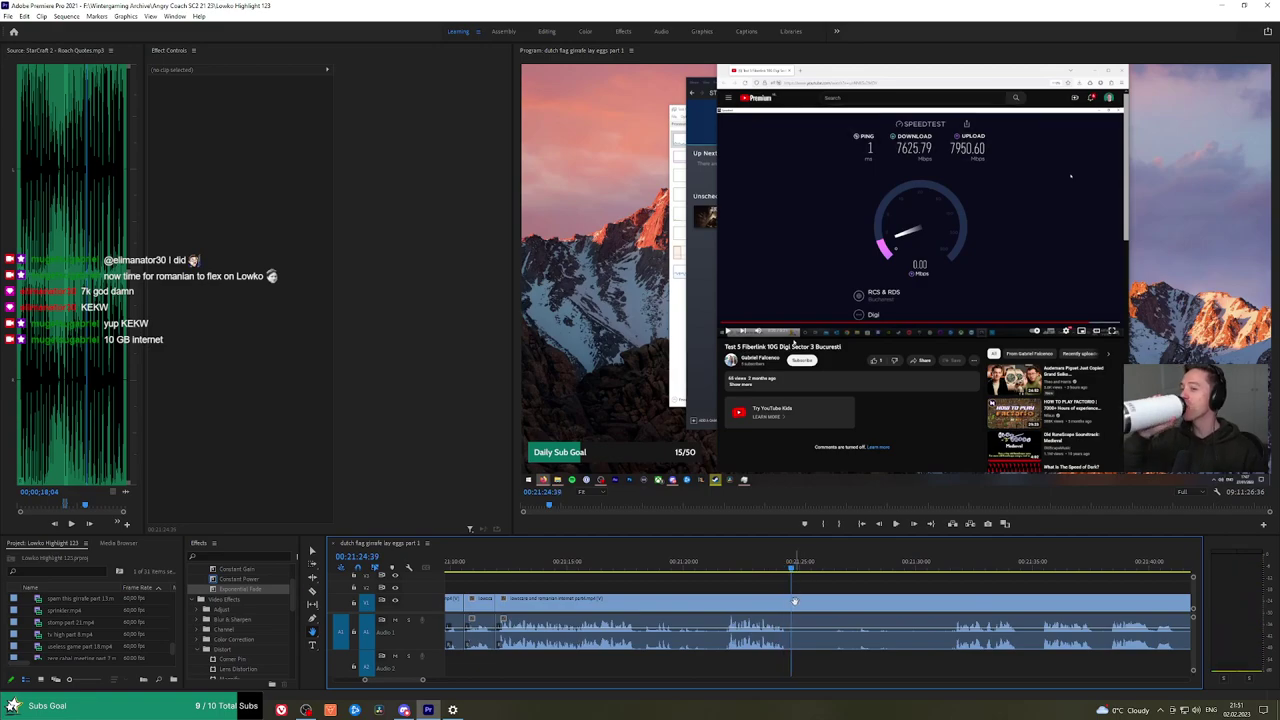
click(945, 563)
key(space)
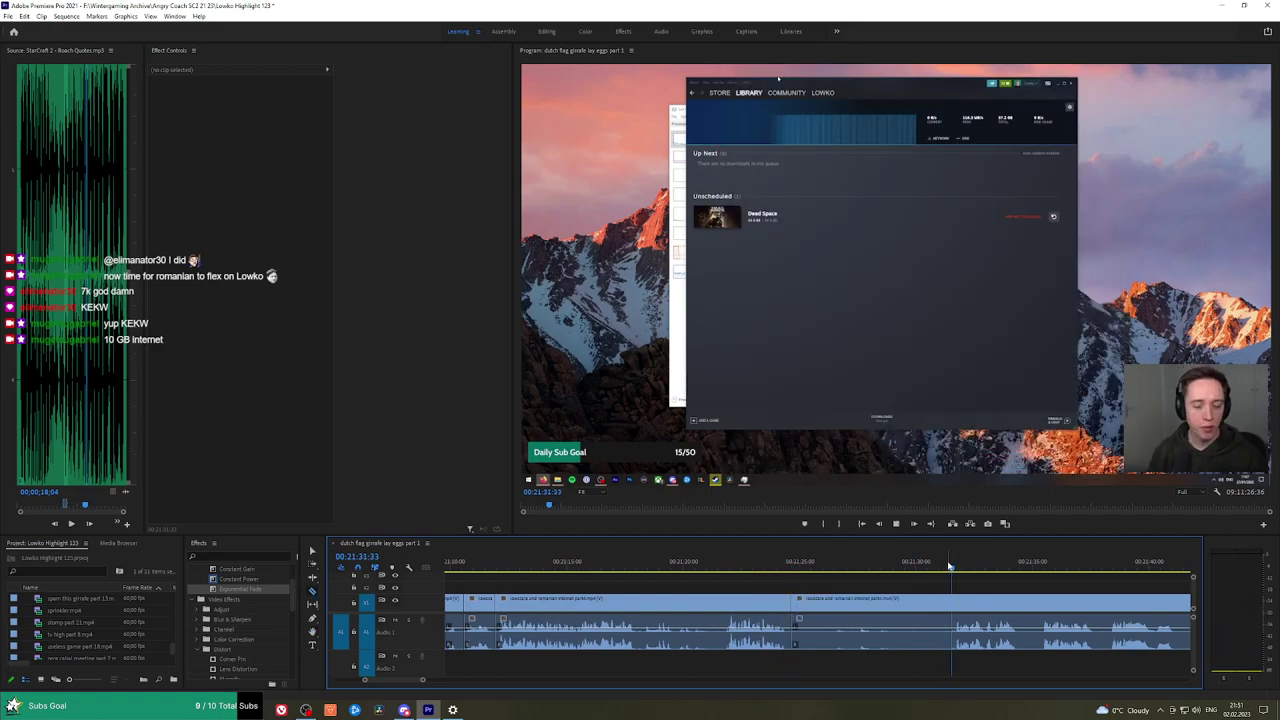
key(ctrl+k)
click(924, 605)
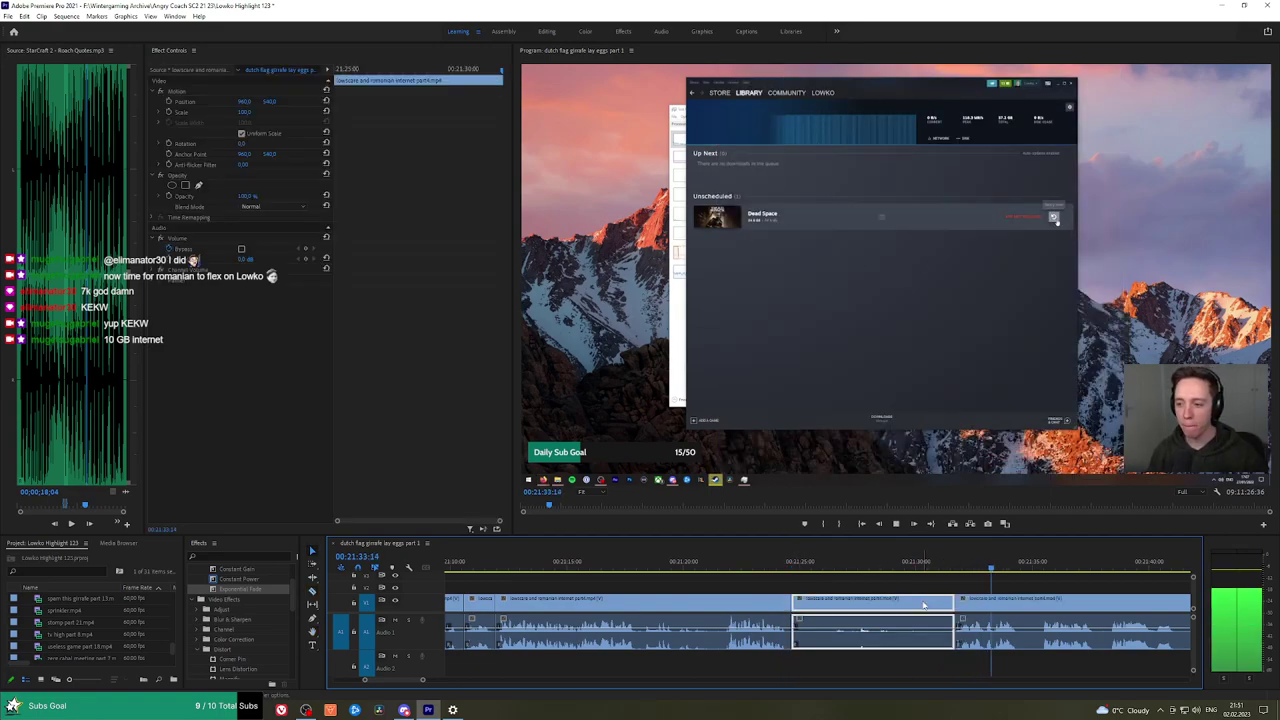
key(shift+Delete)
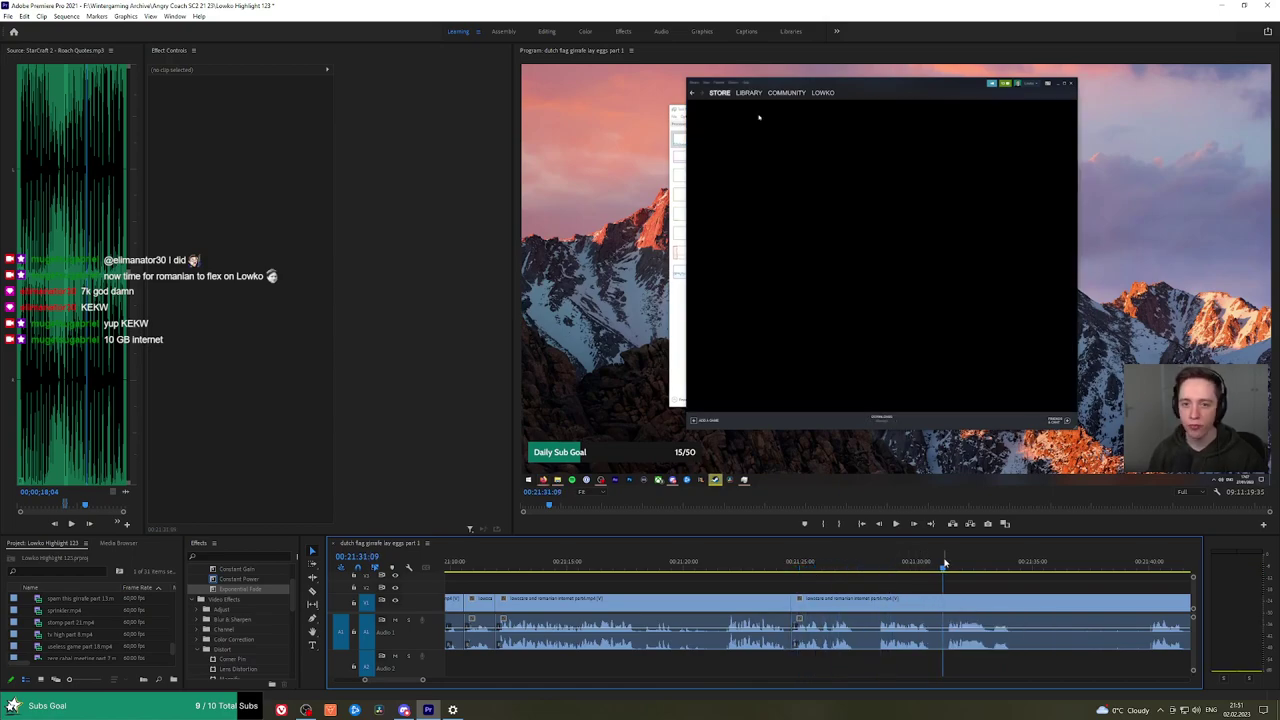
Skim the following webcam talk and Dead Space download footage up to about 00:22:53 for a resume point.
scroll(1000, 569, down, 1)
key(h)
drag(1085, 580, 912, 569)
click(901, 568)
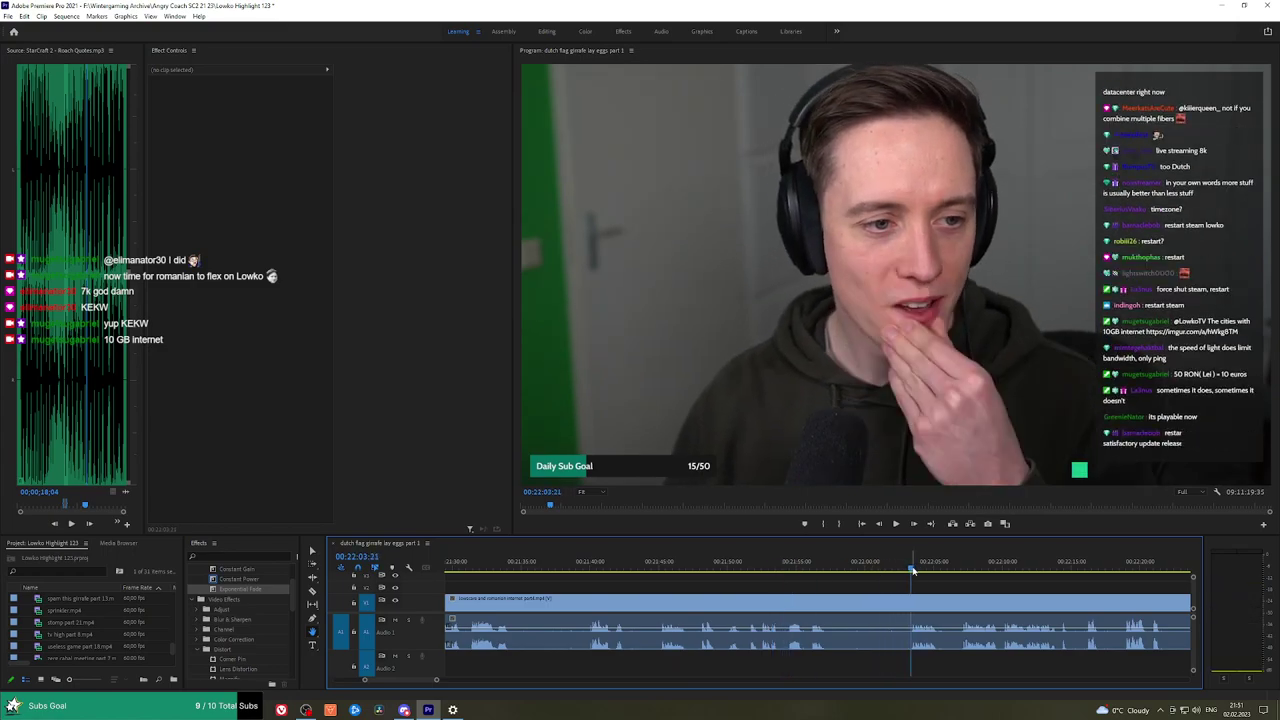
click(961, 567)
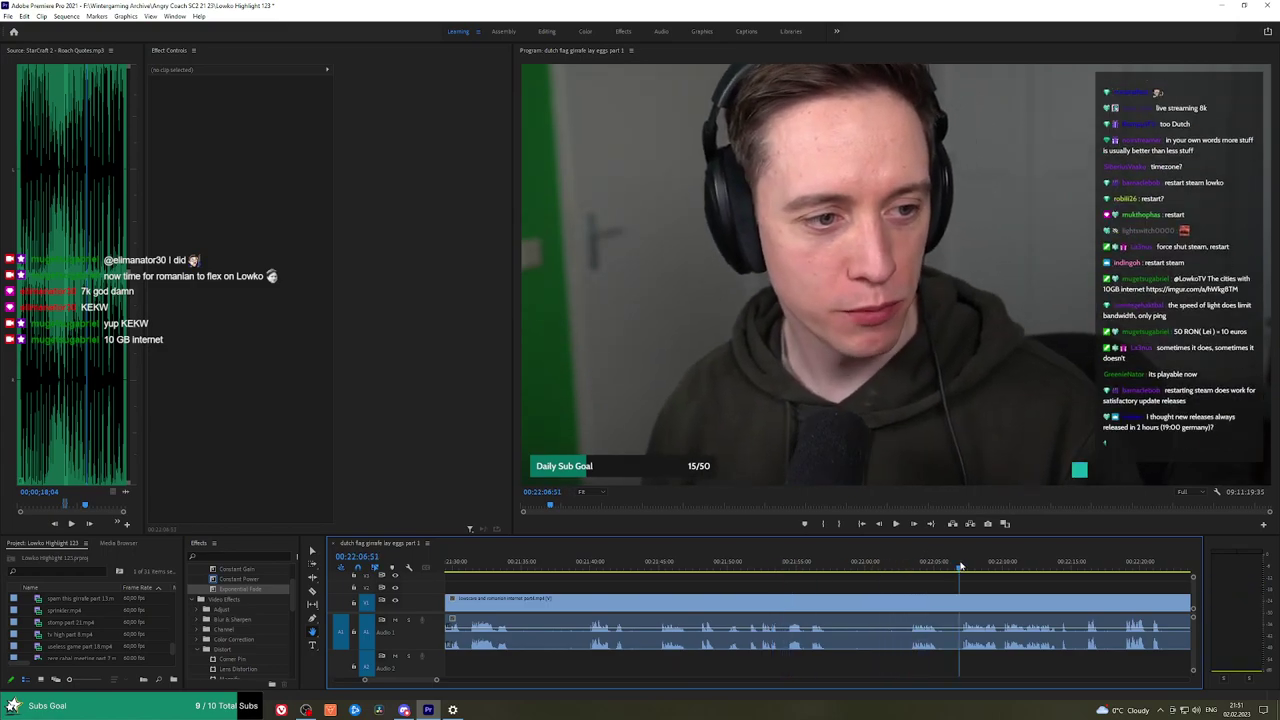
key(space)
drag(1014, 583, 1052, 566)
click(751, 568)
key(space)
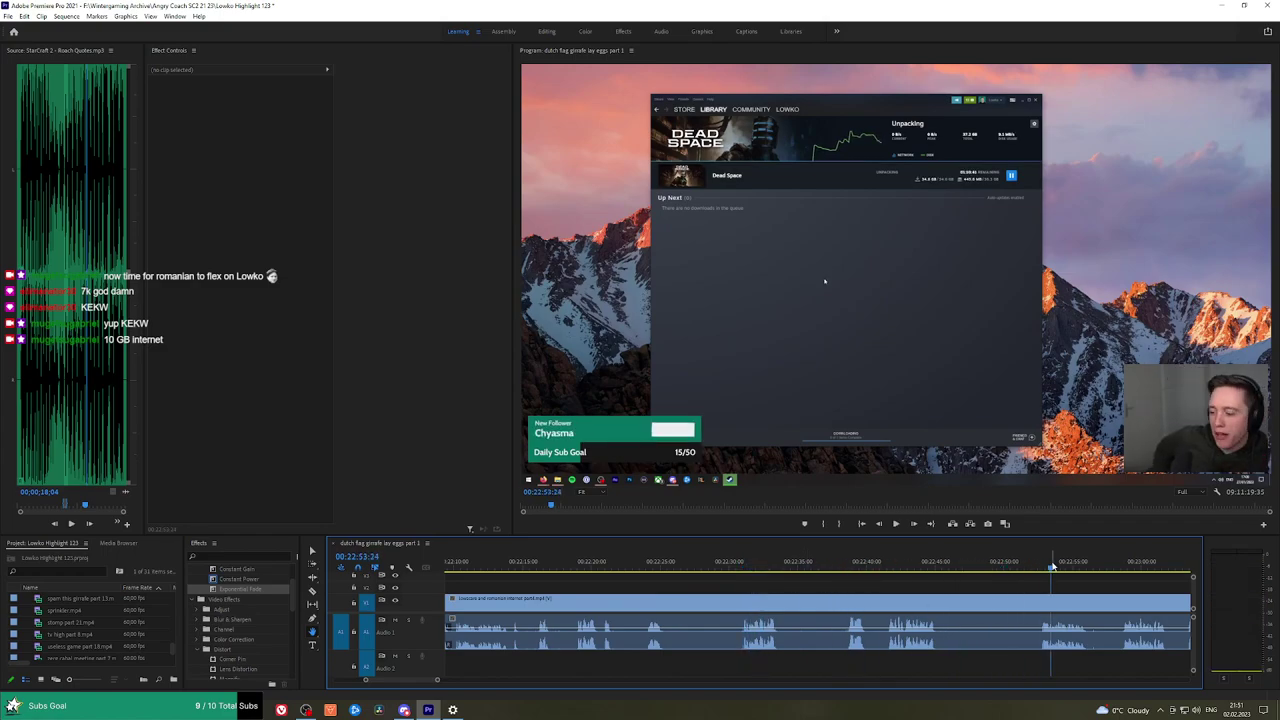
Find where the talk resumes, split the clip at about 00:23:21:48, and ripple-delete everything from the 00:21:24:39 cut up to it.
drag(1125, 590, 1067, 566)
key(space)
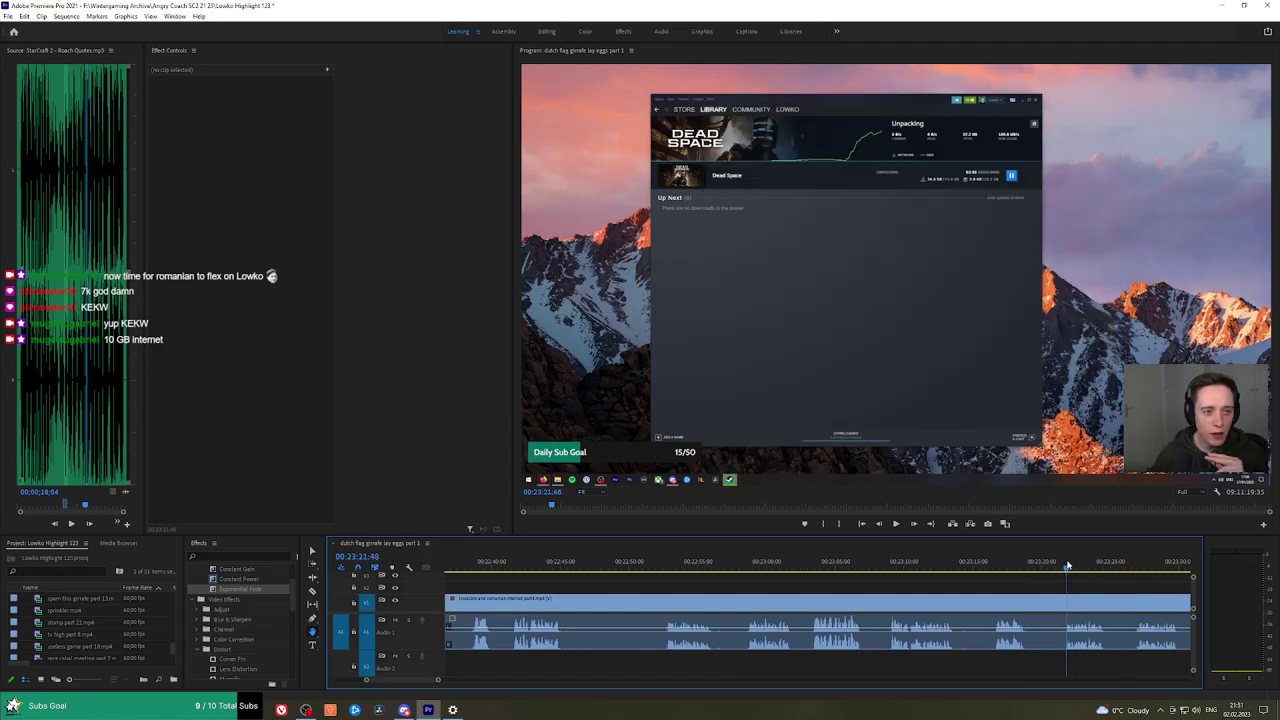
key(space)
scroll(1066, 577, up, 3)
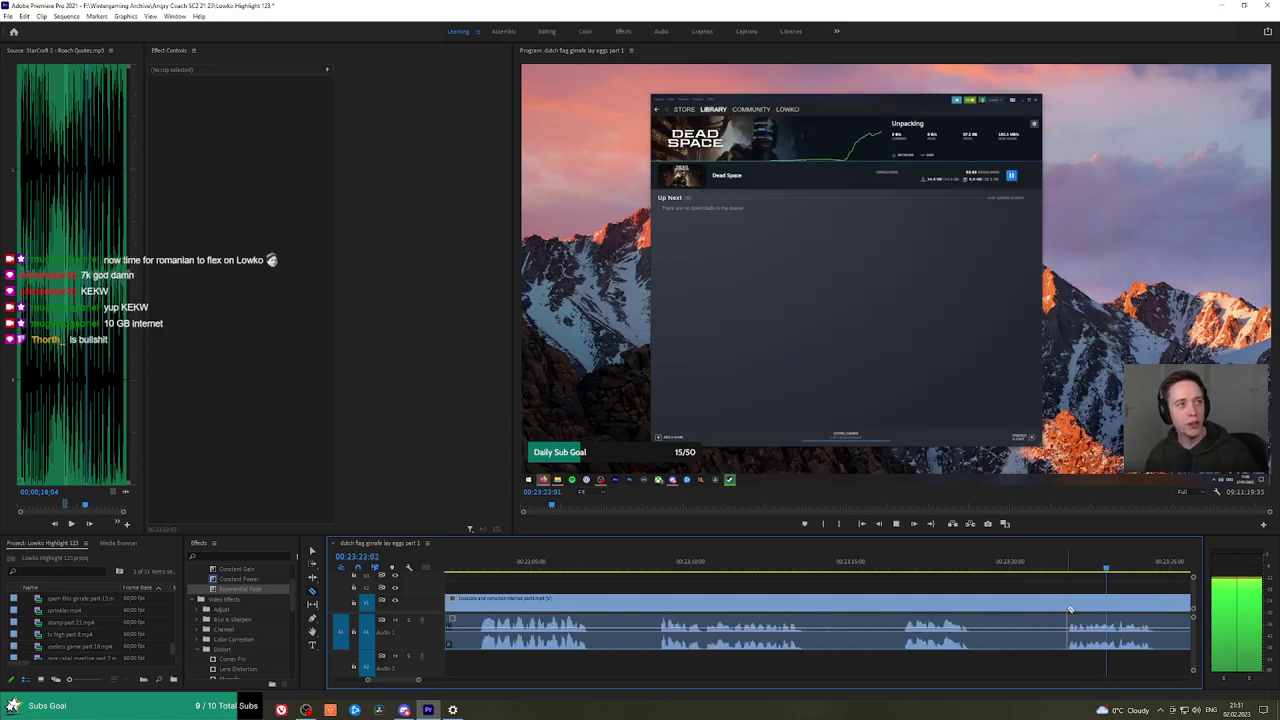
click(1067, 607)
key(v)
click(1025, 606)
key(shift+Delete)
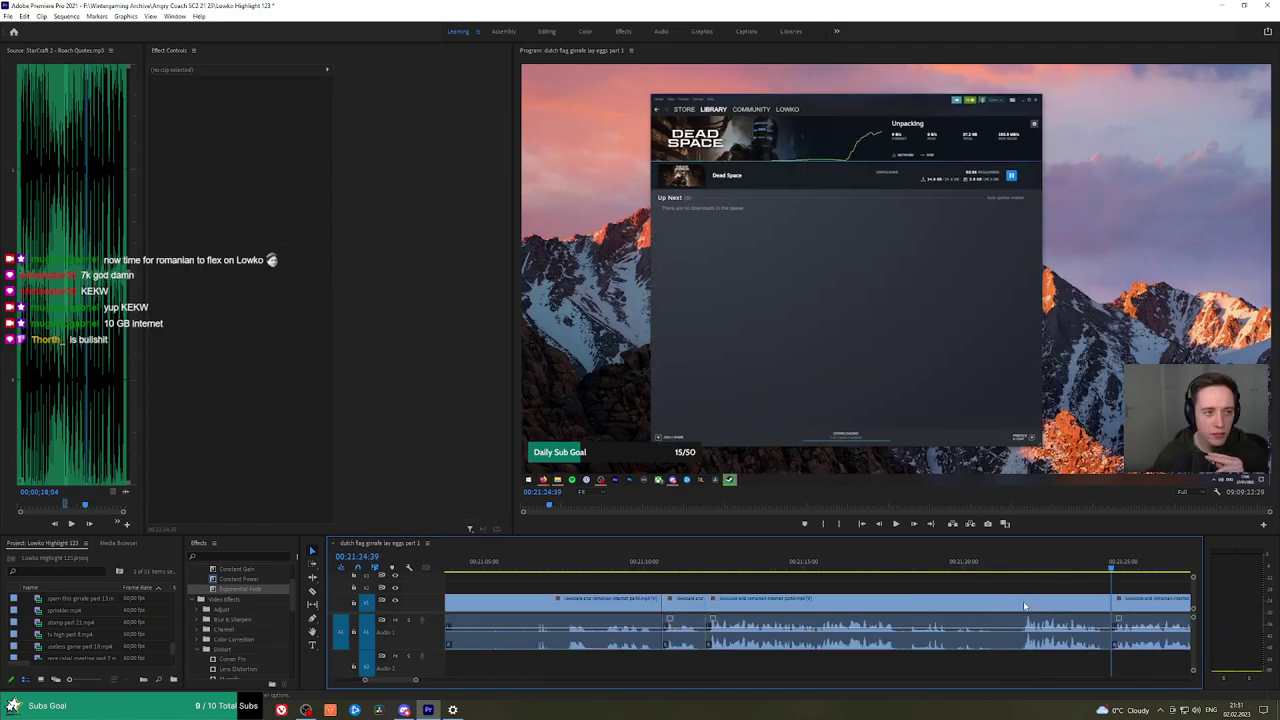
Apply a Constant Power fade to the audio at the 00:21:24:39 cut, and play on from the join.
drag(250, 579, 1113, 638)
key(space)
key(h)
drag(1153, 598, 721, 583)
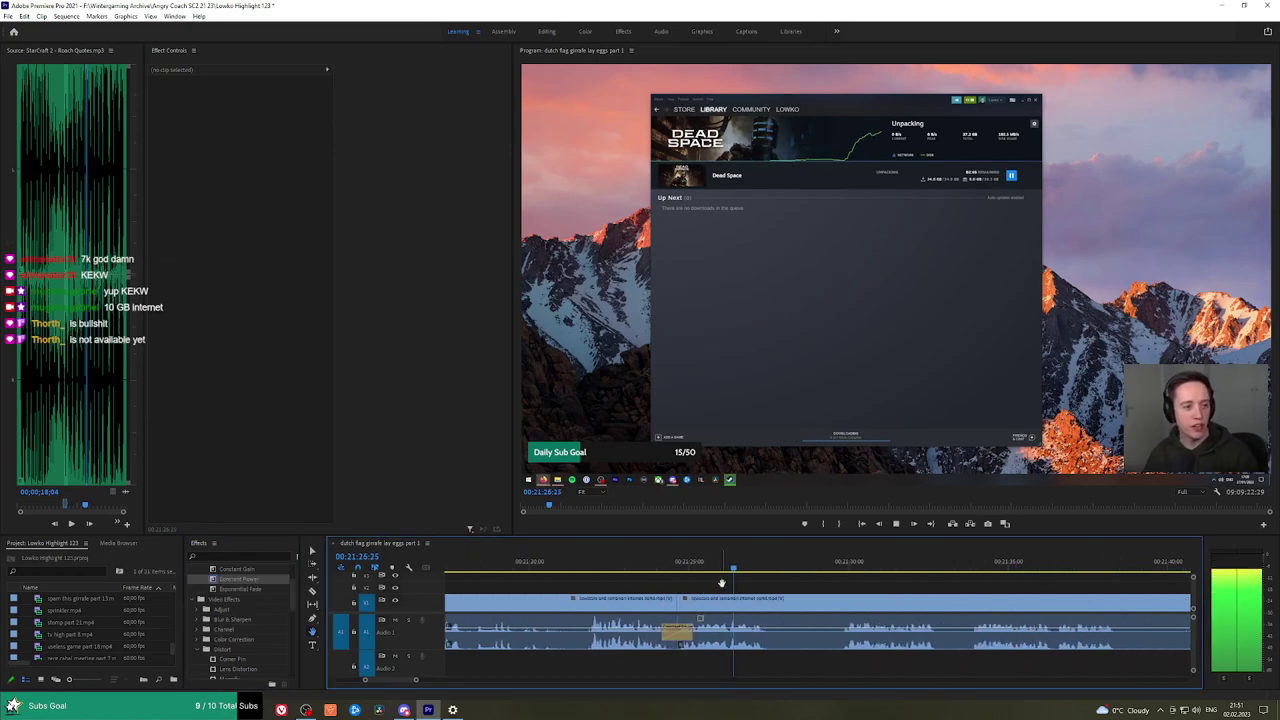
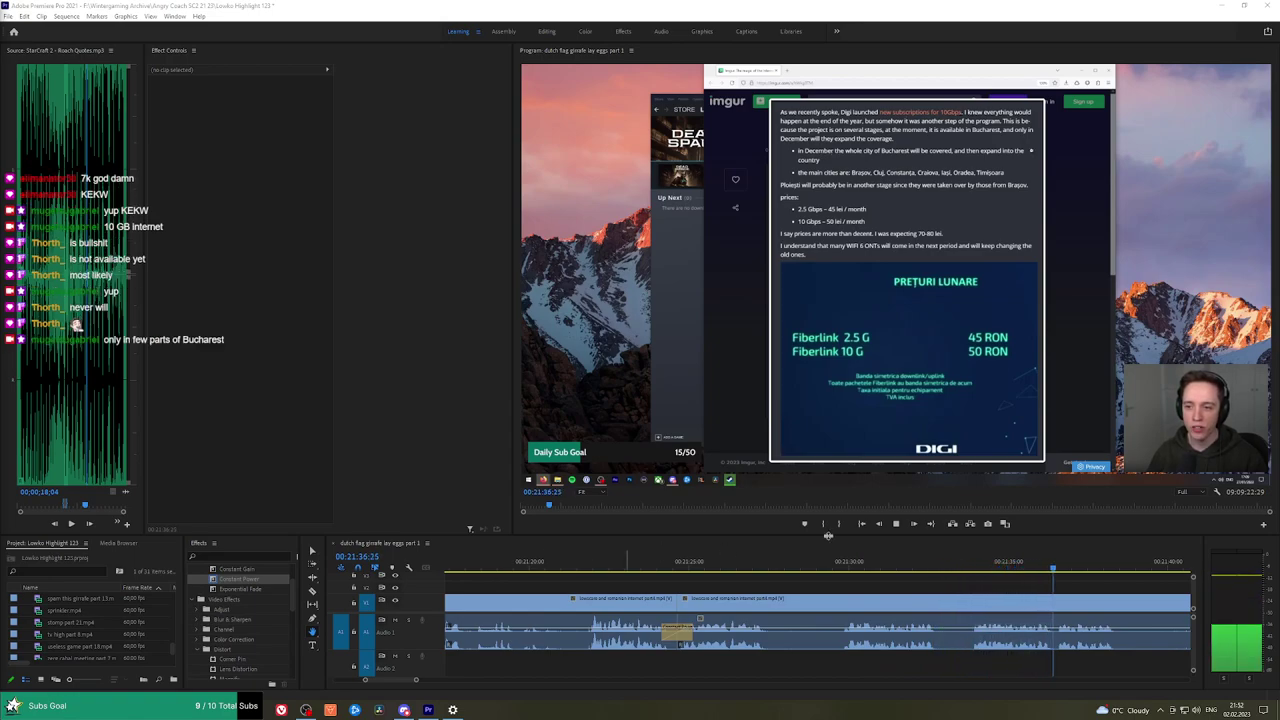
Split the clip at about 00:21:27:53 and 00:21:29:45, and ripple-delete the silent section between.
drag(1075, 586, 787, 586)
scroll(670, 592, up, 1)
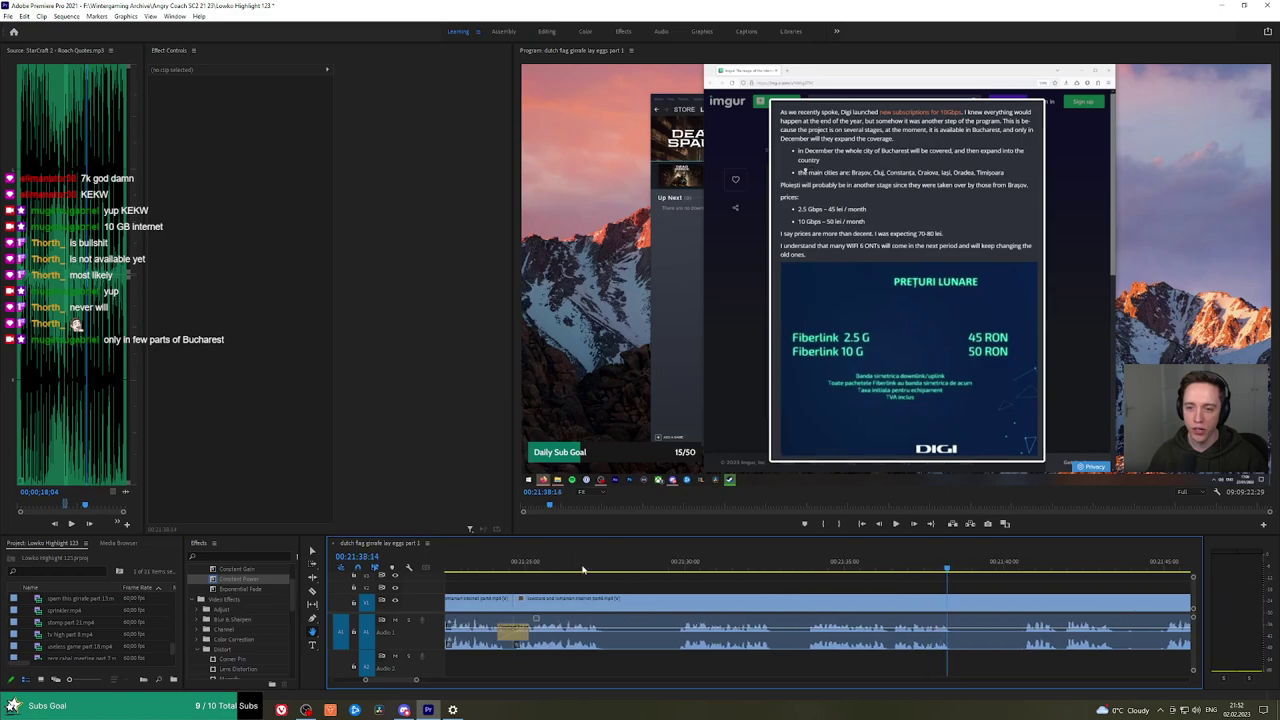
click(580, 568)
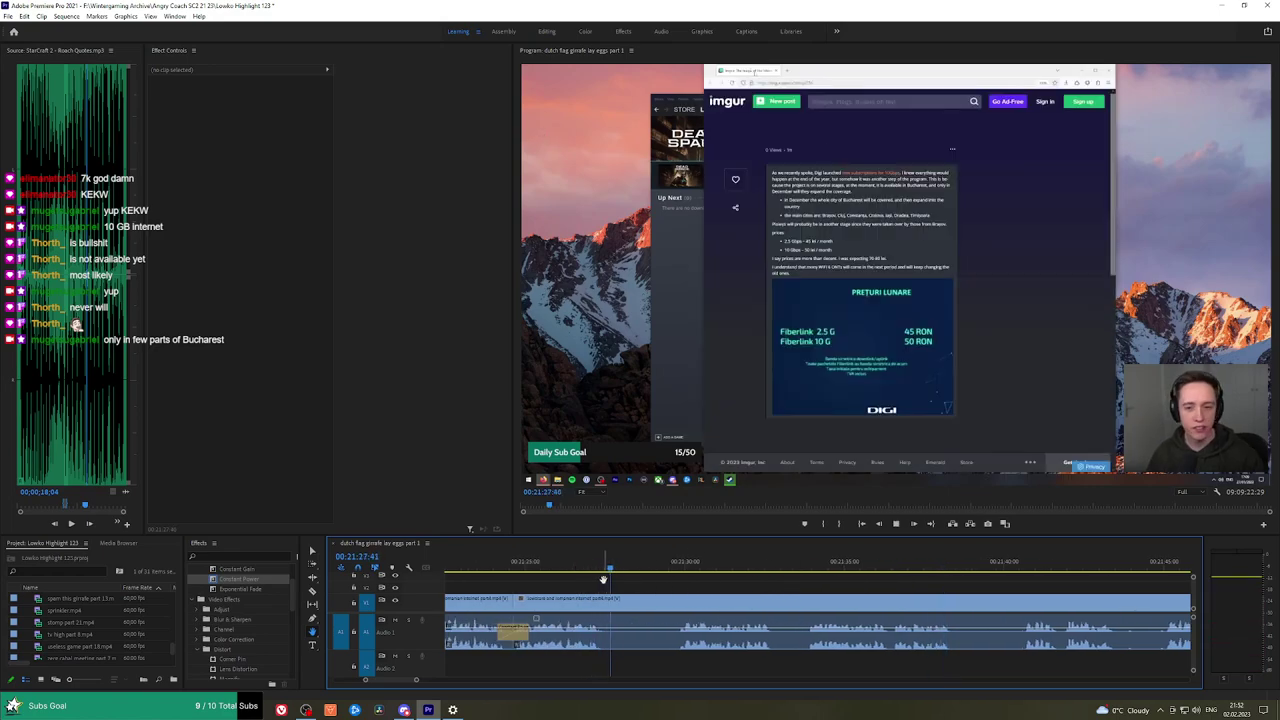
key(space)
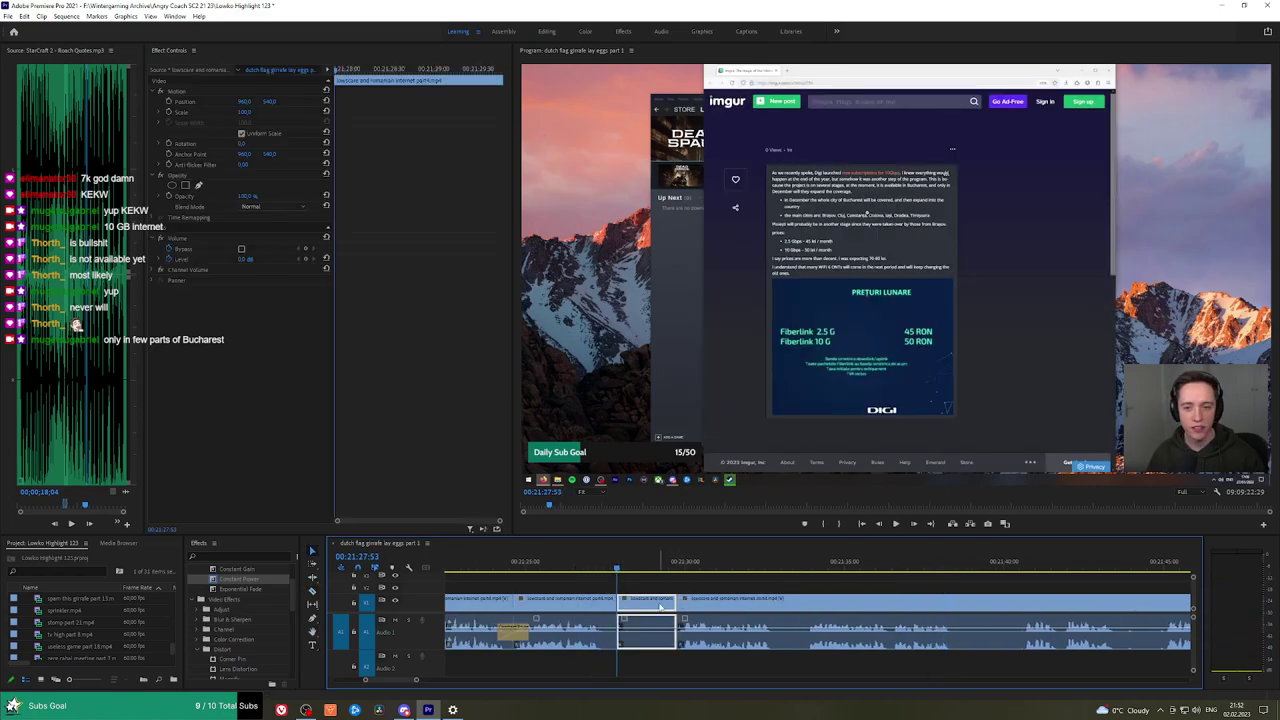
Split the clip at about 00:21:31:00 and 00:21:32:00, and ripple-delete the section between.
click(714, 601)
click(744, 602)
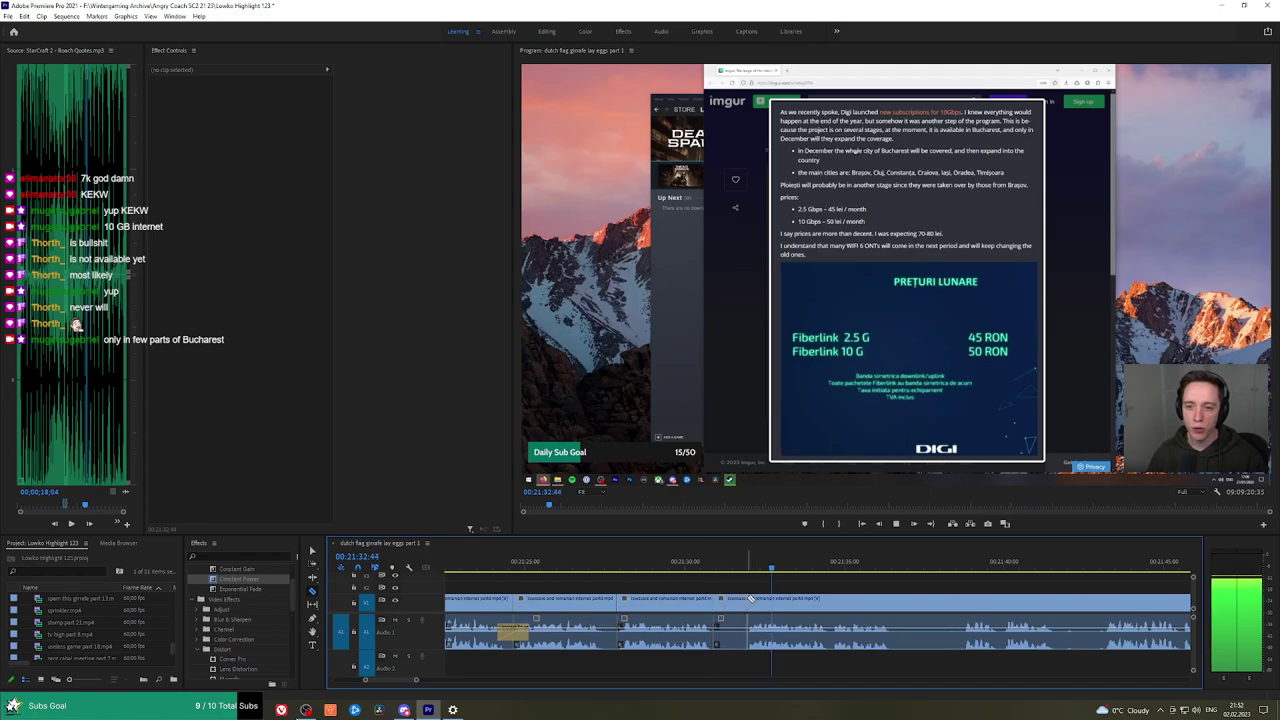
key(v)
click(733, 602)
key(shift+Delete)
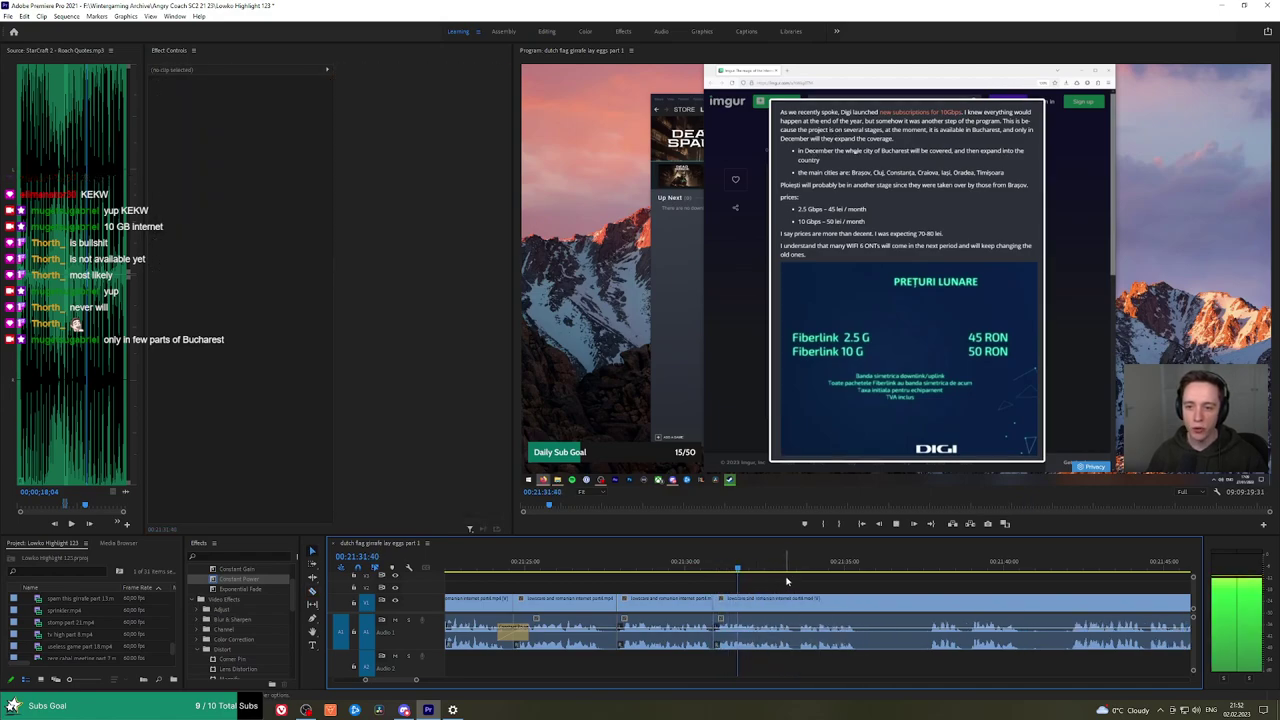
Split the clip at about 00:21:35:40 and 00:21:37:50, and ripple-delete the pause between.
scroll(739, 578, down, 3)
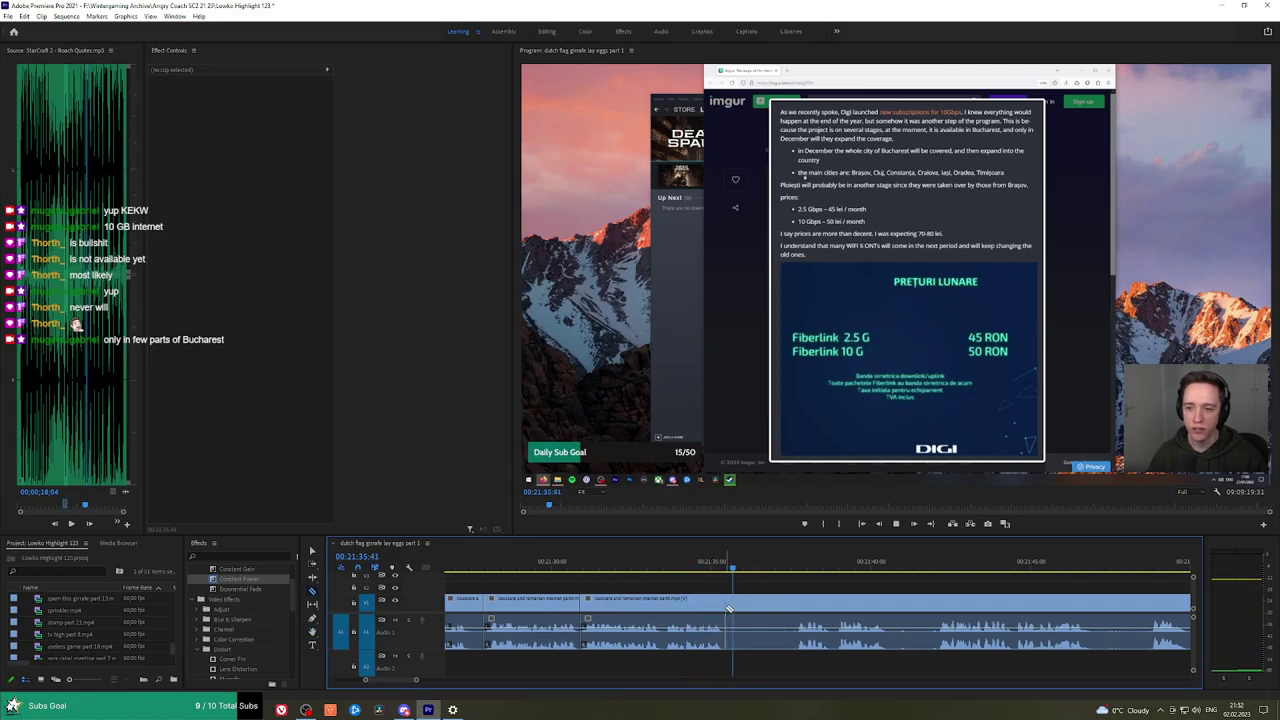
click(798, 602)
key(v)
click(776, 605)
key(shift+Delete)
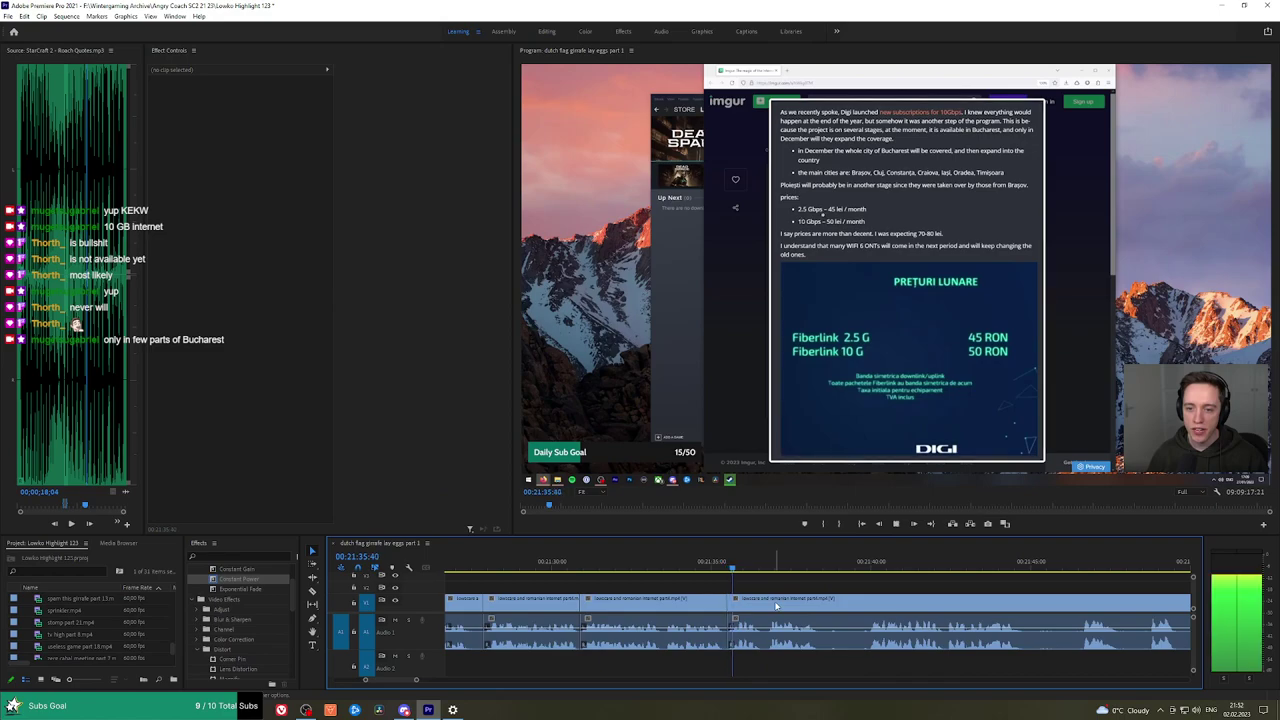
Split the clip at about 00:21:38:27 and 00:21:39:57, and ripple-delete the section between.
scroll(760, 585, down, 4)
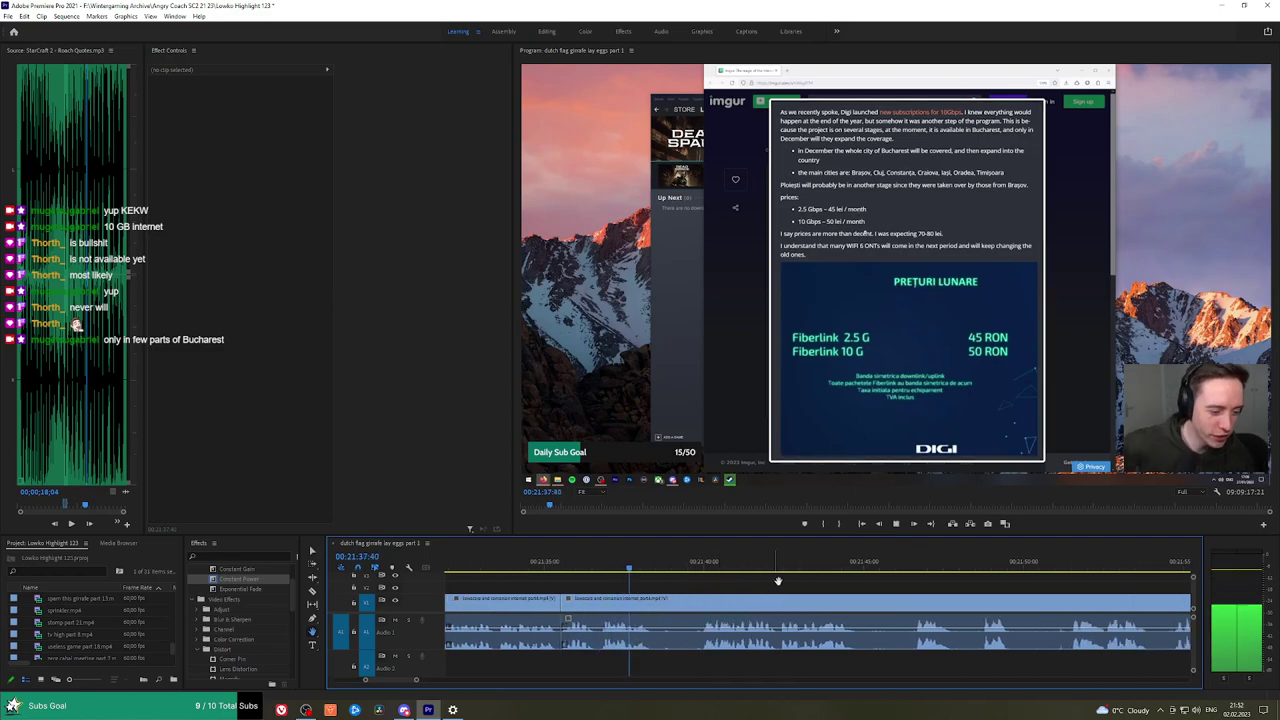
click(566, 608)
click(613, 606)
key(v)
click(601, 604)
key(shift+Delete)
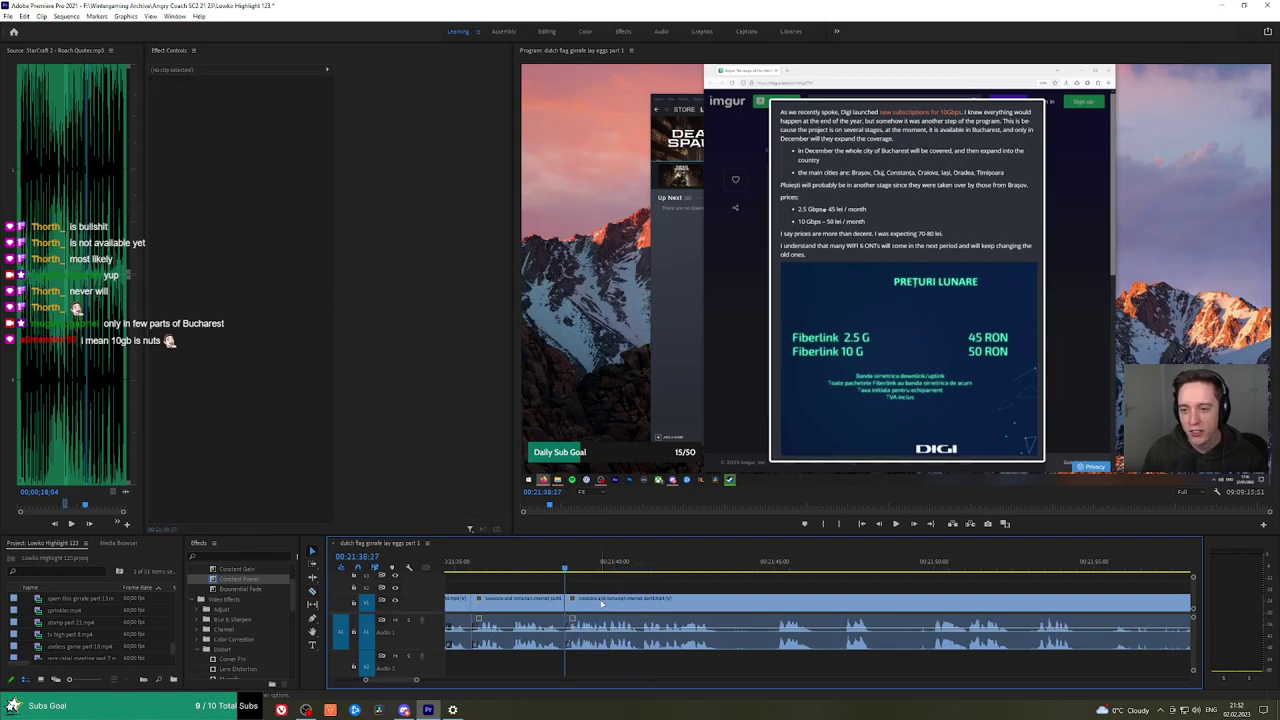
Ripple-delete the section between about 00:21:43:24 and 00:21:45:05, and apply a Constant Power fade to the audio at the join.
key(space)
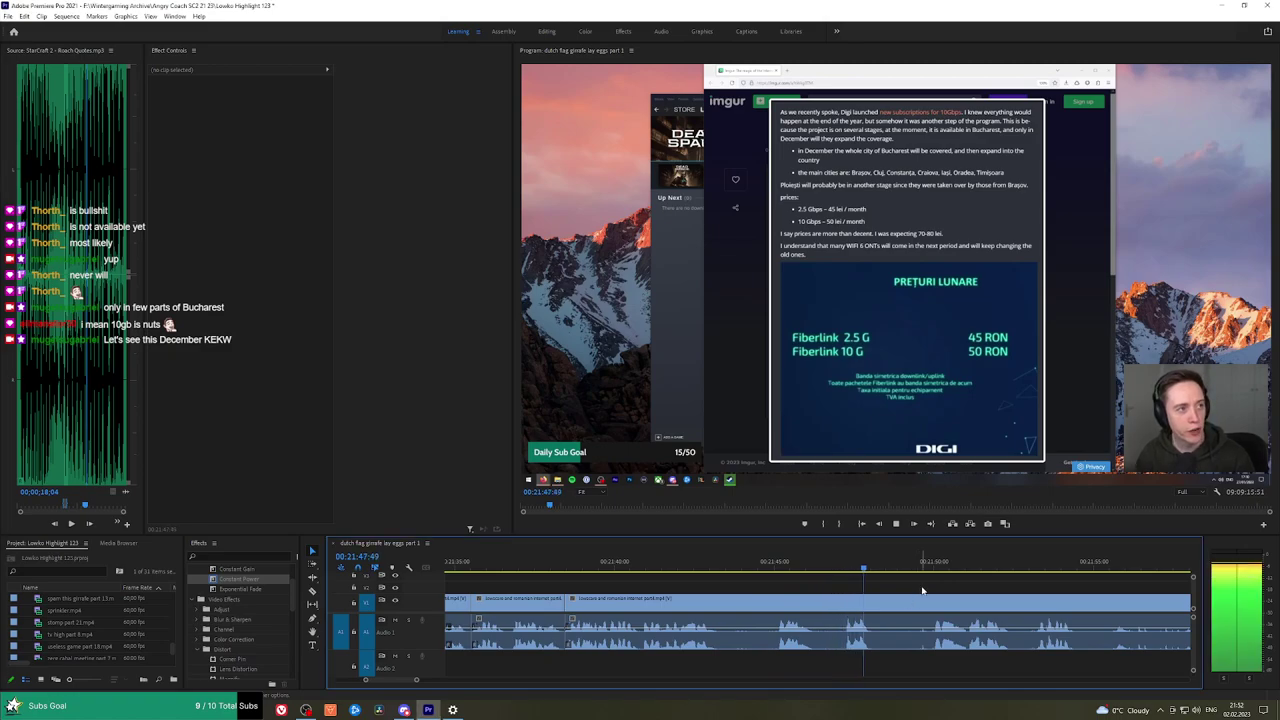
key(space)
drag(717, 562, 722, 566)
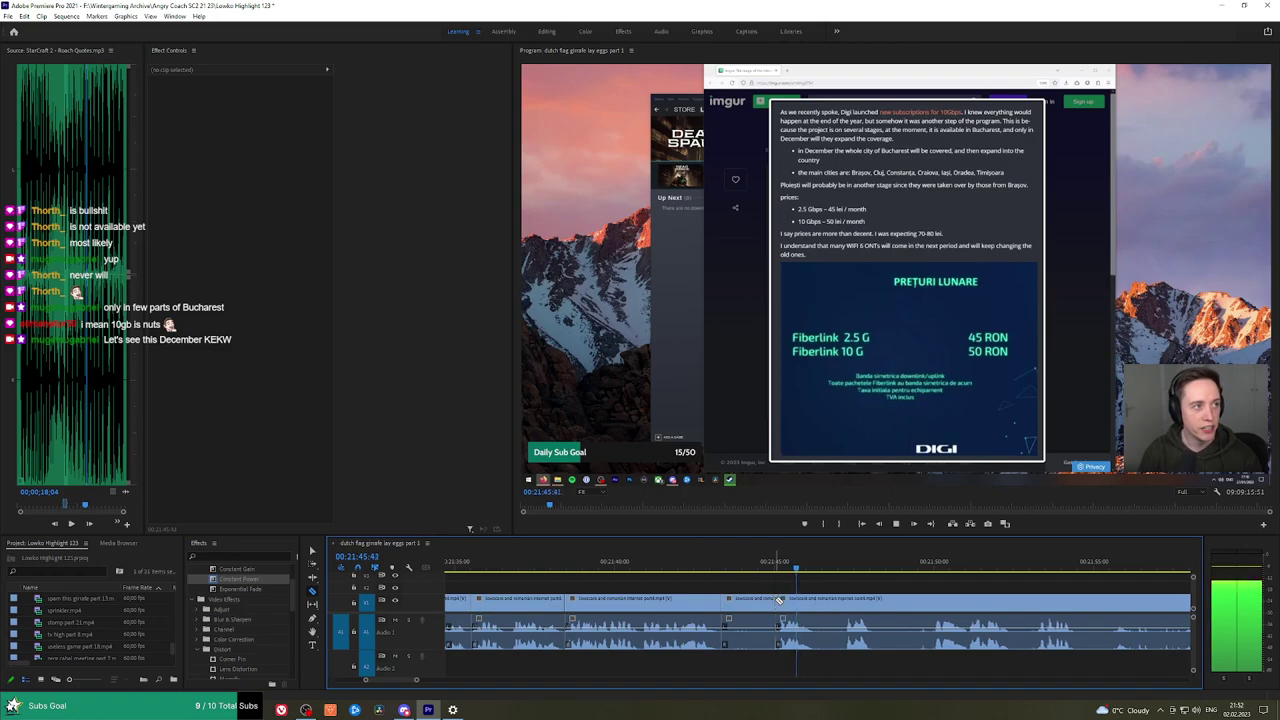
key(space)
key(space)
drag(253, 580, 749, 625)
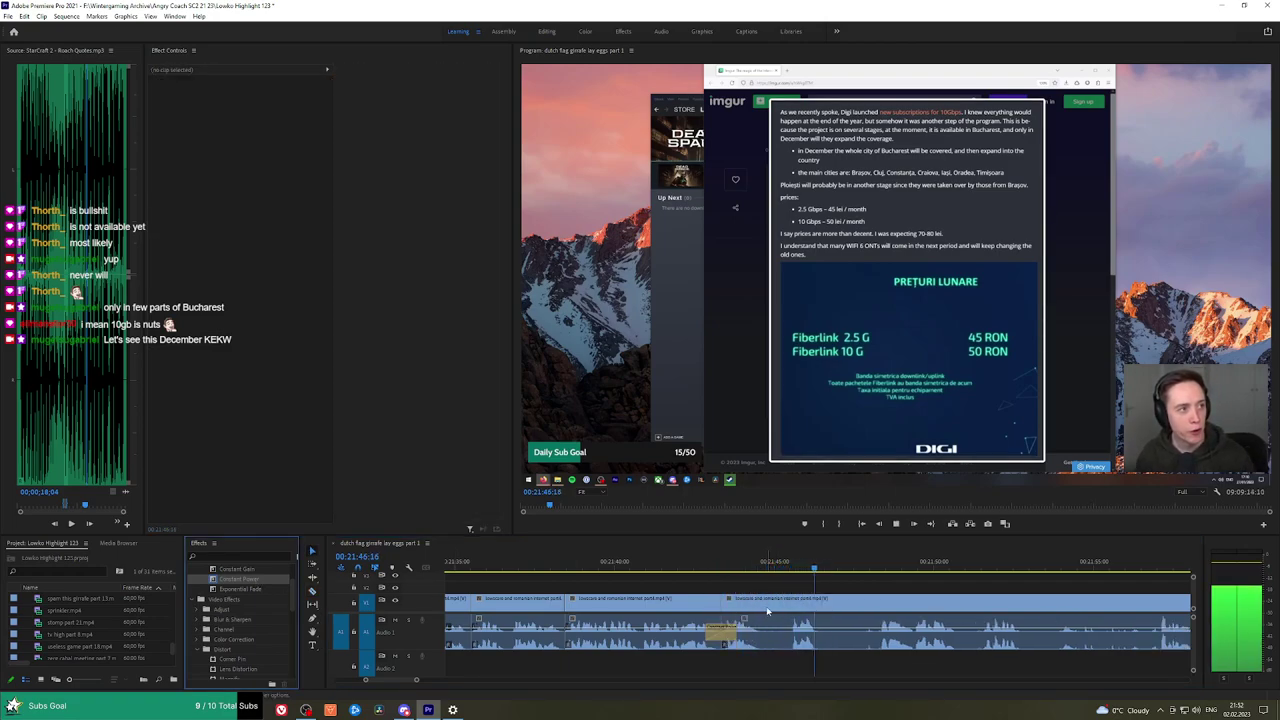
Ripple-delete the section from about 00:21:46:26 to 00:21:48, and apply a Constant Power fade to the audio at that join.
key(c)
click(825, 605)
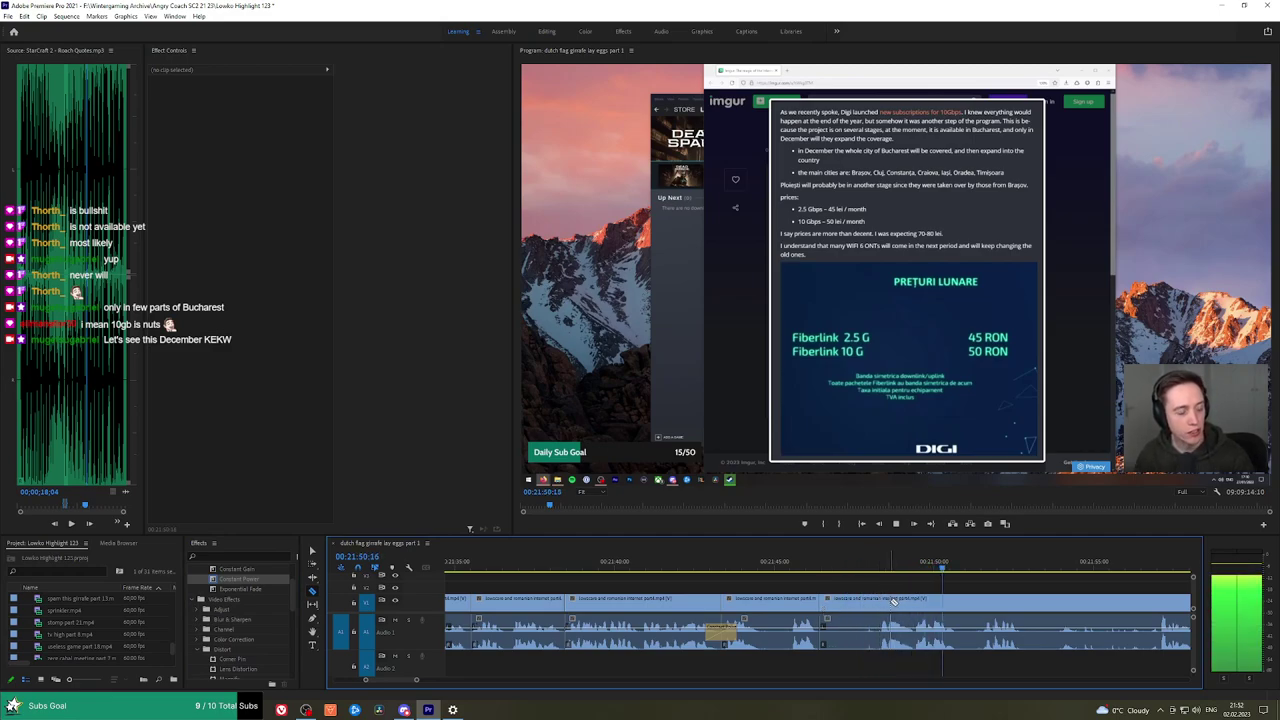
key(space)
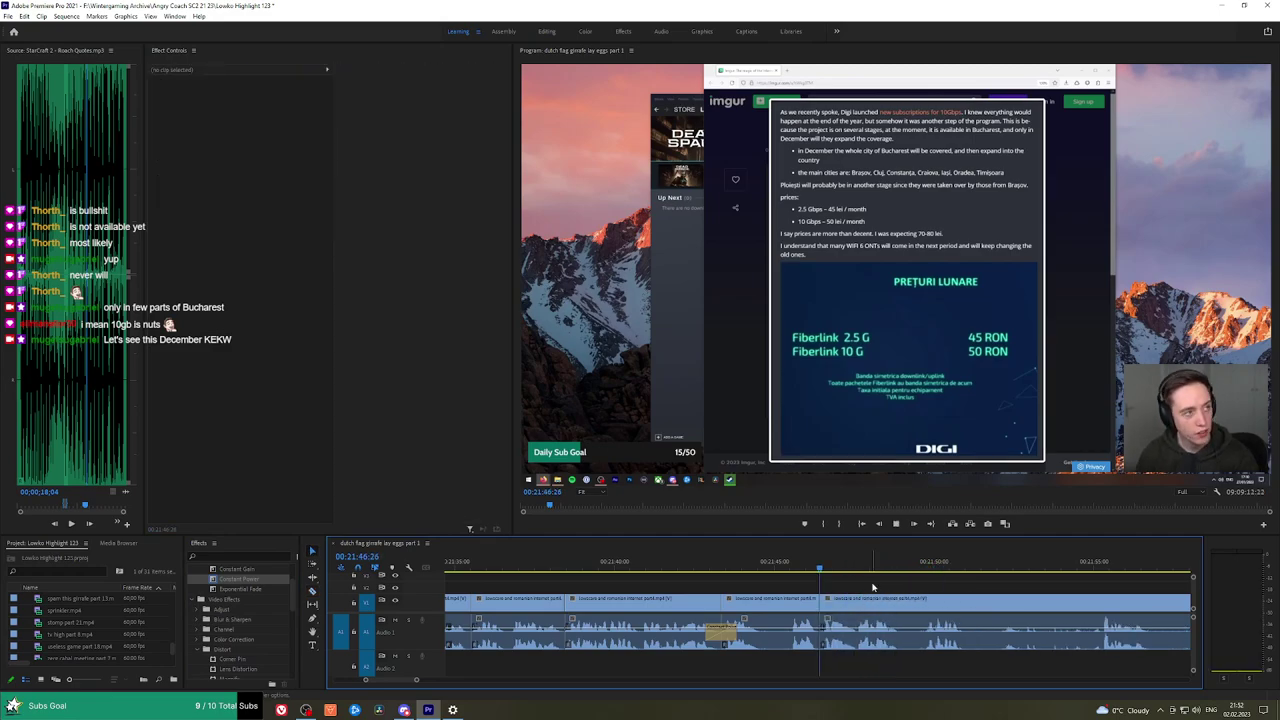
drag(239, 579, 822, 633)
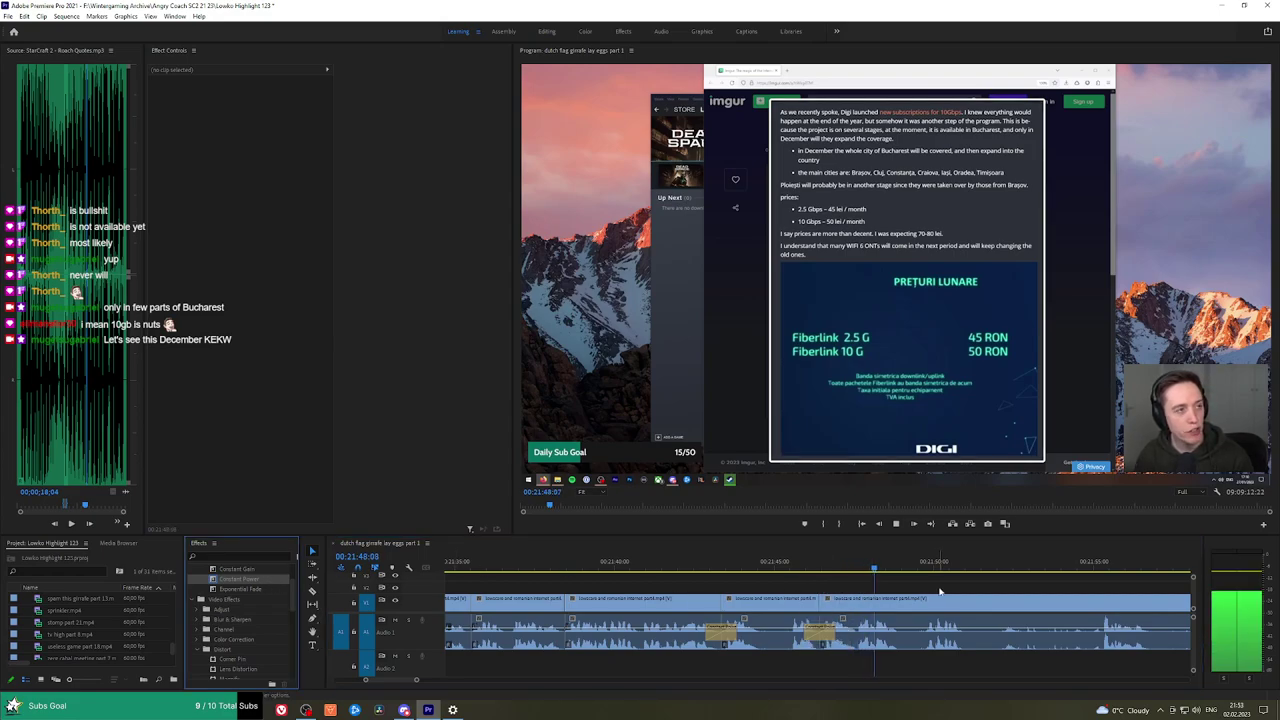
Ripple-delete the pause between about 00:21:51:00 and 00:21:52:06, and apply a Constant Power fade to the audio at the join.
key(h)
drag(1003, 590, 802, 586)
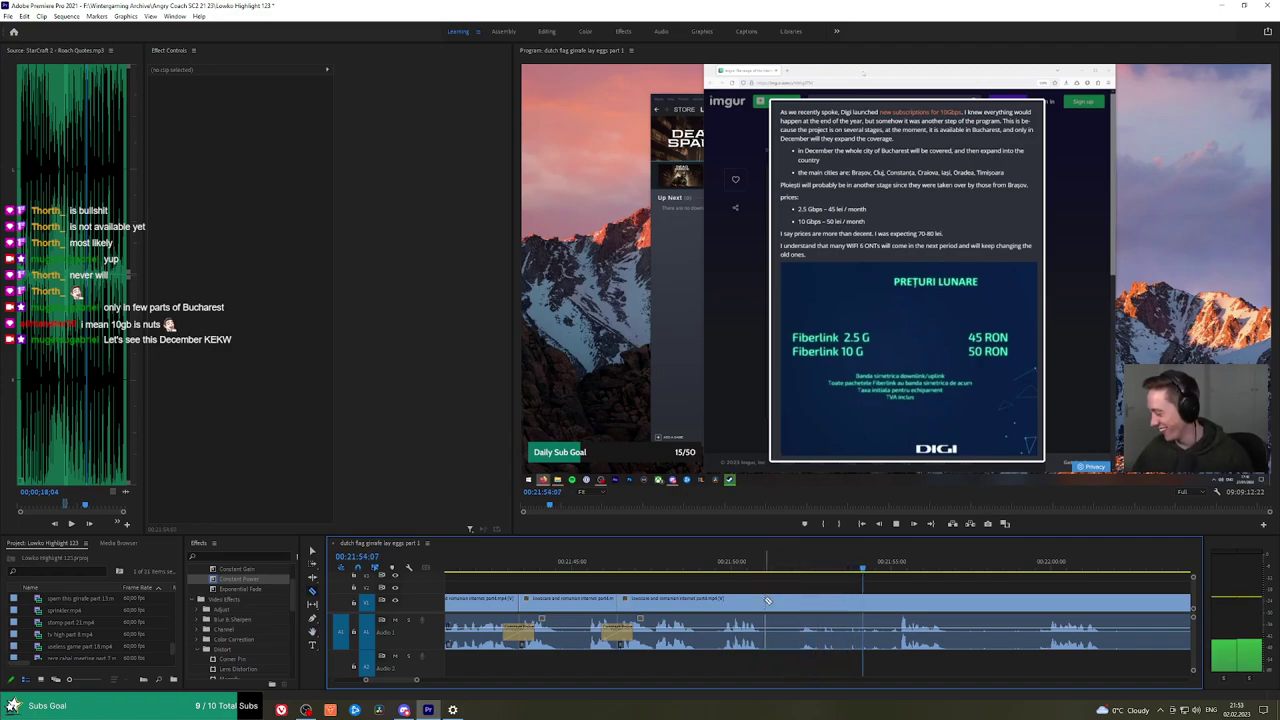
click(766, 600)
click(804, 600)
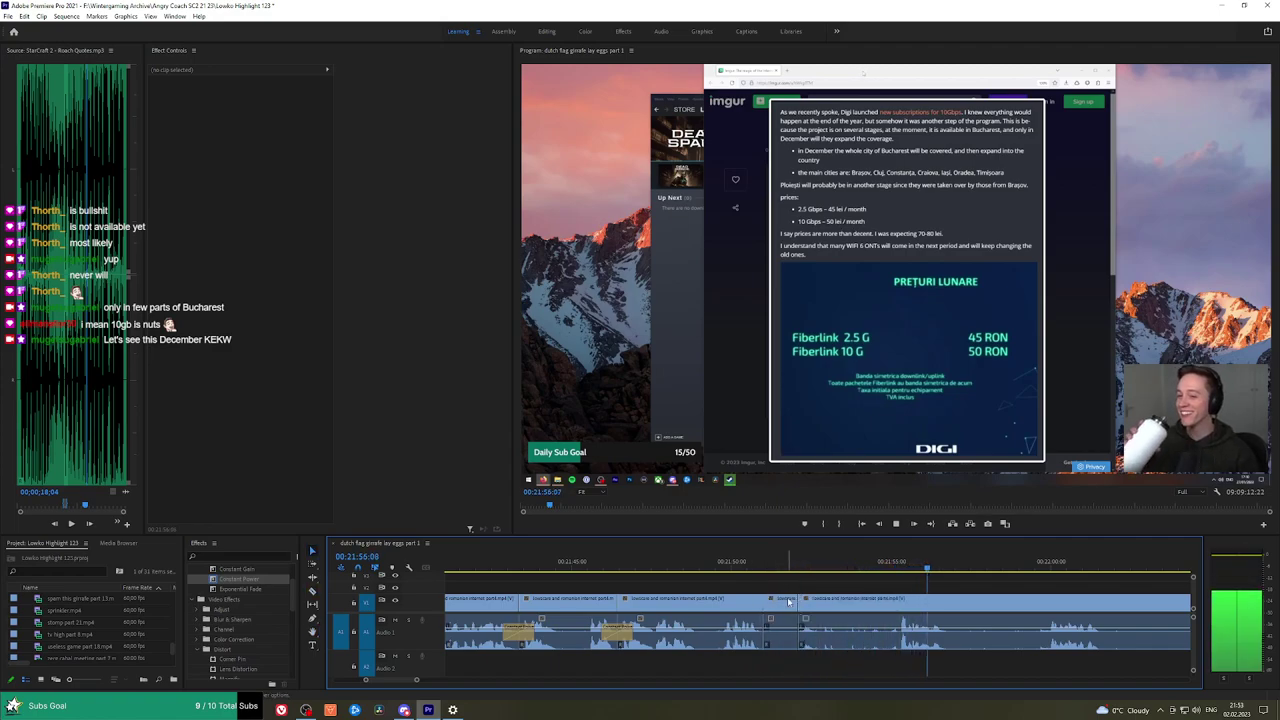
click(788, 601)
key(shift+Delete)
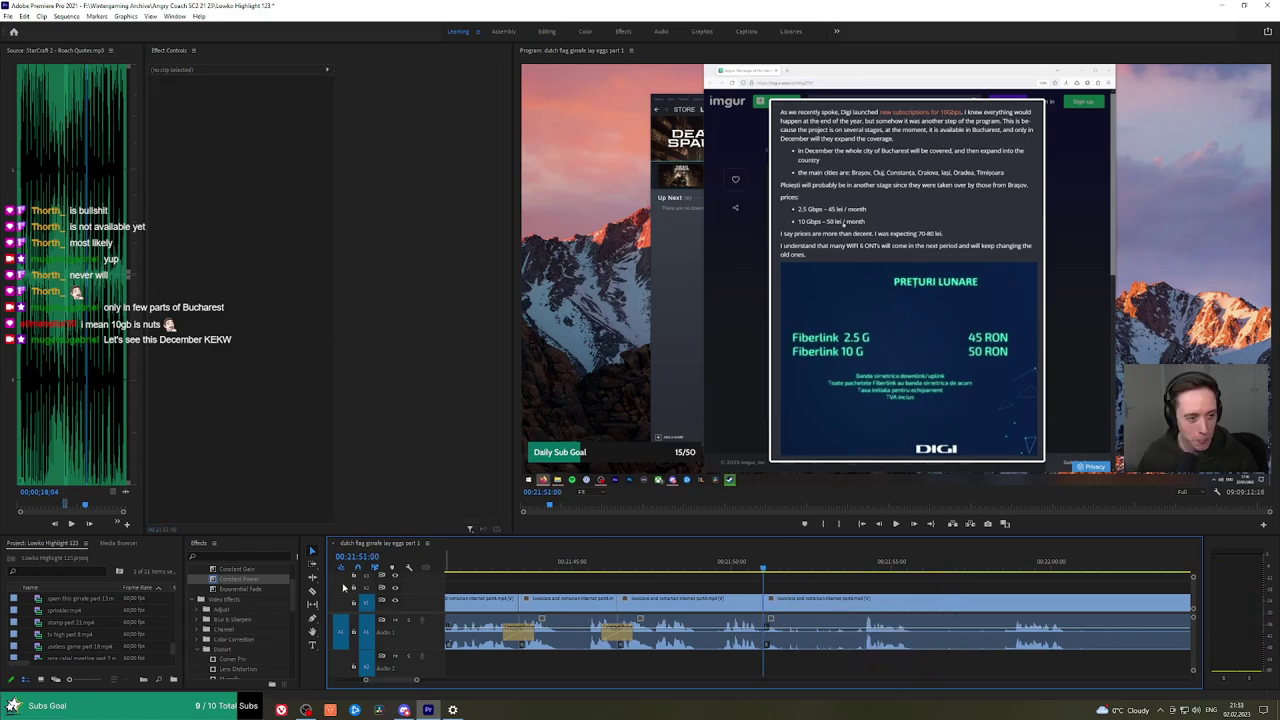
drag(240, 579, 765, 632)
Split the clip at about 00:21:55:50 and 00:21:58:52, and ripple-delete the section between.
drag(893, 566, 918, 564)
click(1003, 567)
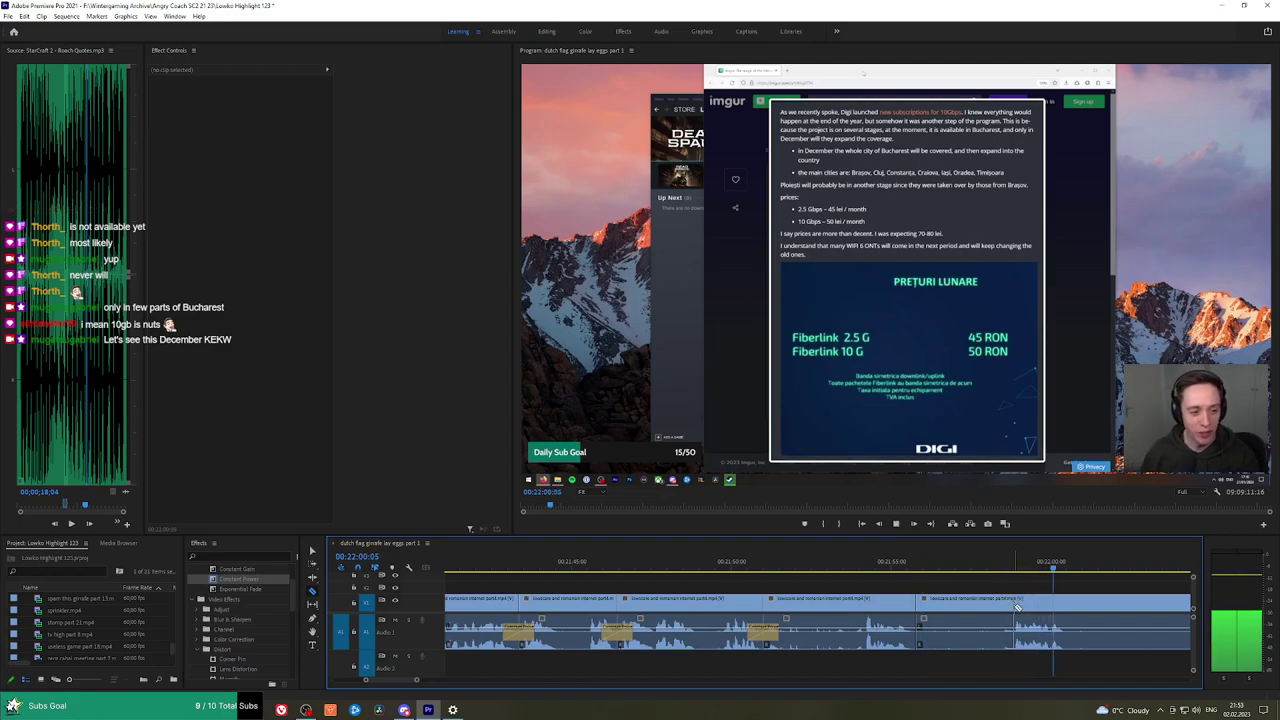
click(1013, 609)
key(v)
click(985, 610)
key(shift+Delete)
Split the clip at about 00:21:57:30 and 00:22:05:05, and ripple-delete the section between.
key(minus)
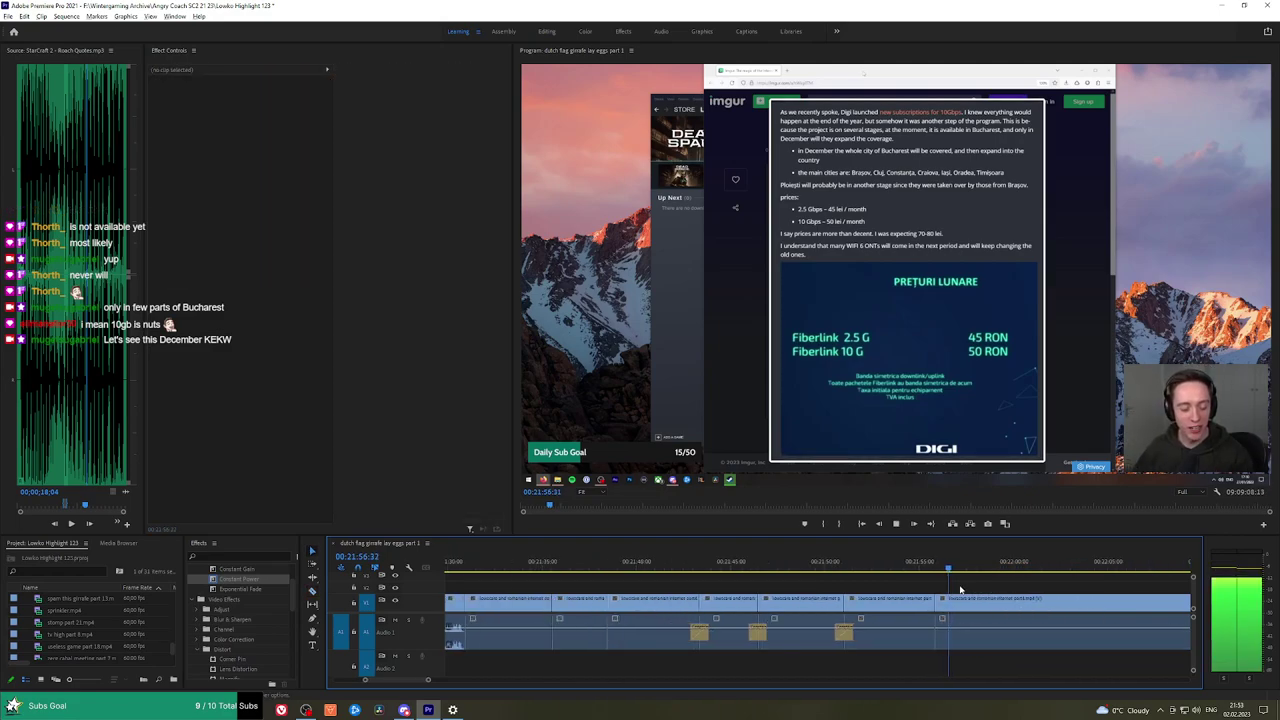
drag(1012, 586, 753, 590)
key(c)
click(709, 608)
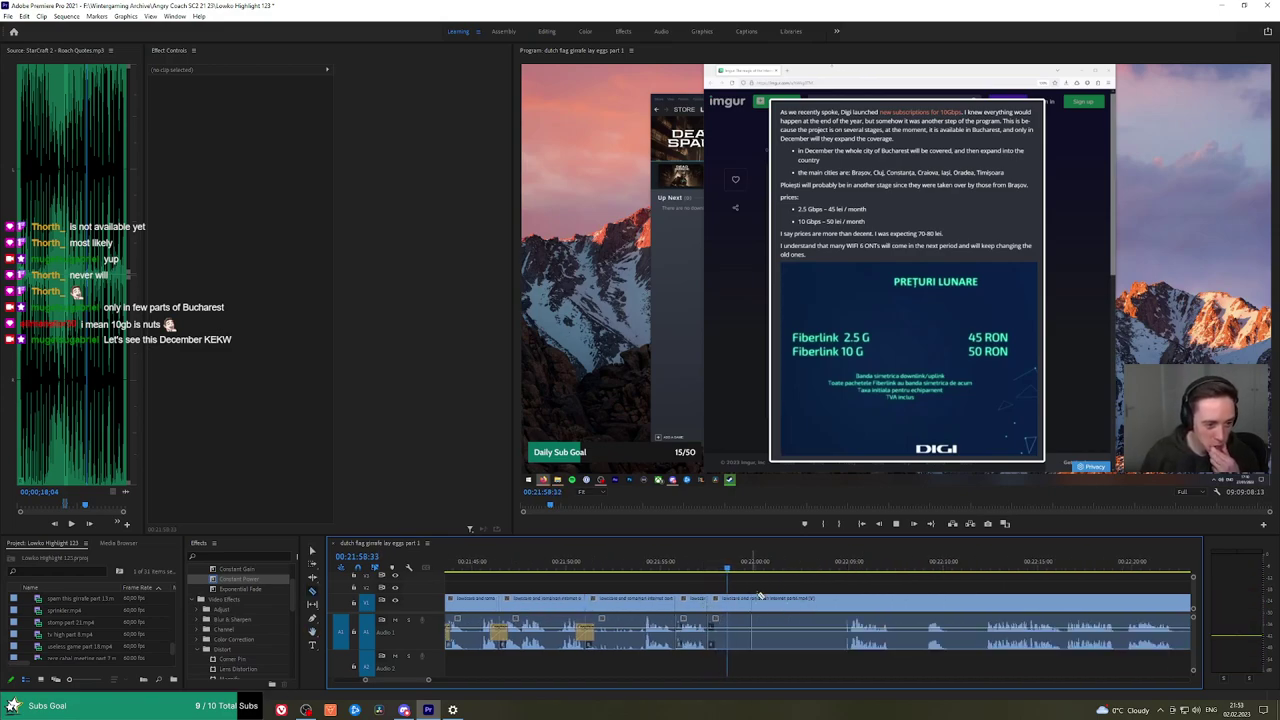
click(824, 567)
drag(853, 566, 851, 566)
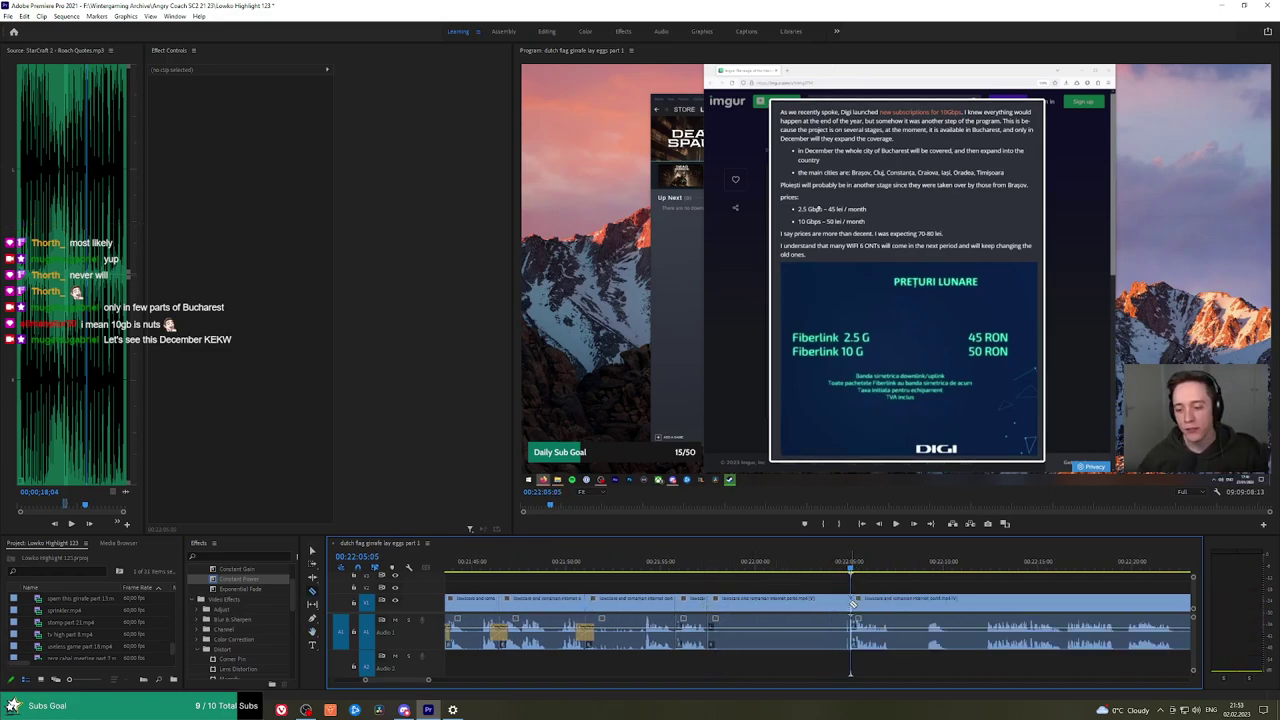
key(v)
click(824, 604)
key(shift+Delete)
key(space)
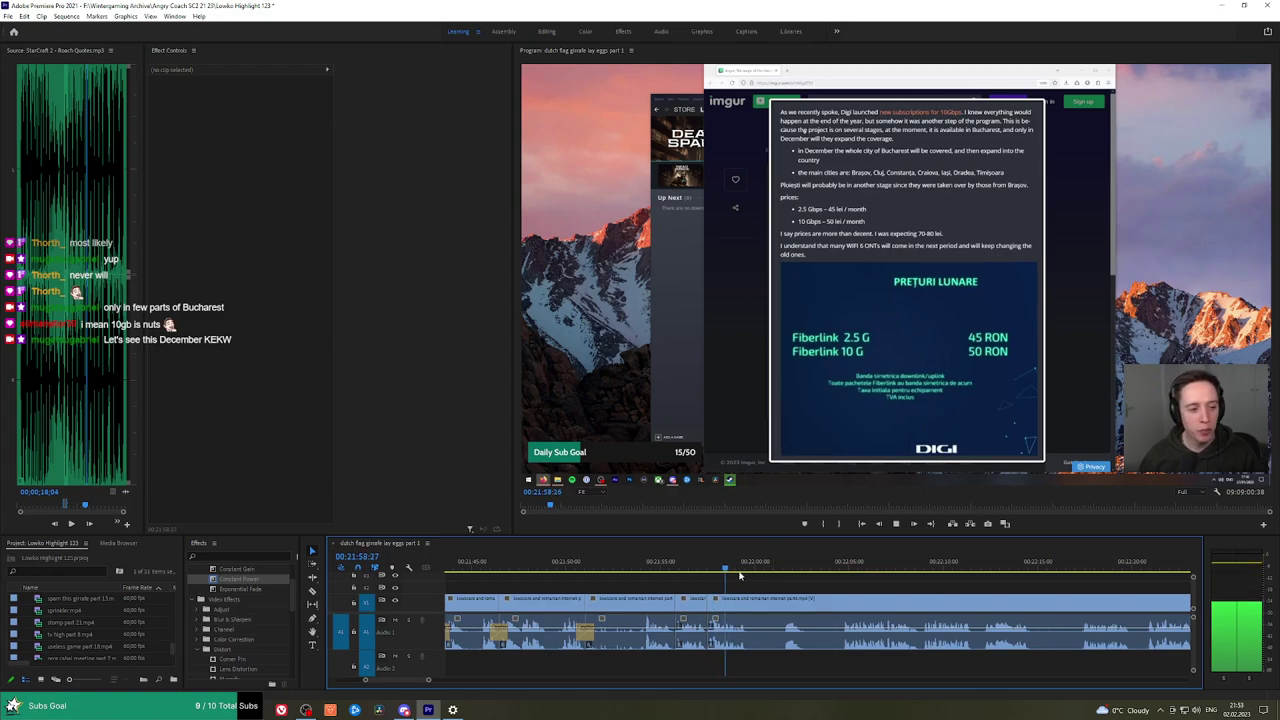
Ripple-delete the section from about 00:21:59:46 to 00:22:04:40.
key(space)
key(ctrl+k)
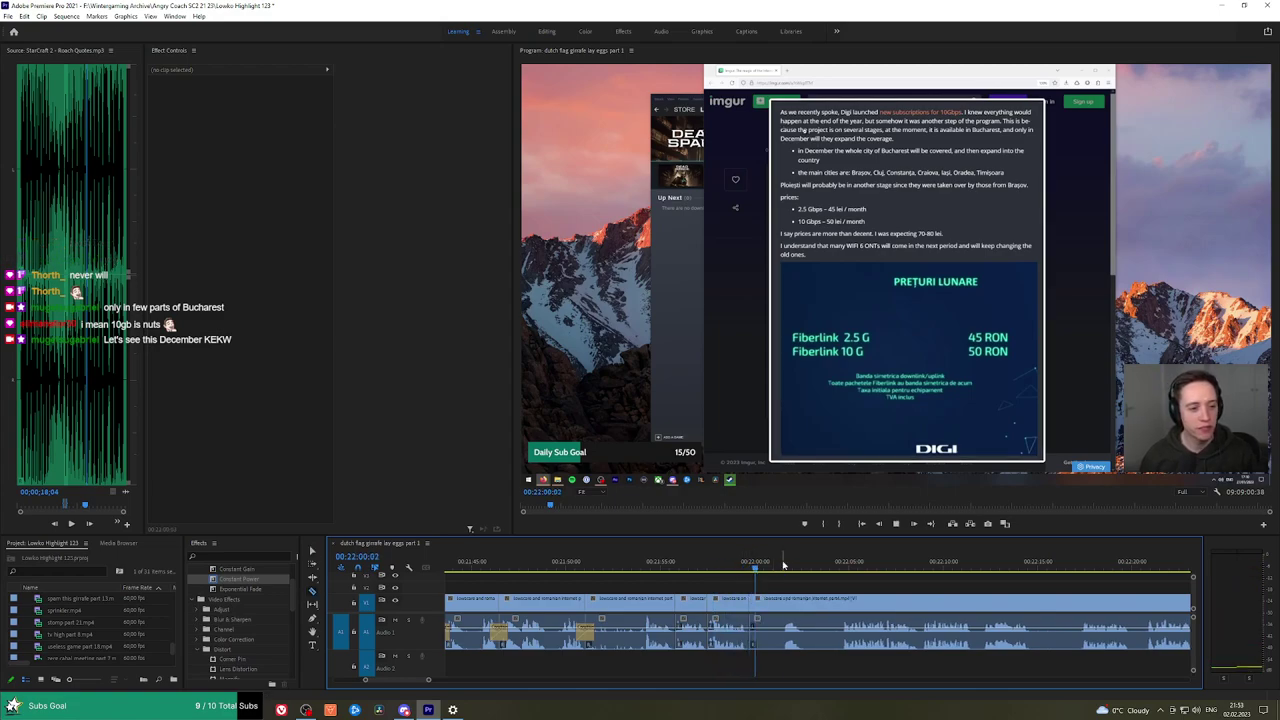
click(843, 565)
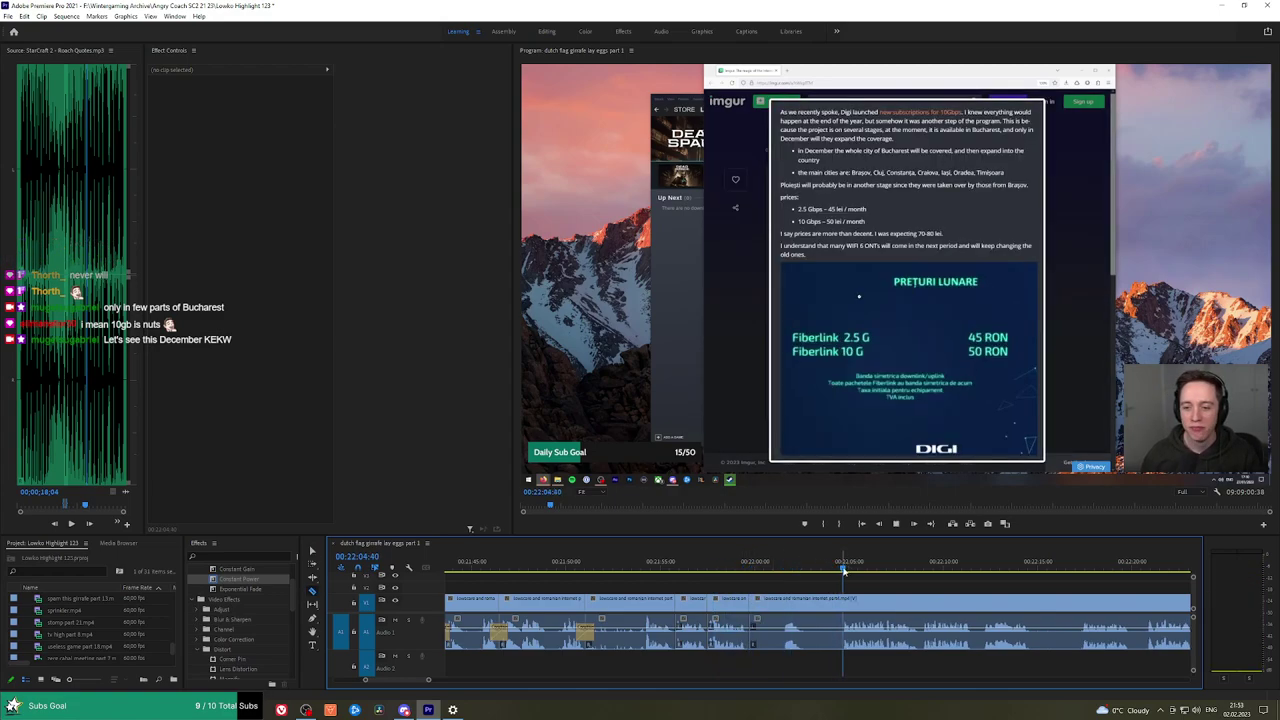
key(ctrl+k)
key(space)
click(829, 600)
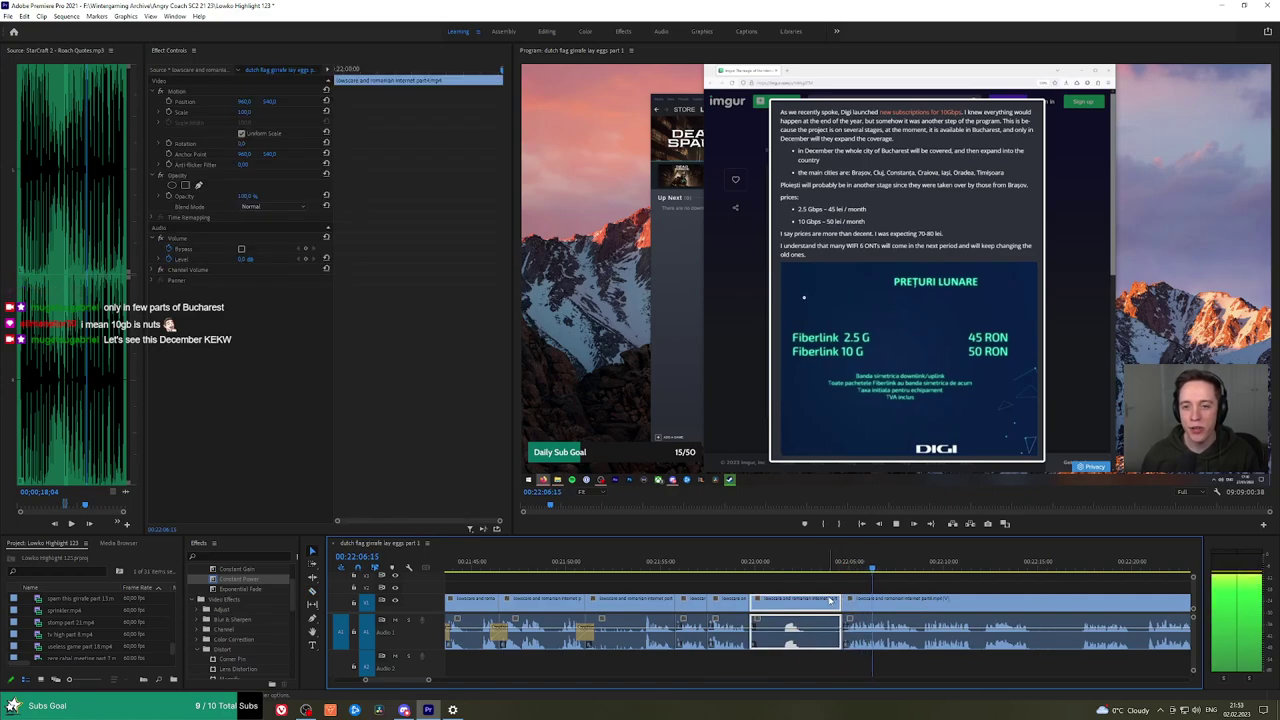
key(shift+Delete)
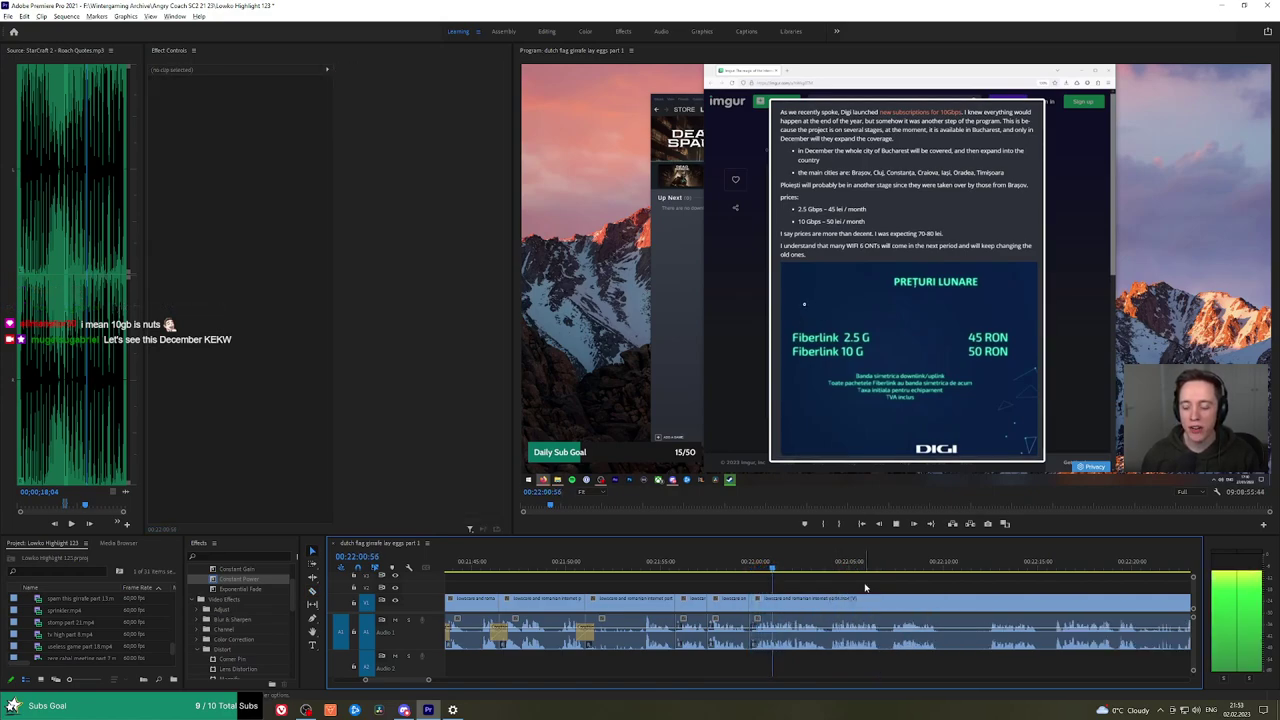
Find the start of the word to censor and split the clip there, at 00:22:02:00.
scroll(866, 588, up, 2)
key(h)
drag(930, 588, 834, 588)
click(637, 569)
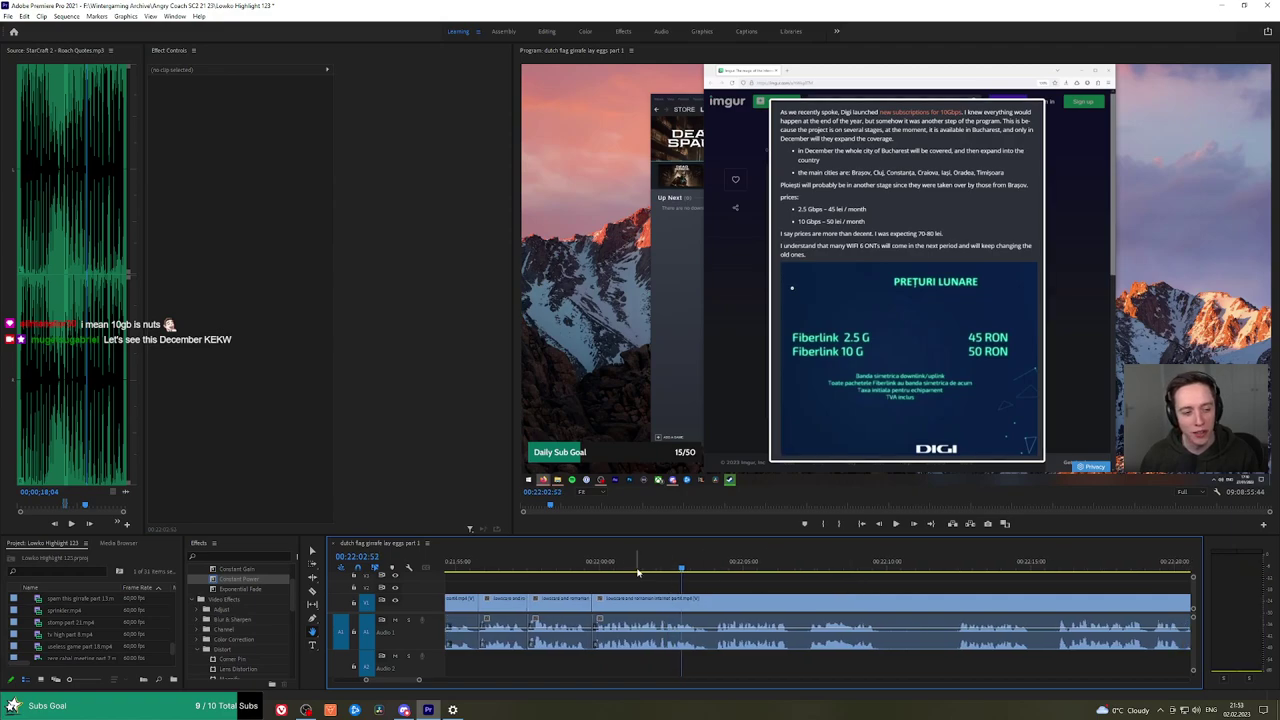
scroll(600, 565, up, 5)
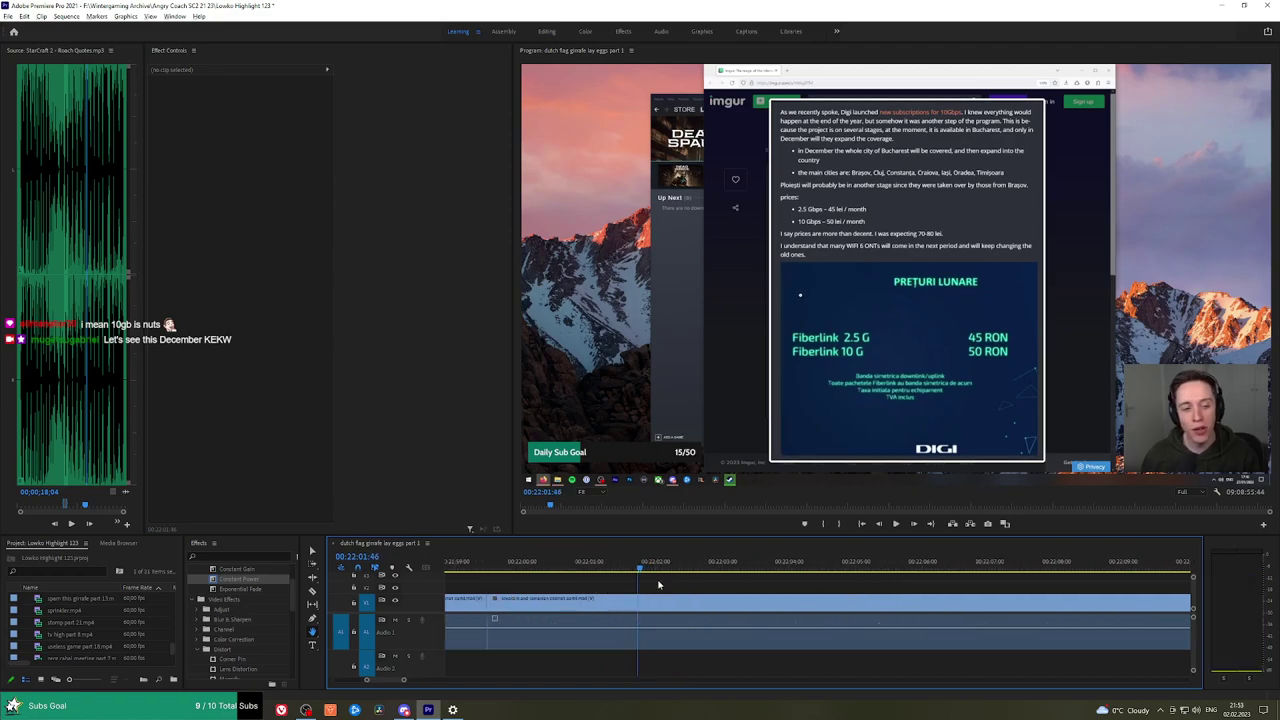
key(space)
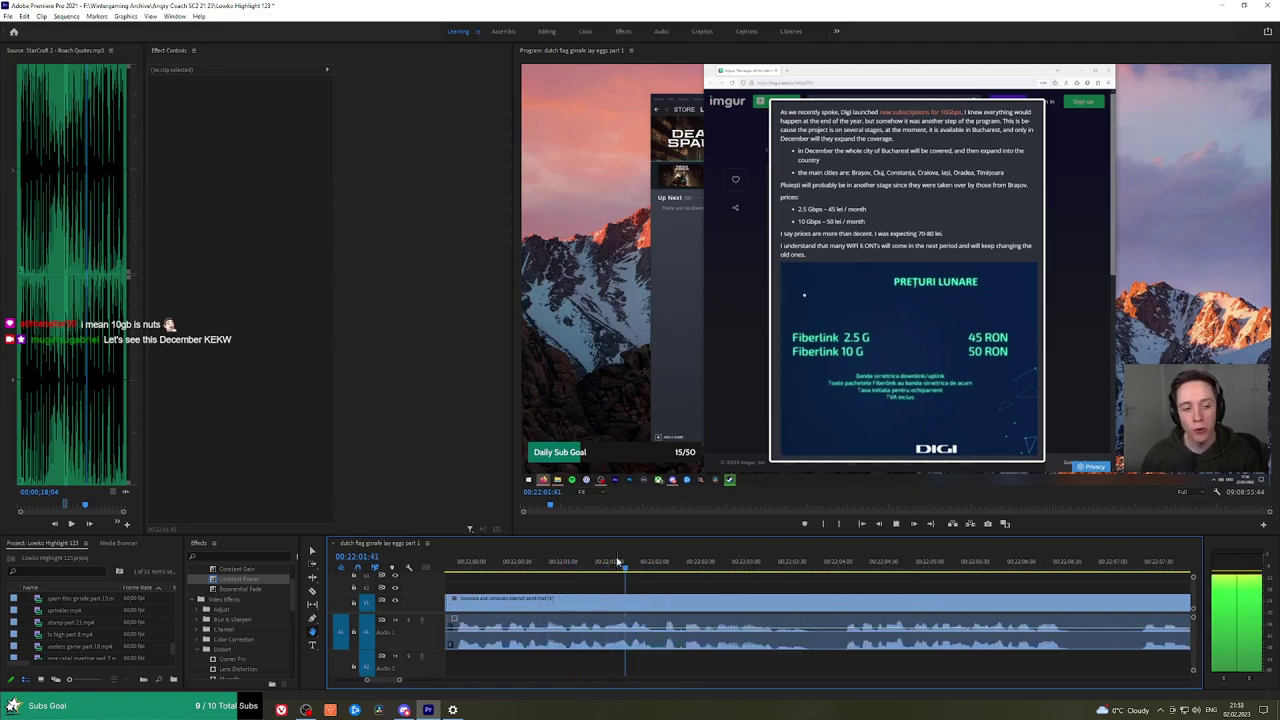
key(space)
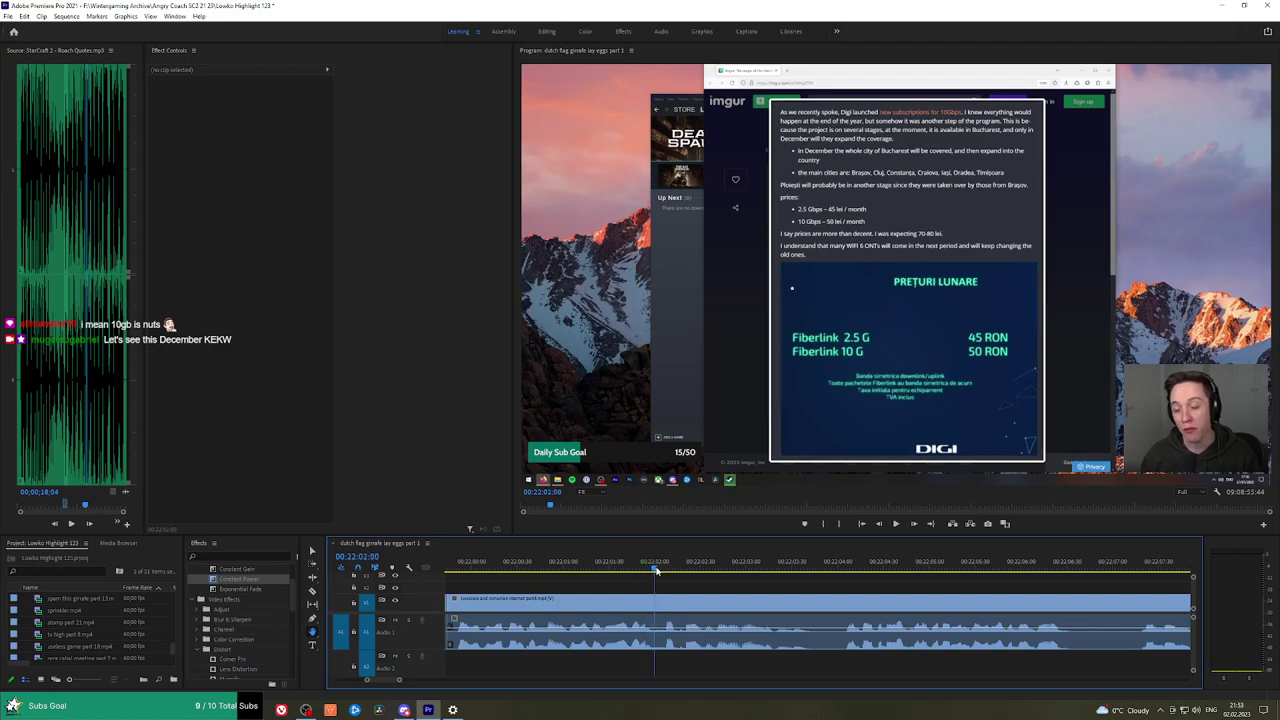
click(658, 603)
key(space)
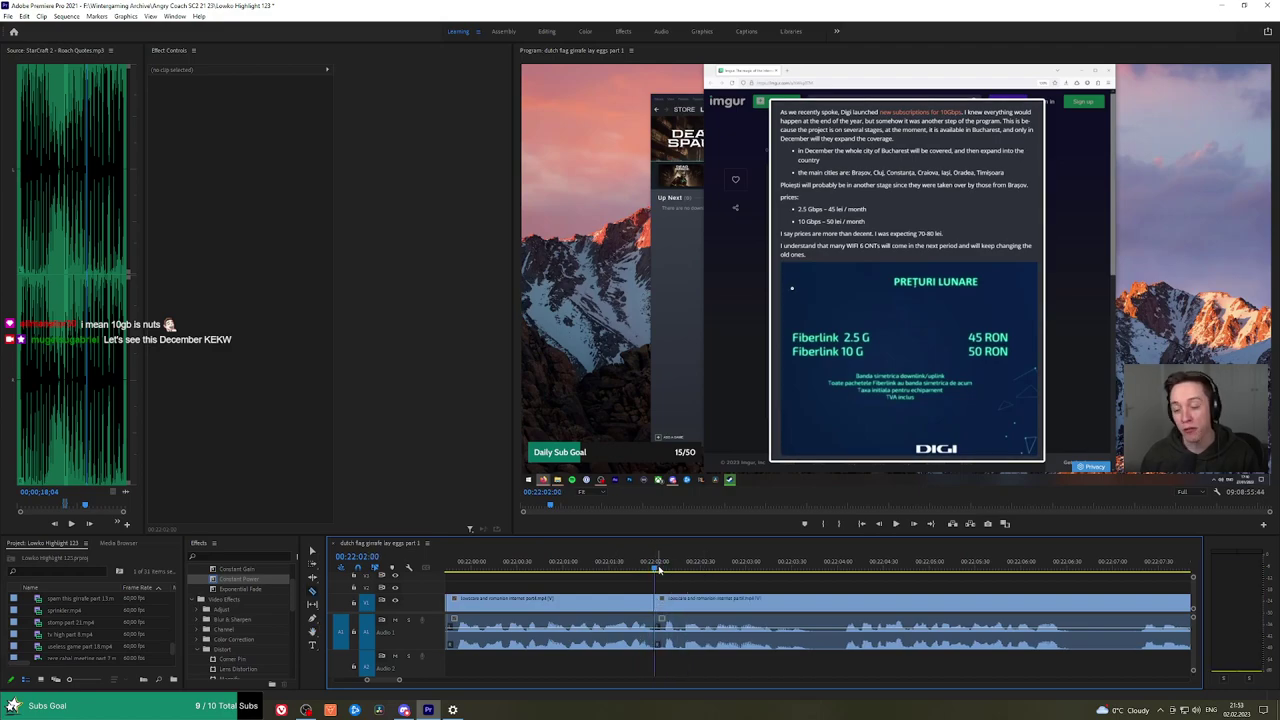
Split the clip at 00:22:02:19 and mute the audio of the short segment containing the word.
click(658, 570)
key(space)
key(space)
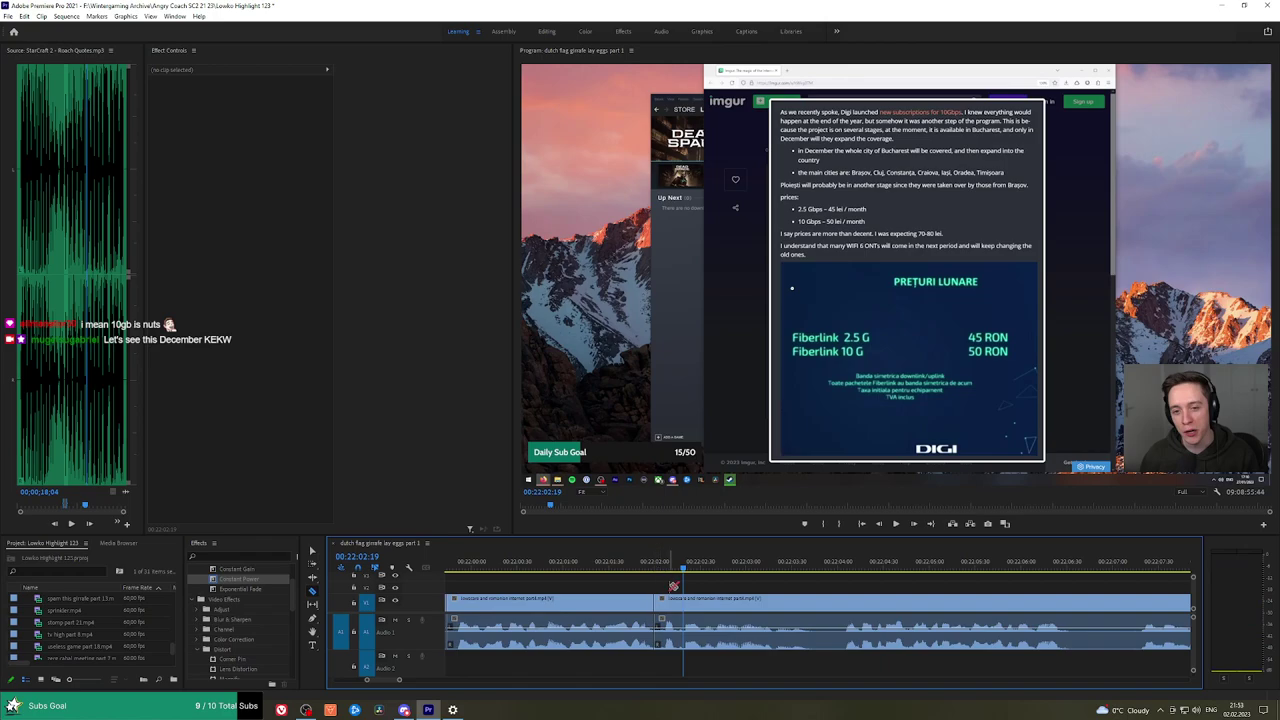
click(659, 572)
drag(668, 573, 686, 573)
click(676, 622)
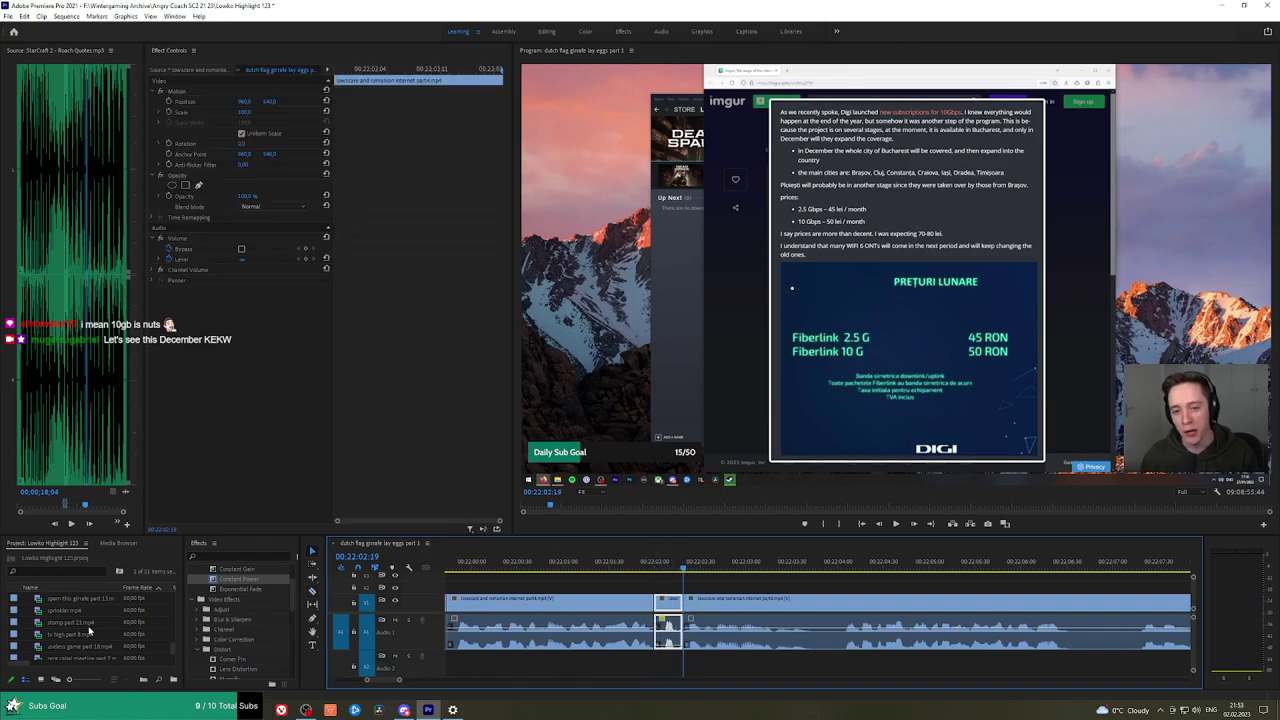
Place StarCraft 2 - Roach Quotes.mp3 on Audio 2 beneath the muted segment, fitted to its length, and play it back.
scroll(104, 630, down, 1)
drag(40, 648, 684, 667)
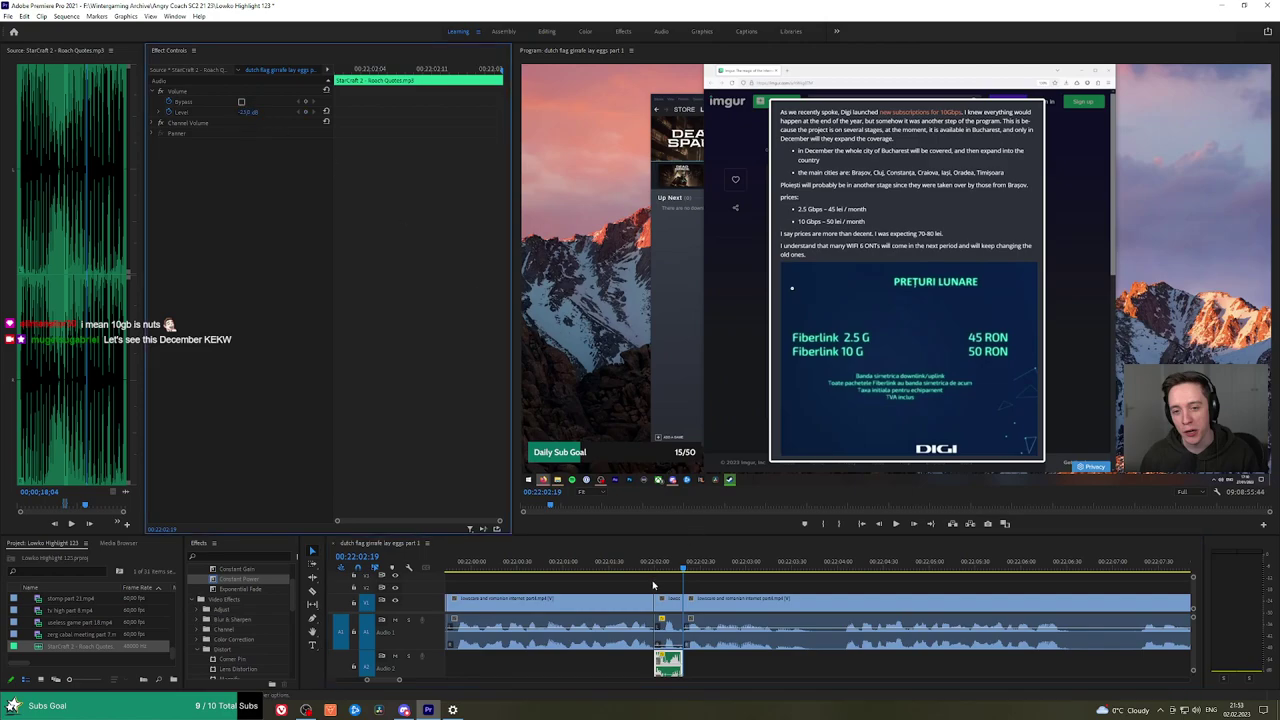
click(614, 567)
key(space)
Split the clip at about 00:22:09:52 and 00:22:12:26, and ripple-delete the section between.
click(840, 577)
key(minus)
key(minus)
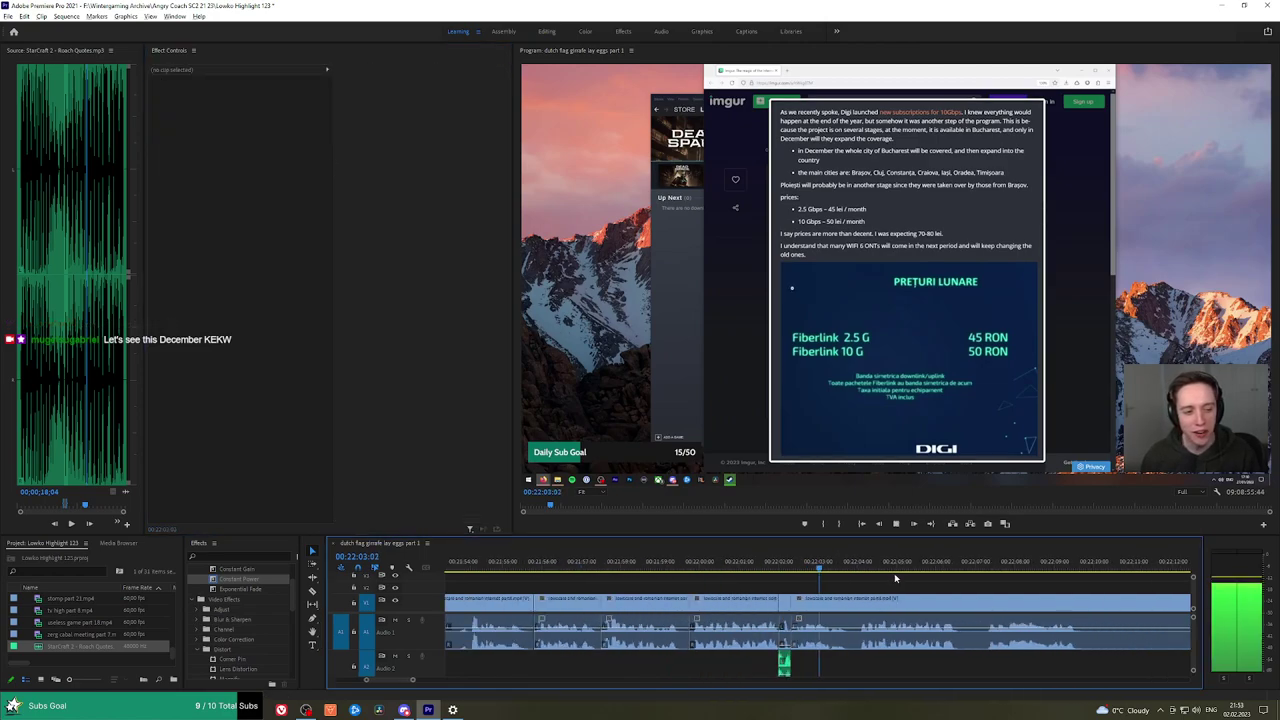
key(minus)
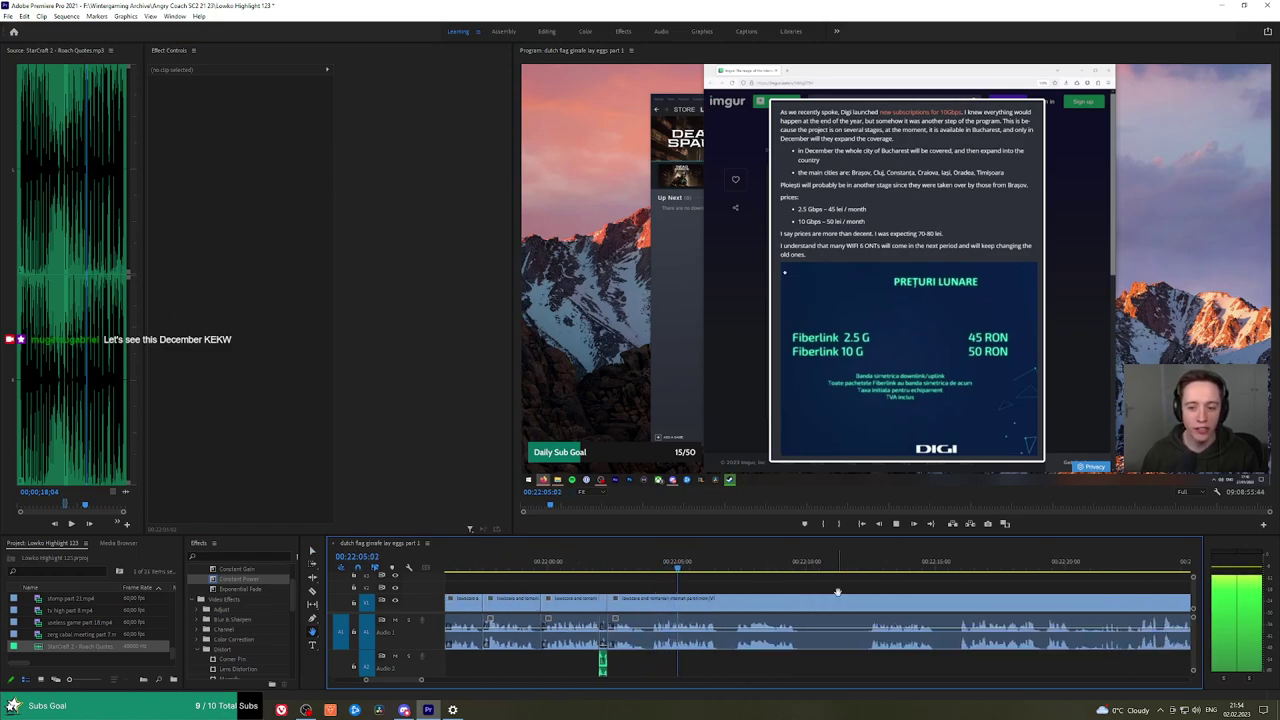
drag(838, 592, 773, 592)
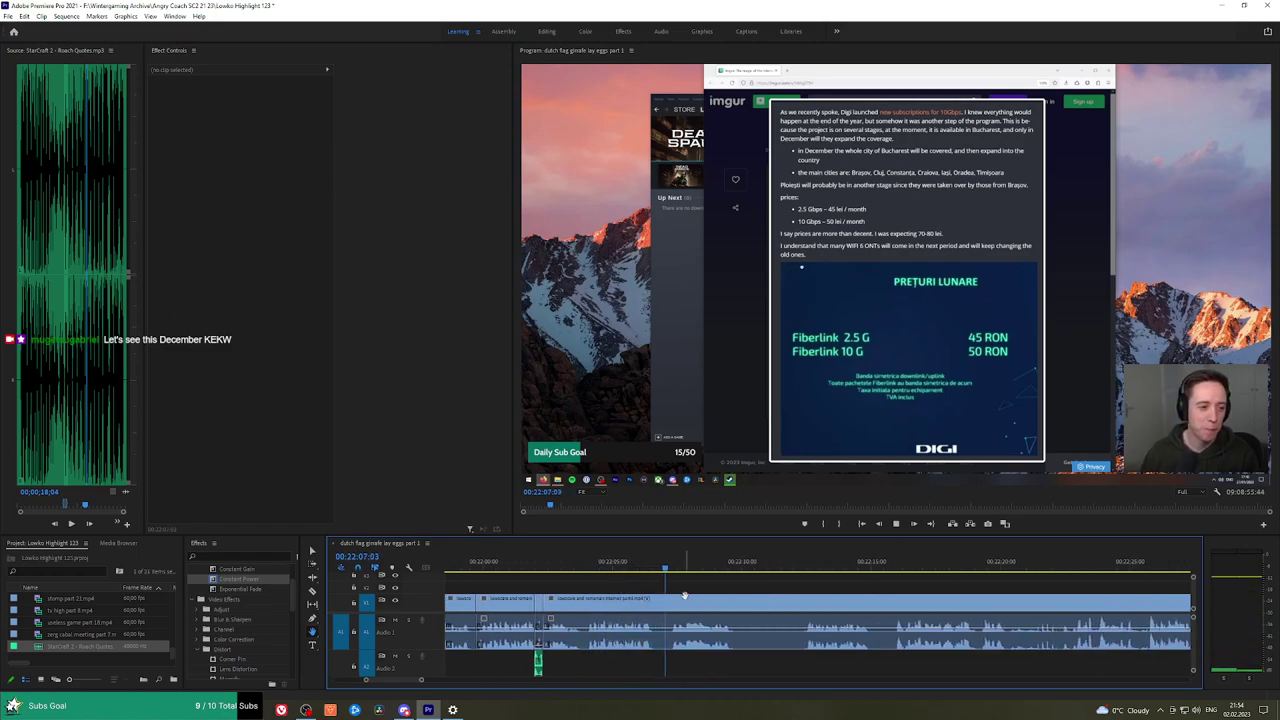
drag(773, 592, 748, 592)
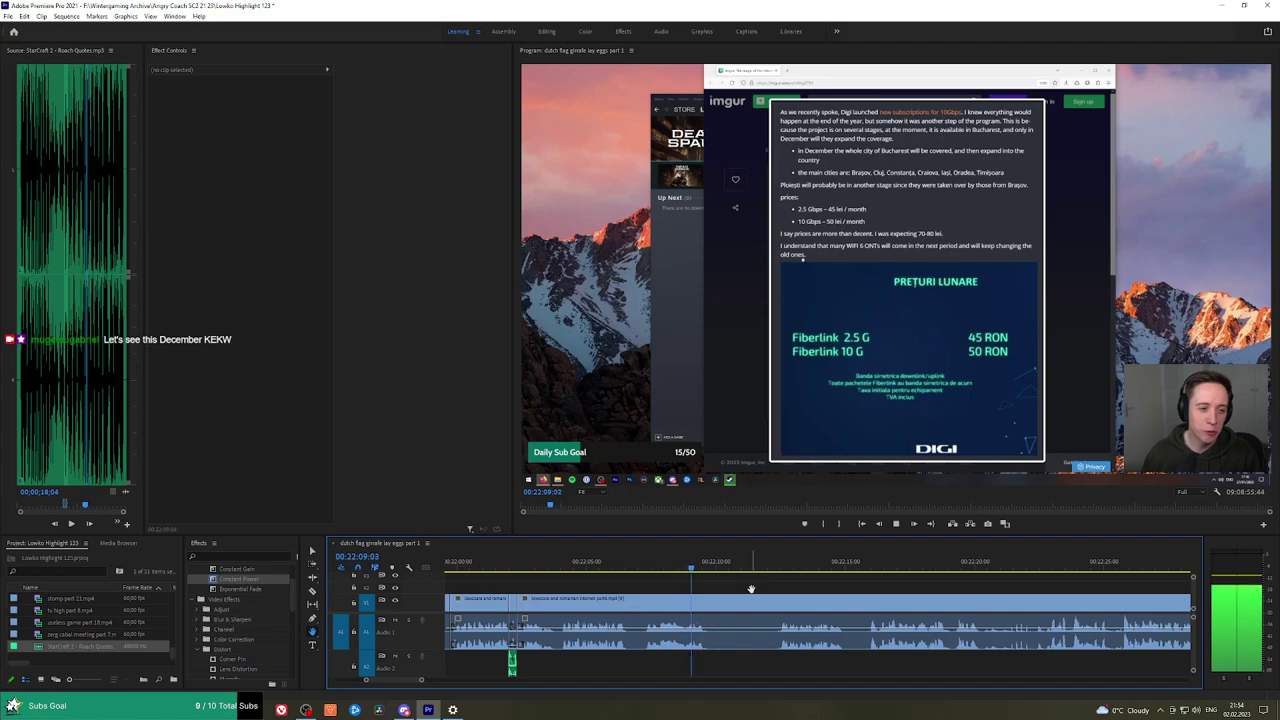
click(718, 605)
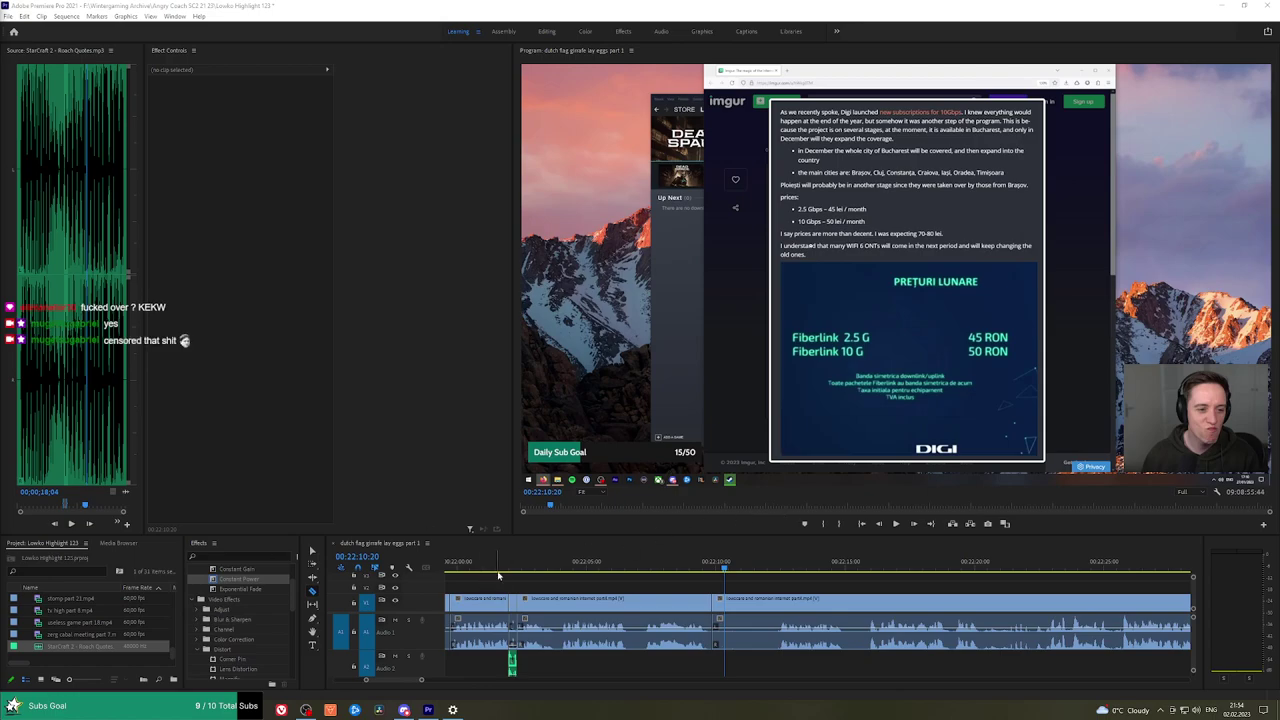
click(497, 567)
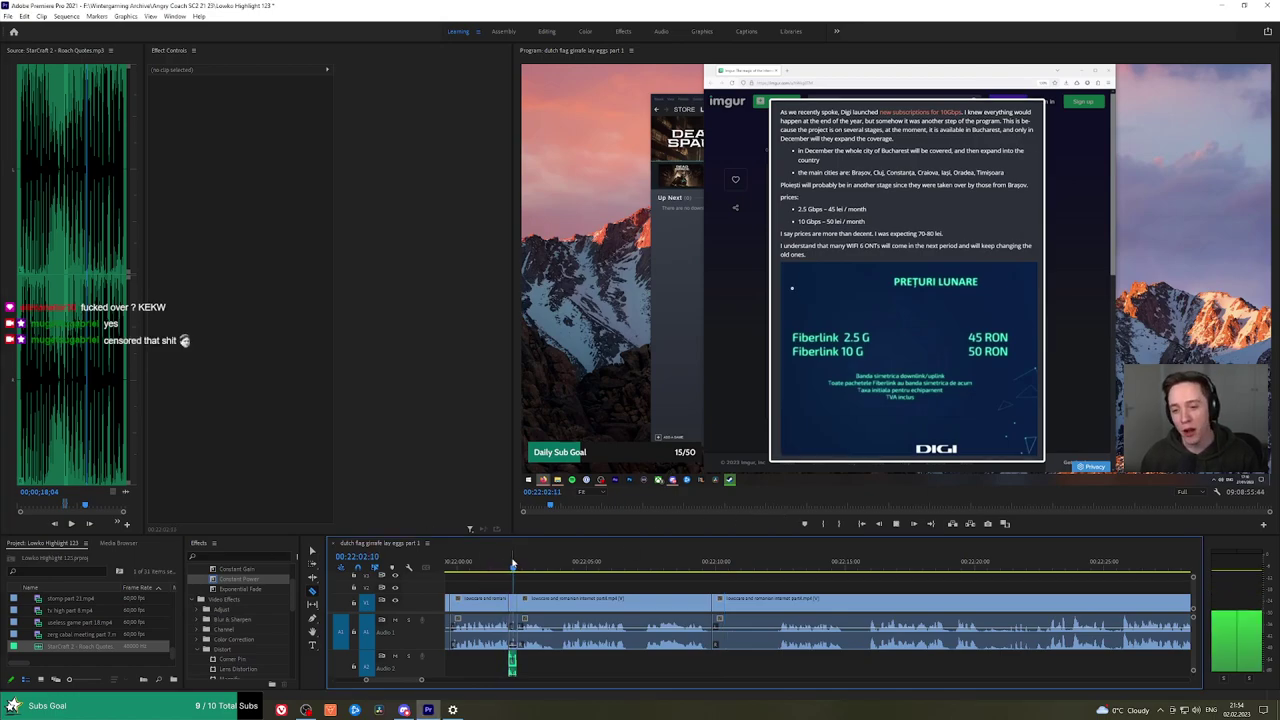
click(691, 563)
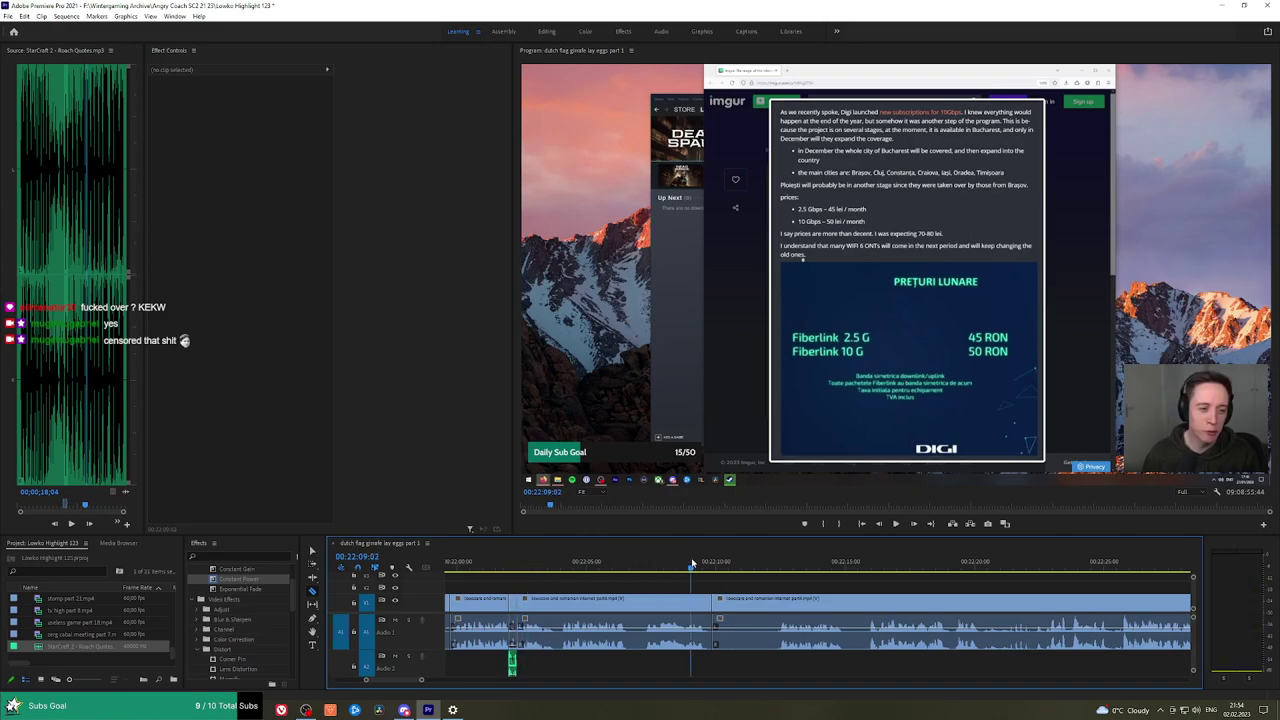
click(780, 568)
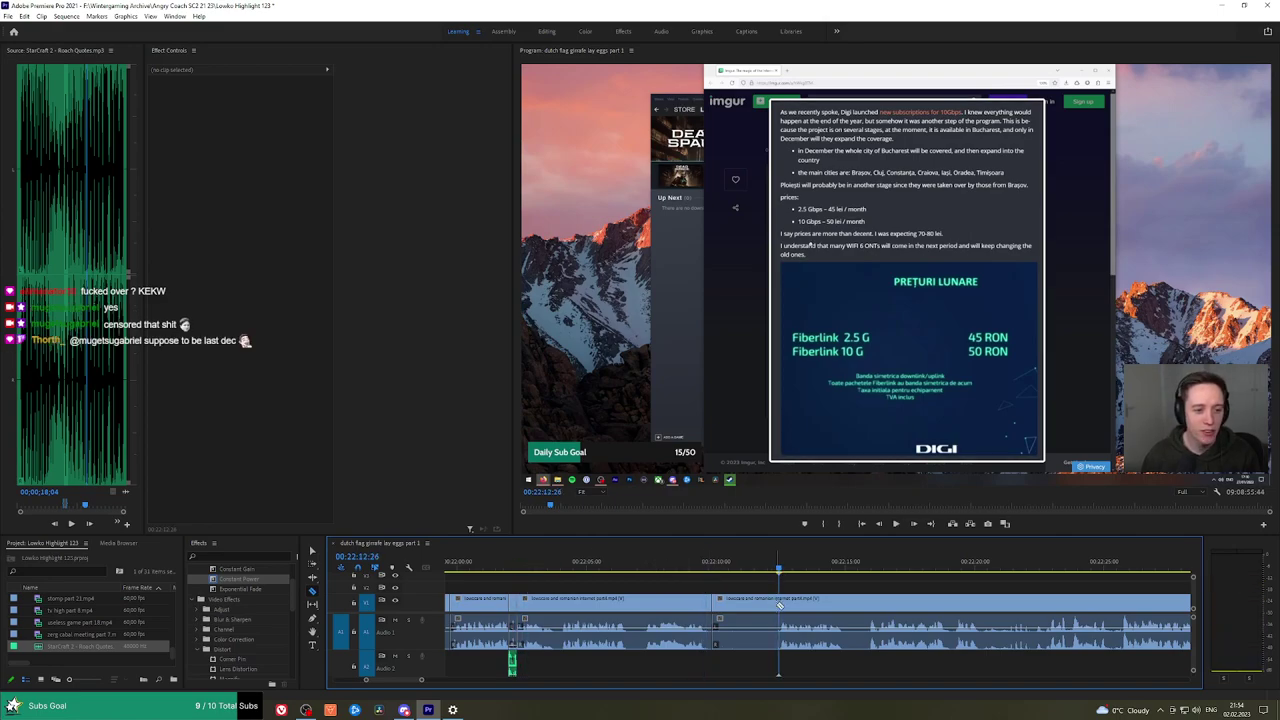
key(Up)
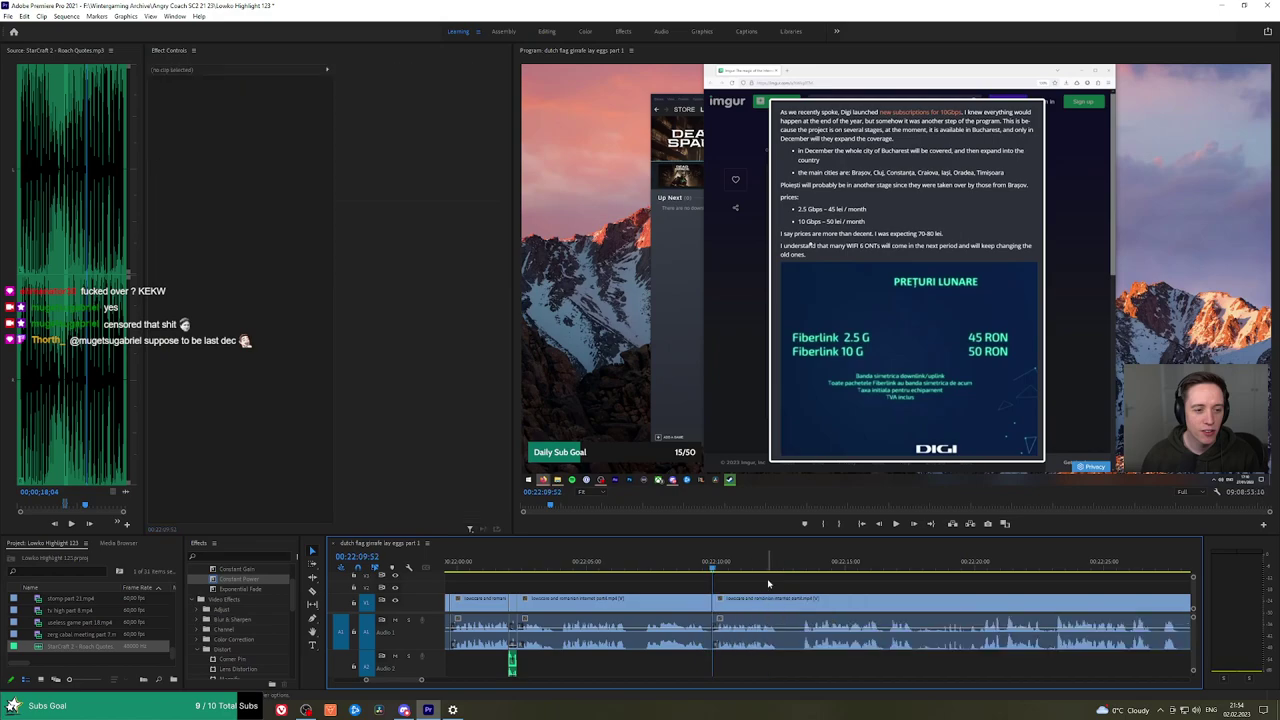
Ripple-delete the short pause between about 00:22:12:28 and 00:22:13:20.
key(space)
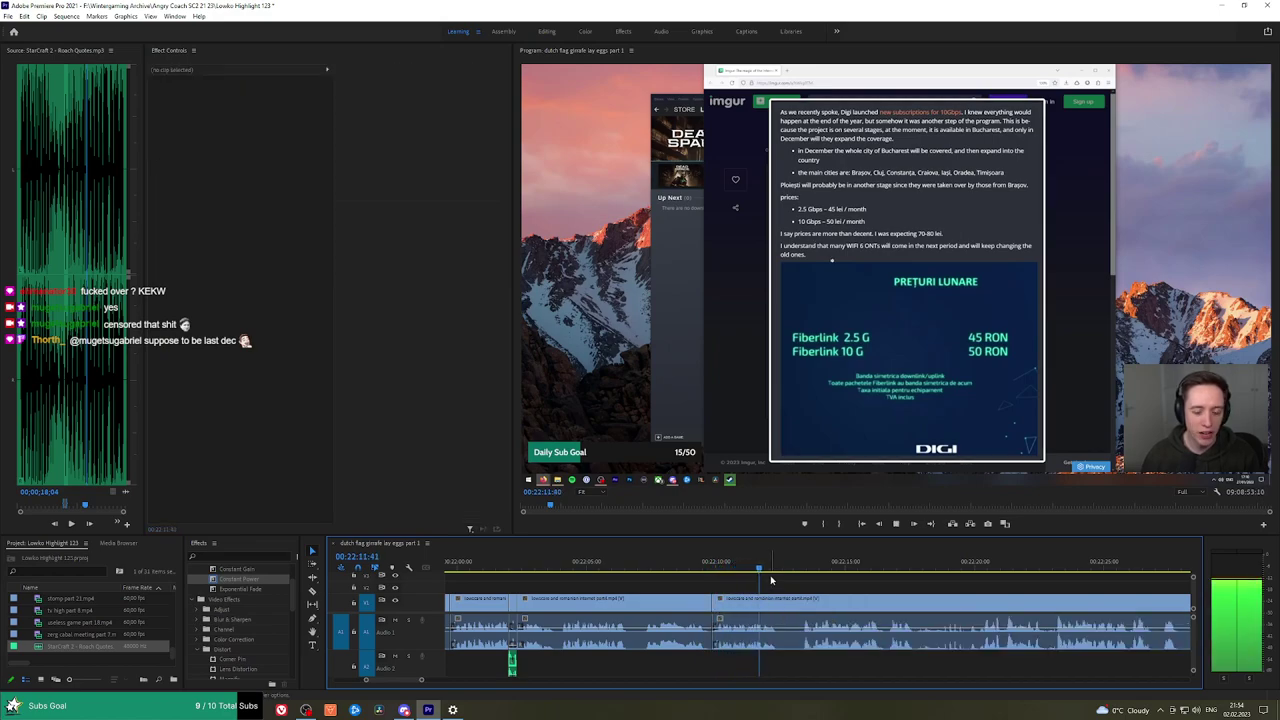
key(space)
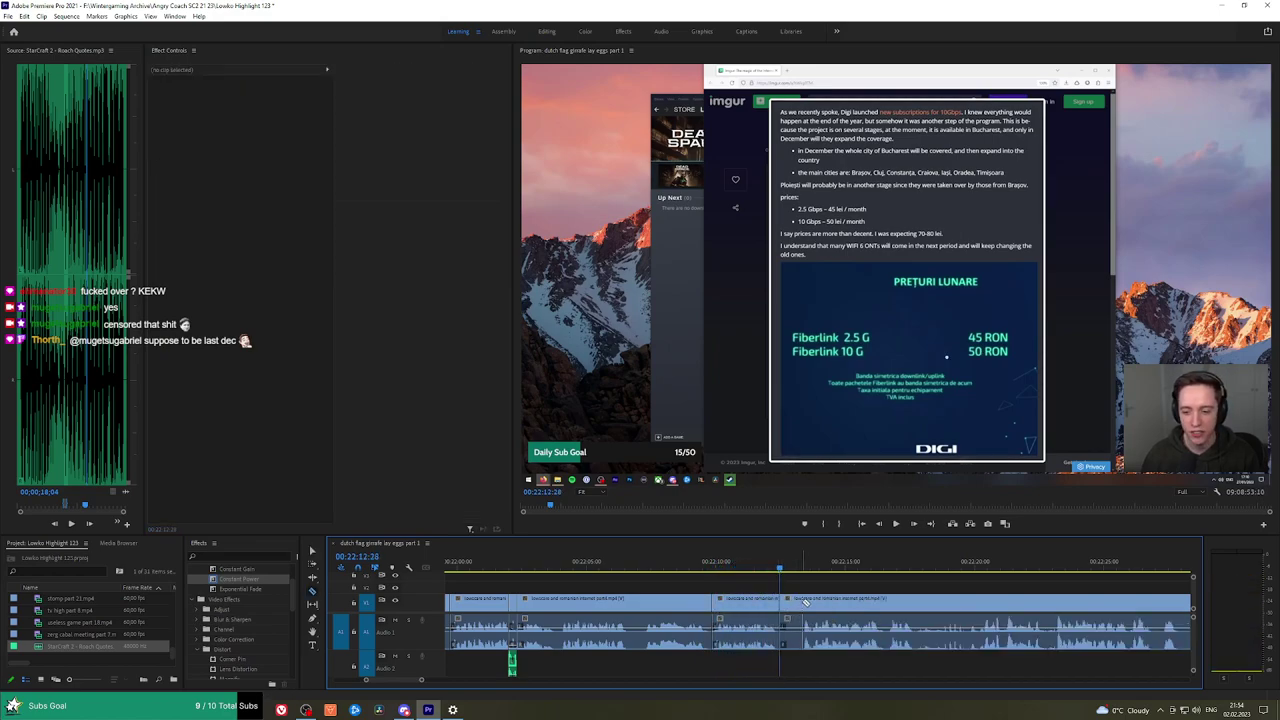
click(792, 603)
key(shift+Delete)
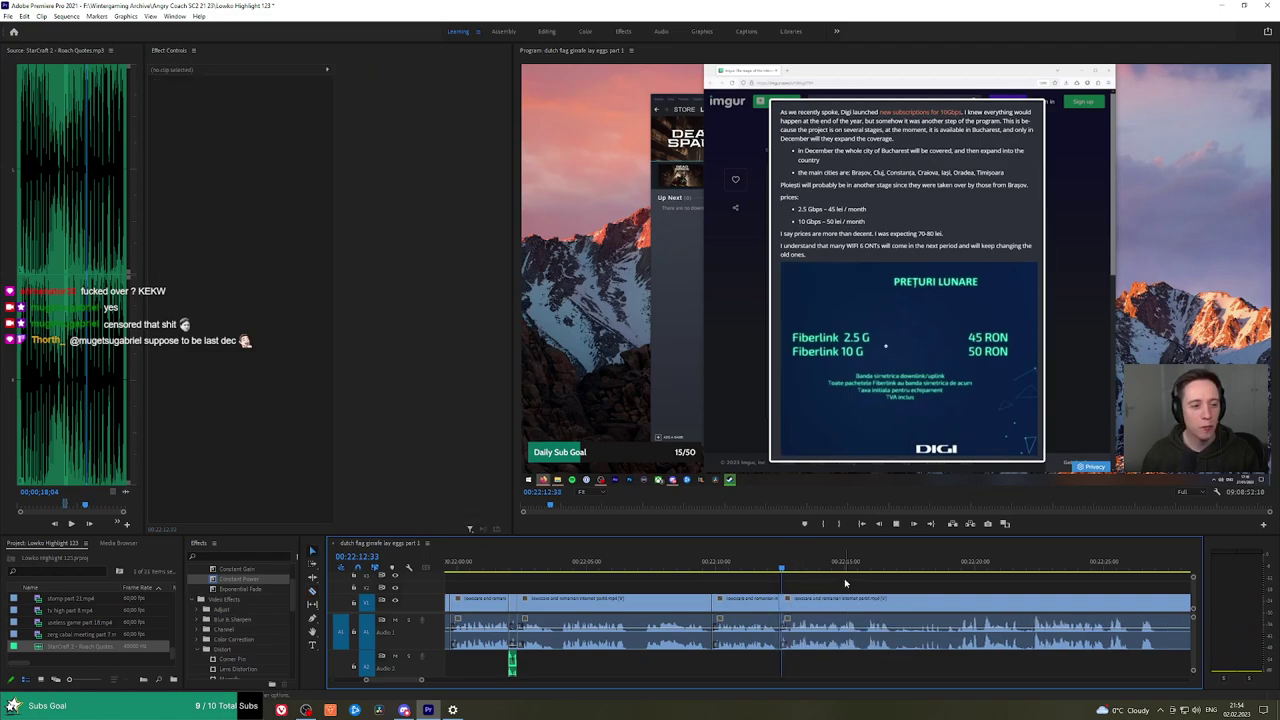
key(space)
Split the clip at about 00:22:27:12 and 00:22:34:05, and ripple-delete the section between.
scroll(800, 585, down, 3)
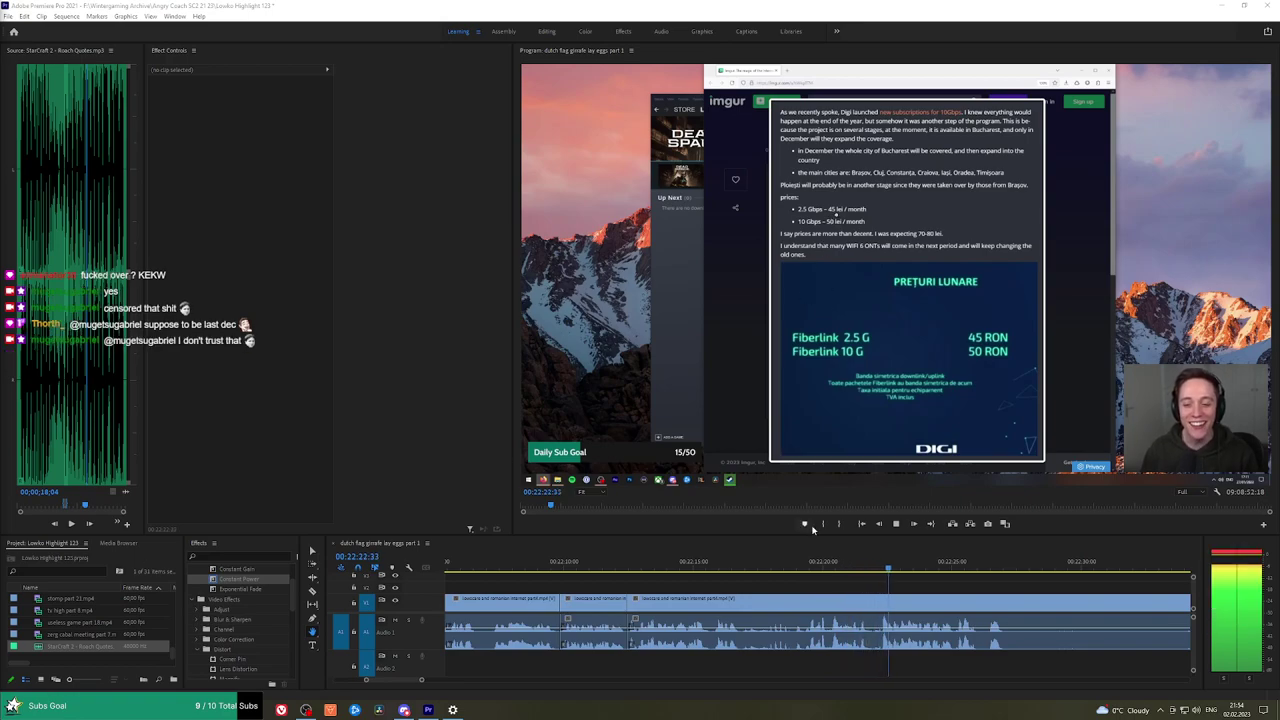
drag(988, 595, 742, 571)
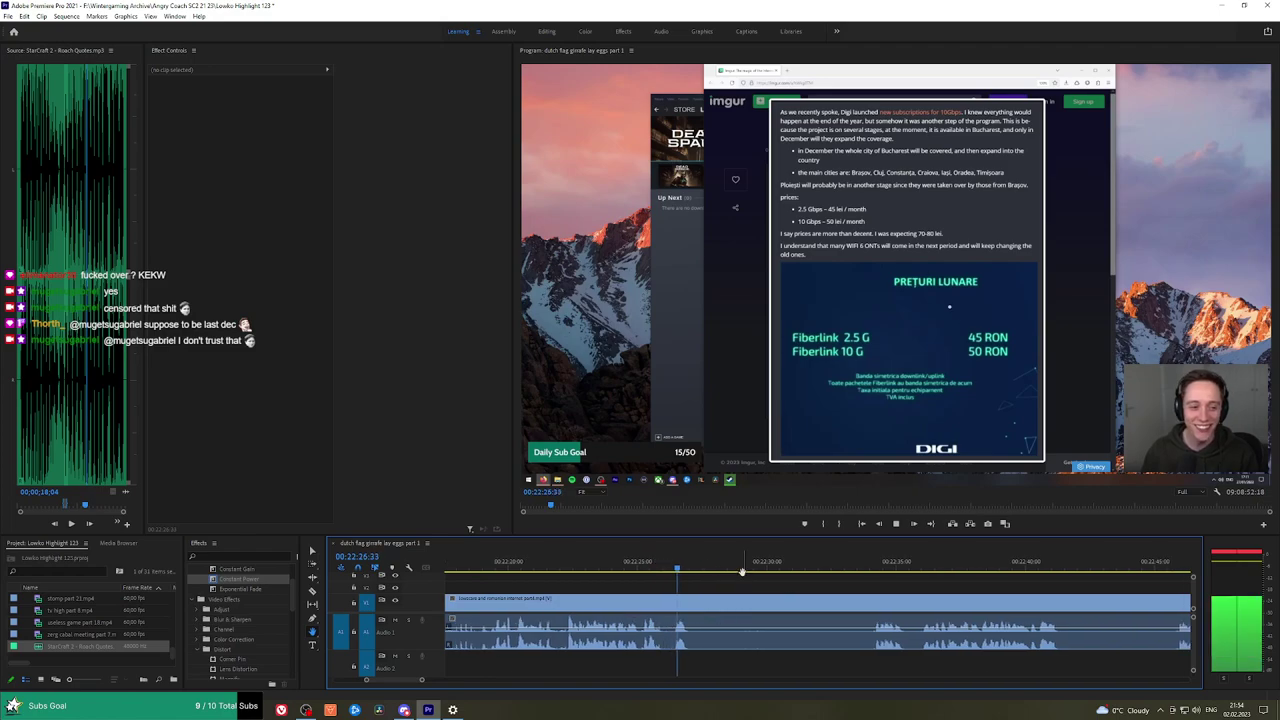
key(space)
key(c)
click(695, 603)
drag(860, 566, 873, 567)
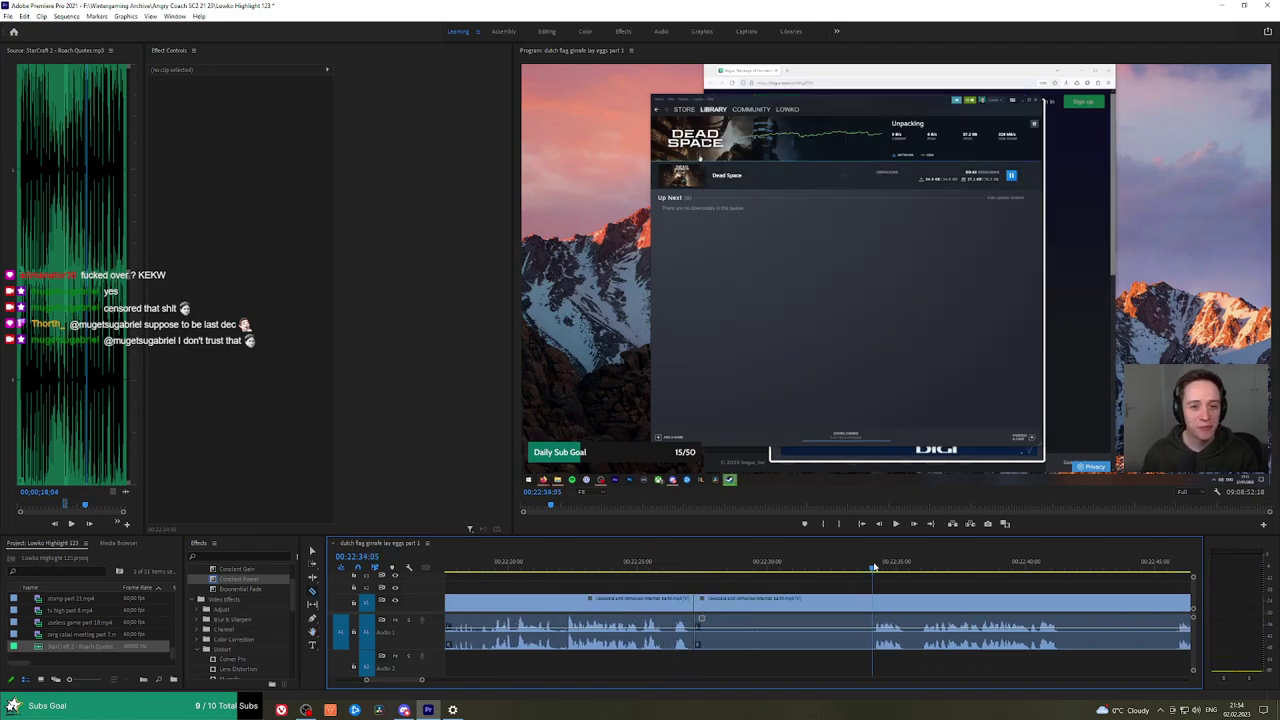
click(874, 603)
key(v)
click(842, 601)
key(shift+Delete)
key(space)
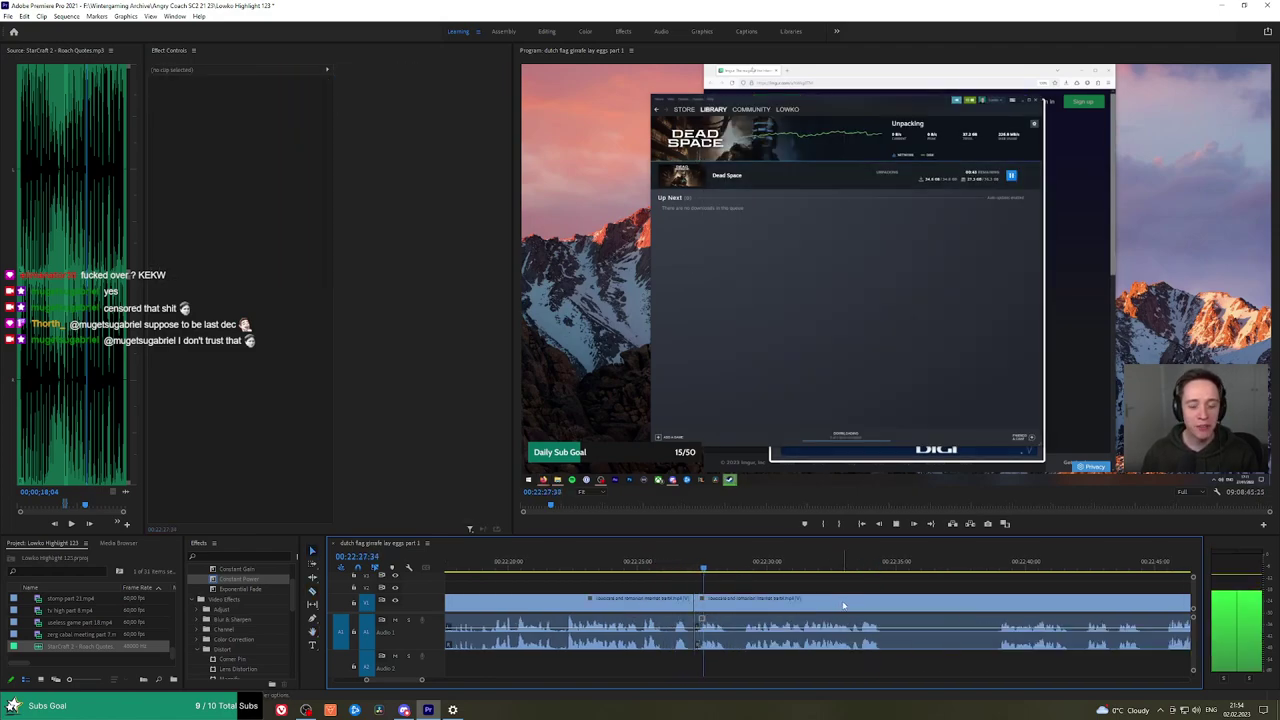
Split the clip at about 00:22:34:46 and 00:22:39:05, and ripple-delete the section between.
key(h)
drag(871, 588, 737, 574)
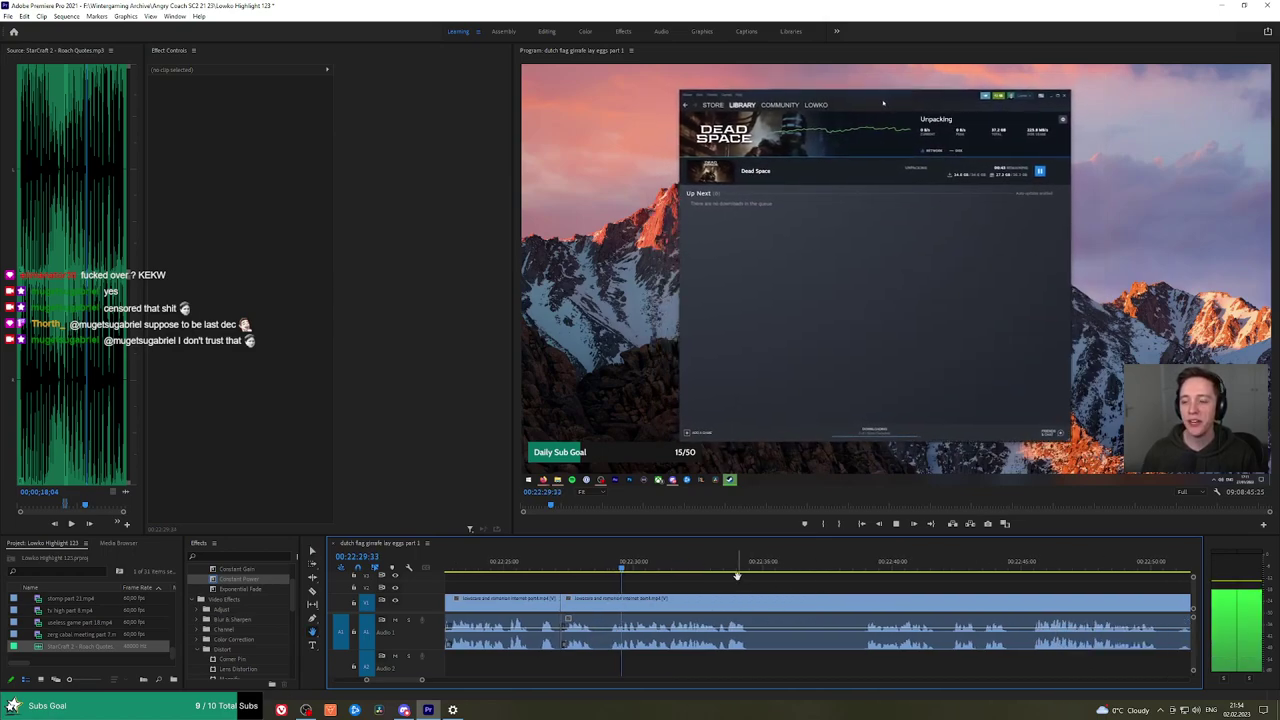
scroll(778, 585, down, 1)
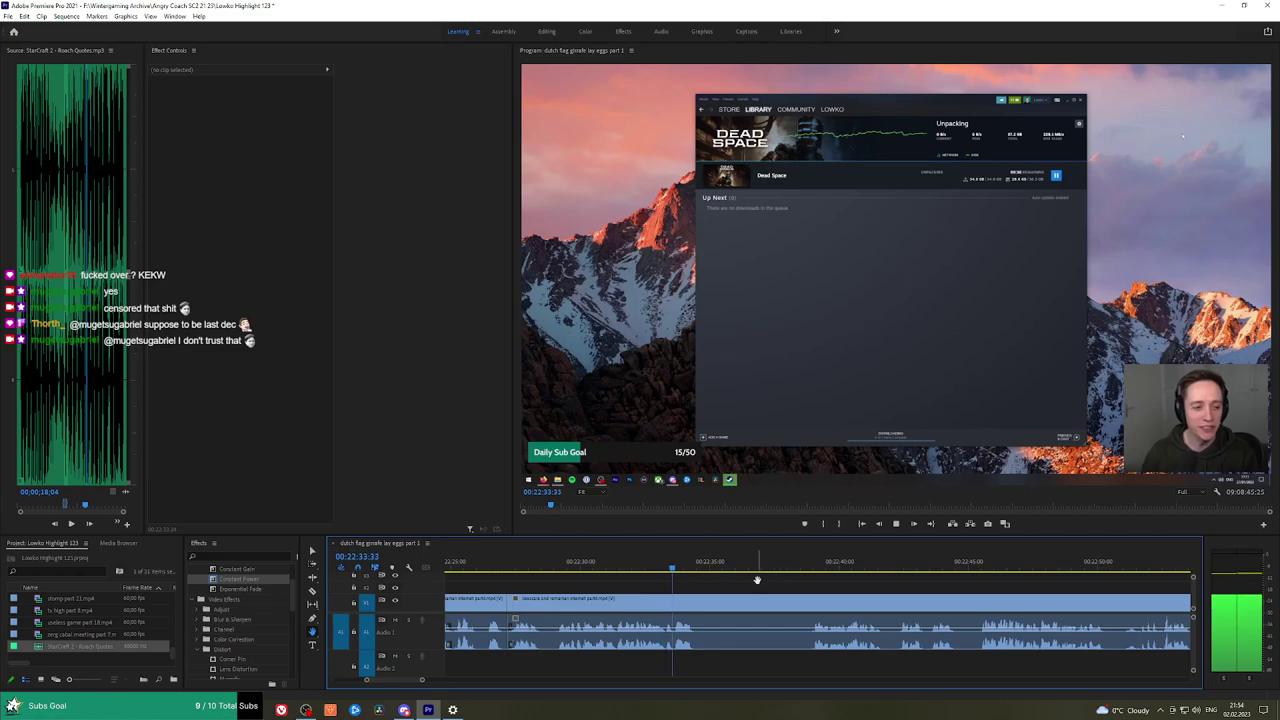
key(space)
key(ctrl+k)
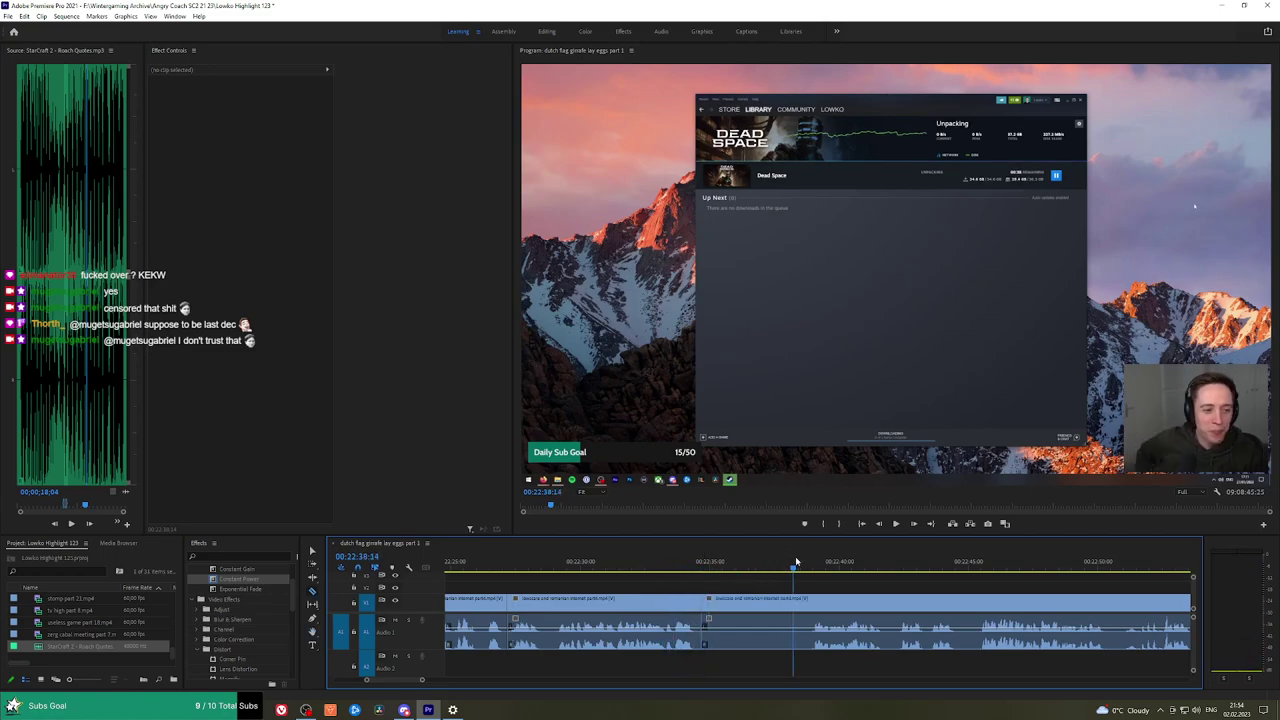
key(space)
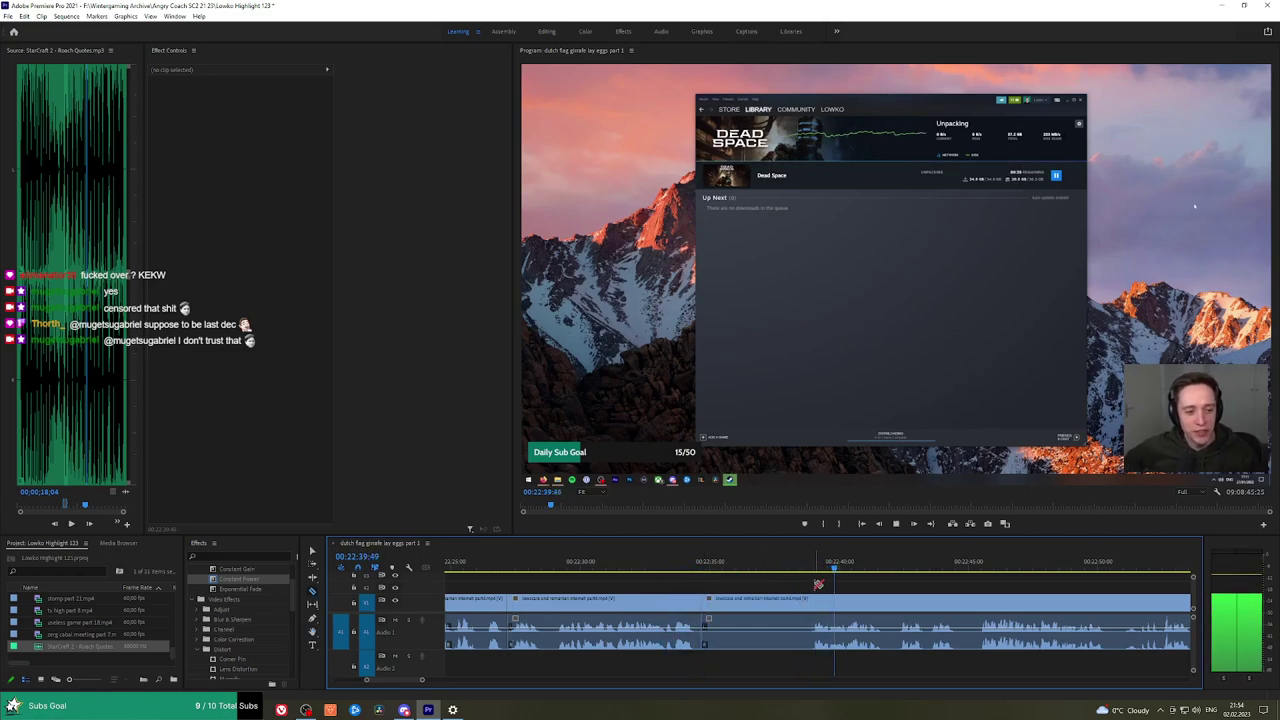
click(815, 600)
key(v)
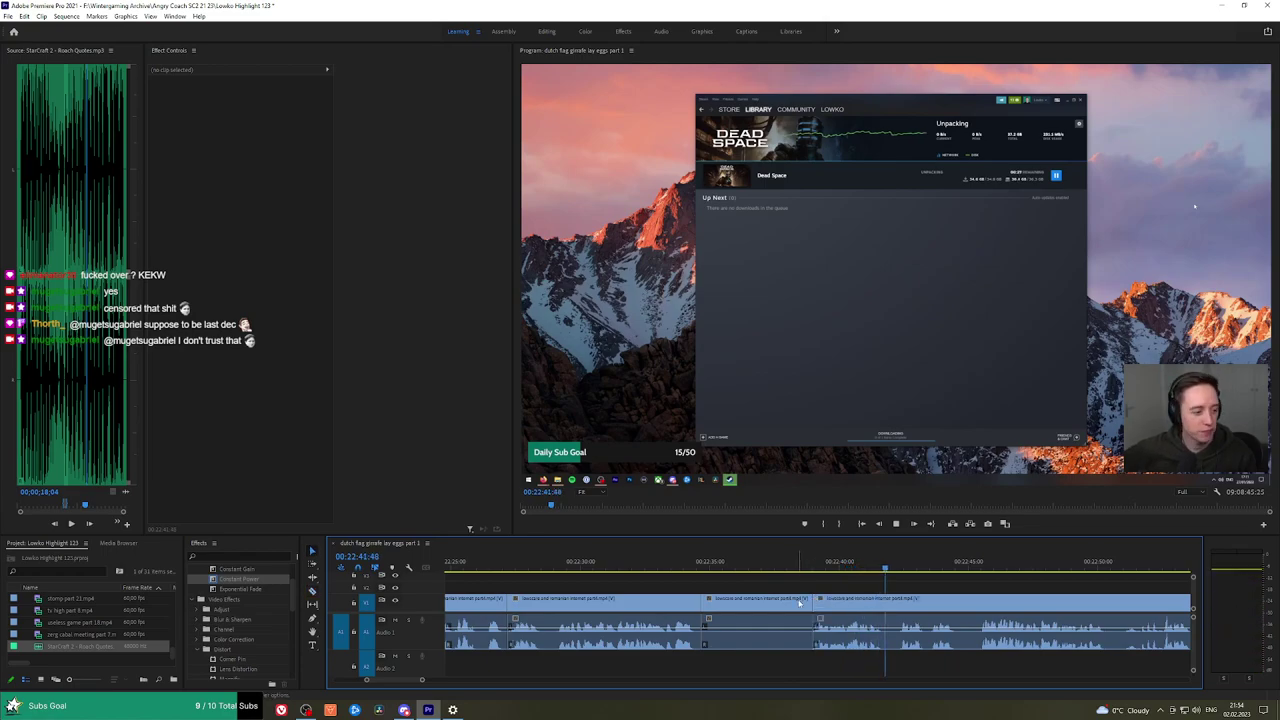
click(800, 601)
key(shift+Delete)
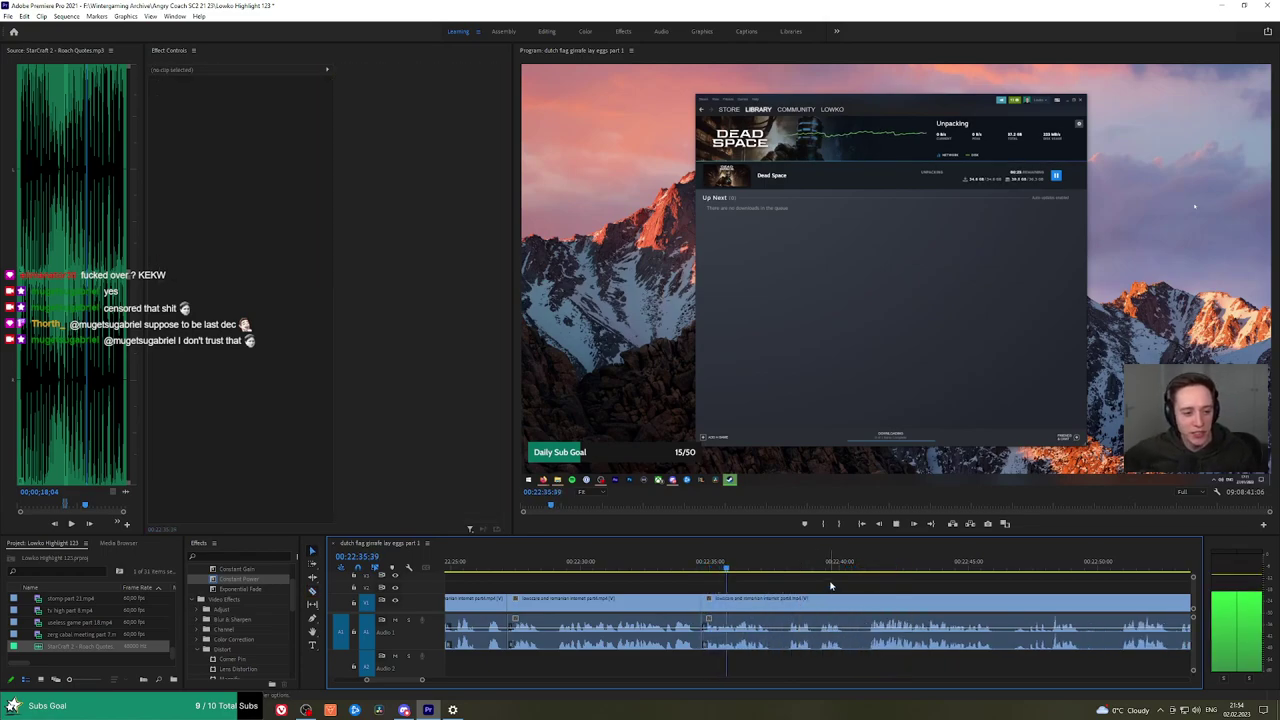
Cut out the short section between about 00:22:40:14 and 00:22:41:07 with a ripple delete.
key(h)
drag(852, 577, 703, 573)
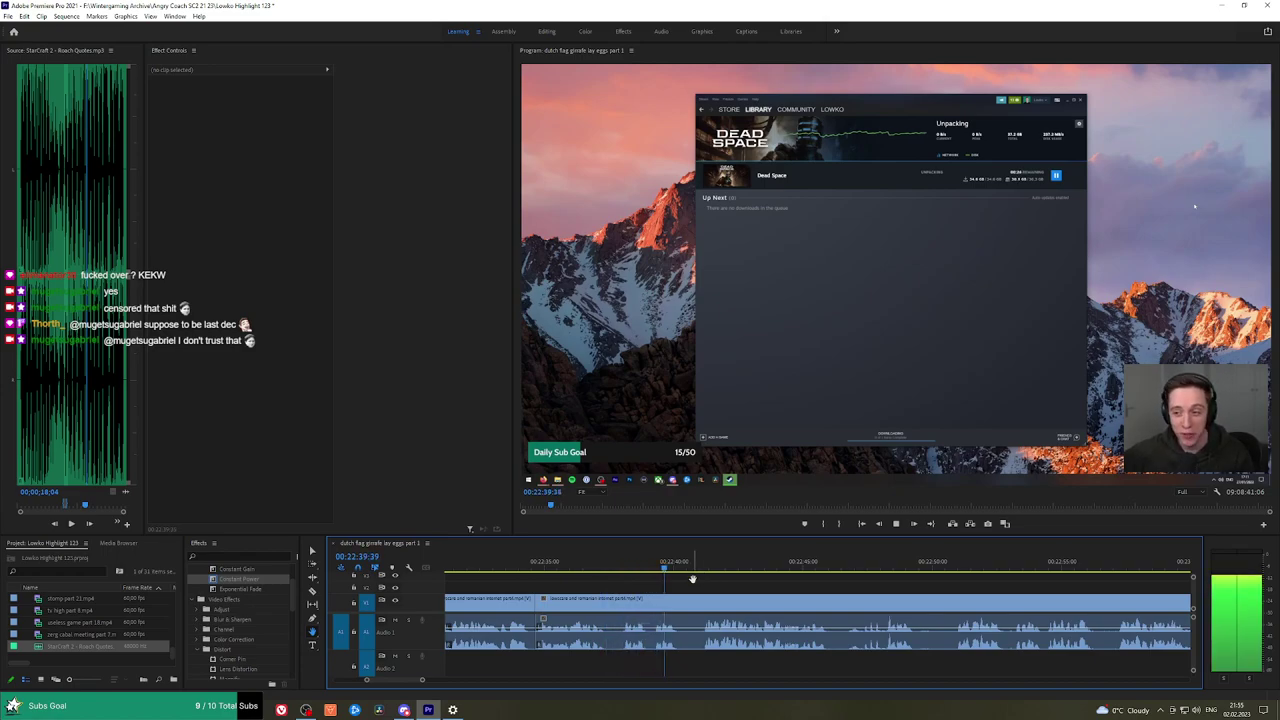
click(684, 604)
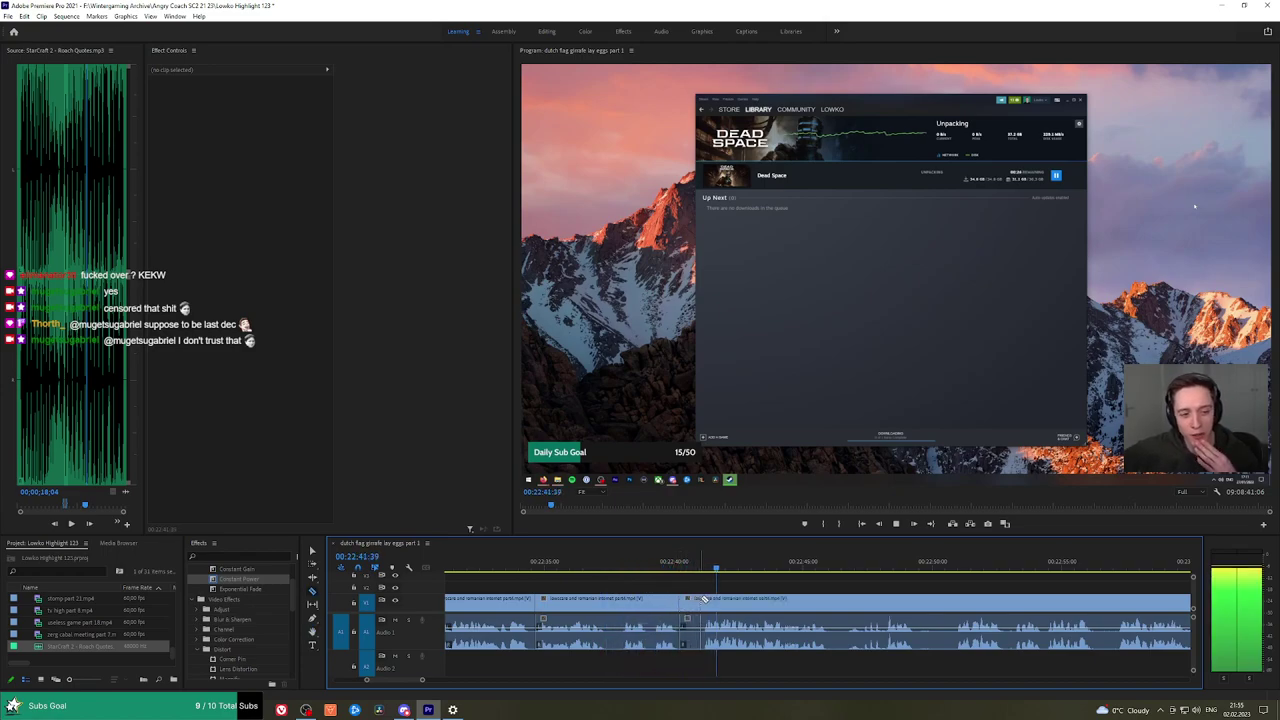
click(696, 604)
key(shift+Delete)
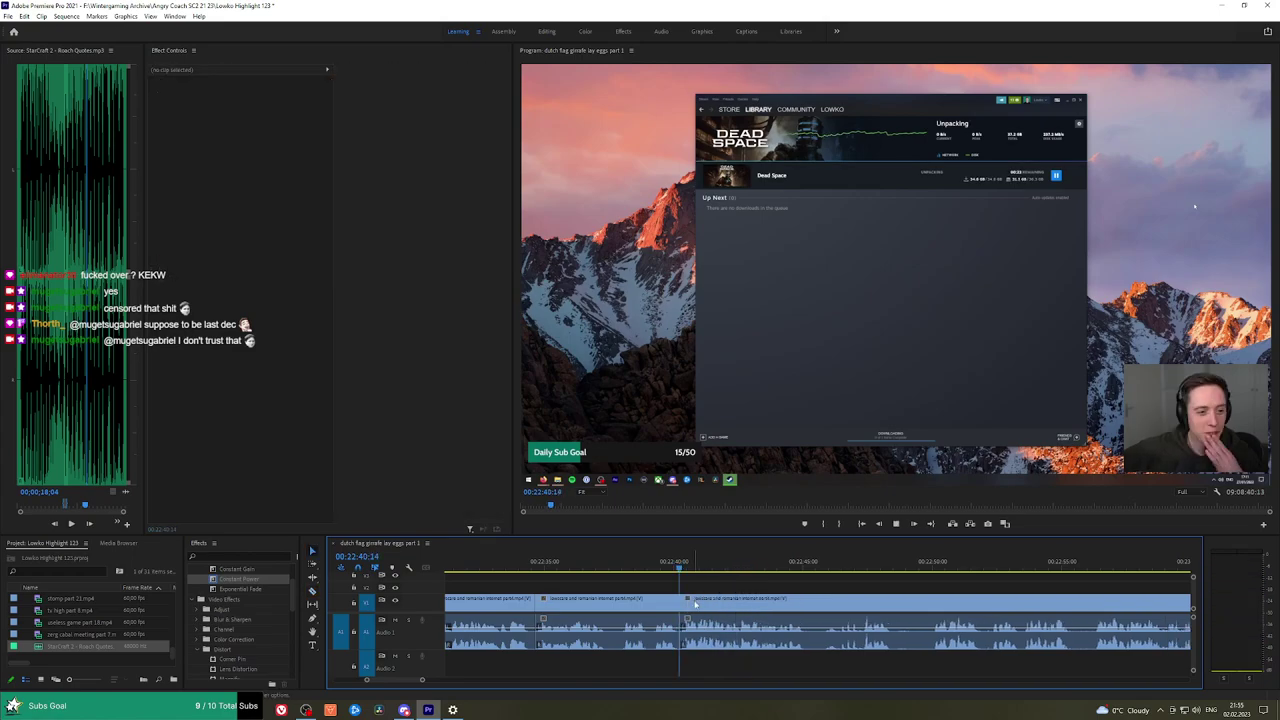
Ripple-delete the section between about 00:22:48:30 and 00:22:49:59, and smooth the audio cut with a Constant Power transition.
key(h)
drag(877, 595, 729, 586)
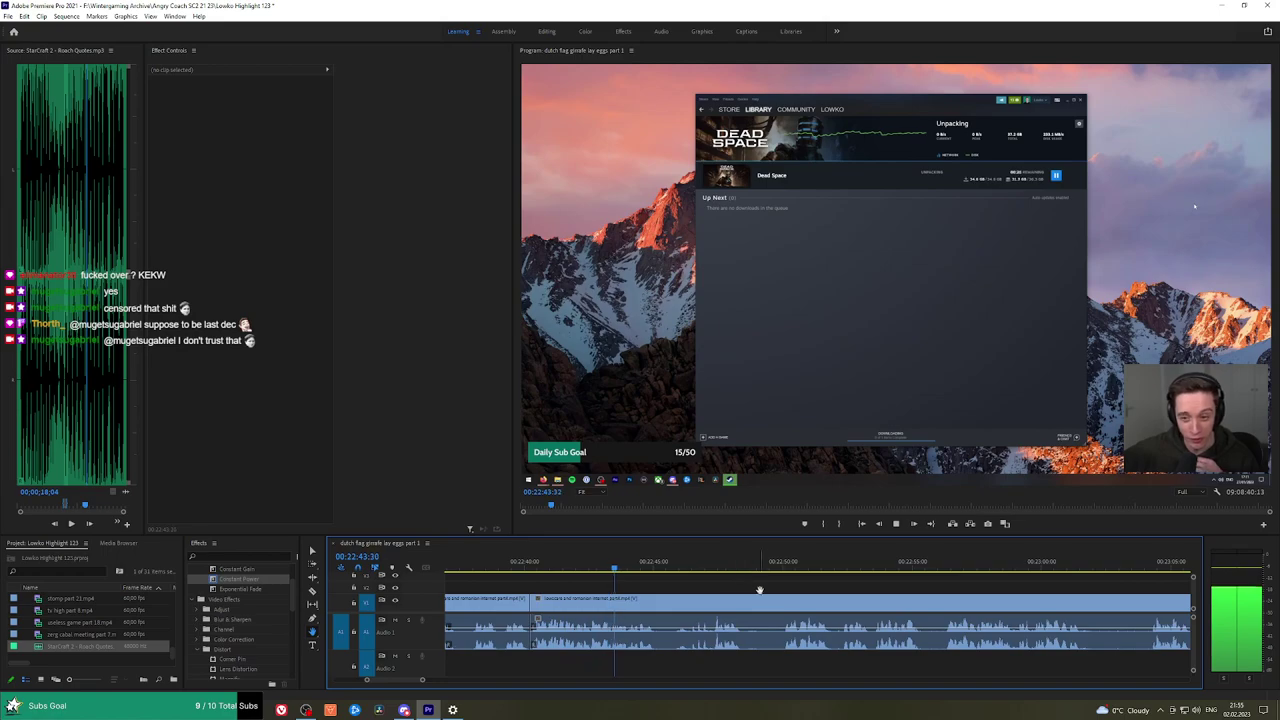
scroll(755, 588, down, 1)
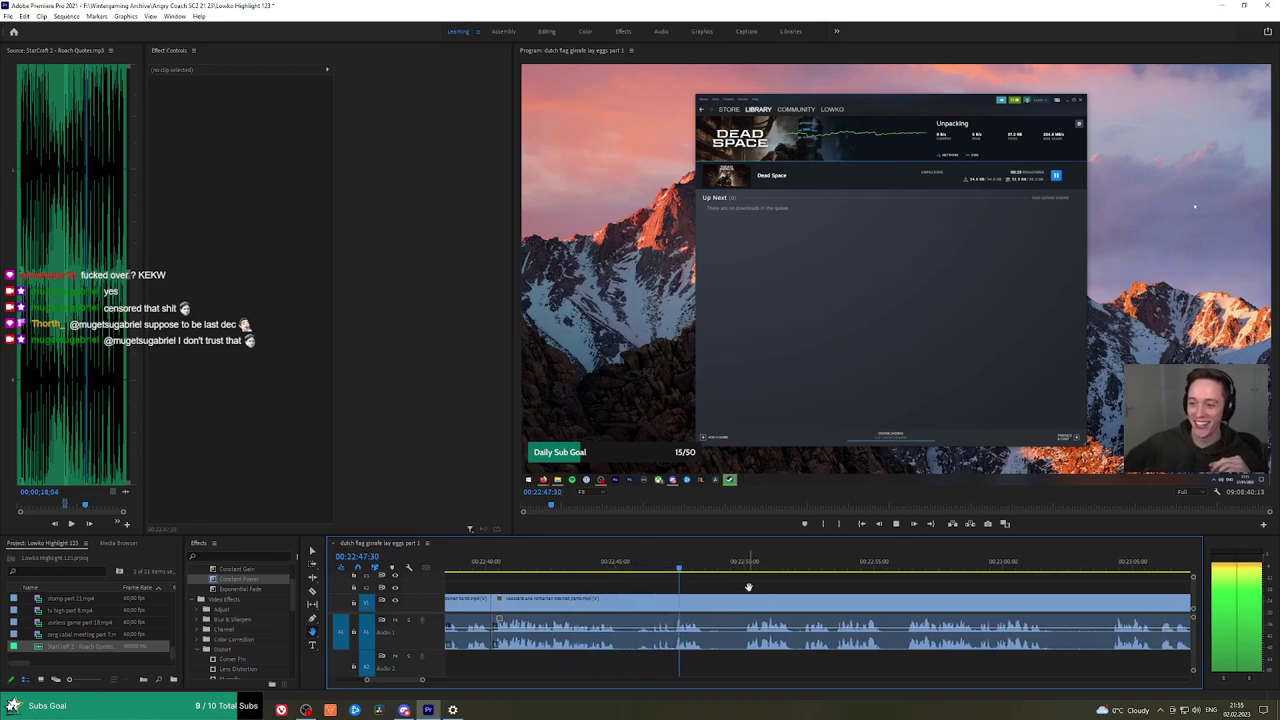
key(space)
key(c)
click(706, 601)
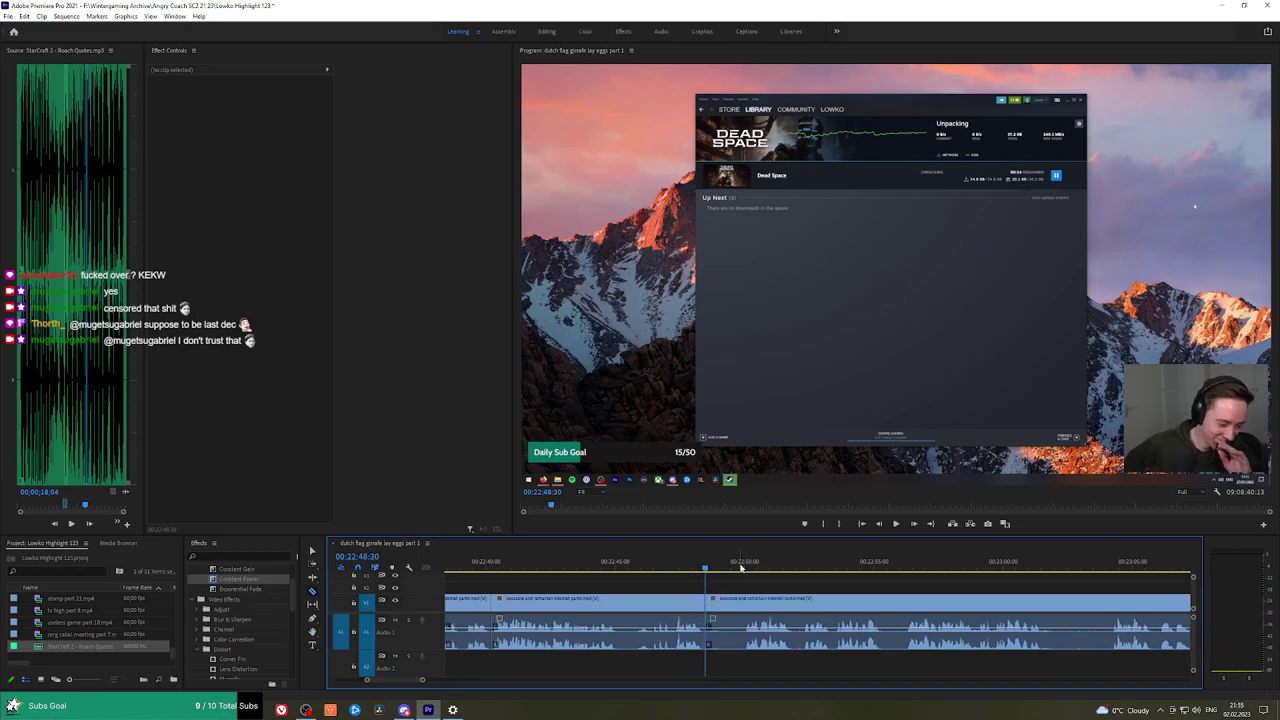
click(745, 602)
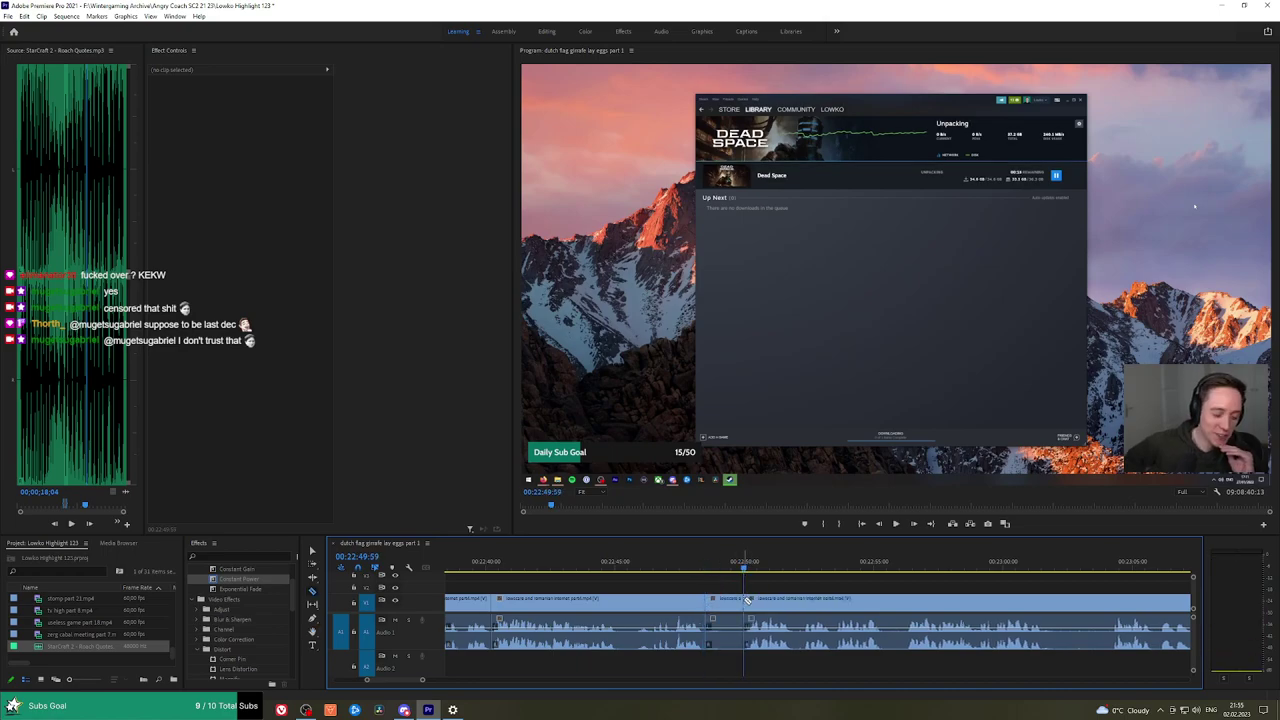
key(v)
click(735, 603)
key(shift+Delete)
key(space)
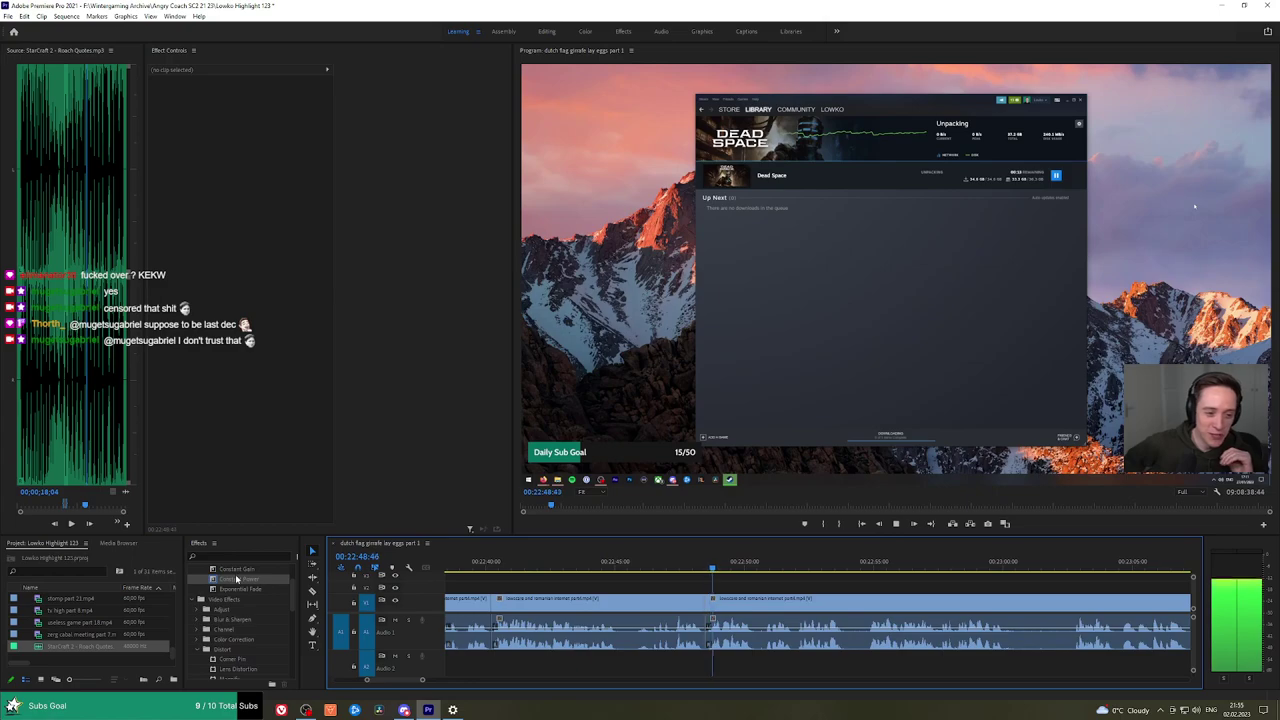
key(ctrl+shift+d)
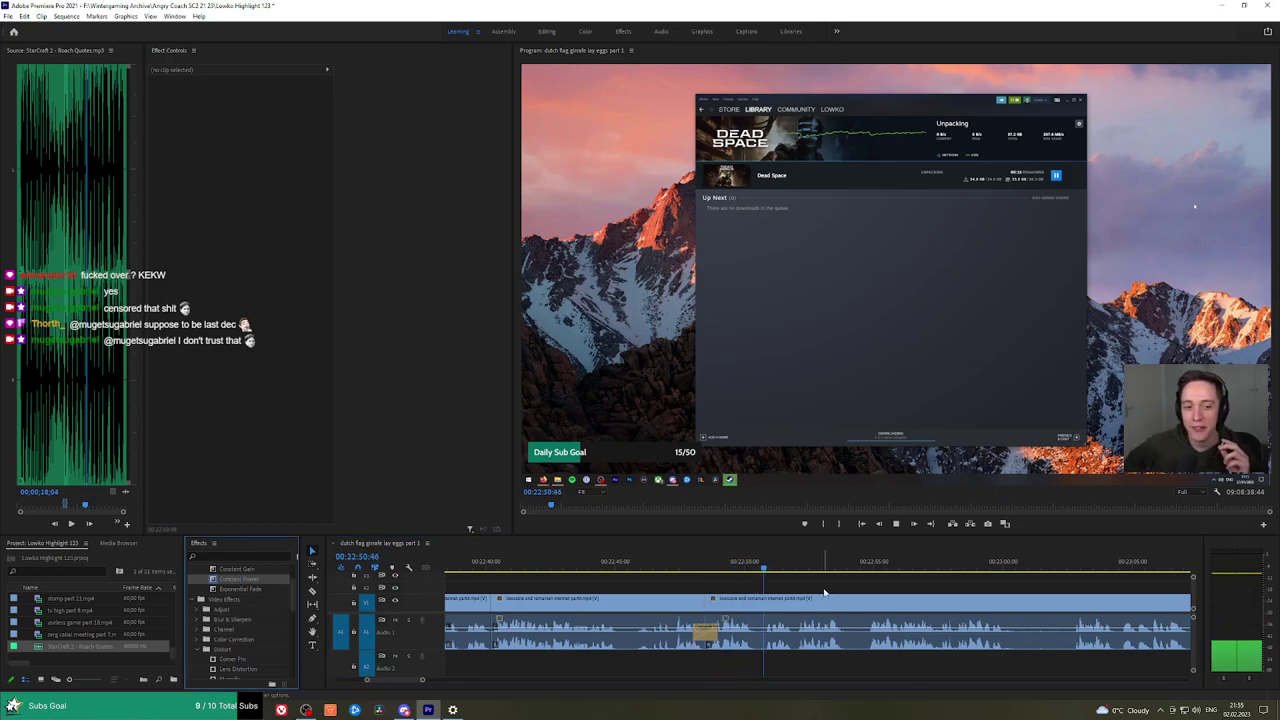
Ripple-delete the section between about 00:22:53:52 and 00:22:54:47, and add a Constant Power transition on that audio cut.
scroll(890, 581, down, 2)
key(h)
drag(932, 583, 889, 584)
scroll(860, 584, down, 2)
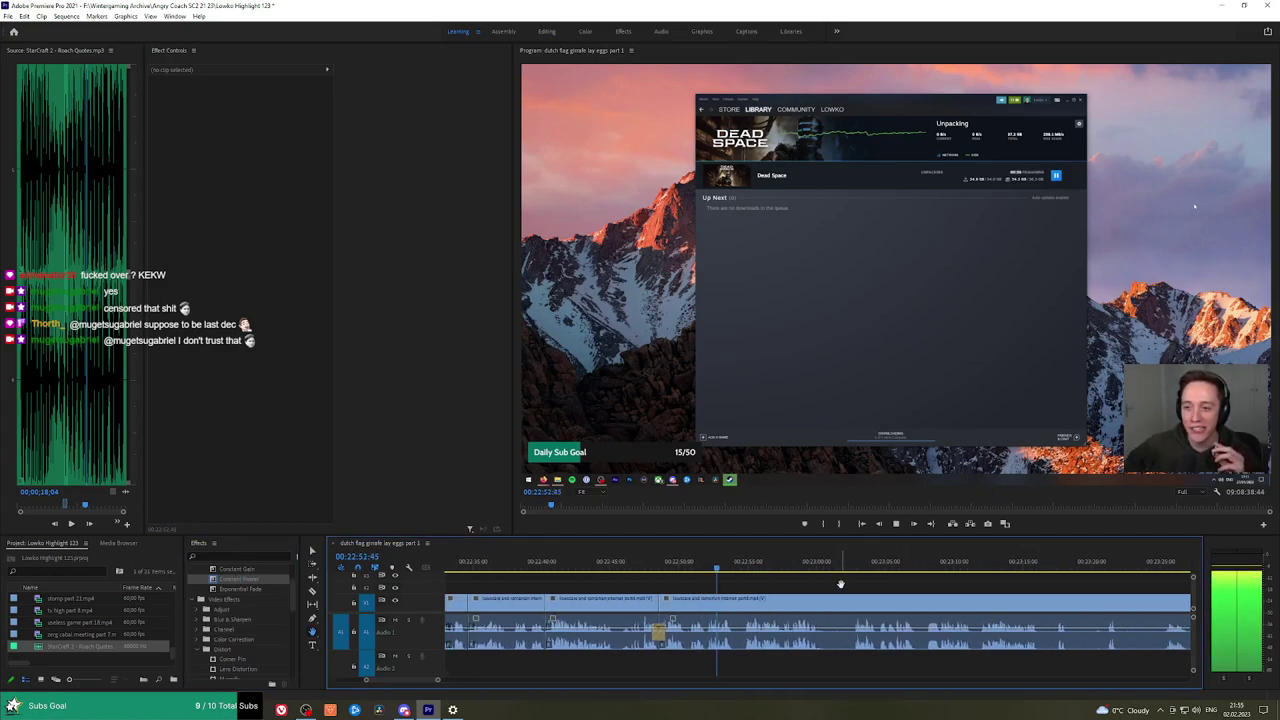
key(space)
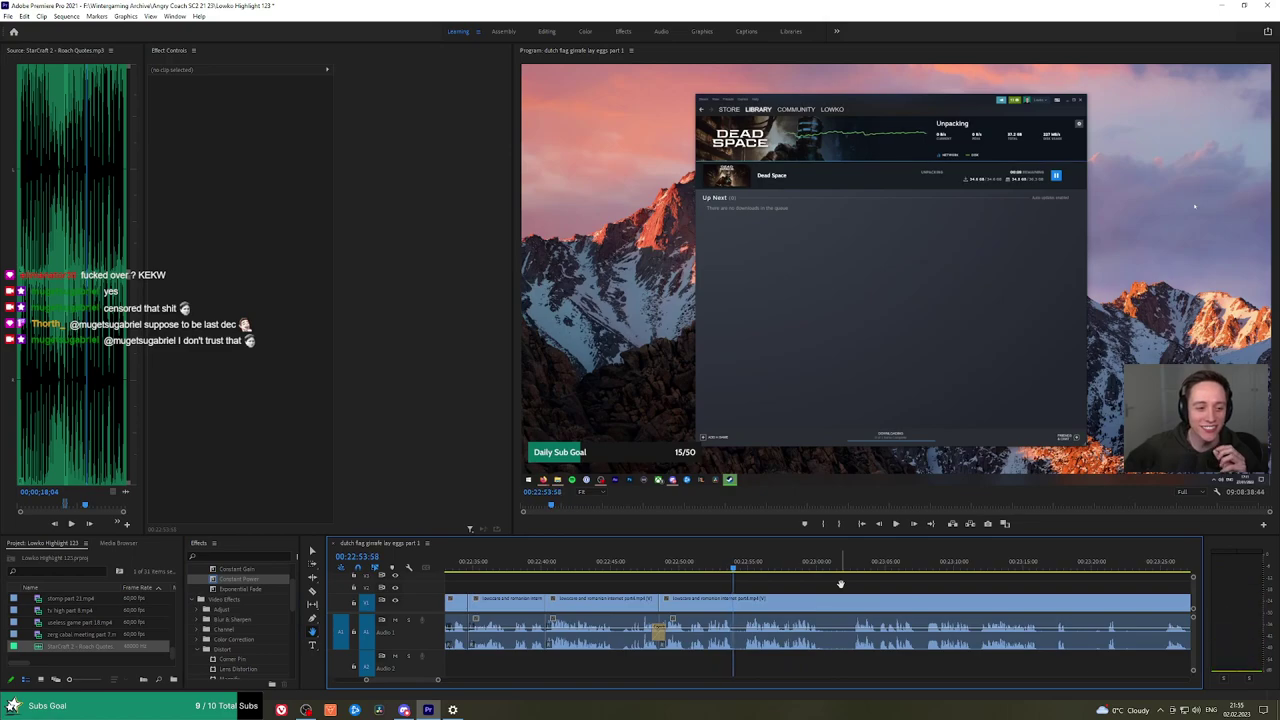
scroll(730, 576, up, 3)
key(space)
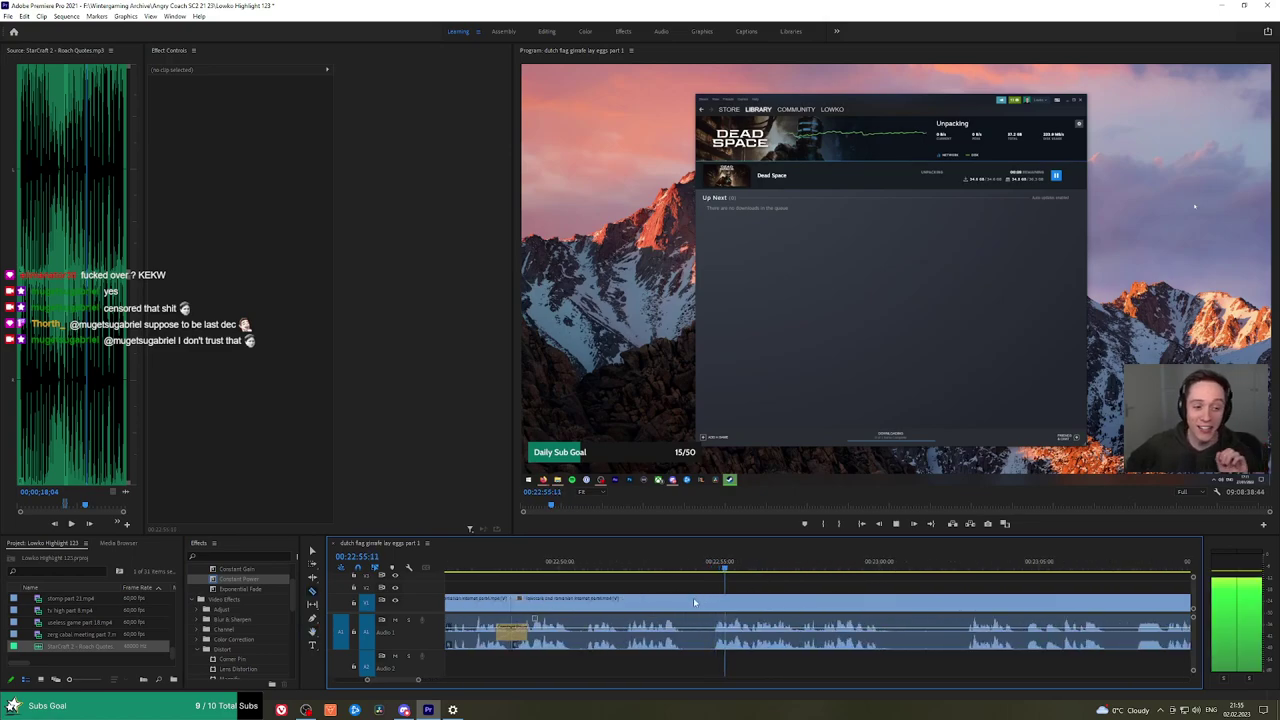
click(712, 600)
key(v)
click(699, 601)
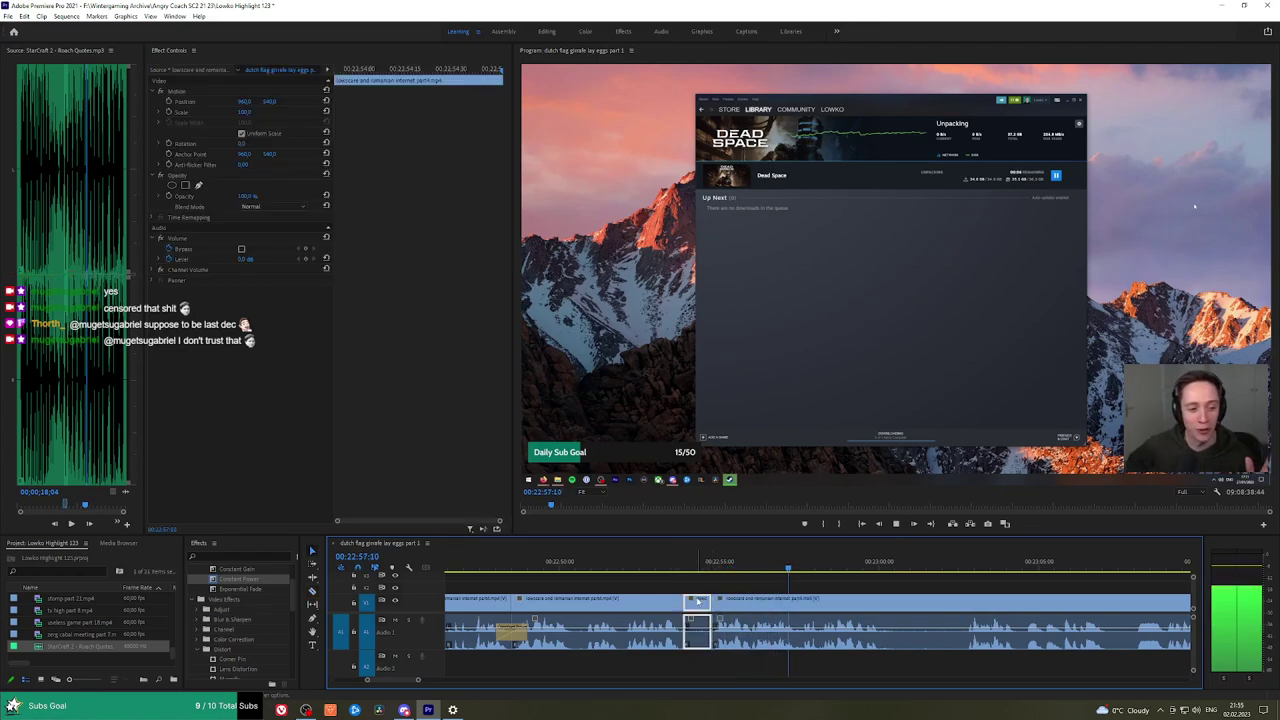
key(shift+Delete)
drag(257, 583, 683, 630)
key(space)
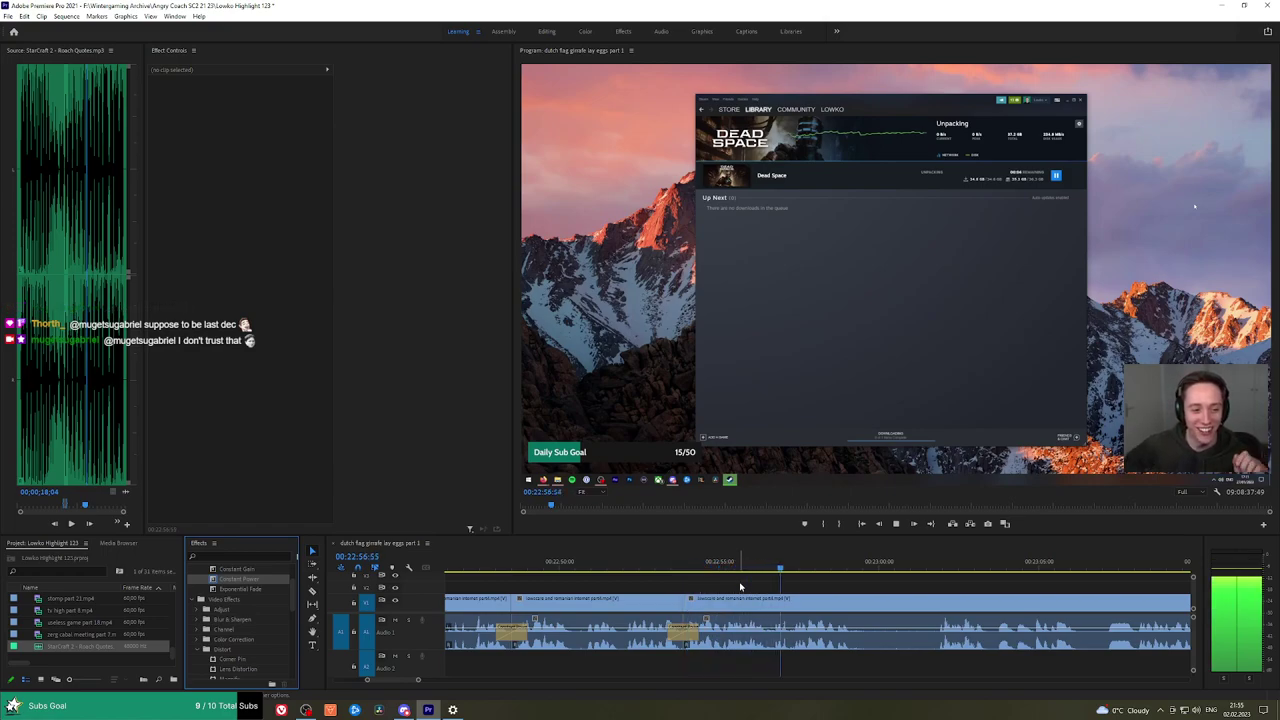
Ripple-delete the section between about 00:22:59:31 and 00:23:01:55, and apply Constant Power to the audio at the cut.
click(869, 583)
key(space)
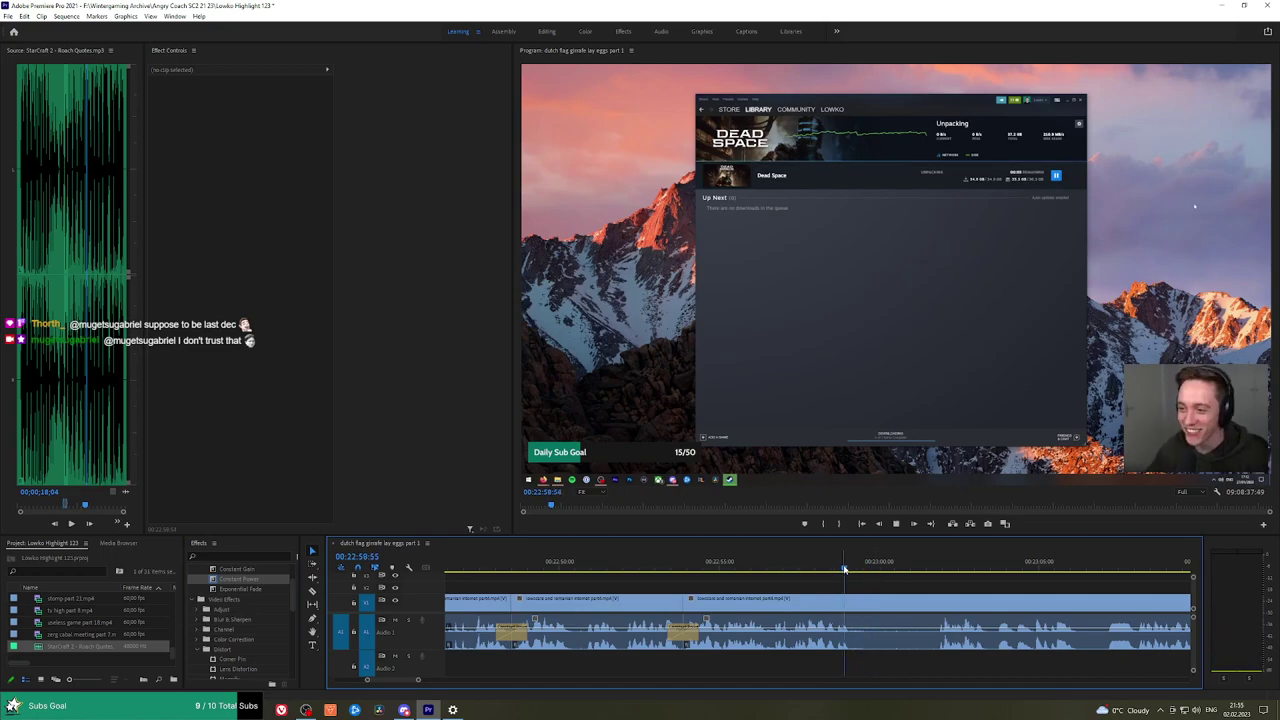
key(space)
key(c)
click(863, 601)
click(936, 568)
key(space)
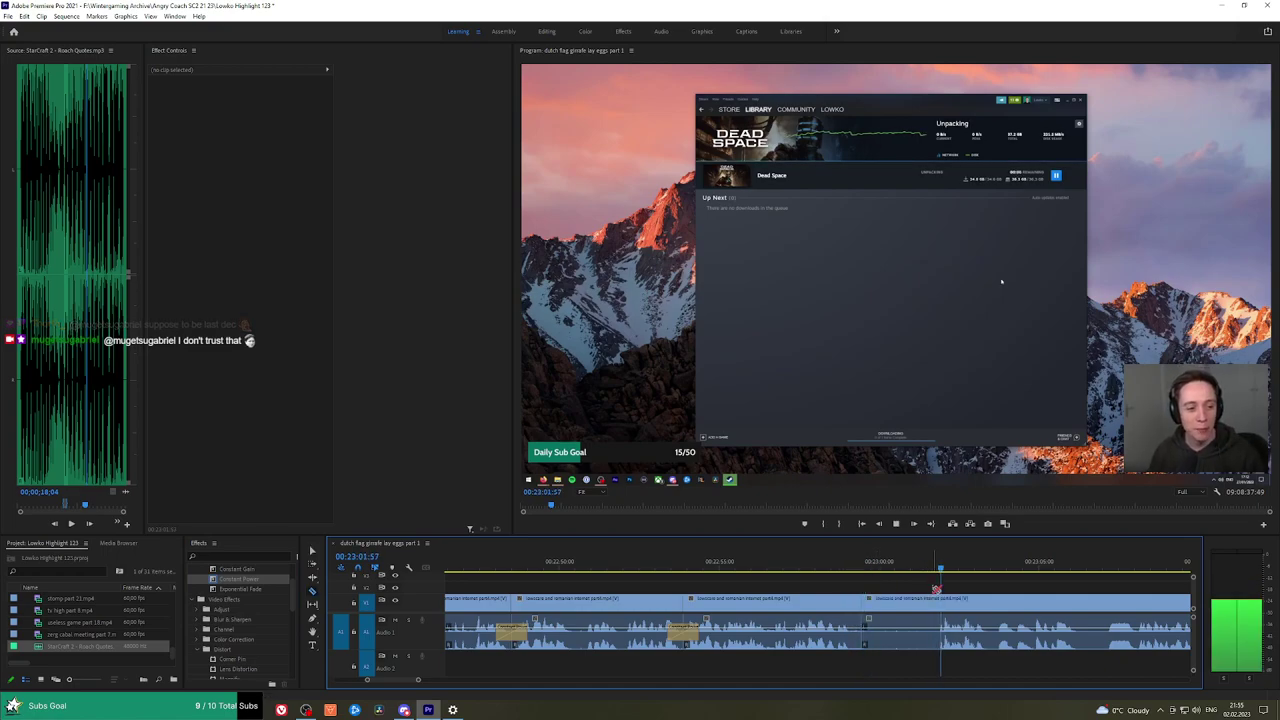
click(940, 608)
key(v)
click(921, 610)
key(shift+Delete)
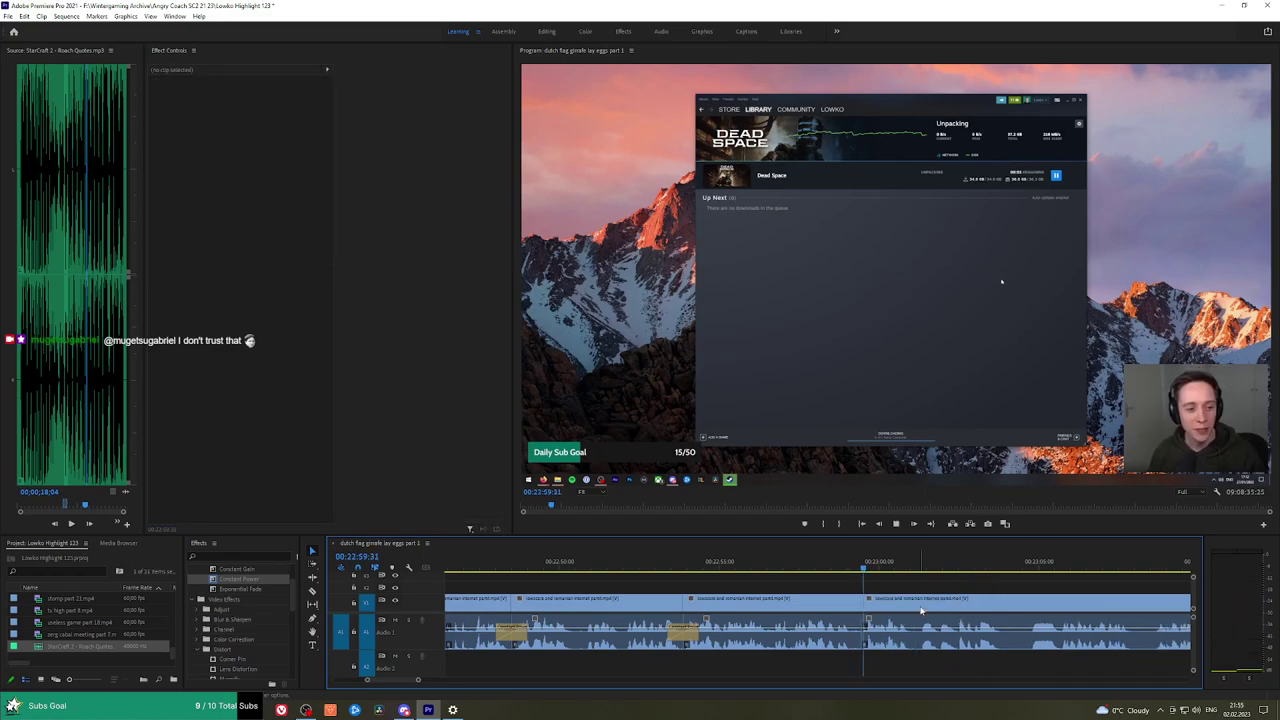
drag(239, 579, 864, 634)
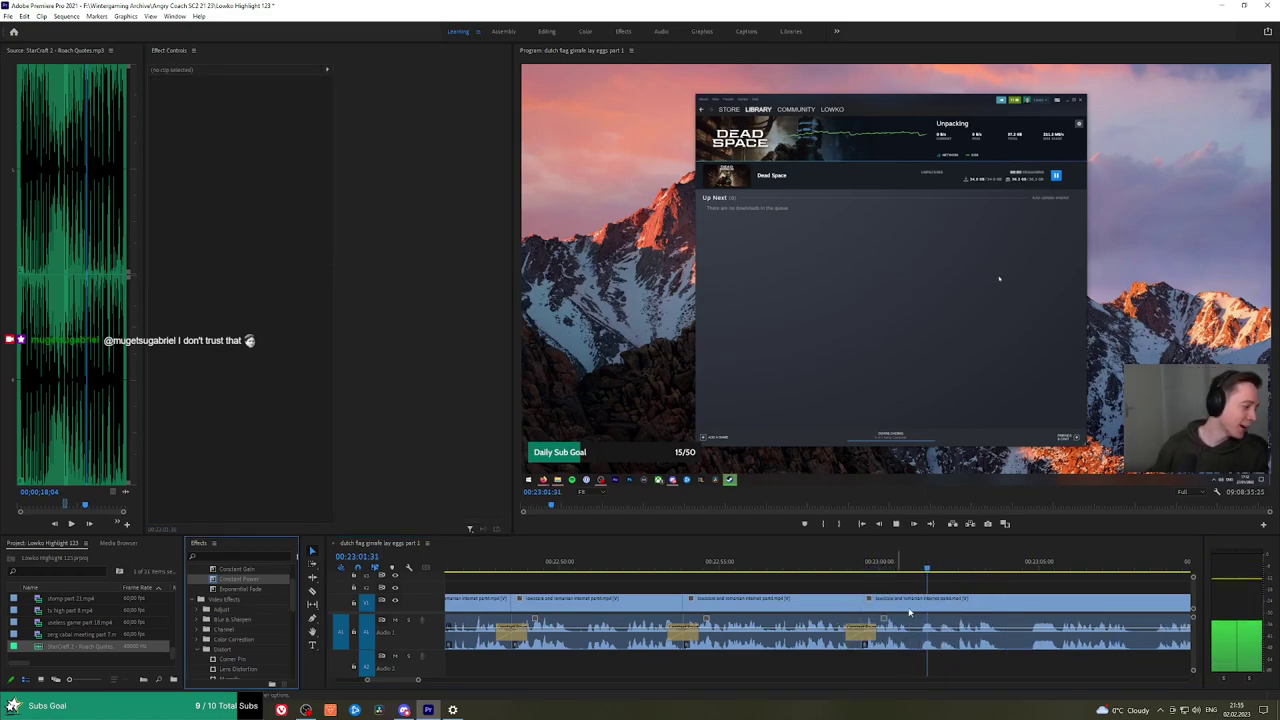
Split the clip at about 00:23:03:57 and 00:23:05:41, and ripple-delete the section between.
key(space)
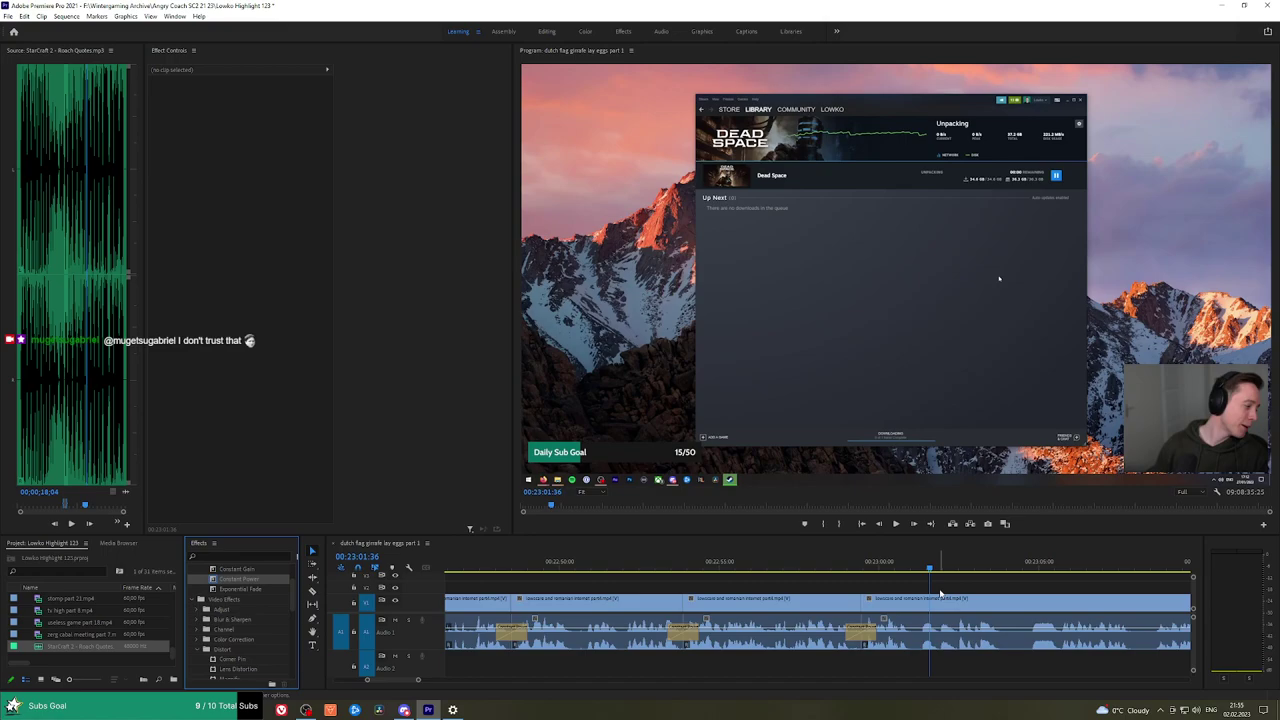
alt+scroll(503, 584, down, 3)
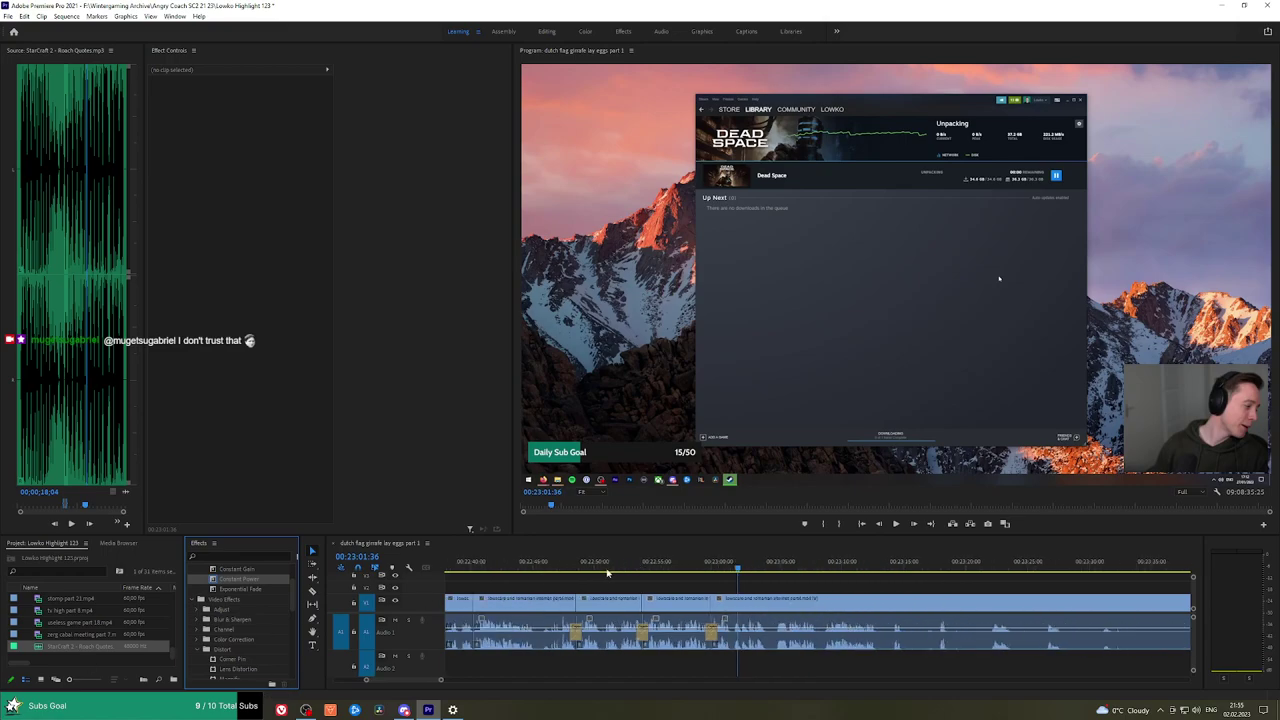
click(572, 568)
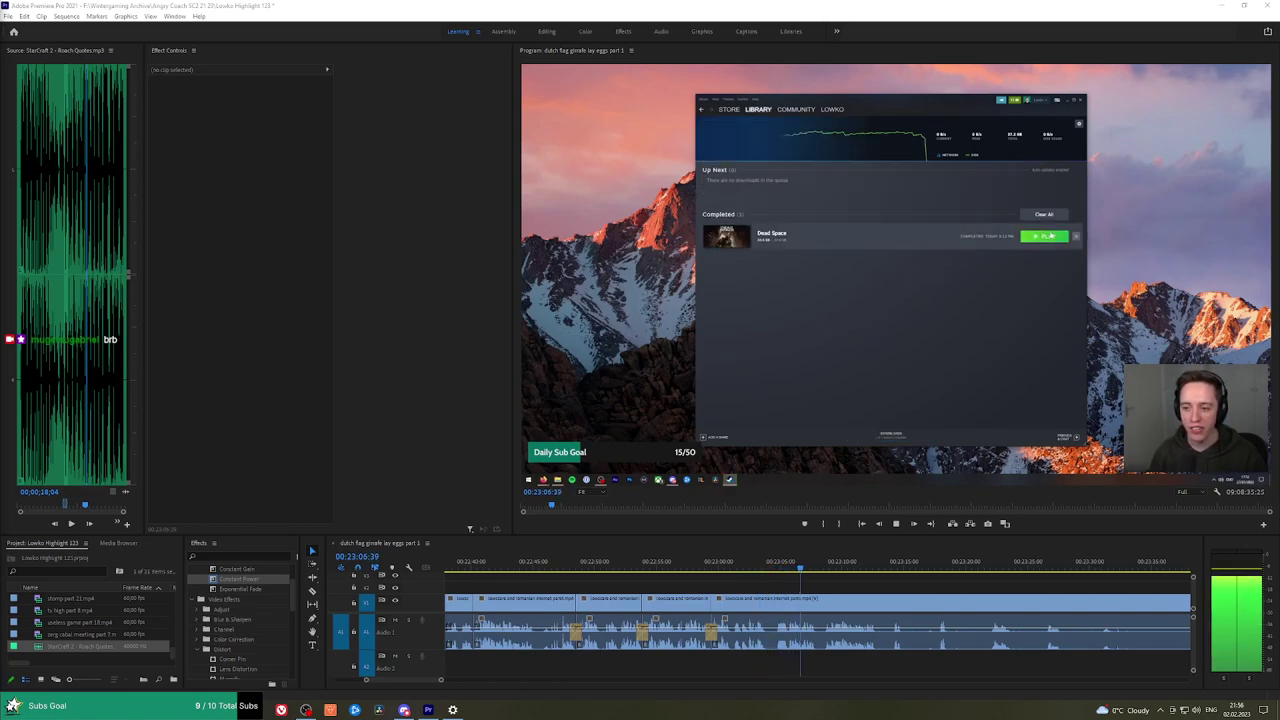
click(740, 570)
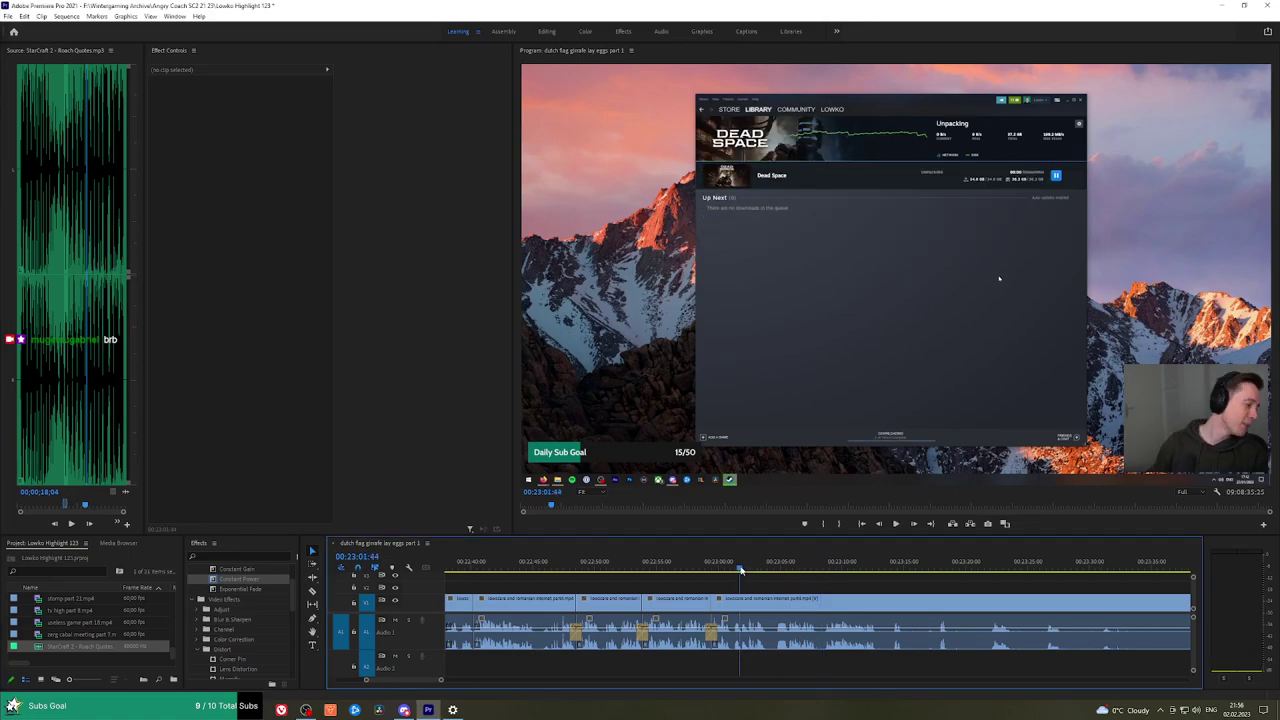
key(space)
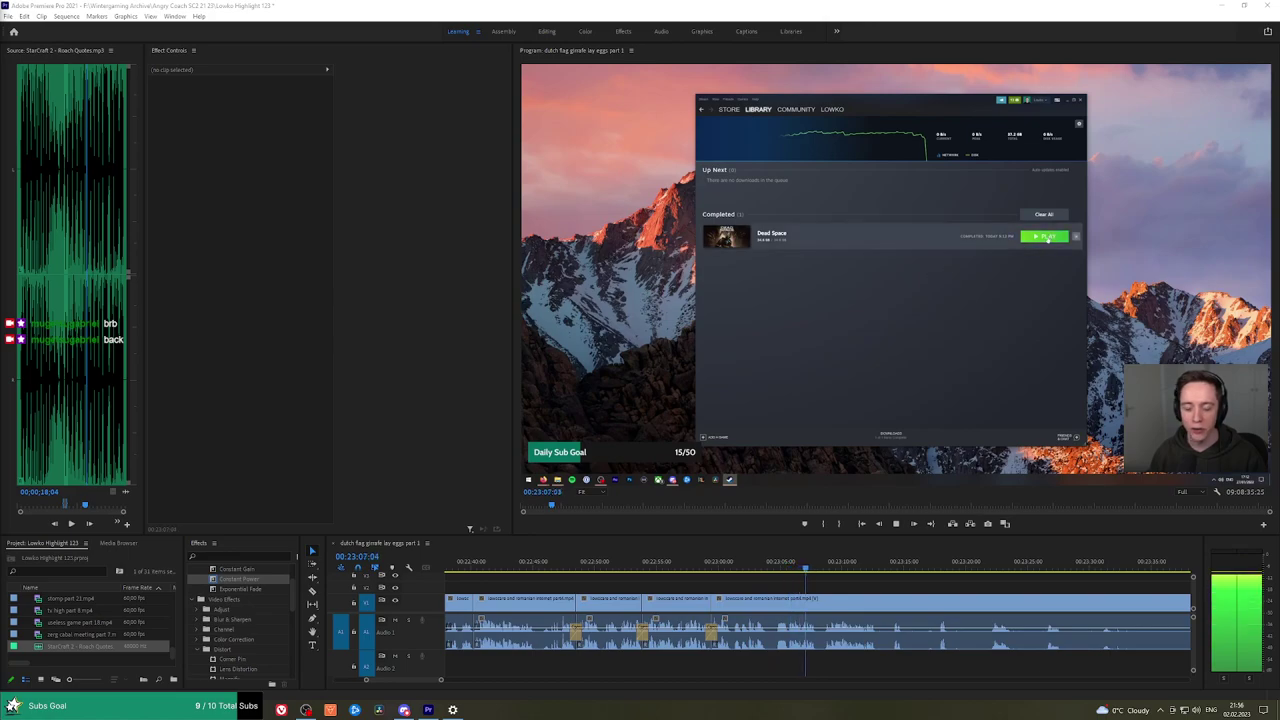
scroll(818, 594, up, 2)
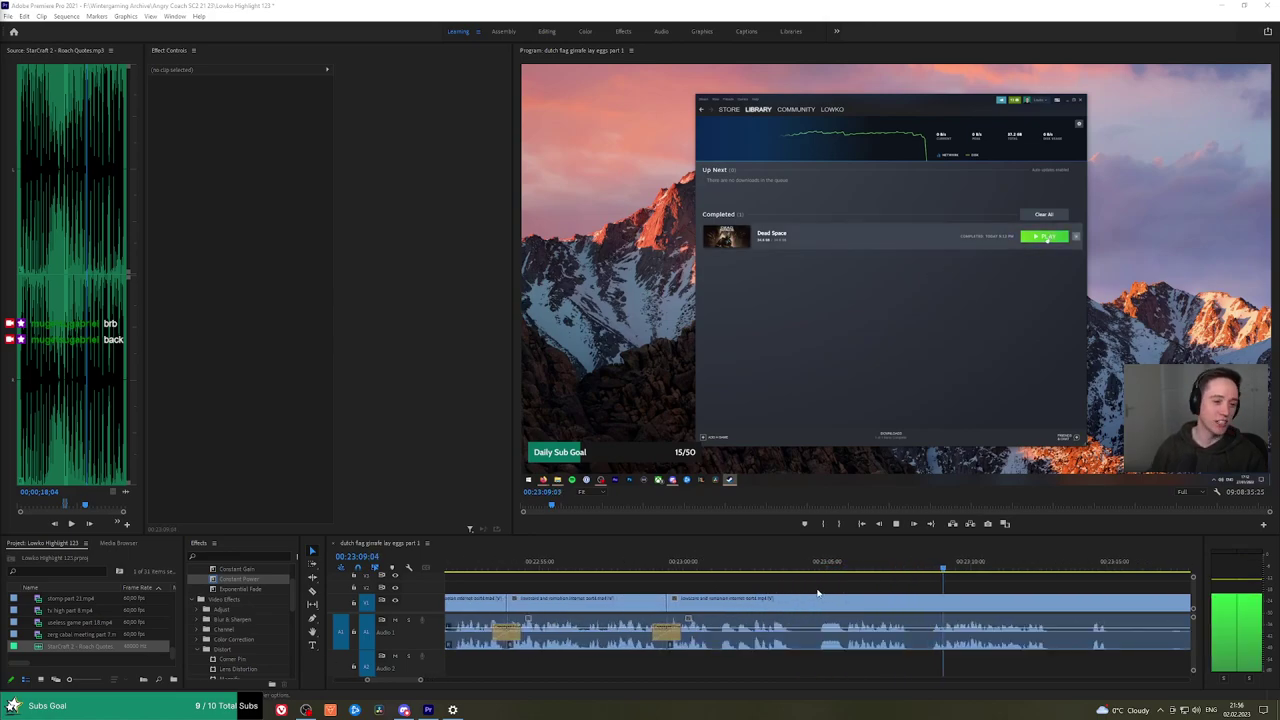
click(795, 567)
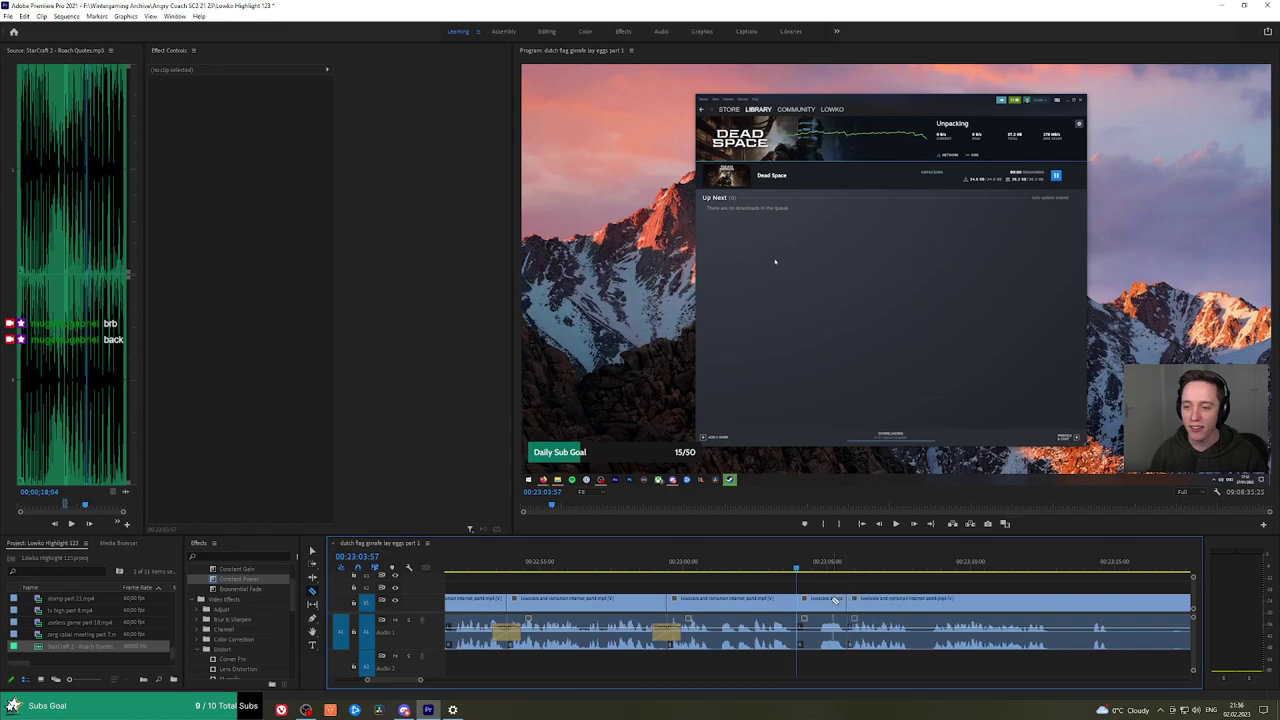
key(space)
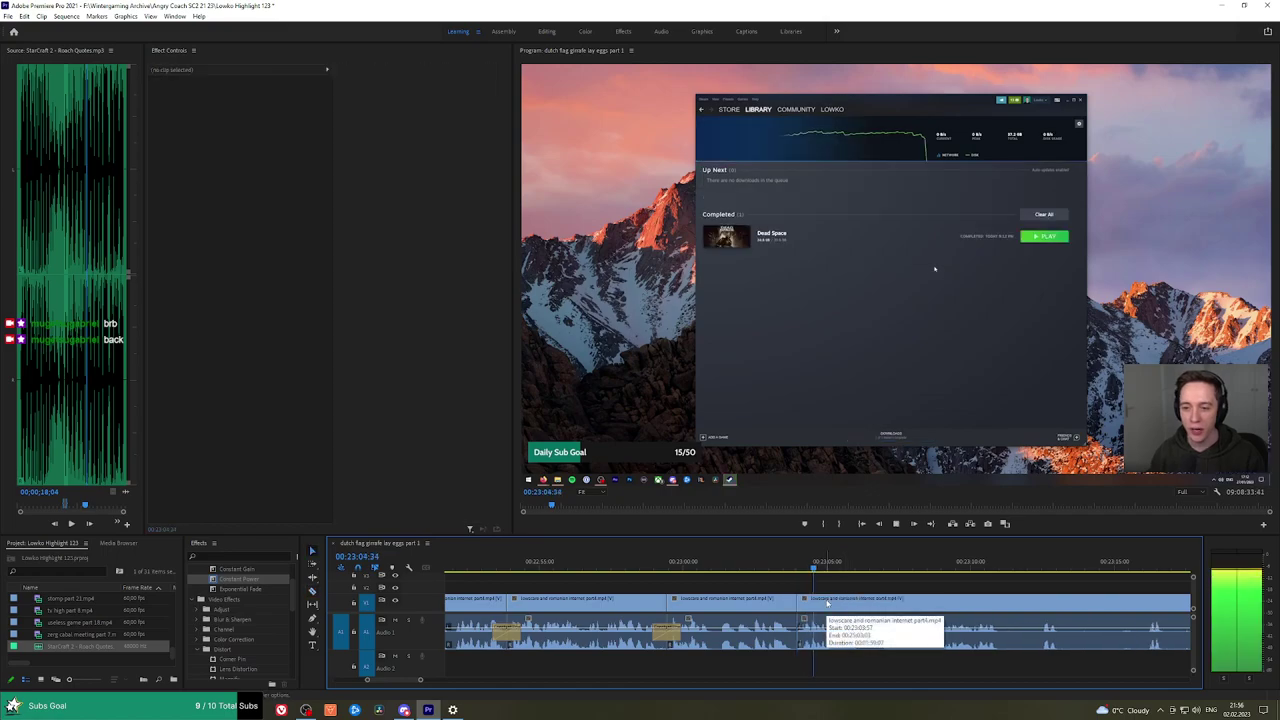
Ripple-delete the short pause between about 00:23:06:15 and 00:23:06:55.
key(c)
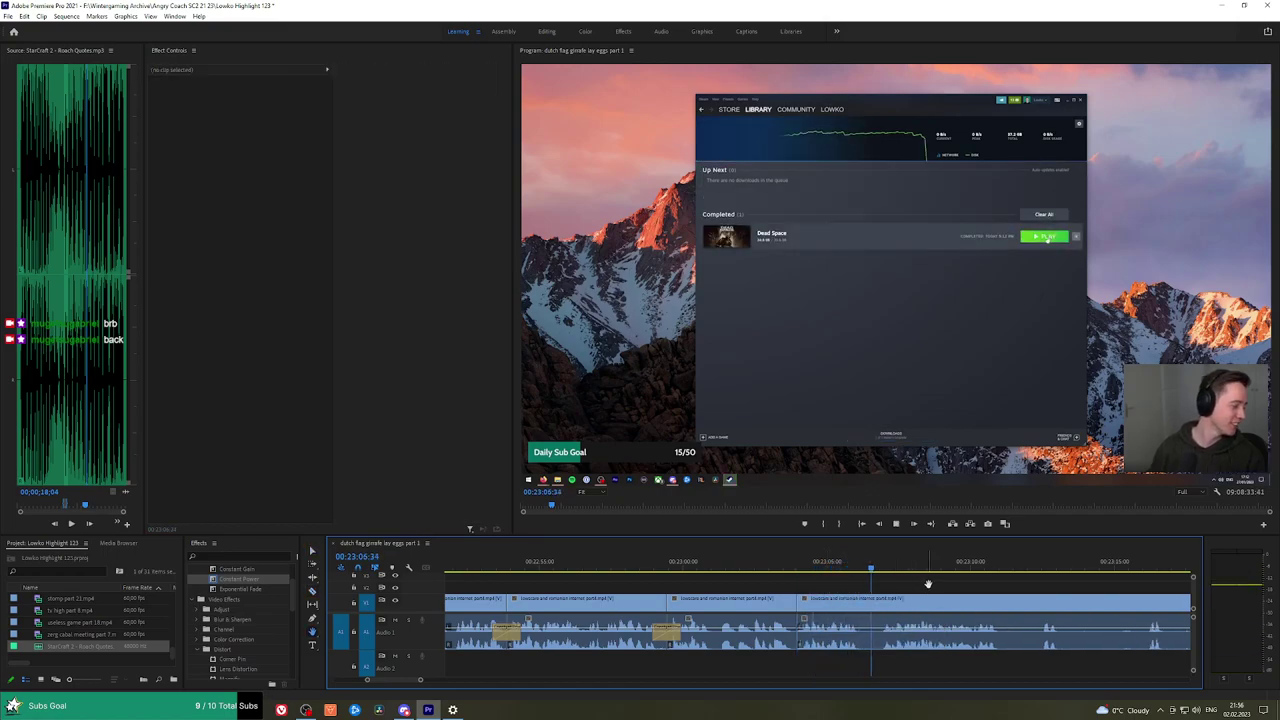
scroll(890, 584, down, 1)
click(784, 606)
click(803, 607)
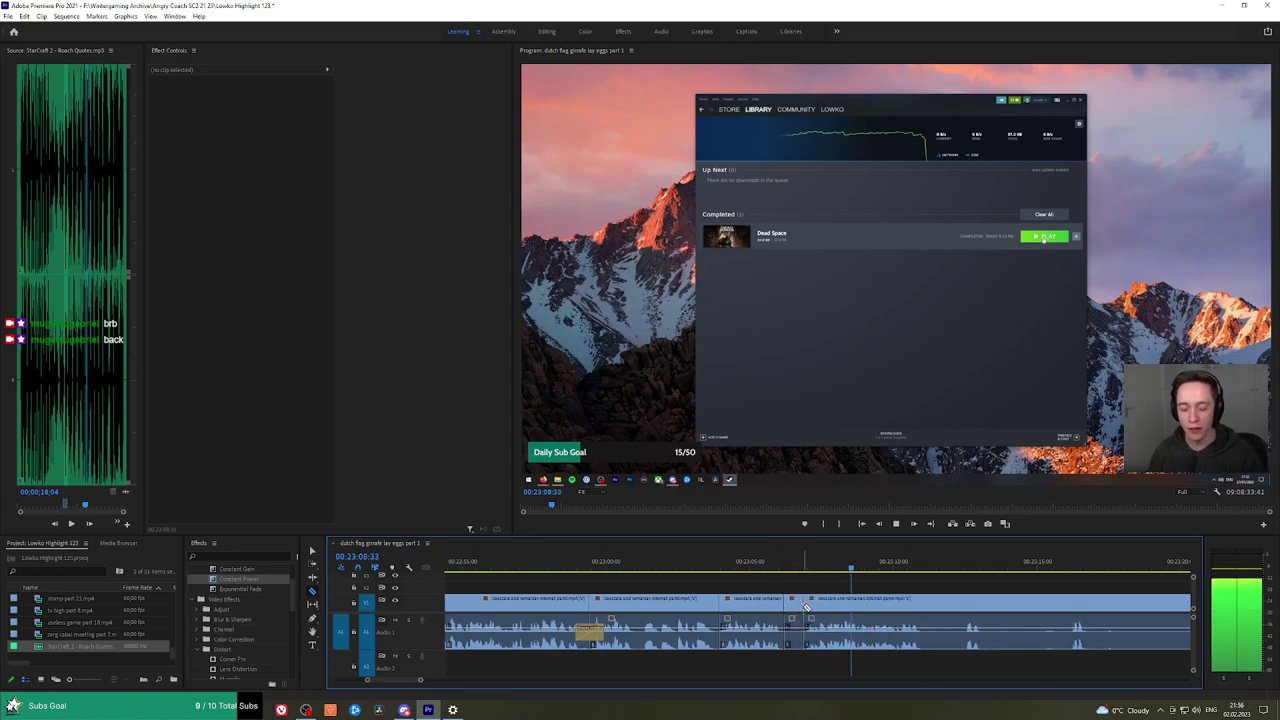
key(v)
click(792, 606)
key(shift+Delete)
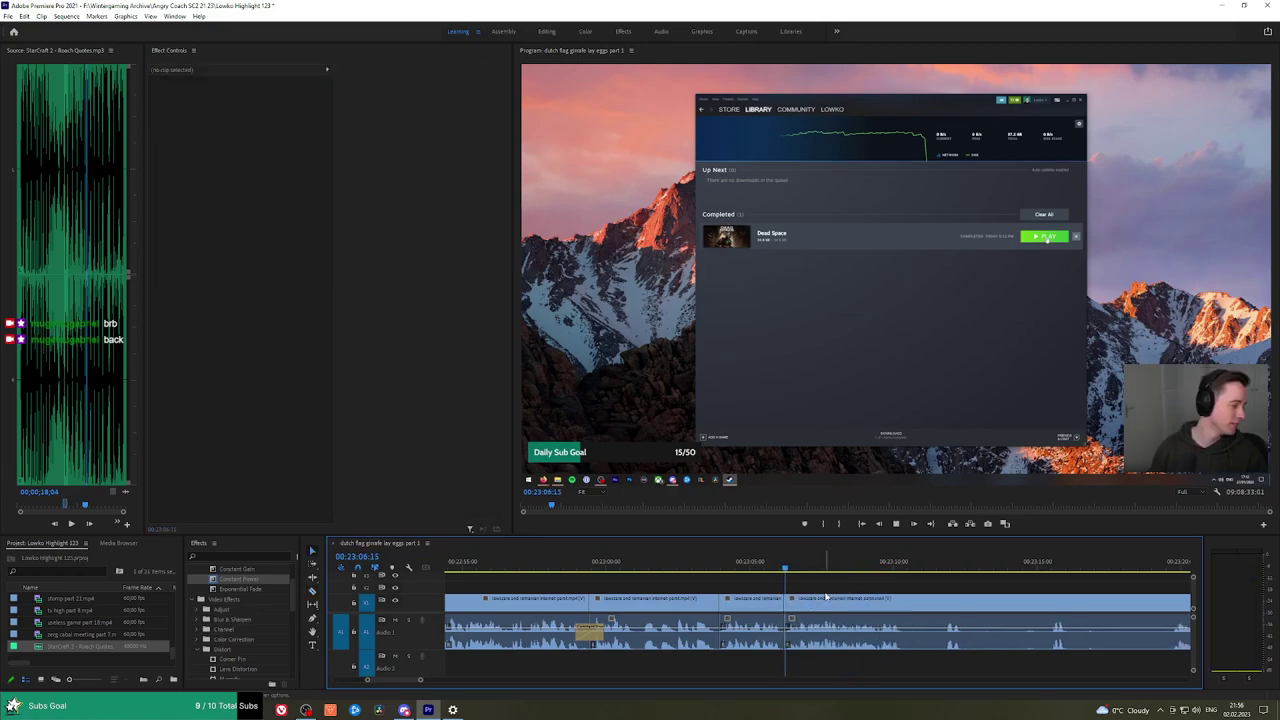
Split the clip at about 00:23:10:29, 00:23:11:50 and 00:23:12:31, and ripple-delete the section between the first two cuts.
key(space)
drag(888, 588, 757, 580)
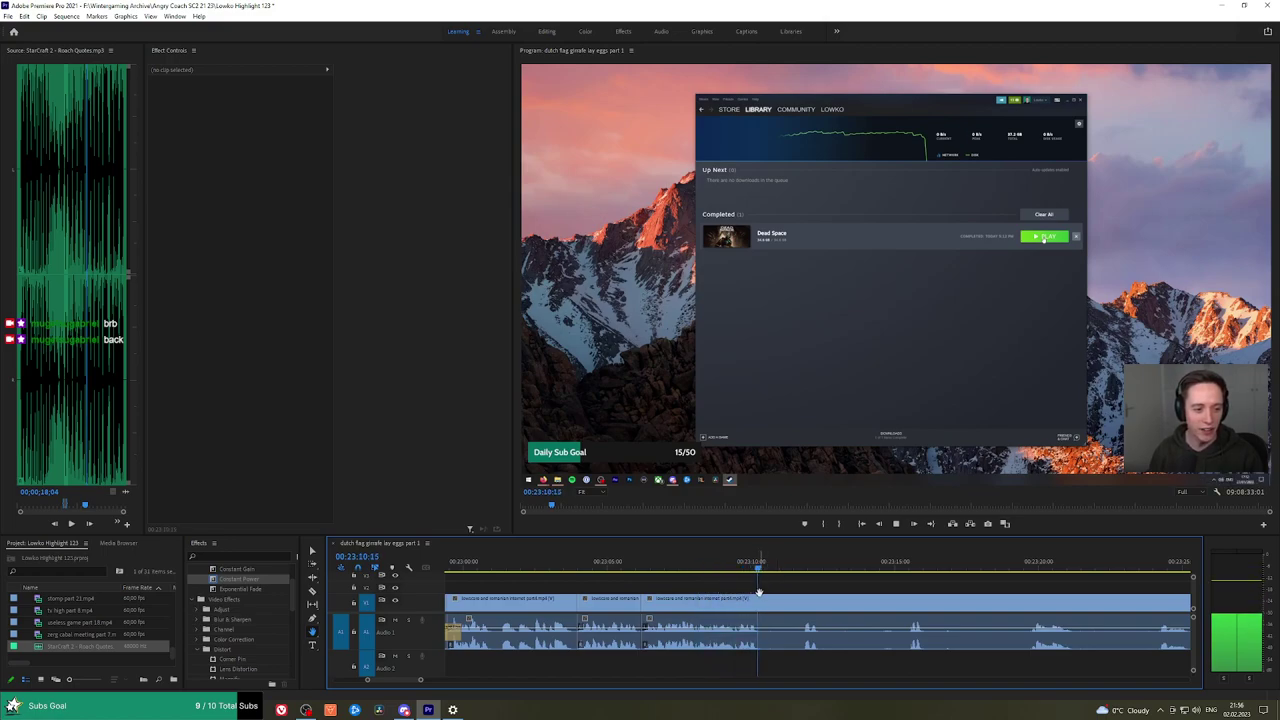
key(c)
click(770, 605)
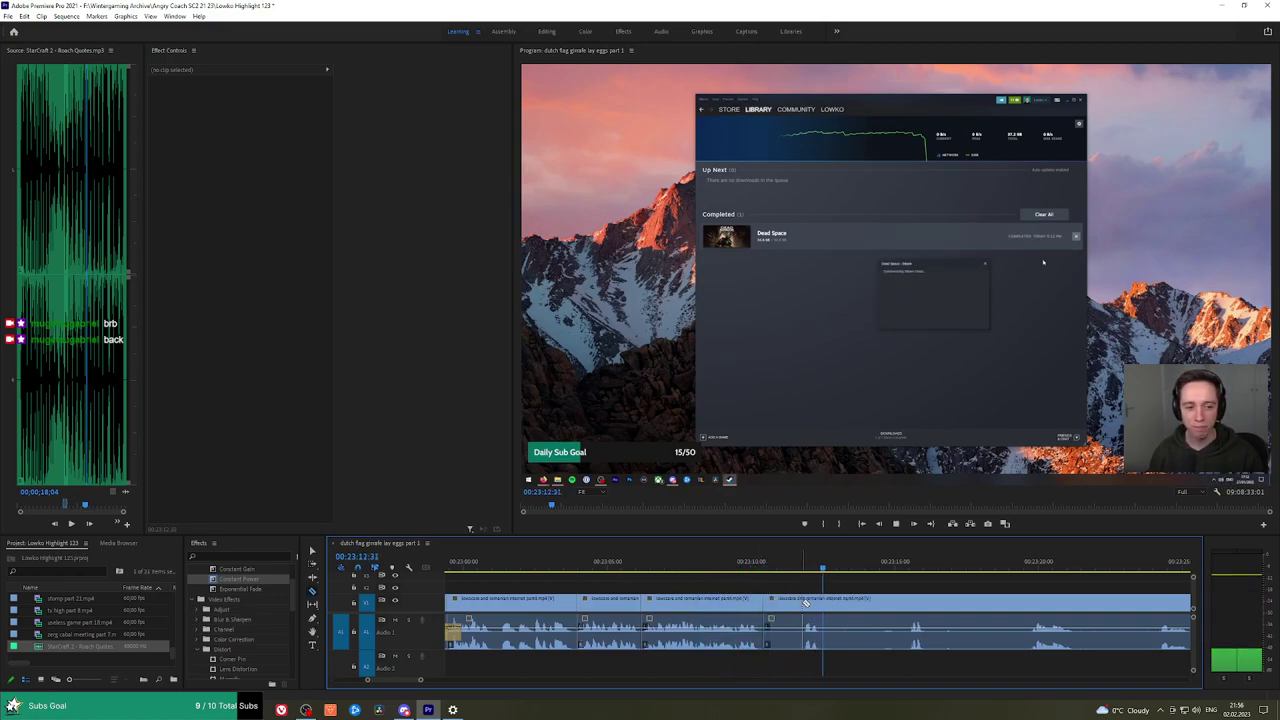
click(804, 603)
click(821, 603)
key(v)
click(794, 604)
key(shift+Delete)
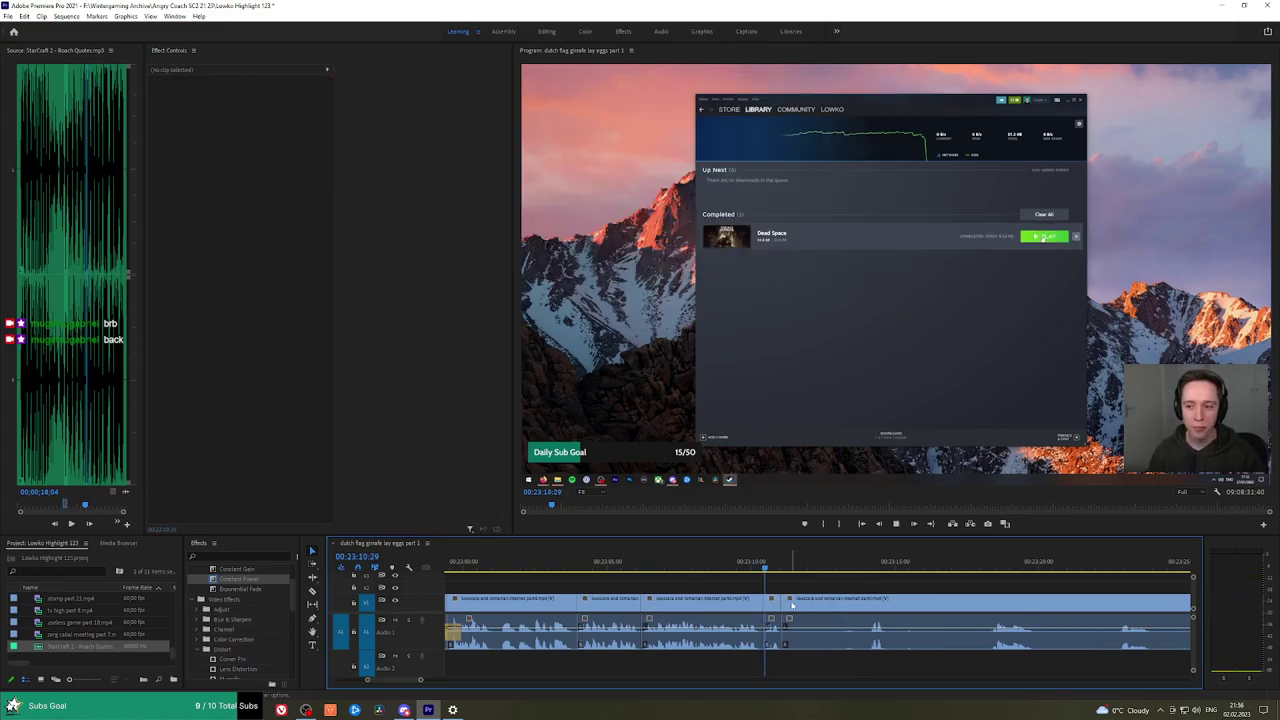
Check the rest of the internet clip and ripple-delete everything from about 00:23:11:04 up to the start of the Dead Space clip.
click(867, 568)
click(950, 571)
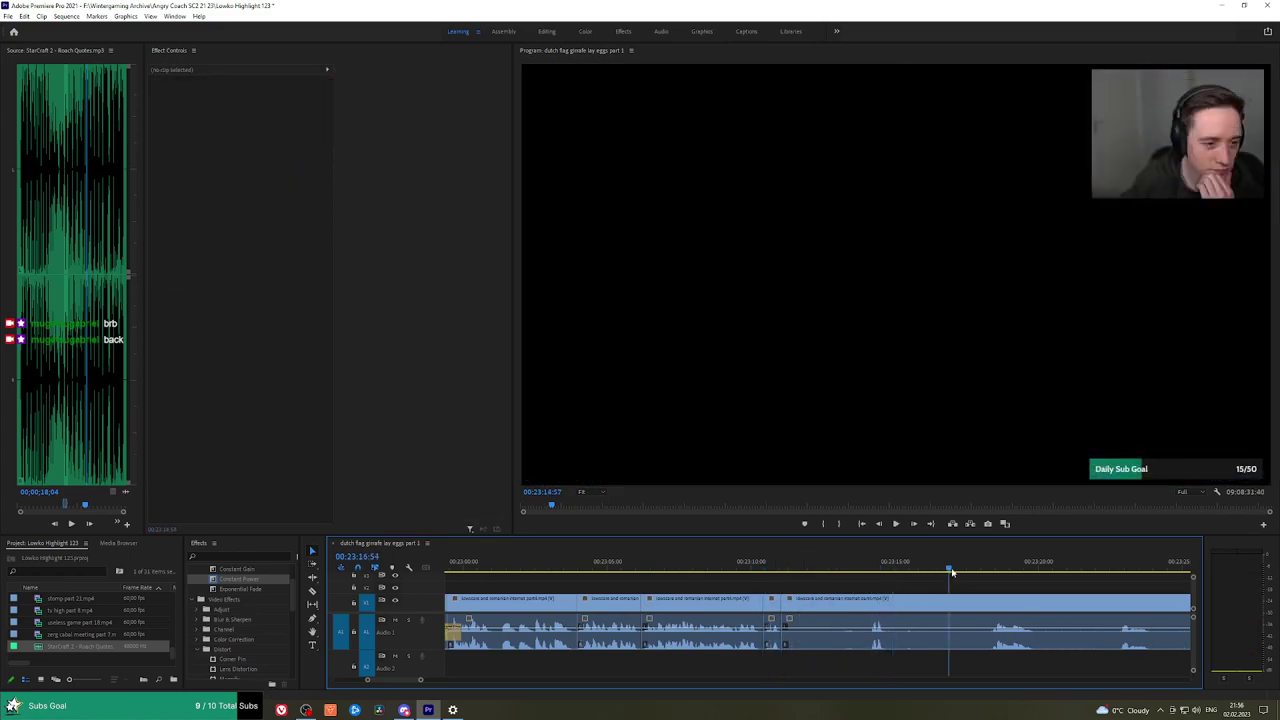
drag(952, 571, 981, 571)
scroll(966, 592, down, 5)
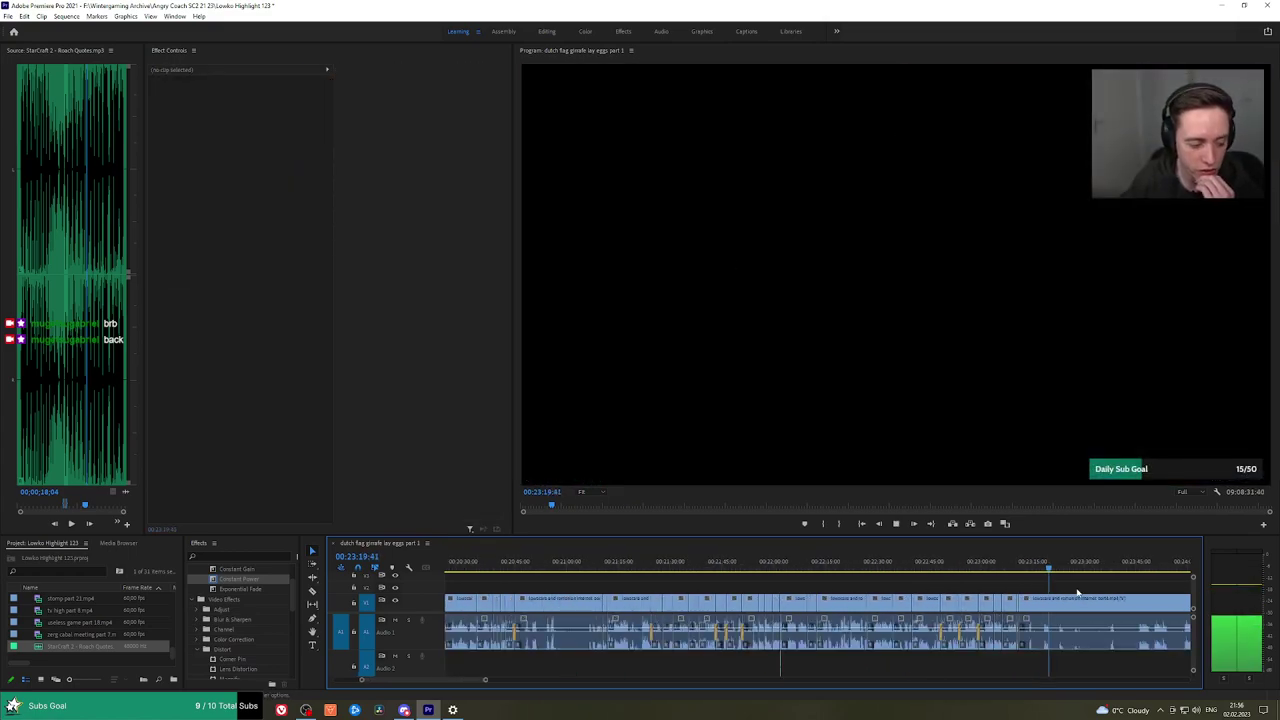
key(h)
drag(1077, 592, 648, 583)
drag(745, 568, 893, 567)
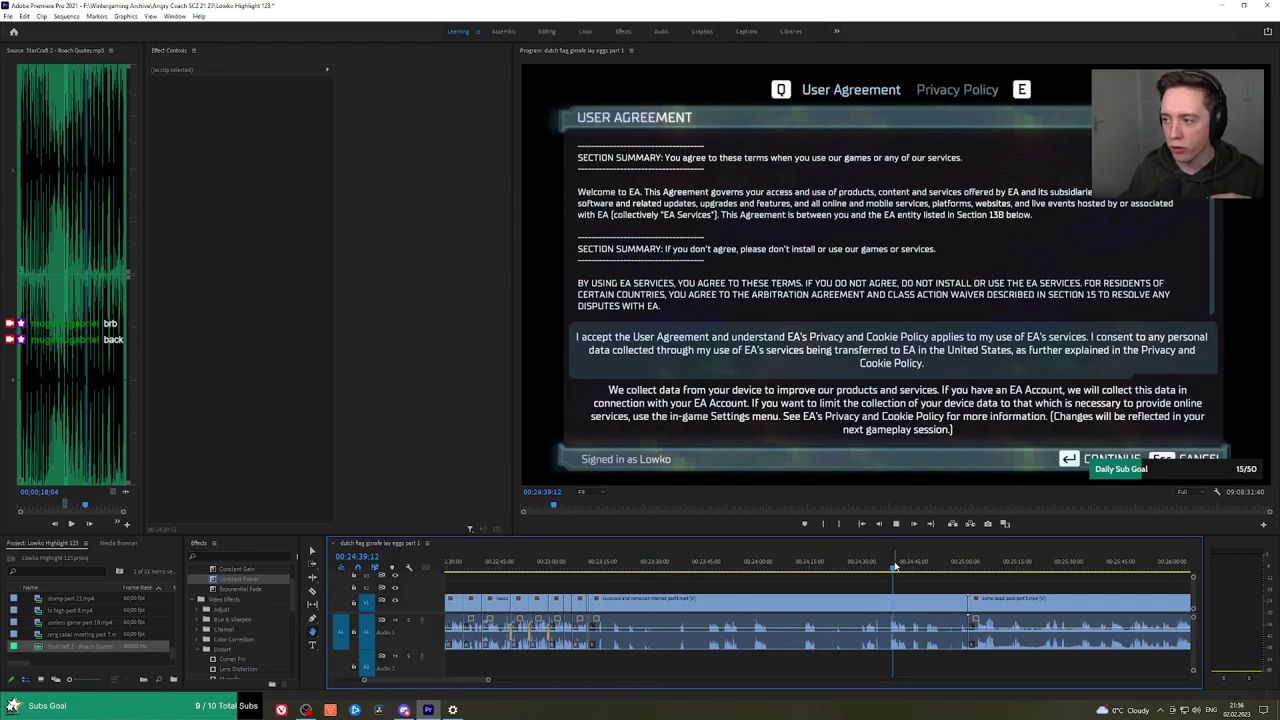
key(v)
click(846, 608)
key(shift+Delete)
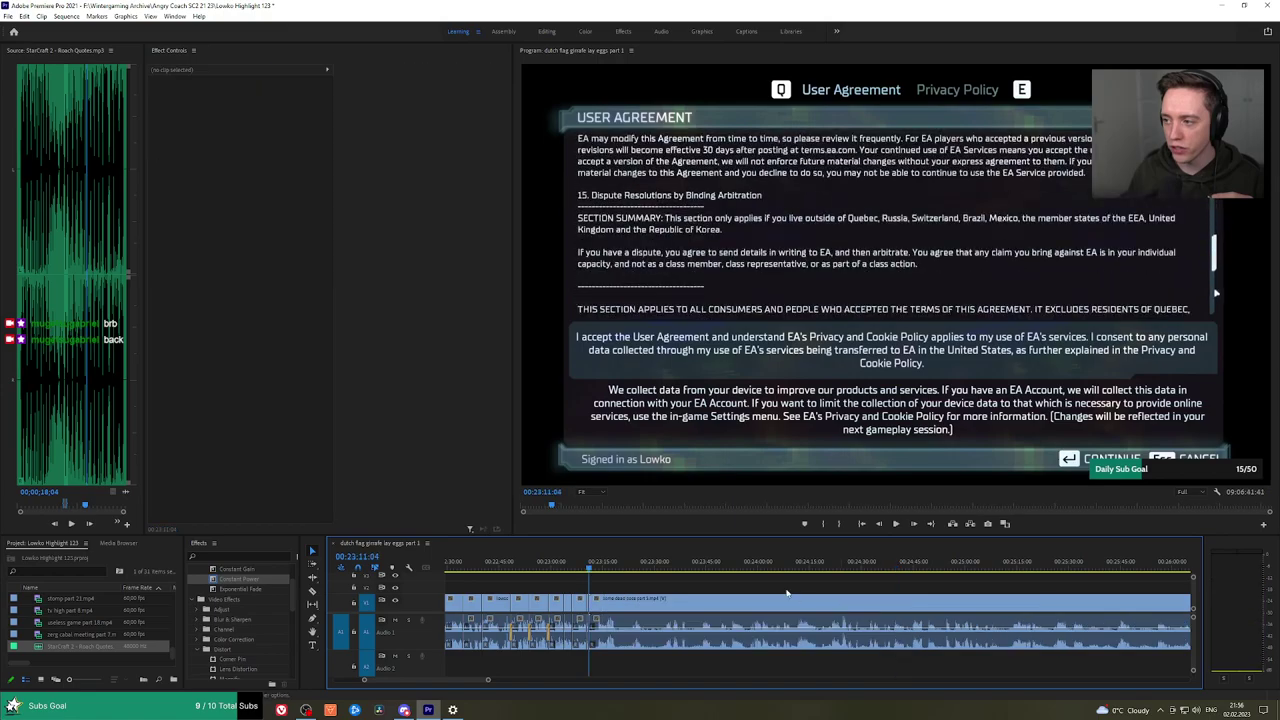
Review the opening of the Dead Space clip from about 00:23:11 to 00:23:37 for talk worth keeping, and save the project.
key(space)
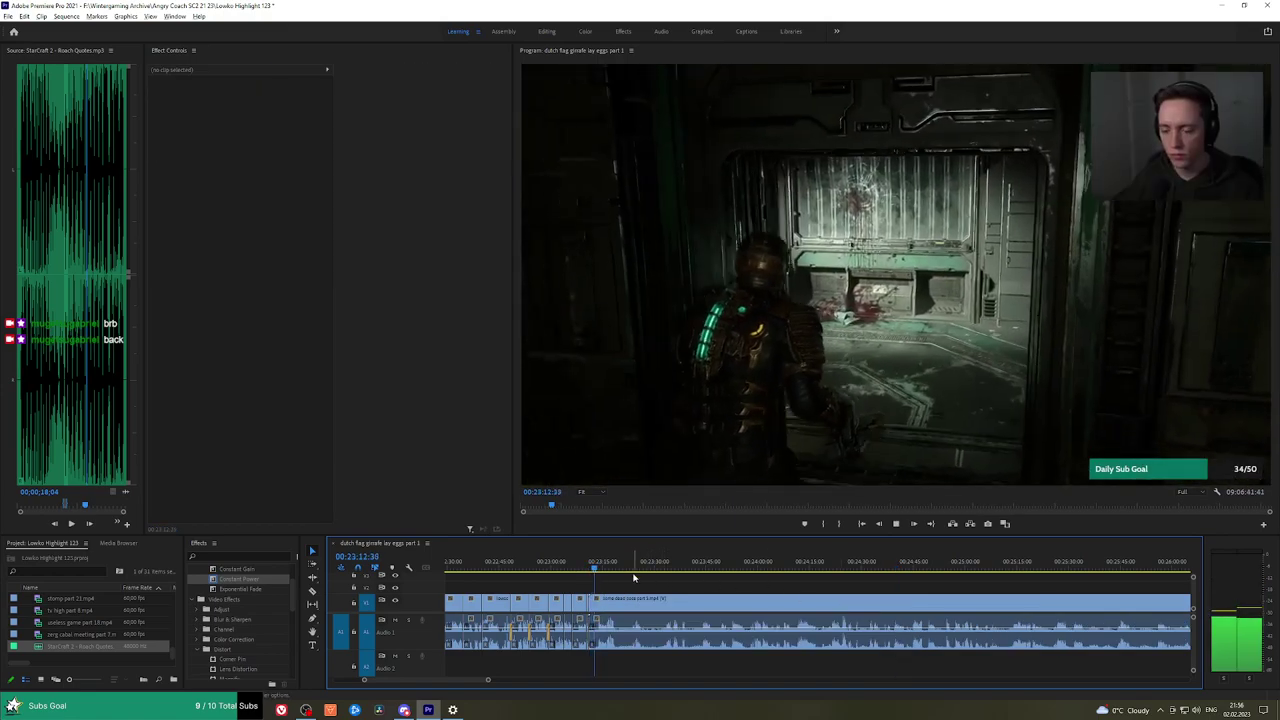
scroll(633, 577, up, 4)
key(ctrl+s)
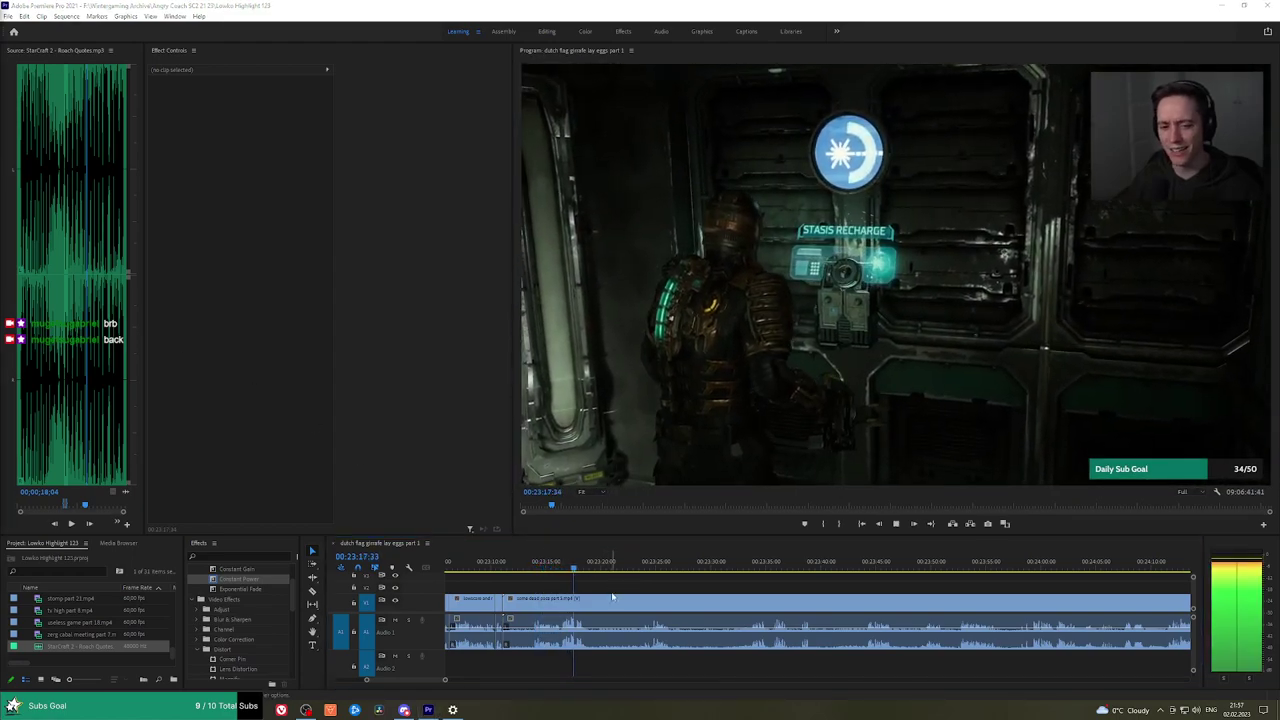
click(609, 588)
click(632, 567)
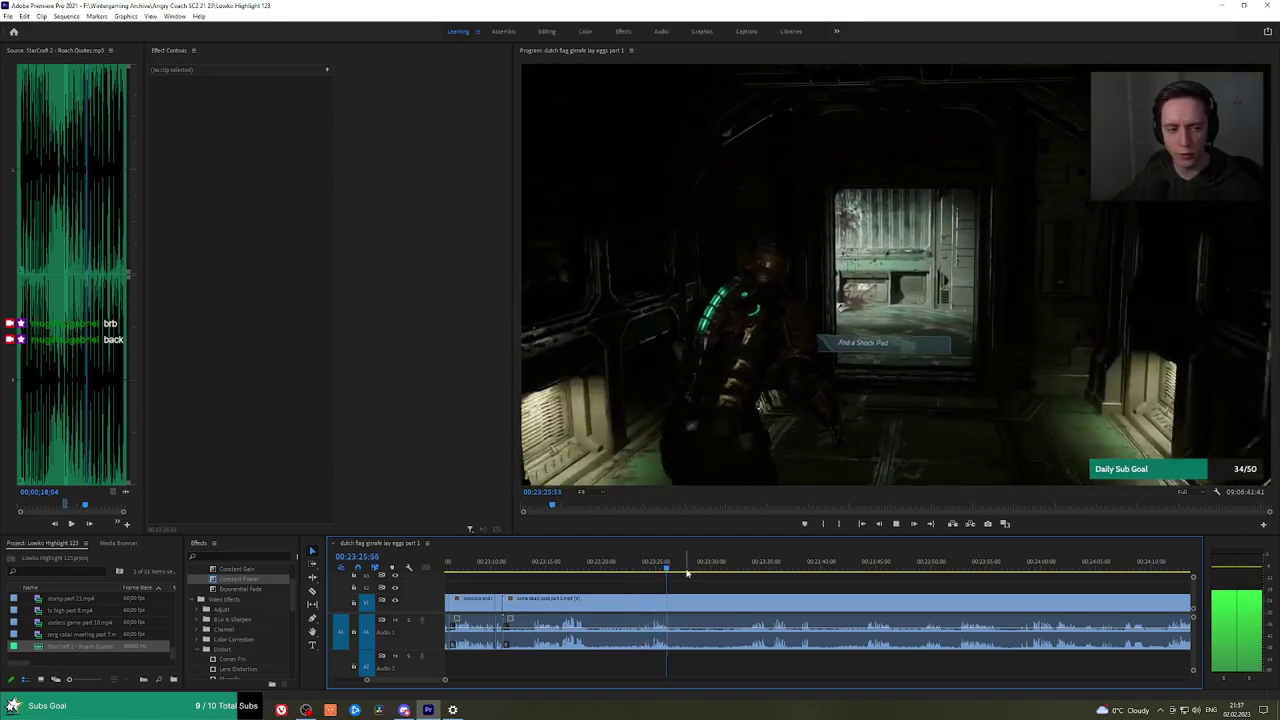
scroll(716, 573, up, 1)
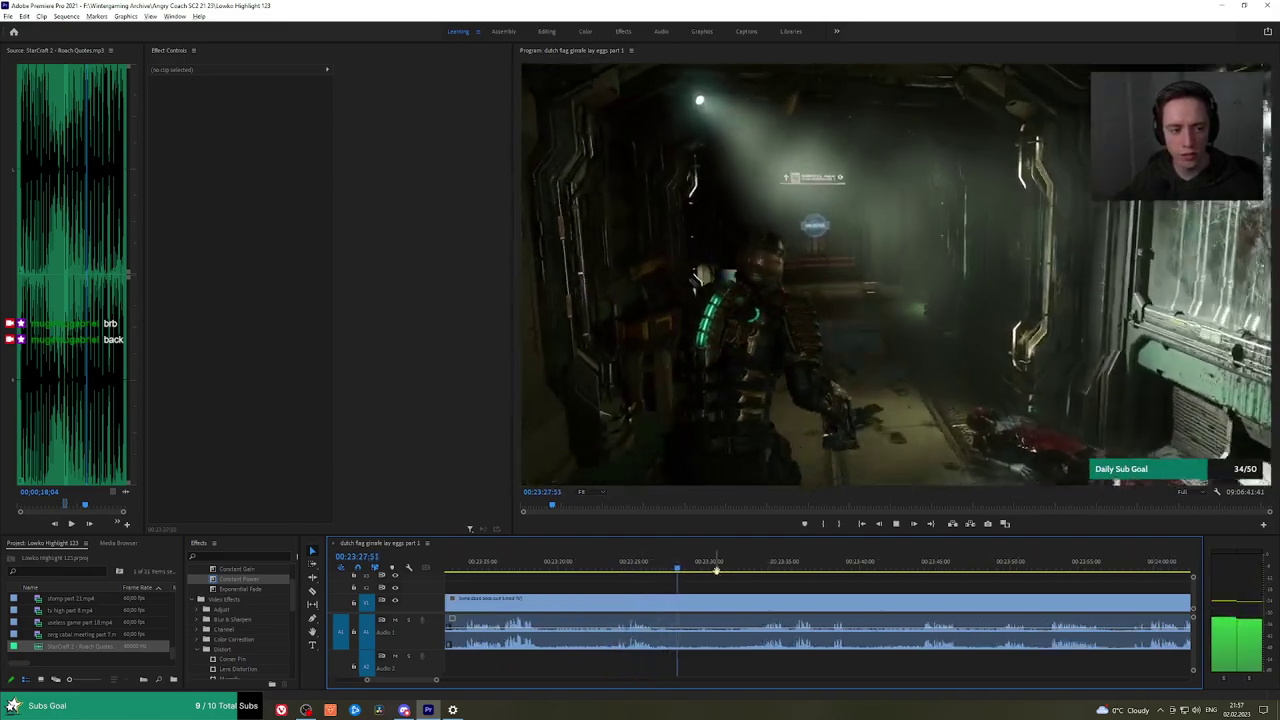
scroll(716, 572, up, 1)
click(762, 567)
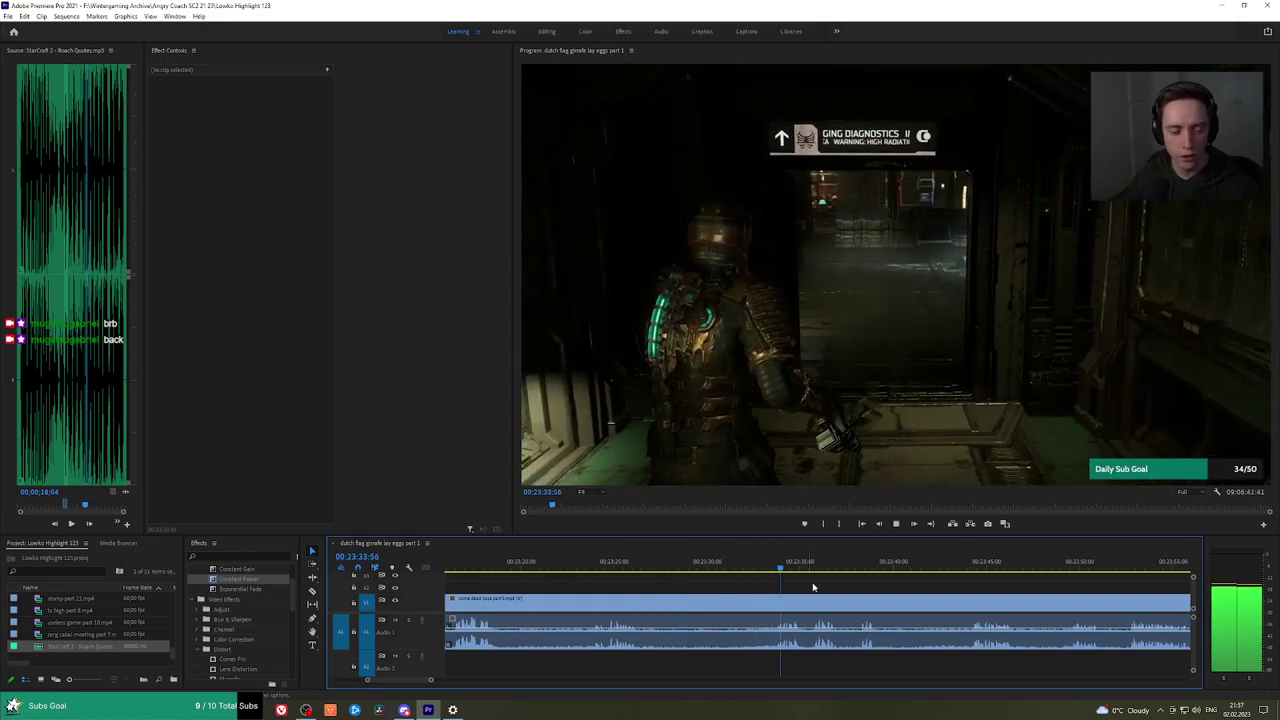
drag(885, 584, 717, 577)
key(ctrl+s)
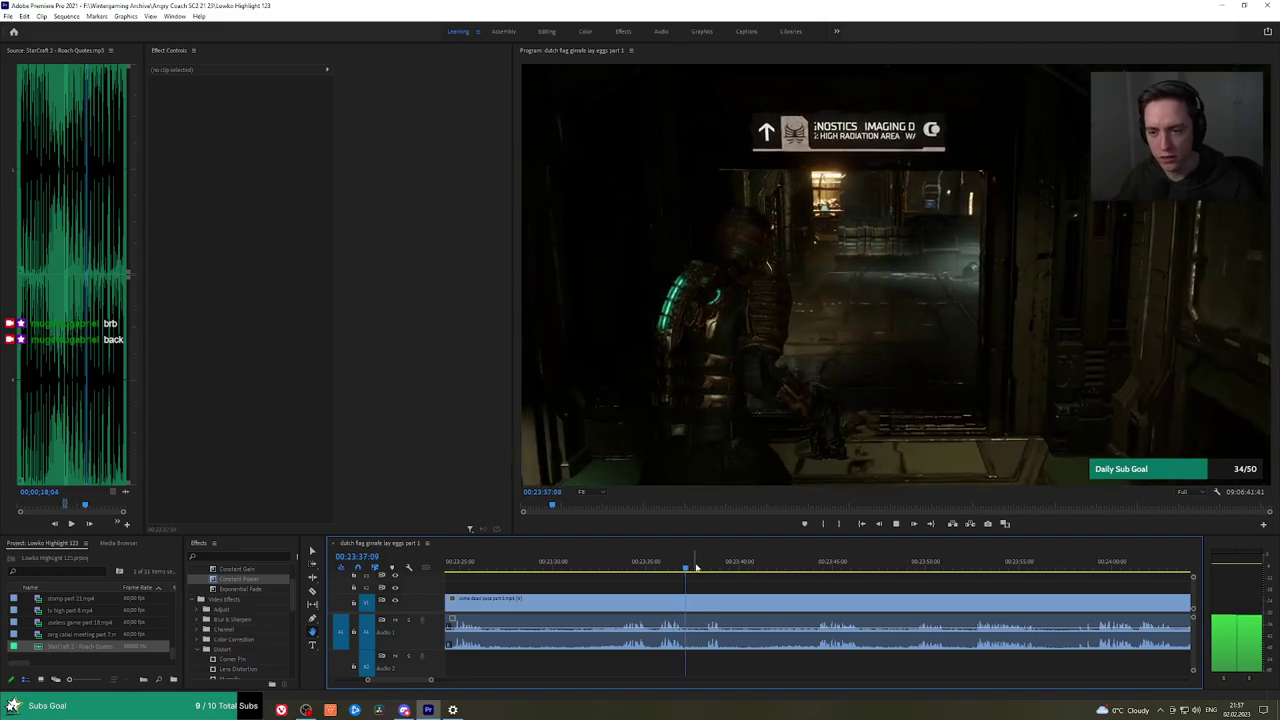
Skim the Dead Space corridor footage from about 00:23:37 to 00:24:15, checking the spoken parts, and save the project.
click(701, 567)
click(803, 568)
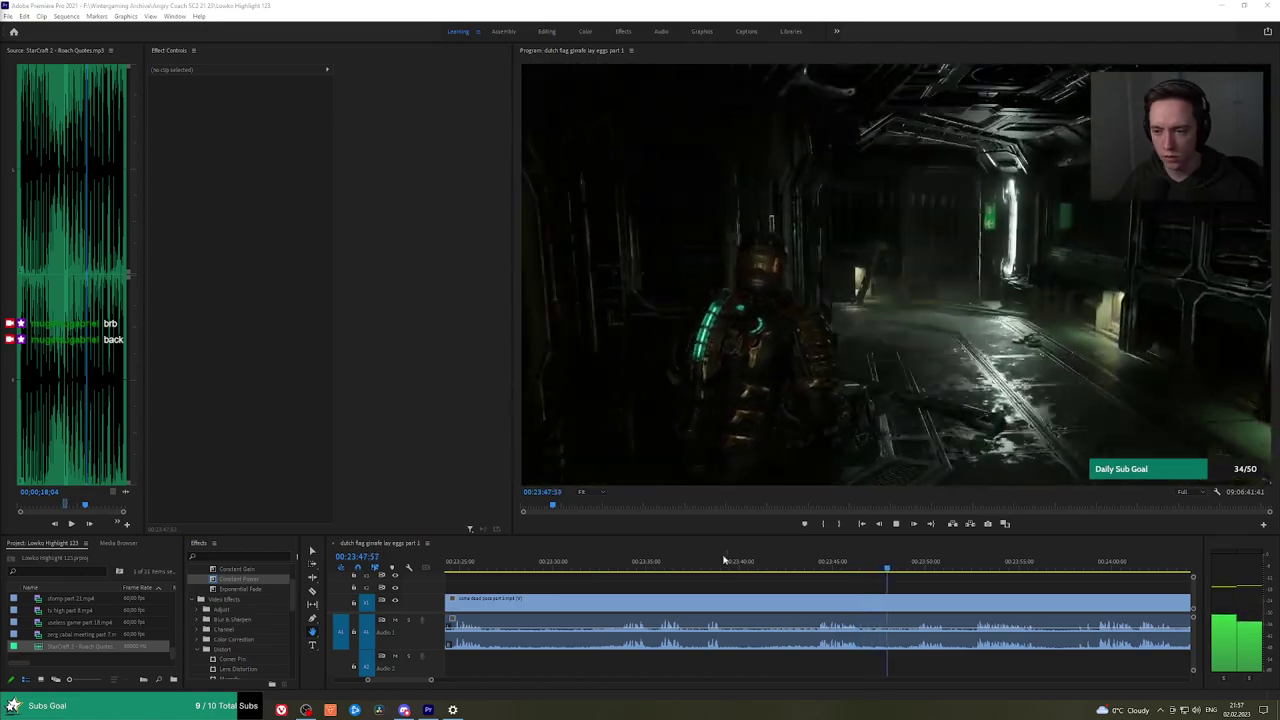
drag(954, 586, 648, 568)
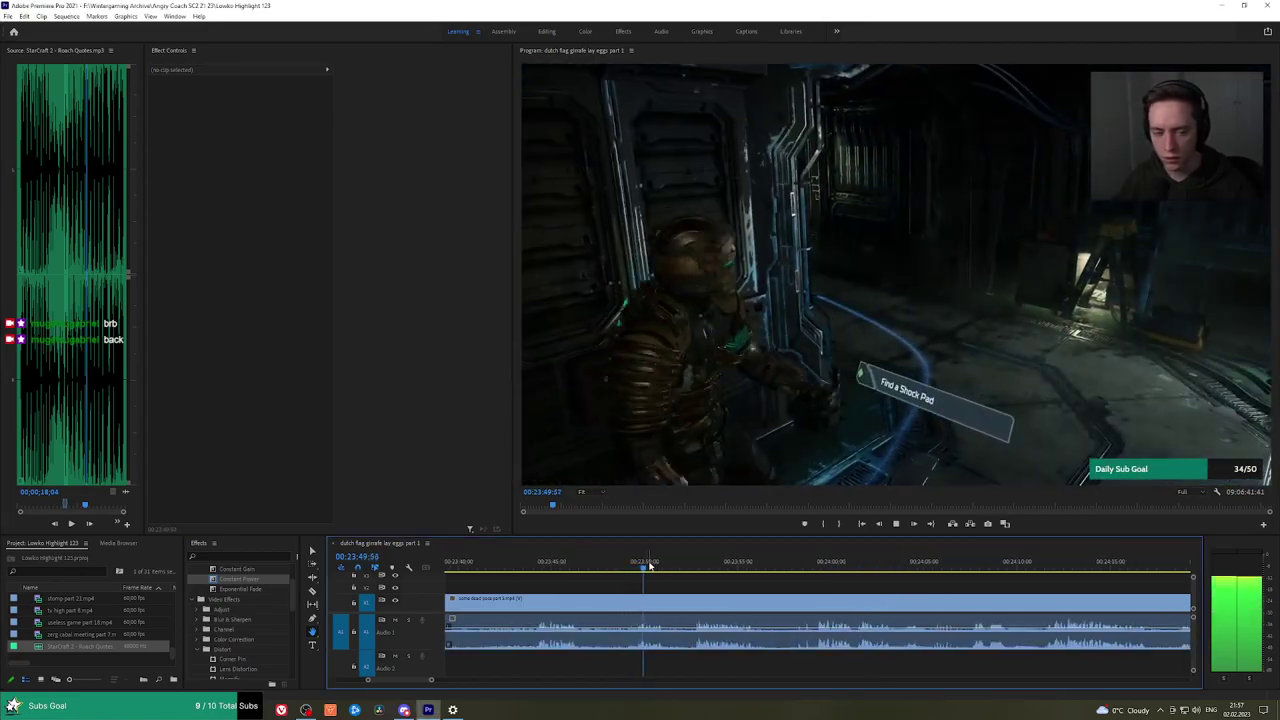
click(681, 563)
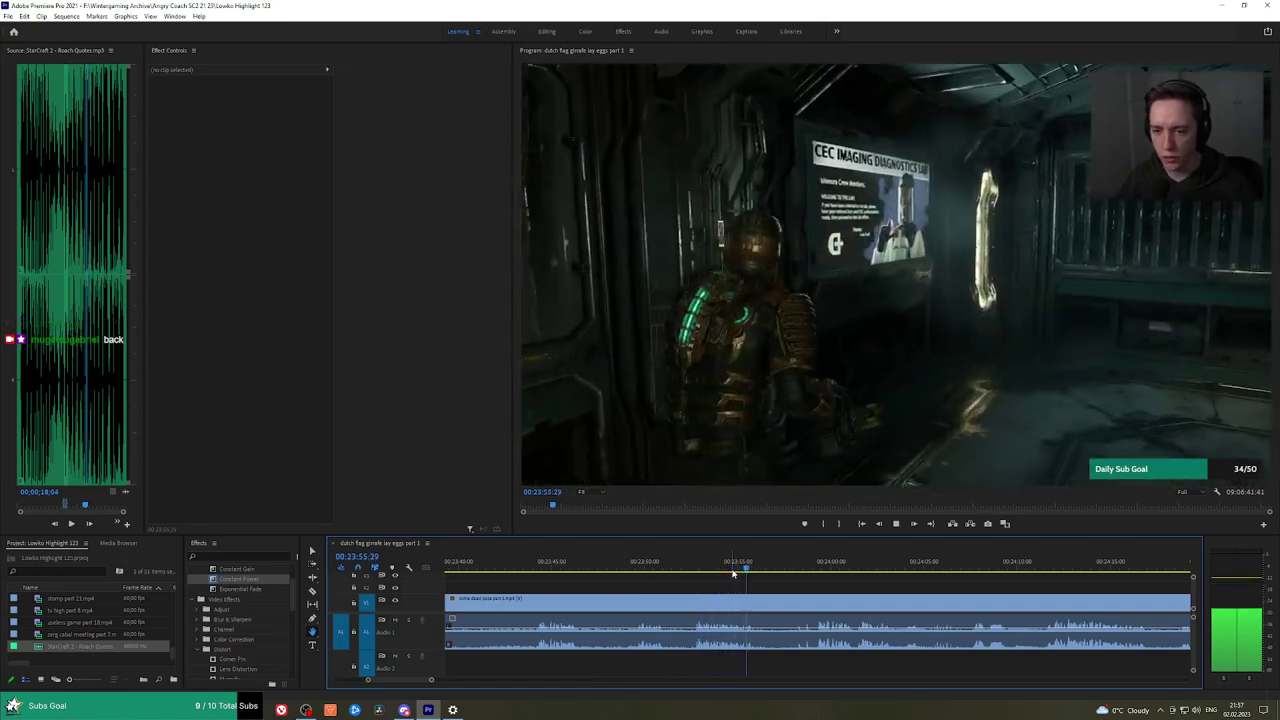
click(815, 567)
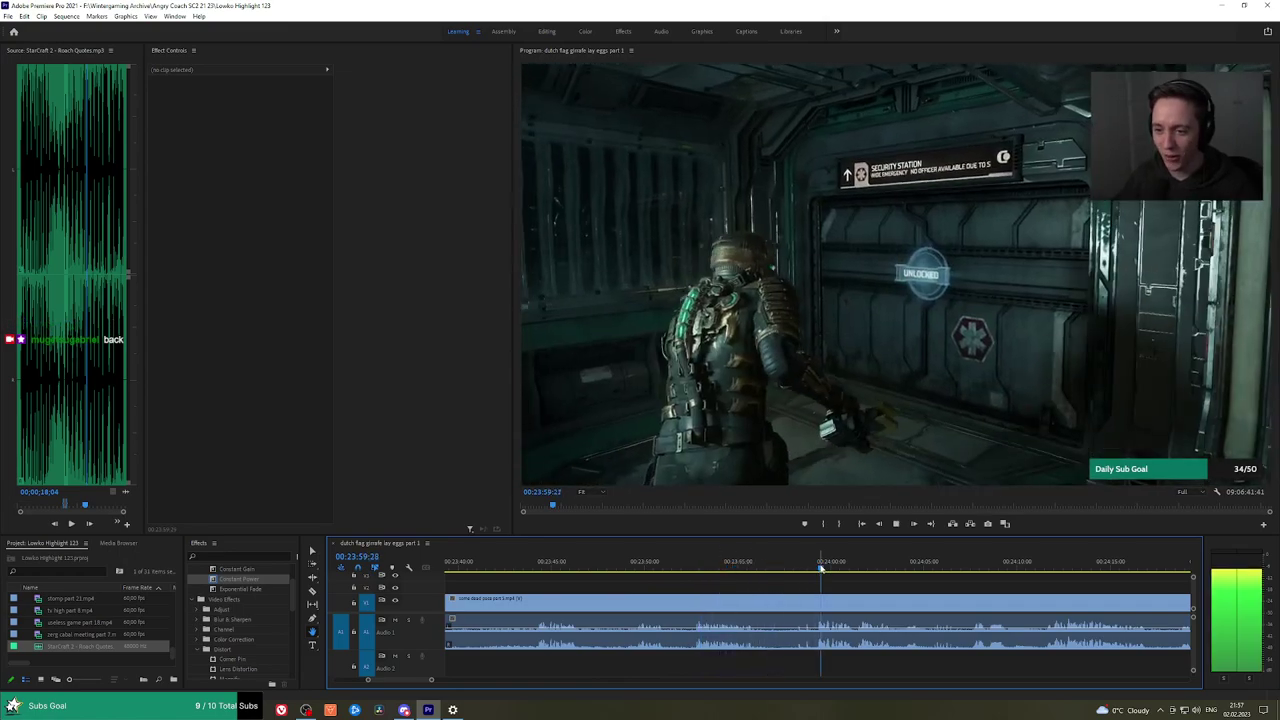
drag(955, 586, 803, 580)
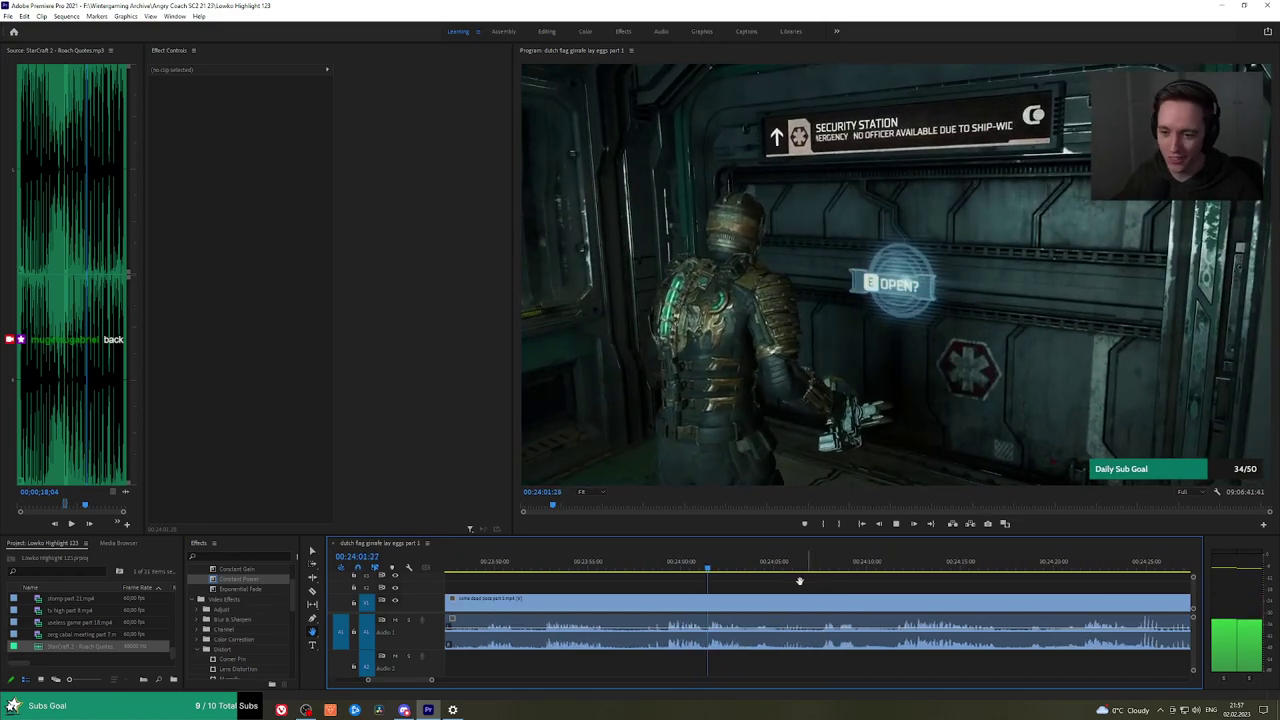
click(754, 568)
key(space)
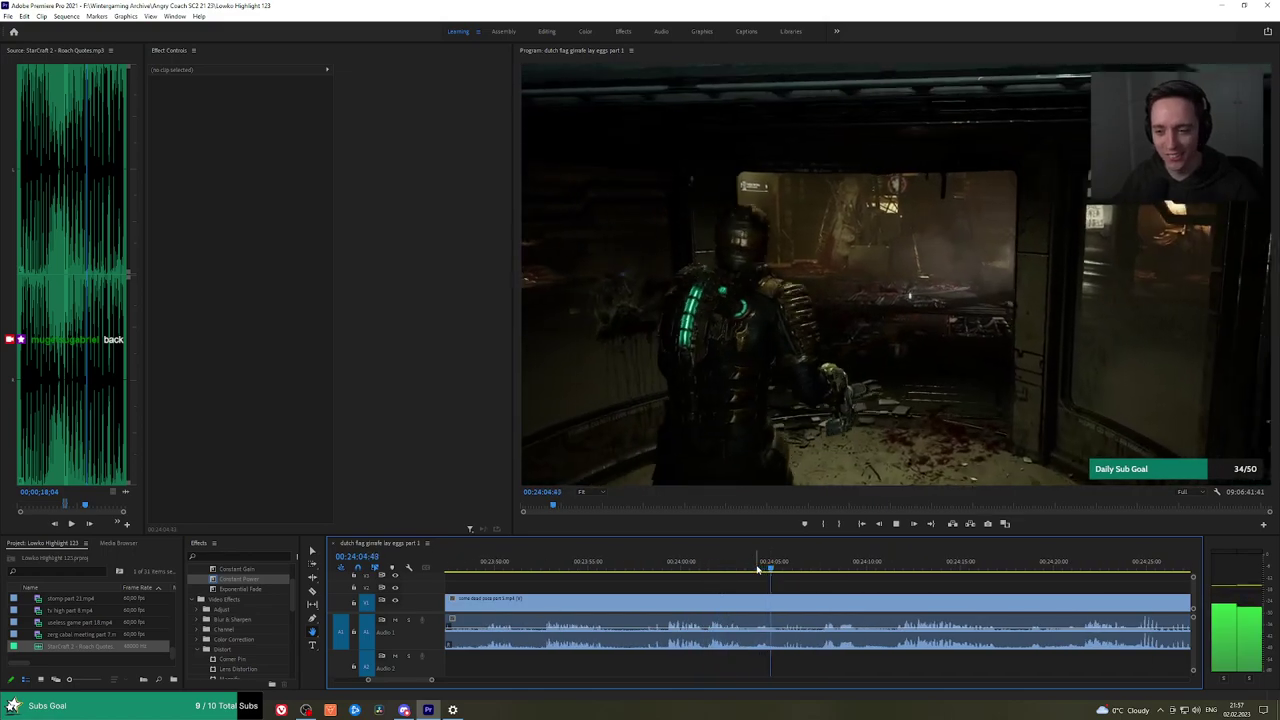
click(797, 566)
key(space)
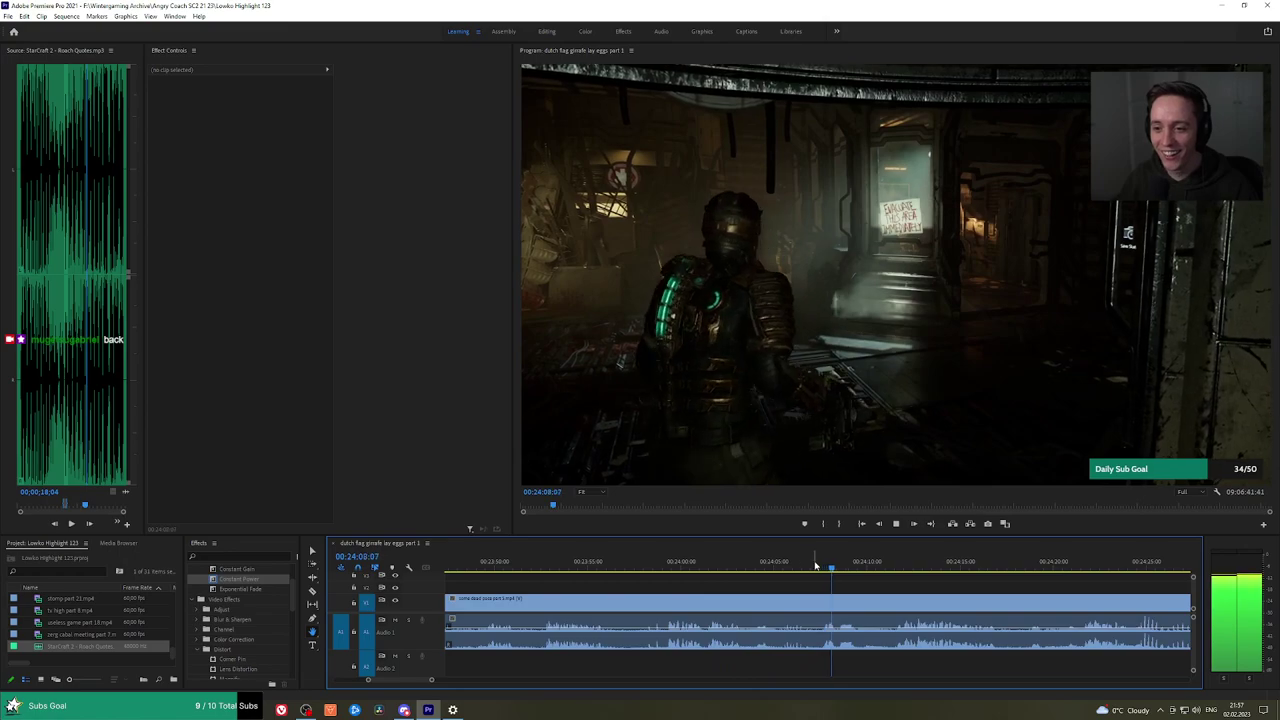
click(900, 566)
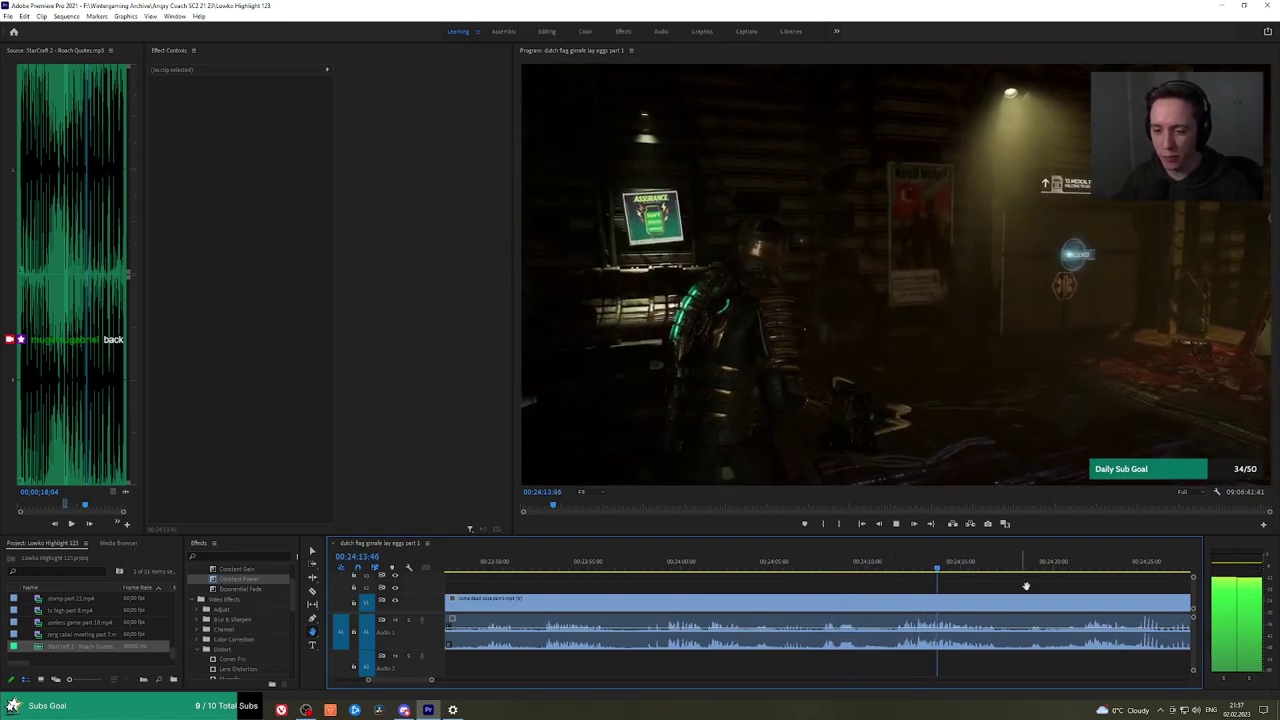
drag(1025, 586, 783, 586)
key(ctrl+s)
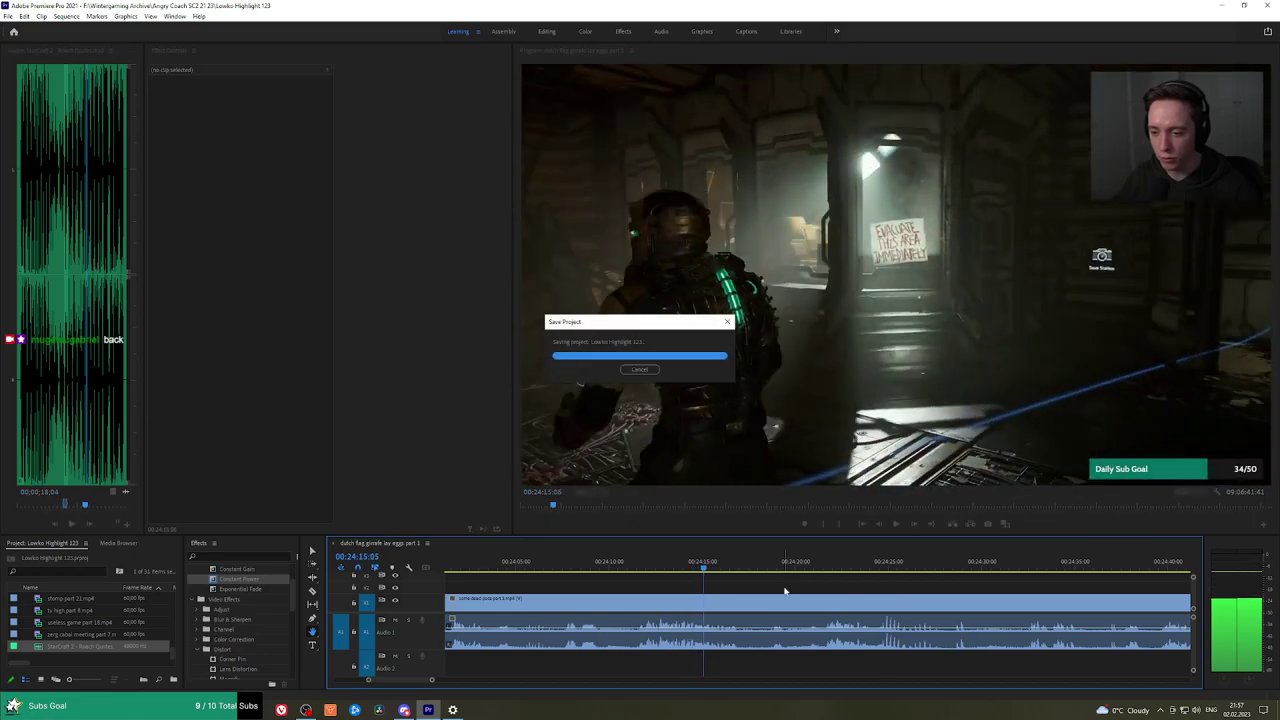
Examine the in-game store and inventory footage from about 00:24:15 to 00:24:58 for talk worth keeping.
key(space)
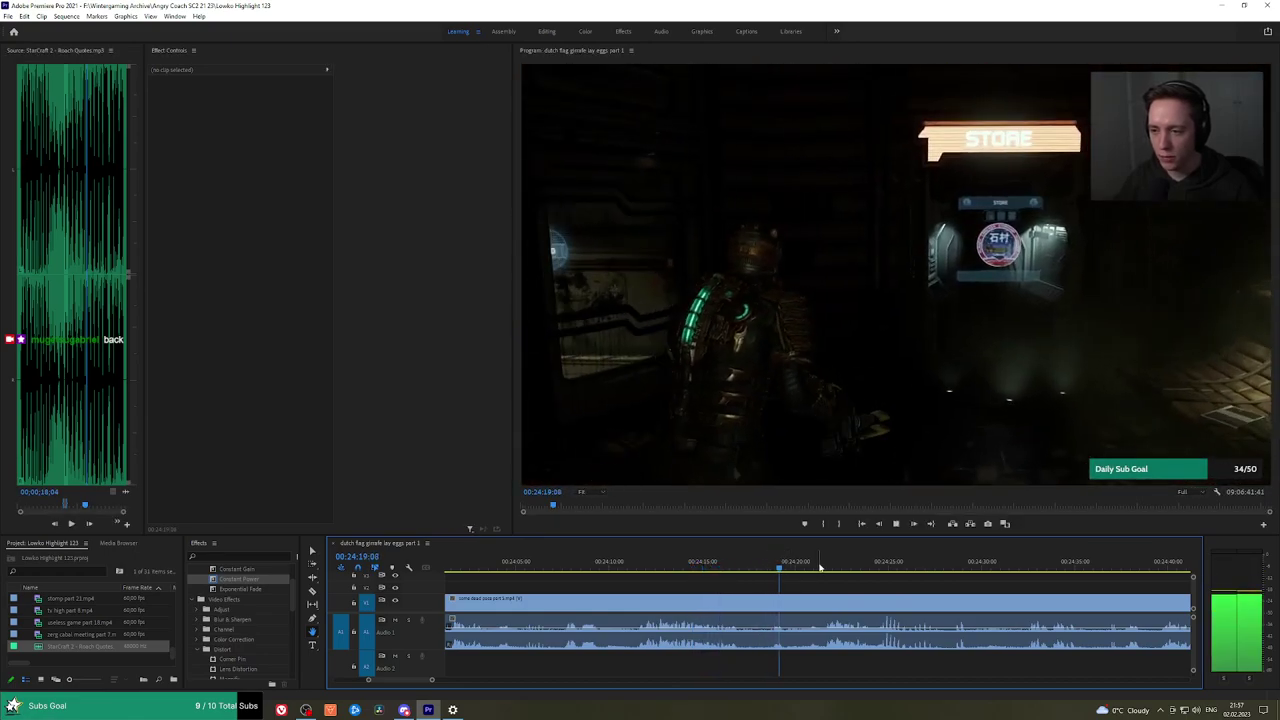
click(879, 568)
drag(950, 583, 733, 583)
click(736, 568)
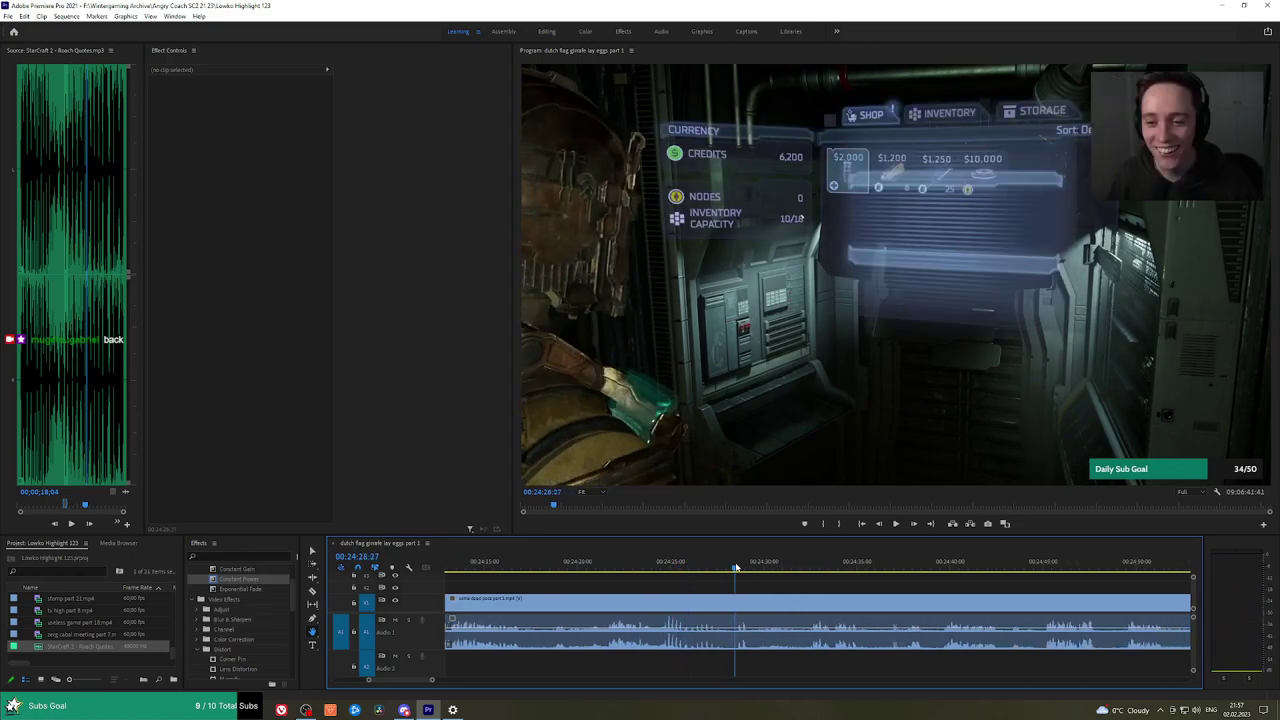
key(space)
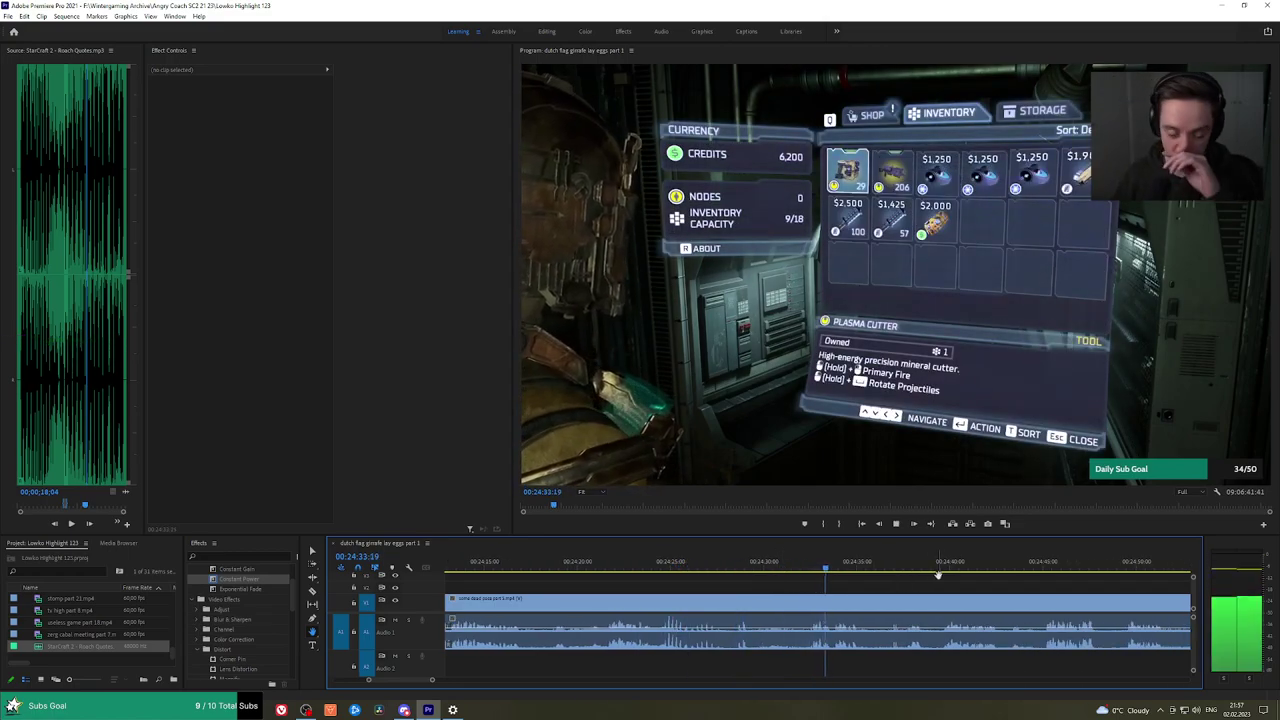
scroll(938, 575, down, 1)
click(737, 566)
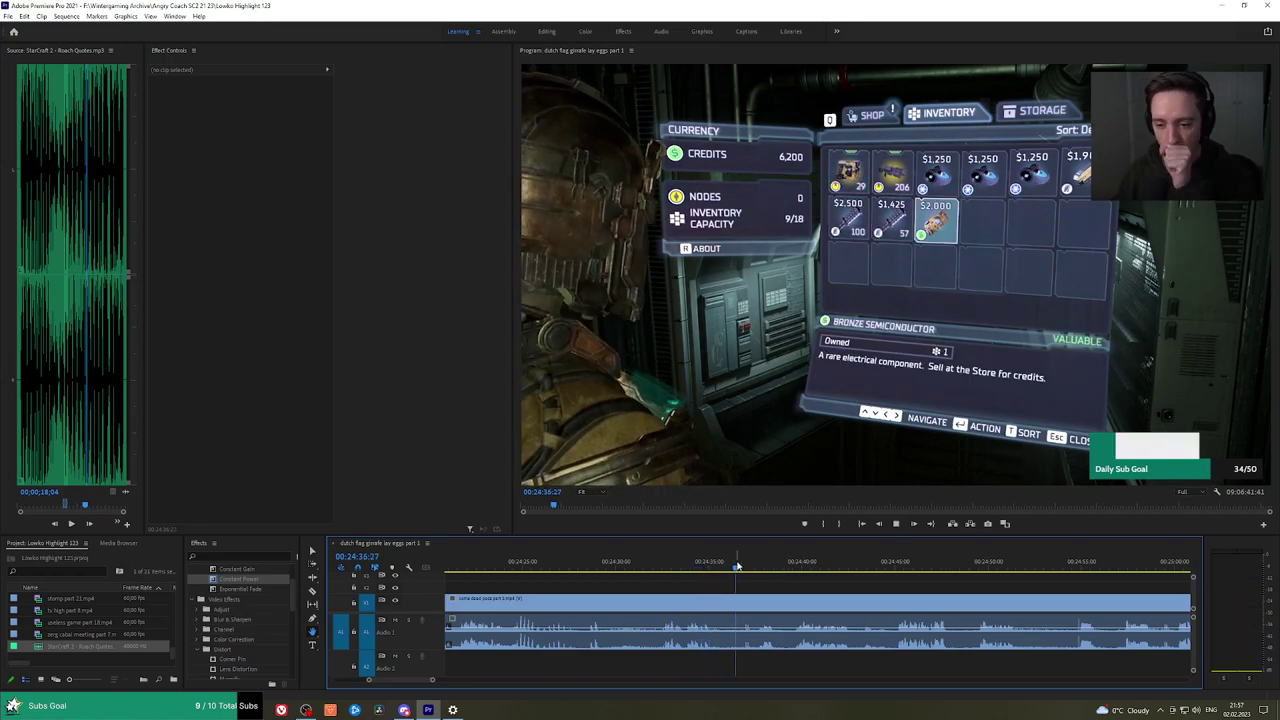
click(797, 567)
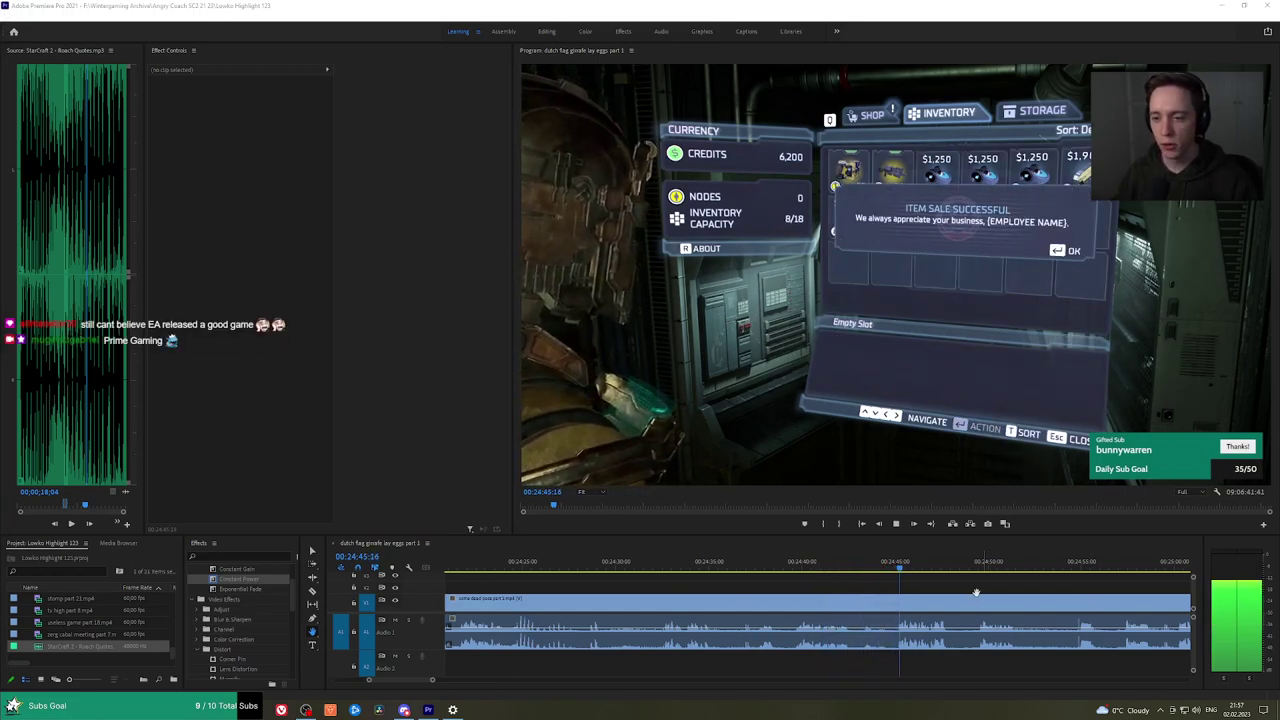
scroll(810, 583, down, 3)
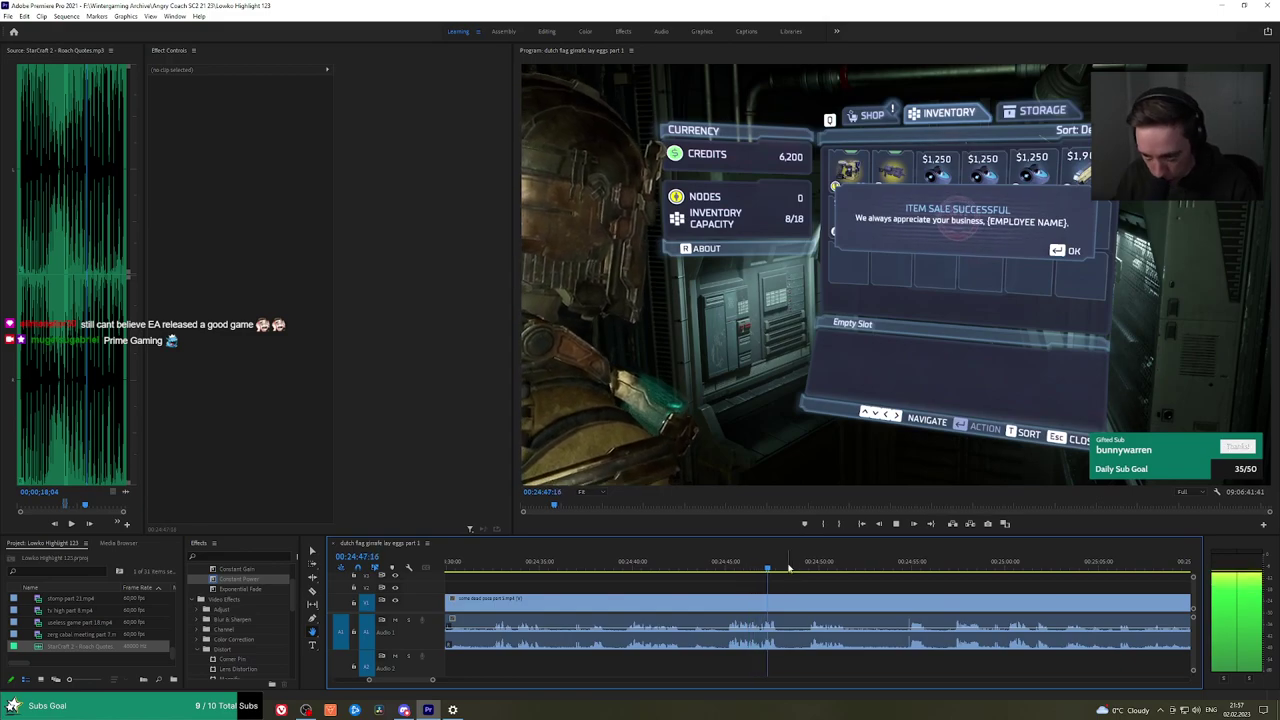
click(802, 566)
click(910, 564)
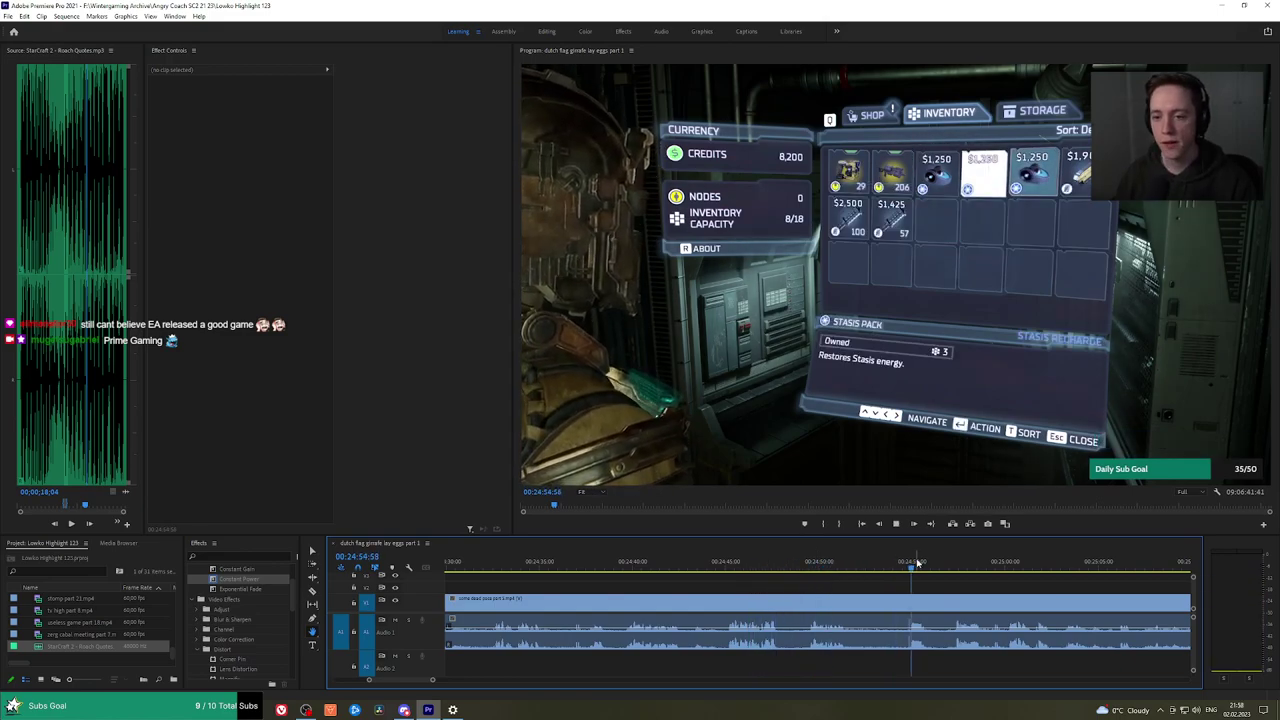
click(949, 566)
scroll(1004, 583, down, 3)
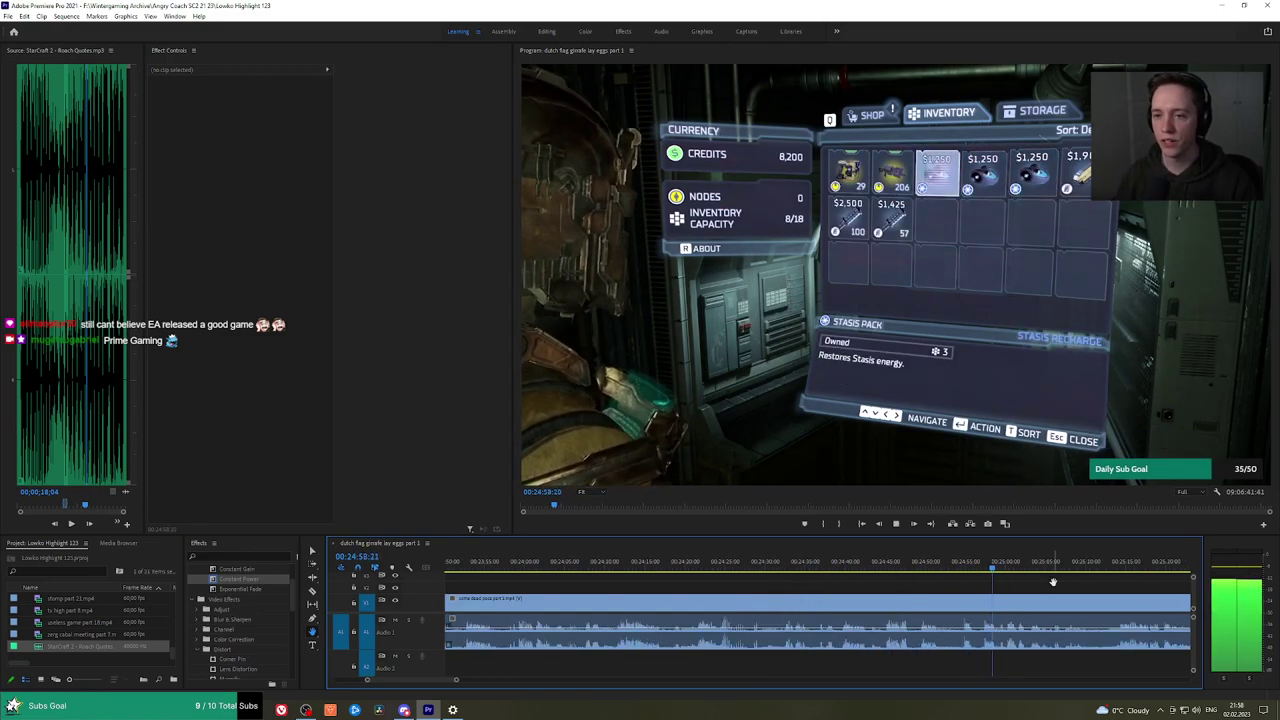
Skim the Dead Space footage from about 00:24:58 to 00:25:59 for talk worth keeping.
drag(1053, 582, 941, 570)
key(space)
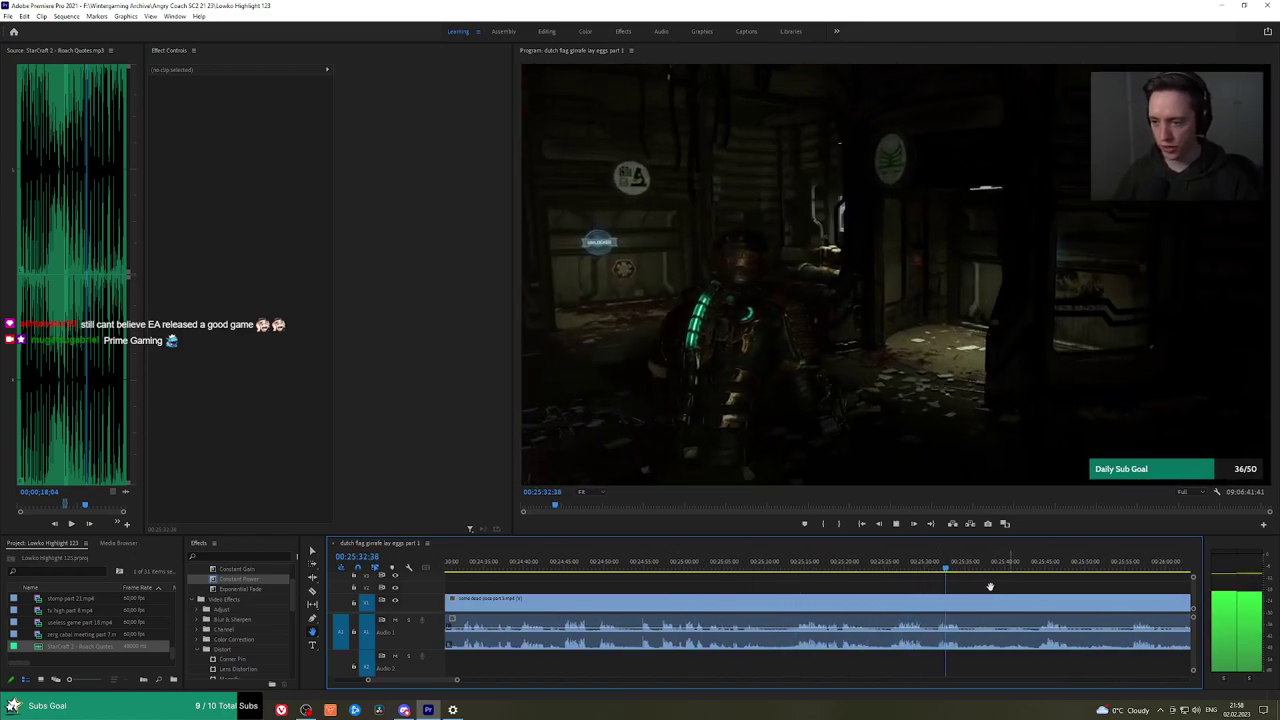
scroll(989, 586, down, 2)
click(886, 567)
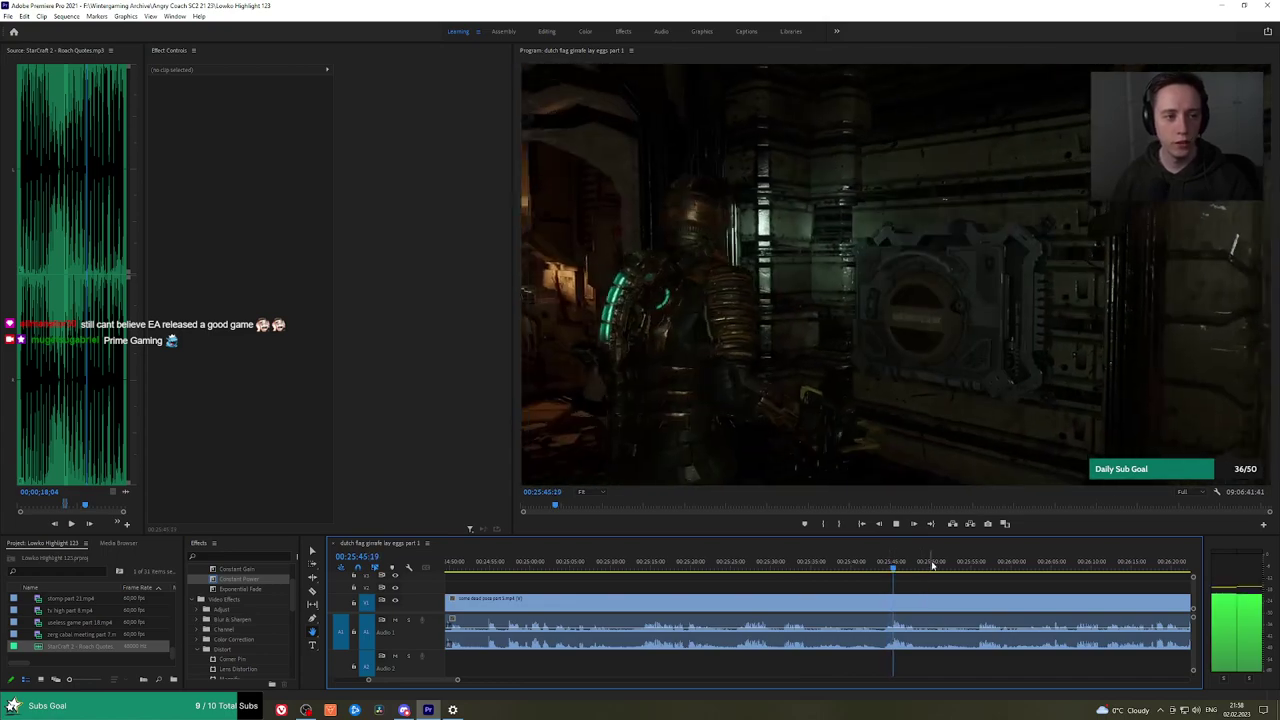
click(969, 565)
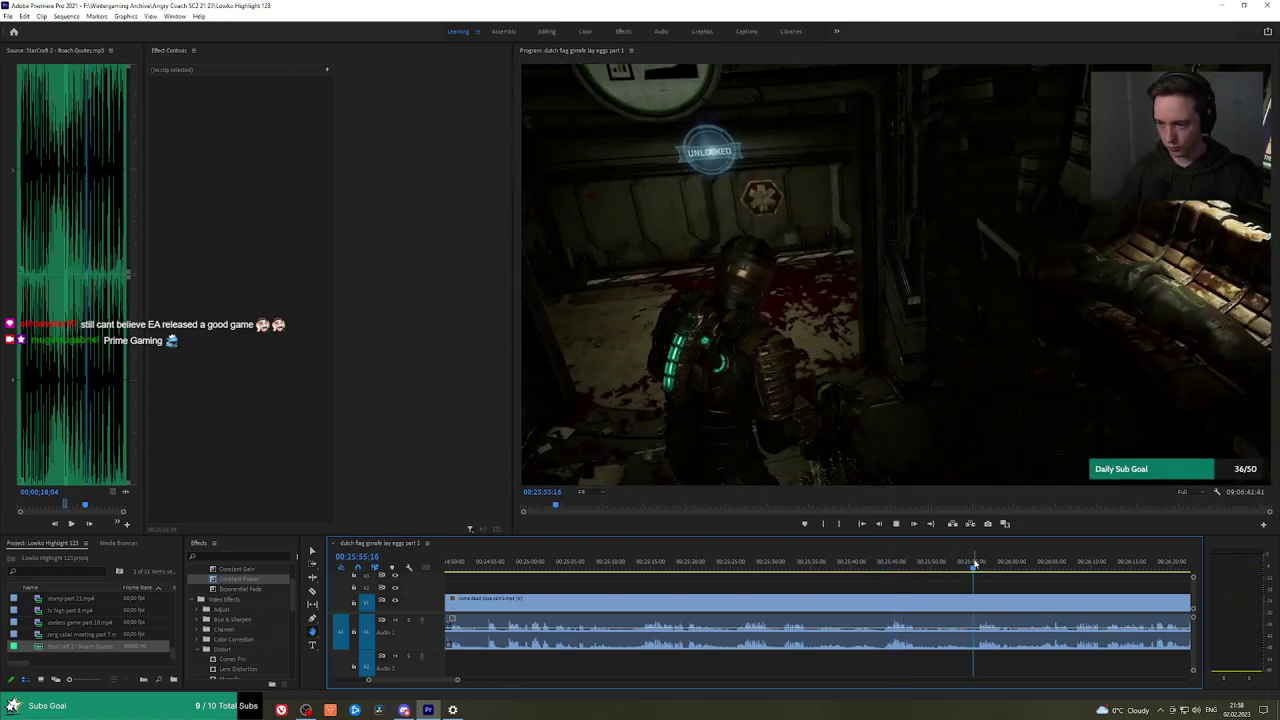
scroll(989, 574, up, 2)
scroll(1030, 573, up, 2)
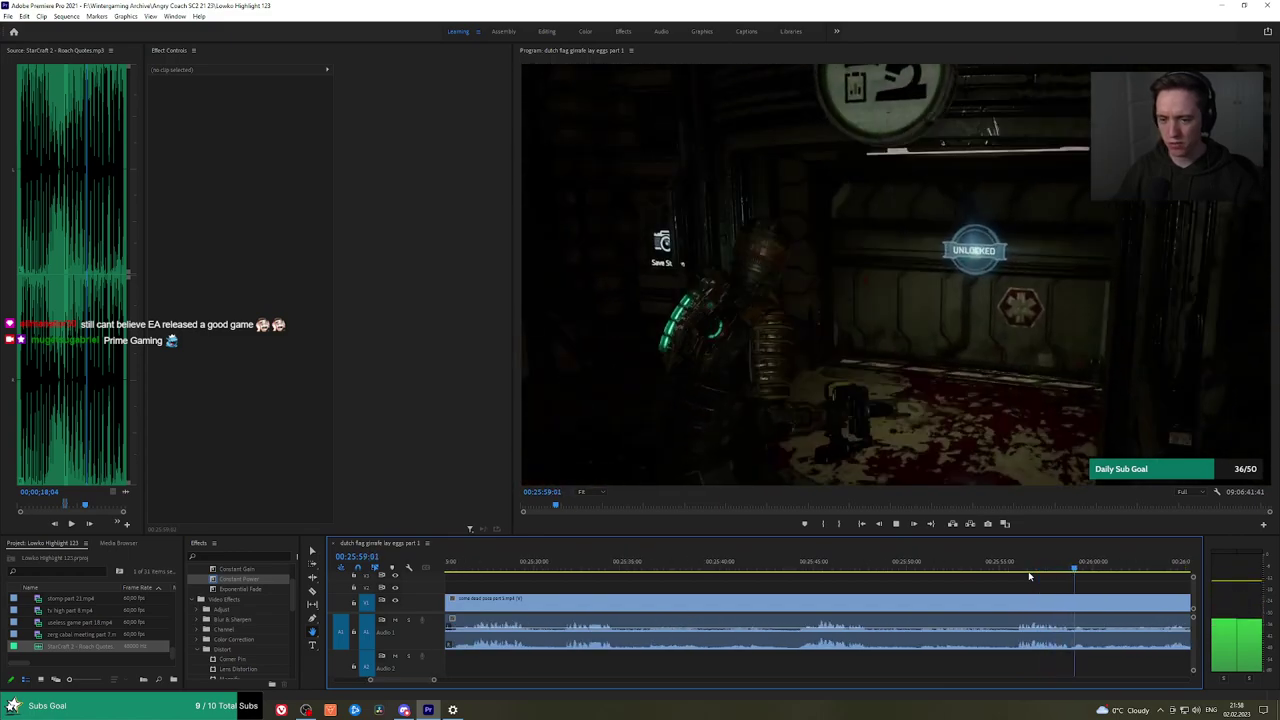
Review the footage from the unlocked door to the clinic sign, about 00:25:55 to 00:26:10, for a starting point of usable talk.
key(space)
mouse_move(1018, 566)
mouse_down()
mouse_move(984, 566)
mouse_move(1018, 563)
mouse_up()
drag(1090, 580, 801, 585)
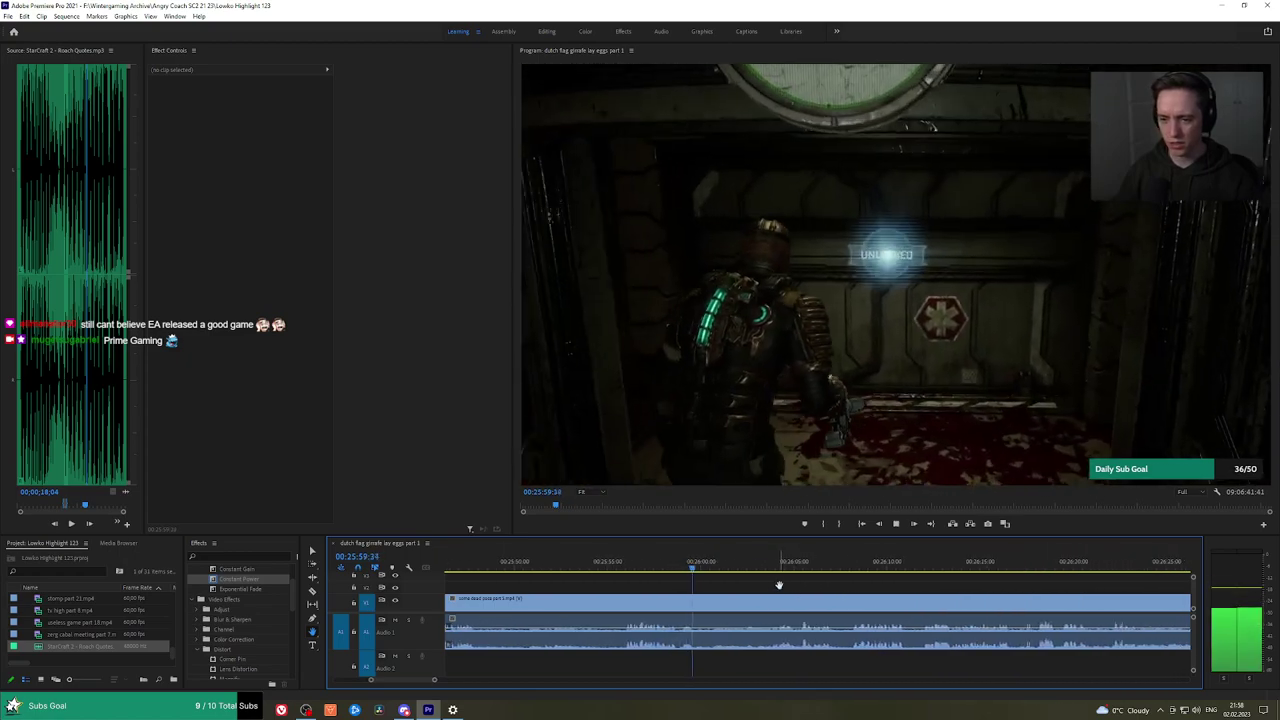
click(768, 566)
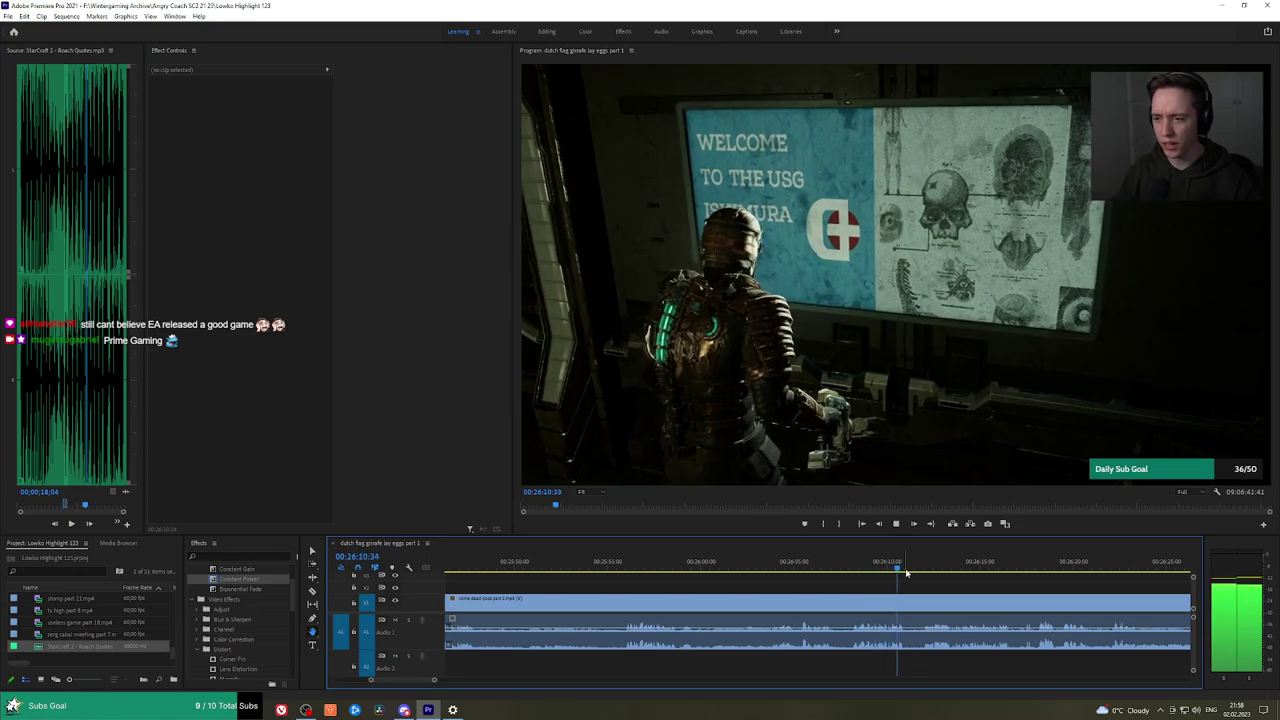
drag(903, 573, 771, 569)
key(space)
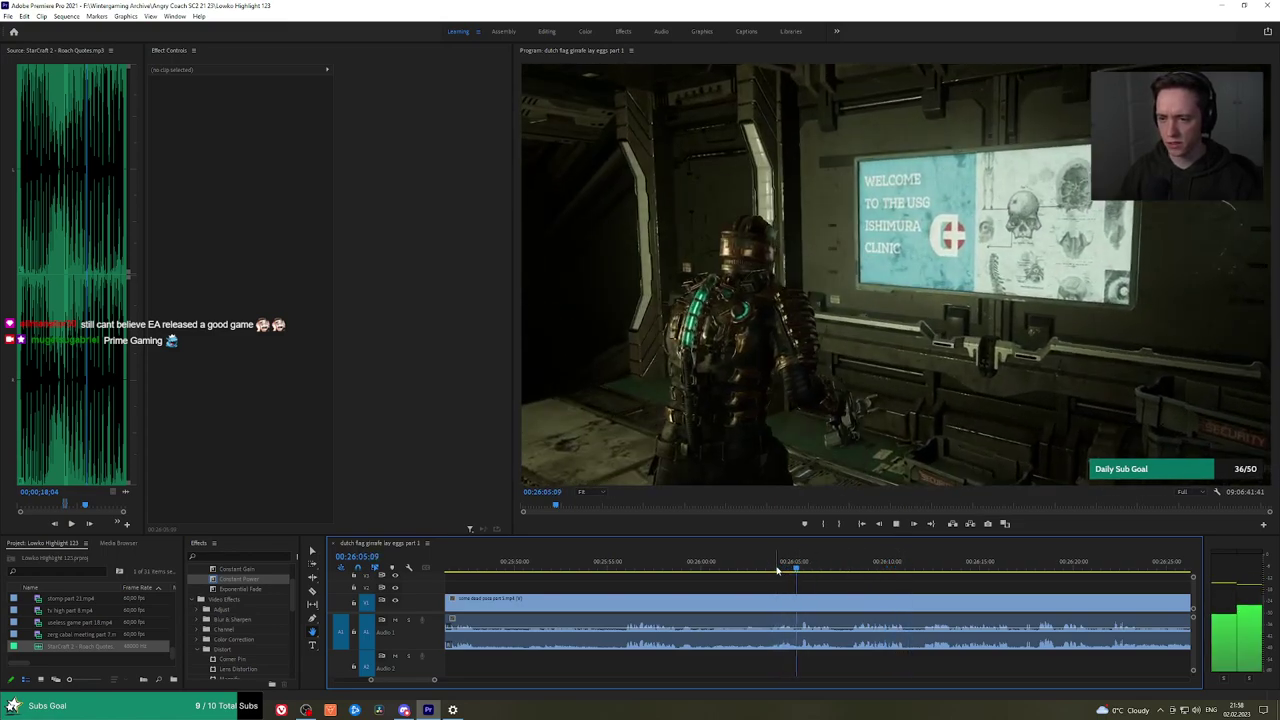
Split the Dead Space clip at about 00:26:05 and ripple-delete the part before the cut.
key(space)
key(space)
key(v)
click(761, 604)
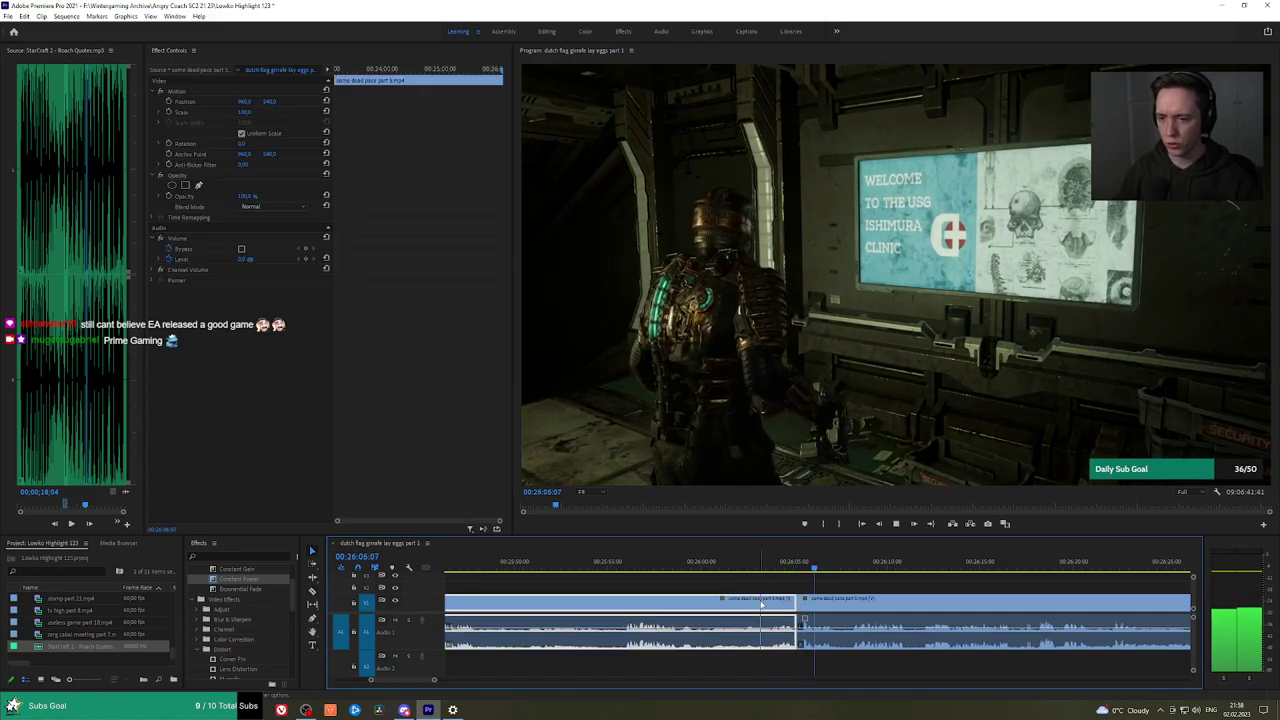
key(shift+Delete)
Add an Exponential Fade to the audio at the end of the last internet clip and play through the join into Dead Space.
drag(248, 592, 1104, 652)
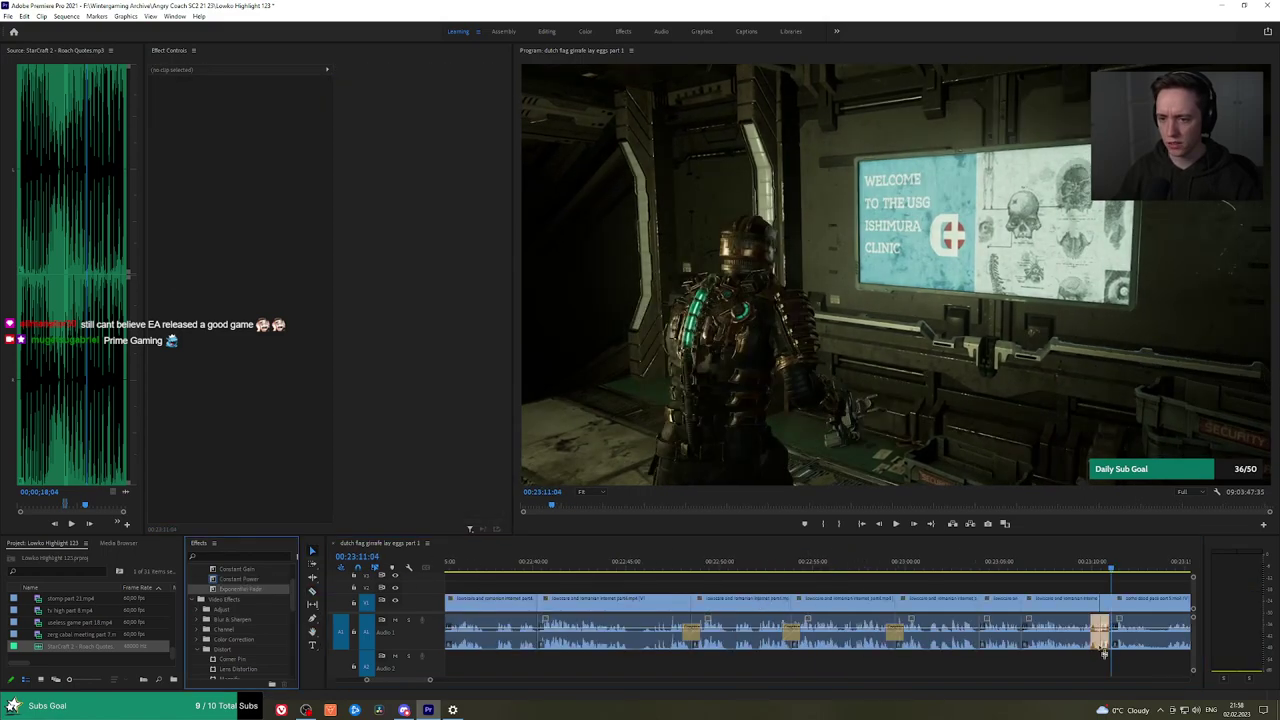
click(1099, 567)
key(space)
key(h)
drag(1134, 583, 913, 575)
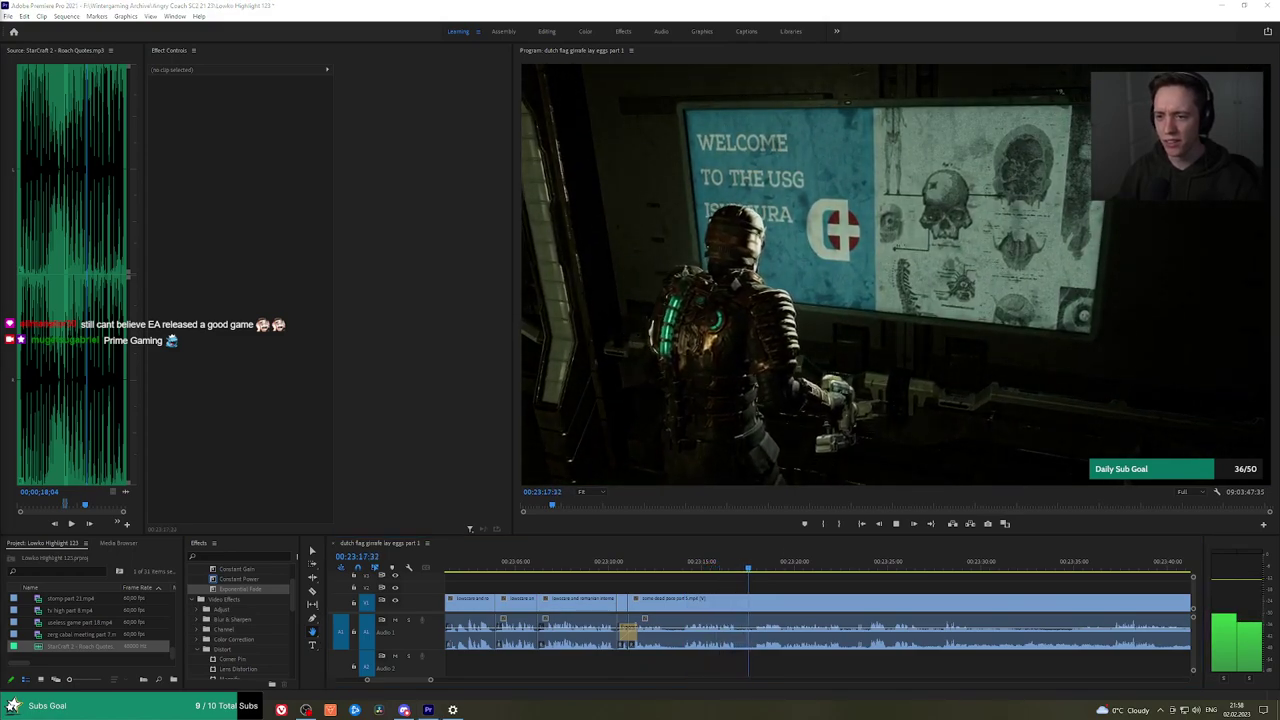
Check the corridor footage up to about 00:23:28 and split the Dead Space clip at 00:23:22:46.
drag(866, 598, 735, 587)
scroll(753, 588, up, 2)
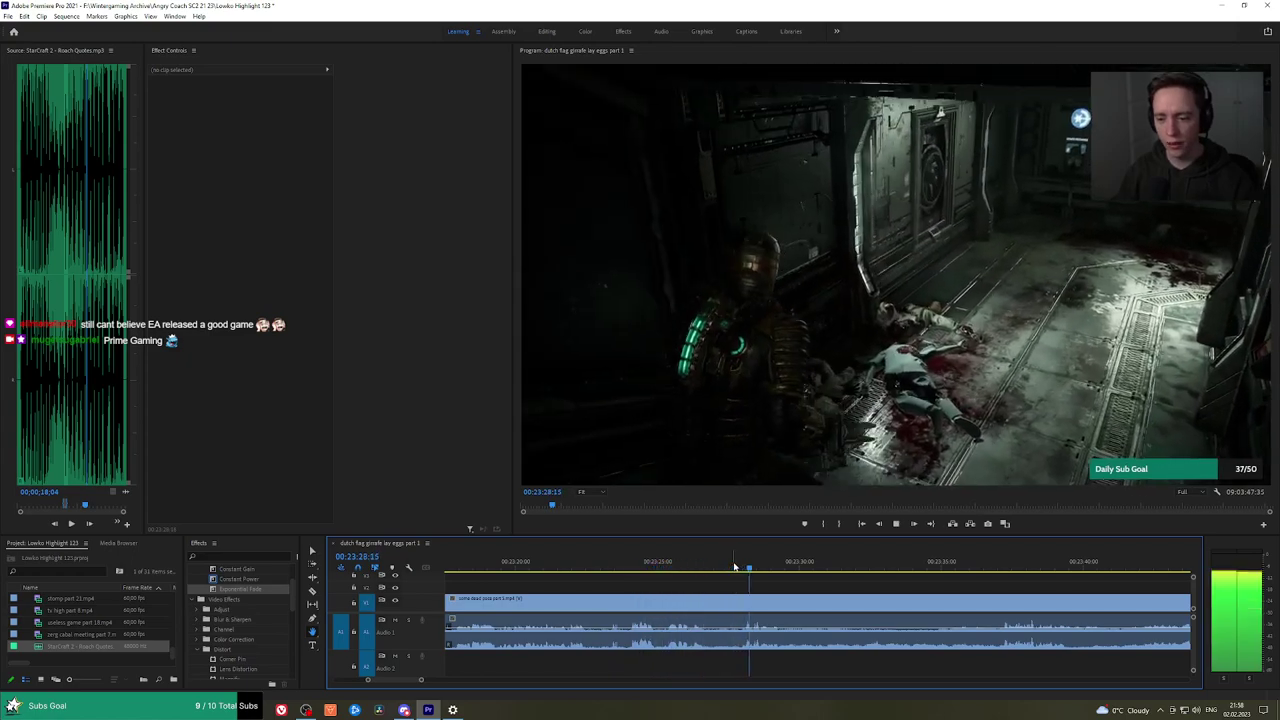
click(591, 566)
drag(591, 566, 594, 576)
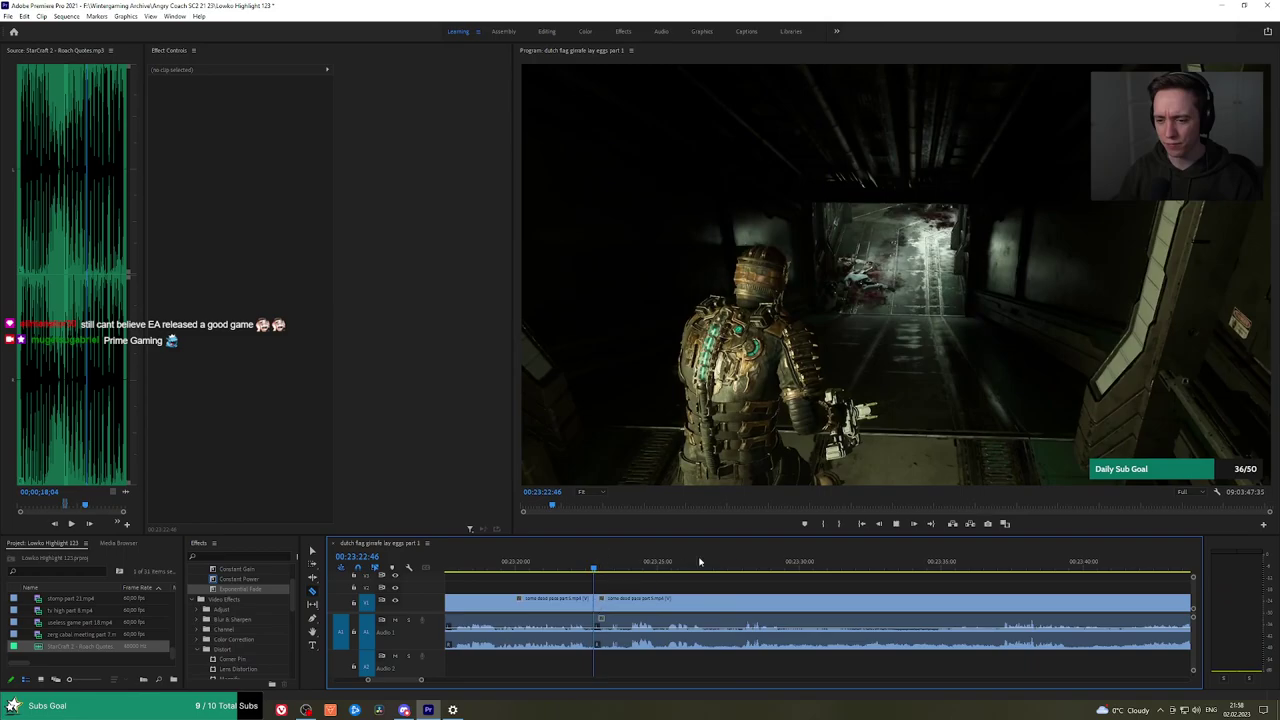
Check the footage after the new cut, up to 00:23:34:56, for the next part worth keeping.
drag(699, 562, 940, 562)
key(space)
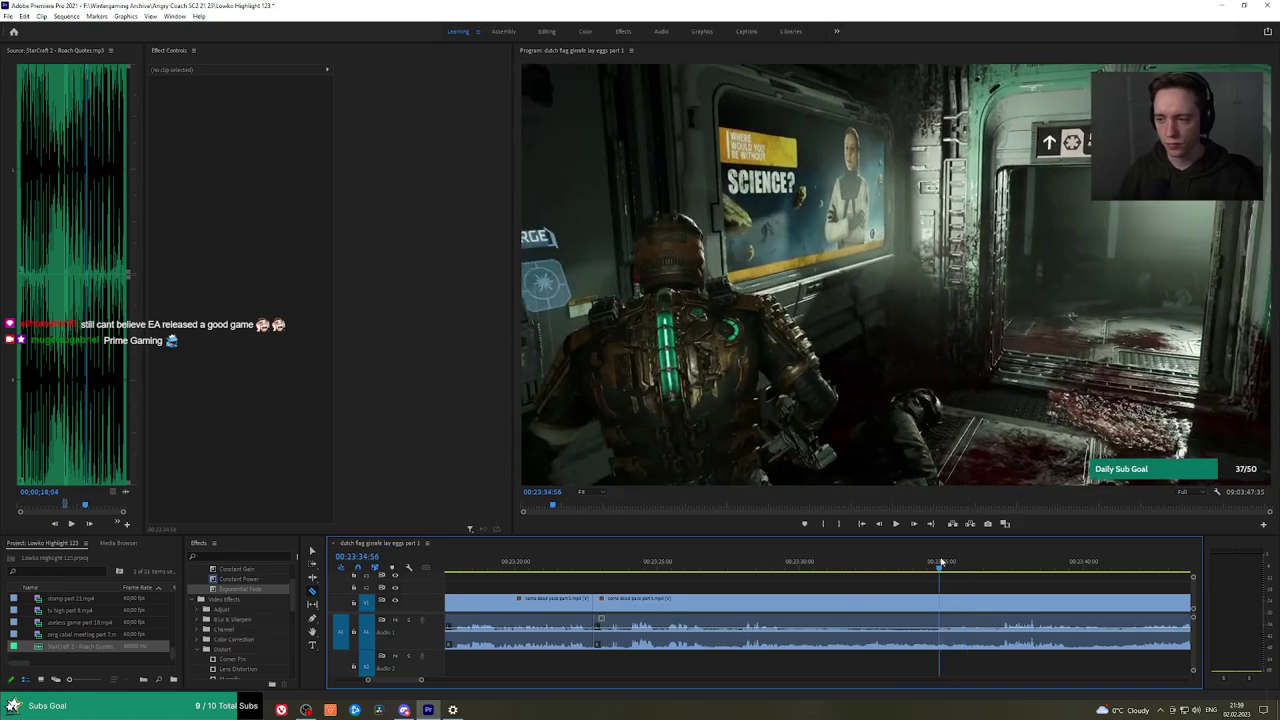
Split the clip at 00:23:34:05 and ripple-delete the section back to the previous cut at 00:23:22:46.
key(space)
click(936, 562)
key(space)
click(916, 564)
key(space)
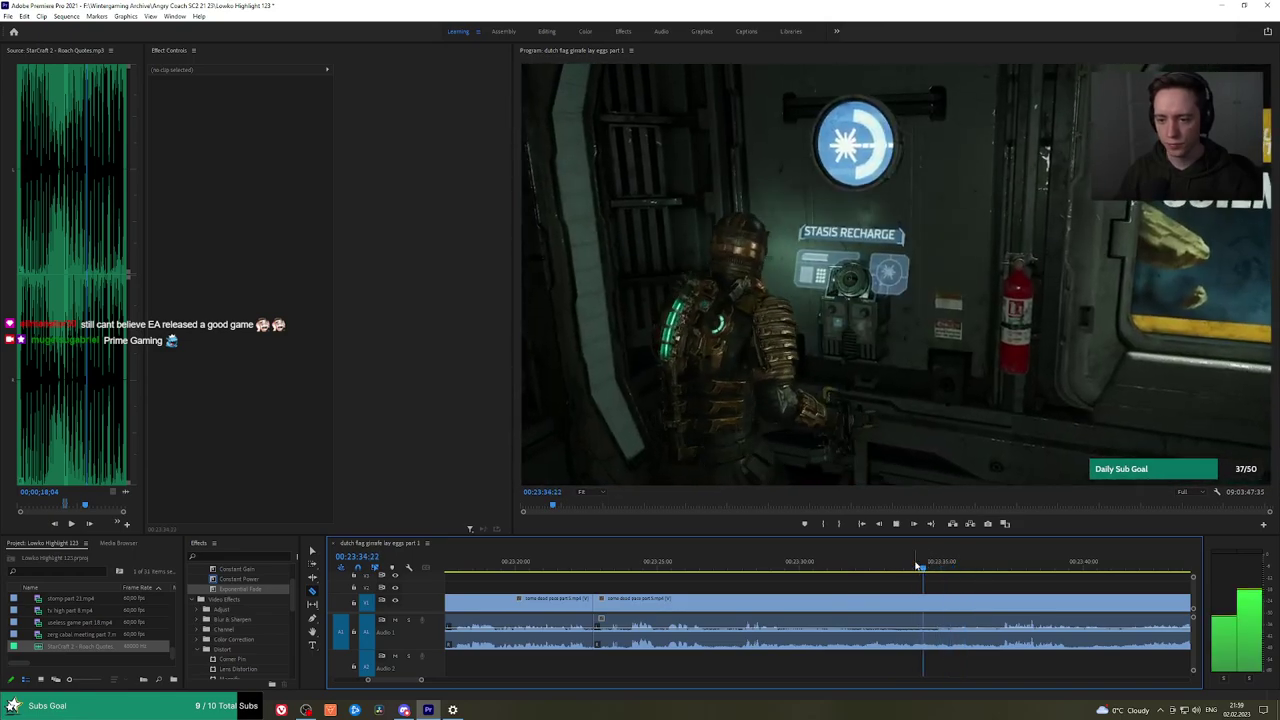
click(915, 565)
key(ctrl+k)
click(895, 607)
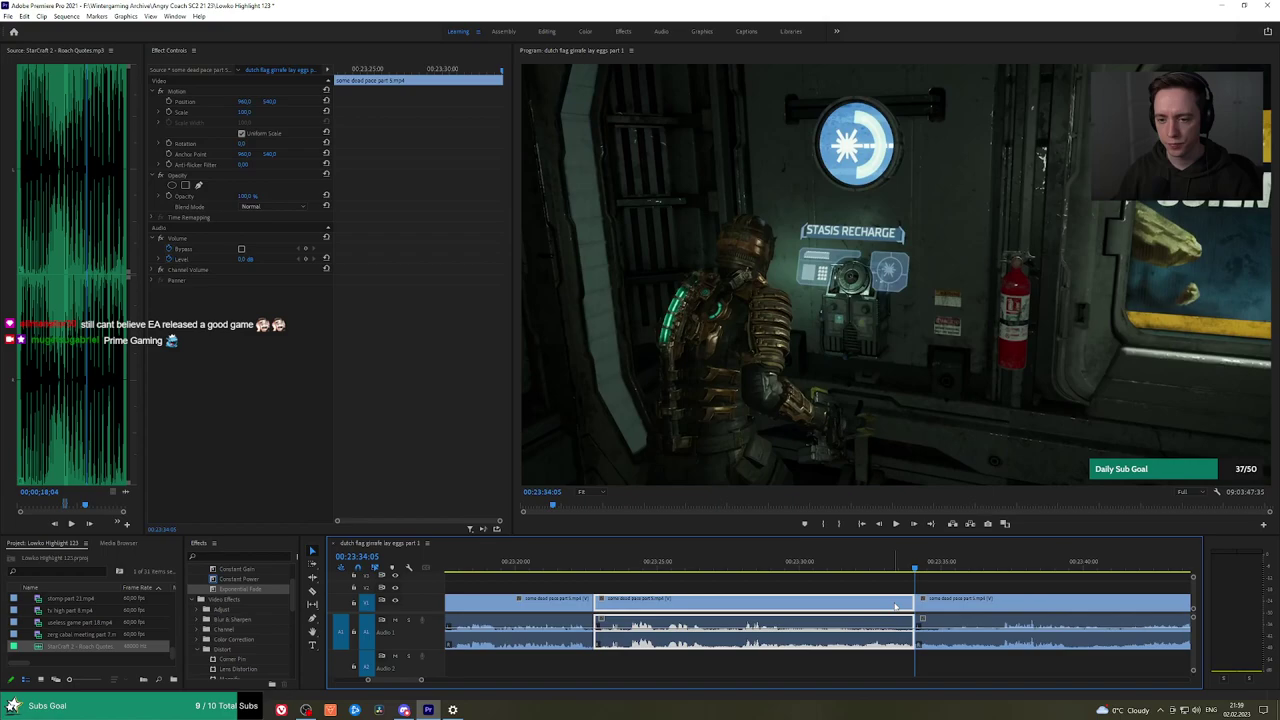
key(q)
Try a Constant Power crossfade on the audio cut at 00:23:22:46 and play over it.
drag(256, 583, 597, 630)
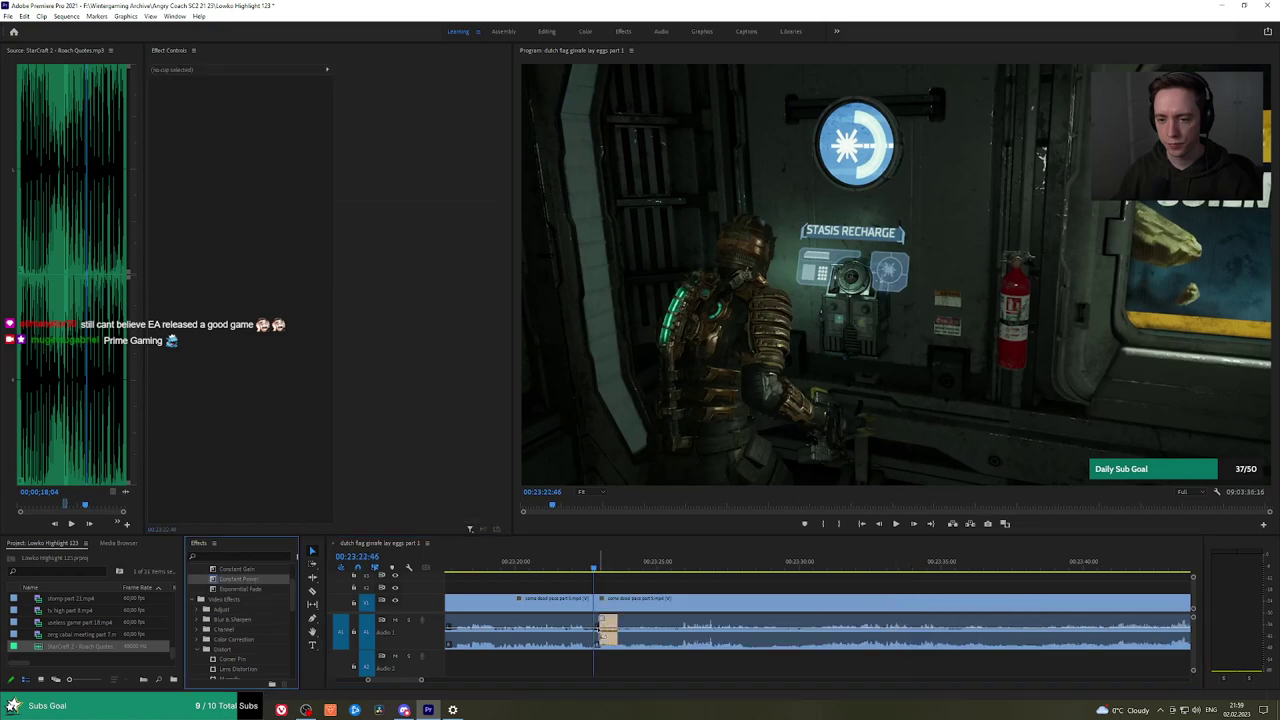
key(space)
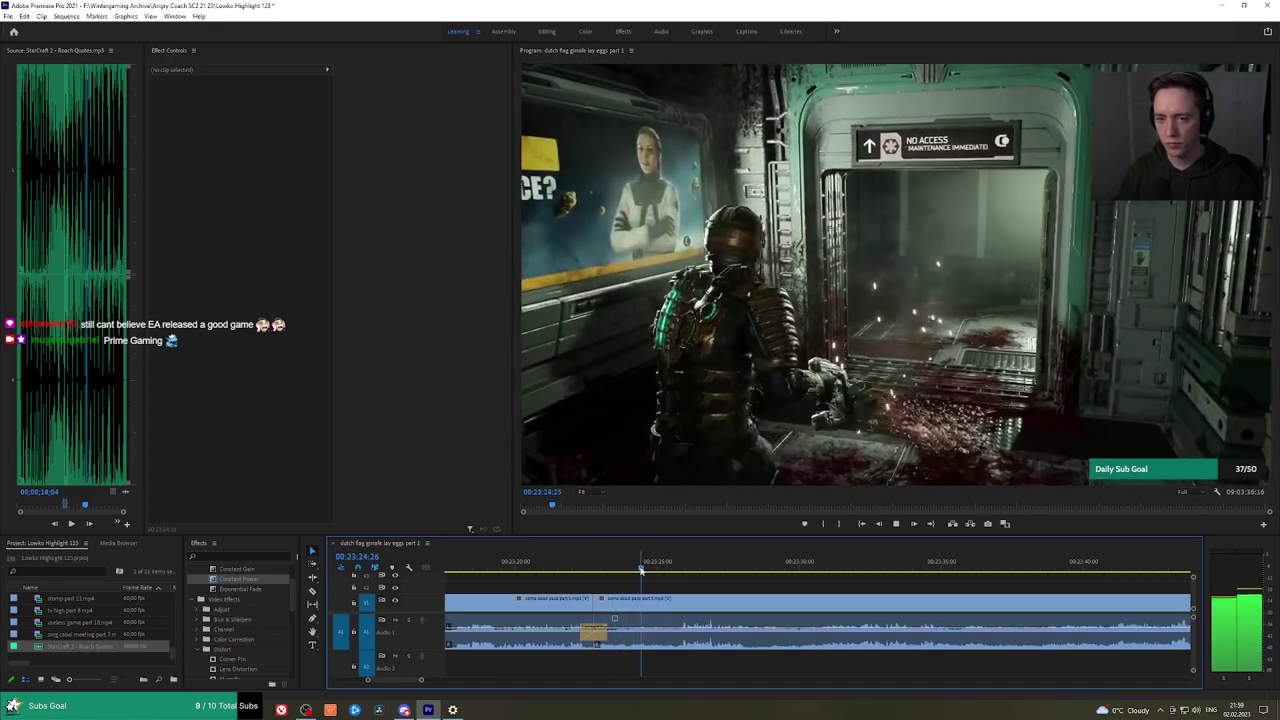
key(space)
key(ctrl+z)
Apply an Exponential Fade to the audio cut at 00:23:22:46 and play it back from just before the cut.
drag(250, 589, 468, 591)
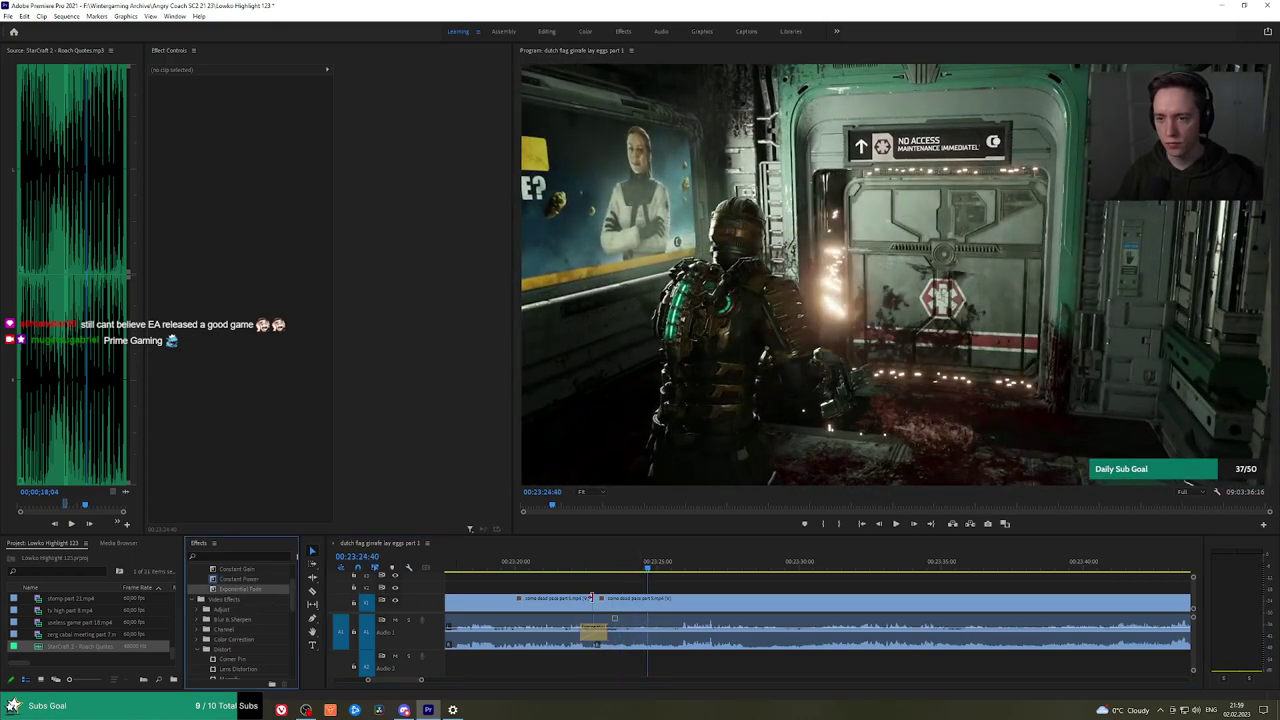
click(573, 570)
key(space)
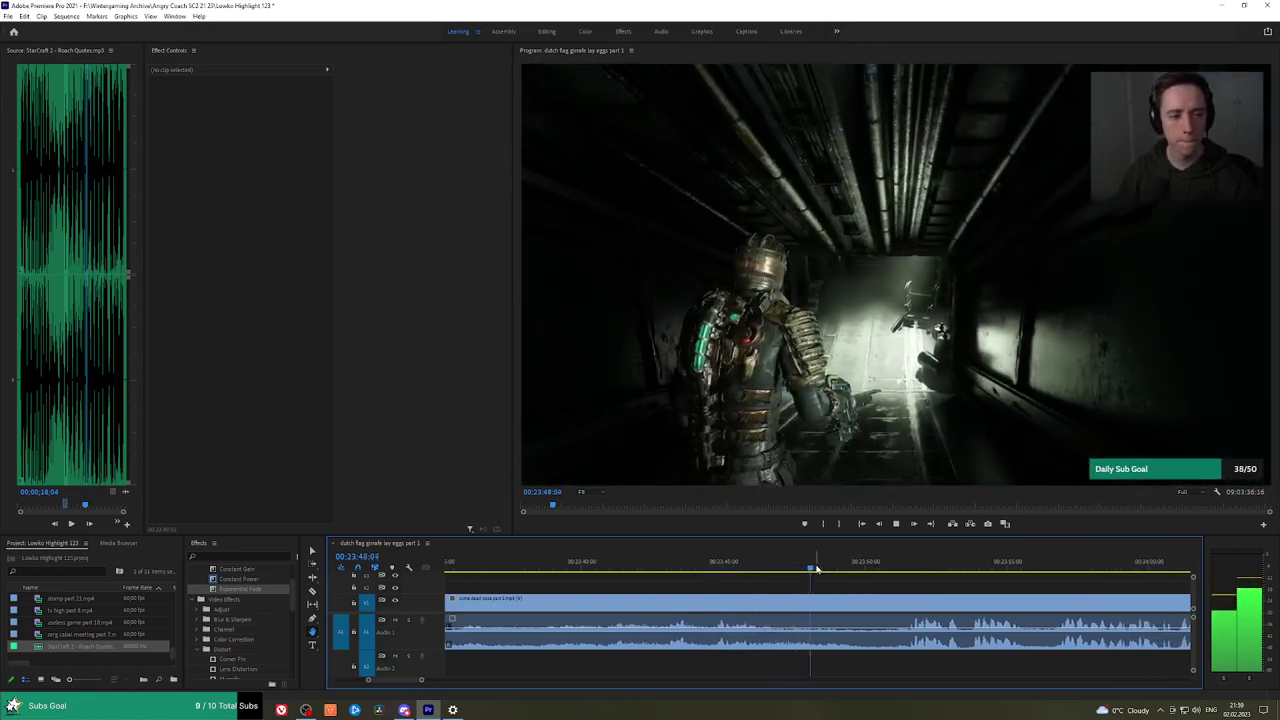
Skim ahead through the Impaling and Throwing scene and try a cut at about 00:24:09.
click(845, 567)
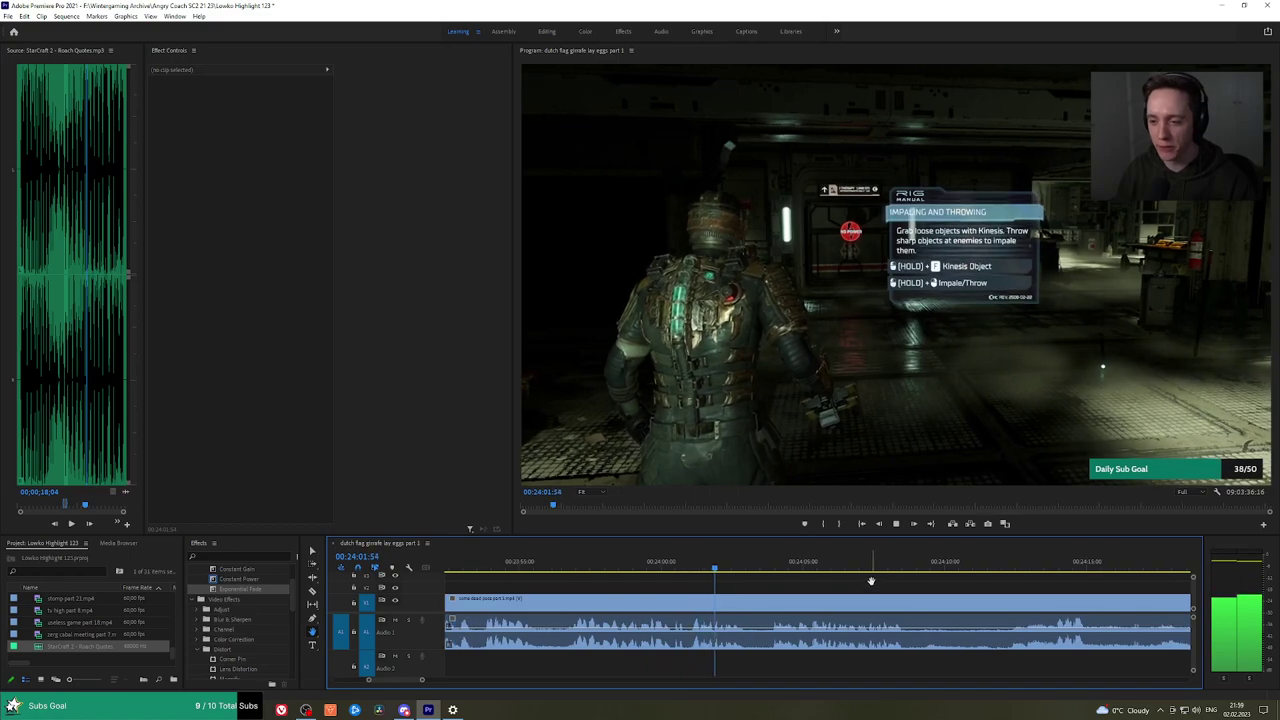
click(771, 567)
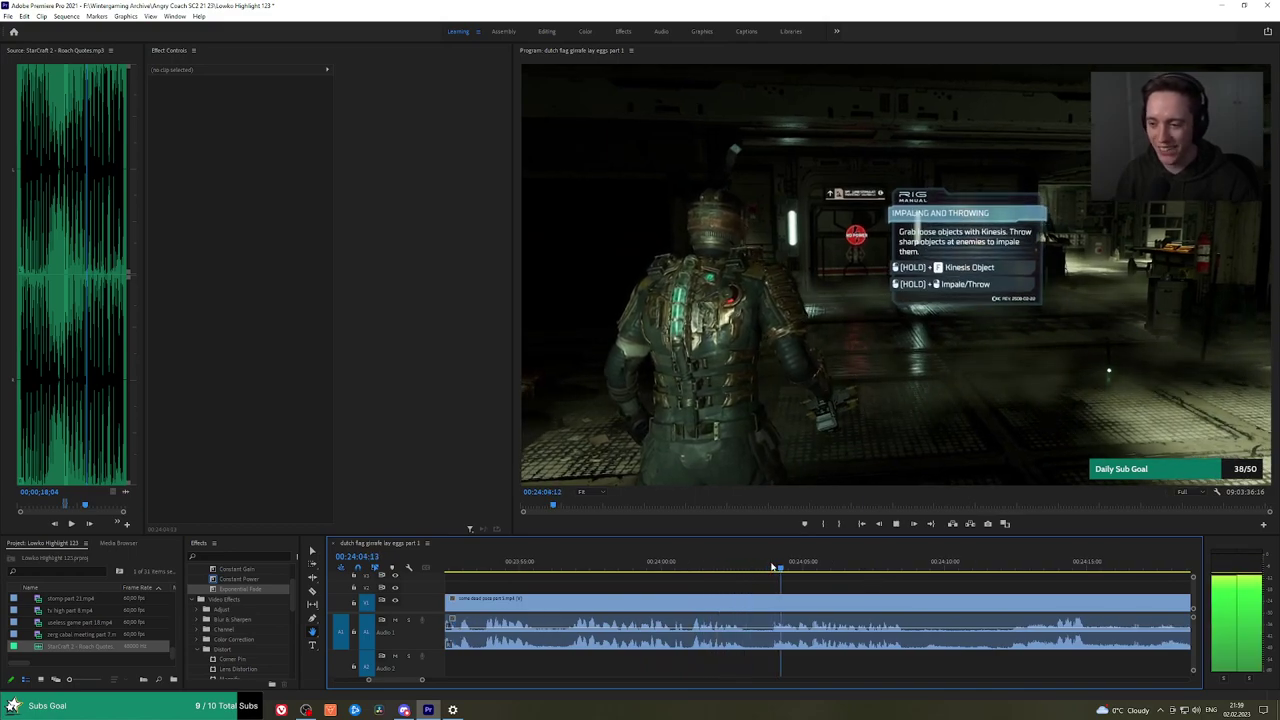
click(881, 566)
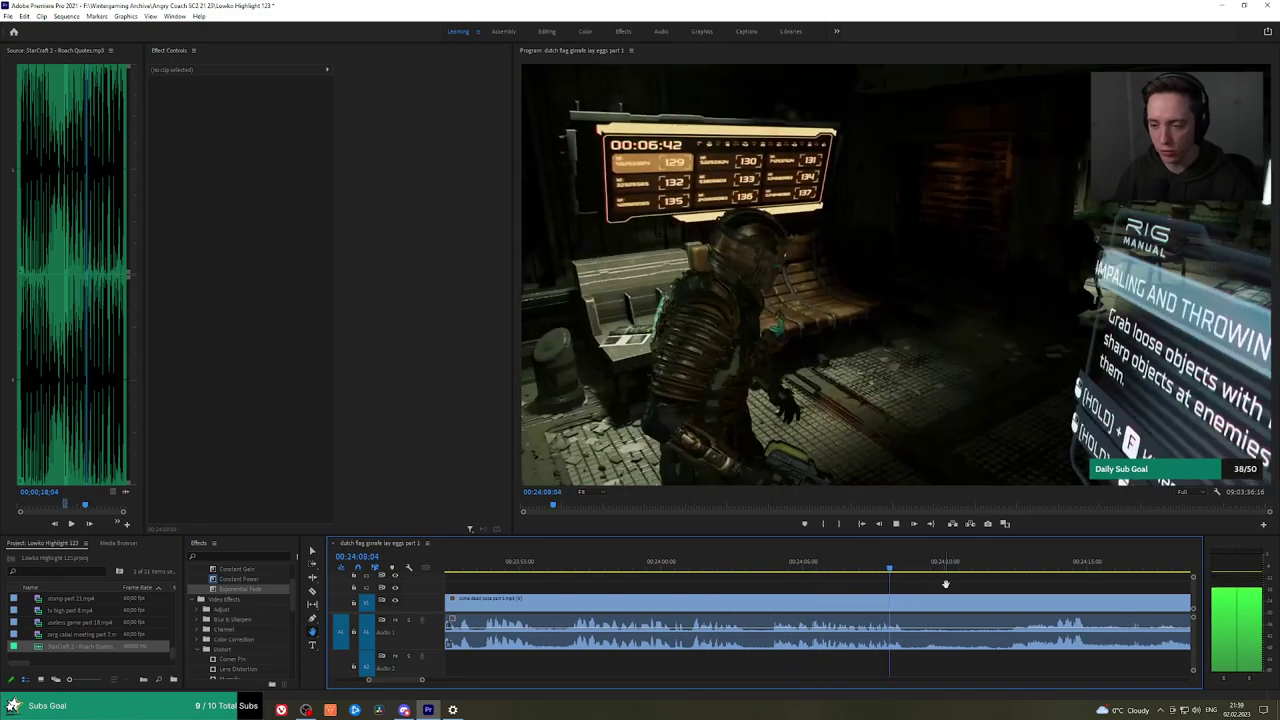
drag(975, 594, 853, 592)
key(space)
key(c)
click(822, 600)
key(space)
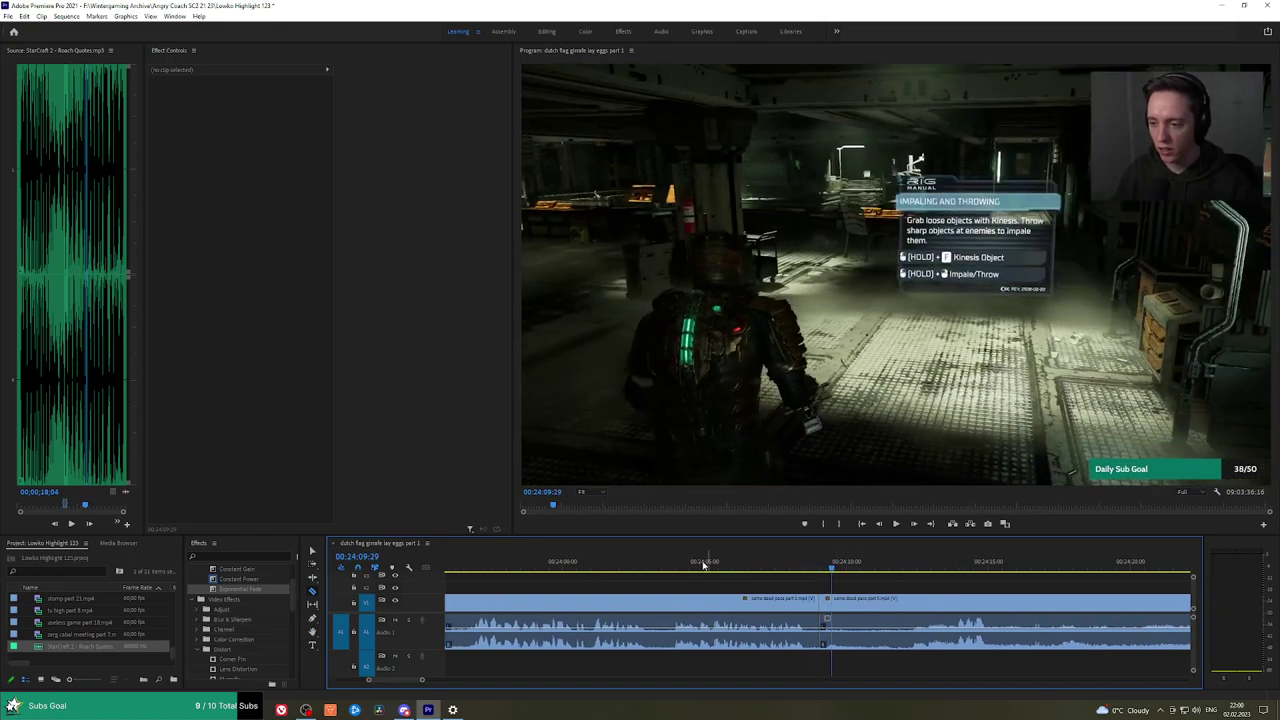
Replay the speech around 00:24:00 and split the clip in the pause at about 00:24:01.
click(592, 563)
key(h)
drag(635, 587, 648, 583)
key(space)
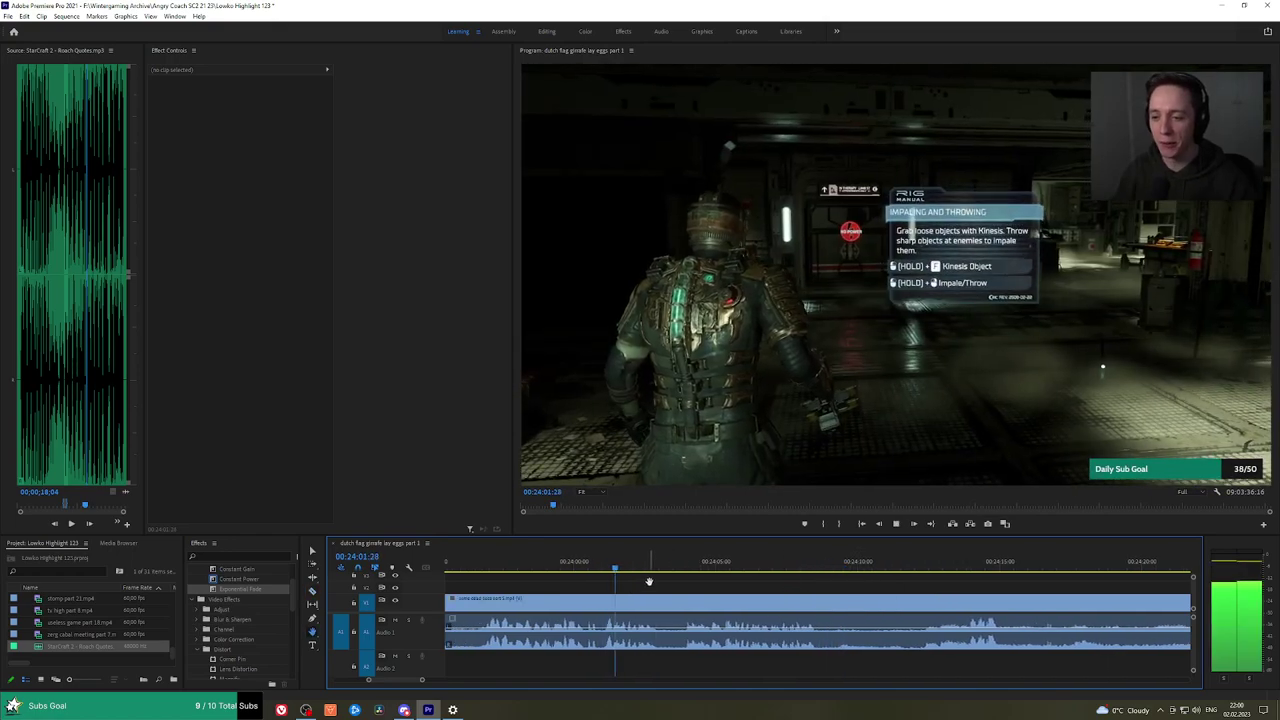
click(565, 567)
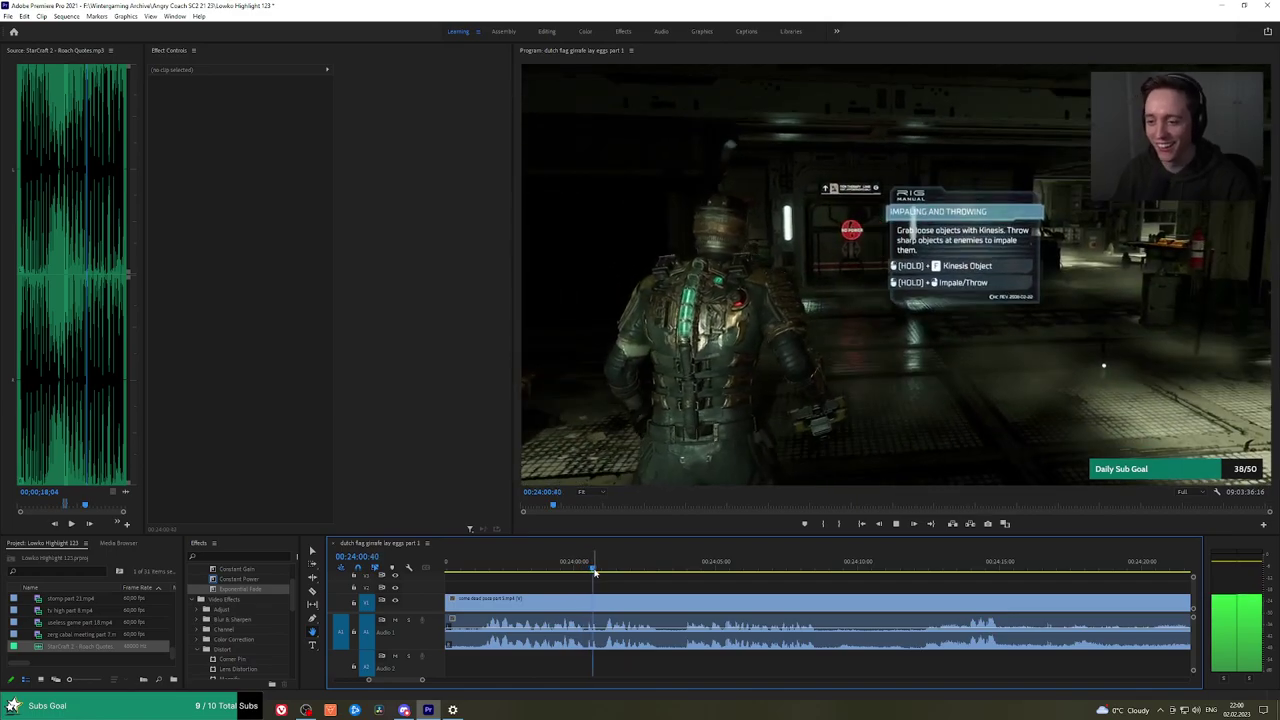
key(space)
click(603, 601)
key(space)
Skim the footage from about 00:24:06 to 00:25:30 to find where the next part worth keeping starts.
click(757, 564)
click(937, 566)
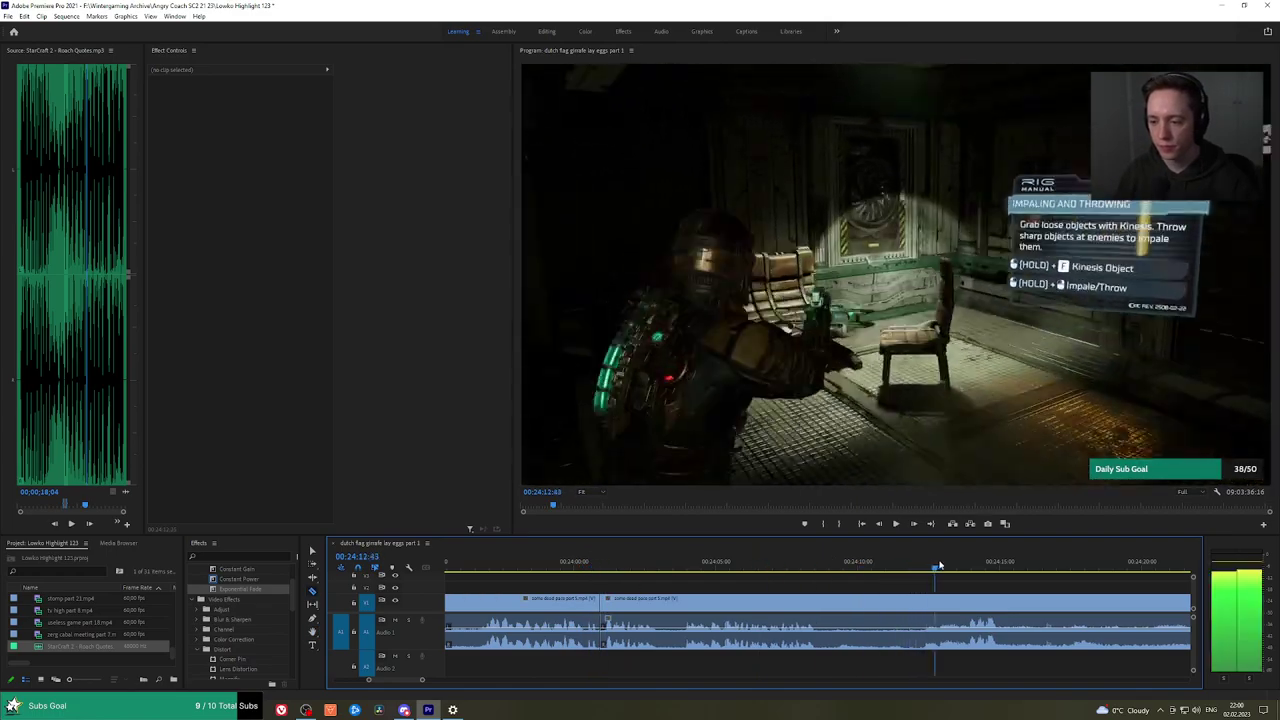
click(968, 566)
scroll(972, 567, down, 2)
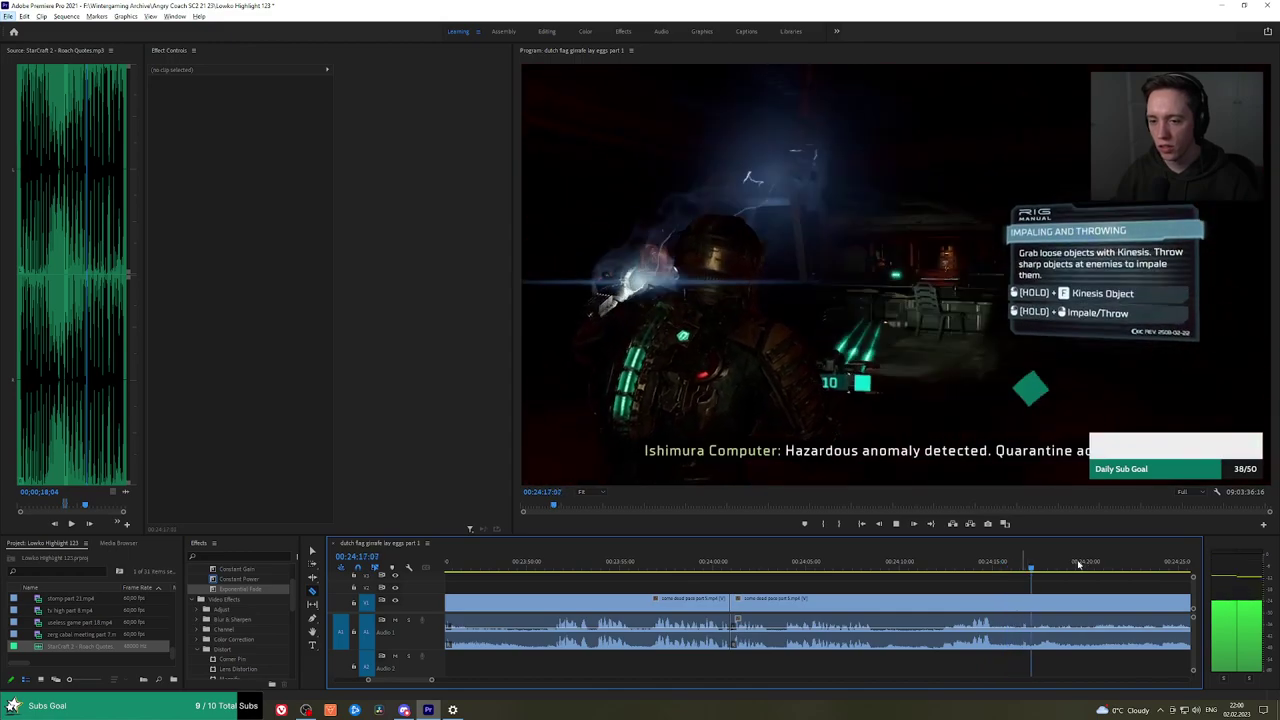
click(1160, 568)
key(space)
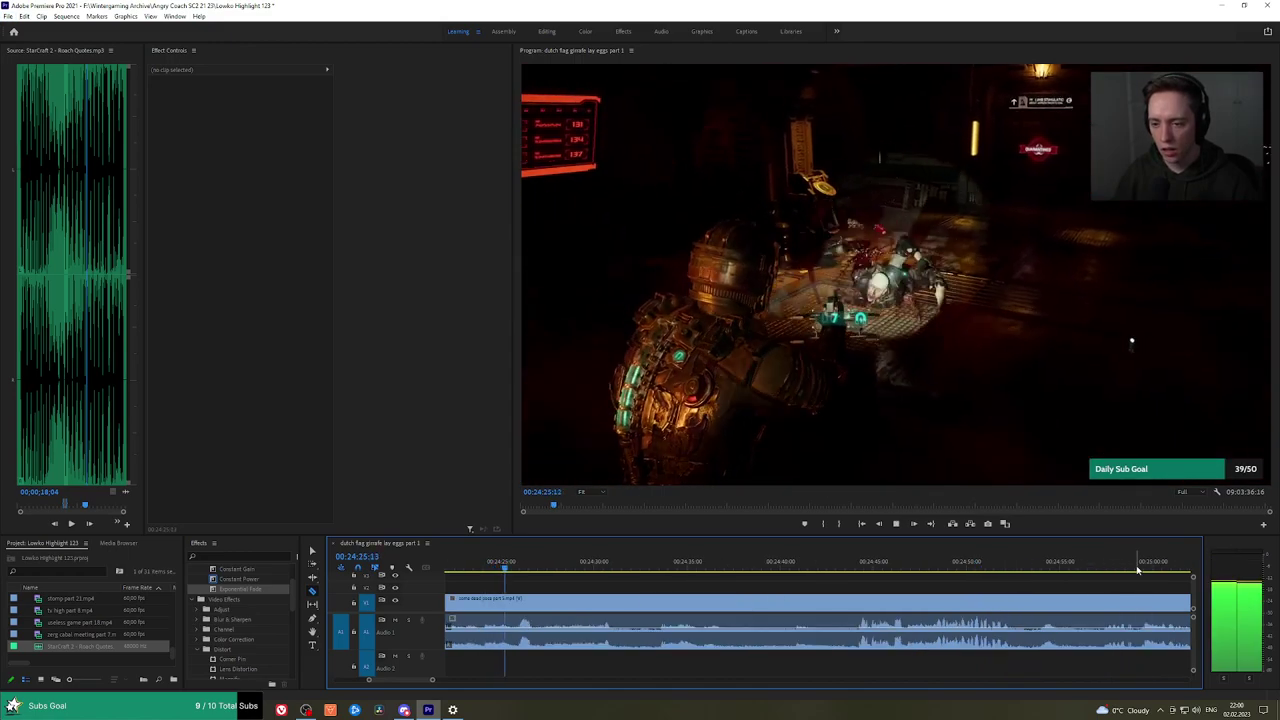
key(minus)
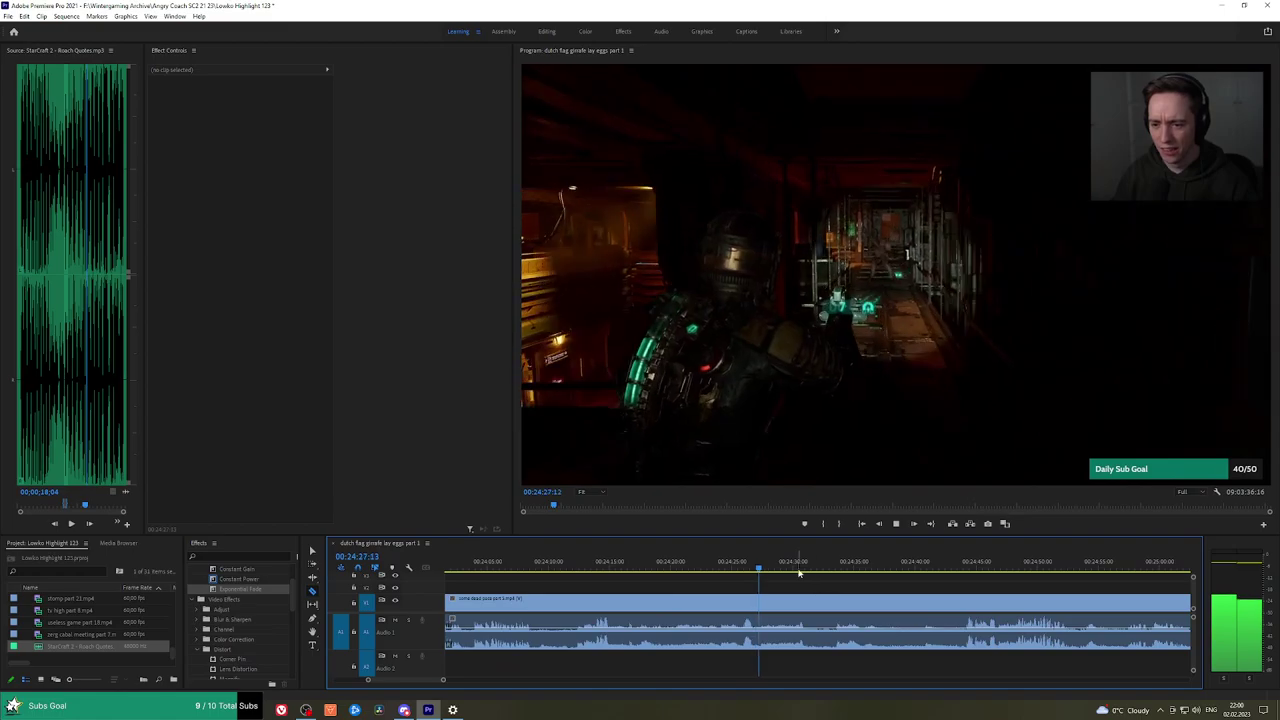
drag(799, 573, 965, 566)
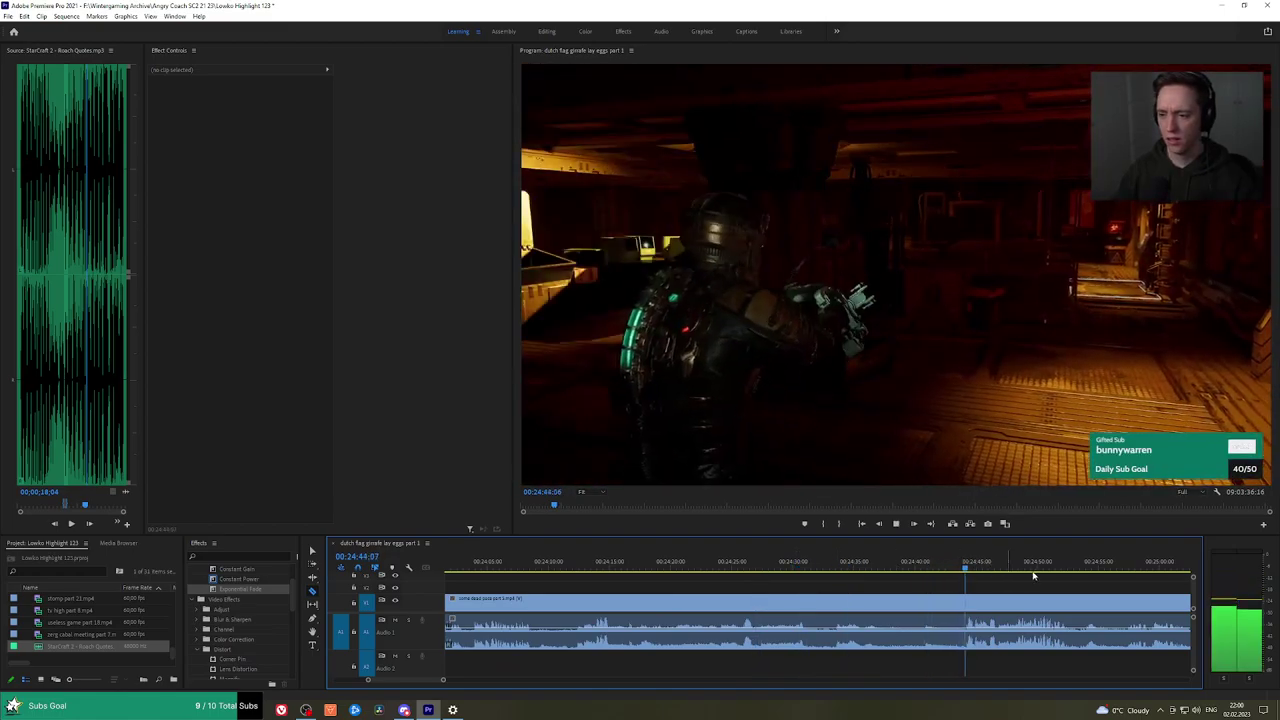
scroll(900, 573, right, 5)
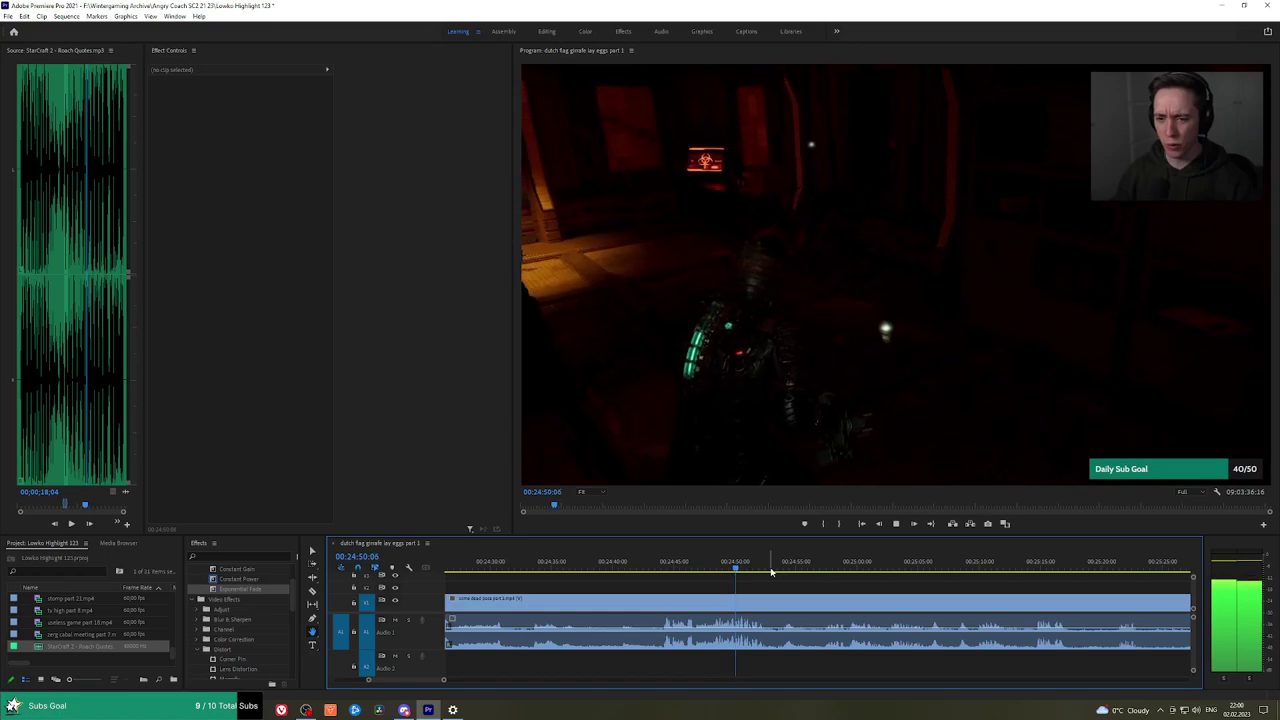
click(779, 569)
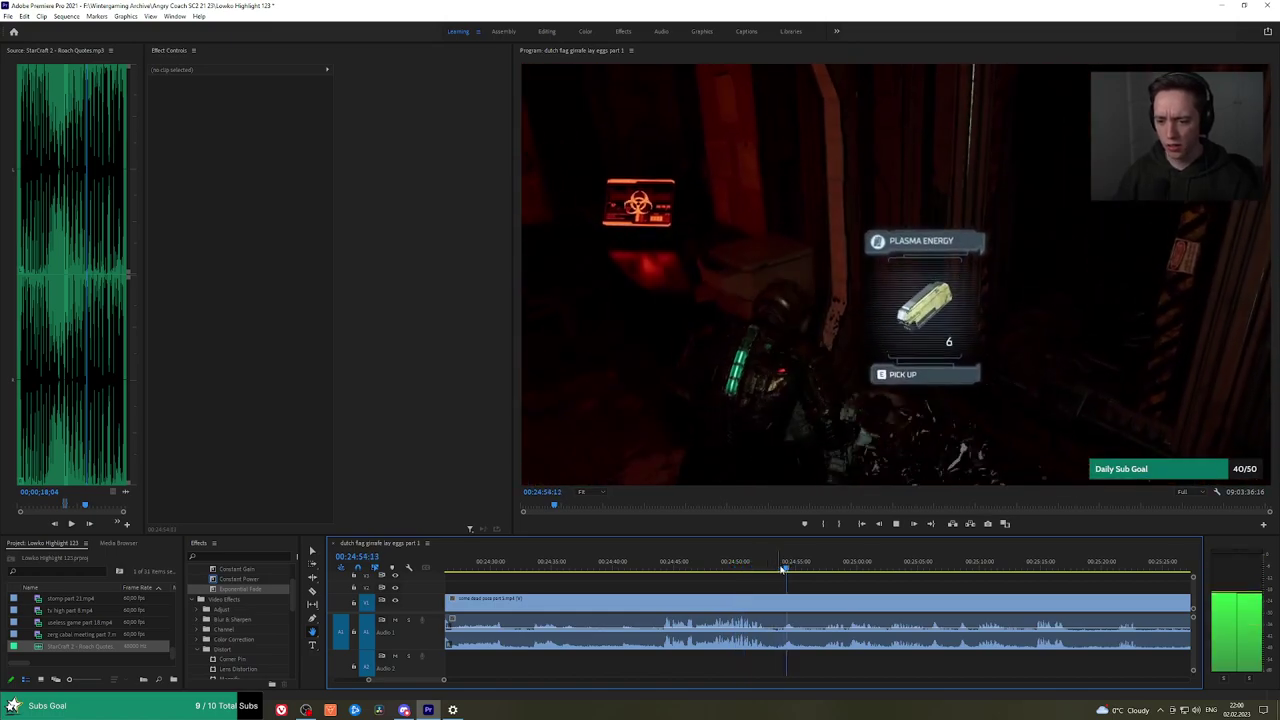
click(826, 569)
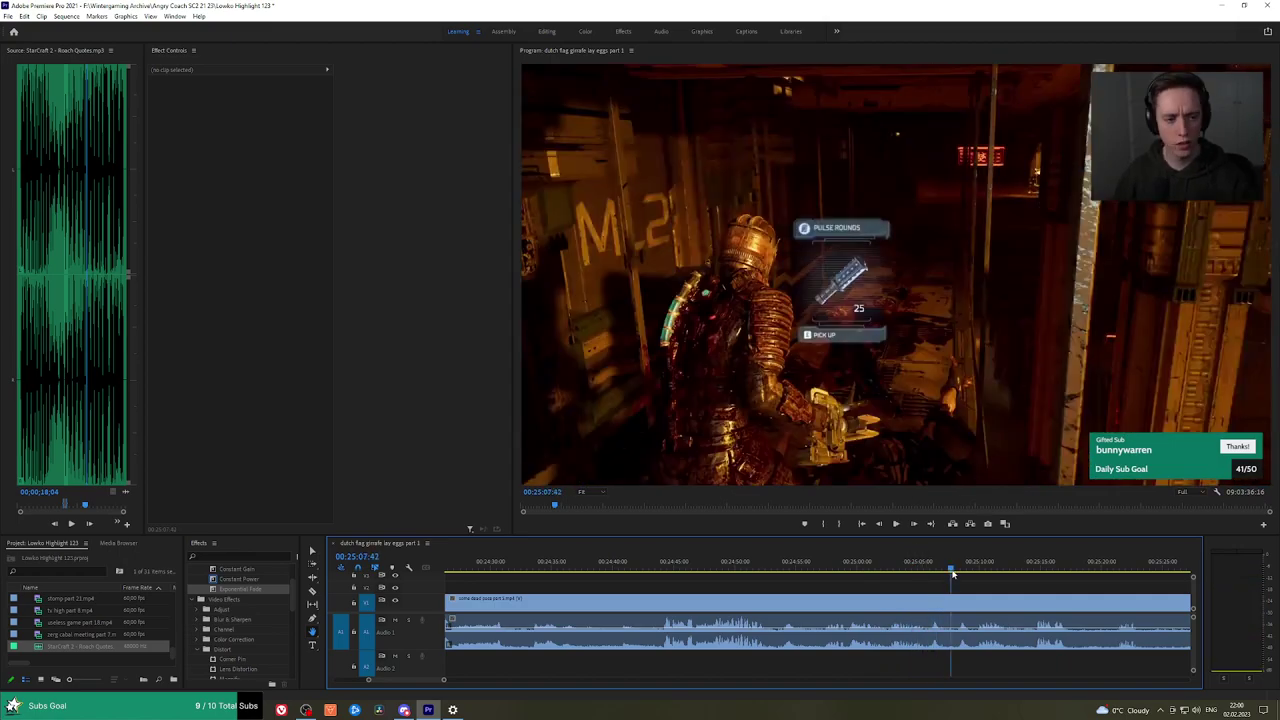
click(956, 571)
drag(1010, 579, 778, 579)
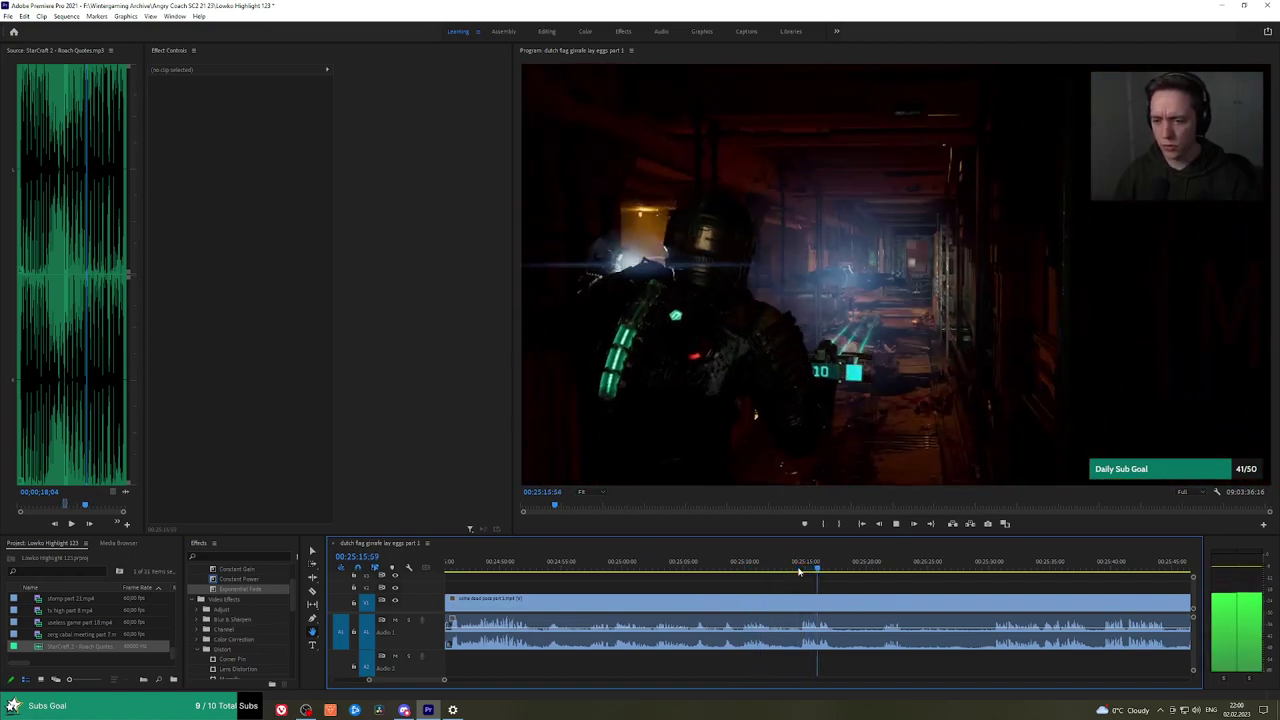
click(882, 567)
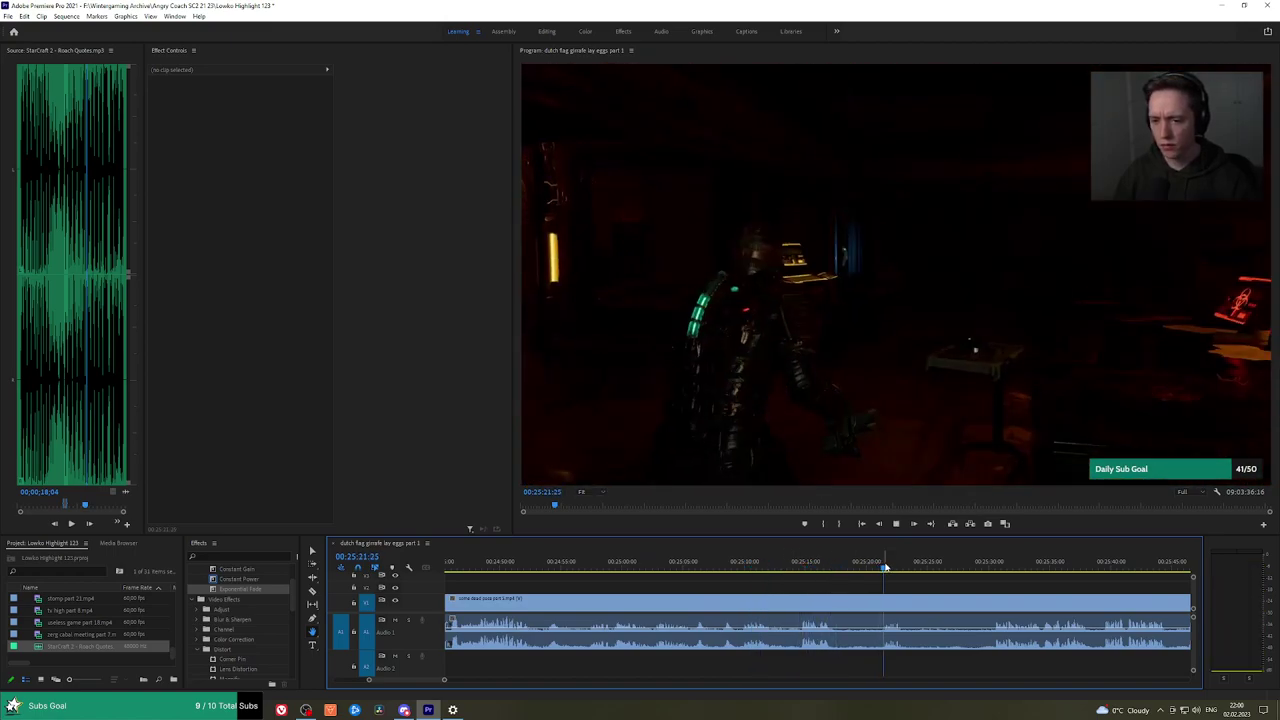
click(995, 562)
key(space)
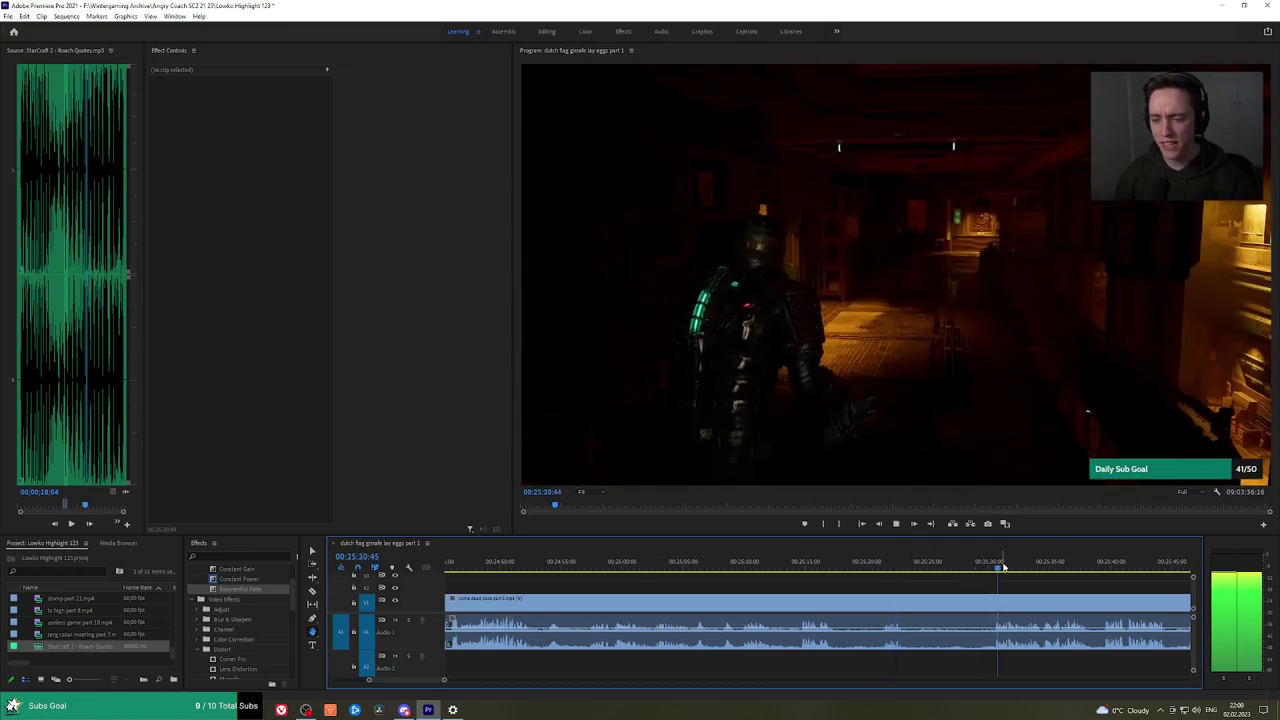
Split the clip where the speech resumes at about 00:25:30 and ripple-delete the section starting at 00:24:00:56.
drag(1099, 581, 846, 583)
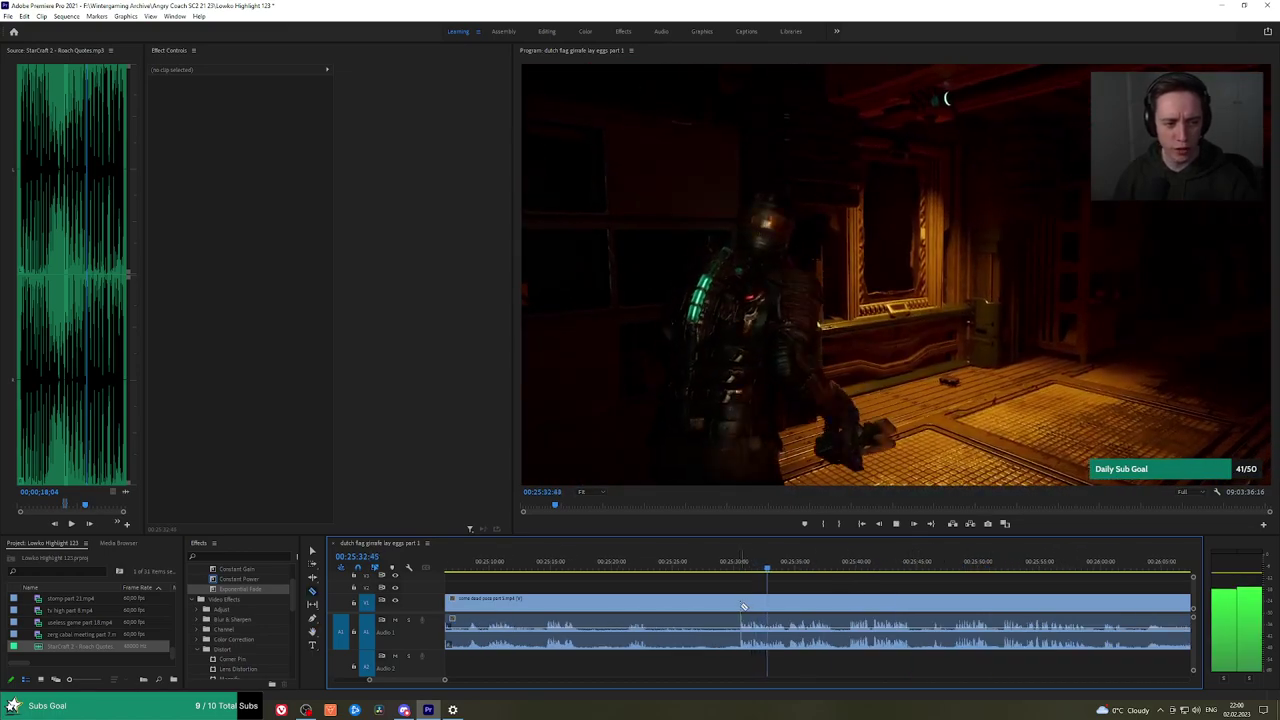
key(c)
click(740, 607)
key(v)
click(725, 605)
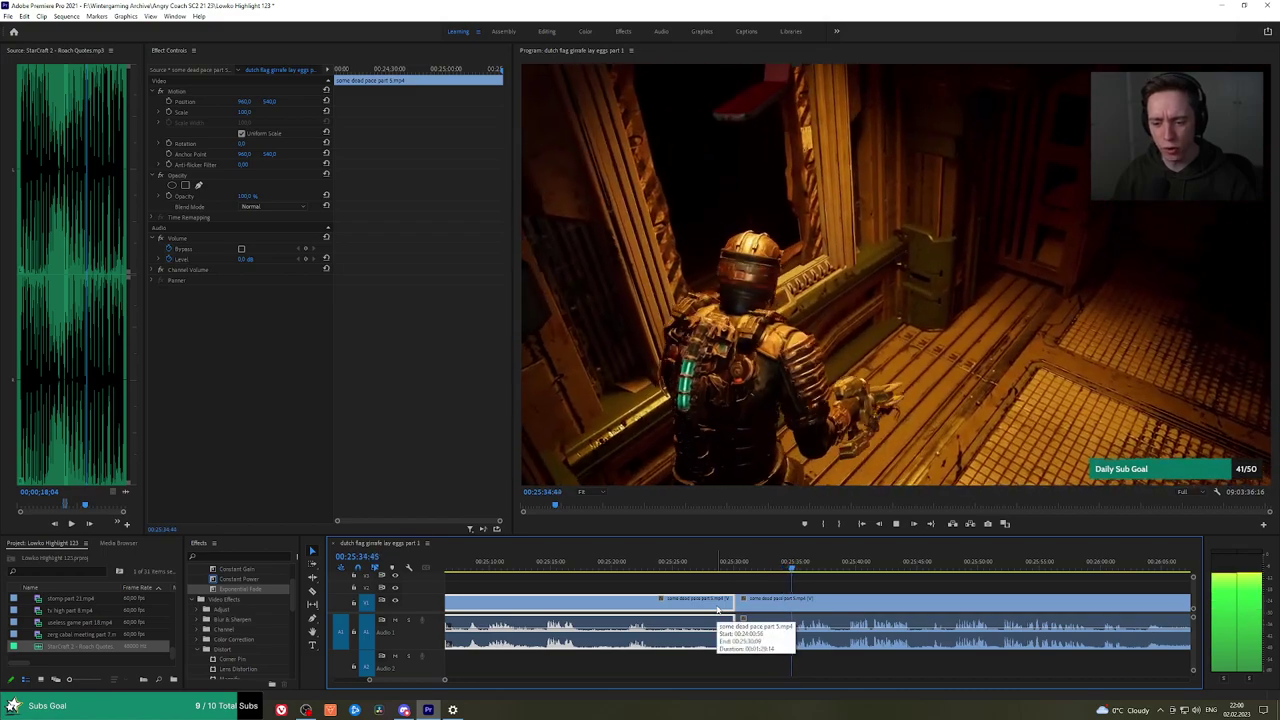
key(shift+Delete)
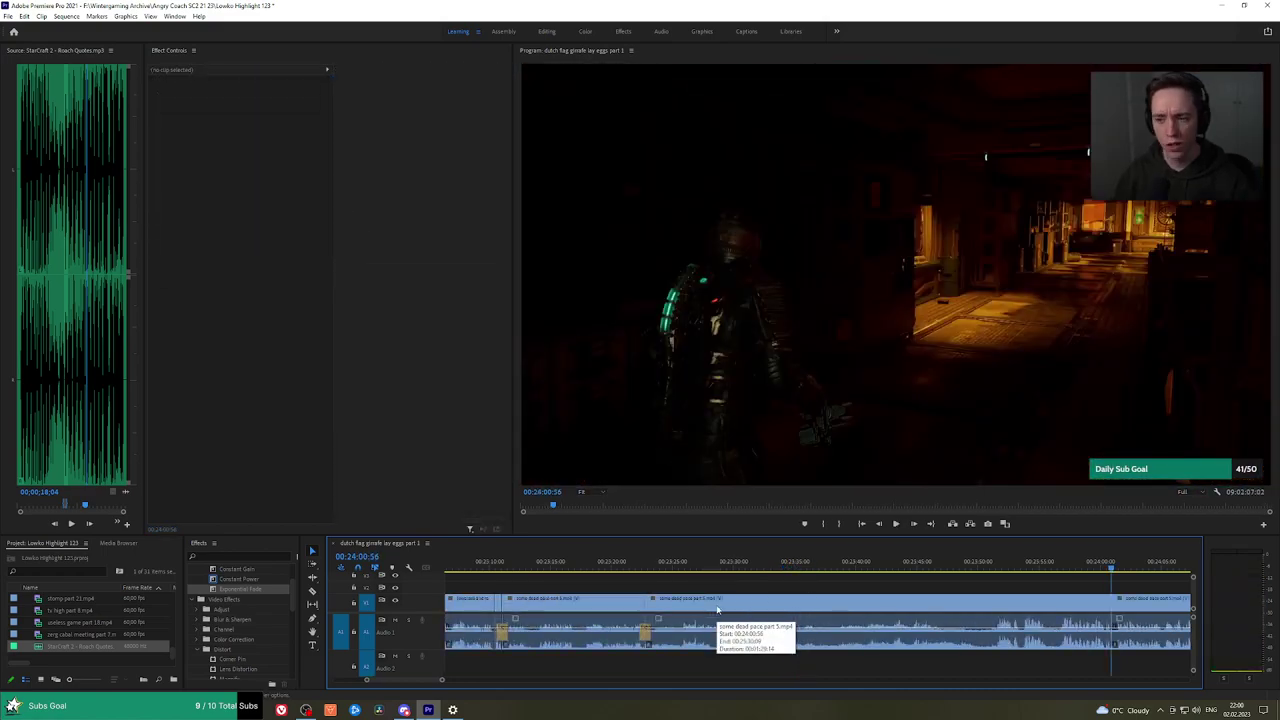
Apply an Exponential Fade to the audio cut at 00:24:00:56 and play on to about 00:24:15.
drag(258, 588, 1112, 632)
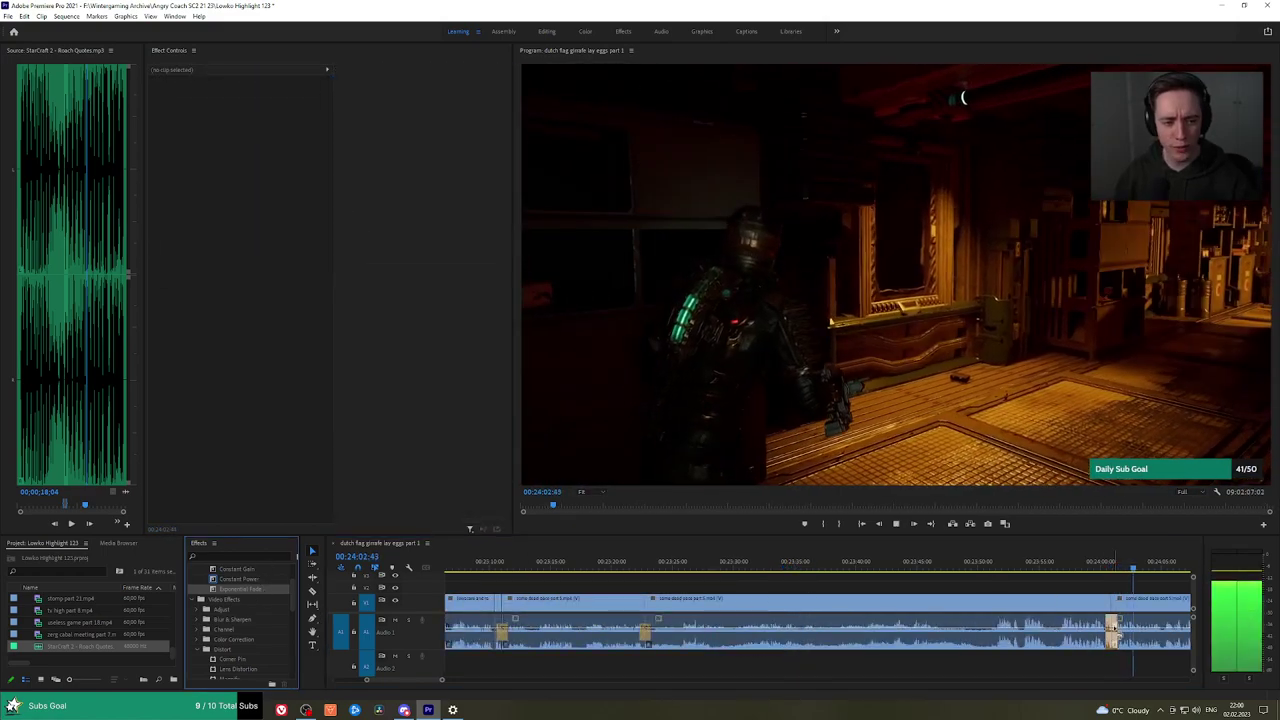
drag(1152, 587, 767, 584)
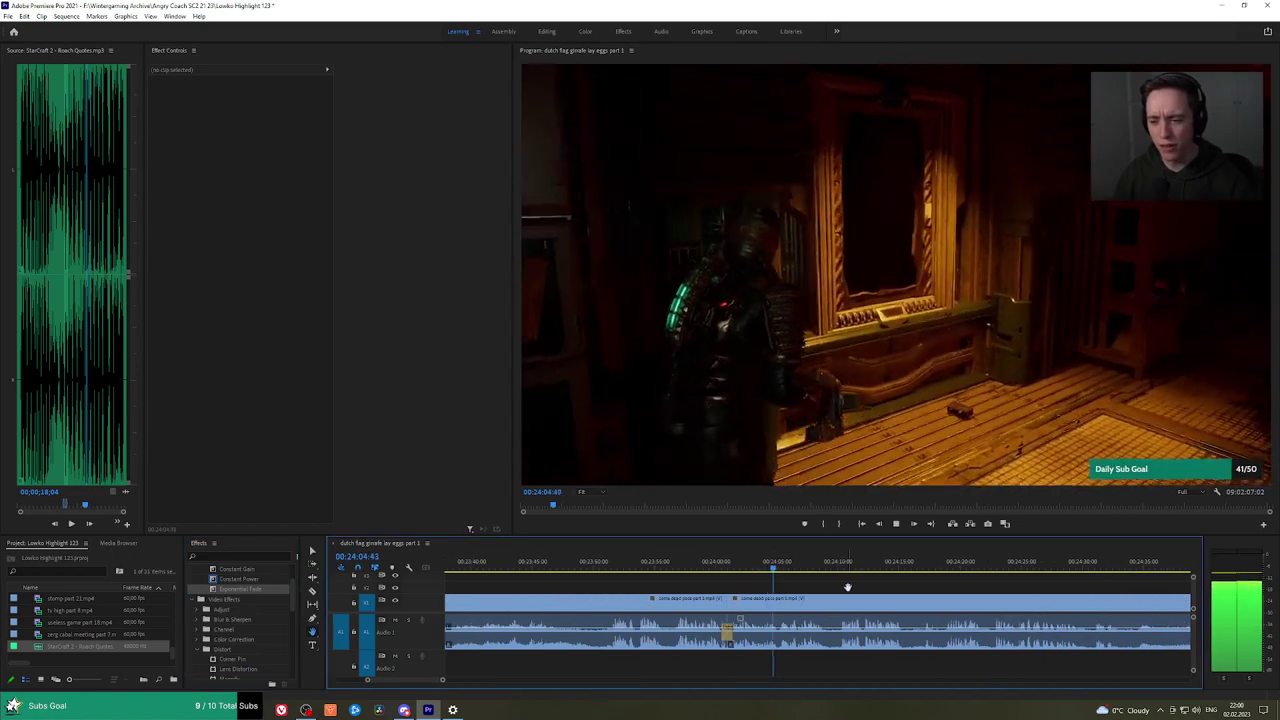
drag(846, 586, 803, 585)
scroll(802, 586, up, 4)
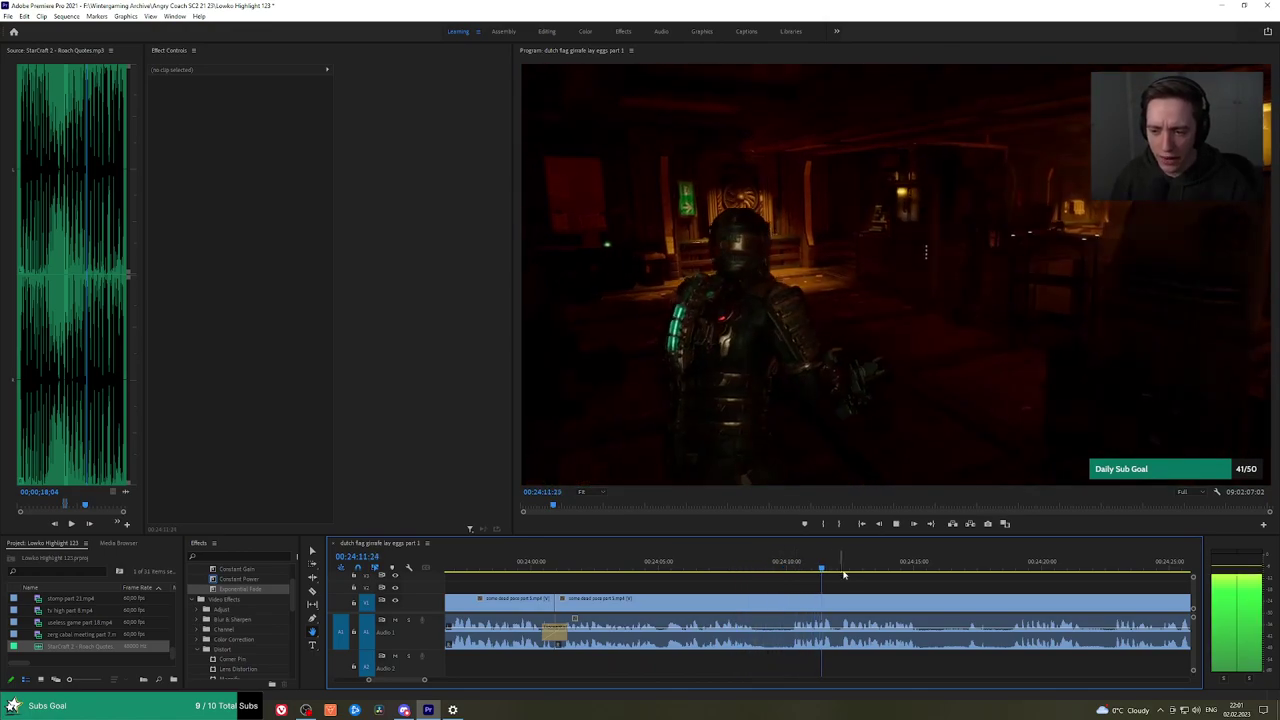
scroll(855, 587, down, 1)
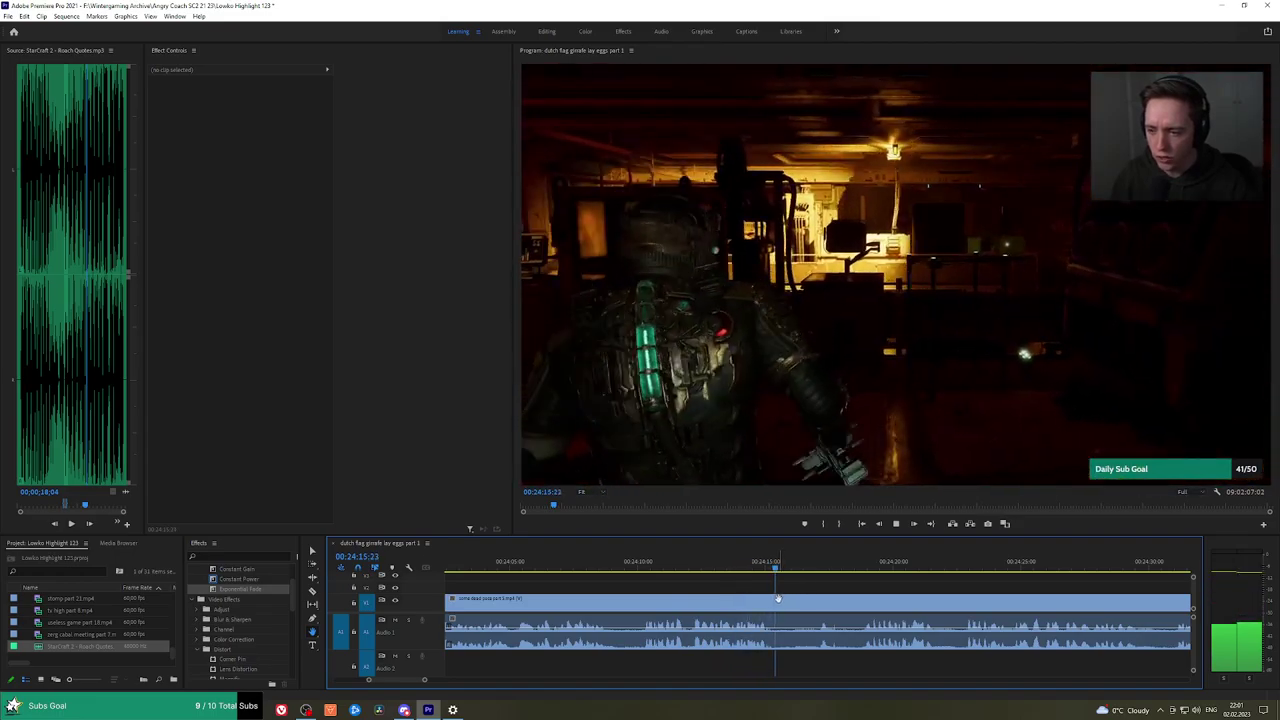
Split the clip at about 00:24:15 and 00:24:19, and ripple-delete the piece between the two cuts.
click(775, 606)
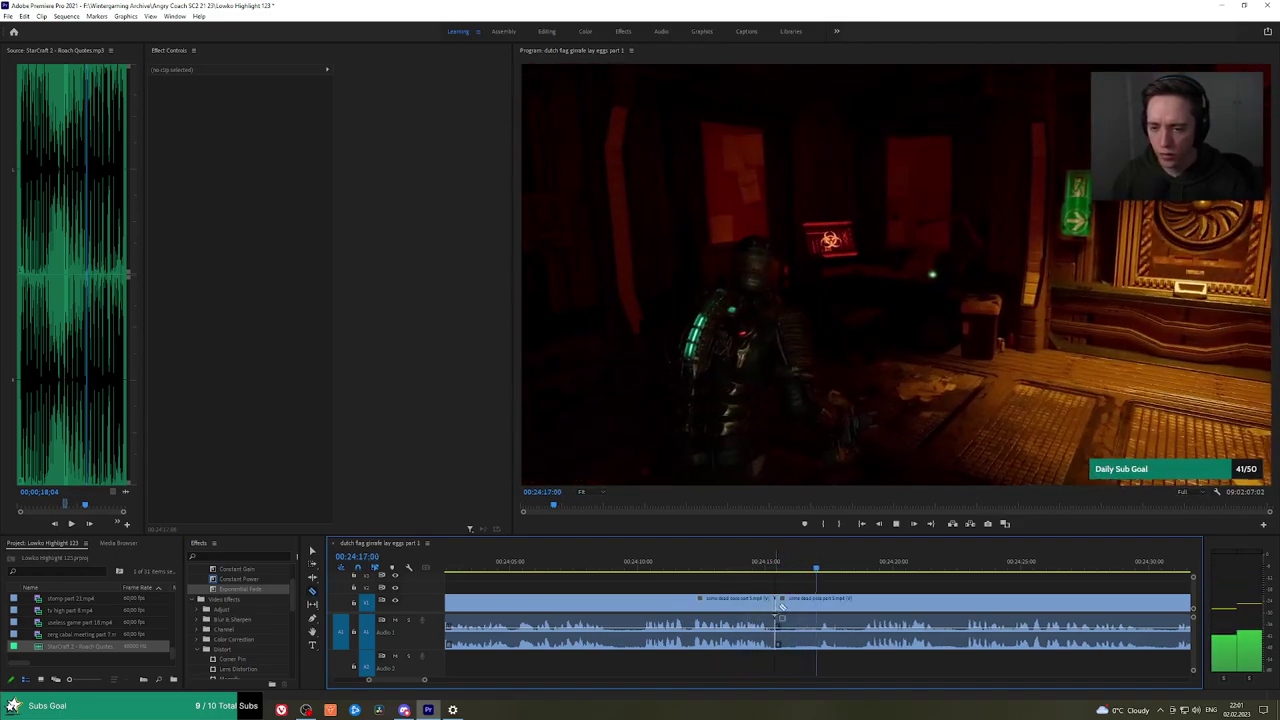
click(854, 566)
key(ctrl+k)
key(space)
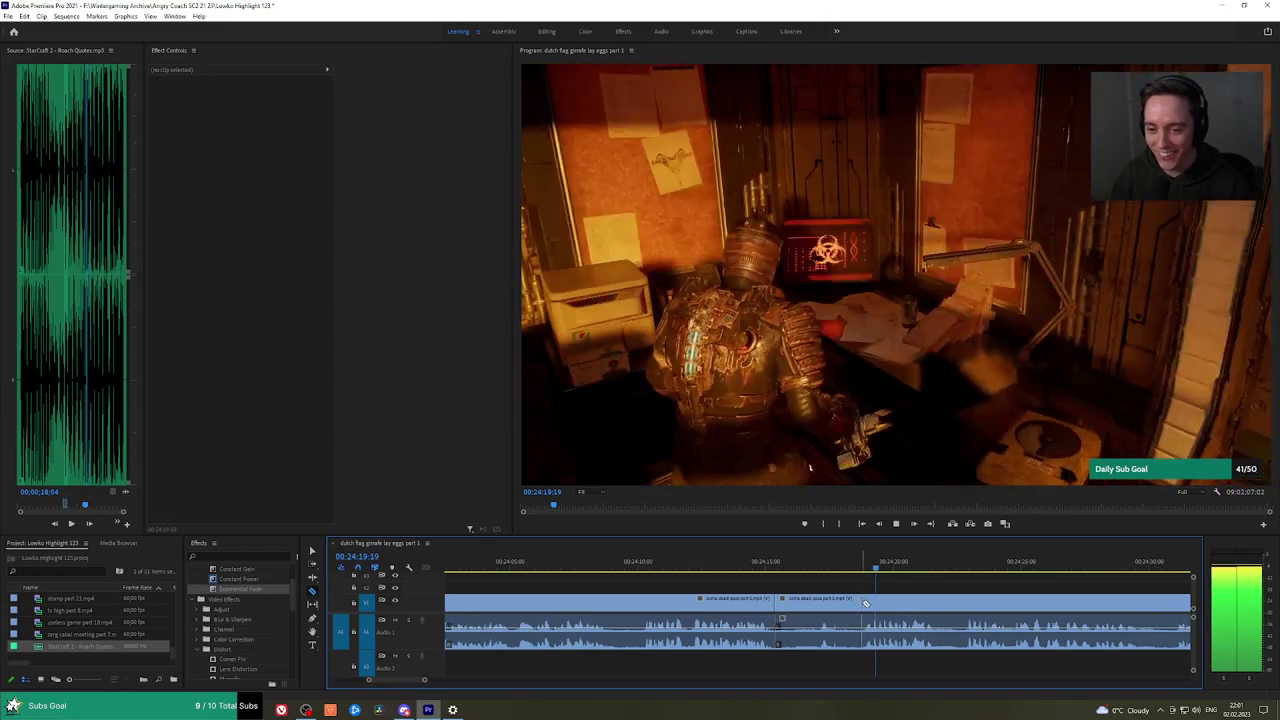
click(843, 605)
key(shift+Delete)
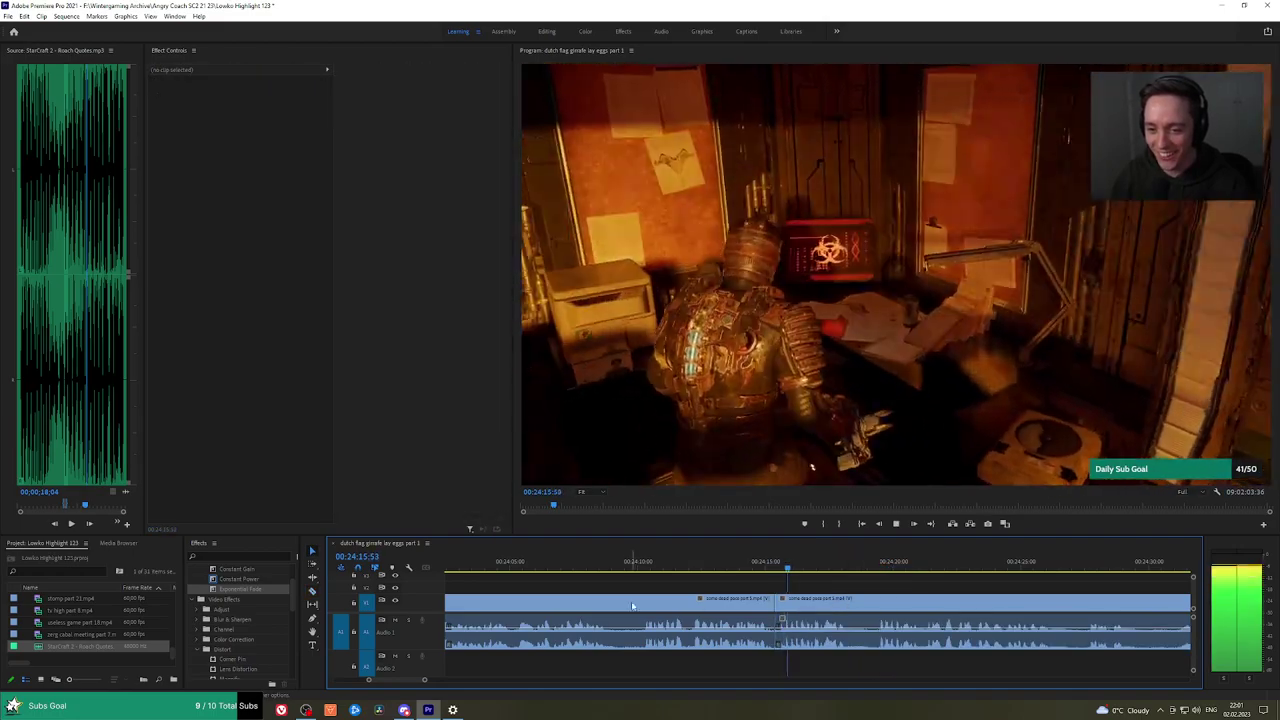
Apply a Constant Power crossfade to the audio cut at about 00:24:15 and continue to the following footage.
drag(766, 625, 775, 631)
key(h)
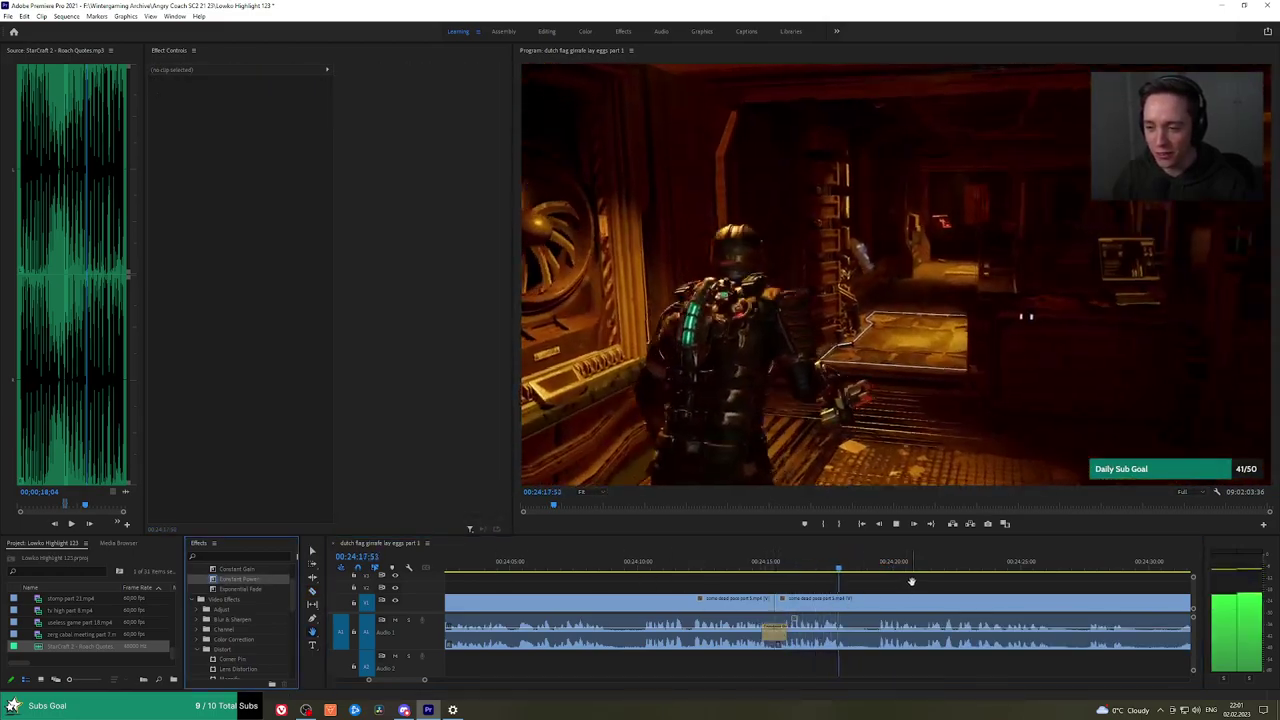
drag(903, 580, 732, 565)
Split the clip at about 00:24:18 and 00:24:19, and ripple-delete the short piece between the two cuts.
key(space)
key(c)
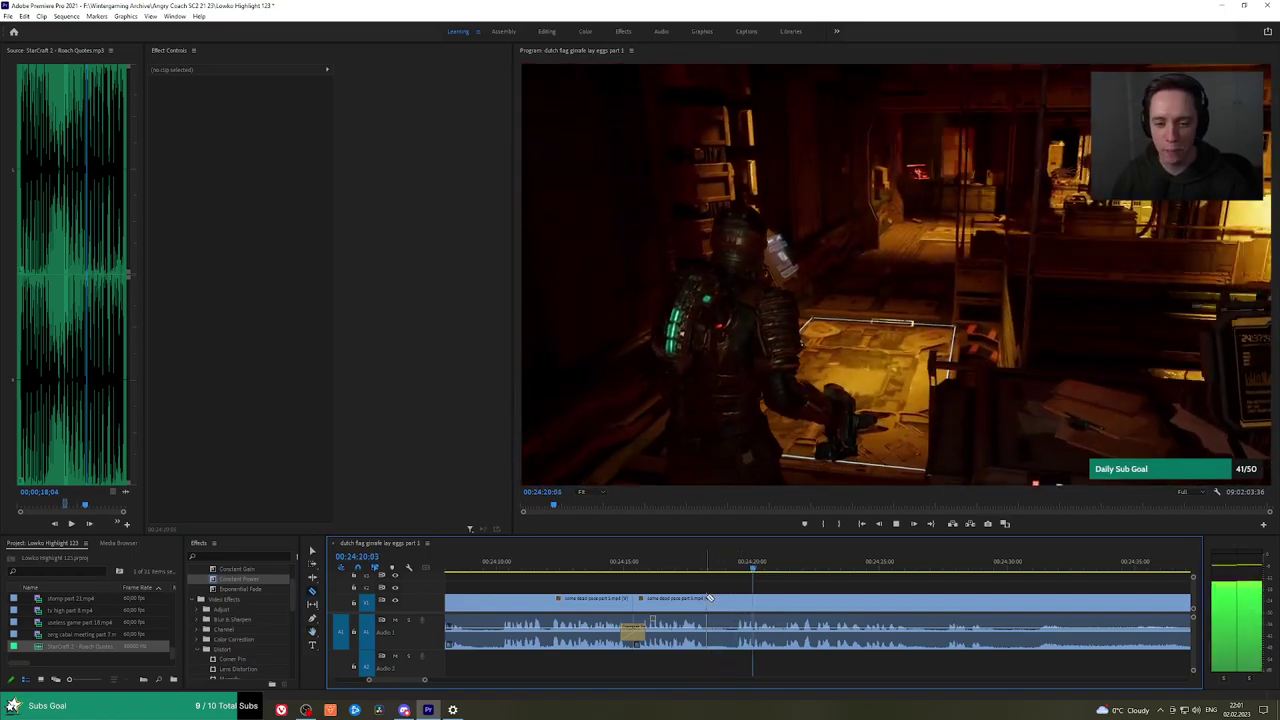
click(706, 602)
click(735, 602)
key(v)
key(v)
click(725, 600)
key(shift+Delete)
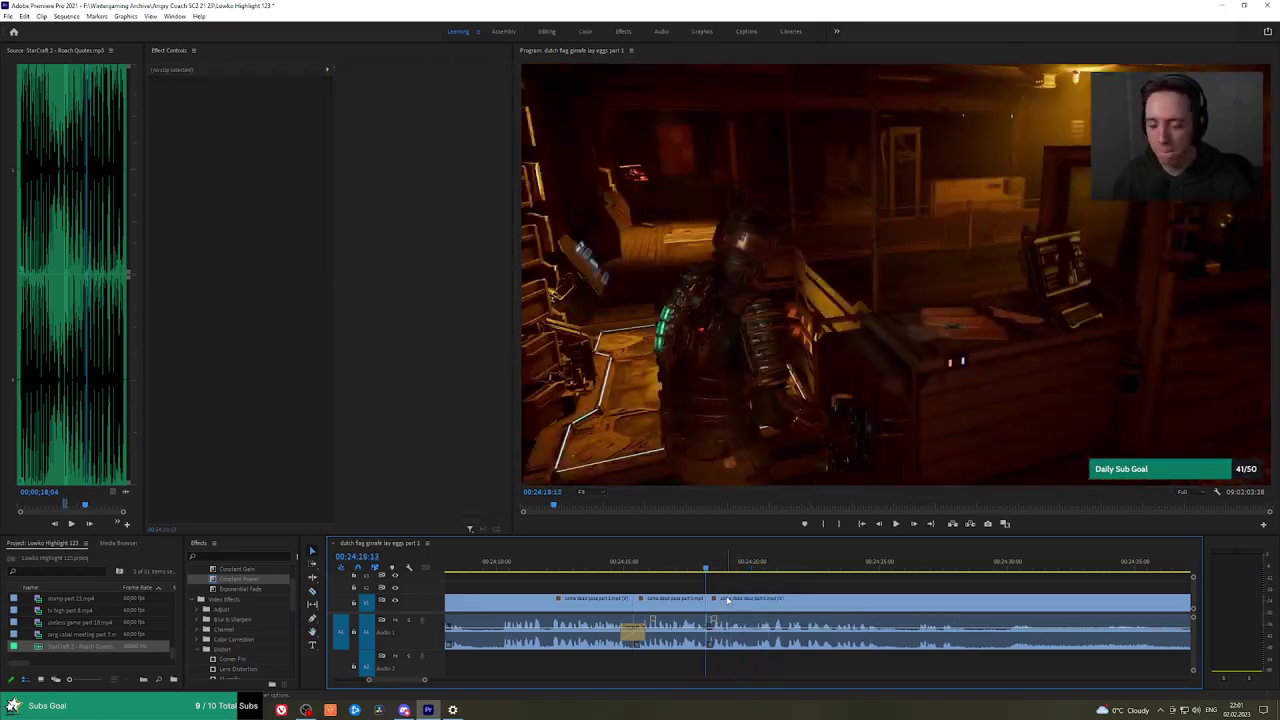
Apply a Constant Power crossfade to the audio cut at about 00:24:18 and play on through the following footage.
key(space)
click(266, 580)
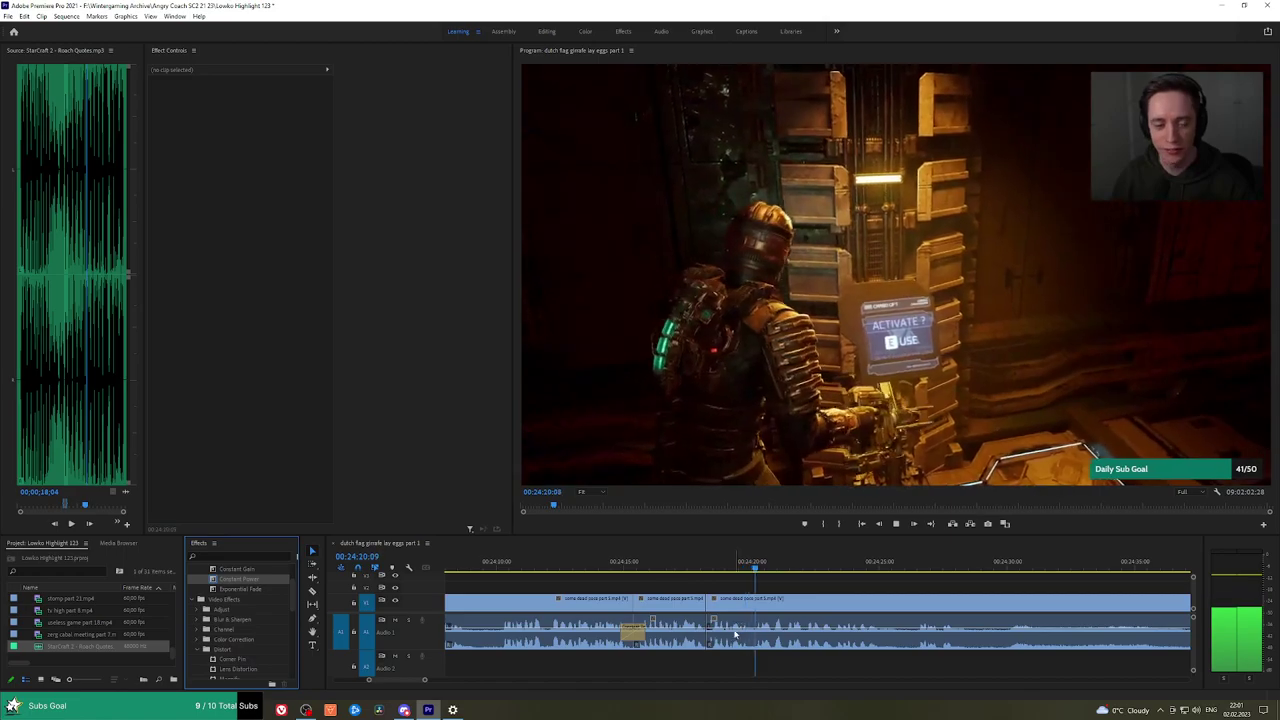
drag(712, 640, 712, 641)
key(h)
drag(925, 577, 852, 578)
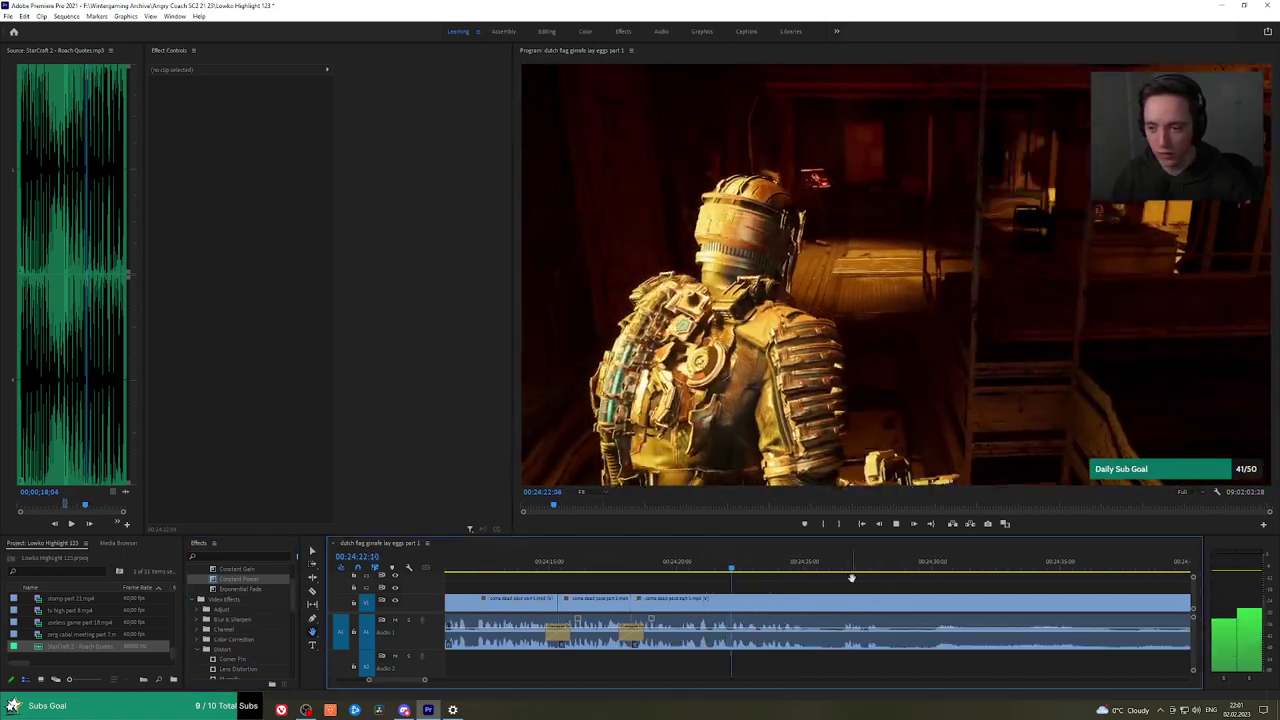
Split the clip at about 00:24:28 and where the sound picks up at 00:24:40:07, and ripple-delete the section between.
scroll(851, 578, down, 2)
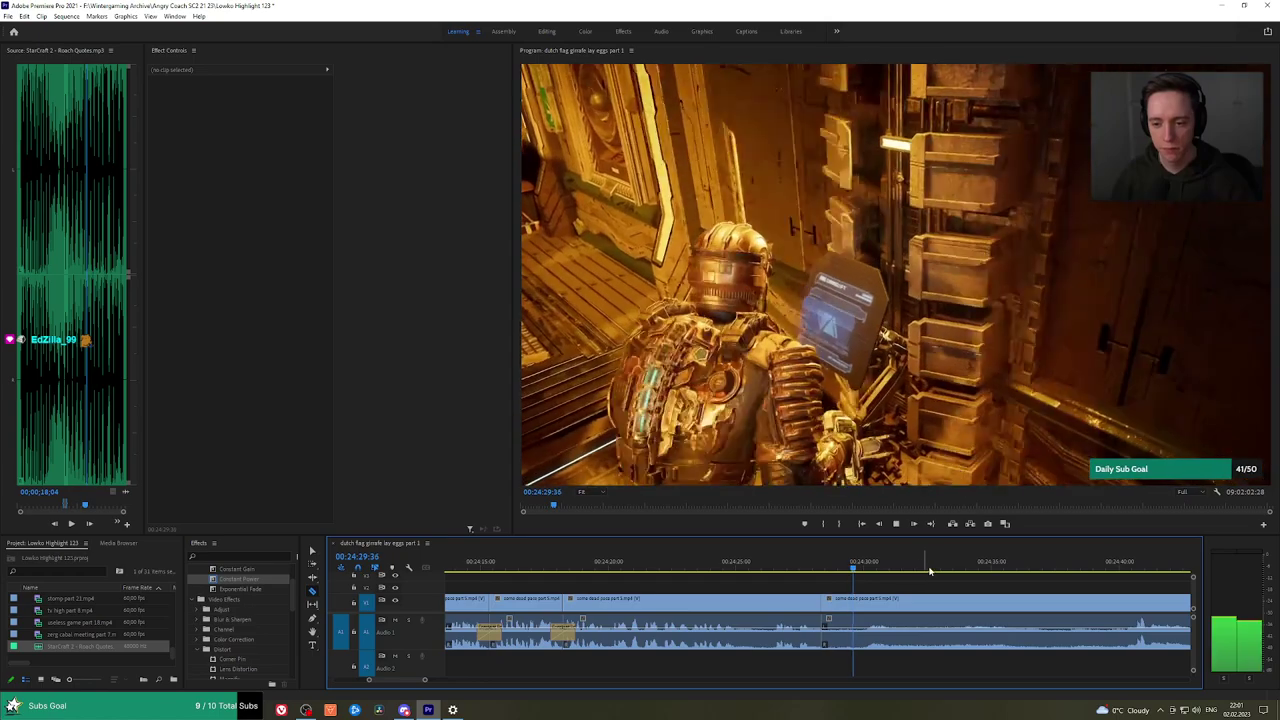
drag(929, 566, 1119, 563)
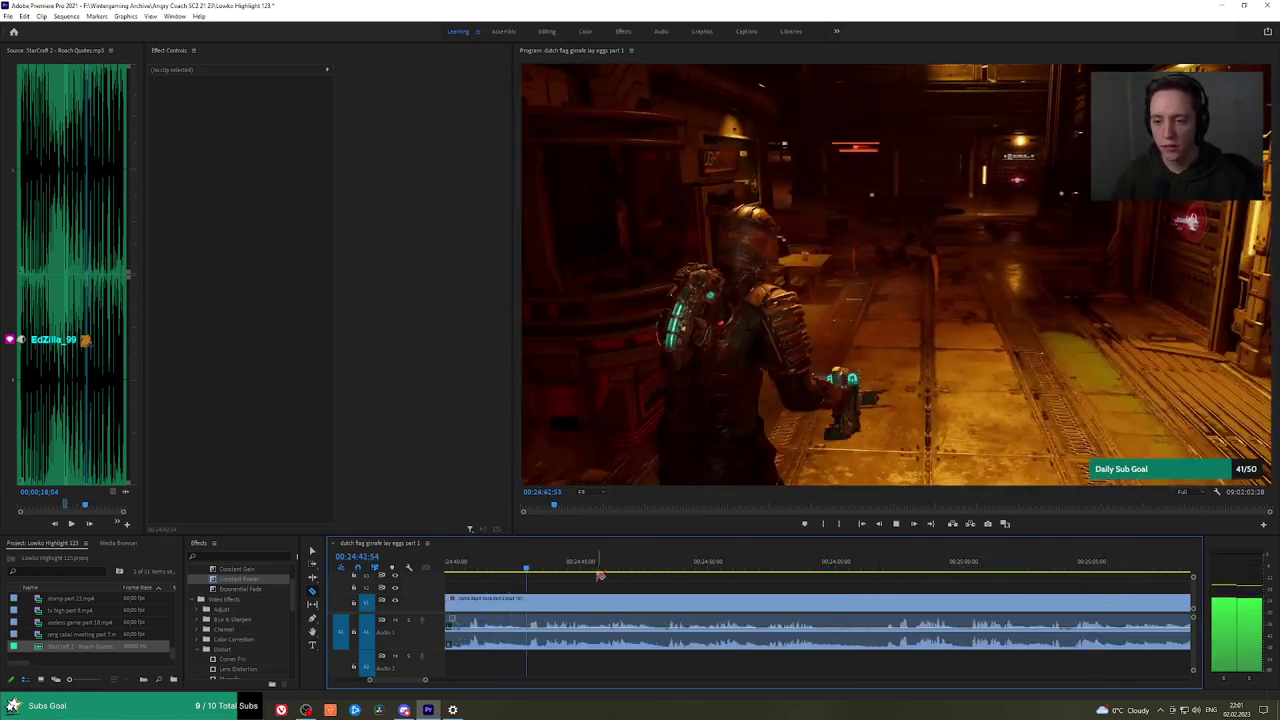
key(h)
drag(636, 585, 811, 583)
key(space)
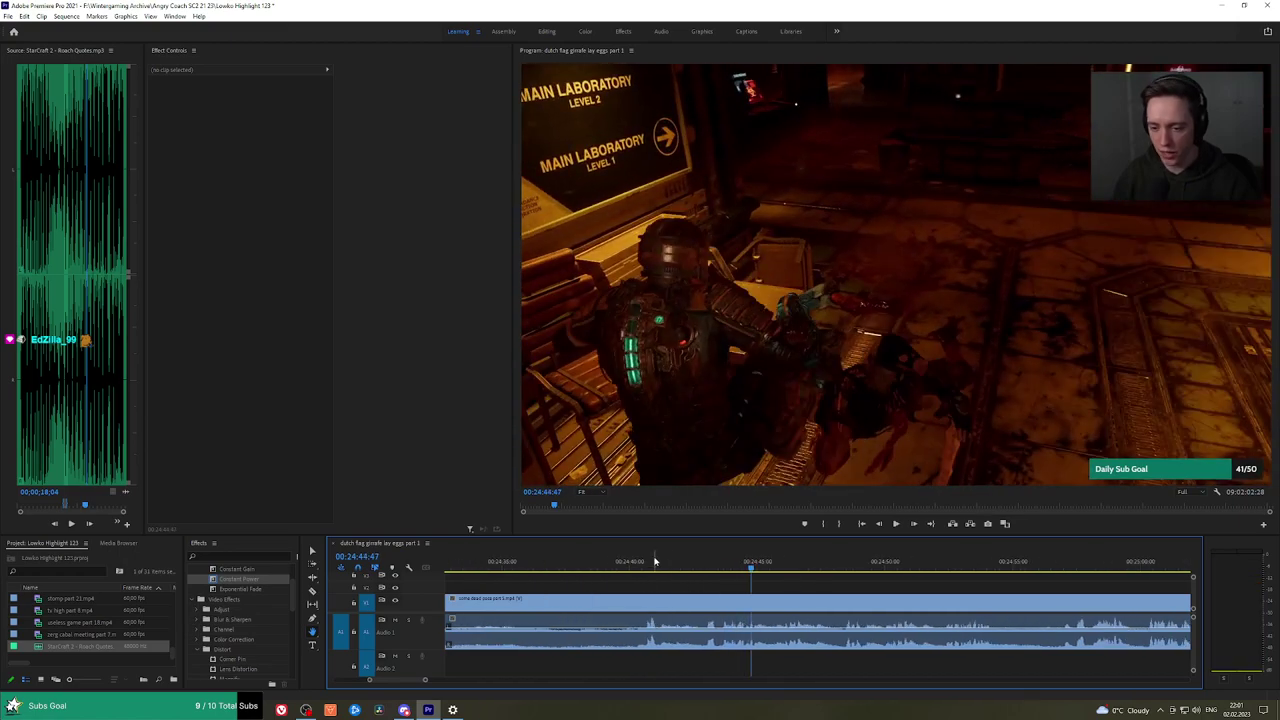
click(635, 596)
key(v)
click(618, 603)
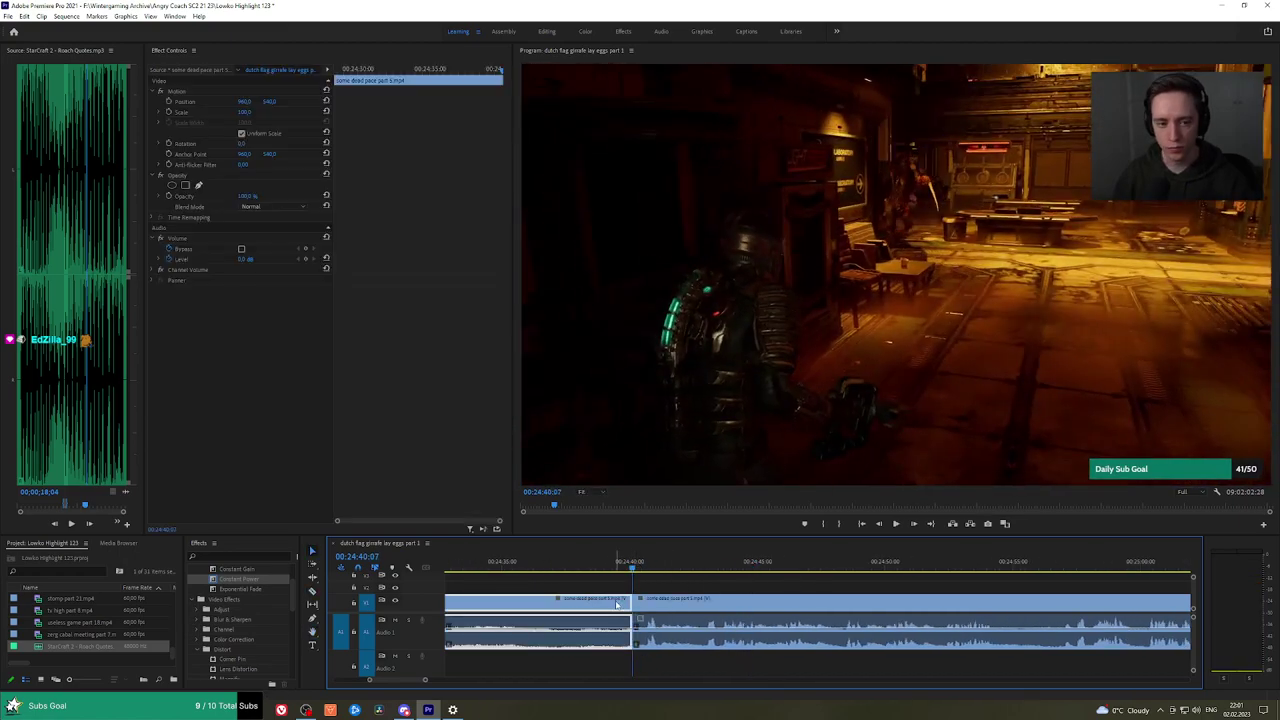
key(shift+Delete)
Apply an Exponential Fade to the audio cut at about 00:24:28 and keep playing the fight footage that follows.
key(space)
drag(264, 590, 818, 632)
key(h)
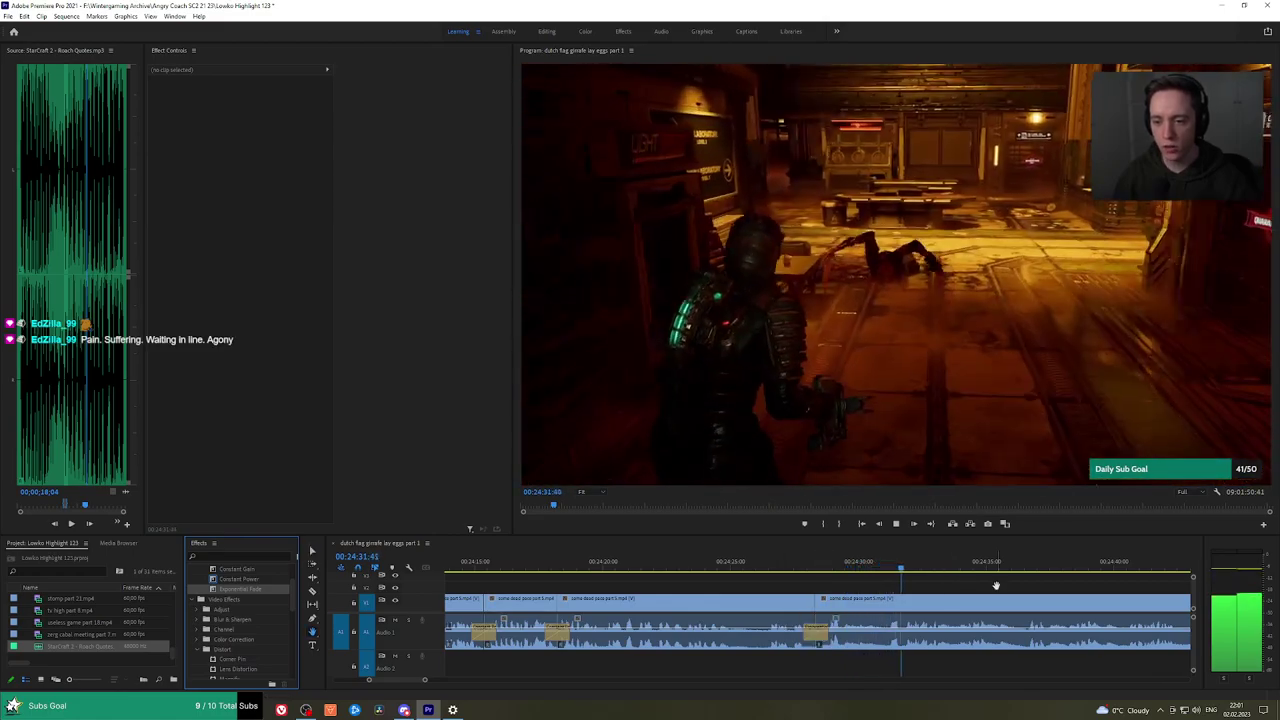
drag(995, 586, 880, 585)
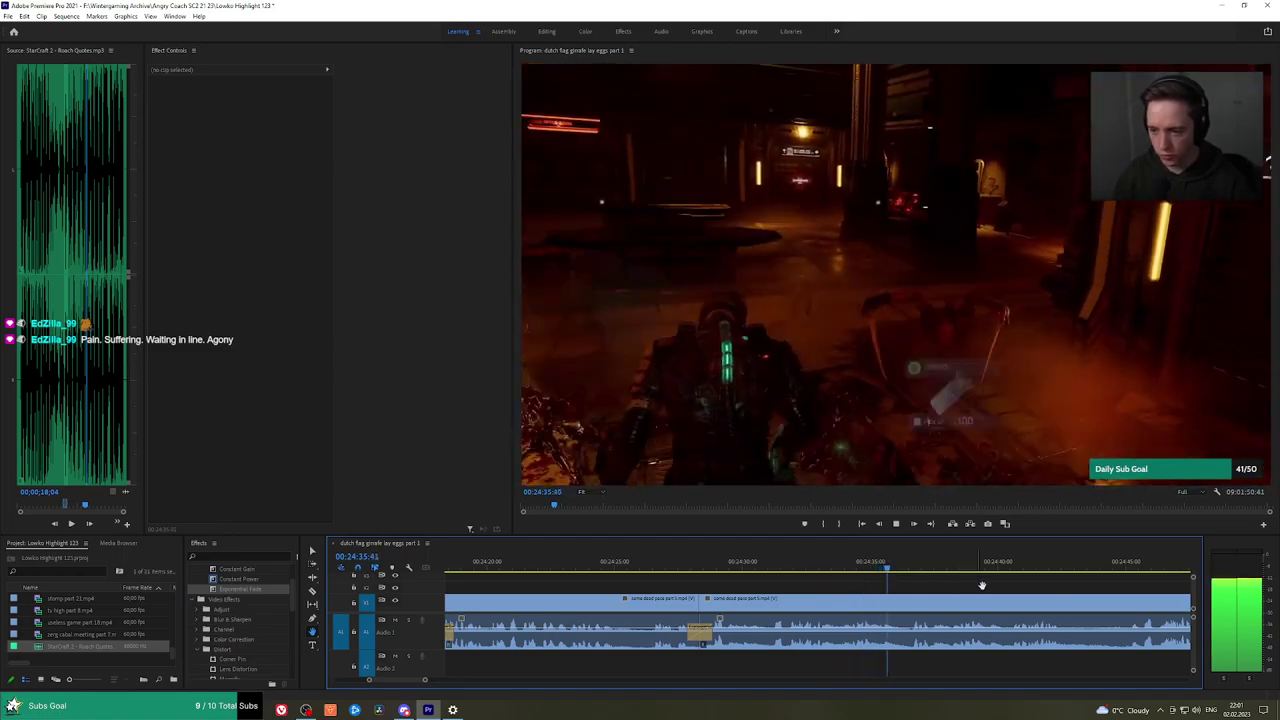
drag(982, 585, 951, 588)
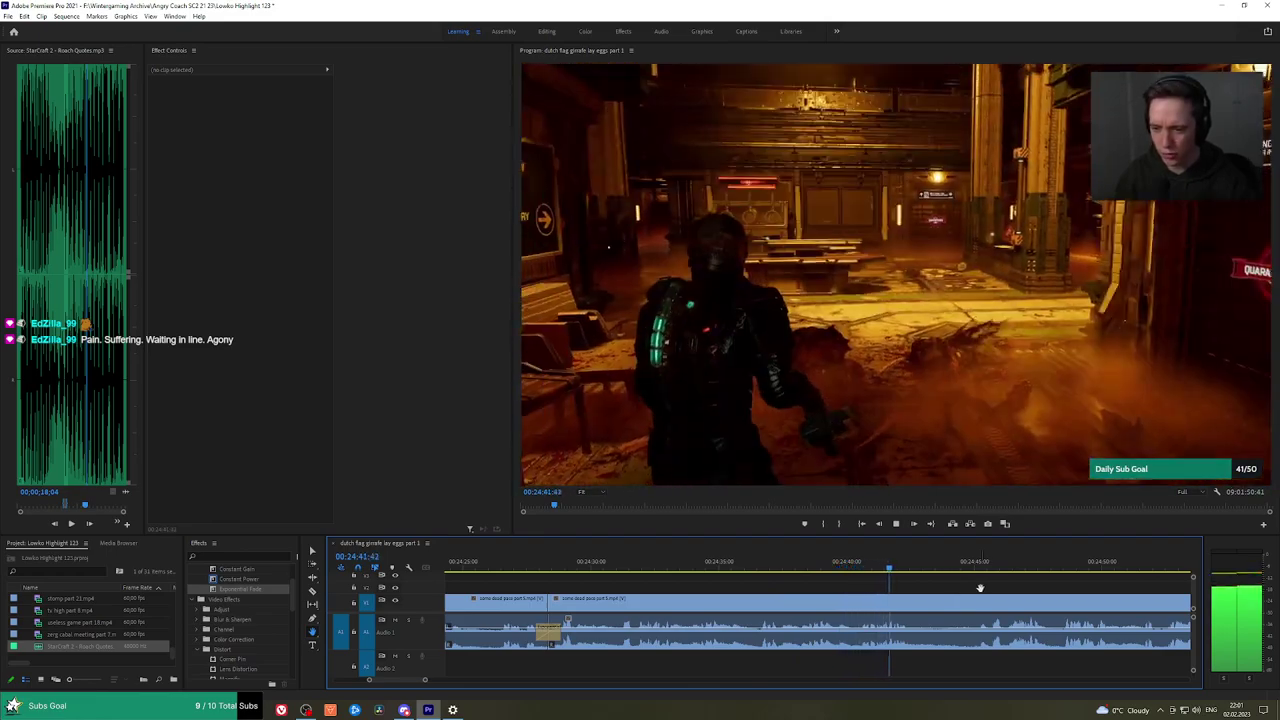
drag(980, 588, 939, 587)
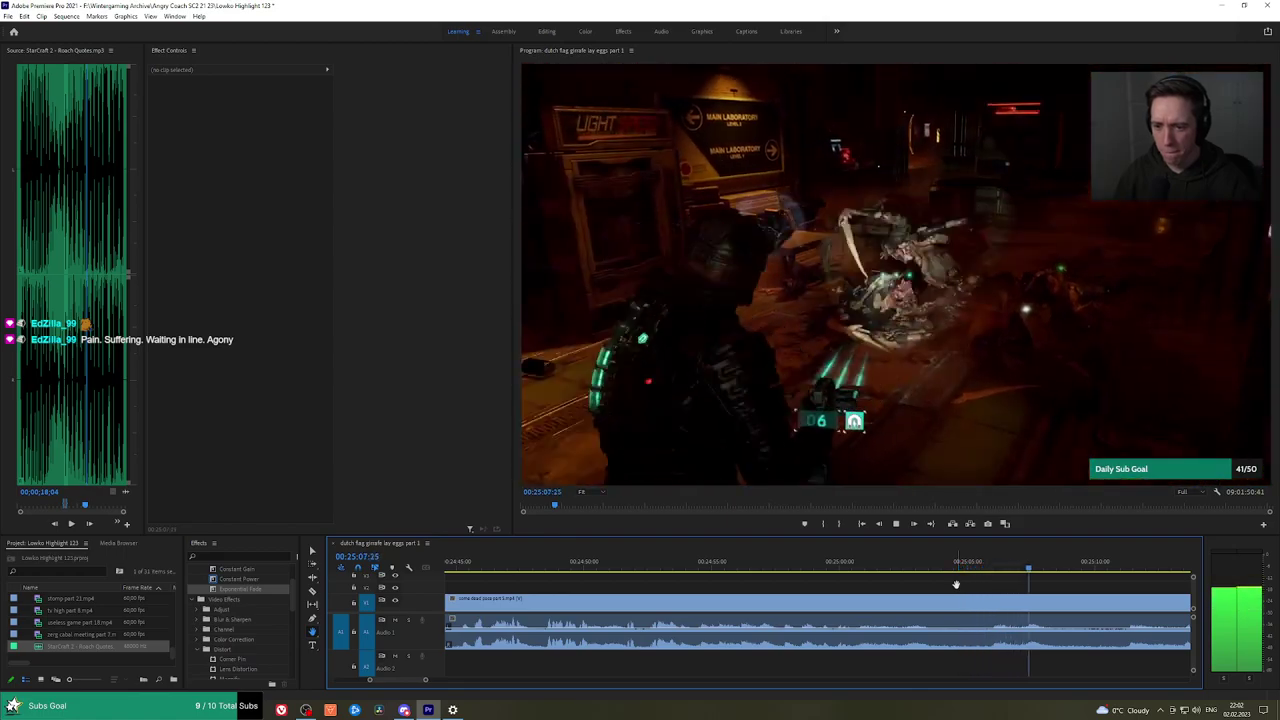
Split the clip at 00:25:23:14 and at about 00:25:26, and ripple-delete the piece between the two cuts.
drag(1125, 601, 891, 567)
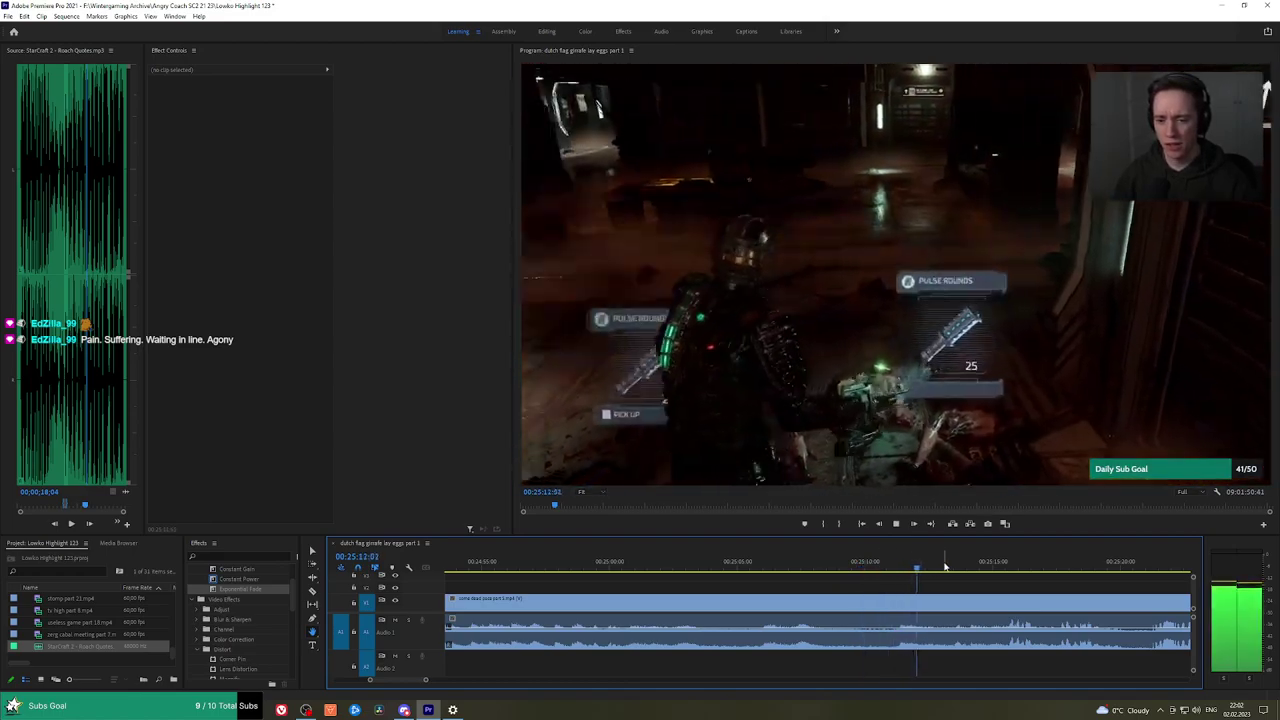
click(947, 567)
drag(1020, 577, 912, 577)
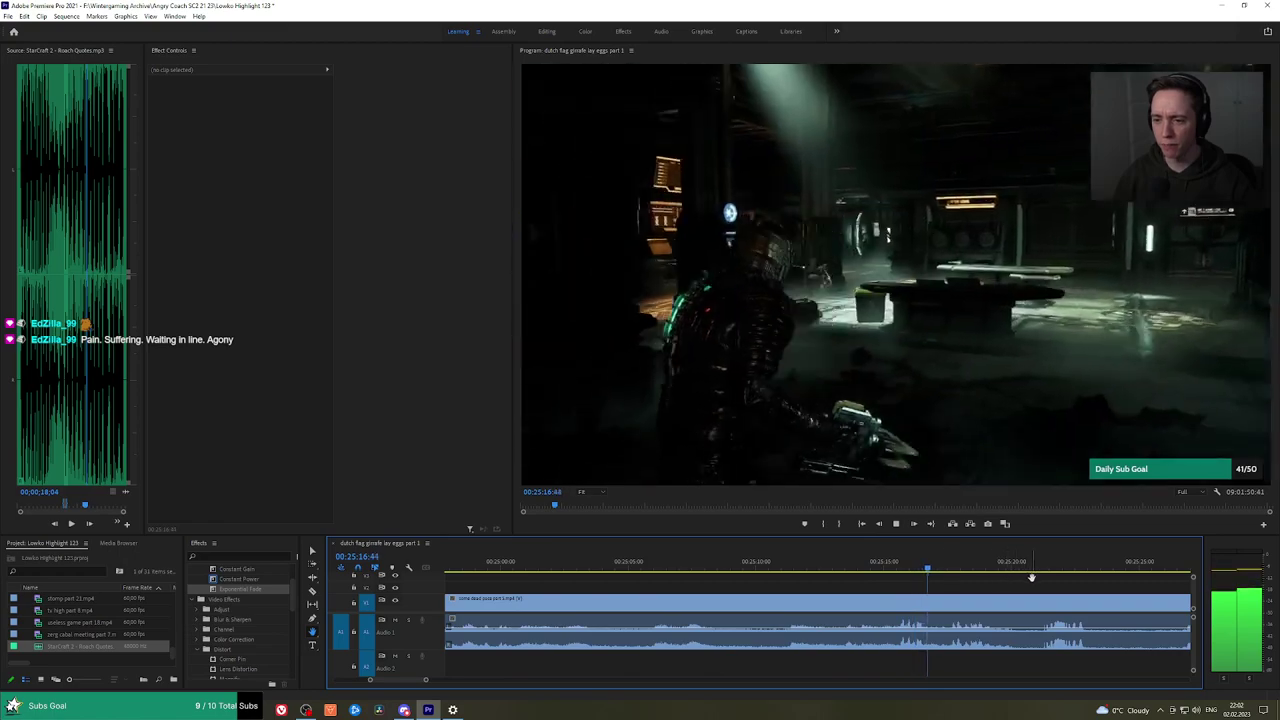
drag(1031, 577, 836, 580)
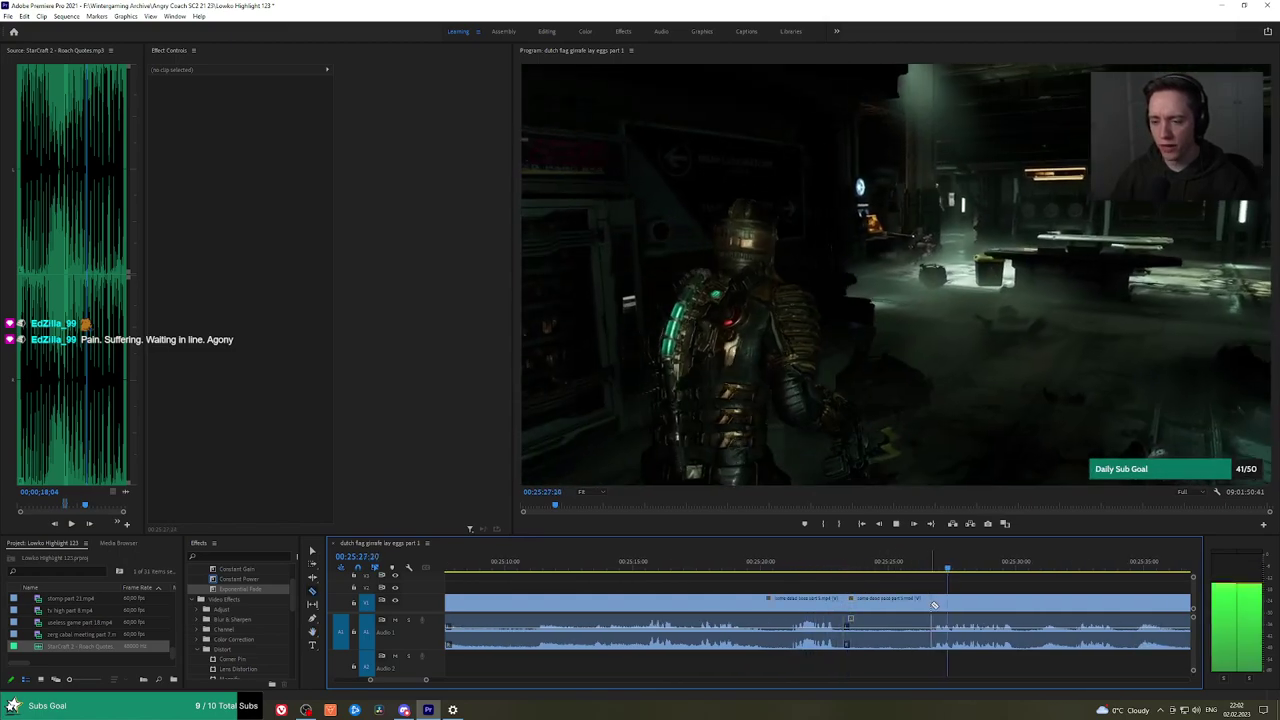
click(931, 604)
key(v)
click(916, 606)
key(shift+Delete)
Apply a Constant Power crossfade to the audio cut at 00:25:23:14 and play on to about 00:25:35.
key(space)
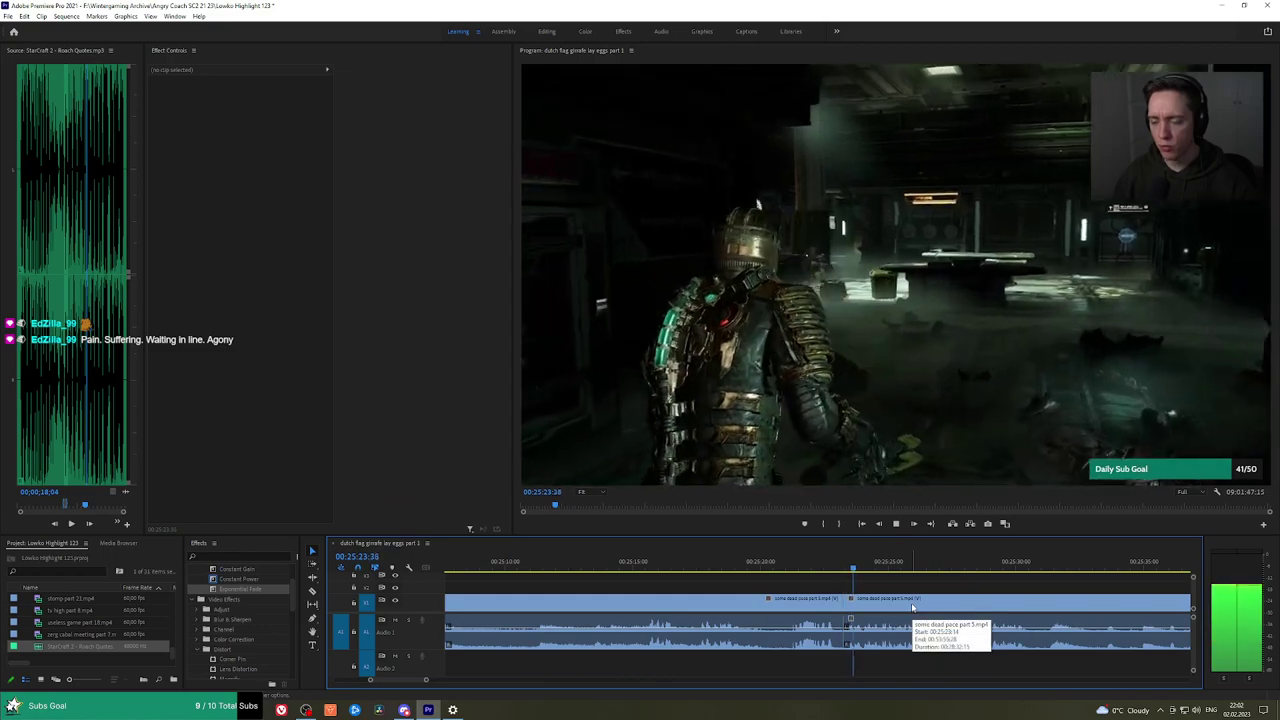
drag(240, 578, 845, 638)
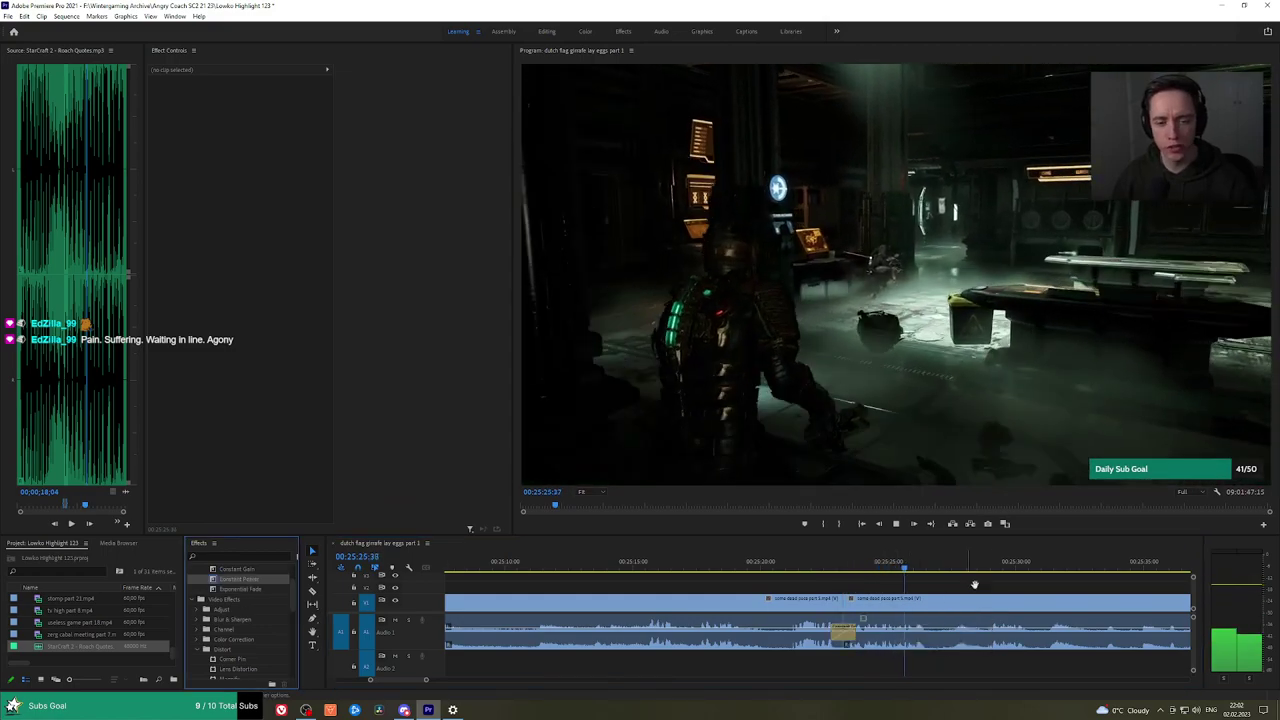
scroll(758, 575, down, 3)
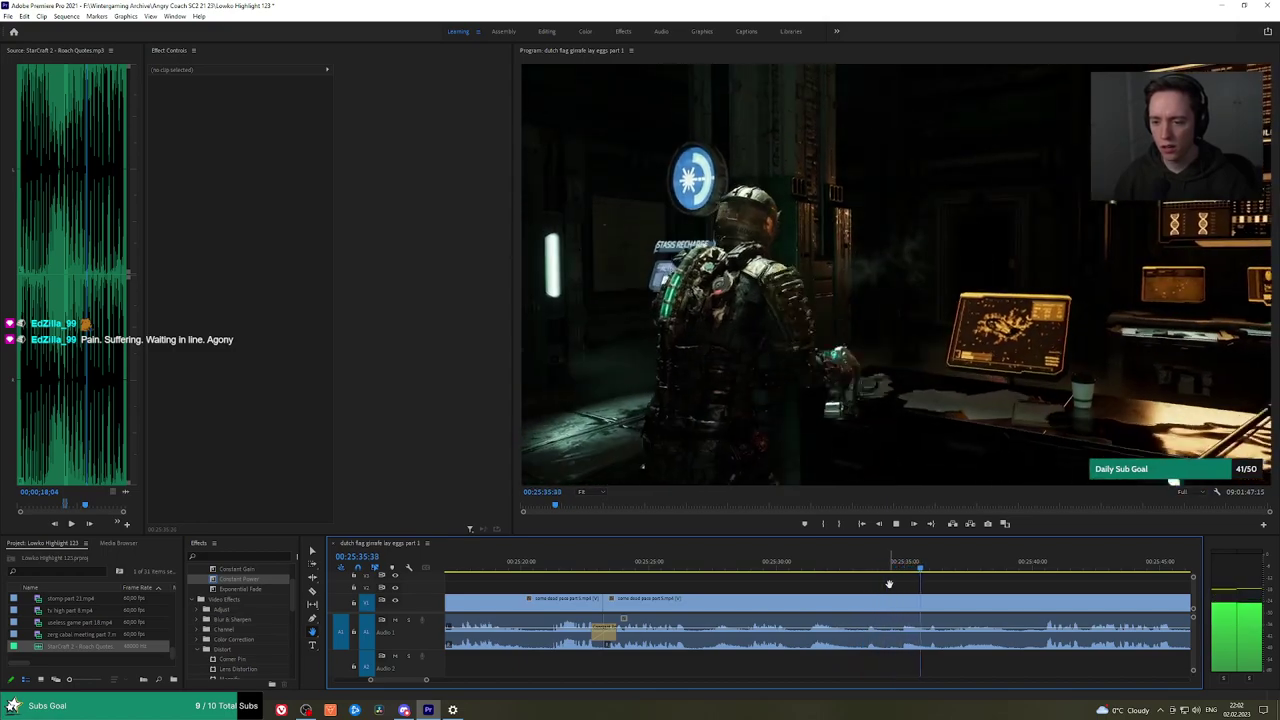
Split the clip at about 00:25:37 and 00:25:40, and ripple-delete the quiet piece between the two cuts.
key(ctrl+k)
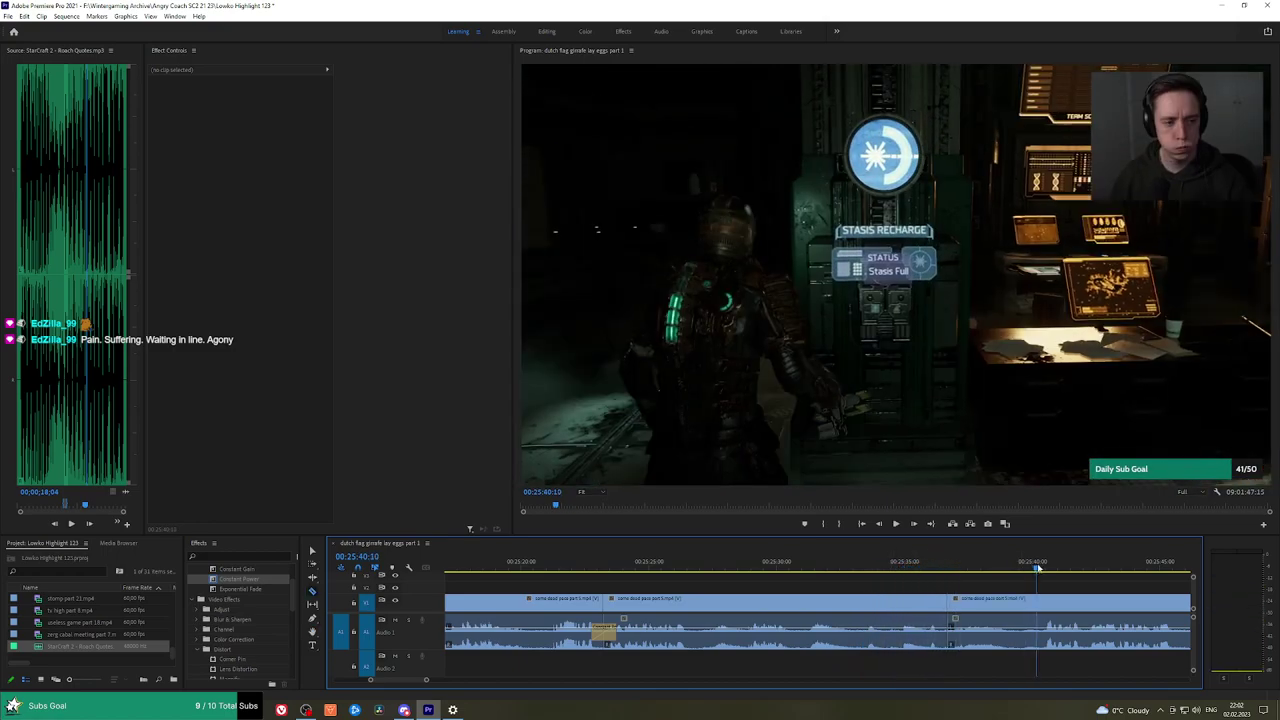
click(1039, 606)
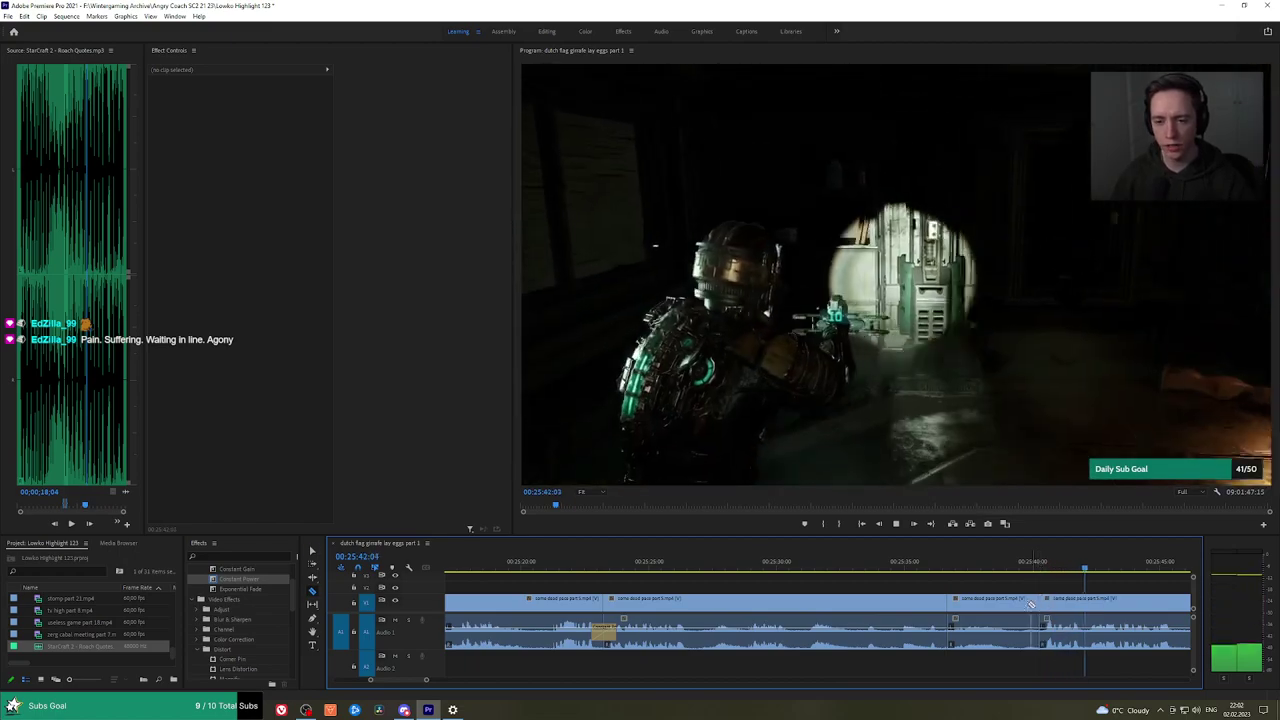
key(v)
click(1022, 605)
key(shift+Delete)
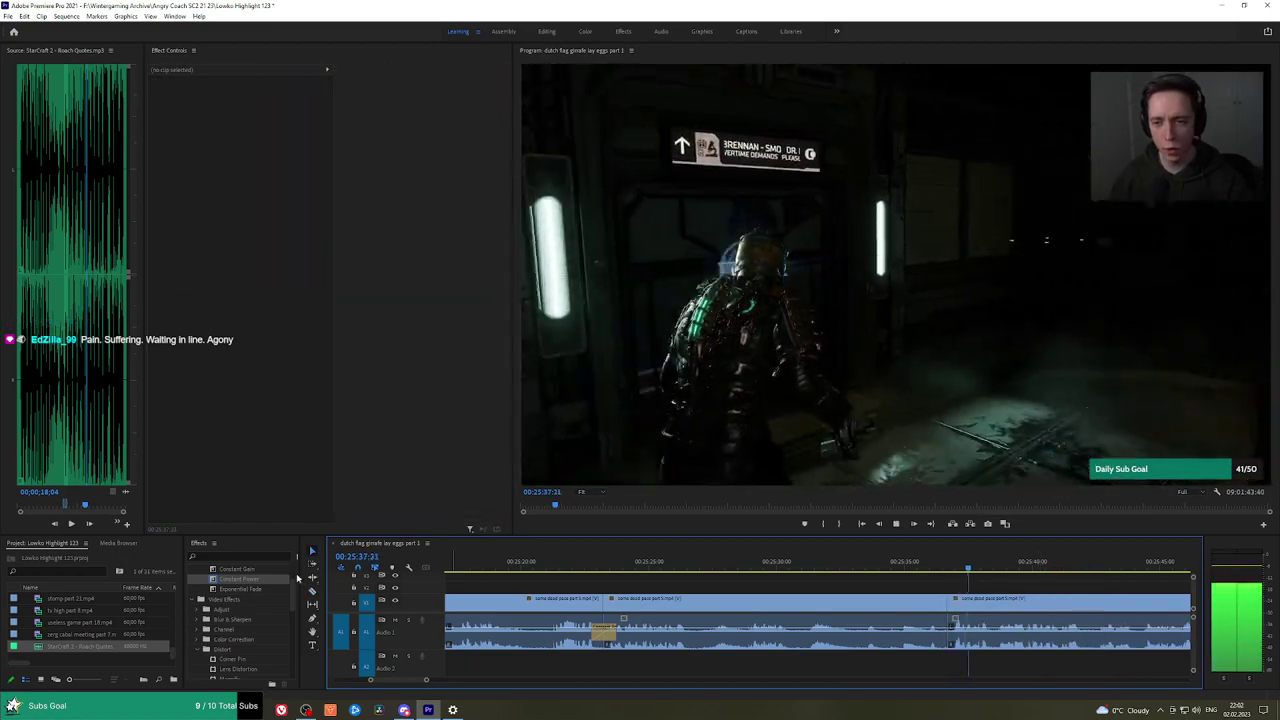
Apply a Constant Power crossfade to the audio cut at about 00:25:37 and continue to about 00:25:45.
click(260, 580)
drag(963, 634, 952, 633)
key(h)
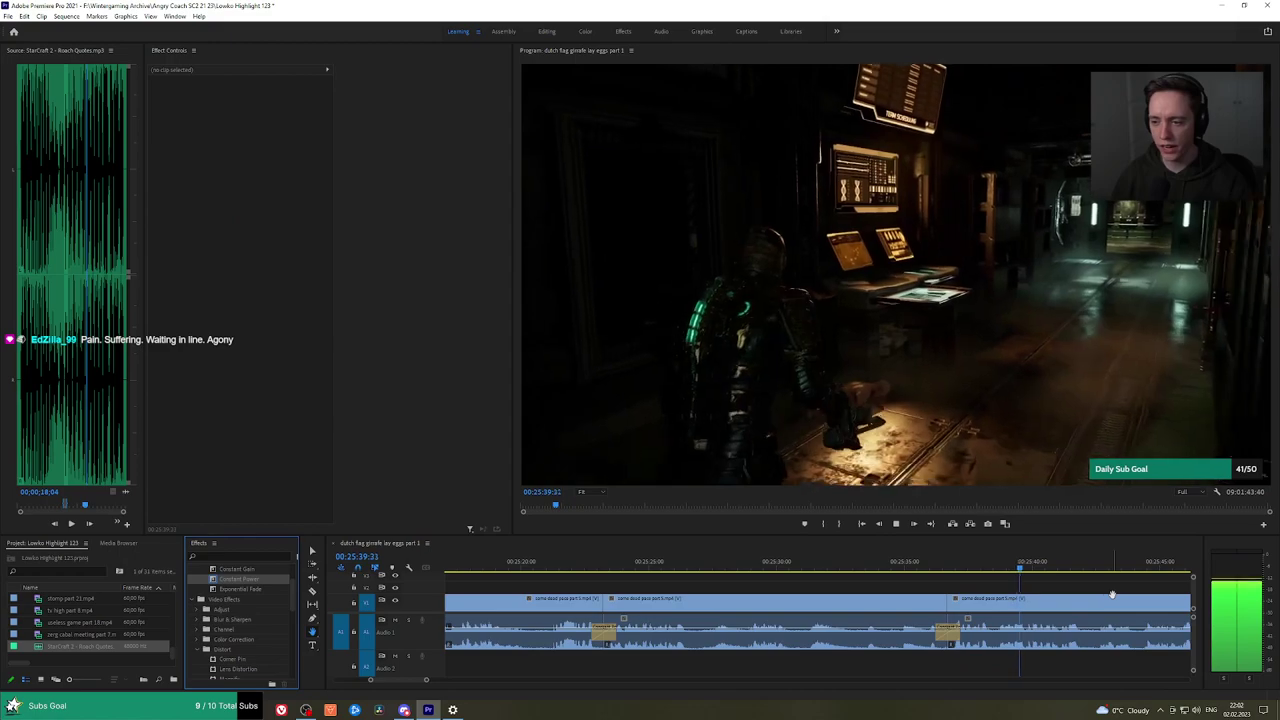
drag(1112, 594, 742, 586)
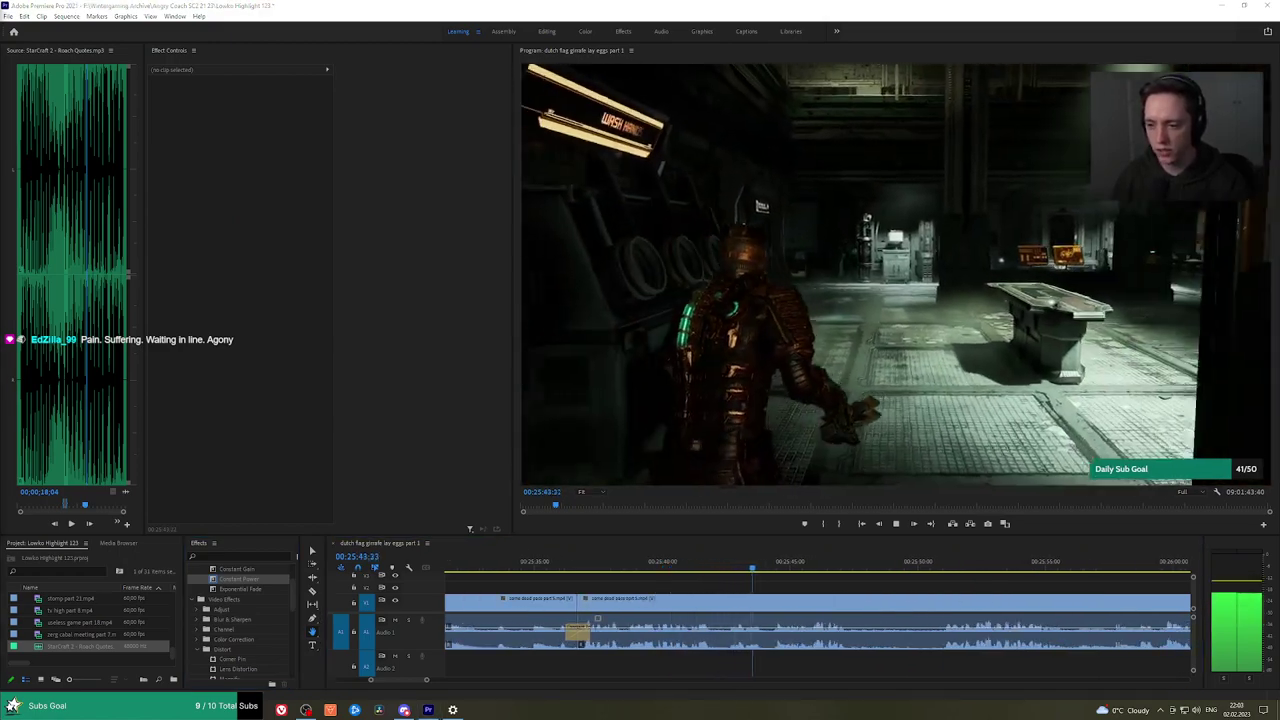
scroll(808, 581, down, 1)
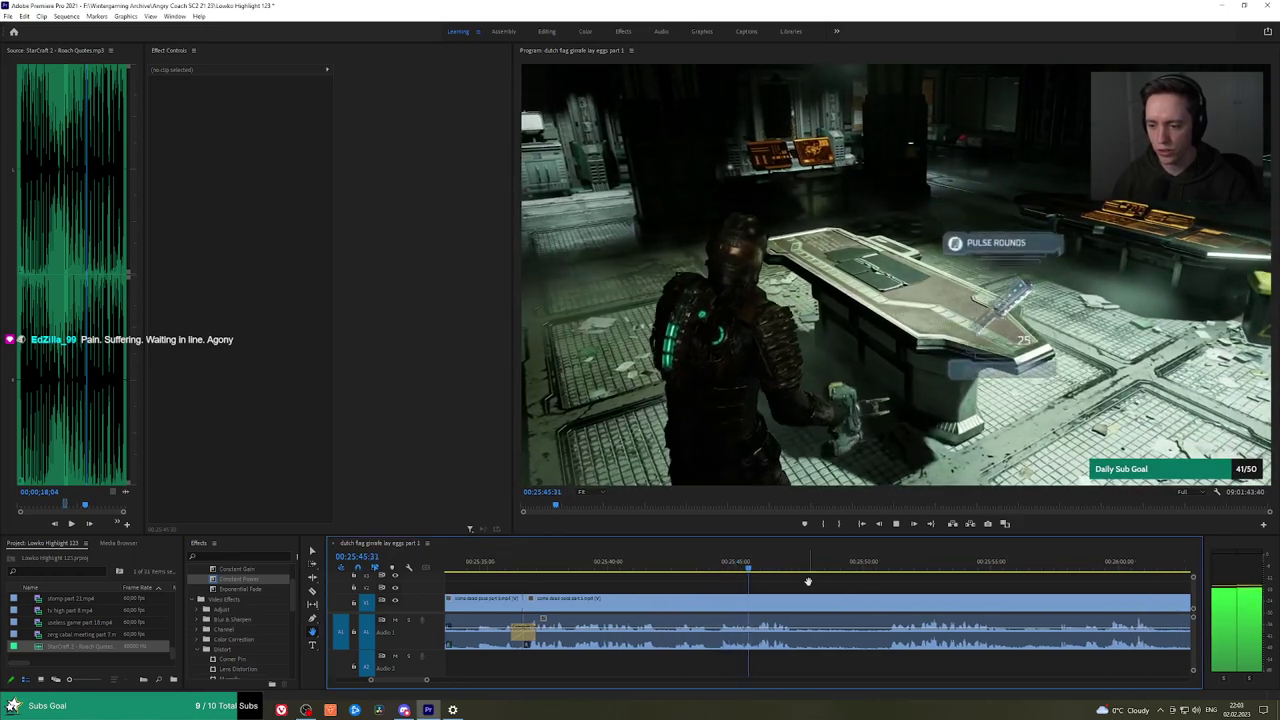
Split the clip at about 00:25:47, just after the speech pauses, and resume playback.
key(space)
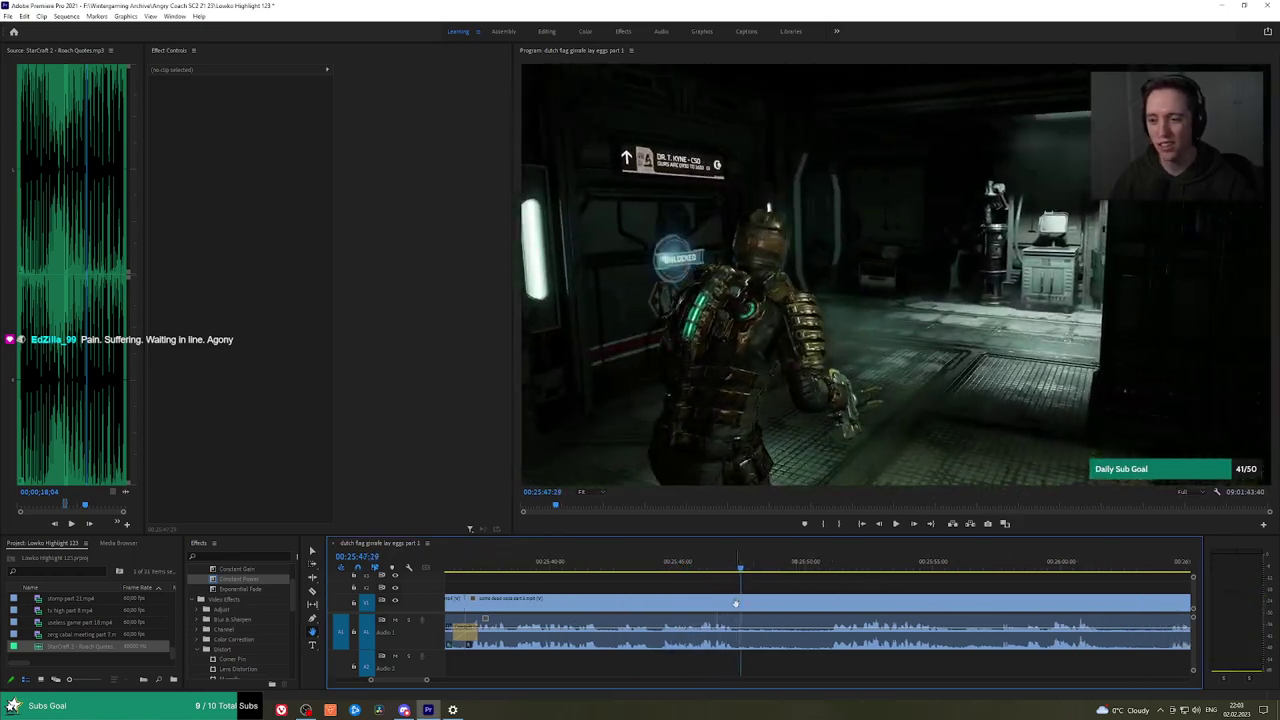
click(742, 603)
key(space)
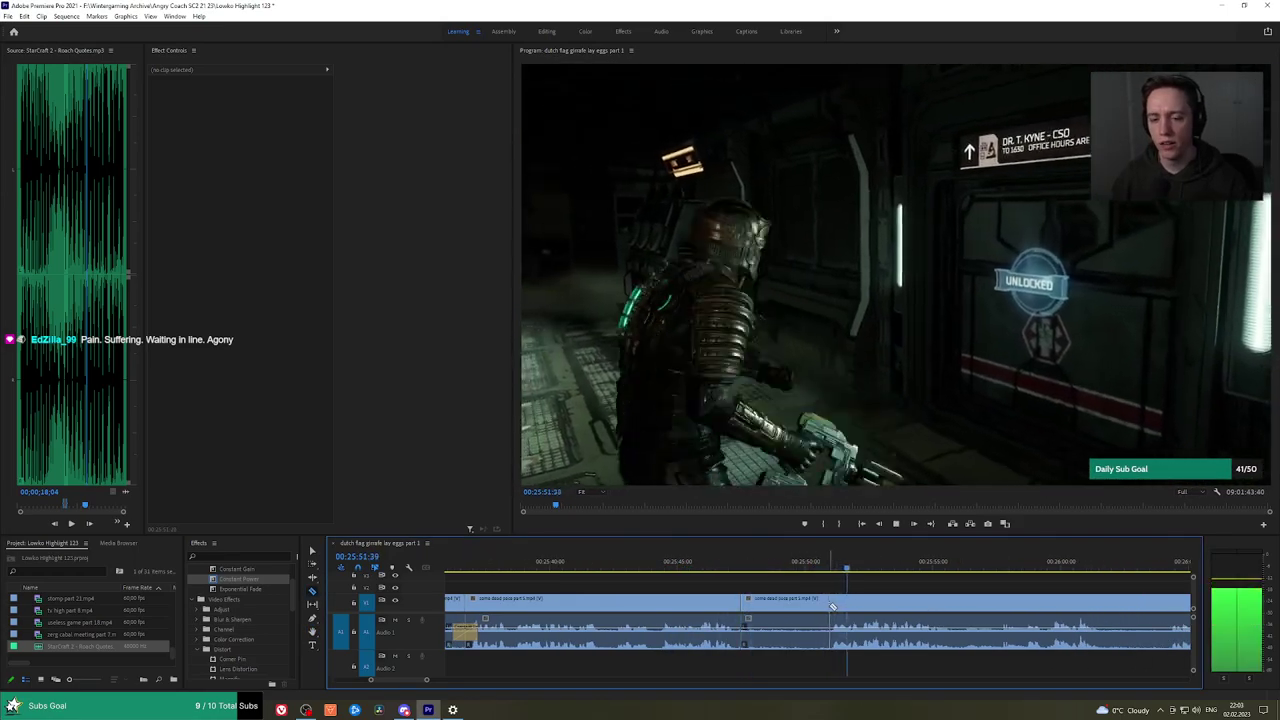
Scrub and play the footage from the cut at about 00:25:47 to about 00:29:23, checking for the next part worth keeping.
click(750, 567)
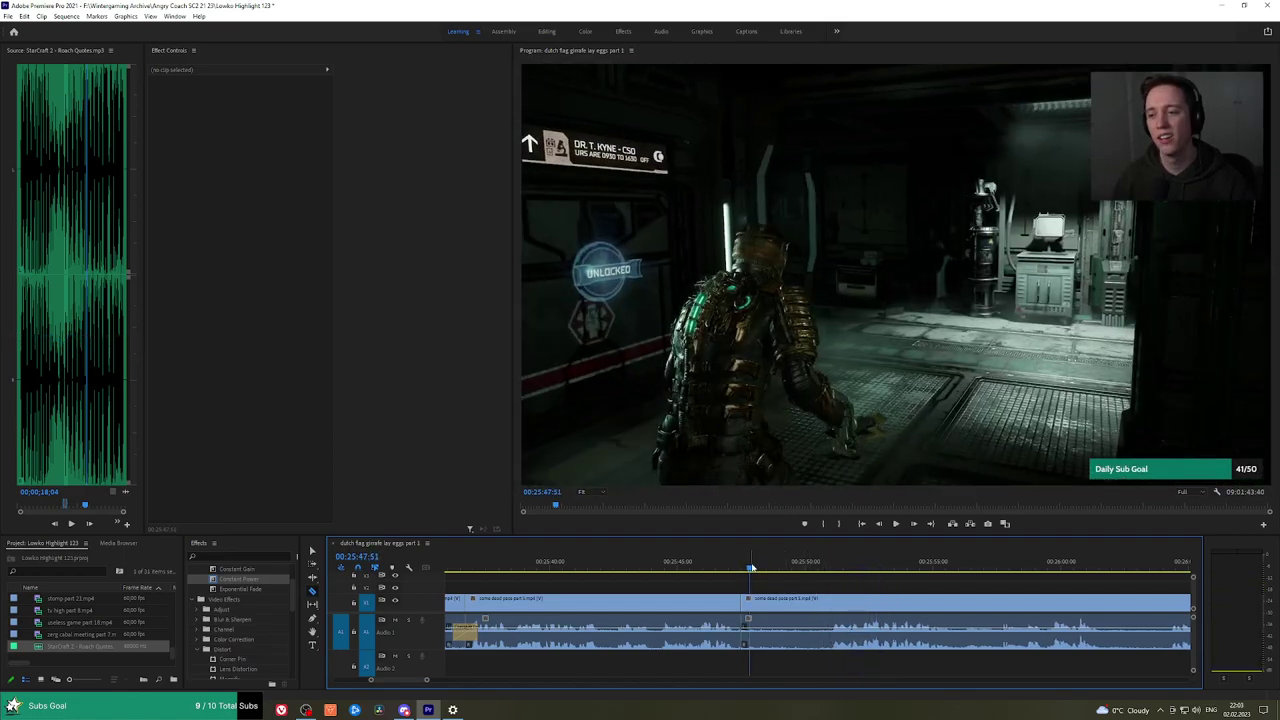
drag(752, 567, 1158, 567)
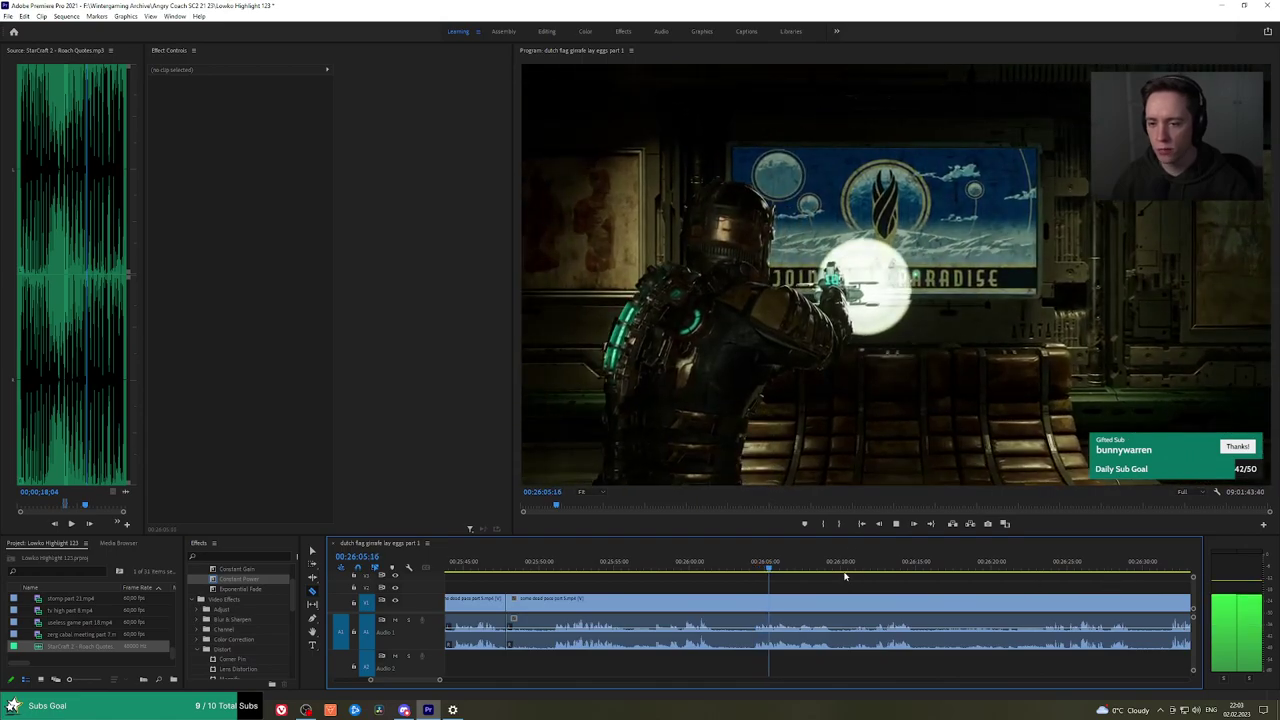
drag(800, 562, 903, 565)
key(space)
scroll(1055, 590, down, 2)
scroll(1057, 590, down, 1)
key(h)
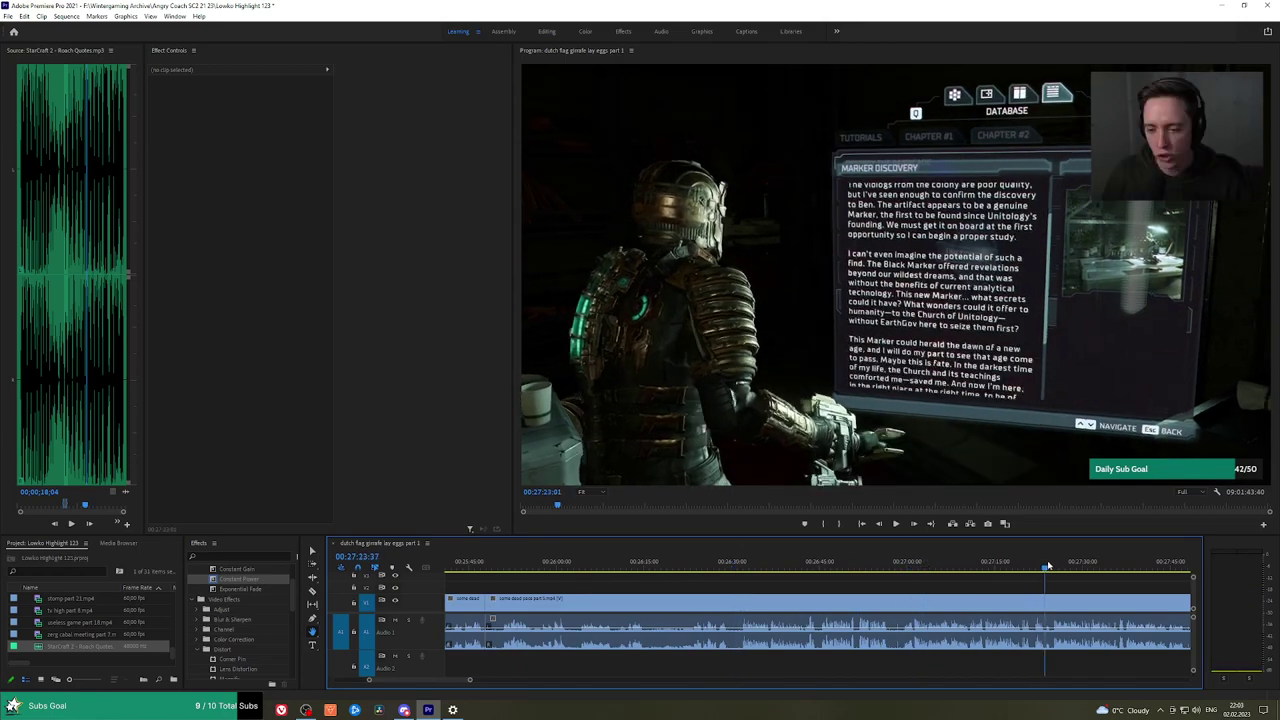
drag(1144, 593, 634, 582)
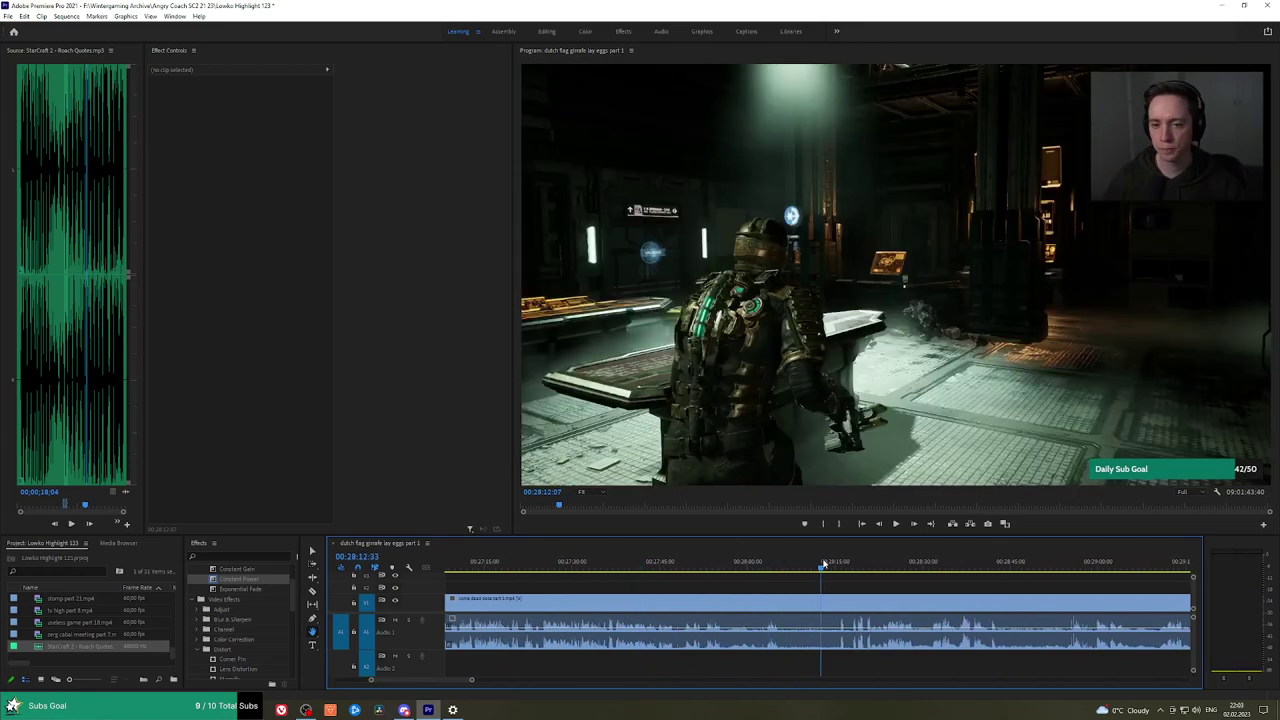
drag(822, 566, 842, 566)
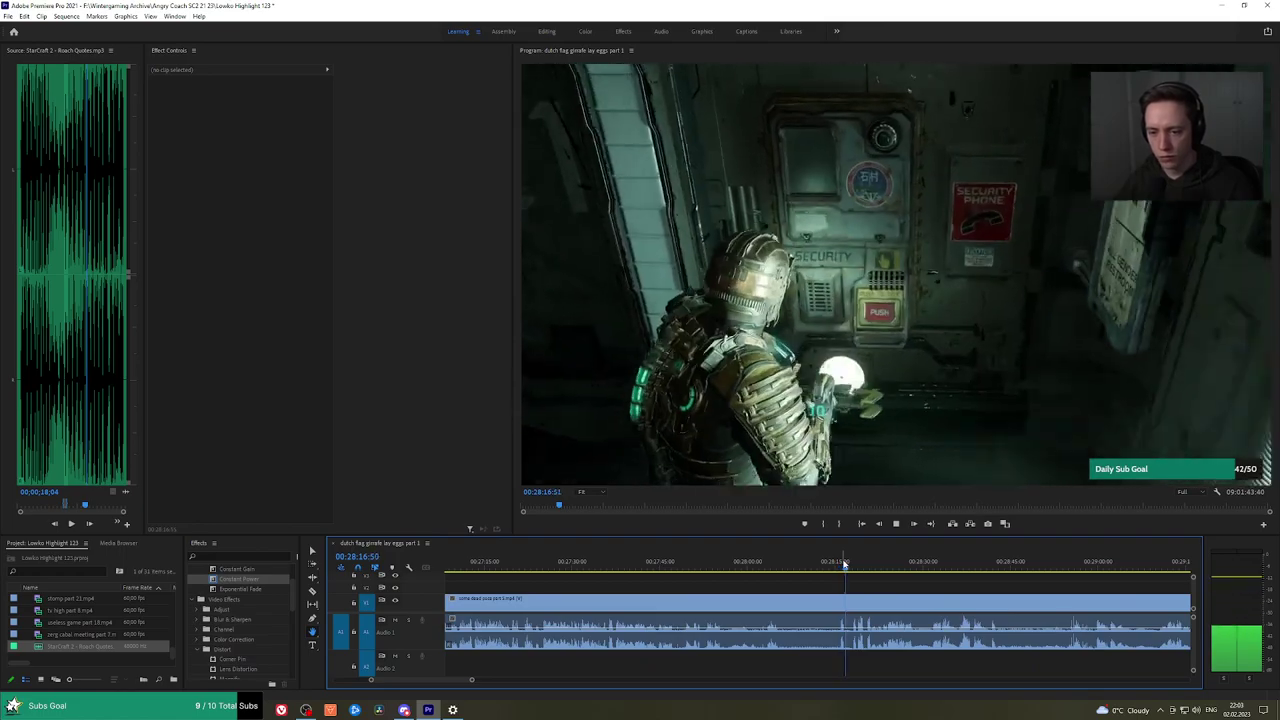
drag(867, 566, 972, 565)
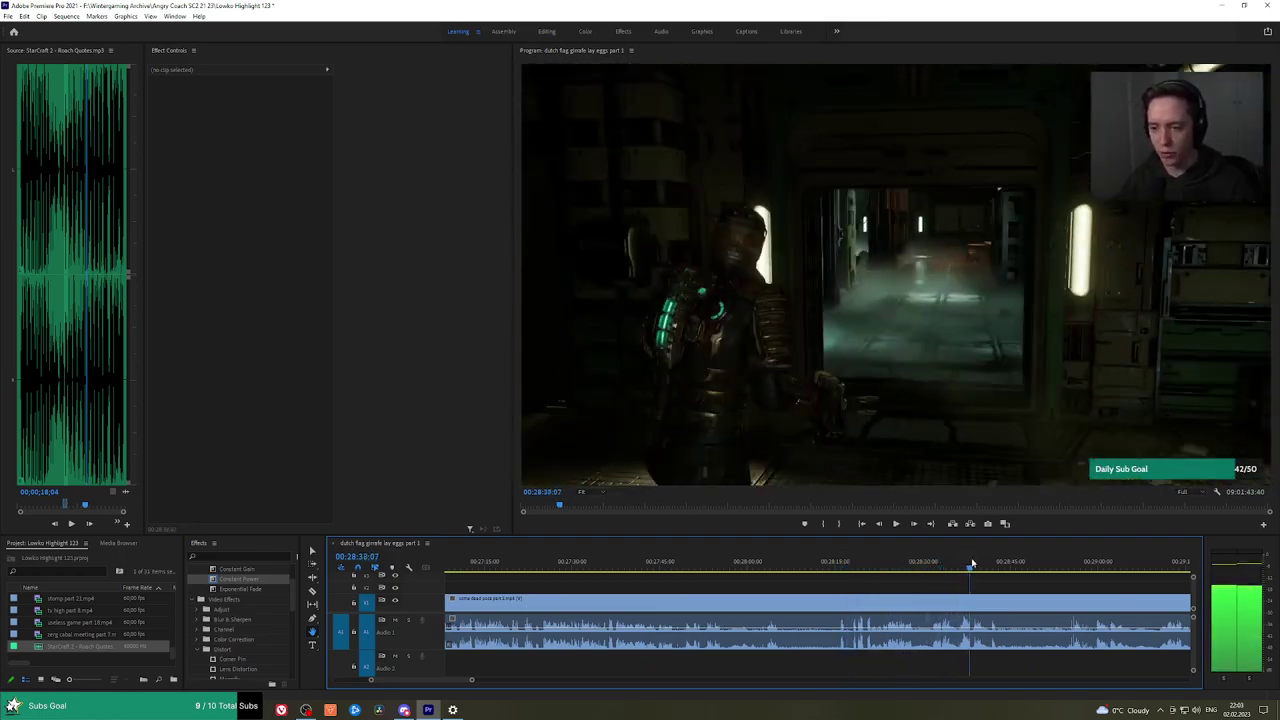
key(space)
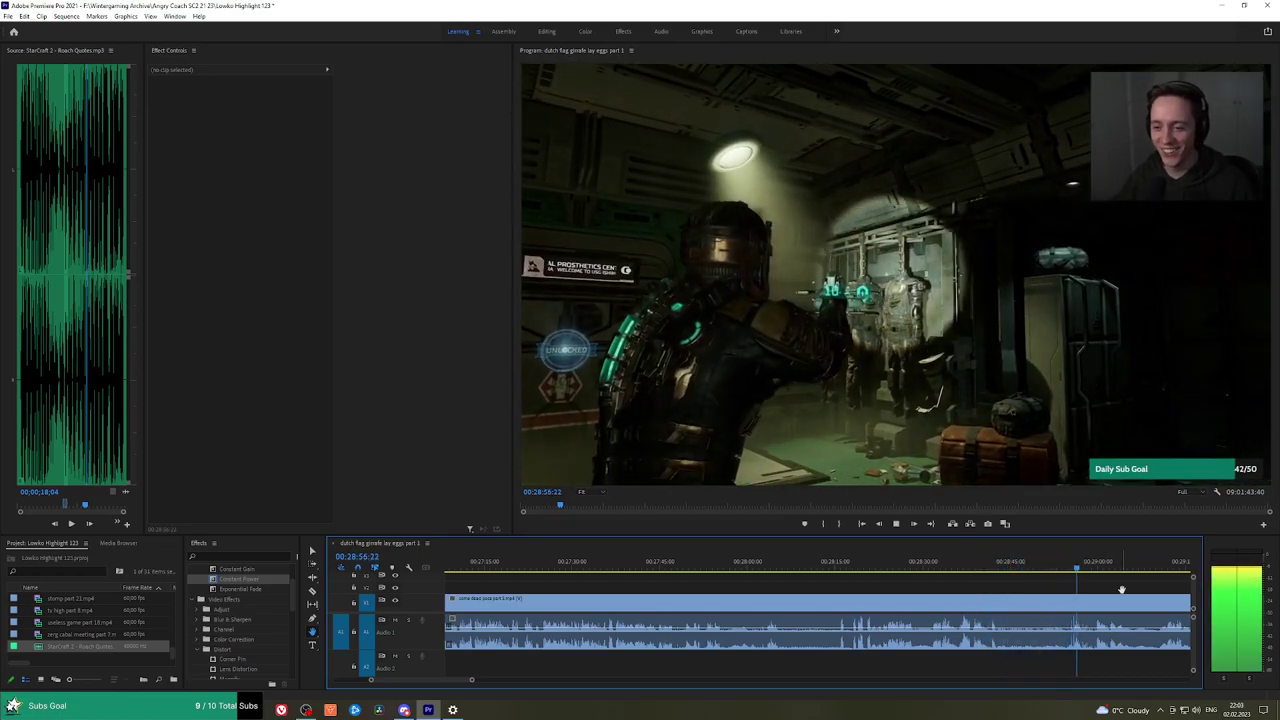
drag(1122, 589, 908, 574)
scroll(908, 574, up, 1)
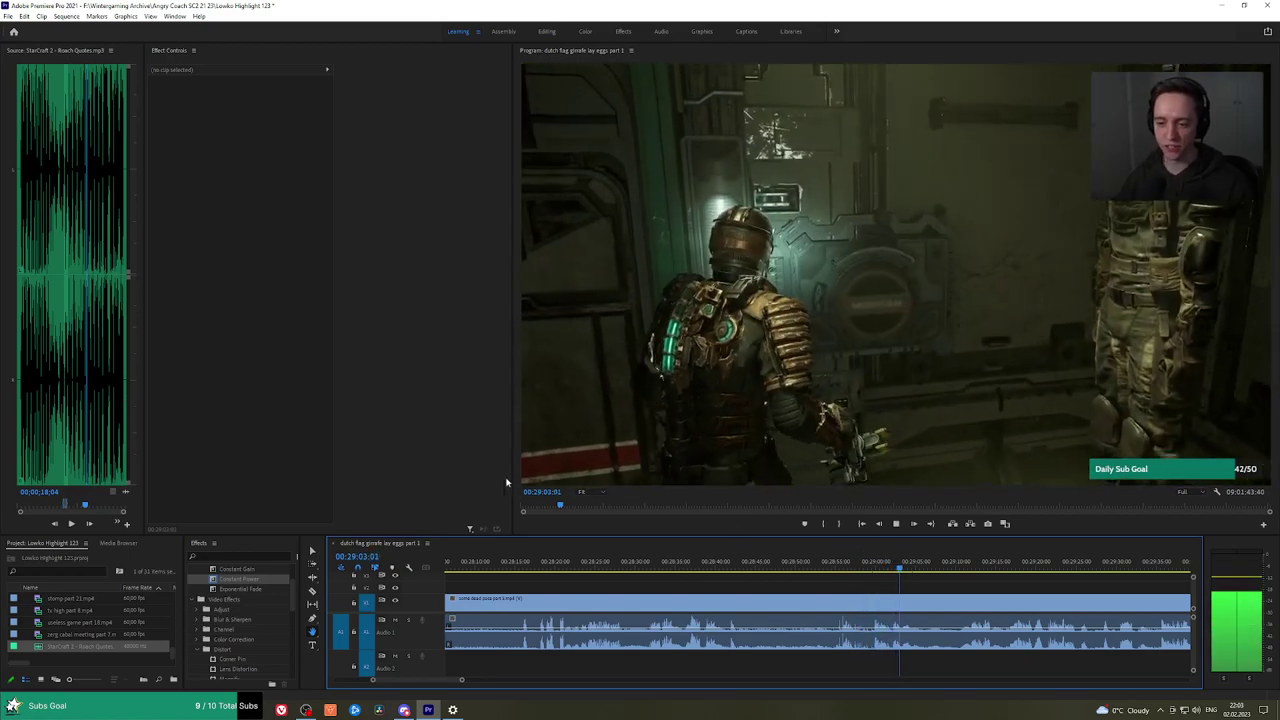
click(967, 565)
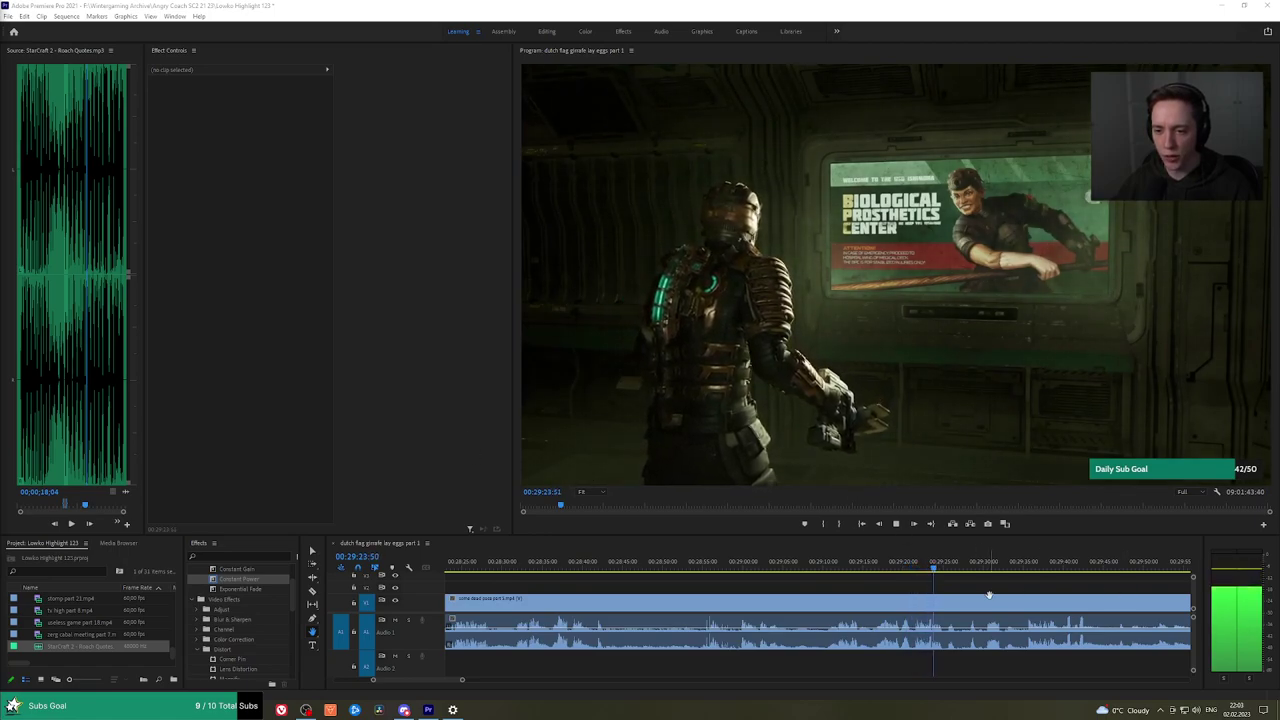
Save the project, check the footage around 00:29:23 to 00:29:40, and split the clip at about 00:29:27.
drag(990, 592, 925, 576)
scroll(925, 576, up, 2)
key(ctrl+s)
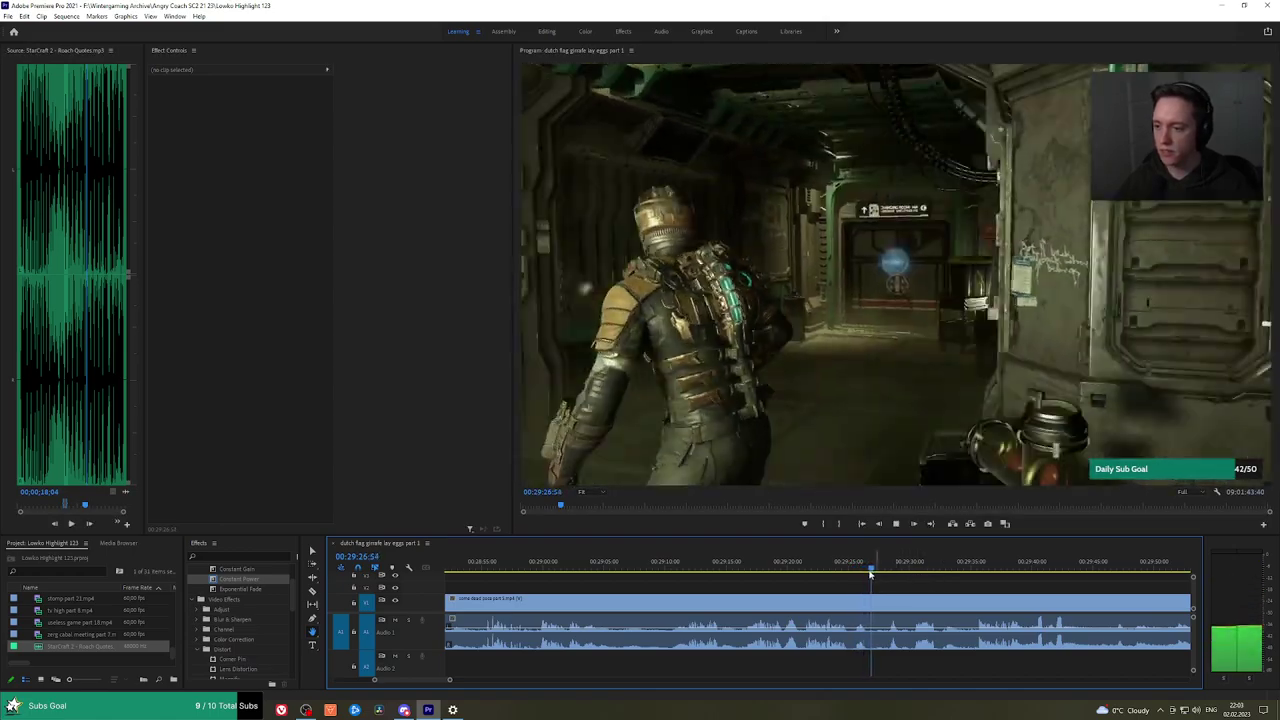
mouse_move(884, 562)
mouse_down()
mouse_move(975, 567)
mouse_move(874, 582)
mouse_up()
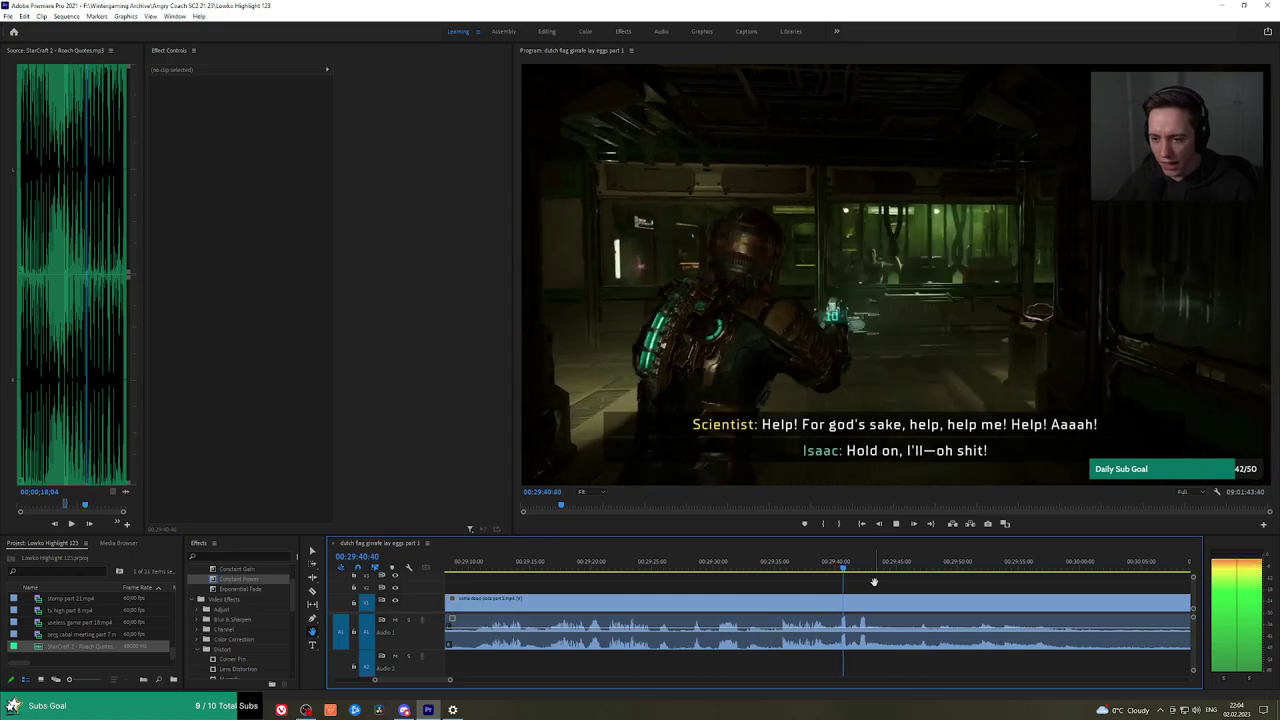
drag(874, 582, 695, 570)
key(space)
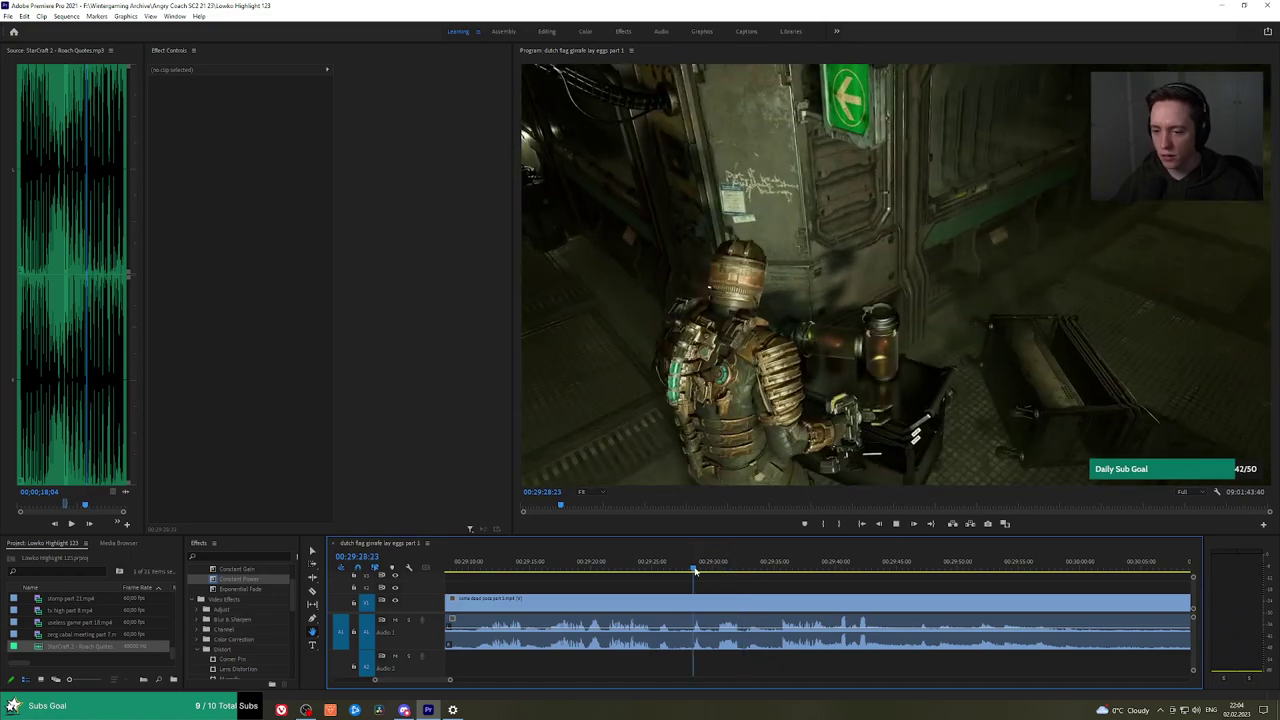
key(space)
key(c)
click(686, 604)
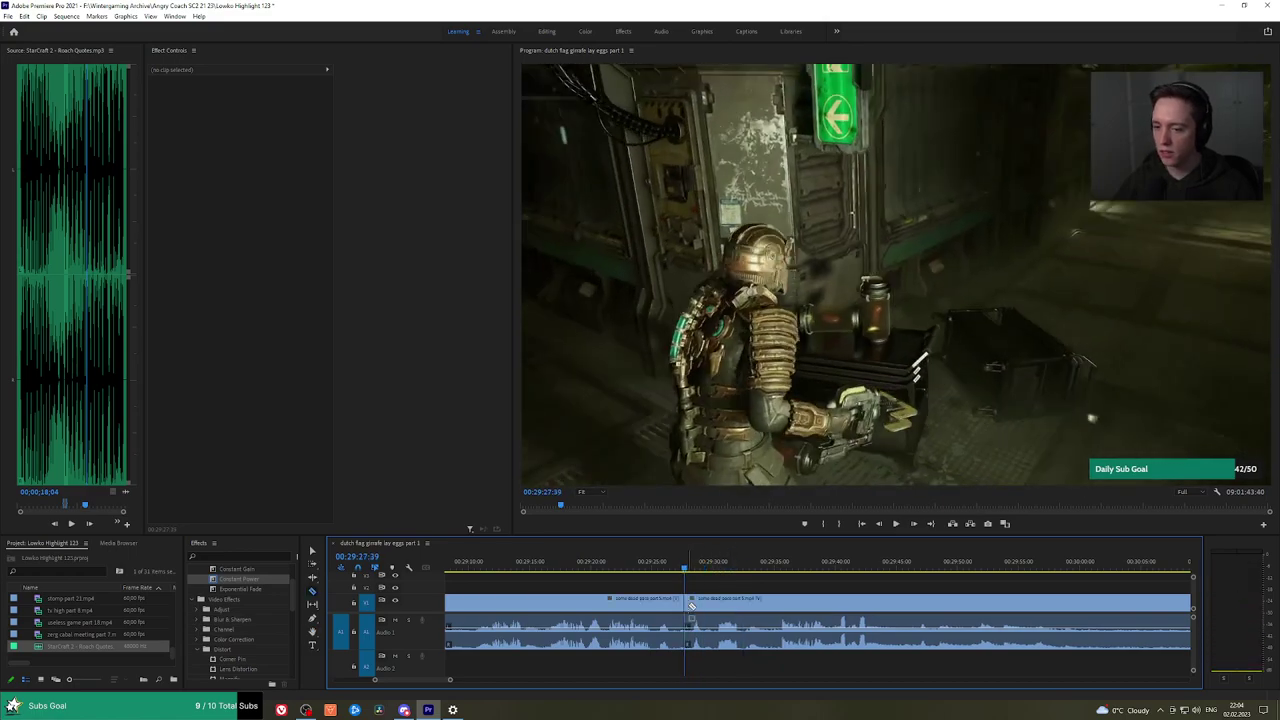
Ripple-delete the piece between the cuts at about 00:25:47 and 00:29:27, and apply an Exponential Fade to the audio at the join.
key(v)
click(679, 605)
key(shift+Delete)
key(space)
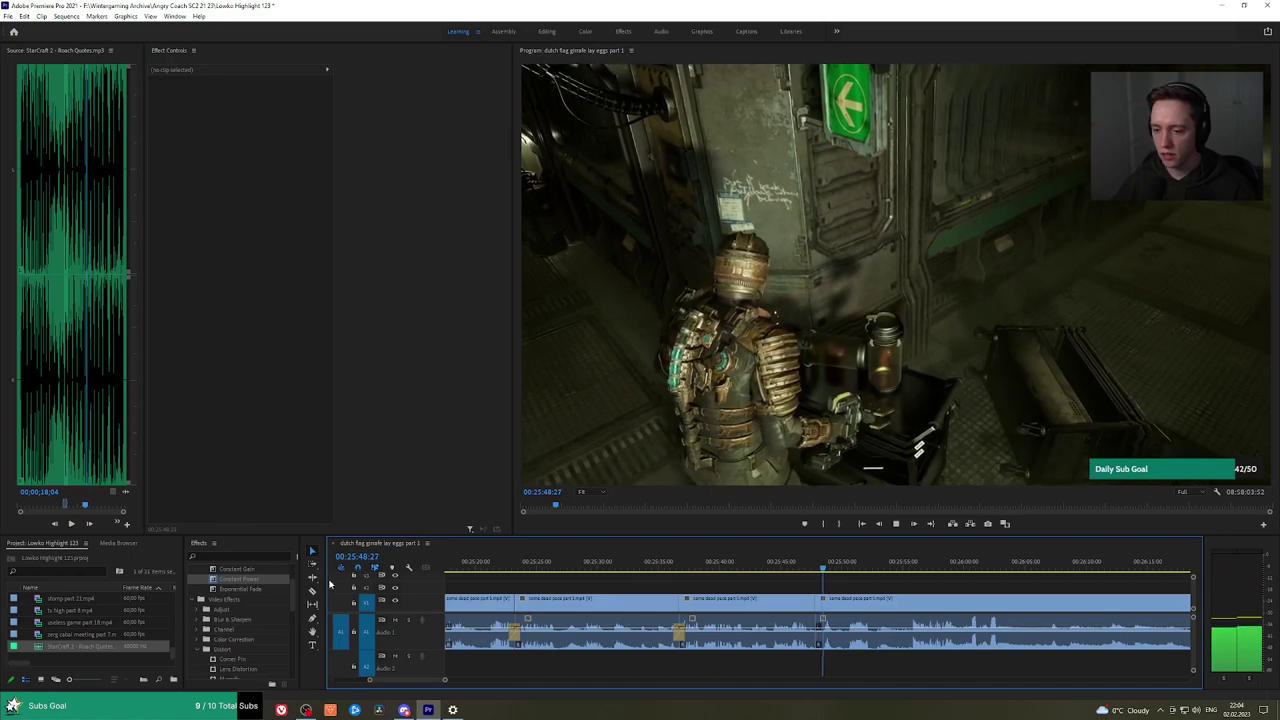
drag(240, 589, 817, 634)
key(ctrl+s)
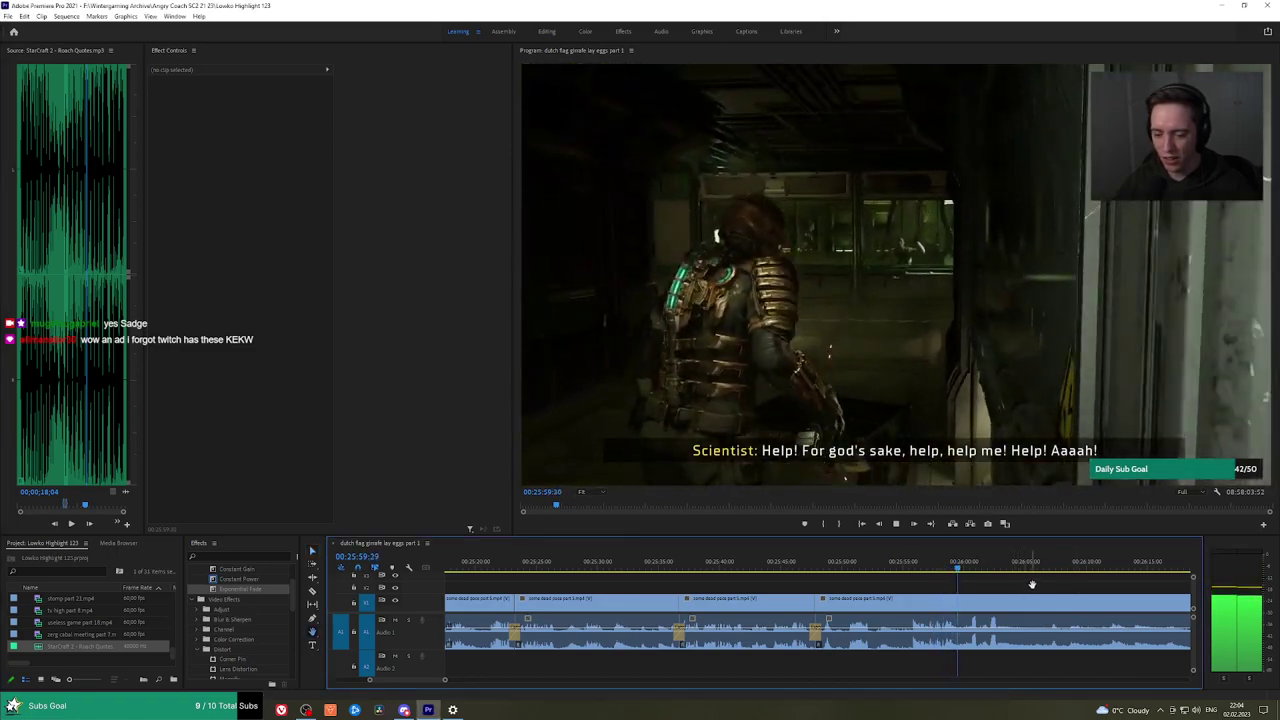
Play on past the scientist scene and split the clip at about 00:26:20 and 00:26:30.
drag(1032, 585, 720, 584)
key(space)
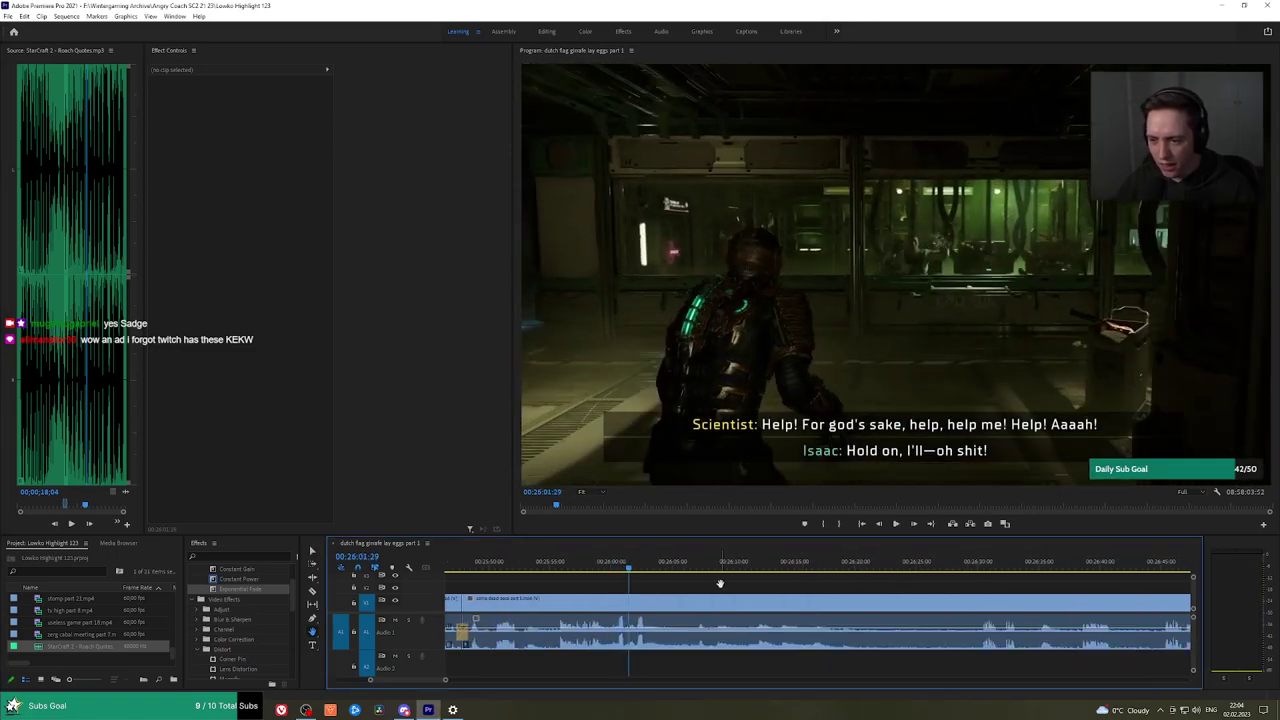
key(space)
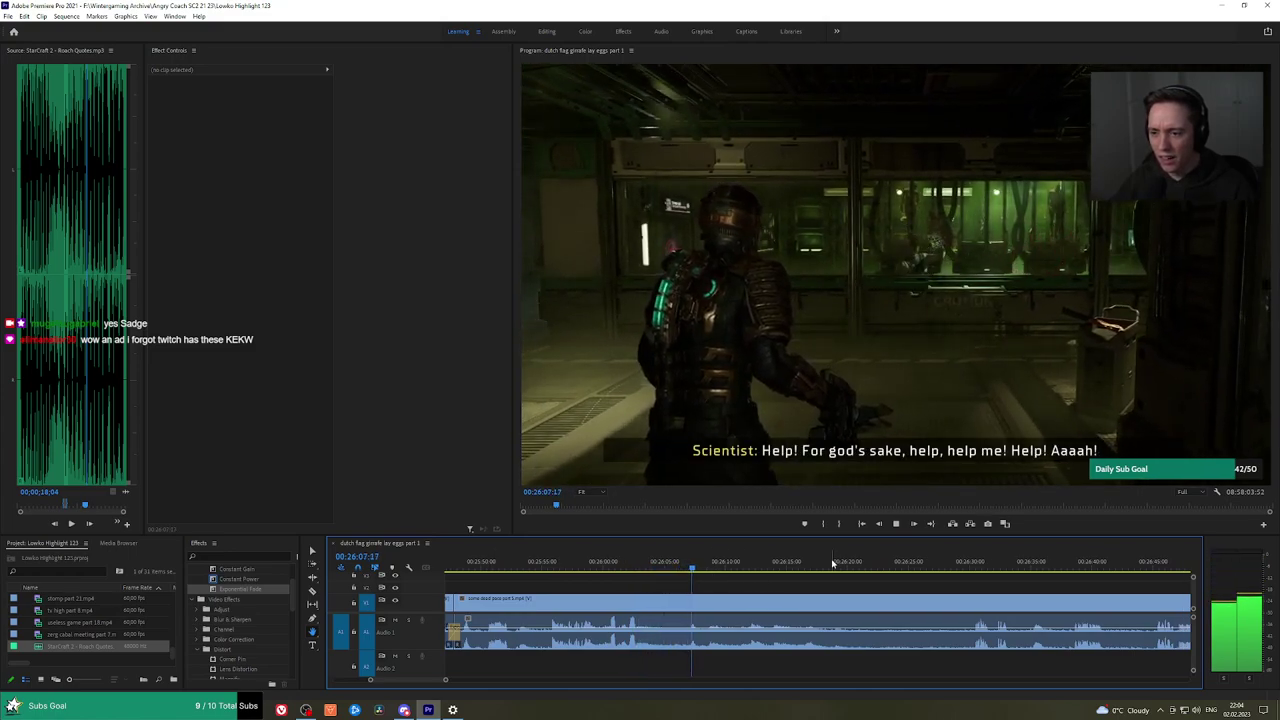
drag(831, 585, 806, 583)
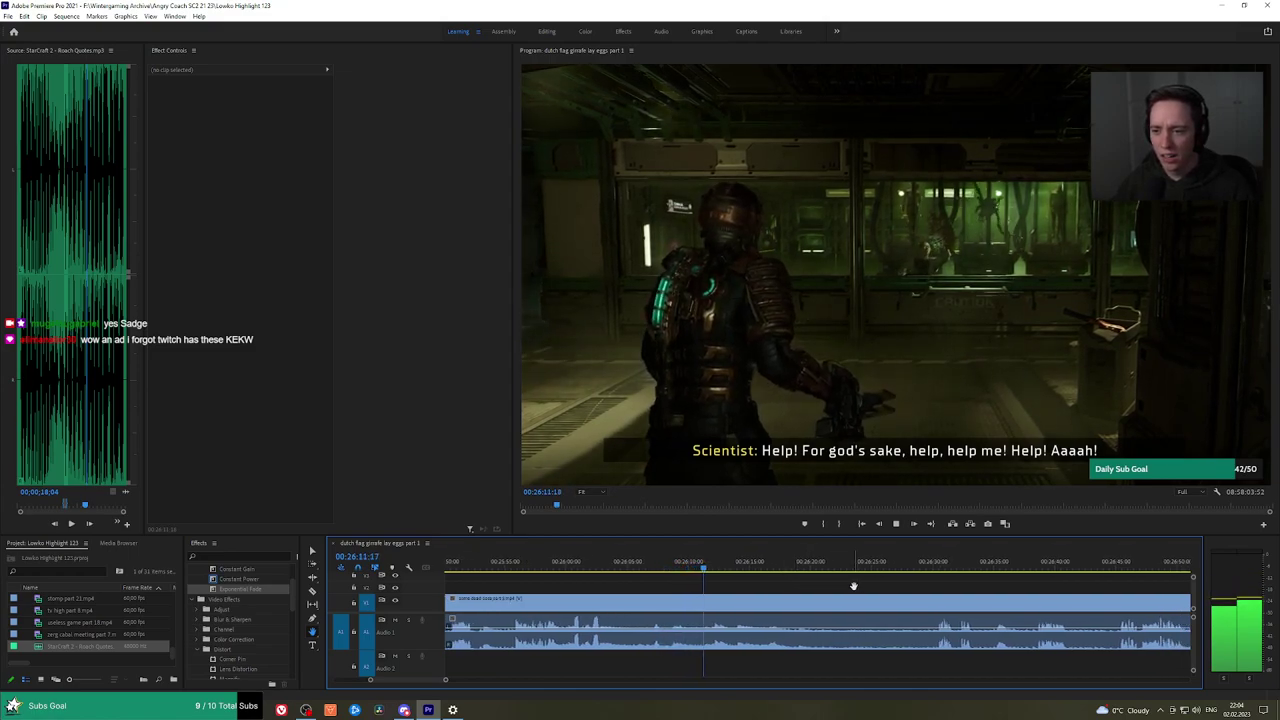
drag(853, 586, 831, 586)
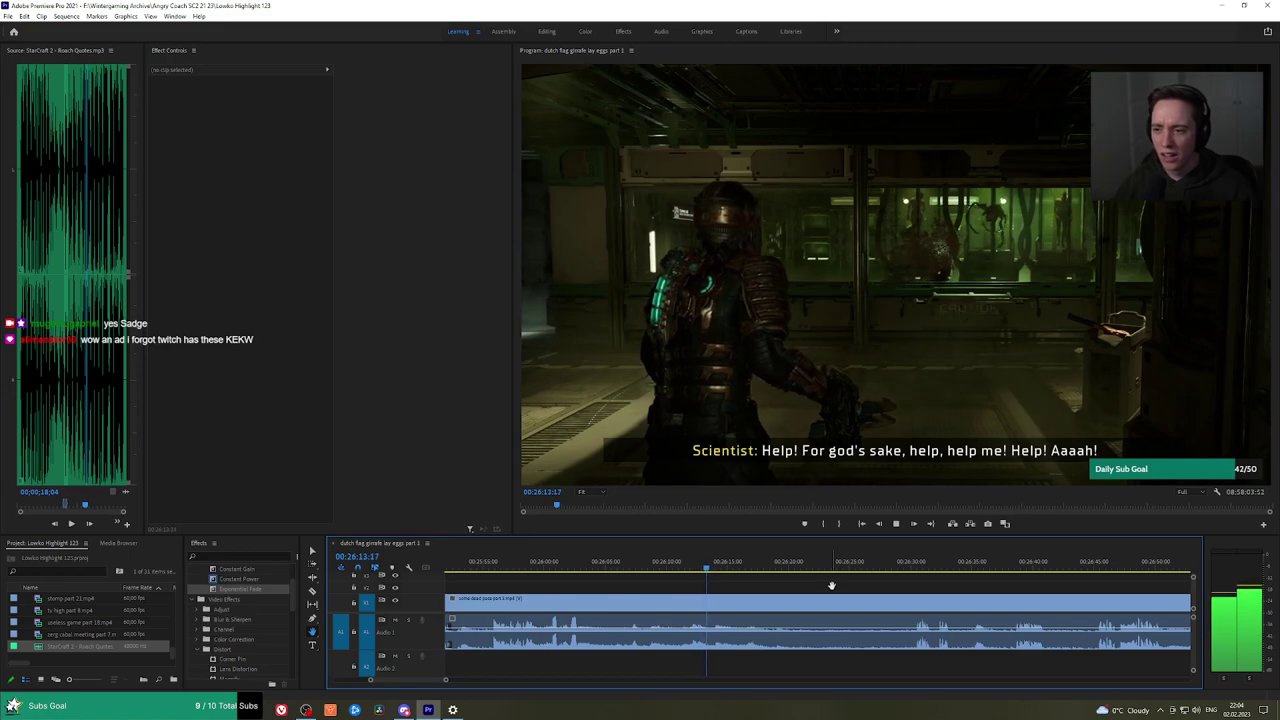
drag(668, 565, 762, 565)
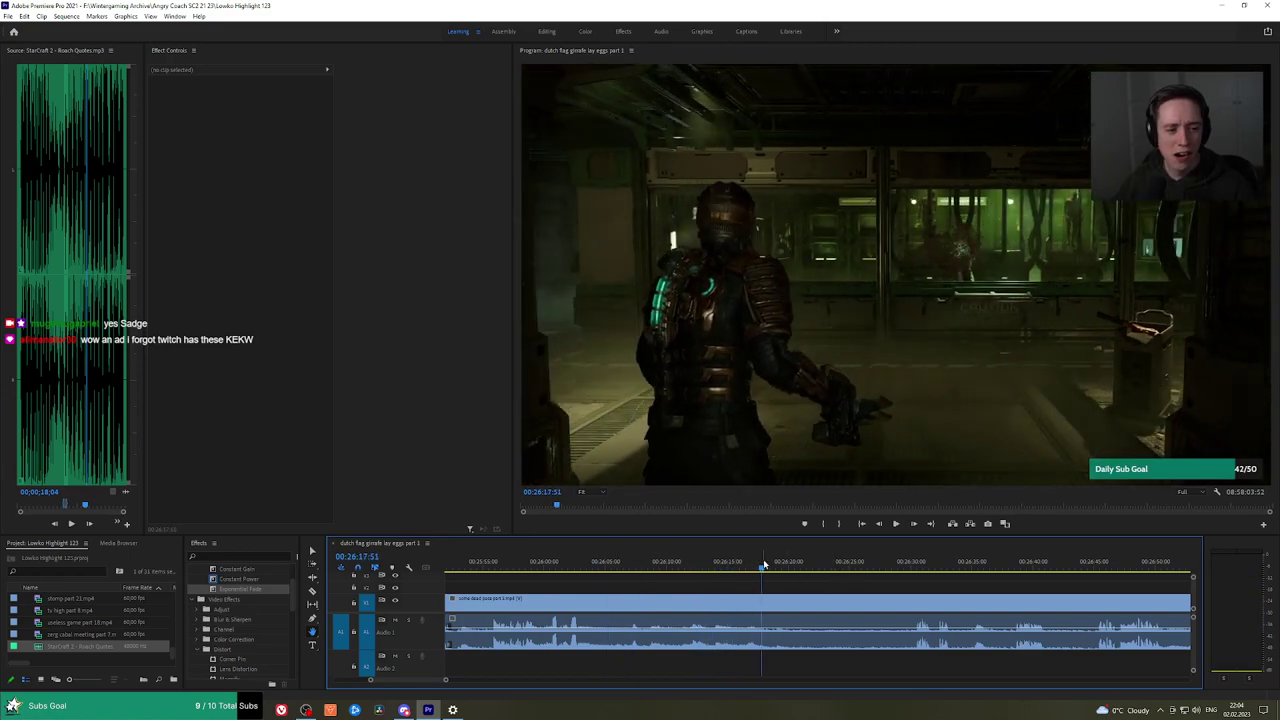
key(space)
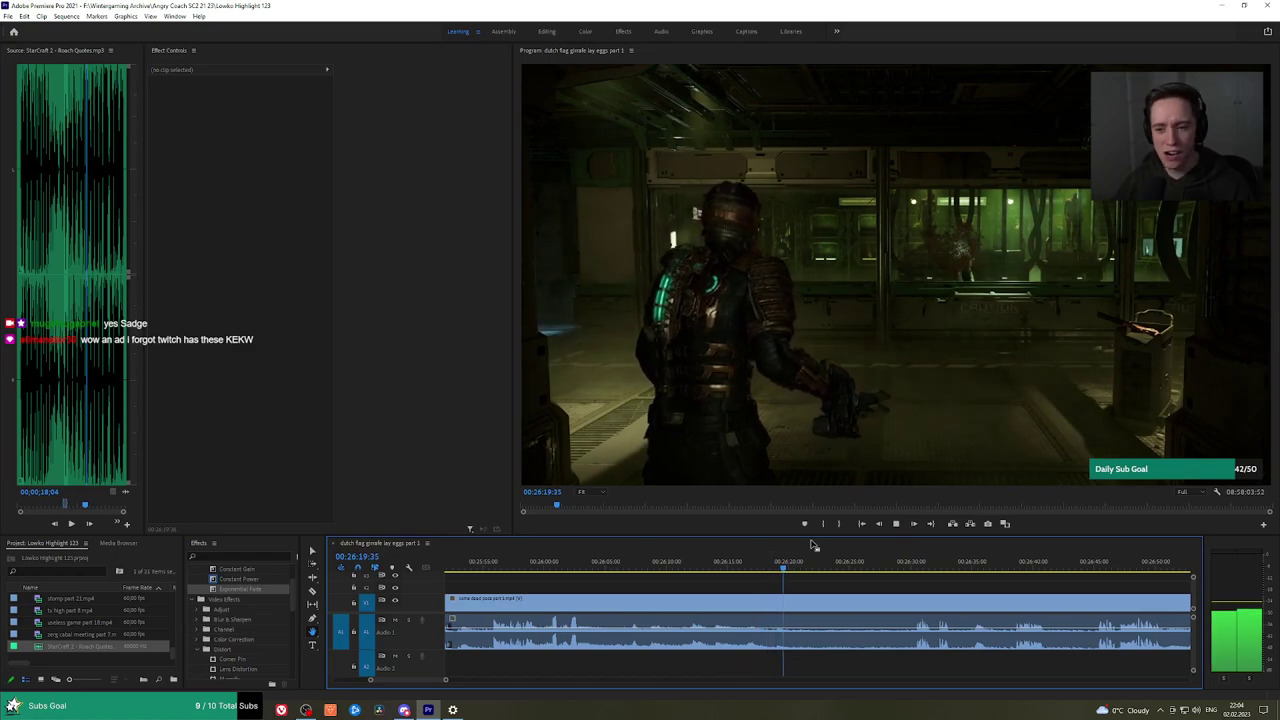
key(ctrl+k)
click(907, 565)
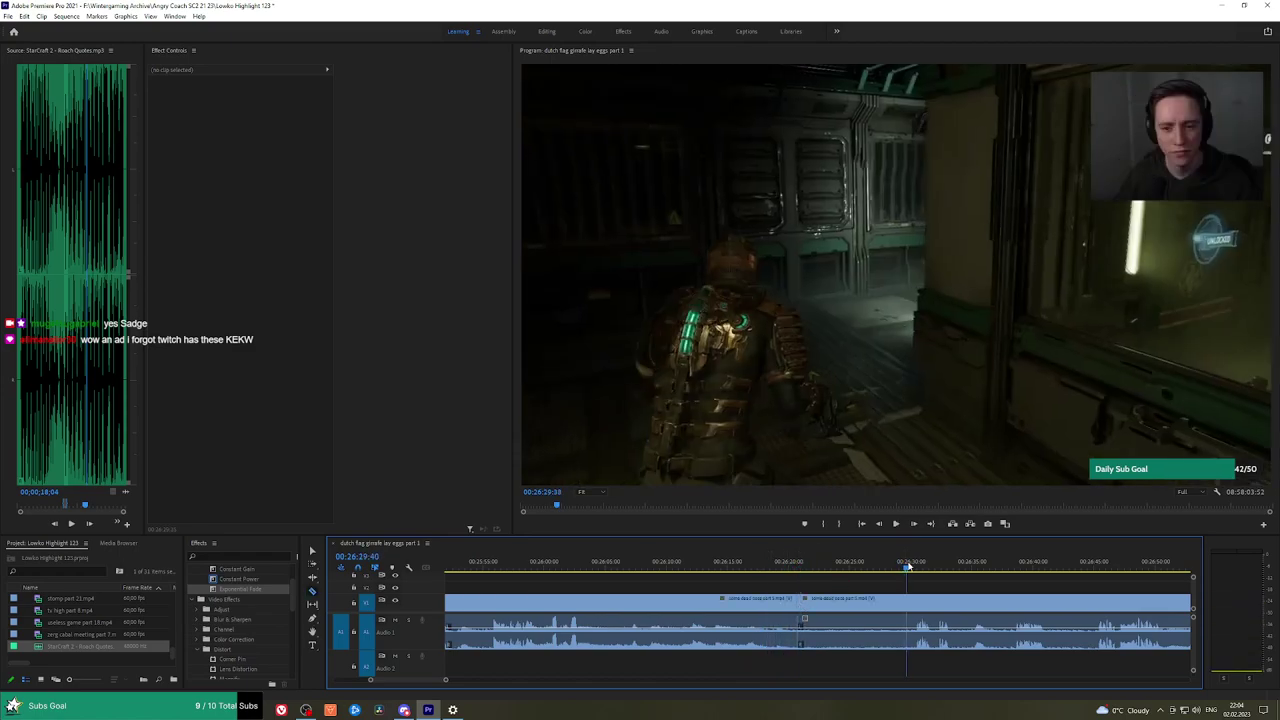
key(space)
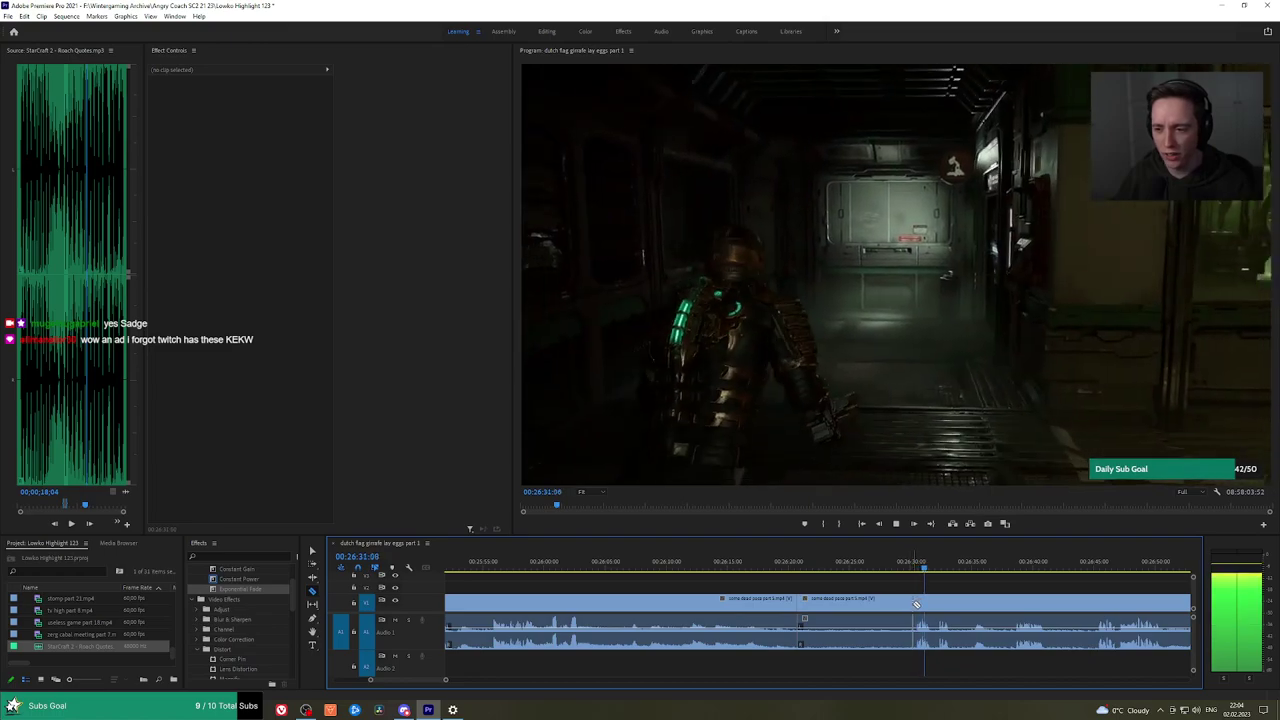
click(915, 604)
Ripple-delete the piece between 00:26:20 and 00:26:30, and apply a Constant Power crossfade to the audio at the join.
key(v)
click(907, 607)
key(shift+Delete)
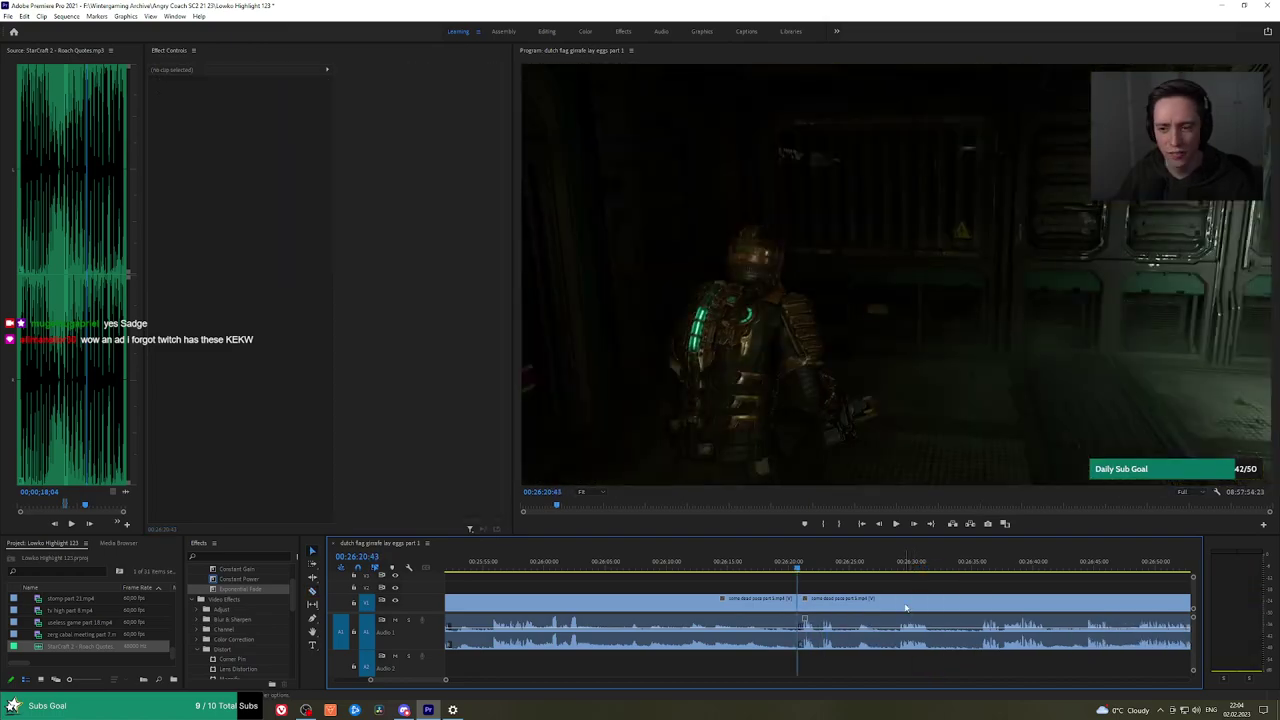
key(space)
drag(246, 580, 787, 622)
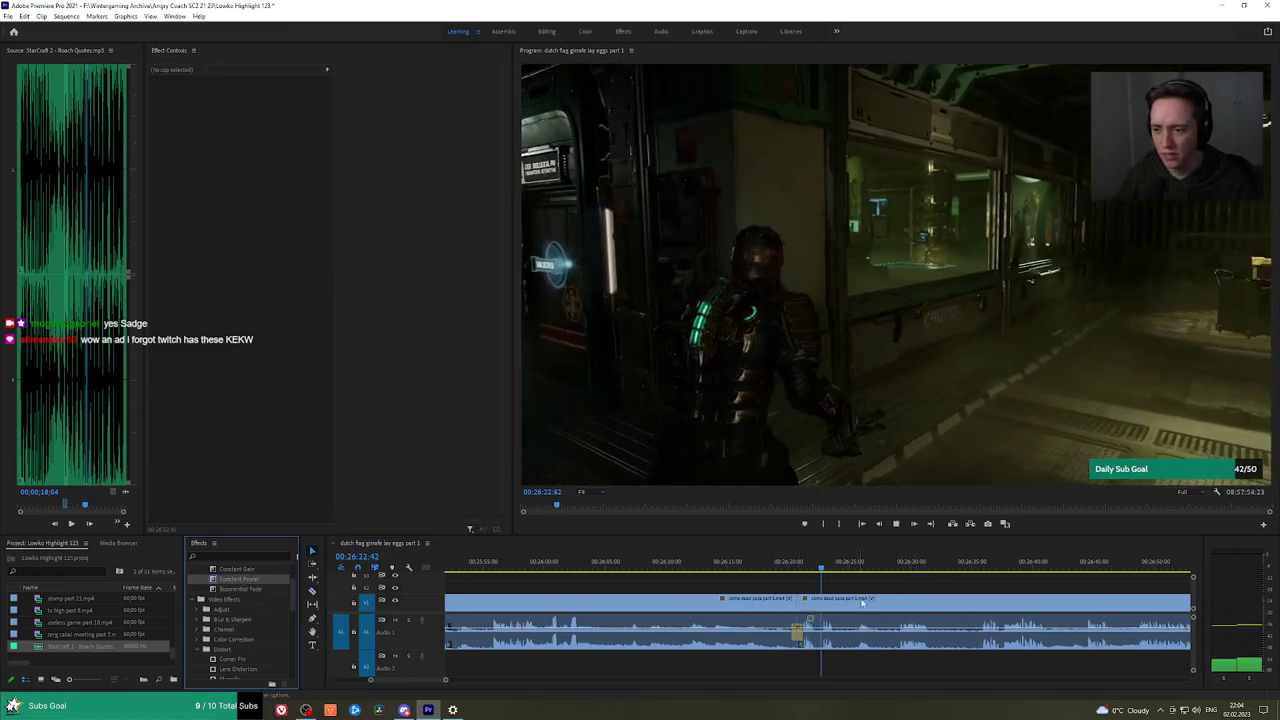
Split the clip at about 00:26:24 and 00:26:29, around the next dull stretch.
scroll(851, 583, down, 3)
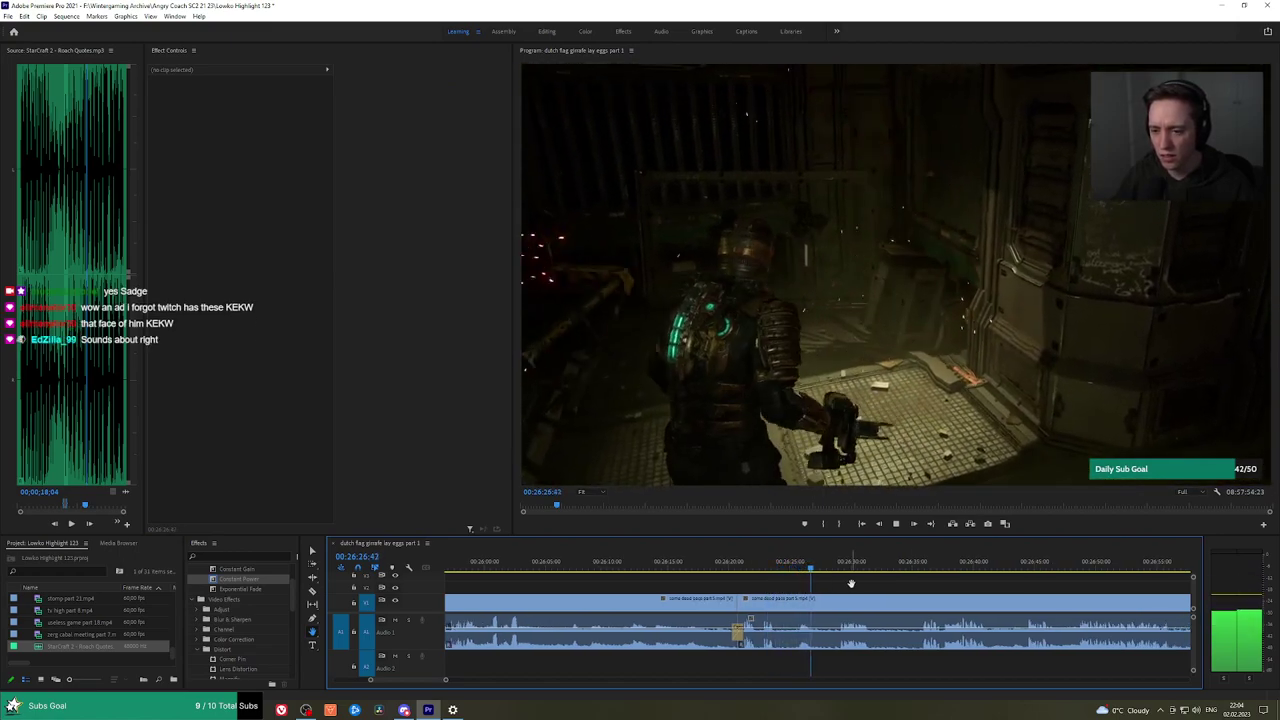
click(782, 600)
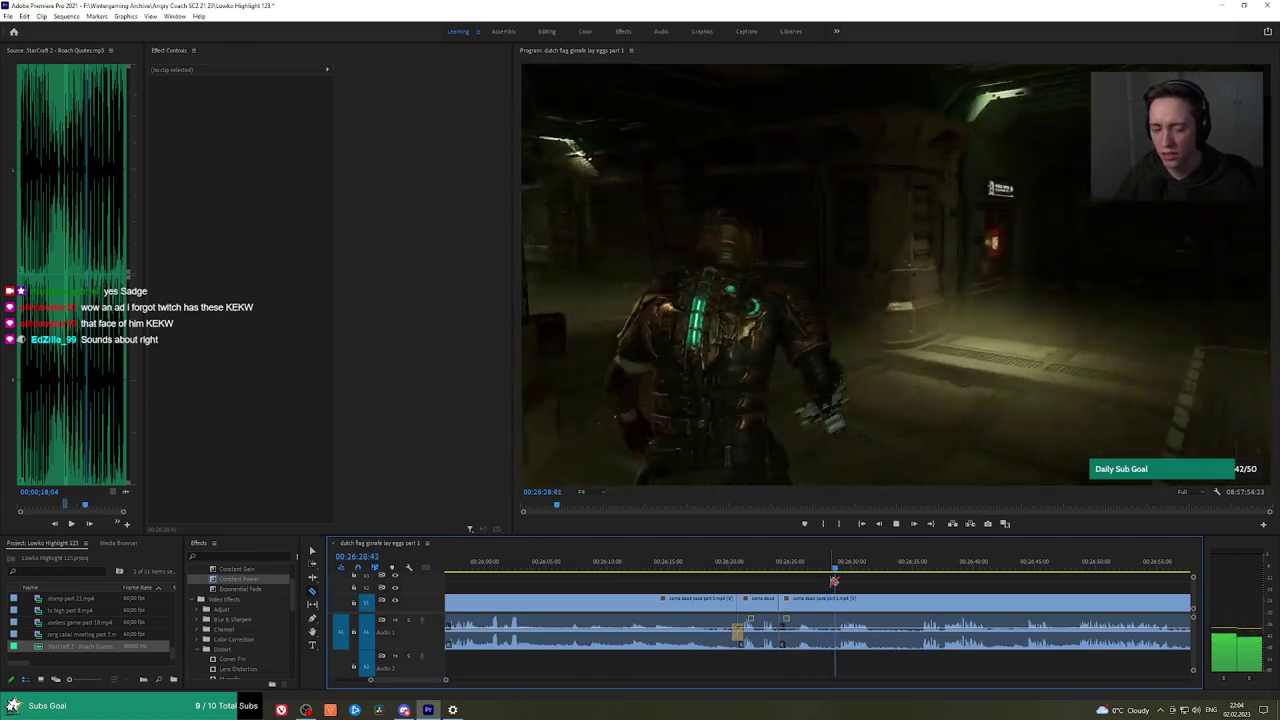
click(837, 600)
Ripple-delete the piece between 00:26:24 and 00:26:29, and apply a Constant Power crossfade to the audio at the join.
key(v)
click(822, 606)
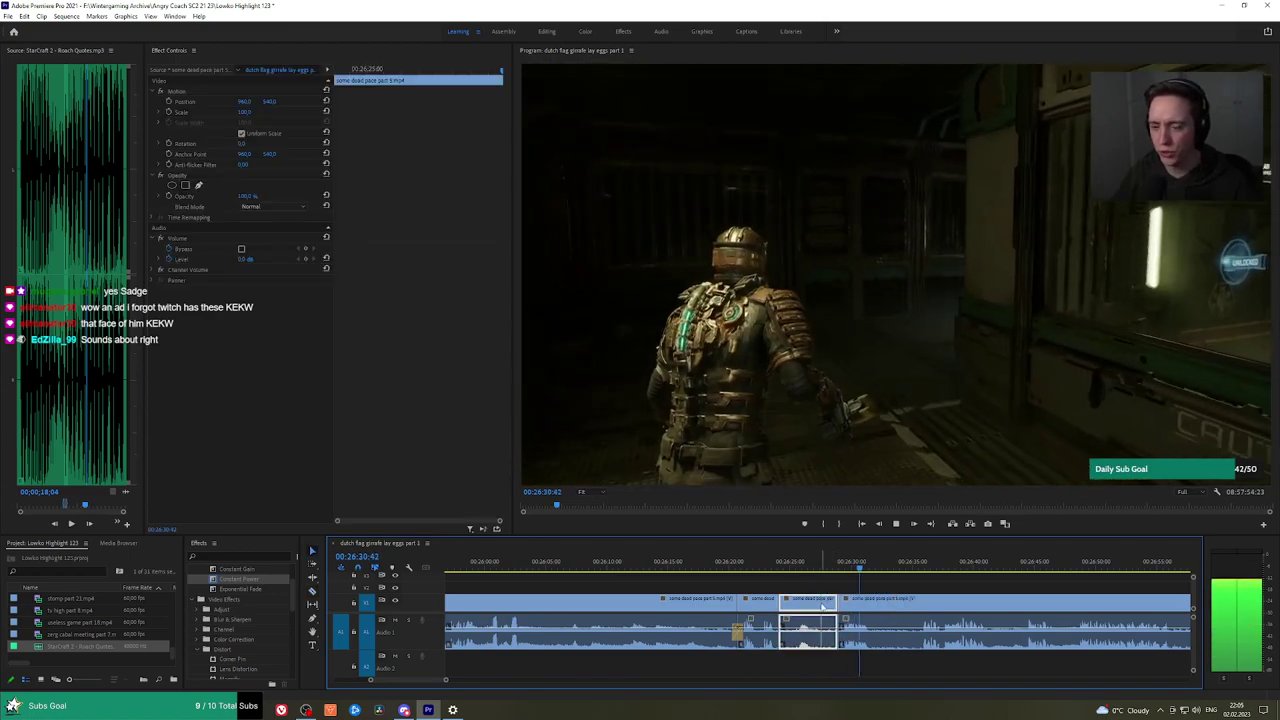
key(shift+Delete)
key(space)
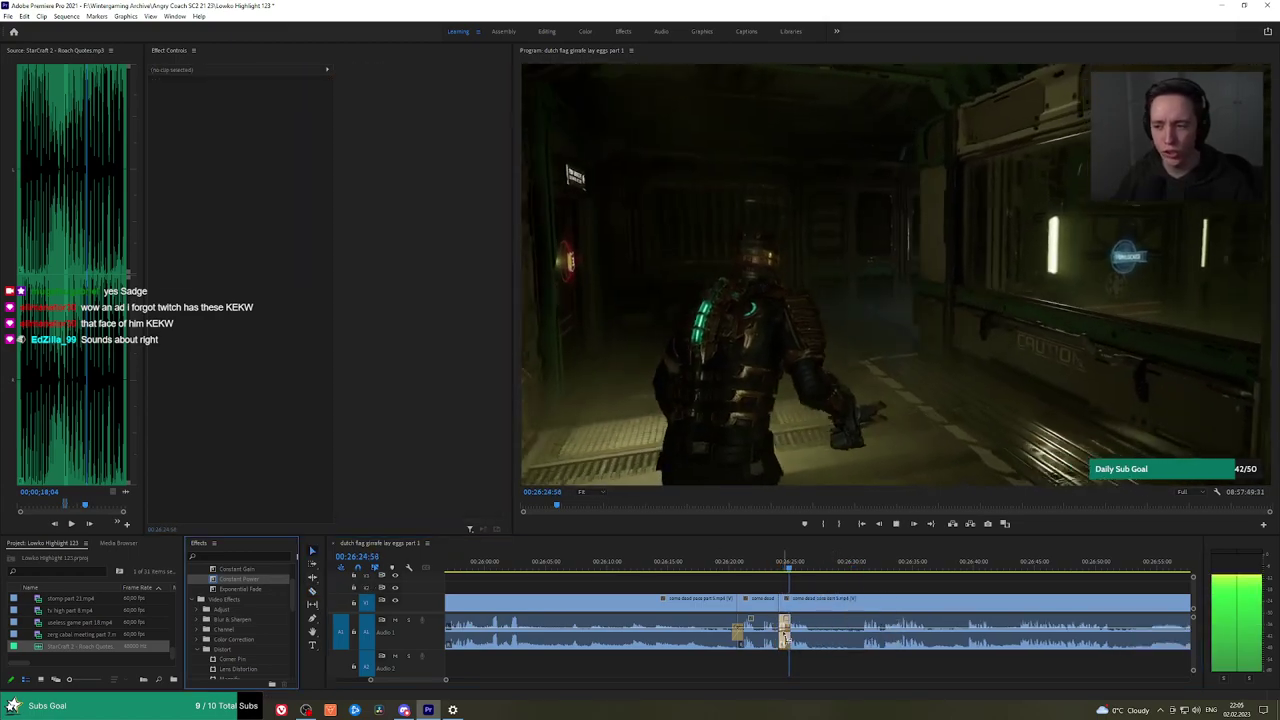
Split the clip at about 00:26:27 and 00:26:36, just before the prosthetics center door opens.
key(equal)
key(c)
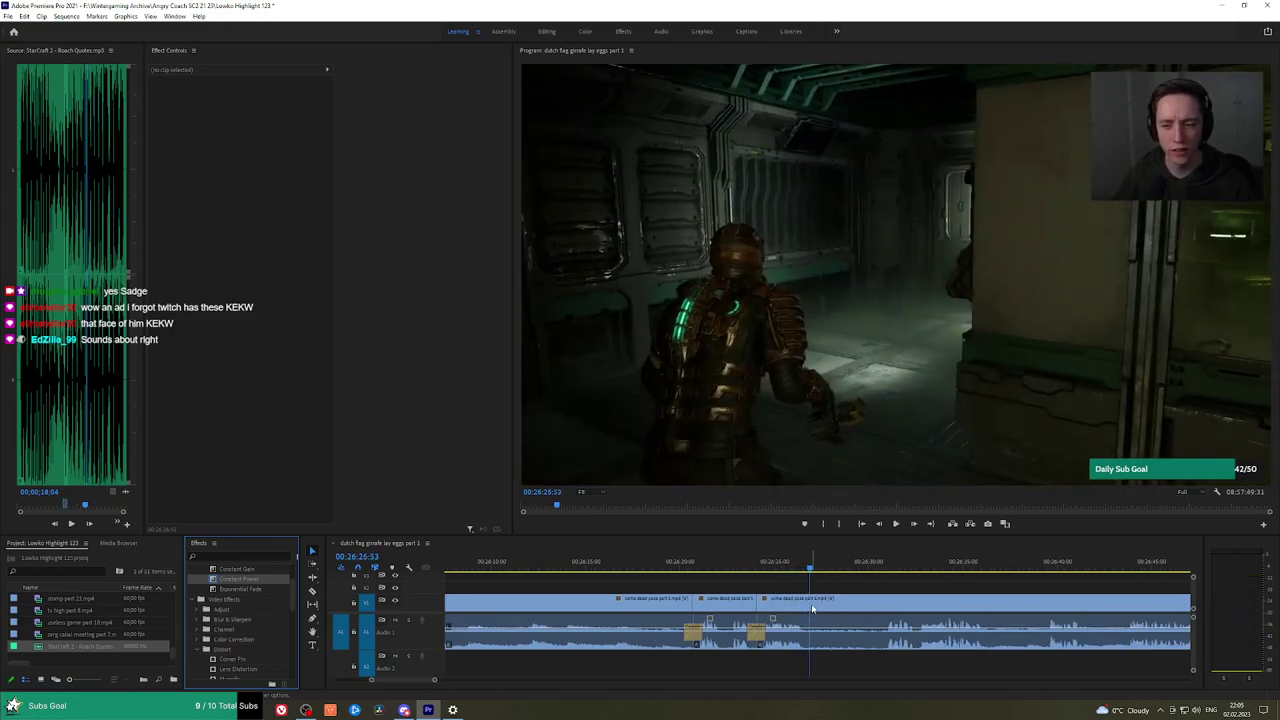
click(811, 603)
drag(868, 570, 886, 569)
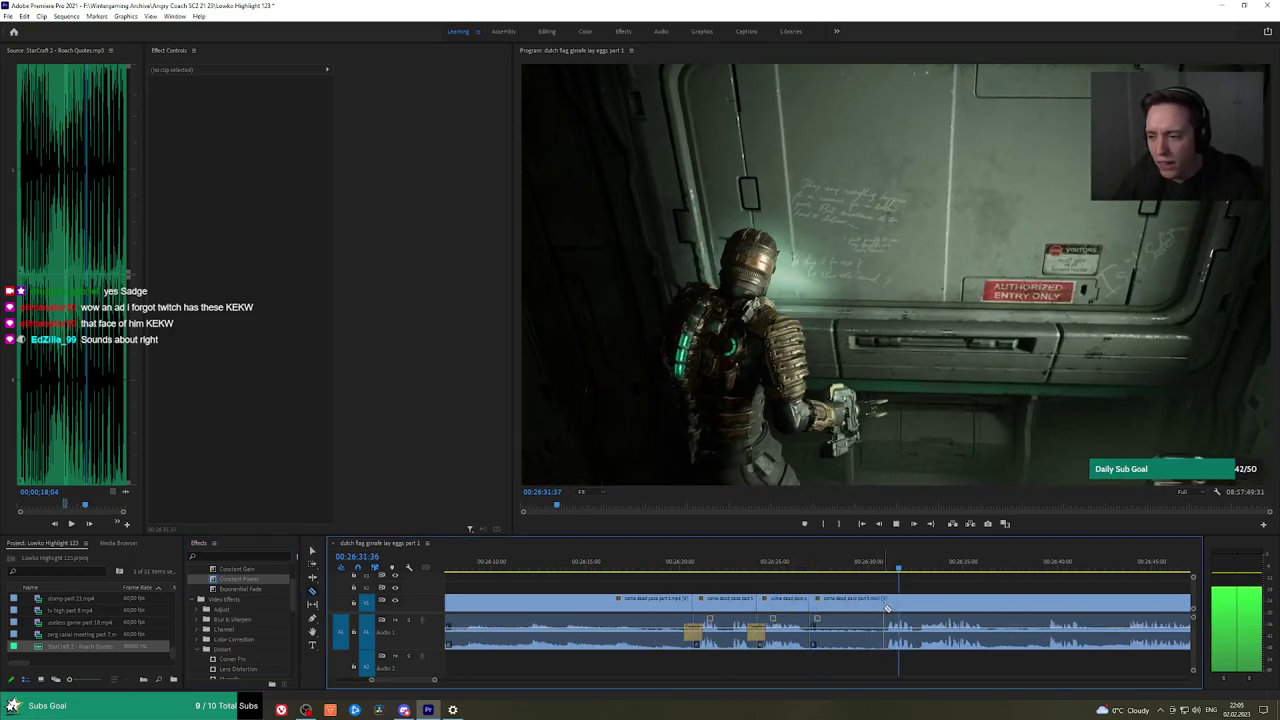
drag(966, 566, 997, 570)
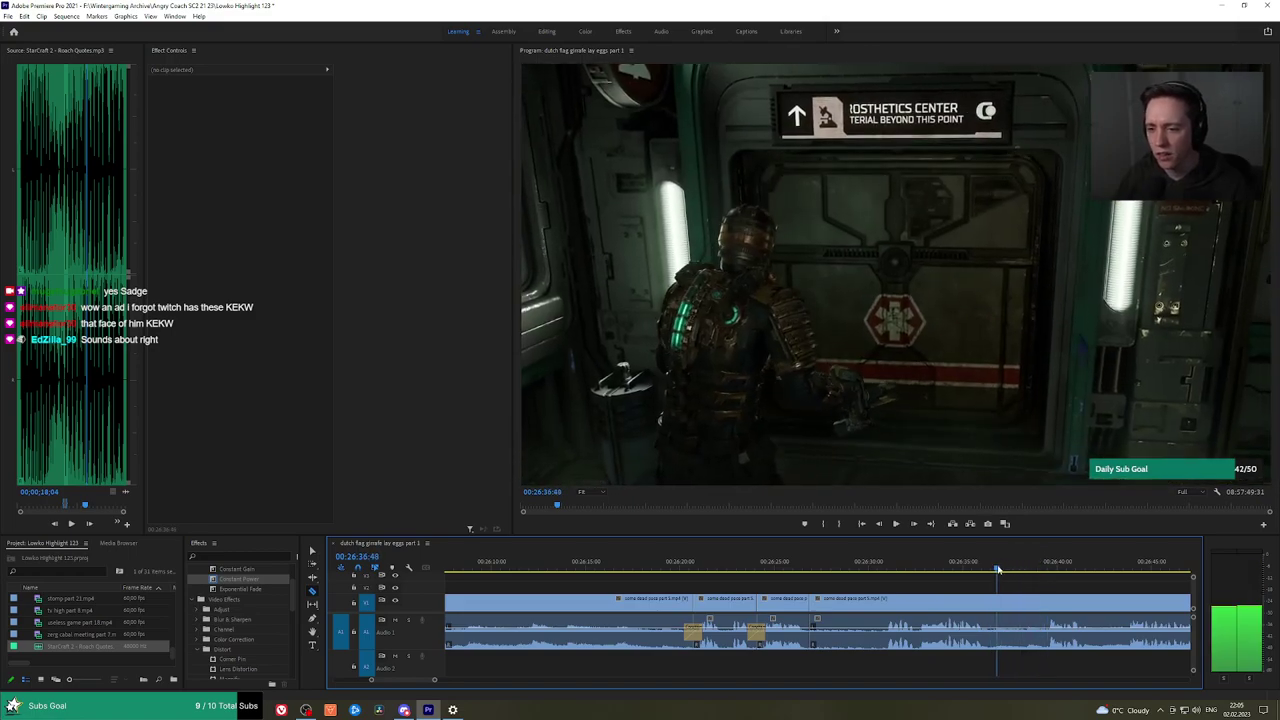
click(994, 602)
Ripple-delete the piece between 00:26:27 and 00:26:36, and apply an Exponential Fade to the audio at the join.
key(v)
click(974, 605)
key(shift+Delete)
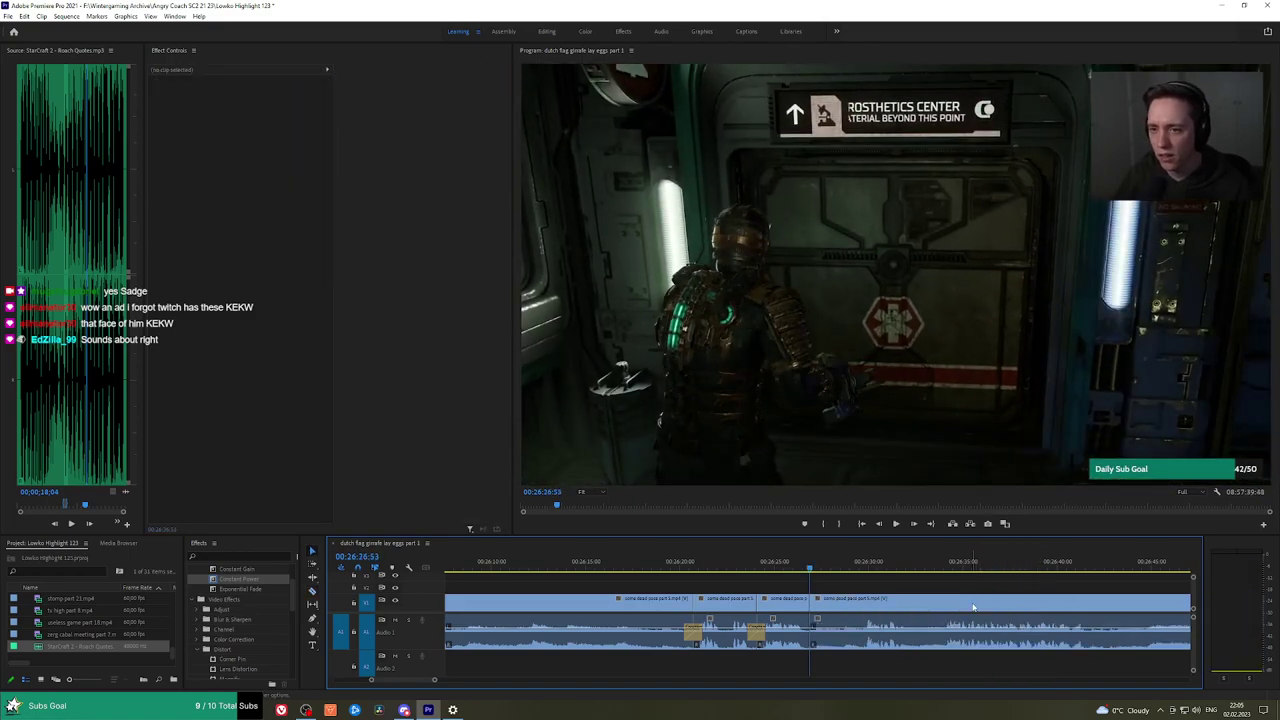
key(space)
key(space)
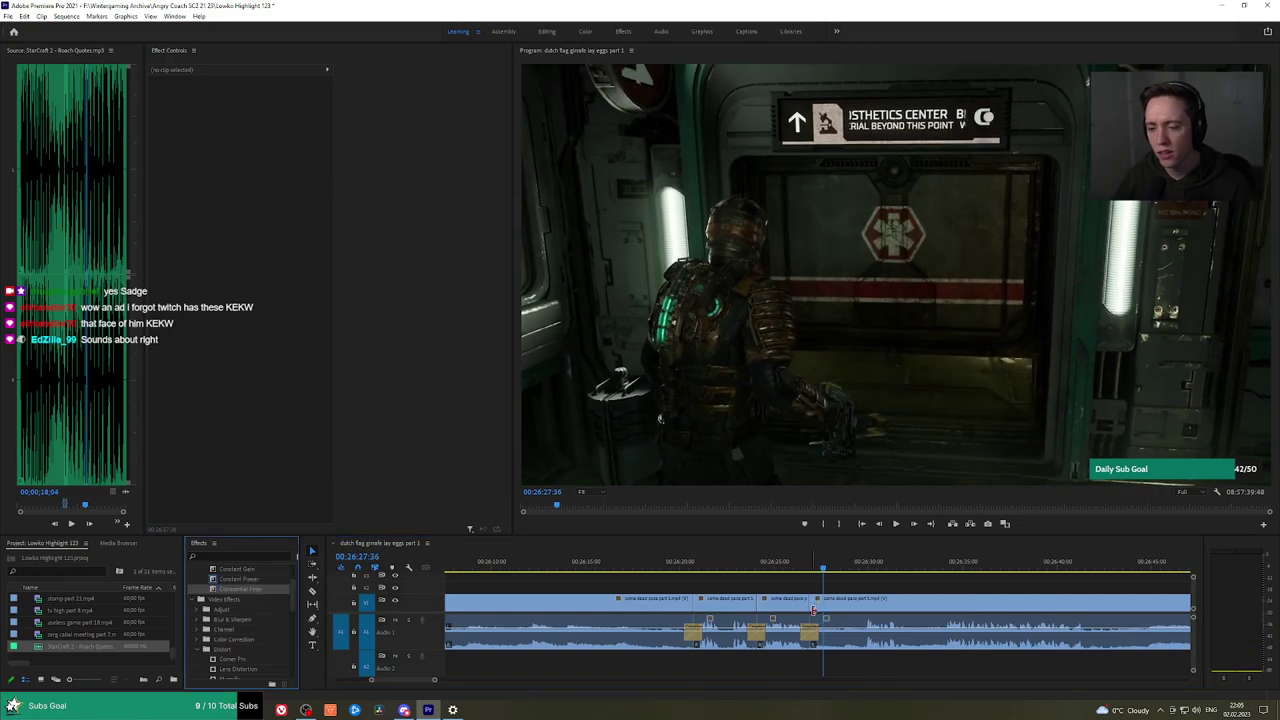
Play the footage from just before the cut at about 00:26:27 to about 00:27:13, and maximize the program monitor for a closer look.
click(793, 568)
key(h)
drag(918, 588, 805, 590)
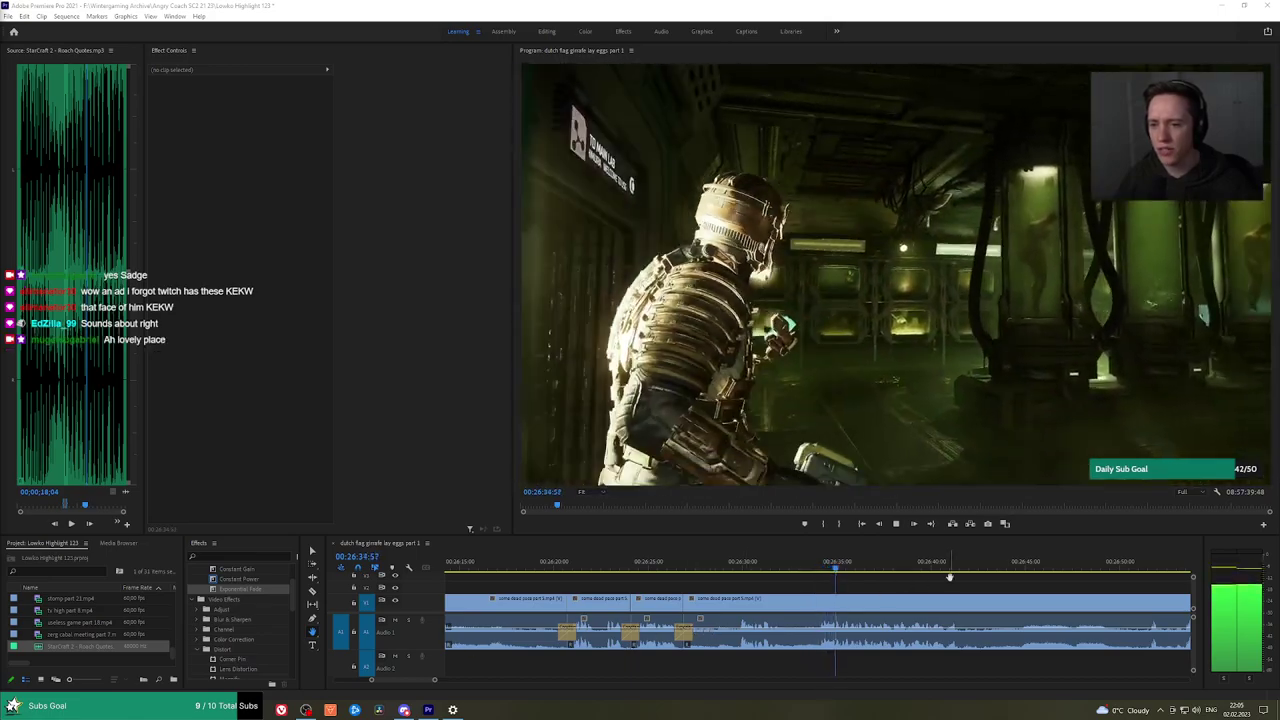
drag(950, 577, 883, 581)
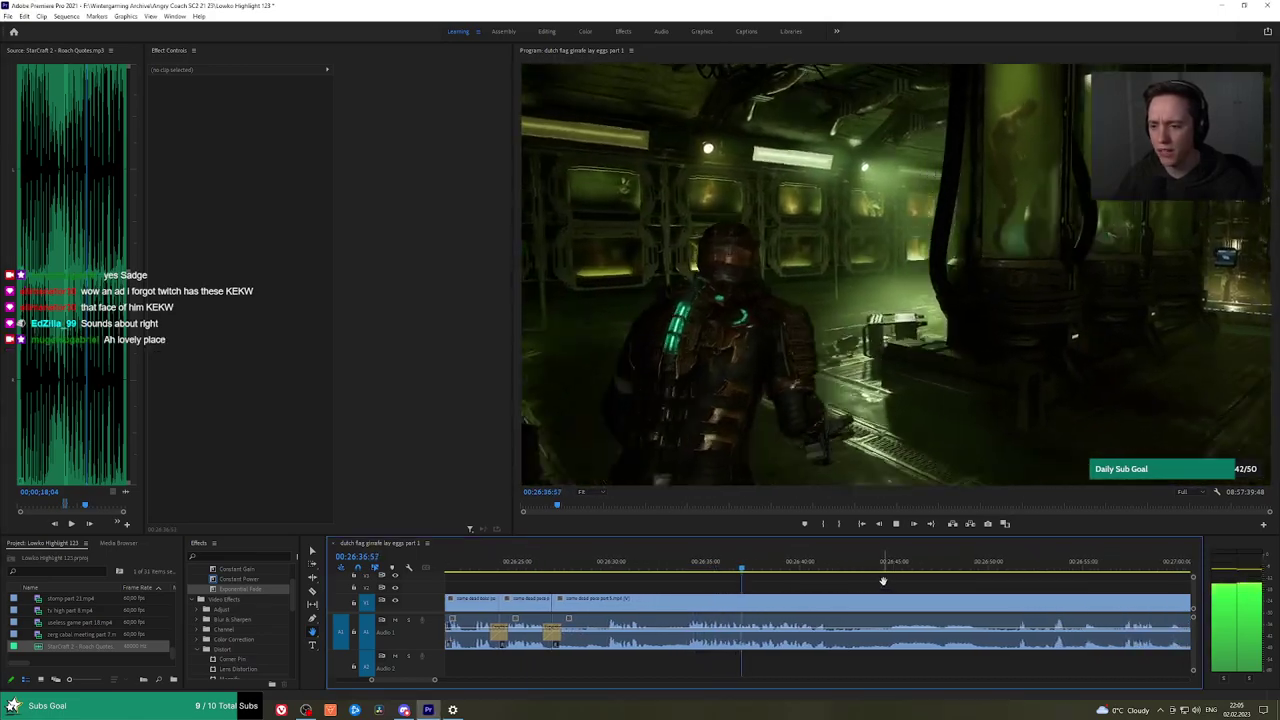
drag(959, 590, 905, 590)
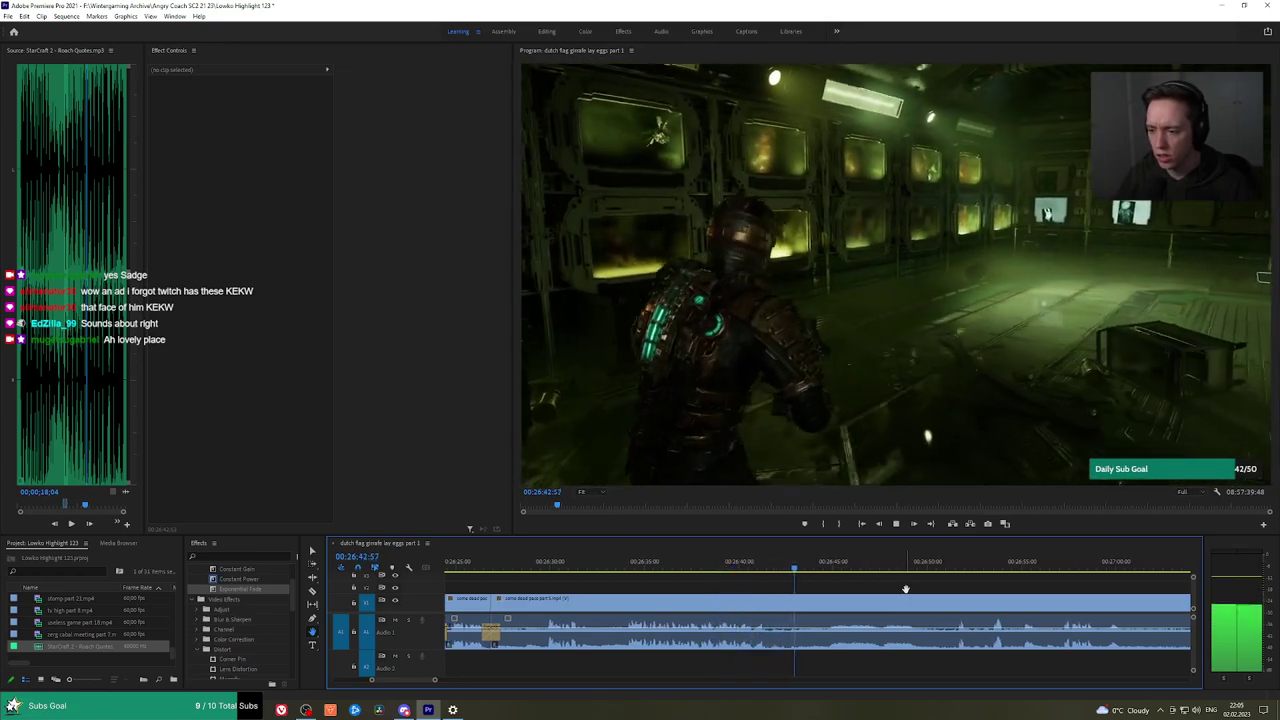
drag(931, 588, 917, 584)
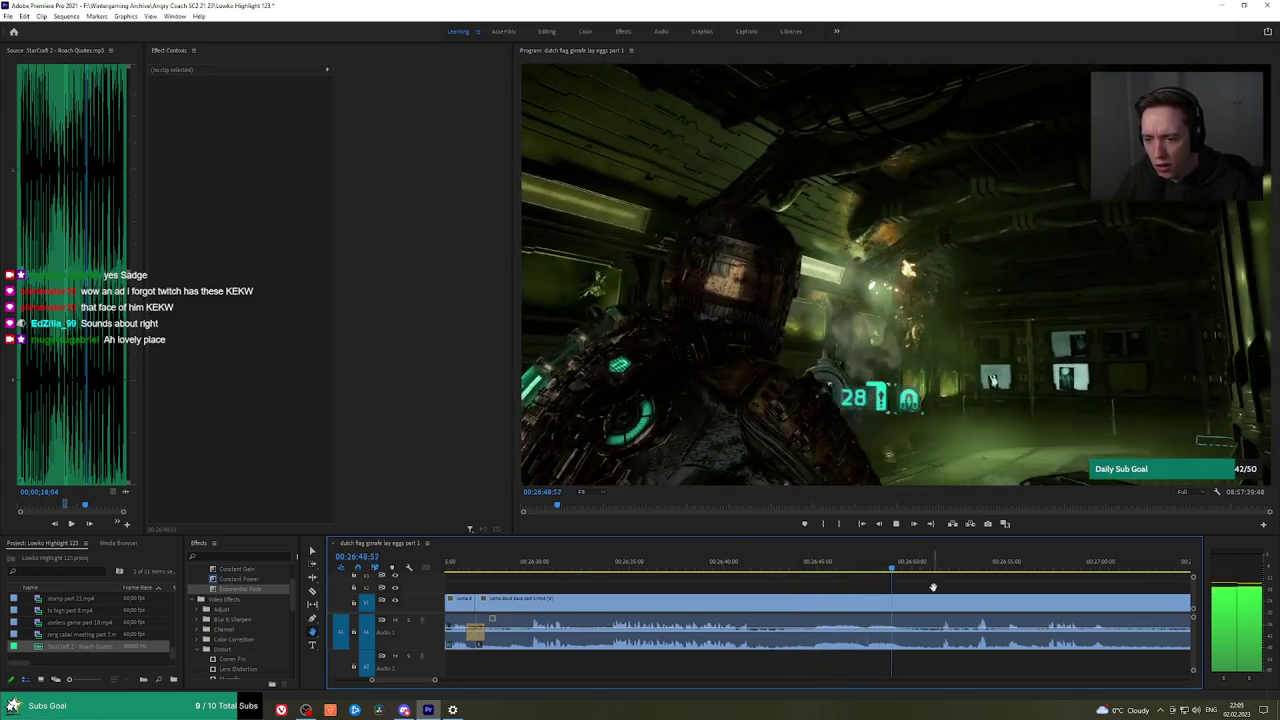
drag(932, 588, 900, 586)
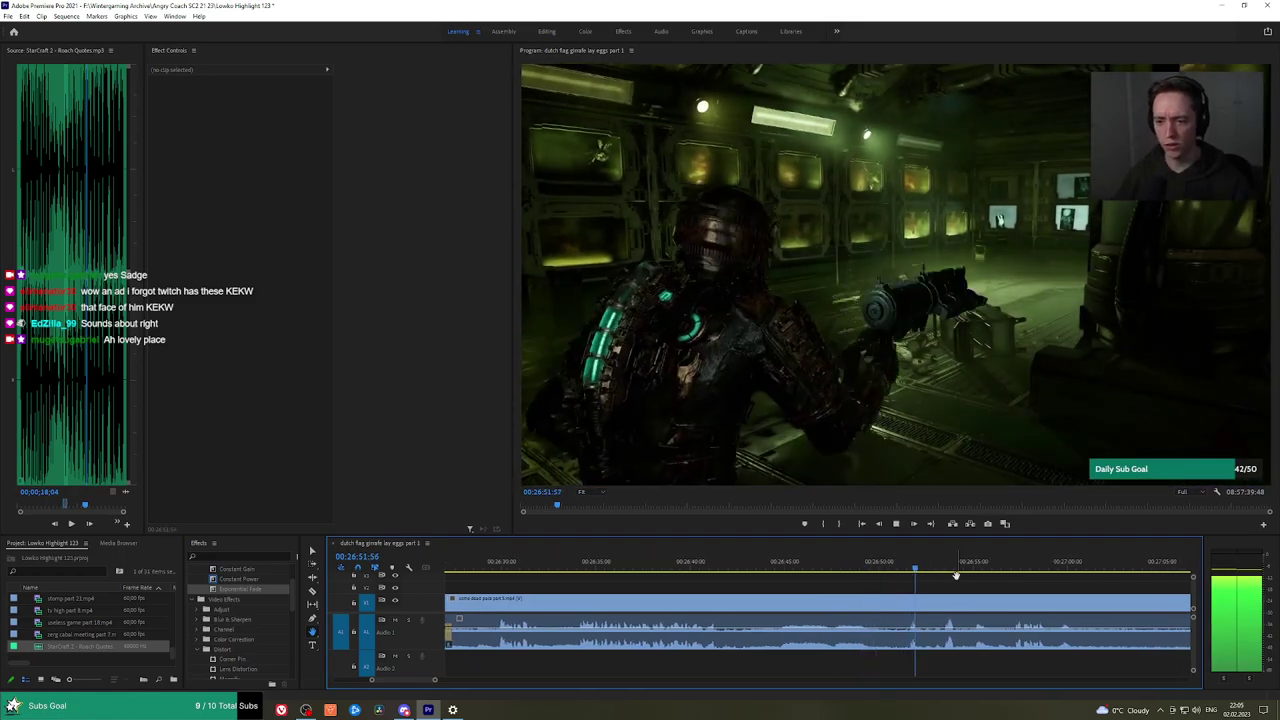
drag(999, 586, 913, 583)
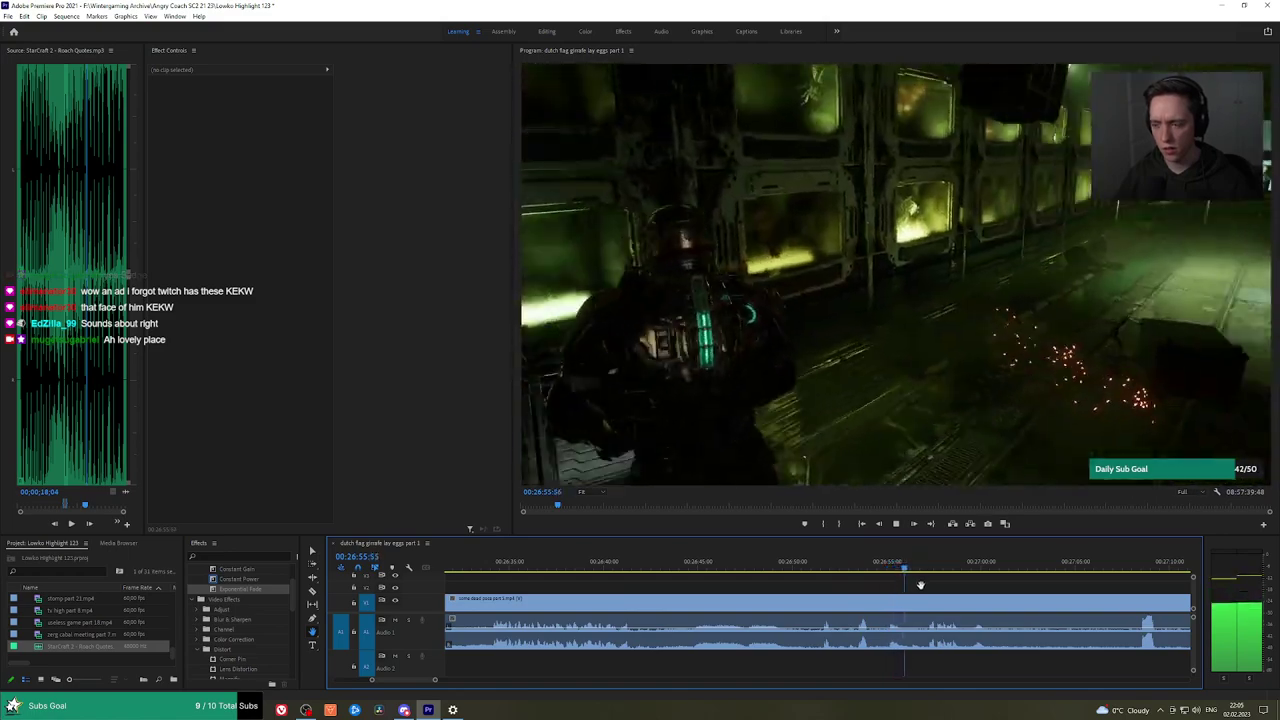
drag(978, 590, 934, 593)
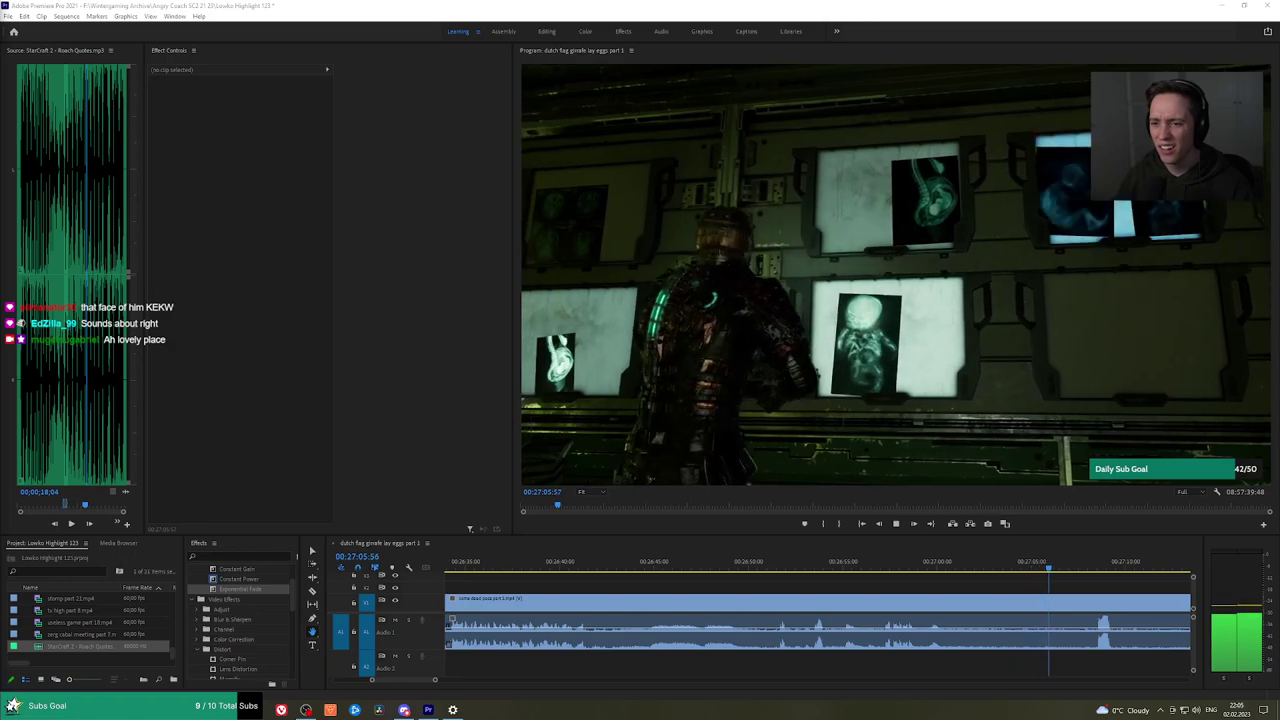
scroll(950, 588, down, 3)
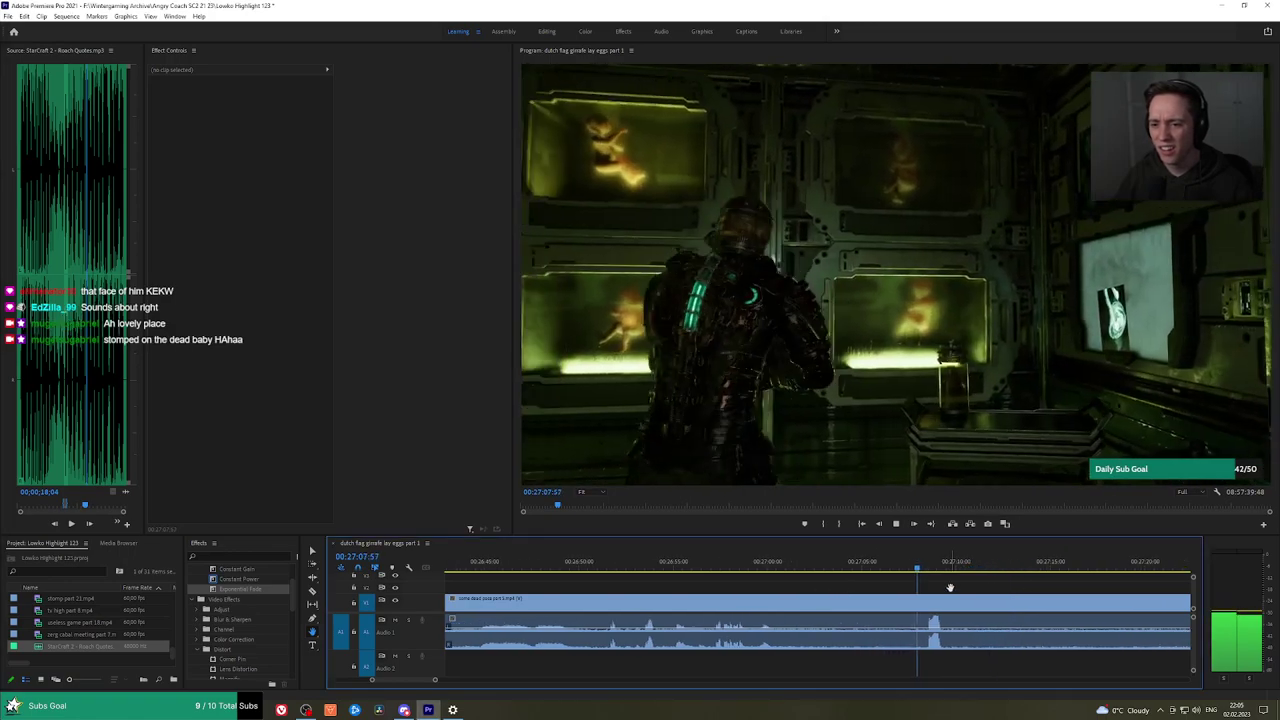
scroll(878, 581, down, 2)
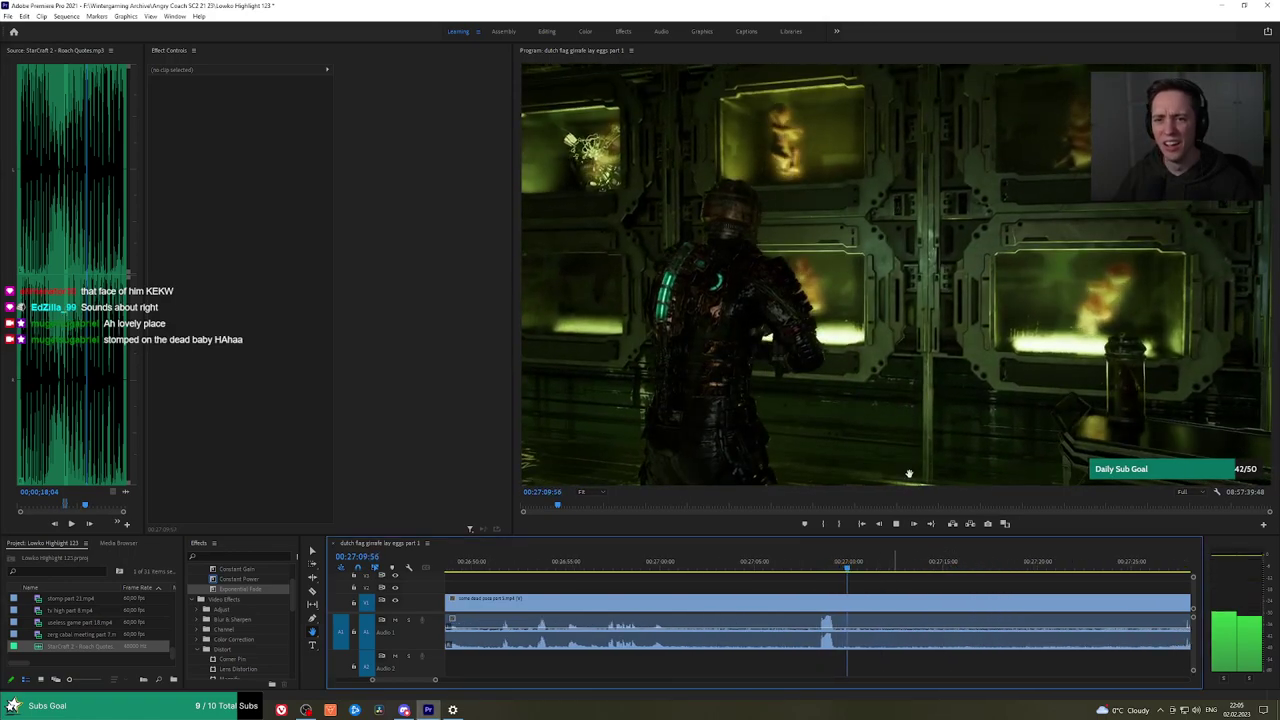
key(grave)
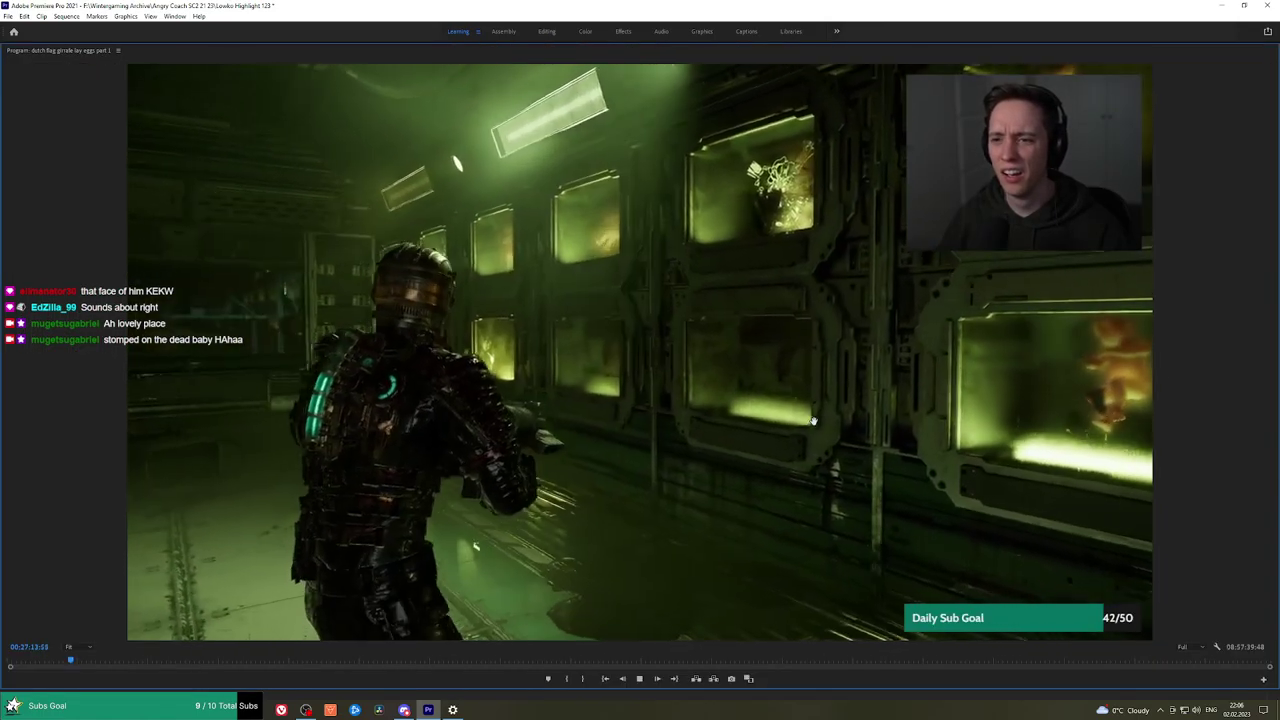
Split the clip at about 00:27:23 and 00:27:26, around the approach to the desk with the text log.
key(grave)
drag(1048, 589, 893, 580)
key(space)
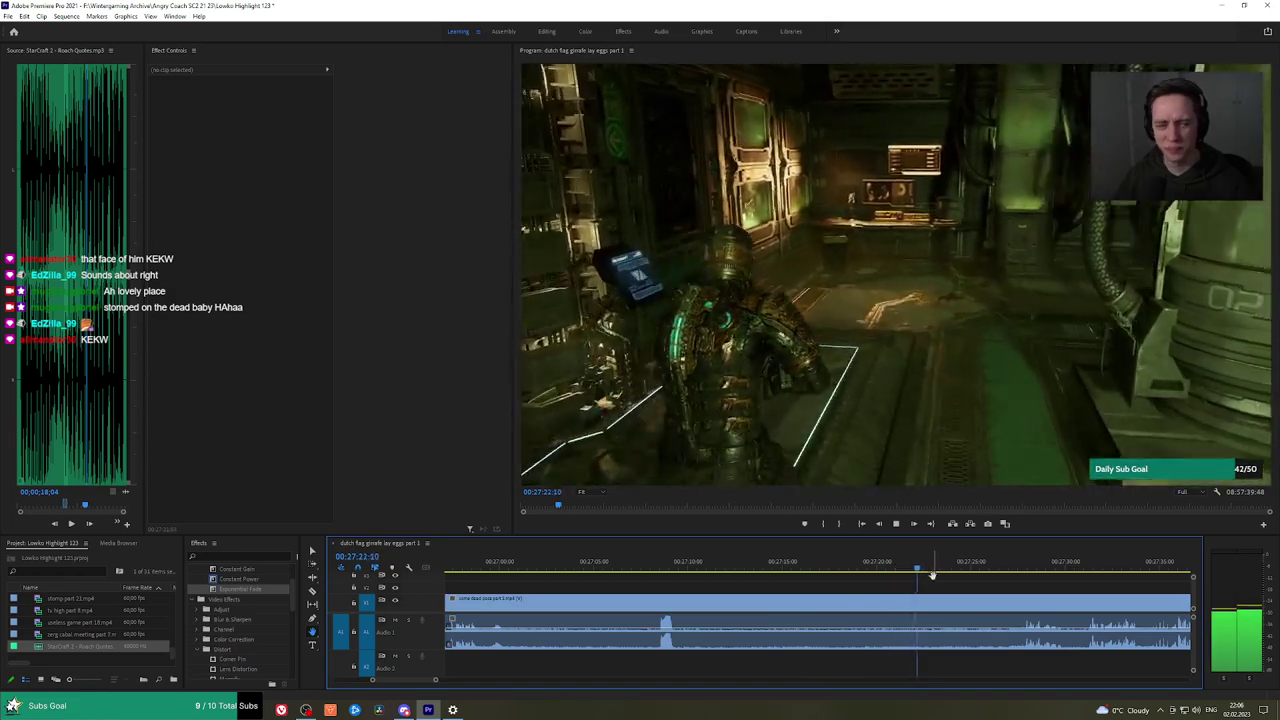
key(c)
click(928, 596)
click(1003, 571)
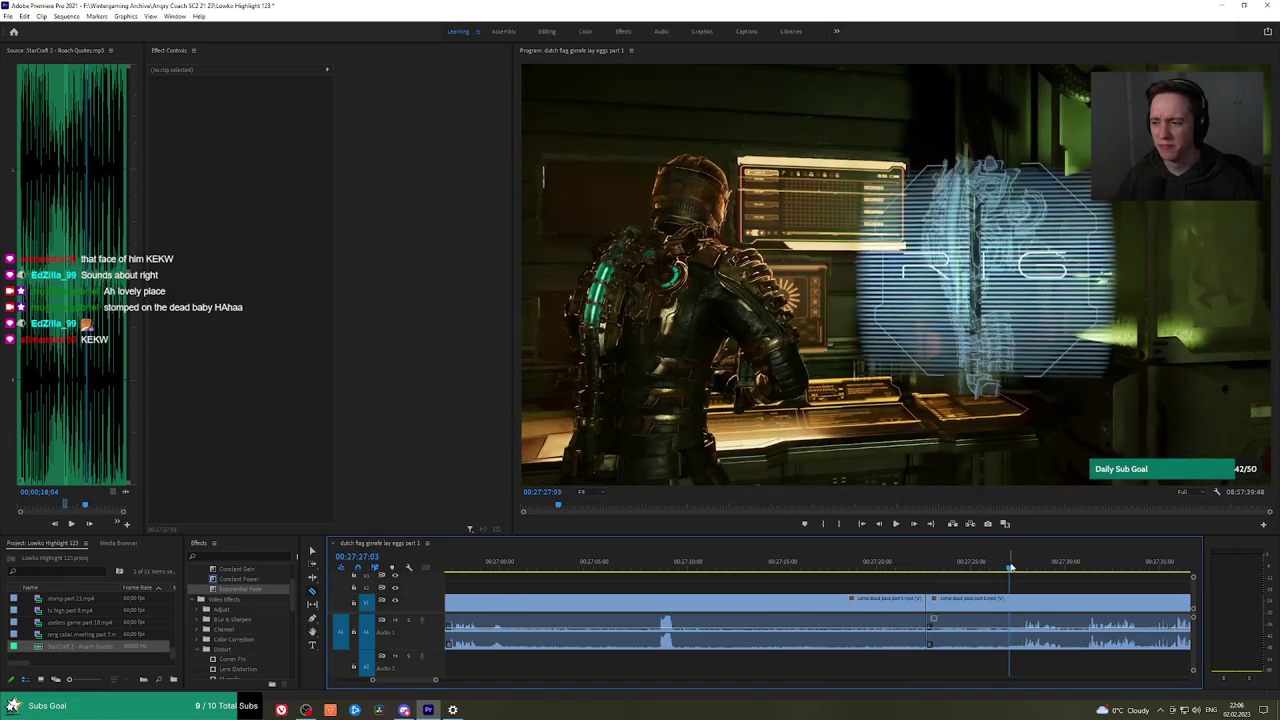
click(998, 600)
Ripple-delete the piece between about 00:27:23 and 00:27:26, and apply a Constant Power crossfade to the audio at the join.
key(v)
click(974, 605)
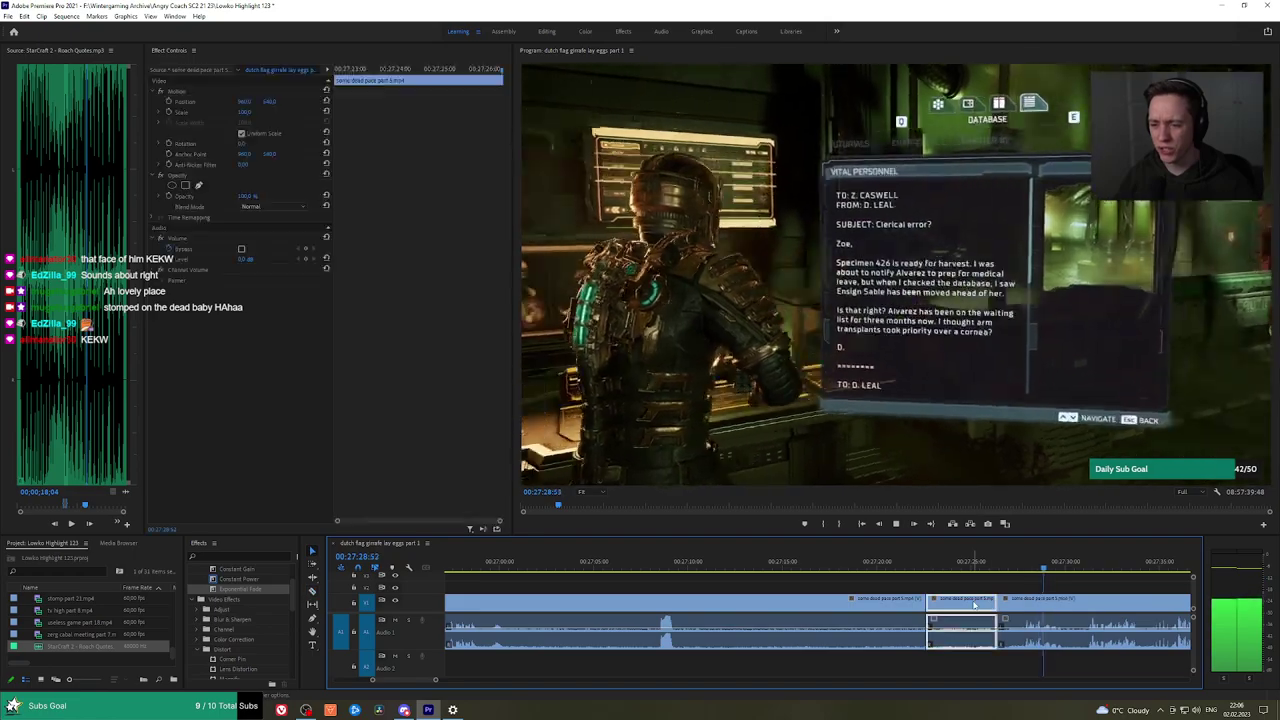
key(shift+Delete)
key(space)
drag(247, 579, 928, 641)
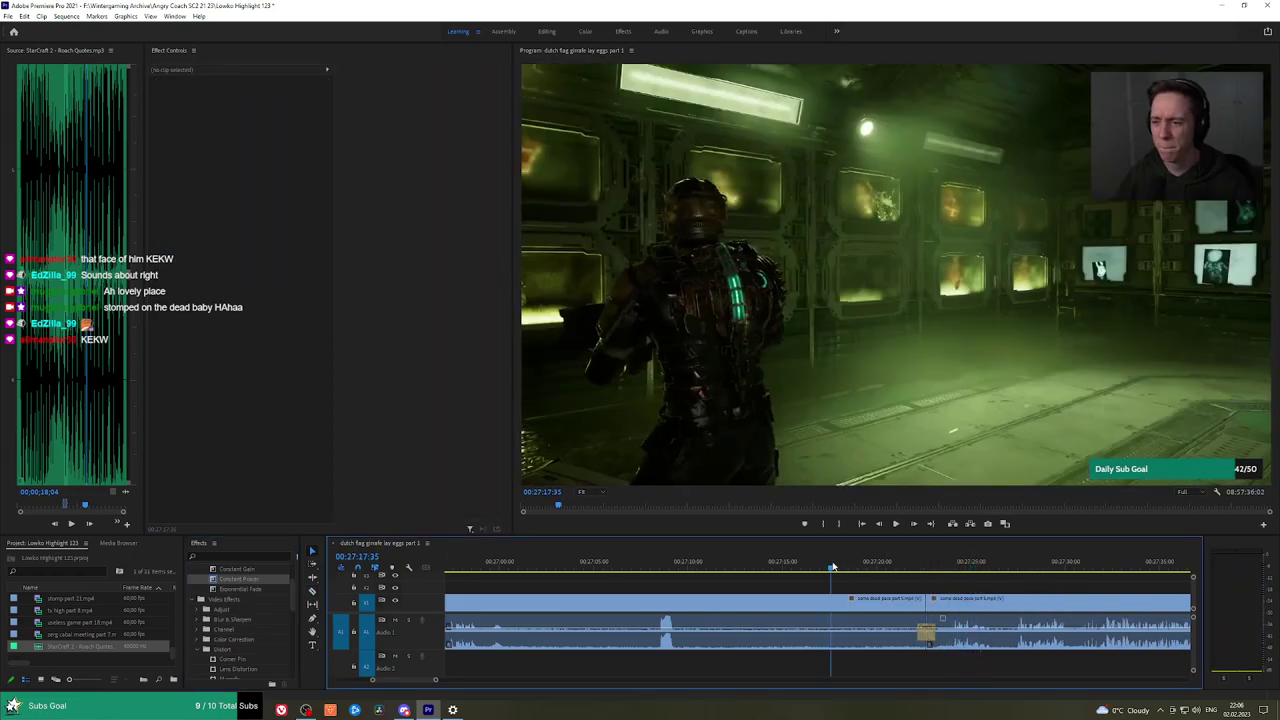
Review the join at about 00:27:23 in the maximized program monitor, and play on through the text log to about 00:27:48.
key(grave)
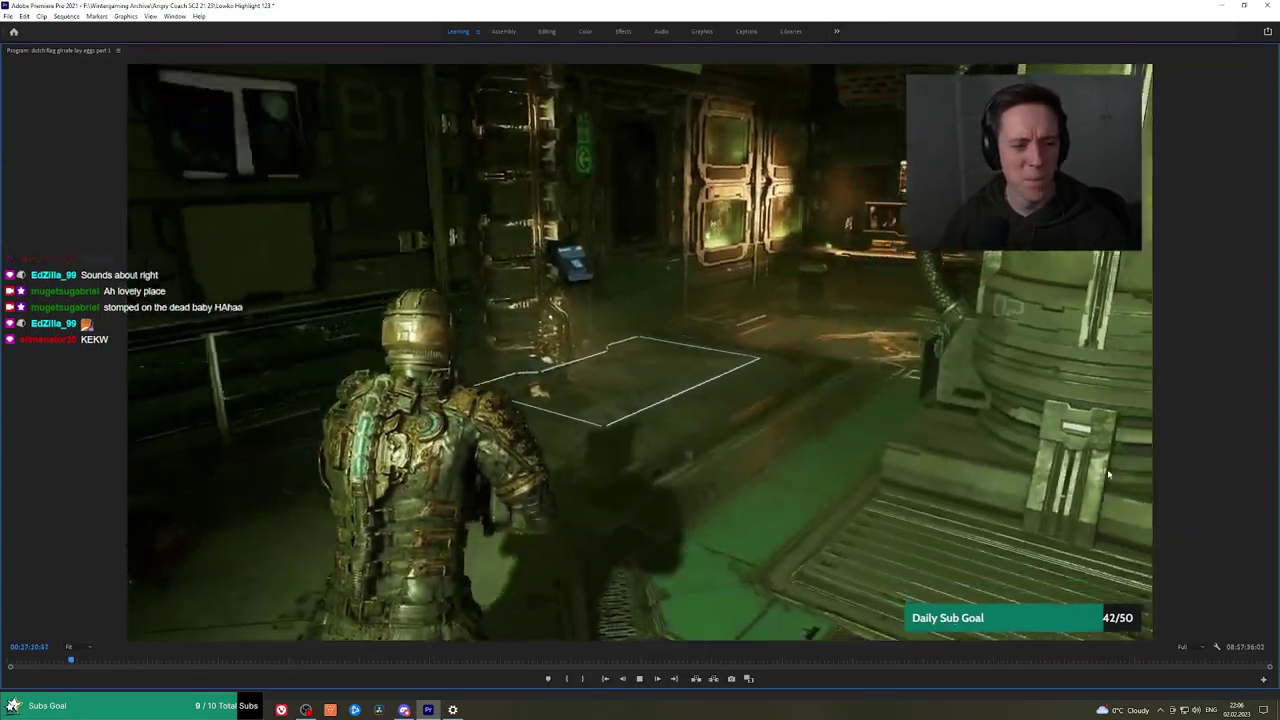
key(space)
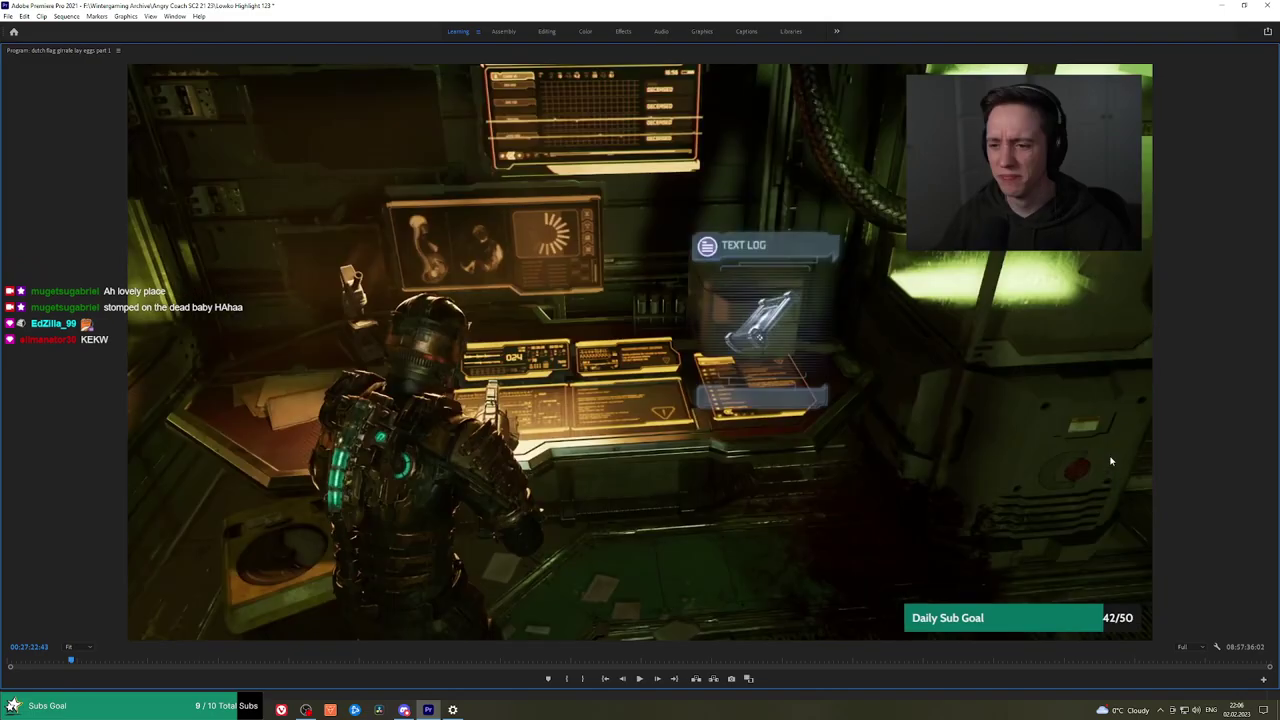
key(grave)
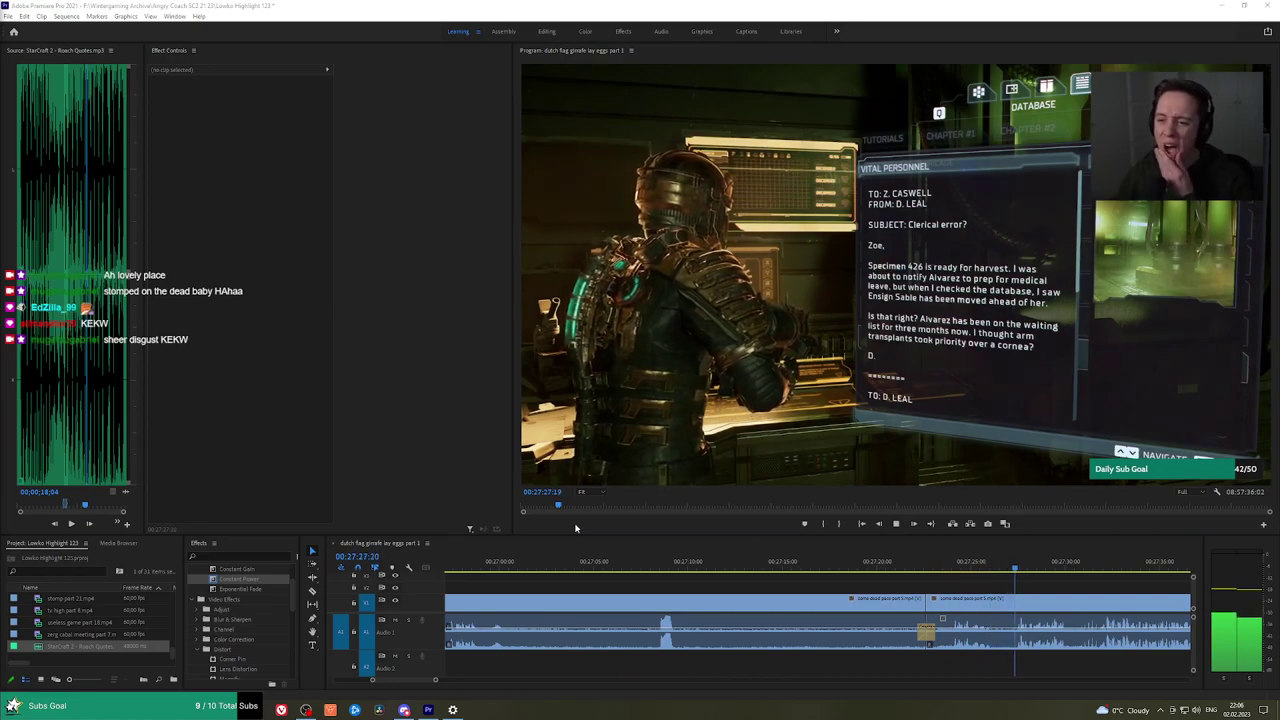
click(1089, 586)
key(h)
drag(1090, 578, 737, 561)
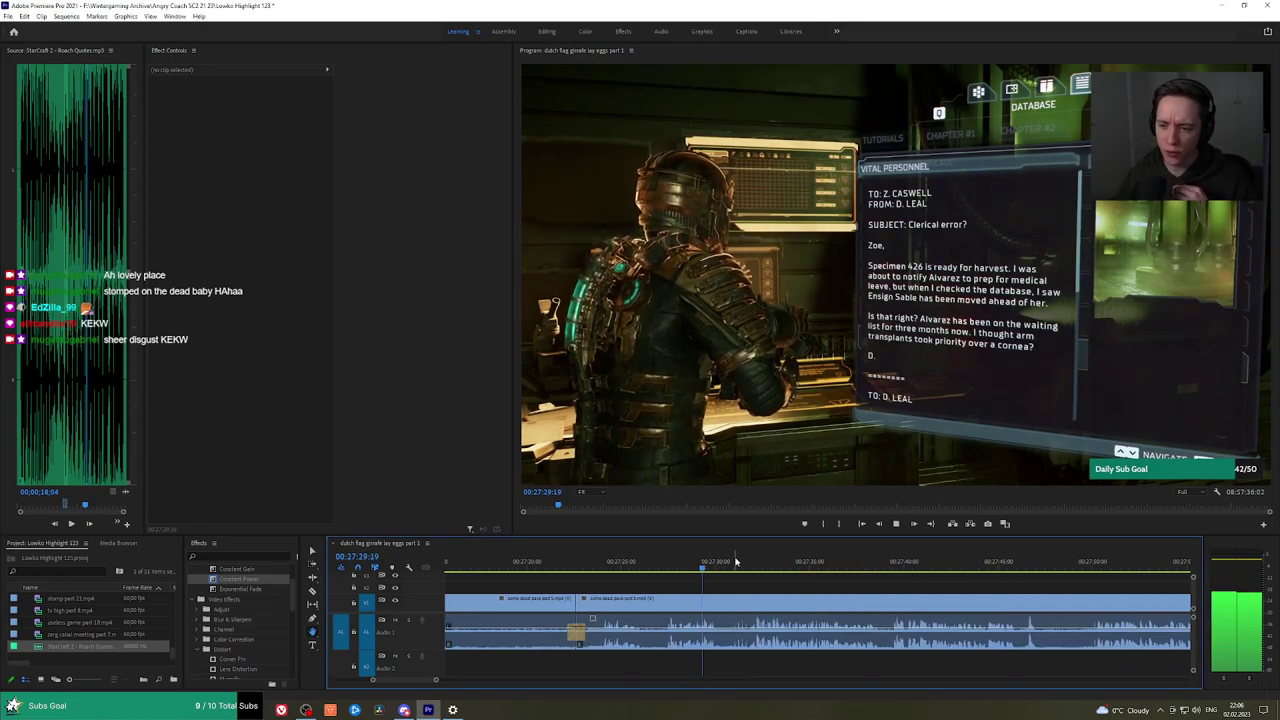
scroll(815, 586, down, 1)
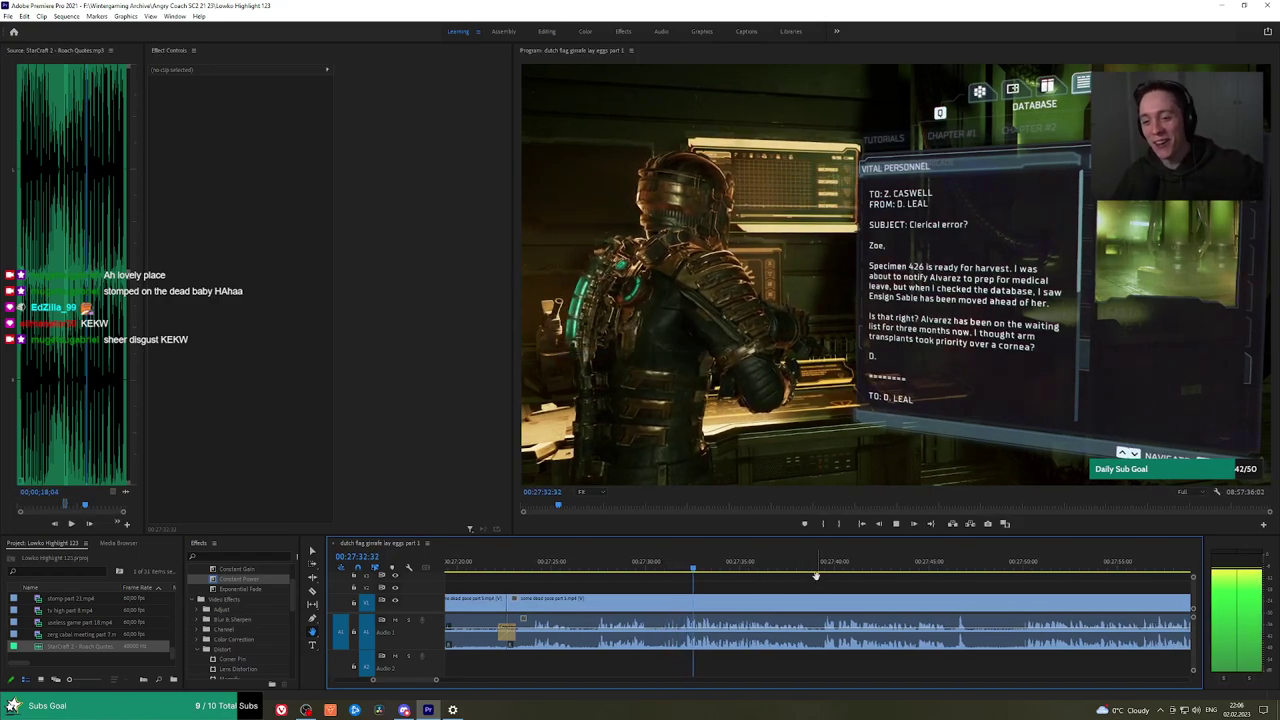
scroll(850, 582, down, 1)
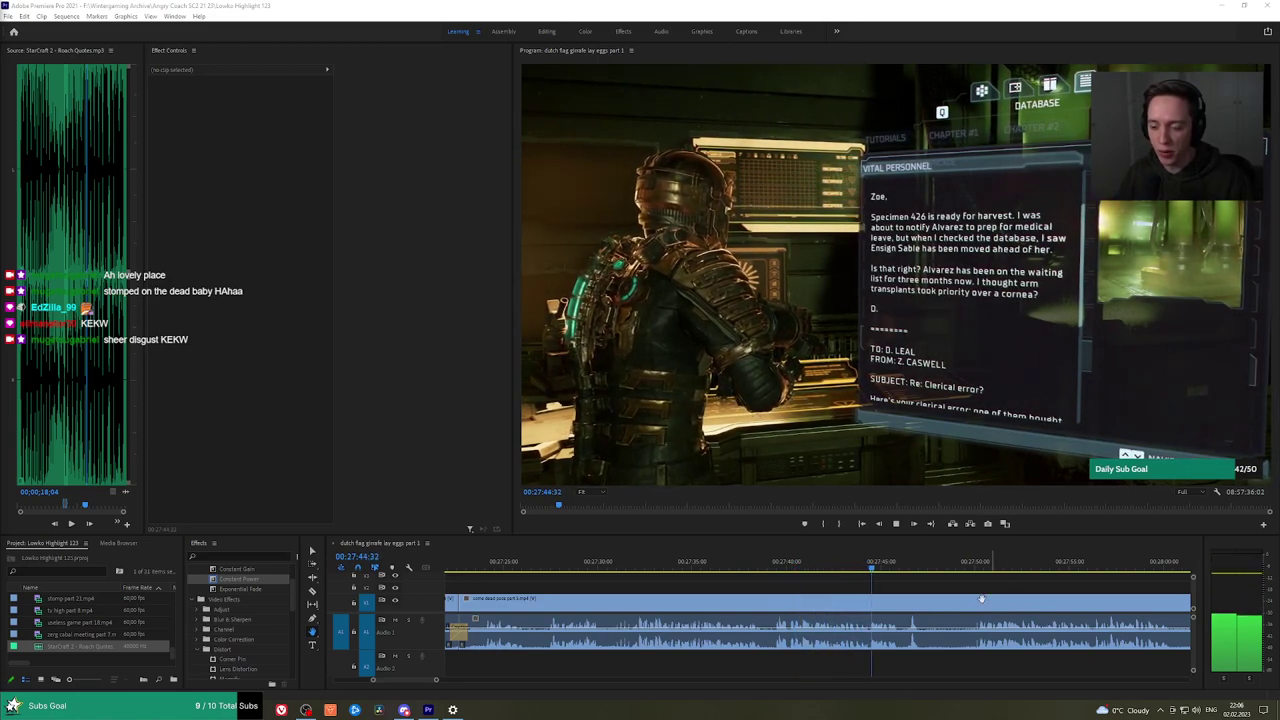
scroll(801, 567, down, 2)
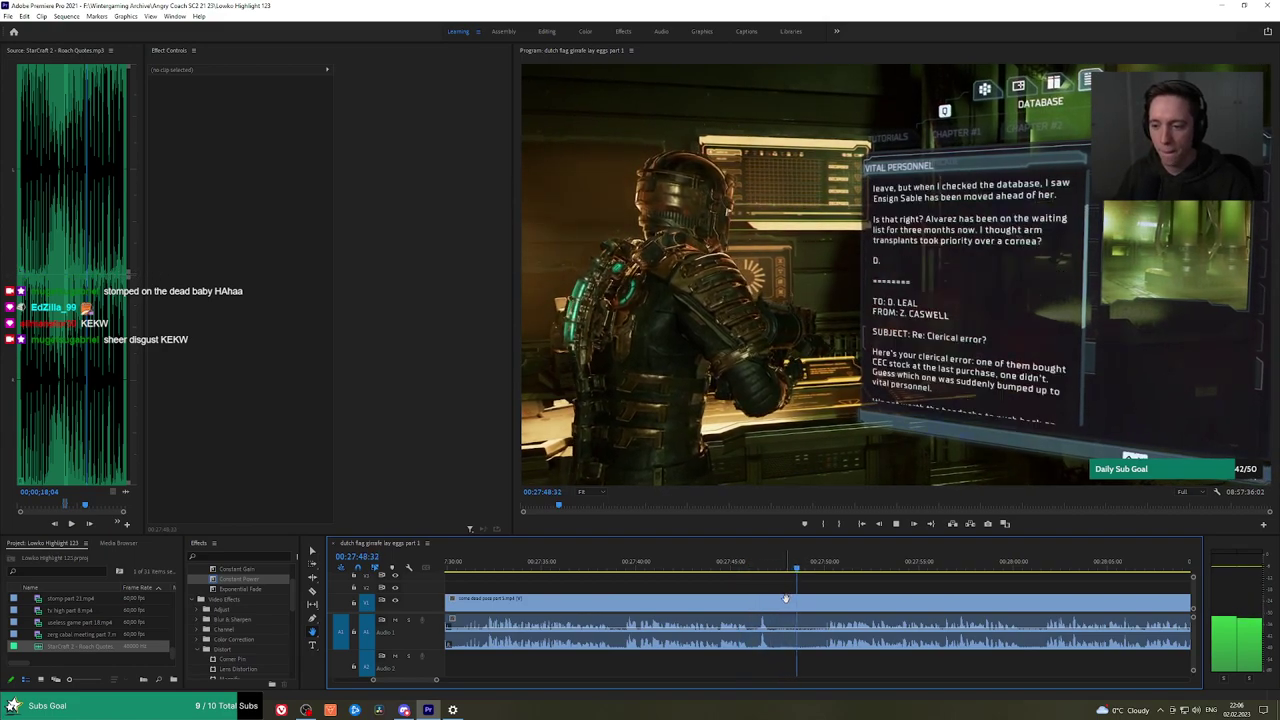
Split the clip at about 00:27:47 and 00:27:50 during the text log reading, and ripple-delete the piece between.
click(778, 607)
scroll(822, 604, up, 3)
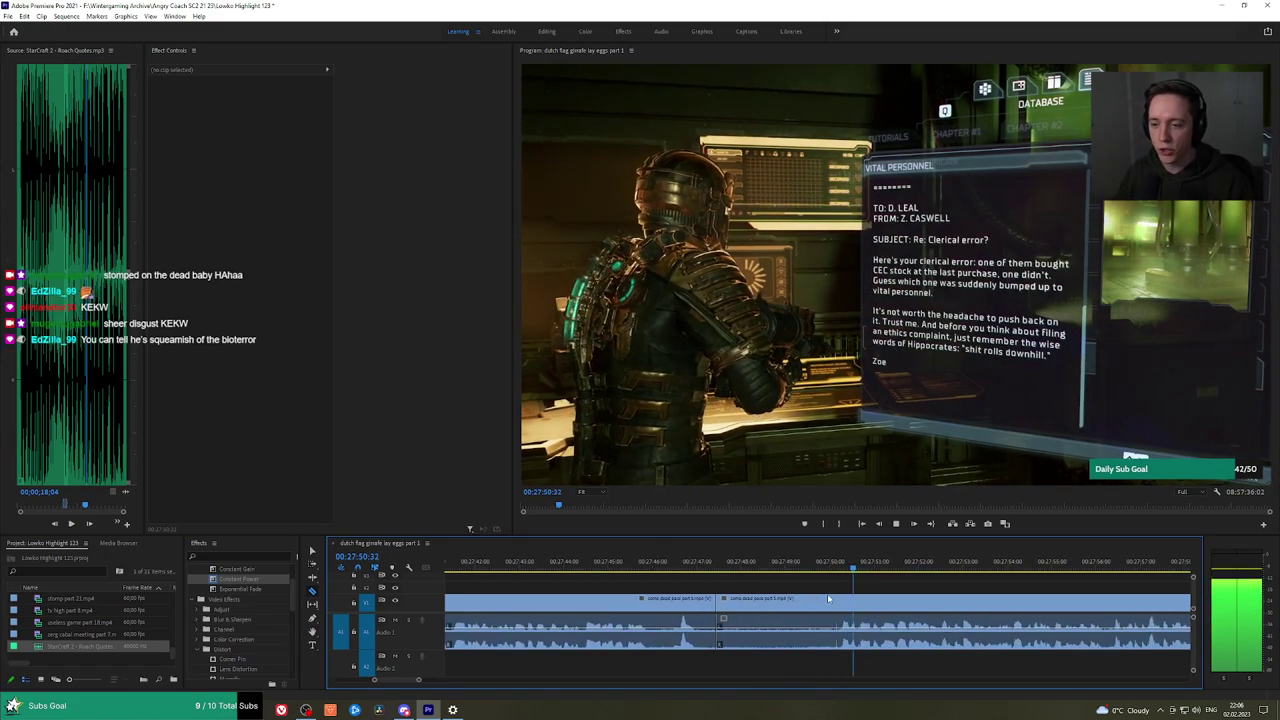
key(space)
key(v)
click(823, 605)
key(shift+Delete)
key(Up)
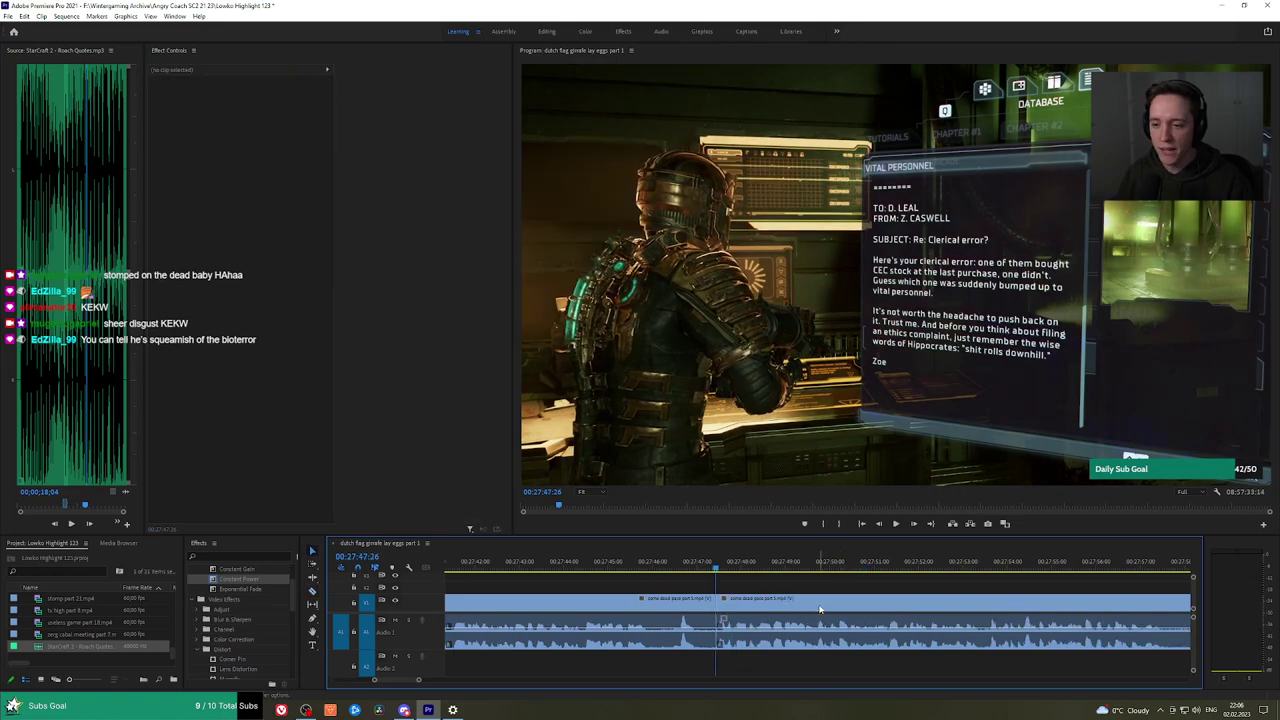
Play the text log reading from the join at about 00:27:47 to about 00:28:09, and replay the speech around 00:28:07 closely.
key(space)
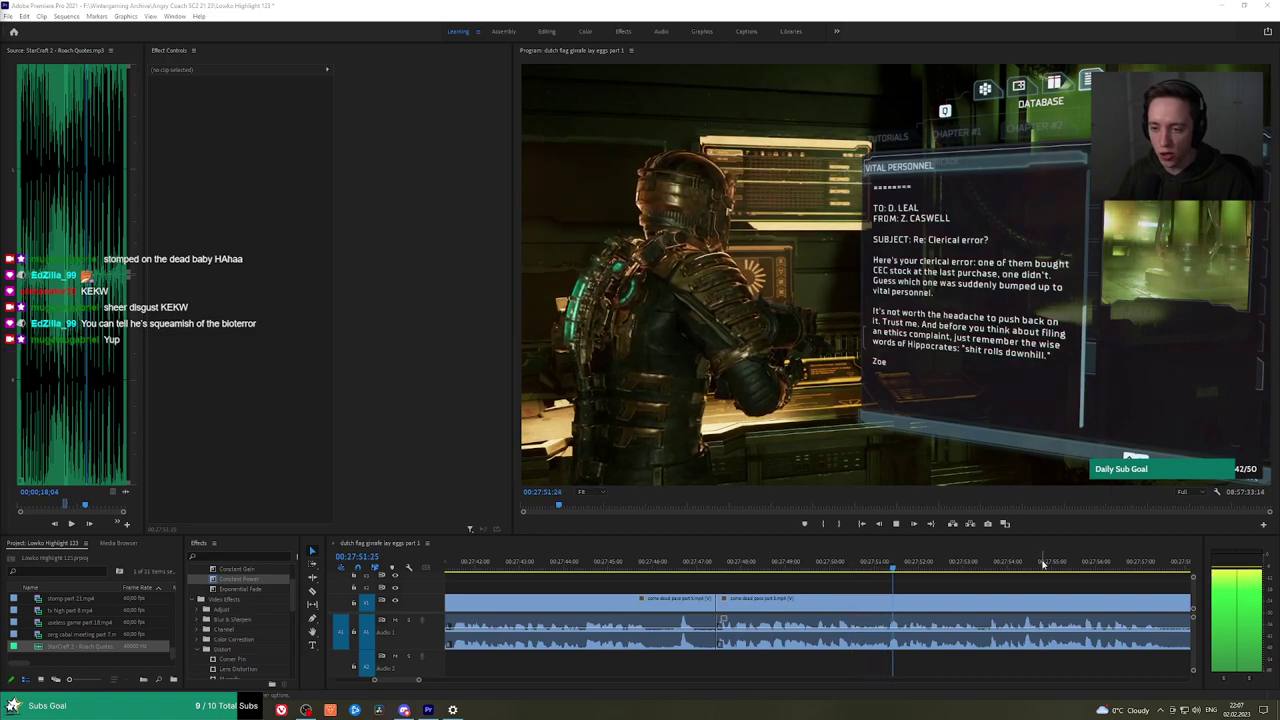
drag(1056, 588, 1054, 544)
scroll(1080, 568, down, 4)
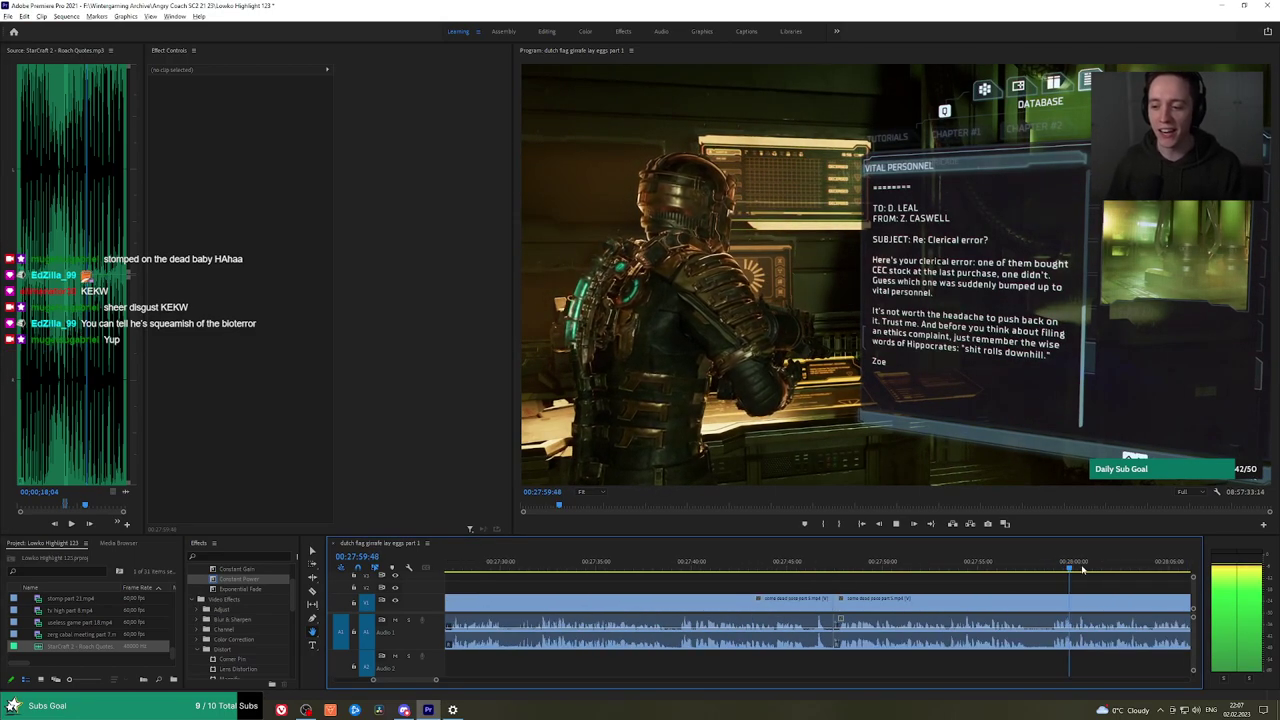
drag(1071, 567, 789, 568)
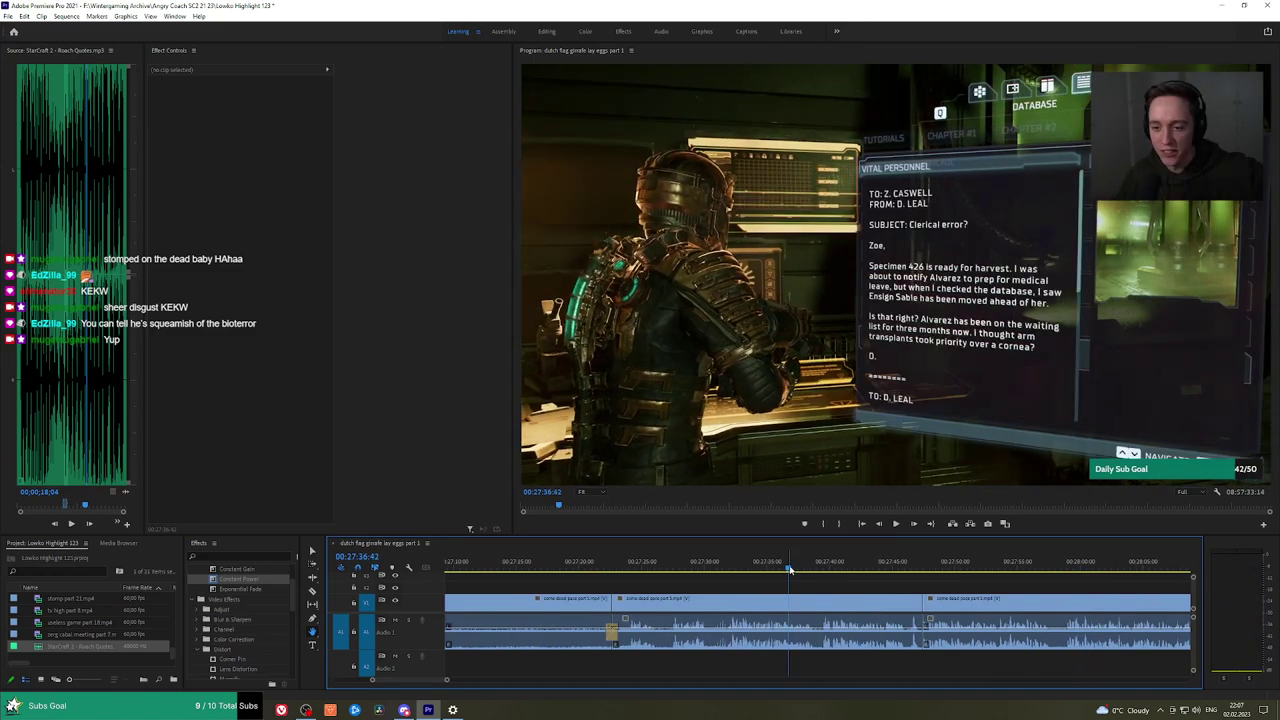
drag(893, 565, 839, 560)
scroll(790, 588, down, 1)
key(space)
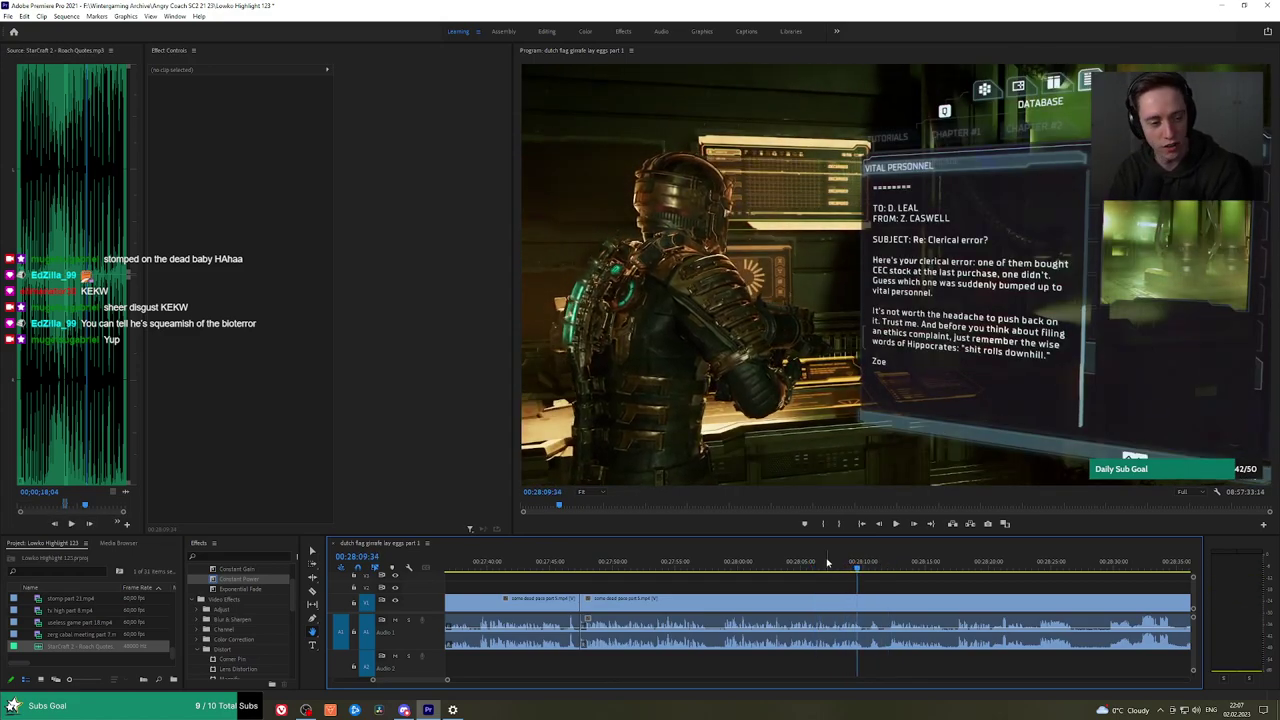
click(823, 560)
key(space)
drag(614, 564, 791, 566)
key(space)
scroll(837, 579, up, 6)
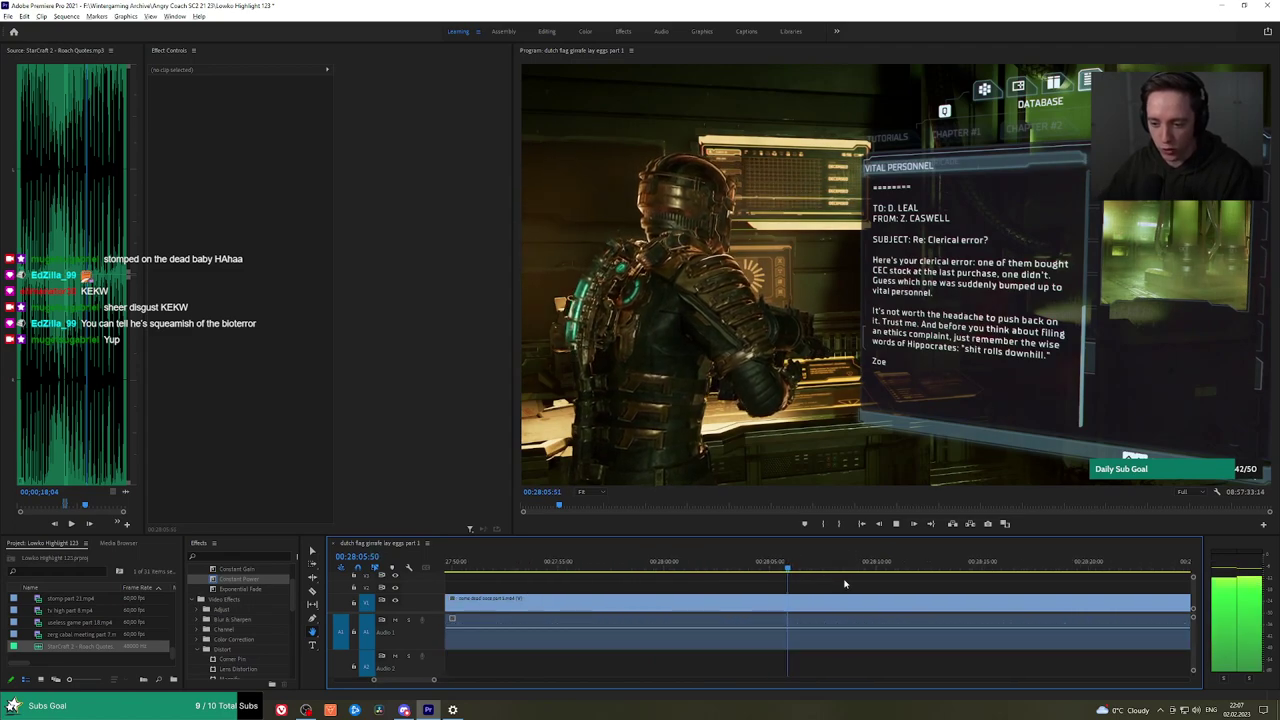
drag(849, 584, 798, 586)
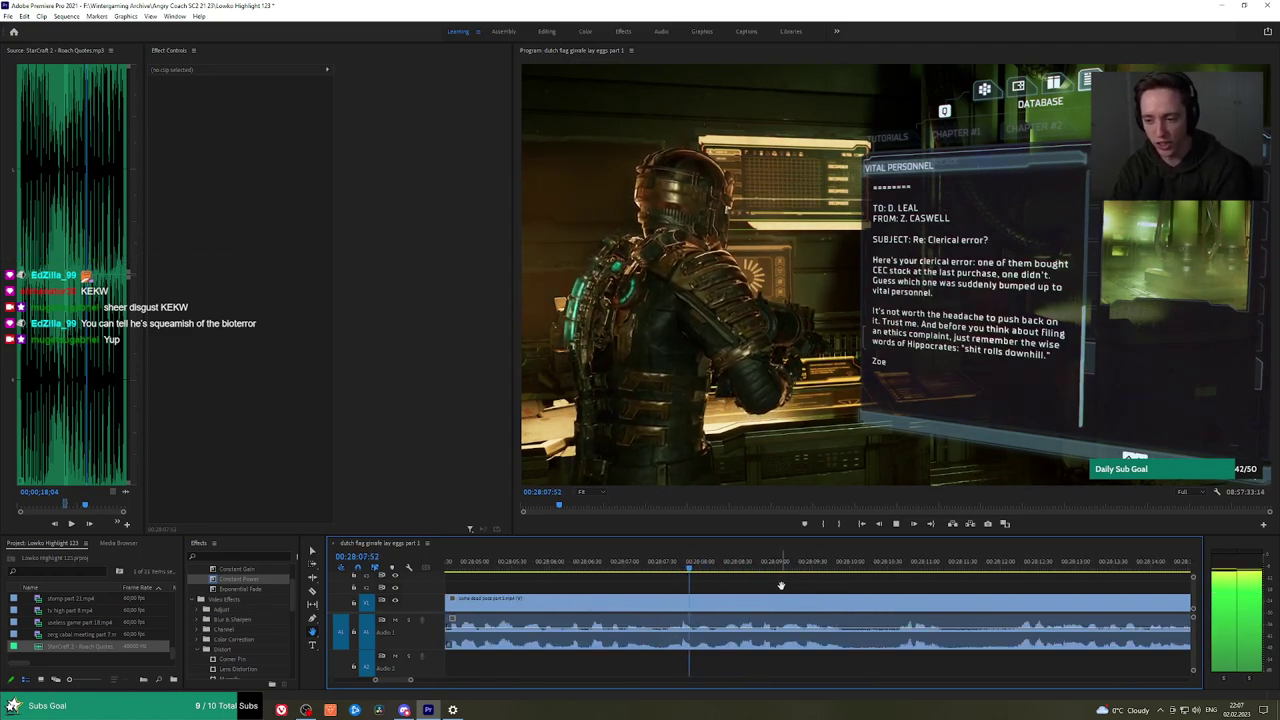
Isolate the spoken piece between about 00:28:07:28 and 00:28:08:11 by splitting the clip, and mute its audio.
click(660, 566)
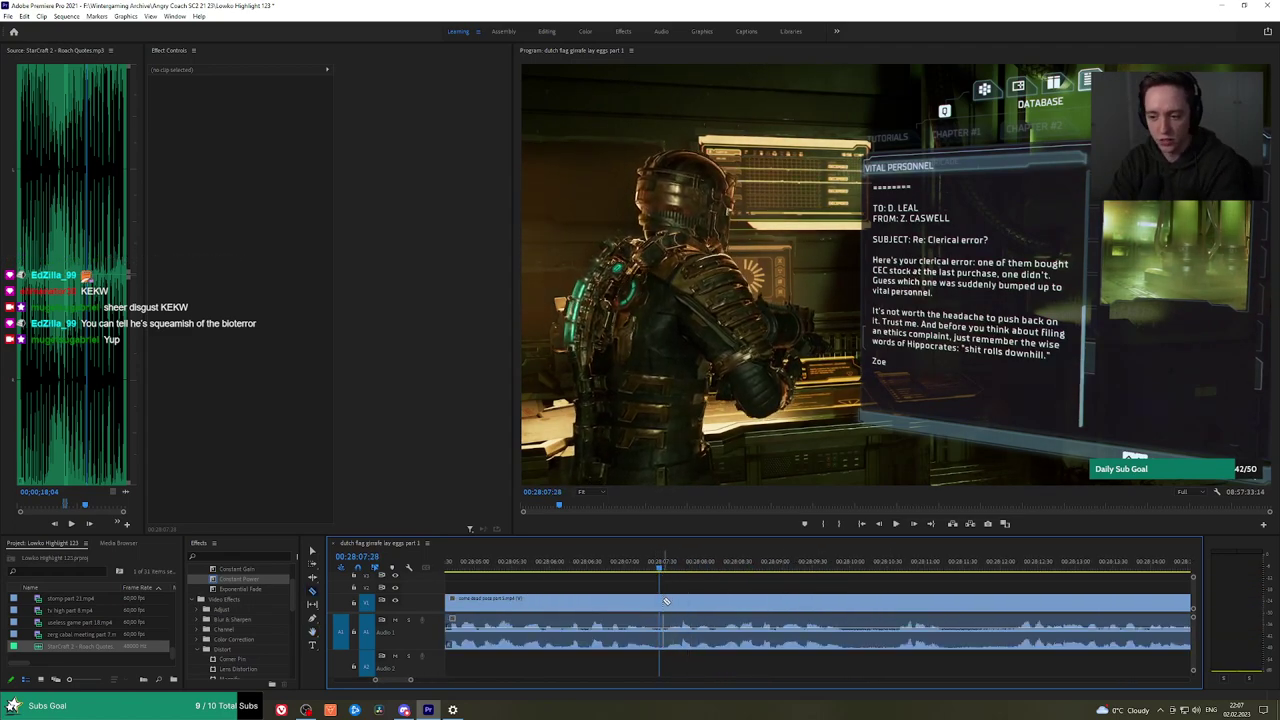
click(664, 600)
click(698, 570)
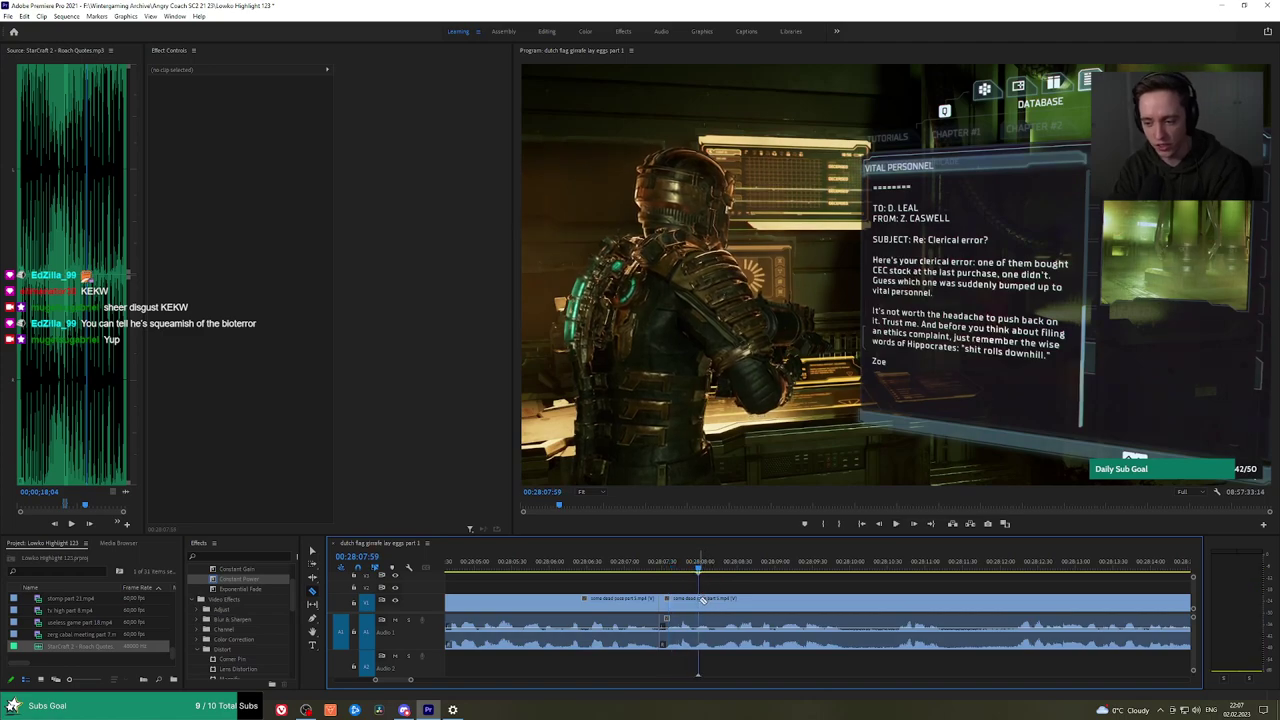
click(704, 600)
click(712, 566)
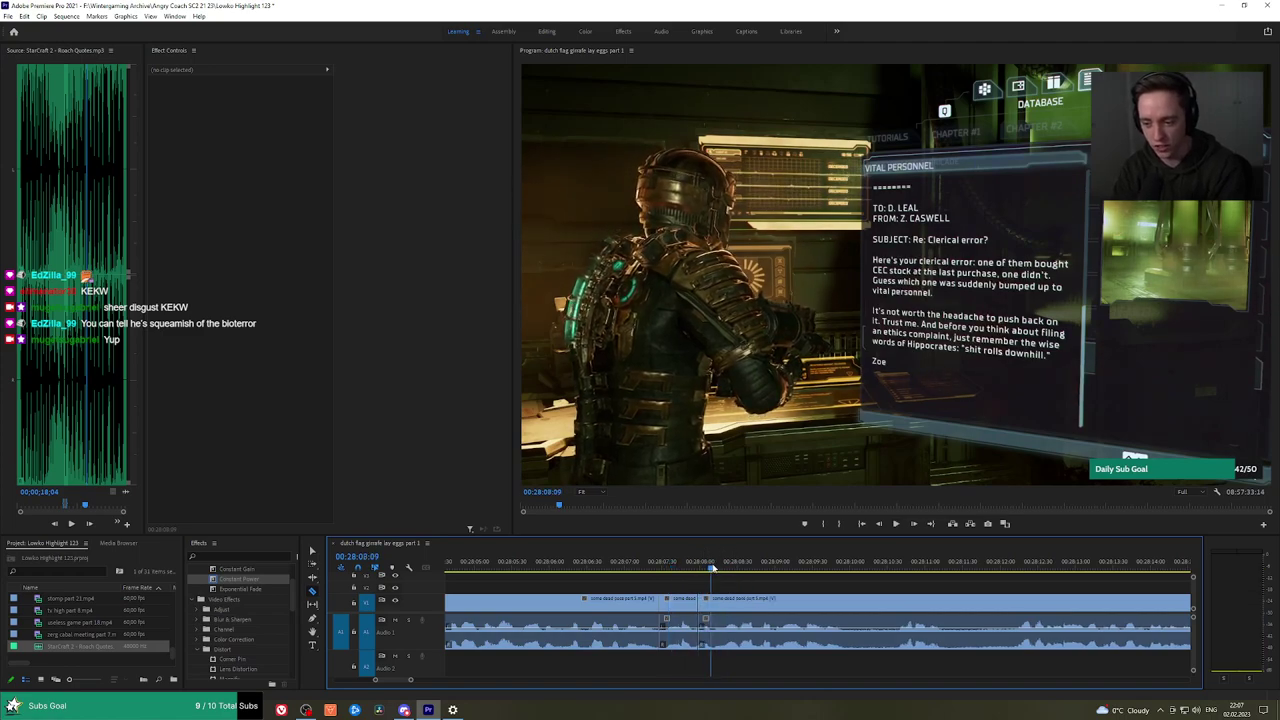
click(691, 627)
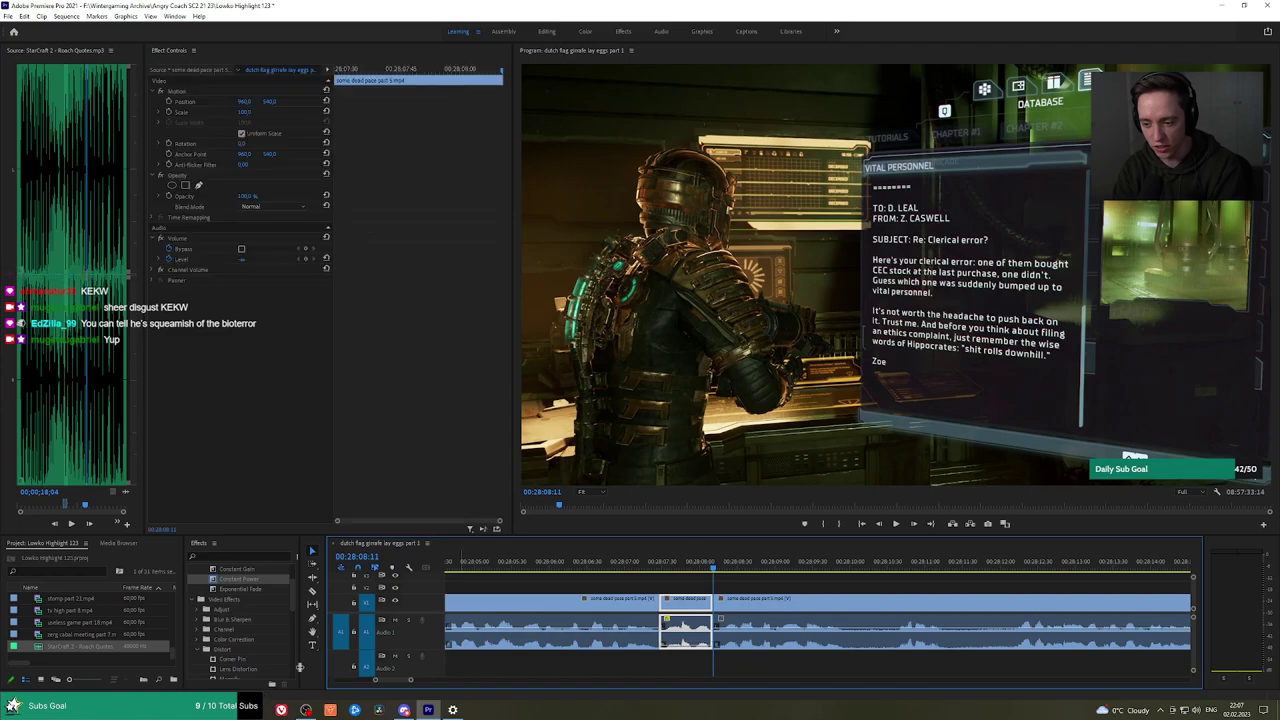
Place StarCraft 2 - Roach Quotes.mp3 on audio track 2 under the muted piece, and lower its volume level.
drag(57, 653, 712, 668)
click(246, 111)
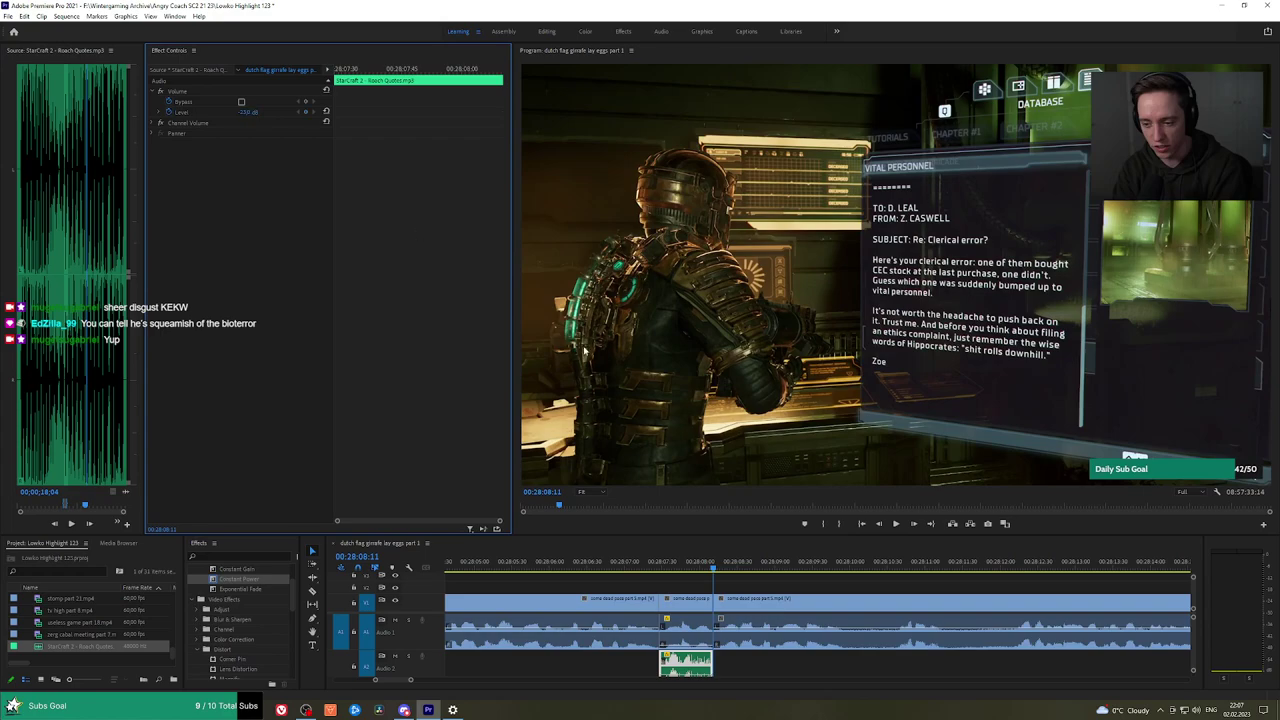
click(627, 564)
key(space)
click(808, 579)
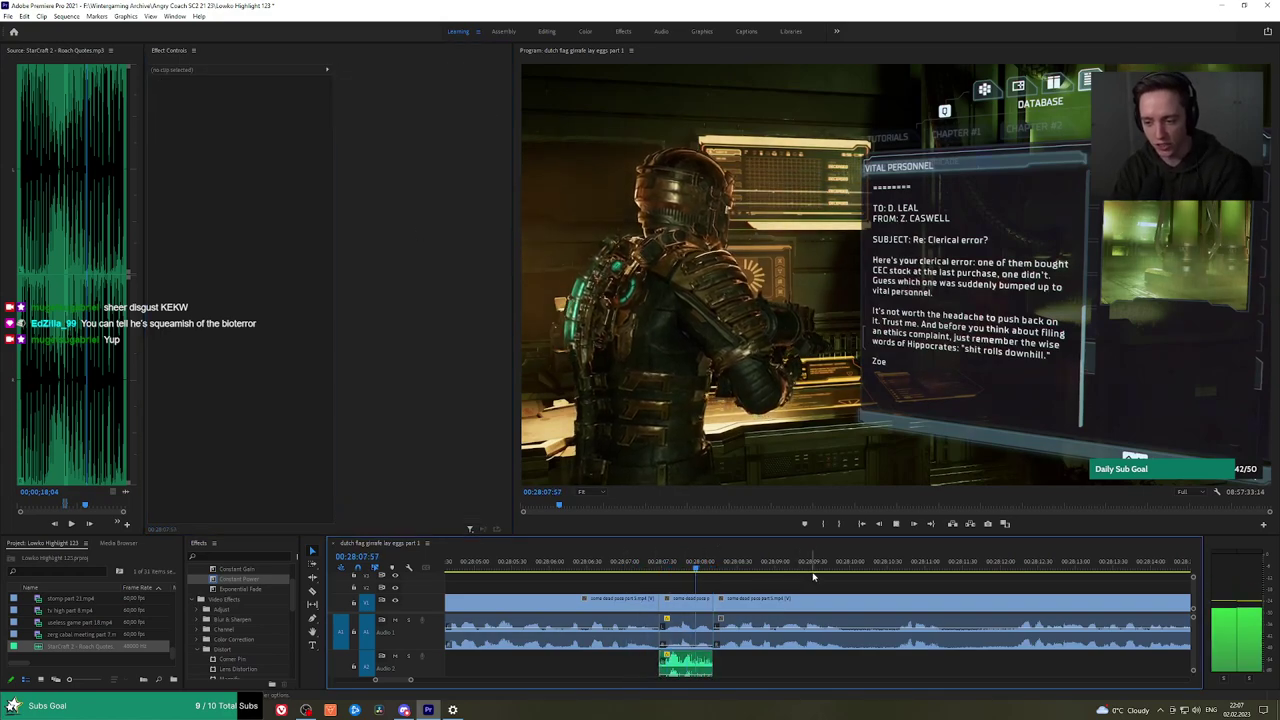
scroll(873, 574, down, 2)
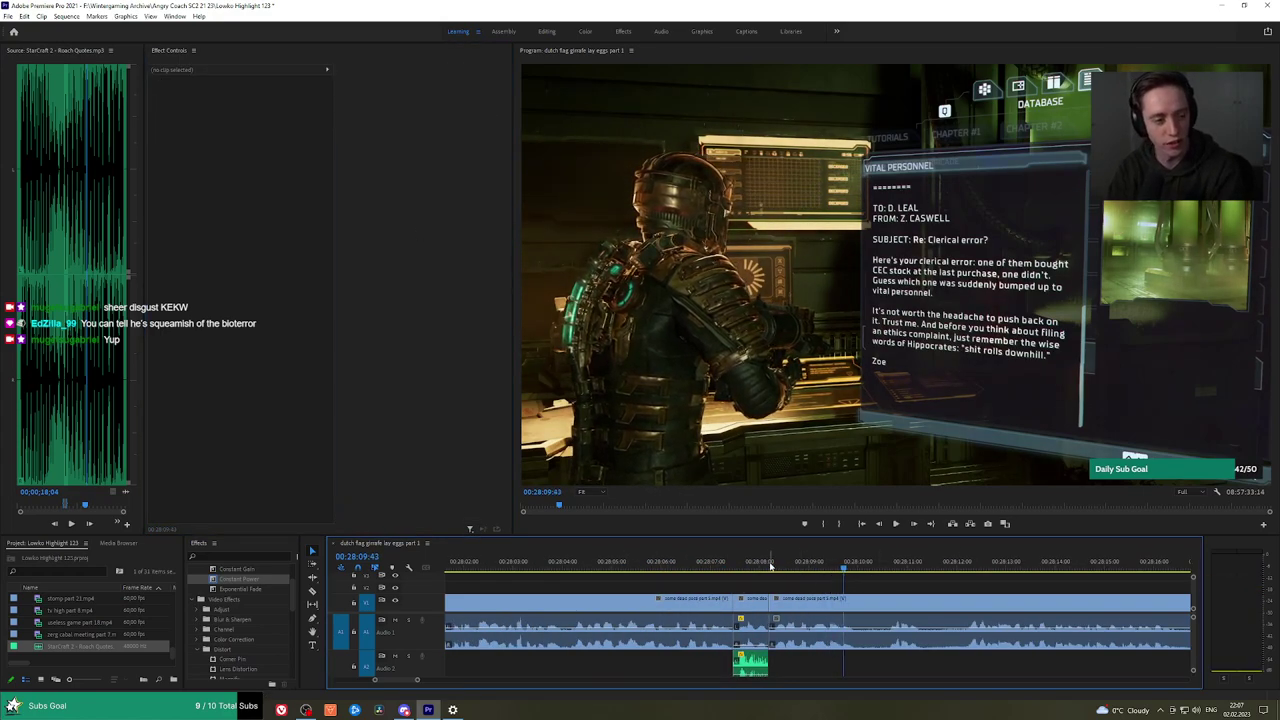
Isolate the short spoken piece ending at about 00:28:09:02 by splitting the clip, and mute its audio.
key(space)
key(space)
key(space)
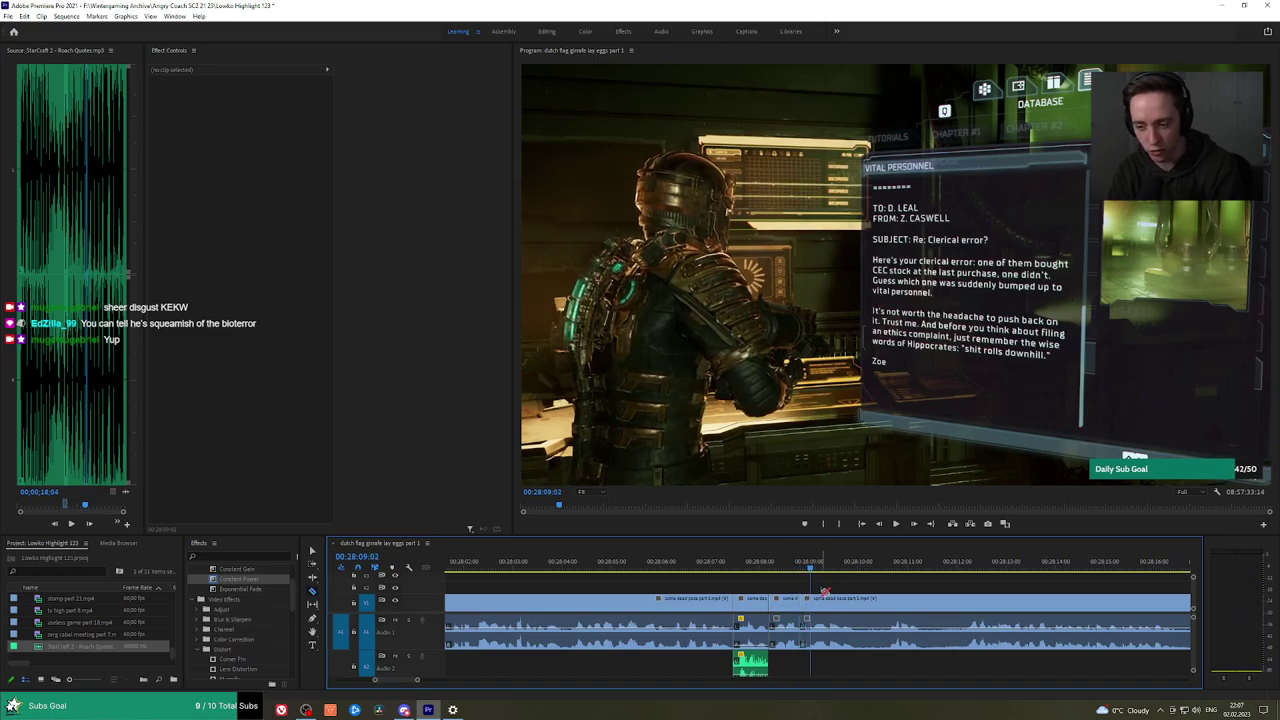
click(807, 632)
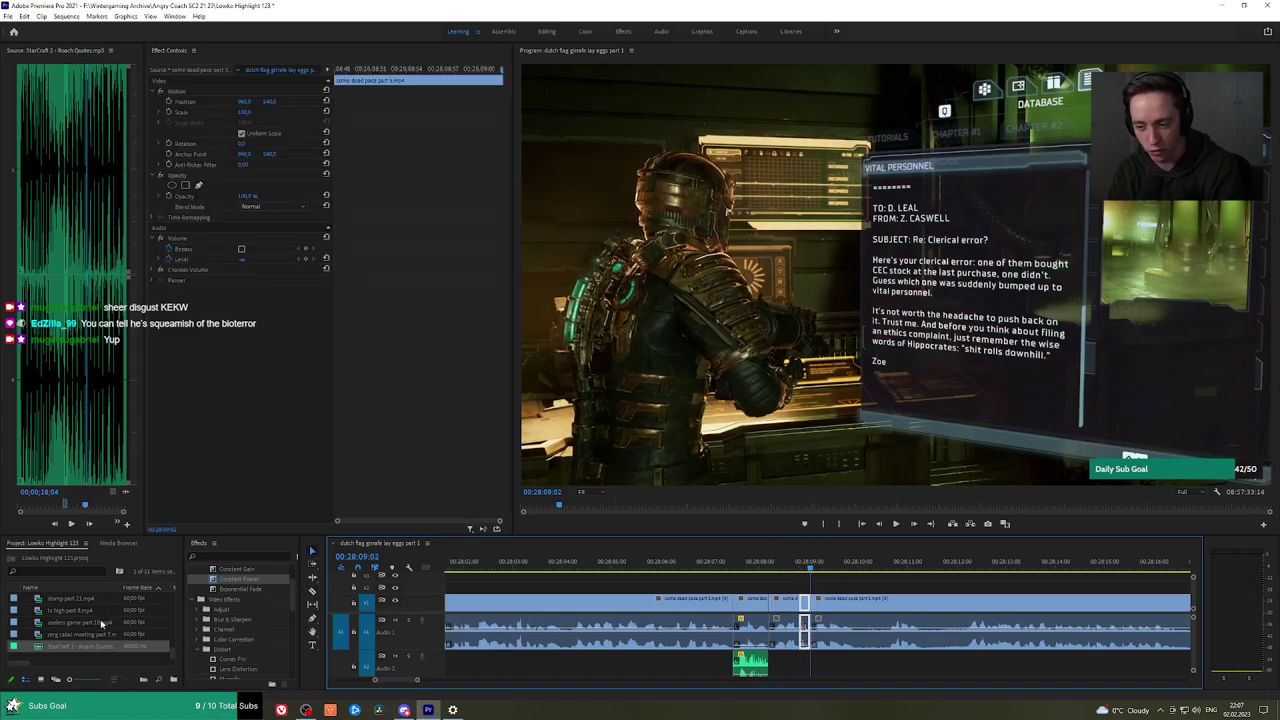
Add StarCraft 2 - Roach Quotes.mp3 under the second muted piece at about 00:28:09, and reduce that sound's level.
drag(101, 624, 806, 668)
click(781, 662)
click(804, 660)
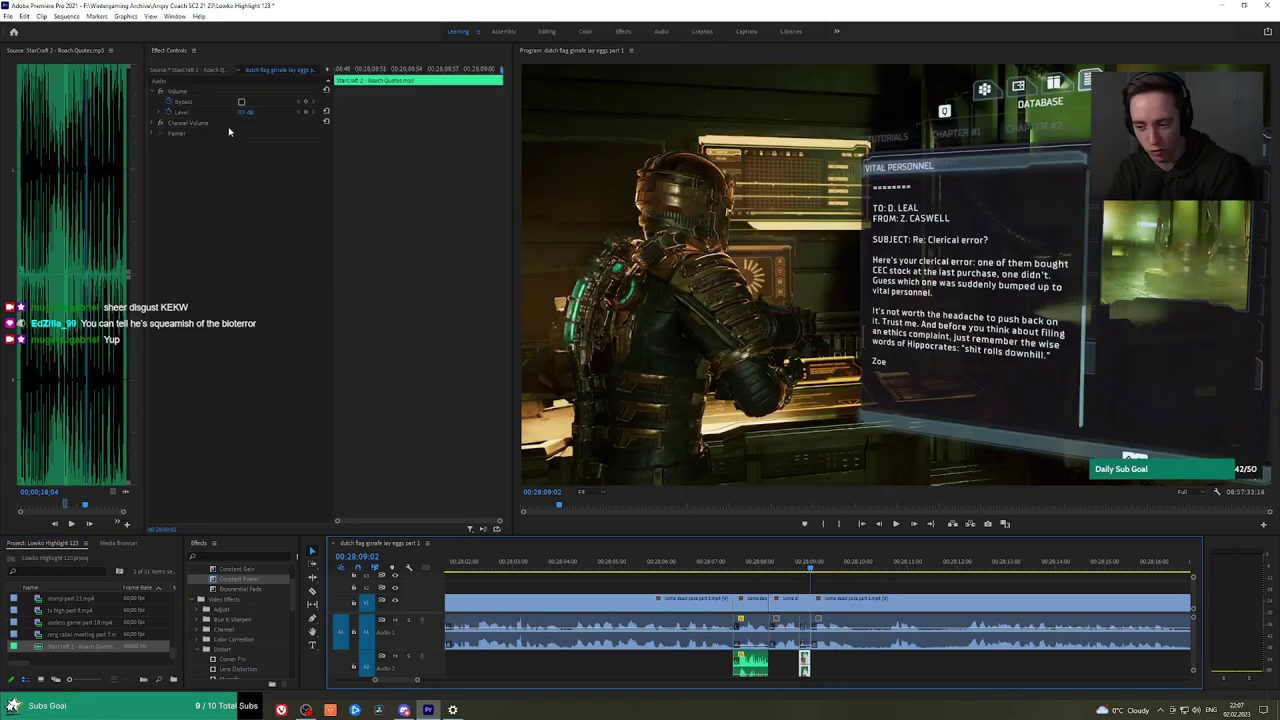
click(252, 111)
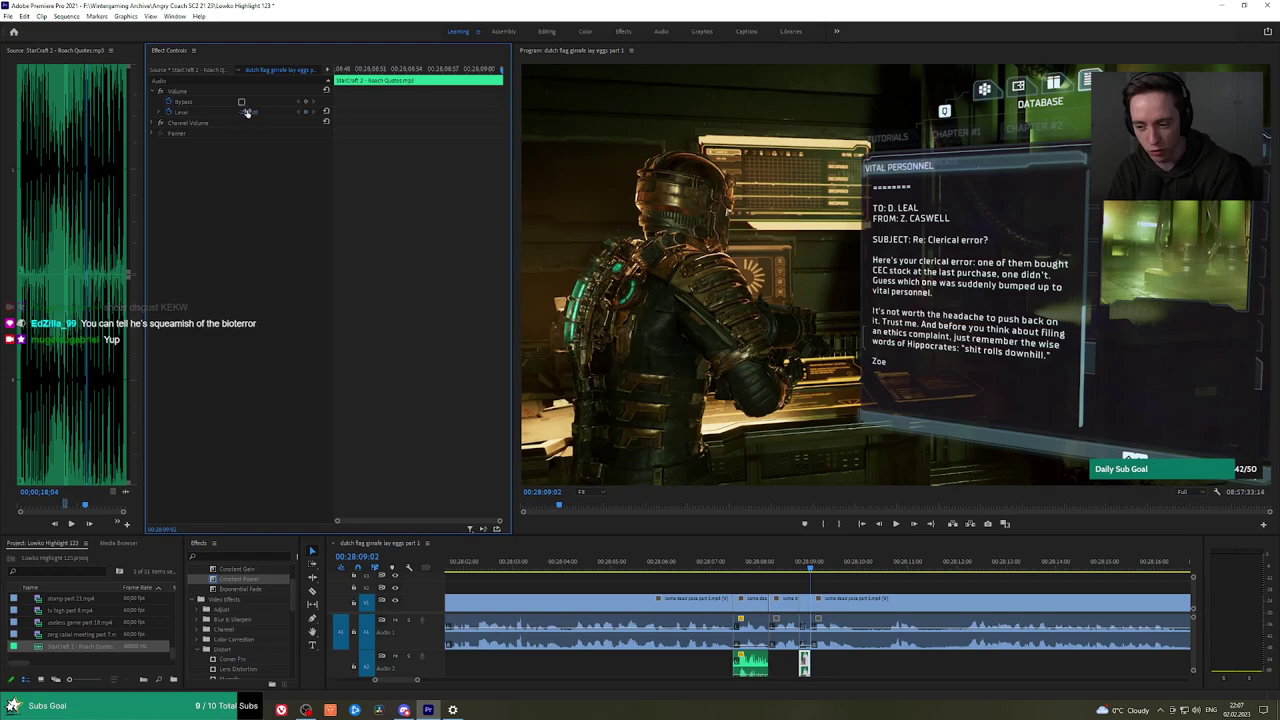
Play back both sound replacements from about 00:28:07, and continue through the footage to about 00:28:20.
click(688, 568)
key(space)
click(867, 569)
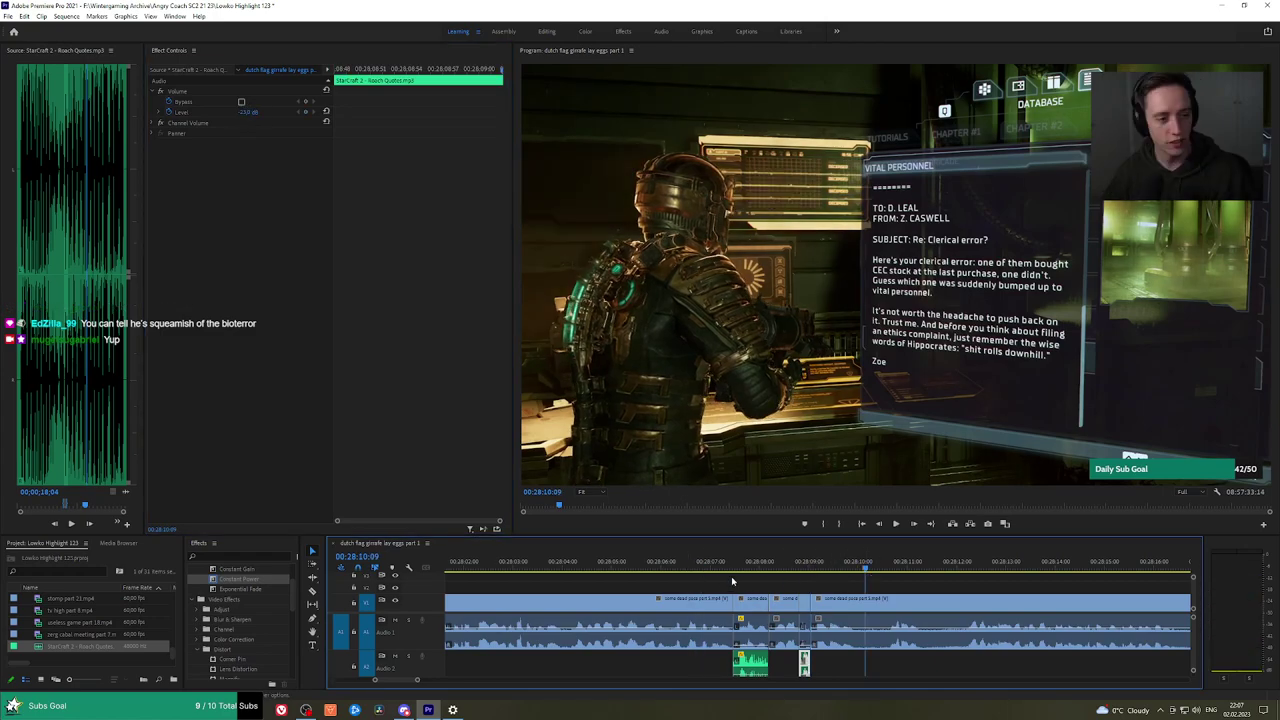
click(699, 569)
key(space)
click(815, 587)
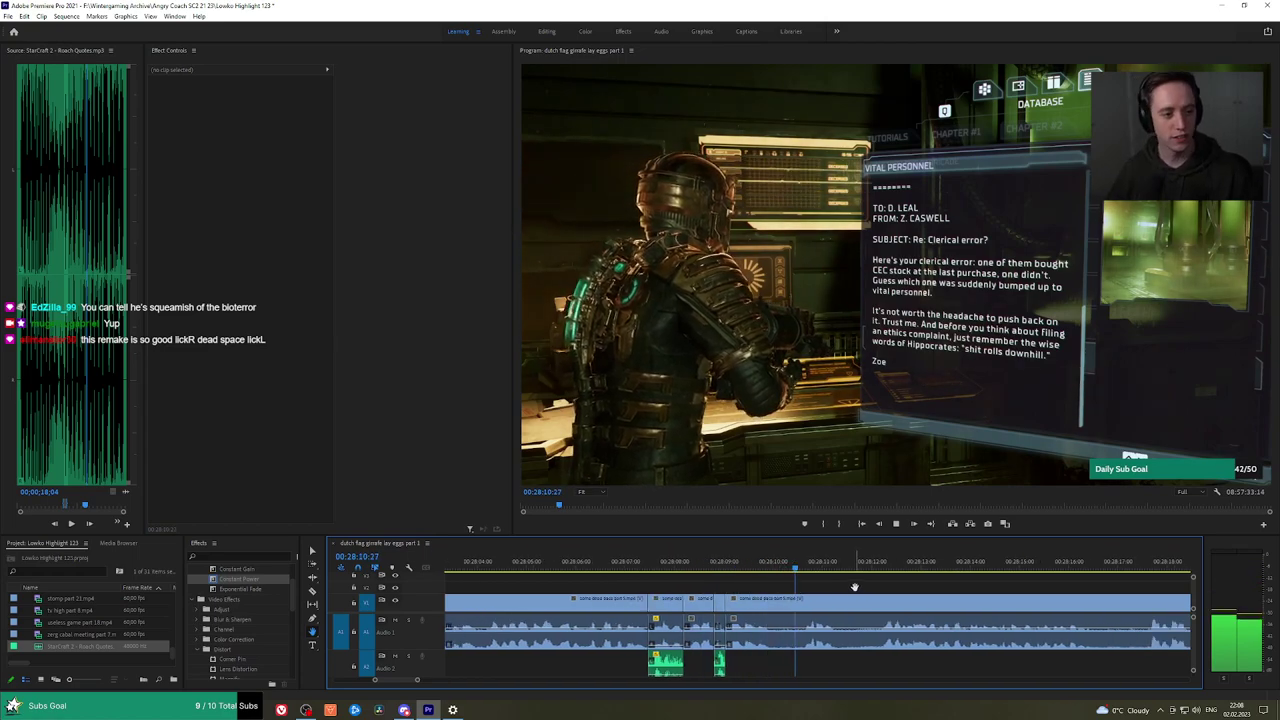
scroll(945, 583, down, 6)
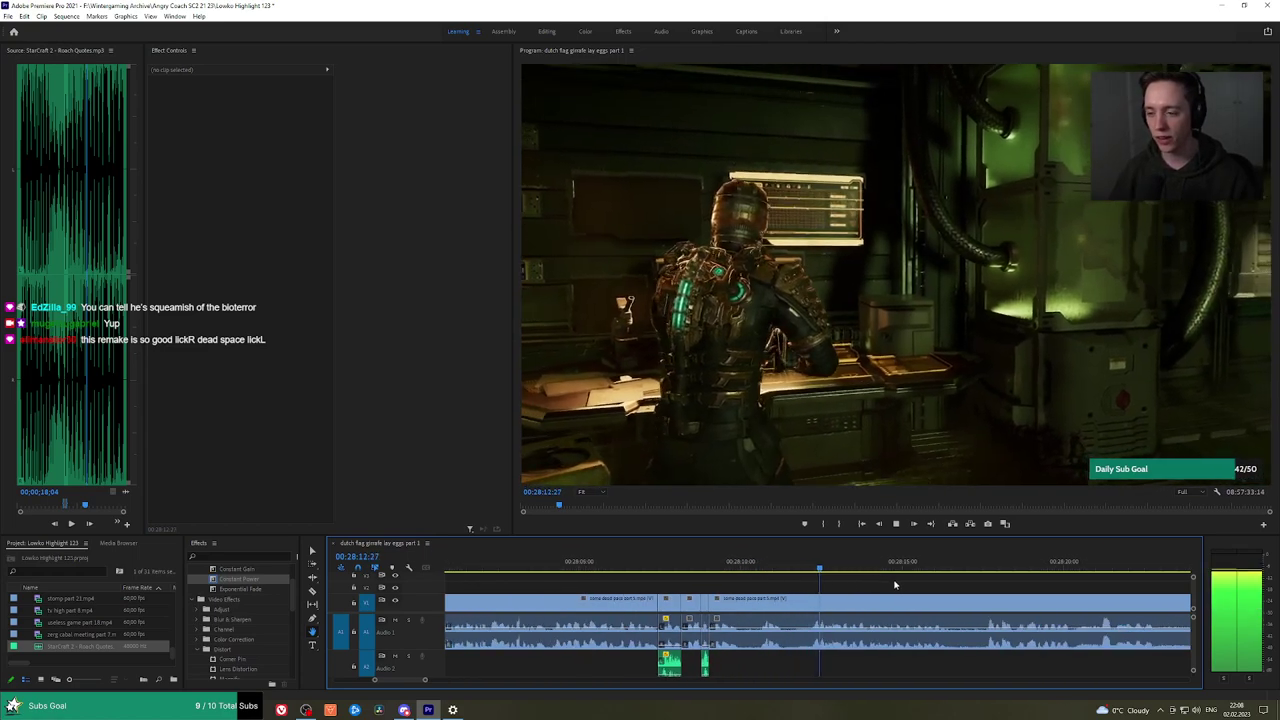
scroll(830, 577, down, 3)
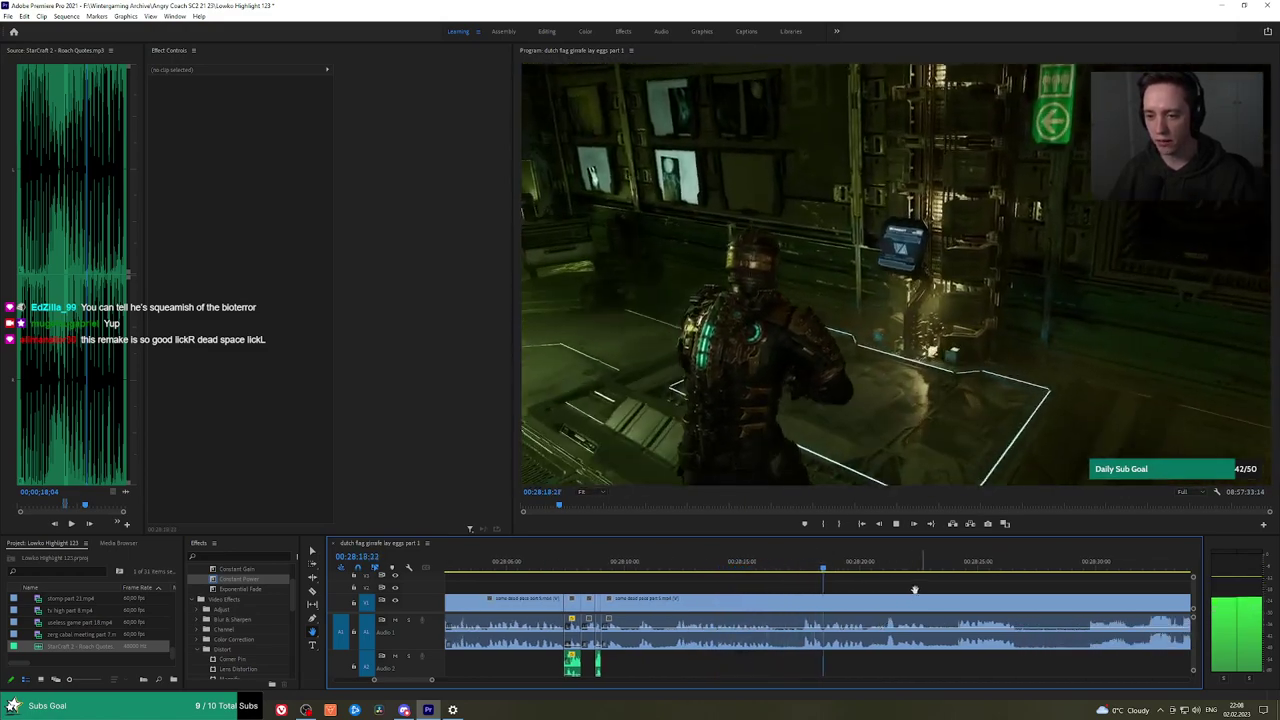
scroll(914, 590, down, 3)
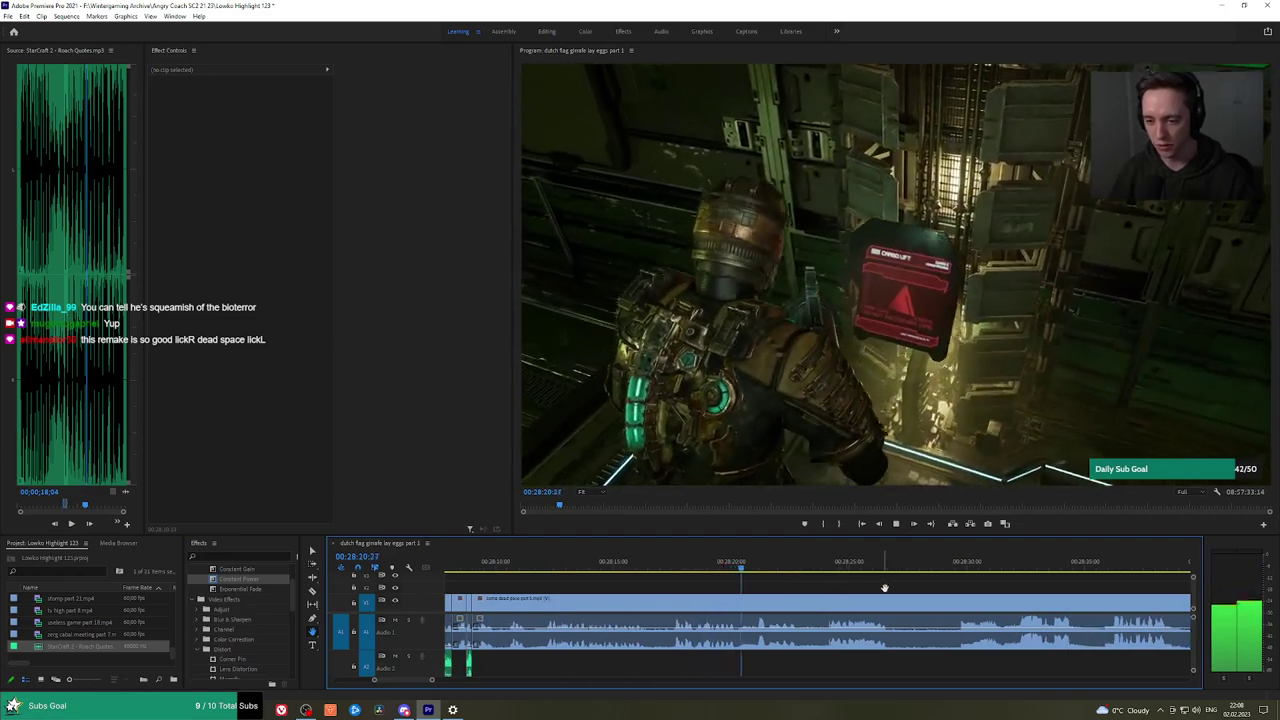
Split the clip at about 00:28:24:07, trim a few frames out at the cut, and play back across it.
drag(884, 588, 813, 587)
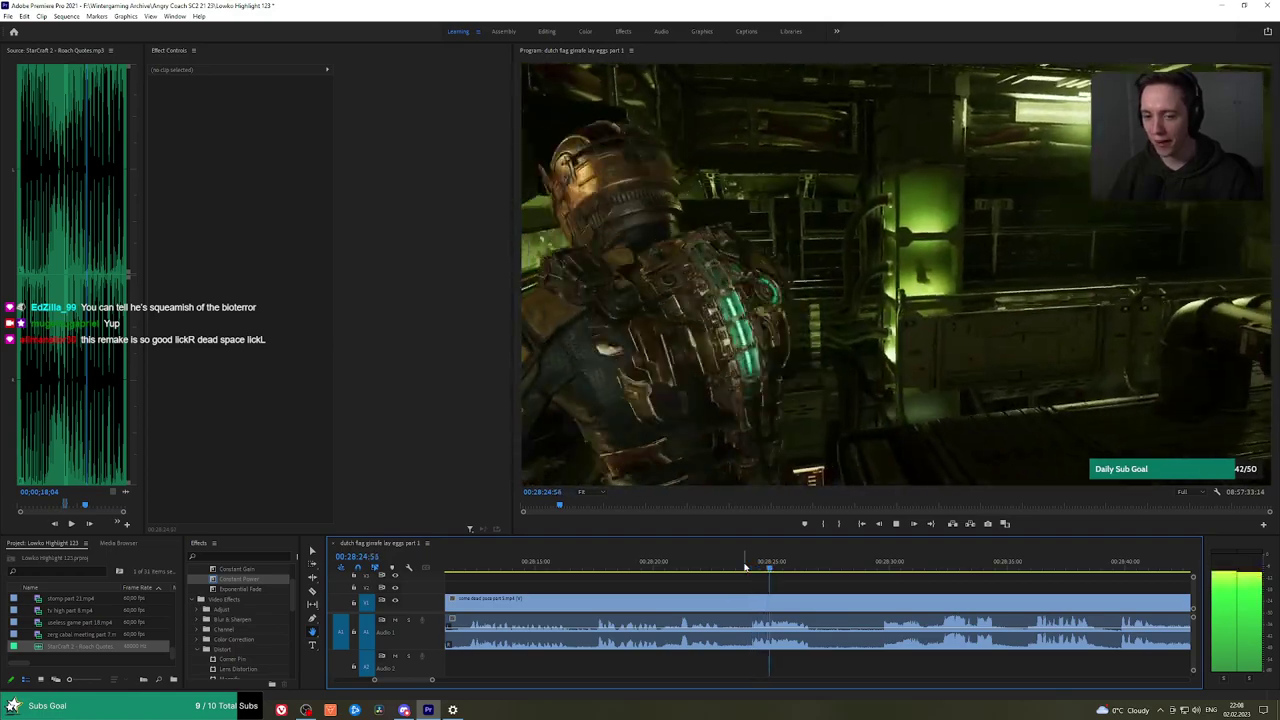
key(space)
scroll(757, 577, up, 5)
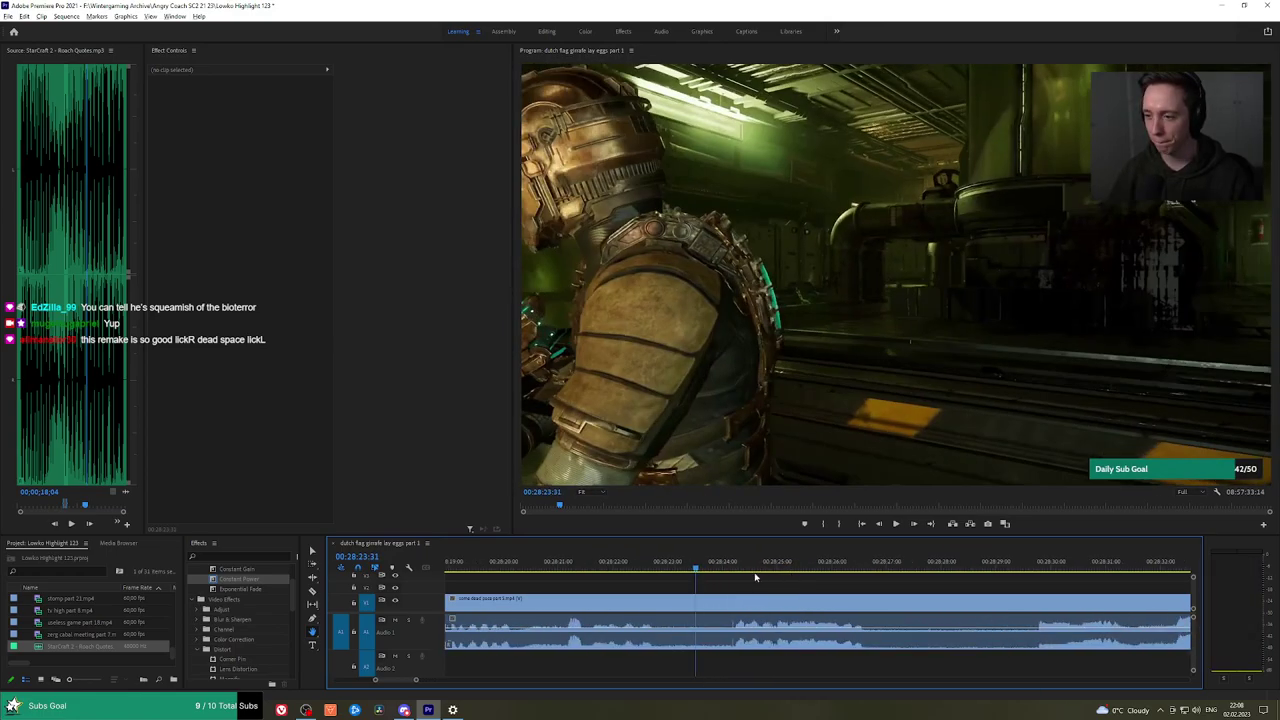
click(723, 567)
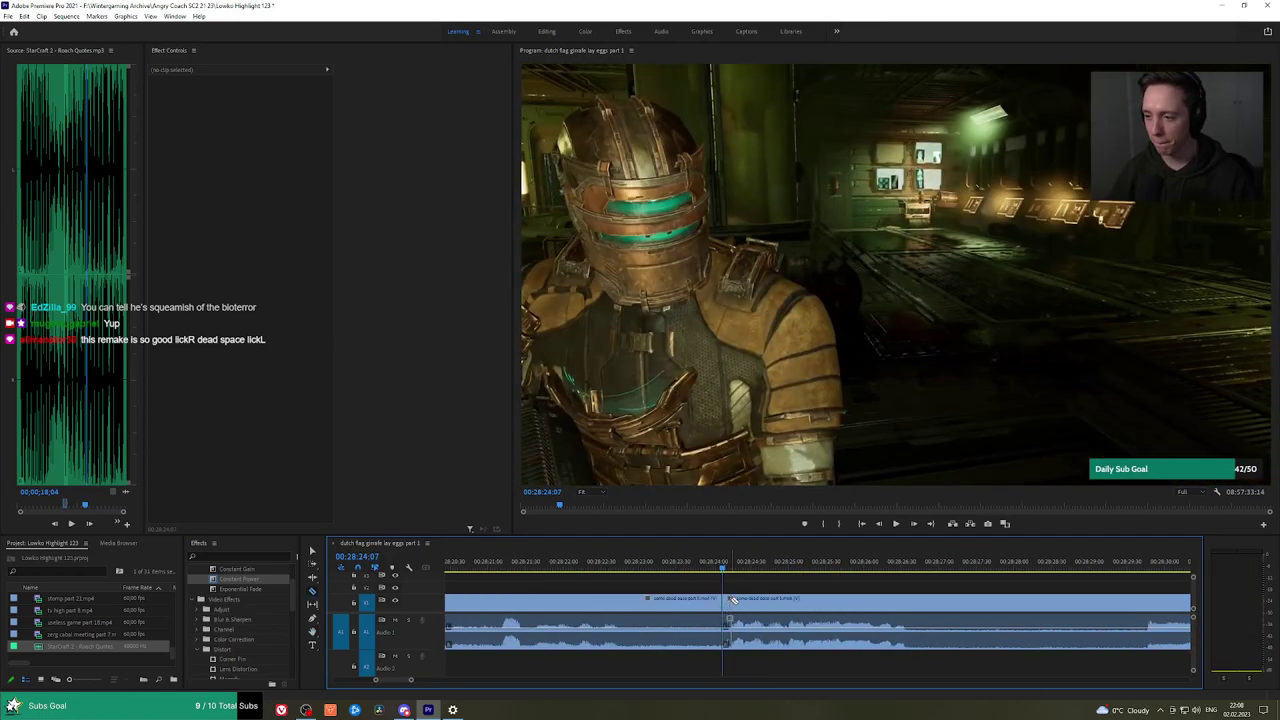
key(space)
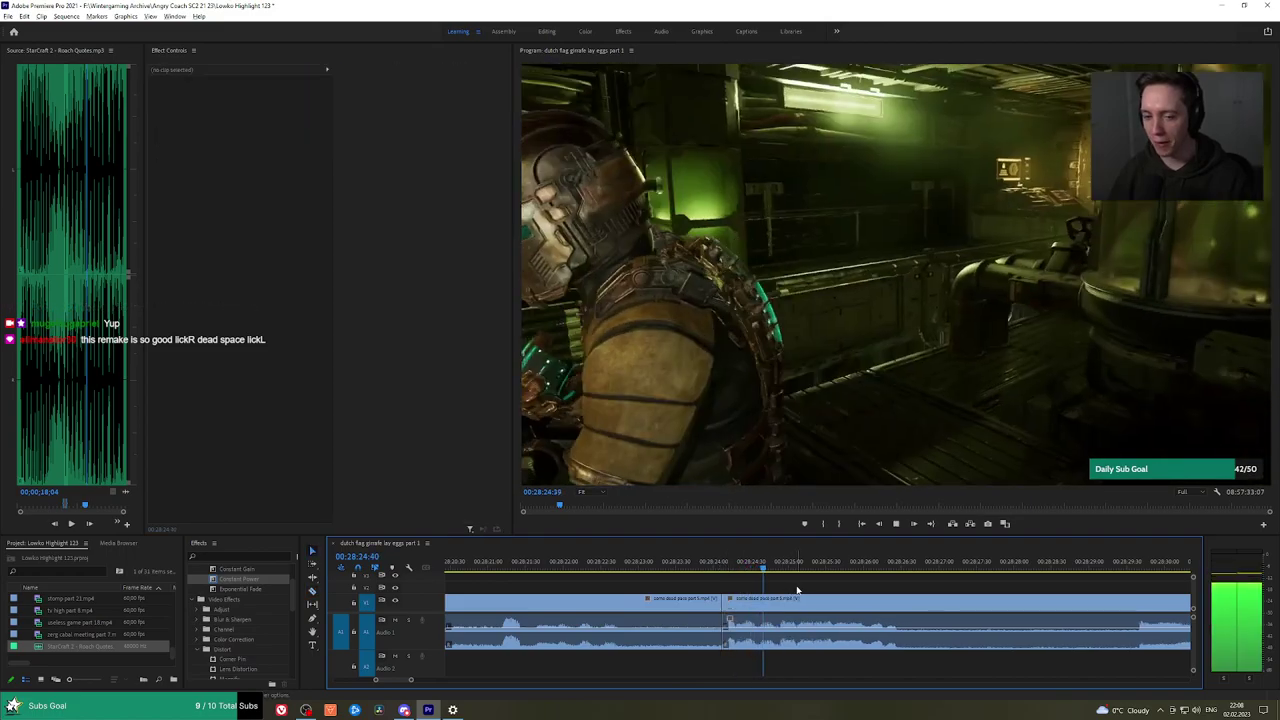
scroll(820, 588, down, 2)
Cut out the footage between about 00:28:26:50 and 00:28:28:57, closing the gap.
key(c)
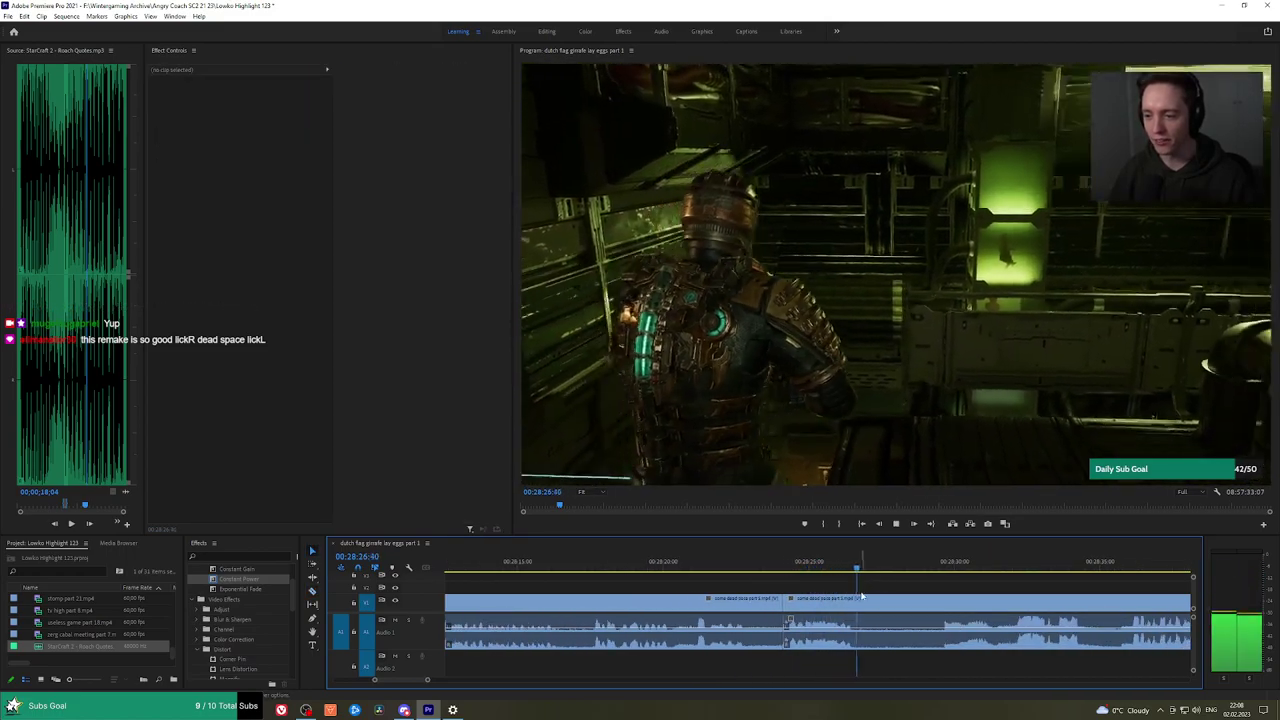
click(860, 609)
click(931, 568)
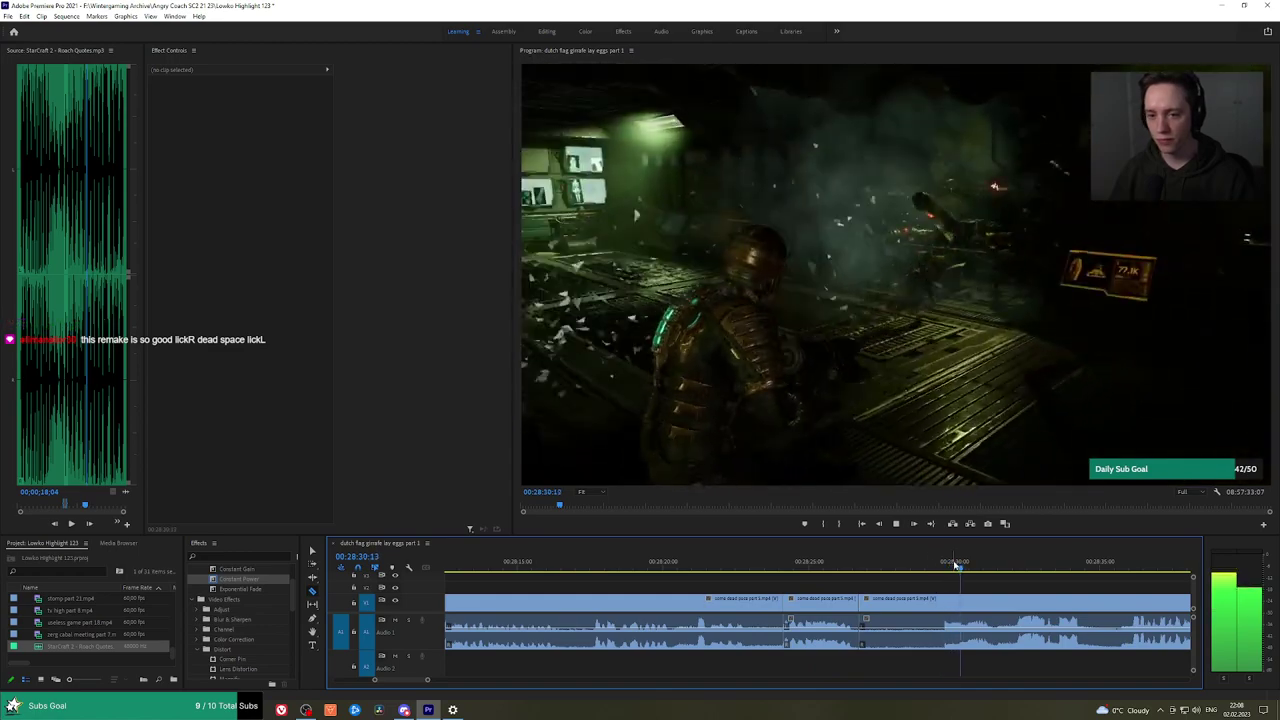
click(936, 566)
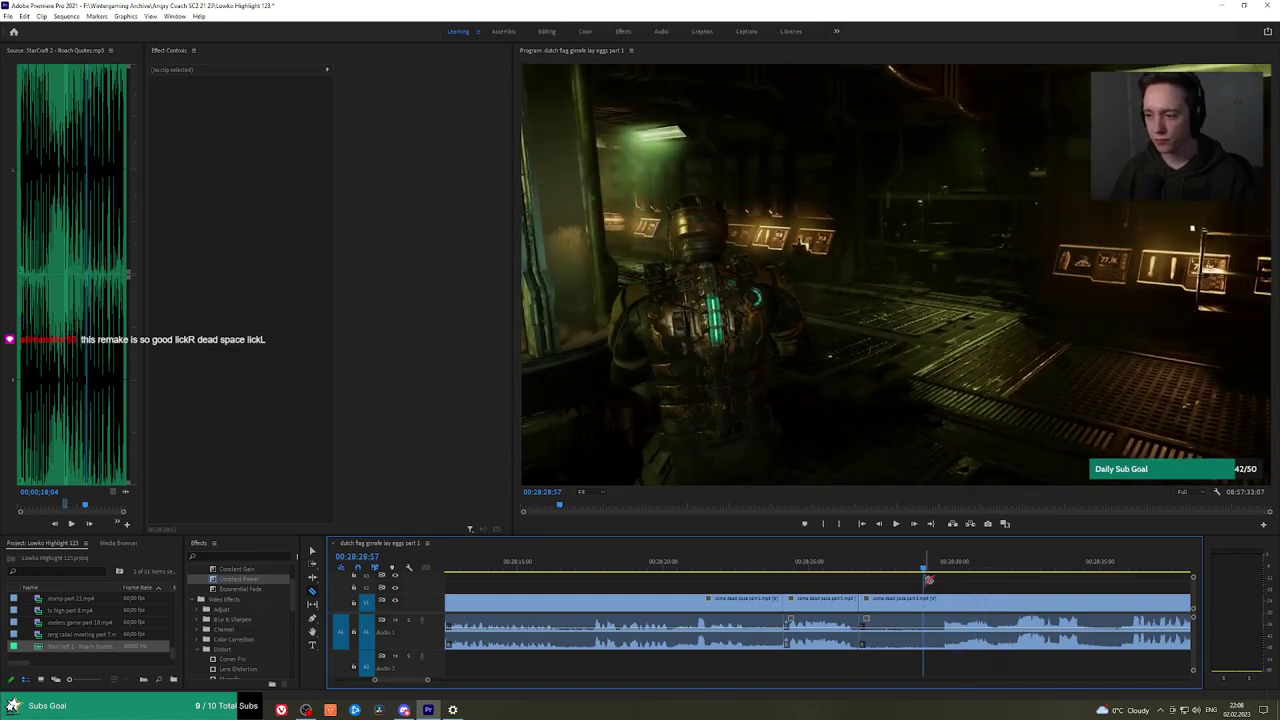
click(924, 603)
key(v)
click(900, 606)
key(shift+Delete)
key(space)
key(space)
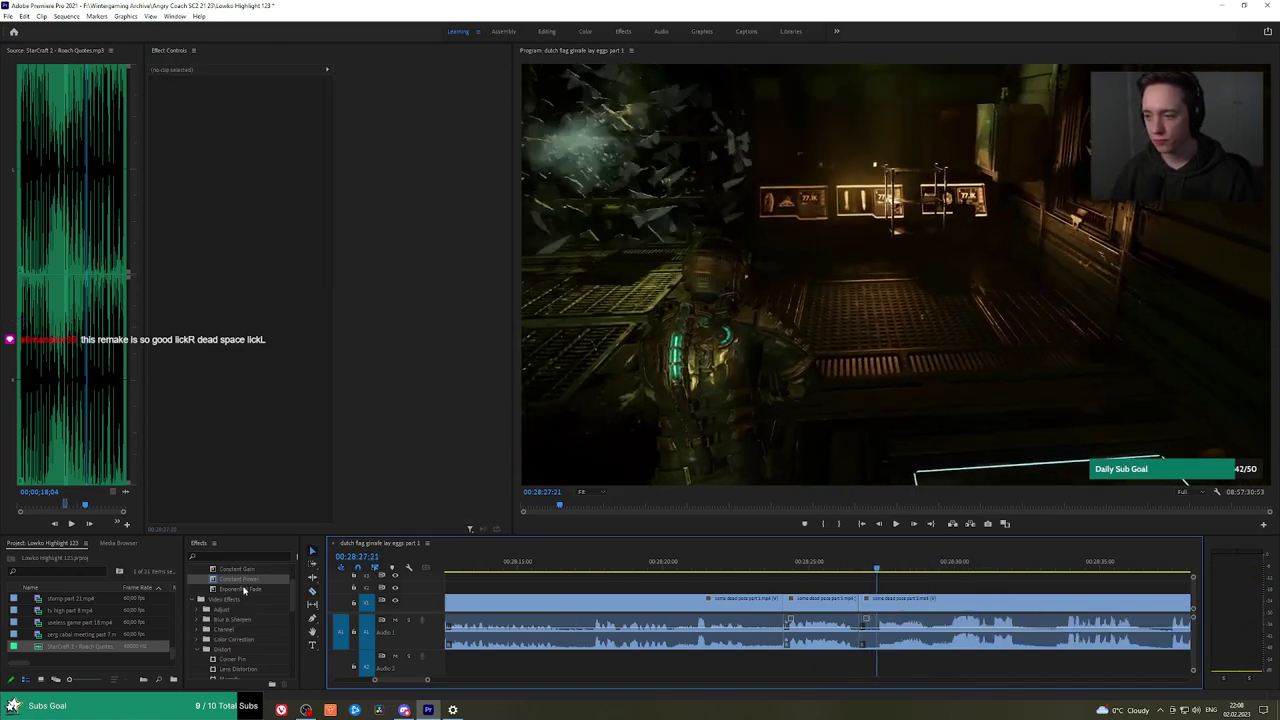
Apply an Exponential Fade to the audio cut at about 00:28:26:50, and play back from there to about 00:28:37.
drag(243, 590, 864, 648)
click(858, 563)
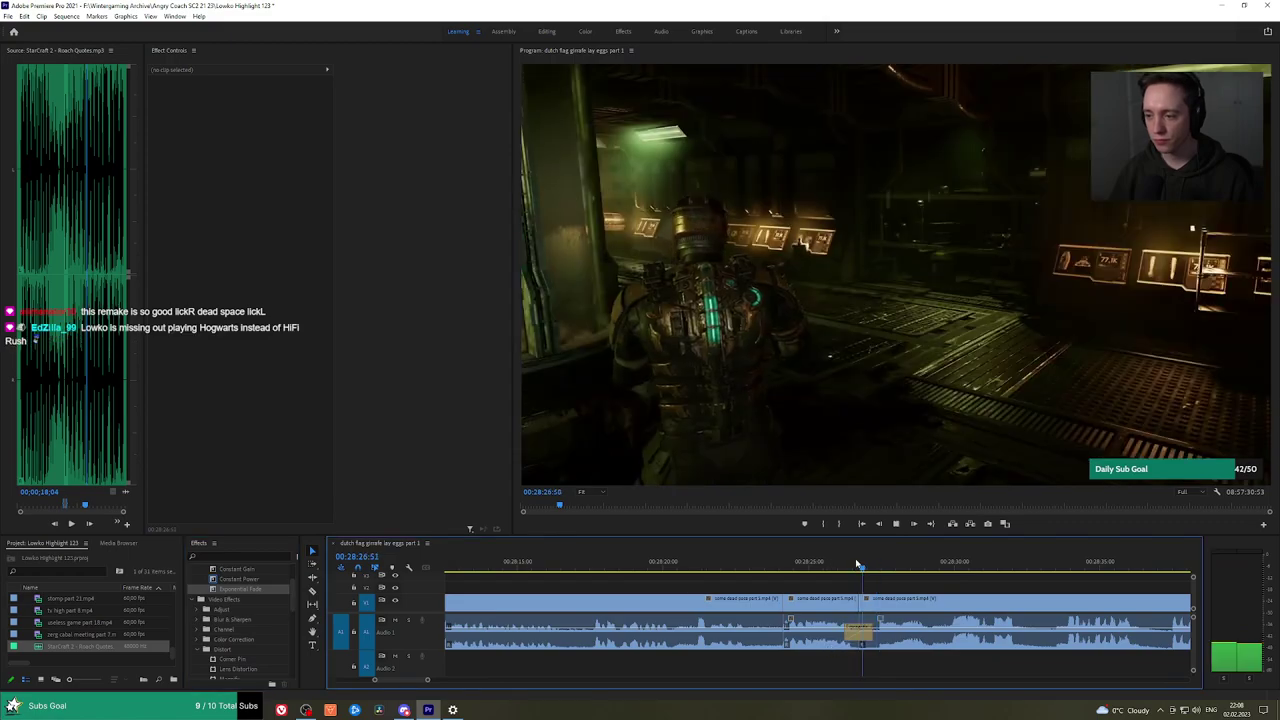
key(space)
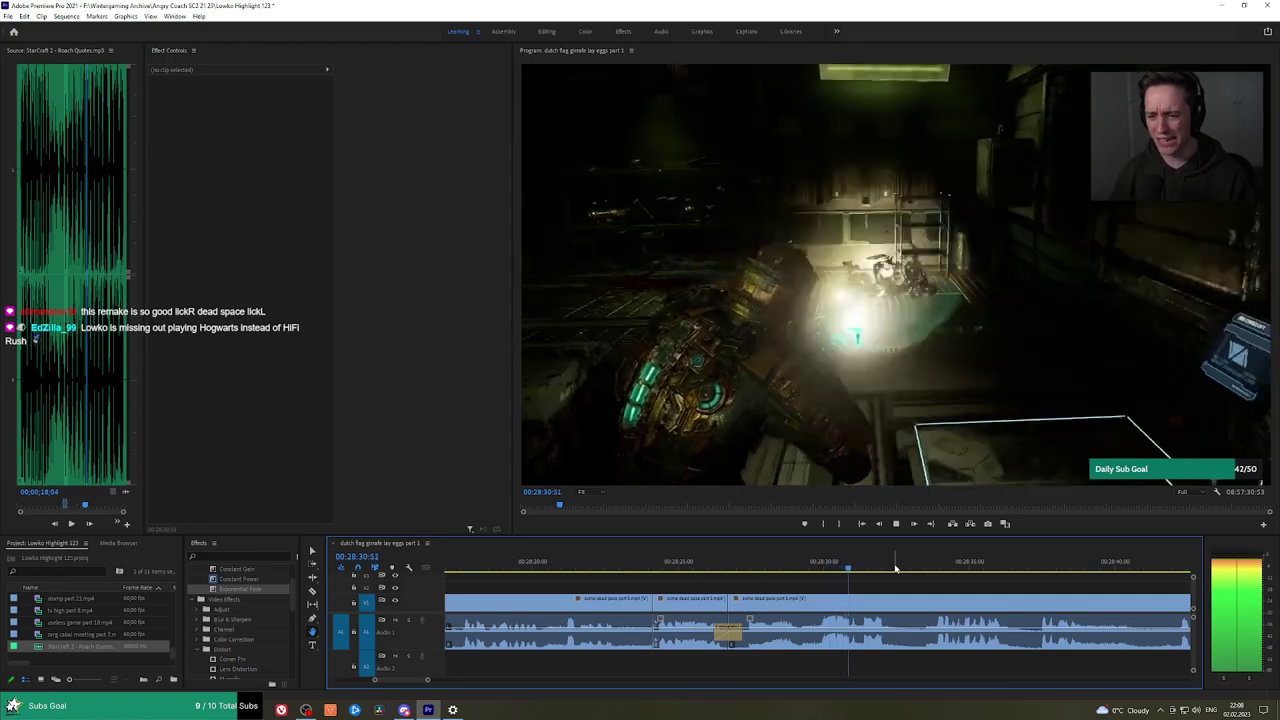
drag(1018, 576, 914, 563)
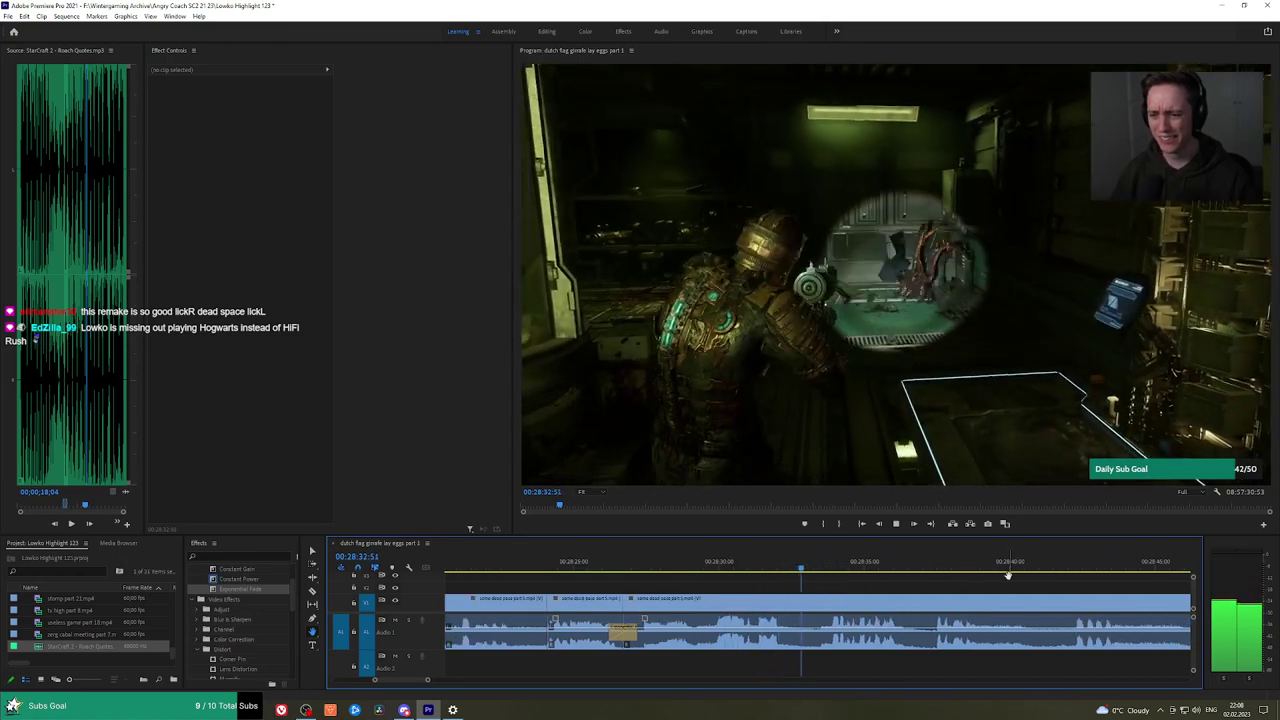
drag(1087, 577, 926, 571)
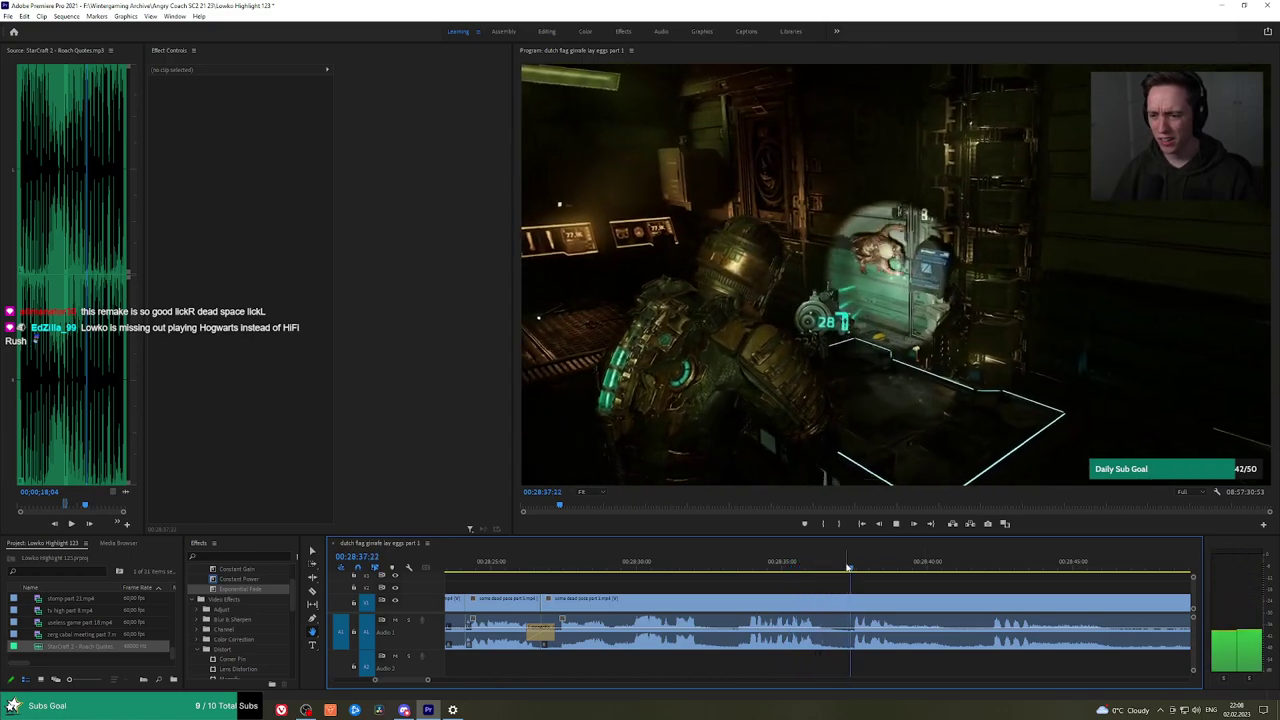
Isolate the short spoken piece ending at about 00:28:38:01 by splitting the clip, and mute its audio.
click(840, 564)
key(space)
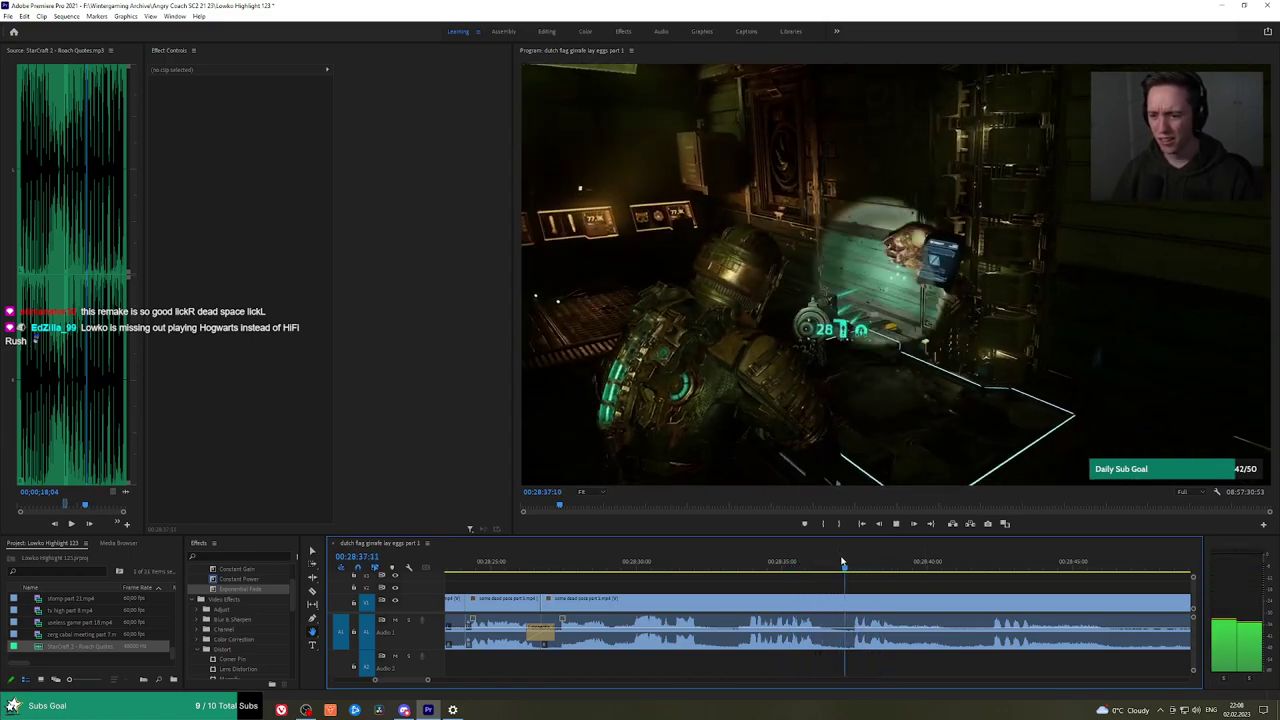
key(space)
mouse_move(848, 564)
mouse_down()
mouse_move(880, 565)
mouse_move(853, 565)
mouse_up()
key(space)
key(space)
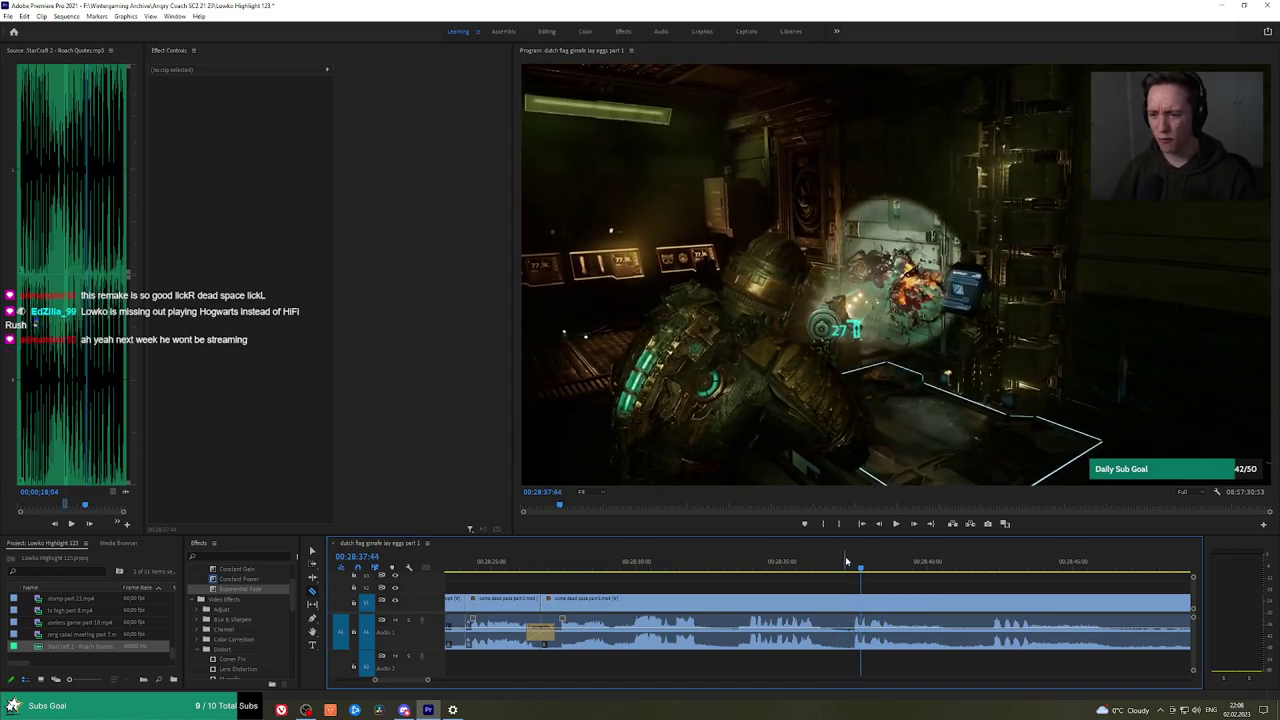
click(867, 598)
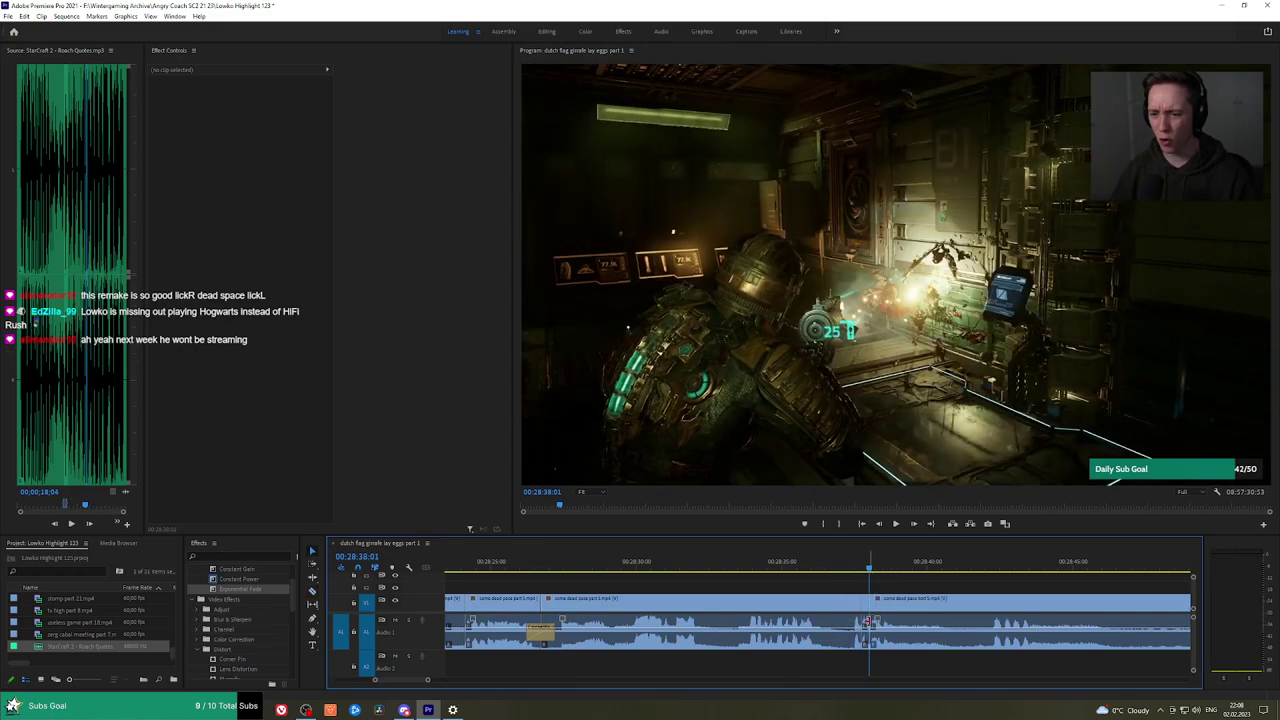
click(866, 632)
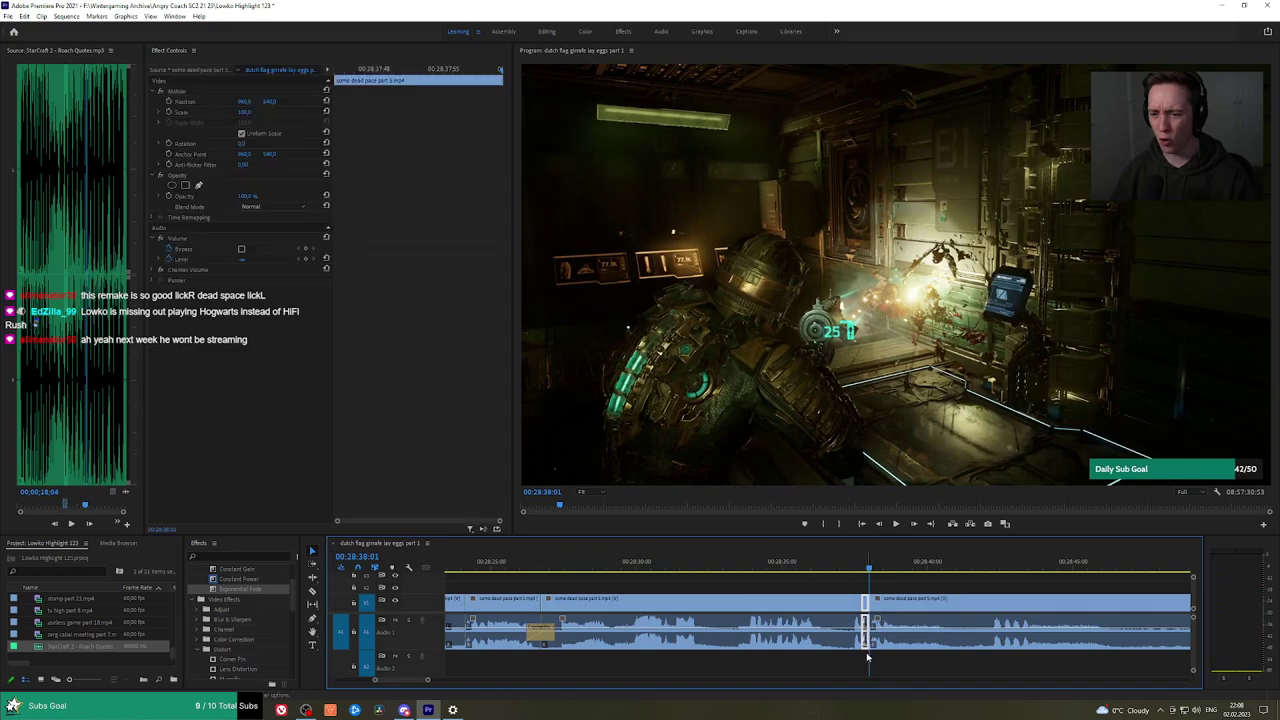
Place StarCraft 2 - Roach Quotes.mp3 on audio track 2 under the muted piece, lower its level, and play back the replacement.
click(82, 652)
drag(858, 675, 870, 662)
click(865, 663)
click(246, 111)
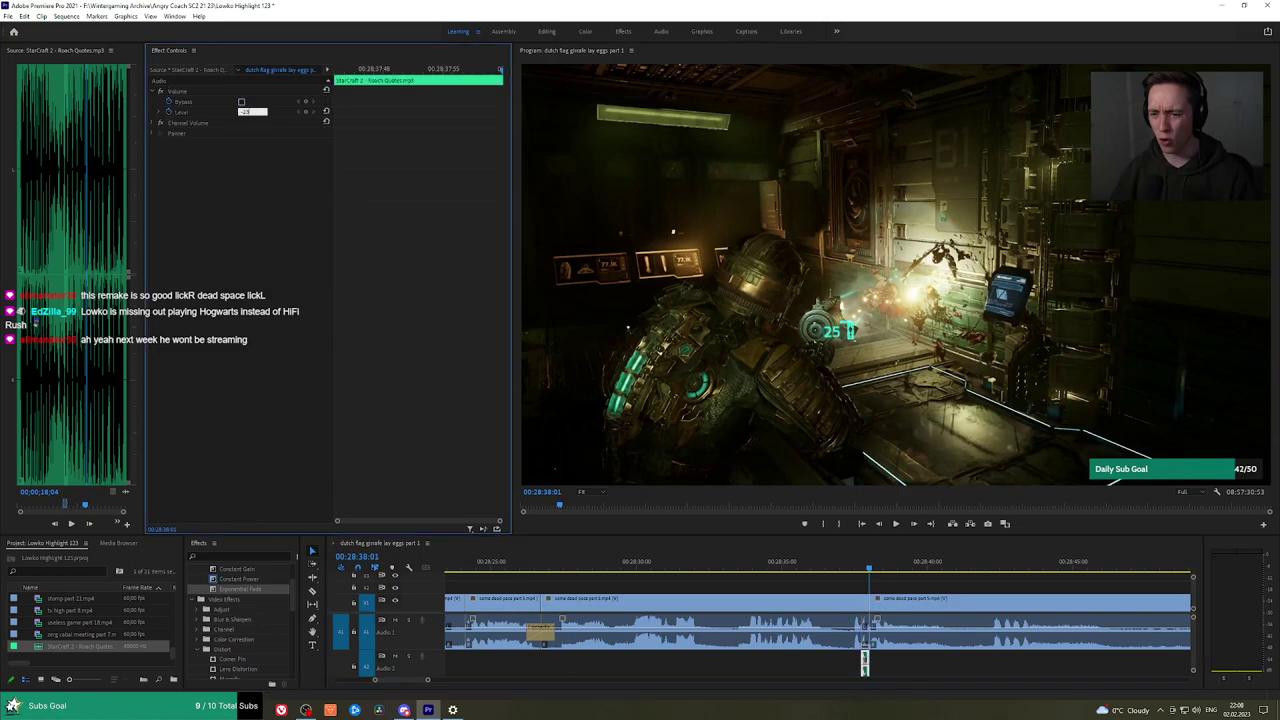
click(857, 580)
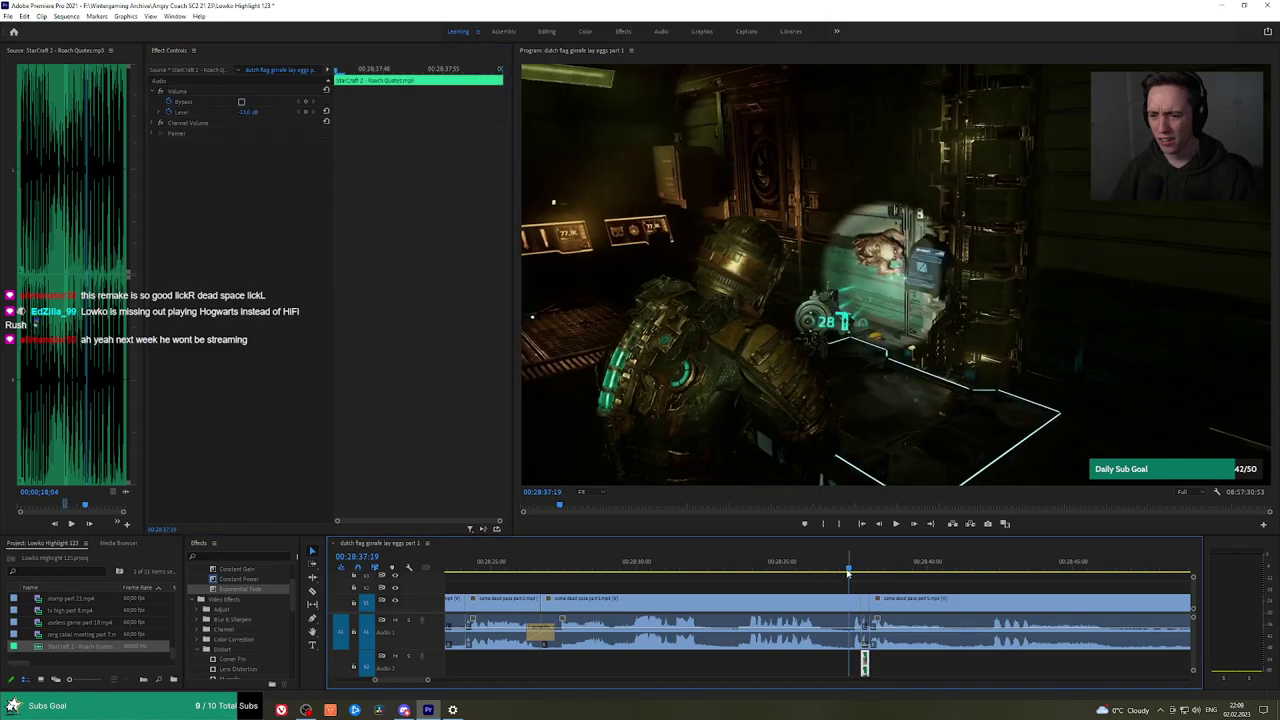
key(space)
key(minus)
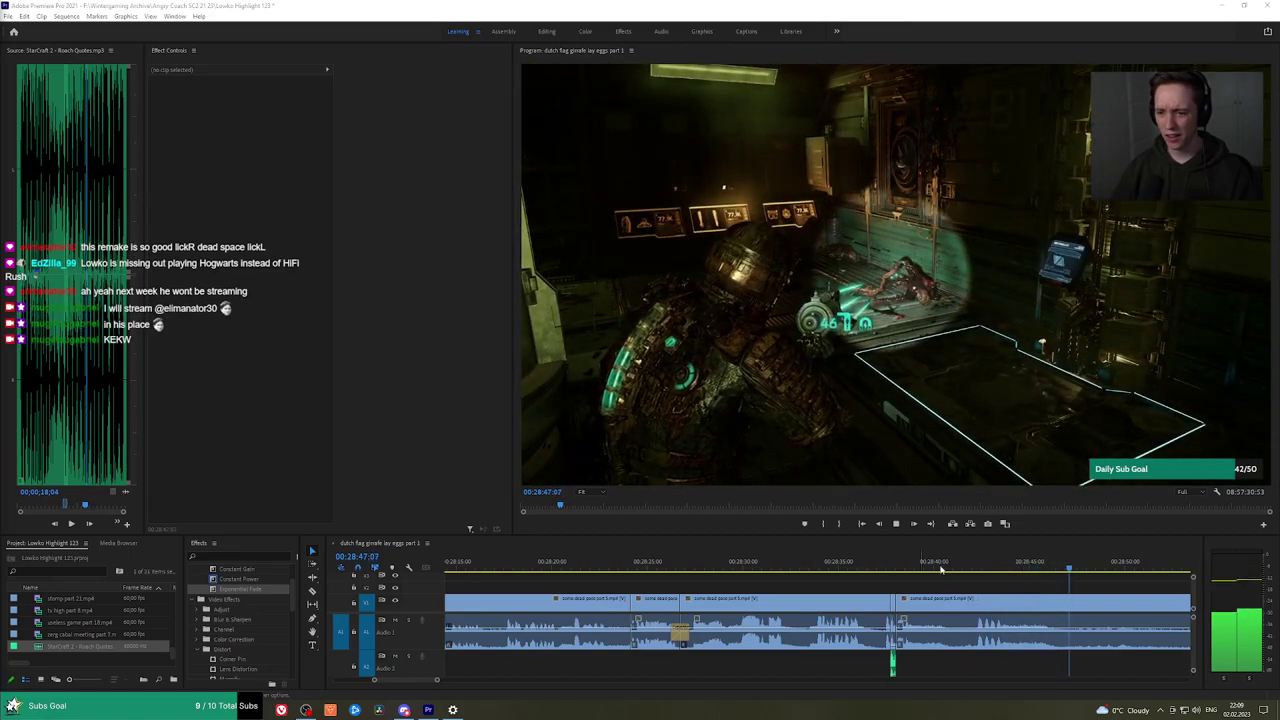
Cut out the footage between about 00:28:51 and 00:28:55, closing the gap, and apply Constant Power to the audio cut.
key(h)
drag(1131, 584, 784, 573)
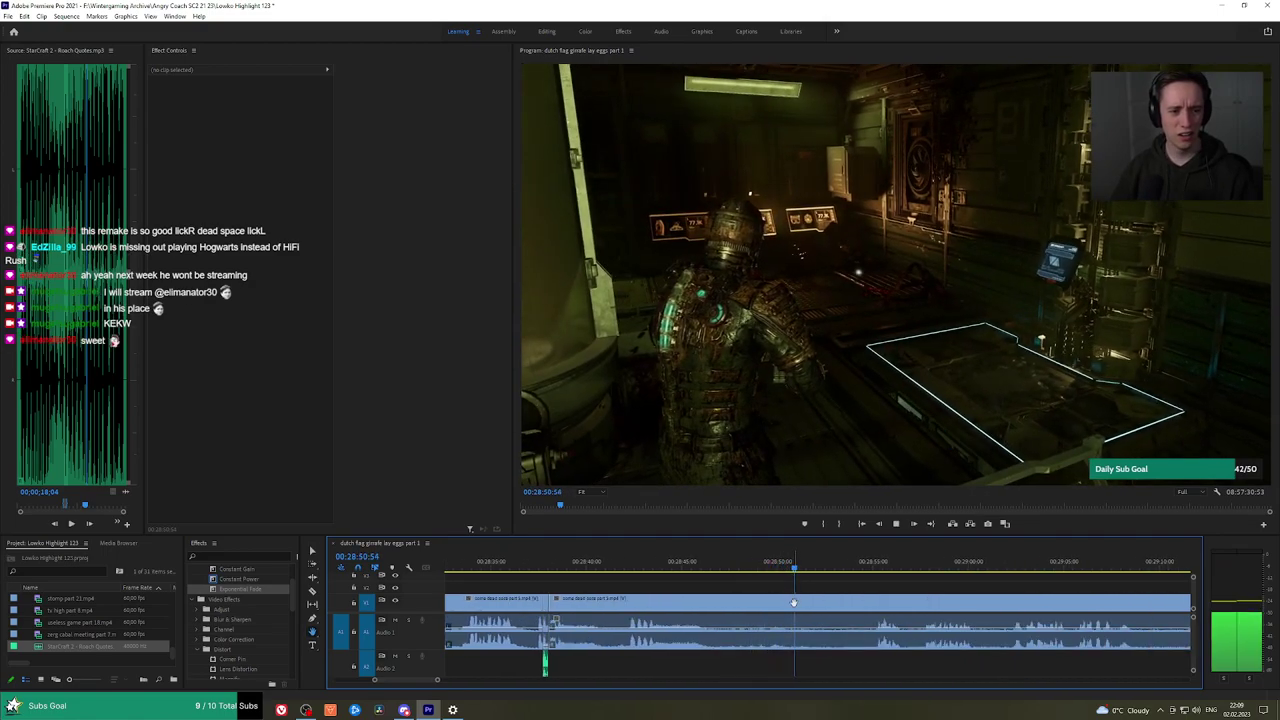
key(ctrl+k)
click(849, 570)
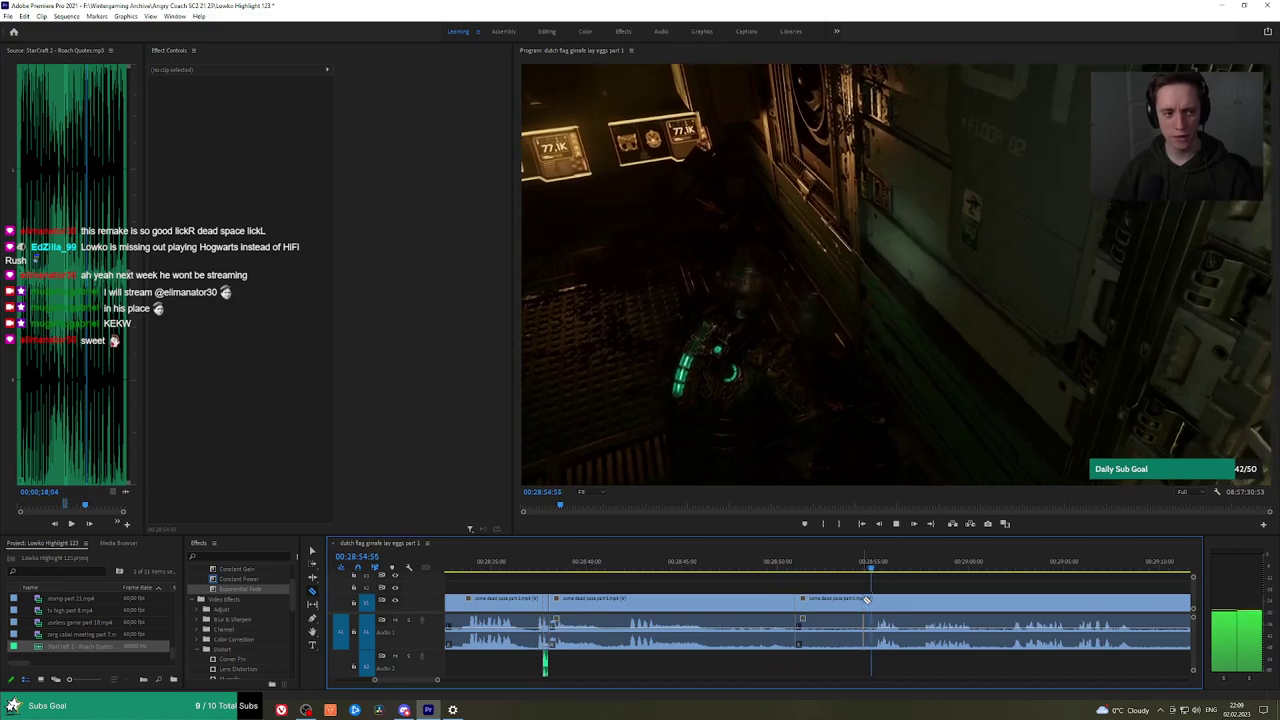
click(867, 600)
key(v)
click(856, 602)
key(shift+Delete)
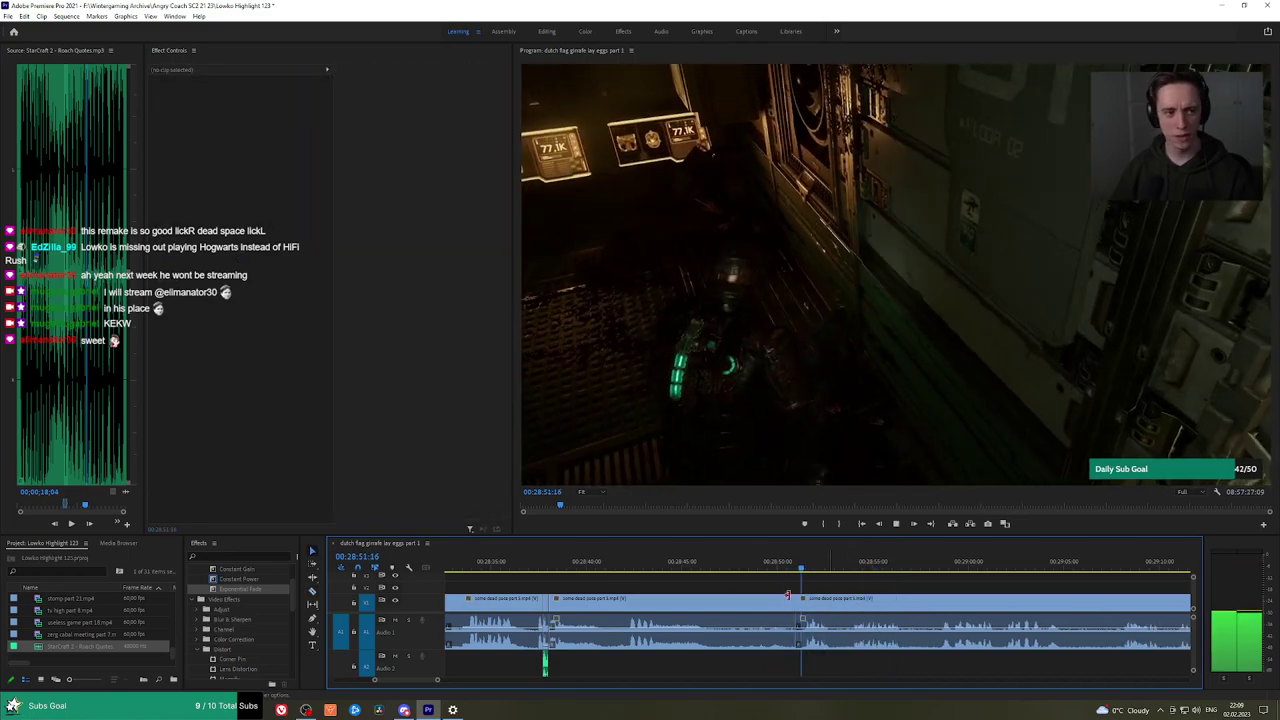
drag(240, 580, 729, 586)
drag(803, 638, 796, 634)
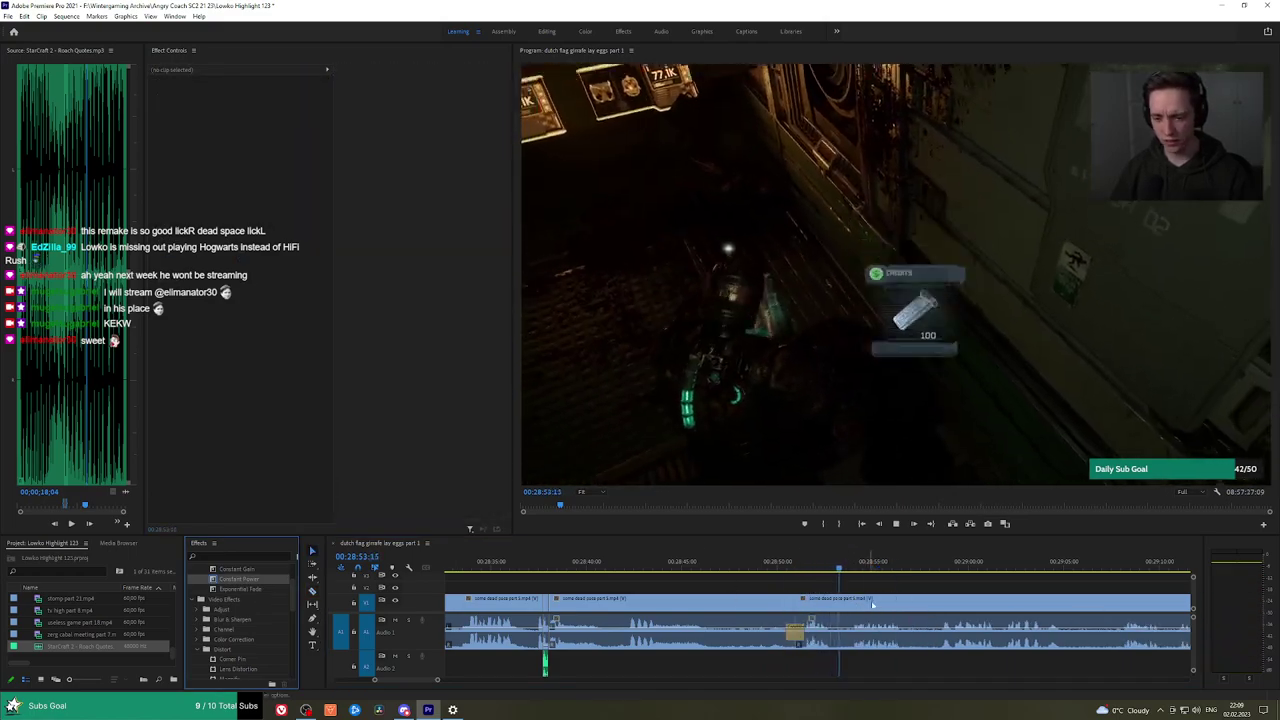
Remove the short piece between about 00:29:05 and 00:29:08 with its gap, and apply Constant Power to the audio cut.
key(h)
drag(912, 601, 742, 597)
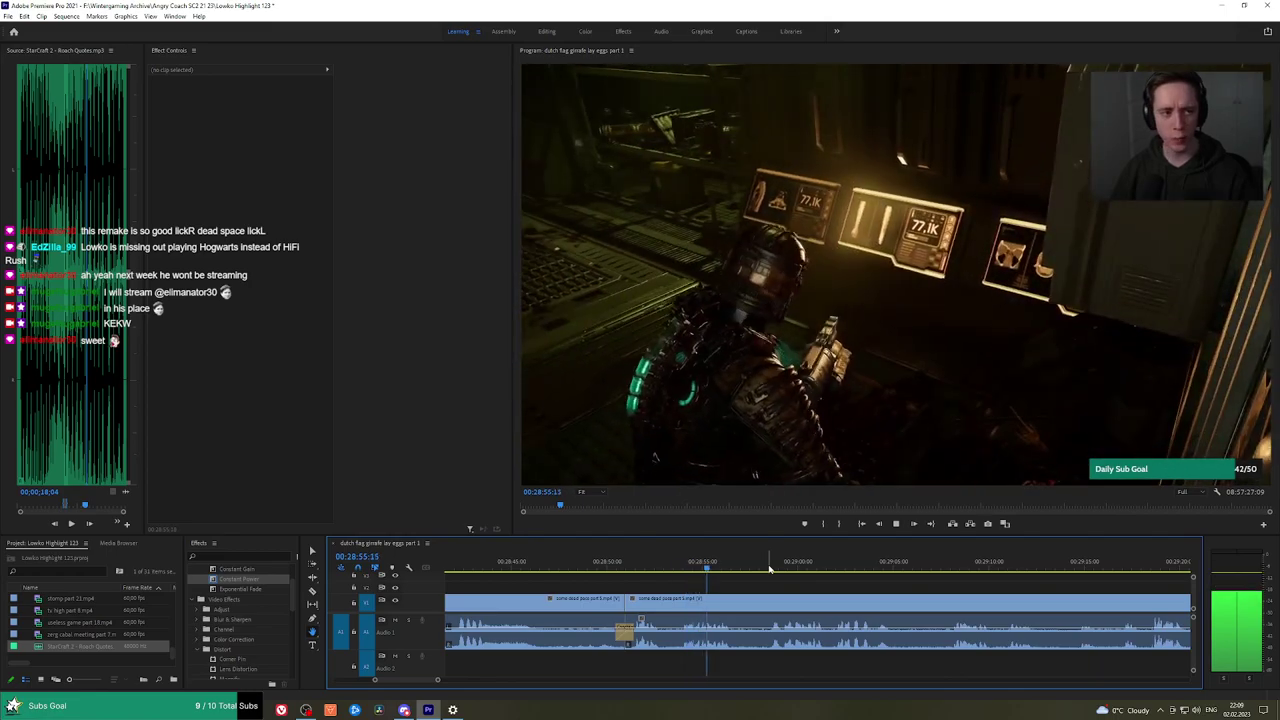
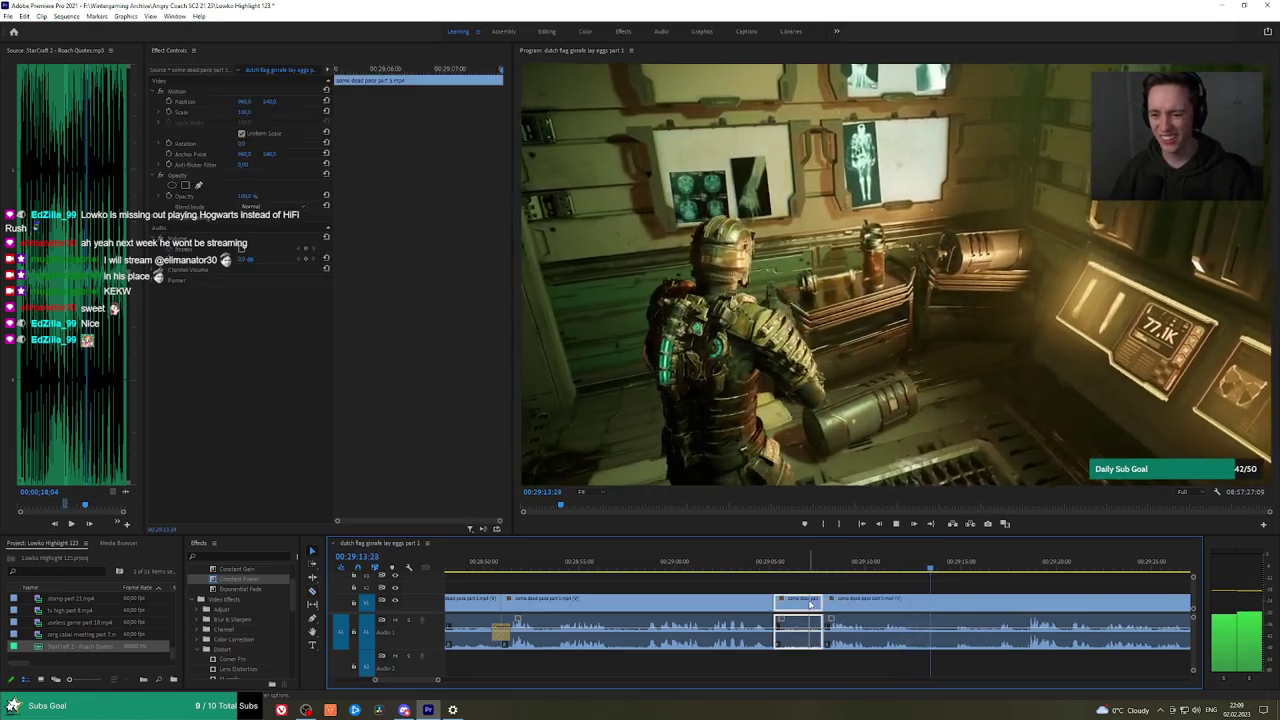
key(space)
drag(238, 580, 790, 643)
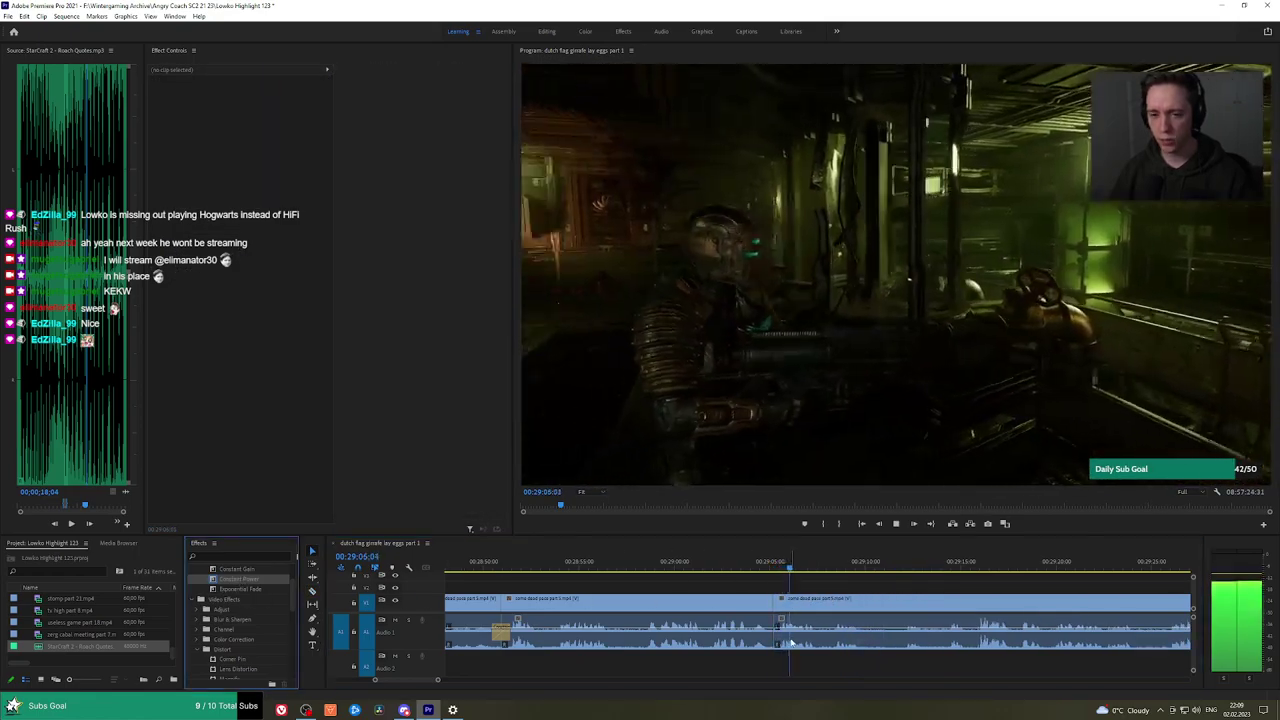
Cut out the footage between about 00:29:10 and 00:29:16, closing the gap, and apply Constant Power to the audio cut.
key(c)
click(868, 607)
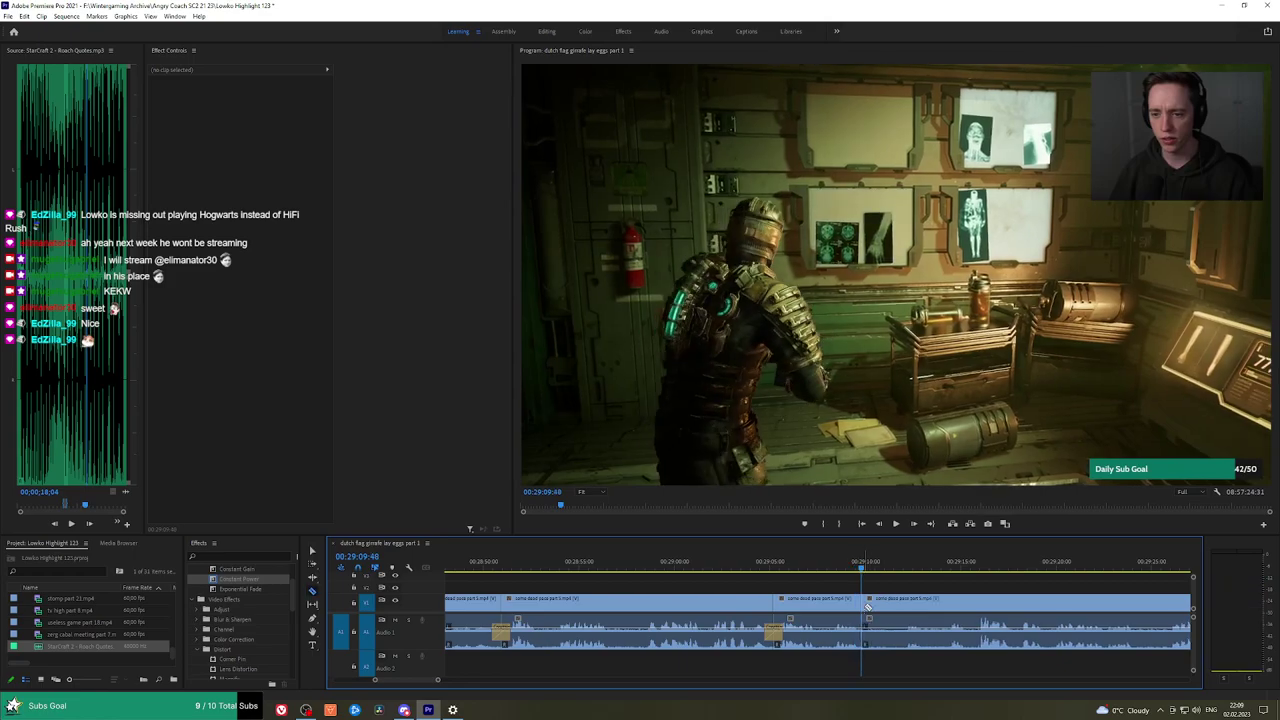
click(946, 569)
key(h)
drag(984, 587, 840, 573)
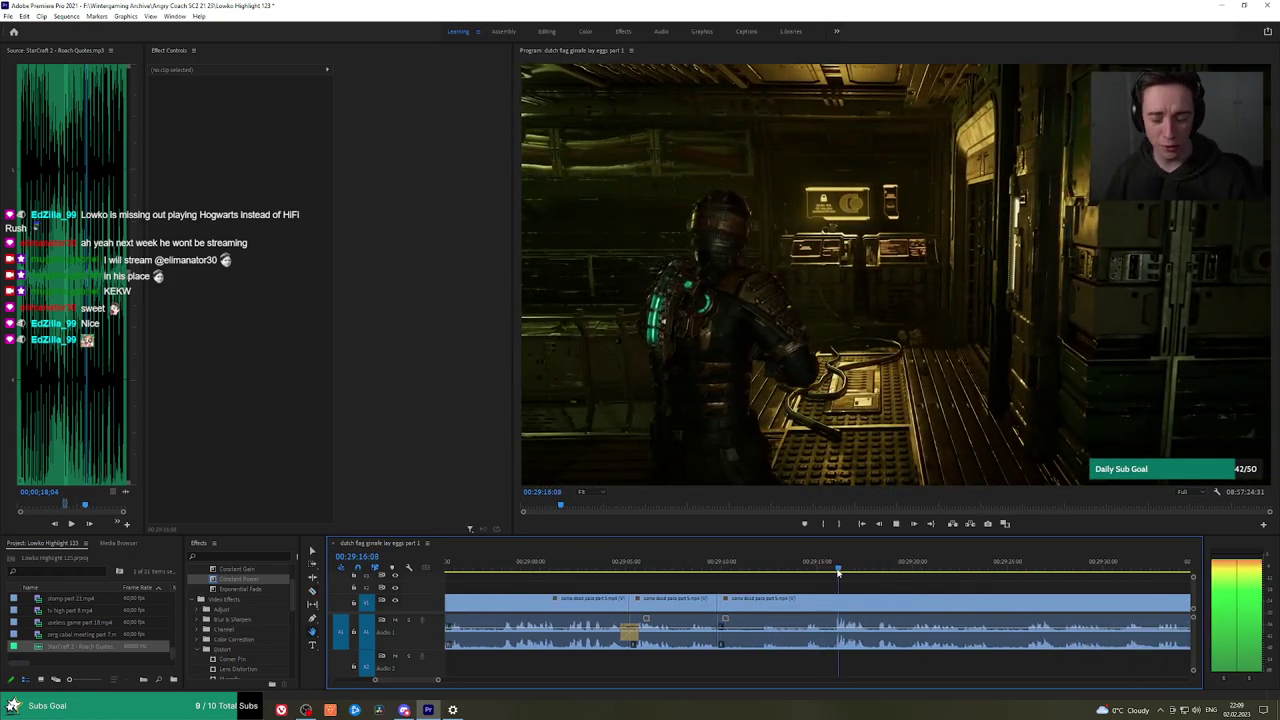
key(c)
click(831, 607)
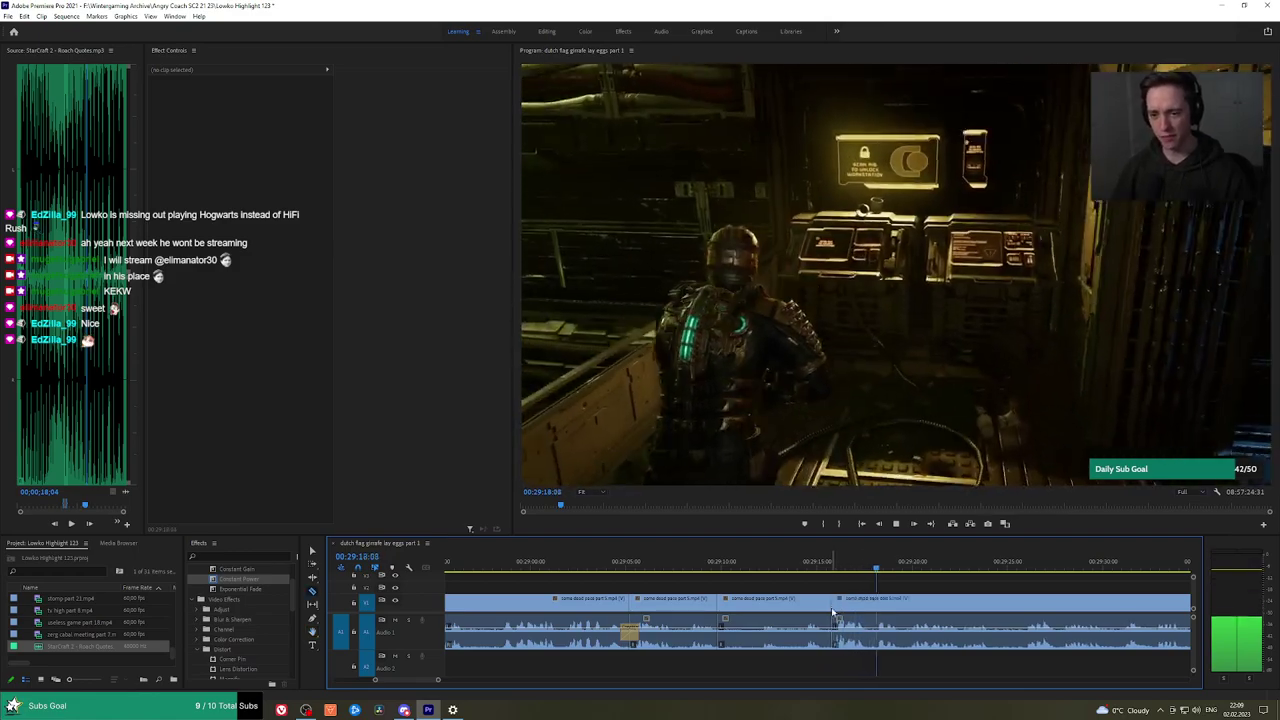
key(v)
click(814, 603)
key(shift+Delete)
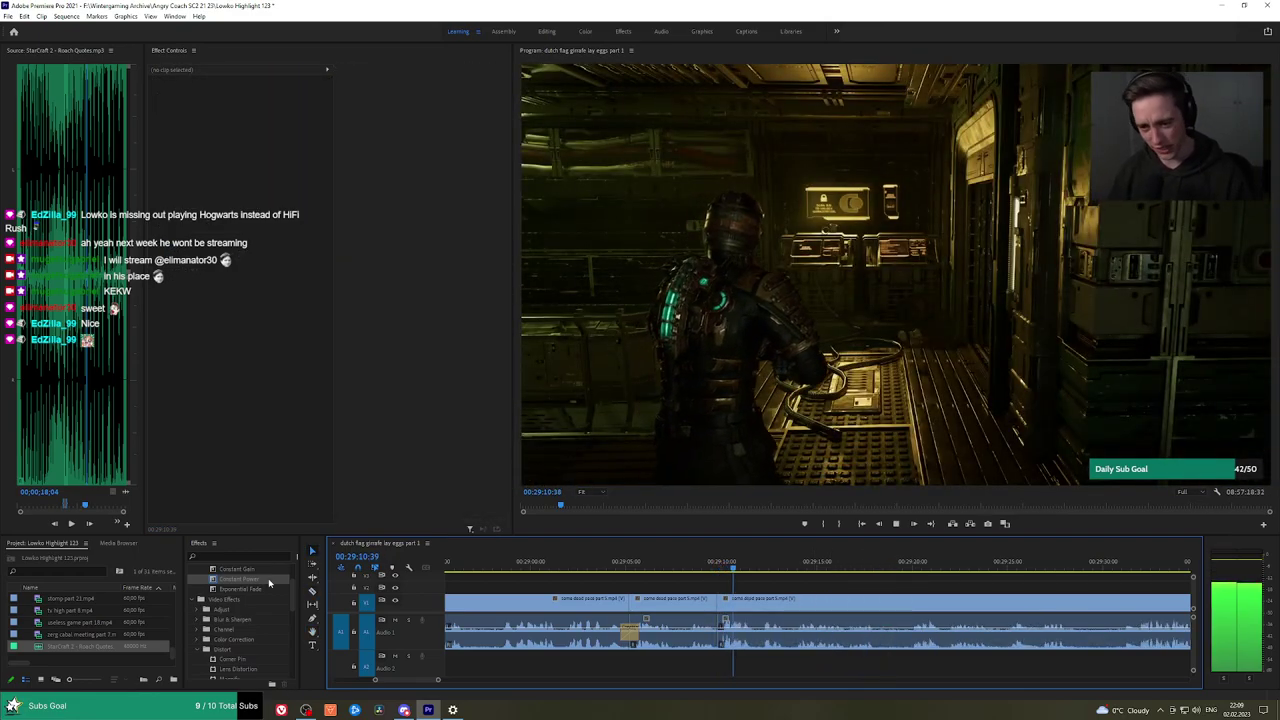
scroll(792, 583, down, 1)
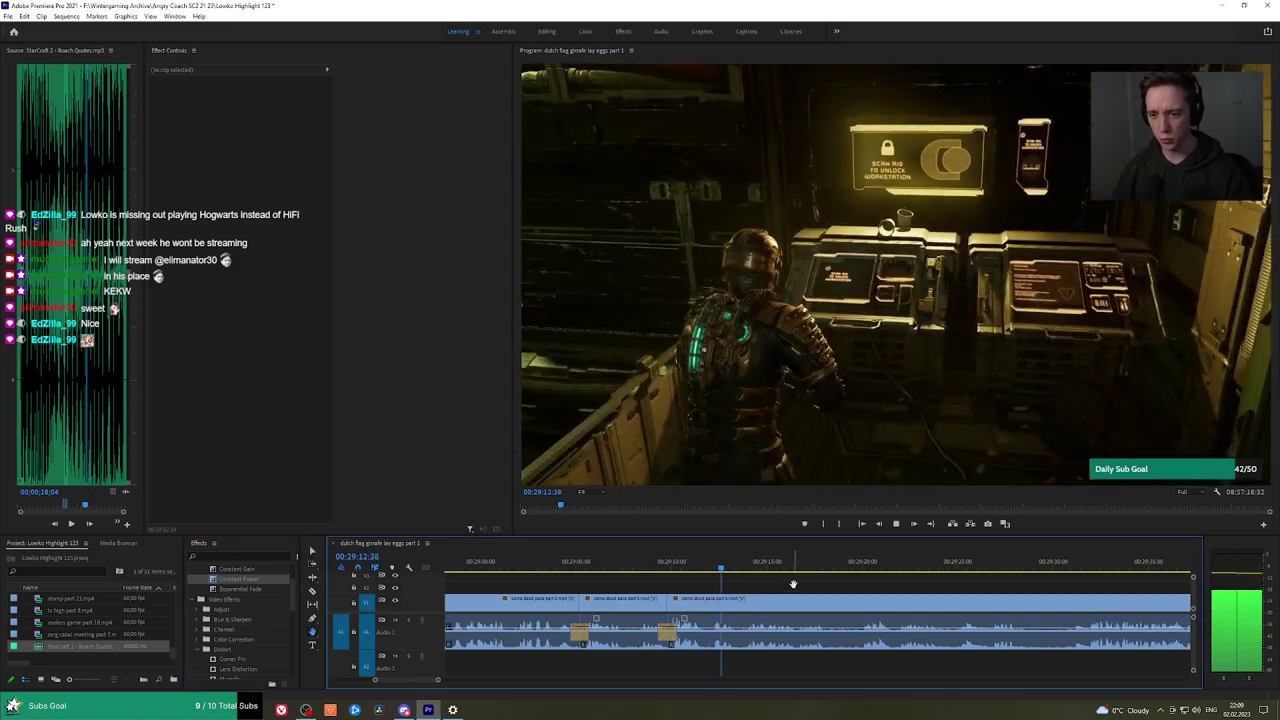
Split the gameplay clip at about 00:29:13, shortly after the last audio transition.
scroll(815, 580, down, 1)
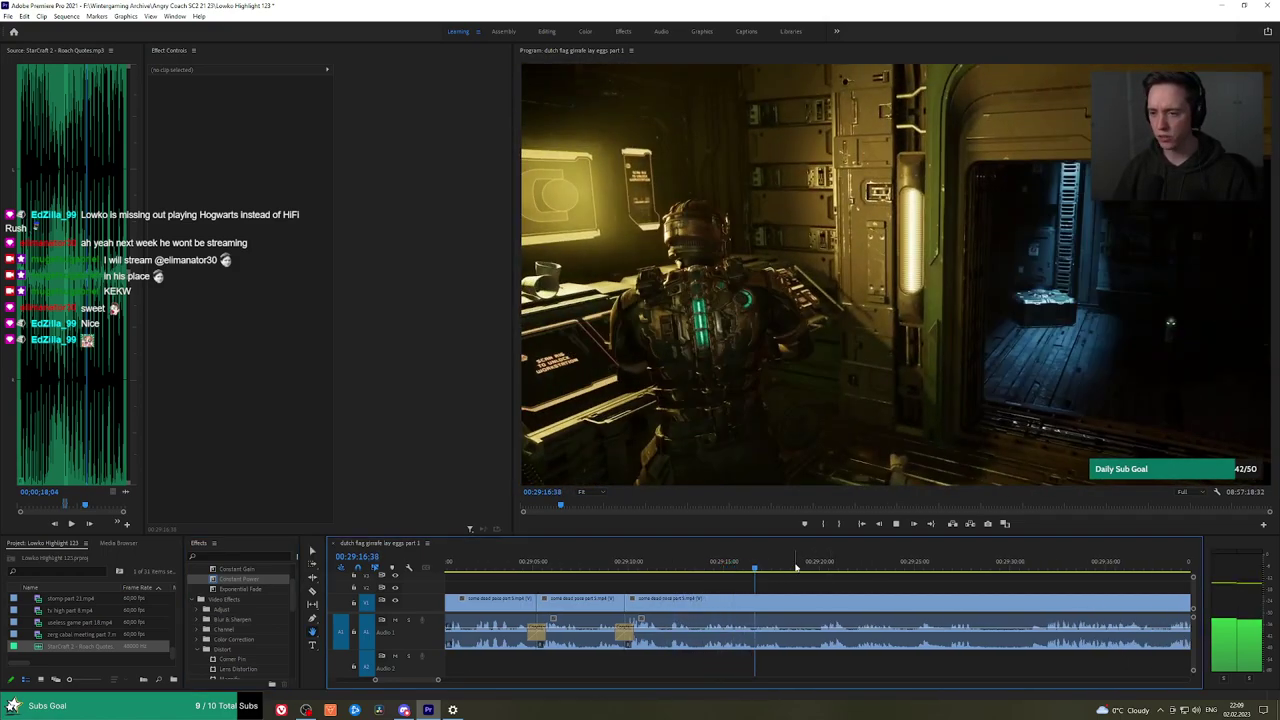
click(820, 563)
drag(820, 563, 685, 563)
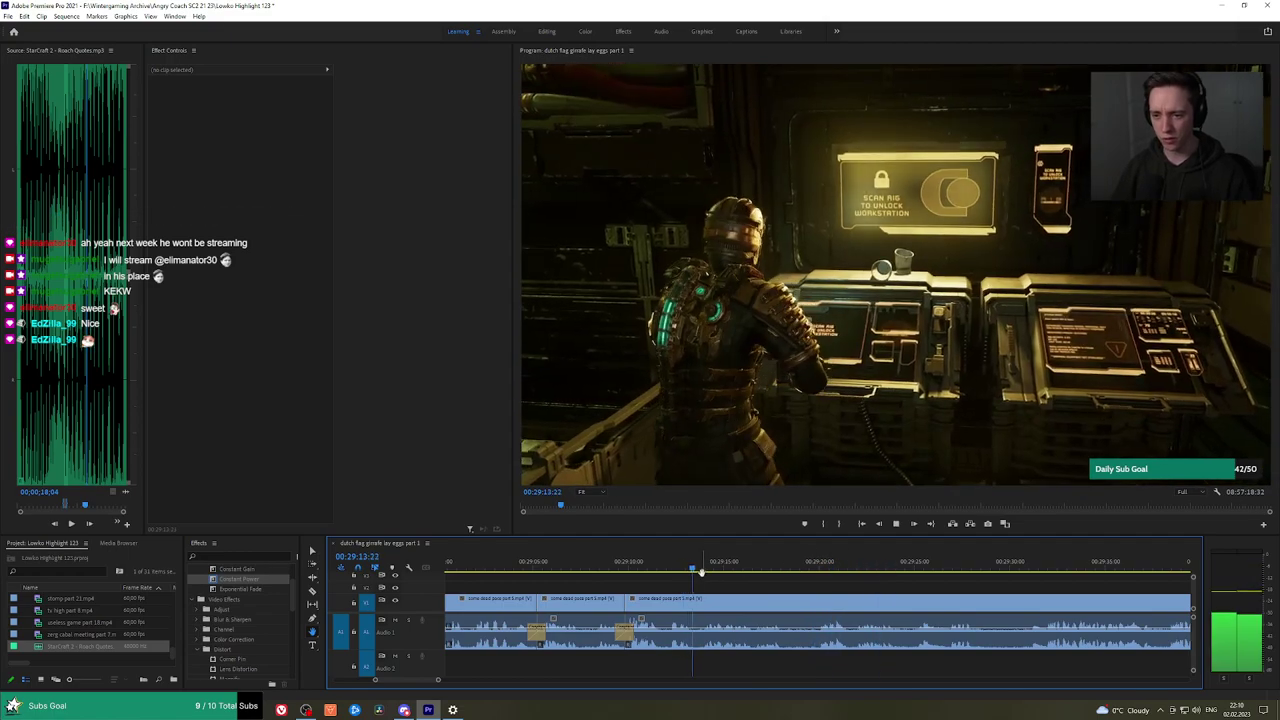
key(space)
key(c)
Skim the footage from about 00:29:26 to 00:31:20 to find where the dull section ends.
click(945, 560)
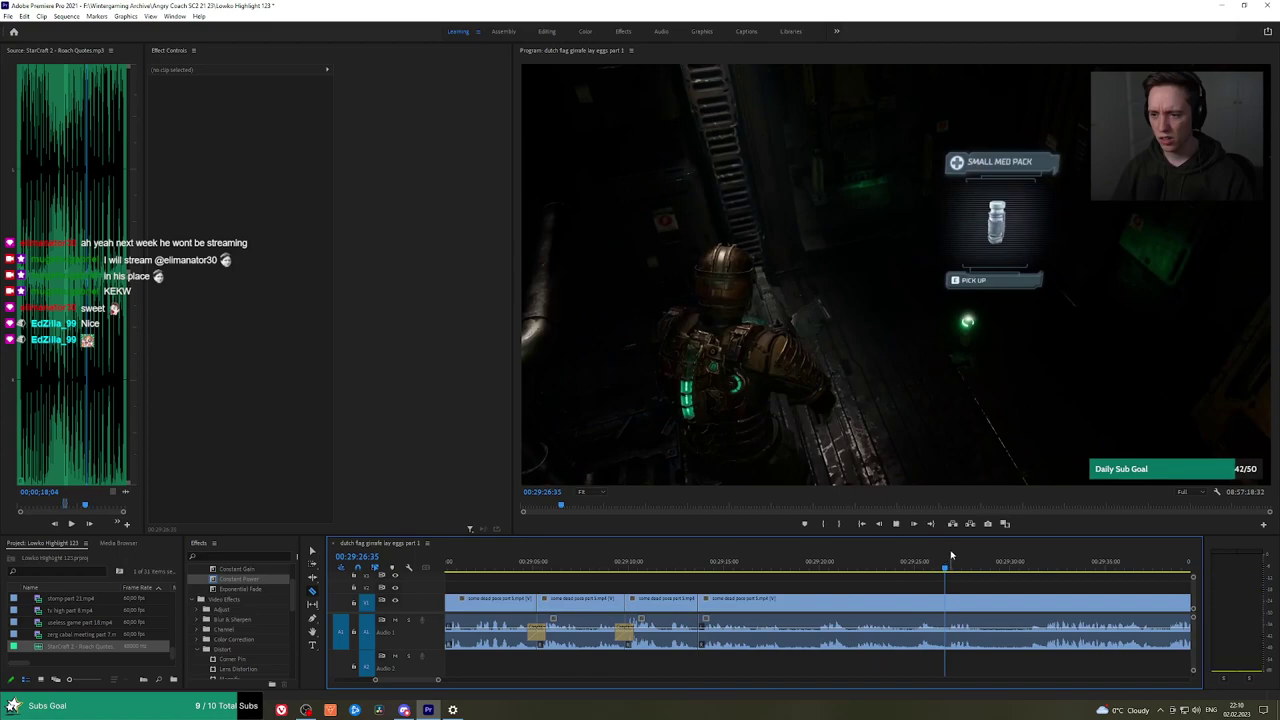
key(space)
click(1043, 560)
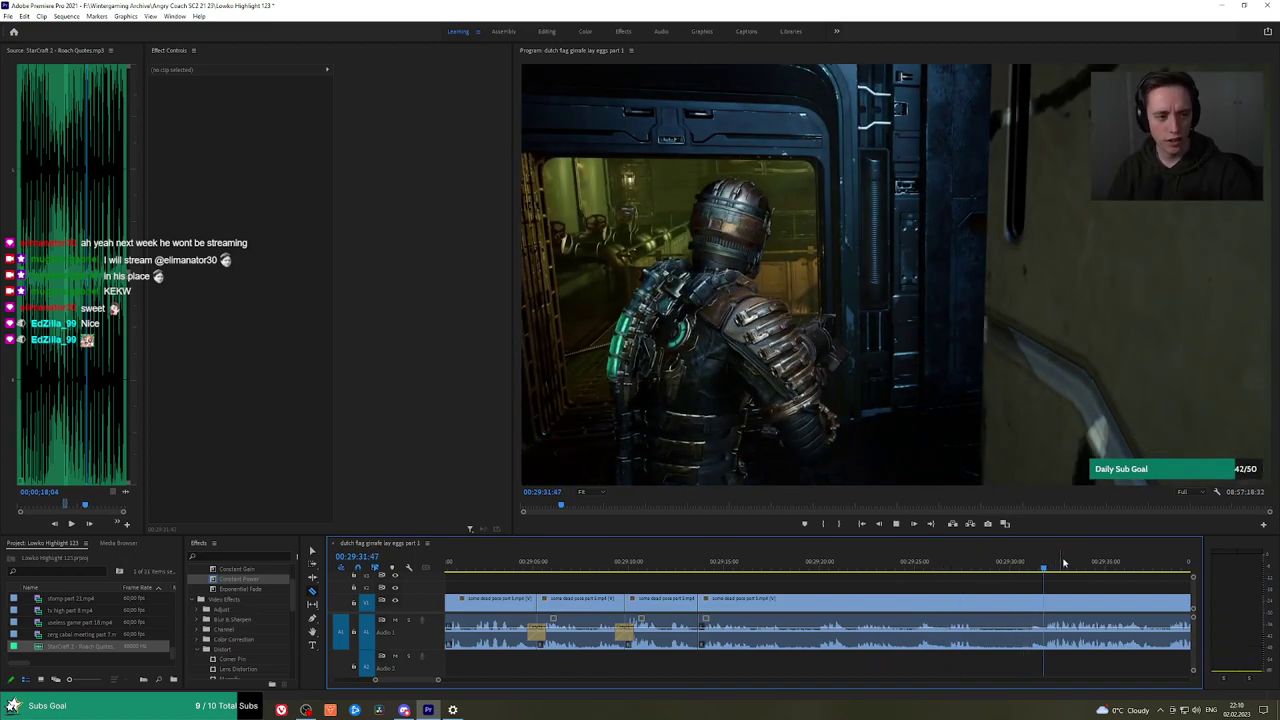
scroll(1090, 588, down, 4)
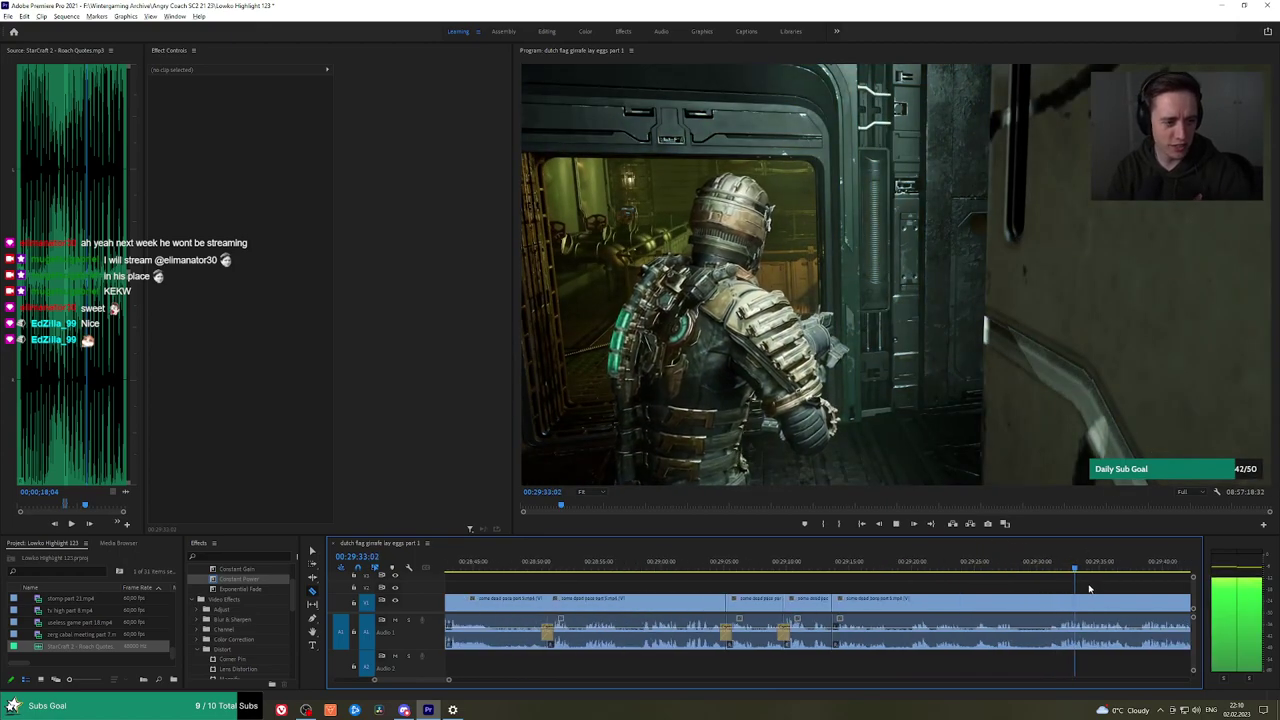
key(h)
drag(1104, 587, 710, 578)
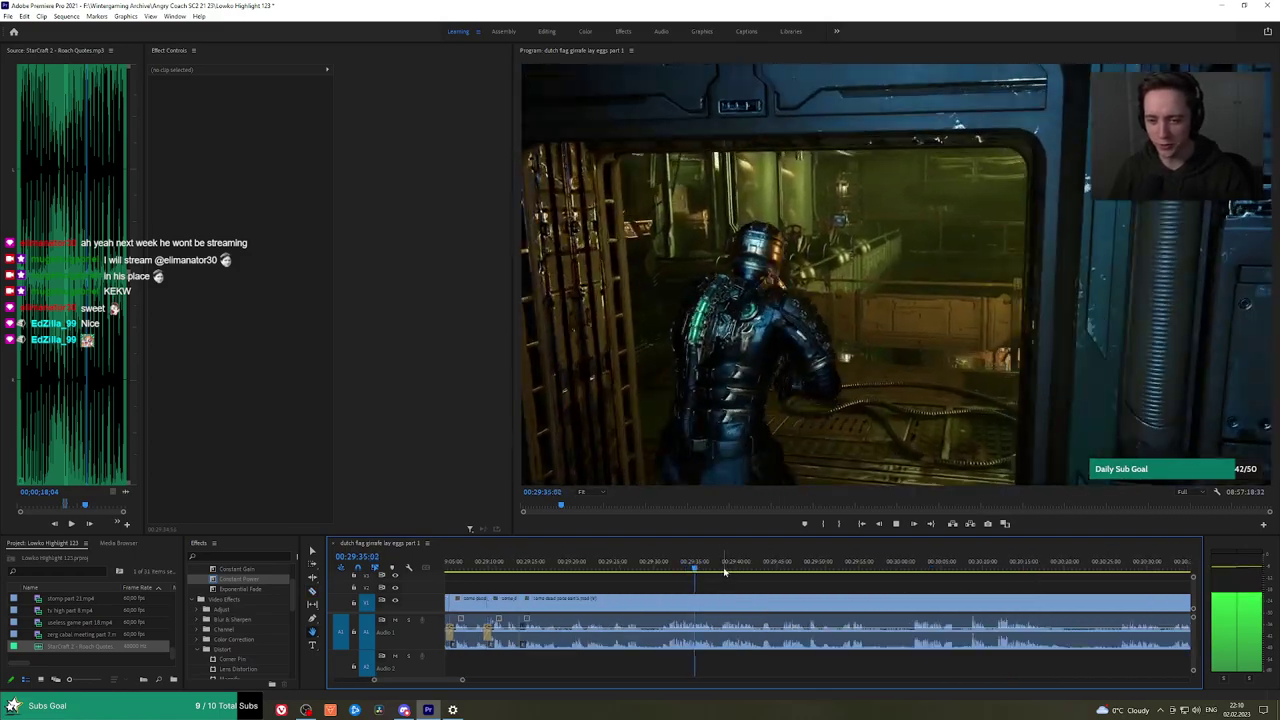
drag(785, 567, 913, 565)
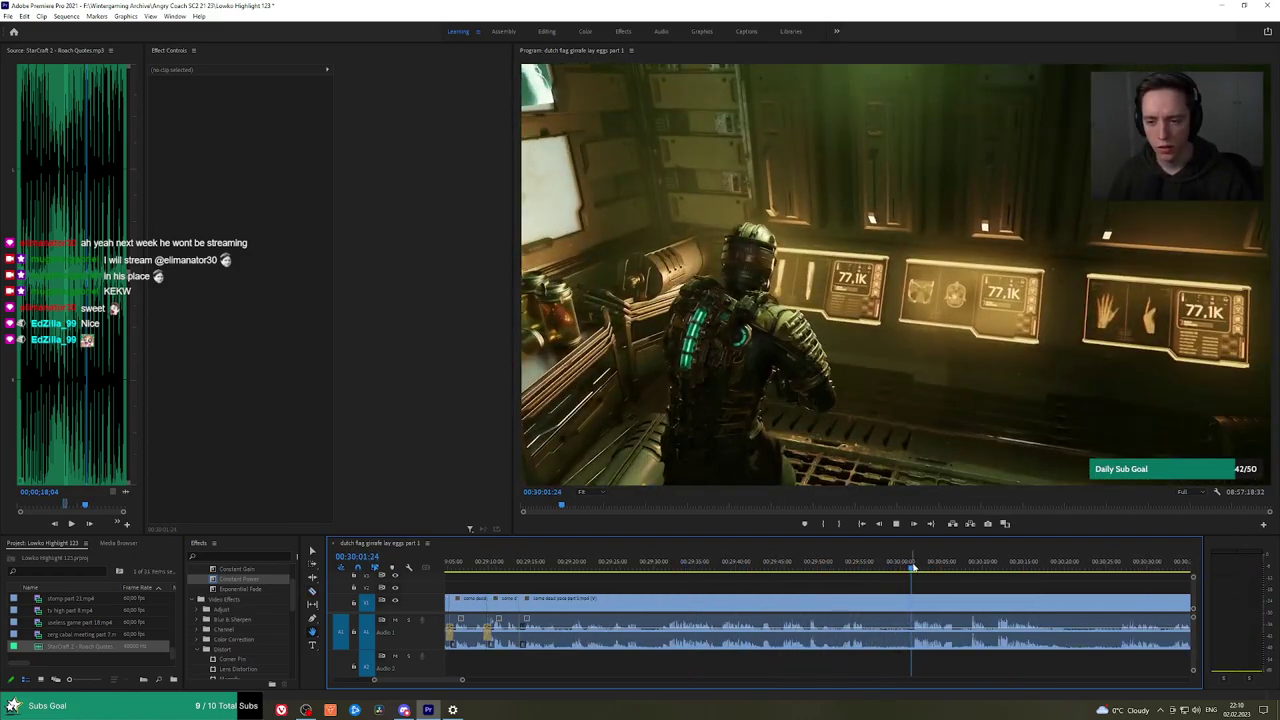
key(space)
drag(986, 583, 815, 566)
scroll(1121, 586, down, 5)
key(space)
key(equal)
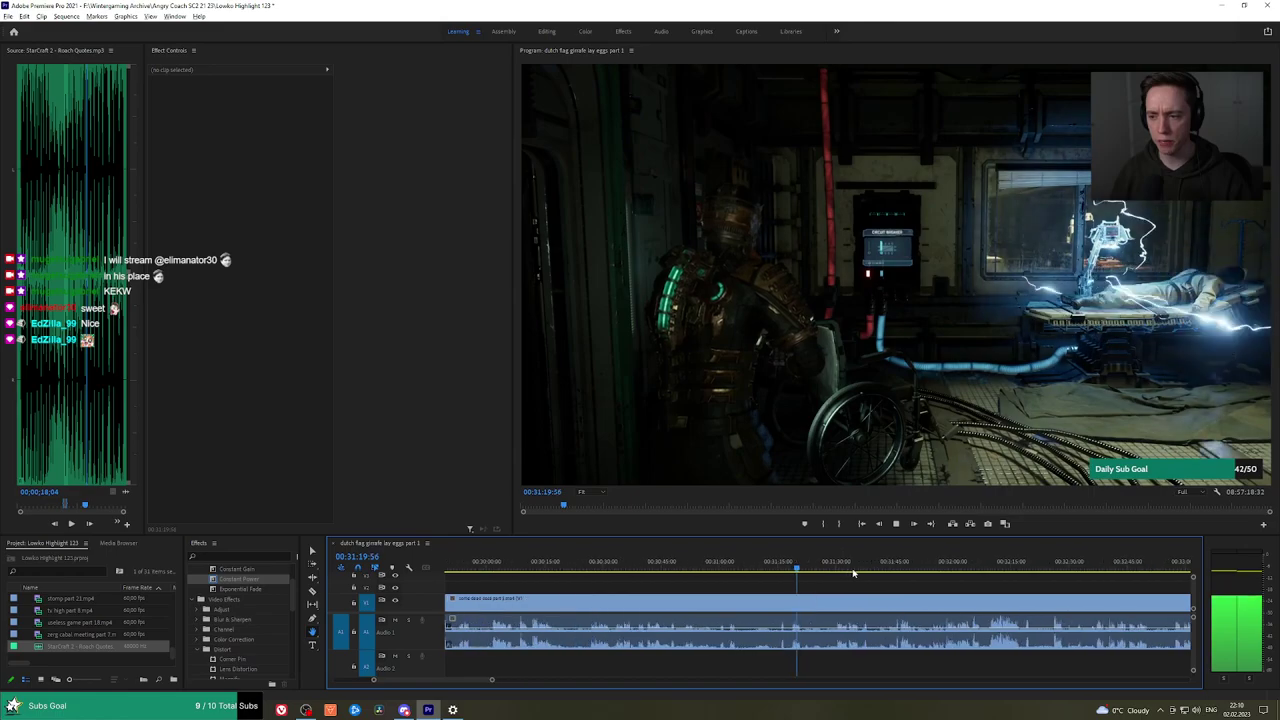
Skim further ahead to about 00:33:30, at the malfunctioning door, to find where the highlight should resume.
drag(723, 560, 764, 567)
key(space)
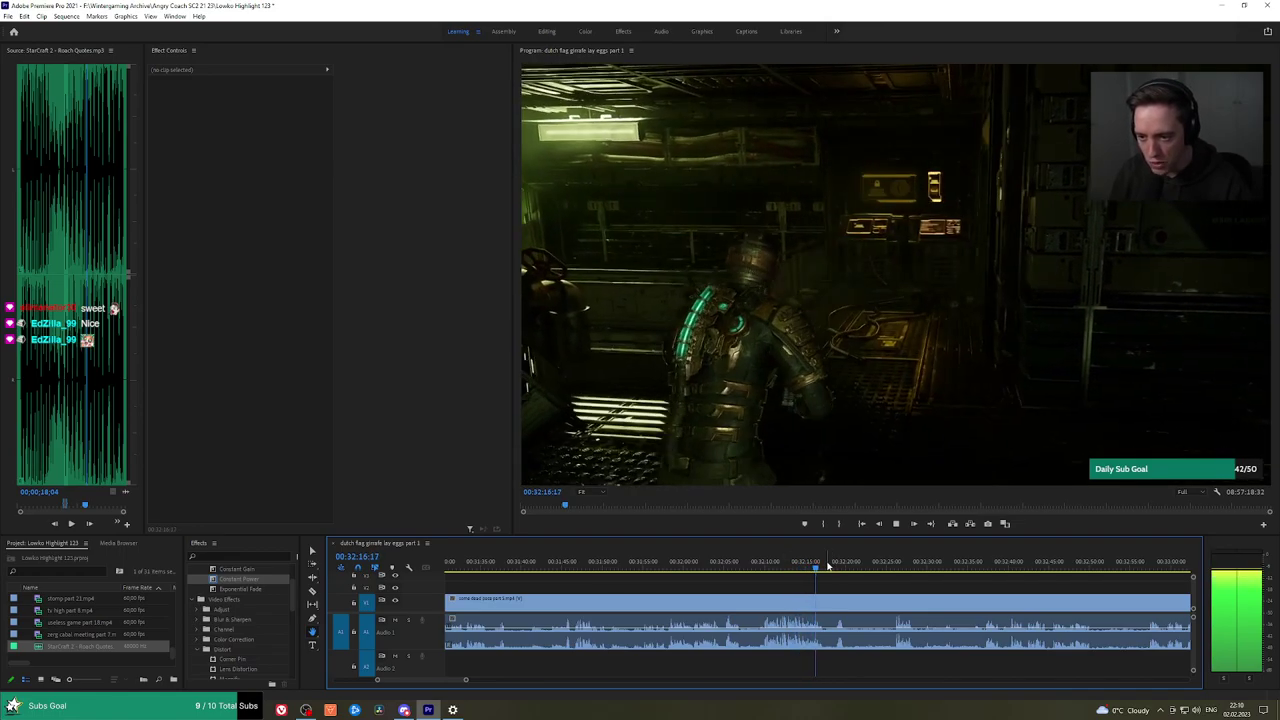
click(833, 565)
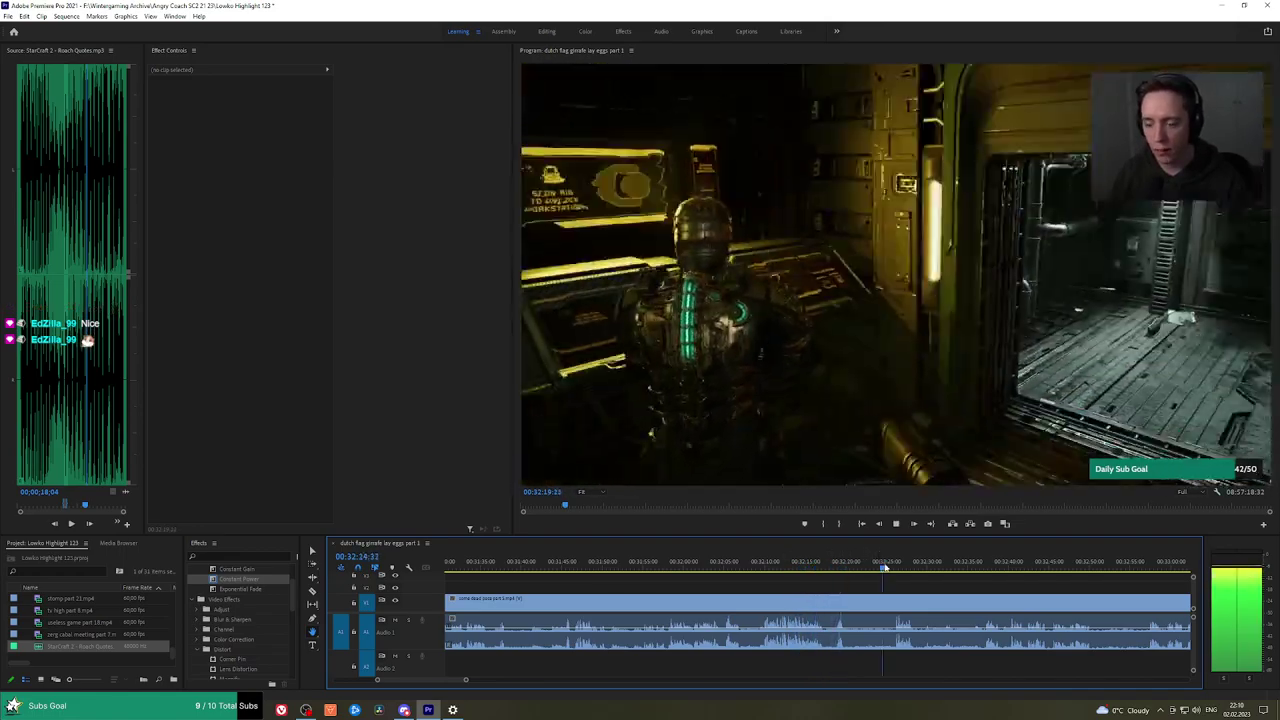
click(890, 566)
scroll(940, 595, down, 3)
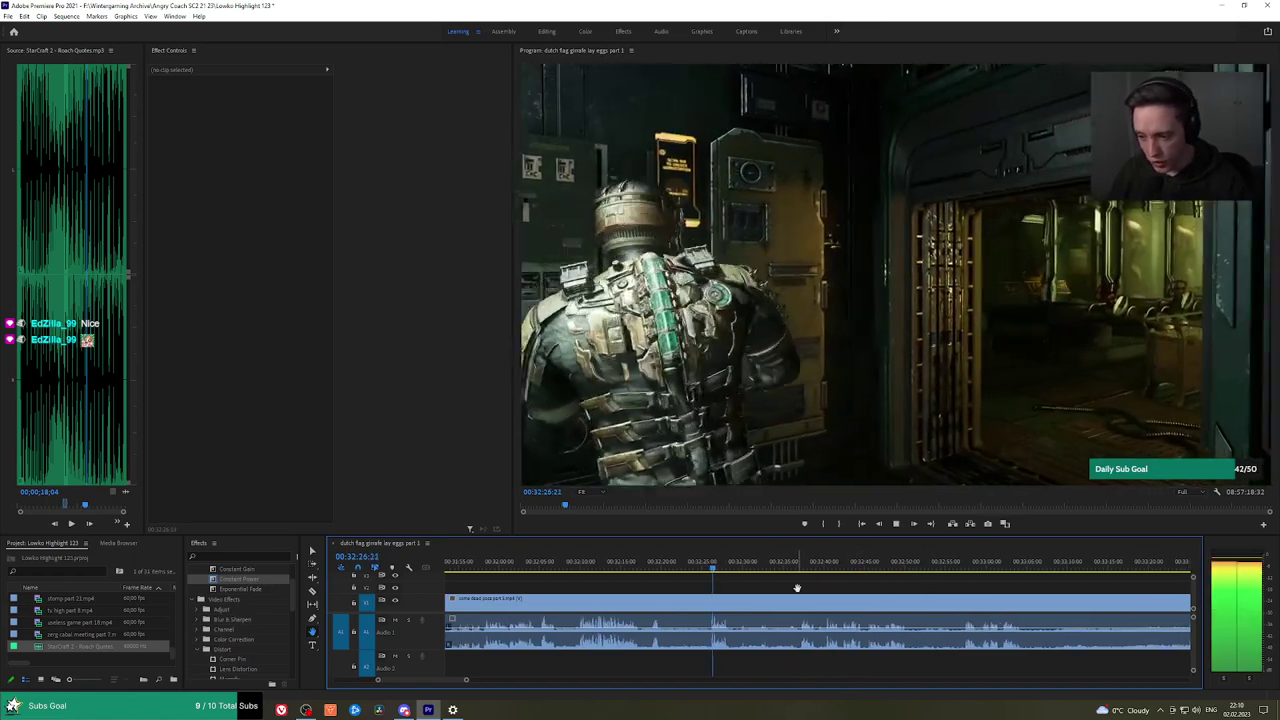
click(802, 566)
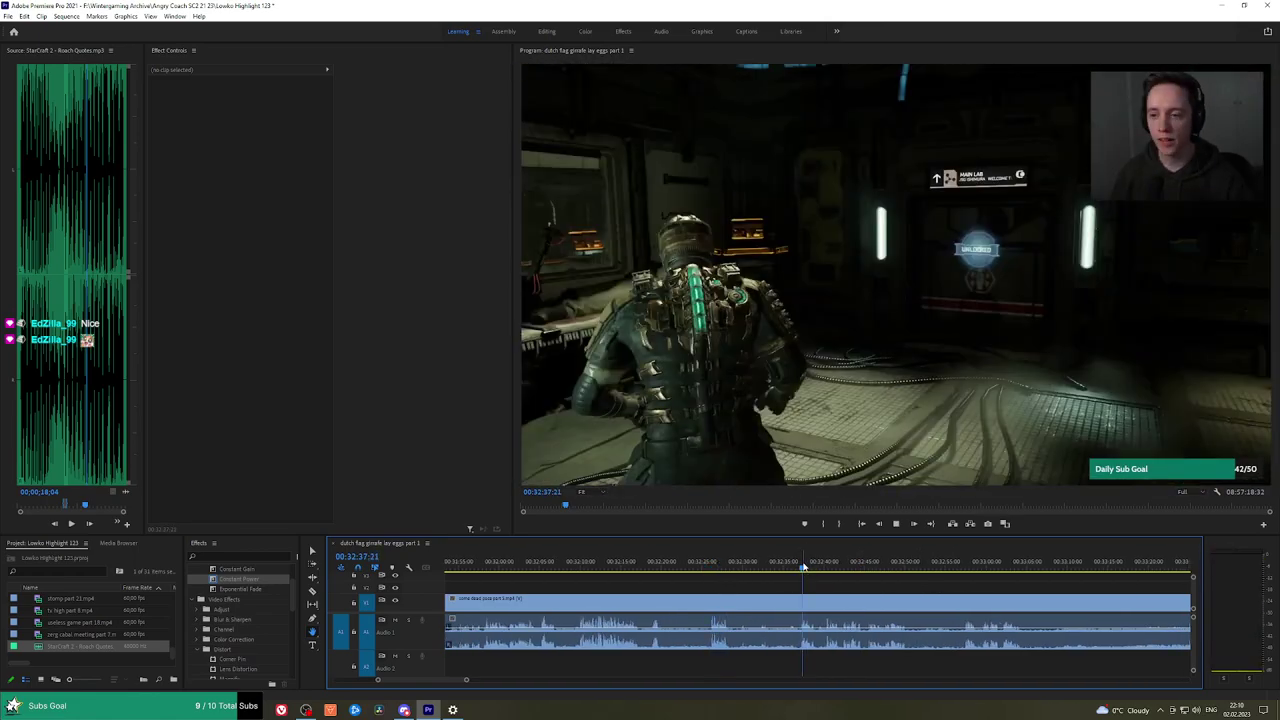
drag(802, 566, 873, 566)
key(space)
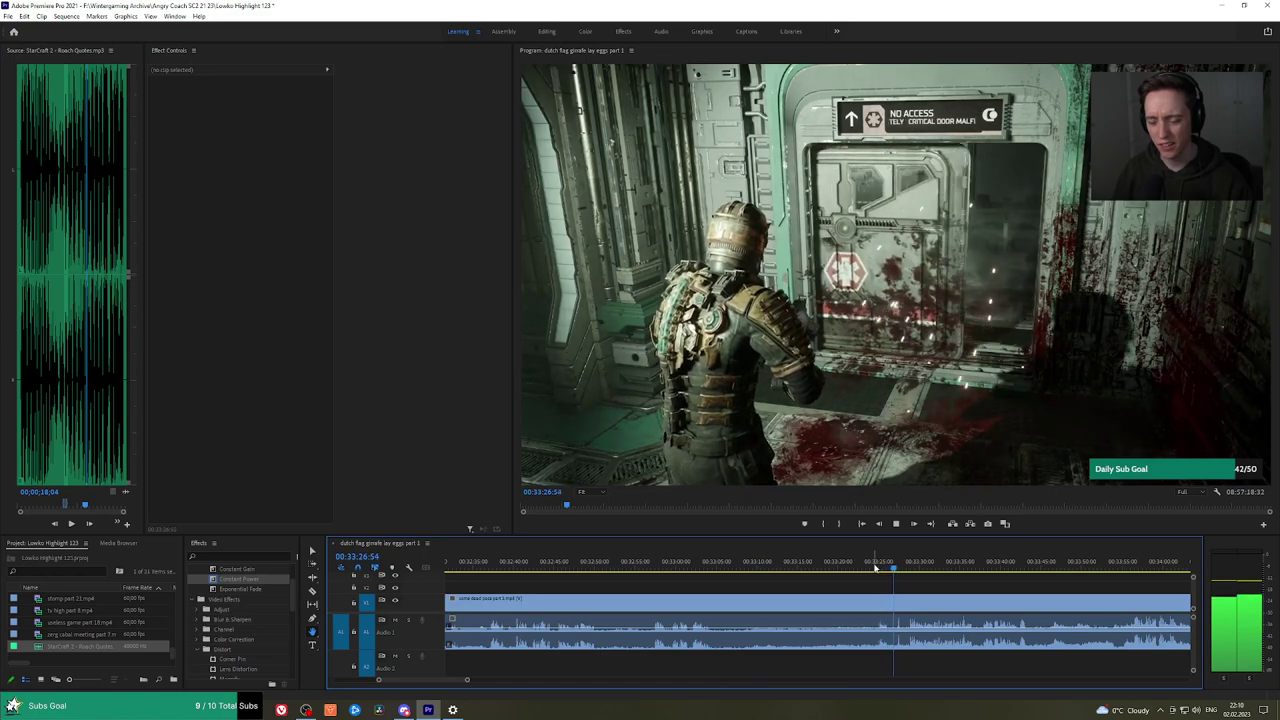
drag(956, 589, 801, 578)
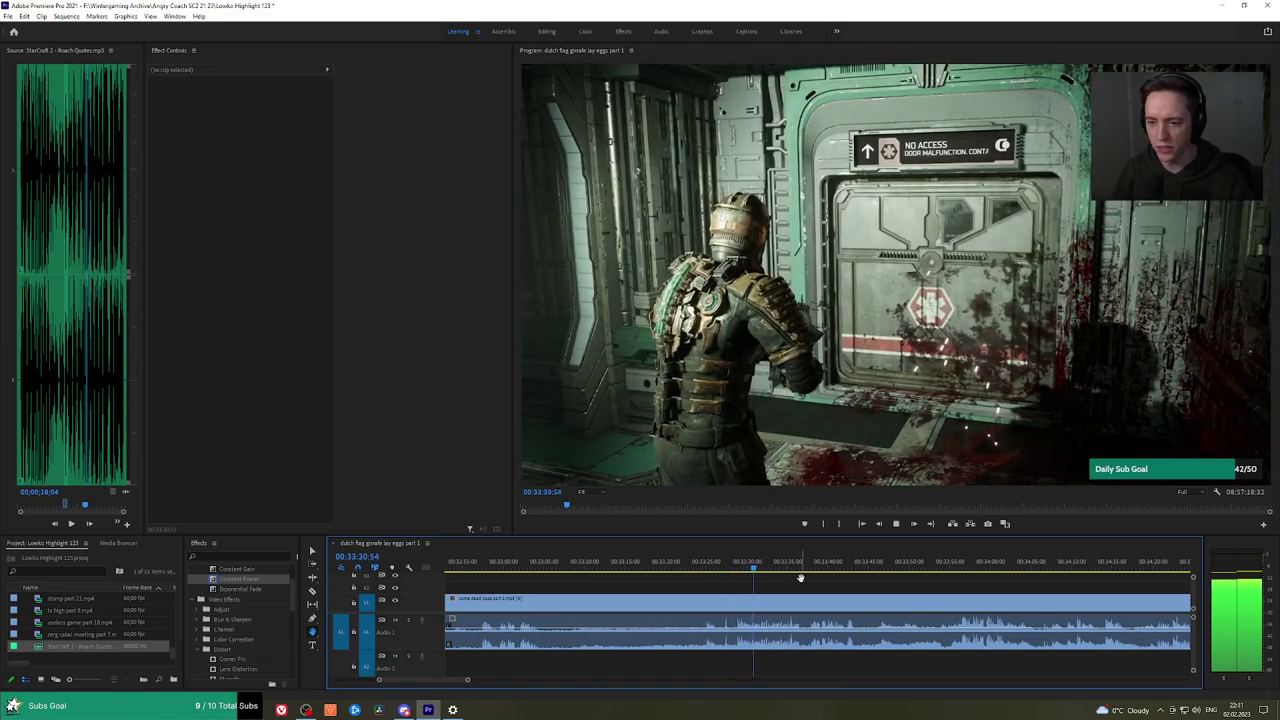
Save the project and check the footage between about 00:33:38 and 00:33:57 for the resume point before the fight.
key(ctrl+s)
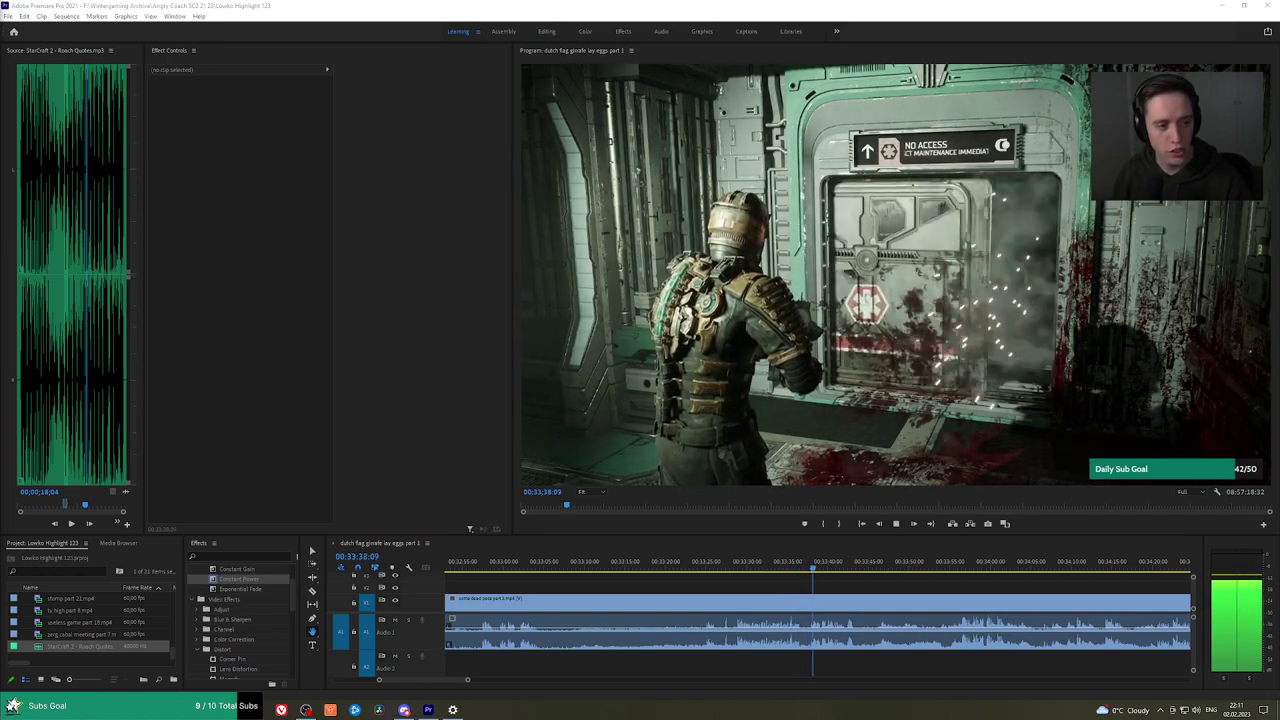
scroll(769, 566, down, 3)
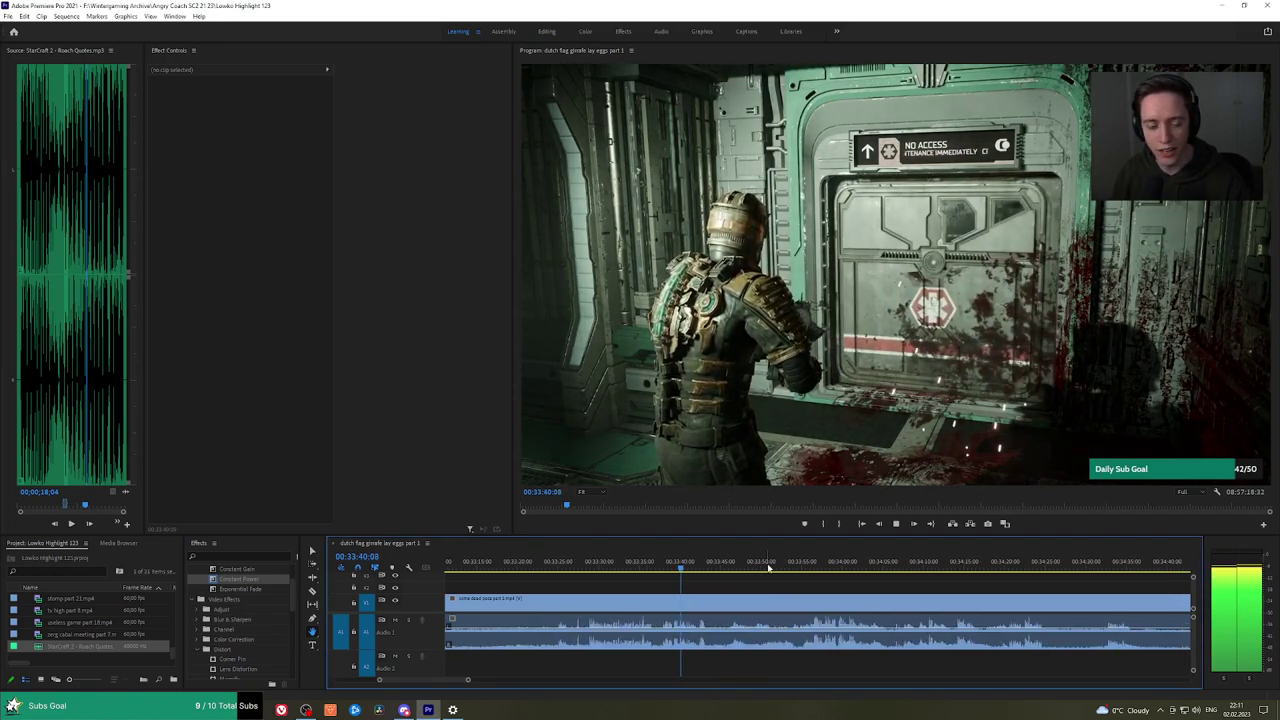
scroll(769, 566, up, 3)
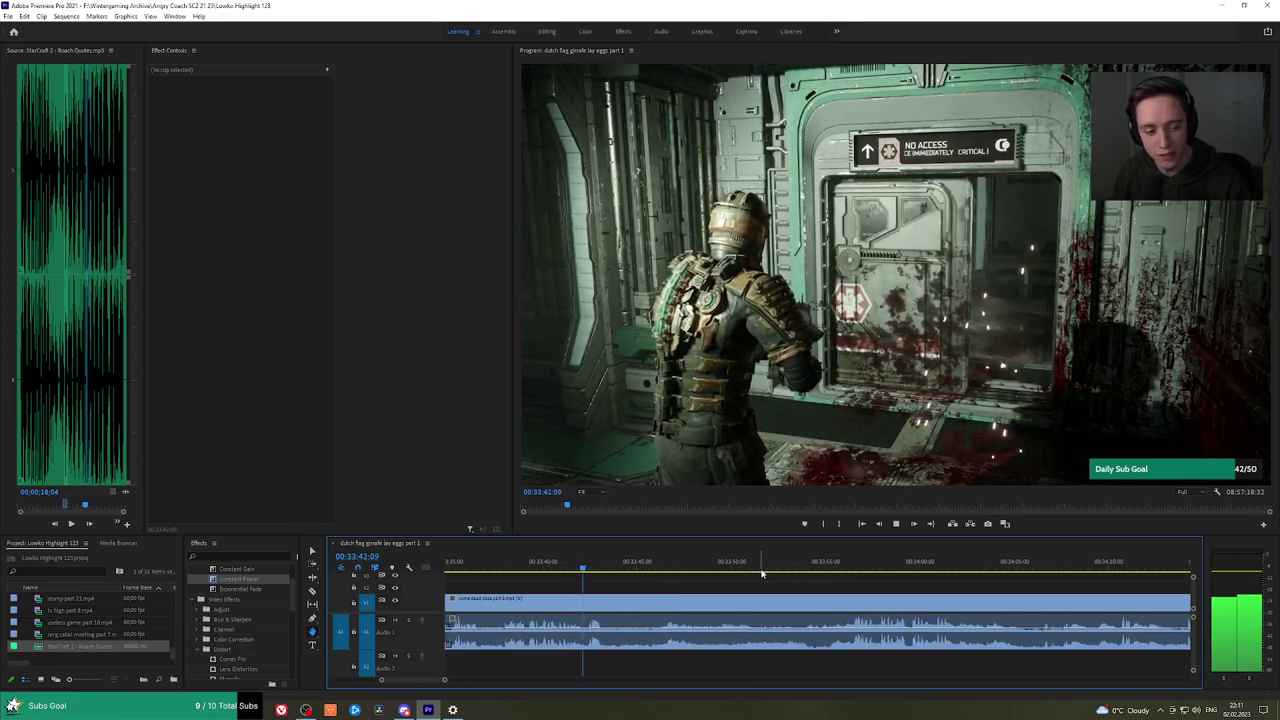
click(663, 563)
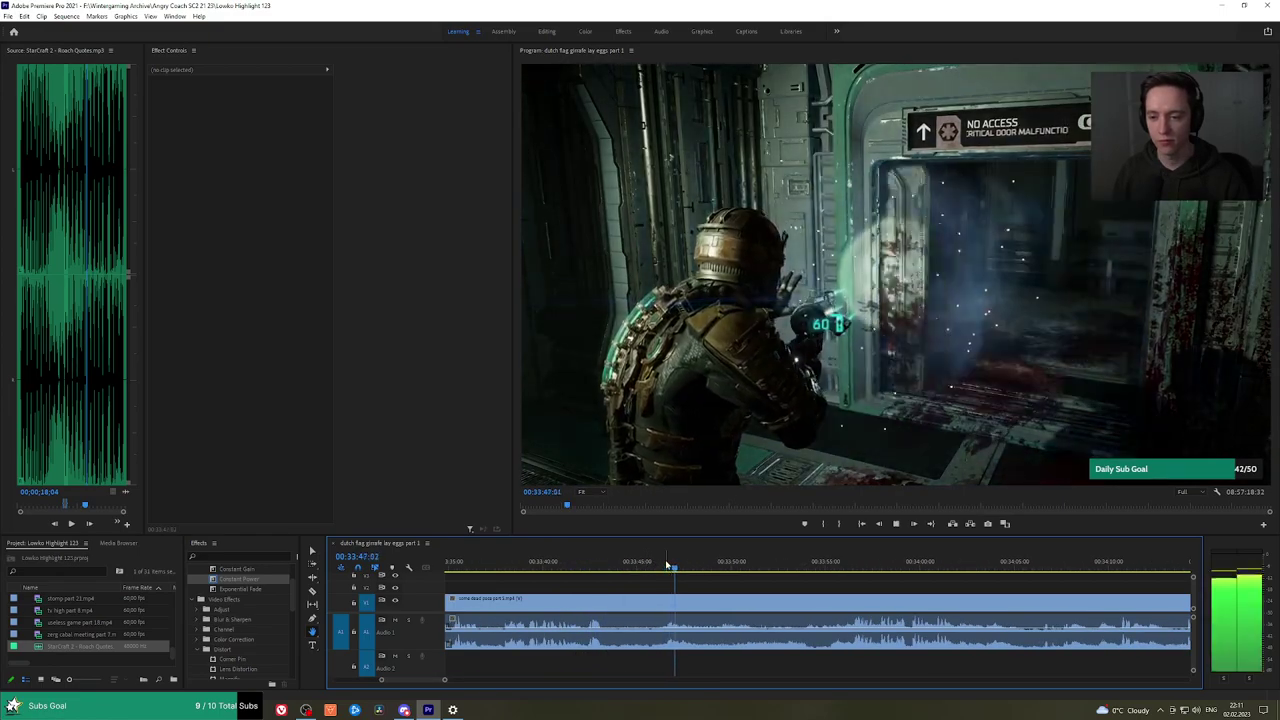
click(840, 570)
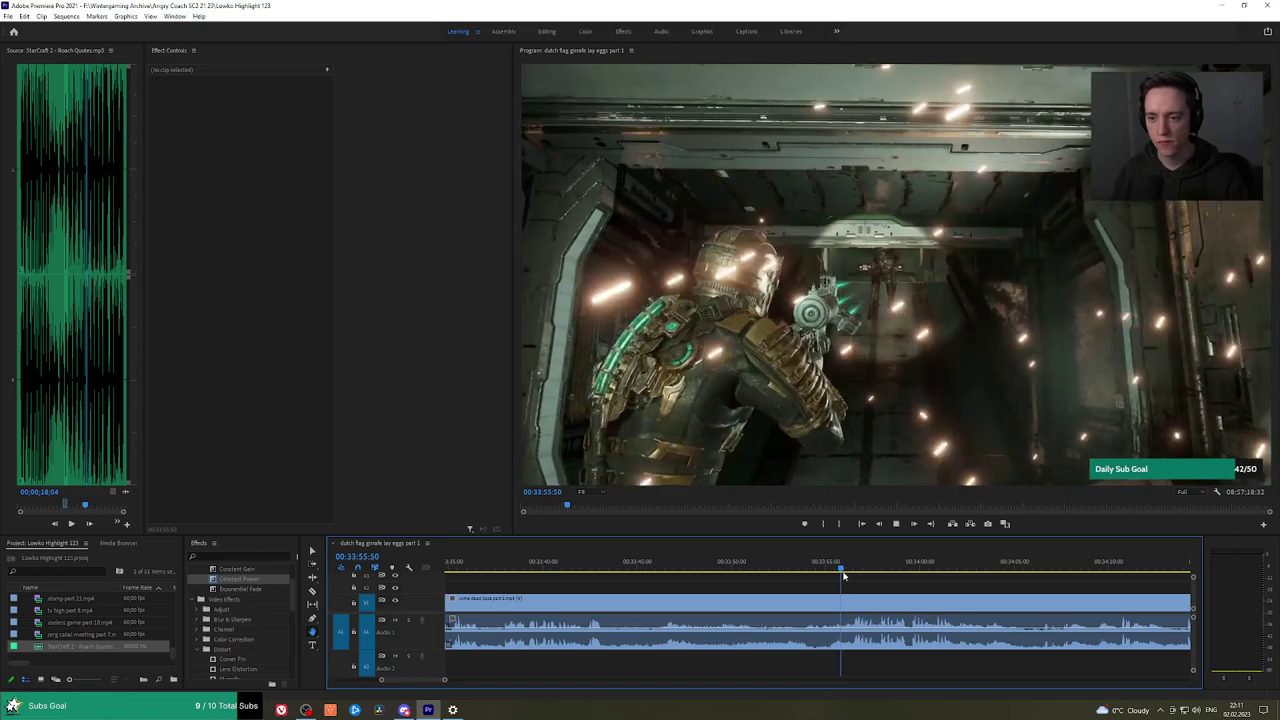
click(794, 570)
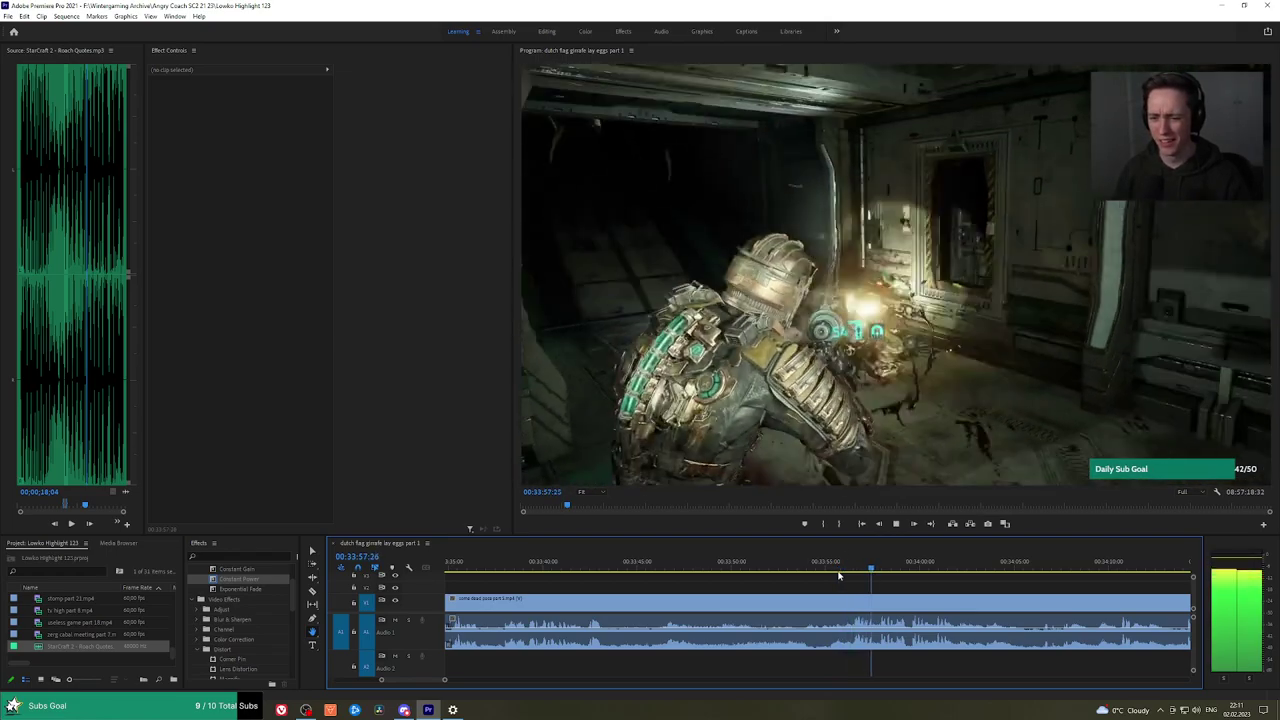
click(773, 570)
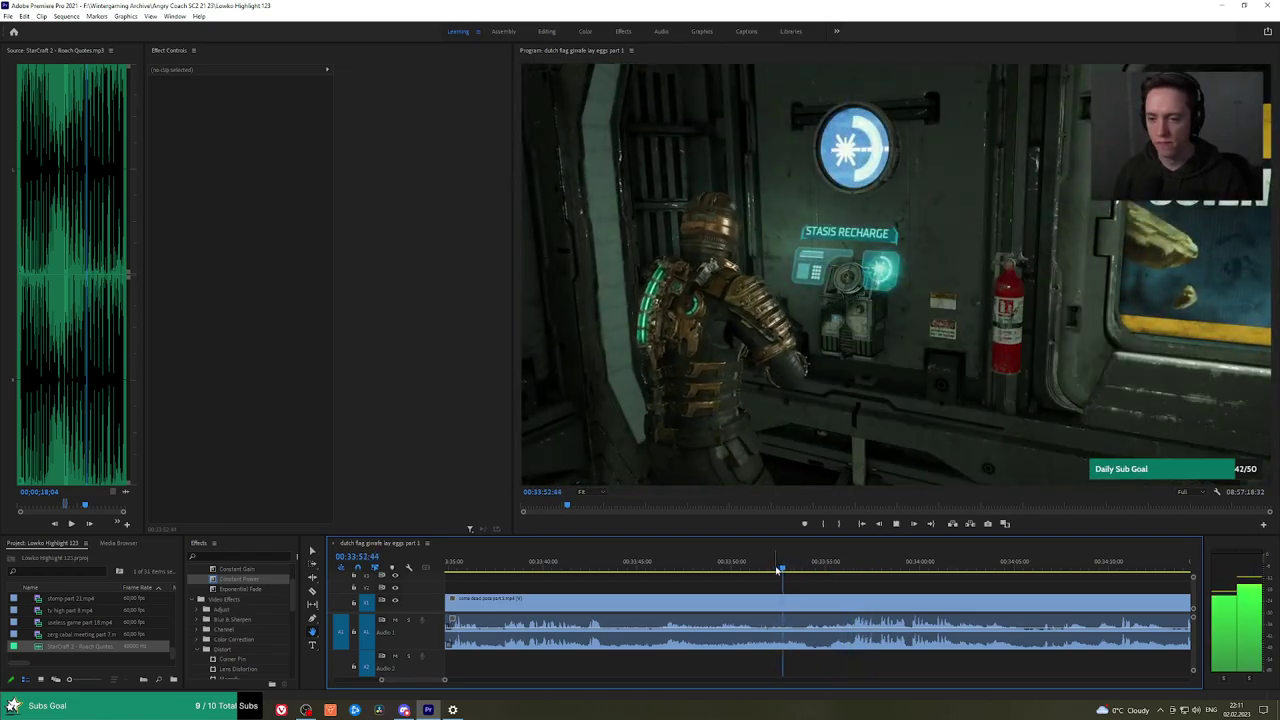
Cut out the footage between about 00:29:13 and 00:33:54, closing the gap, and apply Constant Power to the audio cut.
key(space)
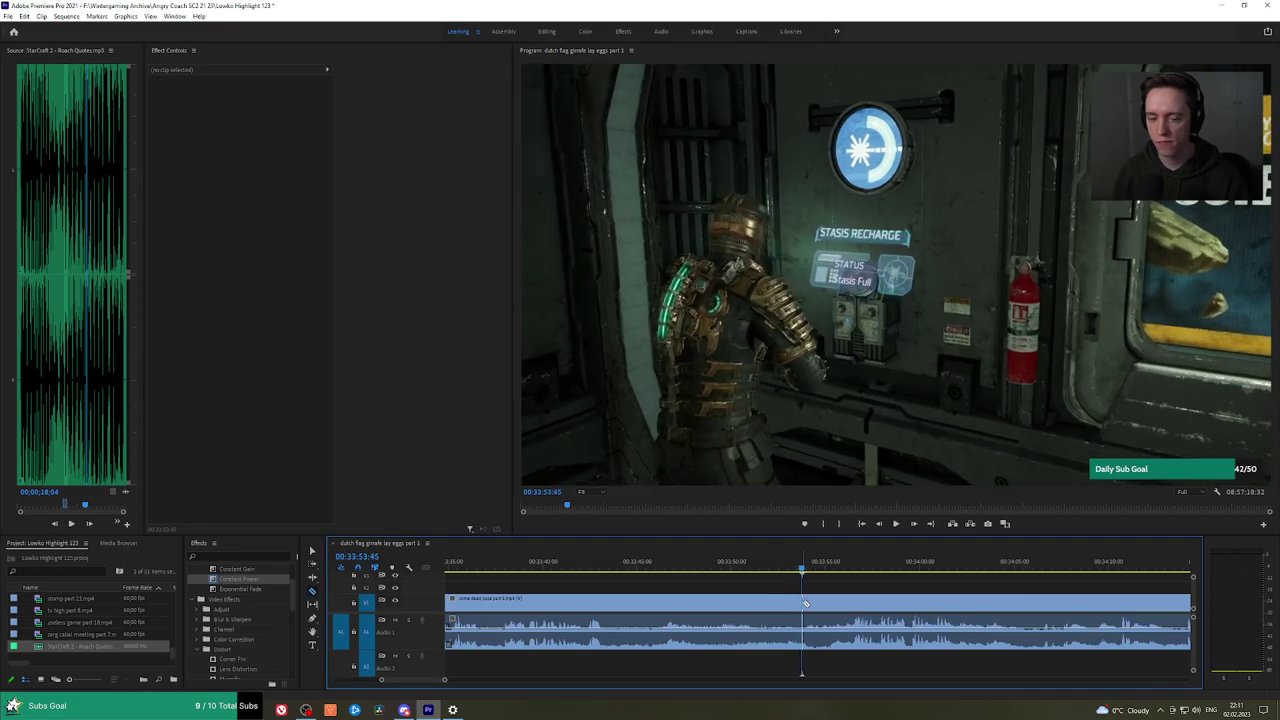
key(space)
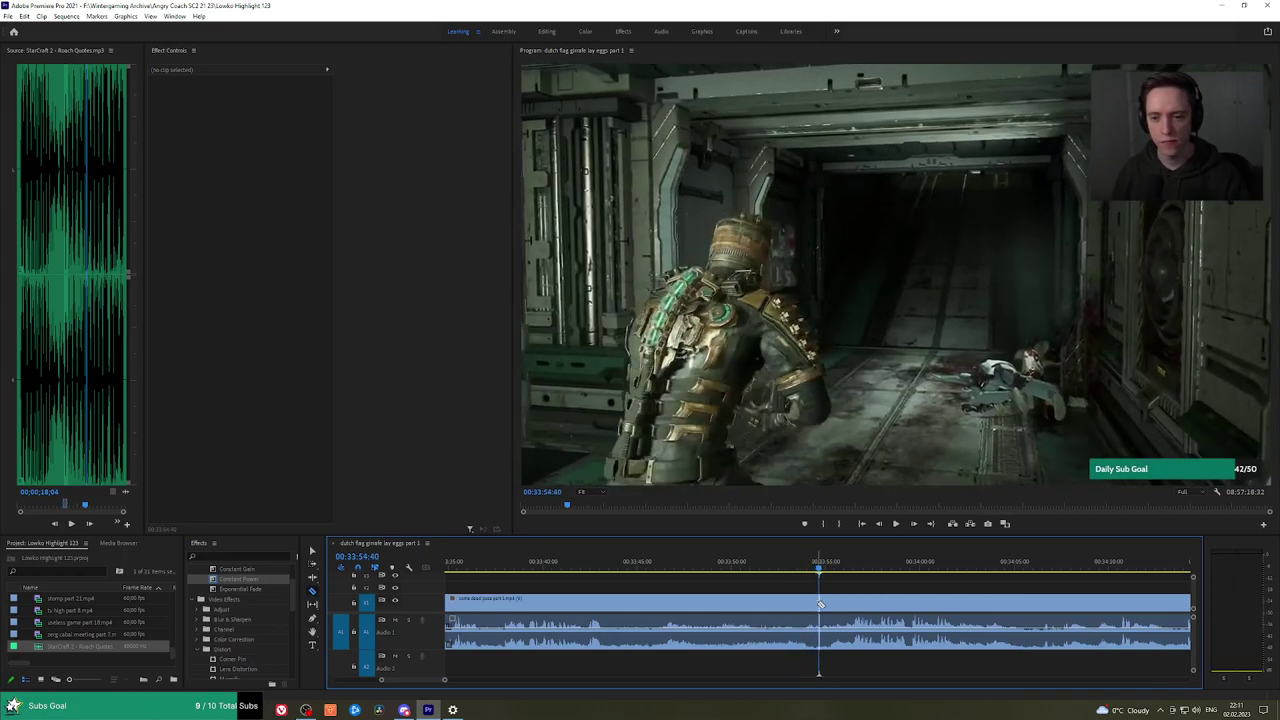
key(space)
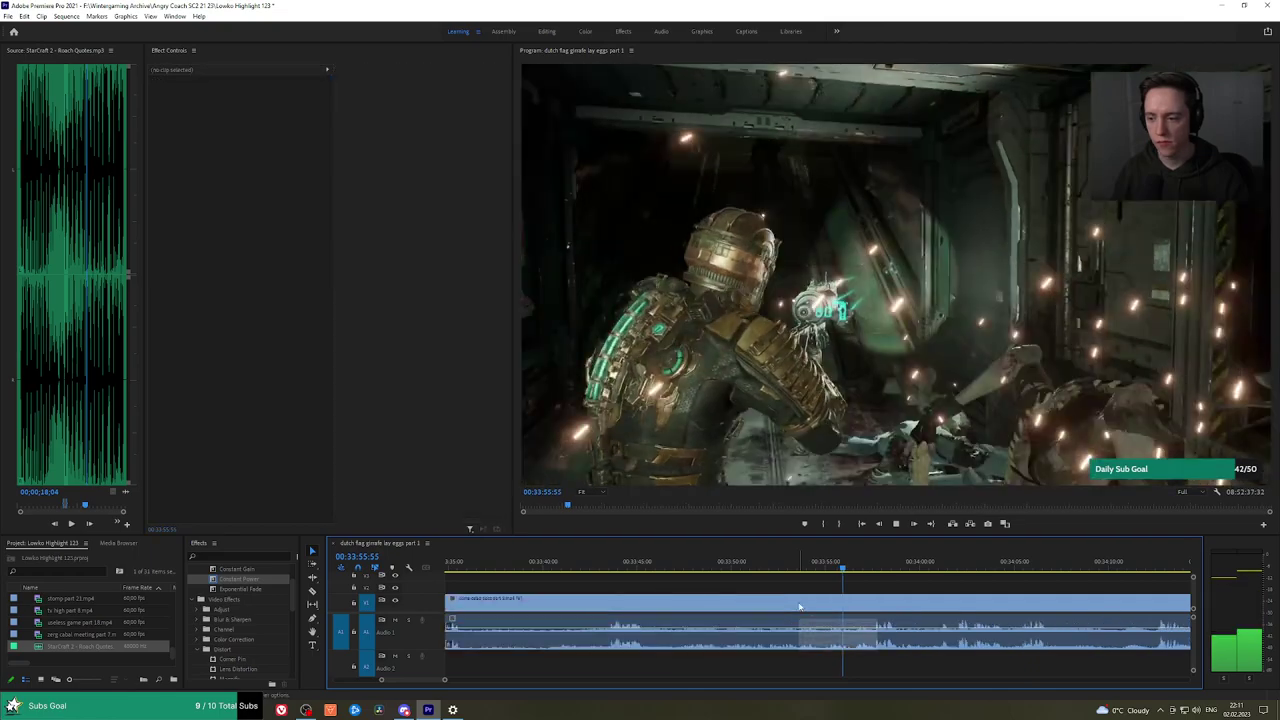
key(Up)
drag(239, 590, 1113, 640)
key(space)
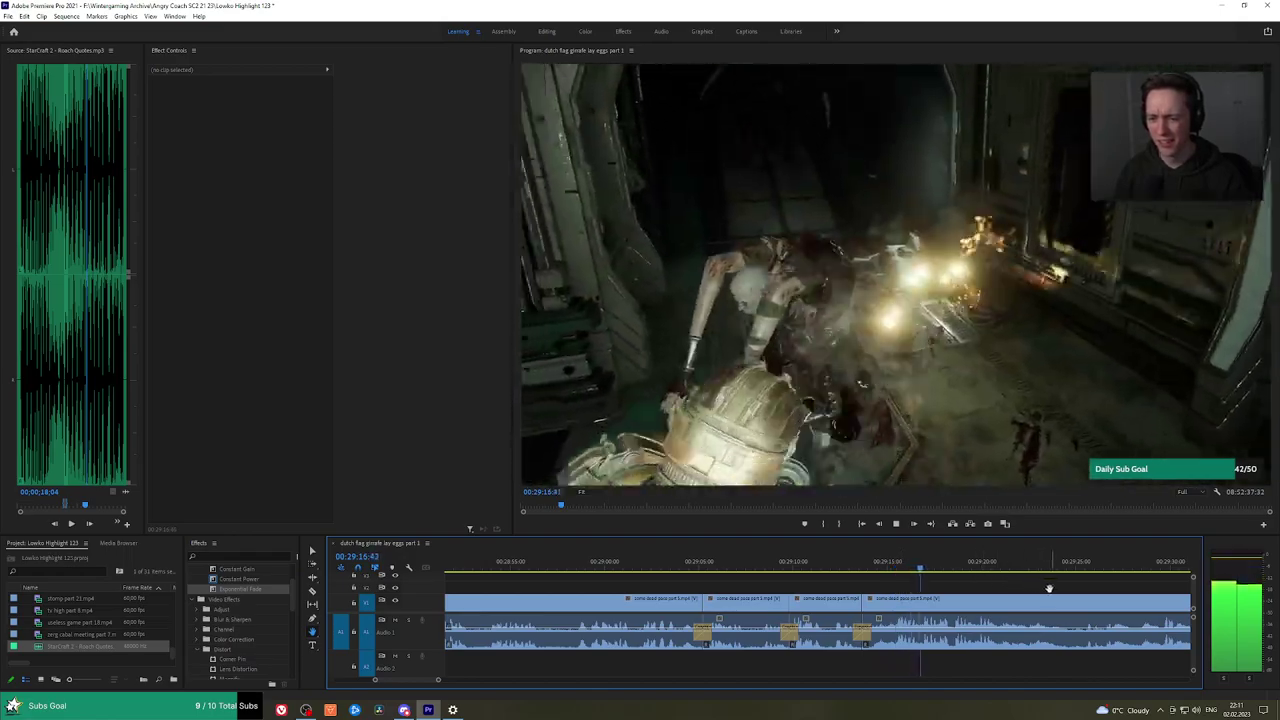
Play back the fight after the cut and split the clip at about 00:29:36, by the stasis recharge station.
drag(1049, 588, 922, 587)
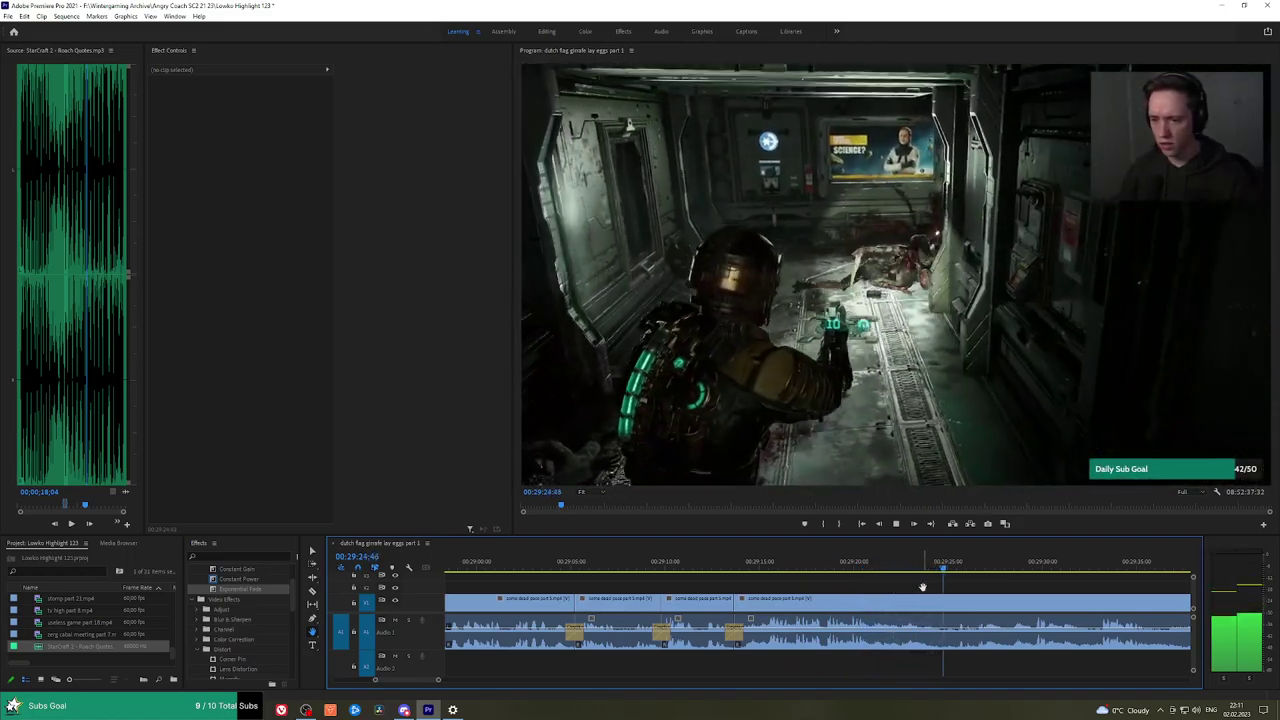
drag(1040, 591, 961, 581)
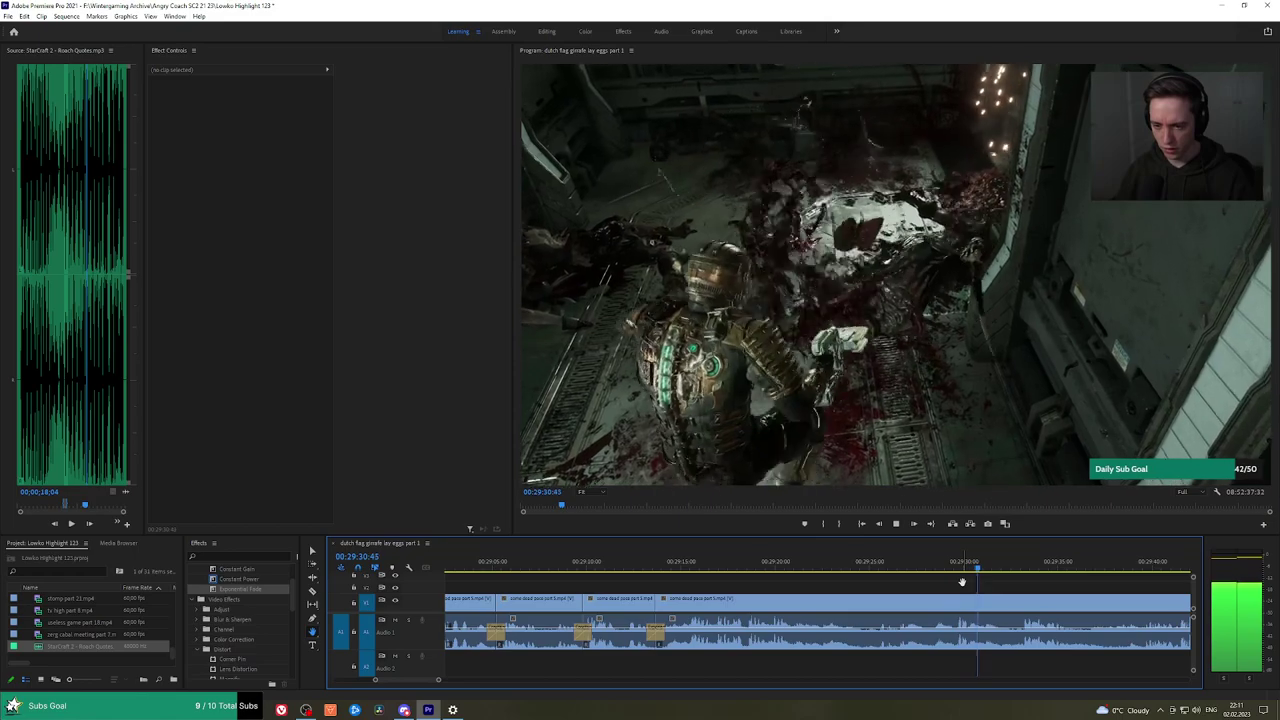
drag(1034, 586, 900, 581)
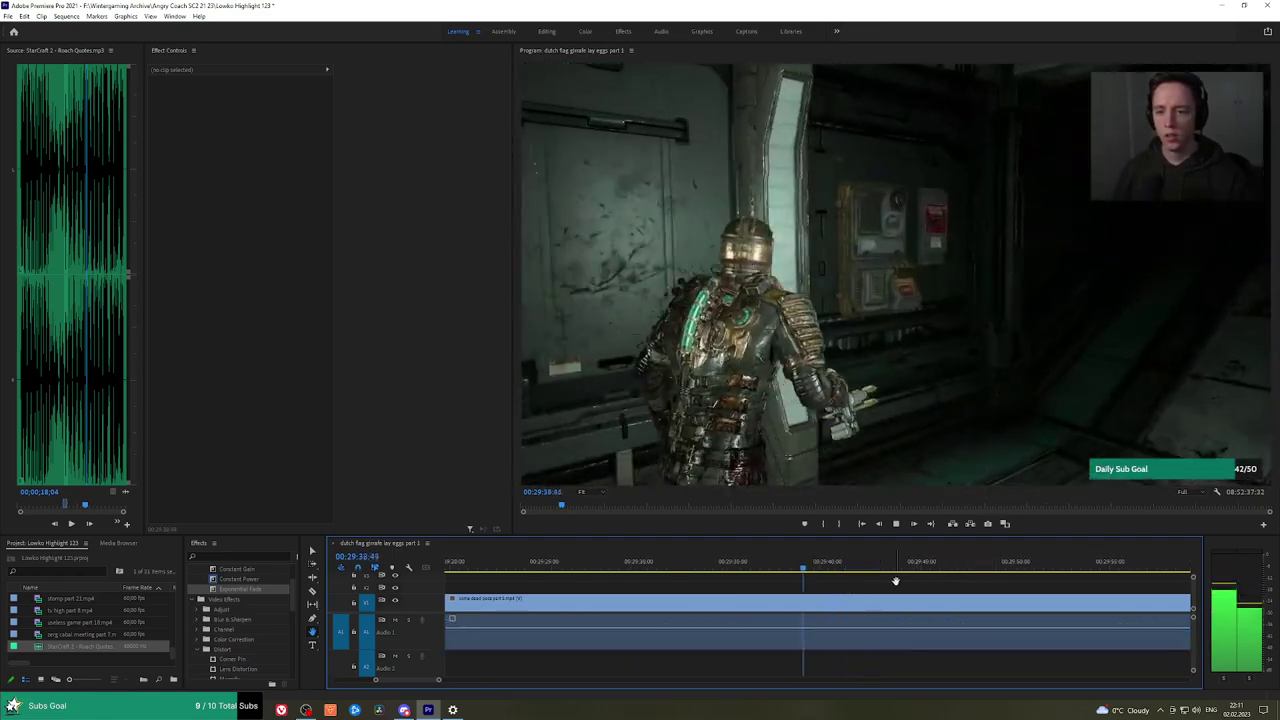
drag(965, 581, 889, 578)
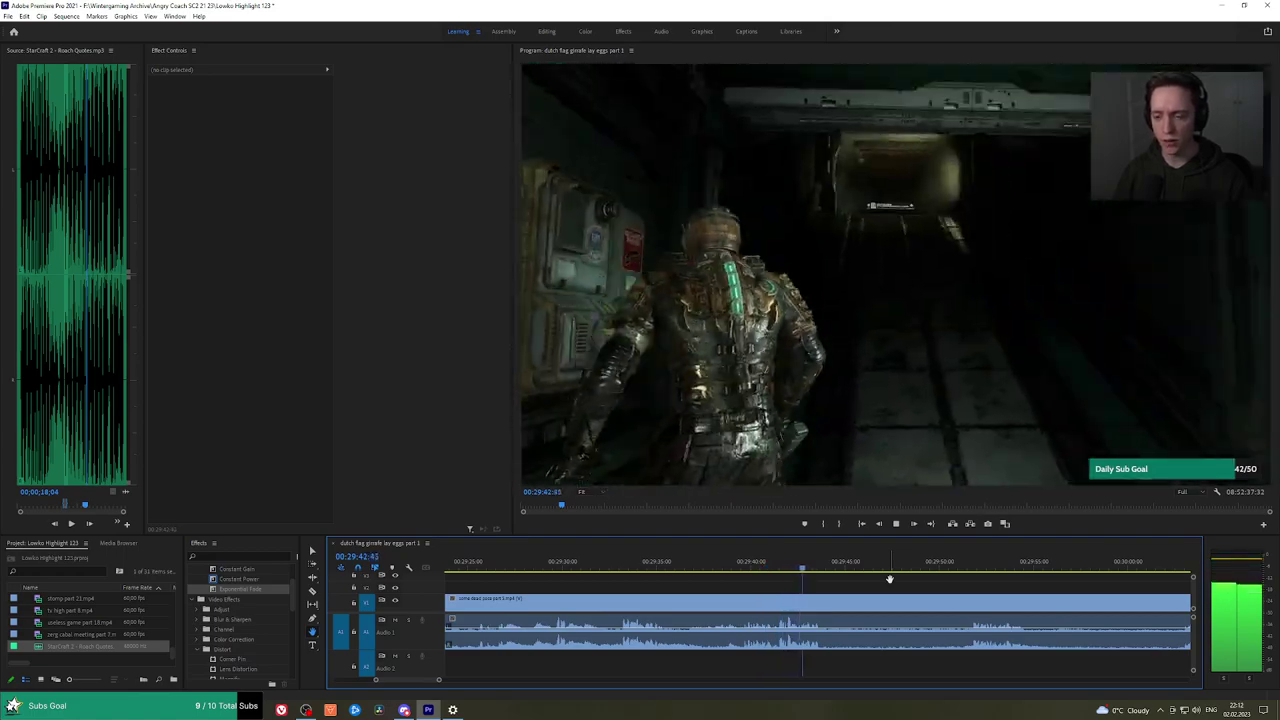
key(space)
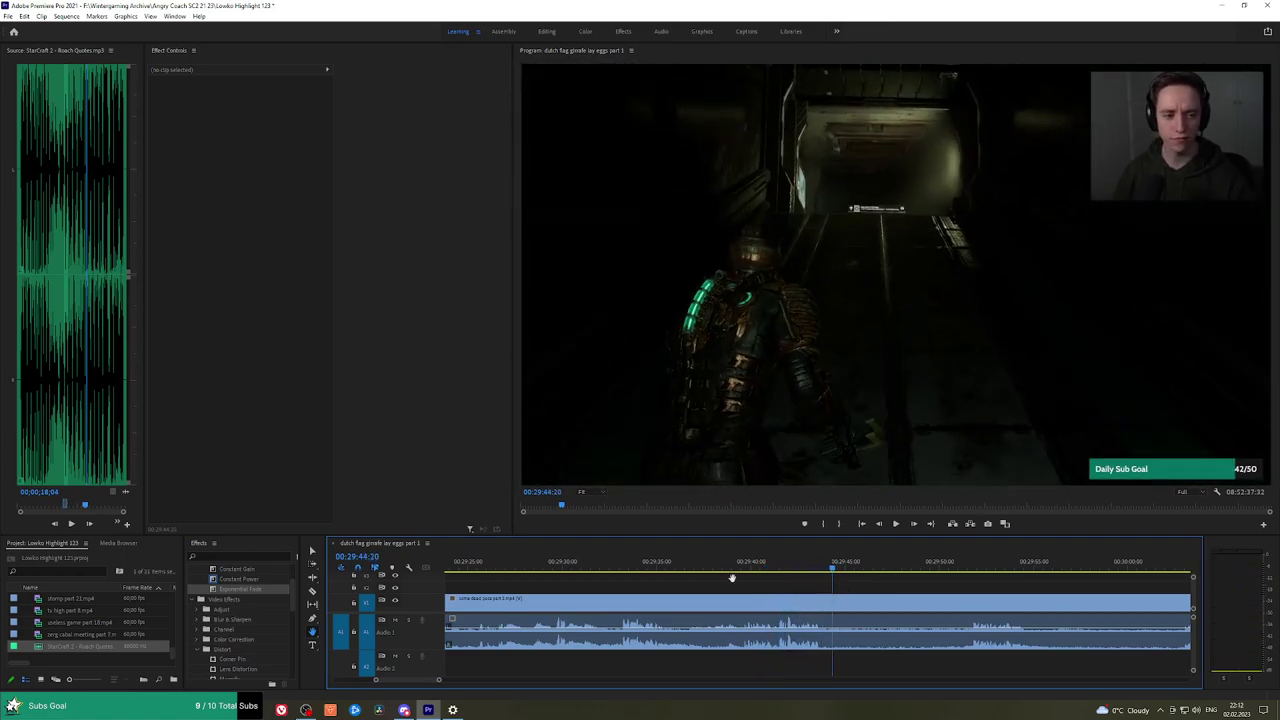
mouse_move(668, 562)
mouse_down()
mouse_move(684, 561)
mouse_move(672, 568)
mouse_up()
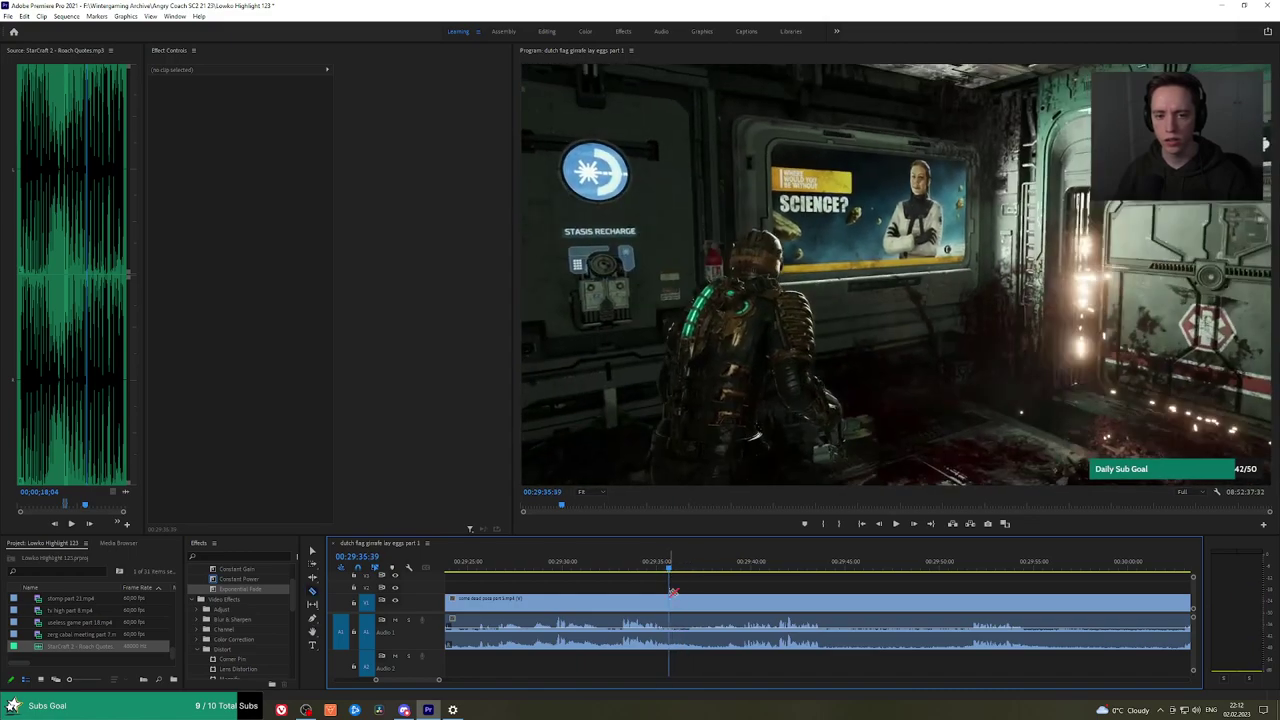
click(675, 568)
click(676, 600)
Remove the footage from the 00:29:36 split to about 00:29:50, closing the gap, and apply Constant Power to the audio cut.
key(space)
mouse_move(941, 561)
mouse_down()
mouse_move(977, 563)
mouse_move(943, 566)
mouse_up()
key(v)
click(915, 604)
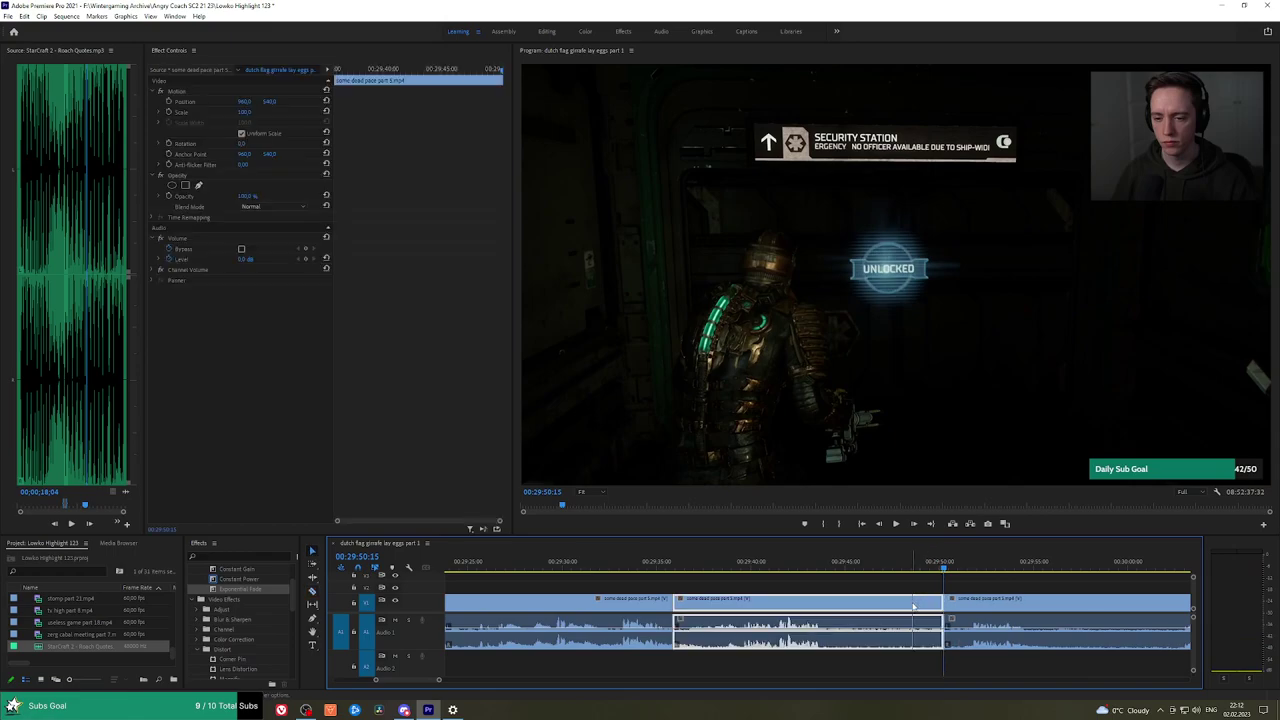
key(shift+Delete)
key(space)
drag(257, 580, 674, 632)
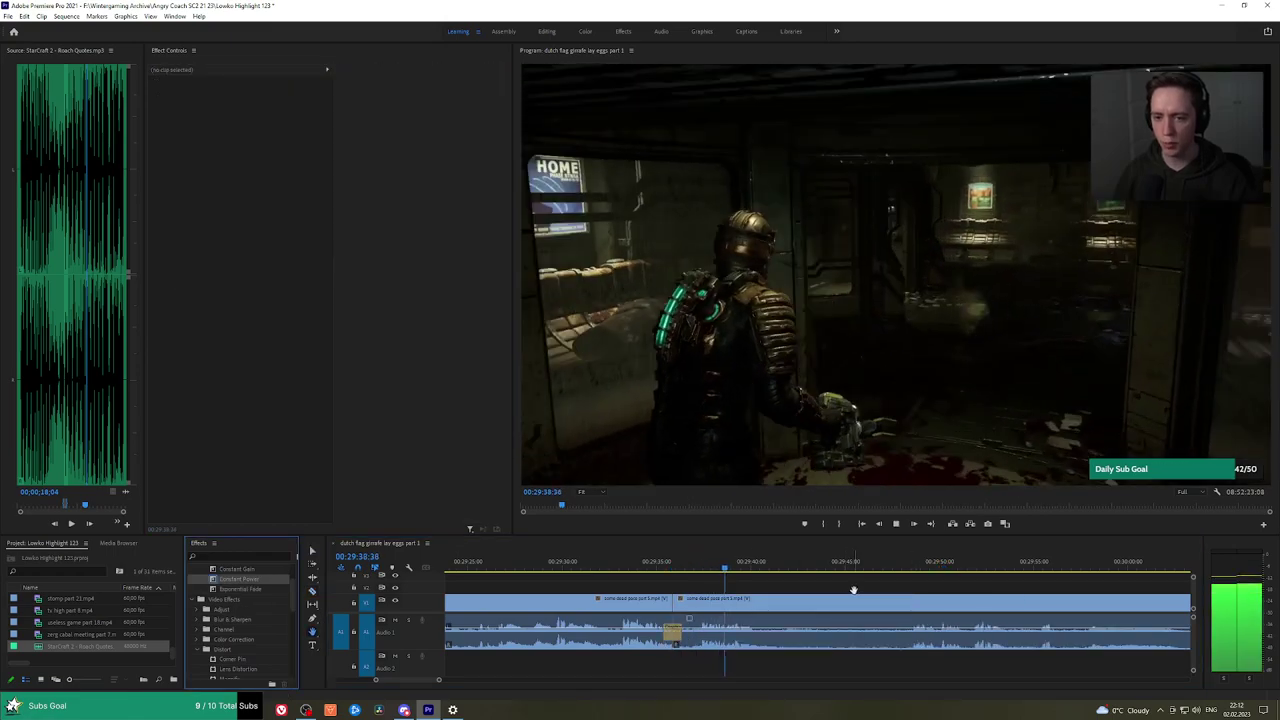
Play back the walk after the last cut and split the clip at about 00:29:42.
drag(853, 590, 818, 586)
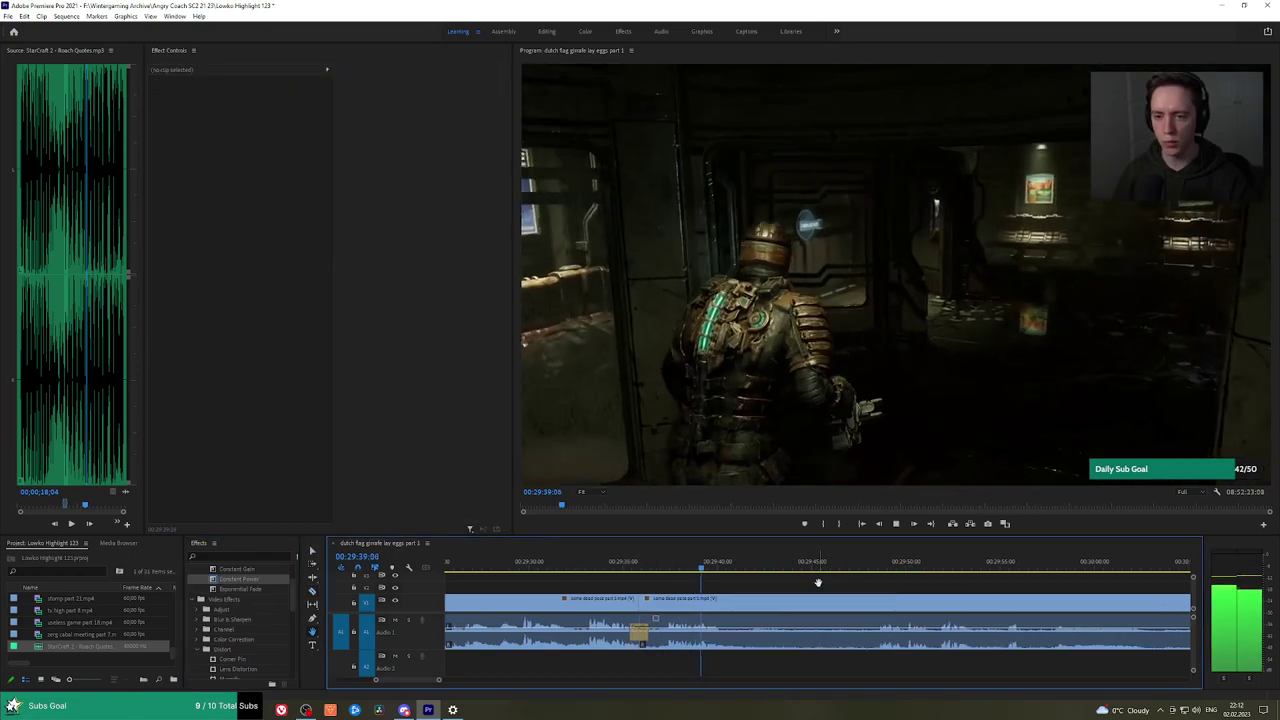
key(c)
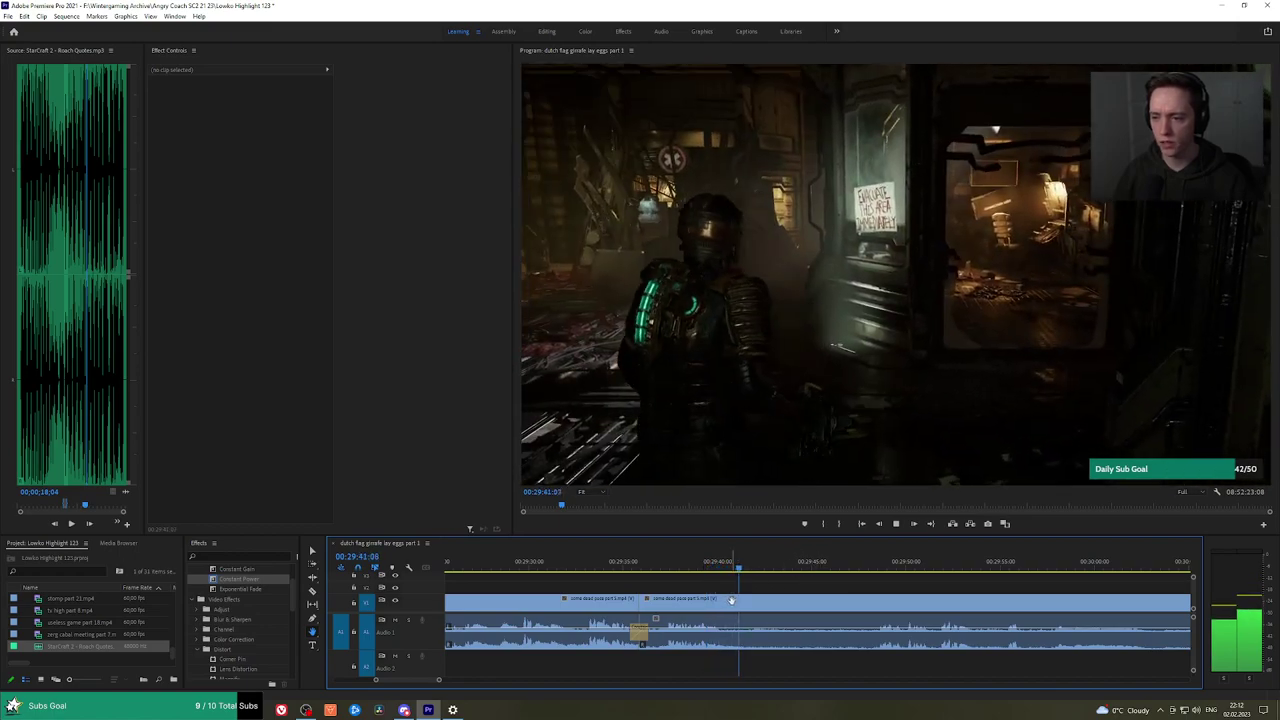
key(space)
click(739, 602)
key(space)
key(space)
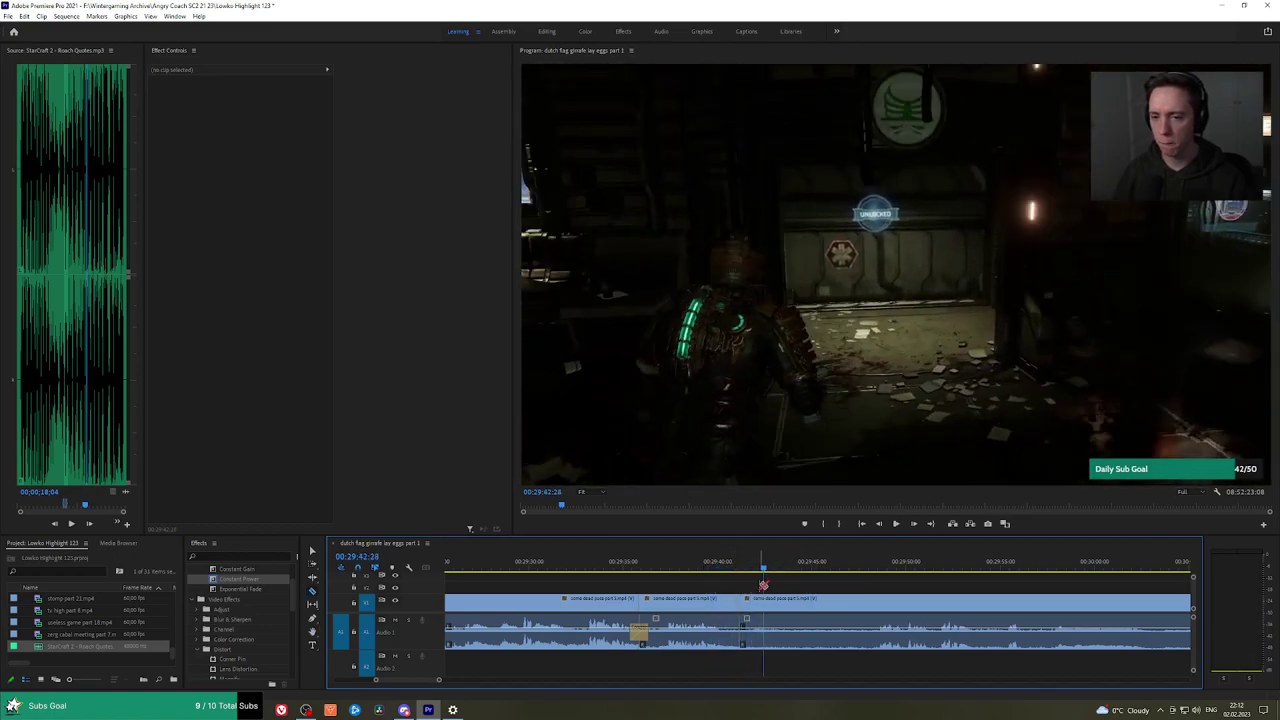
drag(798, 575, 876, 575)
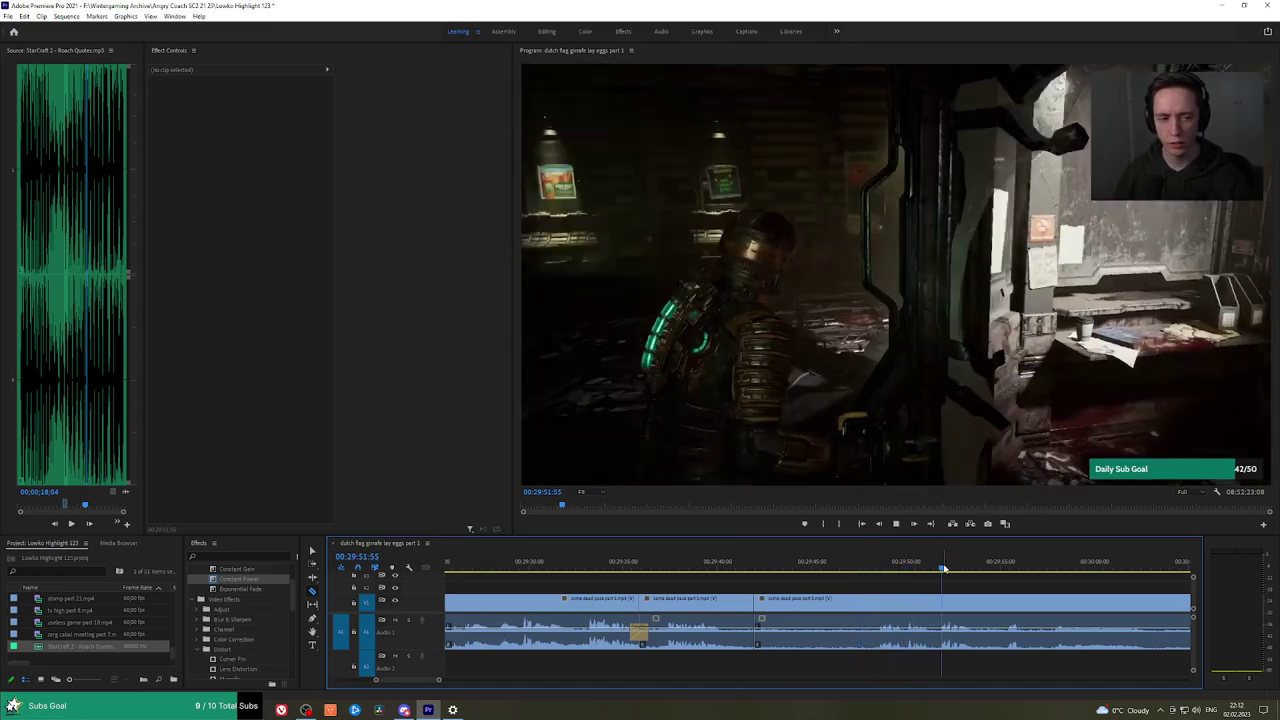
Skim the footage between about 00:29:52 and 00:31:54, past the store and burning corridor, for a place to resume.
scroll(1031, 576, down, 2)
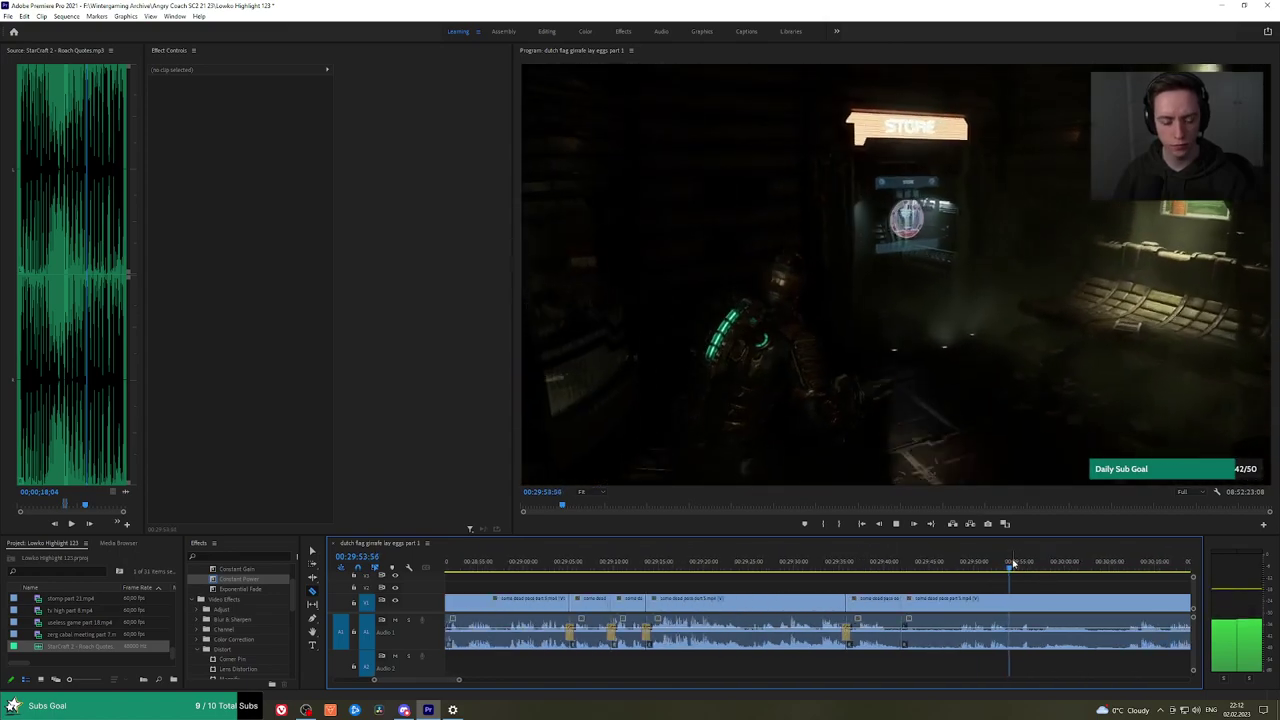
click(1021, 567)
drag(1020, 565, 792, 565)
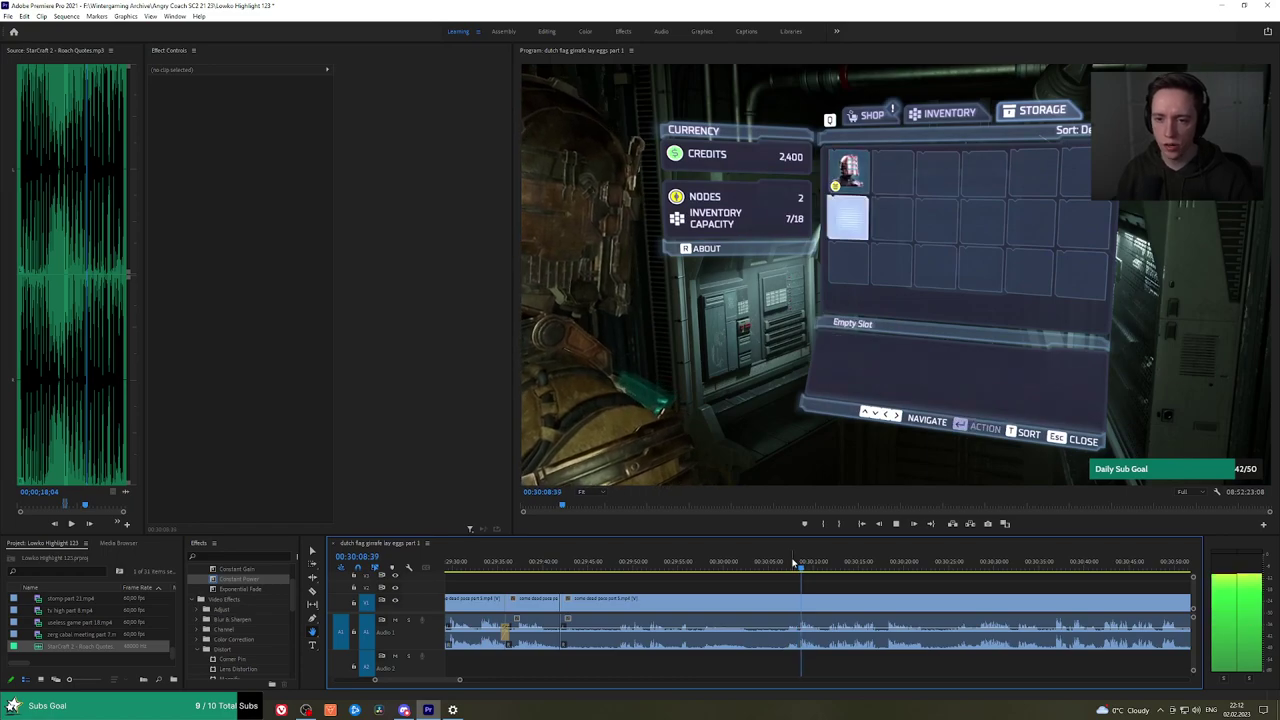
click(838, 565)
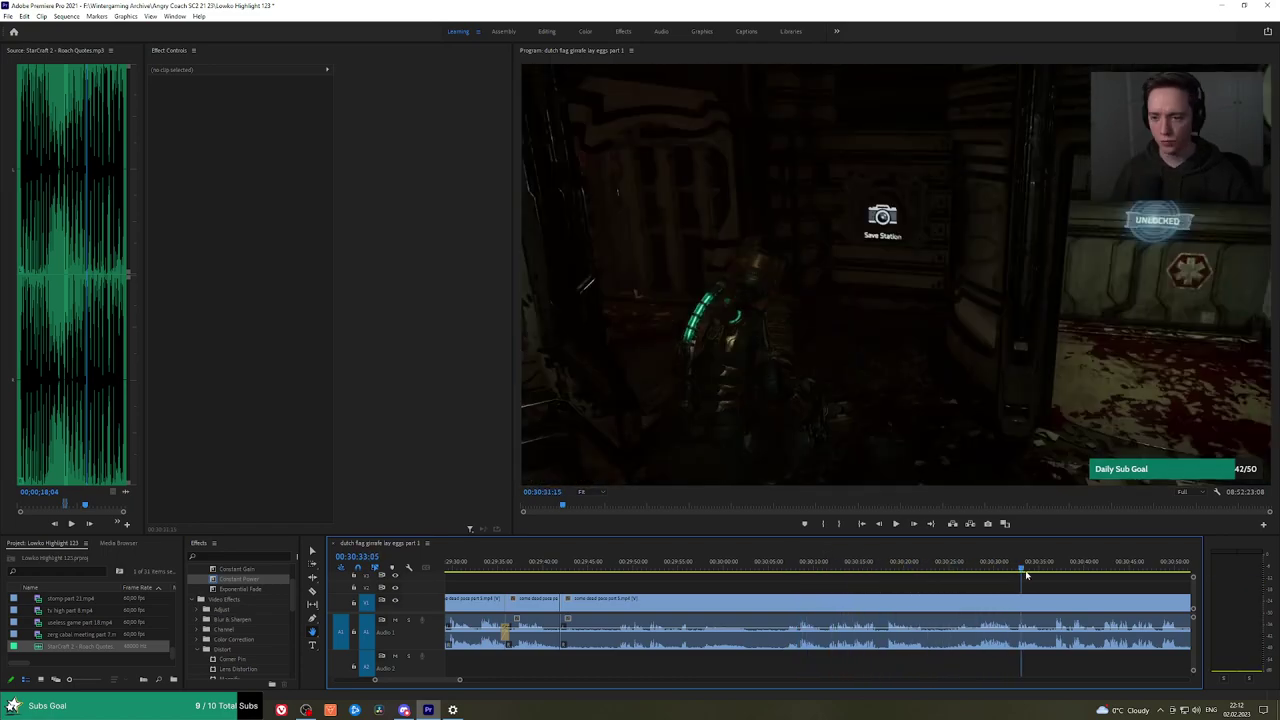
drag(1128, 590, 836, 572)
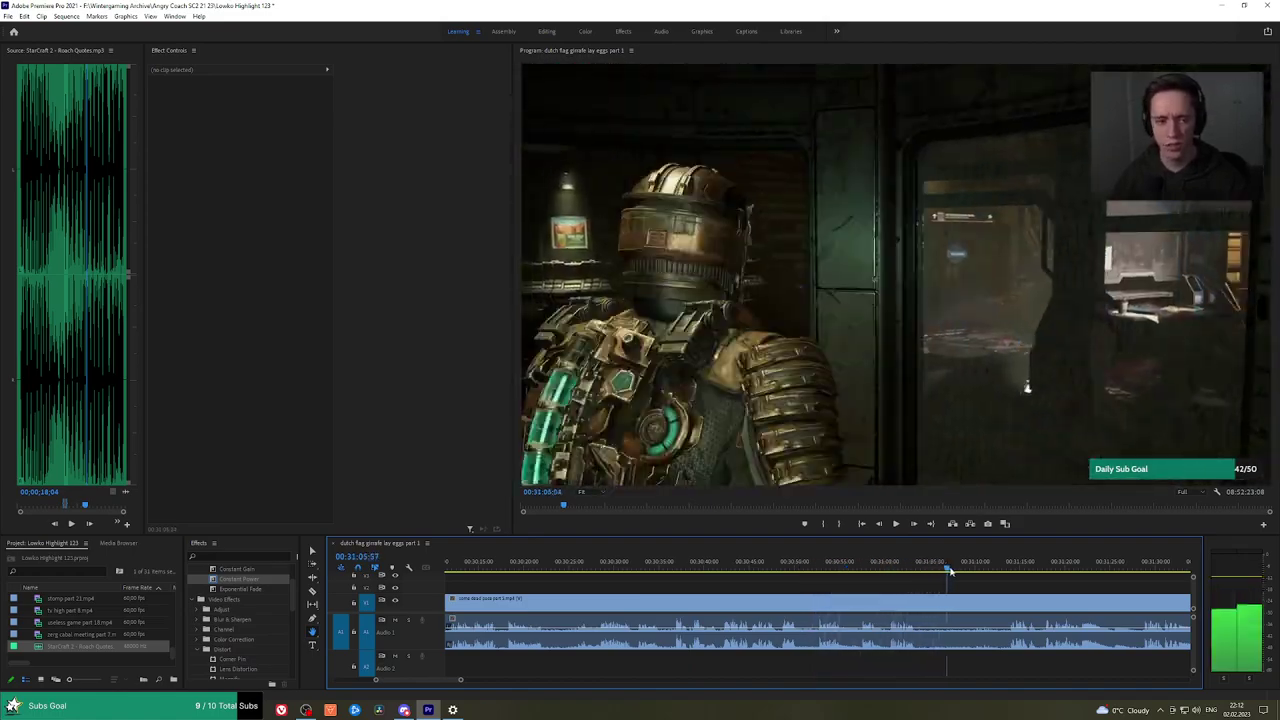
key(space)
scroll(1062, 576, down, 3)
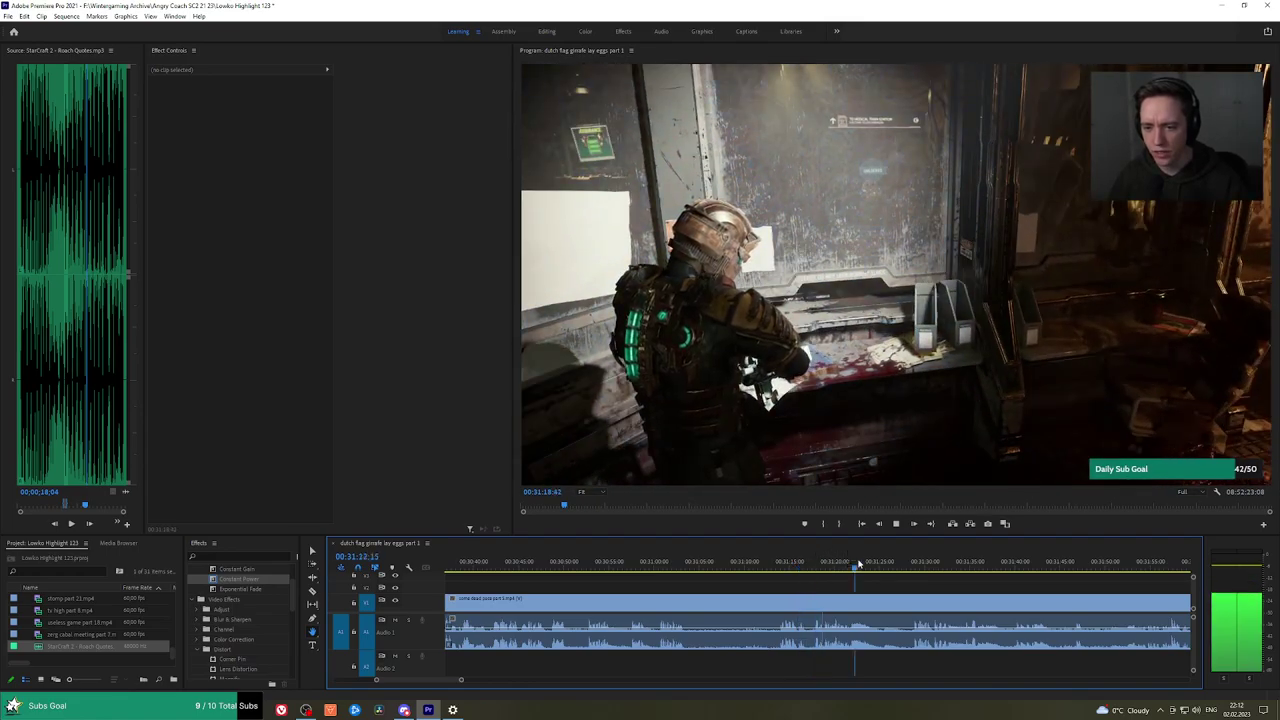
drag(858, 565, 1007, 567)
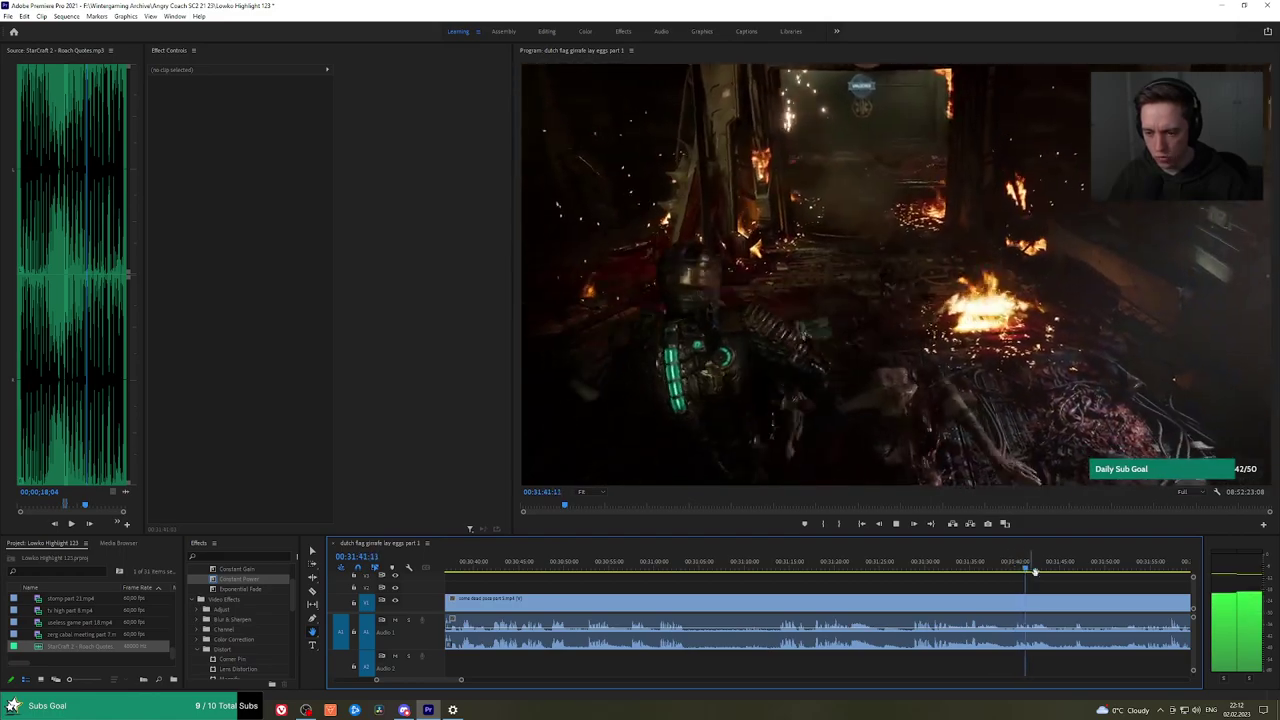
scroll(1065, 590, down, 4)
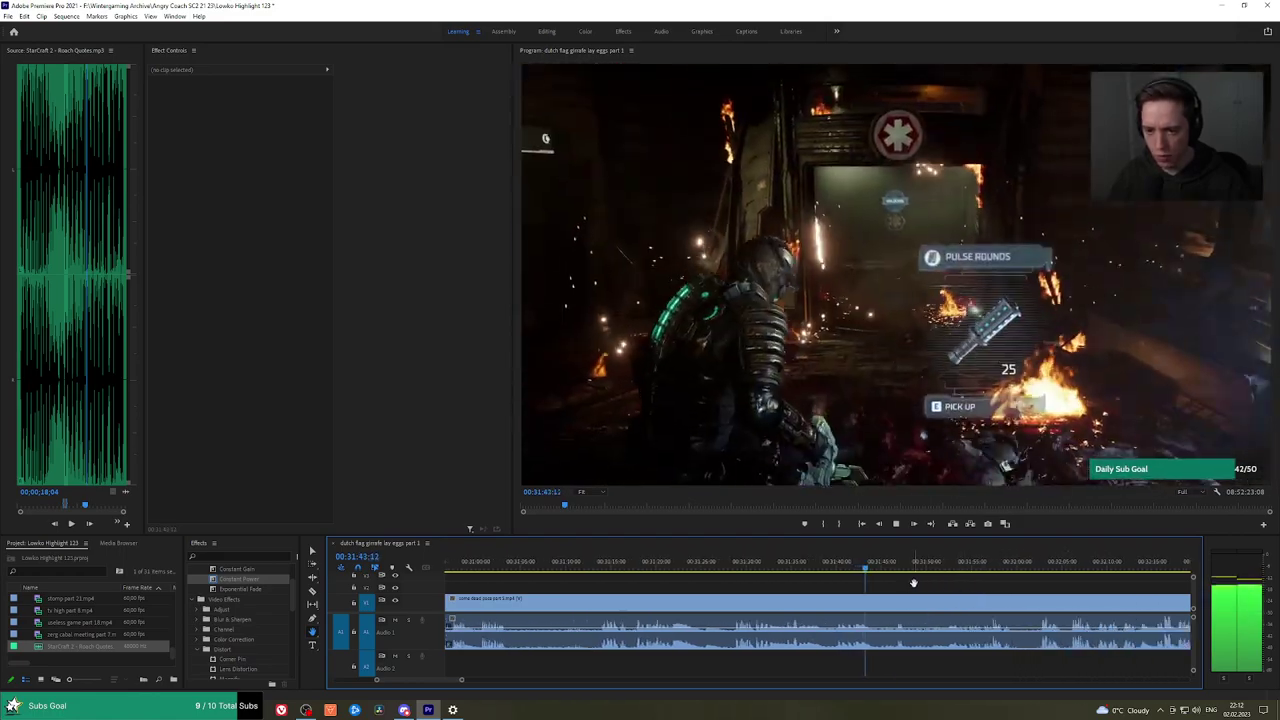
key(space)
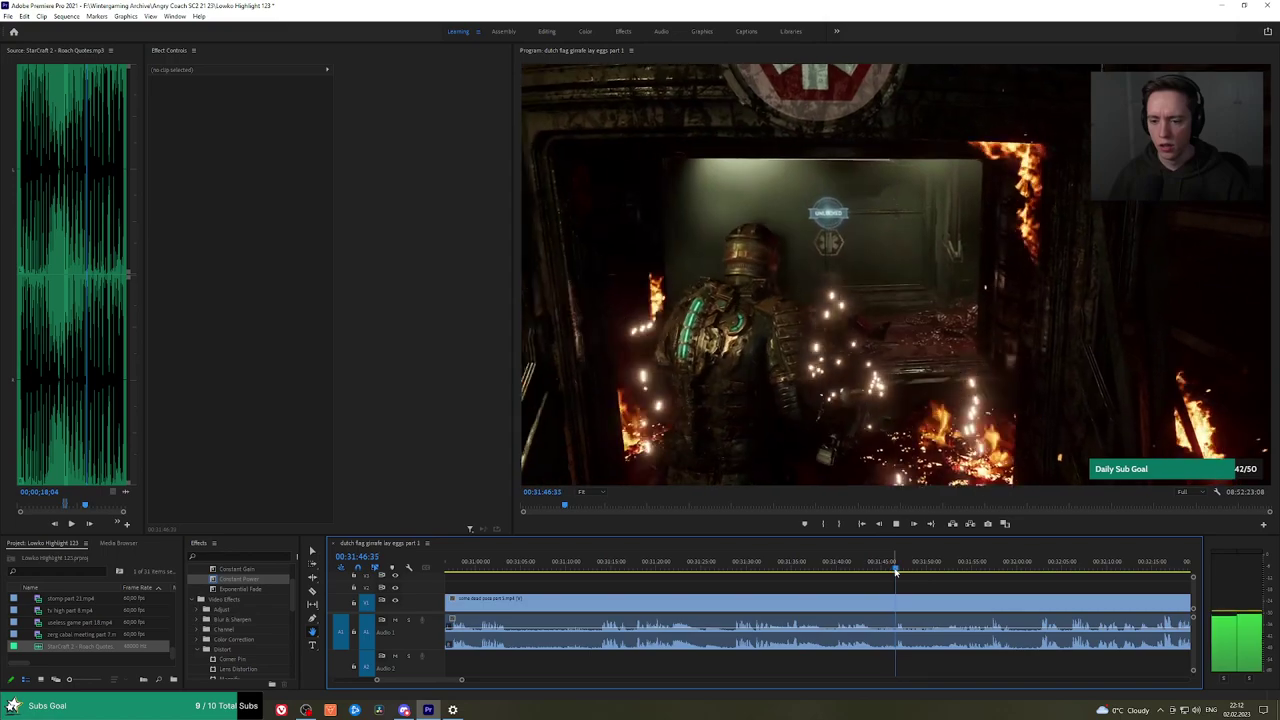
drag(942, 568, 951, 568)
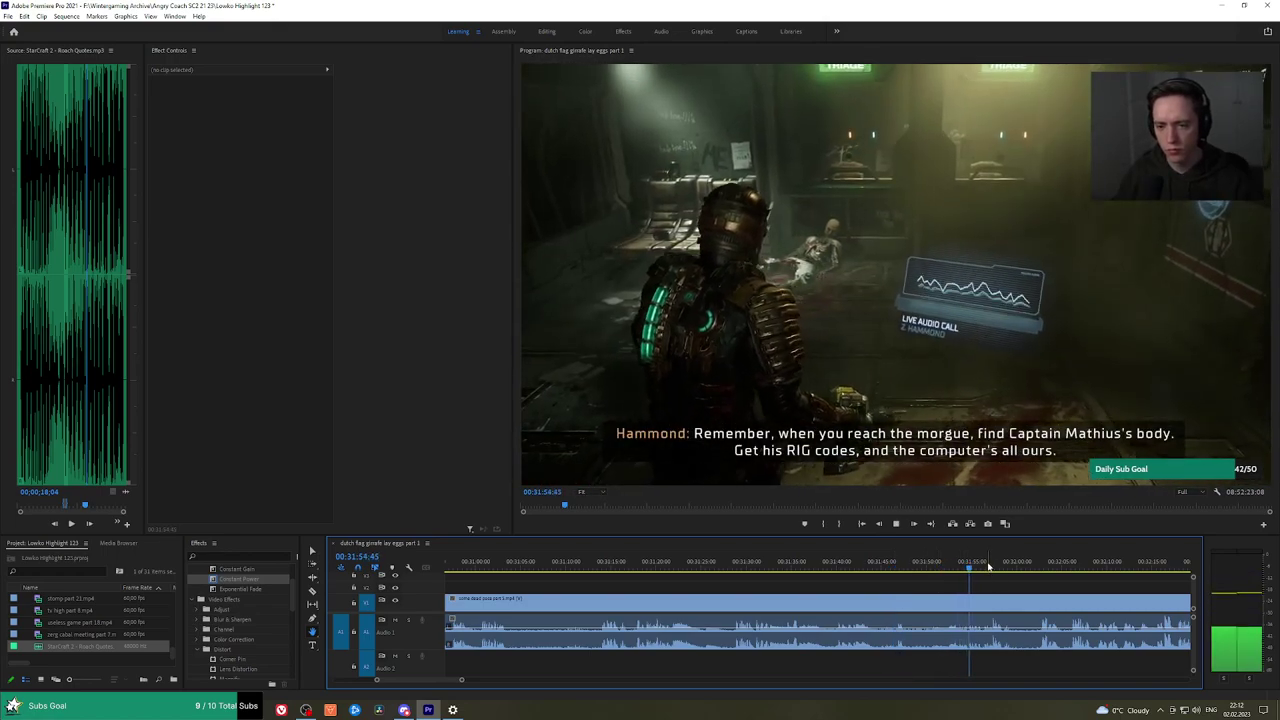
click(993, 563)
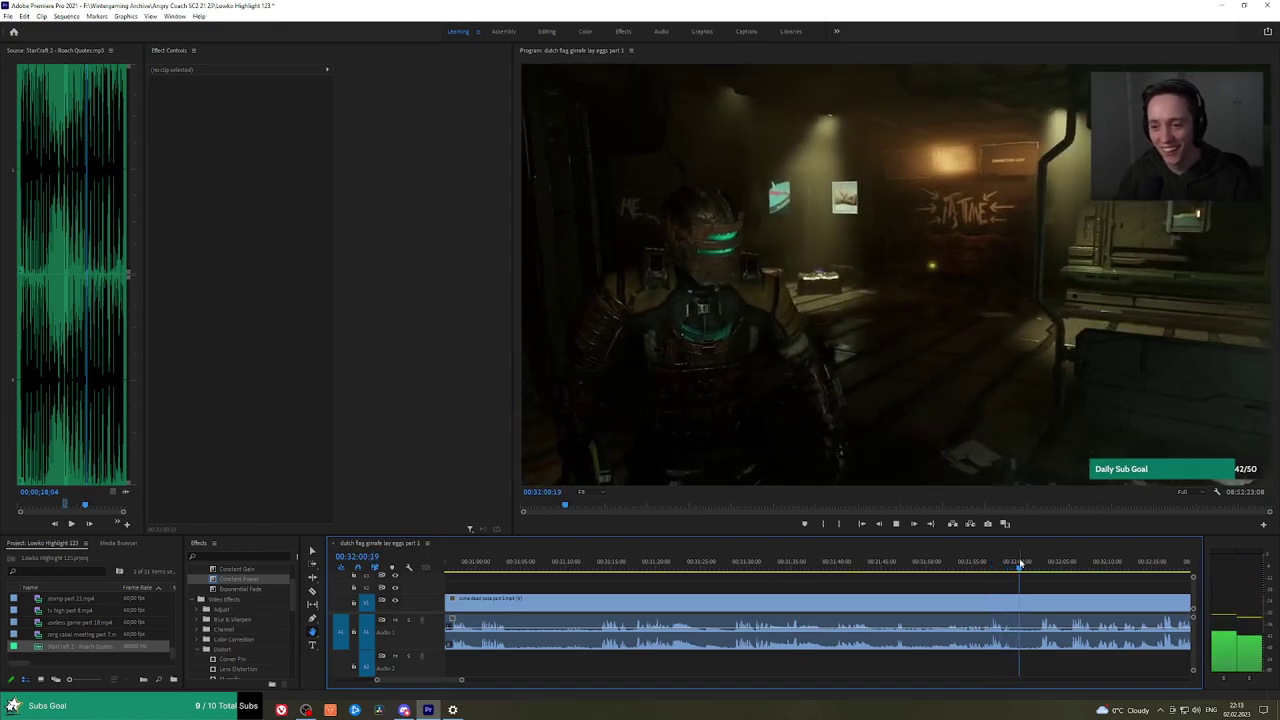
Skim the footage between about 00:32:00 and 00:33:08, up to the operating table room, for the resume point.
click(1040, 561)
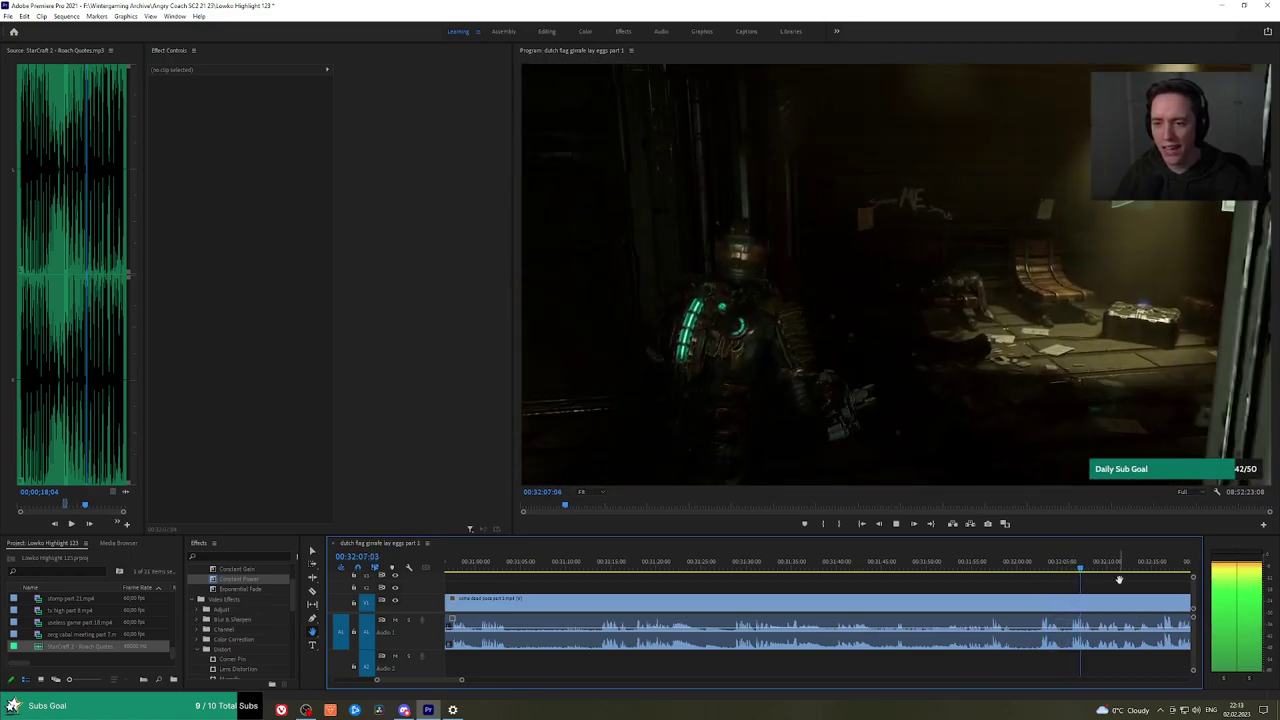
drag(1119, 579, 791, 580)
click(766, 568)
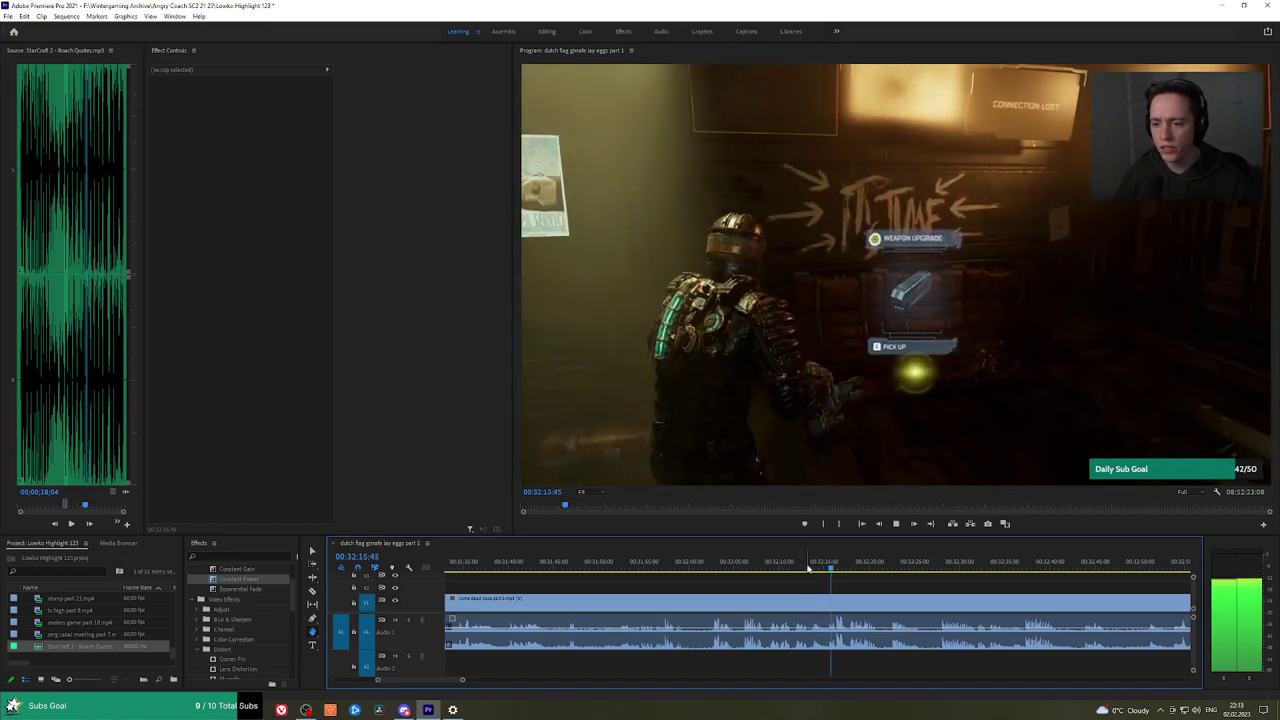
scroll(789, 574, up, 4)
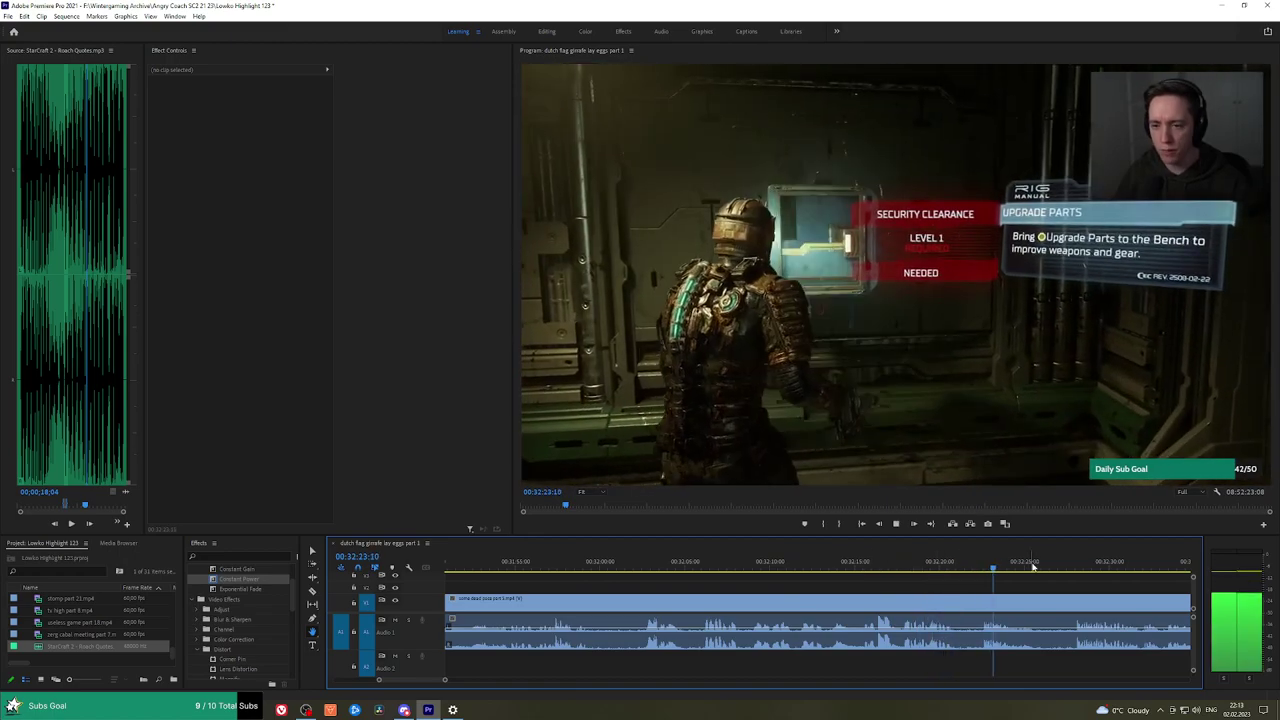
click(1077, 566)
key(minus)
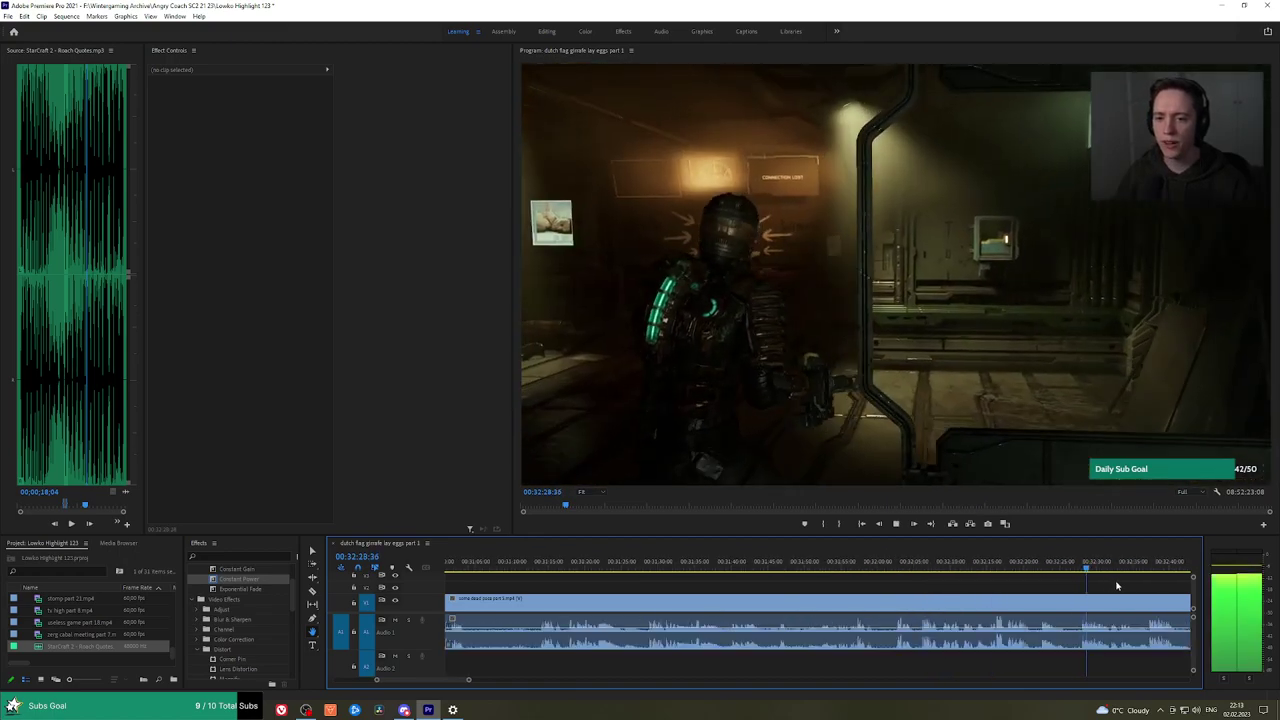
drag(797, 566, 1033, 566)
key(space)
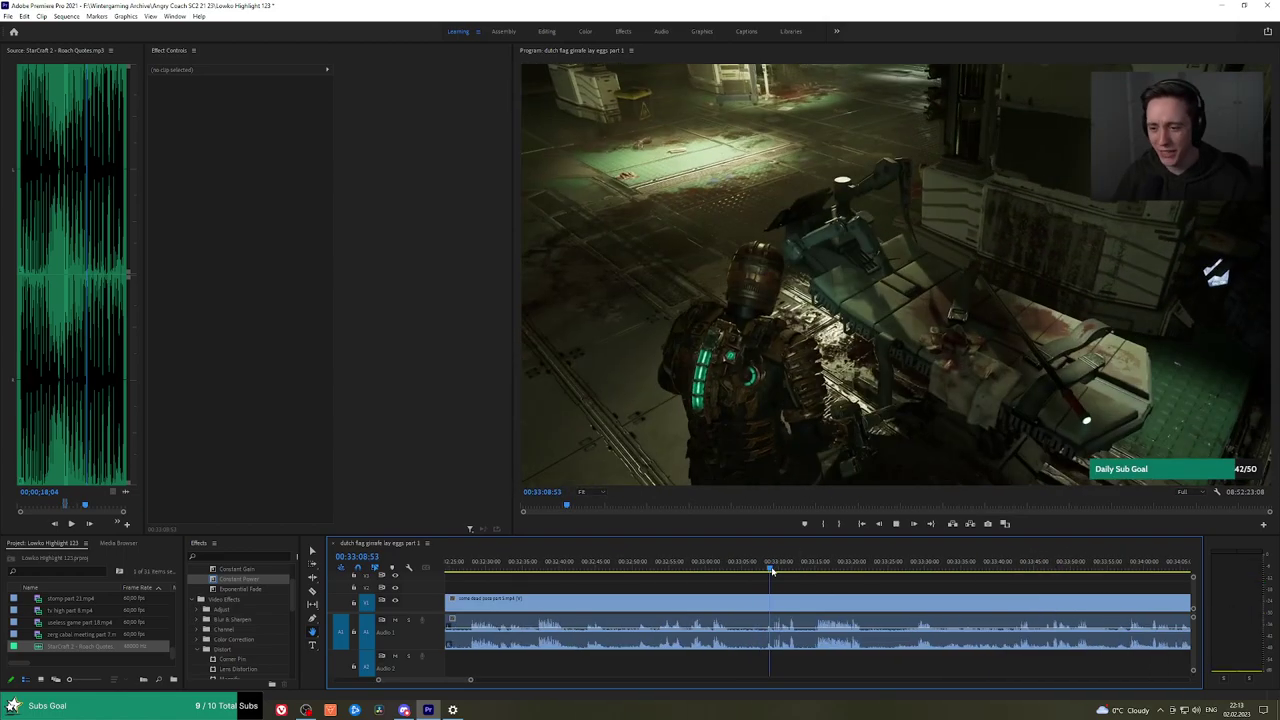
Cut out the footage from the 00:29:42 split to about 00:33:04, closing the gap, and apply Exponential Fade to the audio cut.
click(757, 571)
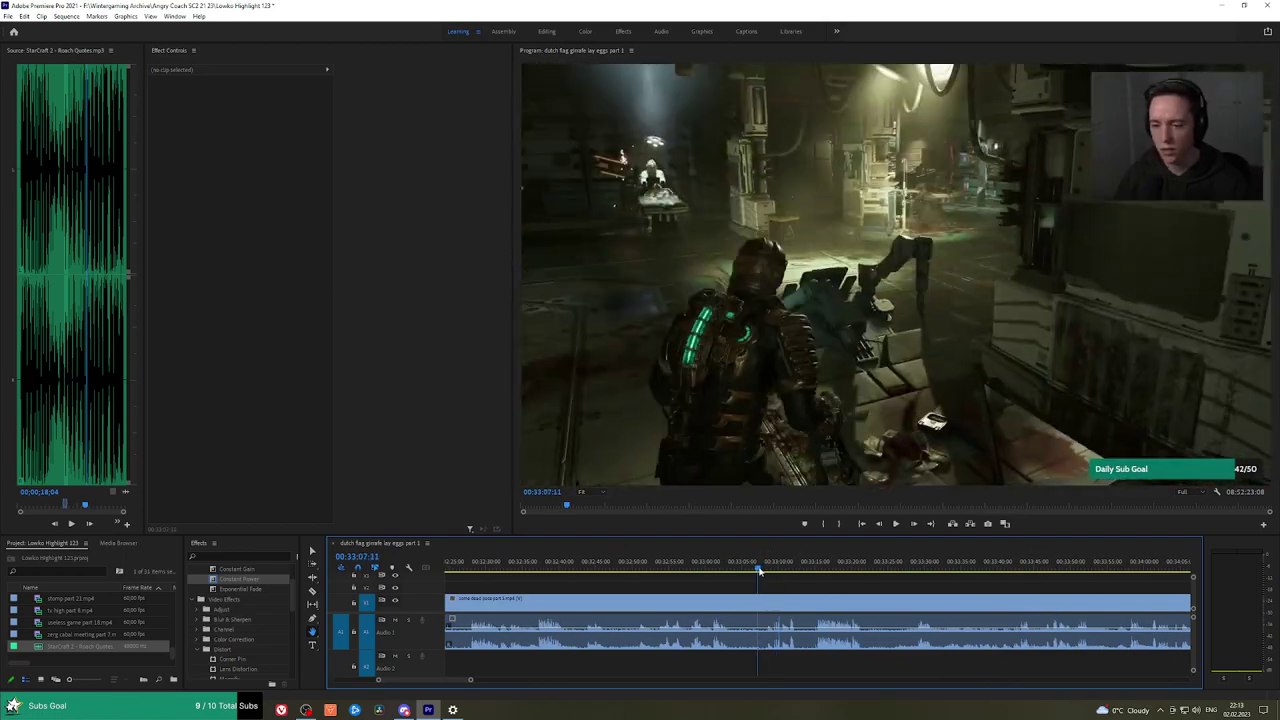
key(space)
scroll(760, 572, up, 3)
click(646, 564)
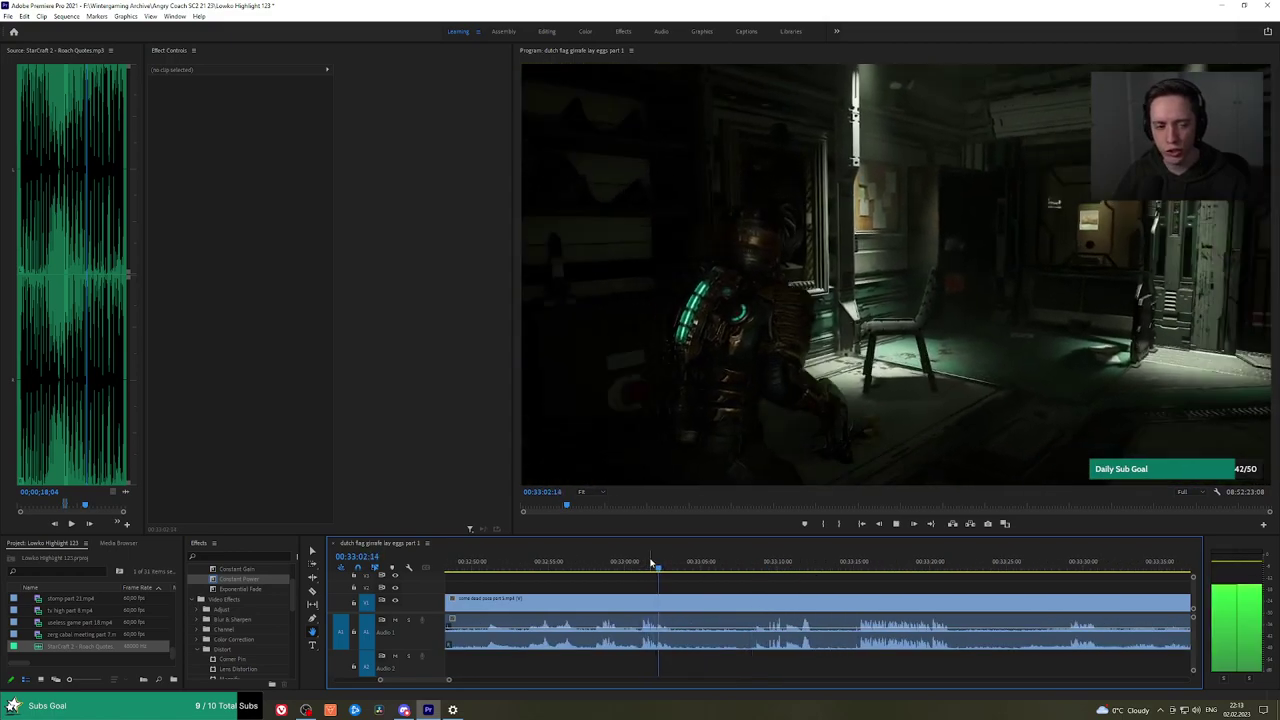
click(730, 566)
drag(733, 566, 720, 565)
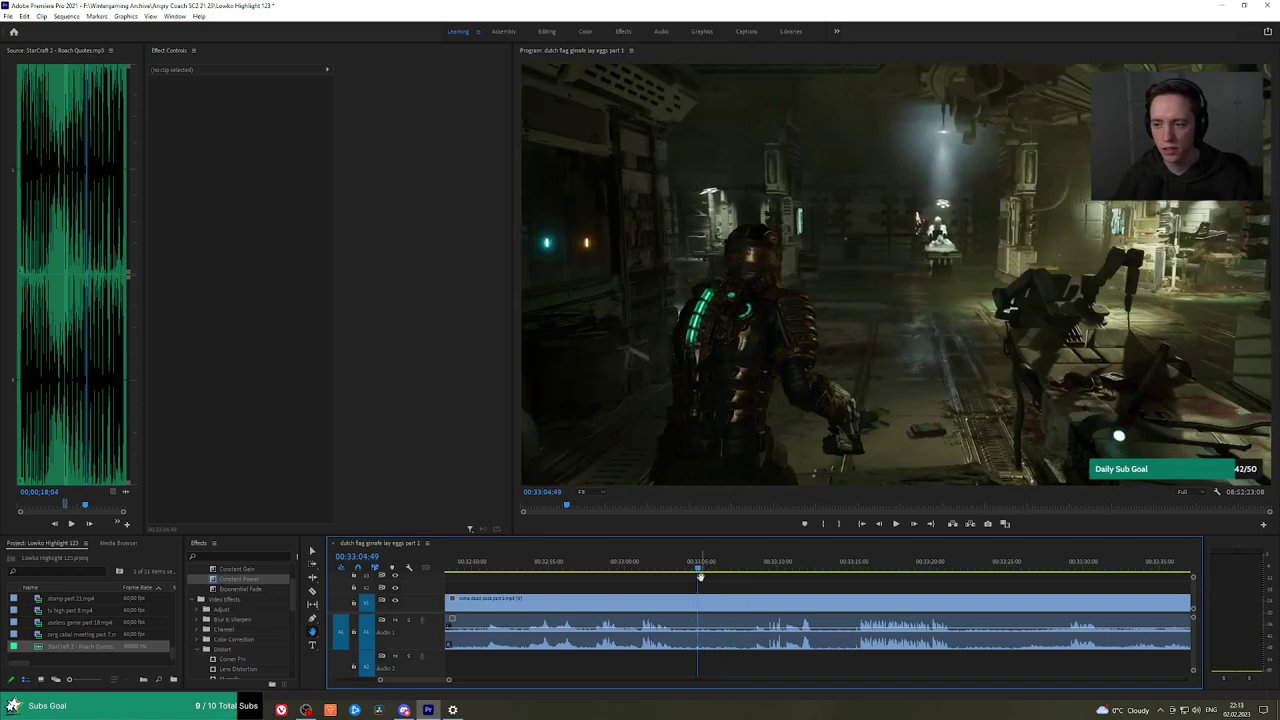
key(q)
key(space)
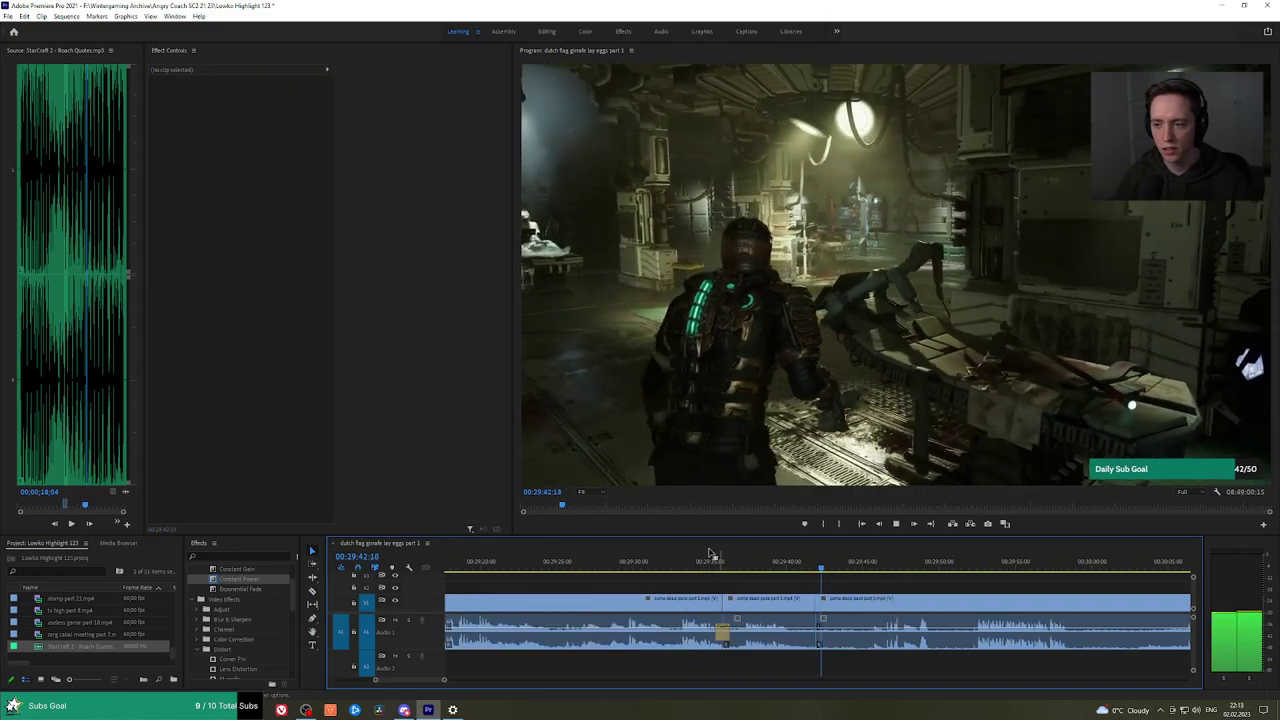
drag(262, 590, 818, 632)
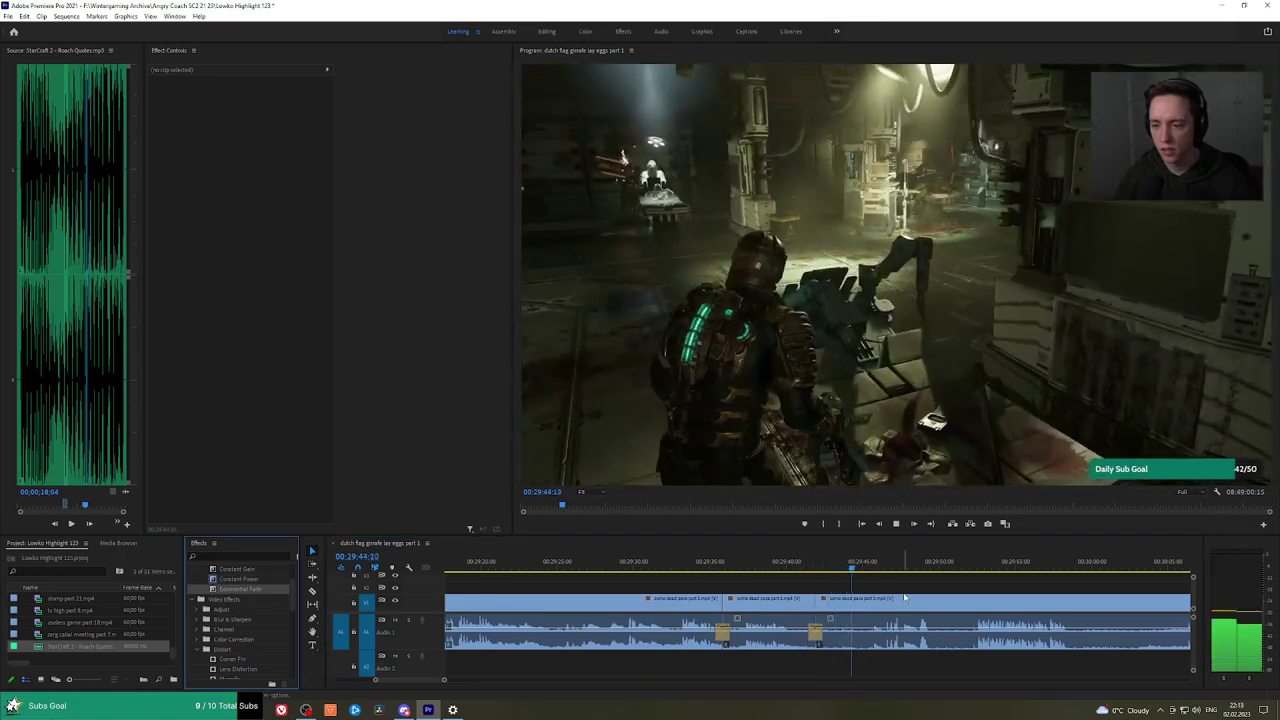
Play back the operating table scene after the cut and split the clip at about 00:29:59.
drag(931, 587, 835, 575)
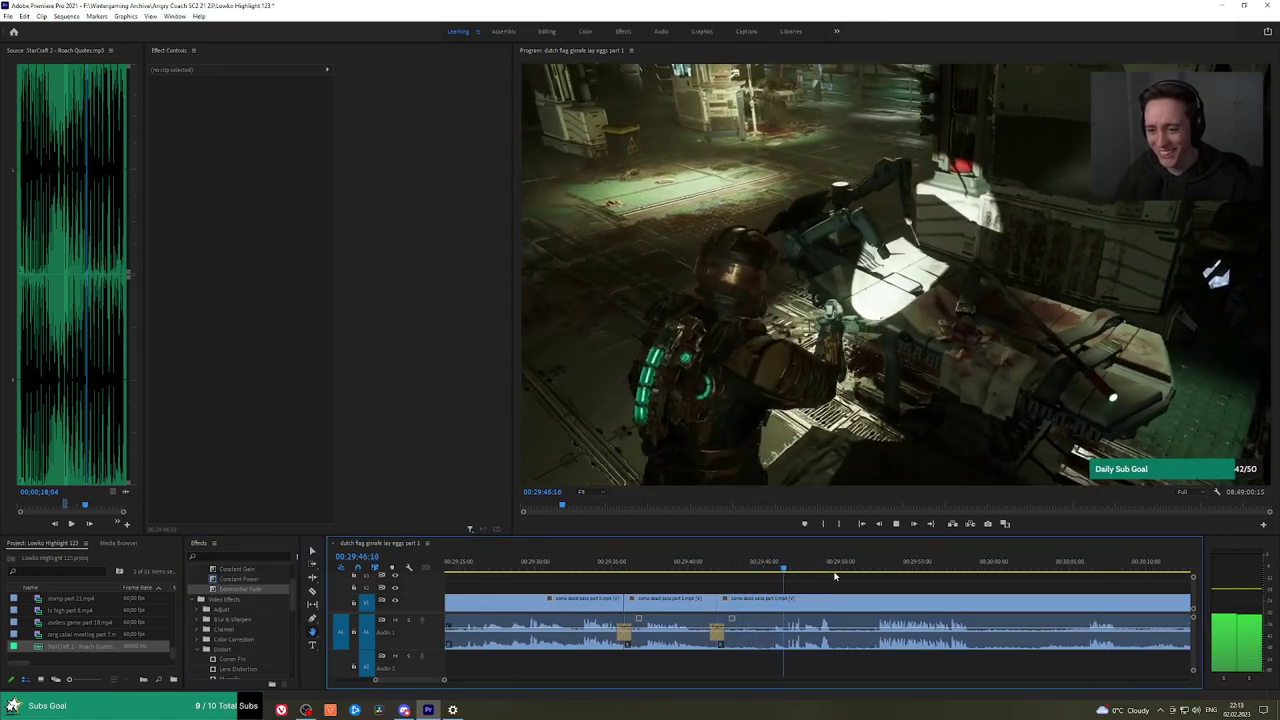
key(grave)
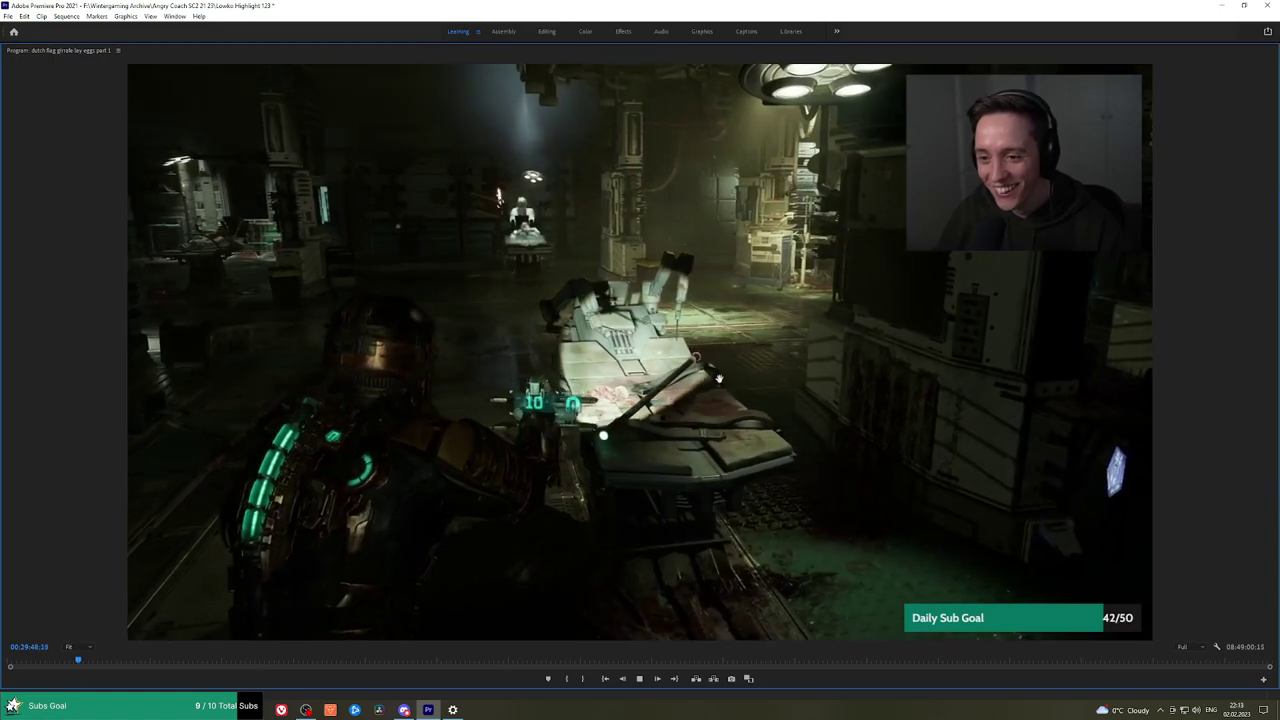
key(grave)
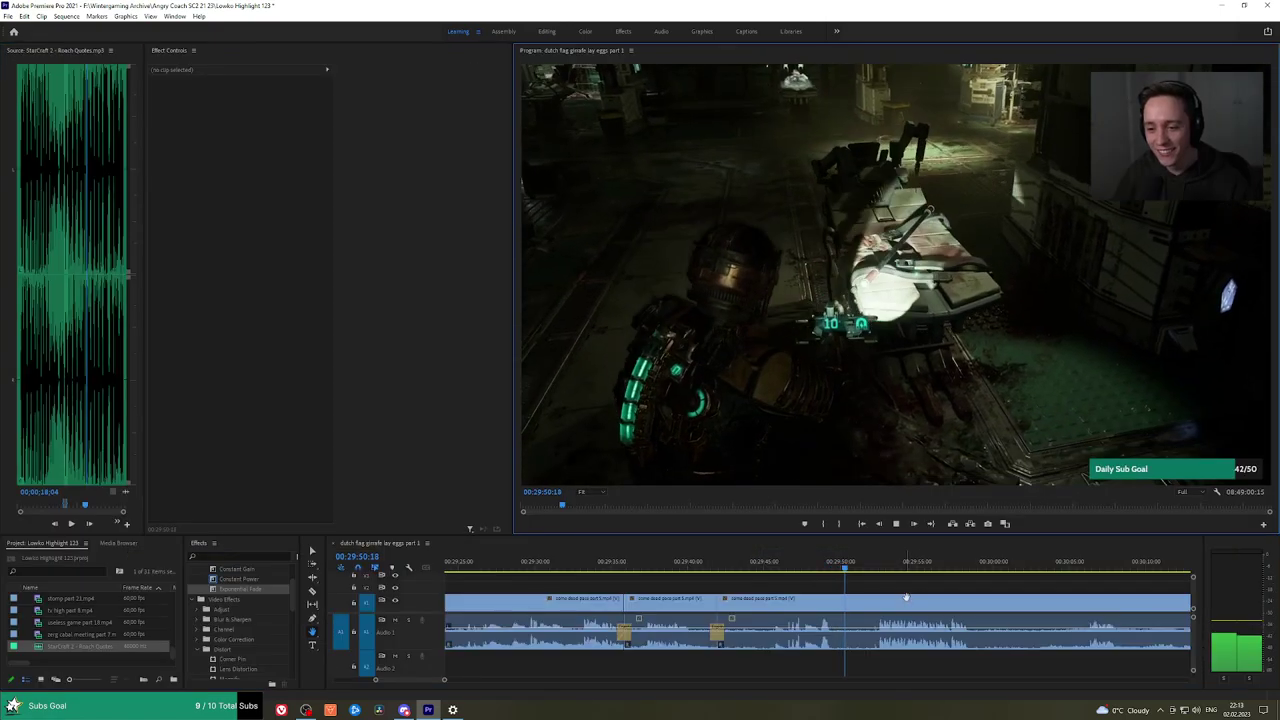
drag(906, 597, 821, 585)
scroll(850, 584, down, 3)
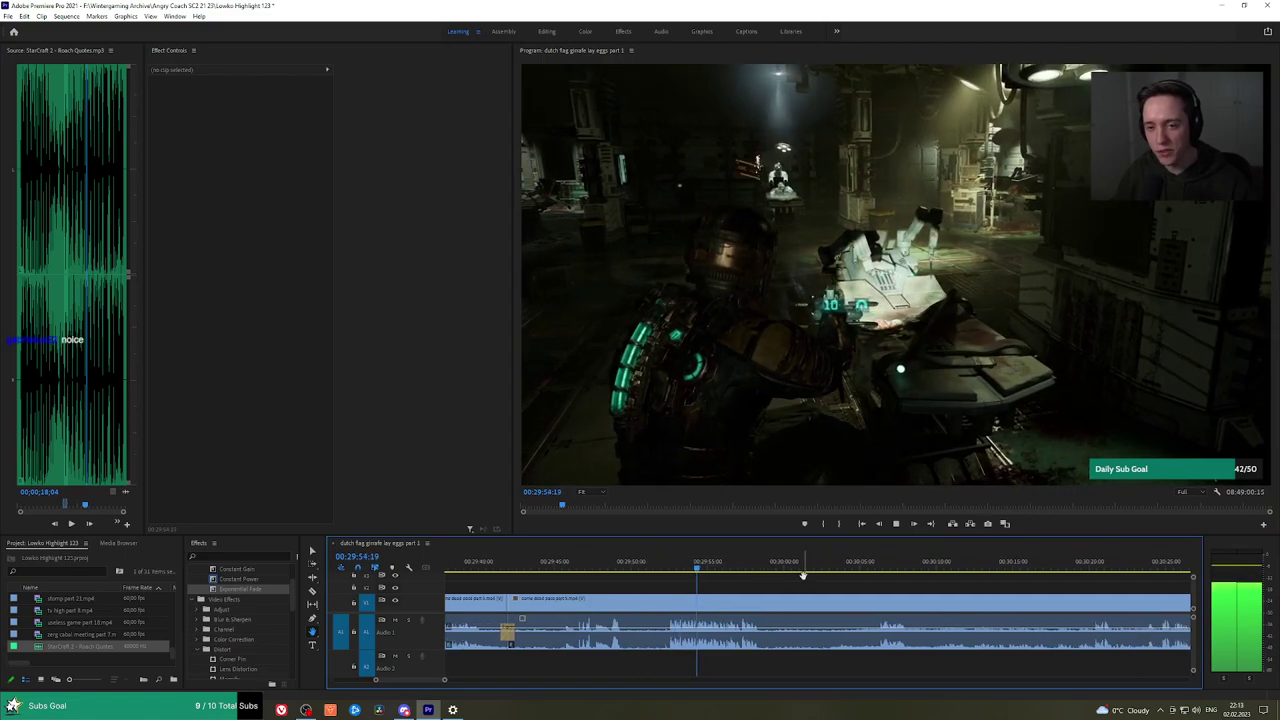
drag(828, 582, 811, 584)
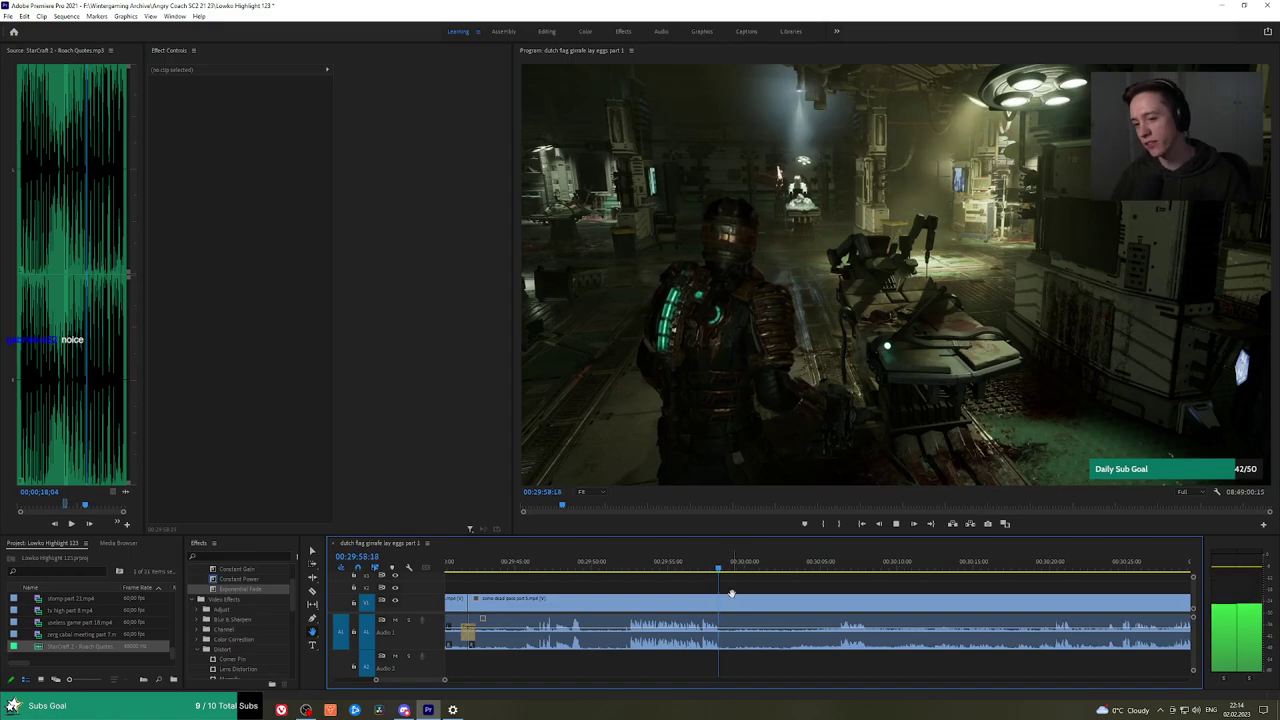
click(727, 605)
Remove the footage from the 00:29:59 split to 00:30:05, closing the gap, and apply Constant Power to the audio cut.
drag(771, 567, 838, 572)
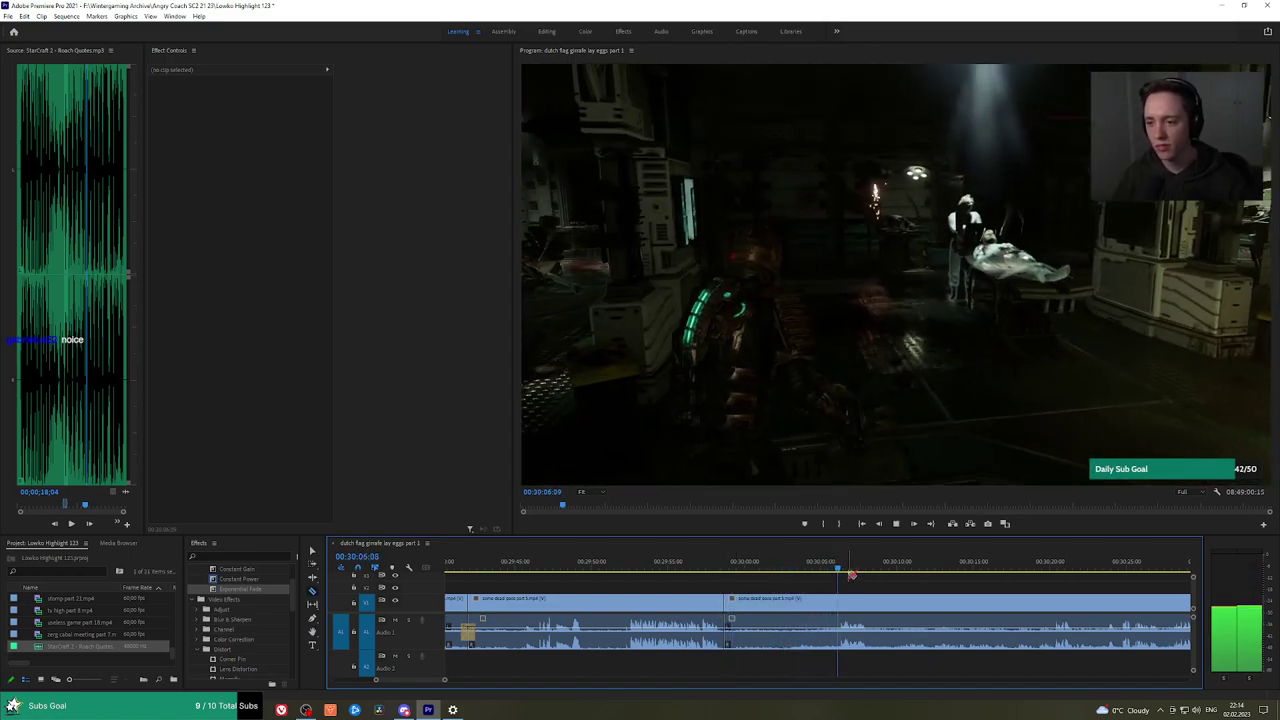
click(823, 571)
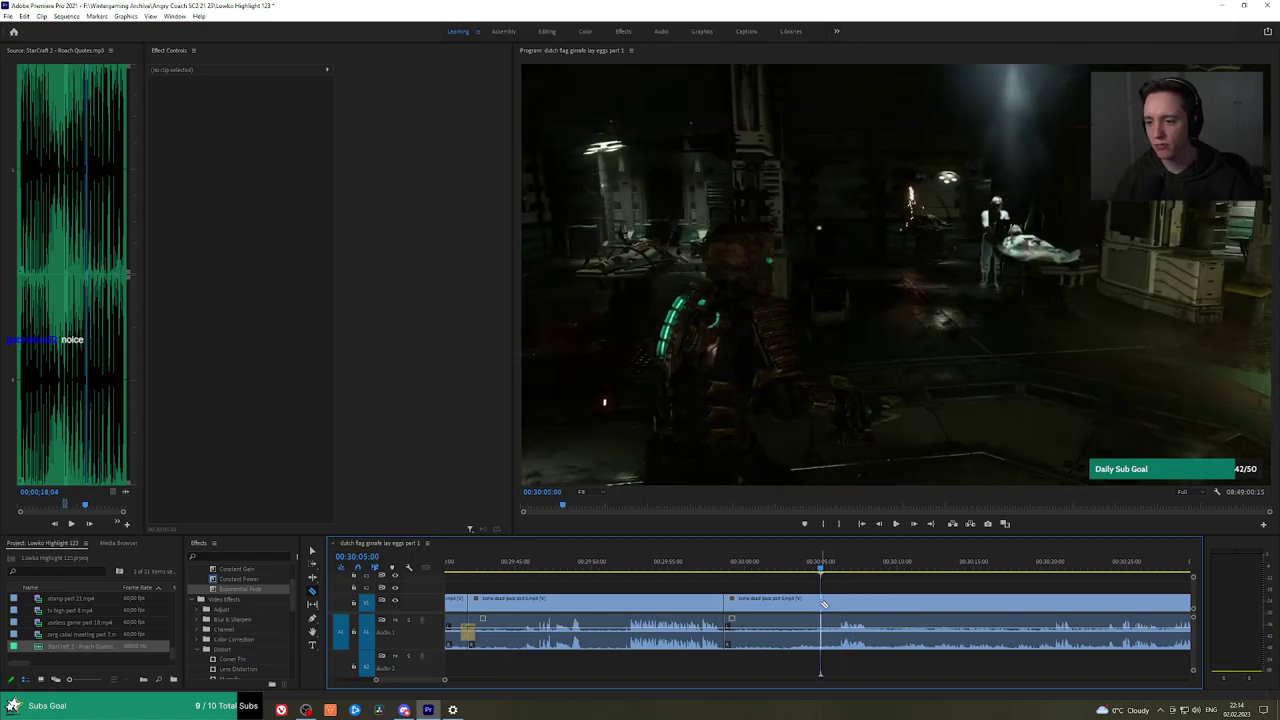
click(822, 604)
key(v)
click(808, 605)
key(shift+Delete)
key(space)
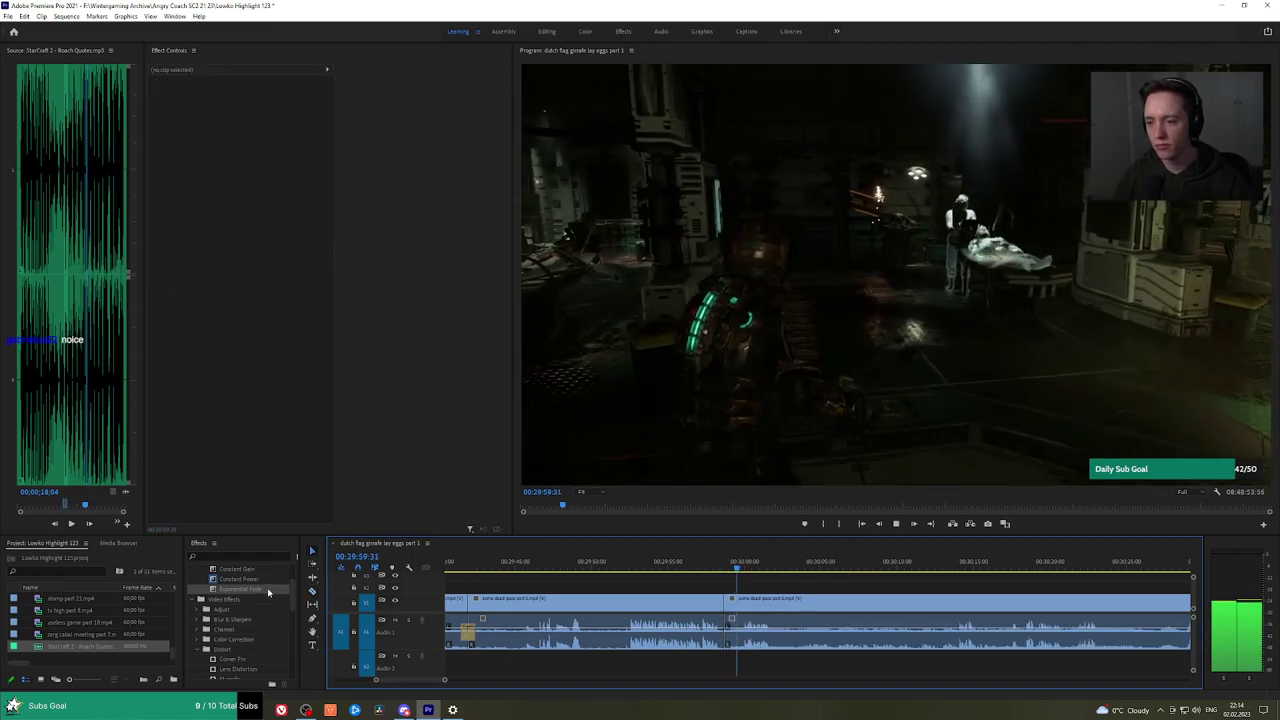
drag(250, 580, 725, 631)
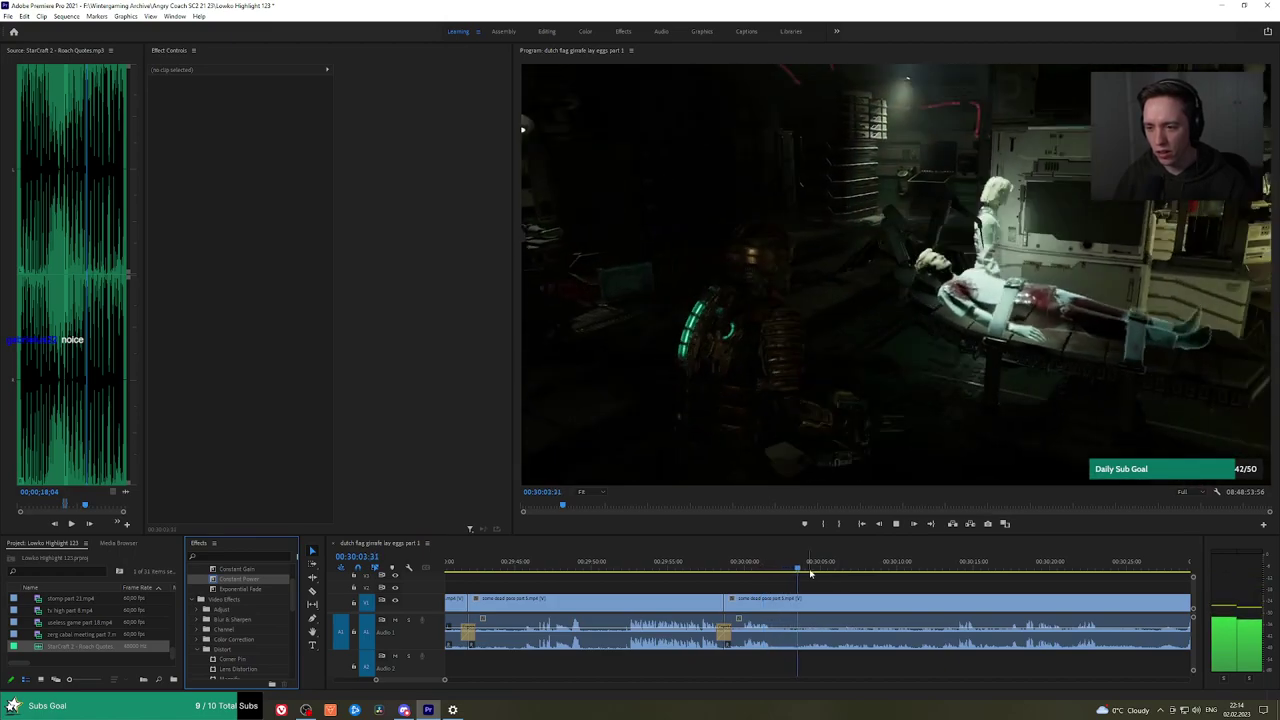
Review the operating table hologram scene from about 00:30:03 to the database menu at about 00:30:34 for a cut point.
drag(839, 573, 960, 571)
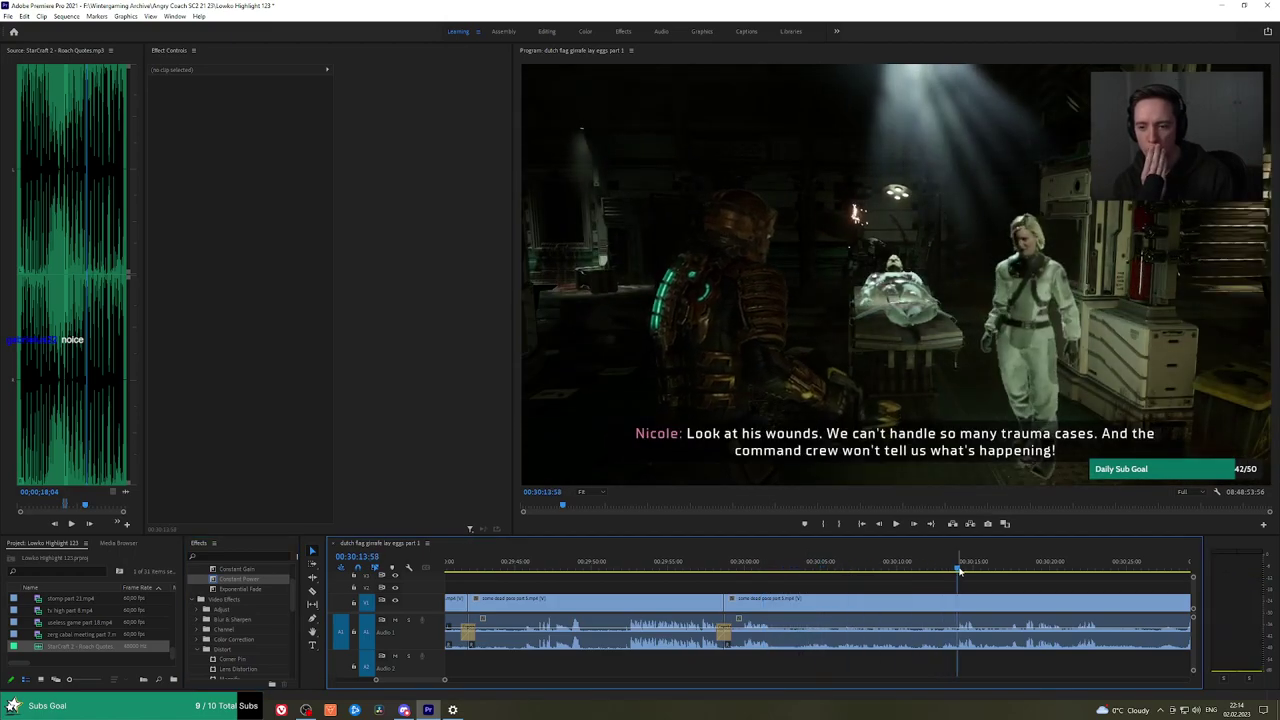
key(space)
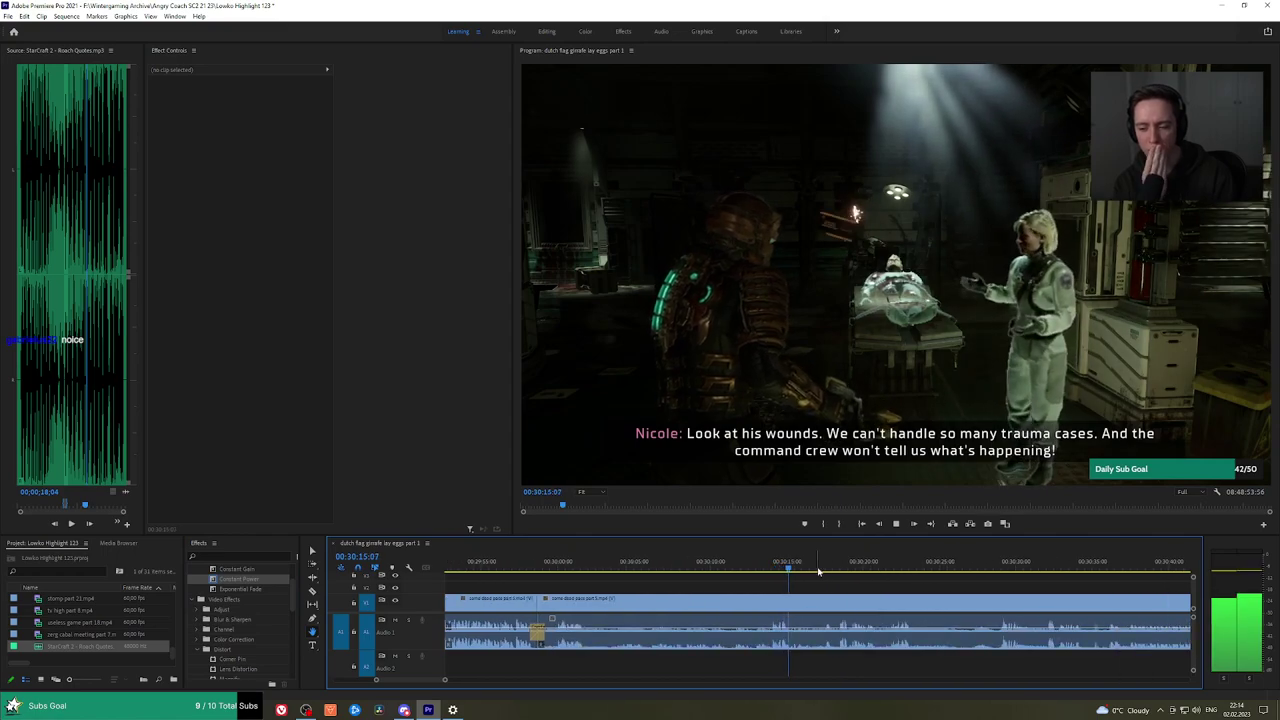
drag(818, 572, 895, 570)
key(space)
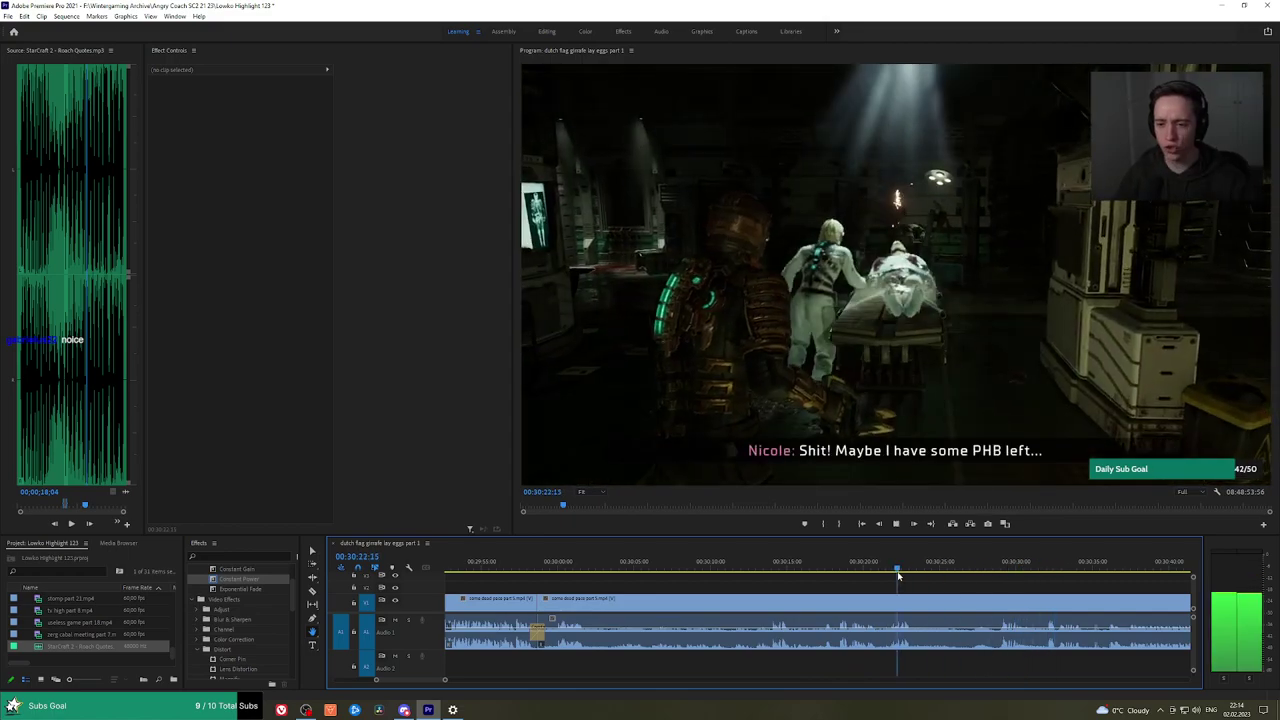
click(832, 569)
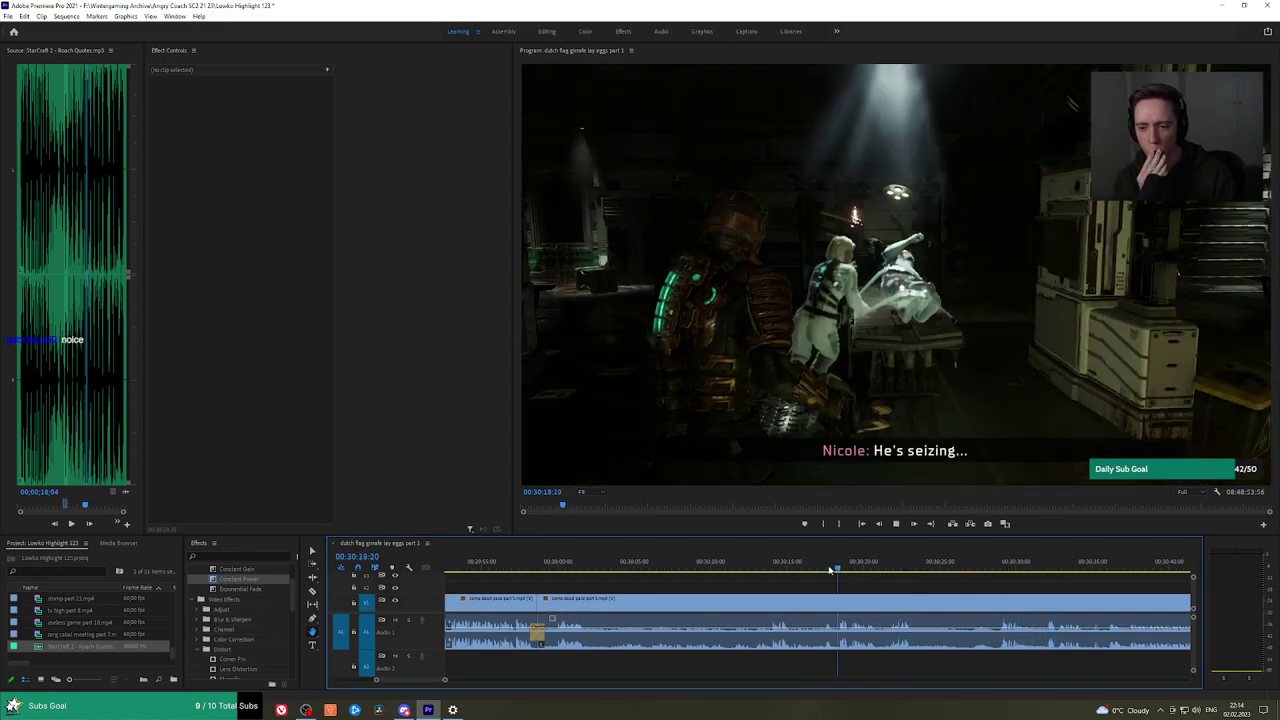
click(771, 567)
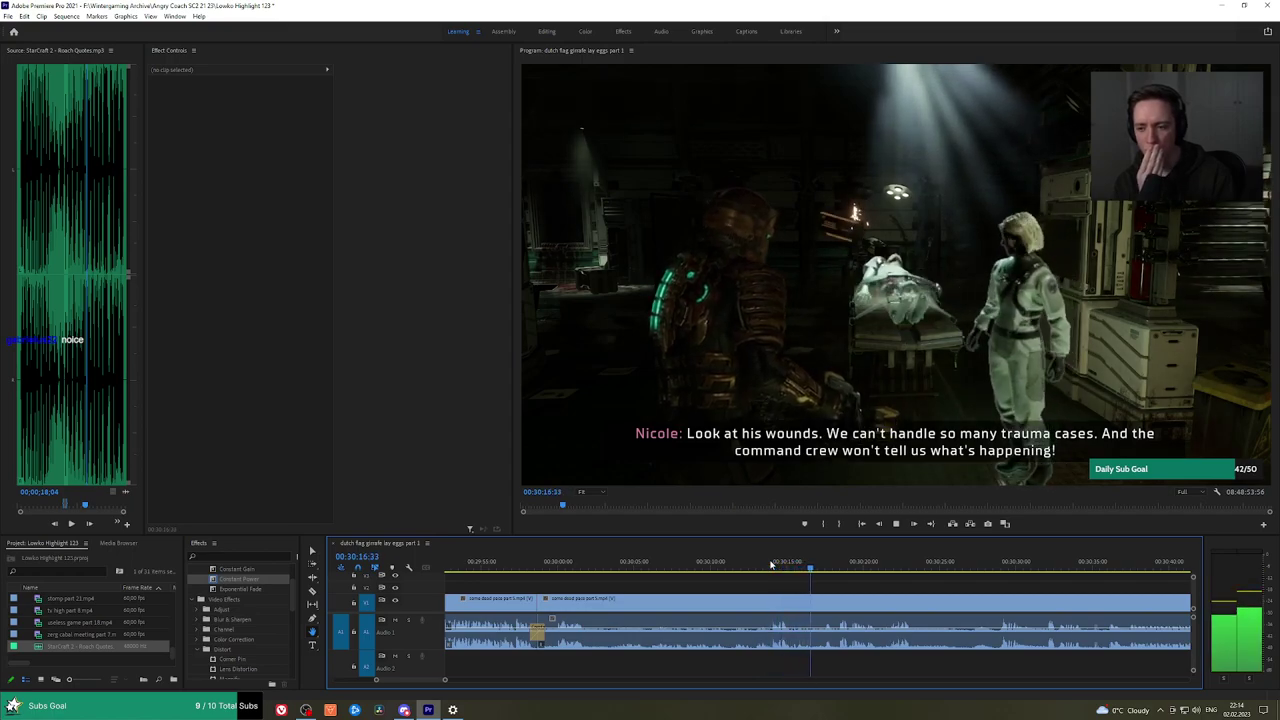
scroll(877, 572, down, 2)
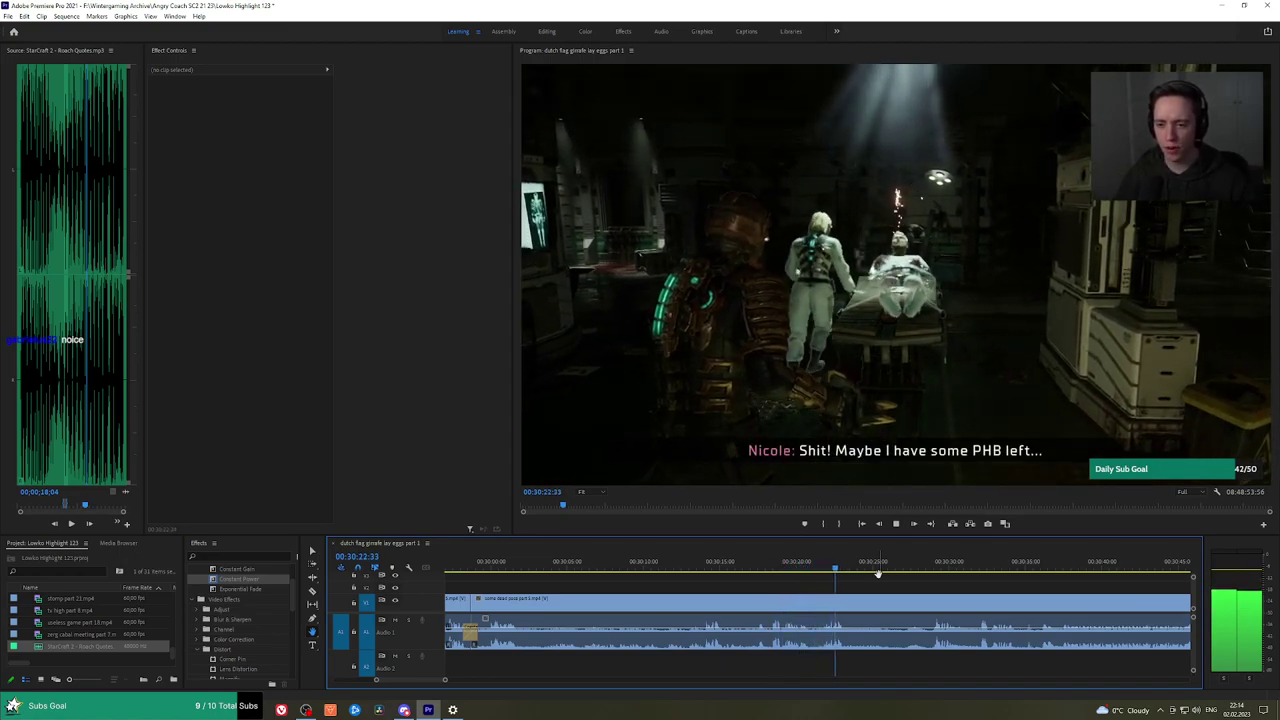
scroll(866, 573, down, 2)
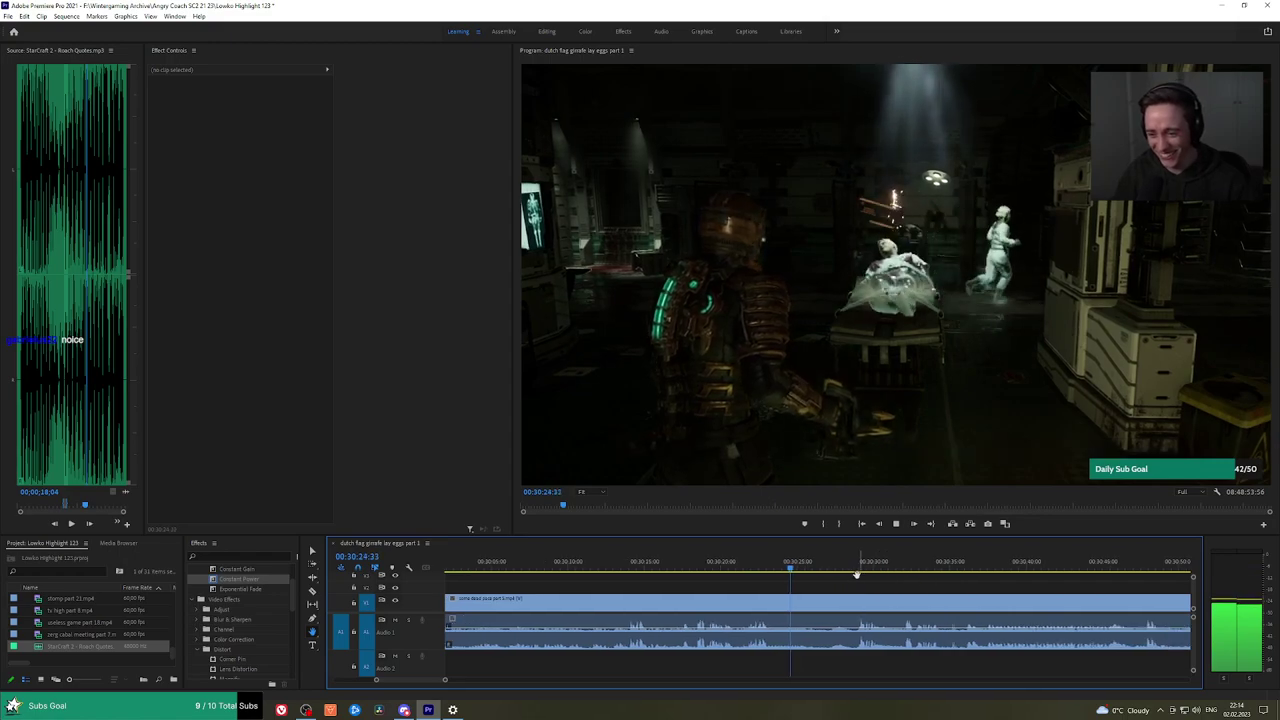
scroll(840, 578, down, 3)
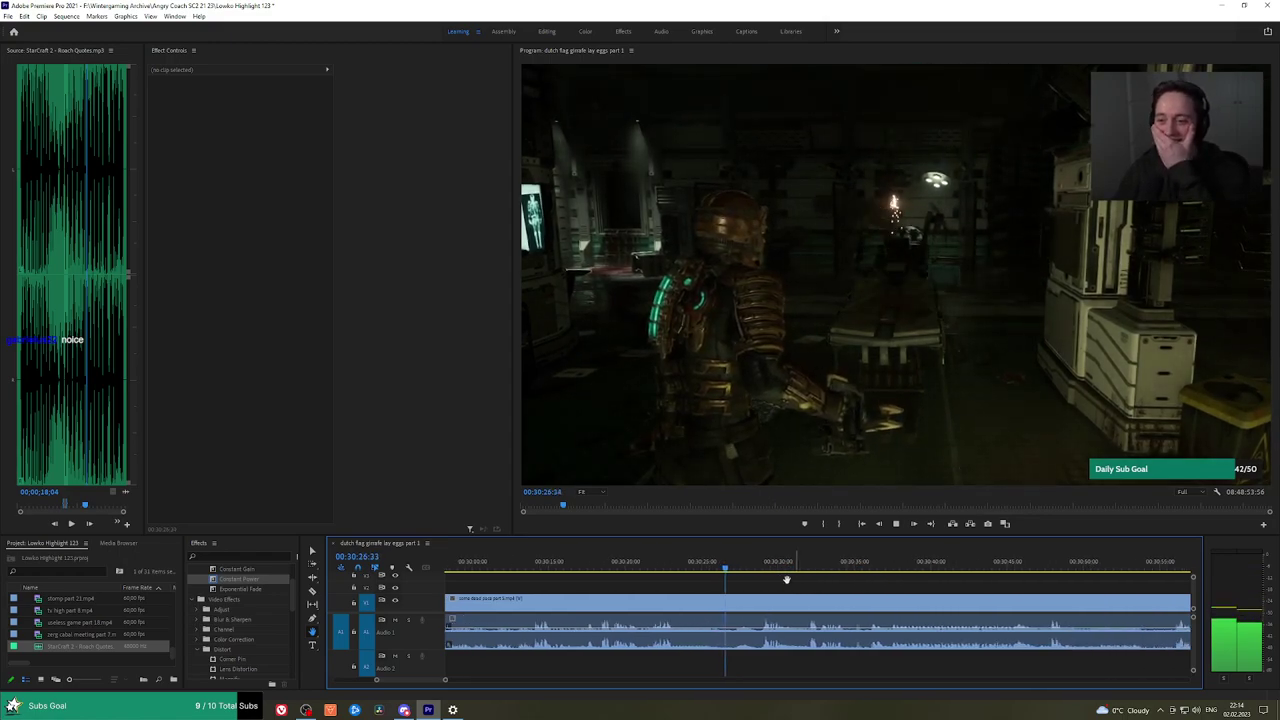
drag(837, 584, 769, 582)
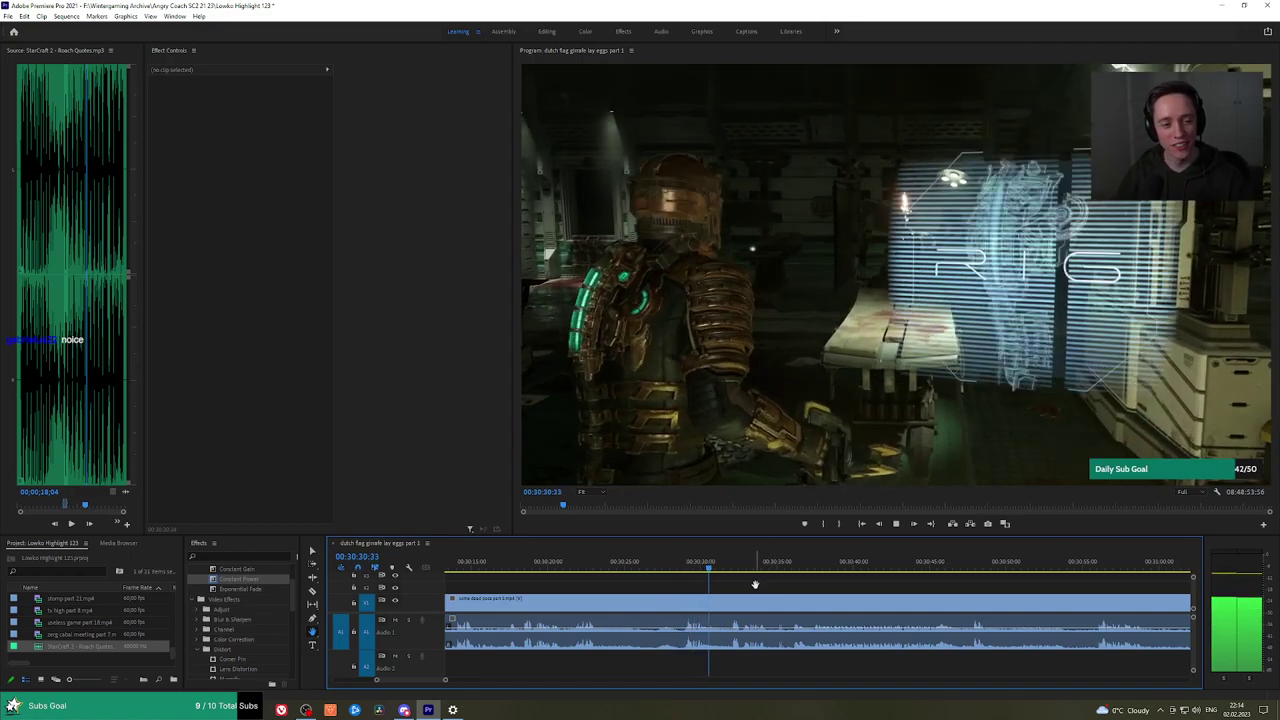
drag(811, 590, 757, 591)
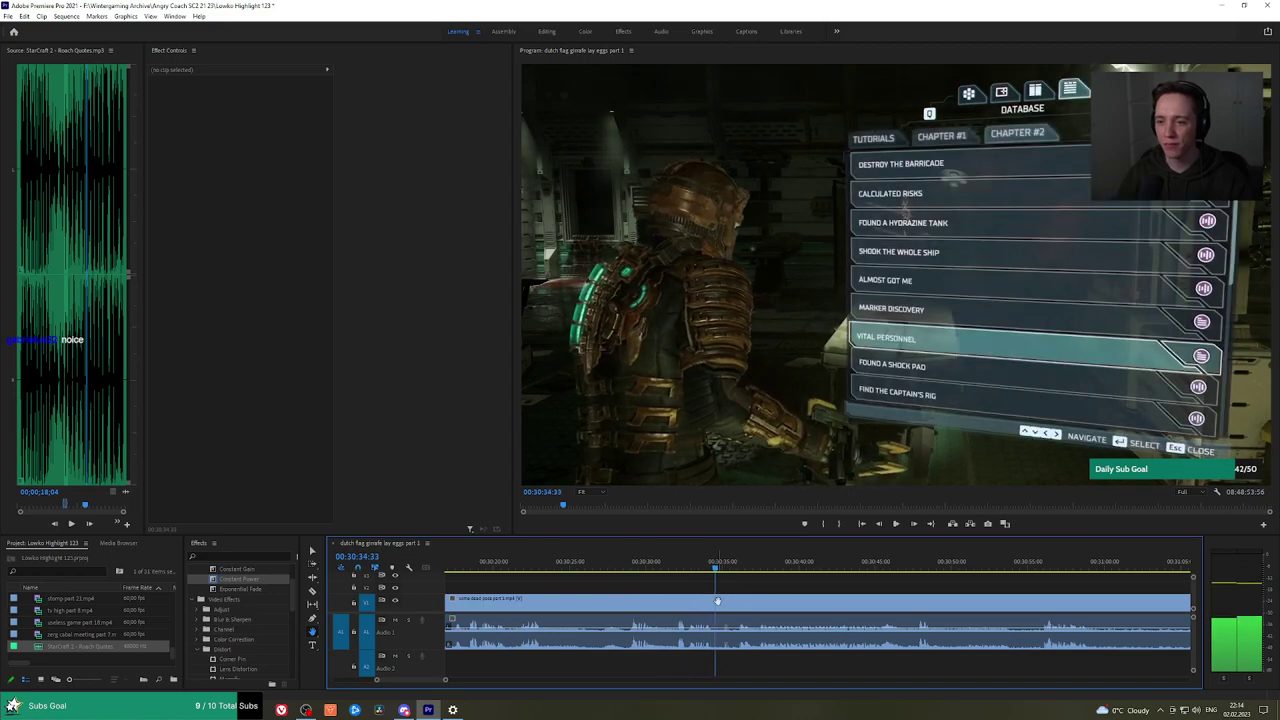
Try a split at about 00:30:34, undo it, and split the clip at about 00:30:49, by the security clearance locker.
key(ctrl+k)
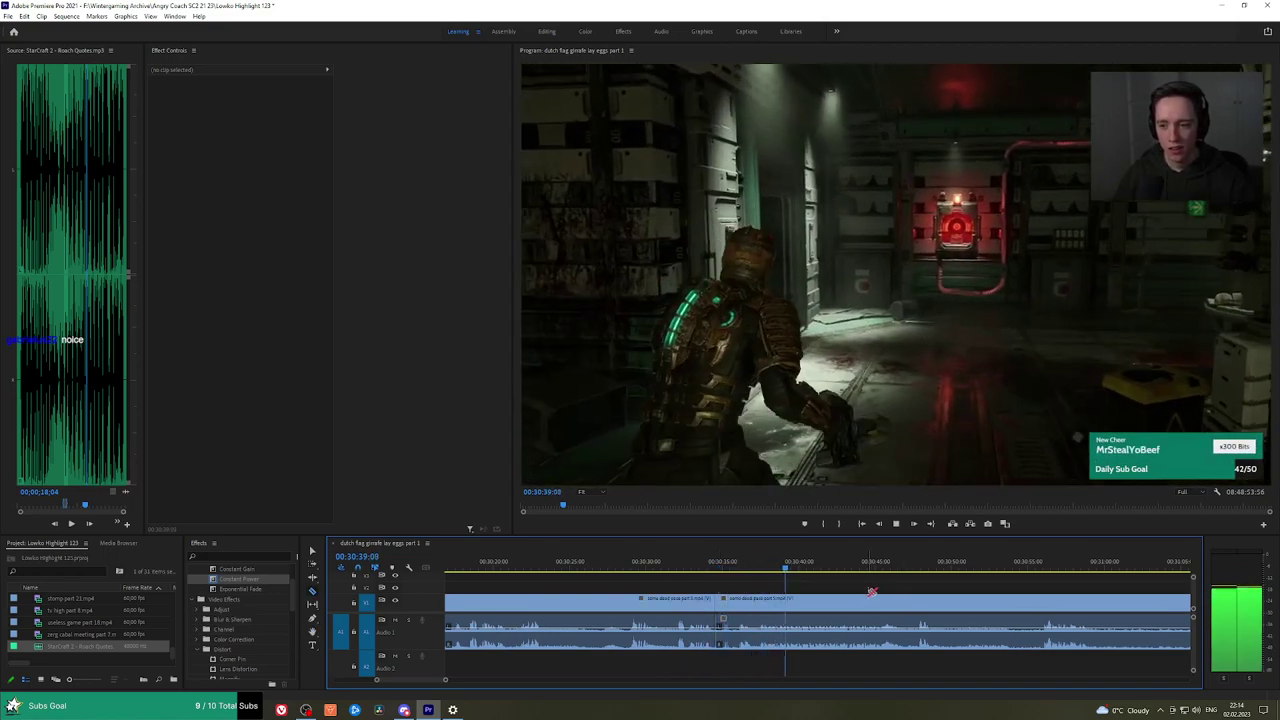
key(ctrl+z)
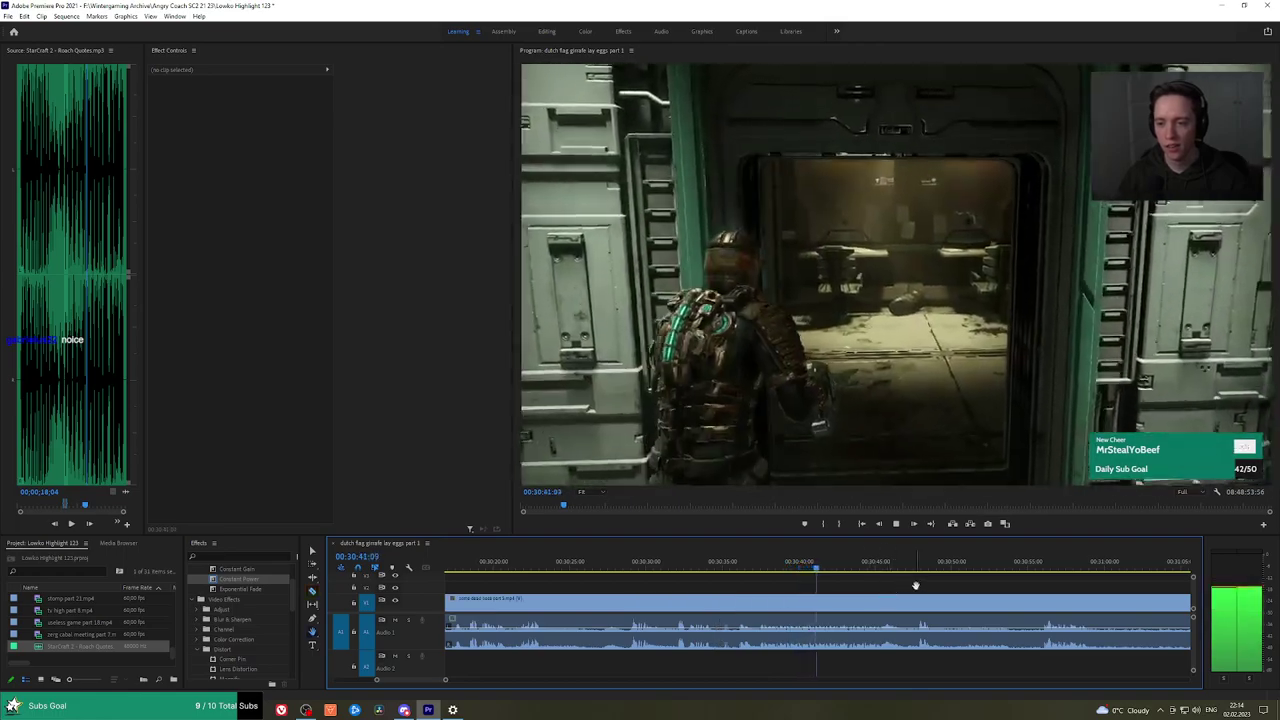
drag(915, 586, 841, 575)
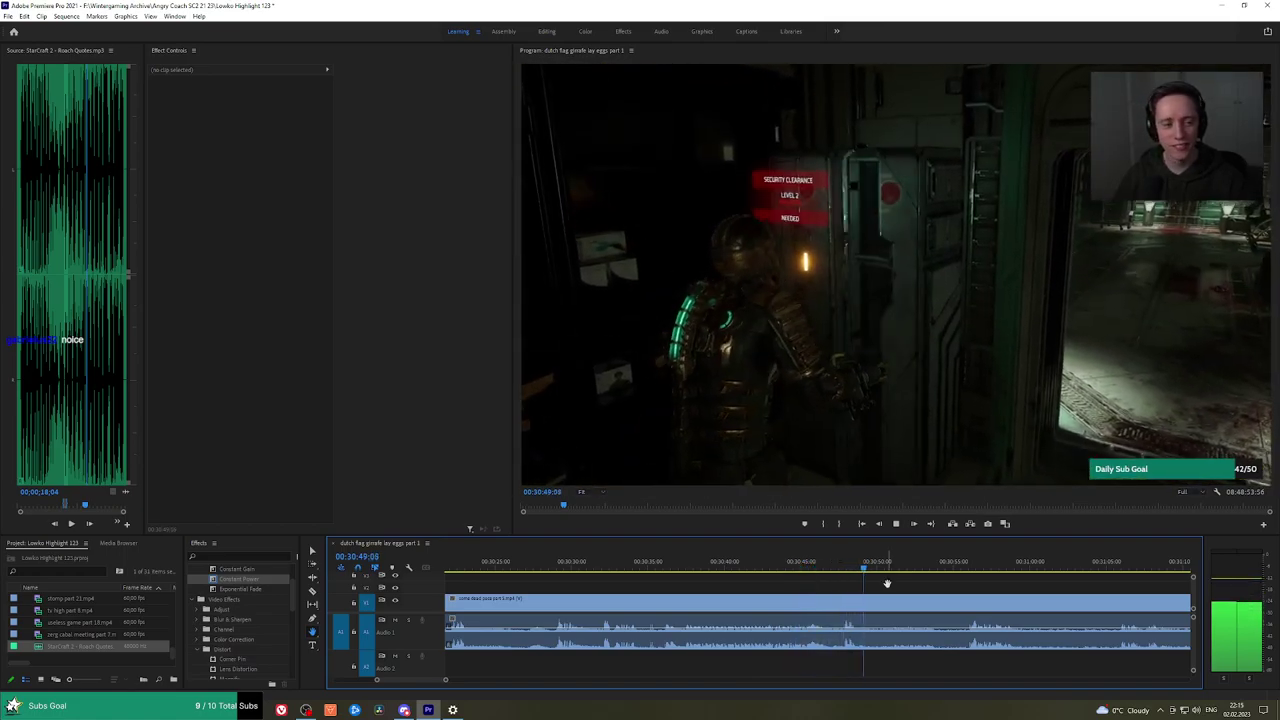
click(849, 566)
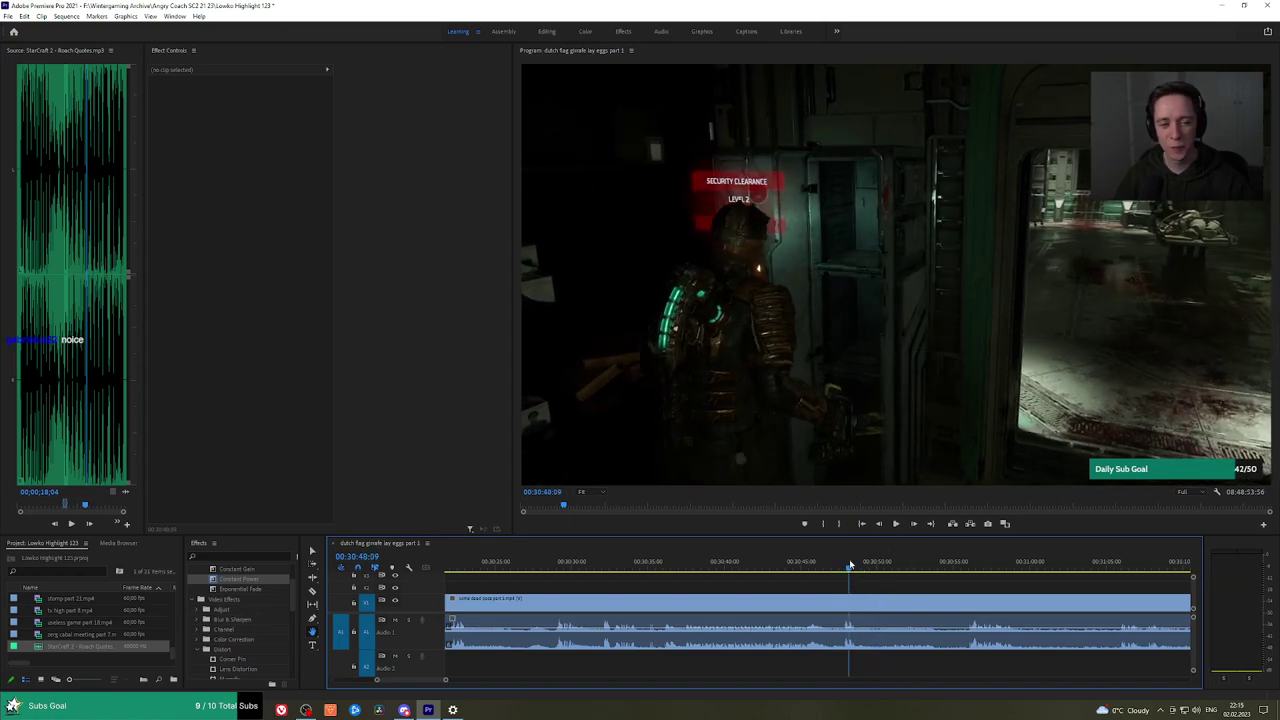
key(space)
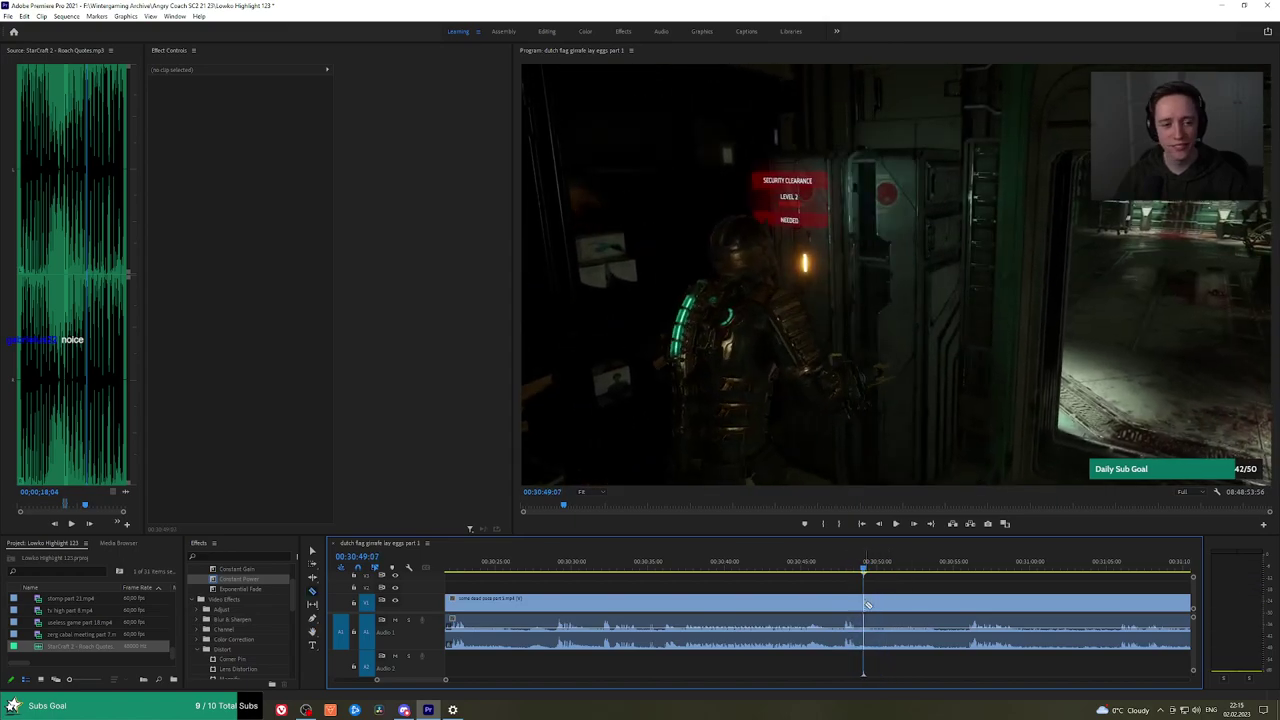
key(ctrl+k)
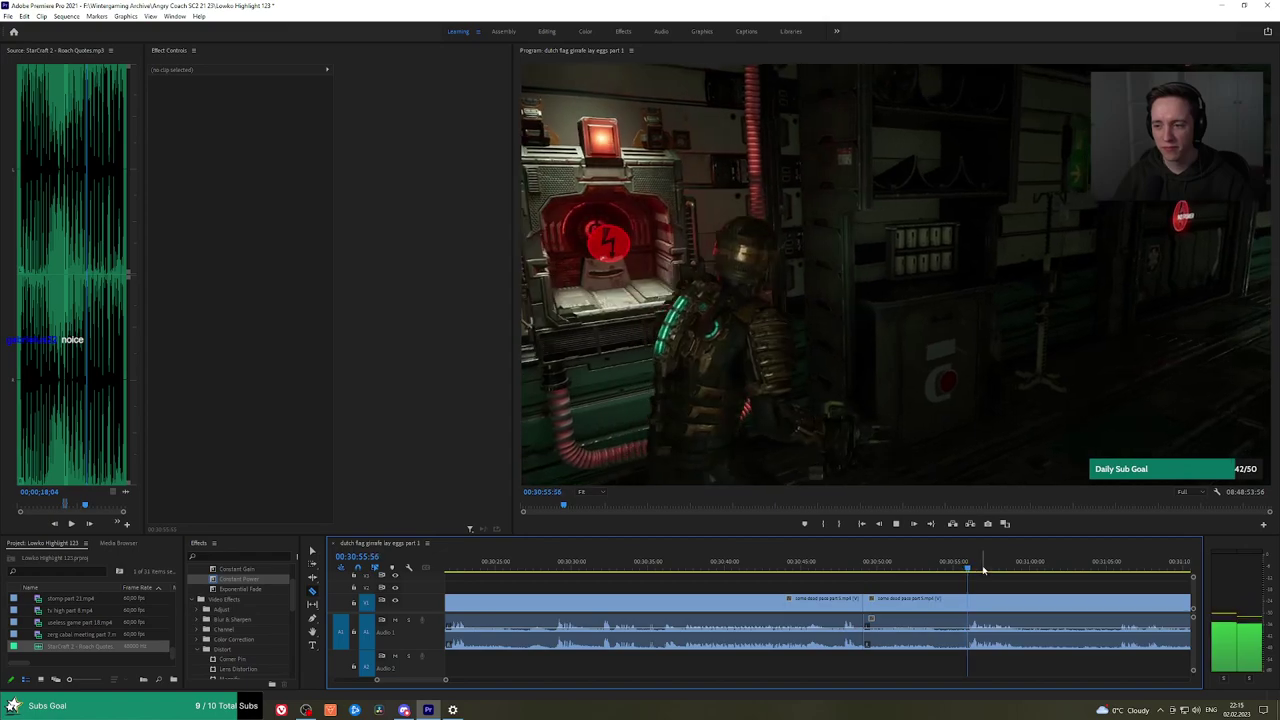
Cut out the footage from the 00:30:49 split to about 00:31:46, closing the gap, and apply Exponential Fade to the audio cut.
scroll(1040, 581, down, 3)
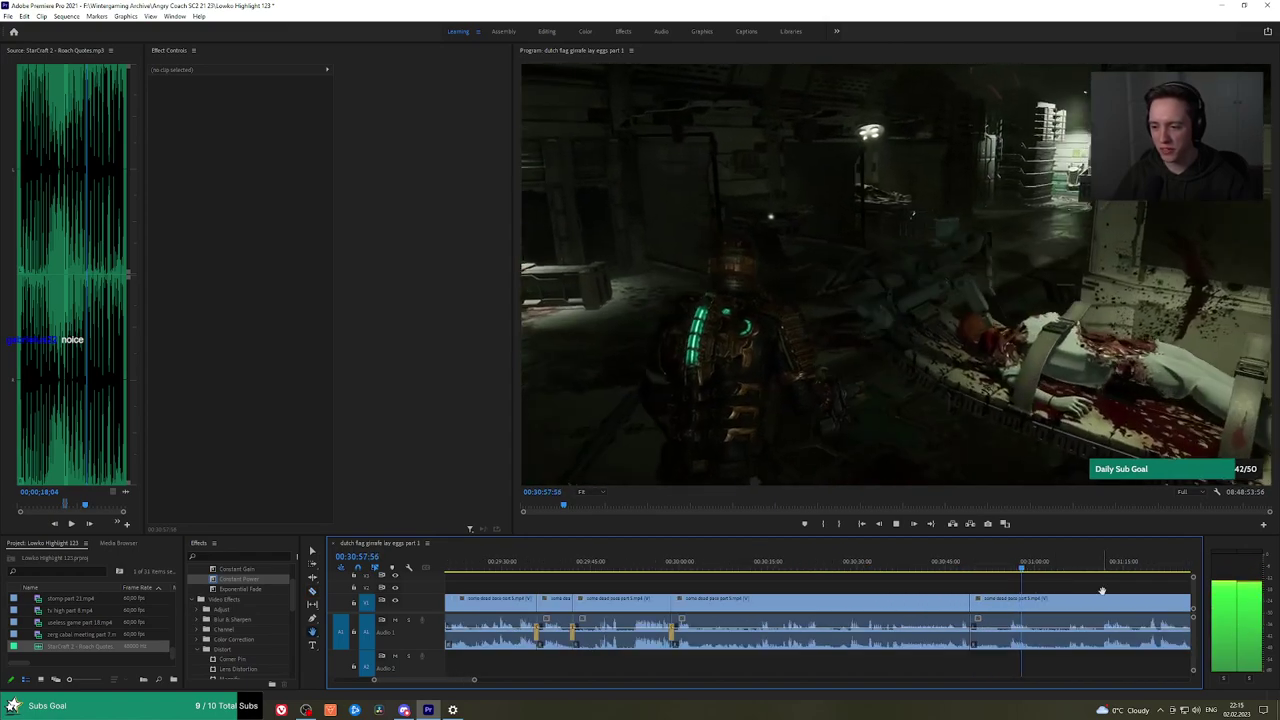
scroll(1101, 591, down, 3)
click(741, 568)
drag(750, 568, 1060, 569)
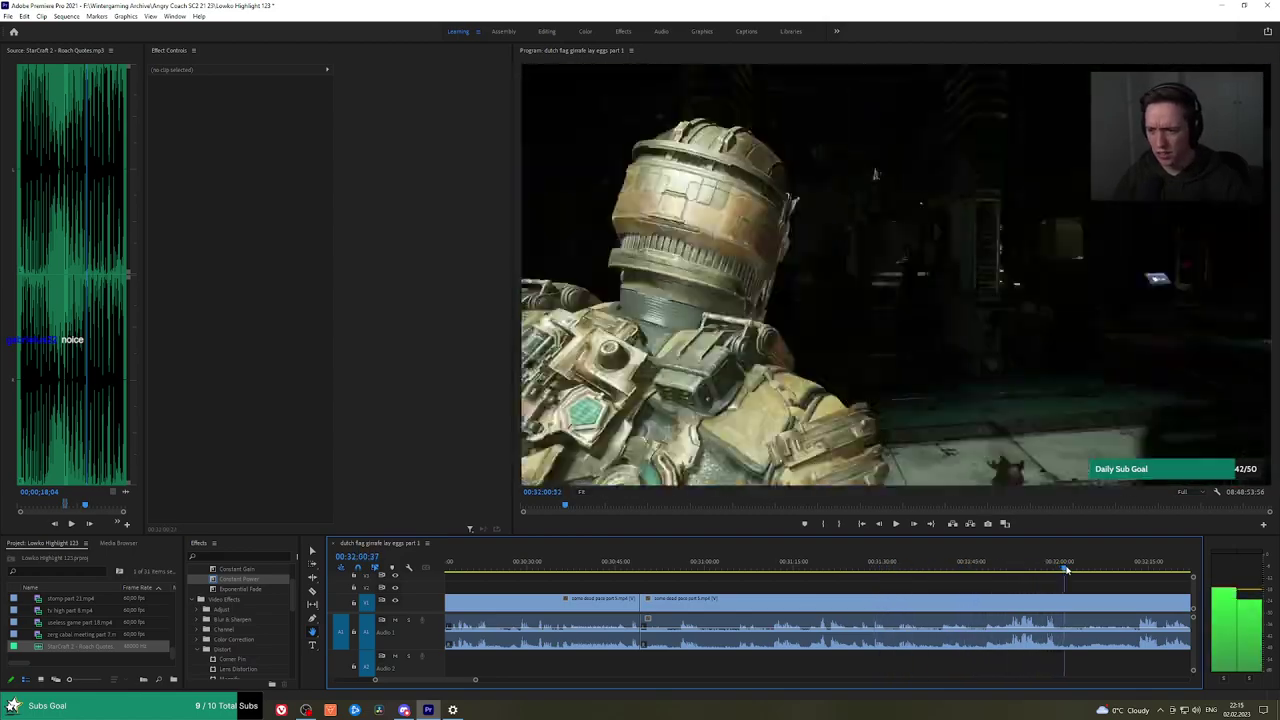
key(space)
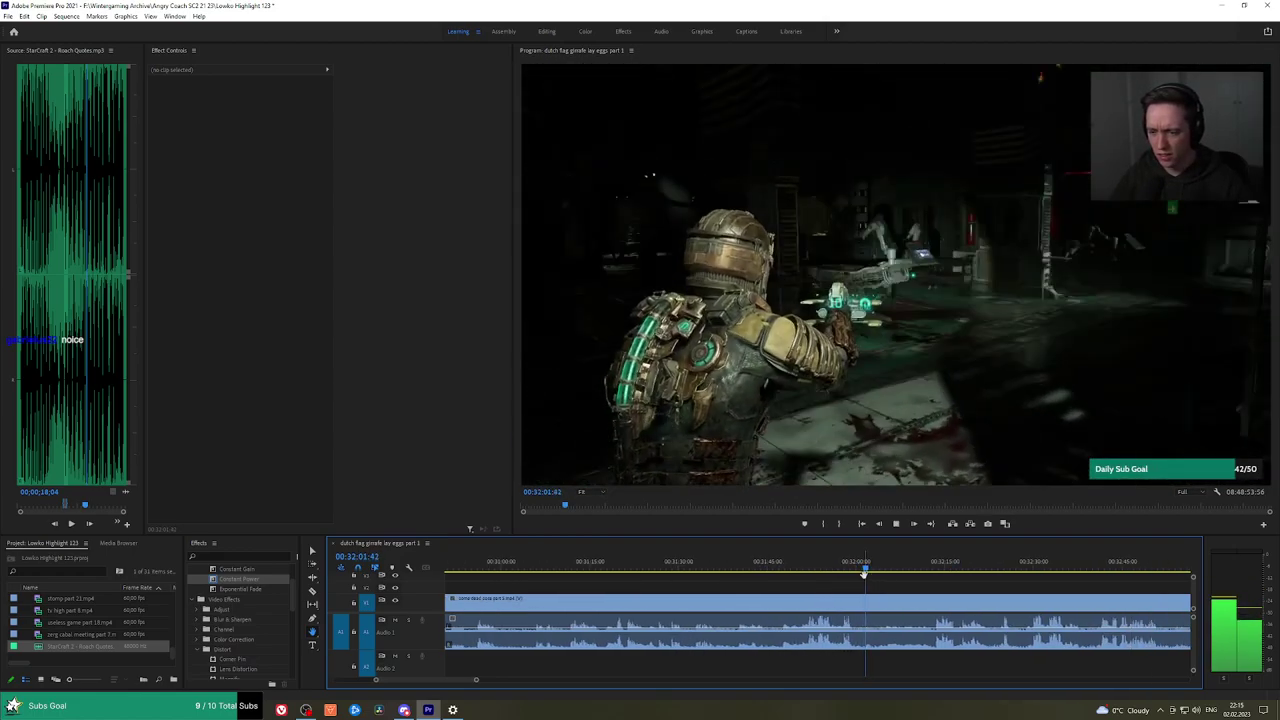
click(820, 569)
drag(820, 569, 778, 567)
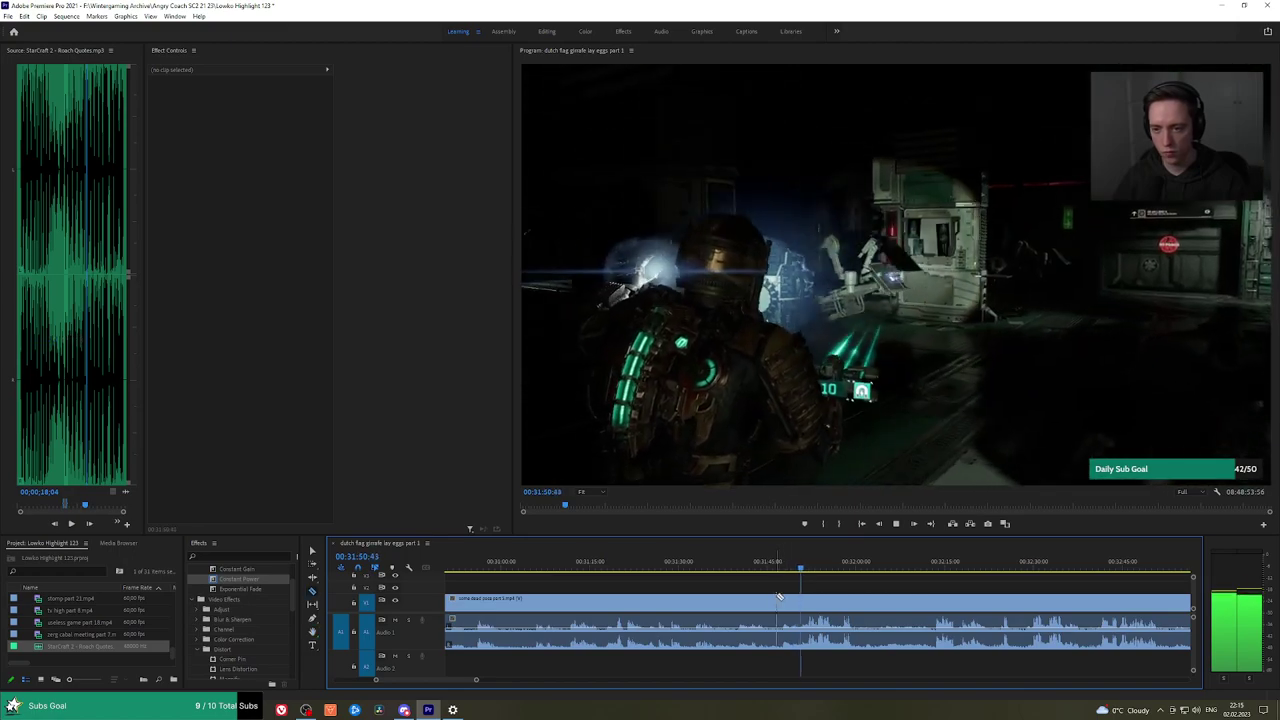
click(778, 597)
key(v)
click(749, 600)
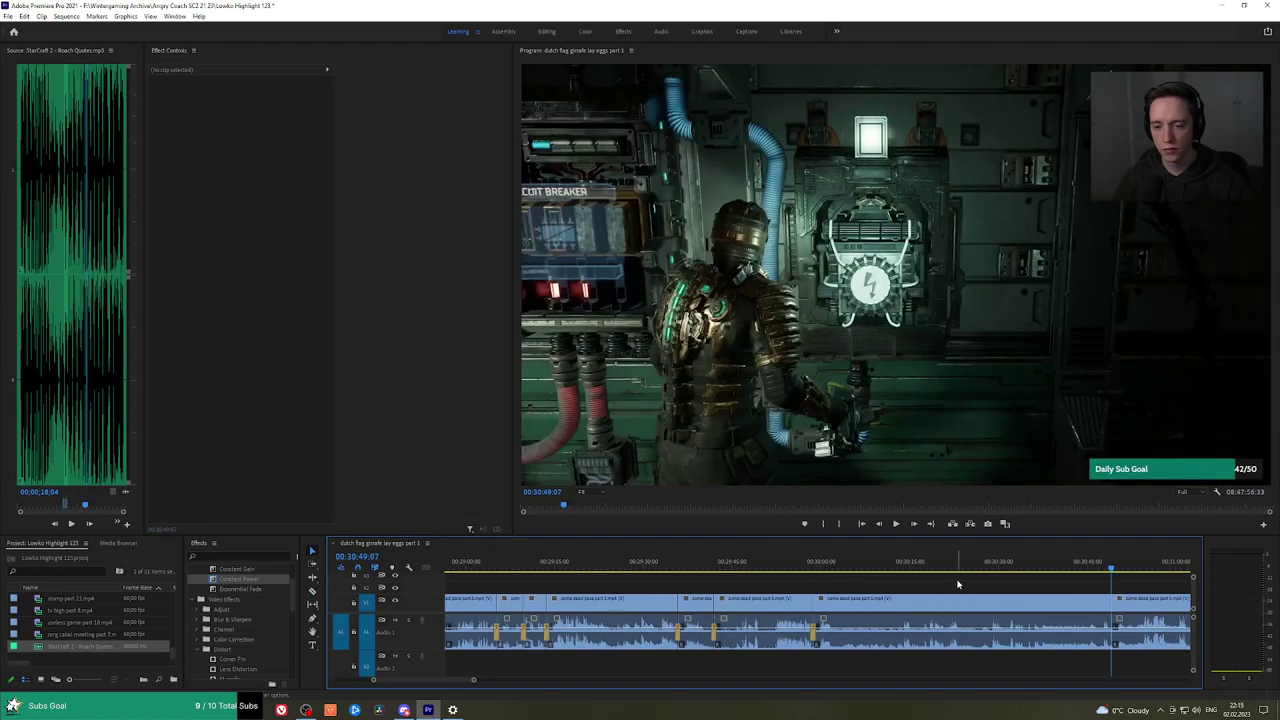
drag(258, 590, 1016, 613)
drag(1119, 648, 1118, 647)
Play back the footage after the 00:30:49 cut, through the dark room, to about 00:31:48, checking for dull parts.
key(space)
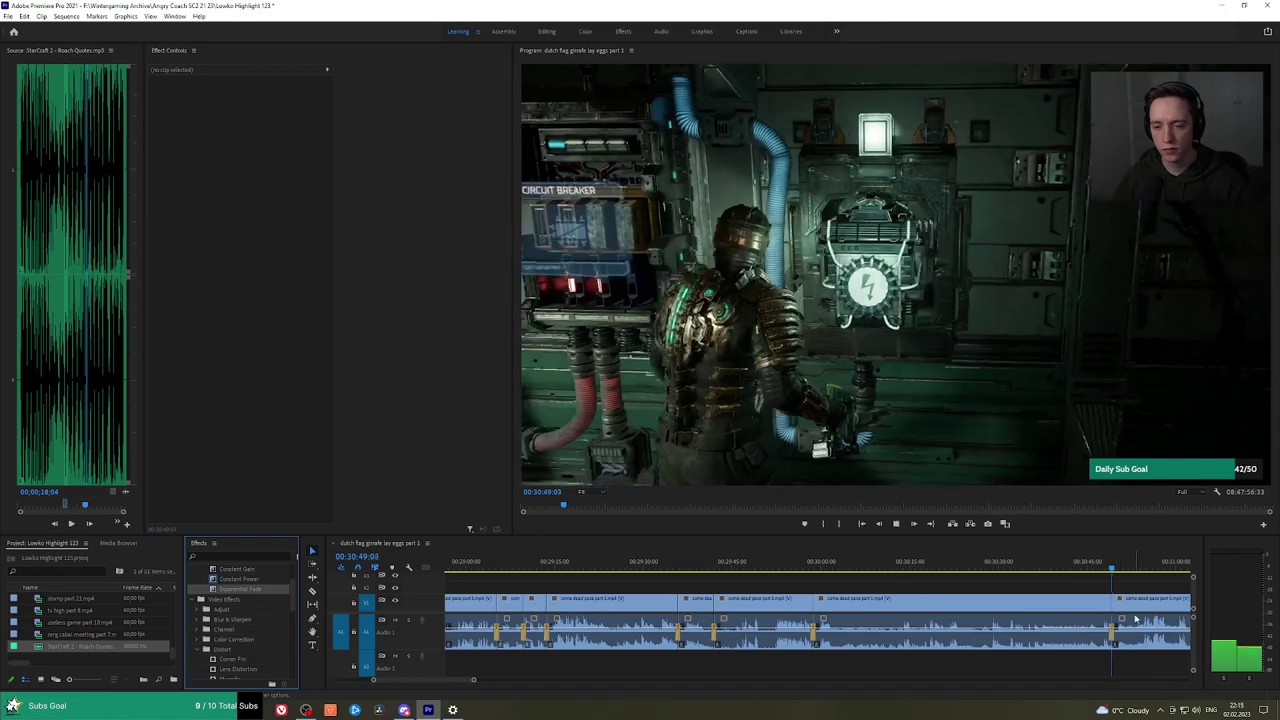
key(h)
drag(1145, 592, 915, 592)
scroll(921, 595, up, 1)
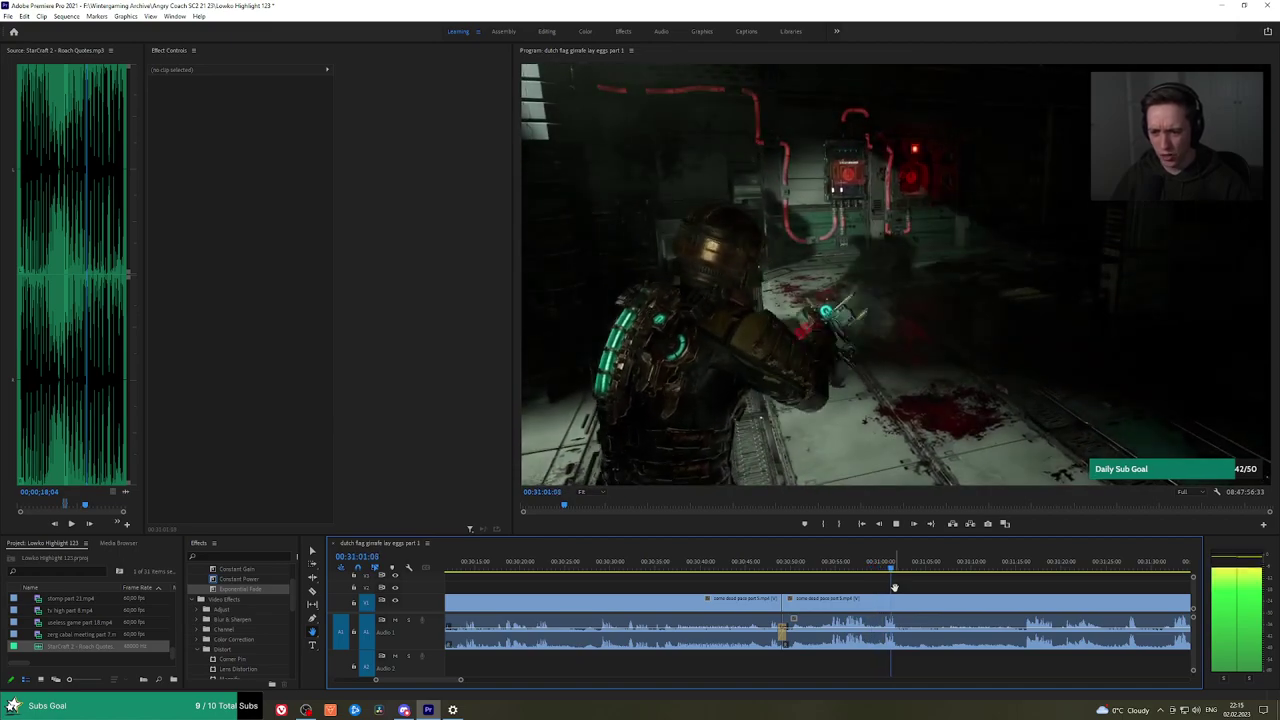
drag(1050, 583, 951, 583)
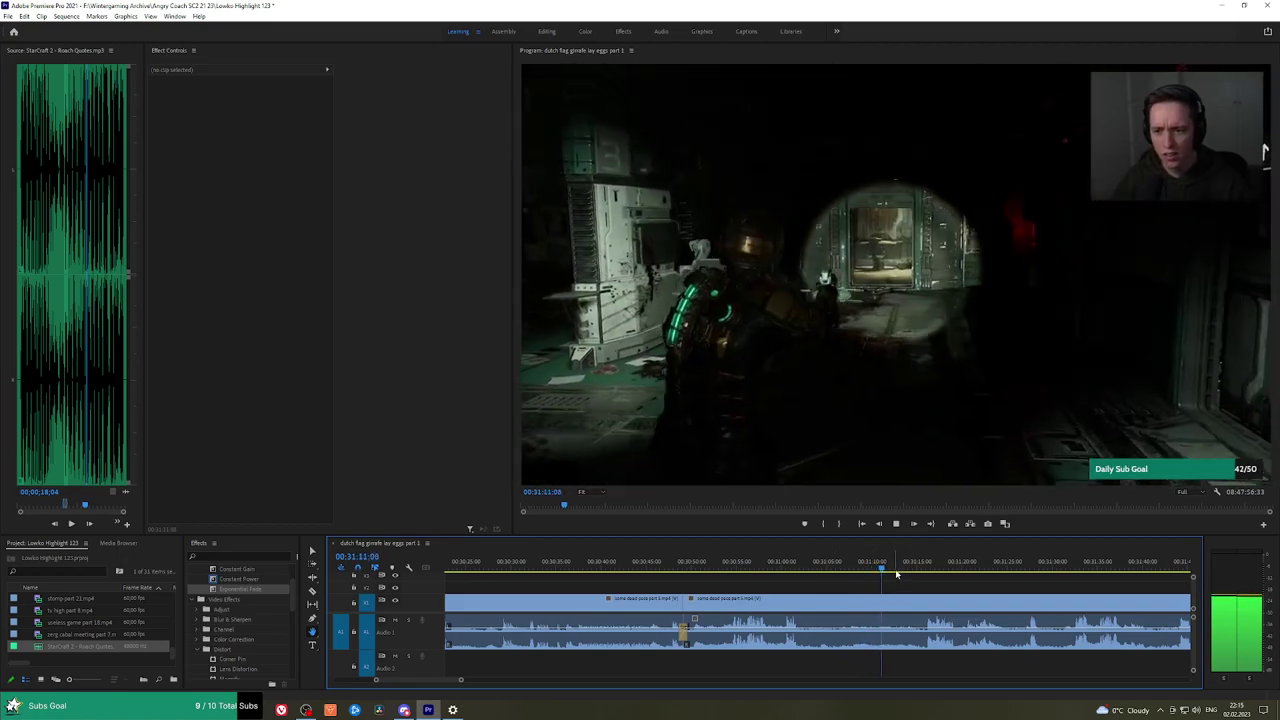
click(903, 571)
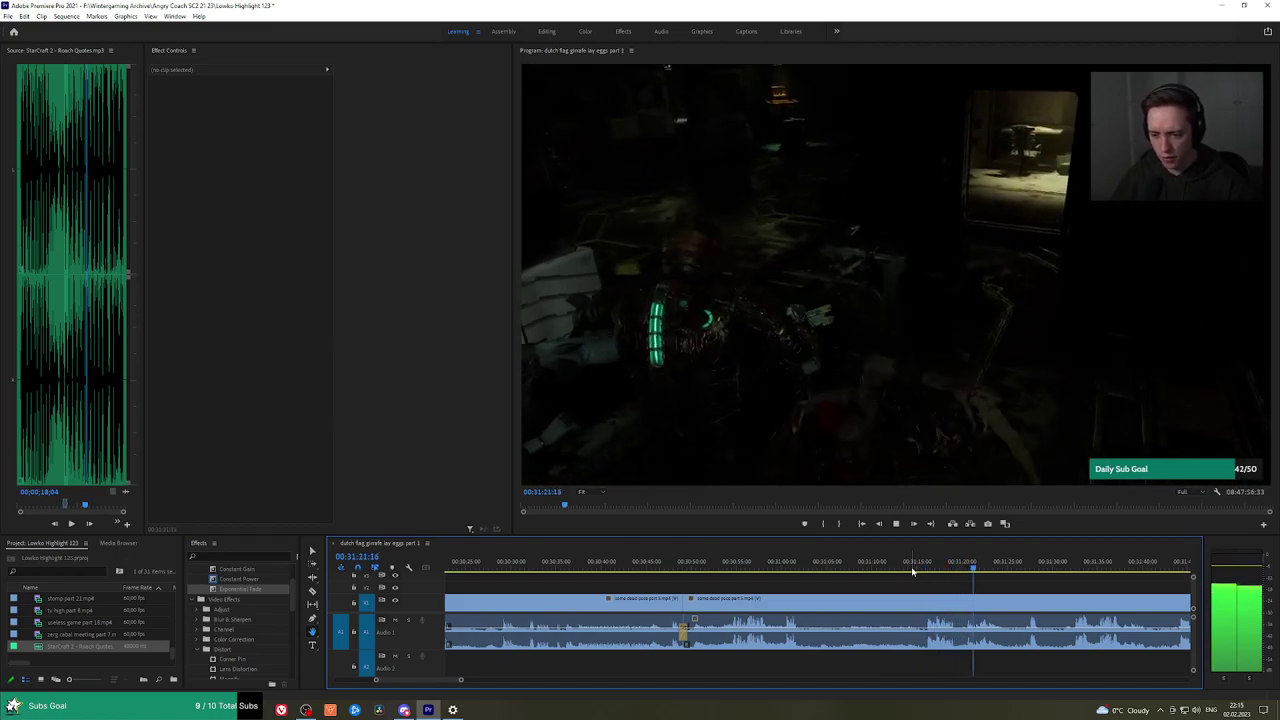
scroll(978, 587, down, 2)
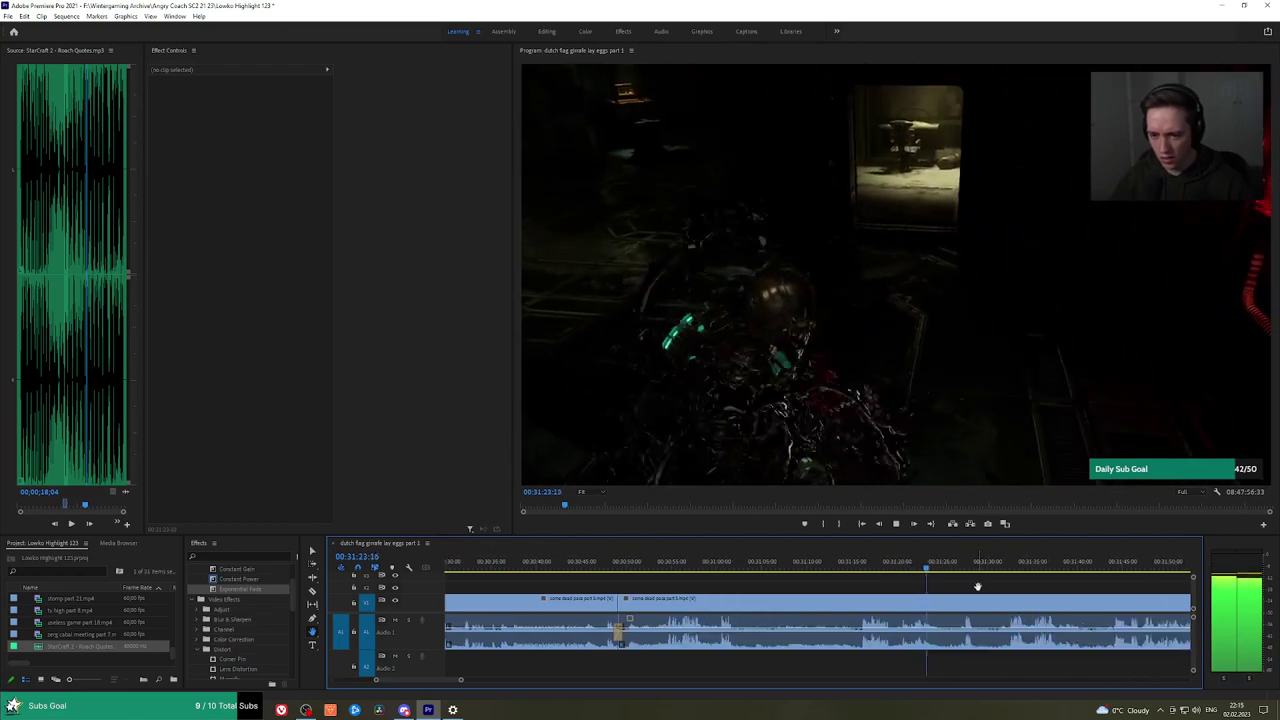
scroll(978, 587, down, 3)
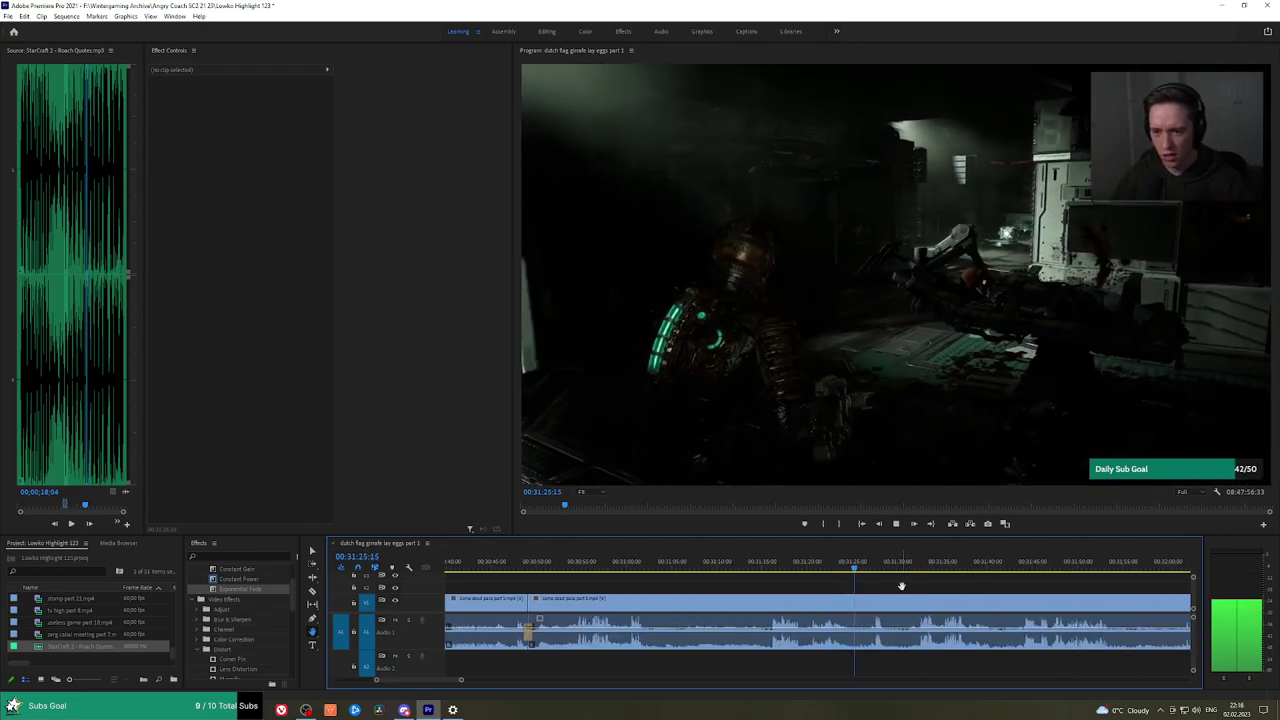
drag(902, 586, 870, 586)
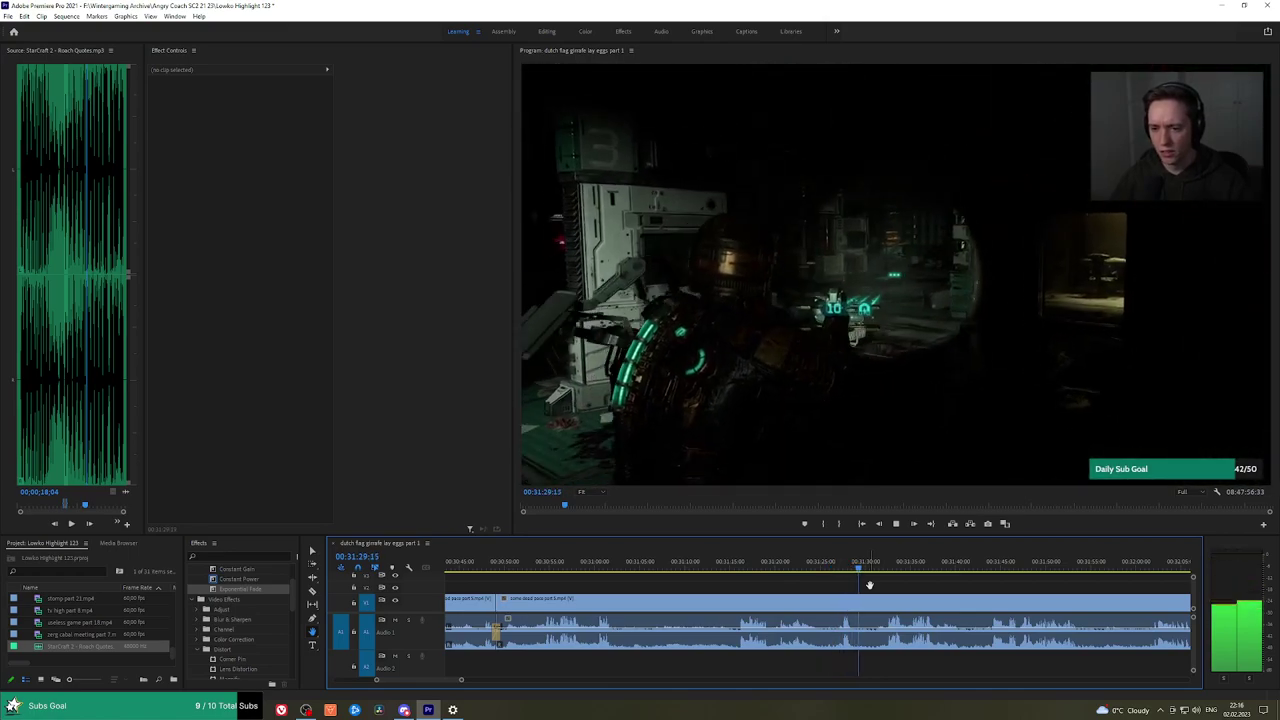
drag(869, 567, 884, 567)
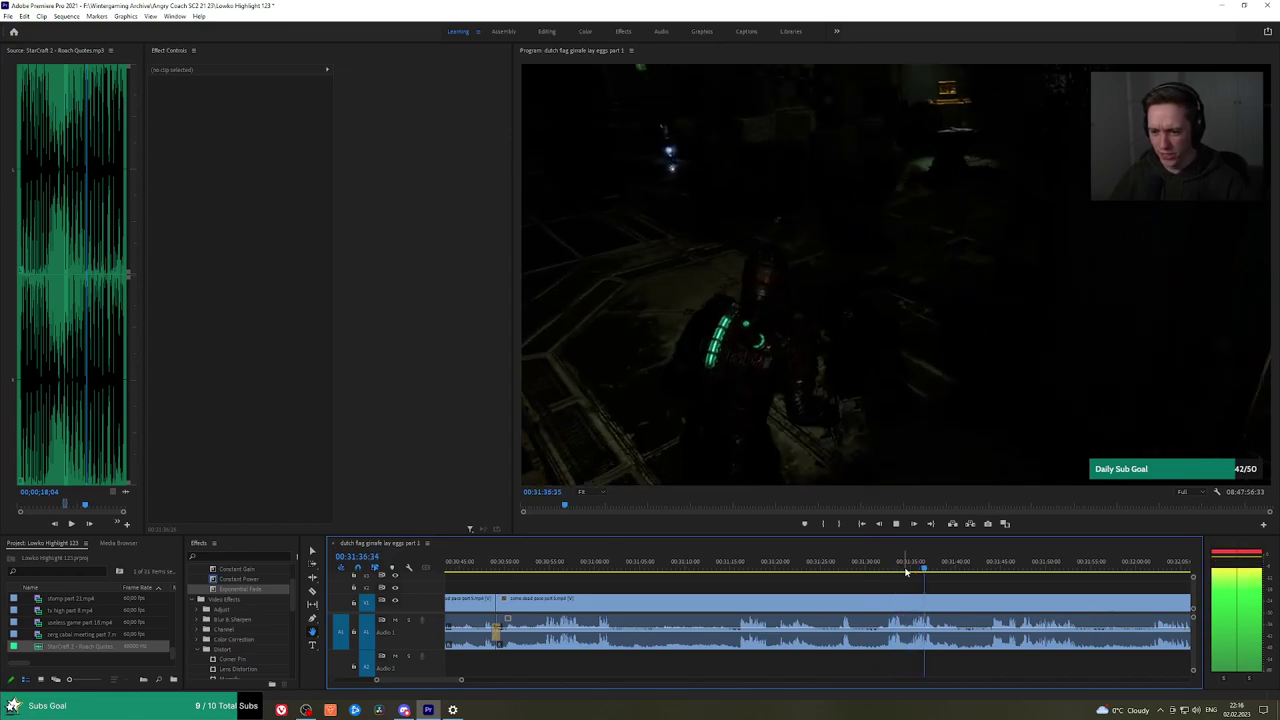
scroll(886, 578, down, 2)
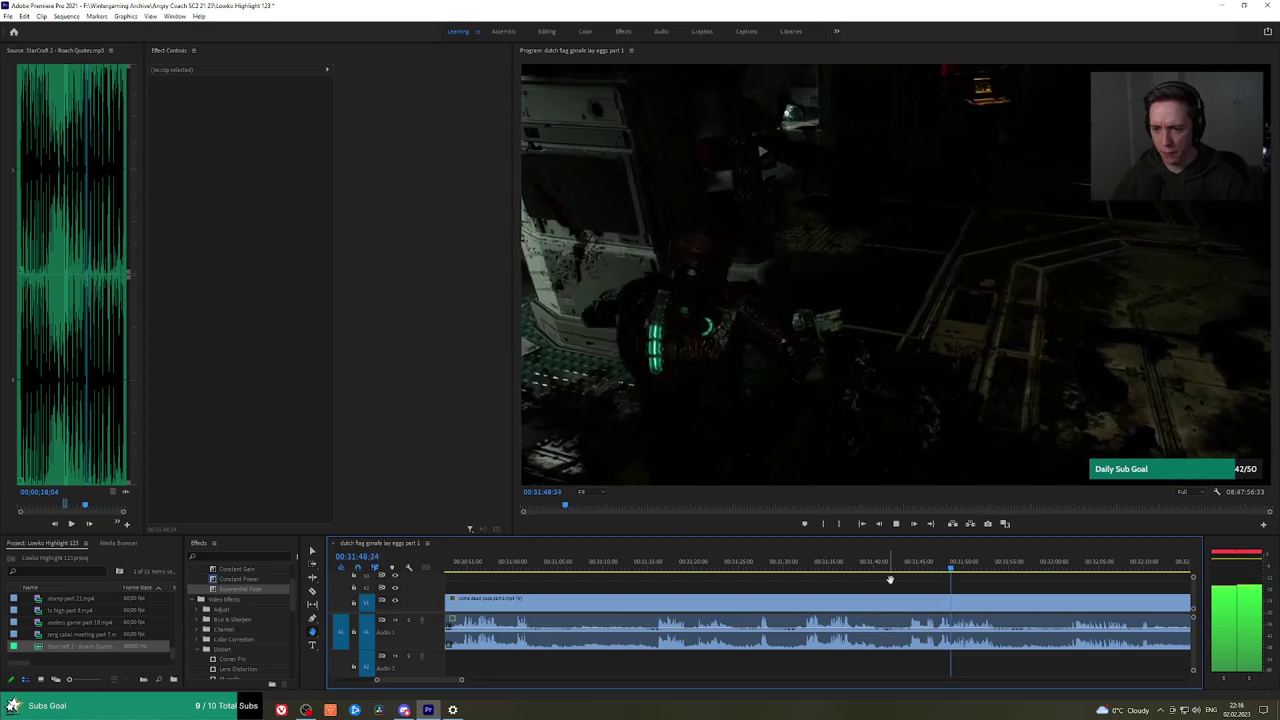
Split the clip at about 00:31:54, in the dark room section.
scroll(888, 585, down, 3)
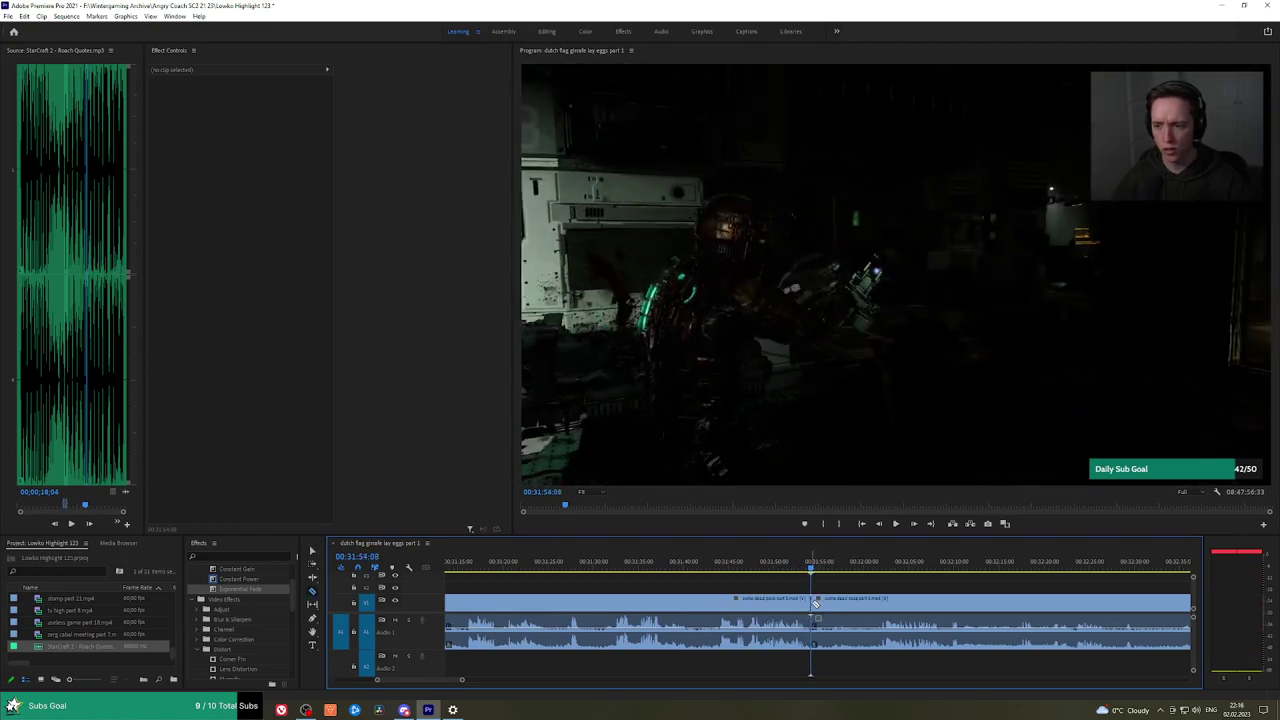
key(space)
click(821, 604)
Skim the footage after the 00:31:54 split, through the dark corridor to about 00:33:58, to find where the action resumes.
click(879, 567)
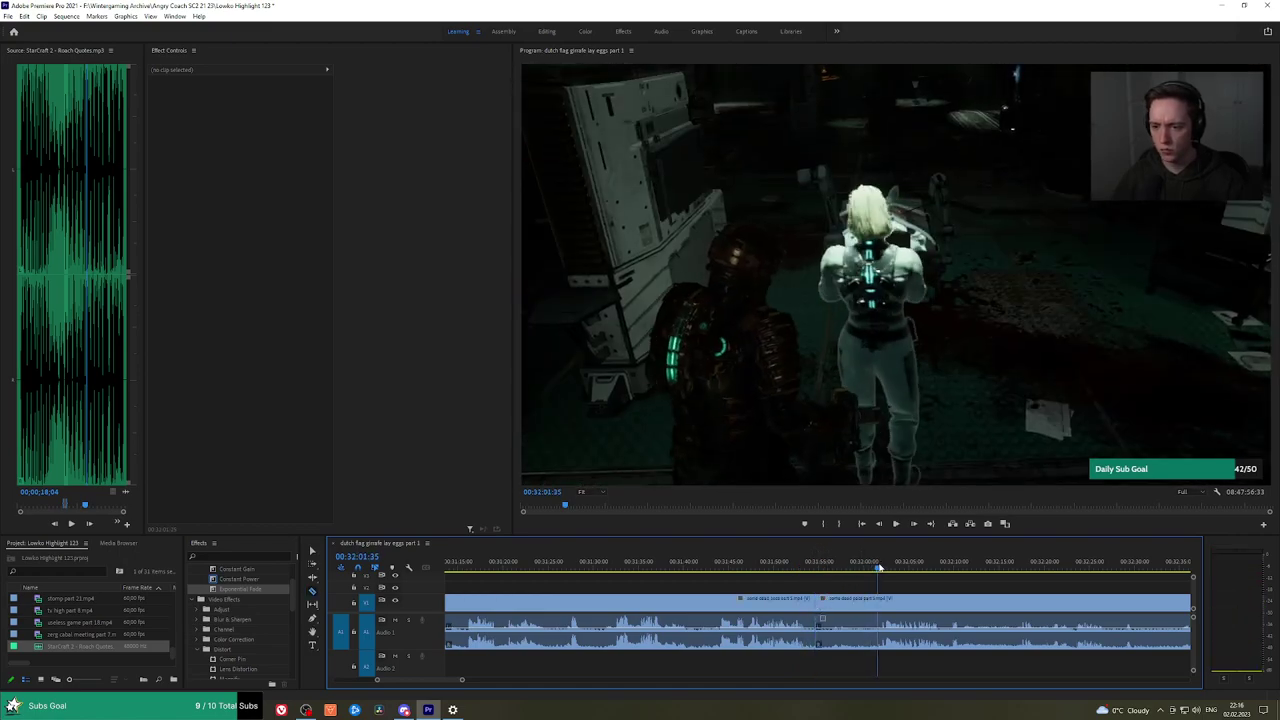
drag(1091, 568, 1098, 569)
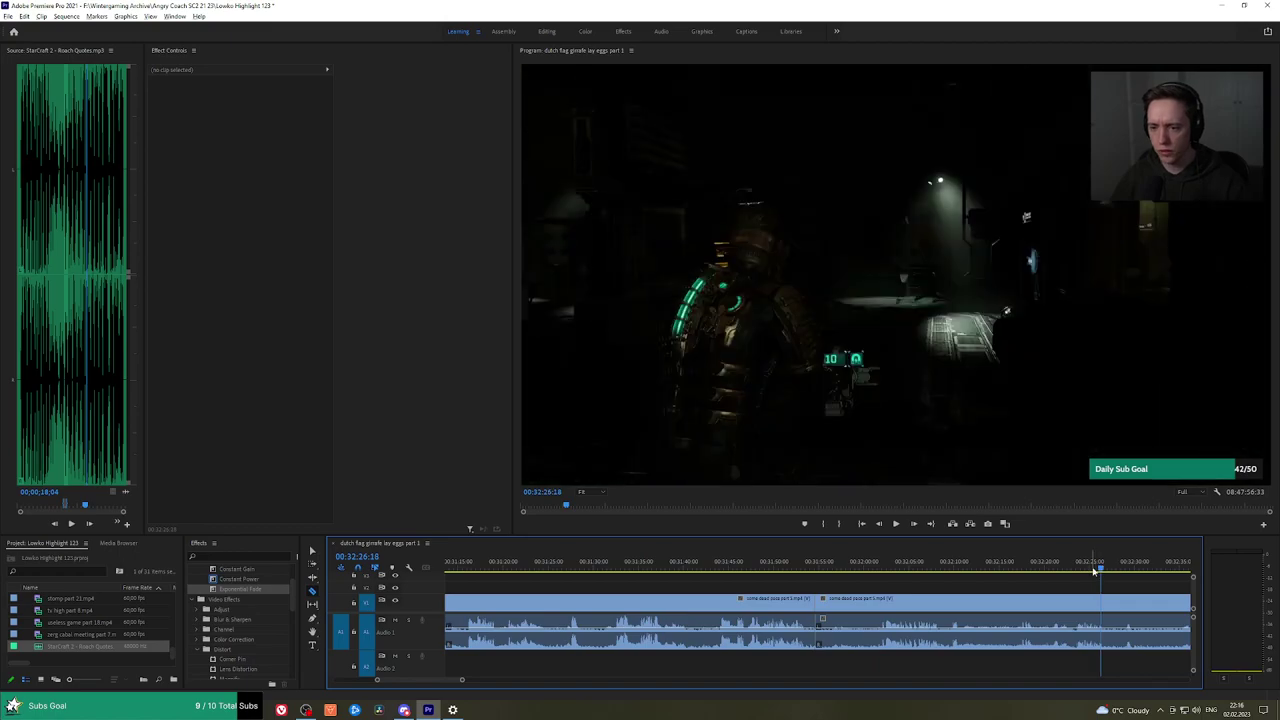
scroll(1099, 570, down, 2)
drag(815, 588, 1096, 566)
key(space)
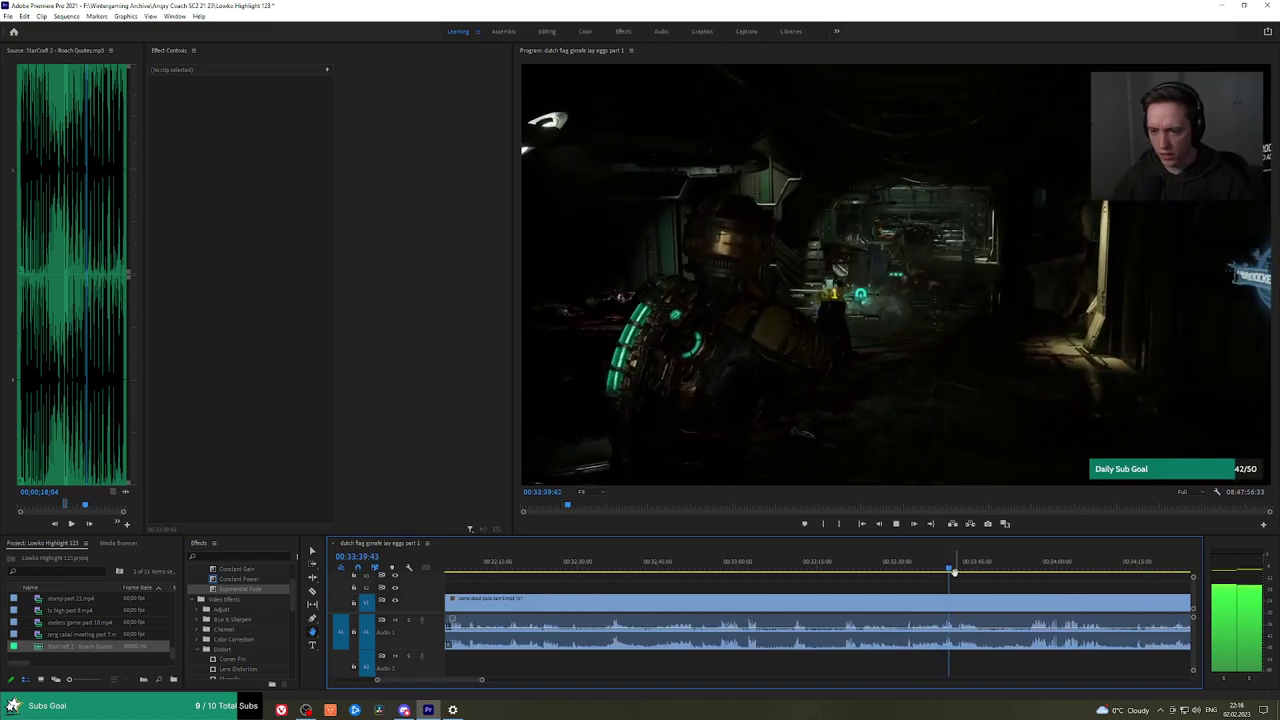
drag(953, 566, 1028, 566)
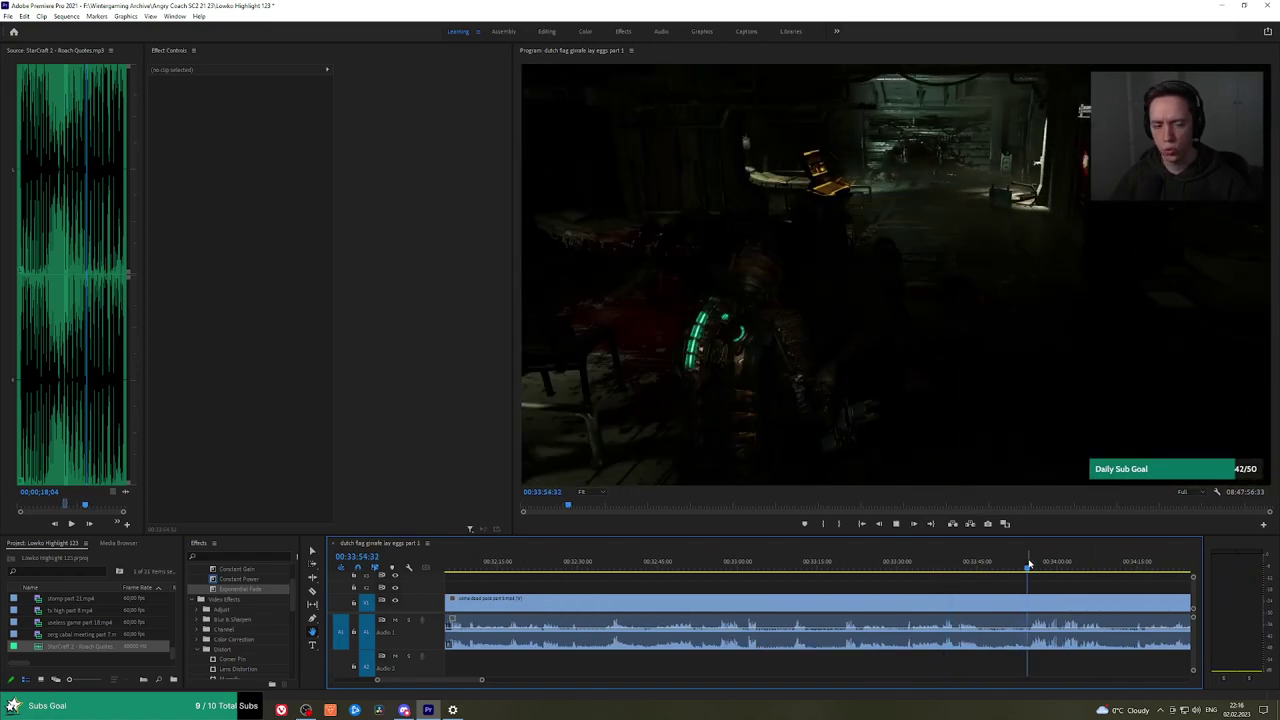
scroll(1054, 585, up, 2)
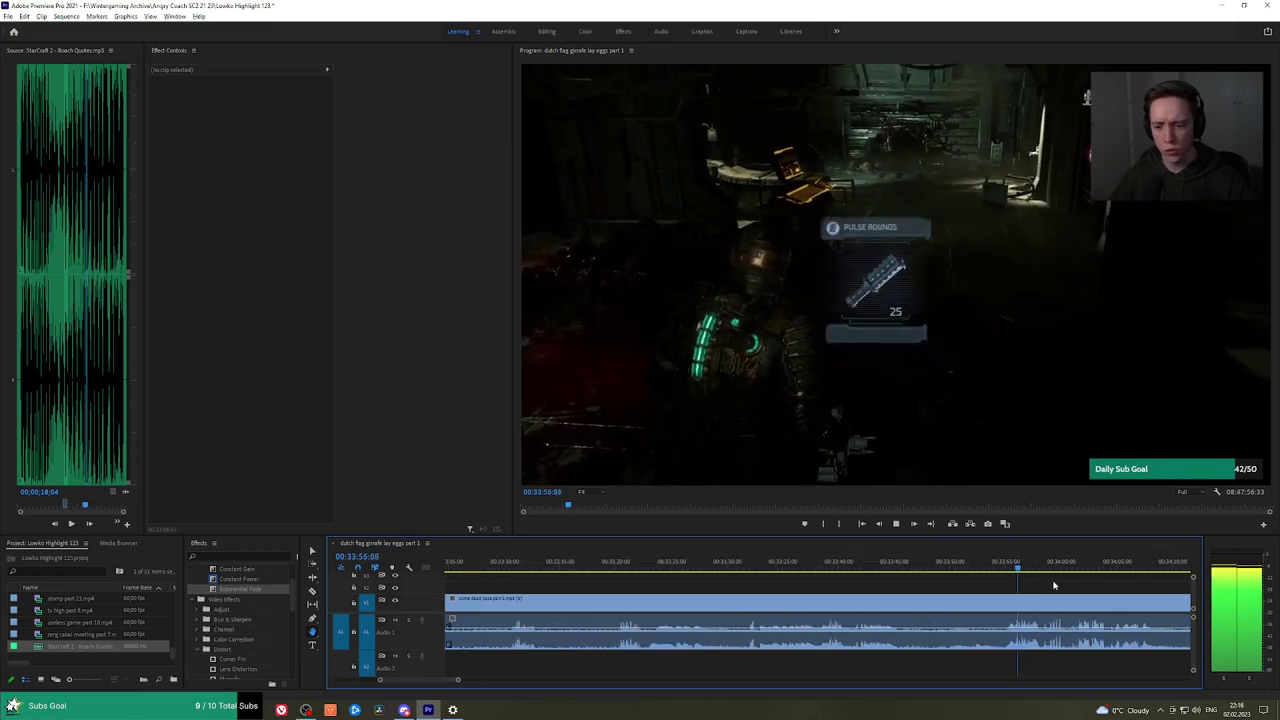
drag(1116, 580, 945, 578)
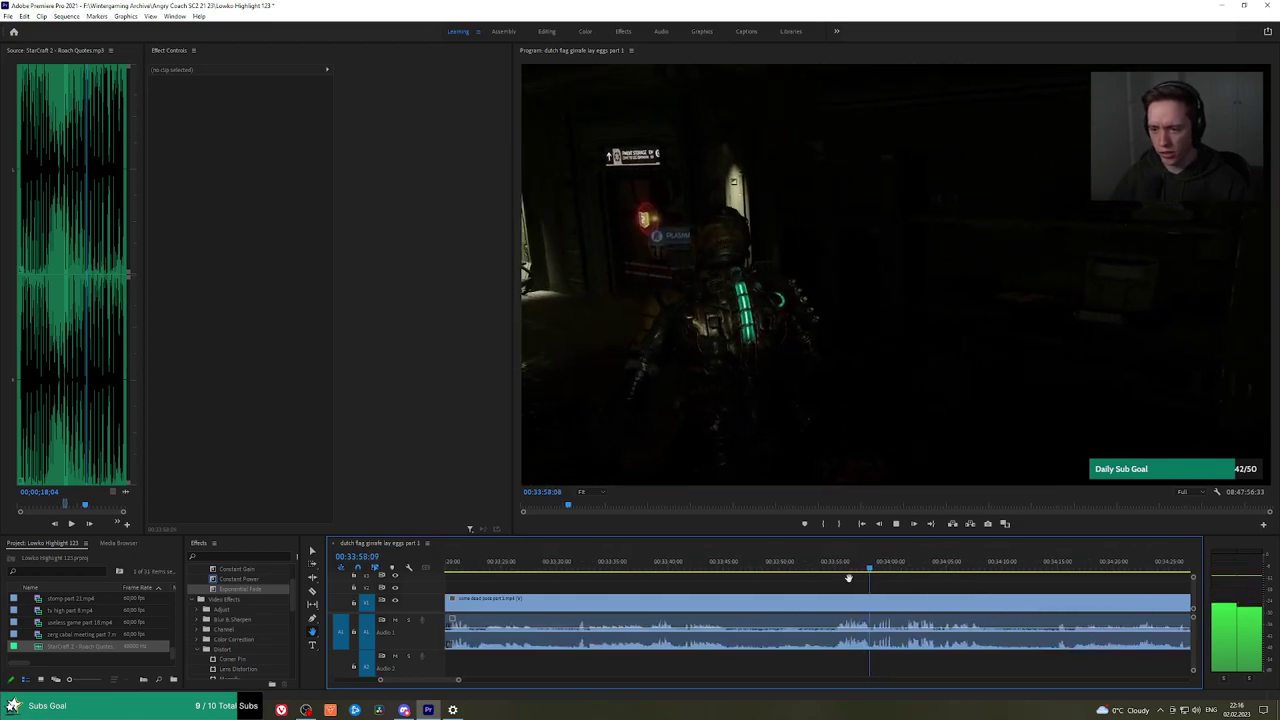
drag(718, 566, 739, 566)
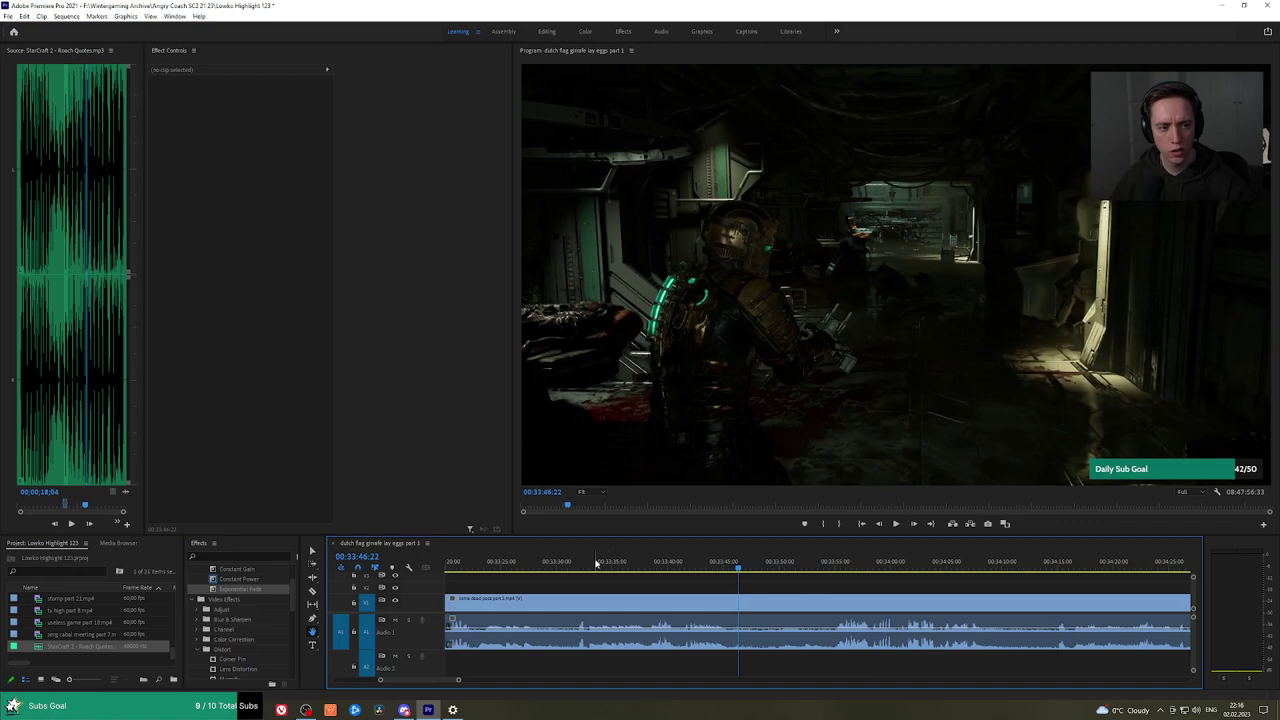
drag(588, 565, 572, 566)
key(space)
Cut out the footage from the 00:31:54 split to about 00:33:31, closing the gap, and apply Exponential Fade to the audio cut.
drag(658, 583, 762, 583)
click(689, 567)
key(c)
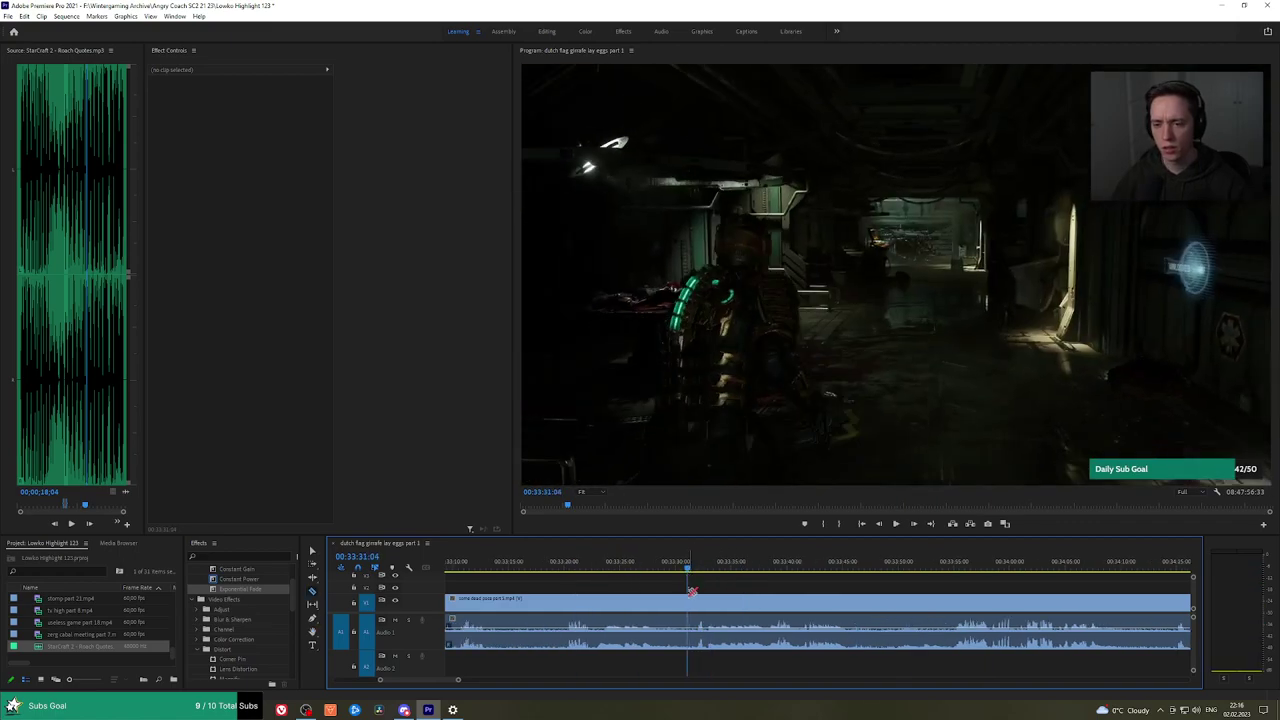
click(689, 598)
key(v)
click(675, 604)
key(shift+Delete)
key(space)
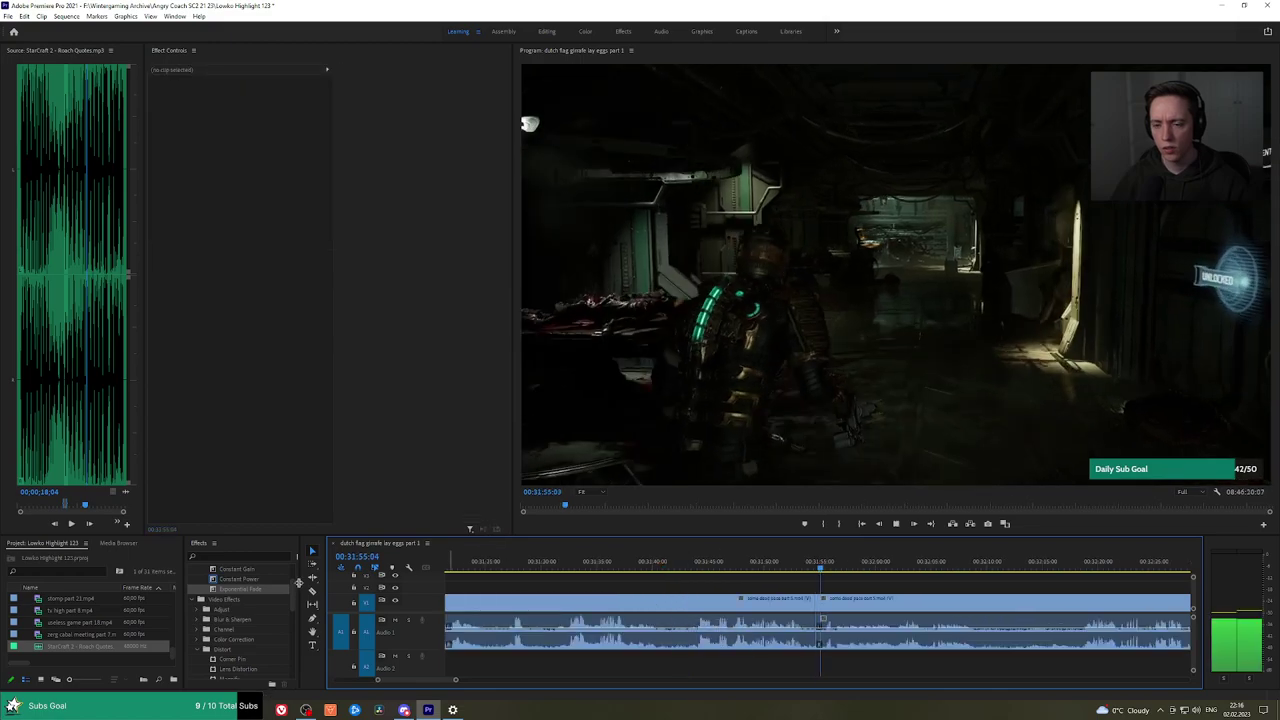
drag(254, 589, 819, 650)
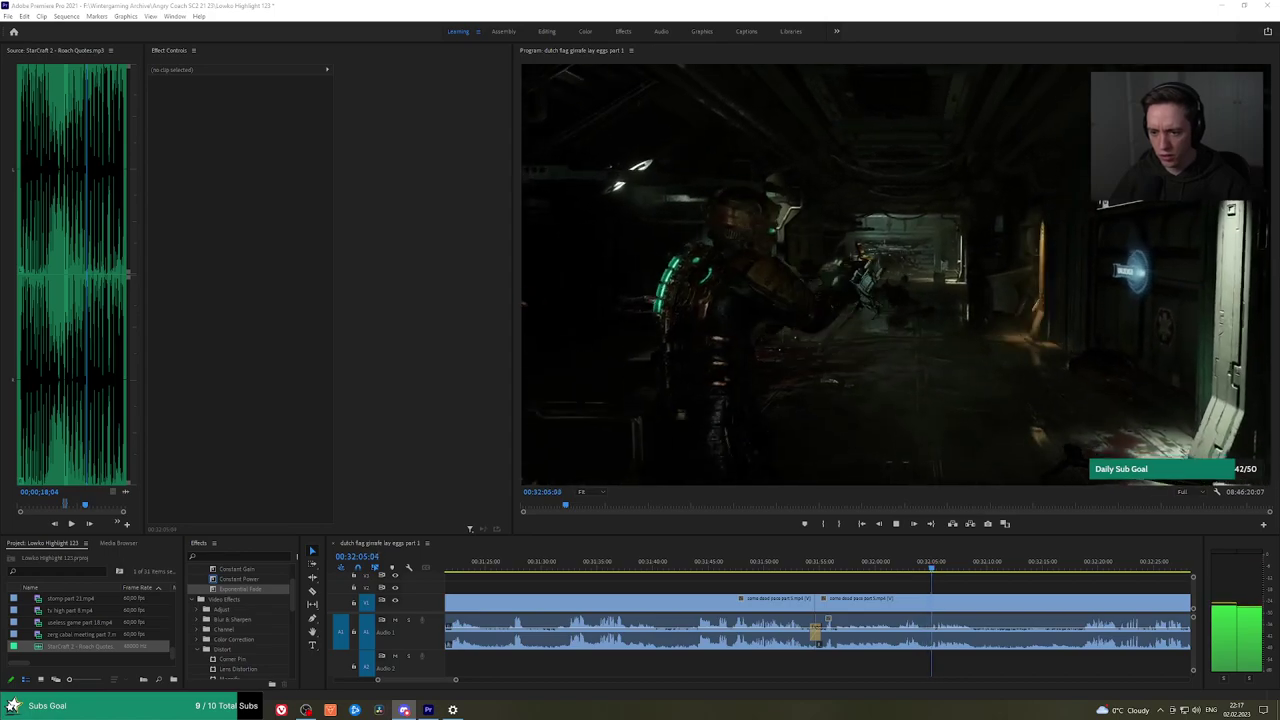
Cut out about nine seconds of corridor footage starting at about 00:32:09, closing the gap, and apply Constant Power to the audio cut.
click(1013, 589)
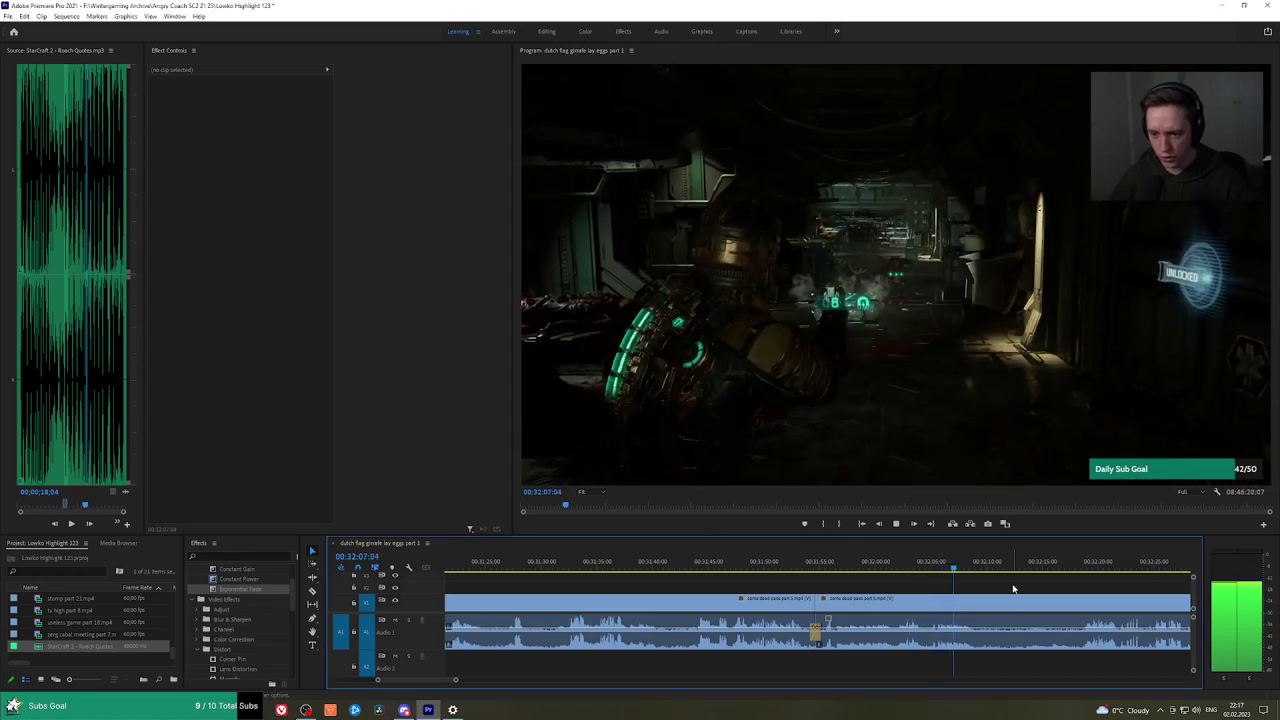
drag(1011, 584, 918, 566)
key(c)
click(819, 600)
click(917, 601)
key(v)
click(905, 604)
key(shift+Delete)
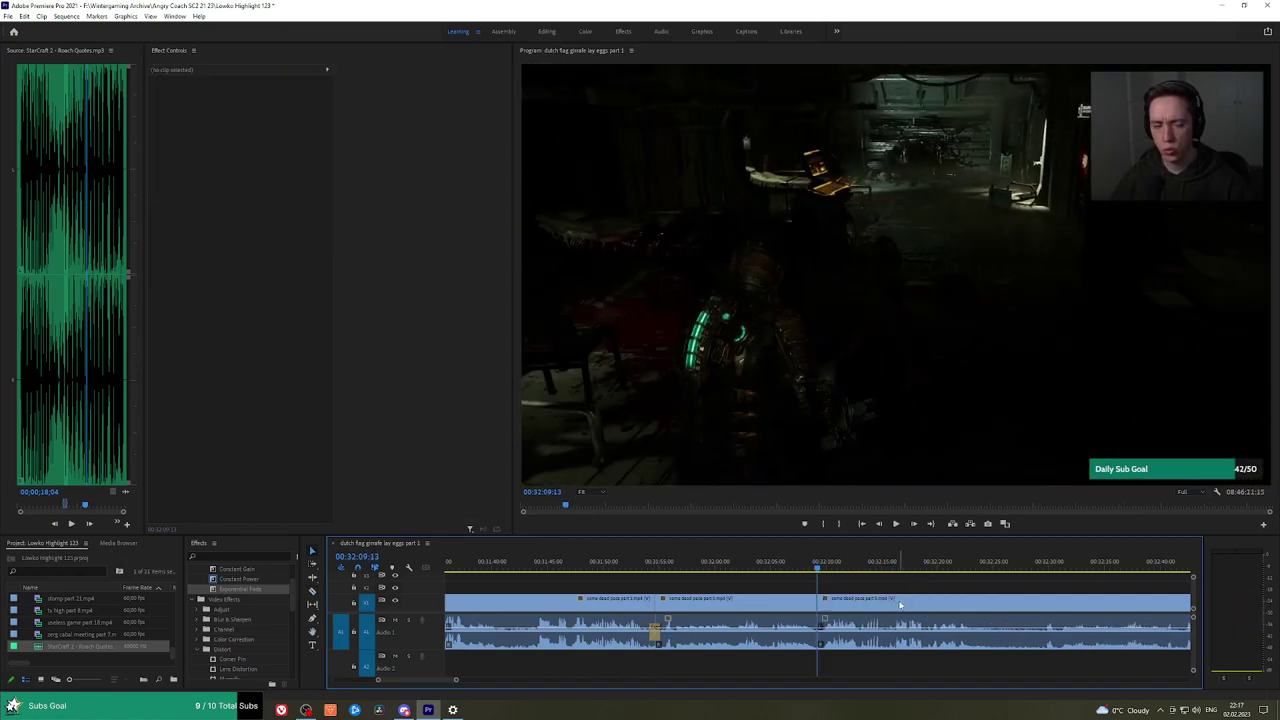
key(space)
drag(252, 580, 677, 590)
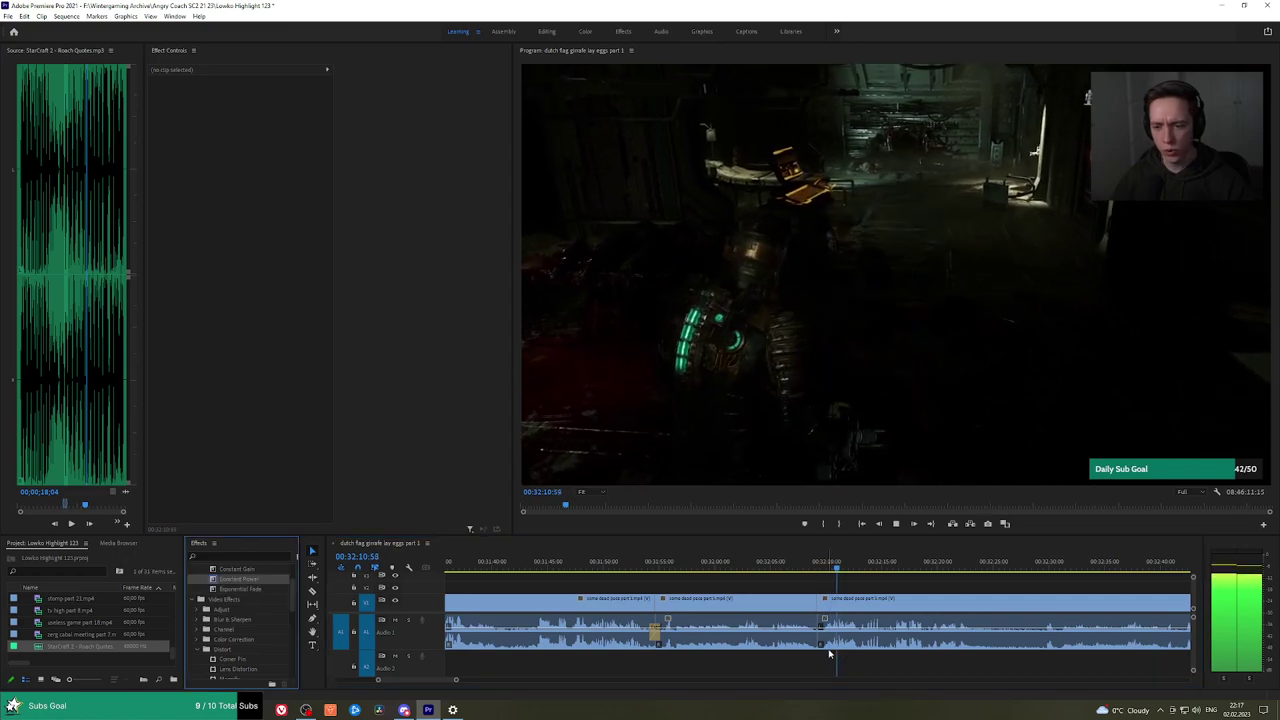
Play on from the 00:32:09 cut and split the clip at about 00:32:25, in the corridor section.
key(h)
drag(966, 590, 880, 582)
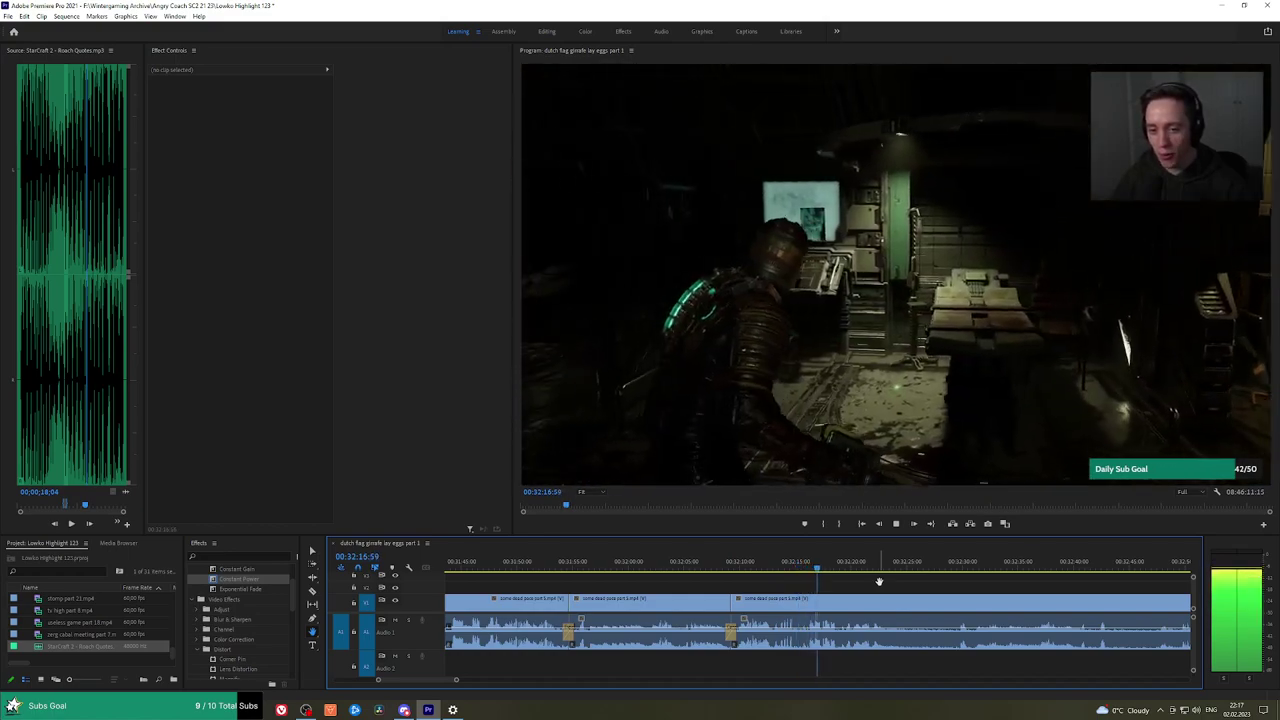
drag(967, 586, 849, 577)
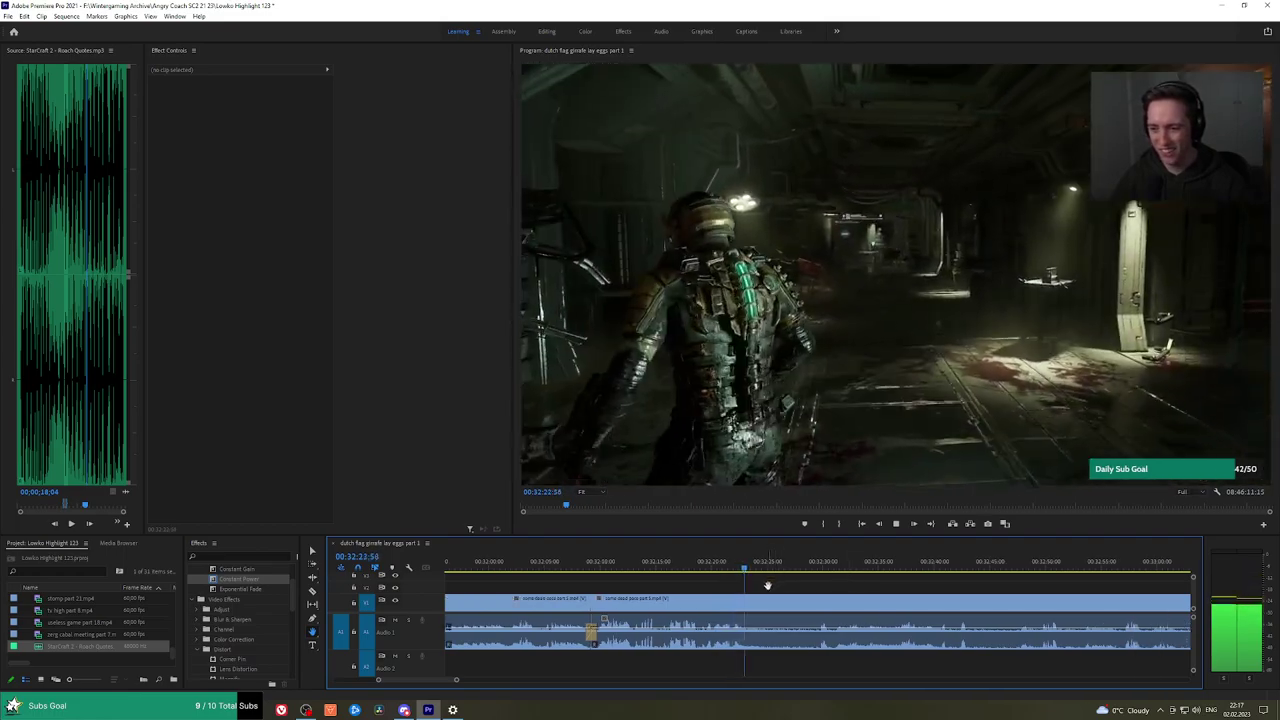
key(space)
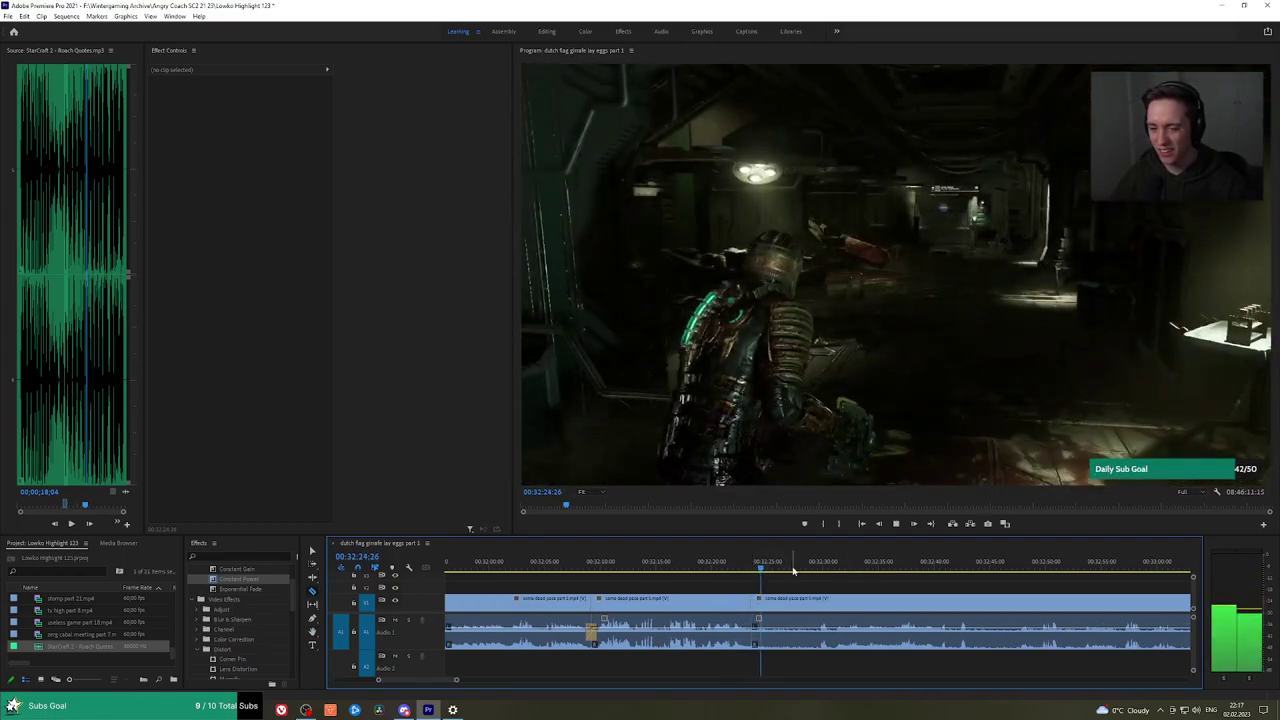
click(765, 602)
Skim the footage after the 00:32:25 split, through the monster fights to about 00:33:48, checking whether anything is worth keeping.
click(820, 564)
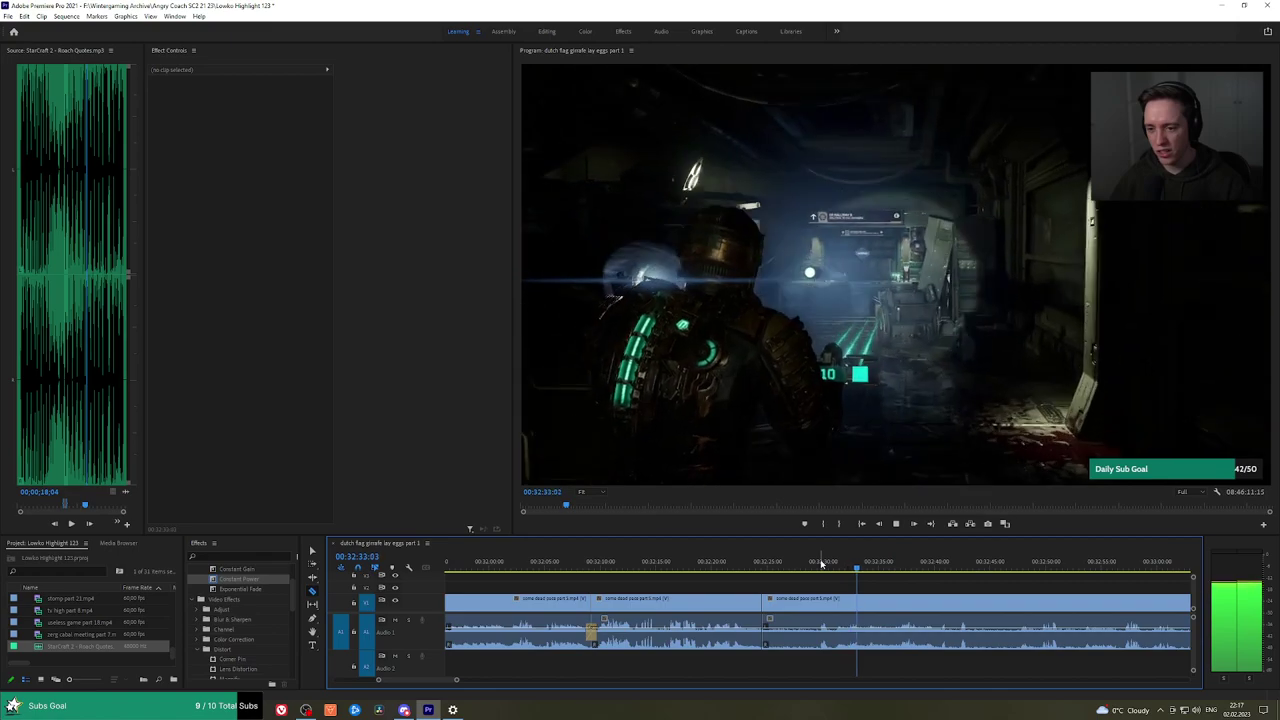
drag(898, 568, 806, 570)
scroll(1137, 582, down, 2)
key(h)
key(space)
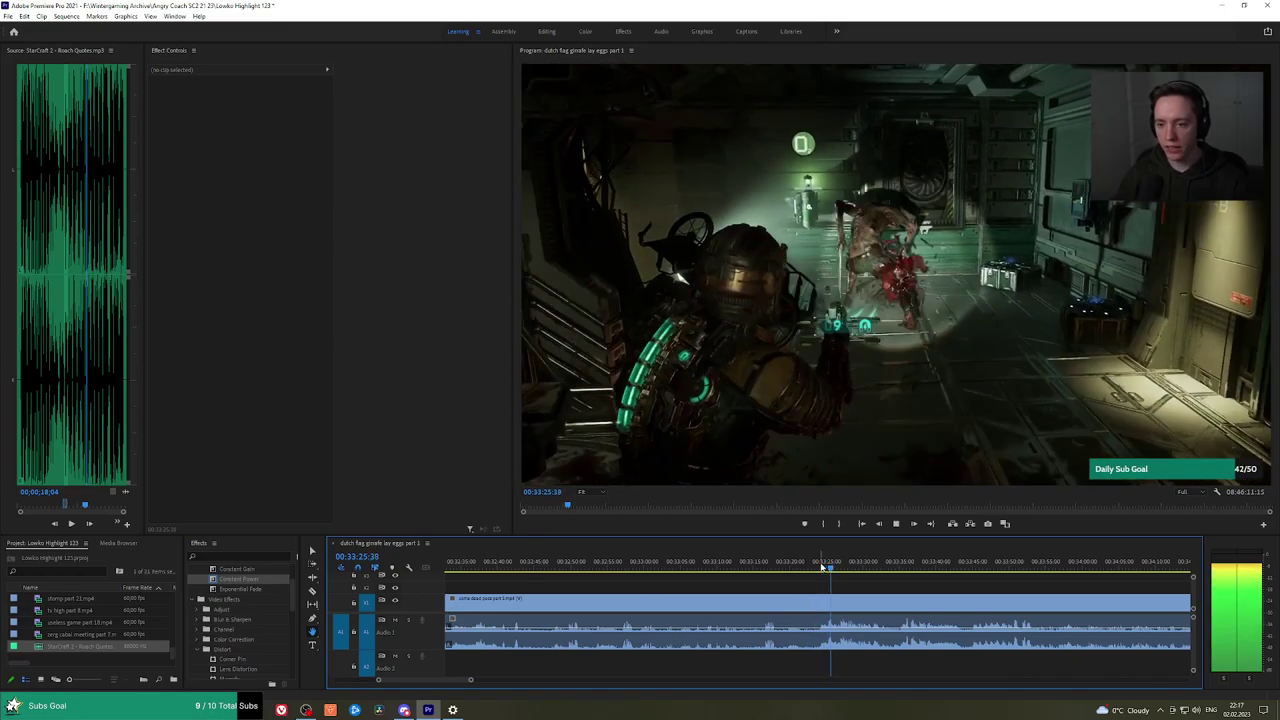
mouse_move(866, 567)
mouse_down()
mouse_move(1029, 560)
mouse_move(823, 562)
mouse_move(861, 562)
mouse_up()
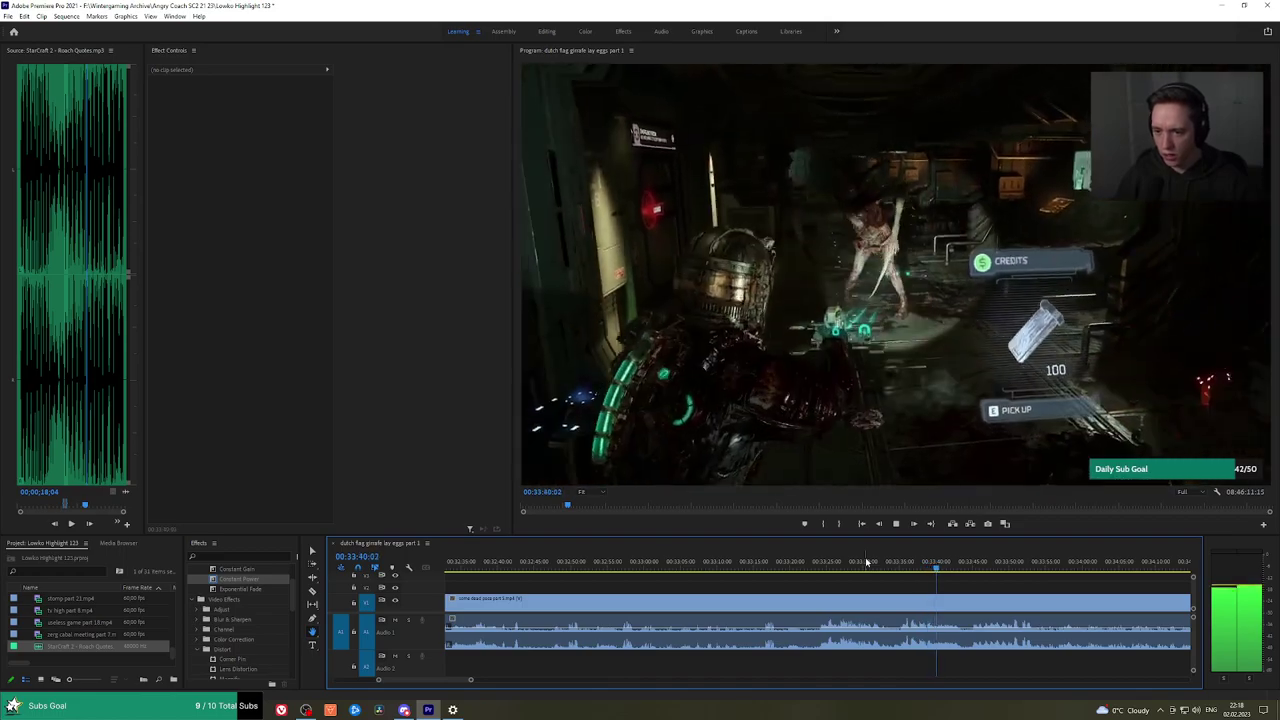
drag(947, 563, 1010, 565)
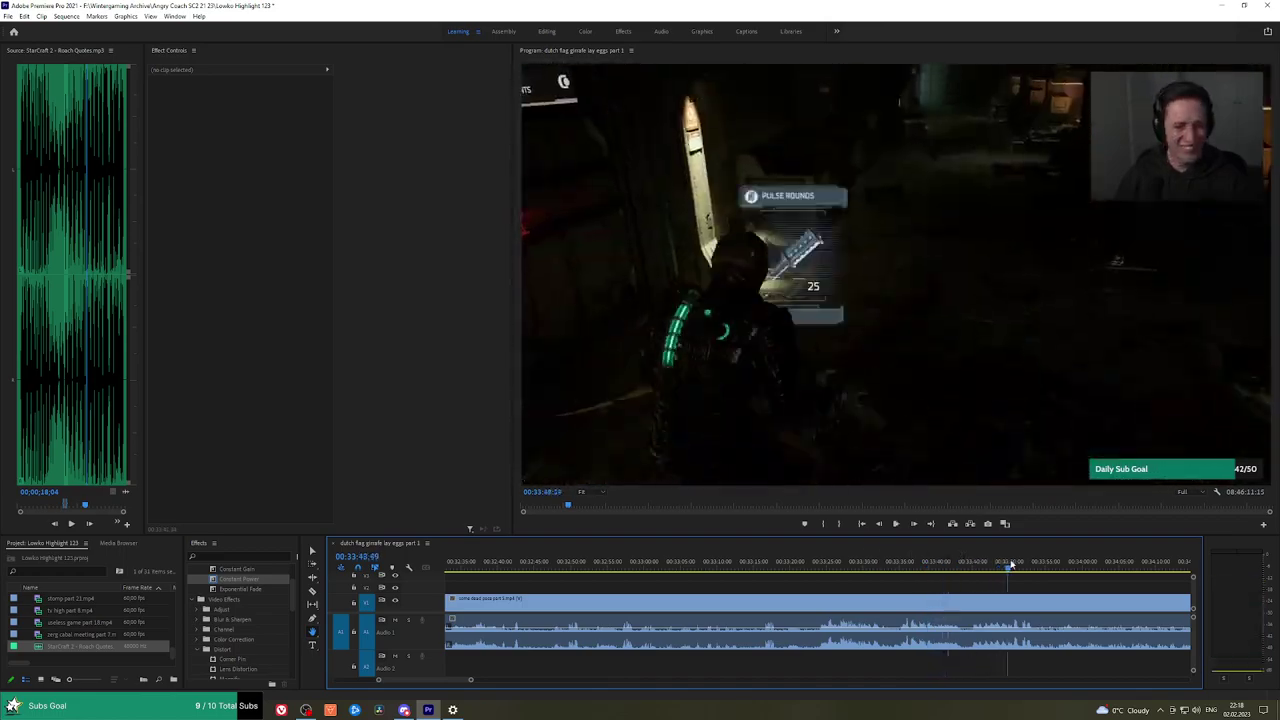
drag(1126, 568, 573, 566)
key(grave)
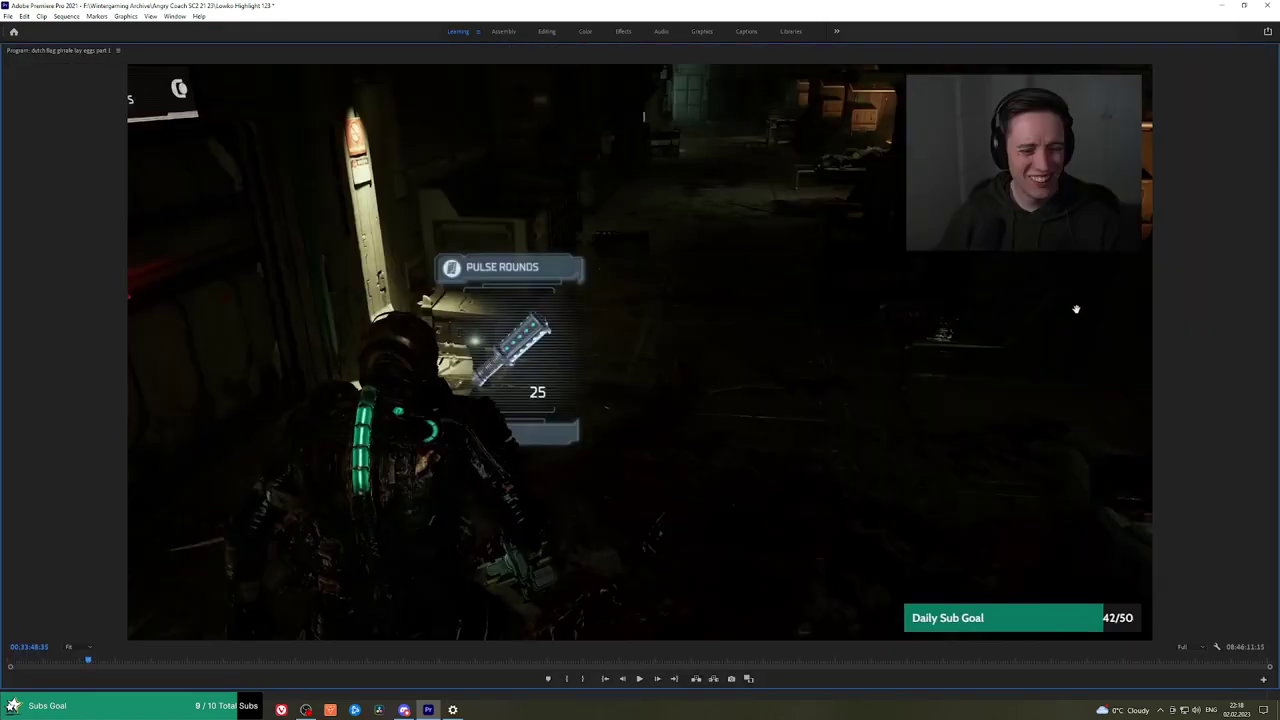
key(grave)
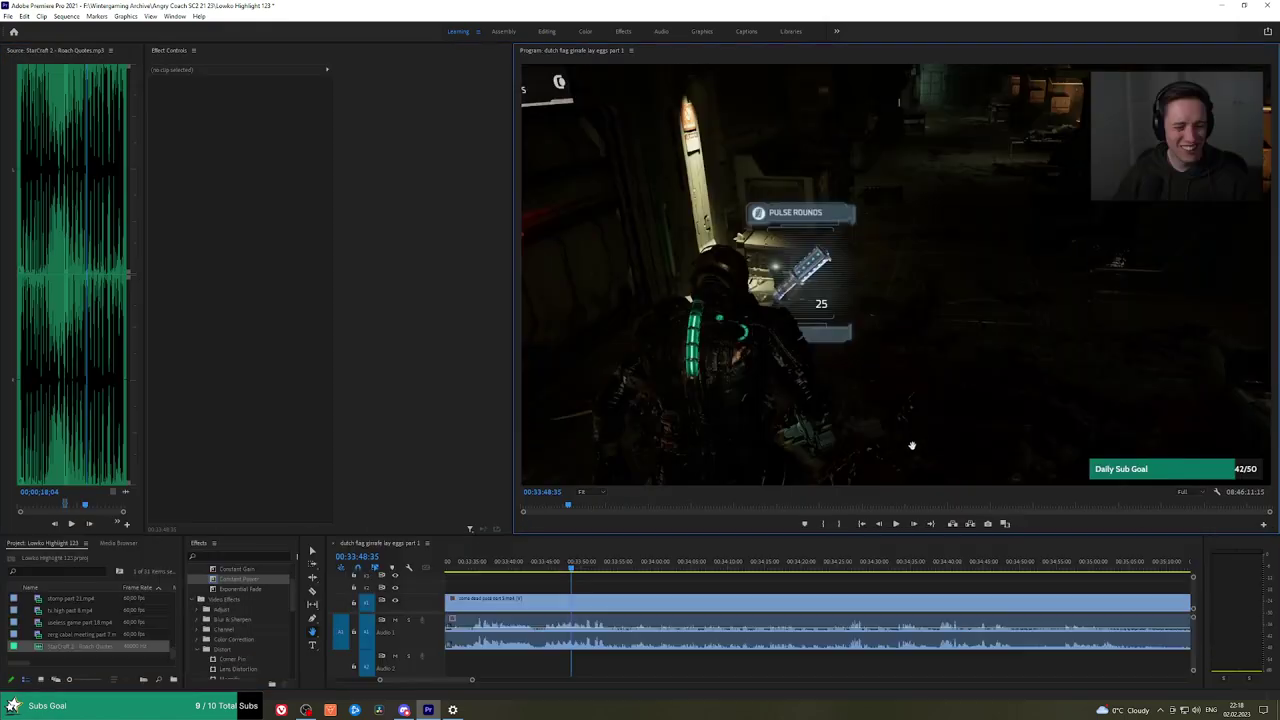
Delete the rest of the Dead Space clip, from the 00:32:25 split through the end credits, closing the gap.
drag(589, 564, 912, 563)
scroll(1091, 588, down, 5)
key(v)
click(938, 602)
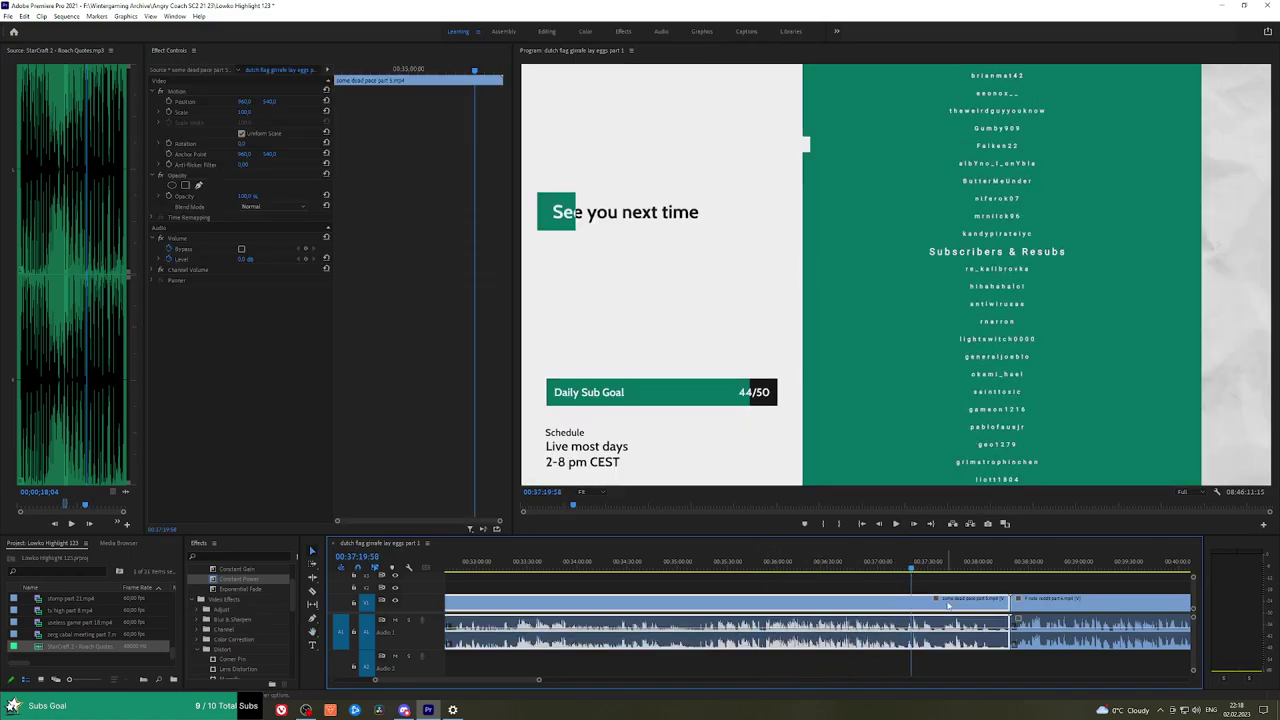
key(shift+Delete)
key(Up)
Skim the opening of the next clip, through the webcam talk, to find where the Reddit page first appears.
key(space)
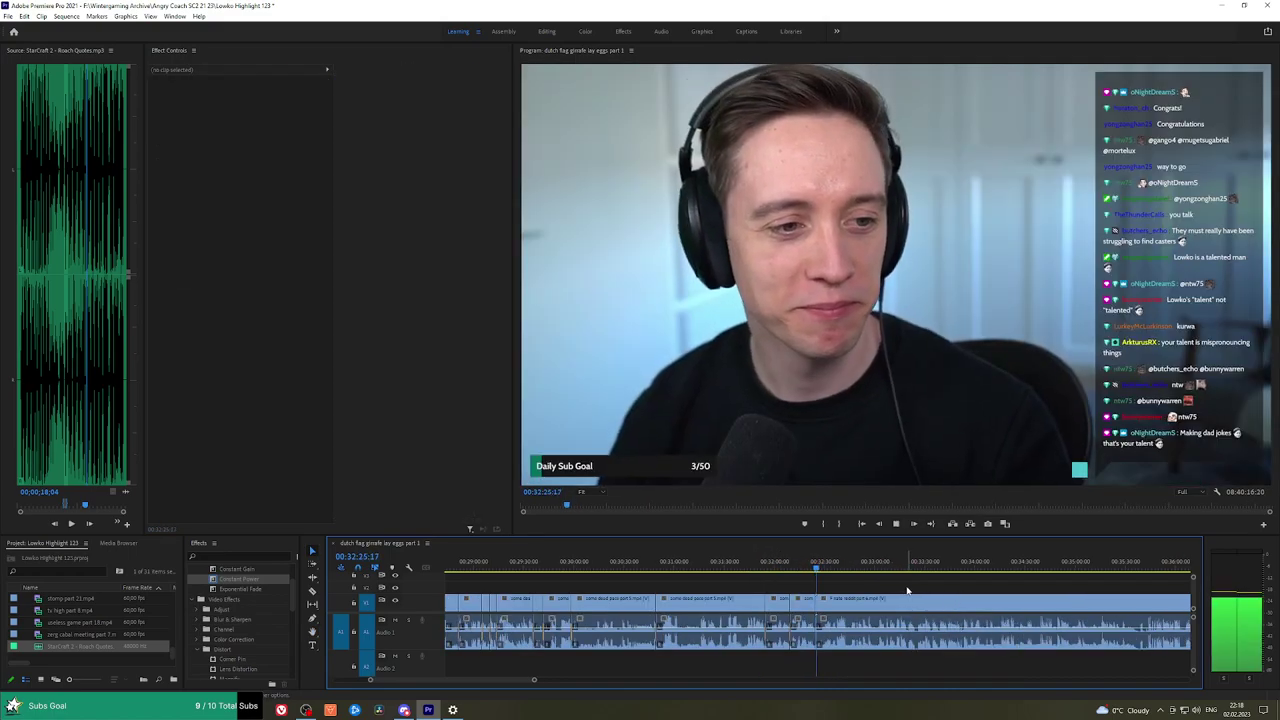
scroll(815, 581, up, 3)
drag(919, 563, 1112, 568)
click(1022, 563)
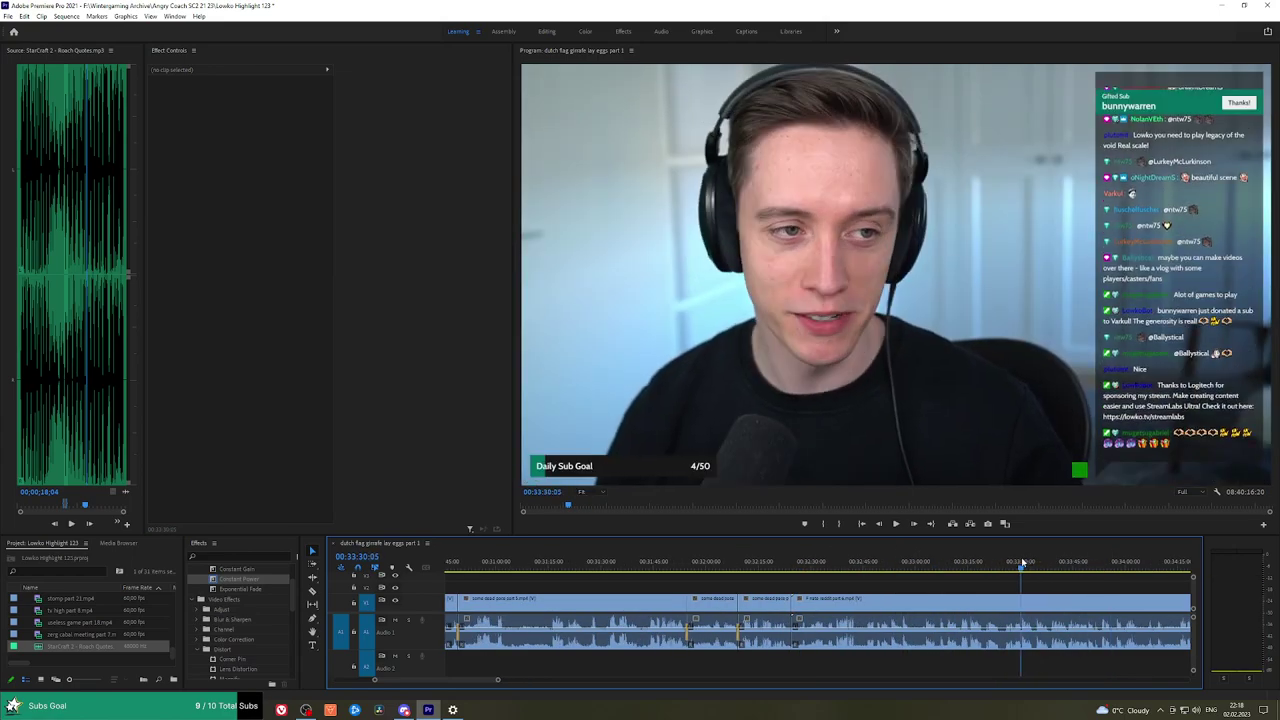
key(space)
key(=)
key(=)
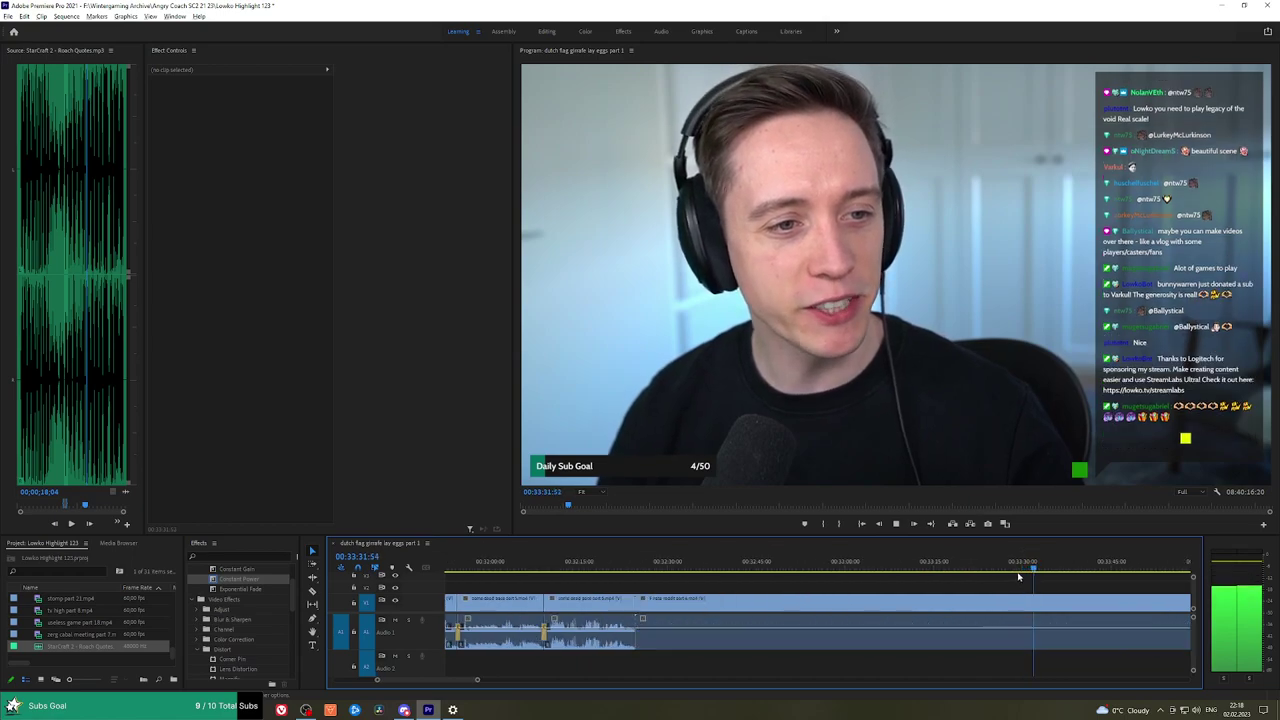
key(=)
key(h)
drag(1076, 581, 701, 582)
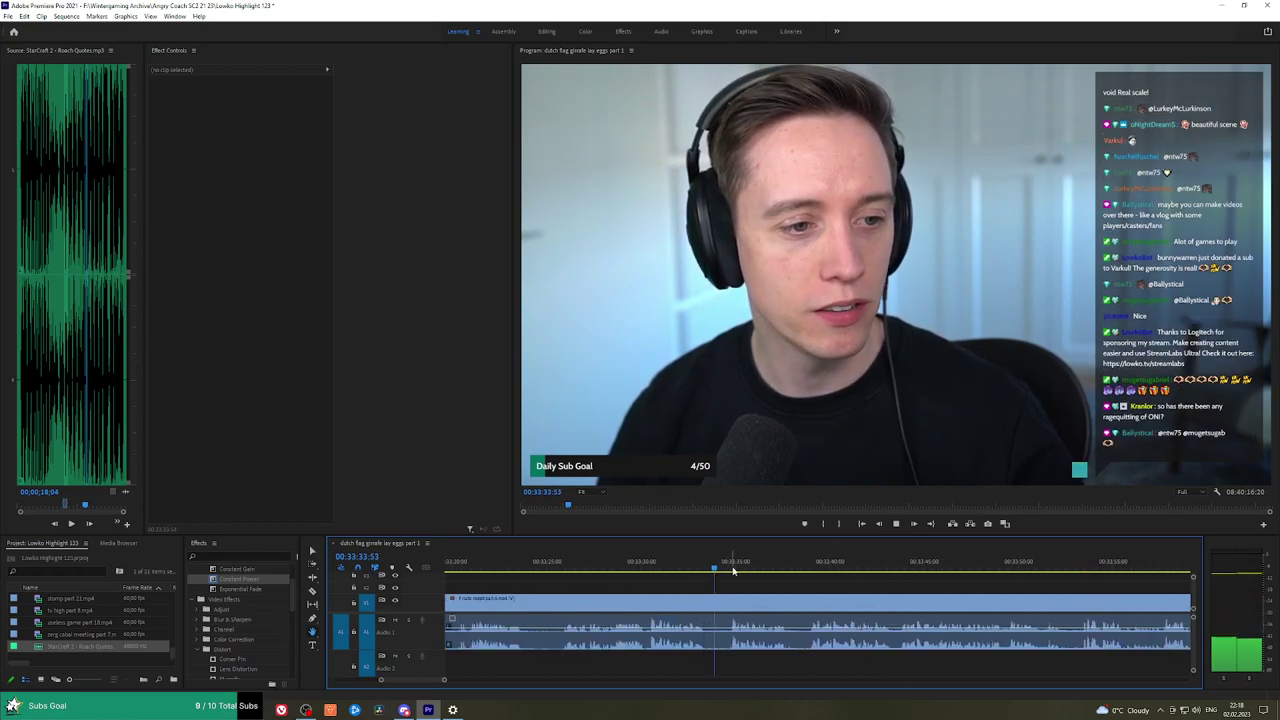
click(735, 569)
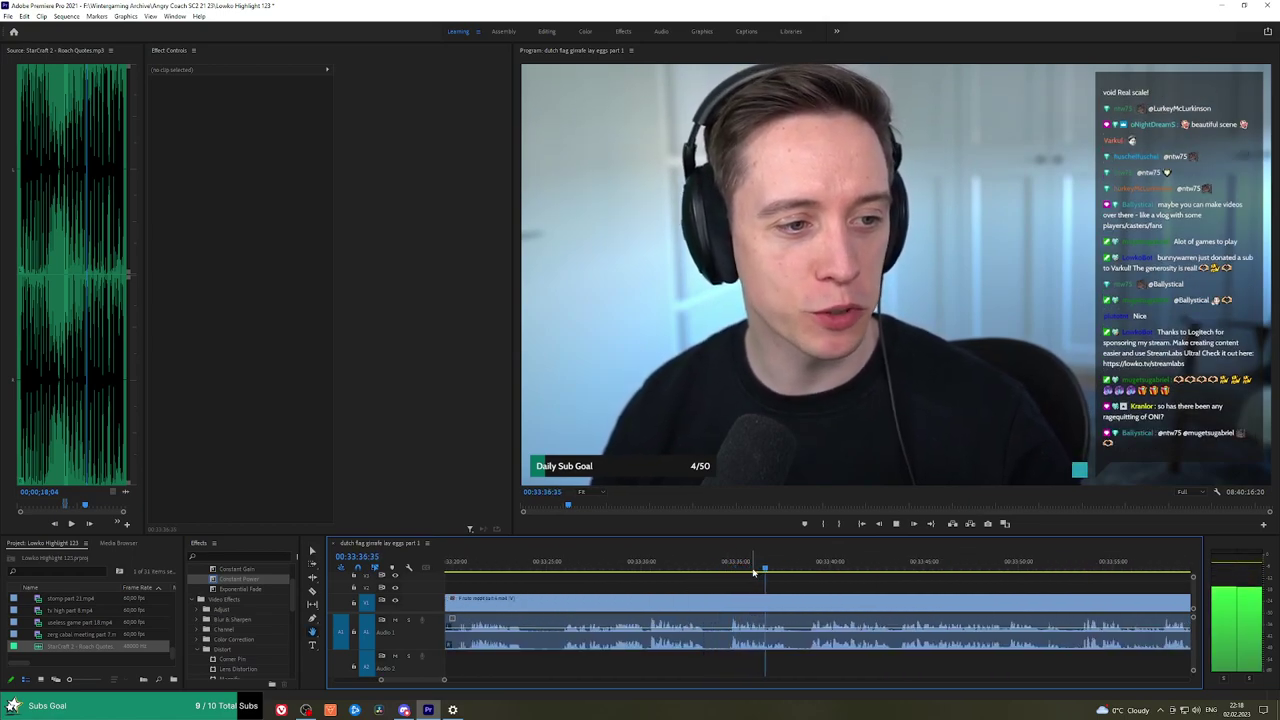
click(808, 570)
click(808, 570)
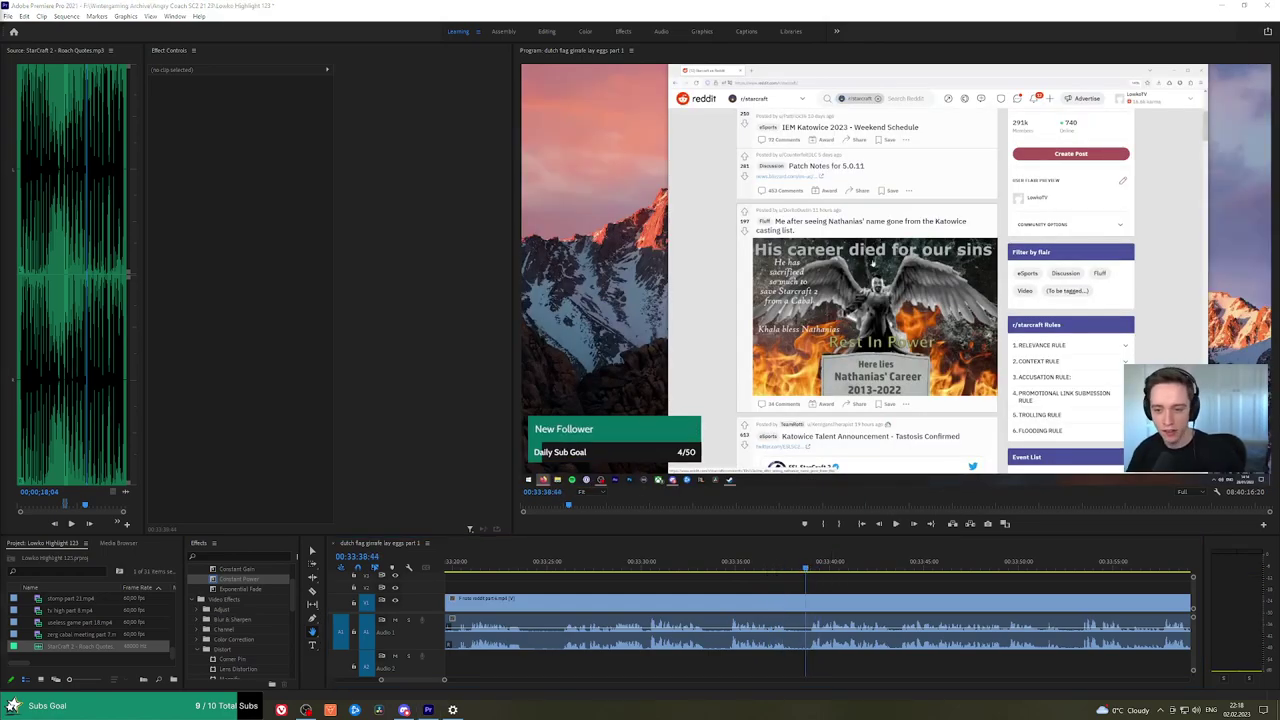
click(844, 597)
key(space)
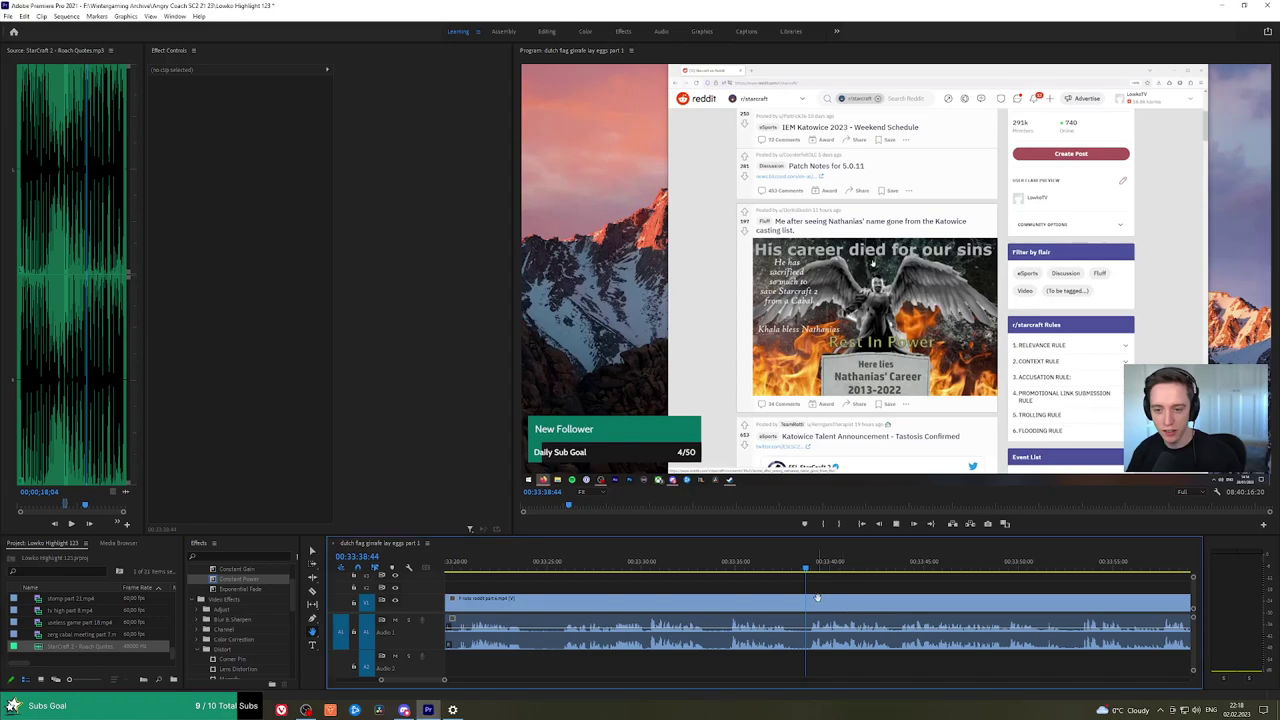
Cut the webcam talk before the Reddit page, up to about 00:33:38, closing the gap, and apply Exponential Fade to the audio cut.
drag(863, 592, 770, 593)
click(713, 569)
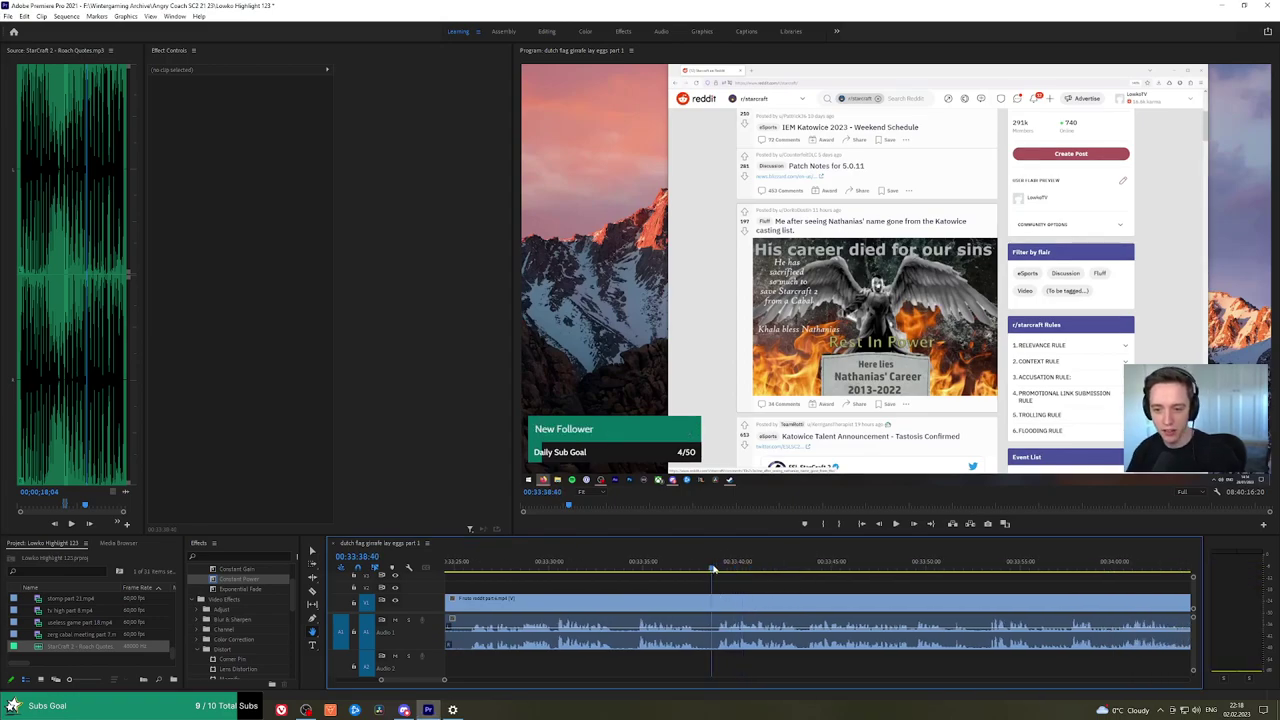
click(712, 603)
key(v)
click(694, 605)
key(shift+Delete)
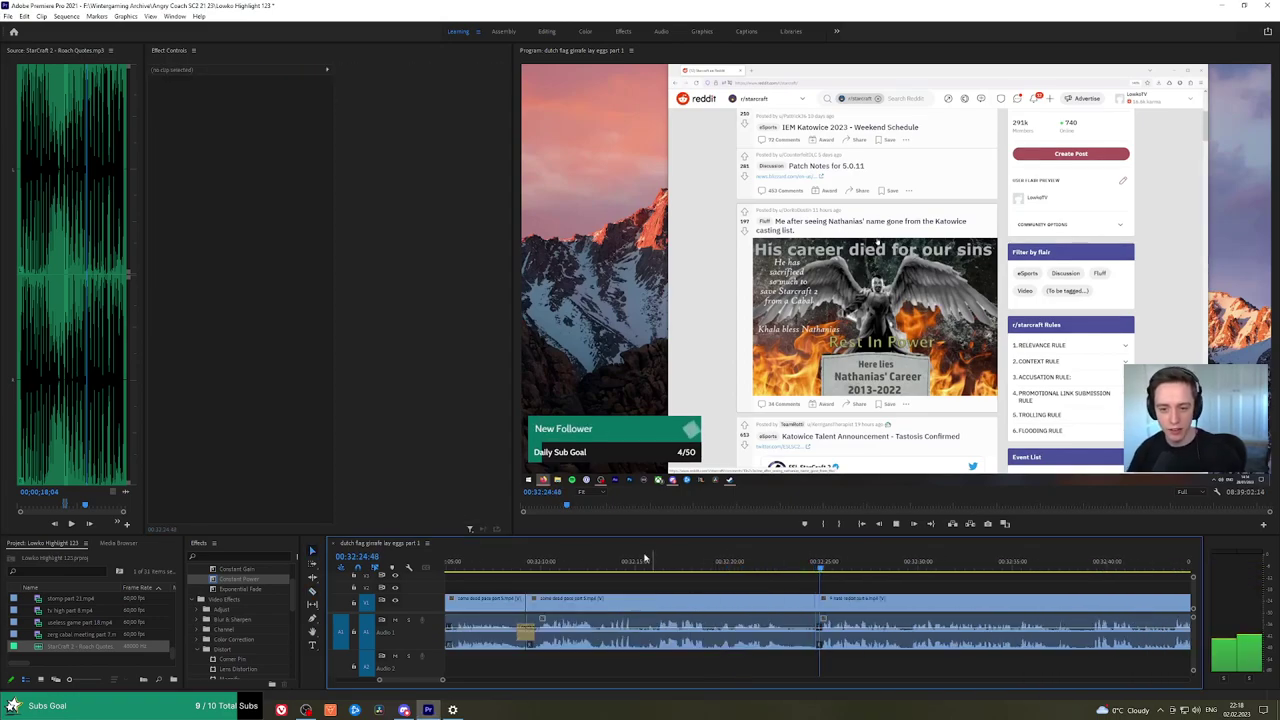
click(256, 592)
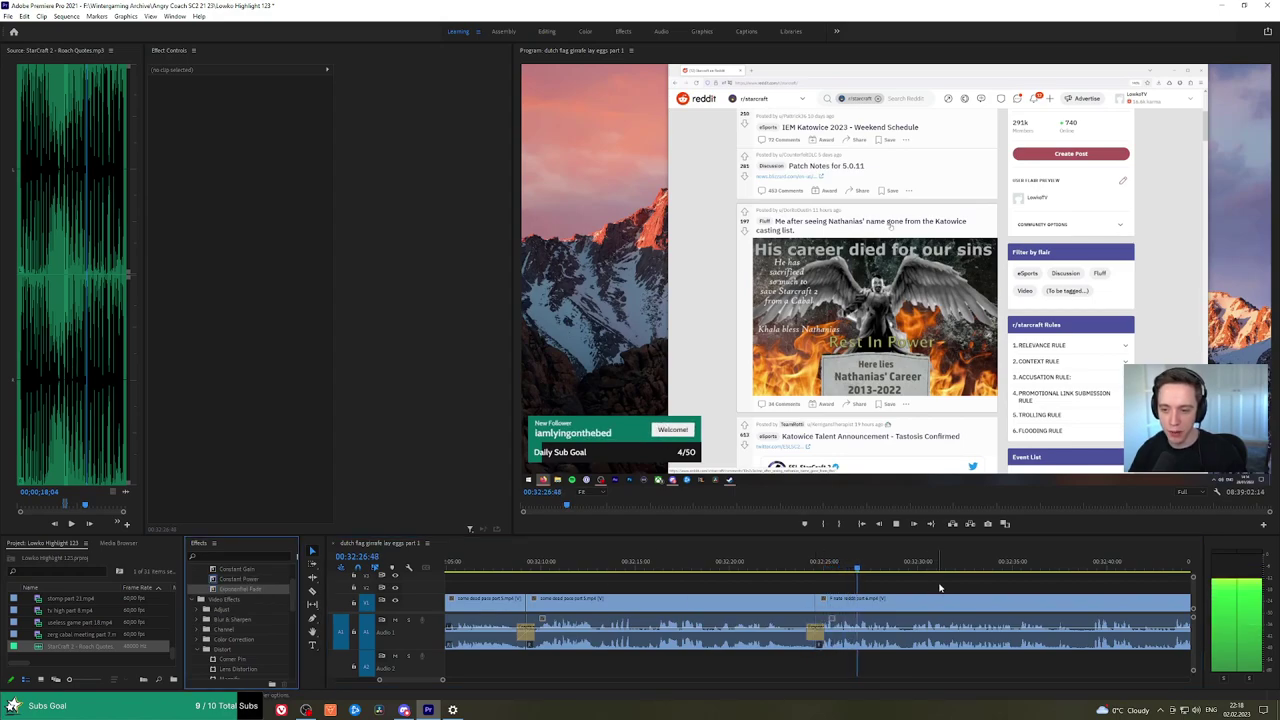
scroll(940, 588, down, 2)
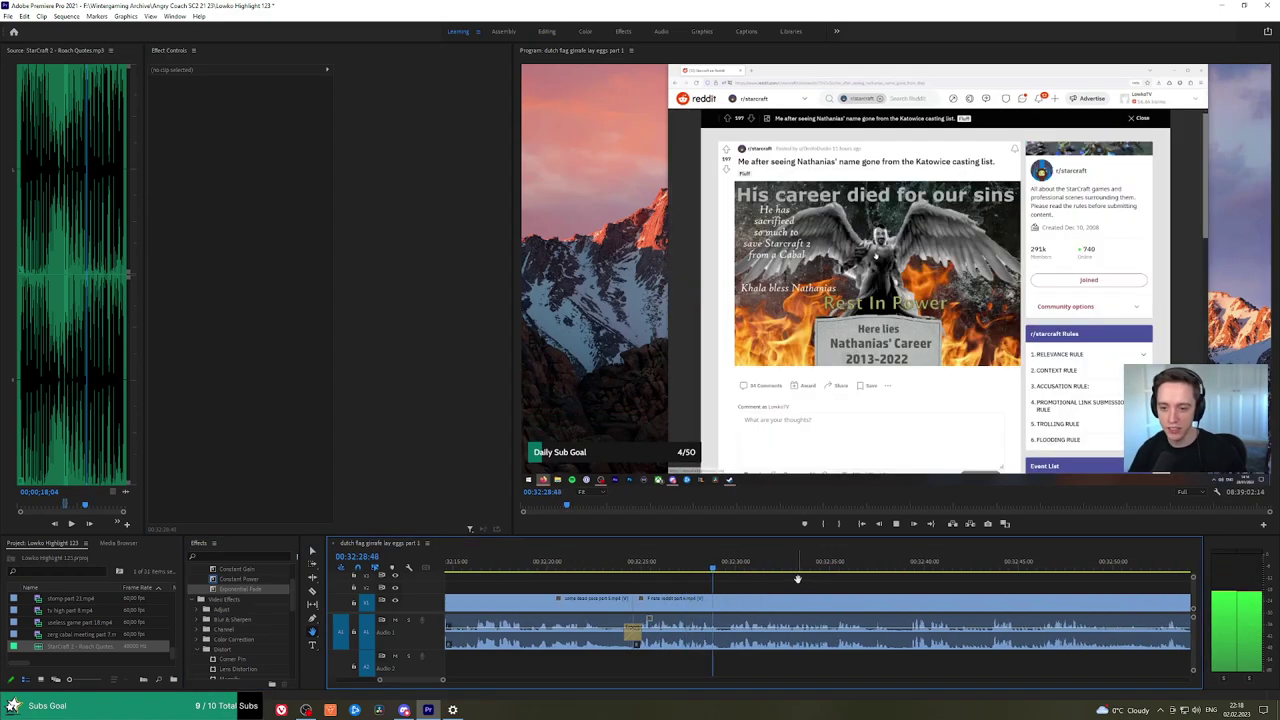
scroll(858, 587, down, 1)
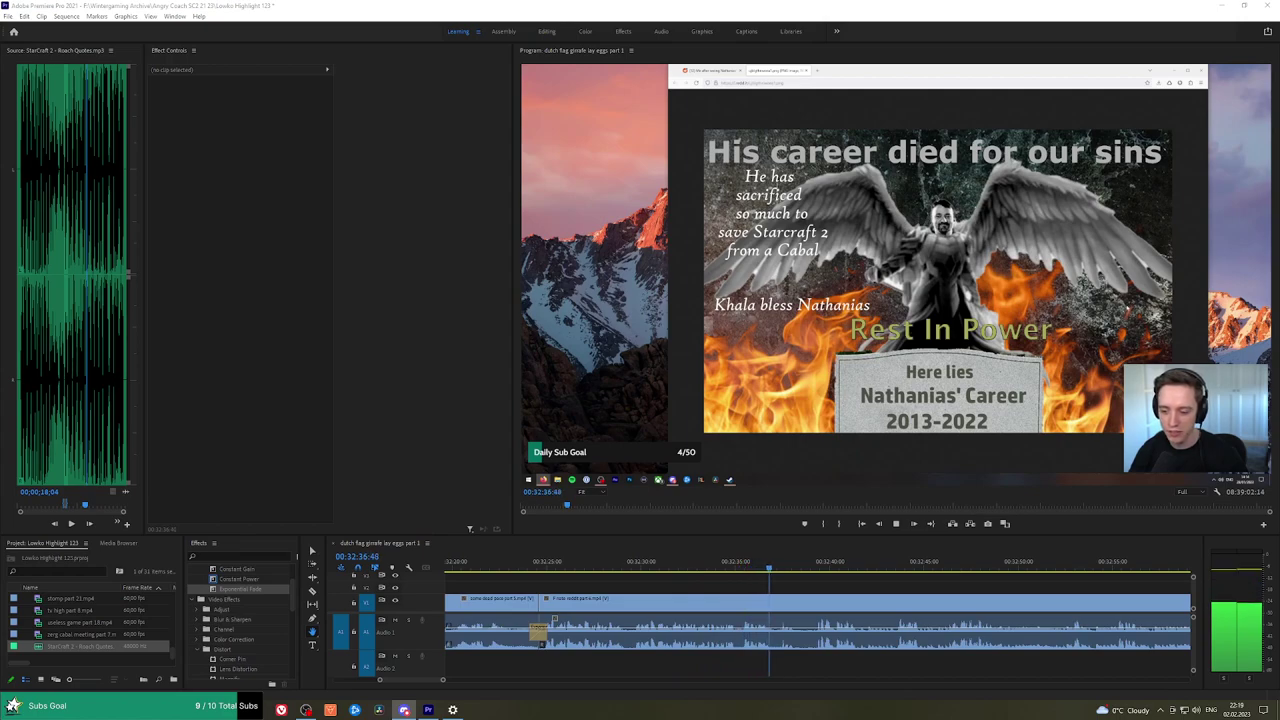
Cut the dull stretch from about 00:32:42 to 00:32:44 out of the Reddit clip, closing the gap, and apply Constant Power to the audio cut.
scroll(792, 591, down, 1)
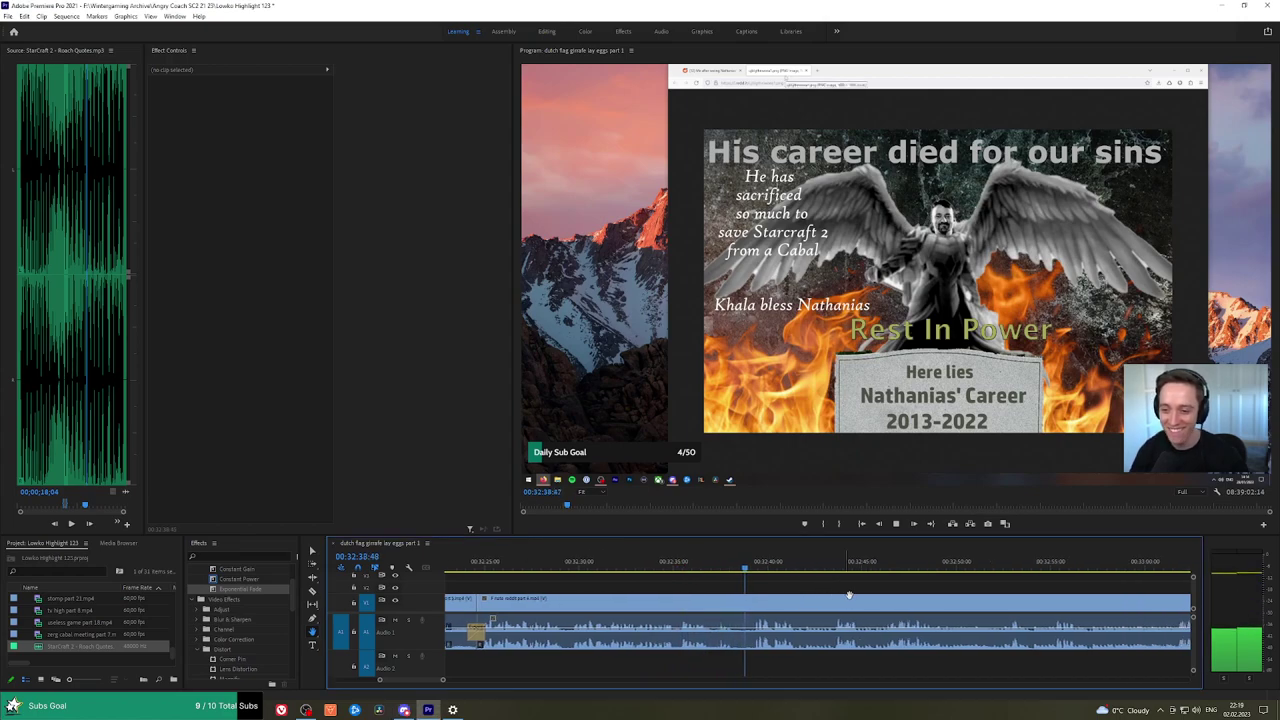
drag(849, 595, 743, 587)
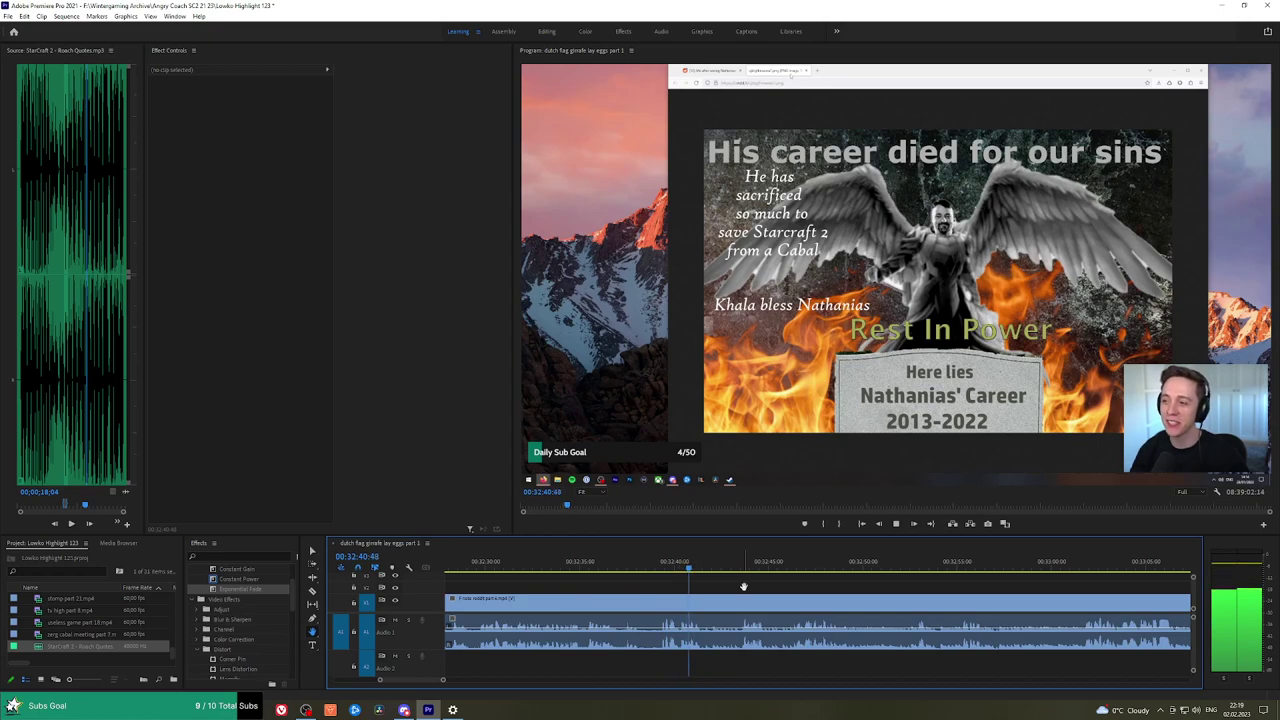
scroll(750, 587, down, 1)
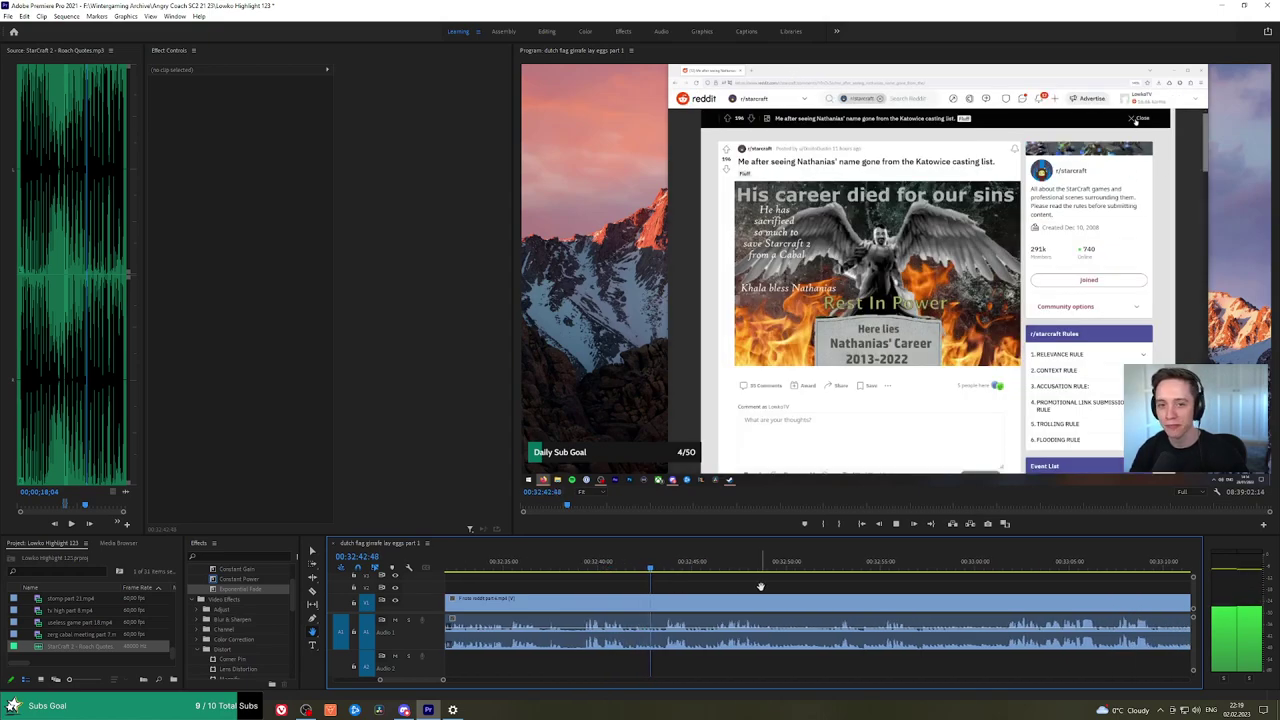
click(629, 606)
click(667, 604)
click(694, 604)
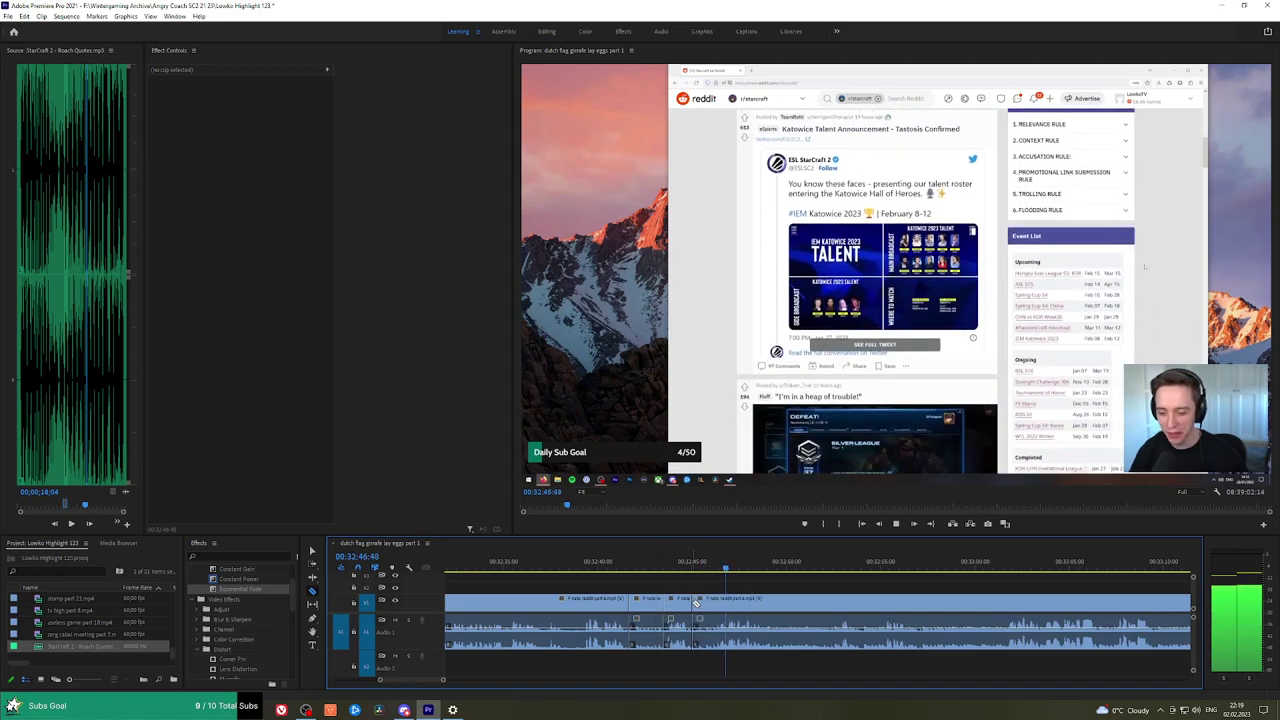
key(v)
click(650, 604)
key(shift+Delete)
key(space)
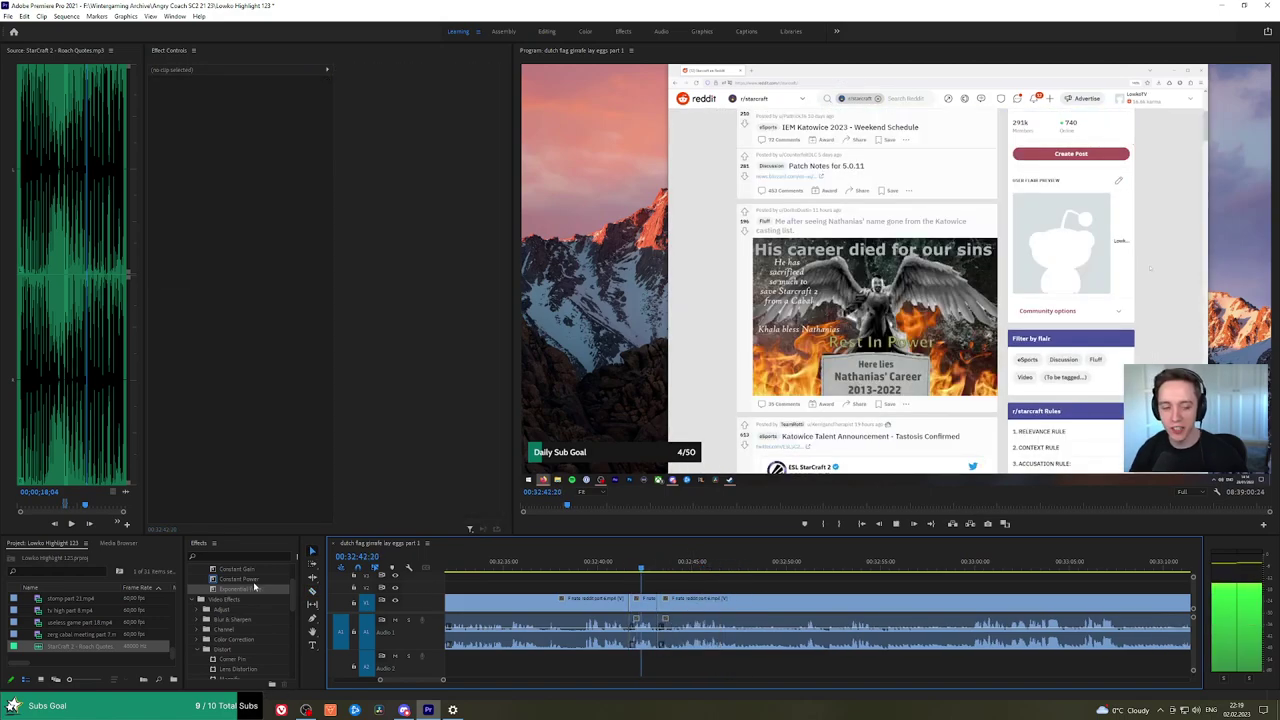
drag(254, 587, 636, 630)
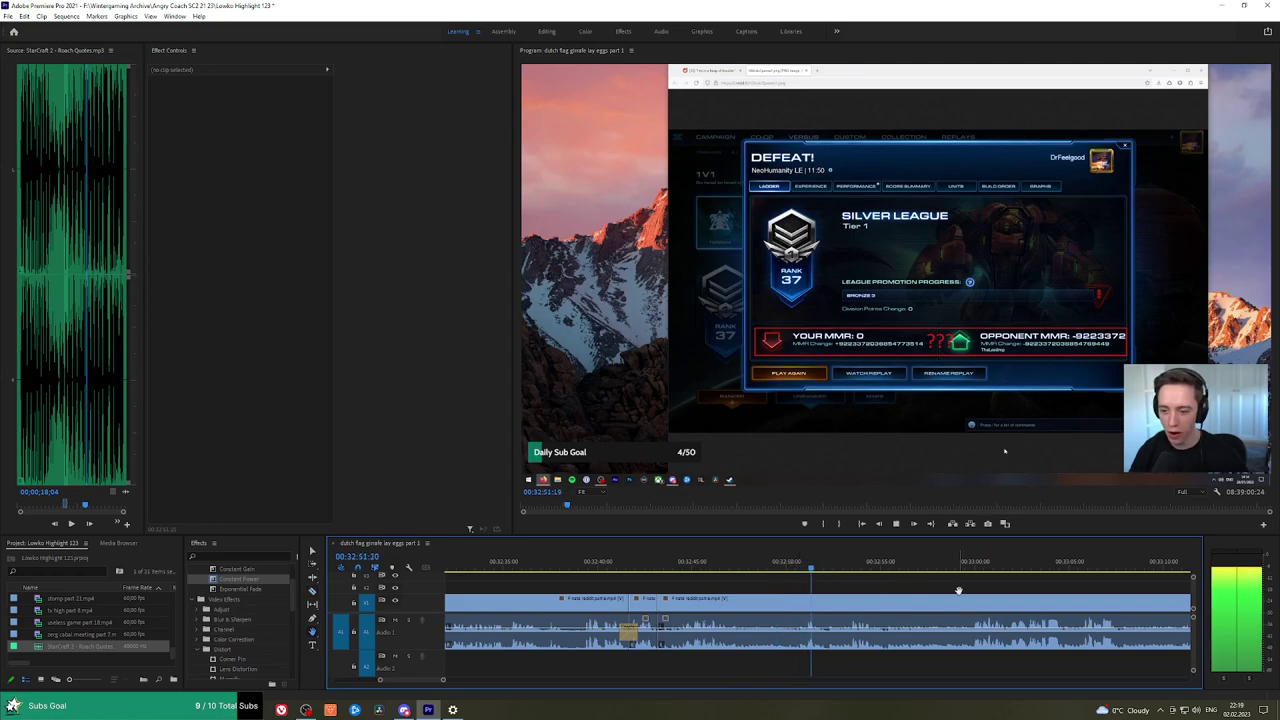
Split the Reddit clip at about 00:32:55, after the talk over the Silver League defeat screenshot.
drag(958, 590, 686, 590)
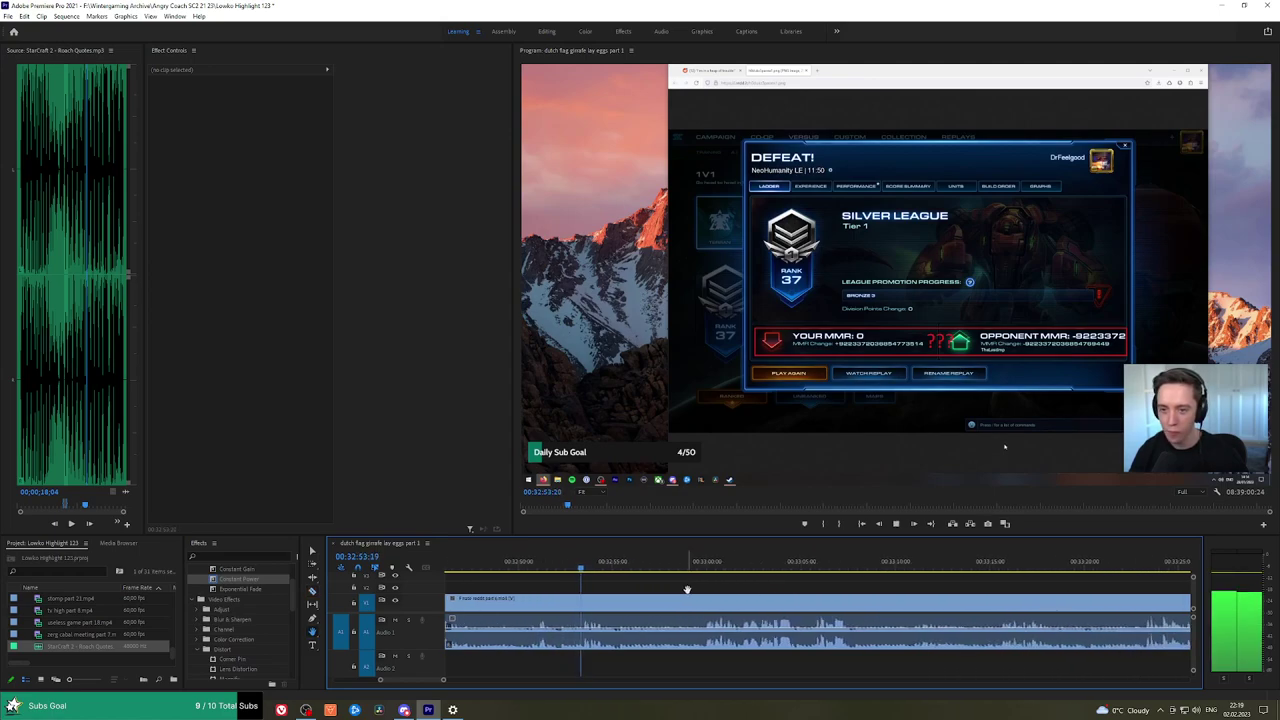
key(c)
click(615, 604)
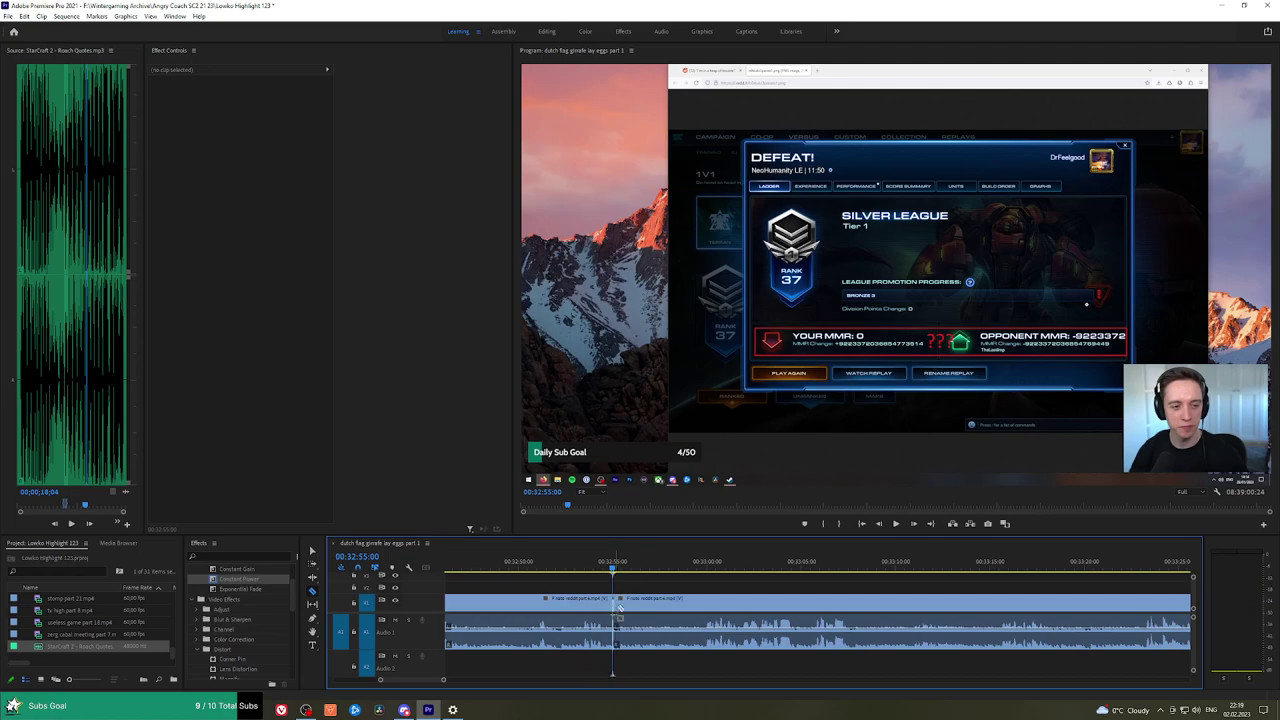
key(space)
key(space)
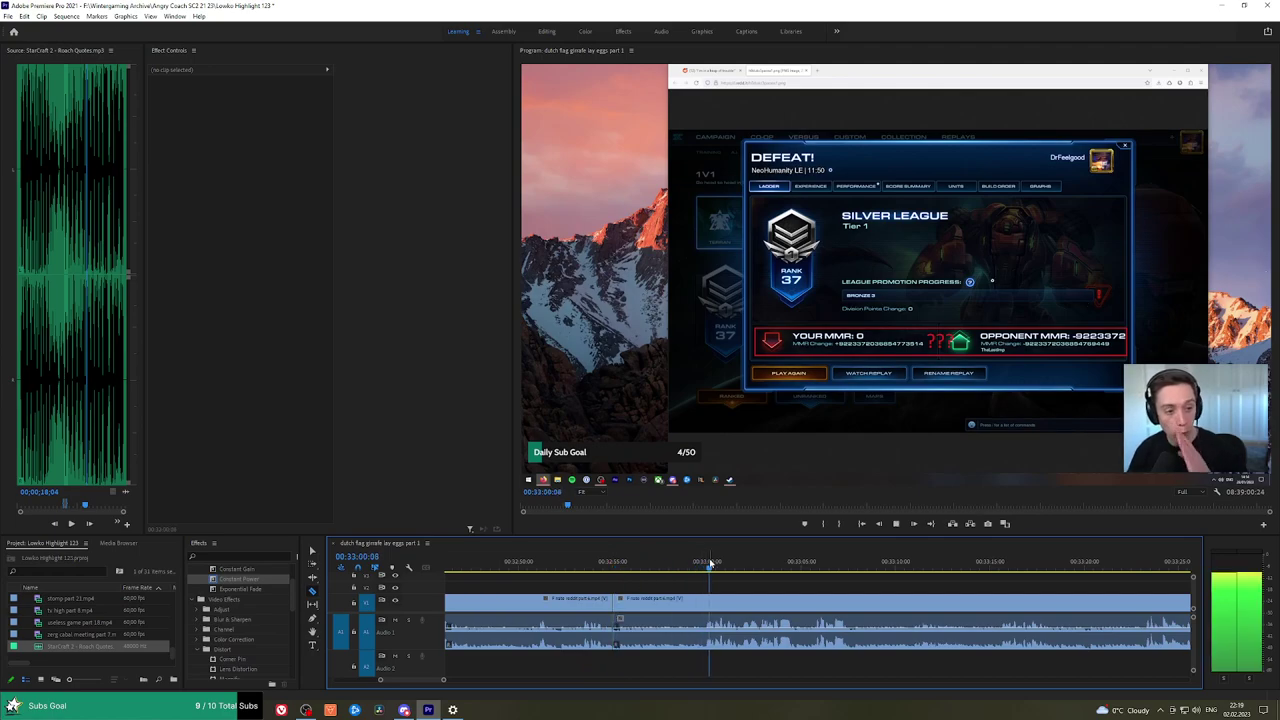
Skim the footage after the 00:32:55 split, through the Reddit scrolling and into the webcam talk at about 00:33:40, for anything worth keeping.
drag(730, 565, 1002, 563)
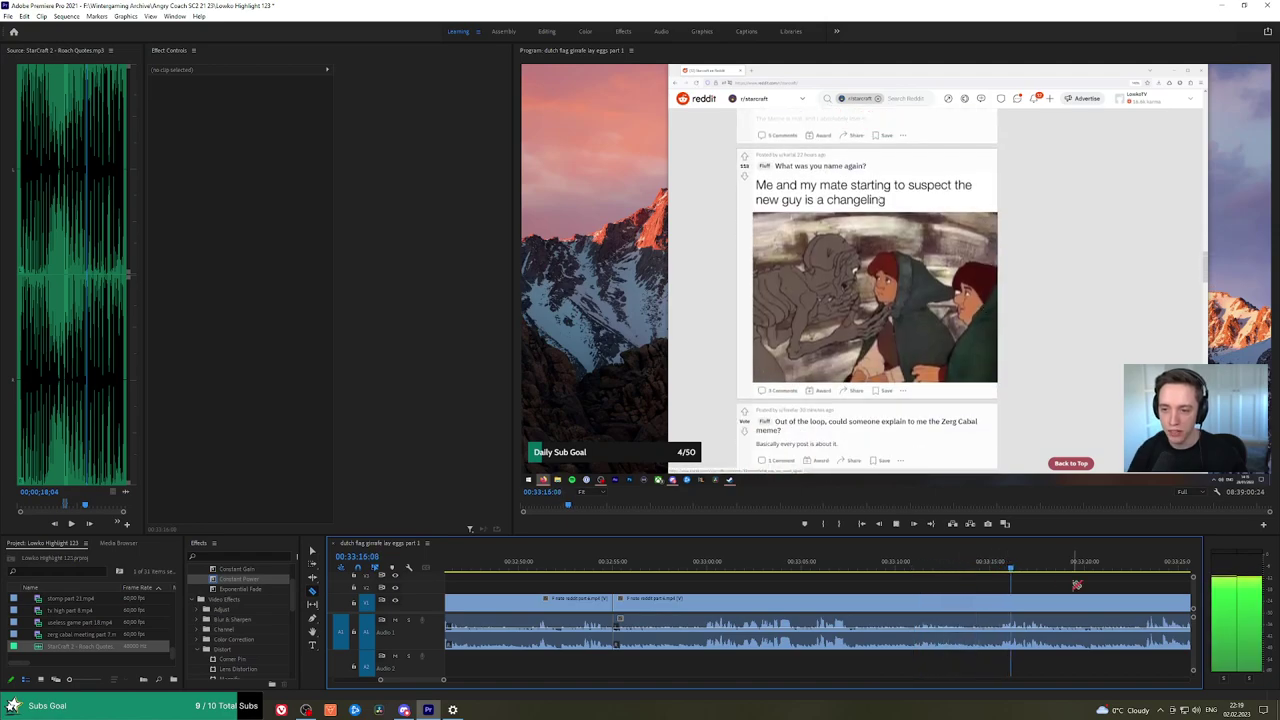
key(h)
drag(1077, 586, 887, 565)
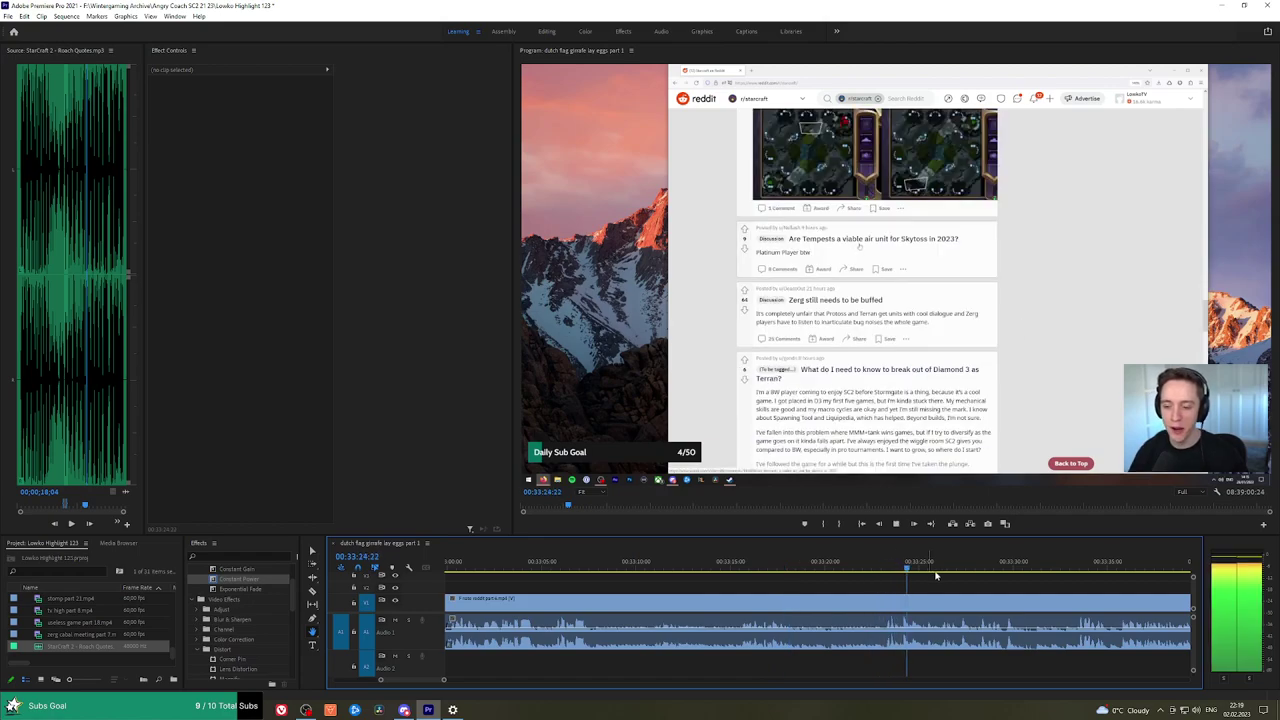
click(1034, 562)
click(1100, 566)
scroll(1091, 586, down, 3)
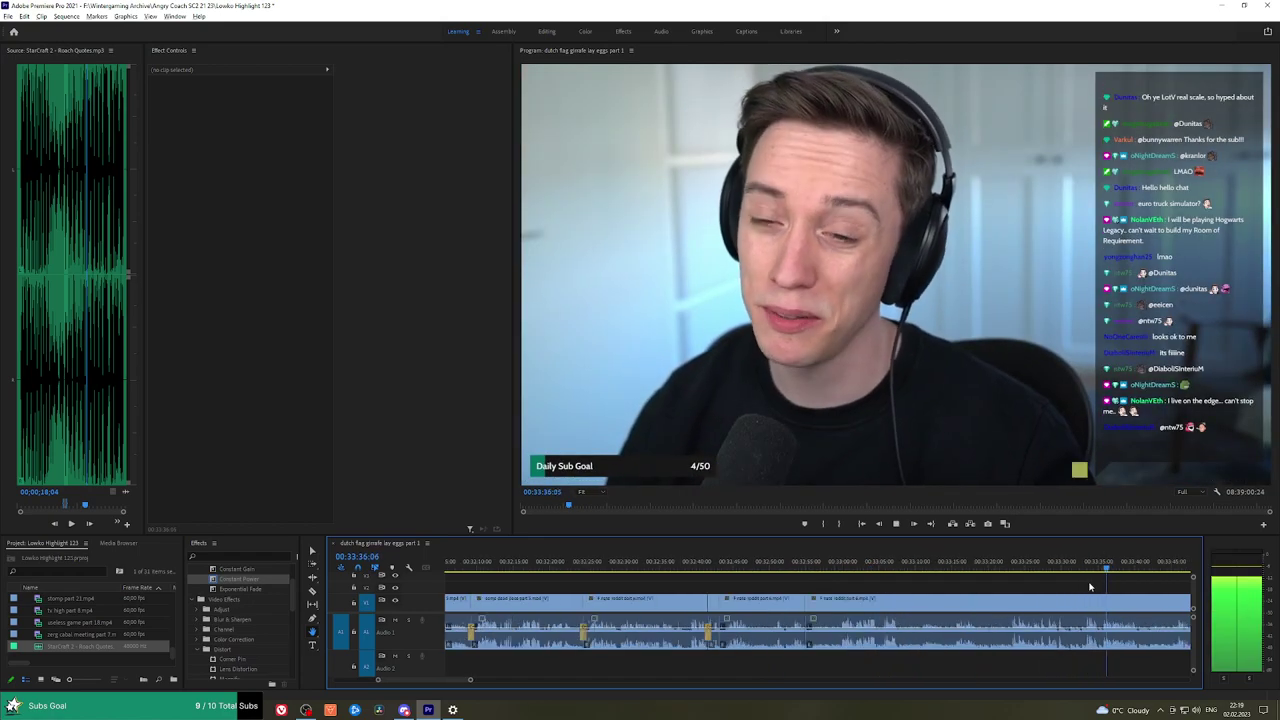
scroll(1091, 587, down, 1)
drag(1091, 587, 612, 590)
scroll(840, 591, down, 2)
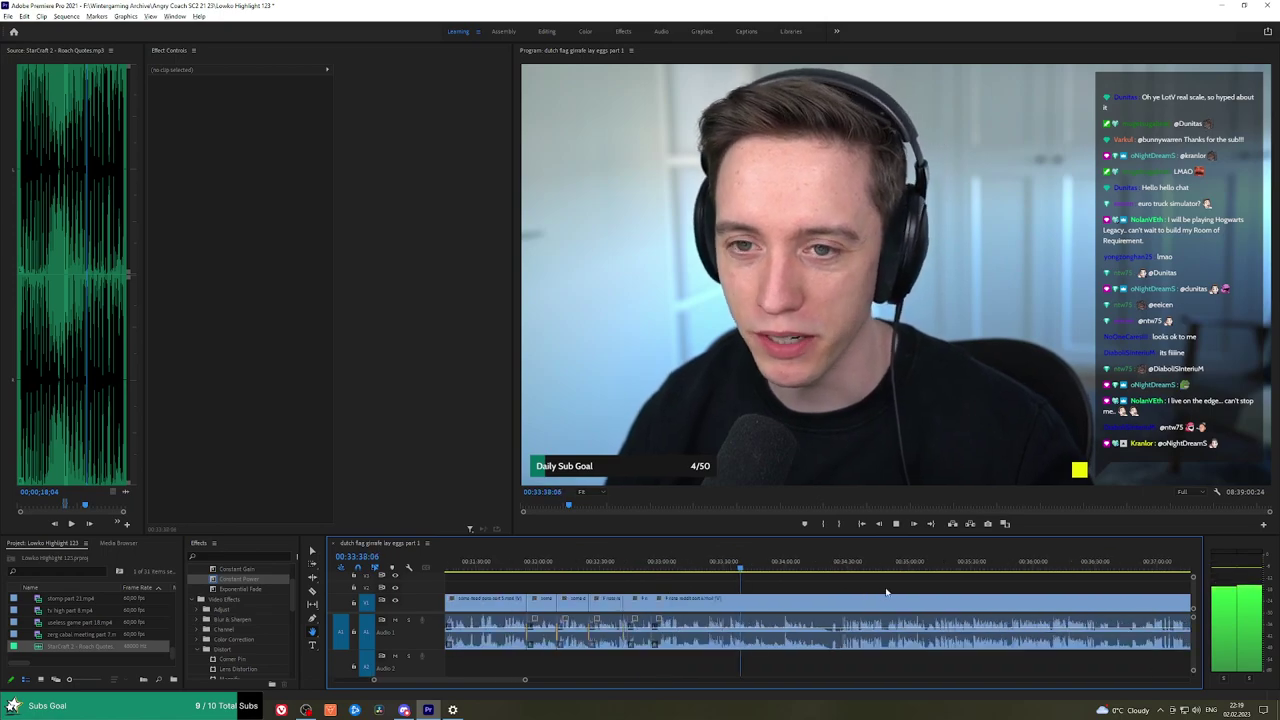
key(minus)
key(minus)
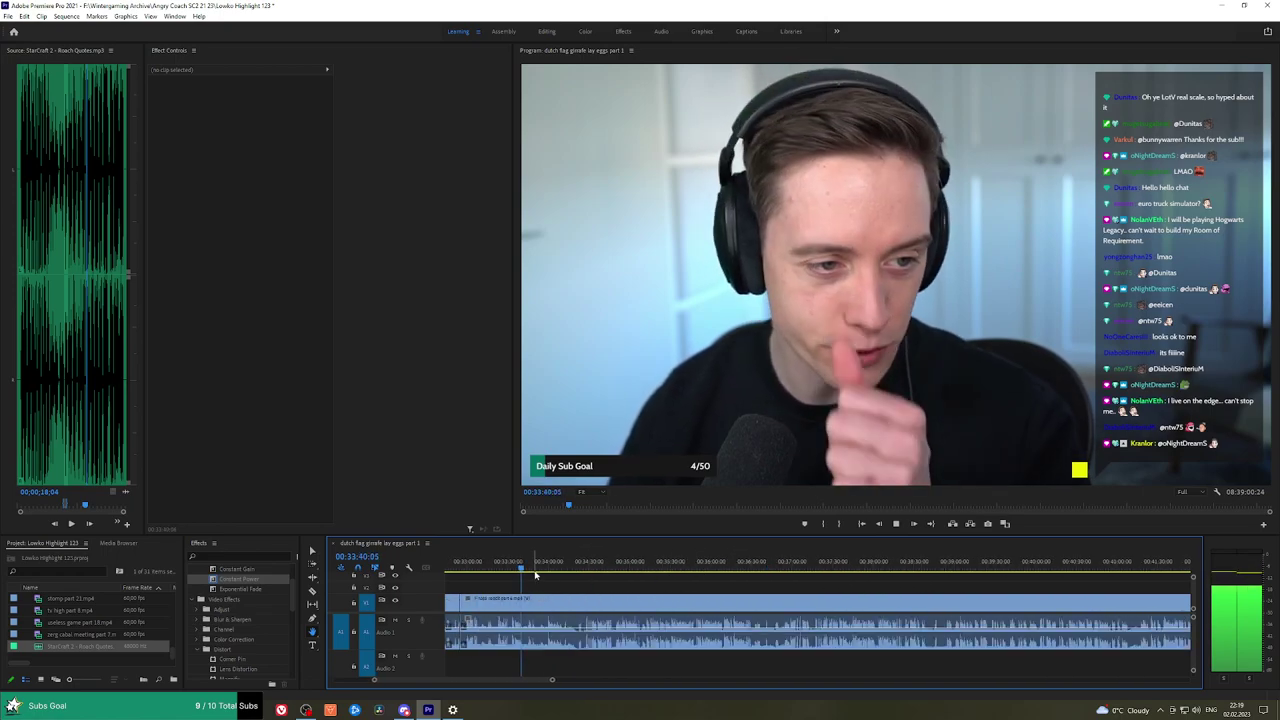
Skim the colony-building gameplay in the rest of the Reddit clip, up to about 00:45:06, checking whether any part is worth keeping.
drag(535, 575, 614, 570)
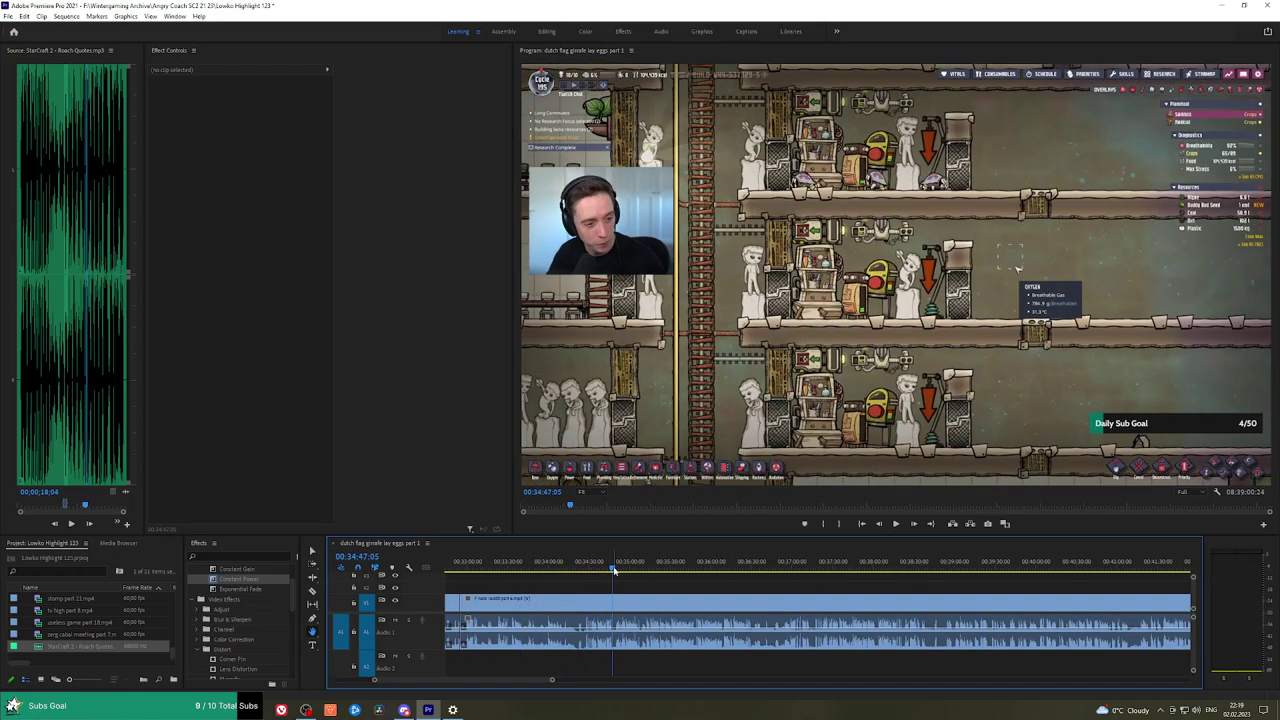
scroll(775, 588, down, 3)
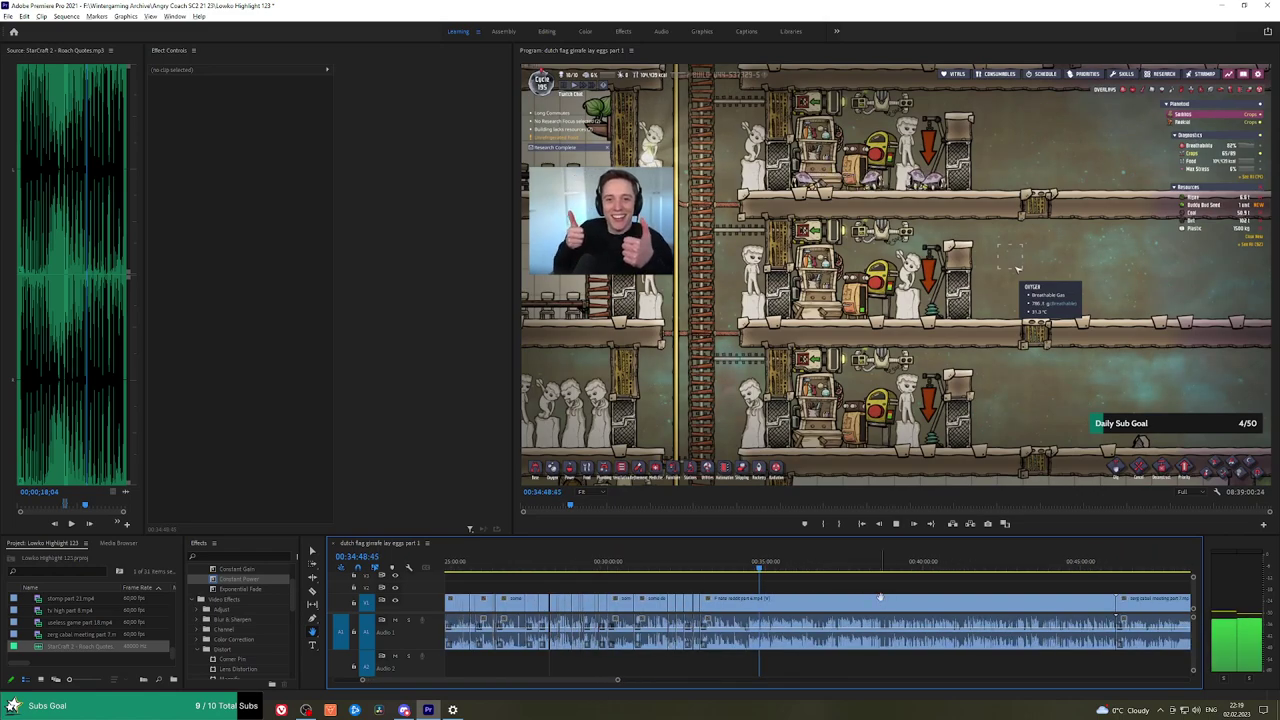
scroll(765, 596, up, 4)
click(668, 568)
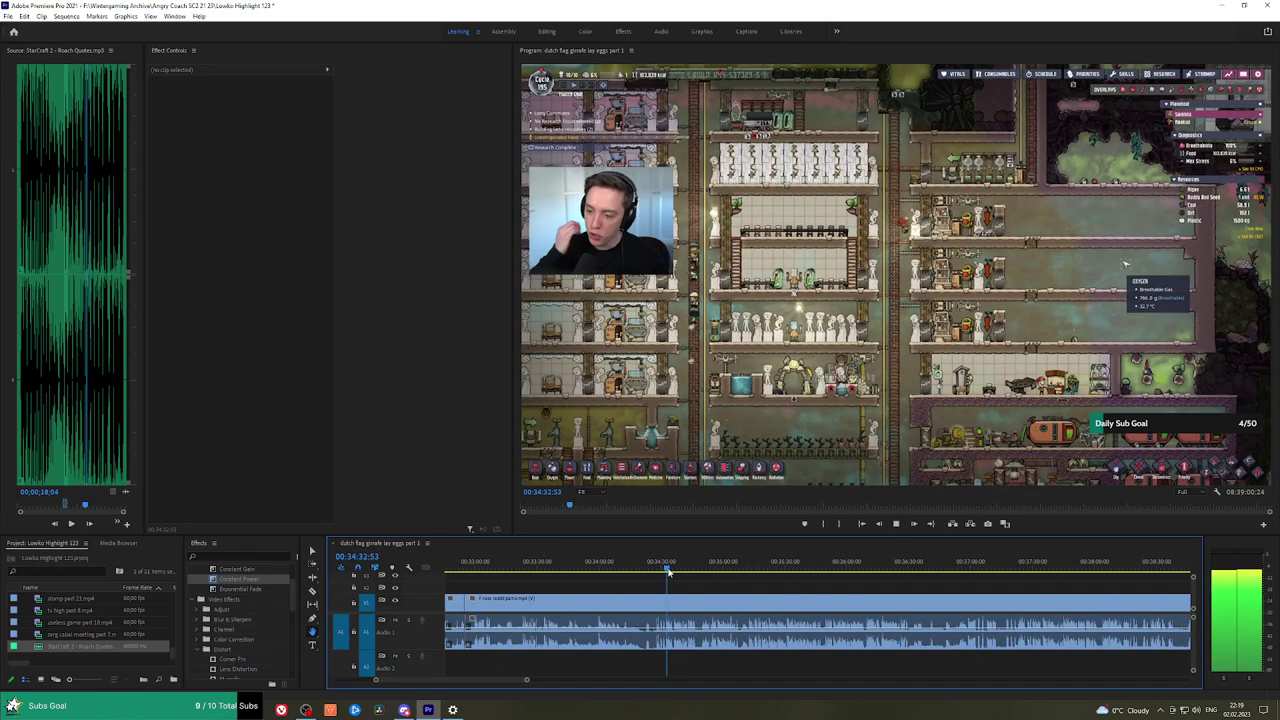
scroll(763, 583, down, 8)
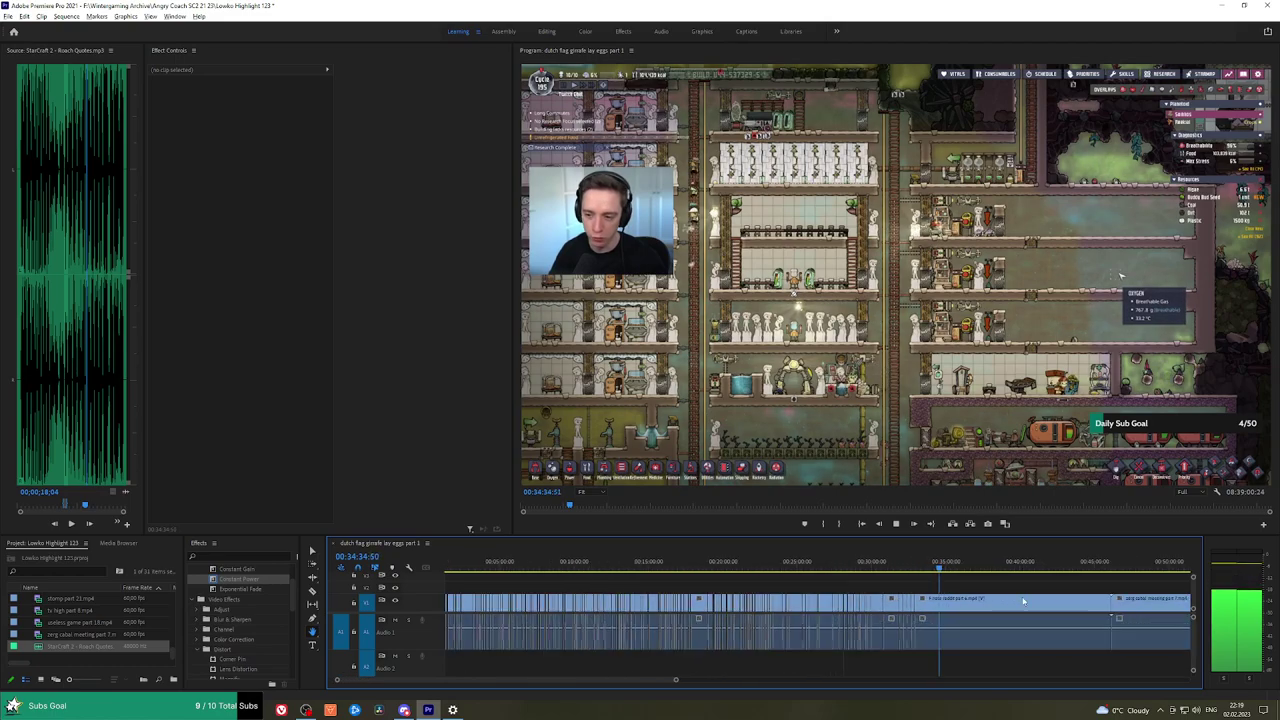
scroll(646, 604, up, 8)
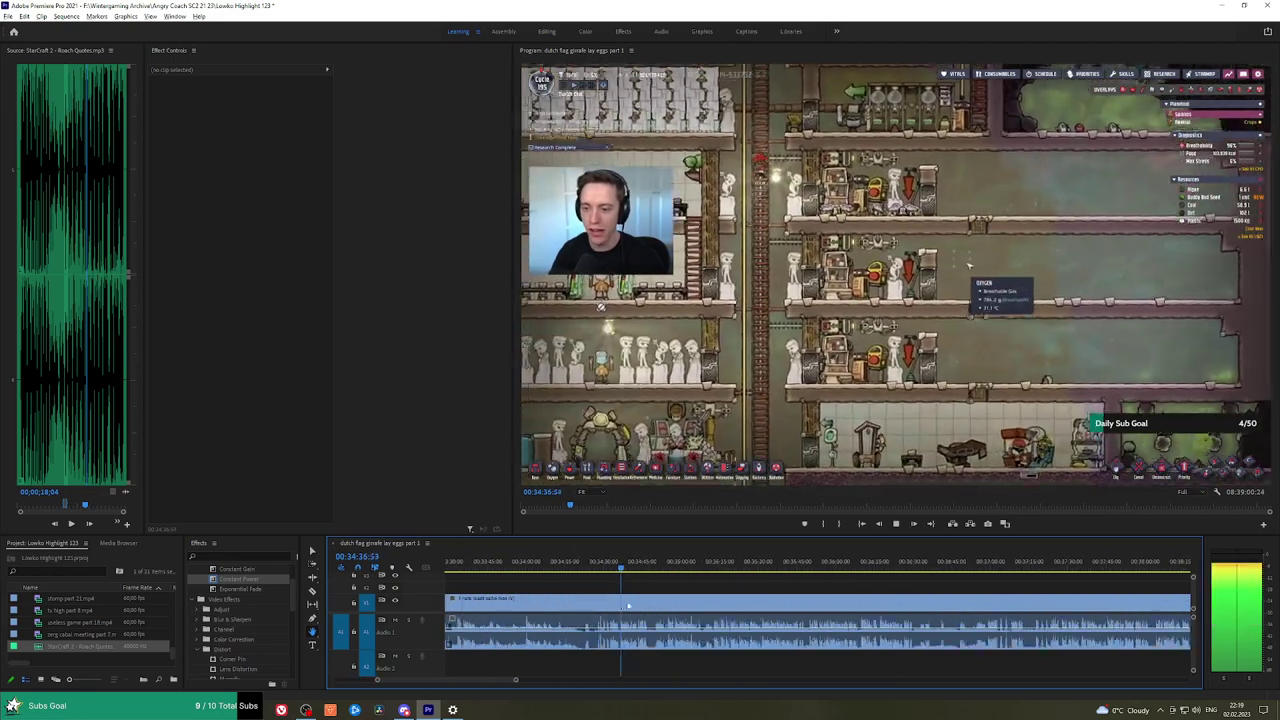
scroll(646, 604, up, 1)
drag(646, 571, 685, 573)
key(space)
scroll(1091, 582, down, 3)
click(753, 566)
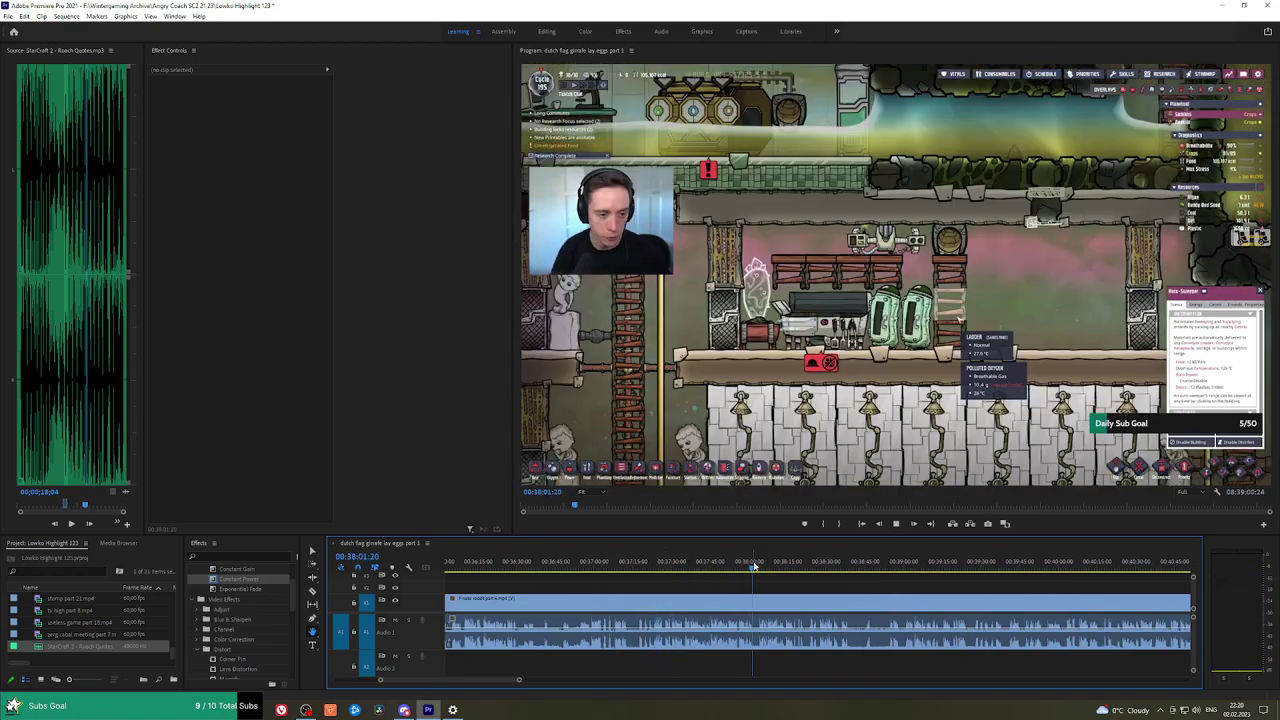
click(784, 564)
drag(791, 565, 898, 564)
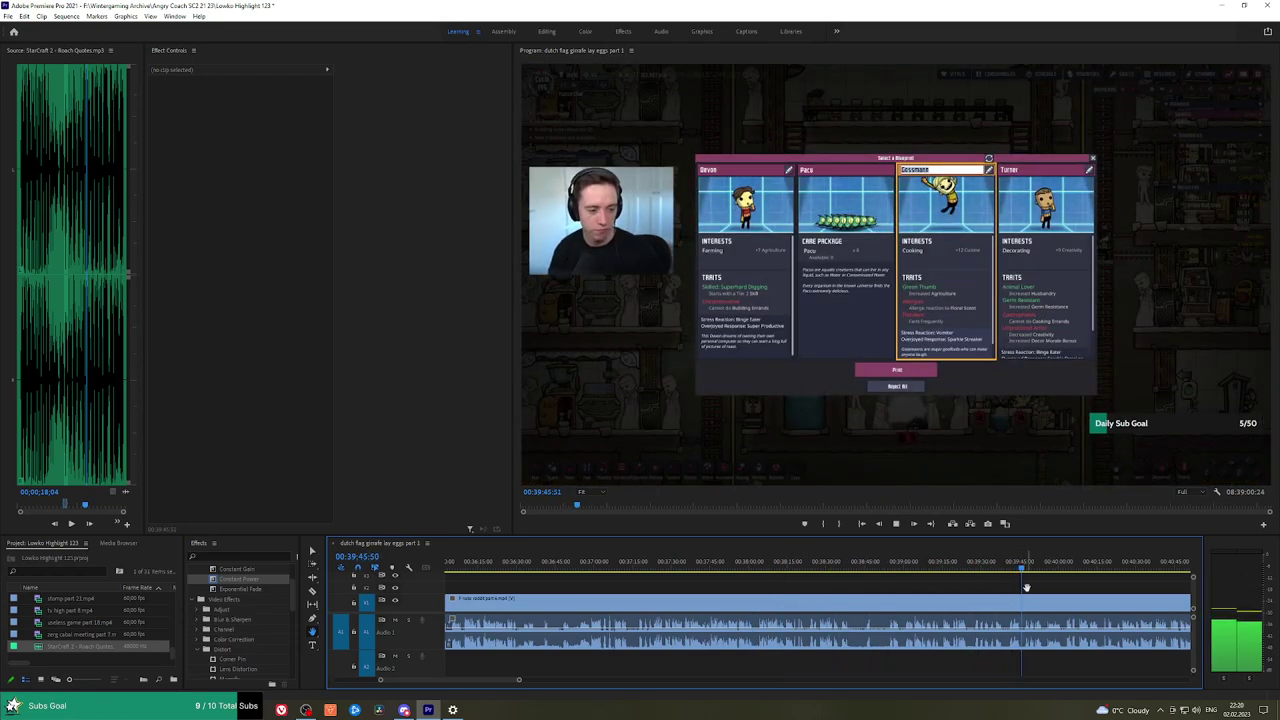
scroll(1058, 592, down, 3)
drag(1109, 581, 1047, 564)
click(740, 569)
Delete the rest of the Reddit clip from the 00:32:55 split to its end, closing the gap, and return to the preceding edit points.
key(v)
click(957, 601)
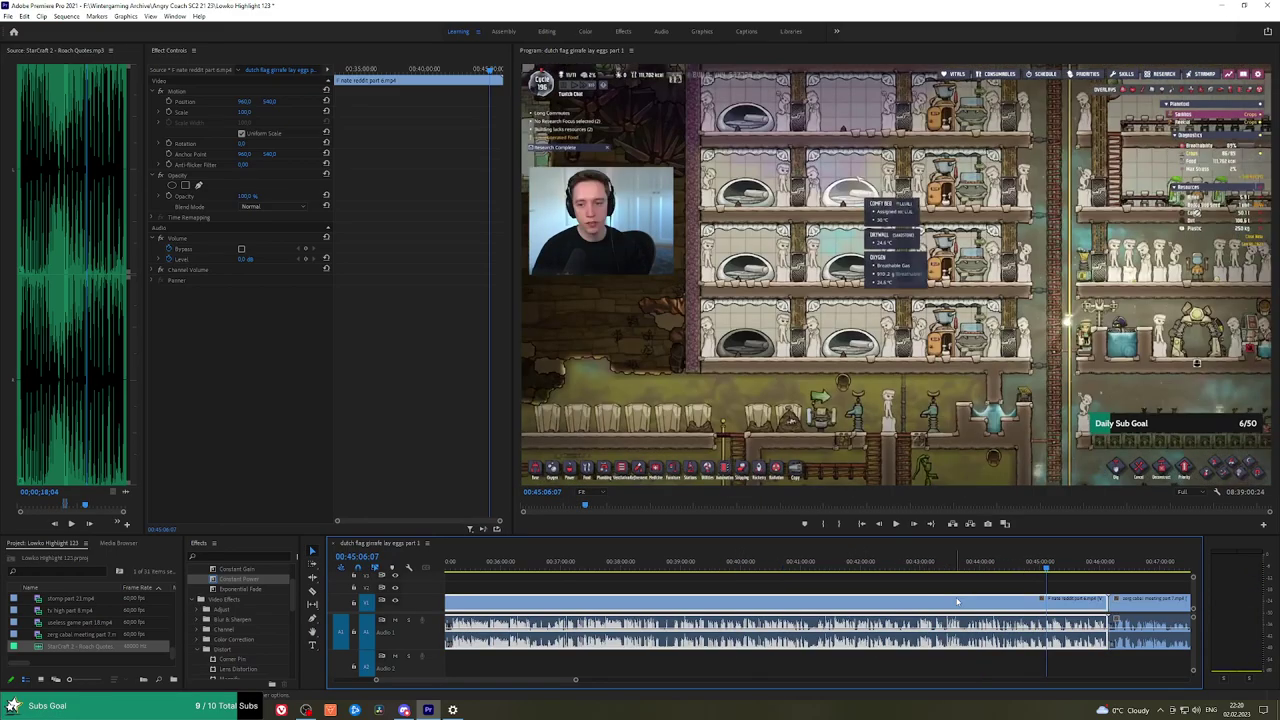
key(shift+Delete)
key(Up)
key(Up)
Skim the opening webcam talk of the Zerg cabal meeting clip, up to about 00:34:46, to find where the interesting part begins.
key(space)
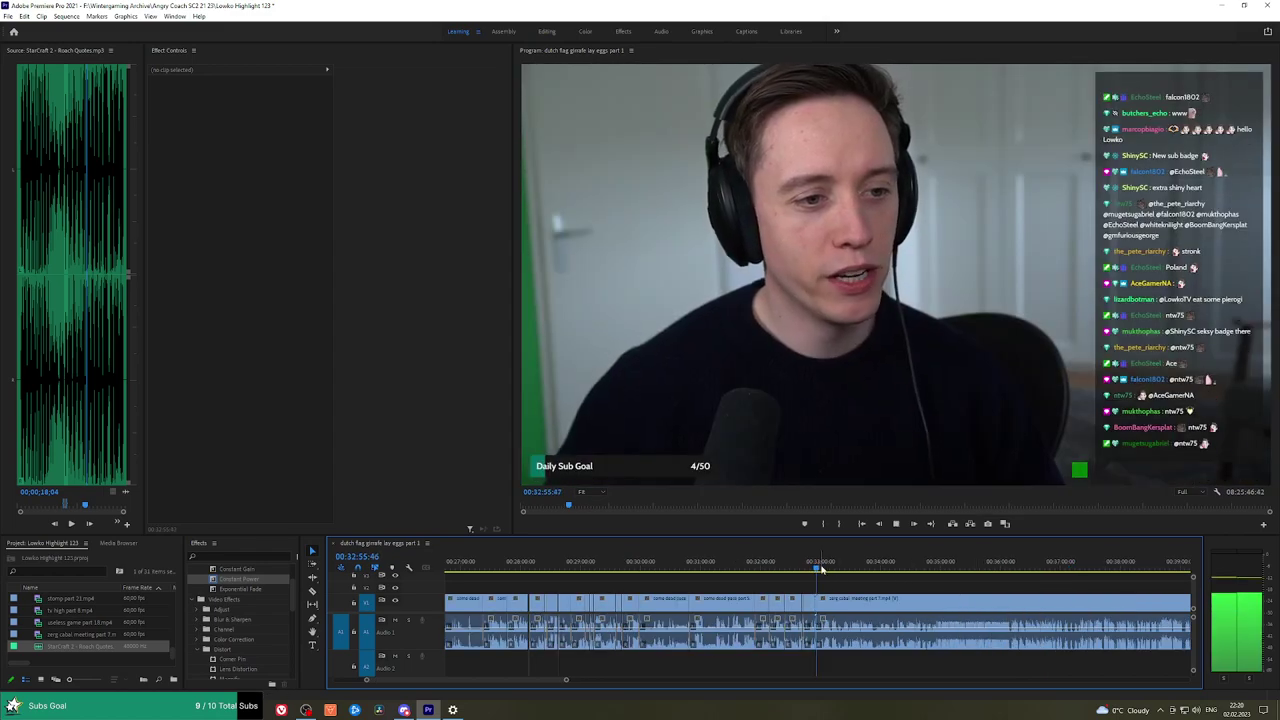
drag(822, 569, 841, 567)
key(space)
scroll(891, 578, up, 2)
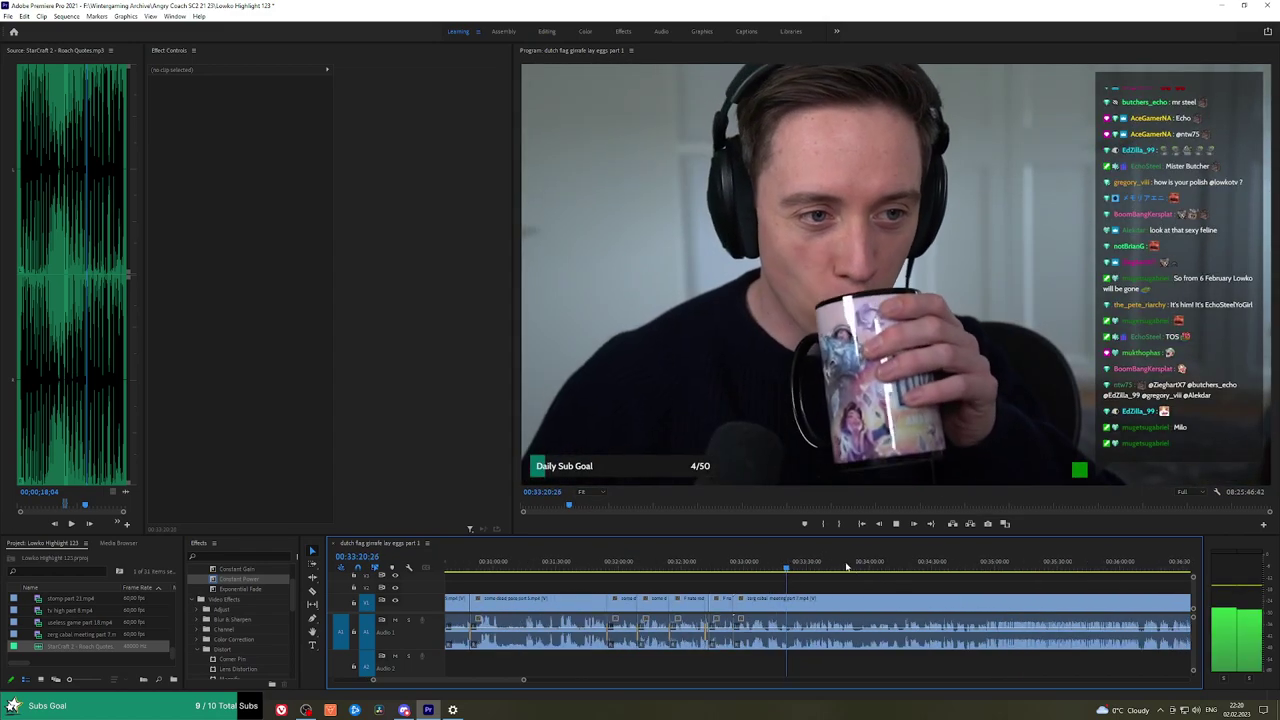
click(824, 567)
key(space)
drag(872, 567, 953, 568)
key(space)
Cut the Zerg cabal meeting clip's opening up to about 00:34:29, closing the gap, and apply Exponential Fade to the audio cut.
scroll(981, 573, up, 2)
key(=)
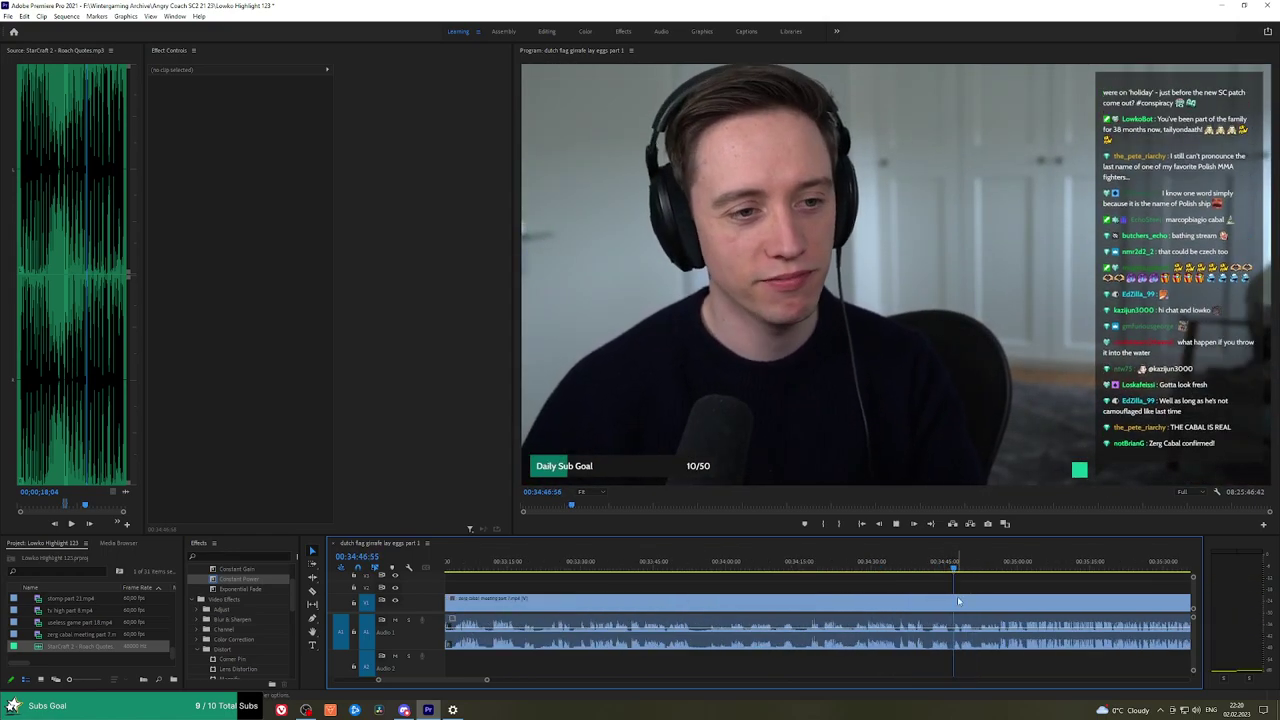
key(space)
key(=)
key(space)
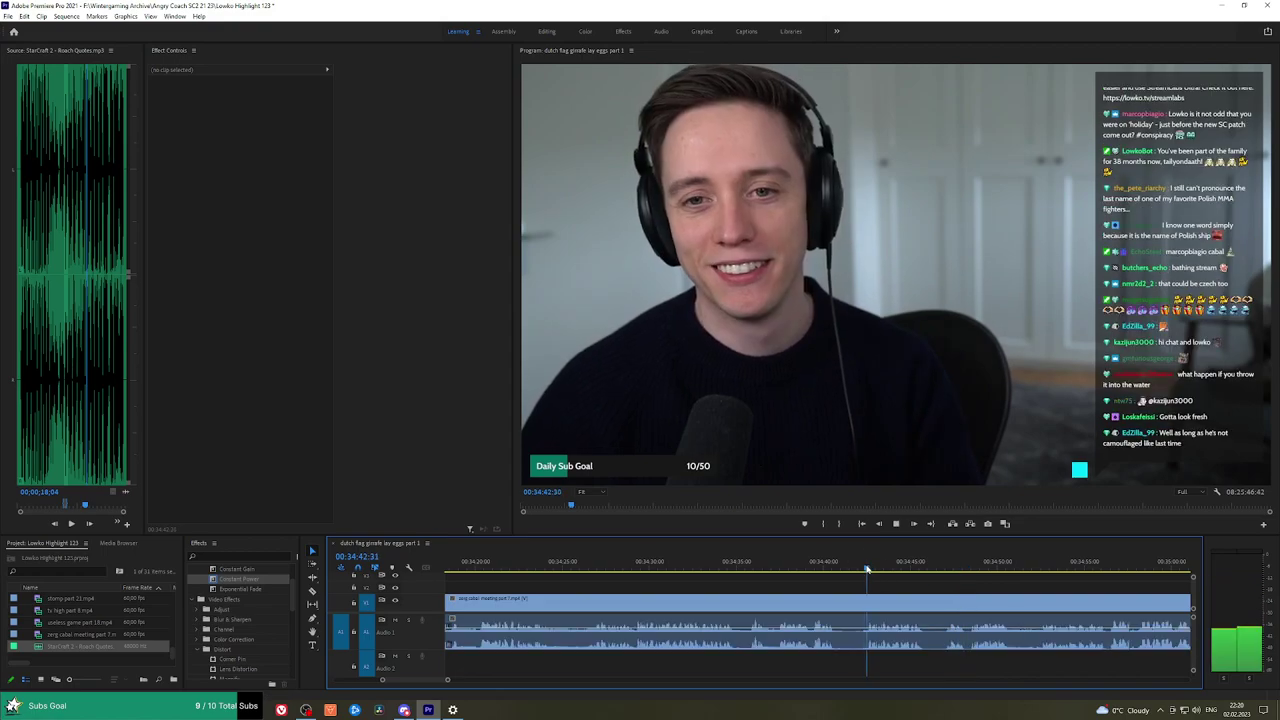
click(604, 568)
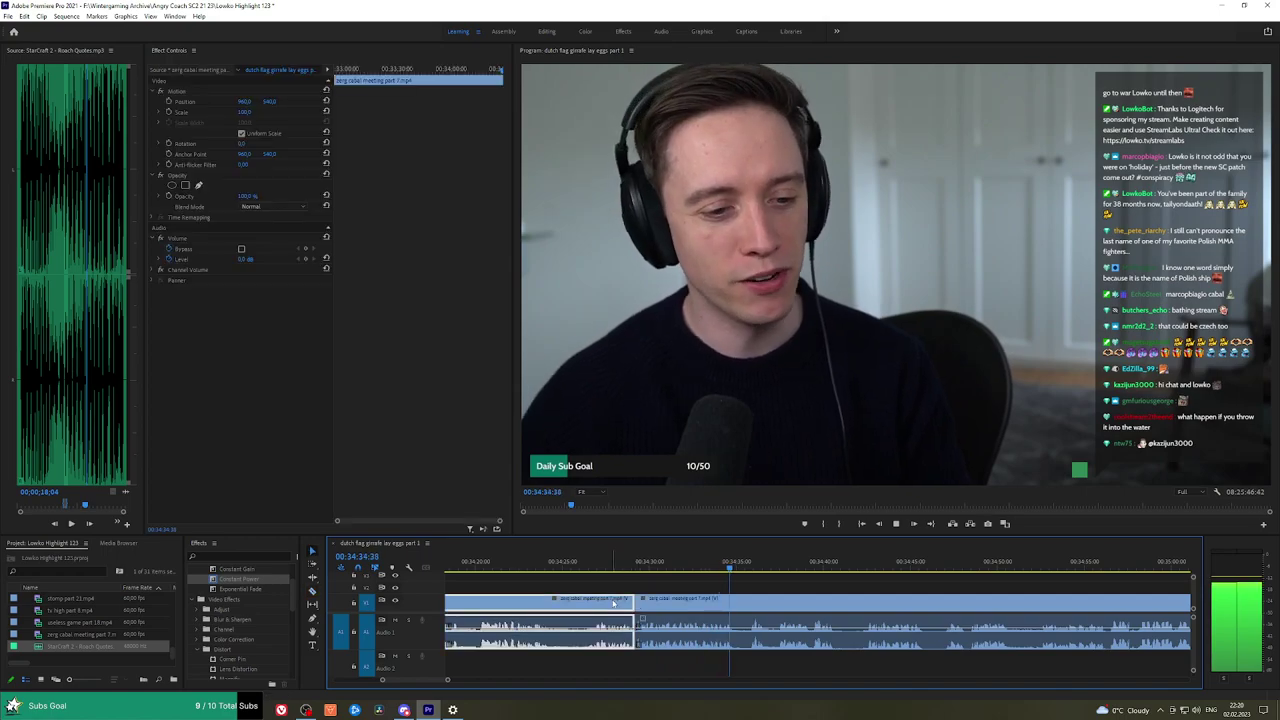
drag(240, 589, 615, 590)
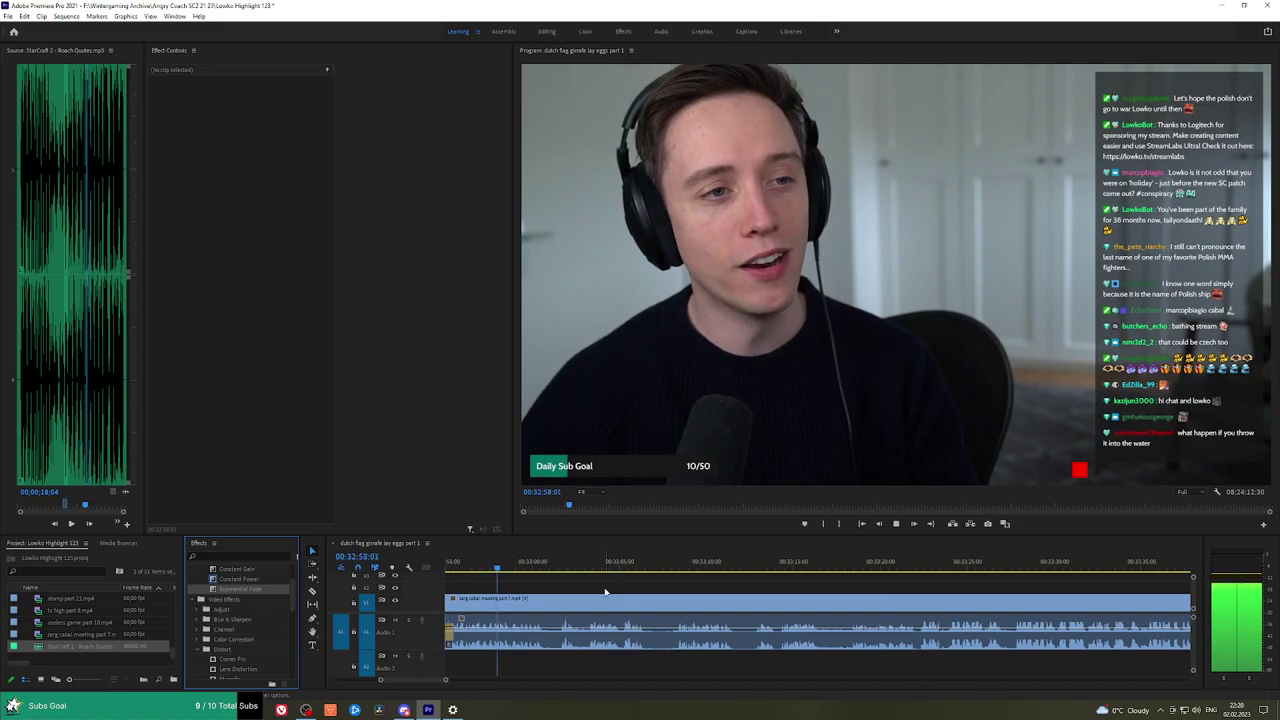
Cut the stretch from about 00:33:06 to 00:33:08 out of the Zerg cabal clip, closing the gap, and apply Constant Power to the audio cut.
click(608, 593)
drag(619, 588, 593, 583)
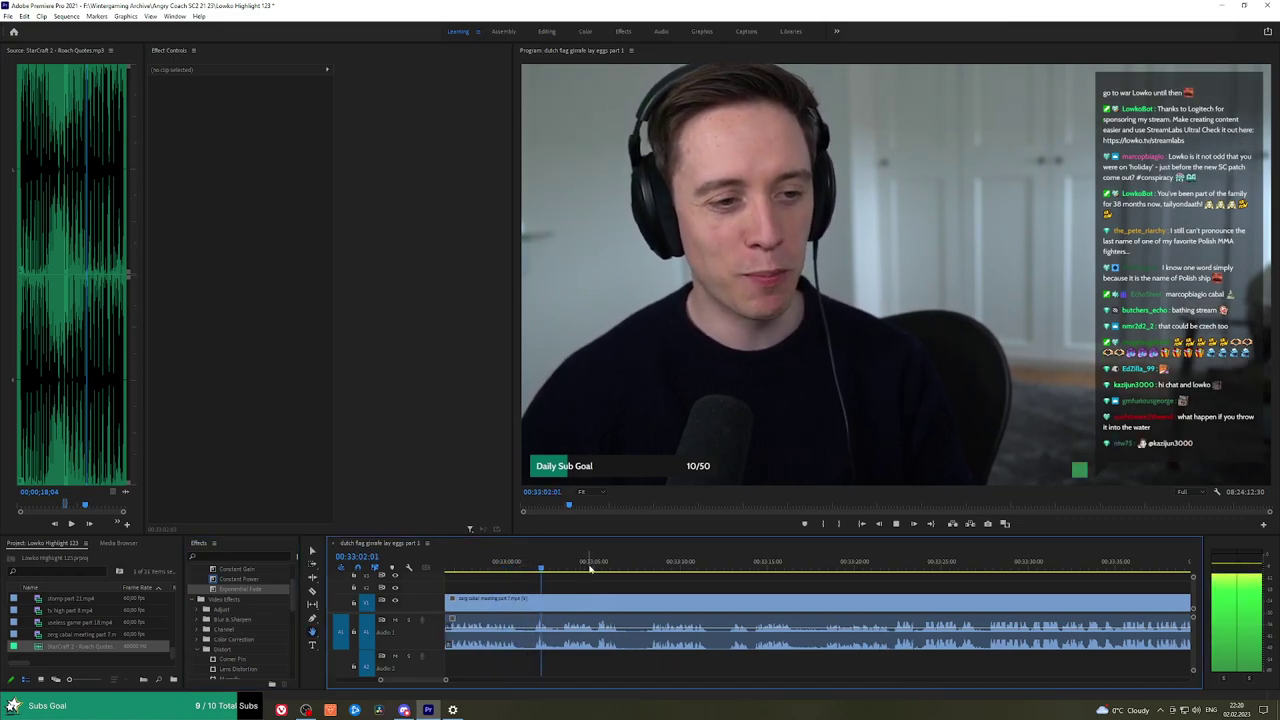
scroll(591, 598, down, 1)
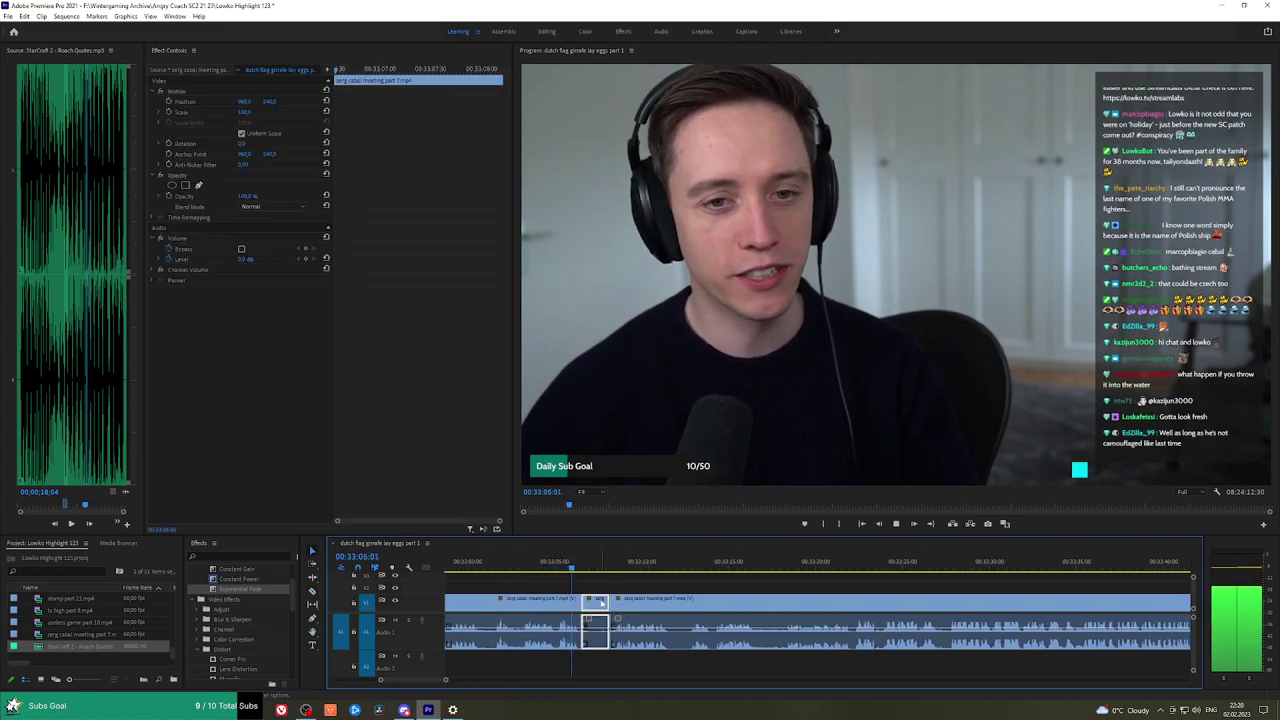
drag(242, 579, 346, 578)
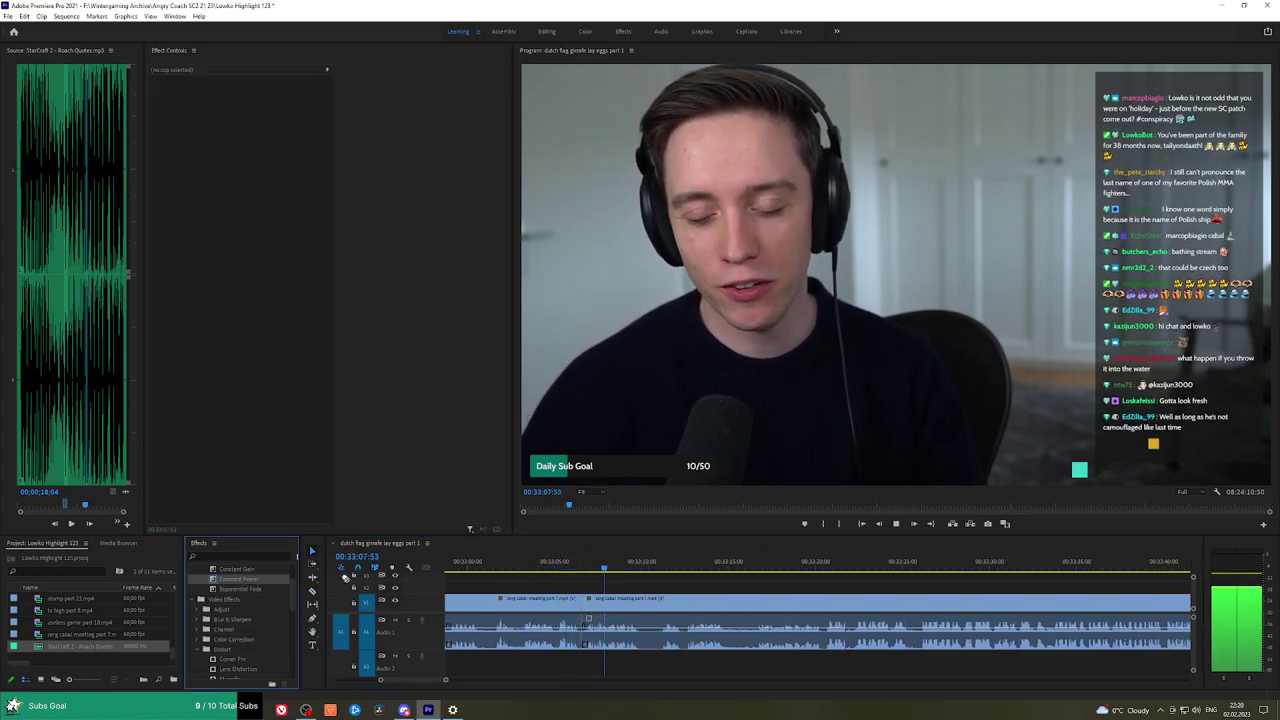
Cut the short pause from about 00:33:10 to 00:33:11, closing the gap, and apply Constant Power to the audio cut.
click(646, 572)
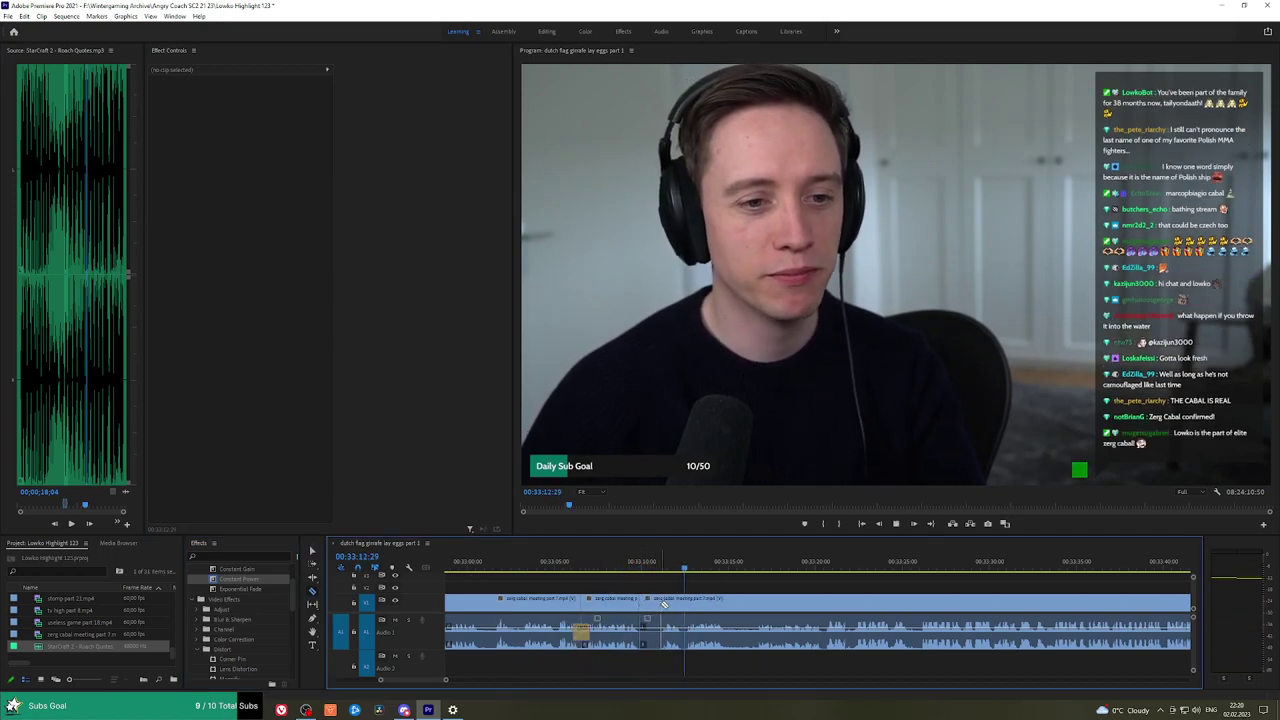
click(663, 604)
key(v)
click(652, 605)
key(shift+Delete)
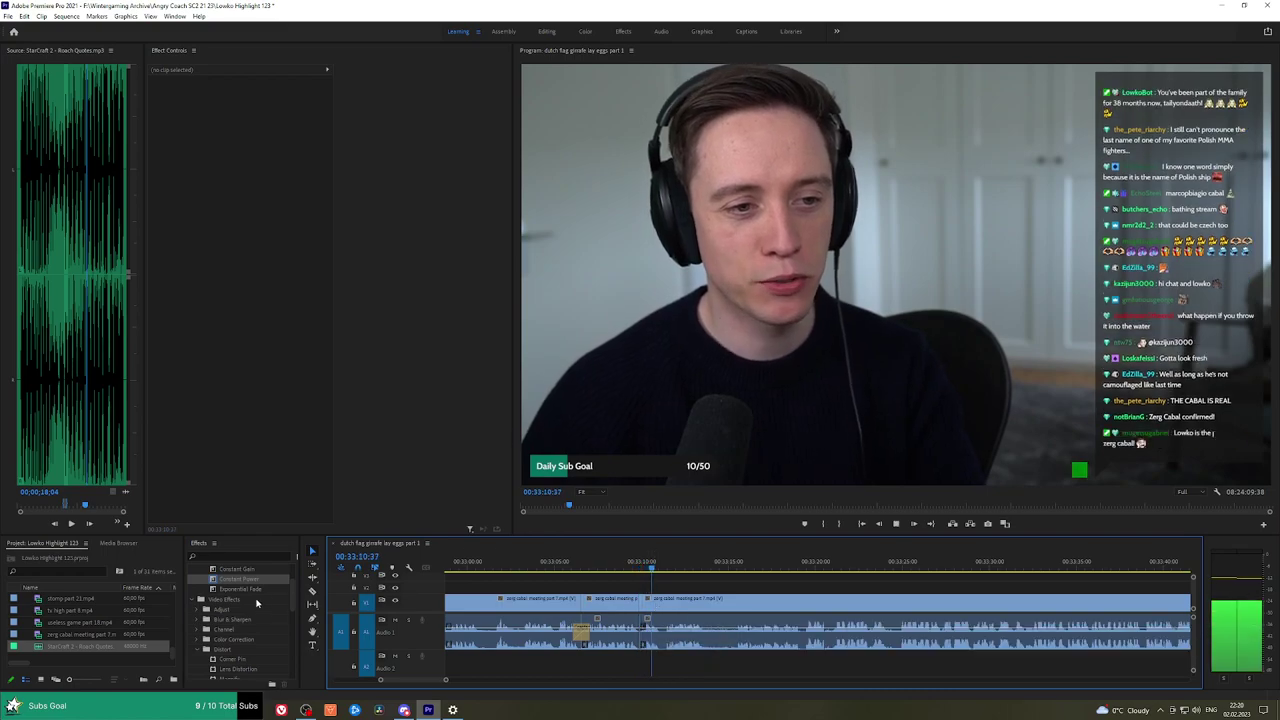
click(255, 581)
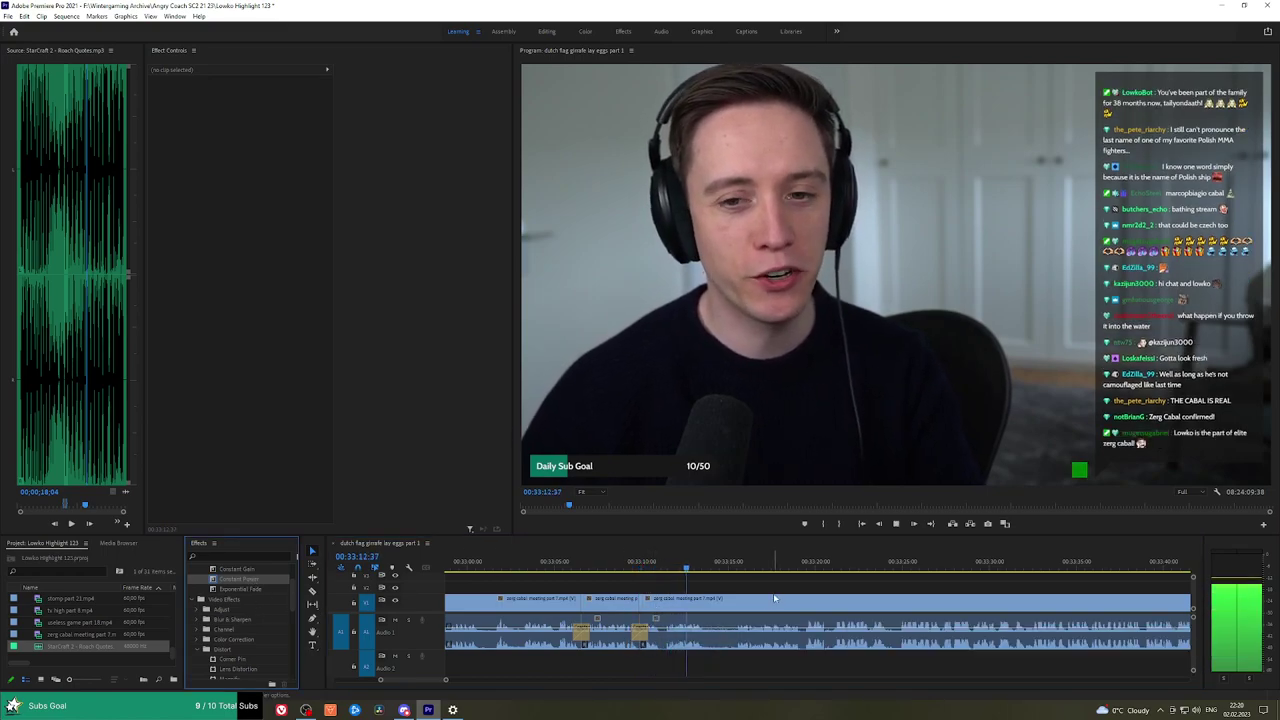
Cut the stretch from about 00:33:13 to 00:33:15 out of the Zerg cabal clip, closing the gap, and apply Constant Power to the audio cut.
drag(795, 587, 749, 587)
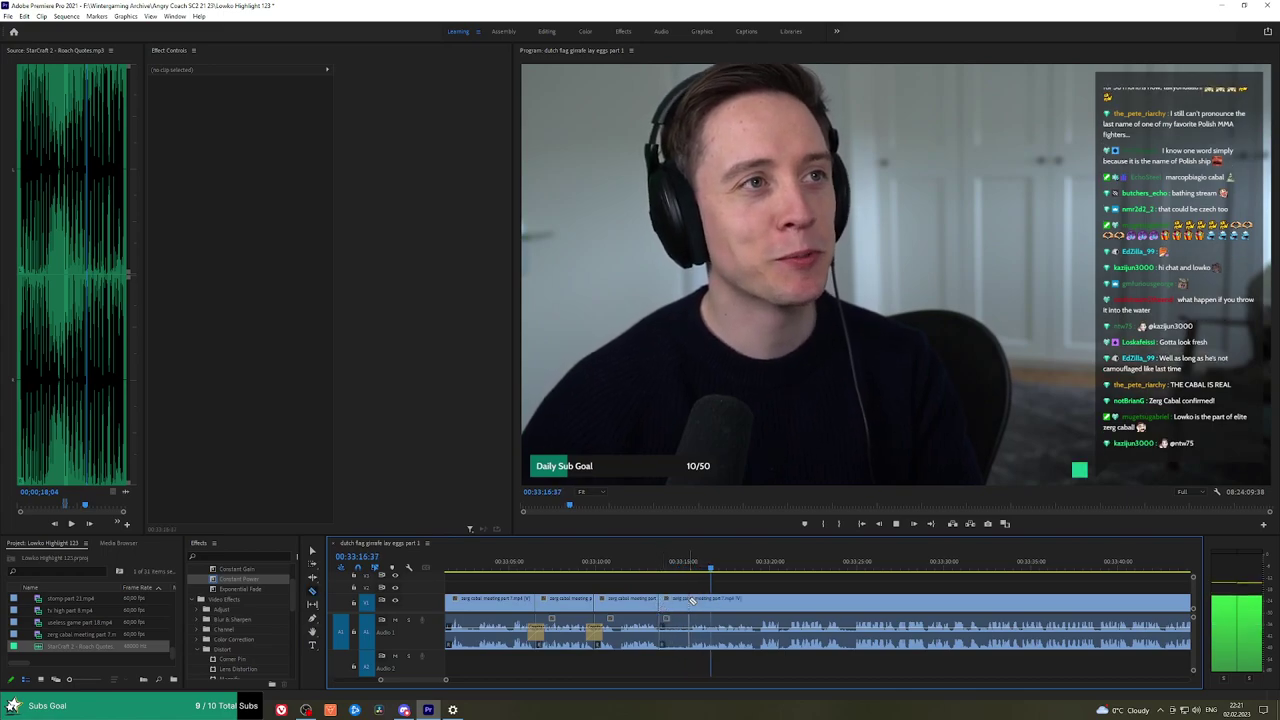
click(680, 600)
key(shift+Delete)
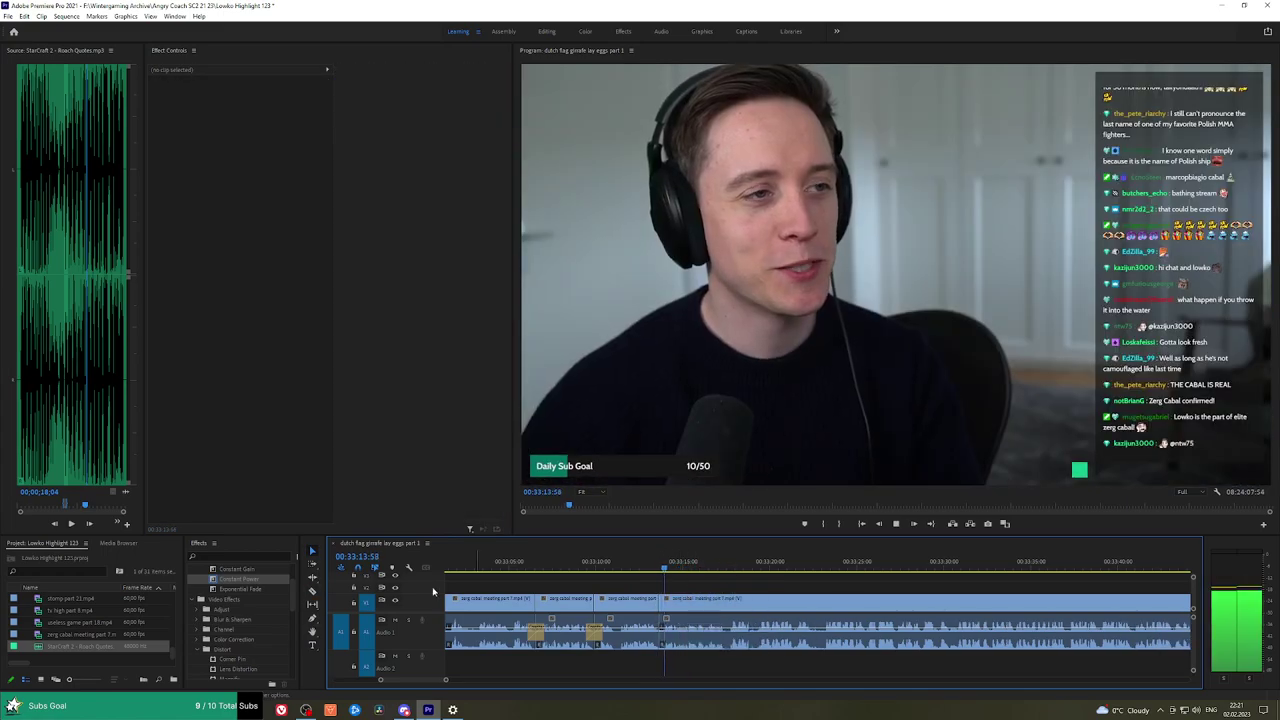
click(250, 581)
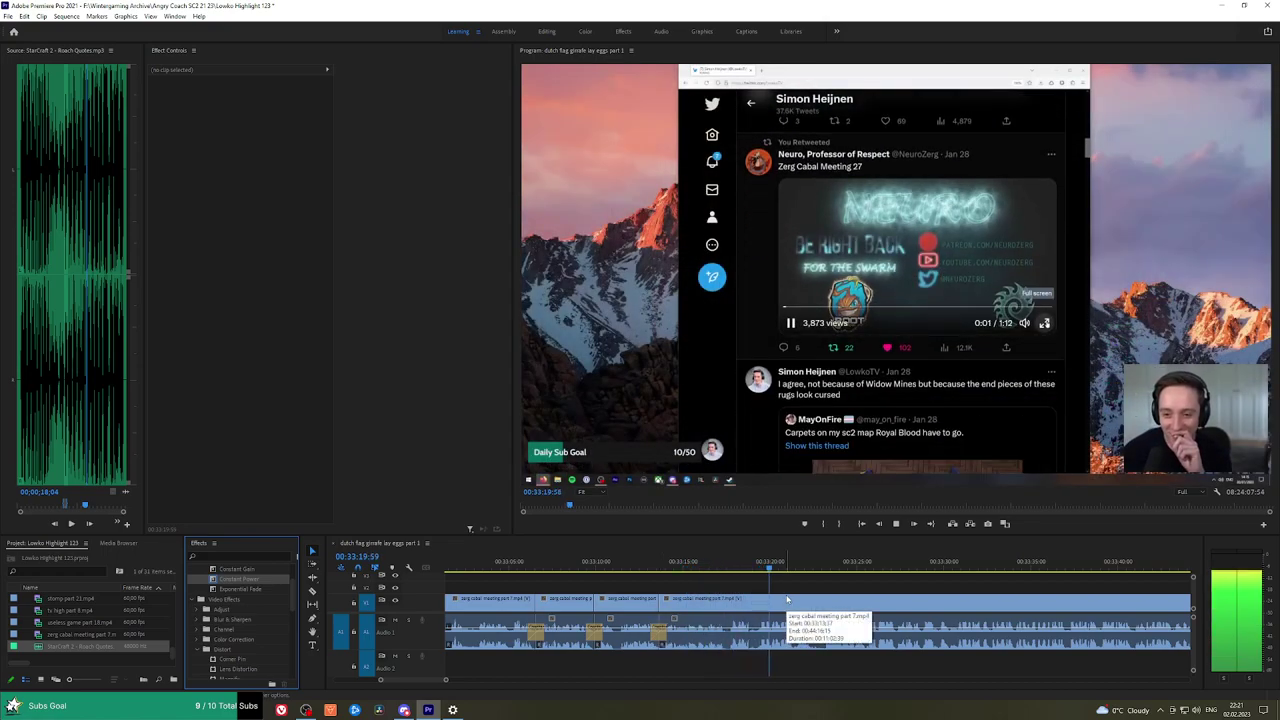
Cut the stretch from about 00:33:17 to 00:33:19 out of the Zerg cabal clip, closing the gap, and apply Exponential Fade to the audio cut.
drag(770, 567, 726, 567)
key(space)
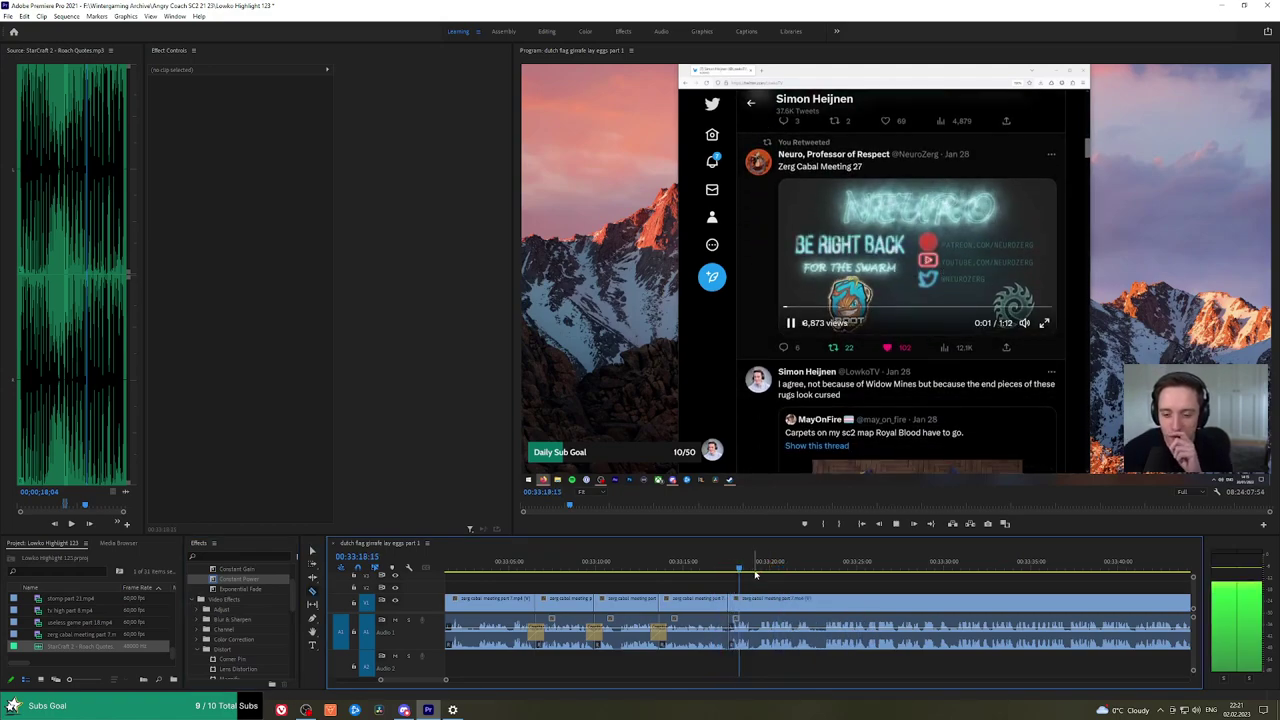
key(space)
key(v)
click(744, 604)
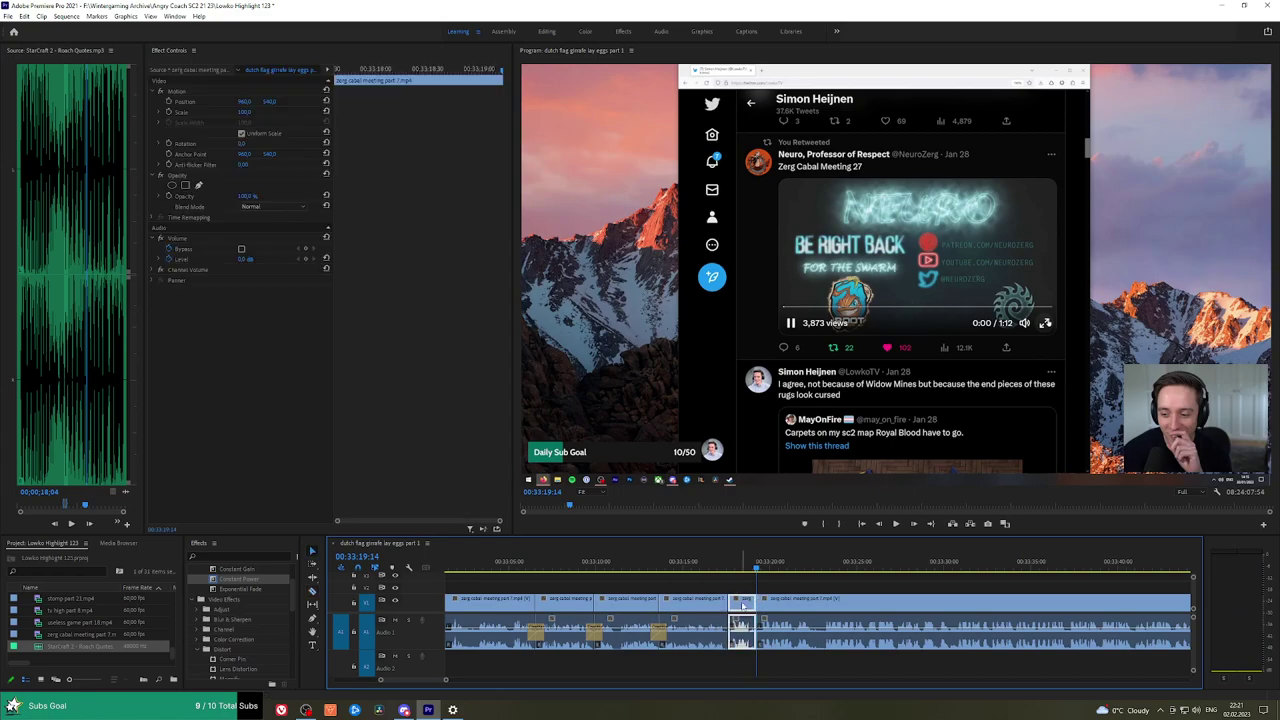
key(shift+Delete)
key(space)
drag(255, 591, 728, 630)
click(720, 568)
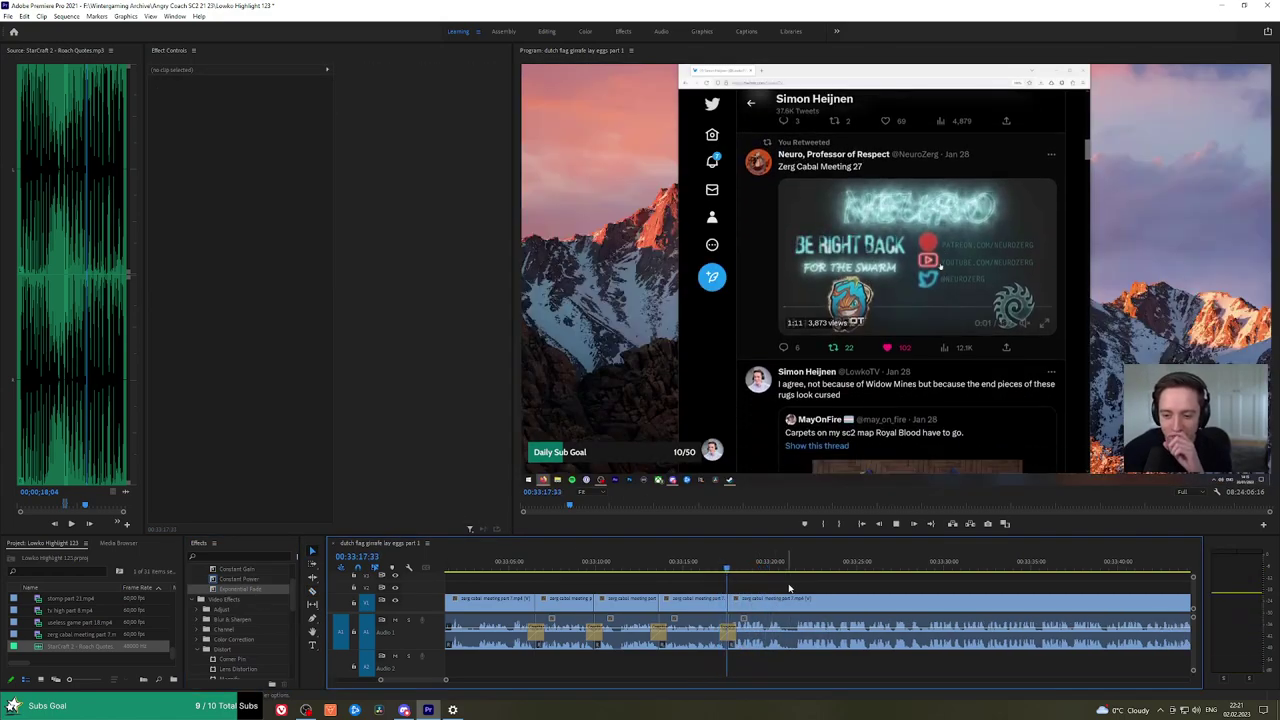
Review the Zerg cabal clip from about 00:33:17 to 00:33:46 for dull passages and save the project.
scroll(652, 590, down, 5)
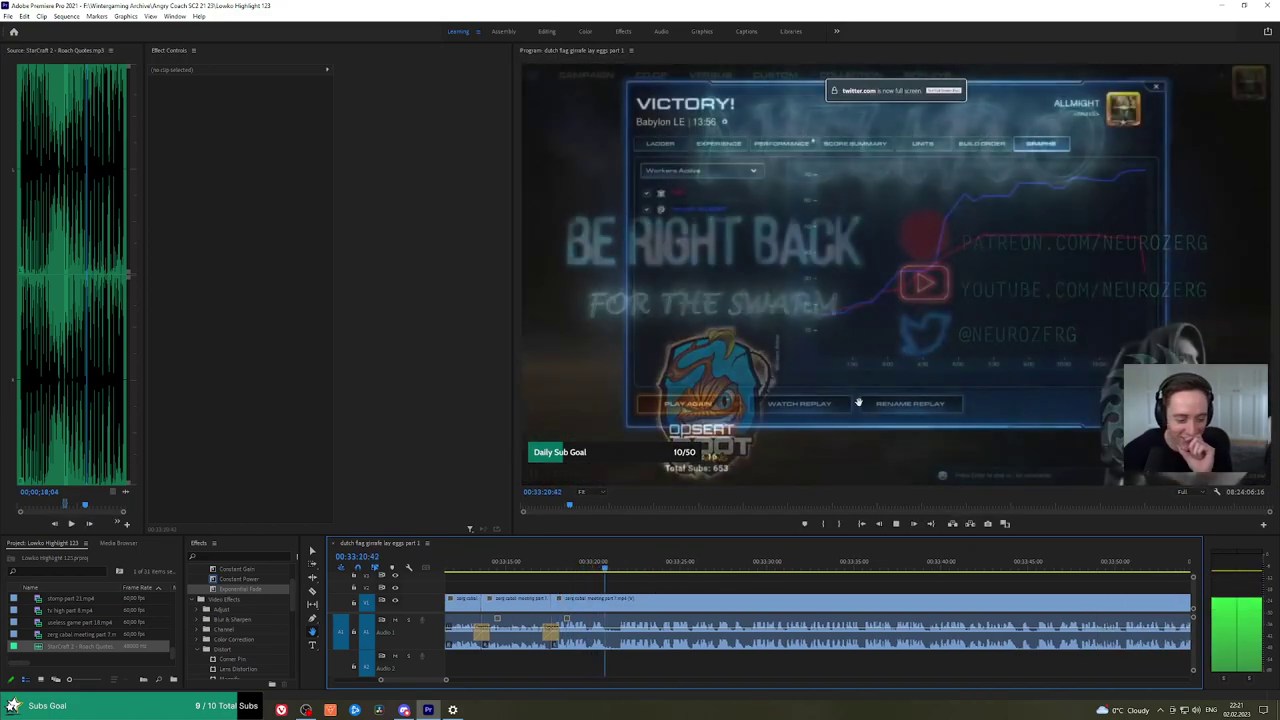
key(grave)
key(grave)
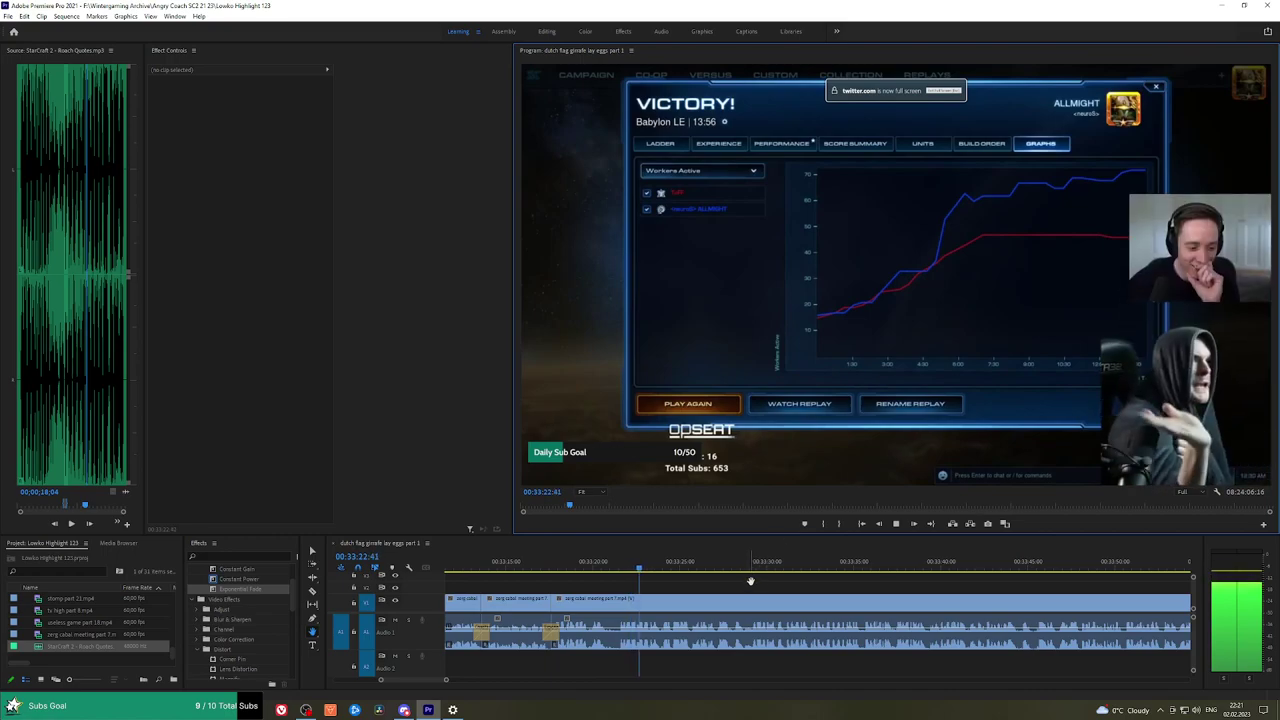
drag(757, 581, 731, 582)
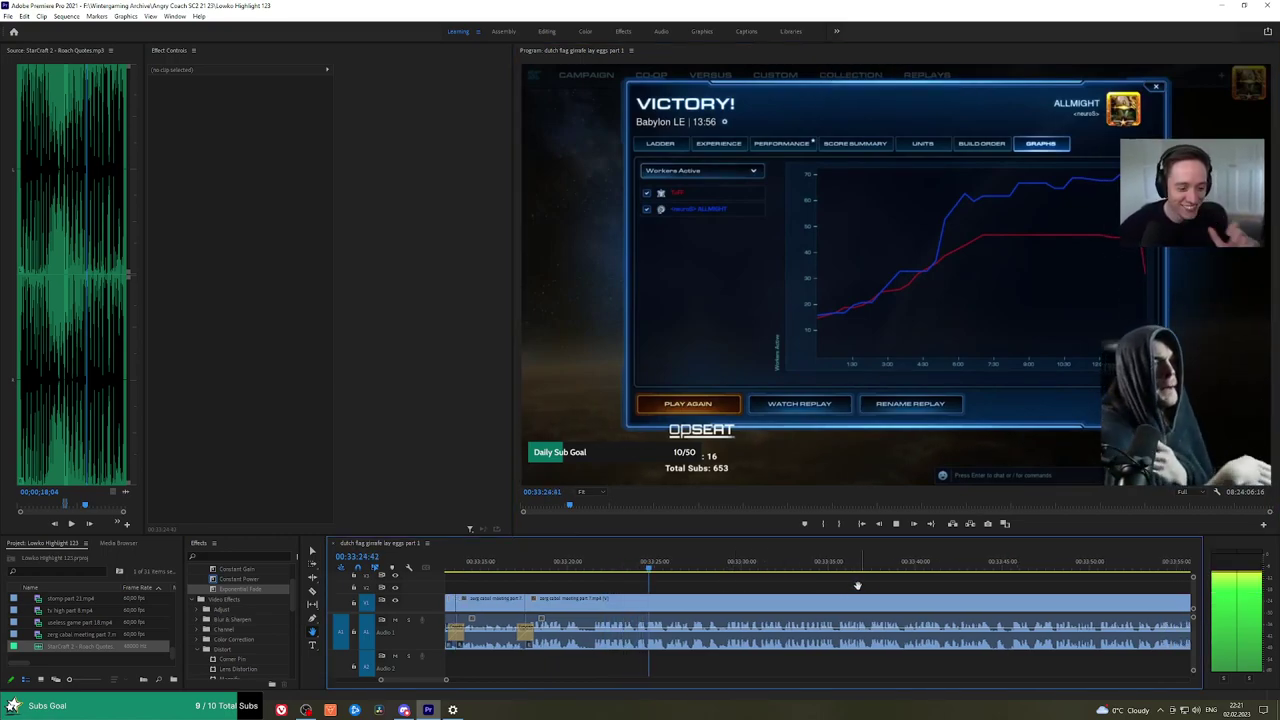
scroll(829, 585, down, 2)
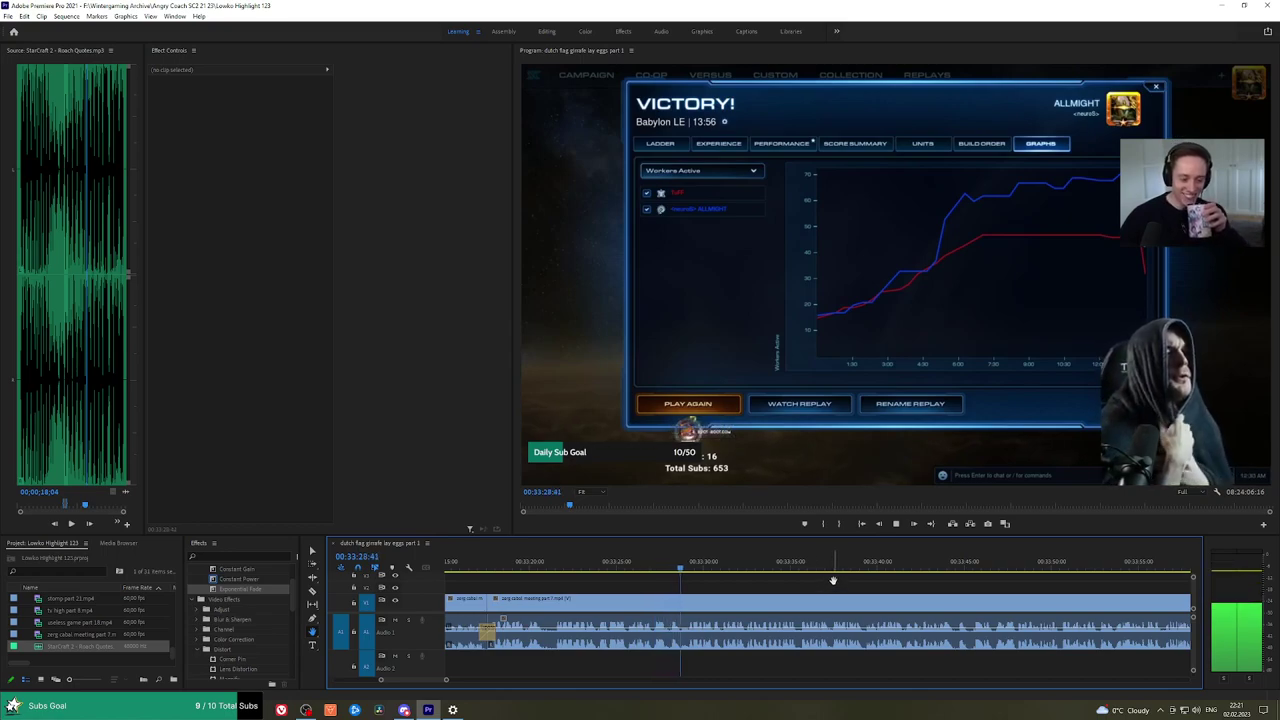
drag(788, 580, 720, 572)
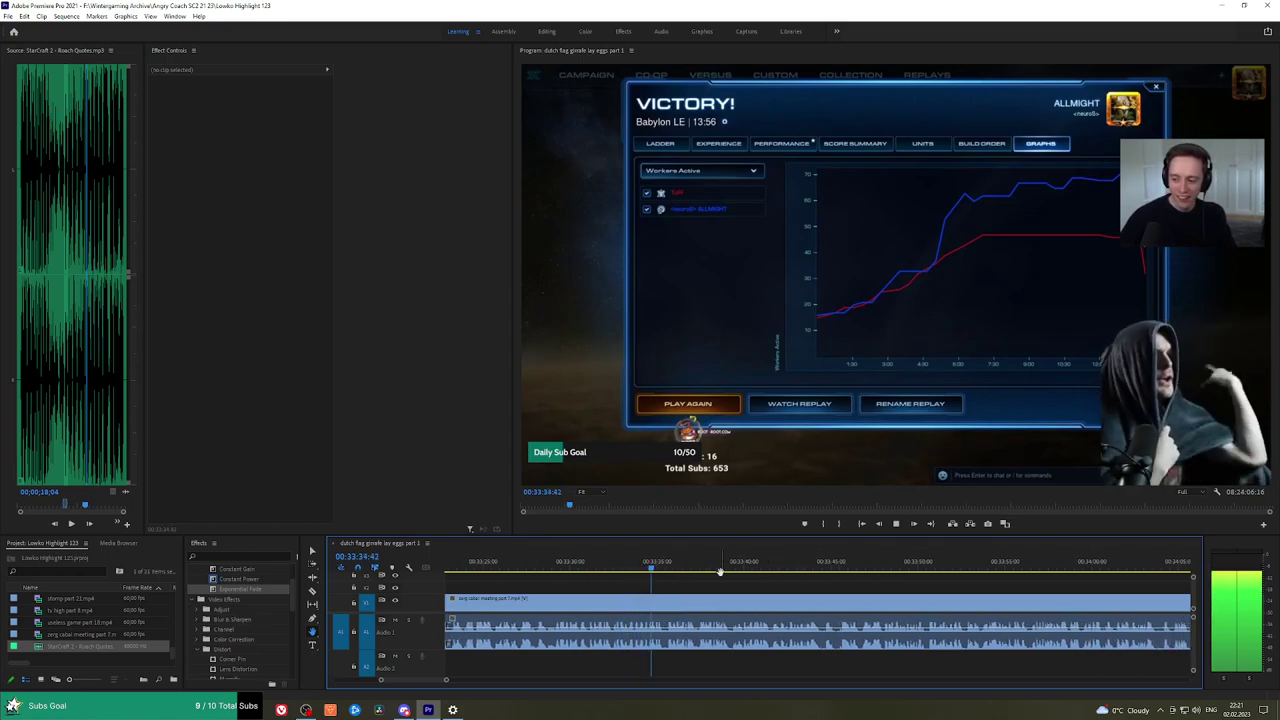
drag(766, 581, 743, 583)
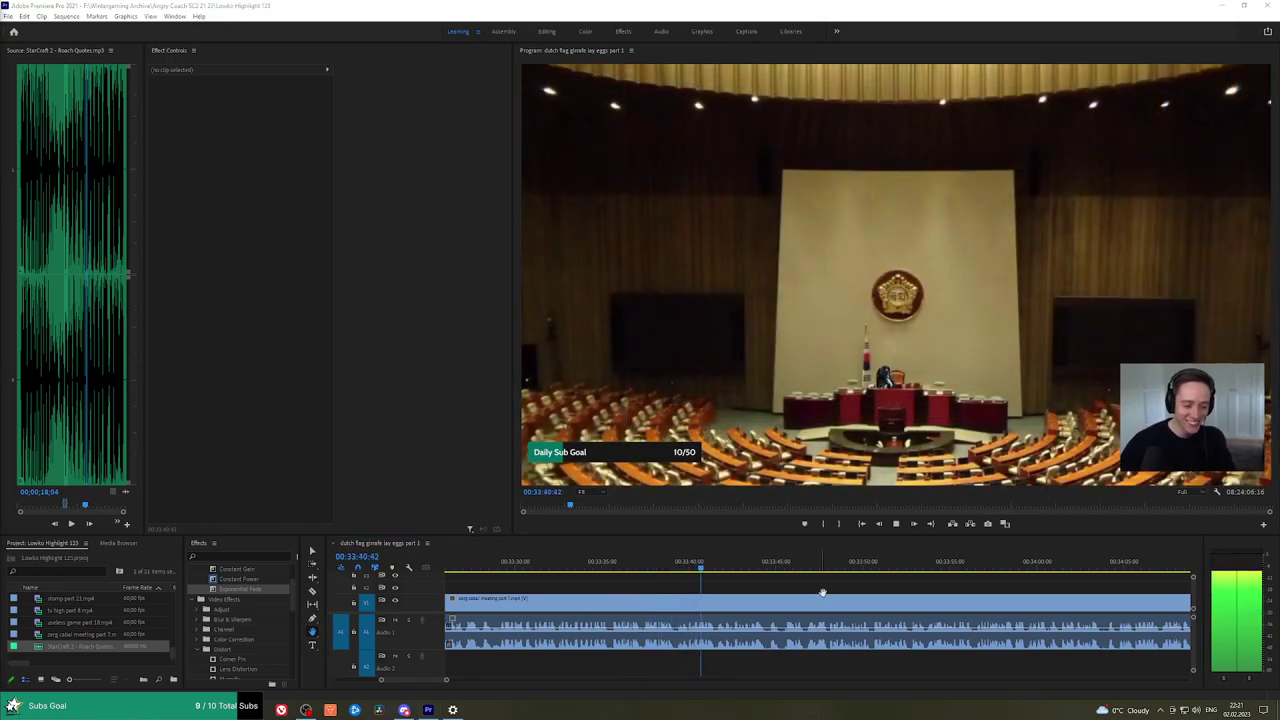
drag(789, 590, 583, 590)
scroll(672, 578, down, 1)
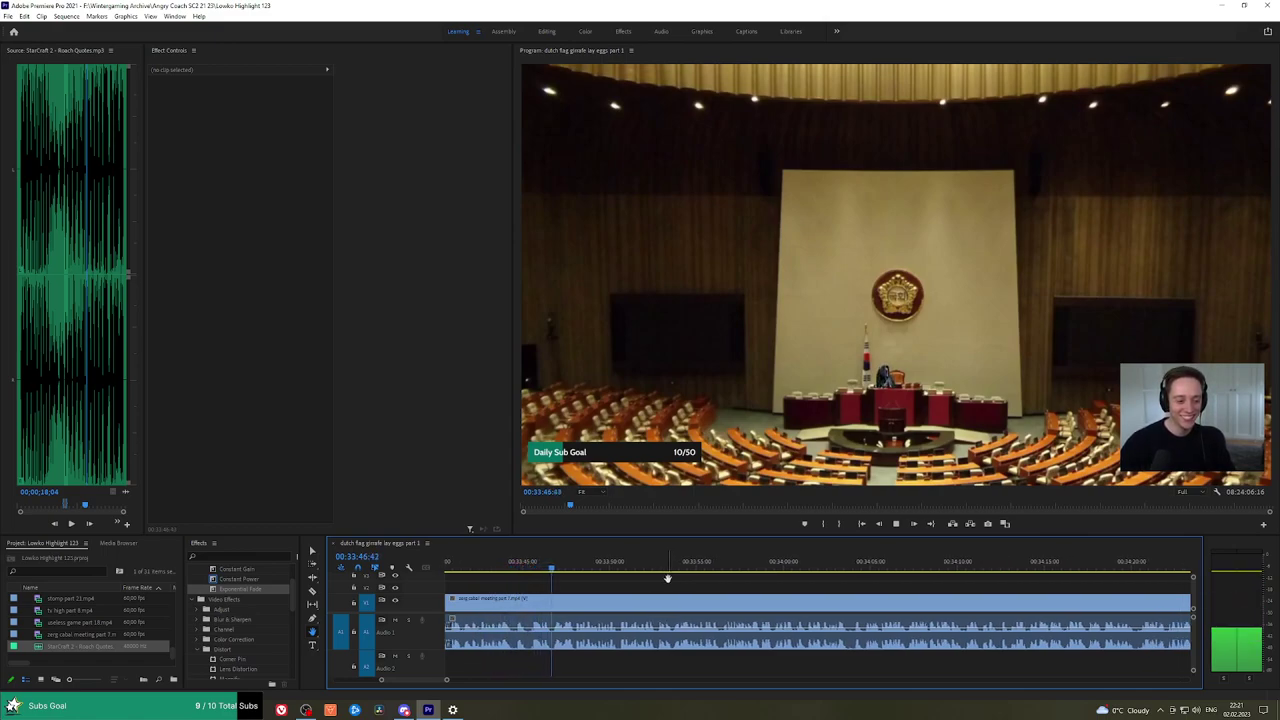
key(ctrl+s)
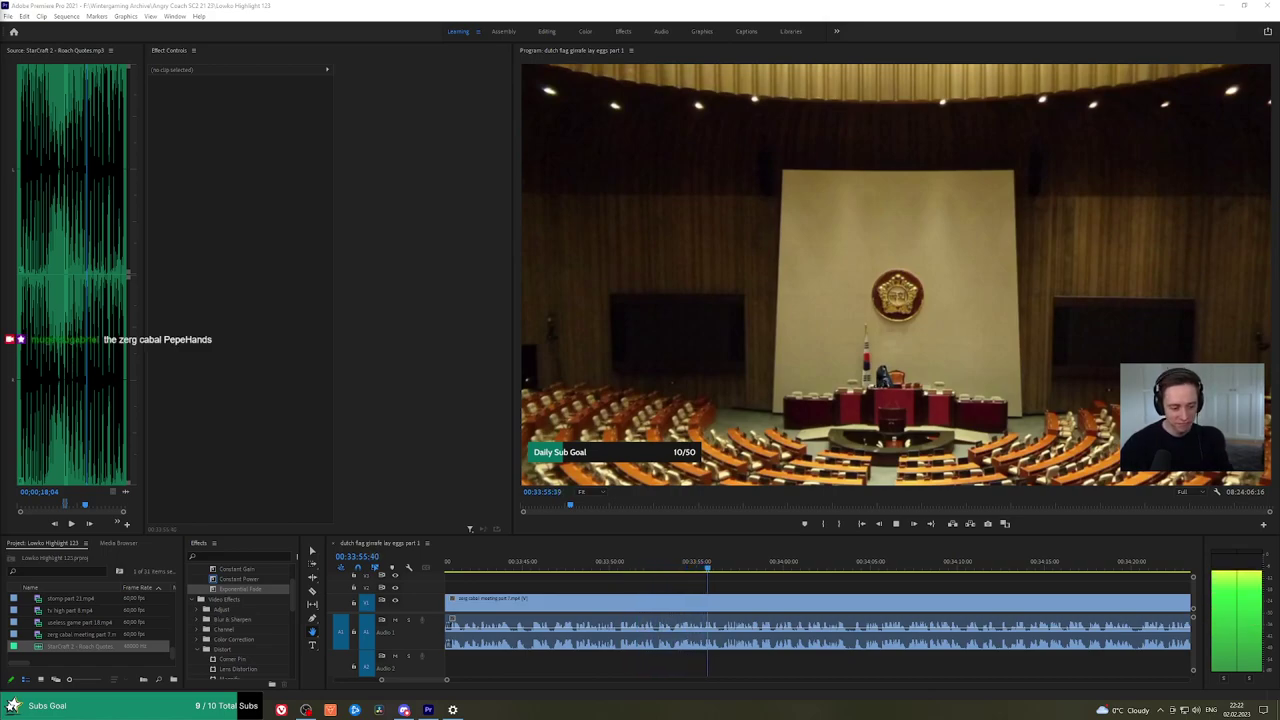
Watch the rest of the Zerg cabal meeting video, up to about 00:34:32, to find where the embedded video ends.
click(806, 584)
drag(841, 584, 749, 584)
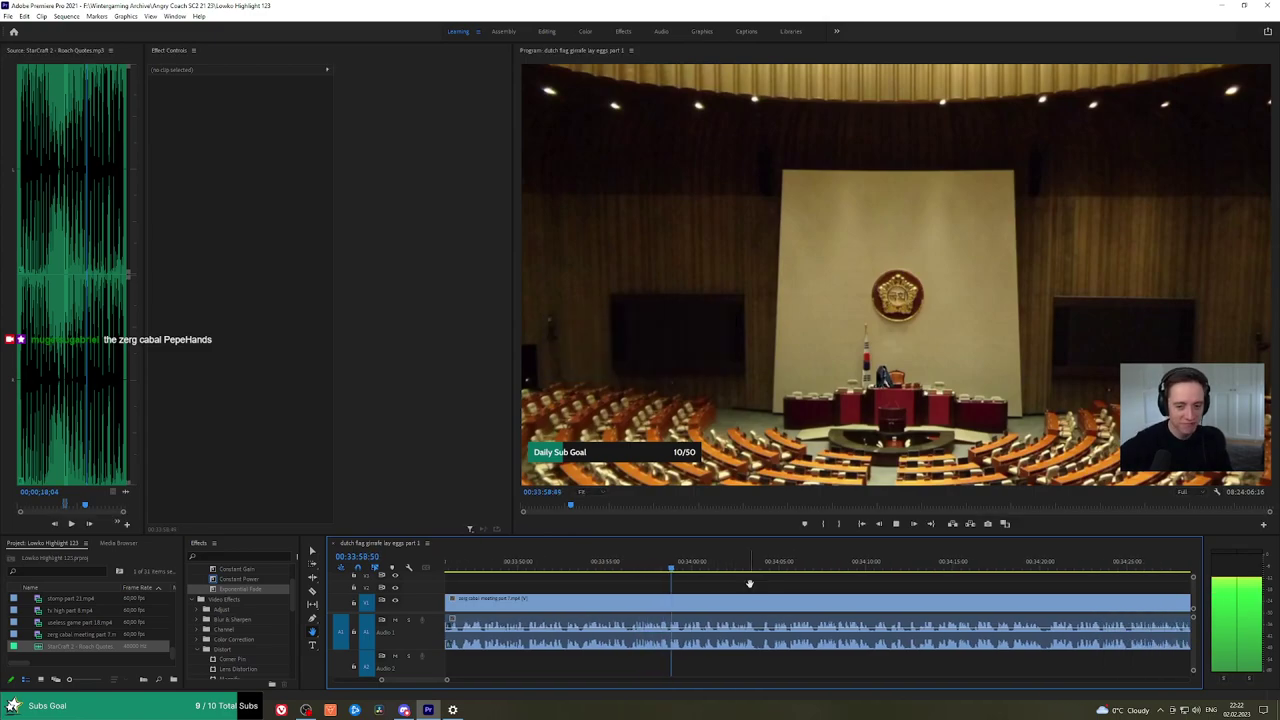
drag(915, 596, 830, 581)
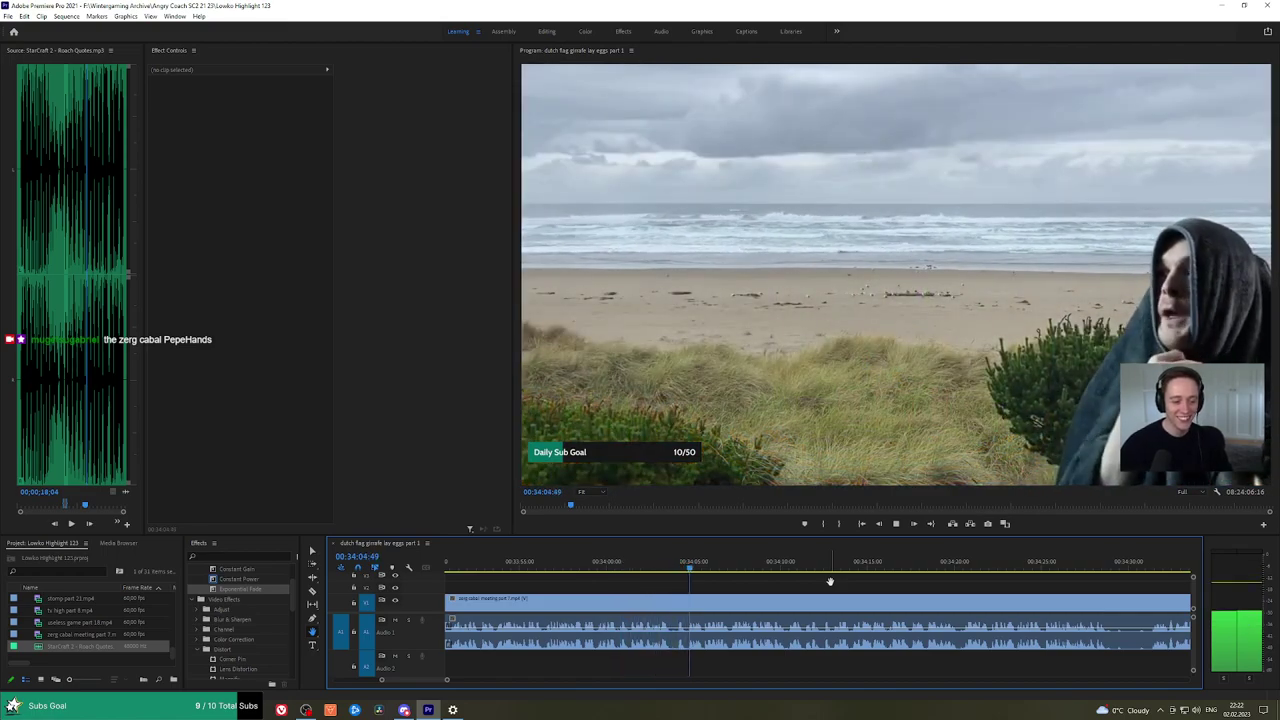
drag(1002, 587, 934, 582)
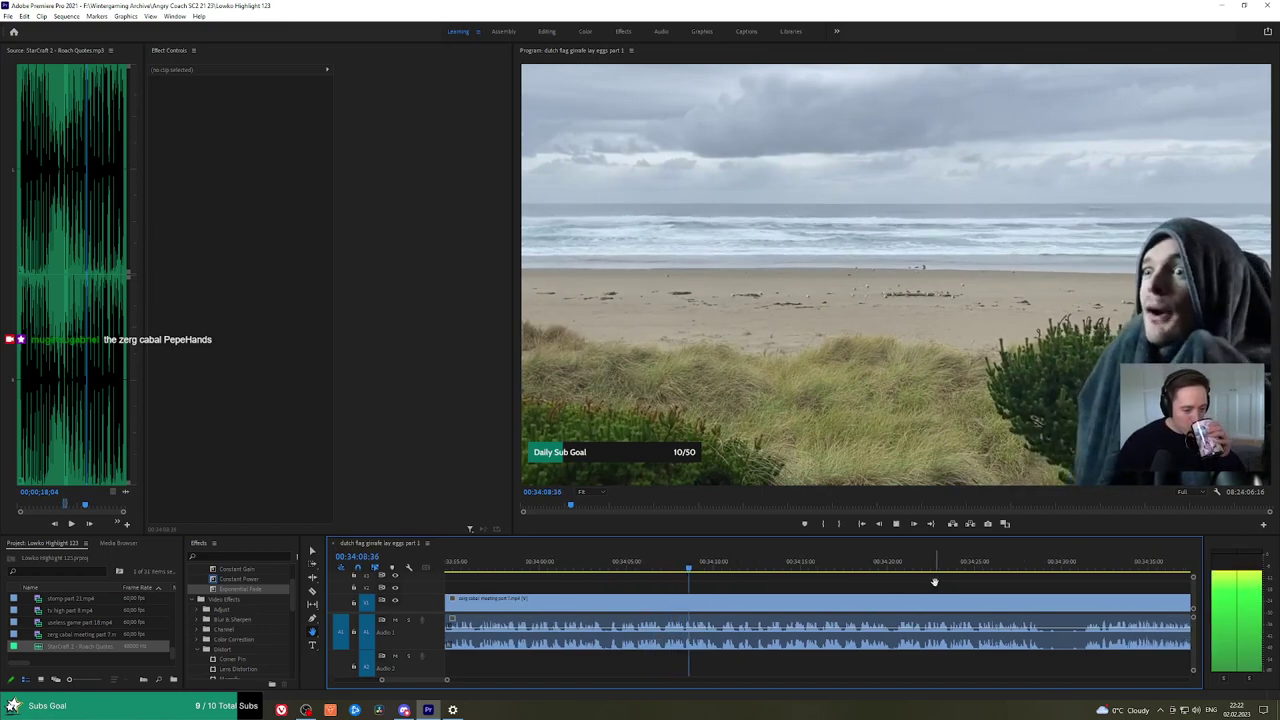
drag(1015, 588, 959, 588)
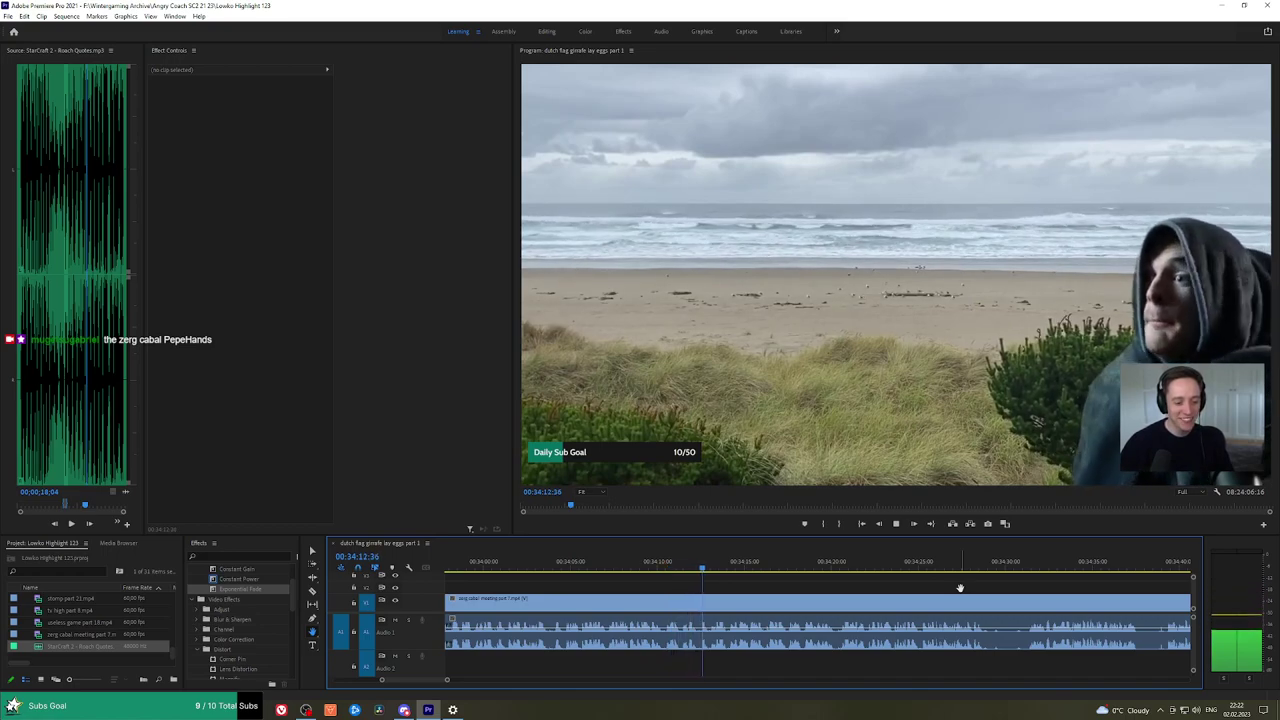
drag(960, 588, 926, 583)
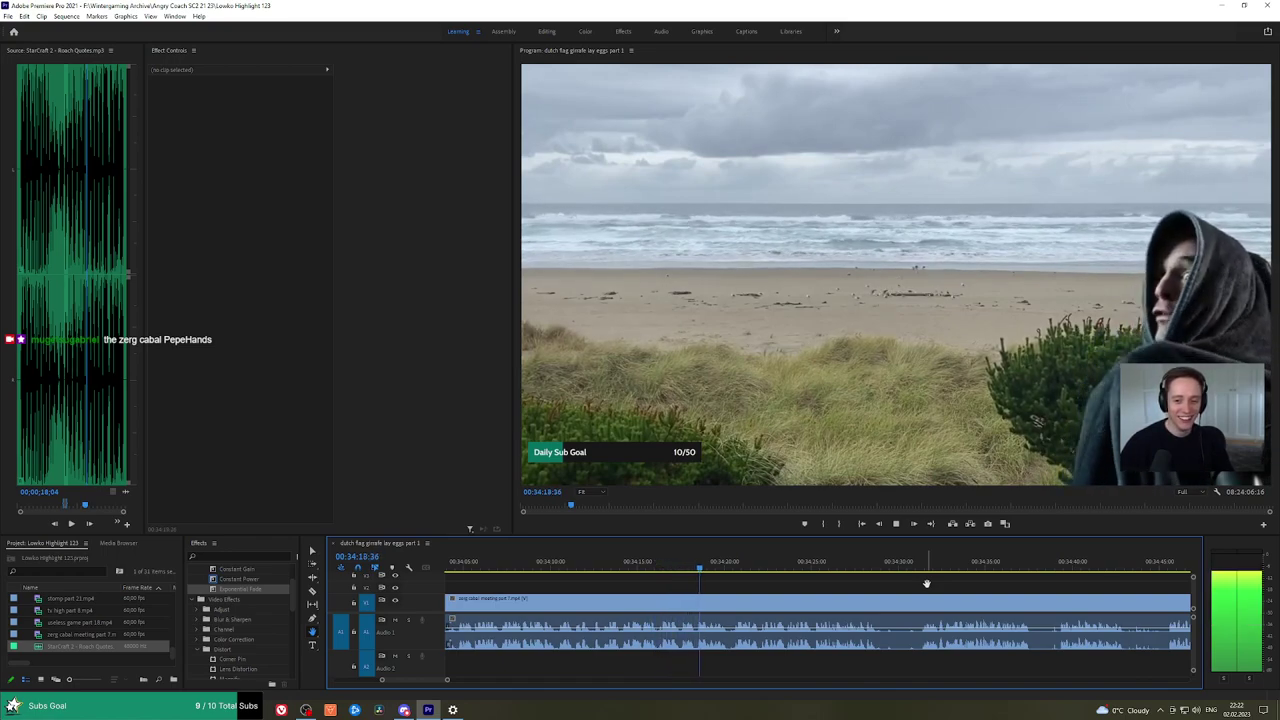
drag(926, 583, 834, 584)
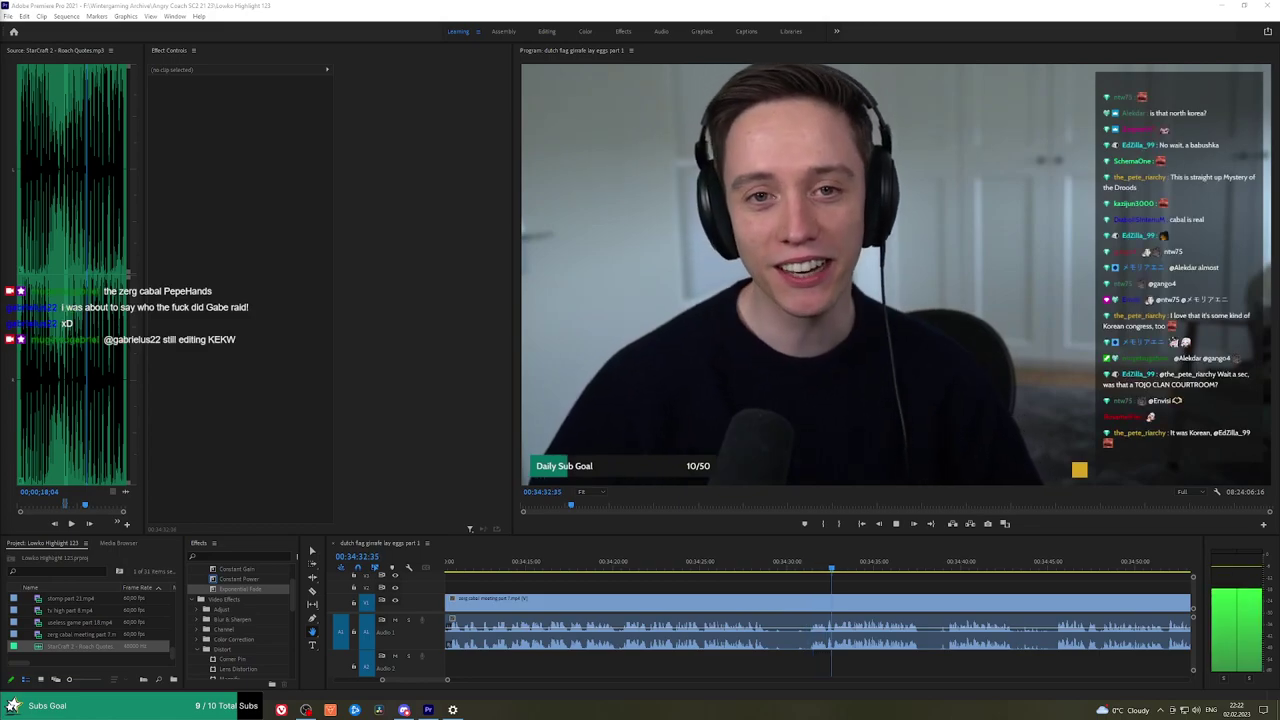
Cut the pause from about 00:34:29 to 00:34:31 after the embedded video, closing the gap, and apply Constant Power to the audio cut.
click(774, 563)
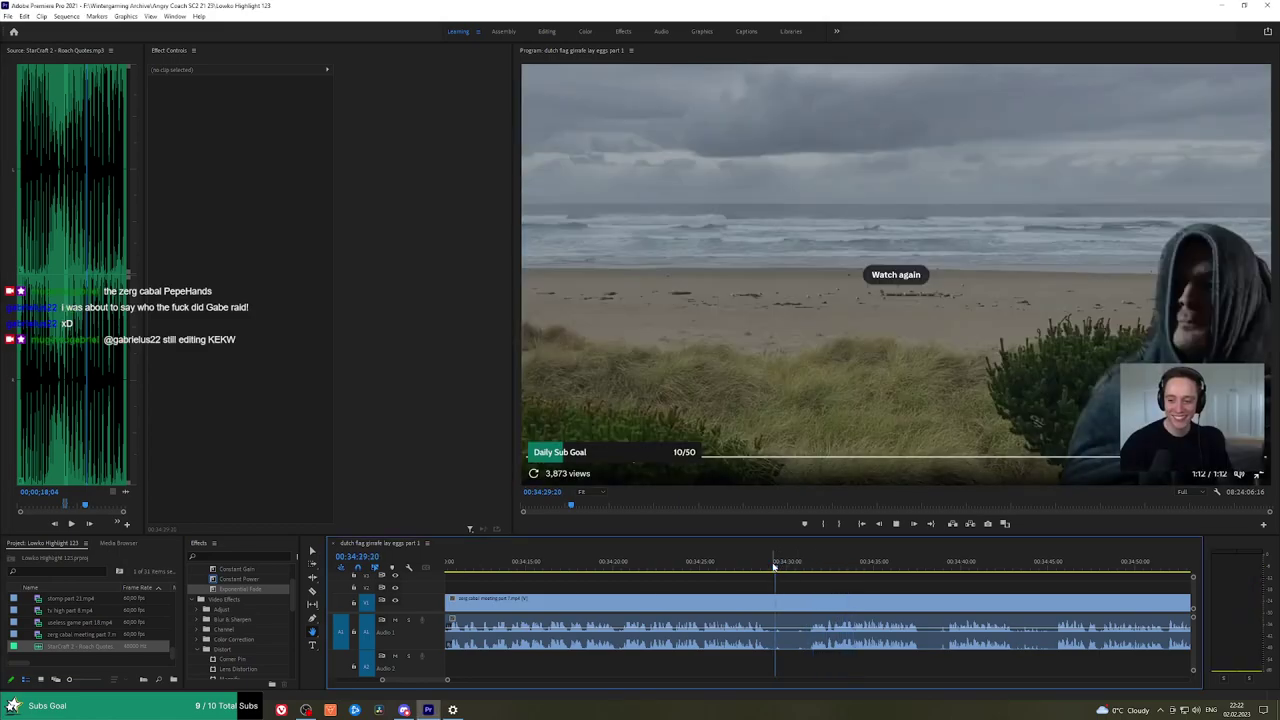
key(c)
click(778, 598)
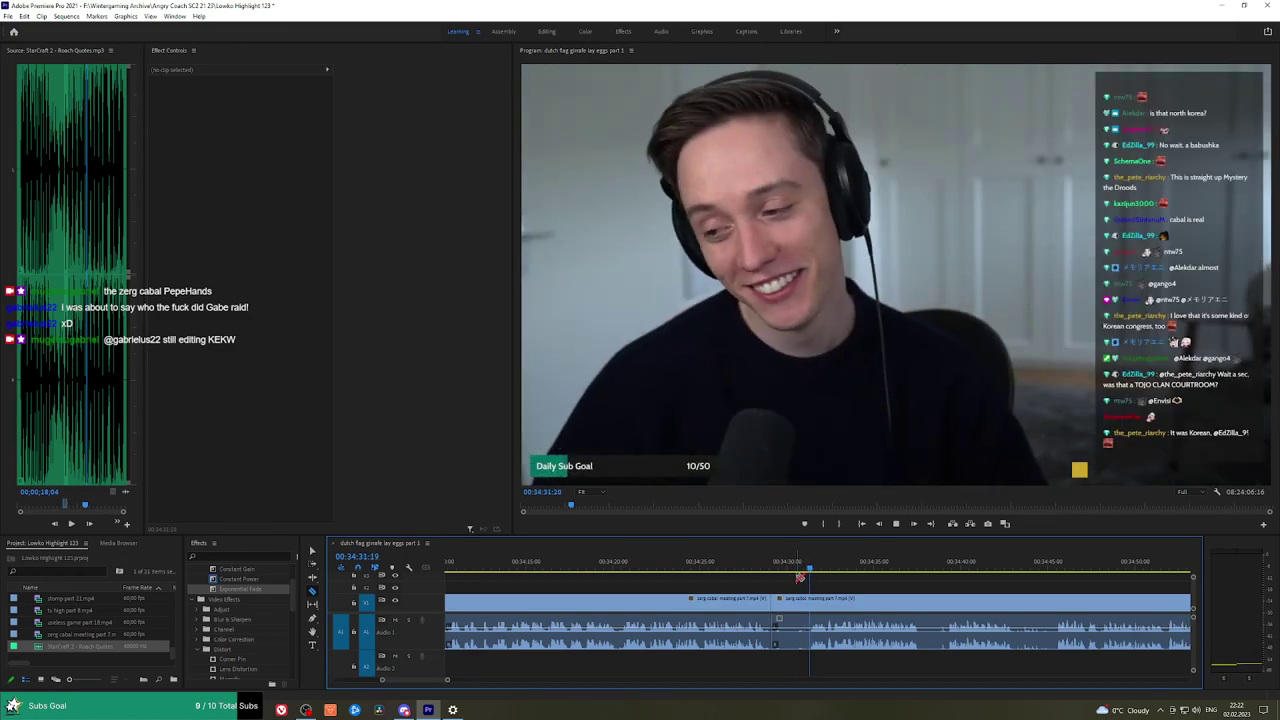
key(space)
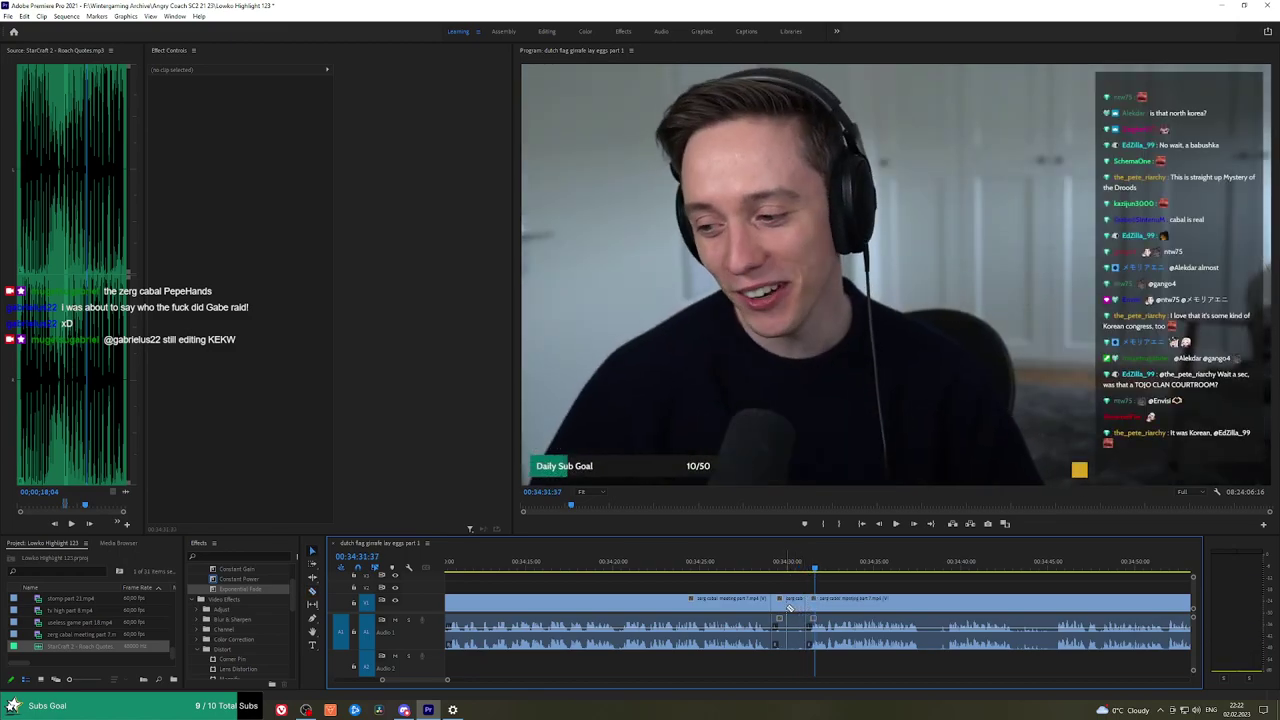
click(790, 604)
key(shift+Delete)
key(Up)
key(space)
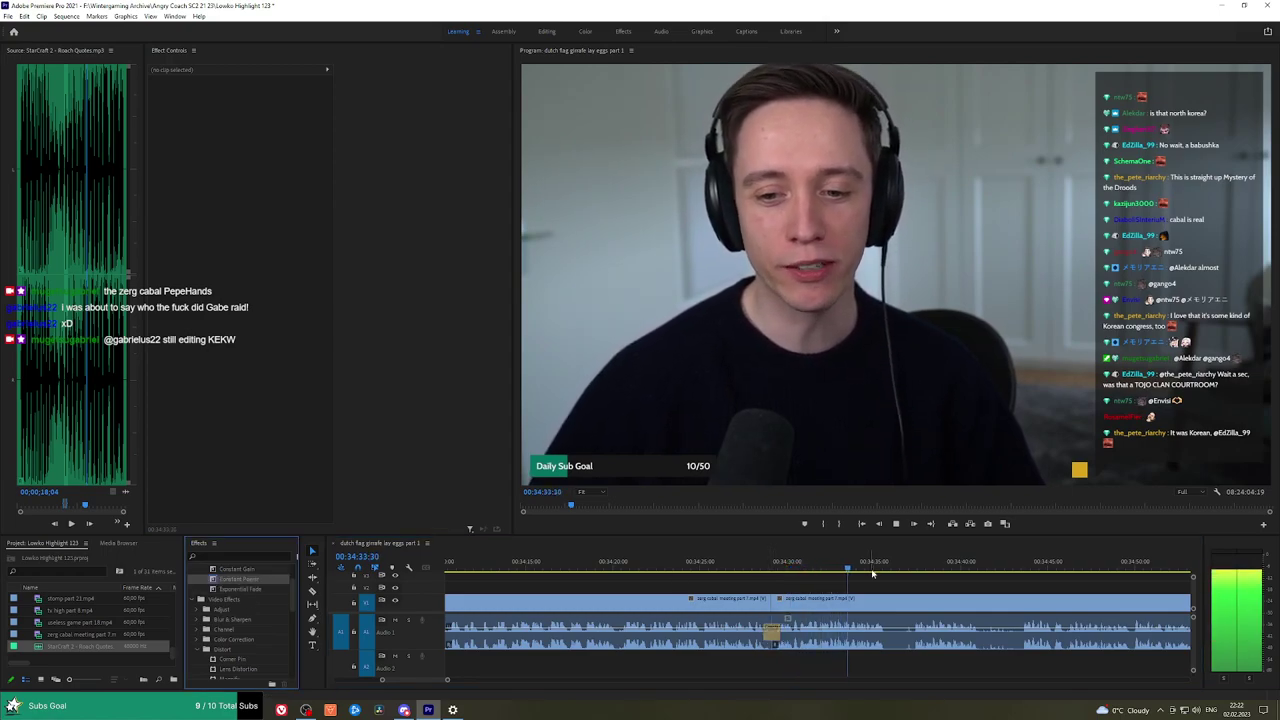
Cut the short stretch from about 00:34:36 to 00:34:37 out of the Zerg cabal clip's webcam talk, closing the gap.
click(905, 586)
scroll(905, 584, down, 3)
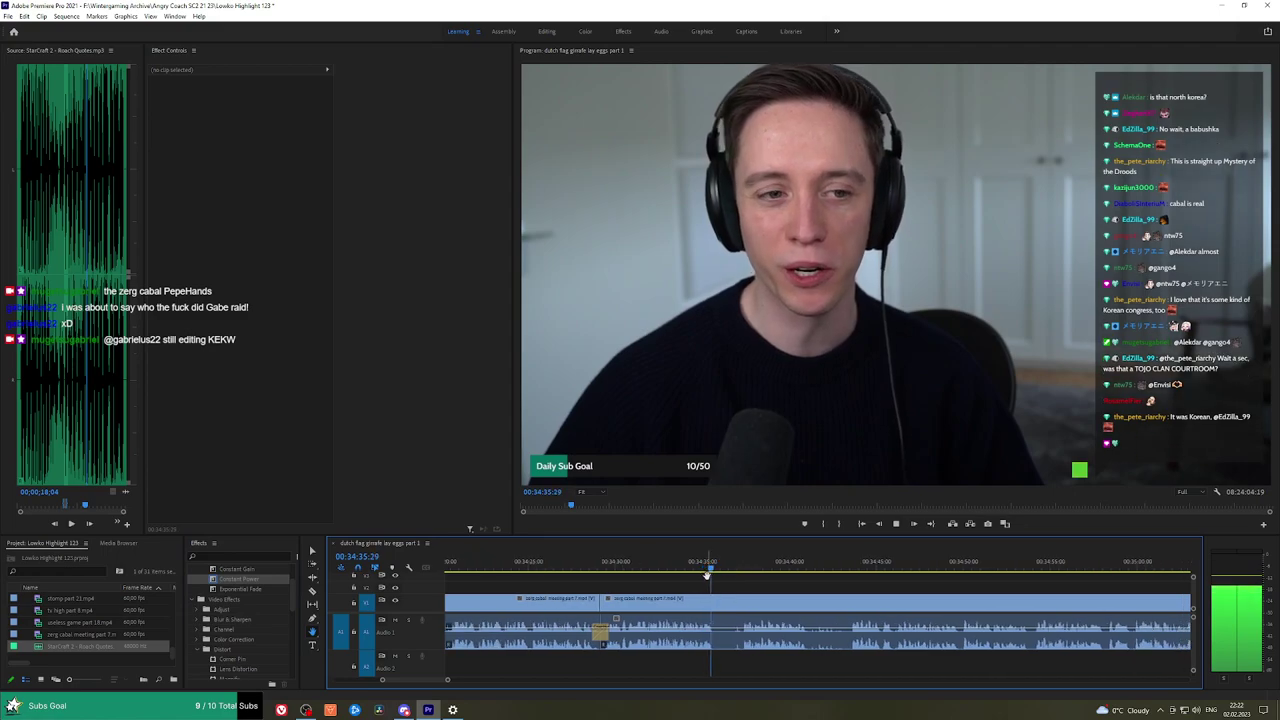
key(c)
click(720, 598)
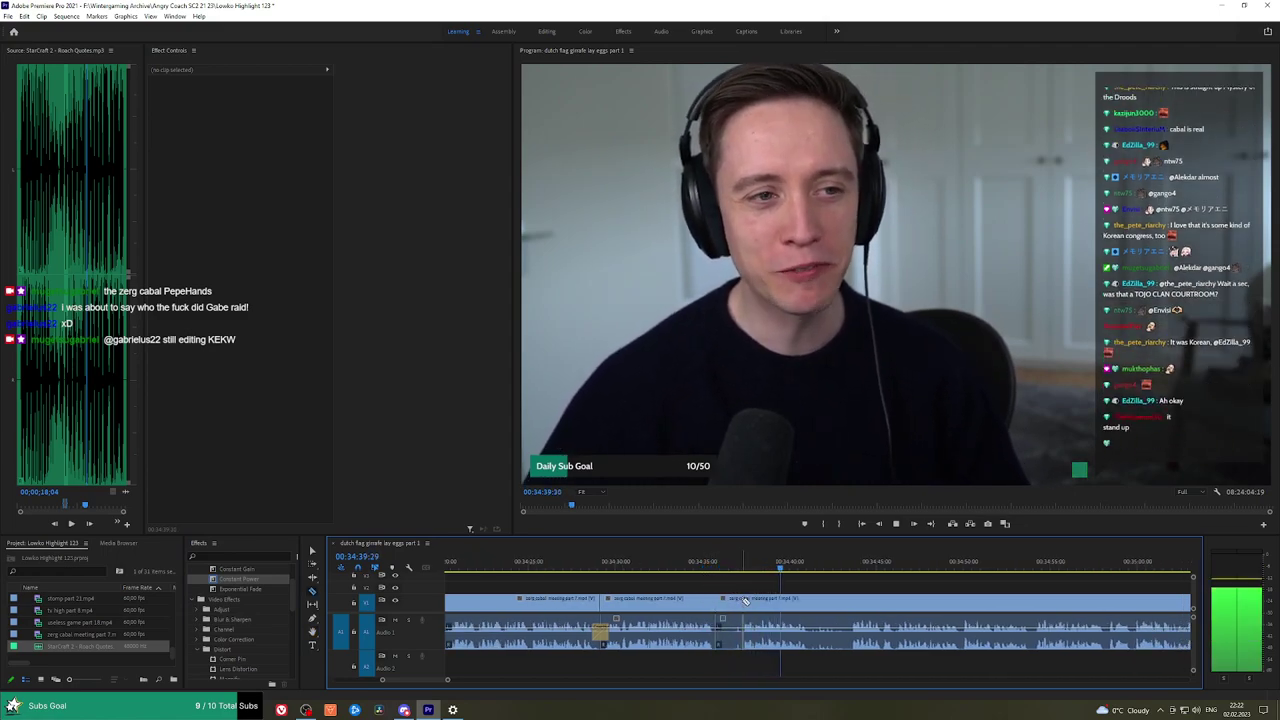
click(743, 601)
key(v)
click(732, 604)
key(shift+Delete)
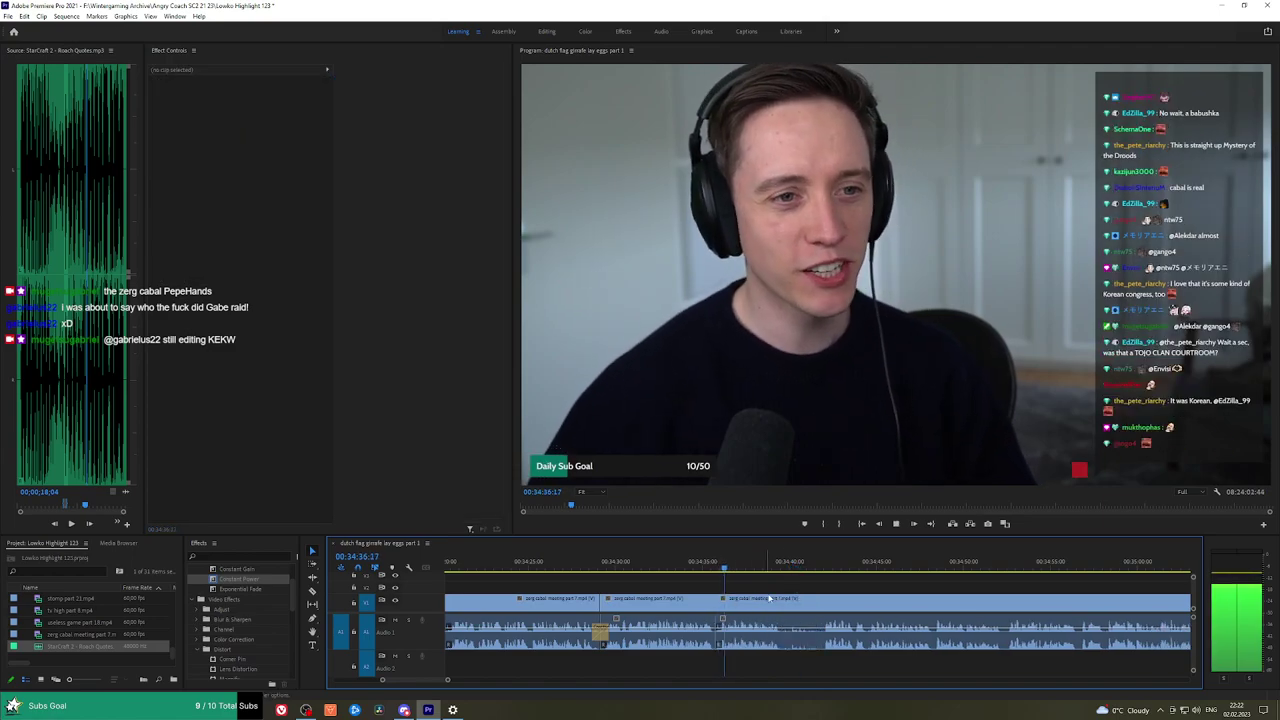
Review the webcam talk from about 00:34:36 to 00:34:58 for further cuts and save the project.
scroll(807, 582, down, 3)
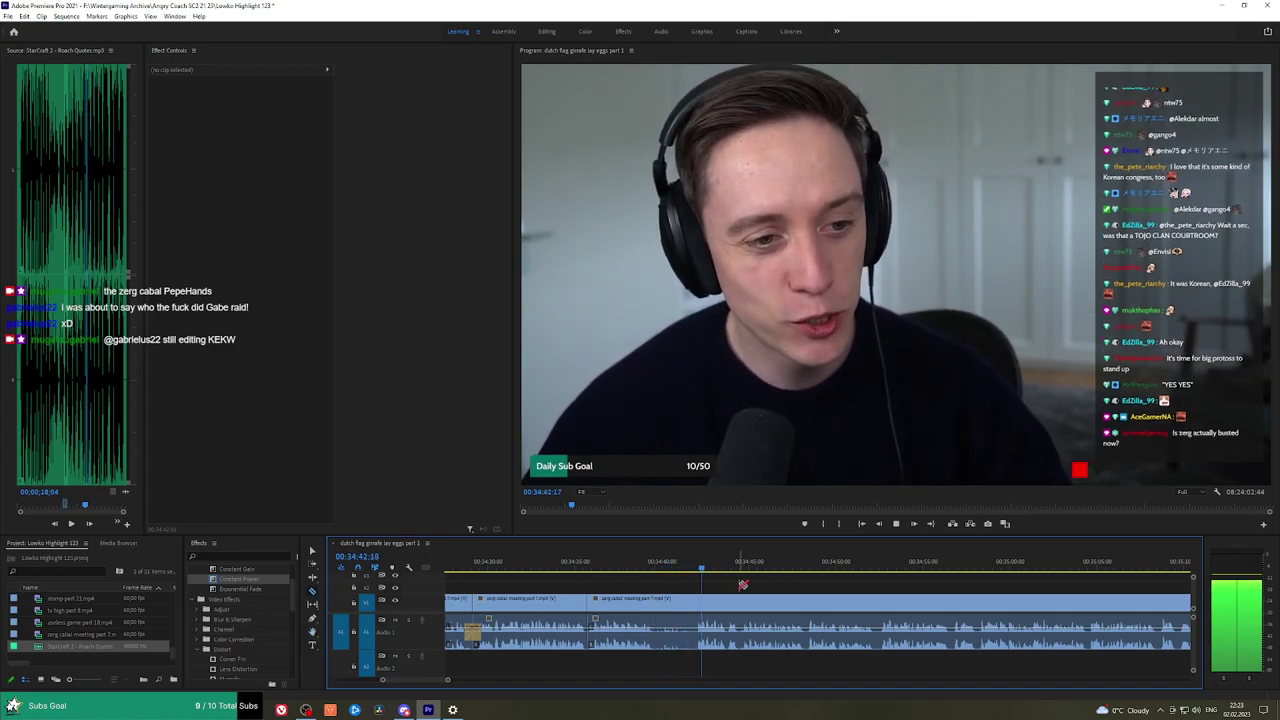
scroll(719, 582, down, 2)
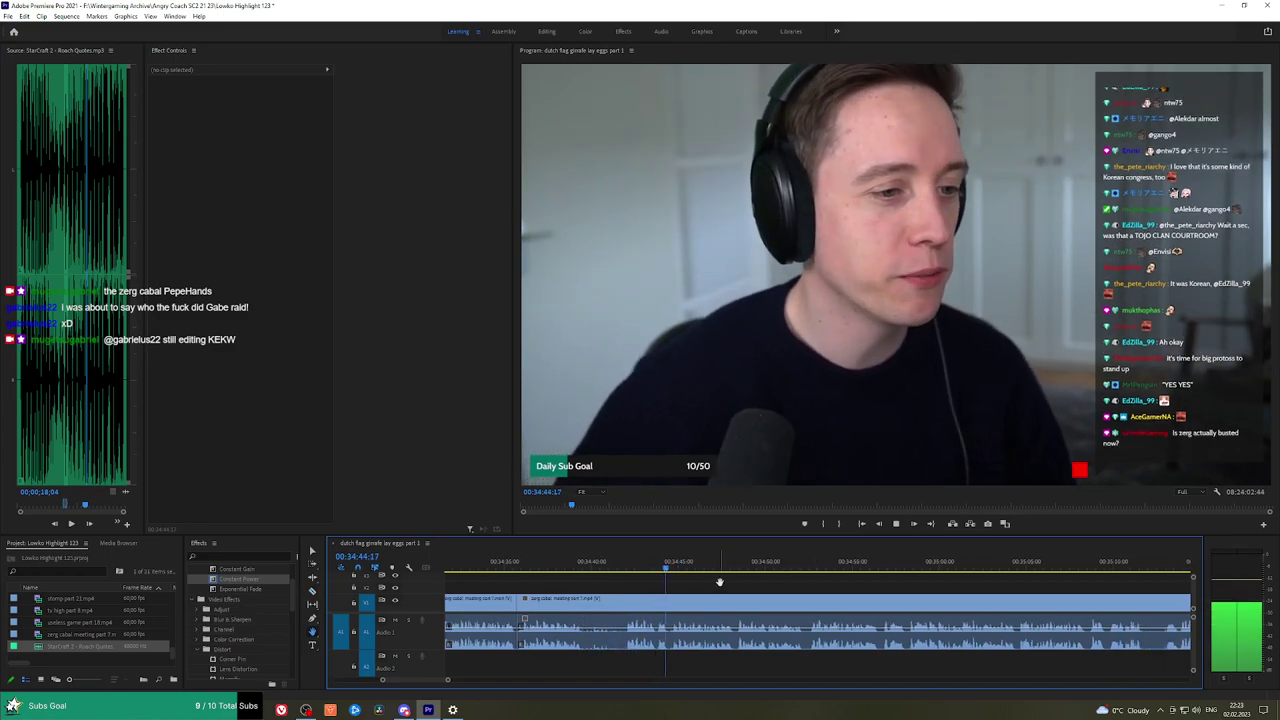
scroll(731, 582, down, 1)
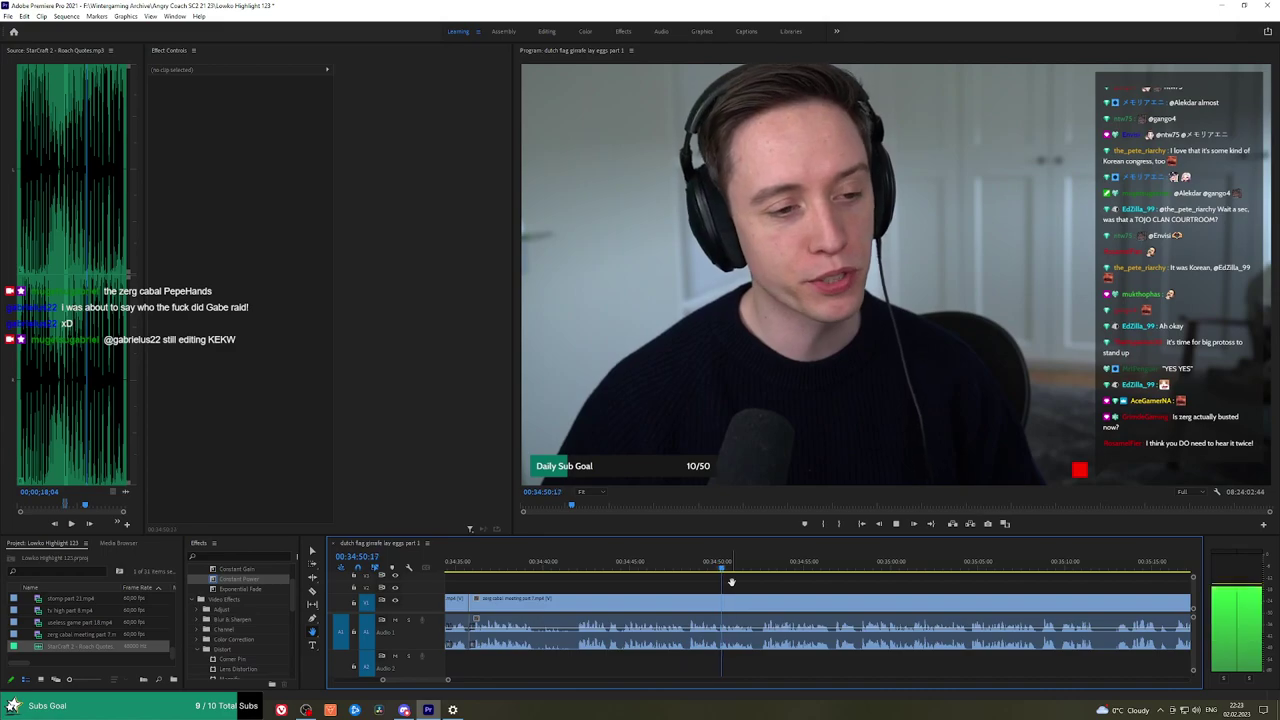
scroll(745, 581, down, 2)
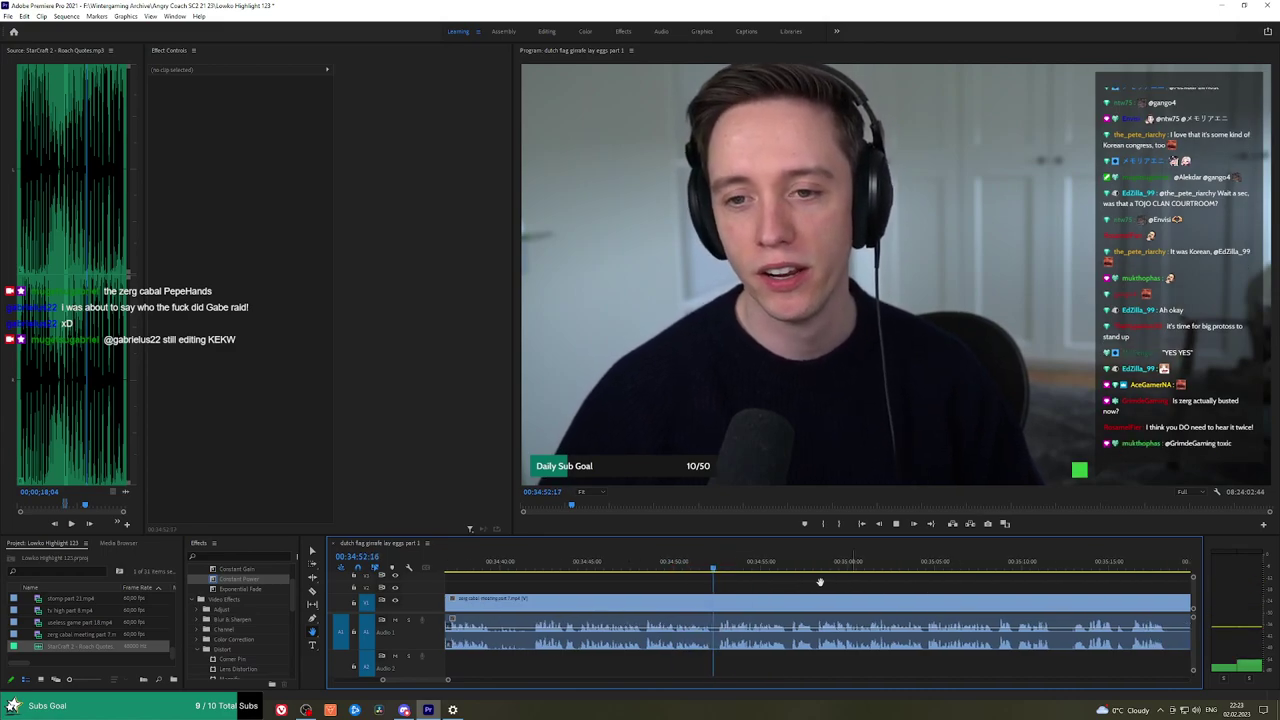
scroll(748, 576, down, 2)
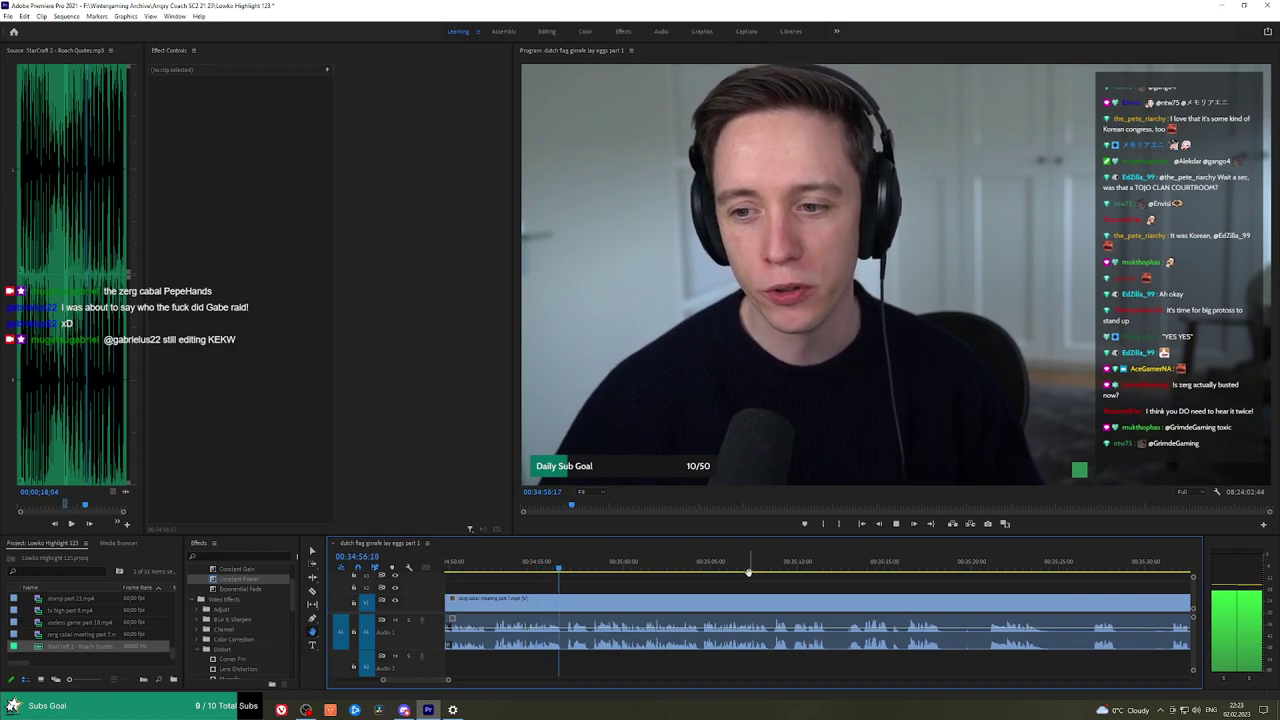
scroll(770, 582, down, 1)
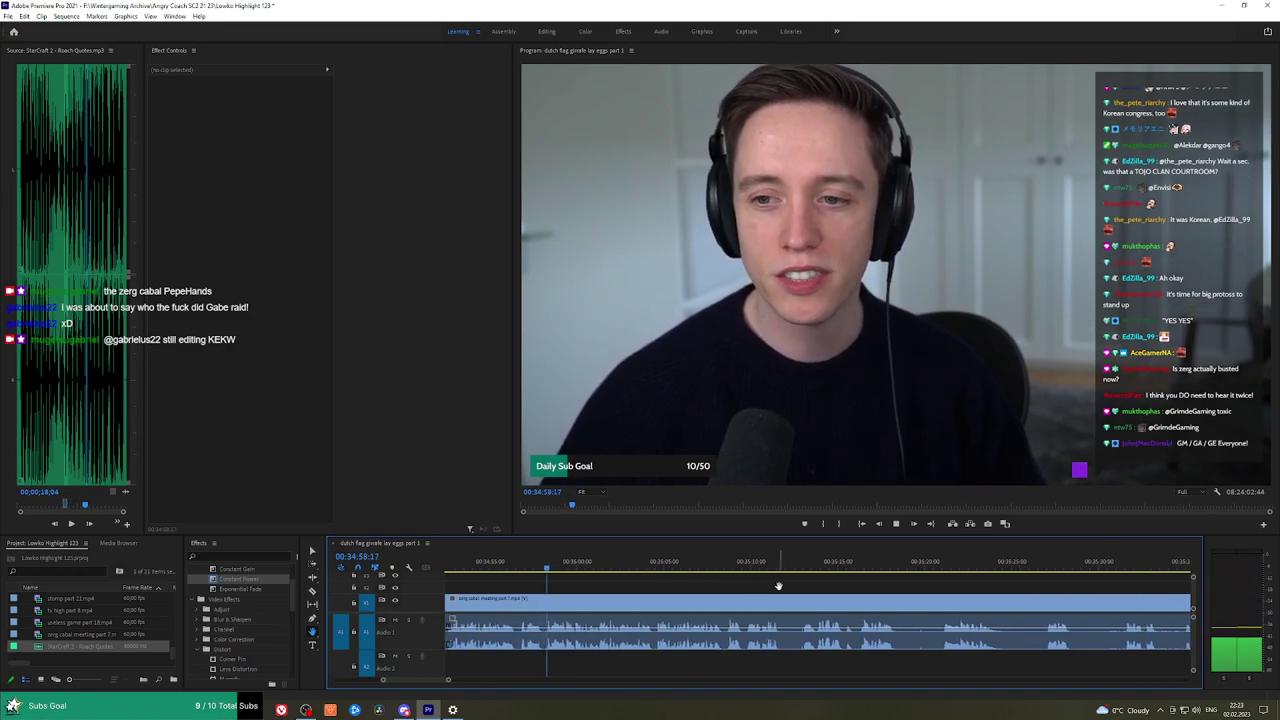
key(ctrl+s)
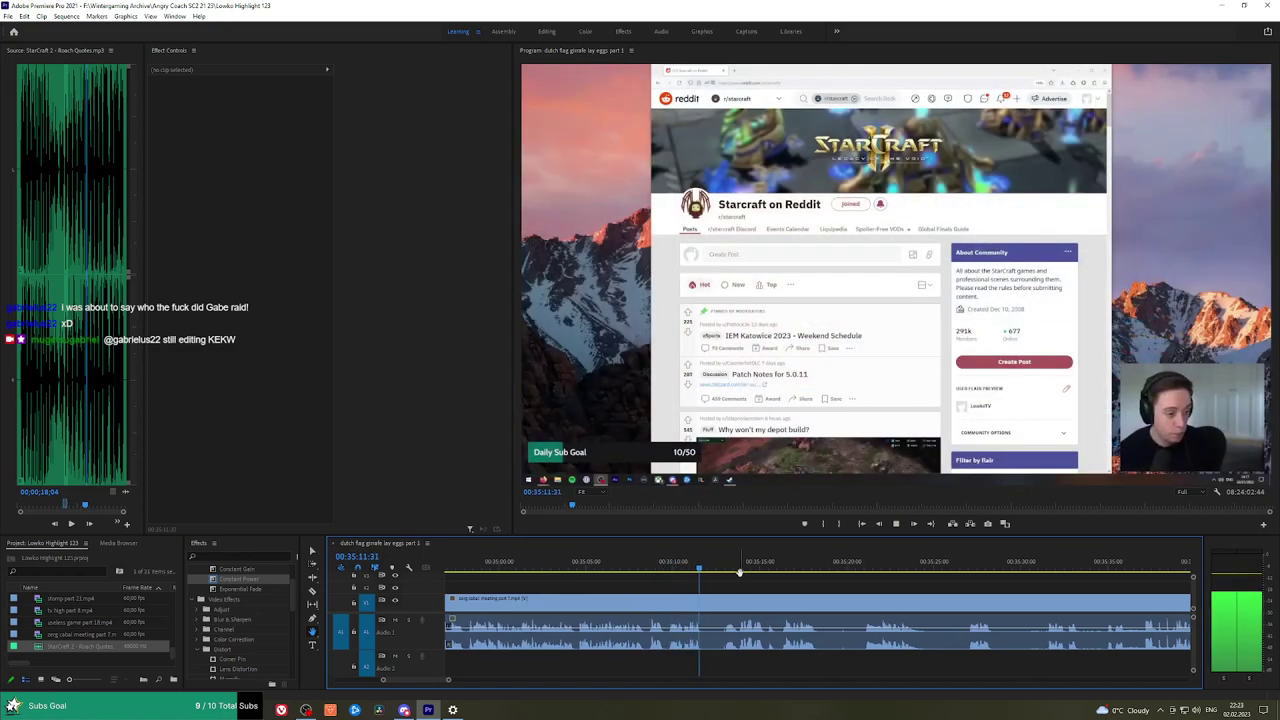
Cut the stretch from about 00:35:12 to 00:35:14 out of the Zerg cabal clip's Reddit section, closing the gap.
scroll(740, 576, up, 2)
click(688, 598)
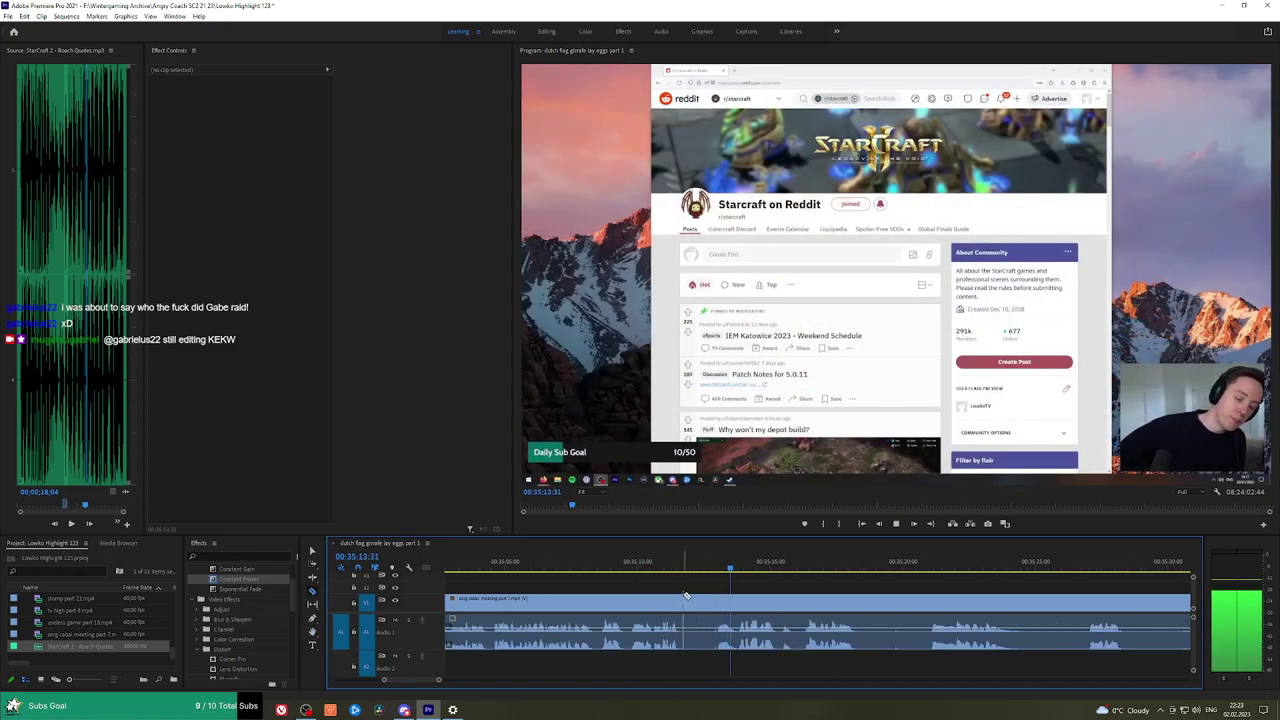
click(741, 600)
key(v)
click(726, 601)
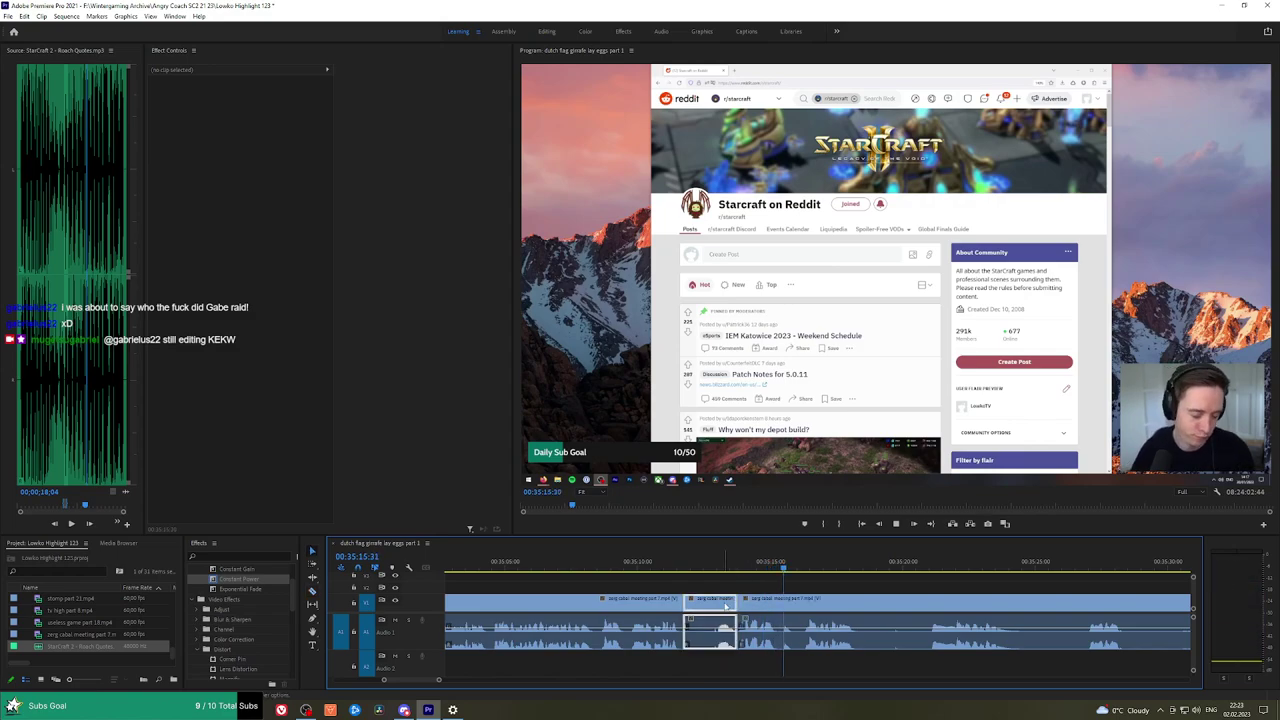
key(shift+Delete)
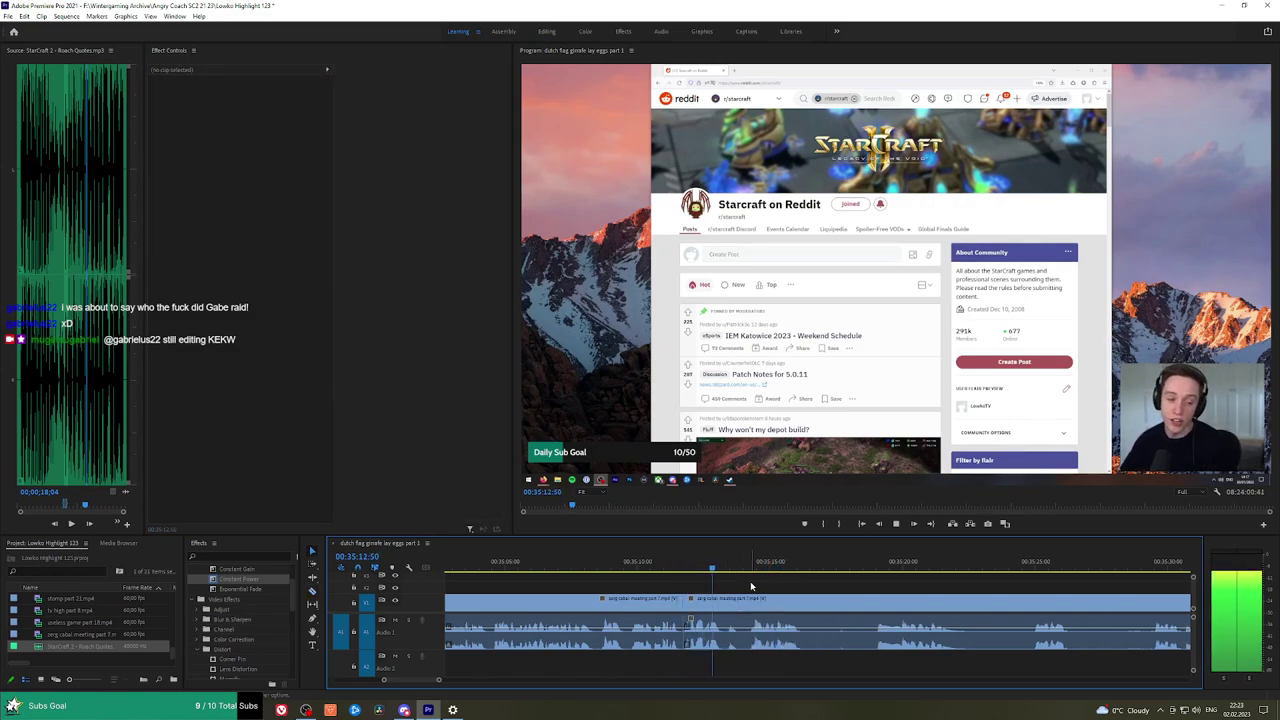
Cut the stretch from about 00:35:16 to 00:35:19, before the depot video goes full screen, and close the gap.
click(815, 600)
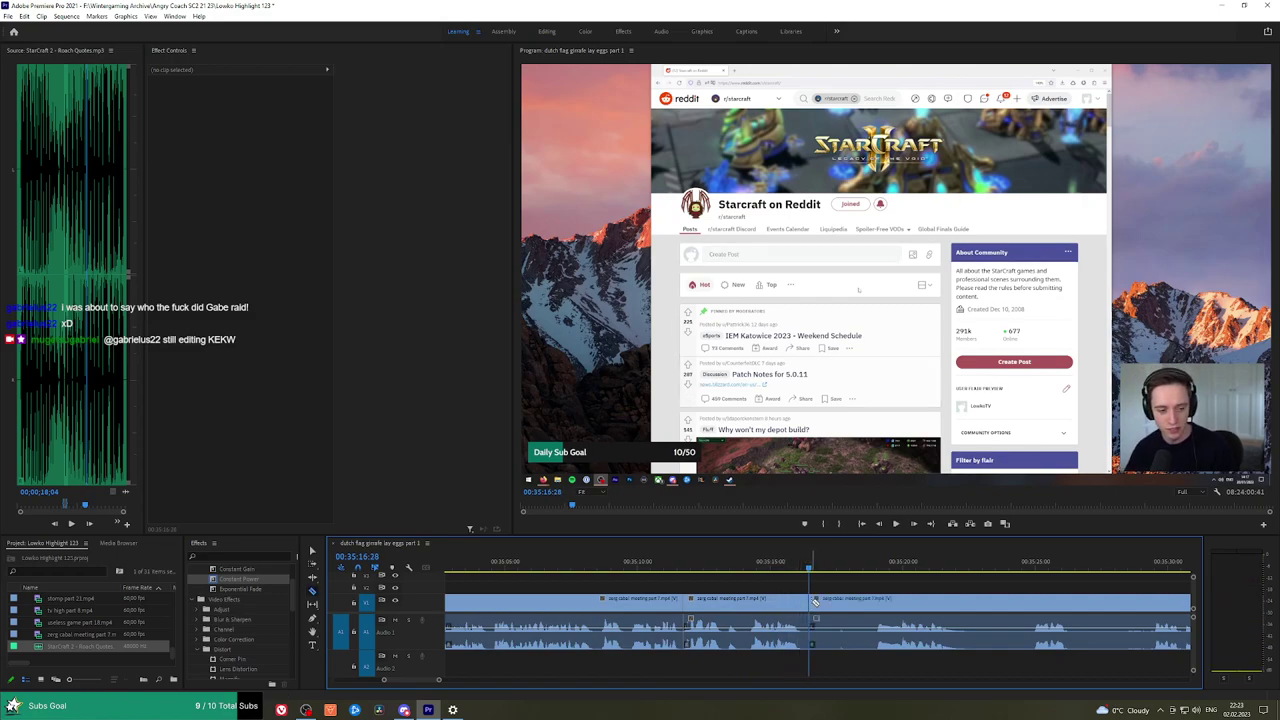
drag(850, 562, 1038, 553)
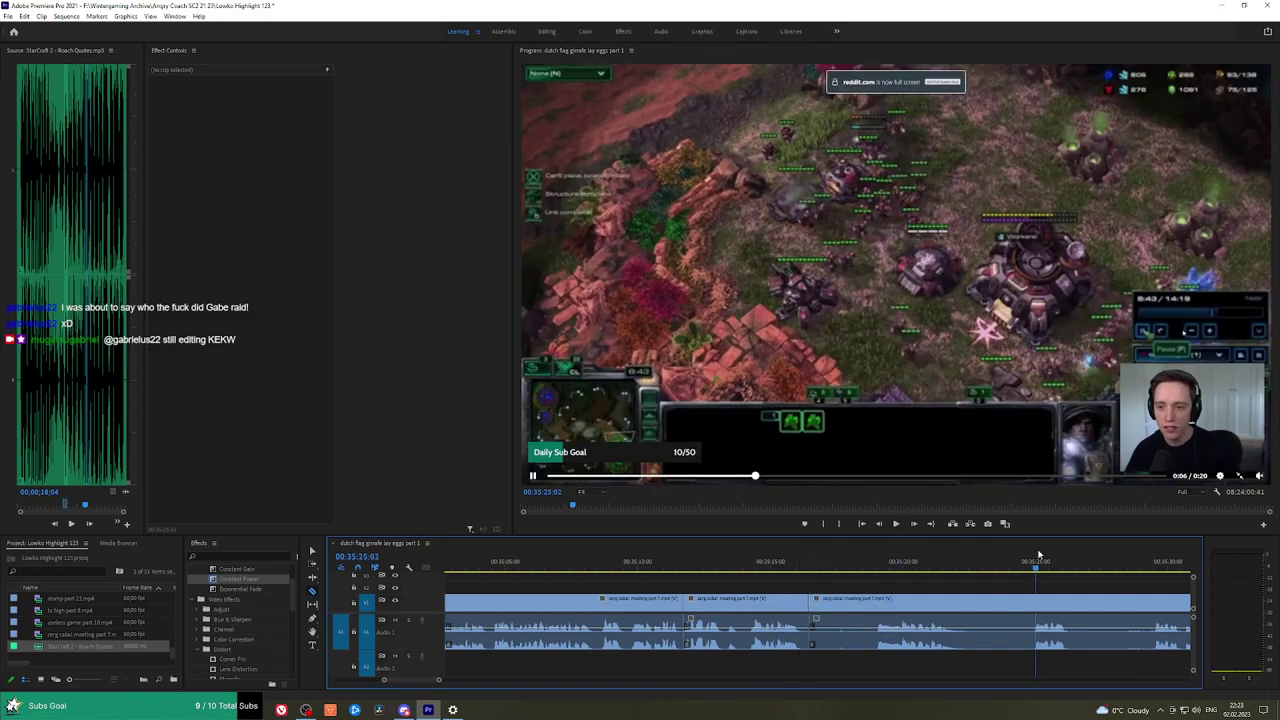
key(space)
key(minus)
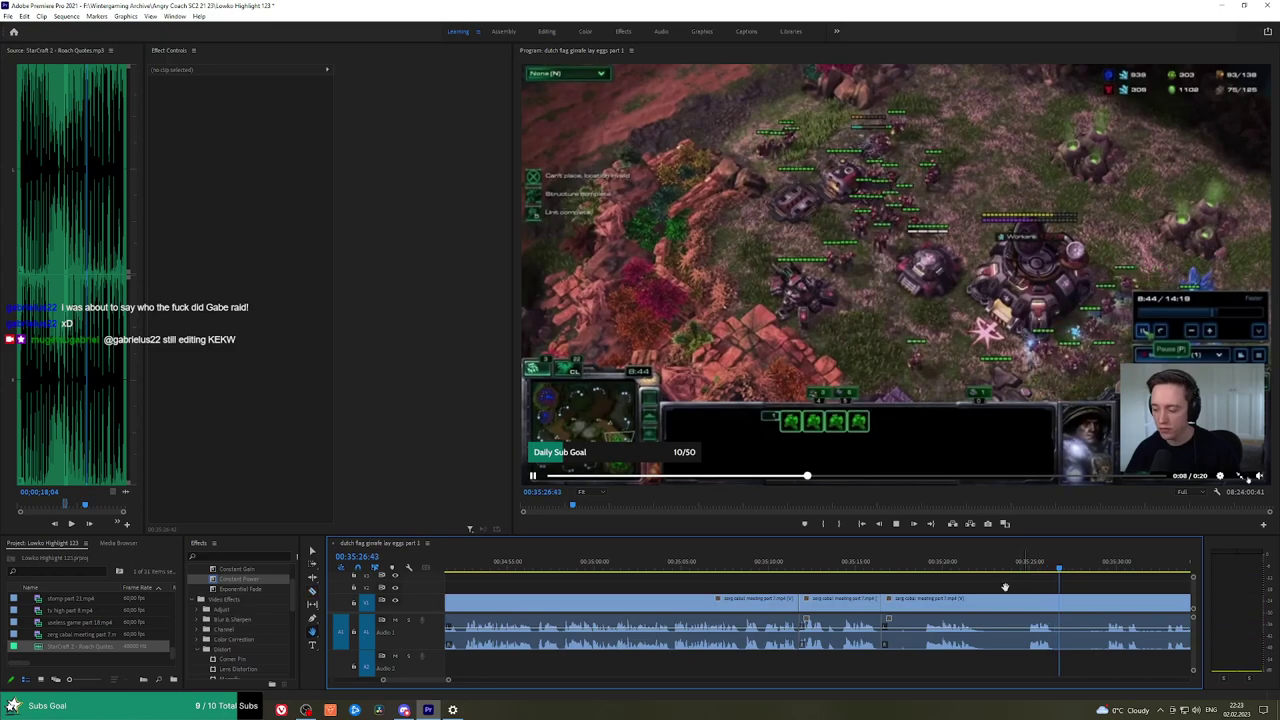
click(811, 562)
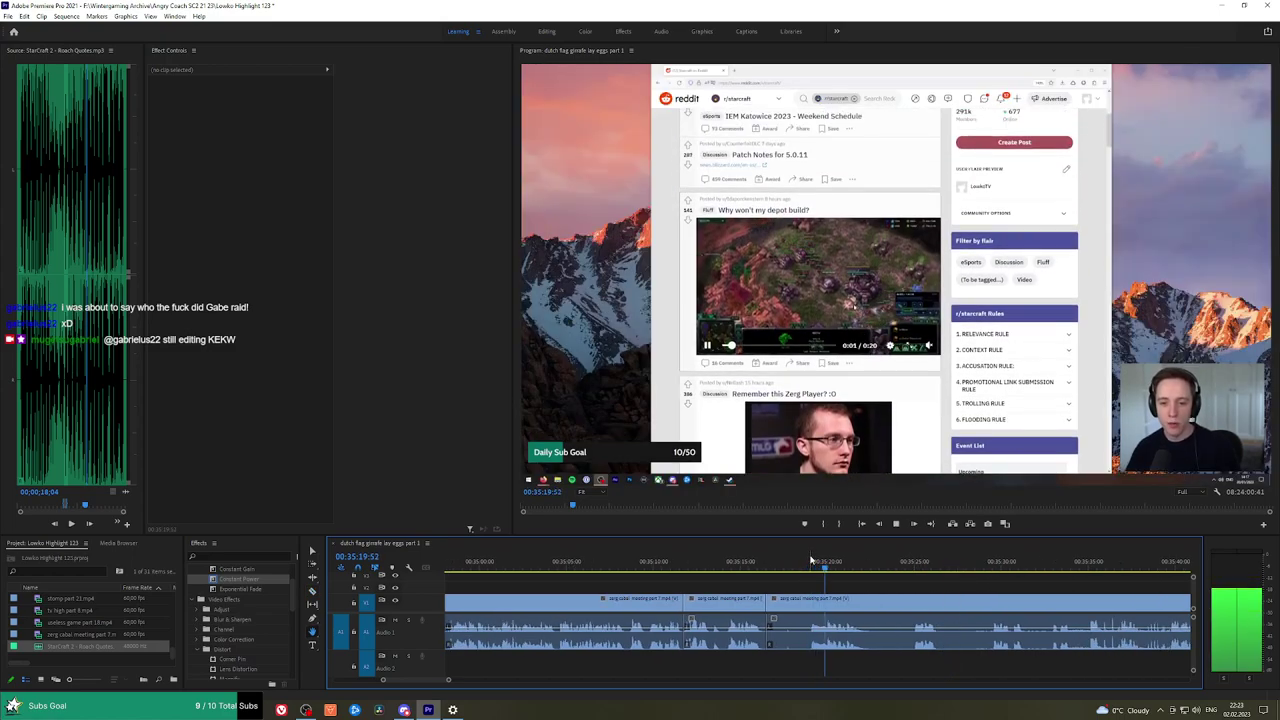
click(814, 604)
key(v)
click(788, 626)
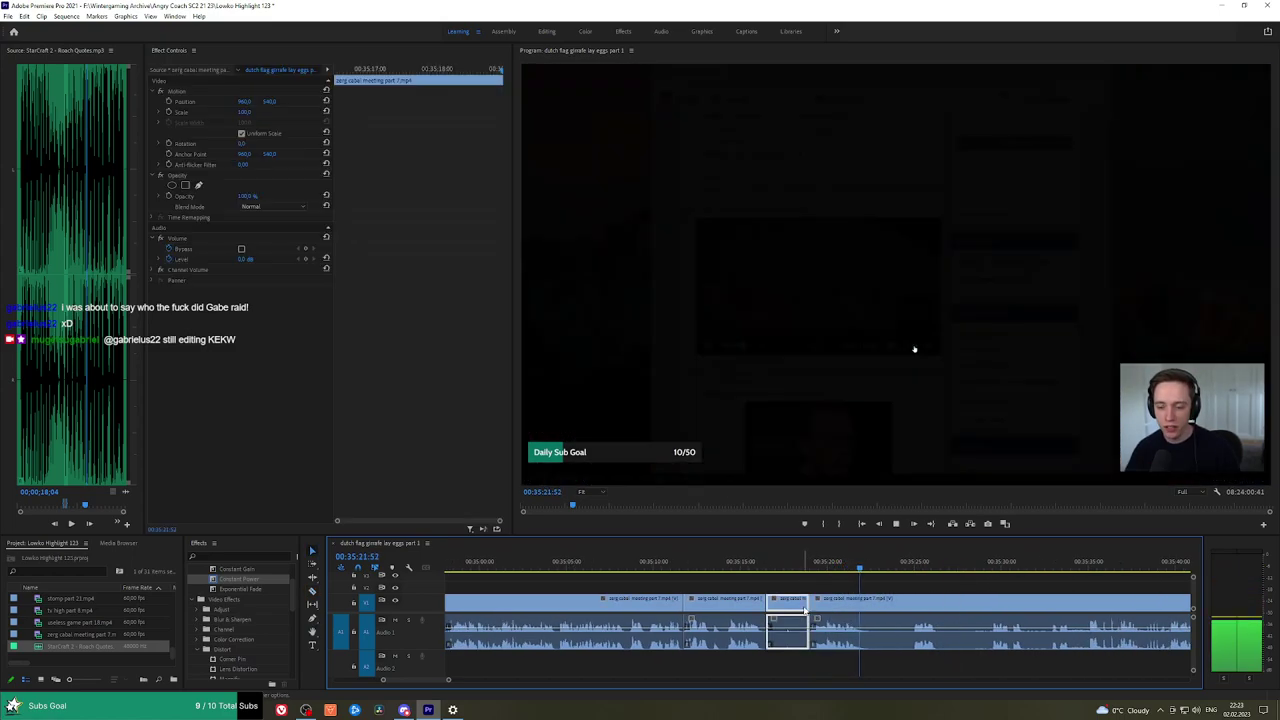
key(shift+Delete)
Apply Exponential Fade to the audio cut at about 00:35:16 and play the transition back.
click(766, 563)
drag(240, 589, 771, 638)
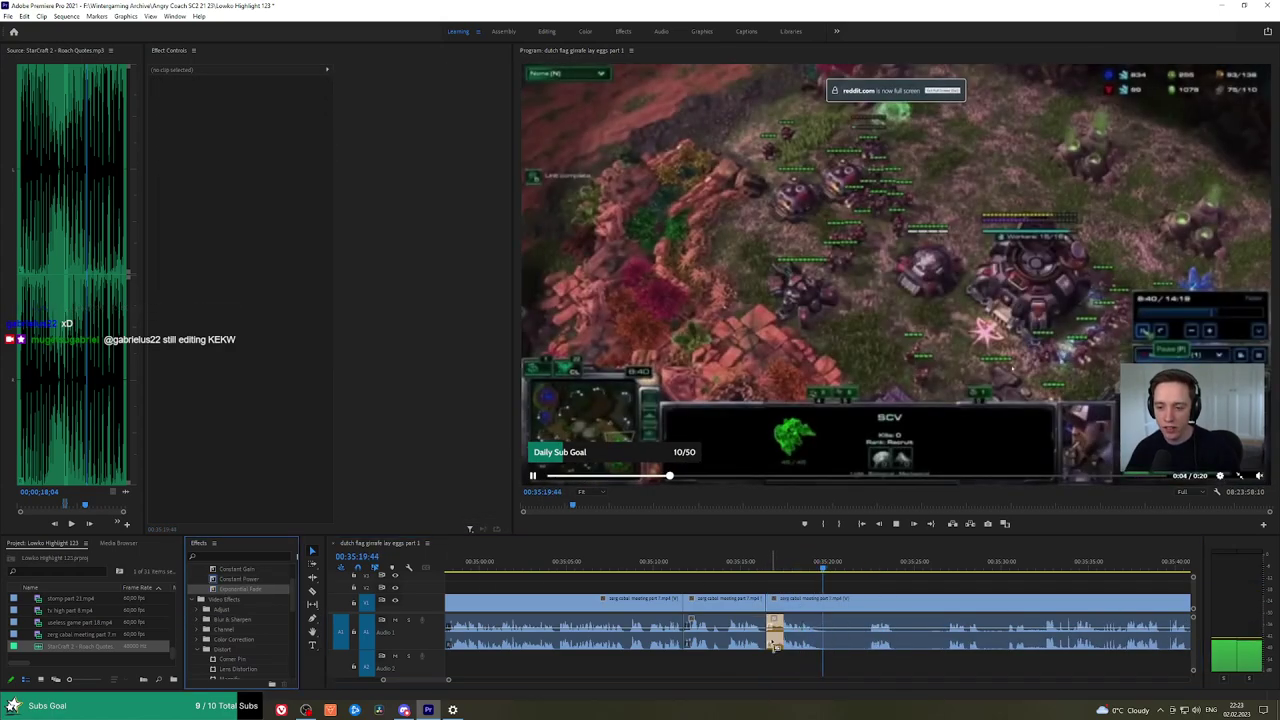
click(770, 567)
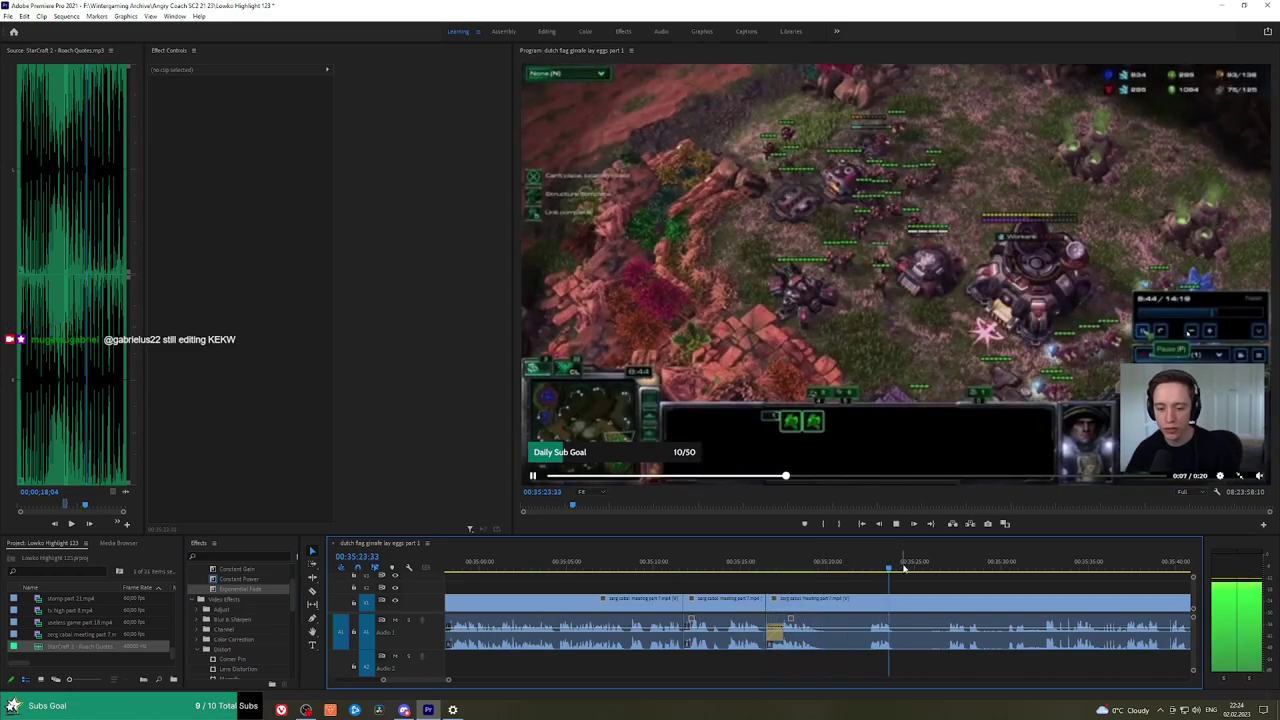
Cut the stretch from about 00:35:24 to 00:35:26 out of the depot video, closing the gap, and apply Constant Power to the audio cut.
click(942, 567)
key(h)
drag(1065, 590, 891, 588)
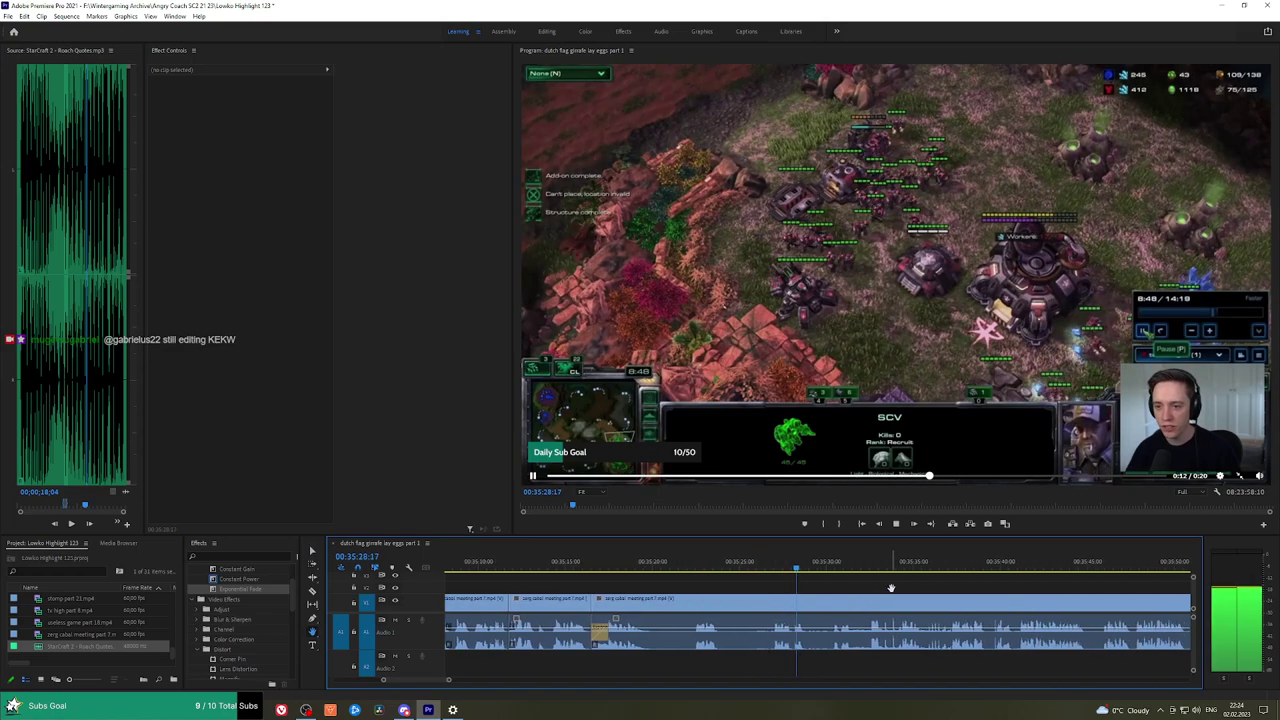
click(726, 603)
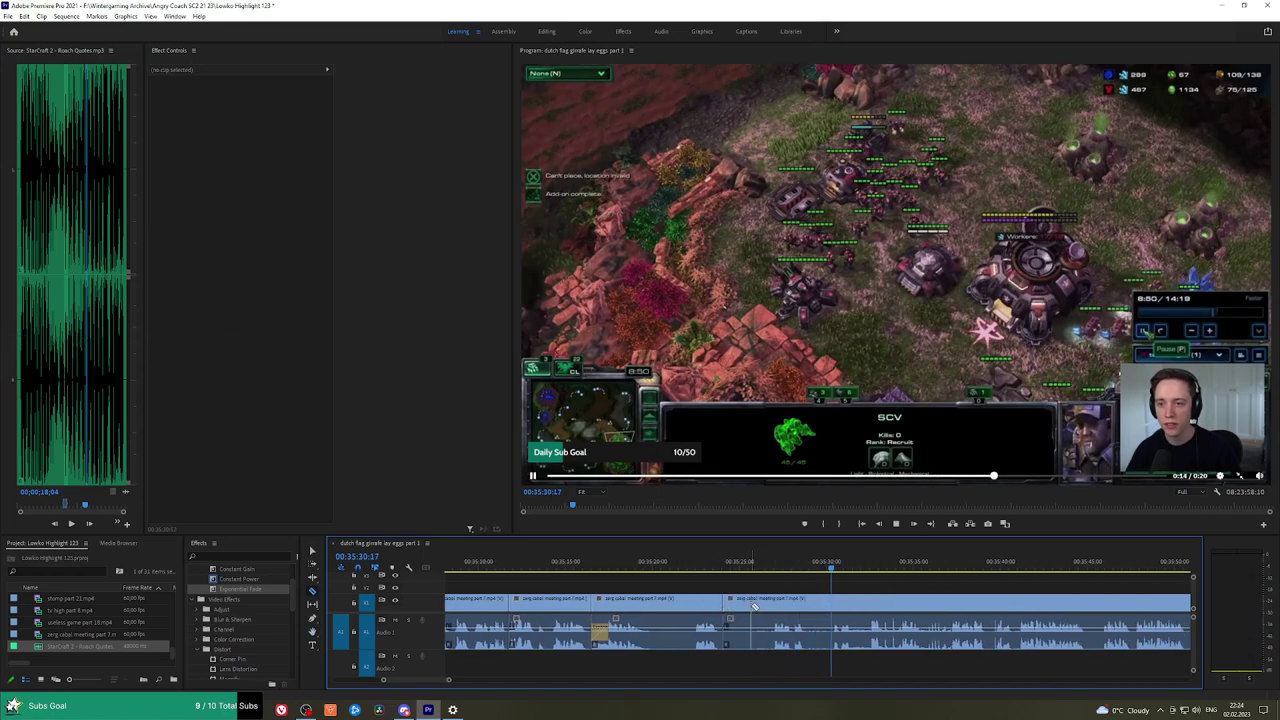
click(771, 606)
key(v)
click(758, 608)
key(shift+Delete)
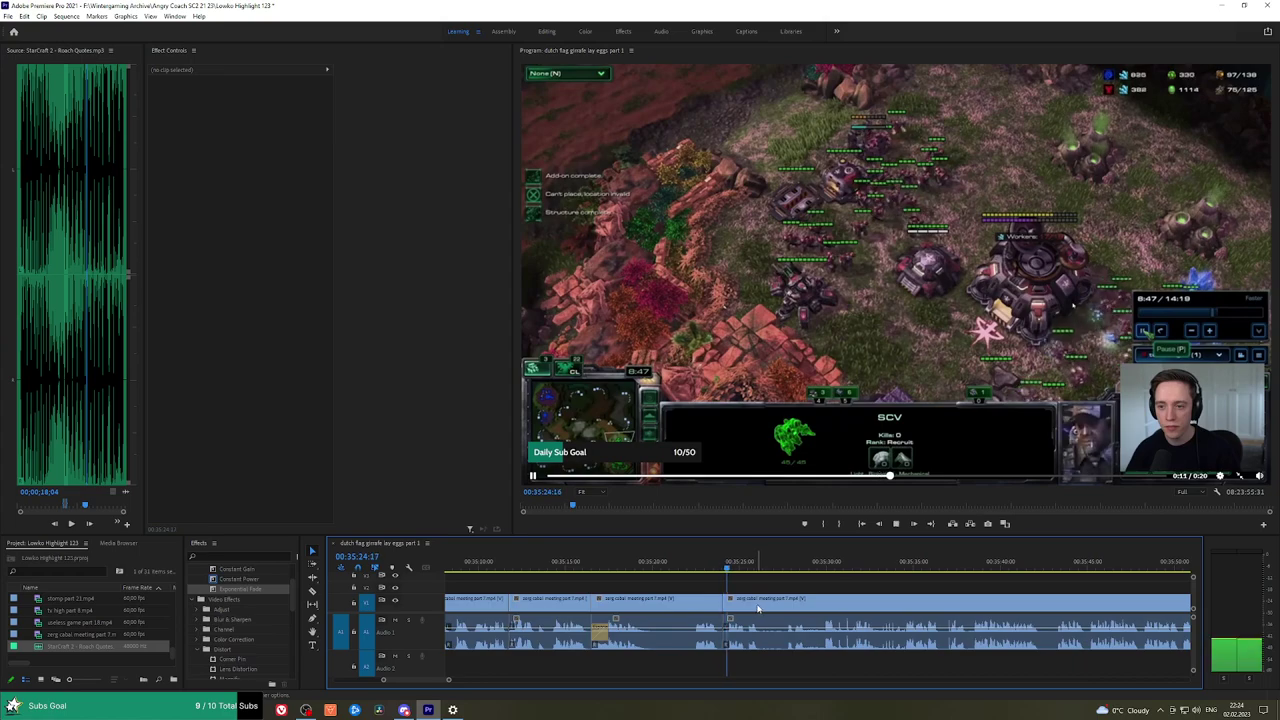
click(767, 562)
drag(239, 579, 724, 634)
Cut the short stretch from about 00:35:36 to 00:35:37 out of the webcam talk, closing the gap, and split the clip just after it.
key(h)
click(926, 587)
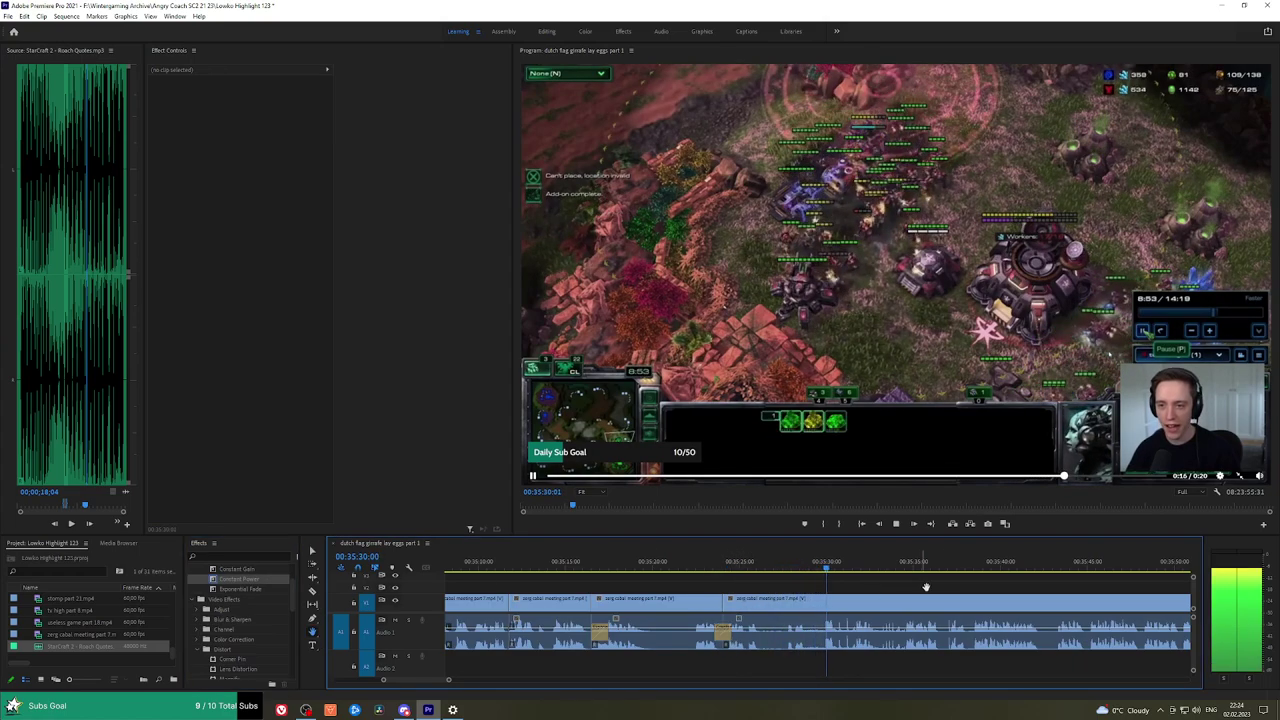
drag(926, 587, 792, 587)
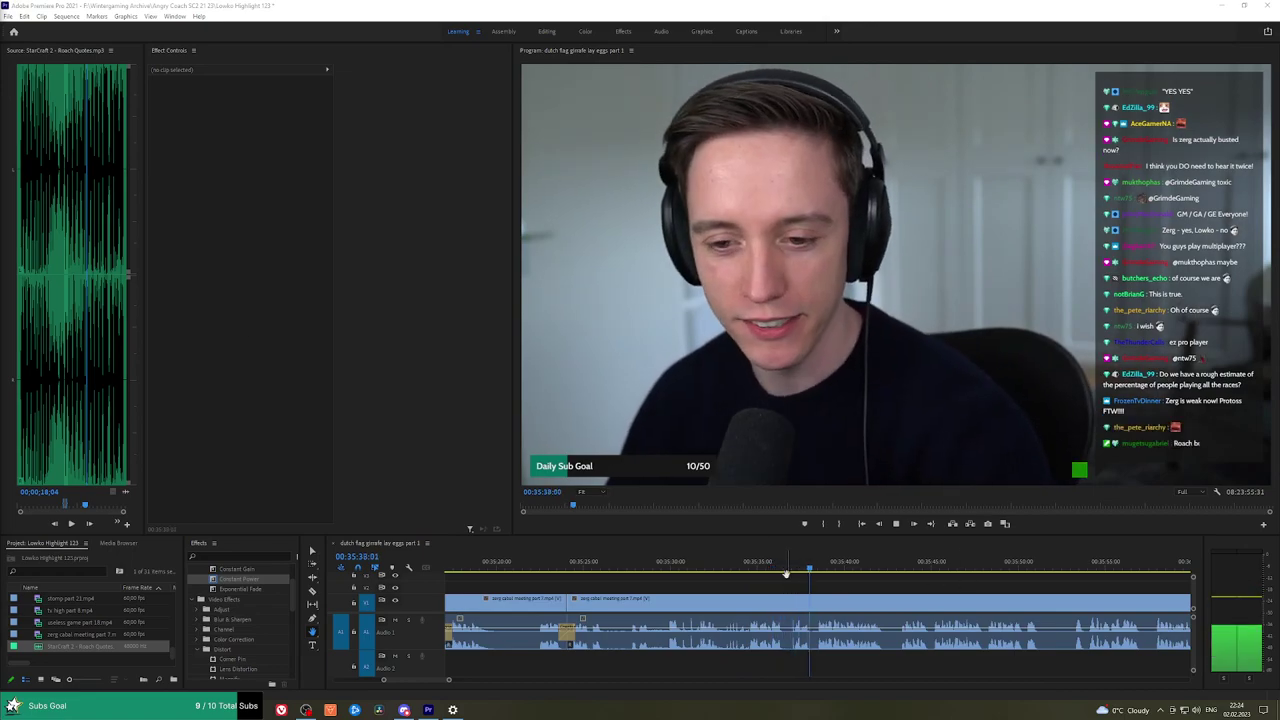
scroll(793, 580, up, 3)
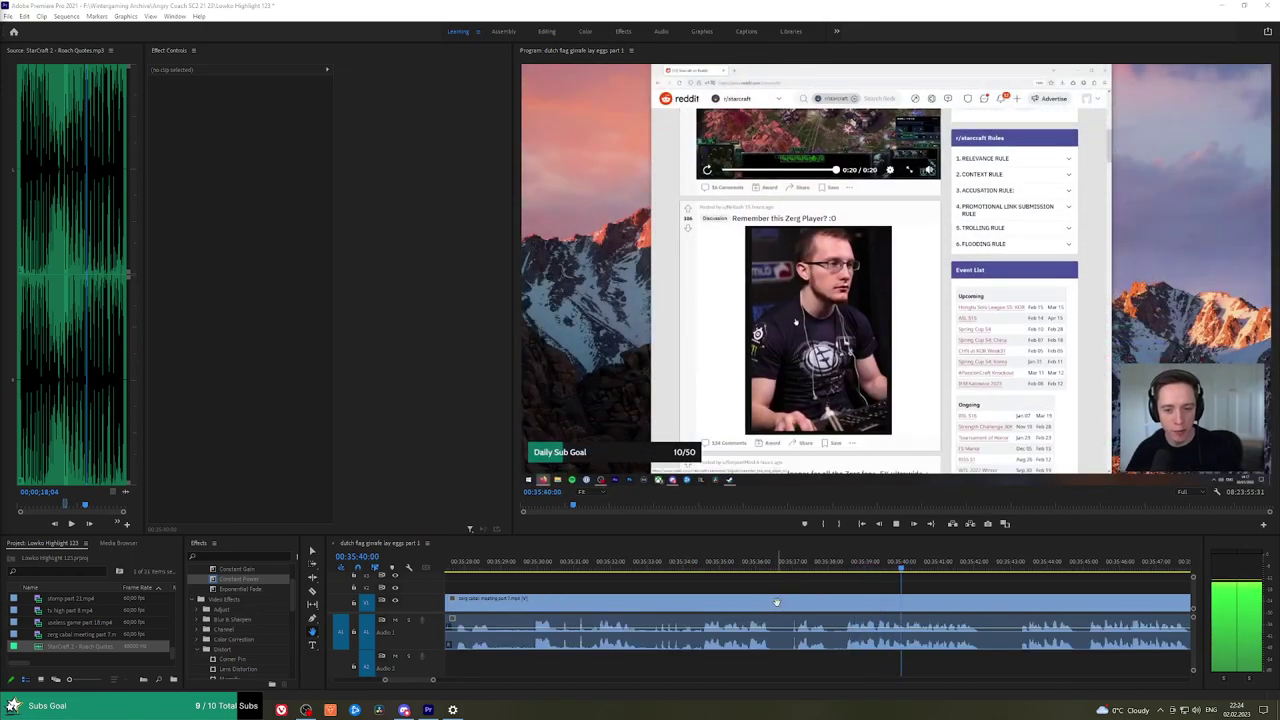
click(790, 579)
click(776, 602)
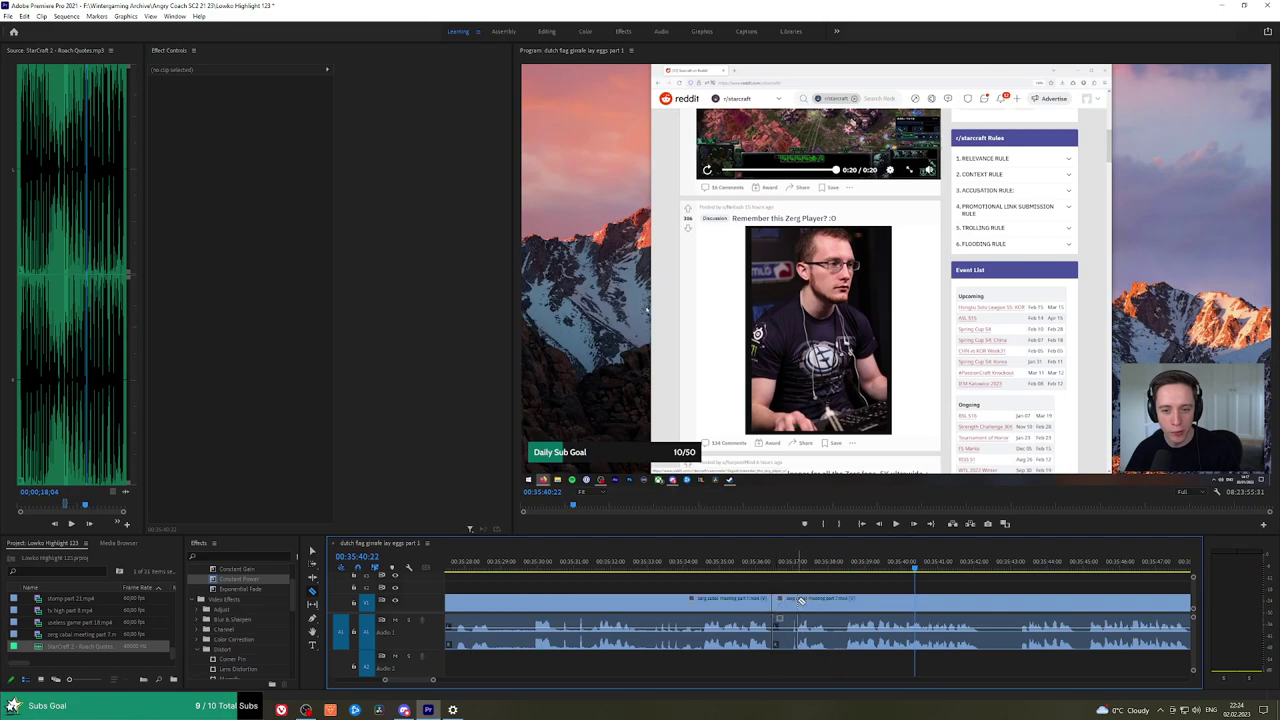
click(798, 600)
key(v)
click(787, 603)
key(shift+Delete)
key(space)
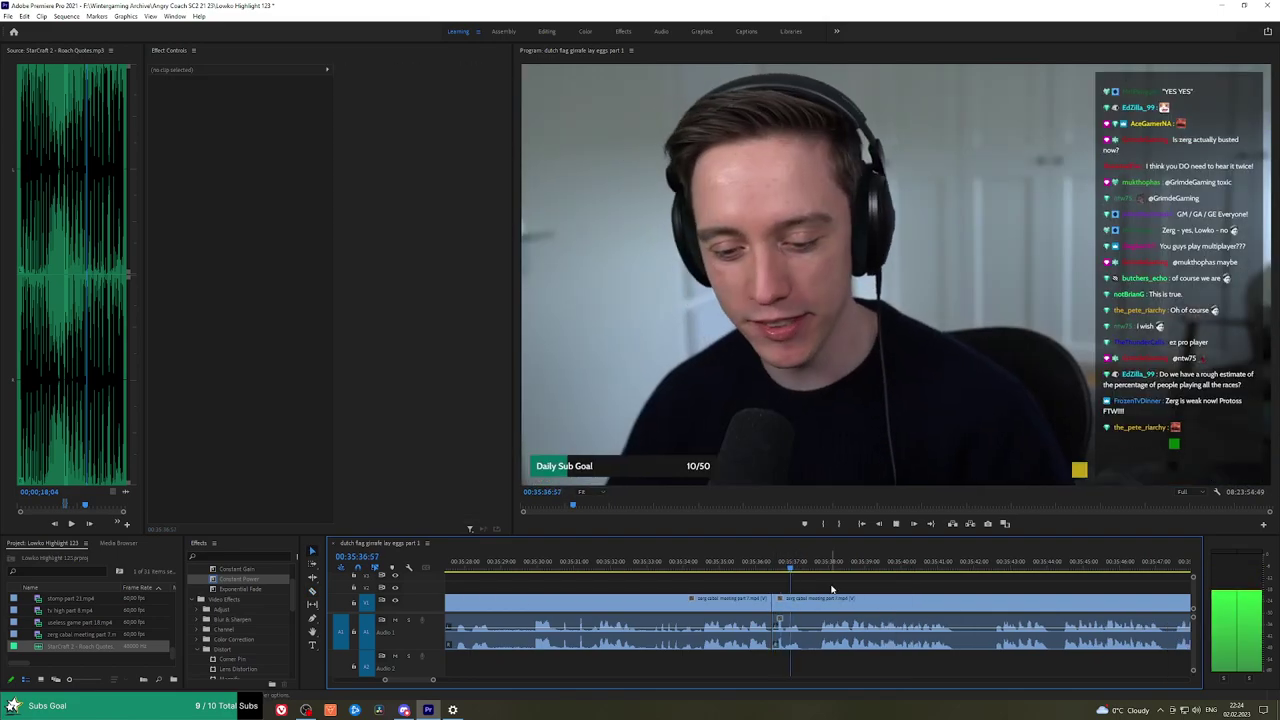
key(ctrl+k)
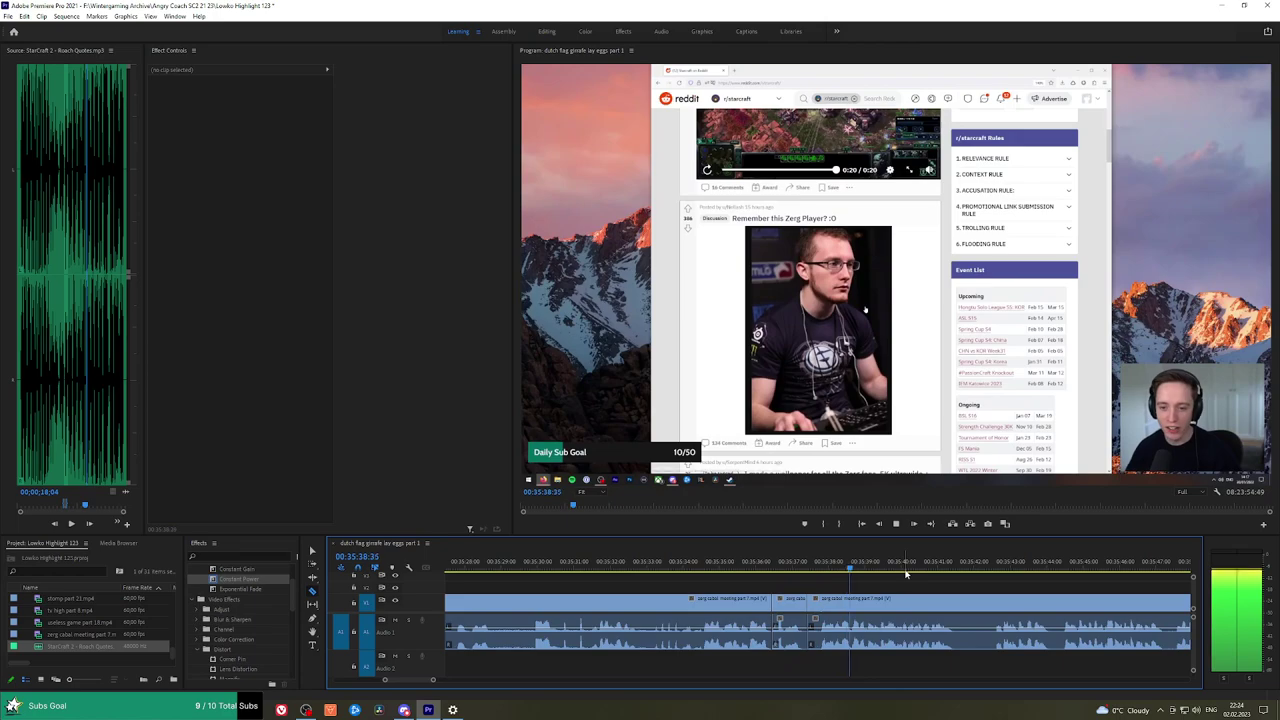
Cut the pause from about 00:35:41 to 00:35:42 before the "Remember this Zerg Player?" talk, closing the gap.
click(1003, 563)
scroll(1052, 590, down, 1)
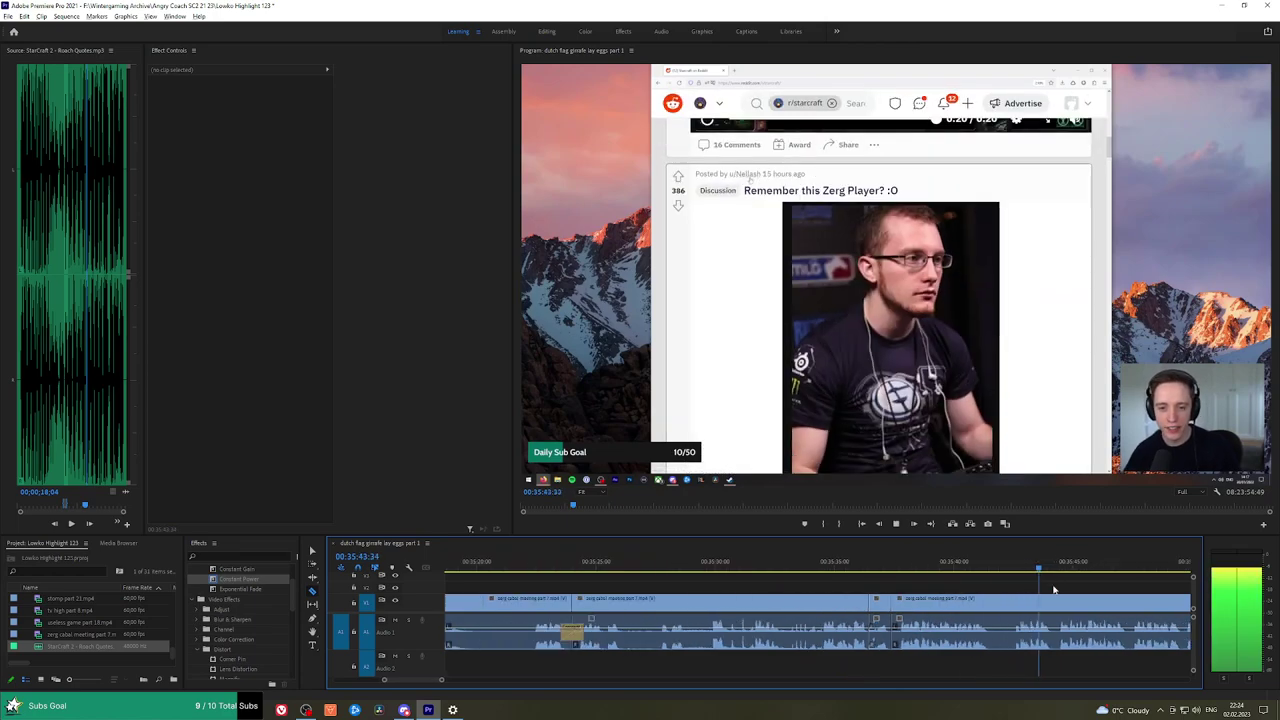
click(996, 601)
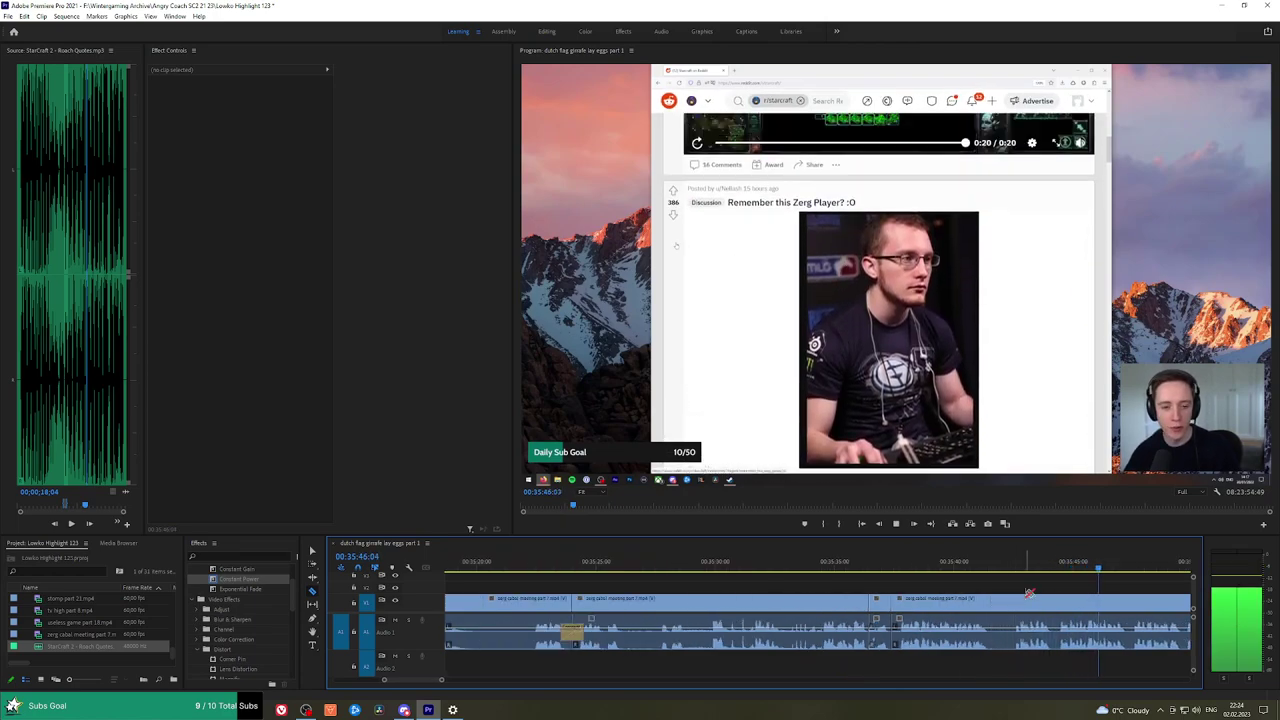
scroll(1000, 597, up, 1)
key(c)
click(923, 606)
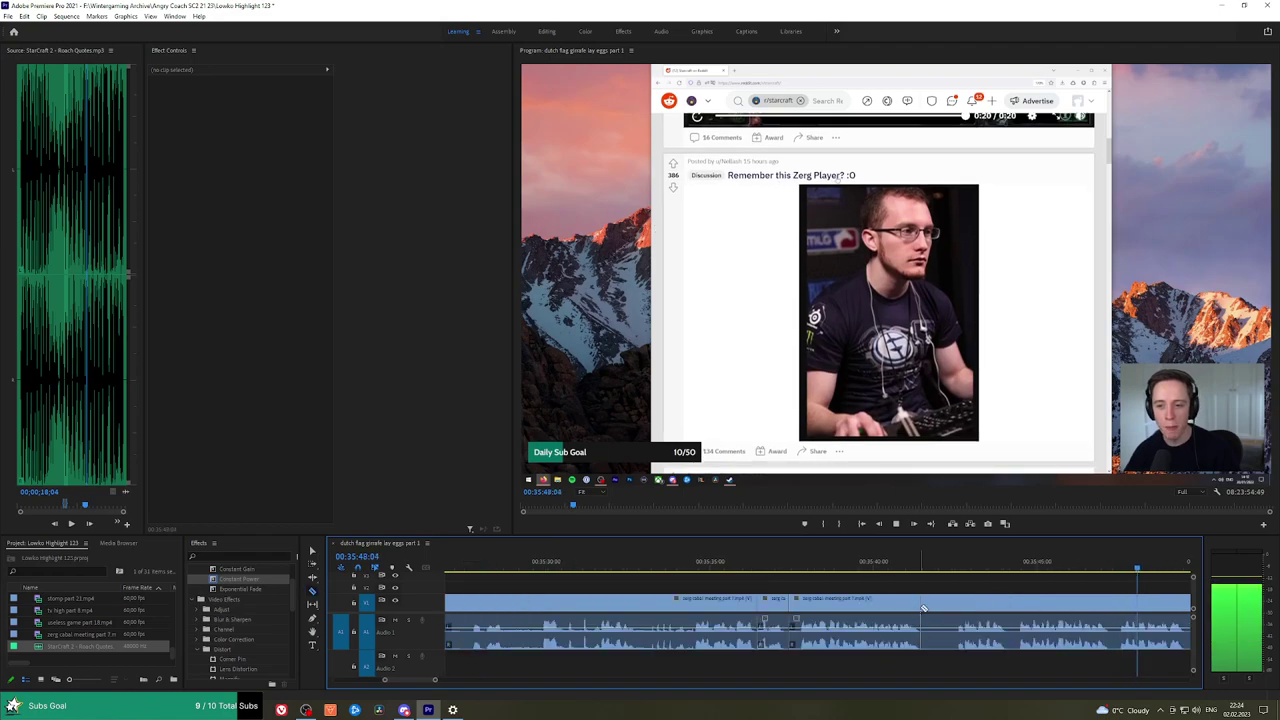
scroll(957, 607, down, 5)
key(space)
scroll(720, 589, down, 2)
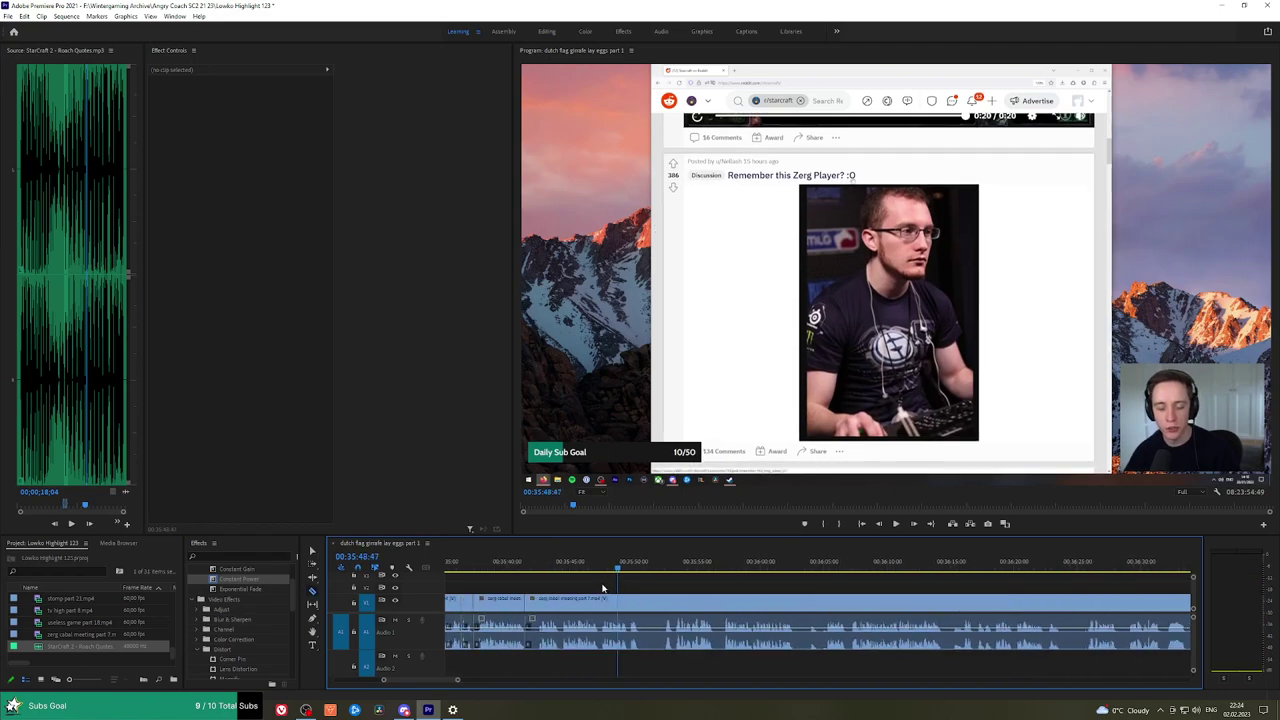
click(536, 567)
scroll(535, 580, up, 2)
click(547, 604)
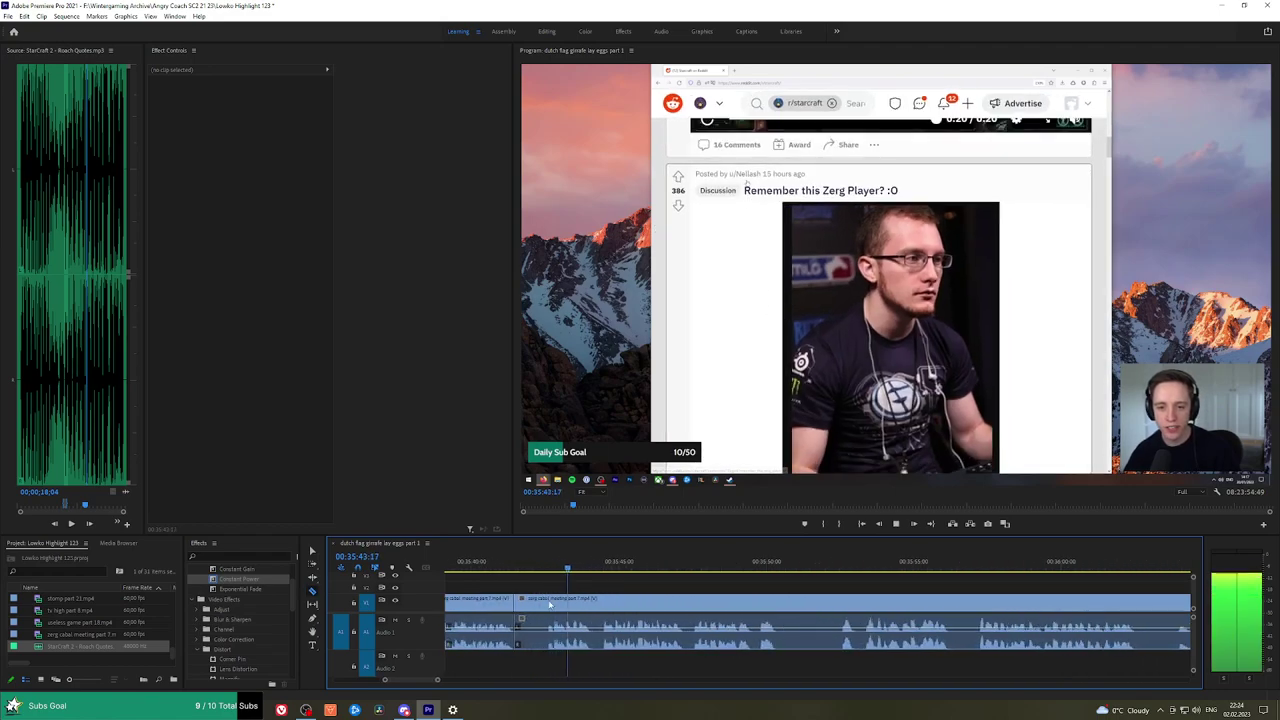
key(v)
click(534, 606)
key(shift+Delete)
key(Up)
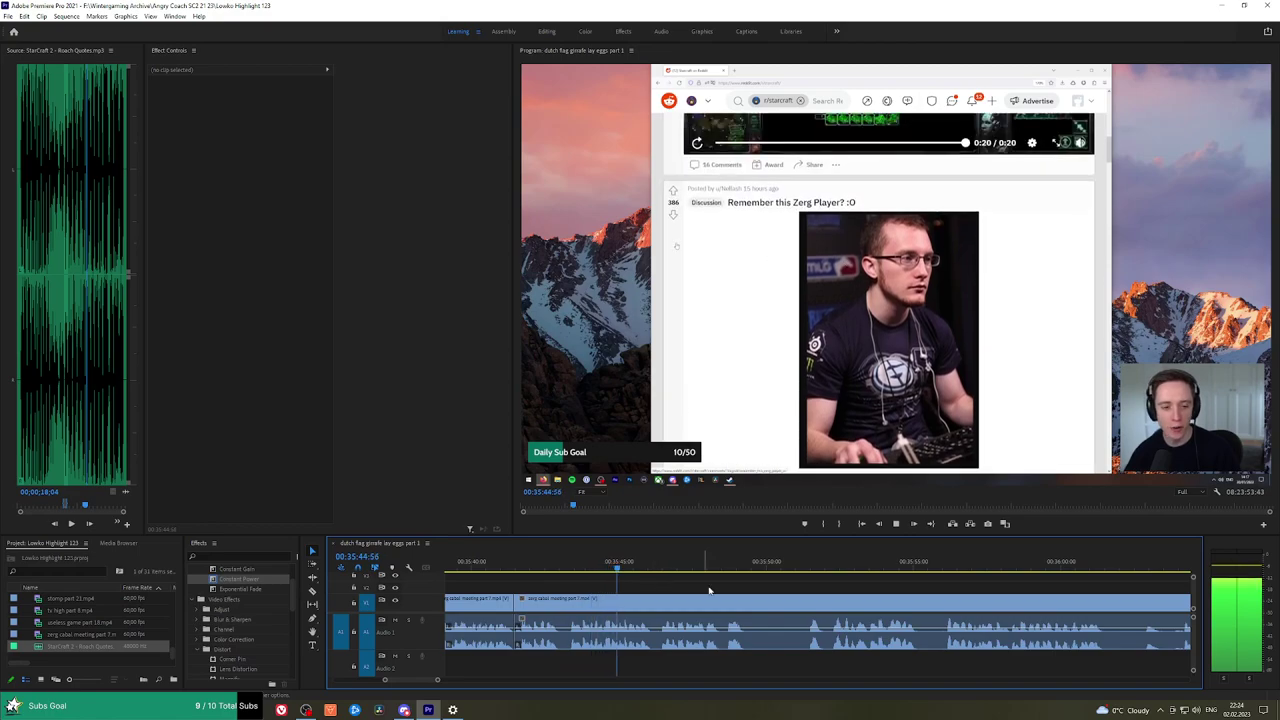
Split the Zerg cabal clip at about 00:35:49, where the speech pauses, and play on to find the pause's end.
click(672, 569)
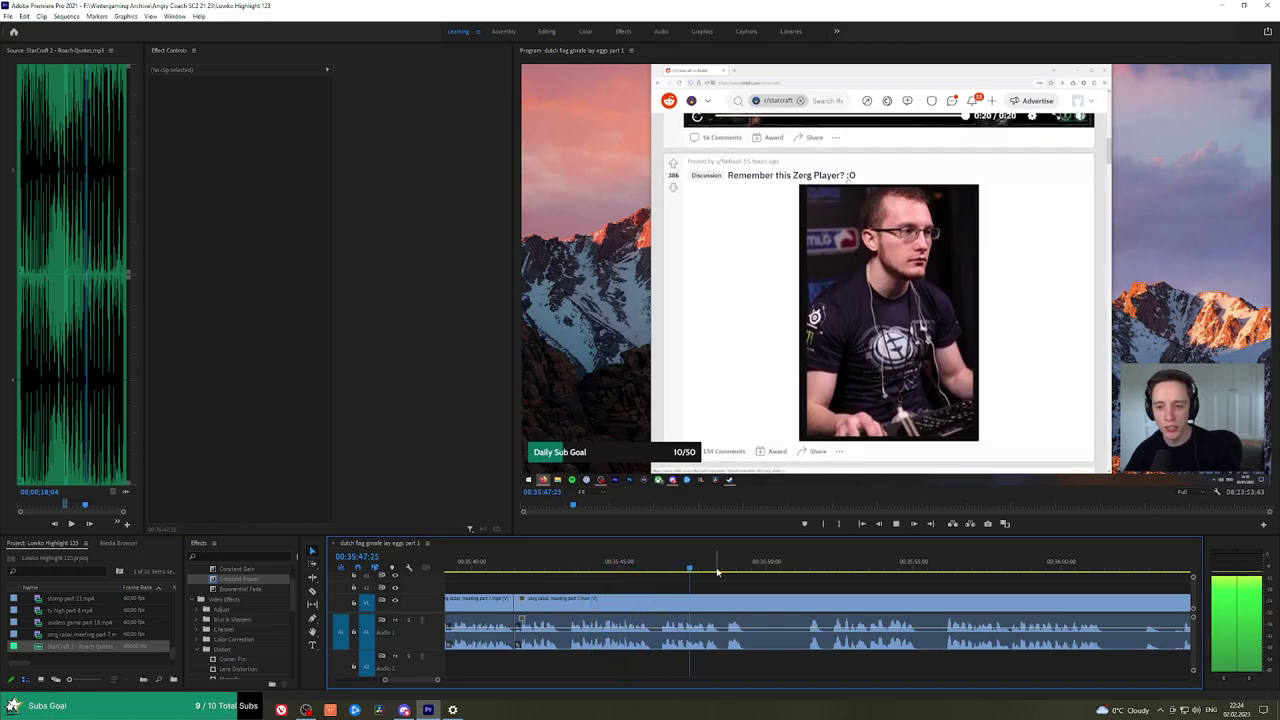
key(space)
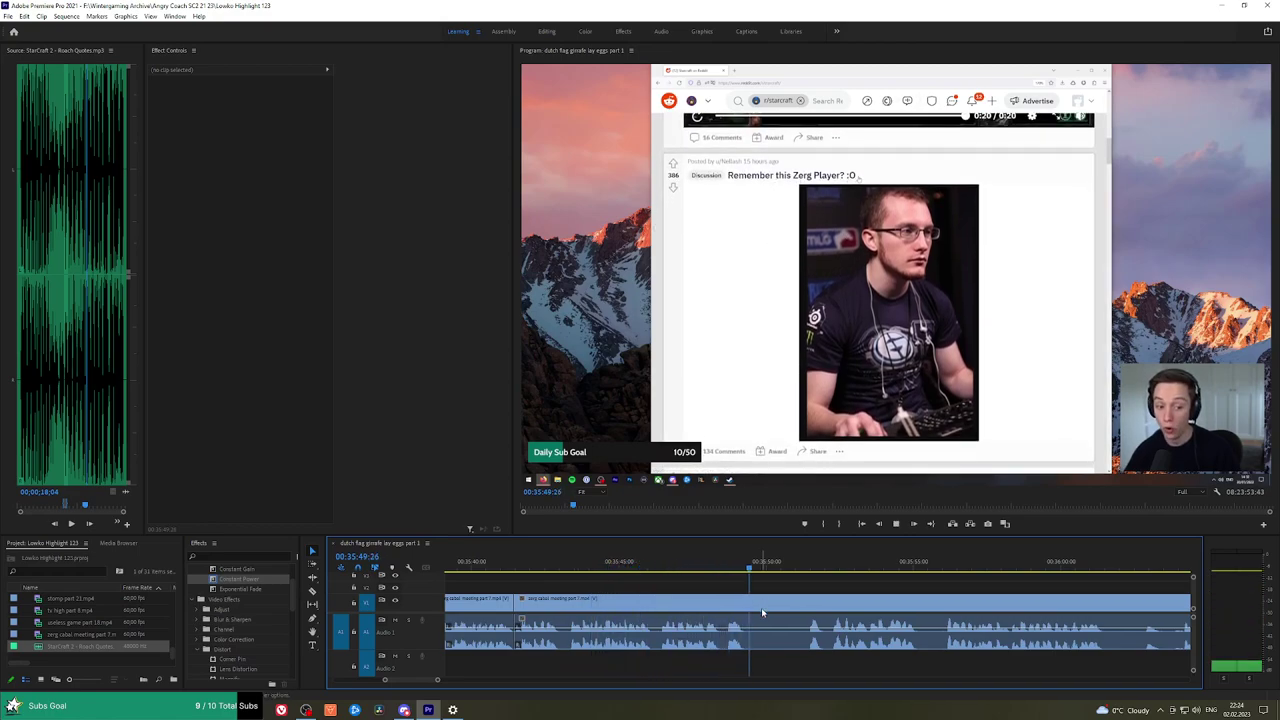
key(c)
click(752, 600)
click(805, 568)
key(space)
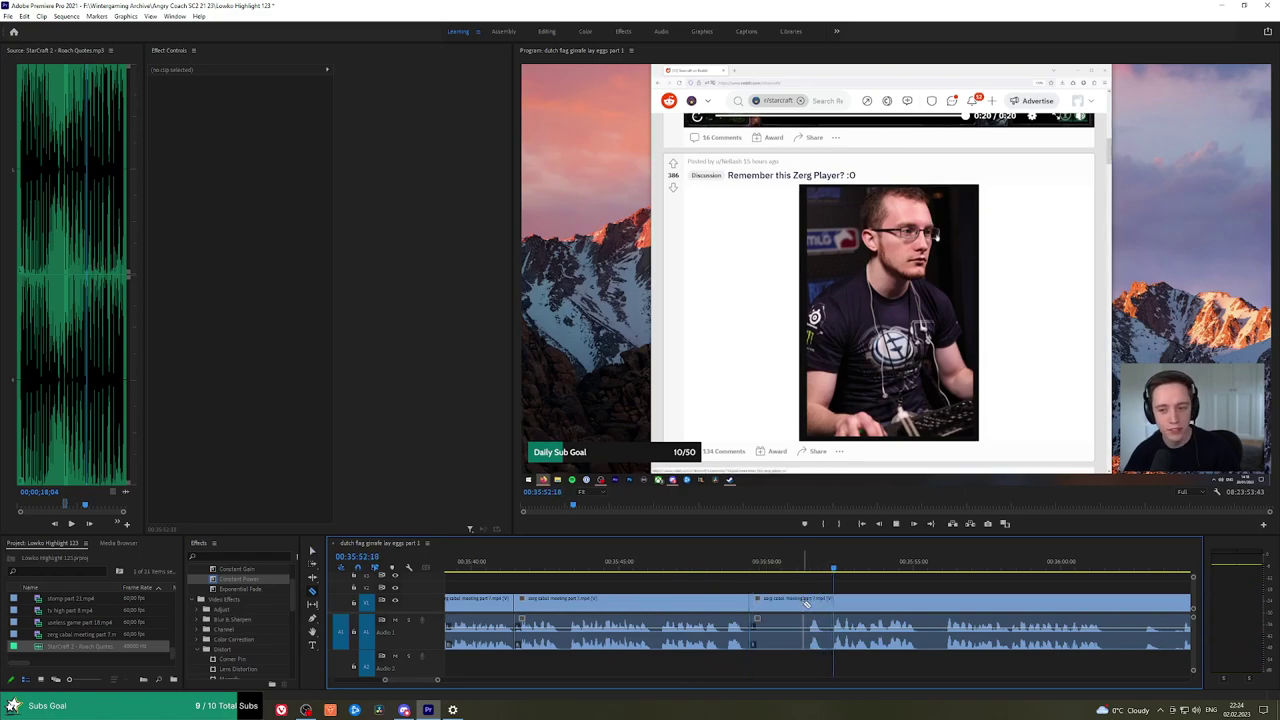
Cut the section from the clip's start near 00:35:49 to about 00:35:51 out of the sequence and close the gap.
click(808, 604)
key(v)
click(795, 607)
key(shift+Delete)
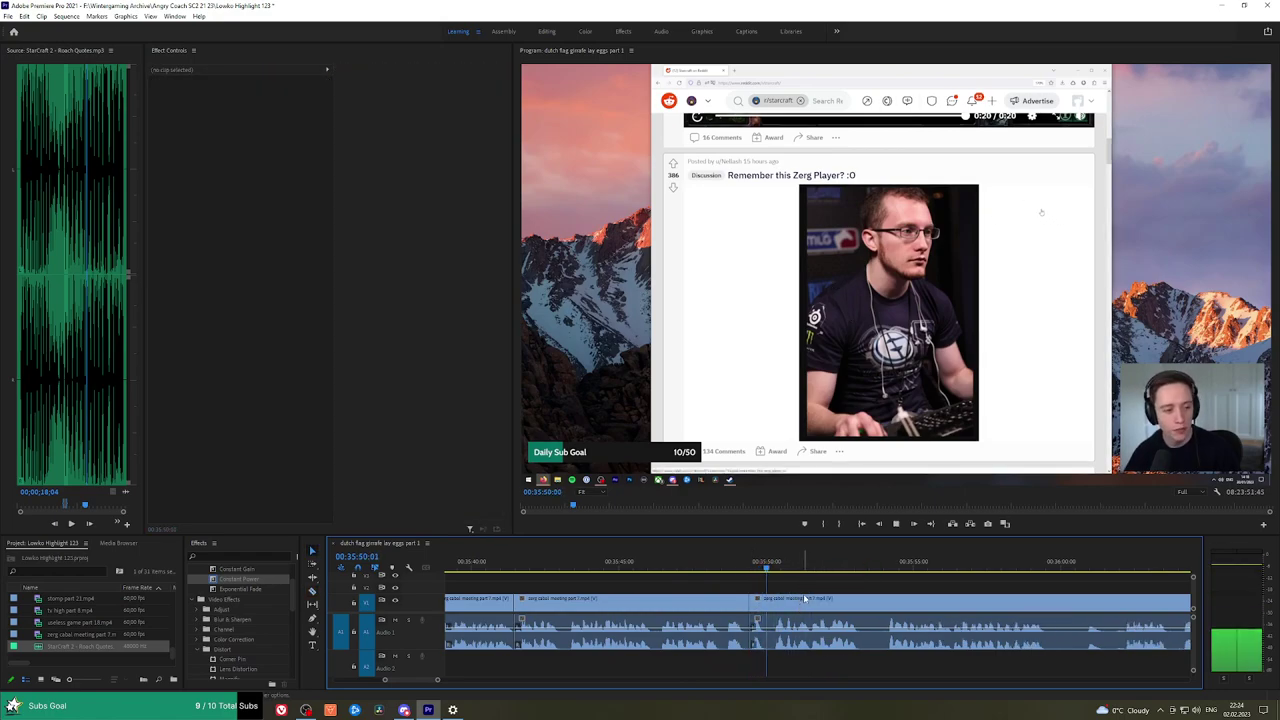
key(space)
Isolate the short clip piece between about 00:35:50:37 and 00:35:51:02 and silence its audio.
key(shift+Right)
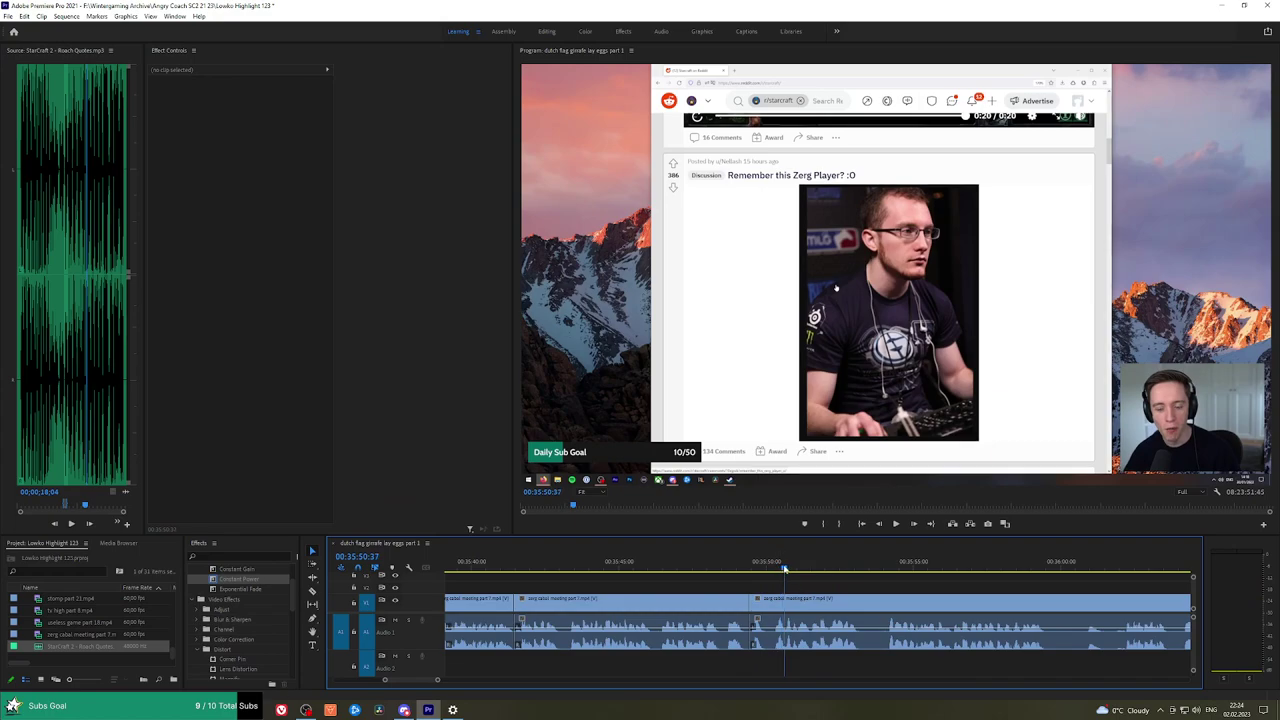
key(c)
key(space)
key(space)
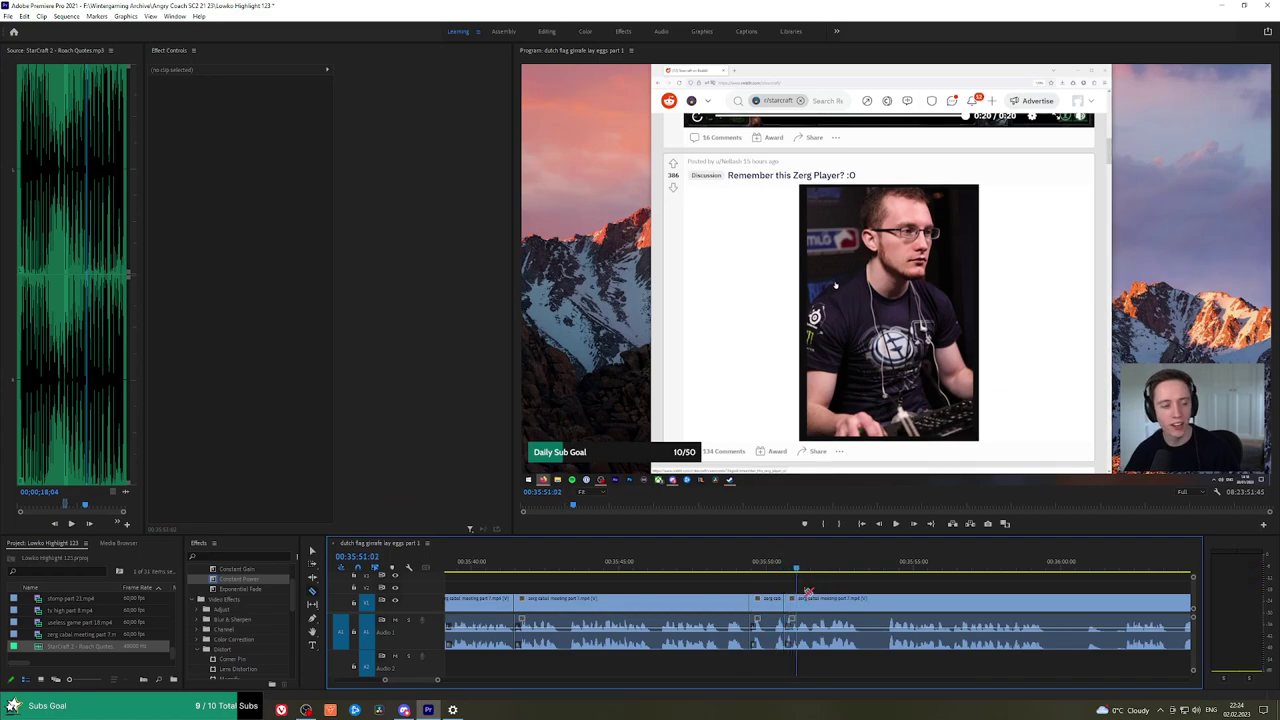
click(794, 628)
click(791, 636)
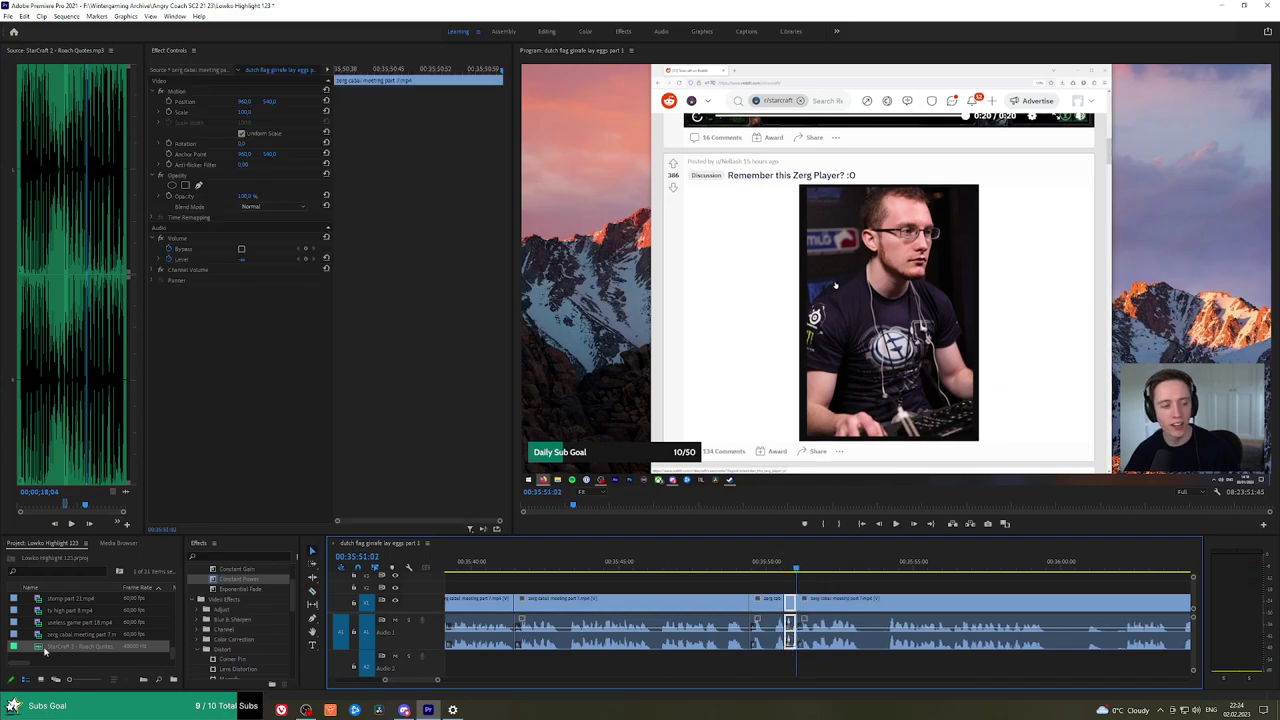
Place StarCraft 2 - Roach Quotes.mp3 on track A2 beneath the isolated piece, open its volume level for editing, and play the result.
drag(44, 651, 783, 665)
scroll(804, 661, up, 2)
click(252, 111)
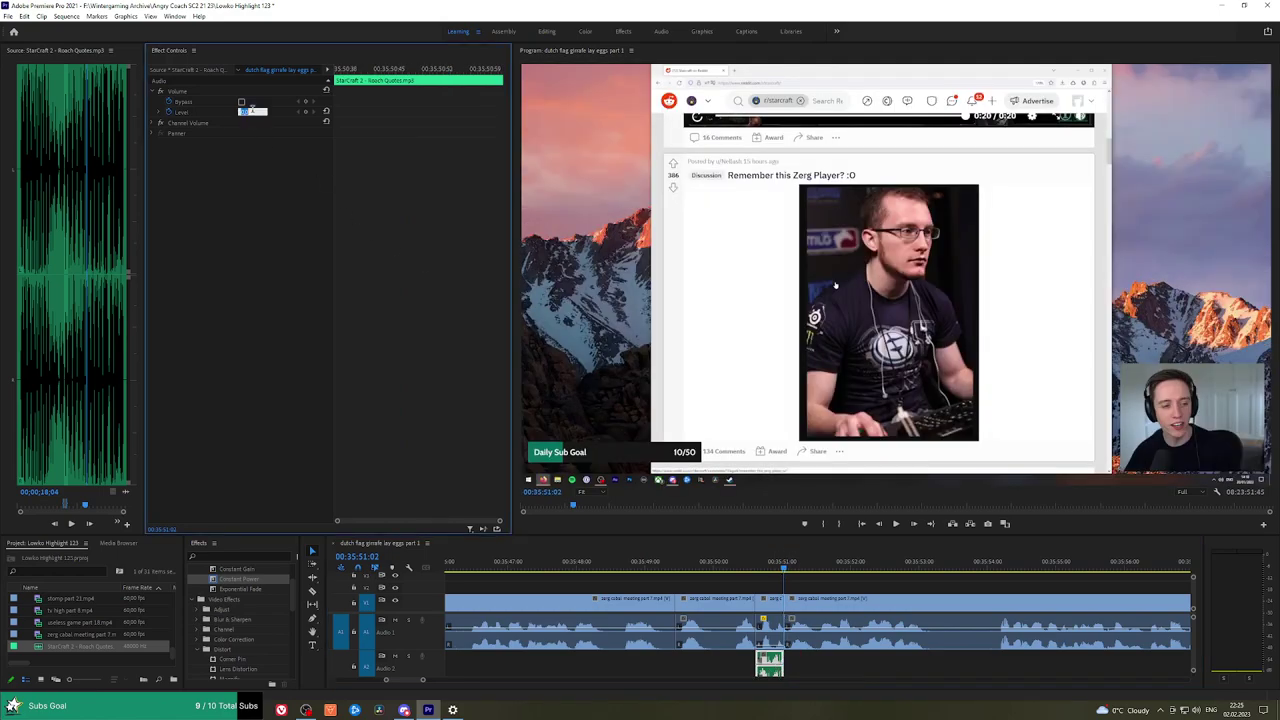
click(743, 558)
key(space)
Split the footage clip at about 00:35:53, after the inserted Roach Quotes sound.
click(856, 587)
scroll(857, 587, down, 2)
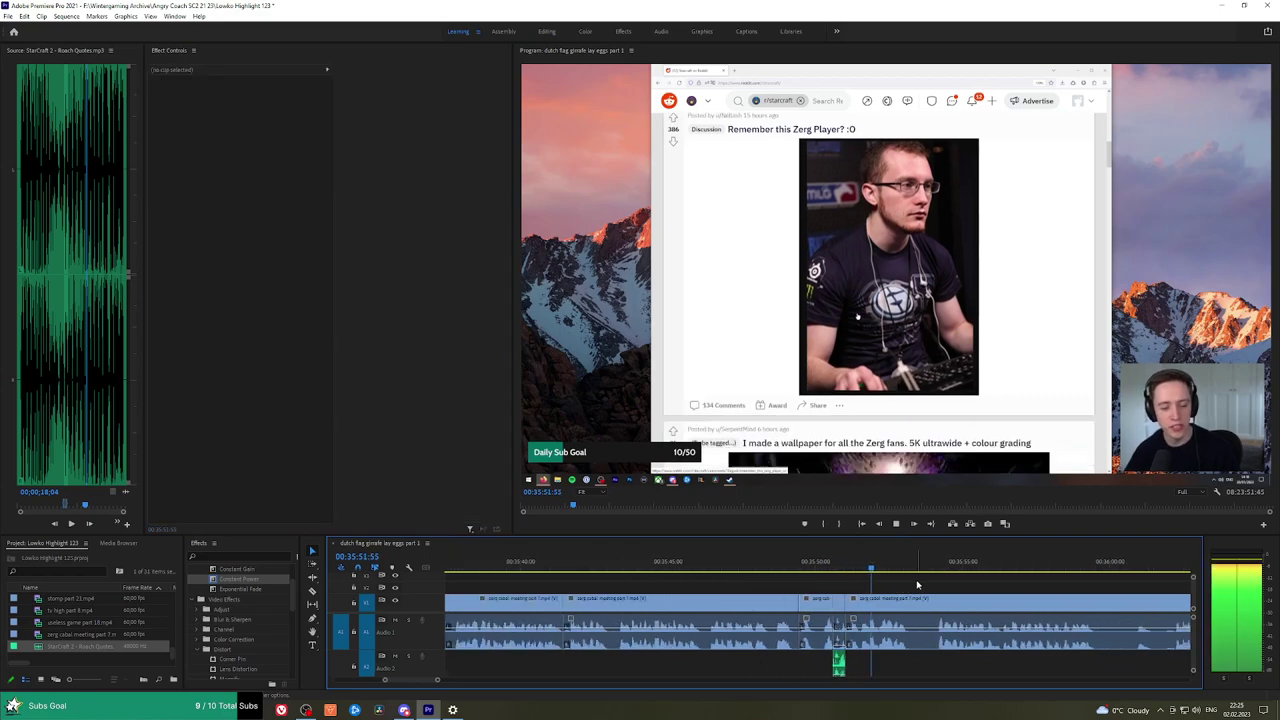
scroll(725, 603, down, 3)
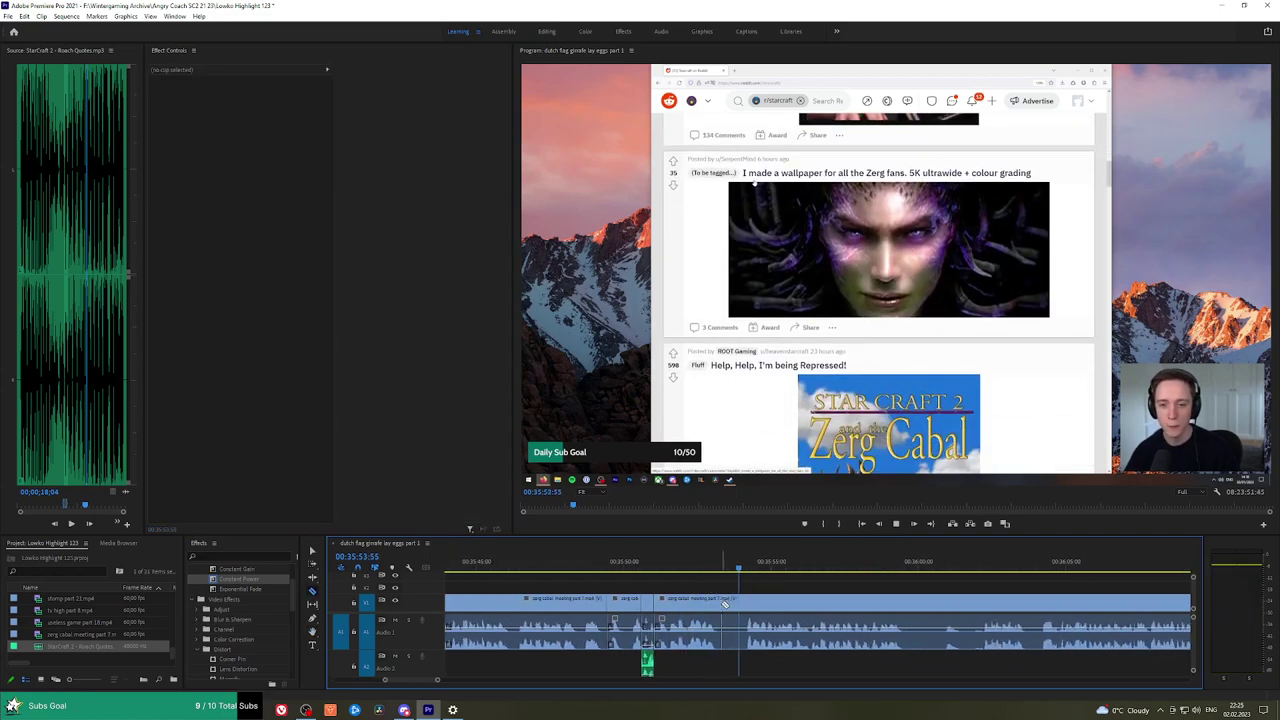
click(725, 603)
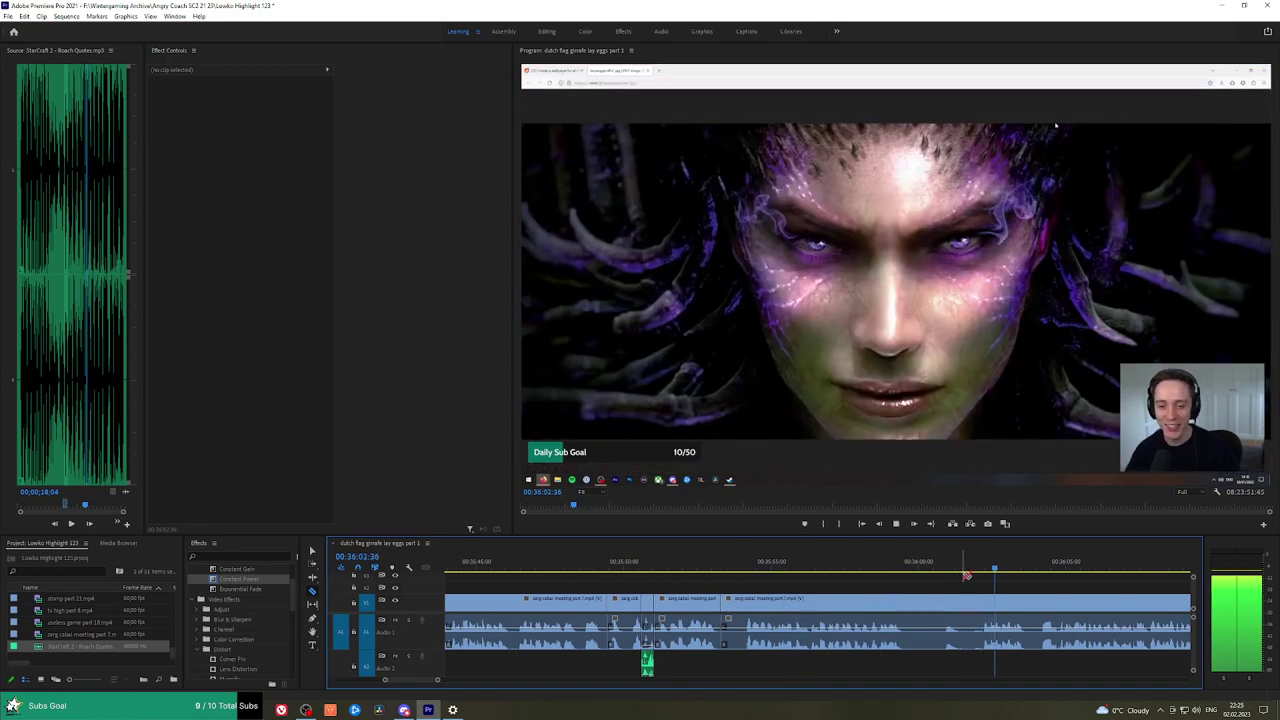
Play and skim the footage from about 00:36:02 to 00:36:22 to review the wallpaper segment.
click(1055, 566)
key(minus)
key(minus)
key(minus)
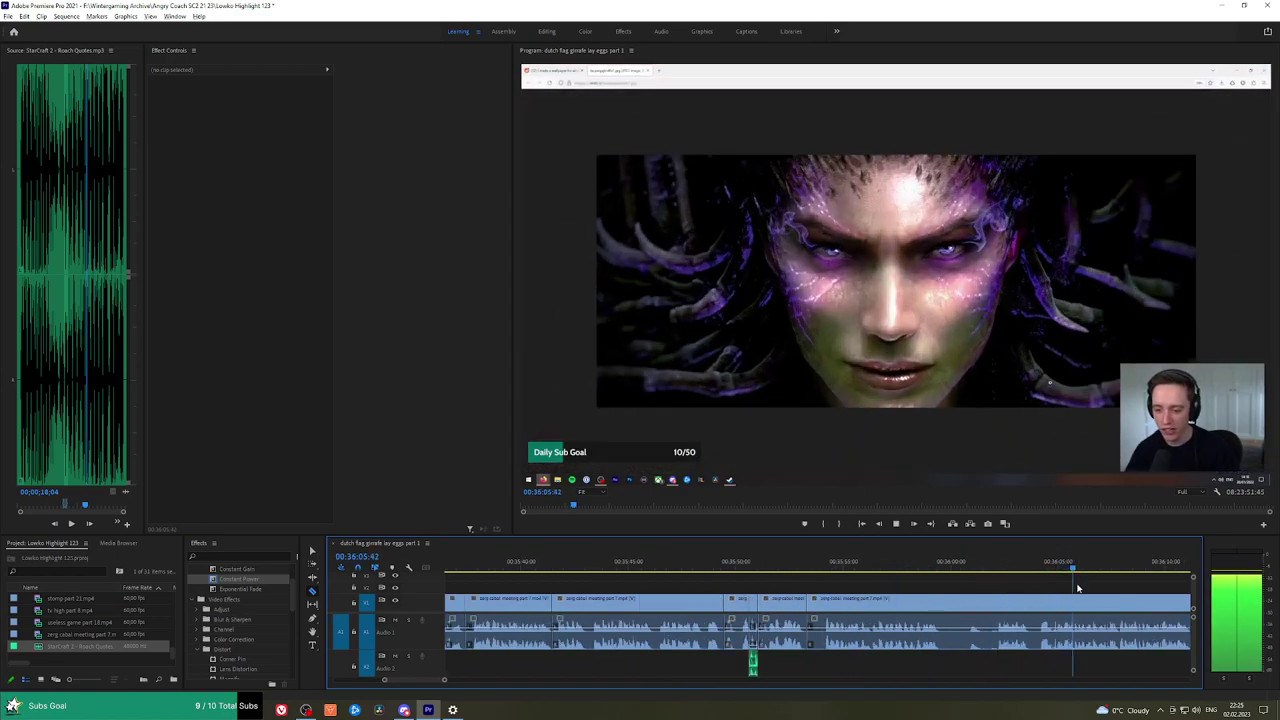
key(h)
drag(1123, 592, 806, 597)
click(859, 563)
key(space)
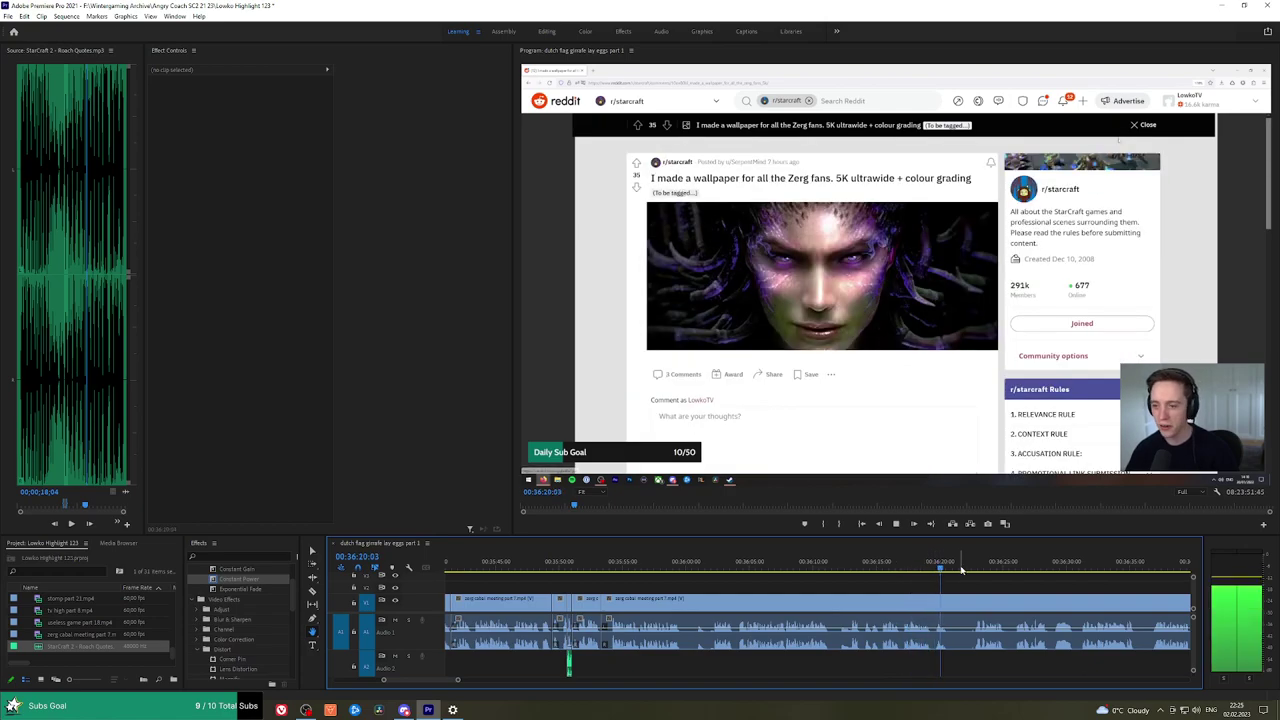
click(978, 568)
key(space)
click(975, 570)
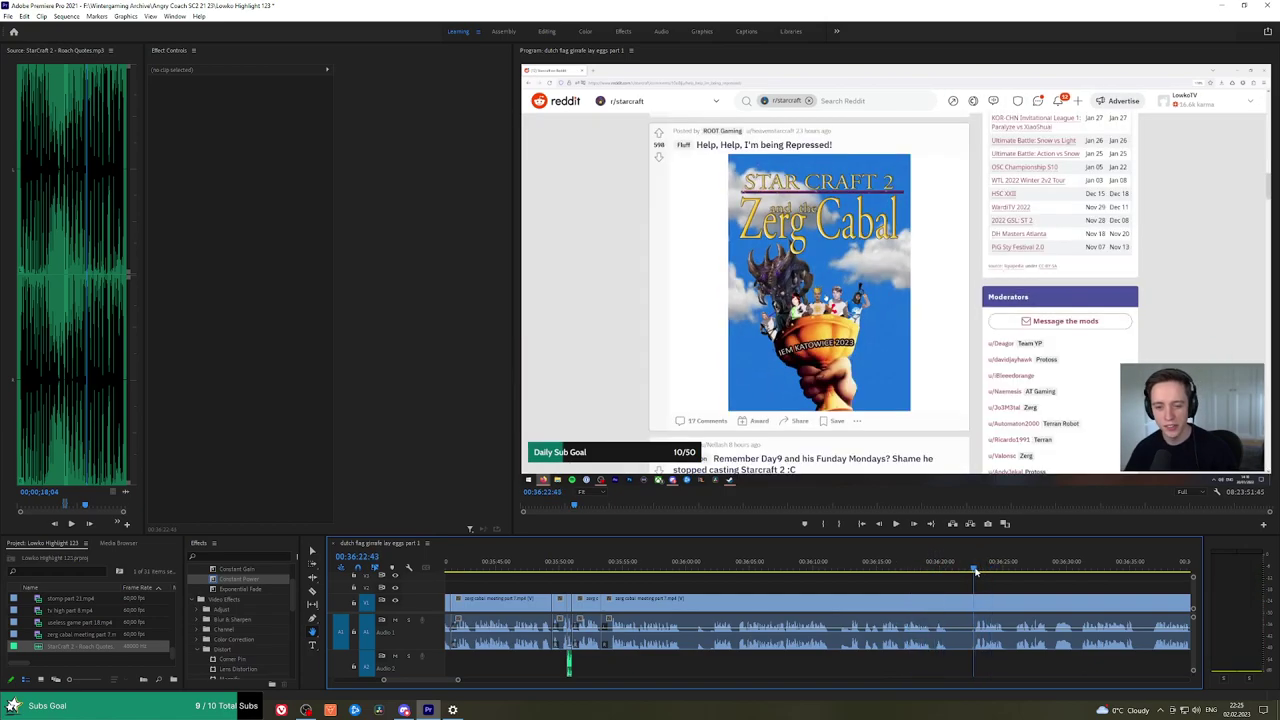
Cut out the short section right after the edit at about 00:35:53 and close the gap.
click(647, 566)
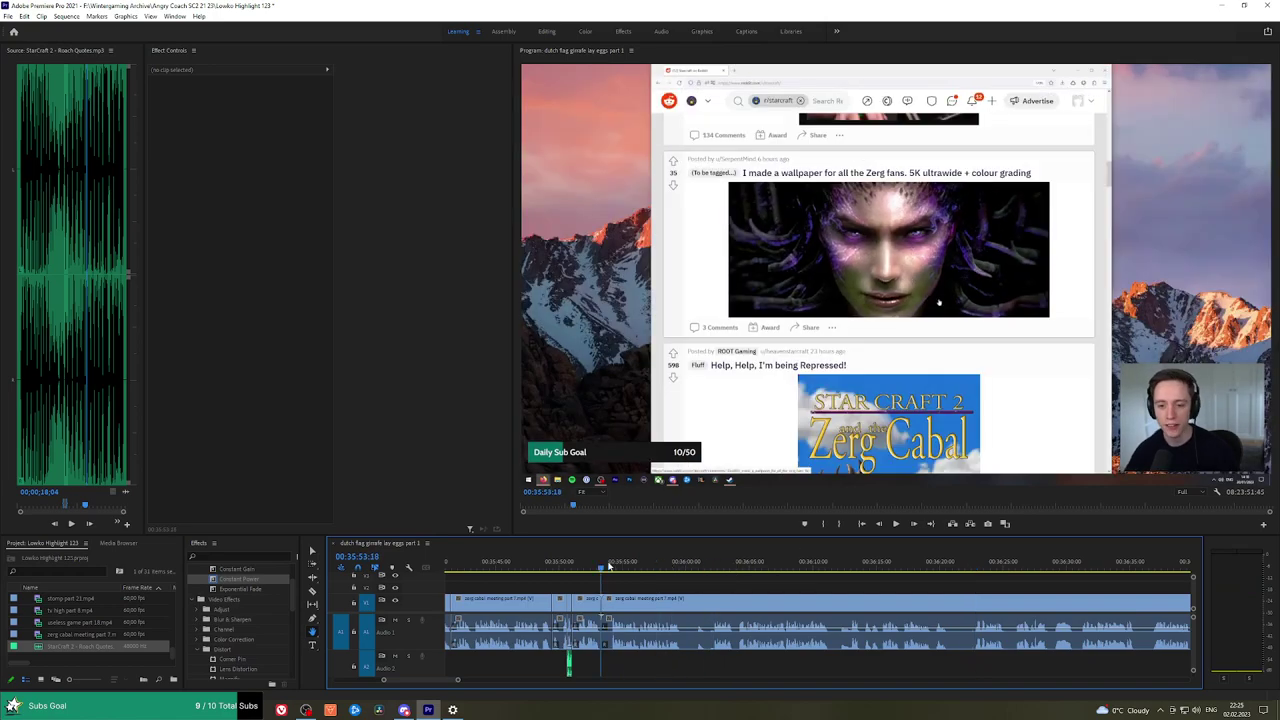
key(space)
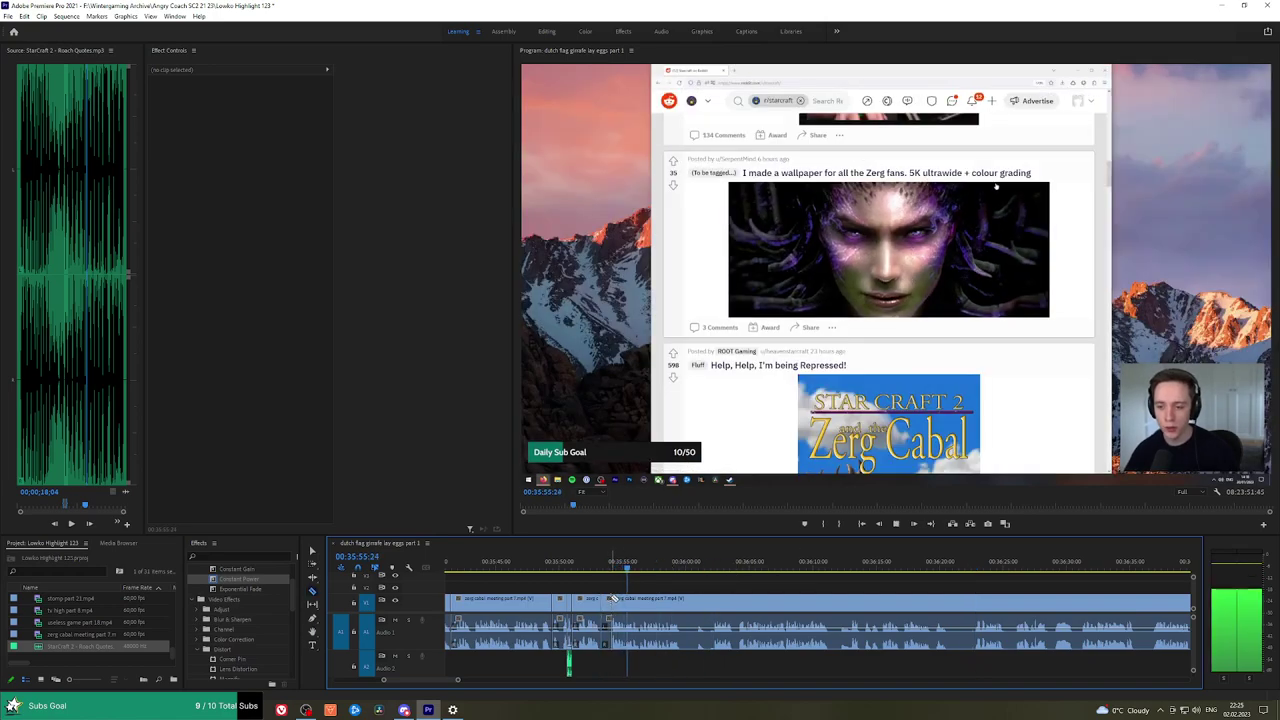
key(space)
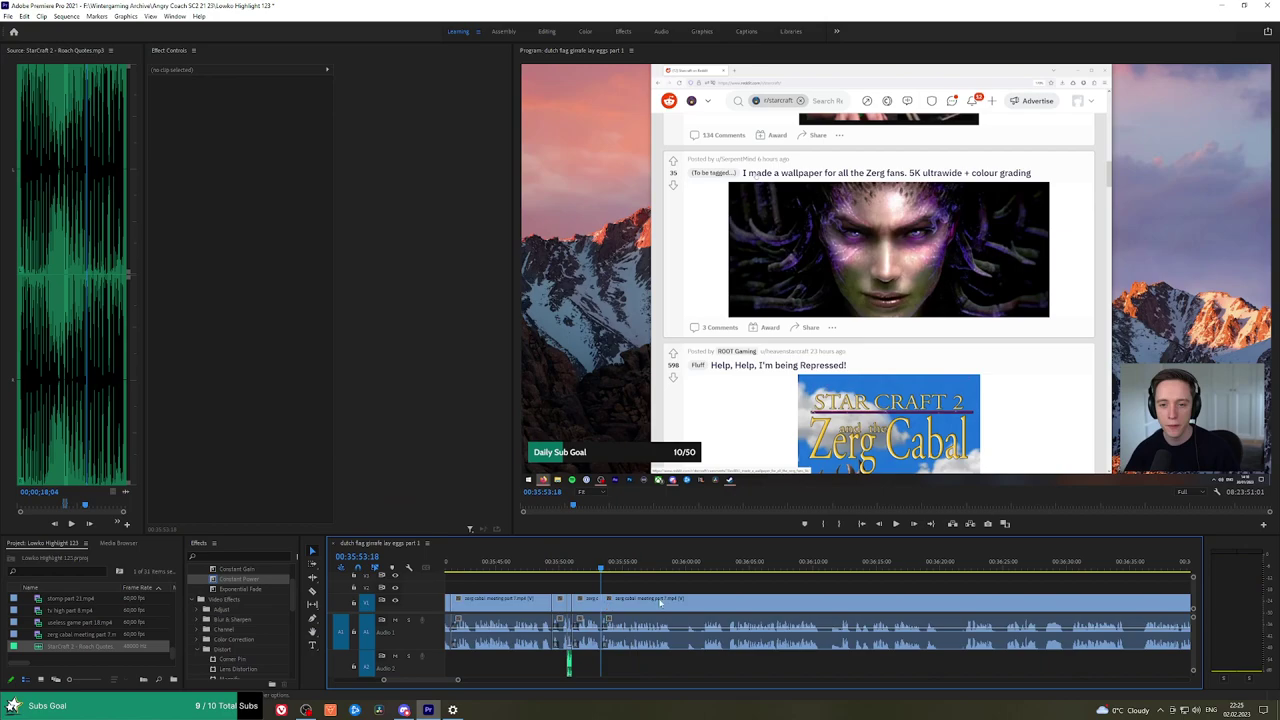
Remove the section between about 00:35:59 and 00:36:01 from the wallpaper footage and close the gap.
click(686, 585)
key(space)
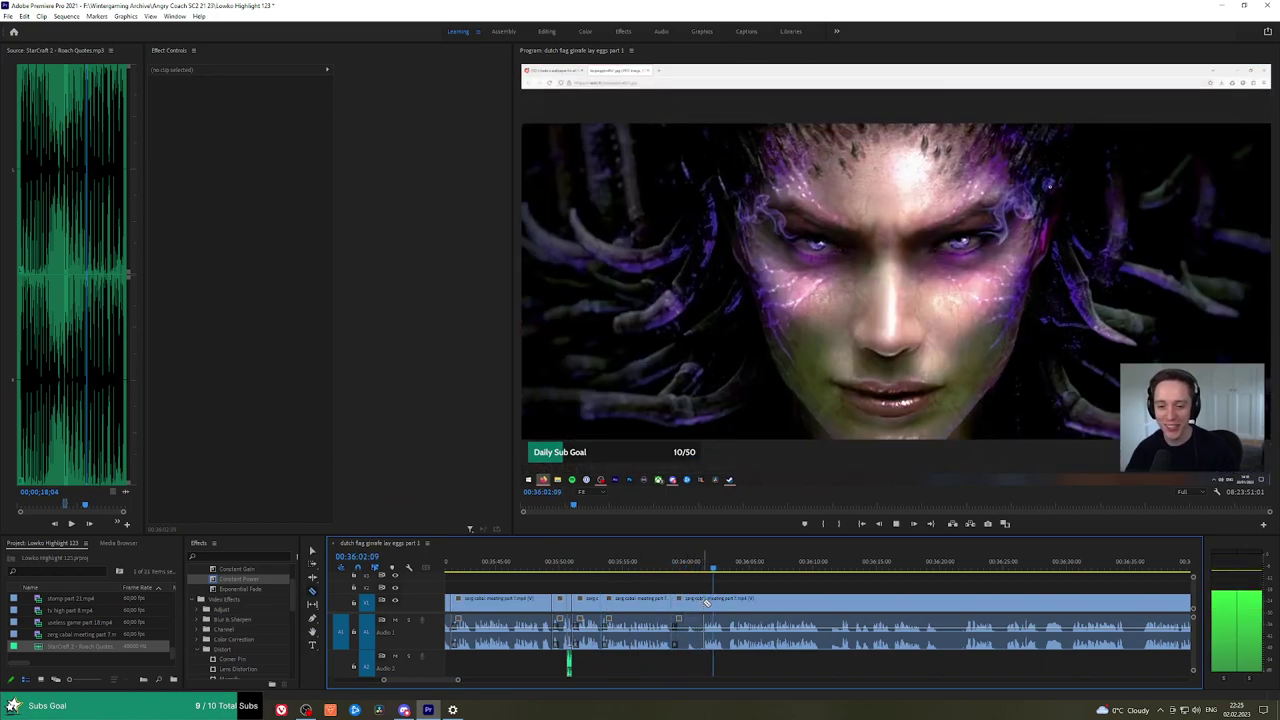
click(705, 602)
key(v)
click(695, 598)
key(shift+Delete)
key(space)
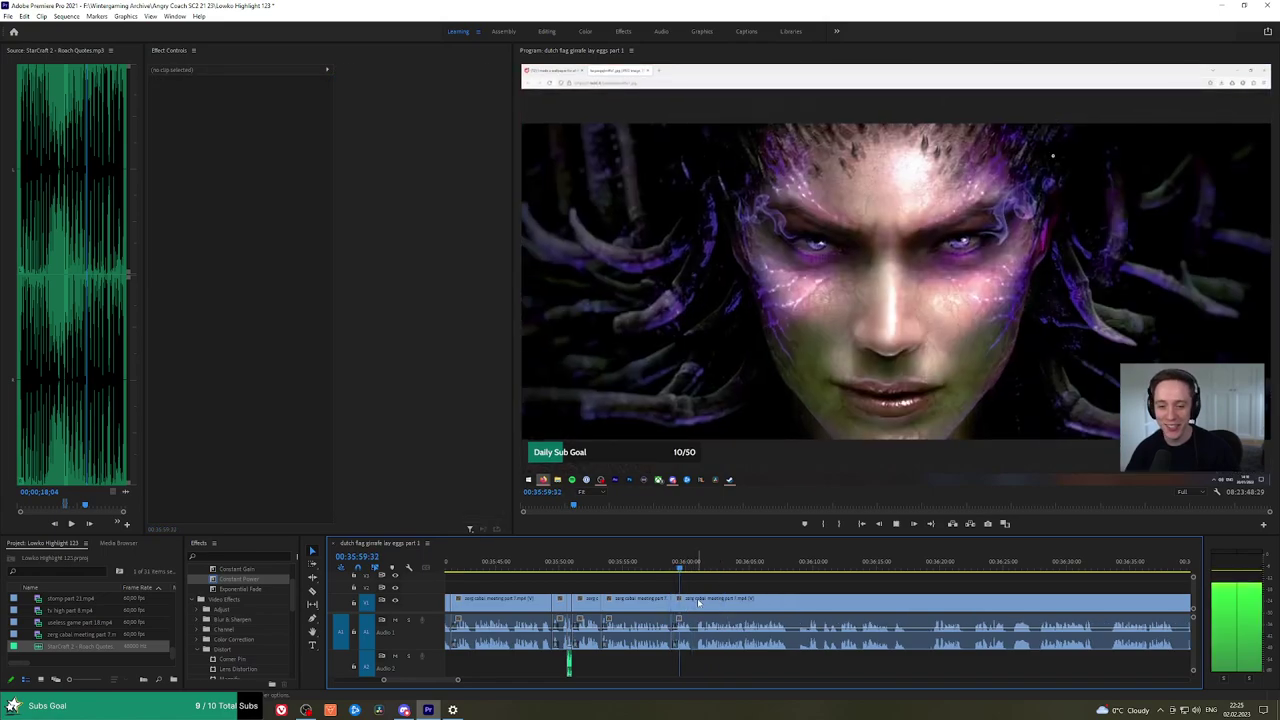
Remove the one-second section starting shortly after 00:36:00 from the wallpaper footage and close the gap.
scroll(733, 601, up, 1)
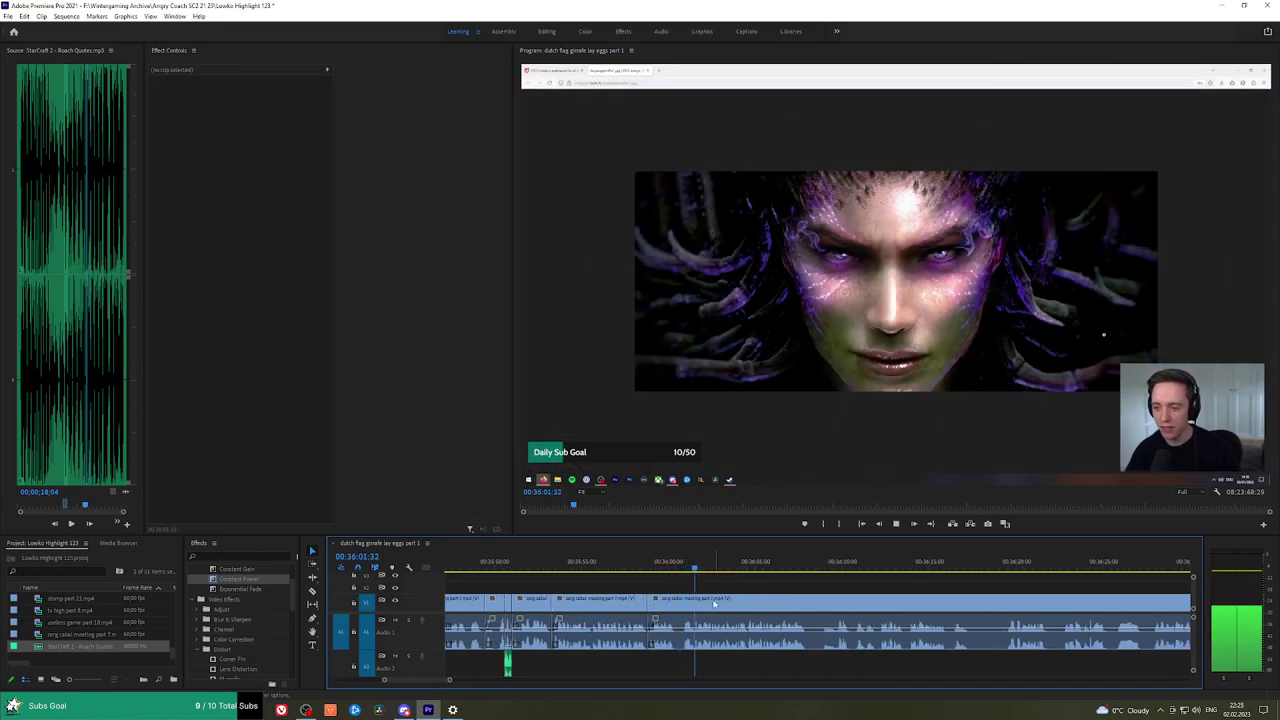
key(c)
key(equal)
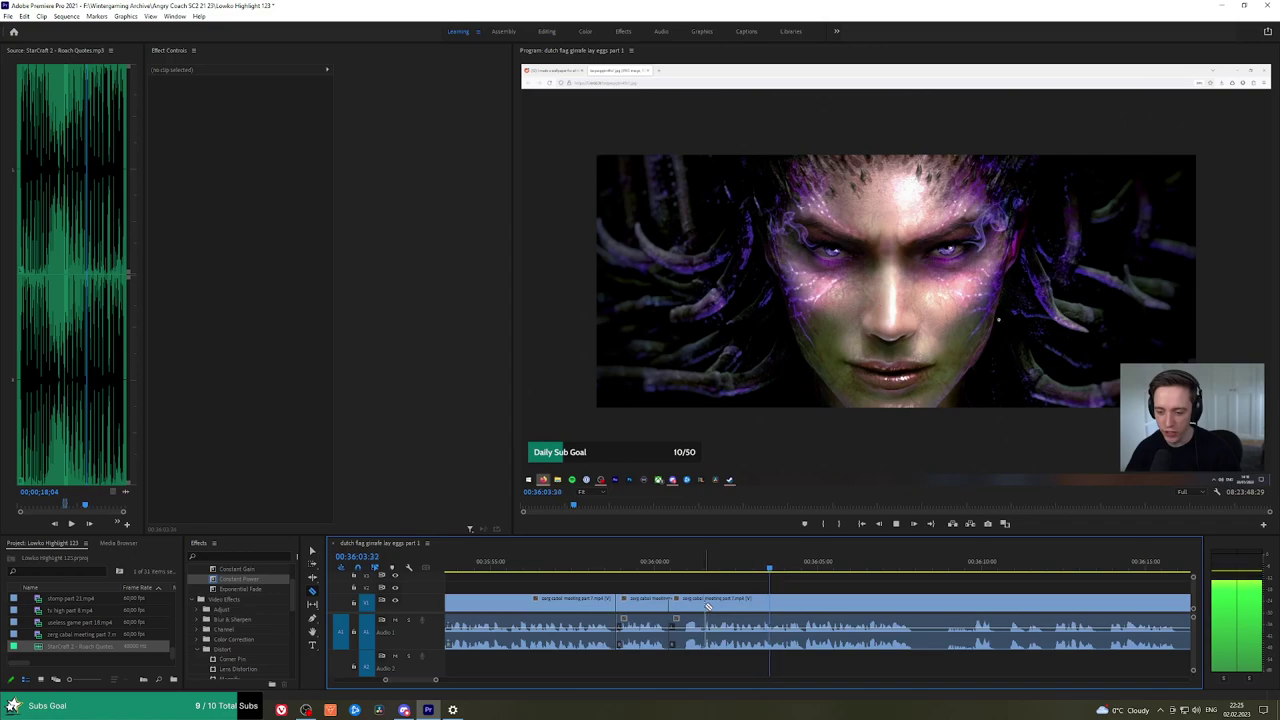
click(705, 605)
key(v)
click(689, 606)
key(shift+Delete)
key(space)
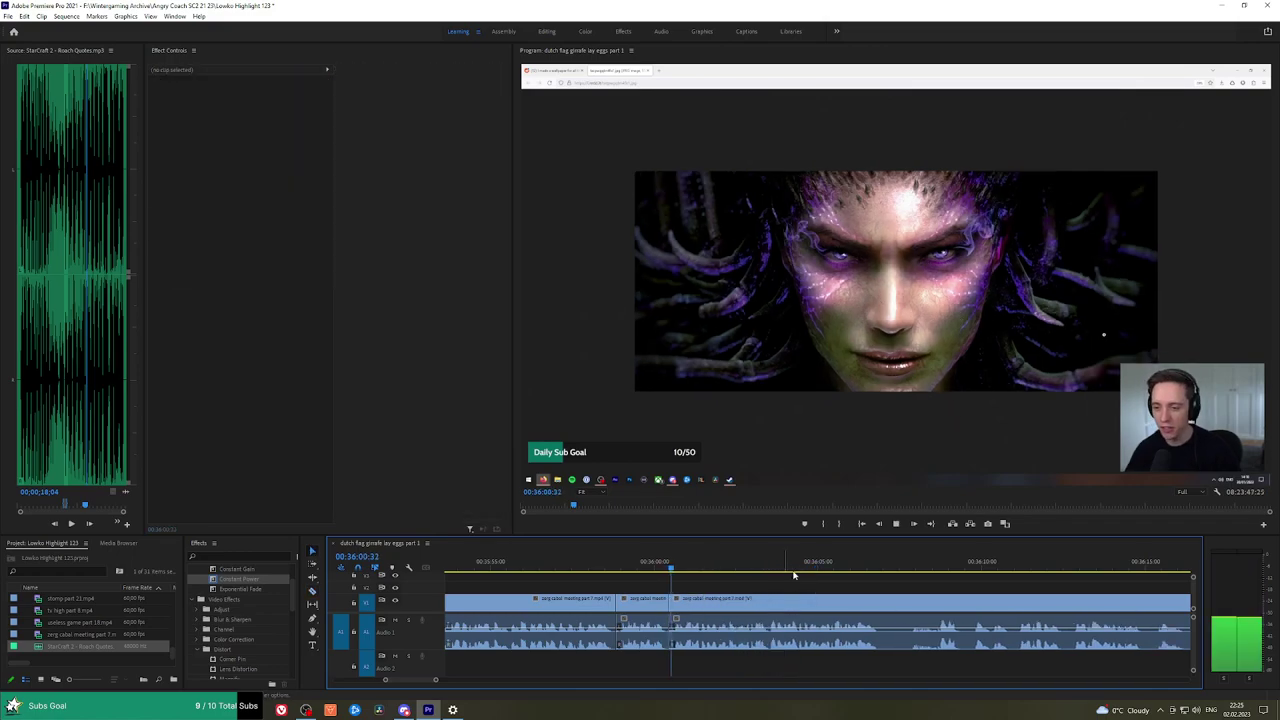
Cut out the quiet section between about 00:36:07 and 00:36:09 and close the gap.
click(880, 567)
click(886, 605)
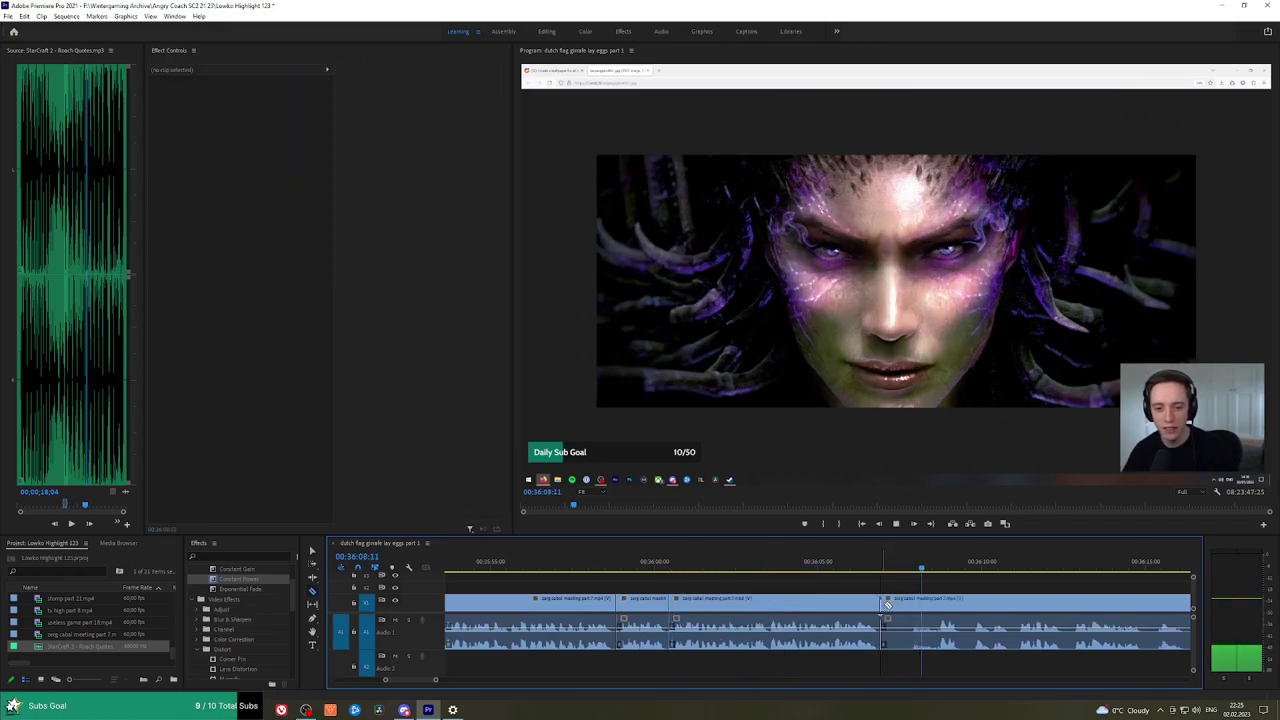
click(940, 605)
key(v)
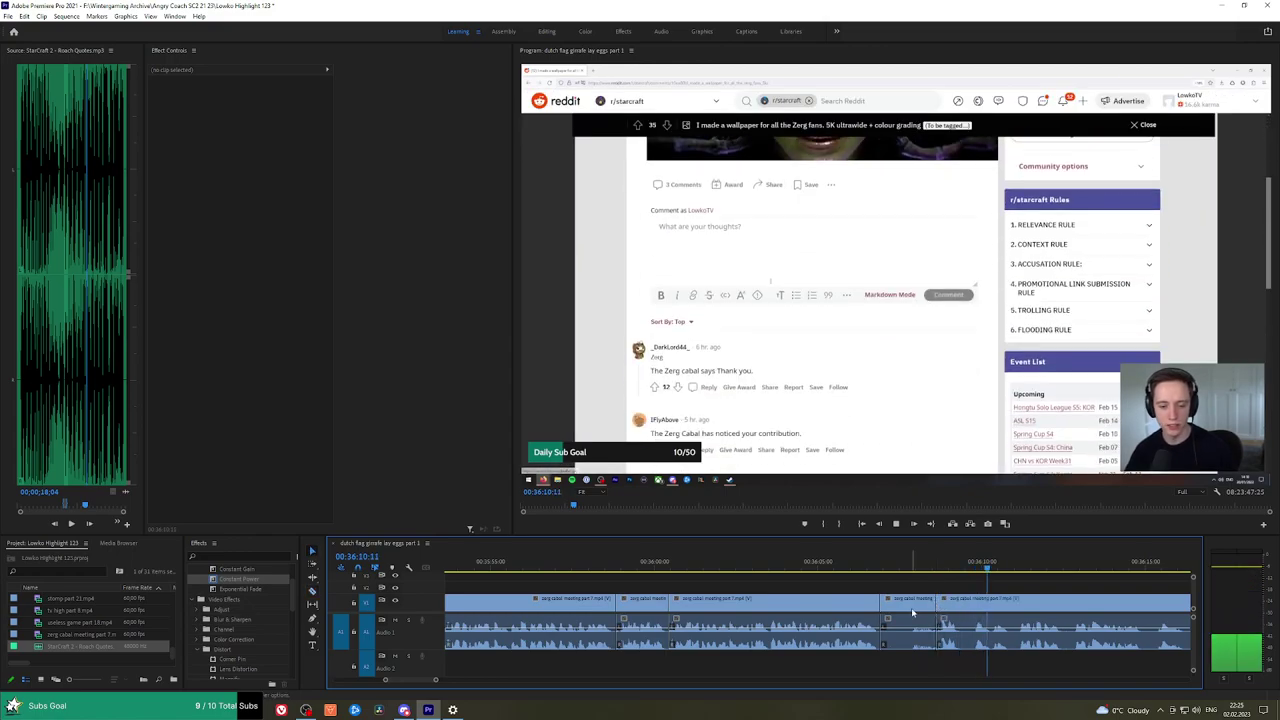
click(914, 609)
key(shift+Delete)
key(space)
Cut out the section between about 00:36:14 and 00:36:16, before the Zerg Cabal post discussion, and close the gap.
click(1081, 568)
key(space)
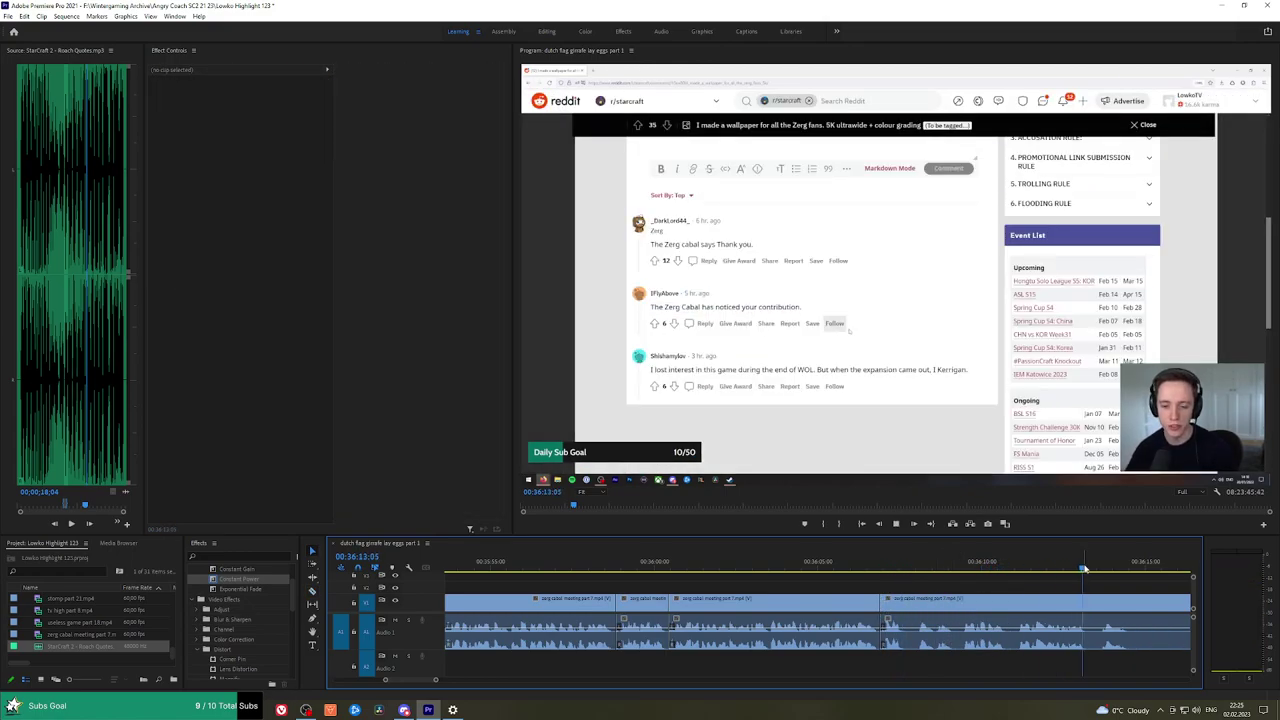
scroll(1083, 571, down, 4)
key(h)
drag(1112, 588, 760, 573)
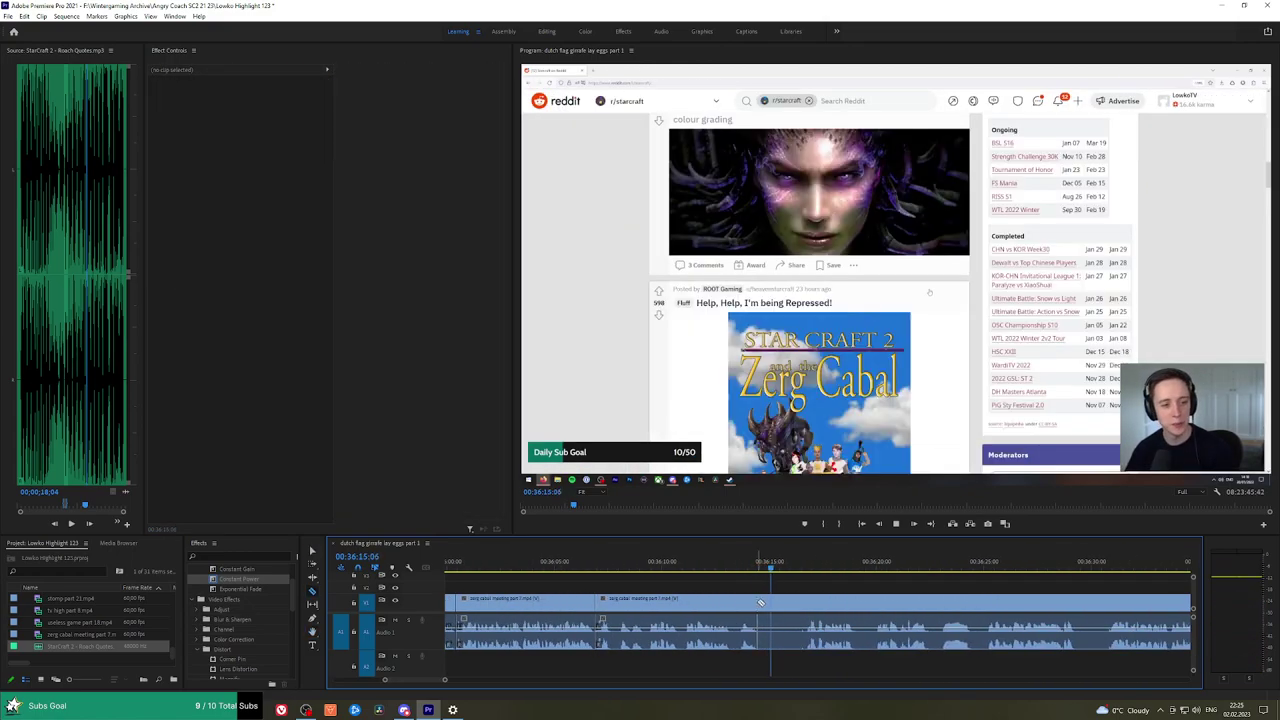
key(c)
click(759, 602)
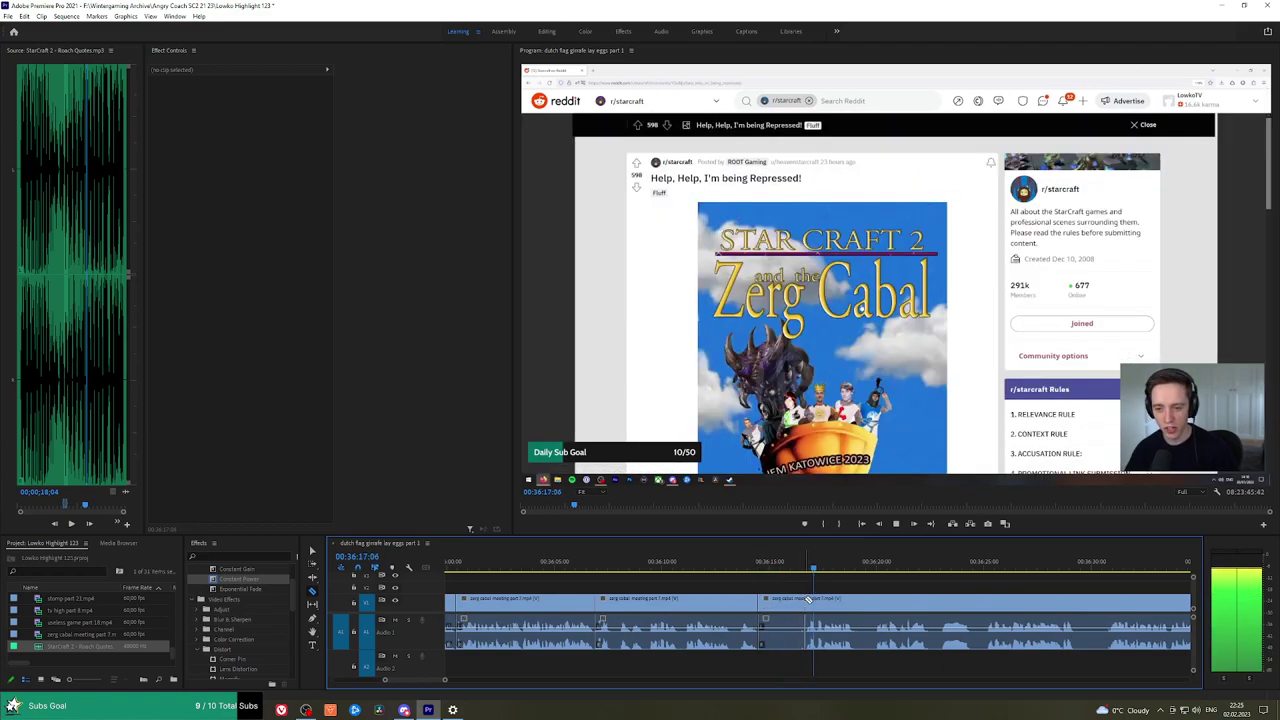
click(802, 602)
key(v)
click(795, 604)
key(shift+Delete)
key(space)
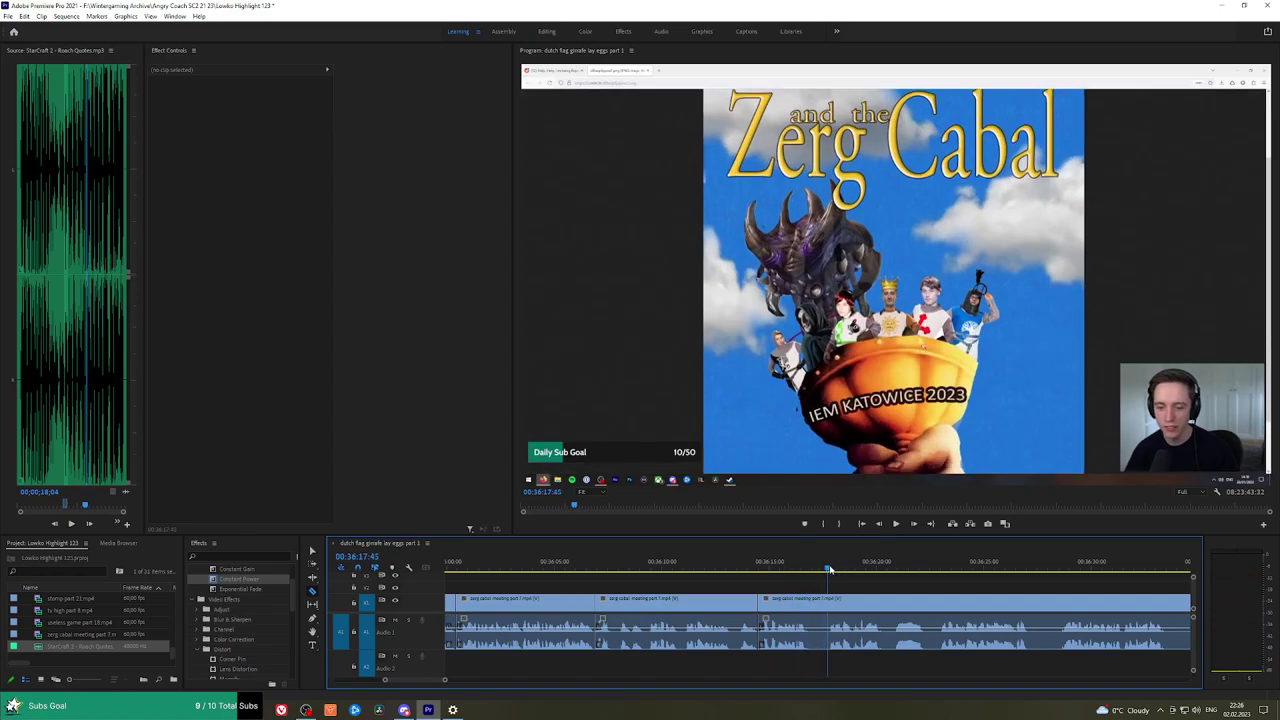
Remove the pause between about 00:36:27 and 00:36:28 in the Zerg Cabal footage and close the gap.
key(h)
drag(975, 586, 762, 583)
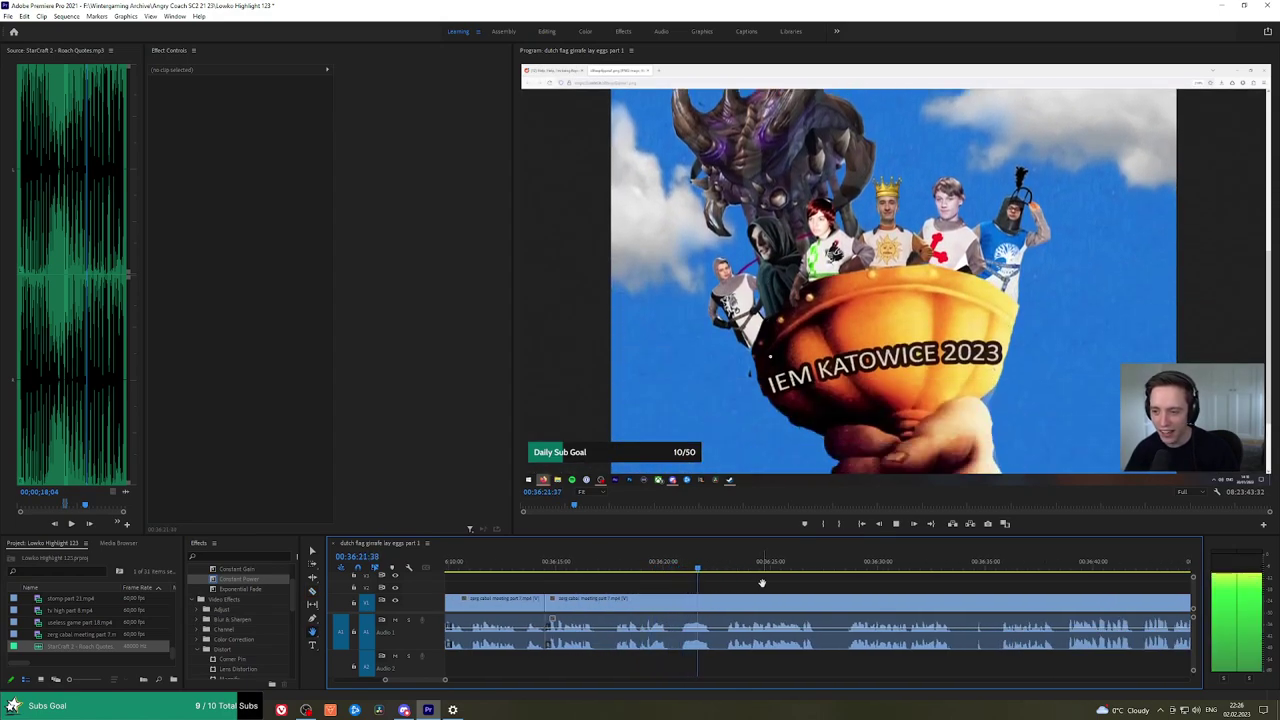
drag(869, 583, 774, 583)
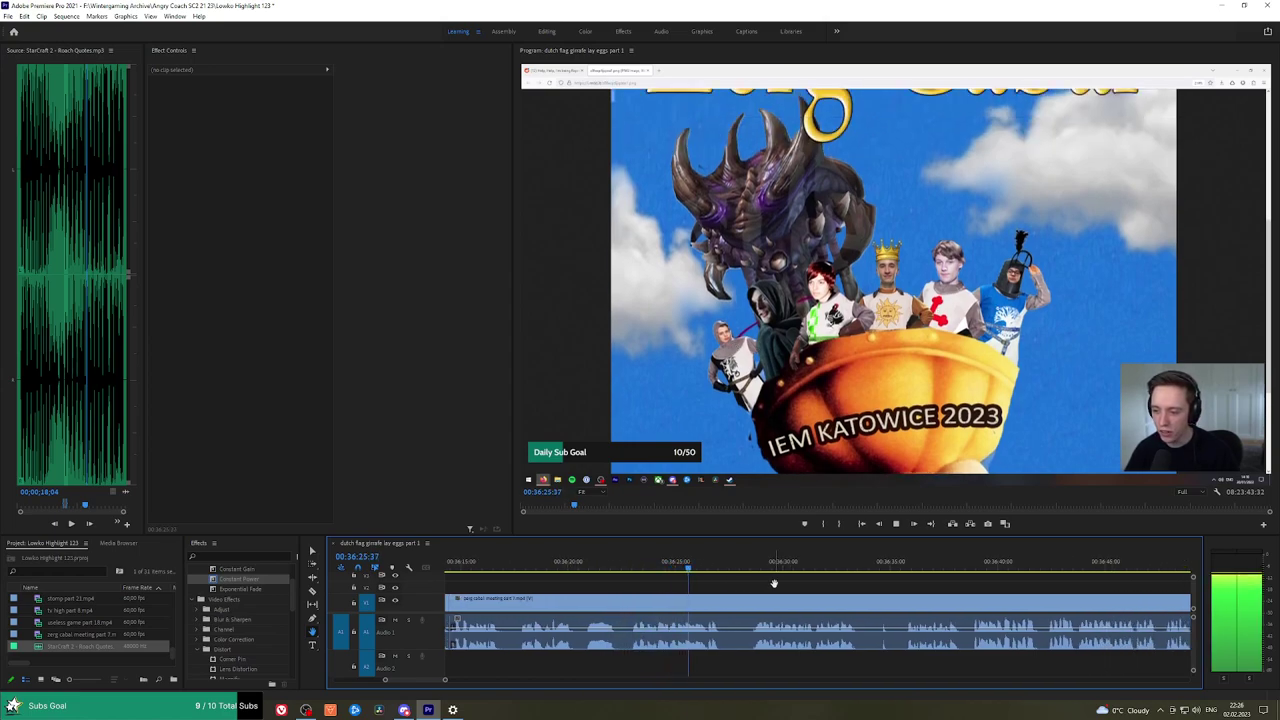
key(c)
click(725, 603)
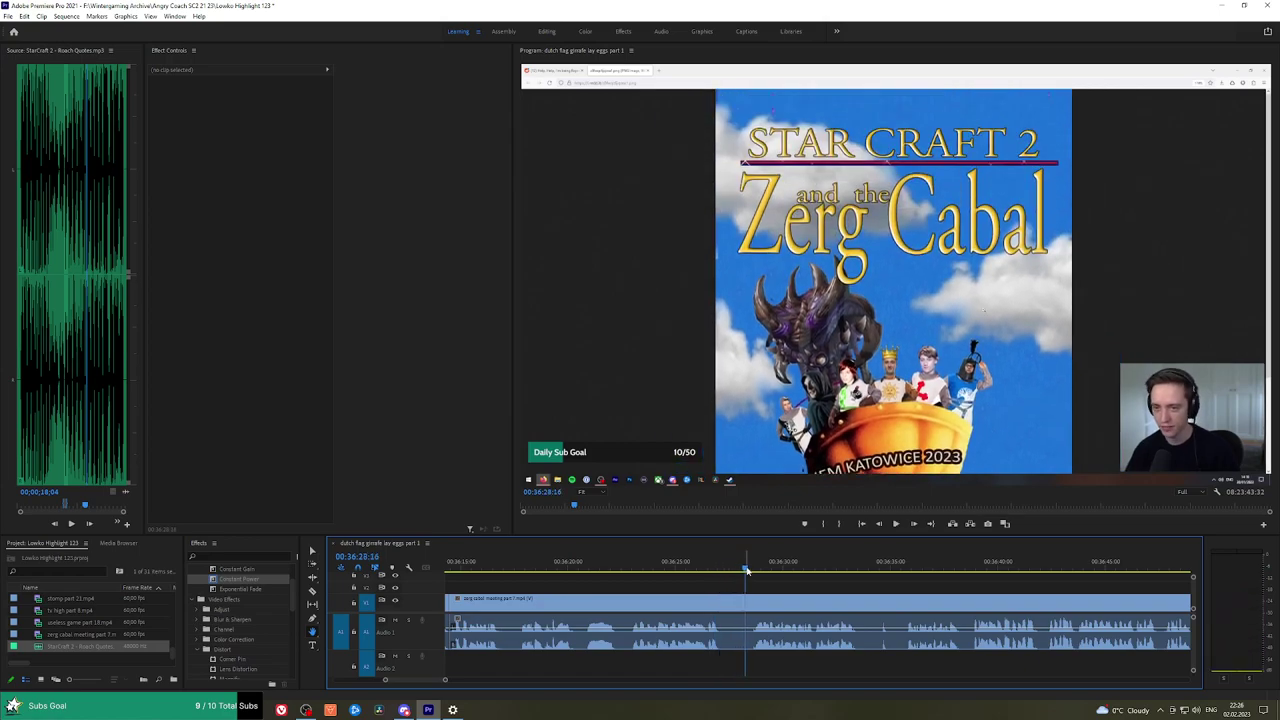
click(753, 603)
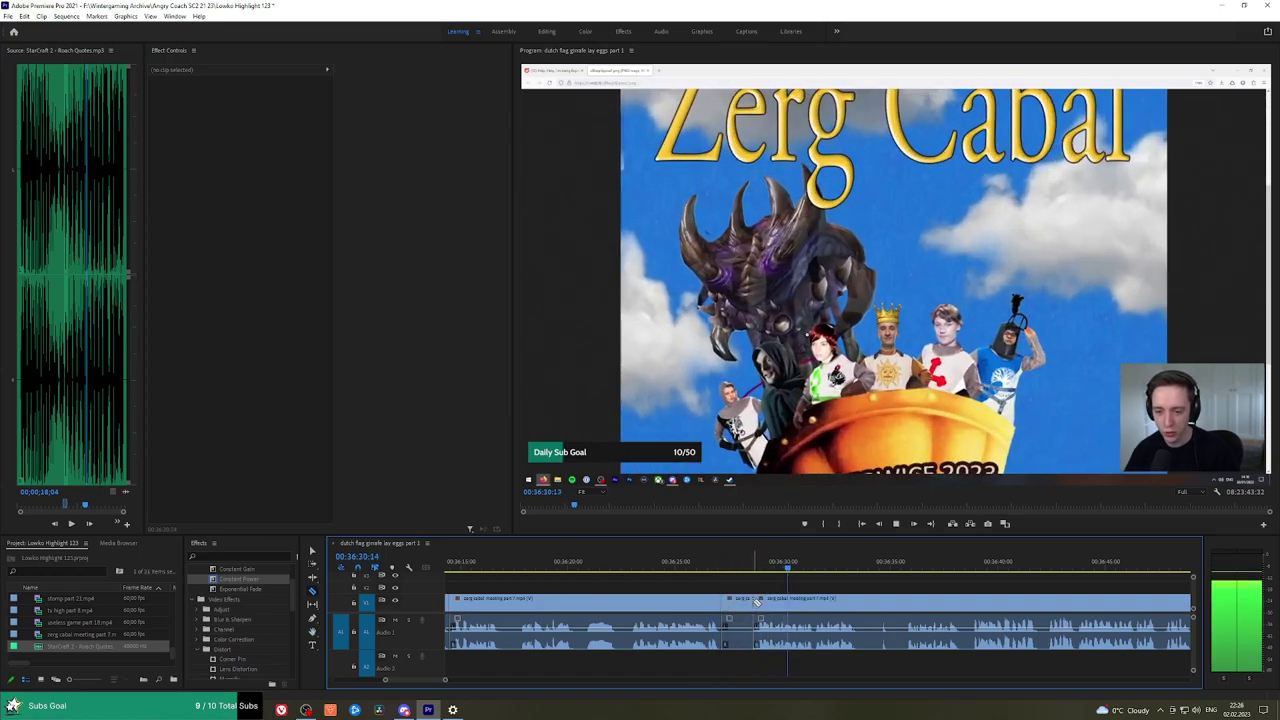
key(v)
click(741, 605)
key(shift+Delete)
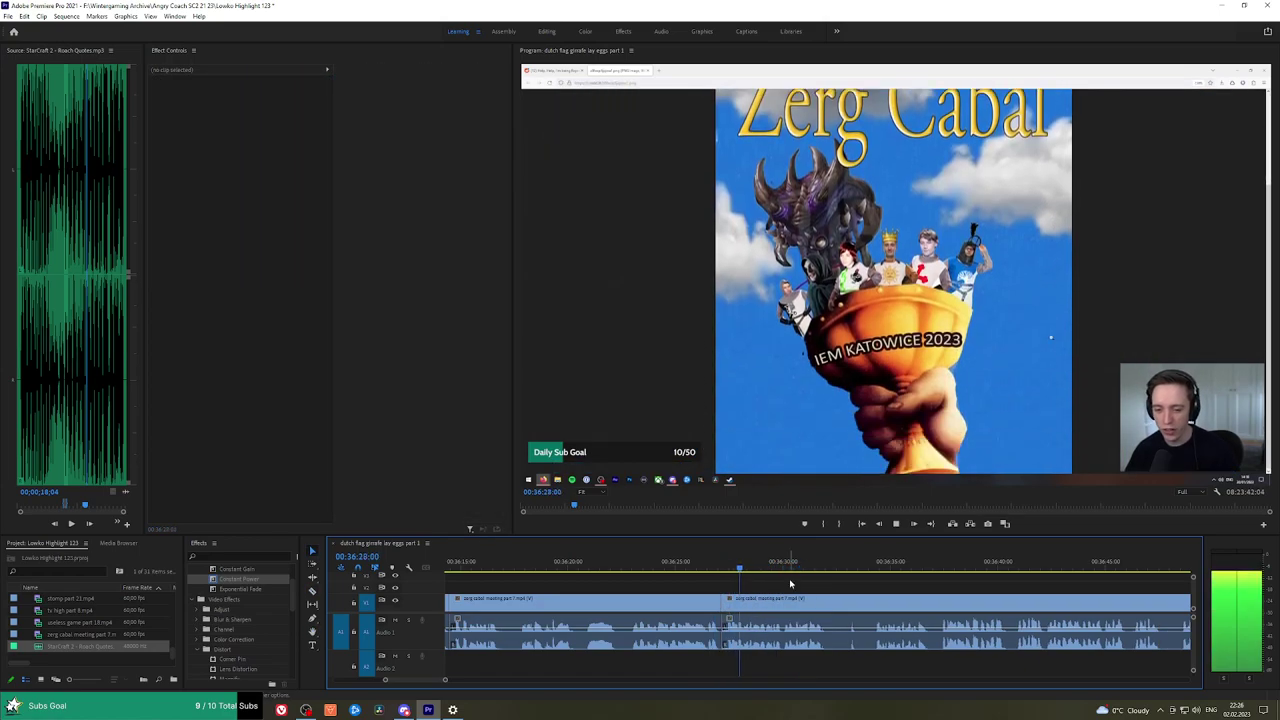
Check the Zerg Cabal poster in an enlarged preview, then cut out the pause from about 00:36:33 to 00:36:34 and close the gap.
key(grave)
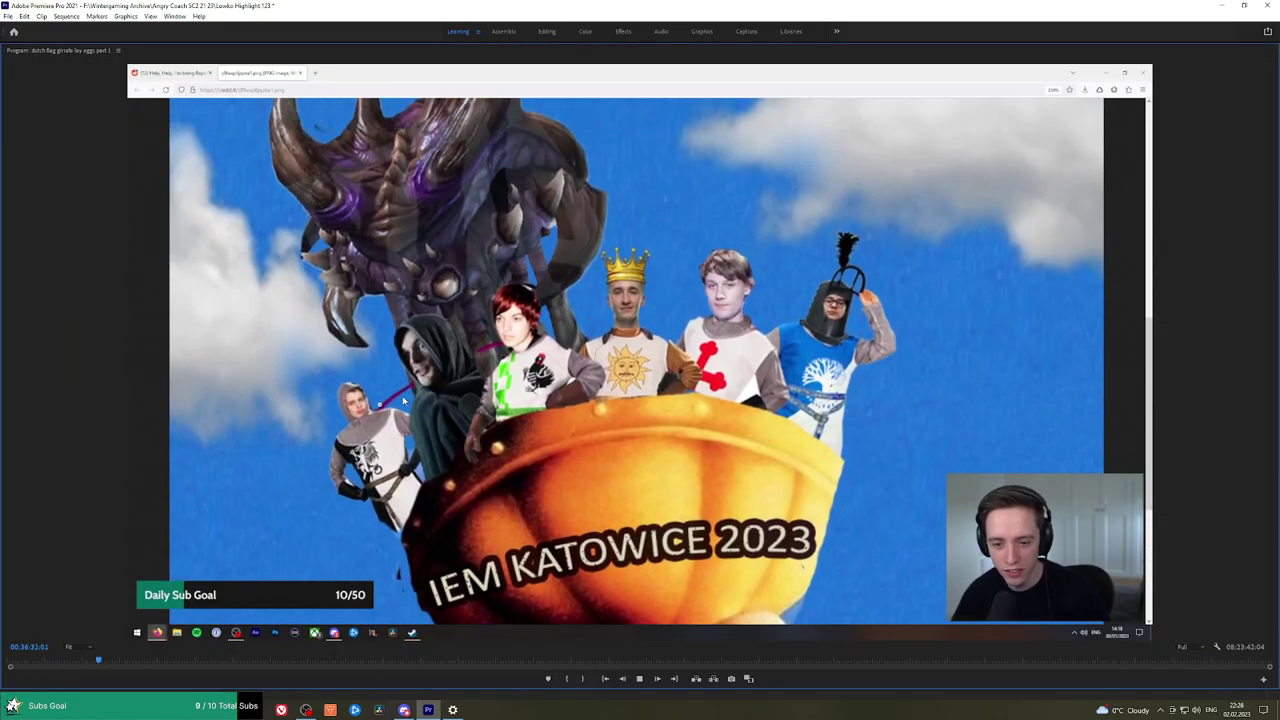
key(grave)
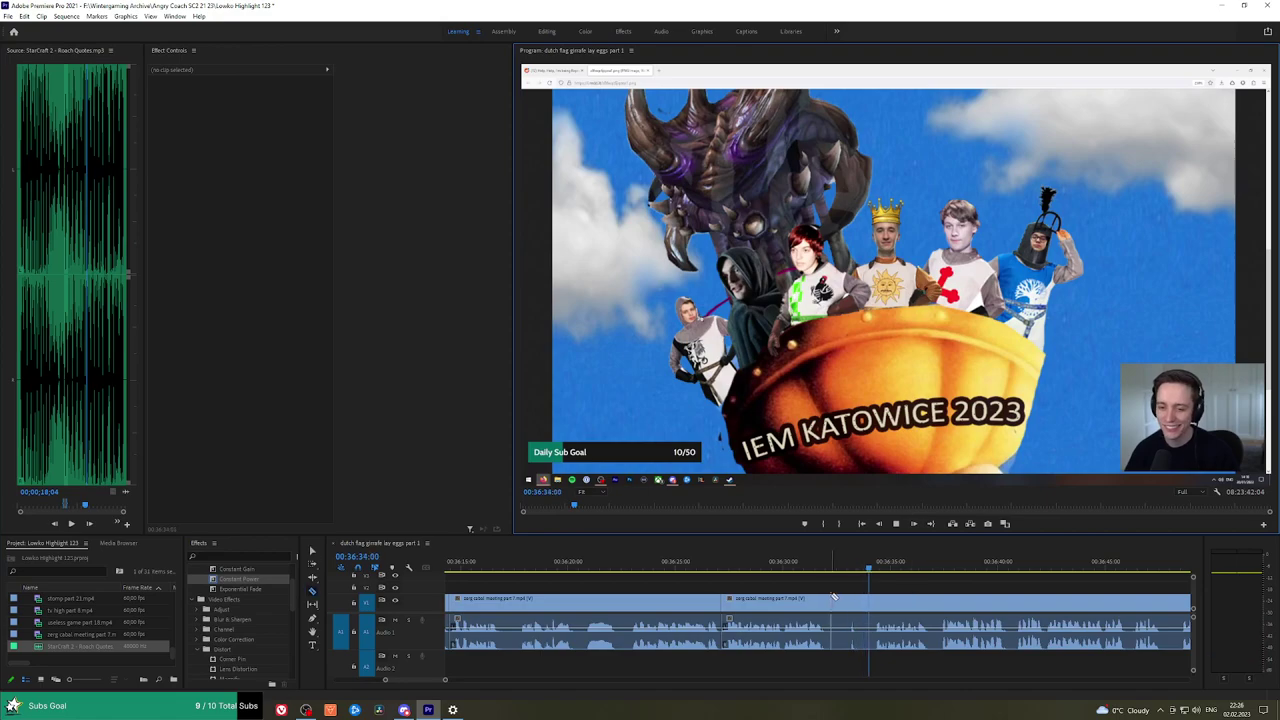
click(846, 597)
click(872, 600)
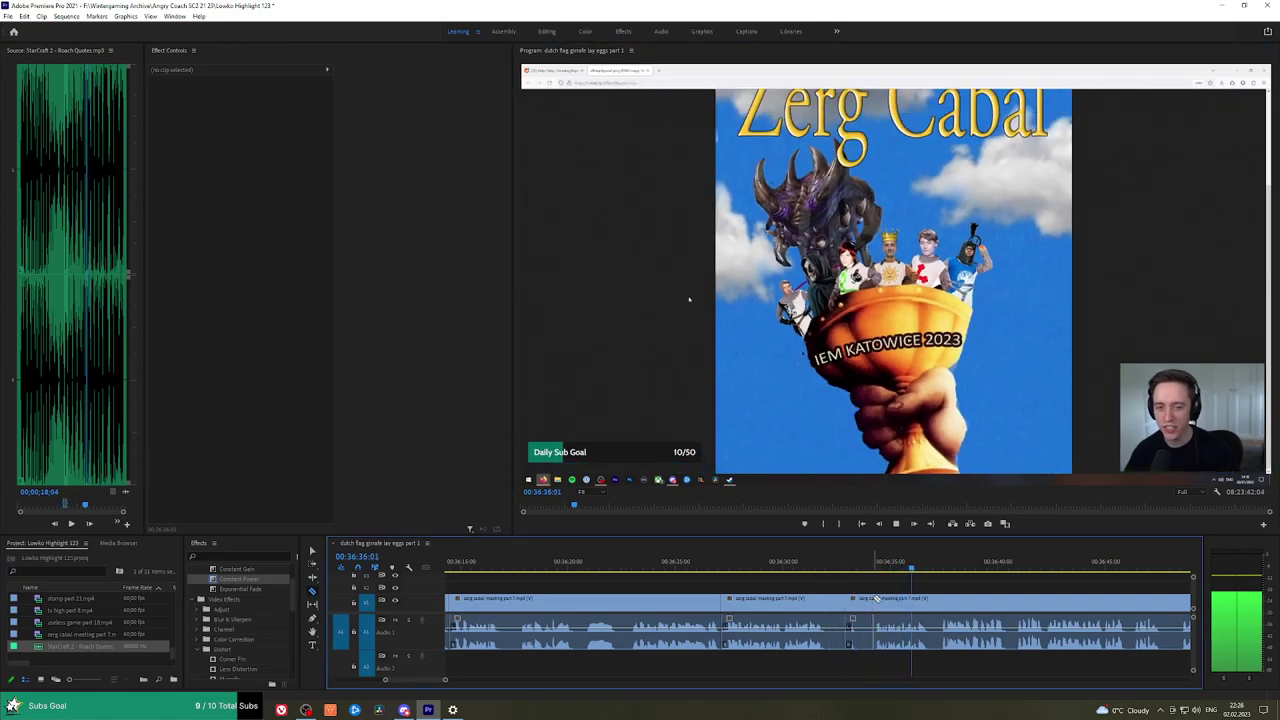
key(v)
click(862, 603)
key(shift+Delete)
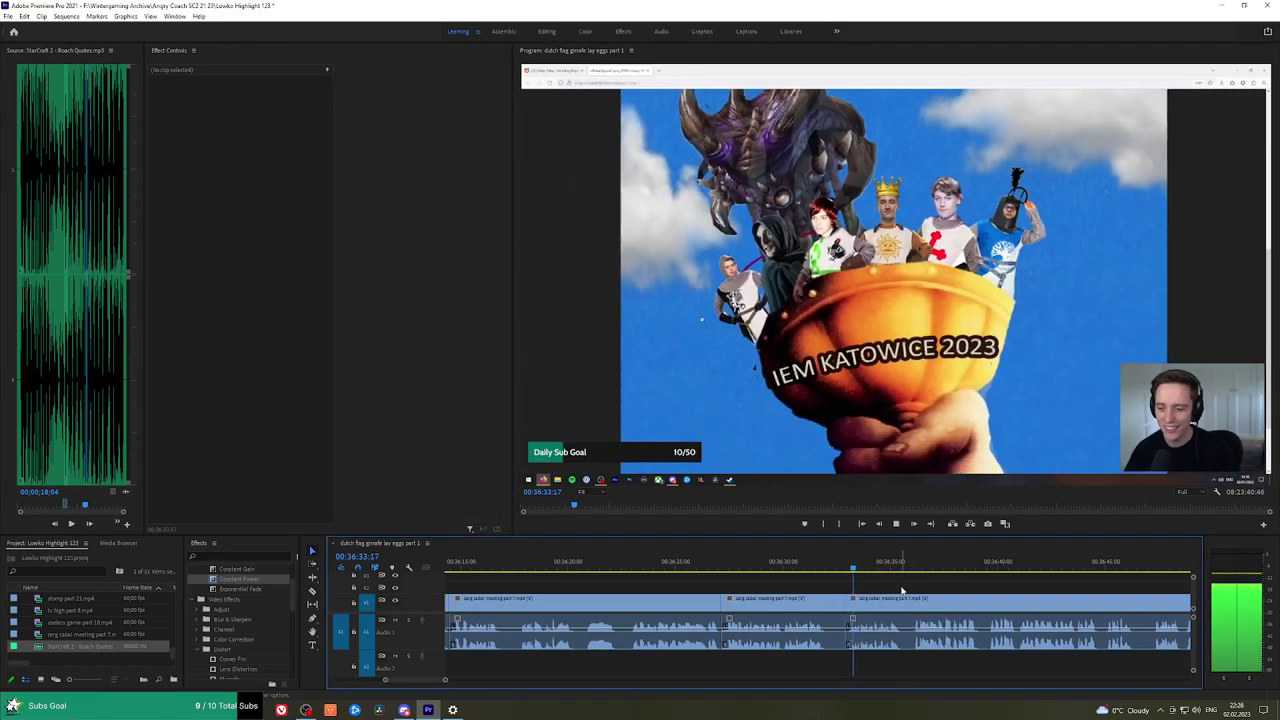
key(h)
drag(923, 590, 840, 586)
scroll(850, 589, up, 3)
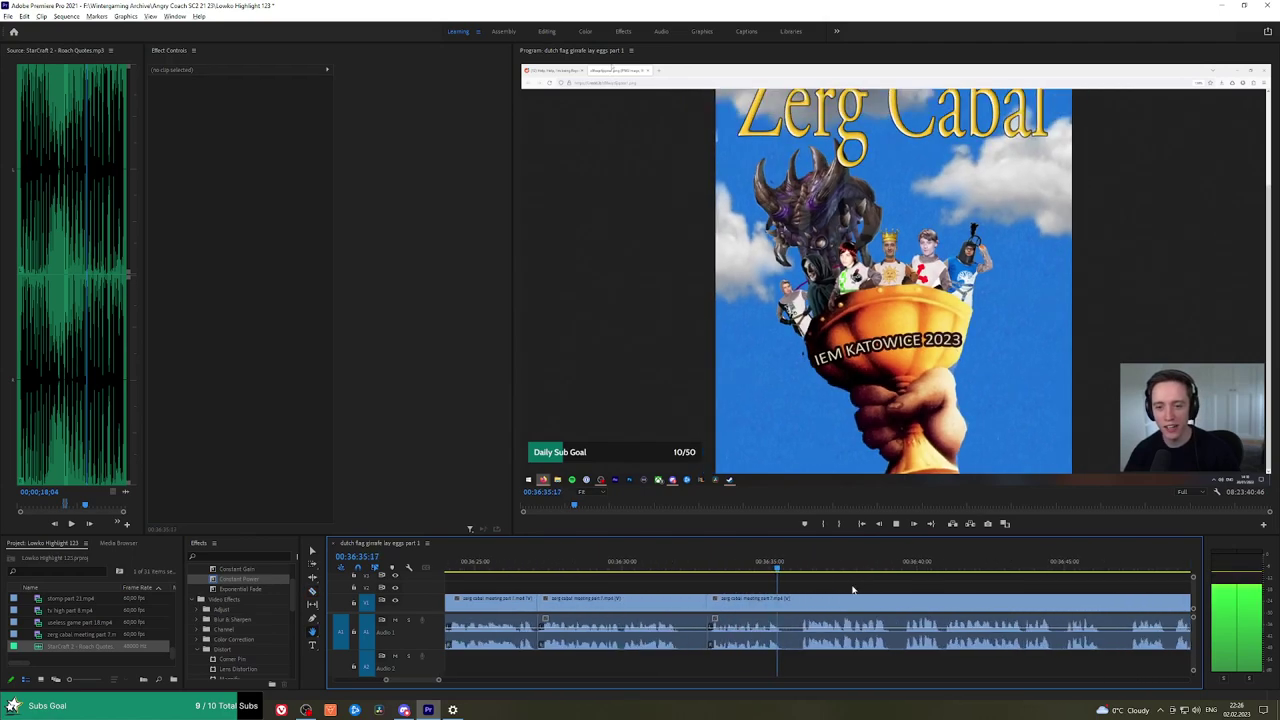
Cut out the pause at about 00:36:35 in the enlarged Zerg Cabal poster footage and close the gap.
click(782, 603)
key(v)
click(772, 603)
key(shift+Delete)
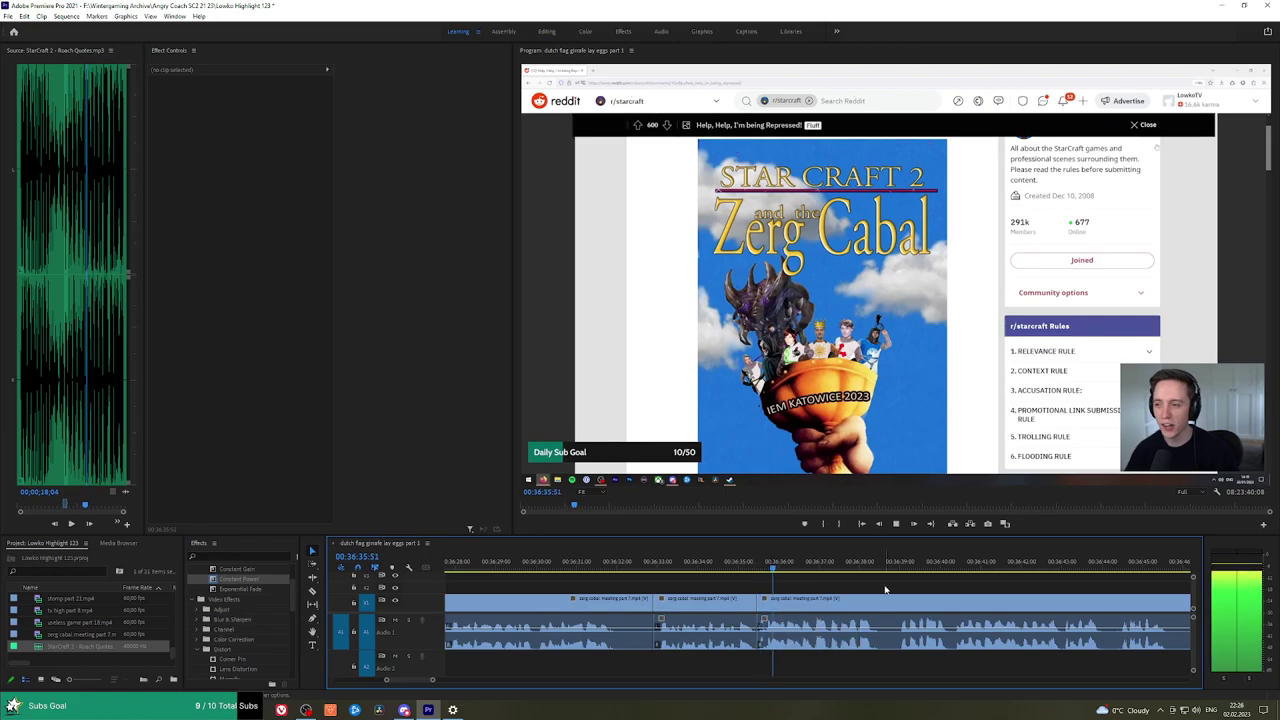
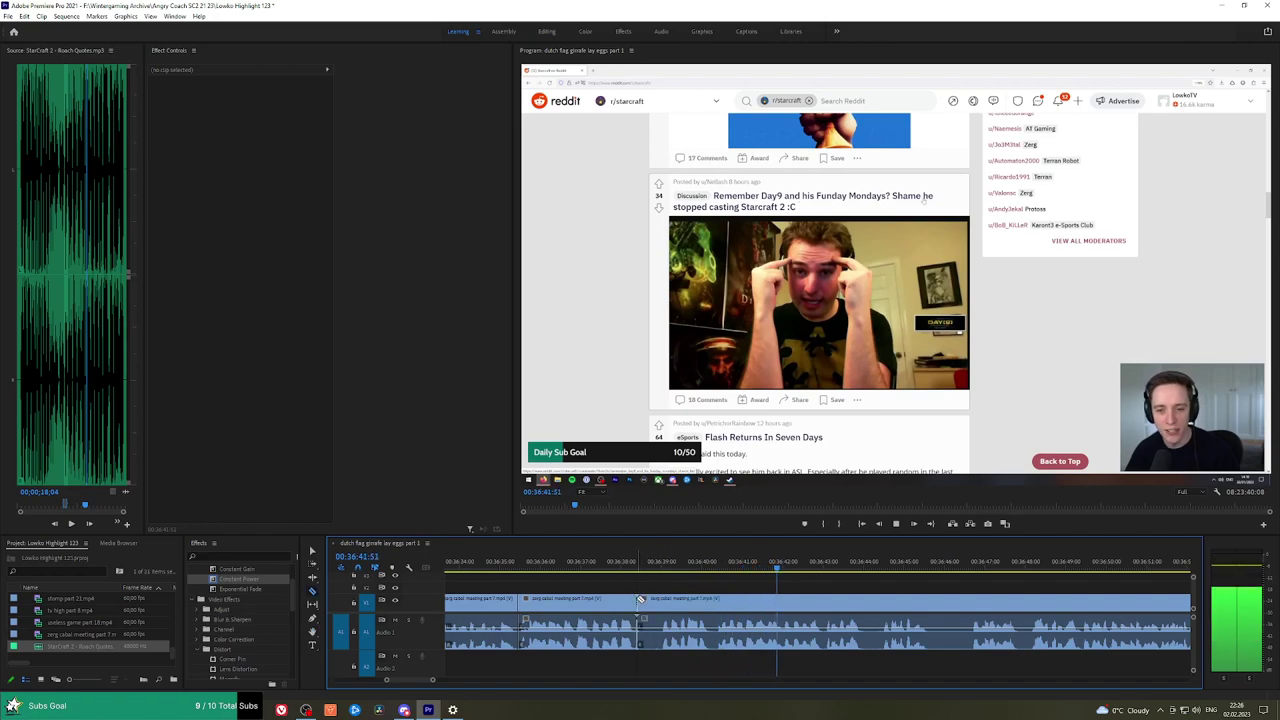
Replay the start of the Day9 post discussion and split the footage at about 00:36:42:50.
click(778, 568)
drag(778, 568, 786, 568)
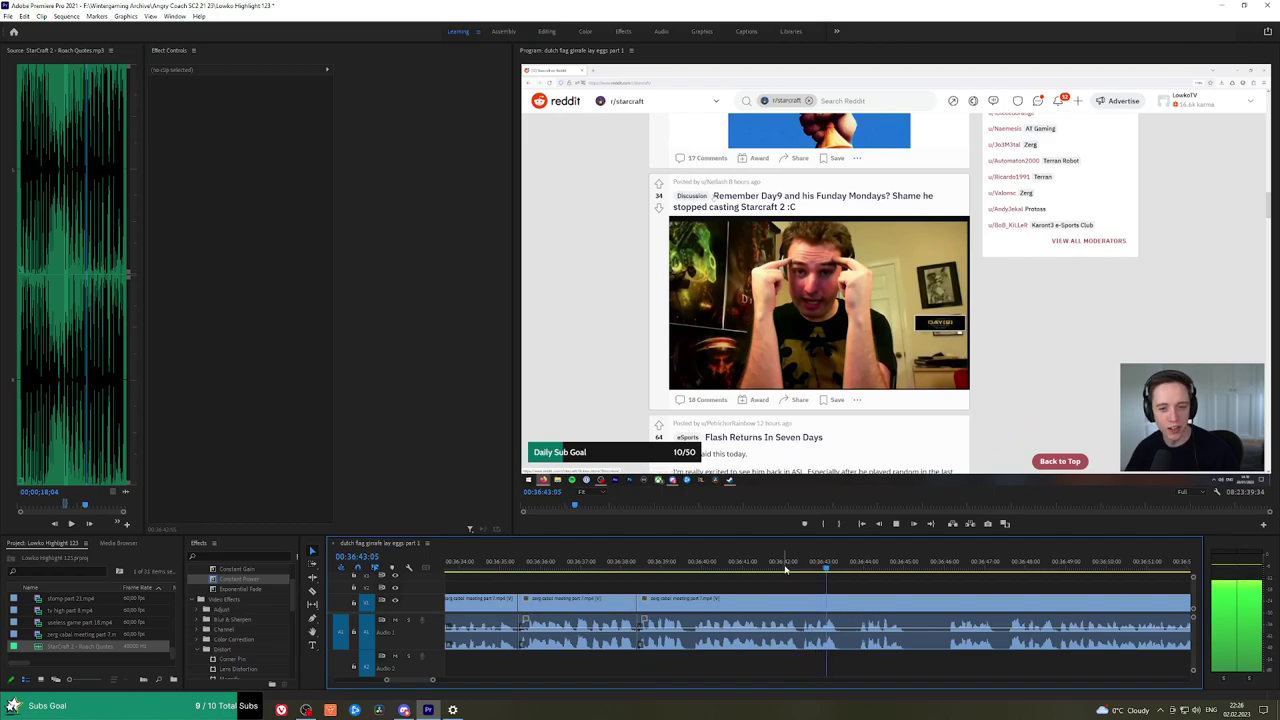
click(800, 568)
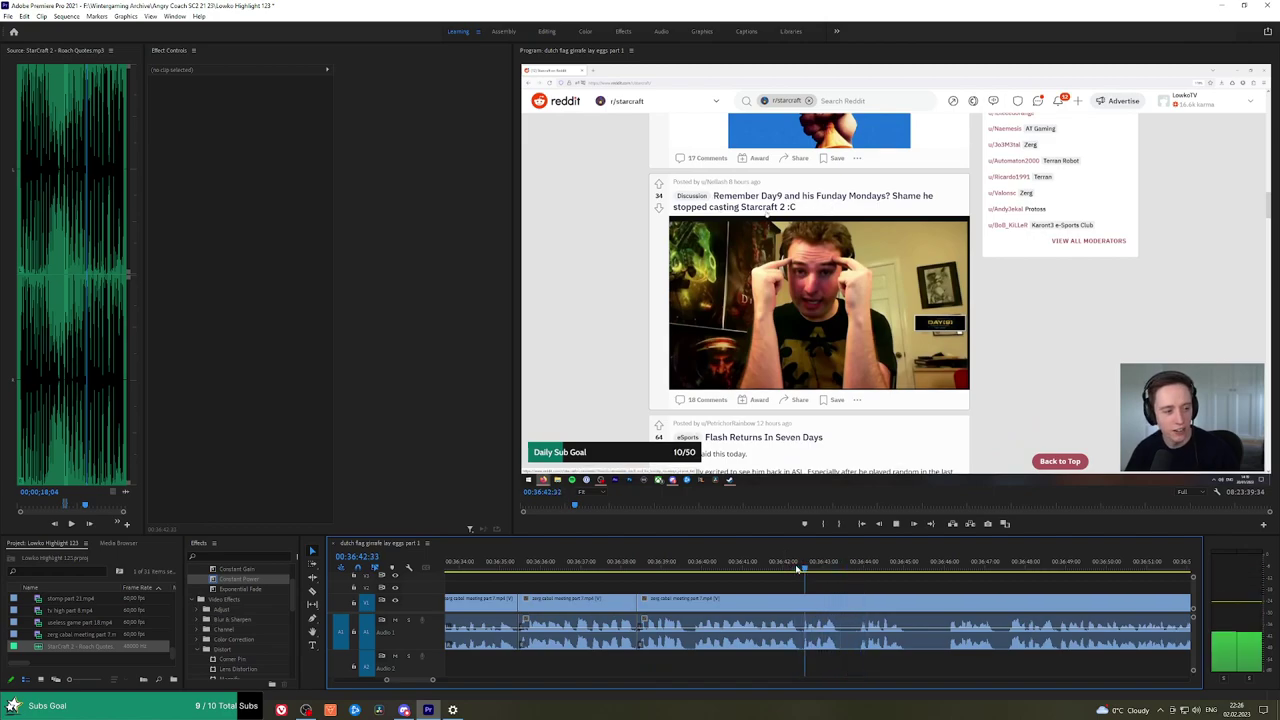
key(space)
key(c)
click(817, 602)
key(space)
key(space)
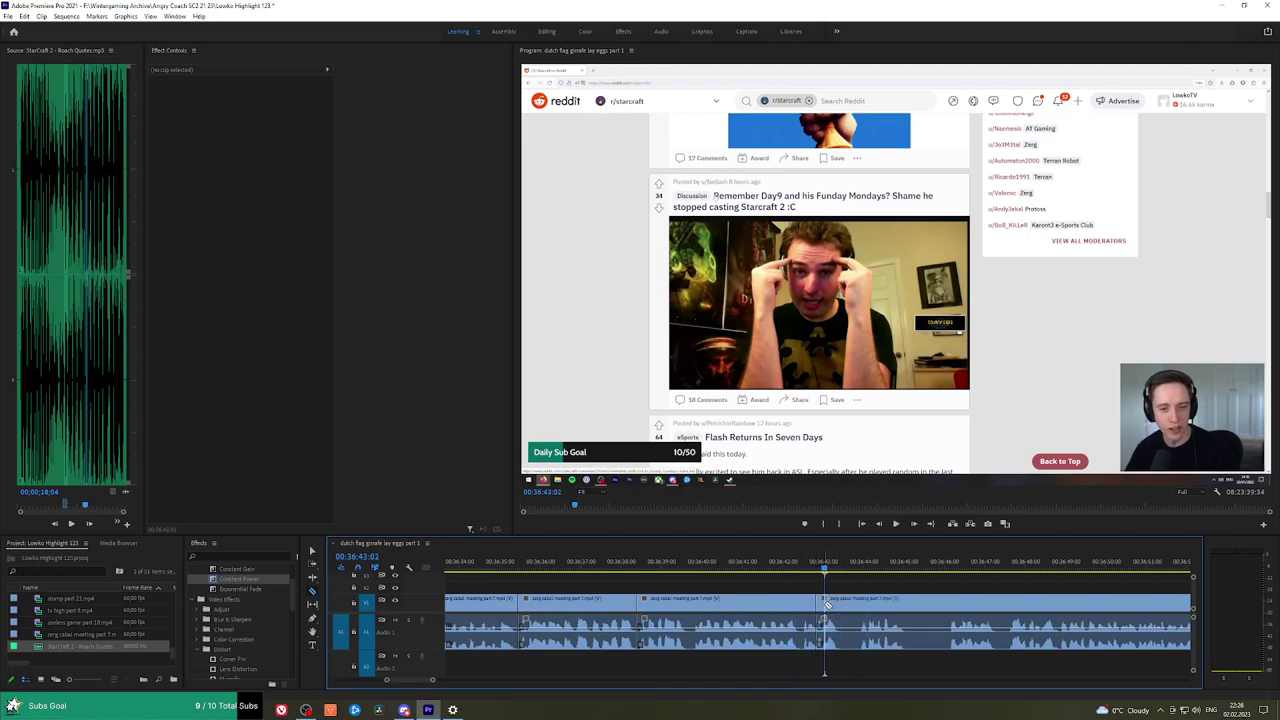
Split the footage again just after 00:36:43 and silence the audio of the short segment between the two cuts.
click(826, 604)
key(space)
click(827, 562)
key(space)
click(827, 560)
key(ctrl+z)
scroll(831, 584, up, 3)
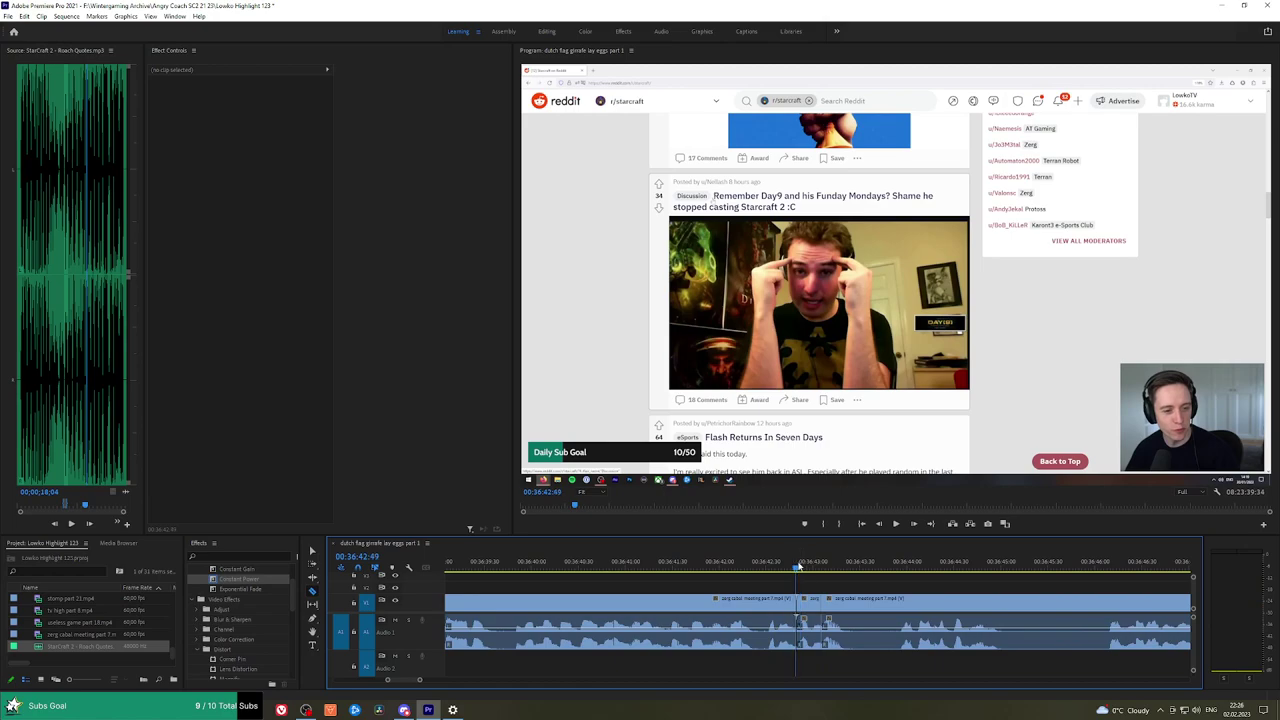
key(space)
key(space)
click(815, 635)
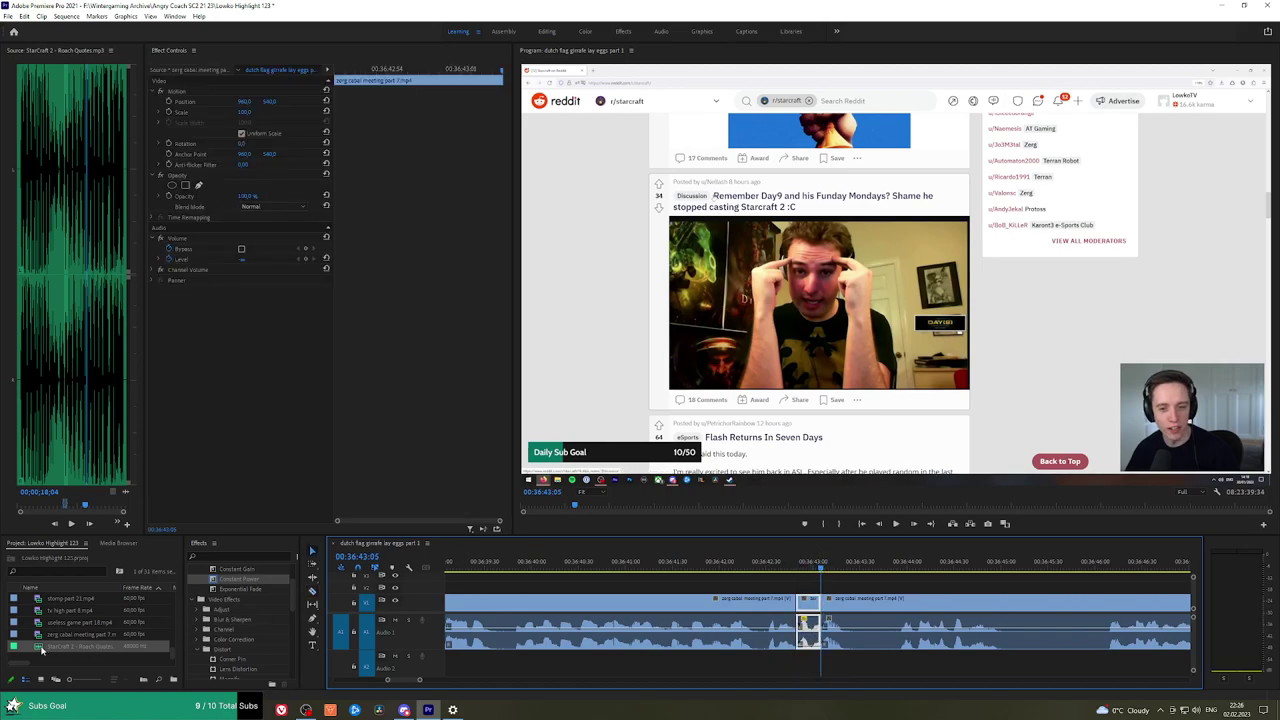
Place the Roach Quotes sound on Audio 2 under the silenced segment, lower its volume, save the project and play on.
drag(42, 650, 820, 668)
click(812, 666)
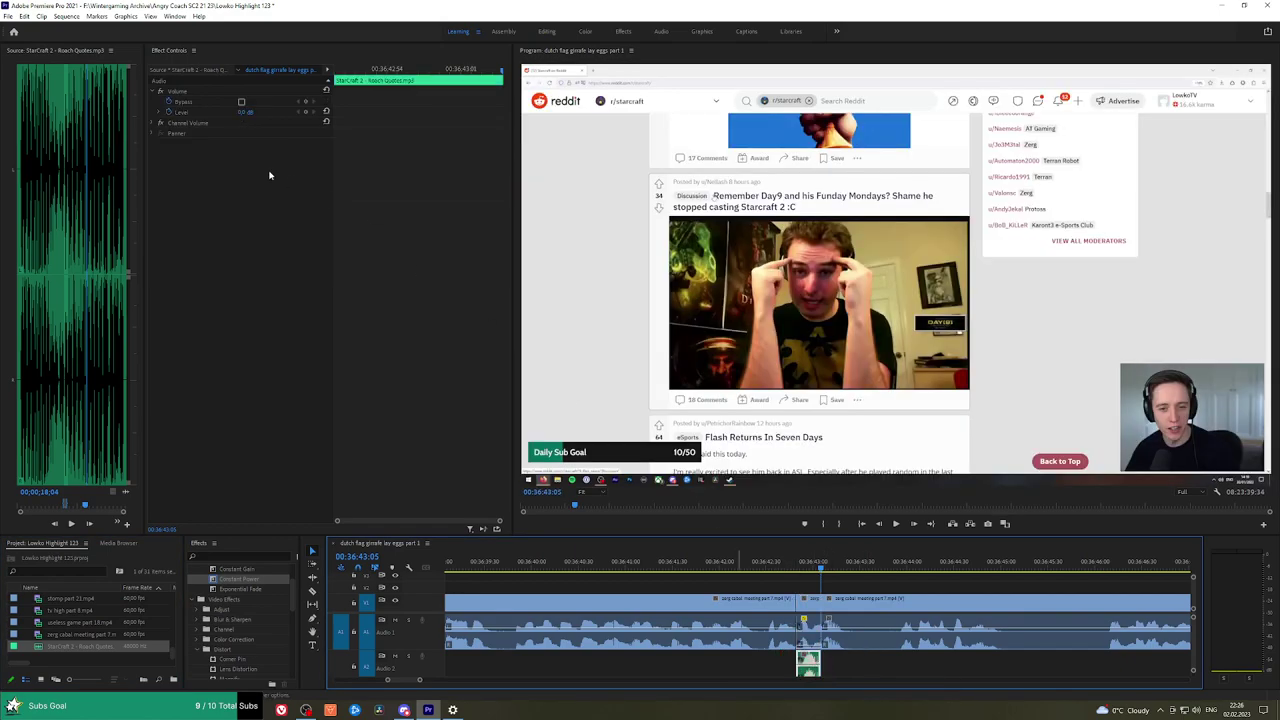
key(ctrl+s)
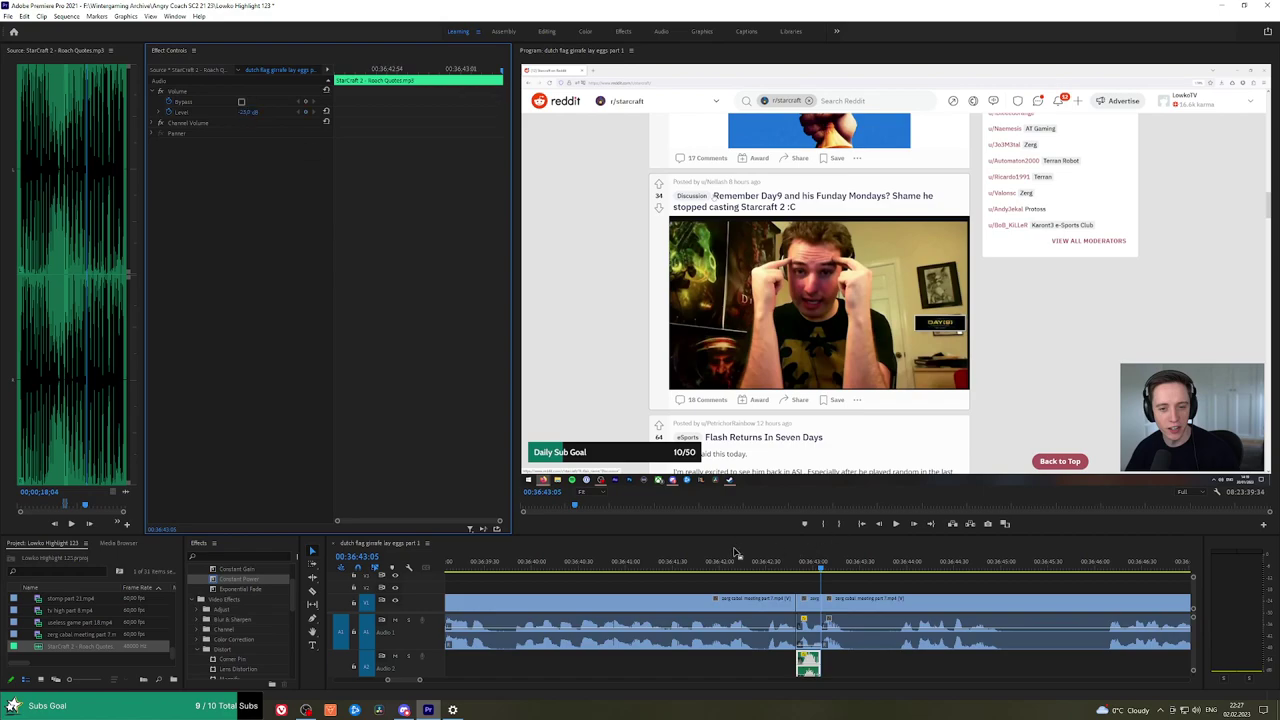
click(735, 552)
key(space)
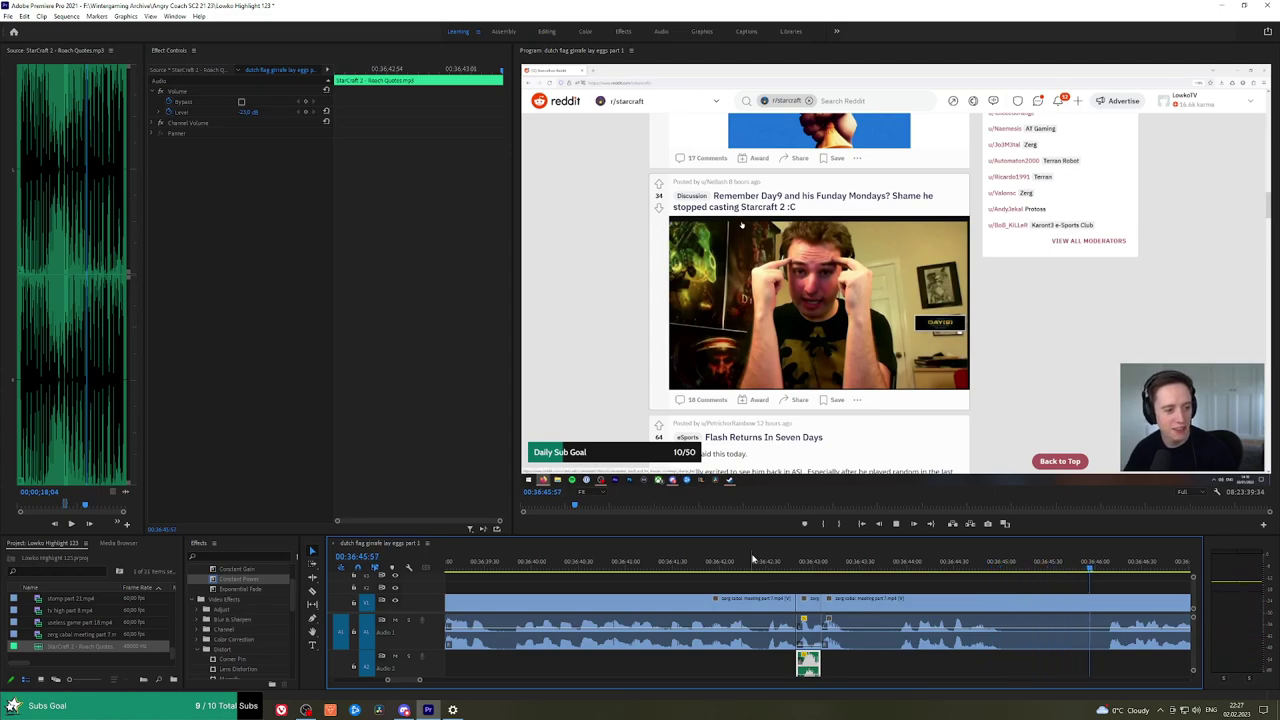
Cut out the pause from about 00:36:45 to 00:36:46 in the Day9 post footage and close the gap.
scroll(640, 610, down, 5)
scroll(586, 570, down, 4)
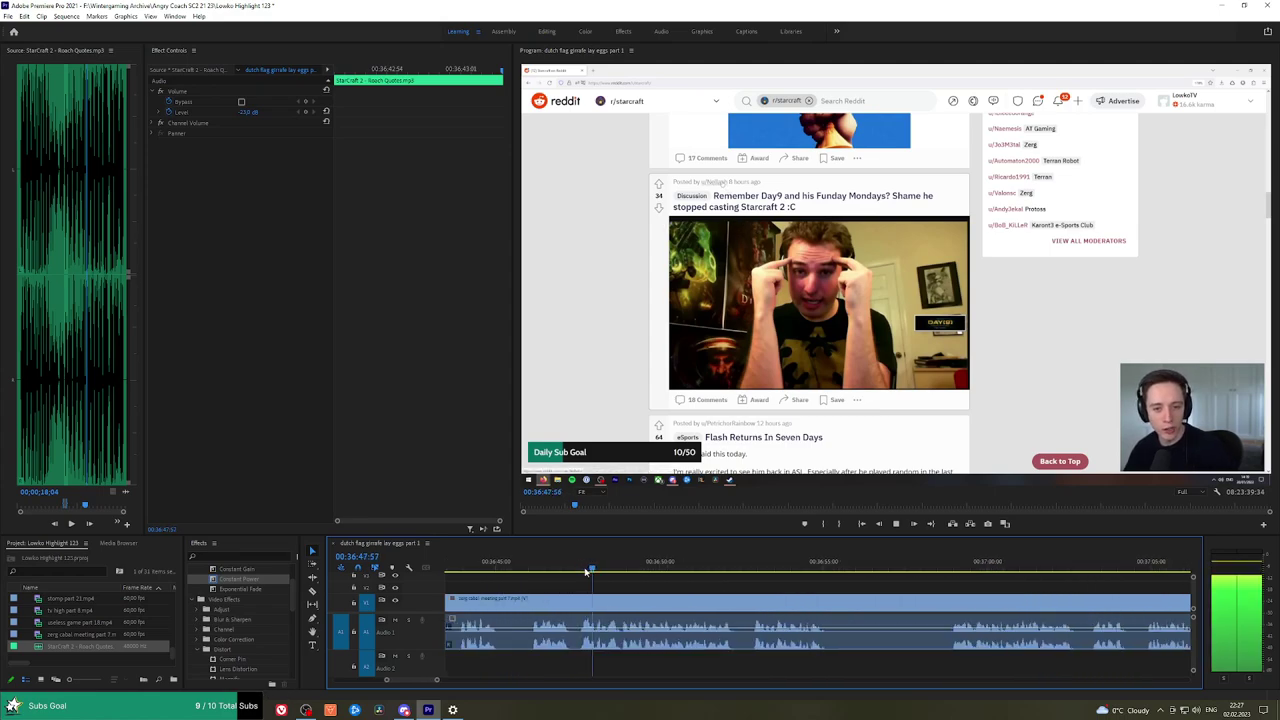
click(524, 604)
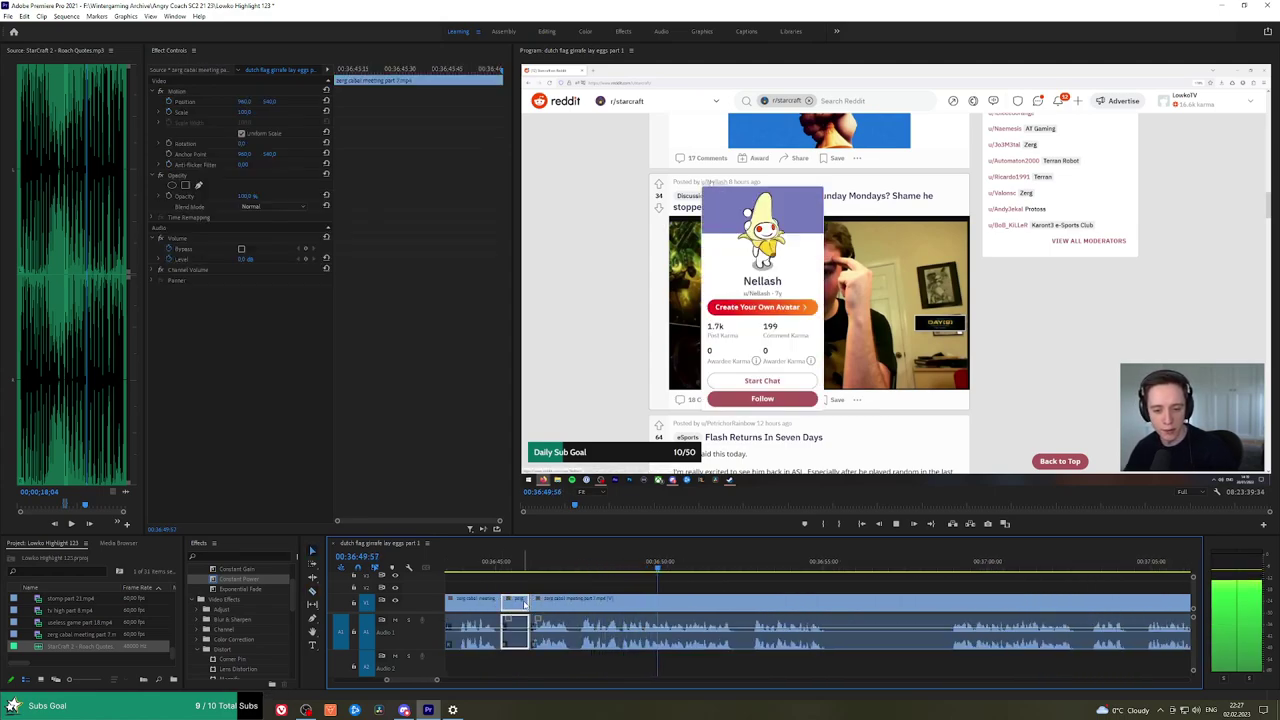
key(shift+Delete)
Remove the short pause from about 00:36:51:27 to 00:36:52 with its gap, and split the footage where the following pause starts.
click(568, 562)
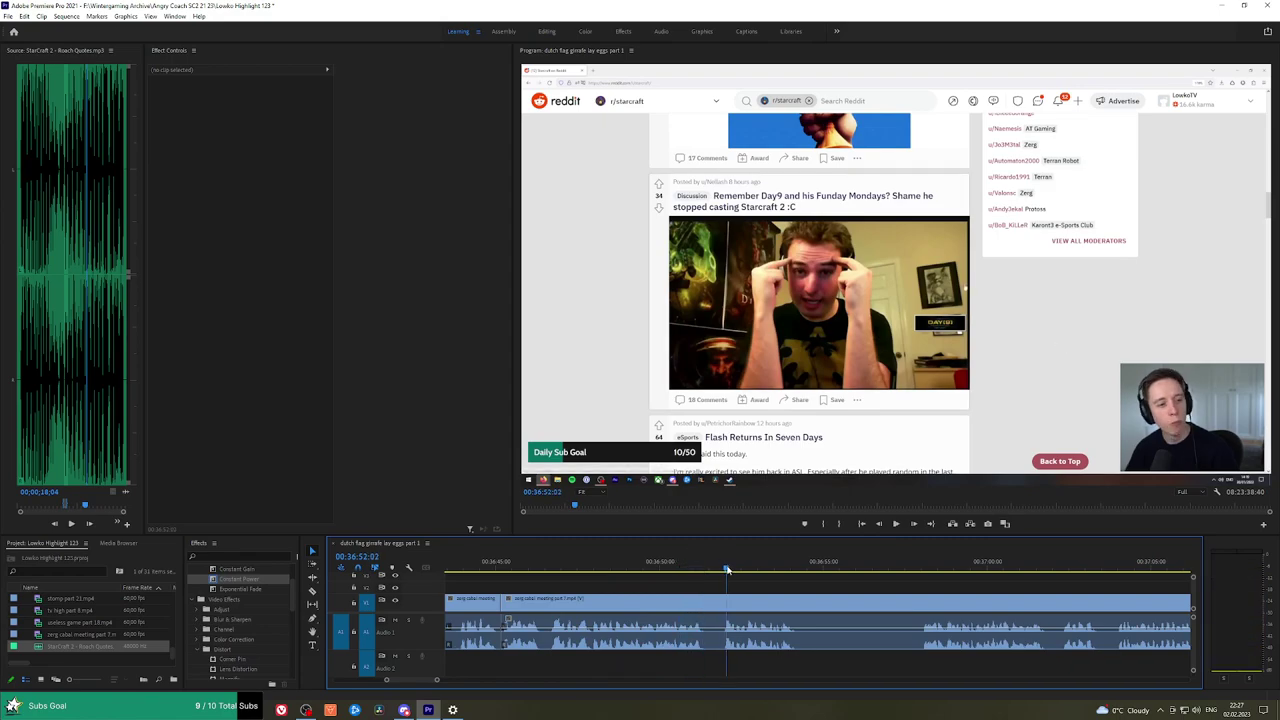
click(713, 607)
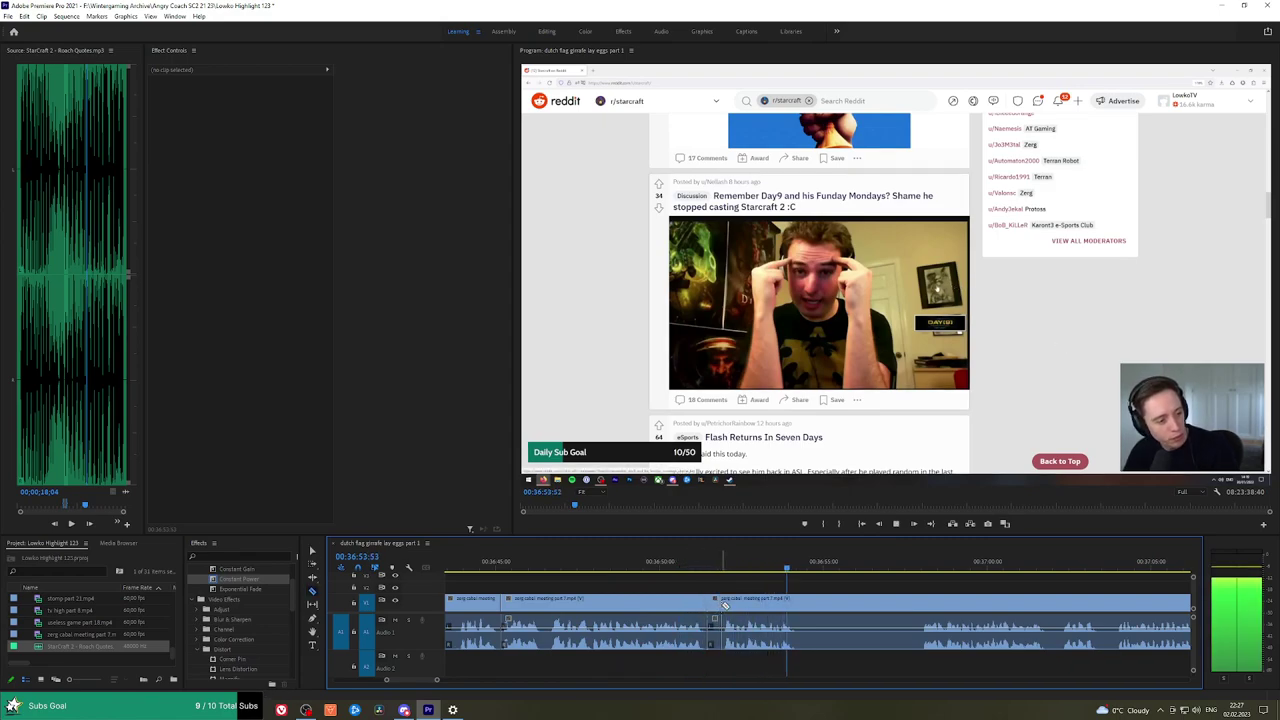
click(802, 600)
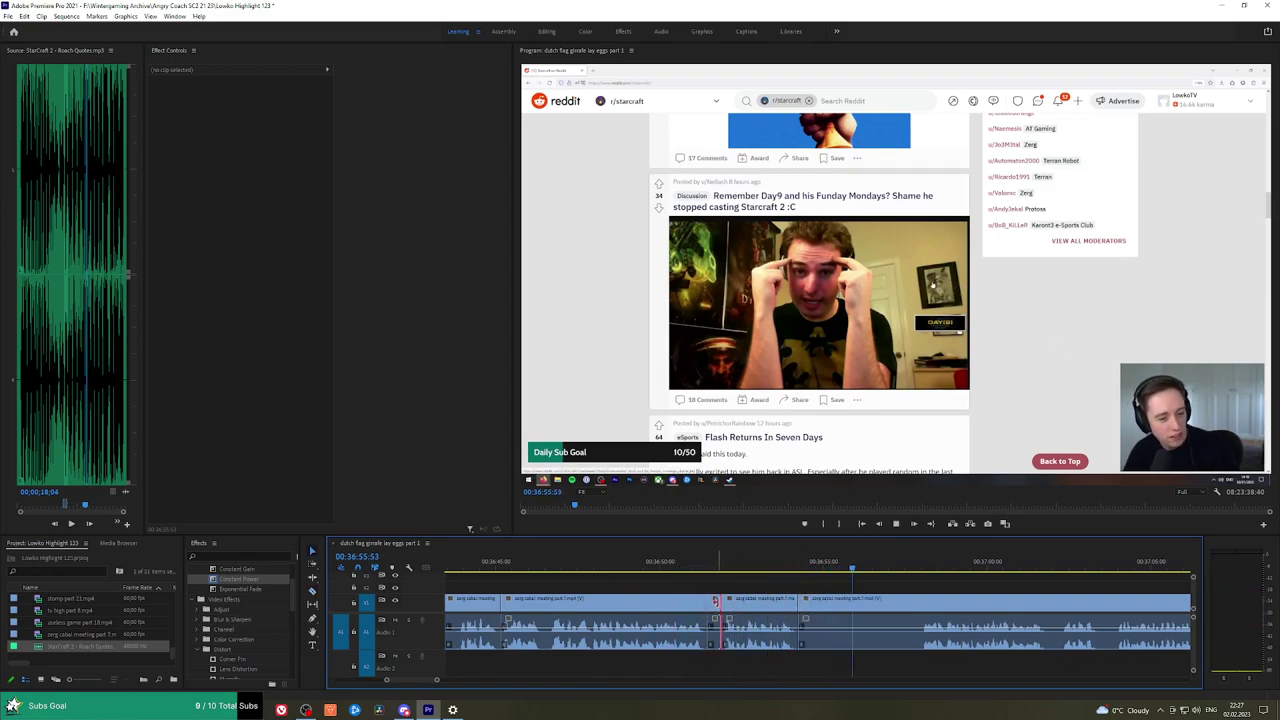
click(715, 603)
key(shift+Delete)
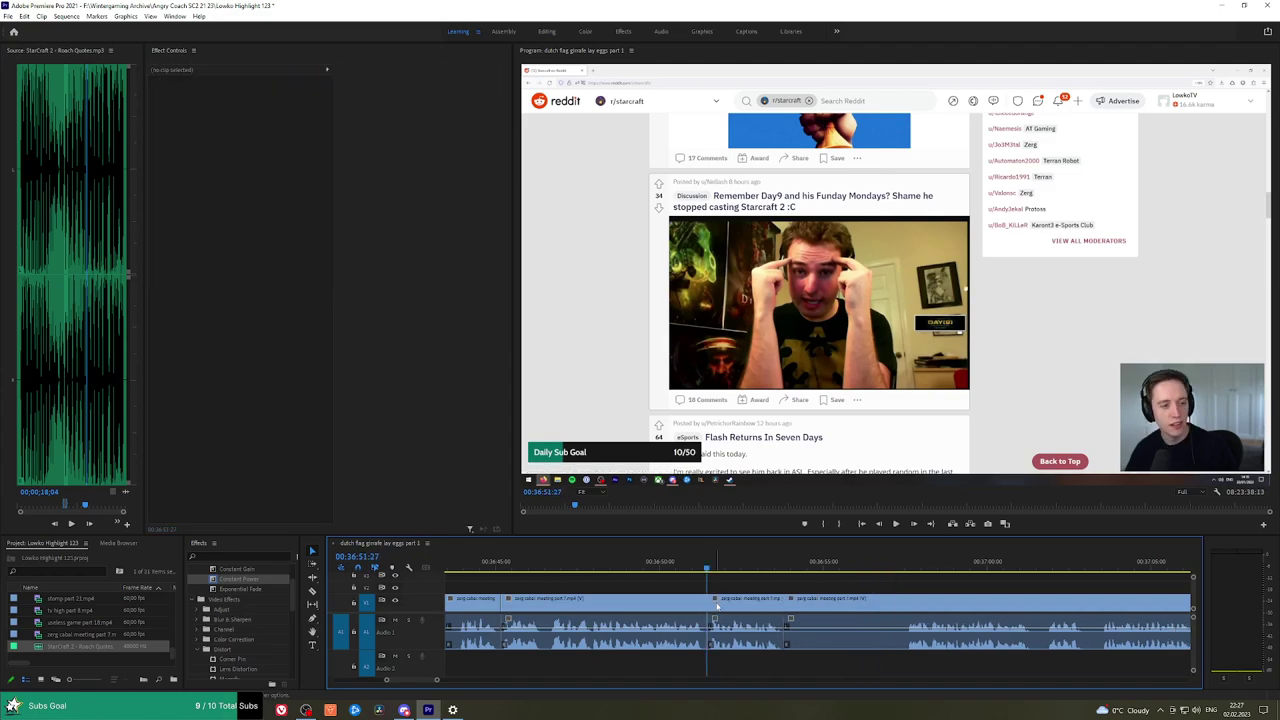
Cut out the quiet section from about 00:36:54 to 00:36:57 and close the gap.
click(895, 568)
key(space)
click(884, 606)
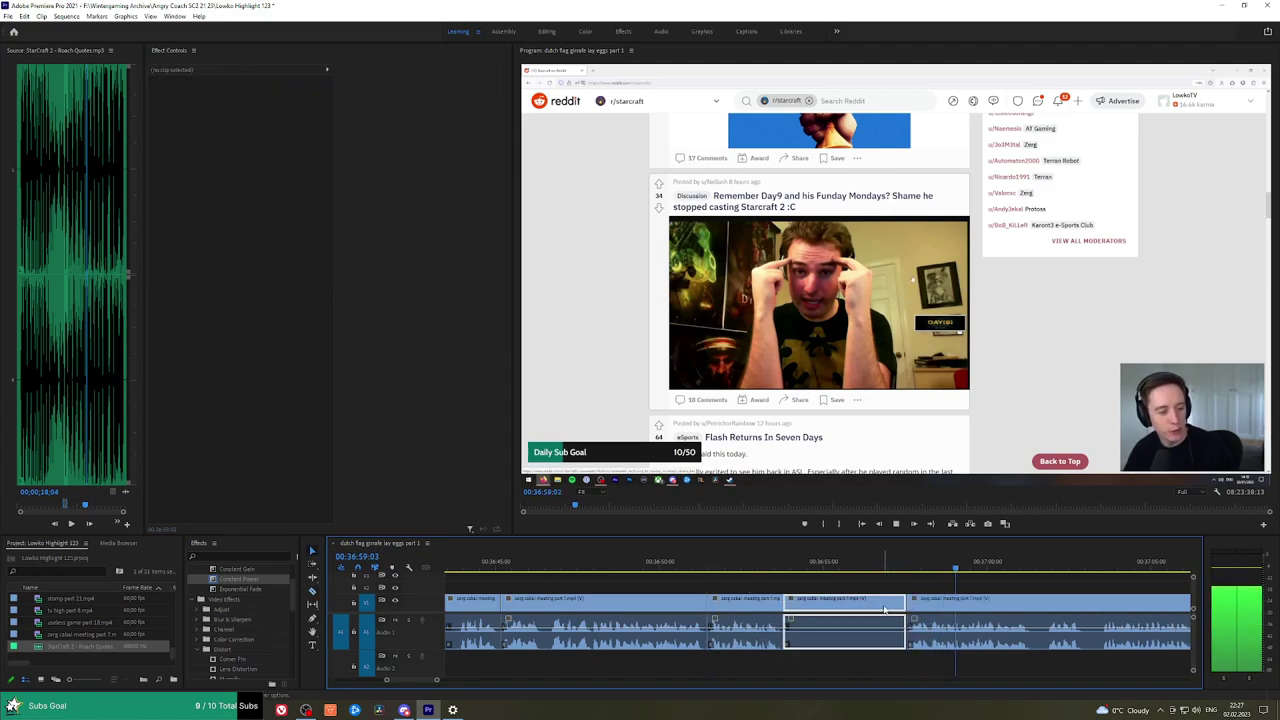
key(shift+Delete)
Split the footage at both edges of the three pauses between about 00:37:03 and 00:37:10.
scroll(747, 583, down, 3)
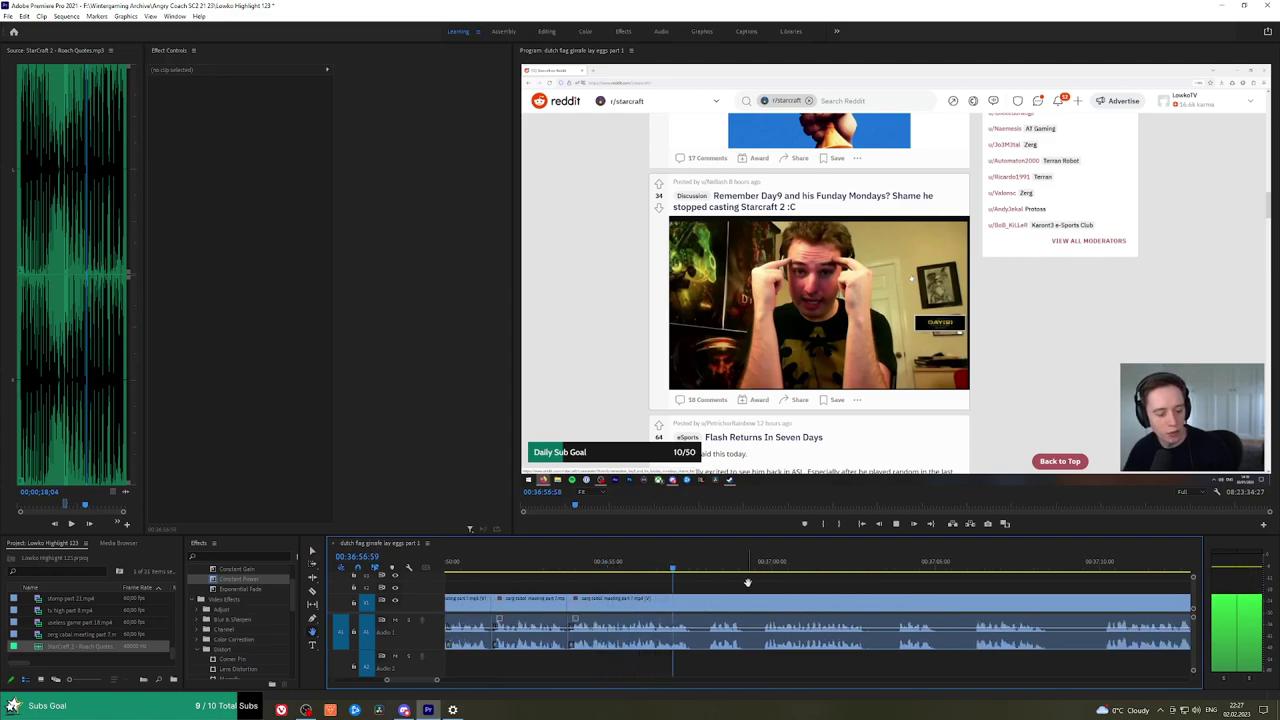
scroll(733, 587, down, 1)
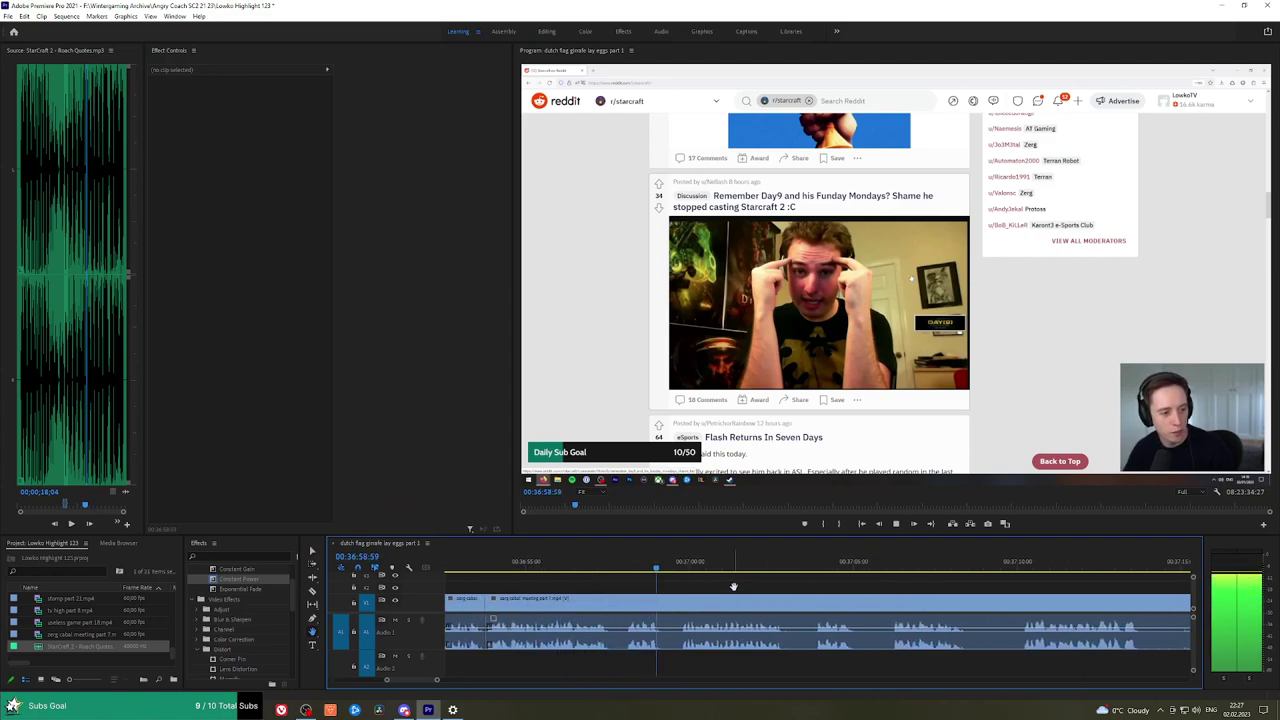
scroll(731, 588, down, 1)
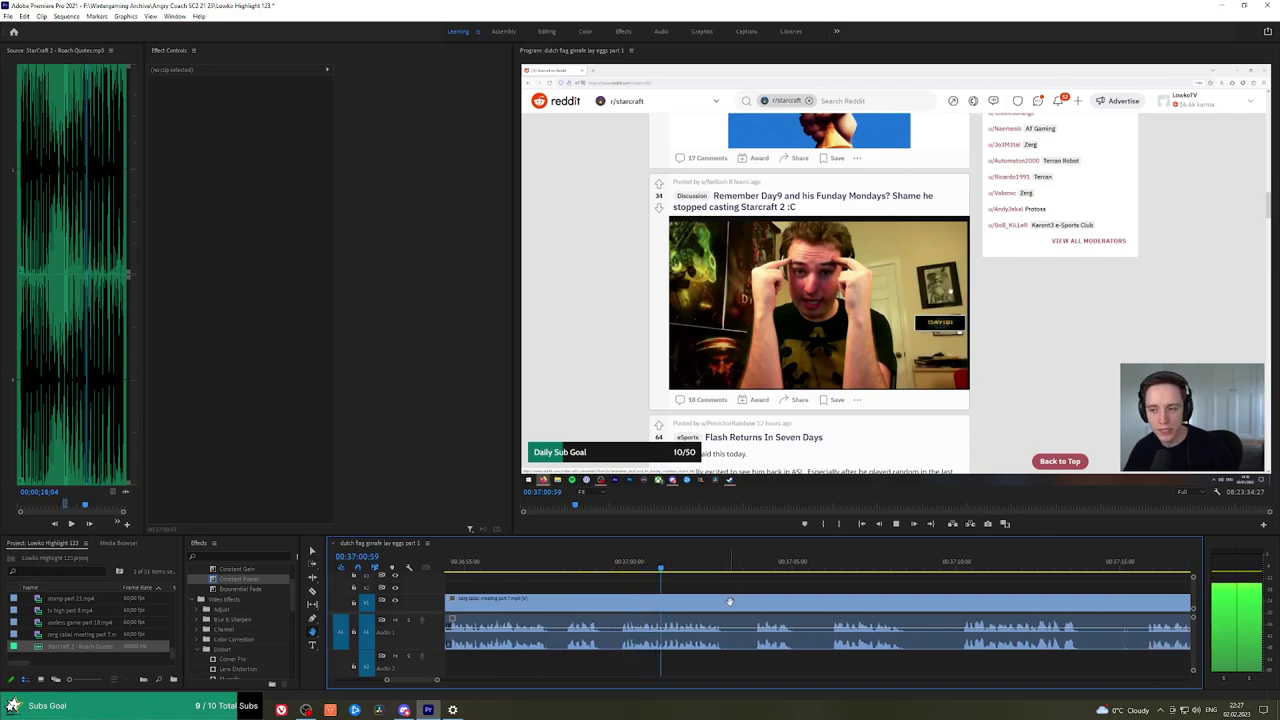
click(727, 602)
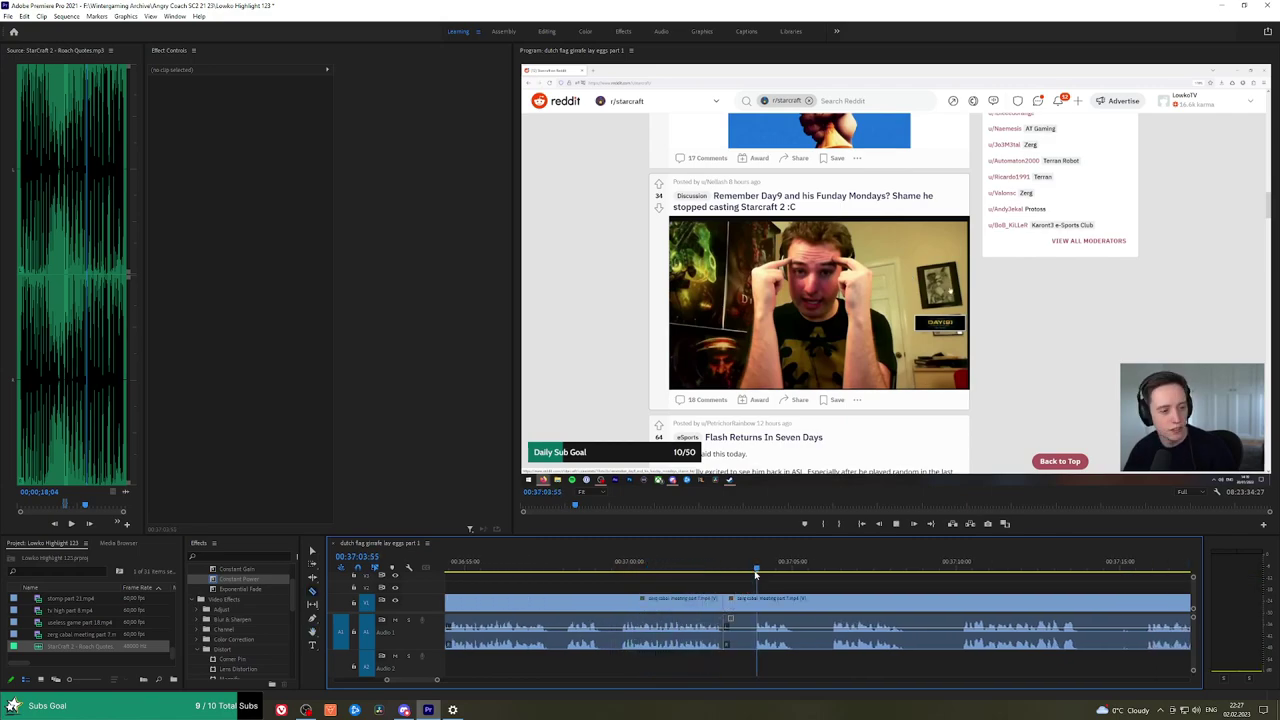
click(760, 600)
click(803, 600)
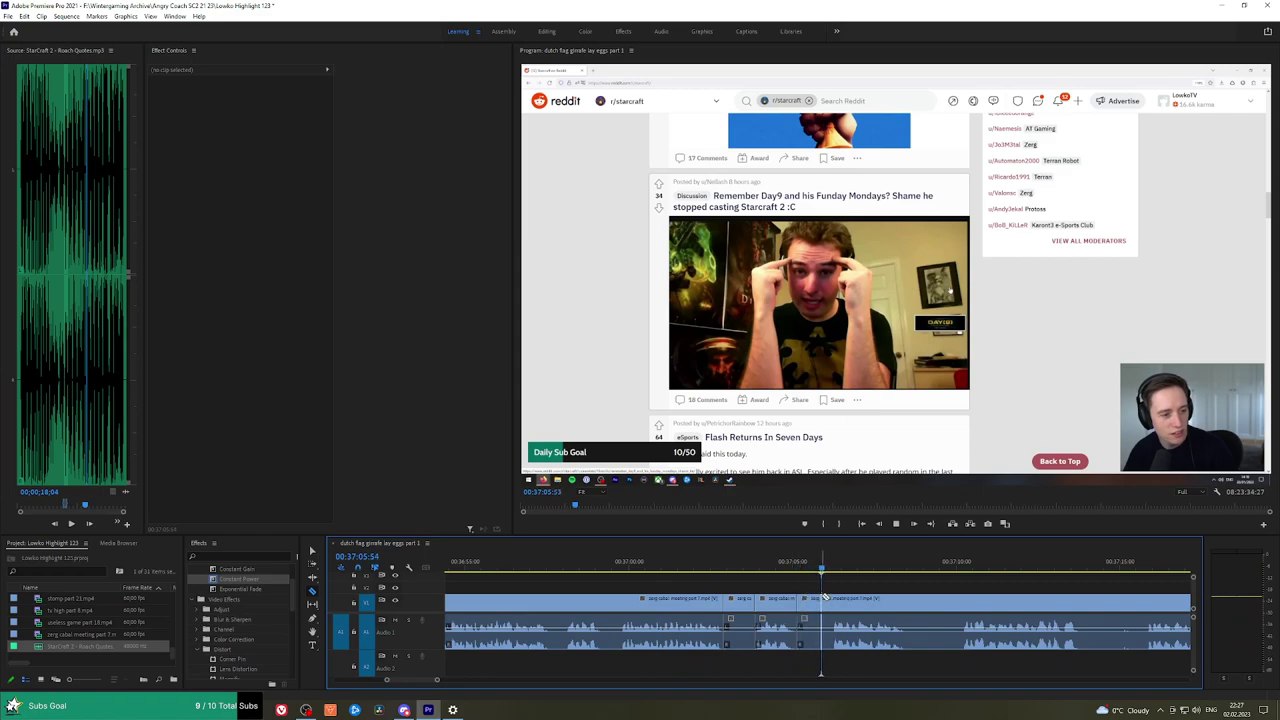
click(834, 600)
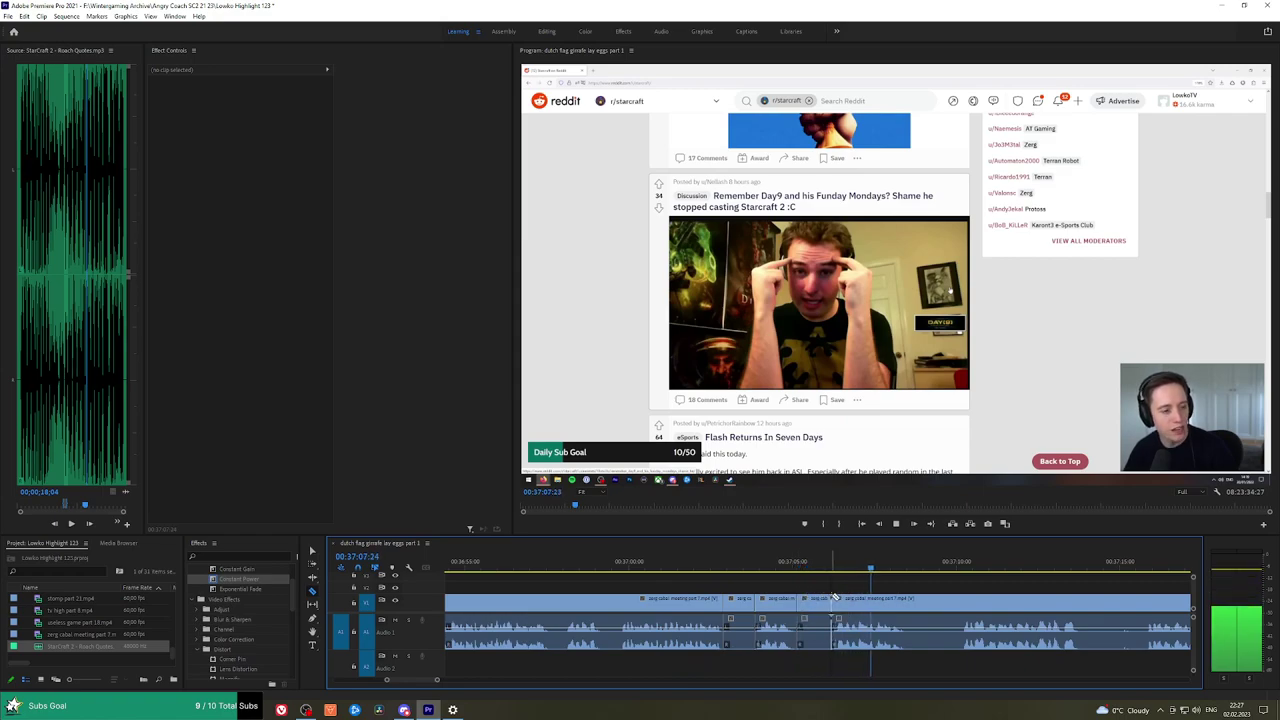
click(913, 600)
click(964, 602)
Delete the three separated pause segments between about 00:37:03 and 00:37:10 and close their gaps.
key(v)
click(946, 608)
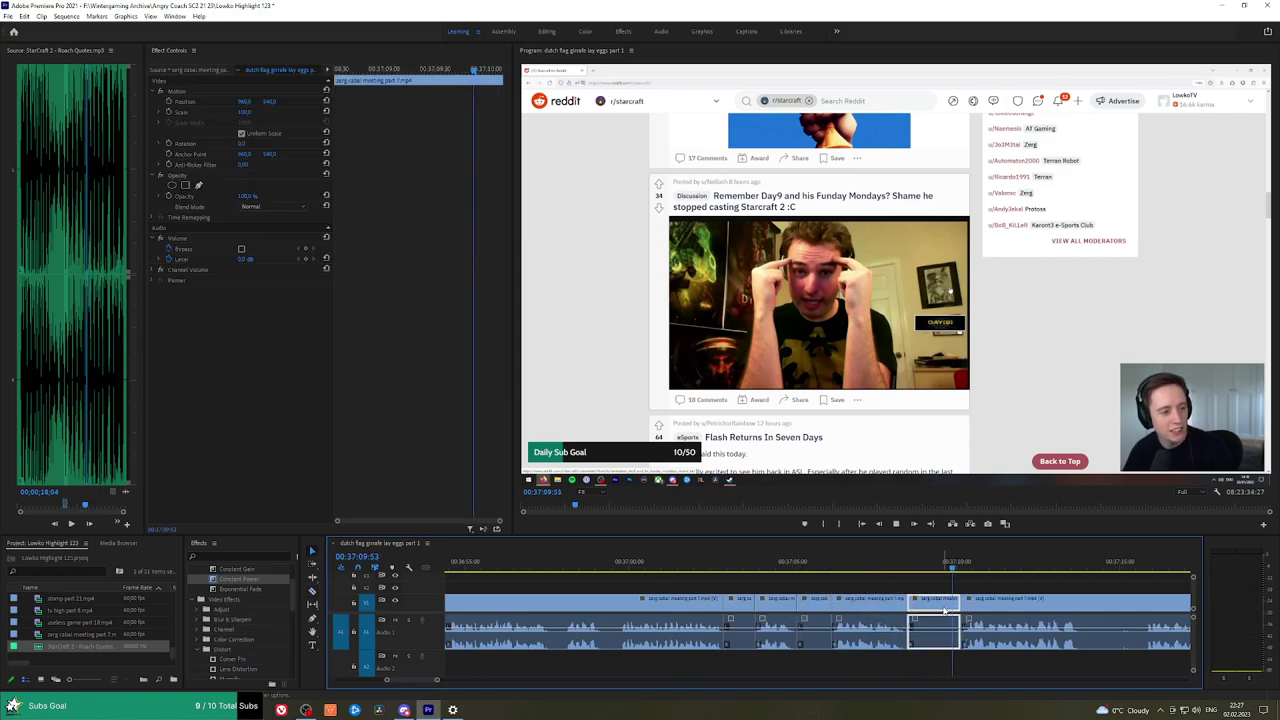
key(shift+Delete)
click(816, 609)
key(shift+Delete)
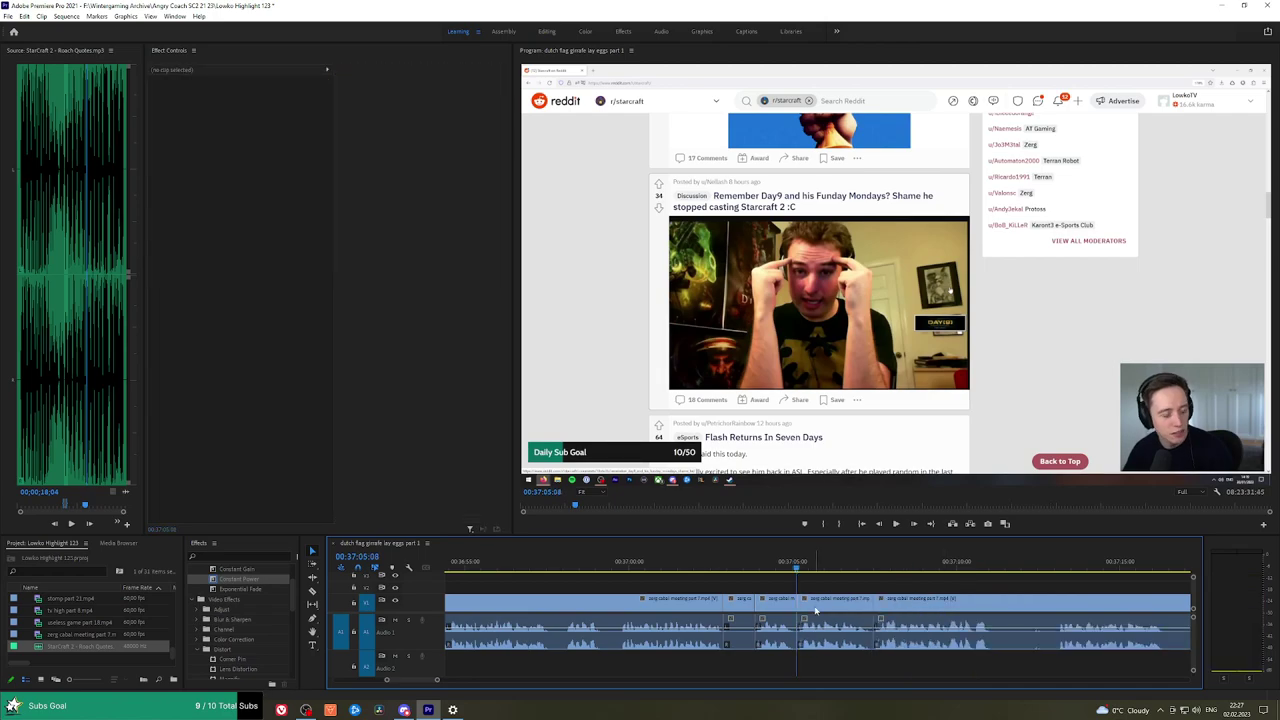
click(735, 605)
key(shift+Delete)
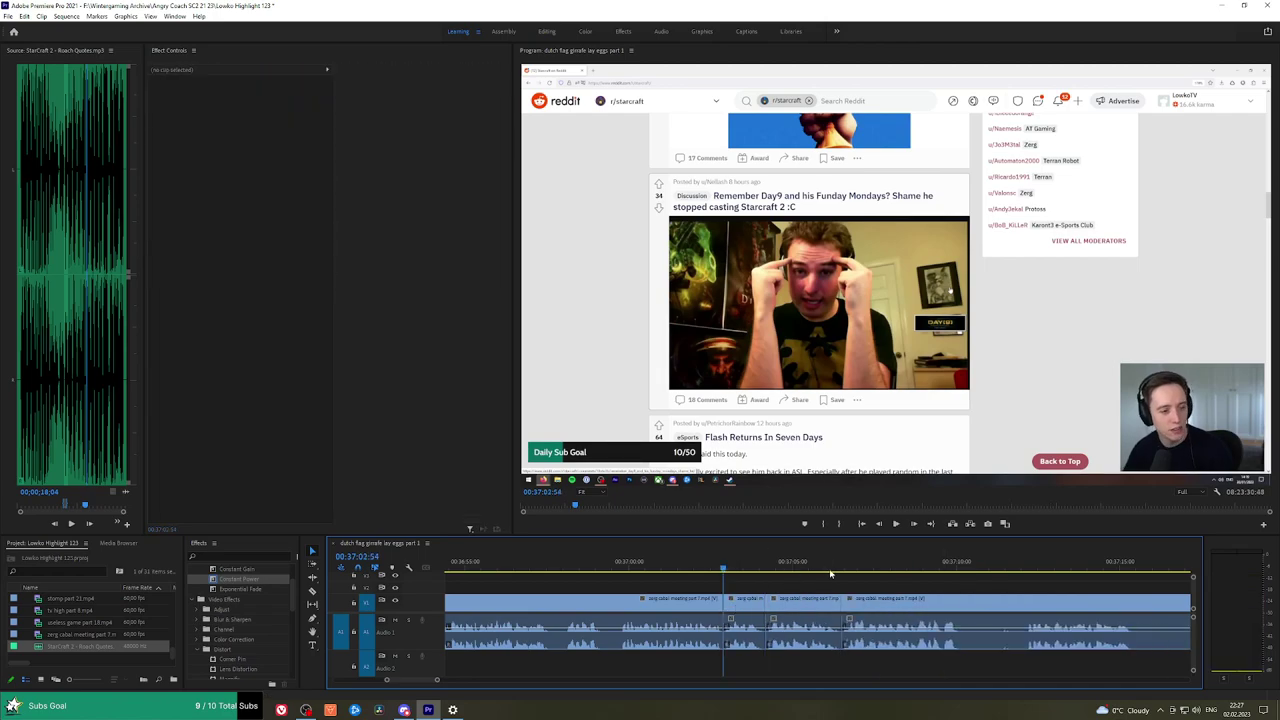
Split the footage at both edges of the two pauses between about 00:37:10 and 00:37:17.
click(842, 572)
key(space)
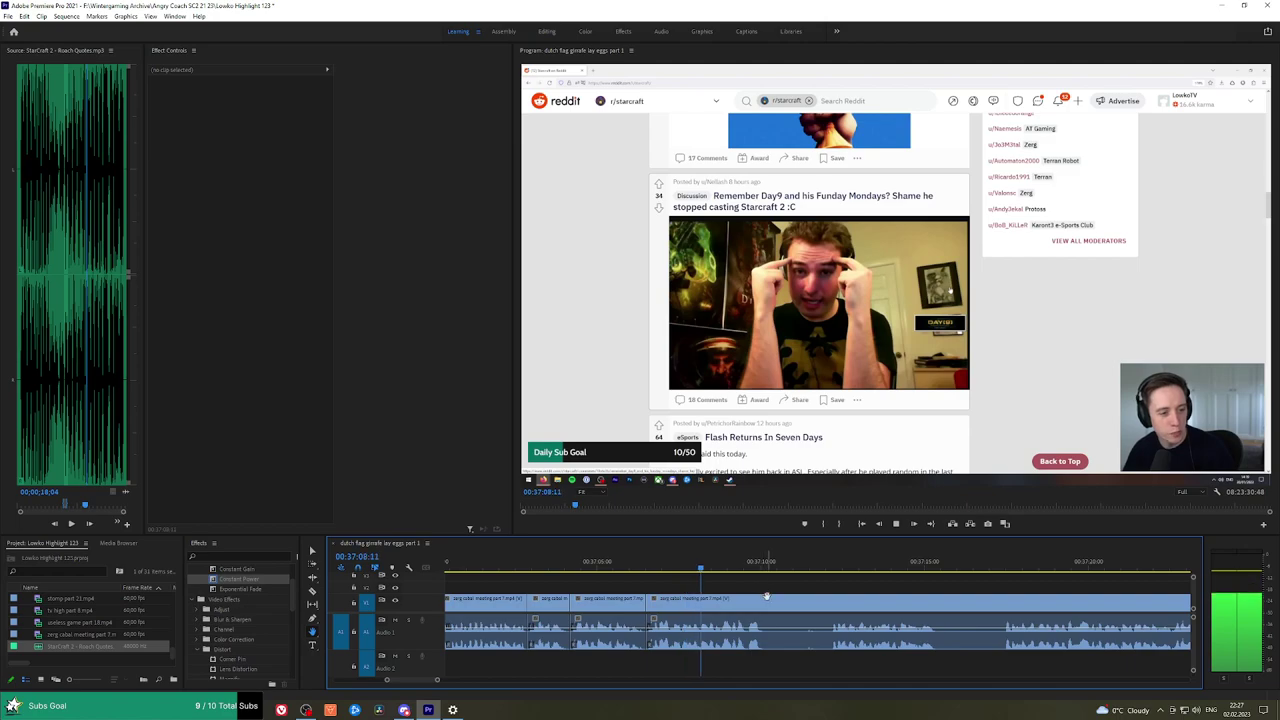
drag(798, 595, 735, 581)
key(c)
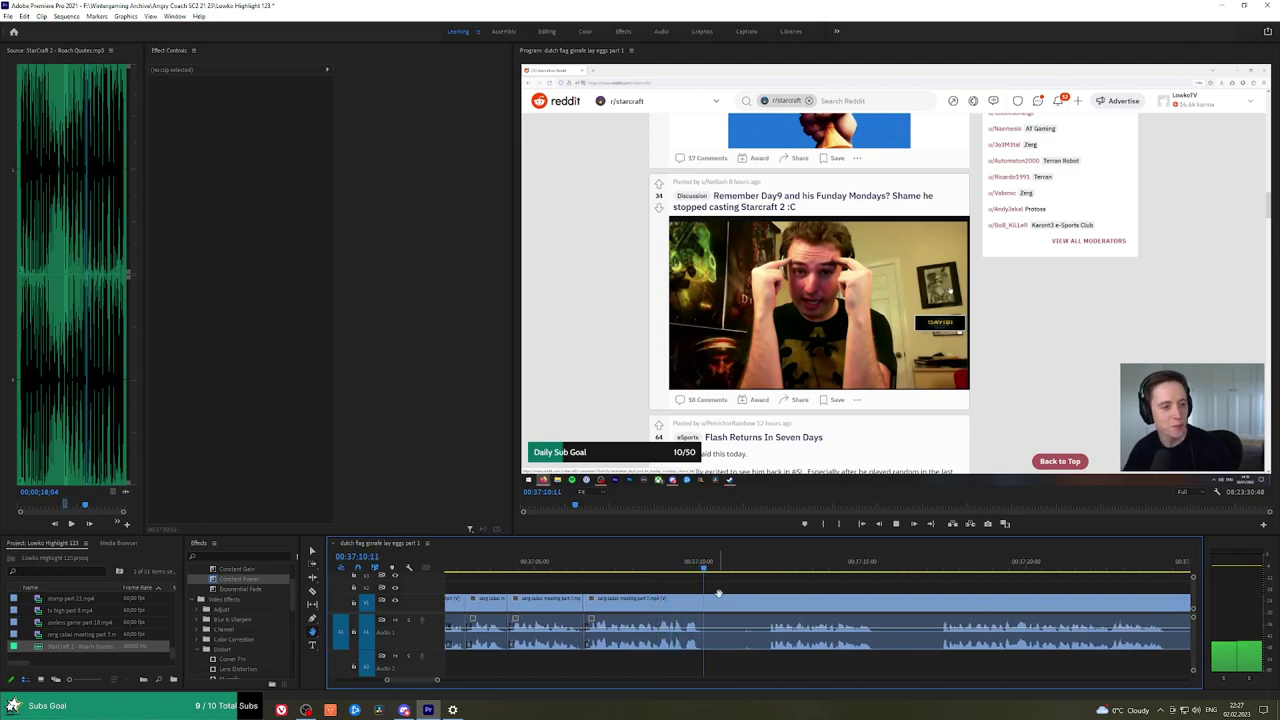
click(708, 602)
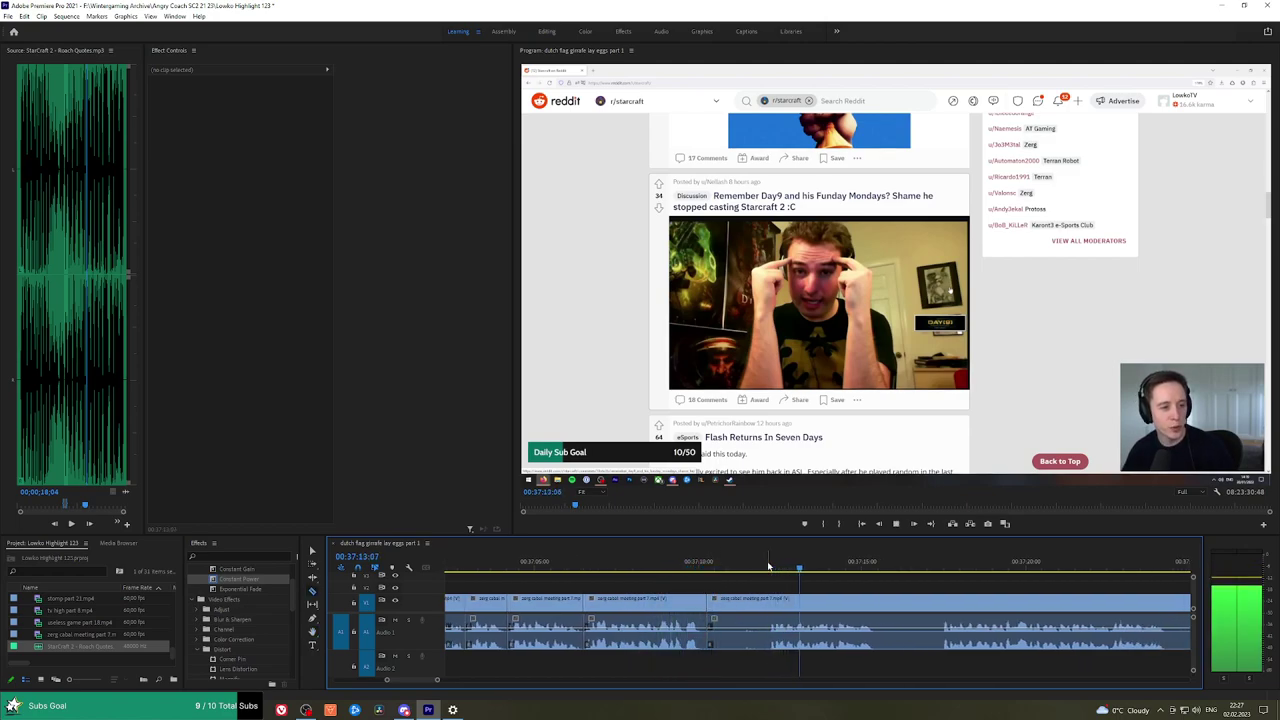
click(770, 601)
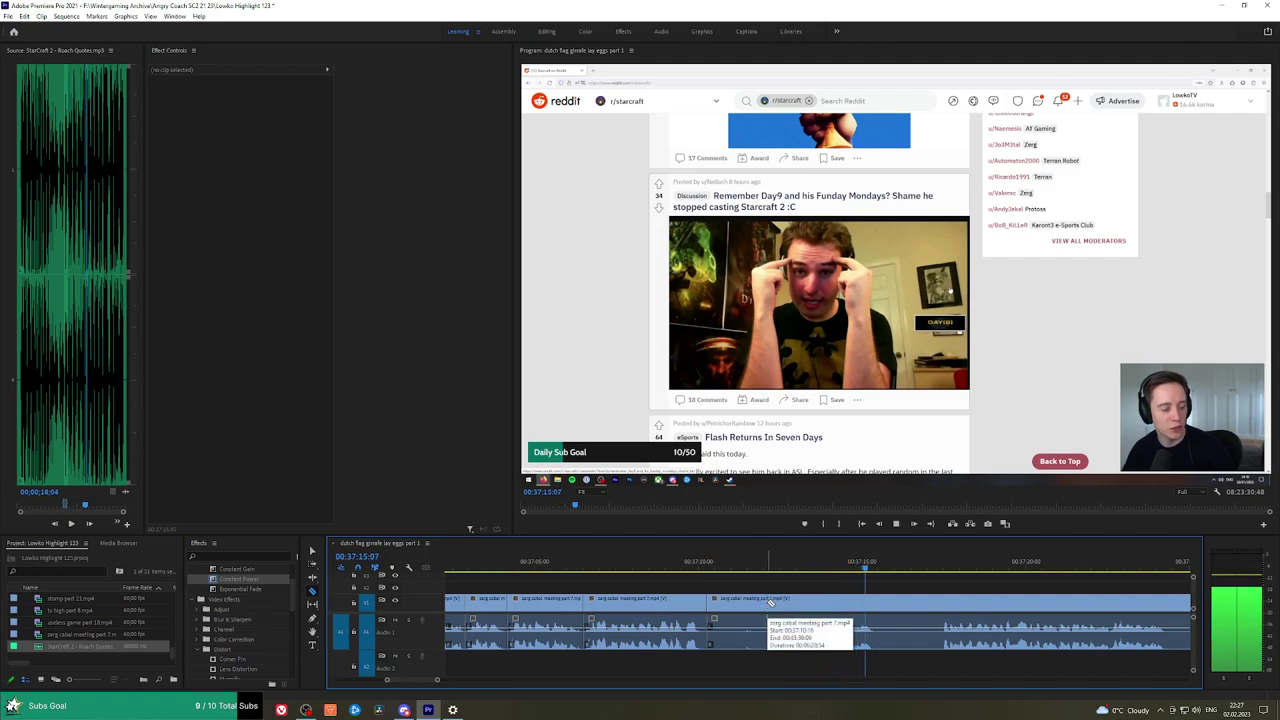
click(881, 603)
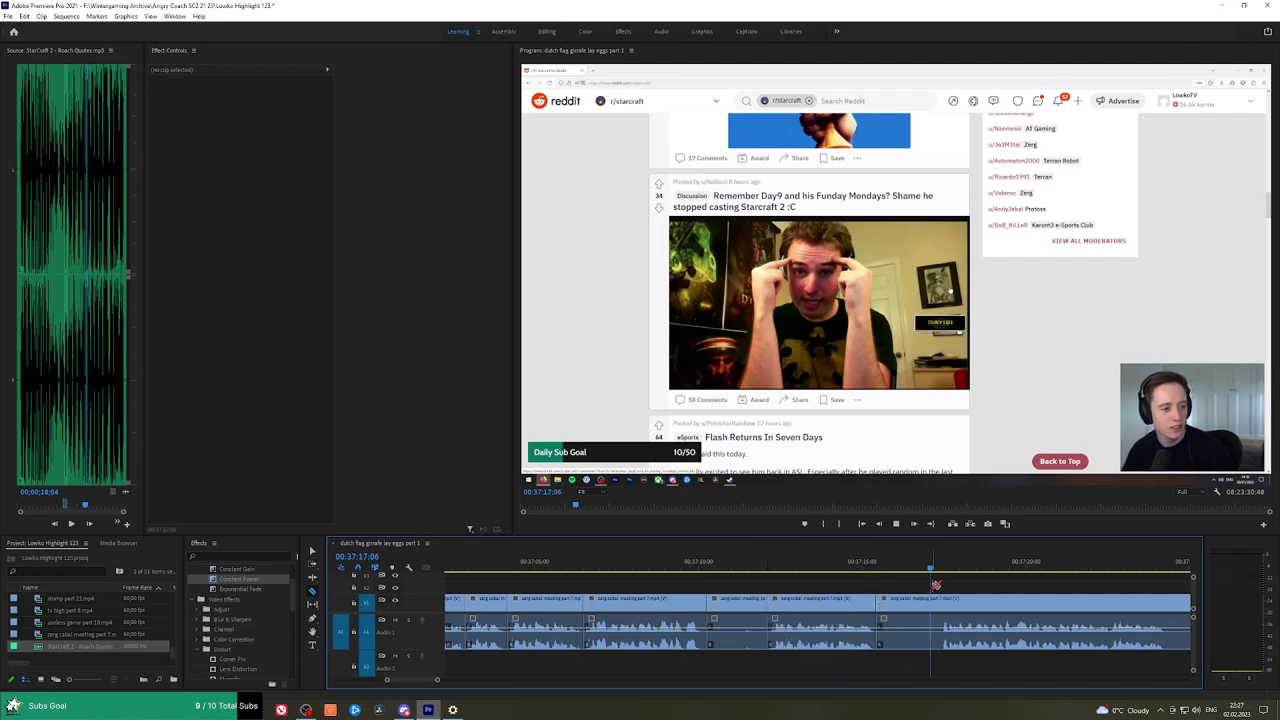
key(minus)
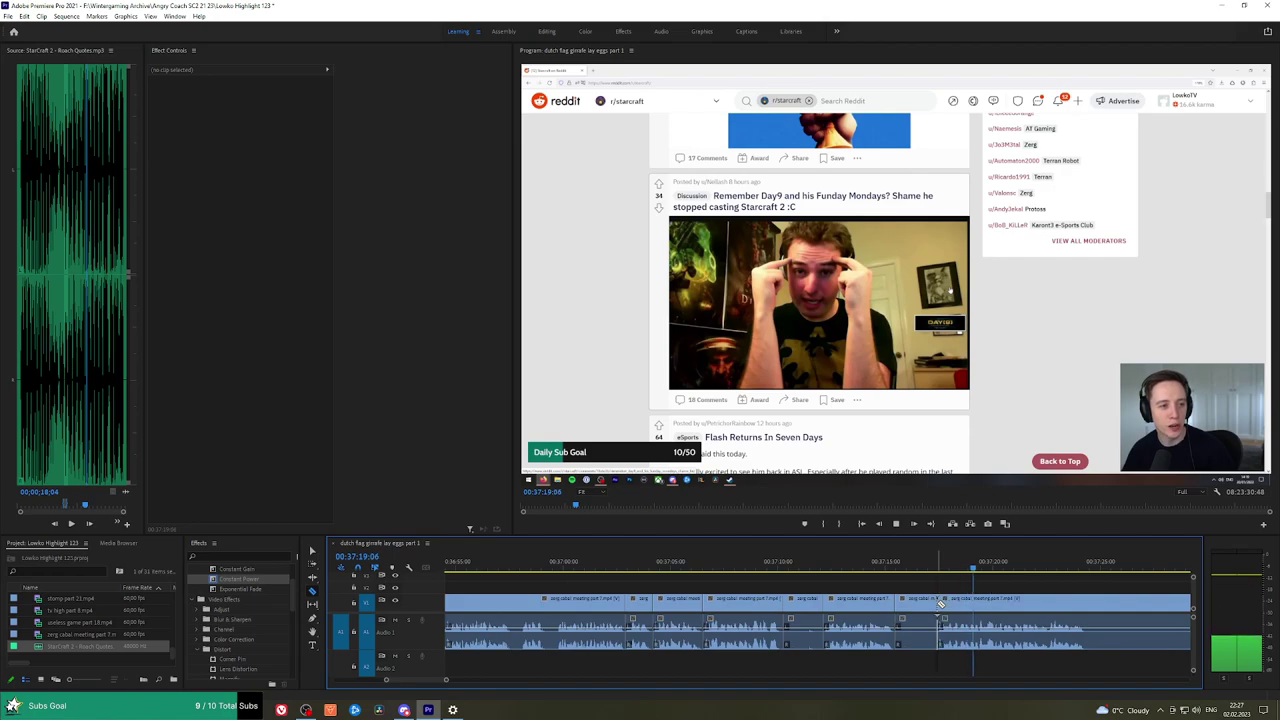
Delete the two separated pause segments after about 00:37:10, close their gaps and play on from the last cut.
key(v)
click(817, 603)
key(shift+Delete)
key(space)
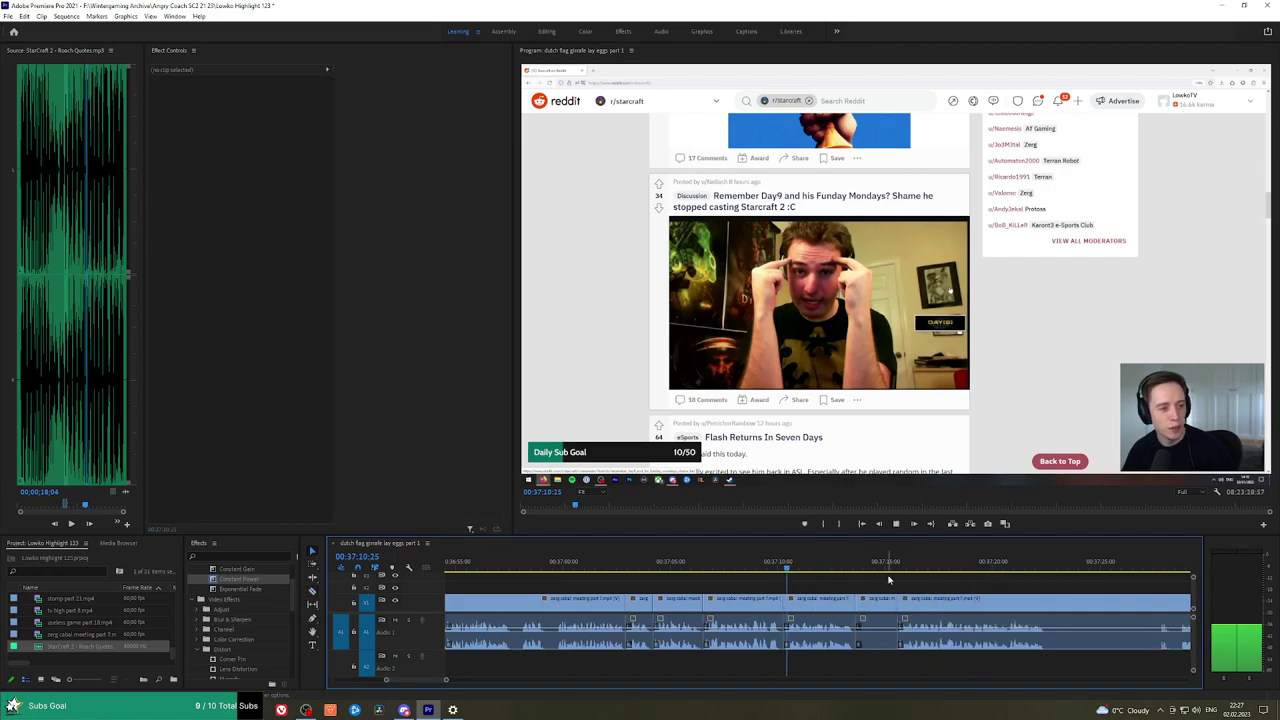
click(866, 603)
key(shift+Delete)
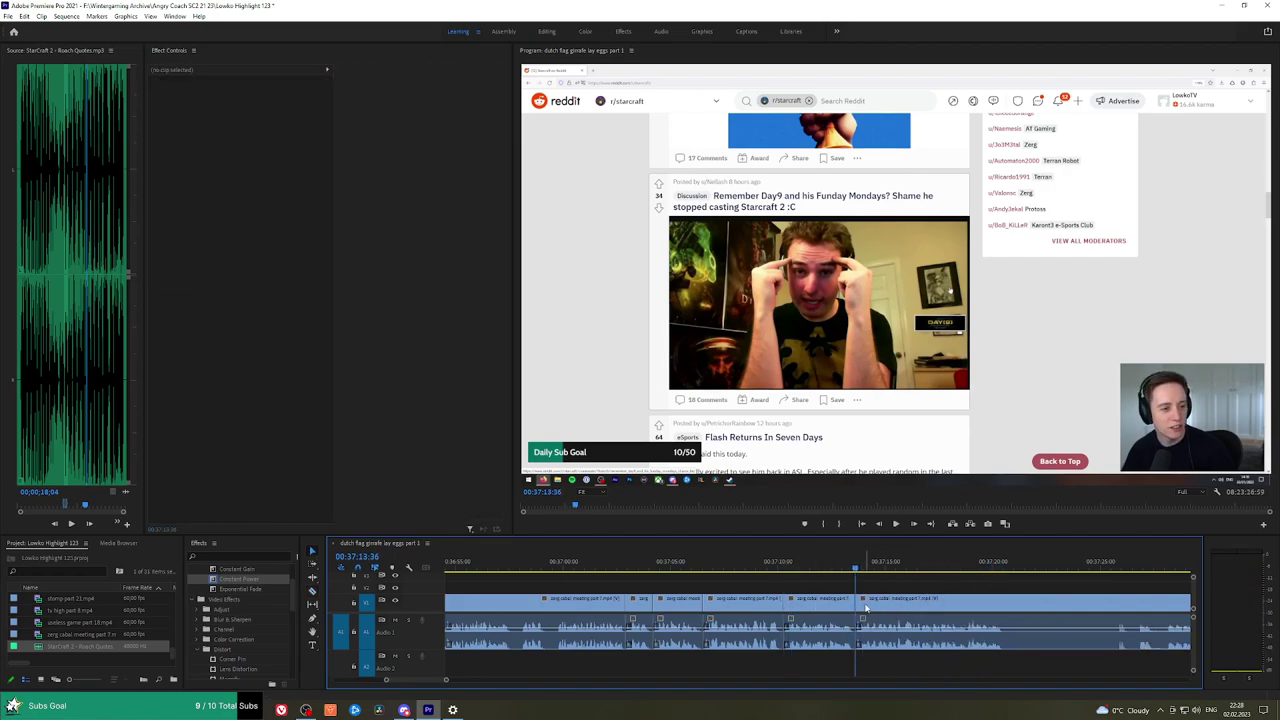
click(895, 569)
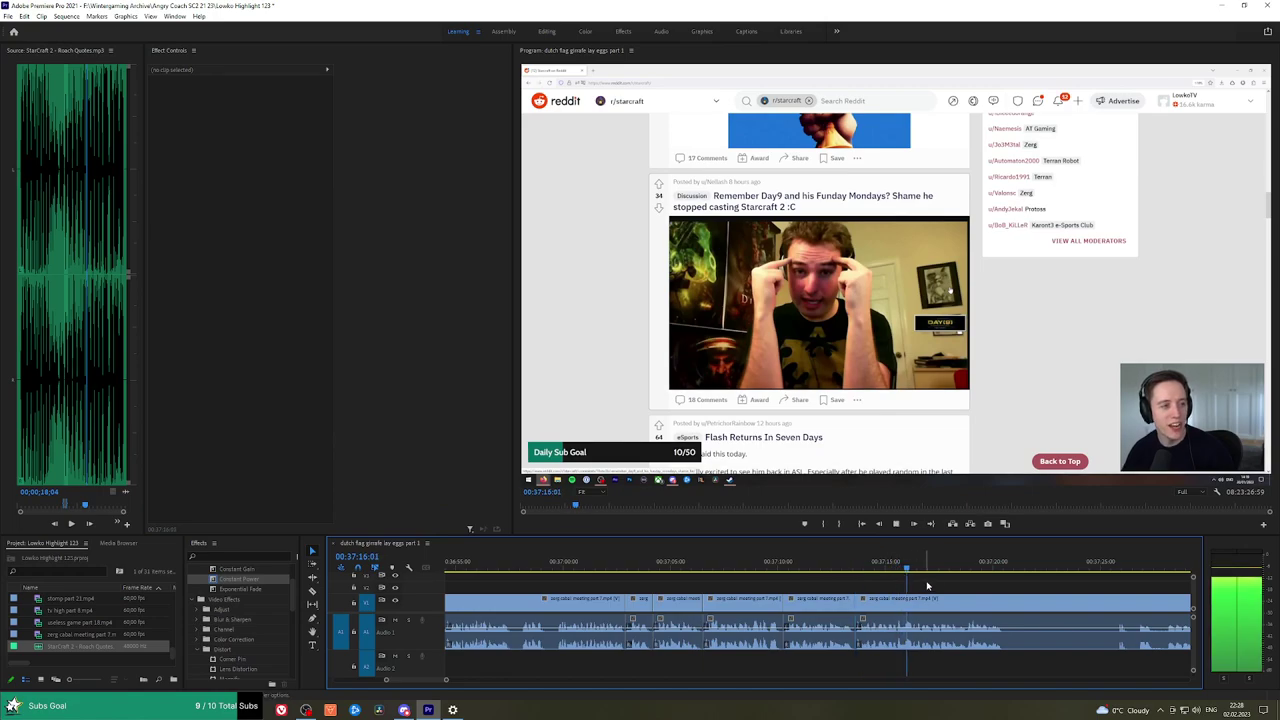
Split the Reddit footage at about 00:37:20, where the talking stops.
key(h)
drag(927, 586, 765, 590)
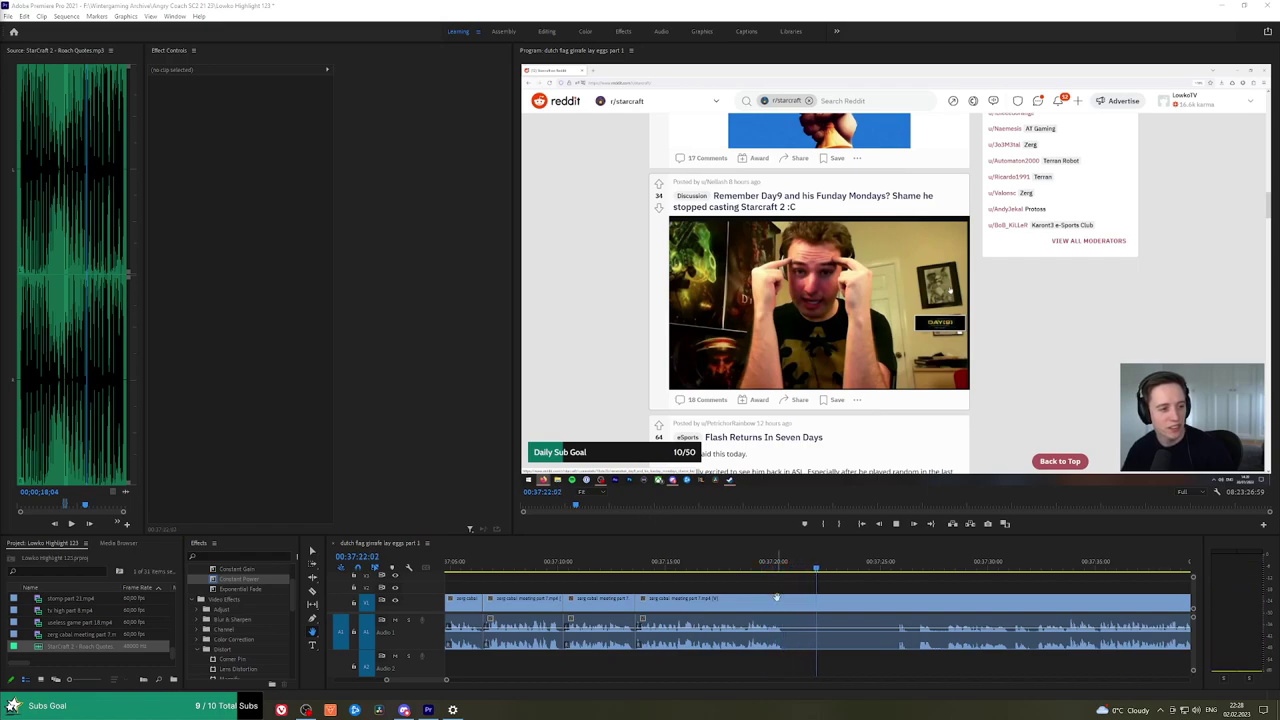
click(789, 587)
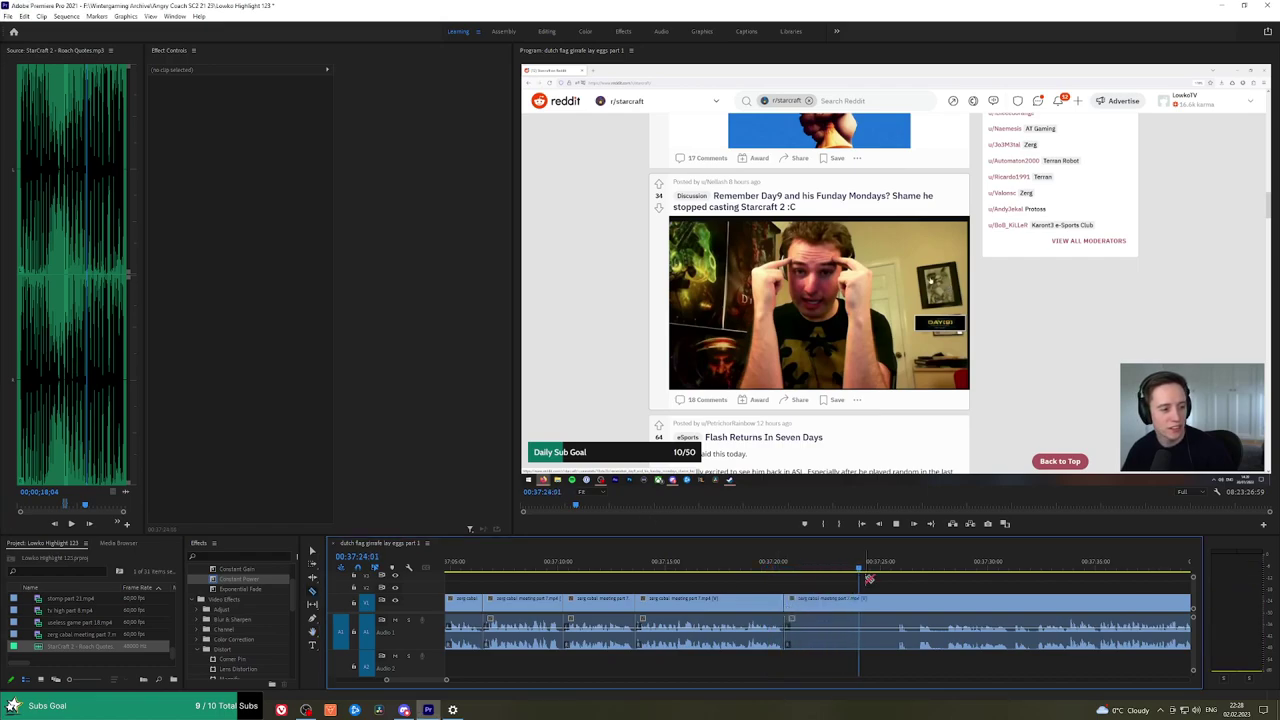
Skim the Reddit footage between about 00:37:34 and 00:38:37 for moments worth keeping.
click(1082, 578)
key(minus)
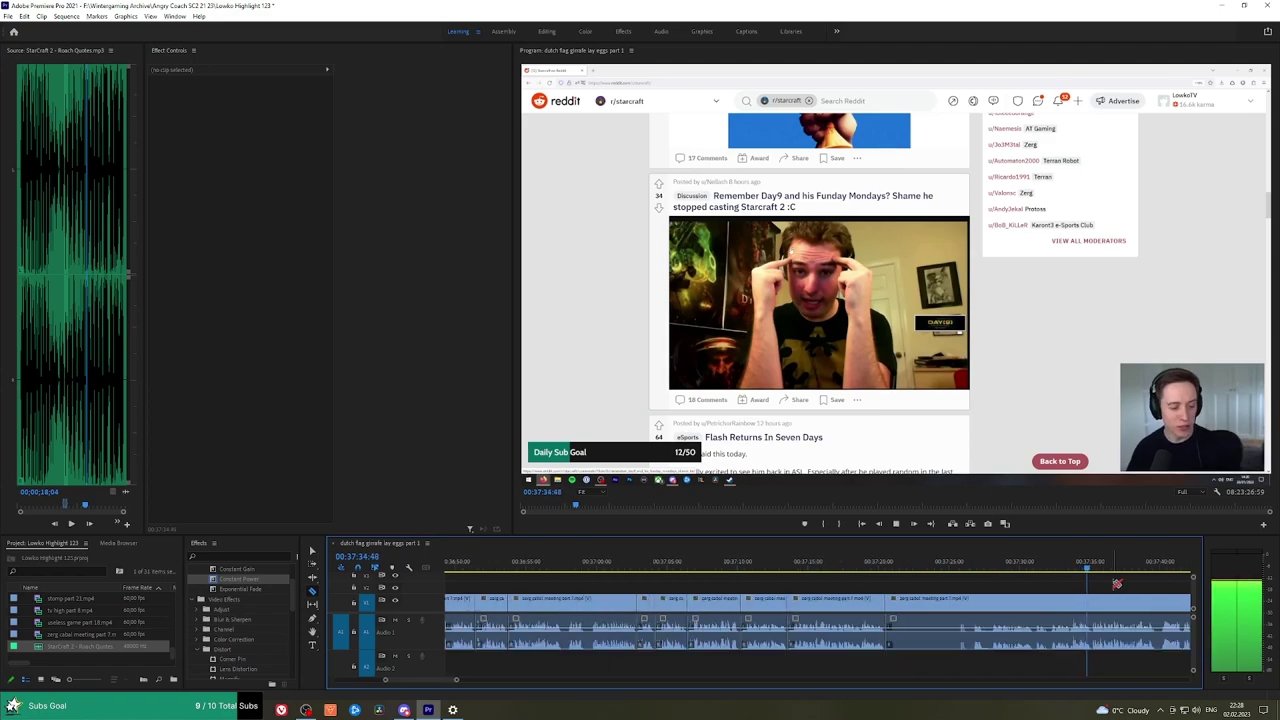
key(h)
drag(1103, 581, 793, 568)
key(minus)
key(minus)
click(782, 569)
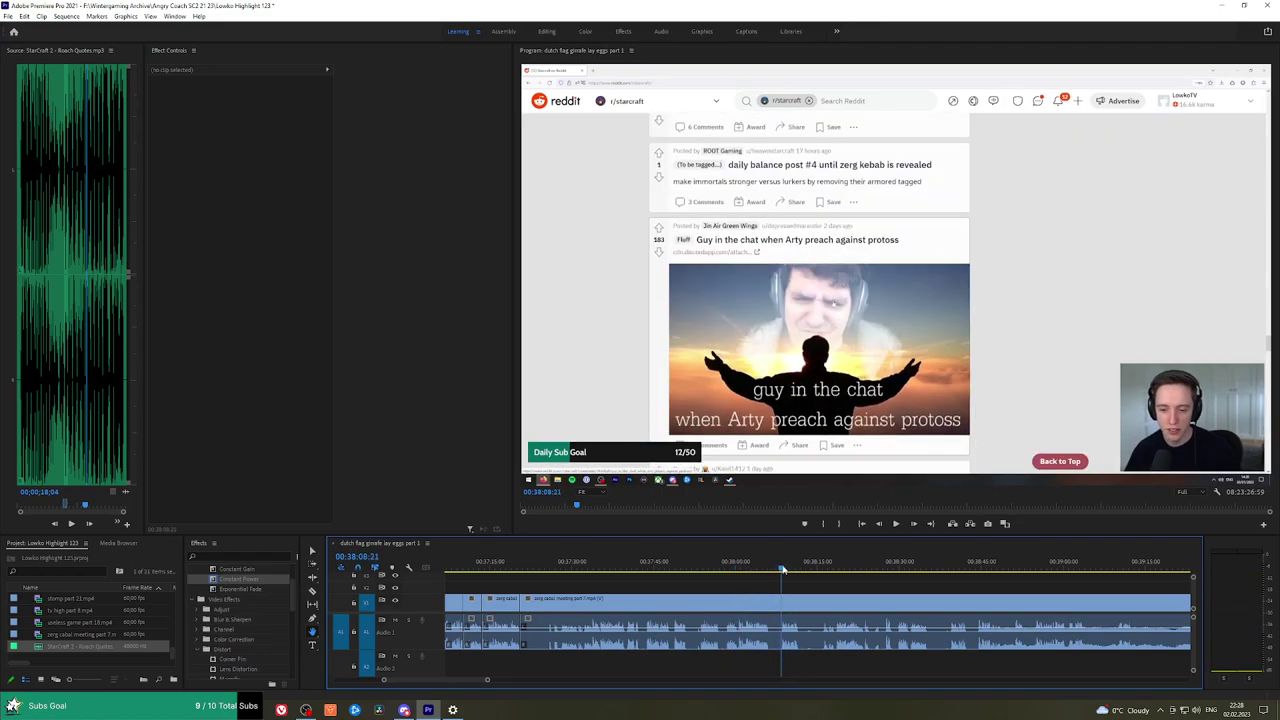
key(space)
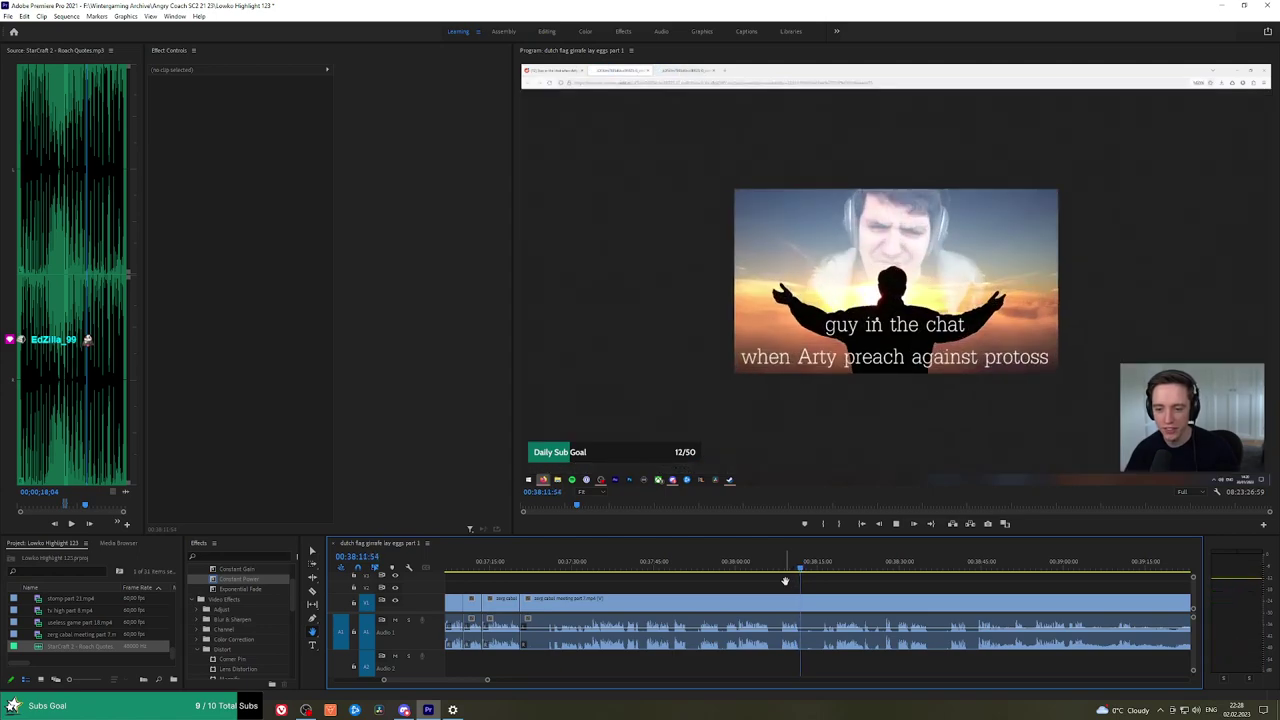
alt+scroll(835, 591, up, 3)
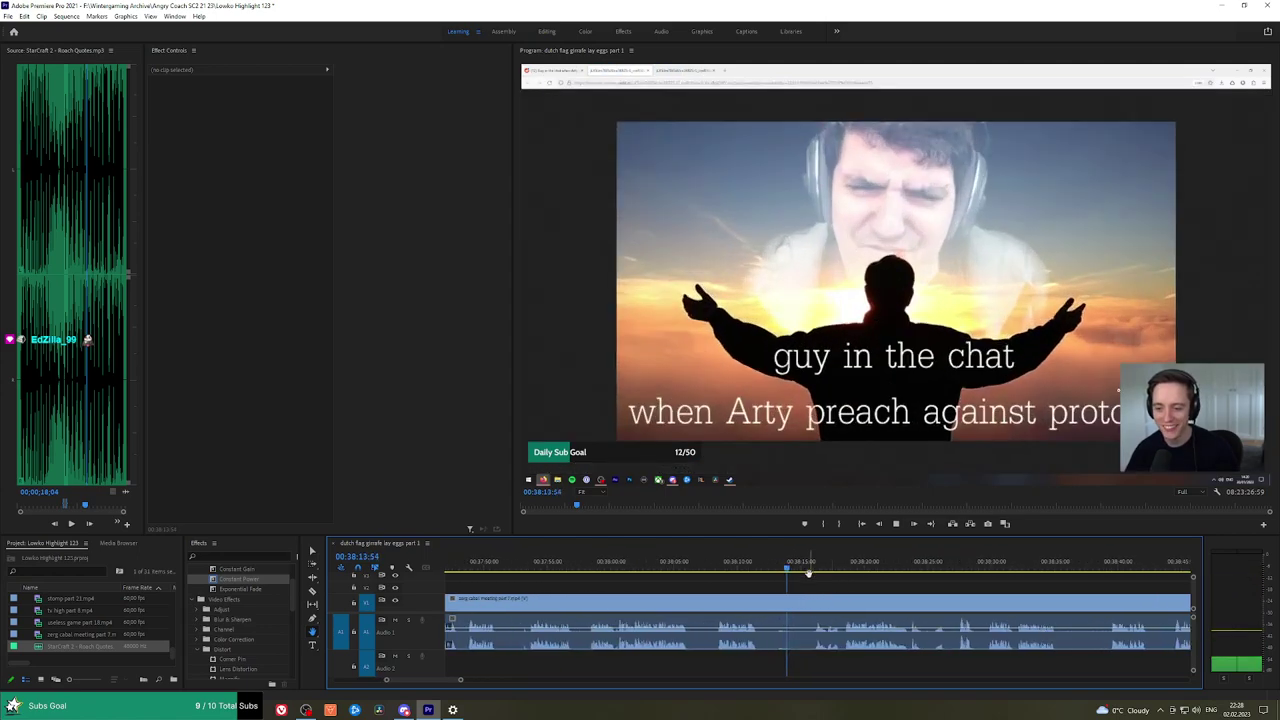
click(883, 568)
click(1110, 568)
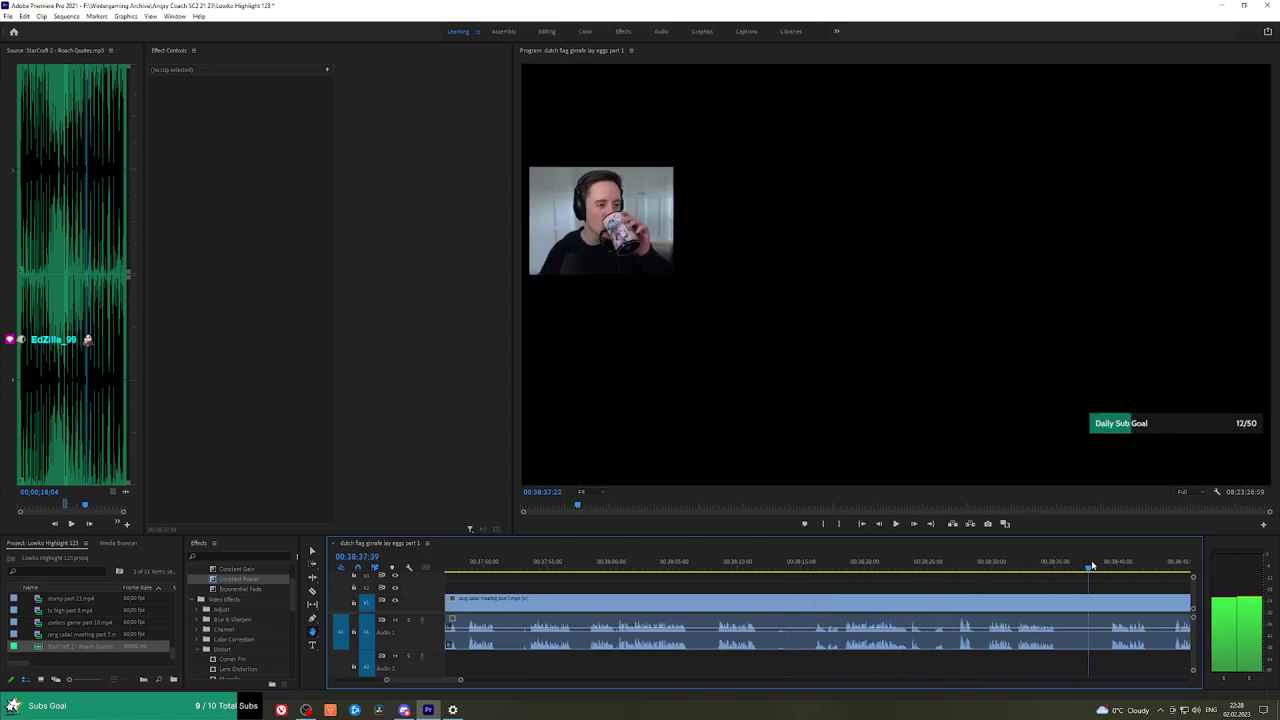
Delete the remaining footage from the cut at about 00:37:20 up to the tv high part 8 clip and close the gap.
alt+scroll(1093, 578, down, 5)
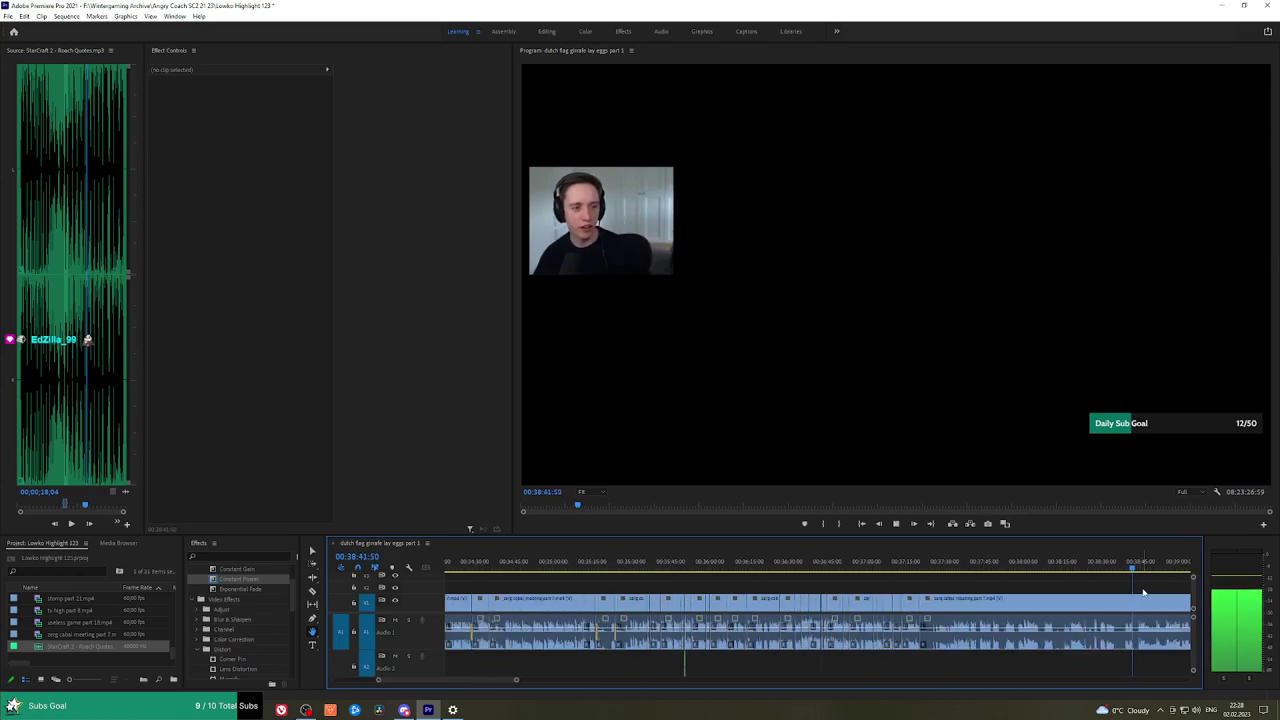
scroll(900, 580, down, 4)
drag(773, 568, 866, 565)
key(space)
scroll(892, 575, up, 2)
scroll(1094, 581, down, 3)
scroll(726, 577, down, 1)
key(space)
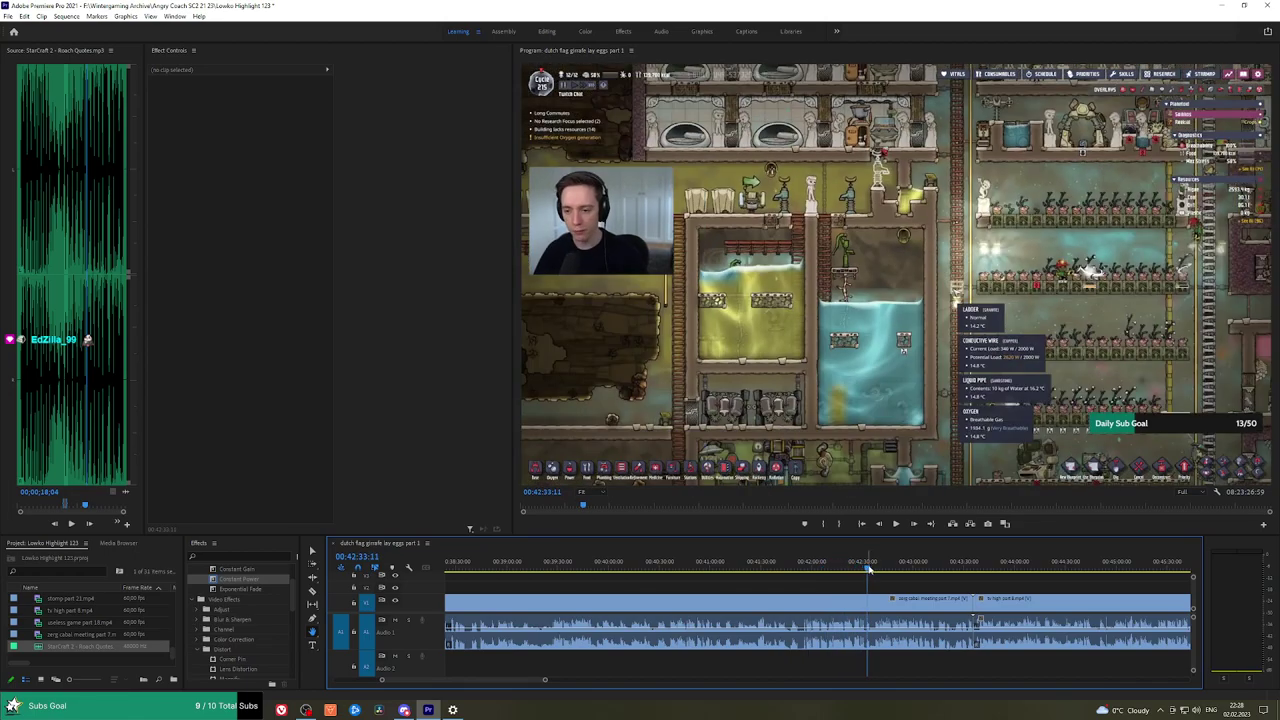
click(848, 612)
key(shift+Delete)
key(Up)
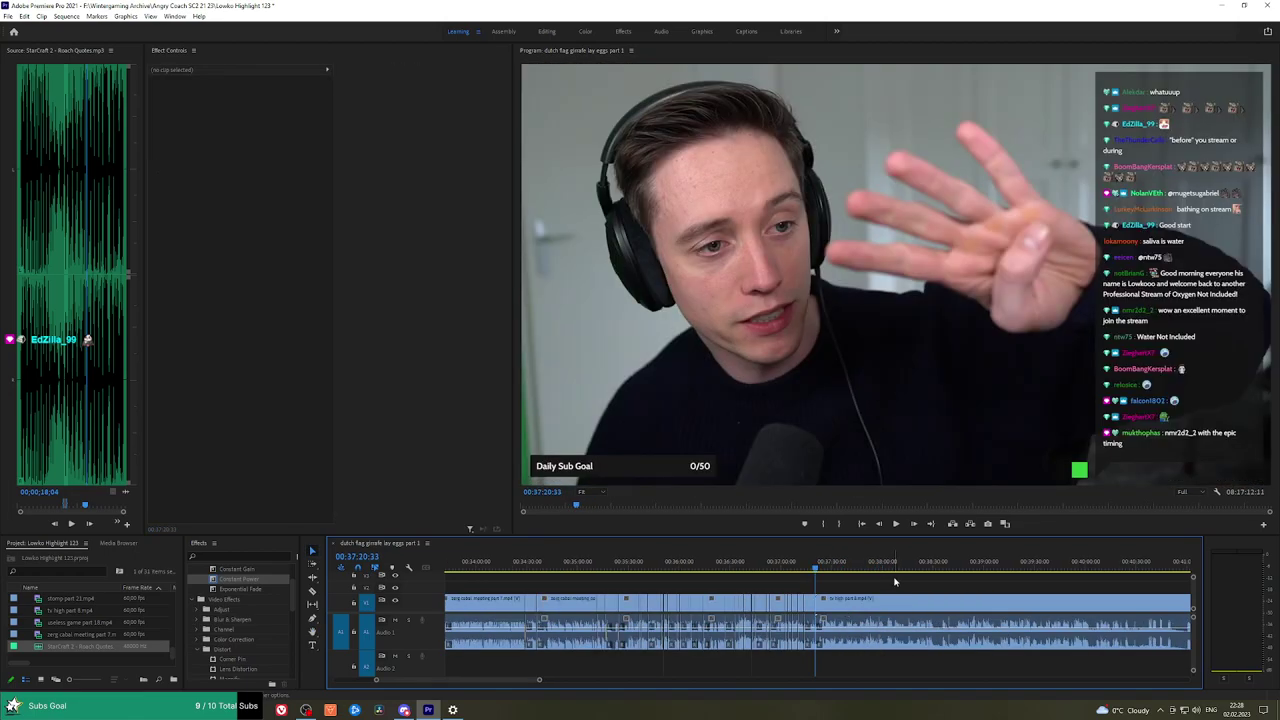
Play the tv high part 8 clip from about 00:38:49 and save the project.
key(space)
click(830, 567)
drag(830, 567, 965, 564)
key(space)
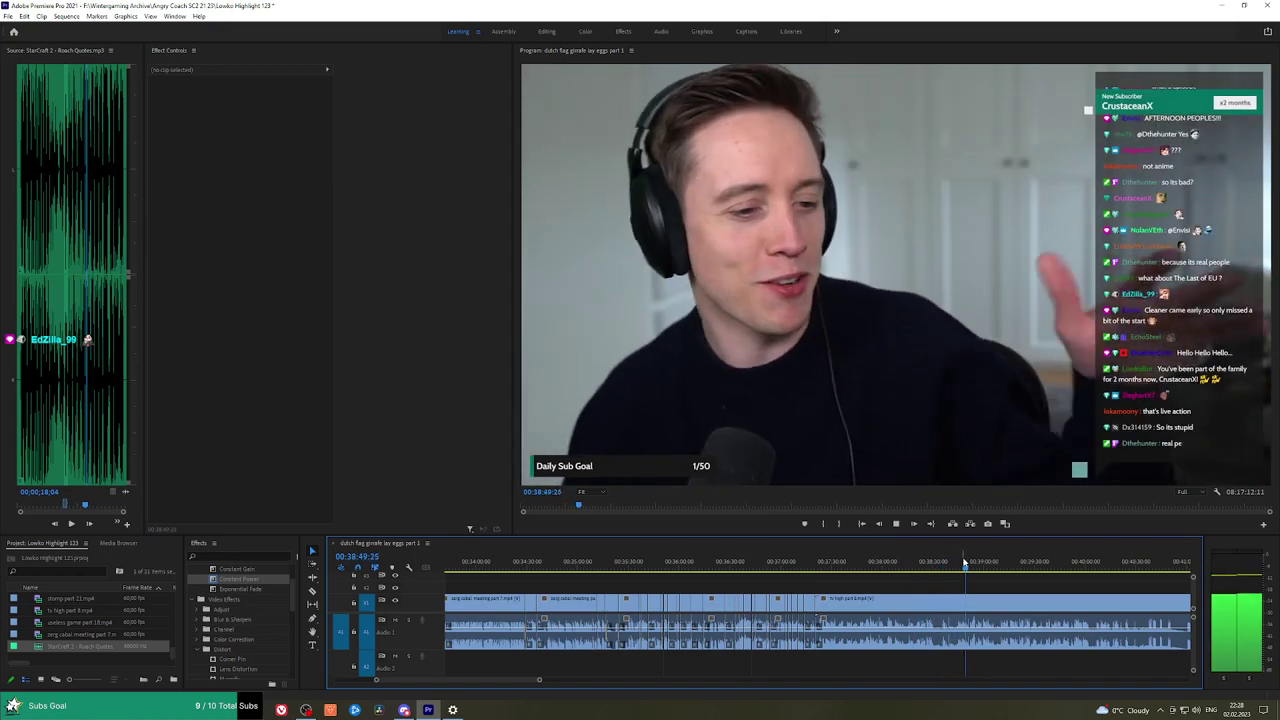
scroll(976, 576, up, 2)
key(ctrl+s)
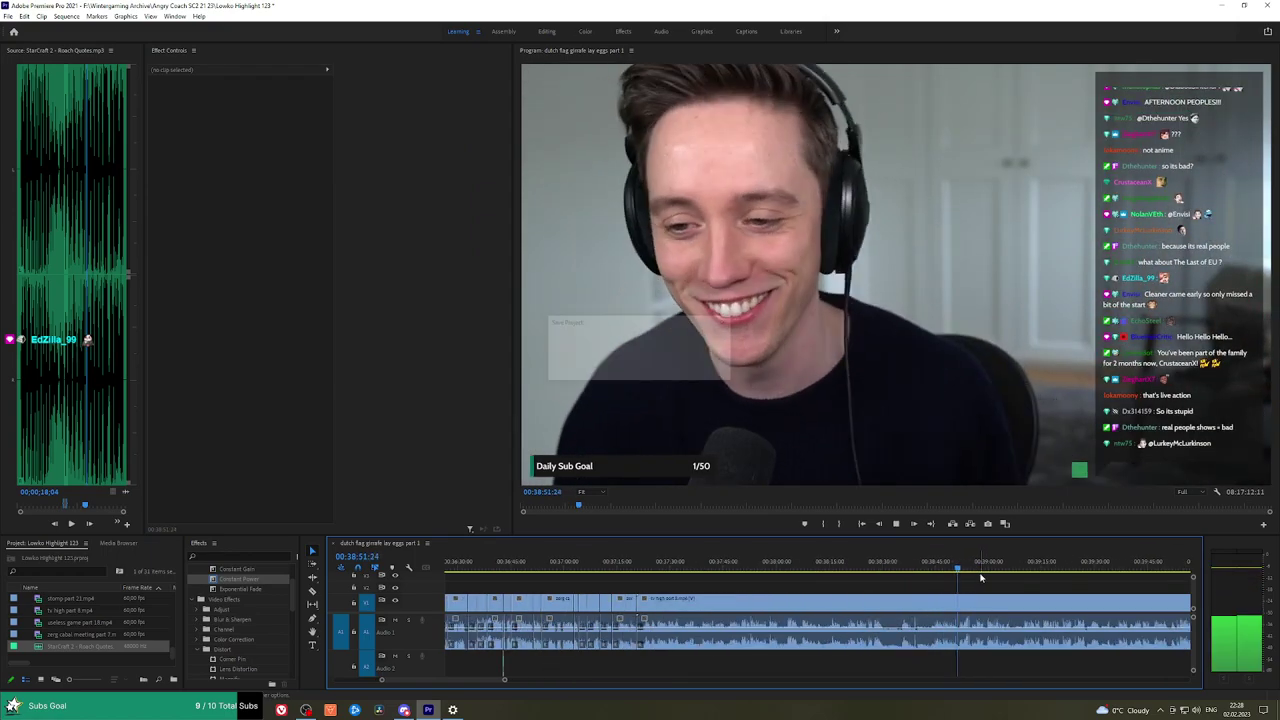
Play through the tv high part 8 clip between about 00:39:25 and 00:39:57 to find where the TV conversation starts.
drag(966, 569, 1133, 568)
key(space)
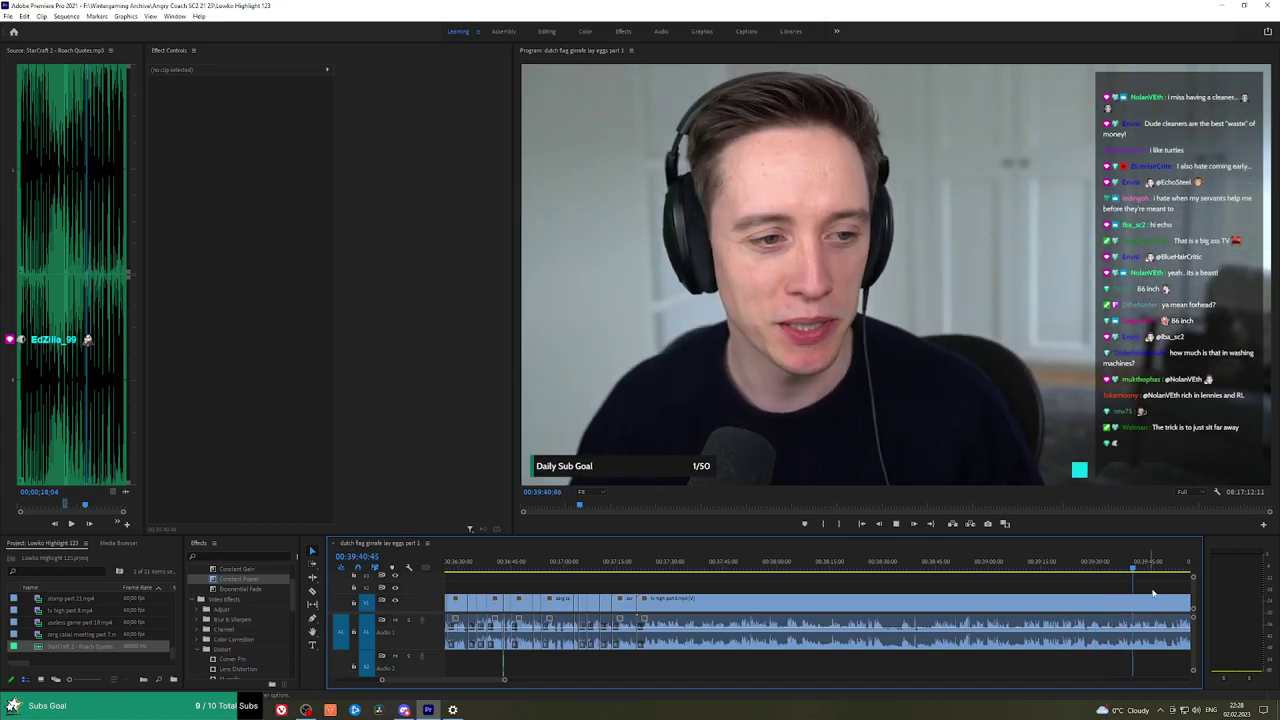
key(h)
drag(957, 594, 587, 588)
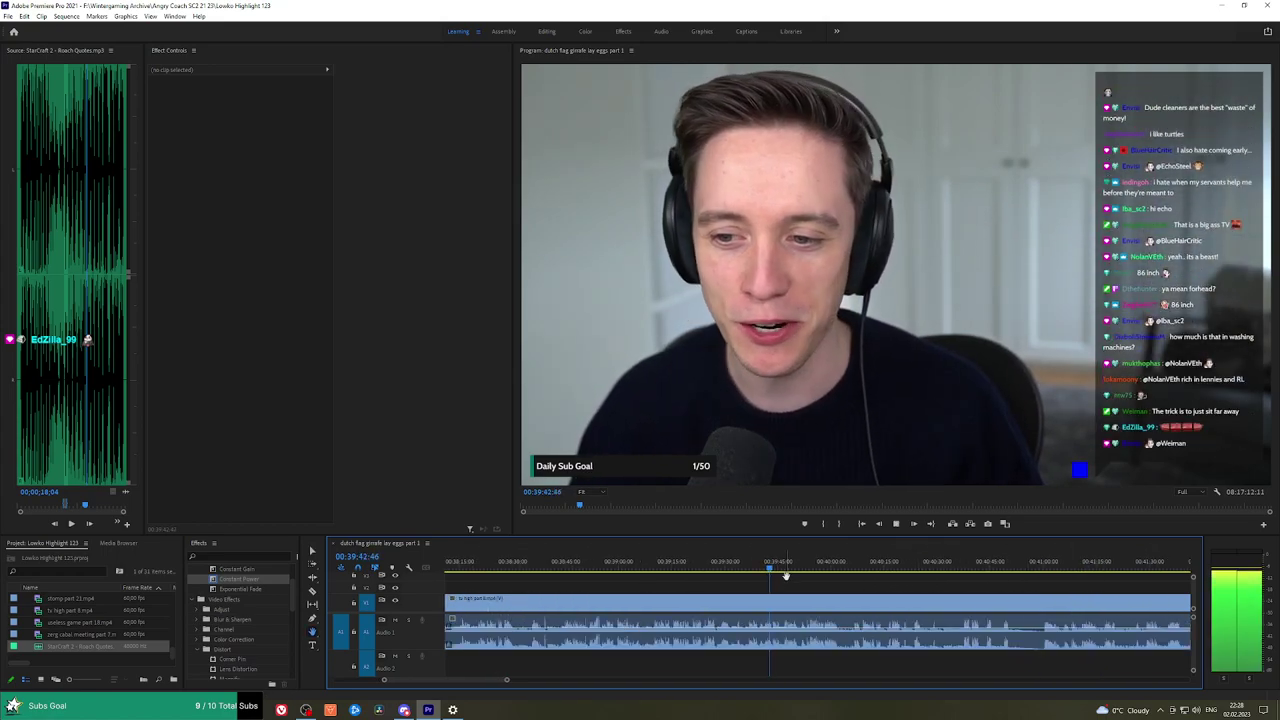
drag(774, 571, 821, 577)
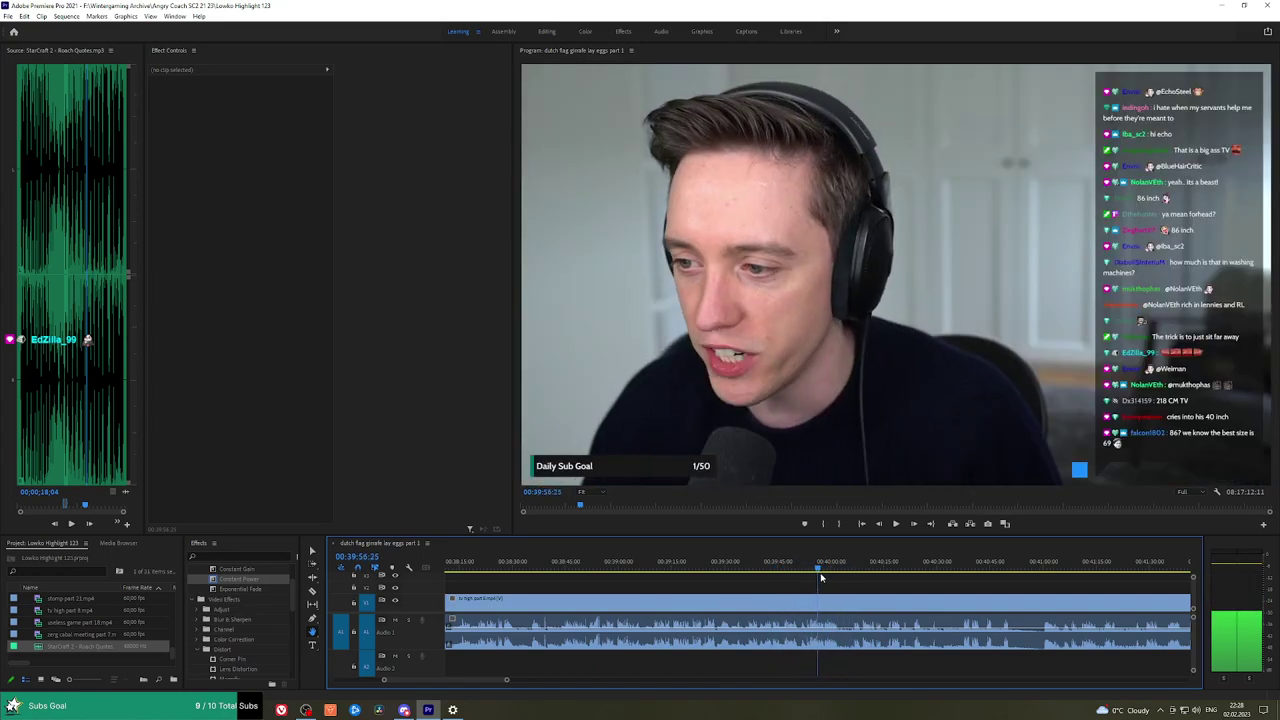
scroll(817, 586, up, 4)
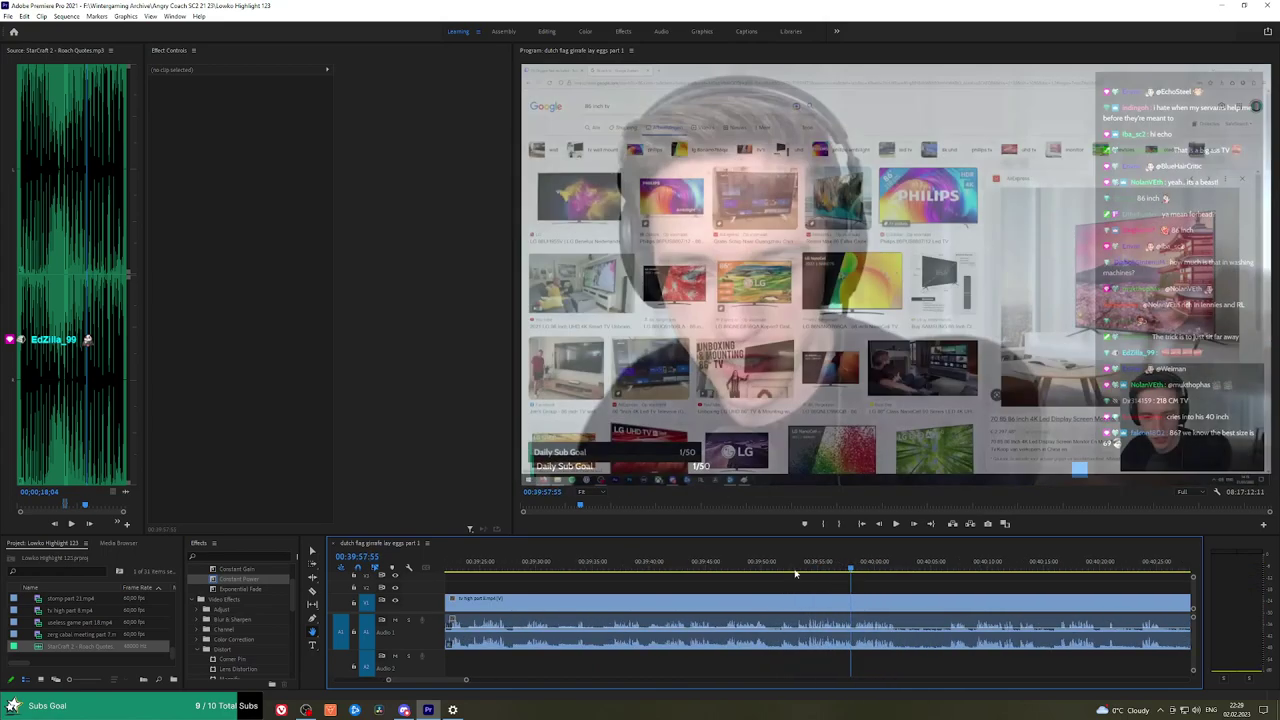
click(798, 569)
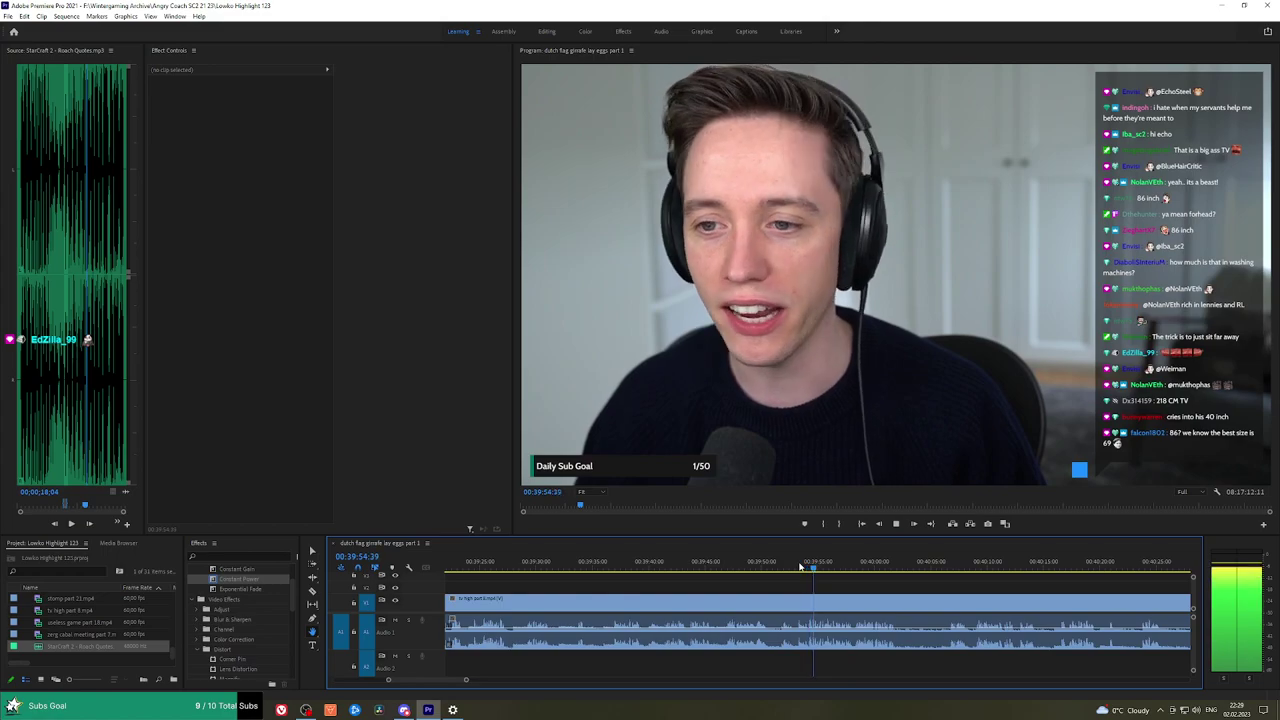
click(730, 566)
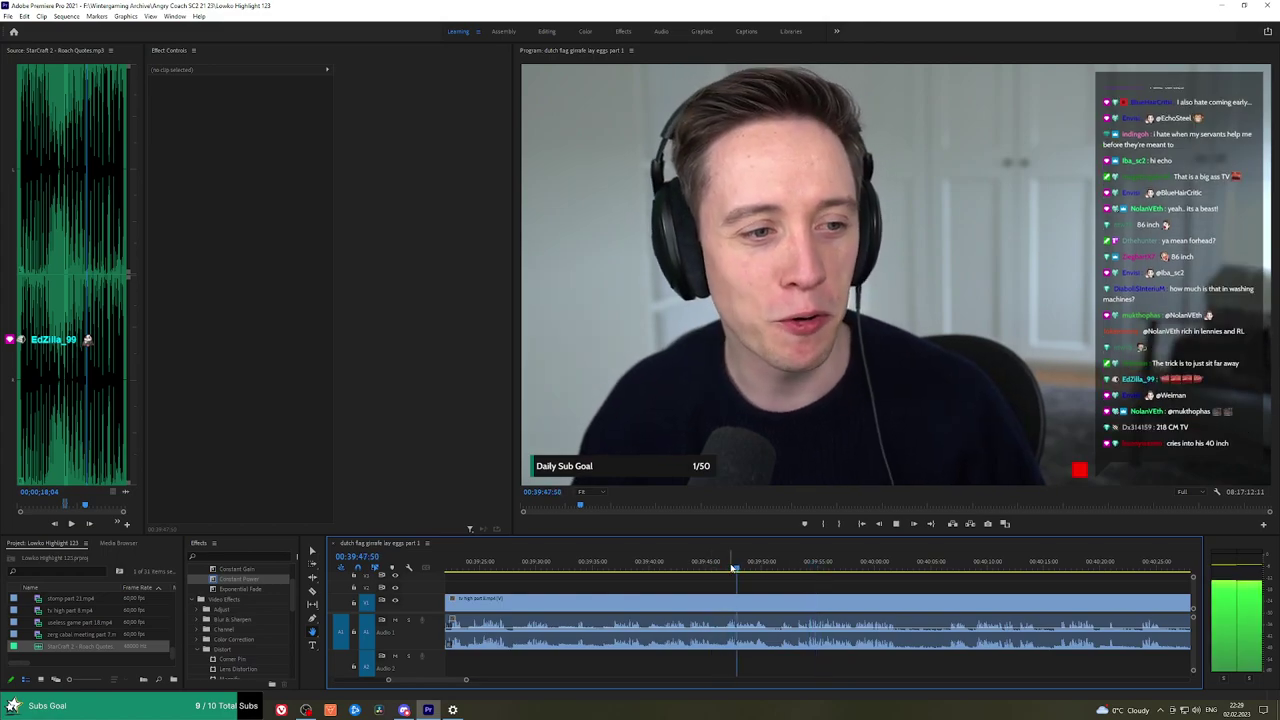
drag(648, 567, 609, 562)
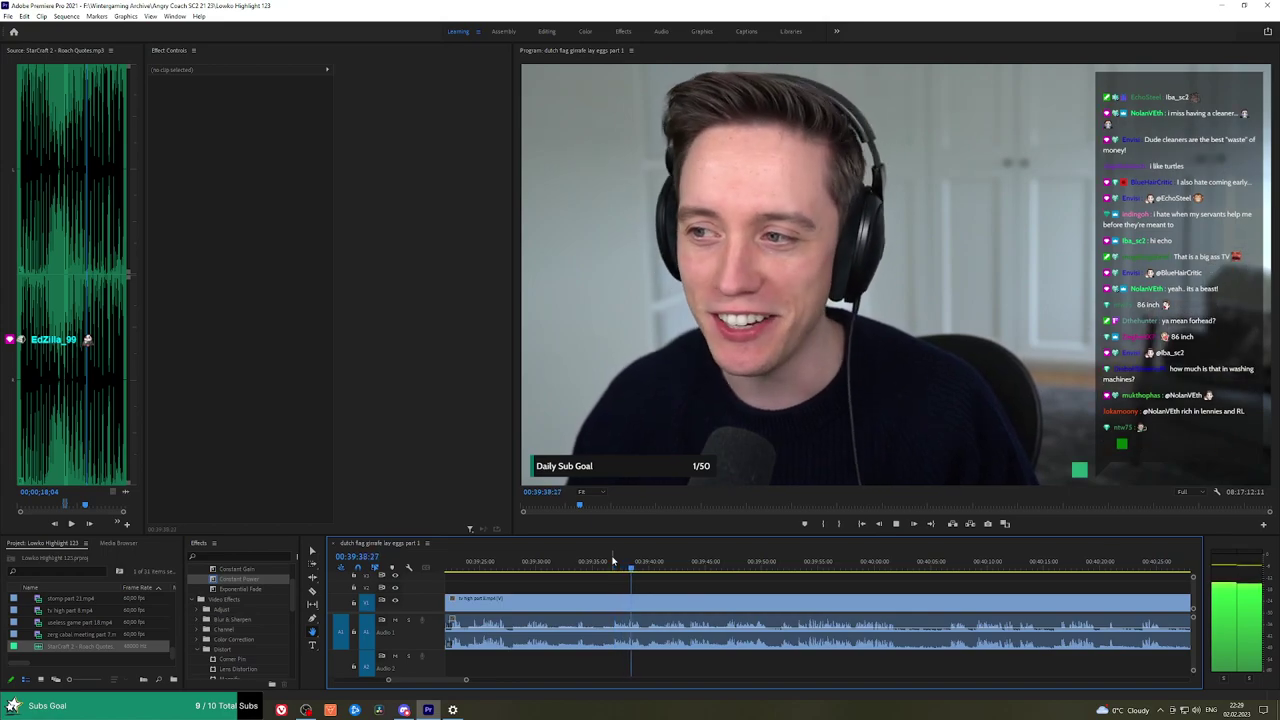
scroll(676, 581, up, 2)
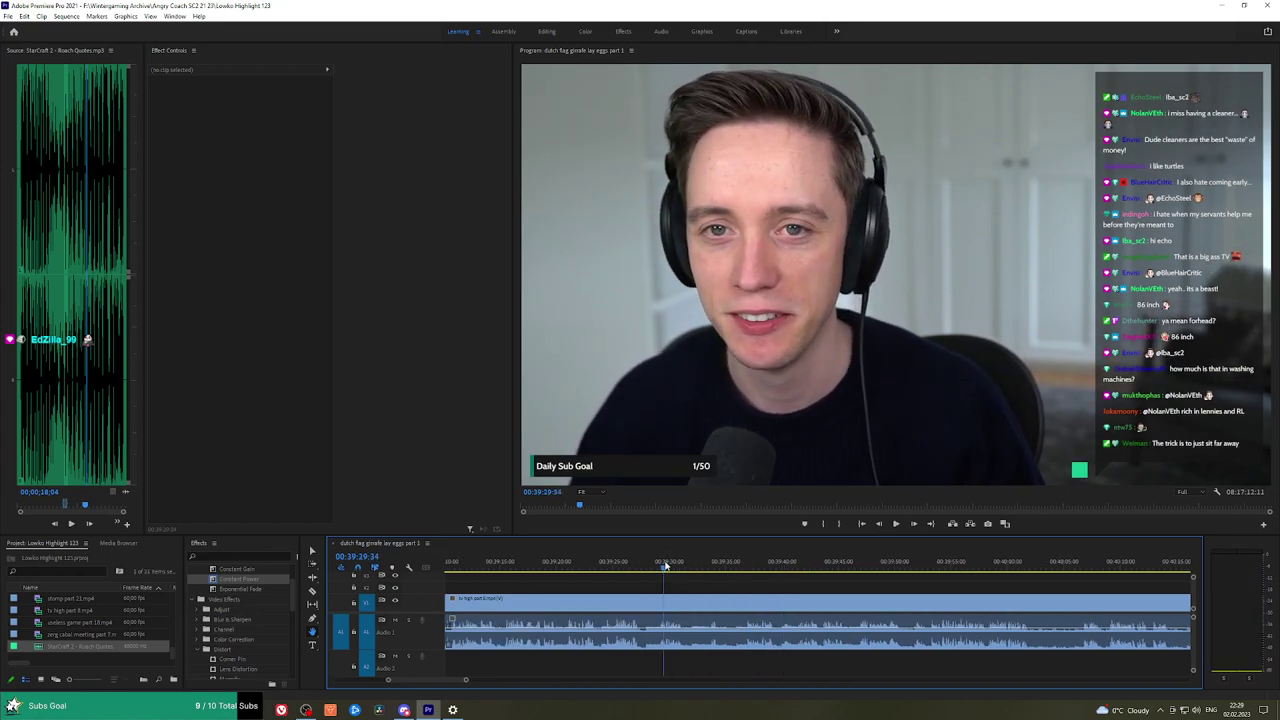
key(space)
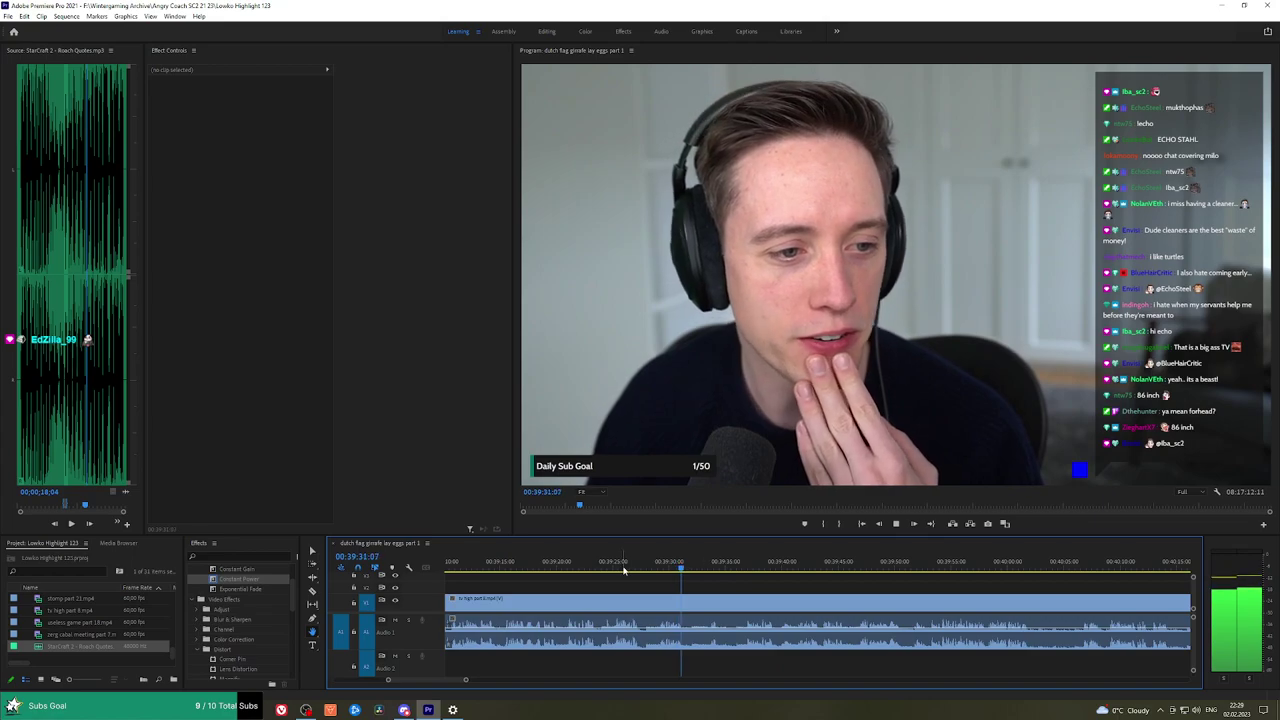
click(617, 566)
drag(636, 583, 691, 585)
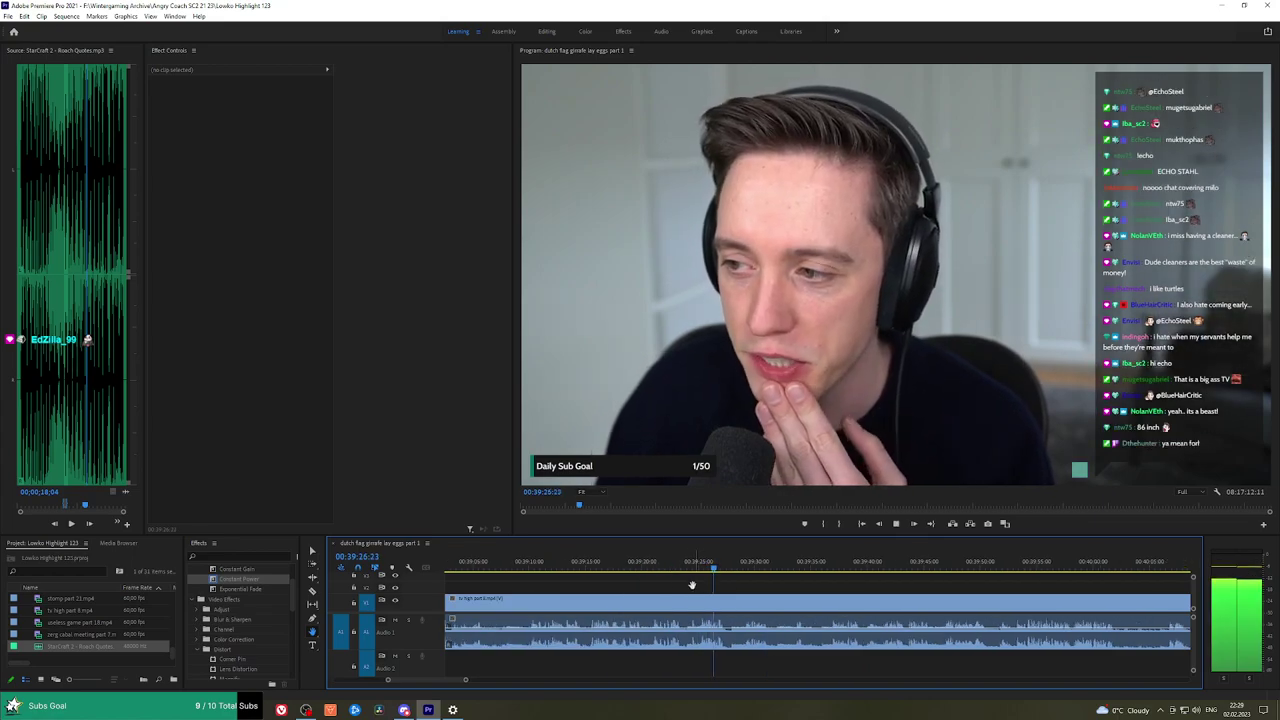
Split the tv high part 8 clip at about 00:39:10, delete its opening part and close the gap.
click(527, 566)
drag(546, 571, 705, 600)
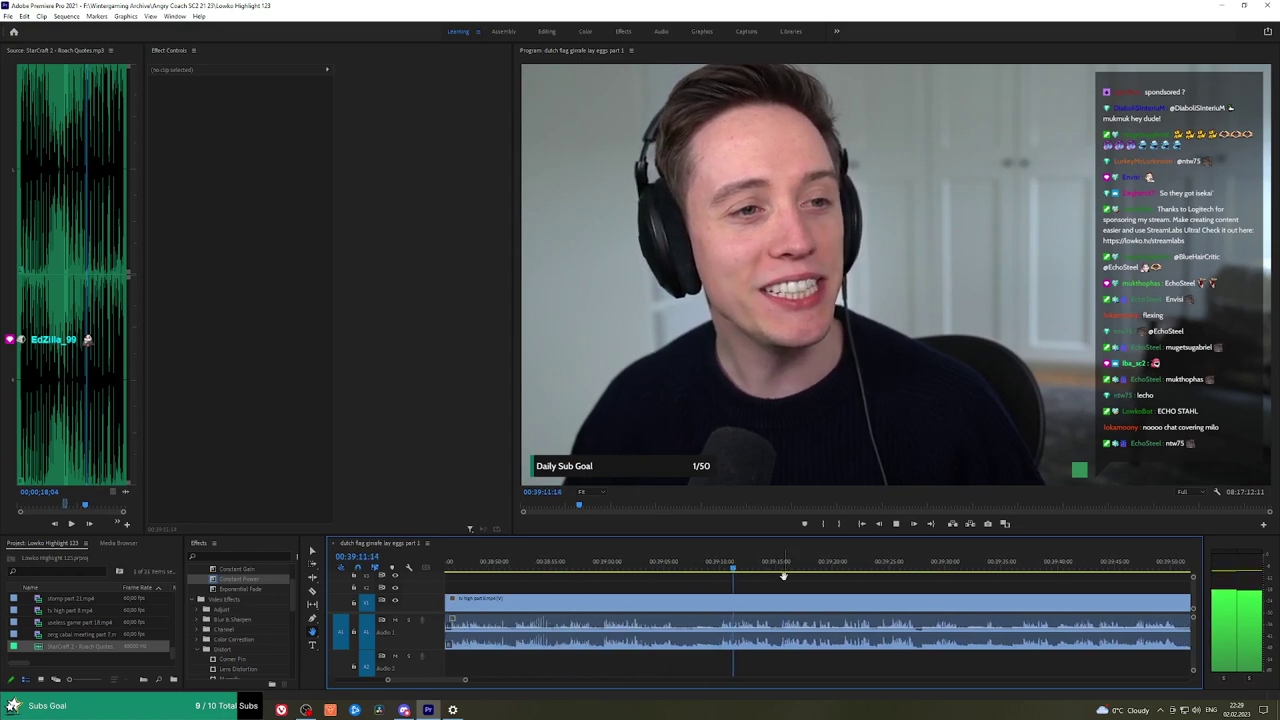
click(698, 607)
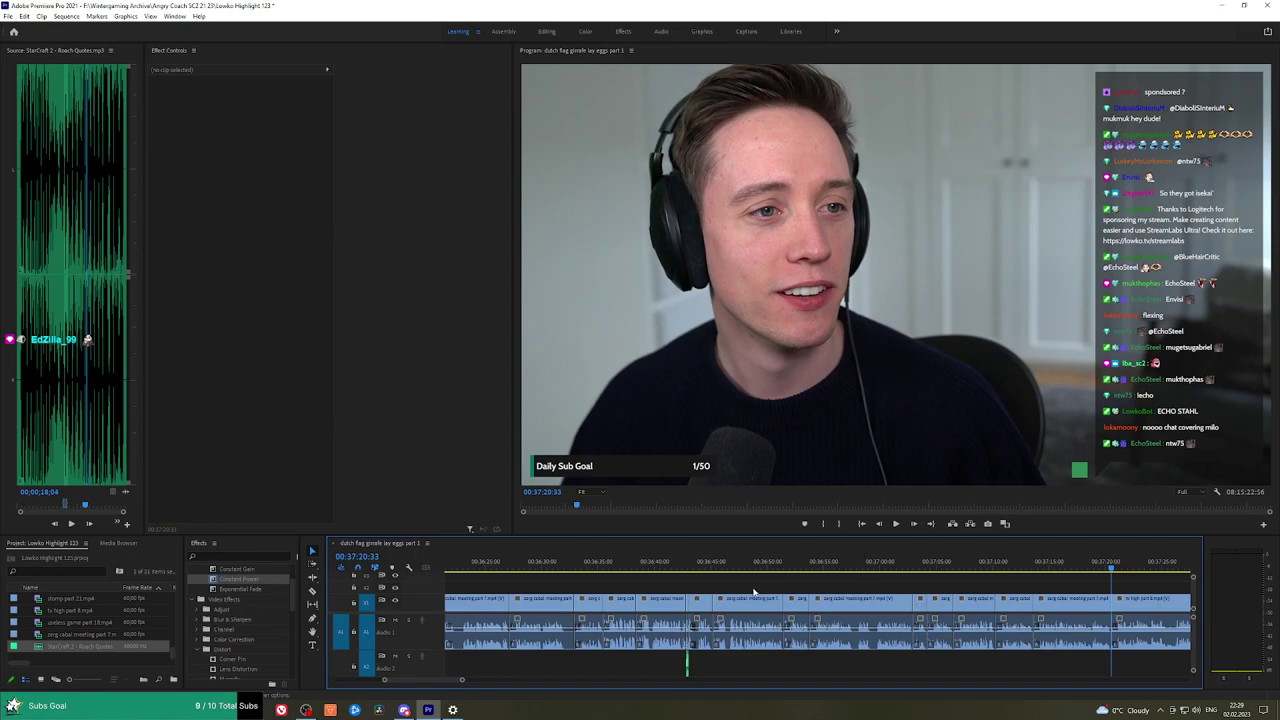
Add an Exponential Fade audio transition at the cut at about 00:37:20 and play on through the tv high part 8 clip.
drag(234, 591, 1104, 636)
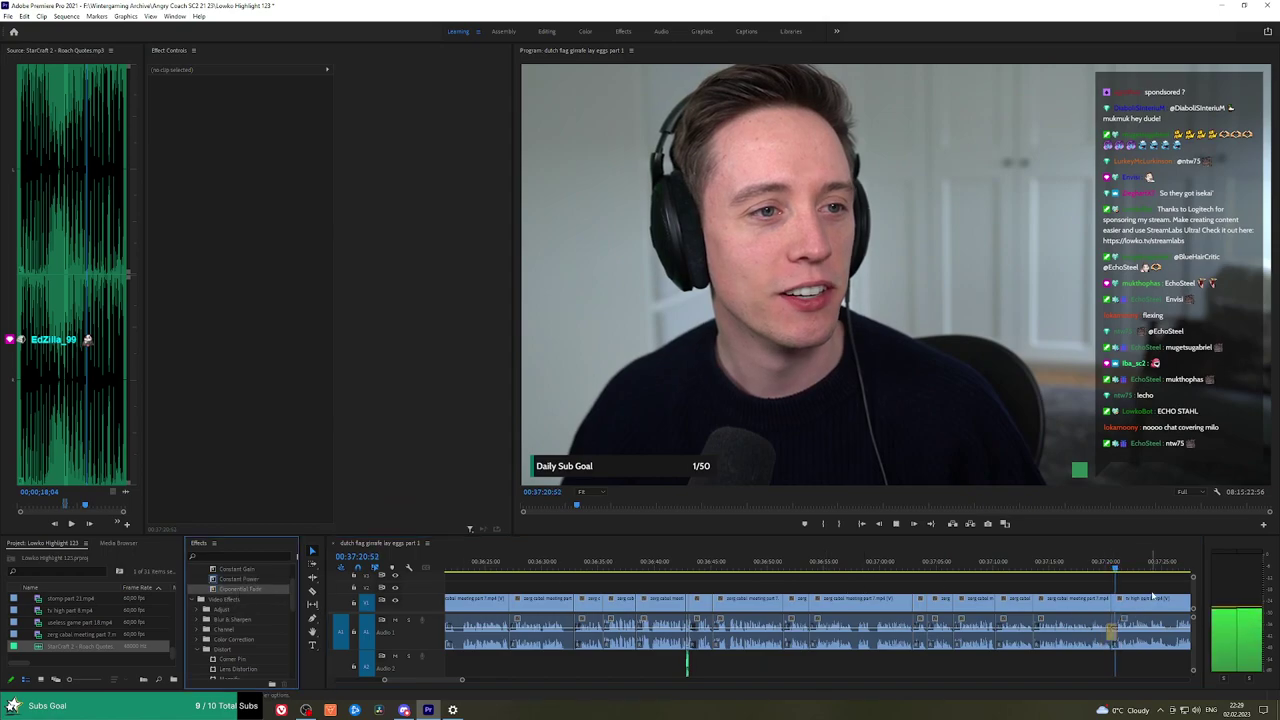
key(h)
drag(1150, 595, 770, 588)
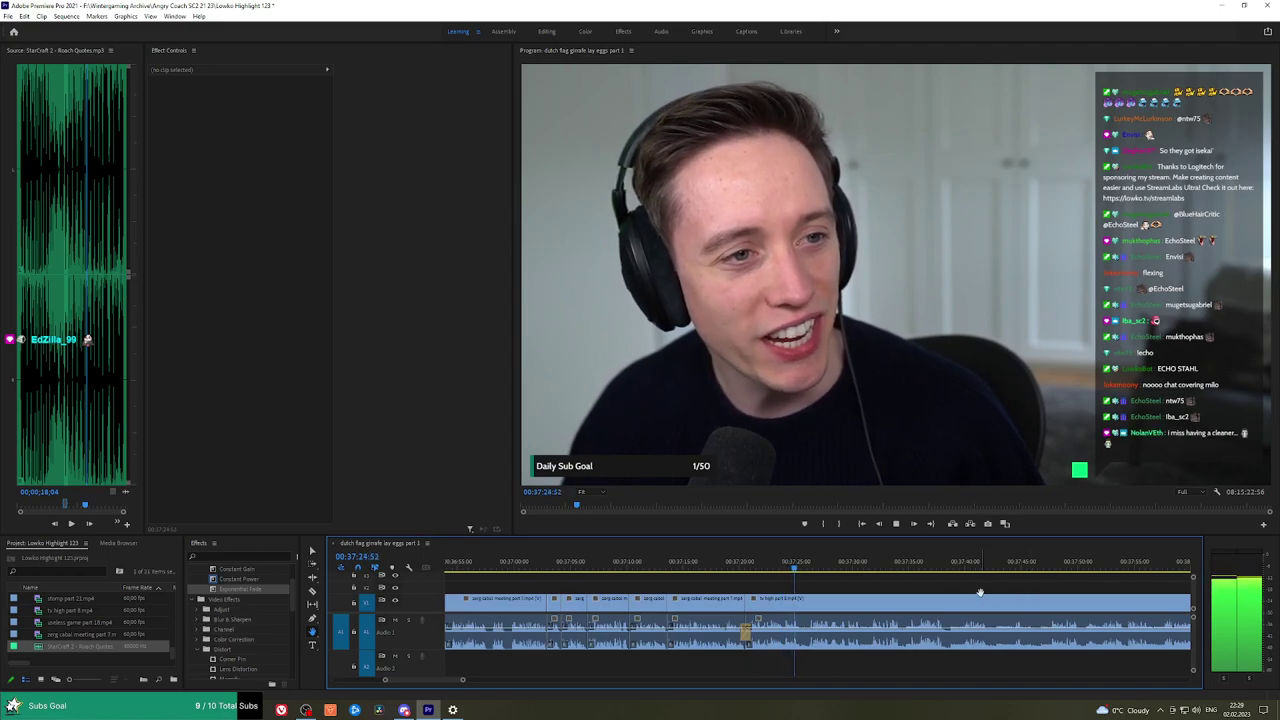
scroll(980, 593, down, 3)
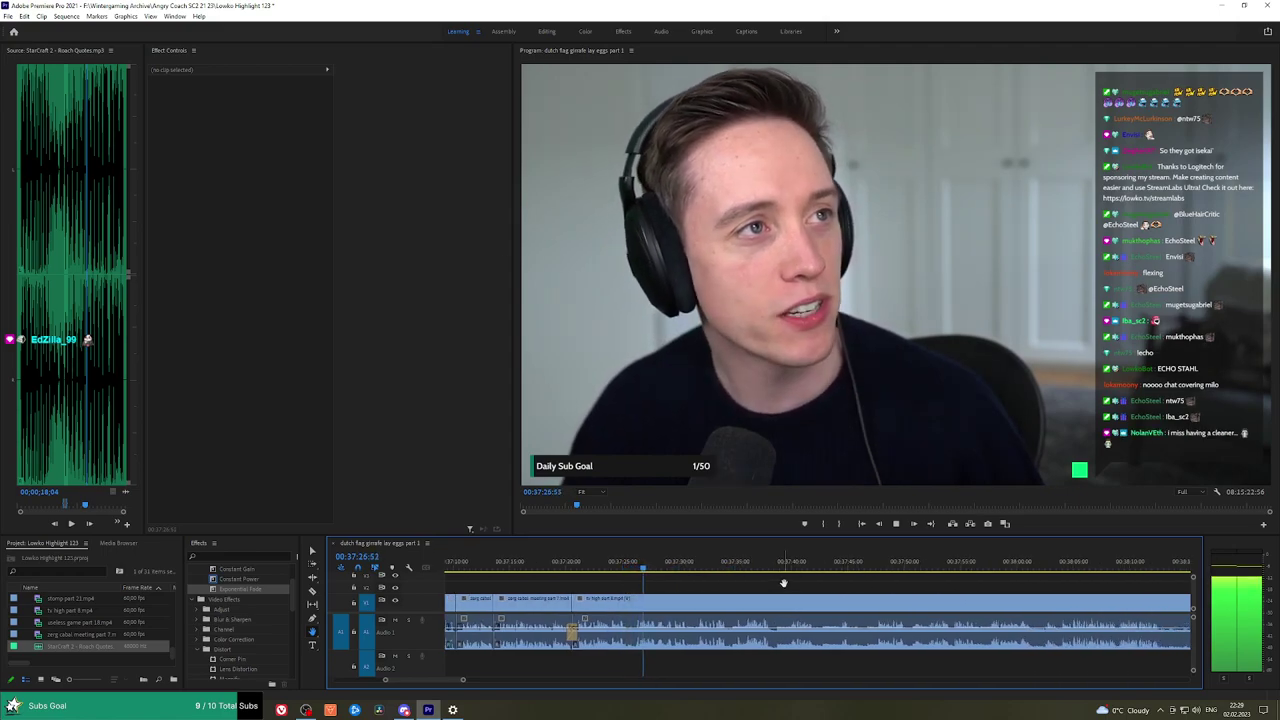
scroll(780, 584, up, 2)
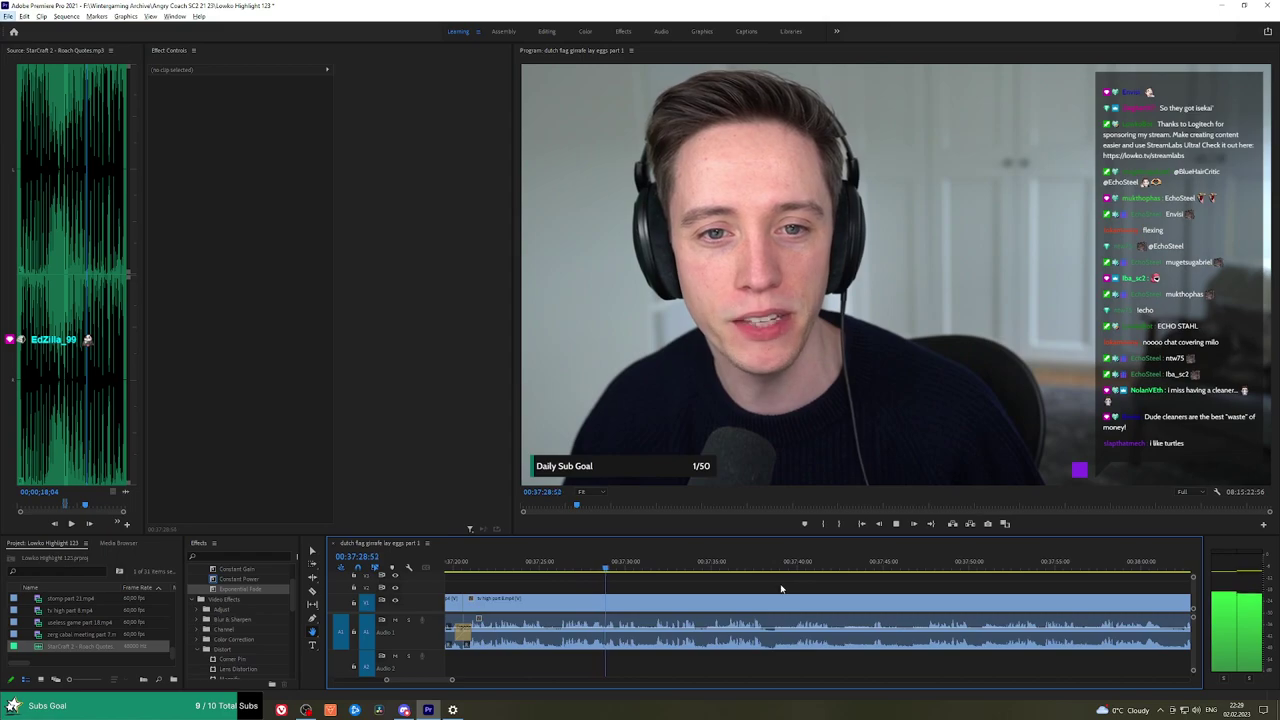
scroll(780, 584, up, 2)
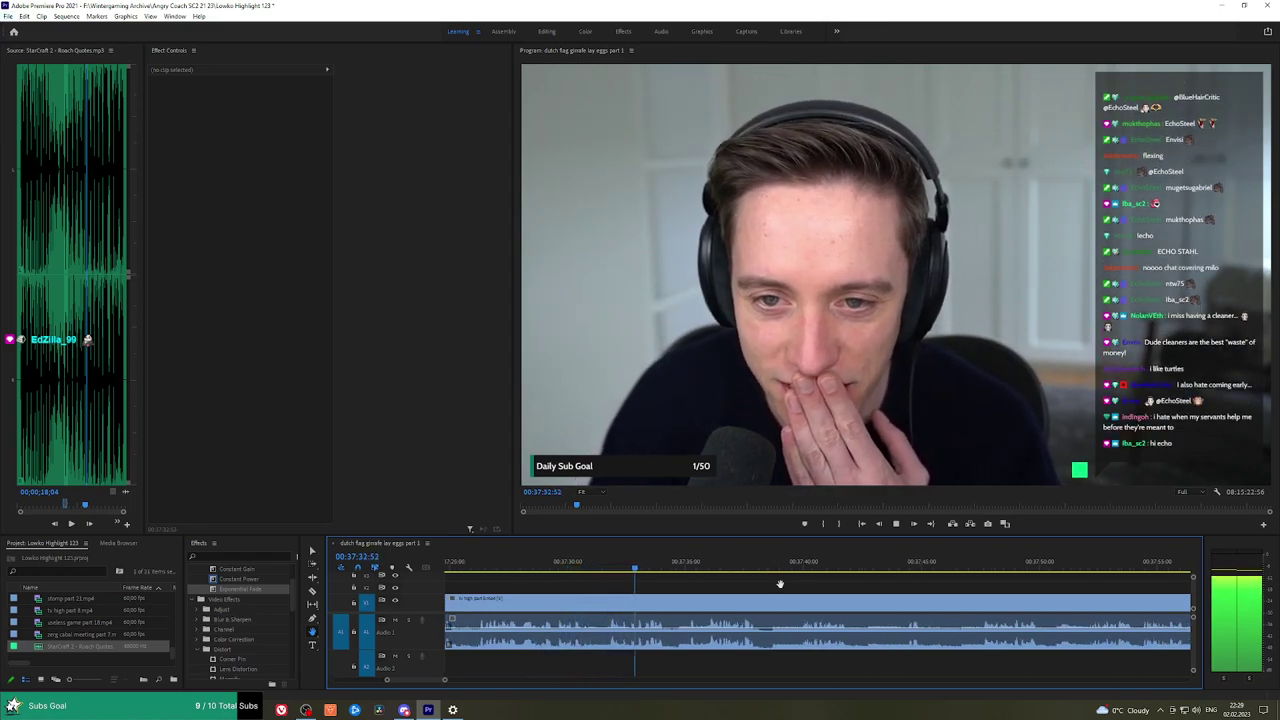
Cut out the pause between about 00:37:38 and 00:37:40, close the gap and add a Constant Power audio transition at the cut.
drag(812, 587, 711, 583)
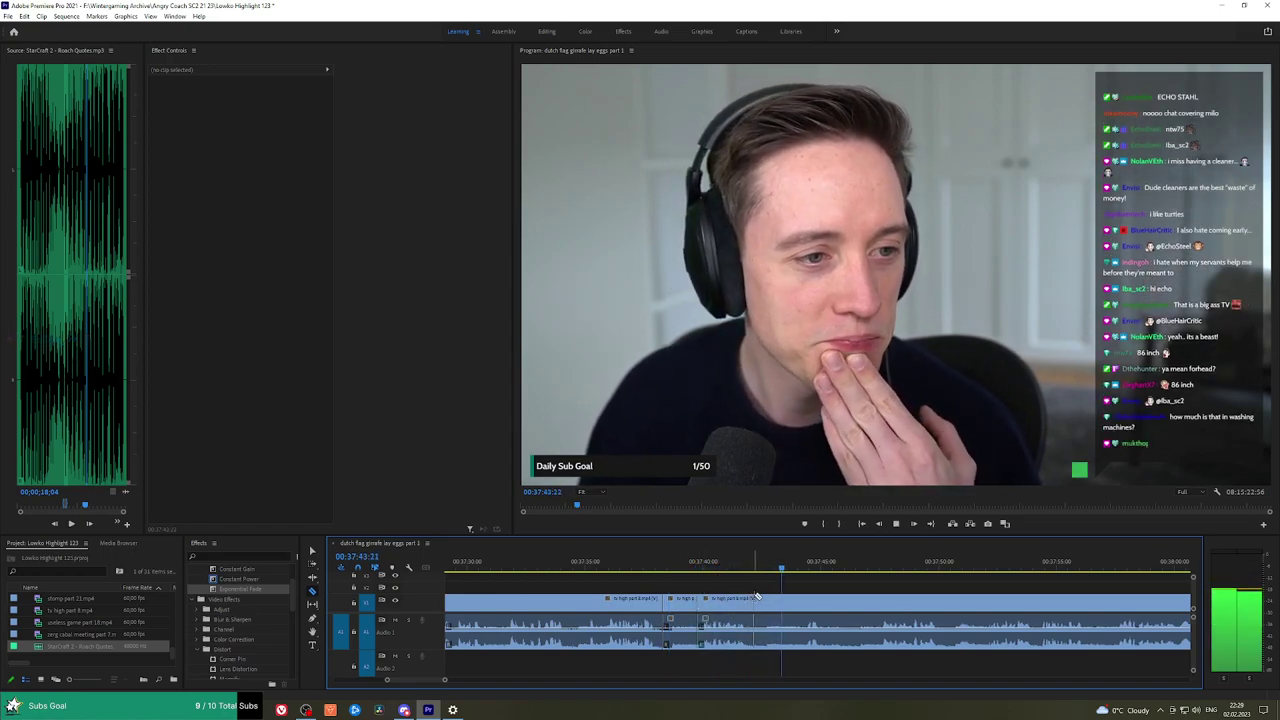
key(shift+Delete)
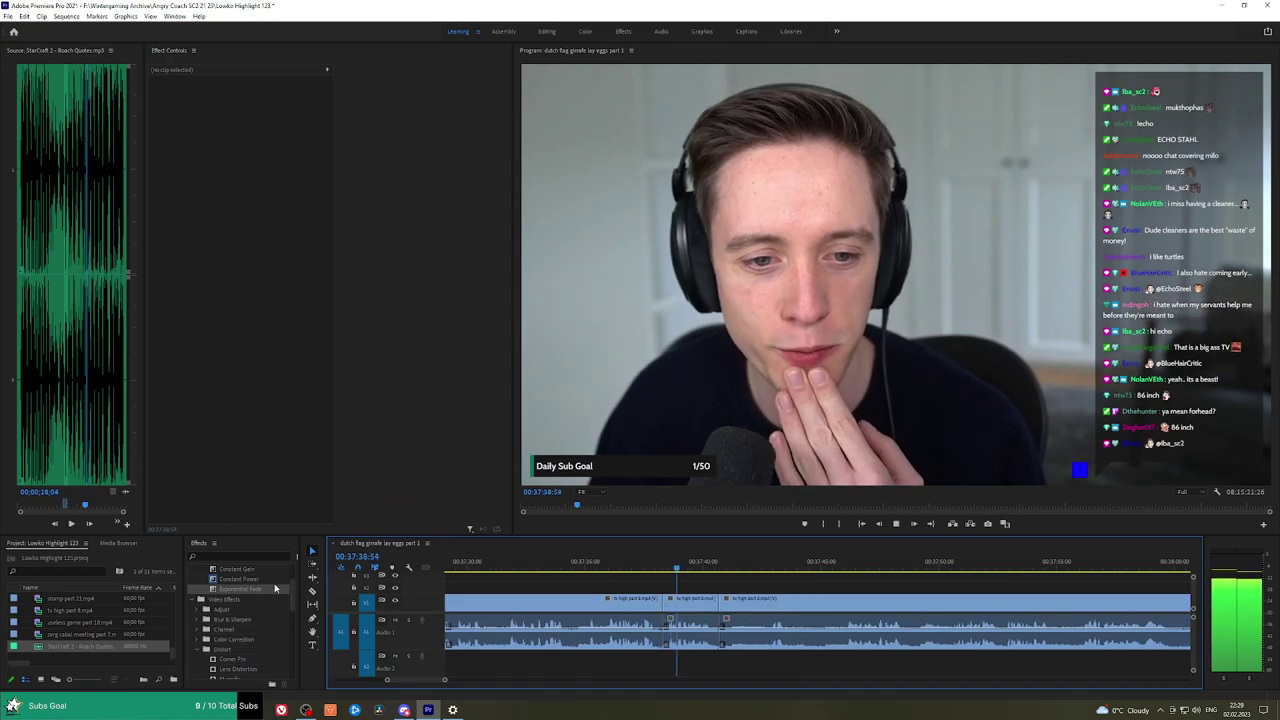
drag(240, 579, 685, 632)
Cut out the pause between about 00:37:41 and 00:37:43, close the gap and add a Constant Power audio transition at the cut.
drag(757, 570, 778, 570)
click(773, 598)
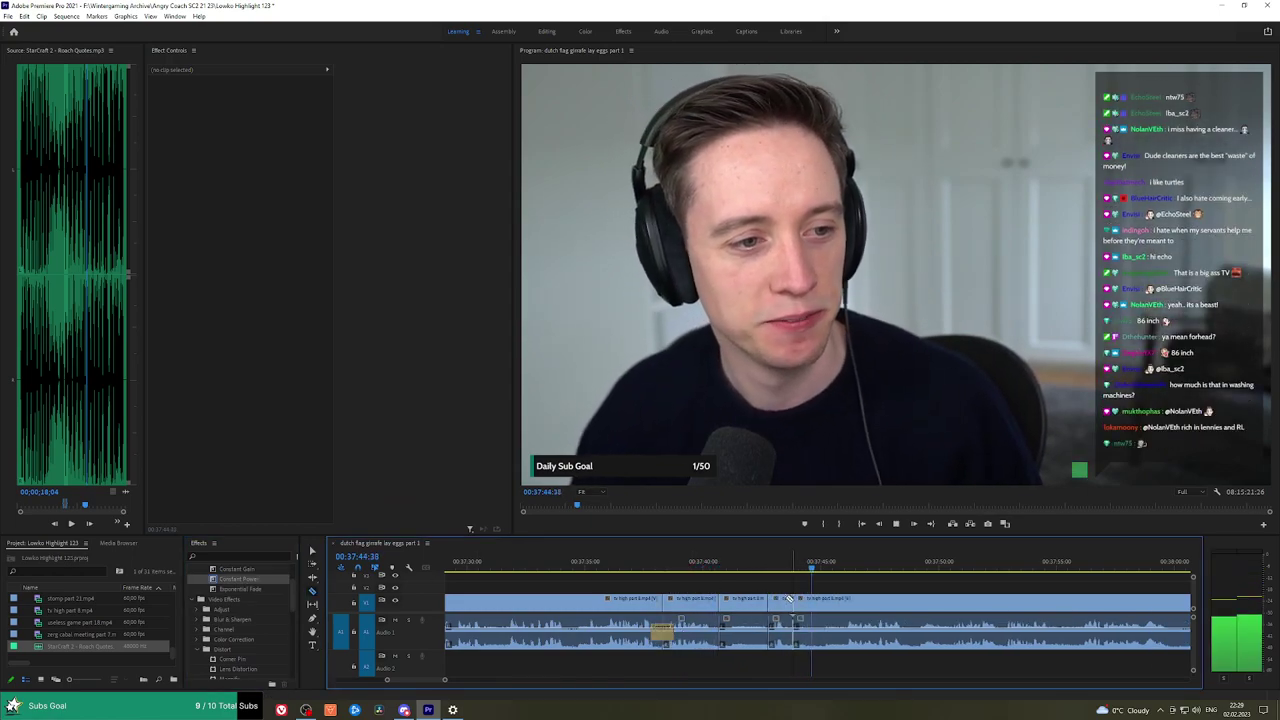
click(745, 598)
key(shift+Delete)
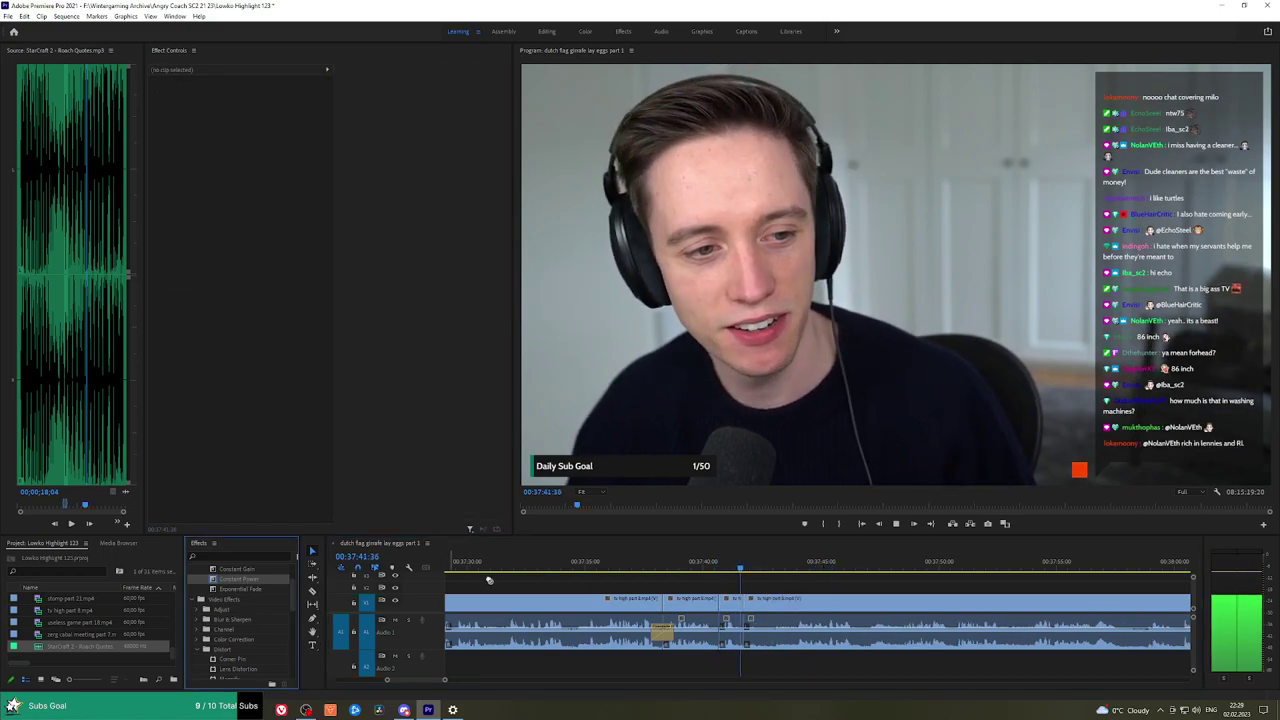
drag(489, 580, 719, 636)
Cut out the pause between about 00:37:42 and 00:37:44, close the gap, add a Constant Power audio transition and save the project.
click(799, 568)
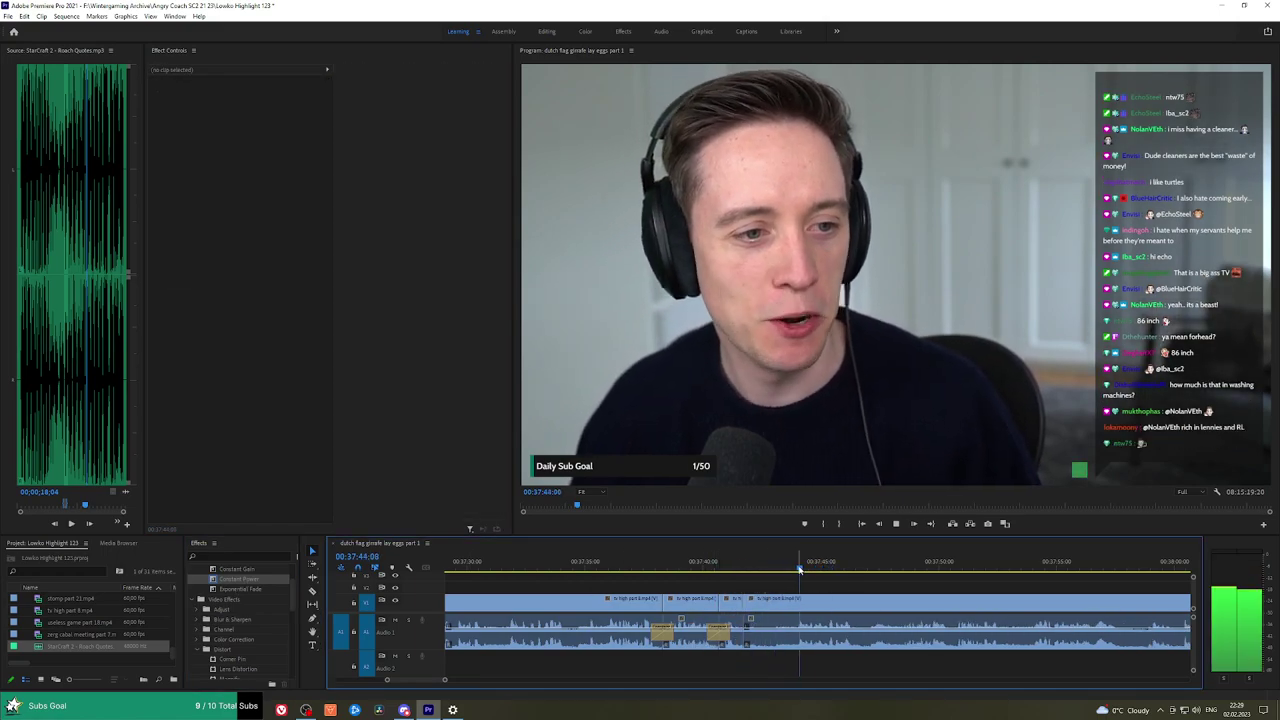
click(780, 600)
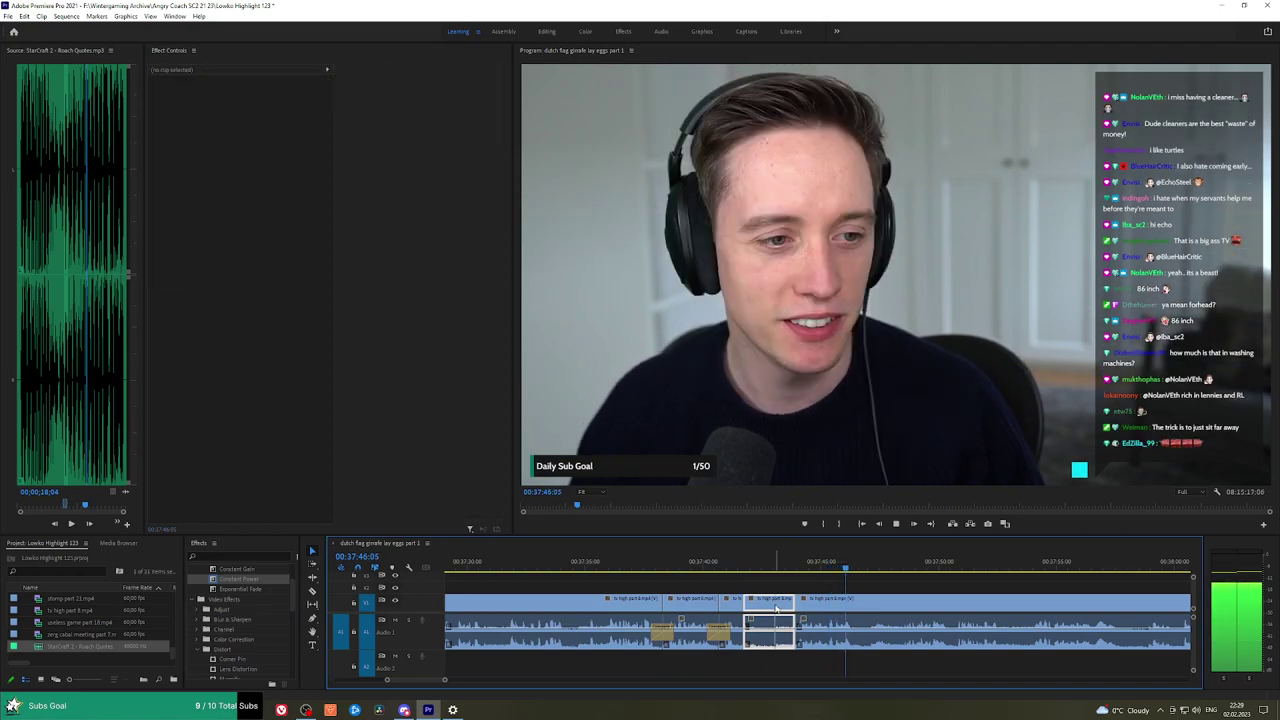
key(shift+Delete)
click(233, 600)
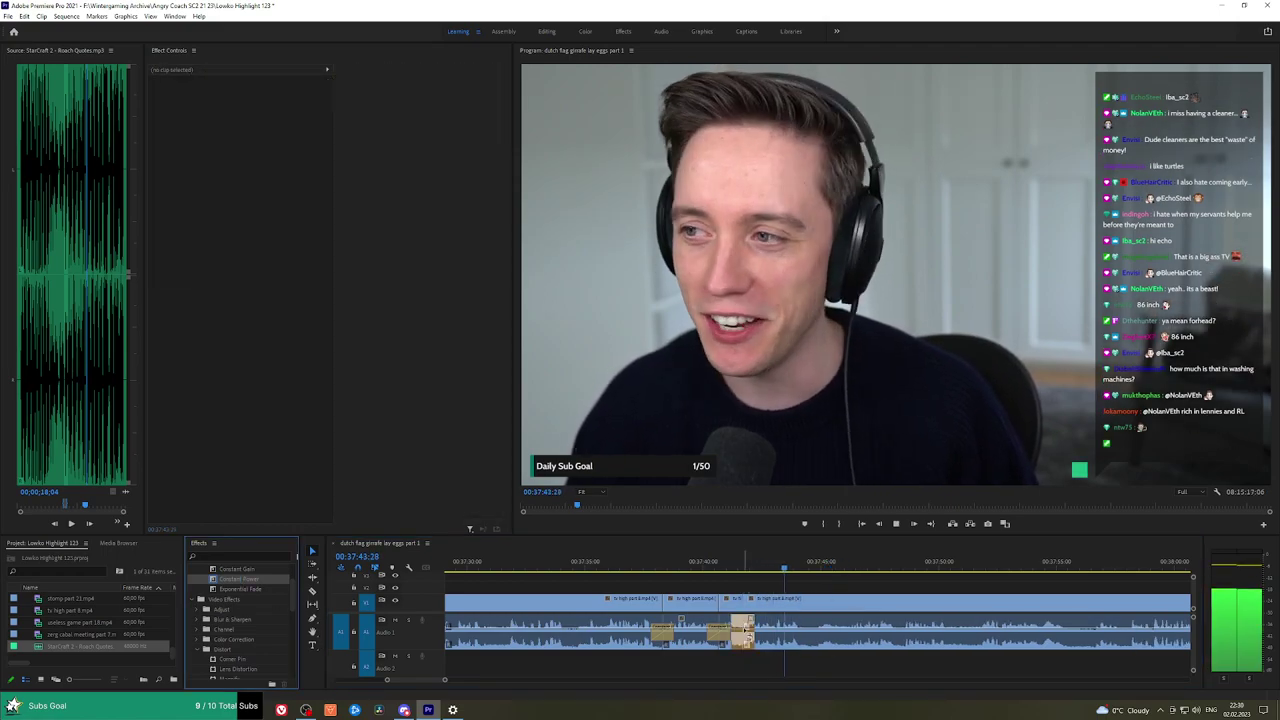
key(h)
drag(887, 590, 706, 577)
key(ctrl+s)
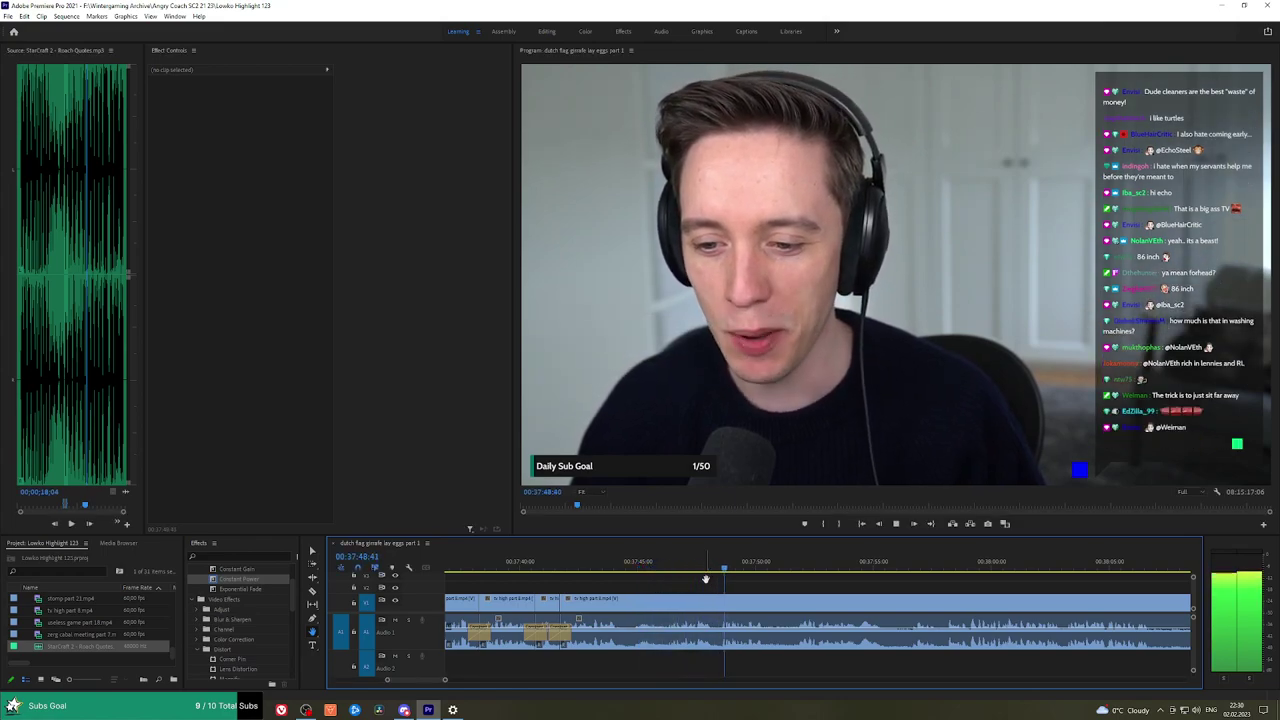
Cut out the pause between about 00:37:50 and 00:37:52, close the gap and add a Constant Power audio transition at the cut.
click(791, 568)
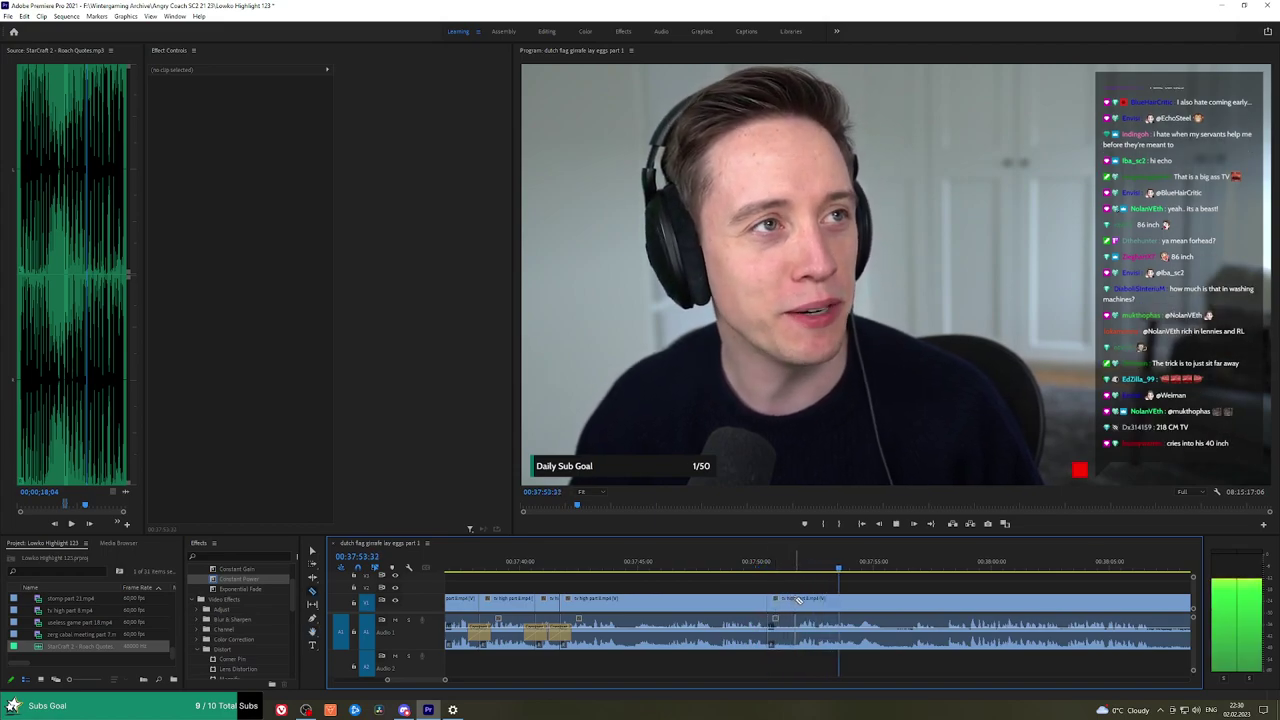
click(797, 600)
key(v)
click(786, 604)
key(shift+Delete)
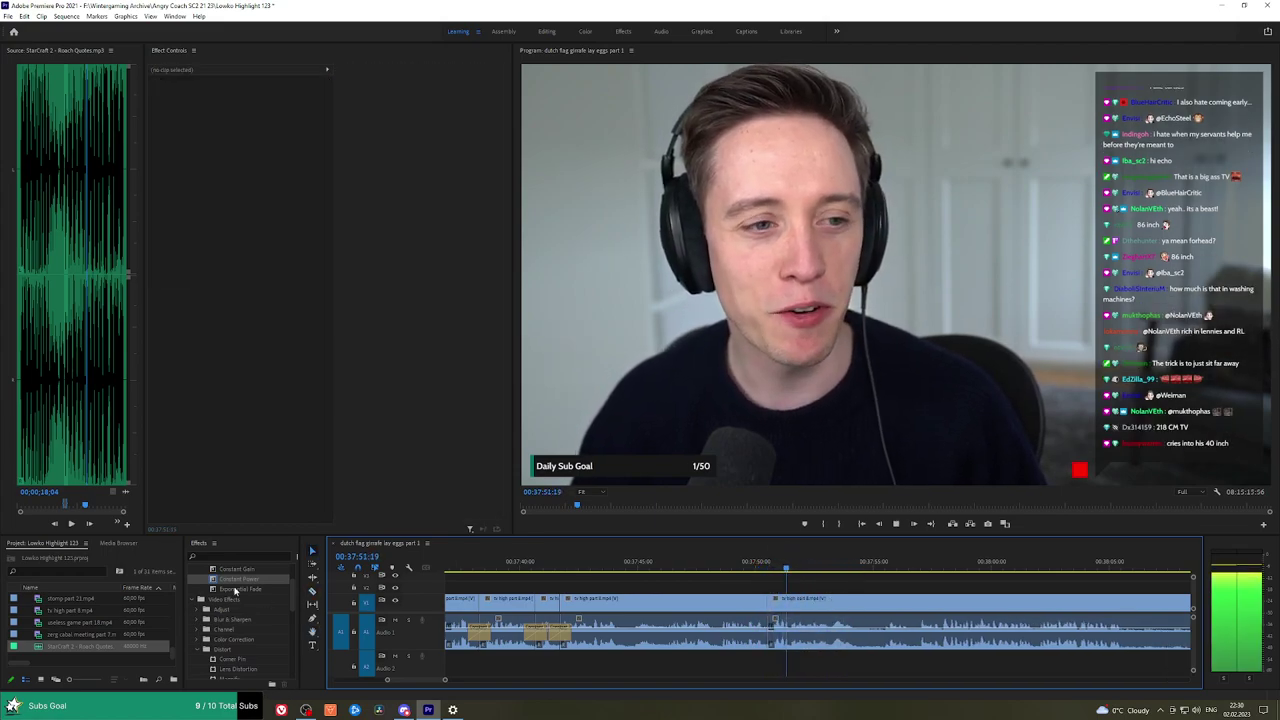
drag(238, 580, 758, 615)
Cut out the pause between about 00:38:06 and 00:38:10, close the gap and add a Constant Power audio transition at the cut.
key(h)
drag(869, 592, 686, 586)
click(693, 569)
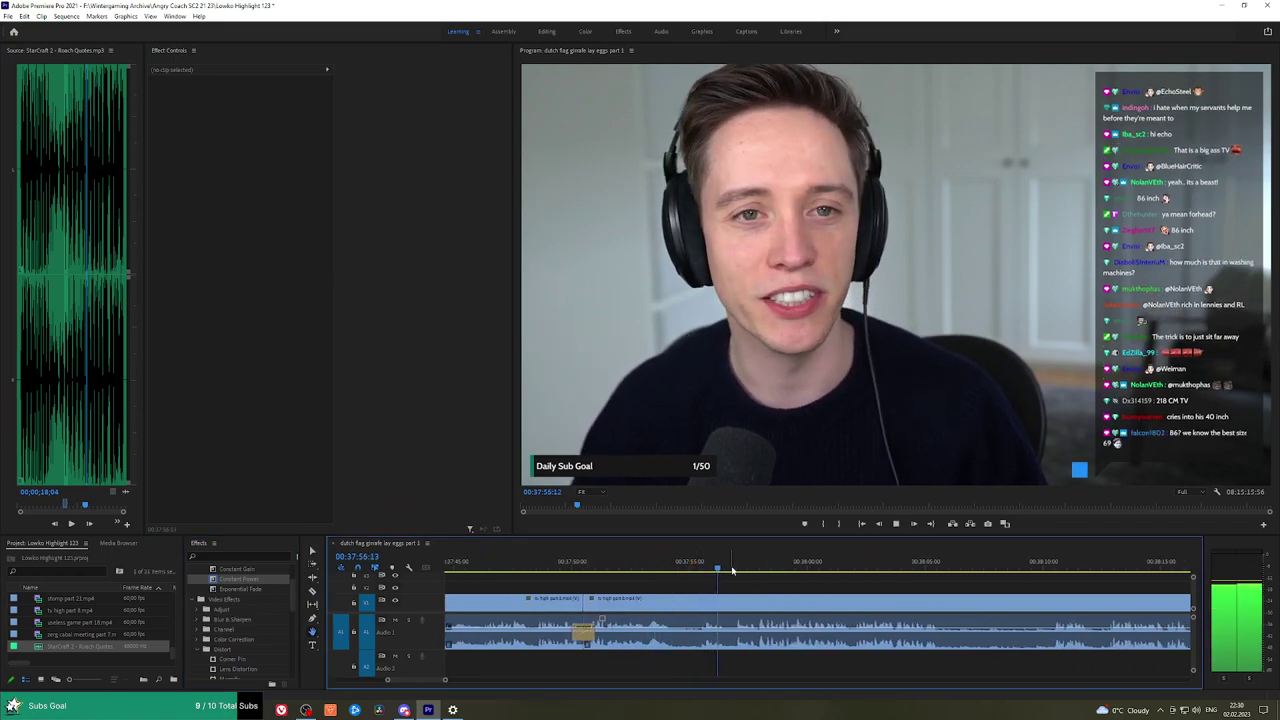
scroll(813, 591, down, 2)
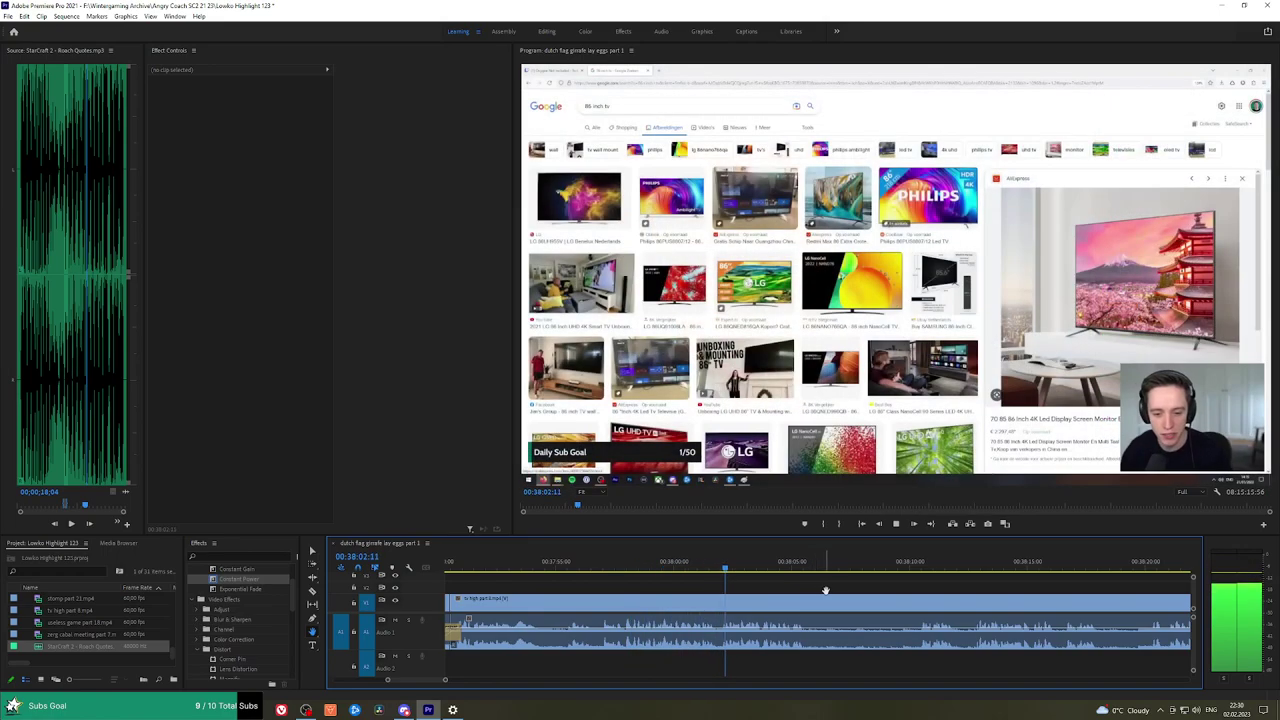
scroll(825, 591, down, 1)
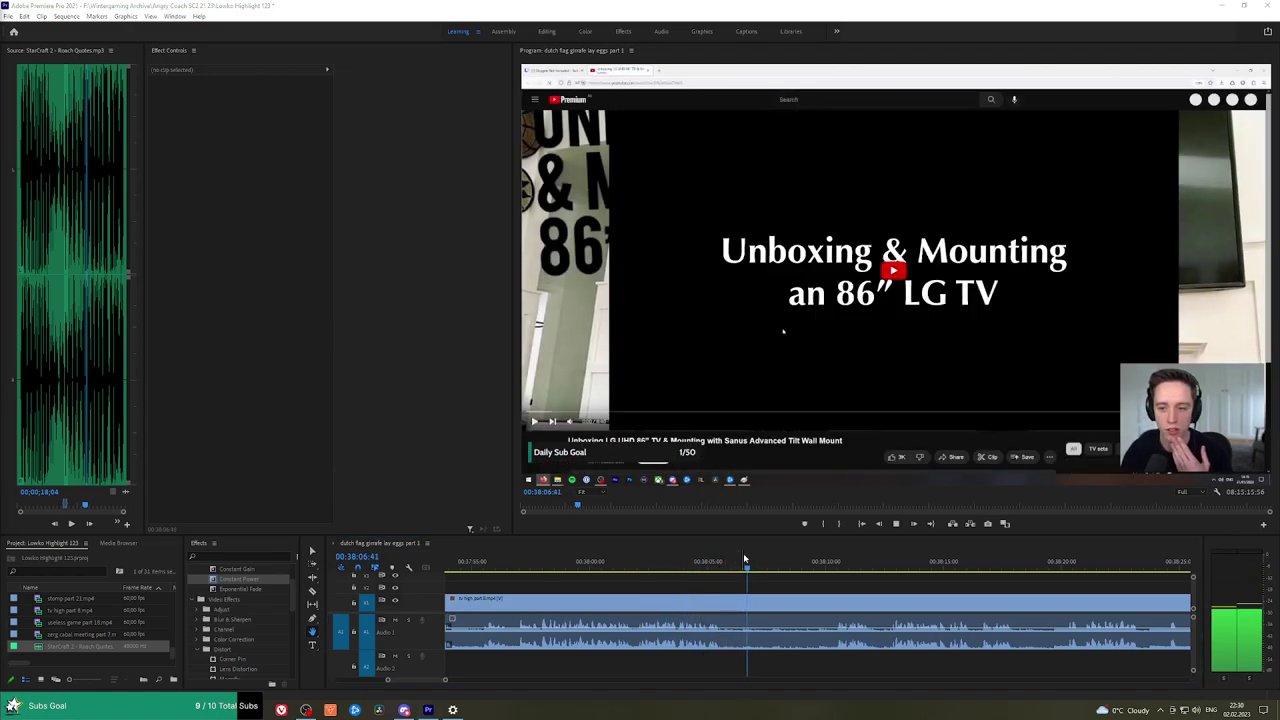
drag(770, 569, 719, 563)
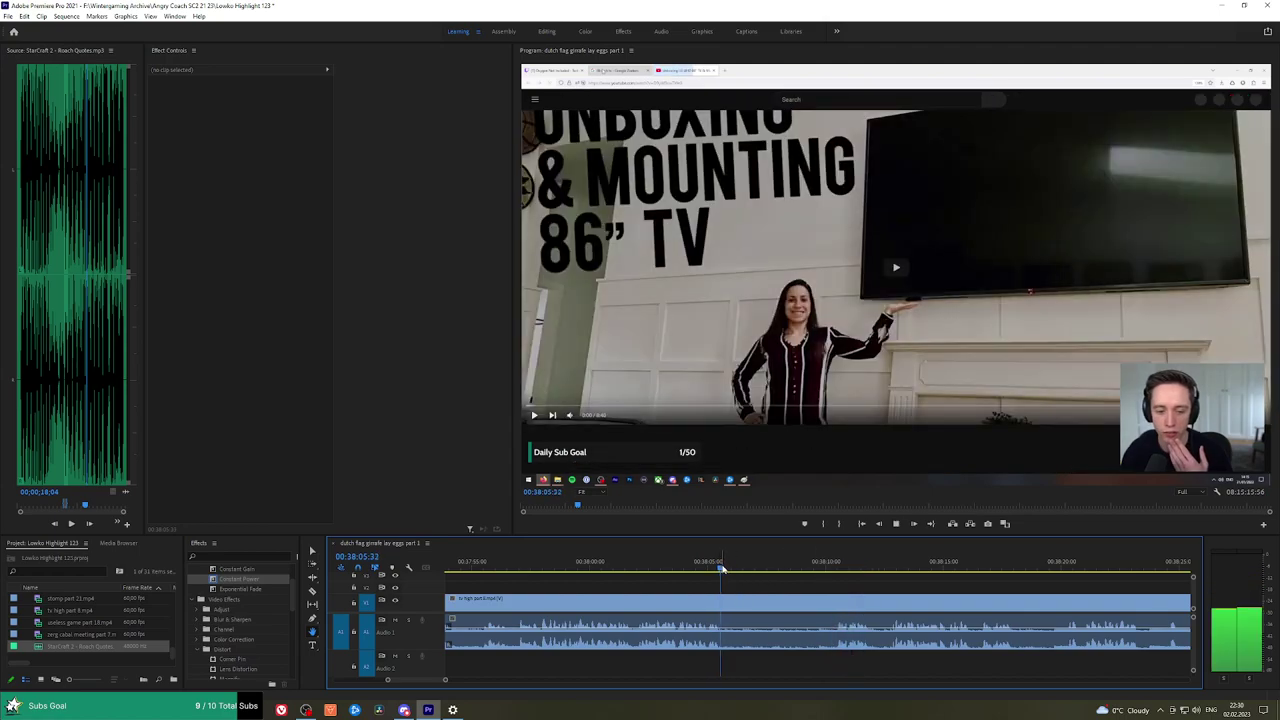
key(space)
mouse_move(810, 568)
mouse_down()
mouse_move(837, 566)
mouse_move(814, 565)
mouse_up()
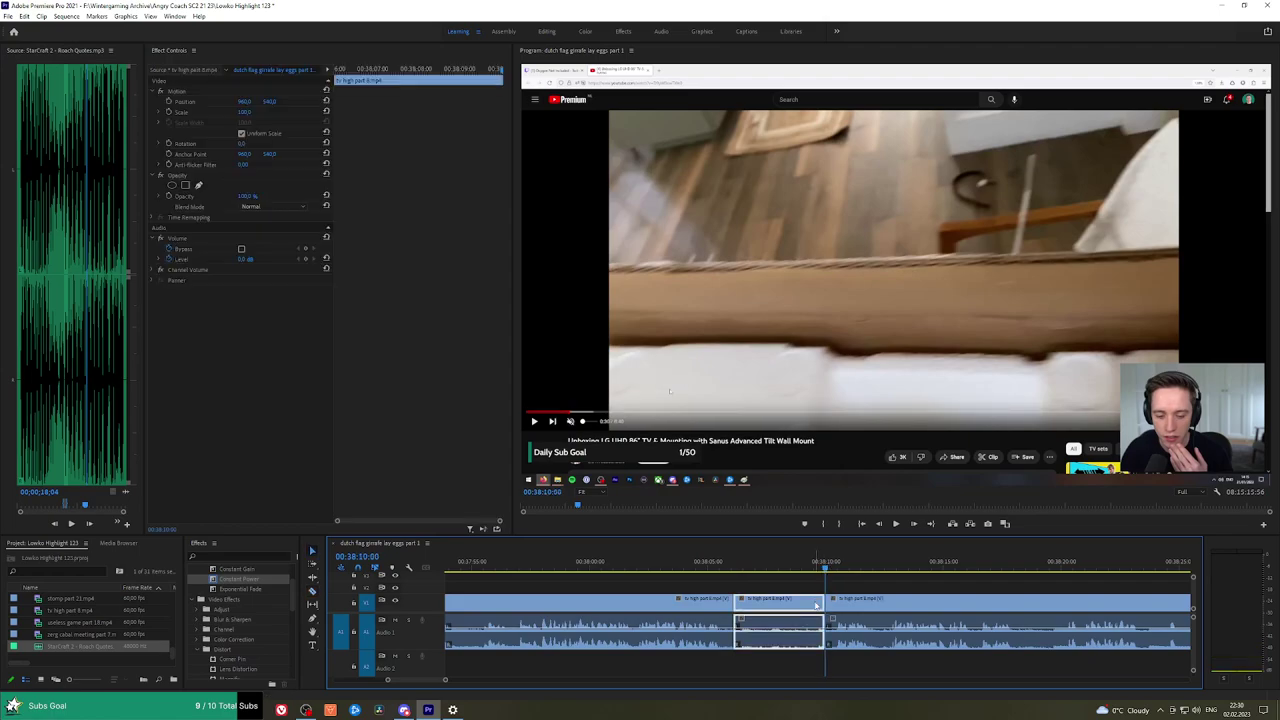
key(shift+Delete)
key(space)
drag(230, 580, 734, 633)
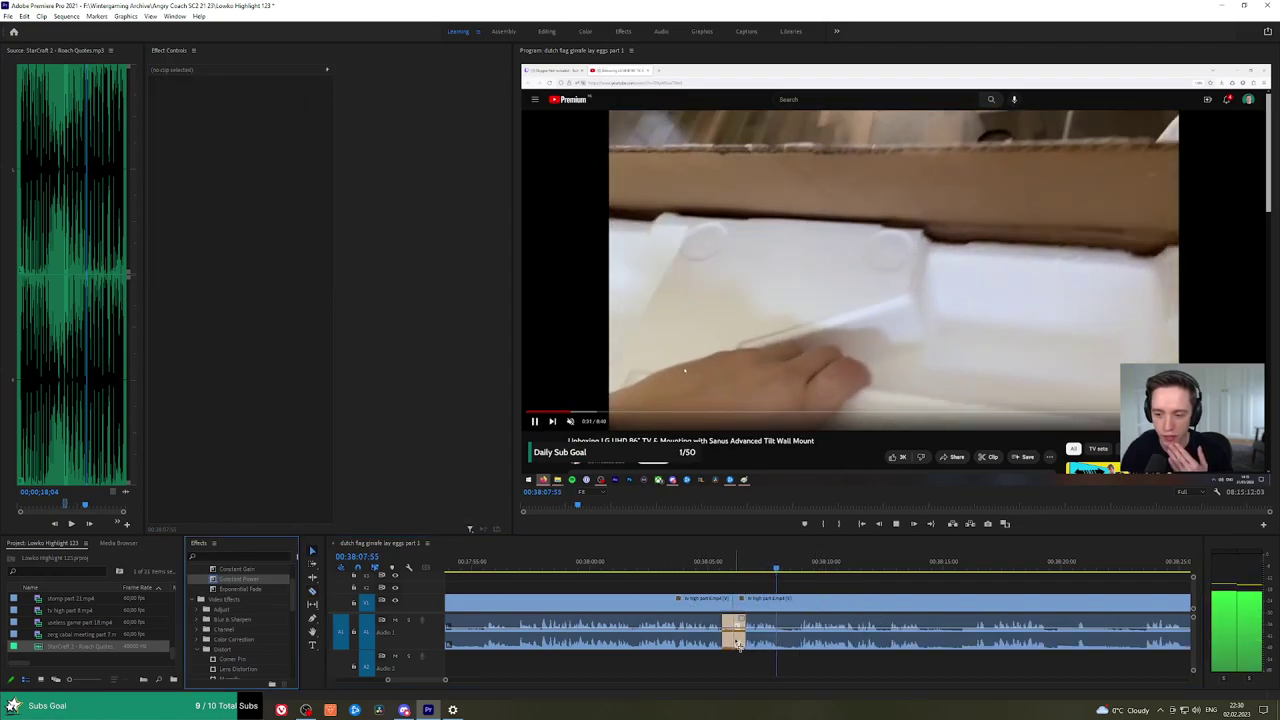
Play on through the TV mounting footage, cut out the part between about 00:38:26 and 00:38:31 and close the gap.
key(h)
drag(934, 587, 846, 587)
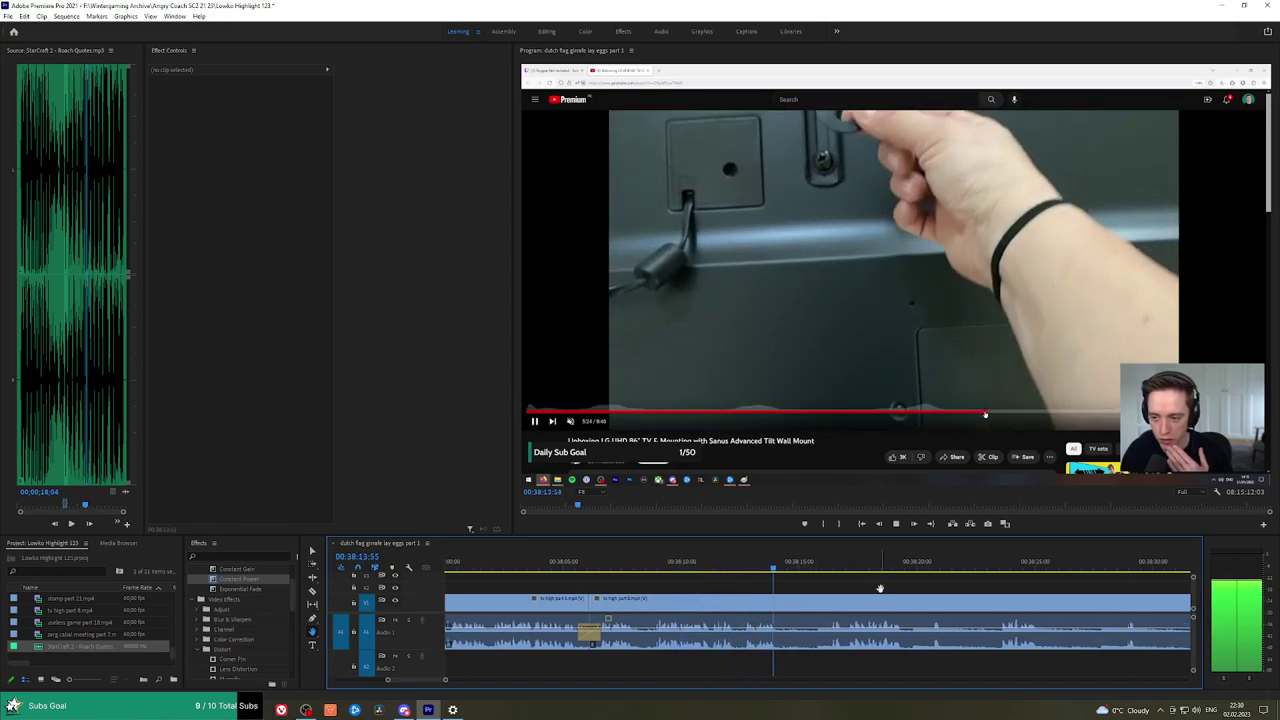
click(811, 568)
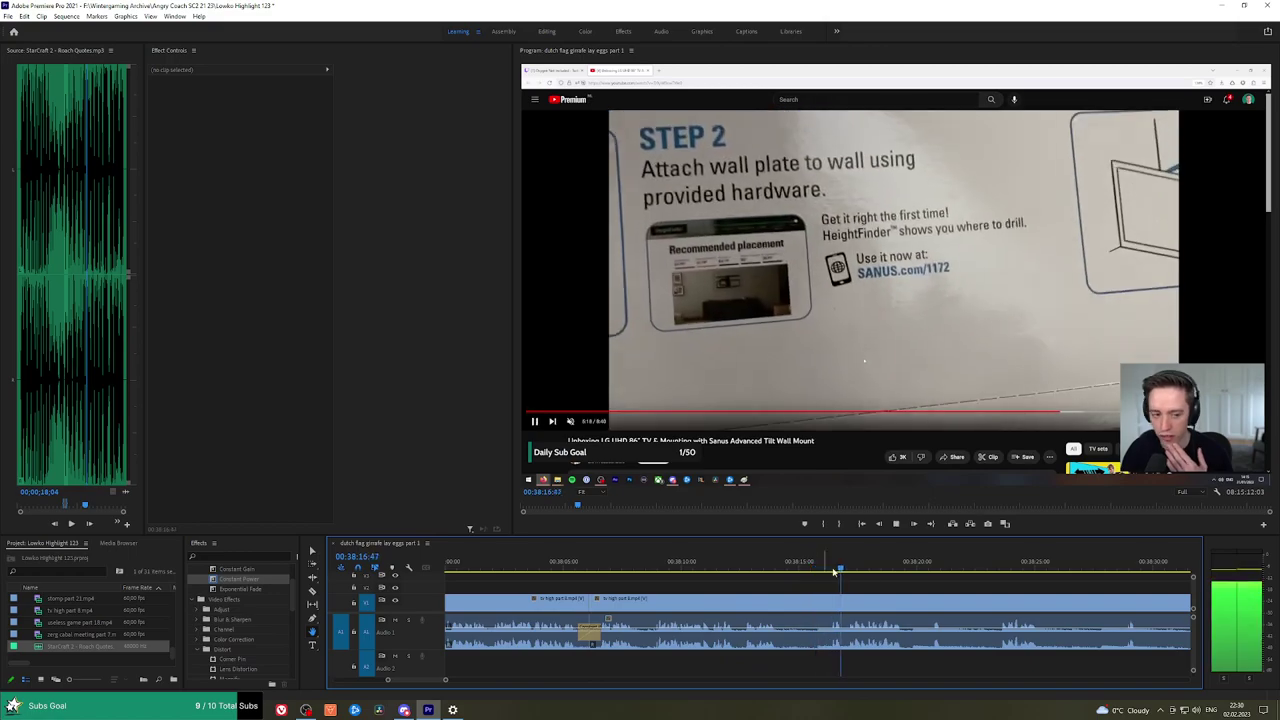
scroll(900, 588, down, 3)
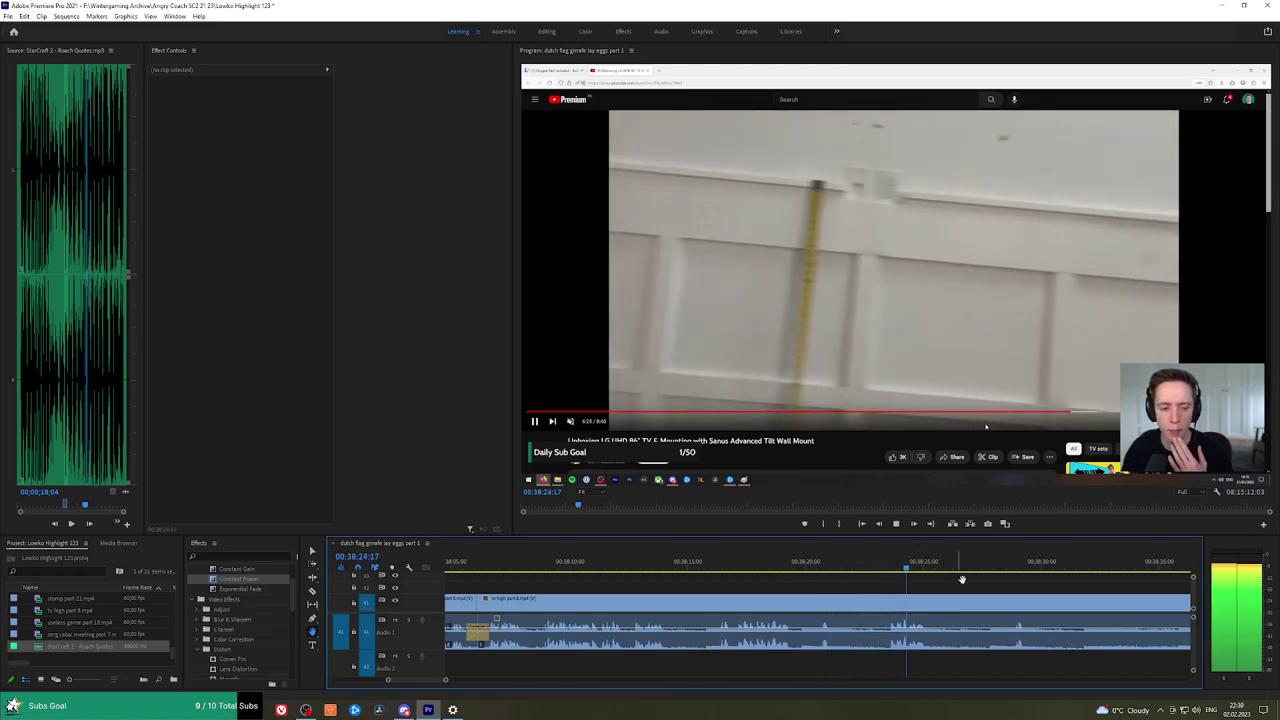
scroll(869, 586, down, 3)
click(877, 572)
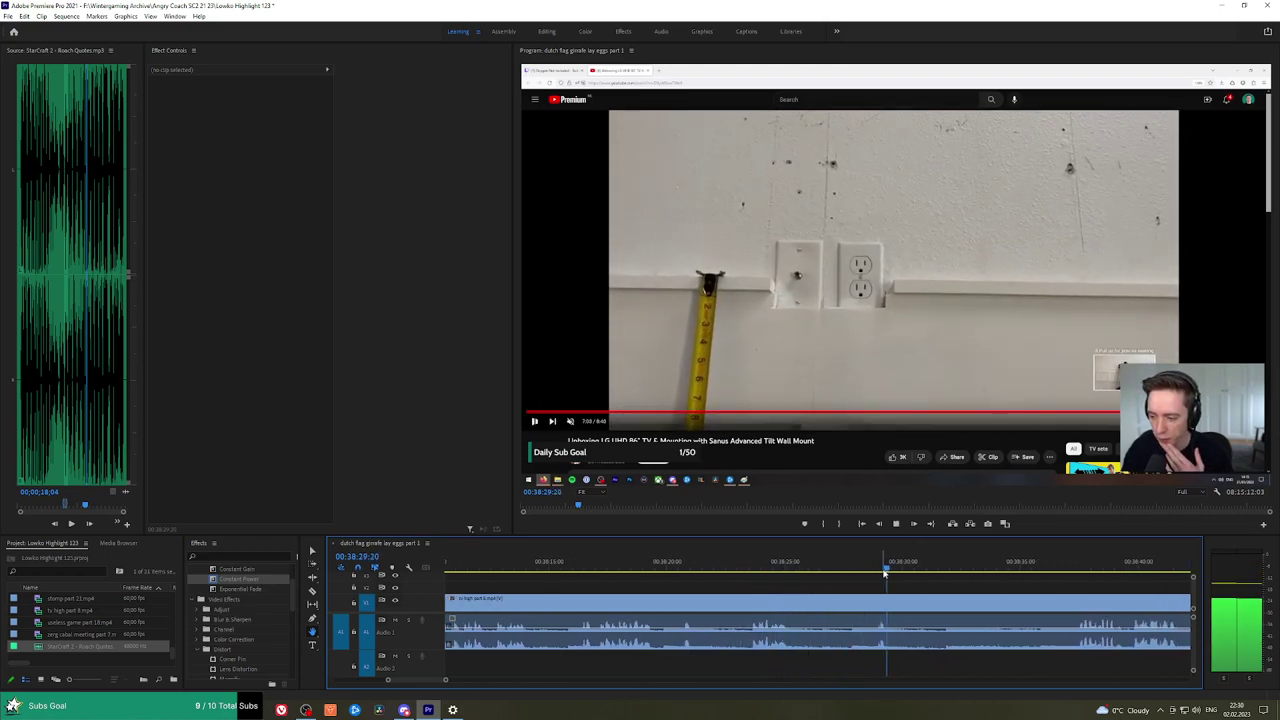
key(c)
click(808, 602)
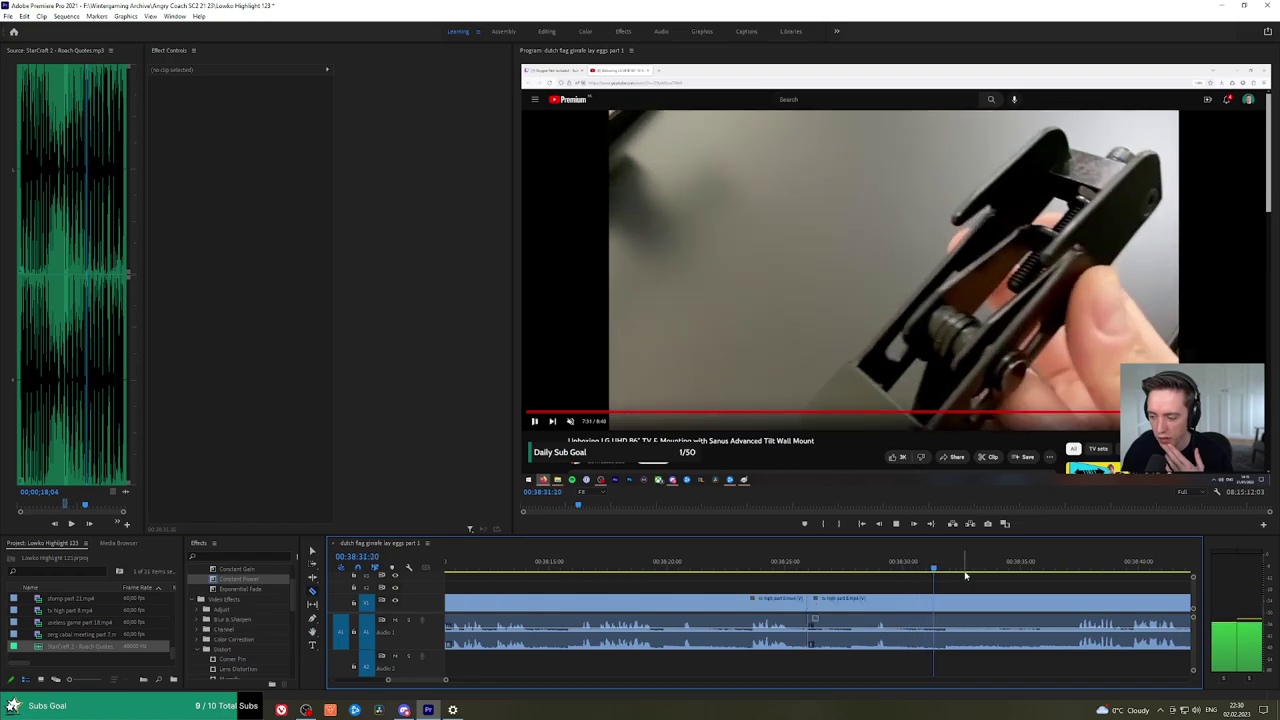
click(998, 570)
drag(945, 571, 936, 572)
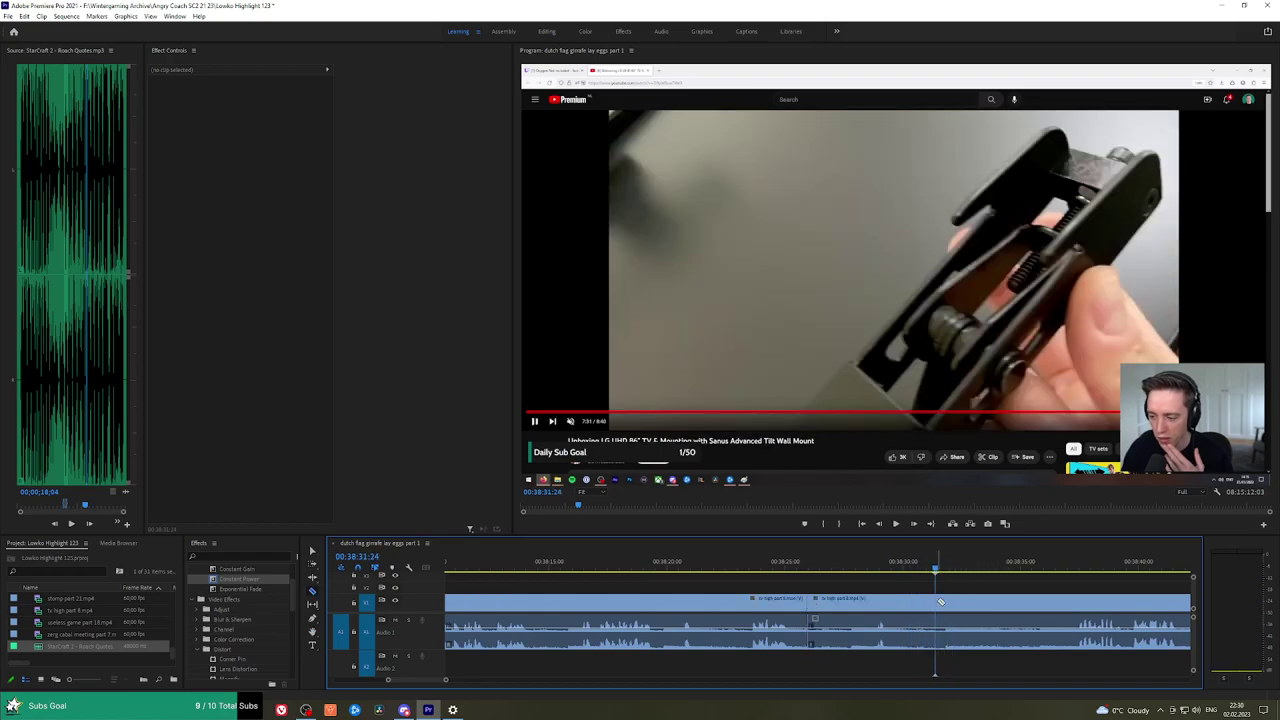
click(937, 602)
key(v)
click(924, 608)
key(shift+Delete)
key(space)
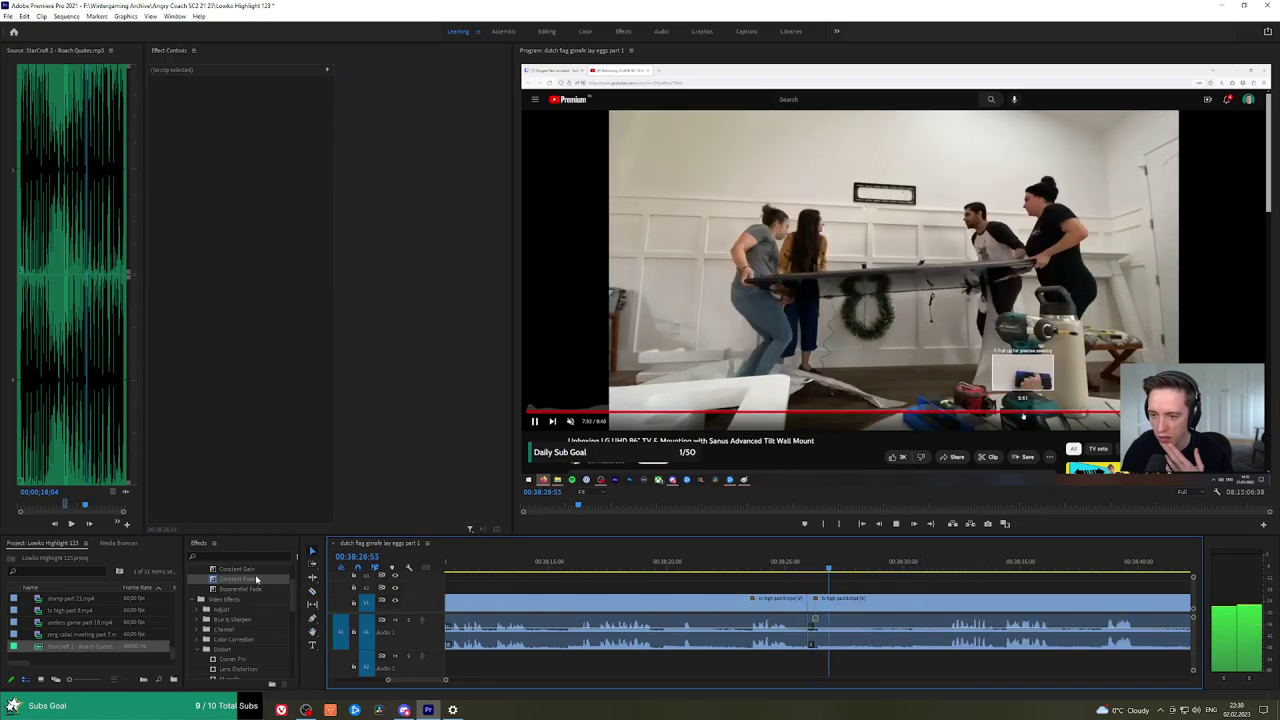
Remove a further sliver of under half a second after the cut at 00:38:26, close the gap and add a Constant Power audio transition.
click(788, 569)
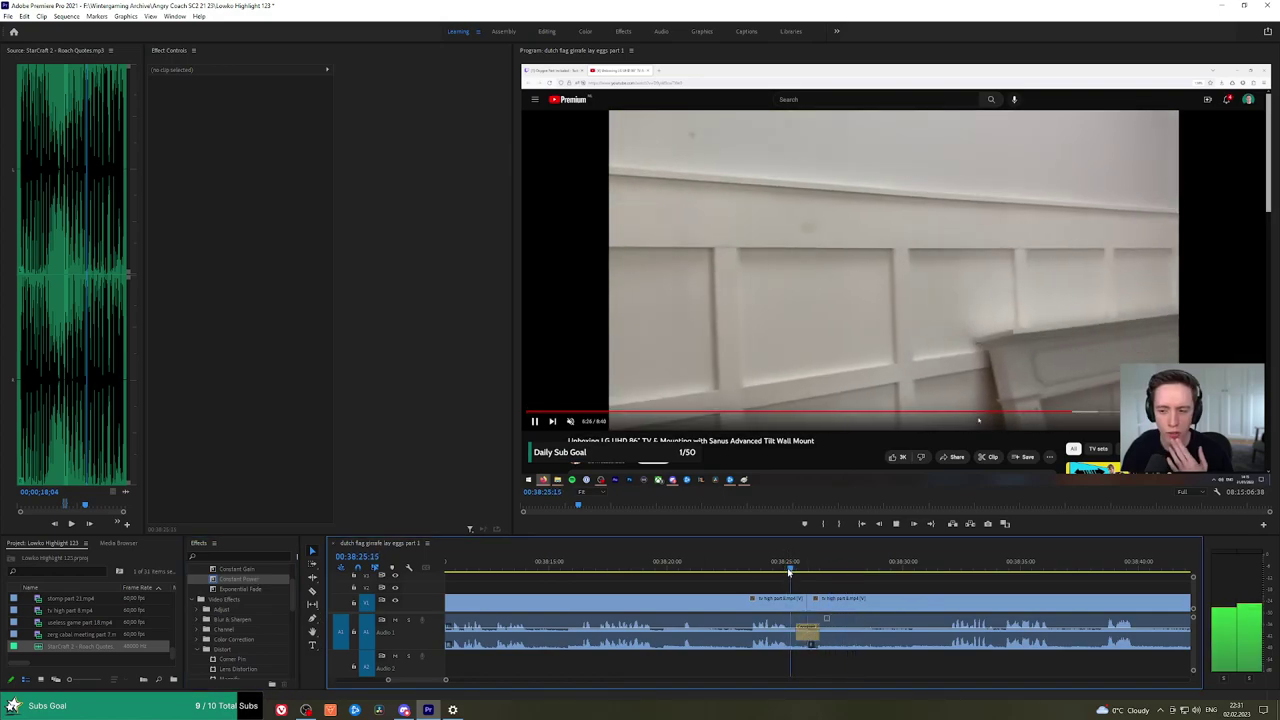
key(space)
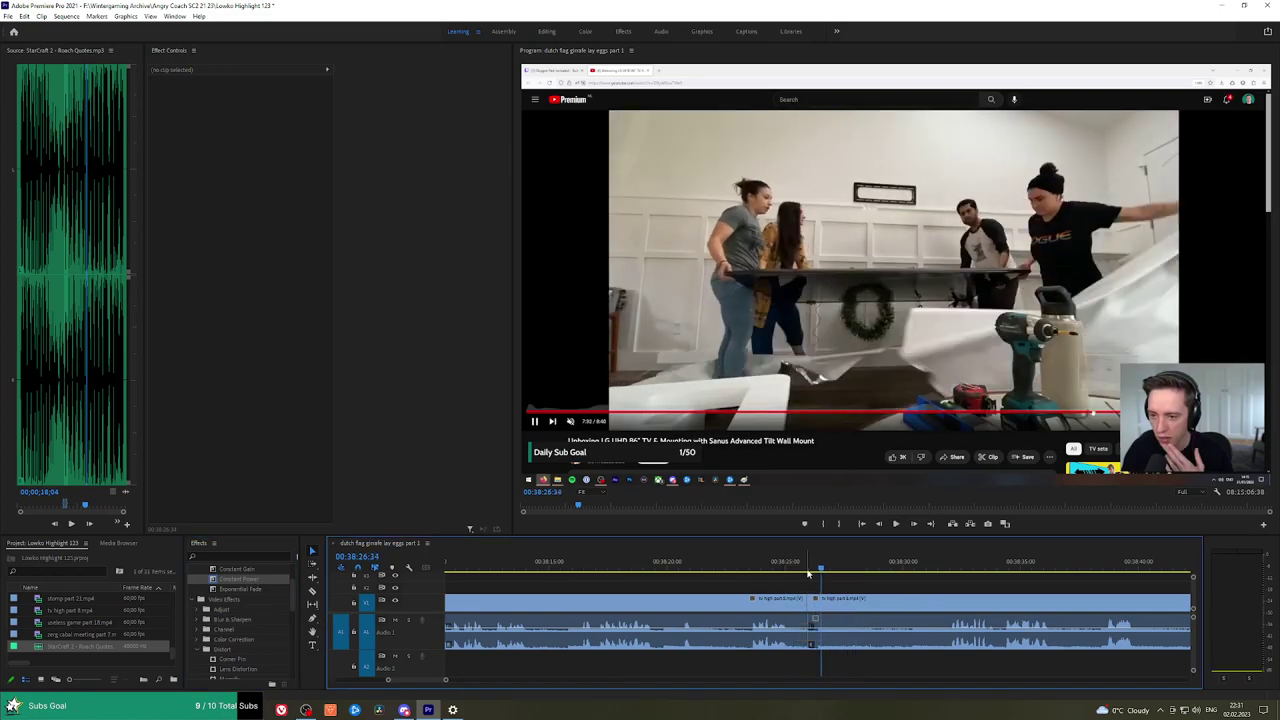
click(817, 568)
click(820, 605)
key(v)
click(813, 605)
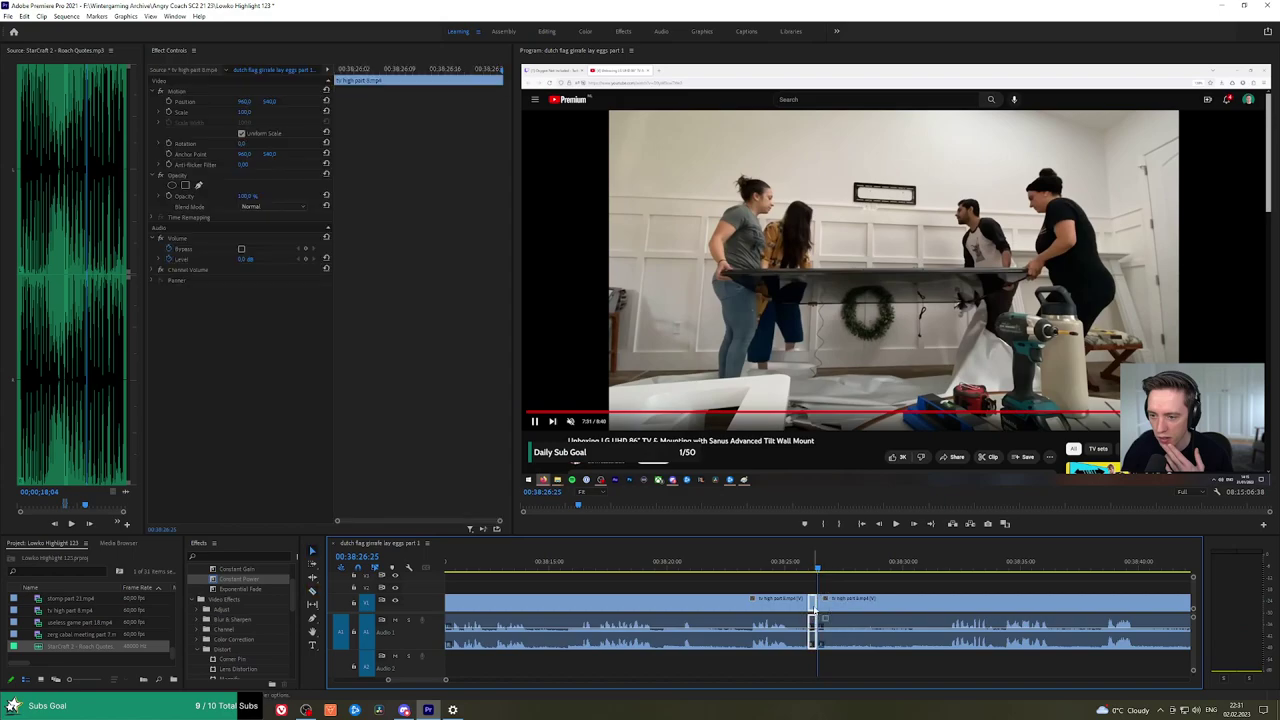
key(shift+Delete)
key(space)
drag(245, 579, 411, 572)
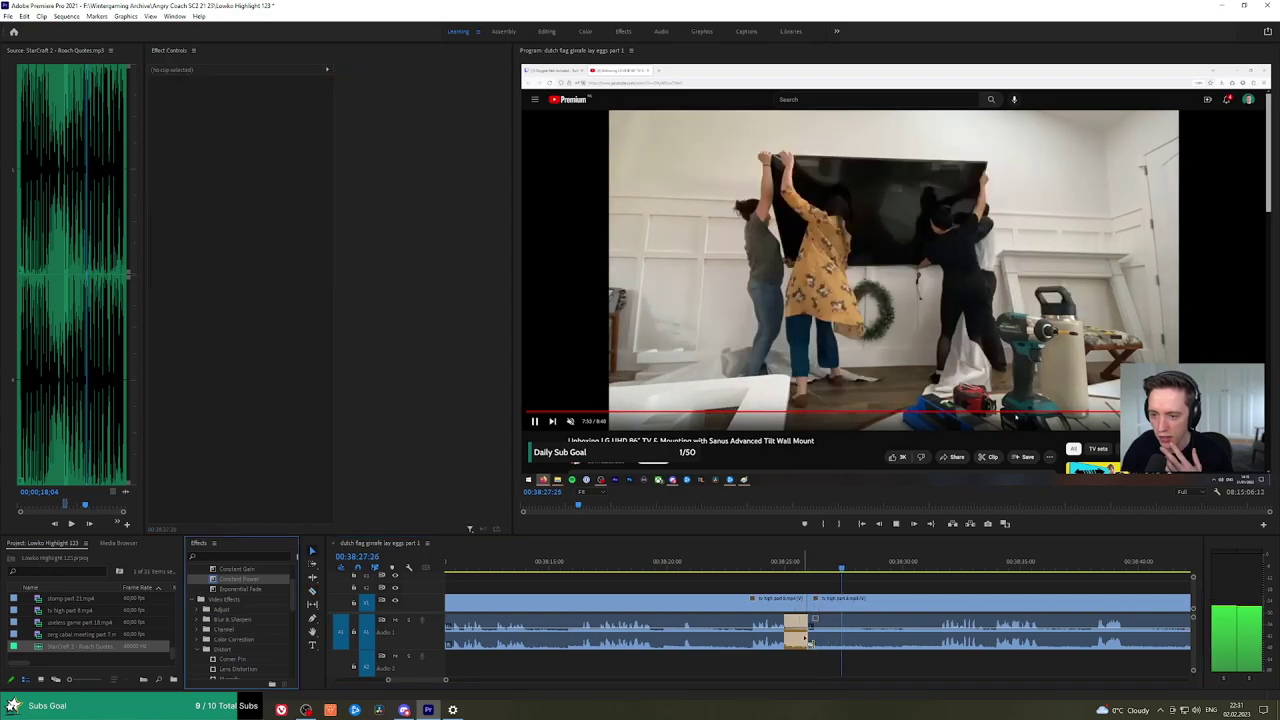
Cut out the pause between about 00:38:36 and 00:38:38, close the gap and add a Constant Power audio transition at the cut.
click(930, 568)
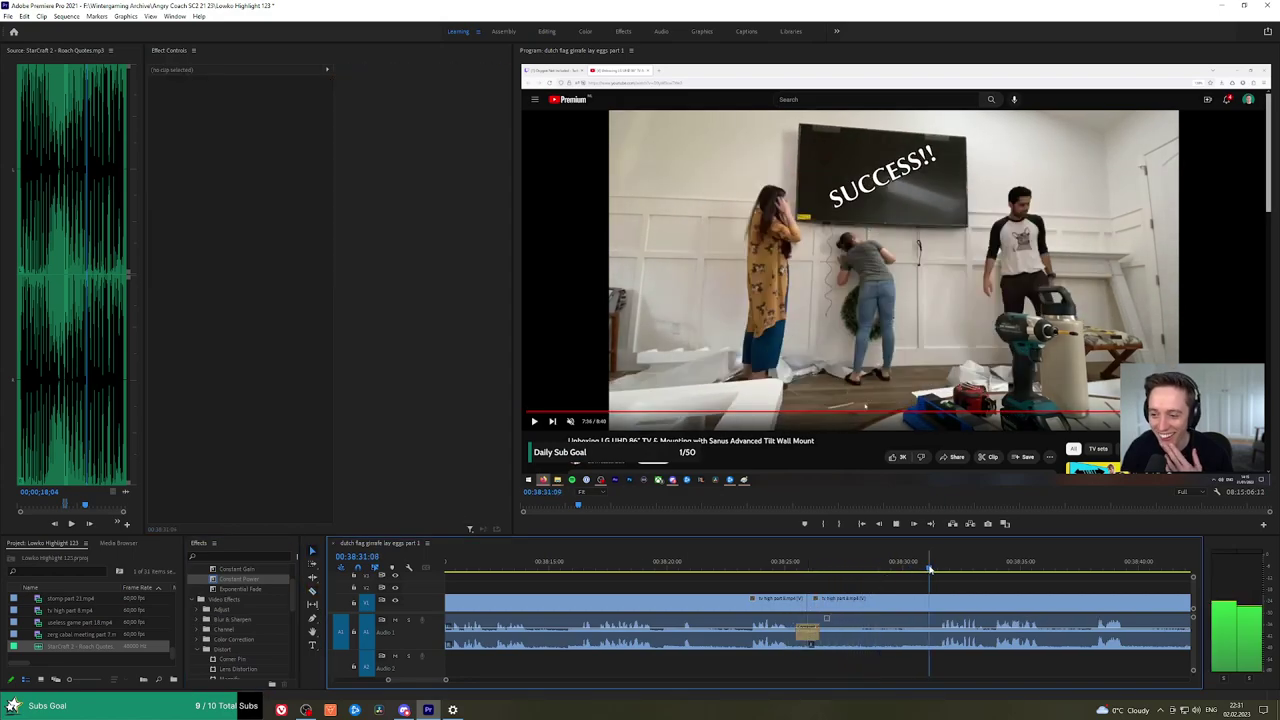
drag(1013, 580, 778, 575)
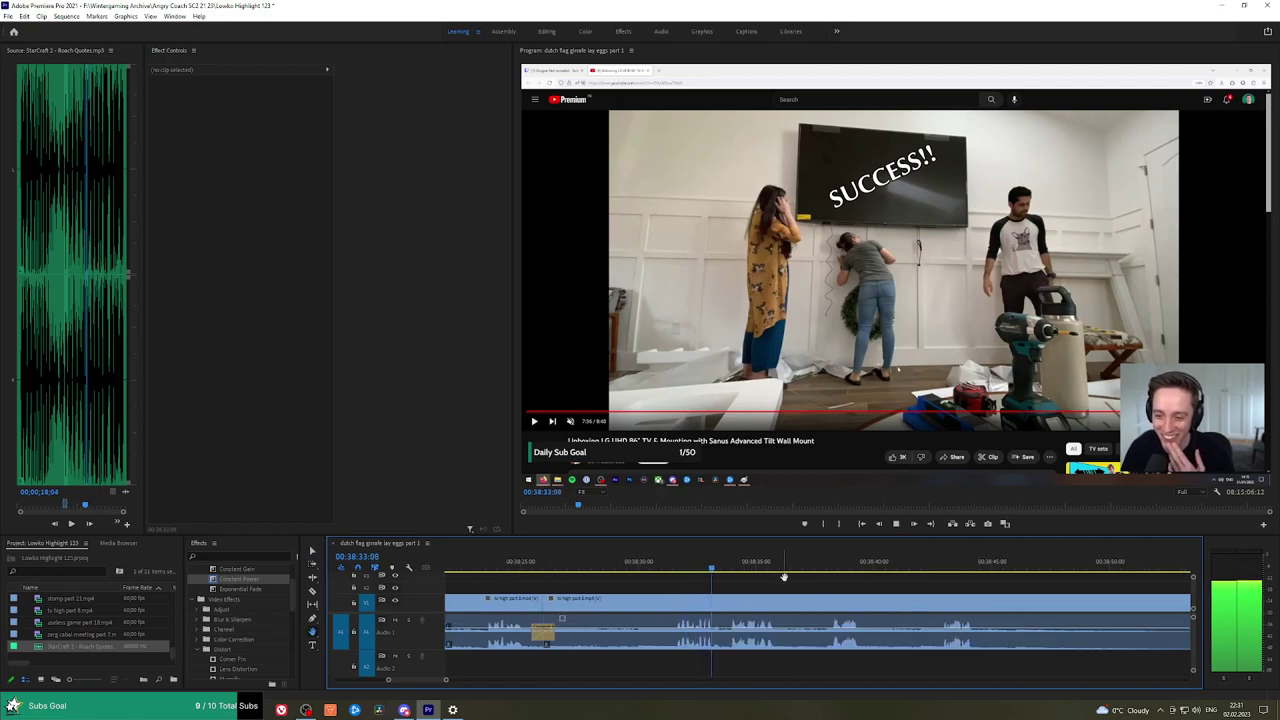
drag(856, 583, 769, 576)
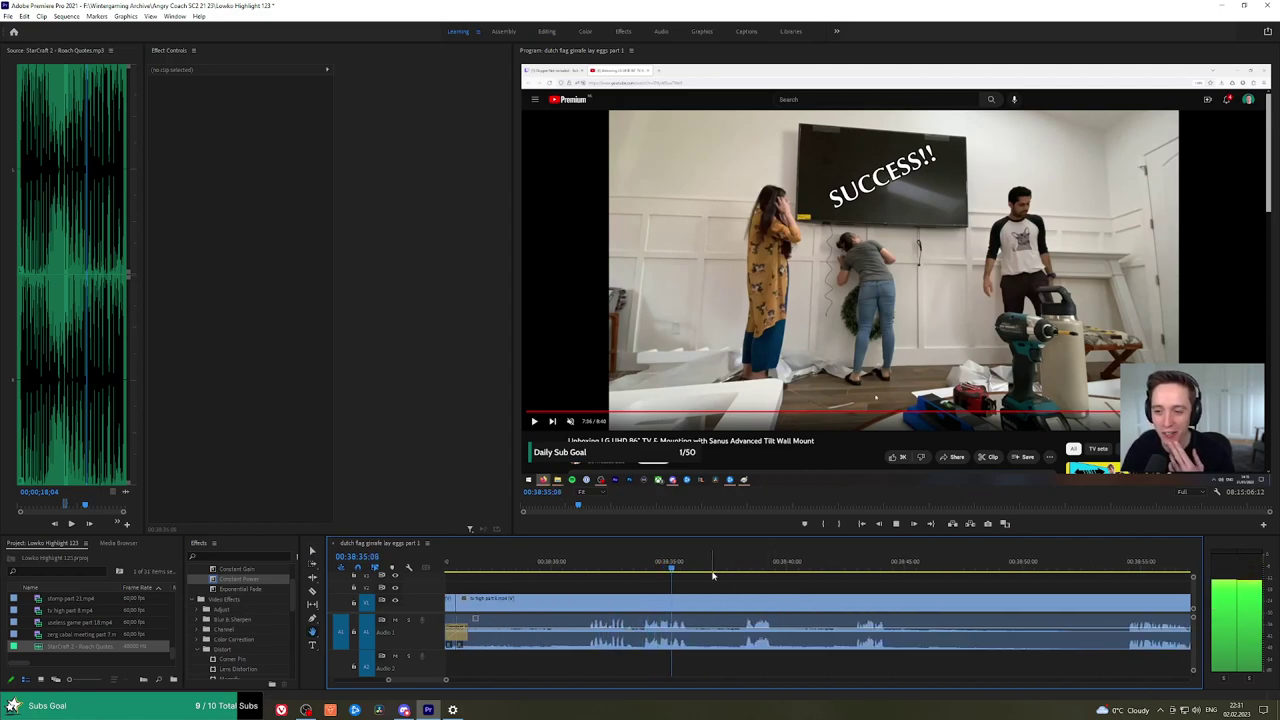
key(space)
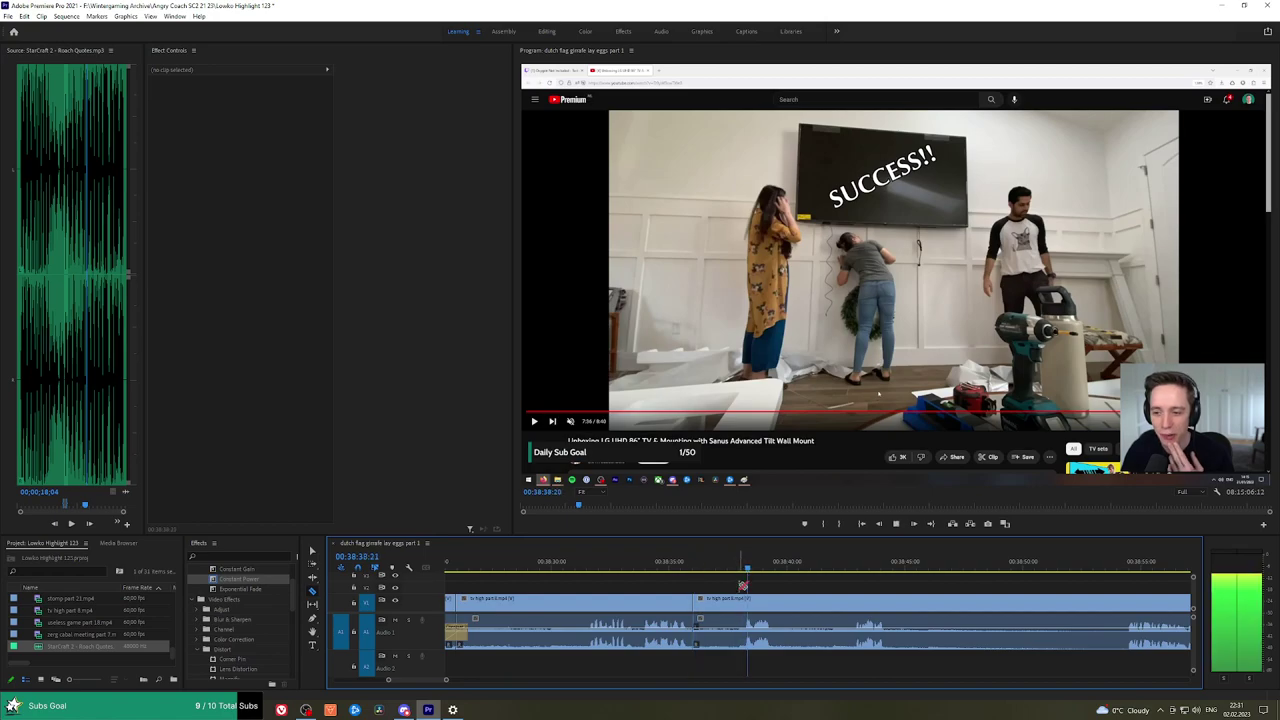
key(space)
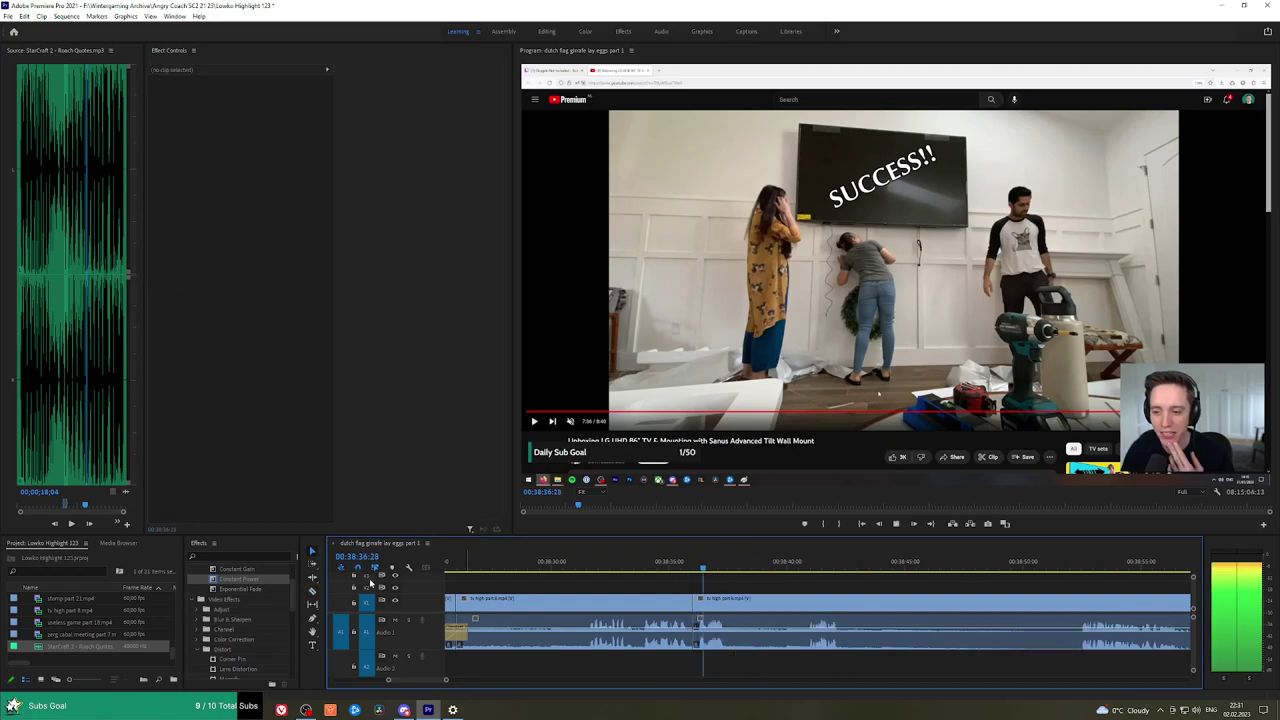
click(270, 582)
Cut out the pause between about 00:38:38 and 00:38:41, close the gap and add a Constant Power audio transition at the cut.
click(738, 607)
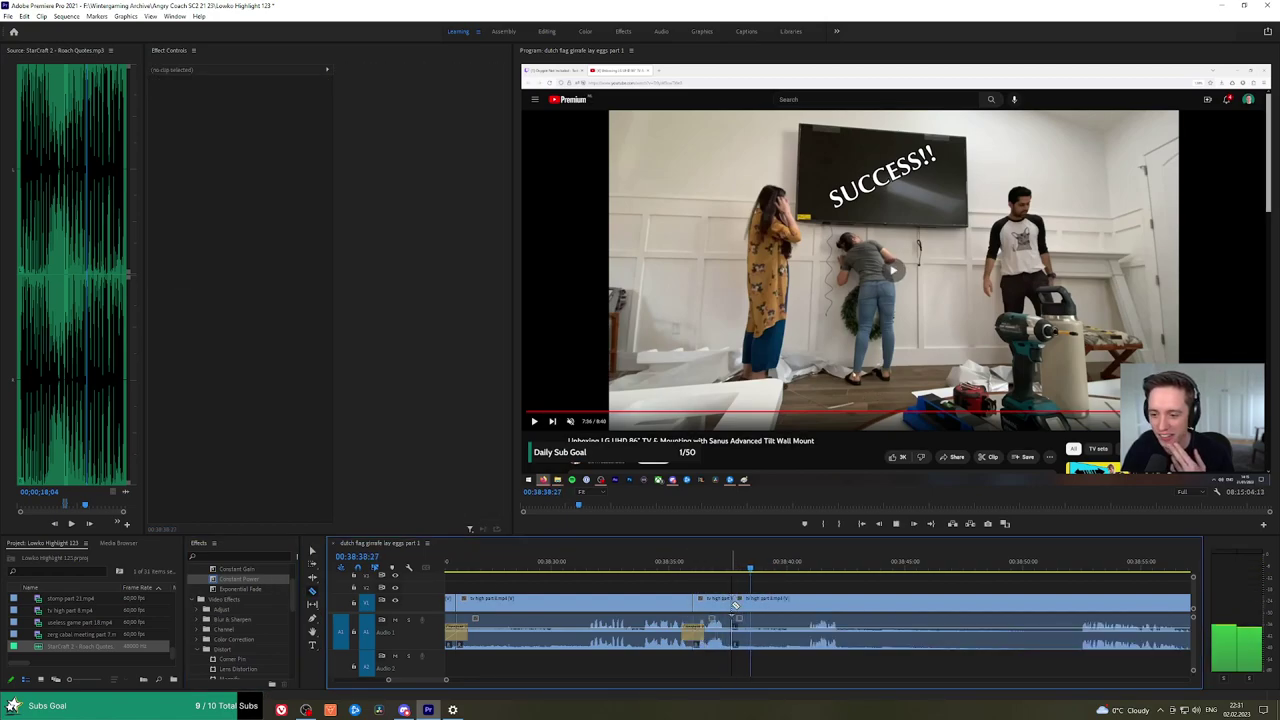
click(807, 606)
key(v)
click(786, 606)
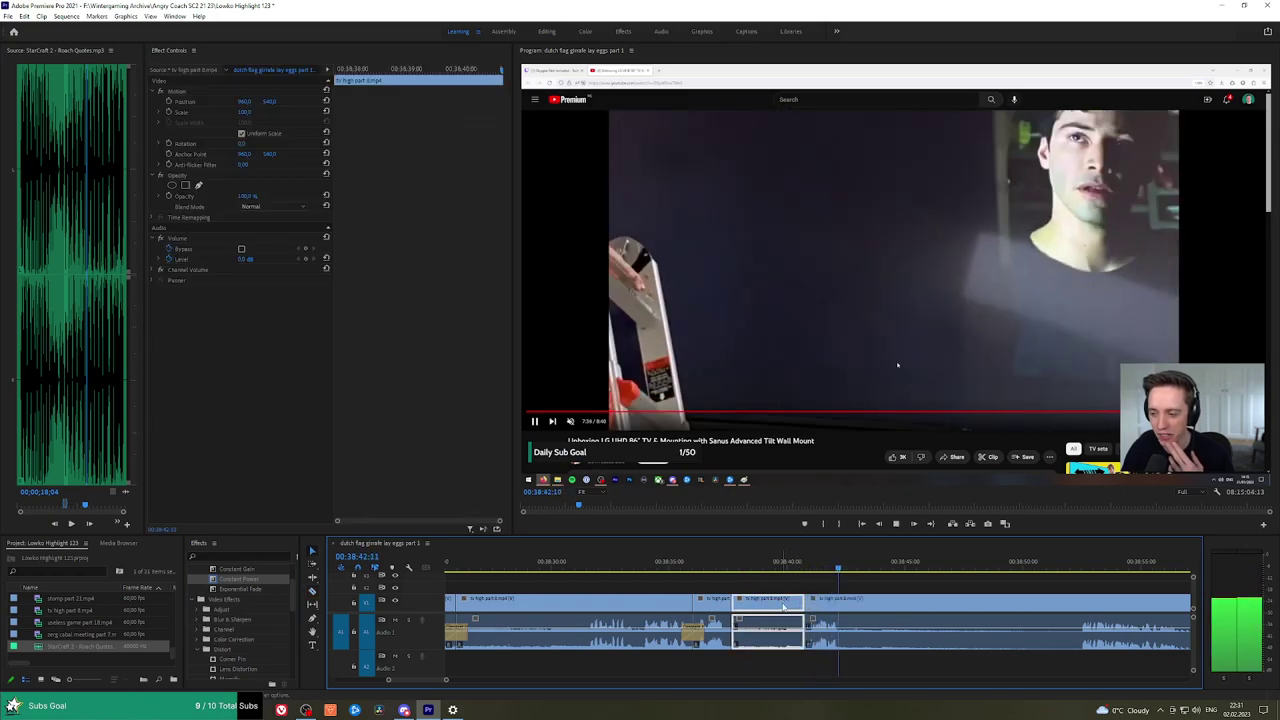
key(shift+Delete)
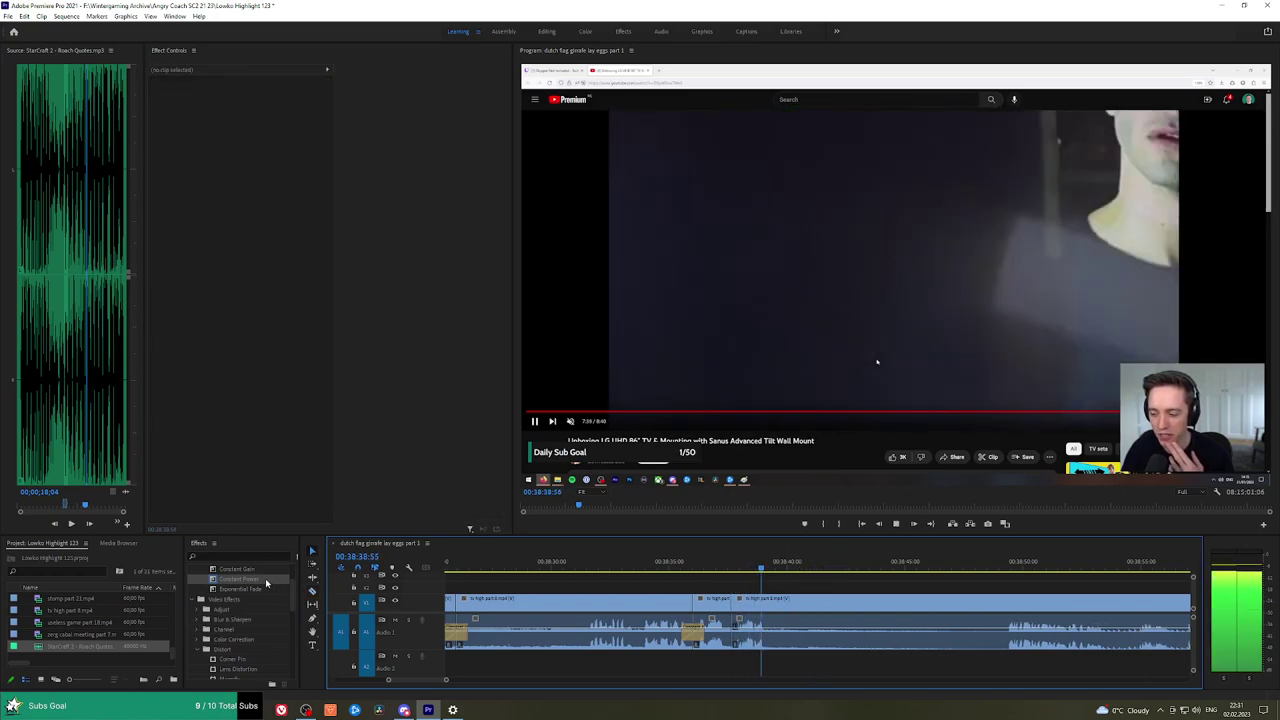
drag(266, 581, 732, 632)
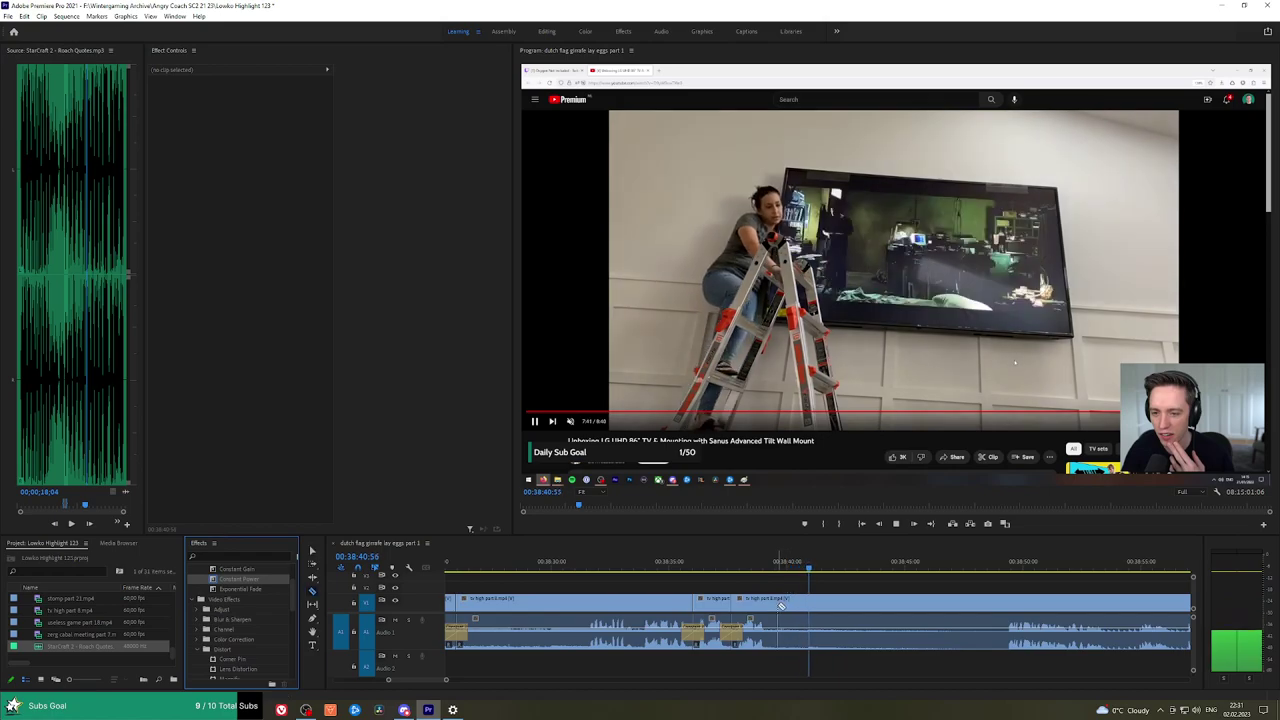
Cut out the quiet stretch between about 00:38:41 and 00:38:49 so that the following footage closes the gap.
click(763, 571)
drag(763, 573, 808, 577)
click(1002, 561)
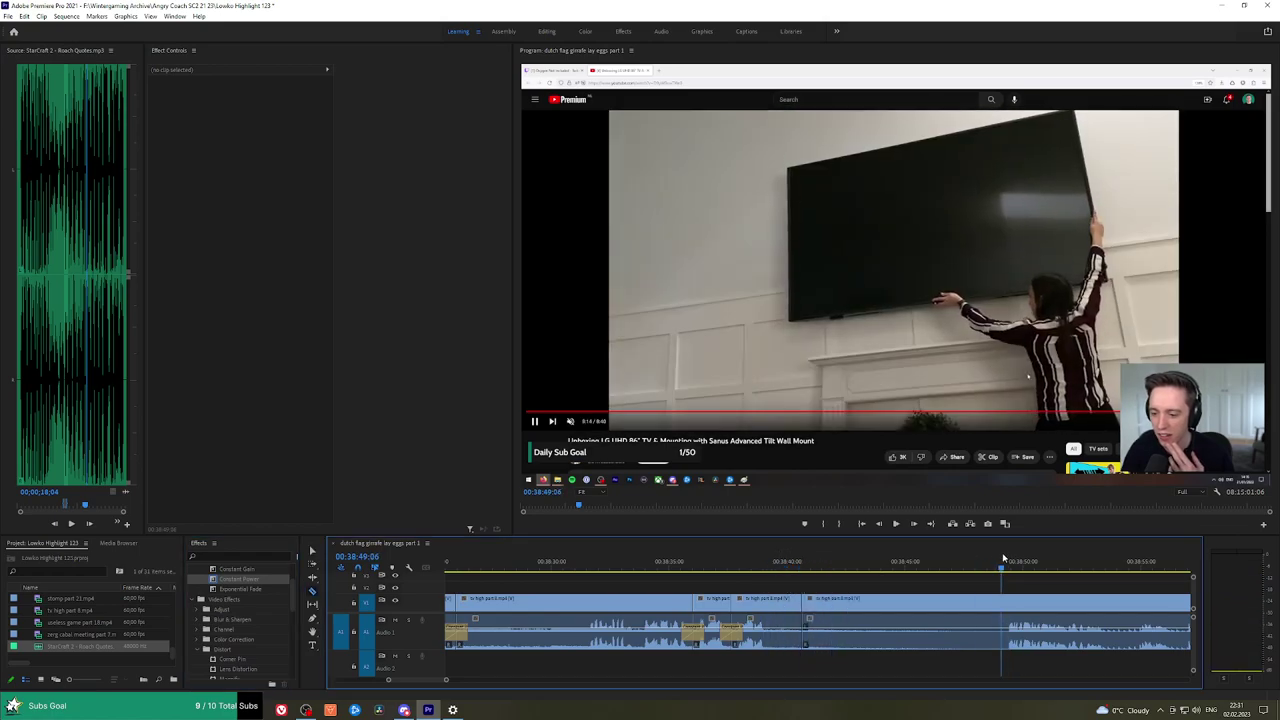
click(958, 604)
key(space)
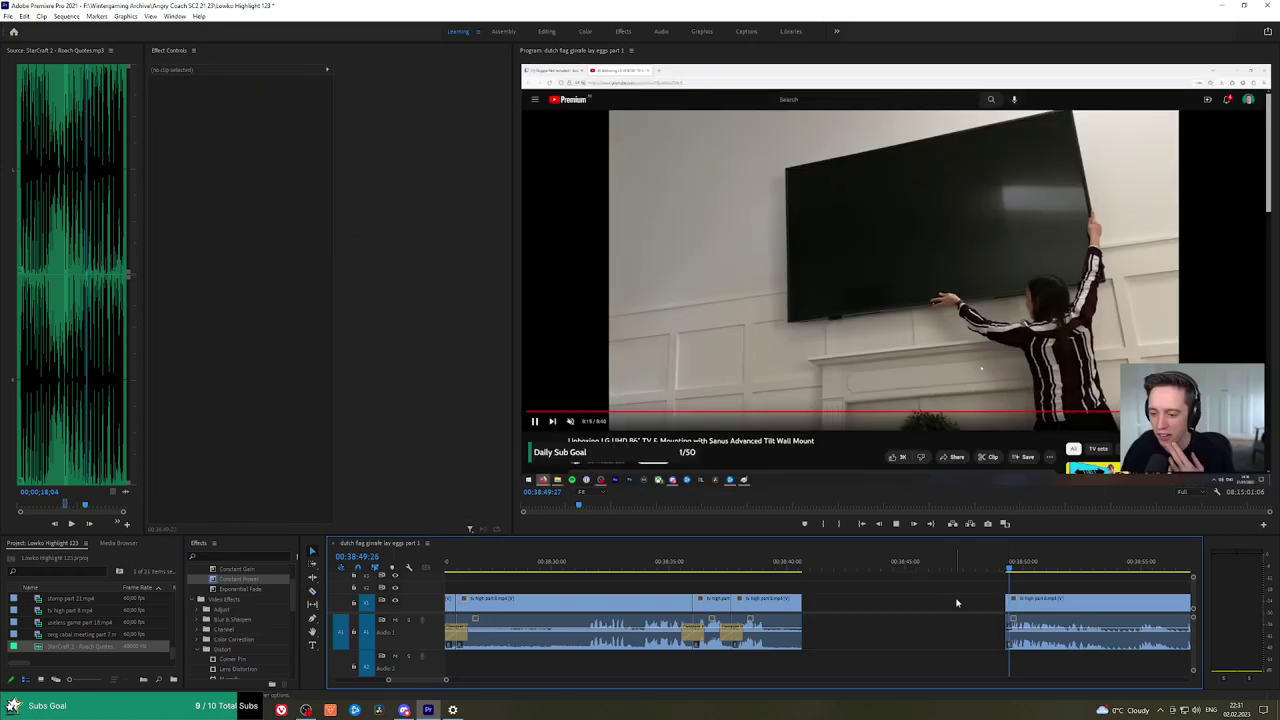
key(space)
key(ctrl+z)
click(962, 602)
key(shift+Delete)
key(space)
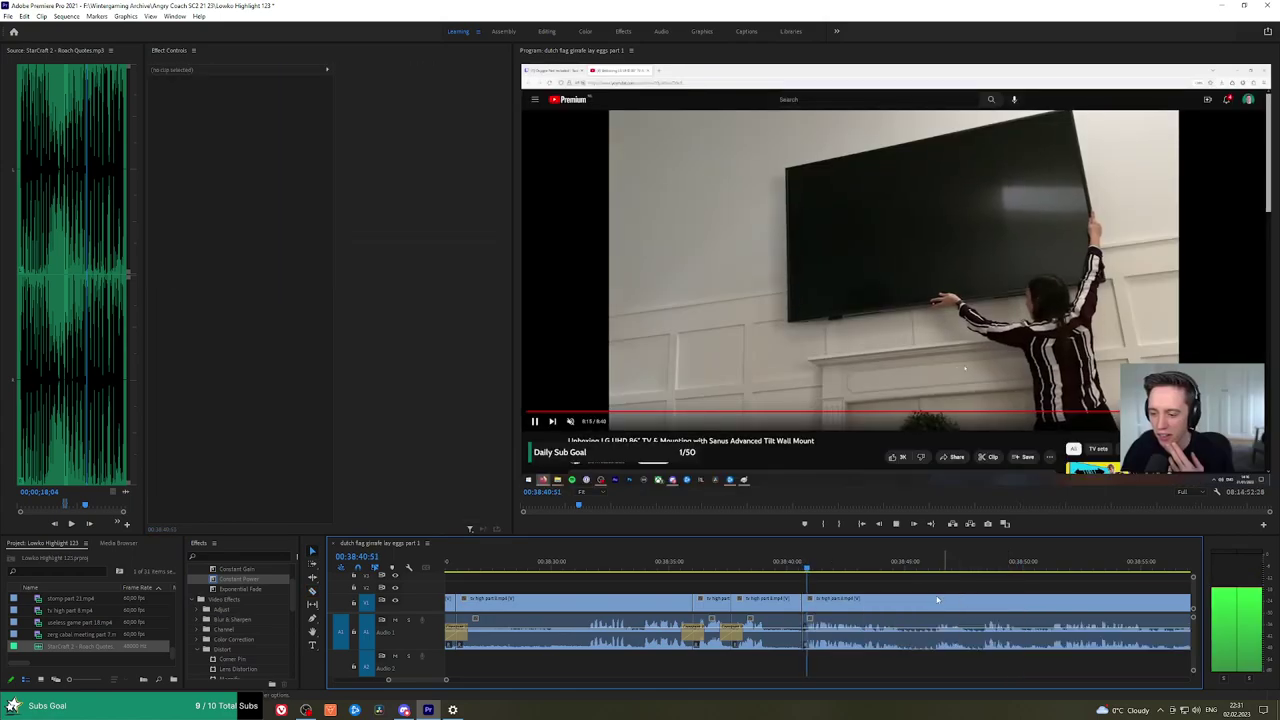
Add a Constant Power audio transition at the cut near 00:38:41 in the TV clip.
drag(262, 580, 800, 648)
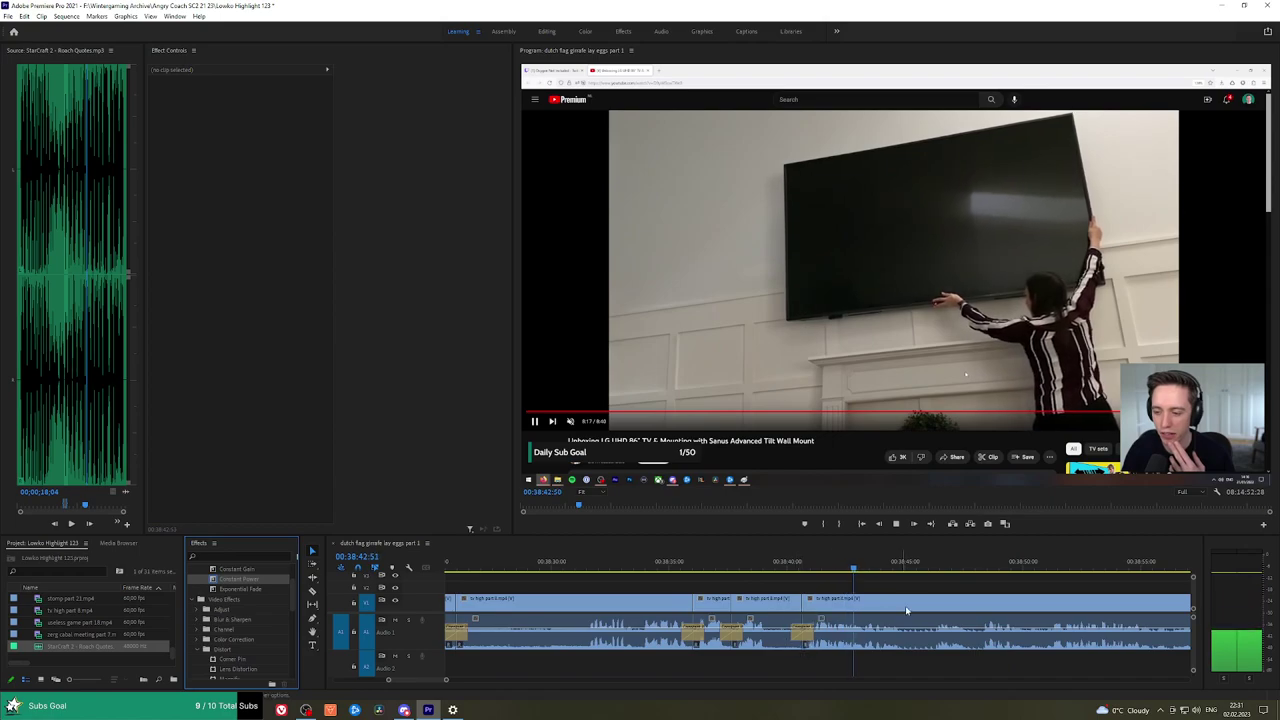
Cut out the stretch between about 00:38:56 and 00:38:58, close the gap and add a Constant Power audio transition at the cut.
scroll(815, 610, right, 3)
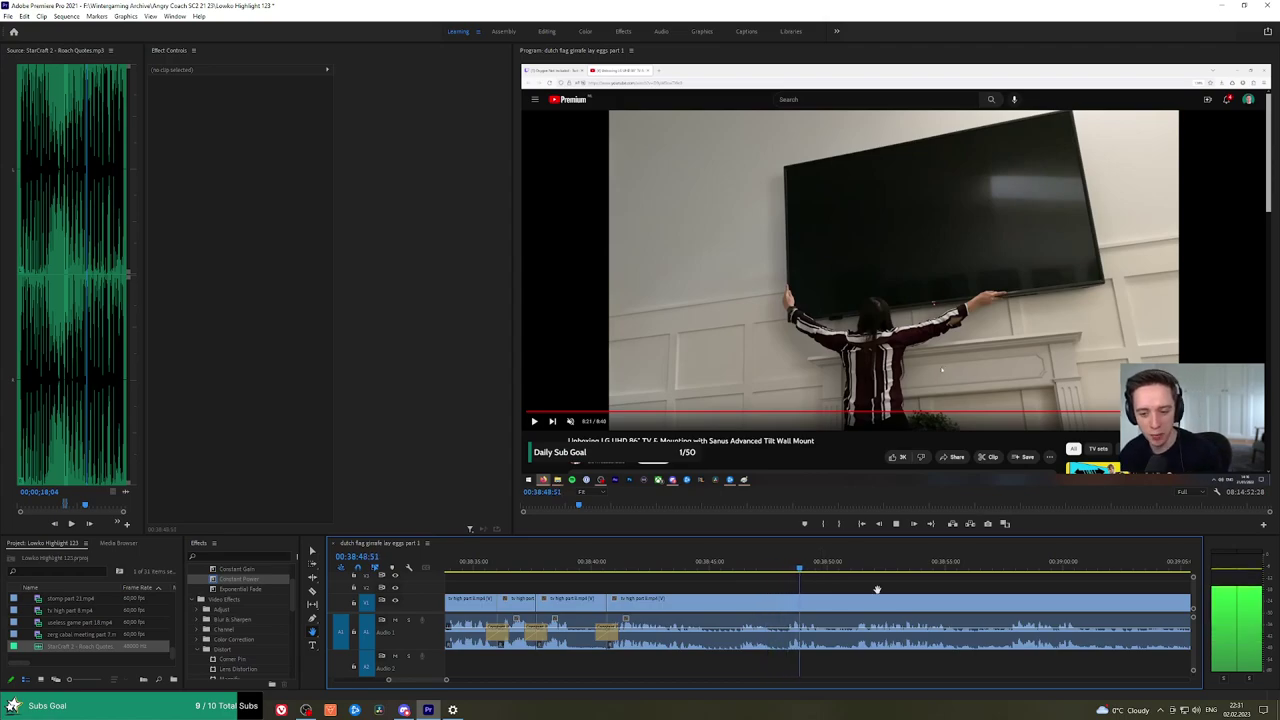
scroll(877, 590, right, 2)
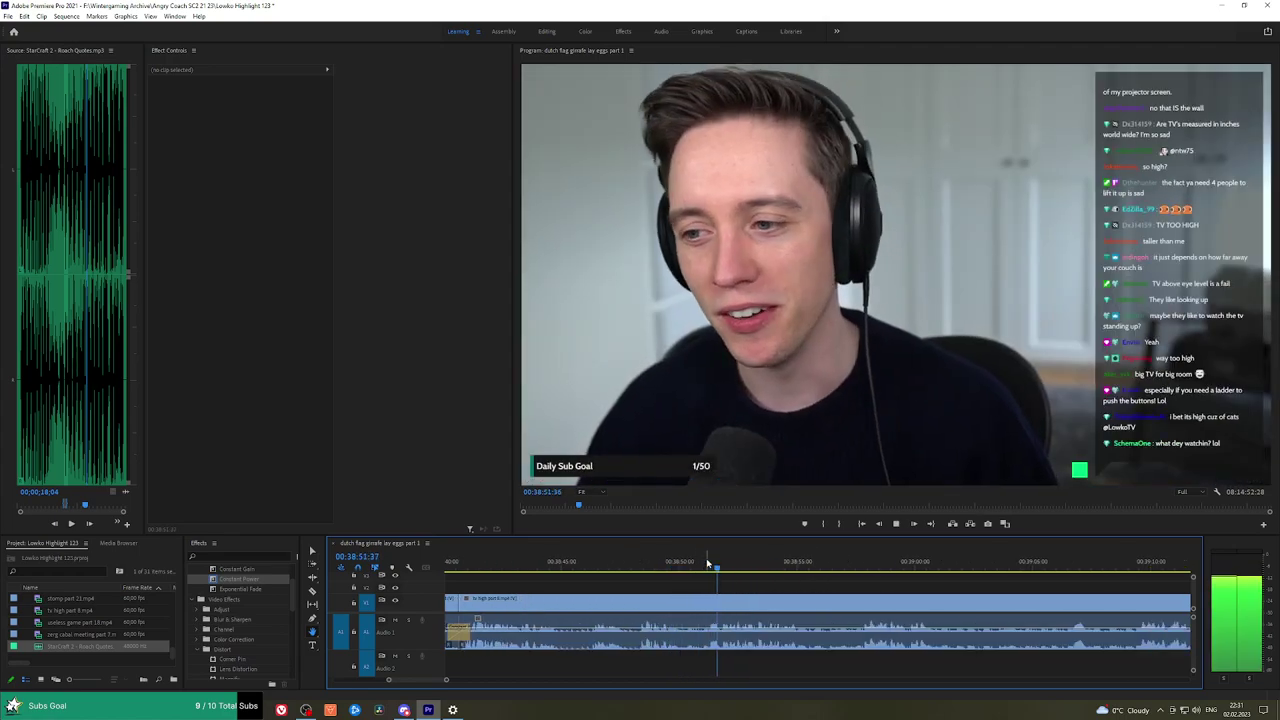
scroll(725, 568, right, 2)
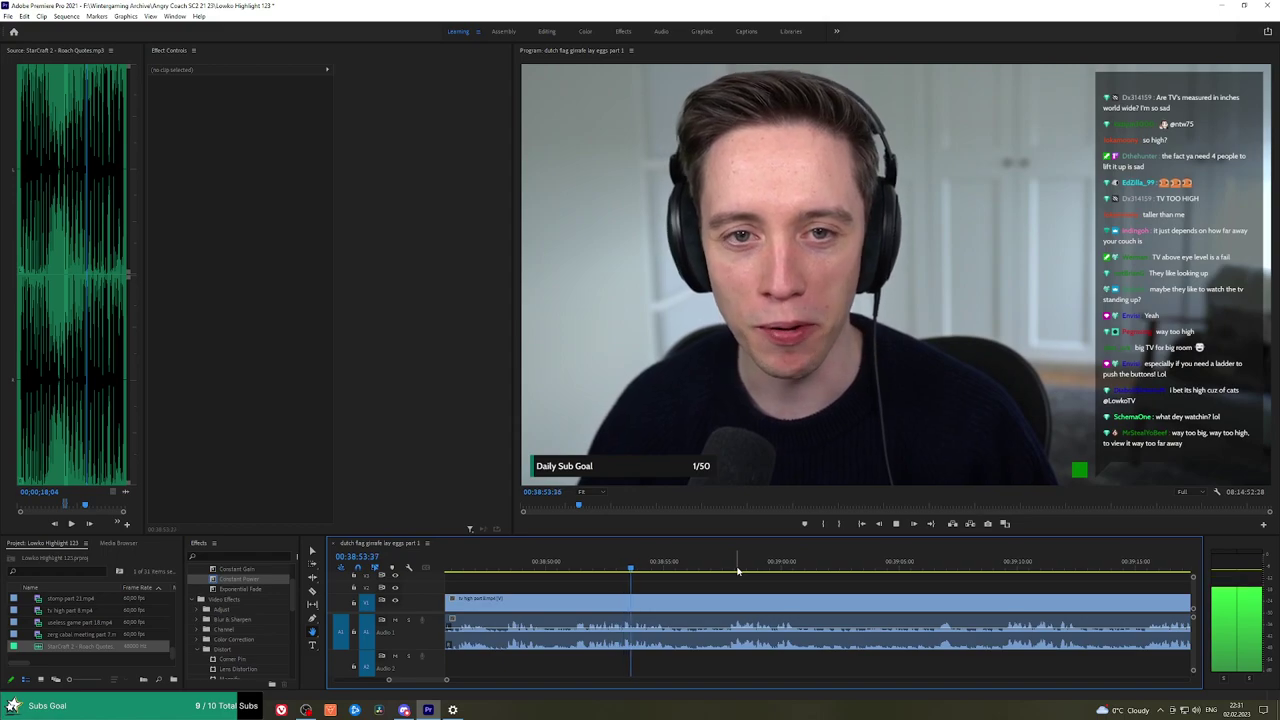
key(space)
key(c)
click(681, 602)
click(723, 567)
key(space)
key(ctrl+k)
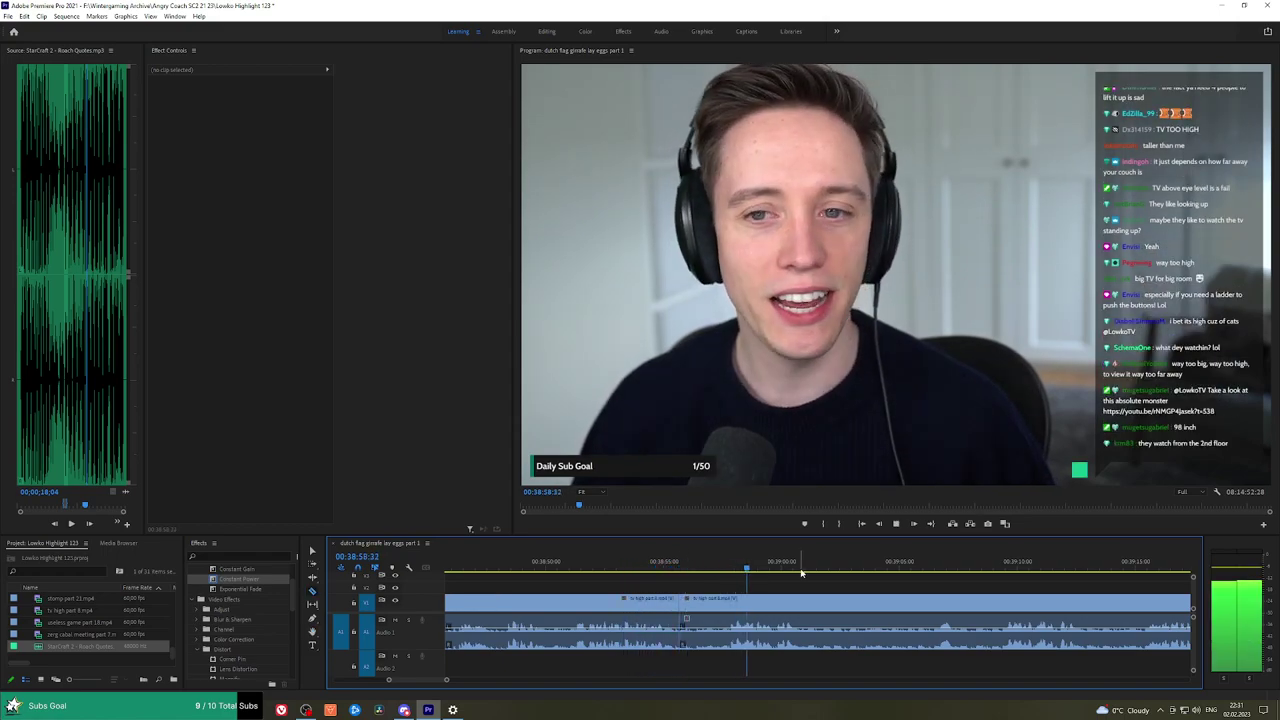
click(705, 601)
key(shift+Delete)
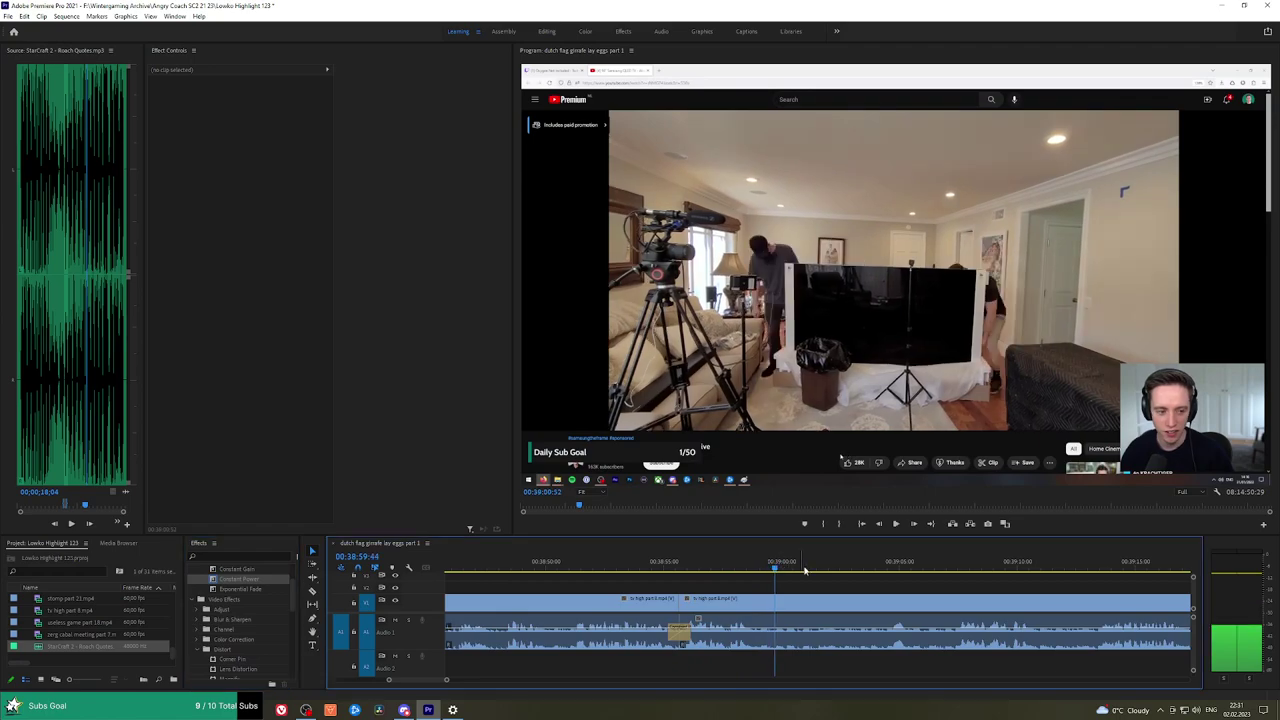
Cut out the pause between about 00:39:17 and 00:39:19, close the gap and add a Constant Power audio transition at the cut.
click(866, 569)
key(h)
drag(1010, 603, 753, 552)
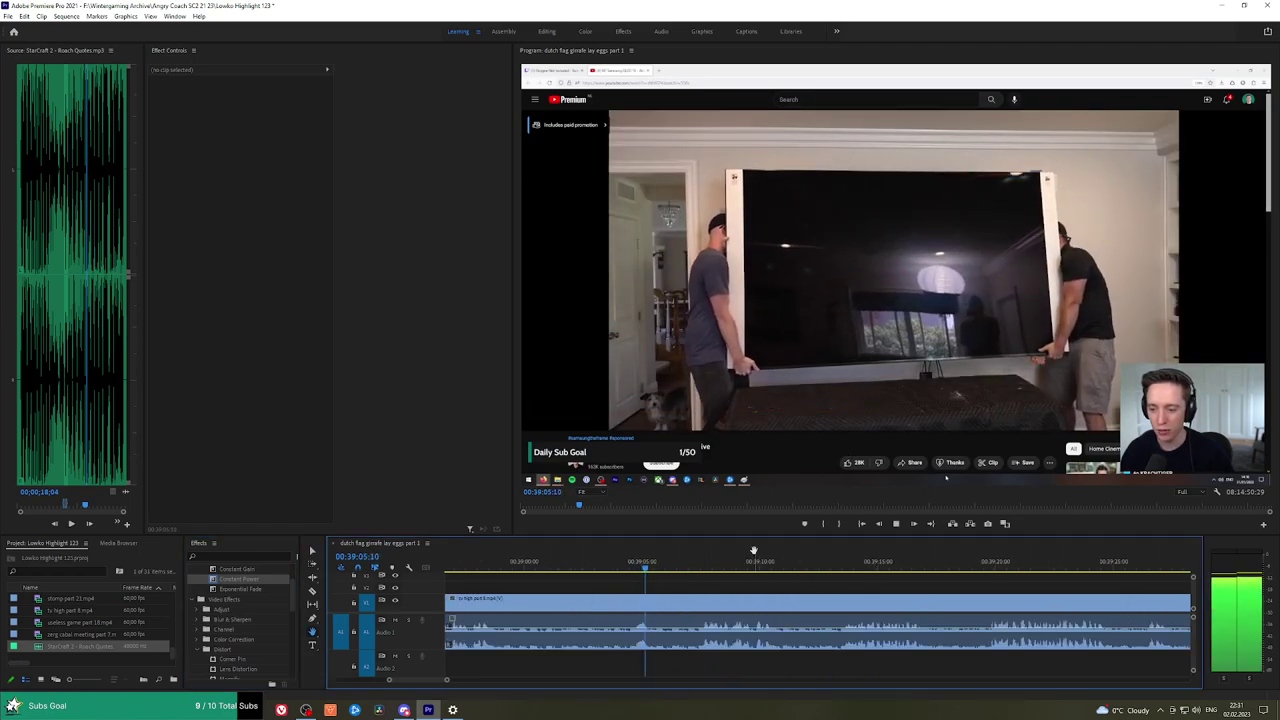
click(705, 569)
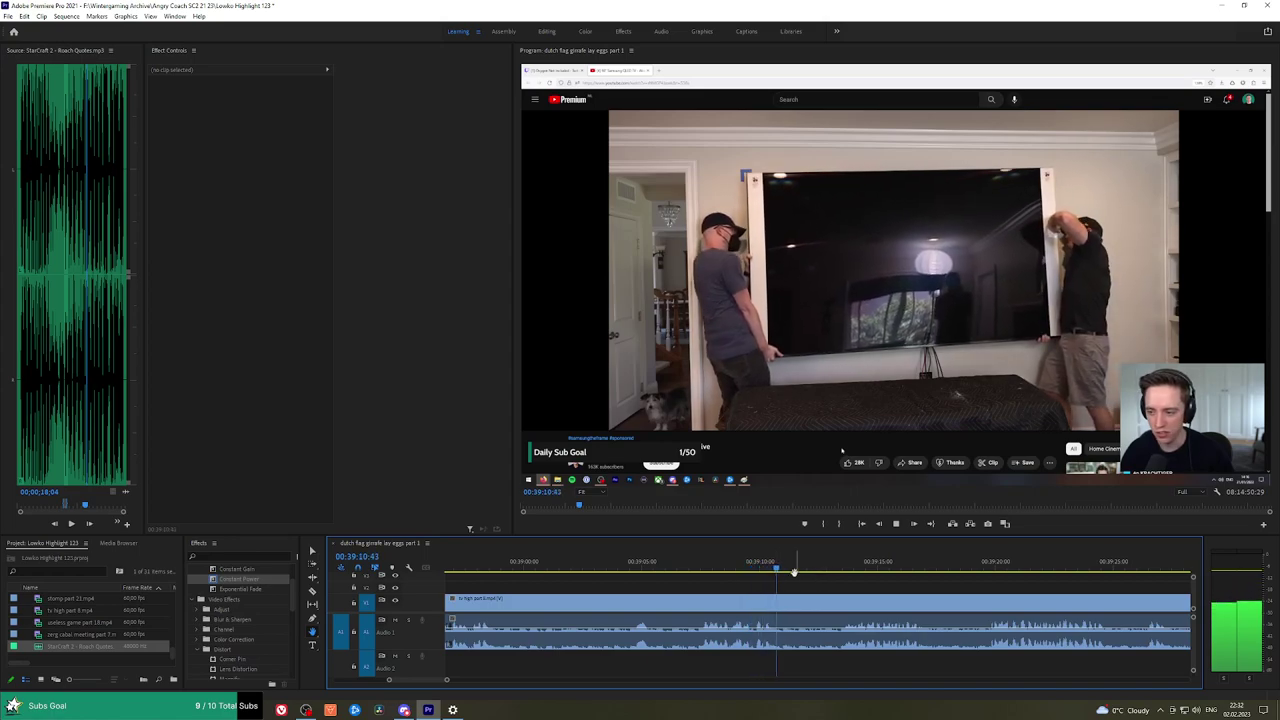
drag(981, 587, 755, 580)
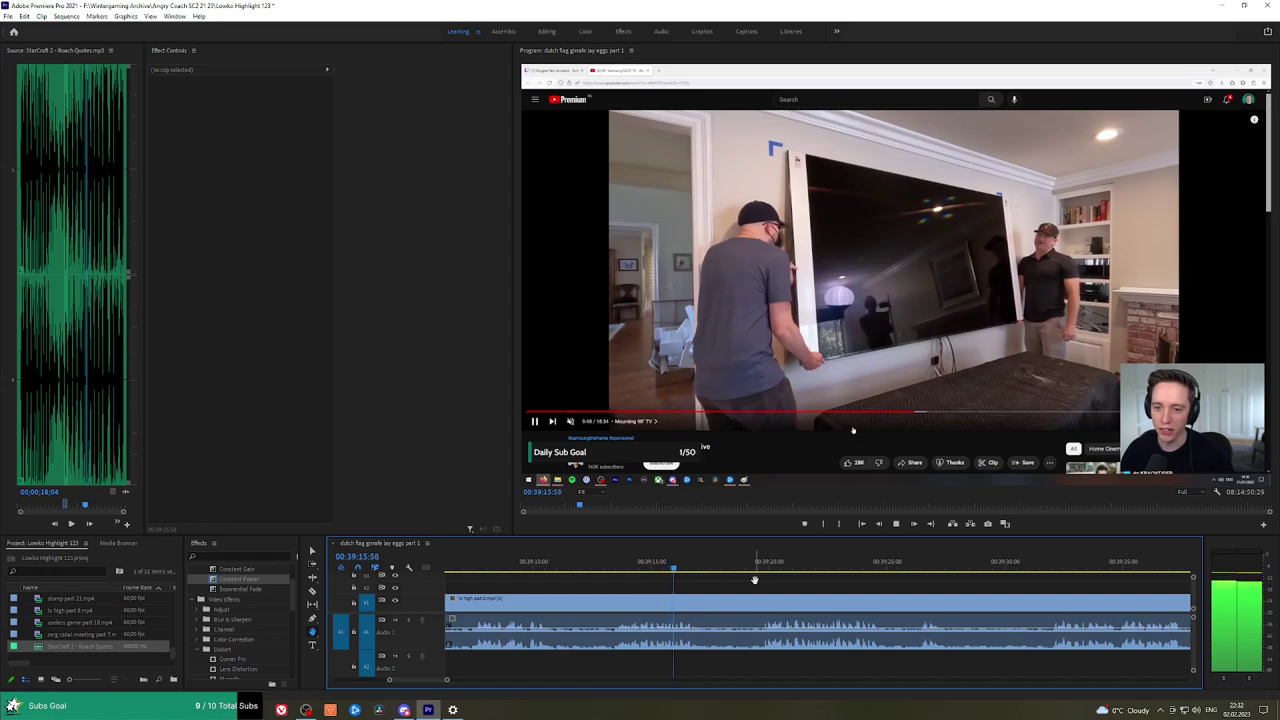
click(745, 567)
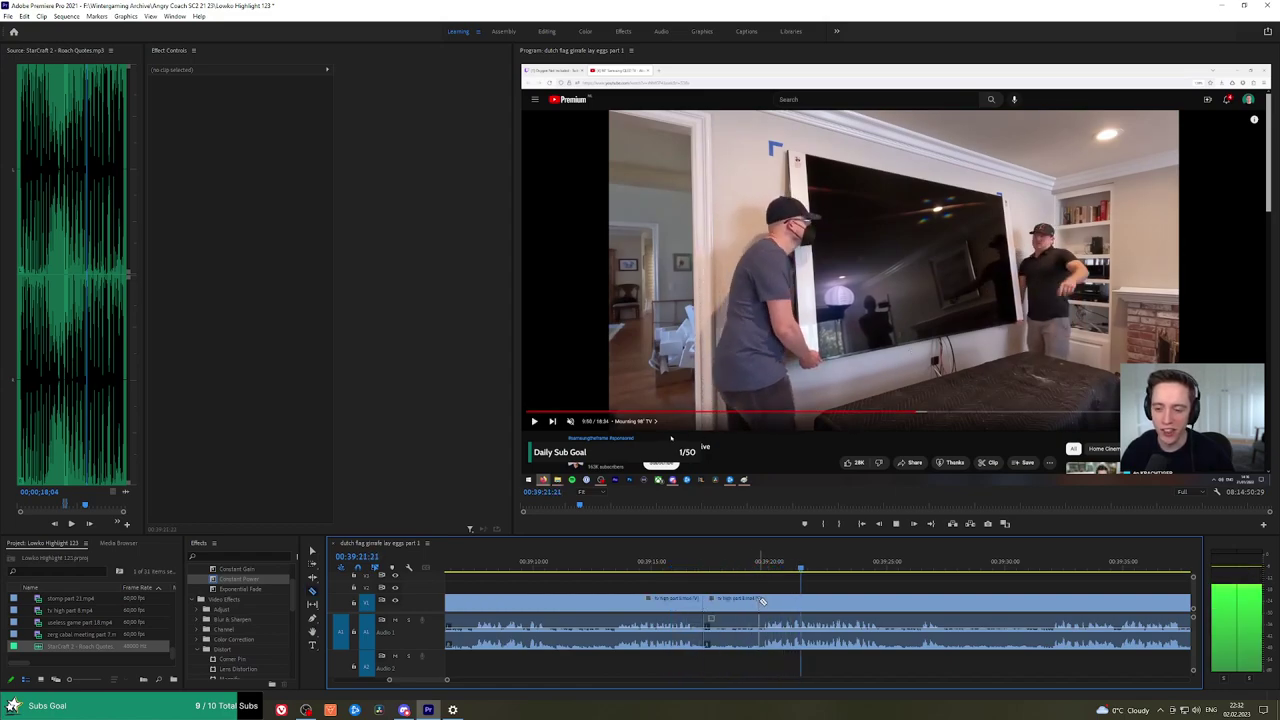
click(729, 604)
key(shift+Delete)
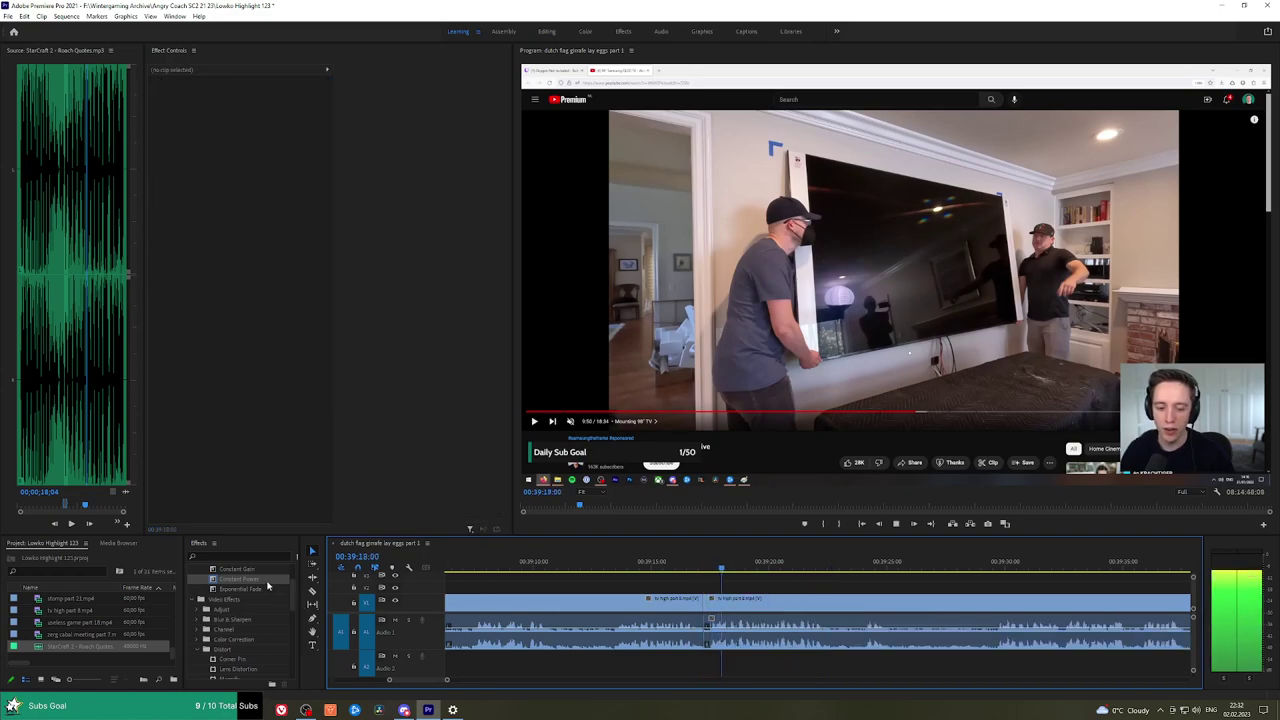
click(268, 586)
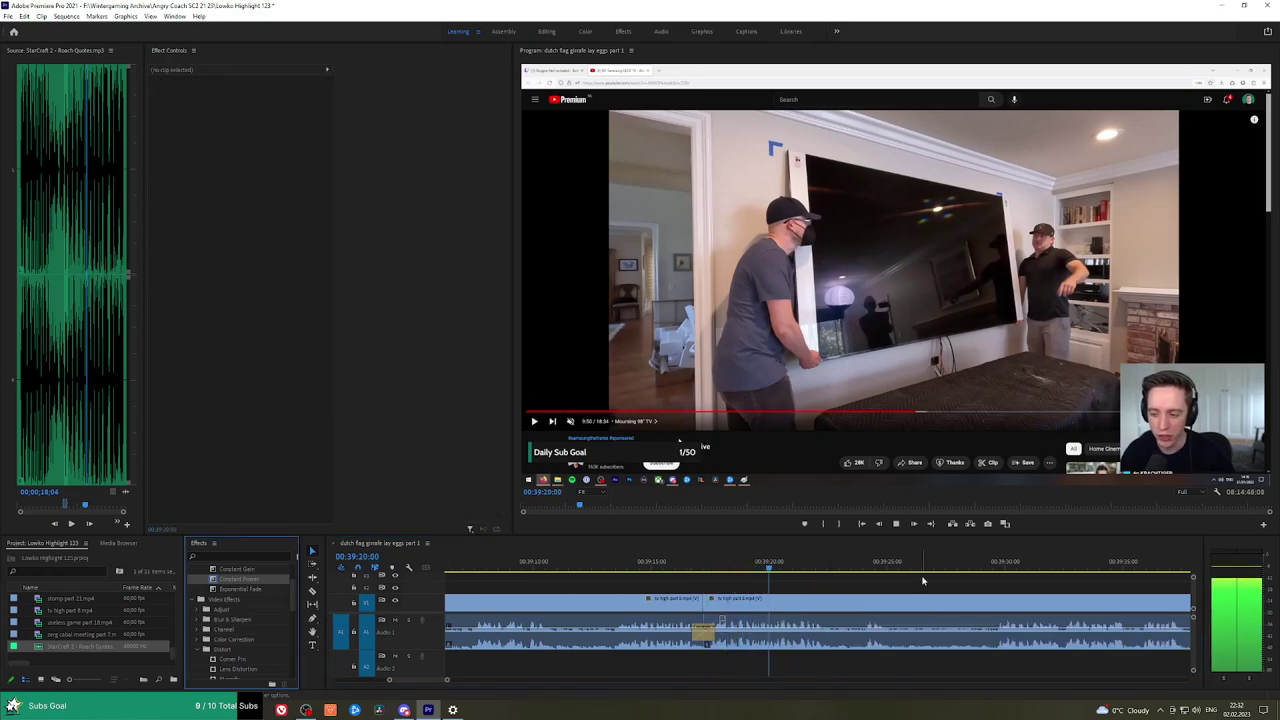
Cut out the pause between about 00:39:22 and 00:39:24, close the gap and add a Constant Power audio transition at the cut.
scroll(860, 575, down, 3)
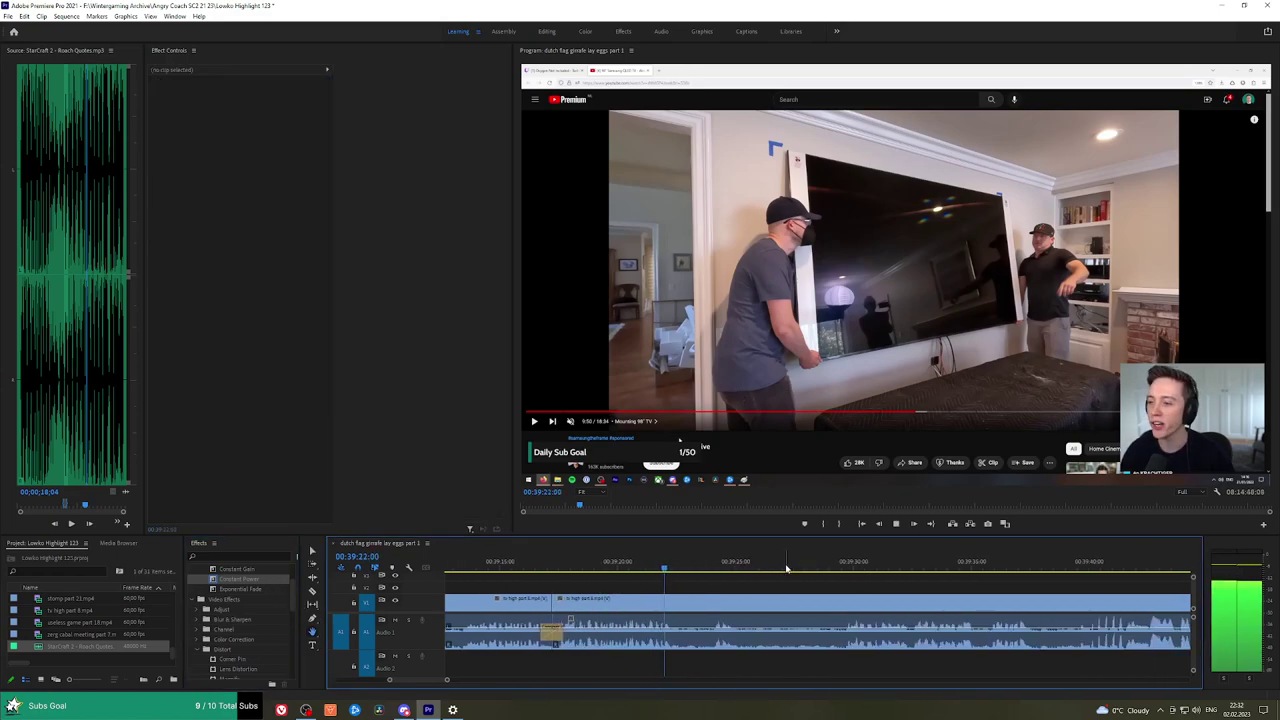
key(space)
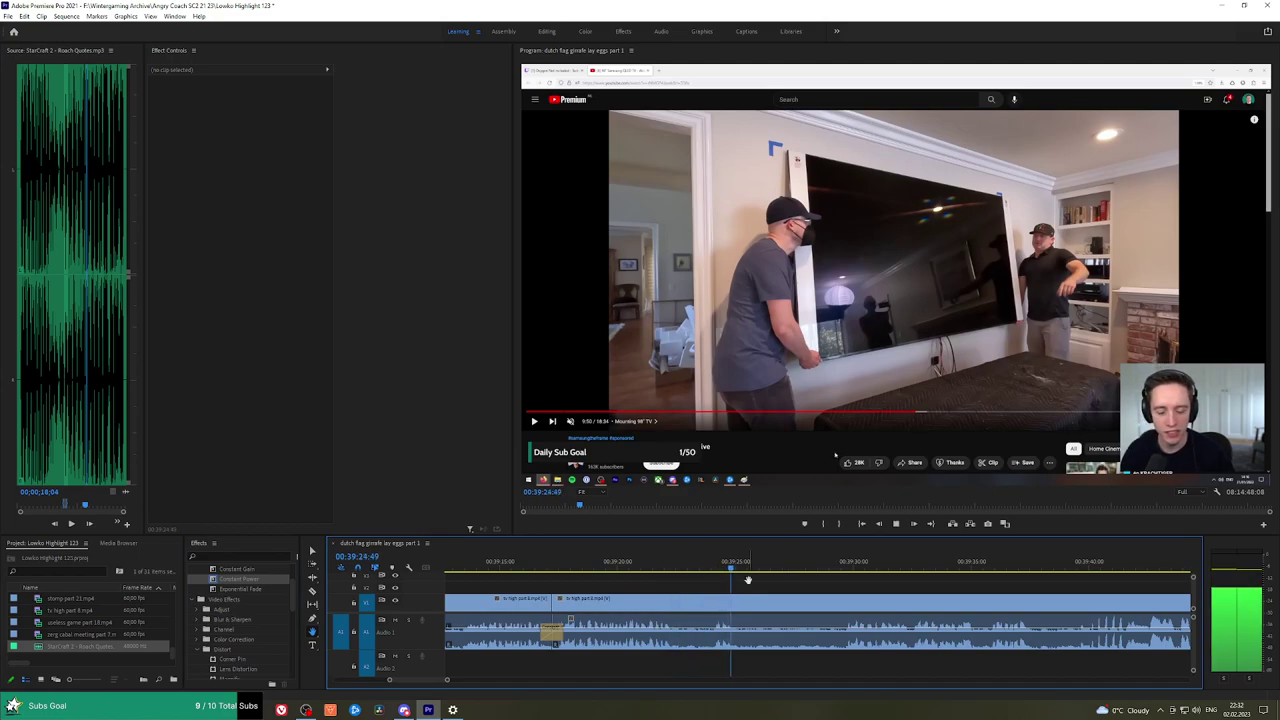
key(space)
click(745, 610)
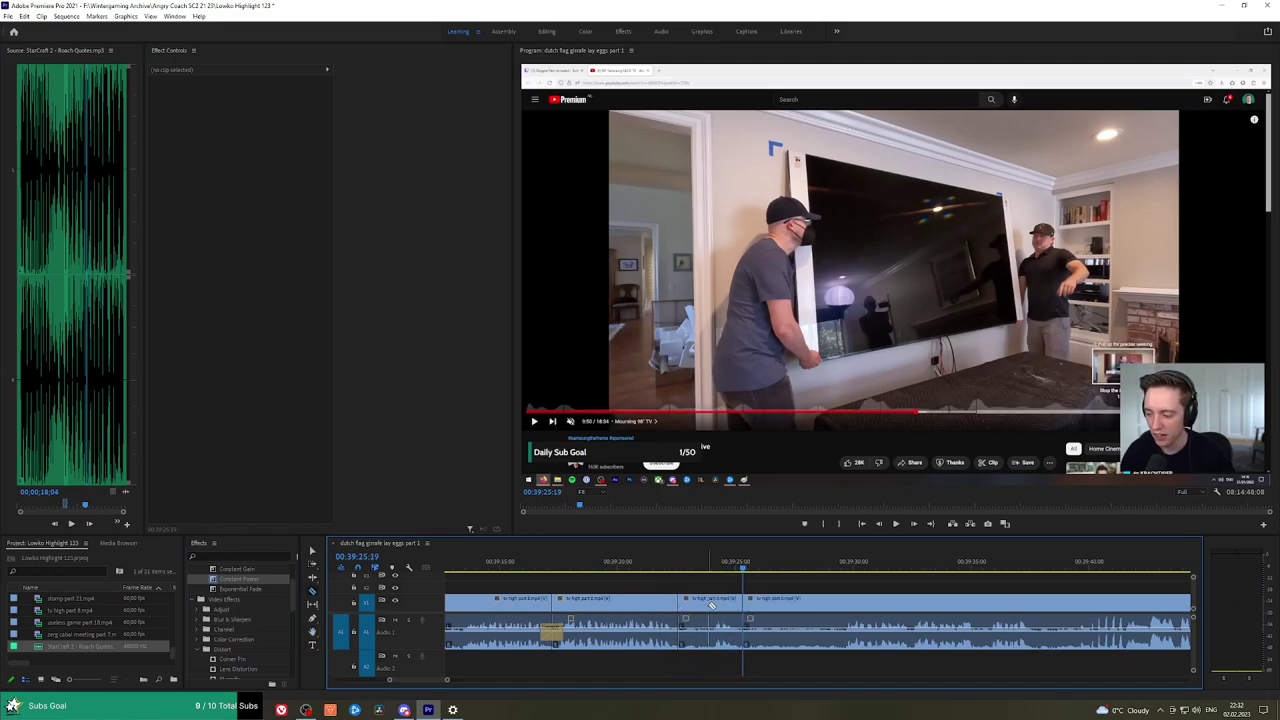
click(693, 609)
key(shift+Delete)
key(space)
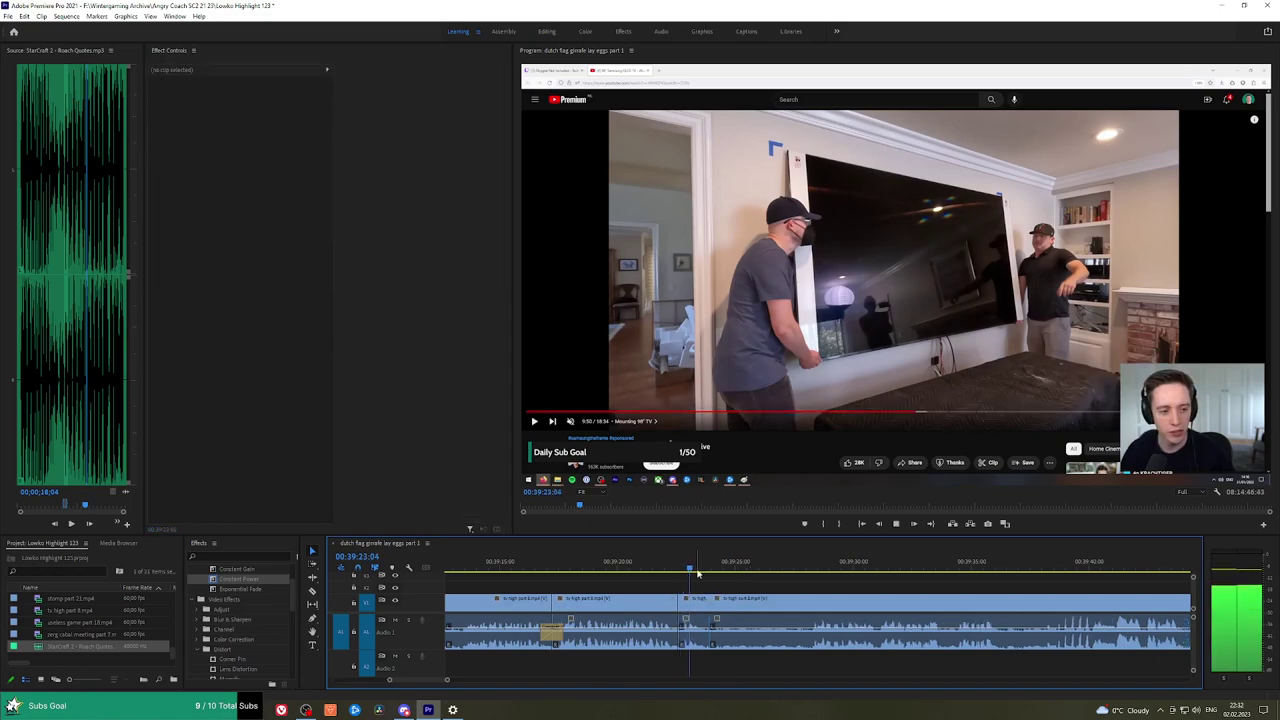
key(space)
drag(278, 580, 689, 634)
click(660, 568)
key(space)
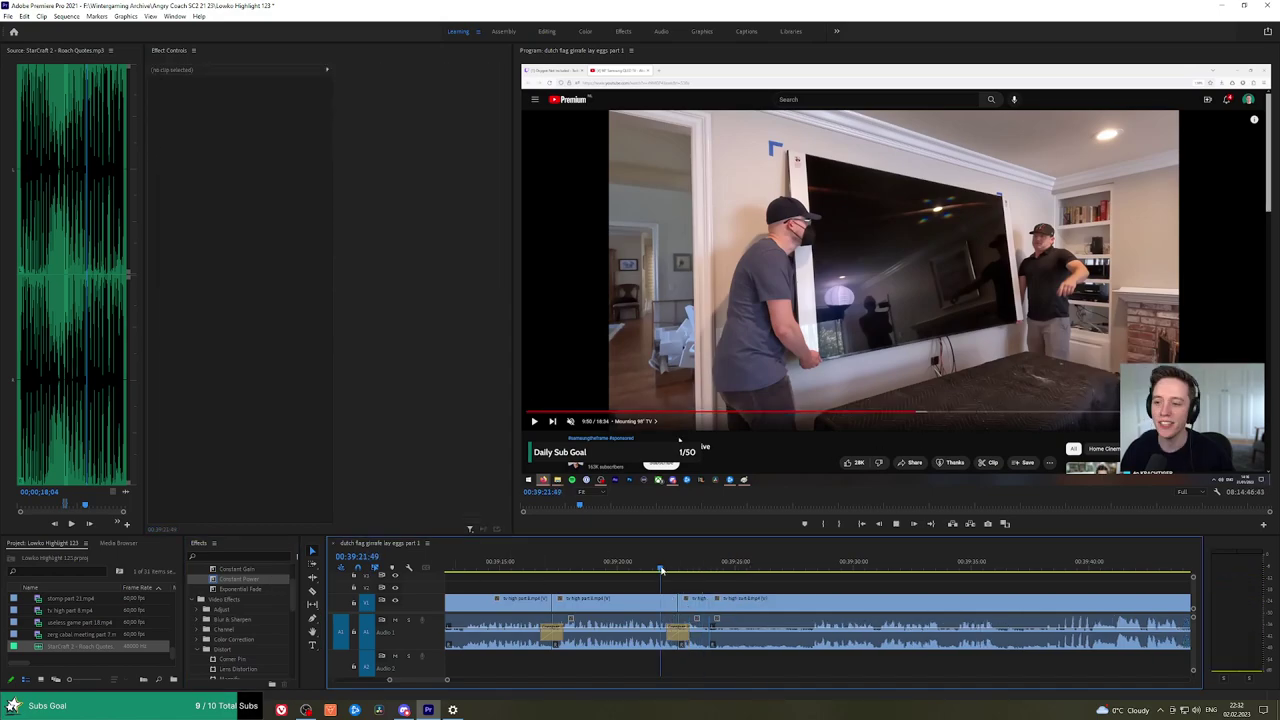
Cut out the footage between about 00:39:24 and 00:39:28, close the gap and add a Constant Power audio transition at the cut.
click(811, 569)
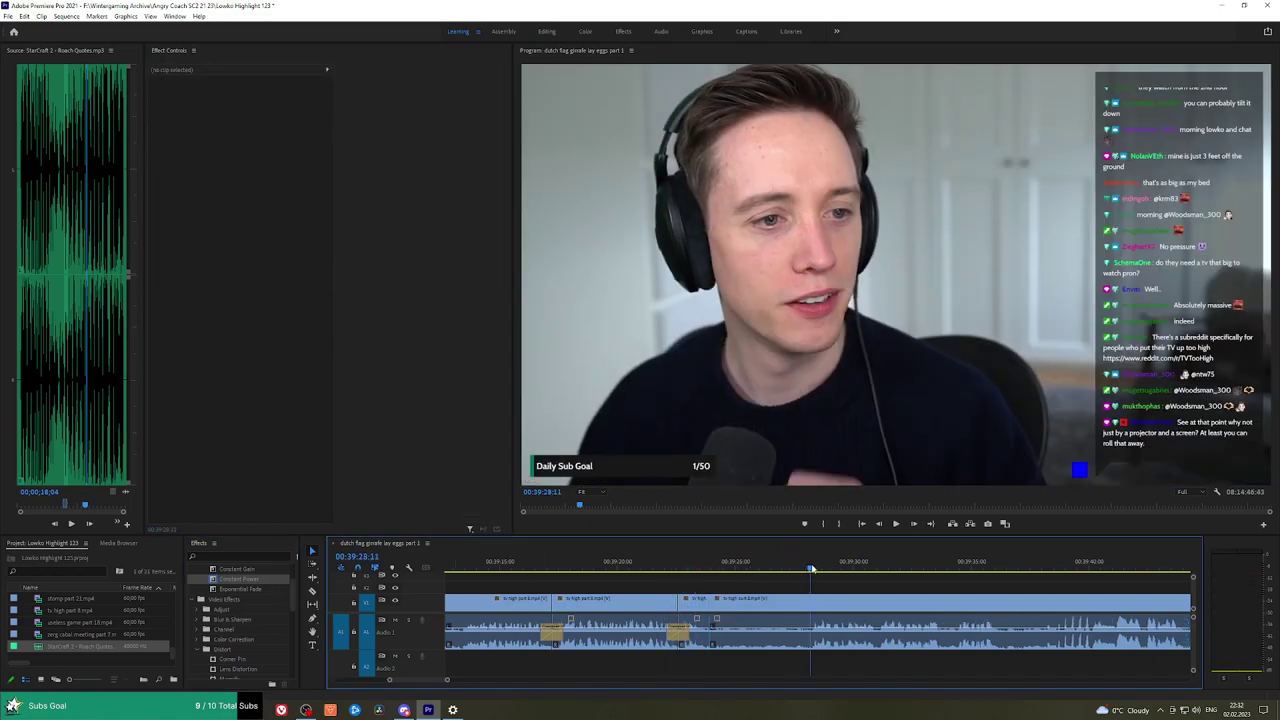
key(space)
key(c)
click(812, 602)
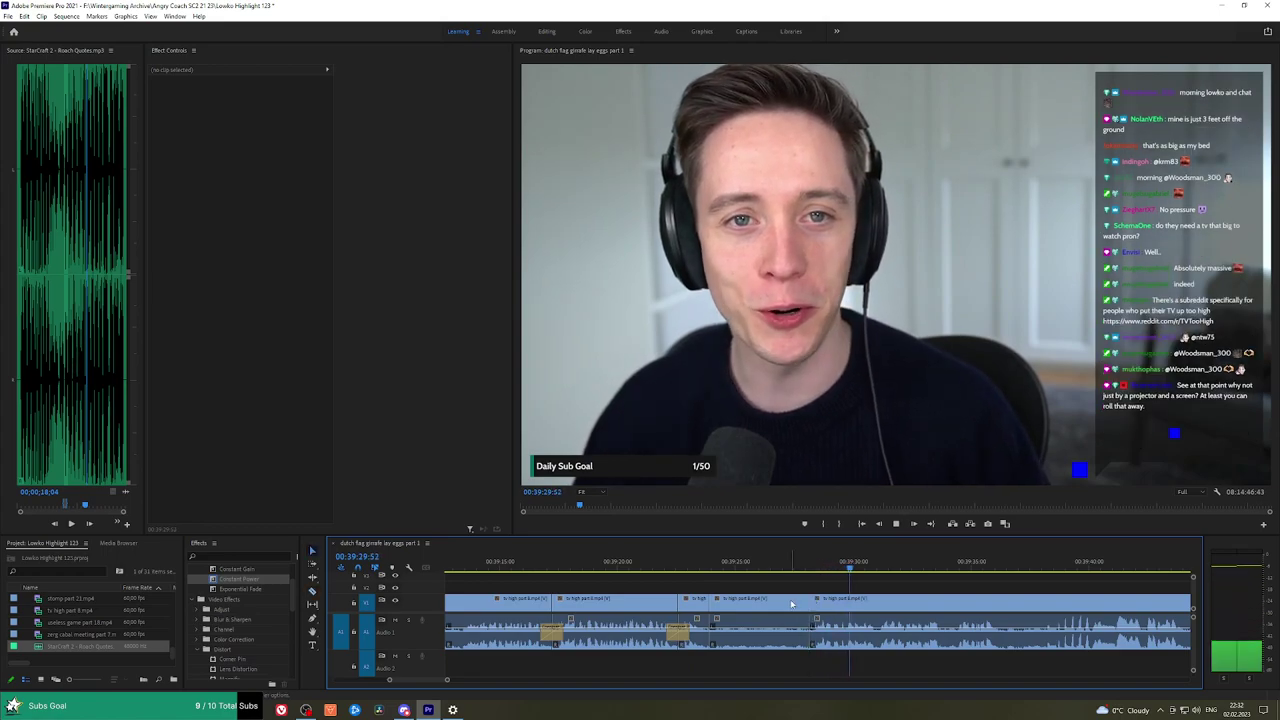
key(v)
click(792, 603)
key(shift+Delete)
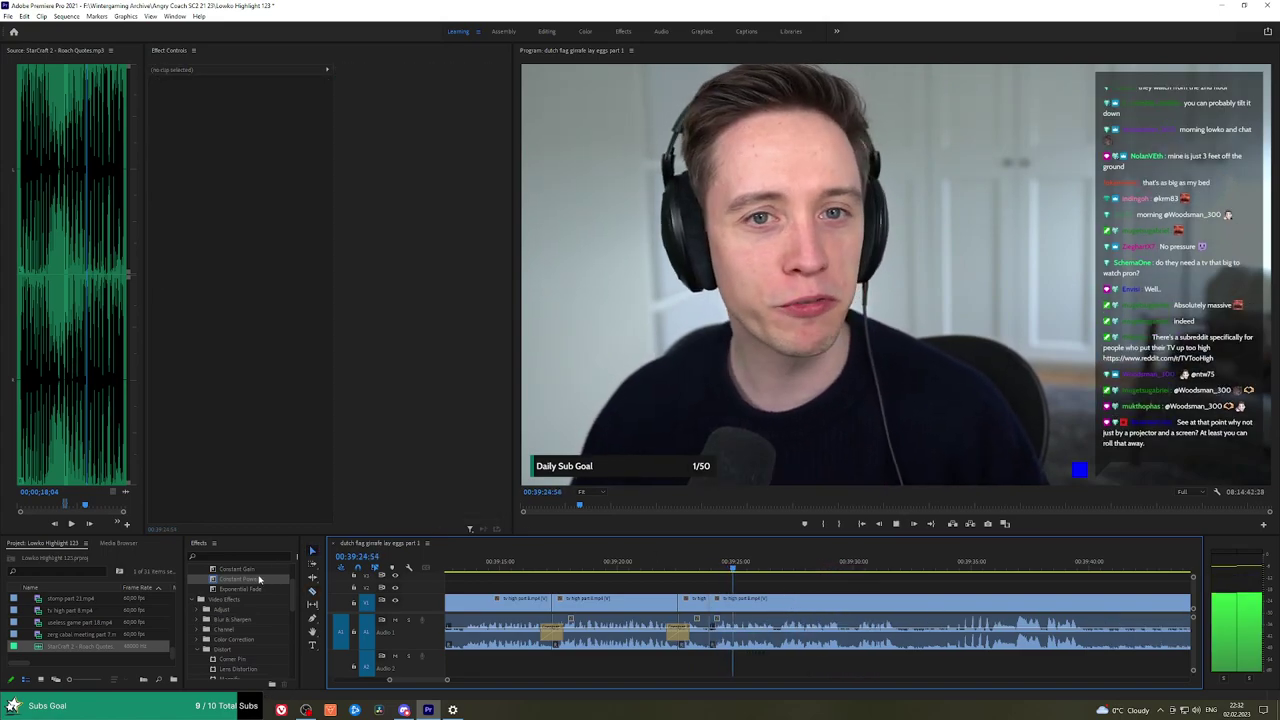
drag(258, 580, 710, 633)
Review the r/TVTooHigh Reddit footage after the last cut, up to about 00:39:49, and save the project.
key(h)
drag(926, 585, 783, 576)
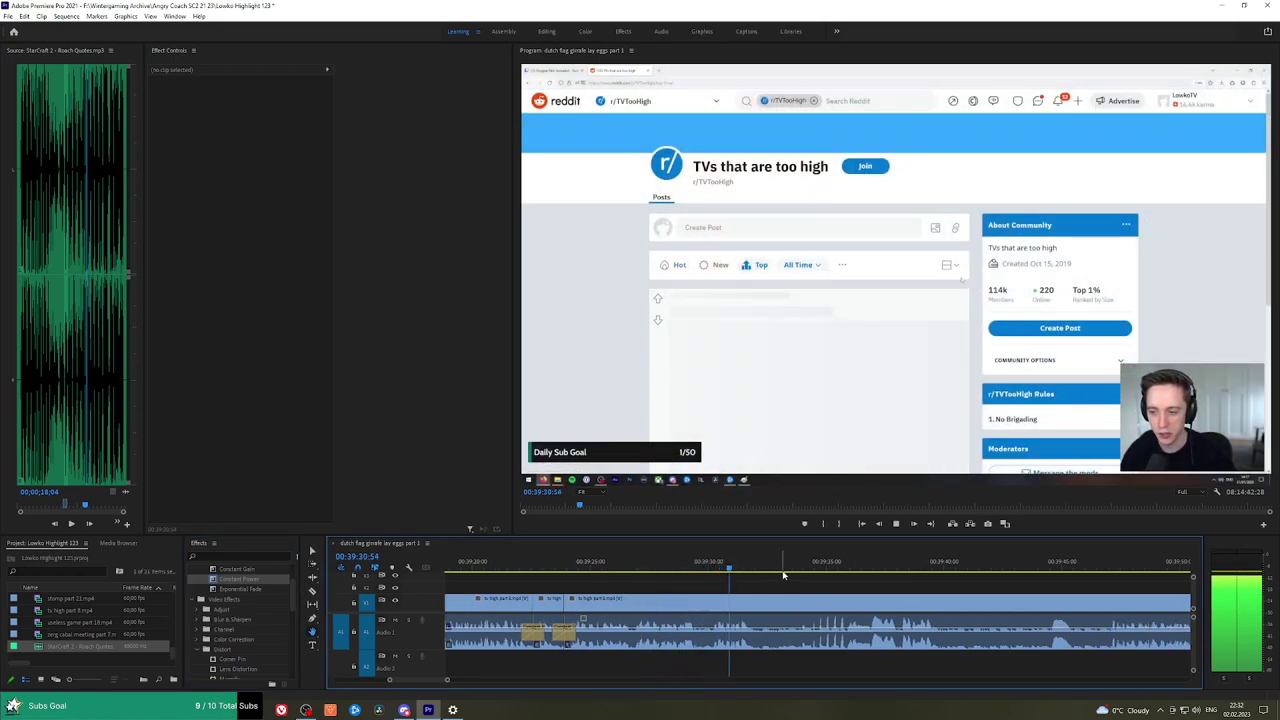
click(783, 573)
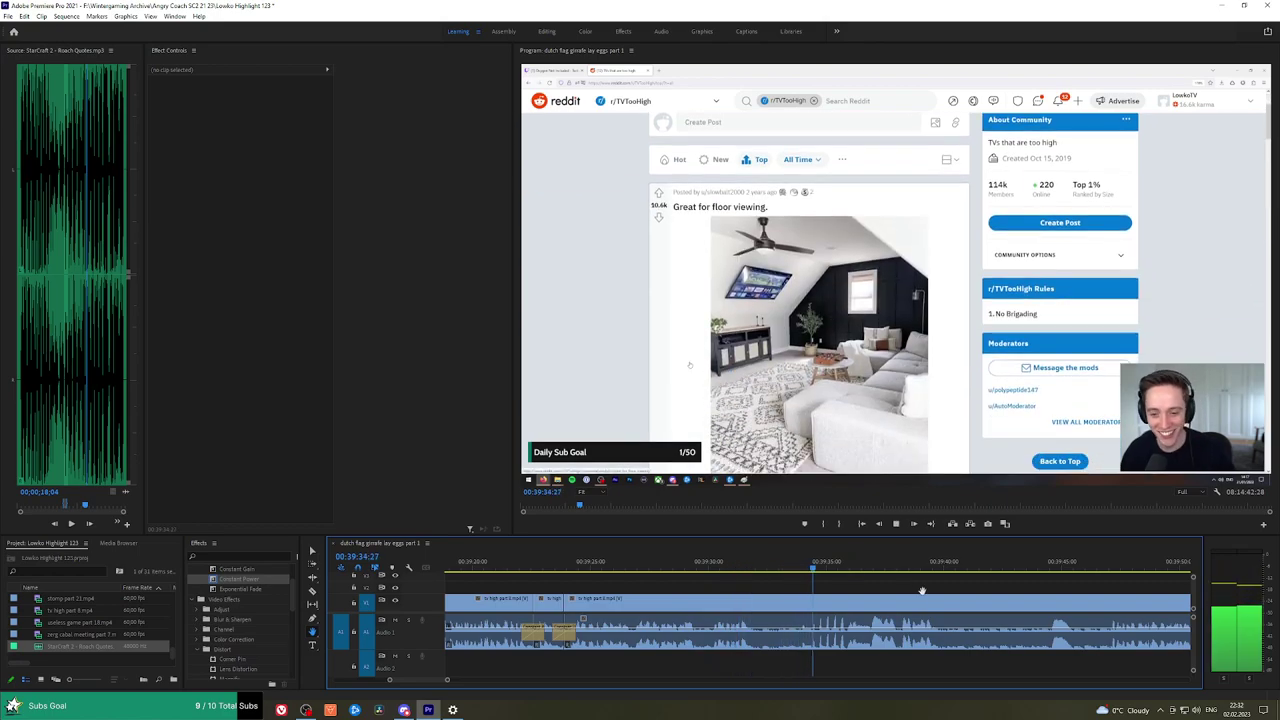
key(grave)
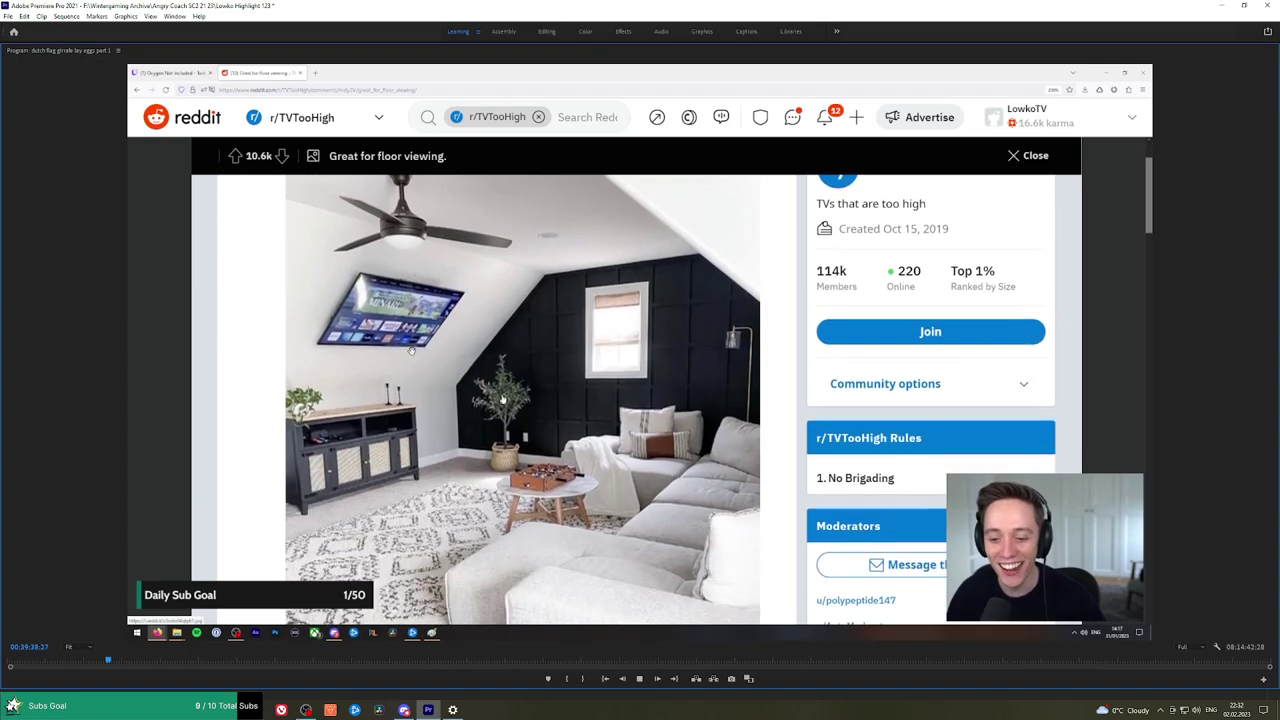
key(grave)
scroll(795, 595, down, 2)
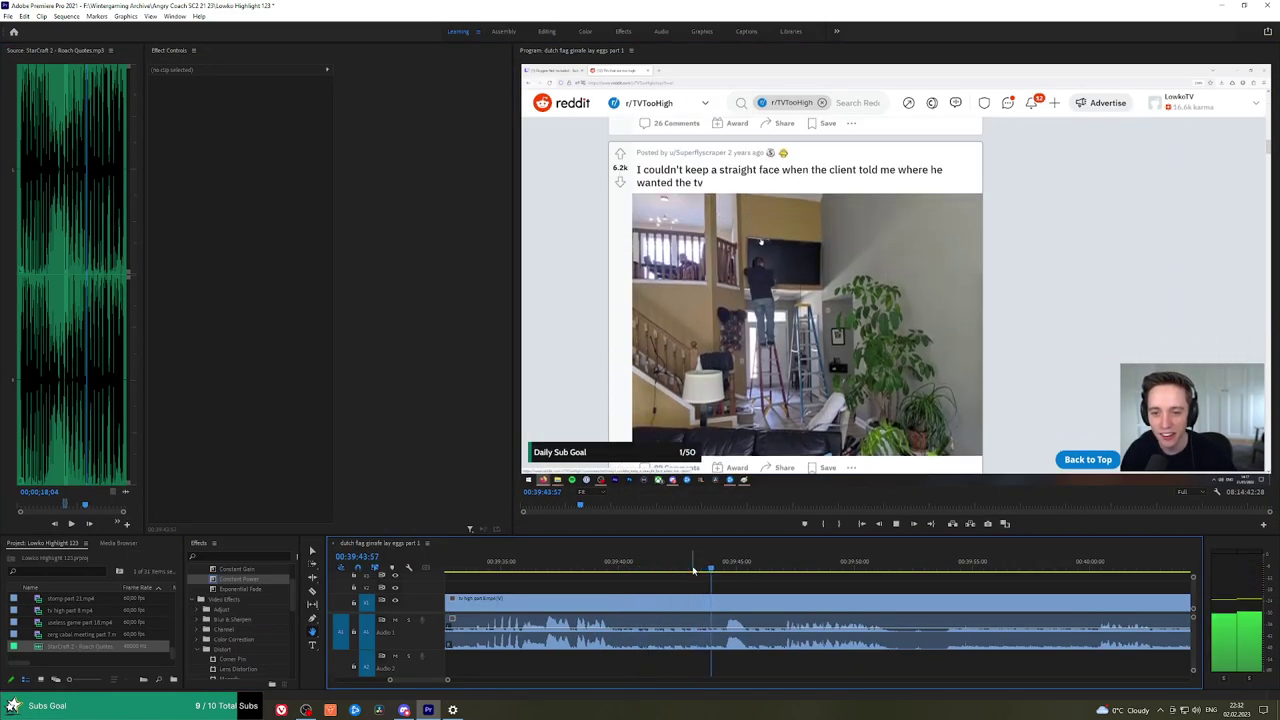
scroll(741, 579, down, 2)
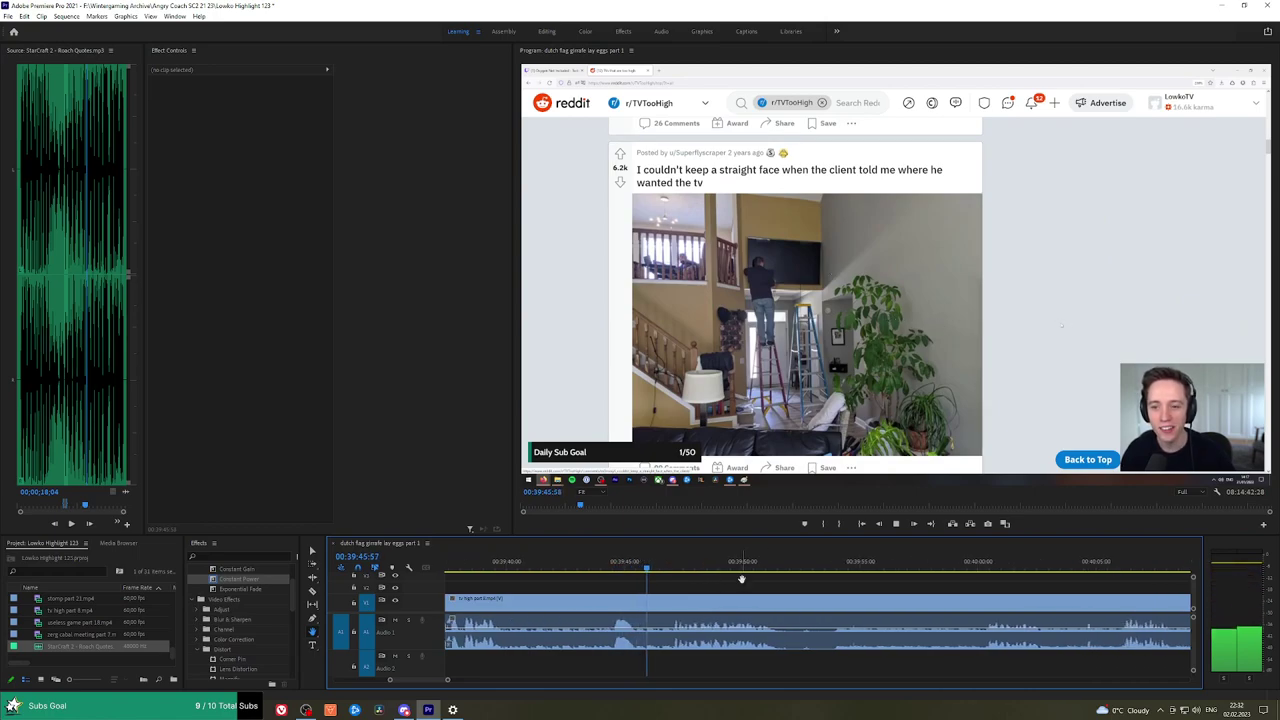
key(ctrl+s)
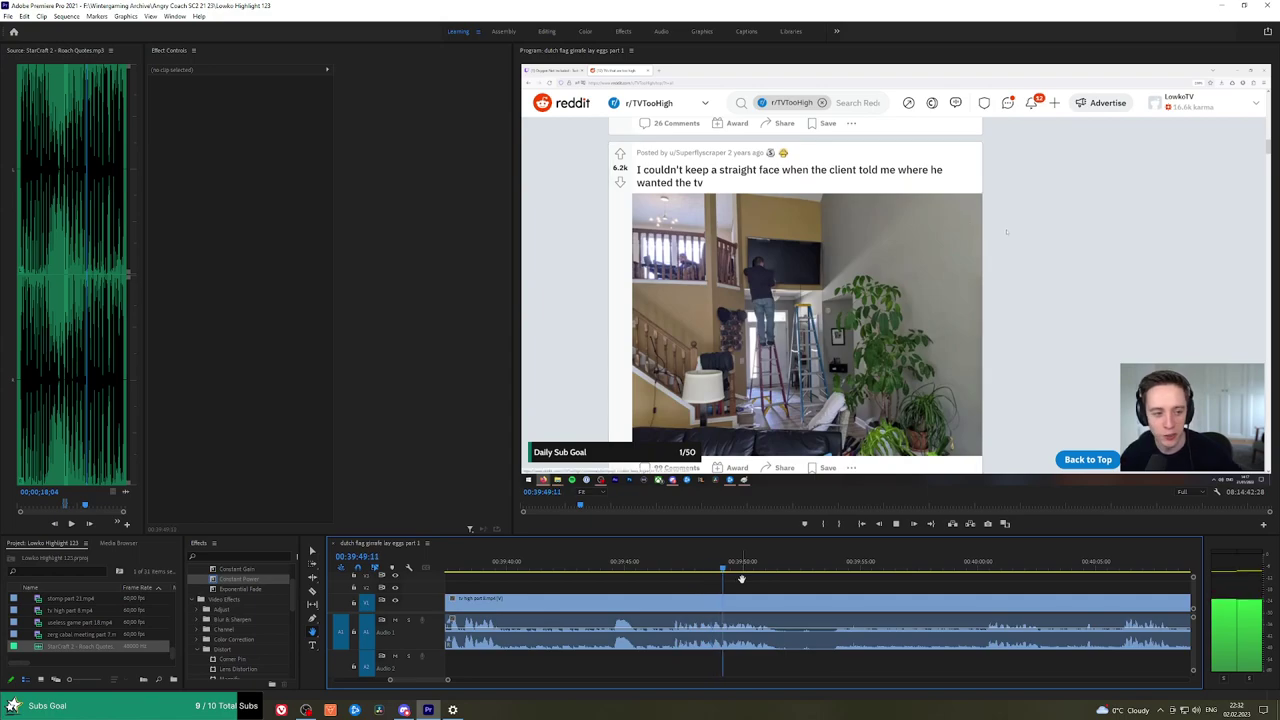
Cut out the quiet stretch between about 00:39:52 and 00:40:00, close the gap and add an Exponential Fade audio transition at the cut.
scroll(790, 588, down, 2)
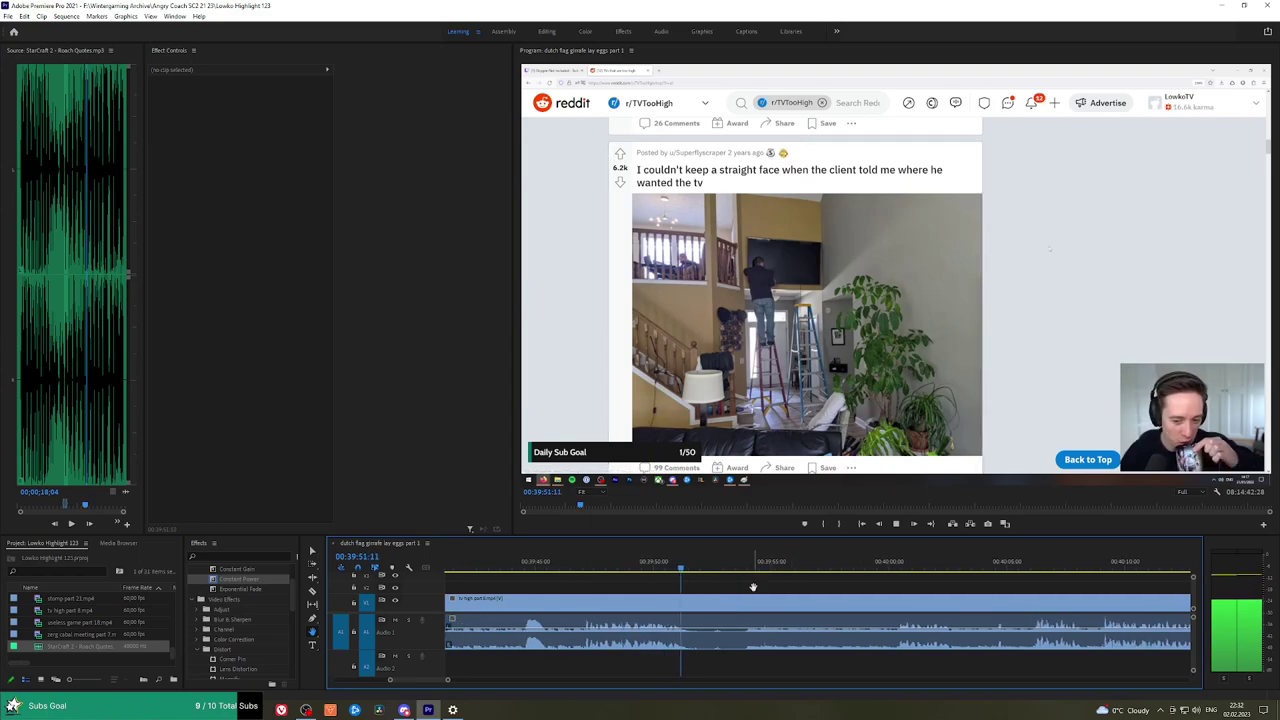
drag(740, 577, 863, 574)
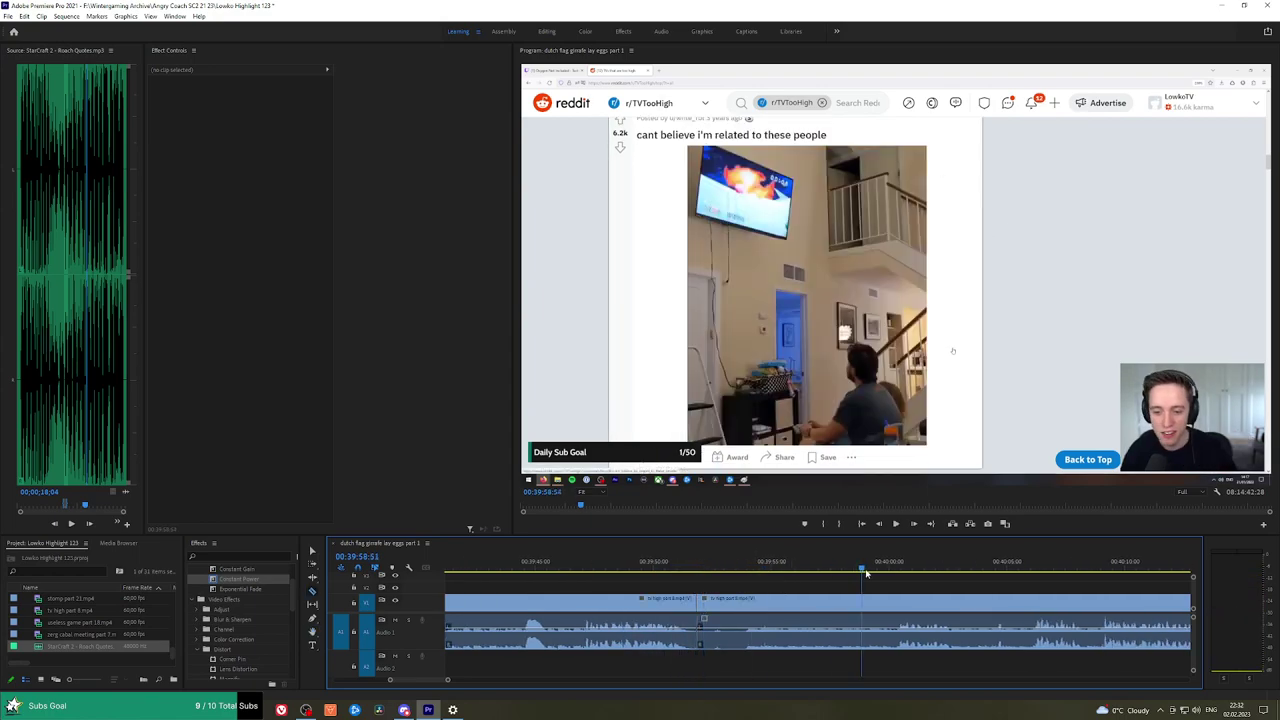
key(space)
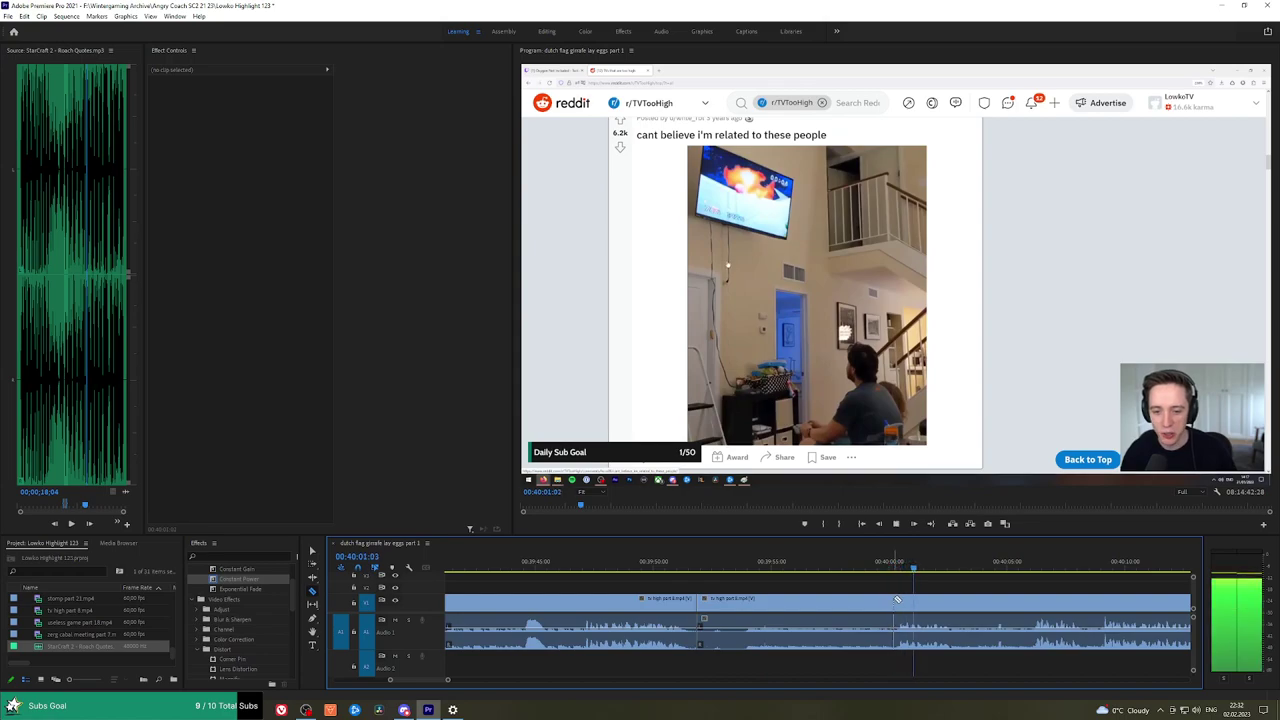
click(897, 600)
key(v)
click(870, 605)
key(shift+Delete)
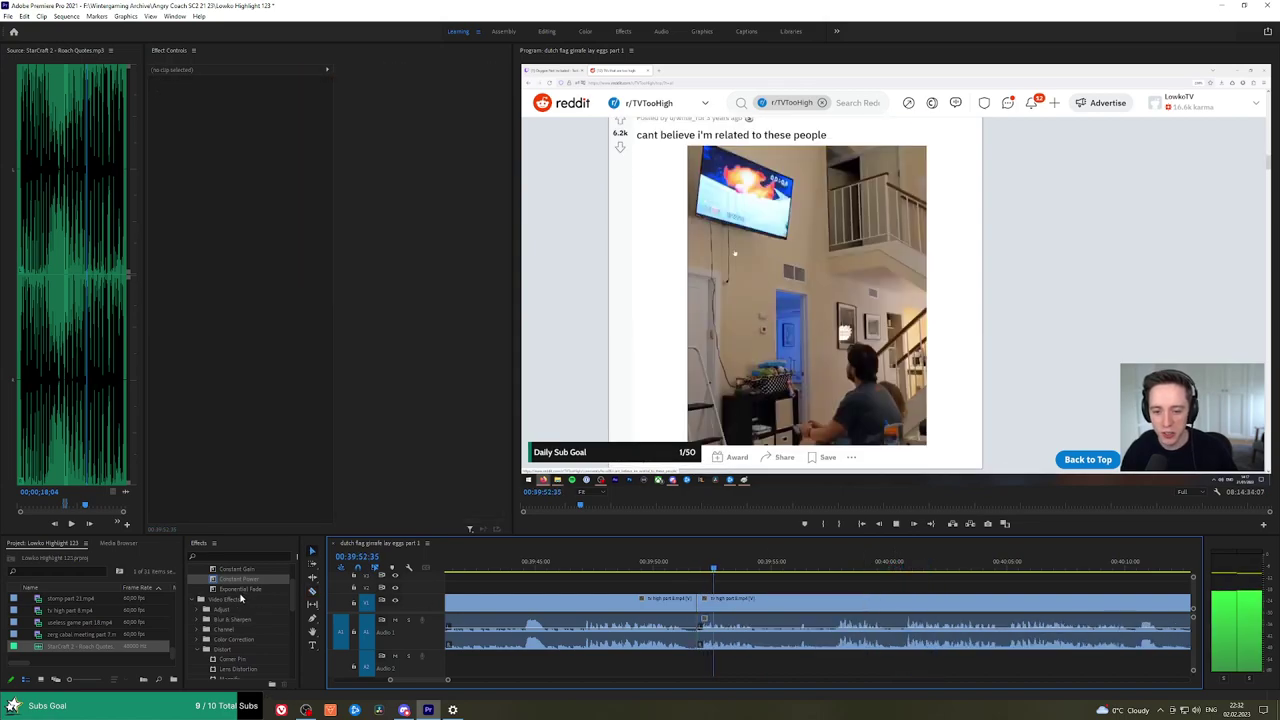
drag(240, 590, 697, 631)
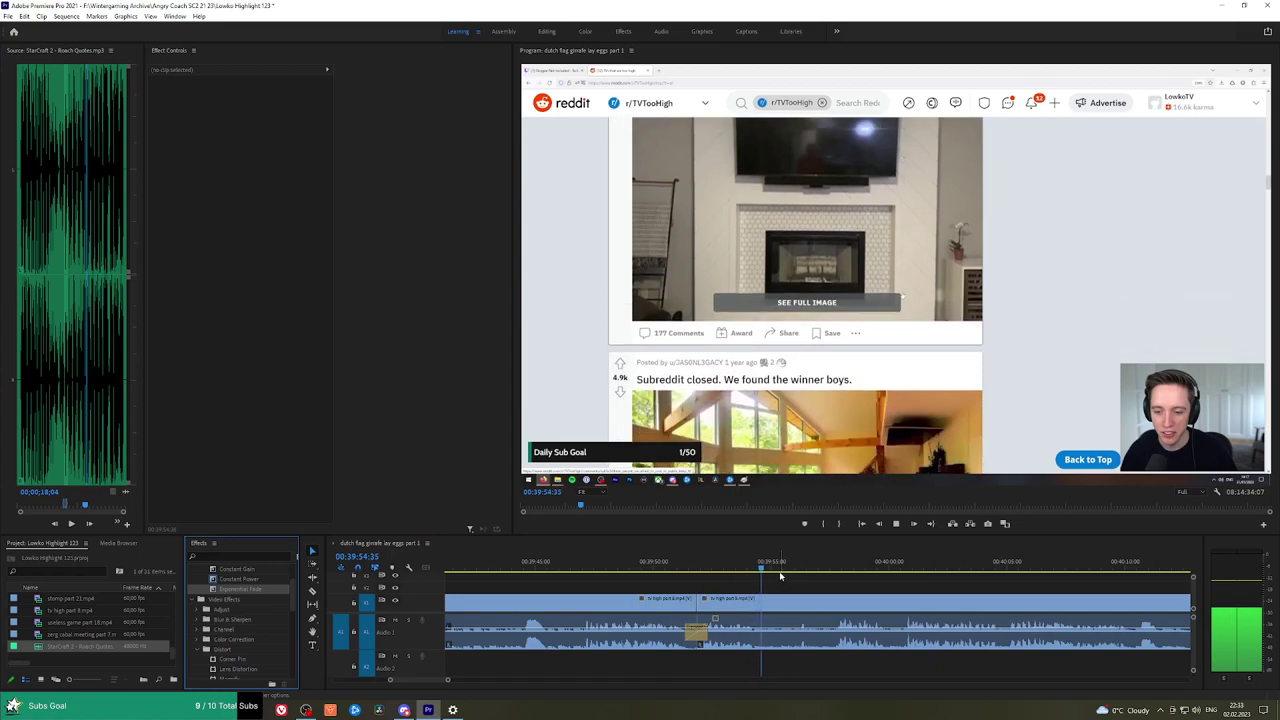
Cut out the footage between about 00:40:10 and 00:40:13, close the gap and add a Constant Power audio transition at the cut.
click(793, 568)
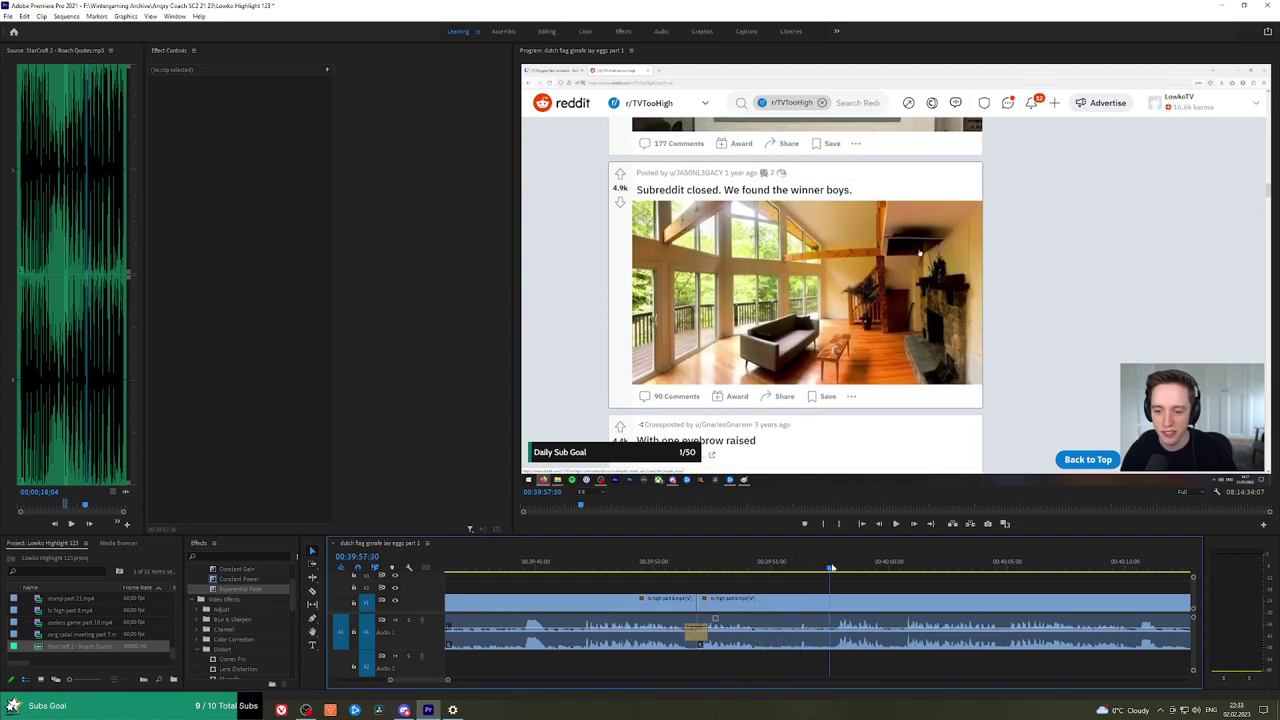
key(h)
drag(970, 586, 772, 586)
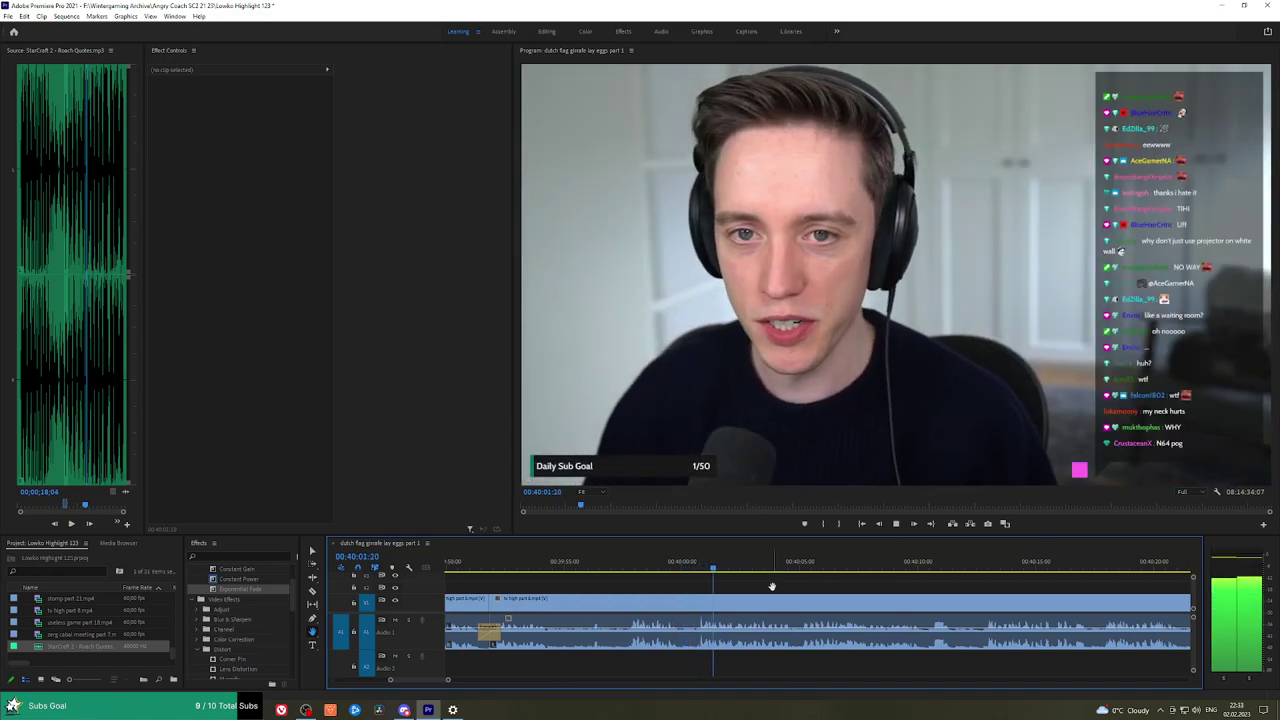
drag(882, 585, 757, 579)
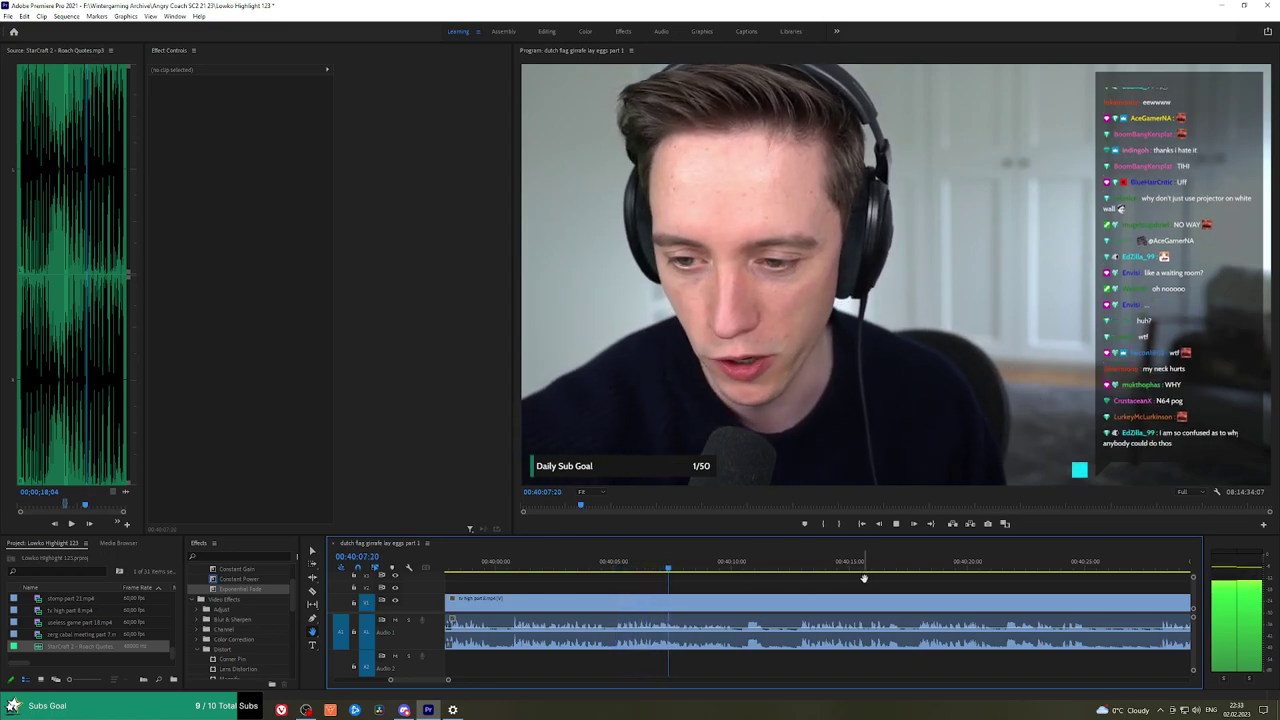
drag(864, 578, 780, 578)
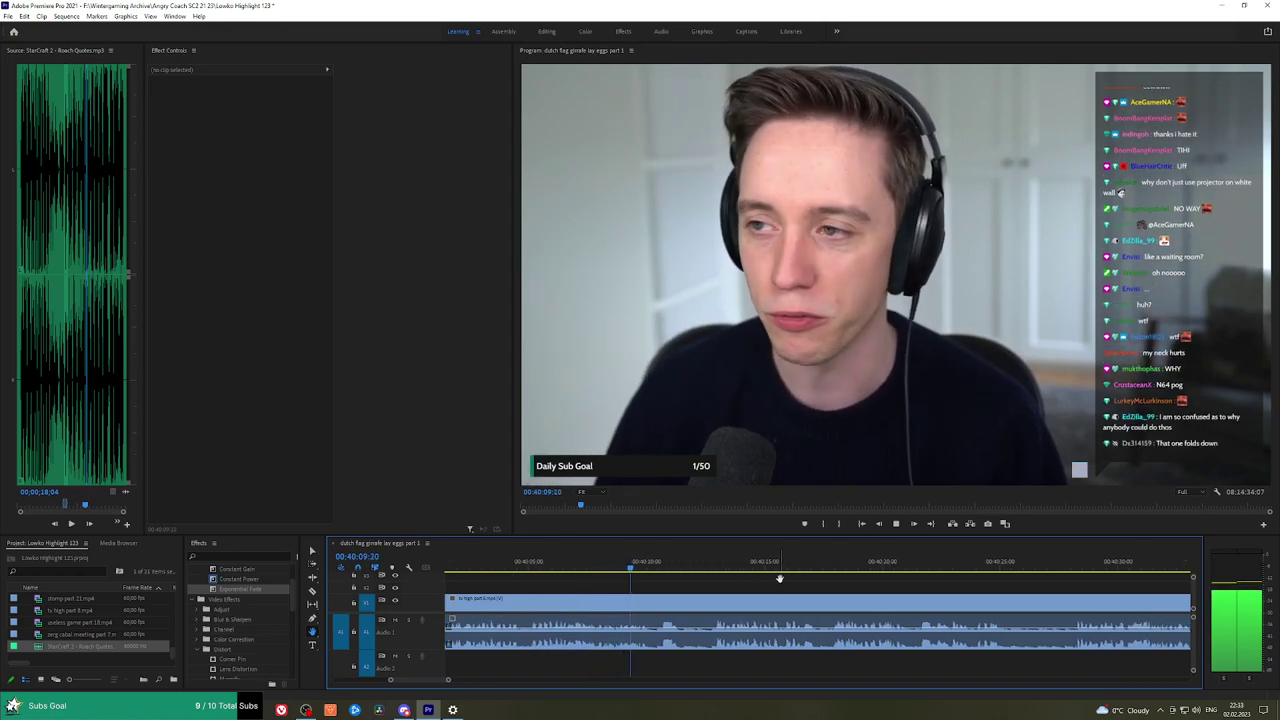
click(651, 602)
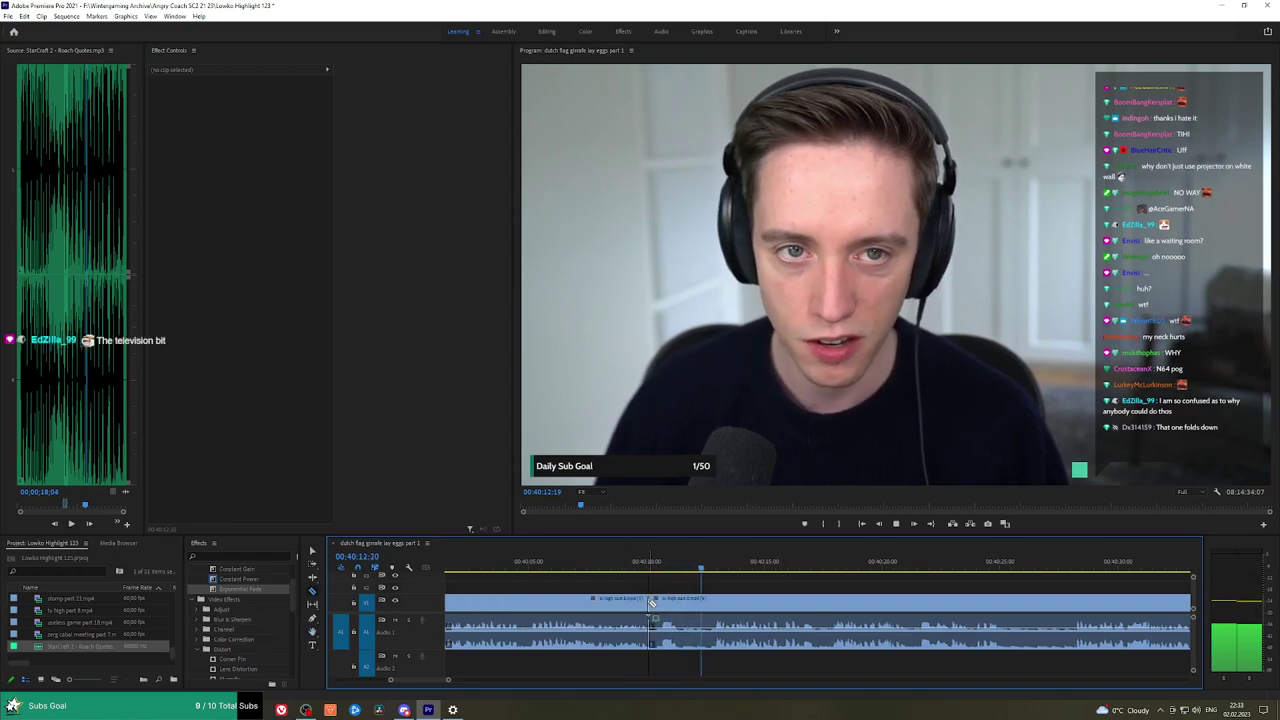
click(703, 600)
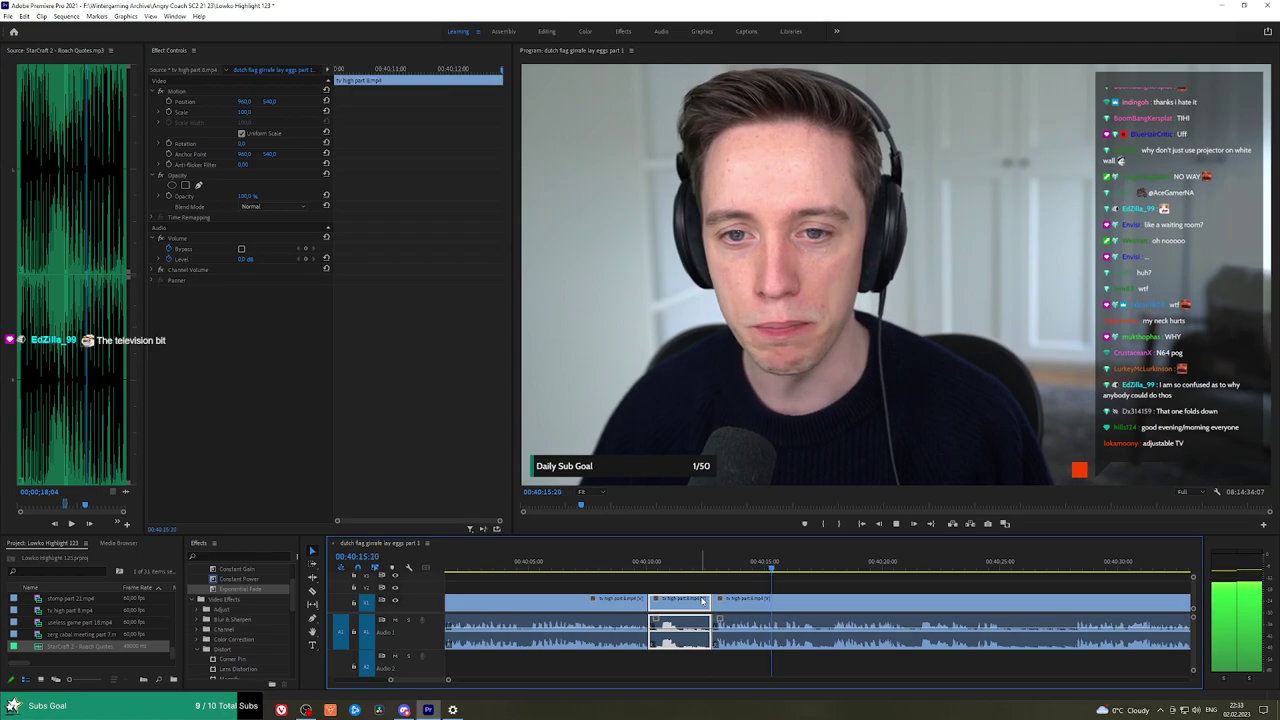
key(shift+Delete)
drag(243, 580, 657, 641)
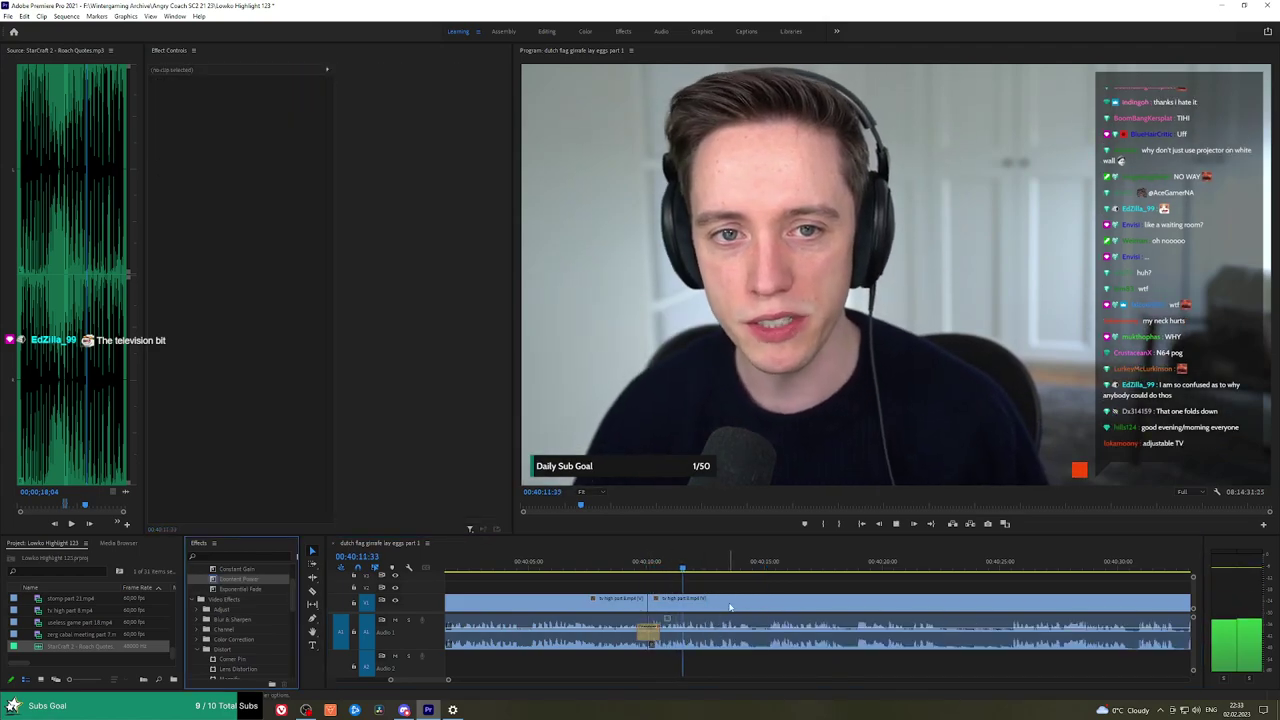
click(640, 565)
key(space)
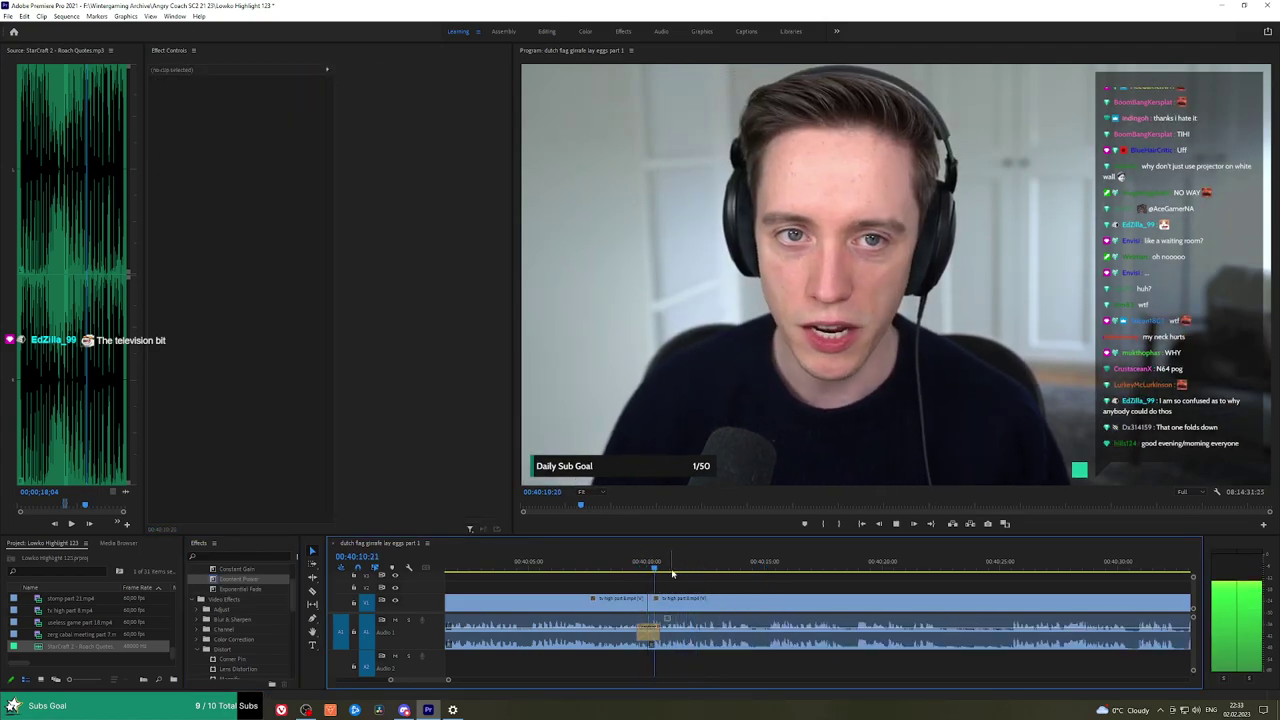
Cut out the footage between about 00:40:19 and 00:40:25, close the gap and add a Constant Power audio transition at the cut.
drag(720, 571, 731, 573)
click(777, 571)
key(space)
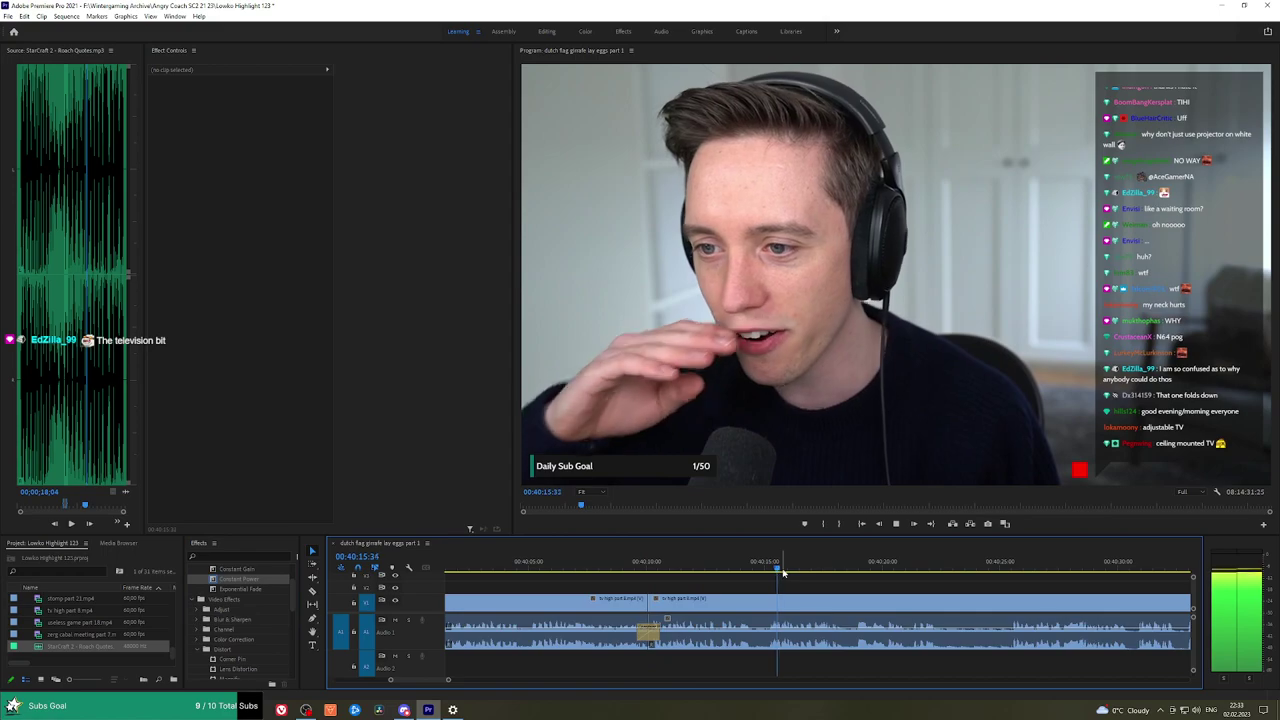
click(848, 571)
key(h)
drag(964, 586, 727, 576)
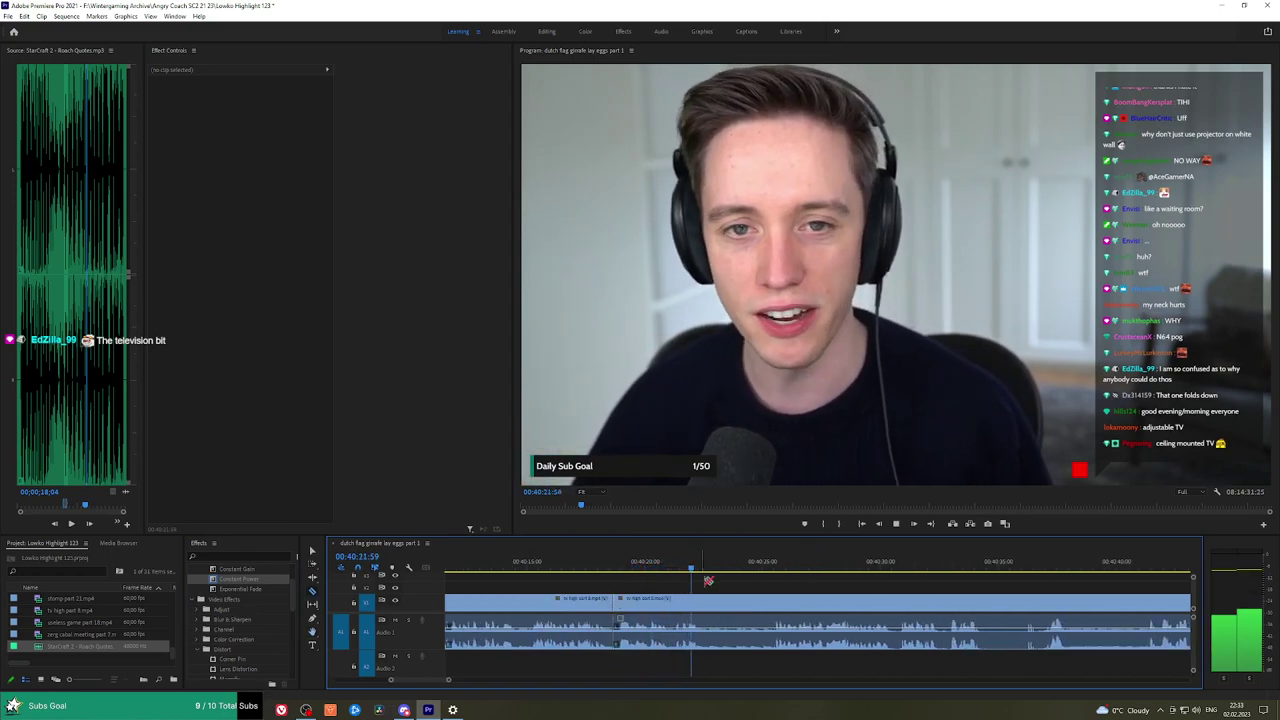
click(772, 571)
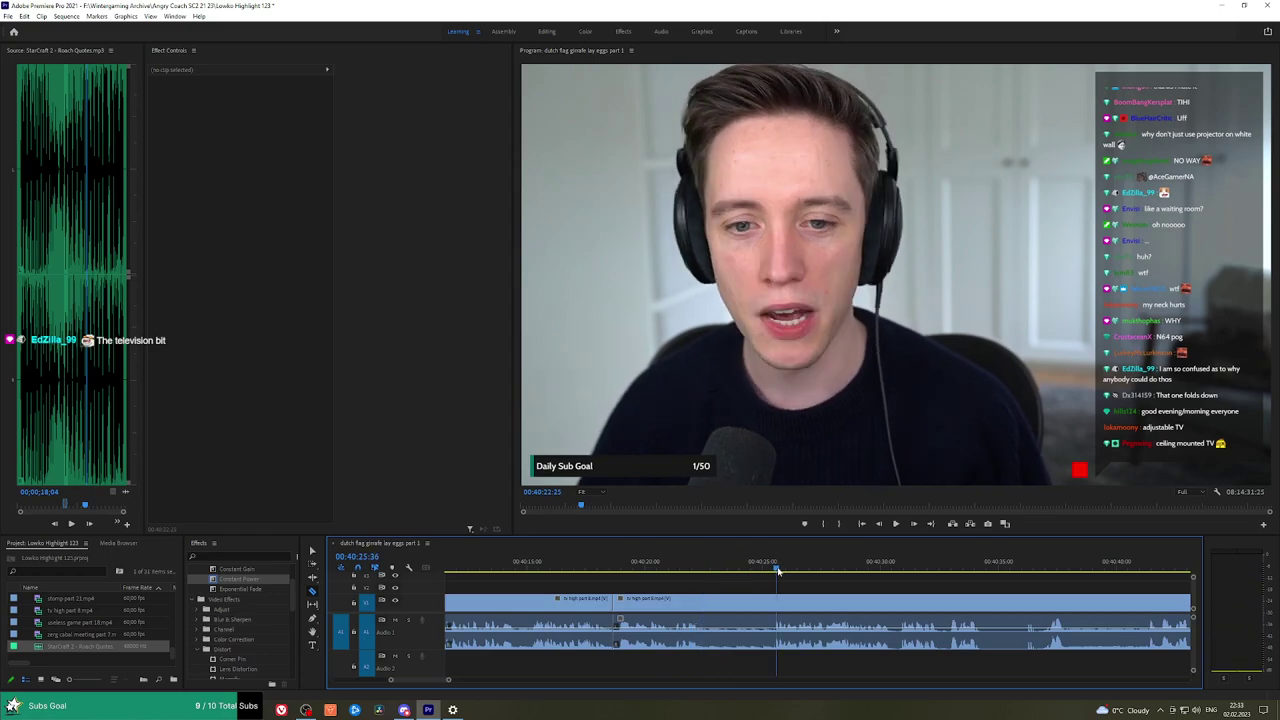
click(738, 606)
key(shift+Delete)
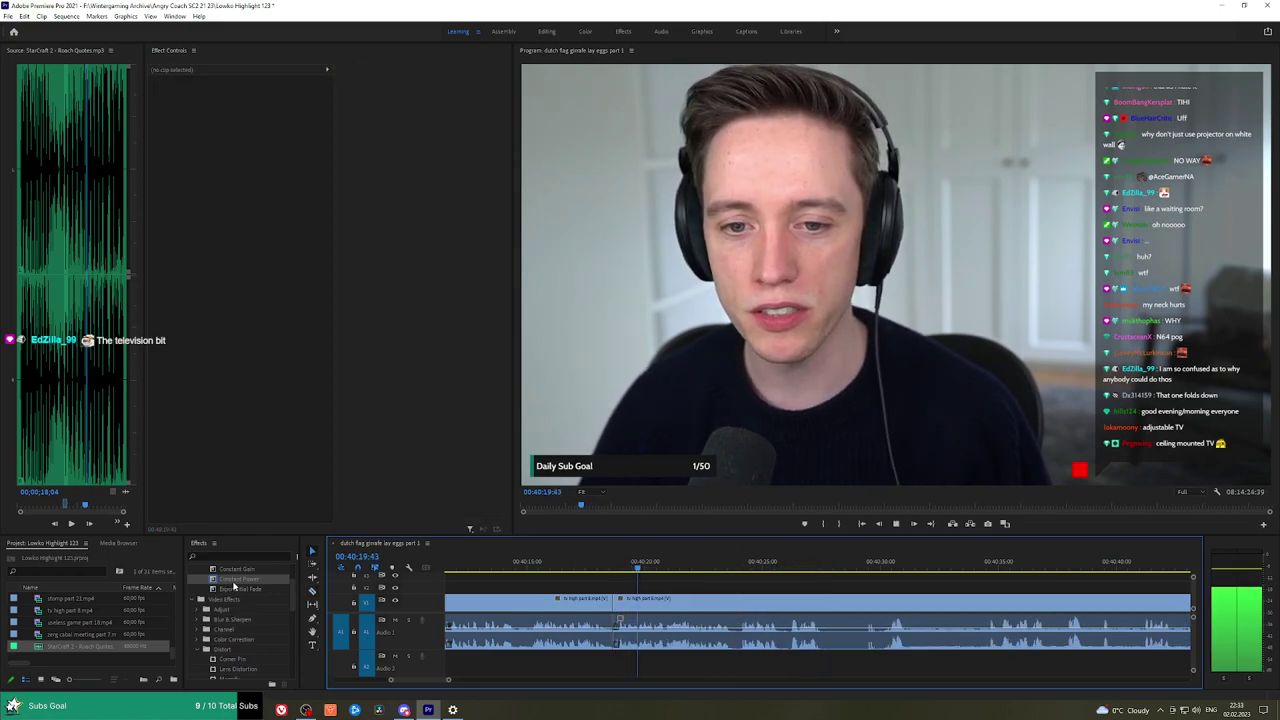
drag(234, 582, 635, 644)
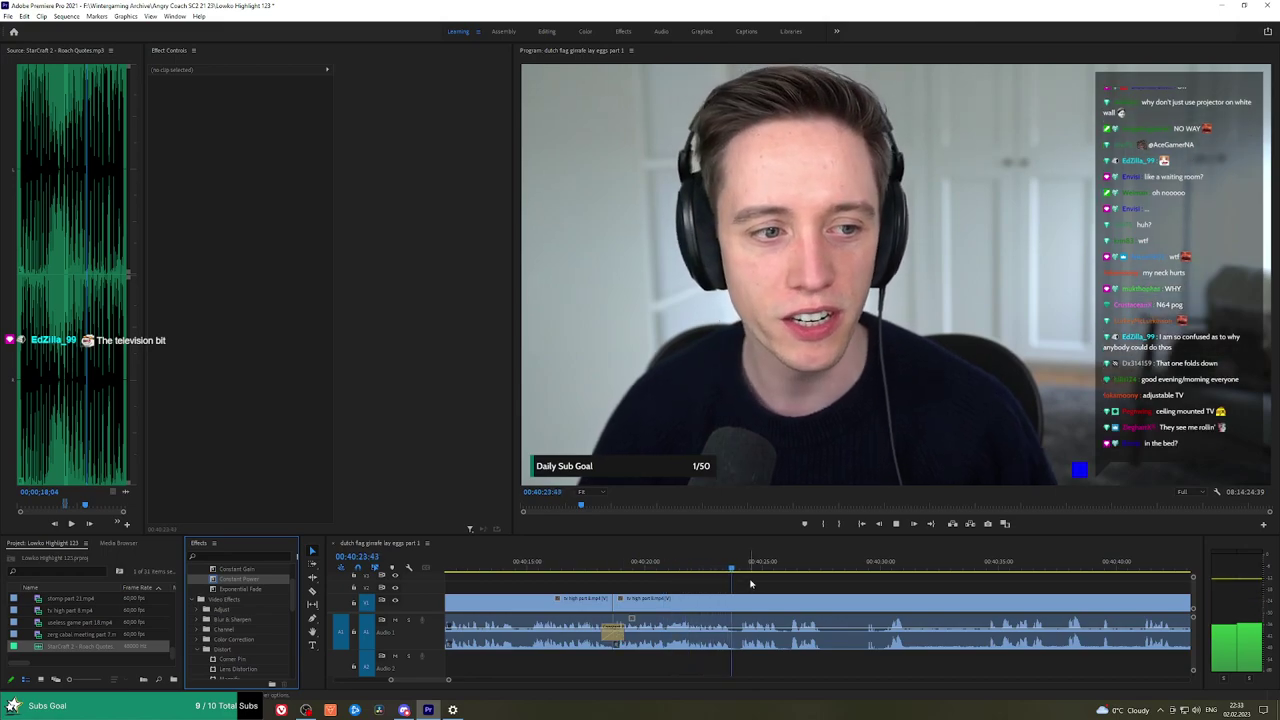
Split the TV clip at about 00:40:28 and review the LG OLED R web page footage up to about 00:40:39.
drag(749, 567, 791, 567)
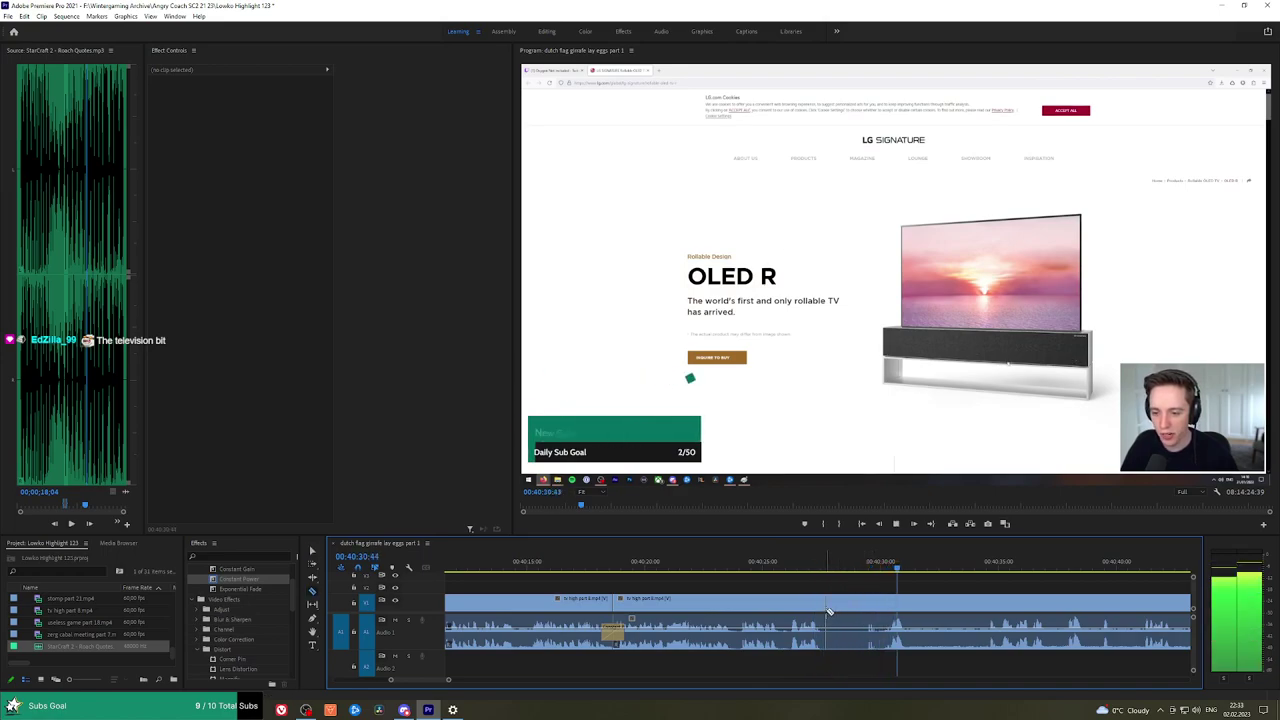
click(828, 610)
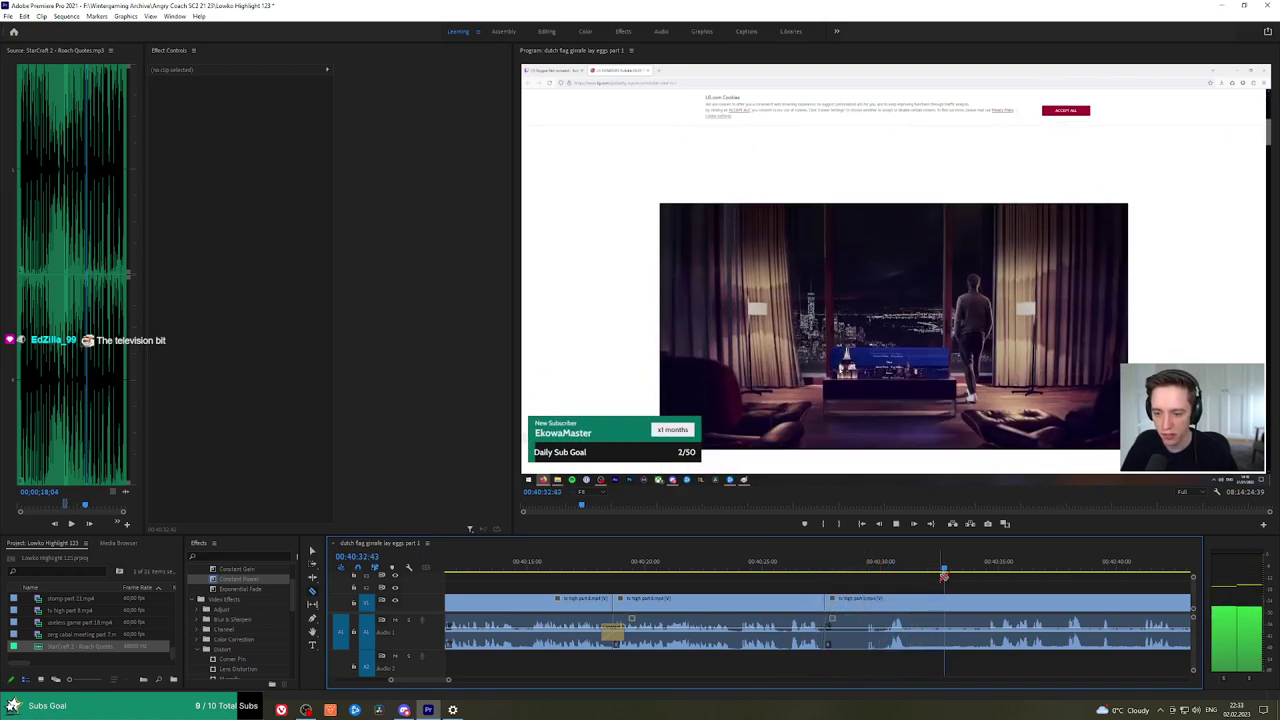
click(976, 568)
key(space)
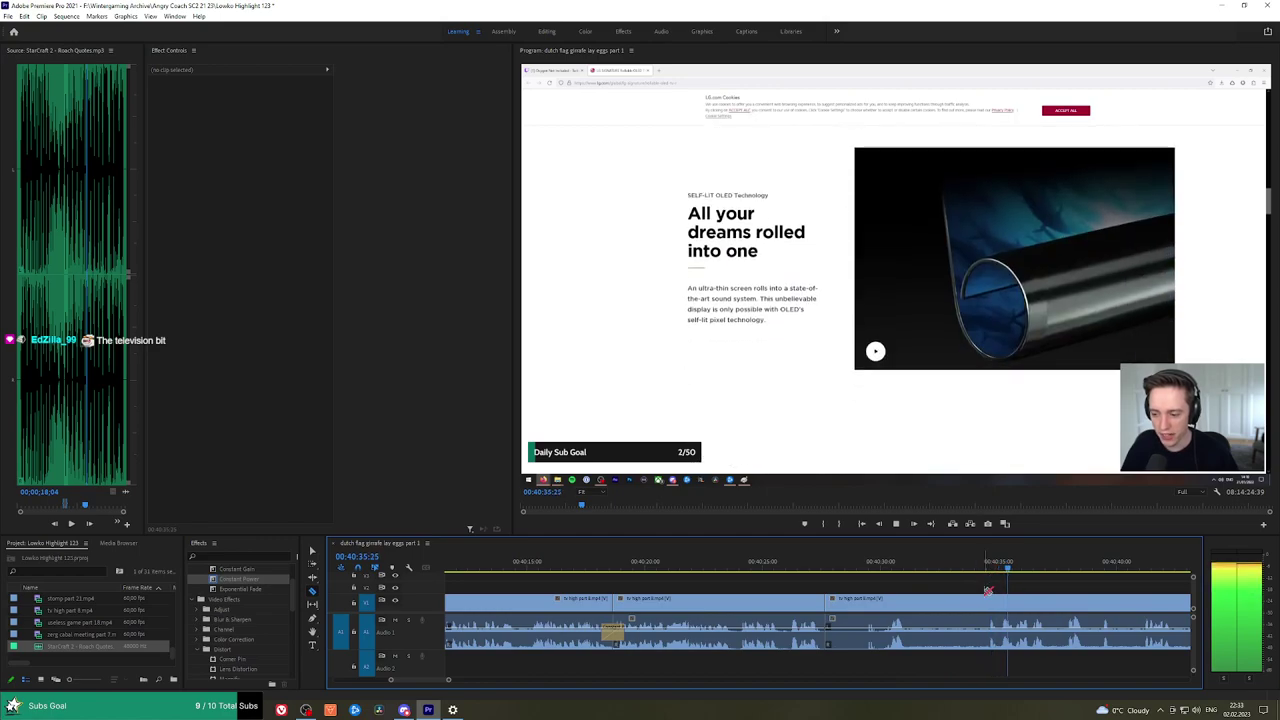
key(h)
drag(996, 587, 773, 574)
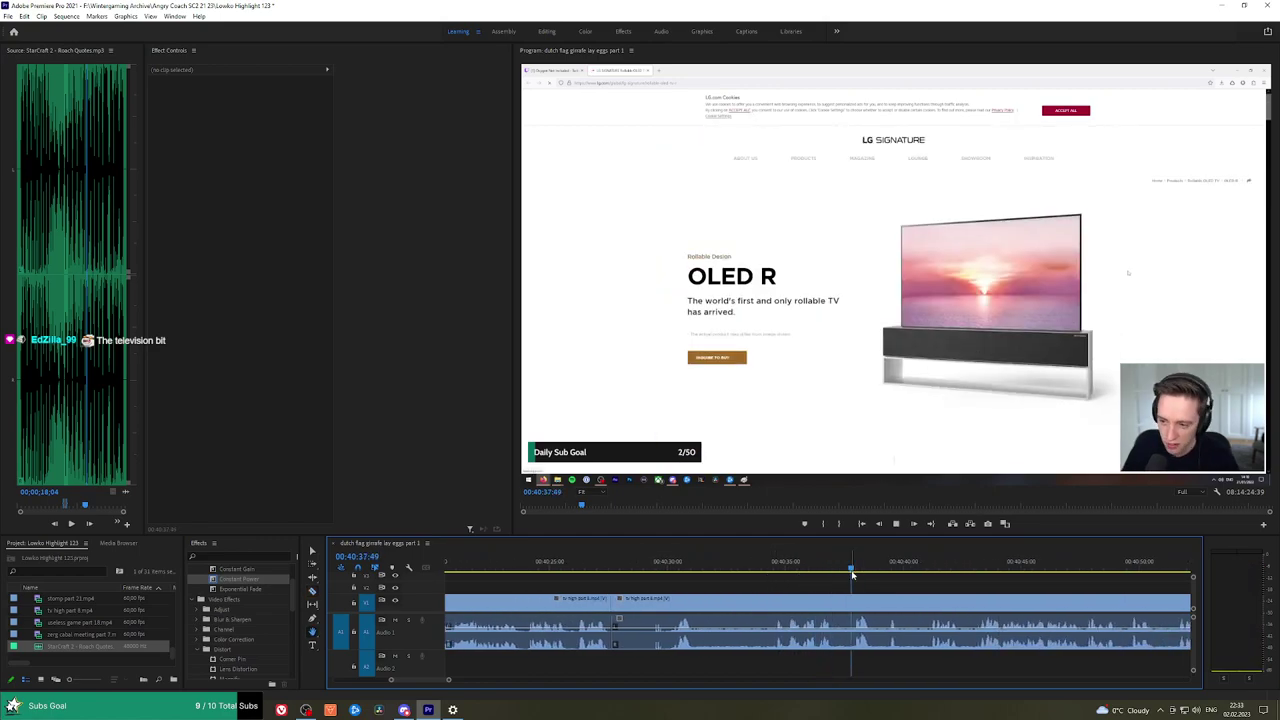
click(889, 569)
drag(889, 569, 852, 569)
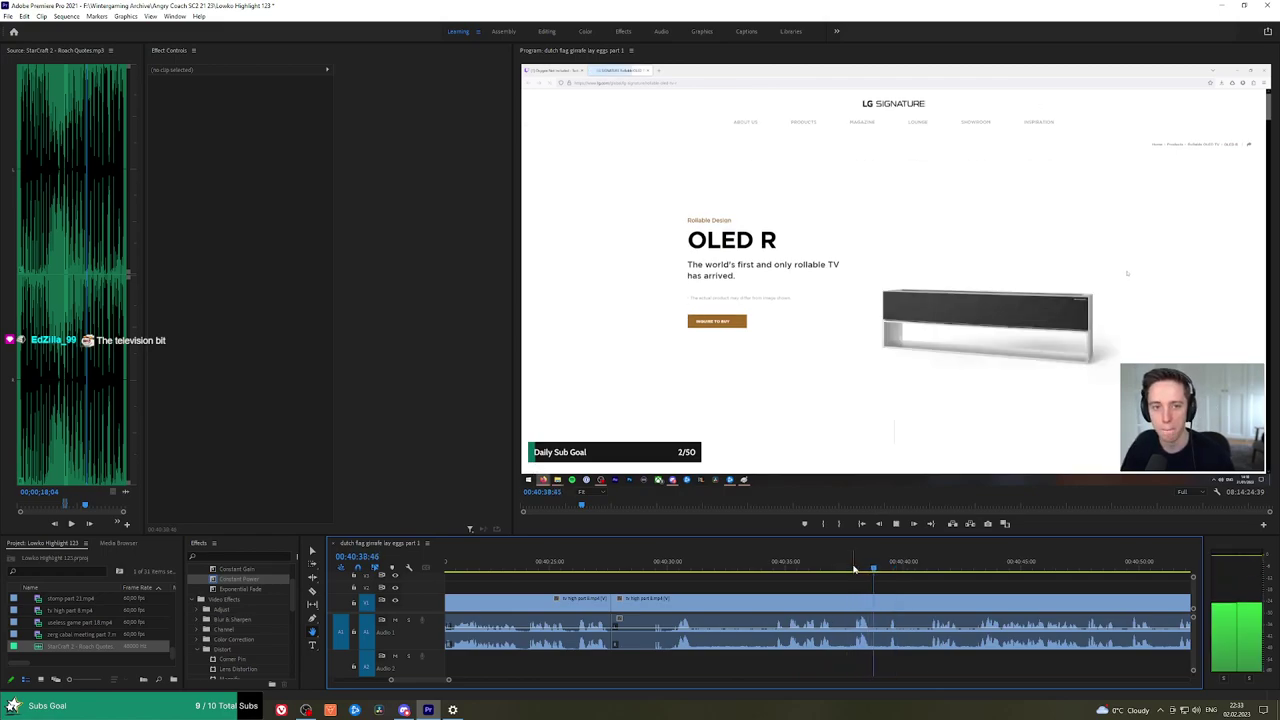
click(872, 569)
drag(877, 571, 779, 576)
key(space)
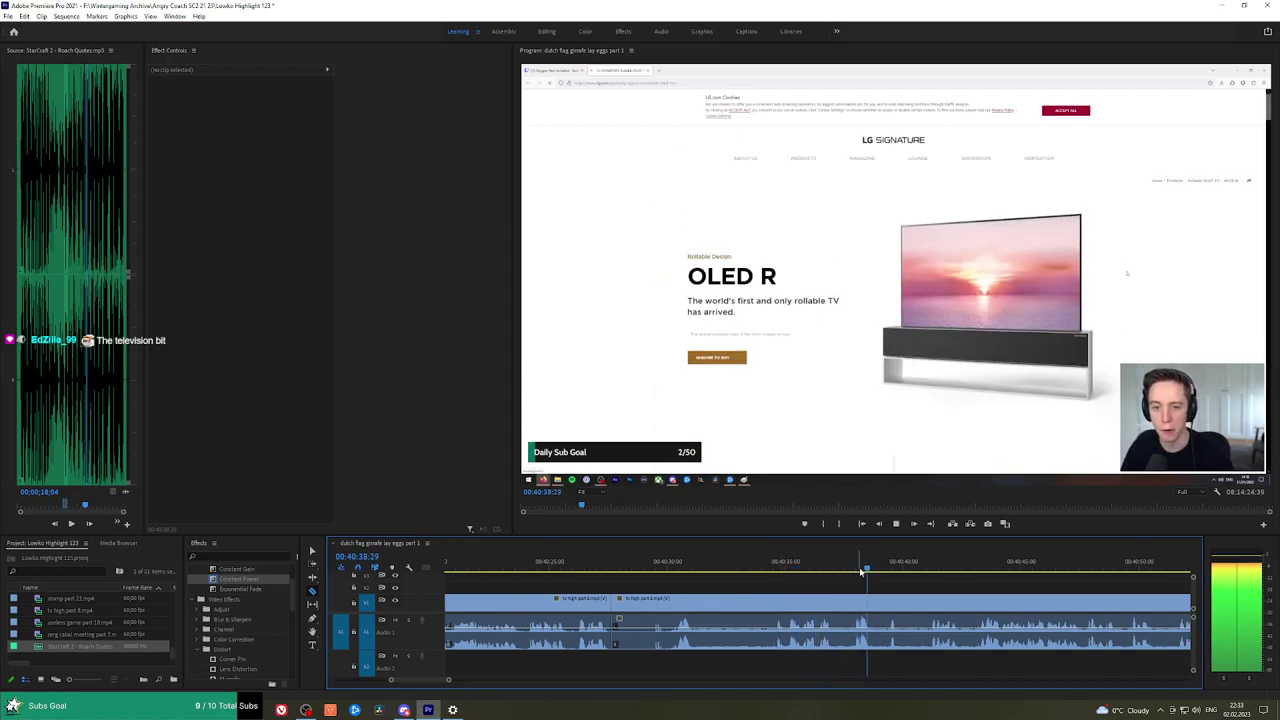
Split the clip at about 00:40:39, remove the segment before it, close the gap and add an Exponential Fade audio transition at the cut.
key(space)
click(873, 598)
key(v)
click(831, 604)
key(shift+Delete)
key(space)
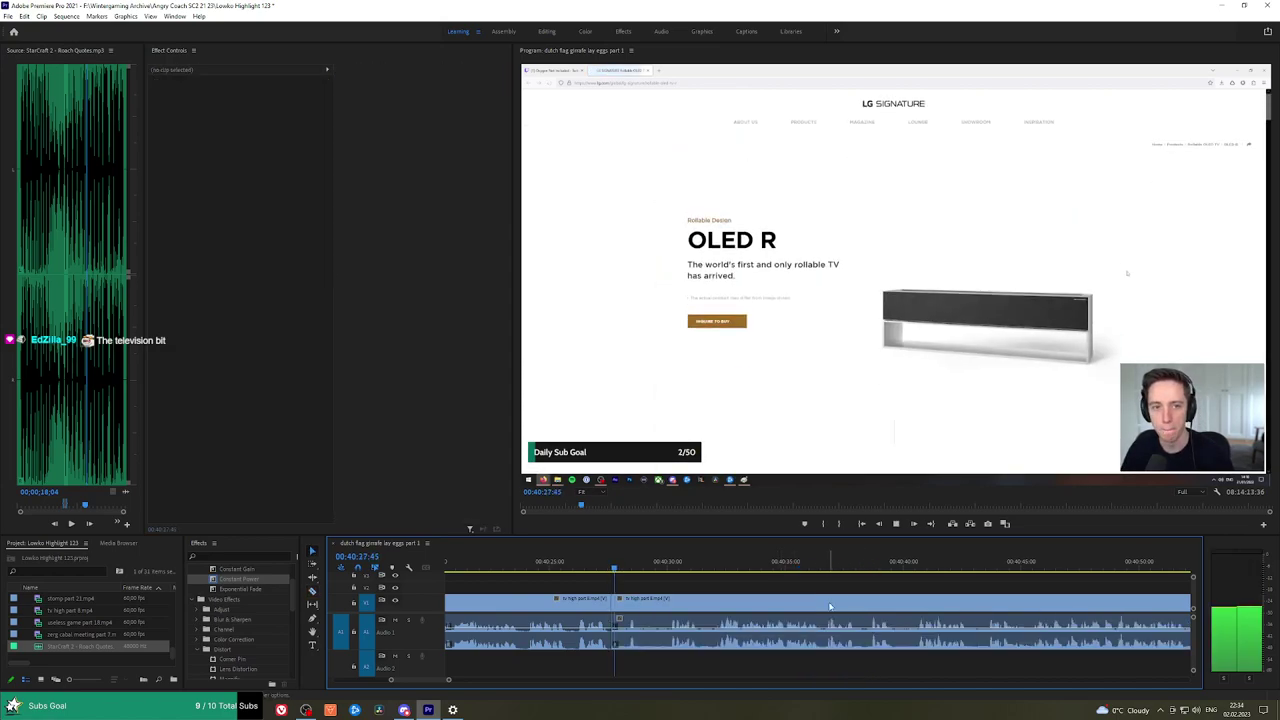
key(space)
drag(240, 589, 615, 648)
click(597, 567)
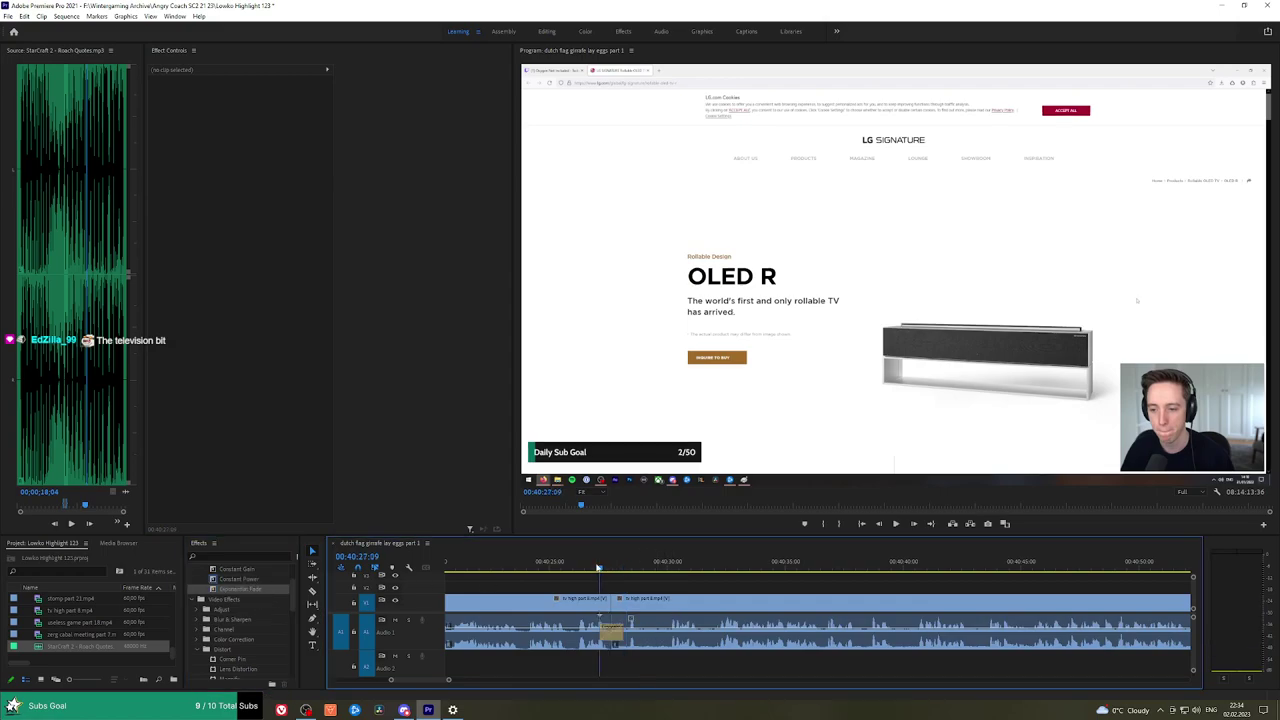
key(space)
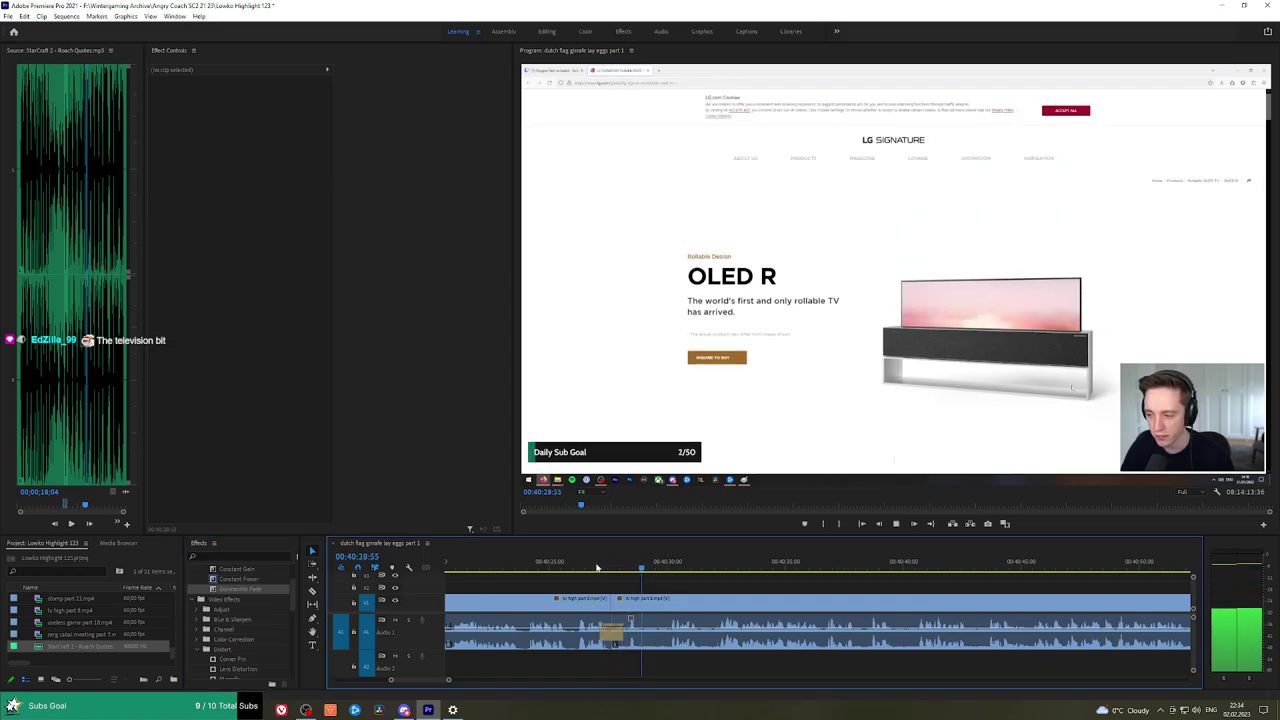
Review the rollable TV conversation after the last cut, up to about 00:40:50, and save the project.
drag(874, 589, 789, 589)
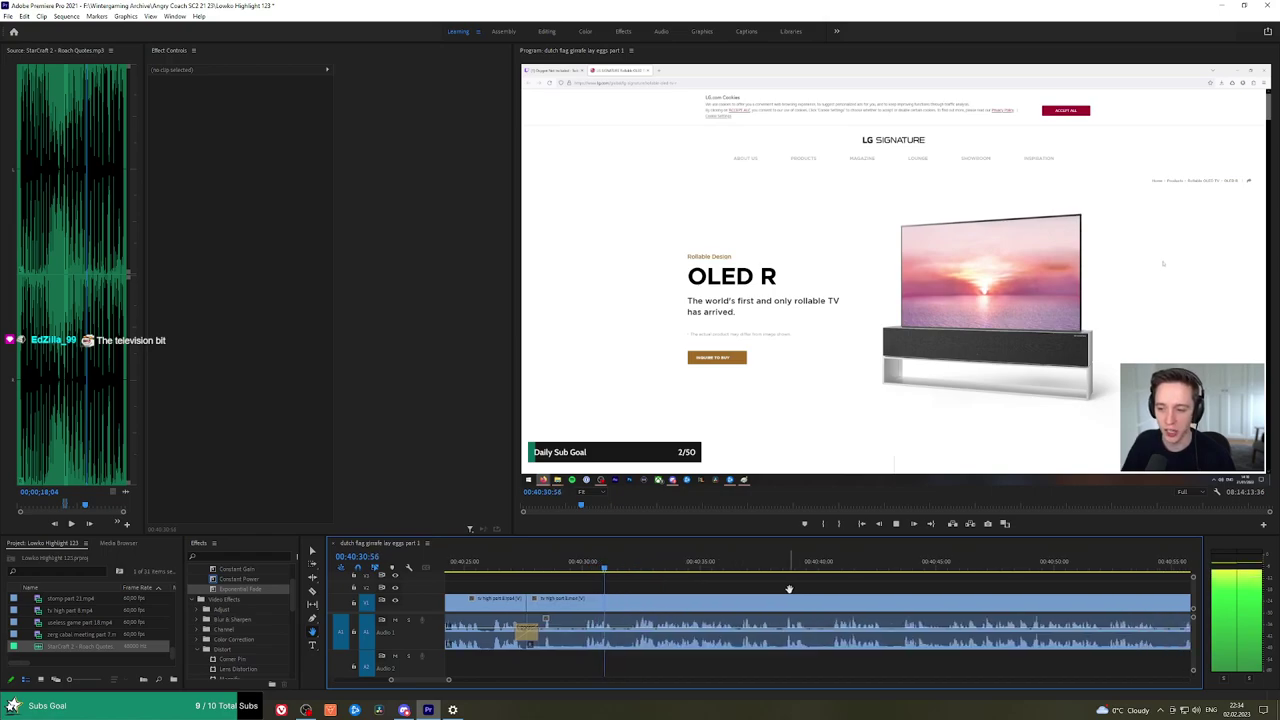
drag(894, 589, 799, 588)
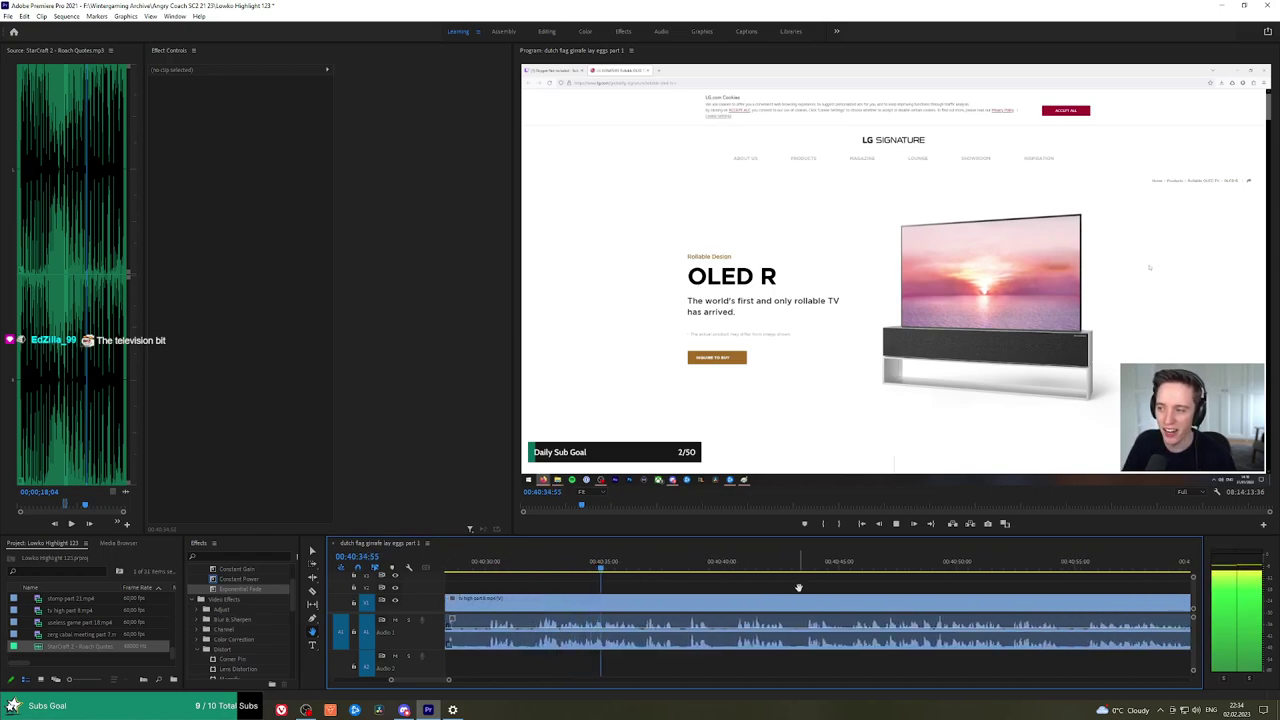
drag(798, 587, 722, 588)
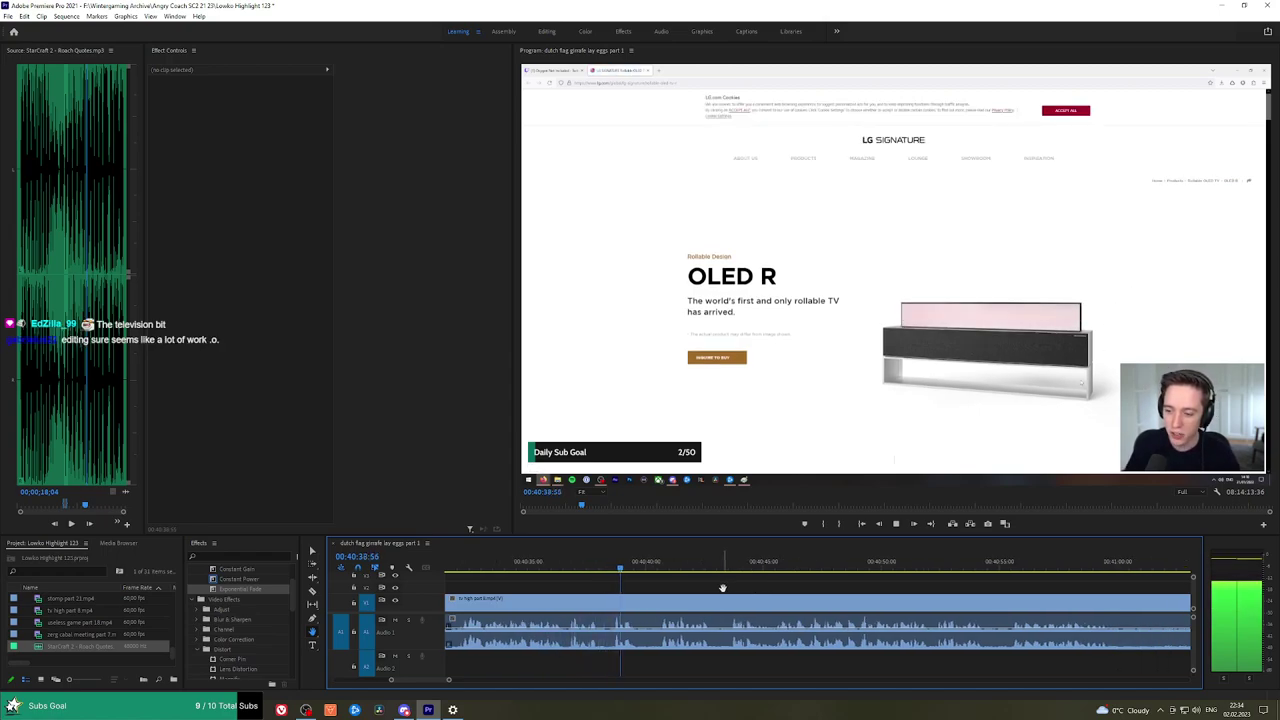
drag(793, 588, 705, 589)
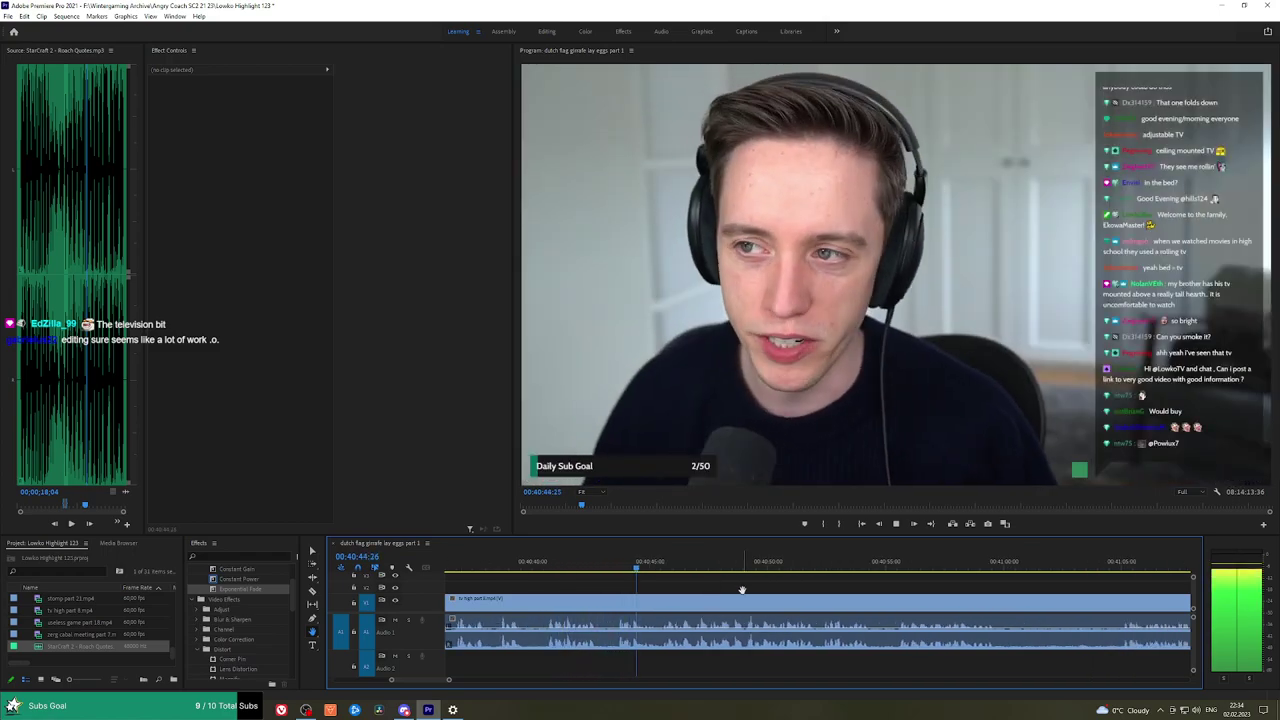
drag(743, 591, 671, 584)
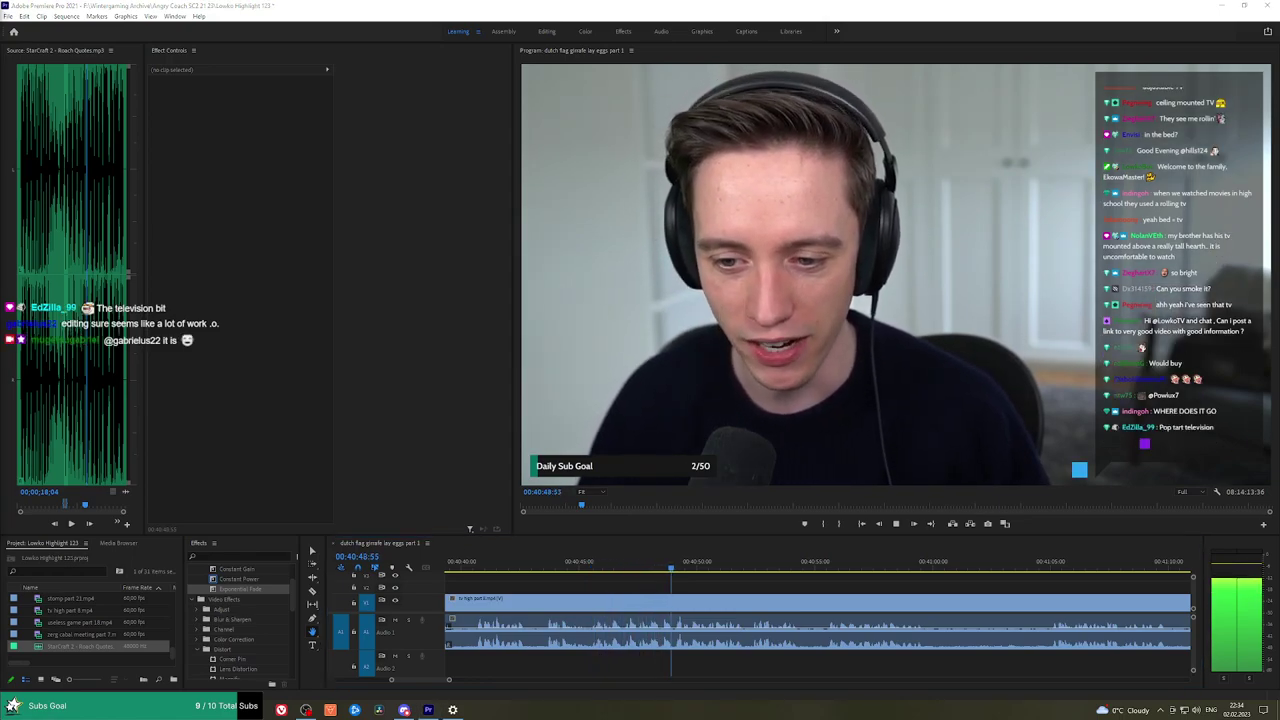
key(ctrl+s)
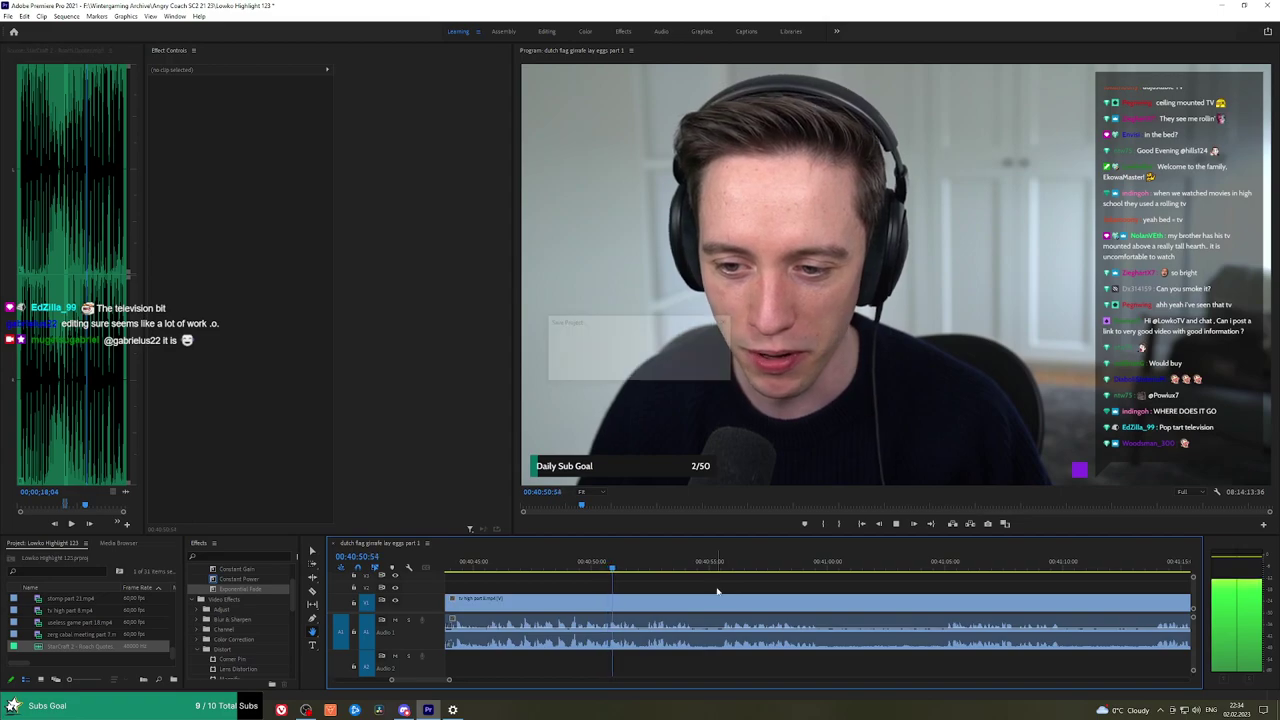
Look over the remaining clips of the whole sequence, and replay the TV conversation from about 00:40:59.
key(space)
scroll(857, 586, down, 5)
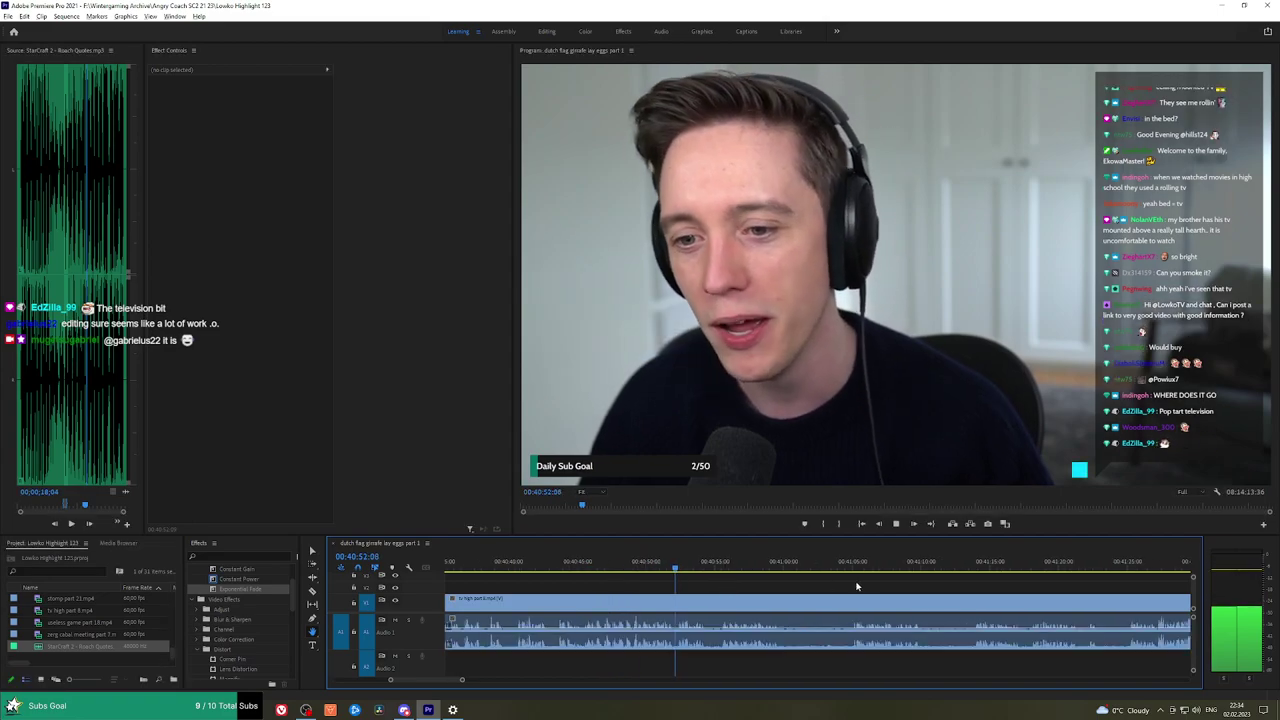
key(minus)
key(minus)
key(minus)
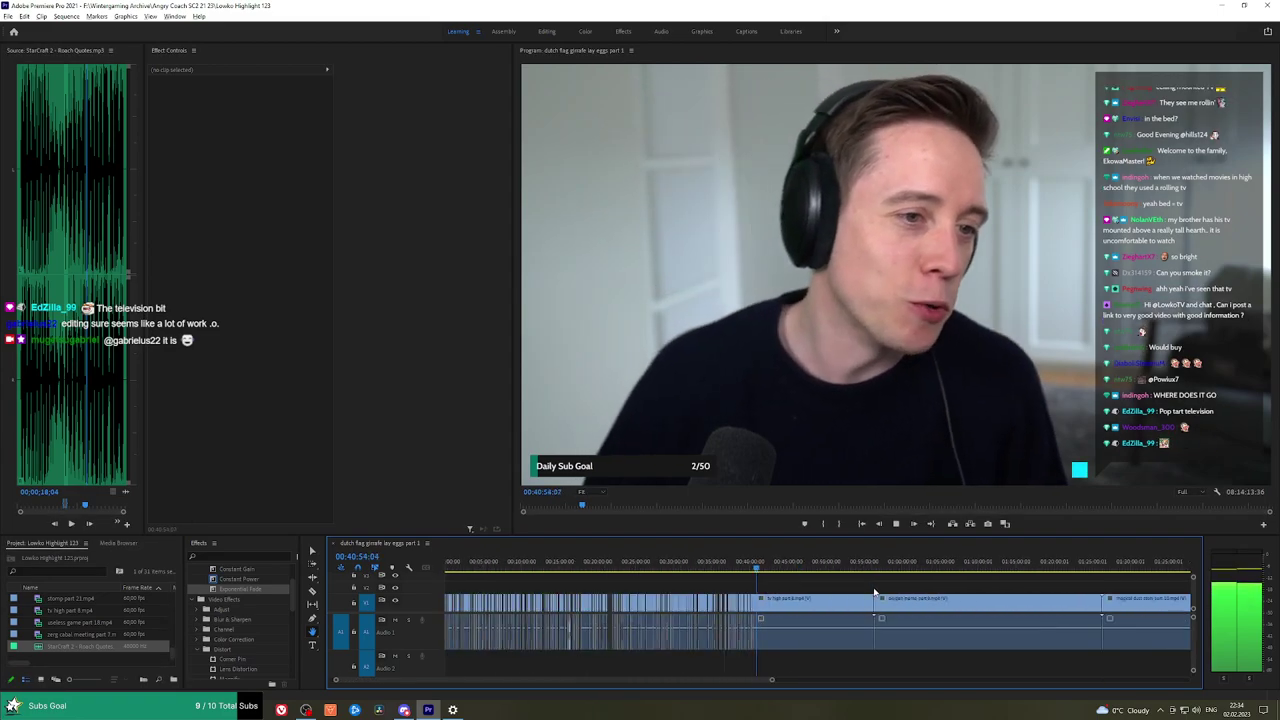
key(minus)
key(minus)
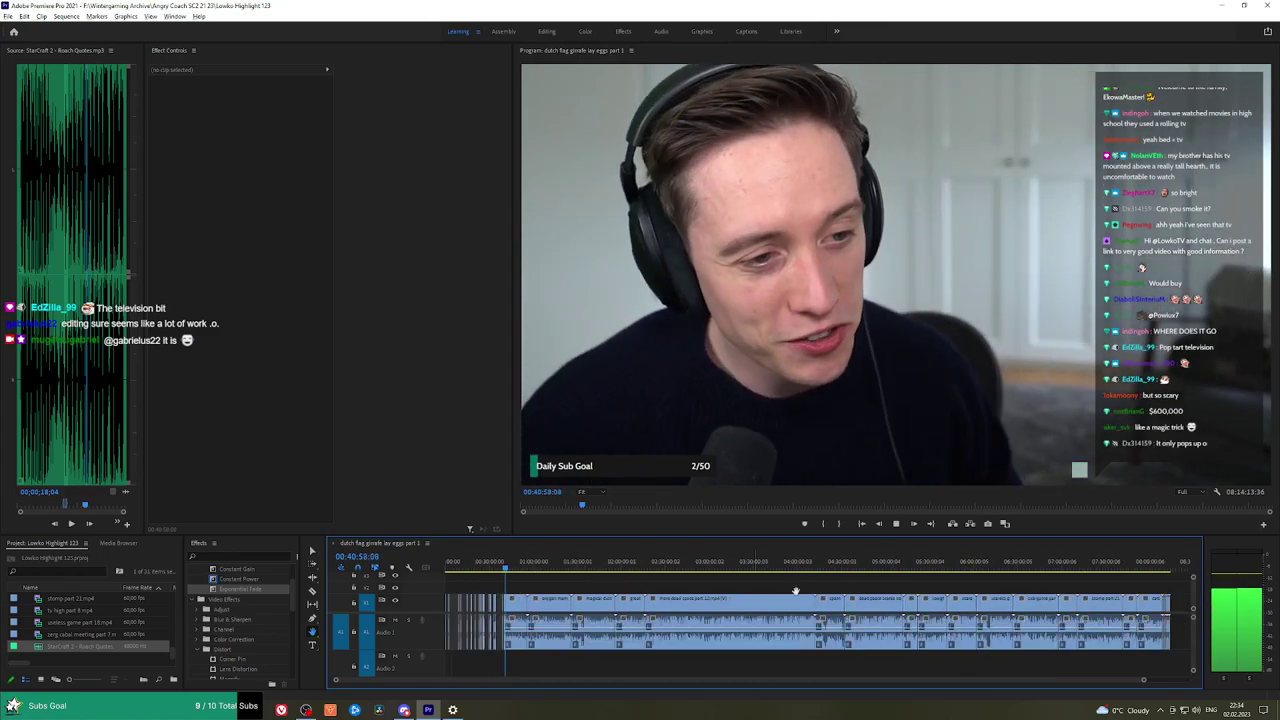
key(equal)
key(equal)
key(equal)
key(equal)
key(equal)
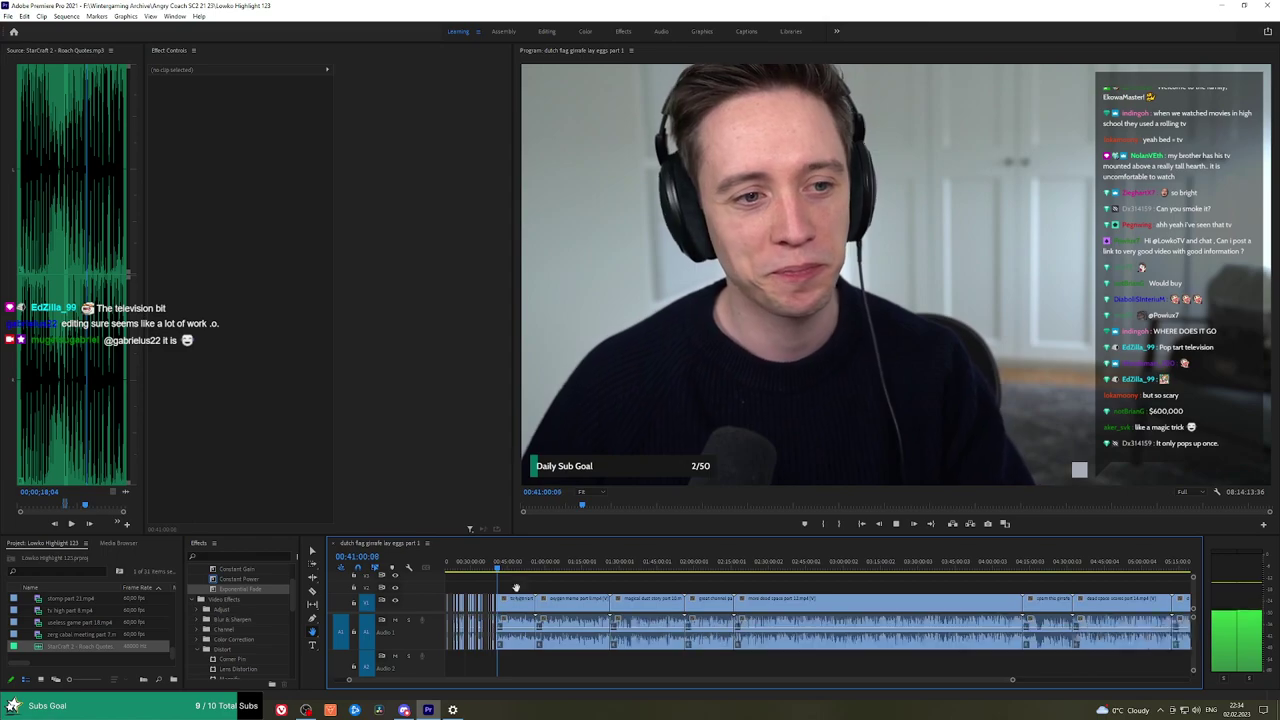
key(equal)
key(equal)
key(equal)
key(equal)
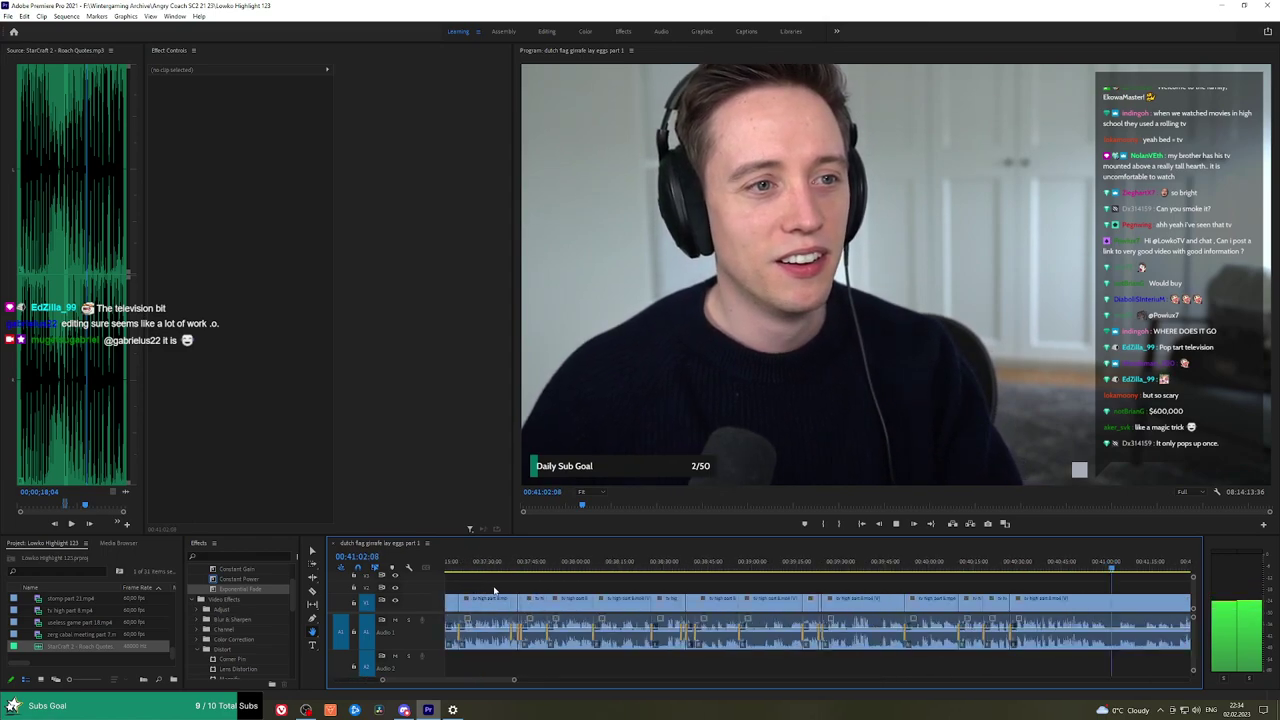
key(equal)
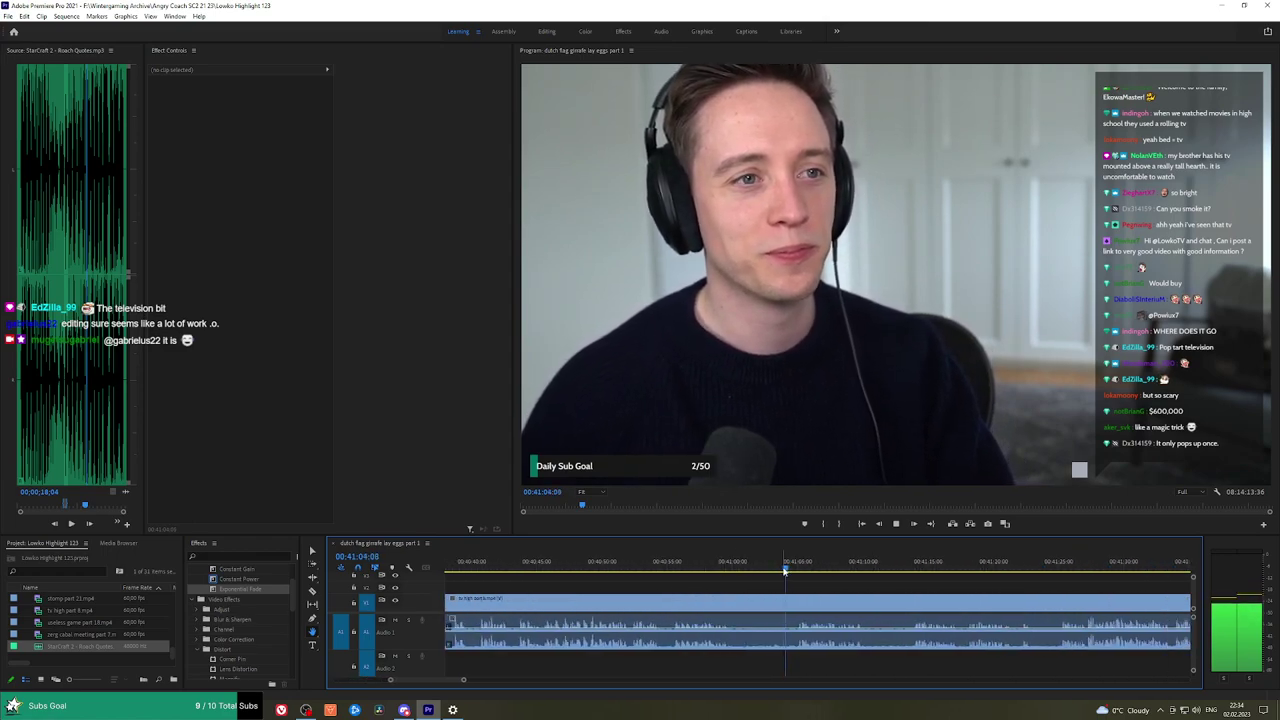
key(equal)
click(669, 572)
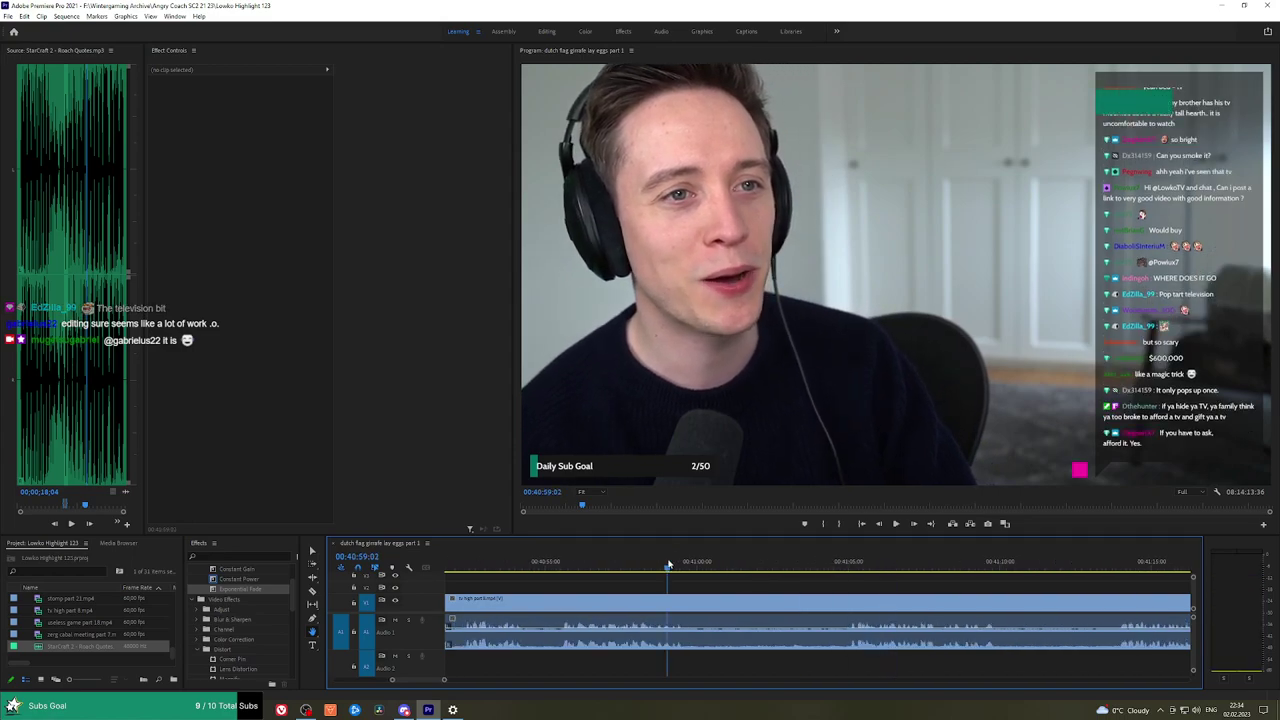
Split the TV clip at about 00:41:00 and skip ahead to replay the conversation from about 00:41:13.
key(c)
click(700, 599)
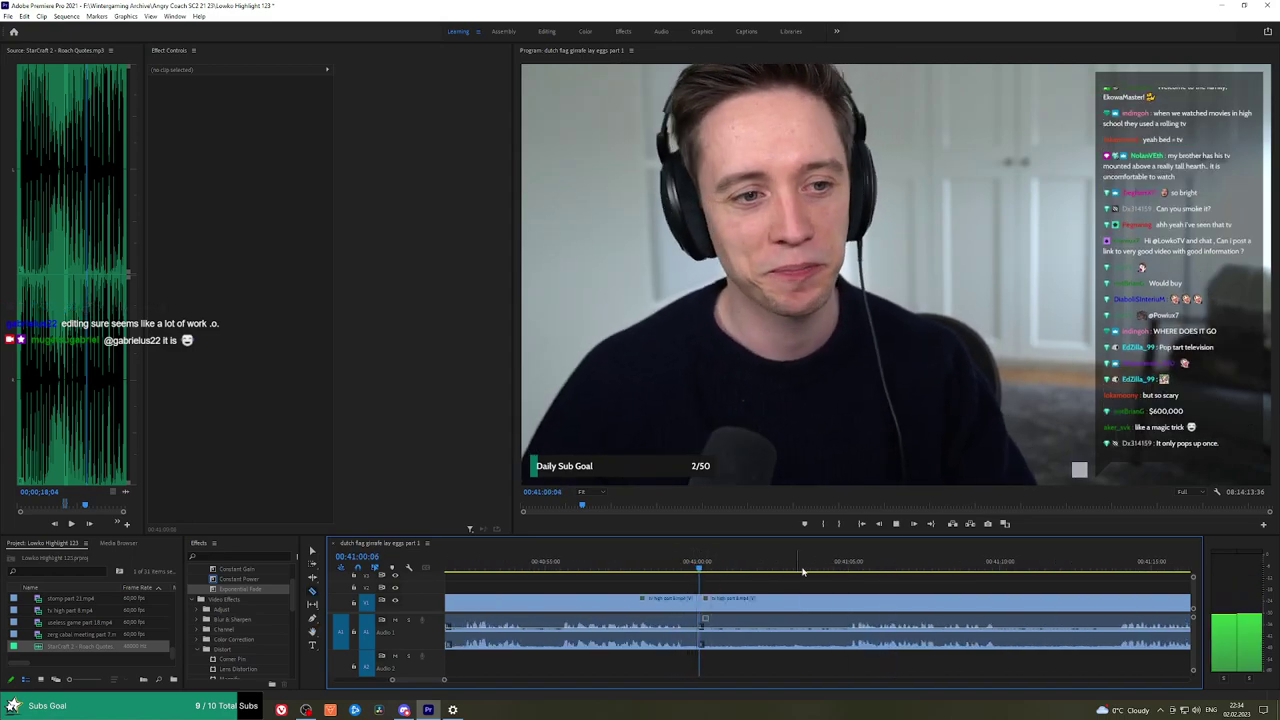
click(991, 571)
click(1104, 573)
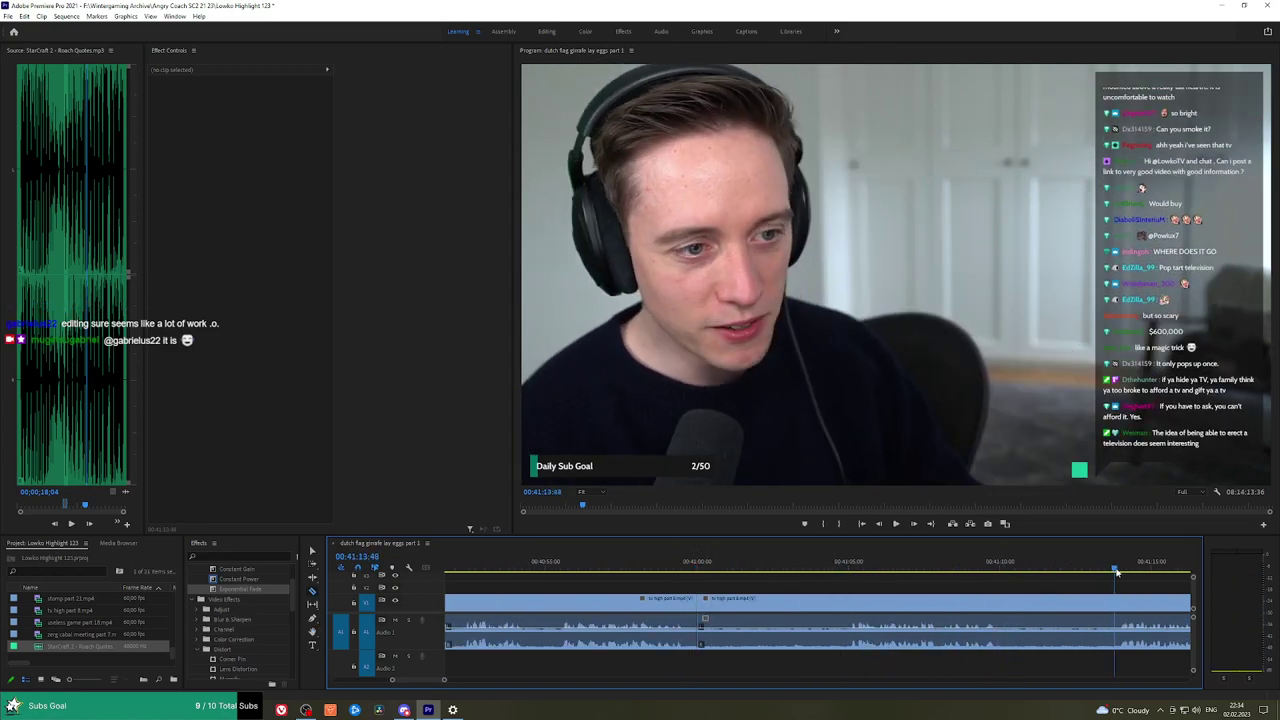
key(space)
Look over the whole sequence up to its end, and replay the TV conversation from the cut at about 00:41:00.
key(minus)
key(minus)
key(minus)
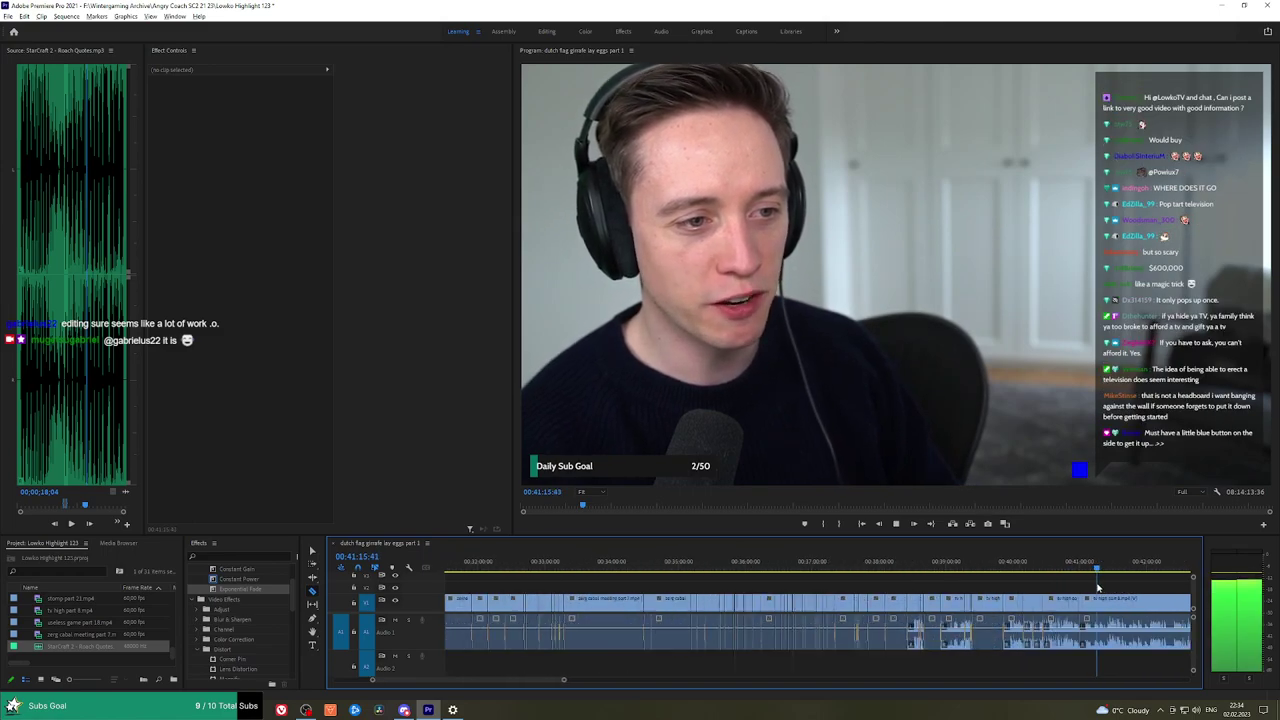
key(minus)
key(minus)
key(minus)
key(backslash)
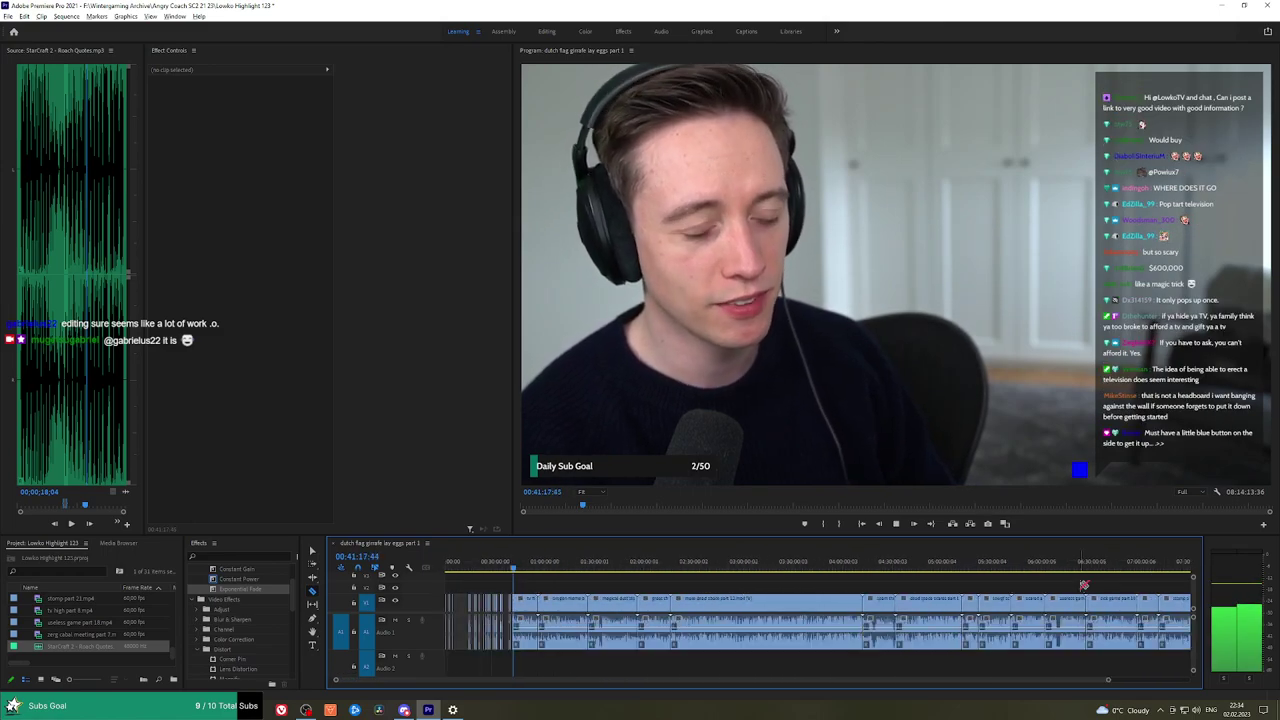
click(1174, 565)
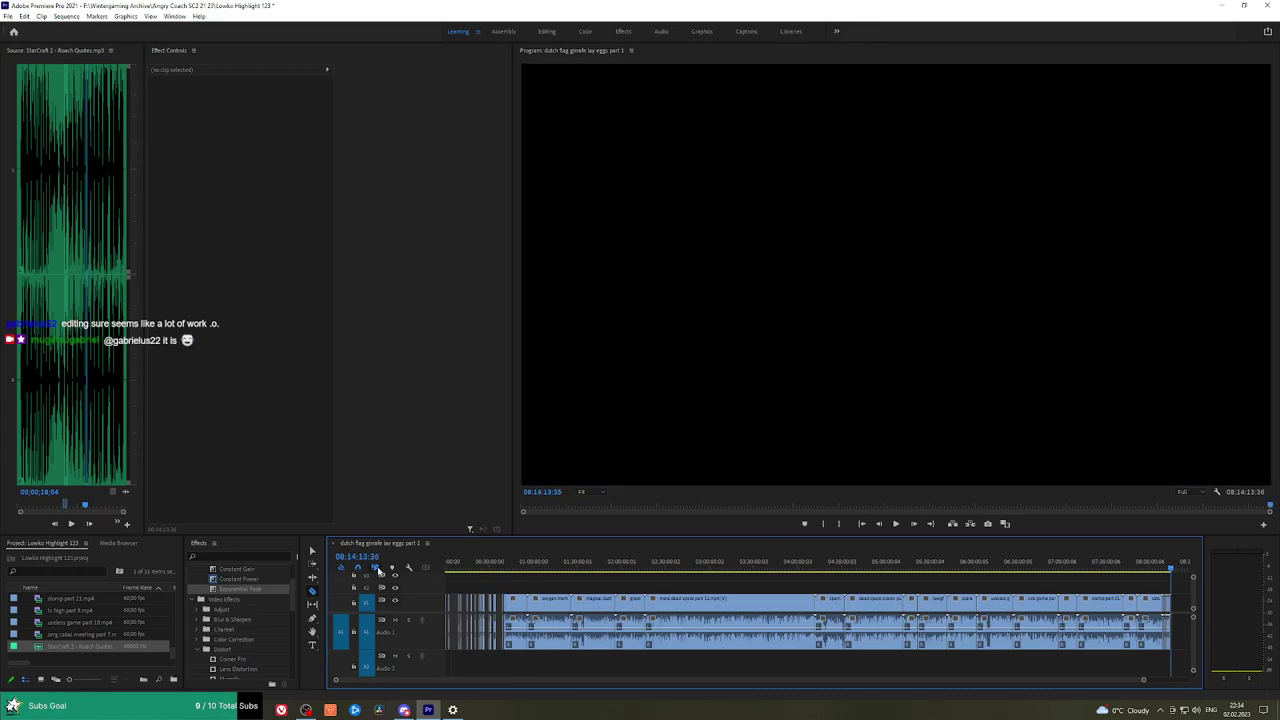
click(508, 564)
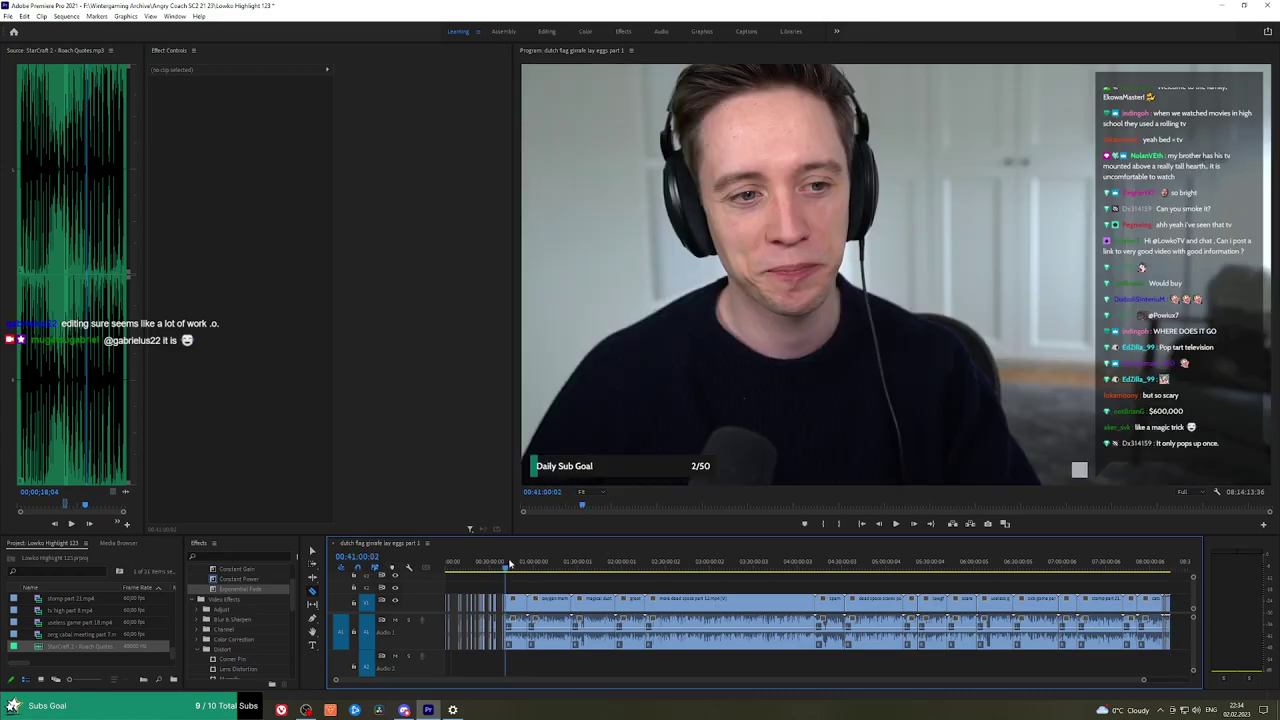
key(space)
scroll(530, 585, up, 5)
scroll(670, 602, up, 4)
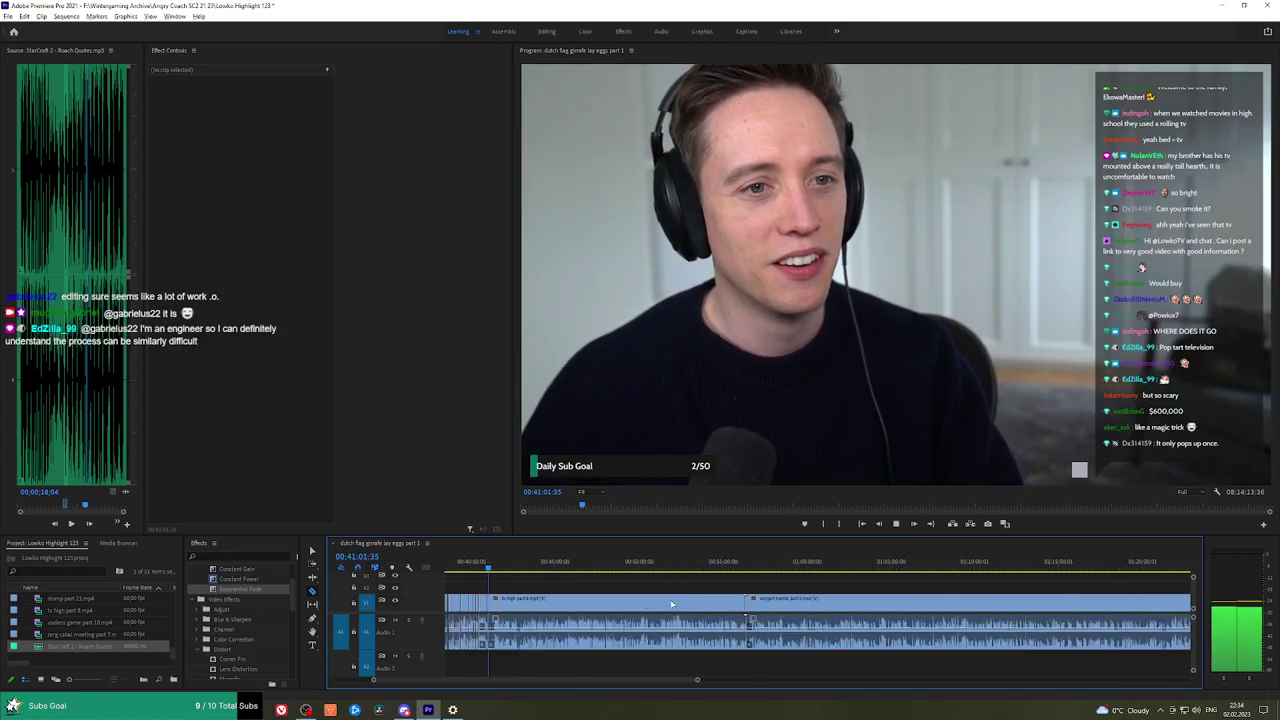
scroll(558, 601, up, 4)
scroll(558, 600, down, 4)
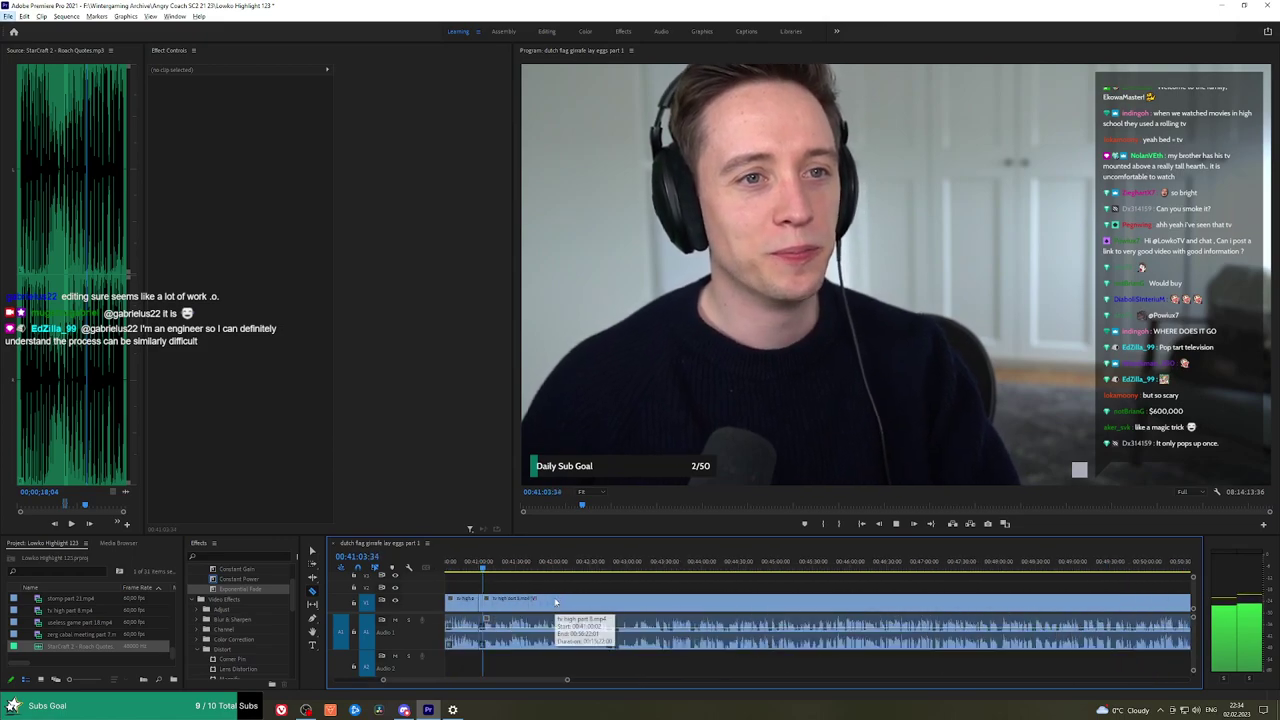
key(alt+h)
key(Escape)
key(h)
key(equal)
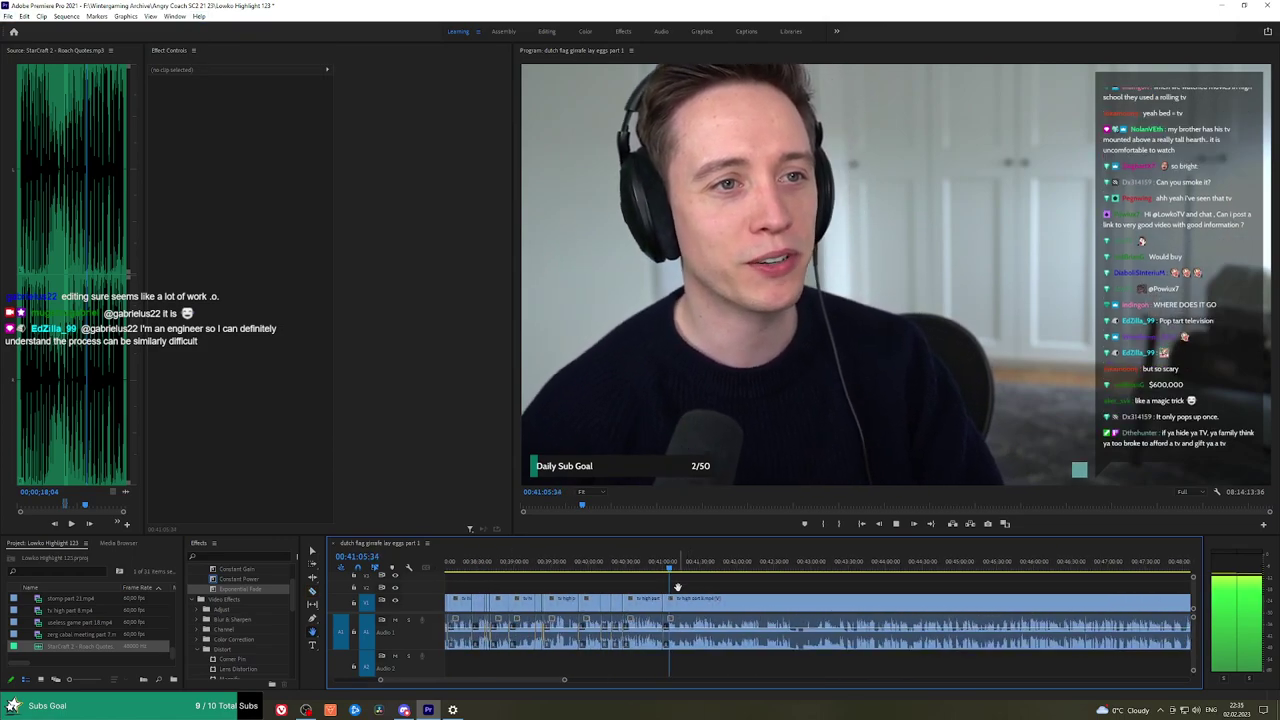
Save the project and review the TV conversation from about 00:41:06 to 00:41:25.
key(ctrl+s)
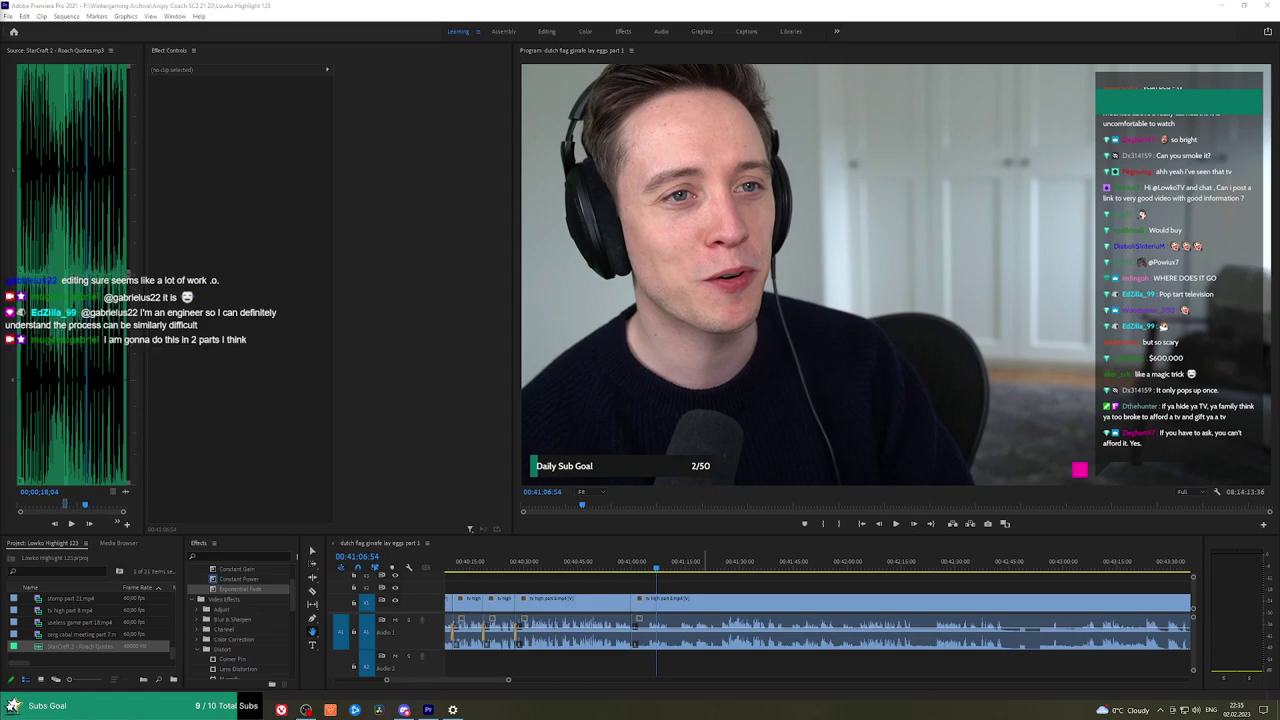
click(713, 583)
key(space)
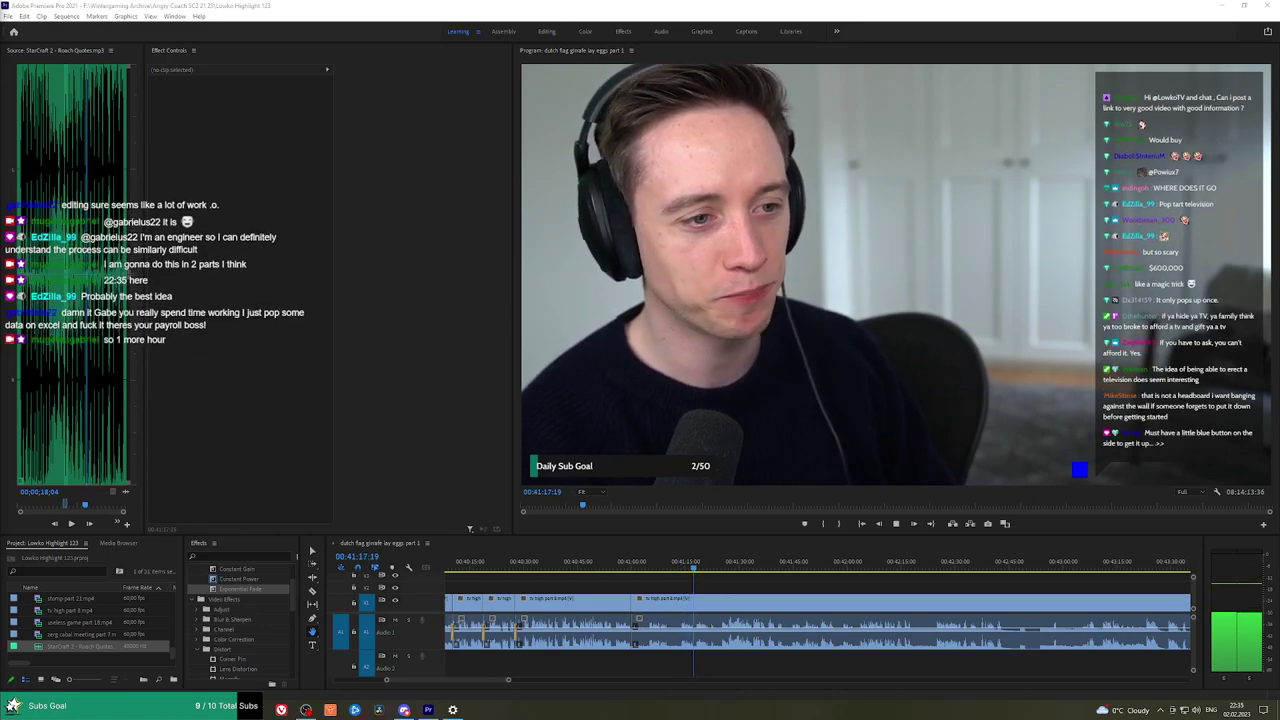
click(731, 584)
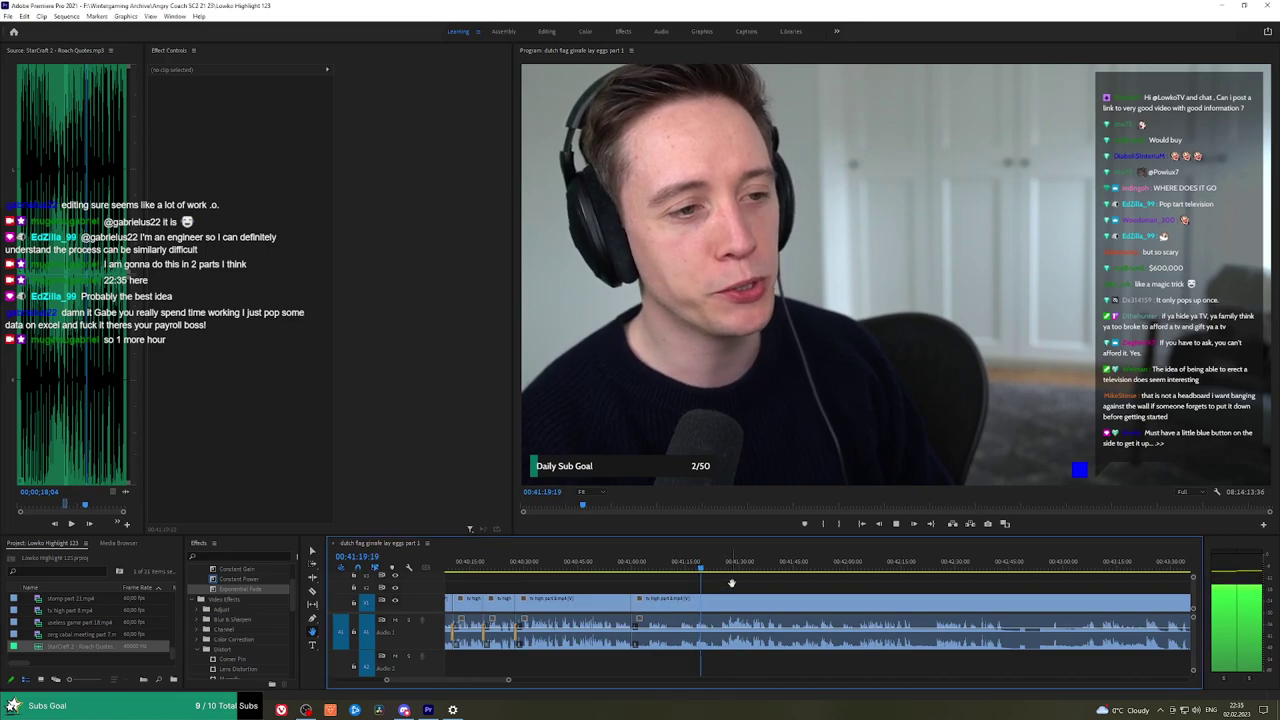
scroll(732, 588, up, 5)
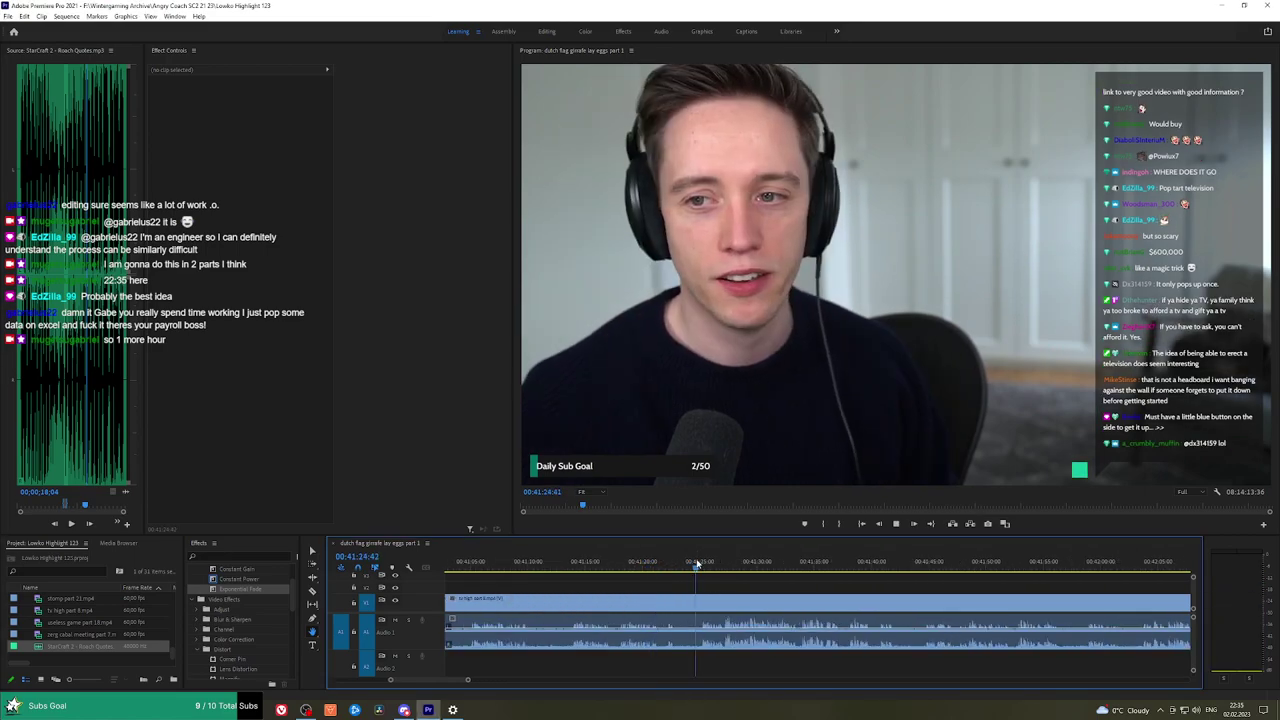
click(705, 568)
key(ctrl+s)
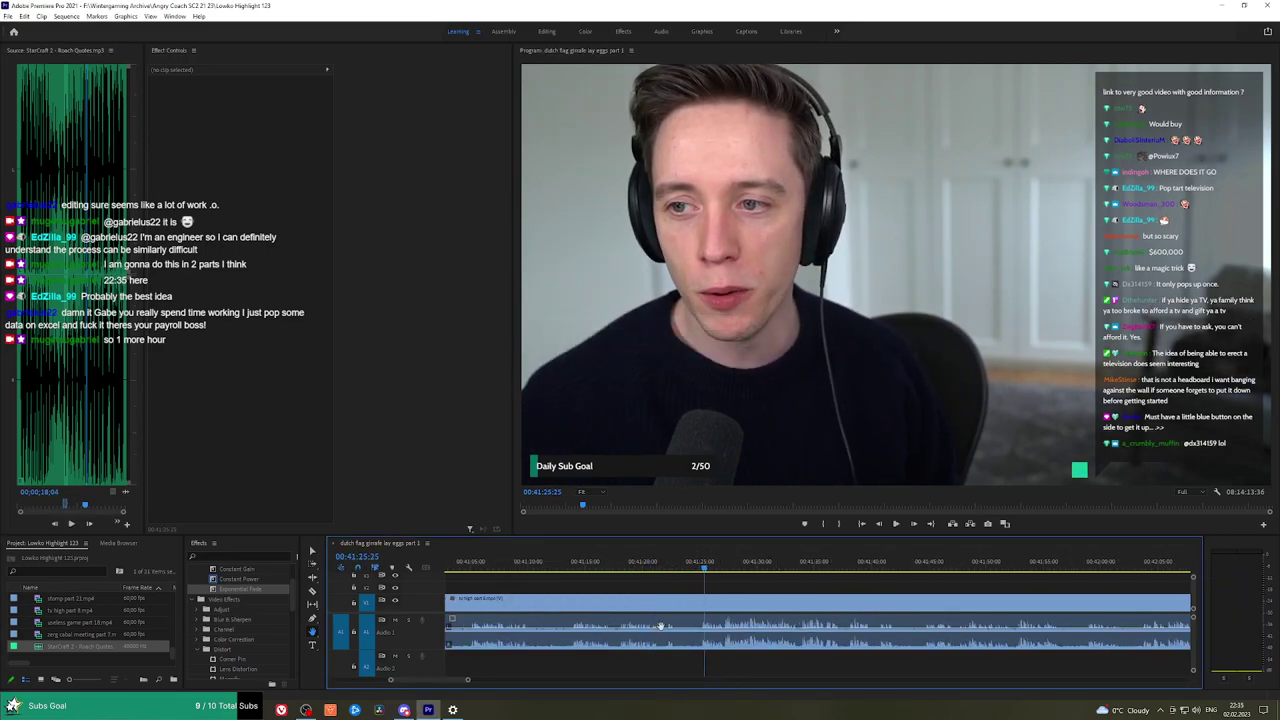
Review the rest of the TV clip from about 00:41:25, skimming through the gameplay footage to about 00:55:49.
key(space)
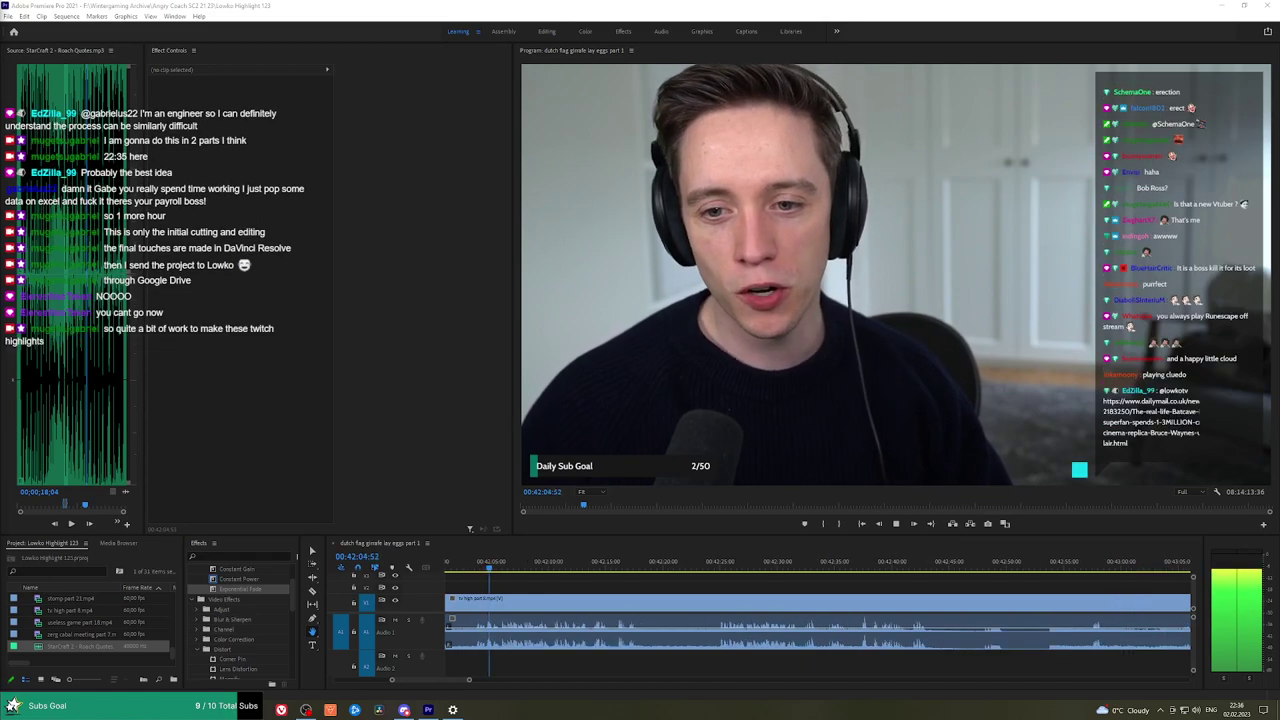
click(897, 585)
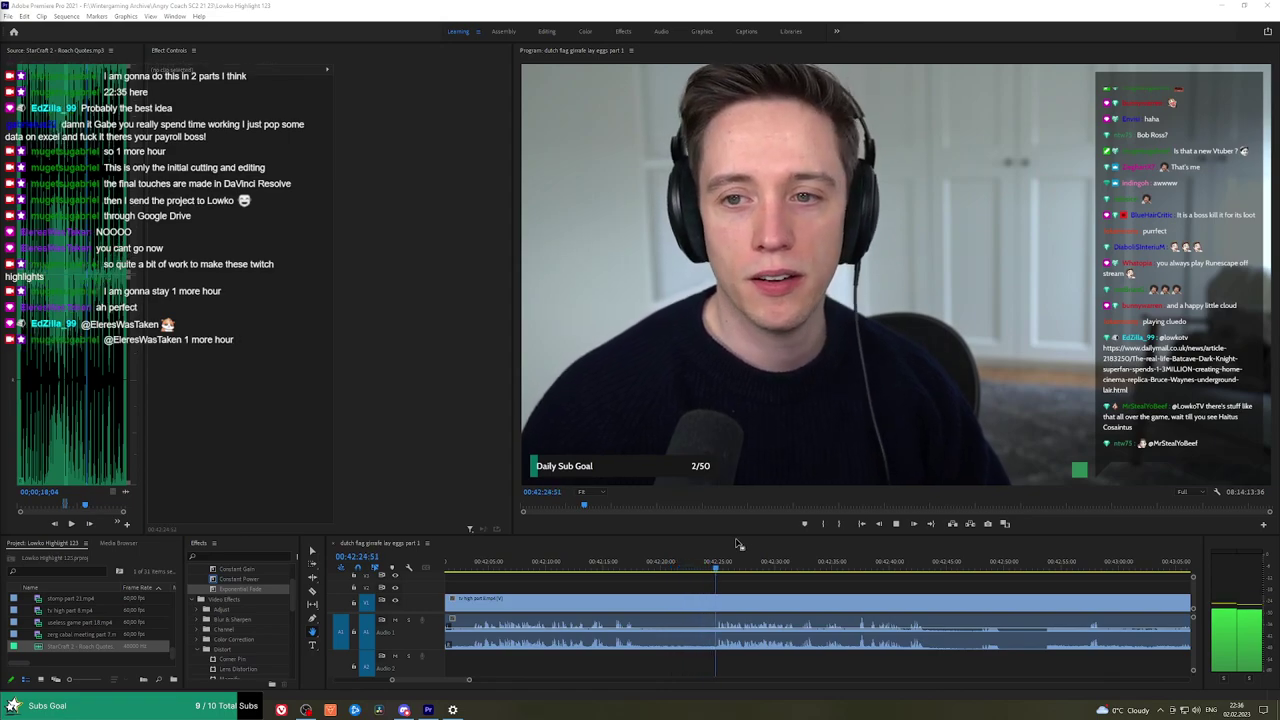
drag(742, 572, 836, 588)
scroll(1091, 590, down, 3)
scroll(800, 590, down, 3)
drag(763, 572, 1109, 571)
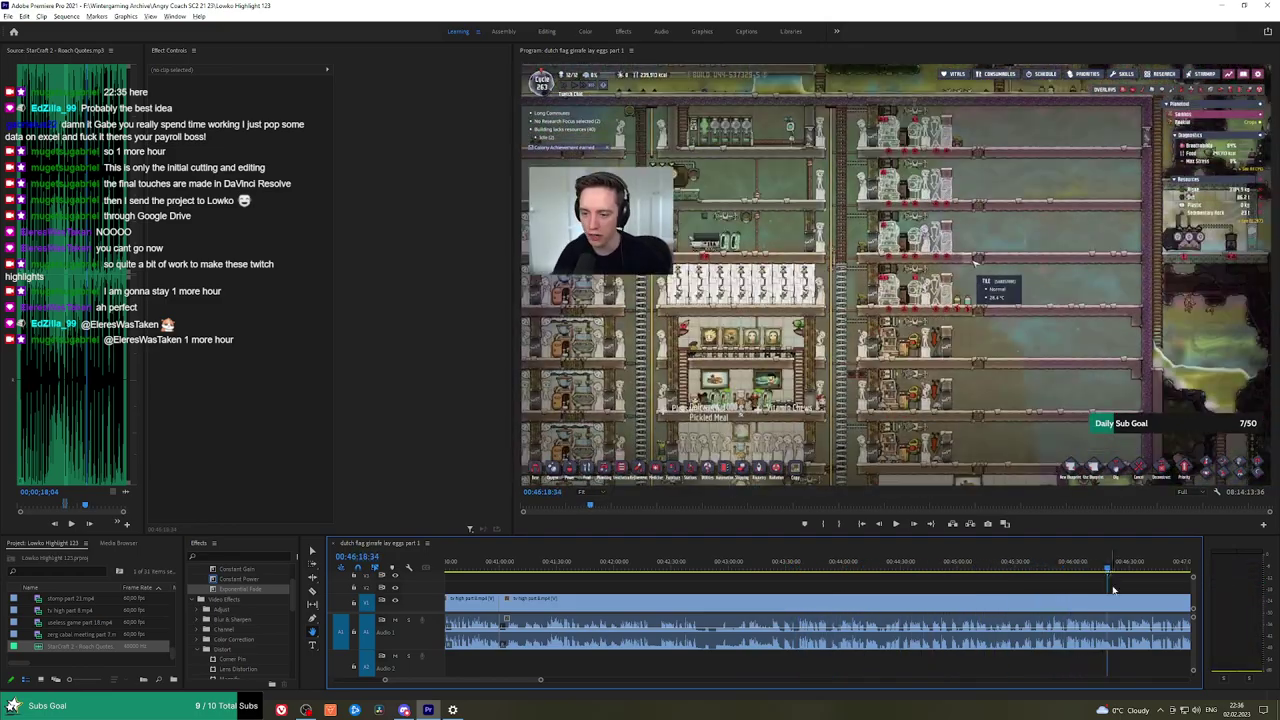
scroll(1115, 592, down, 3)
scroll(1115, 593, down, 5)
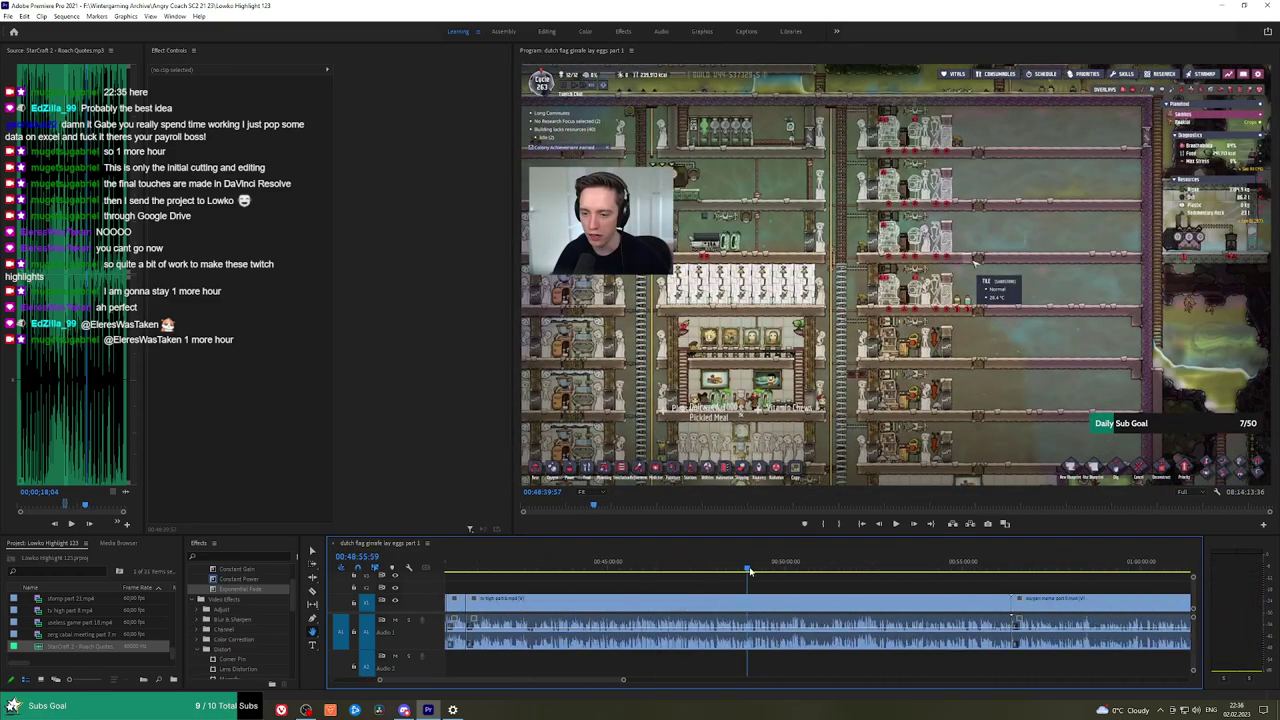
drag(750, 568, 991, 568)
key(space)
Remove the remainder of the TV clip after the 00:41:00 cut and close the gap.
click(943, 610)
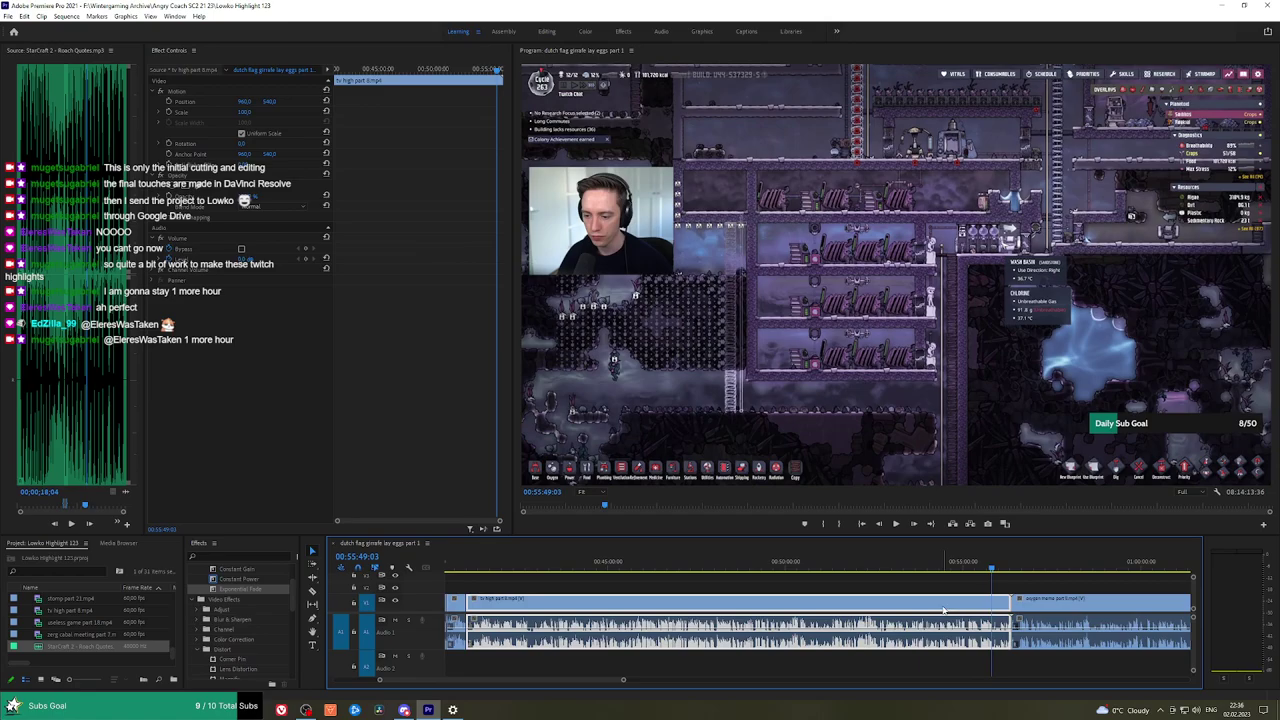
key(shift+Delete)
key(Up)
key(space)
Check the start of the oxygen clip that follows the cut at about 00:41:00, and save the project.
scroll(600, 569, up, 5)
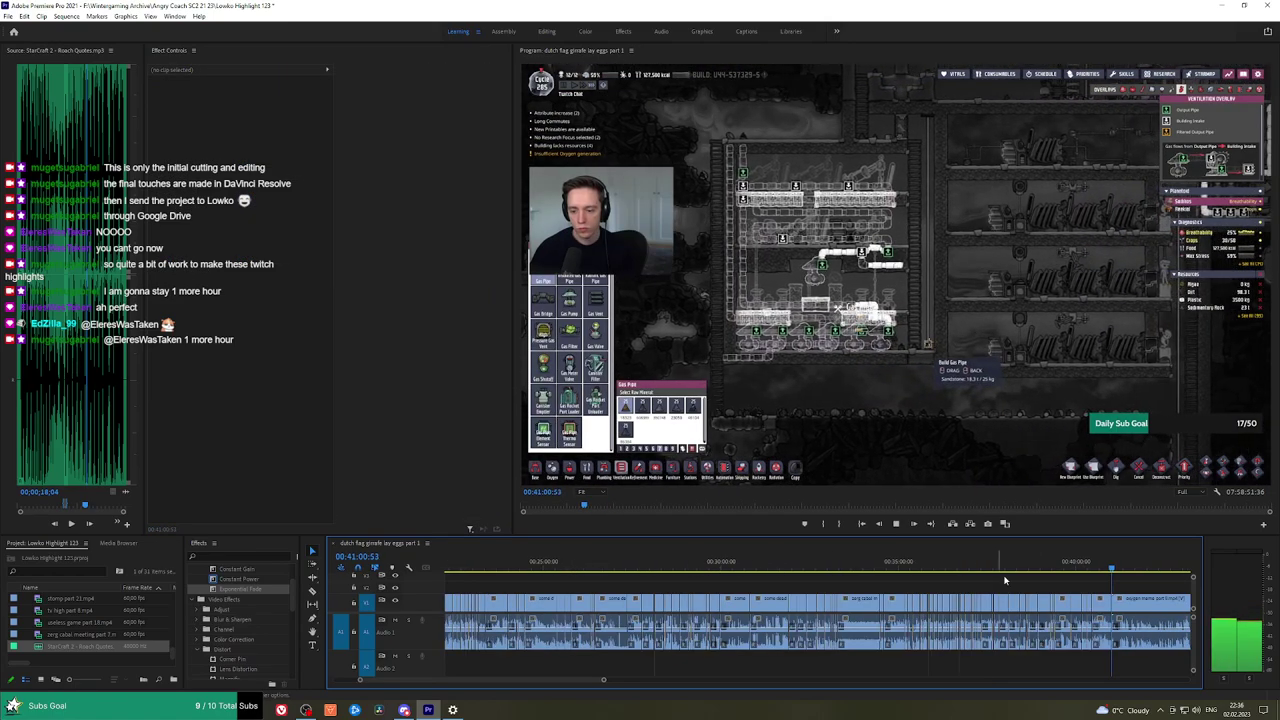
drag(1163, 591, 669, 591)
scroll(700, 594, down, 4)
key(equal)
key(equal)
key(equal)
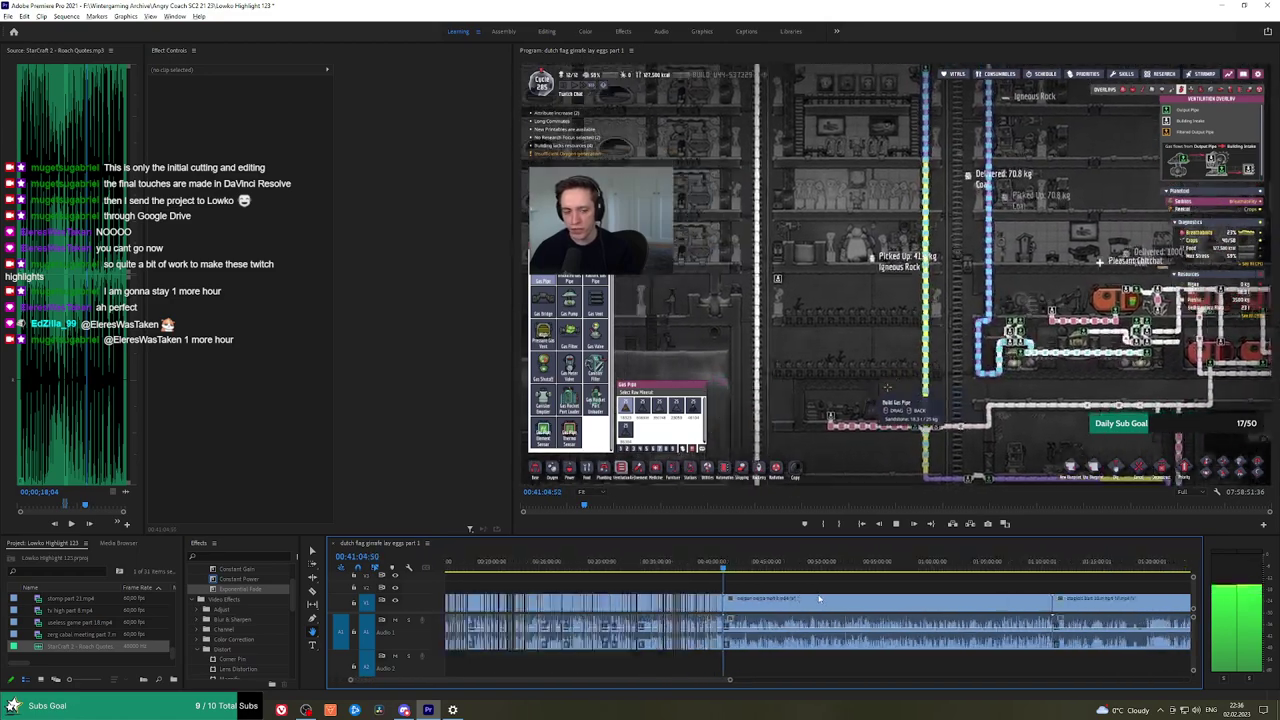
scroll(578, 591, up, 2)
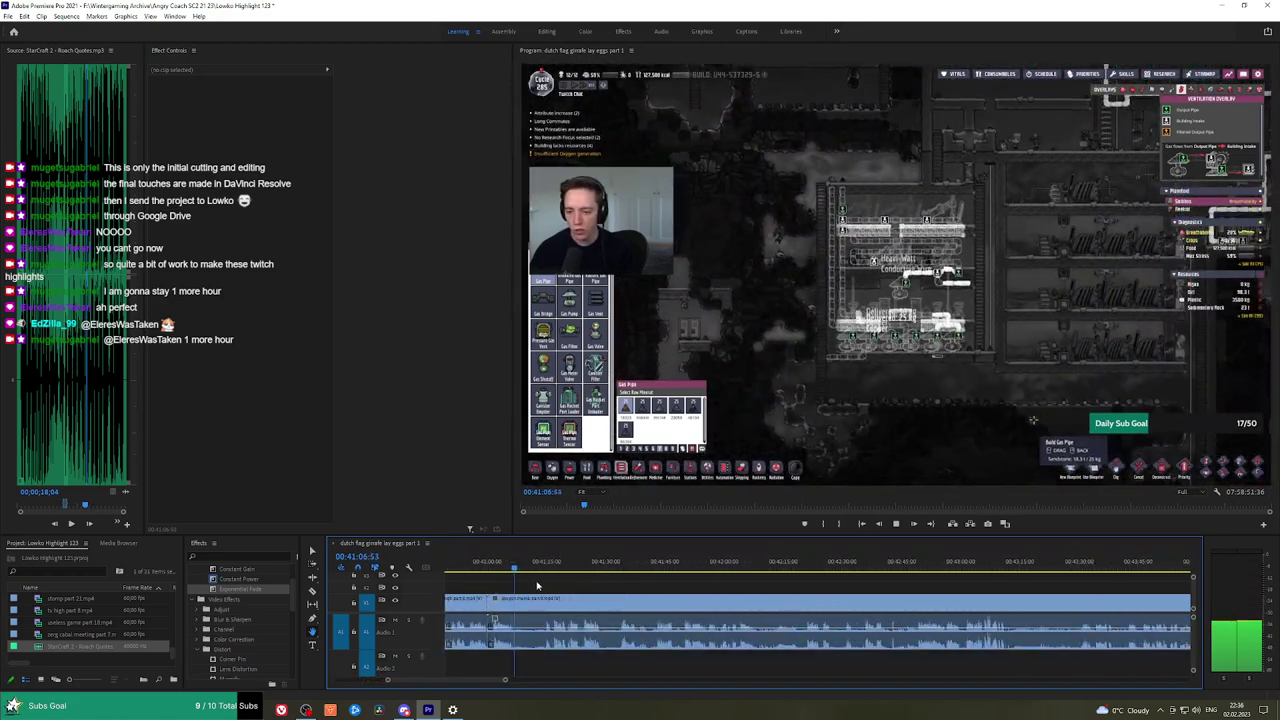
key(ctrl+s)
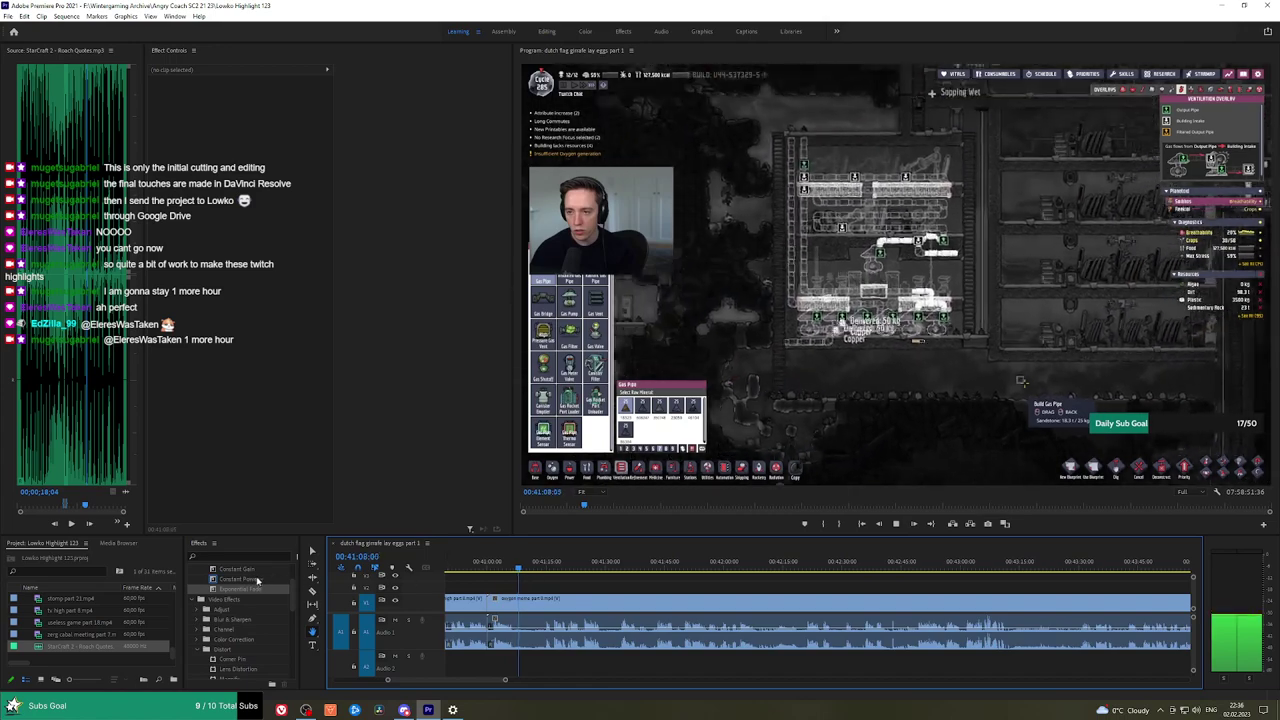
Review the gas pipe building footage of the oxygen clip from about 00:41:08 to 00:42:36.
click(308, 711)
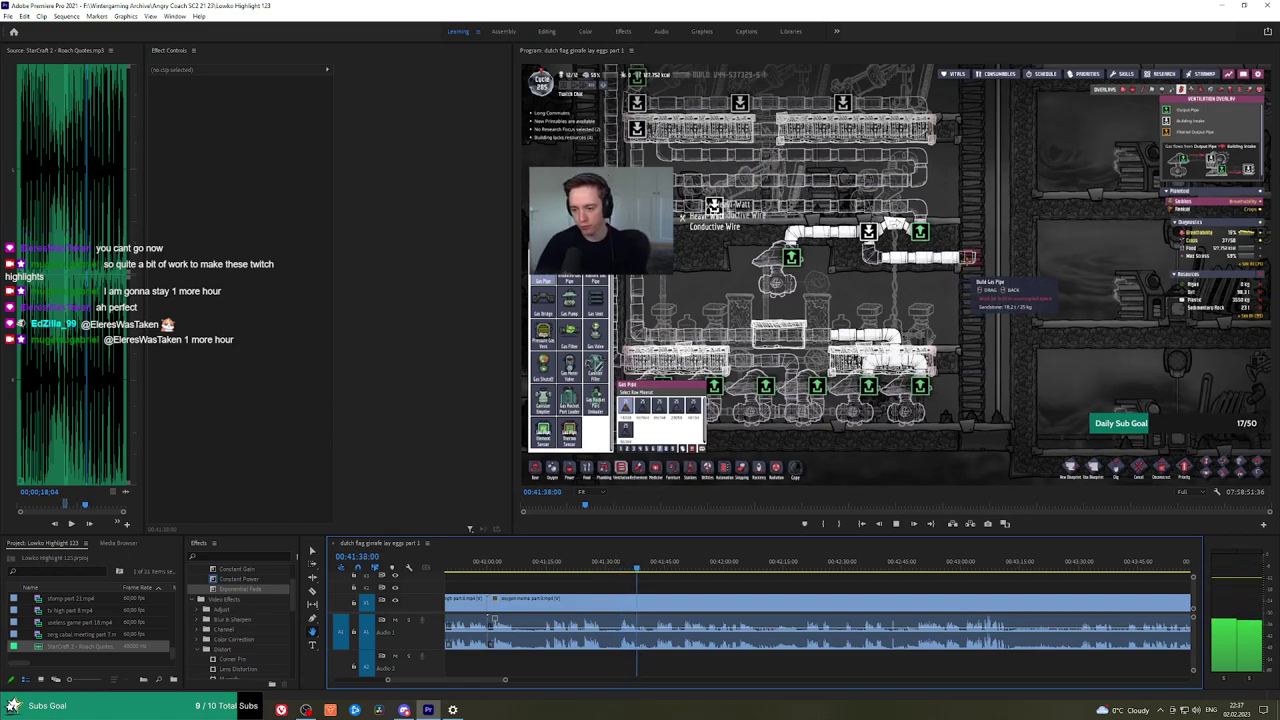
click(656, 563)
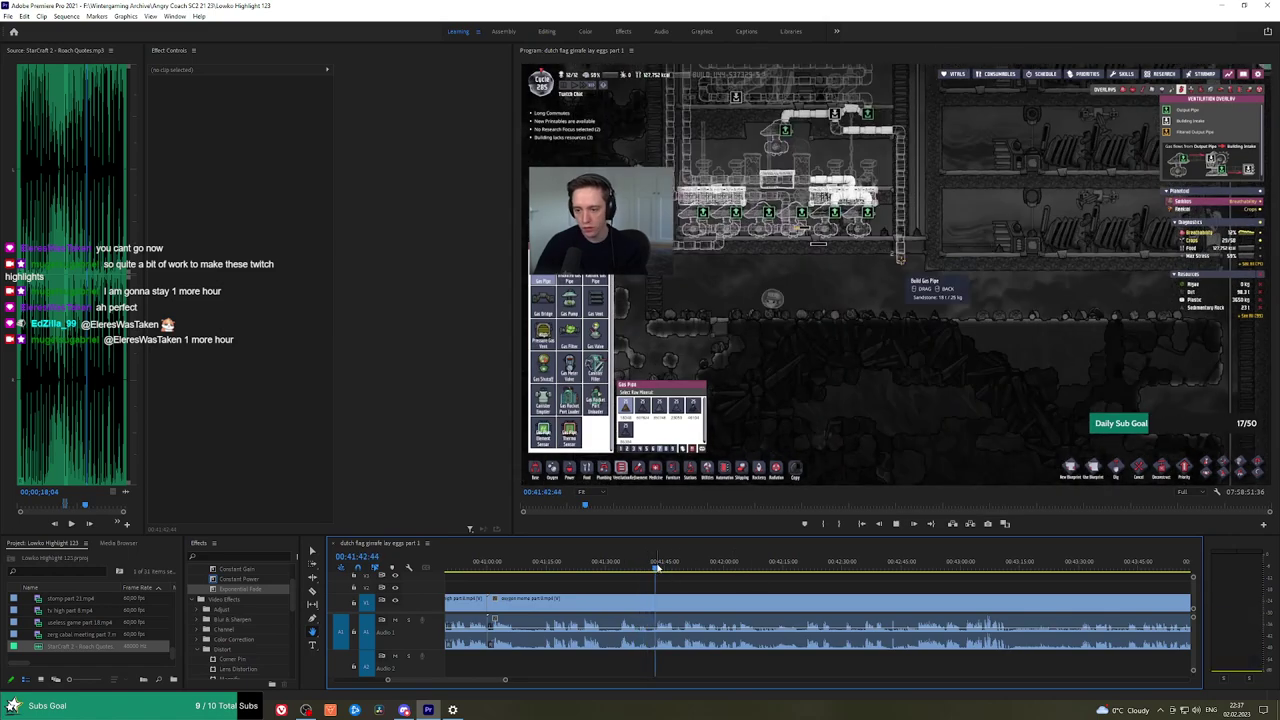
scroll(709, 585, up, 2)
scroll(709, 585, up, 1)
click(652, 567)
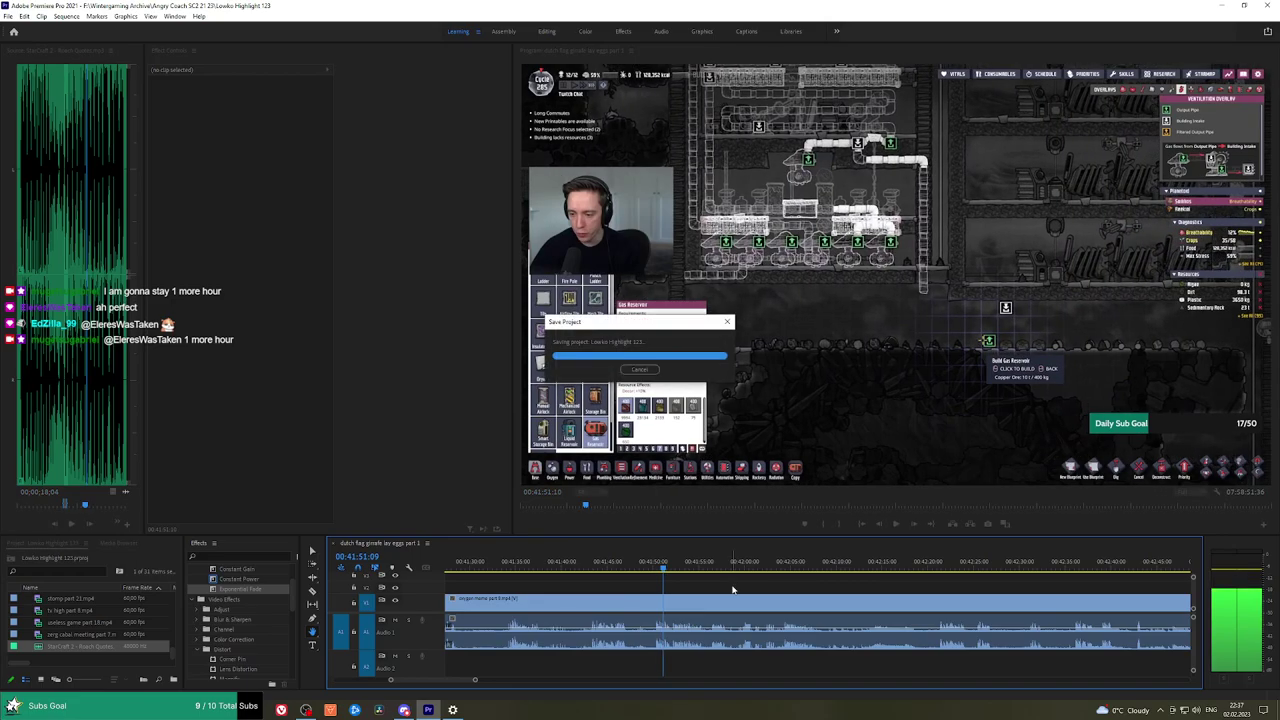
drag(698, 567, 654, 590)
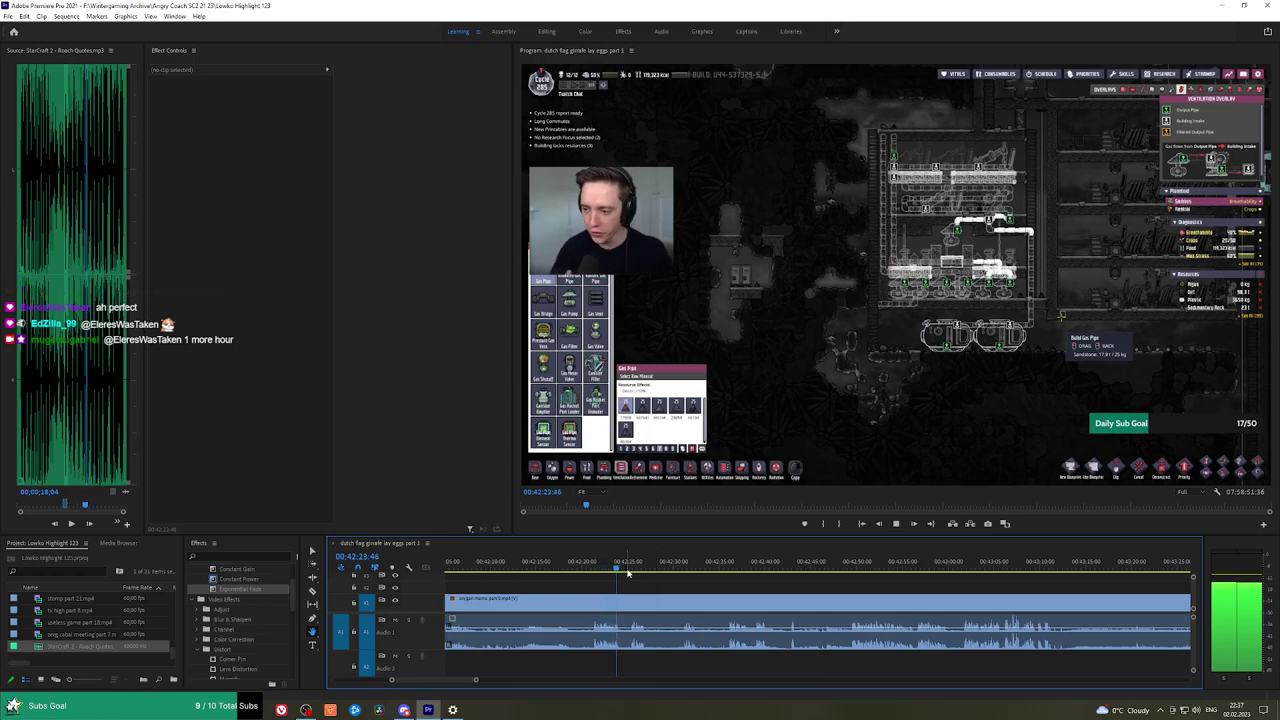
drag(630, 570, 685, 567)
click(728, 567)
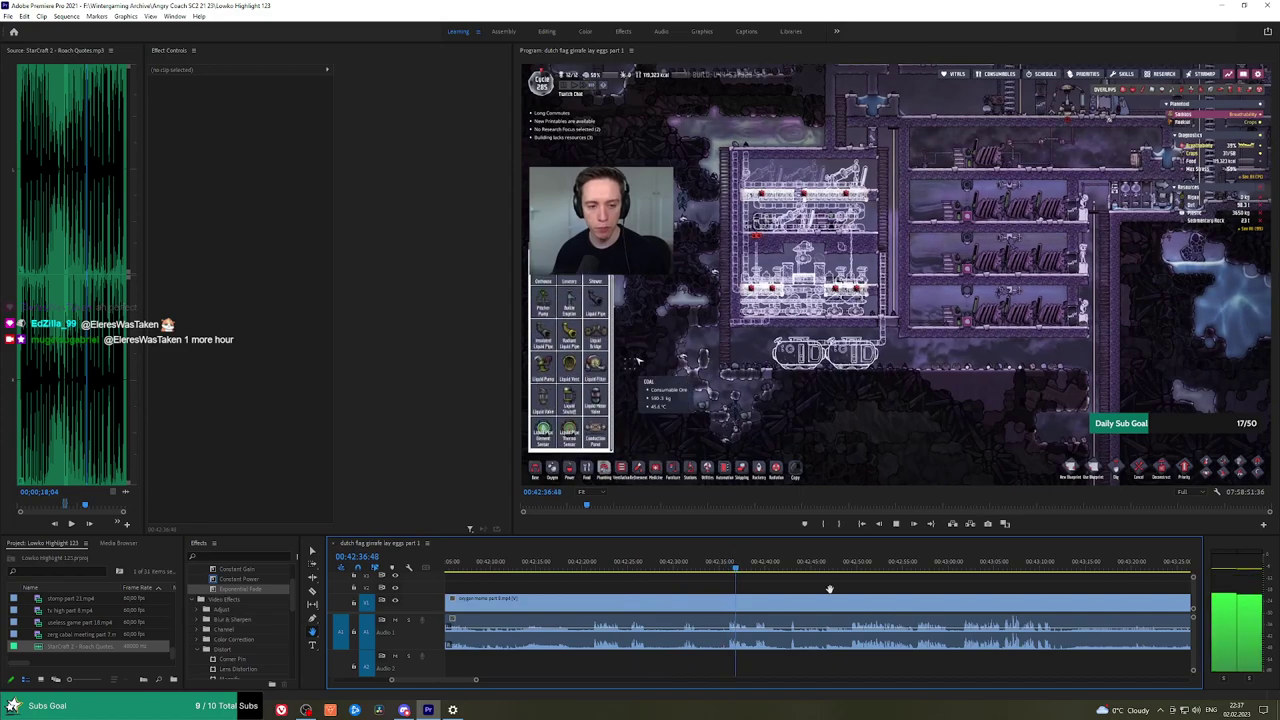
Review the pipe building footage of the oxygen clip from about 00:42:36, skimming ahead to about 00:46:59.
drag(847, 590, 722, 587)
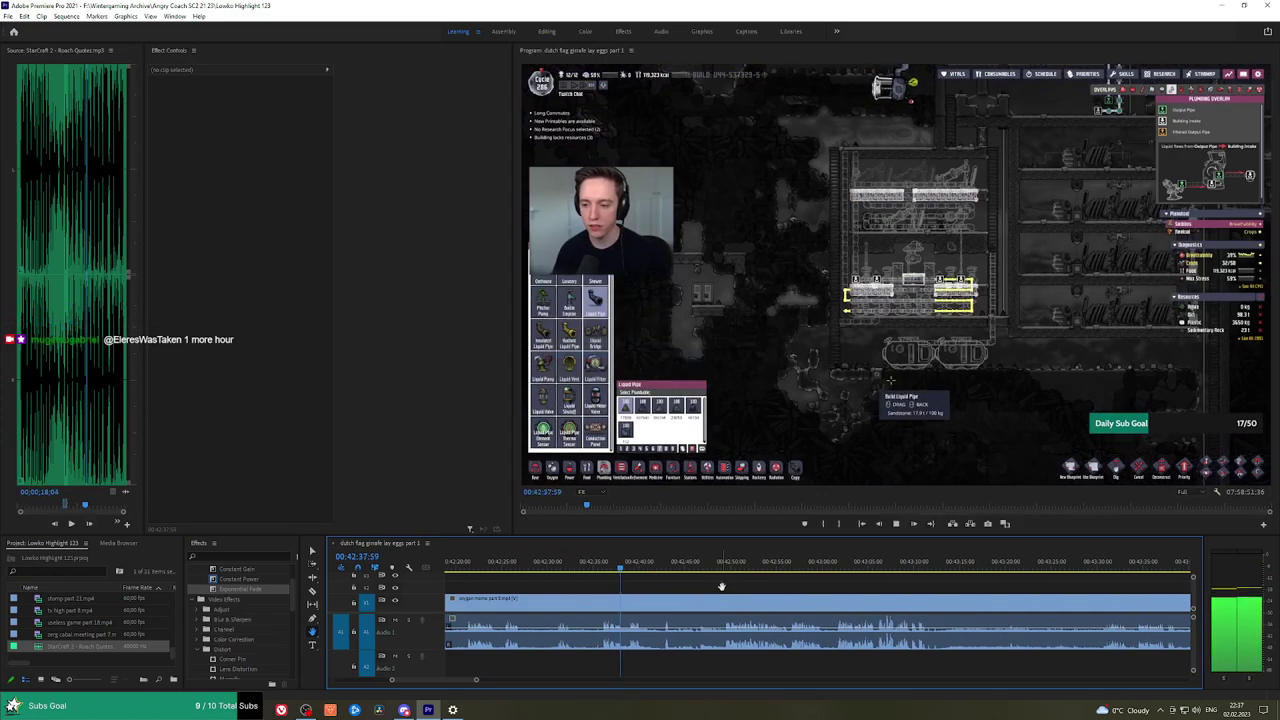
scroll(728, 588, down, 10)
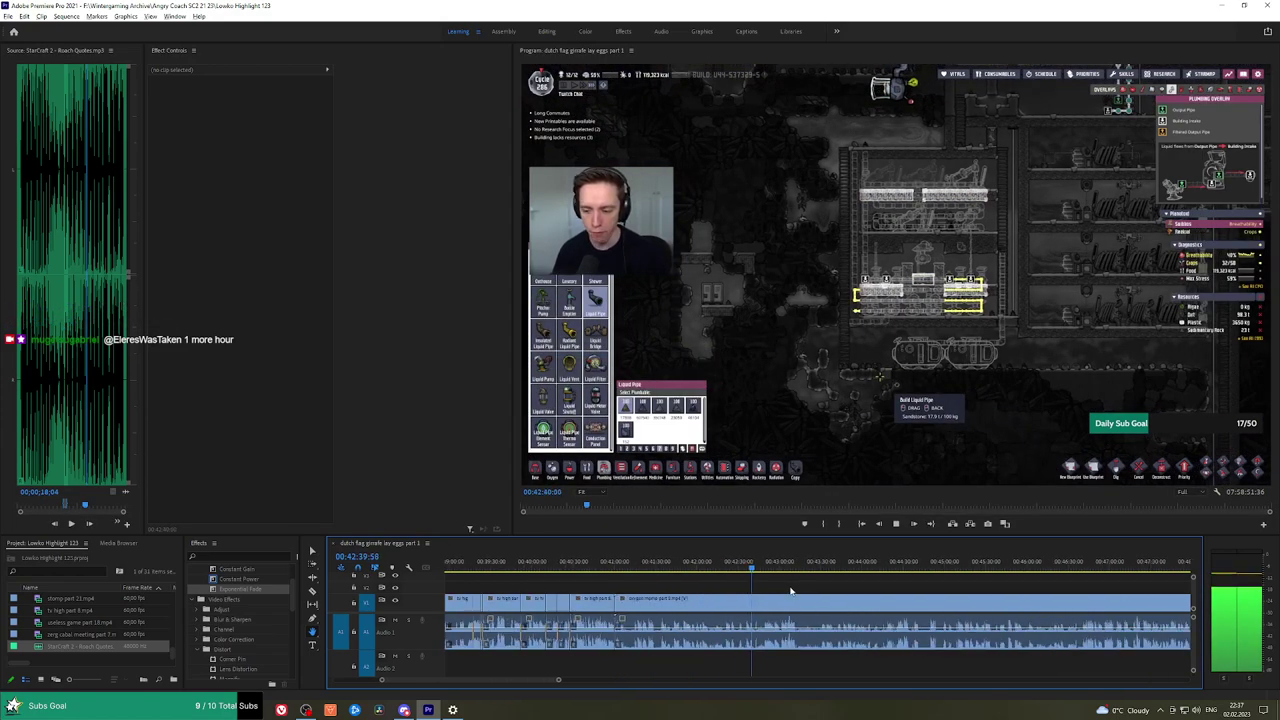
scroll(798, 587, down, 6)
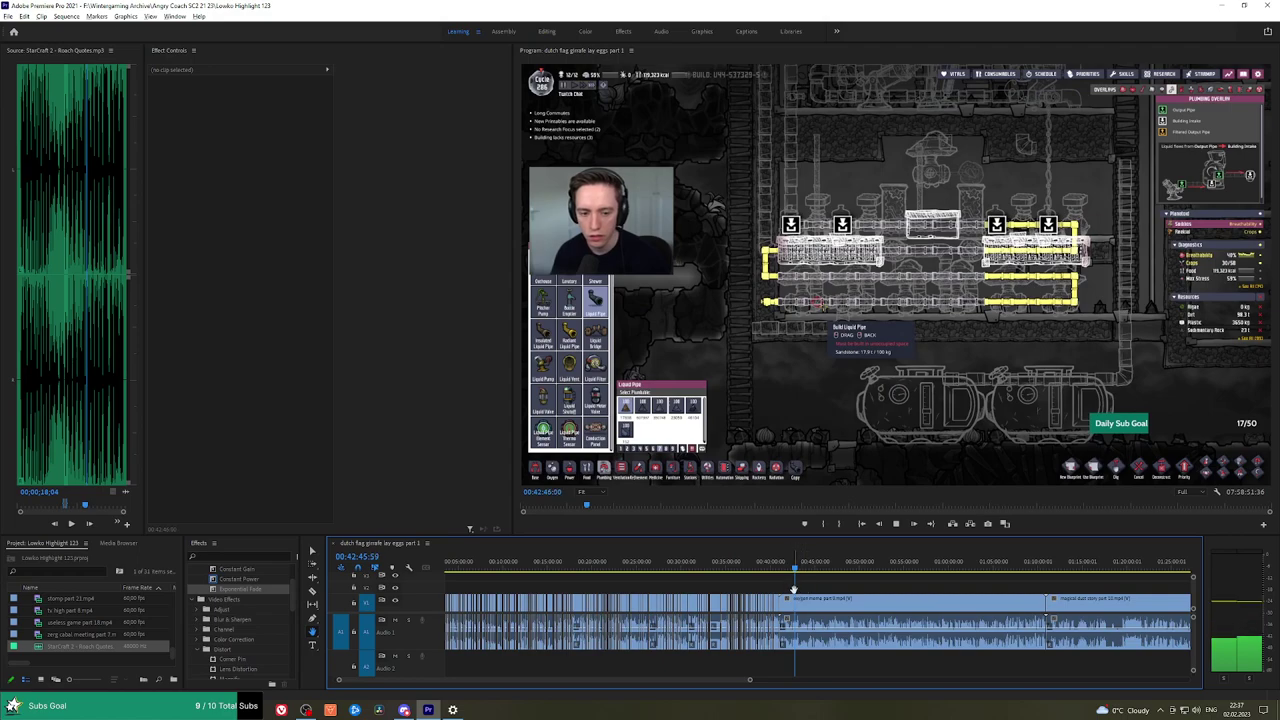
scroll(793, 588, up, 10)
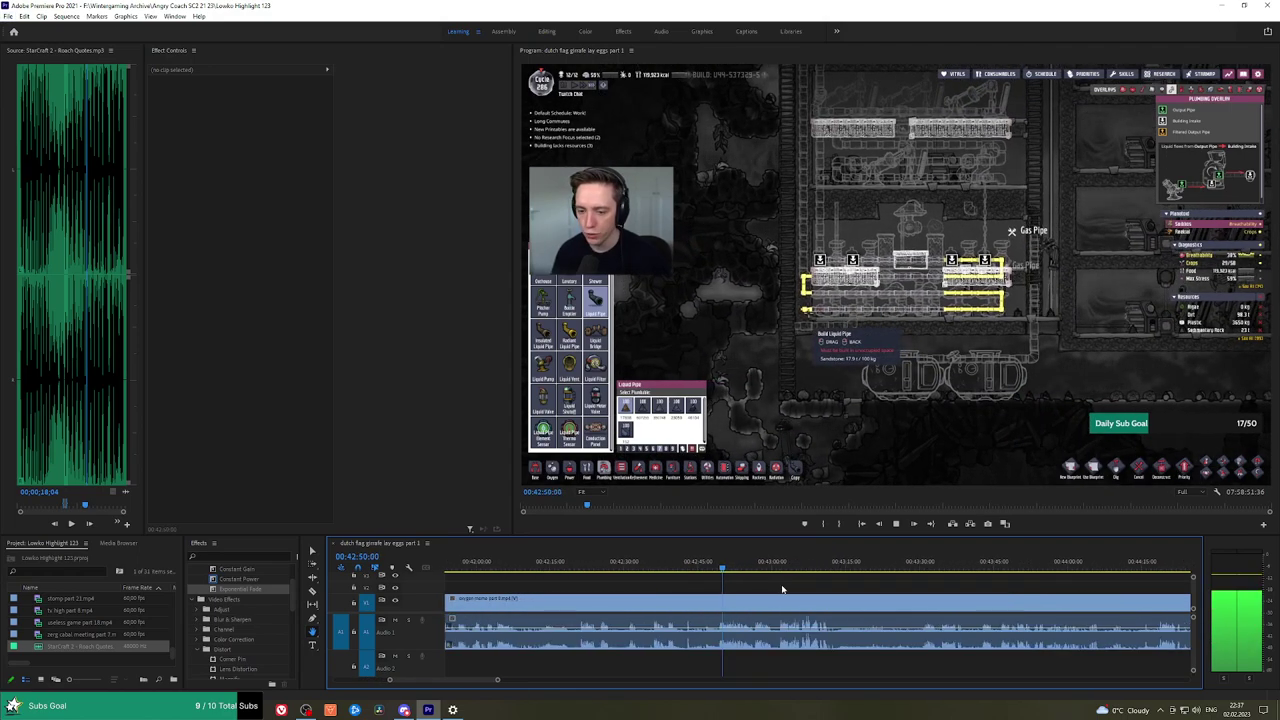
scroll(783, 583, up, 2)
click(781, 566)
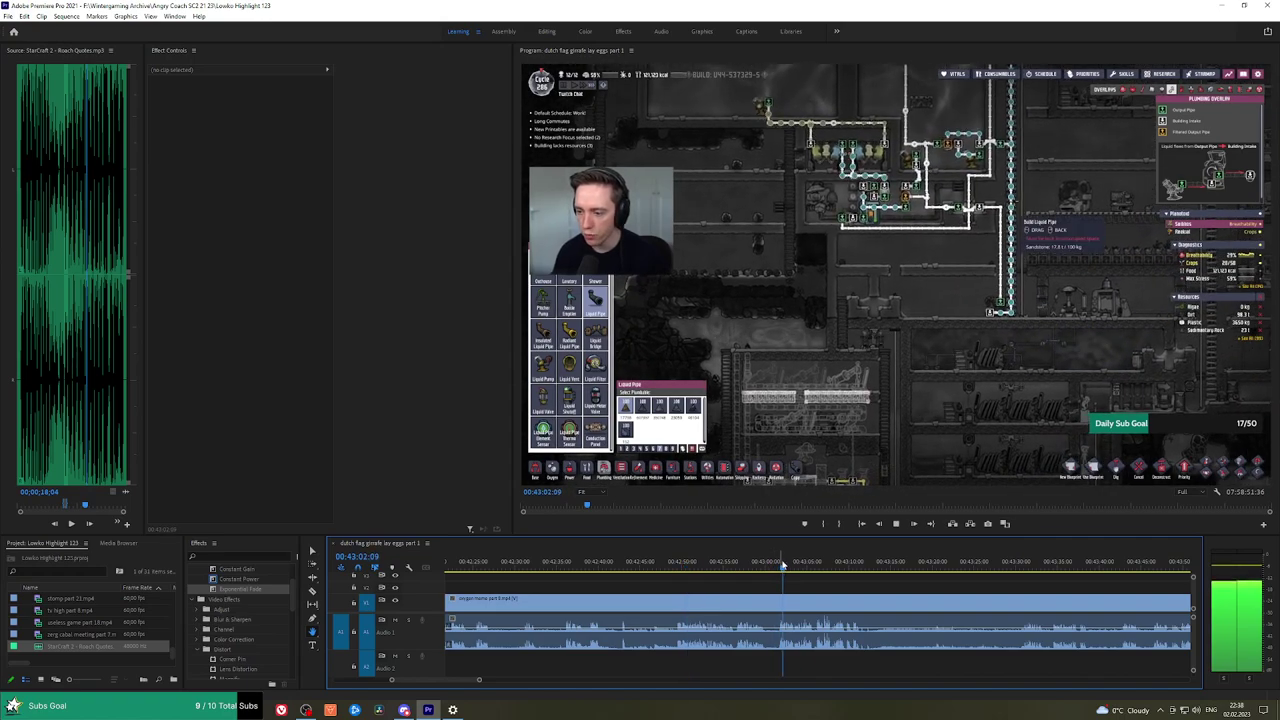
click(821, 566)
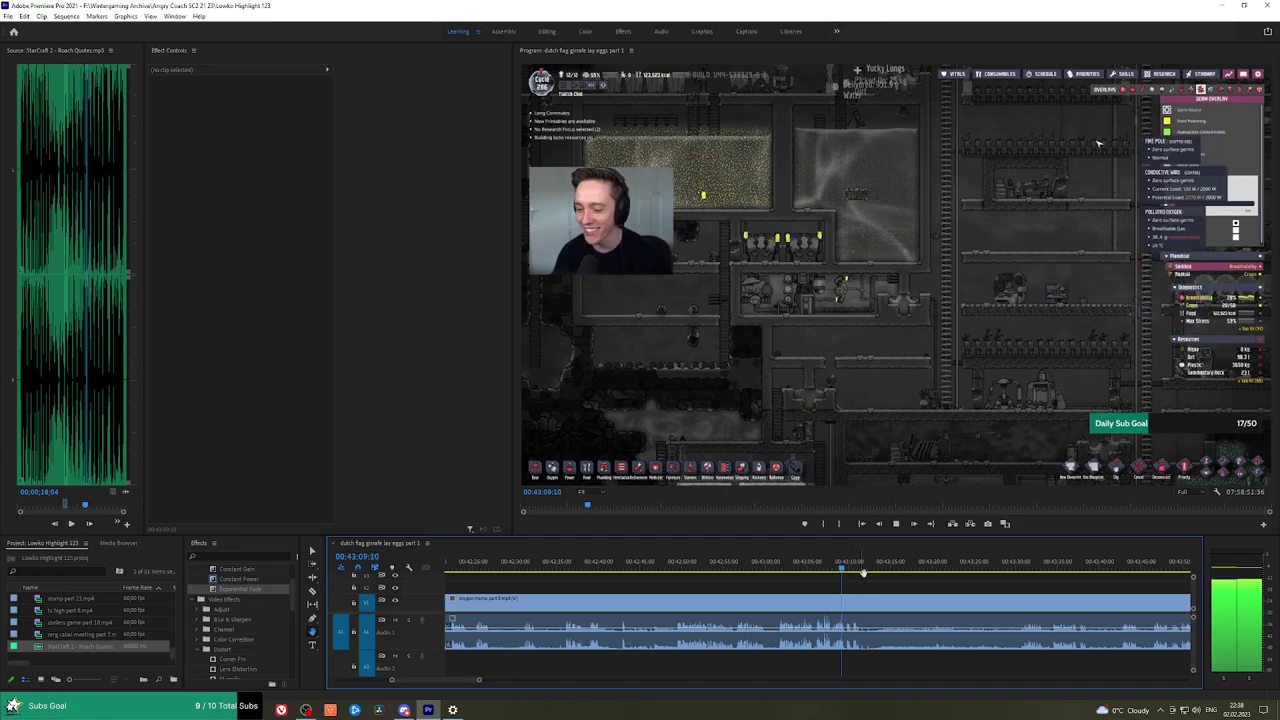
drag(863, 568, 550, 585)
scroll(1117, 588, down, 3)
drag(652, 566, 1105, 570)
drag(1135, 584, 643, 575)
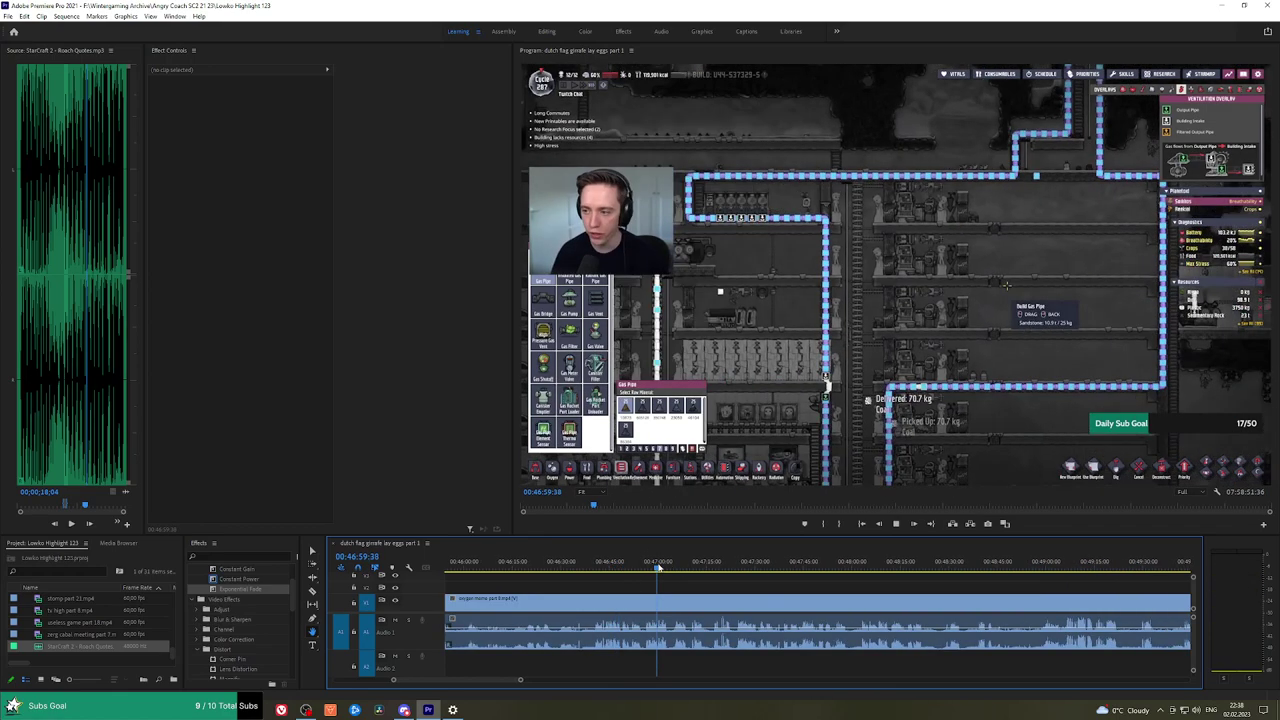
Check the gas pipe and vent footage of the oxygen clip between about 00:48:08 and 00:50:37.
click(919, 566)
drag(920, 565, 798, 579)
key(space)
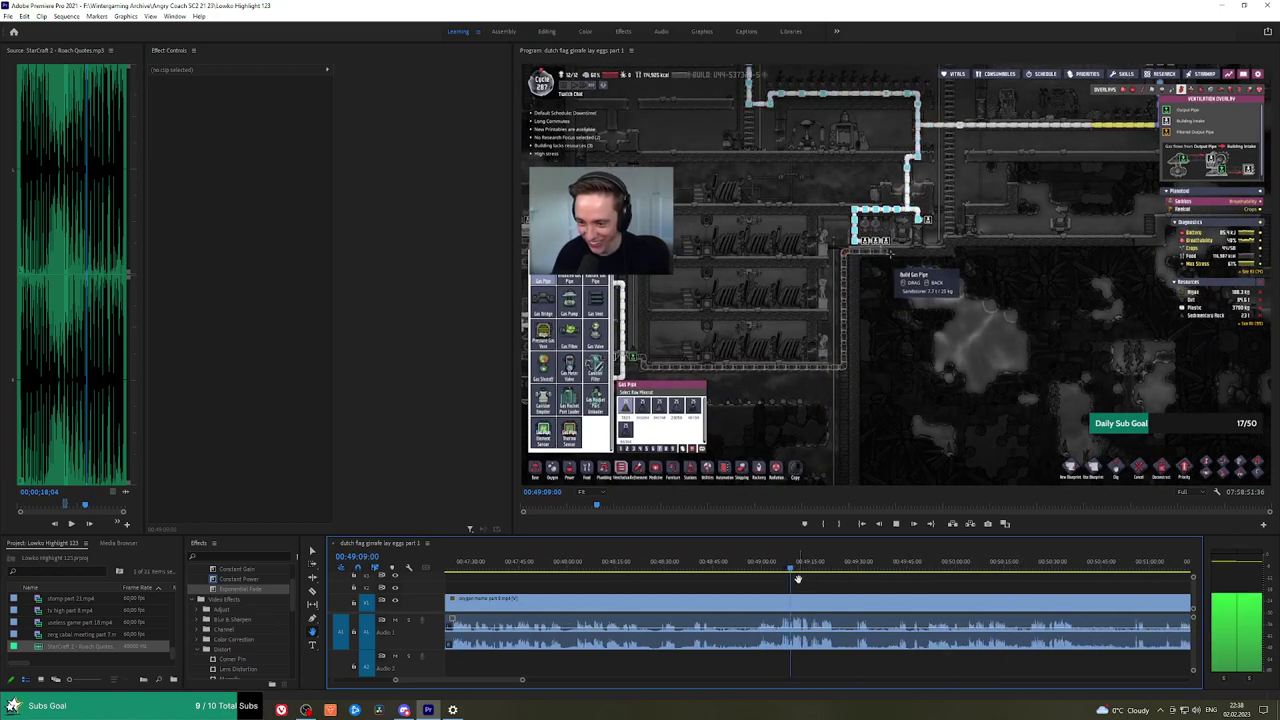
click(761, 567)
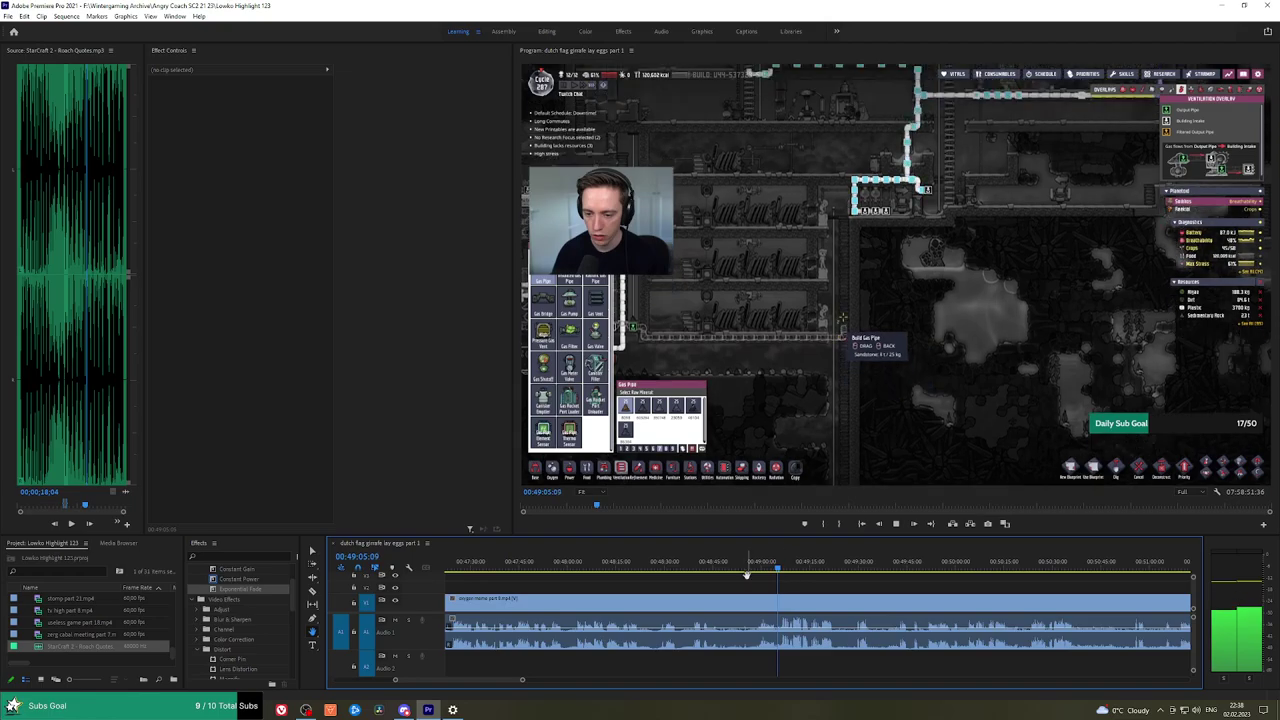
click(596, 567)
key(space)
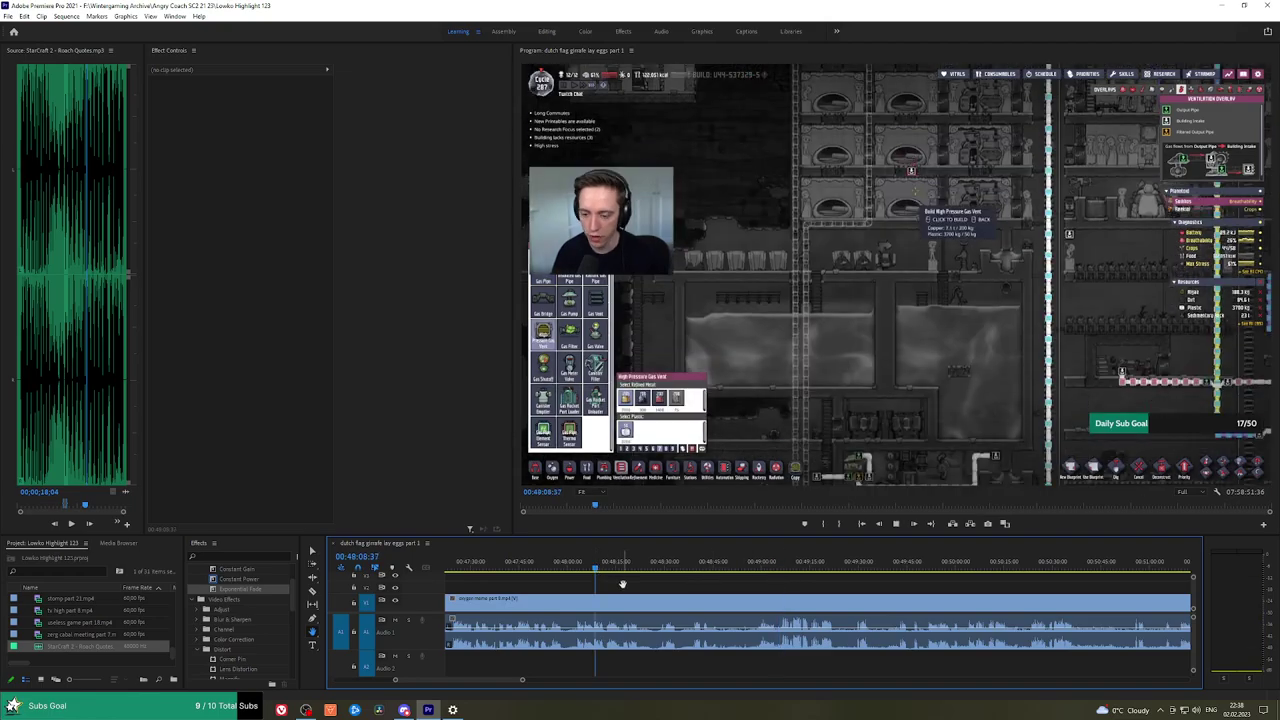
mouse_move(741, 567)
mouse_down()
mouse_move(1029, 567)
mouse_move(723, 574)
mouse_up()
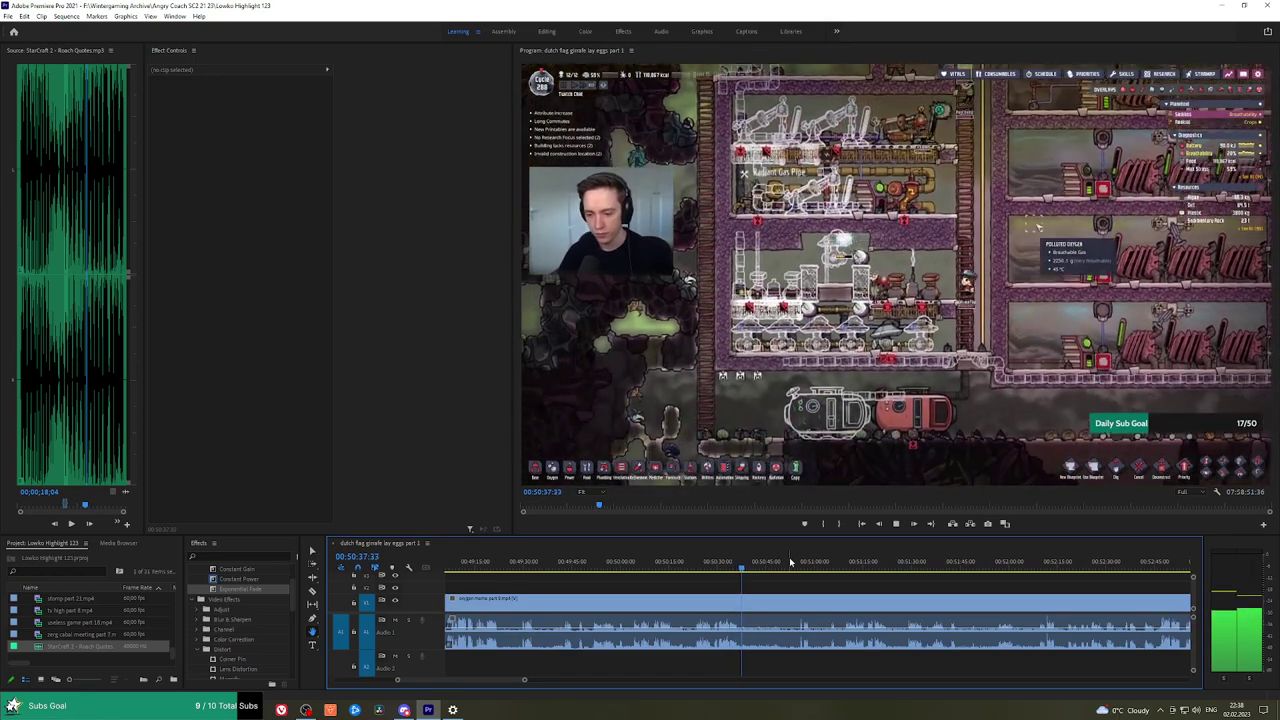
Review the base overview footage of the oxygen clip from about 00:50:37 to 00:53:13.
scroll(789, 563, up, 2)
click(808, 566)
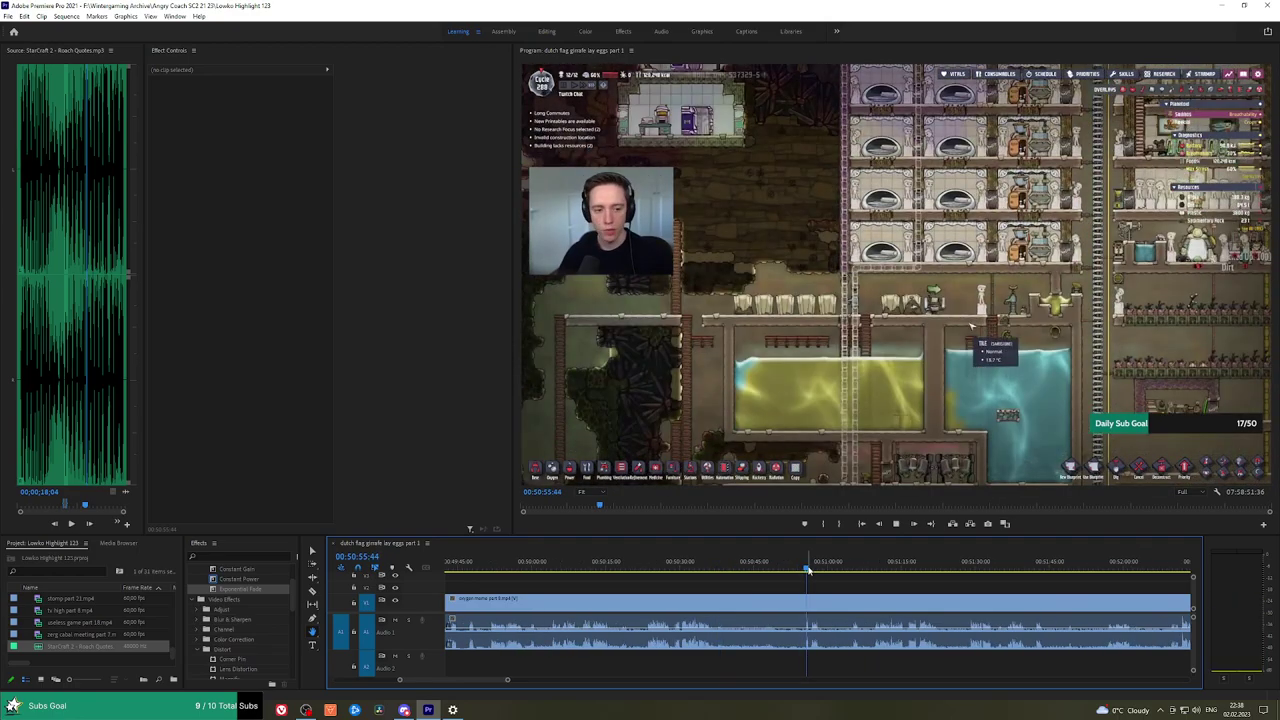
drag(892, 589, 728, 582)
click(708, 567)
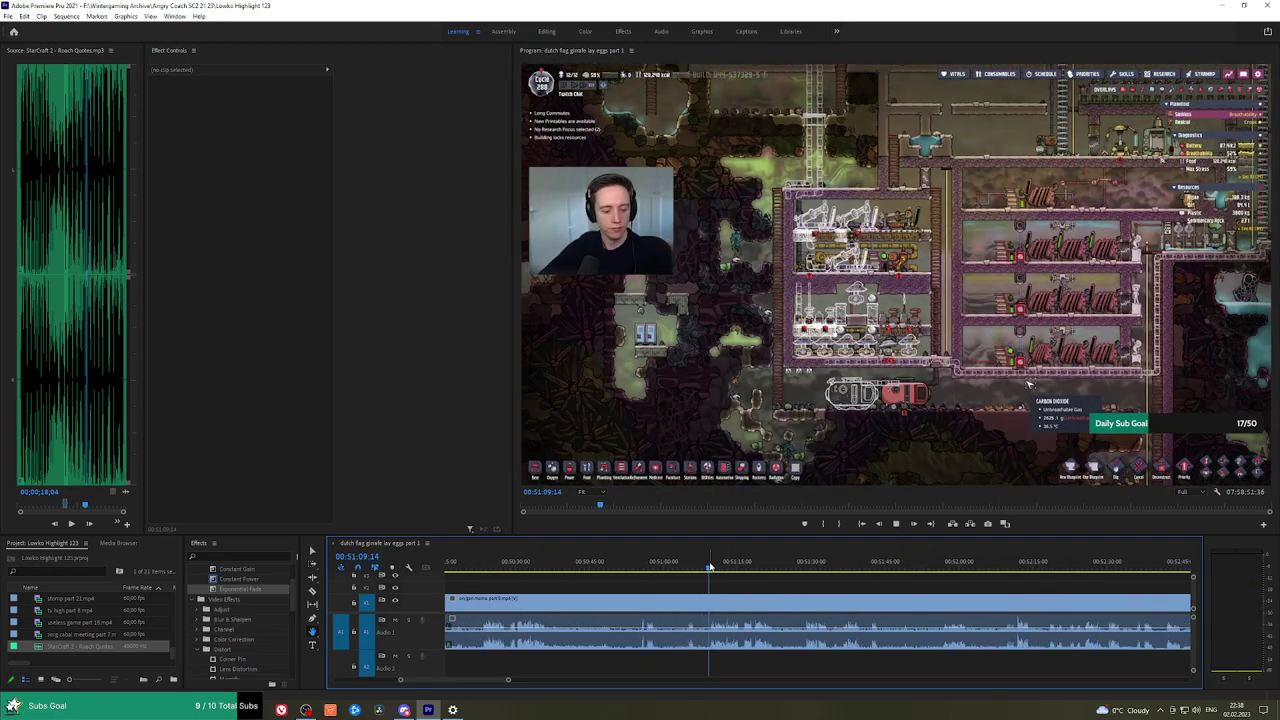
key(space)
scroll(841, 576, down, 3)
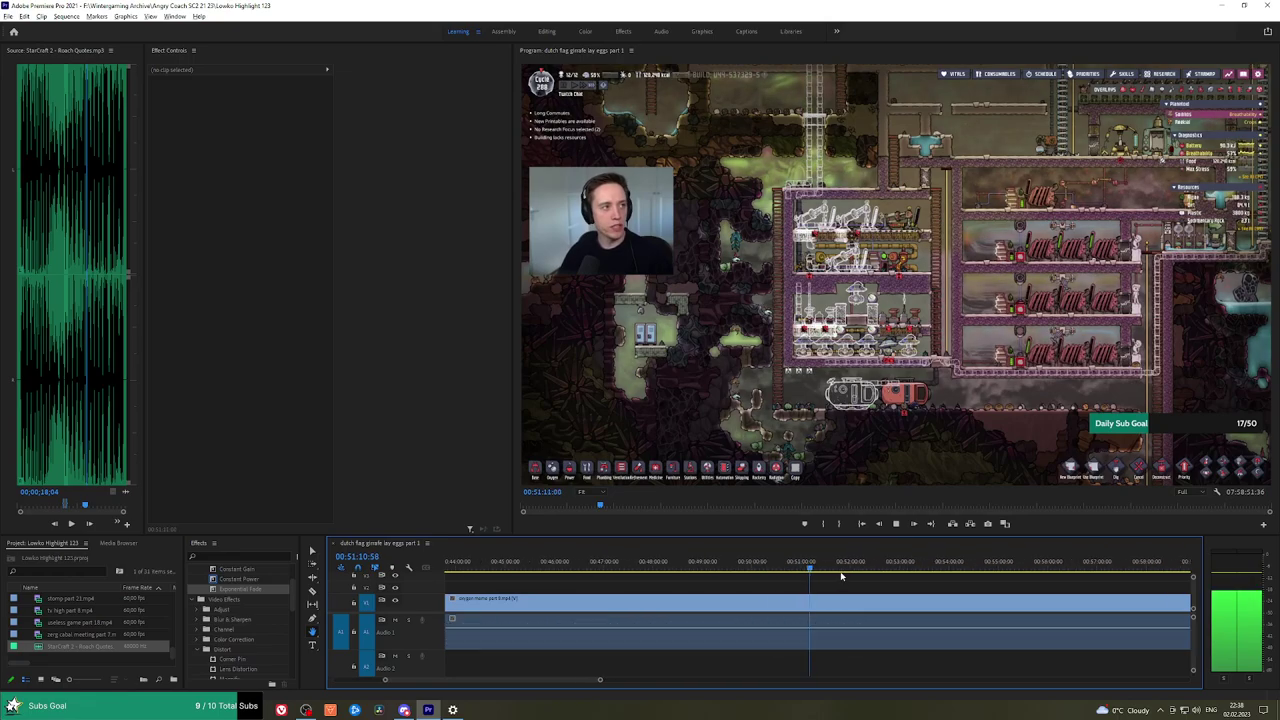
scroll(841, 576, up, 3)
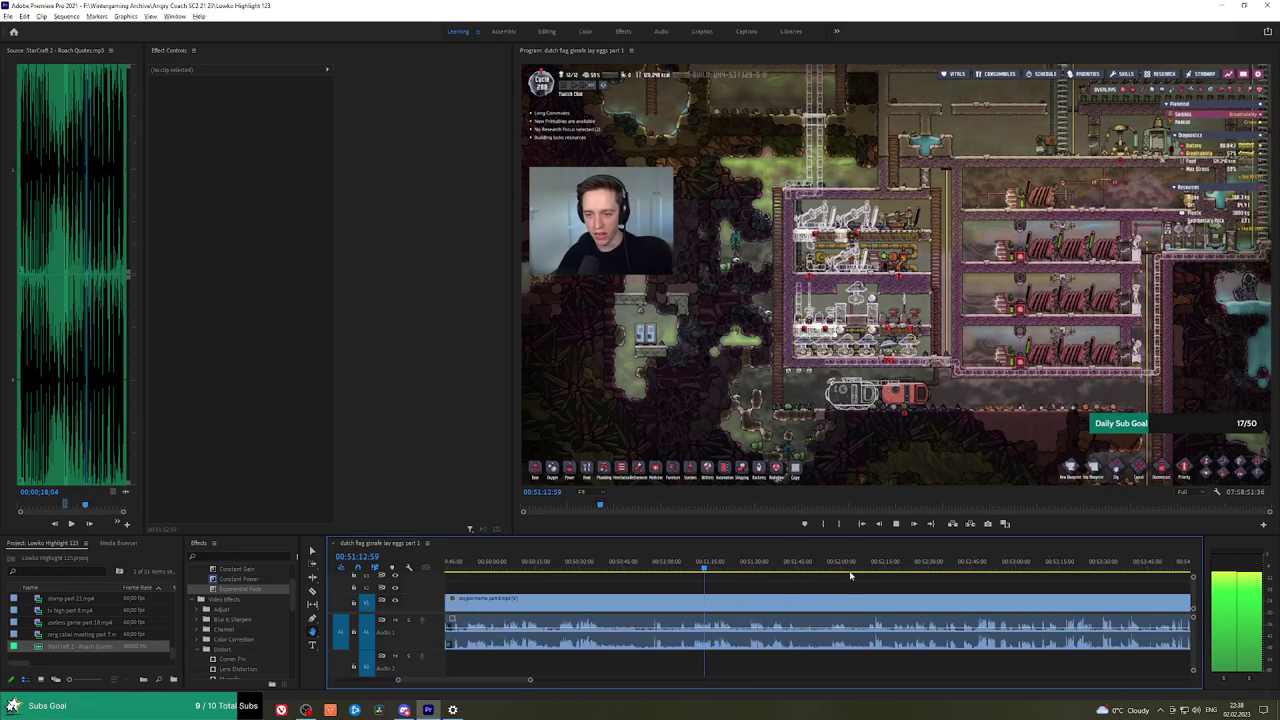
drag(722, 567, 1051, 568)
scroll(1065, 575, right, 10)
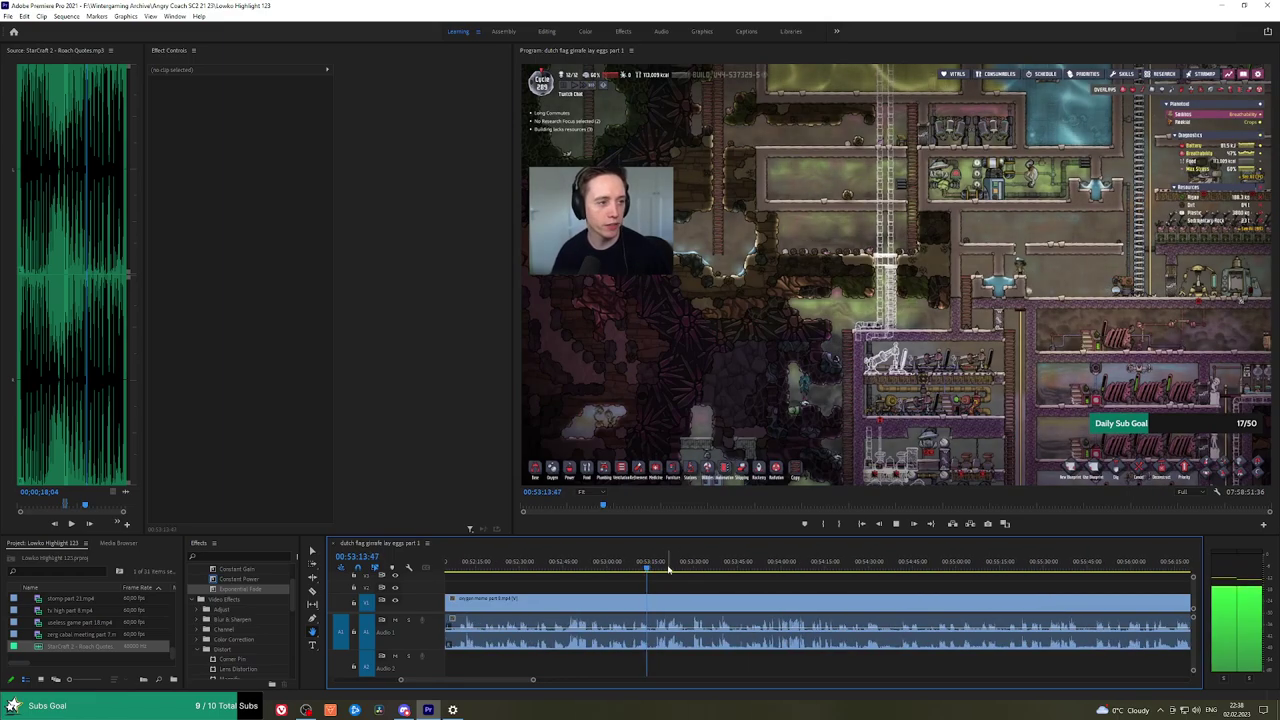
Trace the oxygen clip back from about 00:53:13 to 00:52:26 to examine where the current passage begins.
click(662, 567)
click(572, 566)
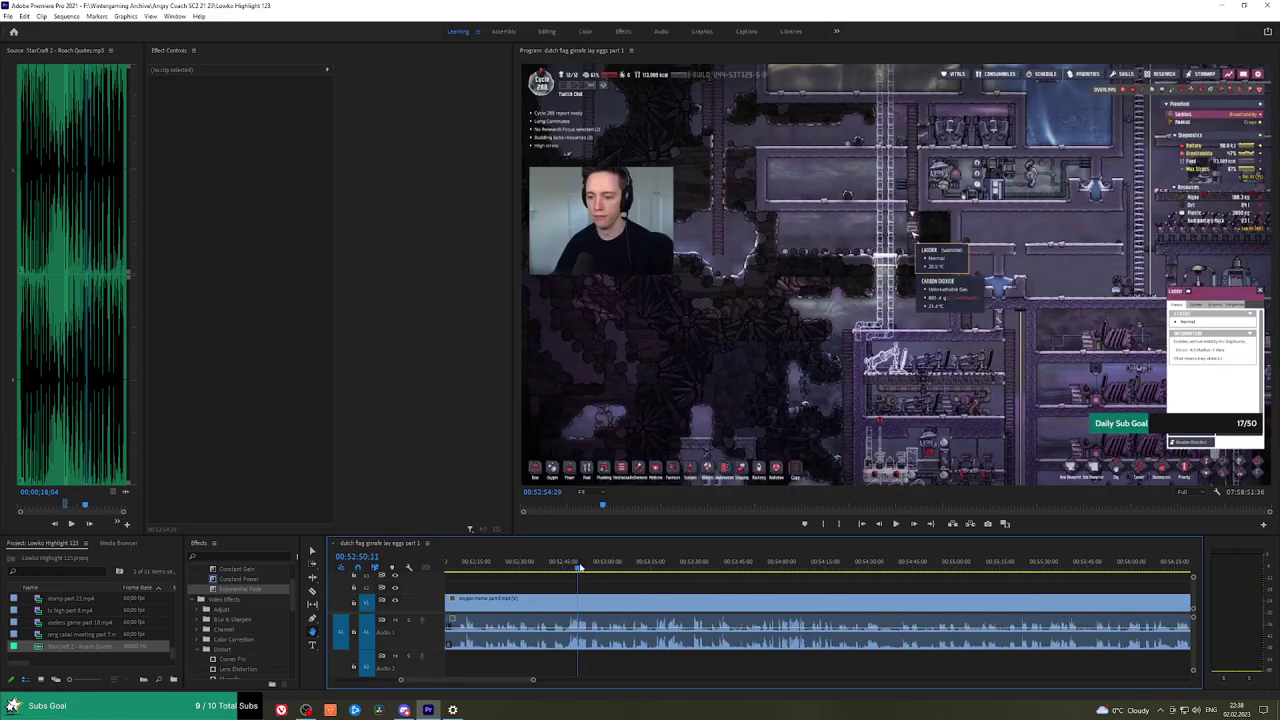
scroll(577, 573, up, 2)
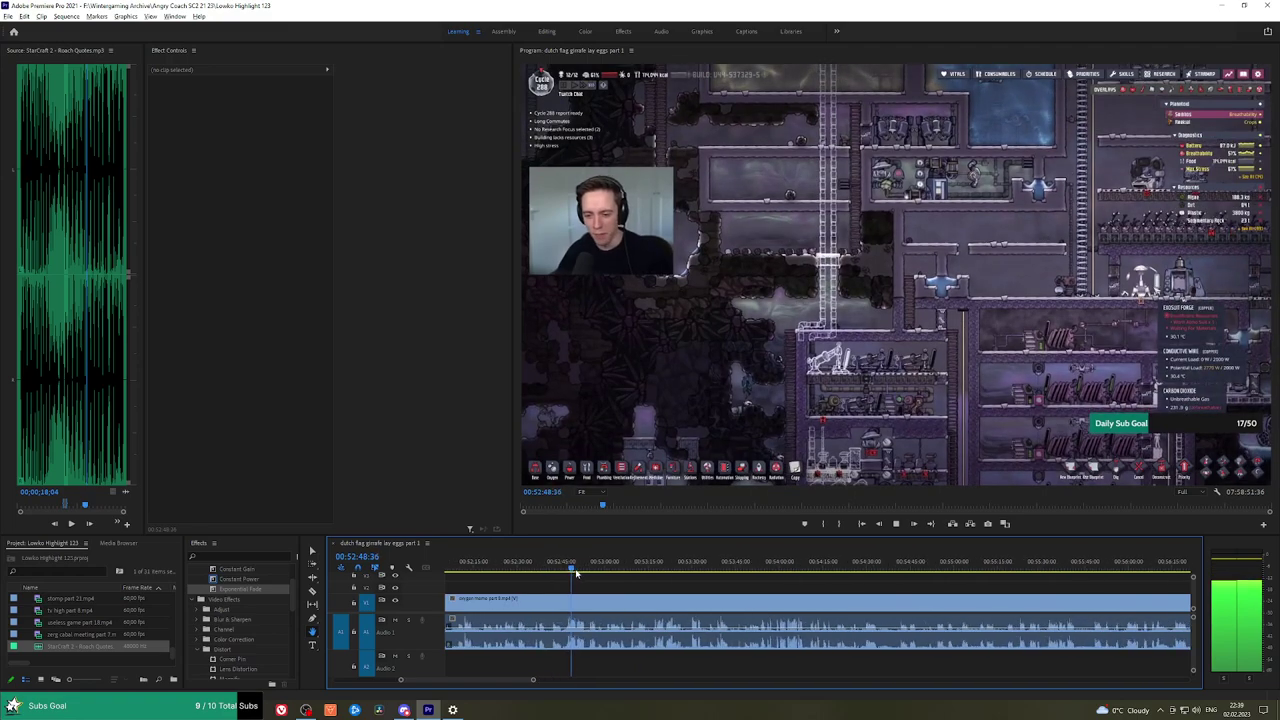
click(542, 568)
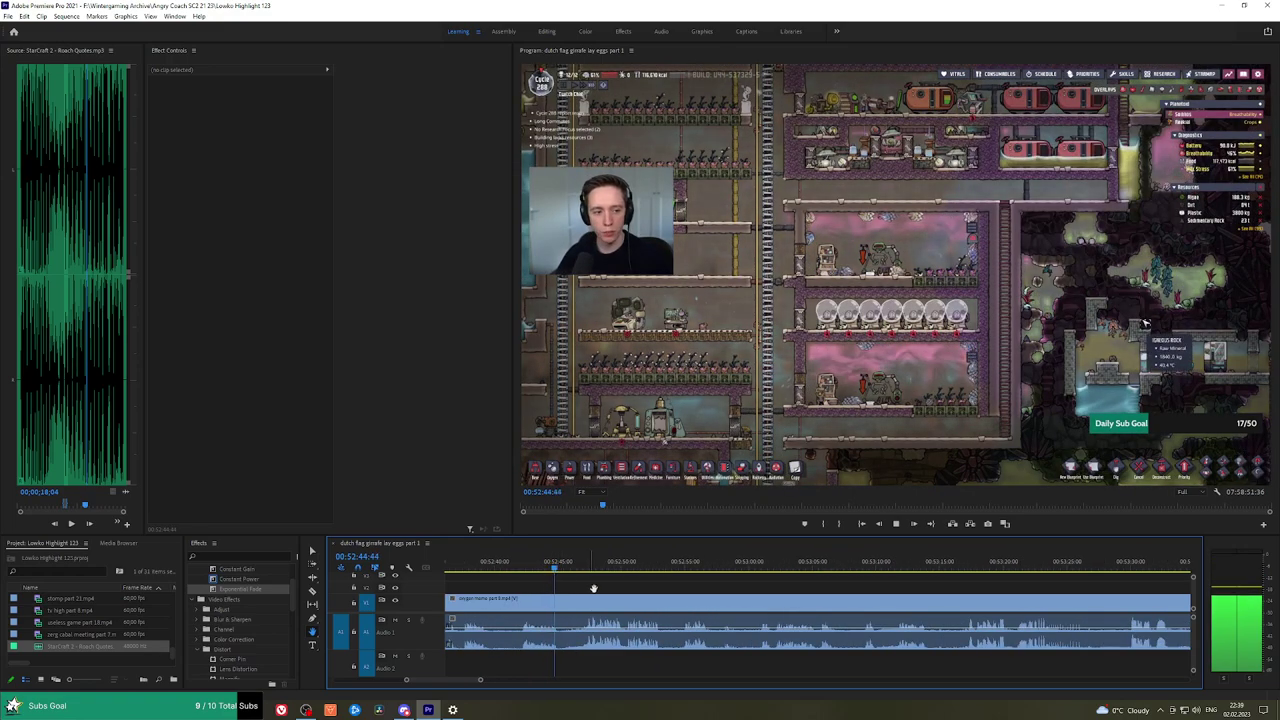
key(equal)
click(719, 571)
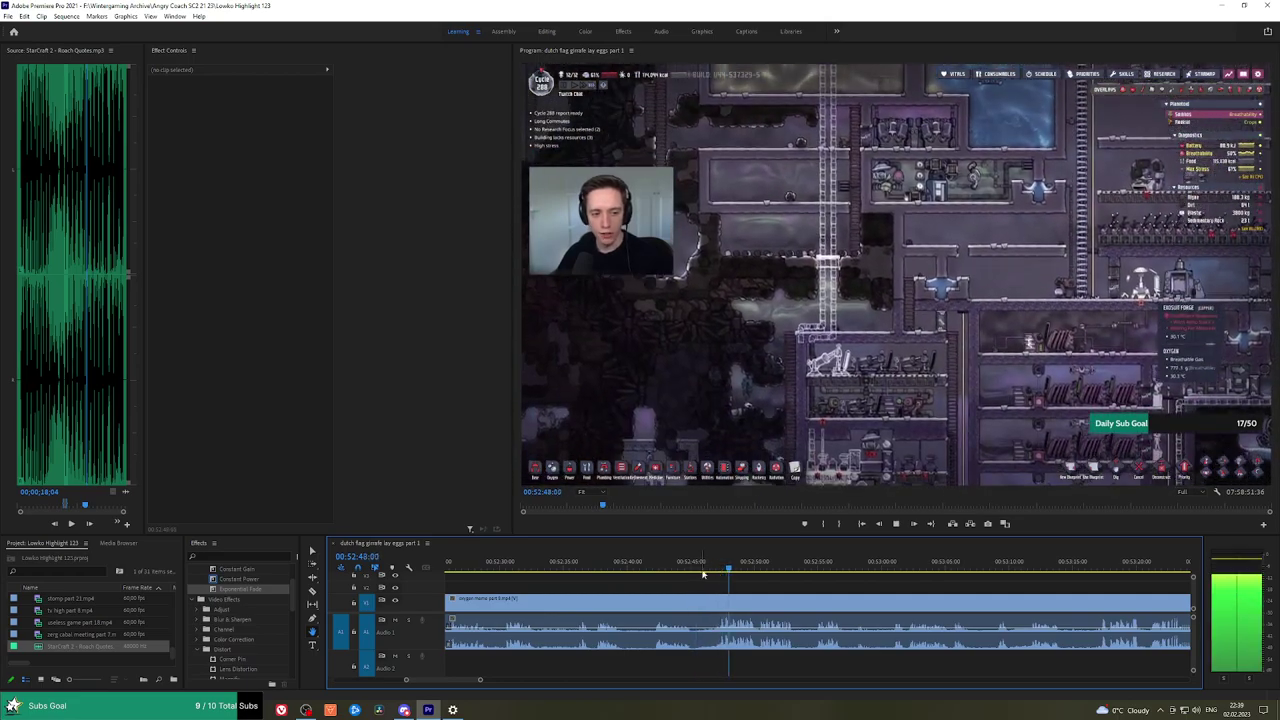
scroll(718, 586, up, 1)
click(620, 563)
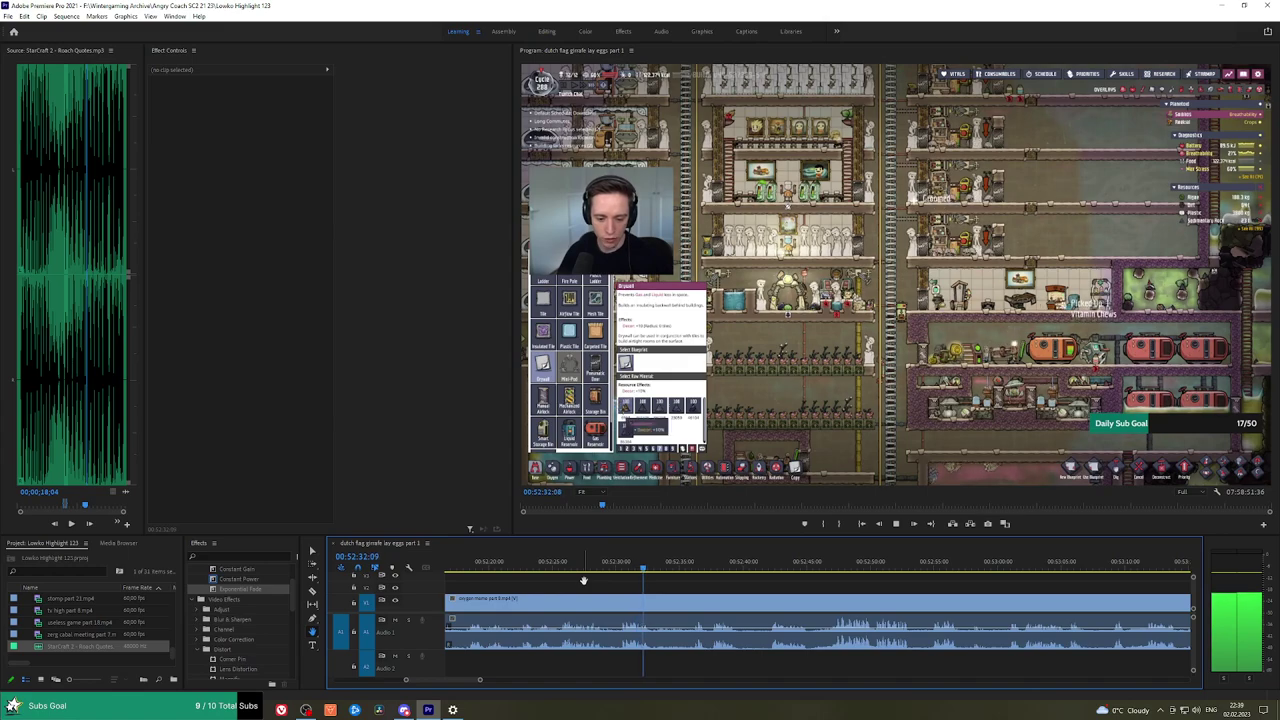
click(558, 566)
key(minus)
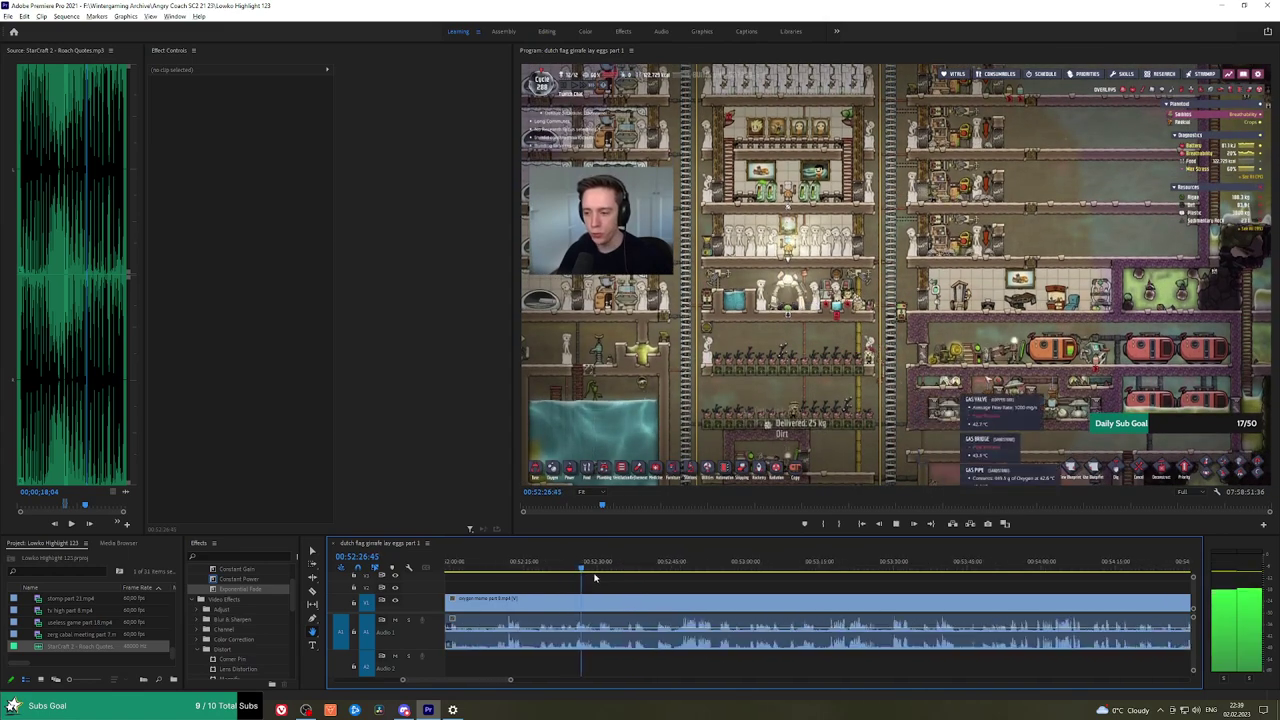
Go back through the oxygen clip and recheck the ventilation building footage from about 00:46:39.
drag(594, 577, 988, 586)
scroll(714, 586, down, 3)
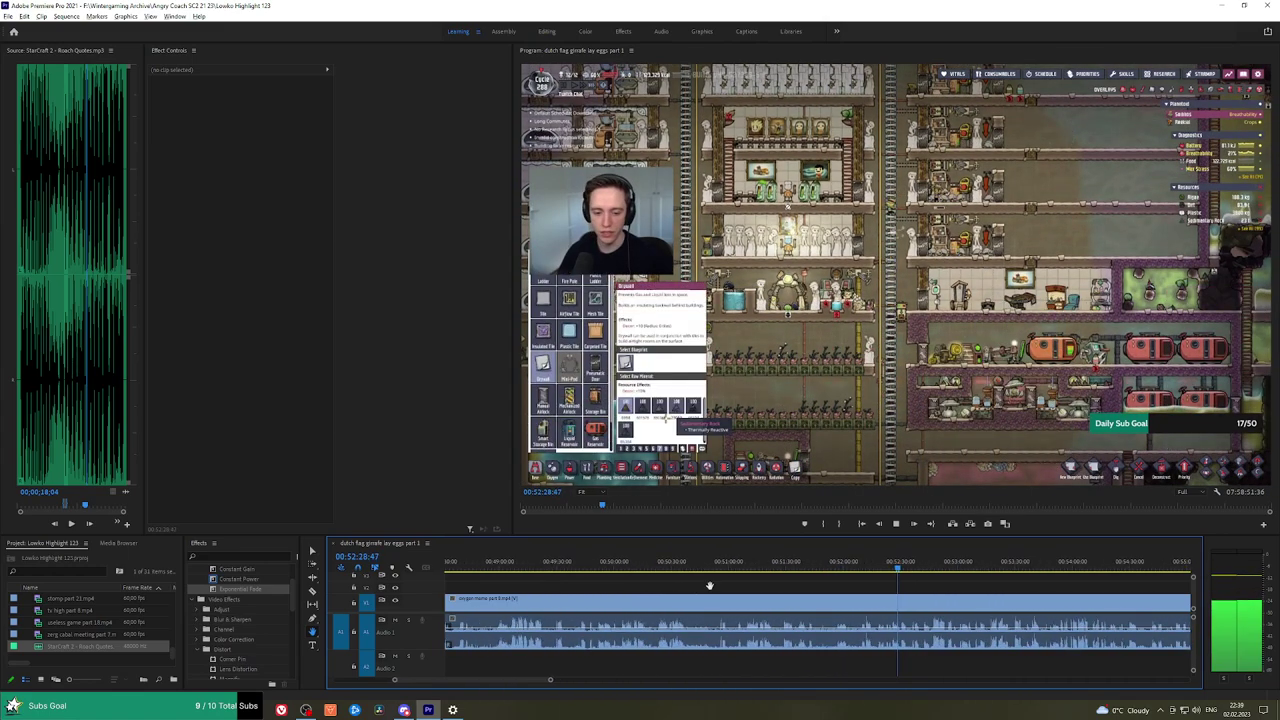
key(minus)
key(minus)
key(minus)
click(614, 566)
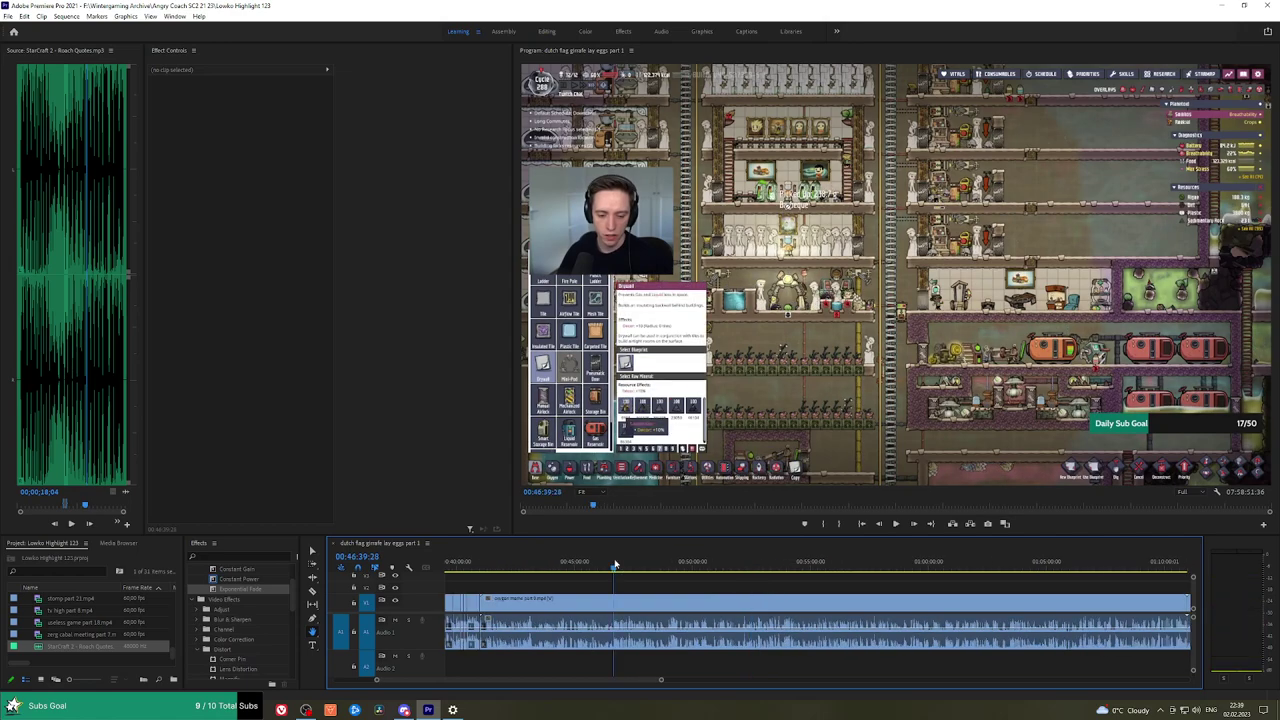
key(space)
key(equal)
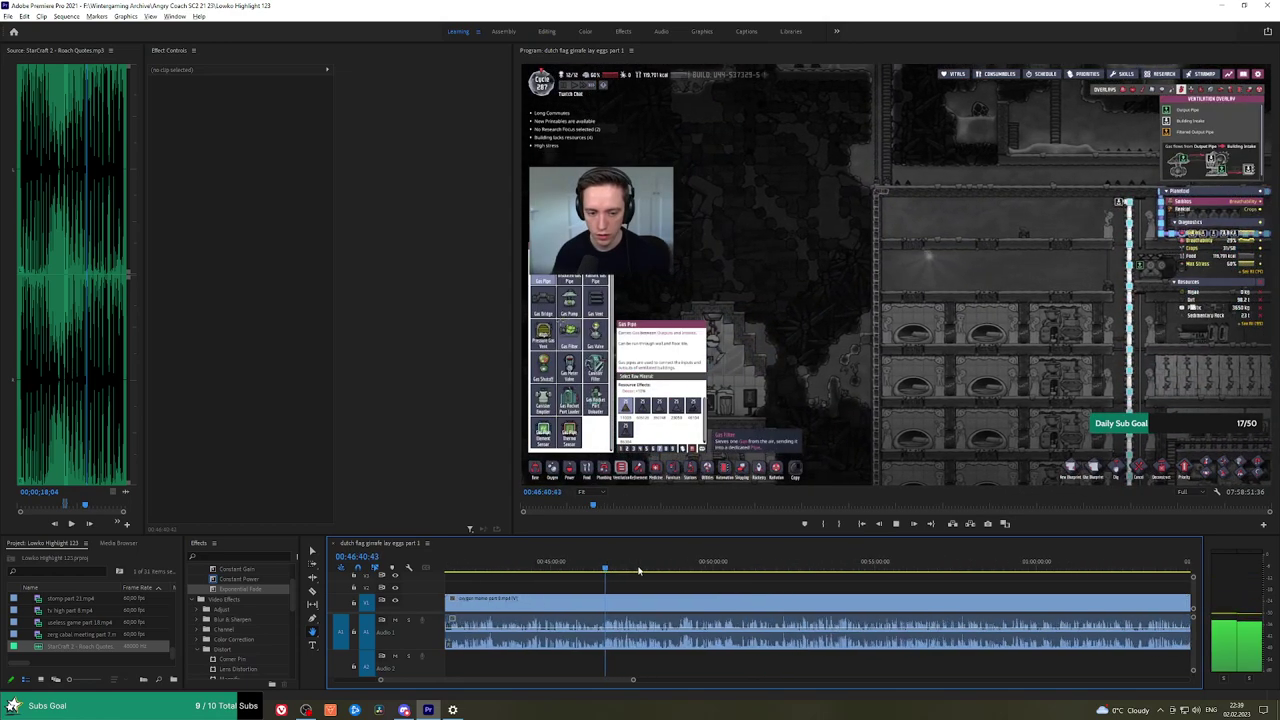
key(equal)
key(equal)
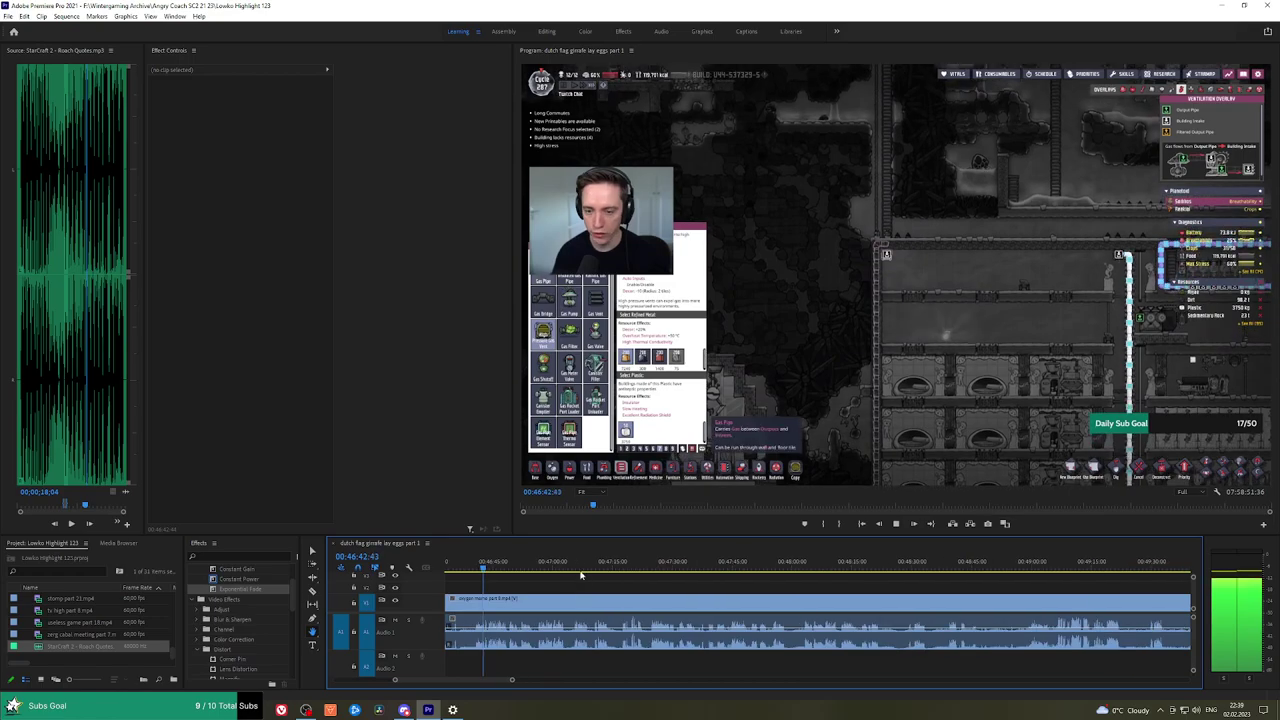
Skim the gas vent placement footage of the oxygen clip from about 00:46:45 to 00:48:31 for a starting point.
drag(585, 568, 801, 568)
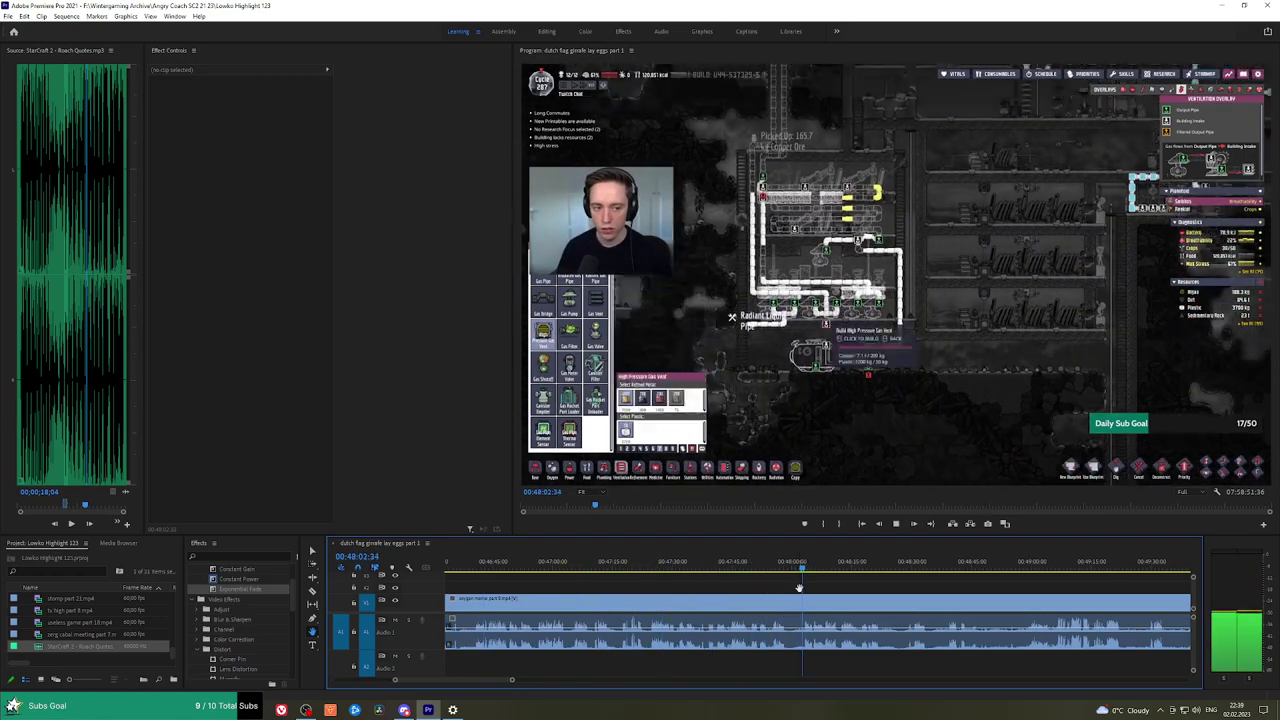
scroll(814, 588, up, 3)
scroll(872, 585, down, 3)
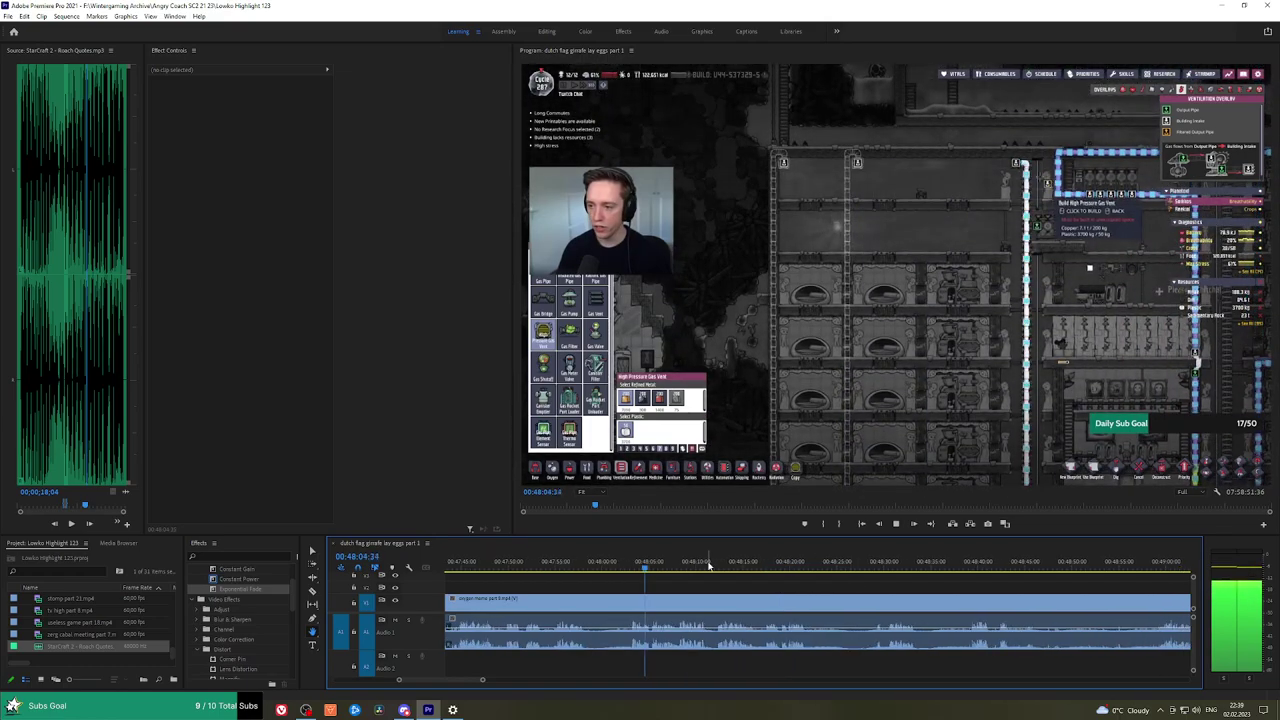
click(874, 563)
key(space)
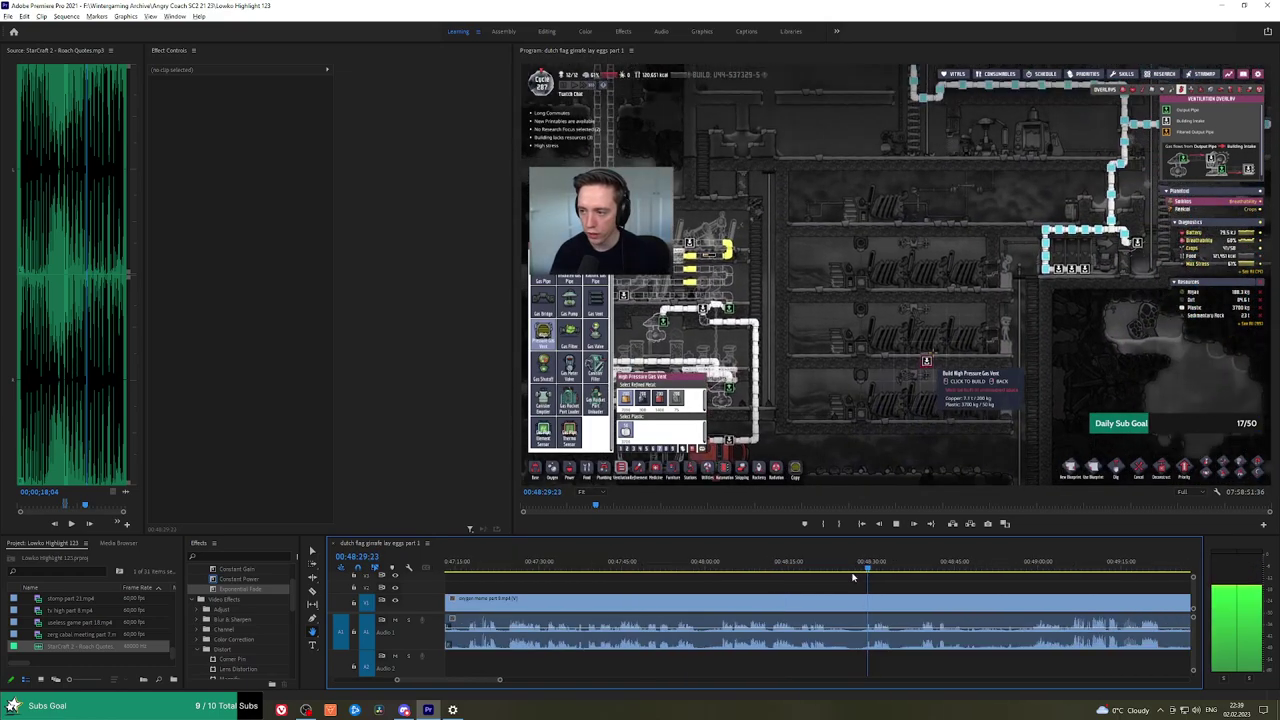
key(minus)
key(minus)
key(equal)
key(equal)
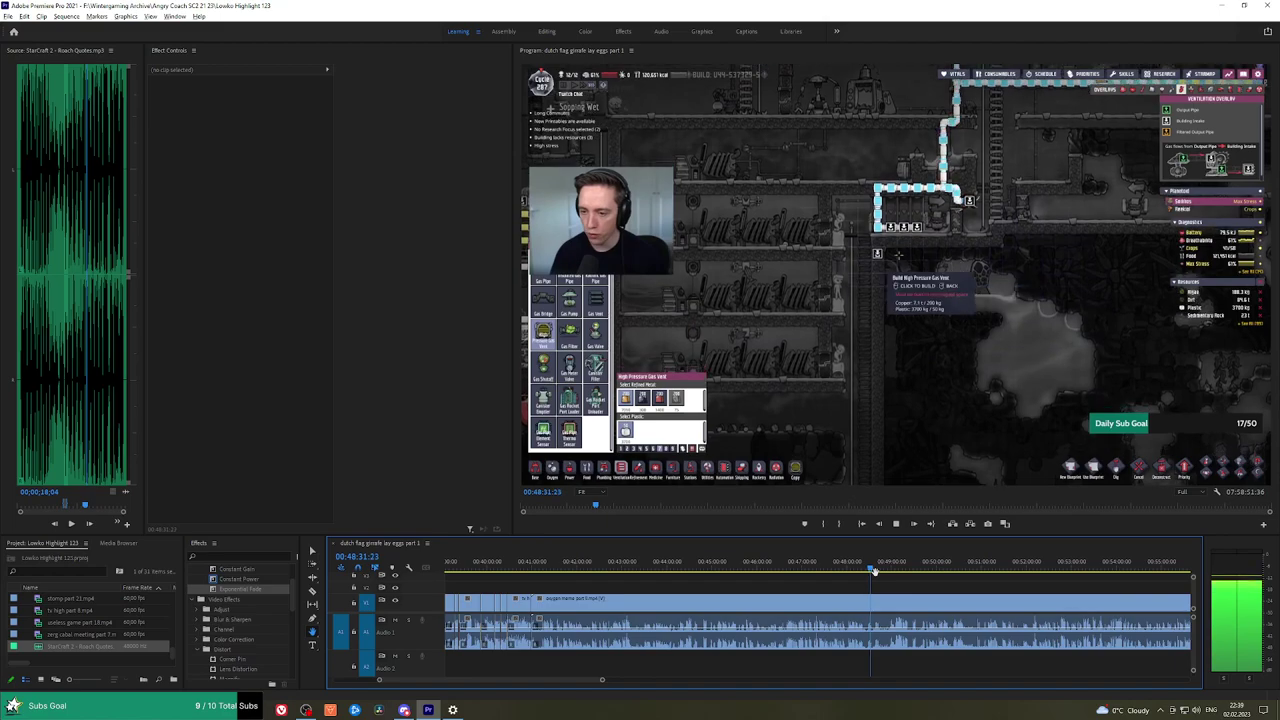
Split the oxygen clip at about 00:48:58, ripple delete the part before the cut, and play the join.
click(903, 564)
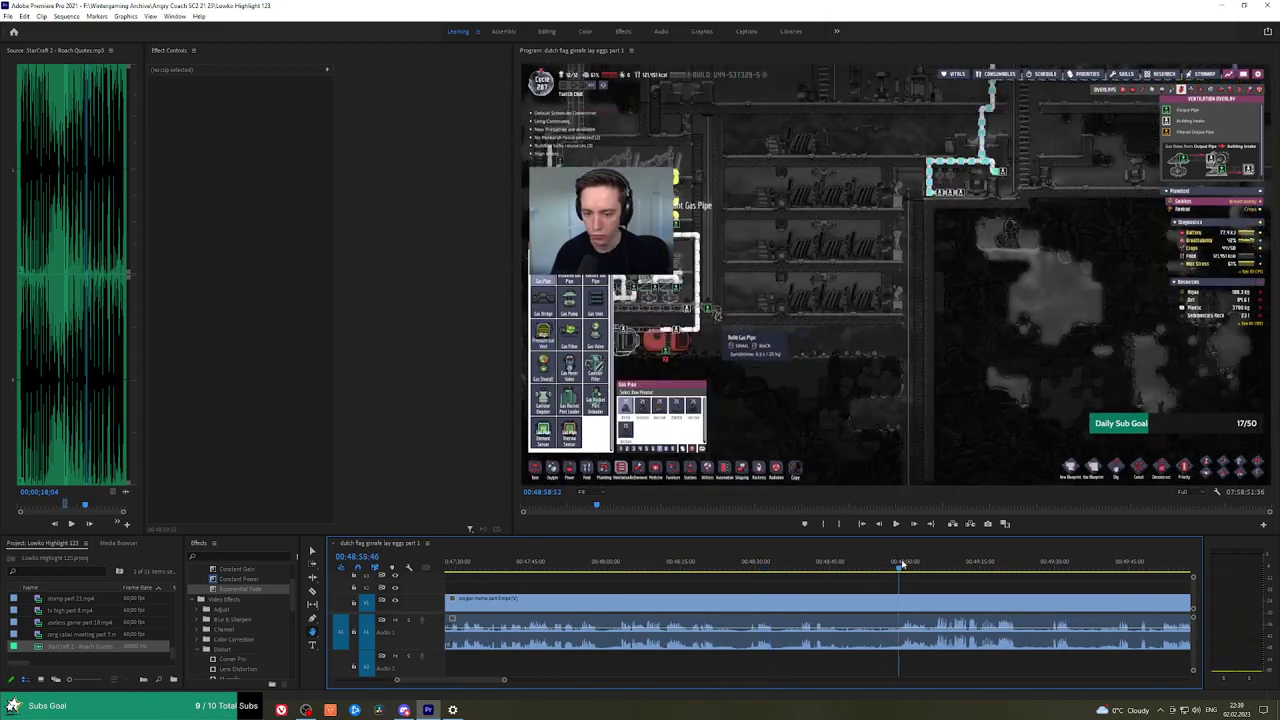
key(equal)
key(equal)
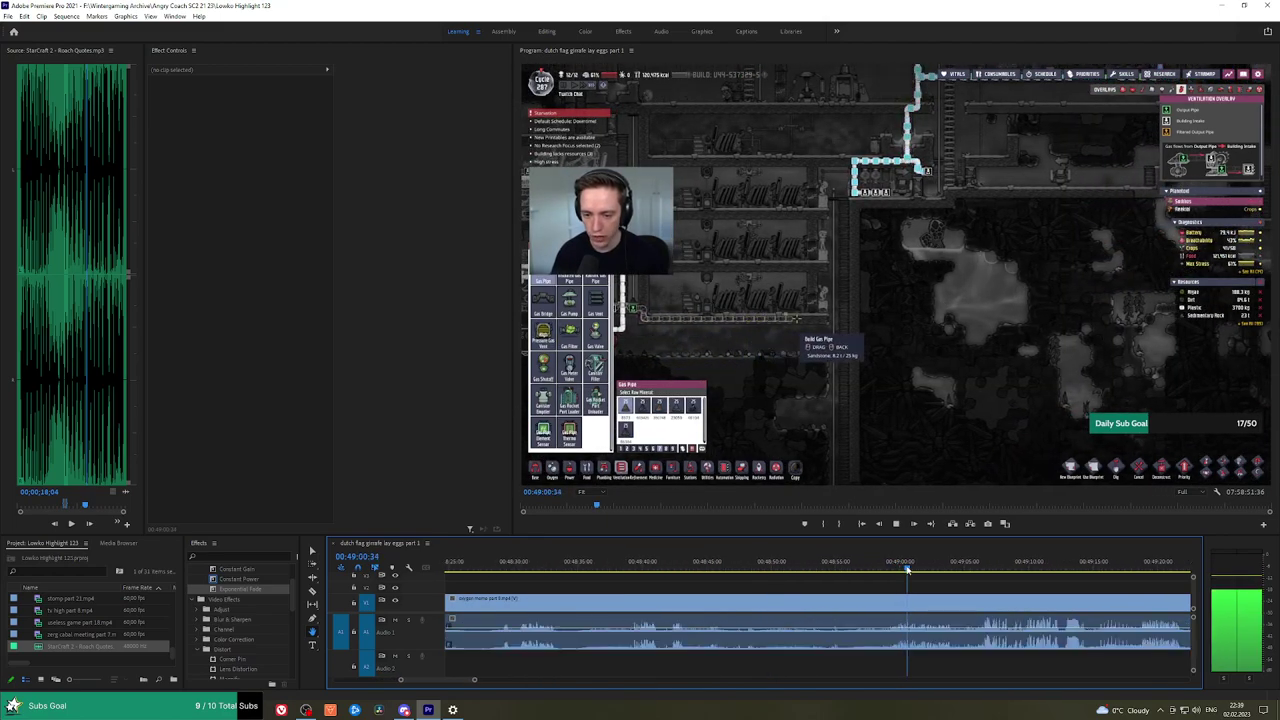
click(888, 604)
key(v)
click(858, 604)
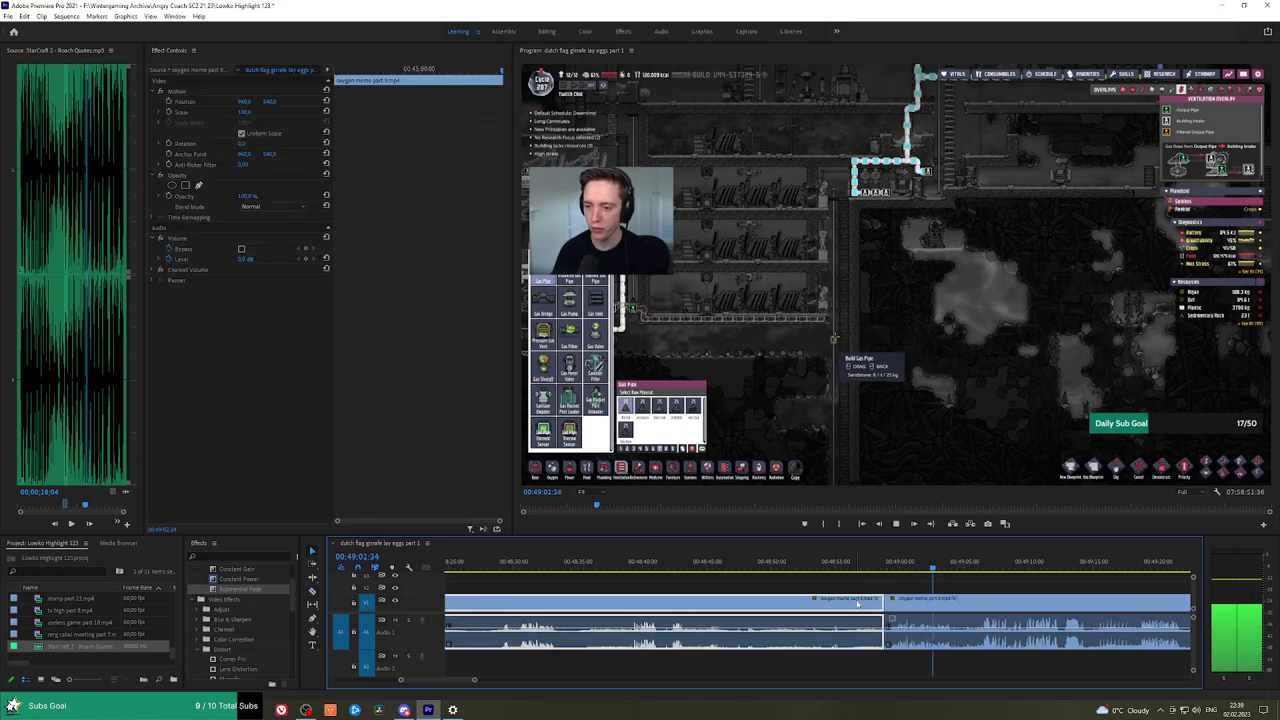
key(shift+Delete)
key(space)
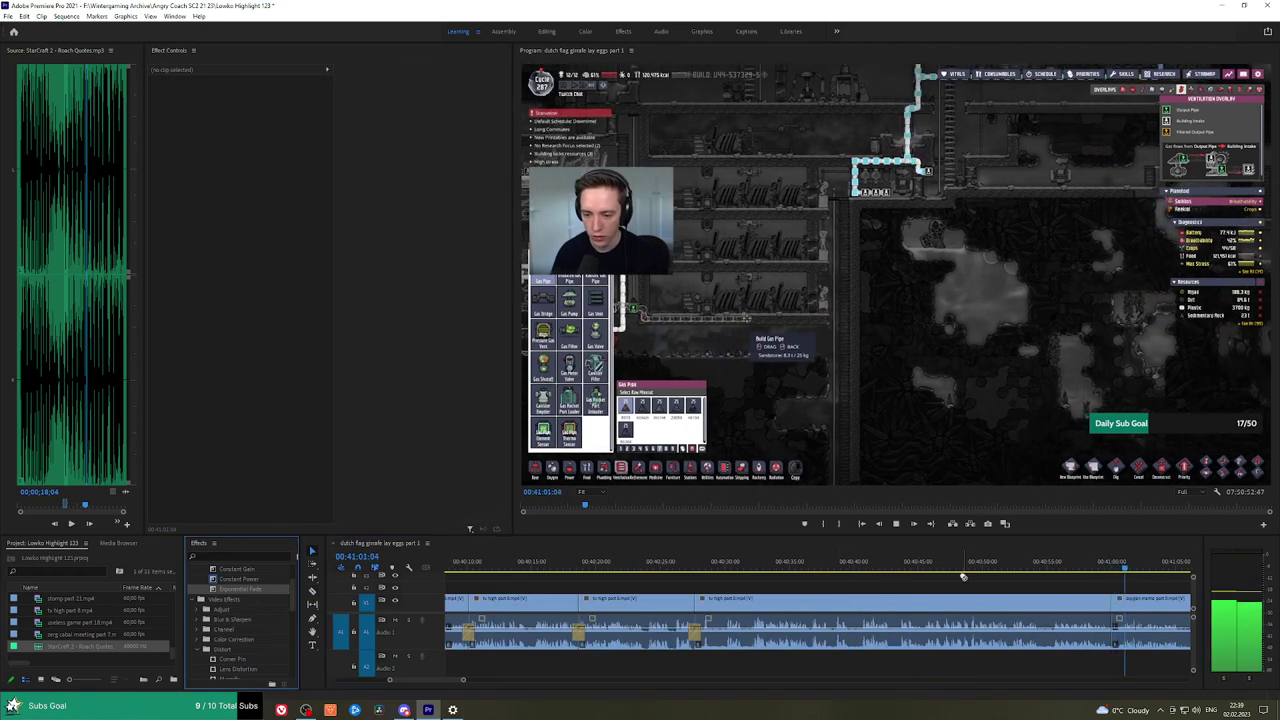
Apply the Exponential Fade transition to the audio cut between the TV and oxygen clips at about 00:41:00.
drag(1115, 646, 1115, 646)
key(h)
drag(1035, 602, 988, 604)
scroll(1095, 603, down, 10)
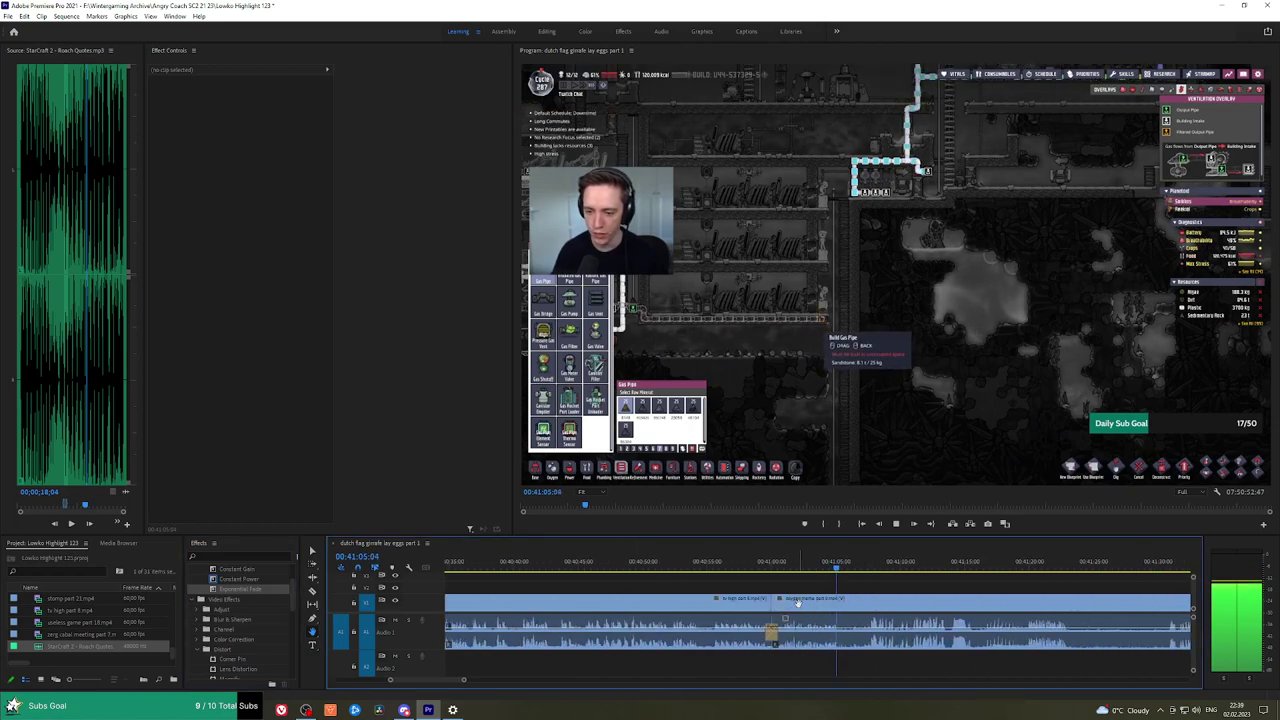
Split the oxygen clip on both sides of the pause at about 00:41:05 to 00:41:07, ripple delete the piece, and play the join.
click(869, 568)
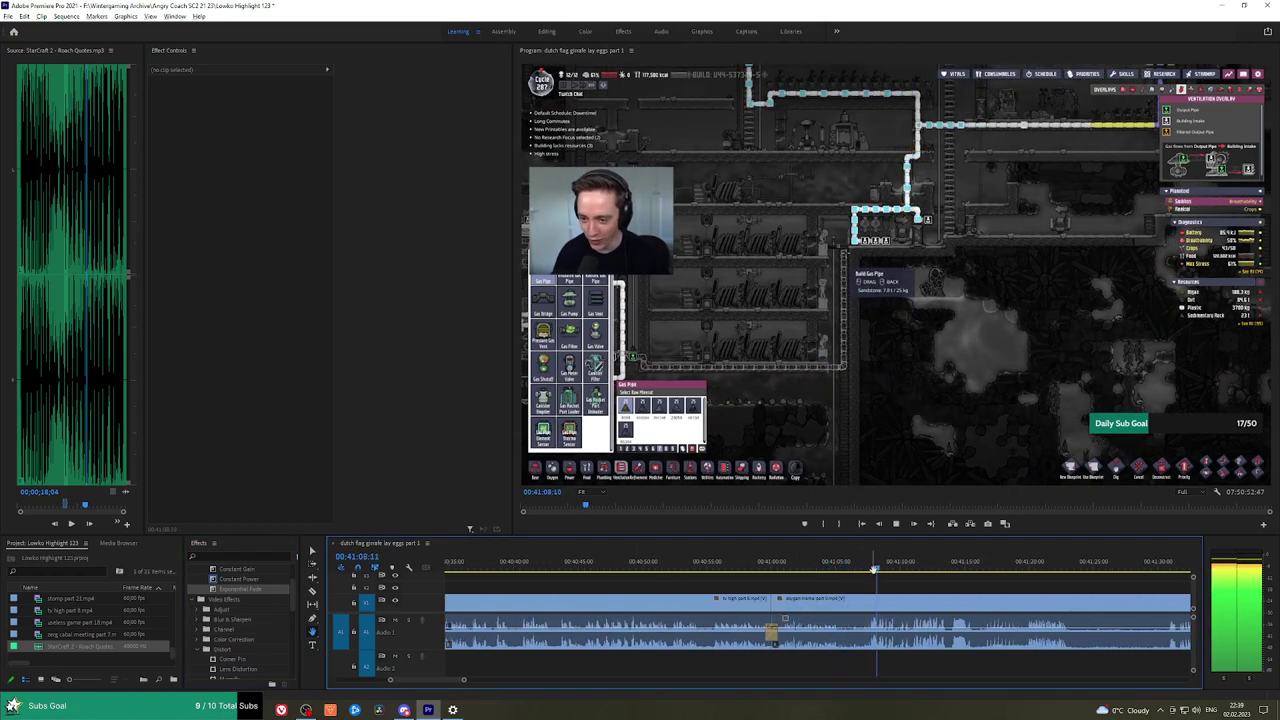
key(equal)
key(space)
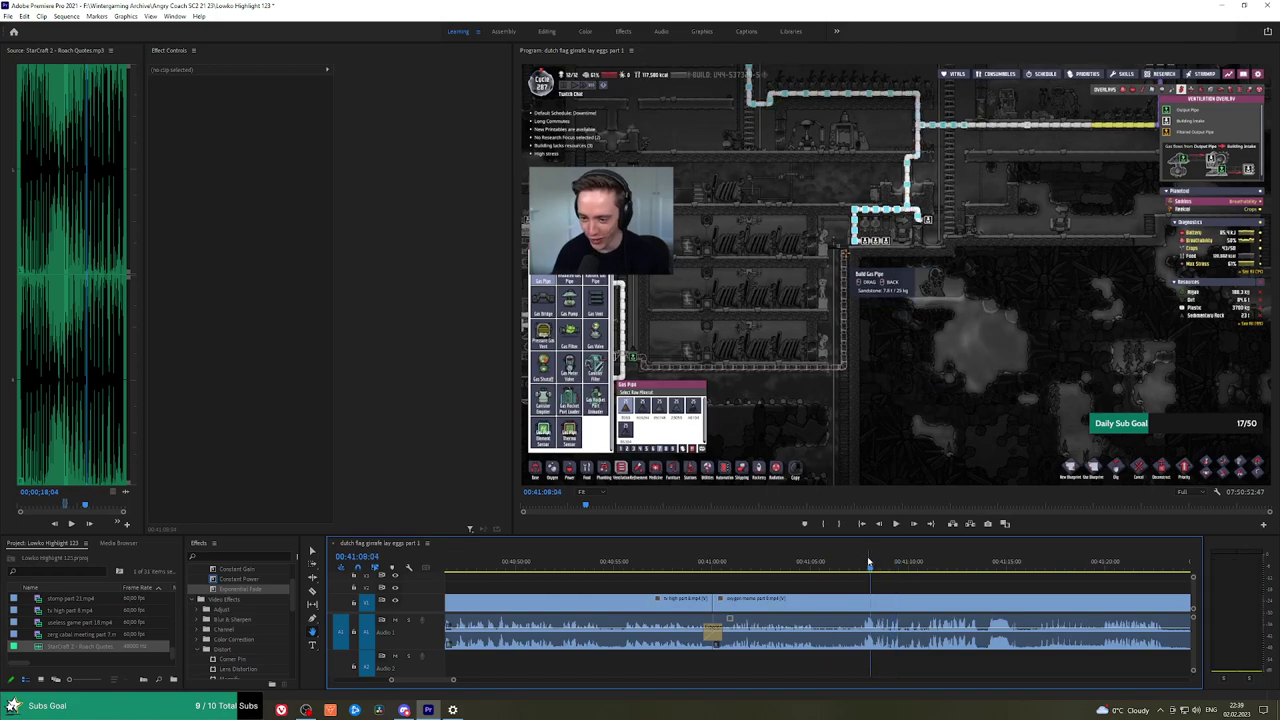
click(820, 565)
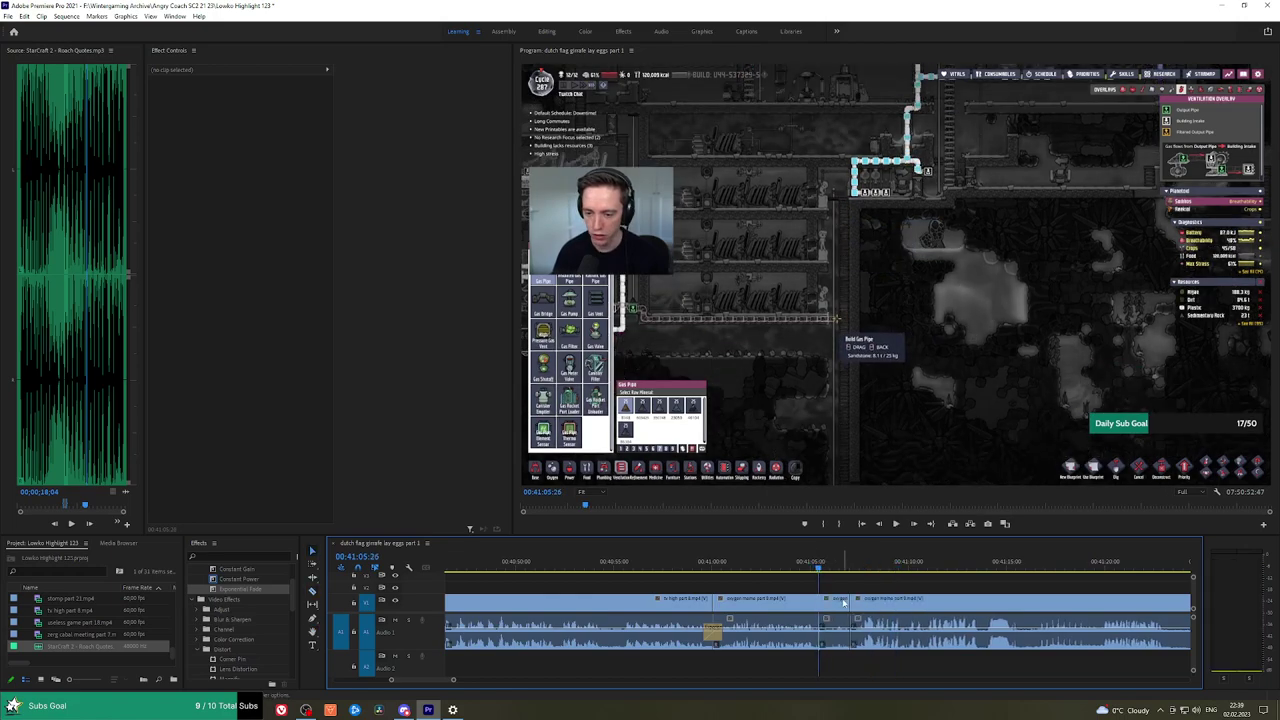
click(843, 602)
key(shift+Delete)
key(space)
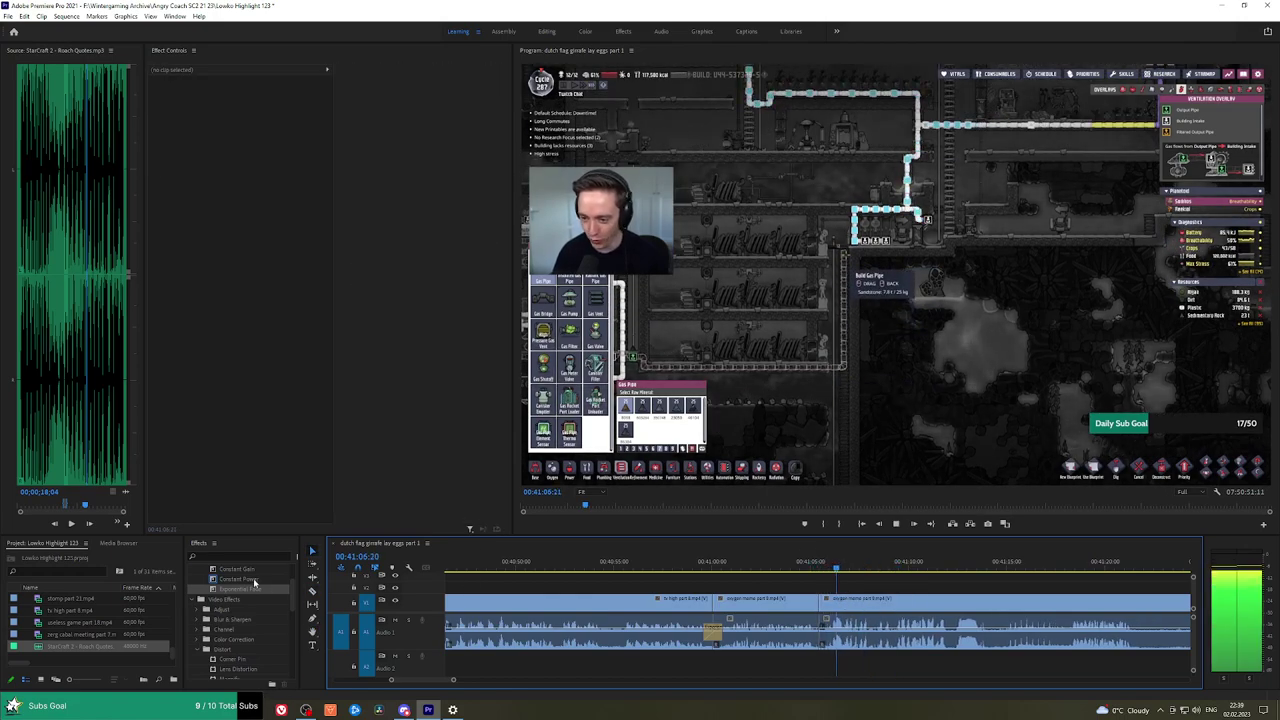
Apply the Constant Power transition to the new audio cut in the oxygen clip at about 00:41:05.
drag(253, 580, 821, 632)
key(space)
key(equal)
key(equal)
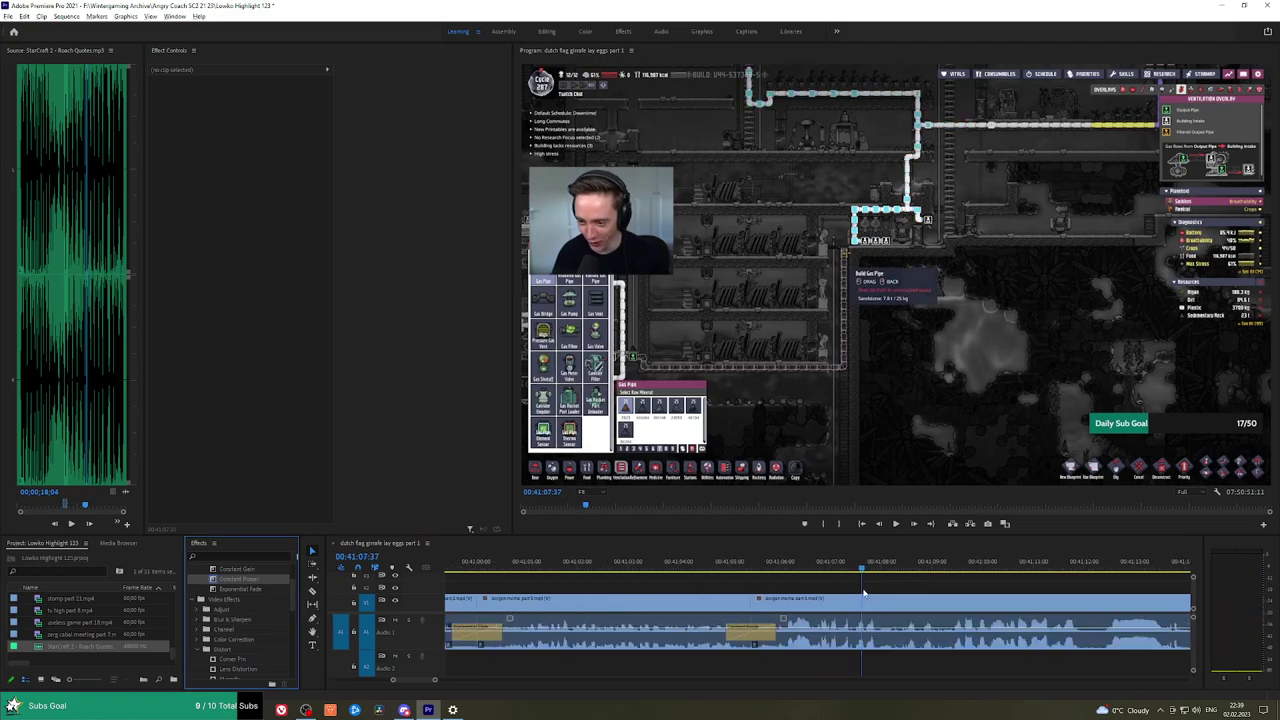
Play the speech after the join and split the oxygen clip at about 00:41:07 and 00:41:08 to isolate the short passage.
click(817, 566)
key(space)
click(796, 565)
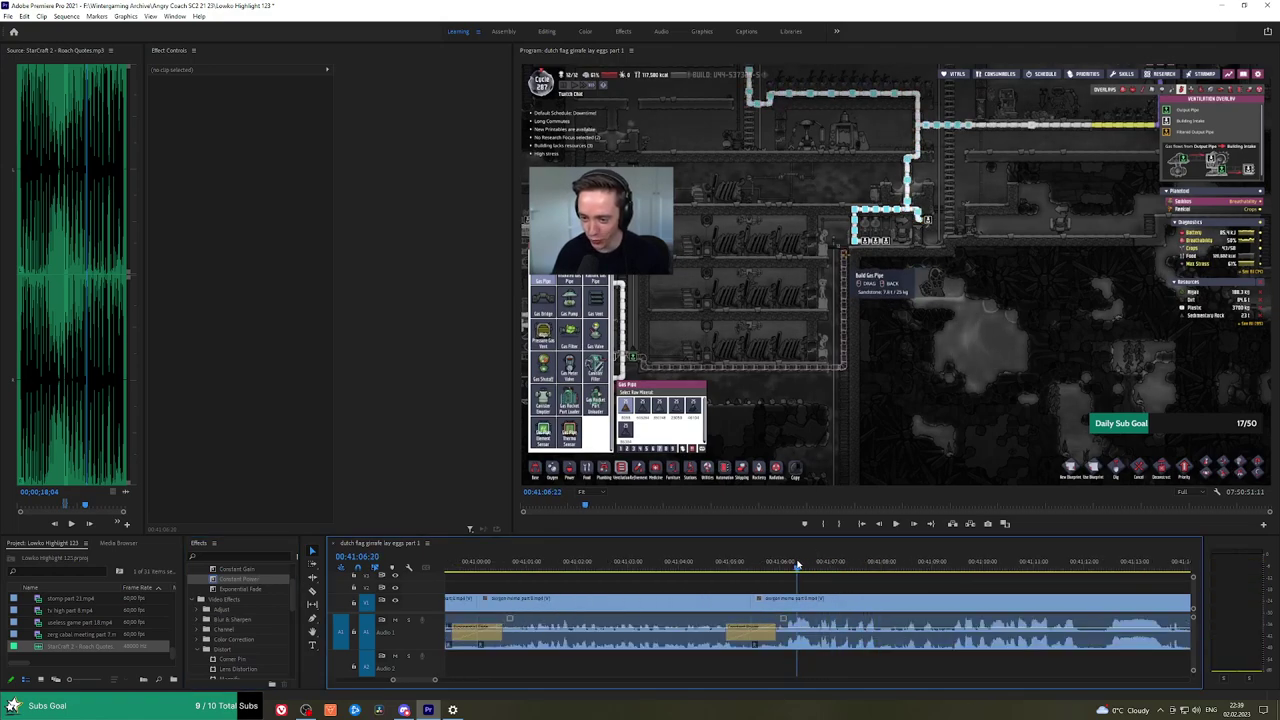
key(space)
key(space)
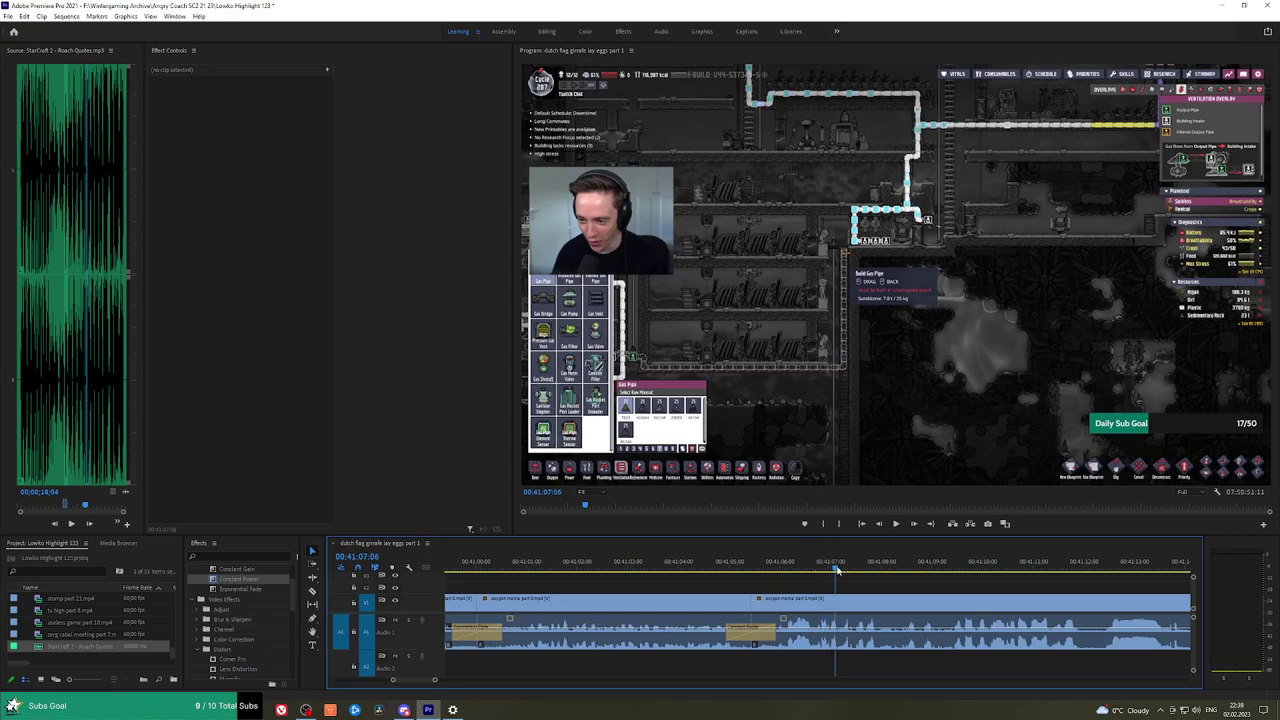
drag(837, 568, 840, 568)
key(space)
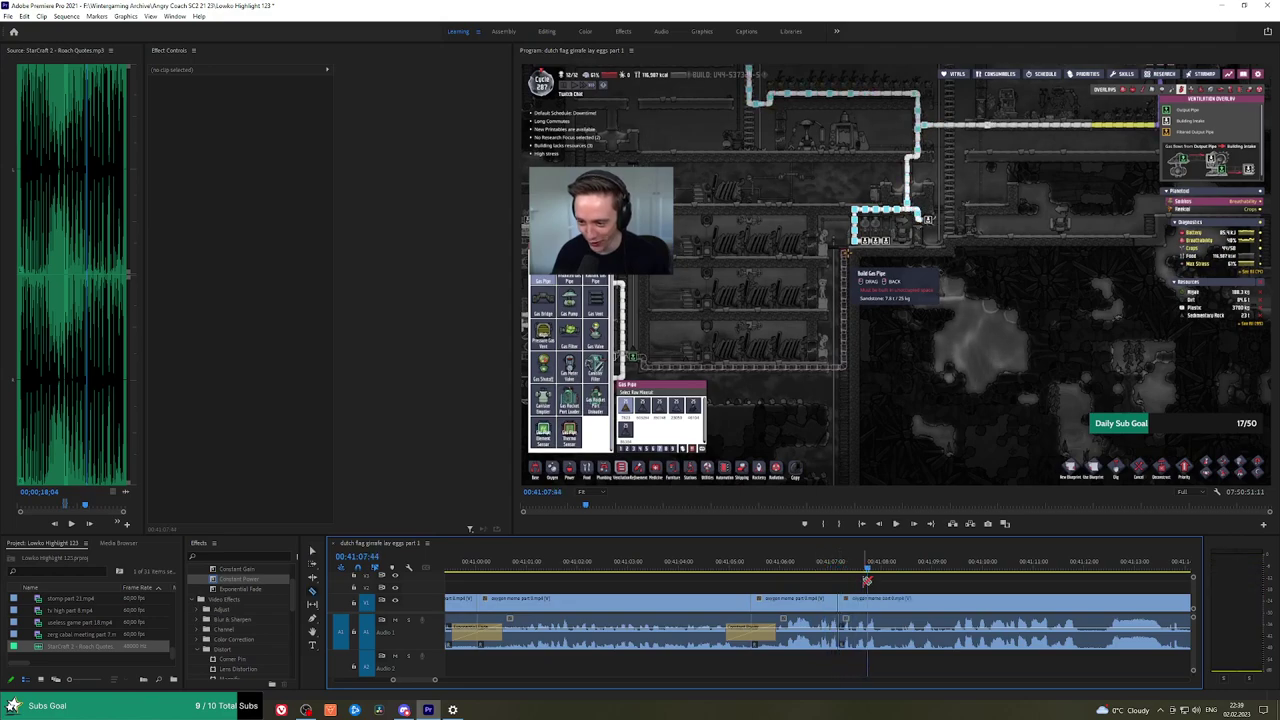
key(space)
key(space)
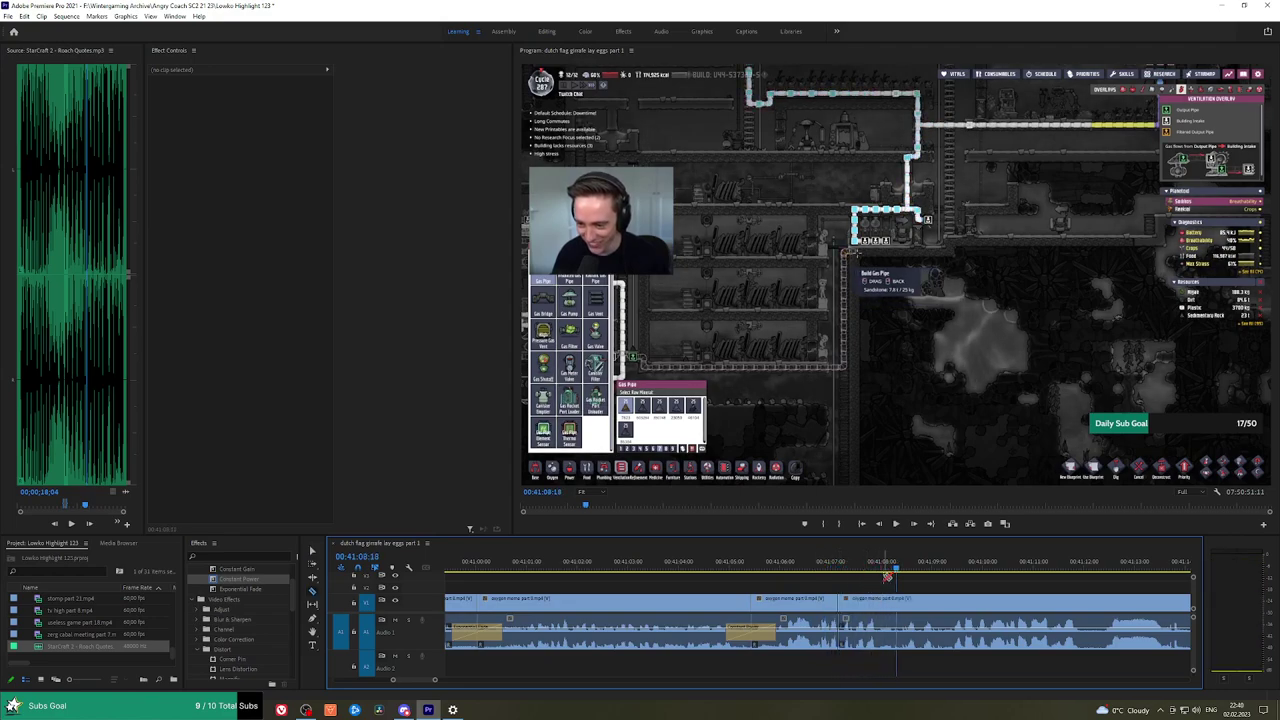
drag(885, 567, 882, 567)
key(space)
key(space)
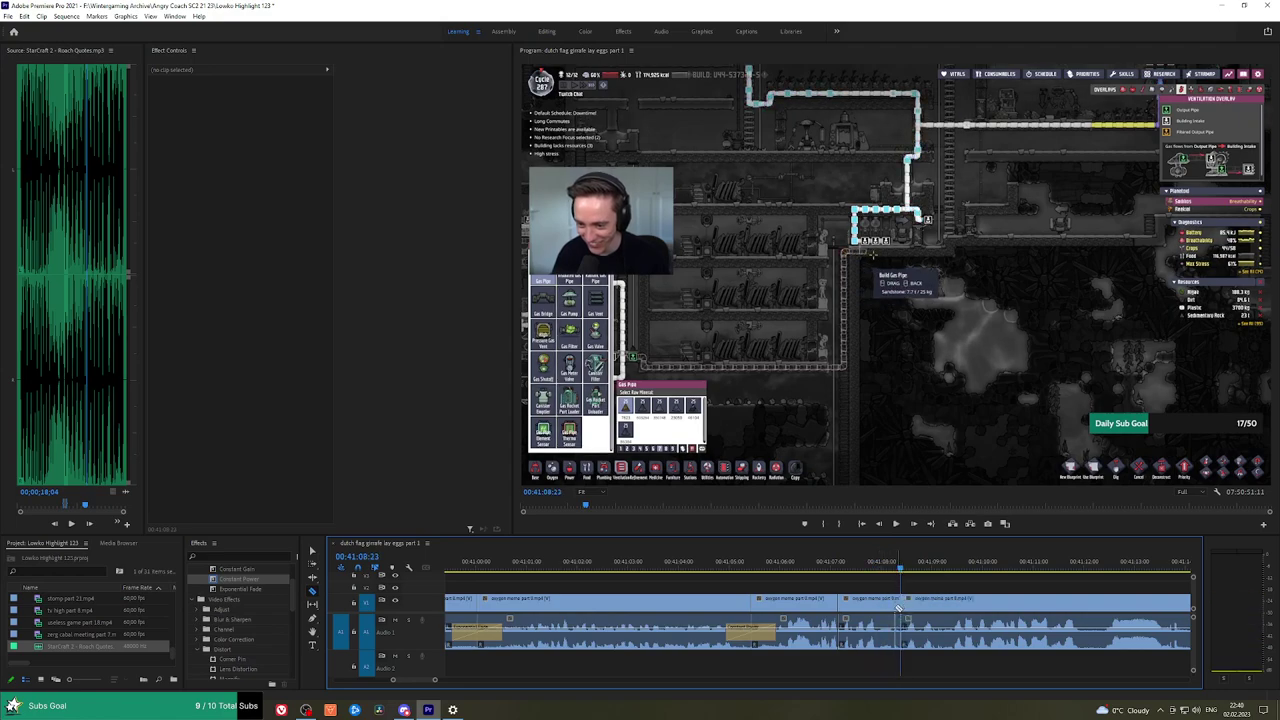
Silence the isolated passage's audio and place the StarCraft 2 - Roach Quotes.mp3 excerpt under it on Audio 2, starting at about 00:41:07.
click(870, 633)
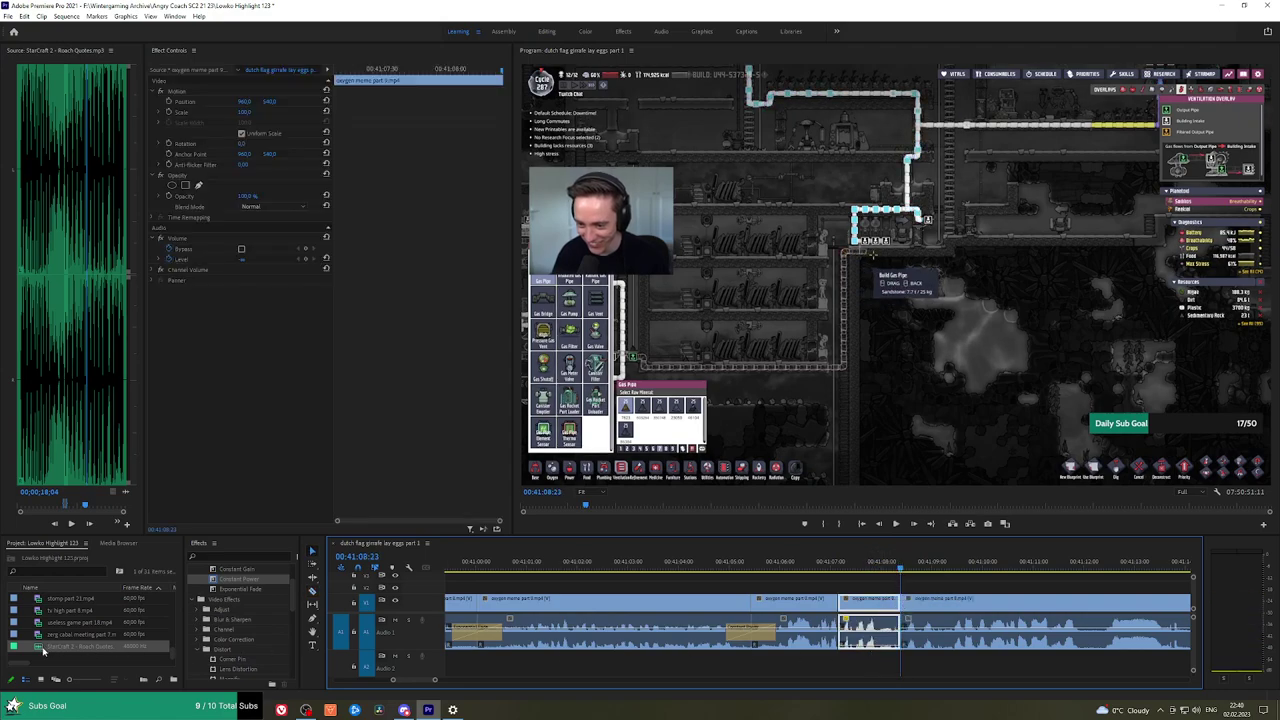
drag(43, 649, 846, 665)
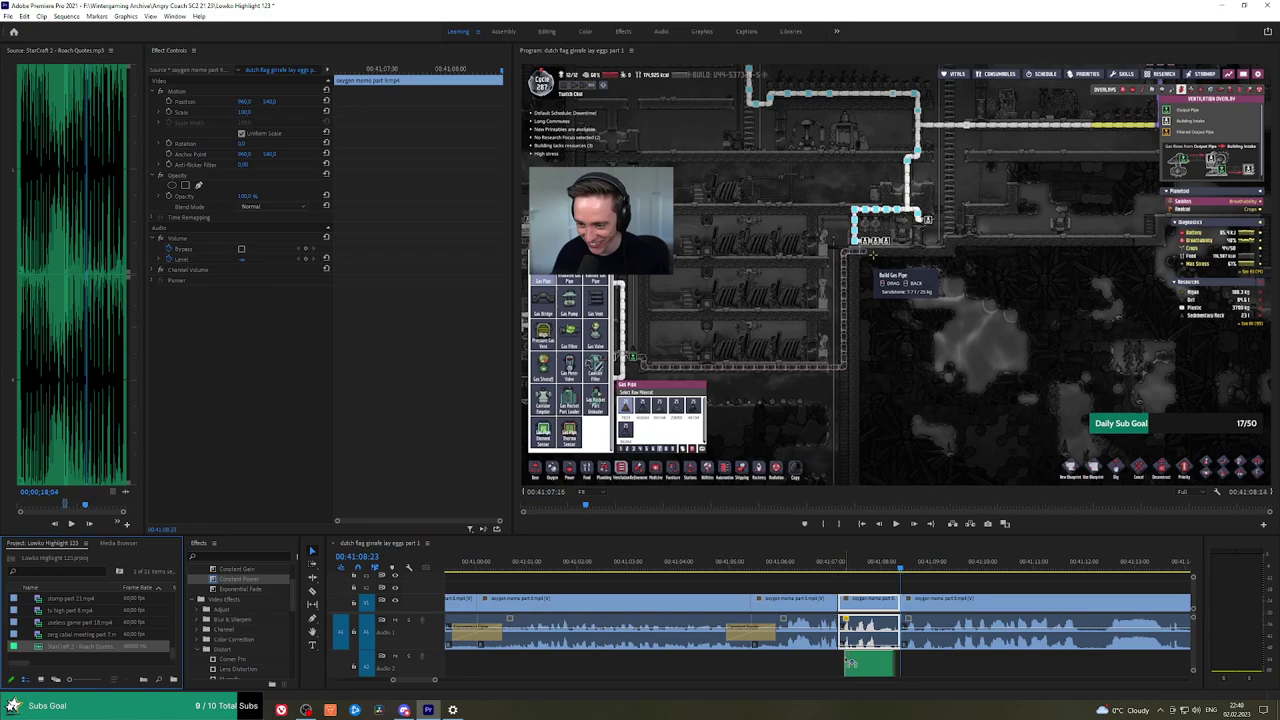
drag(844, 660, 845, 660)
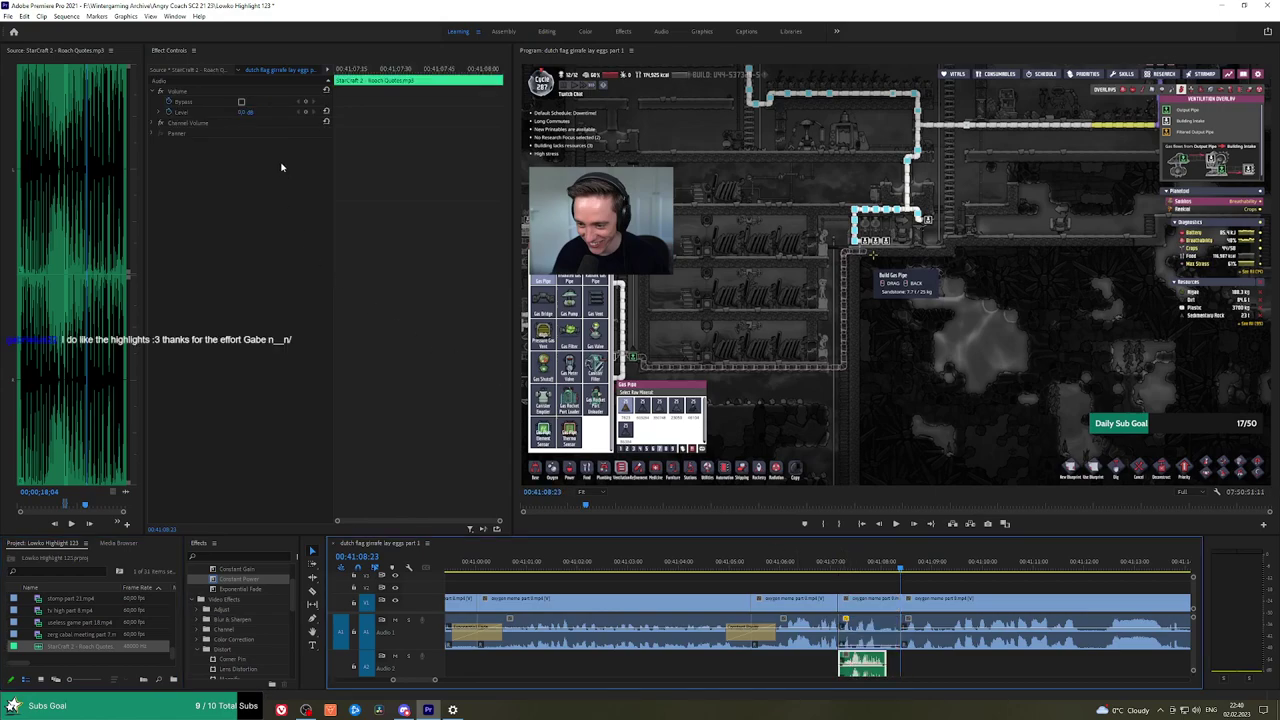
Lower the volume level of the Roach Quotes sound and play the passage from about 00:41:06 to check the mix.
click(251, 119)
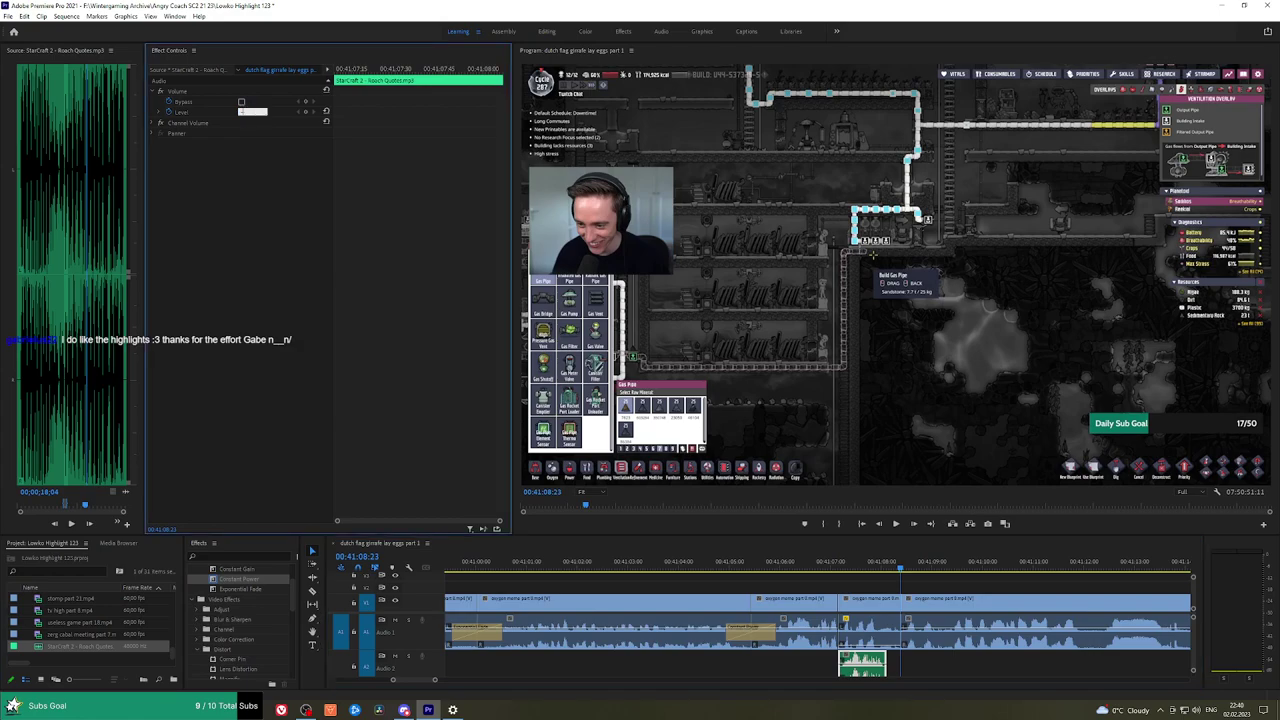
click(813, 565)
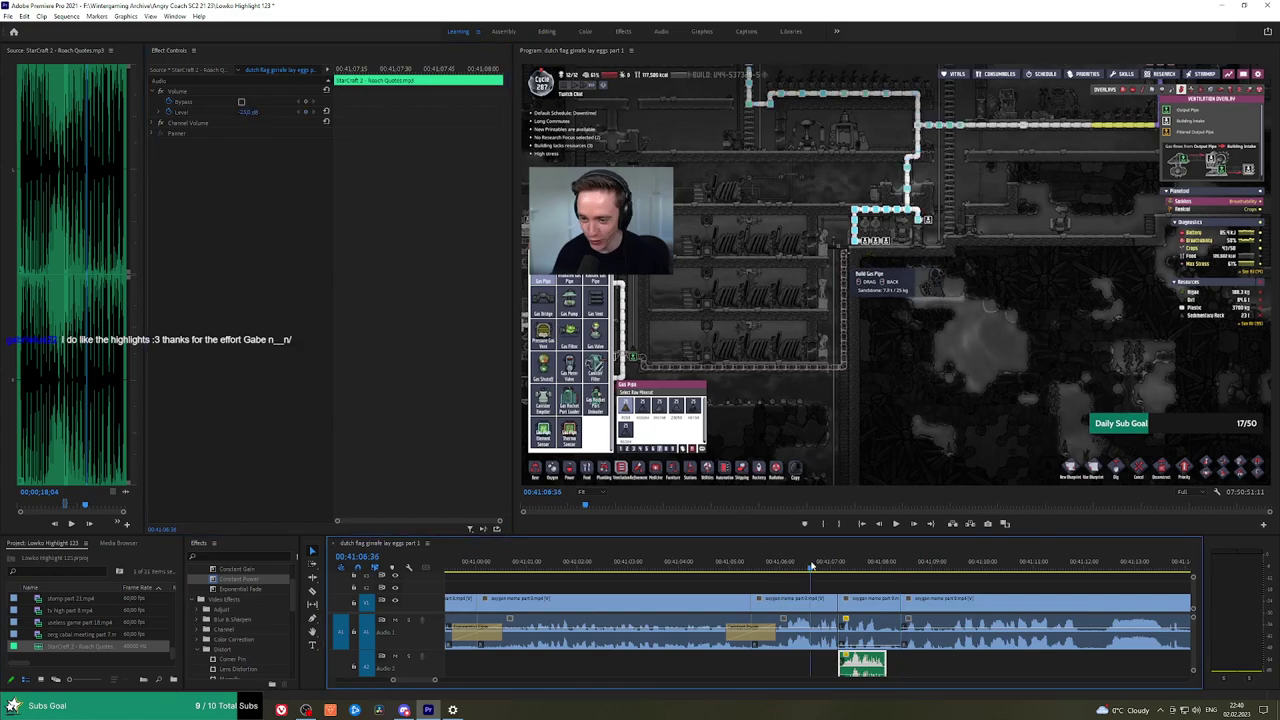
key(space)
click(951, 586)
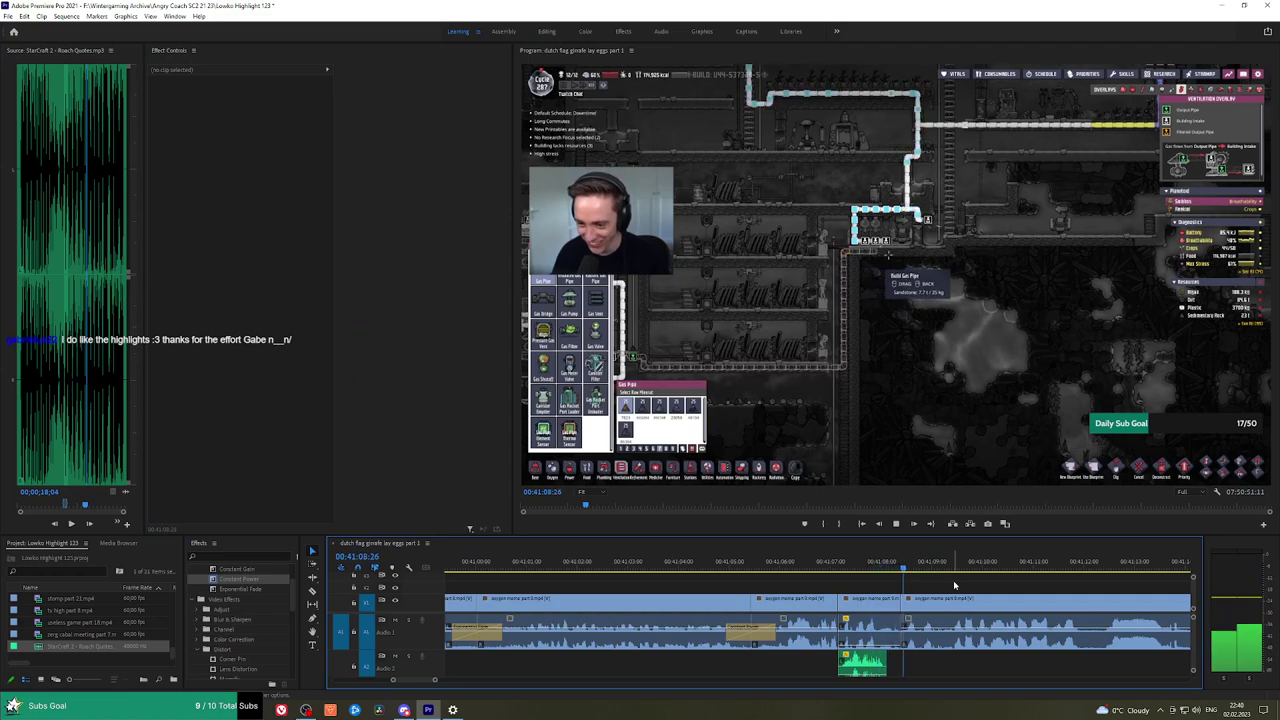
Play on through the gas pipe footage and split the oxygen clip at about 00:41:21.
key(minus)
key(h)
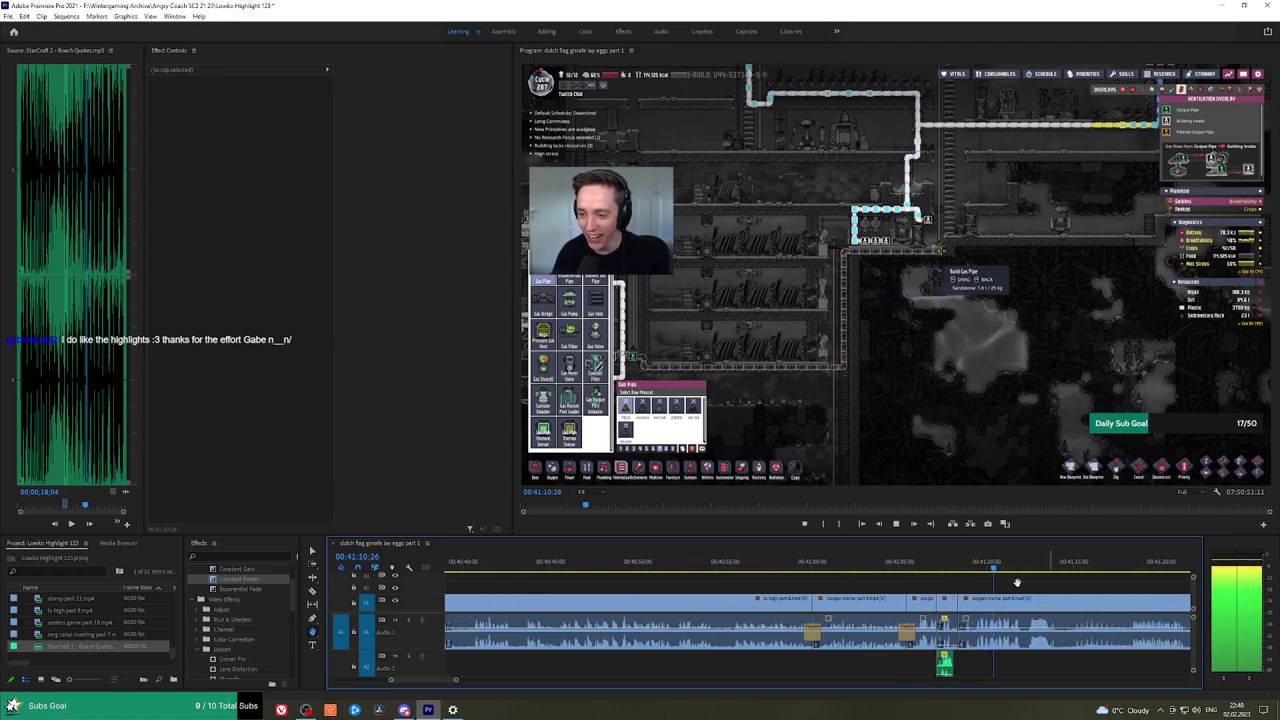
drag(1038, 583, 762, 577)
key(equal)
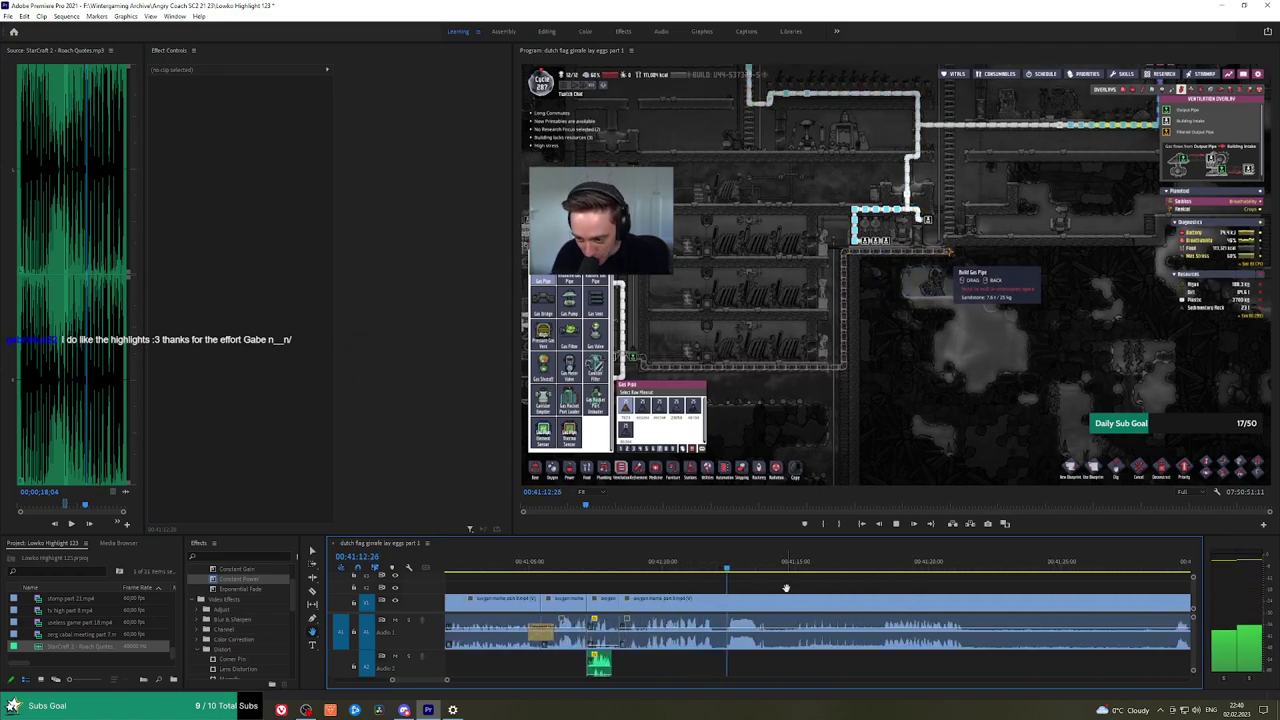
scroll(791, 586, right, 2)
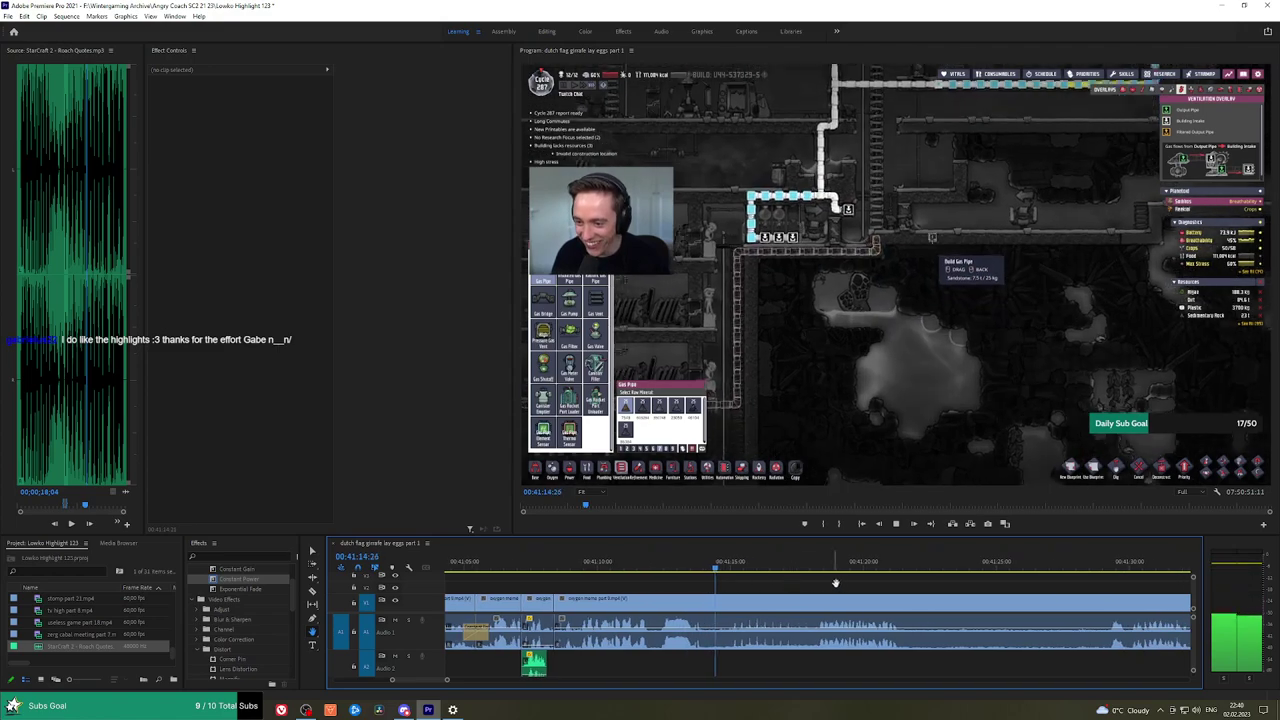
scroll(786, 585, right, 2)
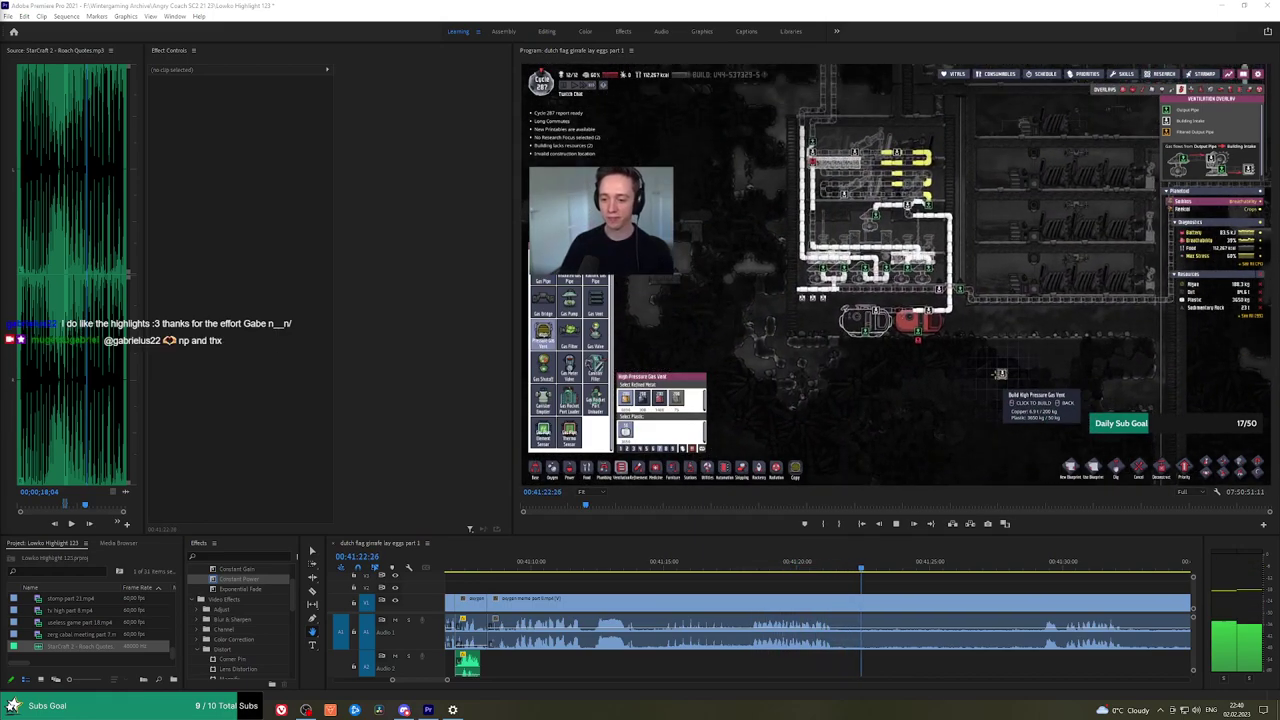
click(834, 572)
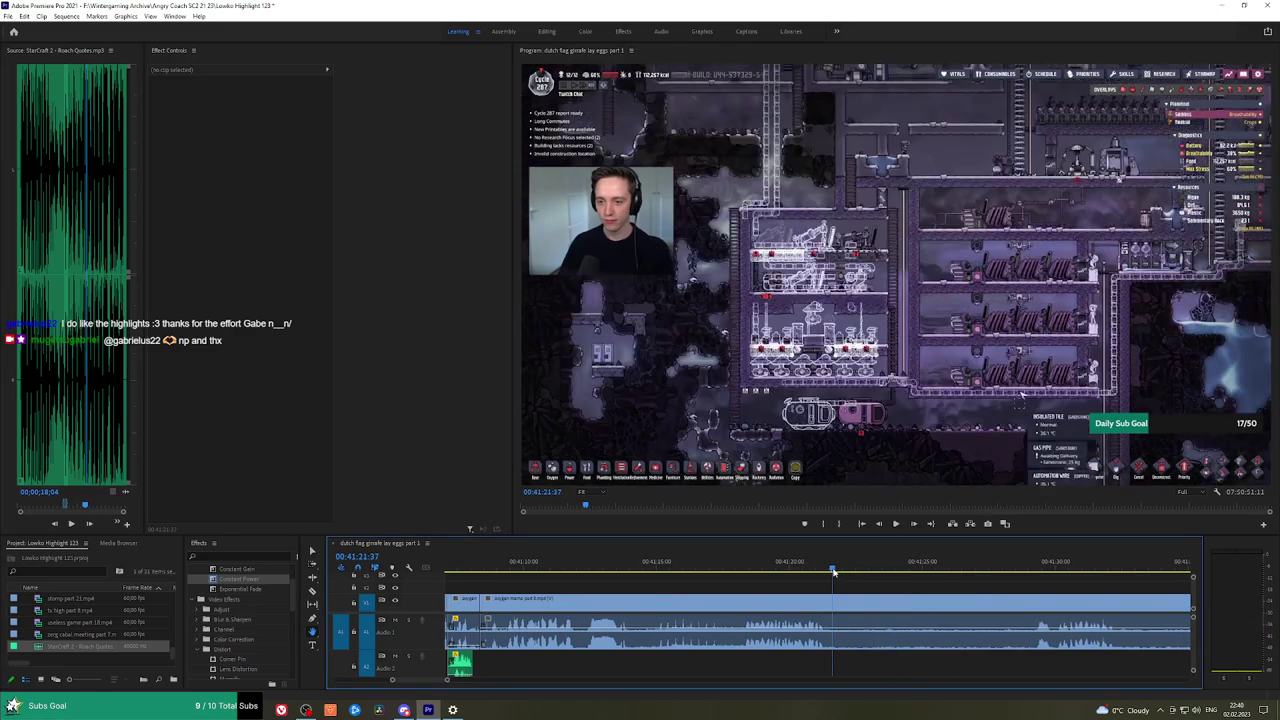
key(c)
click(834, 606)
Skim the oxygen clip from about 00:41:31 to 00:42:03 for the next usable moment and save the project.
drag(1004, 569, 752, 585)
key(space)
key(minus)
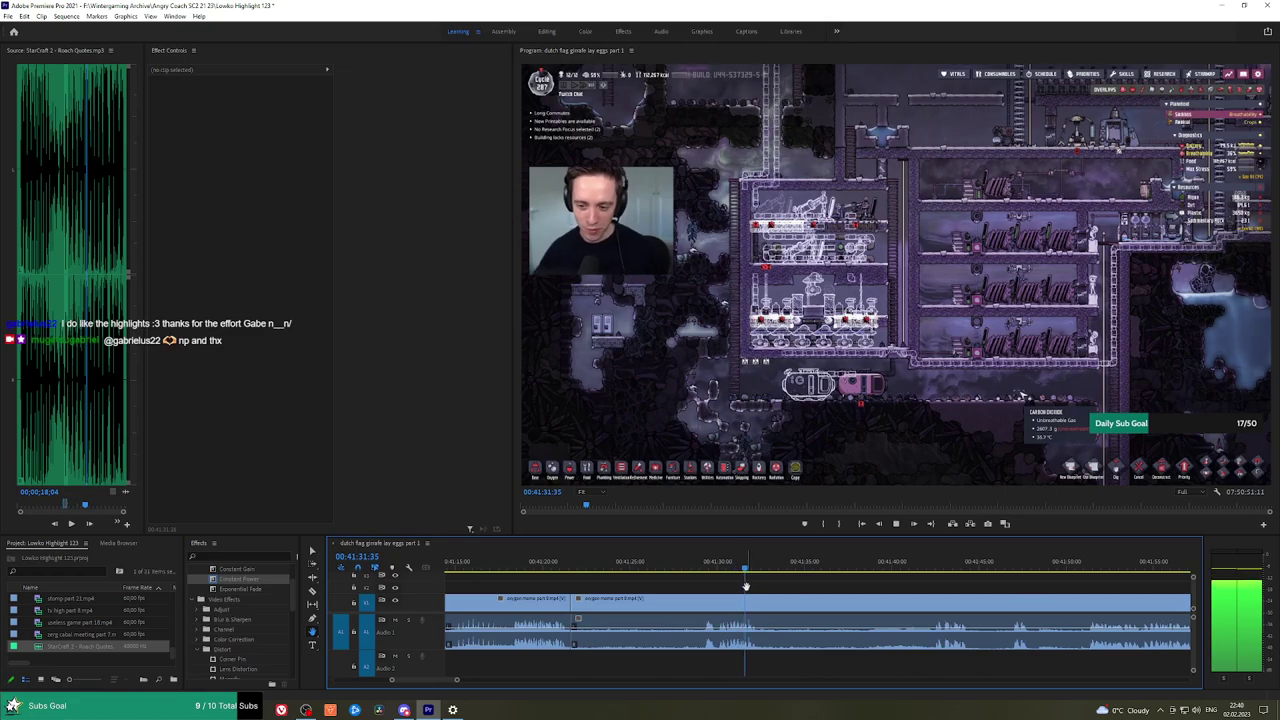
key(minus)
click(934, 567)
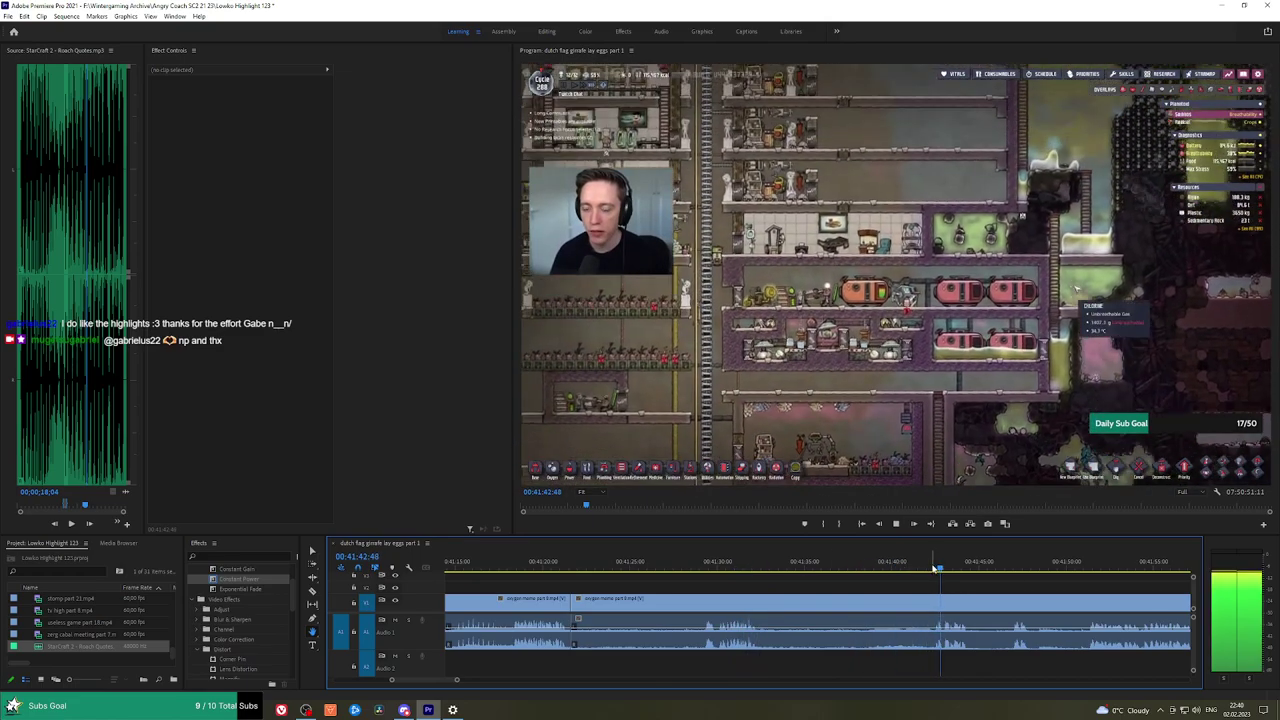
drag(1017, 582, 754, 586)
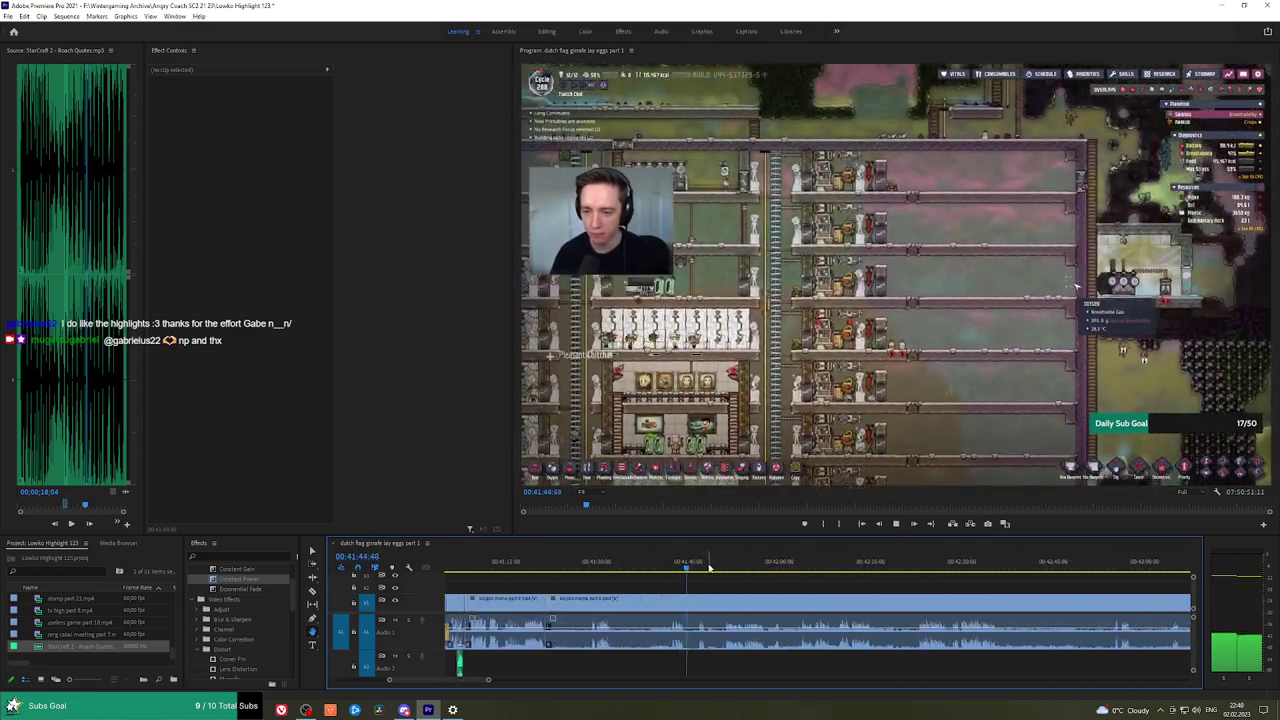
click(719, 566)
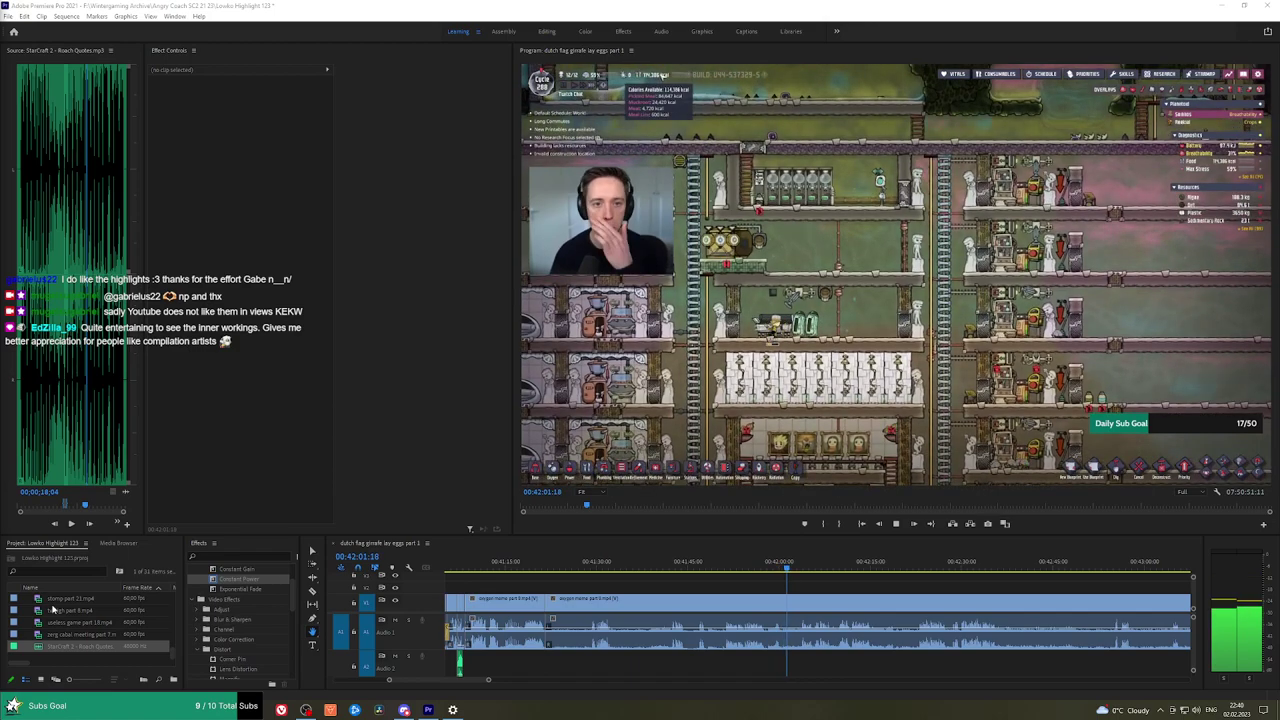
click(802, 570)
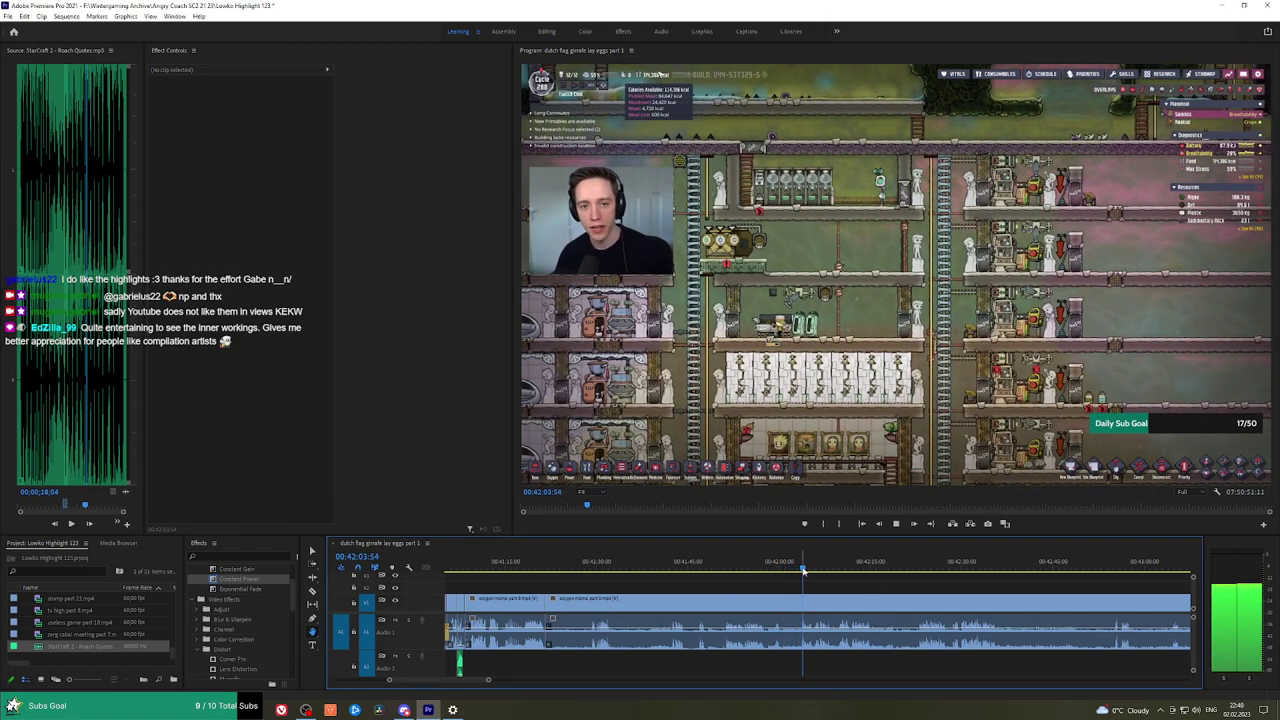
key(ctrl+s)
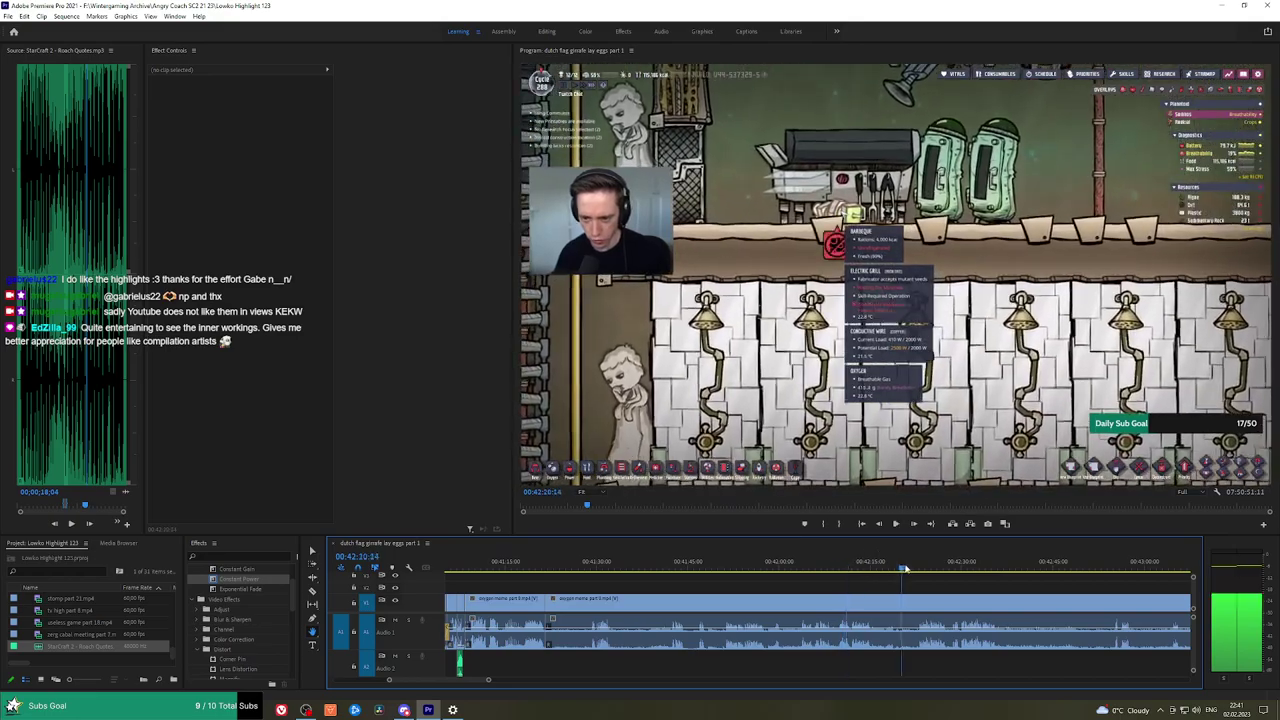
Skim the oxygen clip from about 00:42:20 to 00:44:45 for the next usable moment.
drag(905, 568, 916, 567)
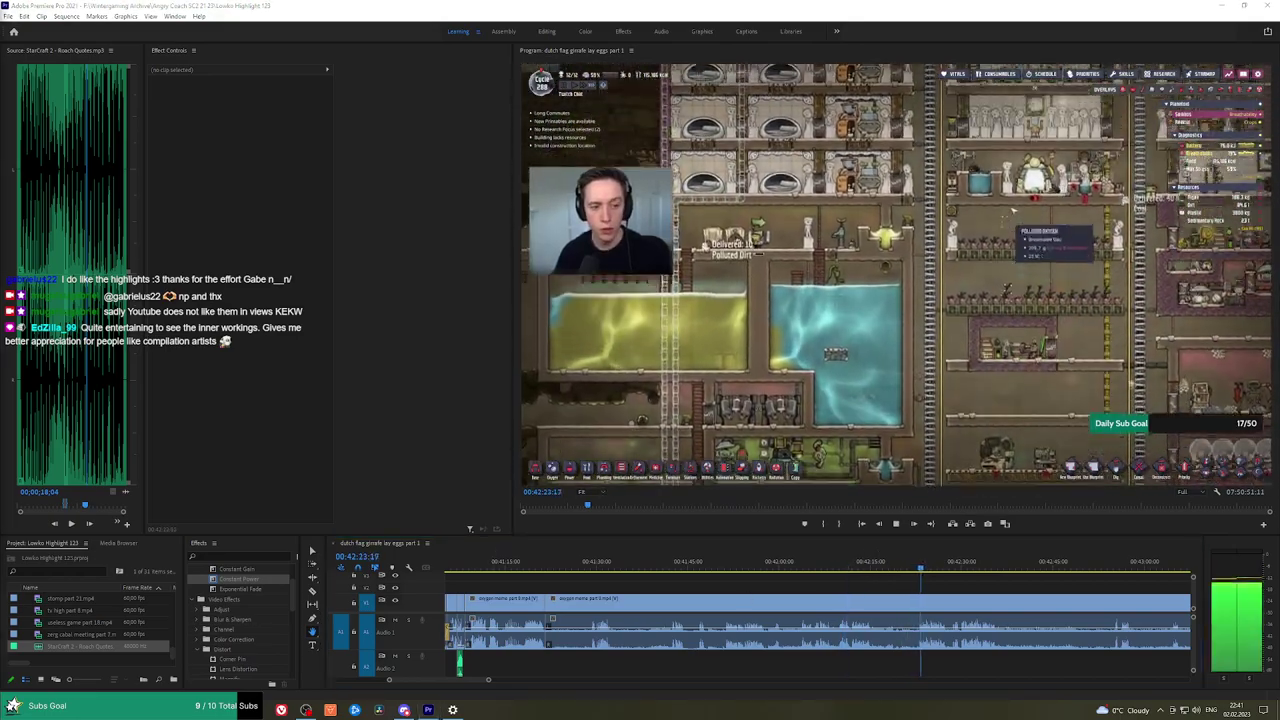
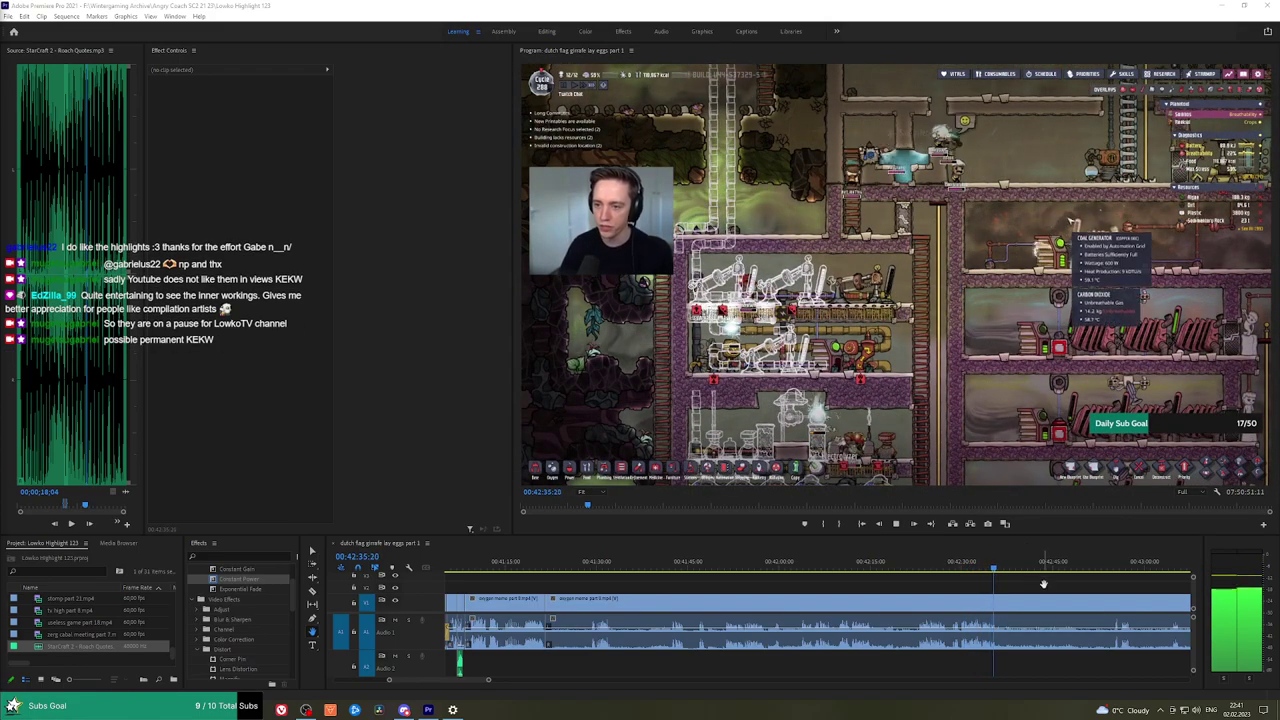
drag(1043, 584, 721, 583)
click(772, 570)
click(789, 570)
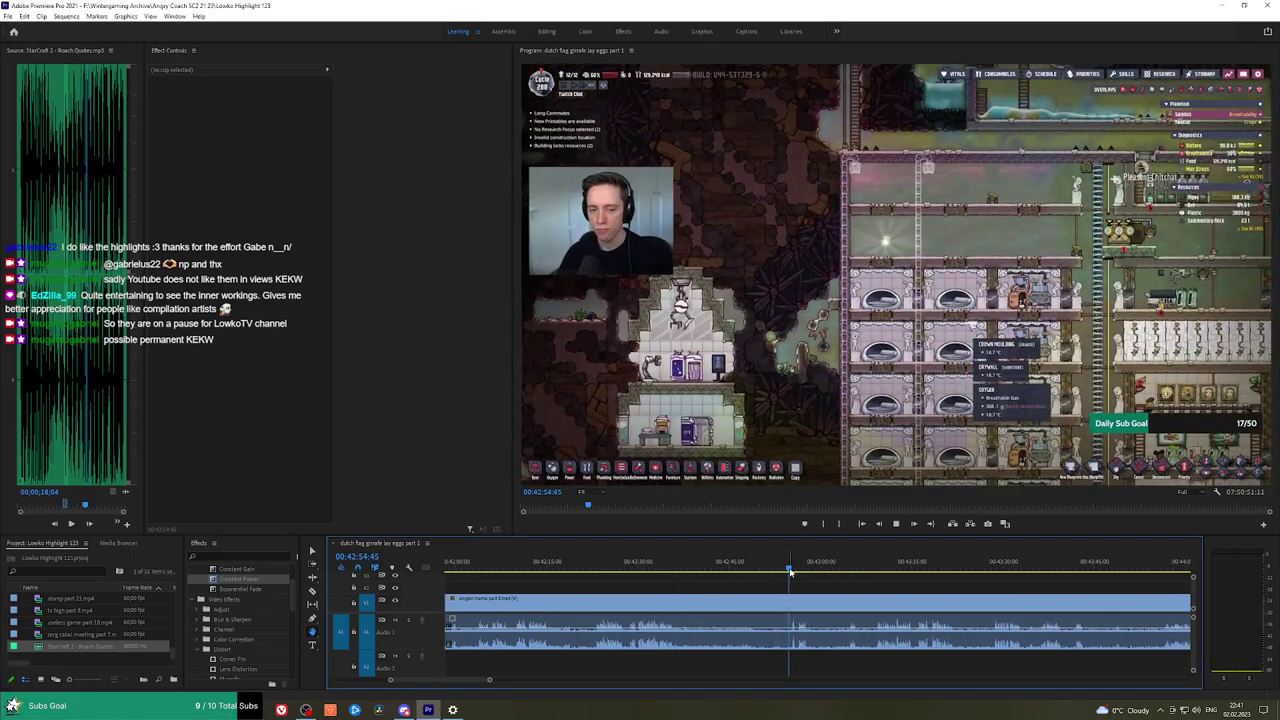
key(space)
scroll(800, 580, right, 2)
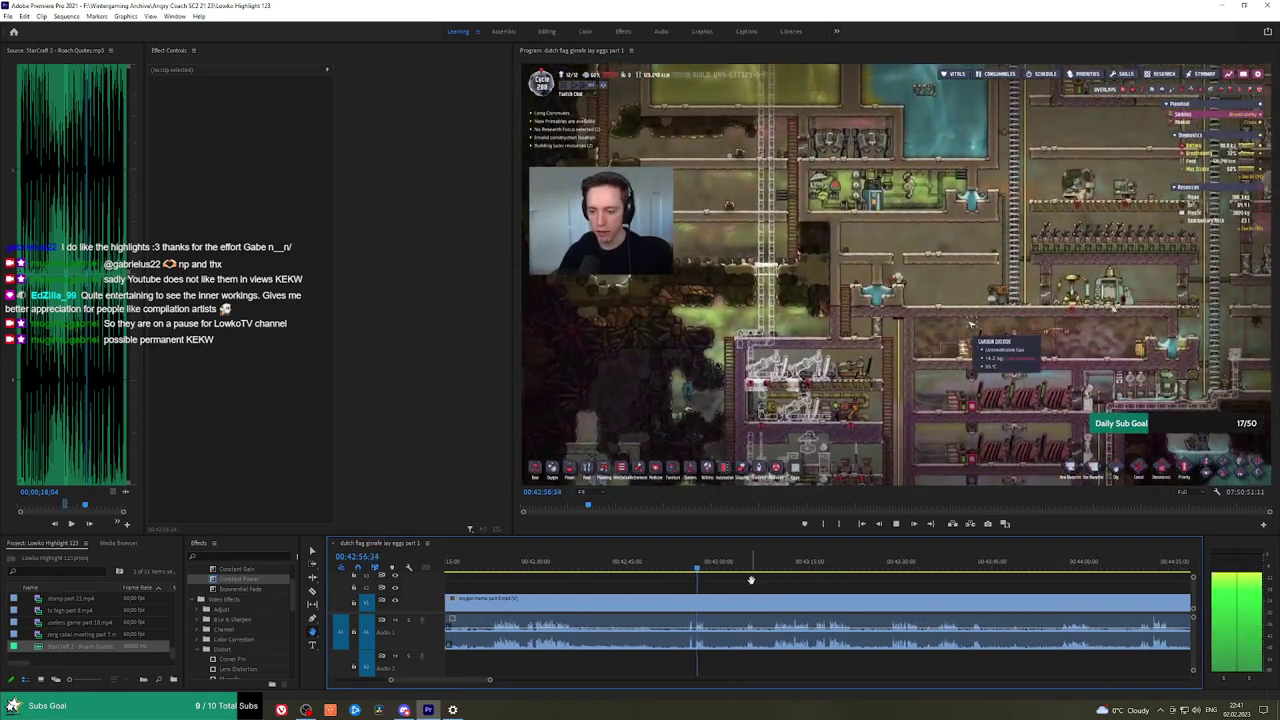
drag(737, 571, 744, 570)
key(space)
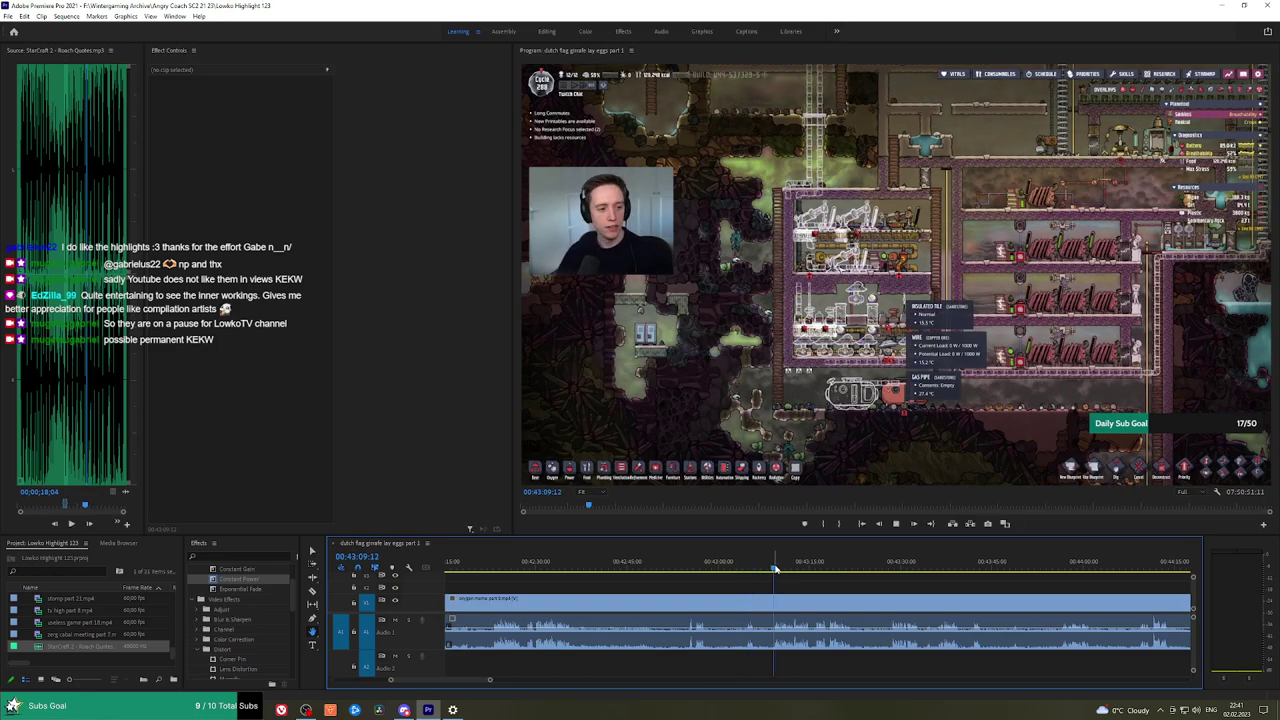
drag(812, 568, 592, 590)
drag(678, 564, 803, 563)
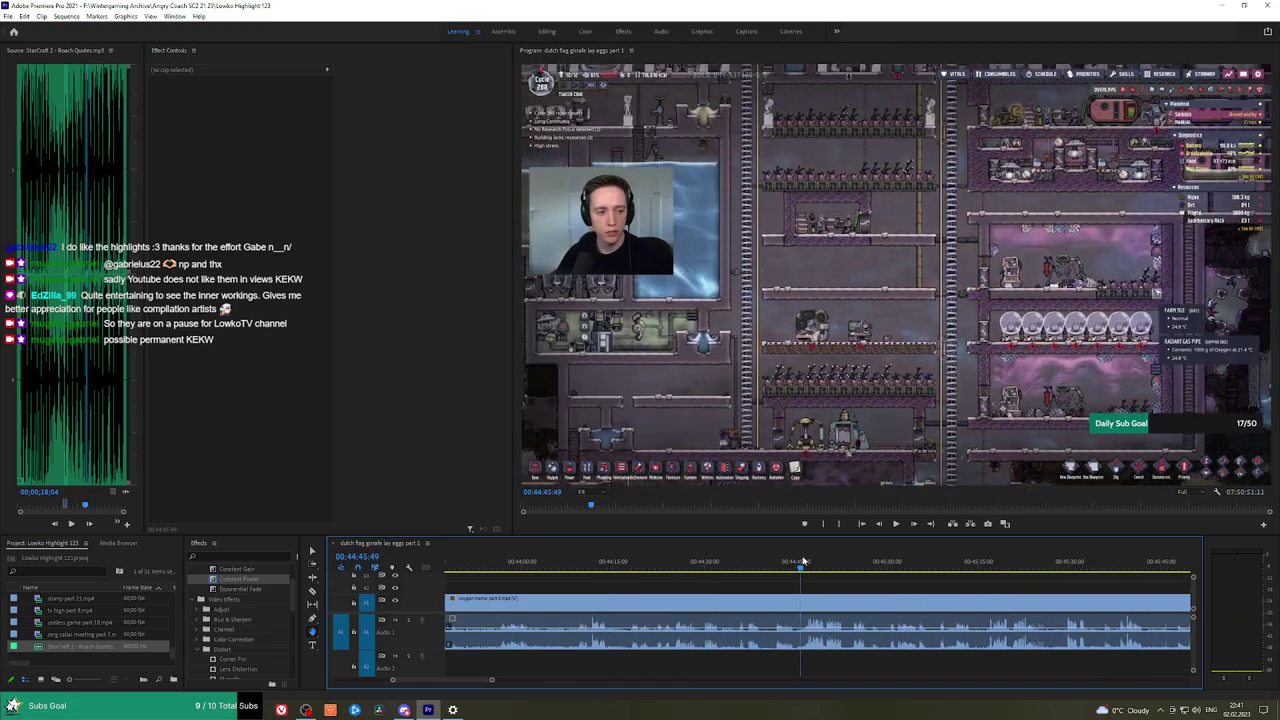
key(space)
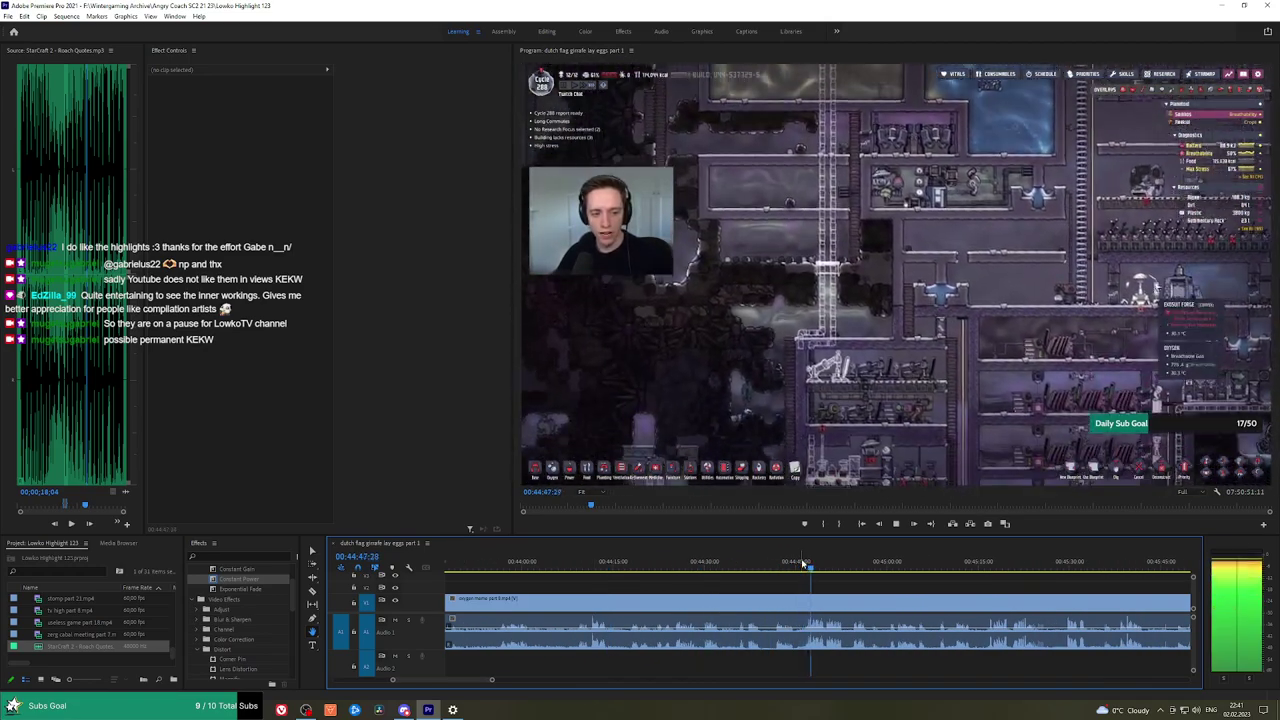
Review the oxygen clip from about 00:44:42 to 00:45:11 to find where the gameplay should resume.
click(777, 565)
key(space)
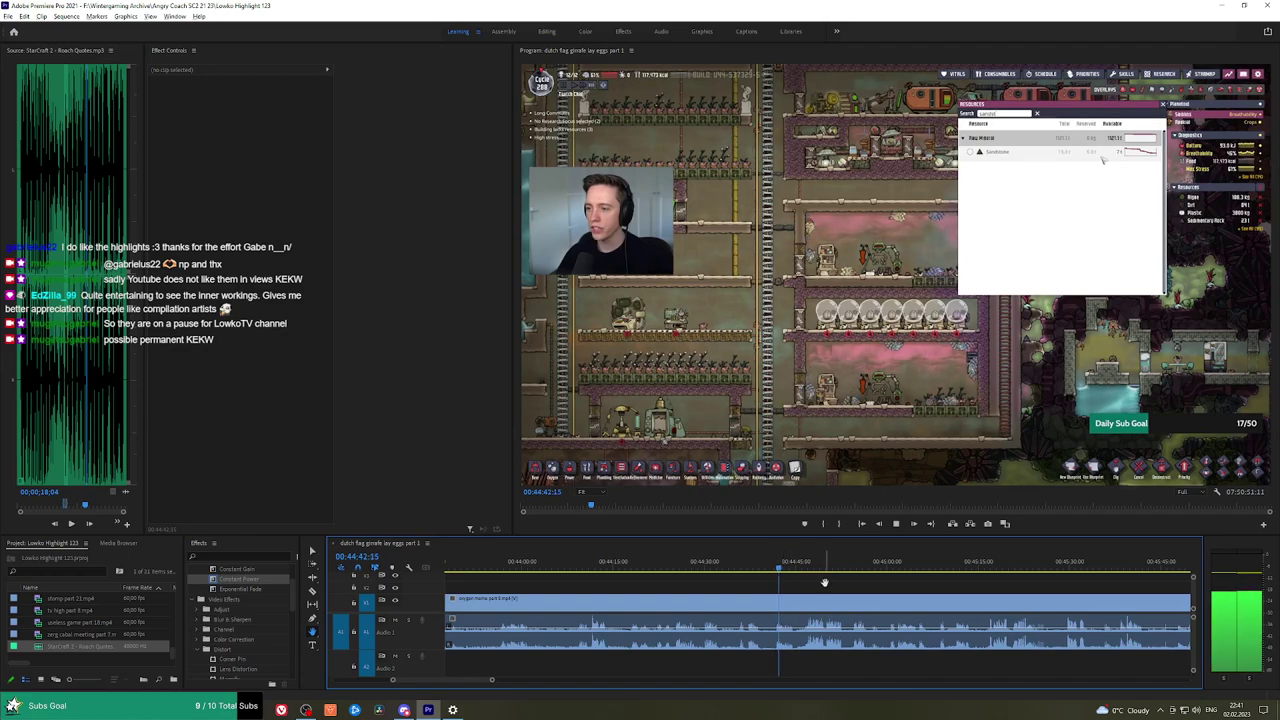
scroll(772, 570, up, 2)
click(820, 565)
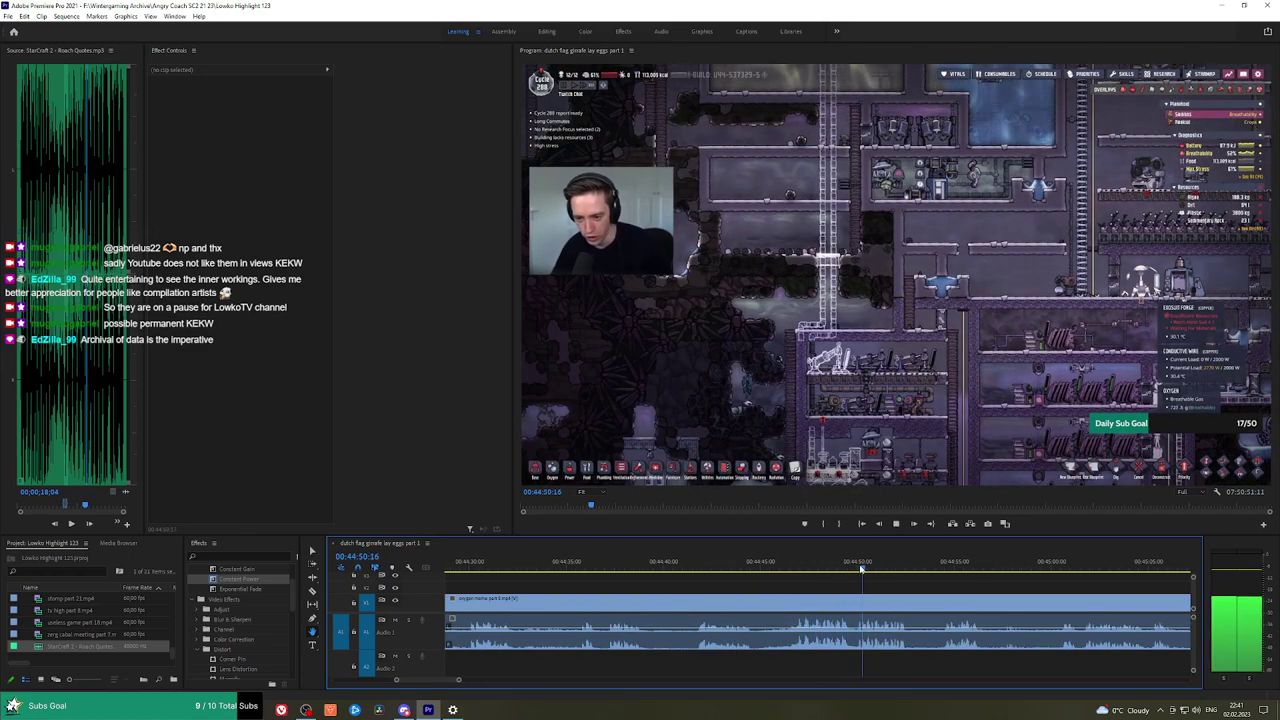
click(945, 566)
click(1069, 567)
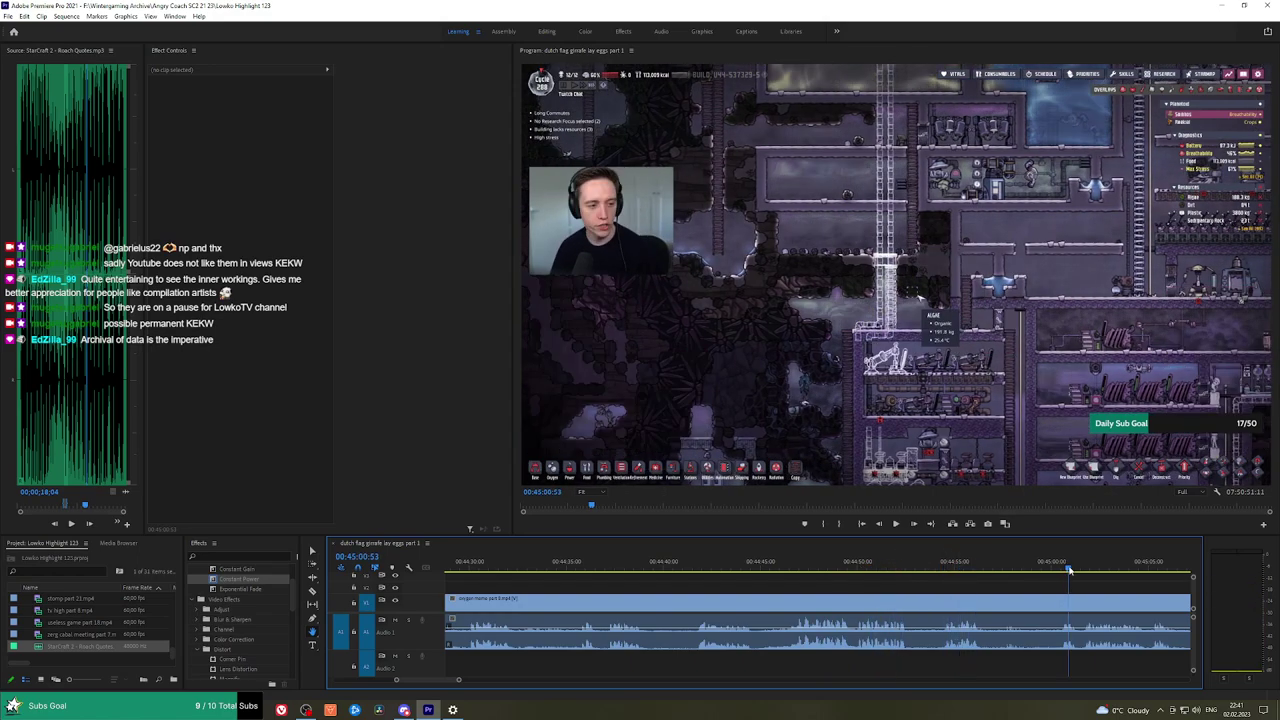
drag(1105, 597, 722, 594)
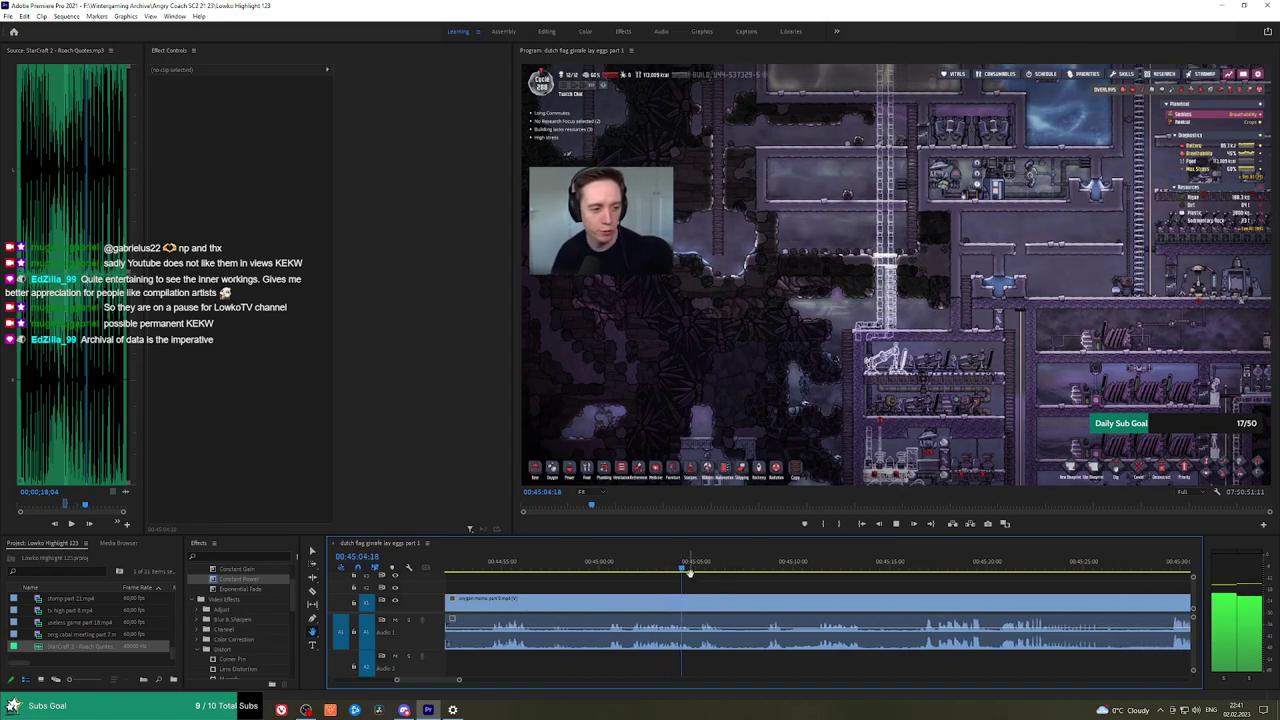
click(760, 567)
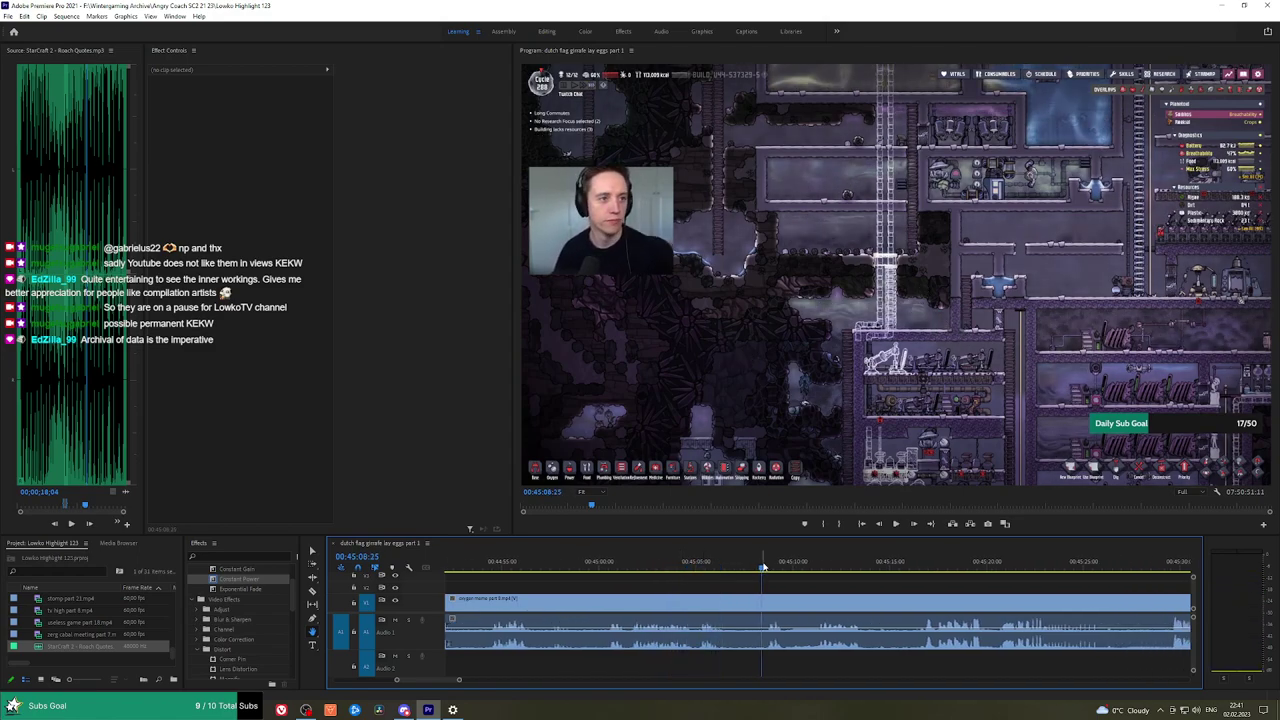
click(808, 566)
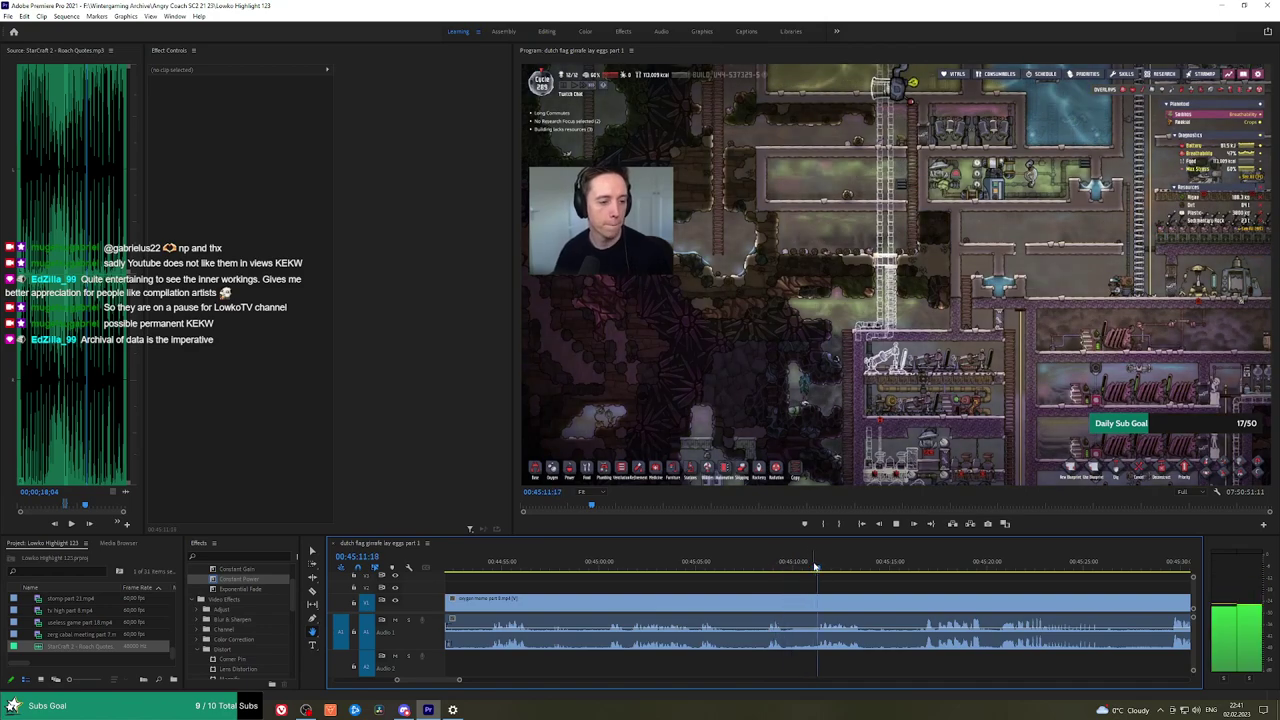
Split the oxygen clip at about 00:45:11 and ripple delete the footage back to the cut at 00:41:21.
drag(863, 586, 735, 589)
click(670, 566)
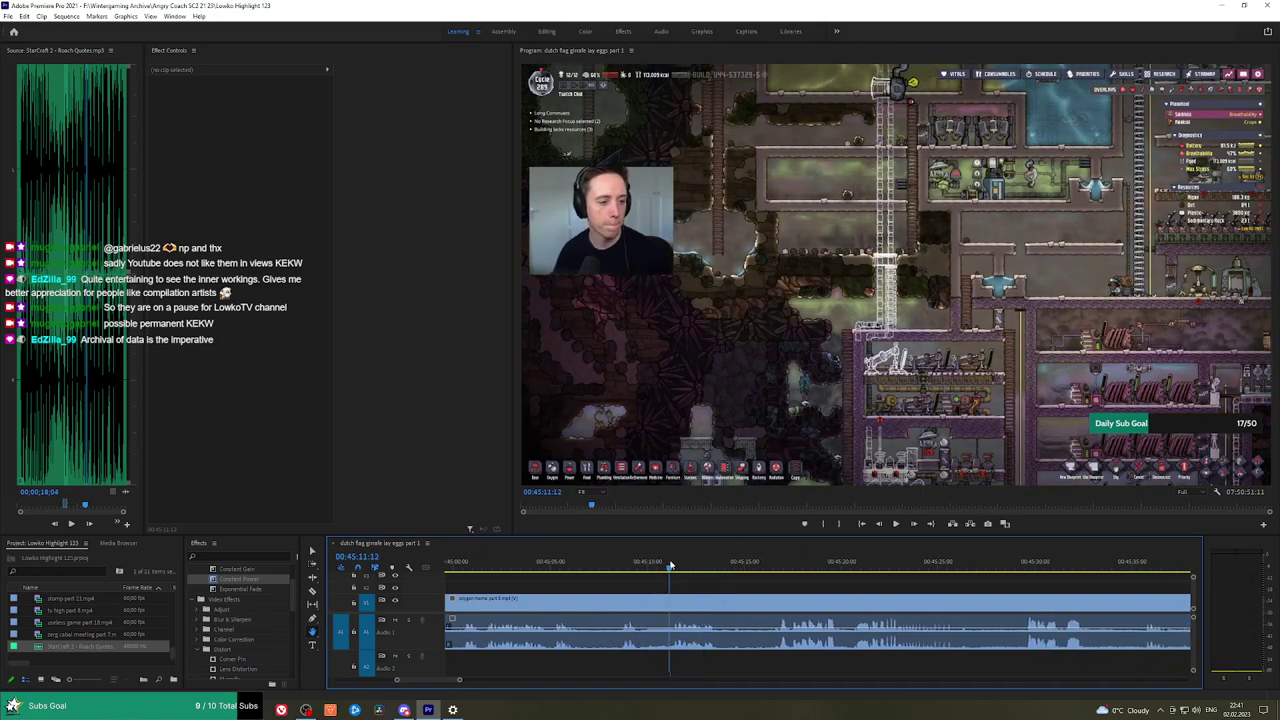
click(671, 596)
key(v)
click(650, 605)
key(shift+Delete)
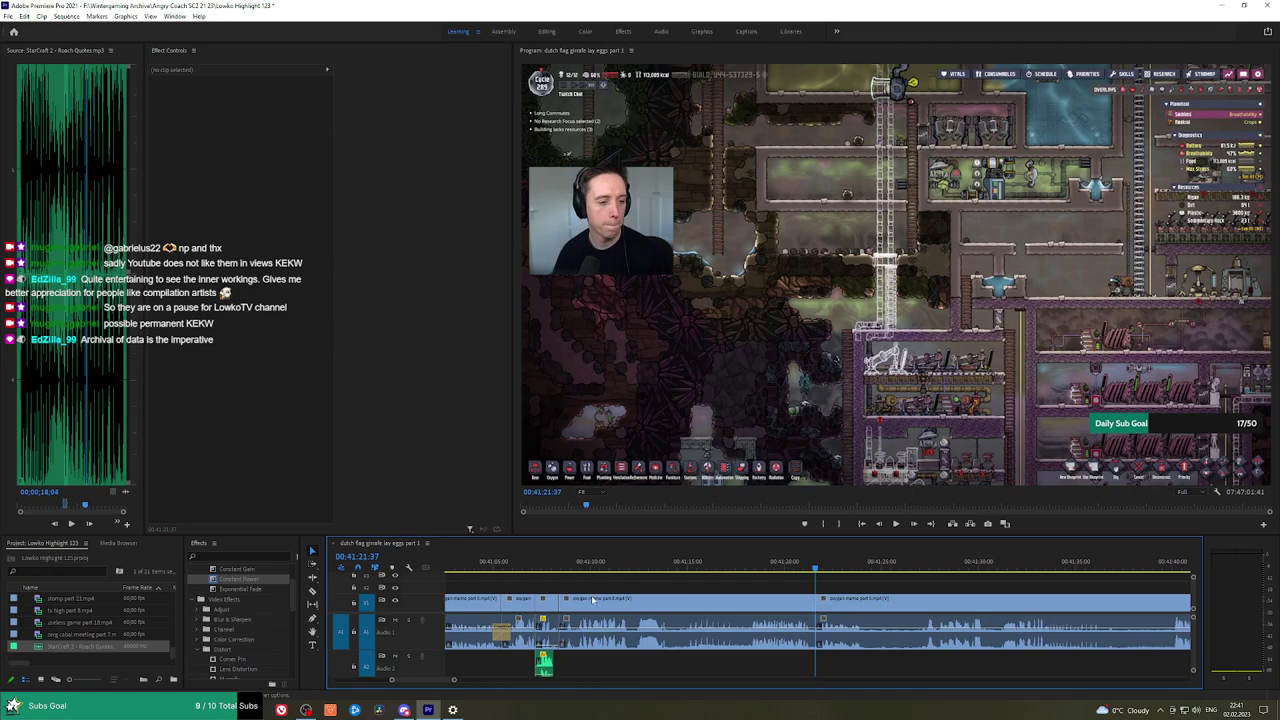
Add an Exponential Fade audio transition at the cut at about 00:41:21 and play across it.
drag(240, 593, 816, 644)
key(space)
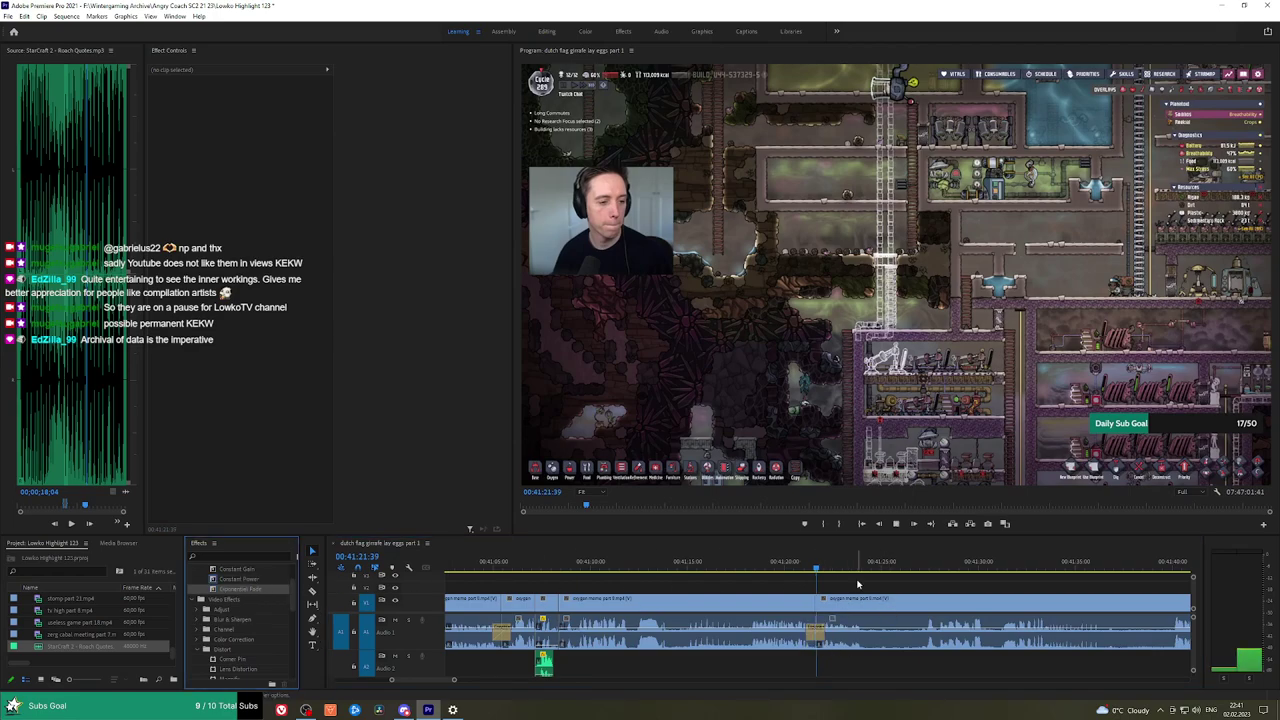
click(803, 563)
key(space)
key(h)
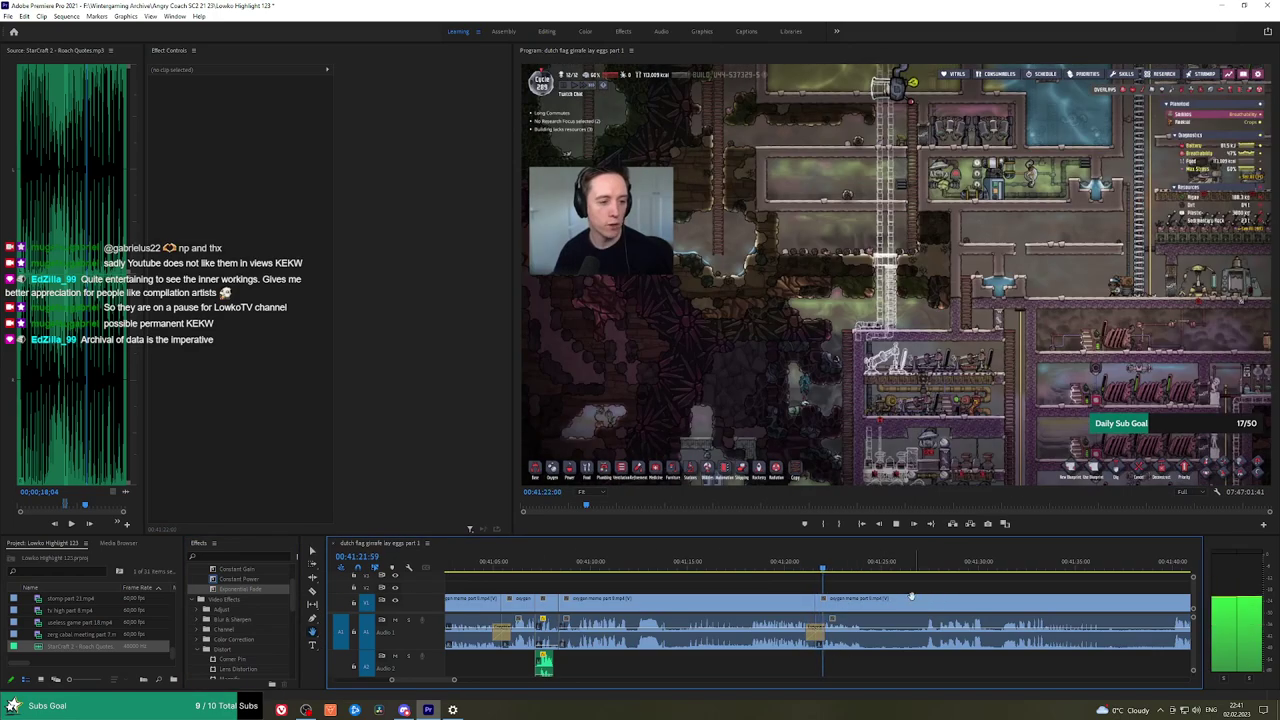
Play the oxygen meme footage through to about 00:41:33, briefly viewing the program picture full size.
drag(901, 592, 783, 588)
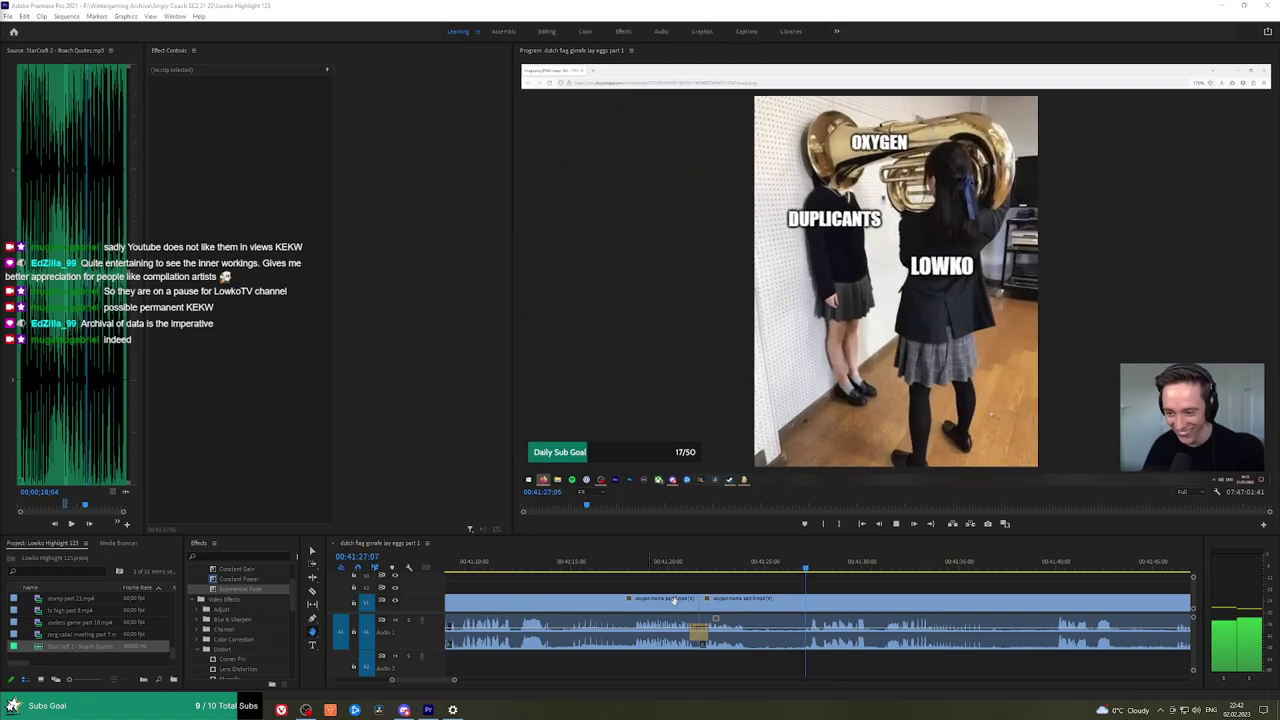
drag(882, 583, 852, 584)
scroll(851, 585, down, 5)
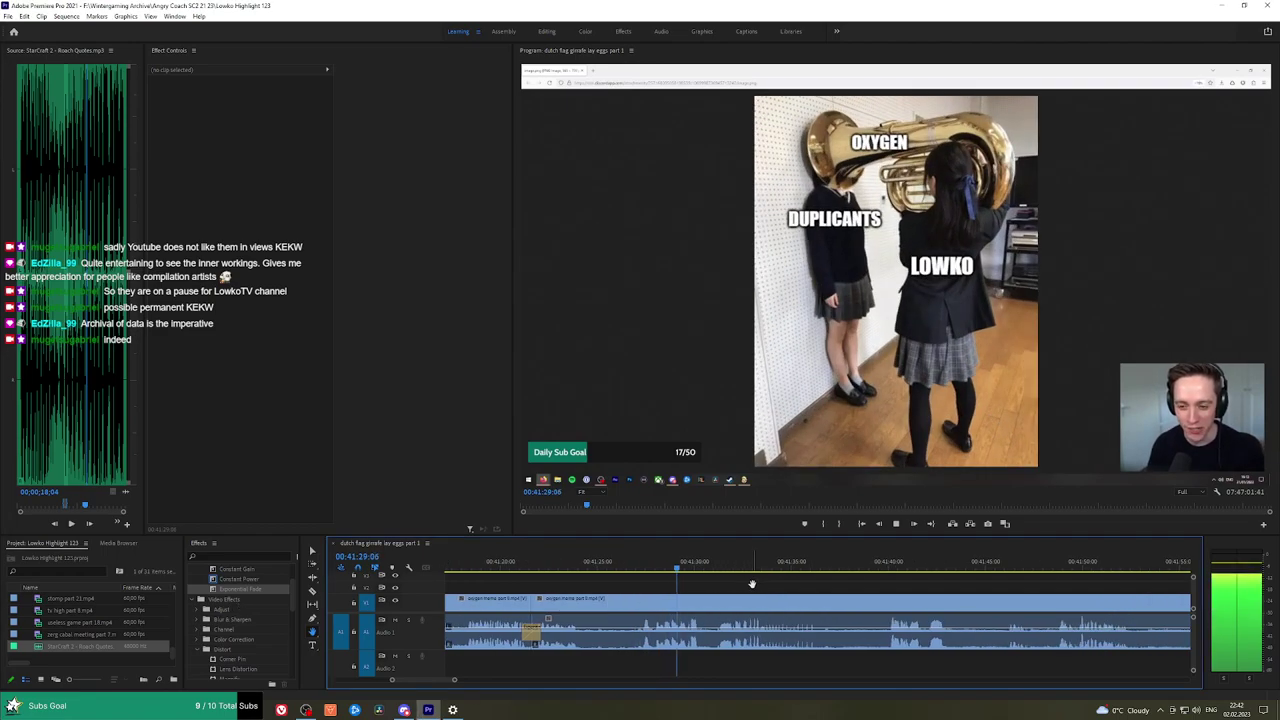
key(grave)
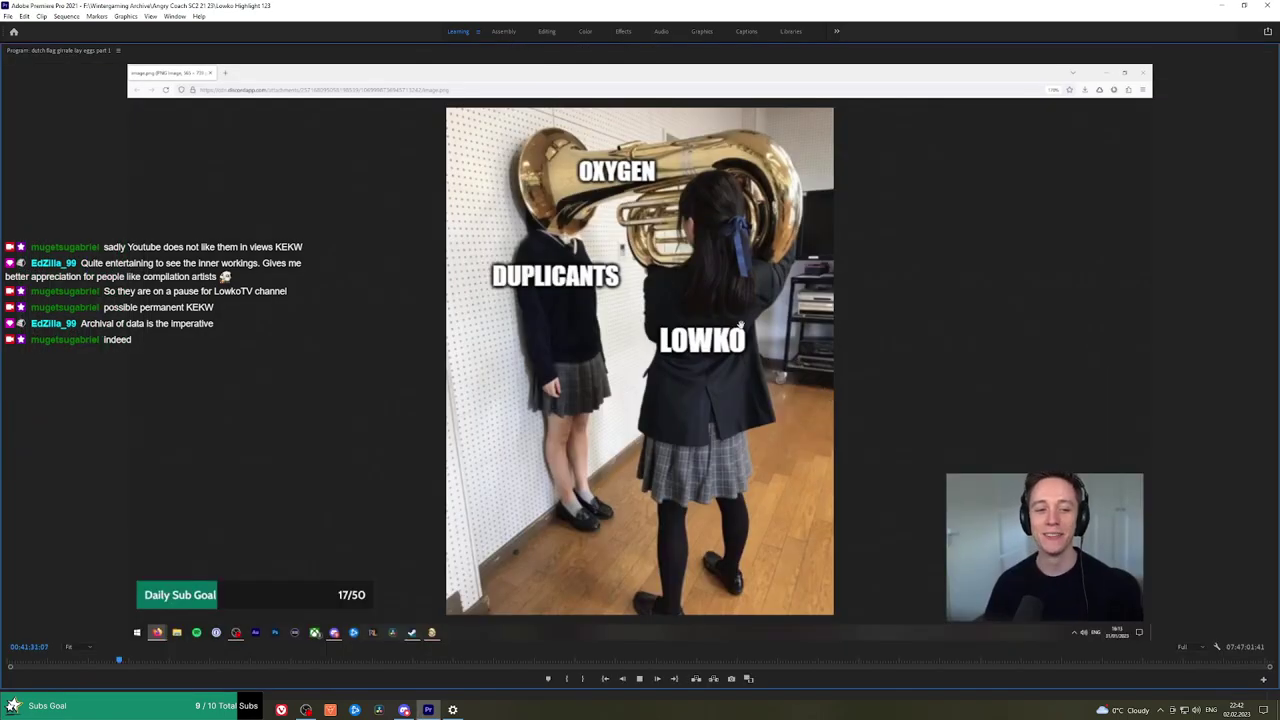
key(grave)
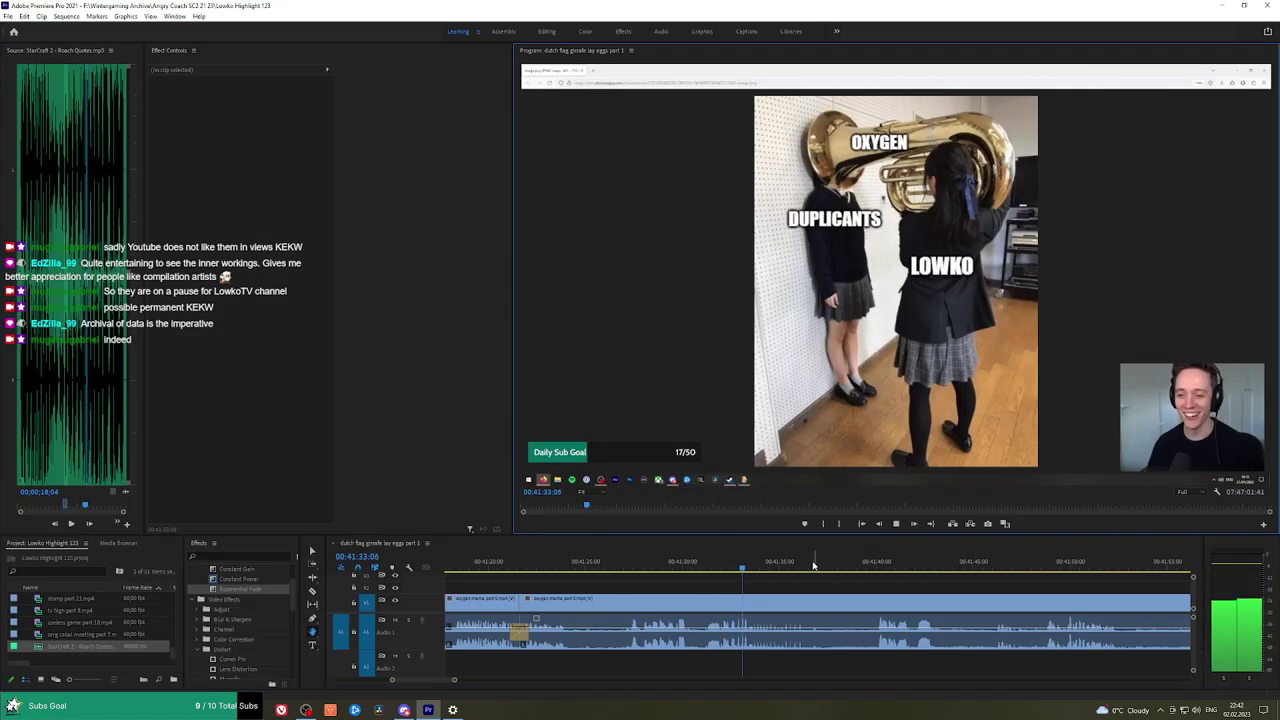
click(722, 568)
key(space)
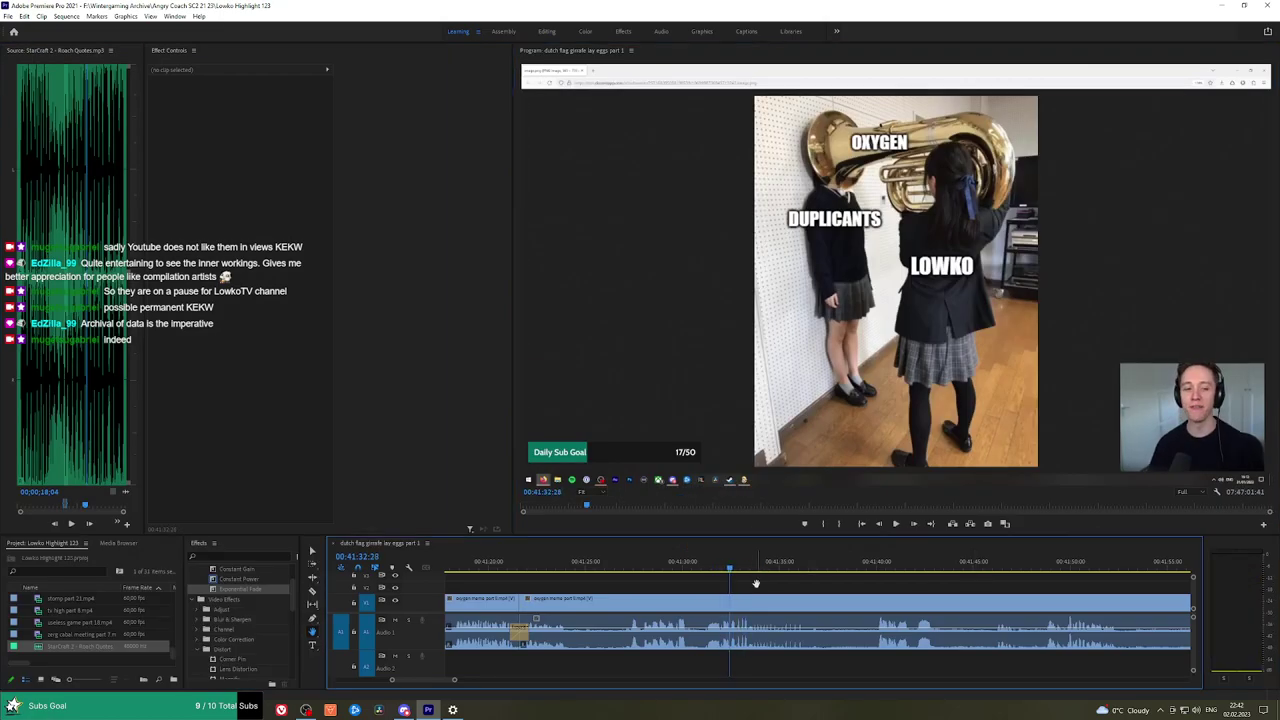
Split the oxygen meme clip at about 00:41:32 at the start of the speech passage.
scroll(758, 586, up, 5)
click(630, 562)
key(space)
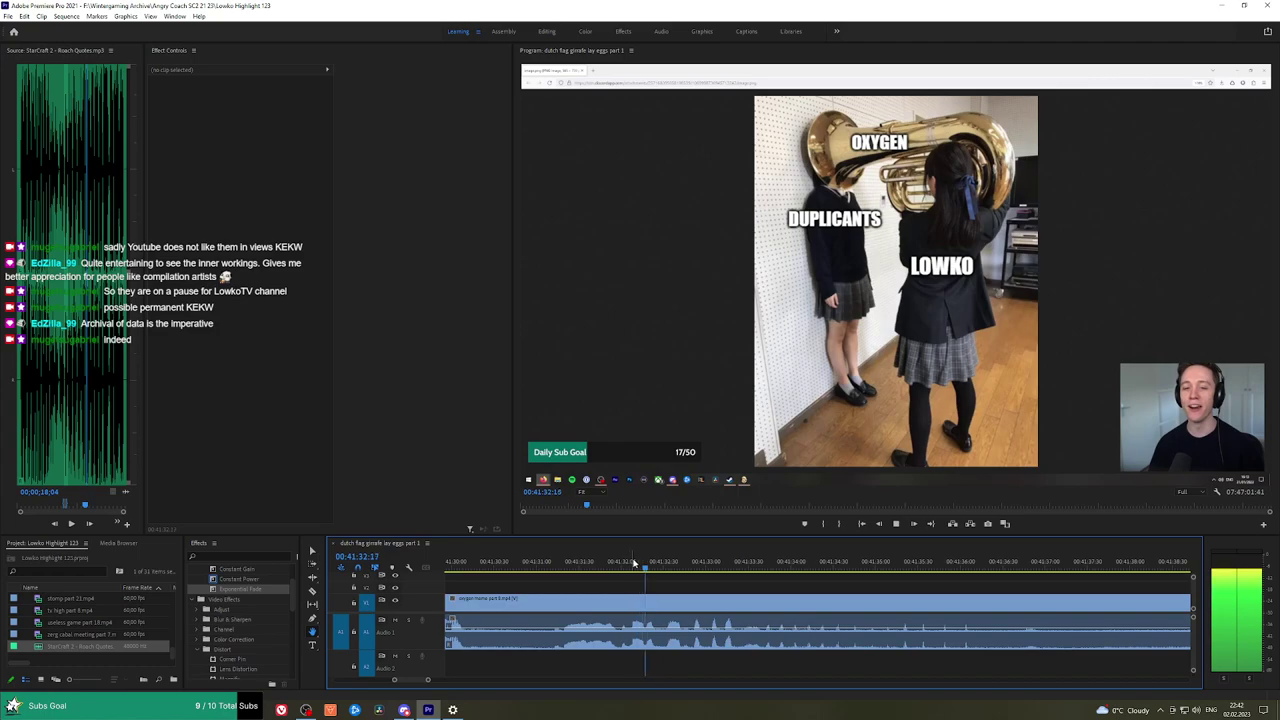
key(space)
click(667, 604)
key(space)
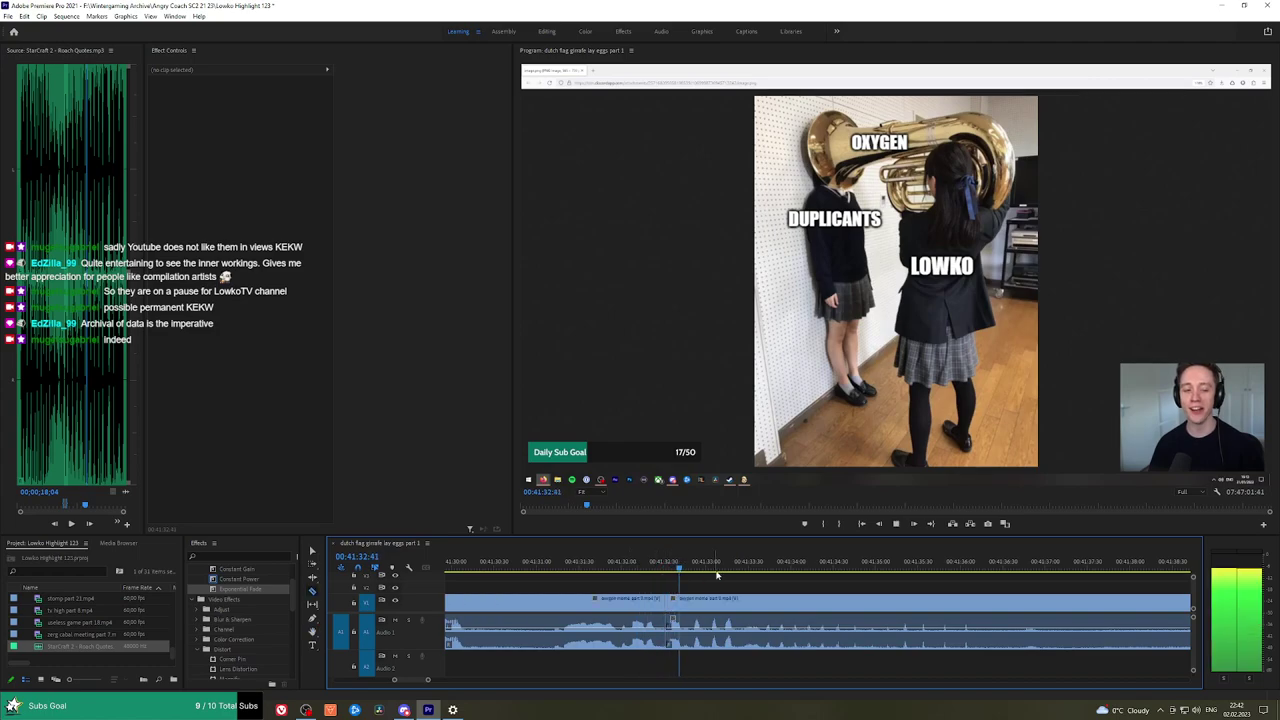
key(space)
click(736, 600)
key(space)
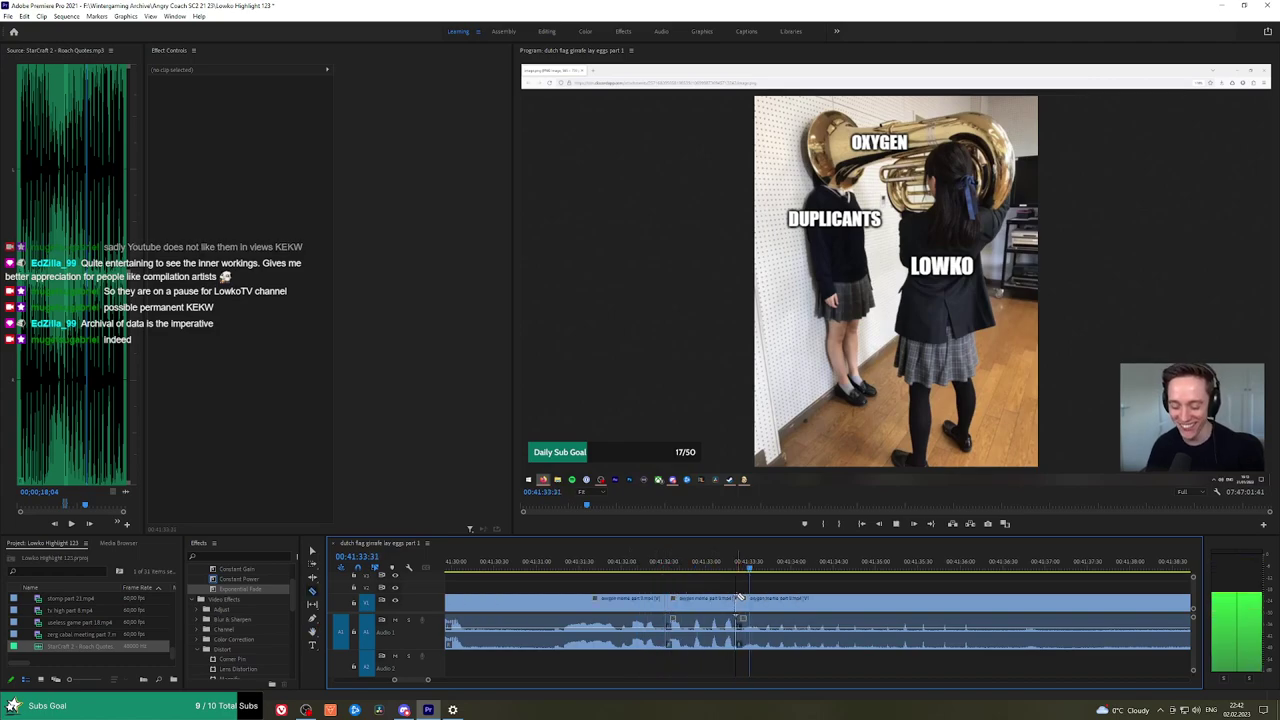
key(space)
key(ctrl+z)
Split the meme clip at about 00:41:33:42 and silence the isolated passage's audio.
click(715, 568)
key(space)
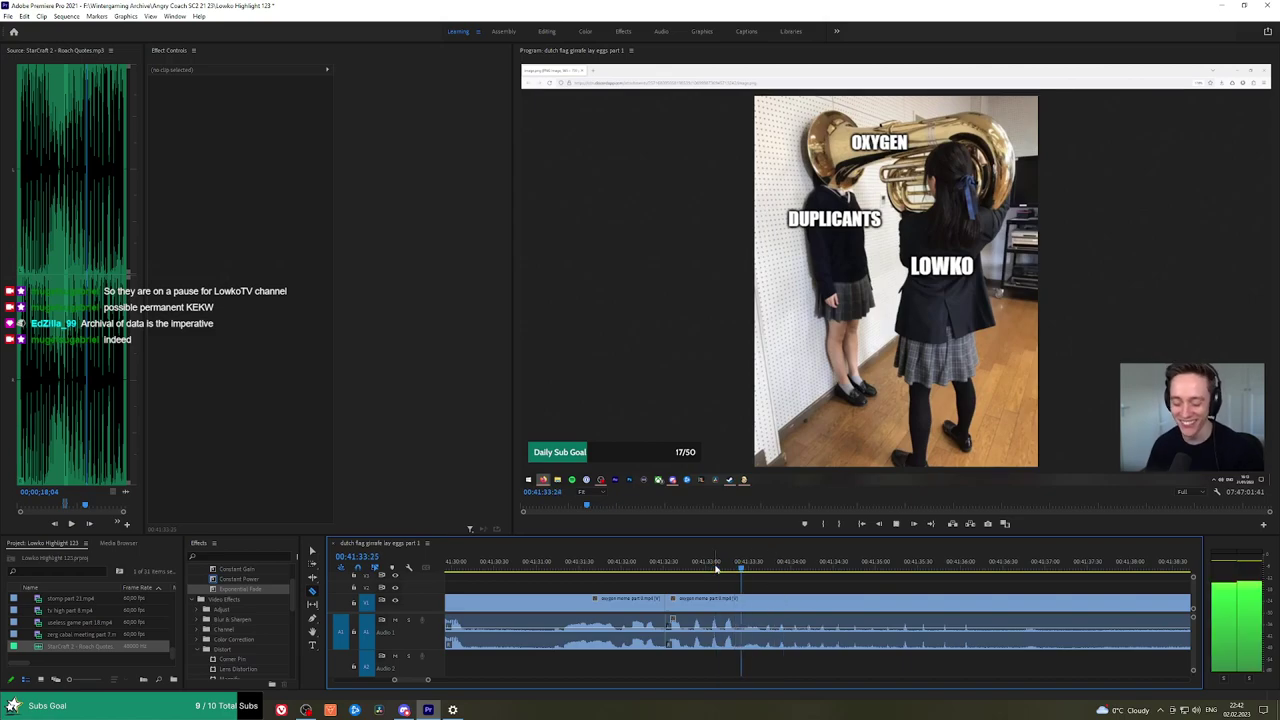
click(731, 627)
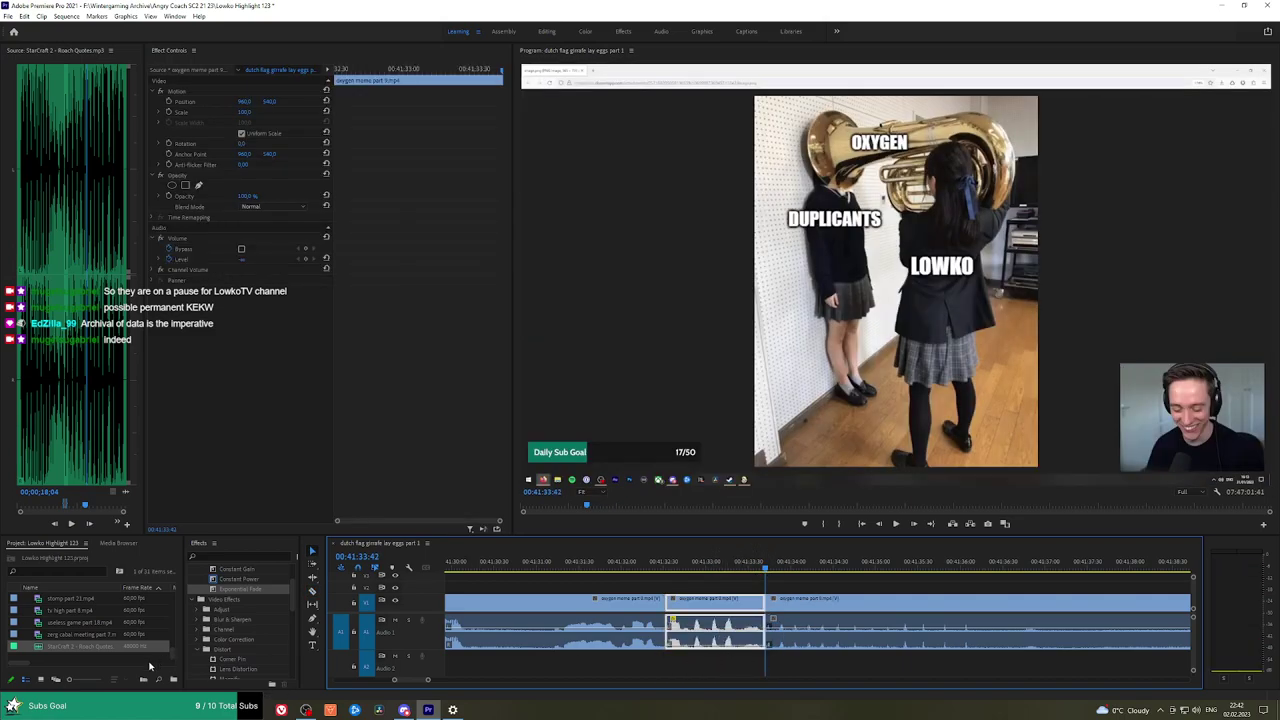
Place the StarCraft 2 - Roach Quotes.mp3 excerpt under the silenced passage on Audio 2 and lower its volume level, playing it to check.
drag(42, 652, 675, 670)
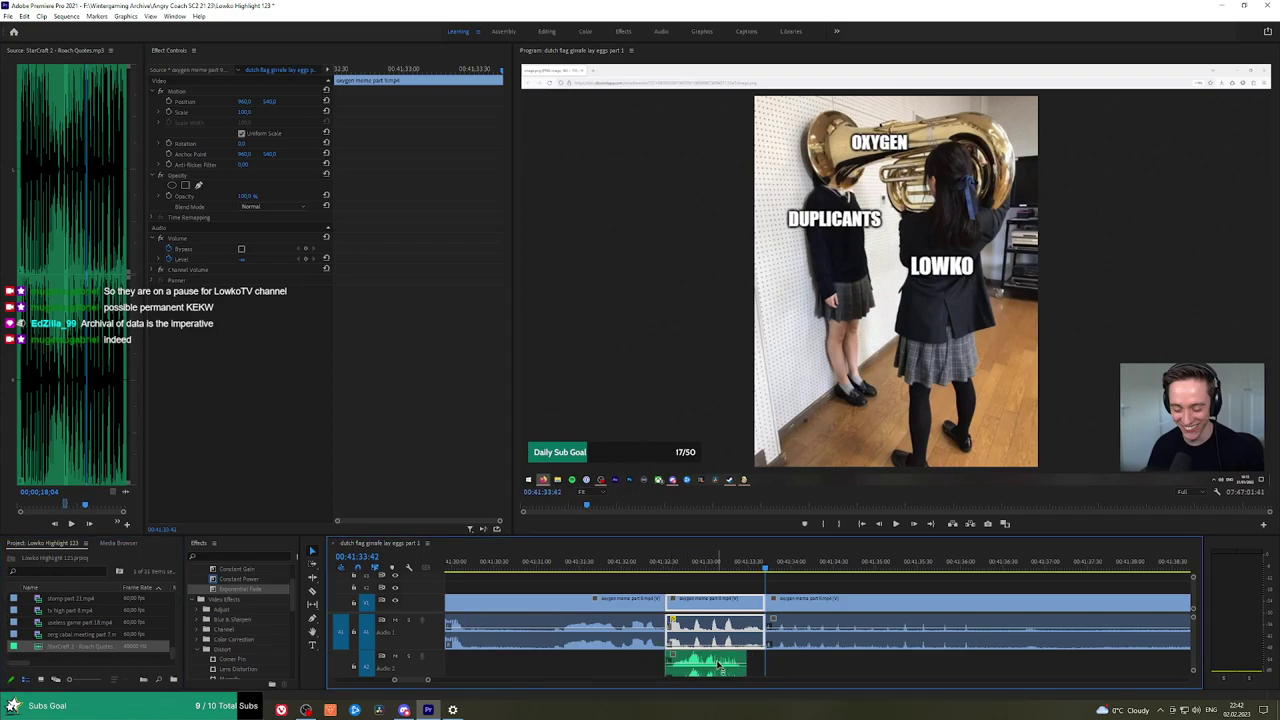
click(247, 112)
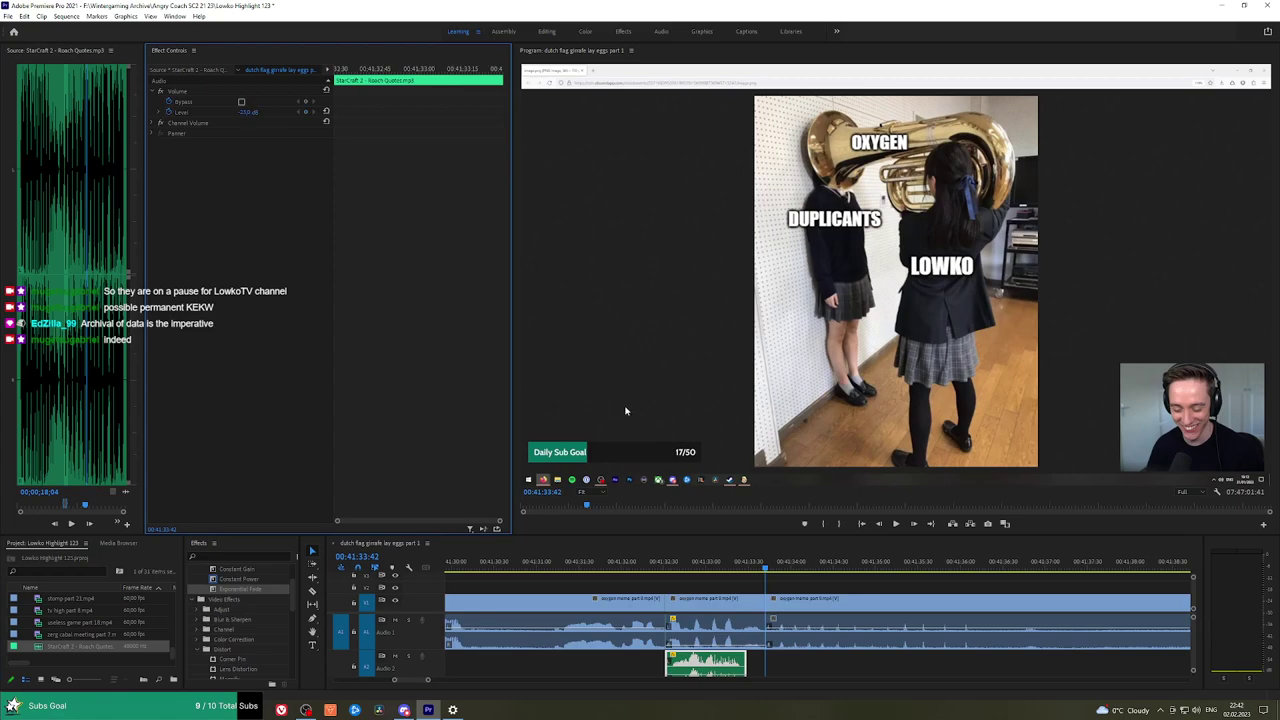
click(610, 567)
click(684, 581)
key(space)
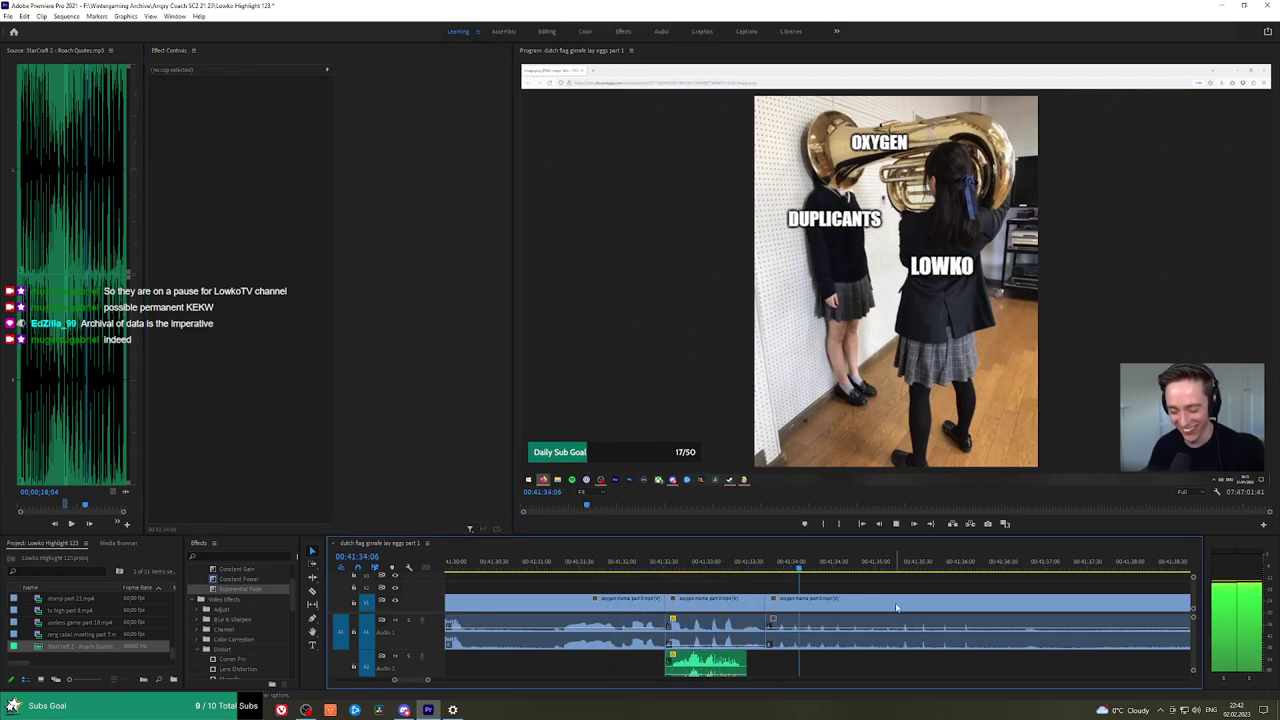
Play on past the meme and ripple delete the gameplay pause from about 00:41:37 to 00:41:40.
scroll(898, 586, down, 3)
scroll(914, 582, down, 2)
key(h)
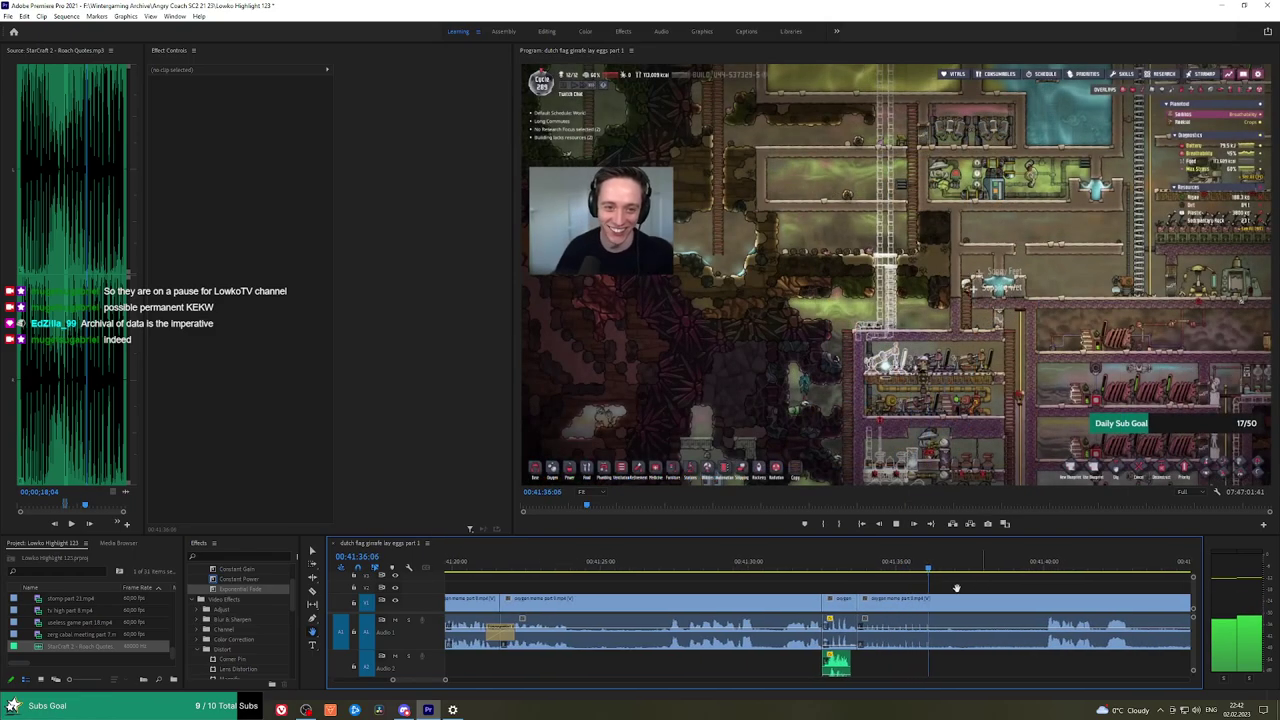
drag(960, 586, 691, 584)
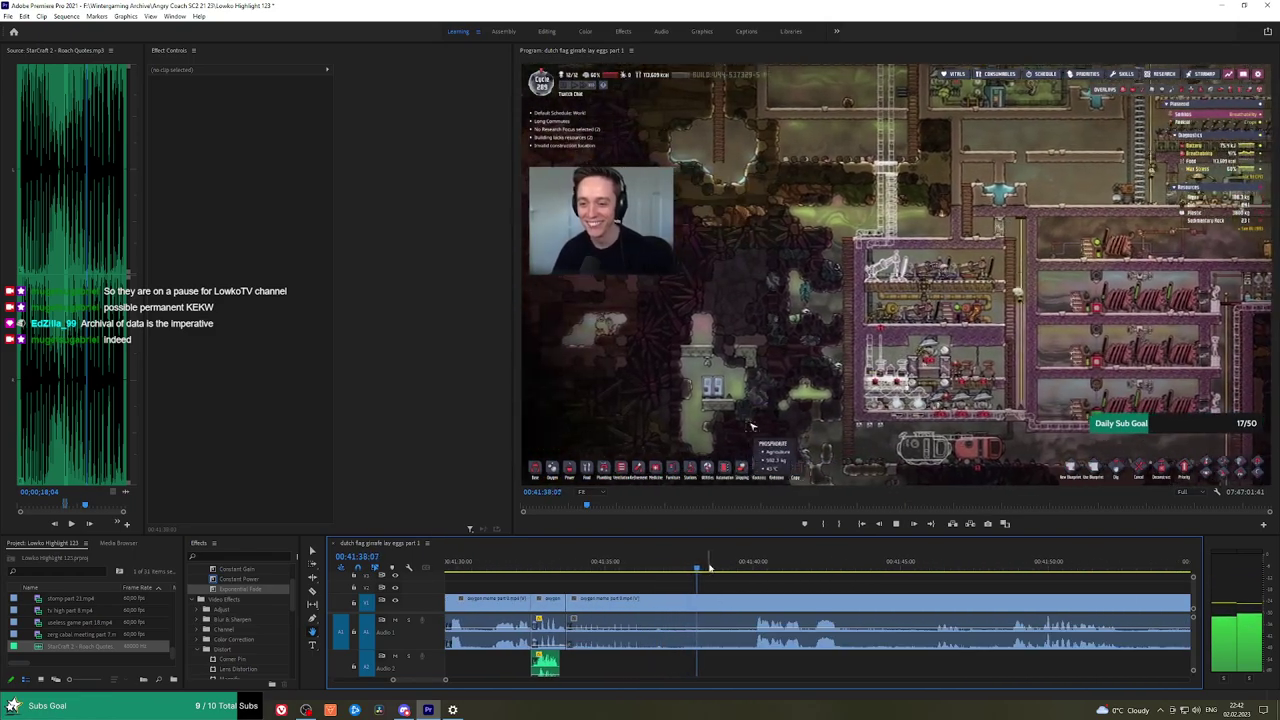
key(space)
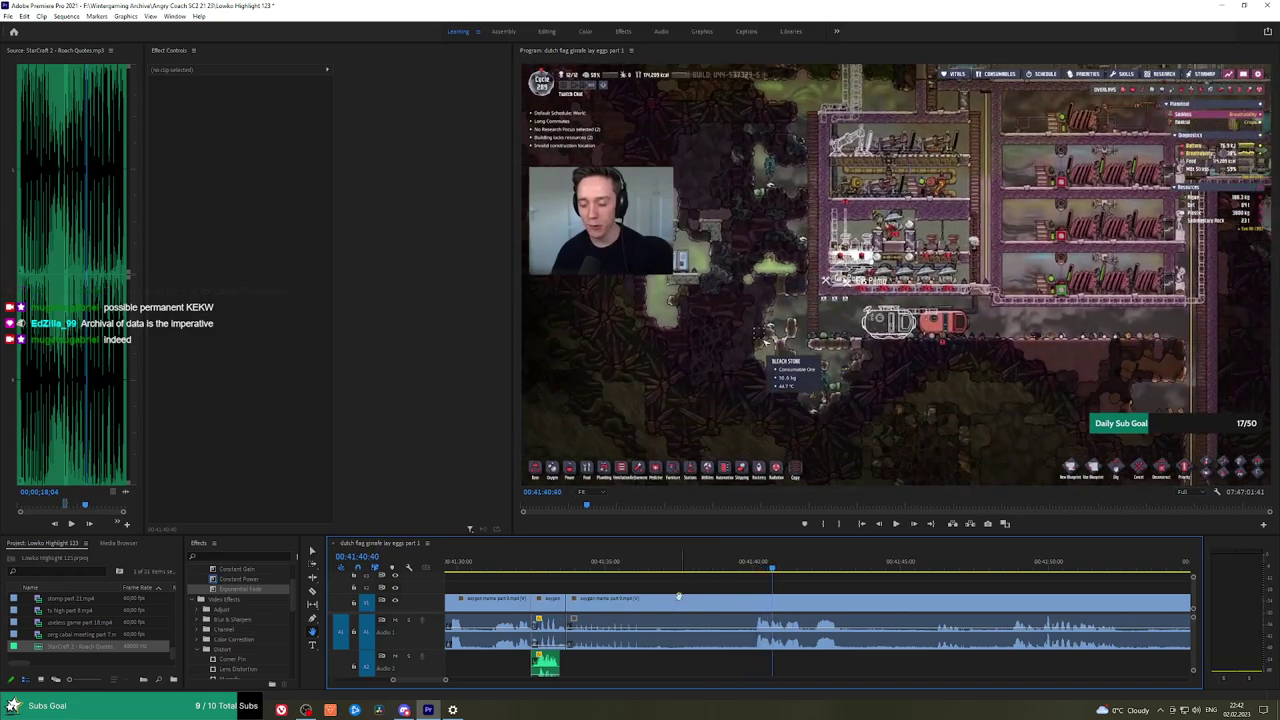
key(v)
click(735, 609)
key(shift+Delete)
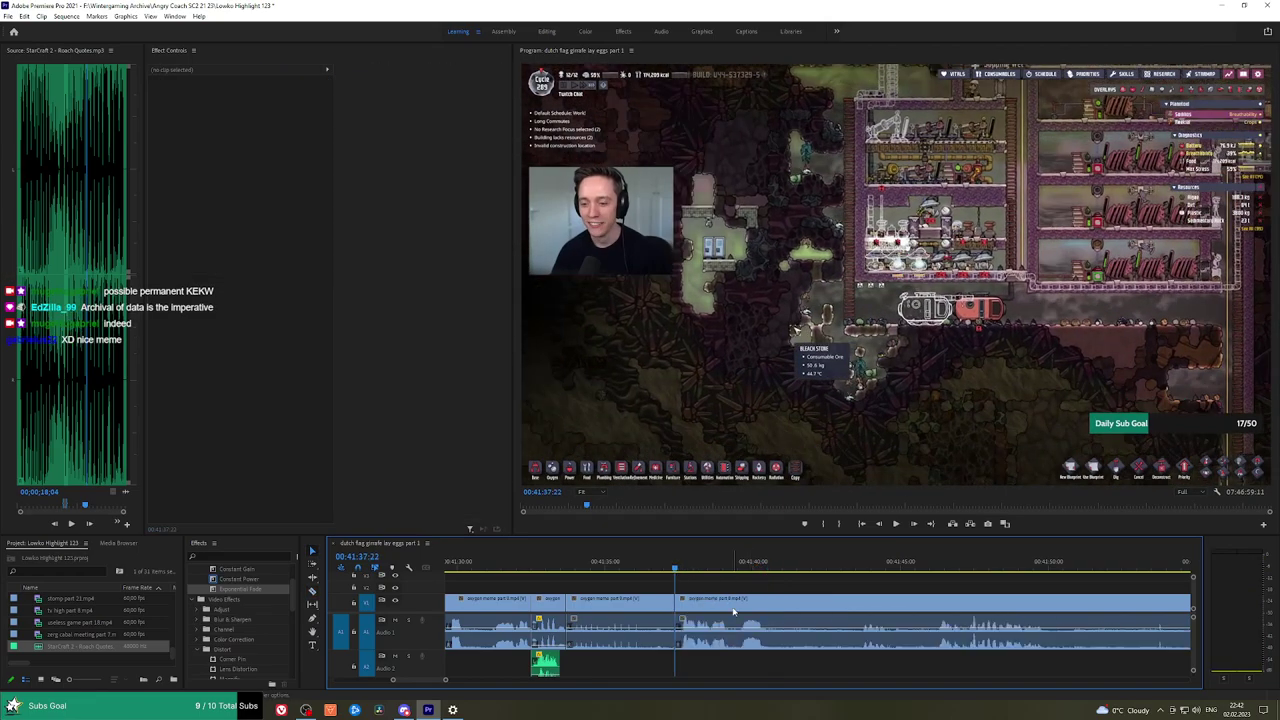
Add a Constant Power crossfade at the audio cut at about 00:41:37 and play on to about 00:41:41.
key(space)
drag(250, 580, 674, 634)
key(h)
drag(785, 583, 706, 583)
key(c)
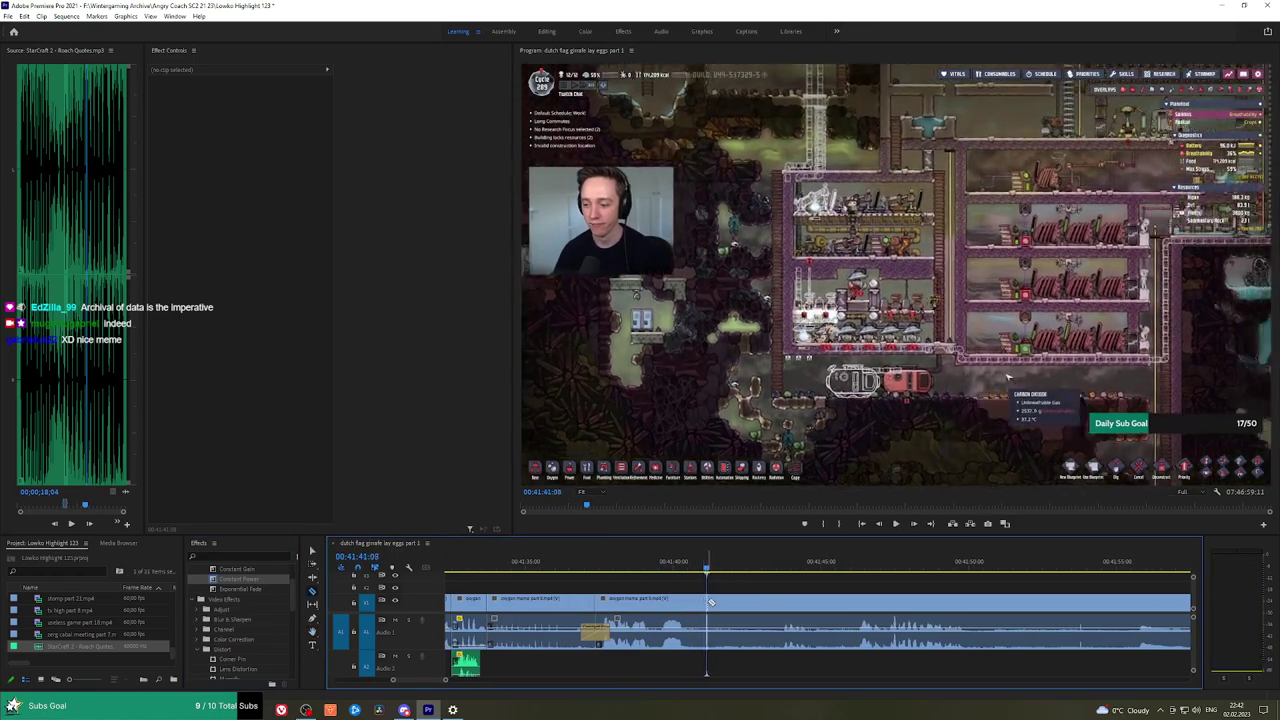
Split the meme clip at about 00:41:41 and 00:41:43, ripple delete the gameplay between the cuts, and play the join.
click(707, 604)
click(767, 568)
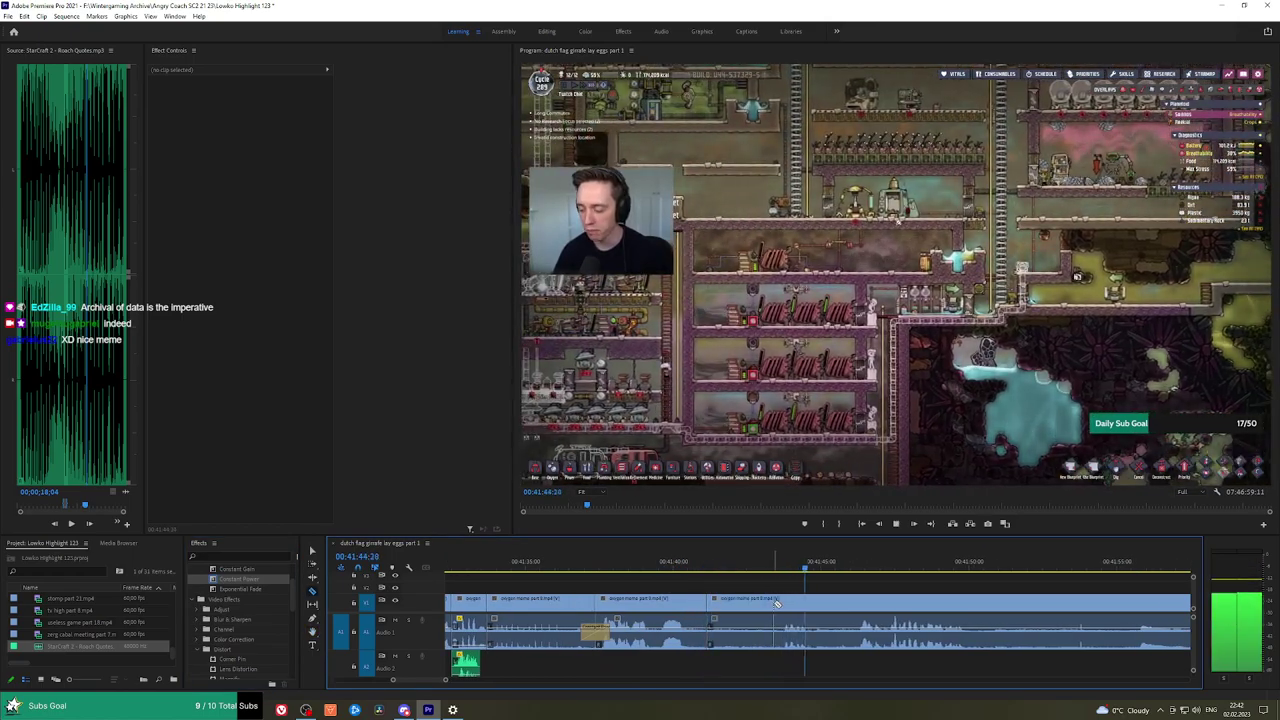
click(765, 604)
key(shift+Delete)
key(Up)
key(space)
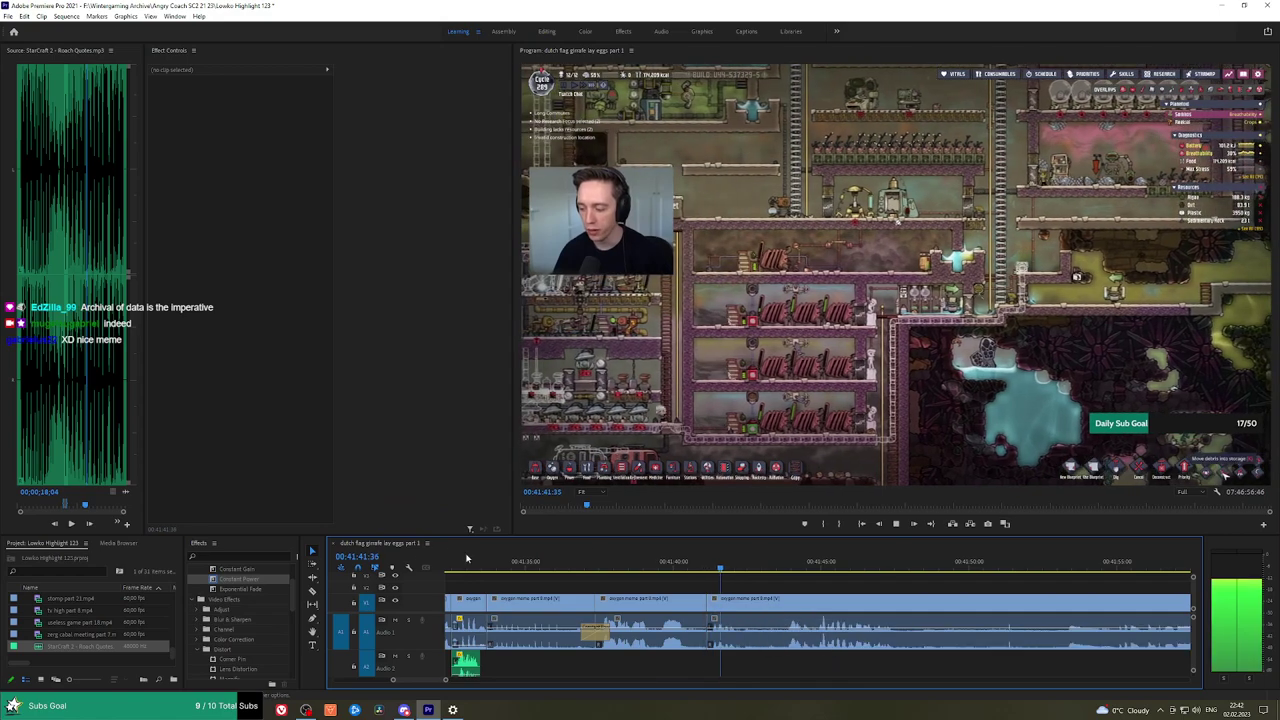
Add a Constant Power crossfade at the audio cut at about 00:41:41 and split the meme clip at 00:41:47:51.
drag(264, 580, 710, 640)
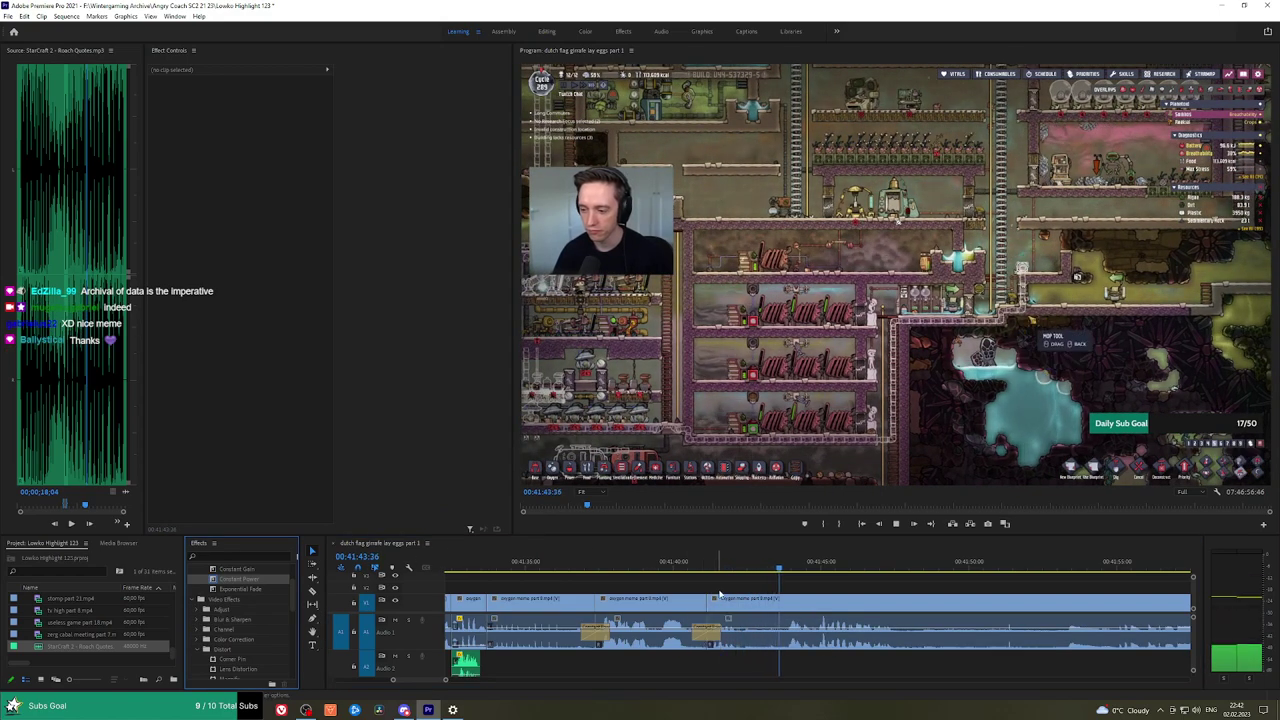
click(11, 705)
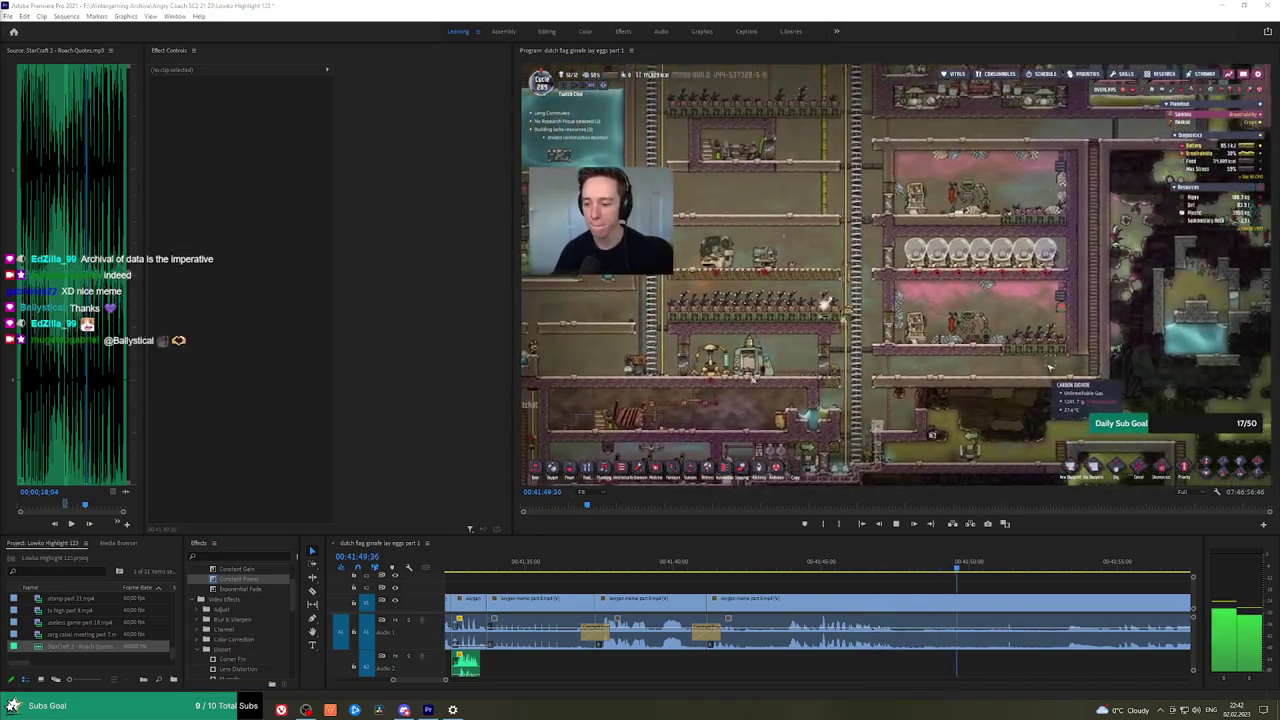
click(891, 564)
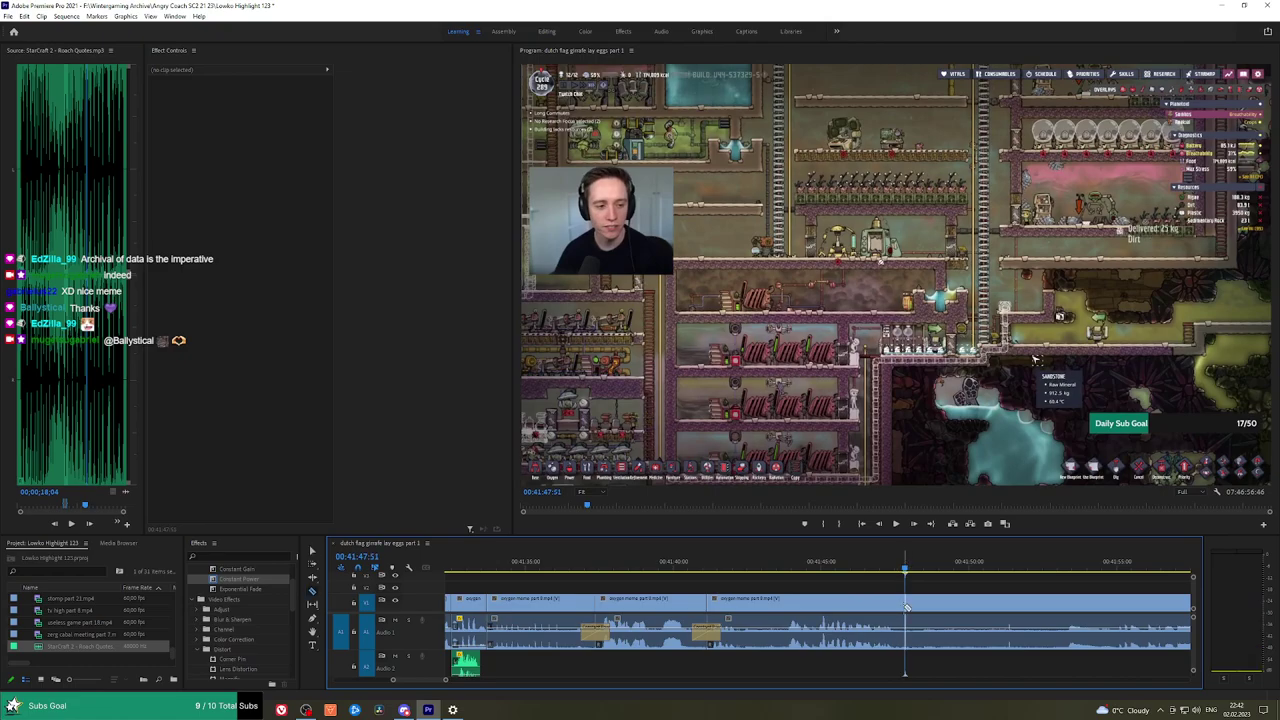
Review the meme clip footage after the 00:41:47:51 cut up to about 00:43:41 for anything worth keeping.
scroll(1066, 588, down, 5)
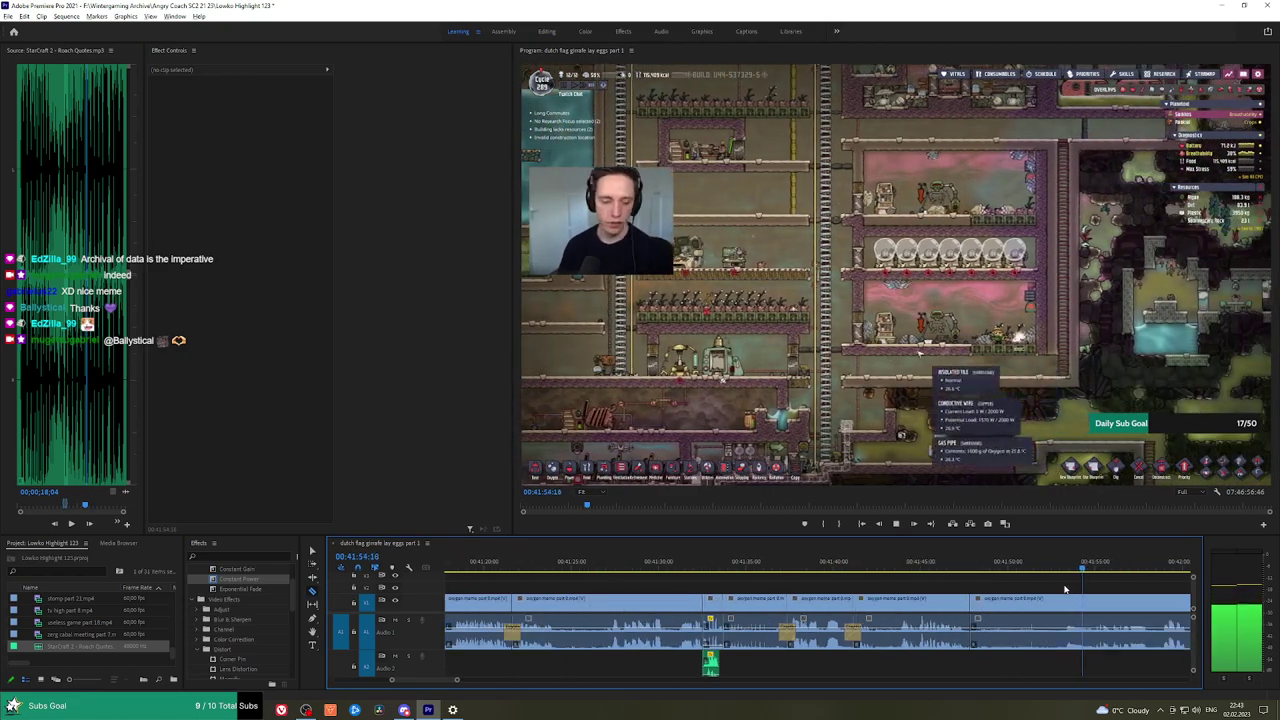
key(h)
drag(1078, 581, 732, 578)
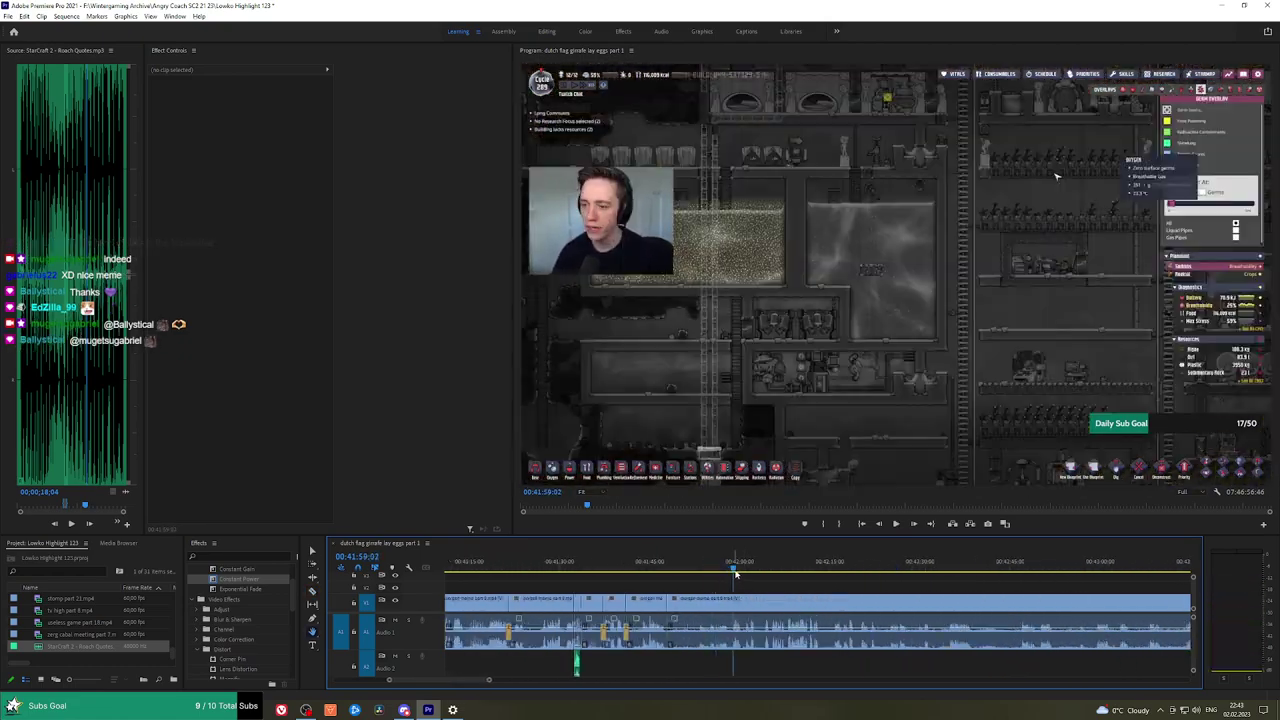
scroll(736, 573, up, 3)
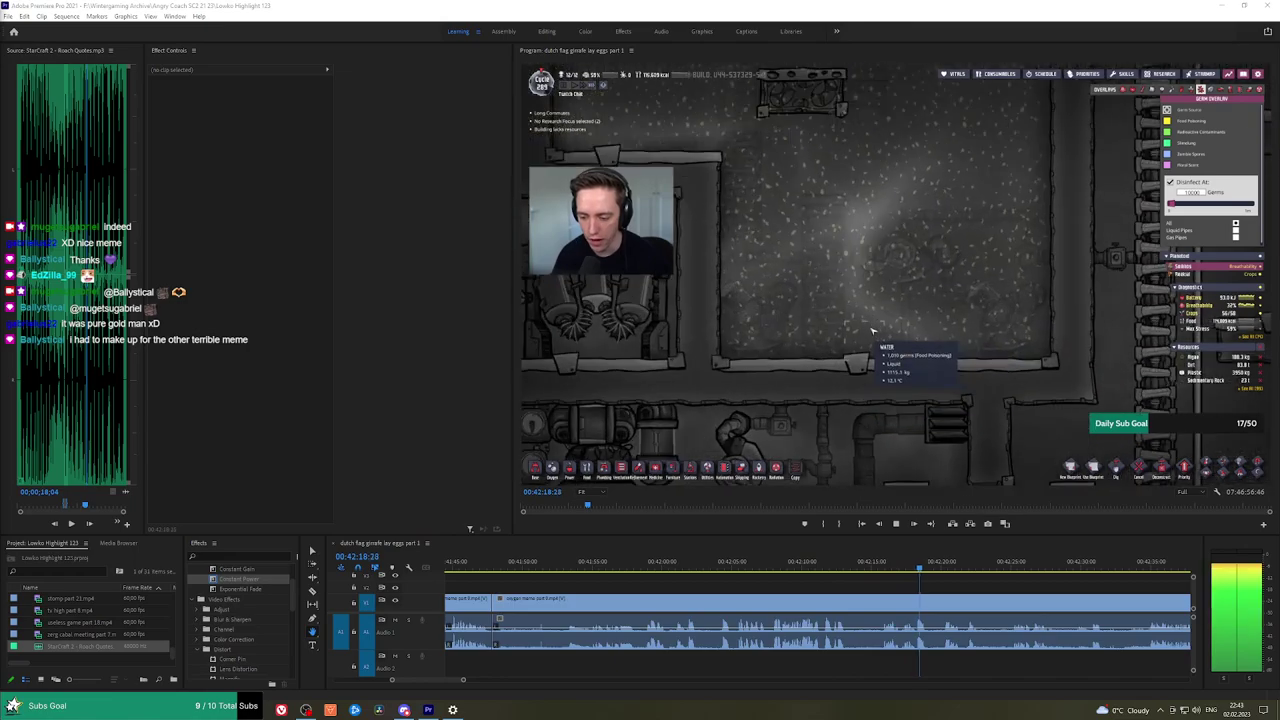
drag(1010, 587, 745, 563)
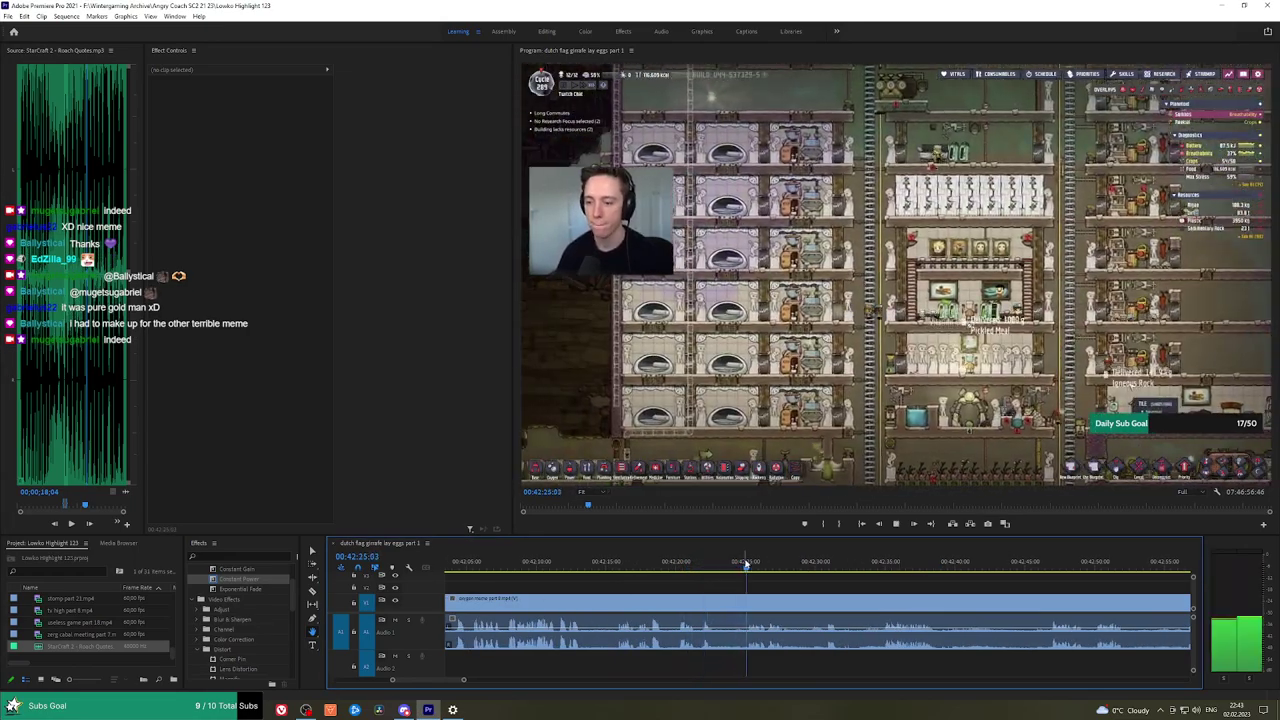
scroll(846, 574, down, 4)
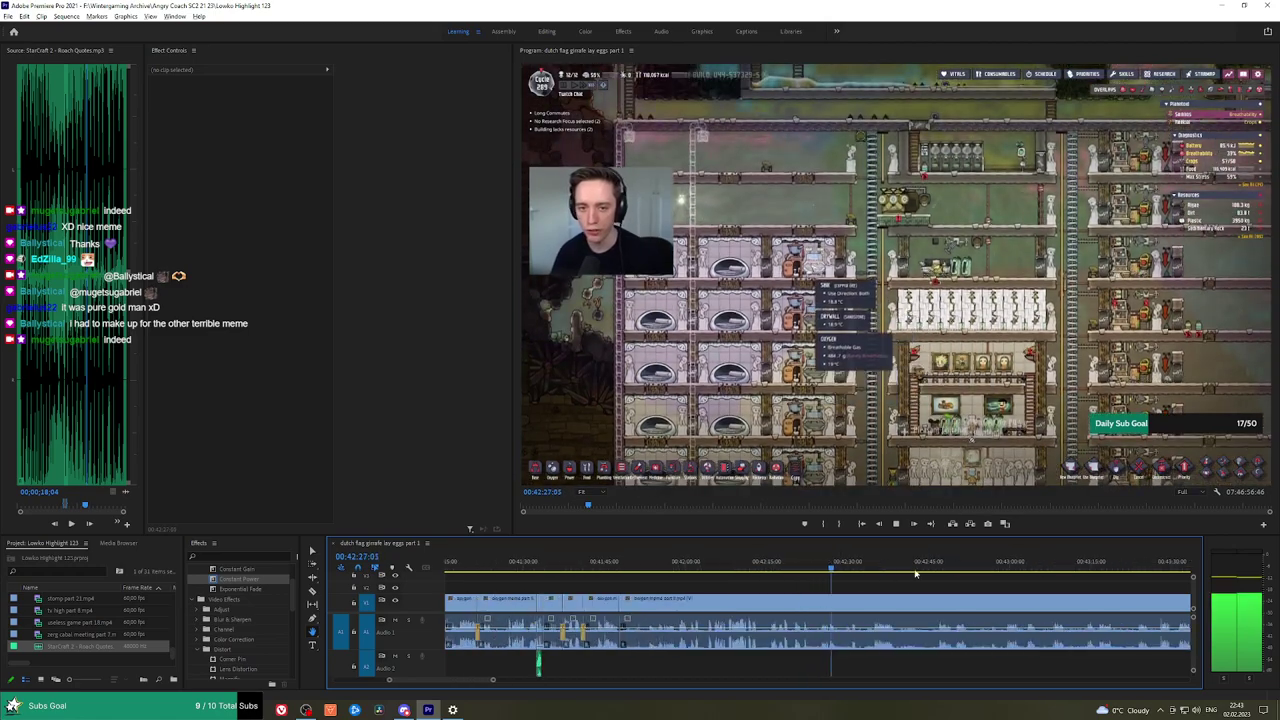
drag(931, 577, 659, 575)
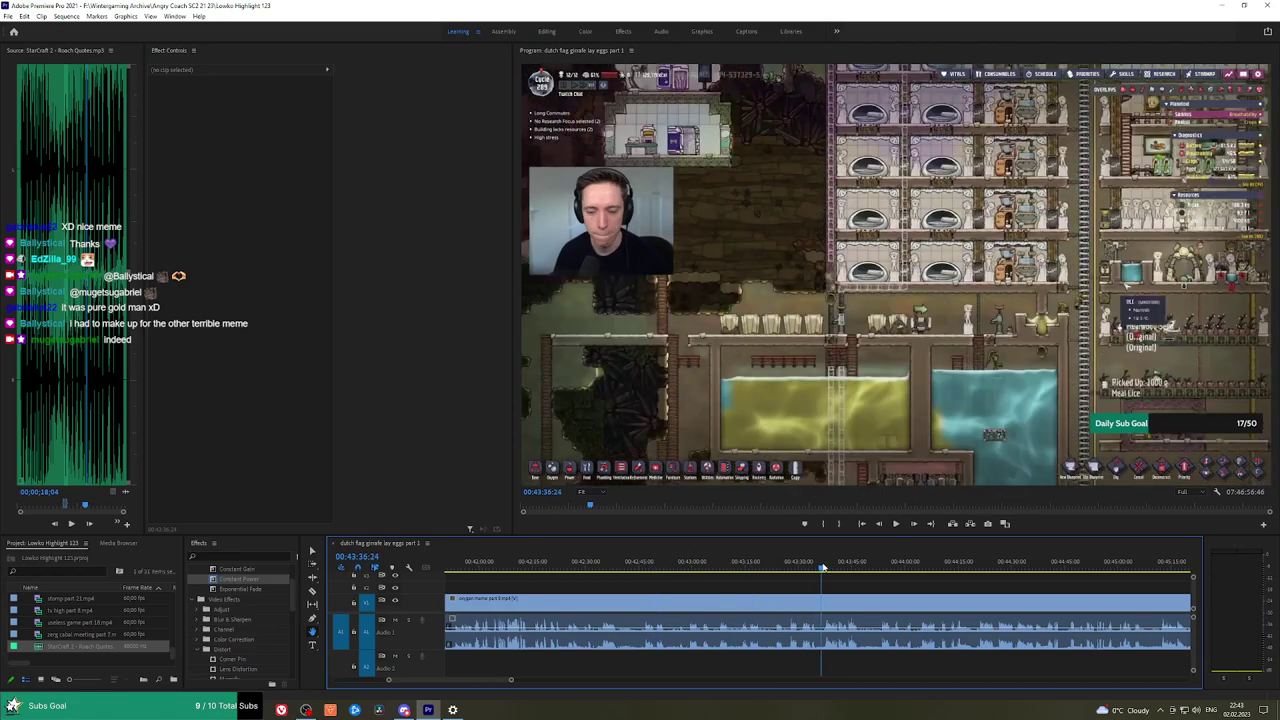
scroll(716, 593, down, 3)
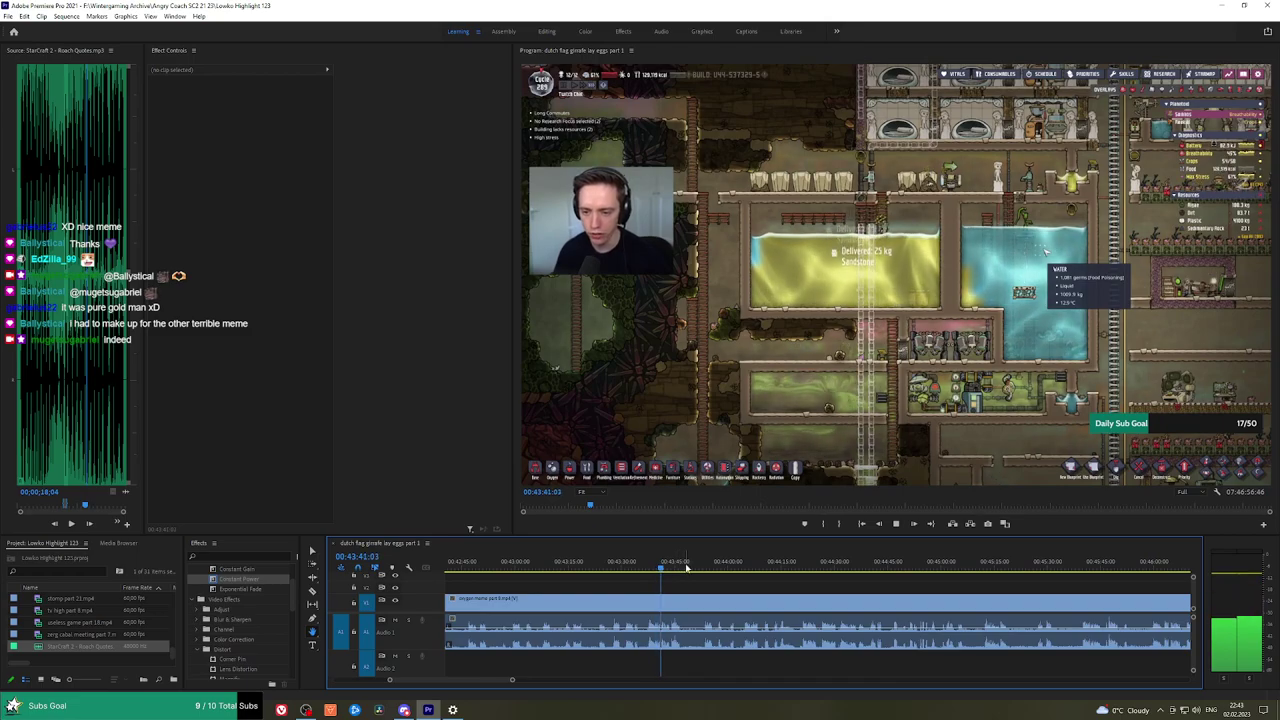
Skim the meme clip from about 00:43:54 to 00:44:24, sampling the commentary for highlight material.
click(704, 566)
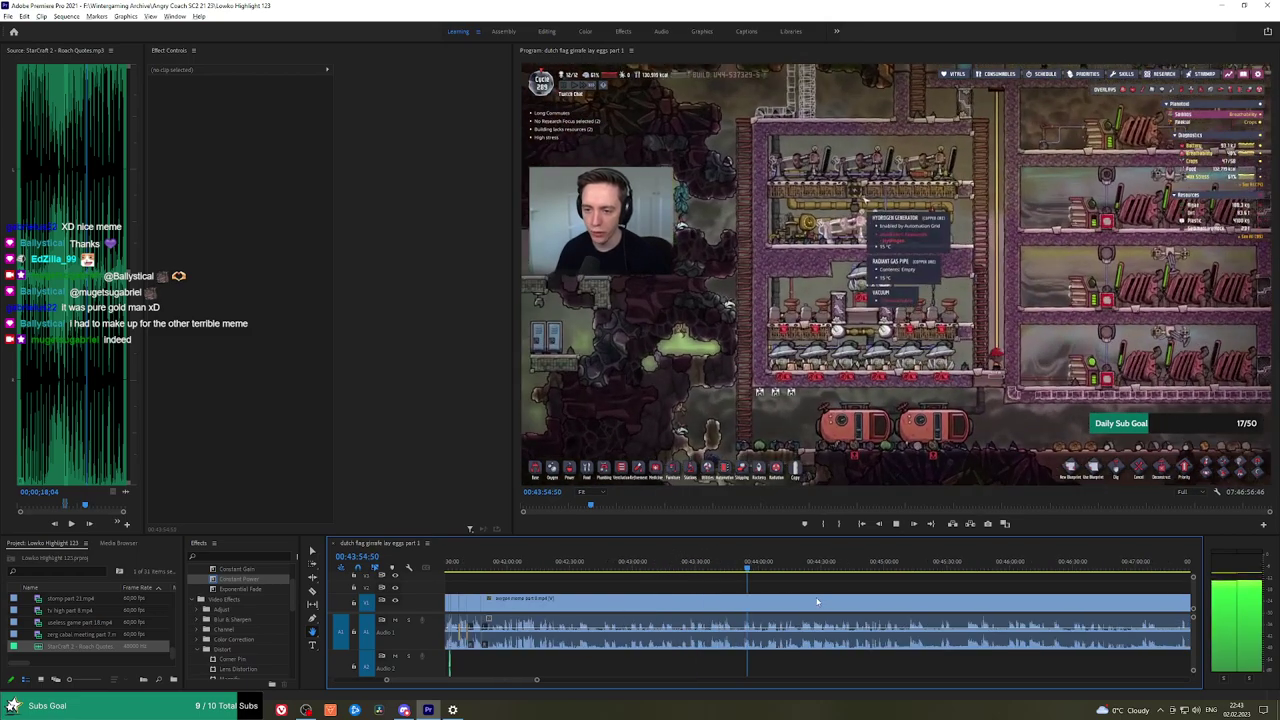
scroll(888, 590, down, 5)
scroll(890, 590, up, 5)
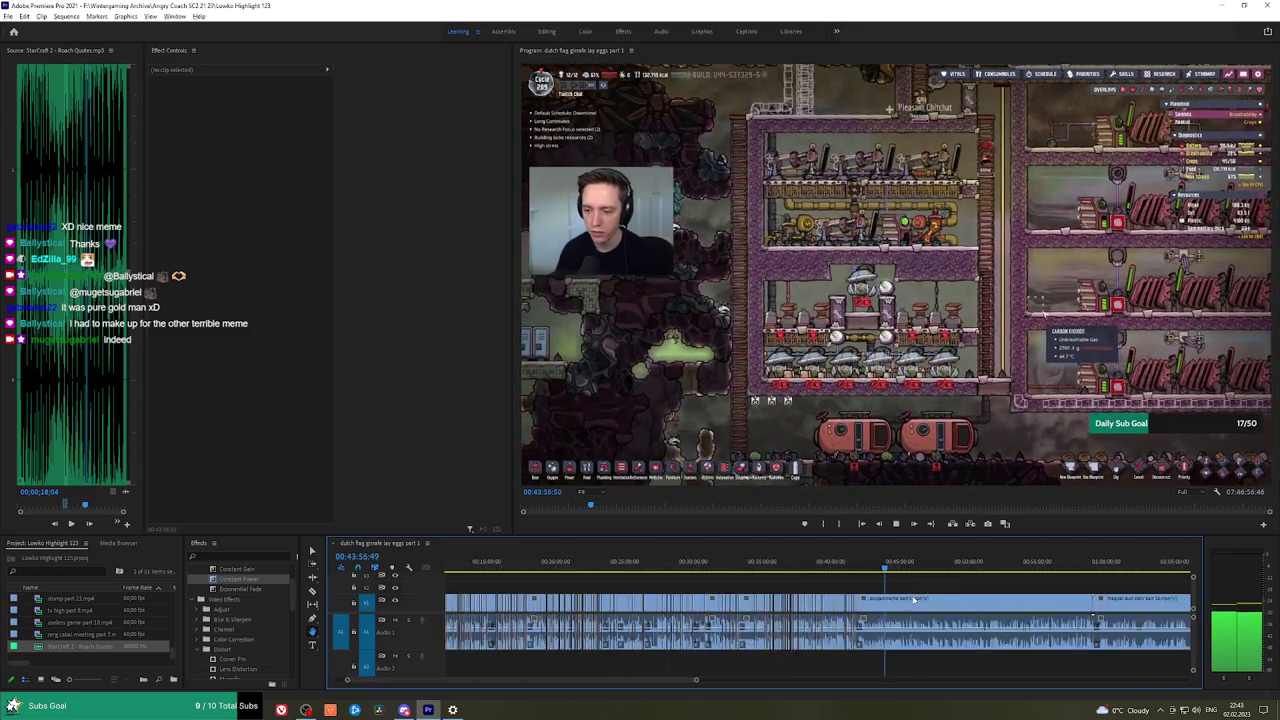
scroll(843, 602, up, 3)
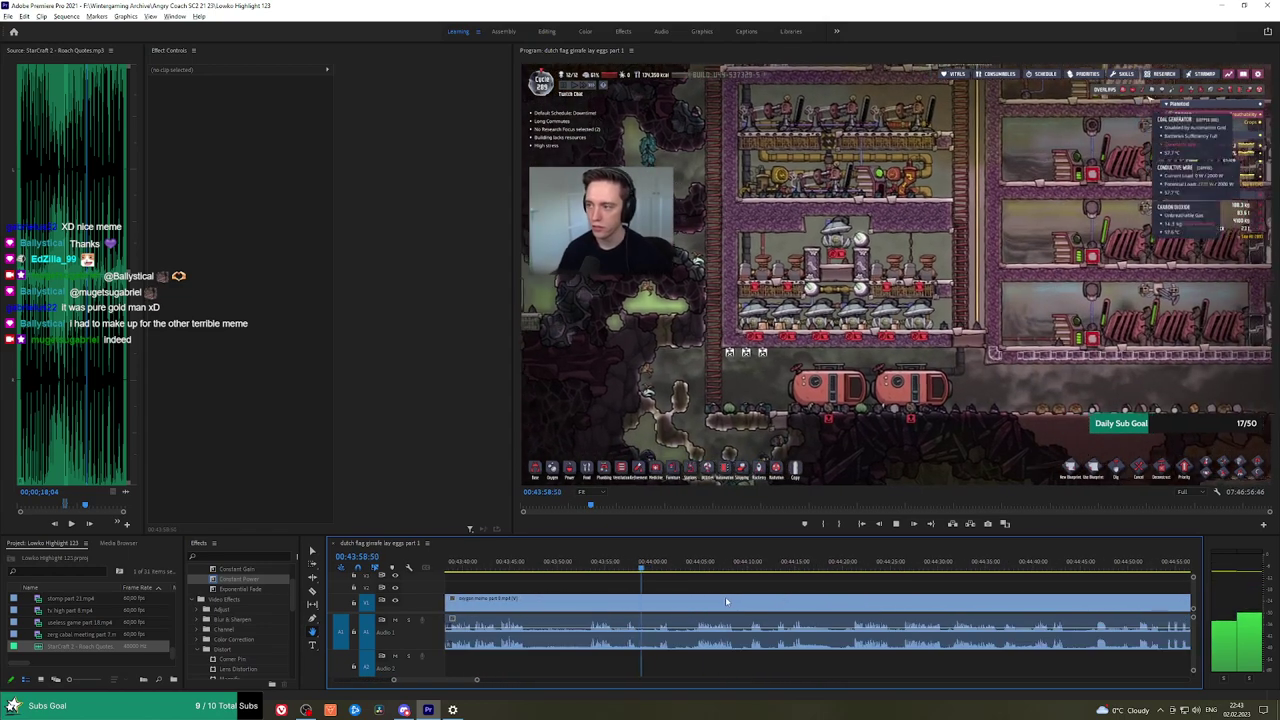
click(704, 562)
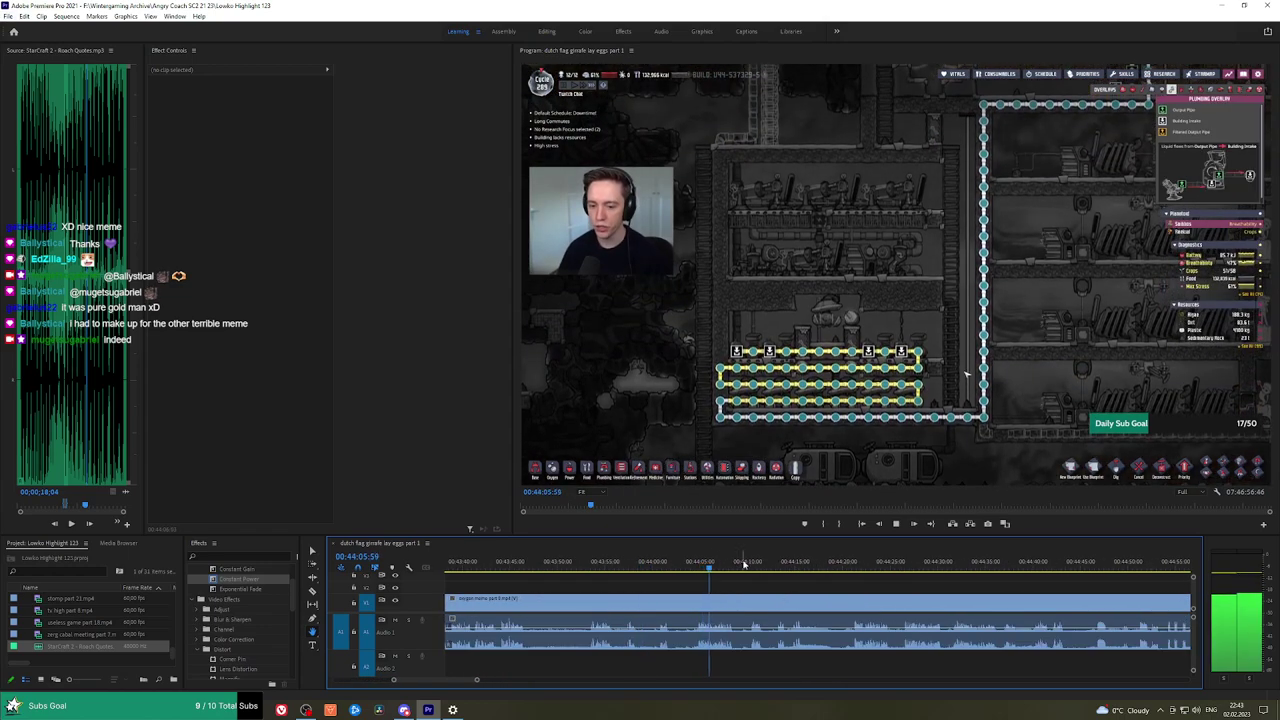
click(751, 562)
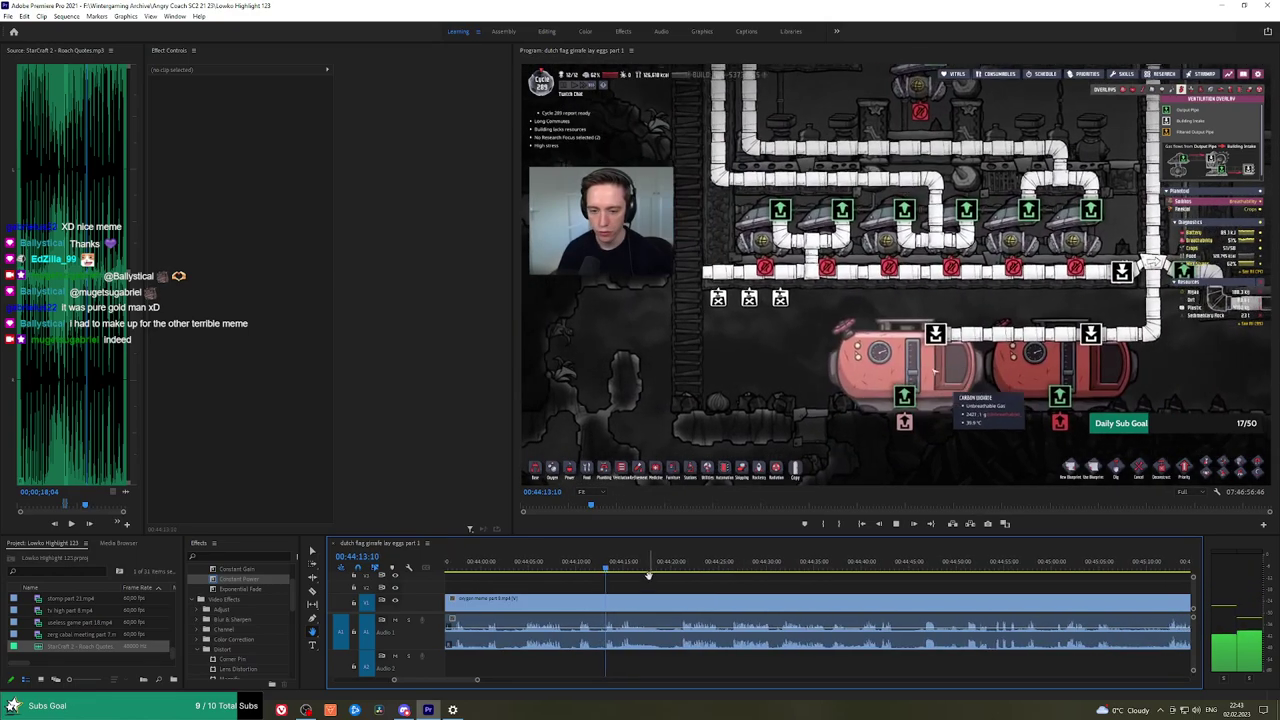
click(684, 563)
key(space)
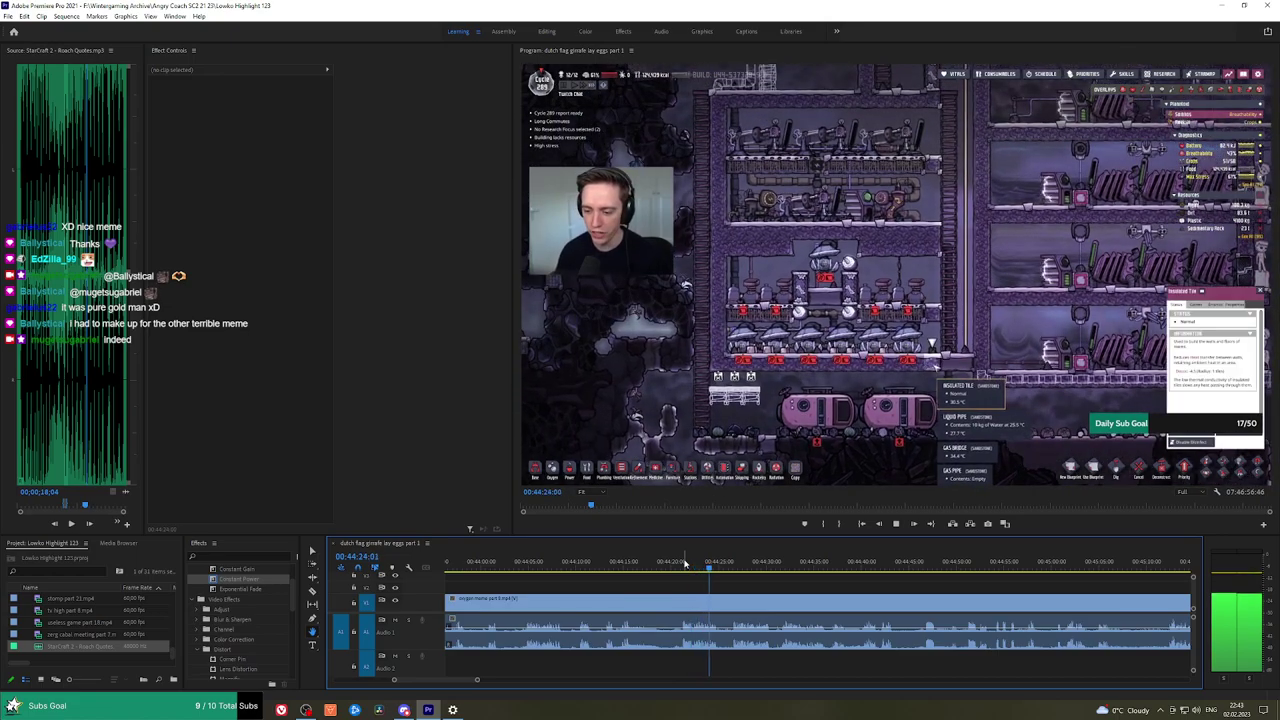
Jump through the meme clip from about 00:45:06 to 00:51:37 and check the remaining gameplay for usable moments.
click(1120, 564)
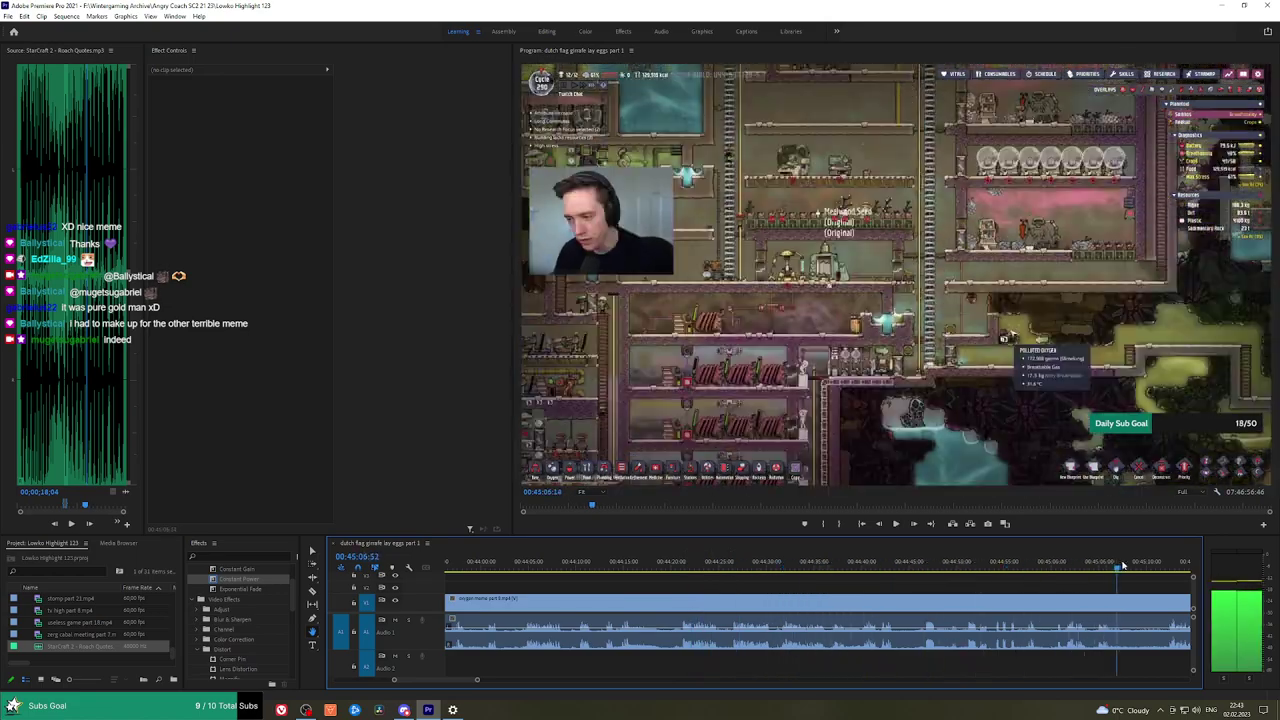
click(1165, 564)
scroll(1138, 580, down, 4)
scroll(974, 591, down, 5)
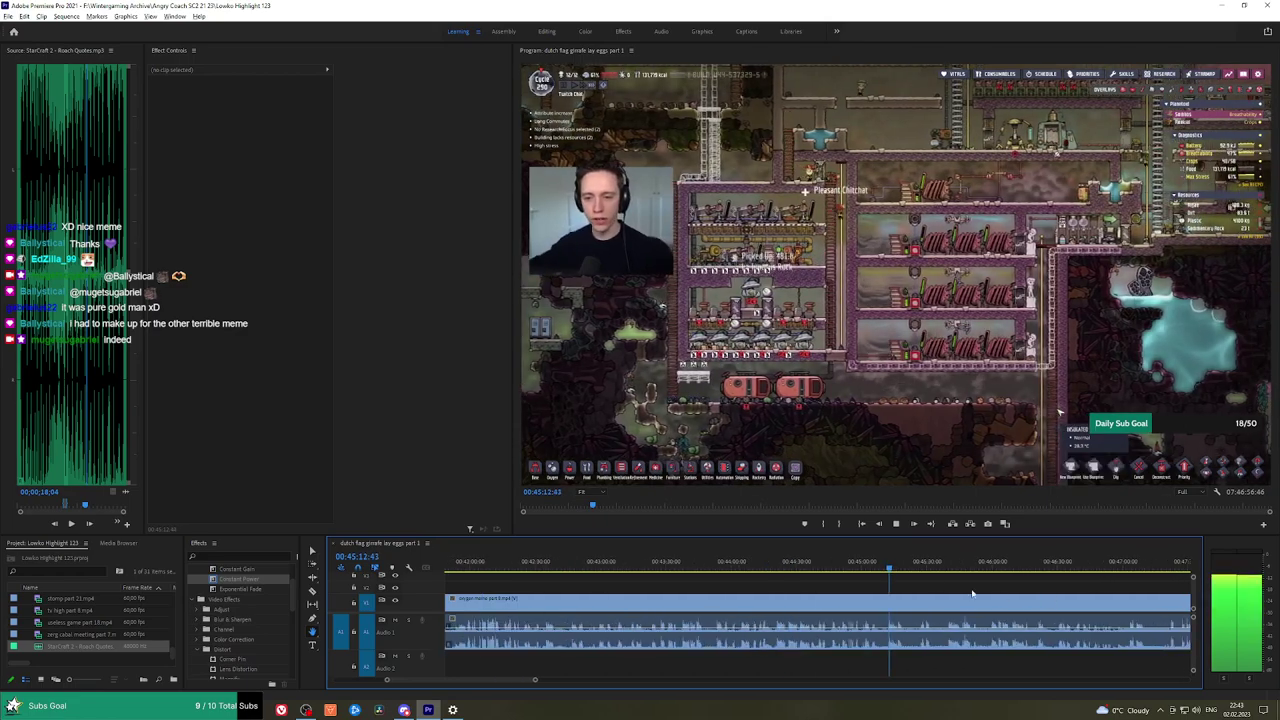
drag(958, 580, 679, 580)
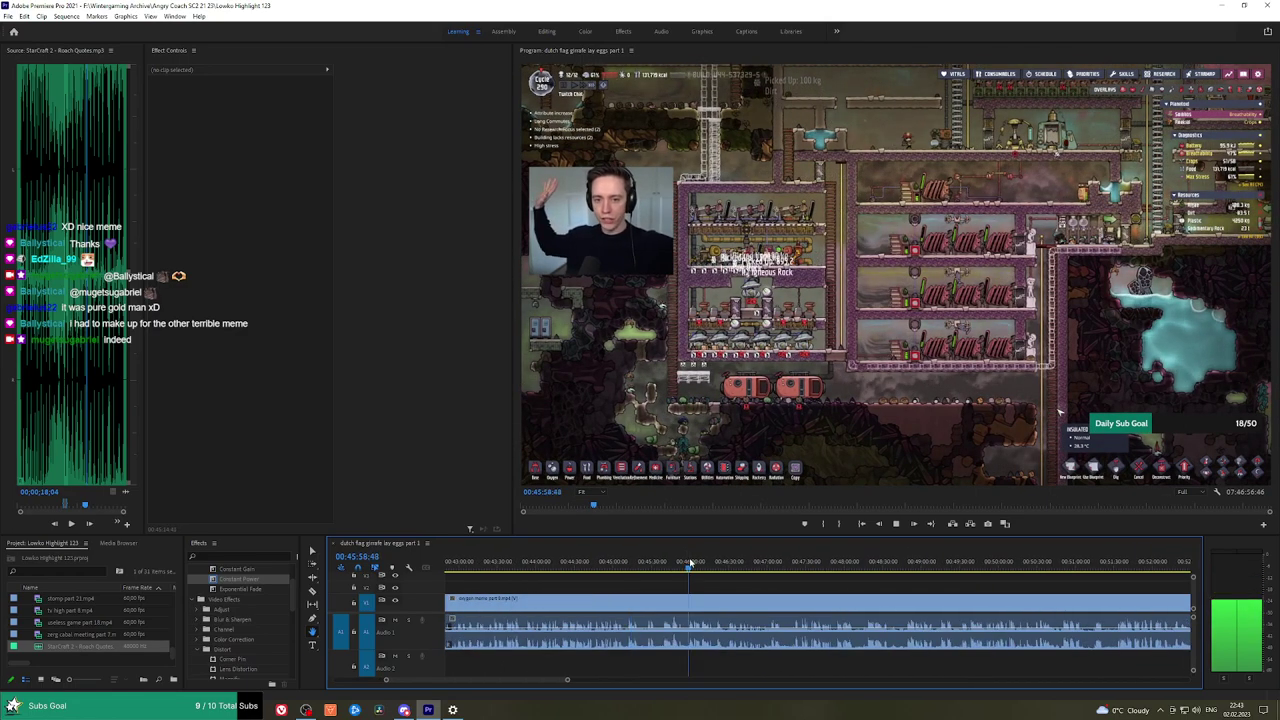
click(810, 564)
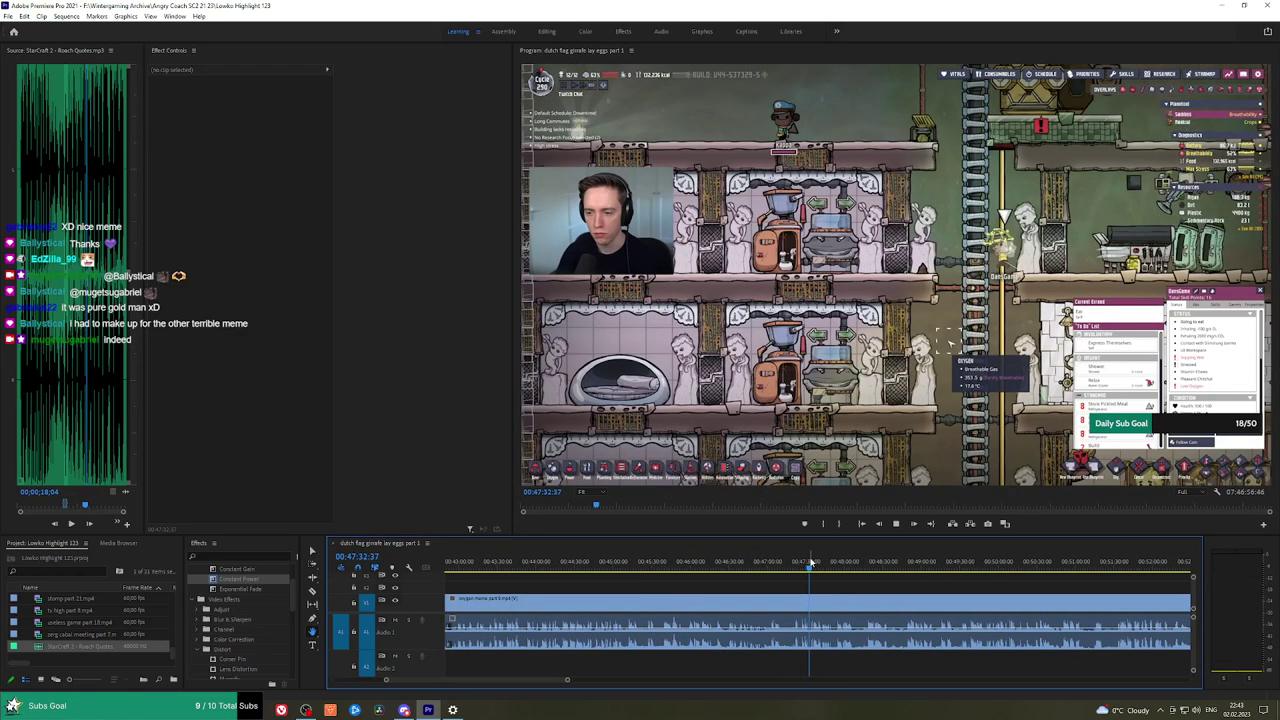
drag(810, 564, 907, 565)
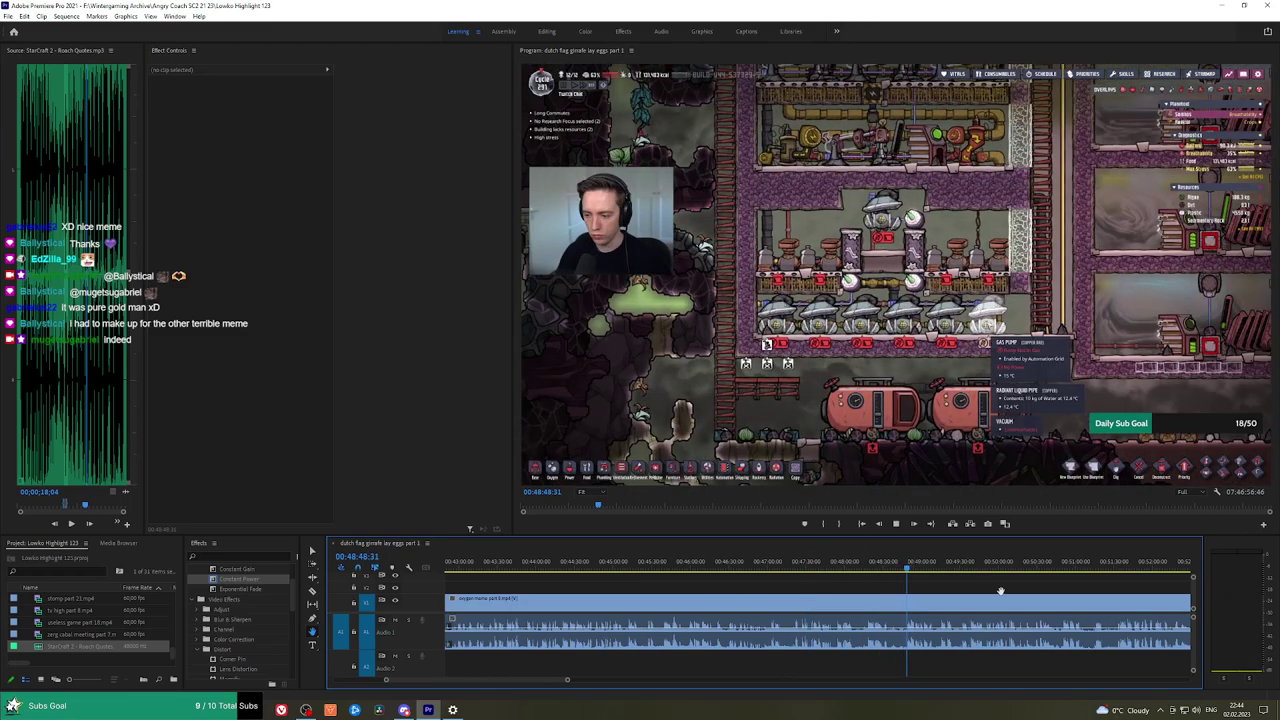
drag(1011, 590, 688, 590)
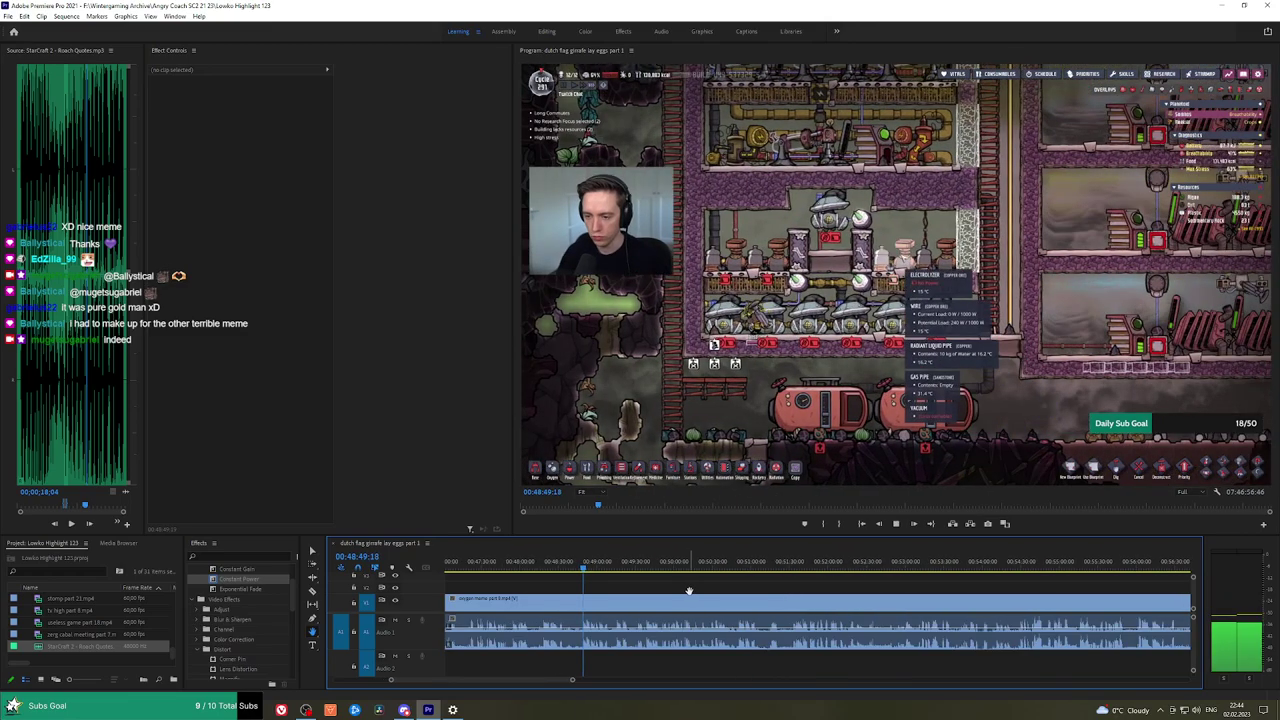
click(600, 570)
drag(775, 565, 800, 564)
key(space)
scroll(676, 590, down, 3)
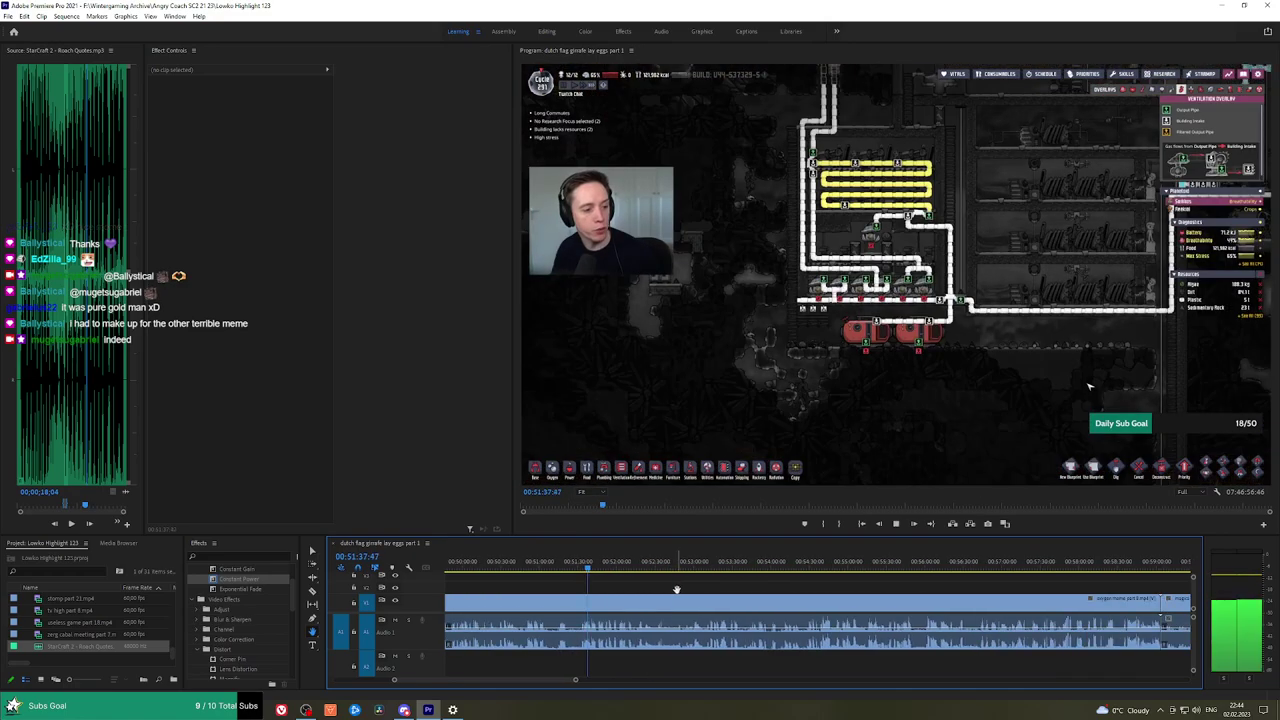
Ripple delete the rest of the oxygen meme clip after the cut at 00:41:47:51 and save the project.
drag(618, 570, 1131, 555)
click(1079, 607)
key(shift+Delete)
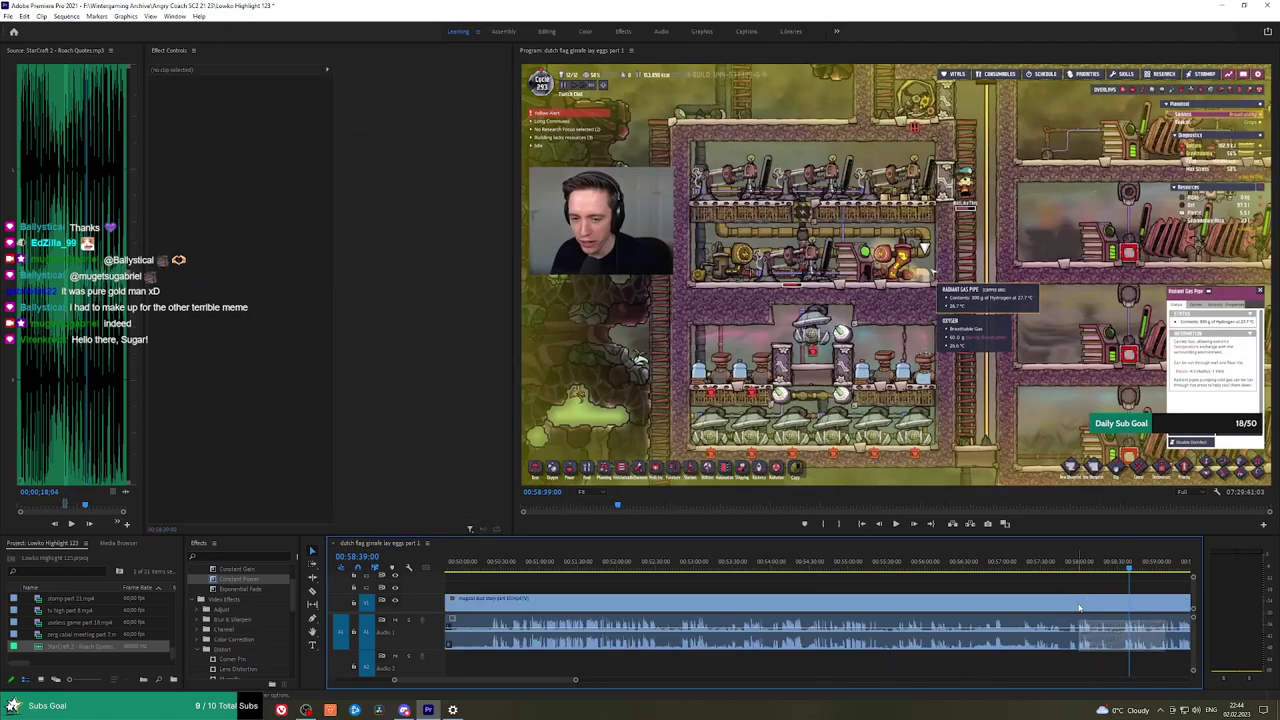
key(ctrl+s)
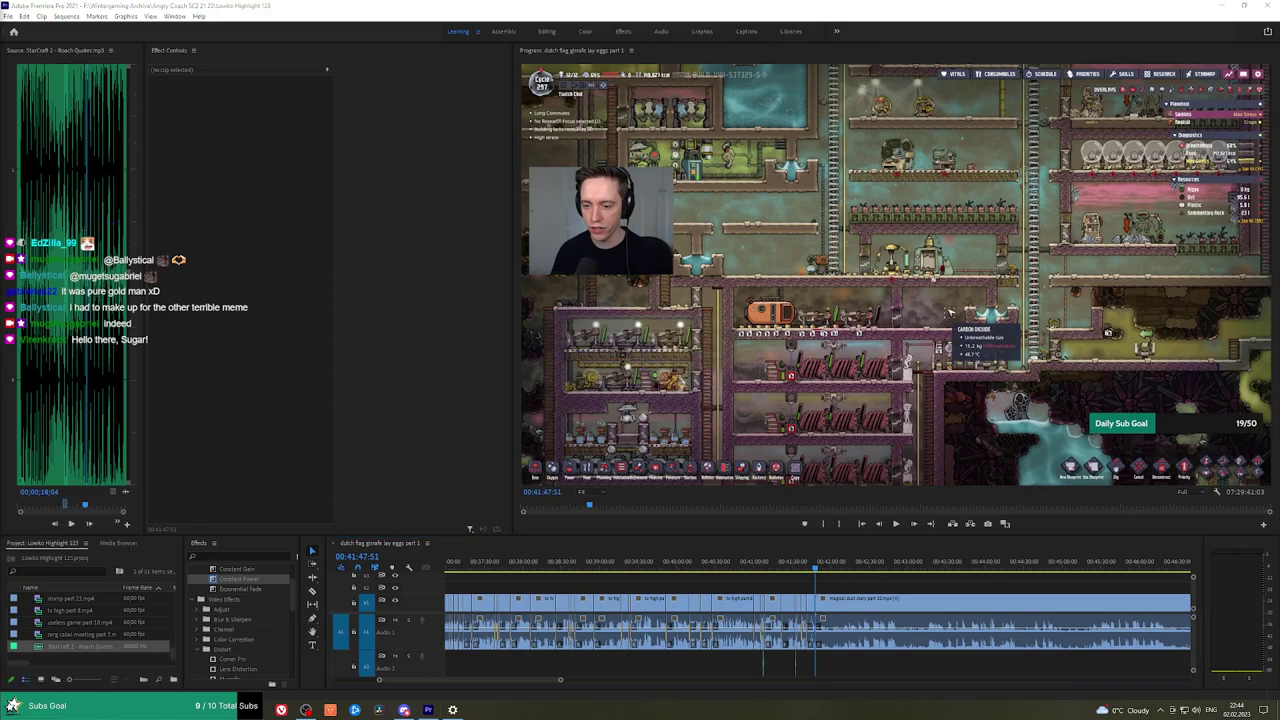
key(ctrl+s)
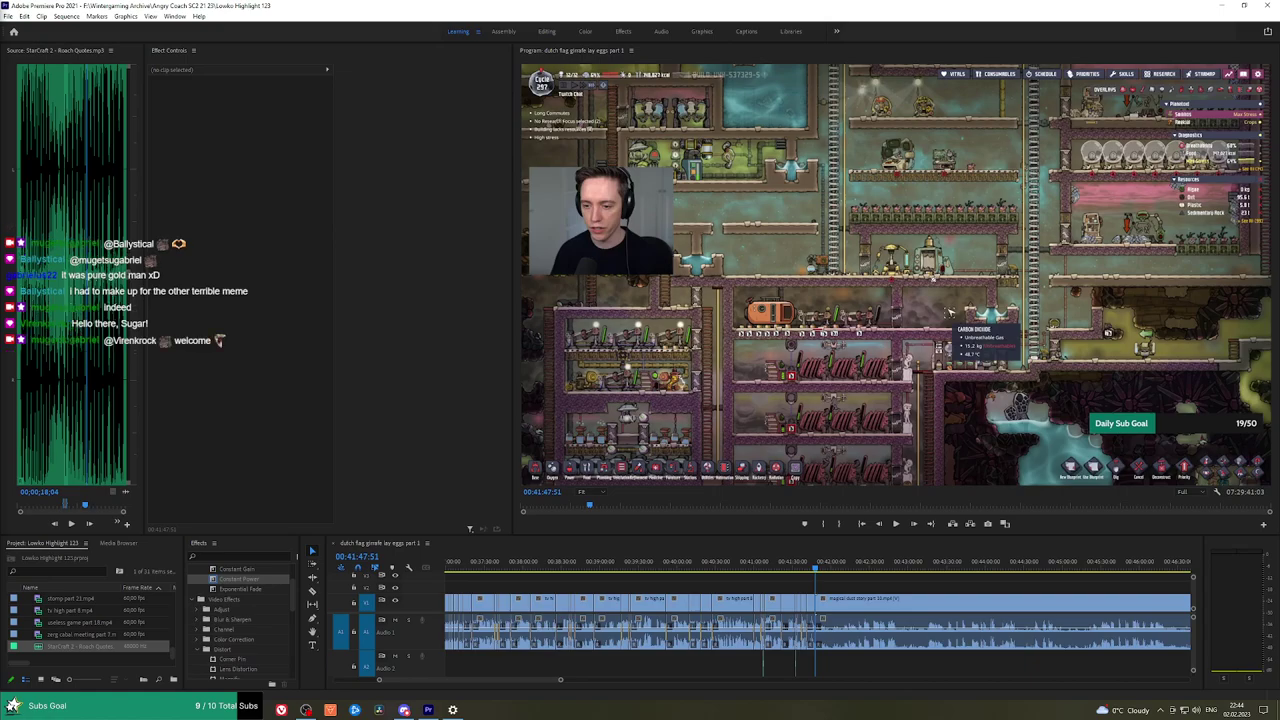
click(866, 610)
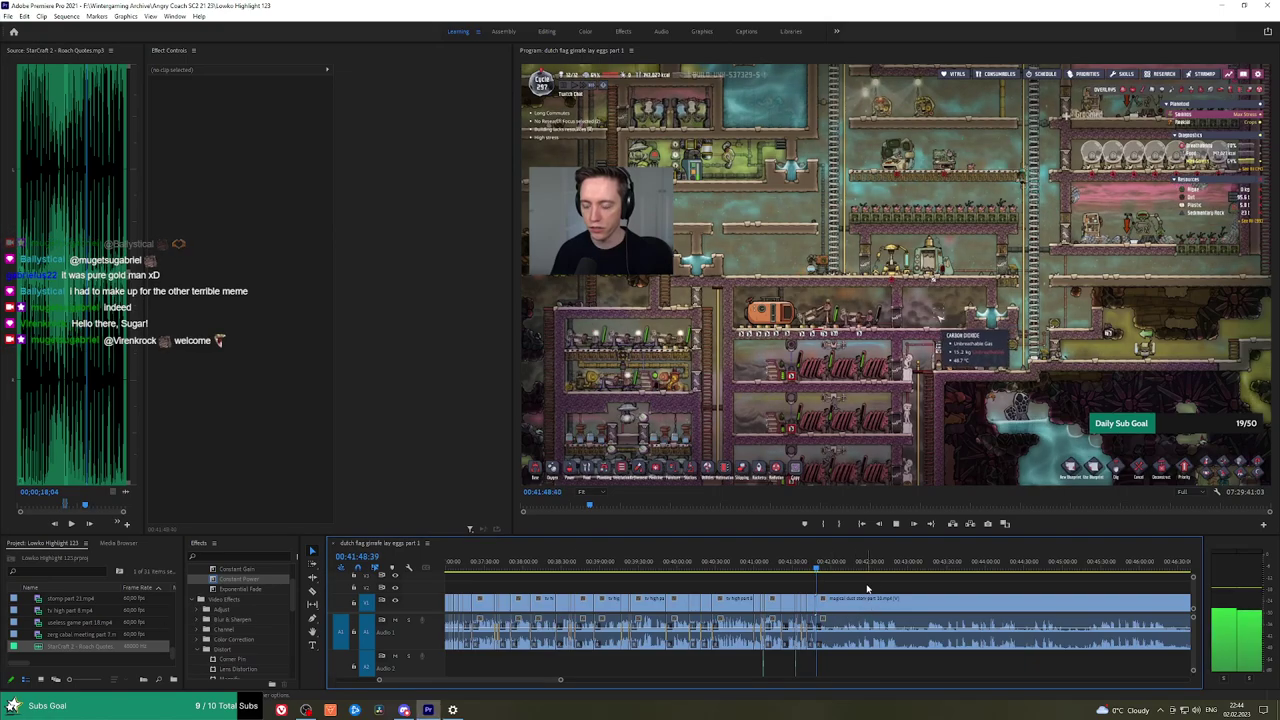
key(ctrl+s)
Skim the start of the magical dust story clip from about 00:41:48 to 00:42:34 for highlight material.
key(space)
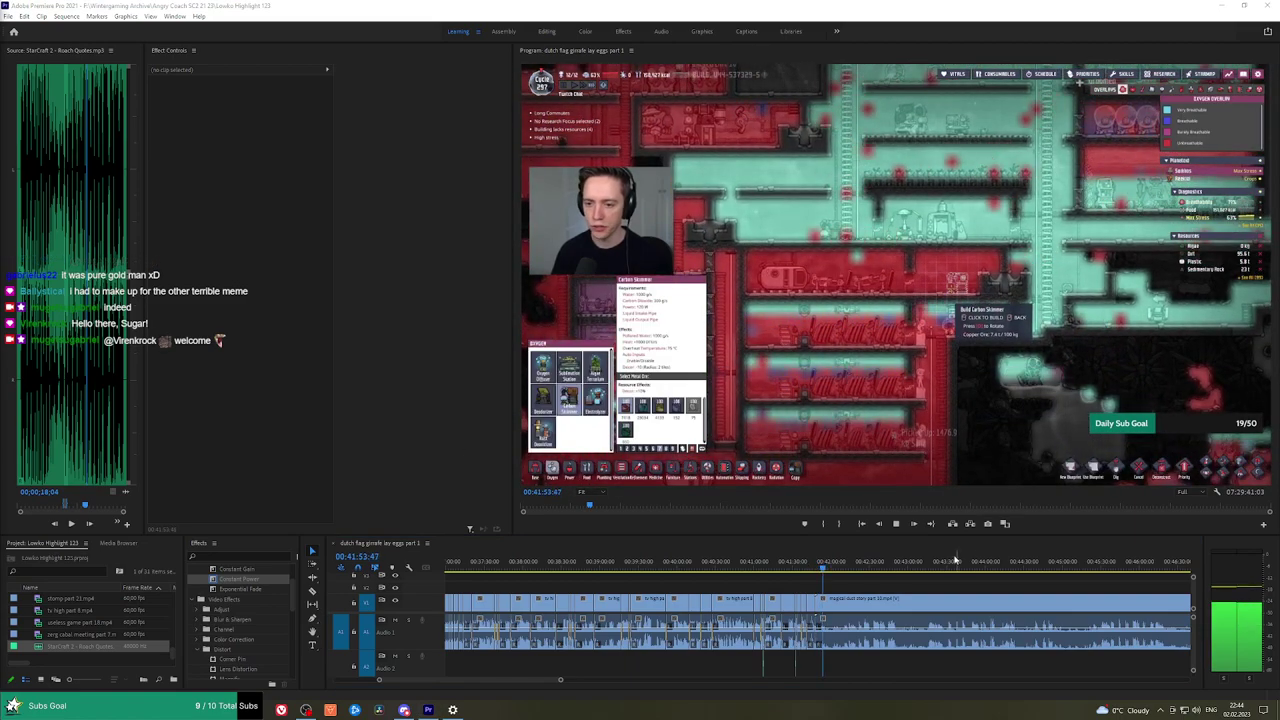
click(841, 566)
key(space)
scroll(847, 584, up, 5)
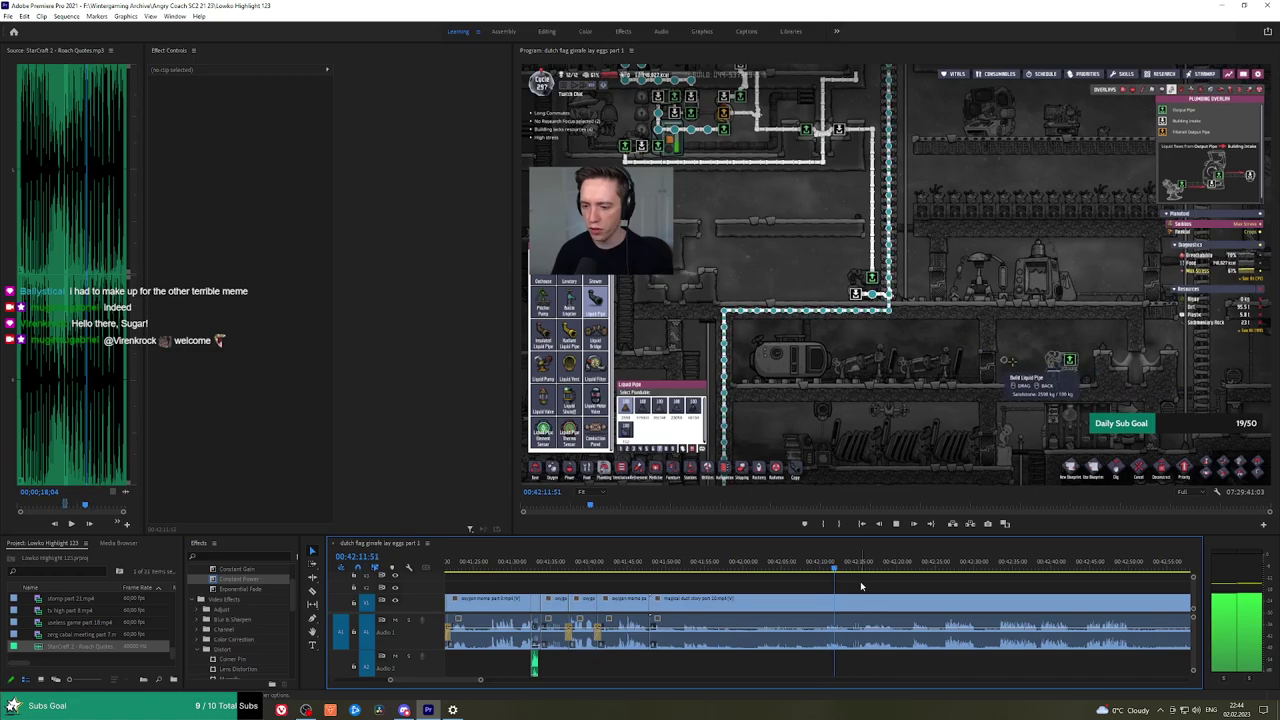
click(906, 567)
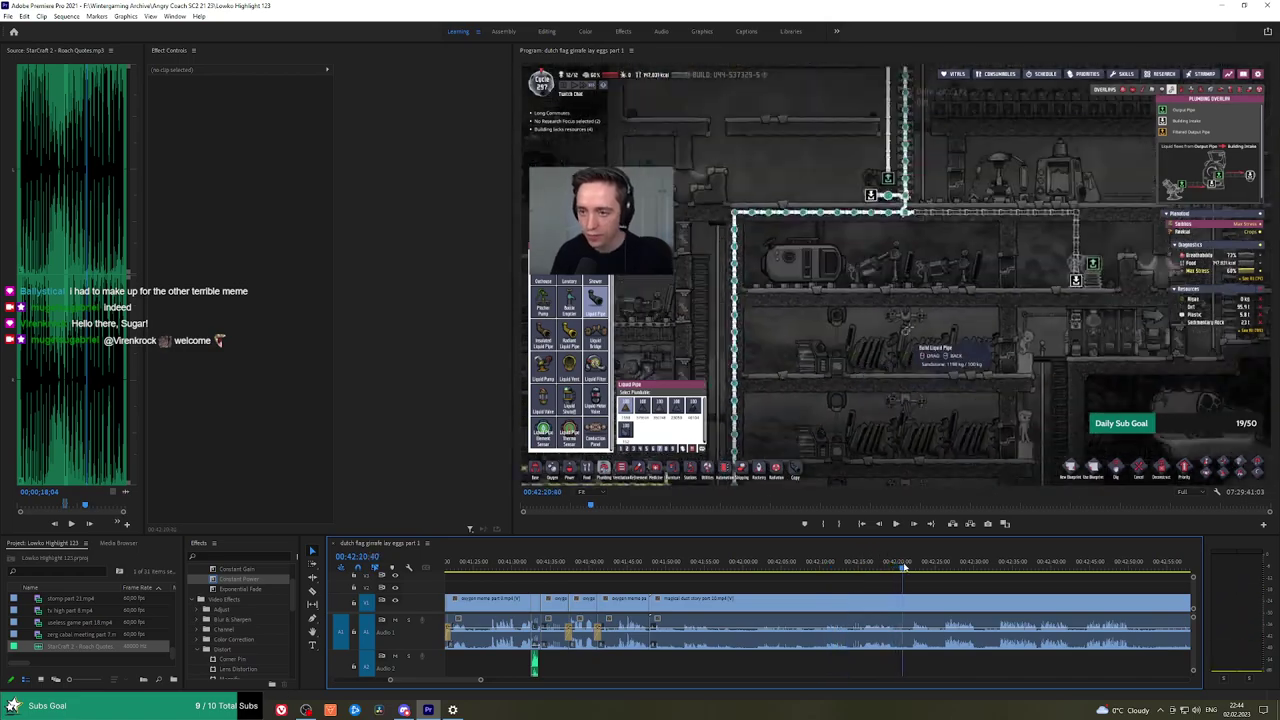
key(space)
key(h)
drag(962, 587, 739, 589)
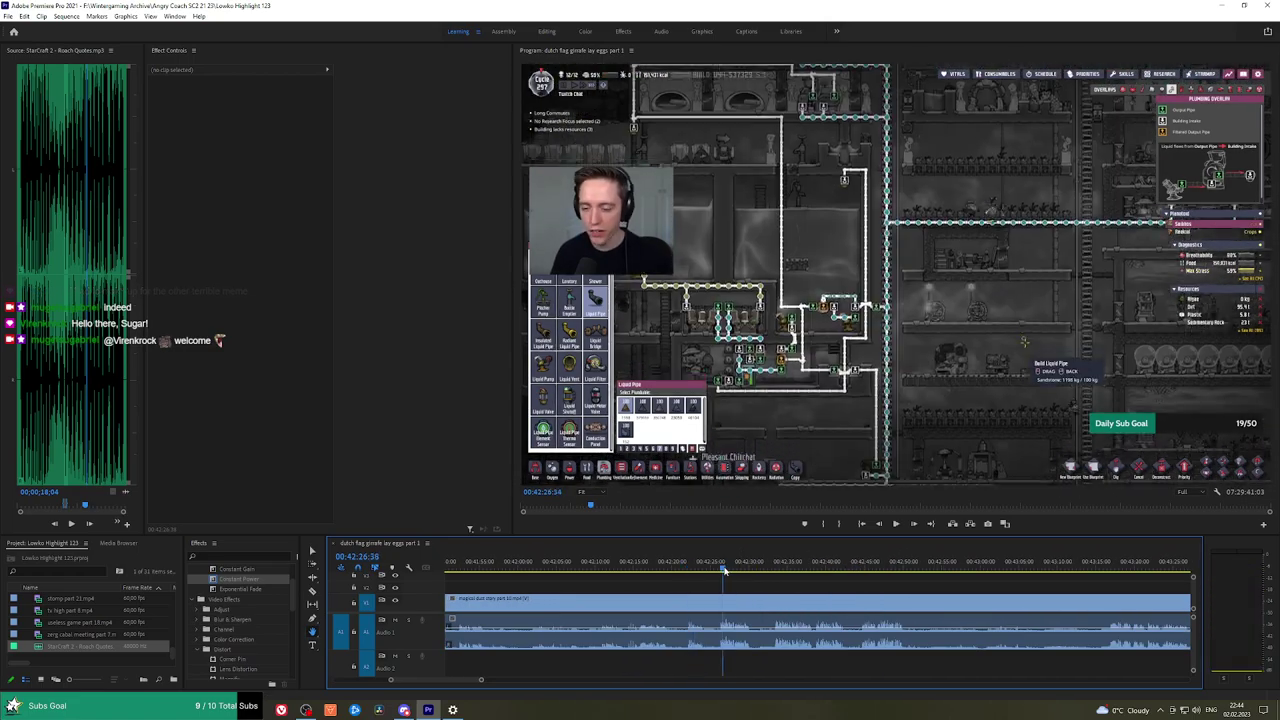
click(781, 567)
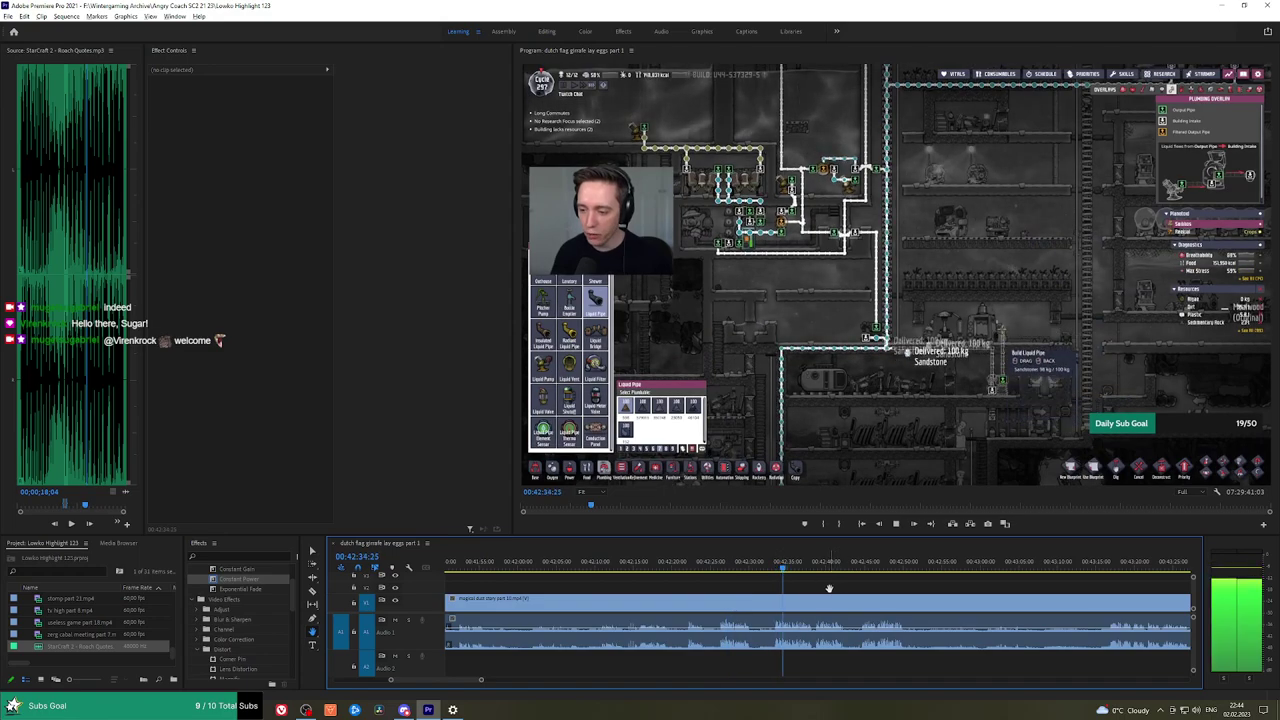
Sample the magical dust story clip between about 00:42:36 and 00:45:59 for usable commentary.
scroll(693, 582, down, 5)
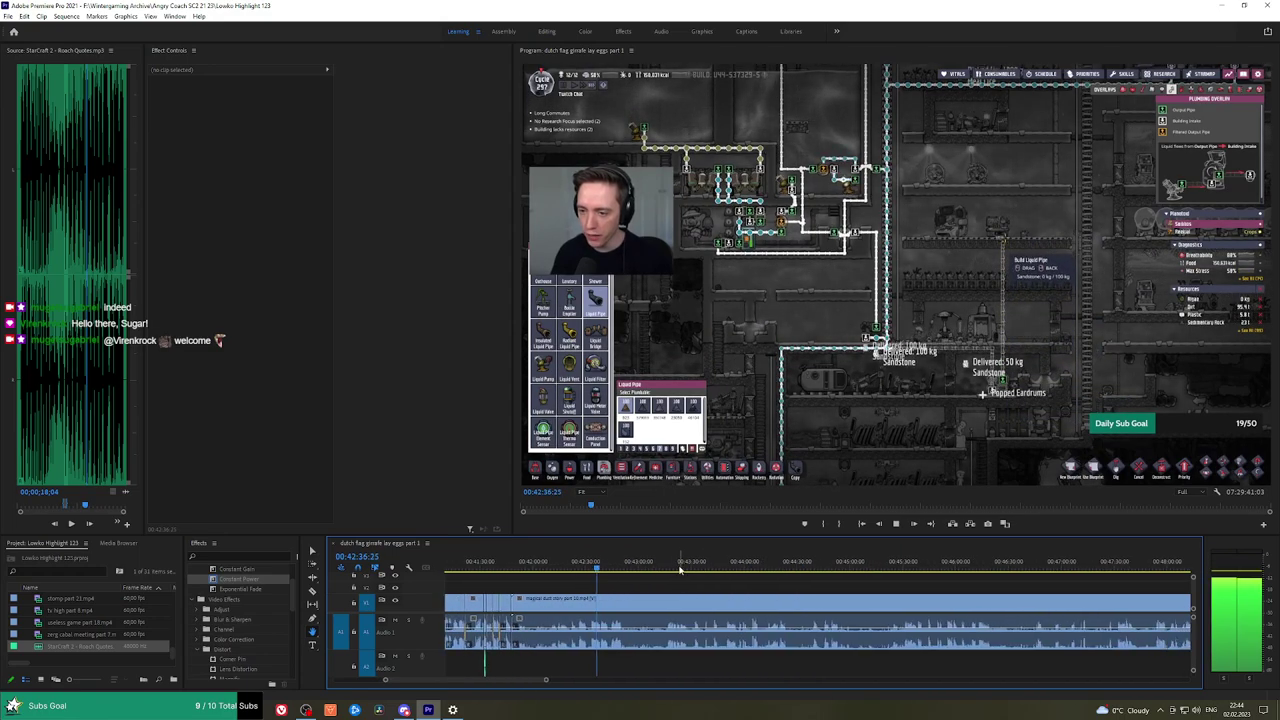
click(693, 582)
scroll(872, 582, down, 2)
scroll(872, 582, down, 3)
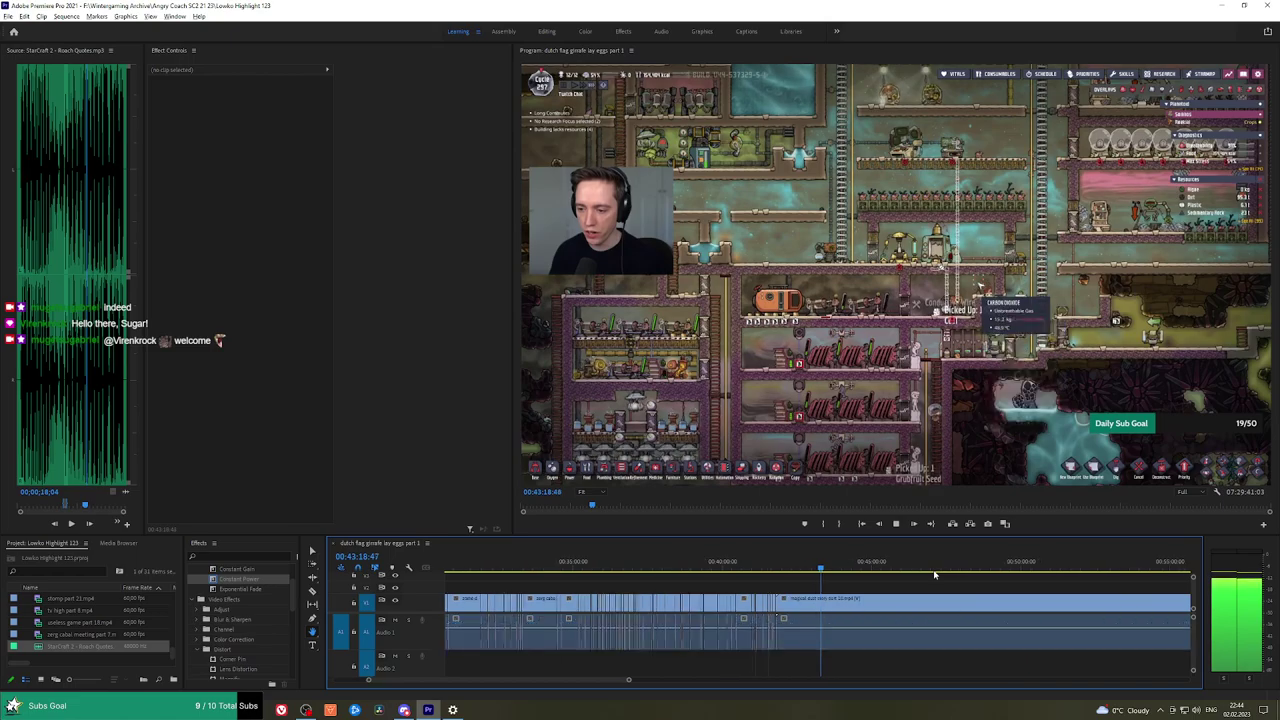
click(897, 564)
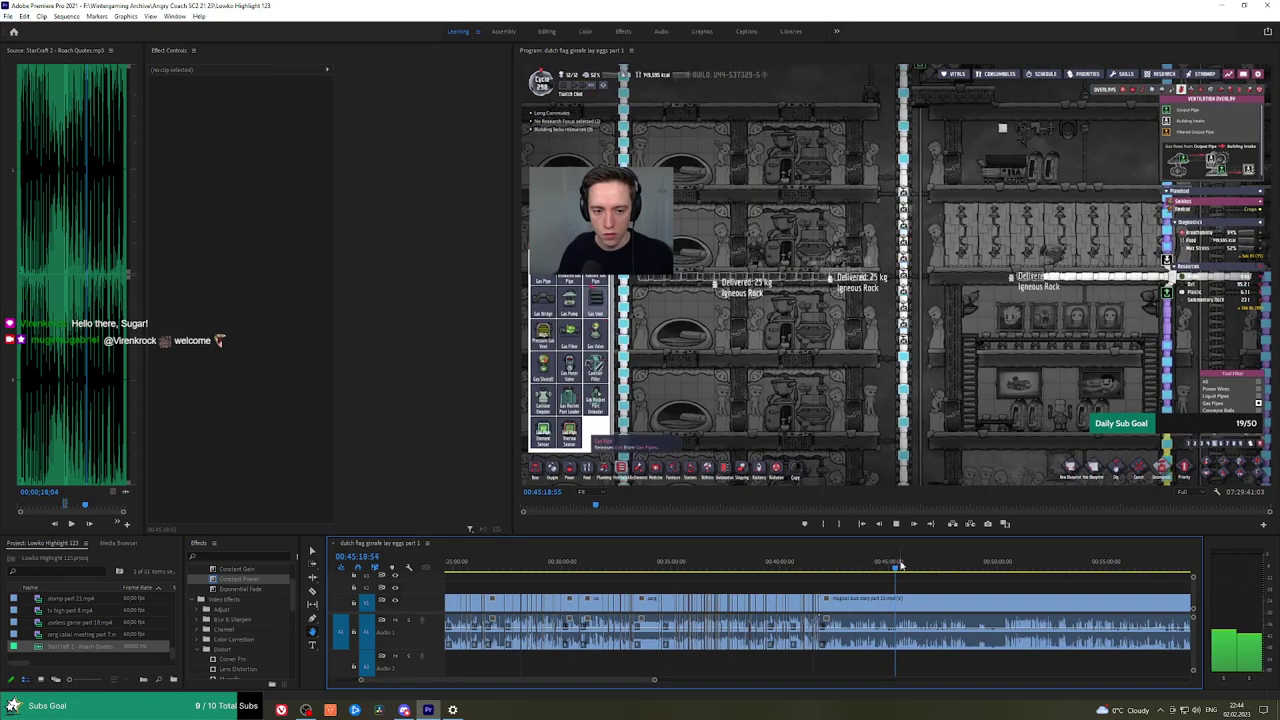
scroll(897, 564, up, 5)
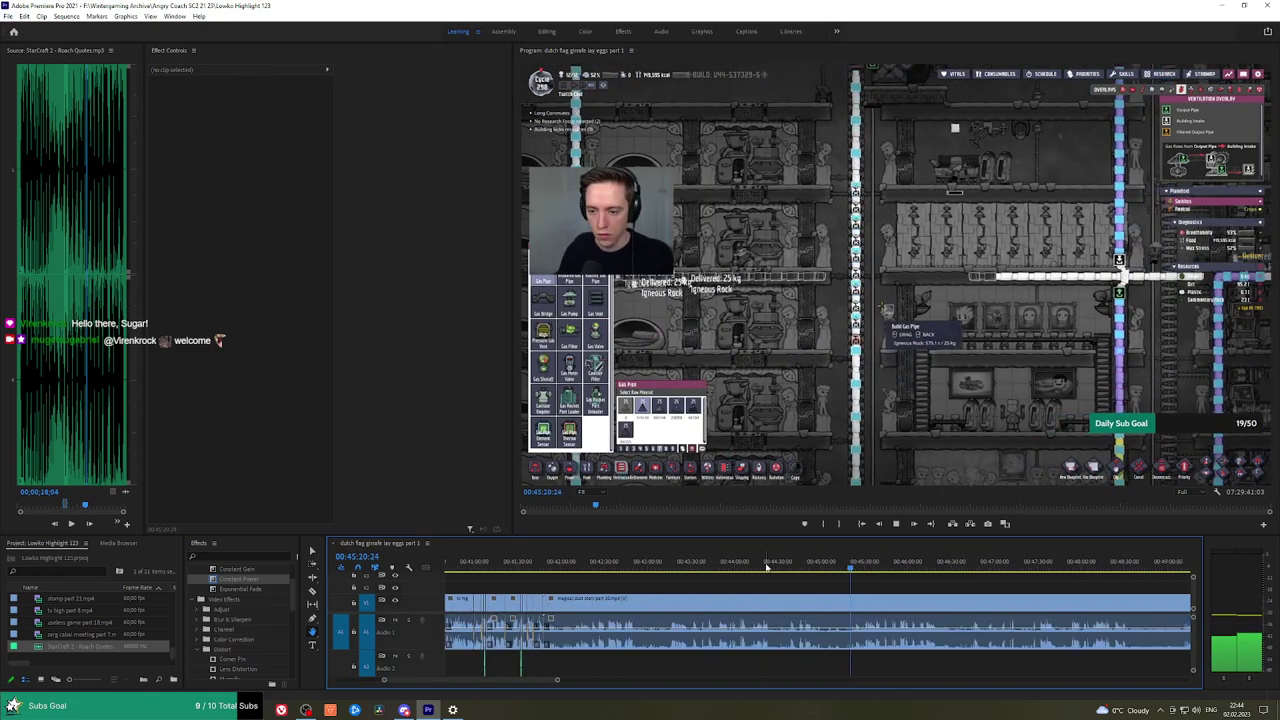
click(869, 564)
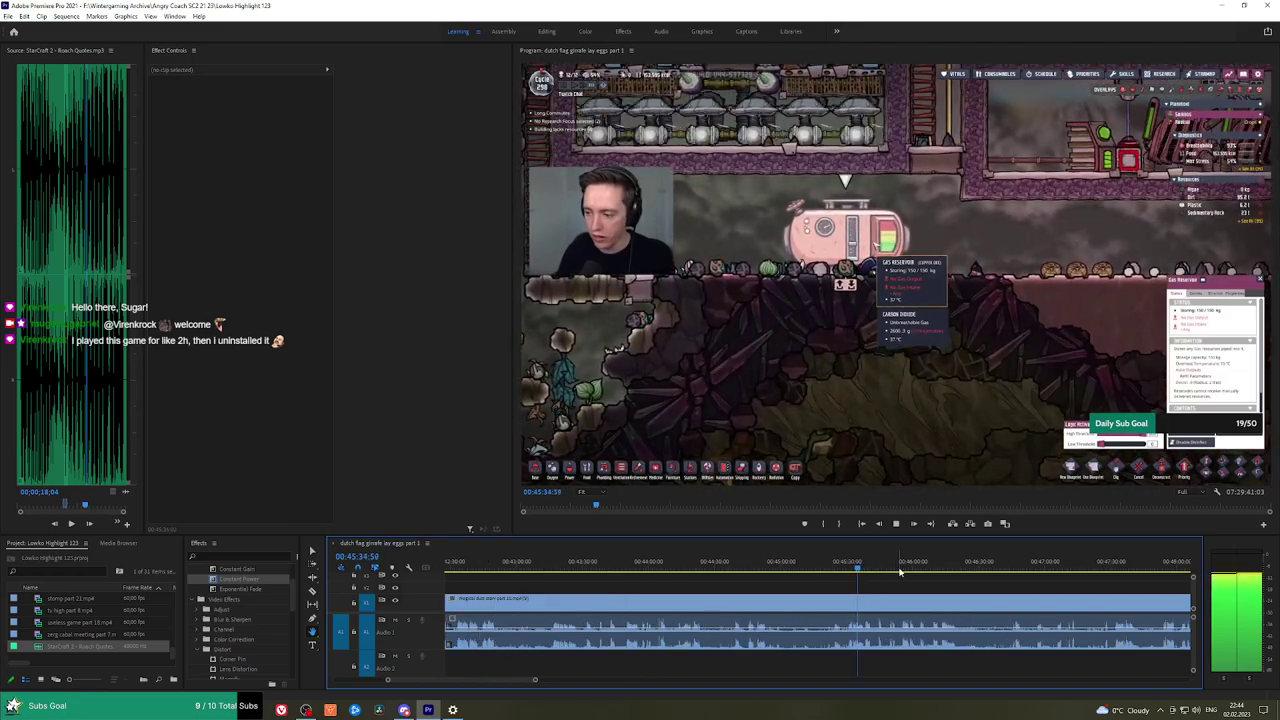
drag(912, 573, 755, 575)
click(744, 567)
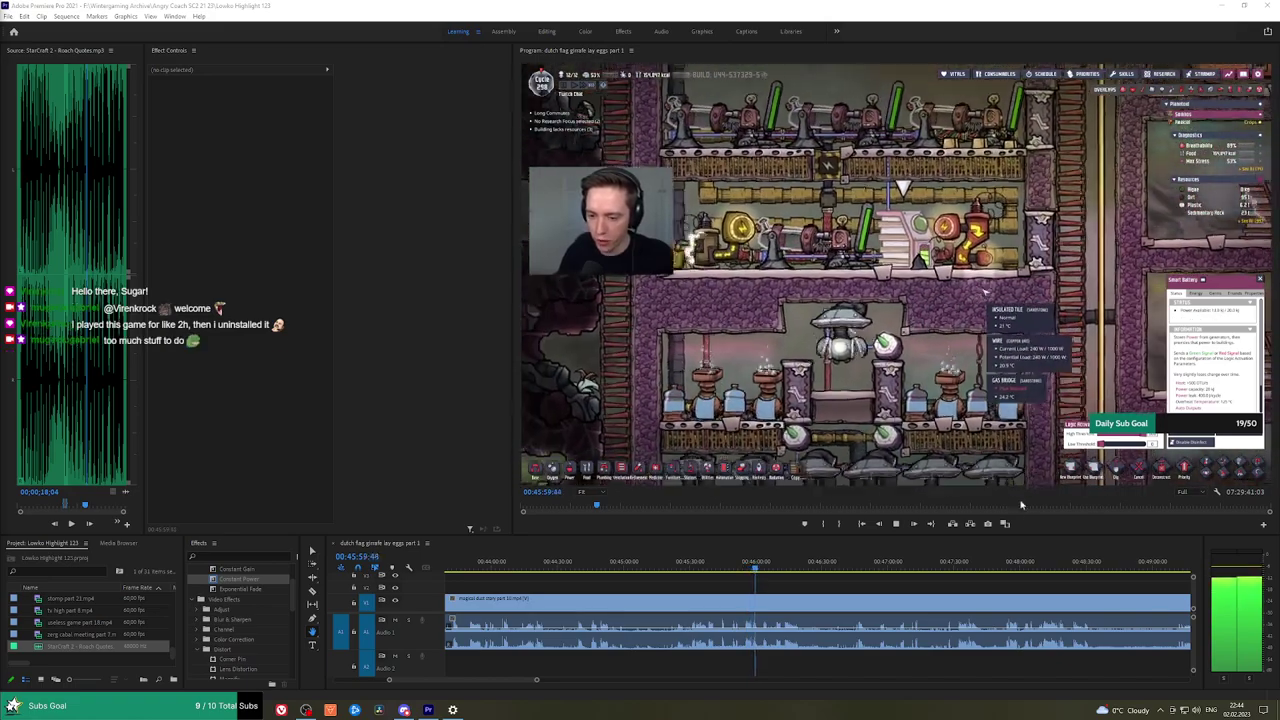
Skip ahead to about 00:50:17 in the magical dust story clip and review the talking up to about 00:50:41.
scroll(756, 574, down, 3)
drag(757, 570, 1168, 566)
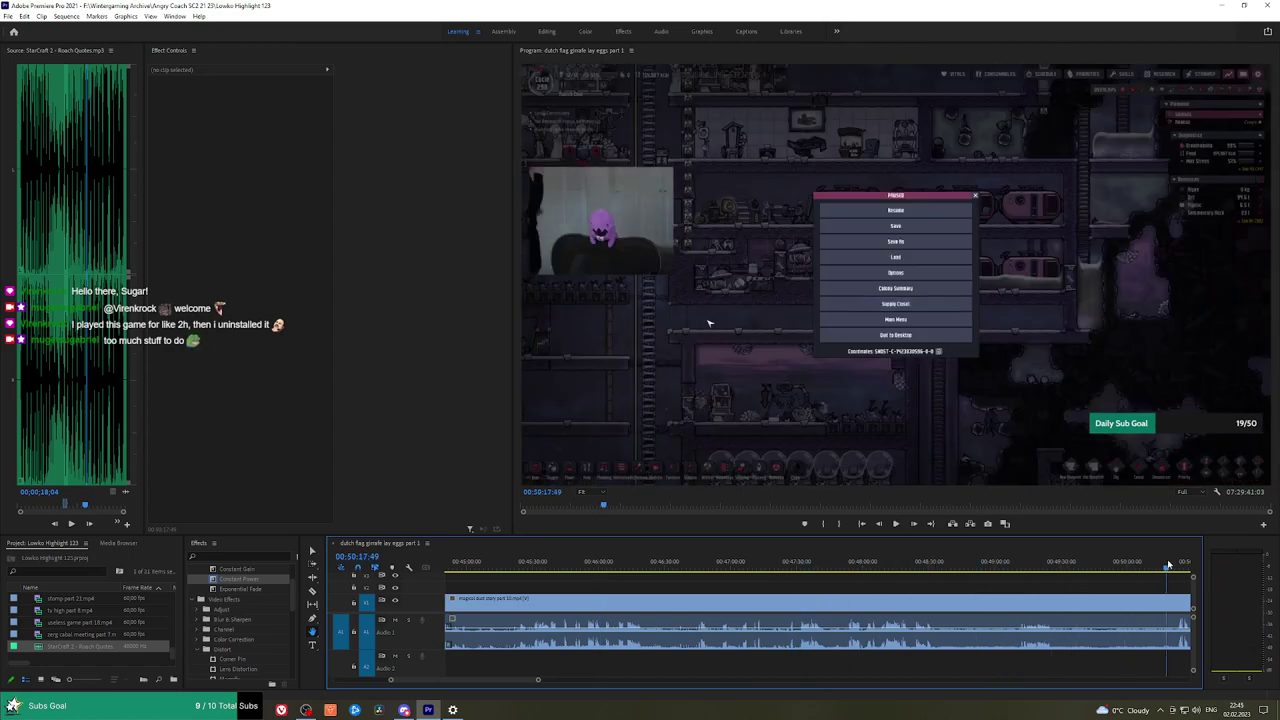
key(space)
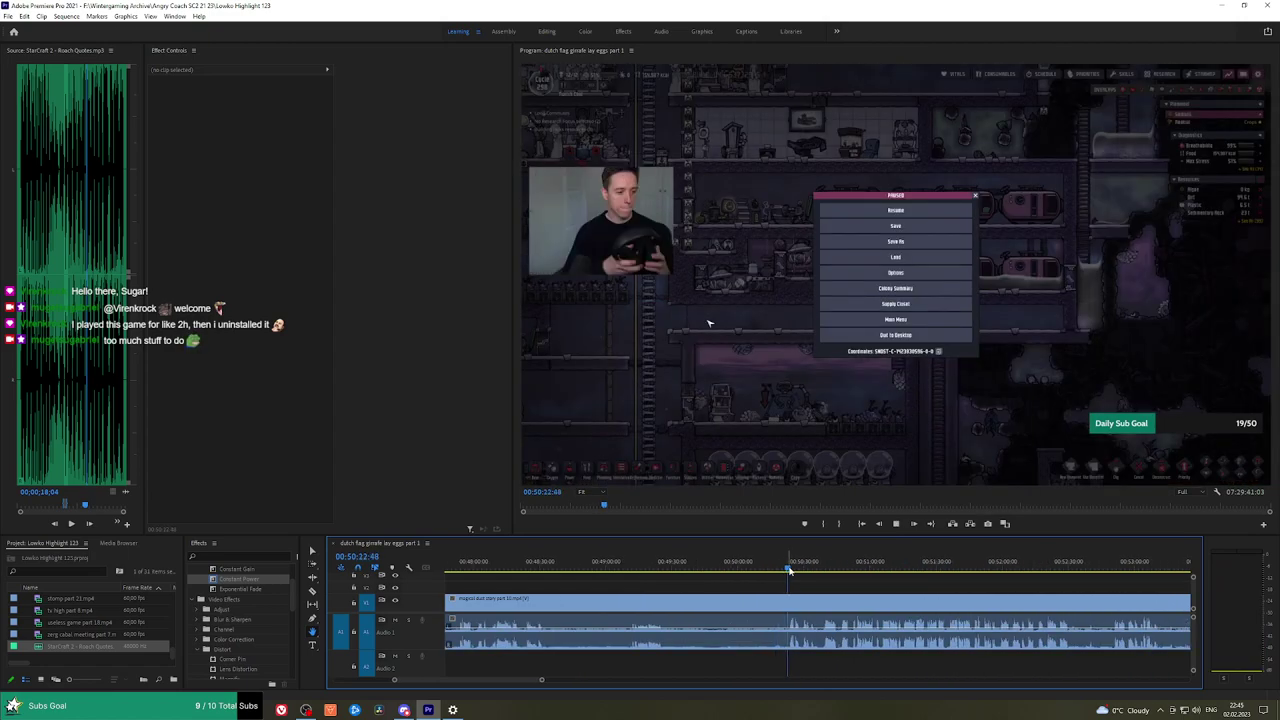
scroll(798, 585, up, 5)
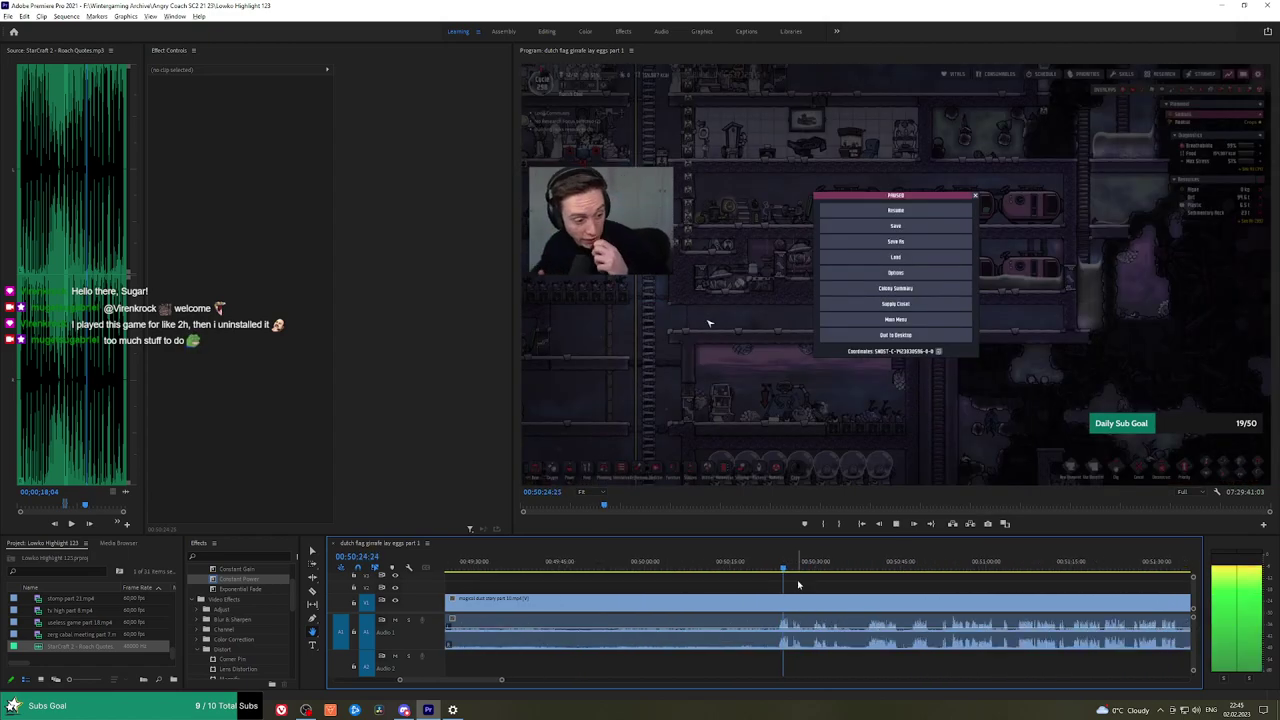
click(791, 567)
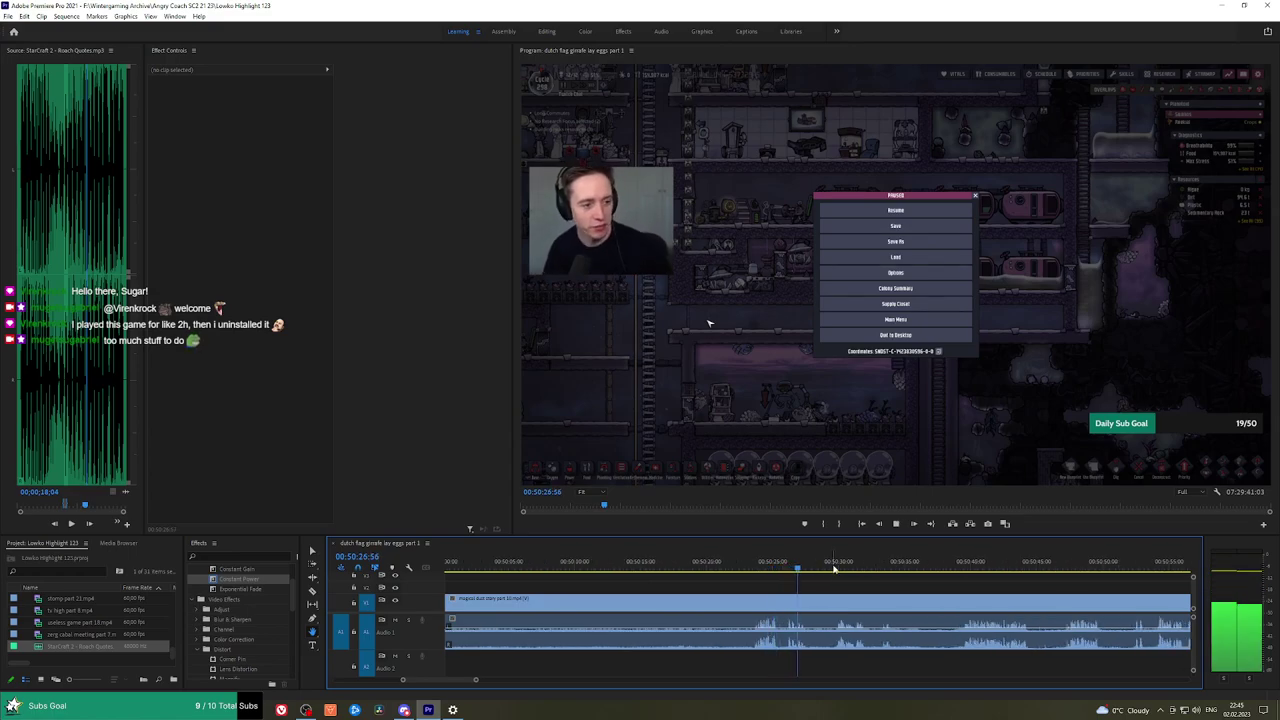
click(835, 567)
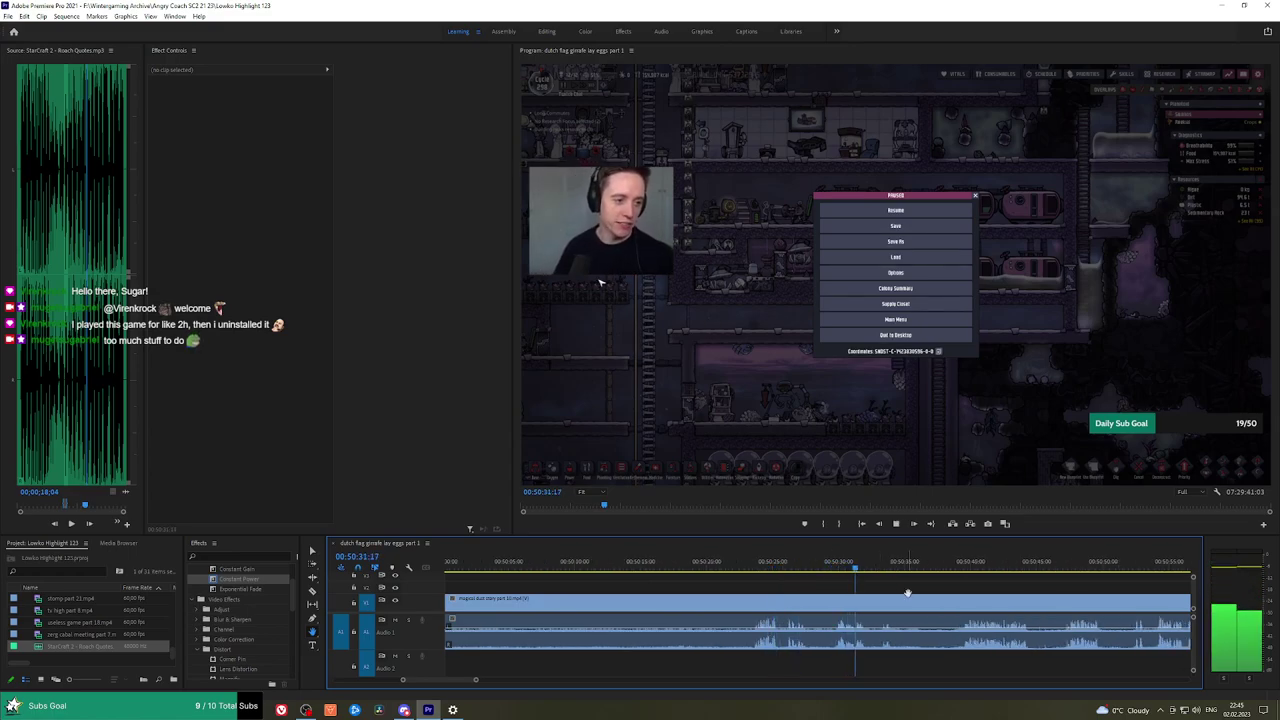
scroll(907, 593, right, 2)
click(737, 566)
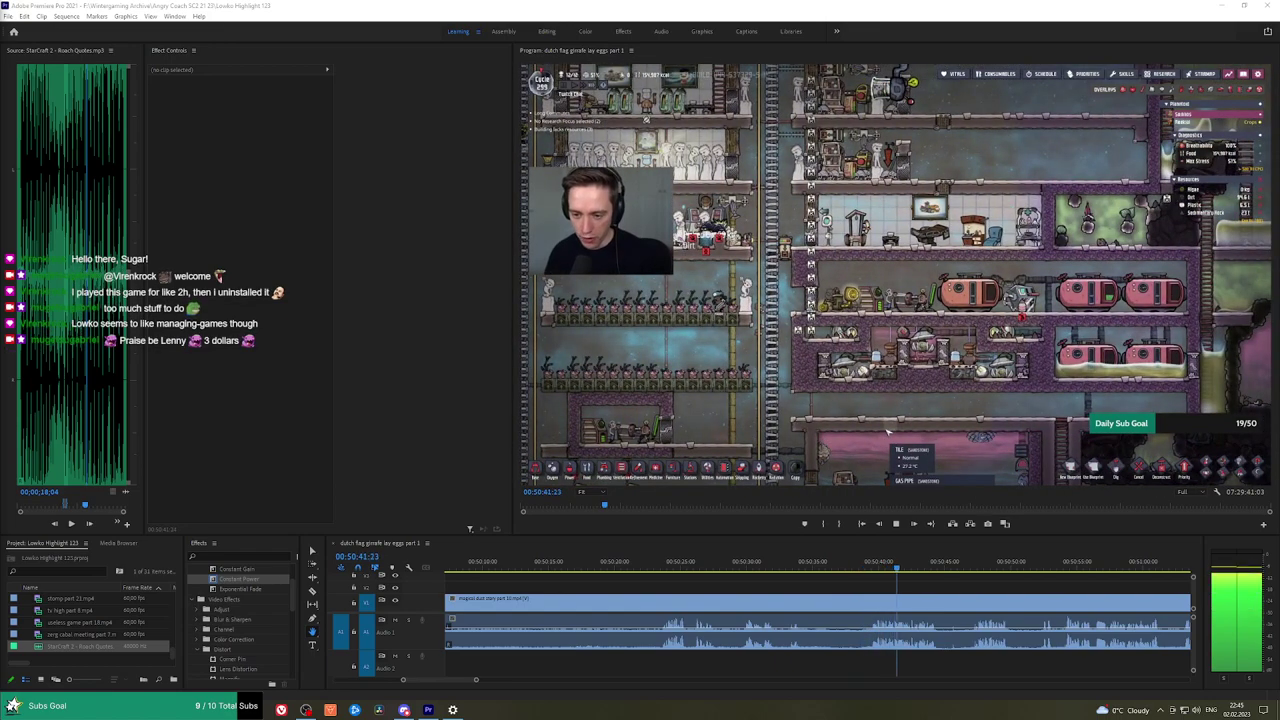
Split the magical dust story clip at 00:50:39:18, ripple delete the part before it, and add an Exponential Fade at the audio join.
click(872, 563)
click(870, 602)
key(v)
click(845, 605)
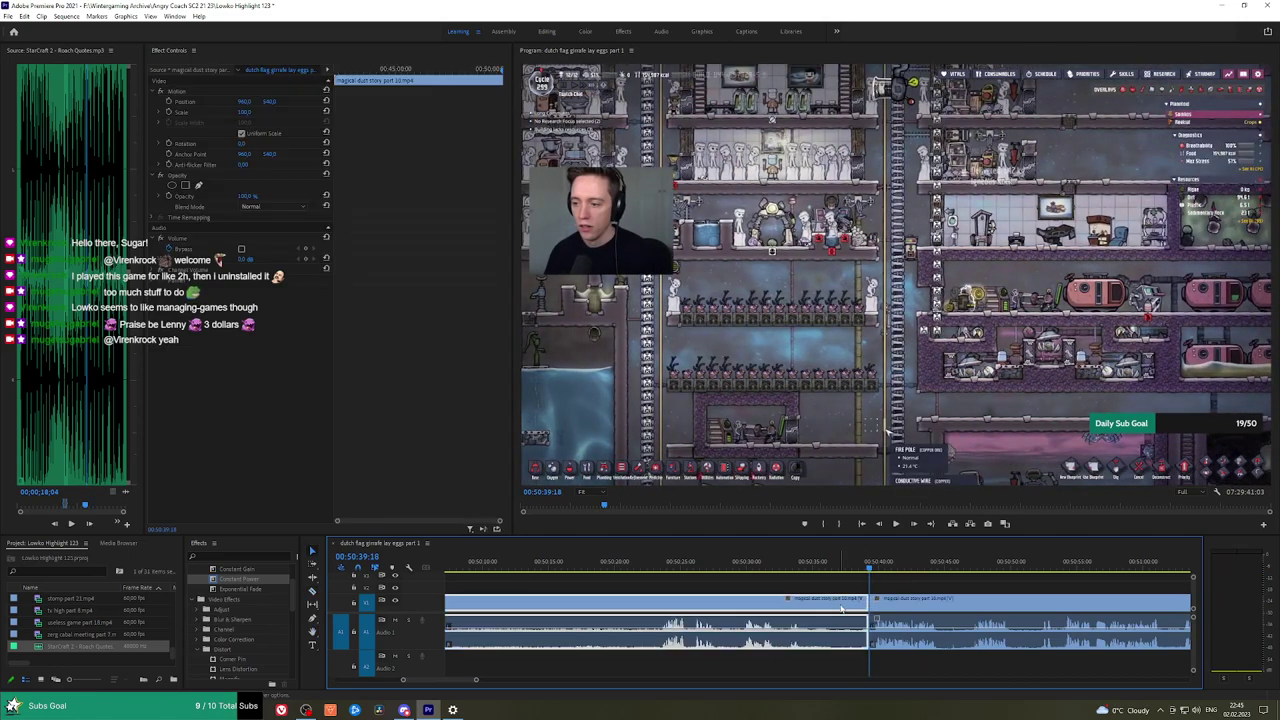
key(shift+Delete)
drag(238, 589, 820, 647)
Cut out the stretch from about 00:41:53 to 00:41:55 with a ripple delete and smooth the audio join with Constant Power.
key(h)
drag(905, 581, 731, 579)
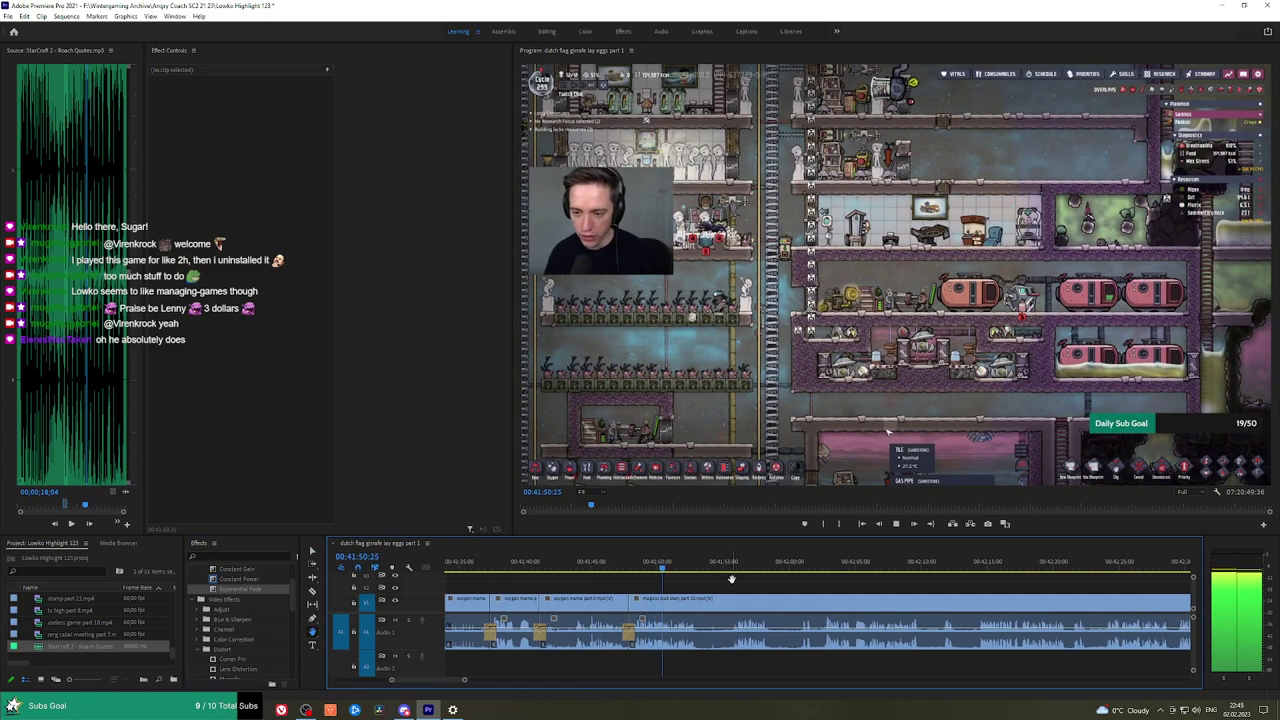
scroll(733, 579, up, 2)
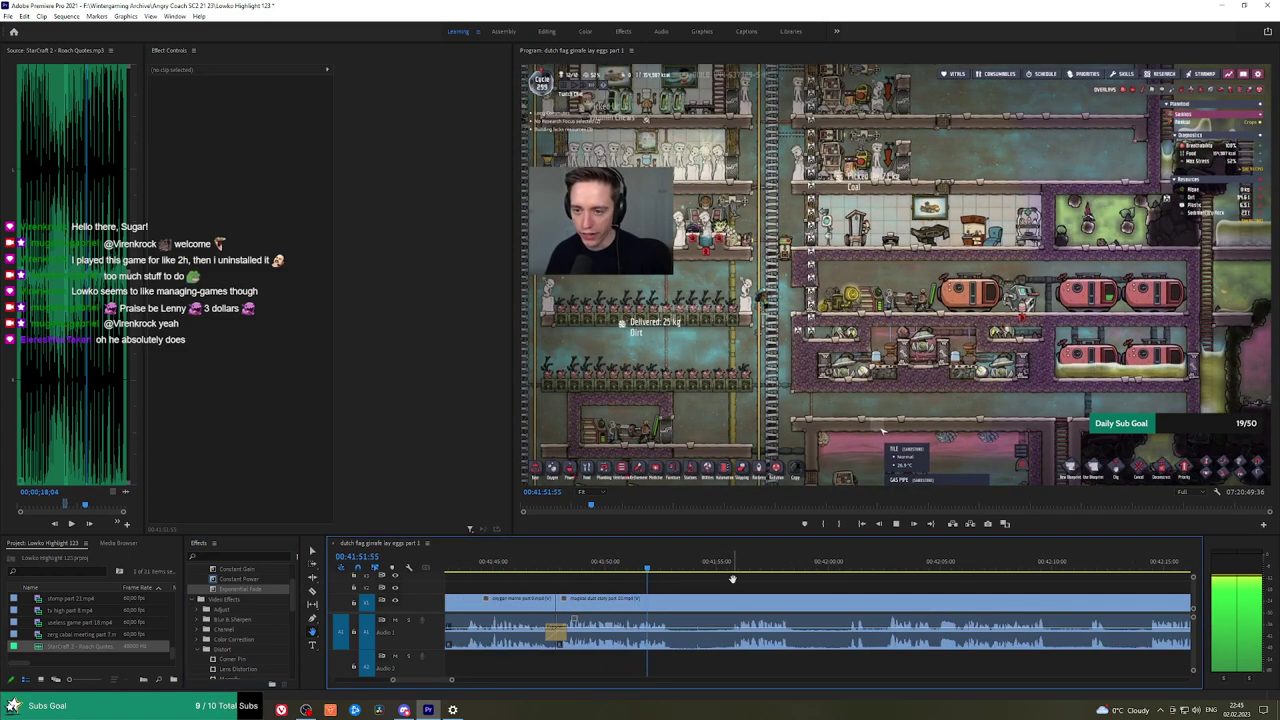
key(c)
click(673, 598)
click(717, 566)
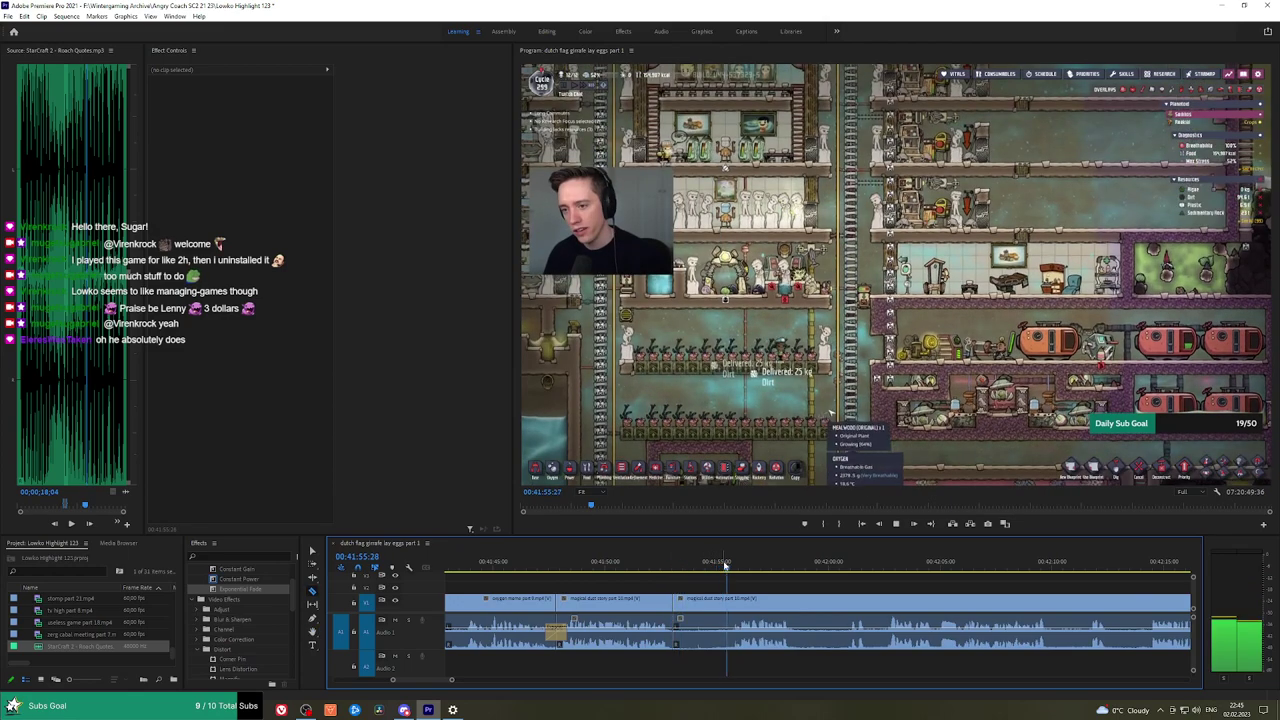
key(ctrl+k)
click(708, 604)
key(shift+Delete)
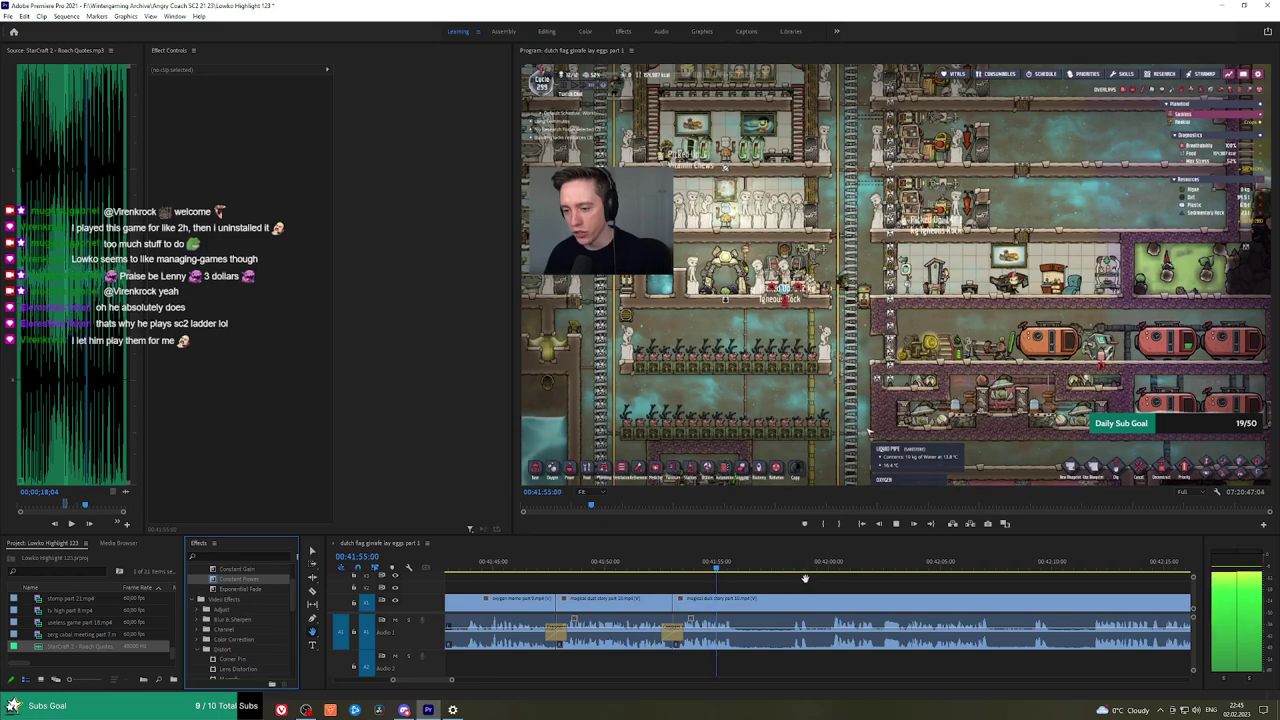
Ripple delete the section from about 00:41:56 to 00:41:58 and add a Constant Power crossfade at the audio cut.
key(c)
scroll(660, 610, down, 2)
click(579, 602)
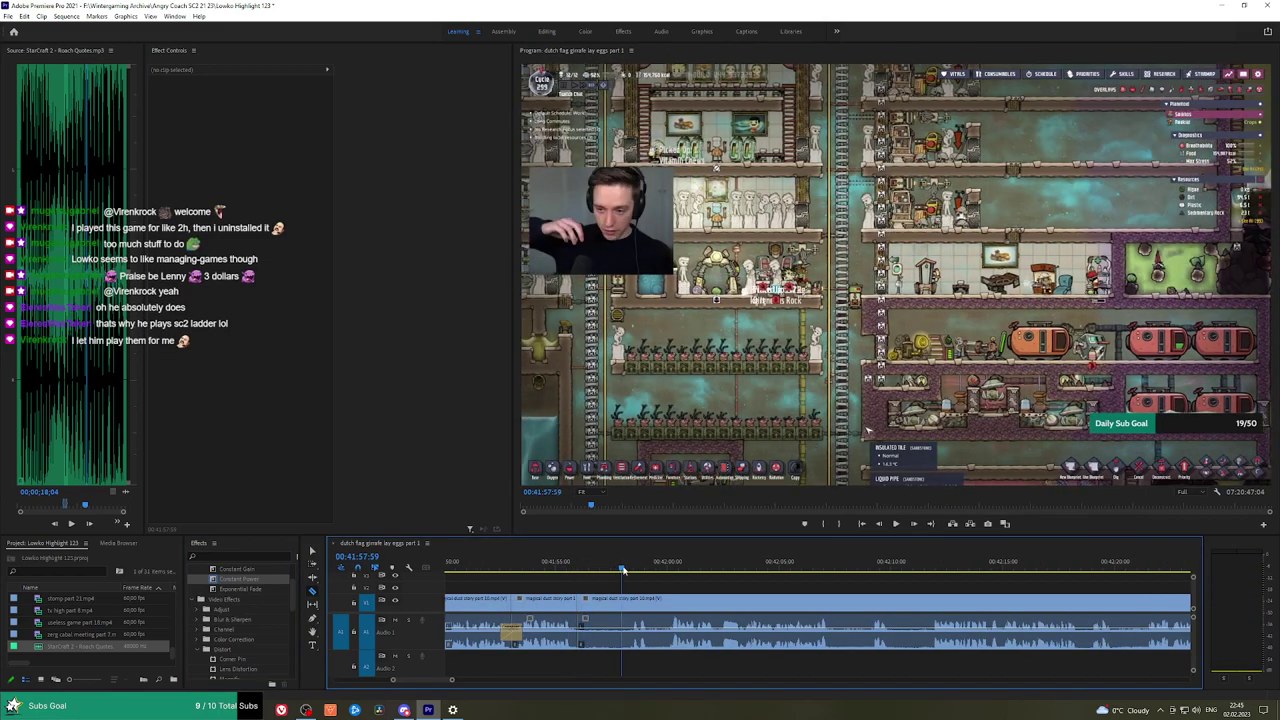
key(ctrl+k)
click(605, 606)
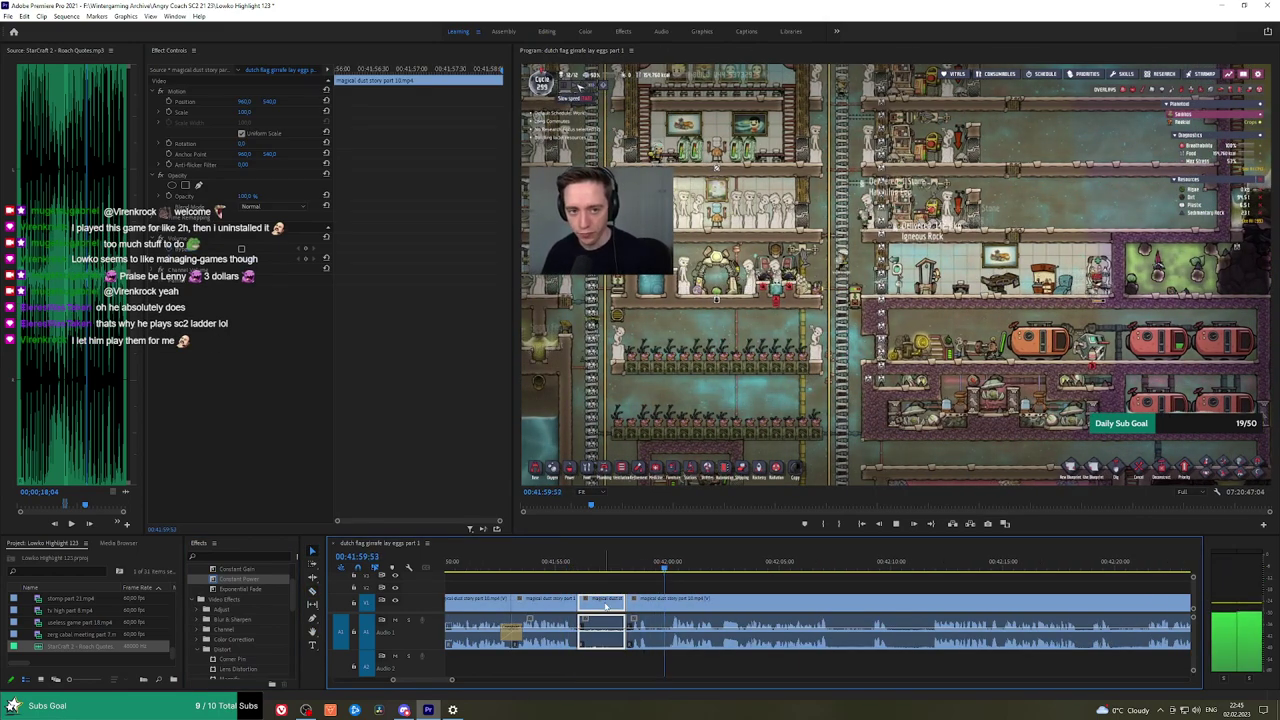
key(shift+Delete)
drag(240, 579, 579, 632)
Split the clip at about 00:41:57 and 00:41:58, ripple delete the short piece between, and play back the join.
key(c)
click(602, 609)
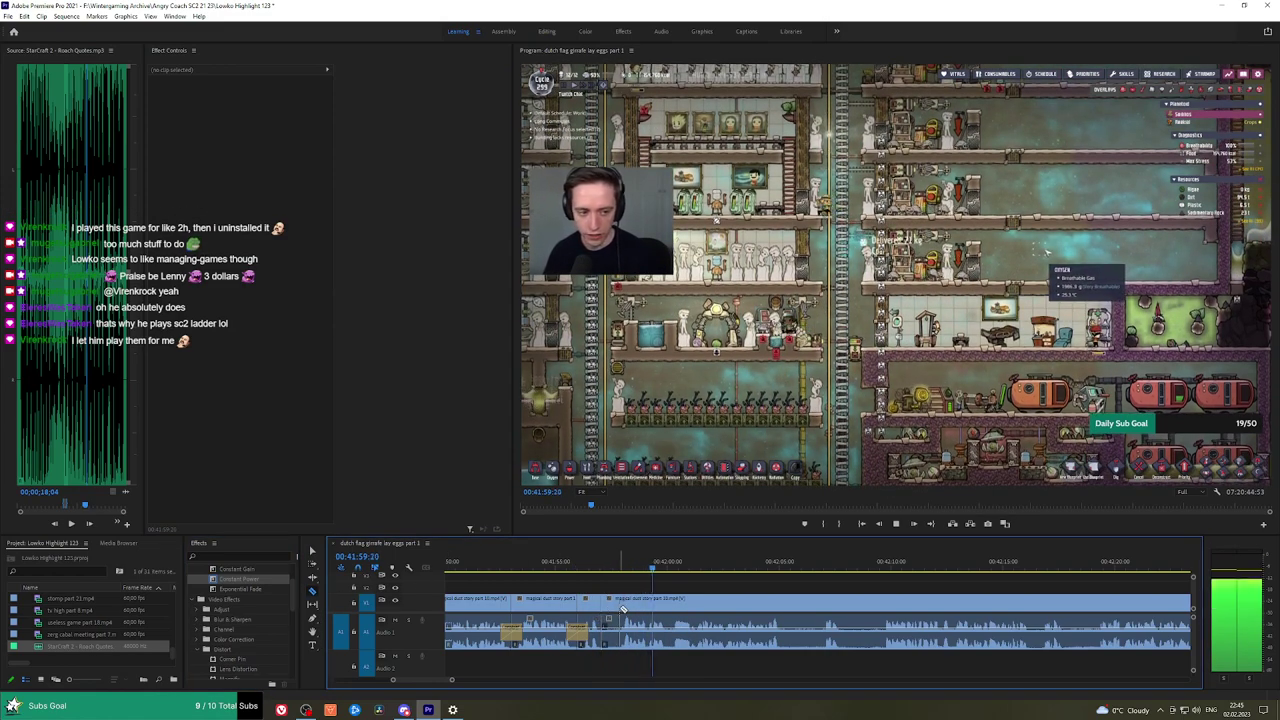
click(625, 609)
key(v)
click(612, 609)
key(shift+Delete)
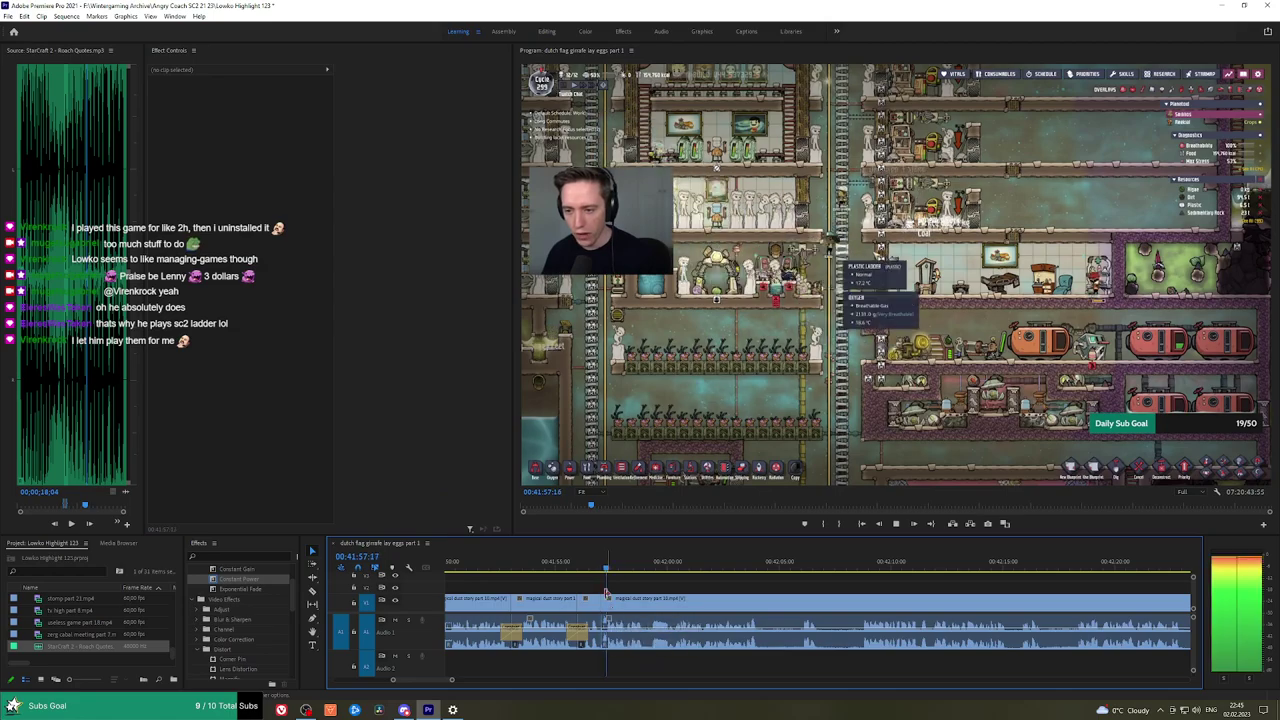
click(596, 573)
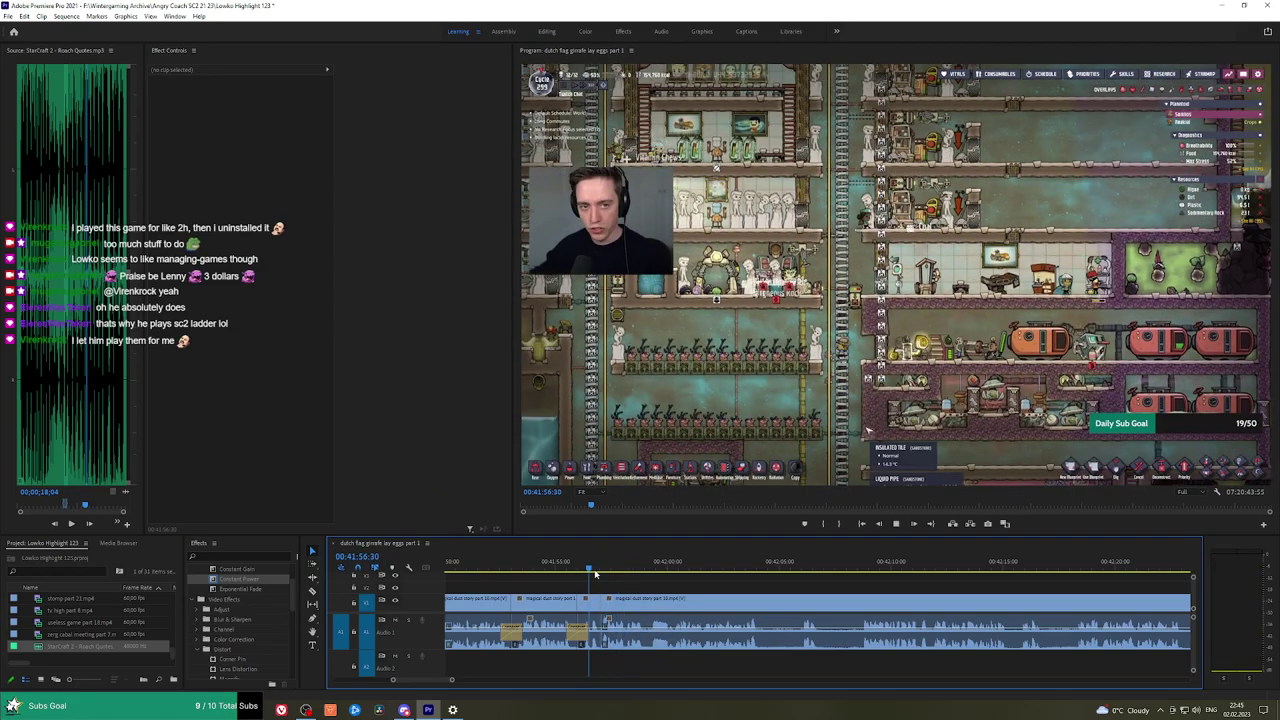
scroll(650, 577, down, 2)
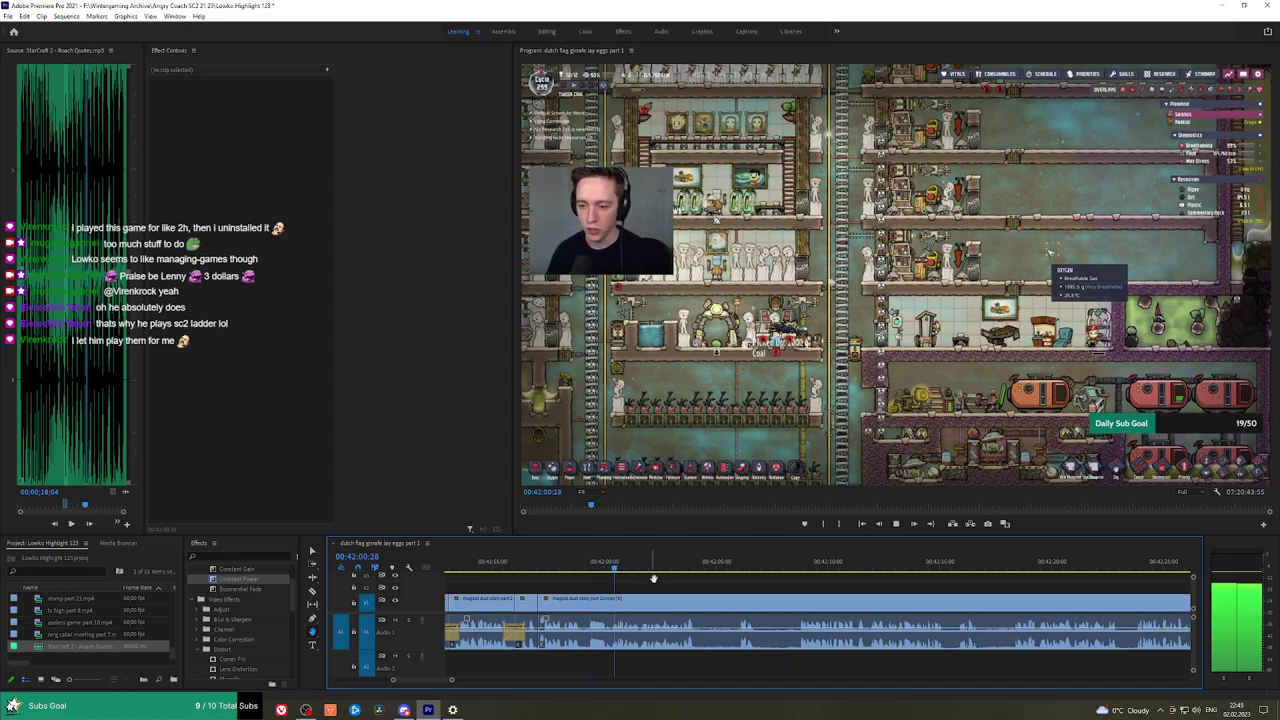
Ripple delete the pause from about 00:42:04 to 00:42:06 and put a Constant Power crossfade on the audio cut.
scroll(686, 577, down, 2)
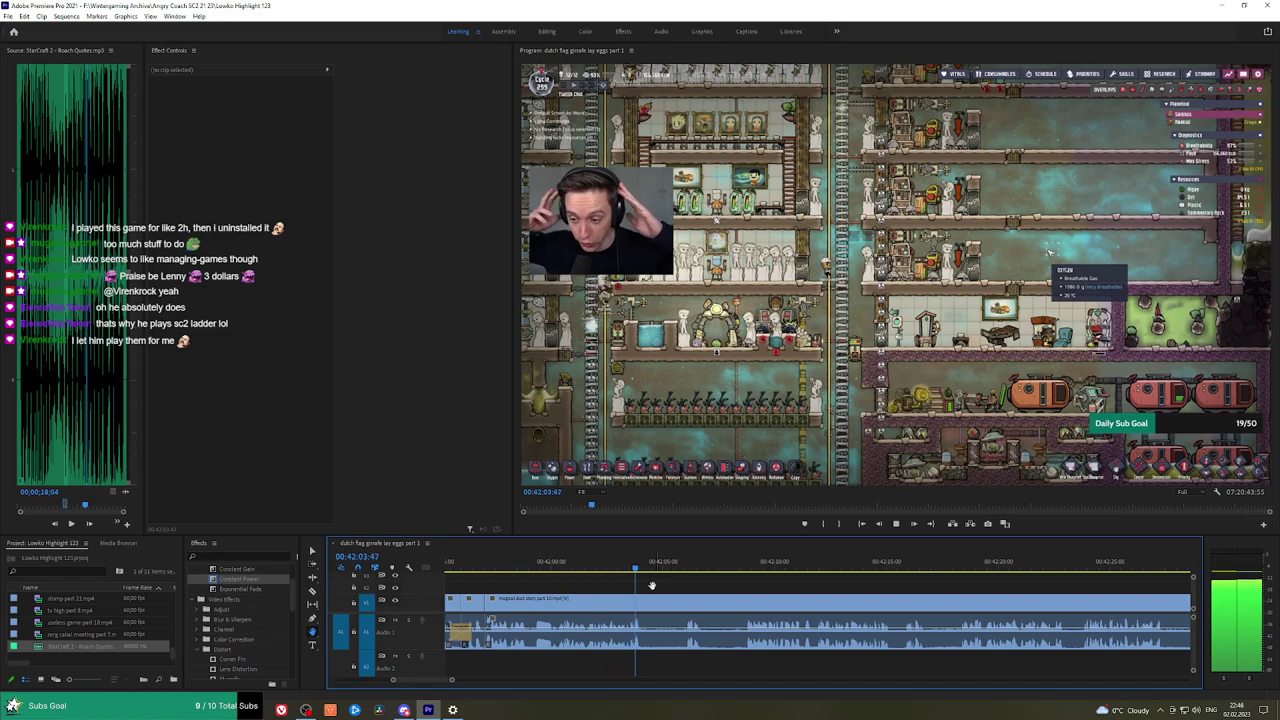
key(ctrl+k)
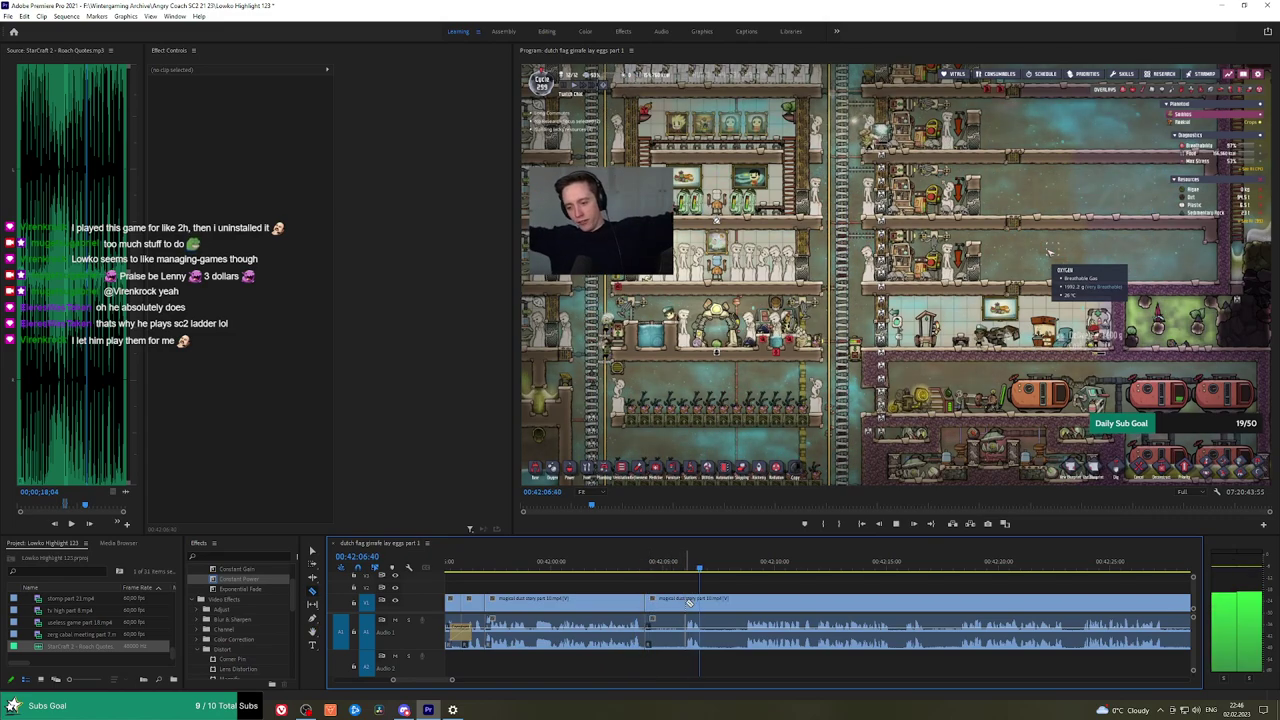
click(686, 602)
click(706, 602)
key(v)
click(664, 602)
key(shift+Delete)
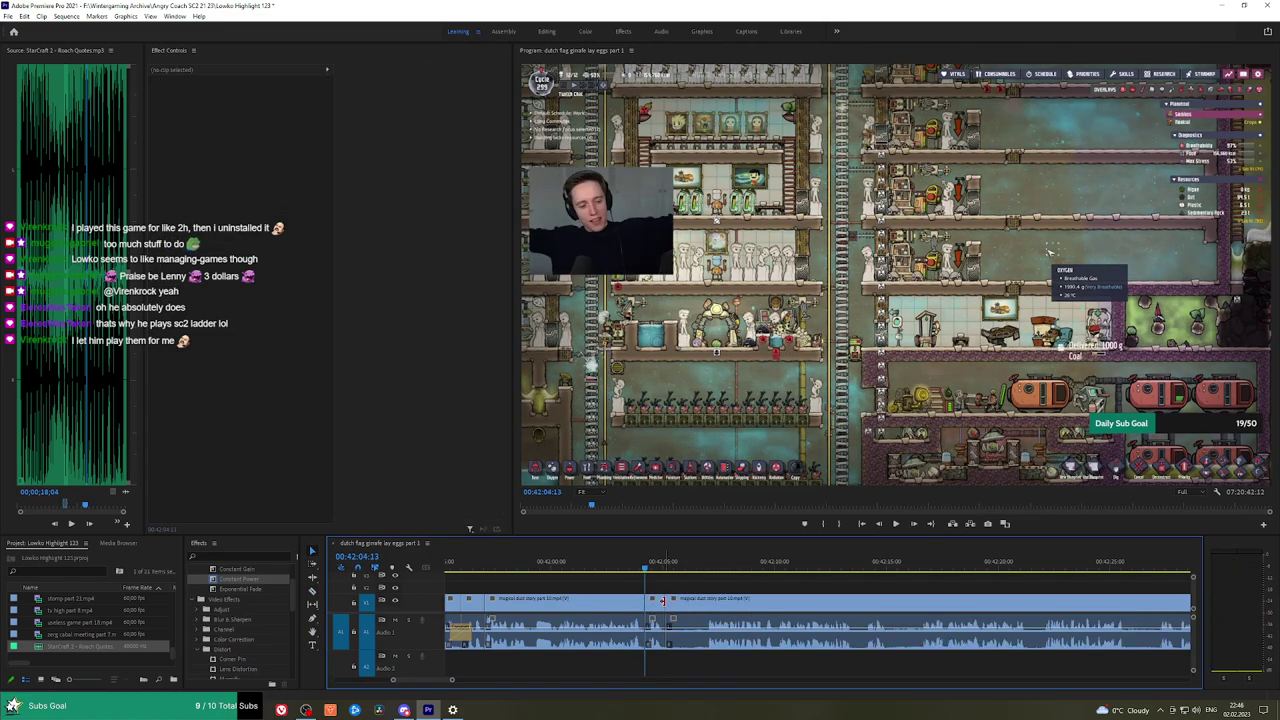
drag(225, 578, 647, 640)
key(space)
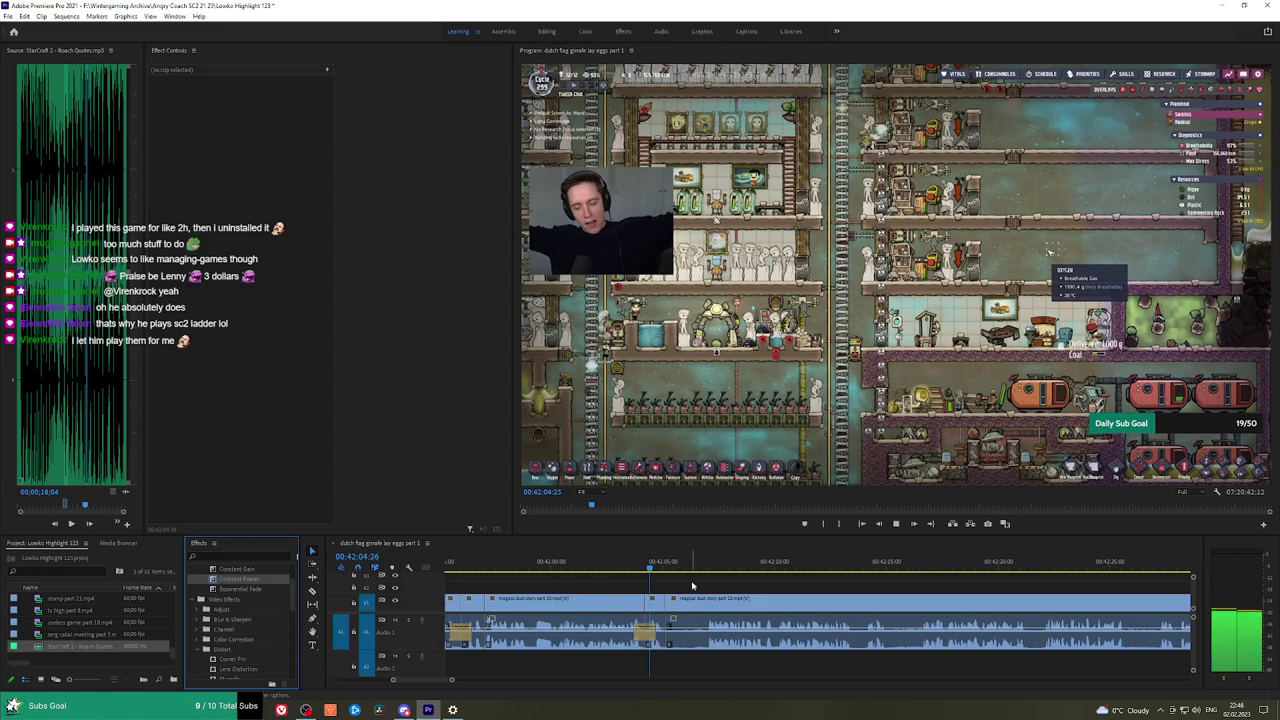
Remove the segment from about 00:42:05 to 00:42:07 with a ripple delete and apply Constant Power to its audio join.
click(705, 571)
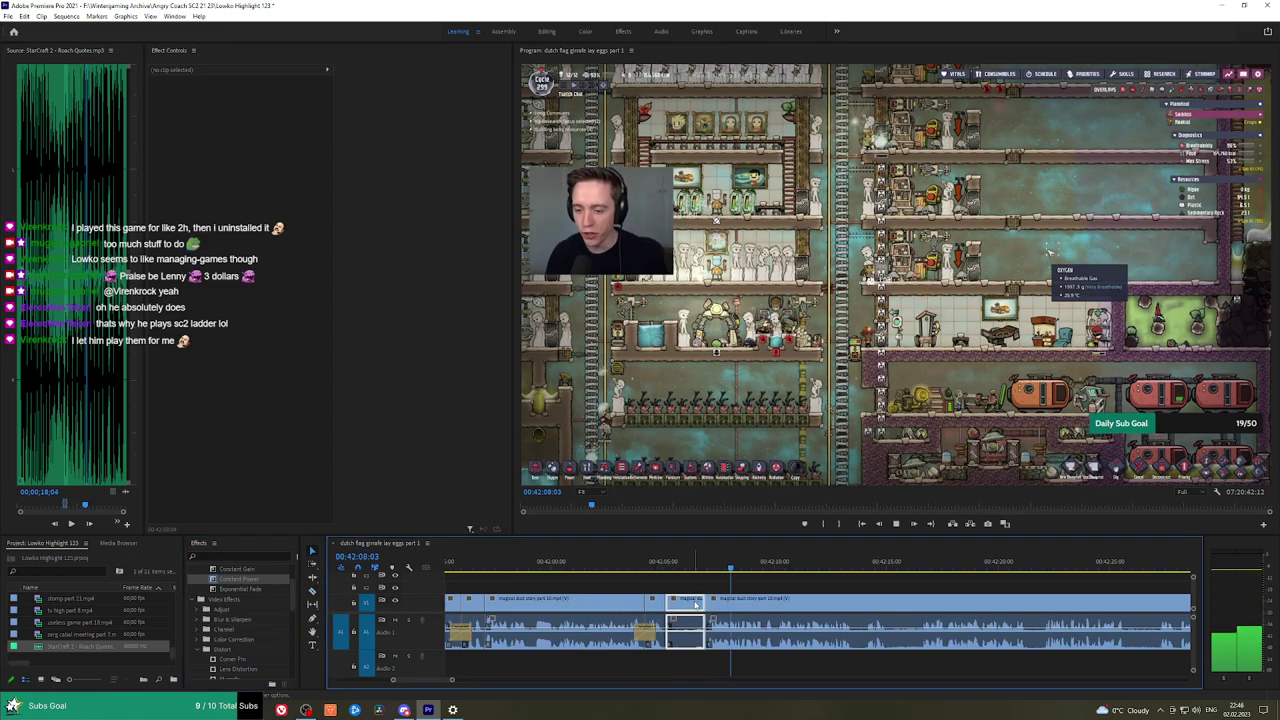
click(669, 578)
drag(268, 582, 664, 640)
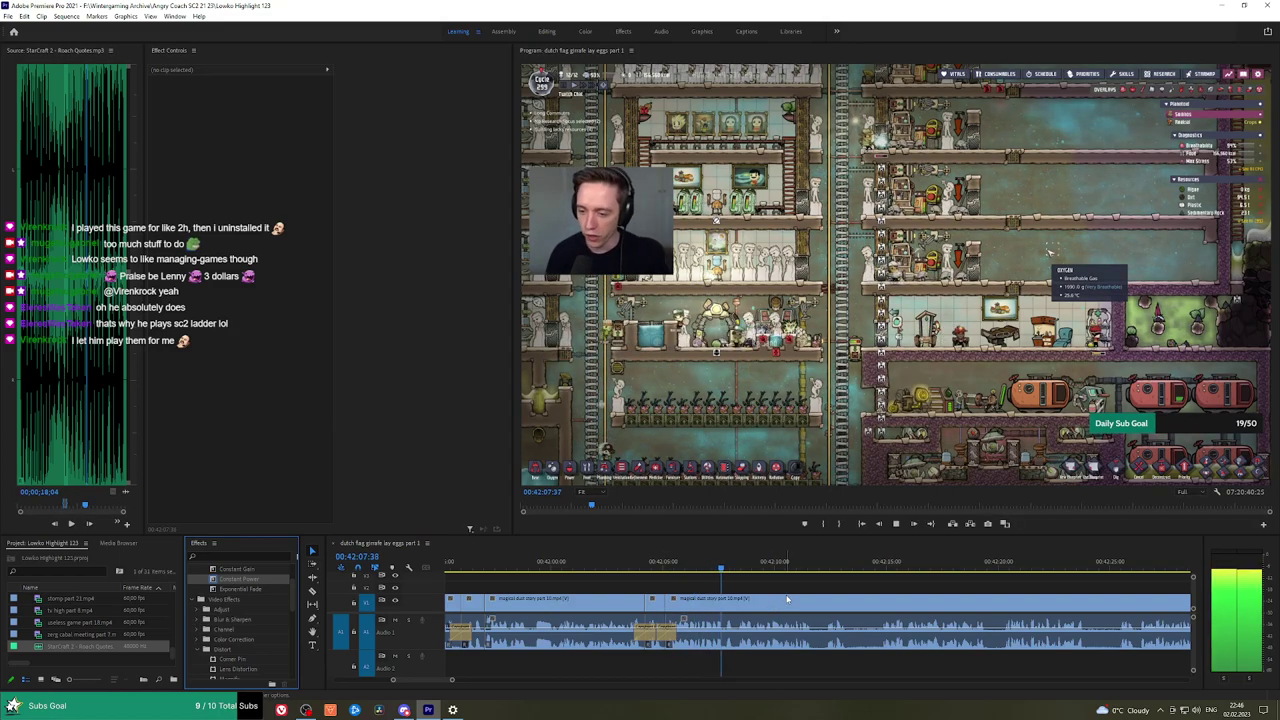
drag(839, 590, 677, 573)
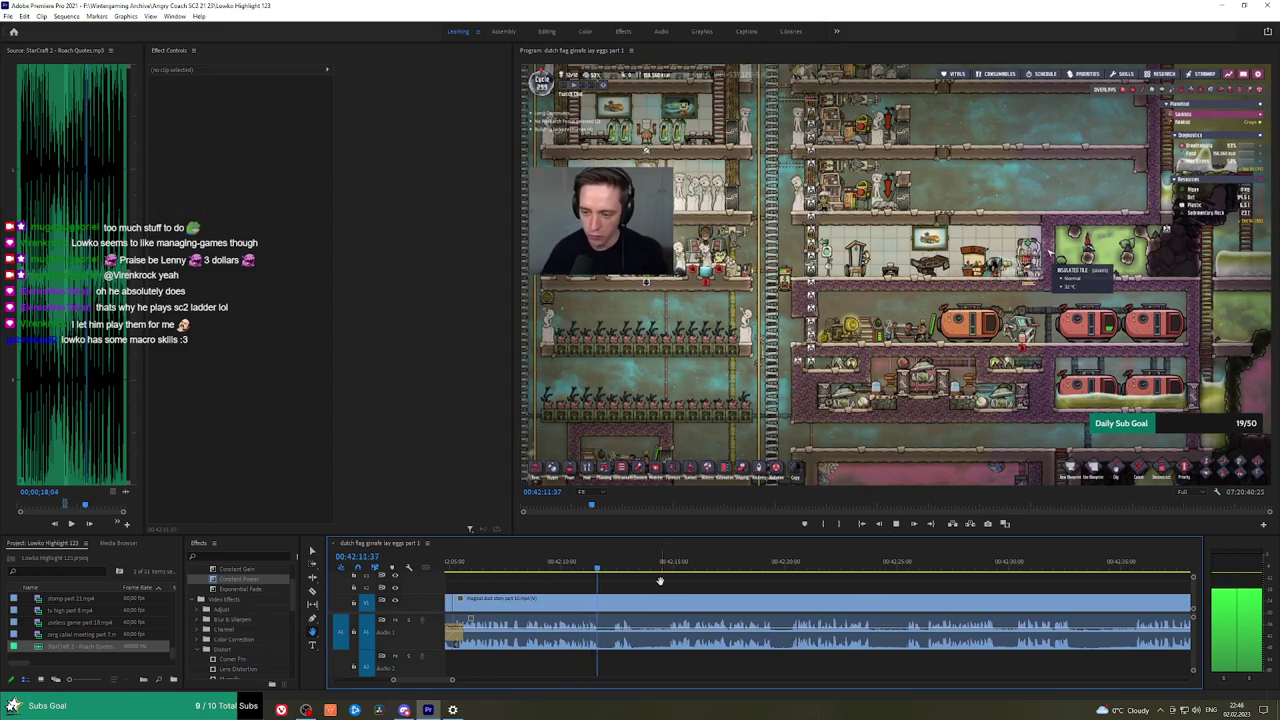
Ripple delete the pause from about 00:42:13 to 00:42:14 and add a Constant Power crossfade at the audio join.
click(640, 600)
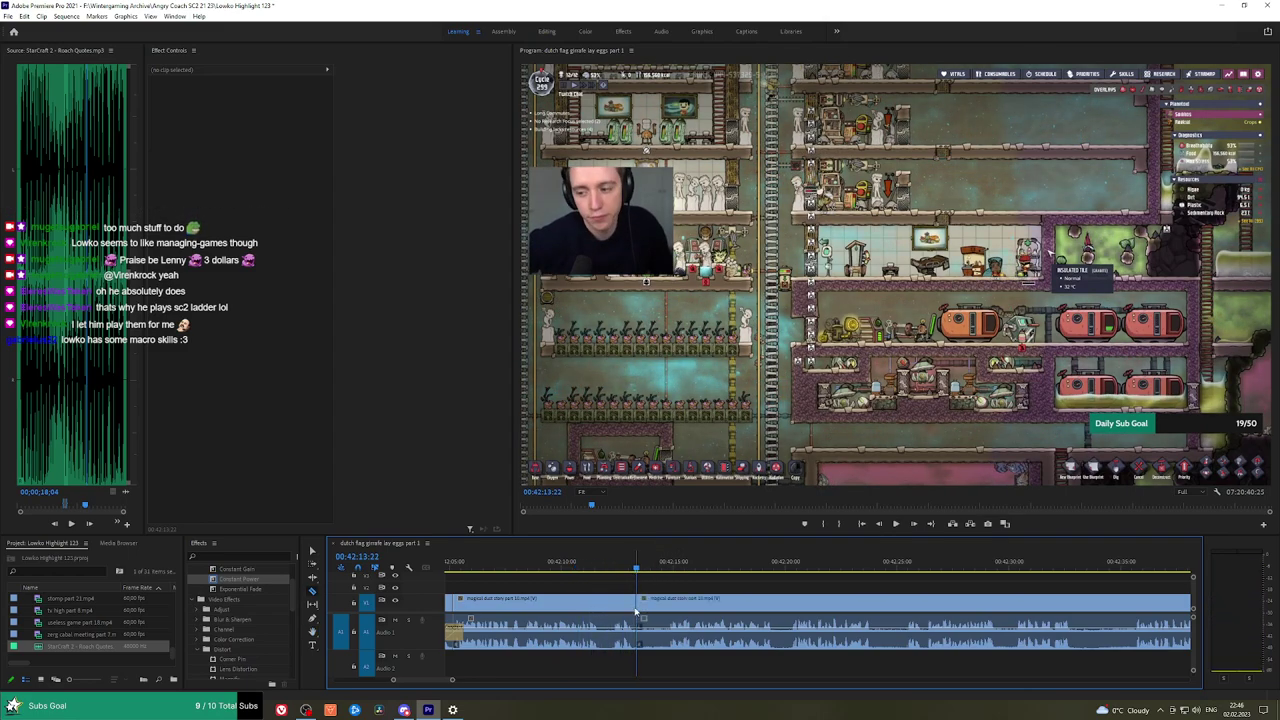
key(space)
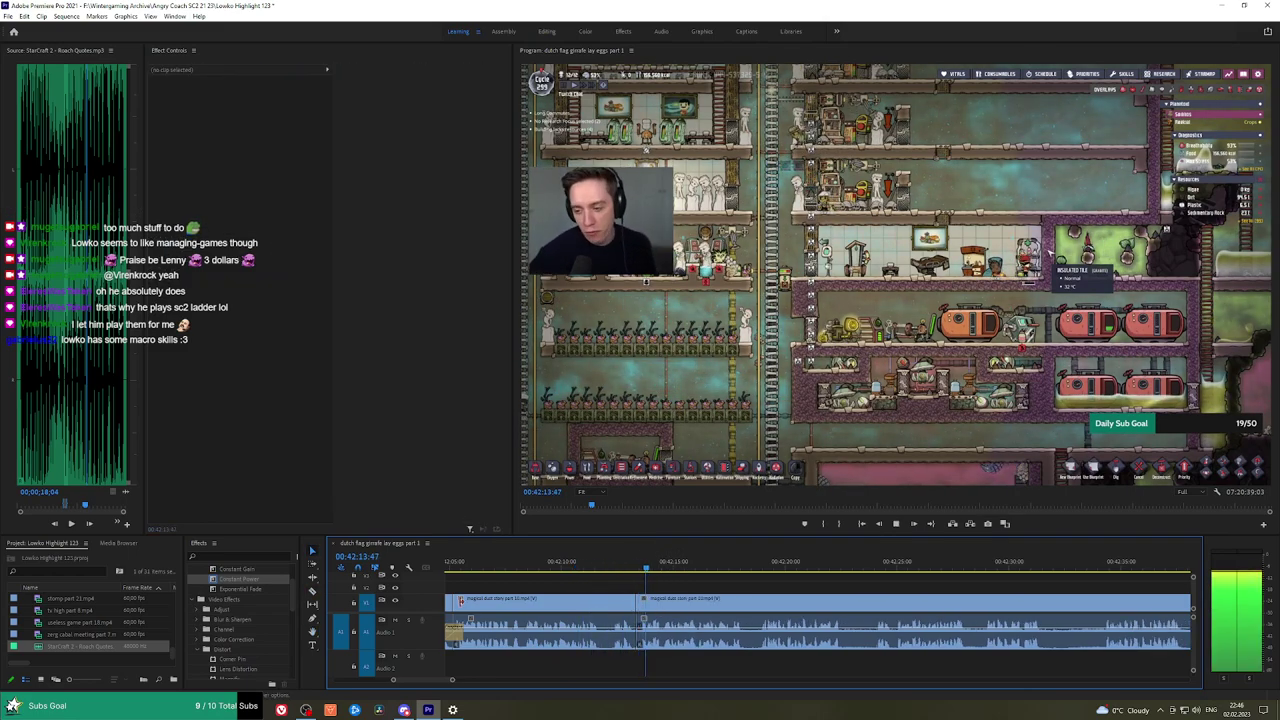
click(272, 578)
scroll(764, 610, down, 4)
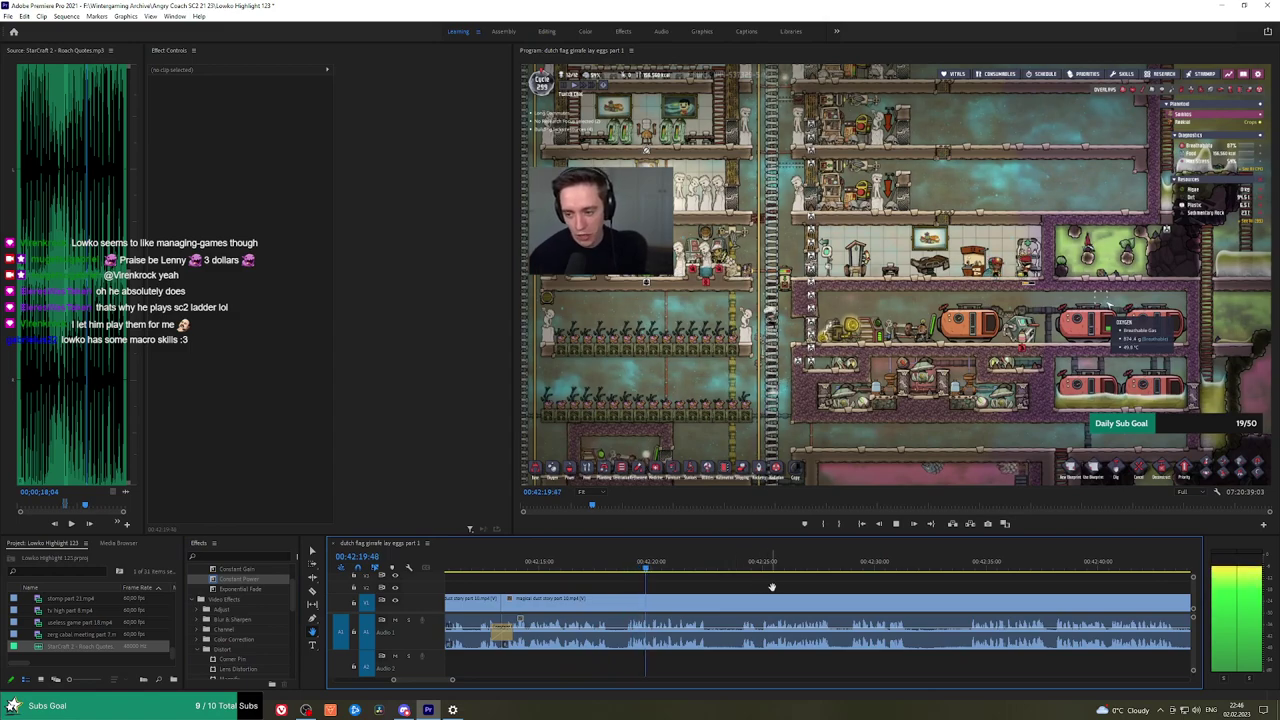
Split the clip at about 00:42:19 and ripple delete the pause from about 00:42:22 to 00:42:24.
scroll(760, 593, down, 2)
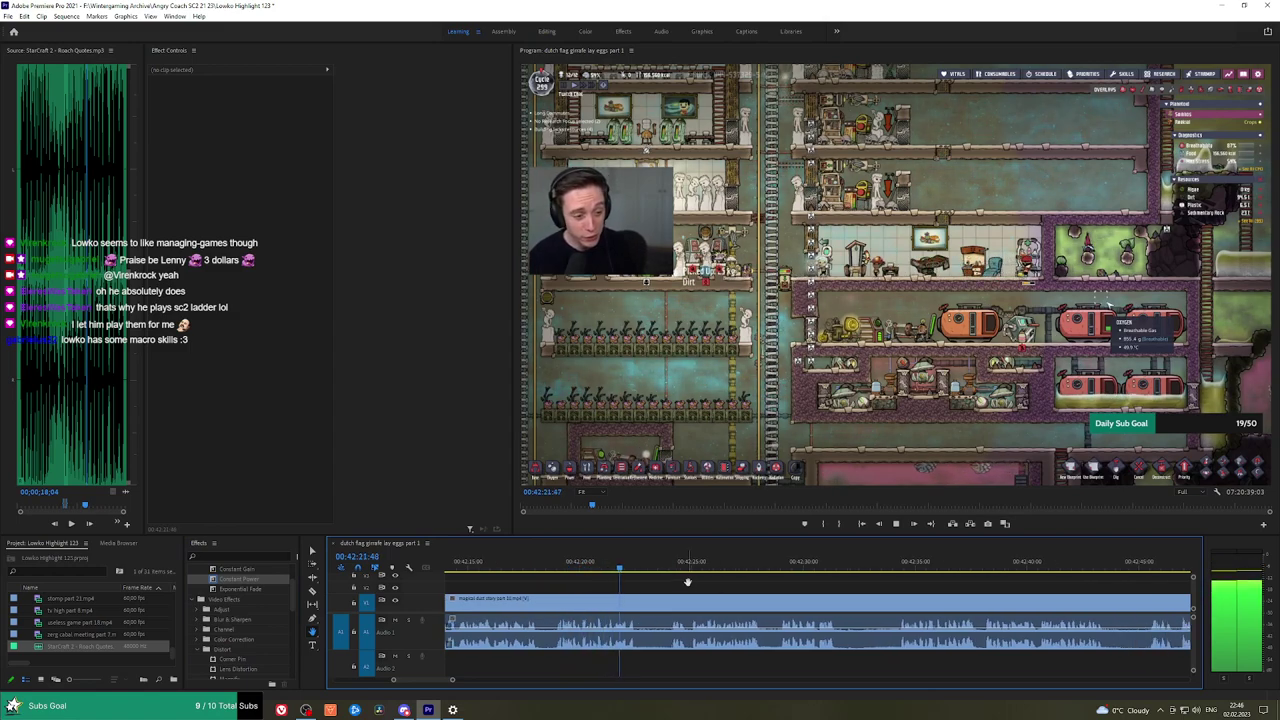
key(ctrl+k)
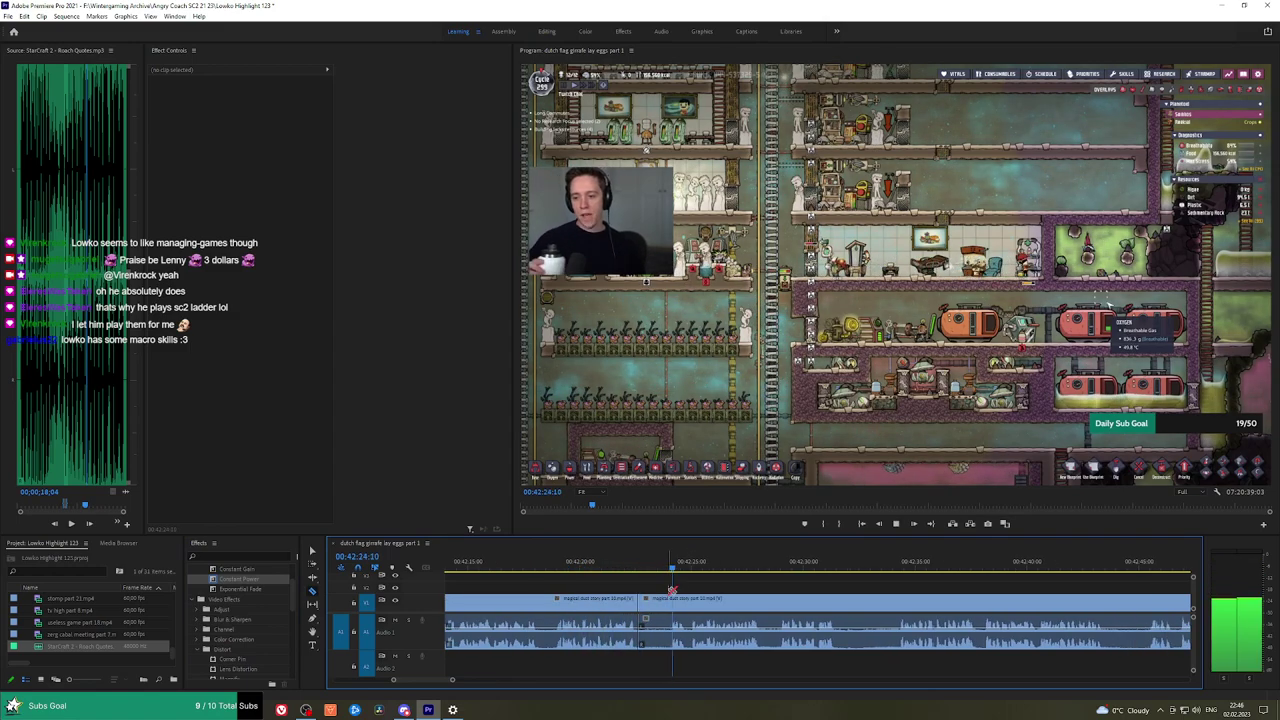
key(Up)
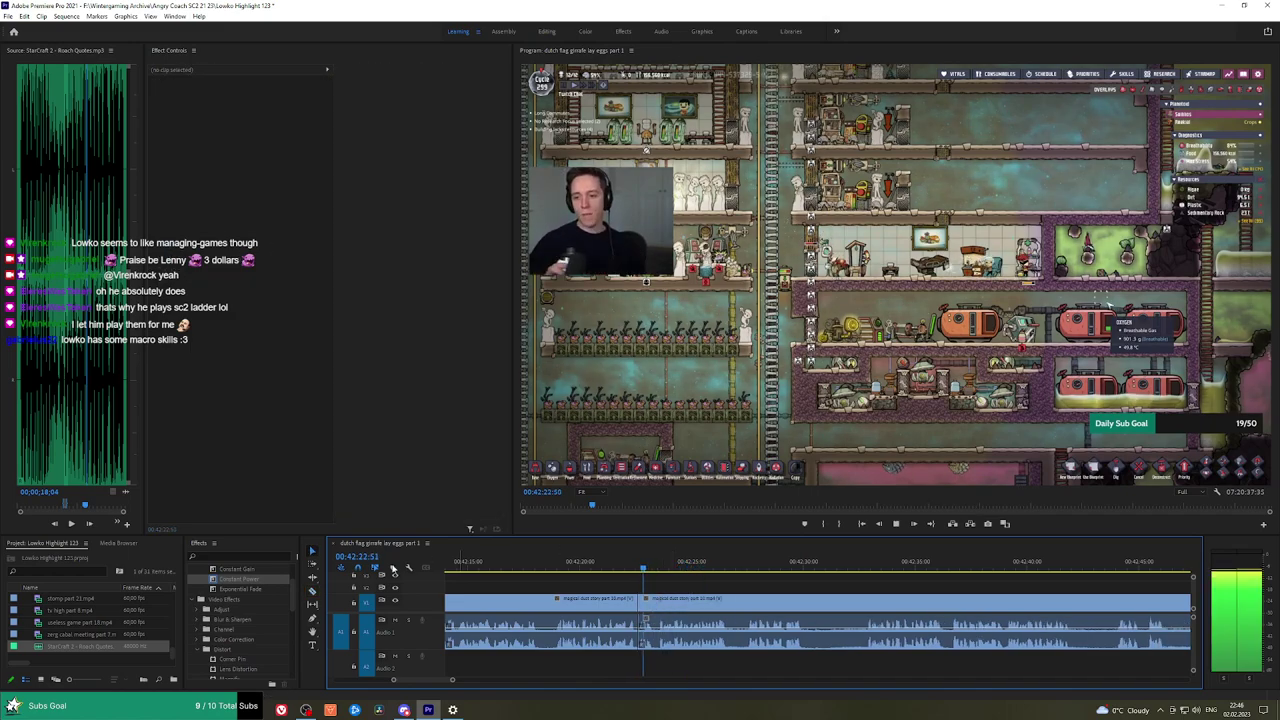
Ripple-delete the pause starting at 00:42:26:34 and add Constant Power crossfades to the audio cuts there and near 00:42:22.
drag(227, 591, 627, 599)
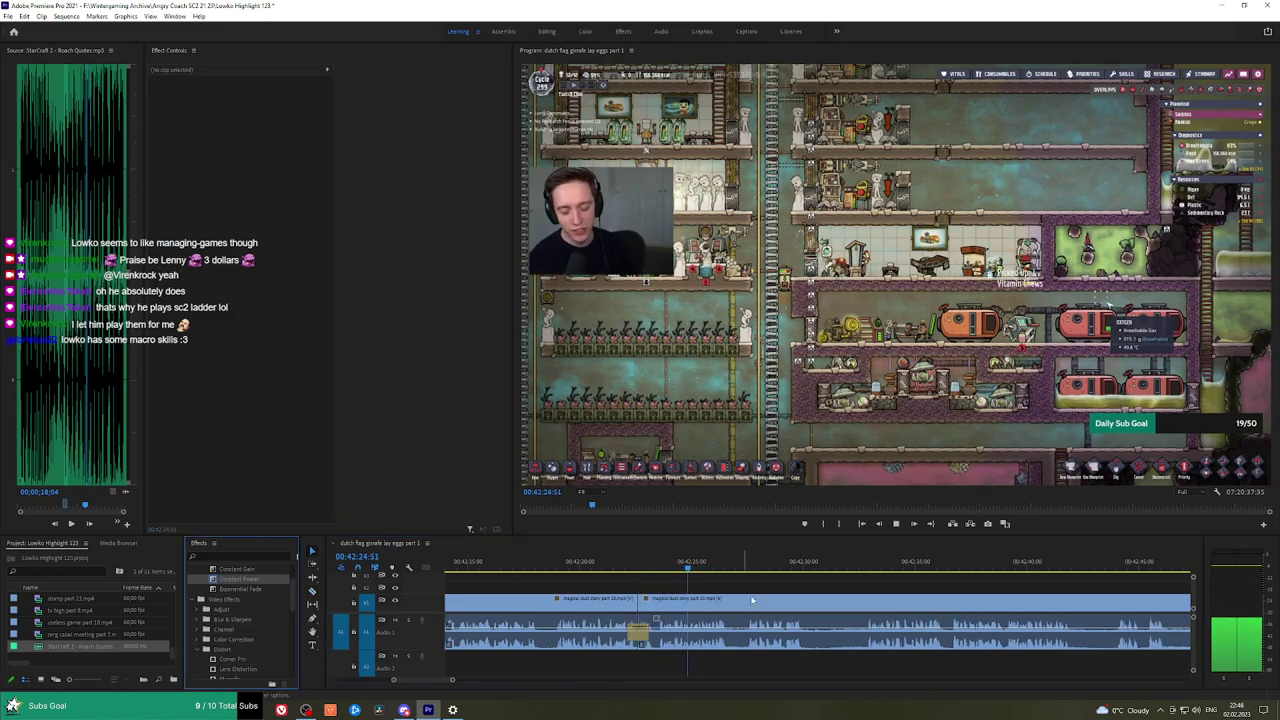
drag(815, 589, 583, 610)
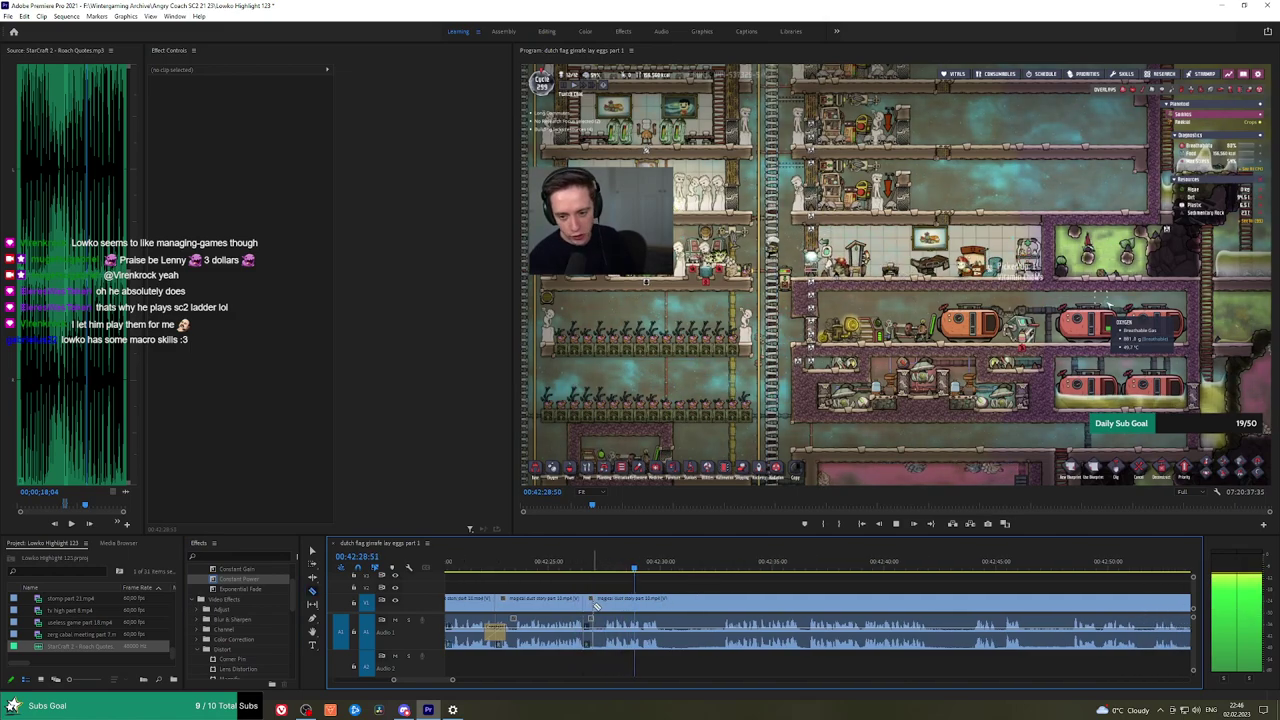
click(605, 605)
key(v)
click(596, 605)
key(shift+Delete)
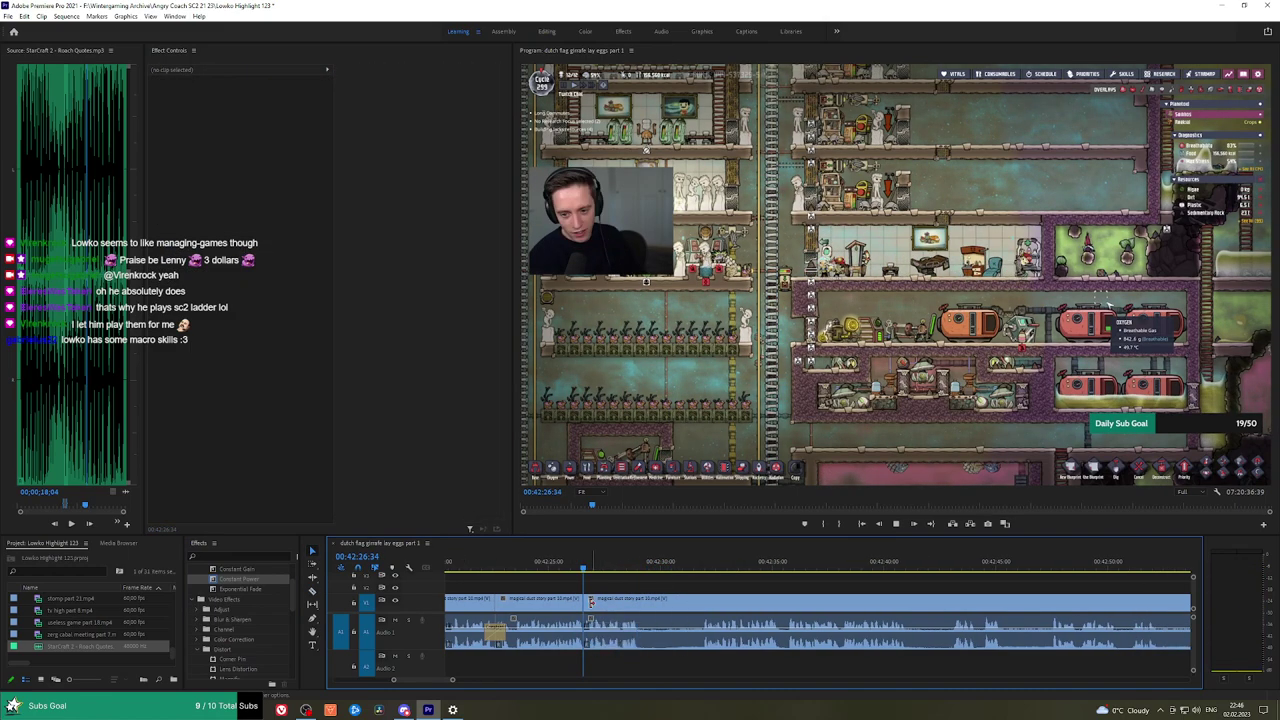
key(space)
drag(236, 591, 586, 630)
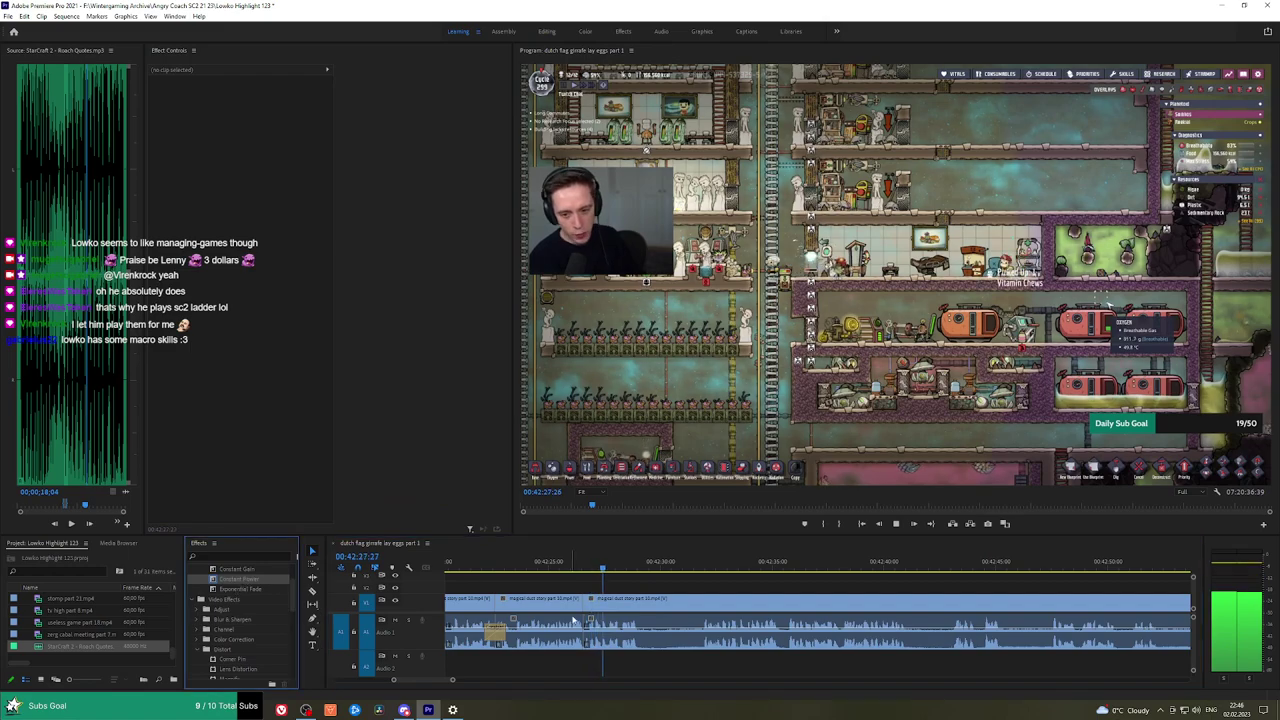
Cut out the pause from about 00:42:29:30 to 00:42:31:42, close the gap, and add a Constant Power crossfade at the audio join.
click(650, 601)
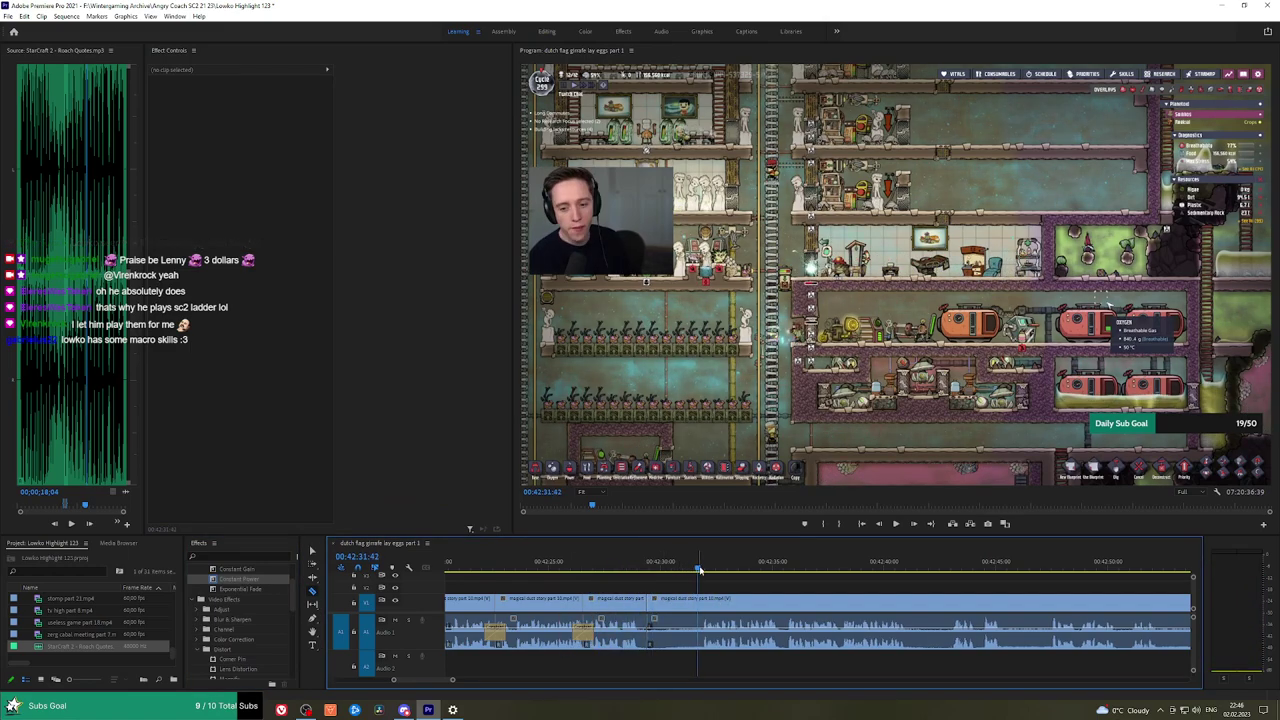
click(702, 606)
key(v)
click(687, 606)
key(shift+Delete)
key(space)
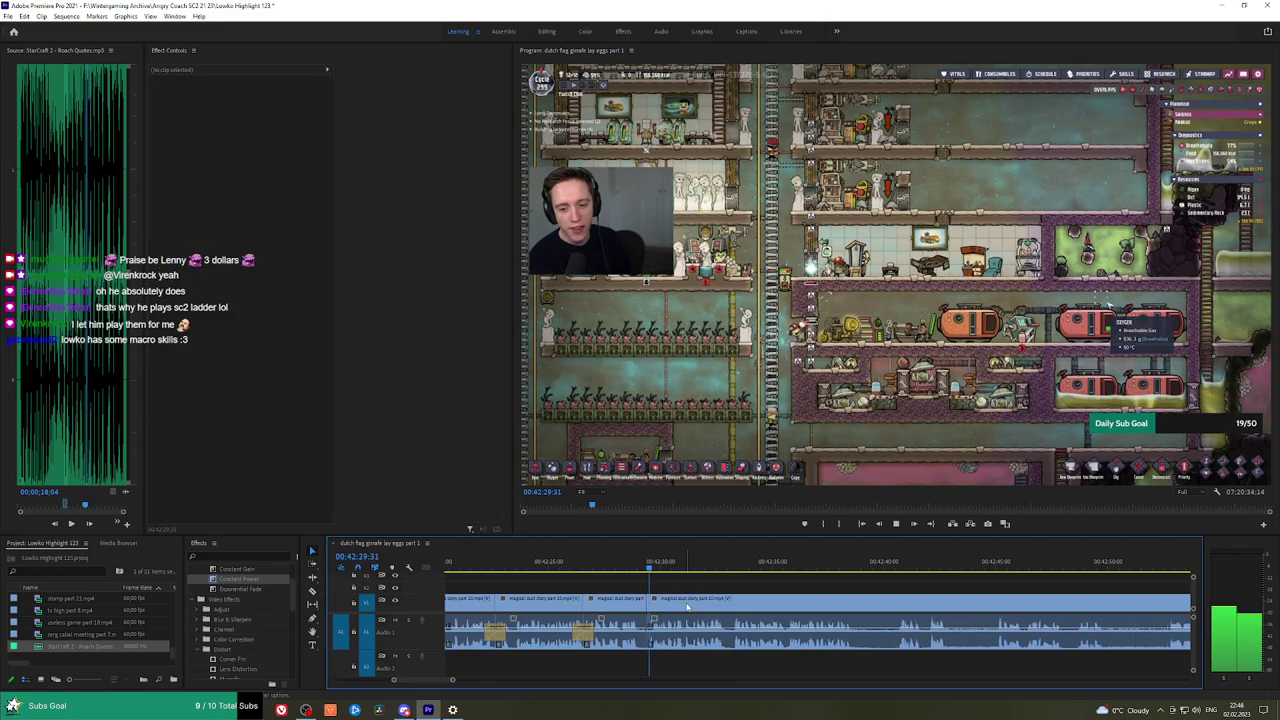
click(274, 591)
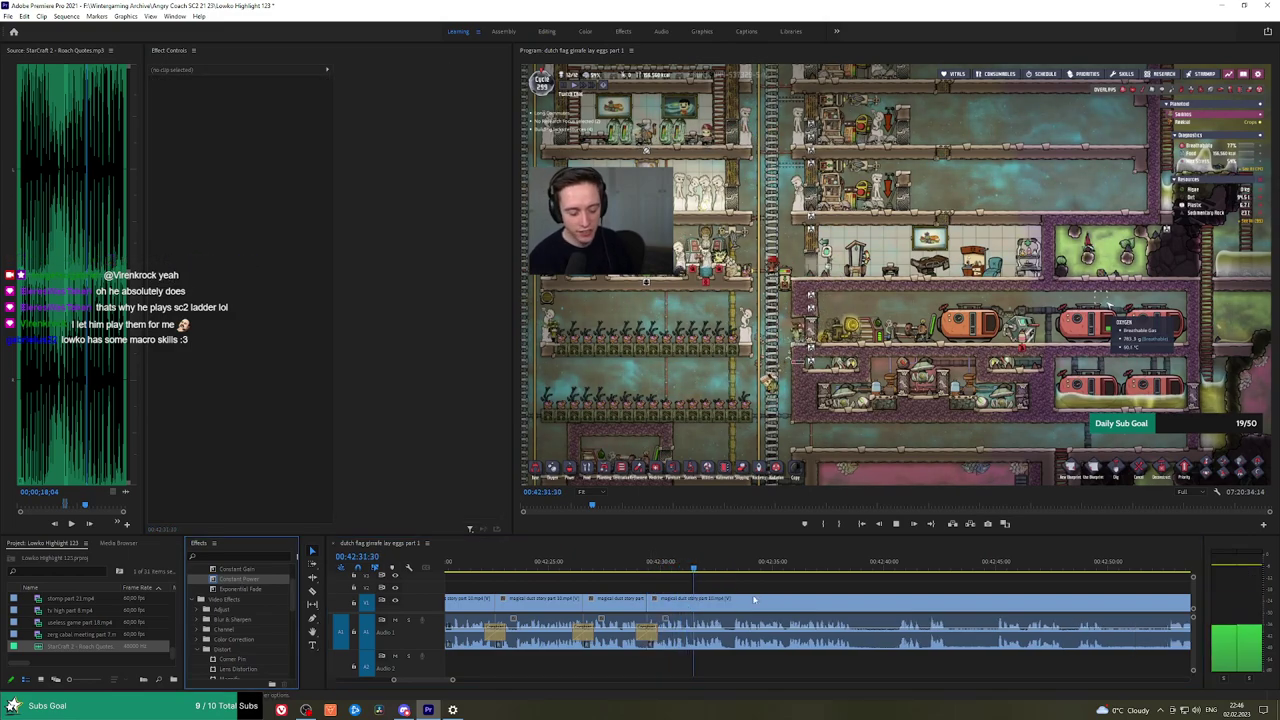
Ripple-delete the pause between 00:42:38:49 and 00:42:40:28 and apply a Constant Power crossfade to the audio join.
key(h)
drag(822, 595, 709, 583)
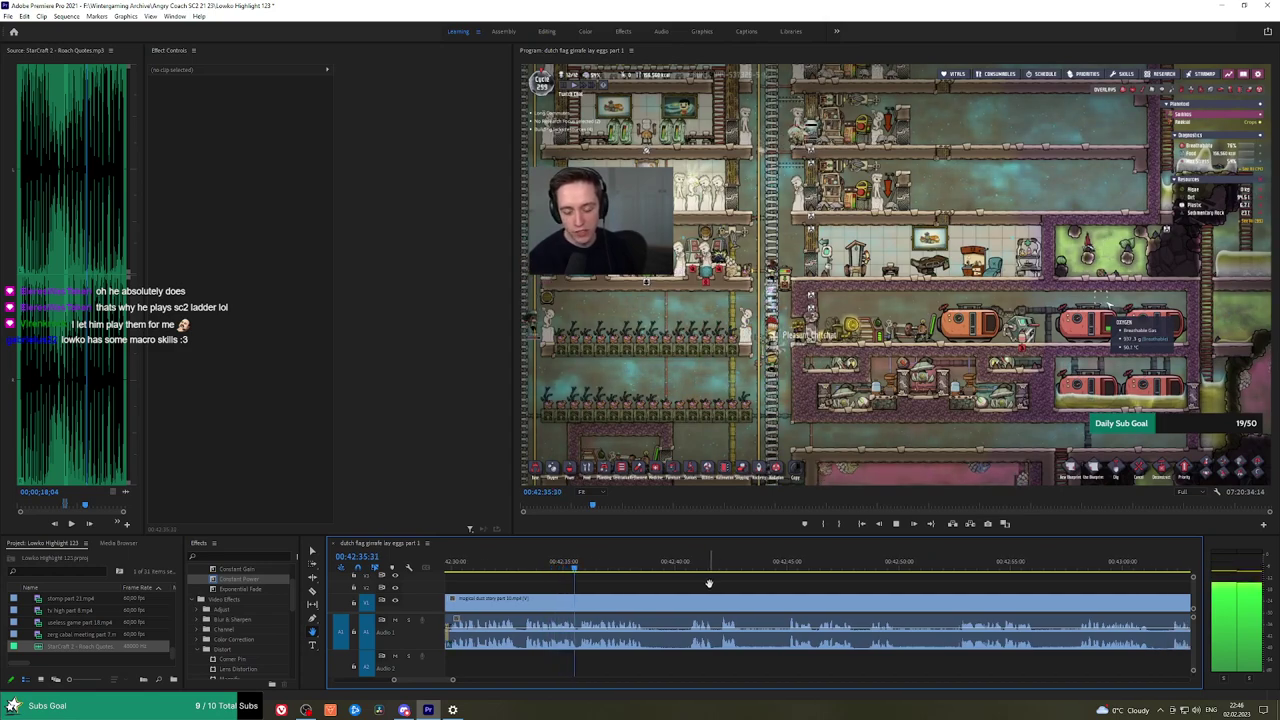
scroll(700, 585, down, 1)
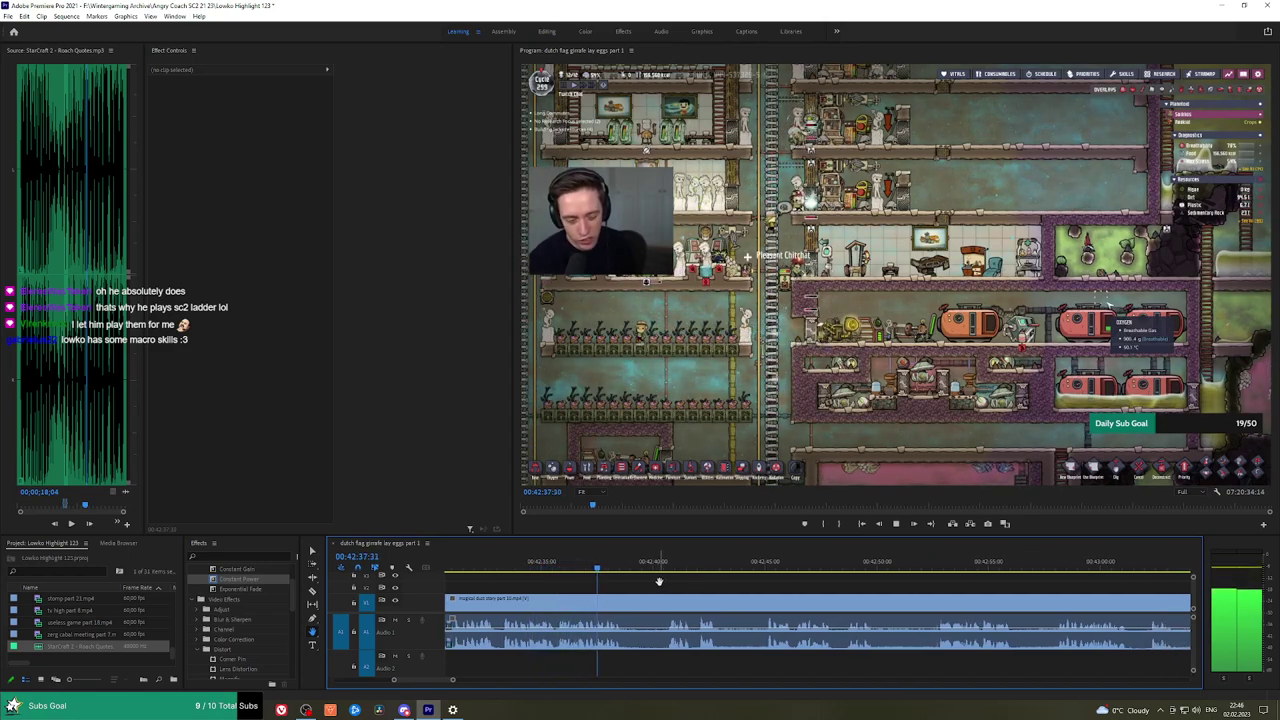
click(628, 598)
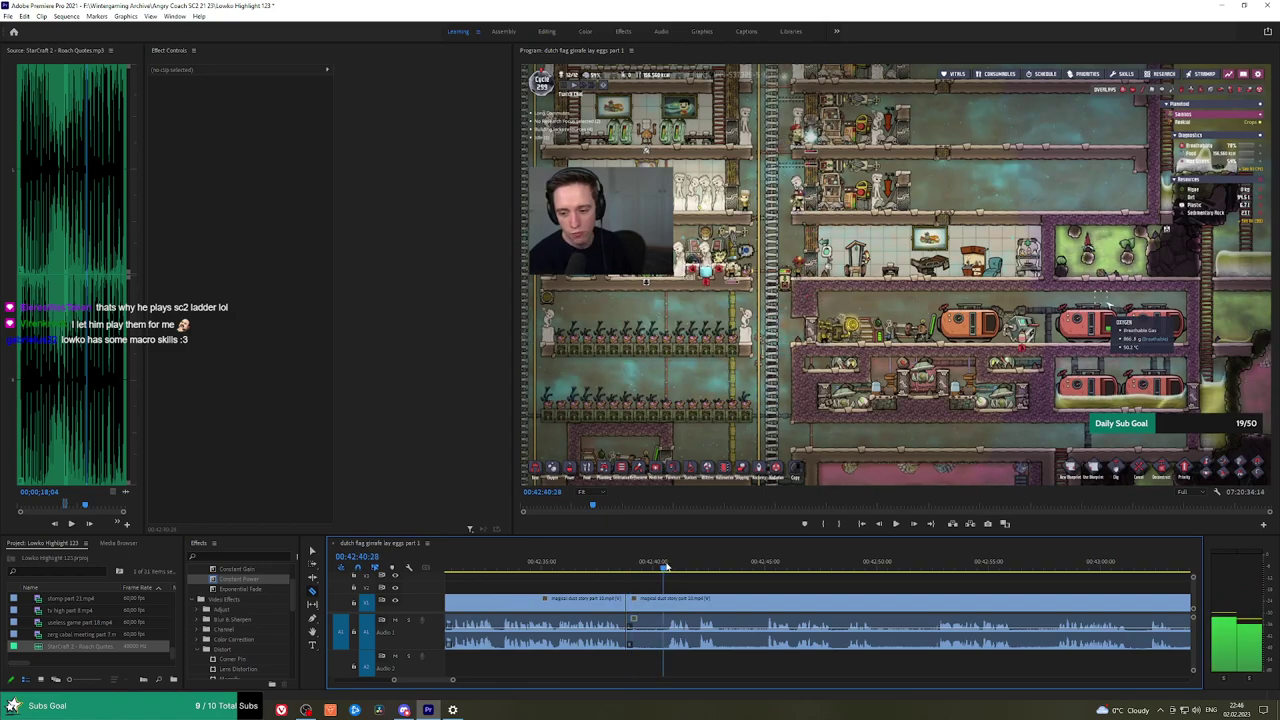
click(667, 600)
key(v)
click(653, 600)
key(shift+Delete)
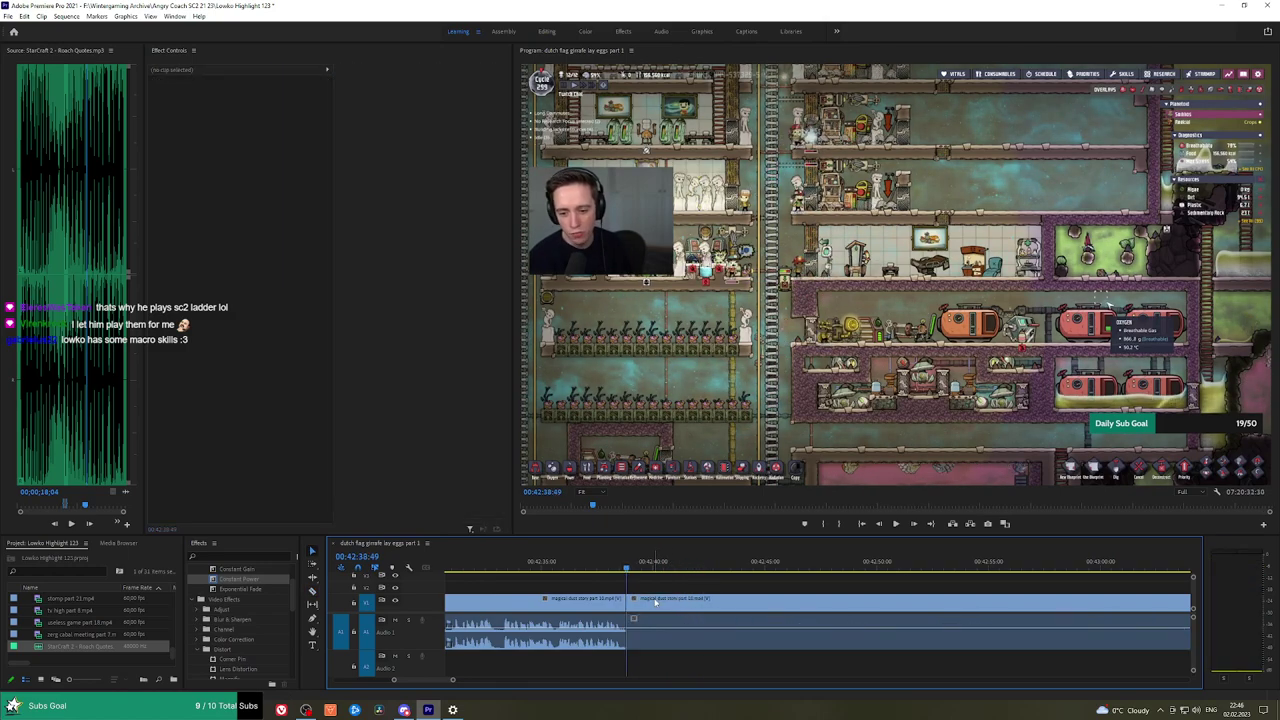
drag(267, 583, 627, 607)
Remove the quiet section from about 00:42:41 to 00:42:43:10 without leaving a gap and smooth the audio join with Constant Power.
key(c)
scroll(697, 586, down, 3)
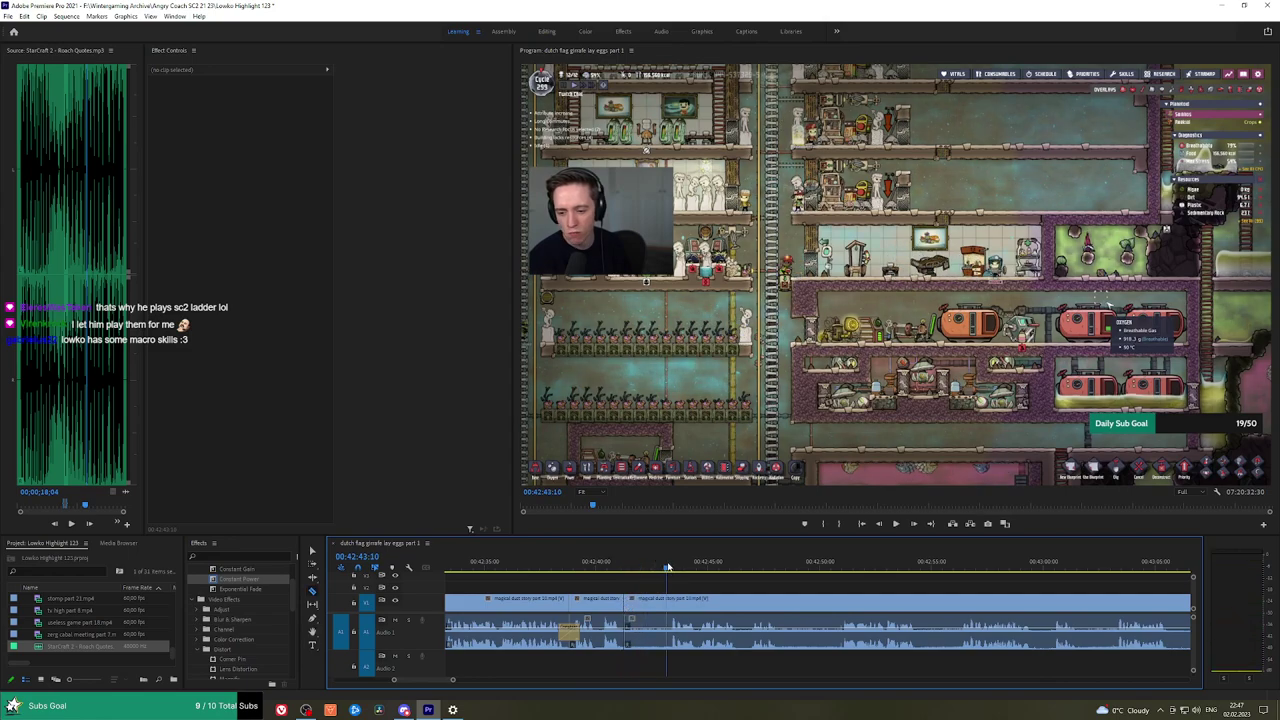
click(670, 609)
key(v)
click(657, 607)
key(shift+Delete)
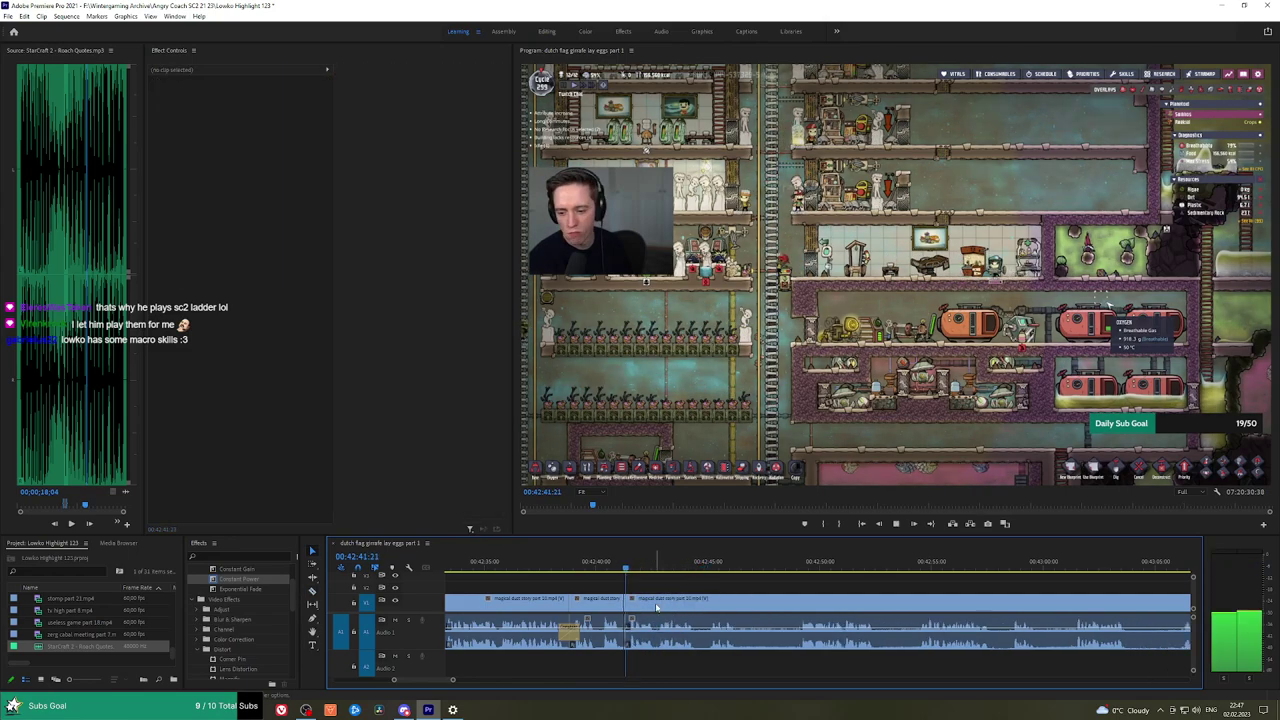
drag(250, 579, 624, 631)
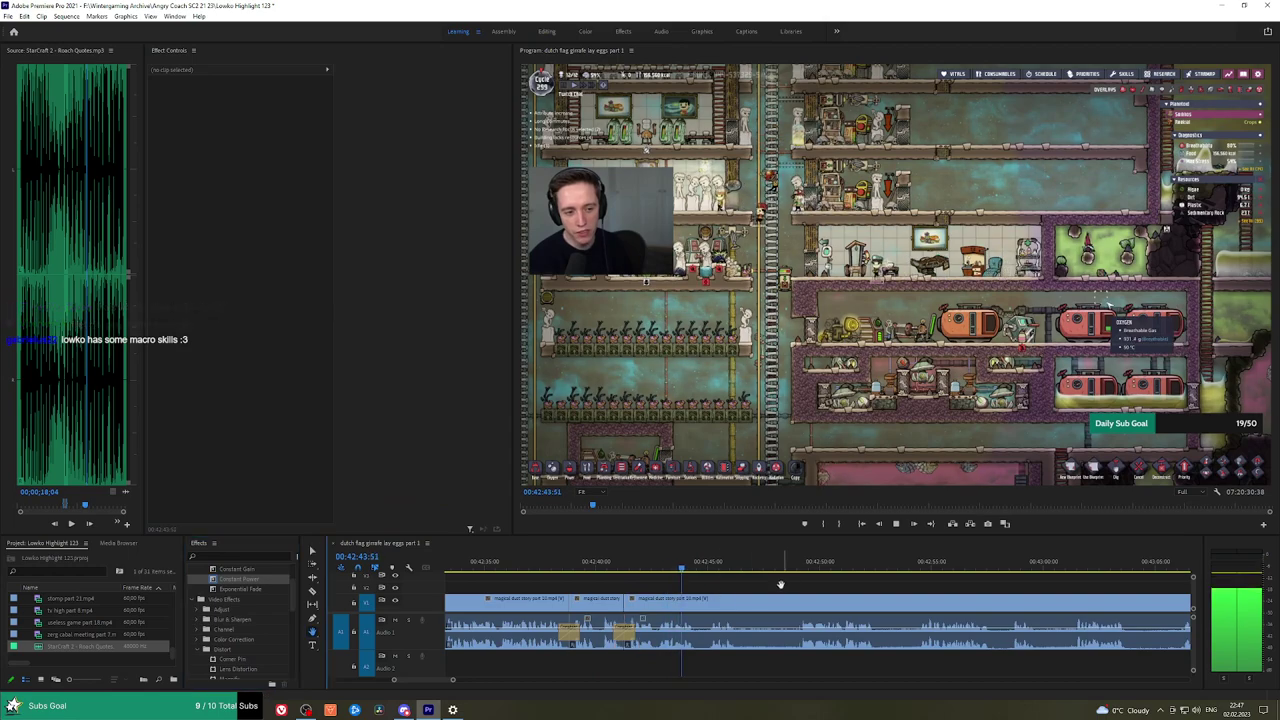
Split the clip at 00:42:46:34 and 00:42:48:52, ripple-delete the piece between, and play from the join.
scroll(700, 578, right, 4)
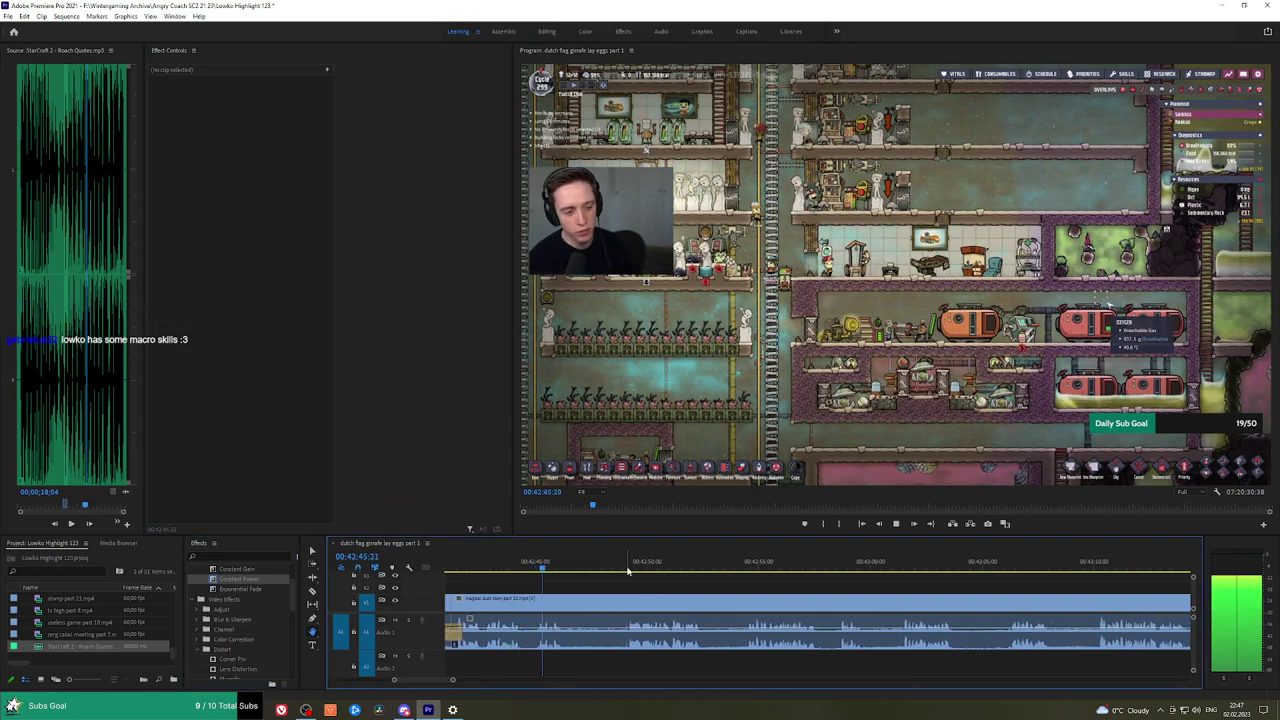
click(573, 600)
click(621, 568)
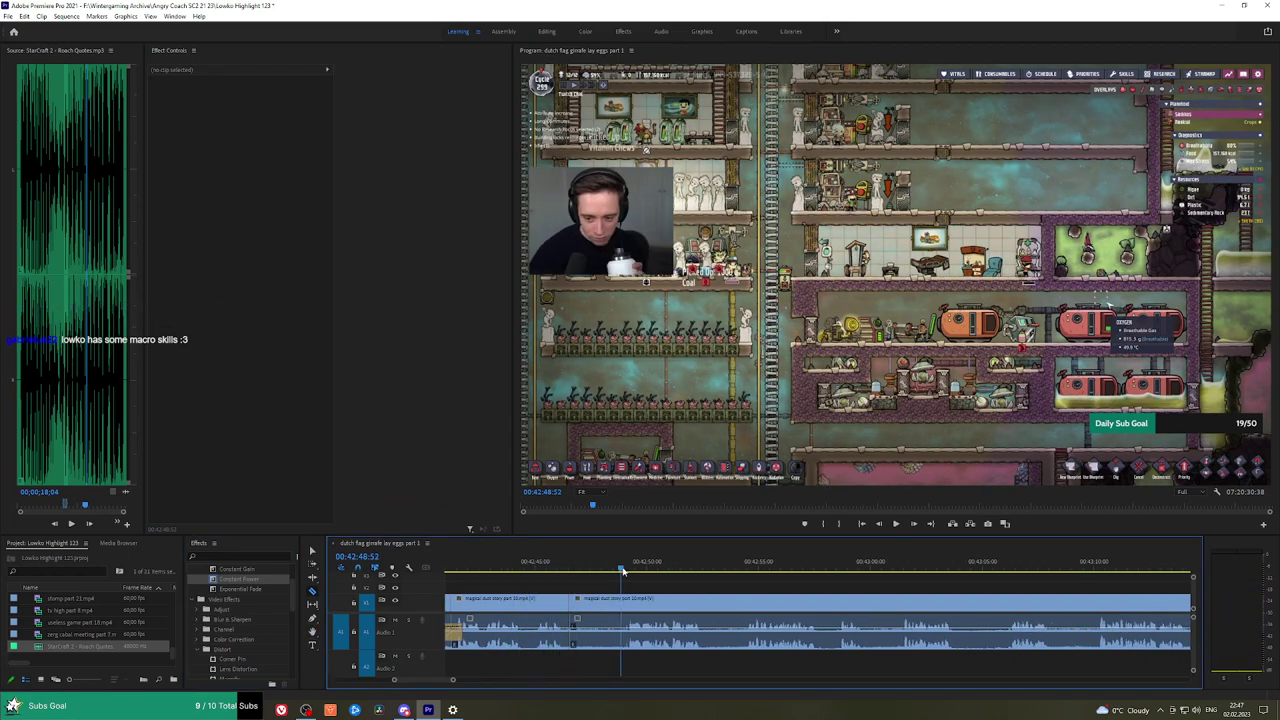
click(630, 600)
key(v)
click(616, 602)
key(shift+Delete)
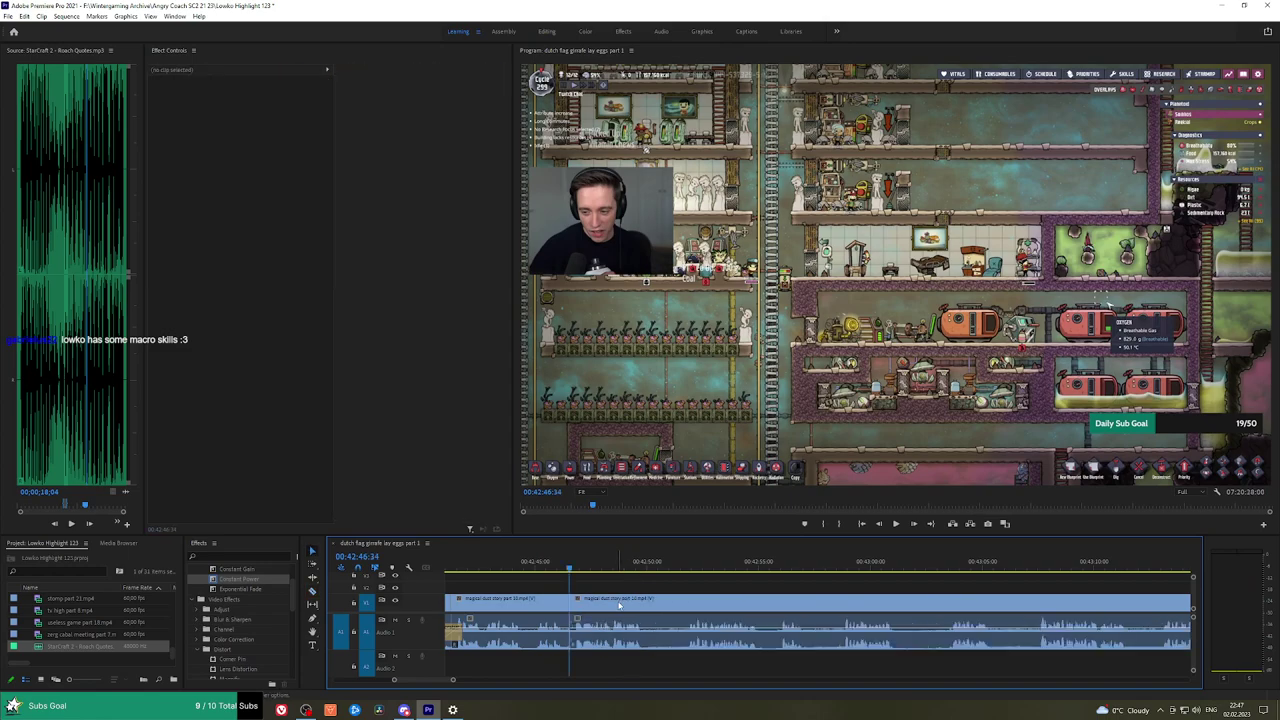
key(space)
Ripple-delete the section from about 00:42:50 to 00:42:52 and add a Constant Power crossfade at the audio join.
scroll(680, 585, right, 1)
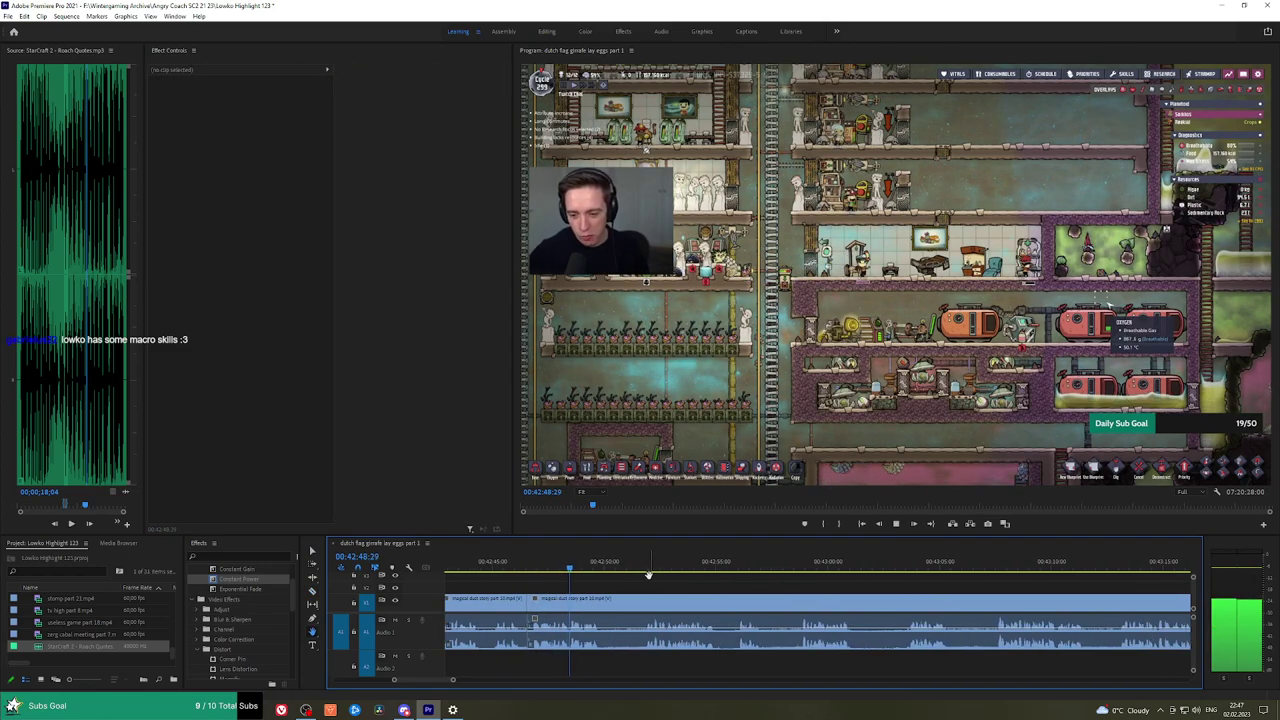
click(605, 600)
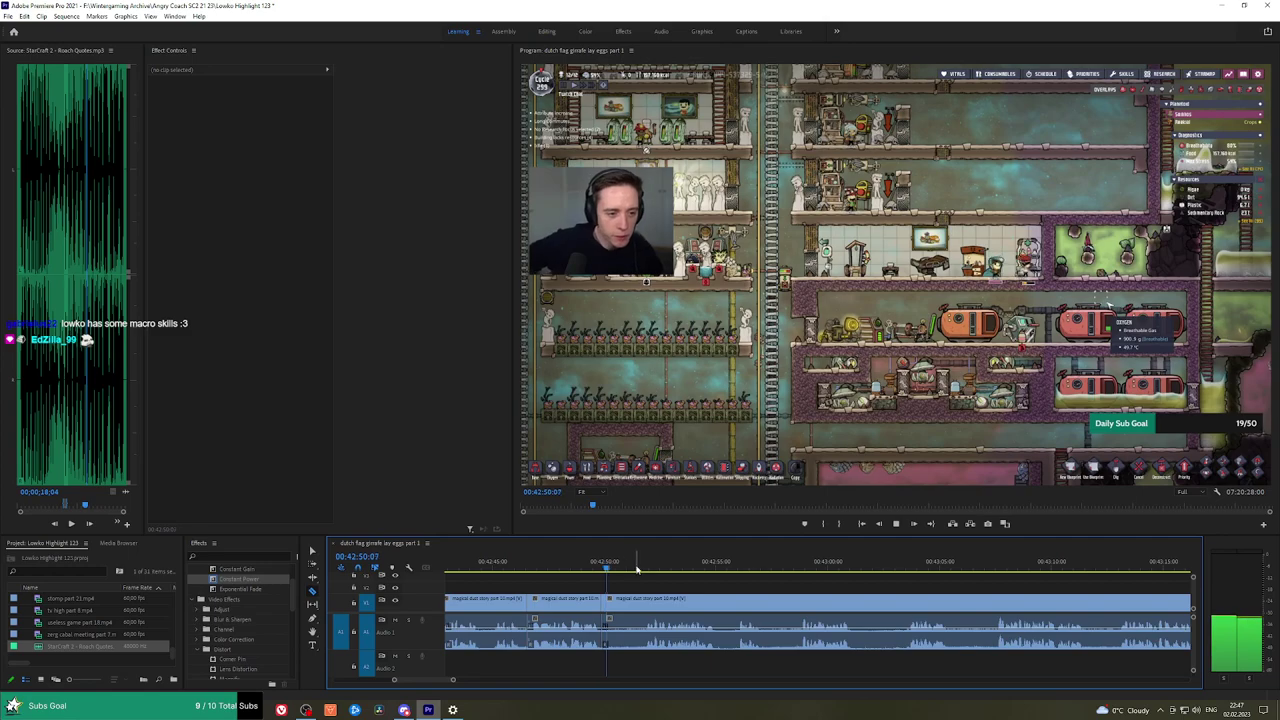
click(640, 600)
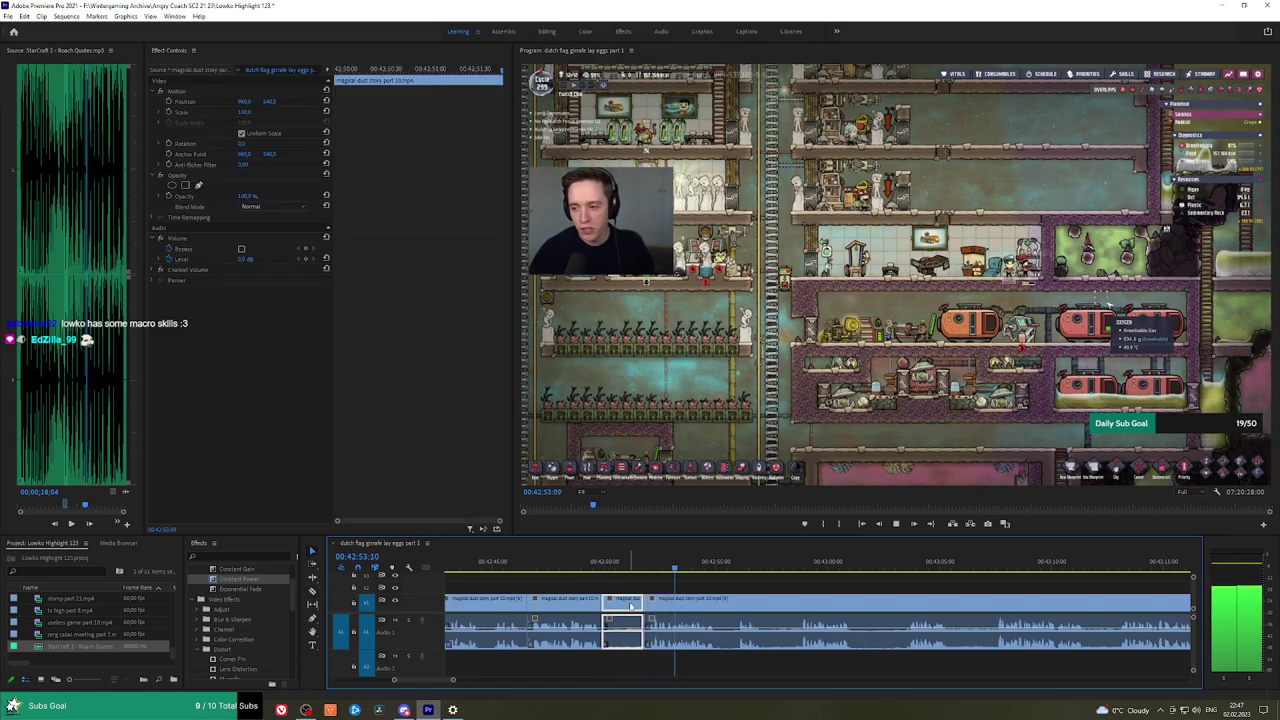
key(shift+Delete)
key(Up)
key(space)
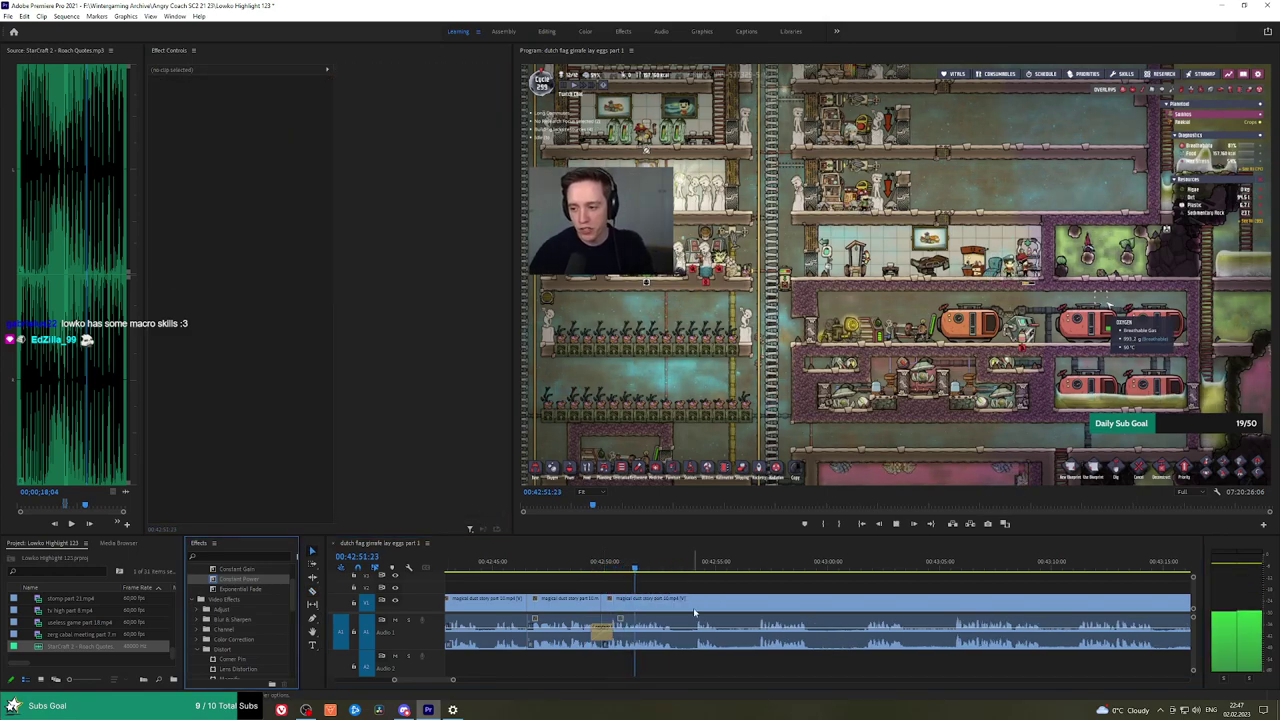
Cut out the pause from 00:42:55:21 to about 00:42:56:45, close the gap, and apply Constant Power to the audio join.
scroll(660, 576, right, 2)
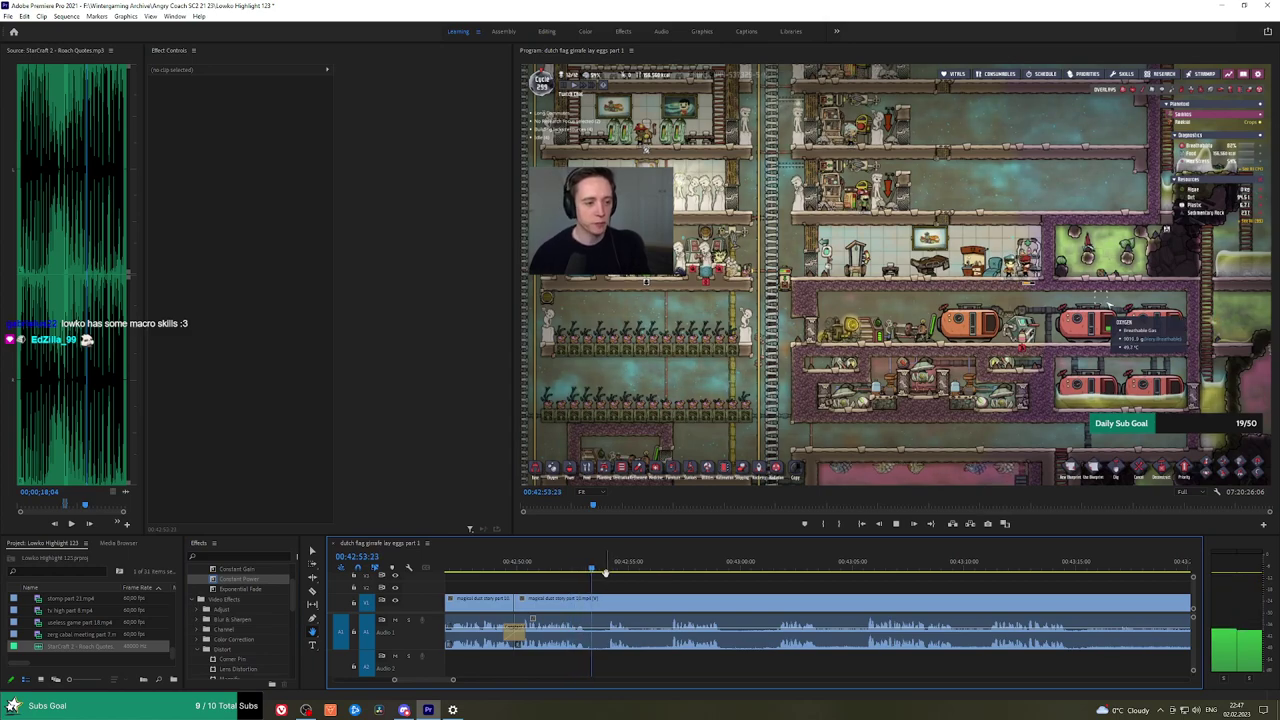
key(space)
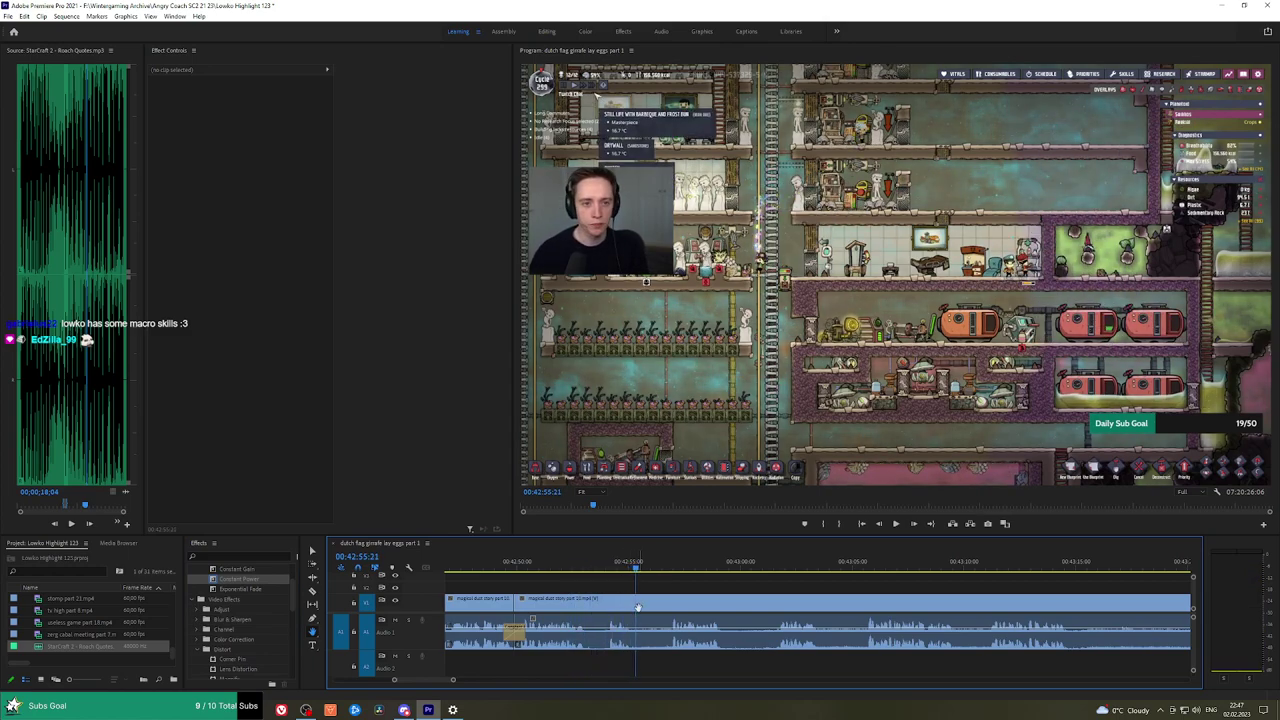
key(v)
key(ctrl+k)
key(space)
click(667, 563)
key(ctrl+k)
key(space)
click(660, 606)
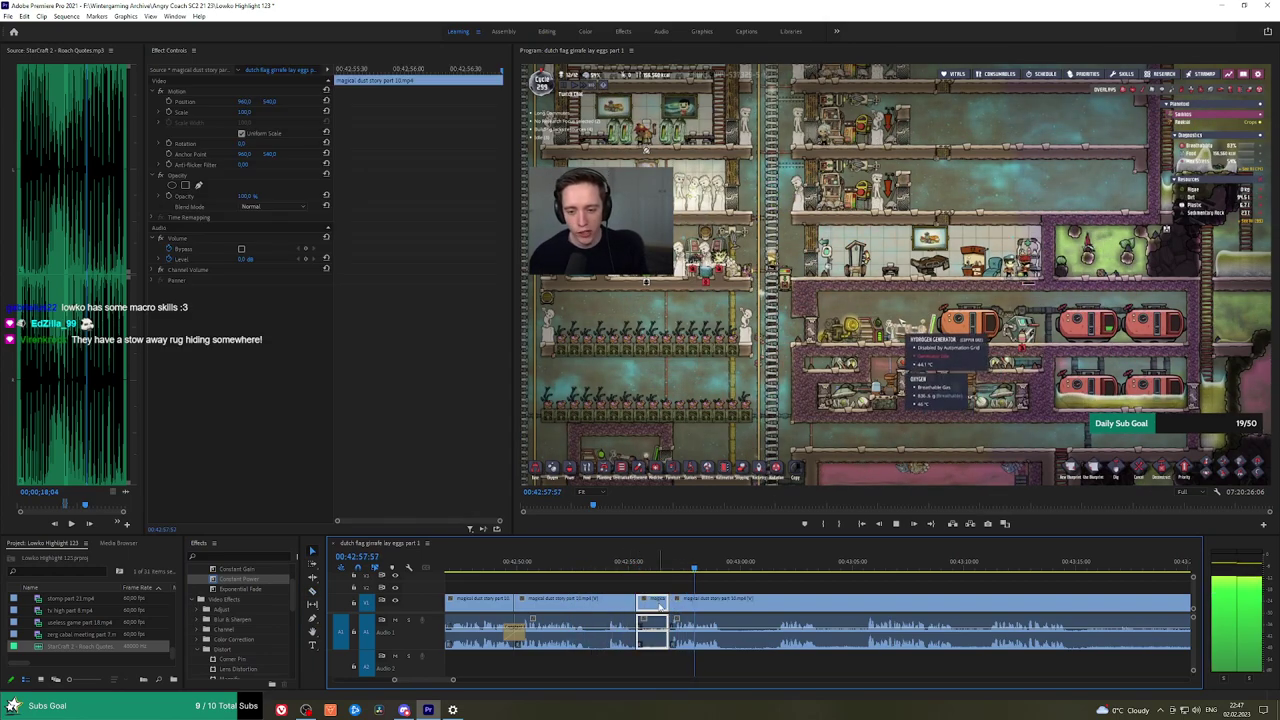
key(shift+Delete)
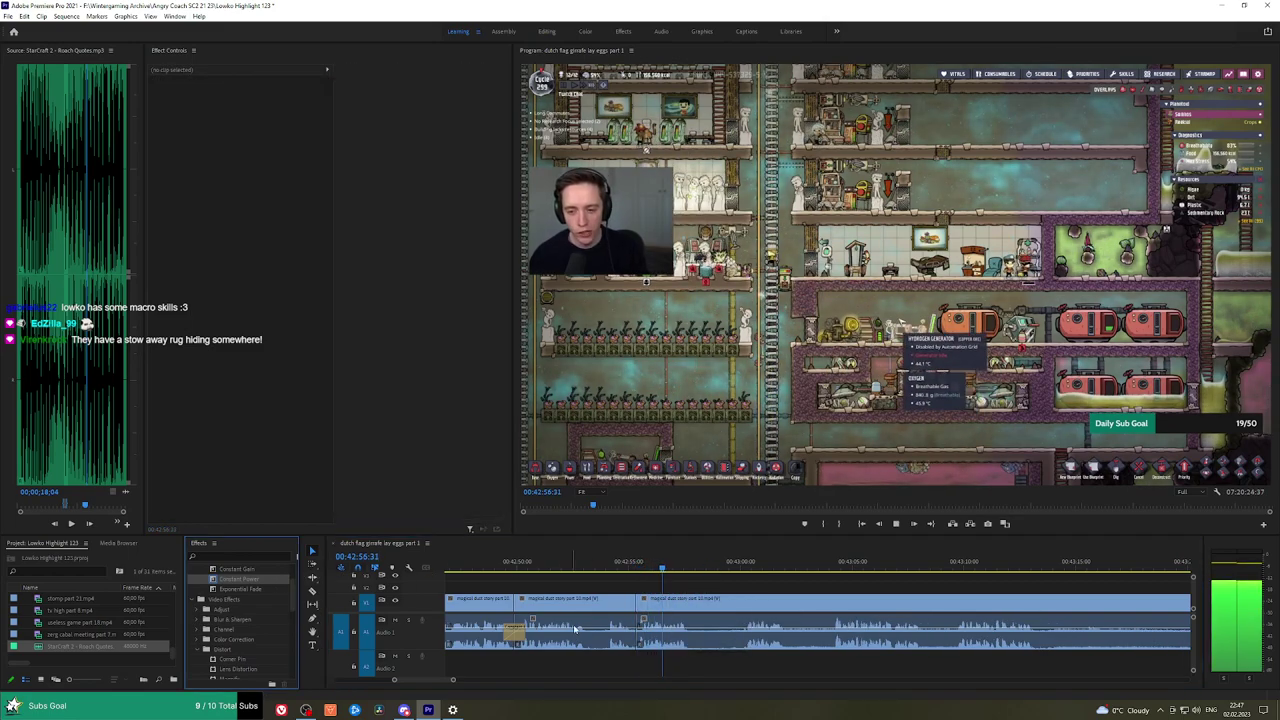
drag(575, 629, 637, 631)
Ripple-delete the section from about 00:42:58 to 00:43:00 and place a Constant Power crossfade on the audio join.
key(c)
click(696, 603)
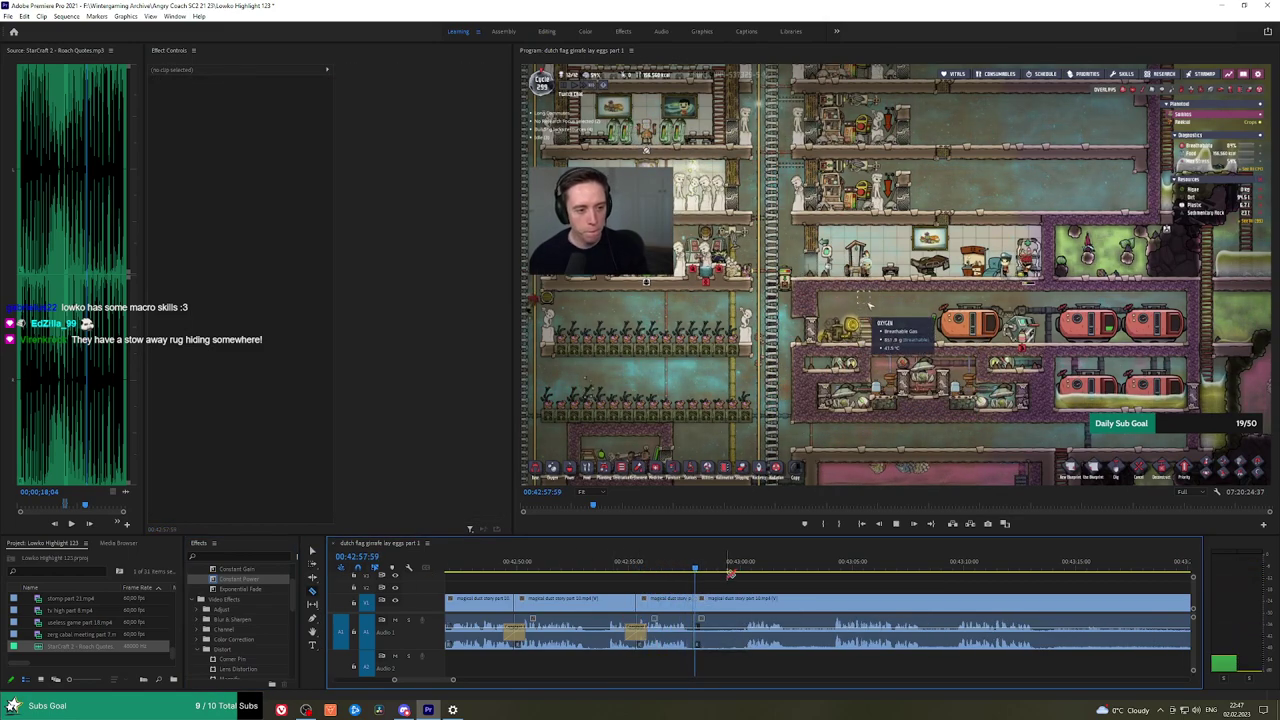
key(ctrl+k)
click(727, 604)
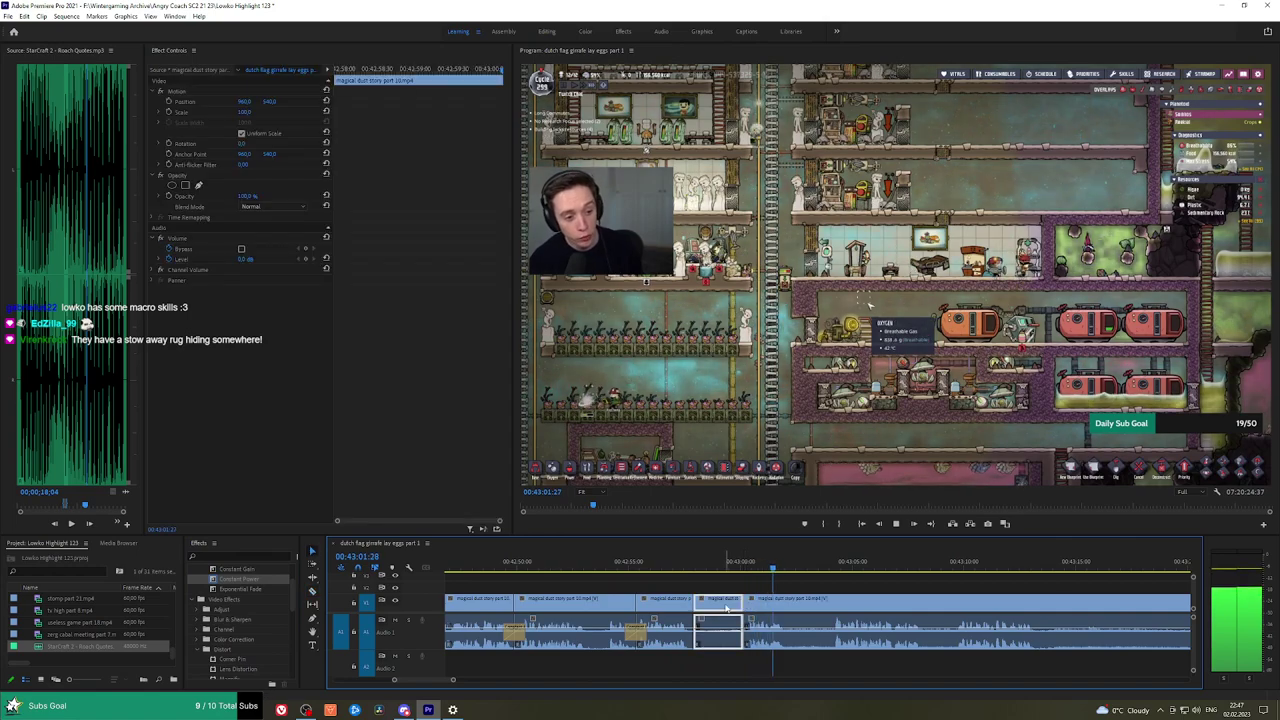
key(shift+Delete)
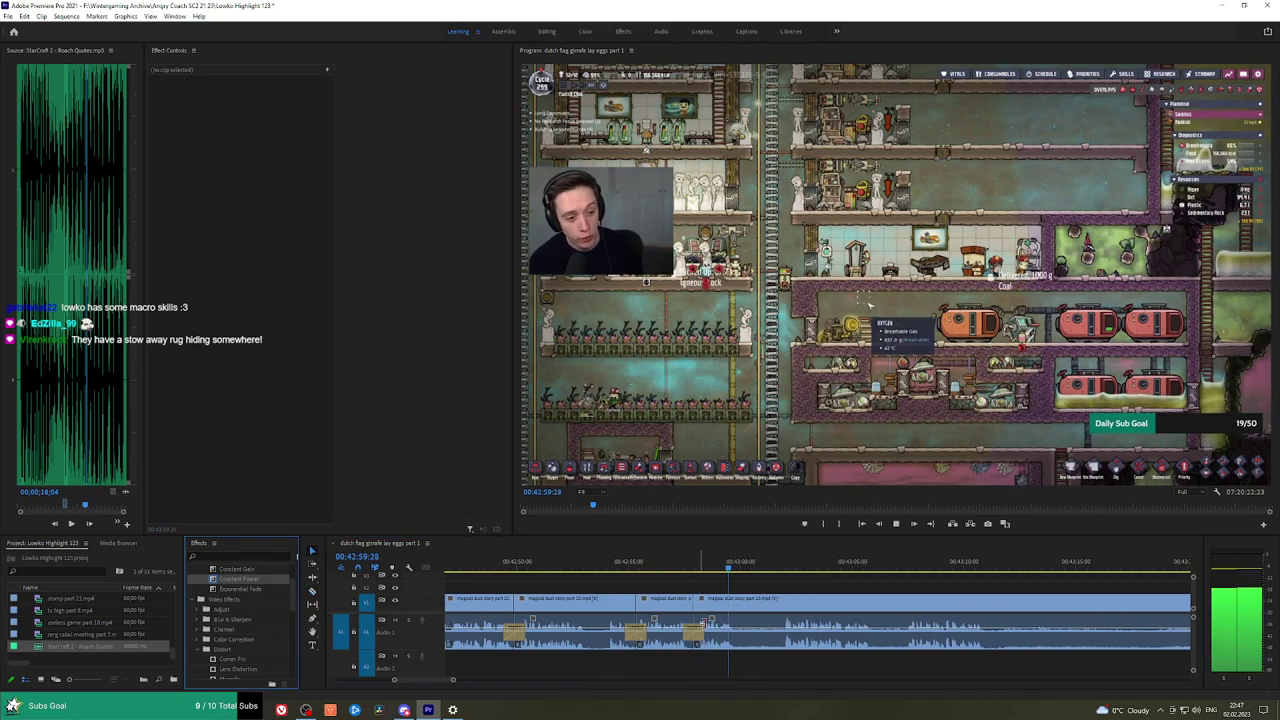
drag(702, 622, 700, 623)
Remove the pause from about 00:43:00 to 00:43:01:30, close the gap, and crossfade the audio join with Constant Power.
scroll(638, 584, down, 3)
key(c)
click(573, 609)
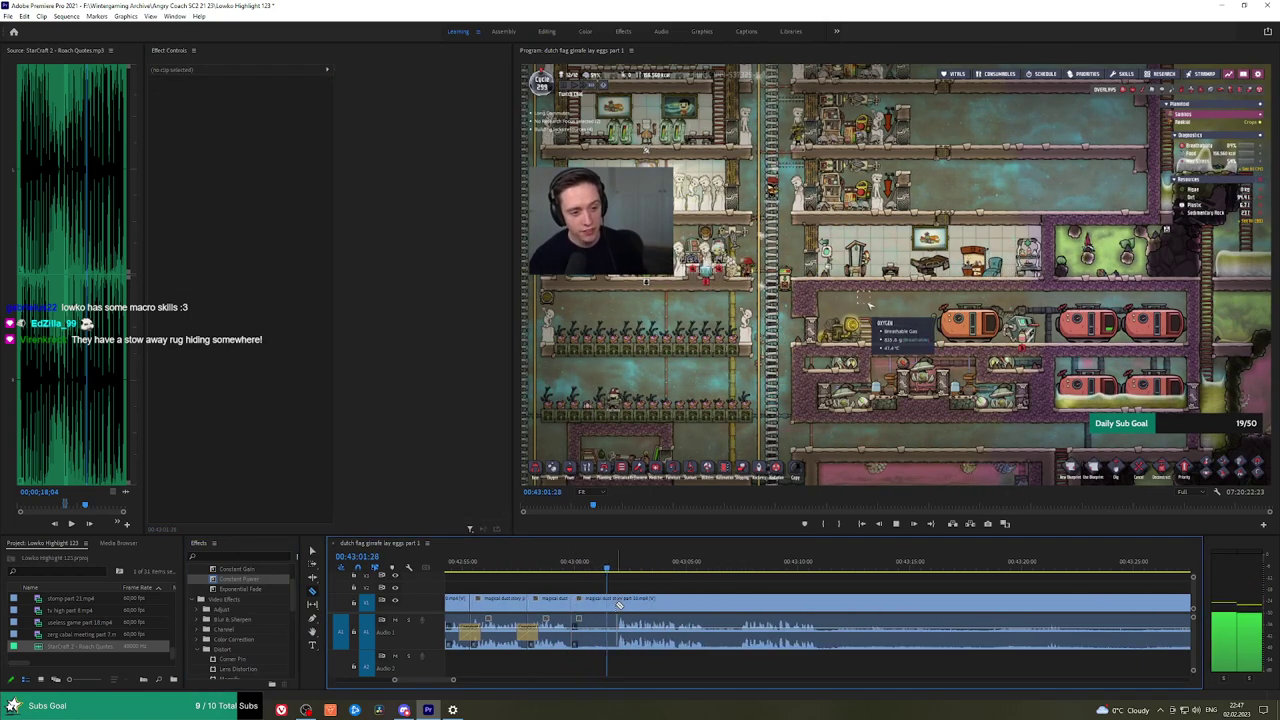
click(608, 605)
key(shift+Delete)
key(space)
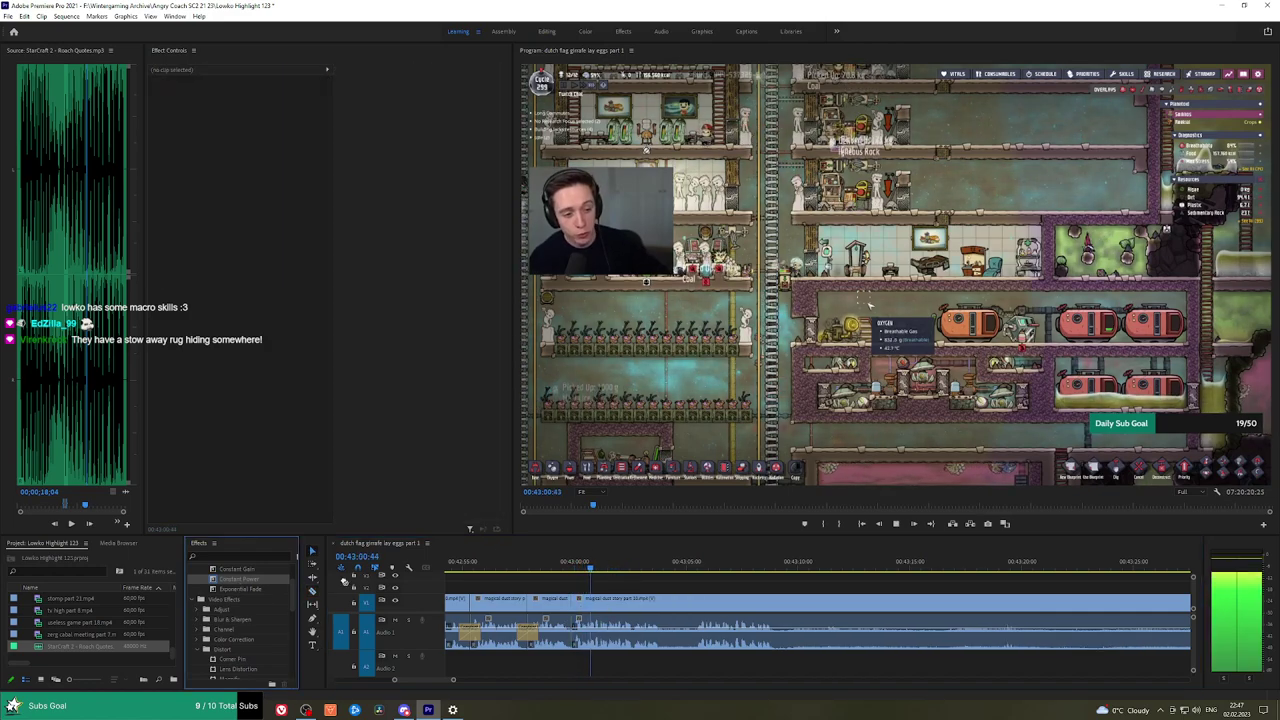
Ripple-delete the pause from about 00:43:04 to 00:43:05:30 and add a Constant Power crossfade at the audio join.
click(673, 603)
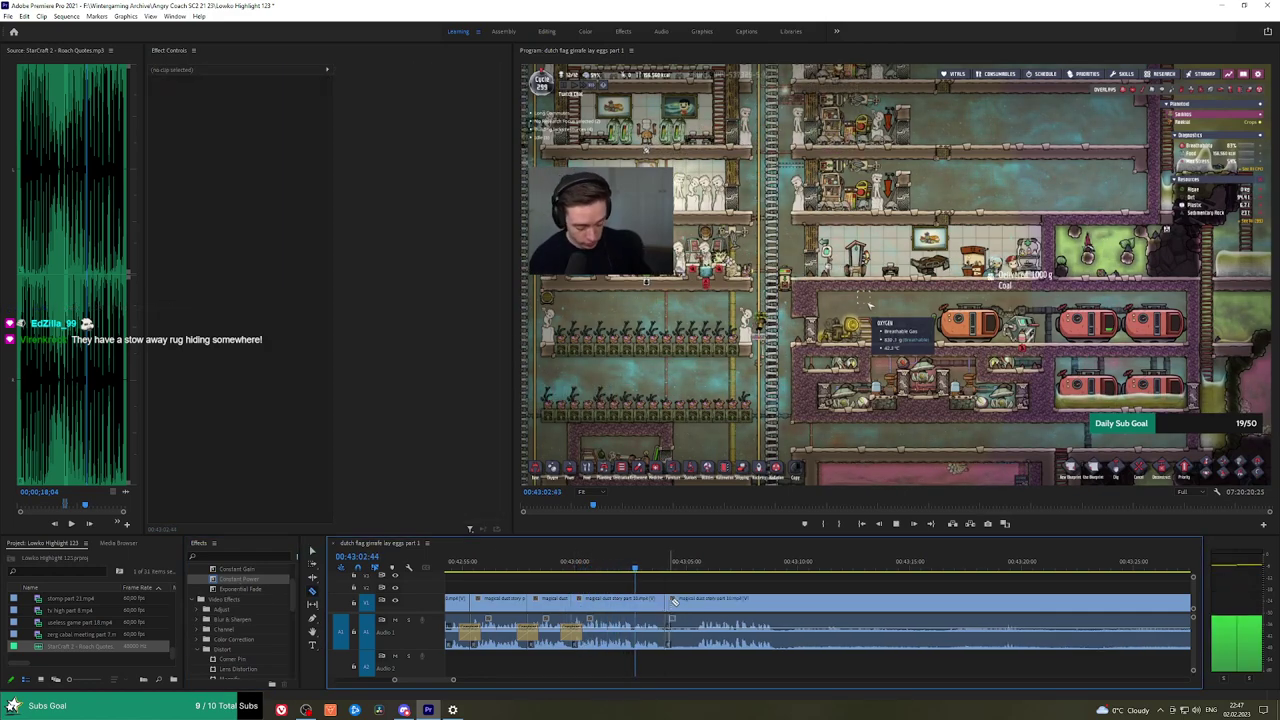
click(697, 602)
key(v)
click(682, 604)
key(shift+Delete)
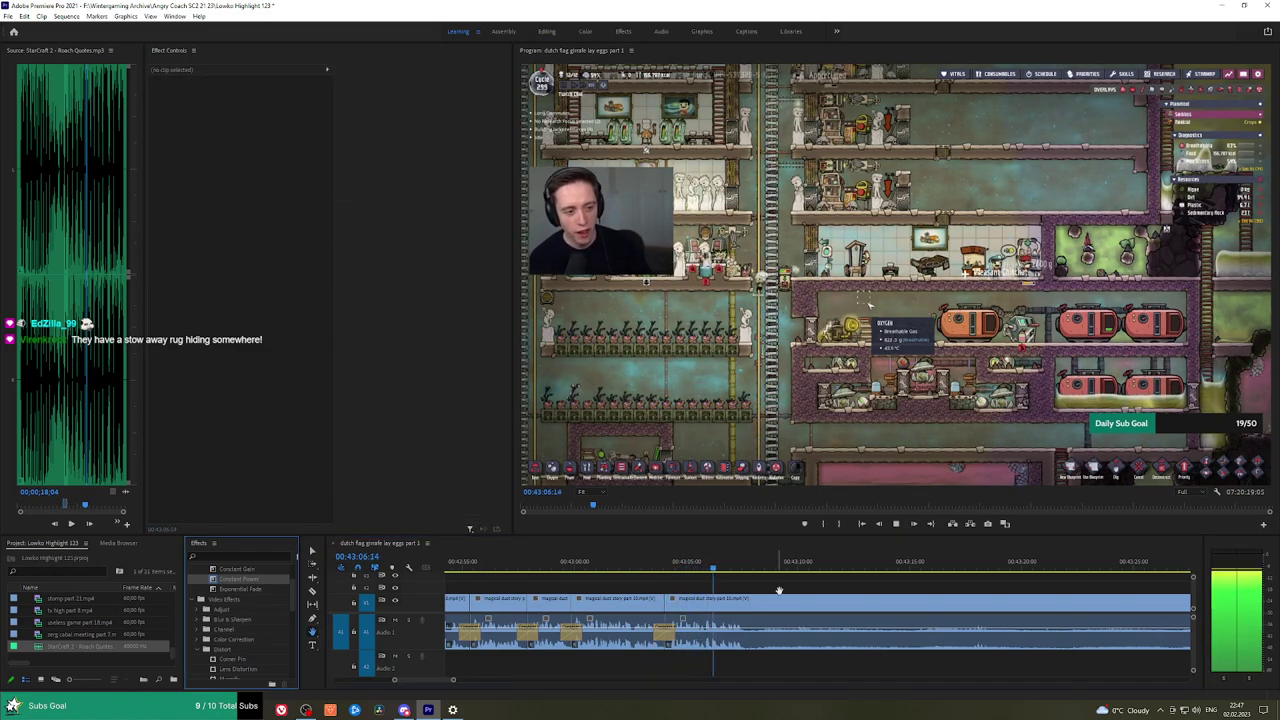
Ripple-delete the pause from 00:43:07:47 to about 00:43:29 and place a Constant Power crossfade on the audio join.
scroll(639, 580, down, 3)
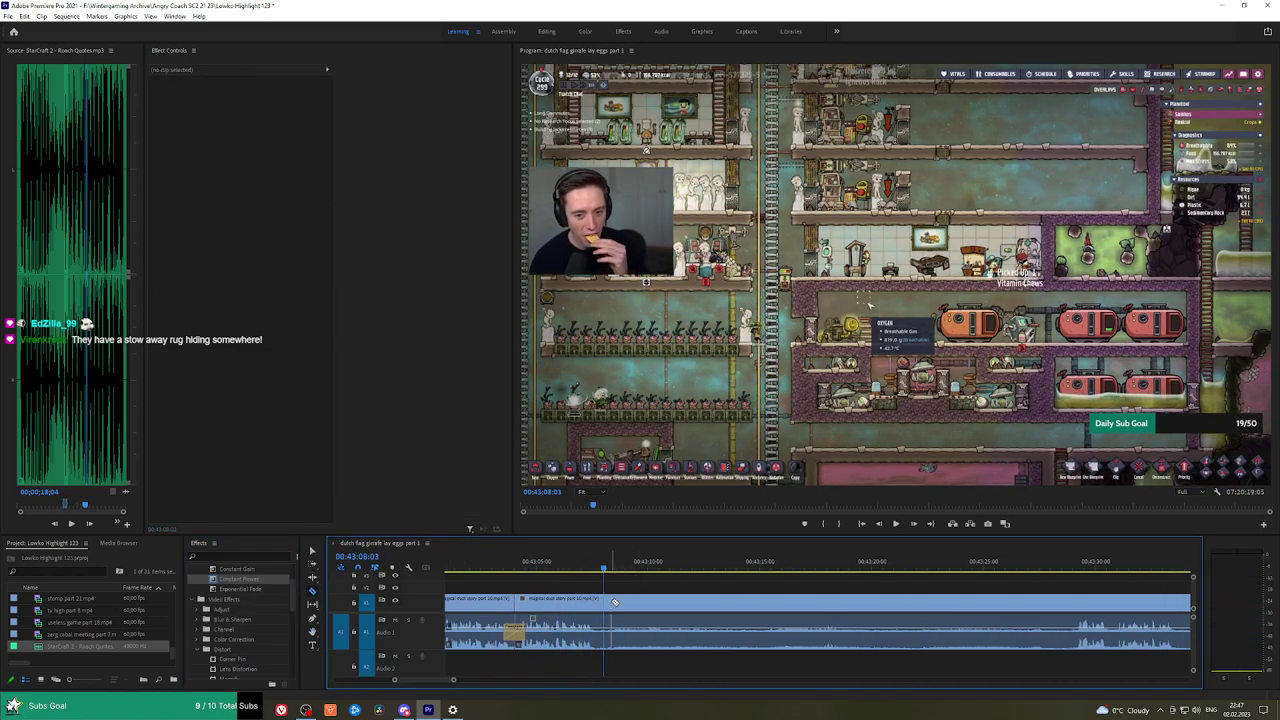
click(601, 601)
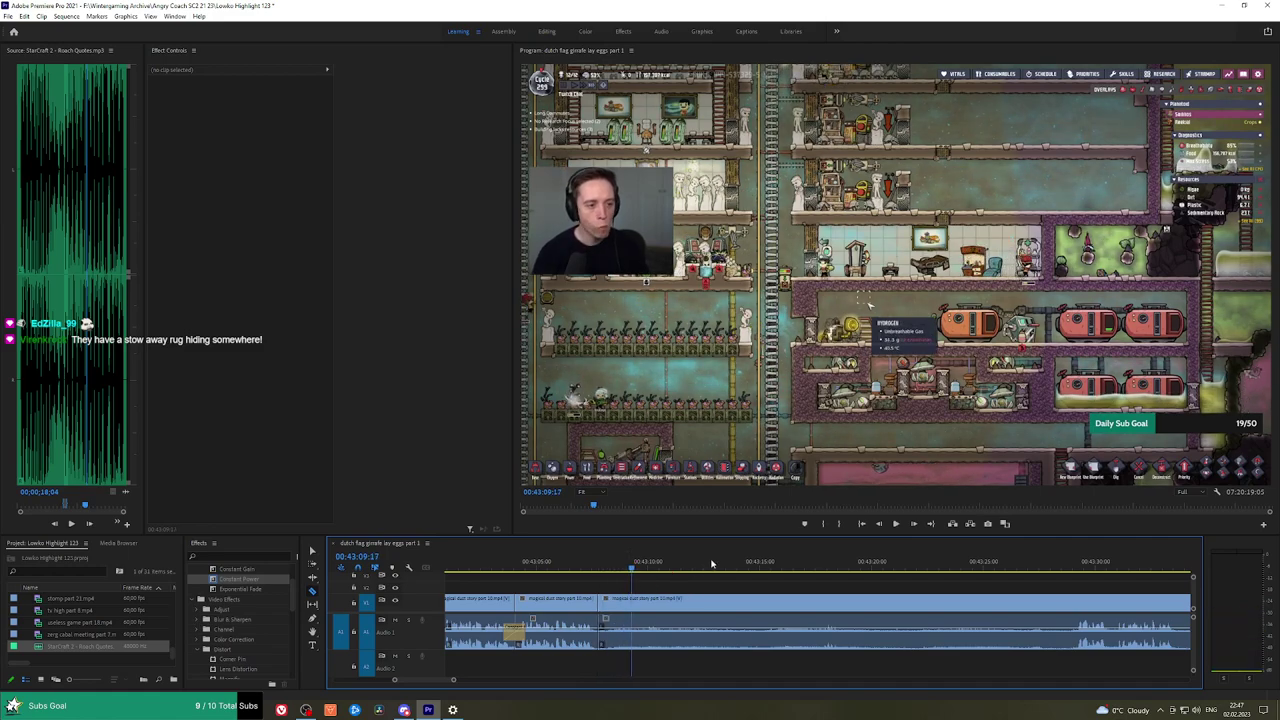
click(1074, 565)
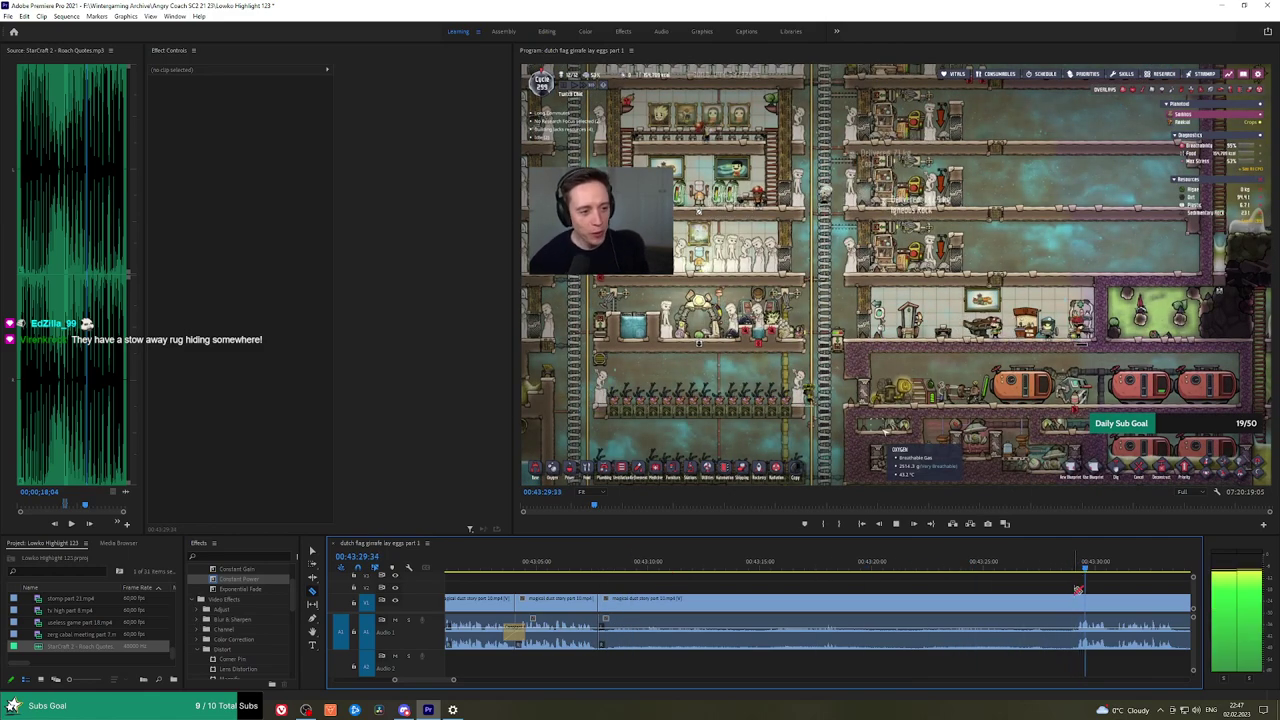
key(q)
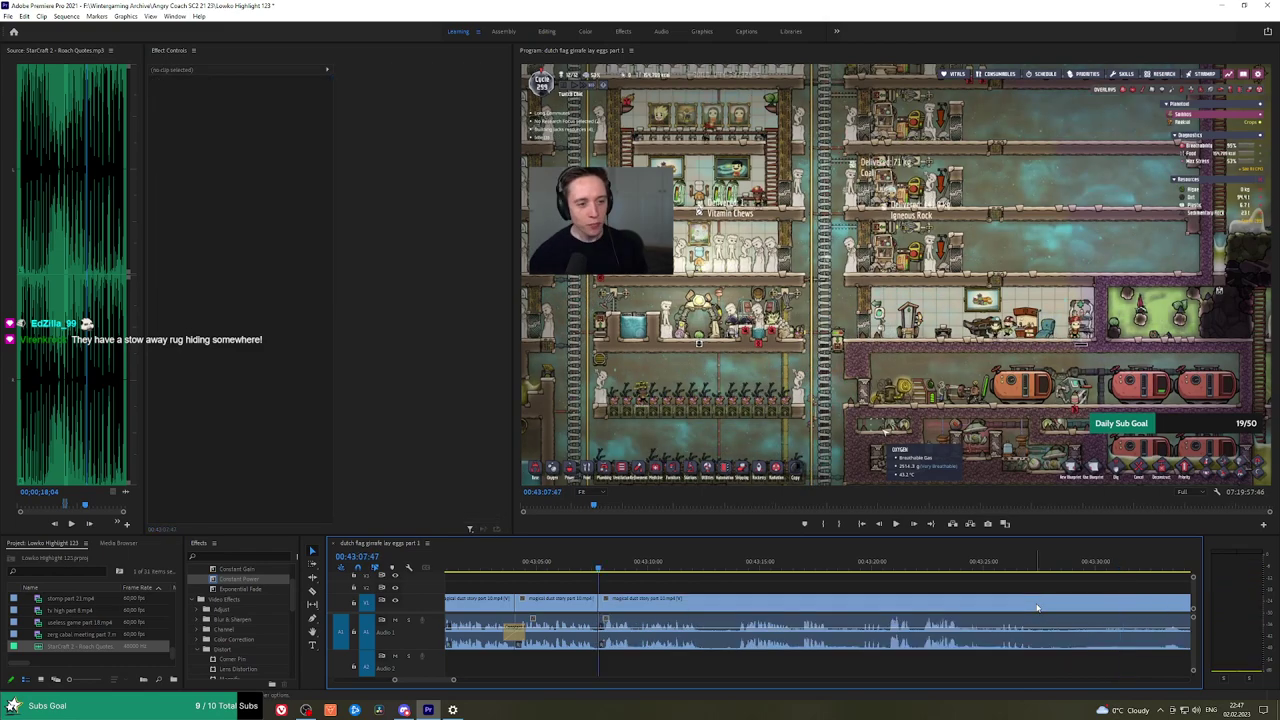
drag(262, 580, 599, 640)
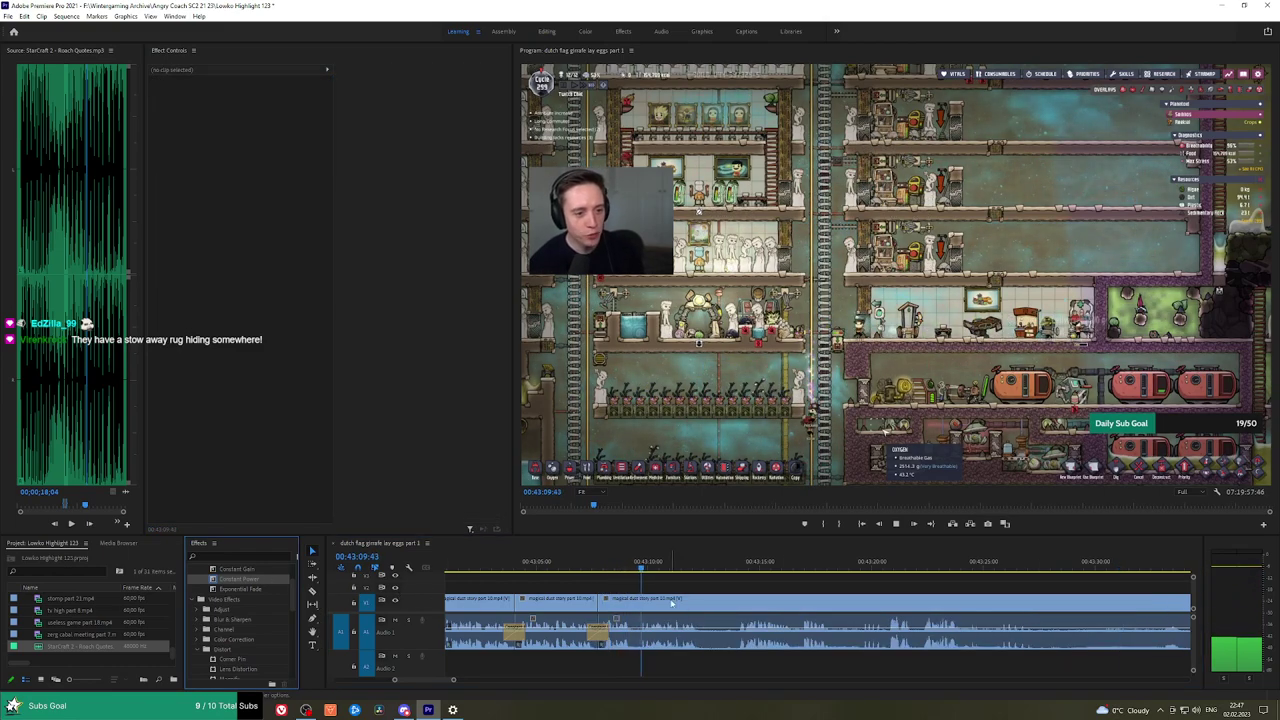
Cut out the pause from about 00:43:12:35 to 00:43:14, close the gap, and crossfade the audio join with Constant Power.
key(h)
drag(746, 593, 730, 597)
key(c)
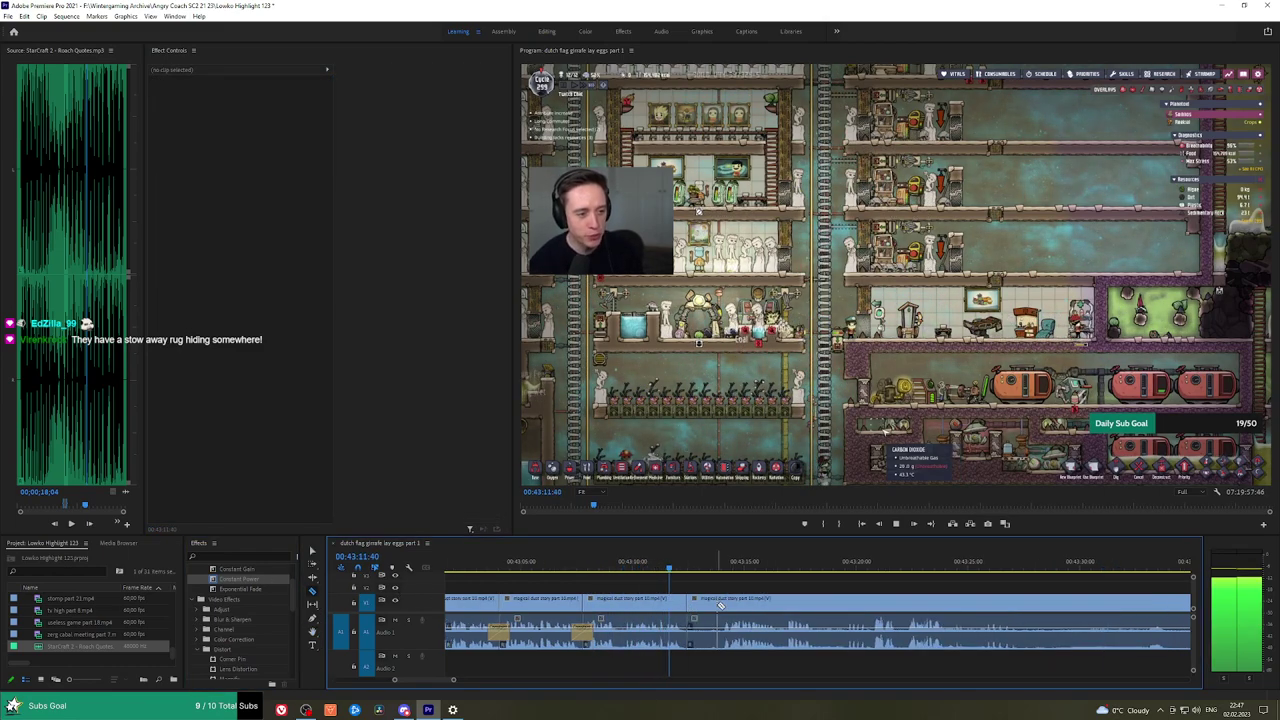
click(721, 602)
key(v)
click(706, 601)
key(shift+Delete)
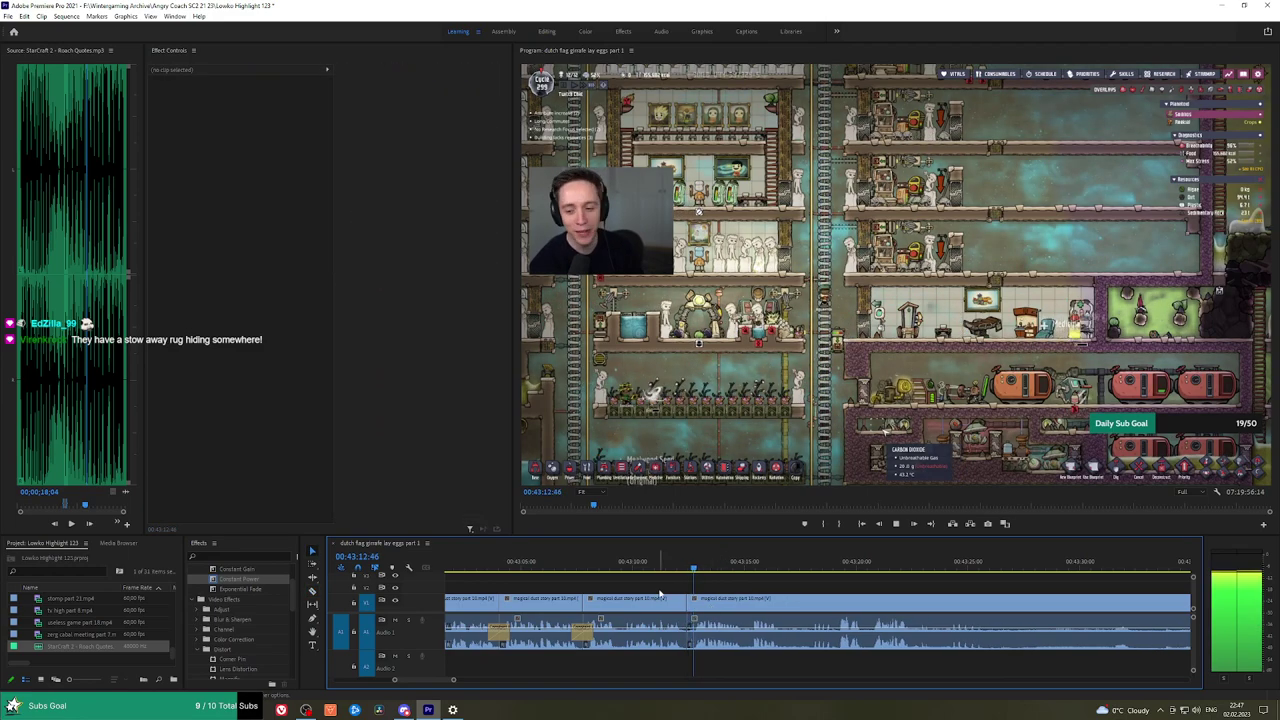
drag(275, 575, 690, 633)
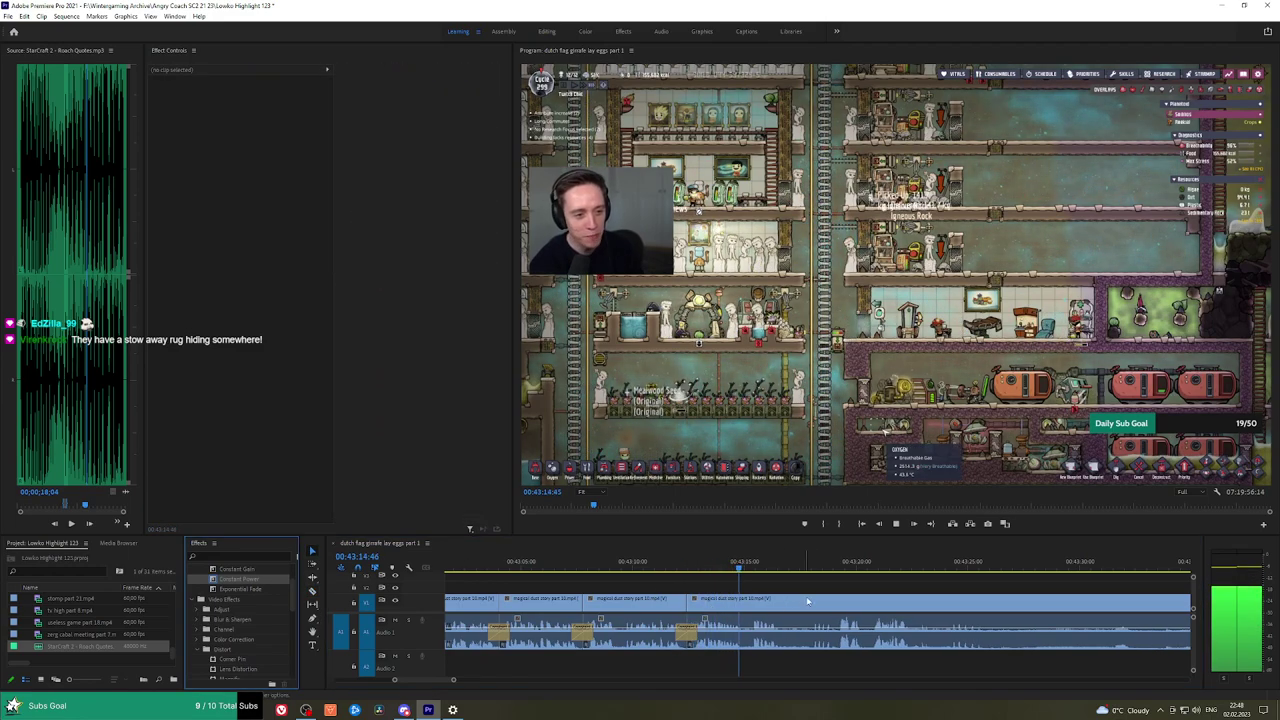
Remove the long section from 00:43:26:02 to about 00:43:45:19, close the gap, and apply Constant Power to the audio join.
scroll(734, 583, down, 3)
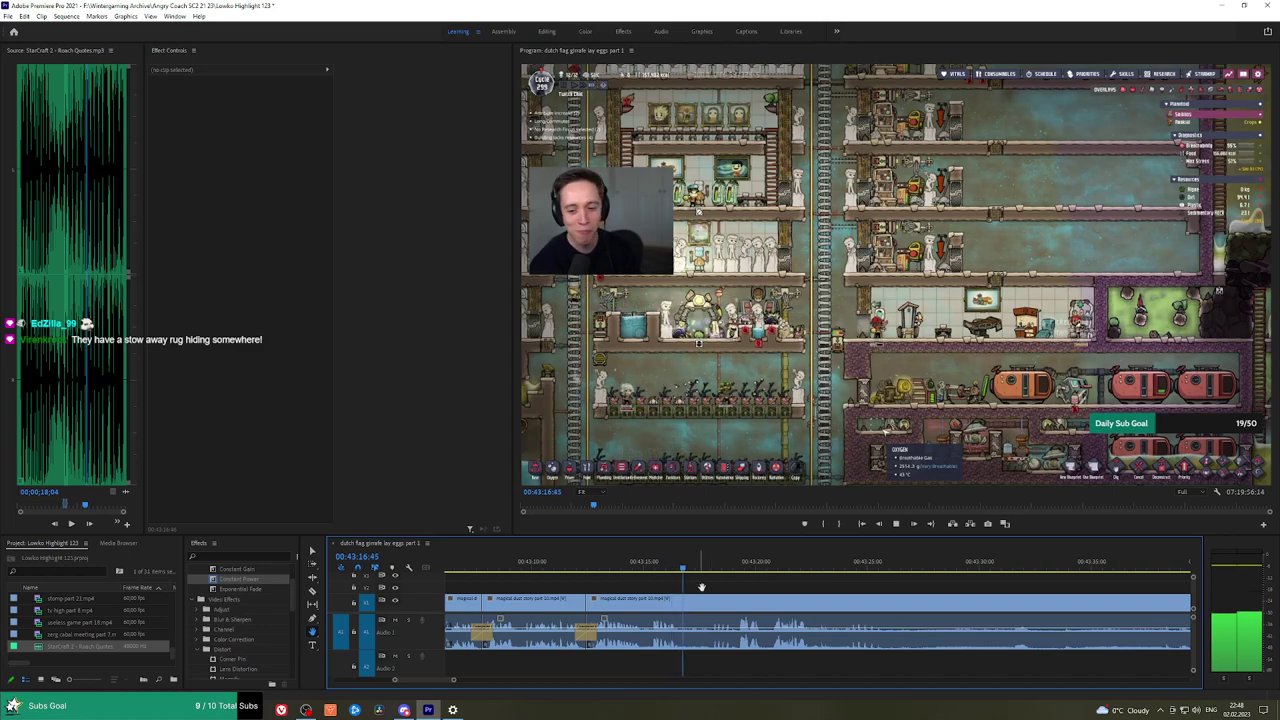
scroll(650, 578, down, 5)
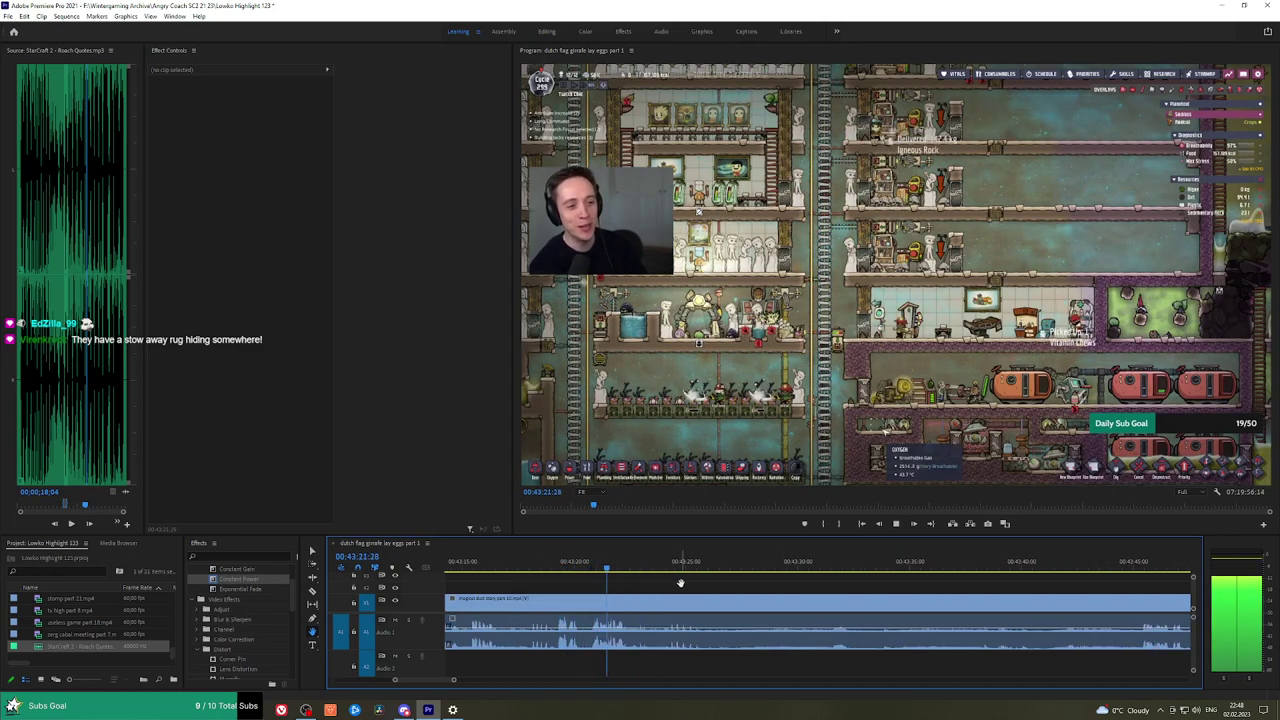
scroll(680, 583, down, 1)
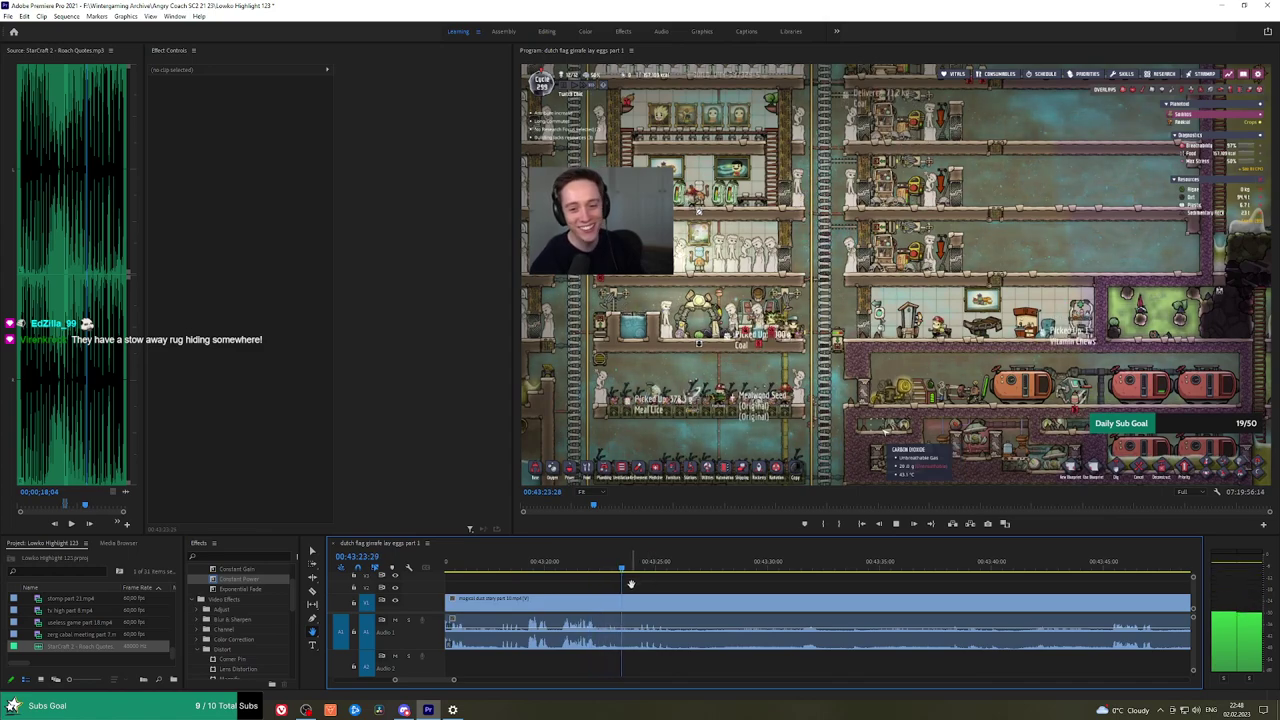
click(681, 602)
click(1062, 564)
click(1111, 564)
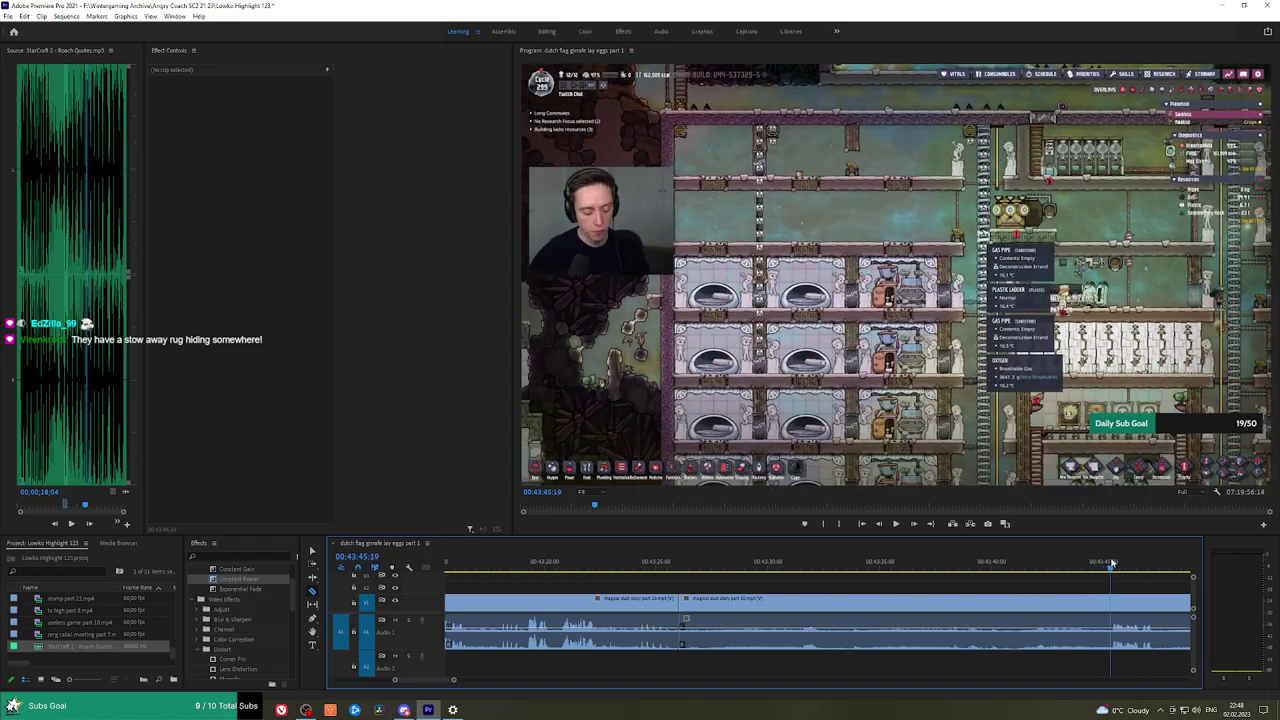
key(h)
drag(1101, 588, 876, 598)
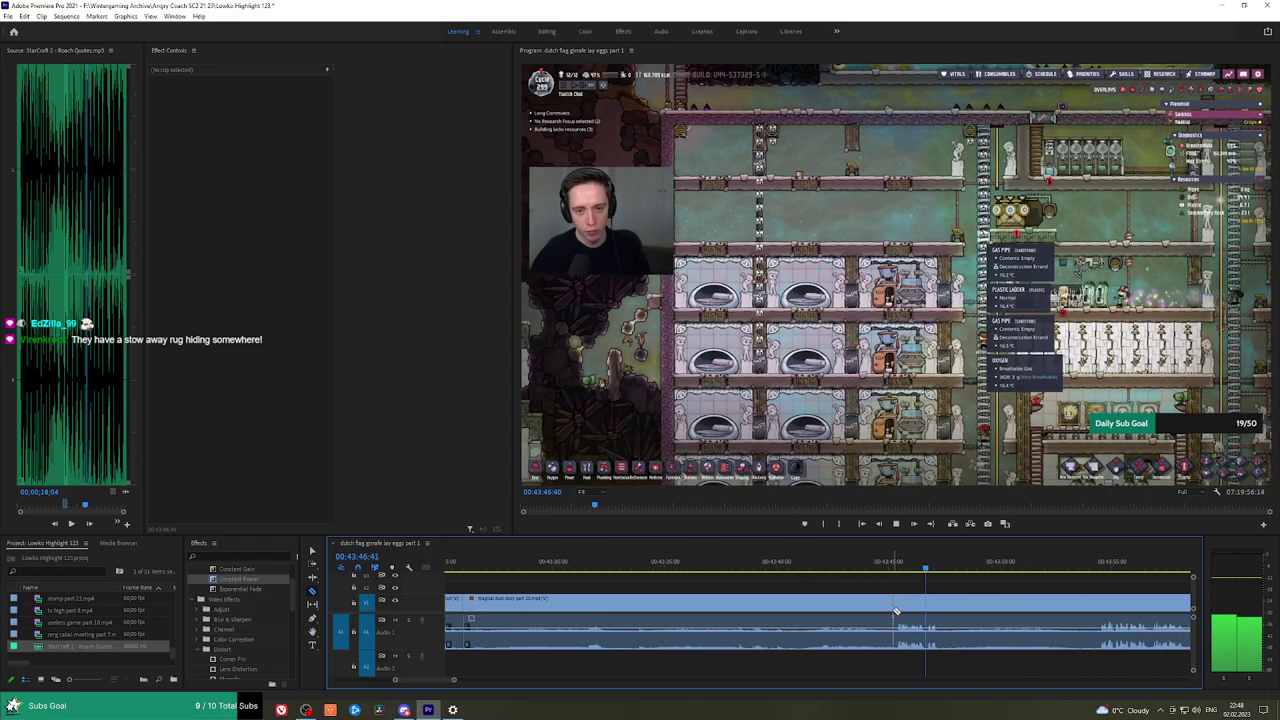
key(space)
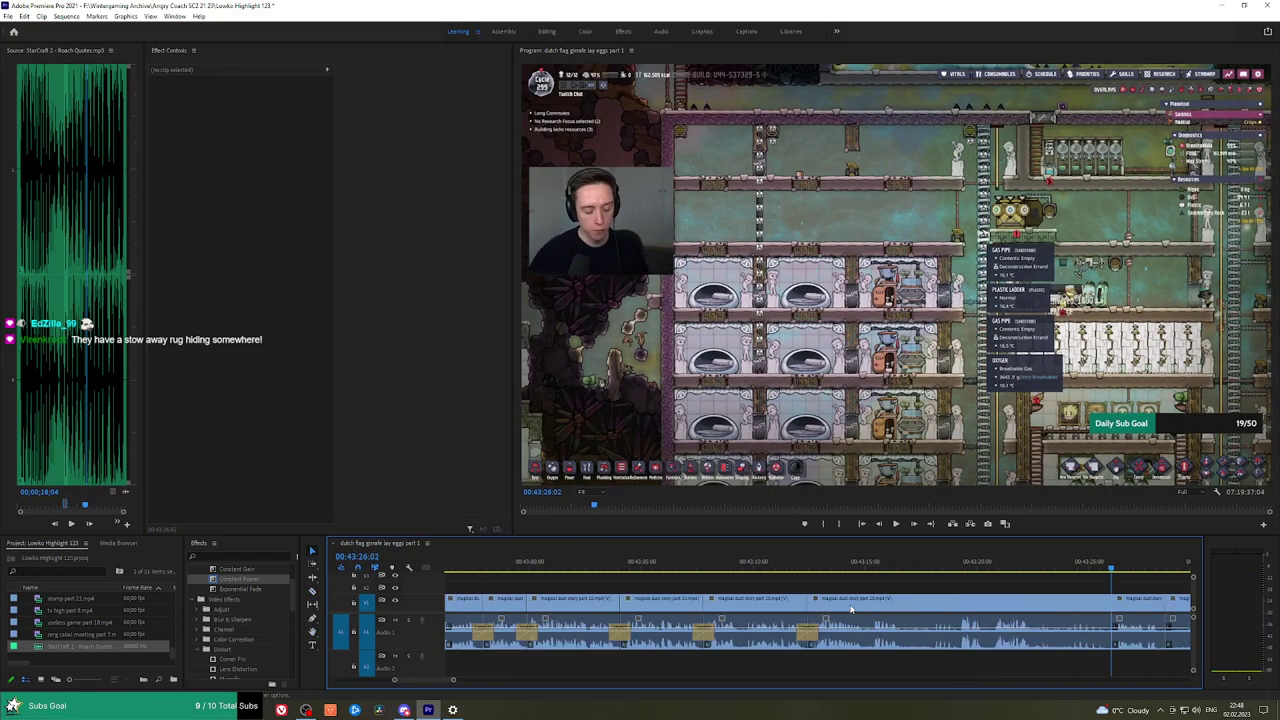
drag(257, 578, 1114, 628)
Ripple-delete the pause from about 00:43:28:30 to 00:43:35:20 and add a Constant Power crossfade at the audio join.
key(space)
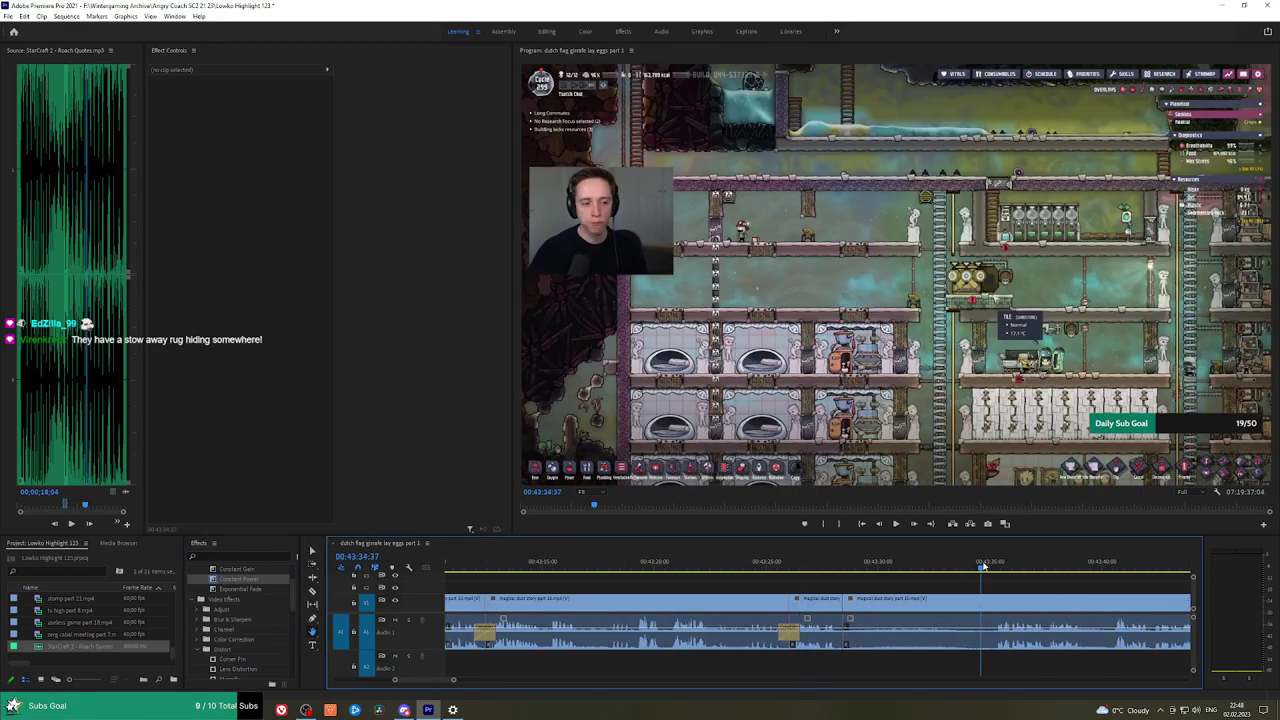
click(990, 578)
key(c)
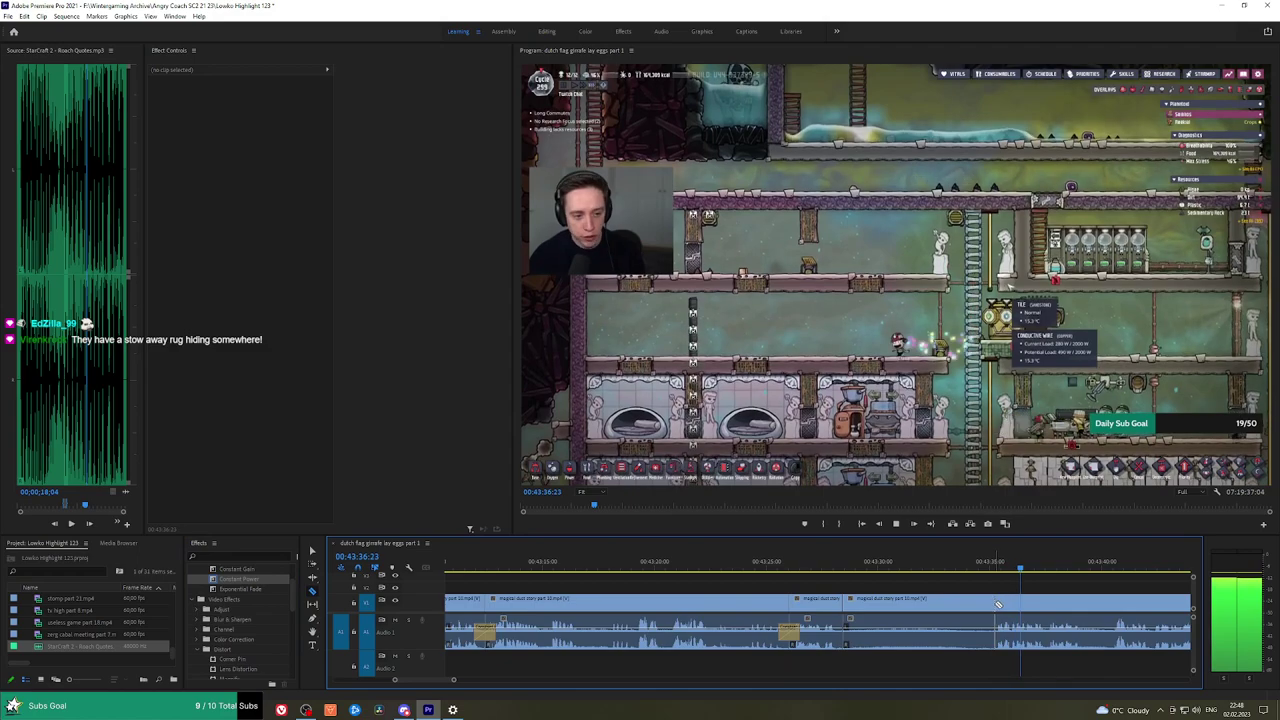
click(996, 603)
key(v)
click(954, 606)
key(shift+Delete)
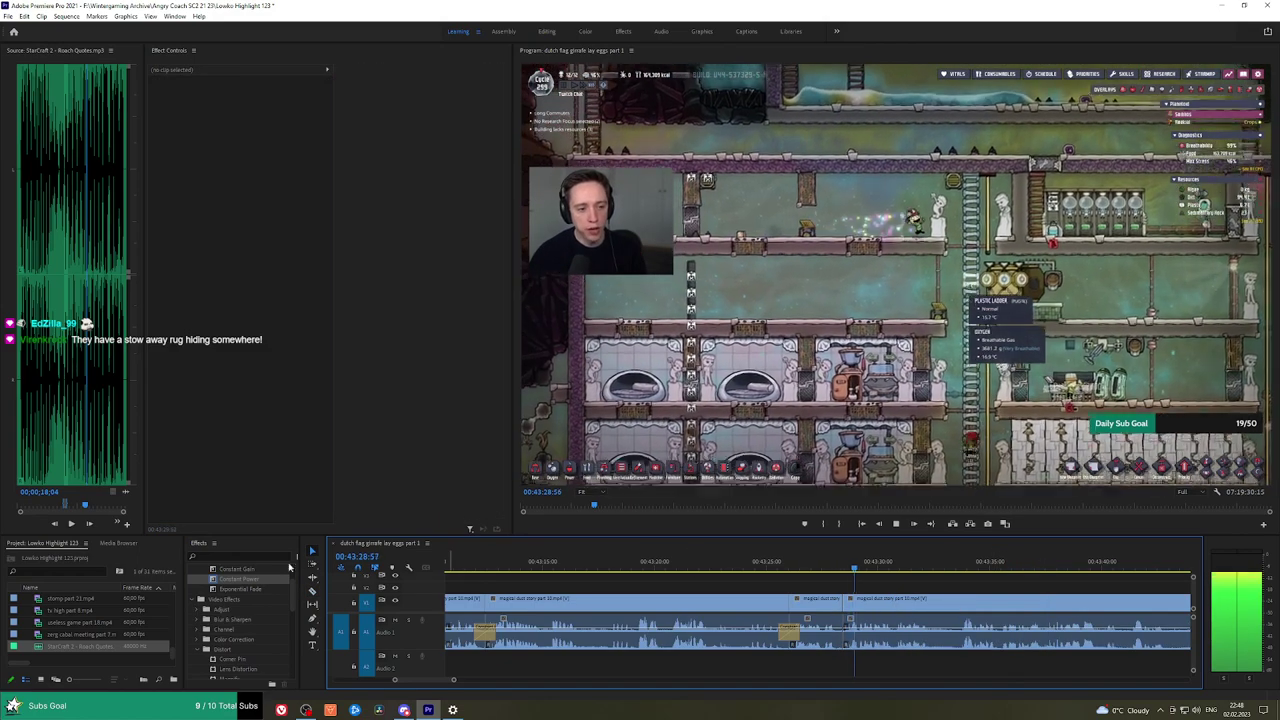
click(244, 580)
drag(845, 615, 846, 632)
Cut out the pause from 00:43:32:16 to about 00:43:33:40, close the gap, and apply Constant Power to the audio join.
key(h)
drag(957, 598, 700, 587)
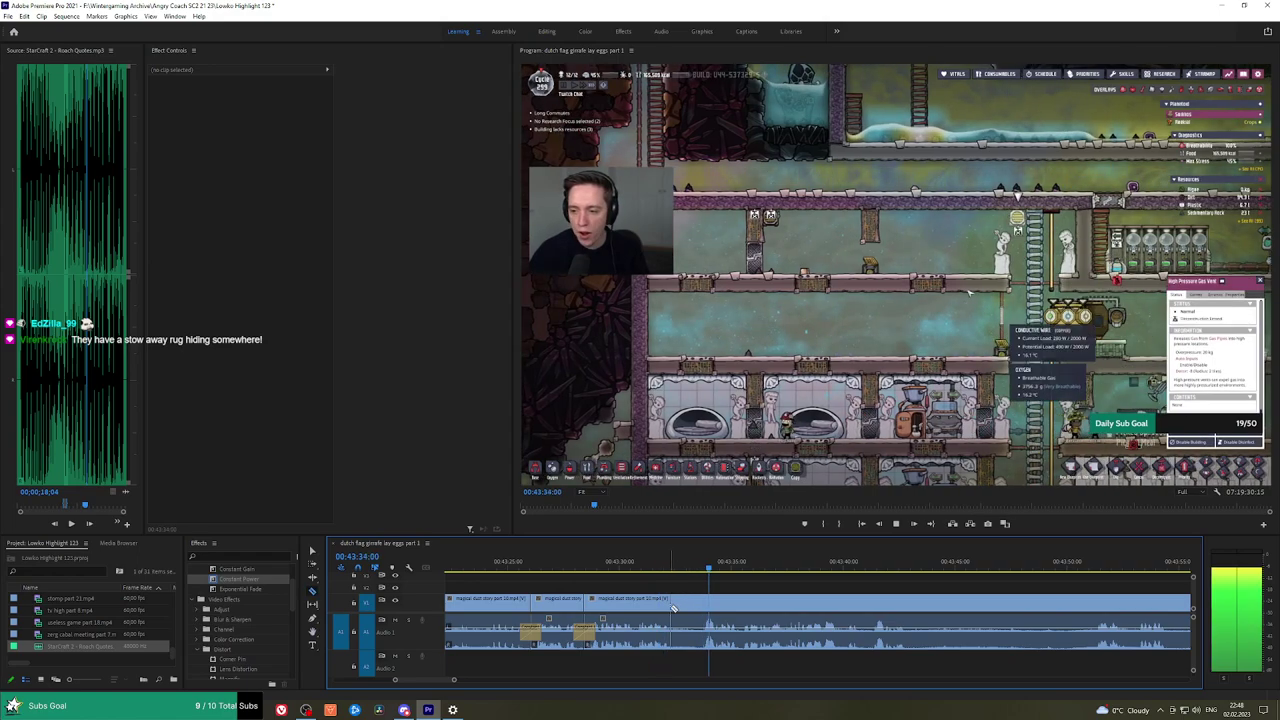
click(700, 609)
key(v)
click(686, 609)
key(shift+Delete)
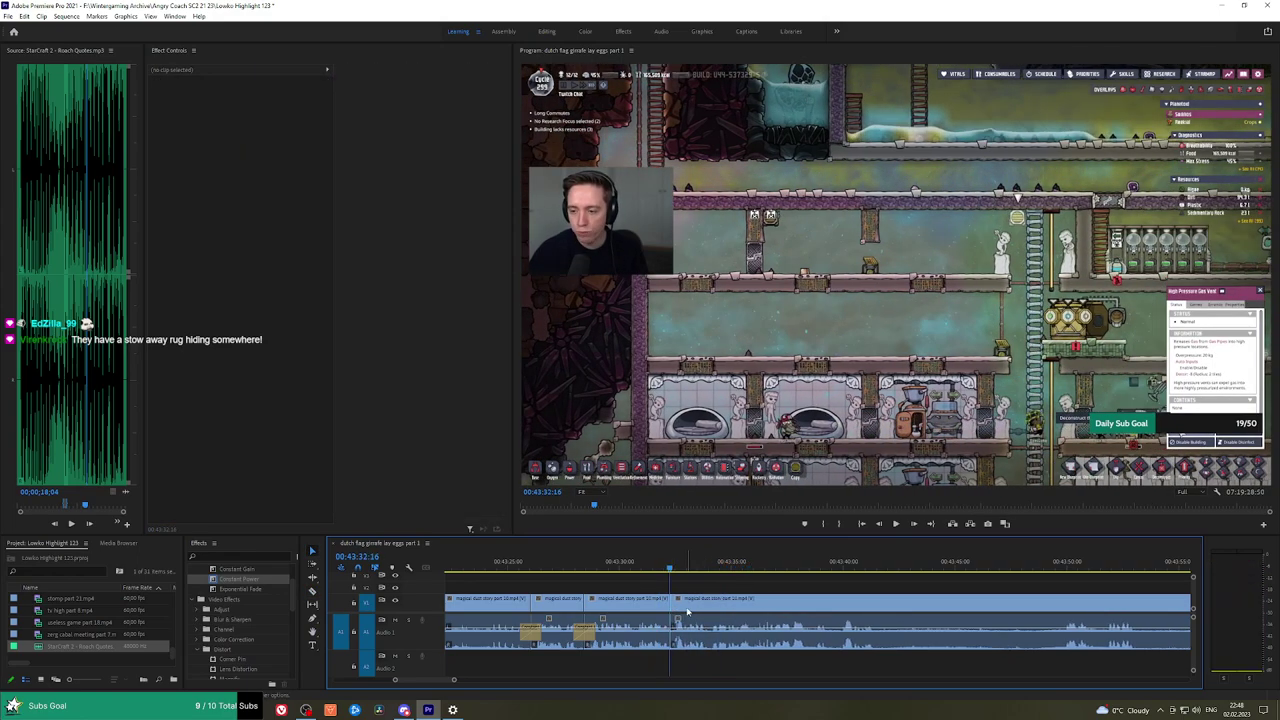
drag(262, 581, 679, 634)
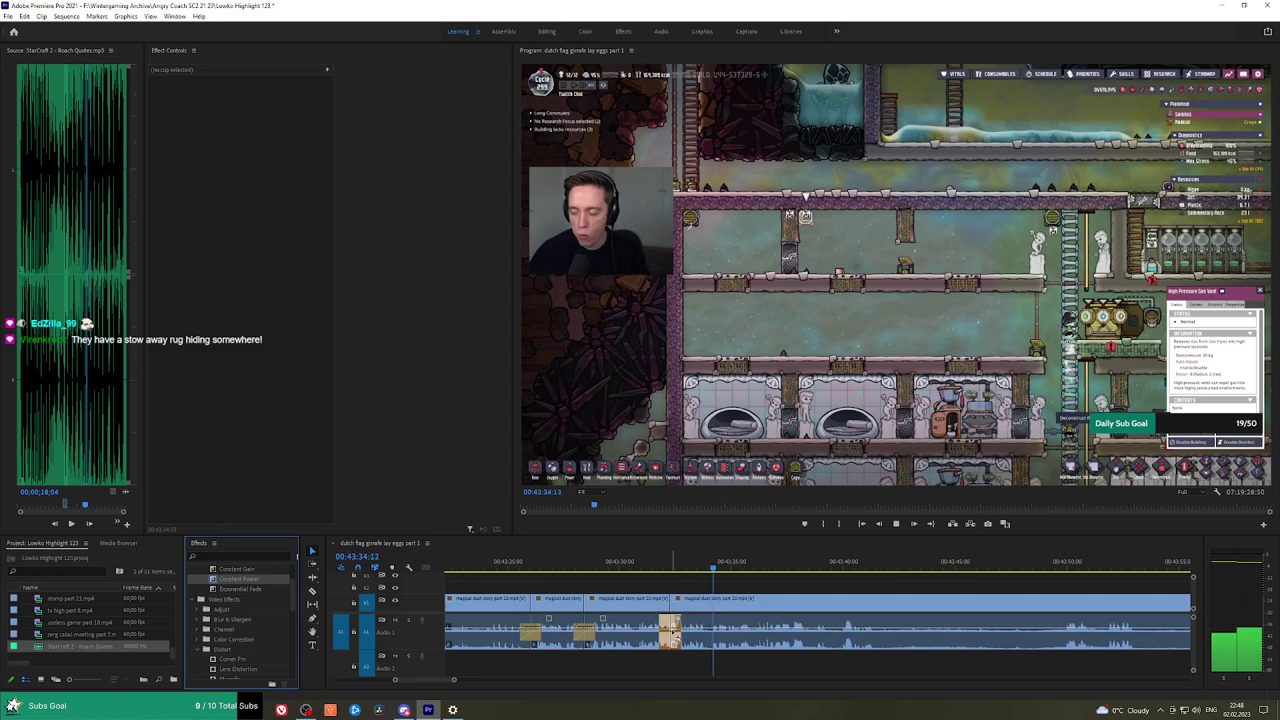
Play back the sequence from about 00:43:28 with the program view maximized to check the recent cuts.
click(638, 570)
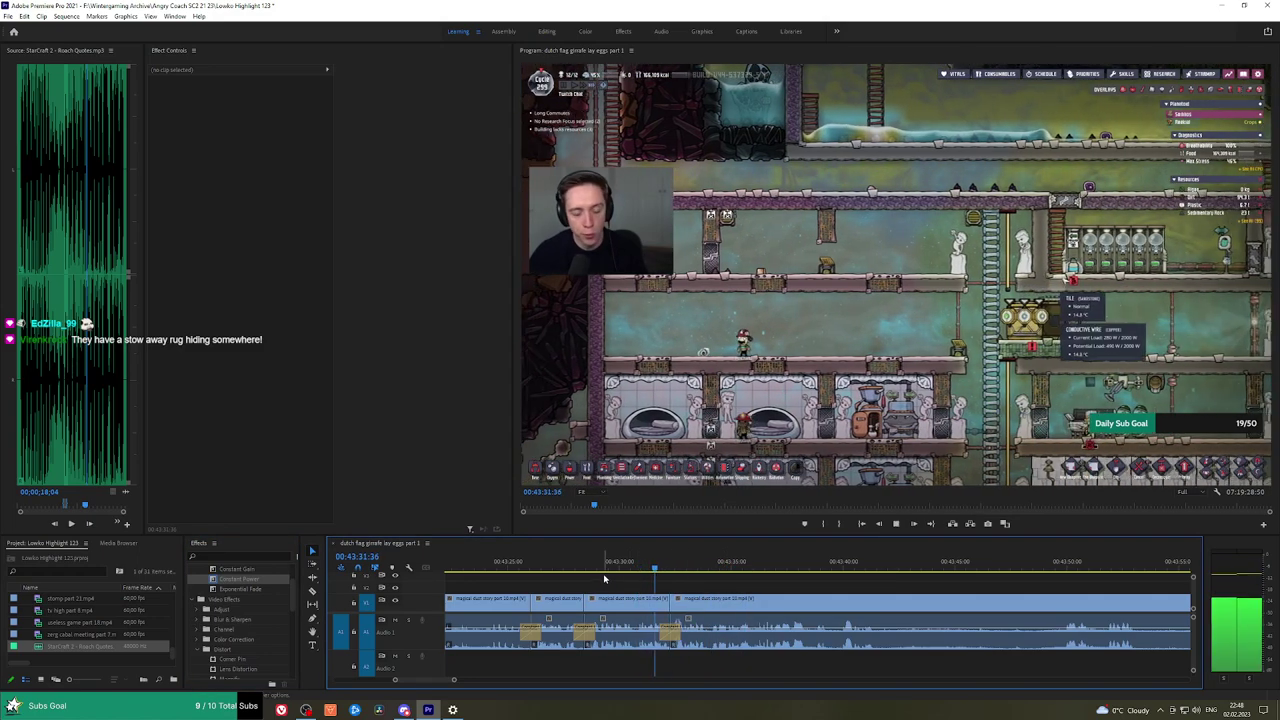
drag(602, 572, 584, 571)
key(space)
key(l)
key(grave)
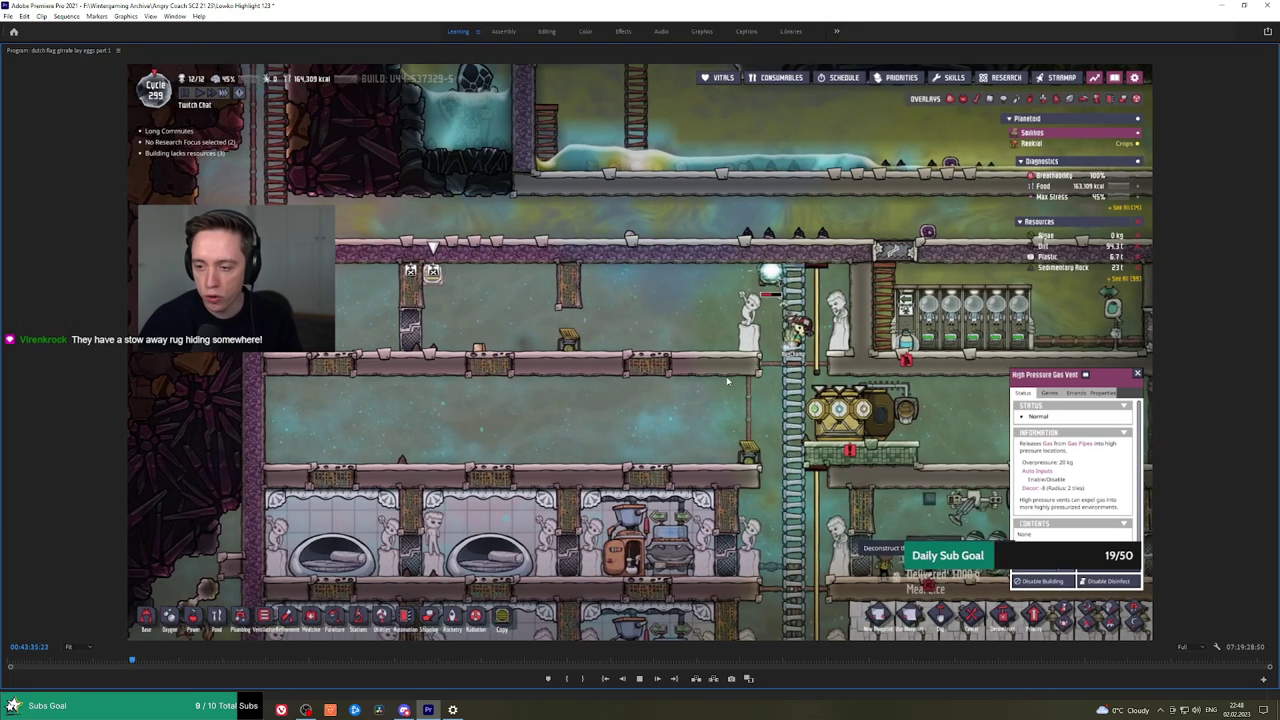
key(grave)
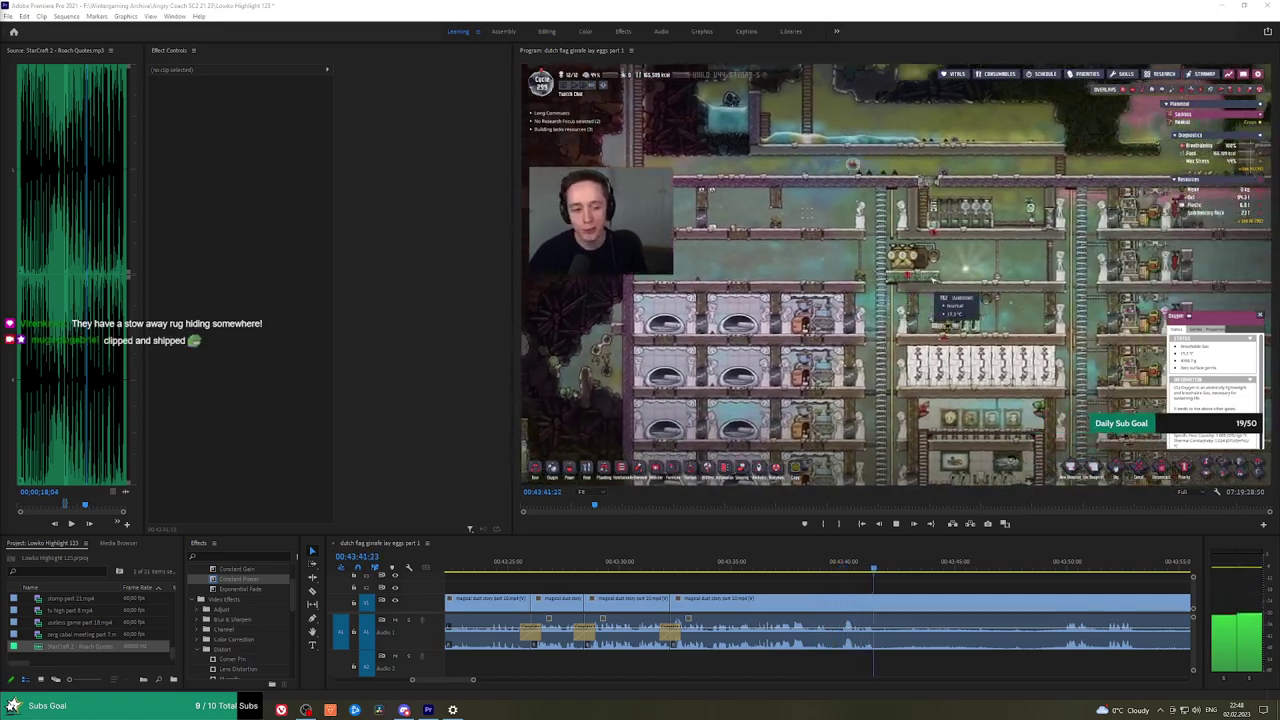
Remove the pause from about 00:43:41:40 to 00:43:49:45, close the gap, and crossfade the audio join with Constant Power.
key(h)
drag(930, 586, 710, 571)
key(ctrl+k)
key(space)
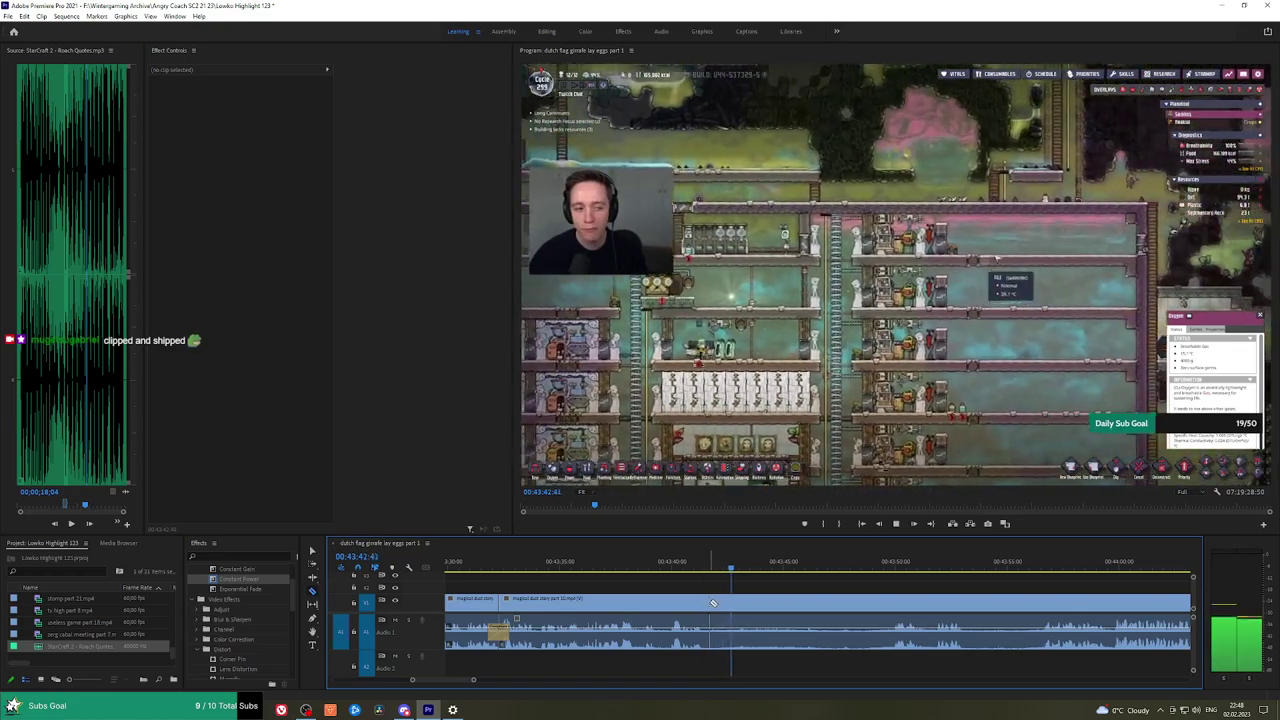
click(890, 578)
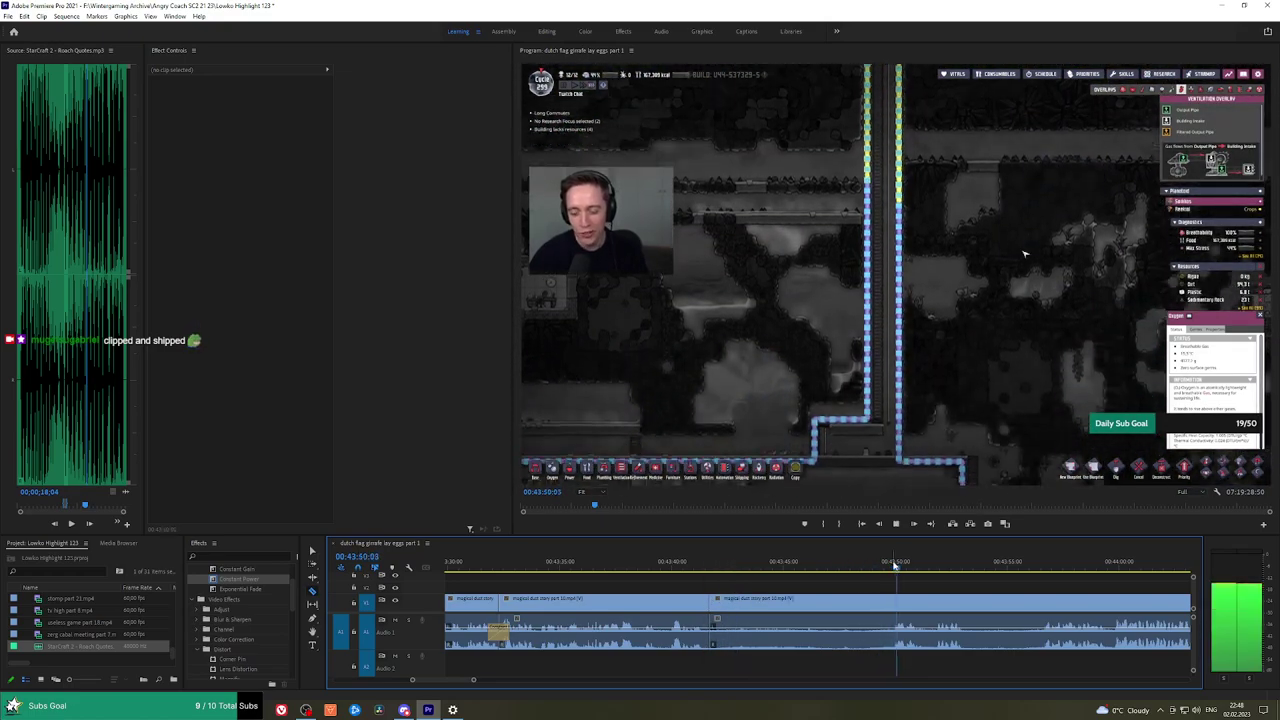
click(891, 602)
key(v)
click(849, 603)
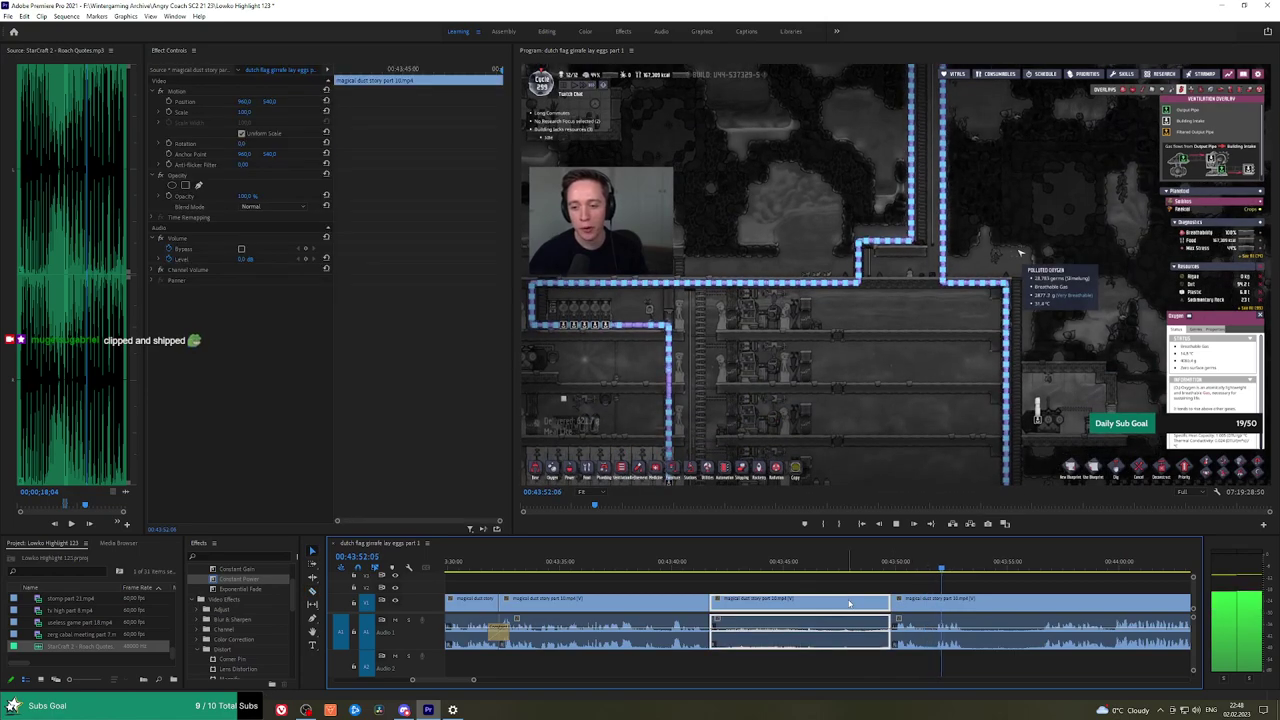
key(shift+Delete)
drag(239, 579, 709, 632)
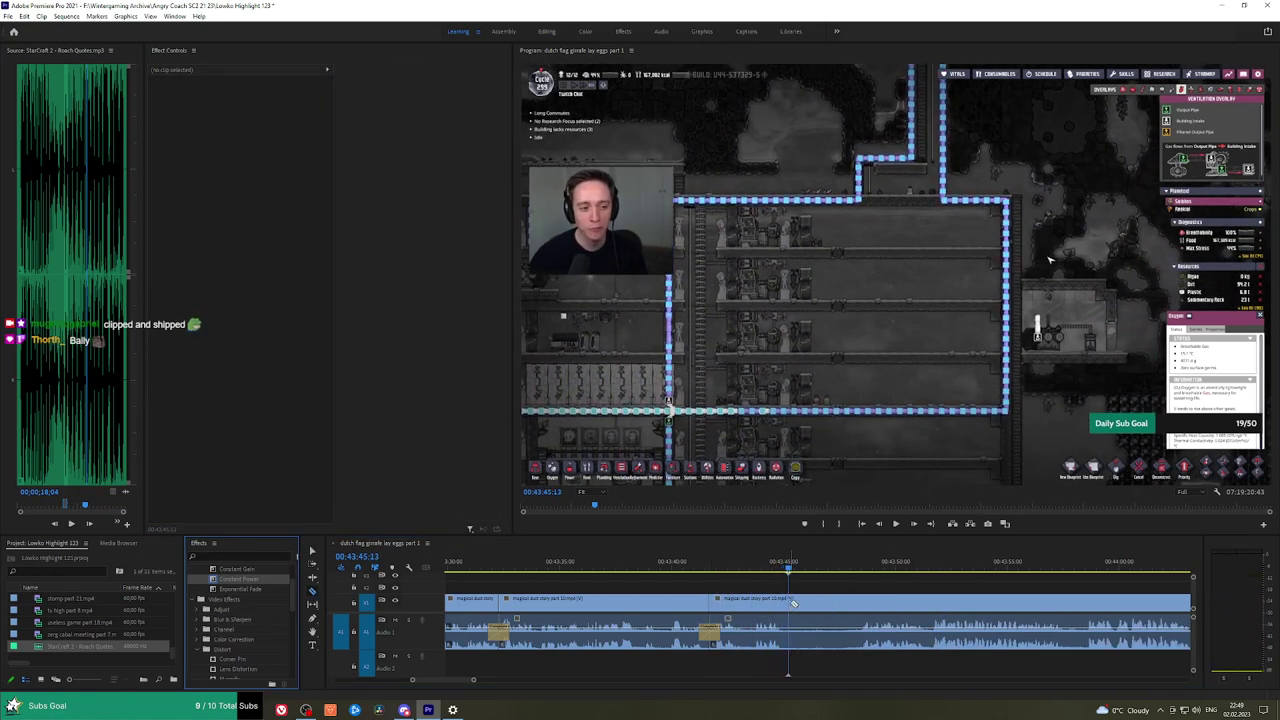
Ripple-delete the pause from 00:43:45:13 to about 00:43:48:25 and place a Constant Power crossfade on the audio join.
key(c)
click(788, 606)
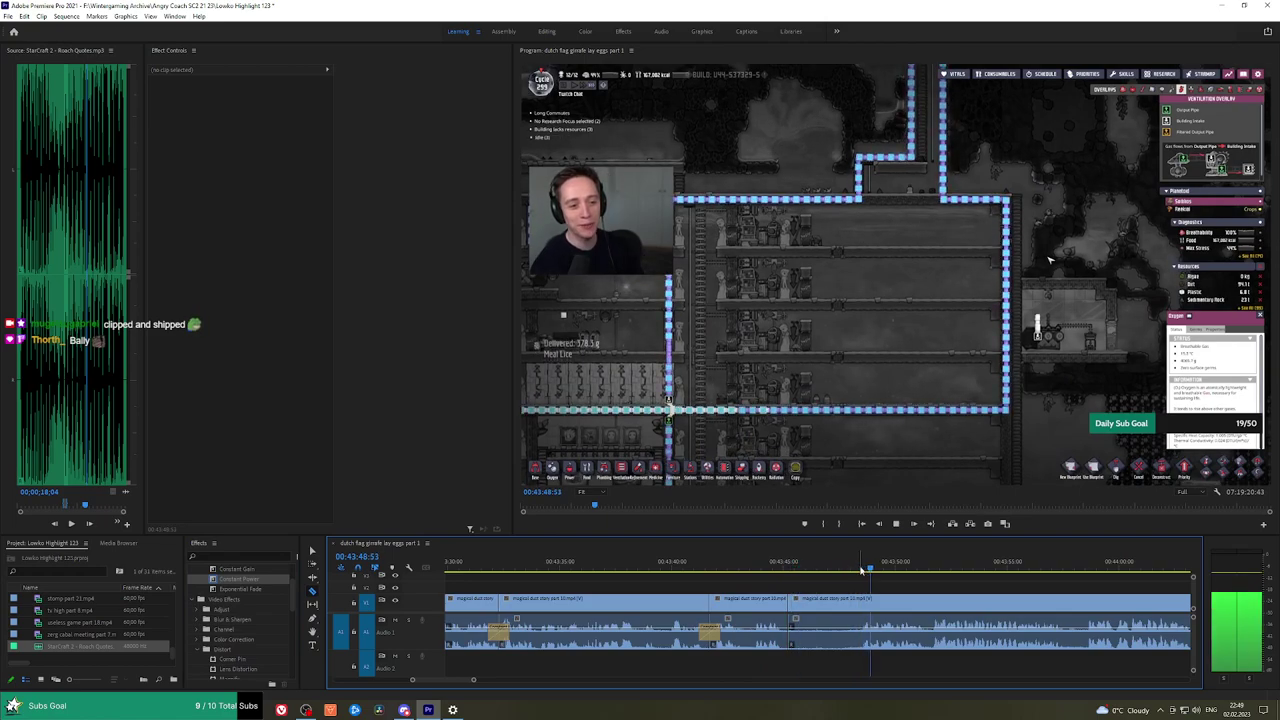
click(861, 606)
key(v)
click(846, 606)
key(shift+Delete)
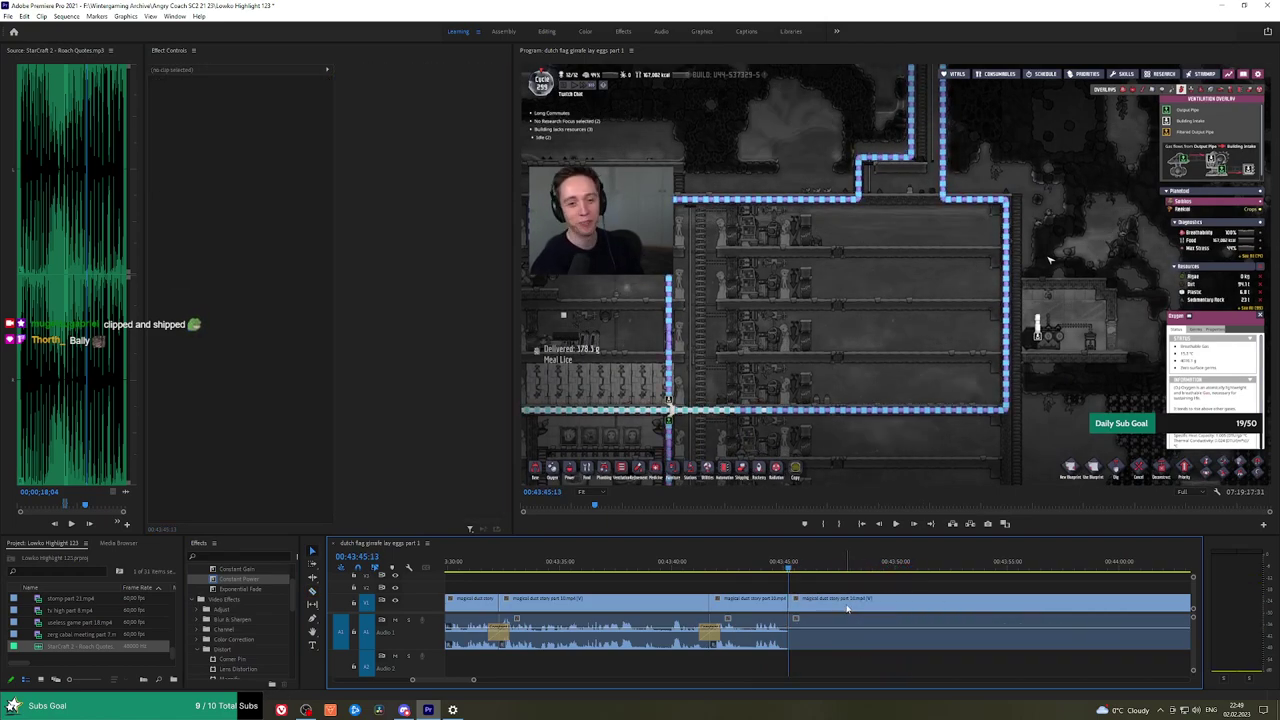
drag(257, 580, 781, 623)
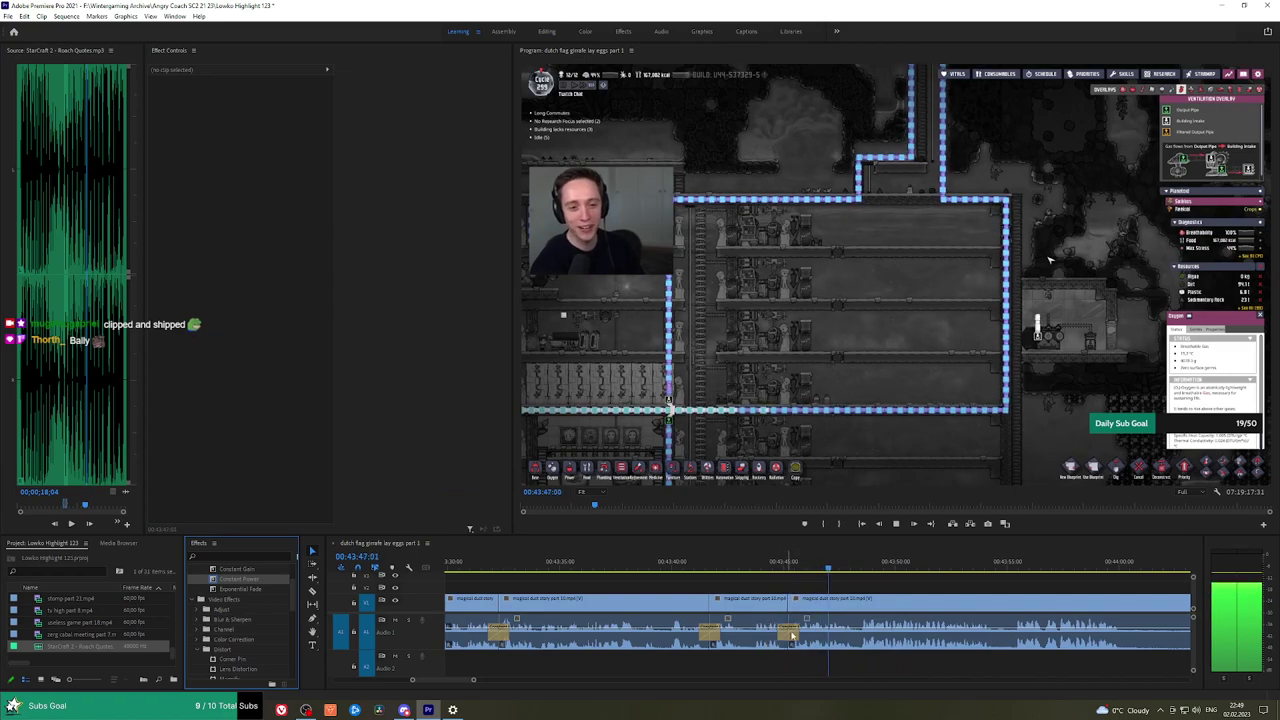
Cut out the short pause from about 00:43:54:15 to 00:43:55:20, close the gap, and crossfade the audio join with Constant Power.
drag(985, 582, 651, 583)
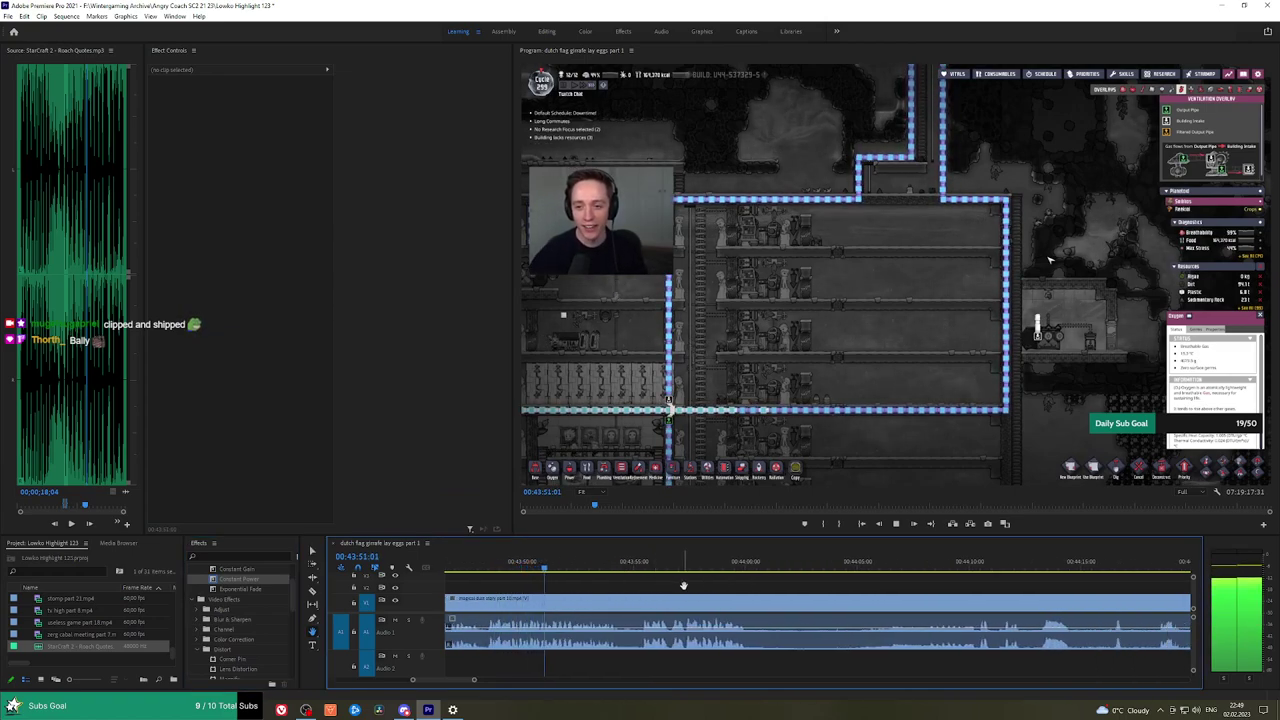
key(c)
click(618, 603)
click(640, 604)
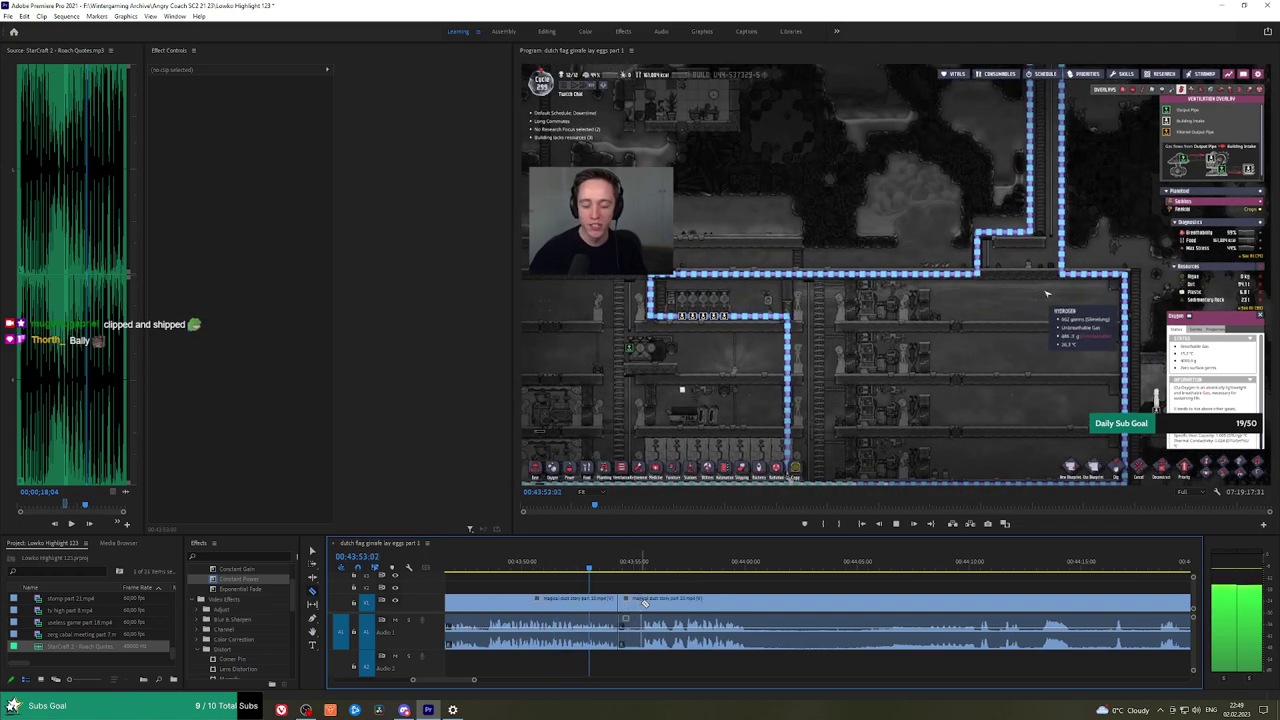
key(v)
click(629, 605)
key(shift+Delete)
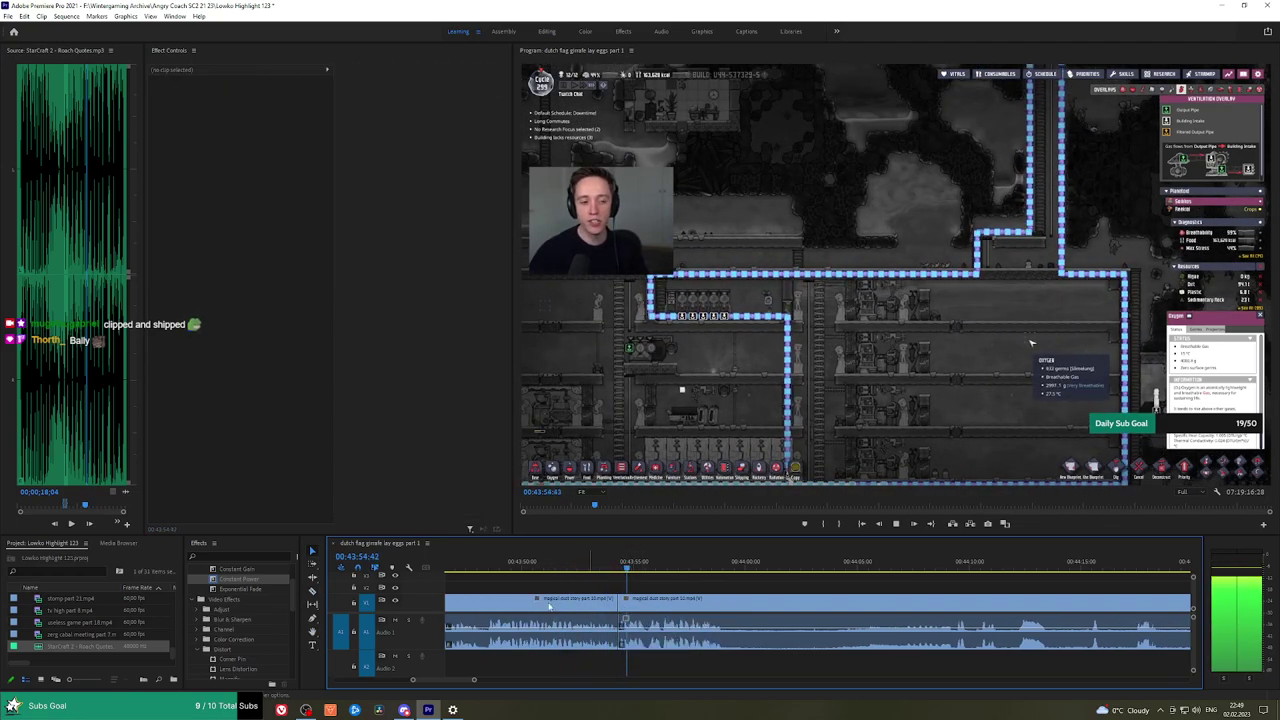
drag(239, 583, 618, 632)
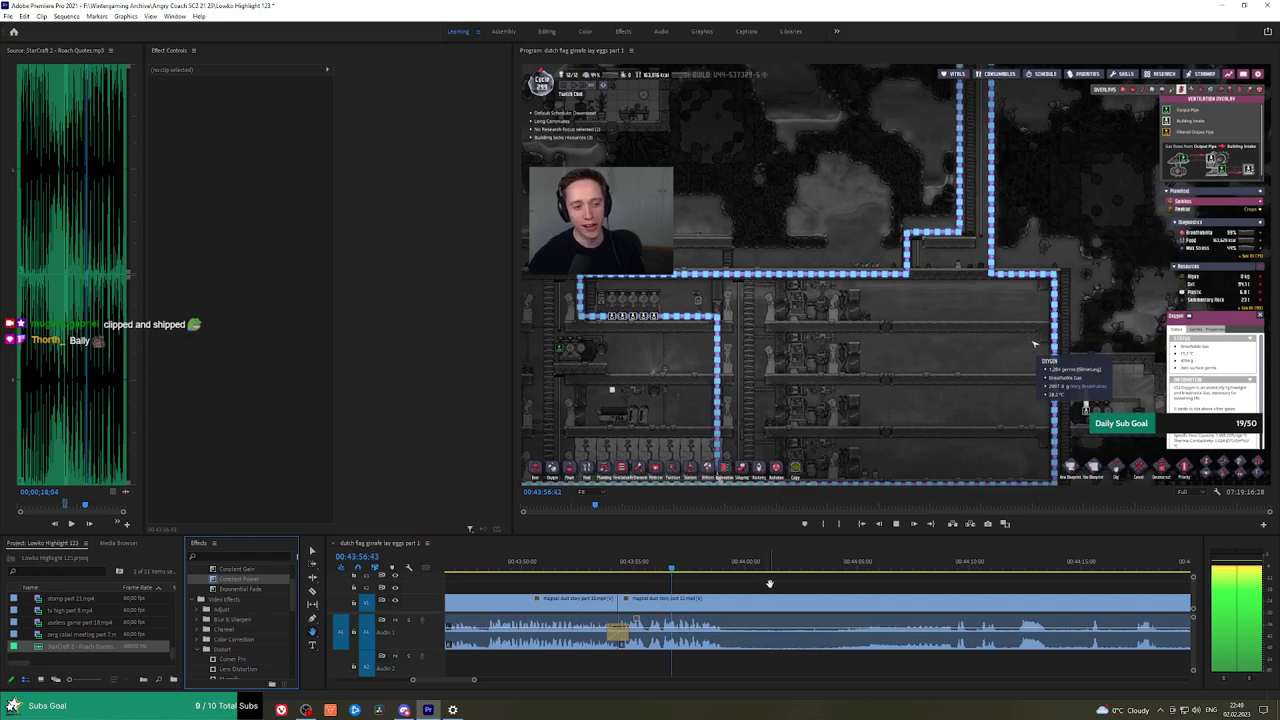
drag(769, 583, 613, 583)
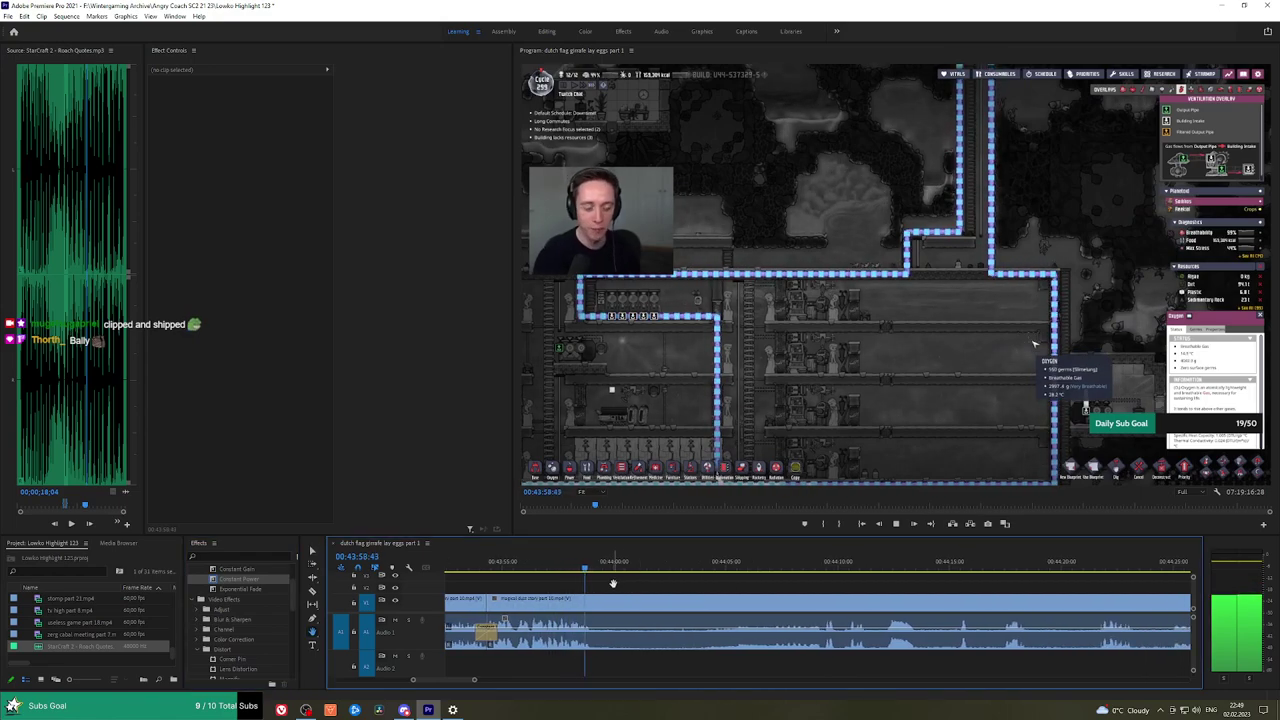
Split the clip where the commentary stops at about 00:43:59 and skim the footage following the cut.
key(c)
click(598, 593)
drag(806, 567, 824, 568)
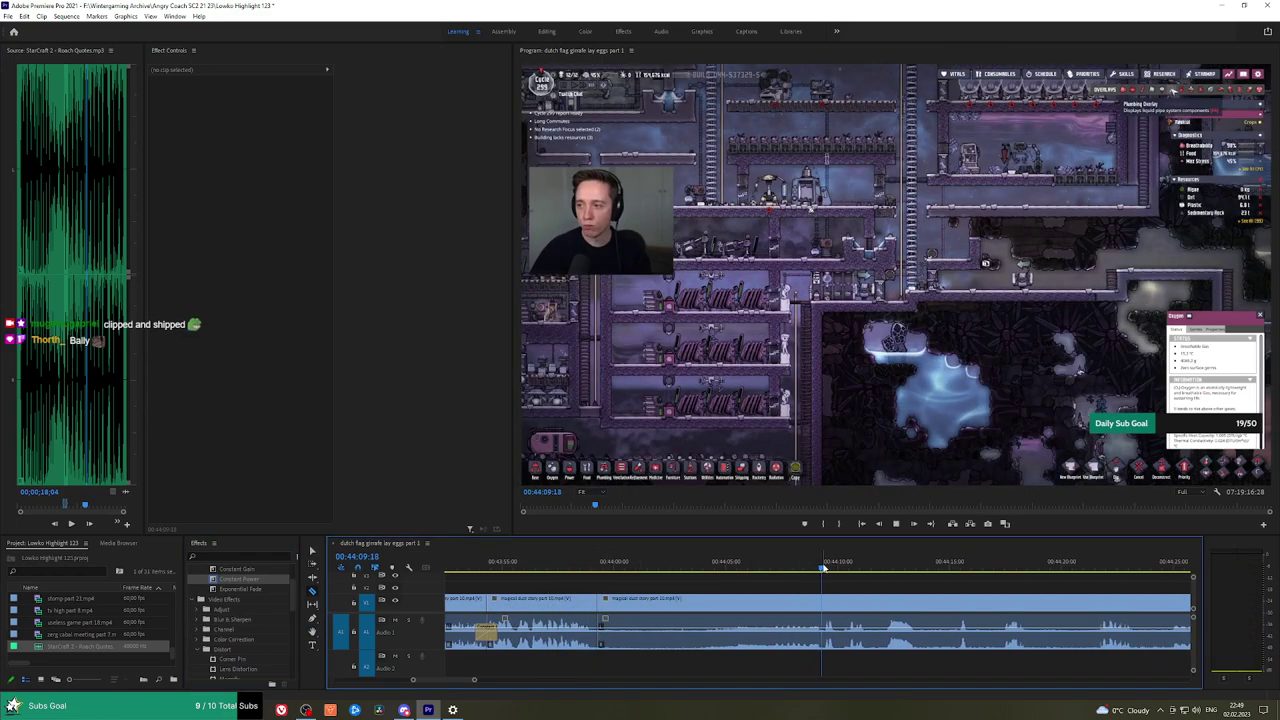
click(896, 565)
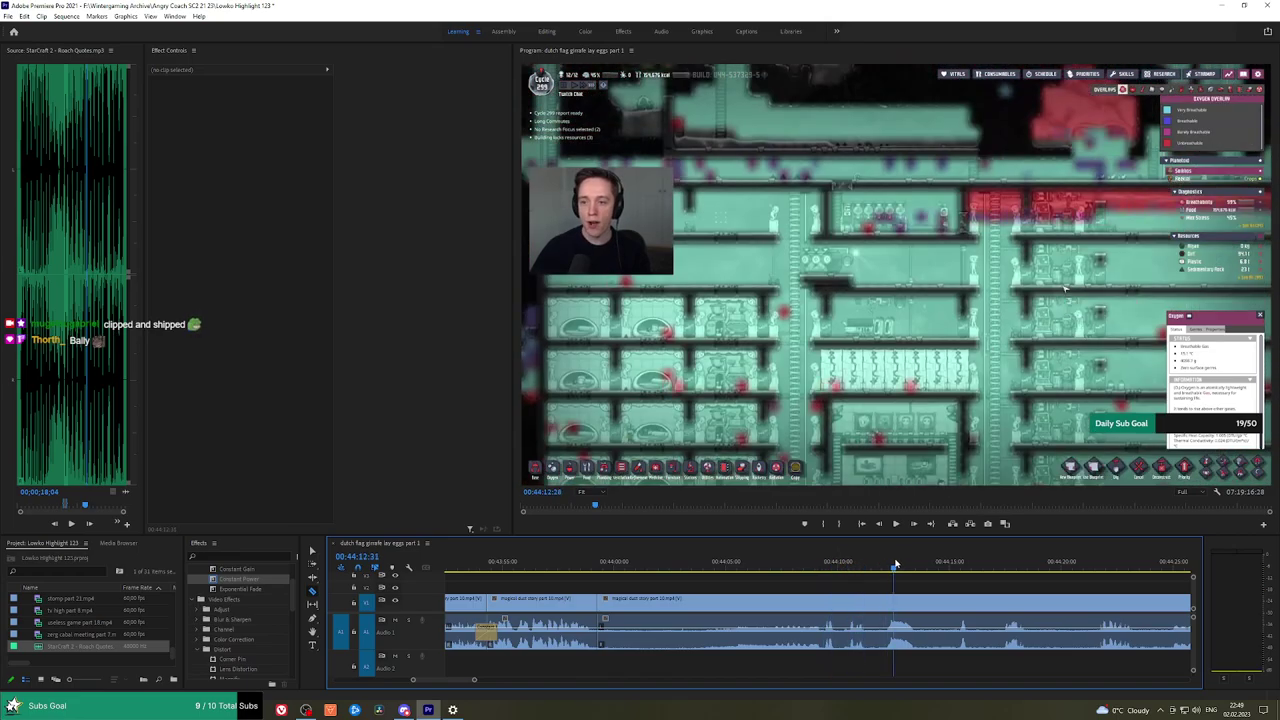
scroll(990, 580, down, 4)
key(h)
drag(1074, 581, 634, 572)
click(654, 572)
alt+scroll(736, 573, down, 5)
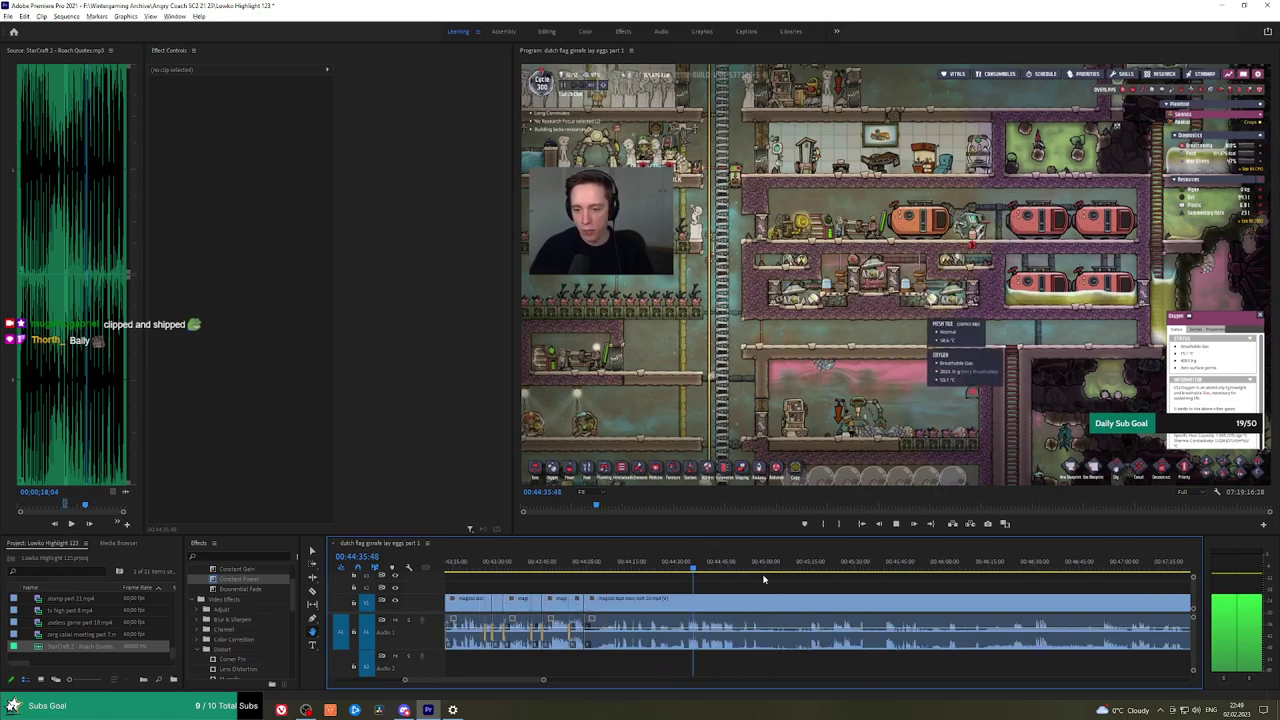
Sample the footage between about 00:48:25 and 00:51:51 for the next commentary worth keeping.
scroll(1006, 582, down, 5)
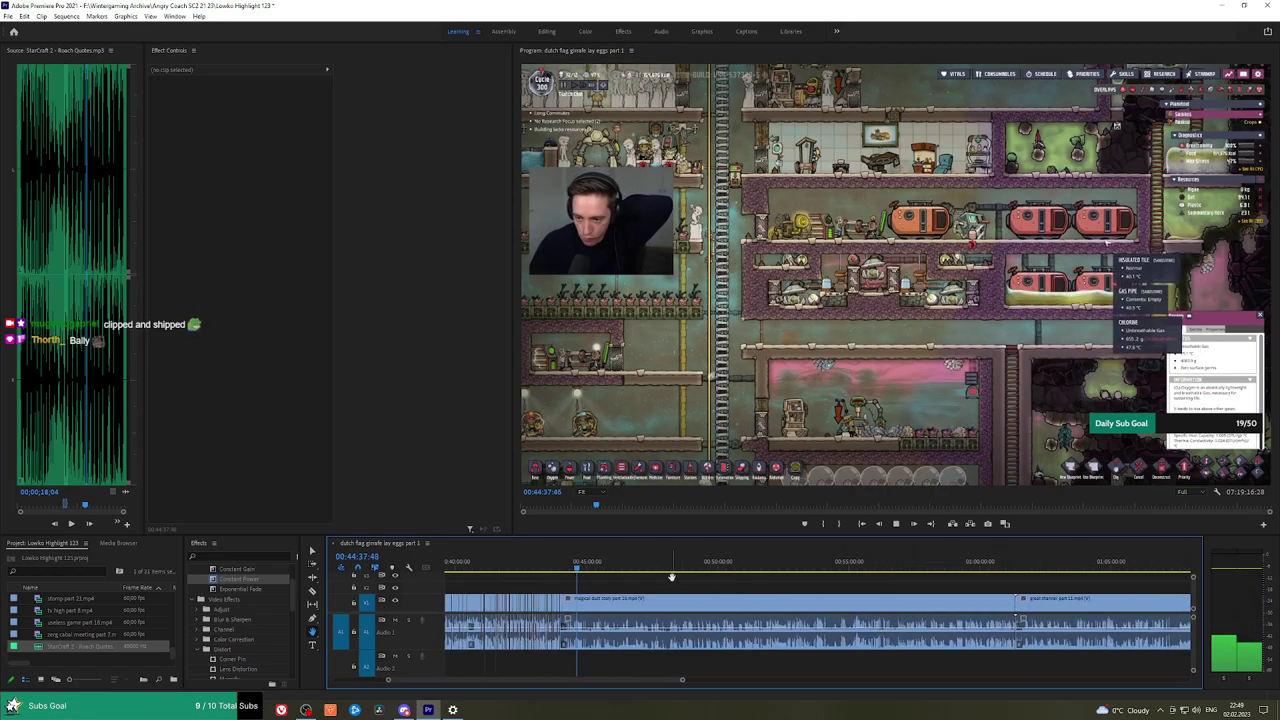
click(678, 568)
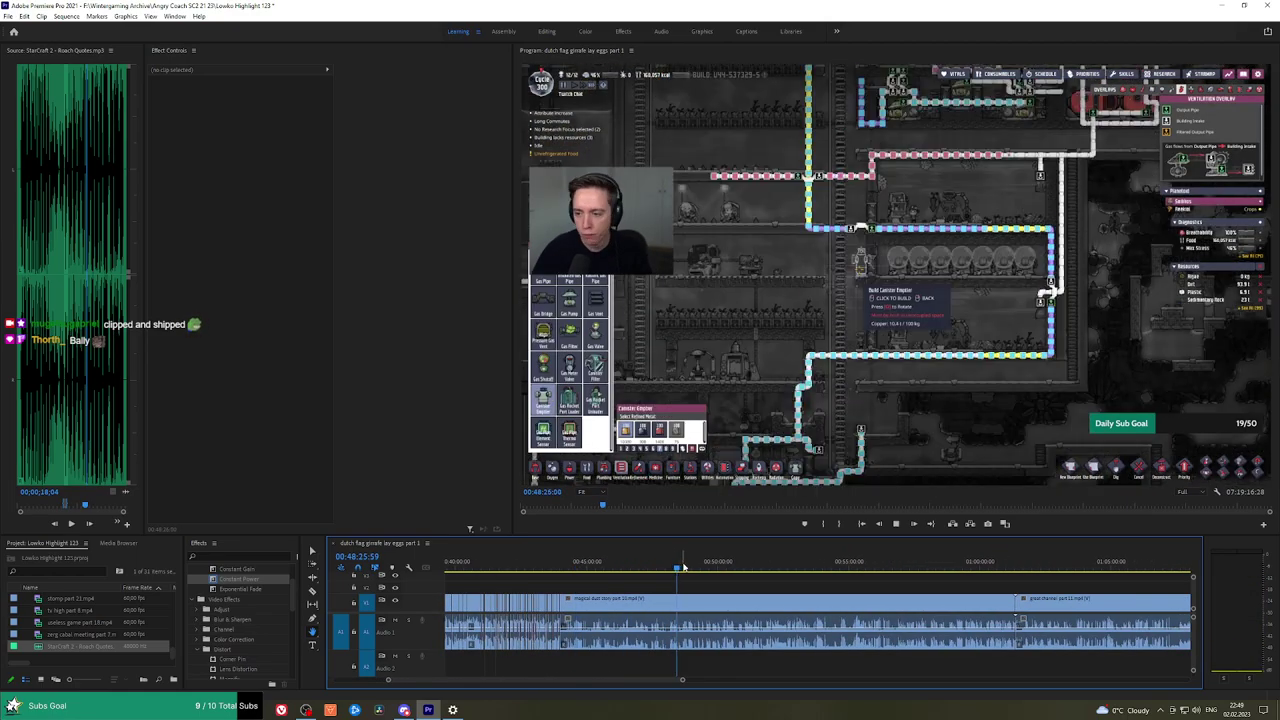
click(700, 568)
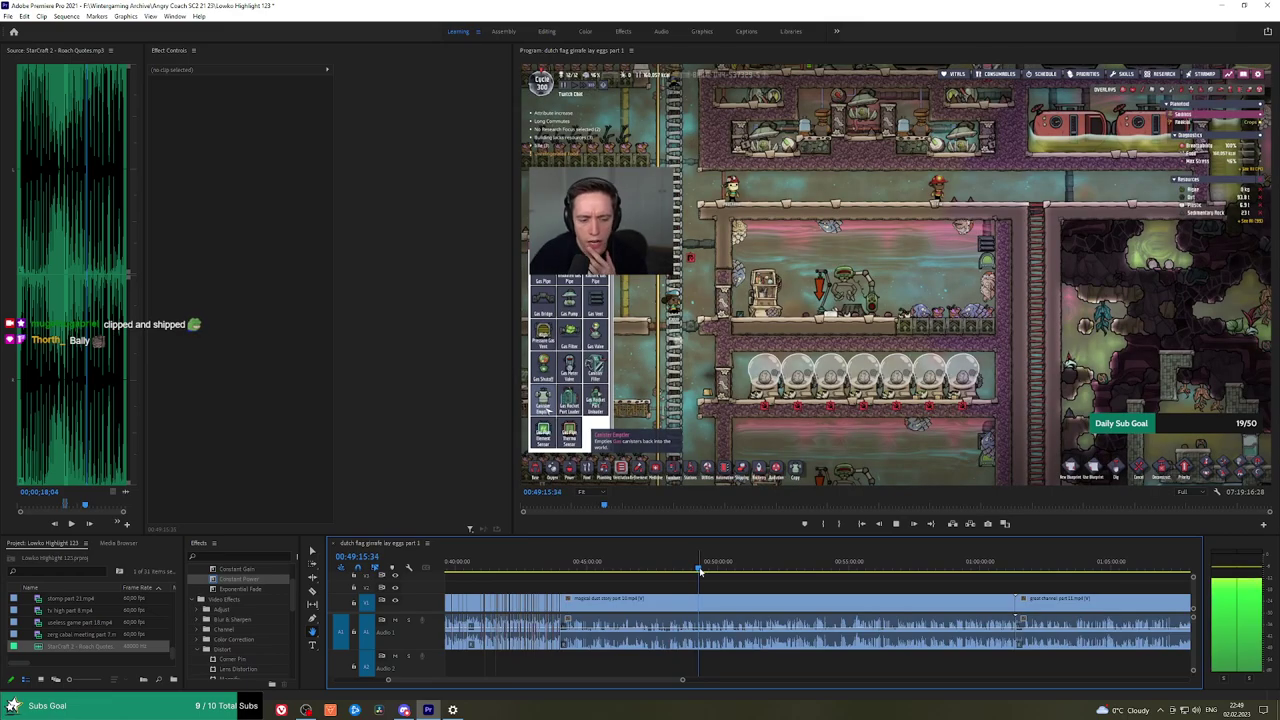
scroll(760, 580, up, 4)
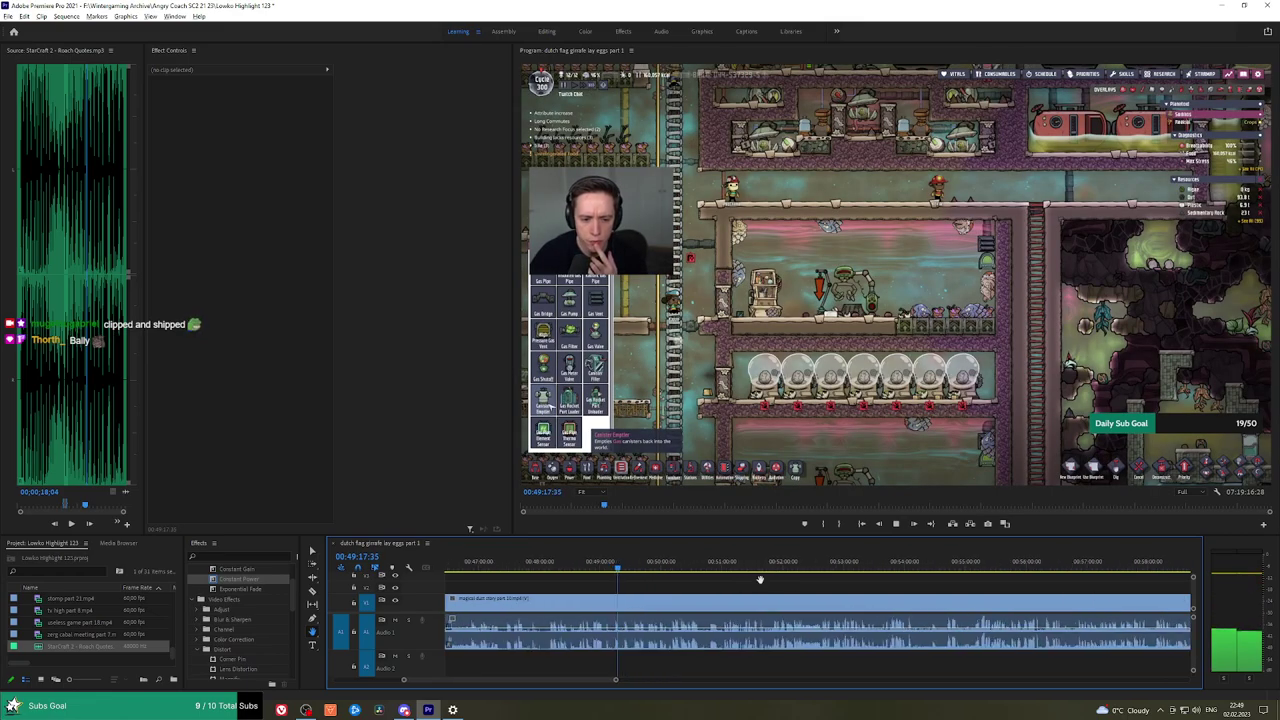
click(612, 561)
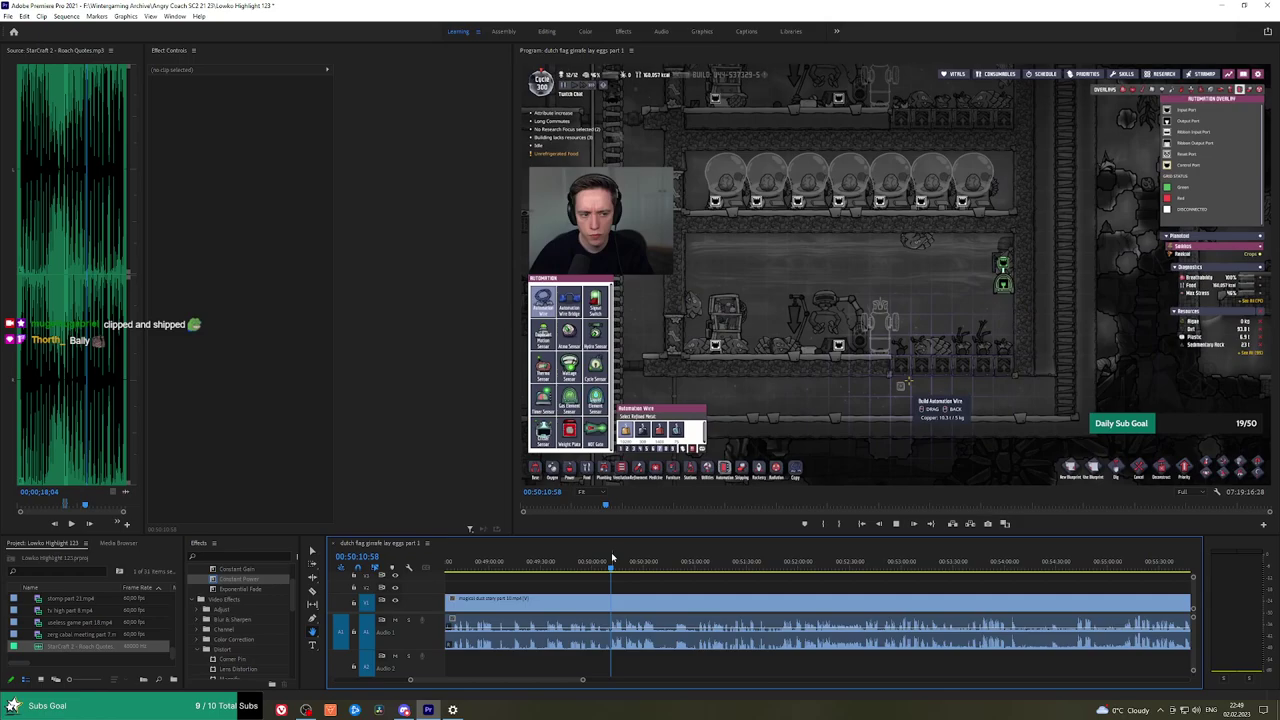
click(784, 561)
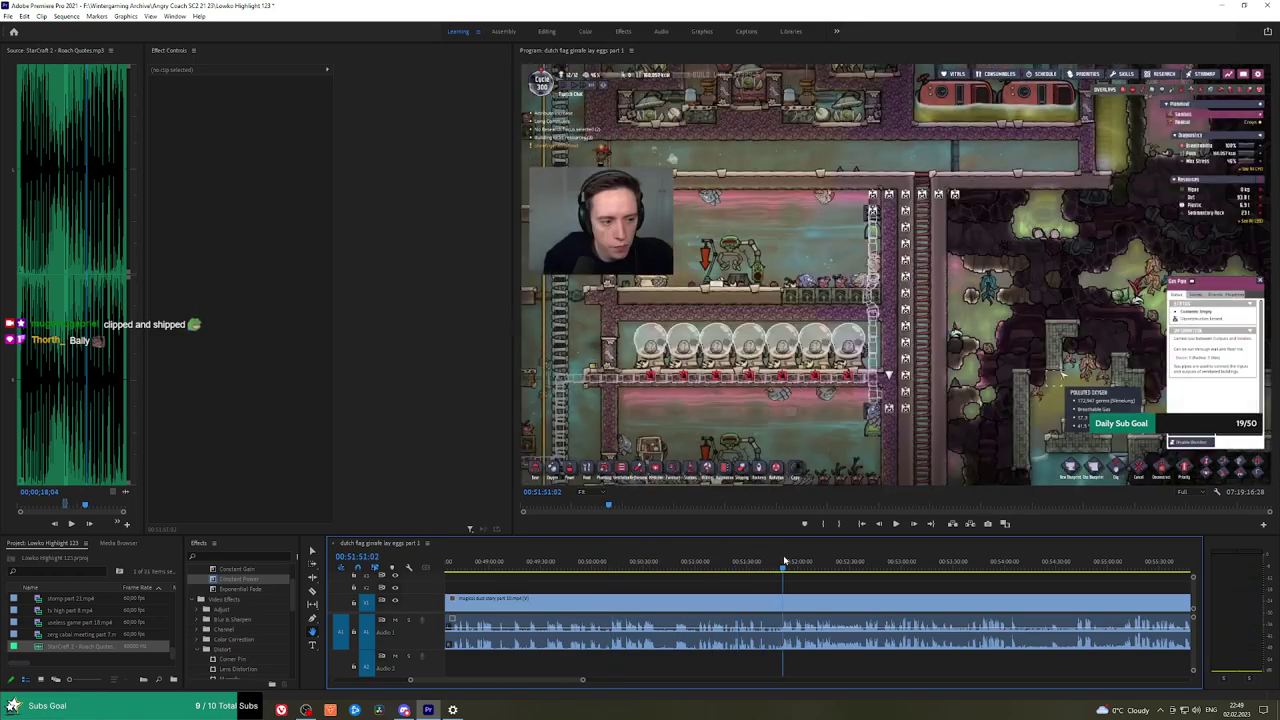
key(space)
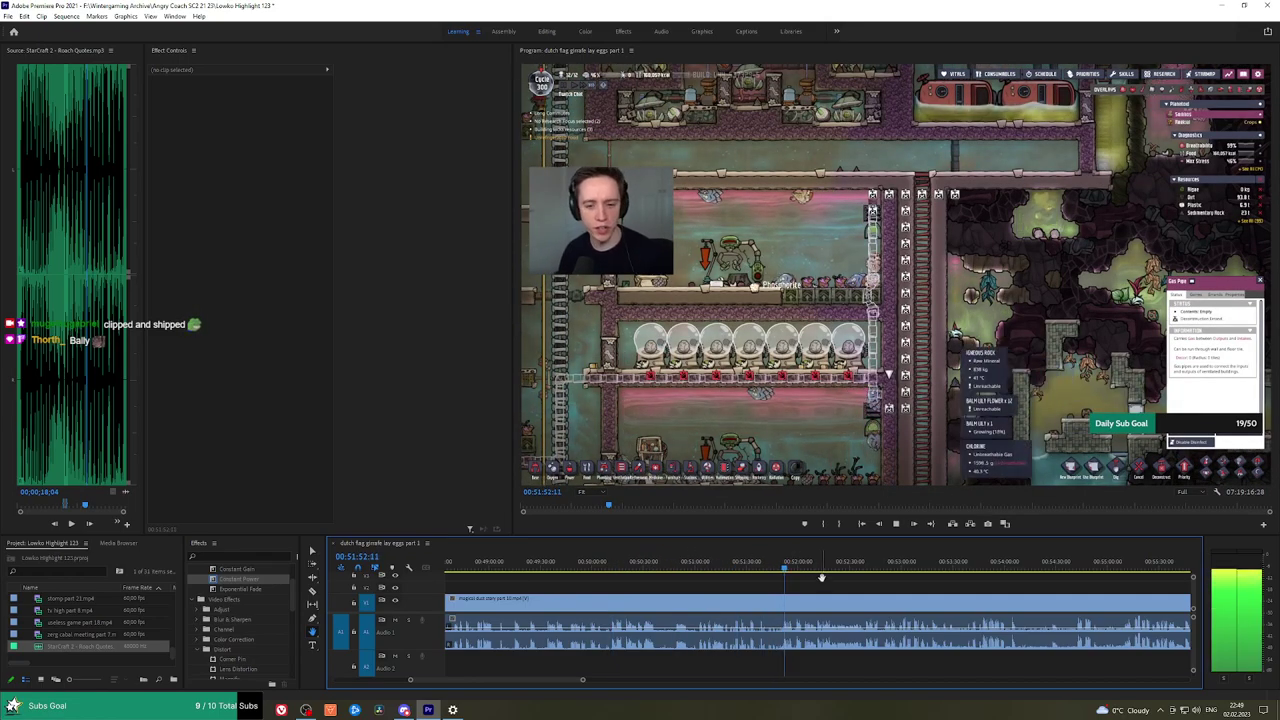
Check the footage around 00:55:34 and play it from 00:55:09:31 to find where the next highlight starts.
scroll(860, 581, down, 5)
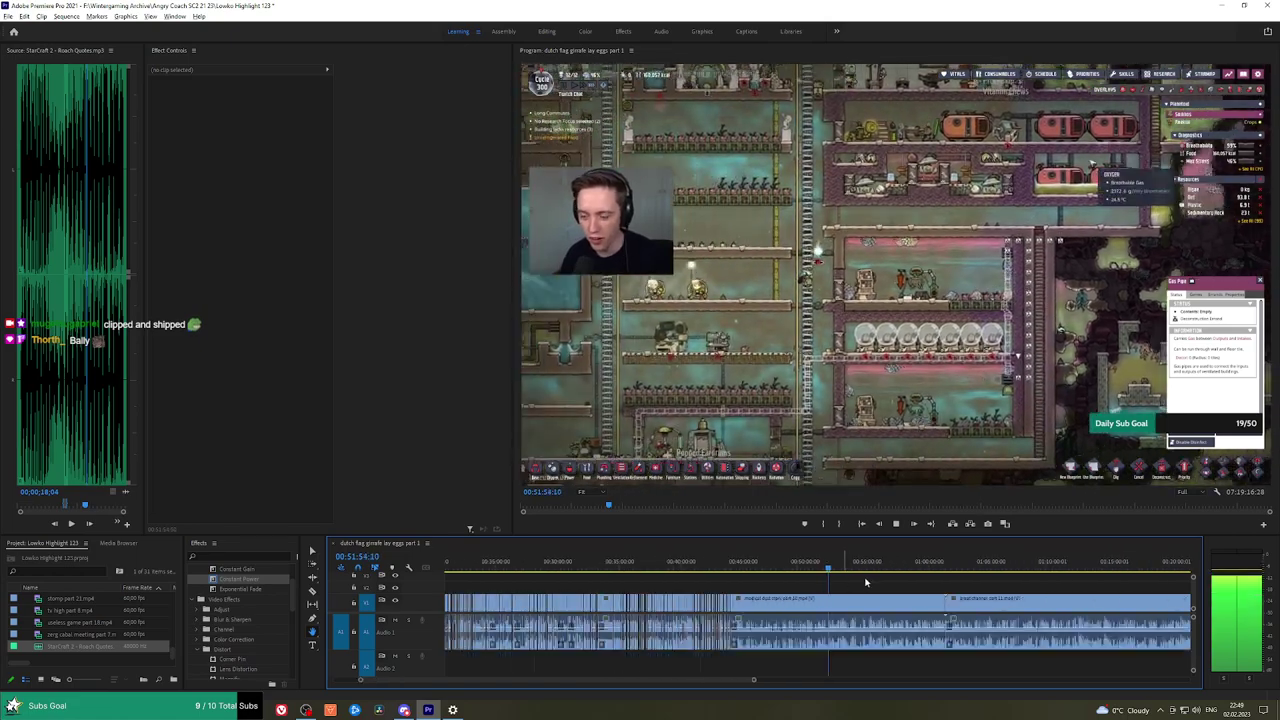
scroll(865, 581, up, 2)
click(877, 567)
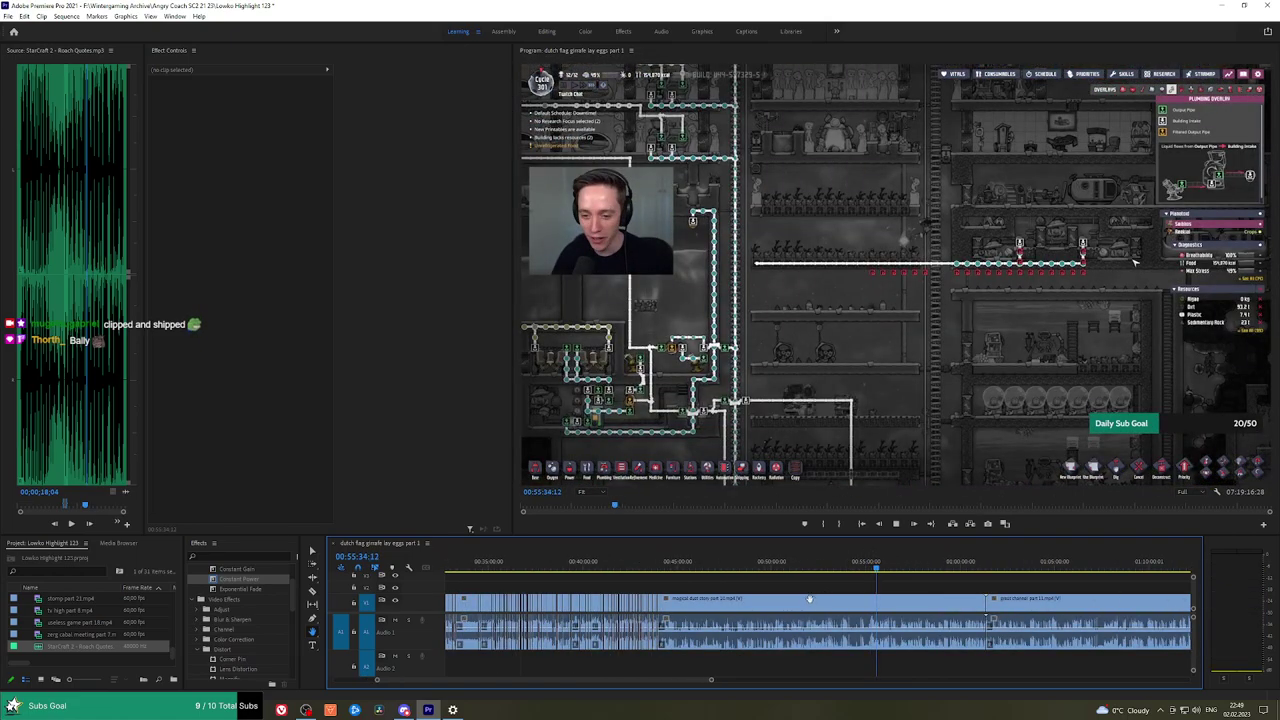
click(809, 601)
click(886, 586)
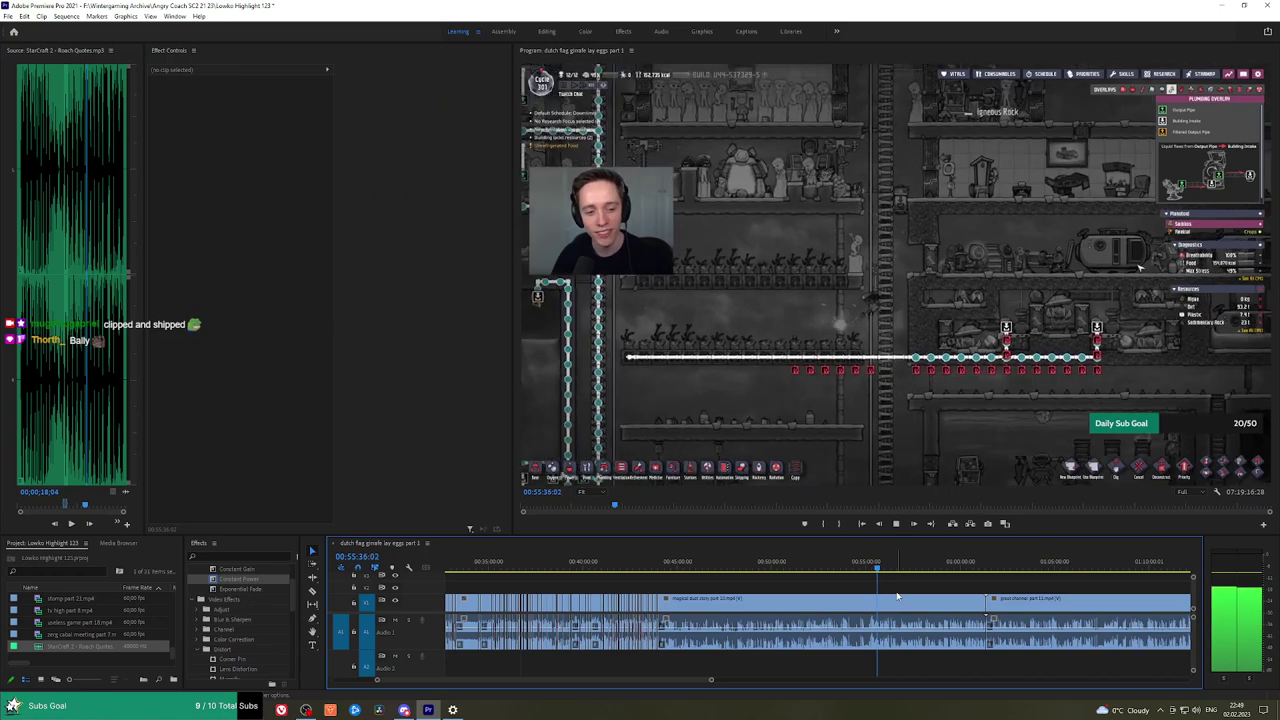
scroll(888, 594, up, 4)
click(818, 567)
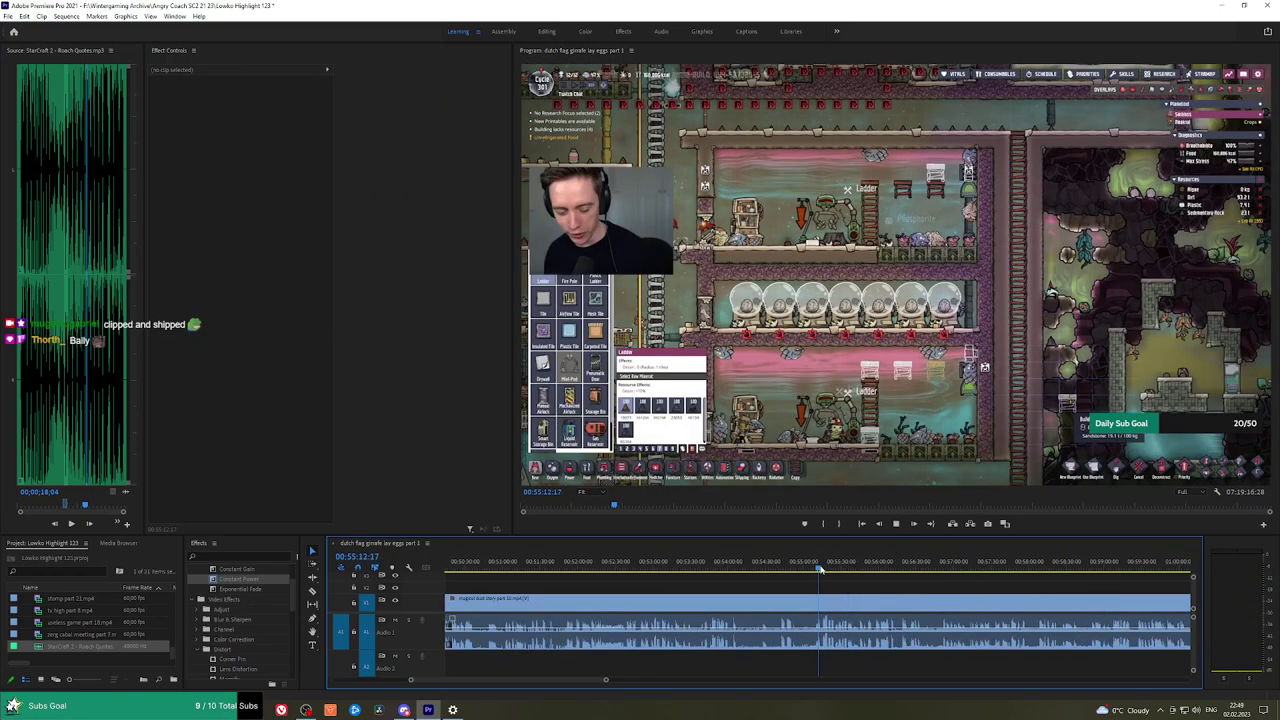
scroll(821, 571, up, 3)
click(799, 566)
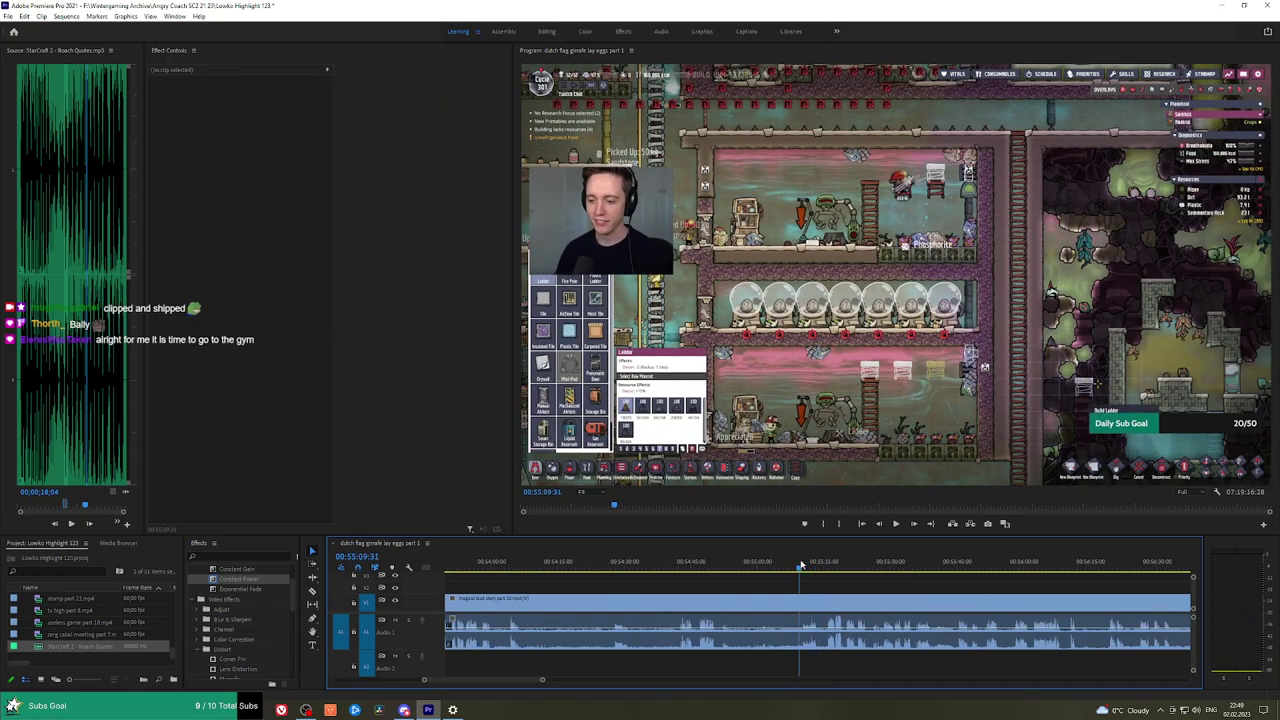
key(space)
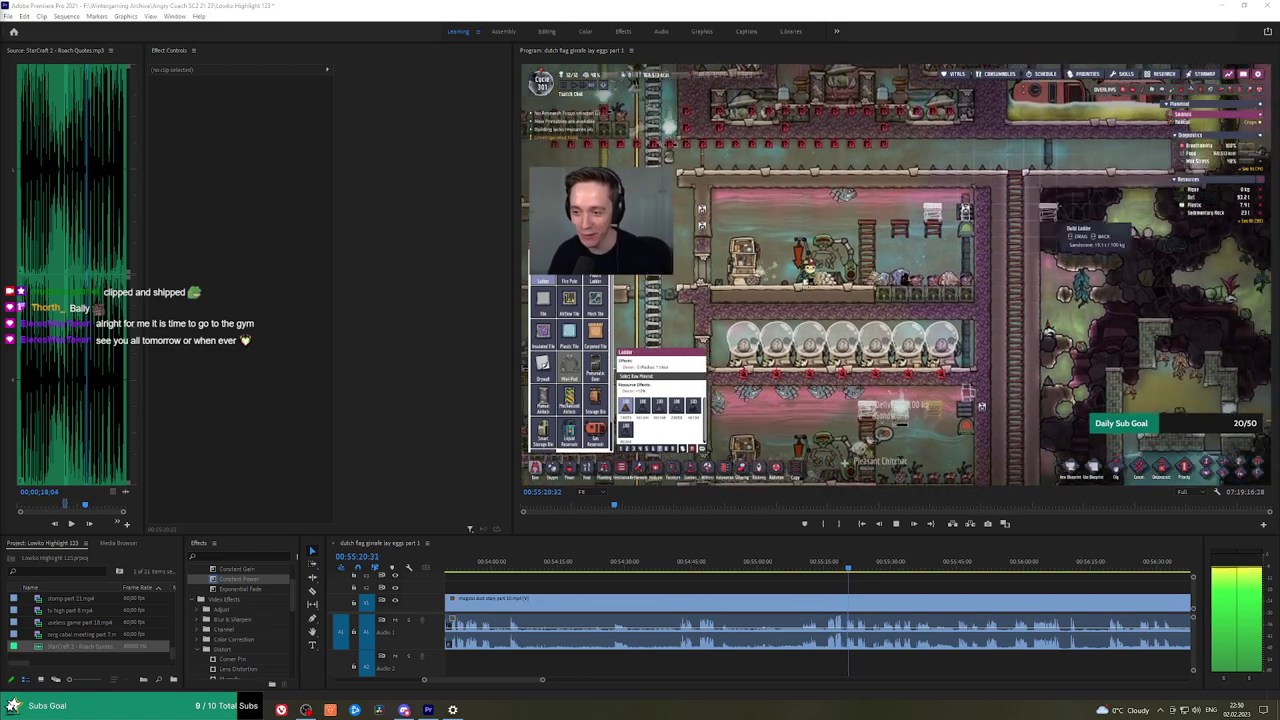
Split the clip at 00:55:09:18, ripple-delete the section back to about 00:43:59, and put an Exponential Fade on the audio join.
click(800, 568)
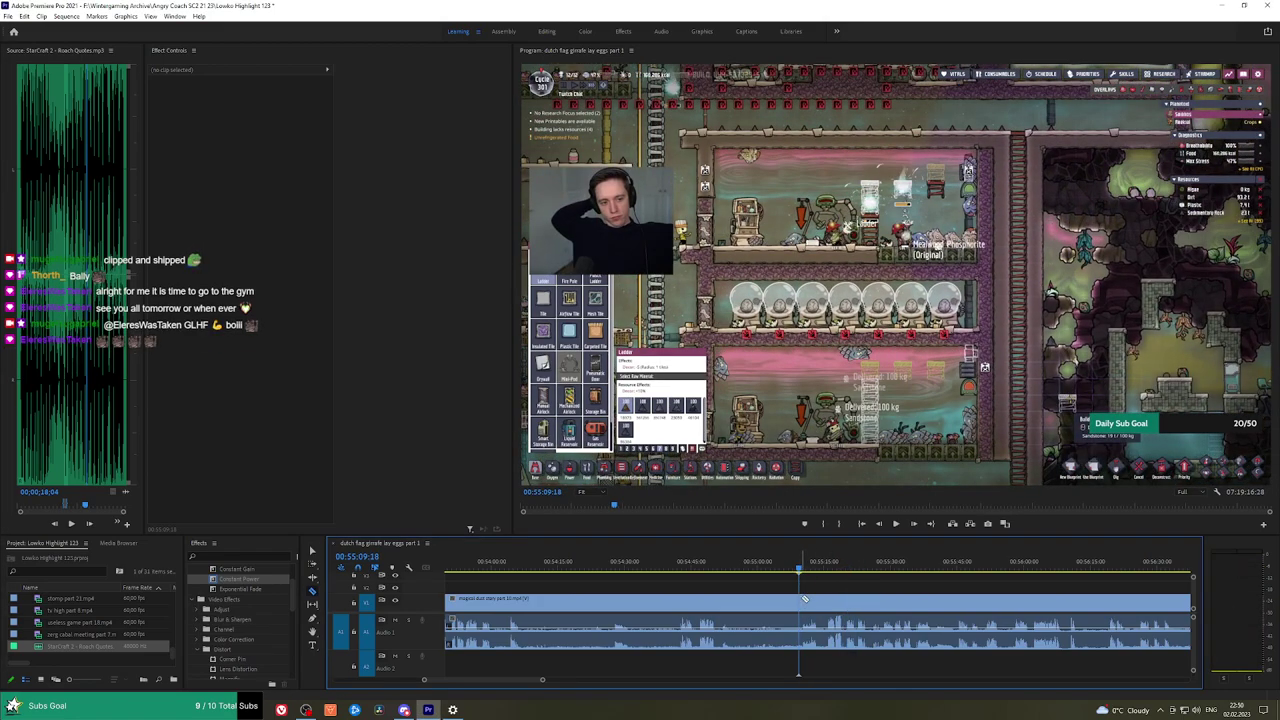
click(800, 598)
key(v)
click(759, 605)
key(shift+Delete)
key(Up)
key(space)
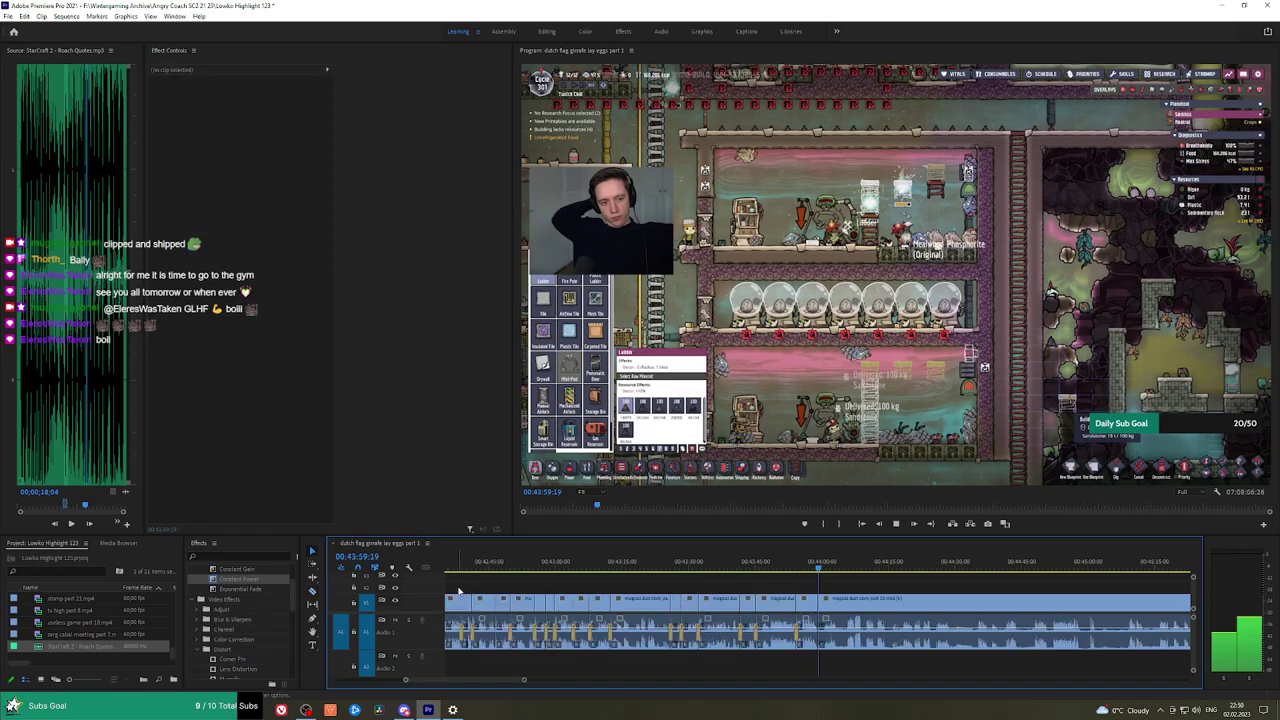
drag(247, 593, 823, 637)
scroll(860, 591, up, 5)
key(c)
click(811, 597)
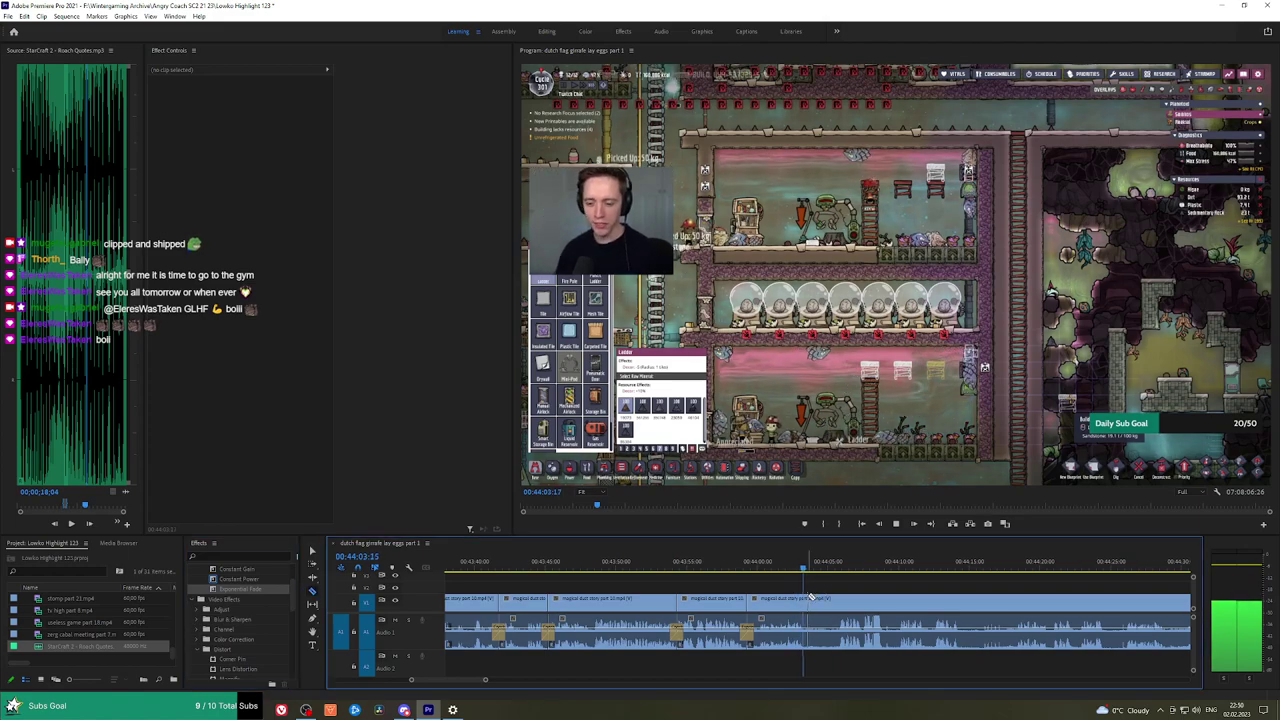
click(838, 598)
key(v)
click(823, 600)
click(855, 587)
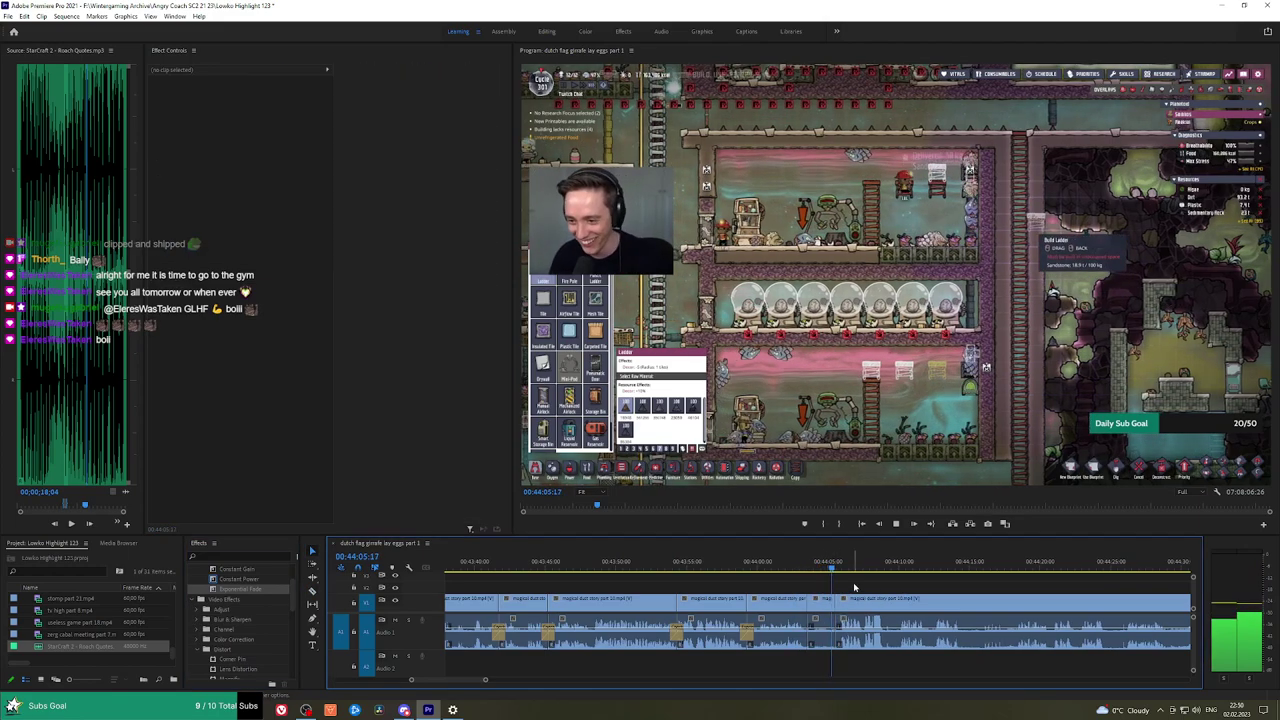
key(ctrl+z)
key(ctrl+z)
Split the clip at 00:44:07:23 and 00:44:12:19 to isolate the reaction moment, and select the isolated piece.
key(h)
drag(920, 583, 738, 582)
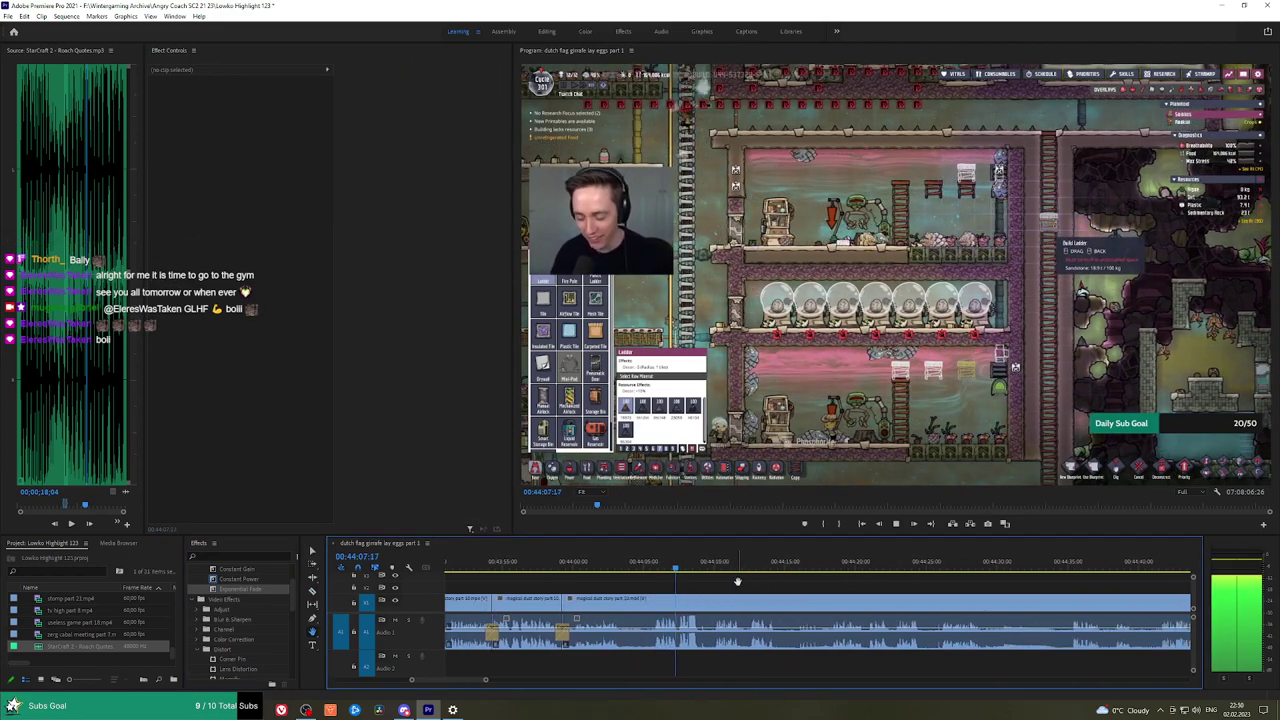
click(673, 566)
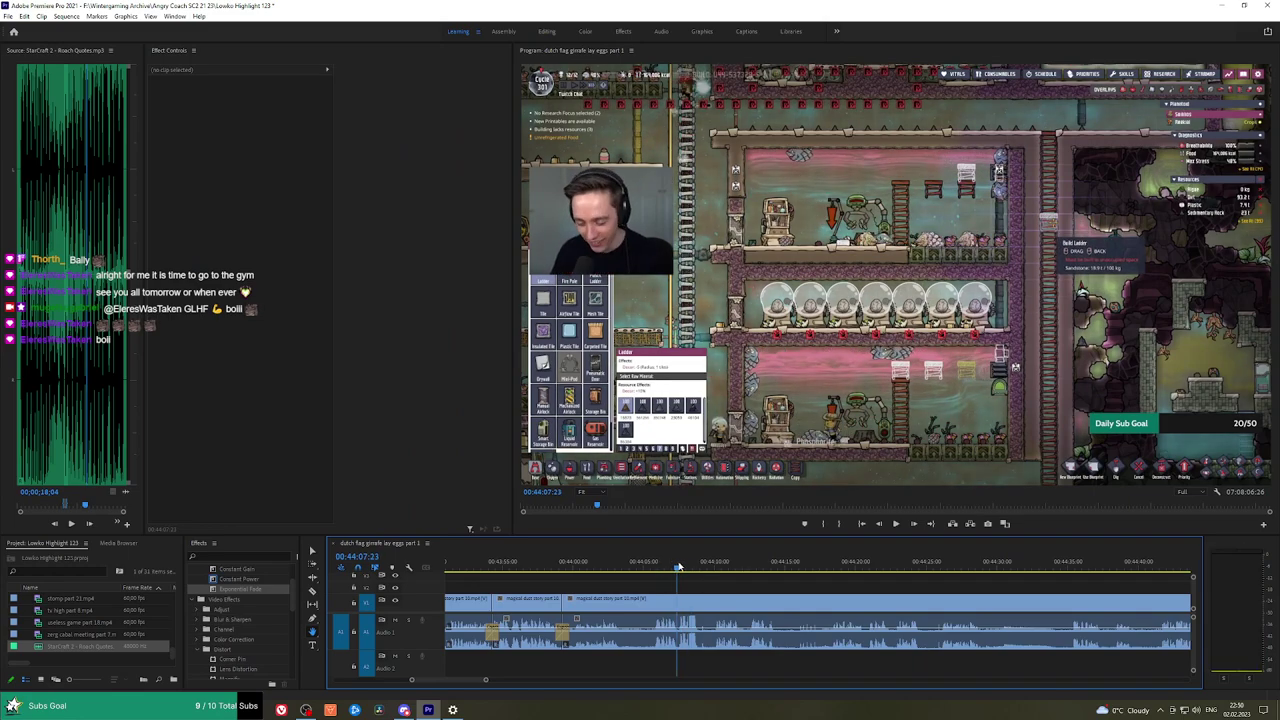
key(space)
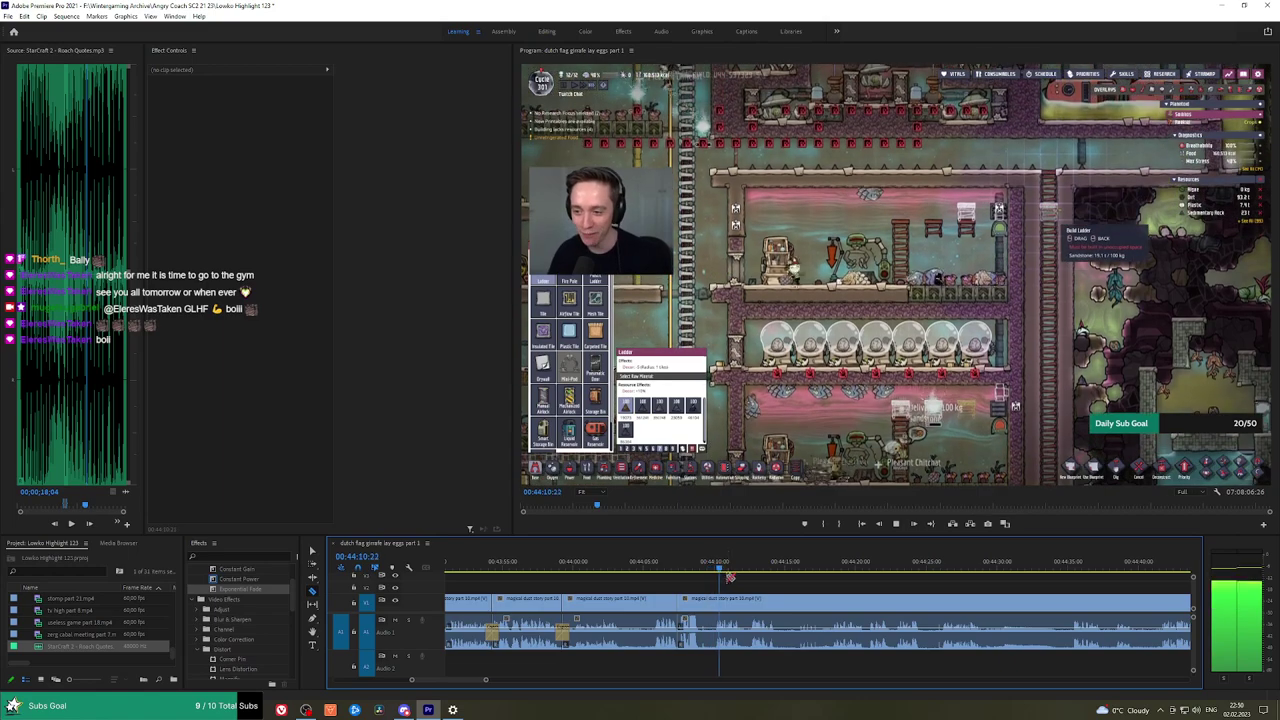
key(space)
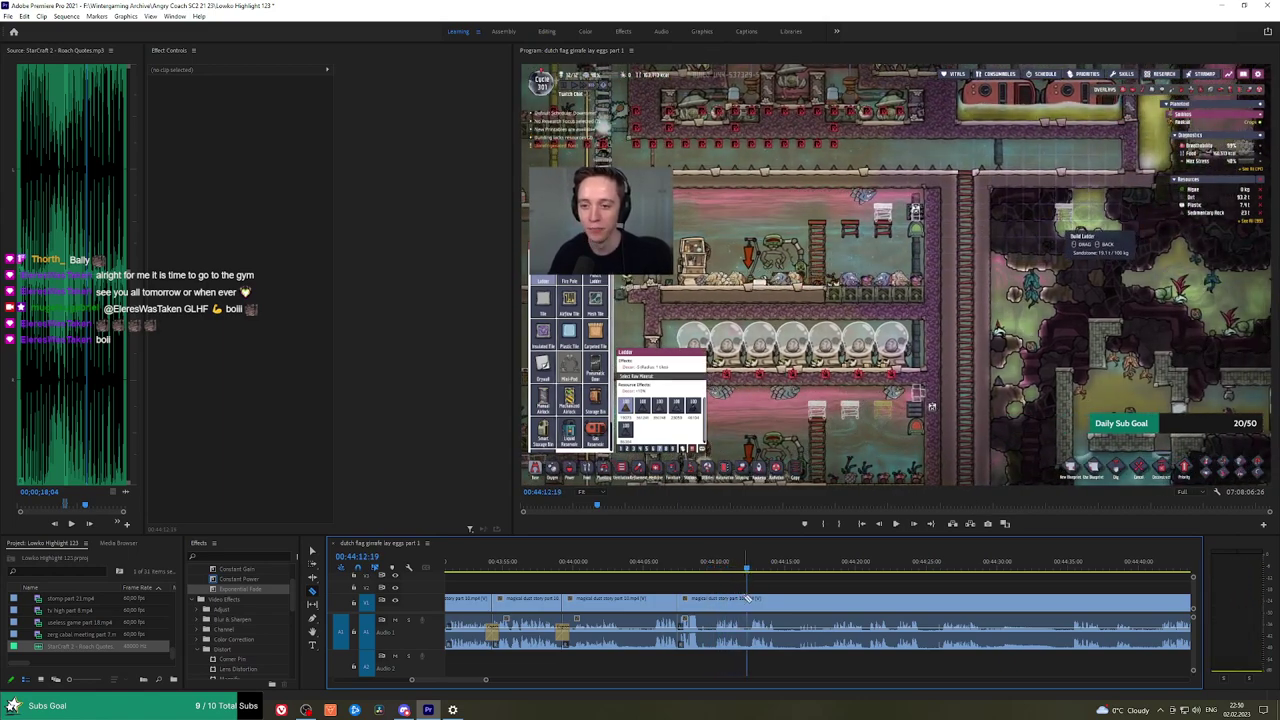
click(746, 598)
key(Up)
key(v)
click(703, 600)
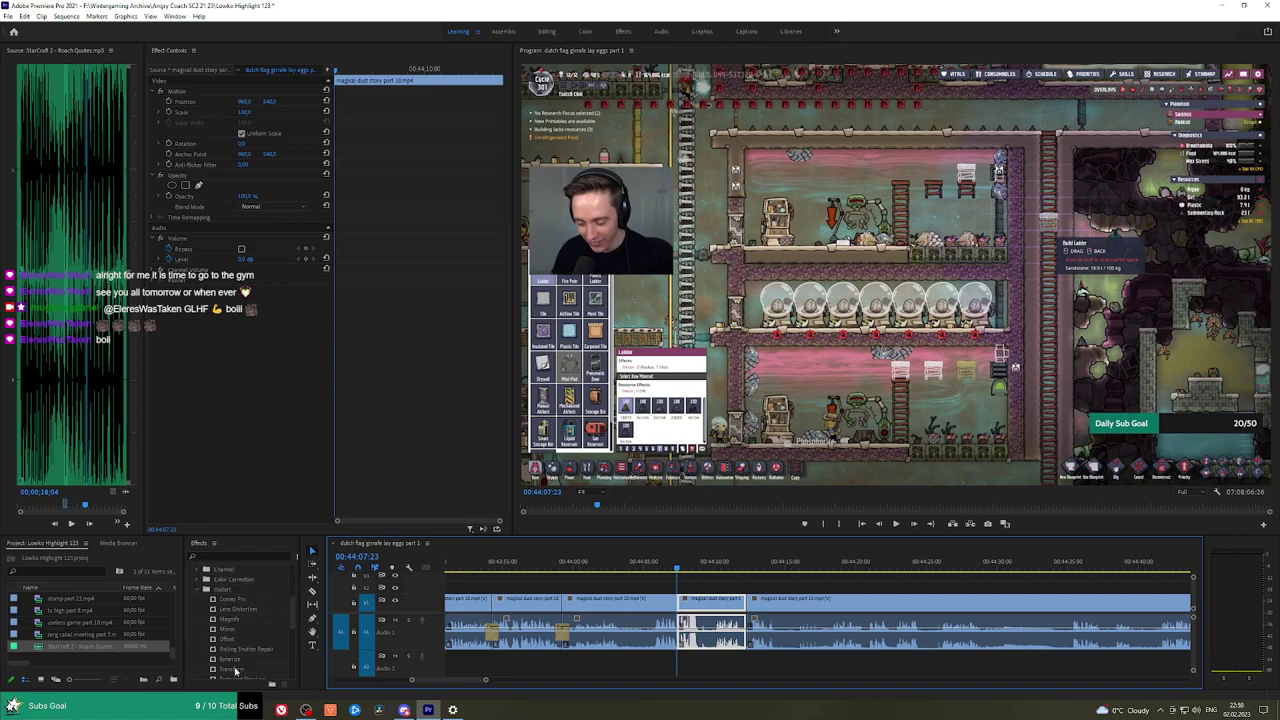
Apply the Transform effect to the isolated clip with a shutter angle of 360, and add Position and Scale keyframes at 00:44:07:57.
drag(235, 671, 706, 605)
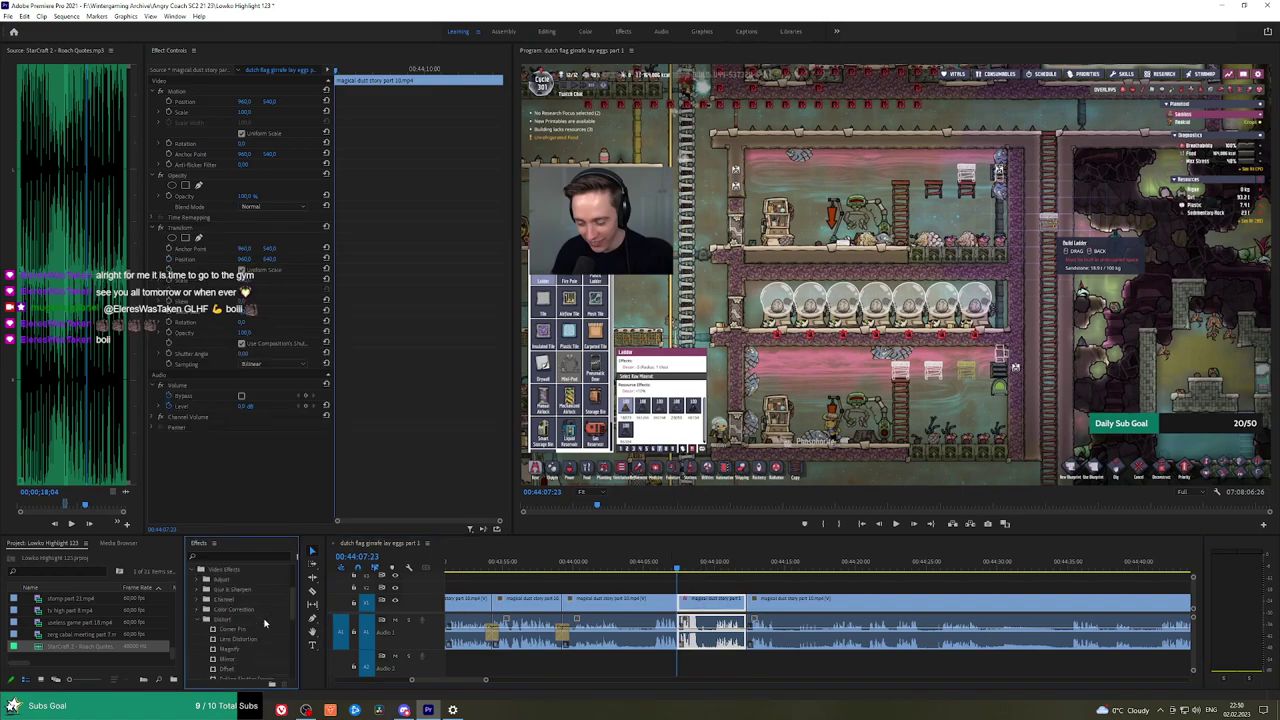
key(equal)
key(equal)
key(equal)
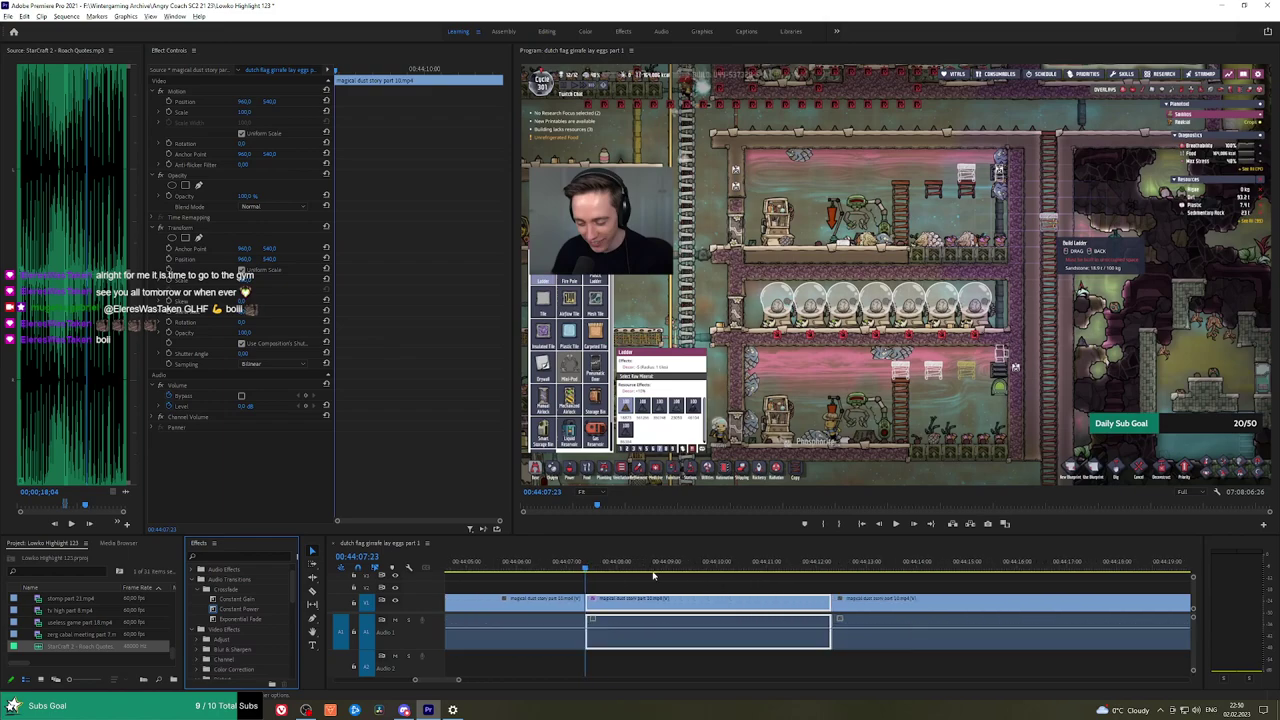
key(space)
key(space)
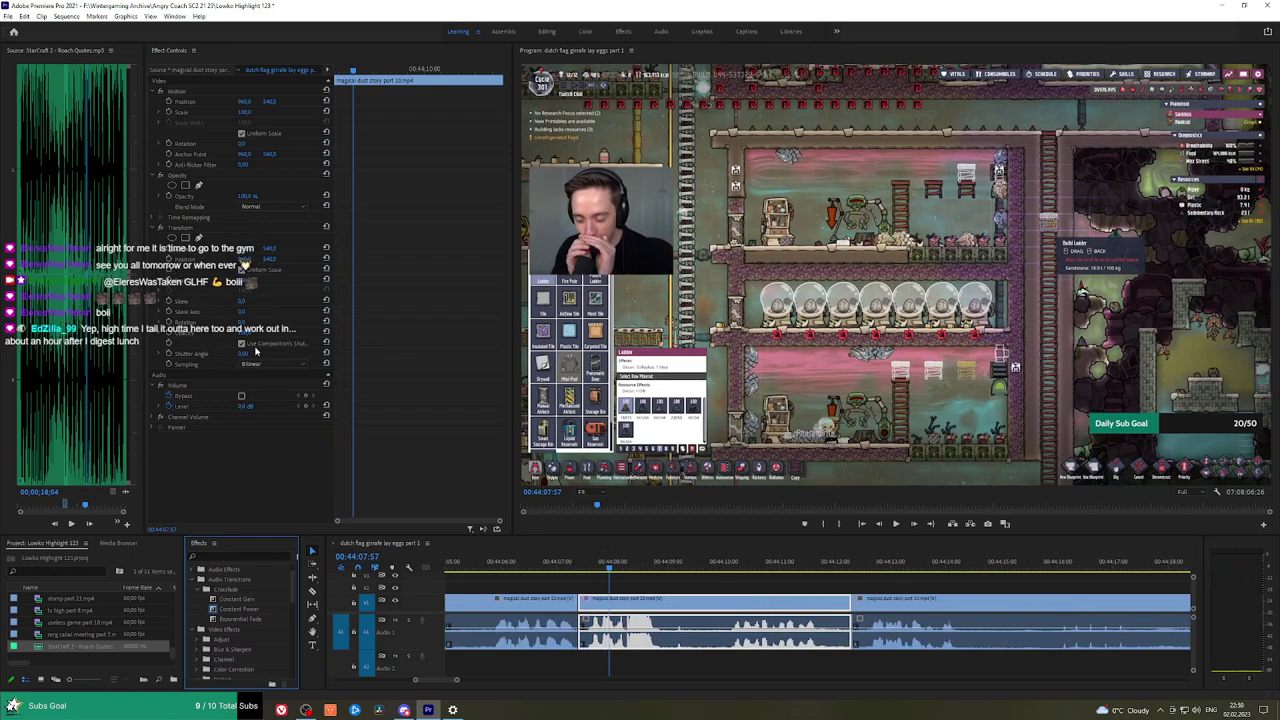
click(244, 356)
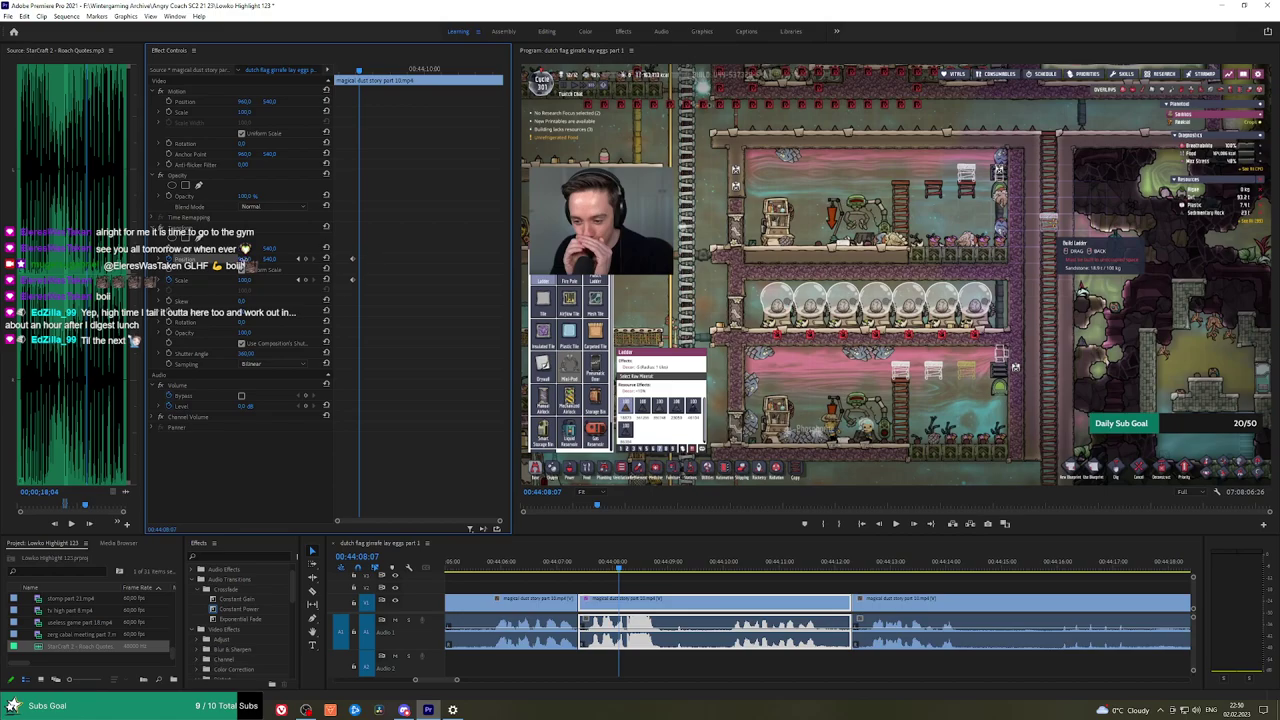
At 00:44:08:07, keyframe the Transform Scale to about 169 and shift its Position to zoom in on the streamer's webcam.
drag(246, 259, 680, 259)
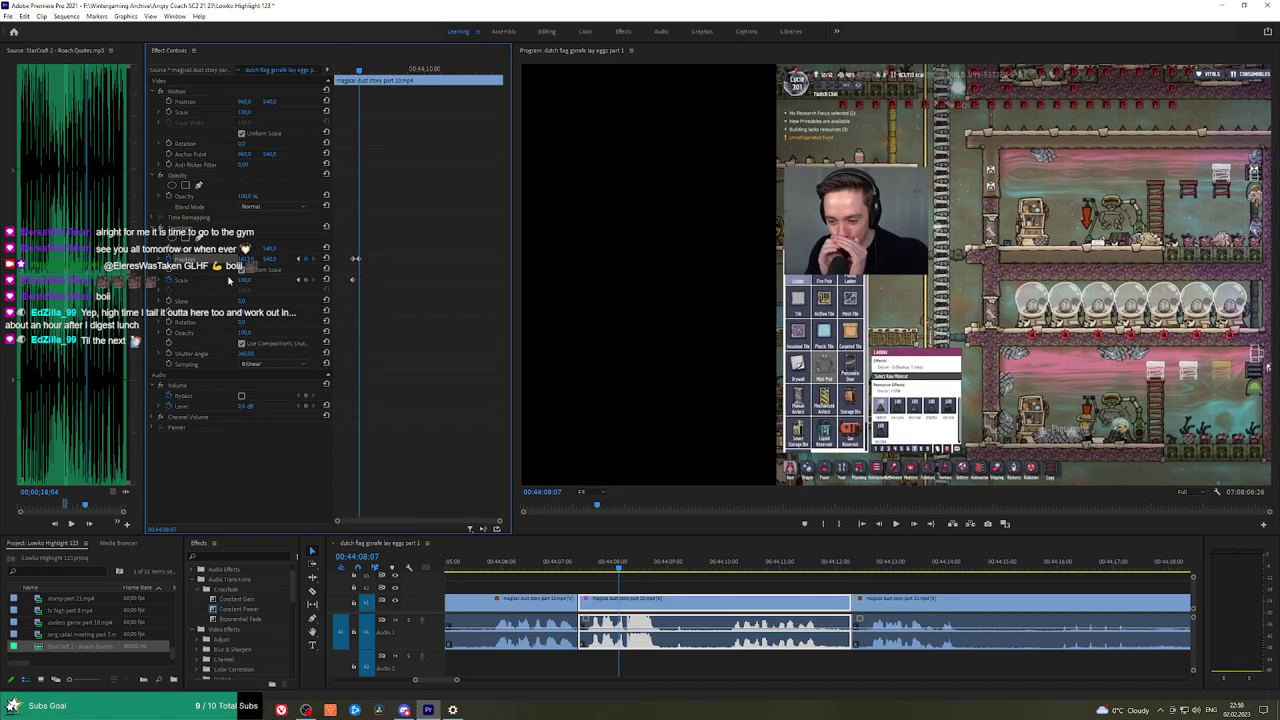
drag(244, 280, 482, 261)
drag(270, 262, 288, 262)
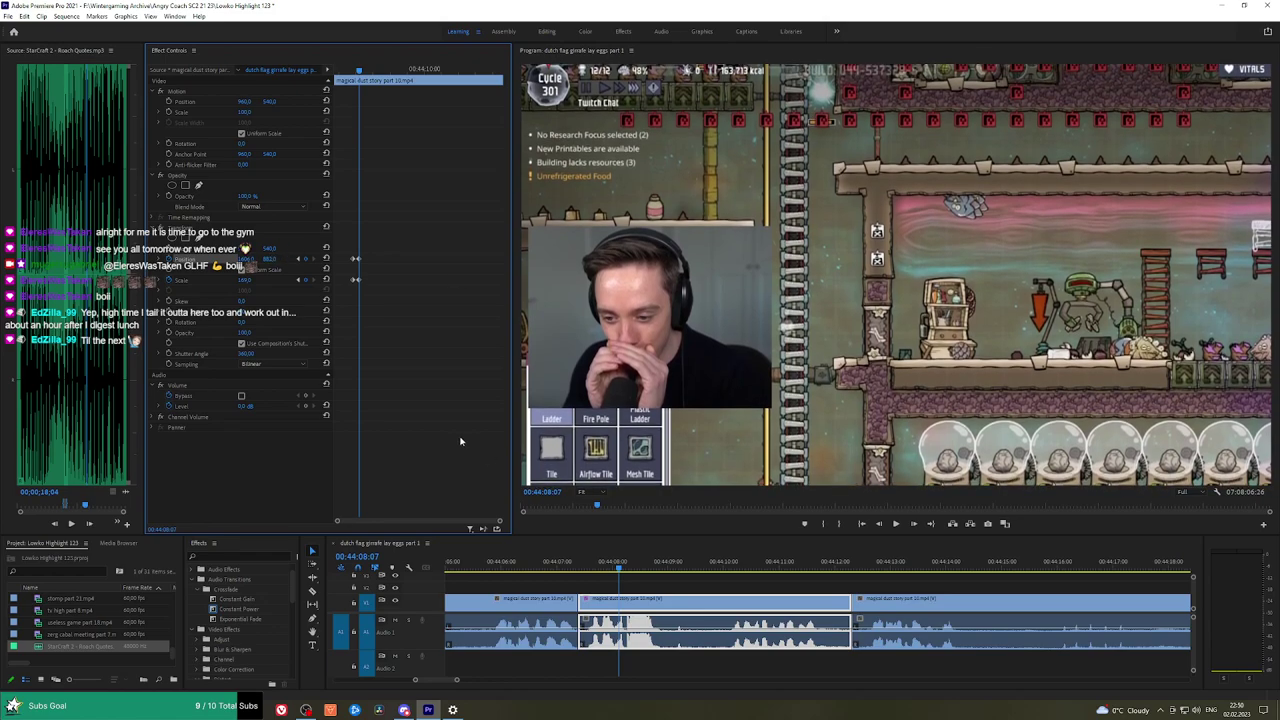
Apply Ease In temporal interpolation to the Transform's Position and Scale keyframes.
right_click(359, 285)
mouse_move(438, 364)
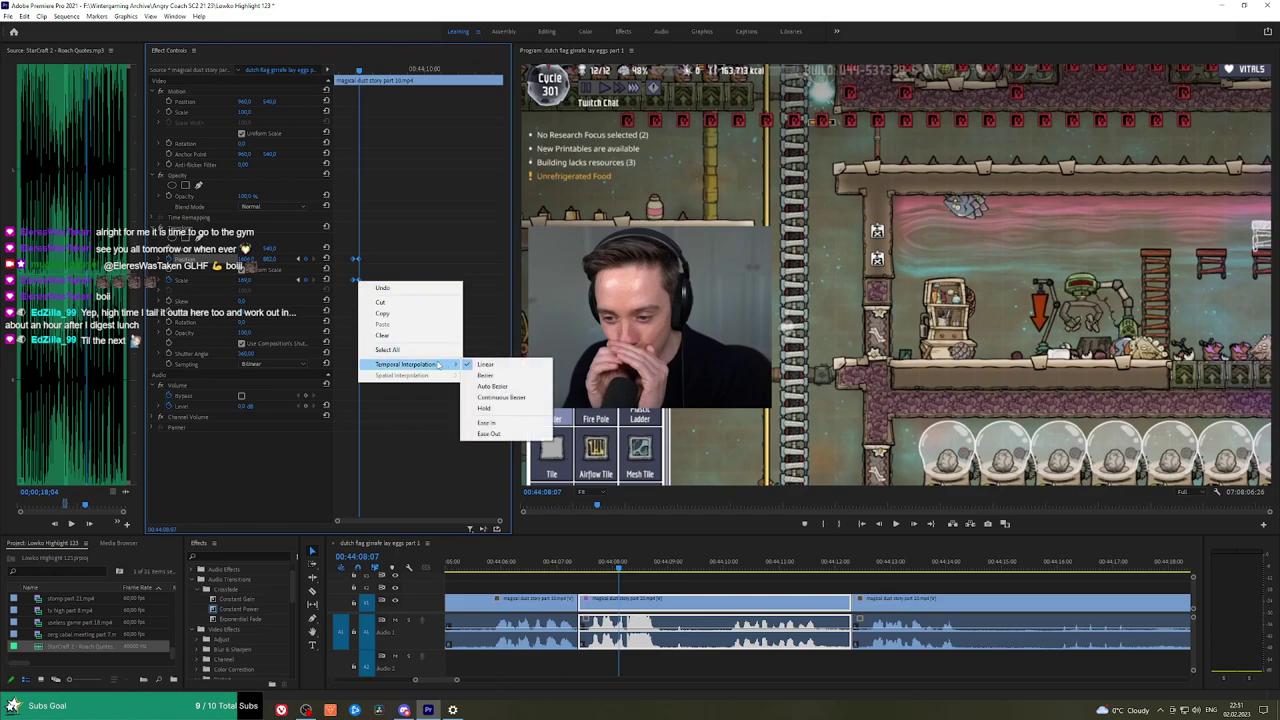
click(486, 424)
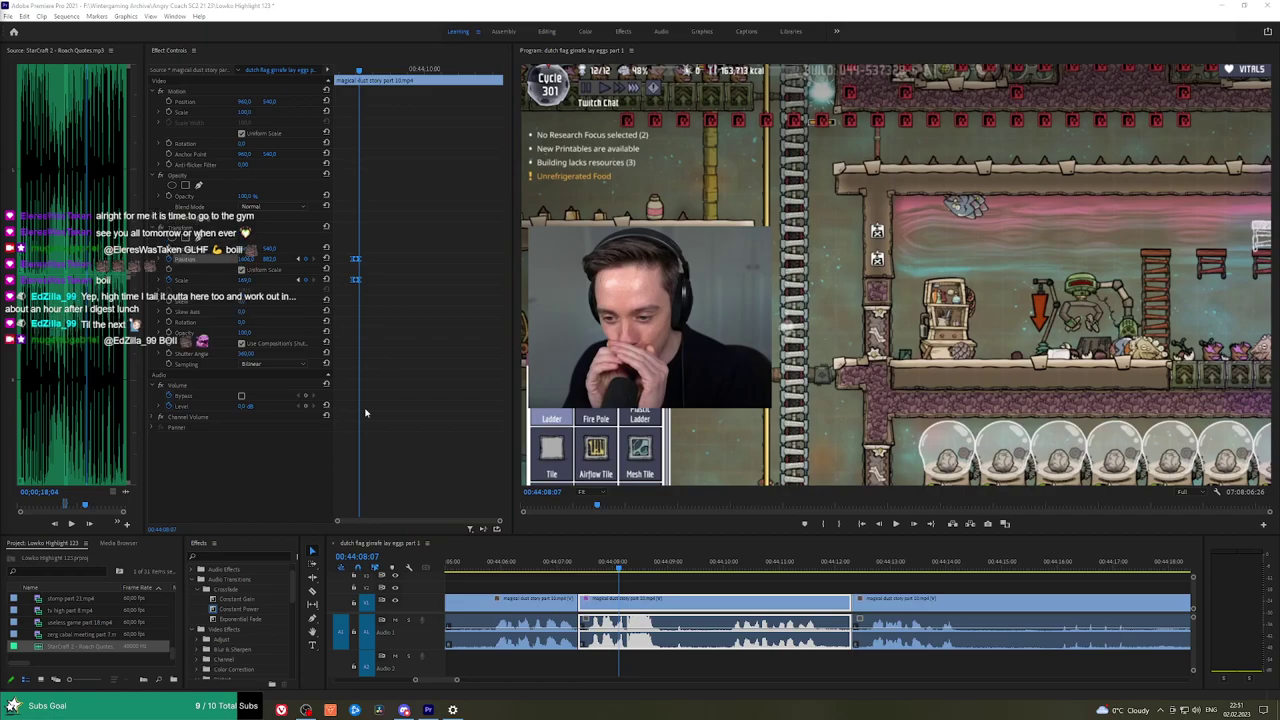
click(432, 256)
Play the isolated clip from just before the zoom keyframes to check the webcam zoom.
click(347, 70)
key(space)
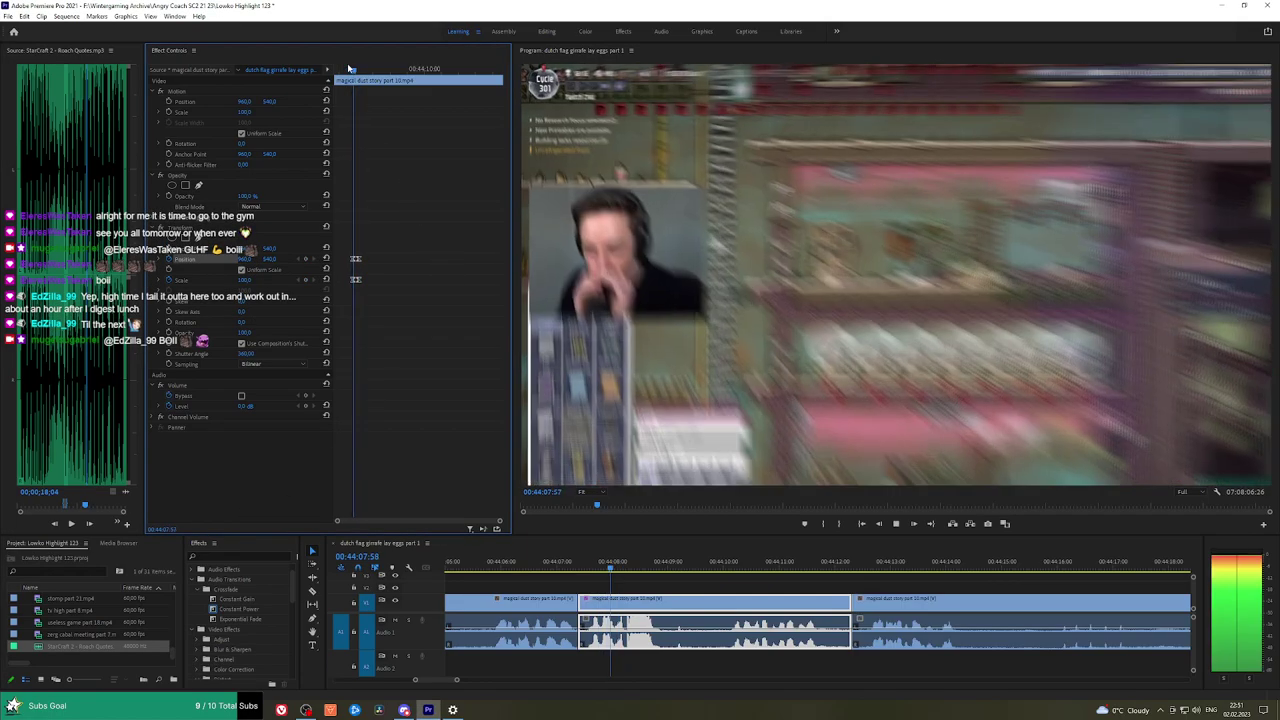
click(346, 71)
key(space)
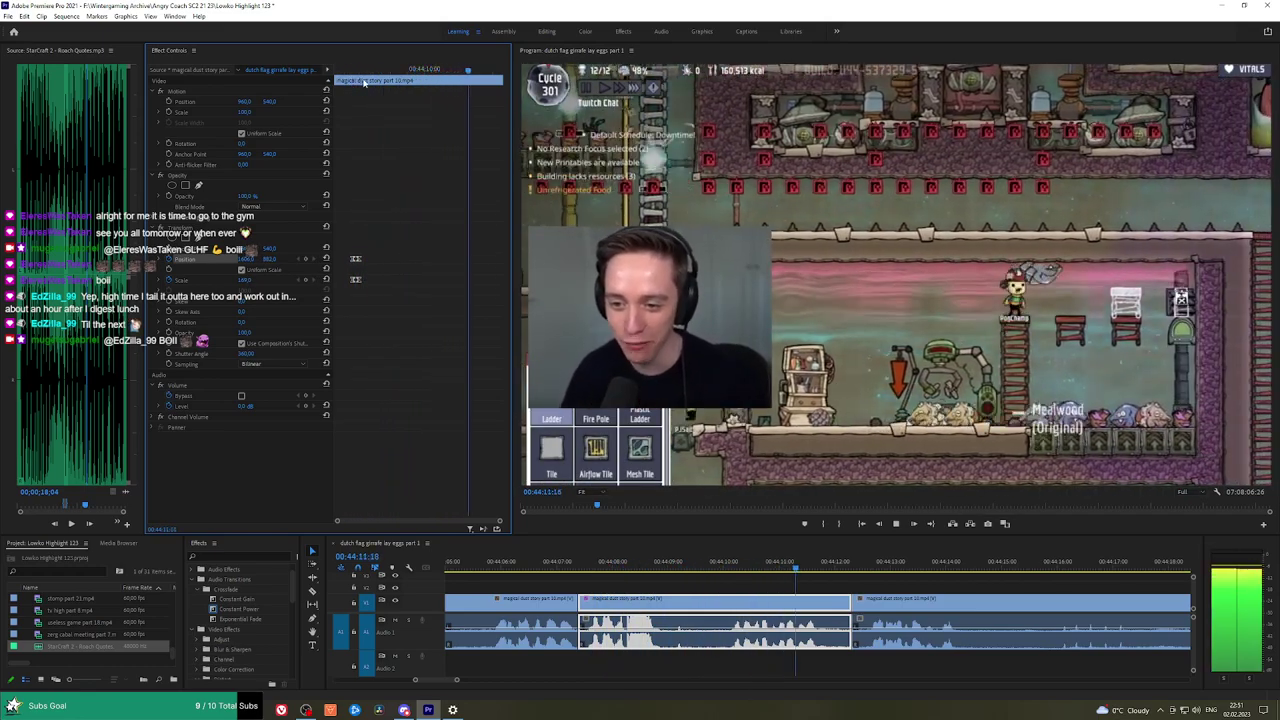
Keyframe the Transform's Position and Scale at 00:44:11:49, return them to full frame at 00:44:12:01, and play the zoom-out.
key(space)
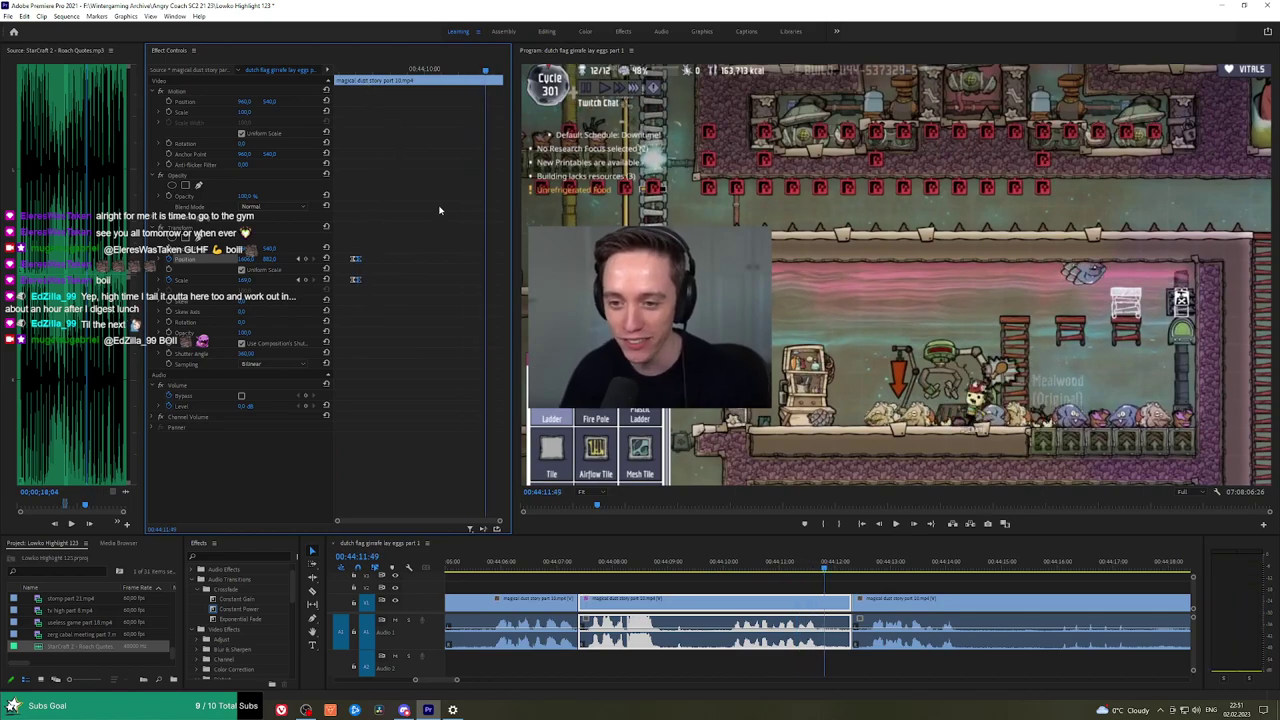
drag(486, 71, 492, 71)
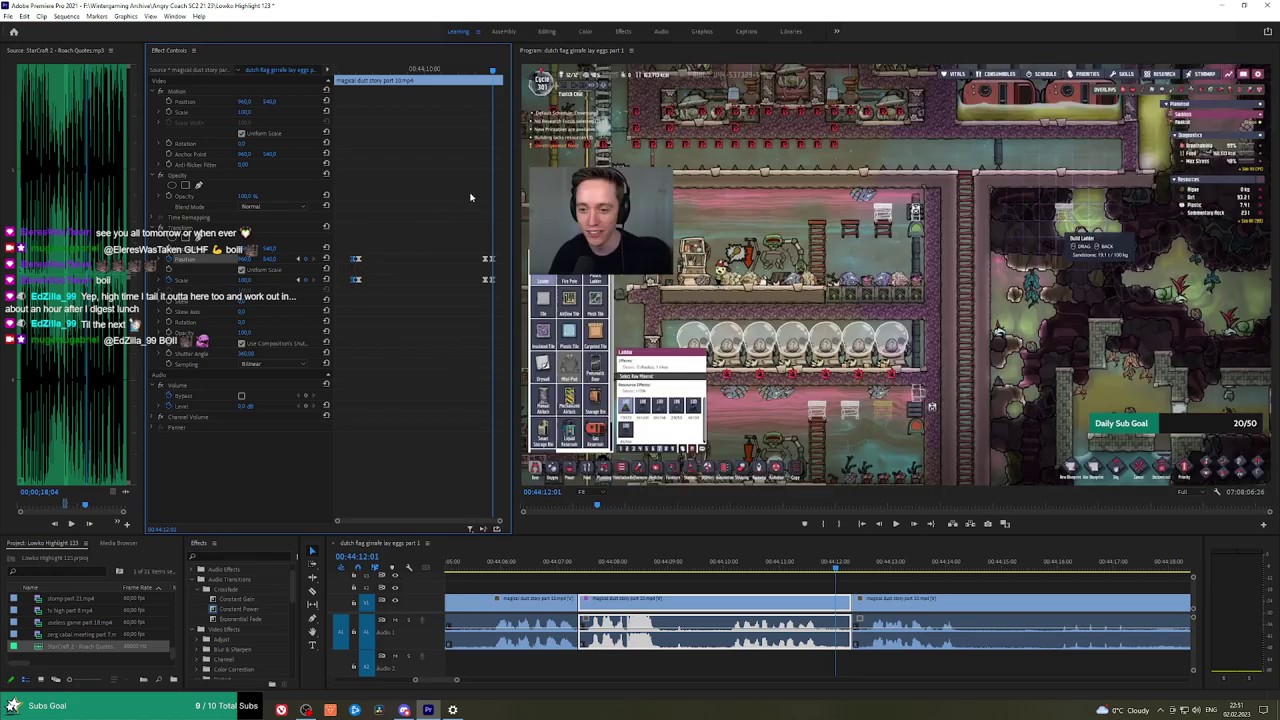
key(space)
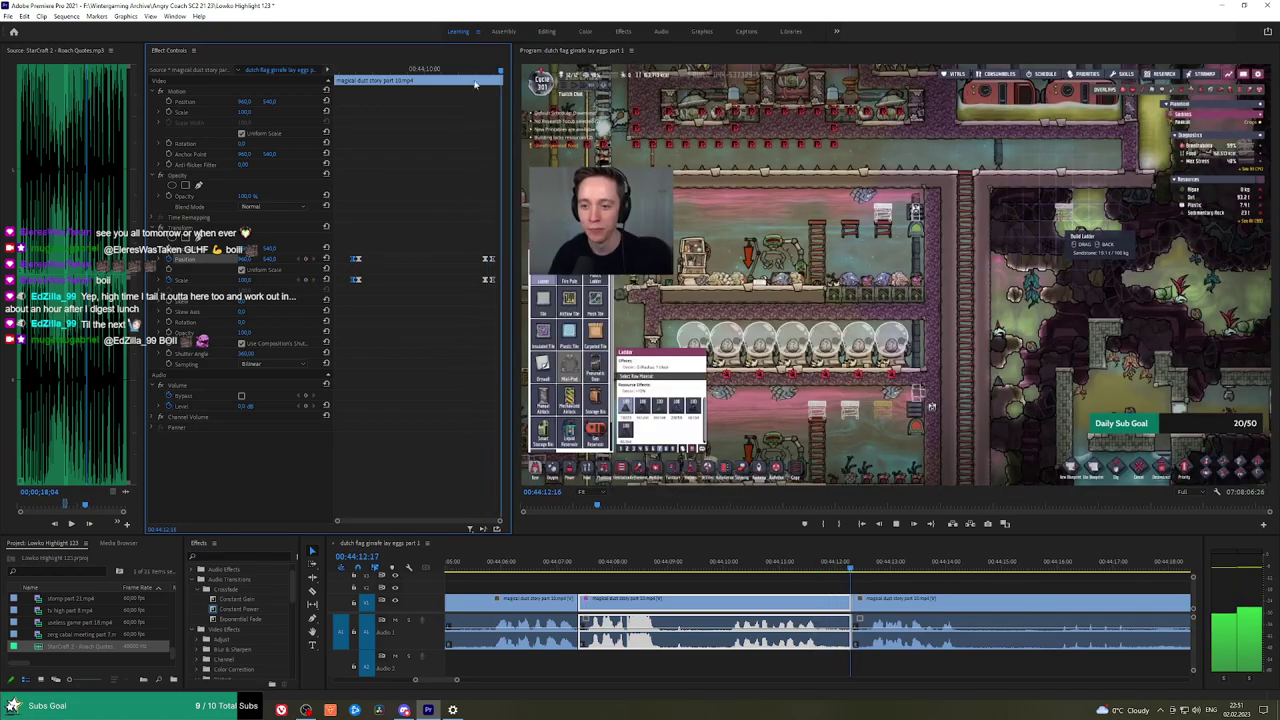
Play the footage following the webcam zoom up to about 00:44:23, checking the waveform for commentary pauses.
click(931, 589)
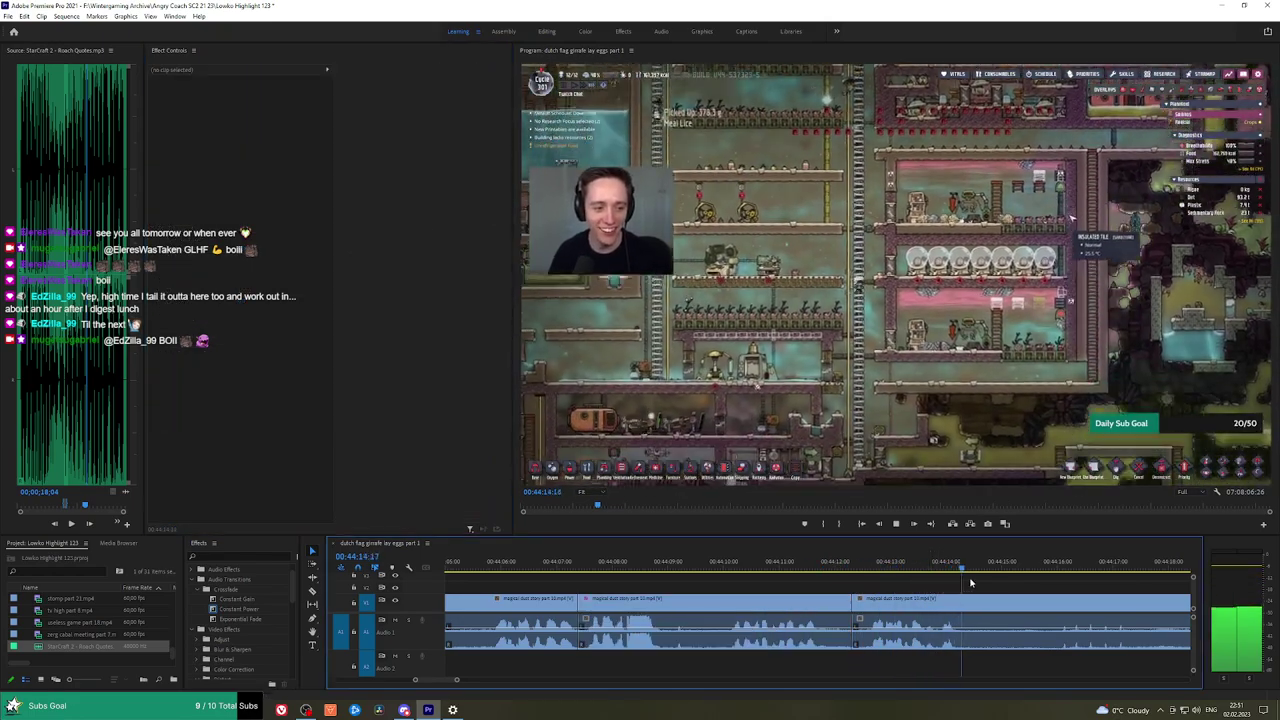
key(h)
drag(1023, 585, 708, 586)
scroll(788, 593, down, 2)
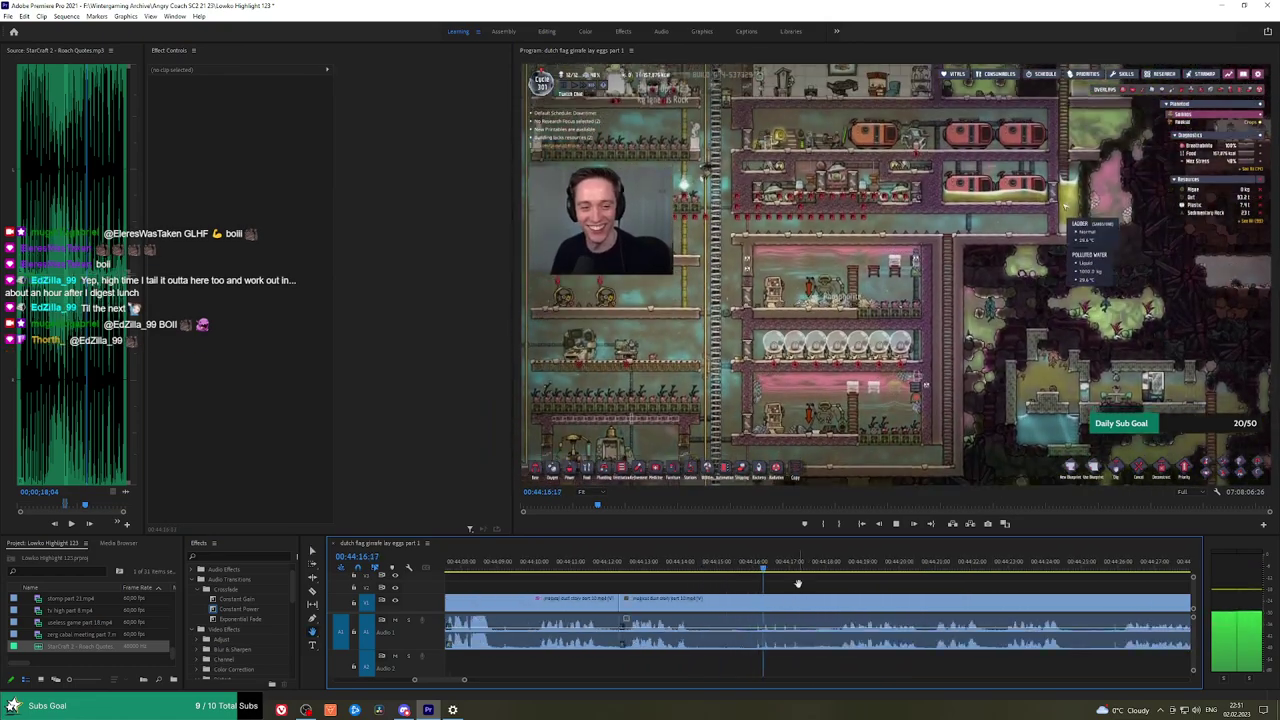
drag(800, 583, 718, 576)
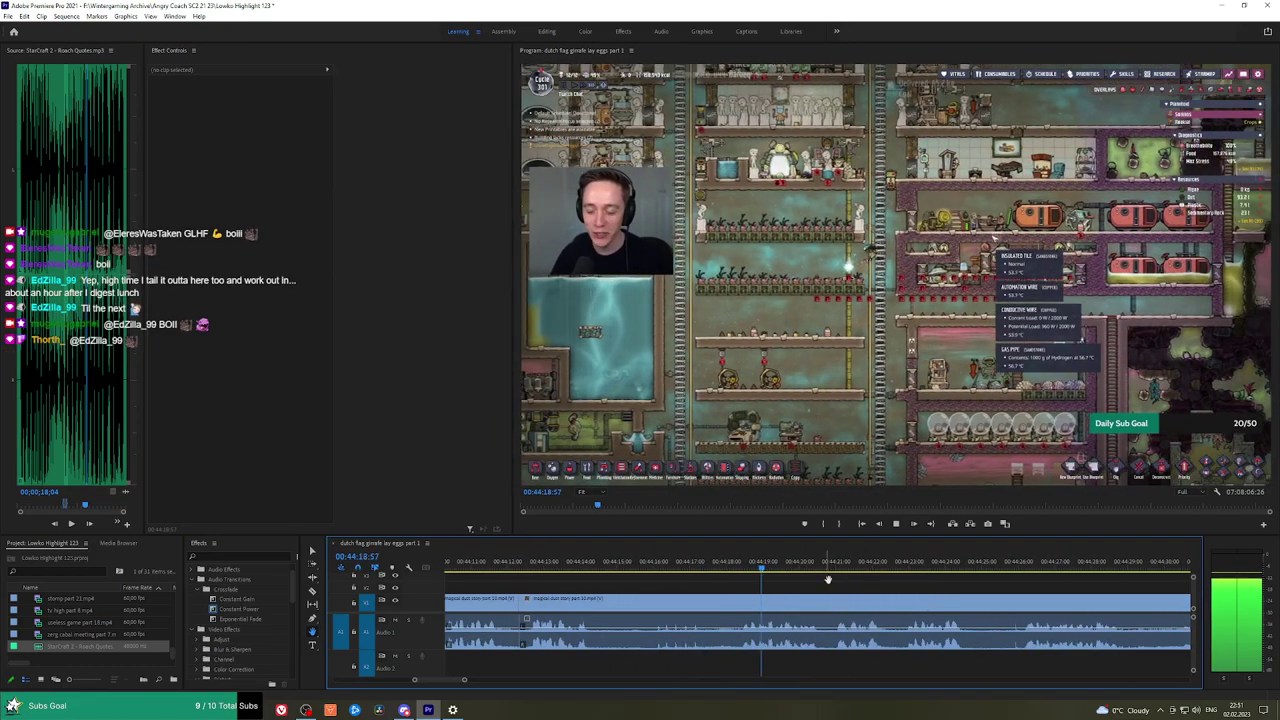
drag(855, 583, 800, 585)
drag(857, 580, 777, 580)
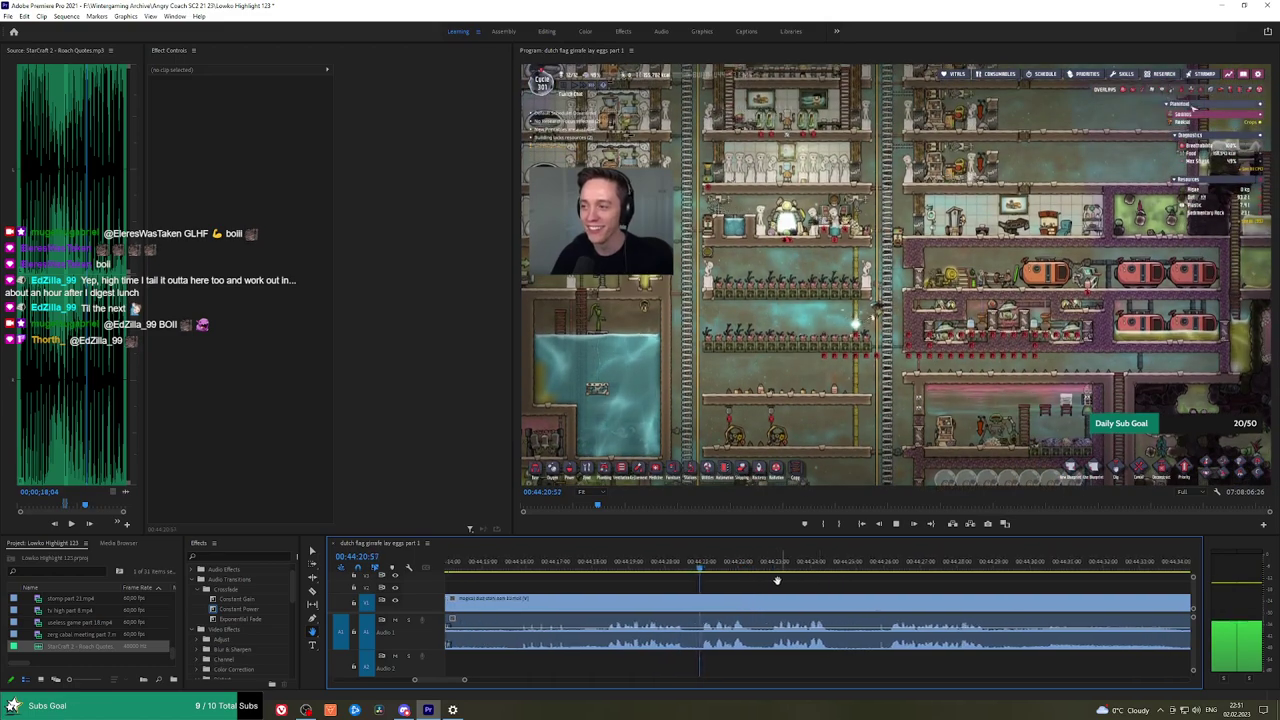
scroll(780, 580, down, 1)
drag(994, 580, 832, 577)
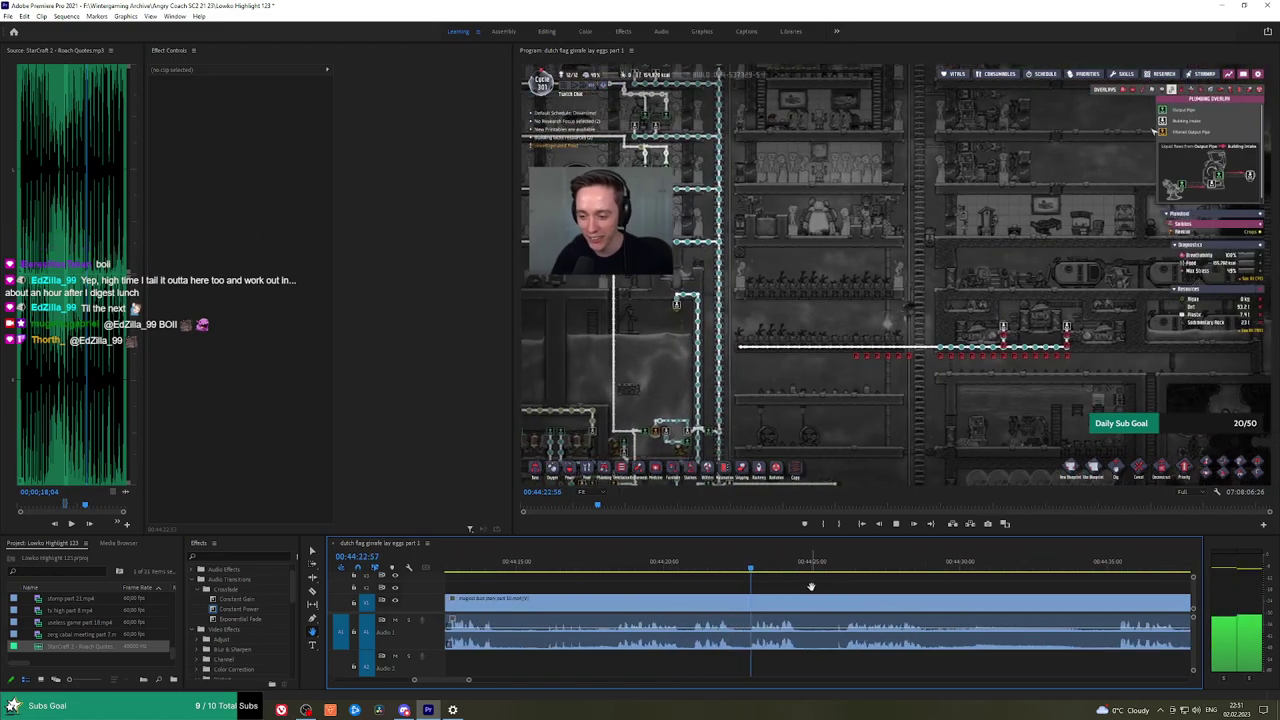
Cut out the commentary pause between 00:44:24:38 and 00:44:26:11 and close the gap.
click(846, 570)
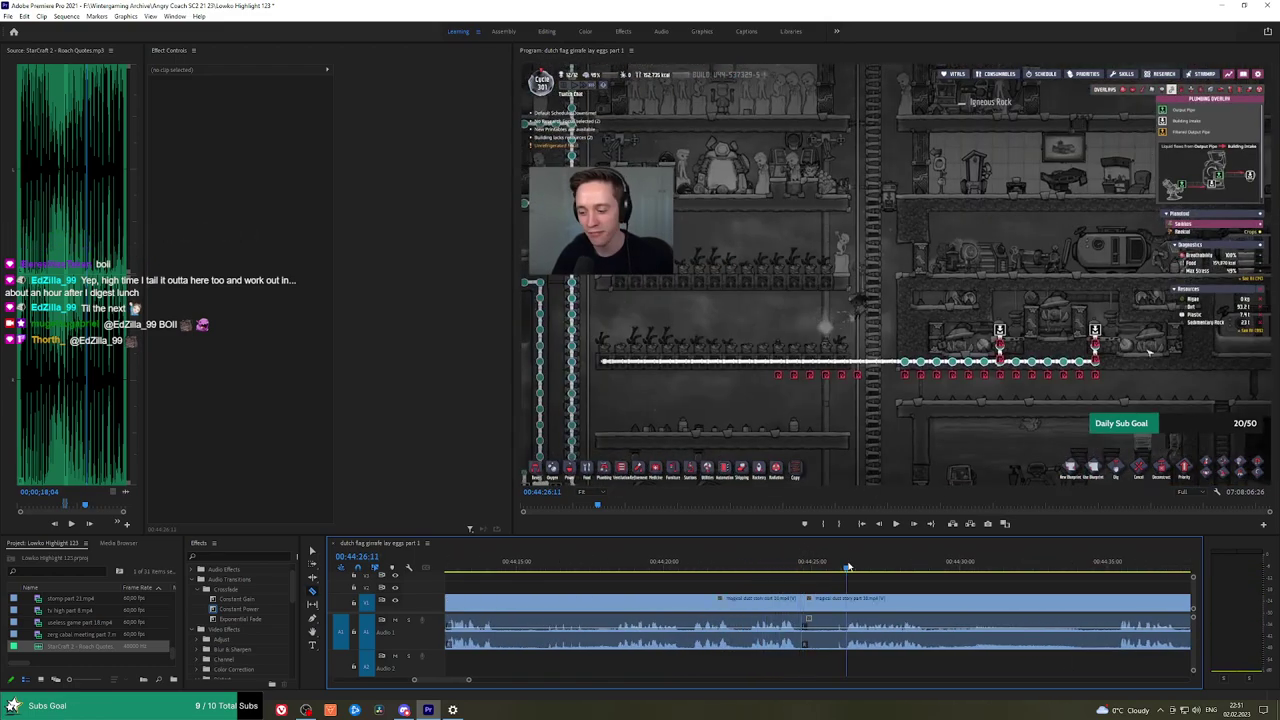
key(v)
click(838, 601)
key(shift+Delete)
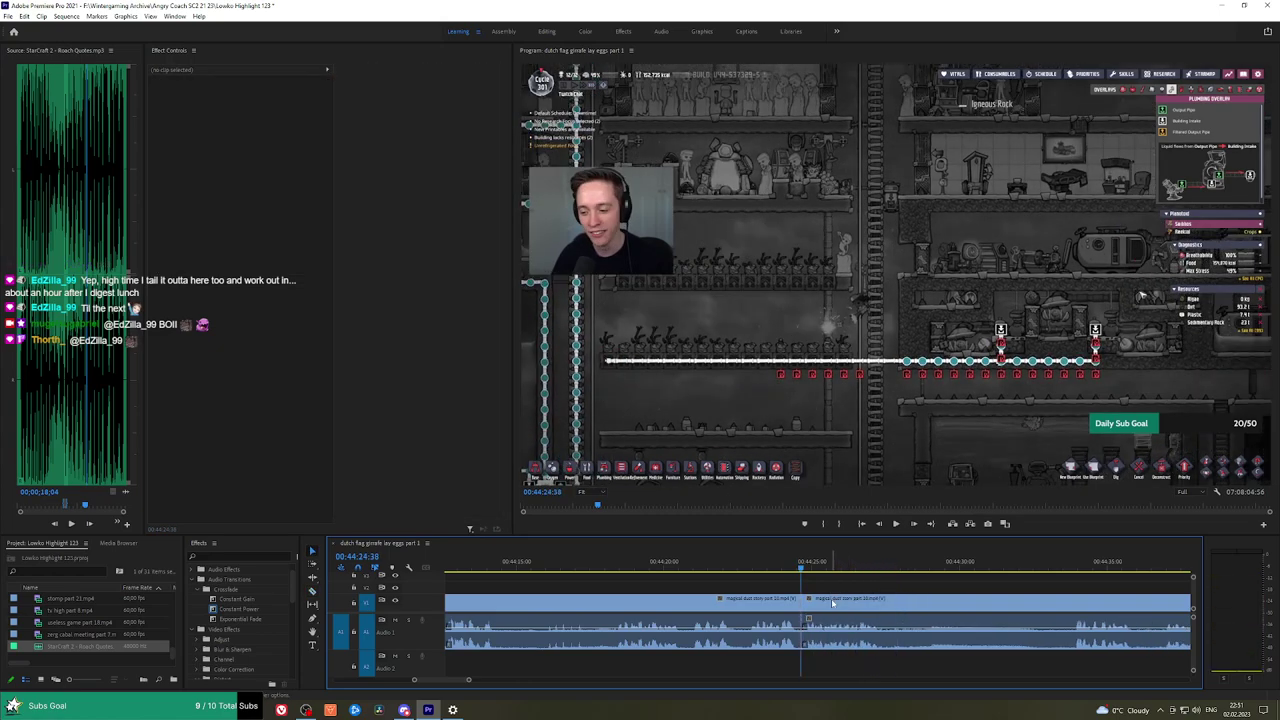
Ripple delete the quiet stretch from 00:44:28:10 to about 00:44:34 and add a Constant Power crossfade at the audio join.
key(space)
key(h)
drag(901, 588, 800, 588)
scroll(730, 577, down, 1)
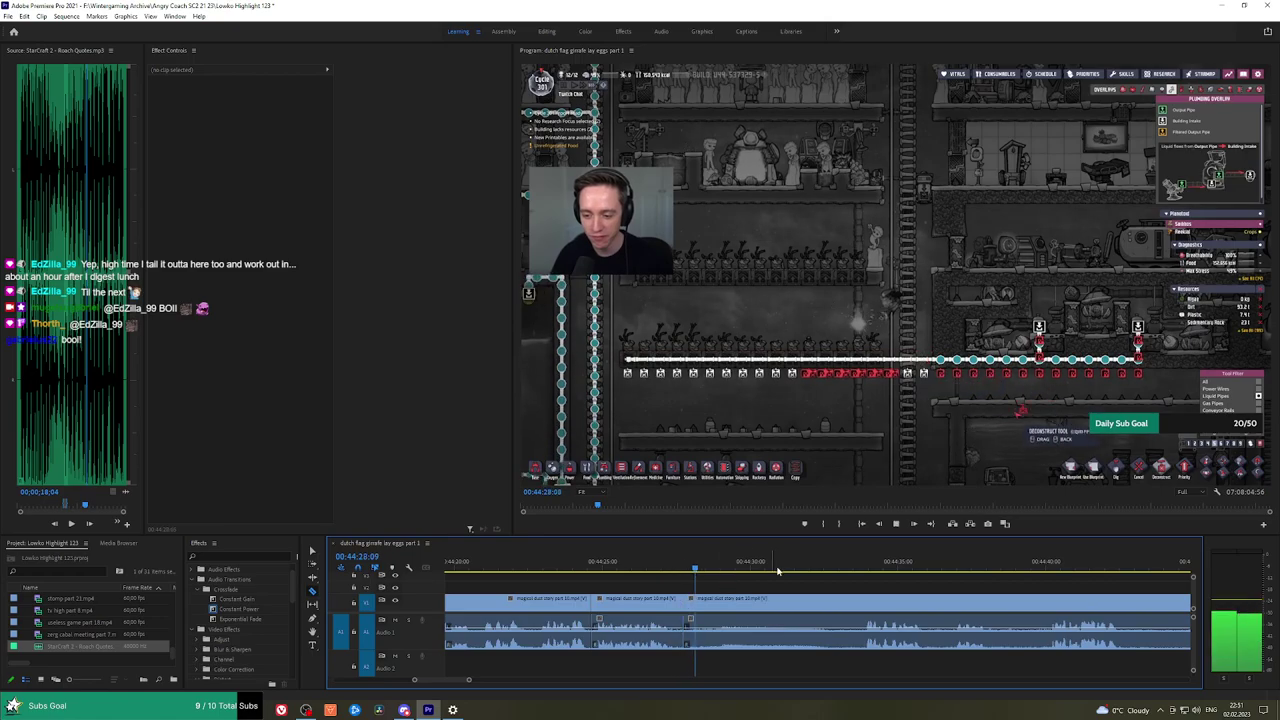
click(858, 563)
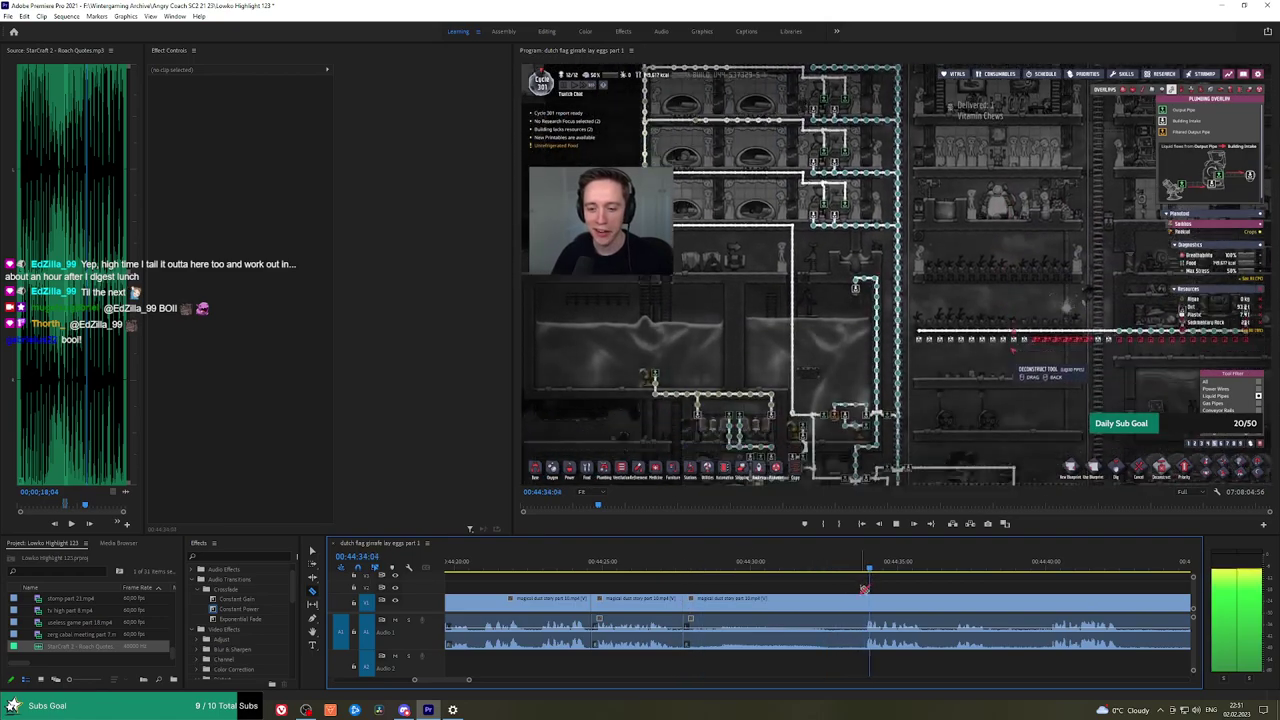
click(862, 604)
key(v)
click(828, 605)
key(shift+Delete)
key(space)
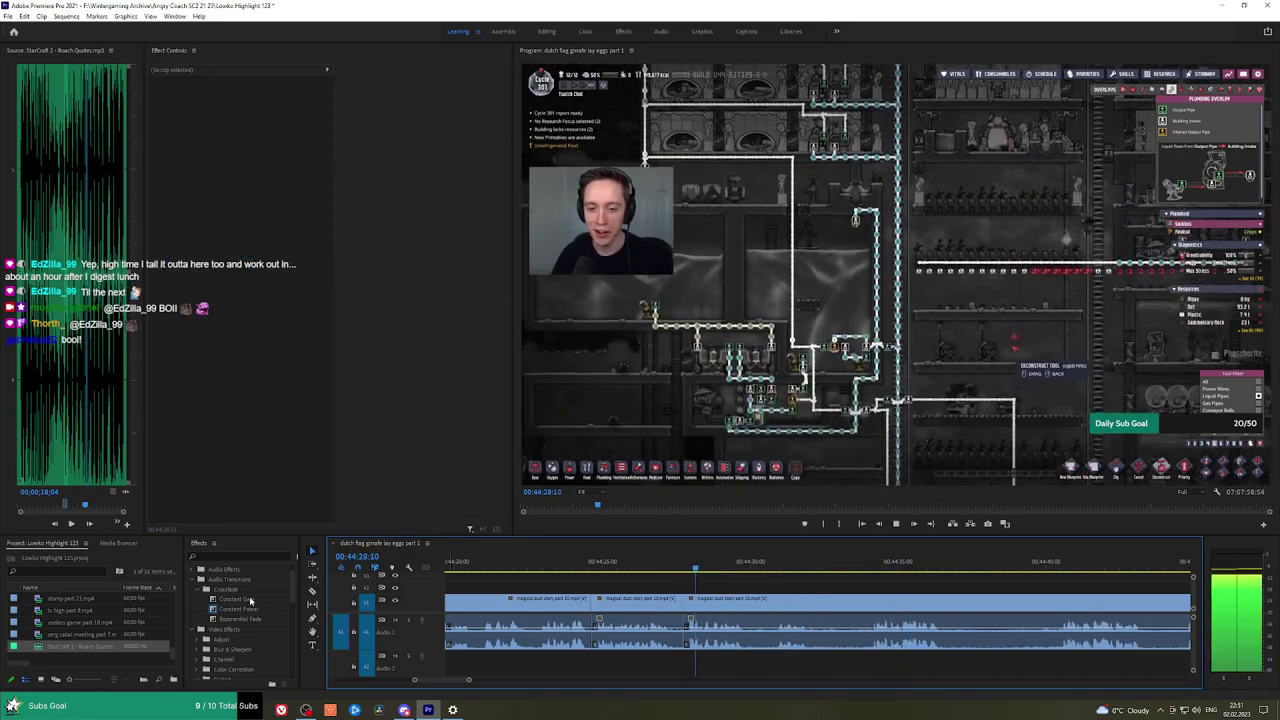
drag(246, 608, 688, 632)
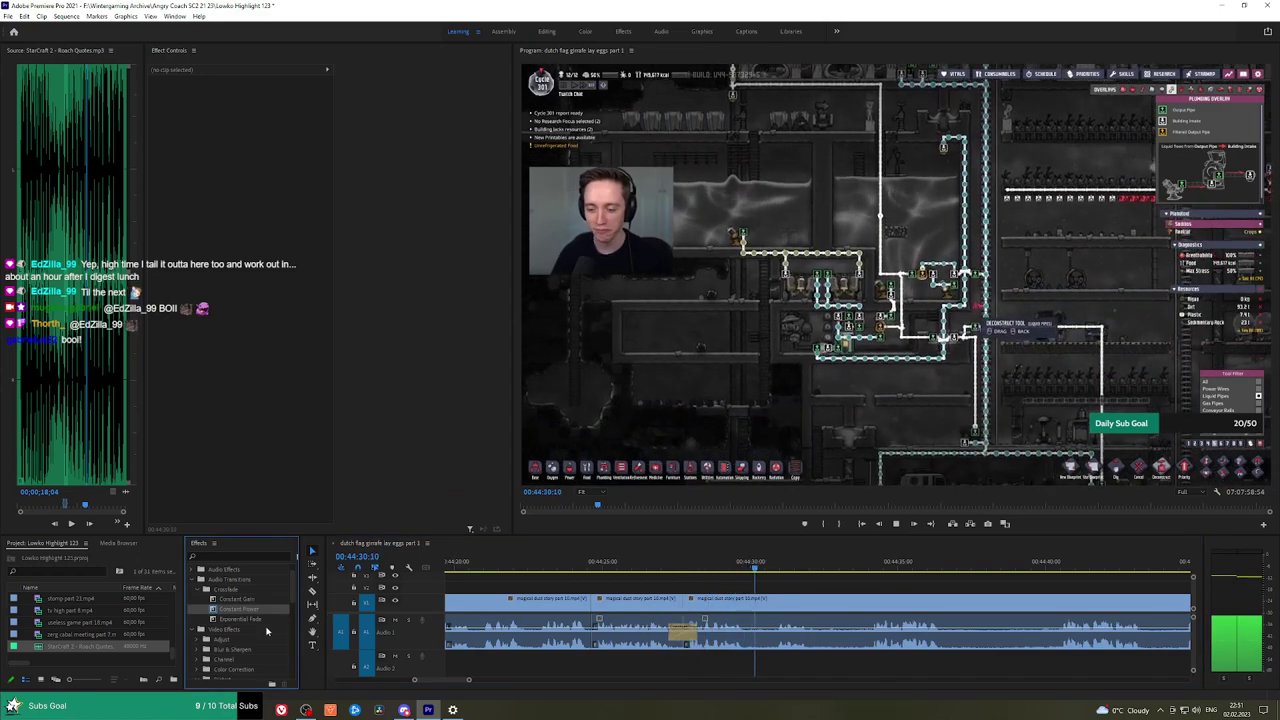
Split the clip at the pause starting at 00:44:32:11 and play the footage beyond 00:44:40 to find further pauses.
key(c)
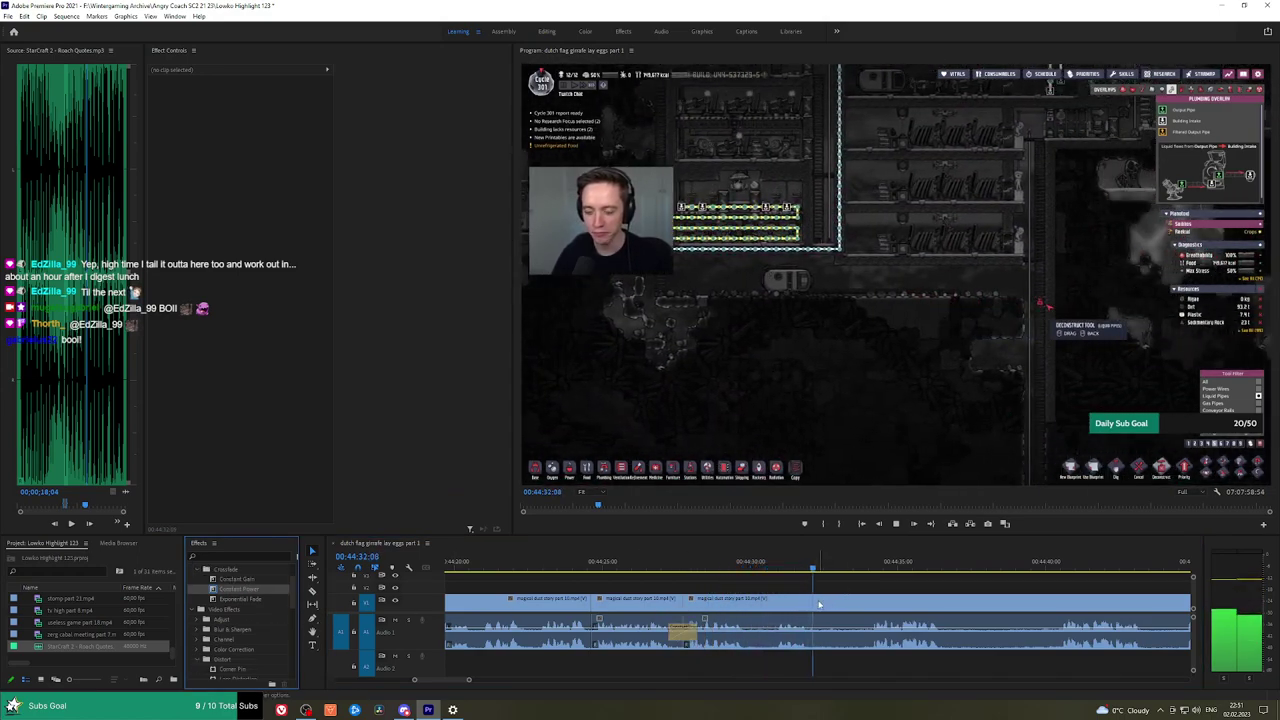
click(816, 604)
click(868, 565)
key(space)
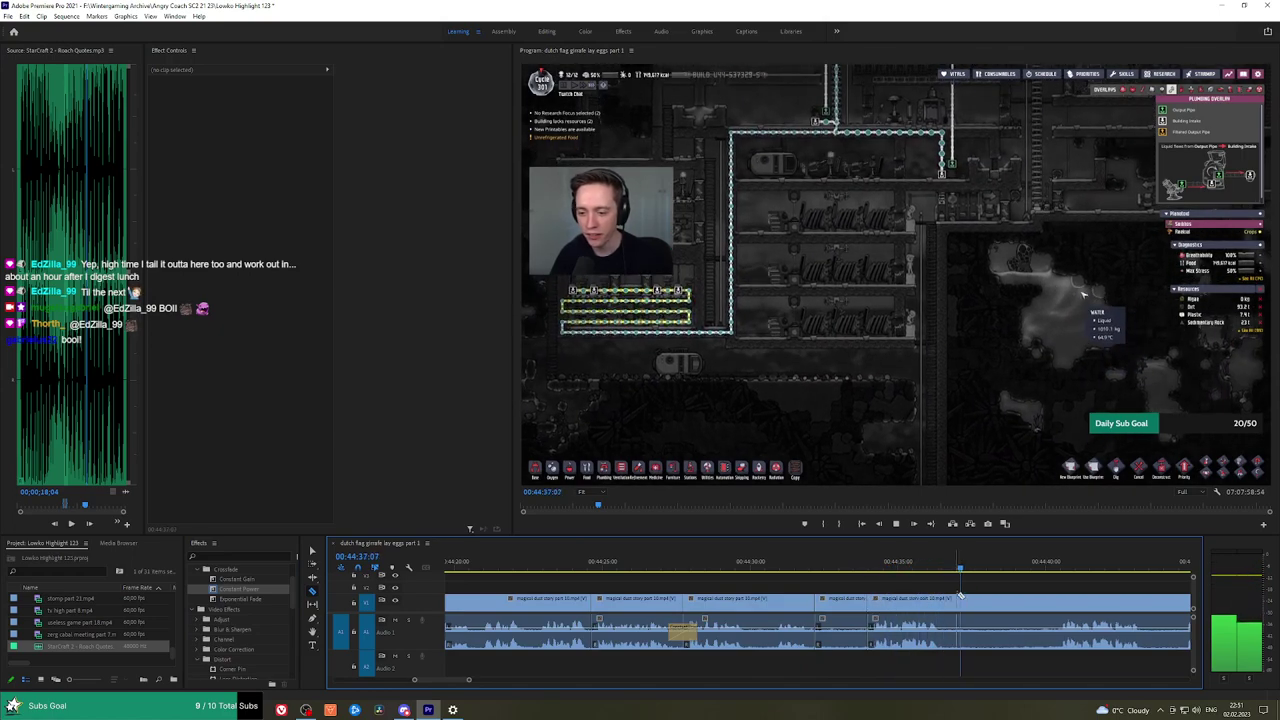
click(1067, 566)
key(space)
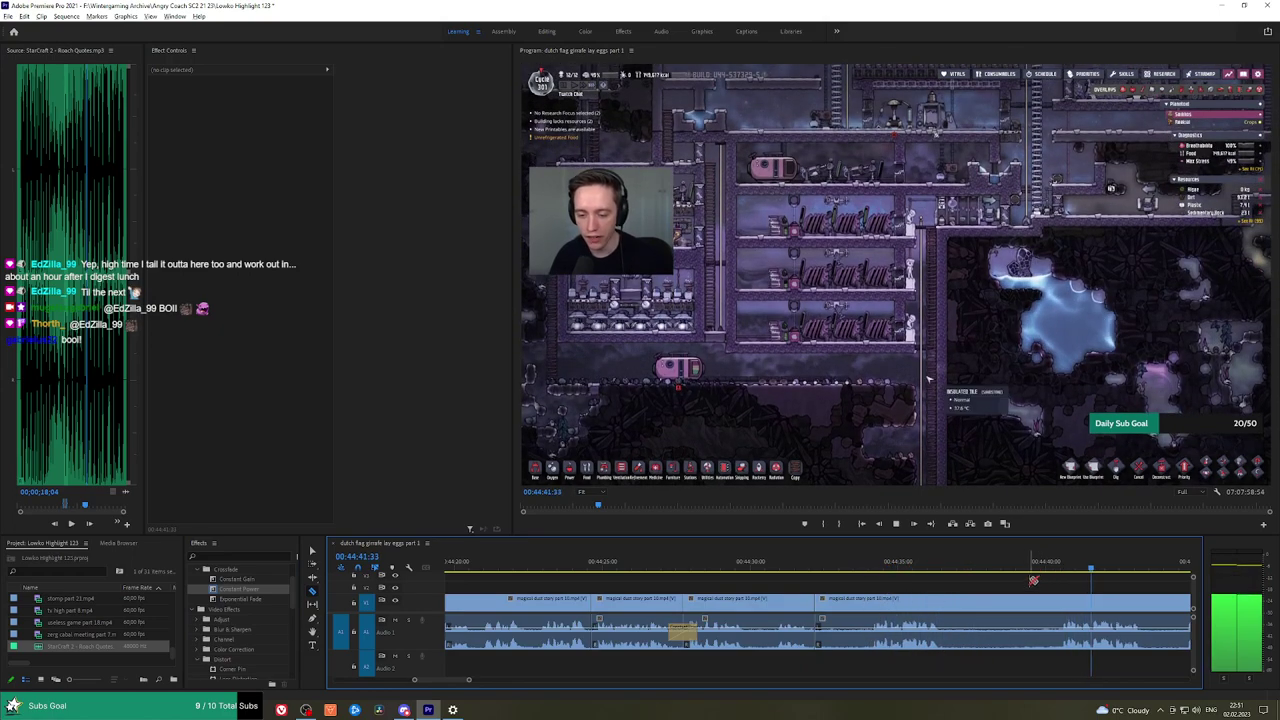
Split the clip at the edges of the commentary pauses between about 00:44:34 and 00:44:50:55.
scroll(1032, 581, down, 2)
scroll(760, 600, right, 4)
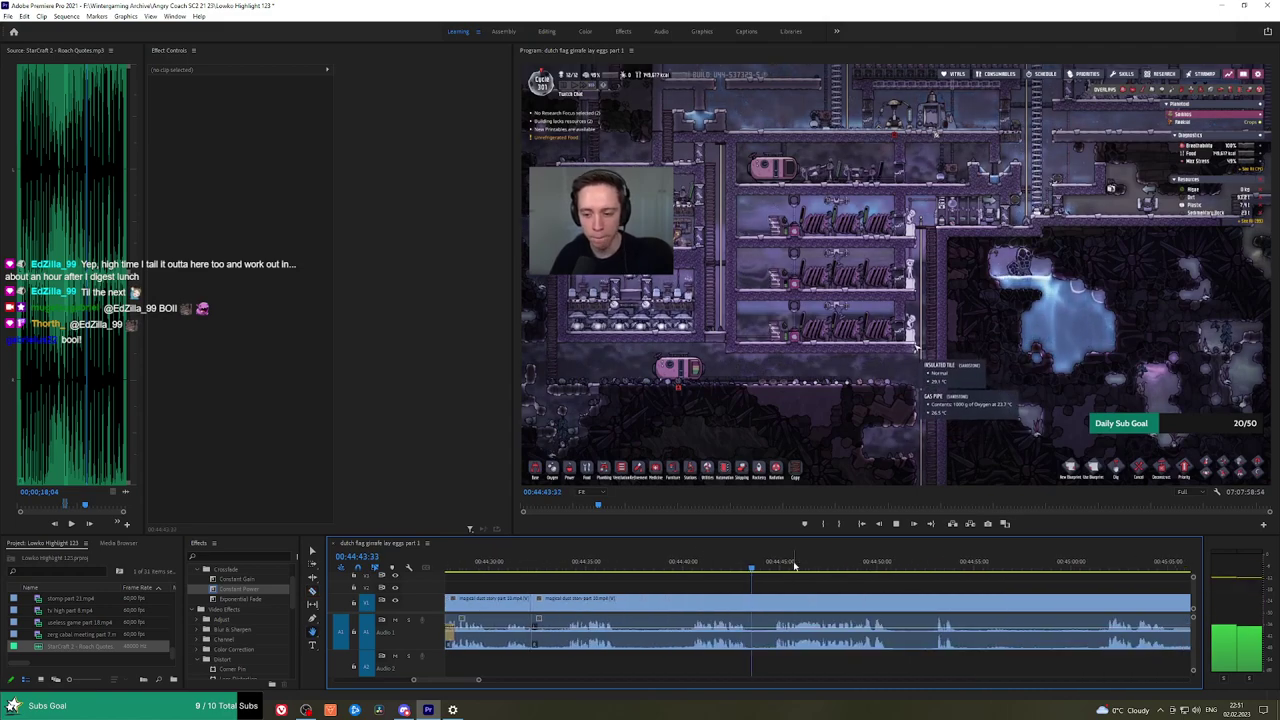
key(c)
click(567, 609)
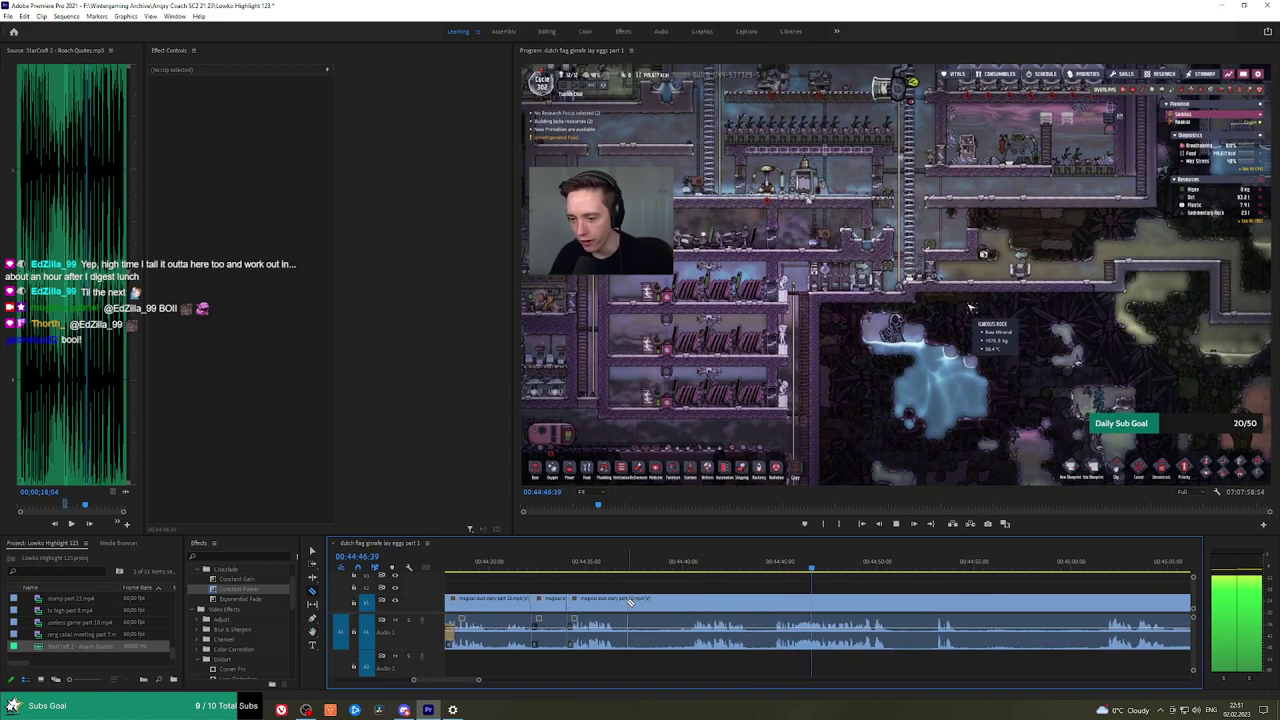
click(619, 604)
click(697, 599)
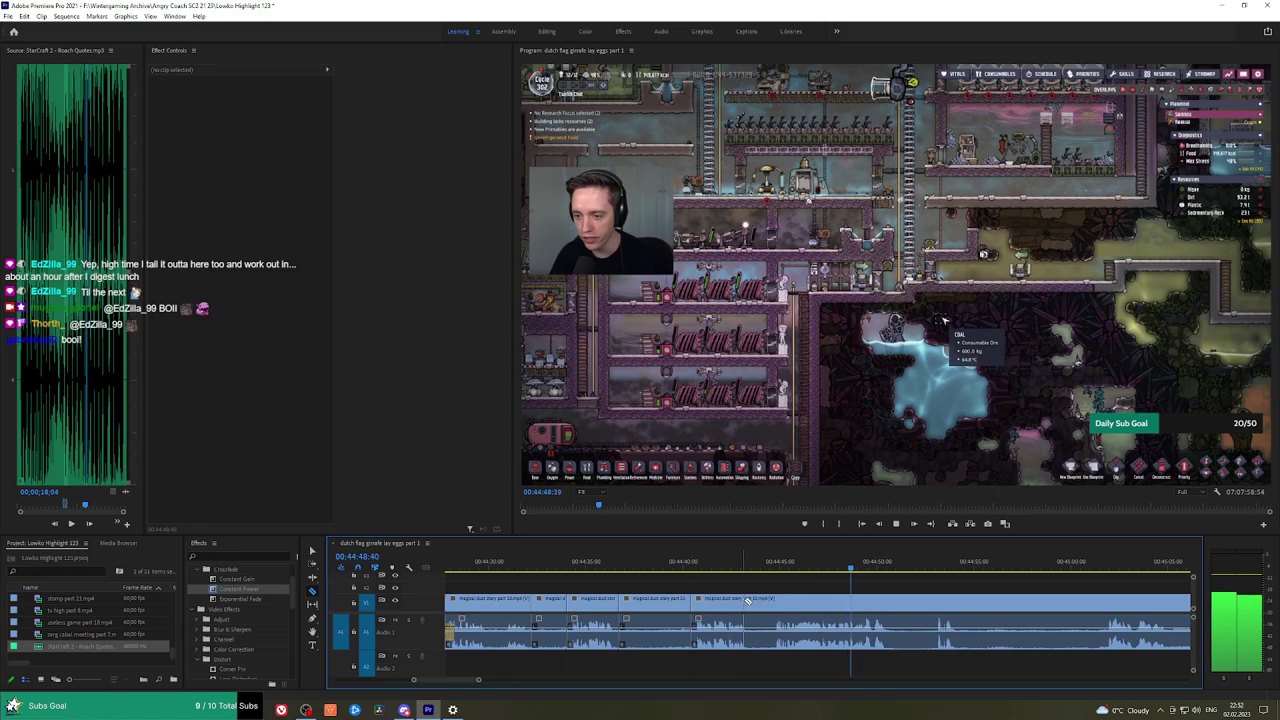
click(754, 600)
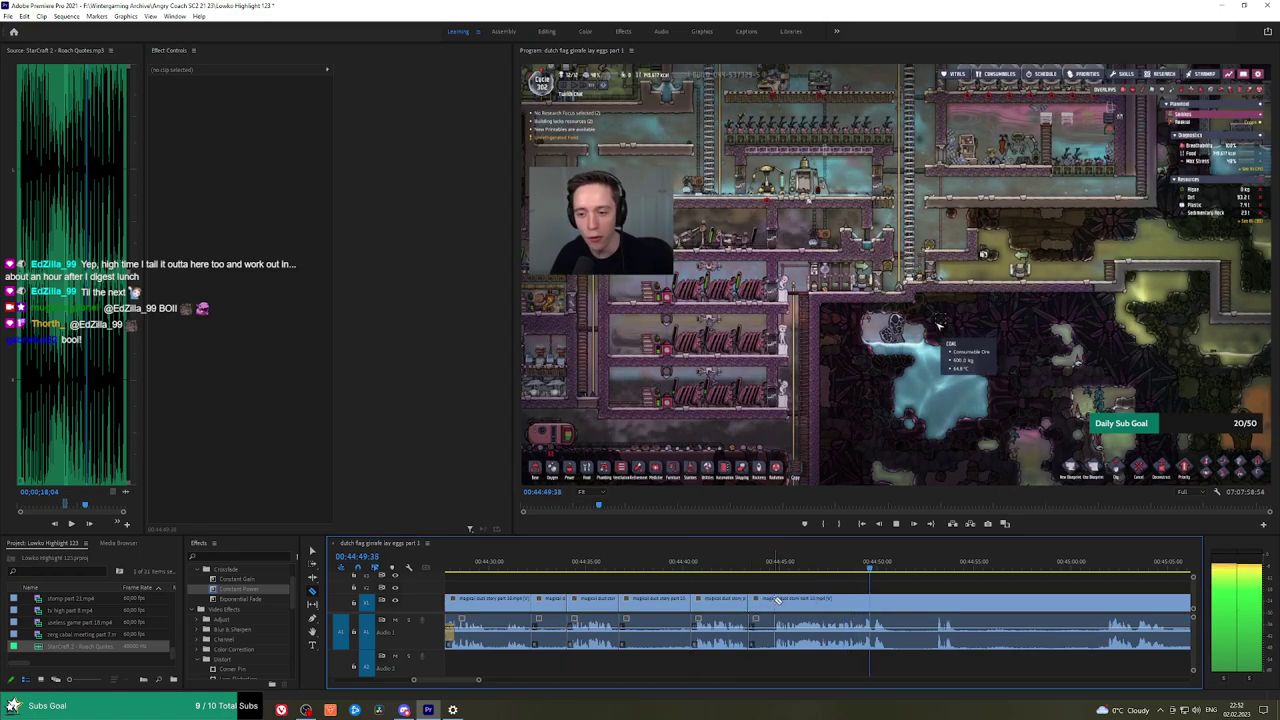
key(space)
click(894, 603)
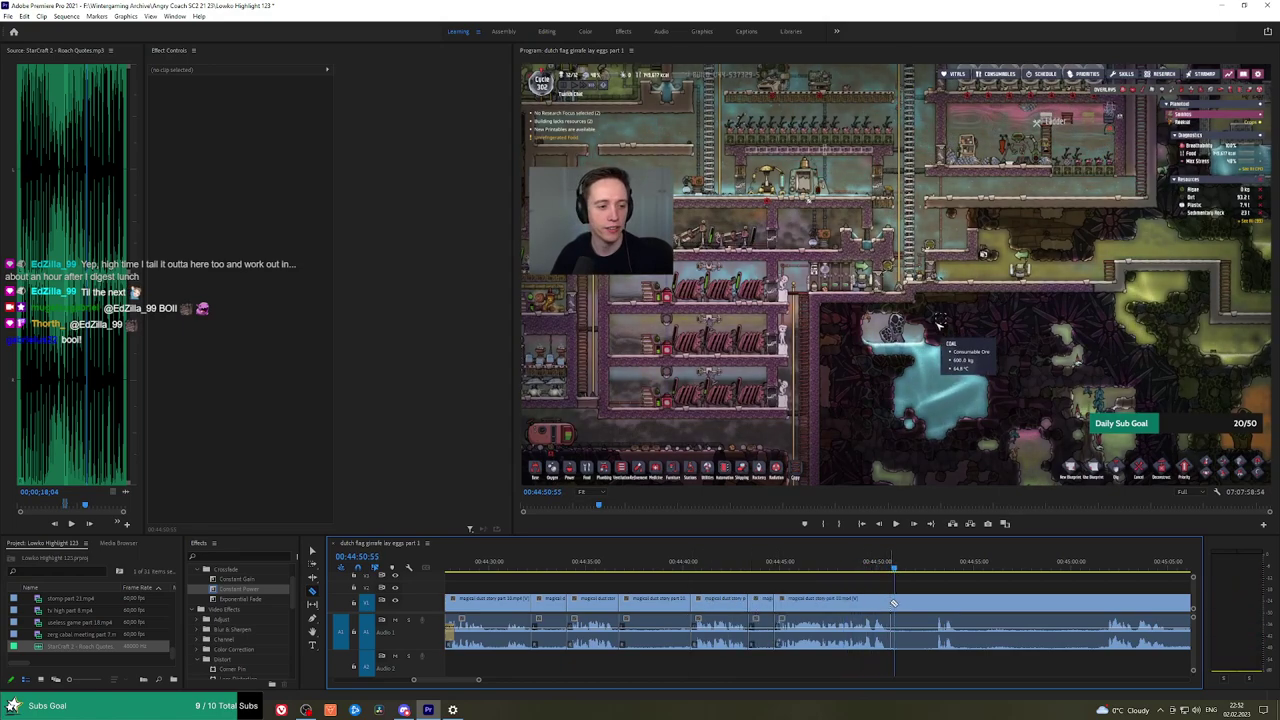
Ripple delete the three pause segments from 00:44:32:11 onward and add Constant Power crossfades at their audio joins.
click(553, 600)
key(shift+Delete)
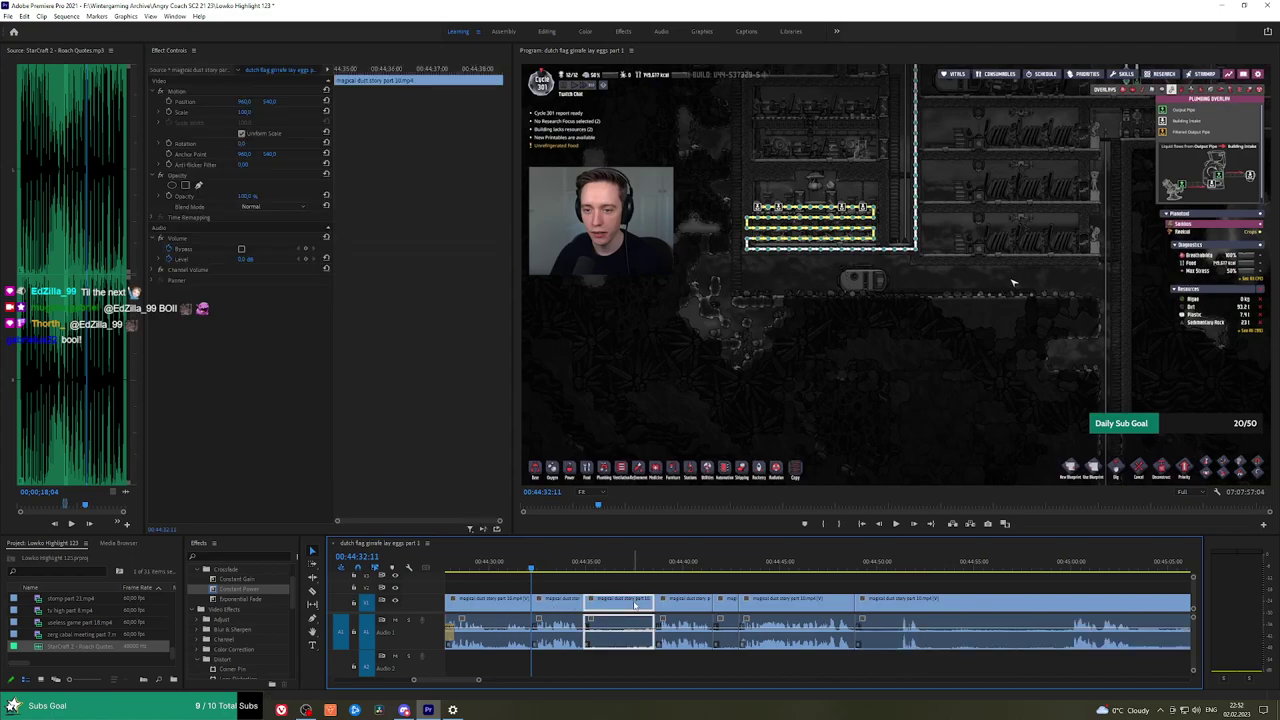
key(shift+Delete)
key(shift+Delete)
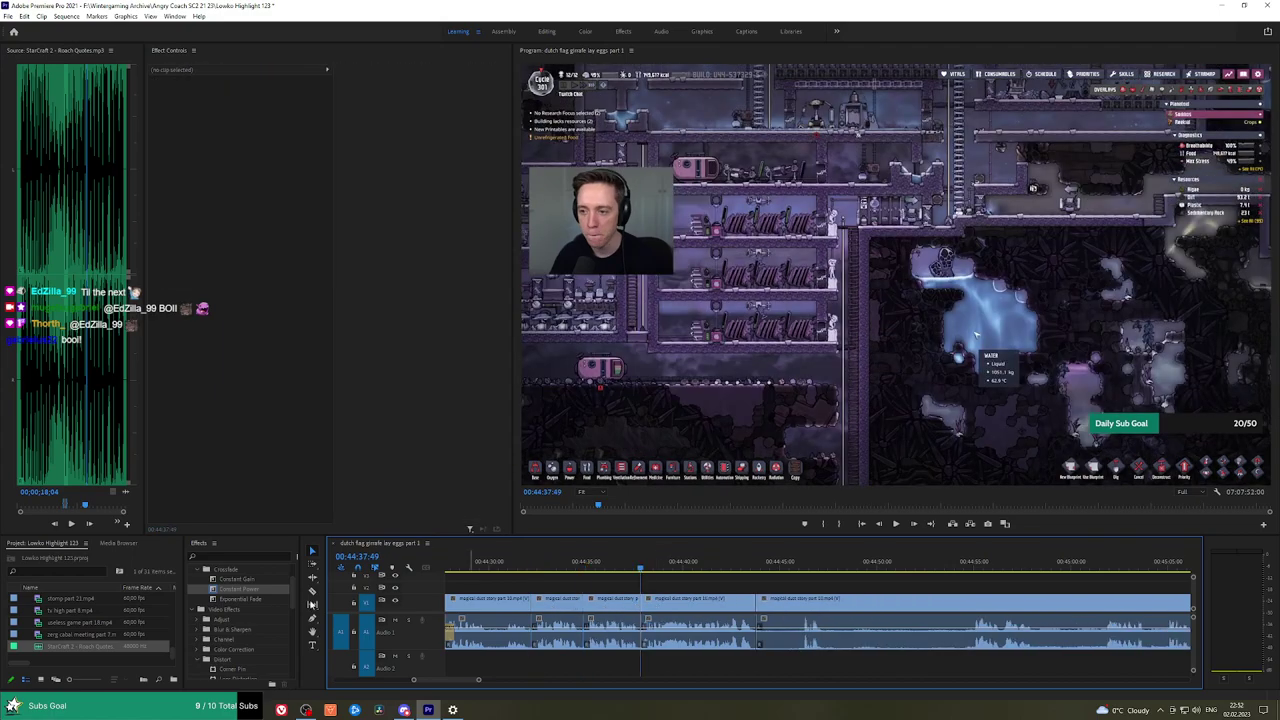
drag(222, 594, 525, 630)
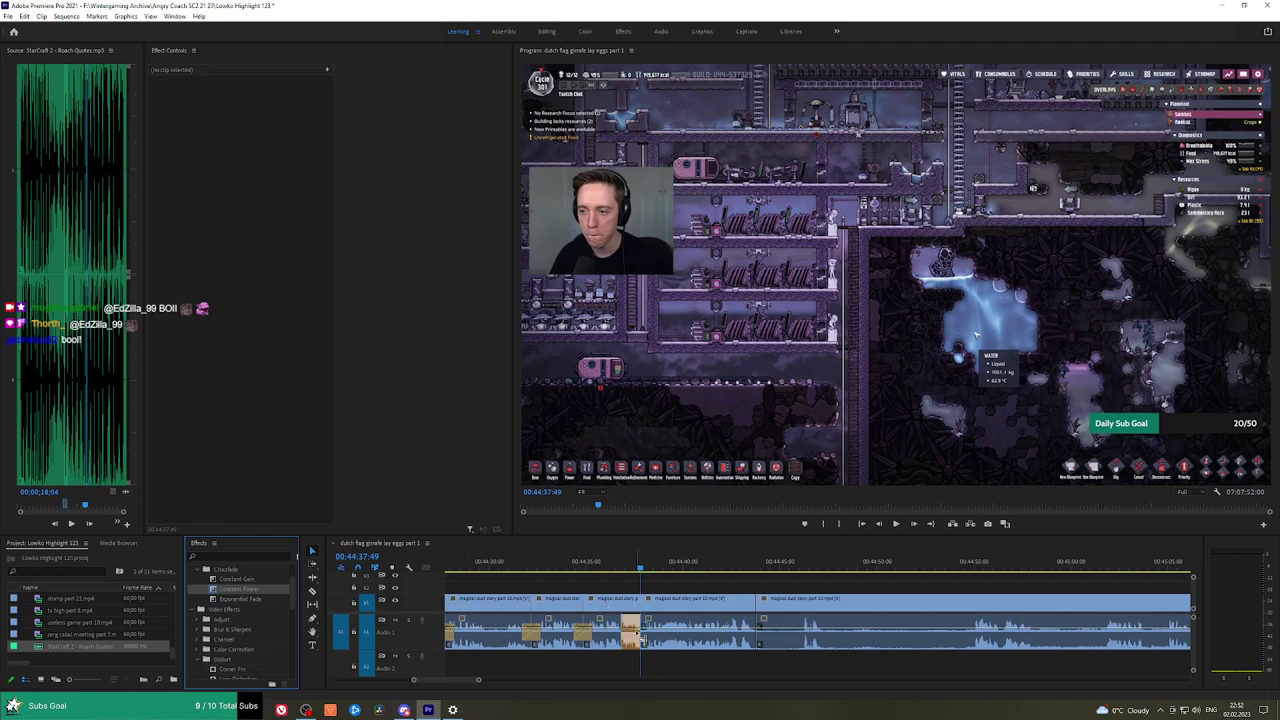
Split the clip around the short remark at 00:44:46:03, ripple delete the silence before it, and crossfade the join with Constant Power.
drag(735, 568, 803, 568)
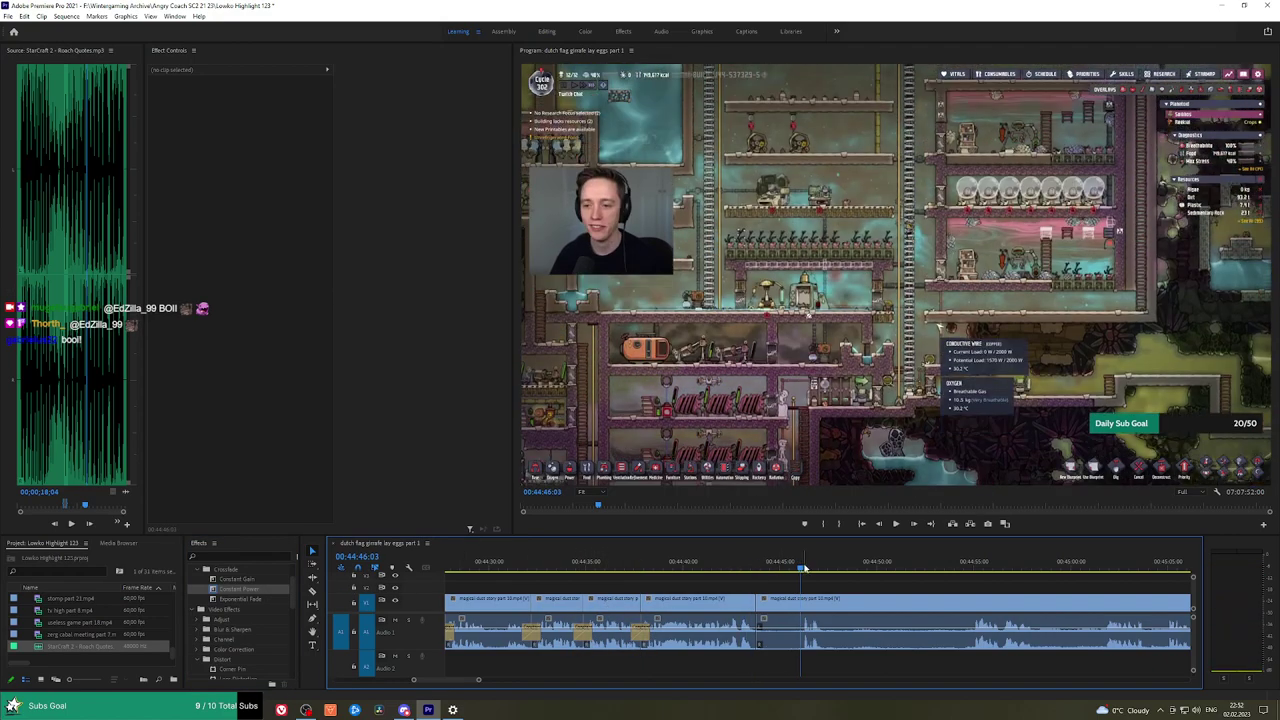
key(c)
click(801, 603)
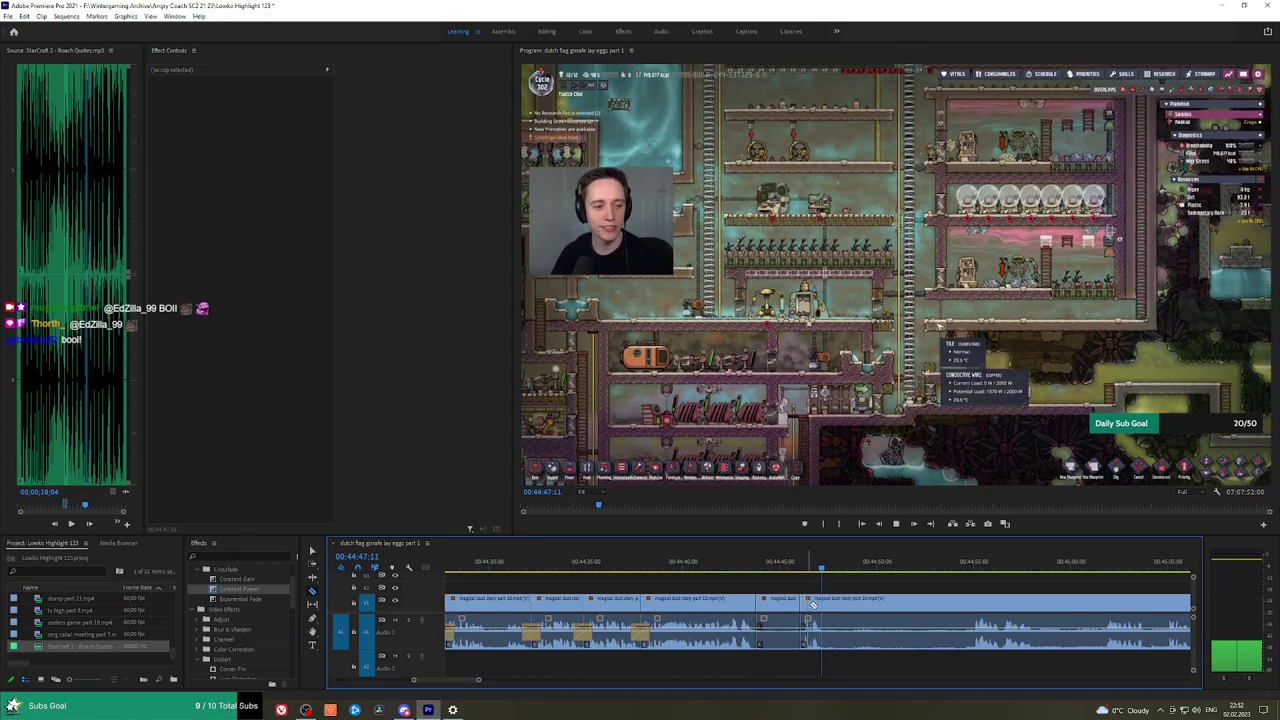
click(829, 603)
key(v)
click(785, 604)
key(shift+Delete)
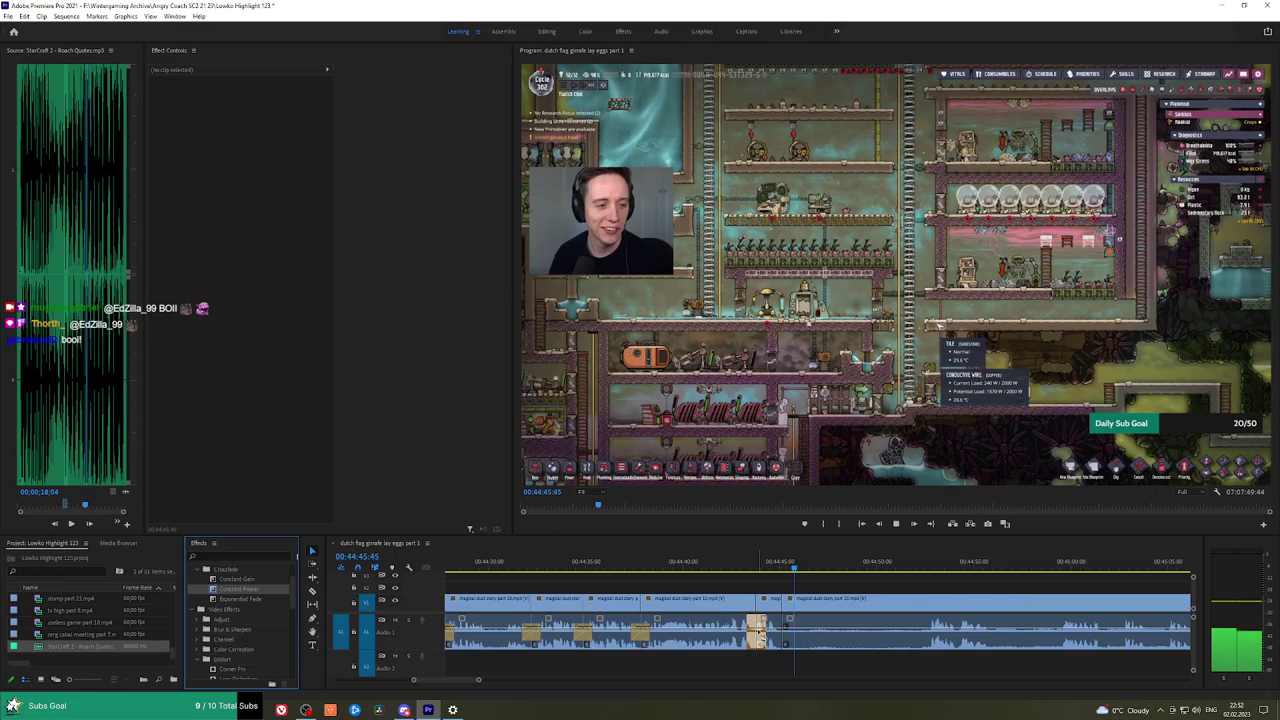
Split the clip near 00:44:52 and 00:44:56, ripple delete the silent stretch before 00:44:52, and crossfade the join with Constant Power.
click(921, 567)
key(space)
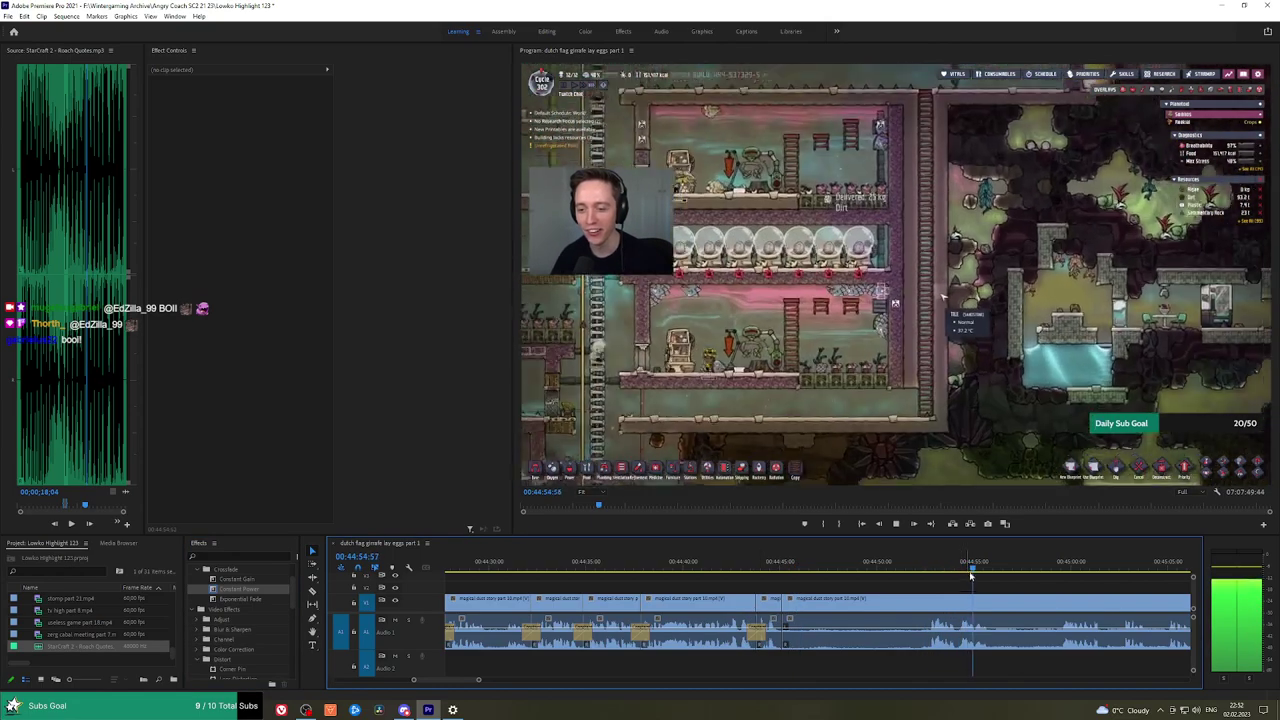
click(995, 601)
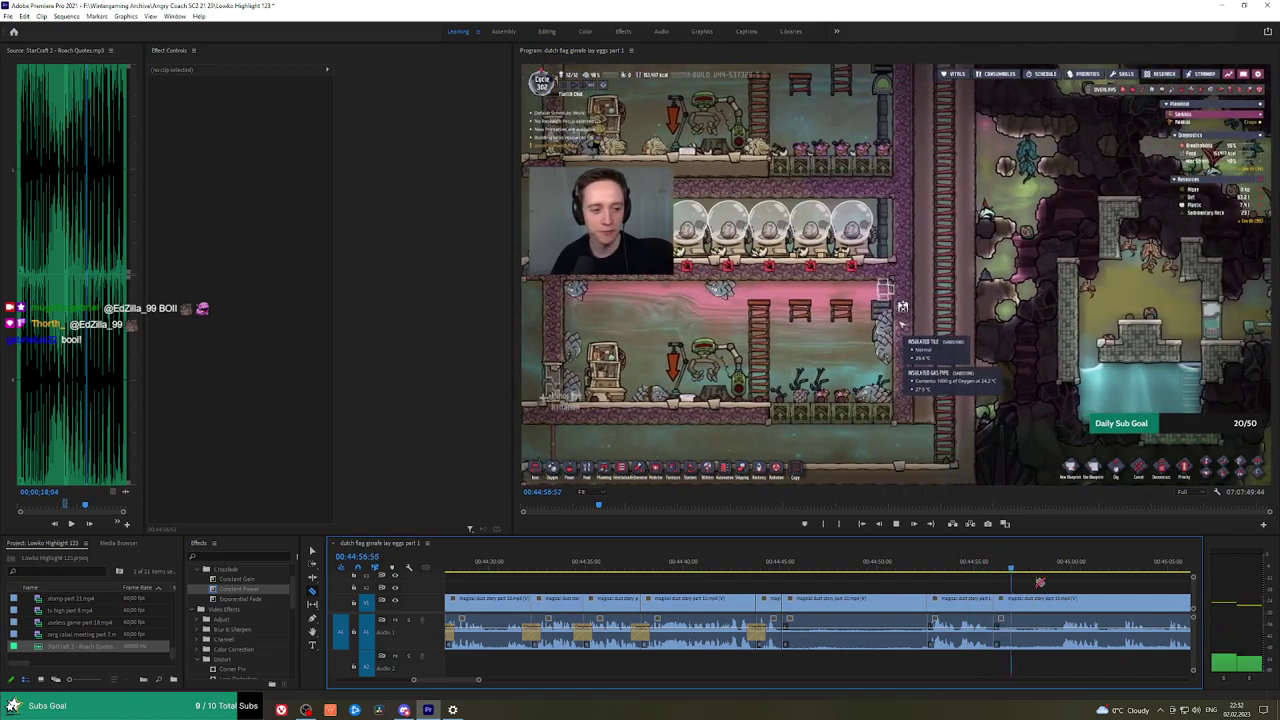
click(1059, 566)
key(v)
click(884, 606)
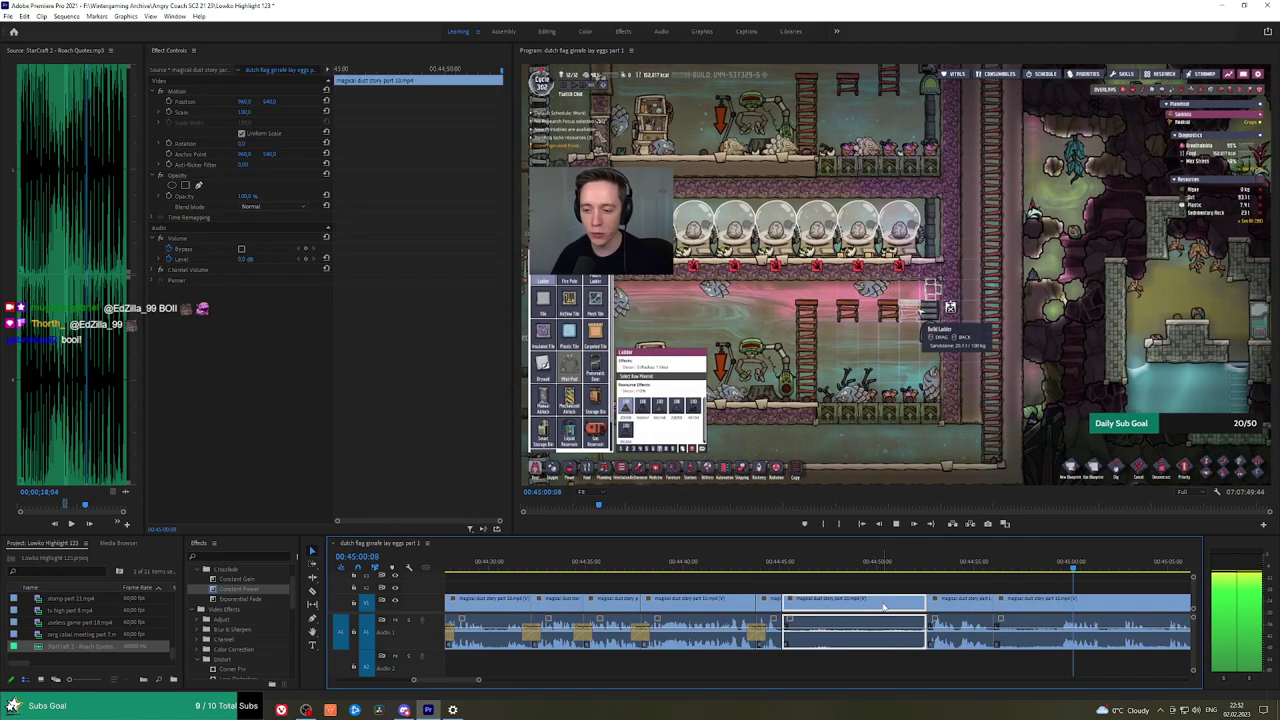
key(shift+Delete)
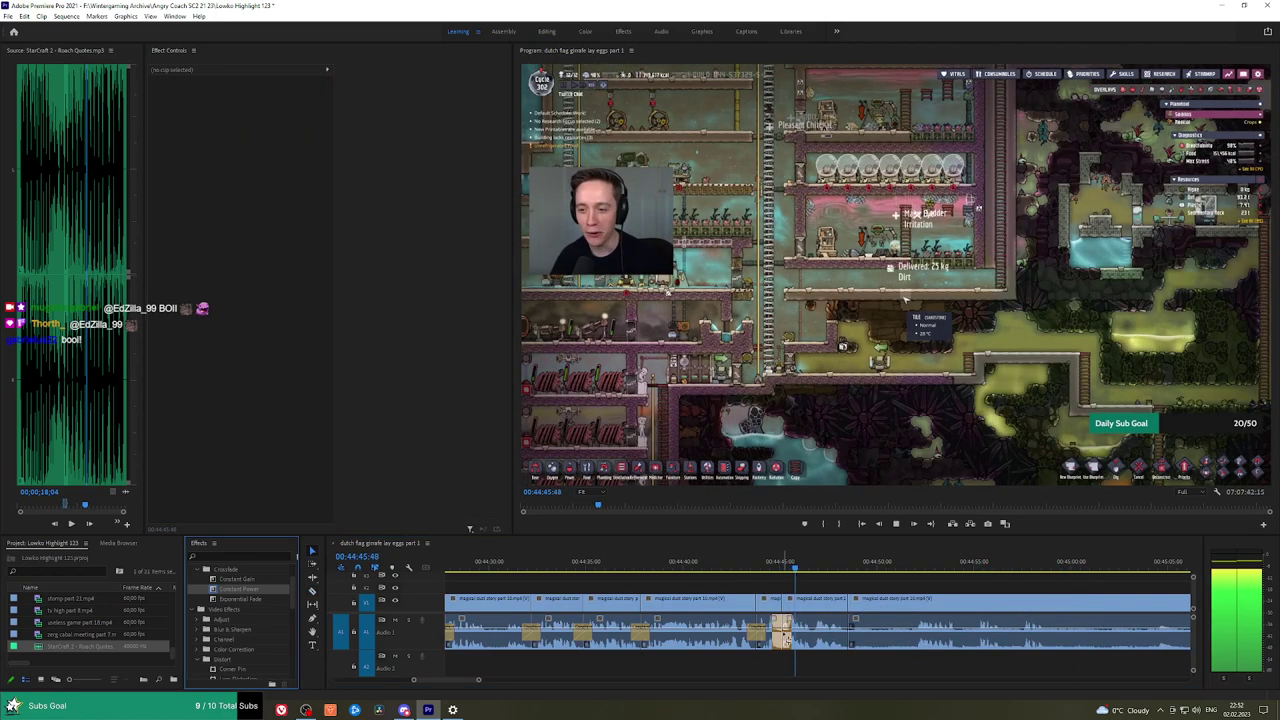
Play the end of the trimmed section, save the project, and skip ahead to play from 00:45:15:50.
click(840, 568)
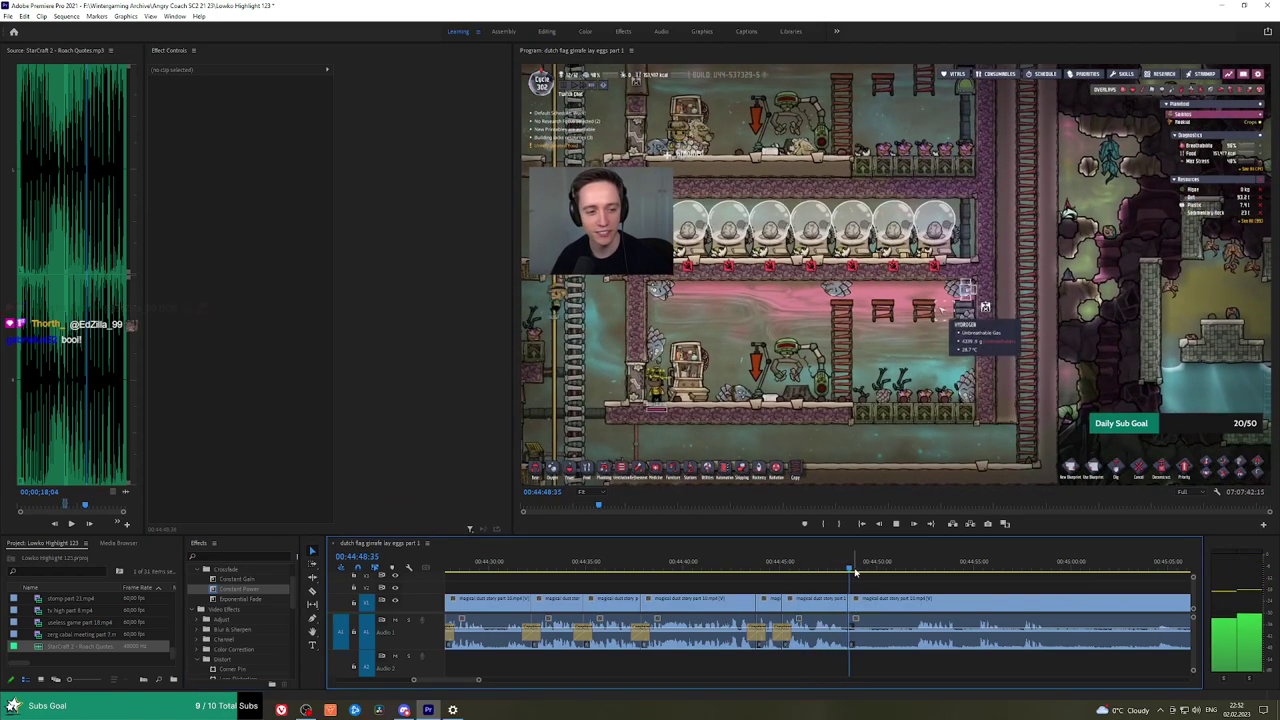
key(ctrl+s)
scroll(916, 590, down, 5)
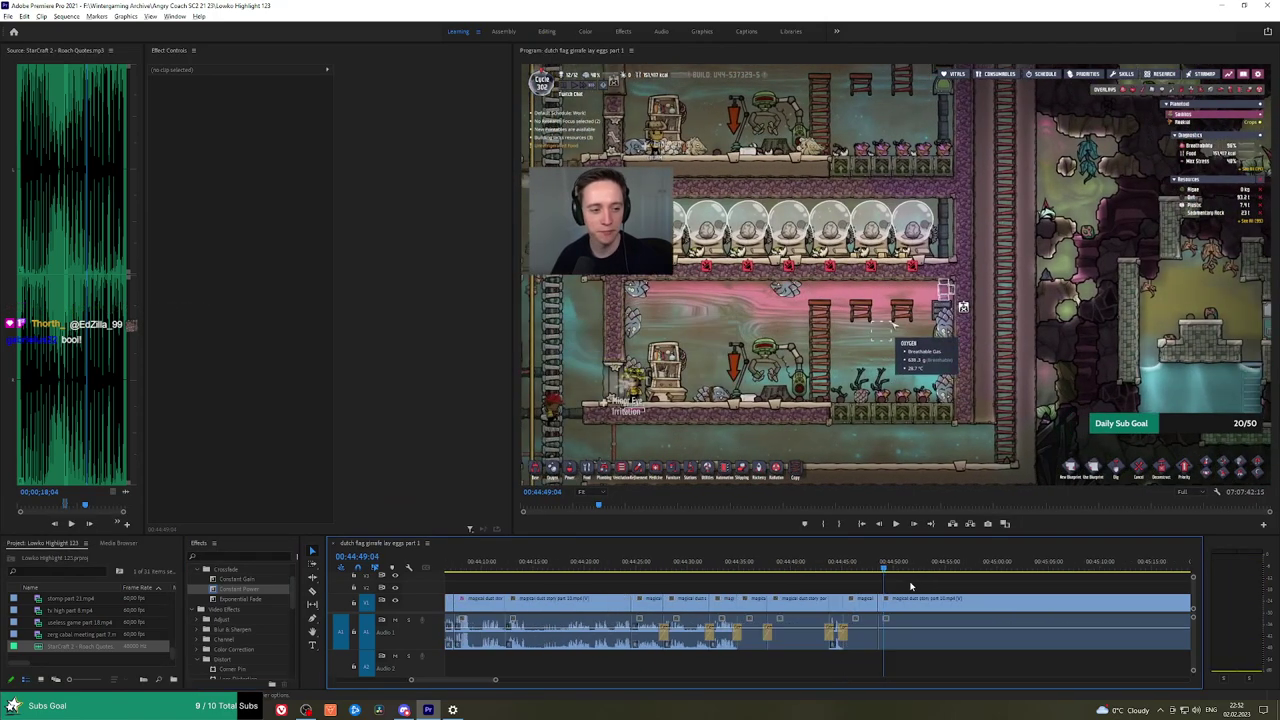
click(967, 568)
key(space)
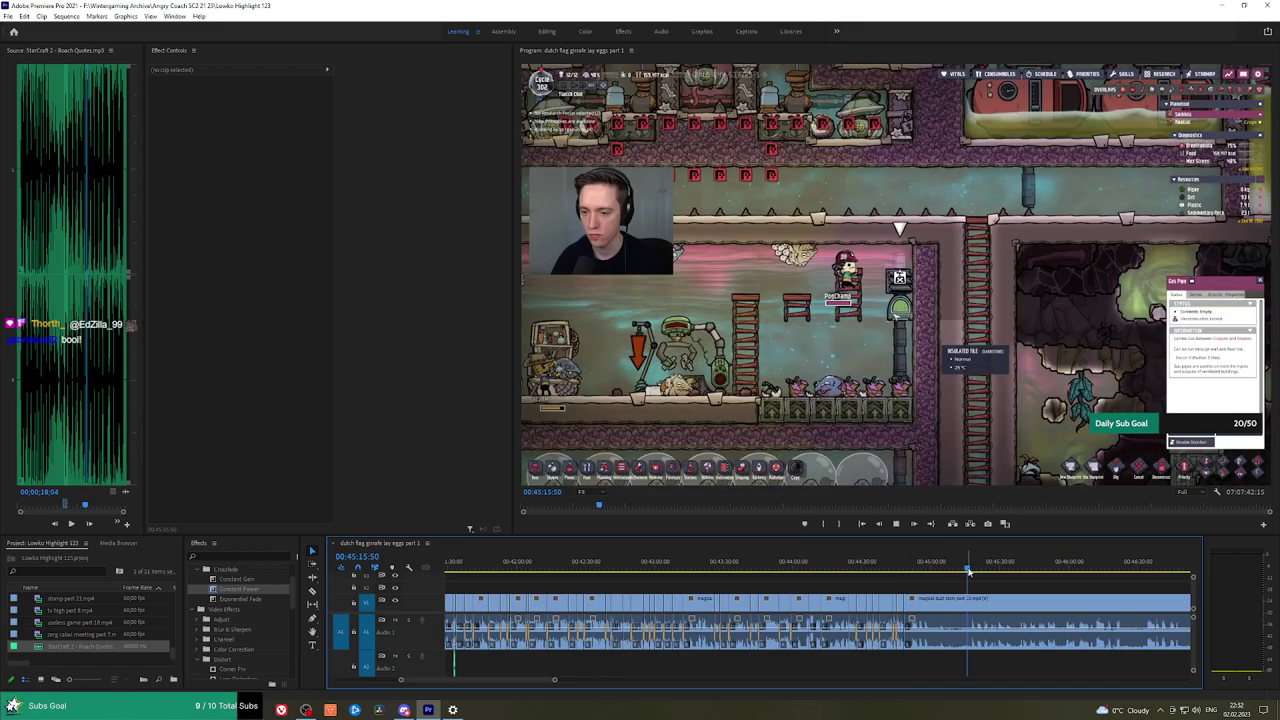
Save the project and play the magical dust story clip from 00:45:16:01 to check it for usable commentary.
key(ctrl+s)
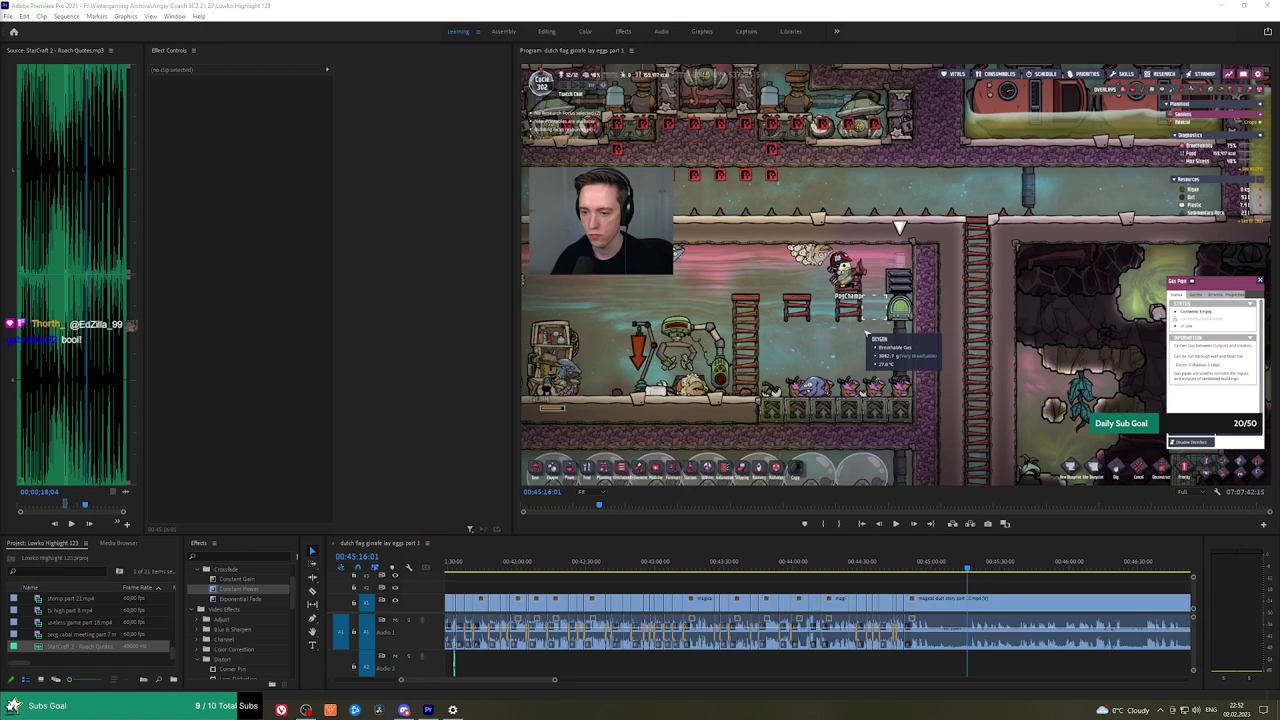
key(space)
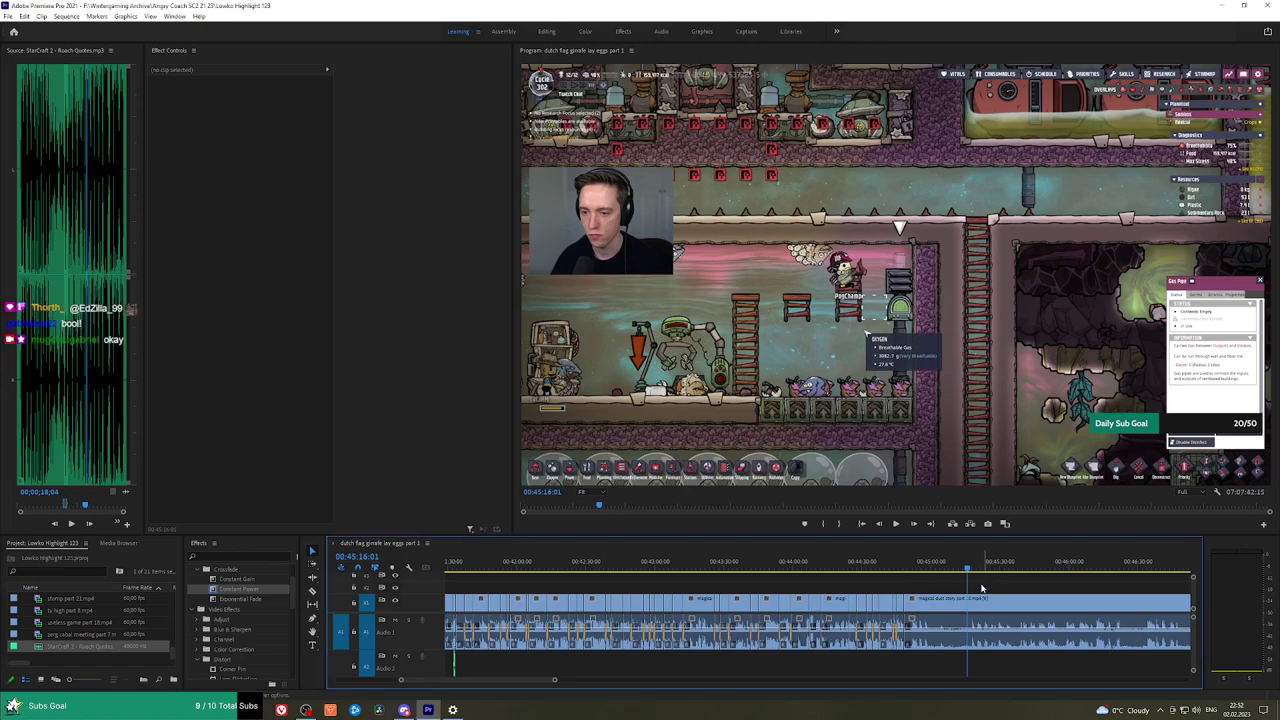
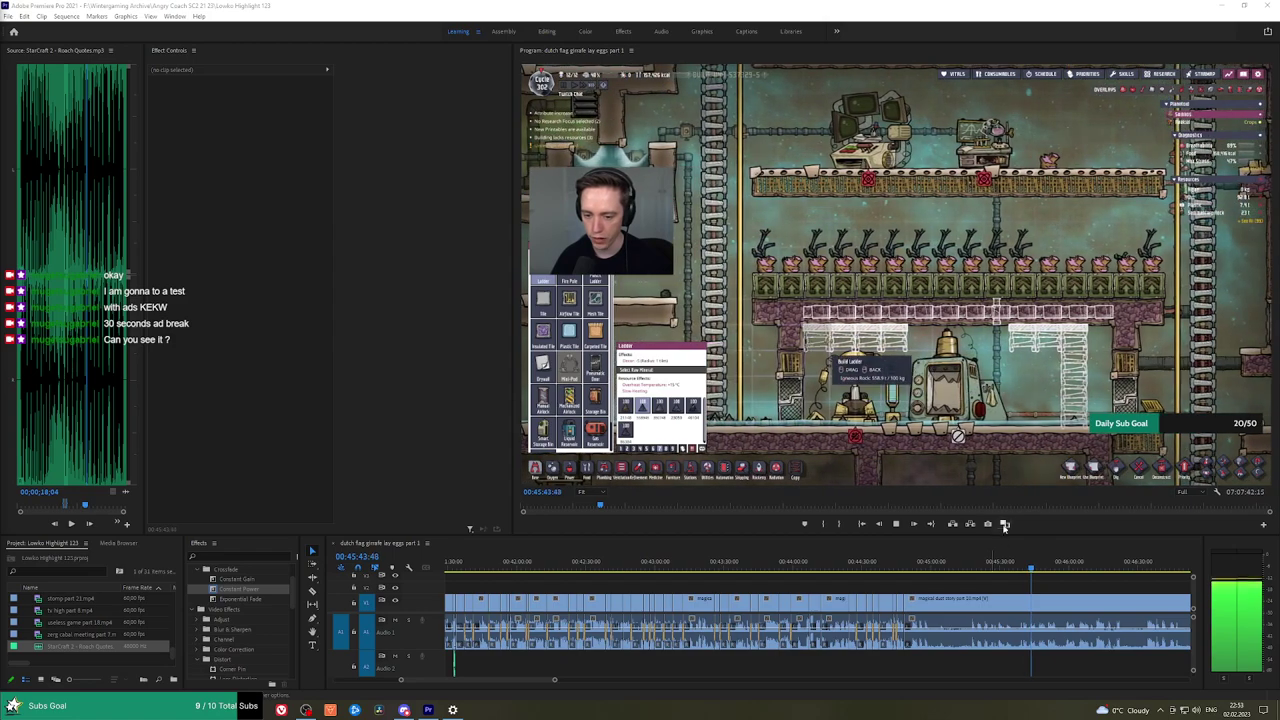
scroll(742, 567, right, 5)
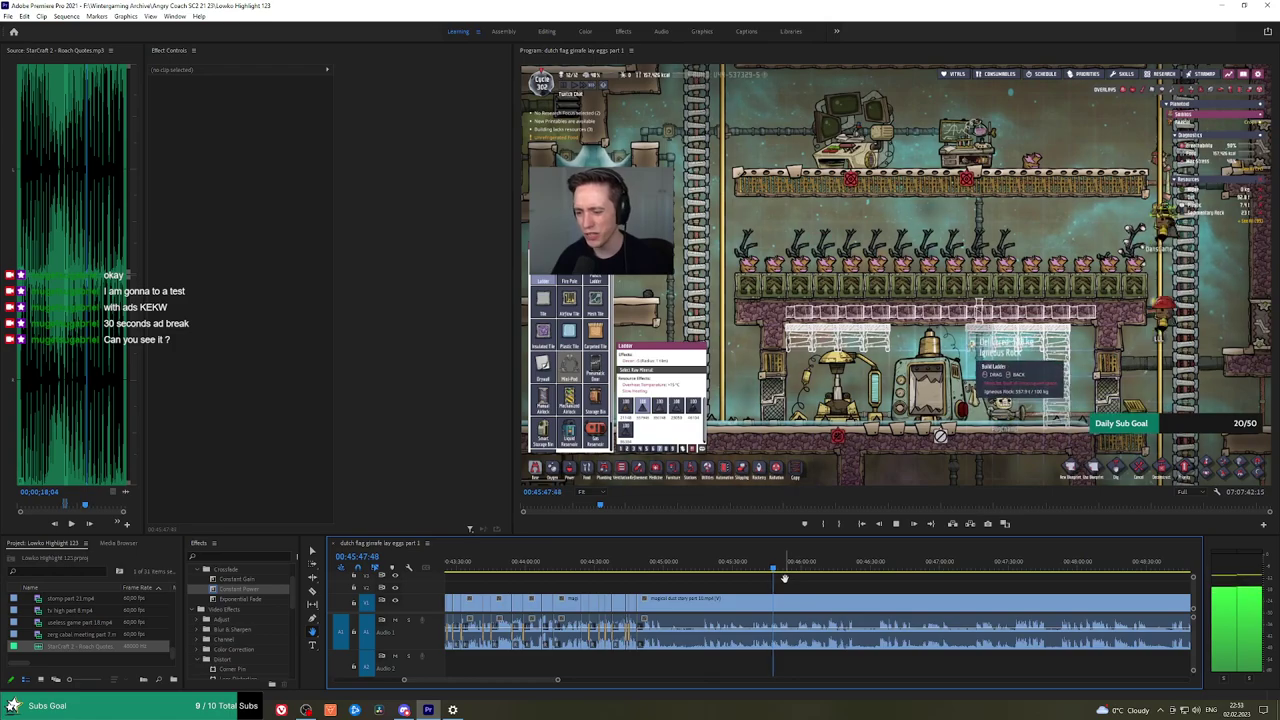
drag(823, 590, 763, 593)
scroll(888, 591, down, 6)
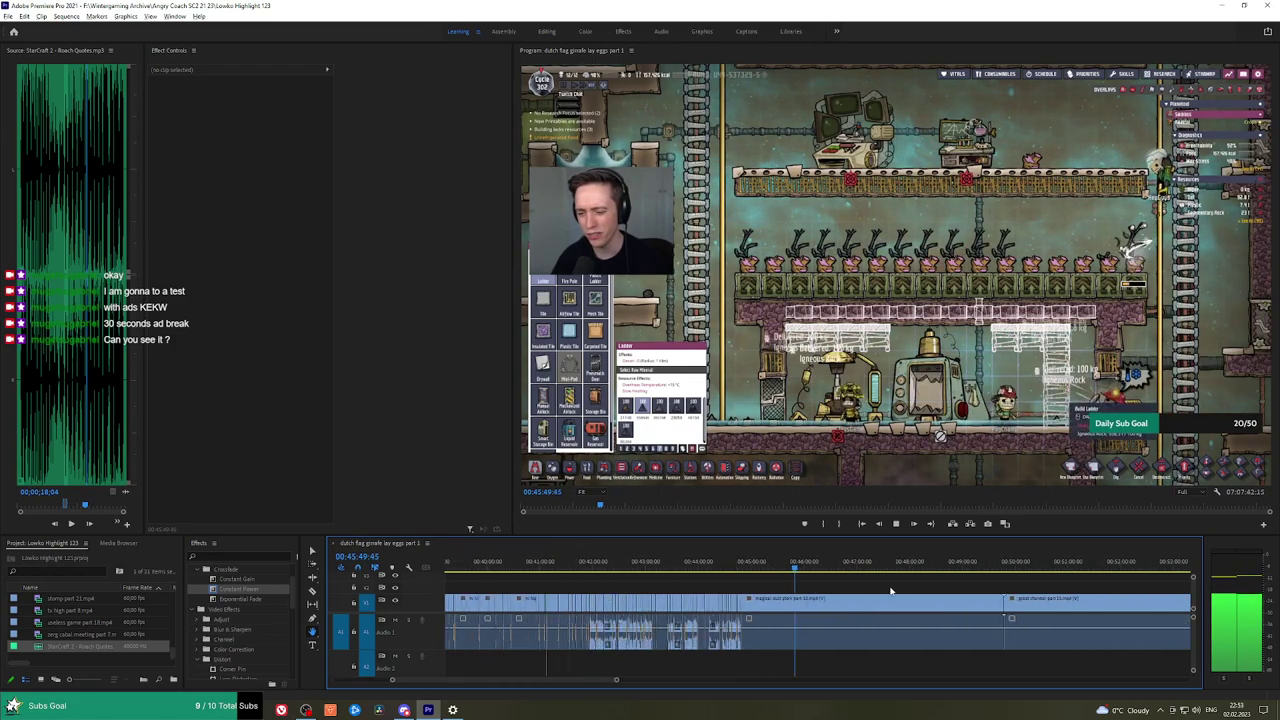
Skim the magical dust story clip at about 00:48:19 and 00:49:01, and ripple delete its remaining segment.
click(918, 571)
key(space)
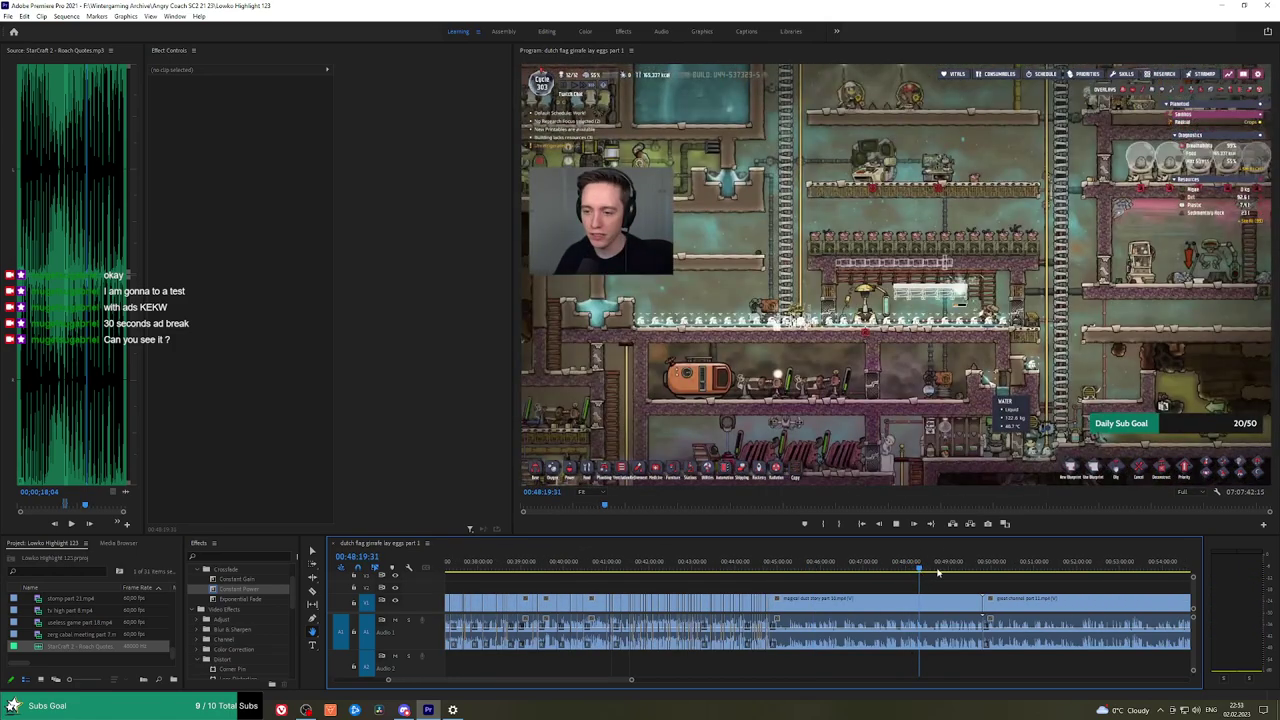
click(950, 566)
click(924, 598)
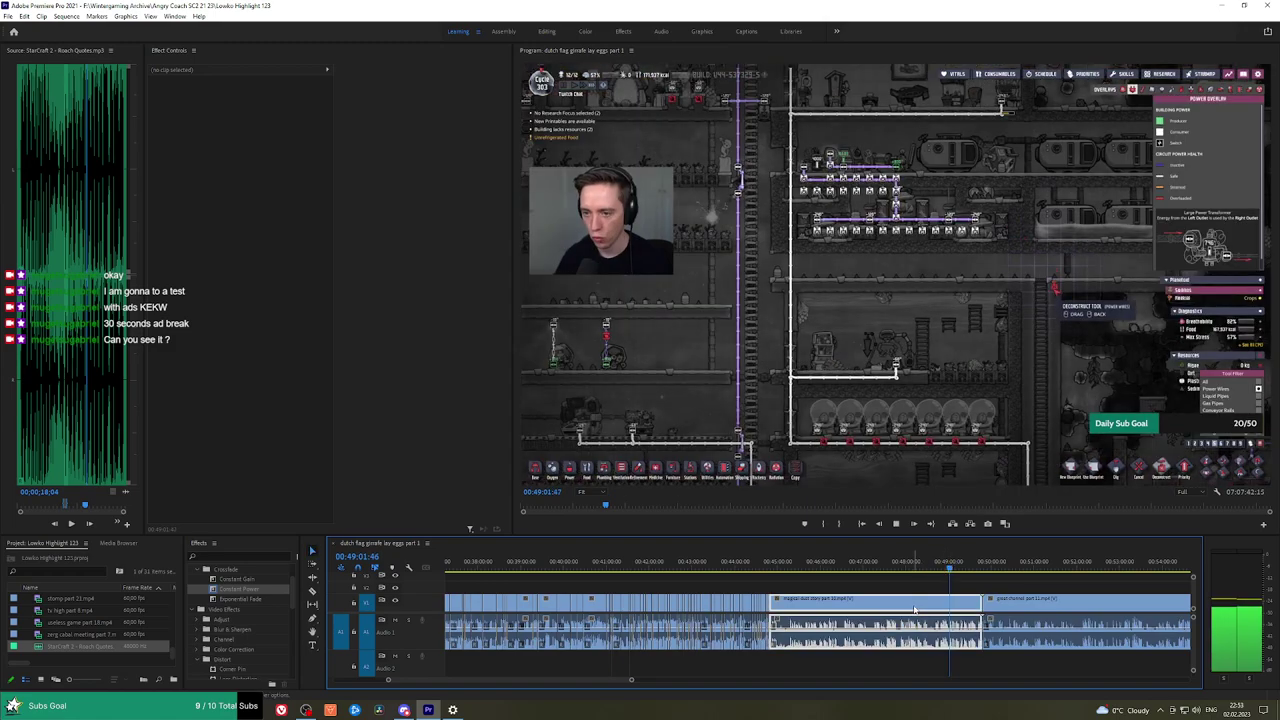
key(shift+Delete)
Skim the sequence up to 06:40:16:02, return to 00:44:37:49, and play the last trimmed section before the great channel clip.
scroll(895, 597, down, 10)
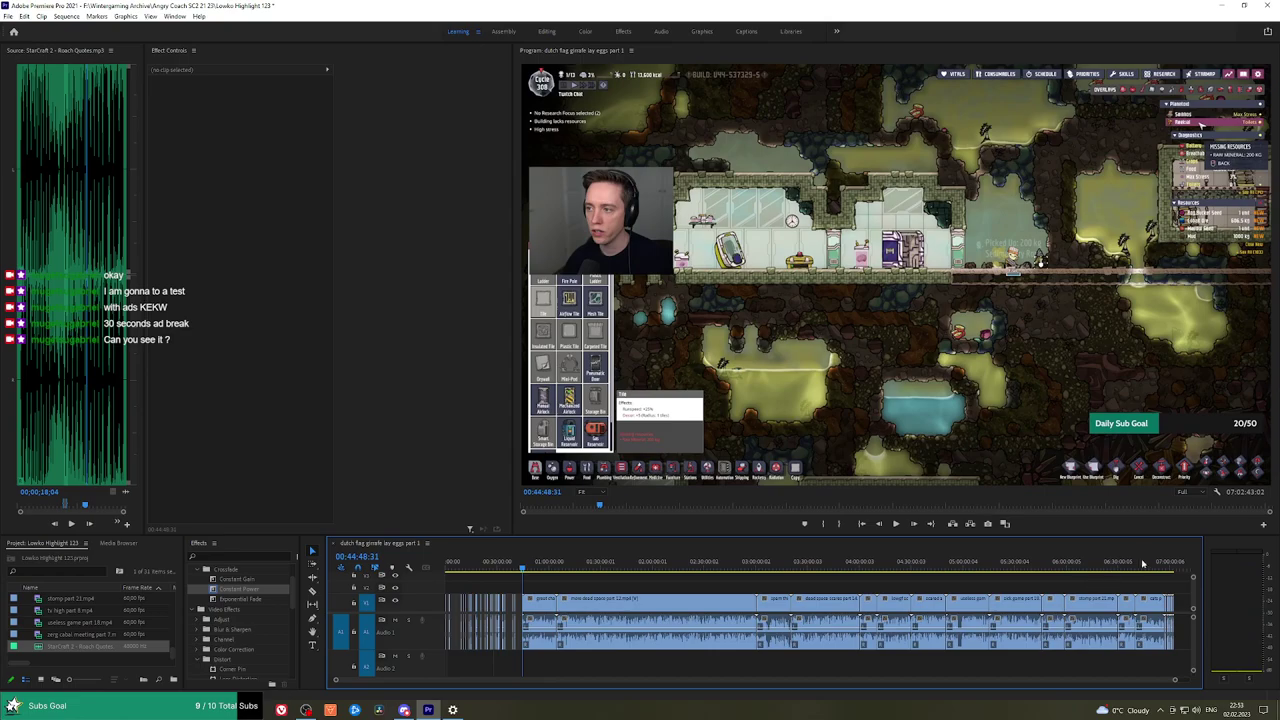
drag(1113, 575, 527, 566)
drag(1137, 566, 1126, 566)
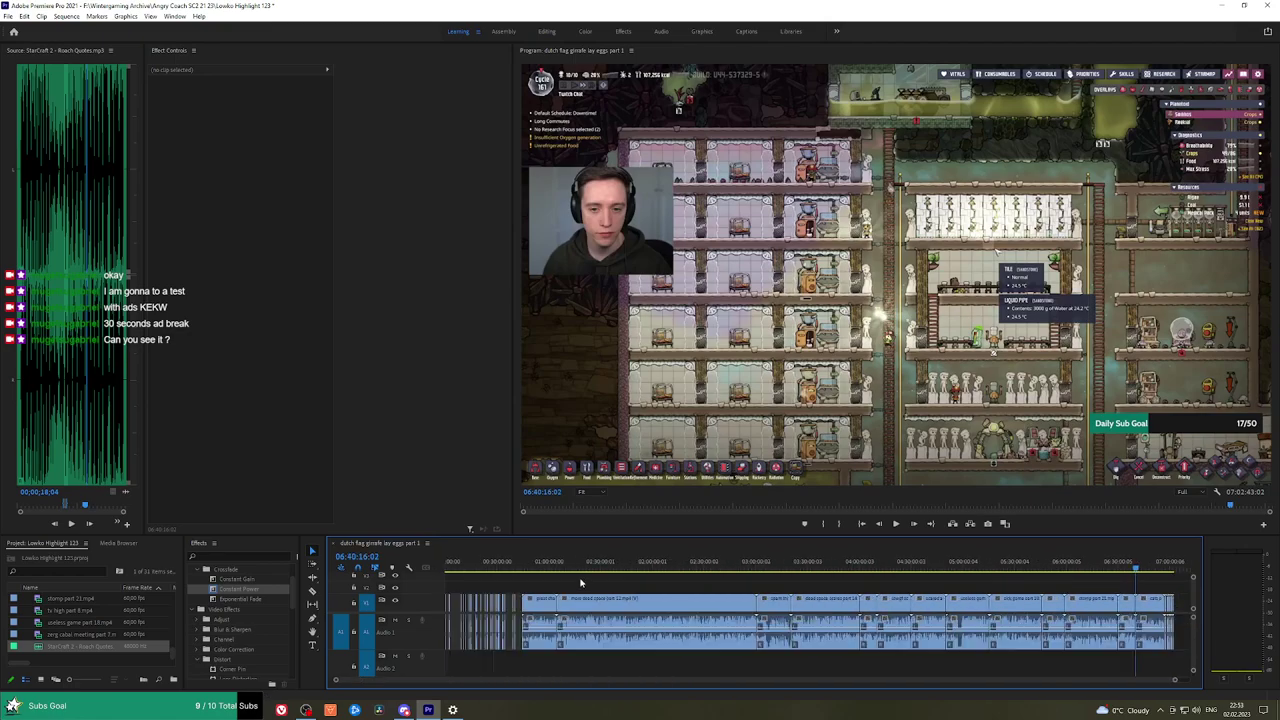
click(524, 566)
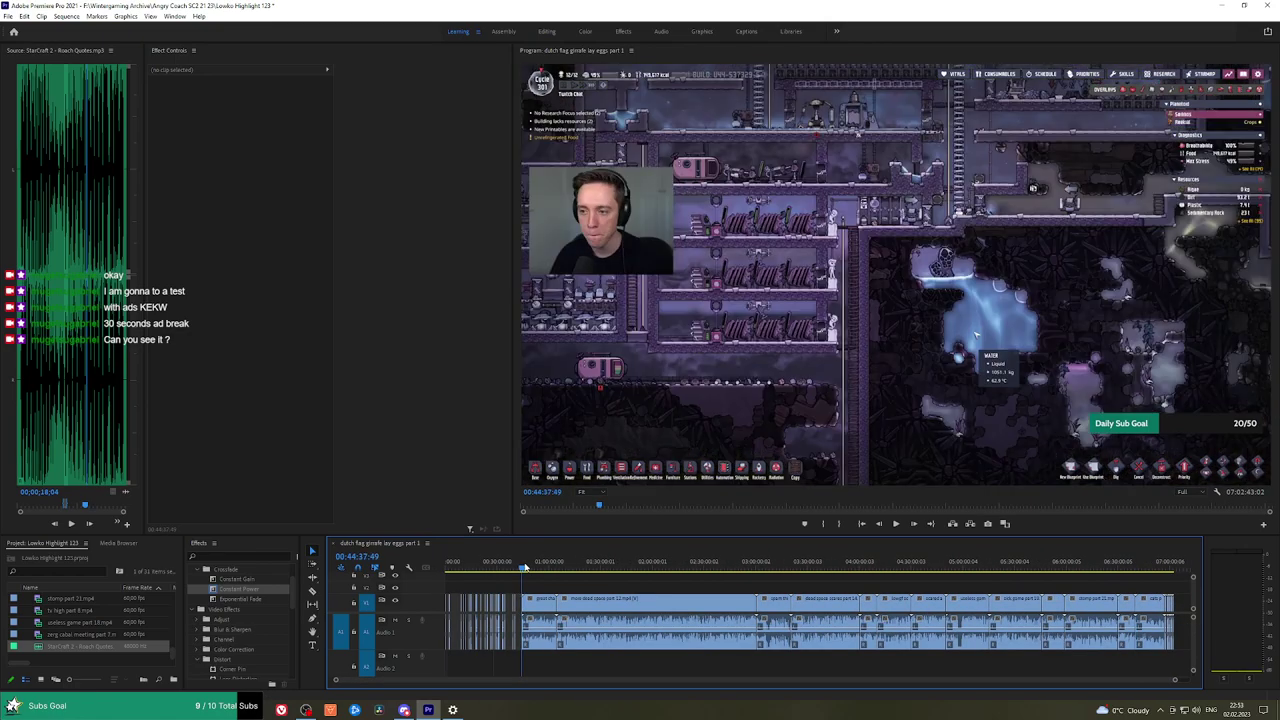
scroll(520, 603, up, 8)
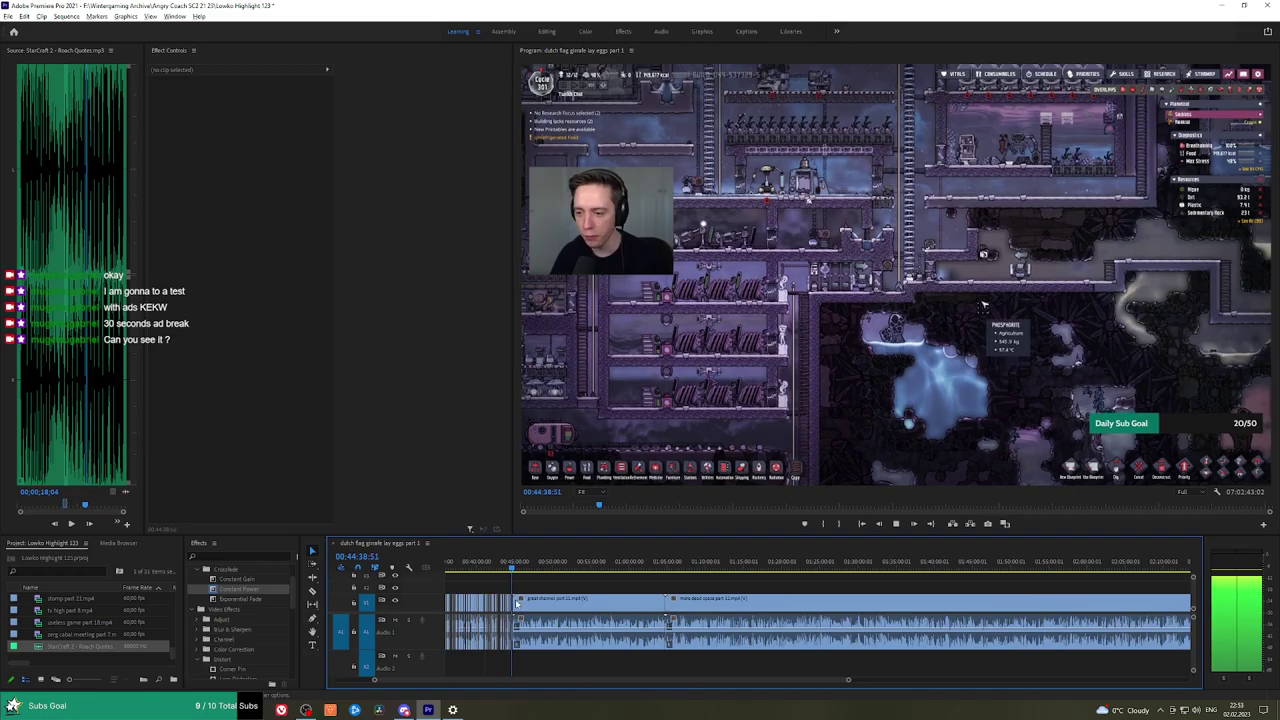
key(equal)
key(equal)
key(equal)
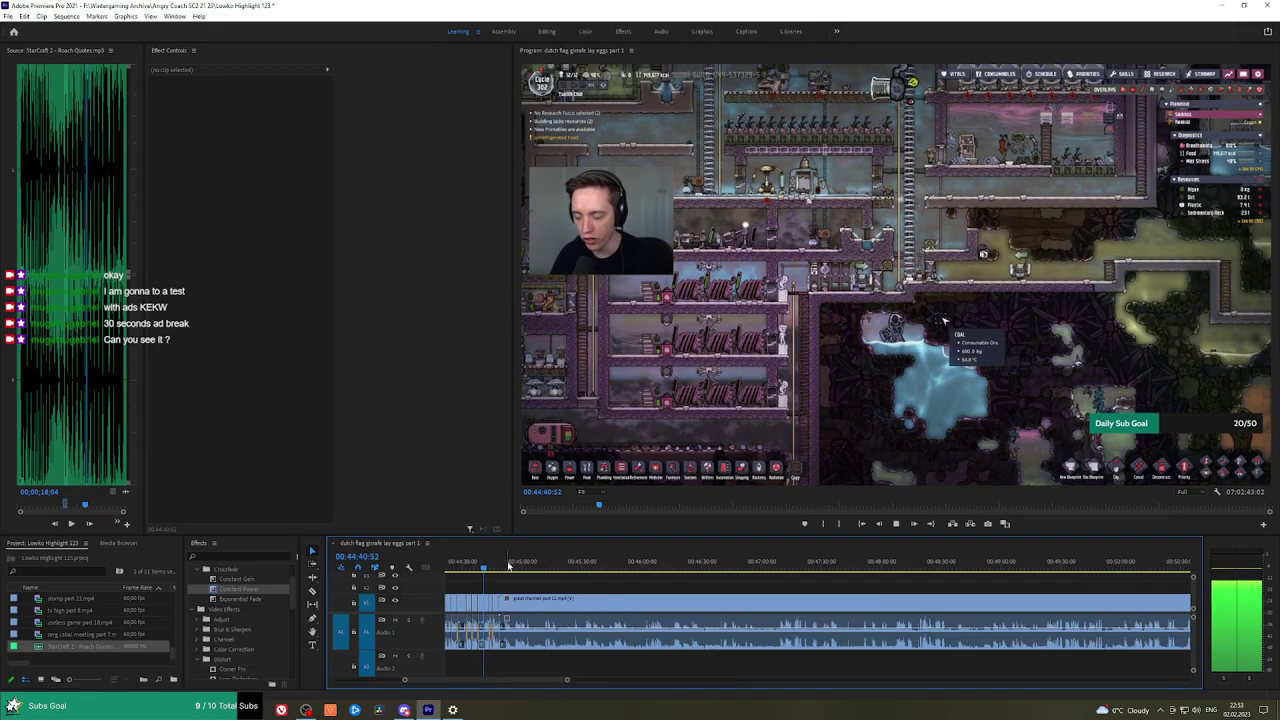
Split the great channel clip near 00:47:09, ripple delete everything before the cut, and add an Exponential Fade at the audio join.
drag(508, 566, 782, 557)
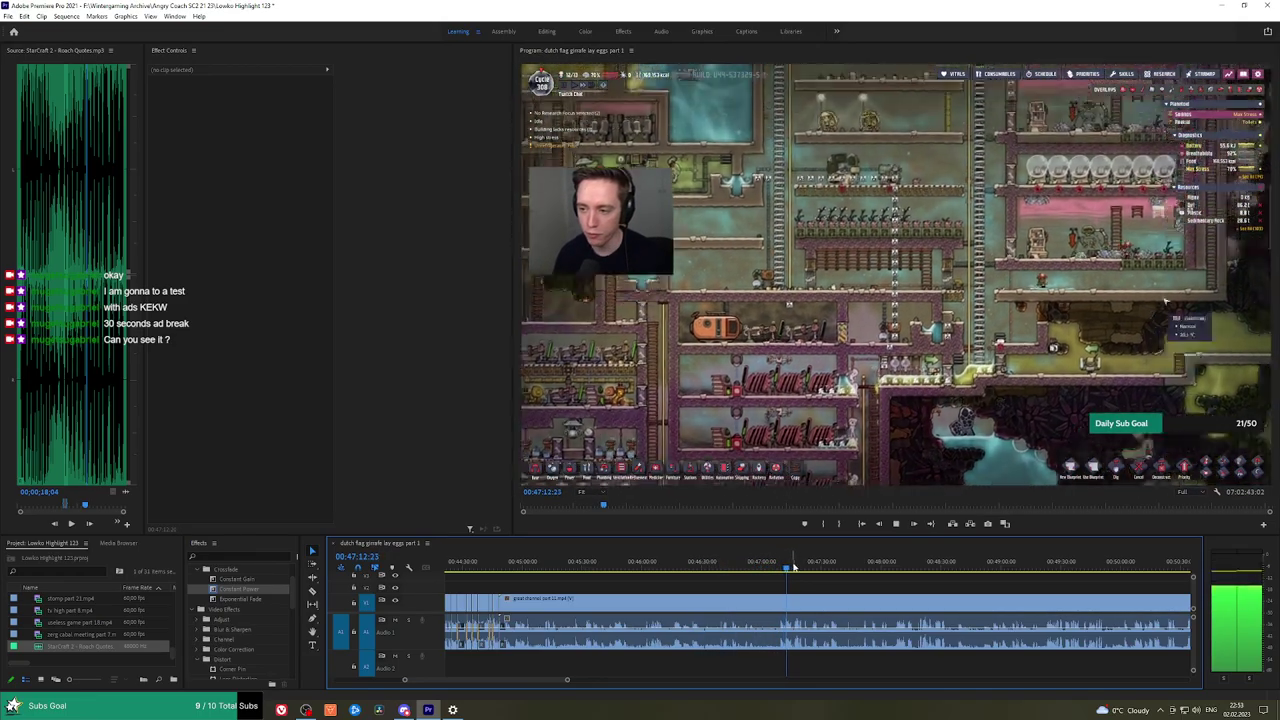
scroll(782, 598, up, 3)
key(c)
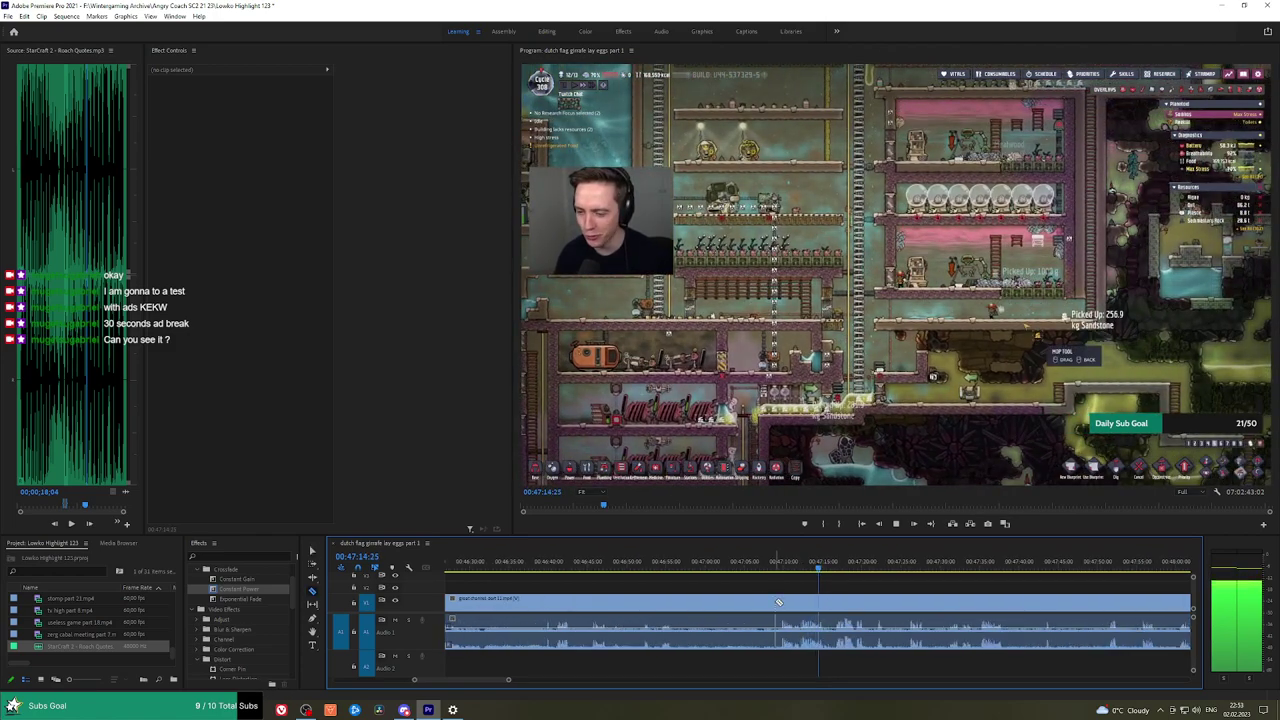
click(764, 602)
key(shift+Delete)
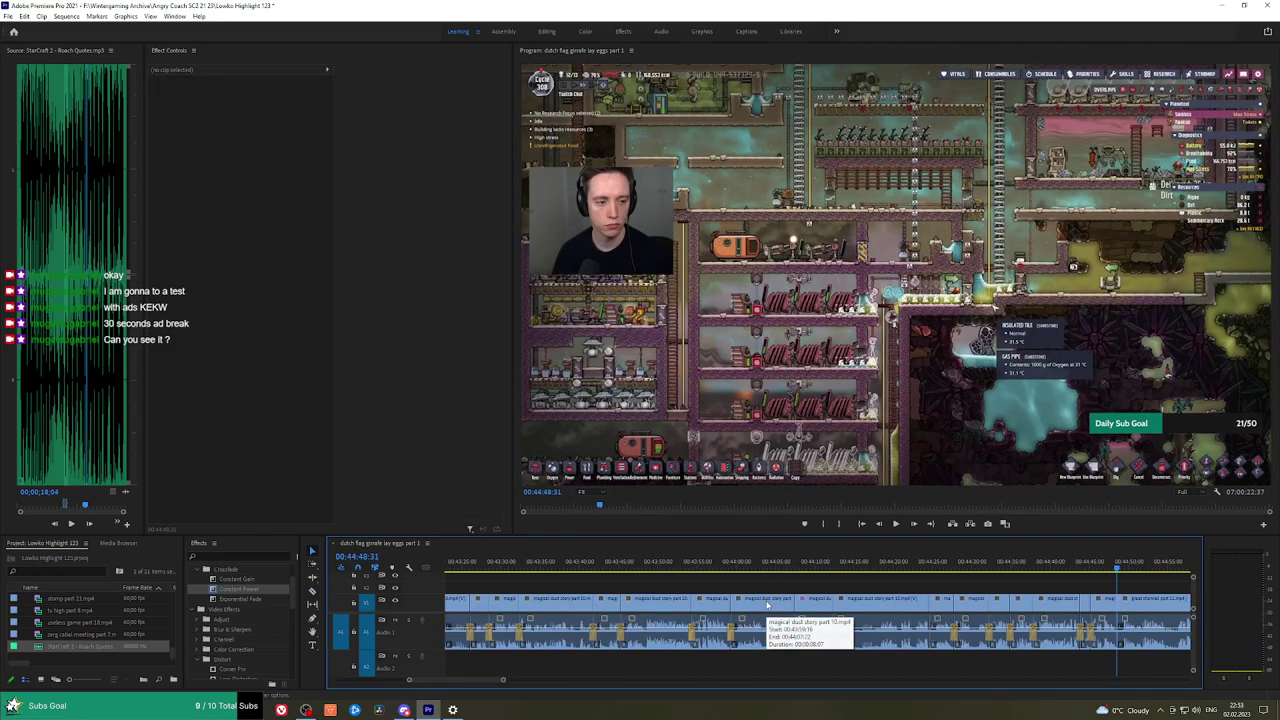
drag(254, 601, 1155, 630)
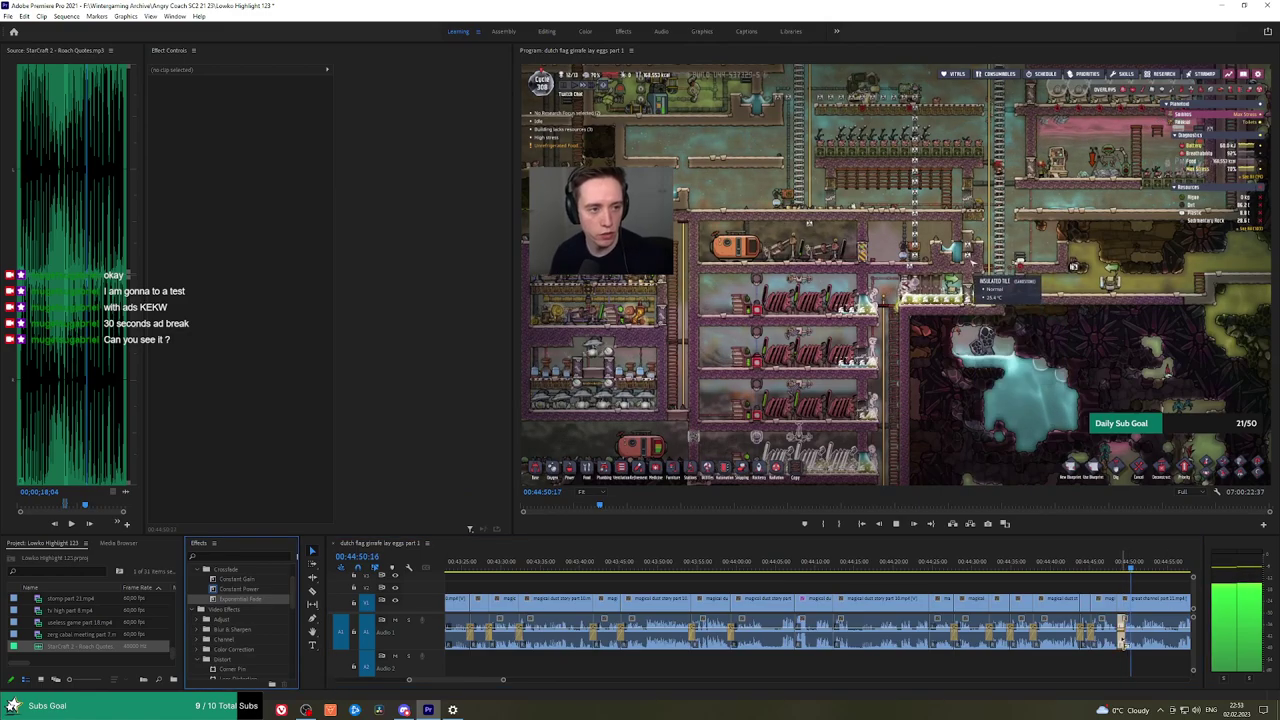
Play the great channel clip from the new join and split it where the pause begins at about 00:45:00.
key(h)
drag(1139, 584, 798, 584)
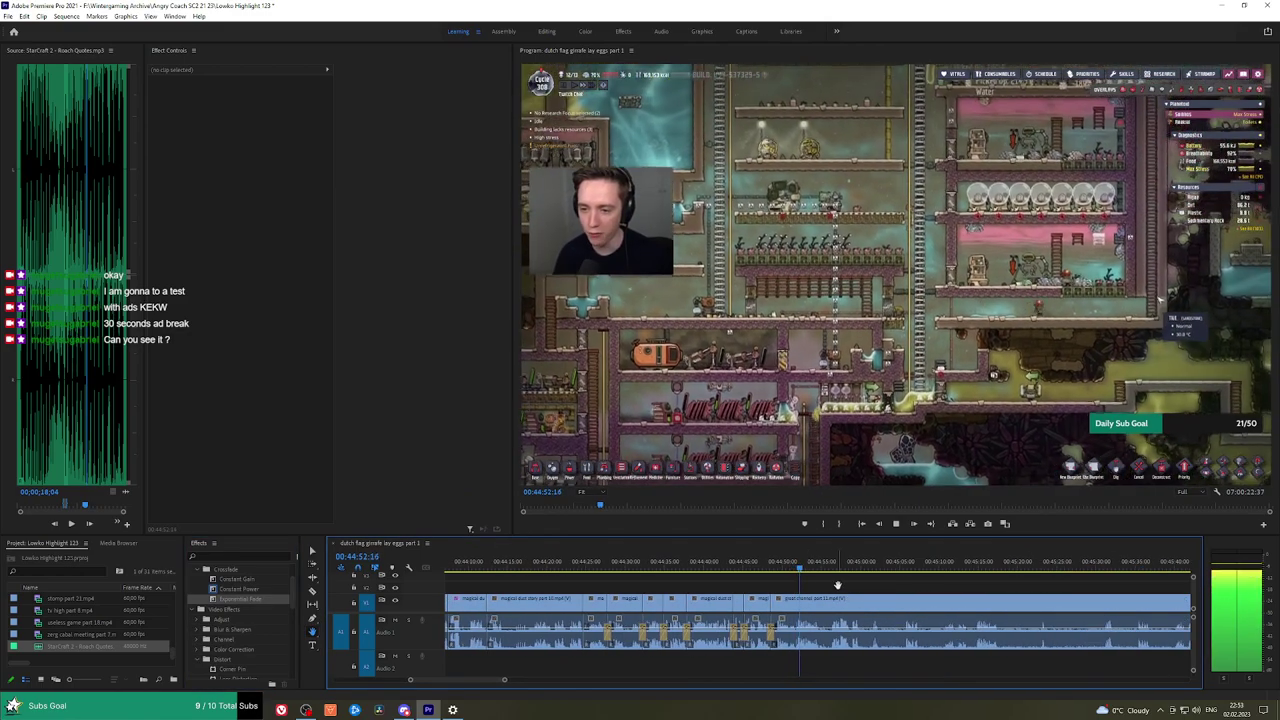
scroll(839, 585, up, 3)
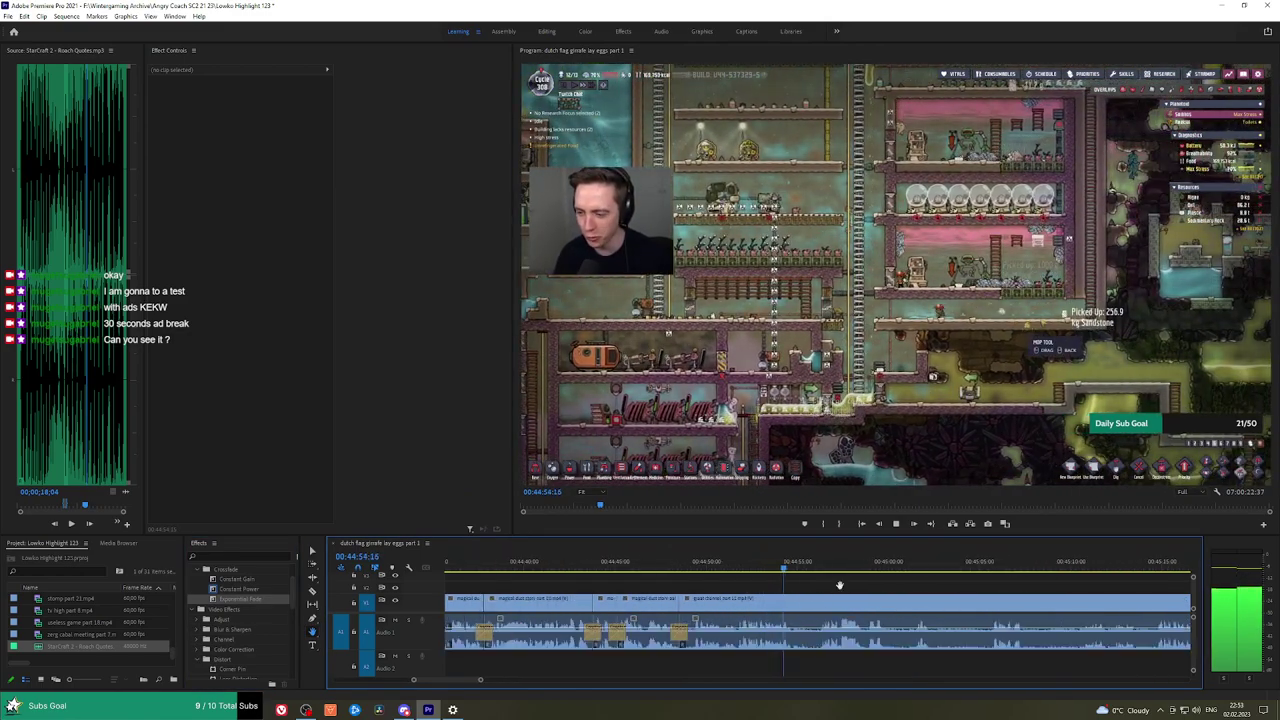
scroll(882, 580, down, 3)
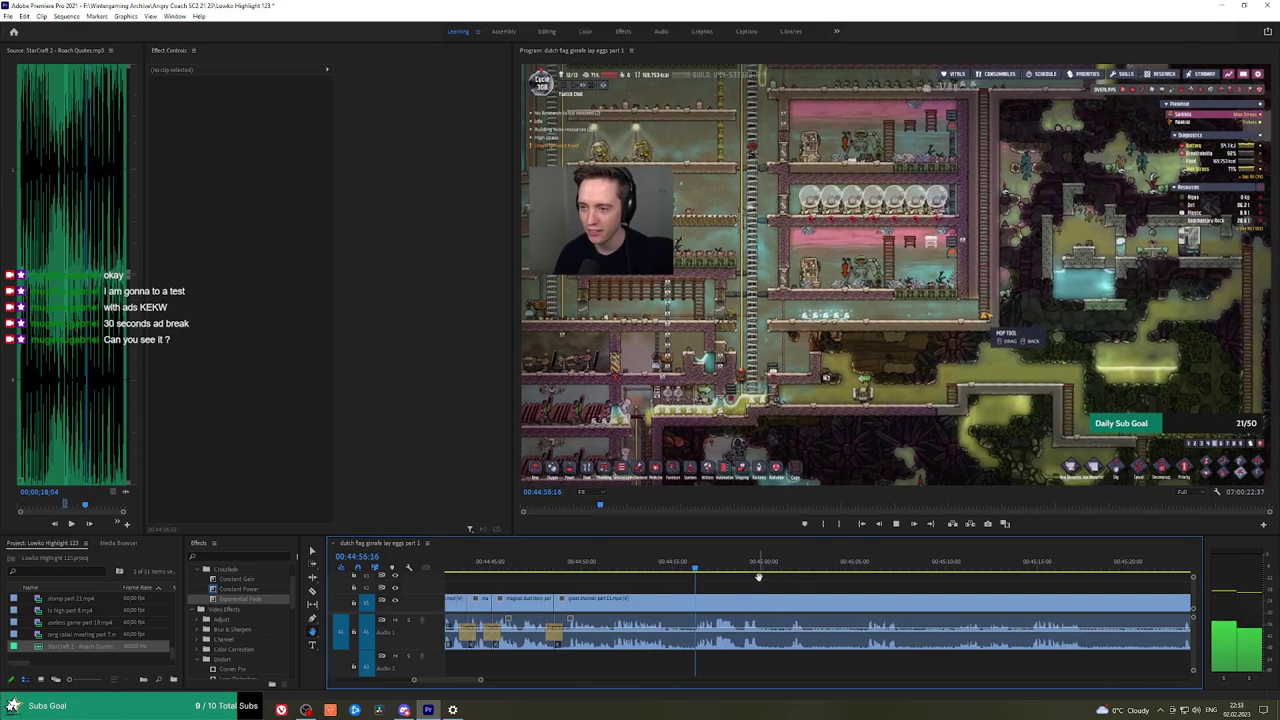
scroll(758, 577, down, 3)
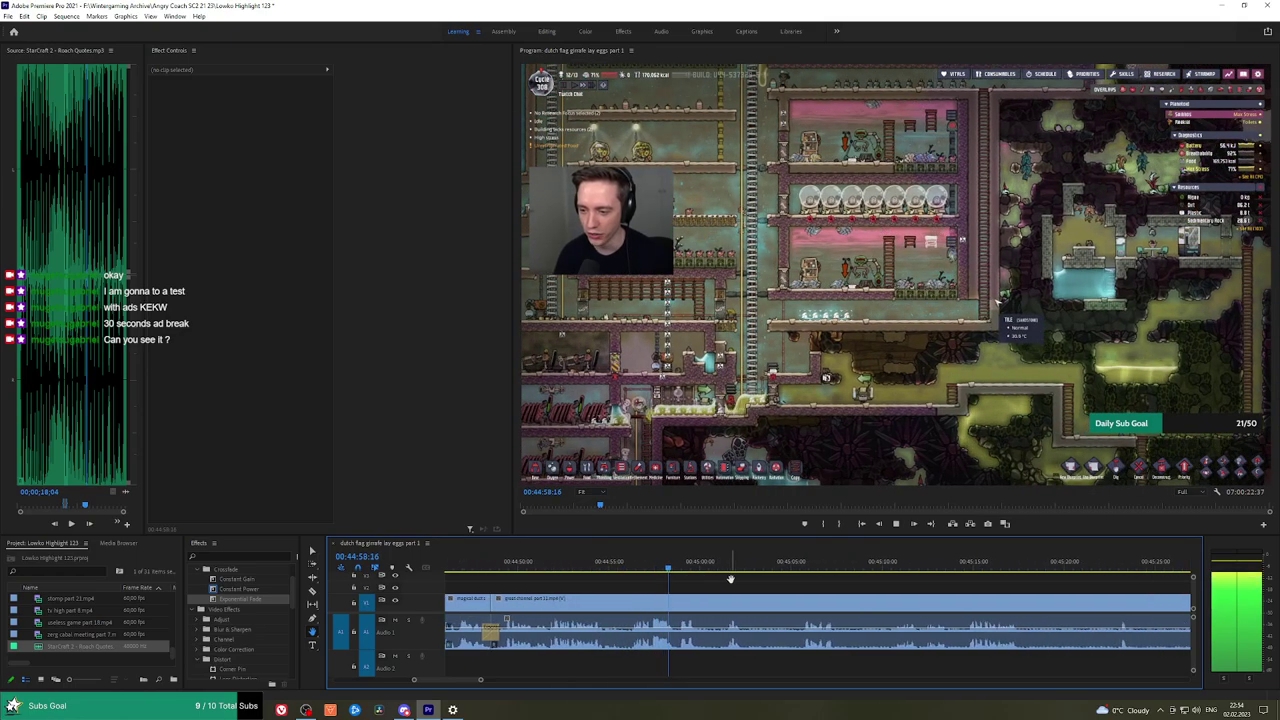
key(c)
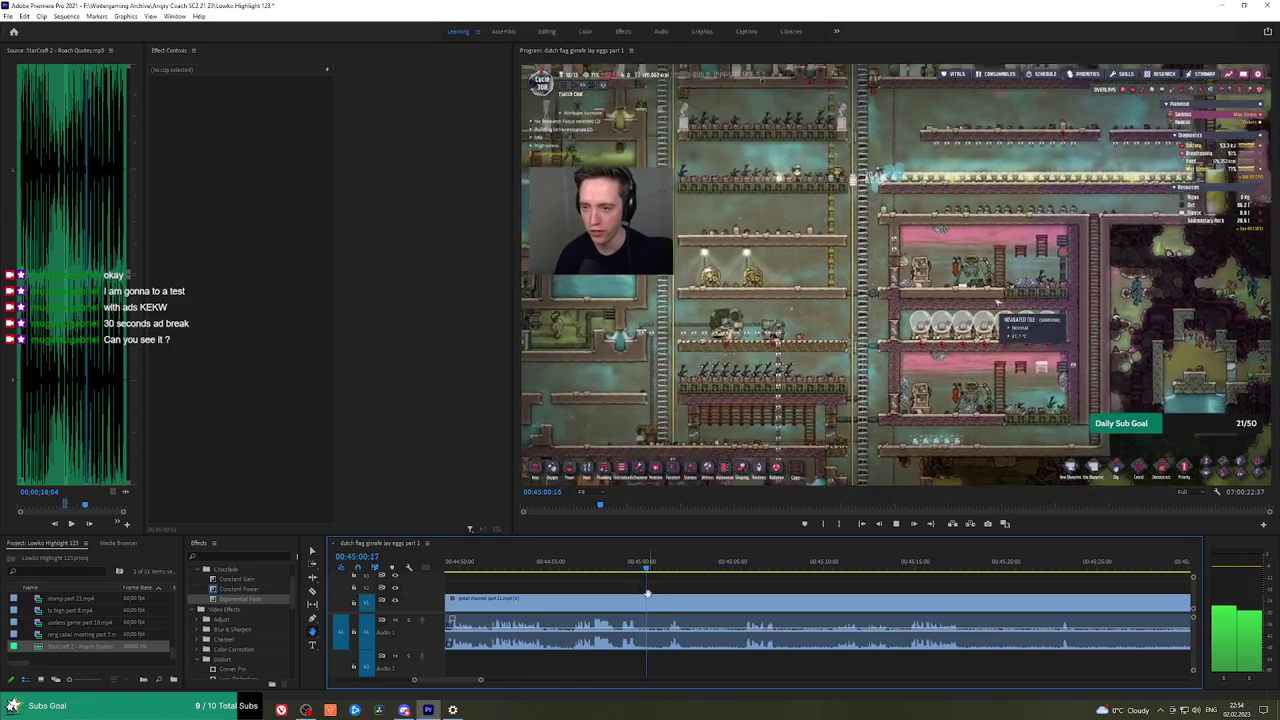
click(642, 602)
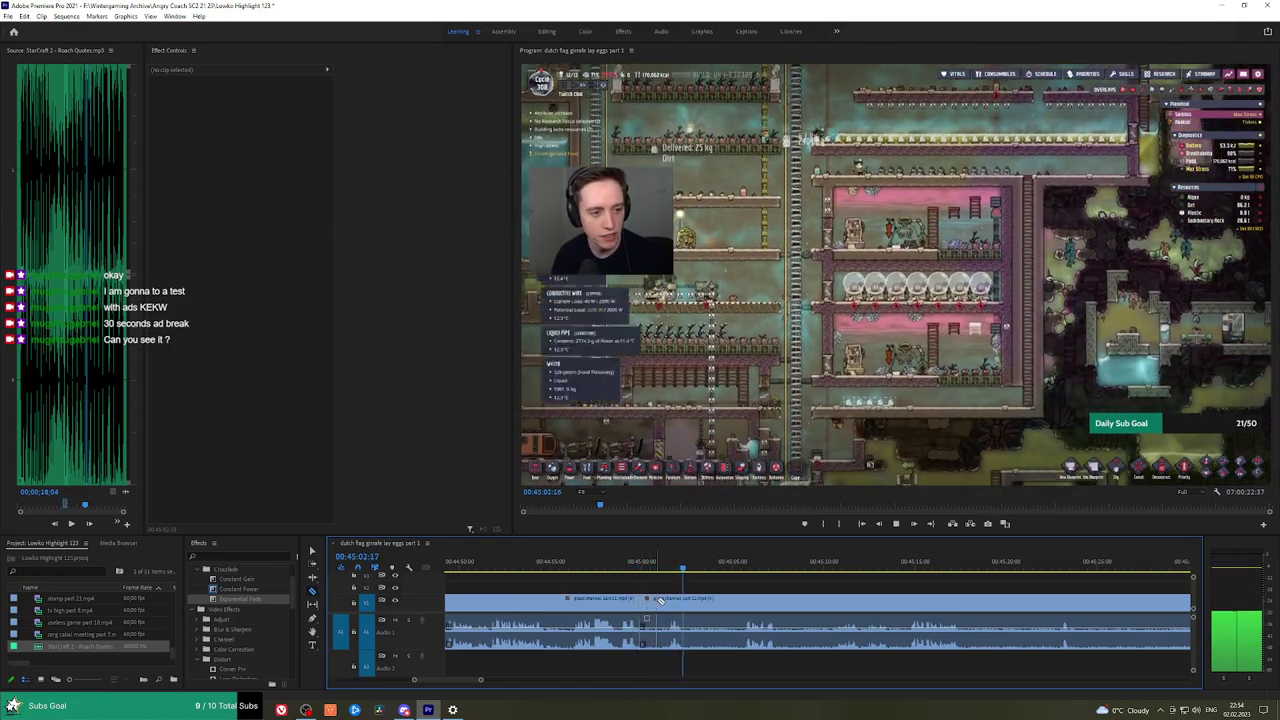
Split the clip near 00:45:05, ripple delete the pause between the two cuts, and crossfade the join with Constant Power.
click(744, 564)
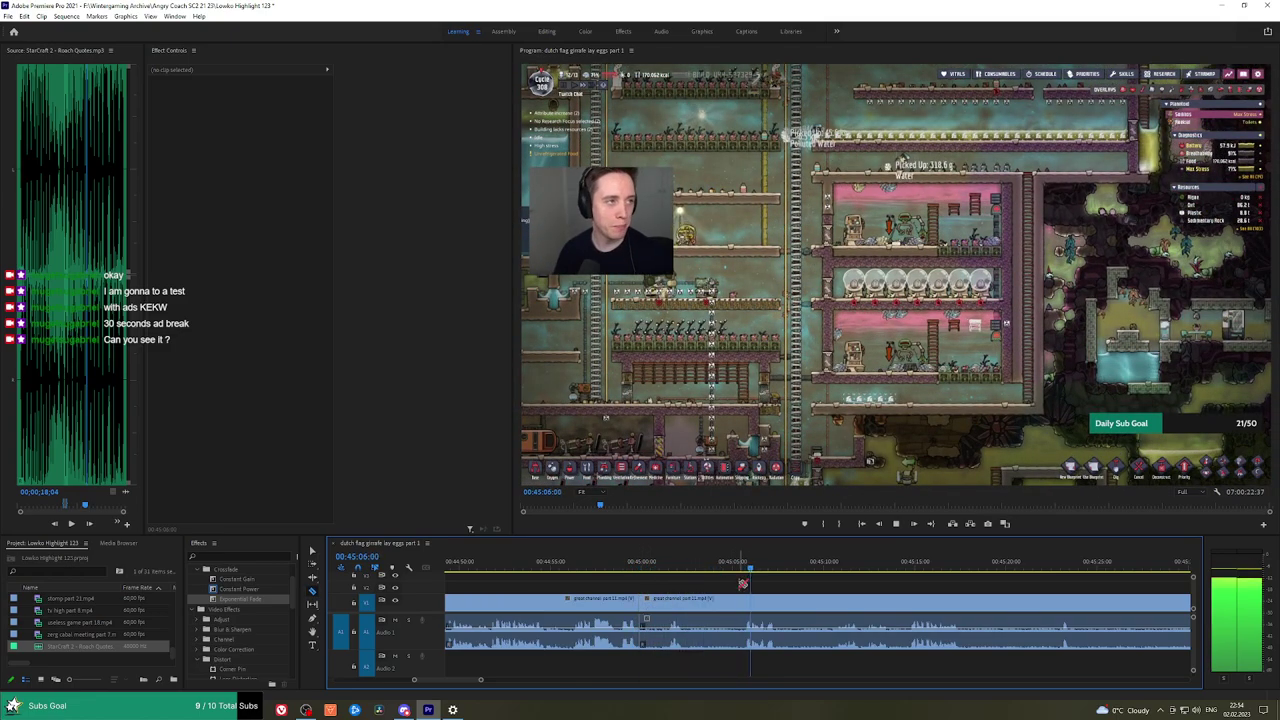
click(745, 605)
key(v)
click(730, 607)
key(shift+Delete)
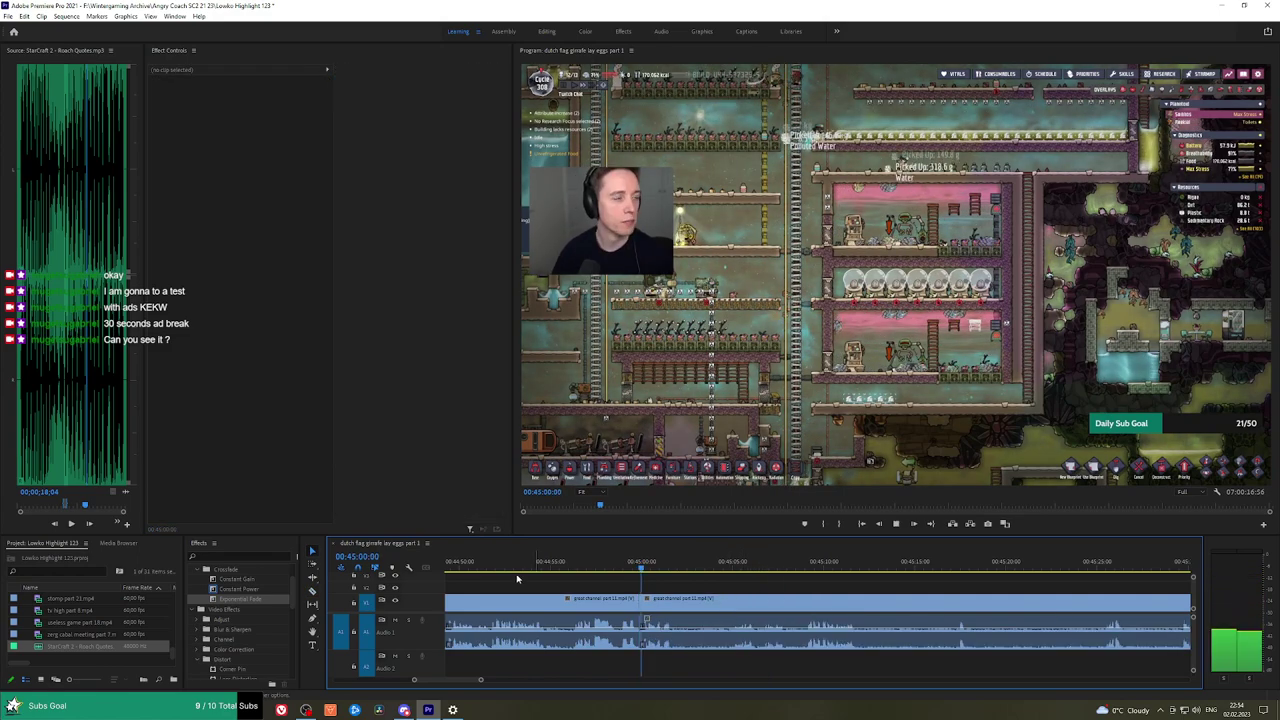
click(254, 590)
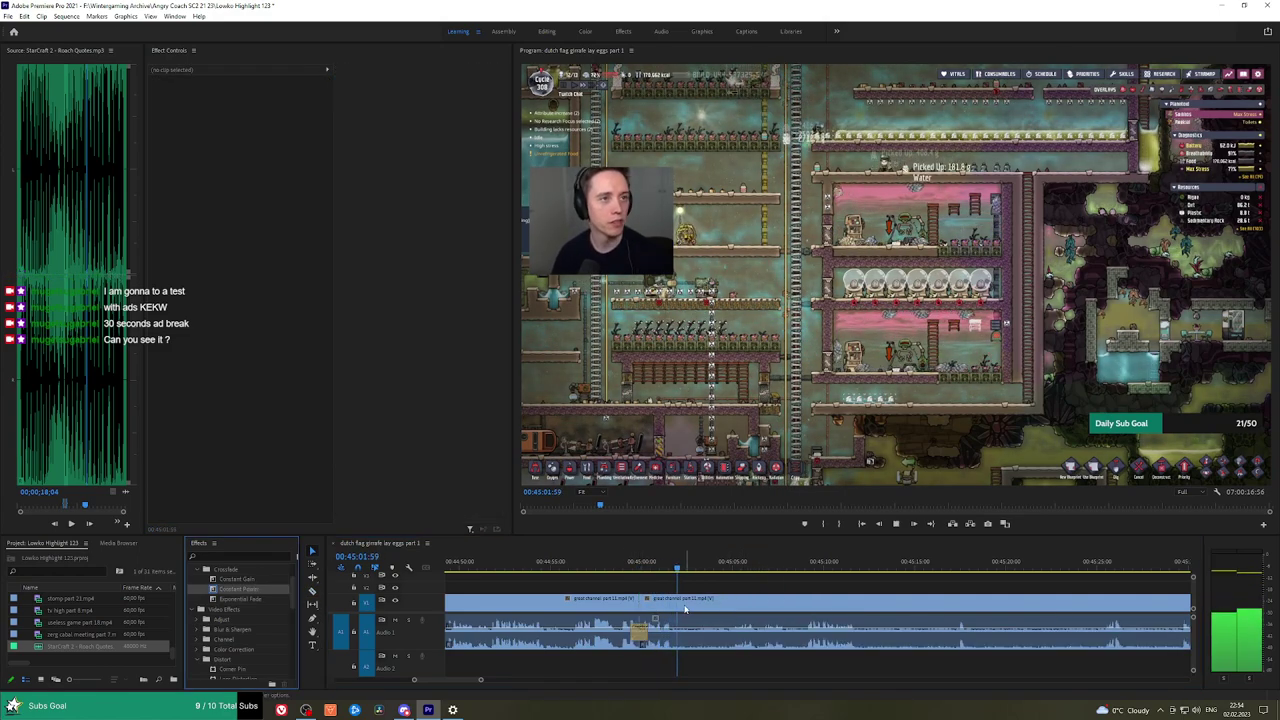
Split the clip near 00:45:02 and 00:45:05, ripple delete the segment between, and crossfade the join with Constant Power.
key(c)
click(681, 605)
click(733, 564)
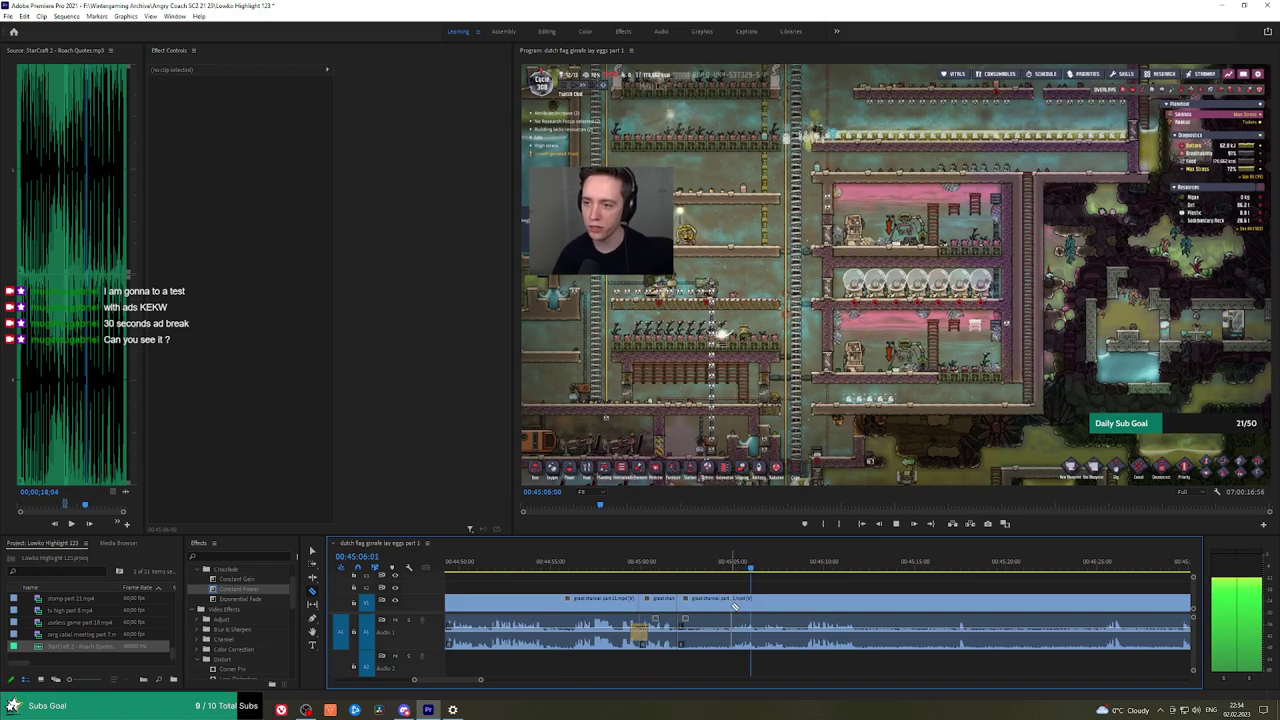
click(735, 605)
key(v)
click(705, 603)
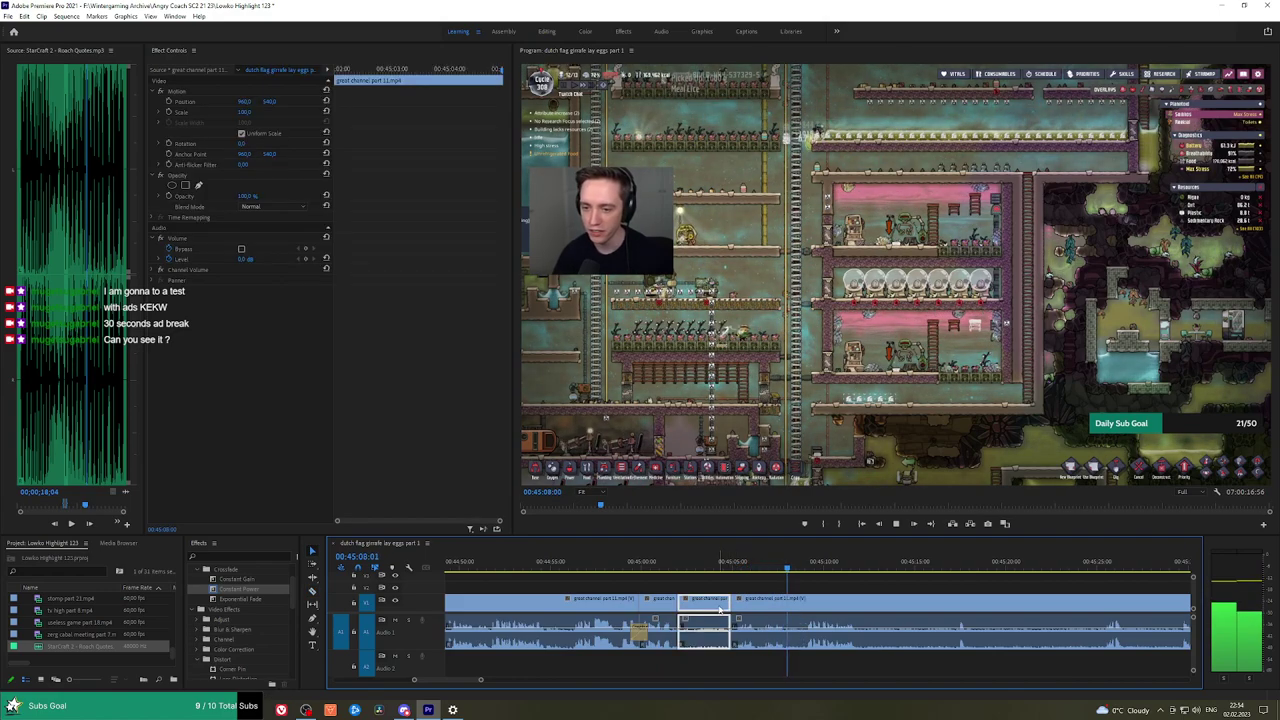
key(shift+Delete)
key(Up)
key(space)
click(266, 589)
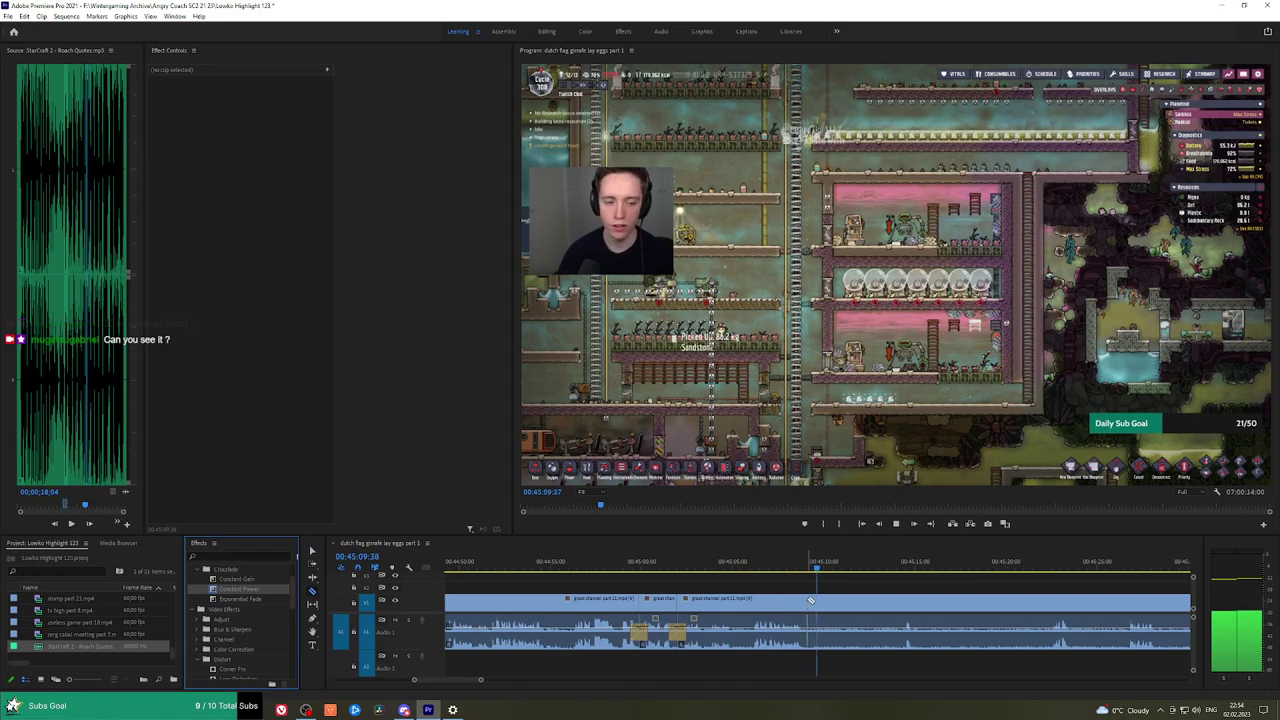
Split the clip near 00:45:09 and 00:45:26, ripple delete the quiet stretch between, and crossfade the join with Constant Power.
click(811, 600)
click(903, 562)
click(1048, 563)
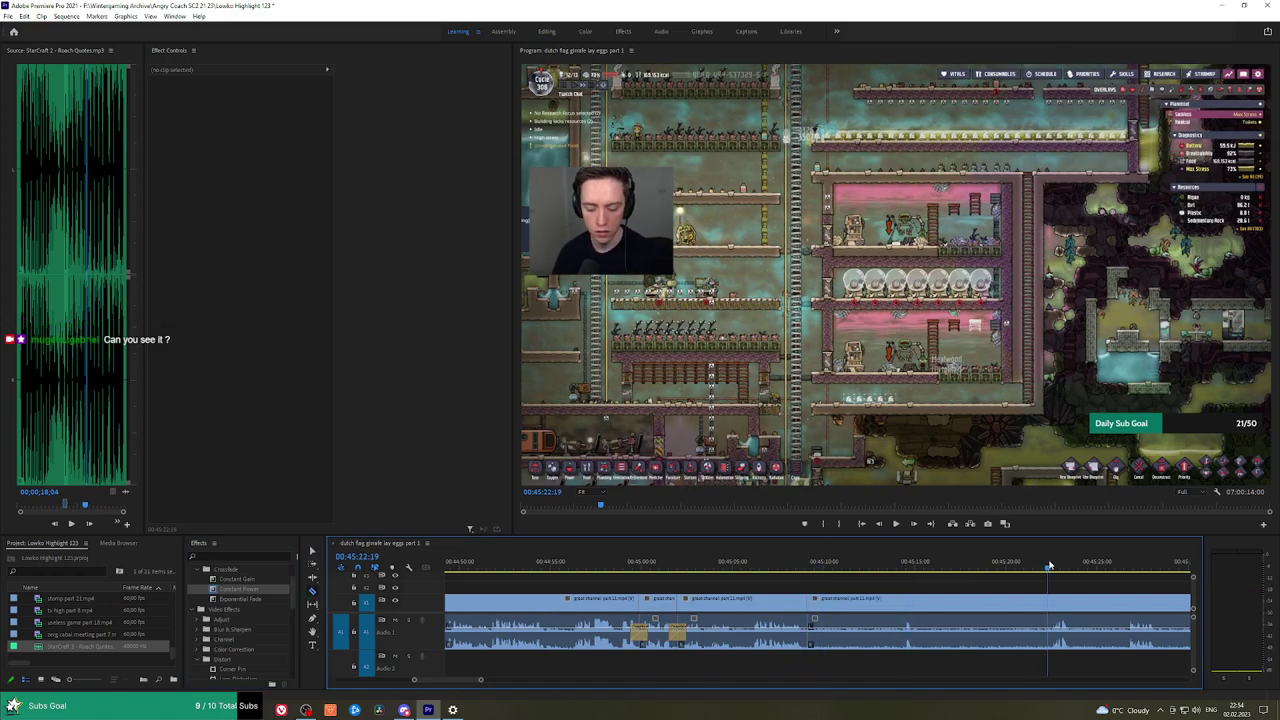
key(h)
drag(1087, 588, 829, 584)
click(856, 567)
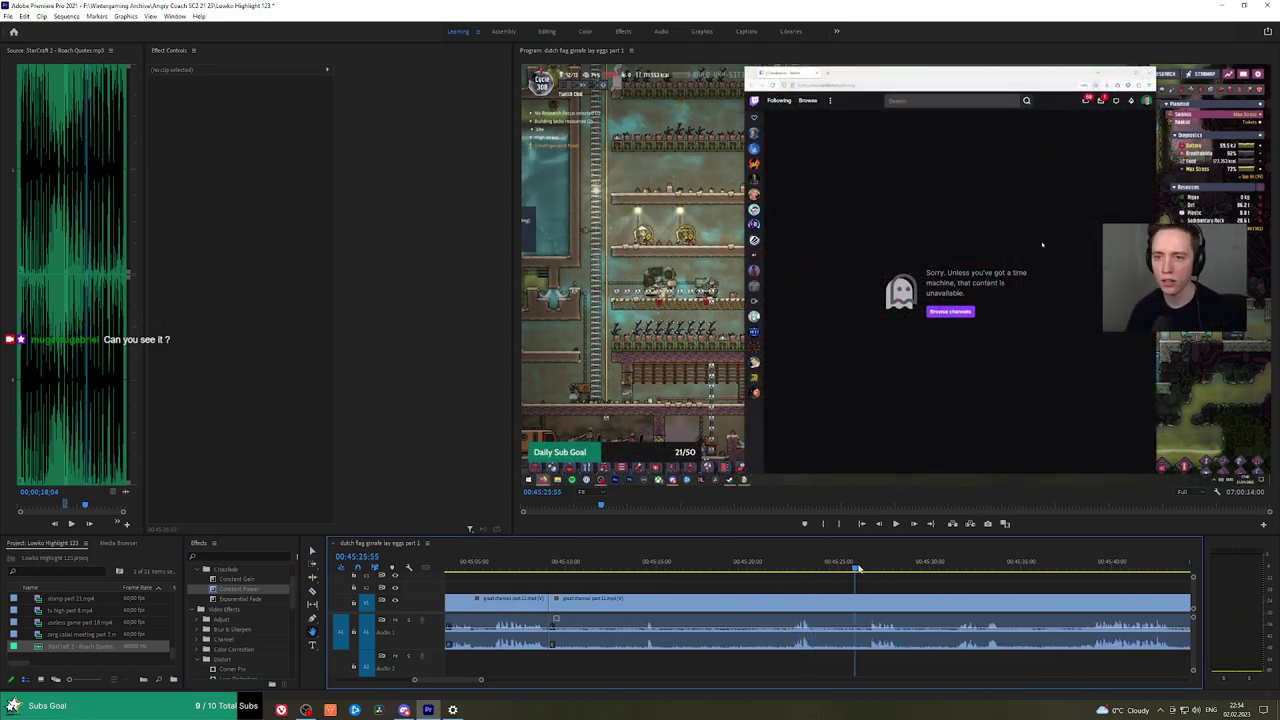
key(space)
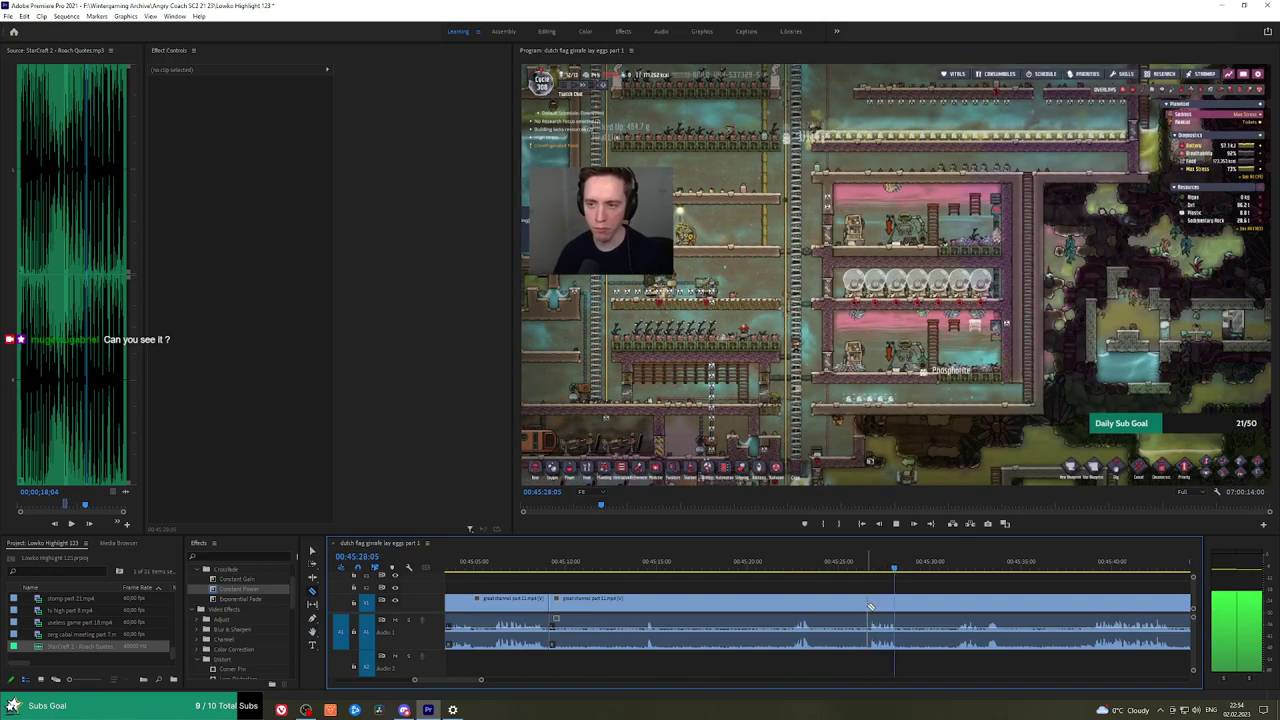
click(869, 605)
key(v)
click(824, 608)
key(shift+Delete)
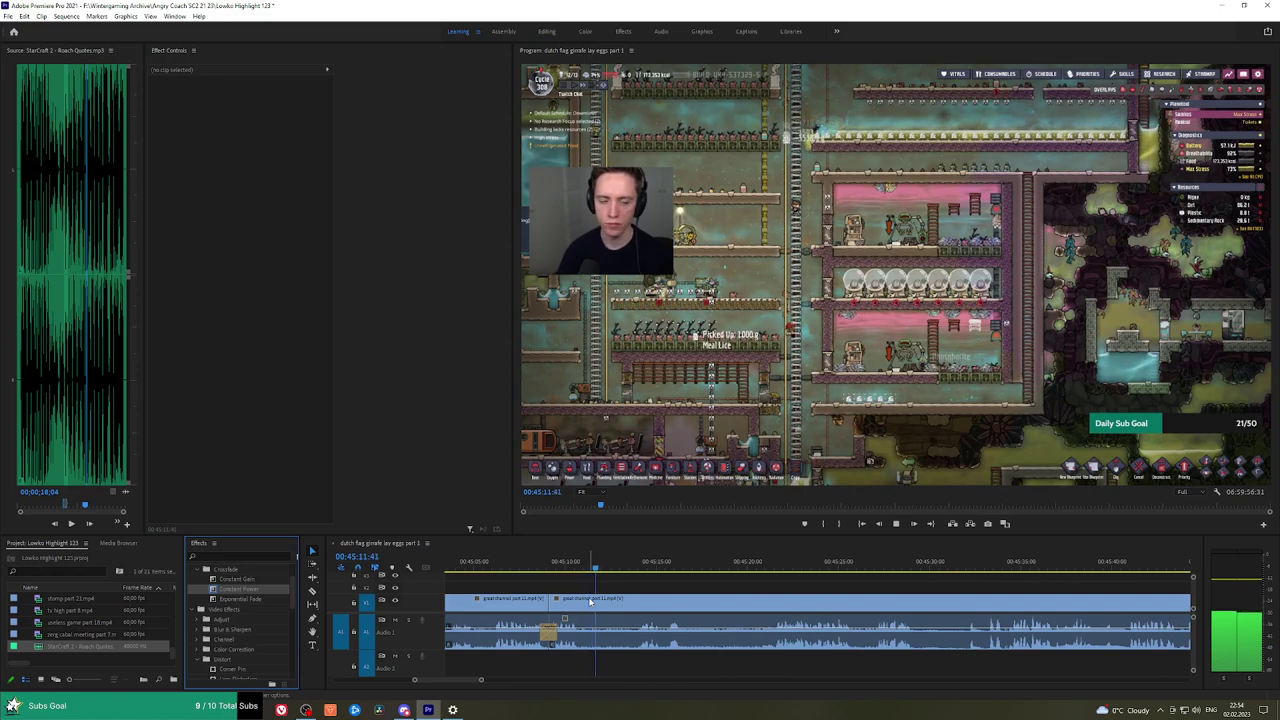
Split the clip near 00:45:11 and 00:45:13, ripple delete the short pause between, and crossfade the join with Constant Power.
click(590, 602)
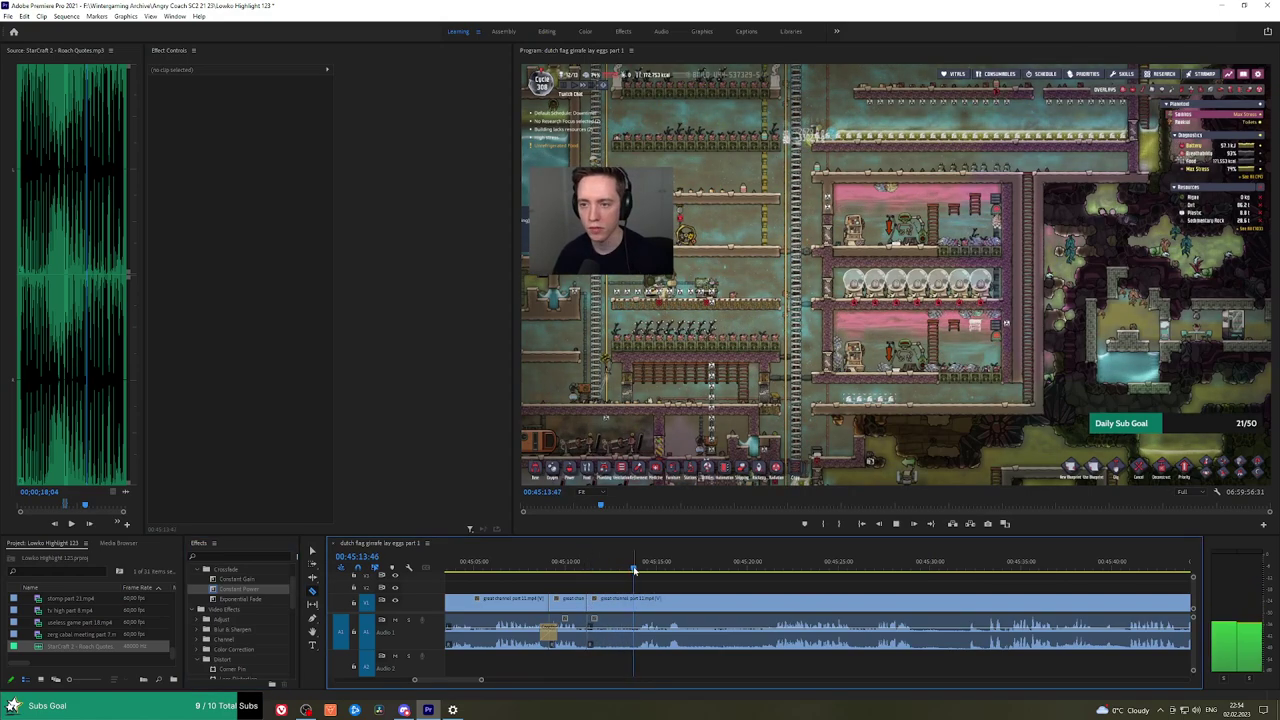
click(636, 604)
key(shift+Delete)
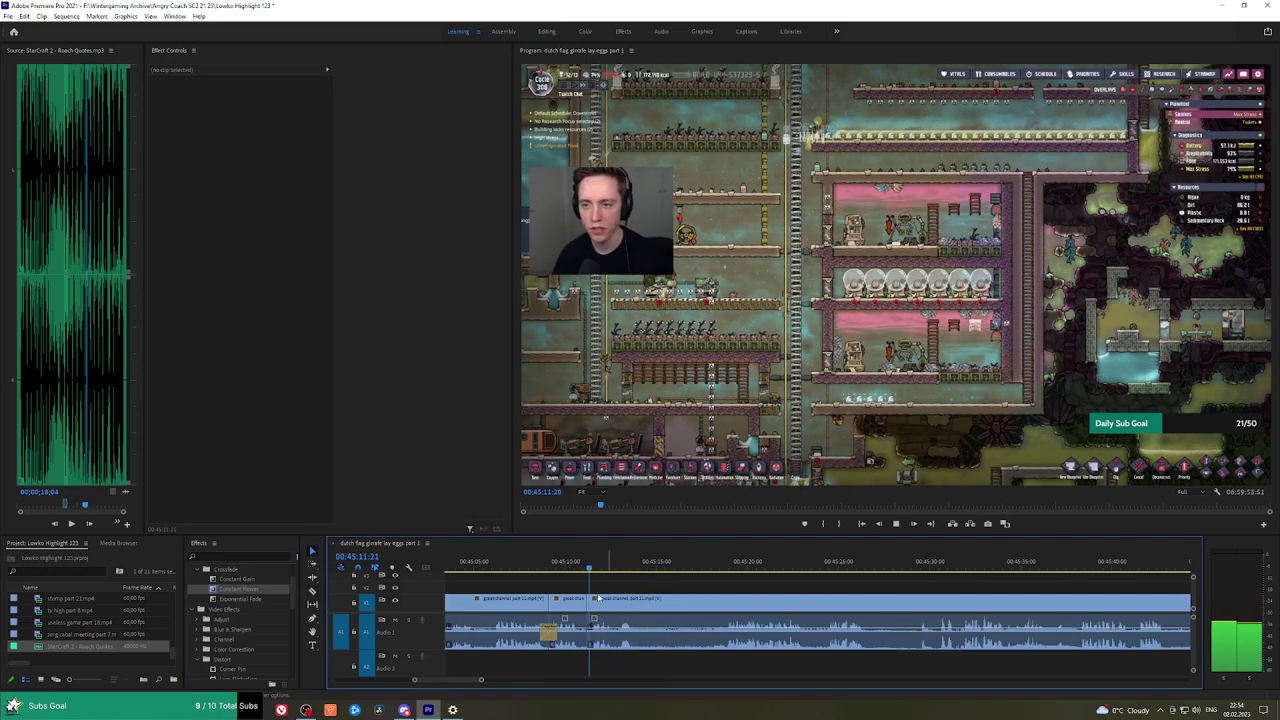
mouse_move(272, 589)
mouse_down()
mouse_move(612, 627)
mouse_move(592, 630)
mouse_up()
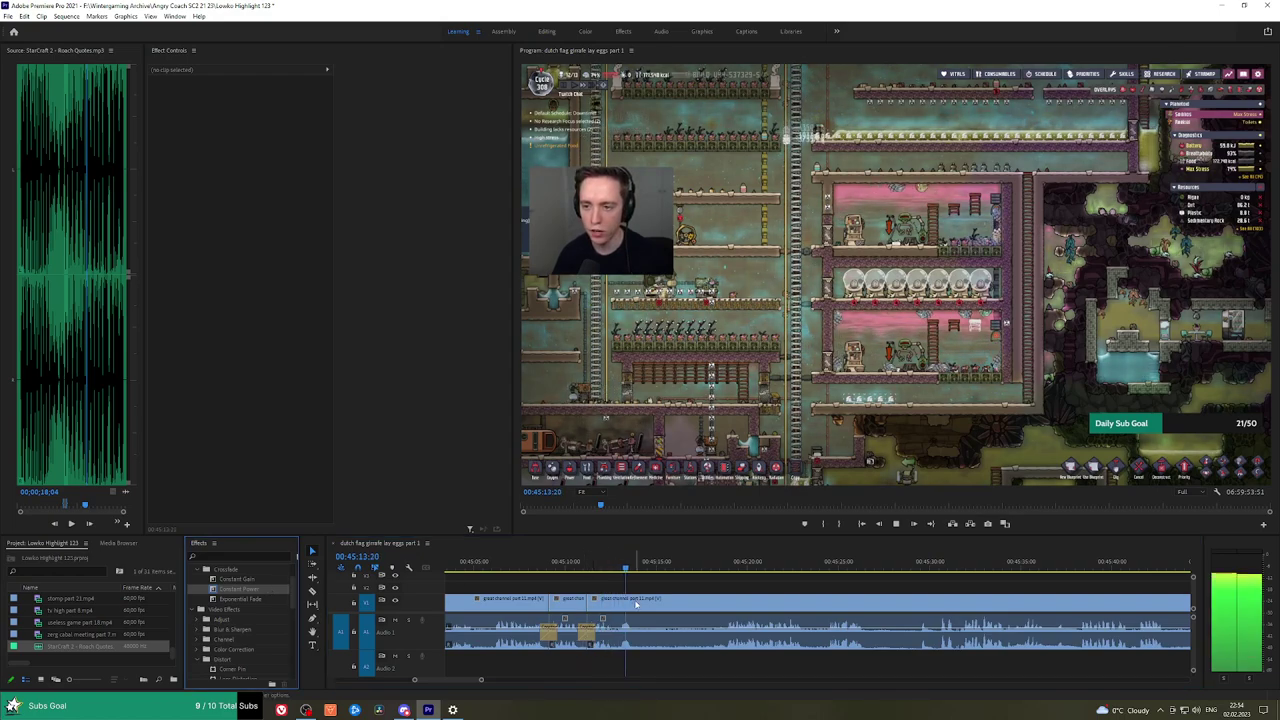
Split the clip near 00:45:14 and 00:45:18, ripple delete the pause between, and crossfade the join with Constant Power.
key(space)
key(c)
click(638, 605)
click(720, 568)
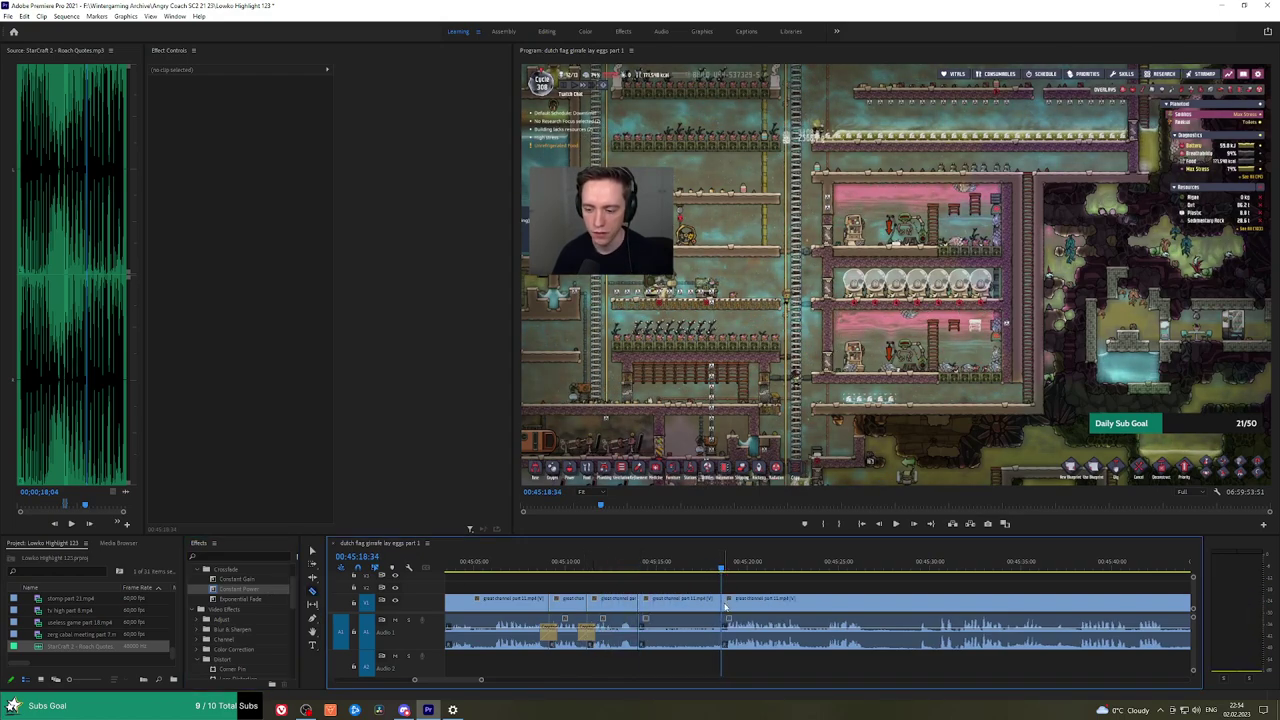
key(v)
click(700, 606)
key(shift+Delete)
key(space)
drag(256, 589, 293, 590)
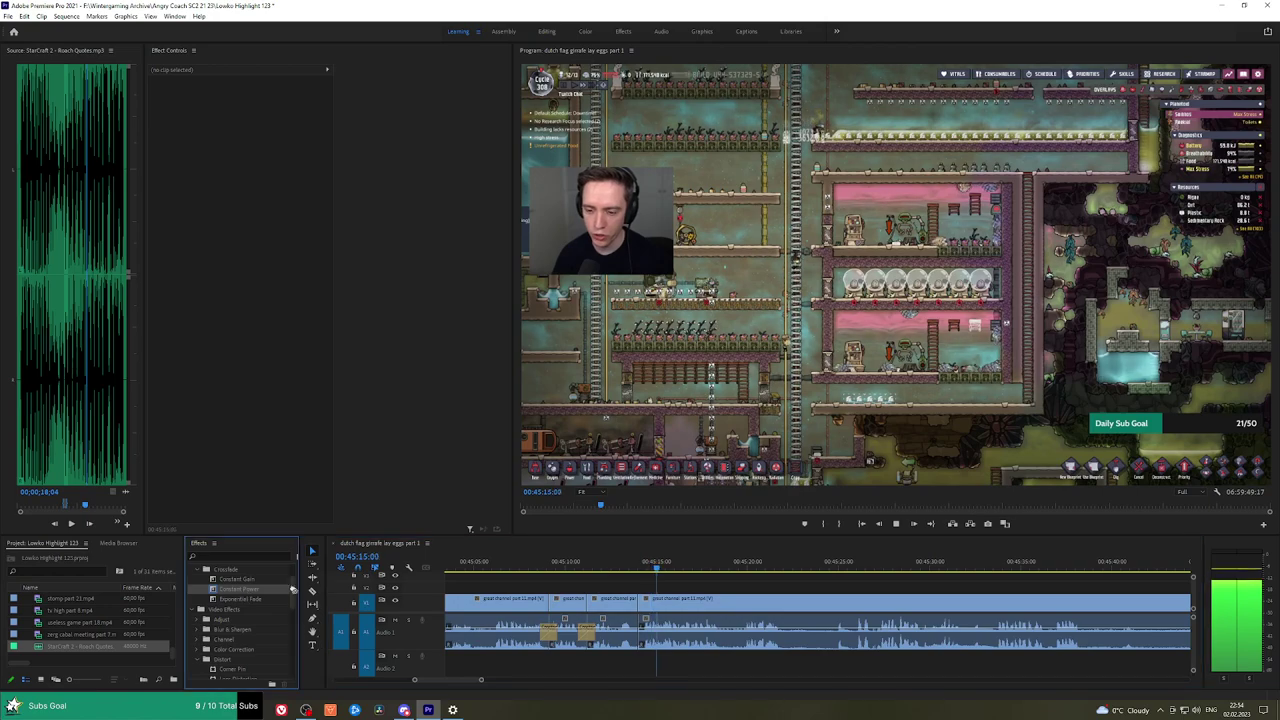
Split the clip near 00:45:22 and 00:45:24, ripple delete the segment between, and crossfade the join with Exponential Fade.
key(h)
drag(769, 590, 702, 575)
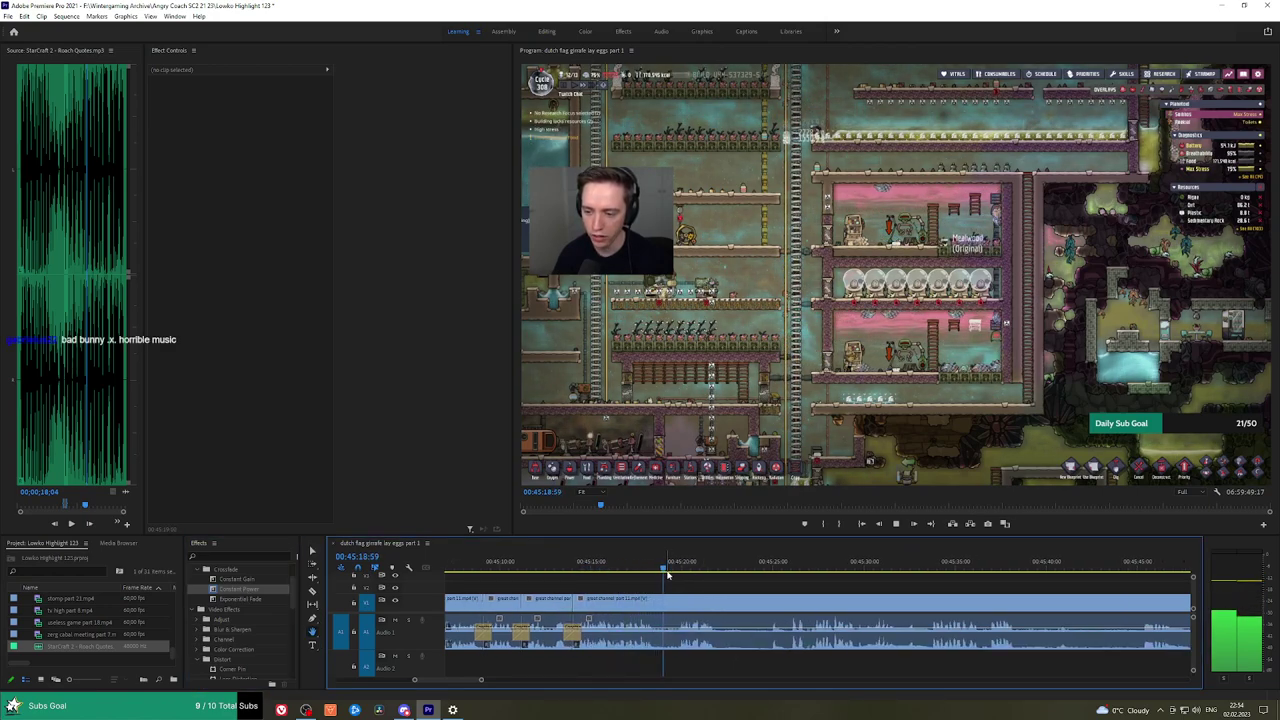
scroll(715, 583, right, 2)
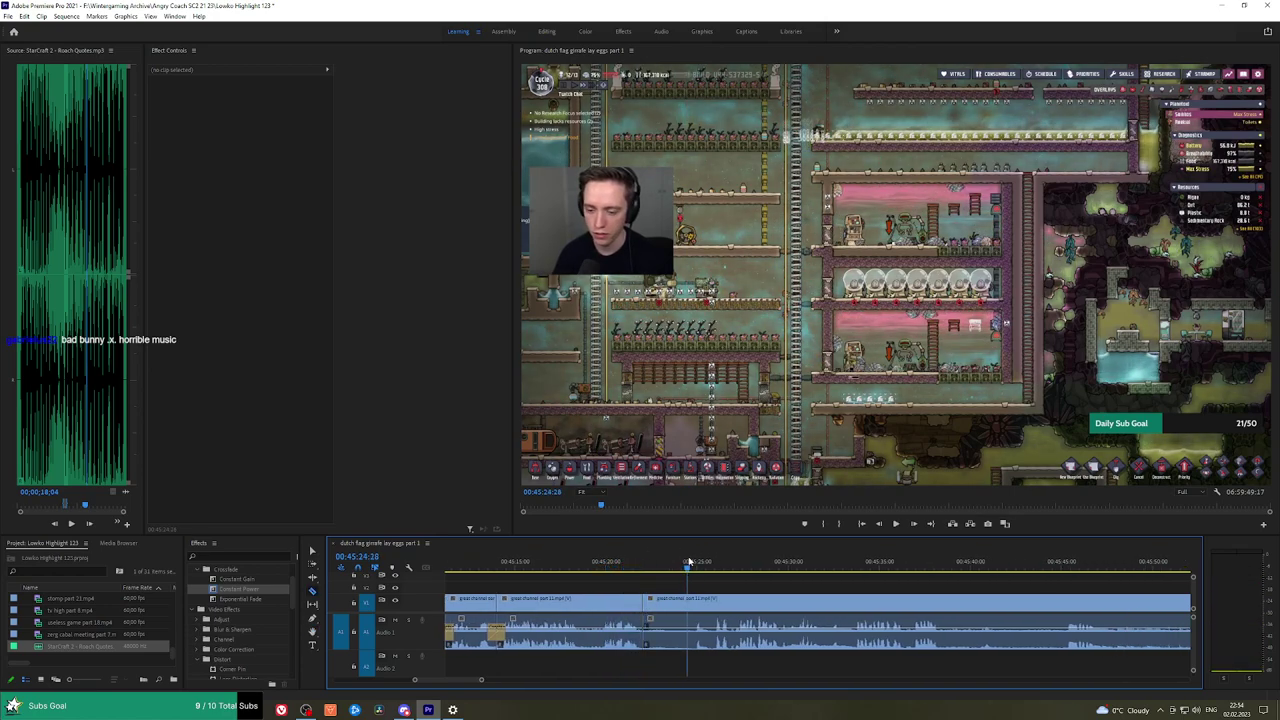
click(675, 600)
key(shift+Delete)
key(space)
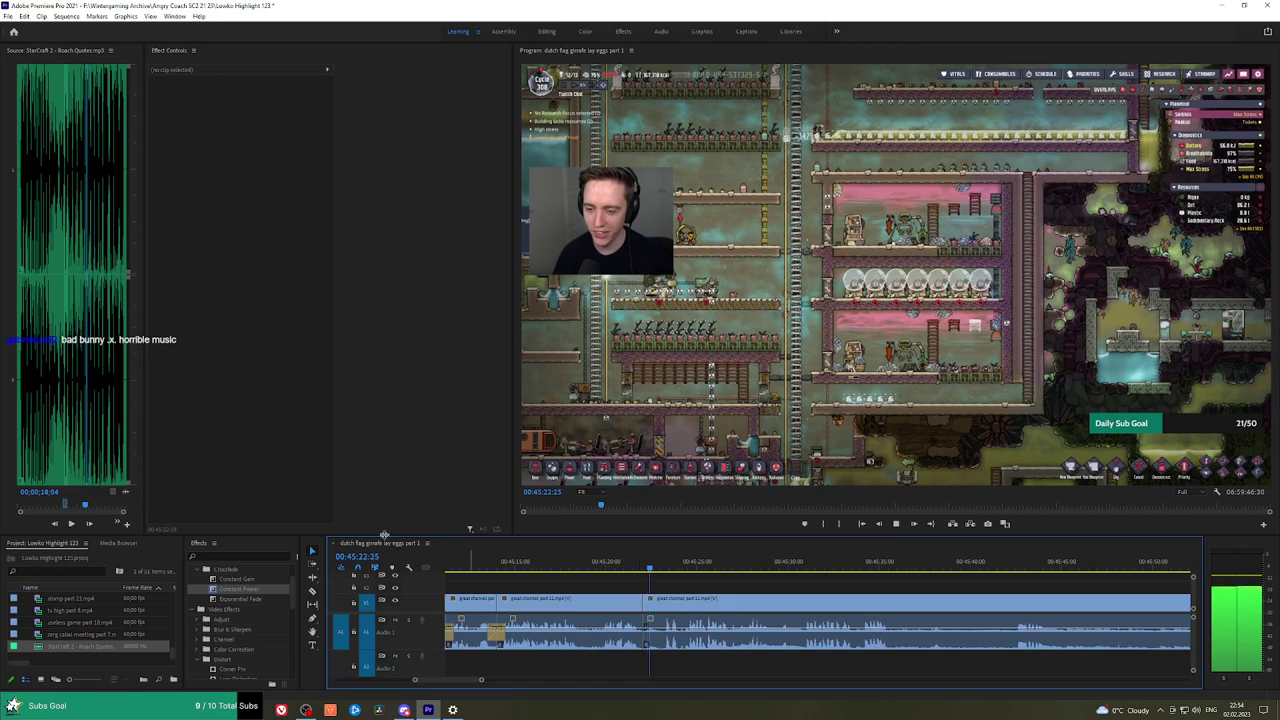
drag(248, 600, 643, 647)
Isolate the word between about 00:45:25:05 and 00:45:25:30 by splitting the clip at both ends, and mute its audio.
key(h)
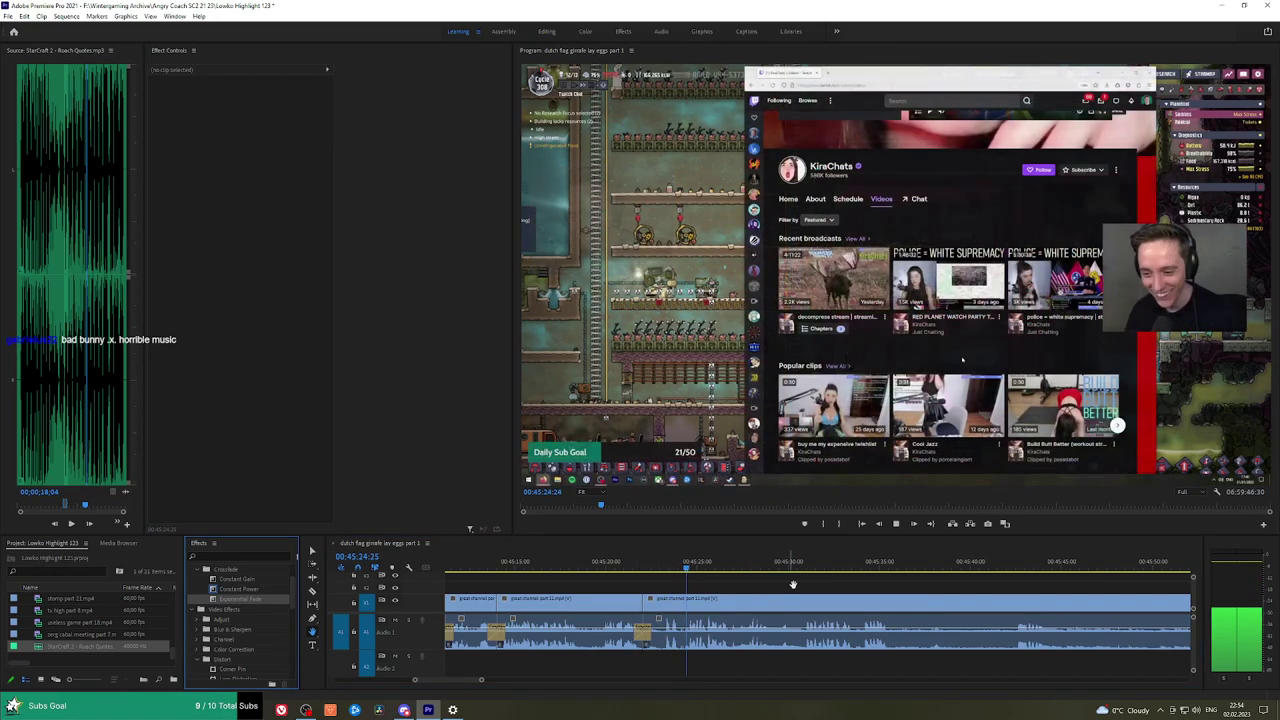
drag(828, 580, 708, 574)
key(space)
click(567, 561)
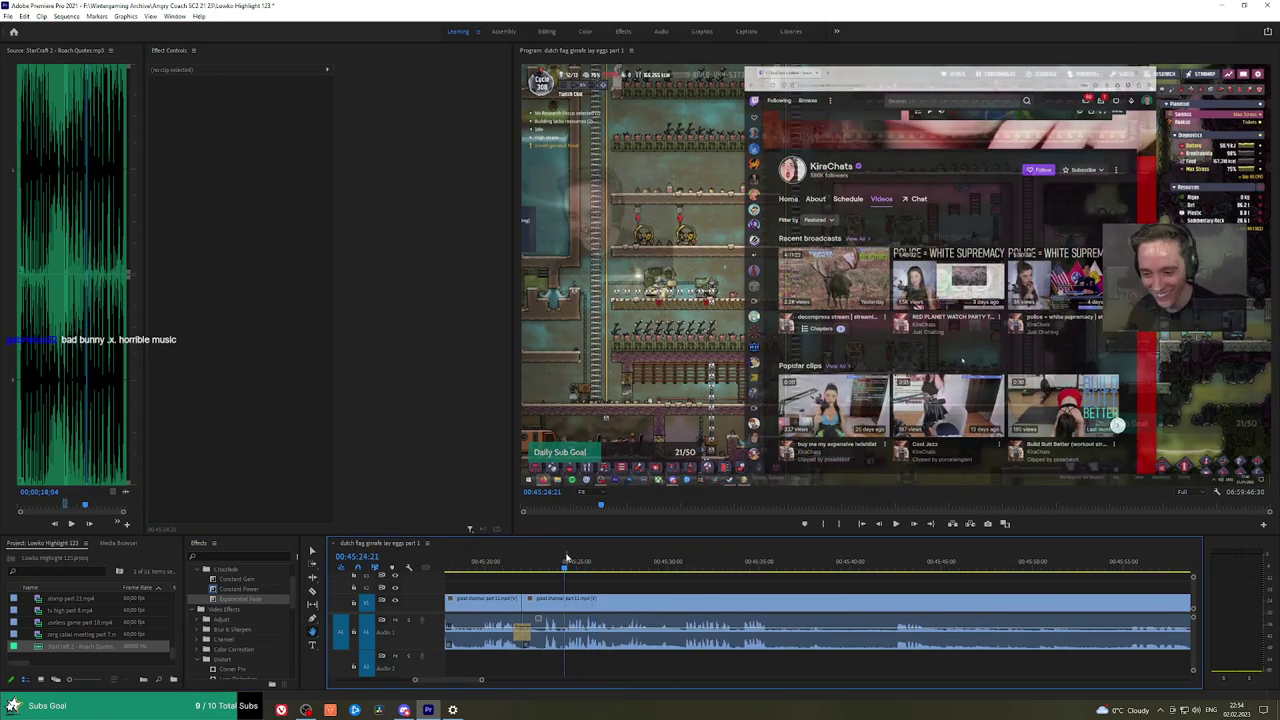
key(space)
key(space)
scroll(589, 570, up, 5)
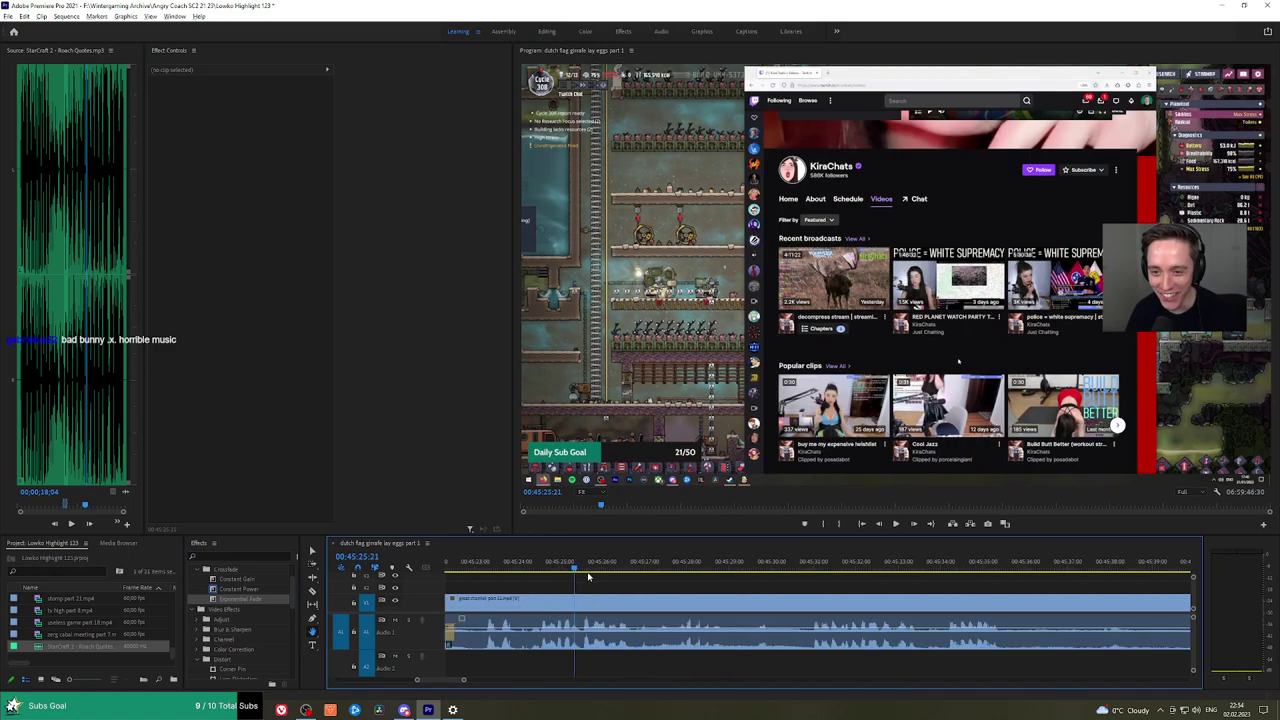
click(522, 561)
key(space)
click(550, 562)
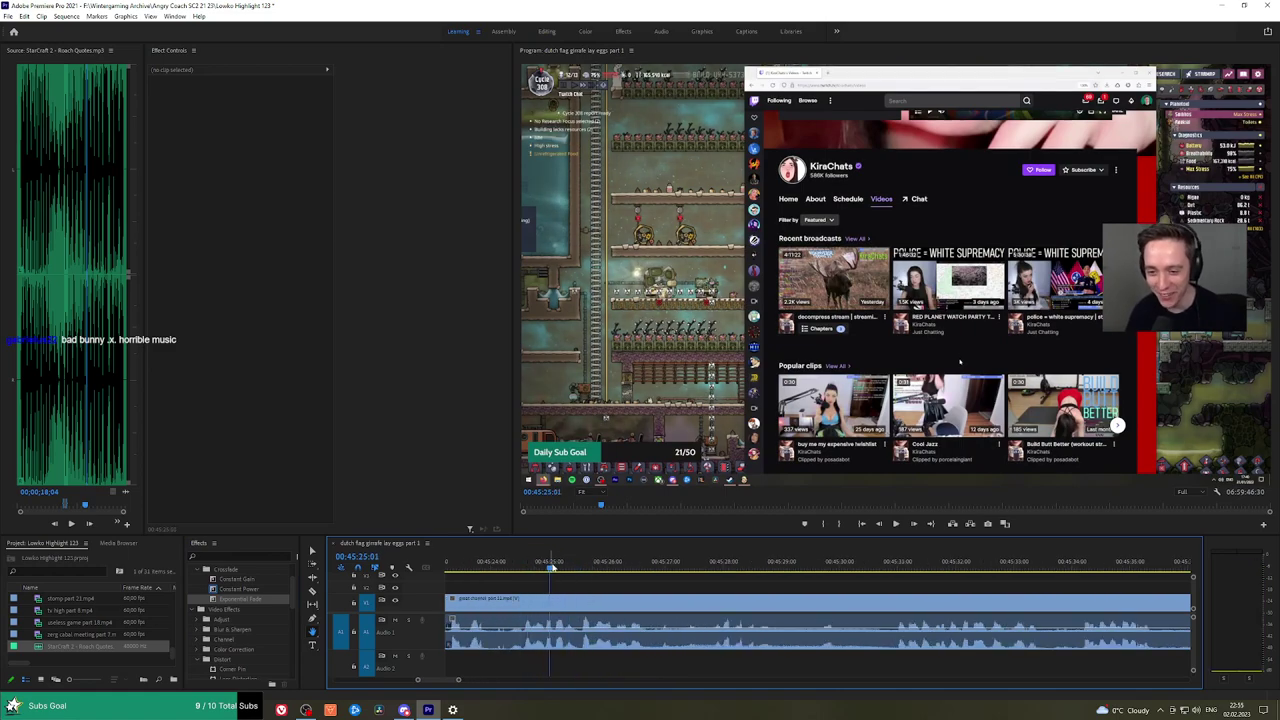
click(558, 602)
key(space)
key(space)
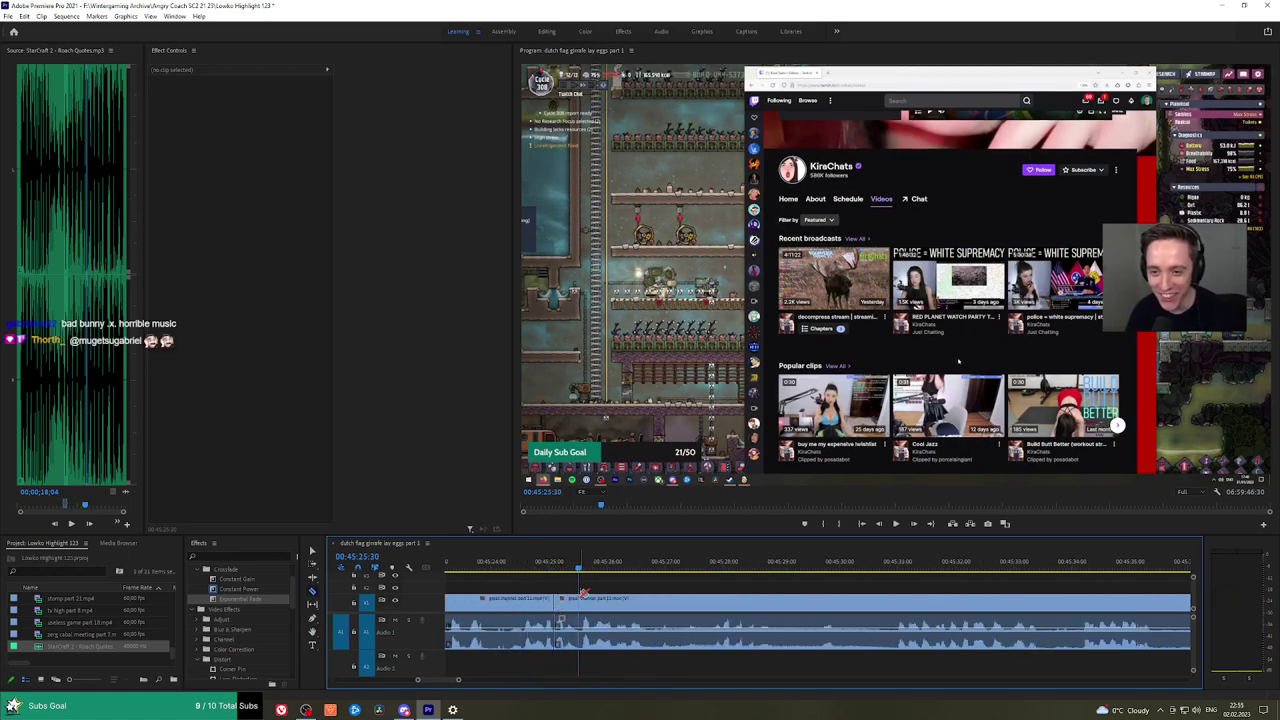
click(566, 630)
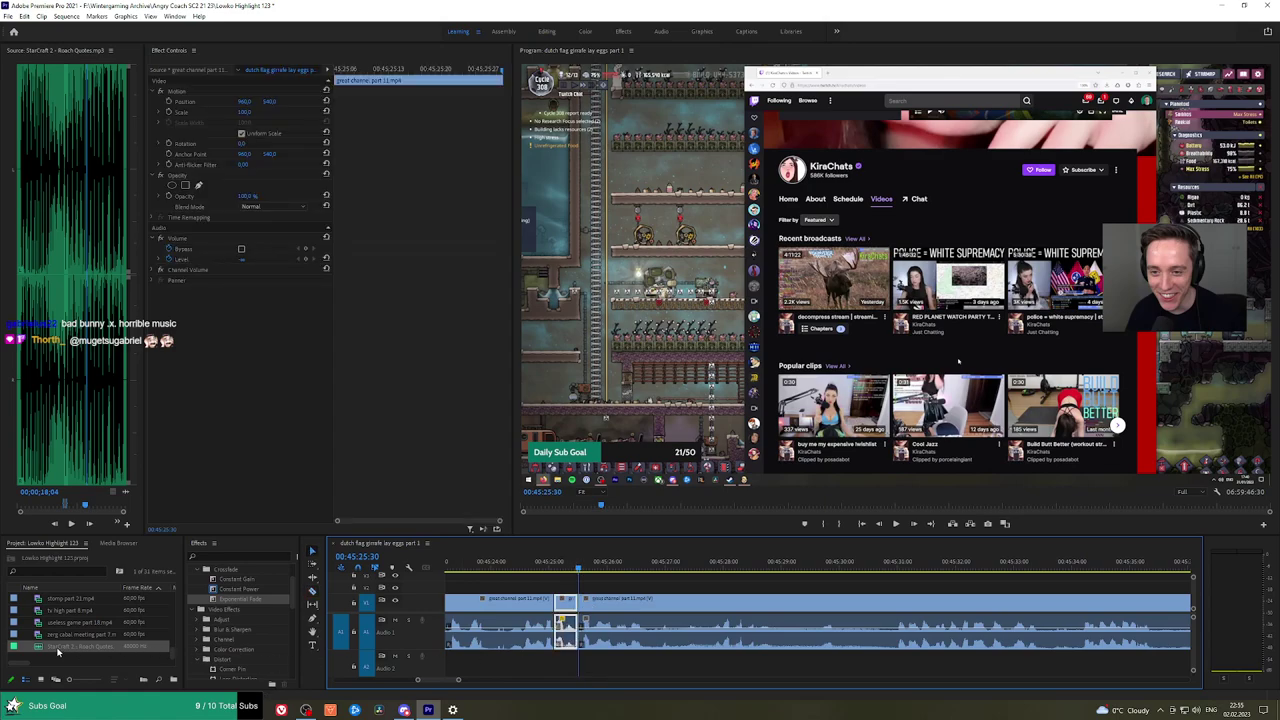
Place the StarCraft 2 - Roach Quotes sound on Audio 2 under the muted segment, adjust its volume level, and play back the result.
drag(44, 649, 543, 668)
drag(543, 668, 577, 660)
click(248, 111)
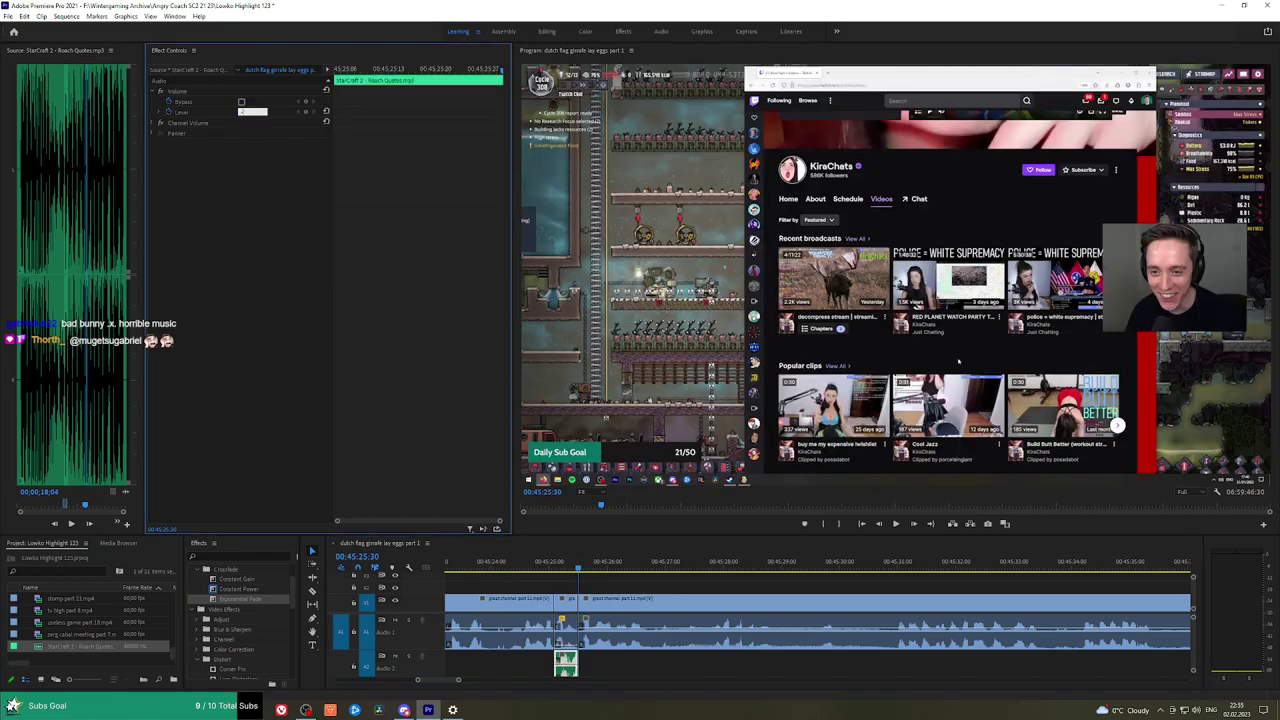
click(548, 548)
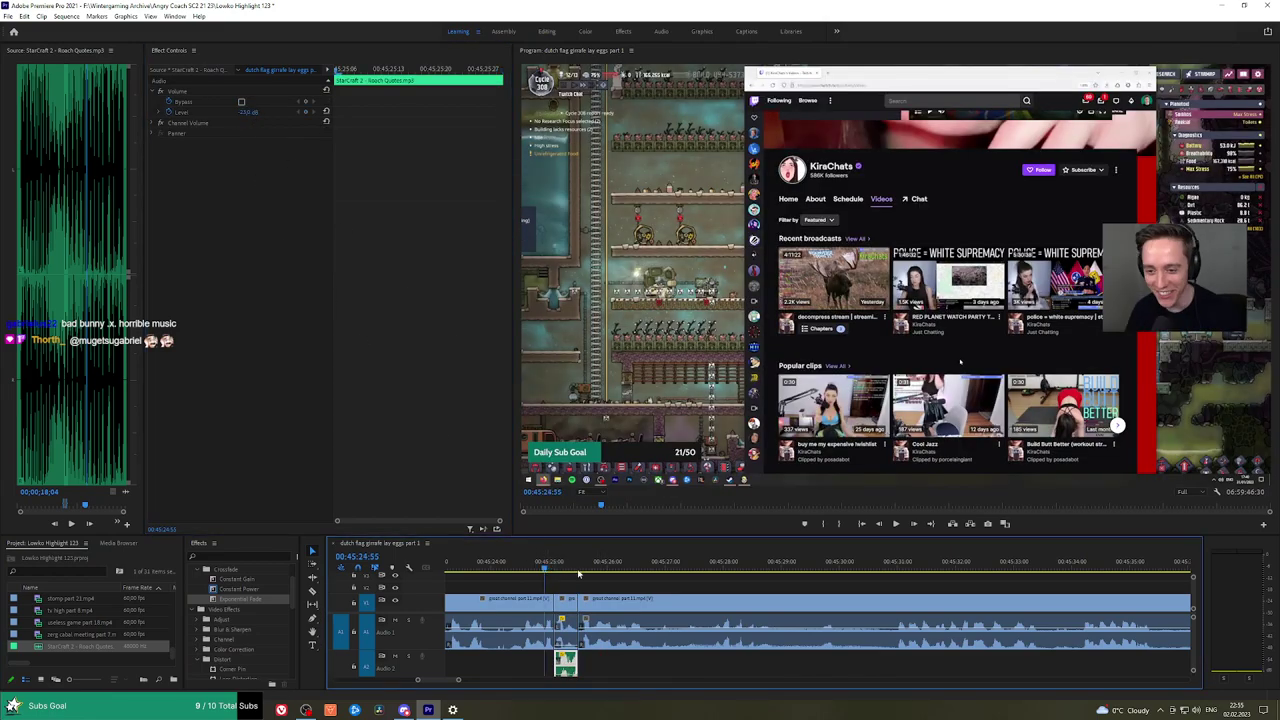
key(space)
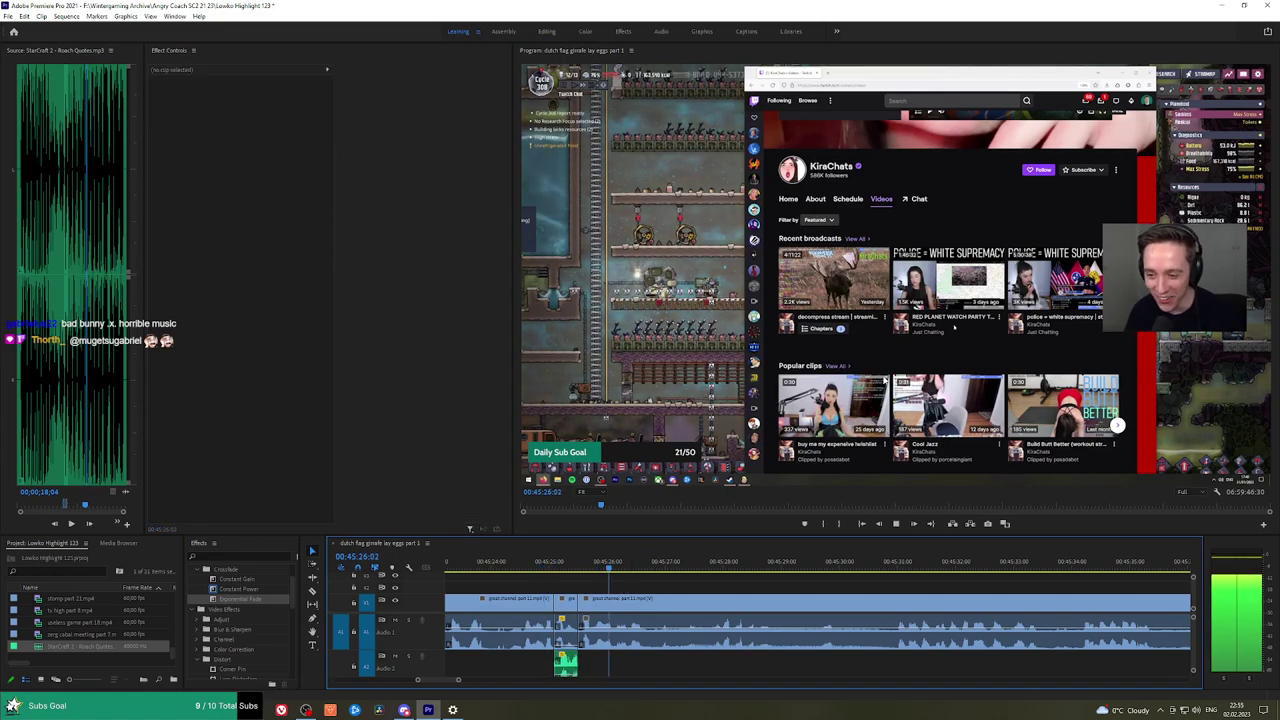
key(grave)
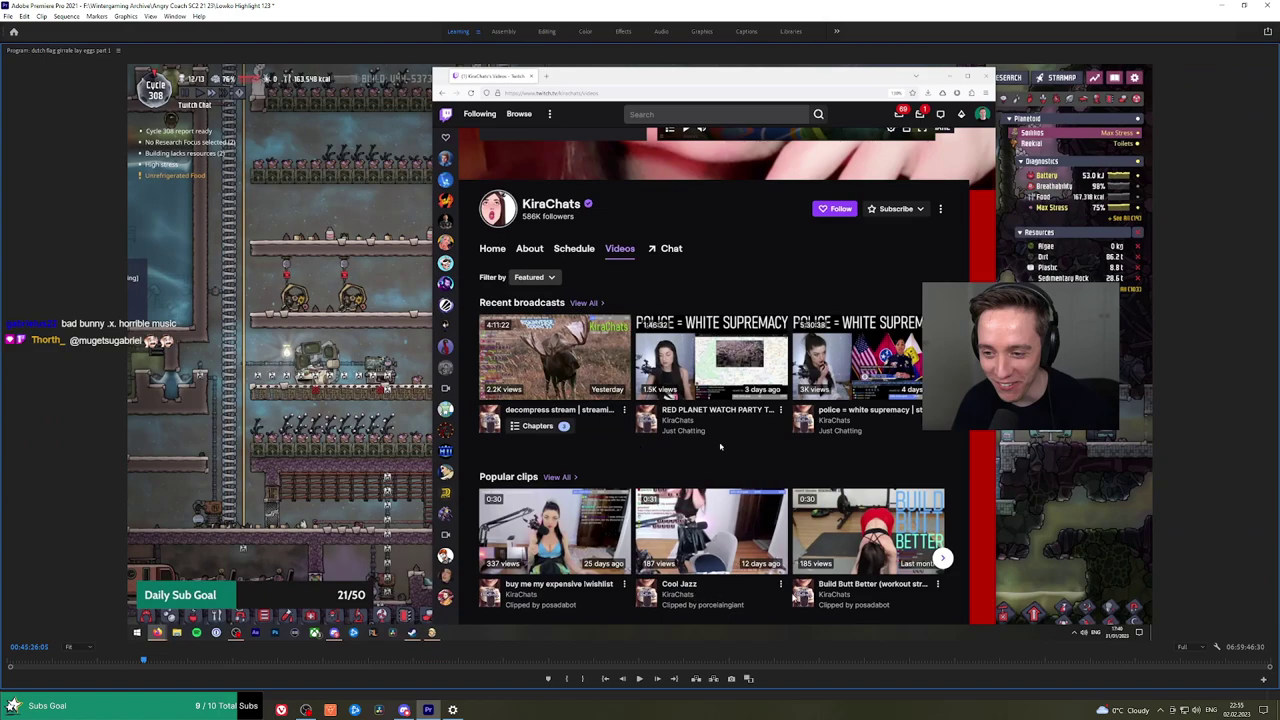
key(grave)
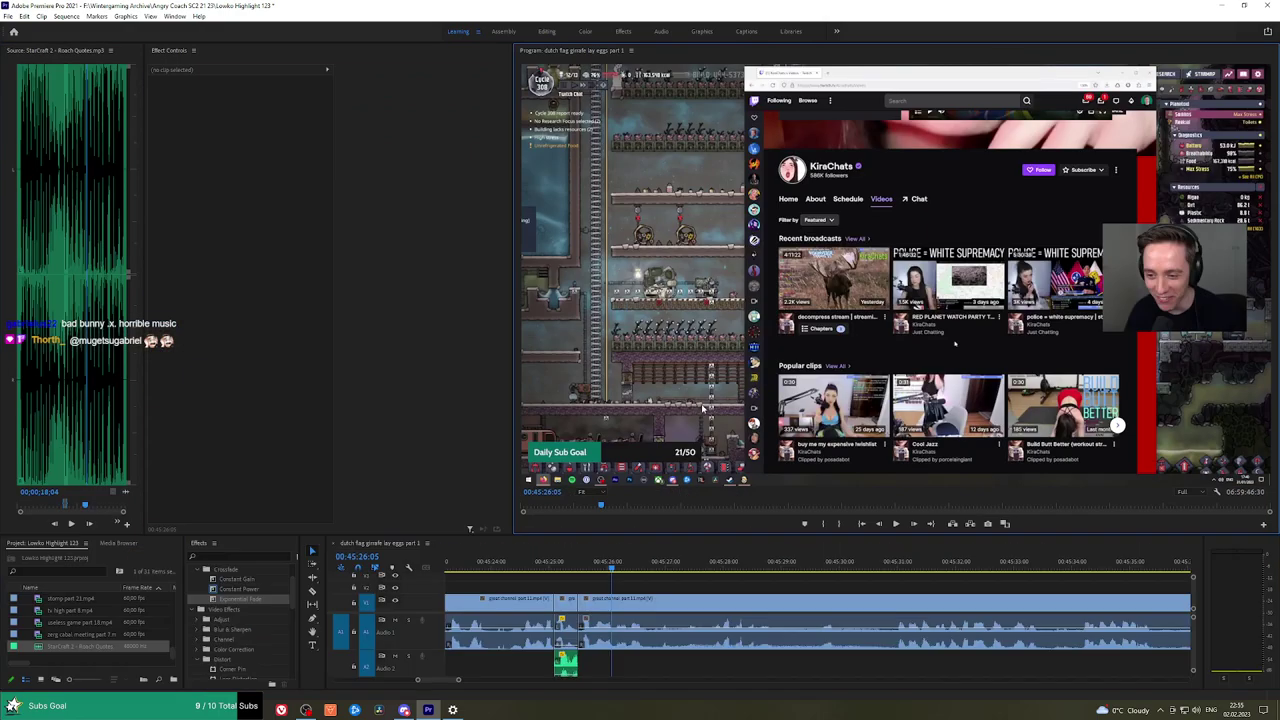
click(537, 561)
key(space)
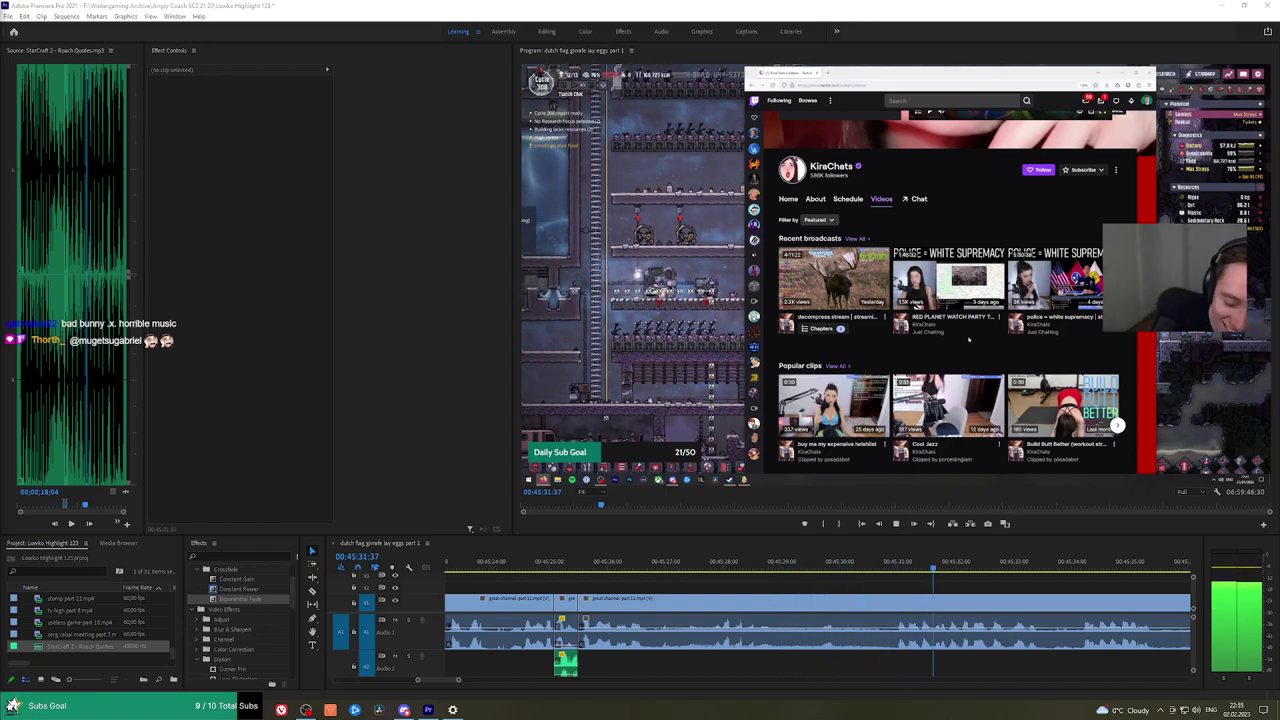
Split the clip near 00:45:36 and 00:46:00, ripple delete the dull stretch between, and crossfade the join with Constant Power.
click(1048, 589)
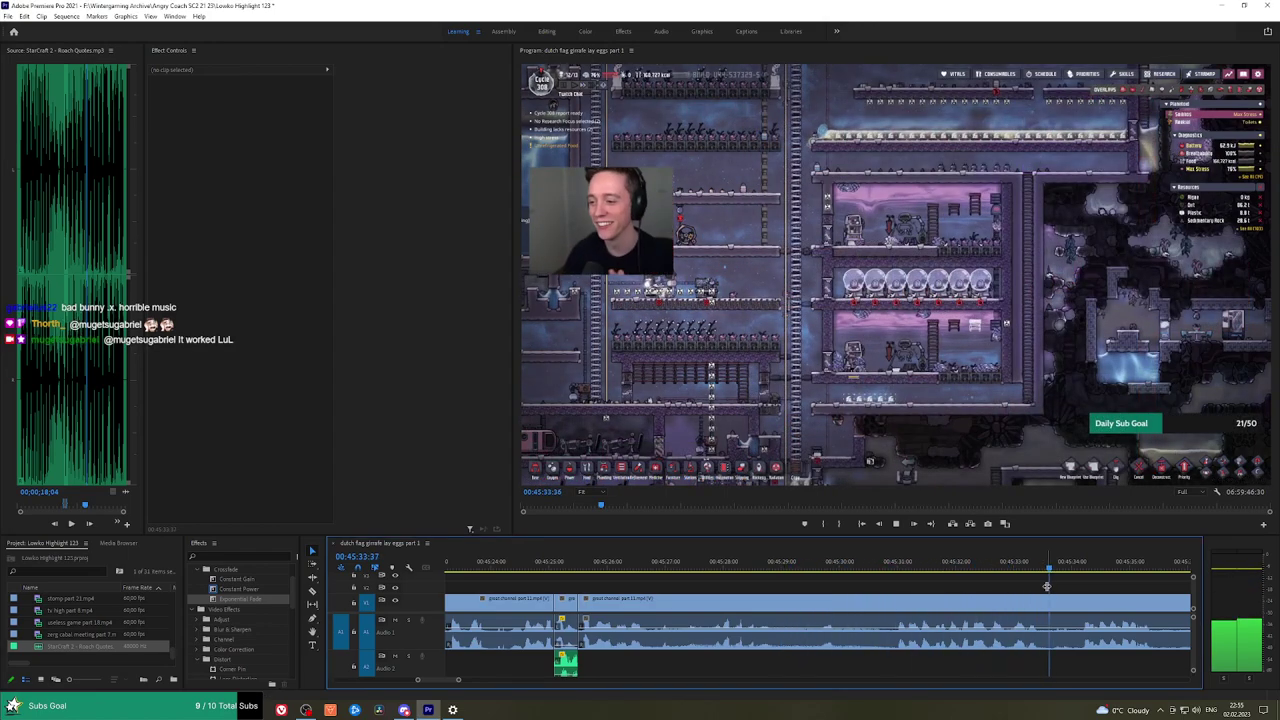
scroll(900, 602, down, 4)
scroll(833, 609, down, 3)
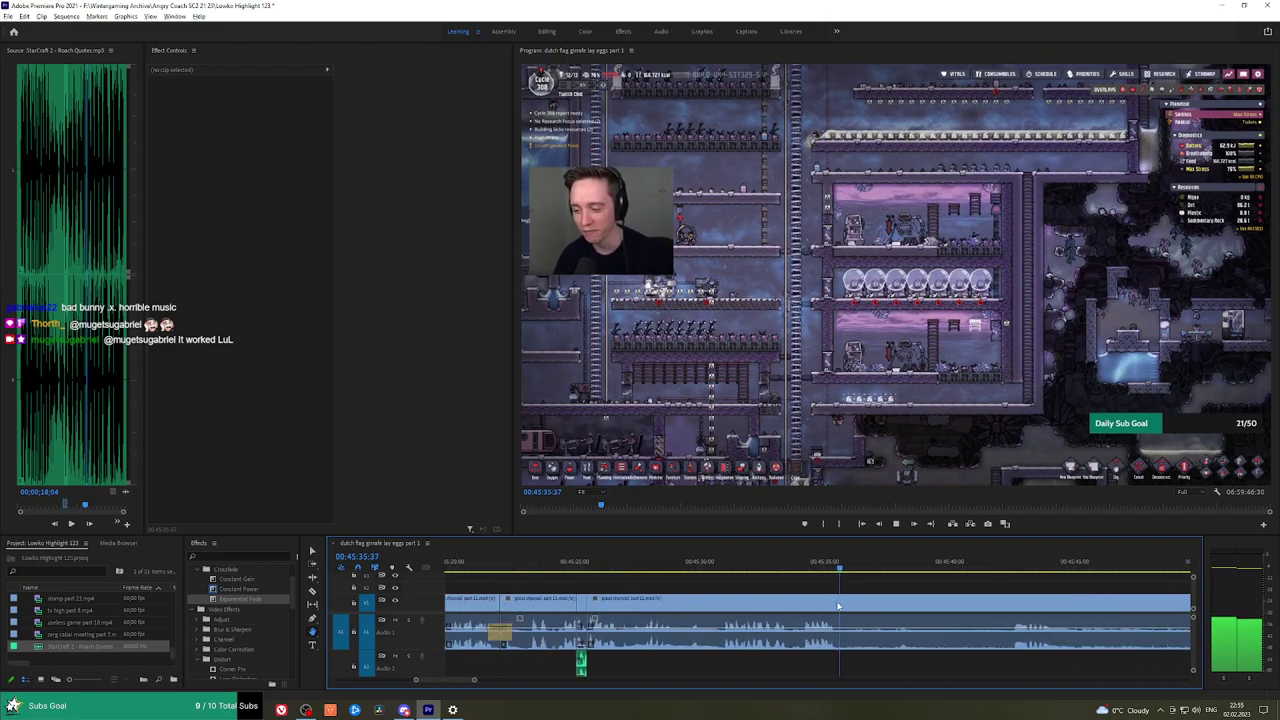
key(c)
click(845, 607)
click(1005, 568)
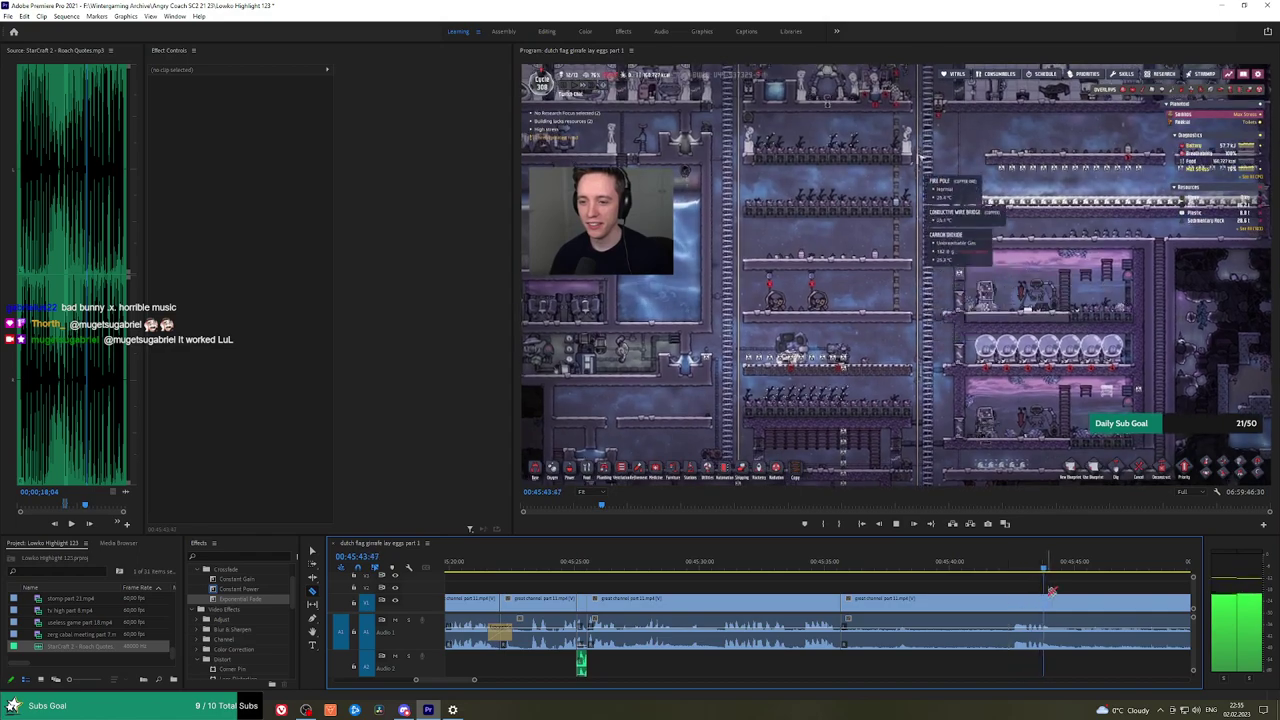
key(minus)
drag(1109, 587, 791, 583)
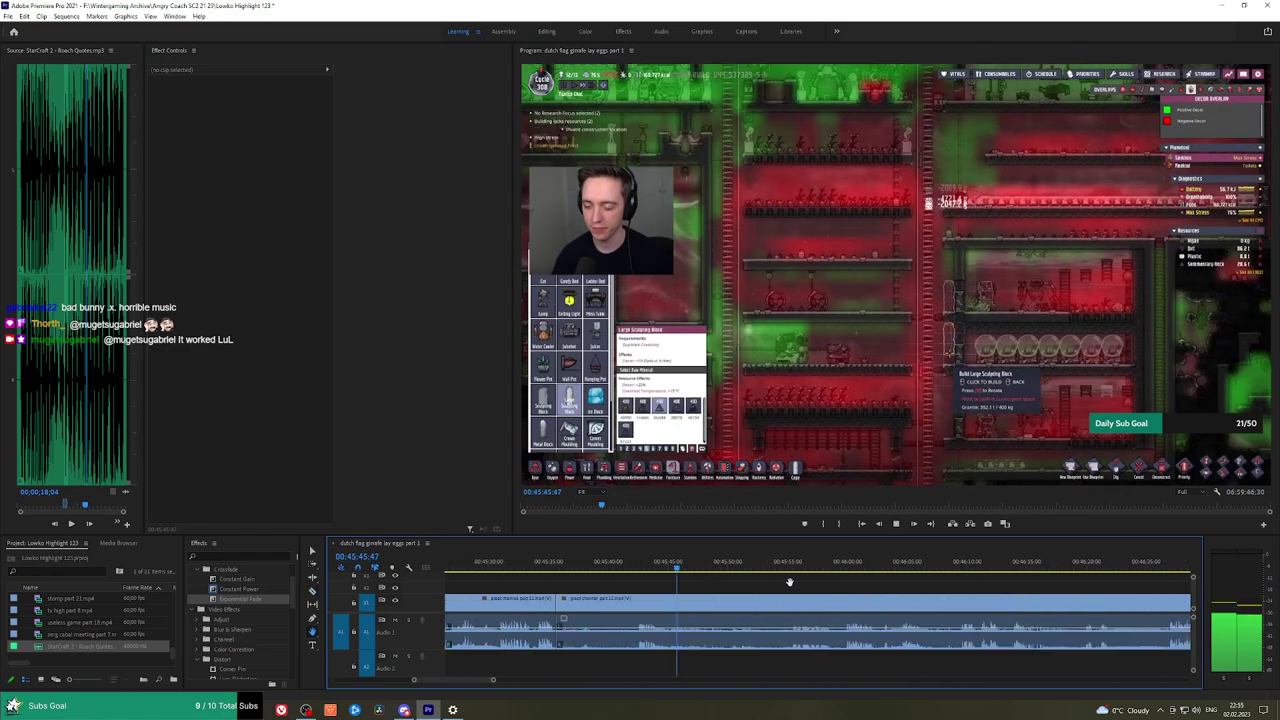
click(838, 564)
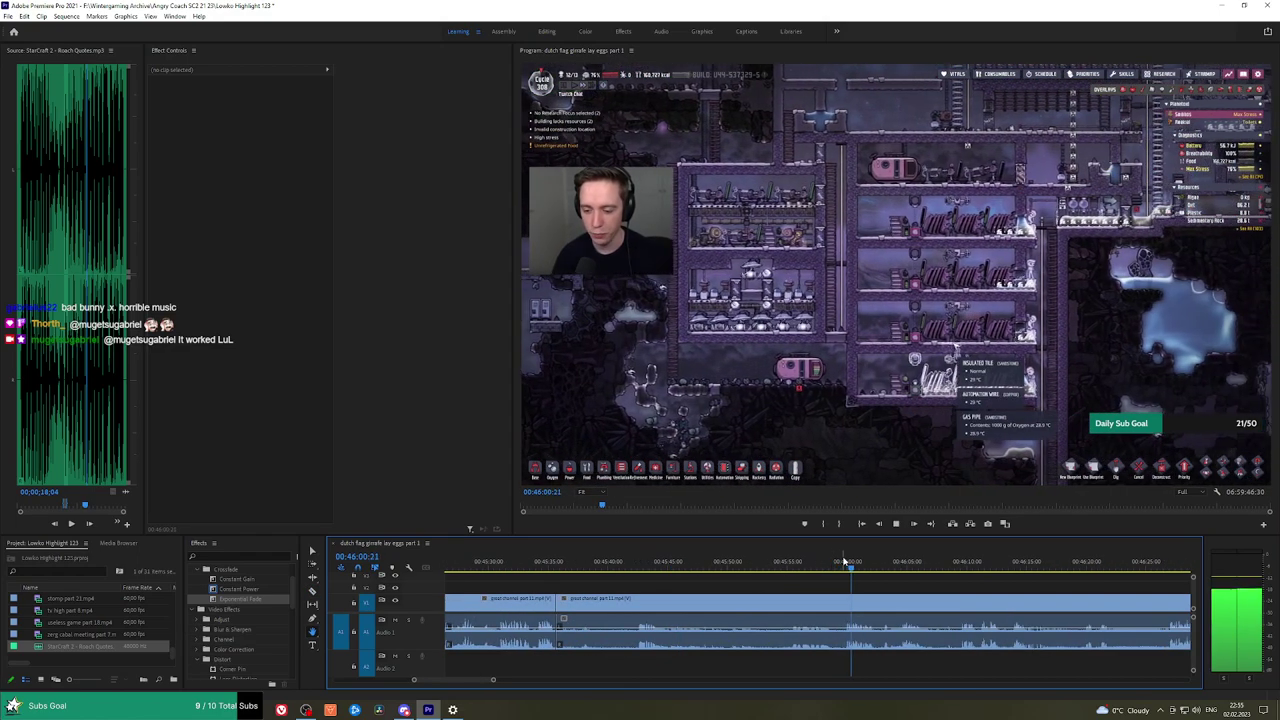
click(846, 601)
key(v)
click(810, 605)
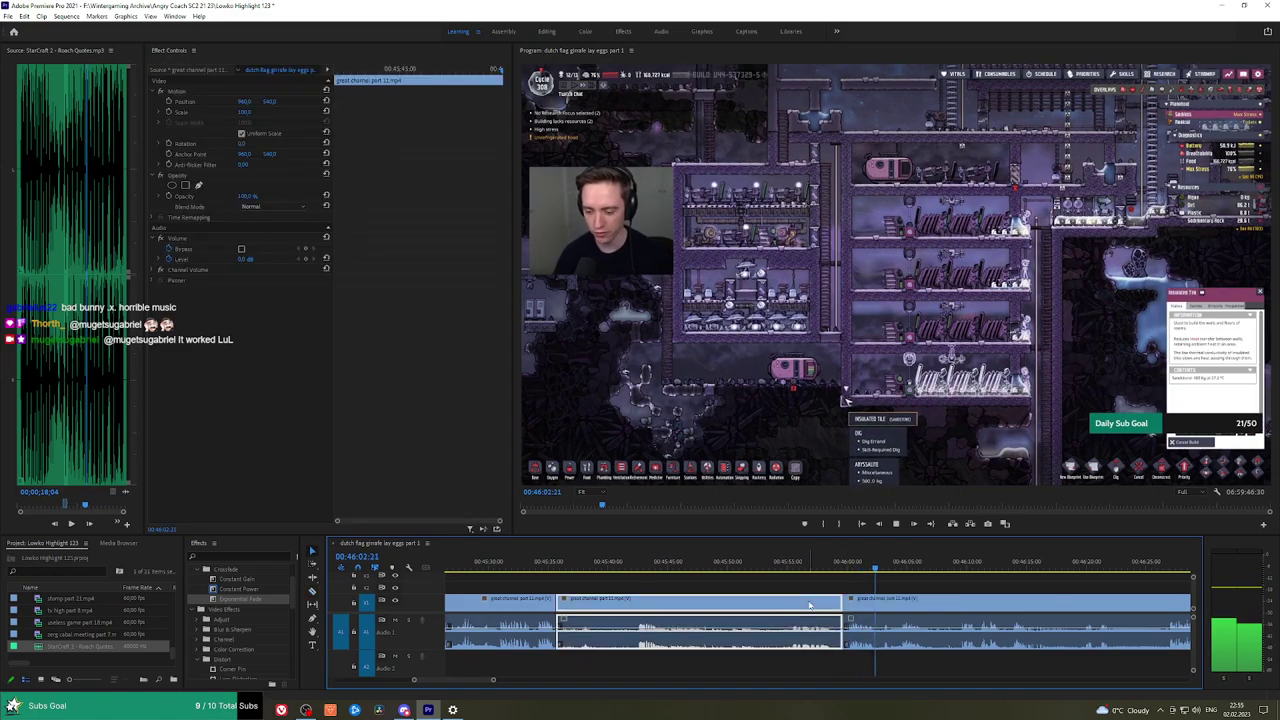
key(shift+Delete)
drag(258, 590, 553, 629)
Split the clip near 00:45:42 and 00:45:45, ripple delete the short pause between, and crossfade the join with Constant Power.
scroll(615, 587, up, 3)
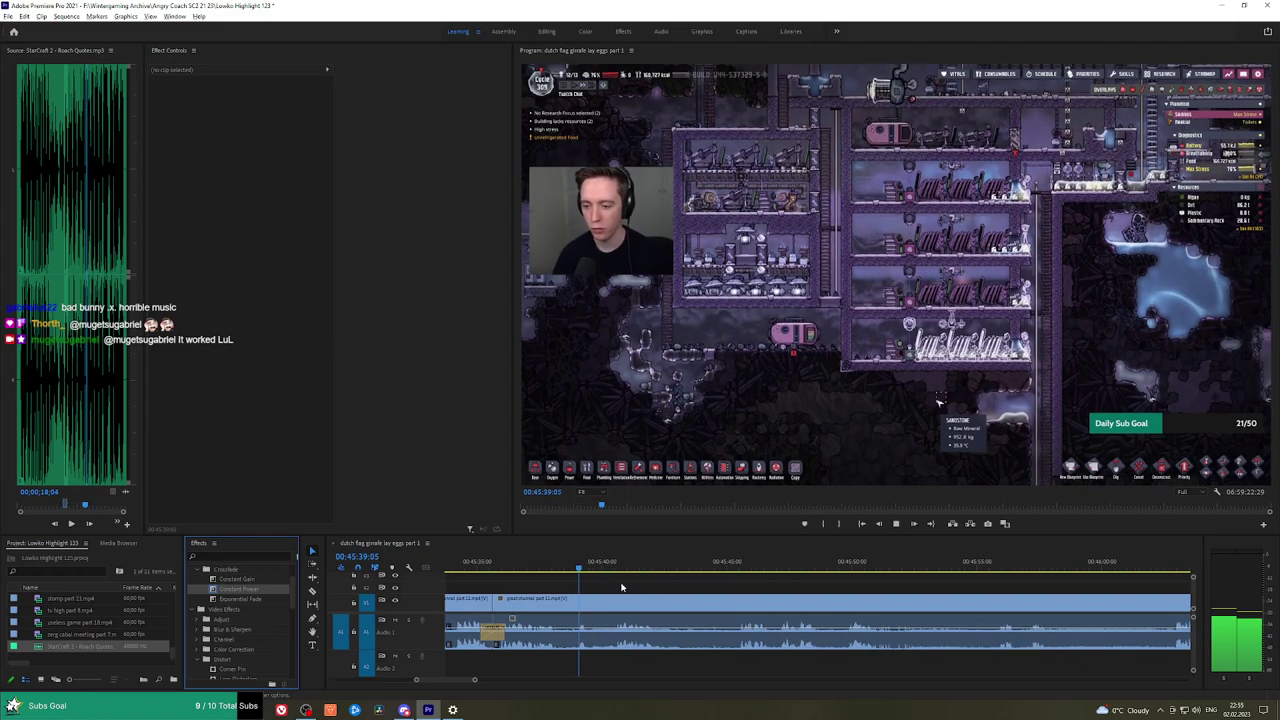
click(605, 566)
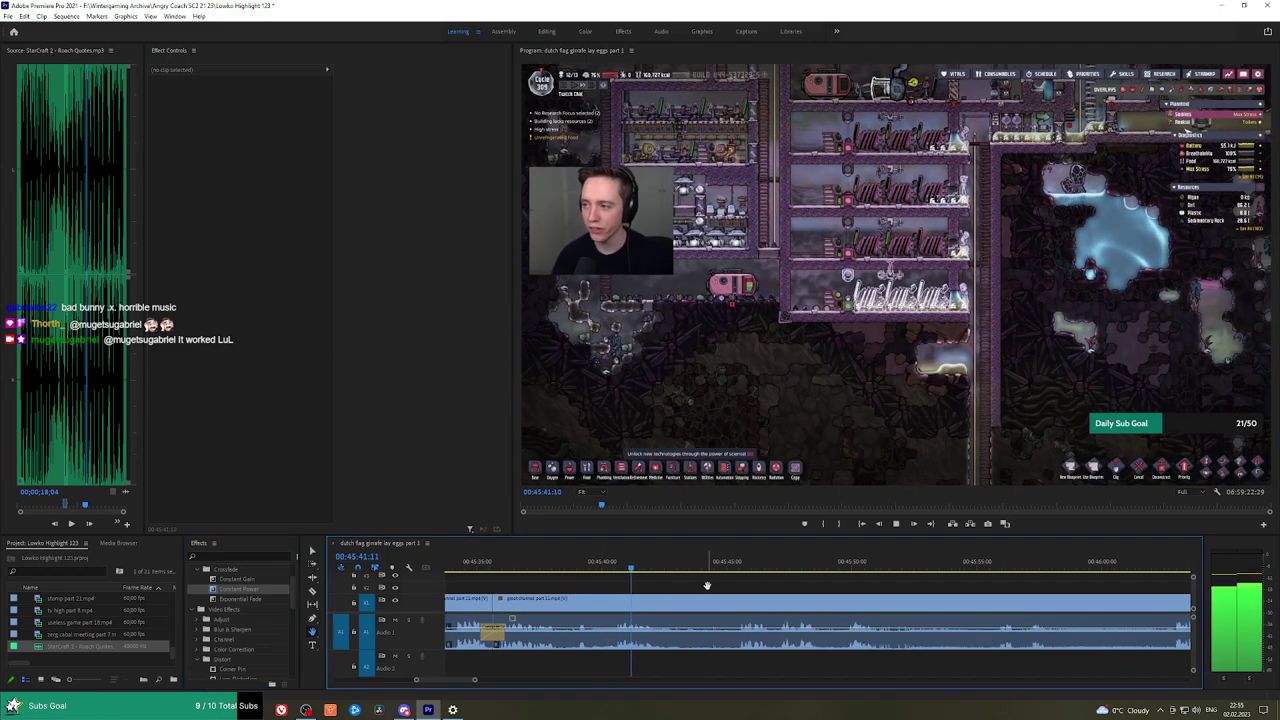
scroll(706, 585, down, 1)
key(ctrl+k)
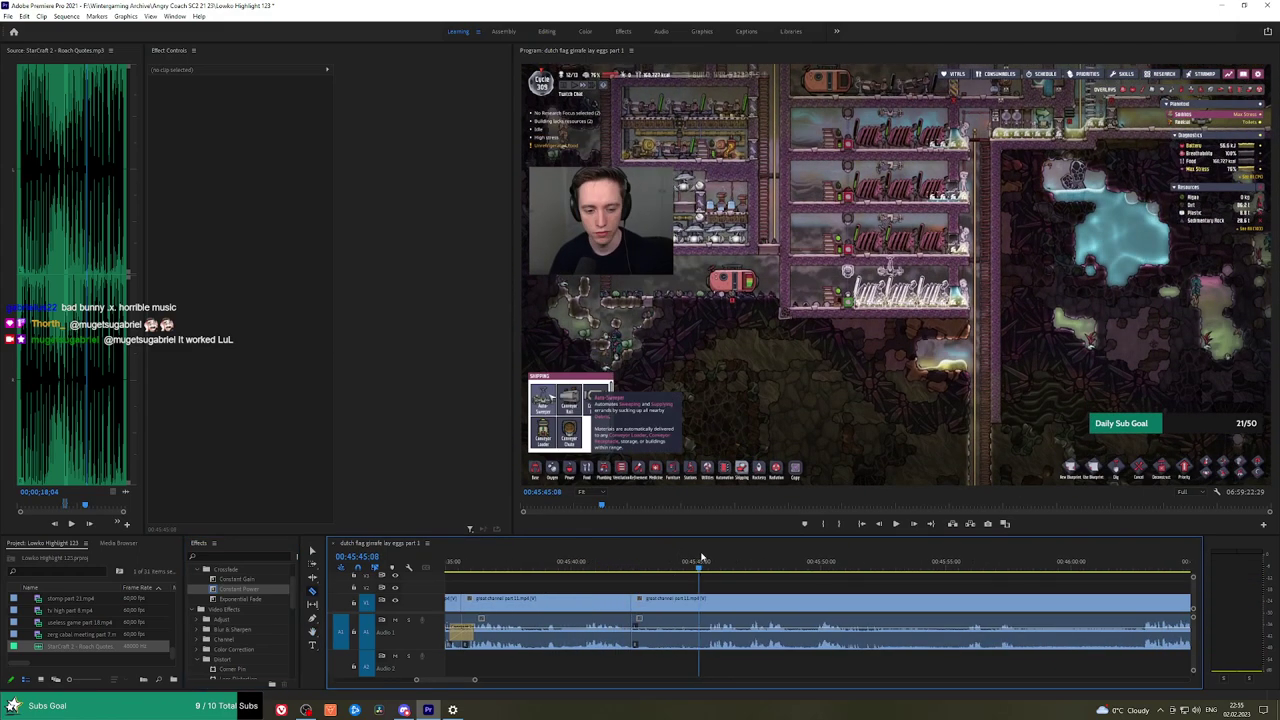
click(708, 601)
key(v)
click(694, 601)
key(shift+Delete)
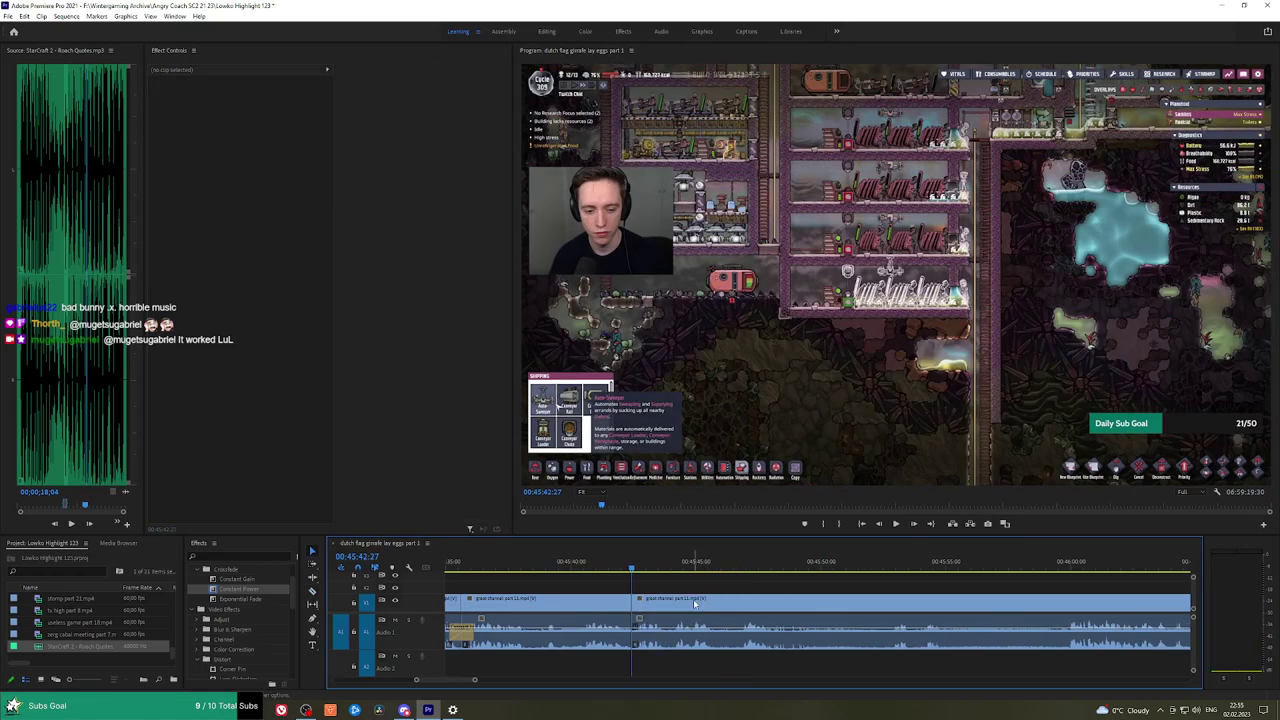
click(252, 590)
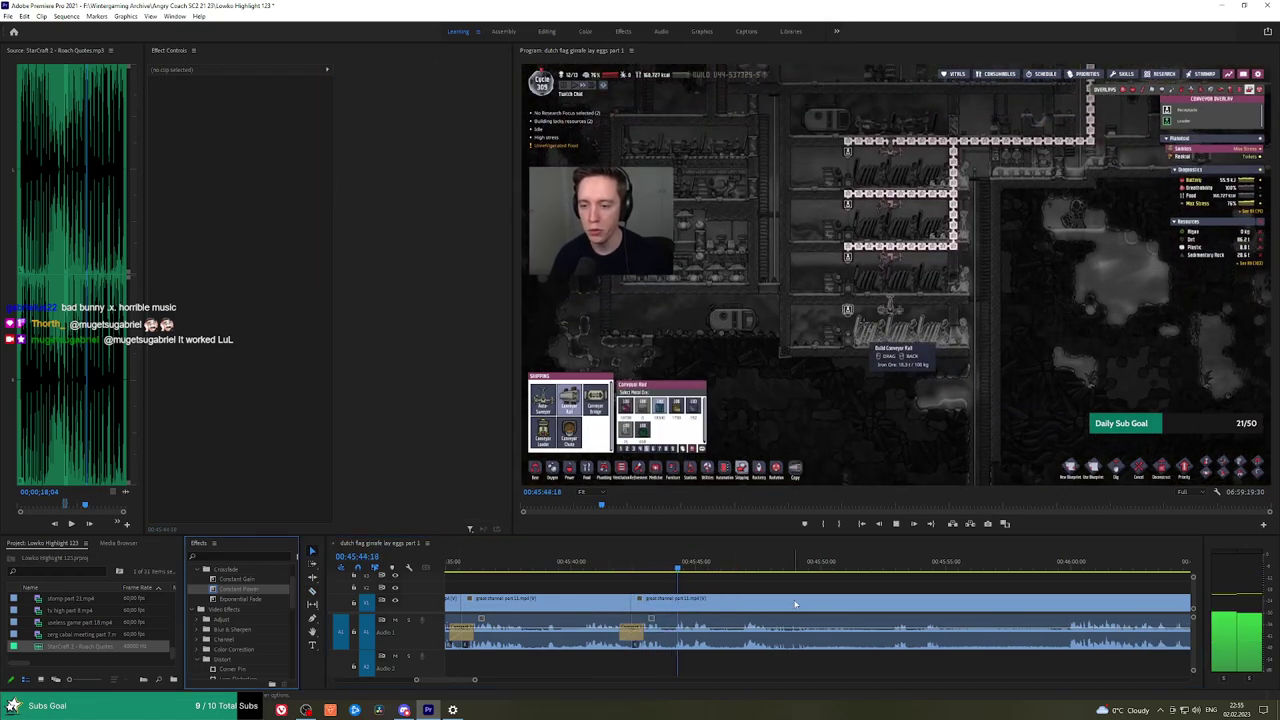
Split the clip near 00:45:49 and 00:45:53, ripple delete the quiet part between, and crossfade the join with Constant Power.
scroll(735, 582, down, 2)
click(676, 568)
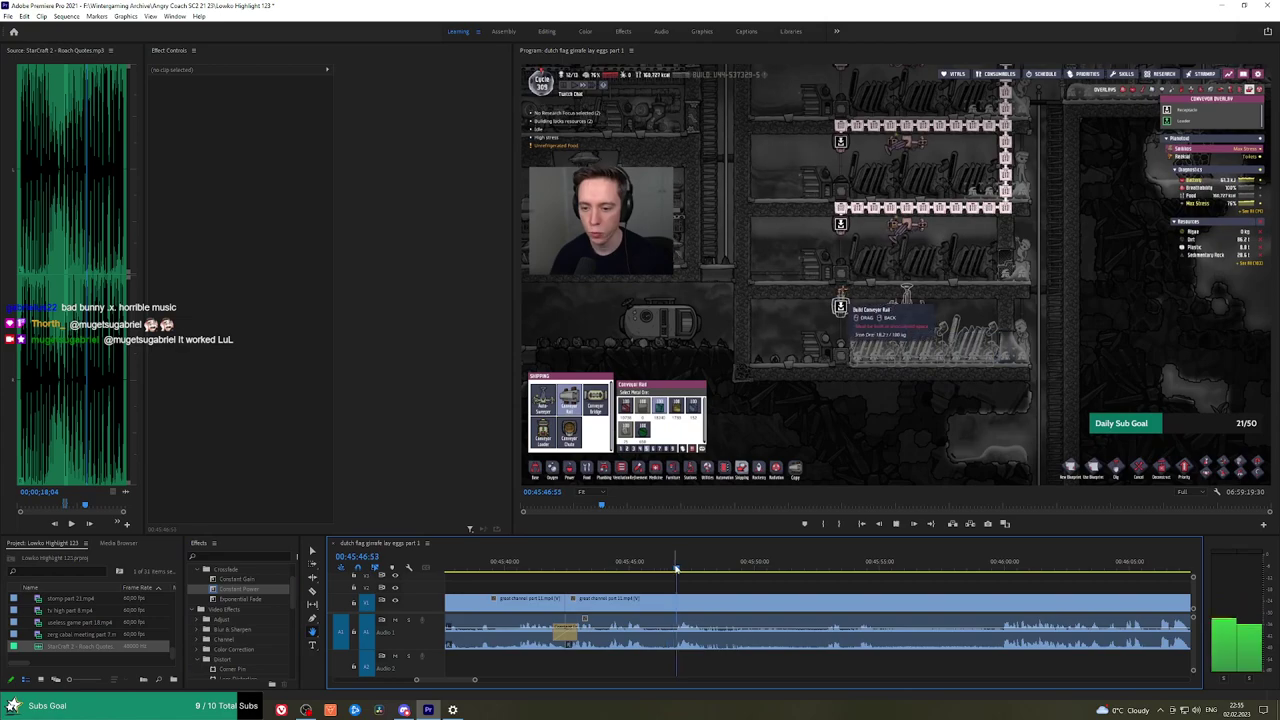
scroll(683, 580, down, 2)
key(space)
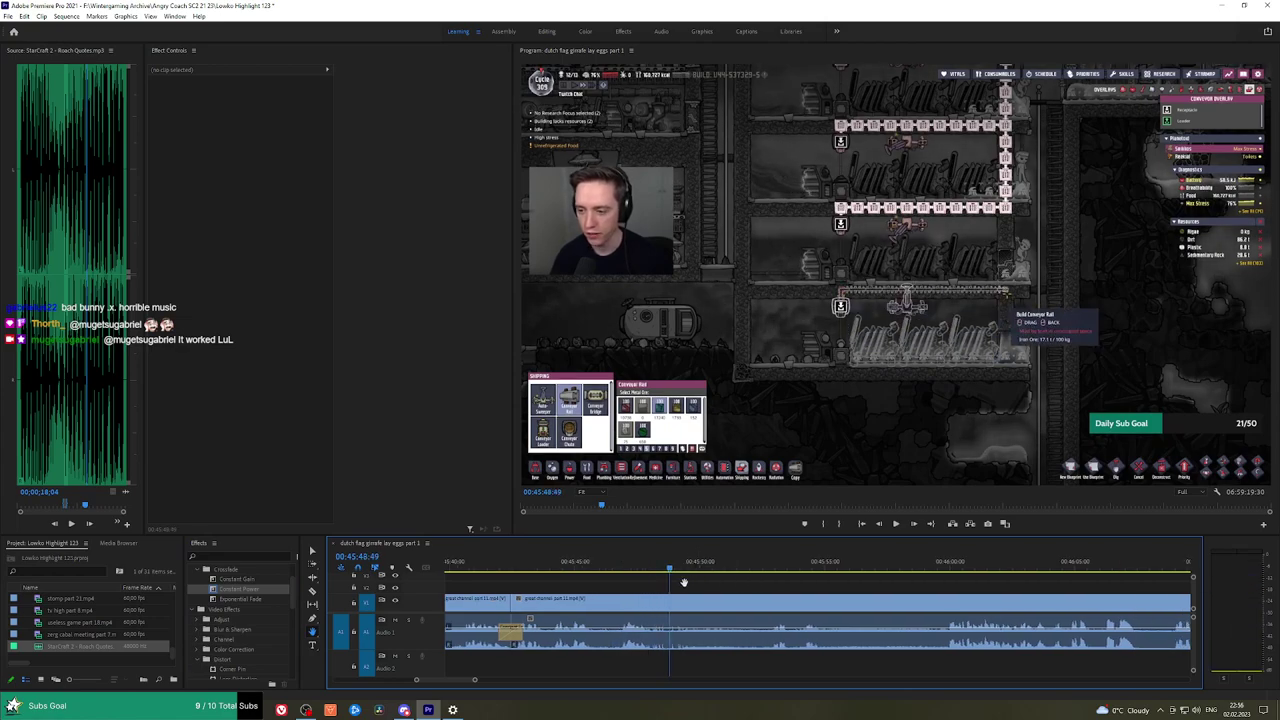
click(672, 604)
key(space)
click(763, 559)
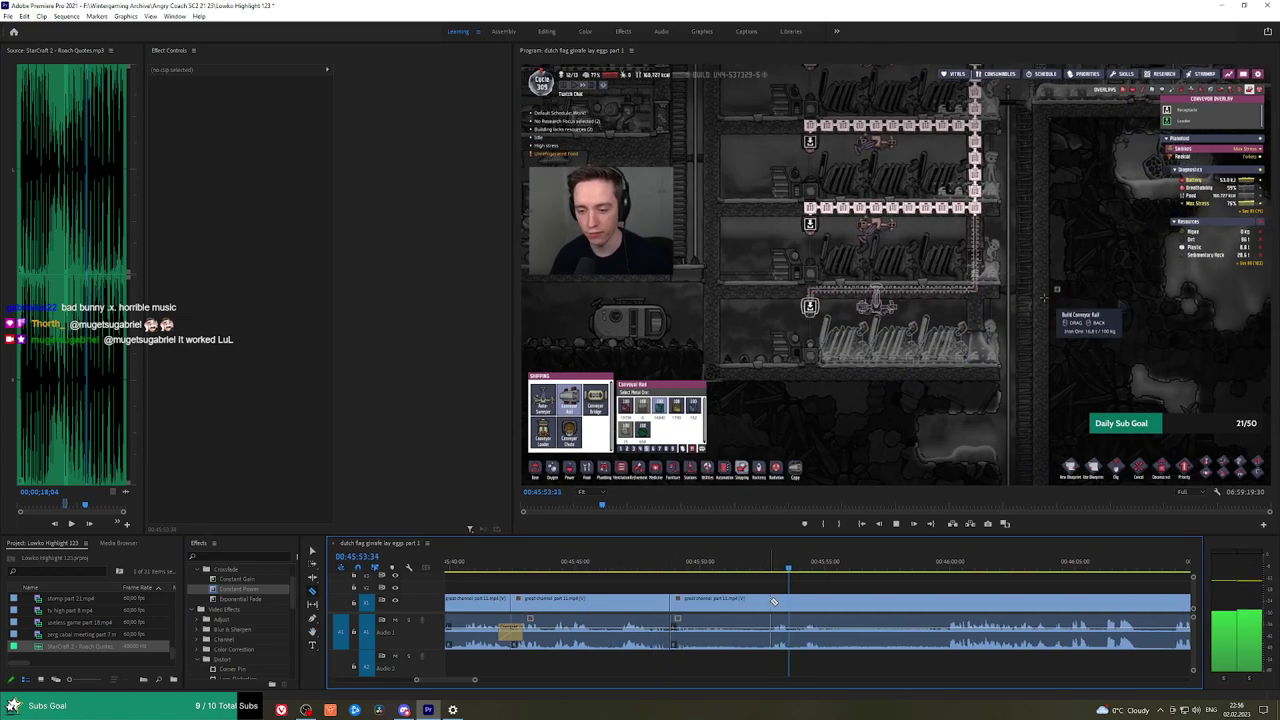
click(769, 604)
key(v)
click(755, 605)
key(shift+Delete)
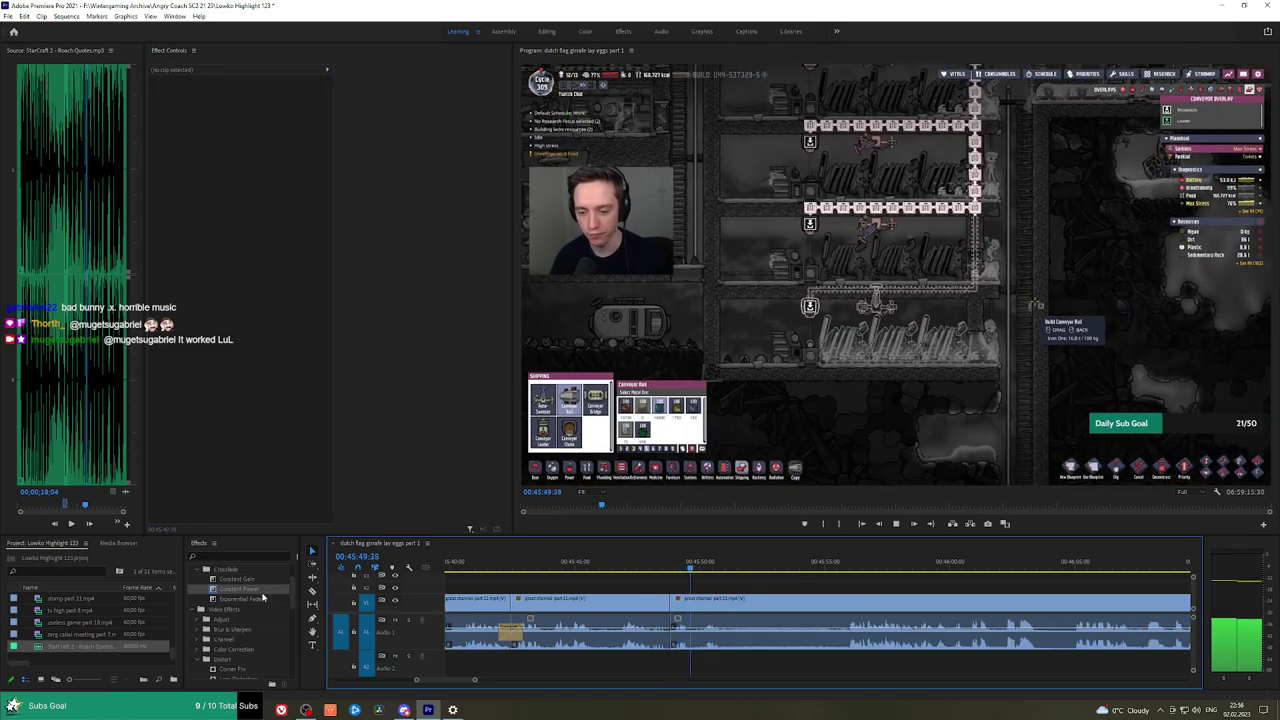
drag(242, 589, 676, 637)
Split the great channel clip at about 00:45:51 to mark the start of the next dull stretch.
key(space)
key(c)
click(730, 607)
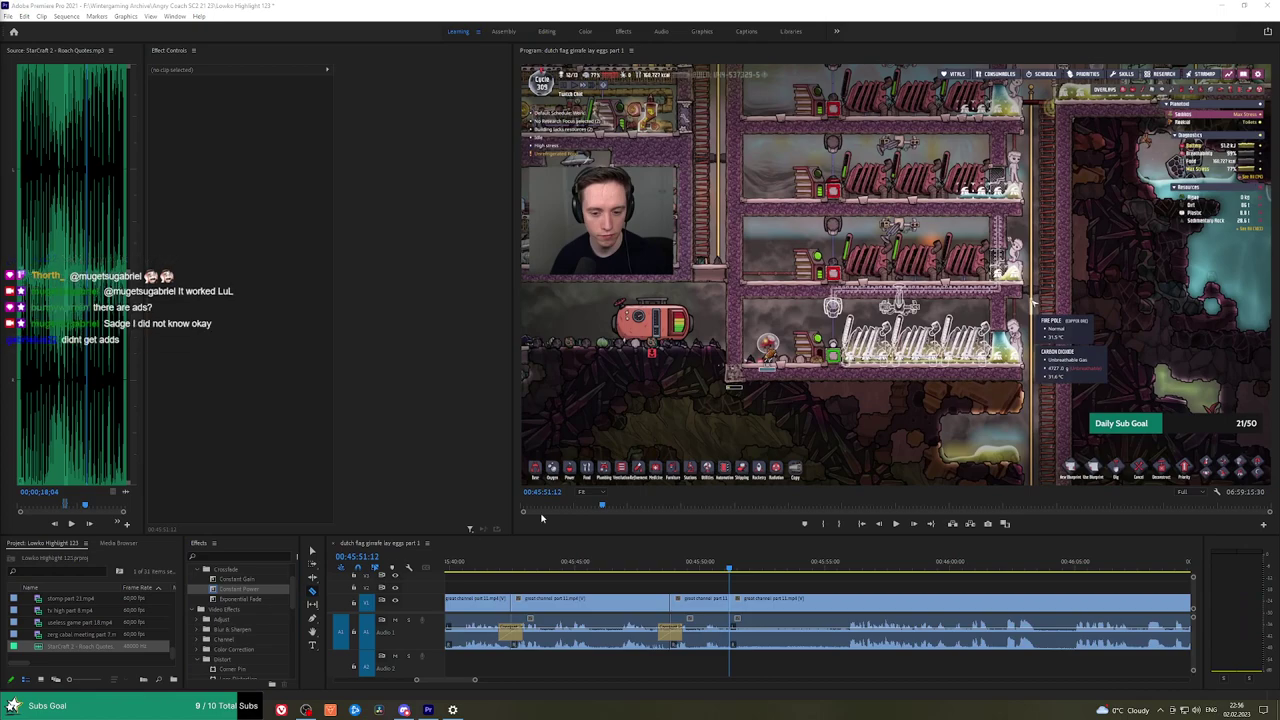
key(a)
click(749, 582)
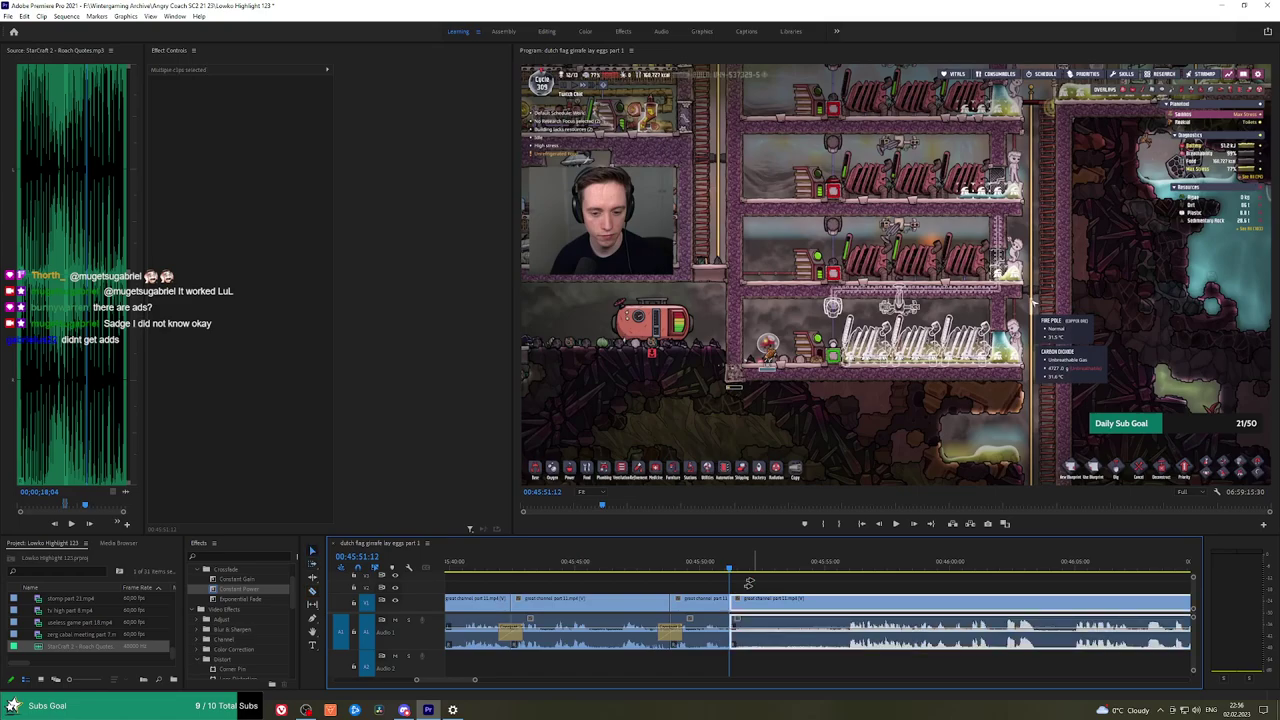
click(756, 578)
Play and skim the footage from about 00:45:55 to 00:52:22 for the next moment worth keeping.
click(829, 564)
key(space)
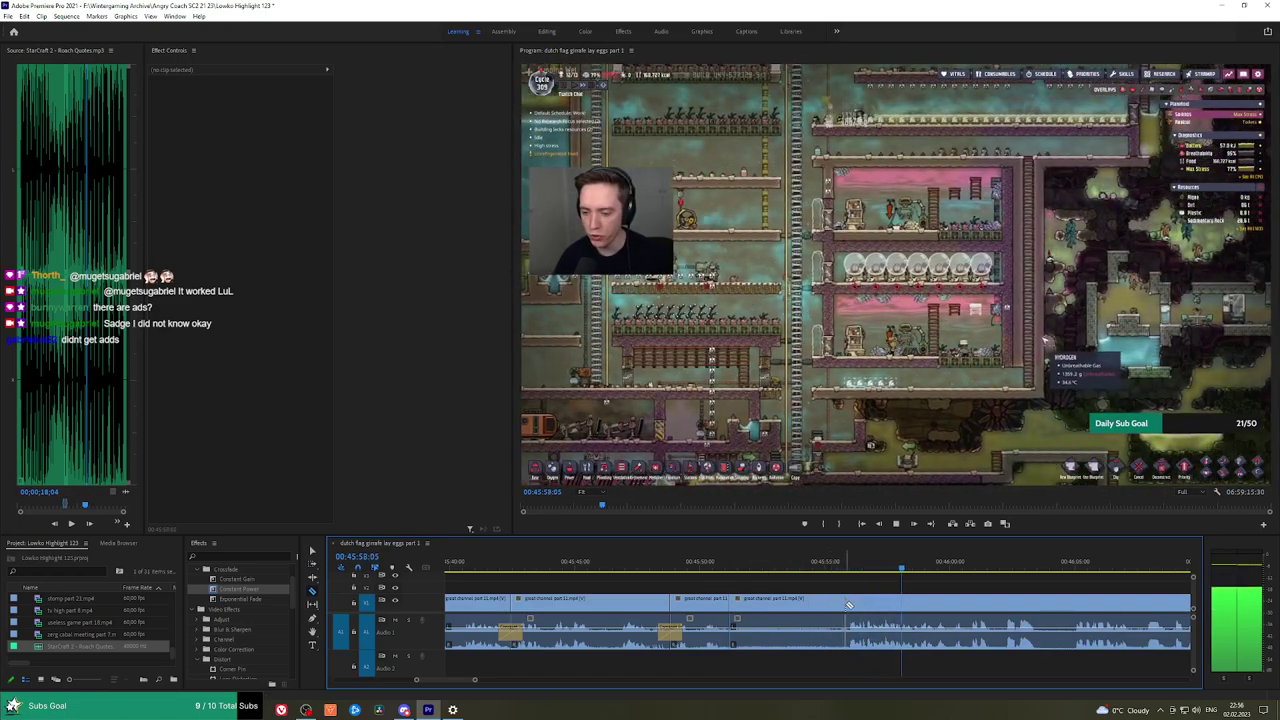
drag(943, 587, 859, 583)
scroll(857, 583, down, 3)
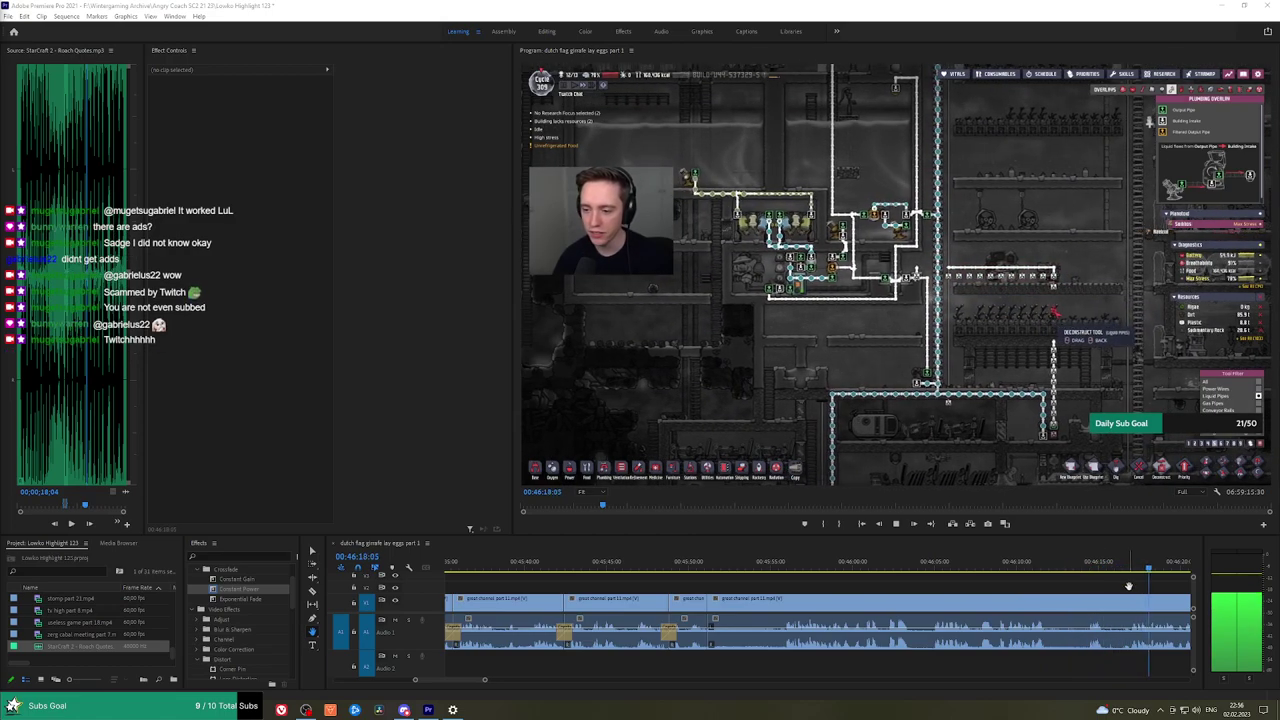
scroll(1128, 585, down, 5)
drag(942, 586, 888, 586)
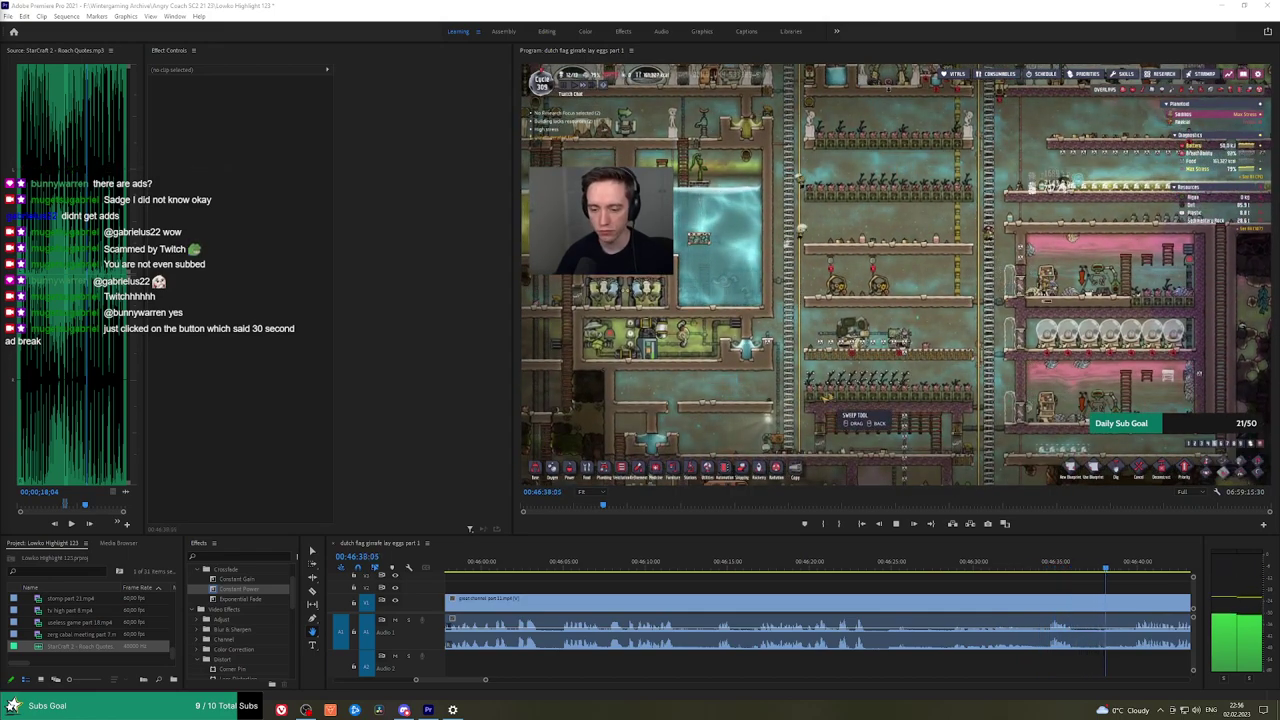
drag(1152, 588, 545, 588)
scroll(900, 588, down, 5)
scroll(972, 584, down, 3)
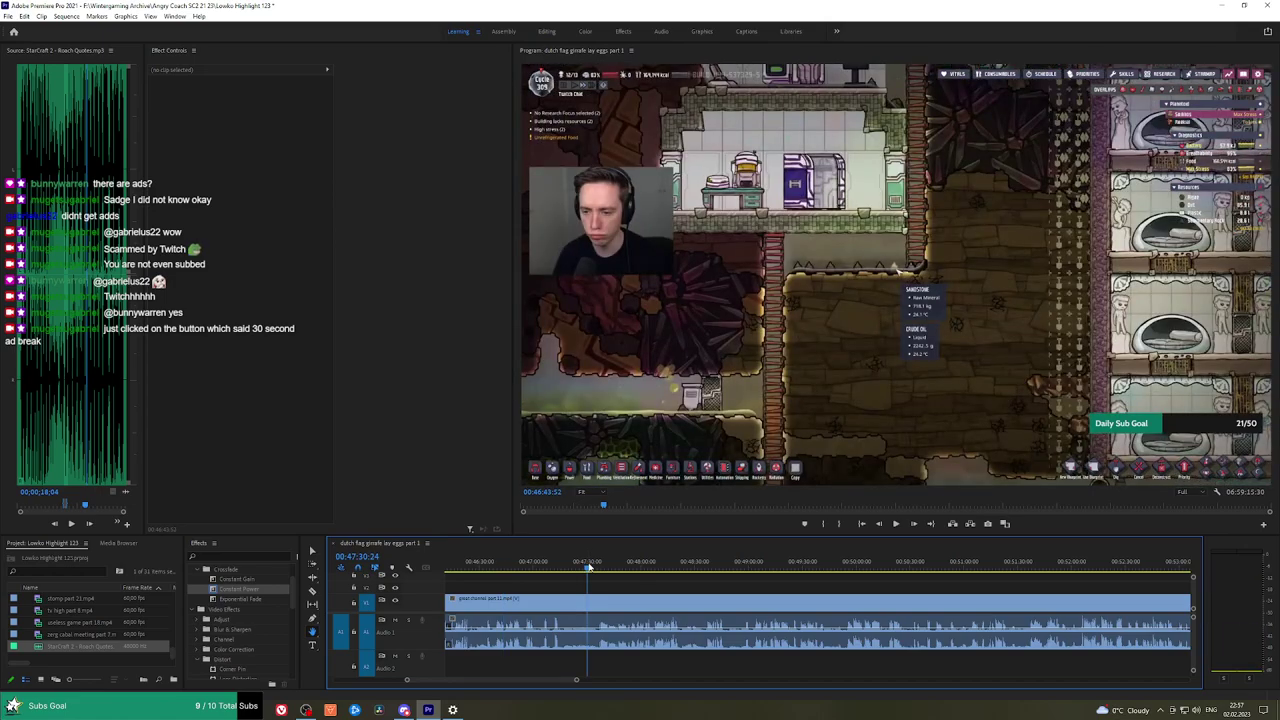
click(503, 564)
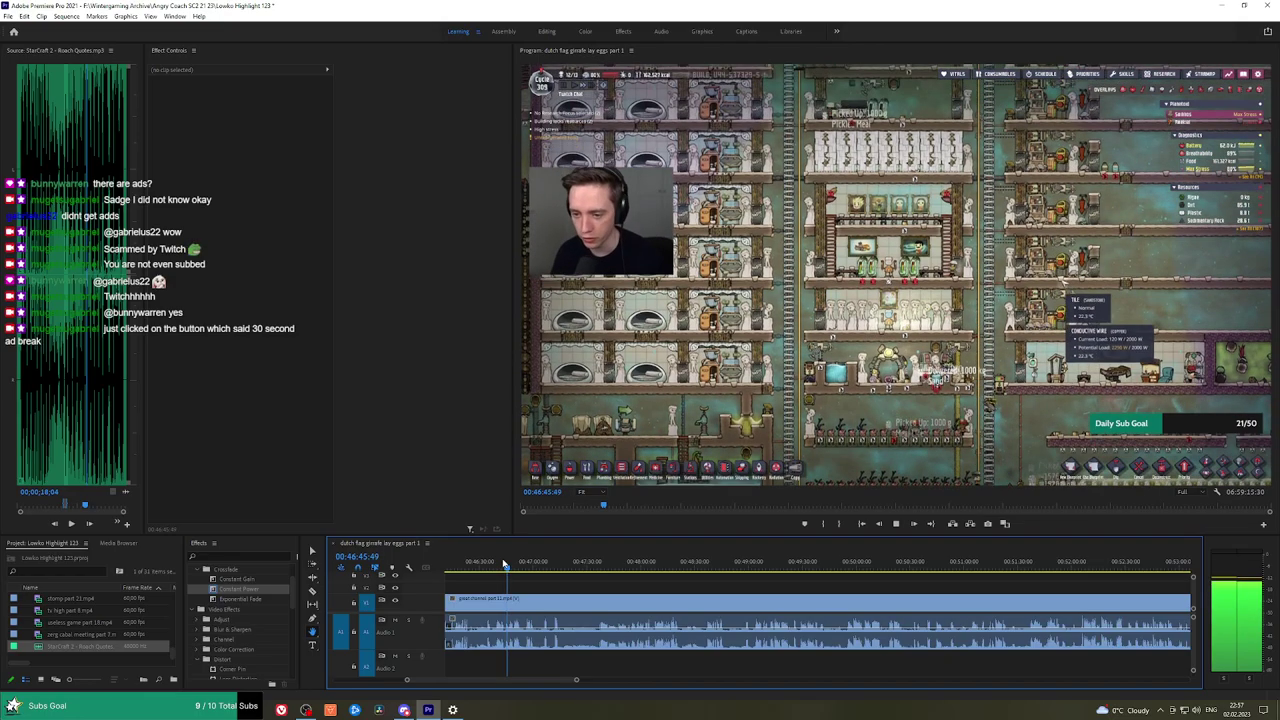
click(820, 562)
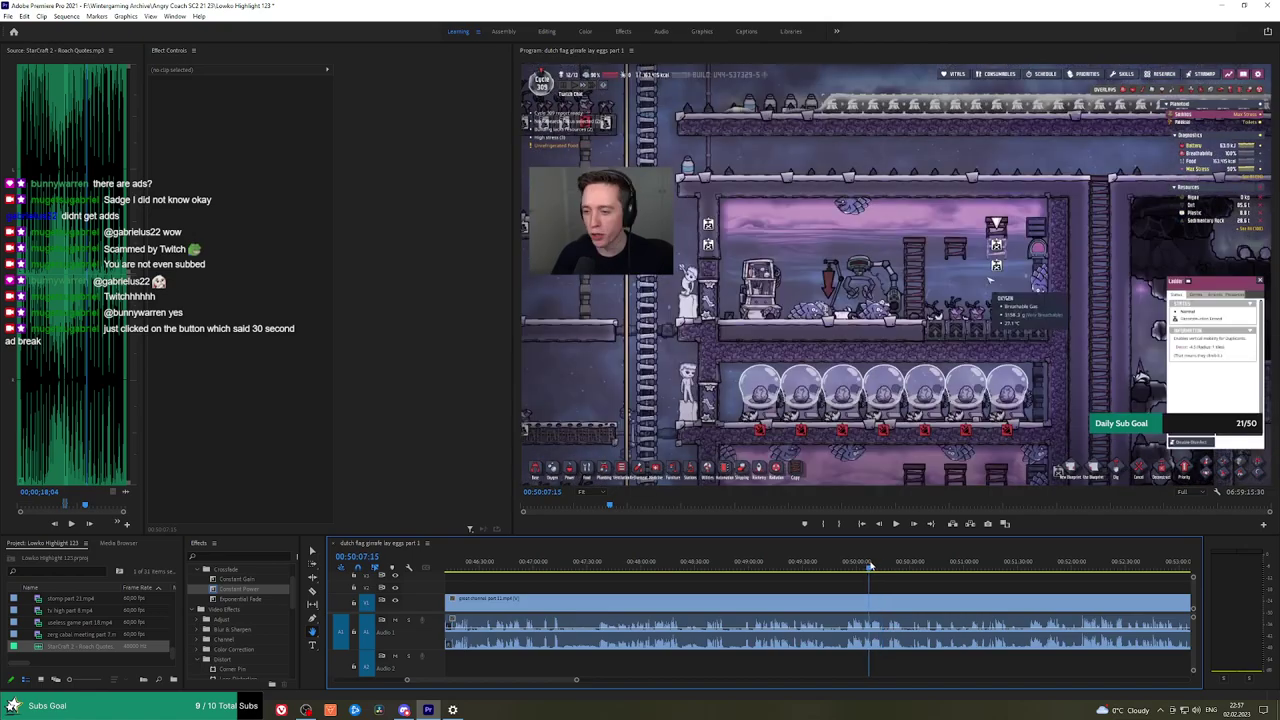
scroll(912, 582, down, 6)
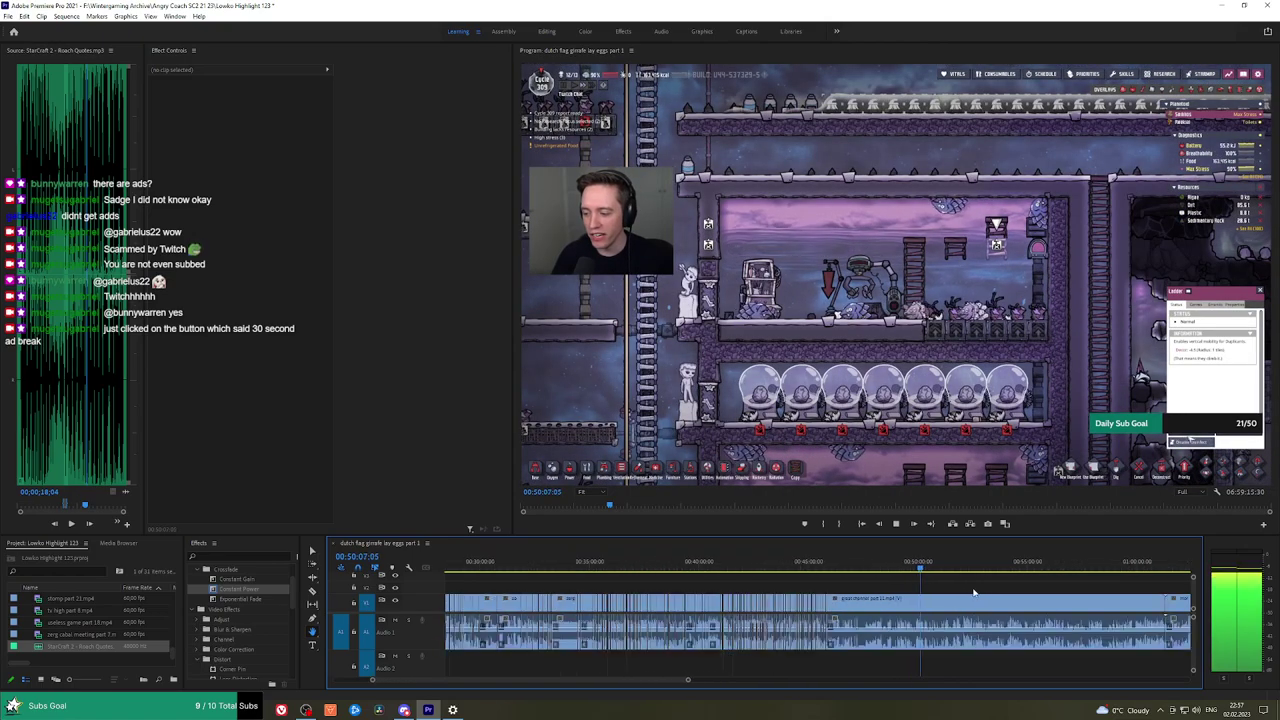
drag(1020, 586, 986, 584)
scroll(985, 583, down, 3)
click(703, 567)
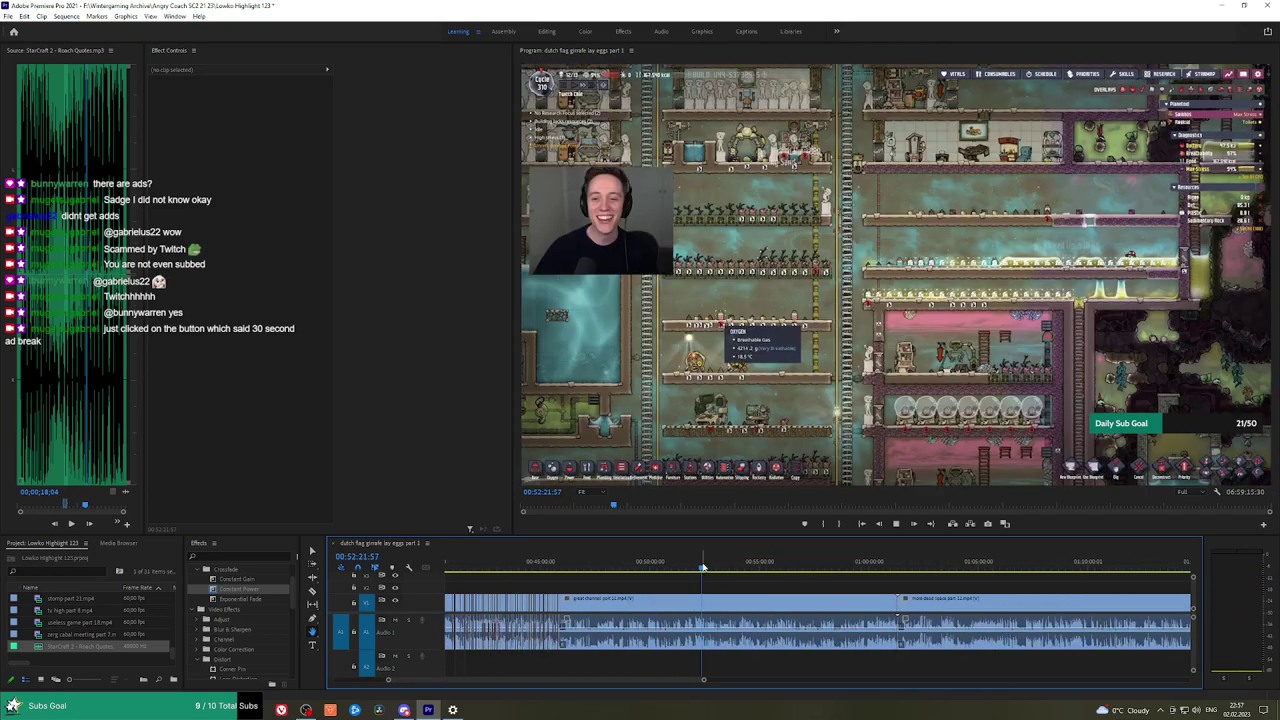
Trace the footage back from about 00:52:23 to 00:51:18 to examine where the conversation begins.
key(equal)
key(equal)
key(space)
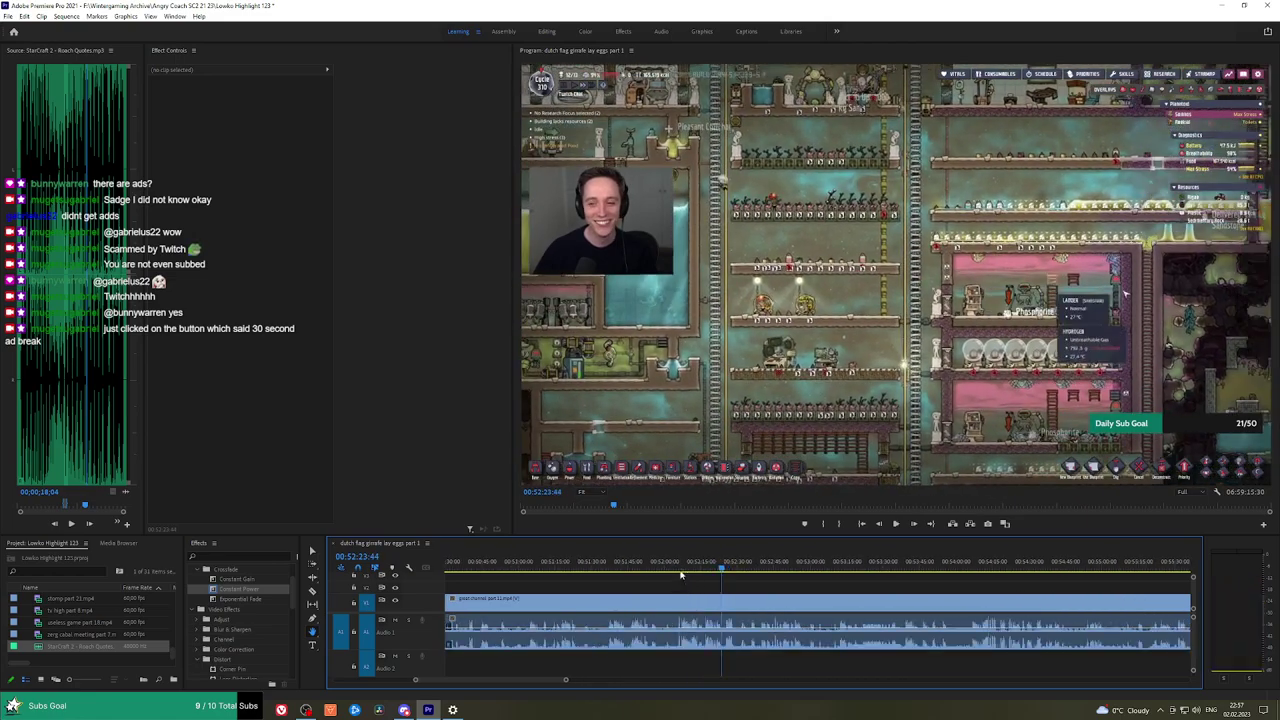
click(679, 570)
key(space)
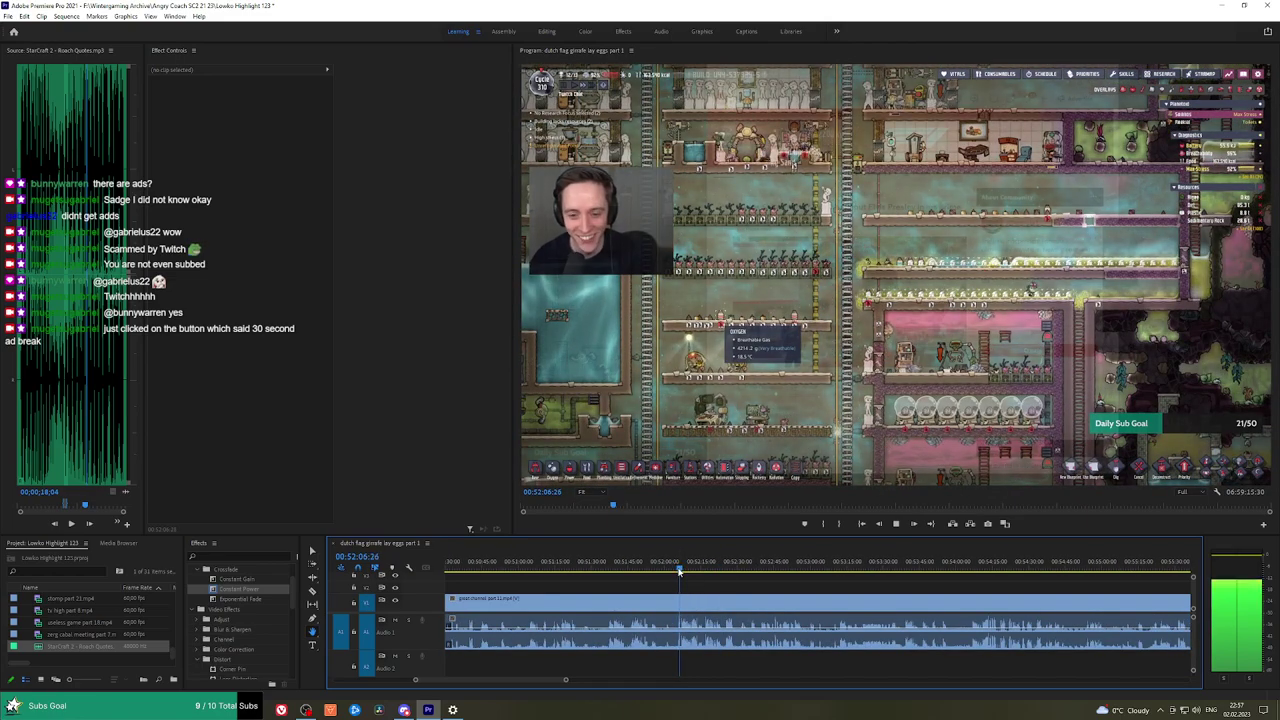
key(equal)
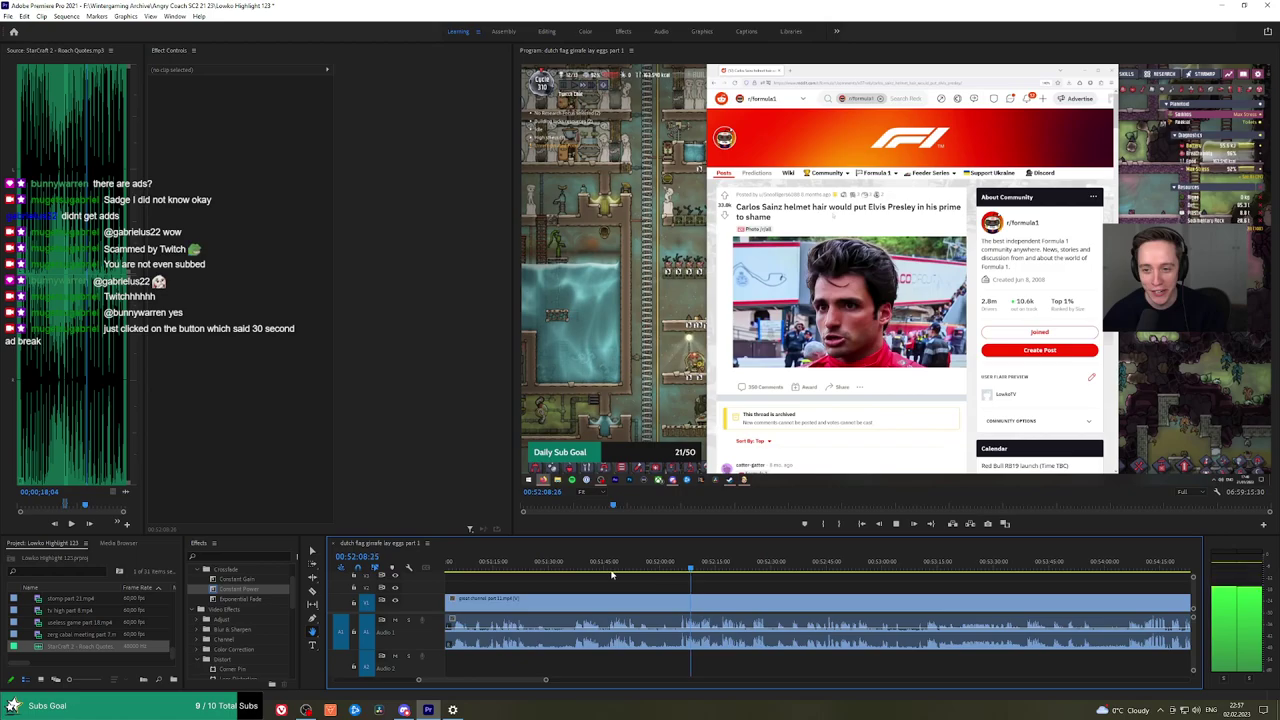
click(578, 567)
key(space)
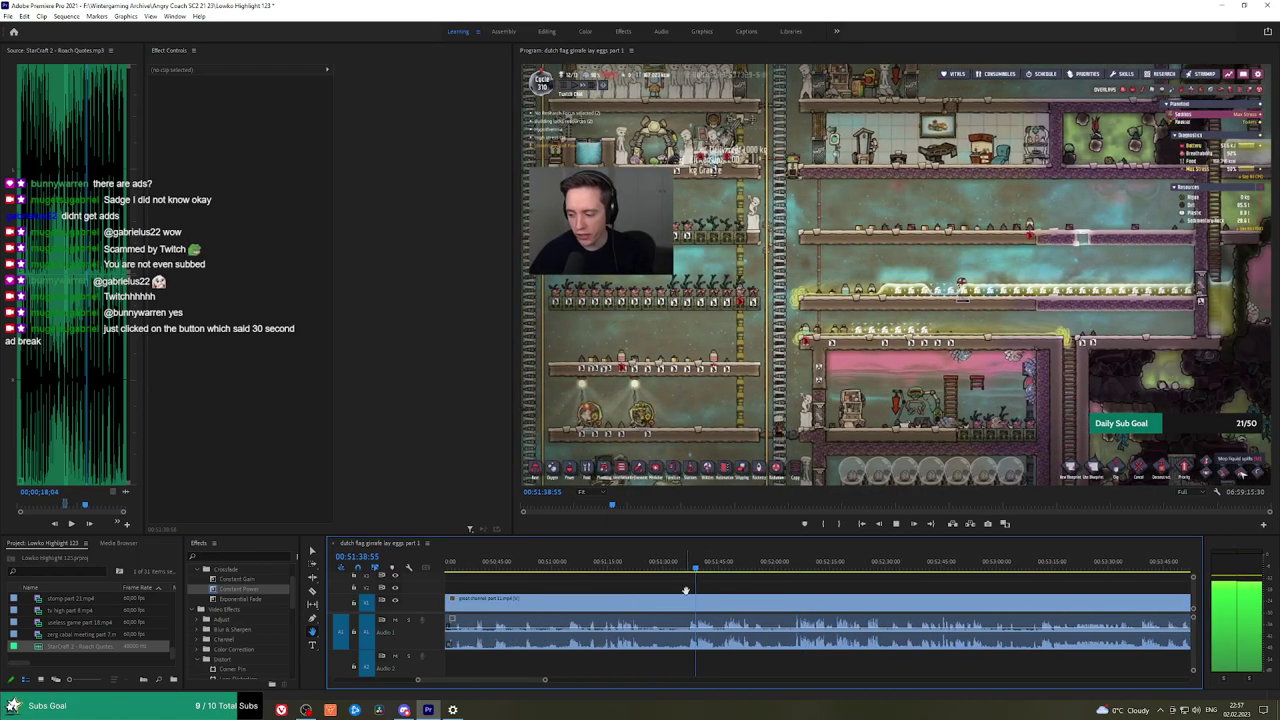
key(equal)
drag(684, 587, 782, 586)
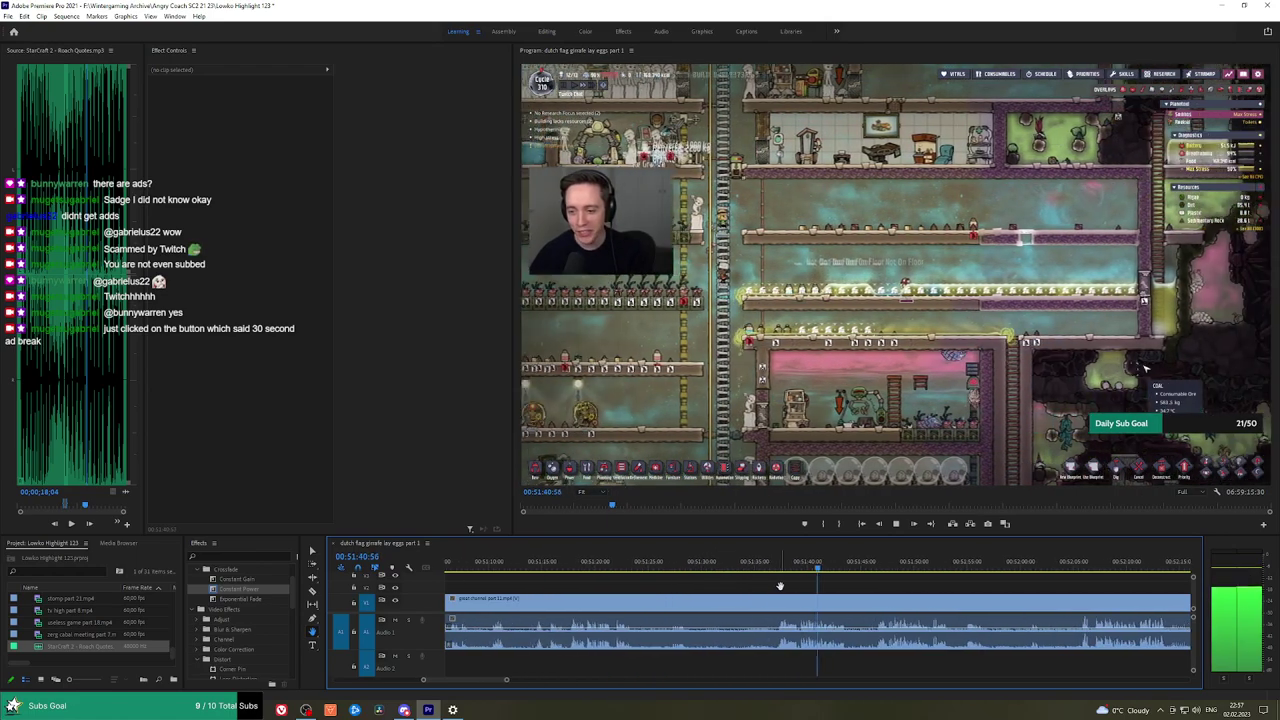
click(571, 566)
key(space)
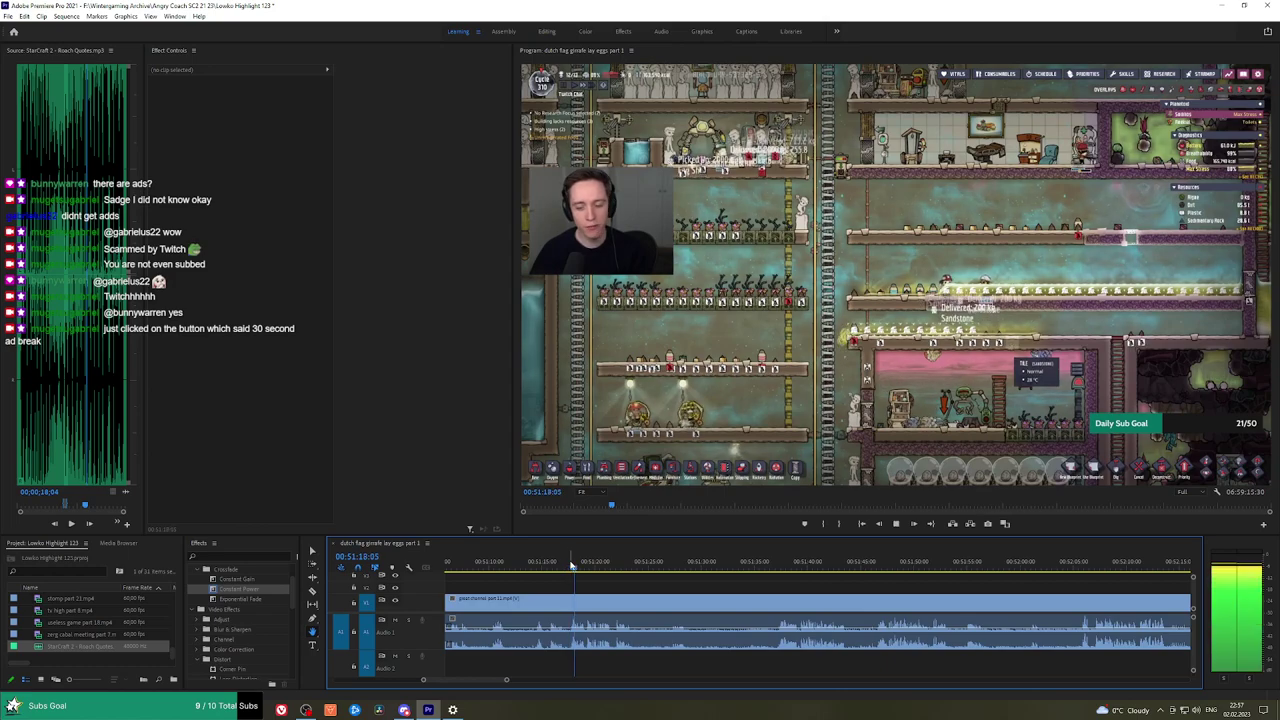
key(space)
Split the clip at about 00:51:04 and try to ripple delete the stretch before it.
scroll(620, 590, up, 2)
click(637, 560)
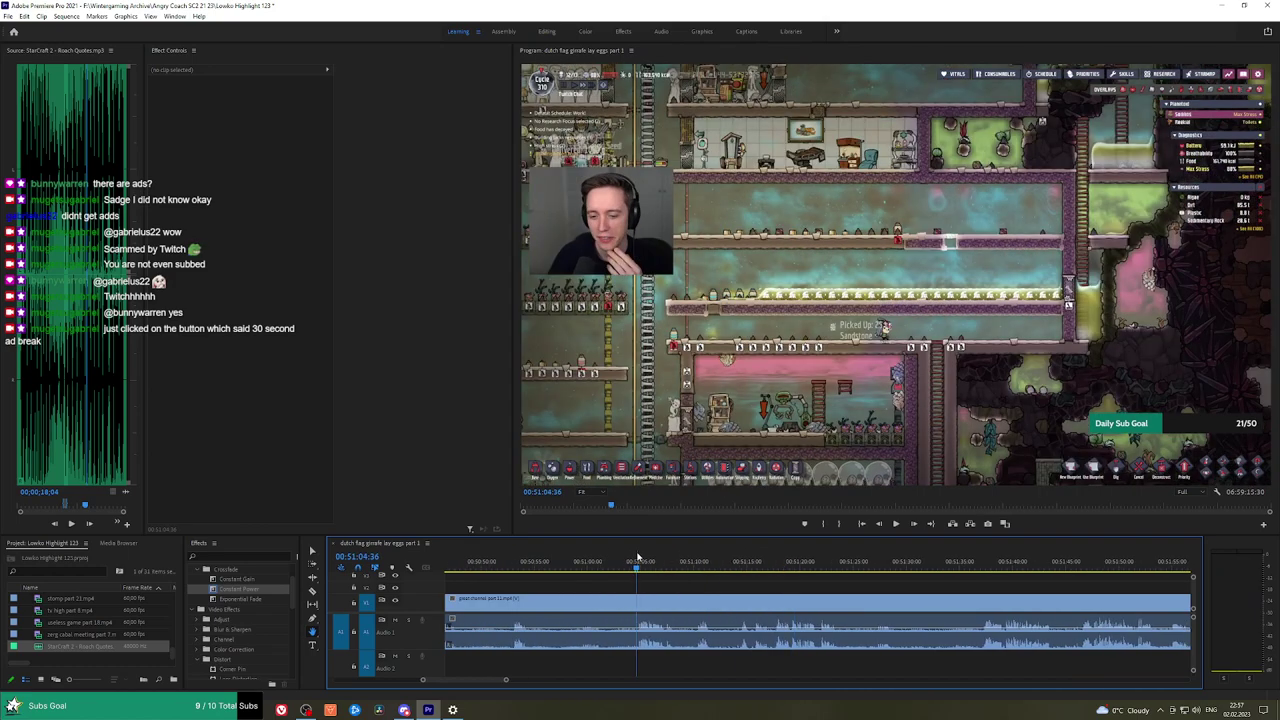
key(space)
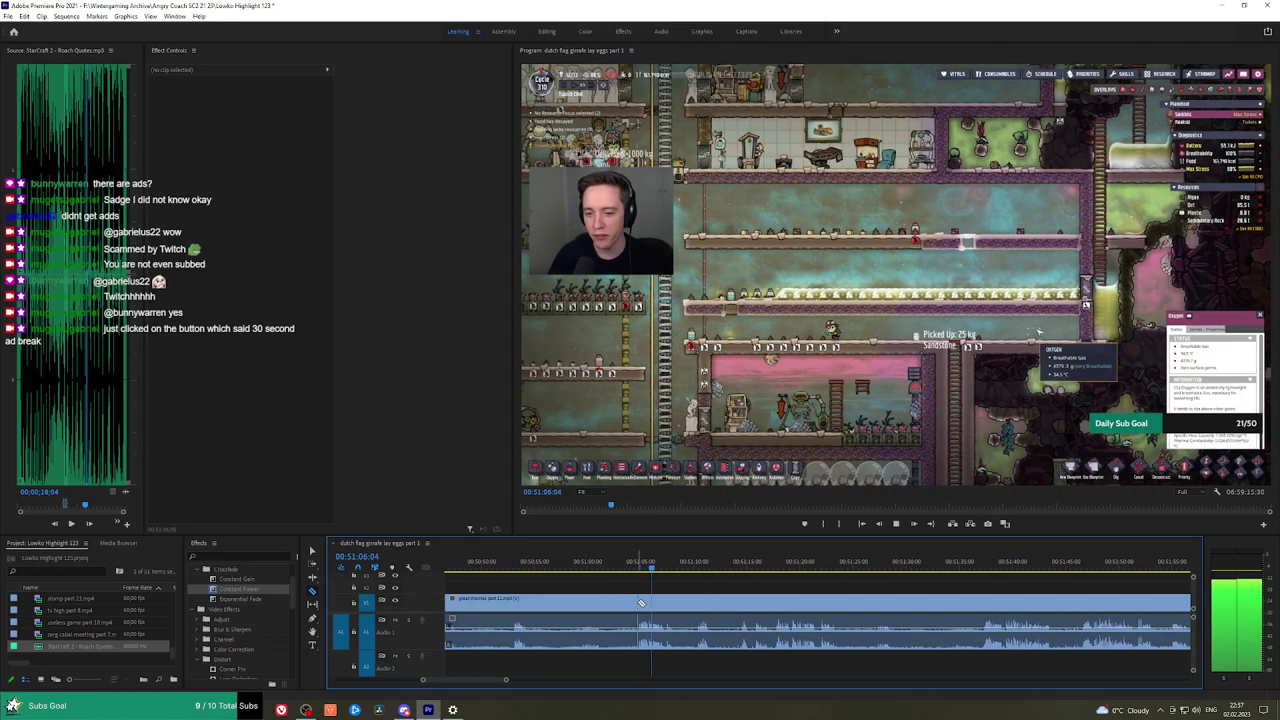
click(638, 603)
key(v)
click(621, 603)
key(shift+Delete)
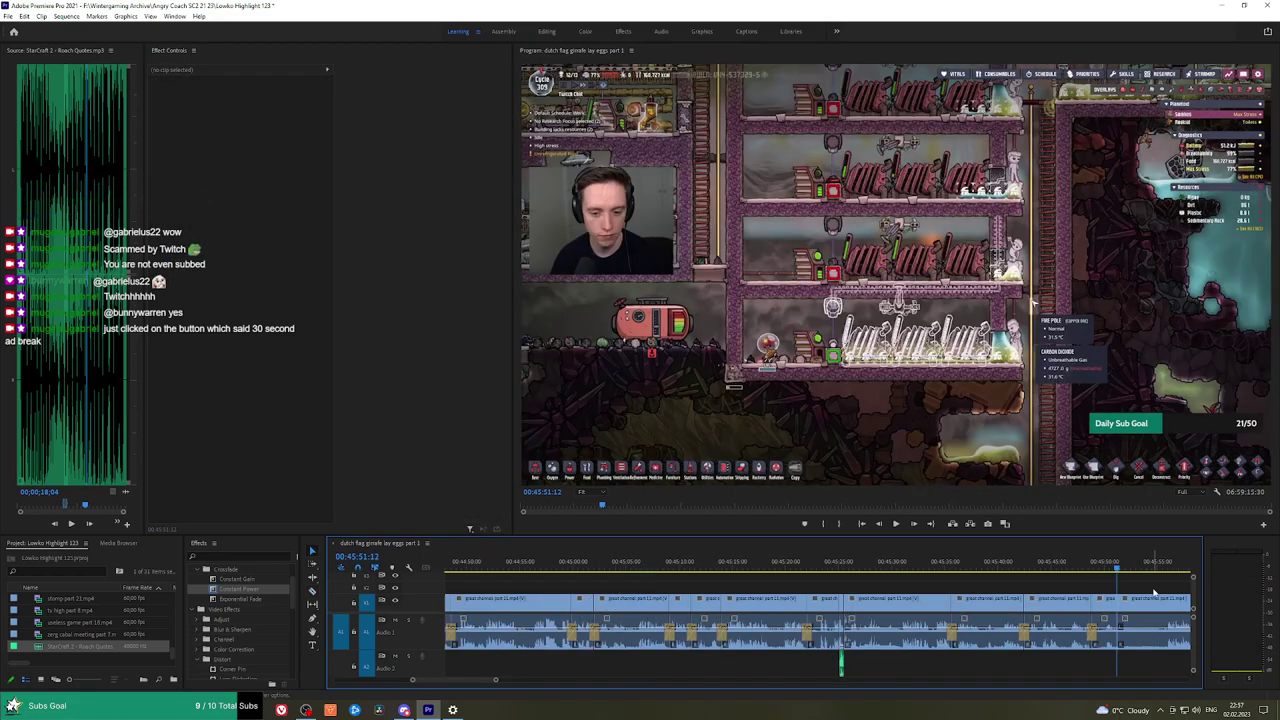
Examine the stretch between 00:45:51 and 00:51:05, sampling it back from the later end for an earlier resume point.
key(h)
drag(1161, 590, 601, 586)
drag(945, 586, 643, 584)
scroll(1018, 586, down, 5)
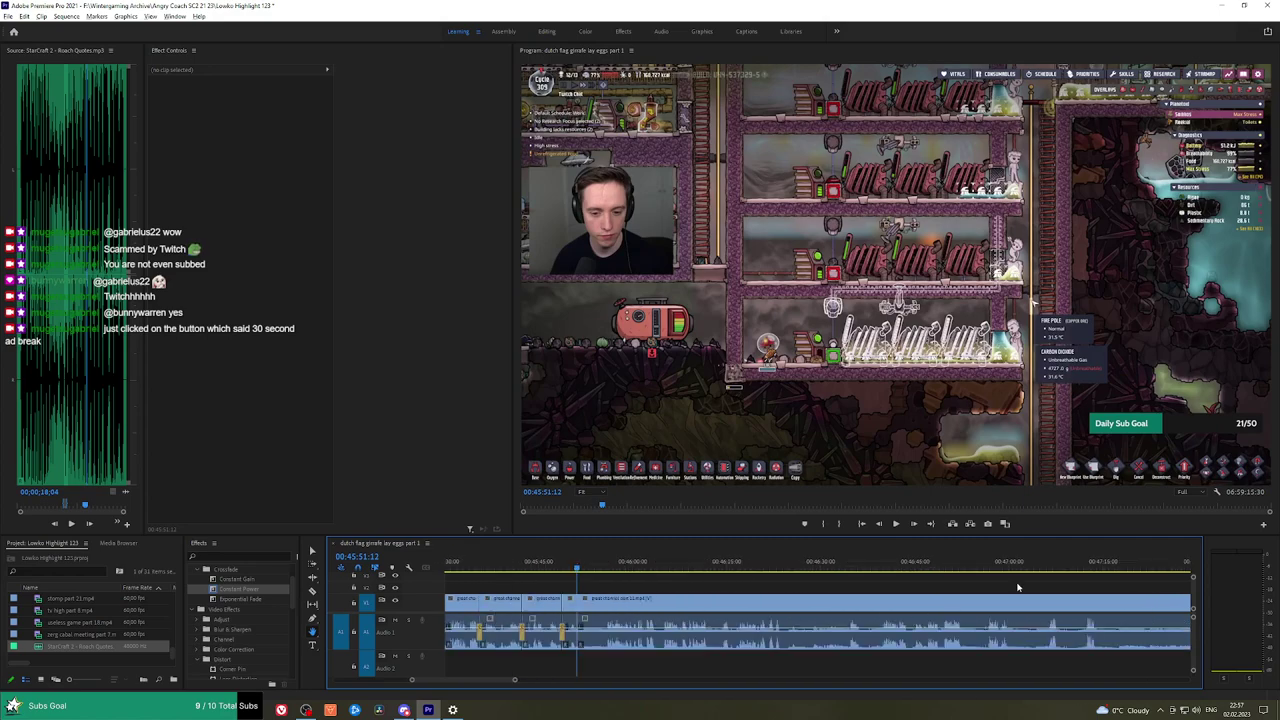
scroll(1043, 585, down, 4)
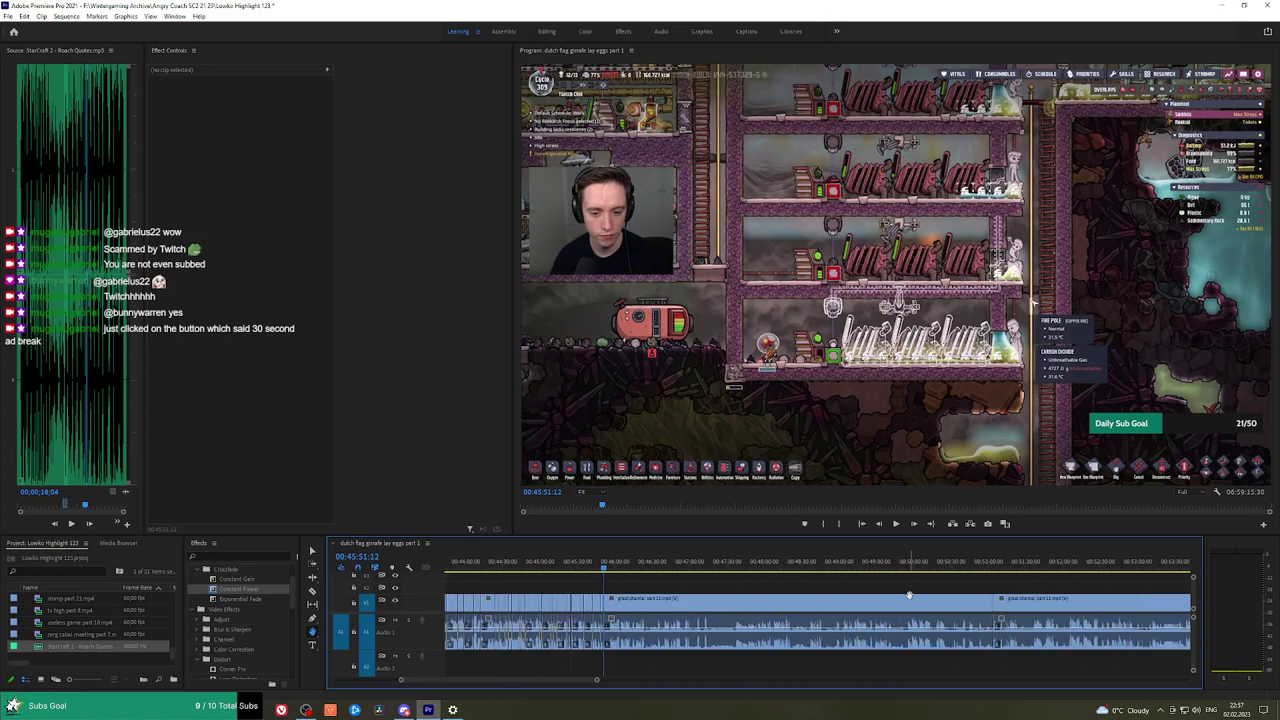
click(993, 575)
key(space)
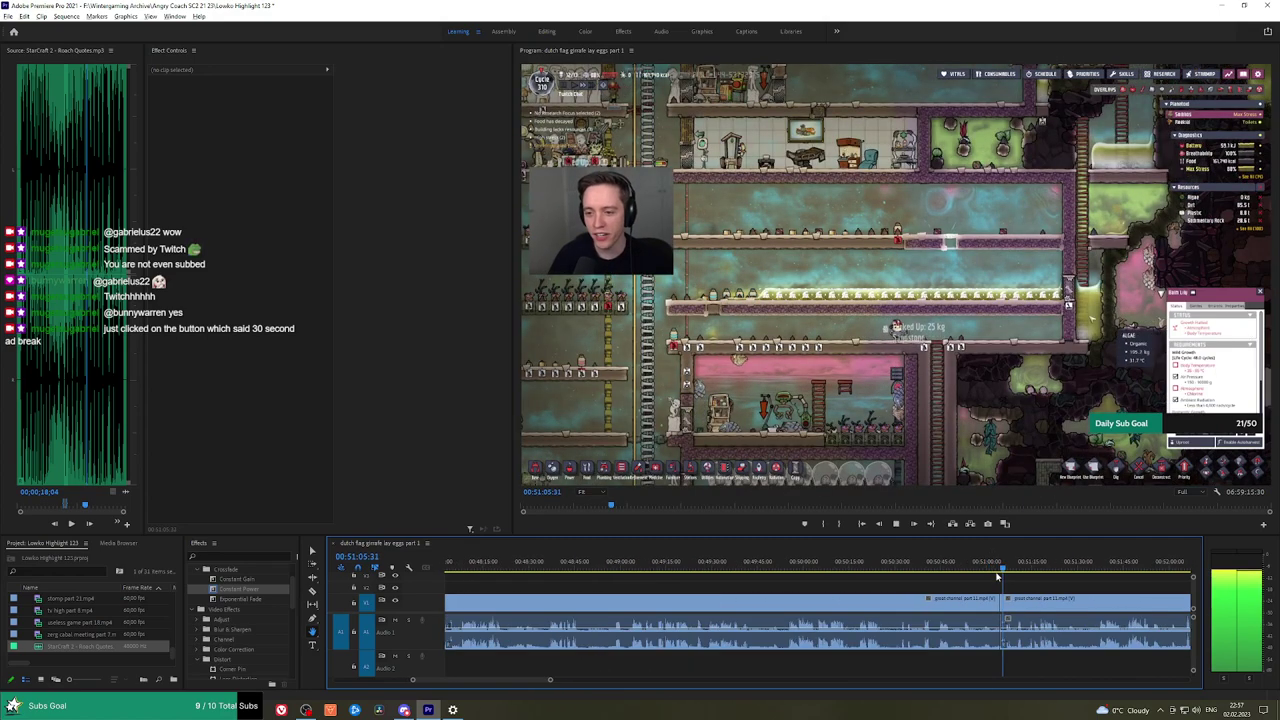
click(909, 563)
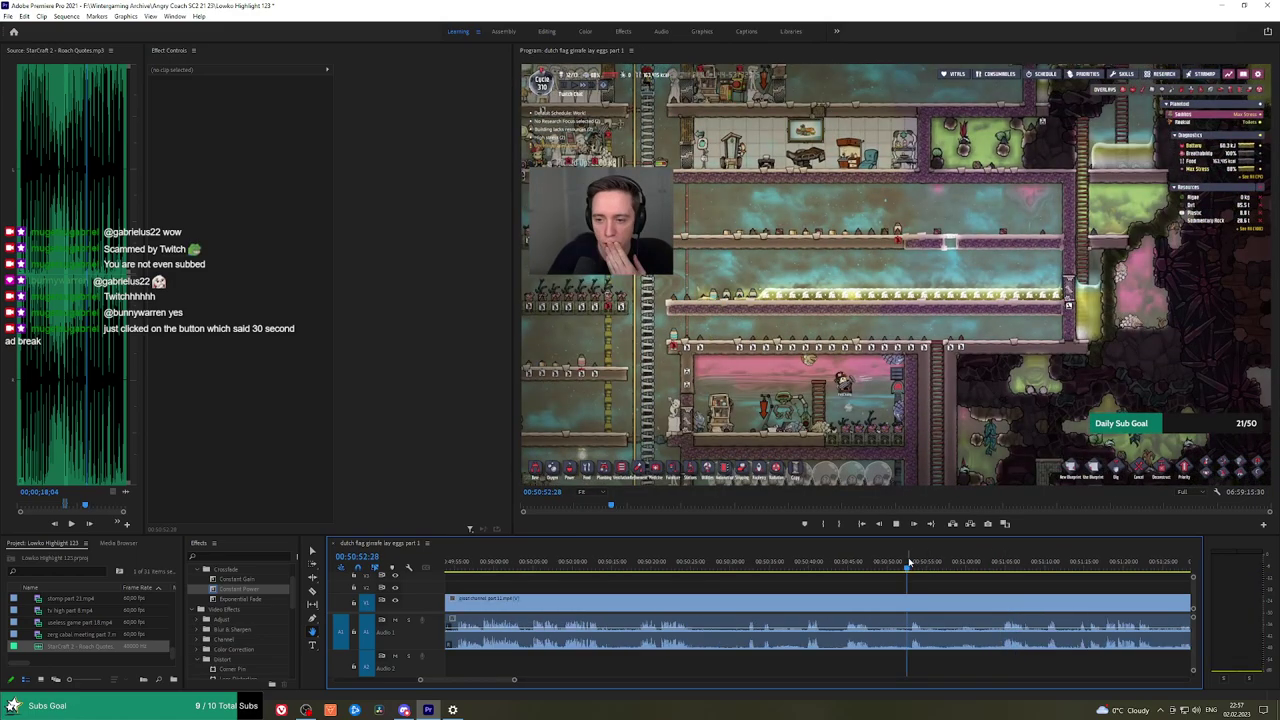
click(848, 563)
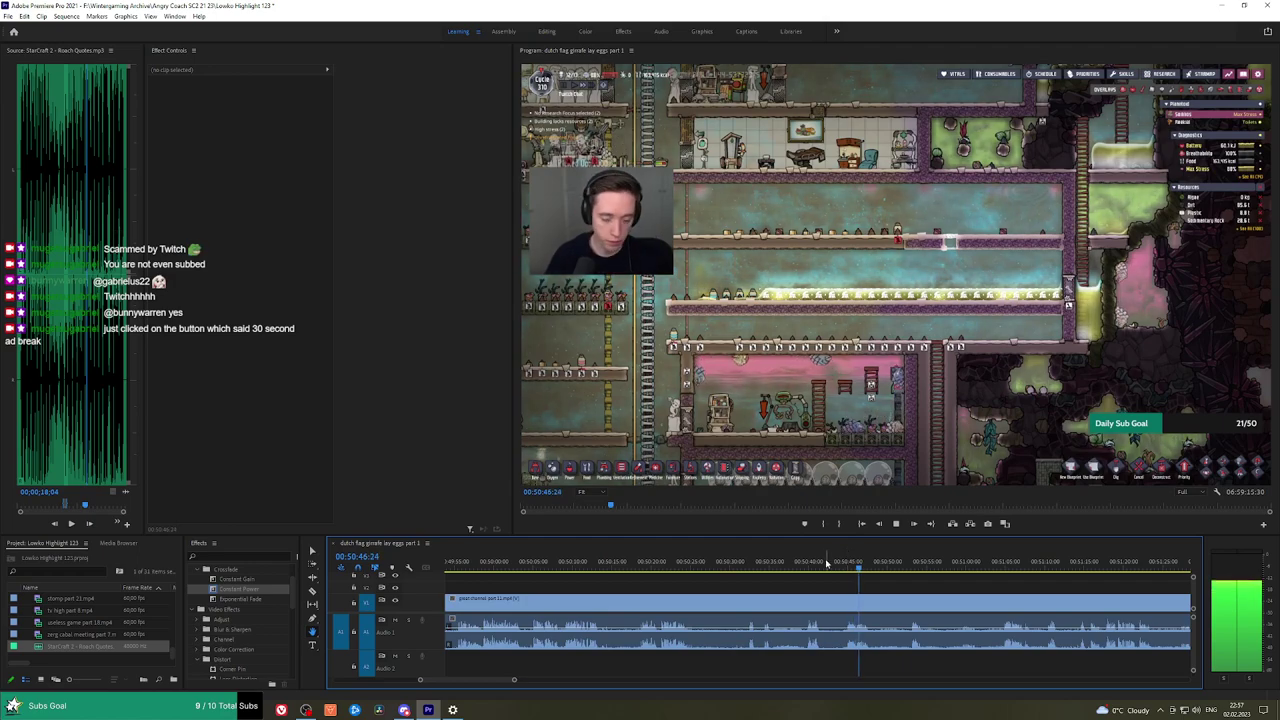
drag(848, 563, 810, 563)
drag(638, 576, 796, 577)
Preview the talk around 00:49:58 and split the clip at about 00:49:56.
click(640, 562)
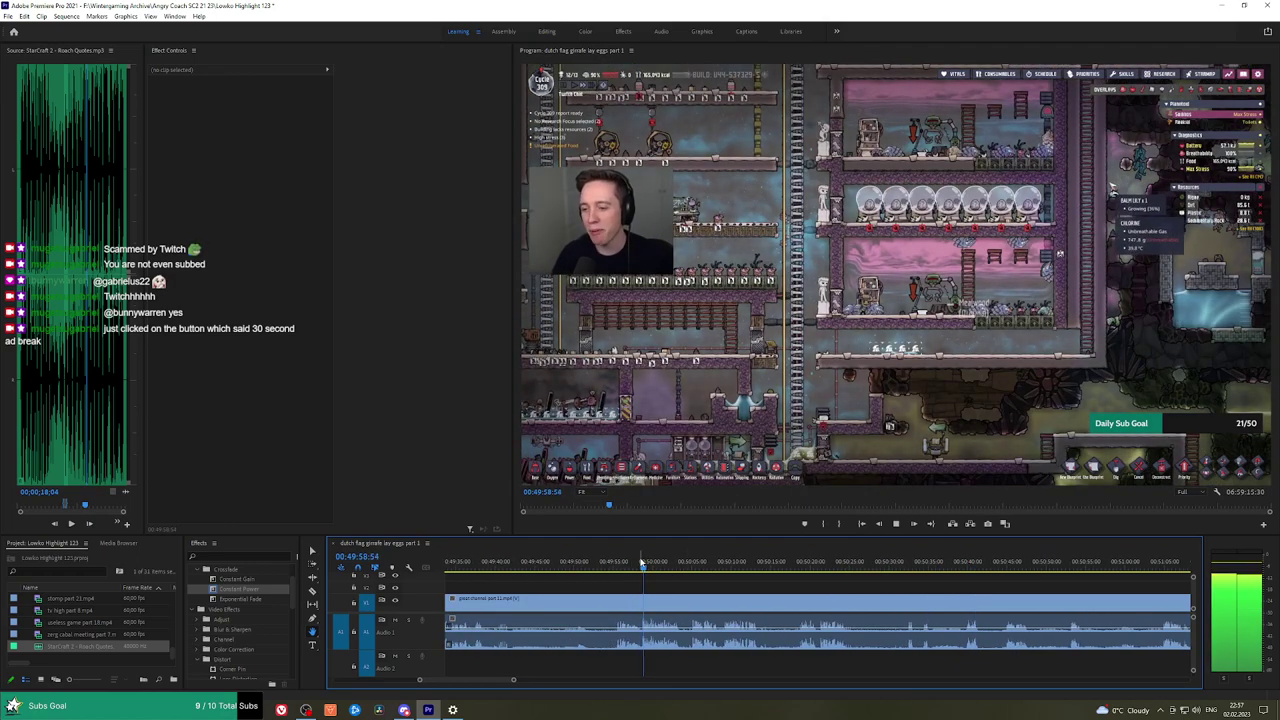
click(620, 563)
key(space)
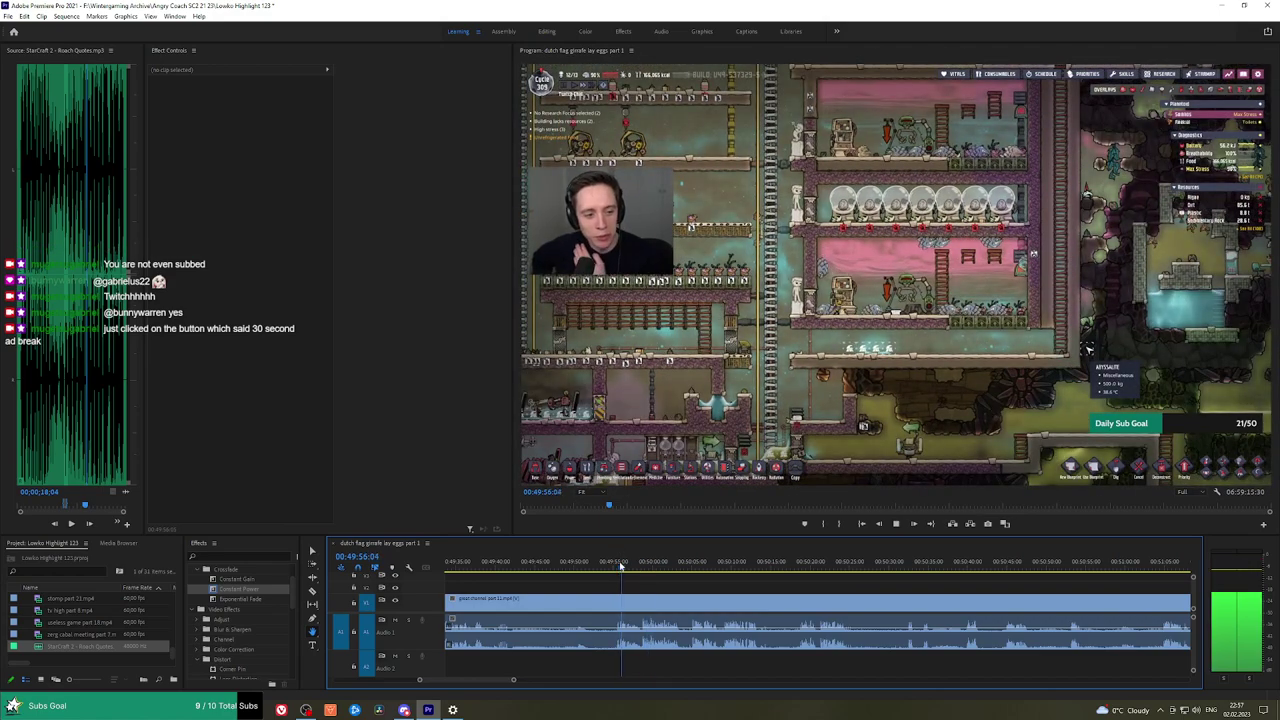
click(615, 563)
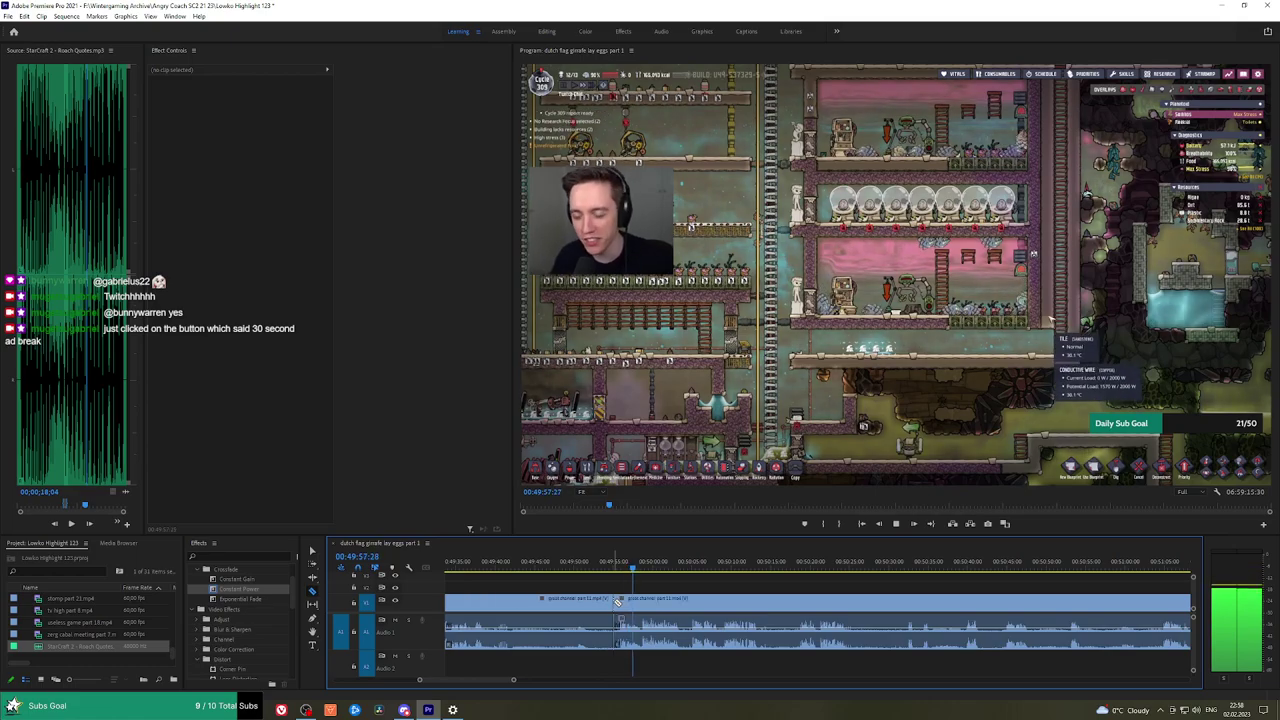
Examine the footage between about 00:49:57 and 00:53:23, including the lead-in to the racing video, for a better resume point.
click(692, 563)
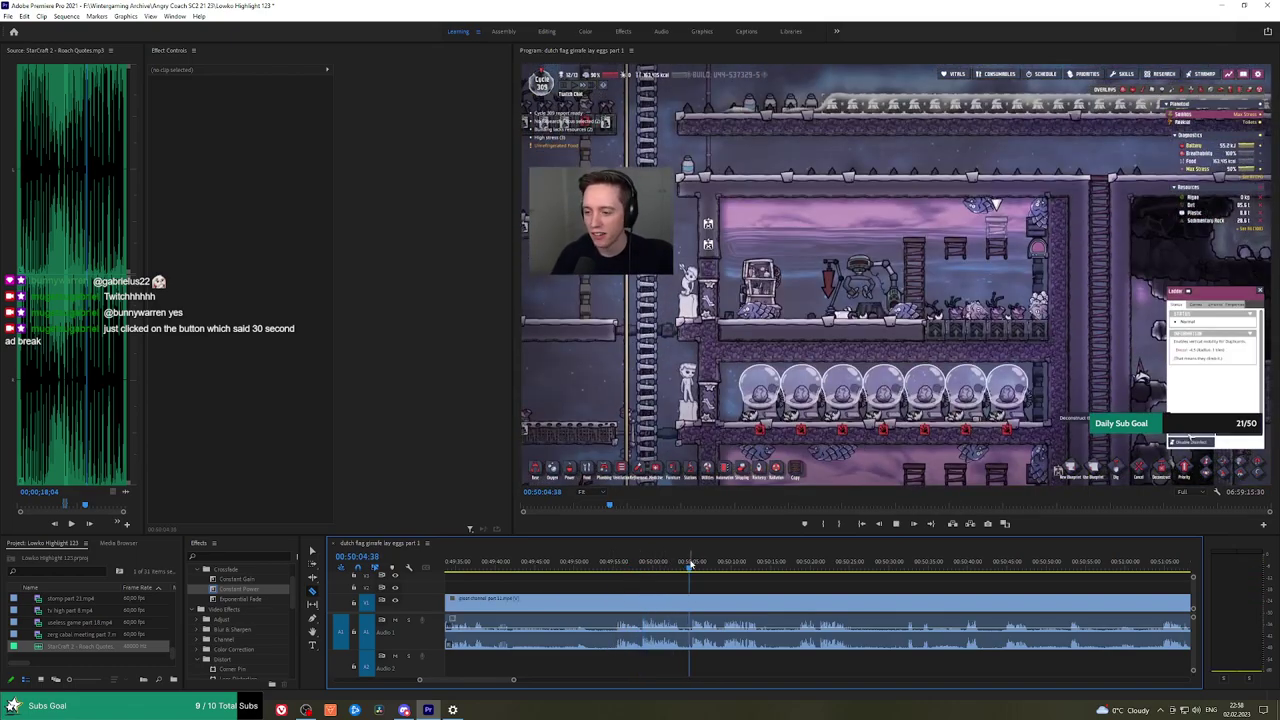
drag(697, 565, 1165, 566)
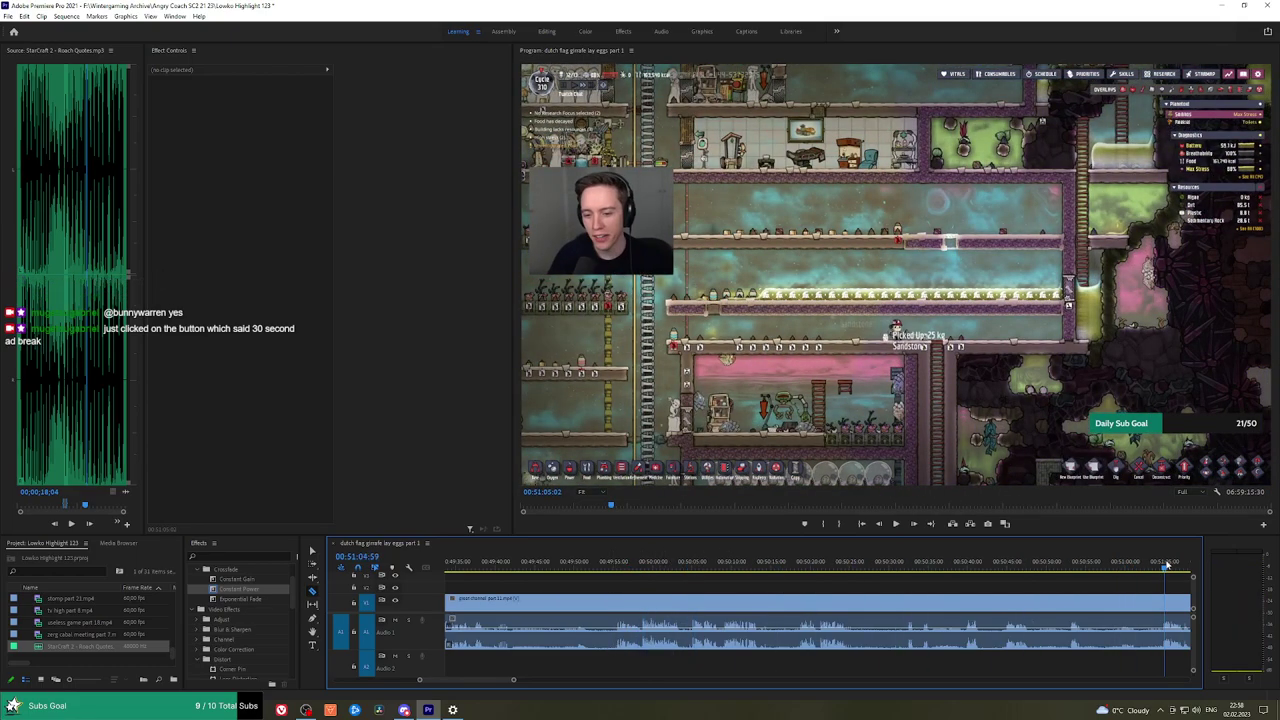
key(h)
scroll(1128, 580, down, 10)
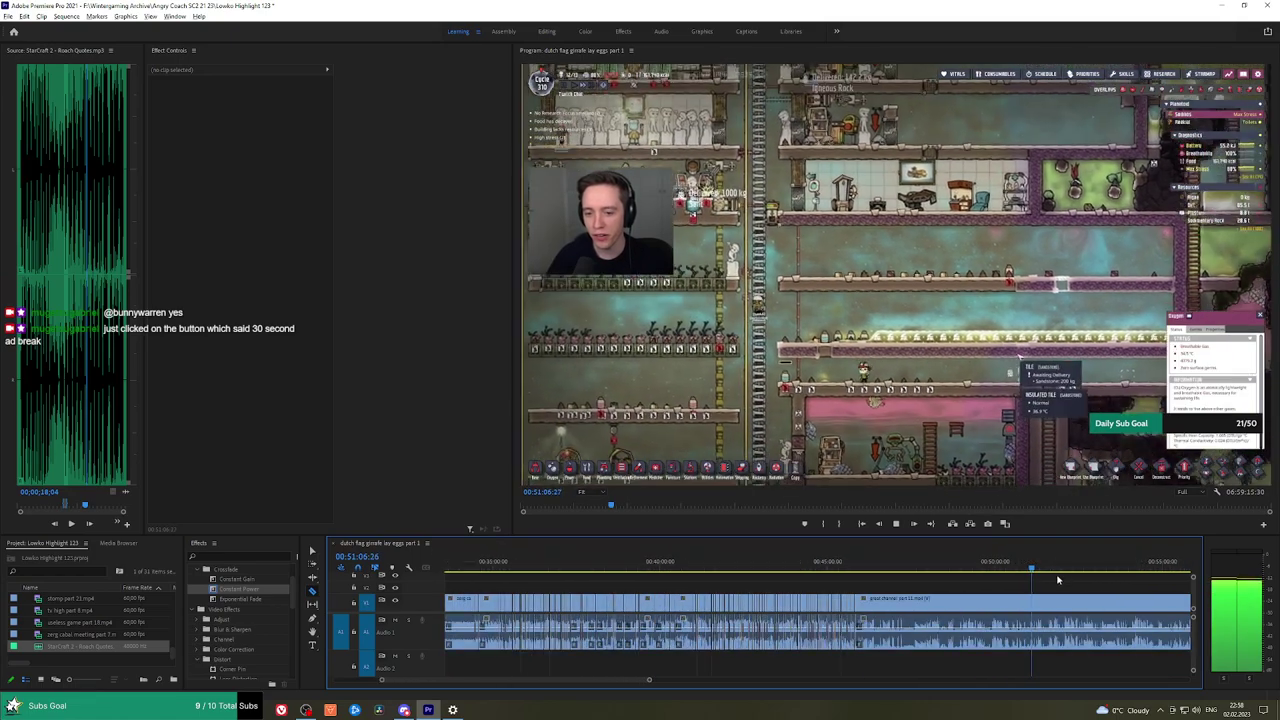
drag(1048, 580, 825, 565)
key(space)
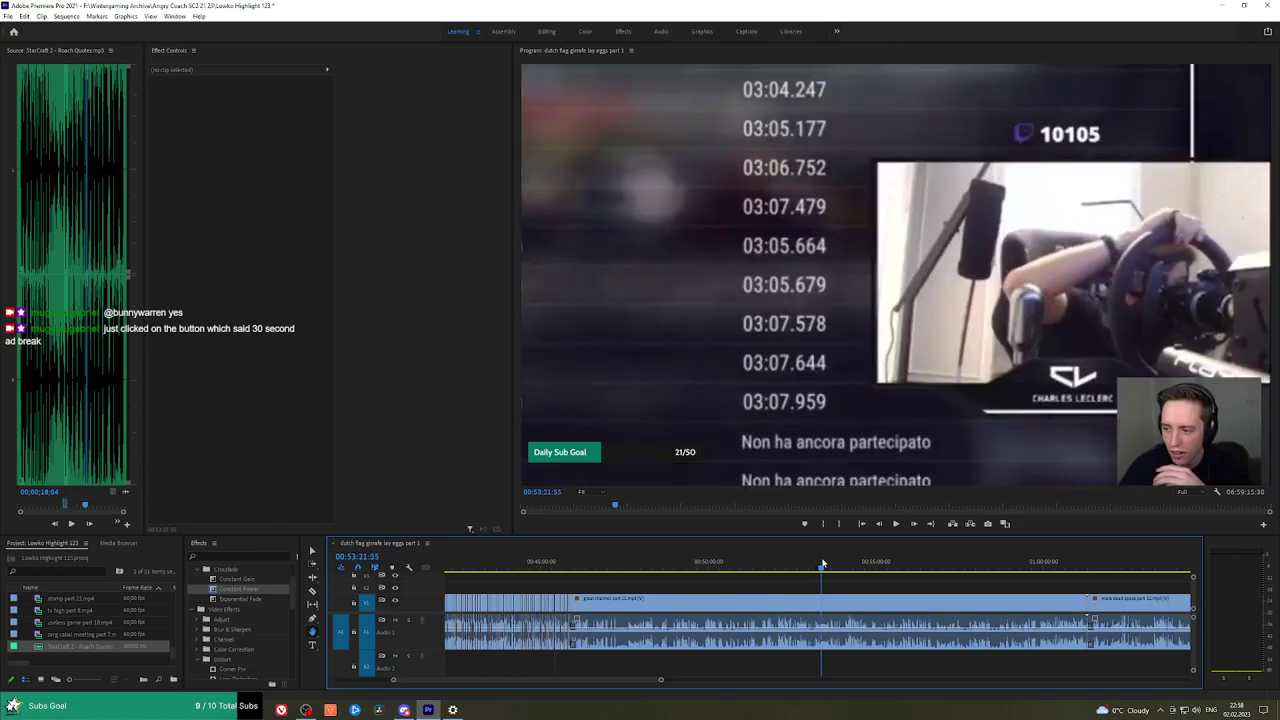
key(equal)
scroll(815, 587, up, 4)
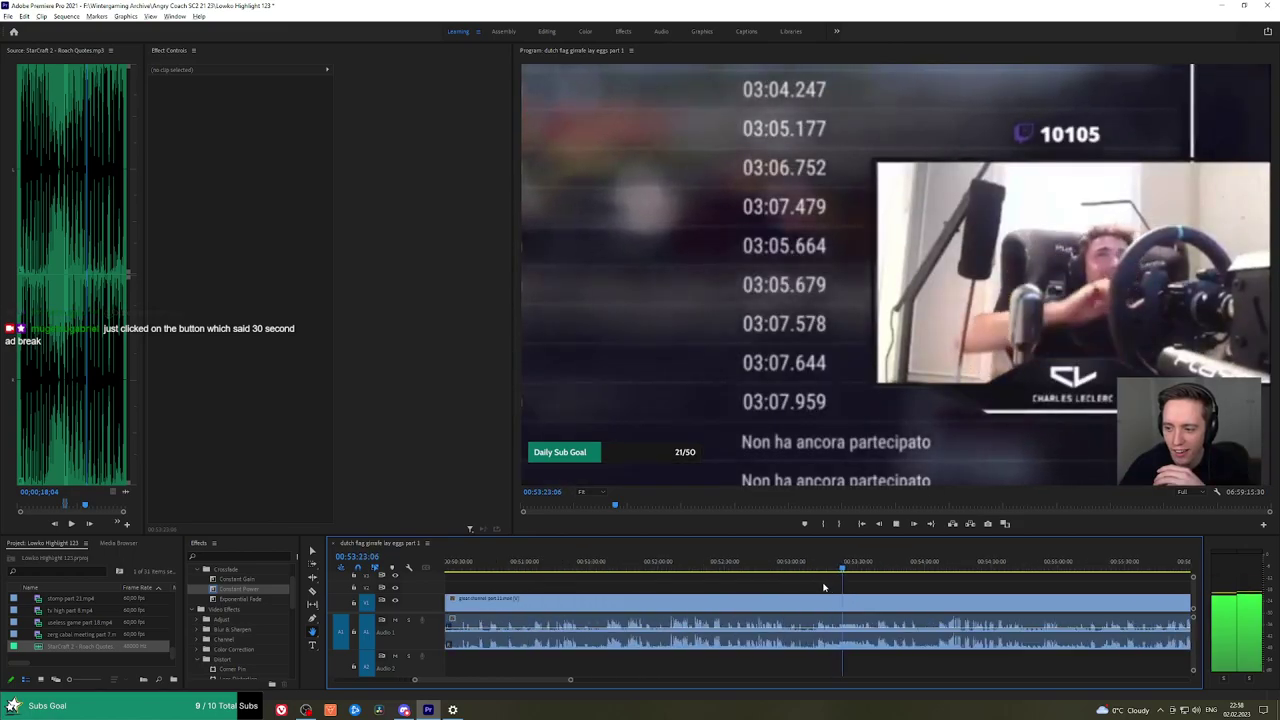
click(812, 567)
click(769, 562)
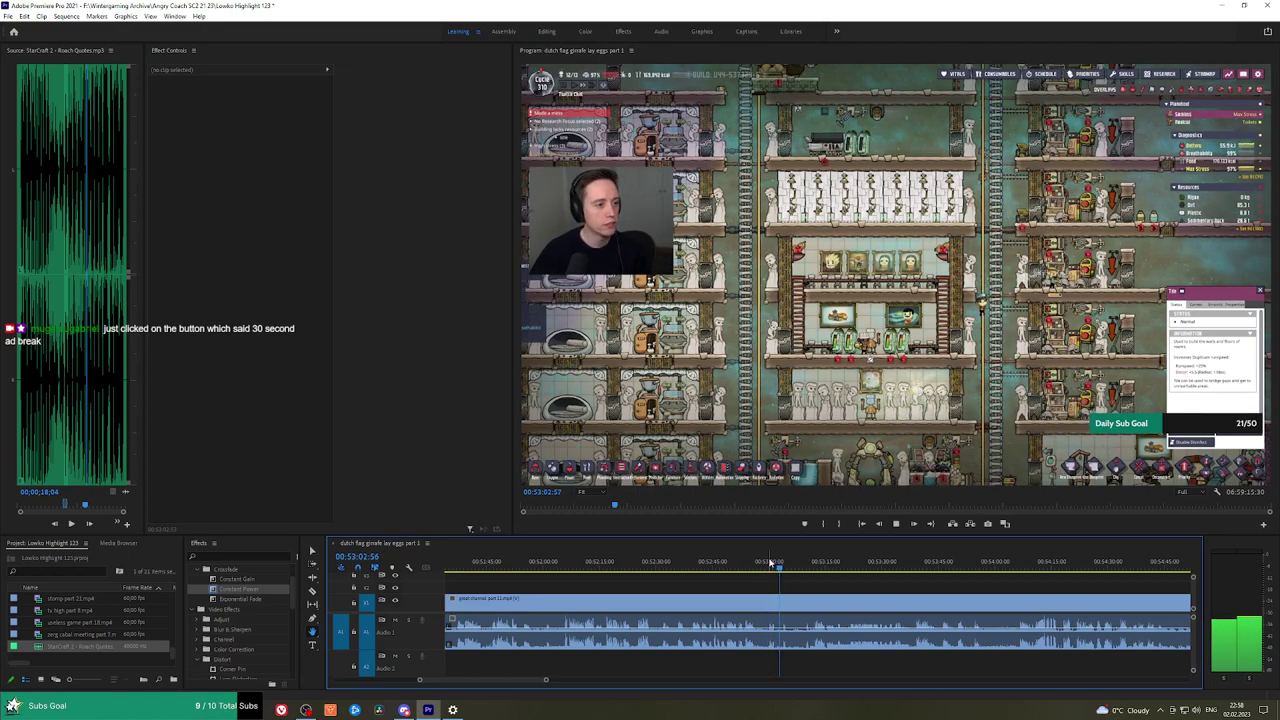
click(753, 561)
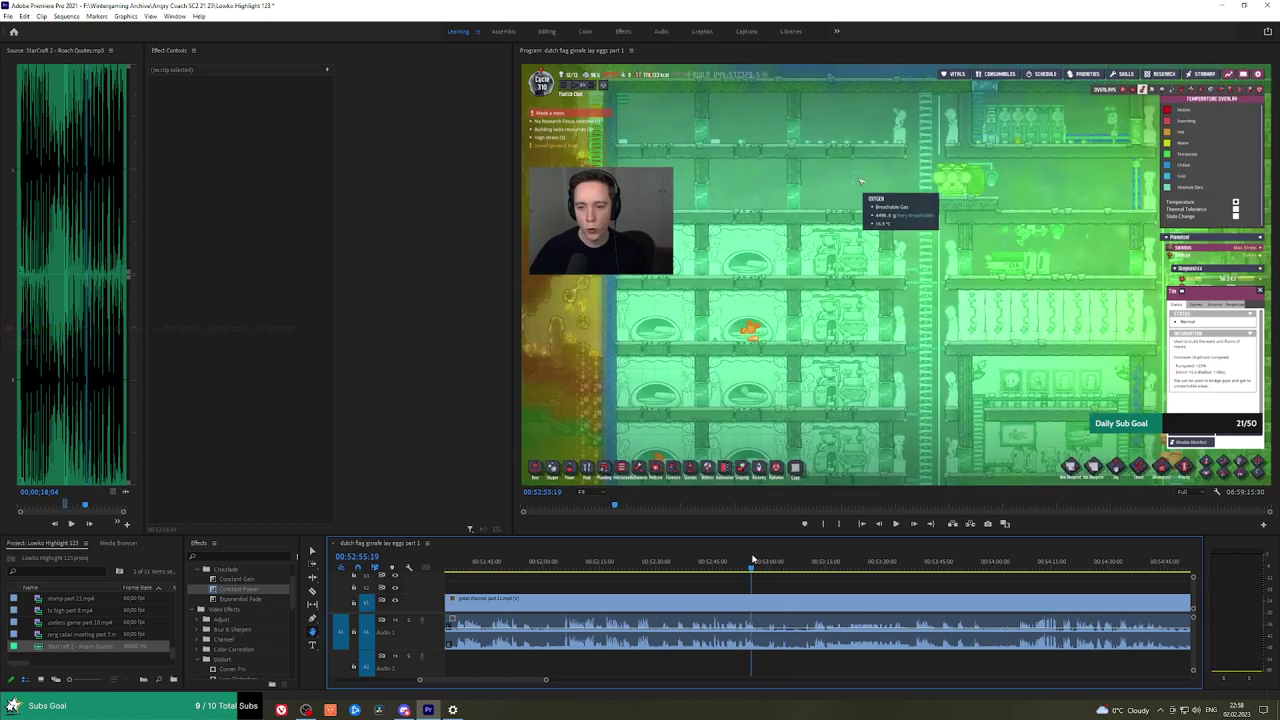
Split the clip at about 00:53:09 and ripple delete the unwanted stretch back to the cut at about 00:45:51.
scroll(781, 566, up, 3)
click(754, 562)
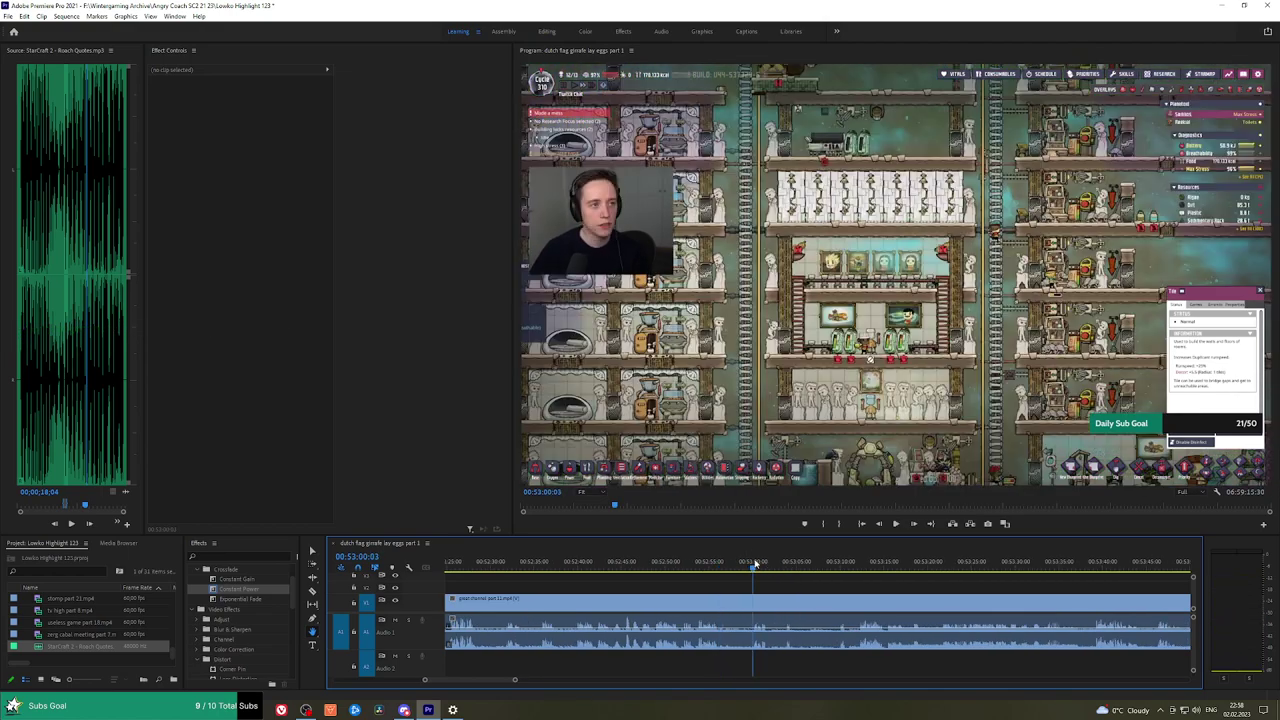
scroll(785, 571, up, 3)
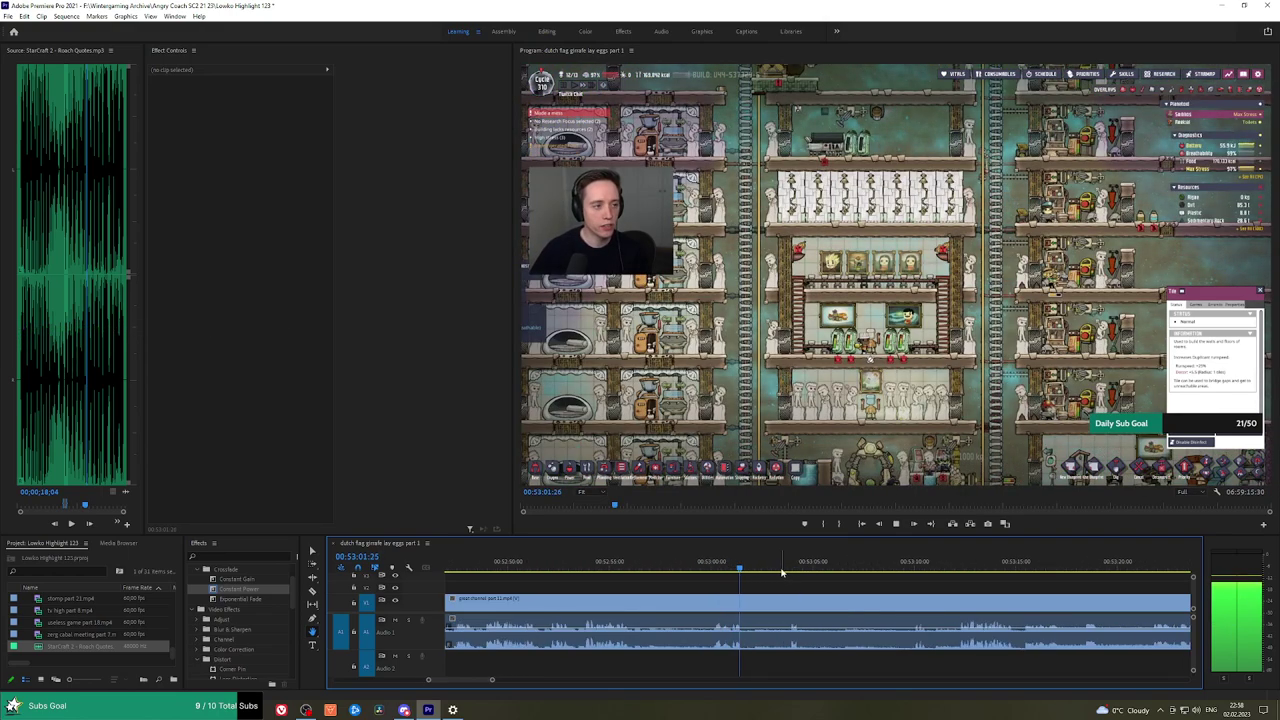
click(785, 562)
drag(785, 565, 910, 565)
key(space)
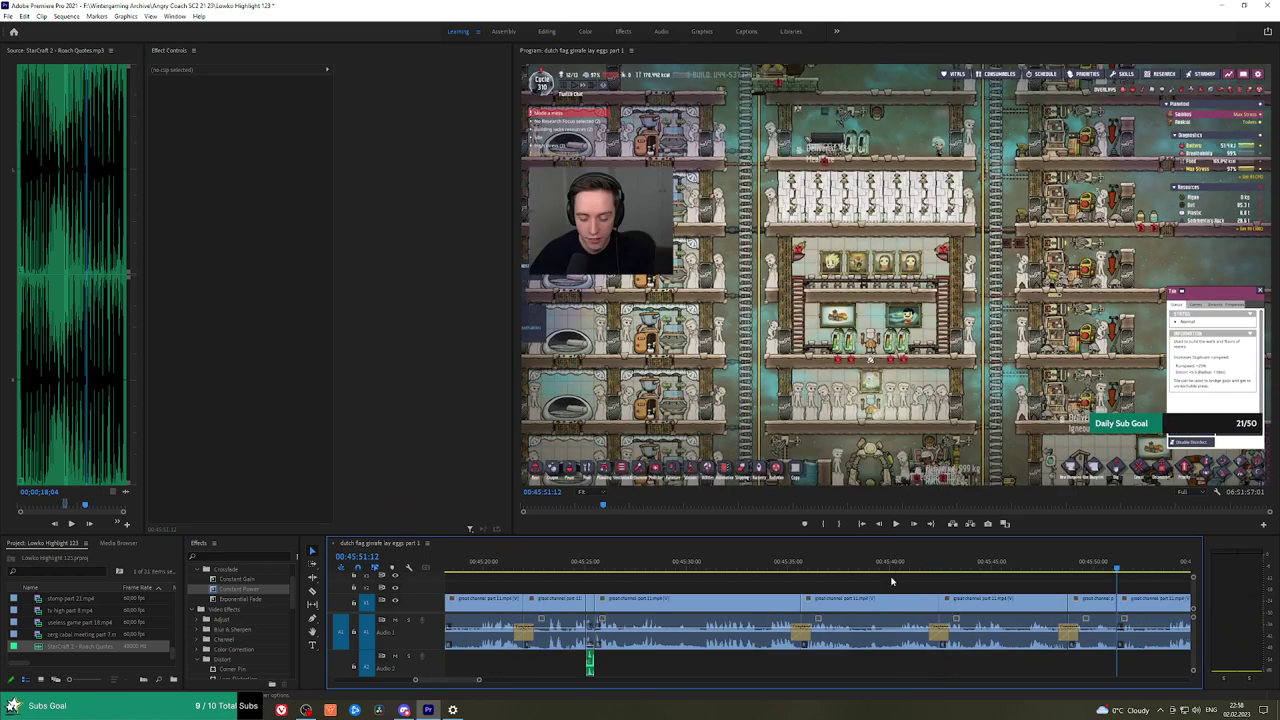
Crossfade the audio join at about 00:45:51 with Exponential Fade and preview the racing-video reaction through about 00:46:24.
click(233, 599)
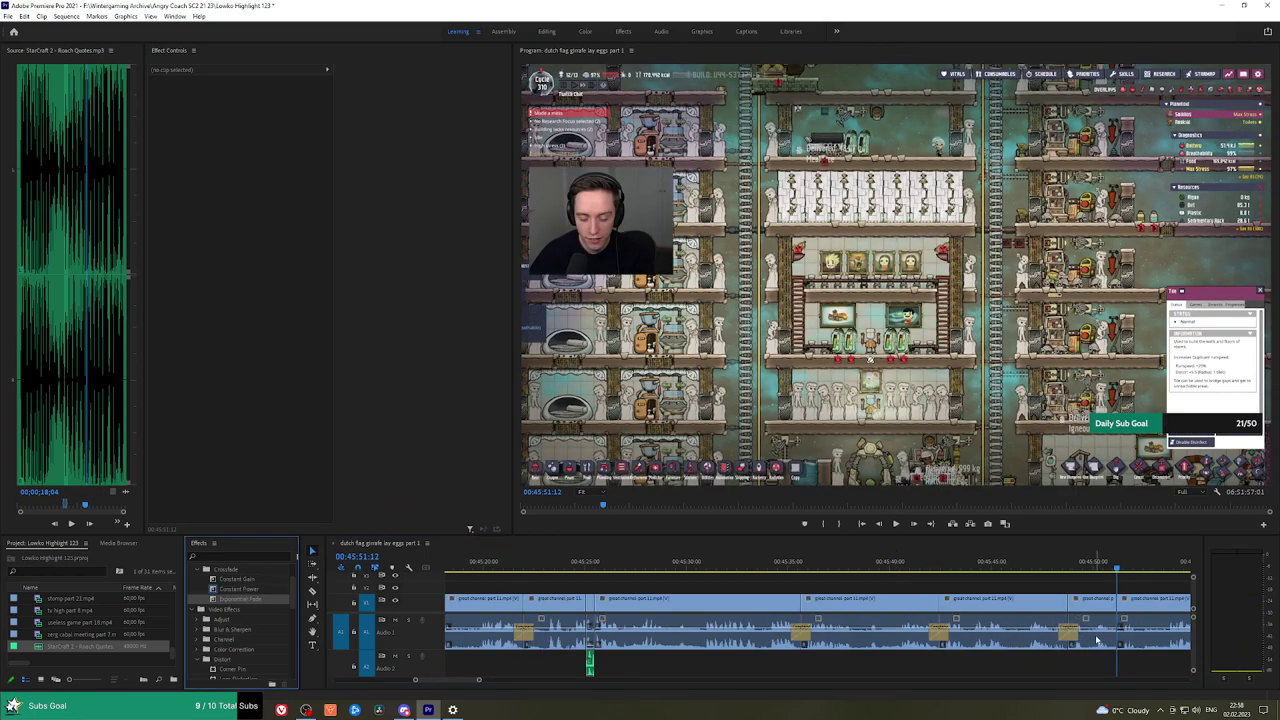
key(space)
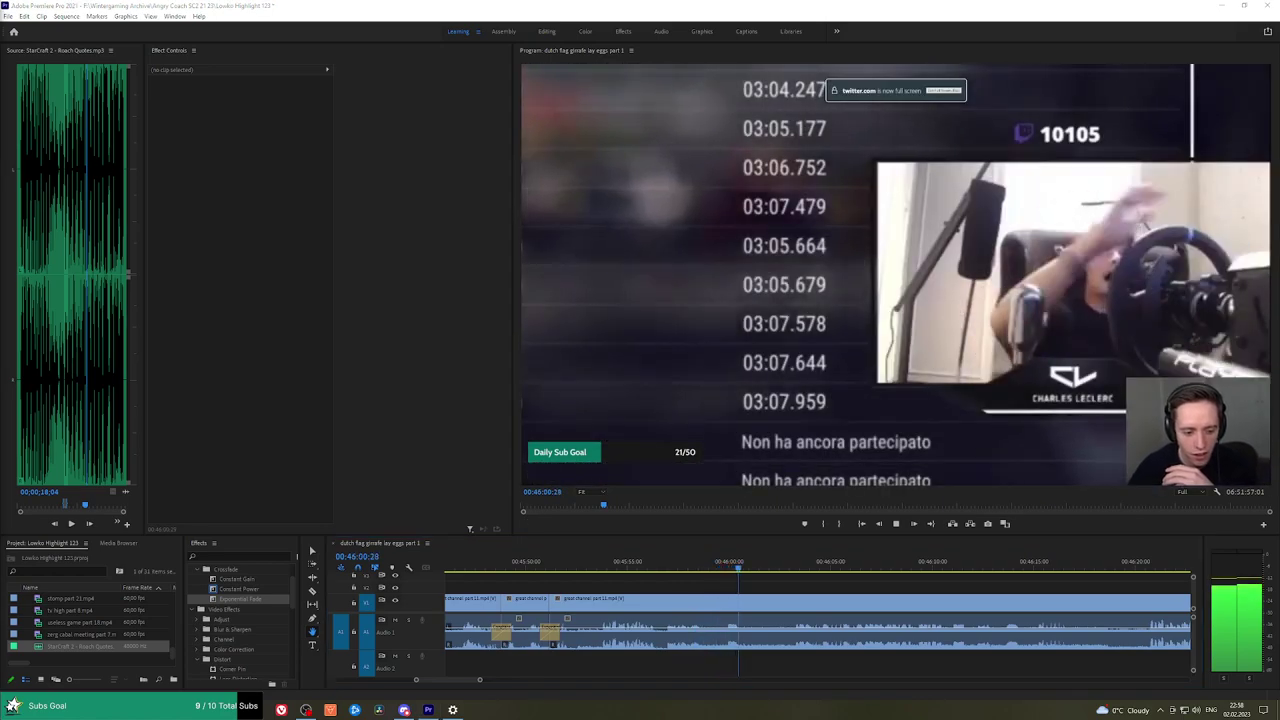
drag(877, 589, 750, 580)
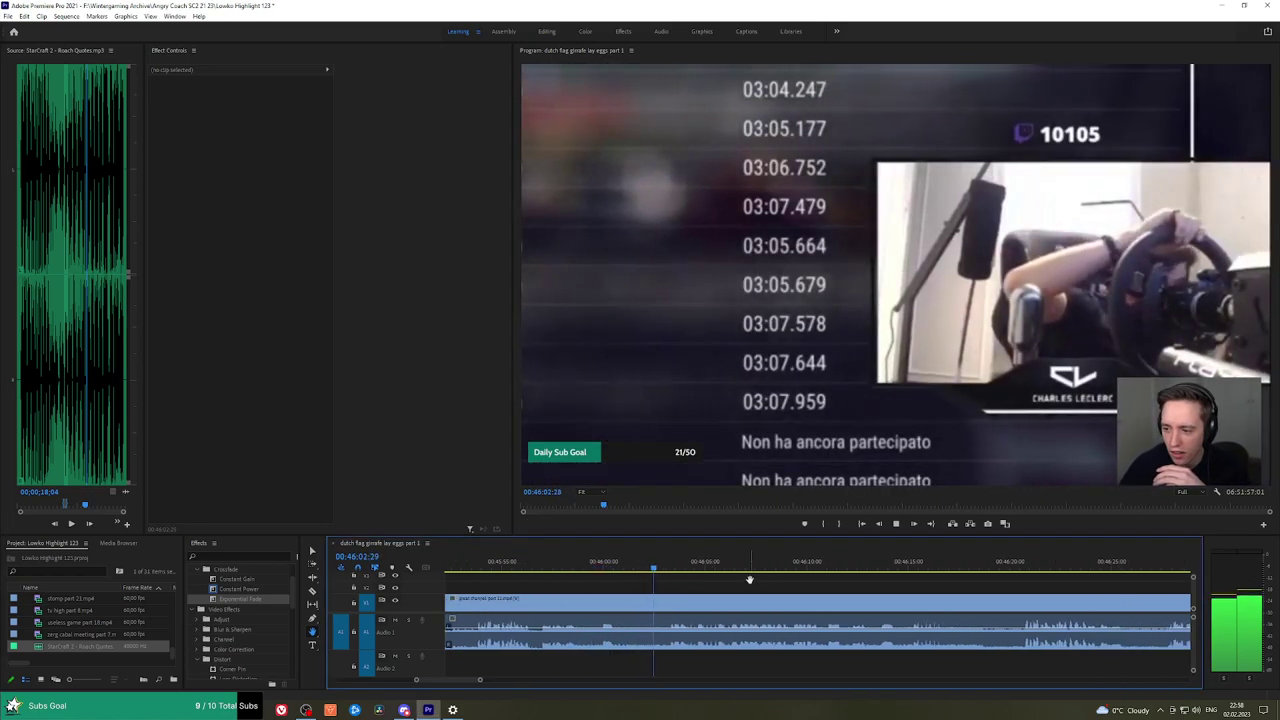
scroll(770, 582, down, 4)
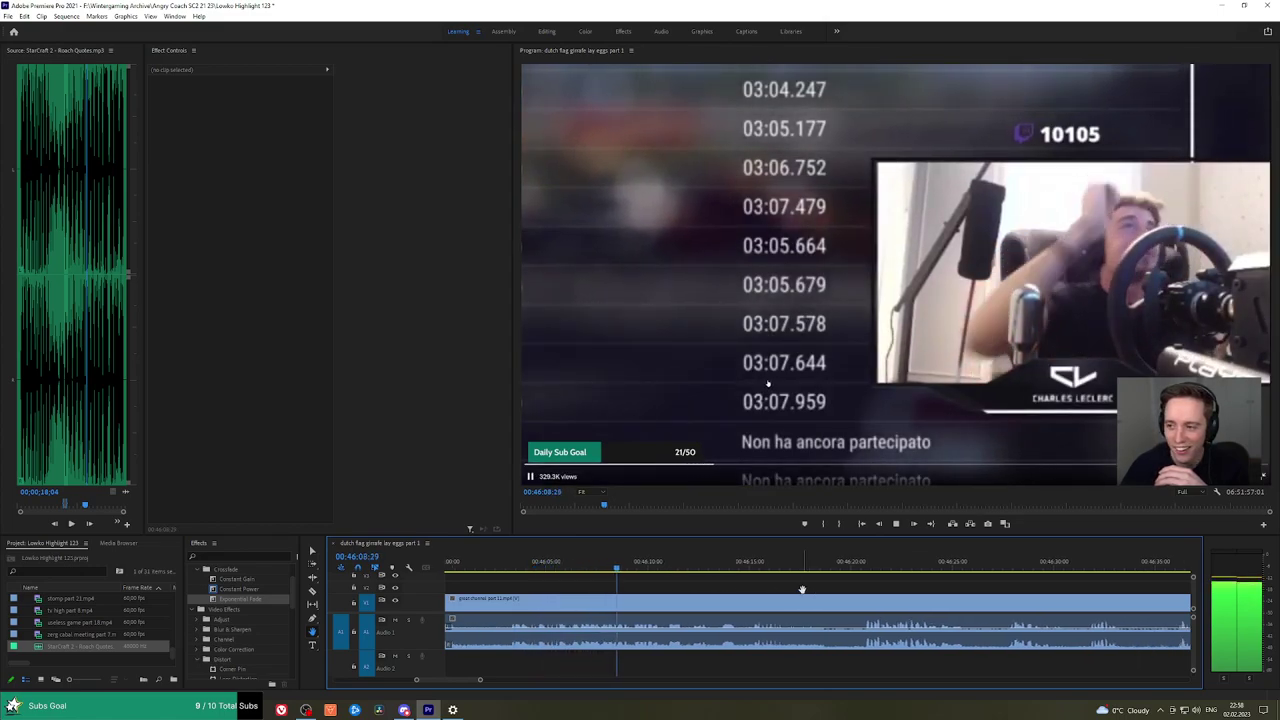
drag(802, 589, 775, 583)
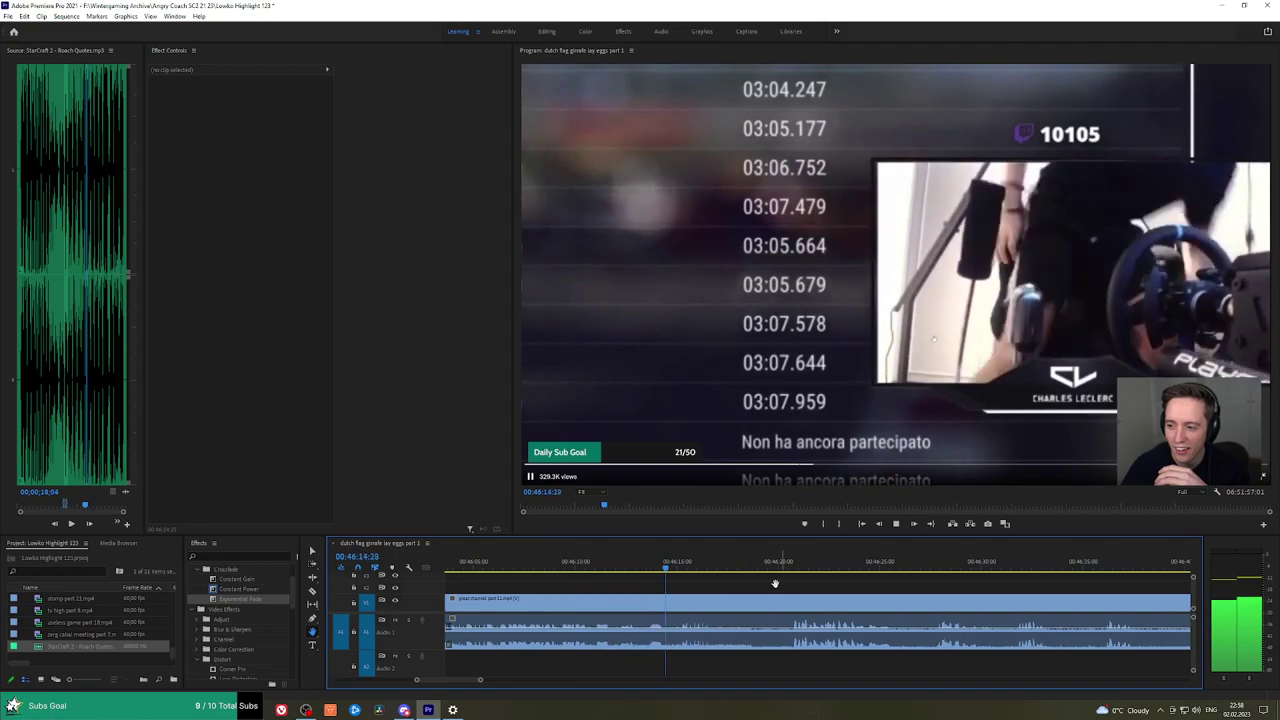
scroll(763, 582, down, 1)
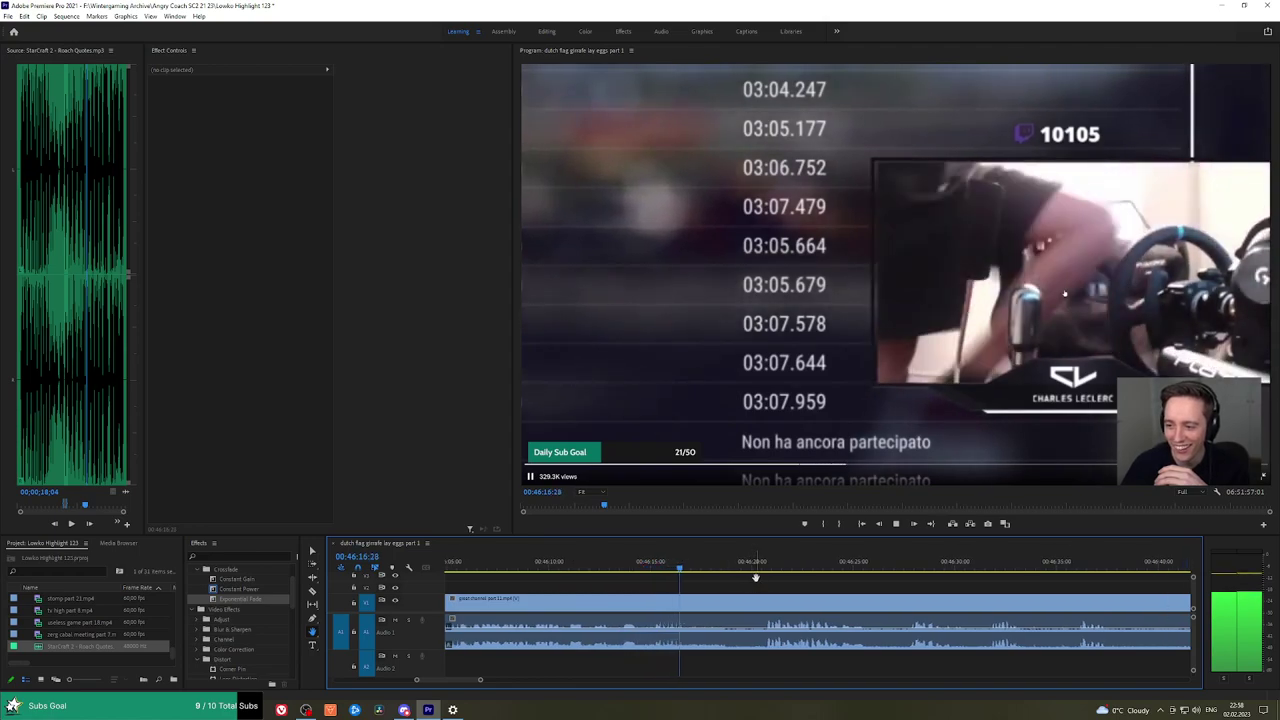
click(758, 567)
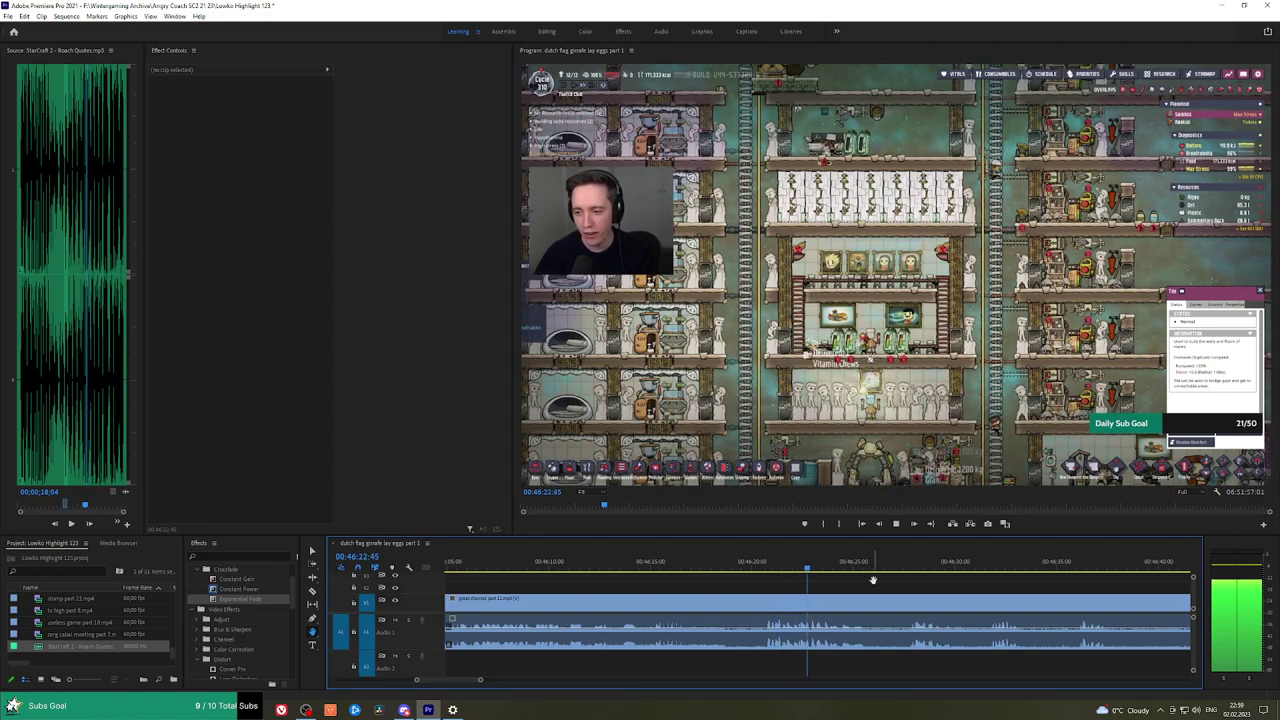
scroll(850, 580, down, 4)
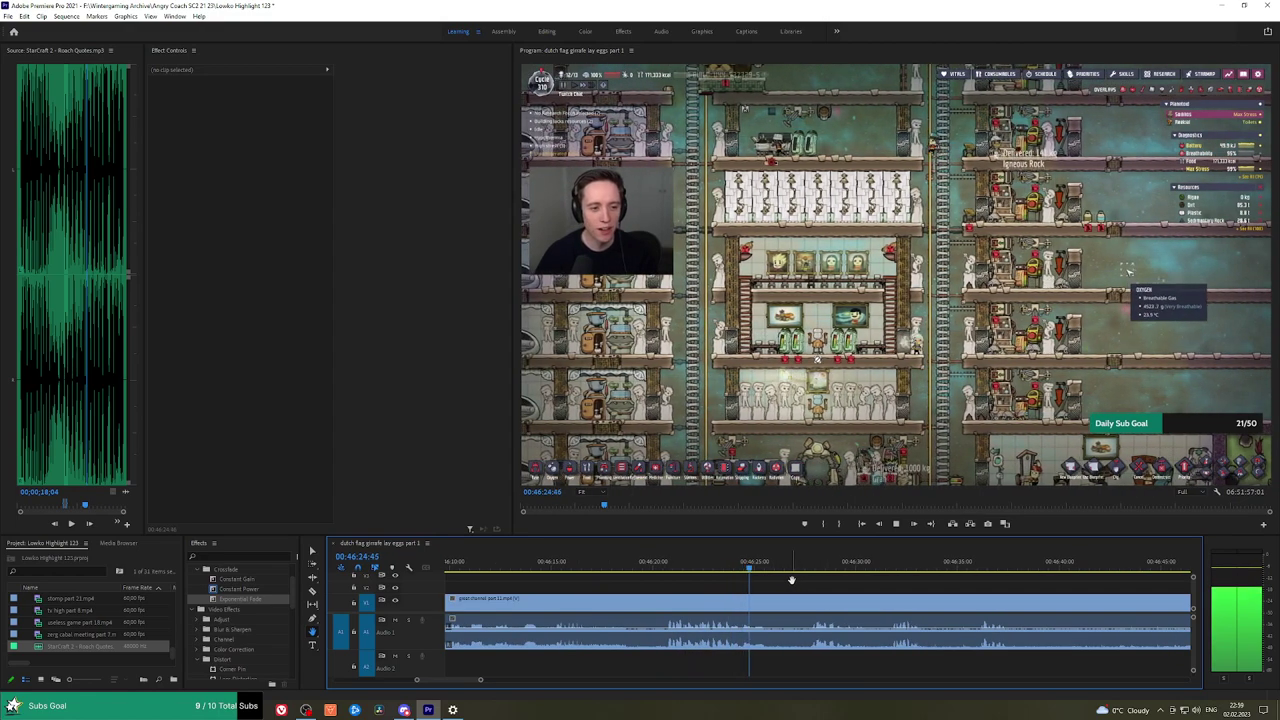
Cut out the pause from about 00:46:26 to 00:46:28, ripple delete it, and crossfade the audio join with Constant Power.
key(c)
click(770, 605)
click(810, 606)
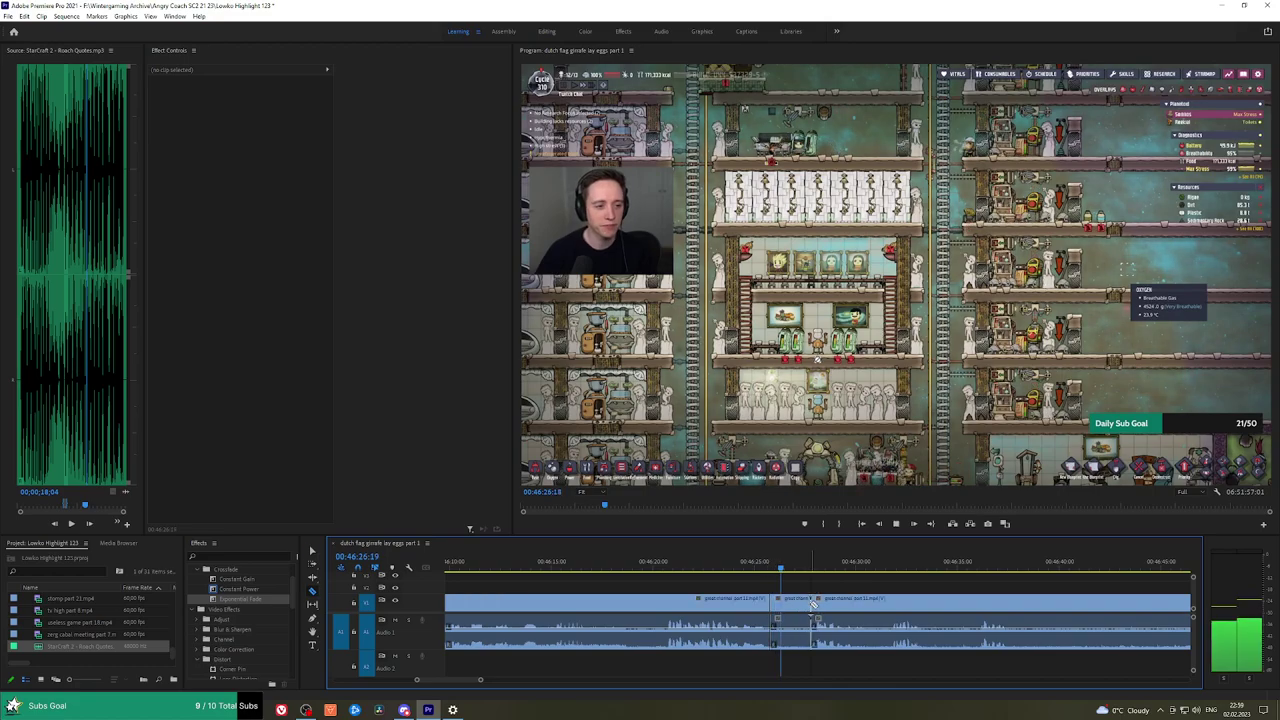
key(v)
click(794, 607)
key(shift+Delete)
click(772, 565)
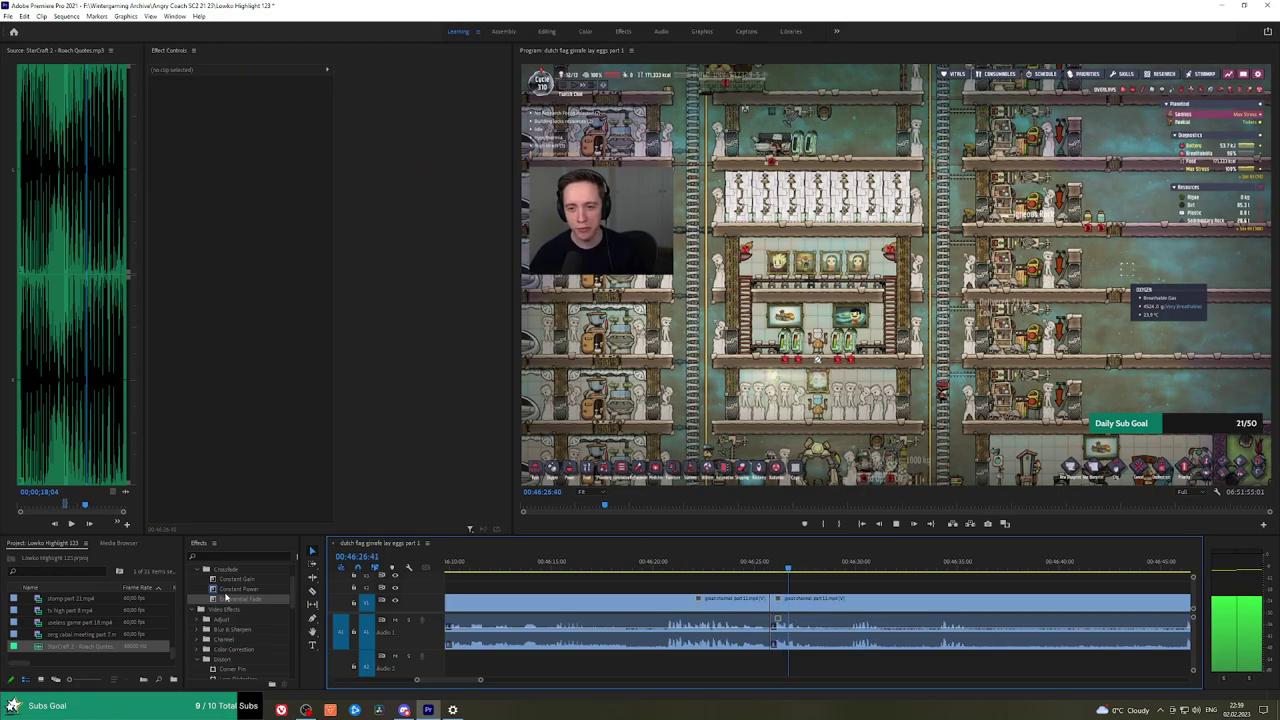
drag(227, 592, 775, 630)
Ripple delete the section from about 00:46:31 to 00:46:34 and add a Constant Power crossfade at the audio join.
click(853, 566)
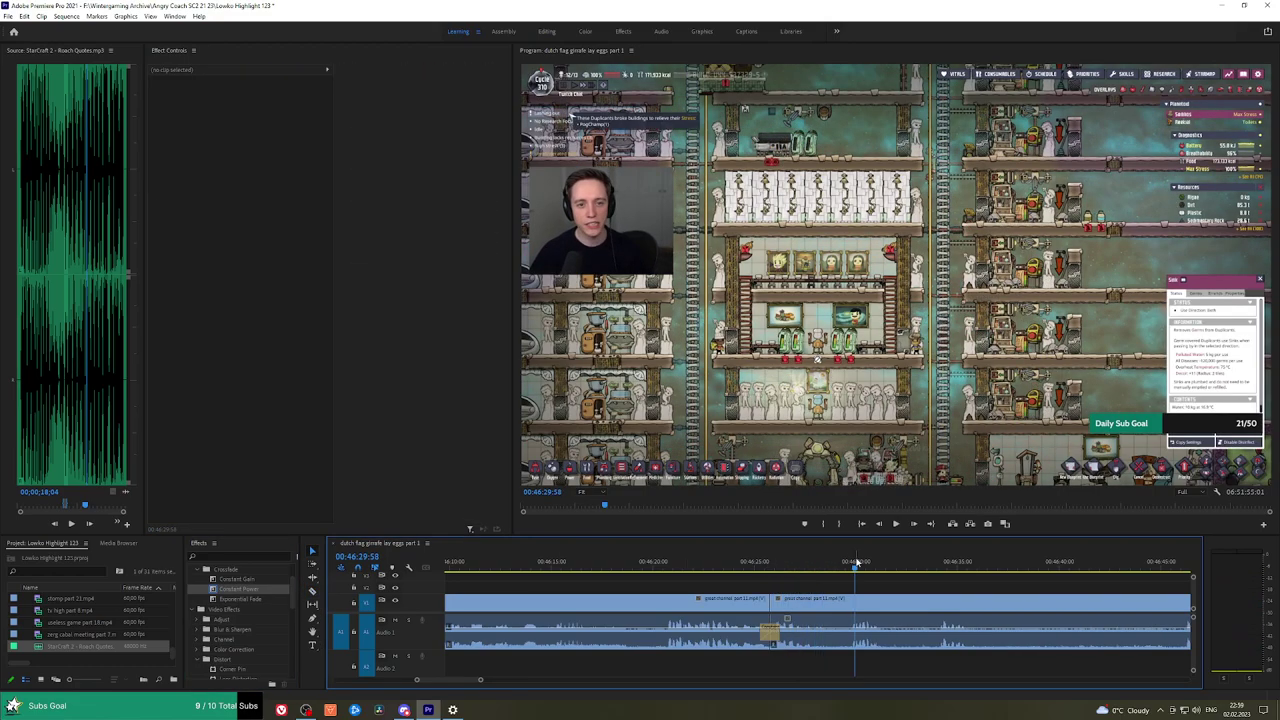
key(c)
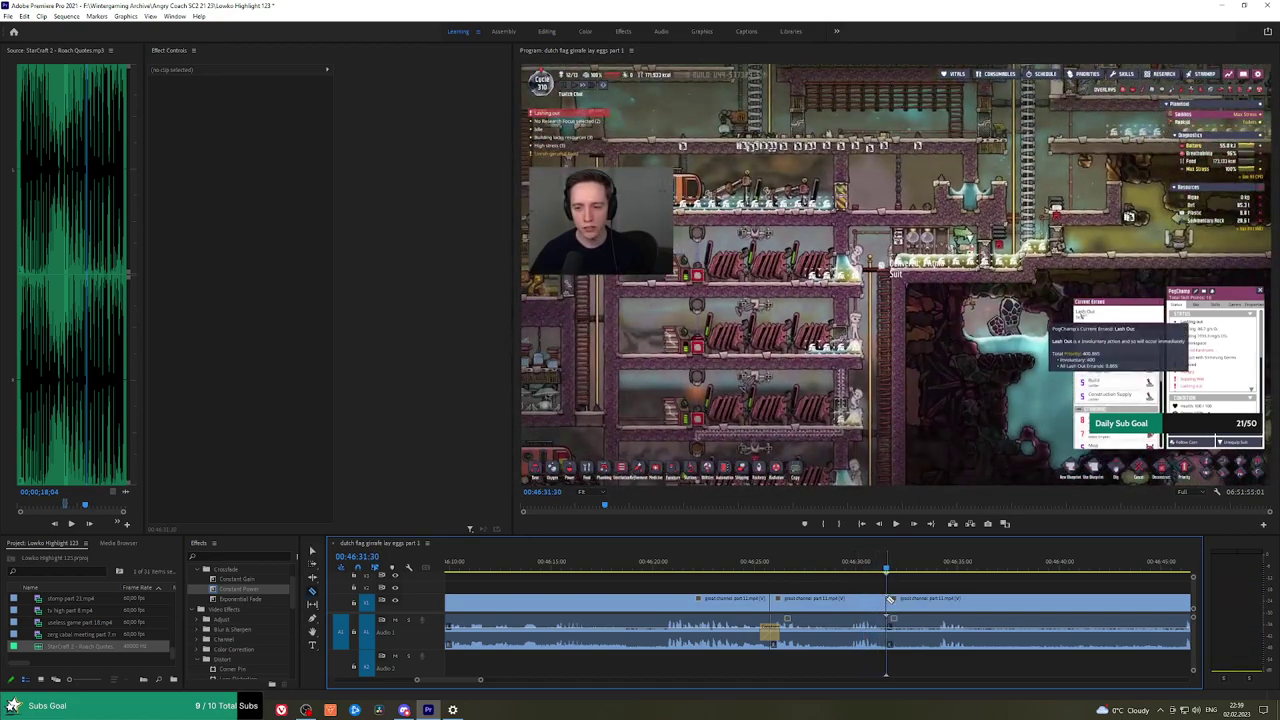
click(888, 610)
click(934, 596)
key(v)
click(918, 604)
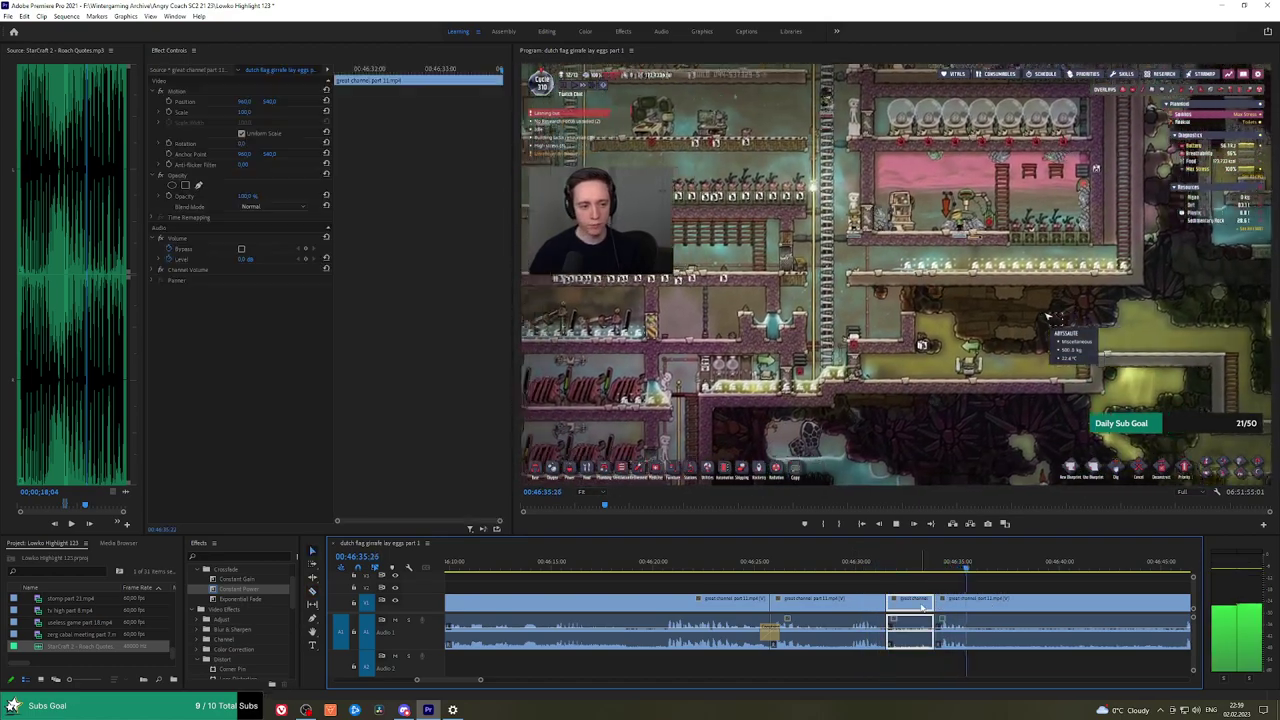
key(shift+Delete)
click(275, 592)
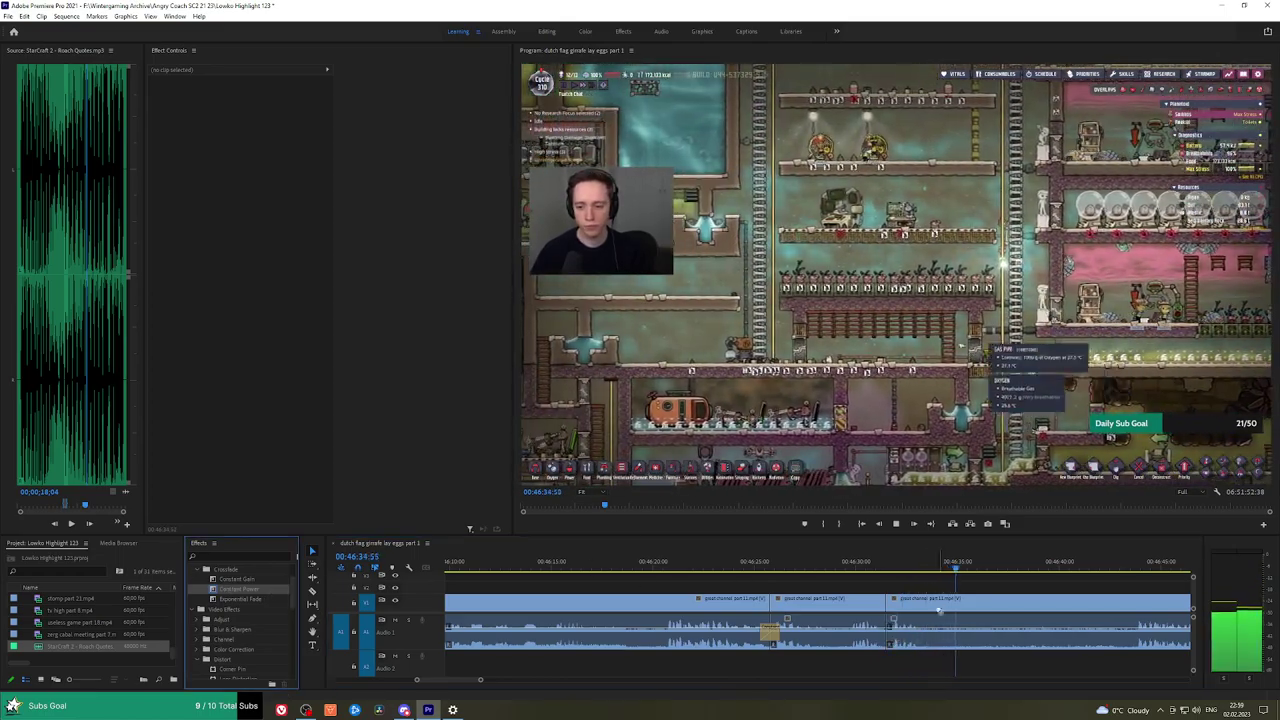
drag(240, 588, 889, 632)
Remove the quiet stretch from about 00:46:33 to 00:46:44 with a ripple delete and smooth the audio join with Constant Power.
click(1119, 567)
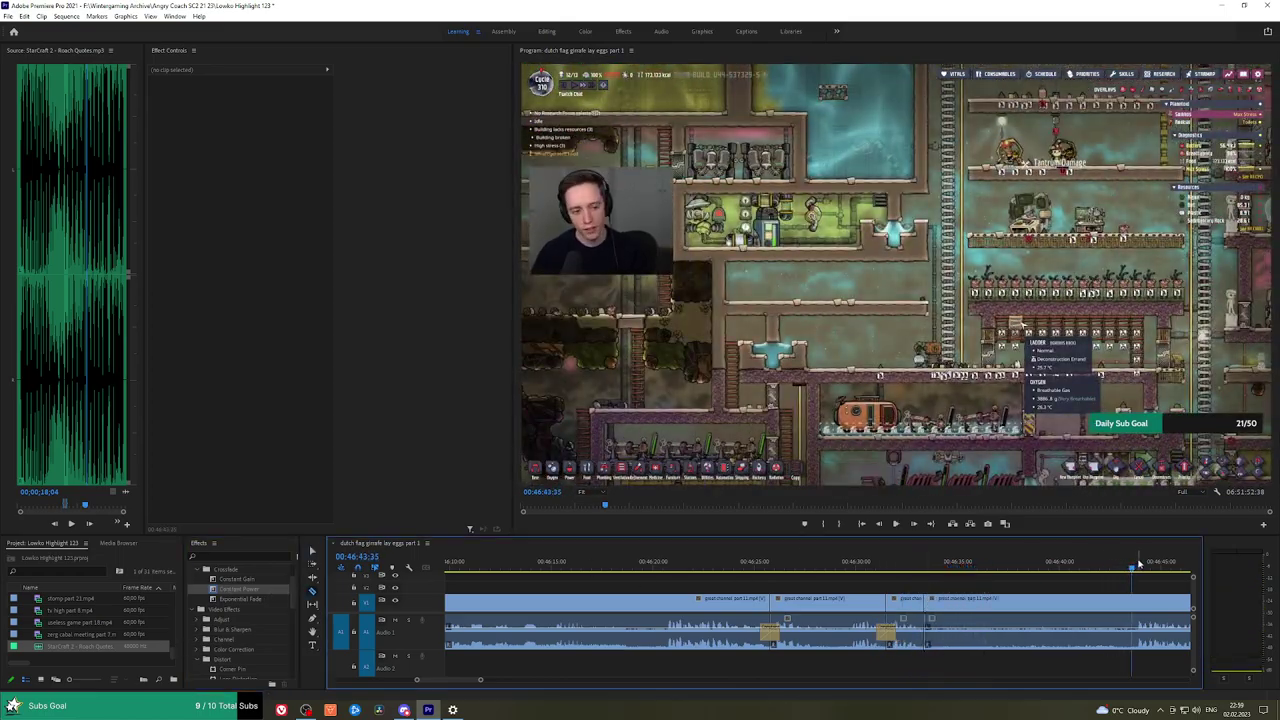
key(space)
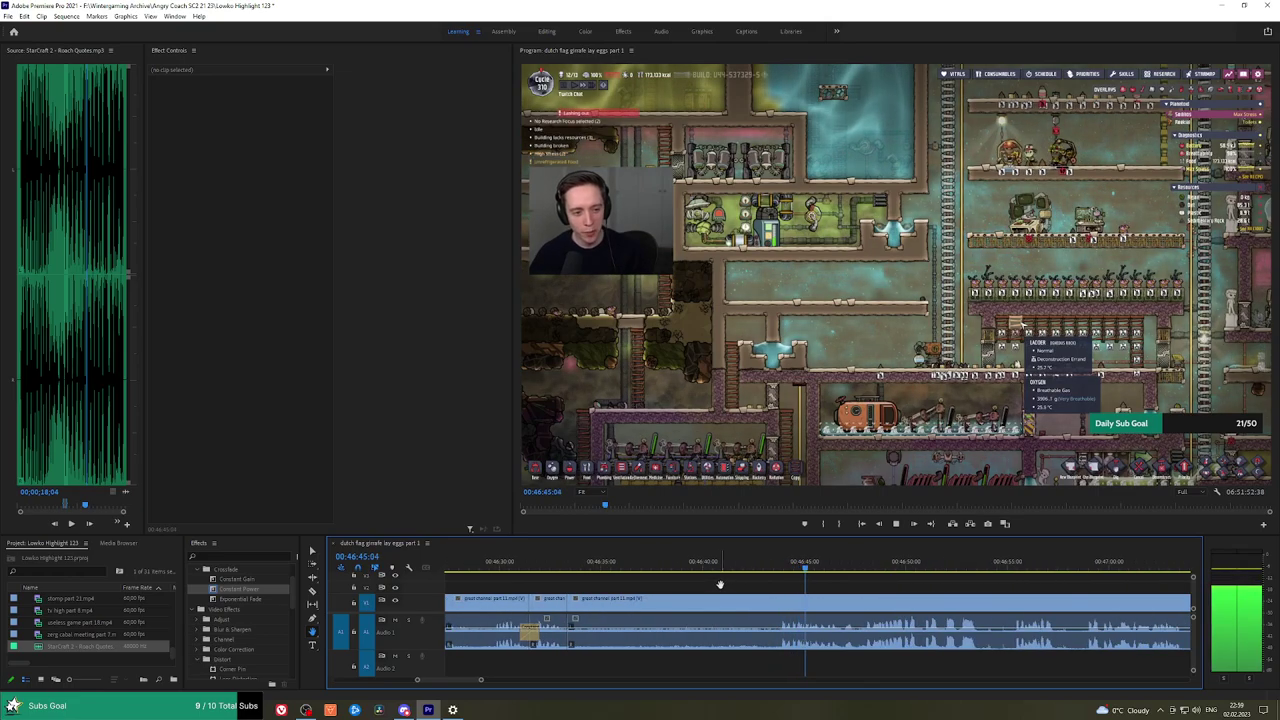
click(778, 604)
key(v)
click(762, 607)
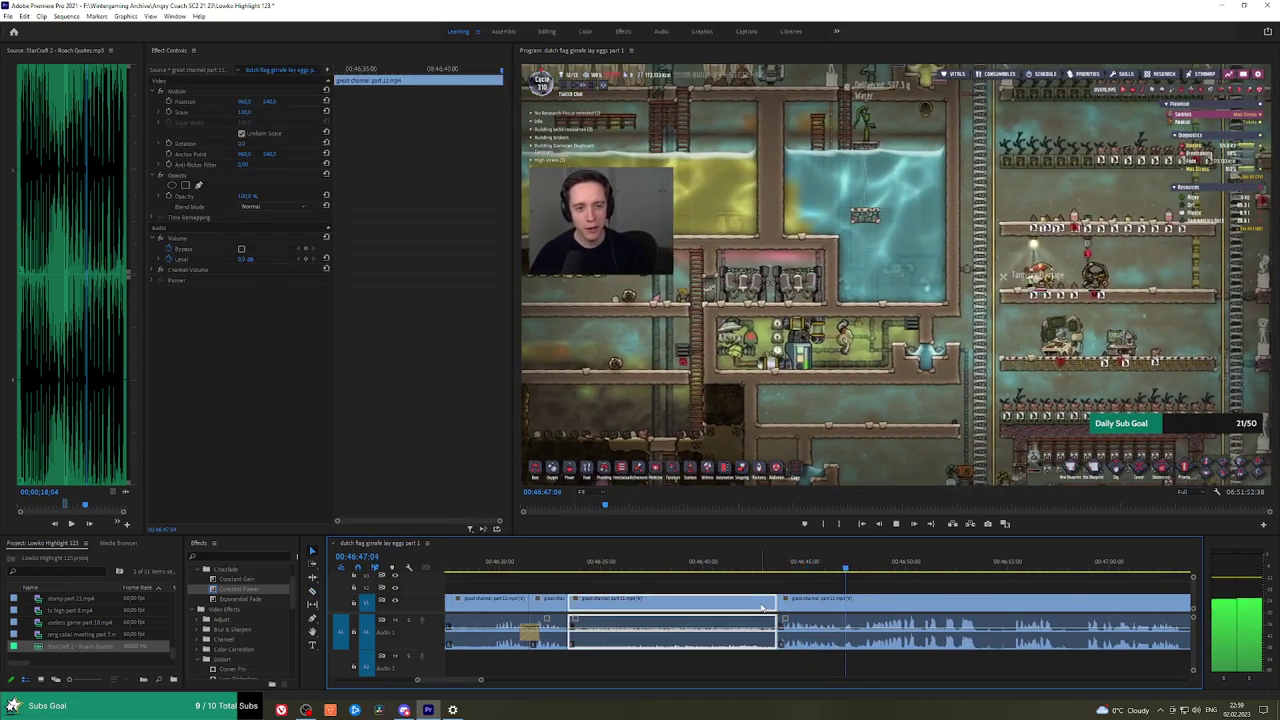
key(shift+Delete)
drag(250, 588, 571, 638)
Ripple delete the short gap from about 00:46:43 to 00:46:45 and apply a Constant Power crossfade at the audio join.
key(h)
drag(736, 581, 689, 582)
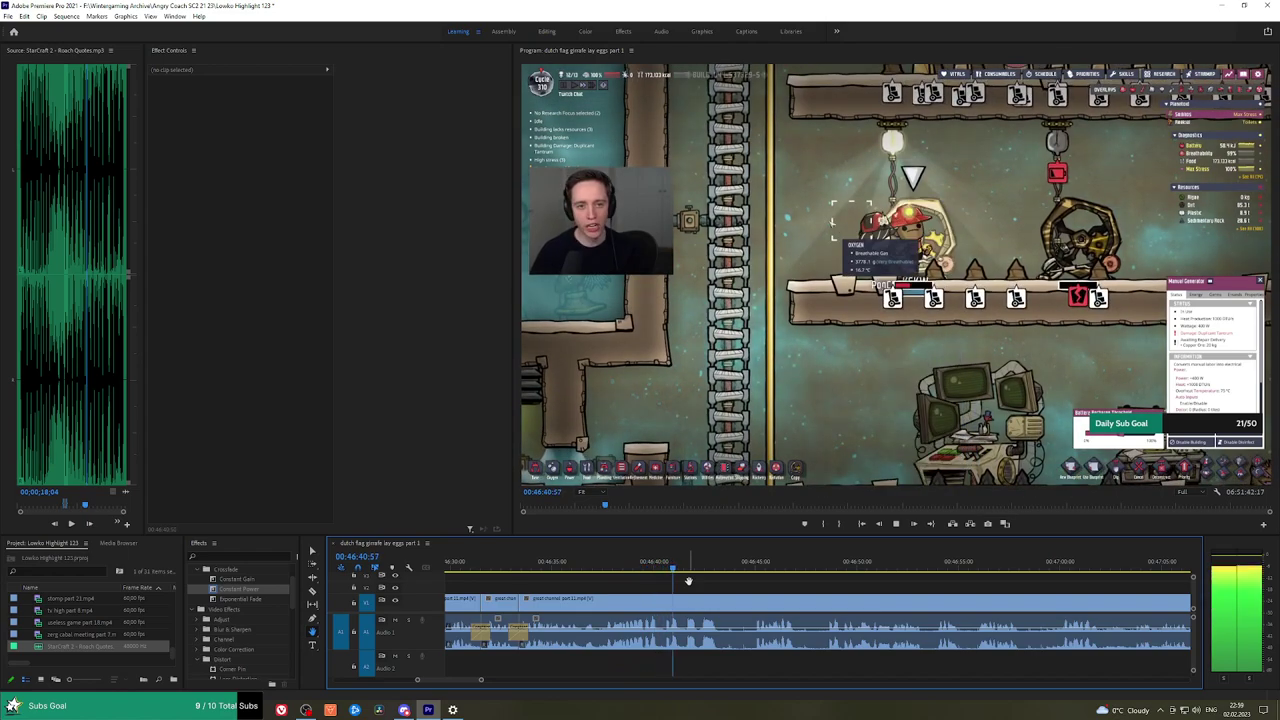
click(740, 579)
click(727, 599)
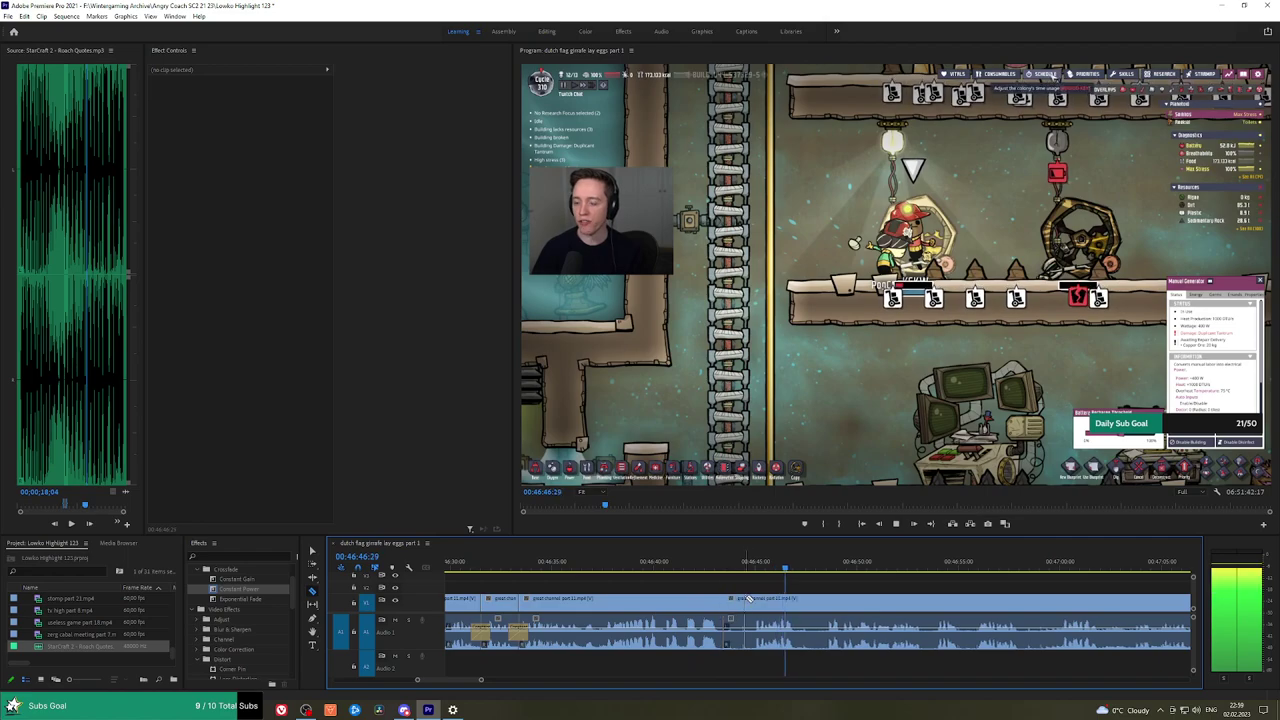
click(754, 600)
key(v)
click(743, 601)
key(shift+Delete)
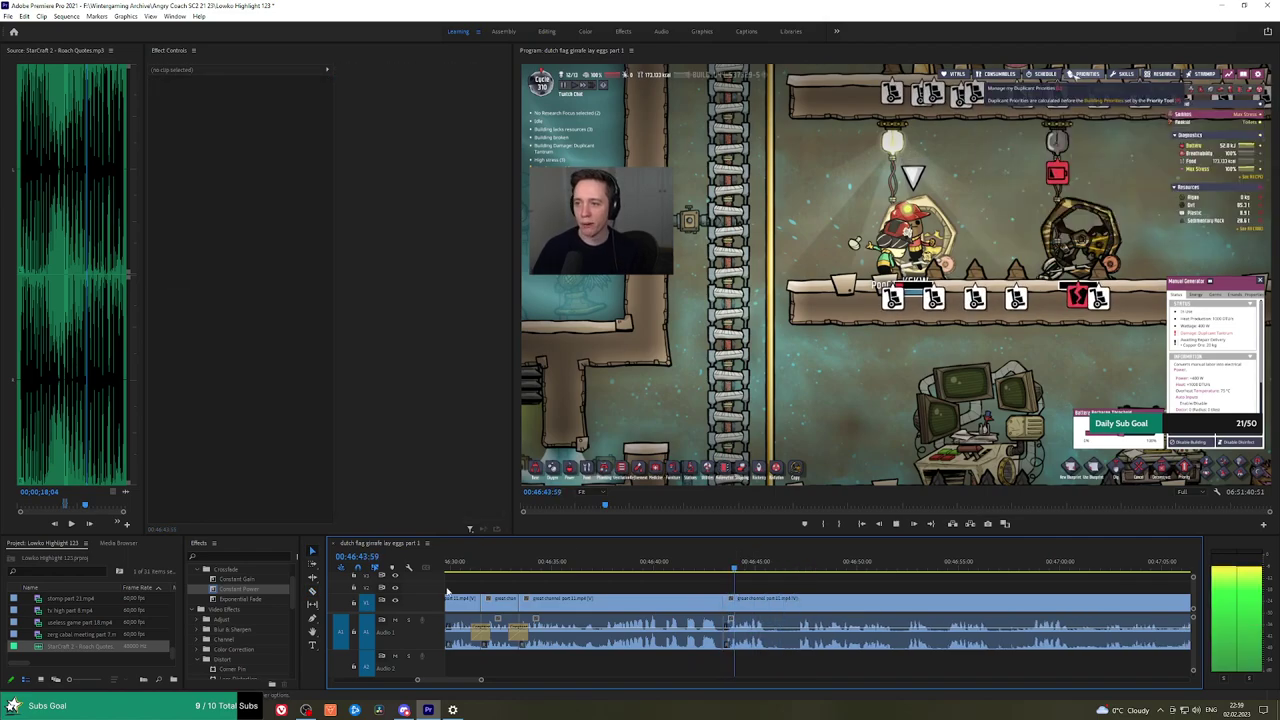
click(800, 566)
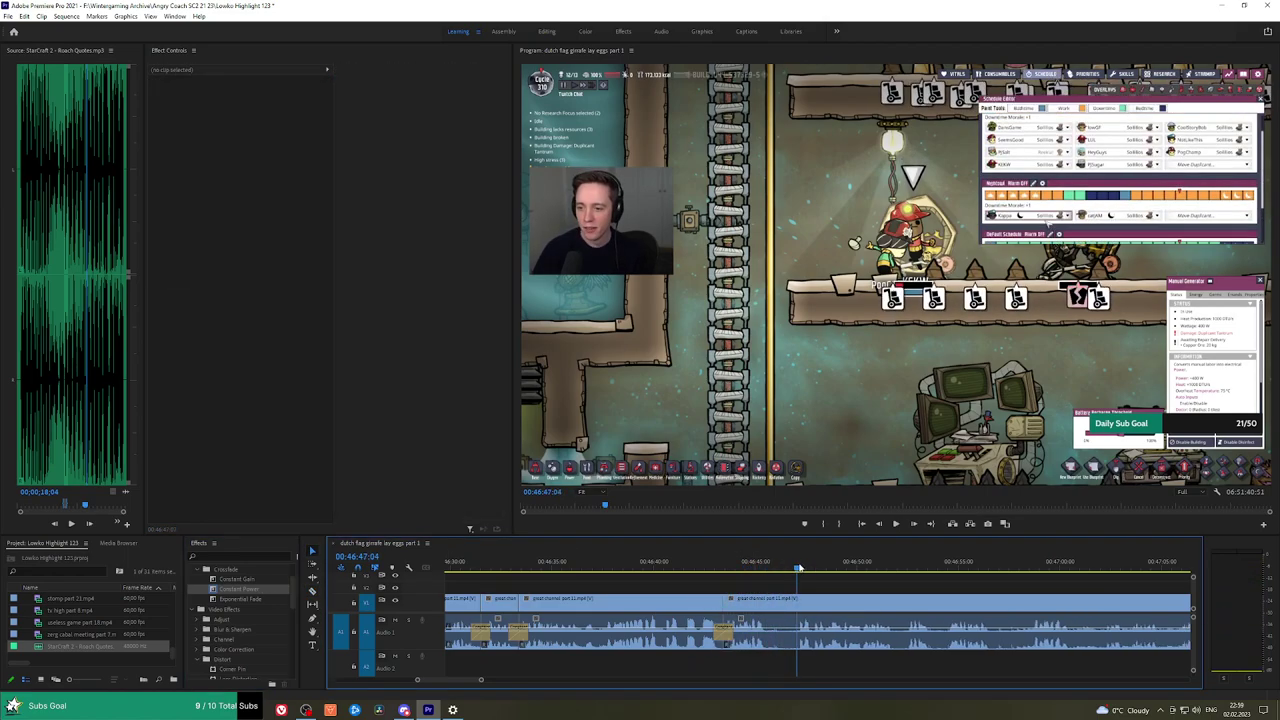
Review the gameplay from about 00:46:47 to 00:47:07 to find where the clip should end.
key(h)
drag(967, 590, 847, 576)
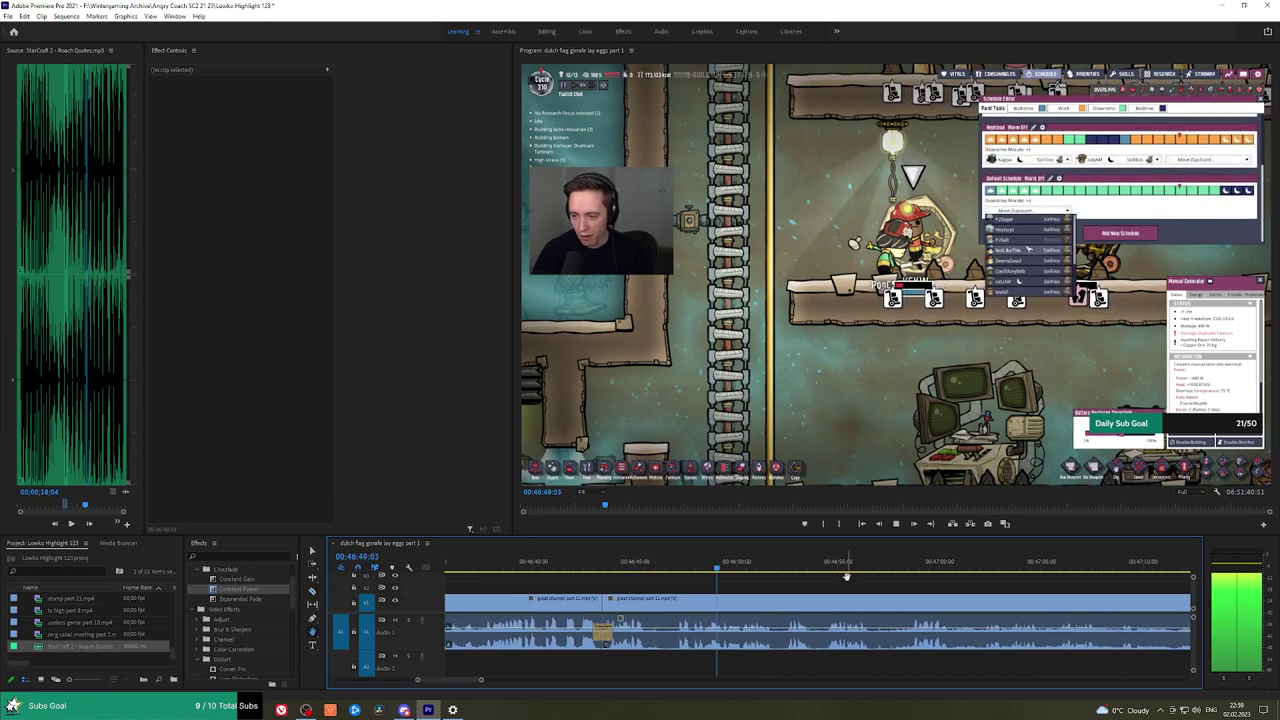
scroll(853, 578, down, 2)
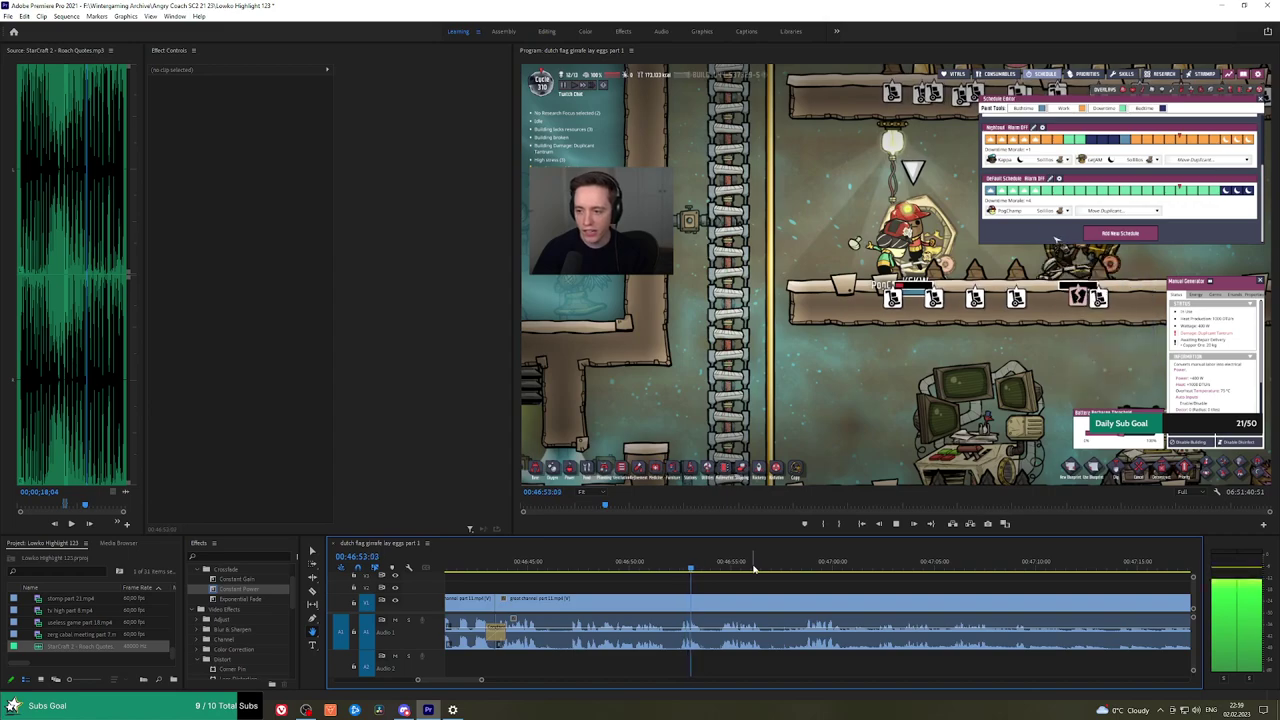
click(720, 565)
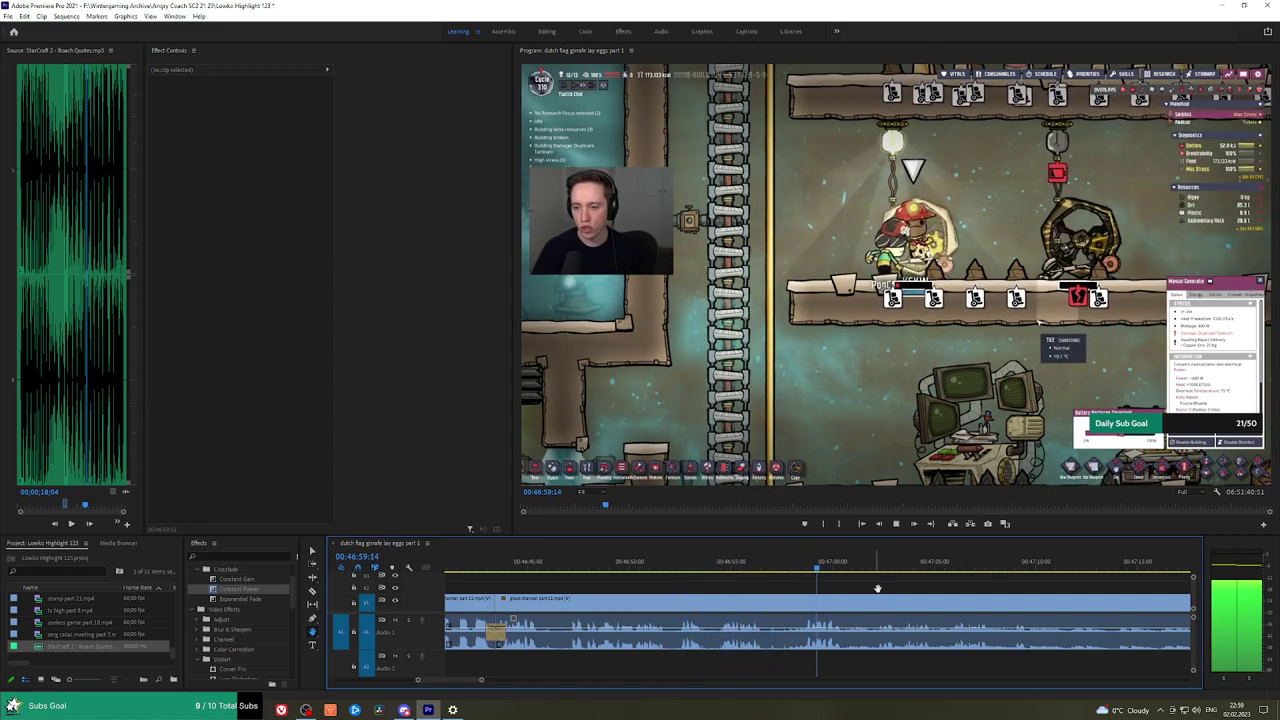
scroll(752, 583, down, 3)
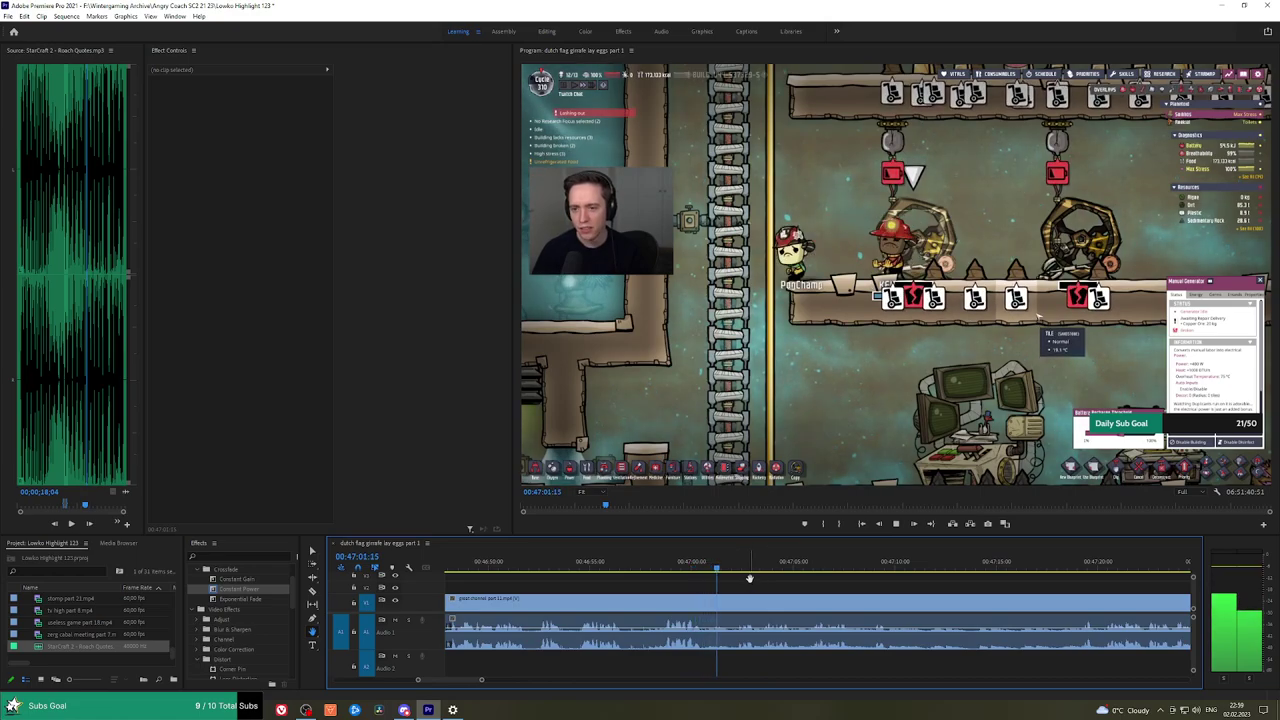
drag(842, 583, 748, 583)
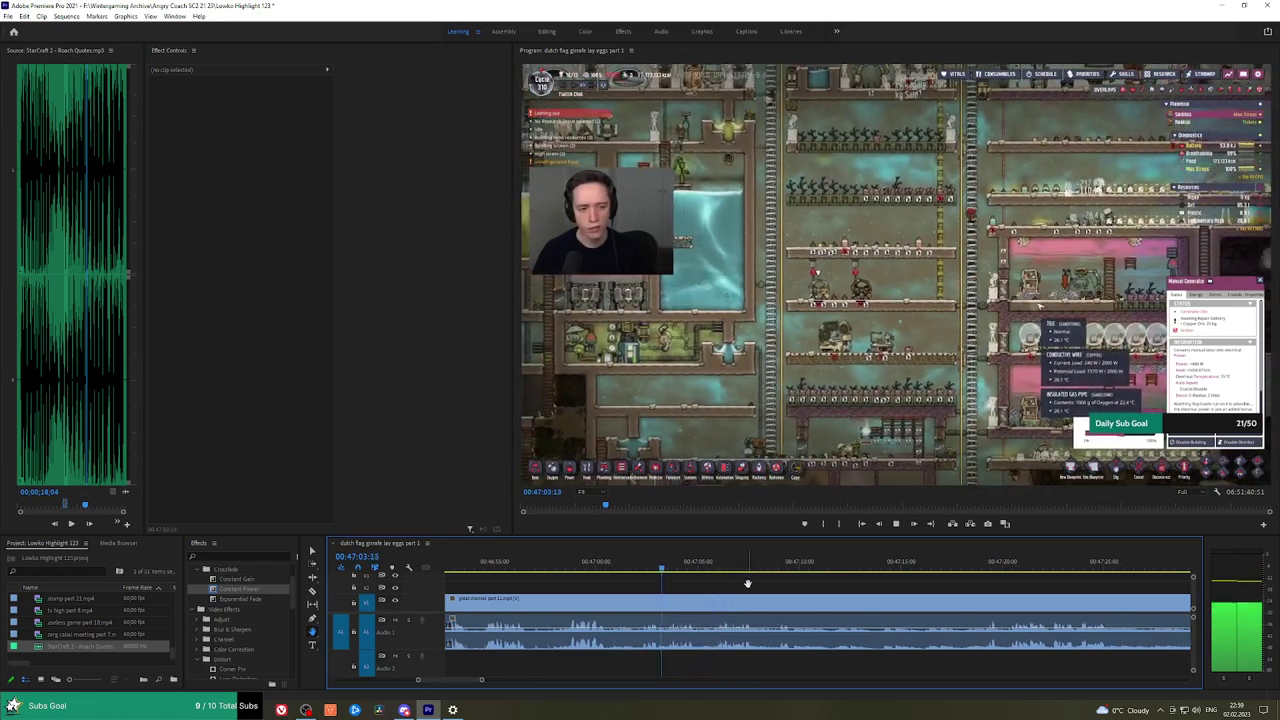
scroll(748, 583, up, 1)
click(701, 568)
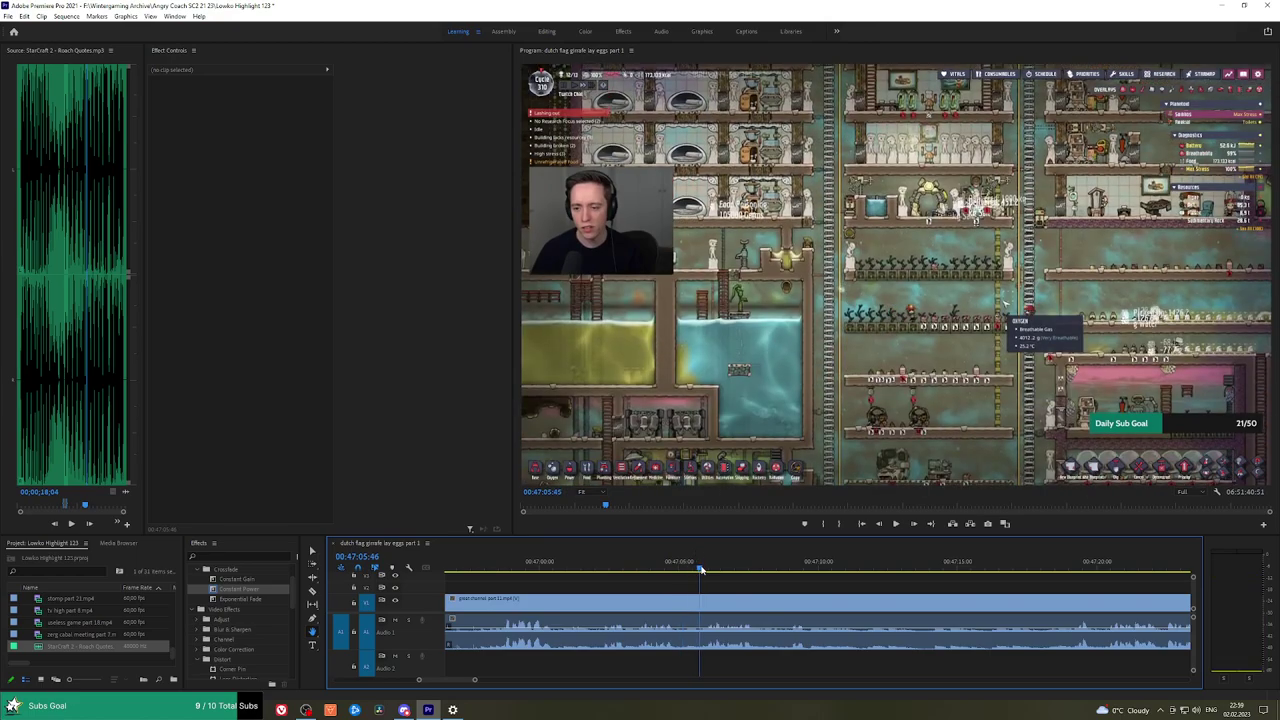
key(space)
drag(784, 580, 695, 580)
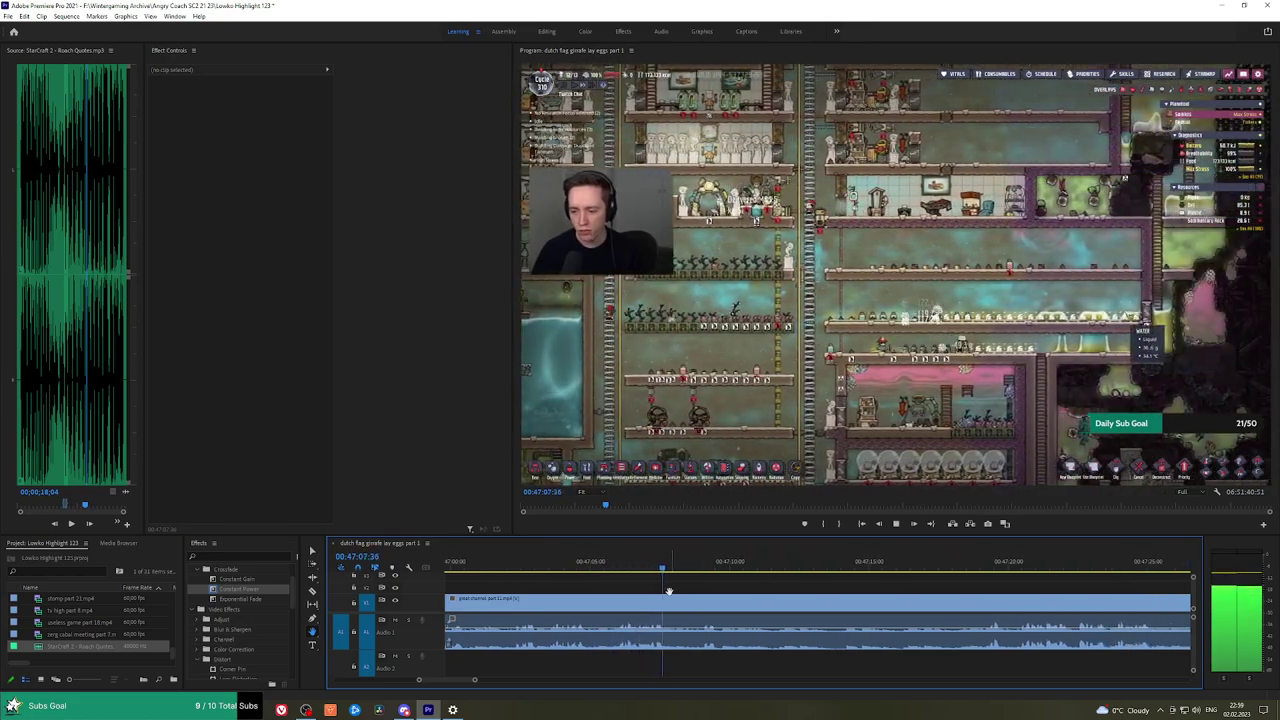
Cut the gameplay clip at about 00:47:10 and ripple delete the rest of it up to the start of the Dead Space clip.
key(c)
click(731, 603)
click(970, 568)
drag(971, 567, 981, 568)
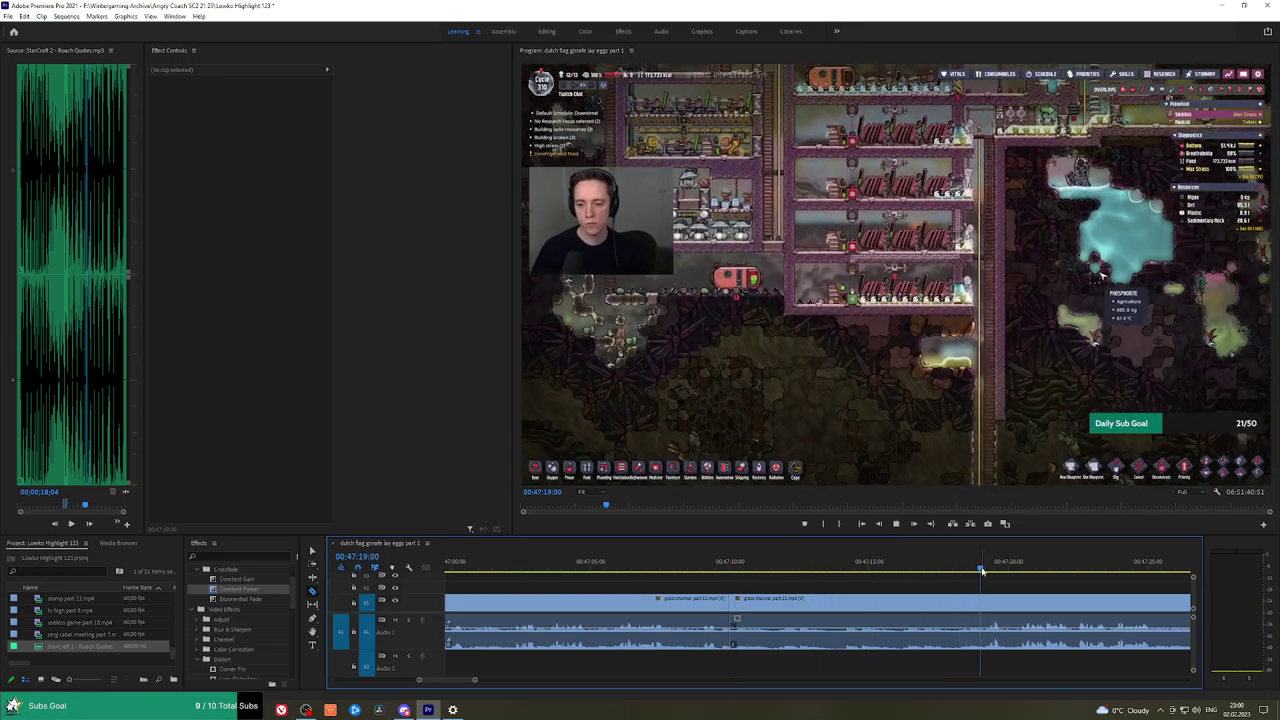
key(space)
scroll(979, 574, down, 4)
key(minus)
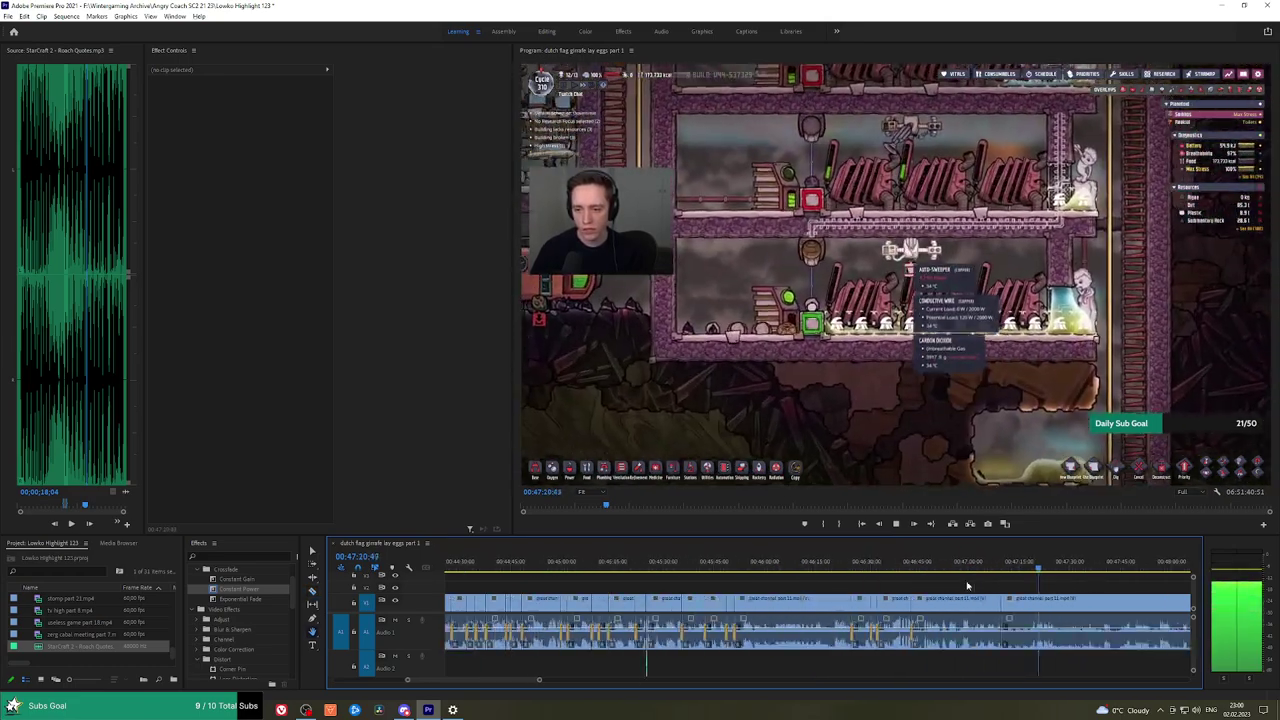
key(minus)
key(minus)
key(minus)
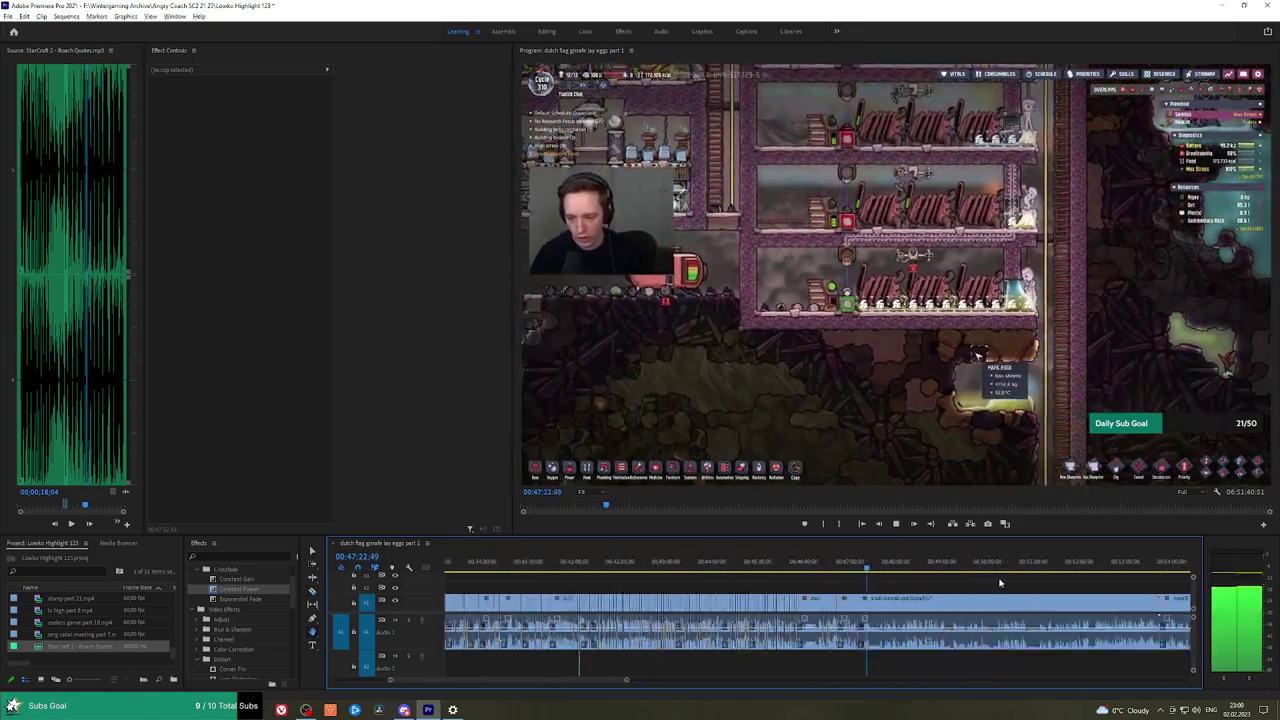
drag(976, 575, 696, 572)
key(space)
key(v)
click(709, 609)
key(shift+Delete)
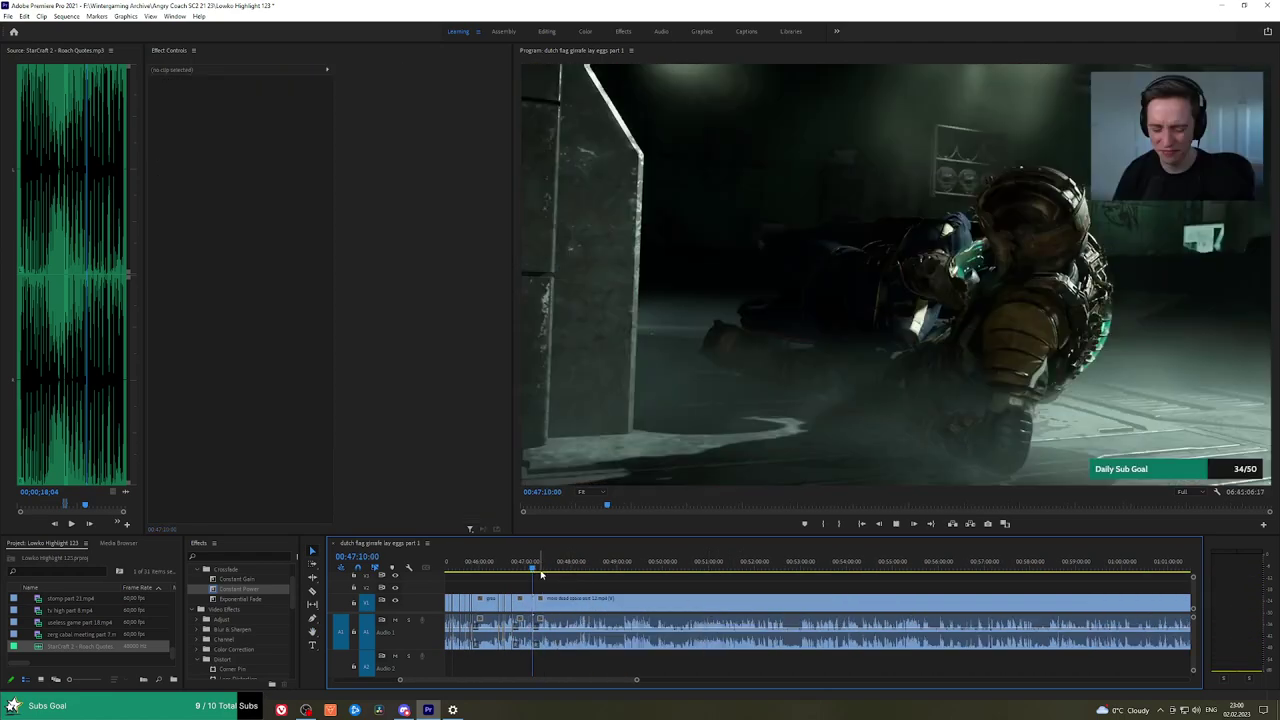
Skim the Dead Space clip from its start at about 00:47:10 to about 00:49:11 for moments worth keeping.
key(space)
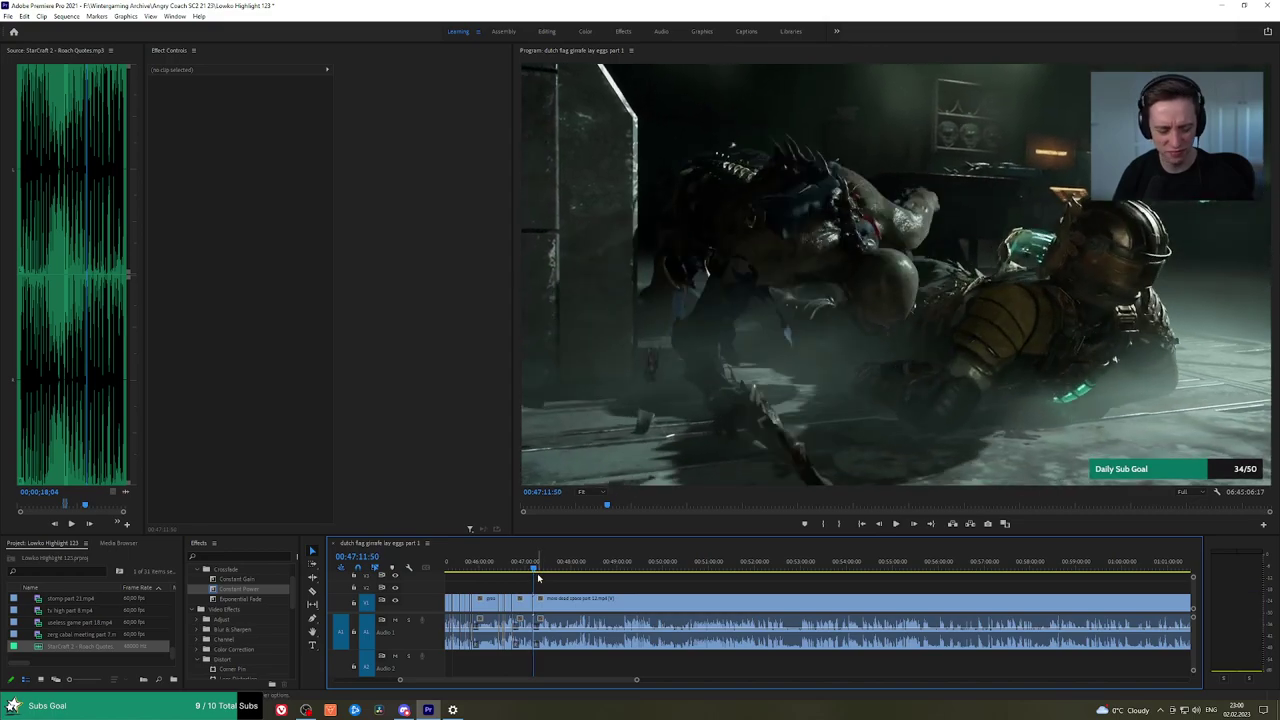
key(equal)
key(equal)
key(equal)
key(space)
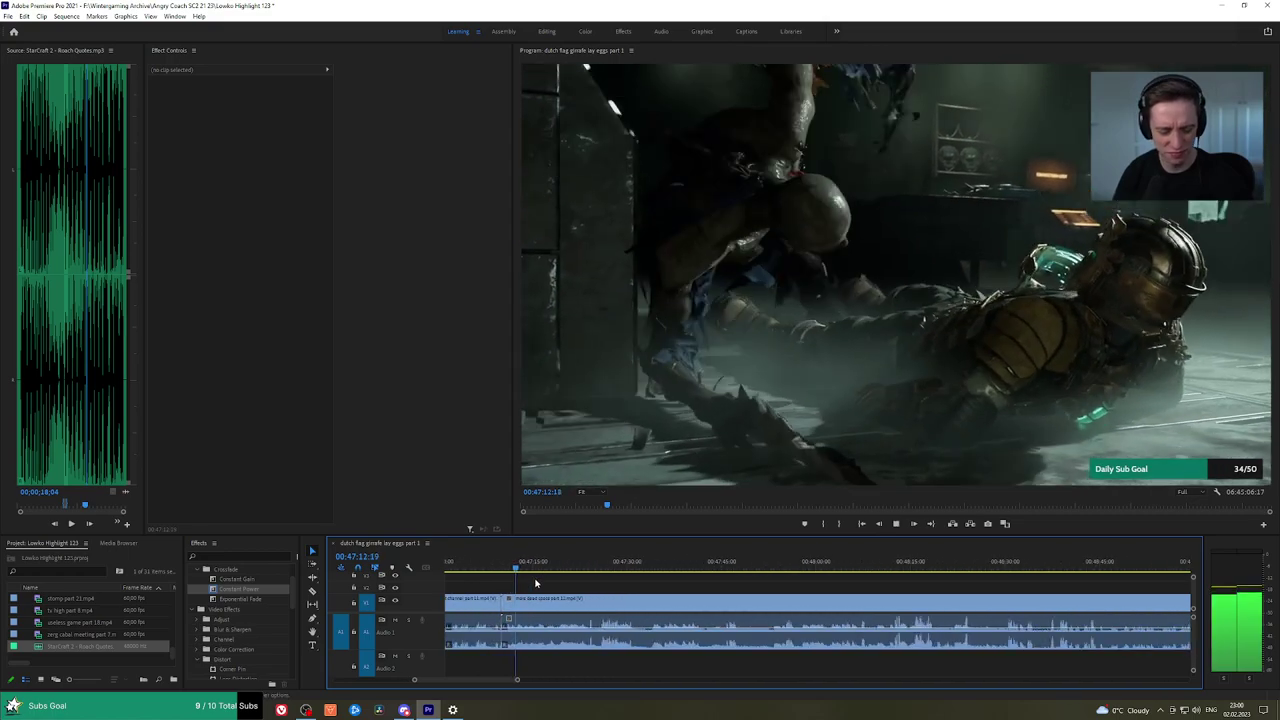
key(space)
drag(503, 571, 601, 571)
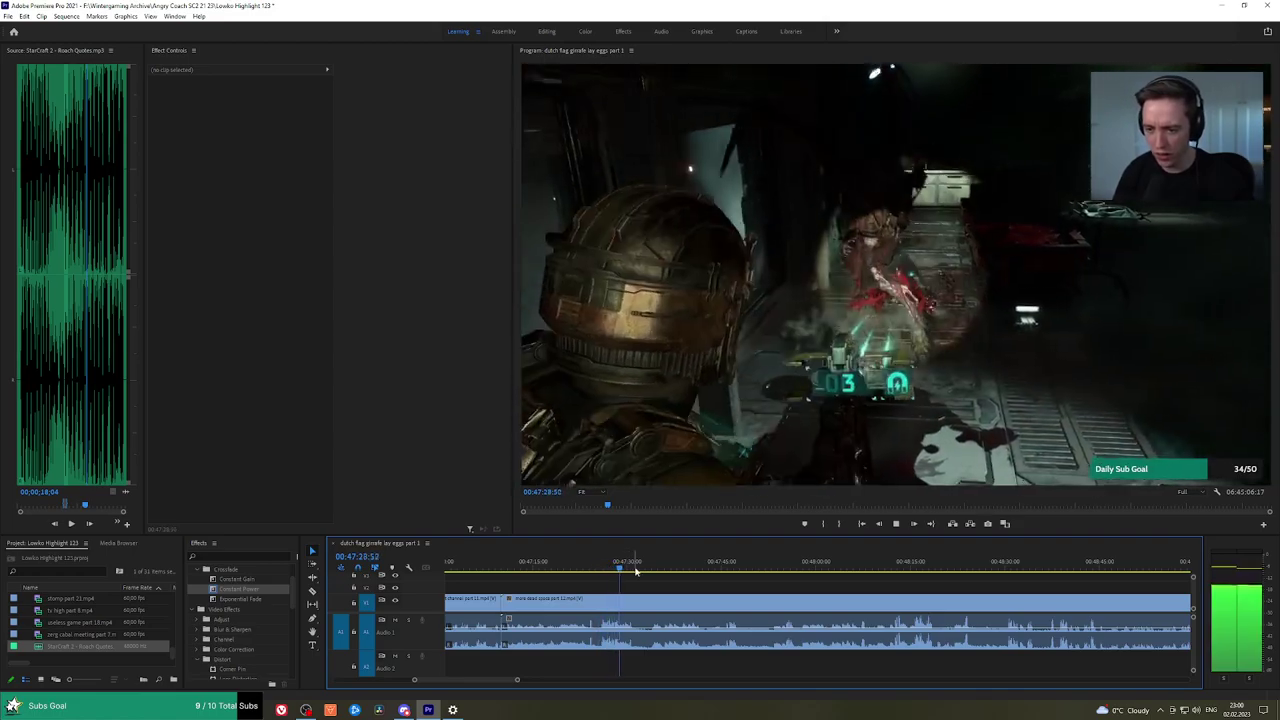
click(656, 571)
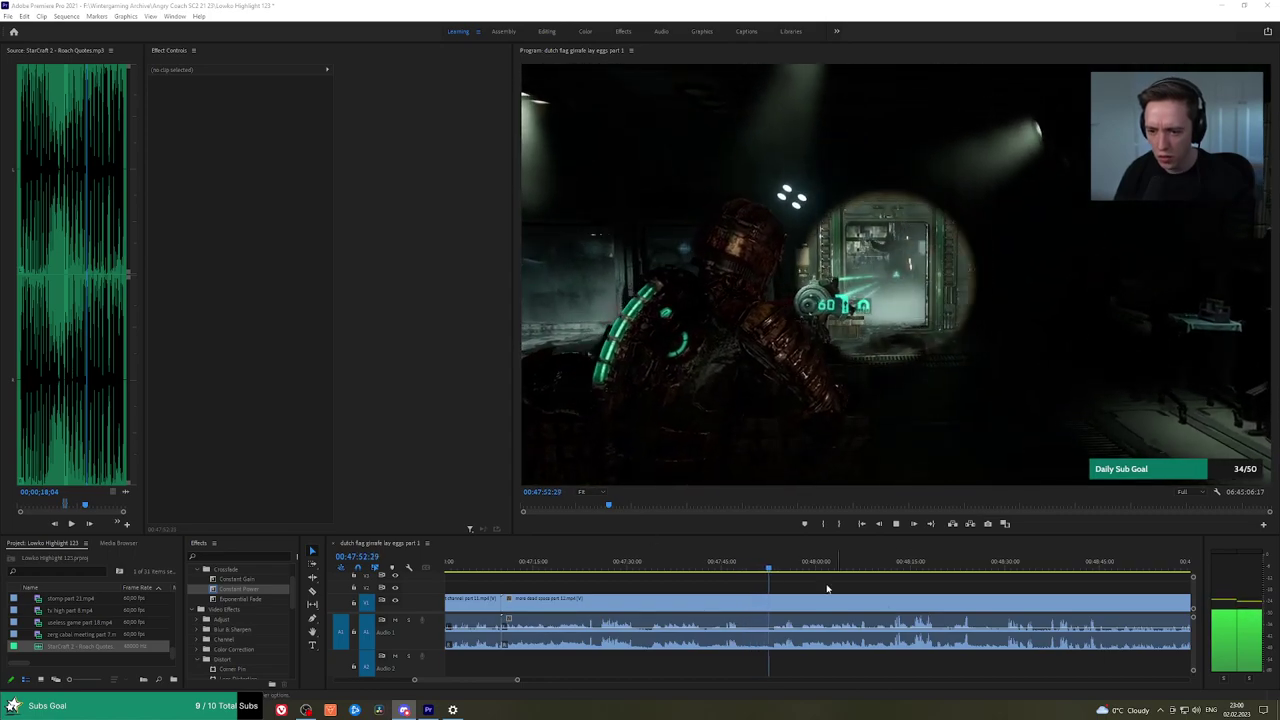
click(897, 567)
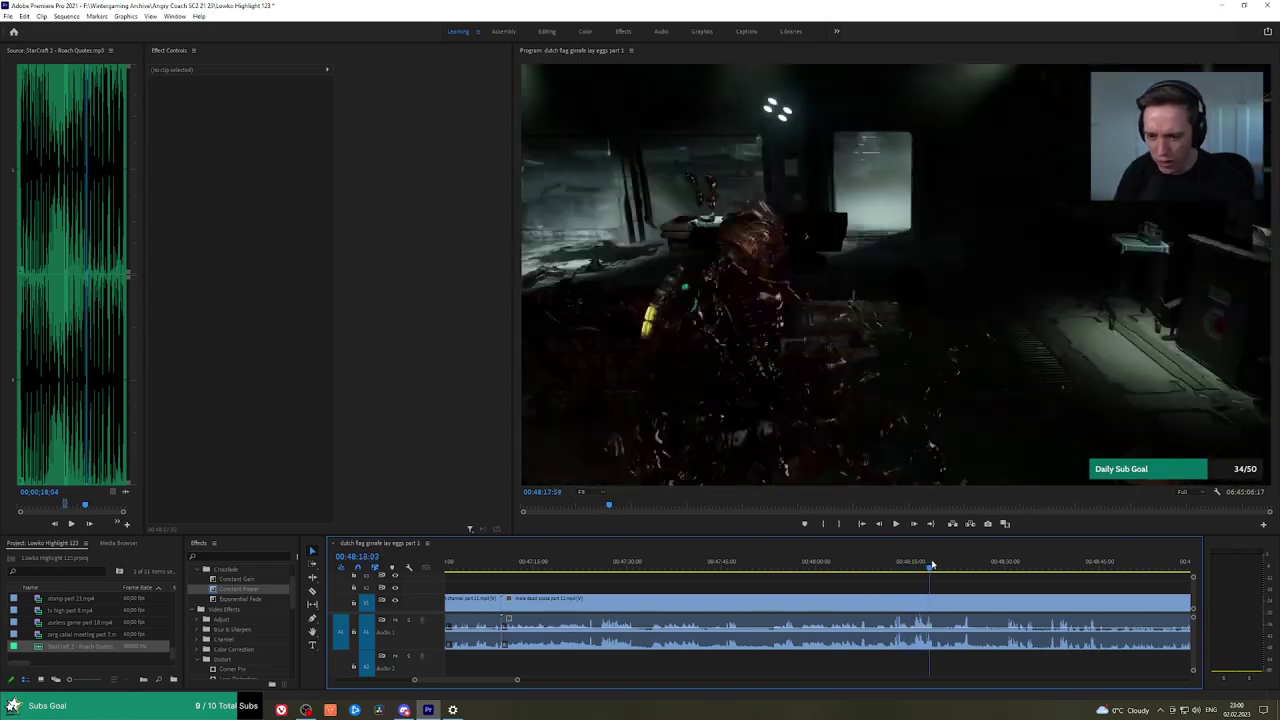
drag(932, 565, 726, 579)
key(h)
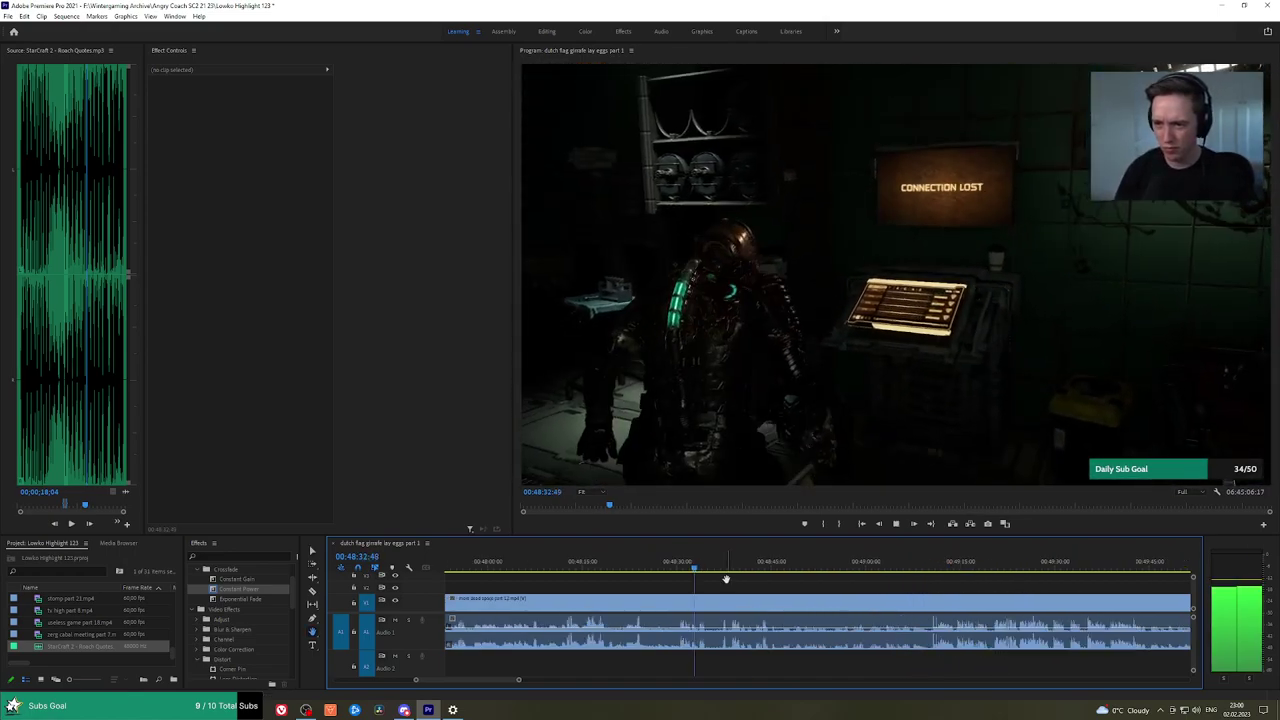
click(724, 566)
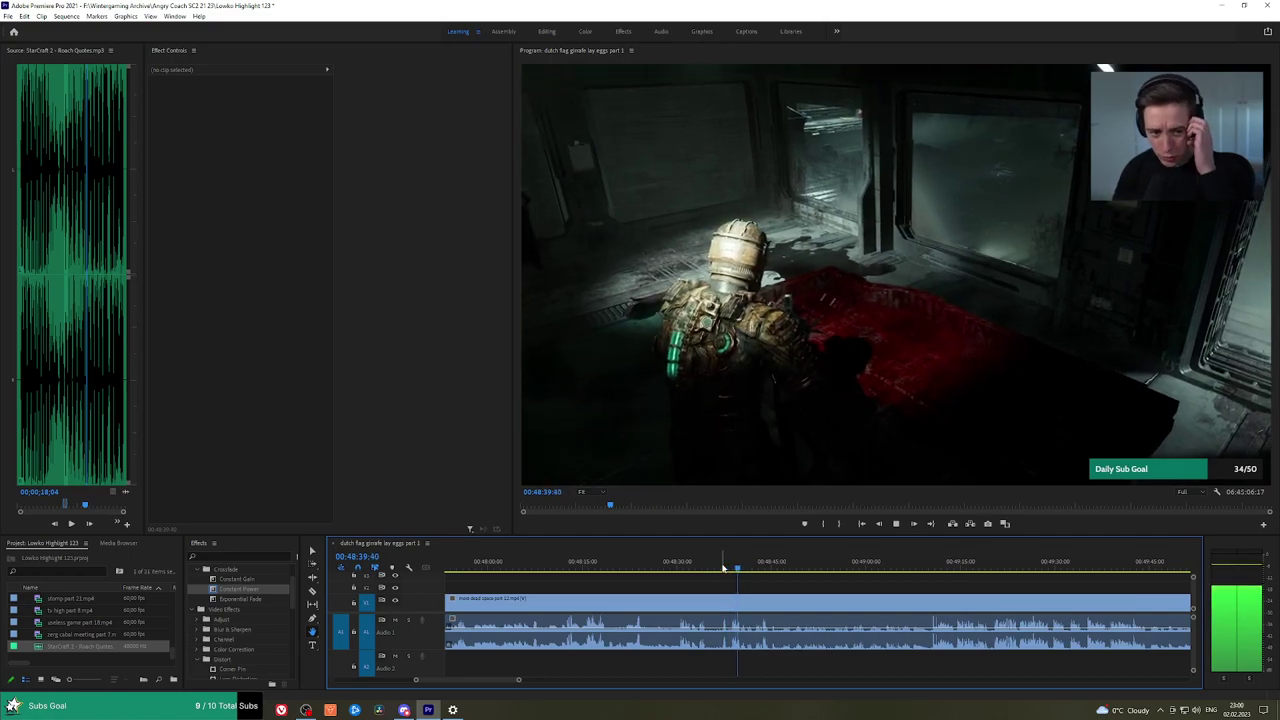
click(877, 566)
click(929, 566)
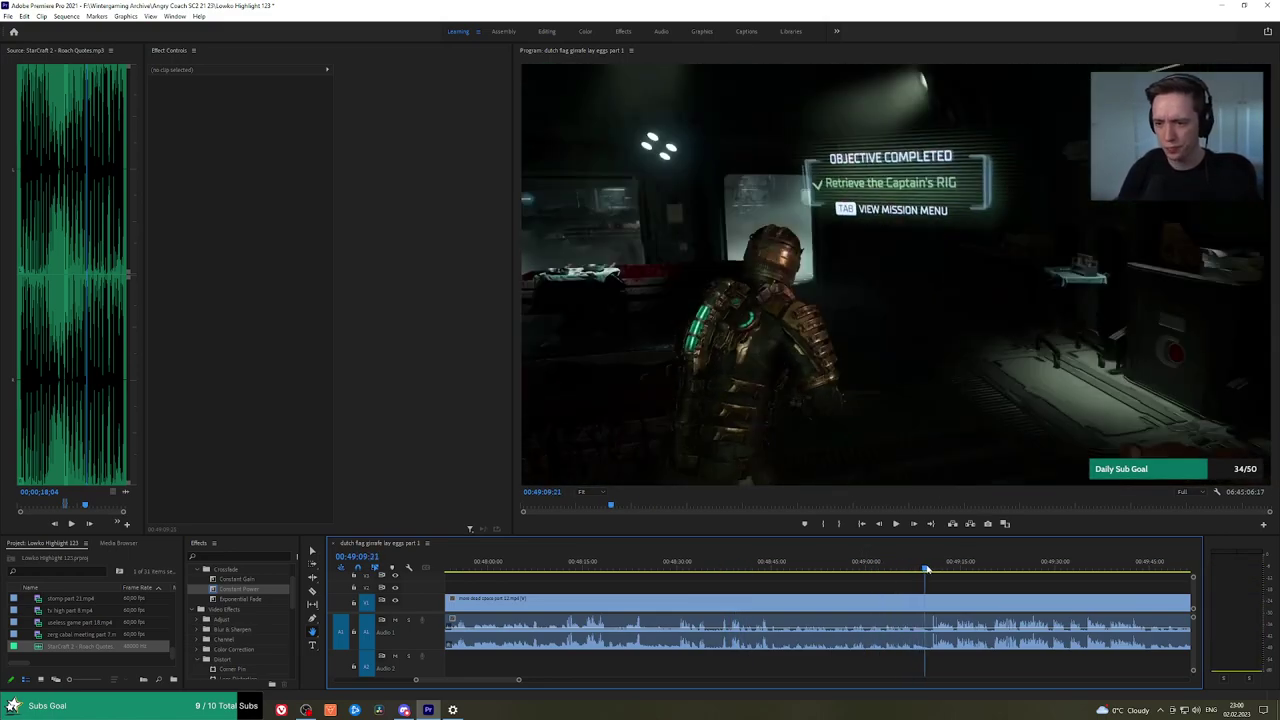
drag(974, 587, 783, 583)
Examine the full length of the sequence and how much unedited footage remains.
scroll(788, 585, down, 8)
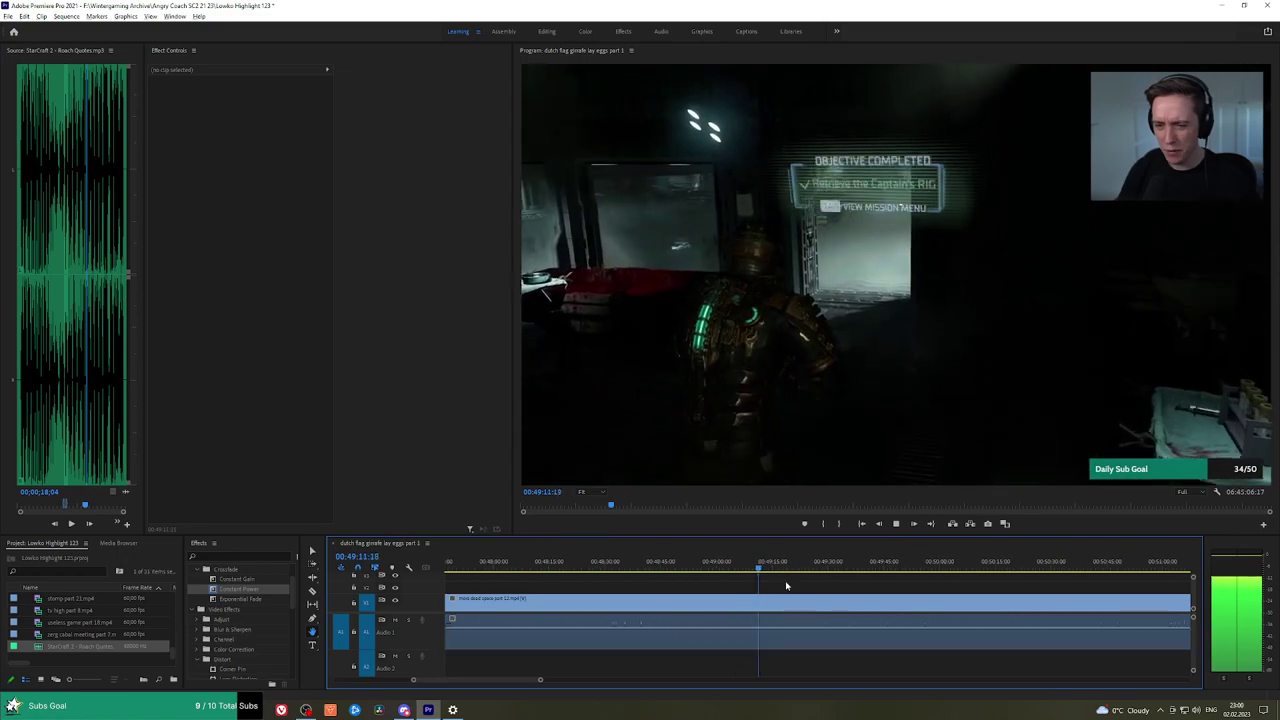
scroll(846, 581, down, 10)
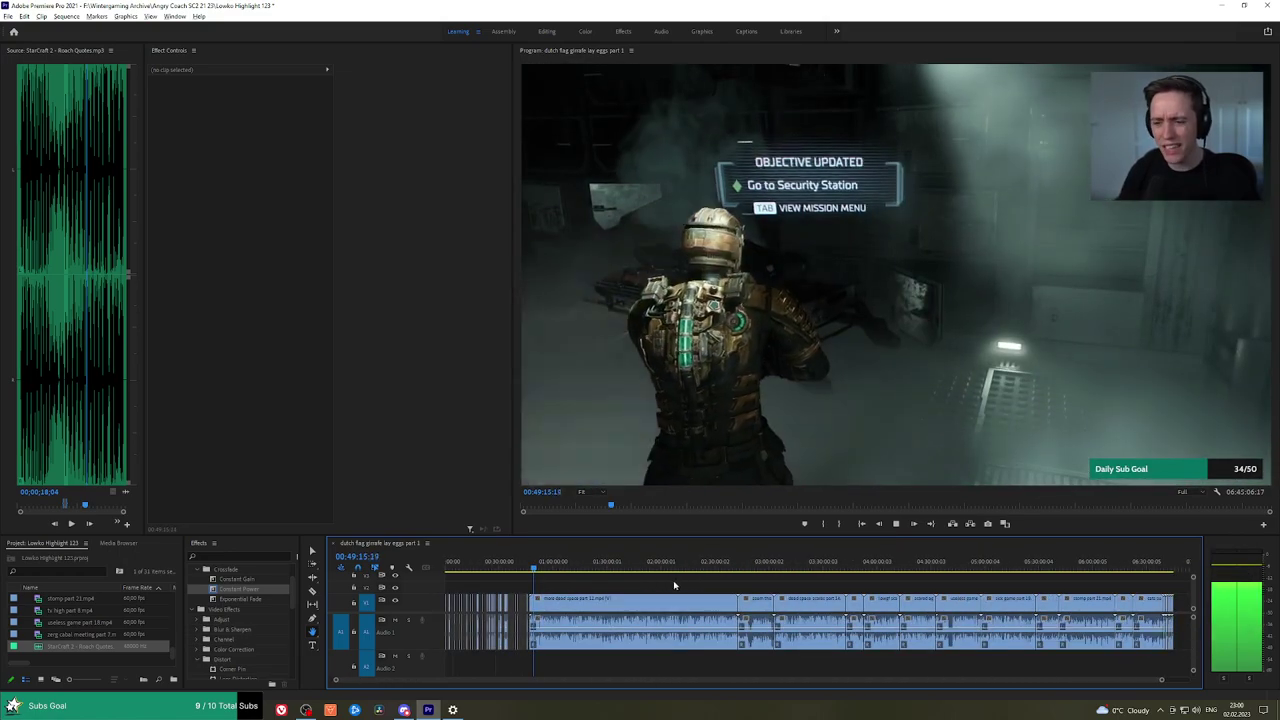
scroll(673, 580, up, 6)
scroll(503, 587, up, 8)
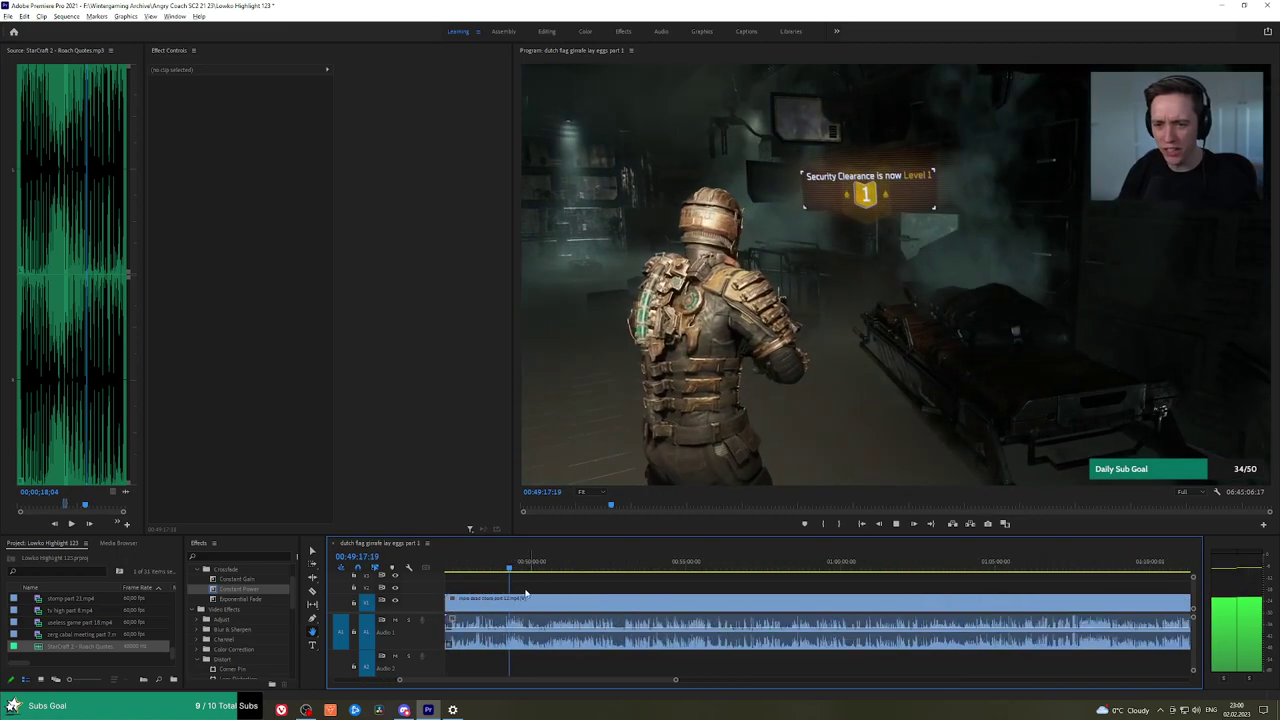
scroll(739, 594, up, 2)
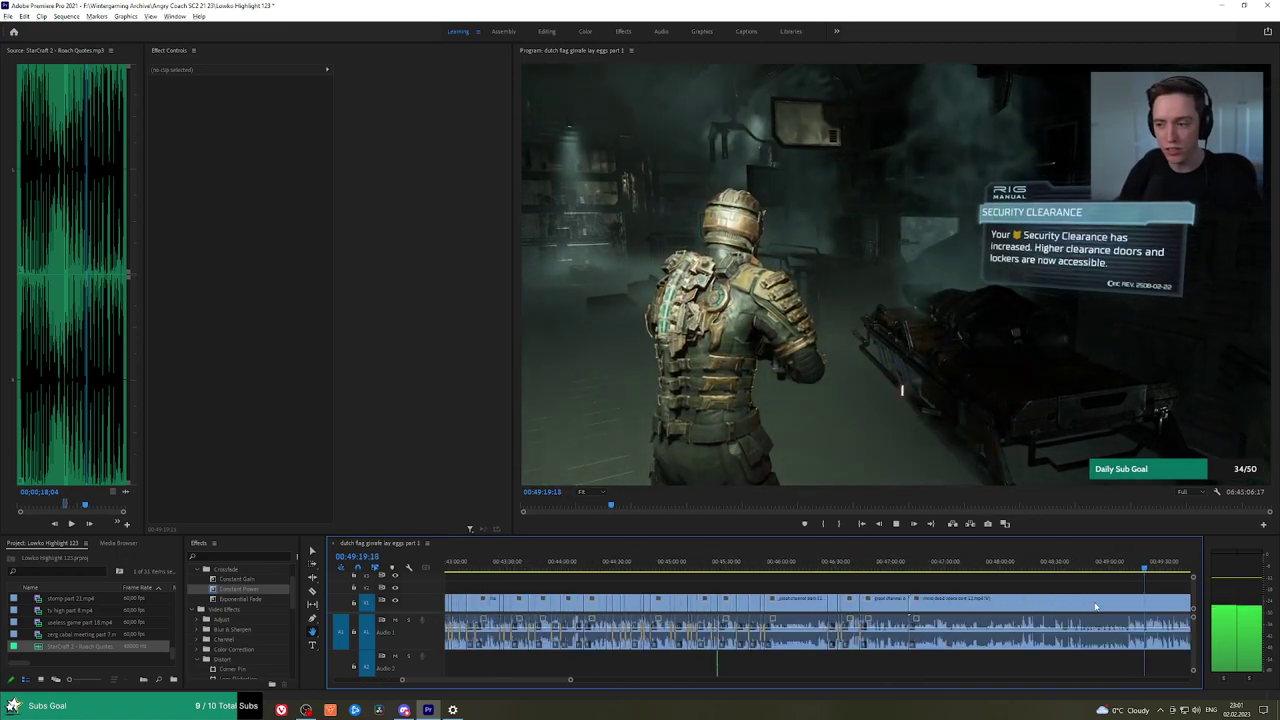
scroll(730, 593, up, 3)
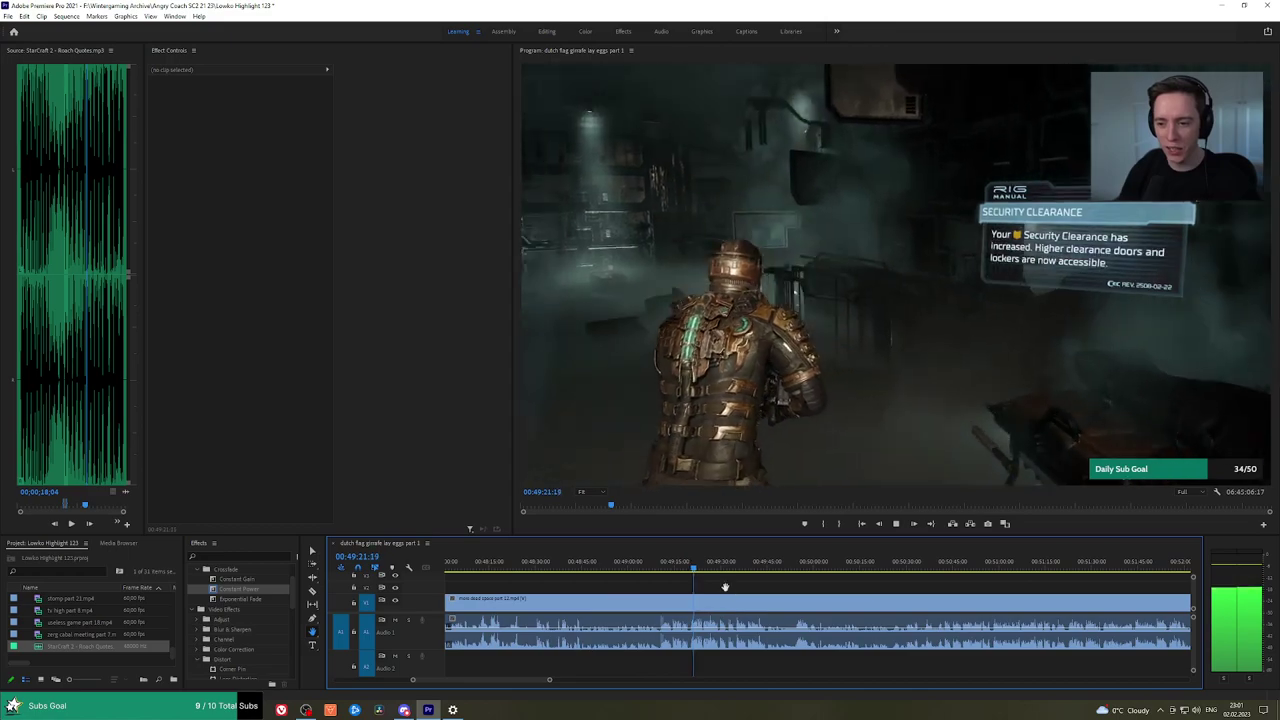
Review the Dead Space footage from about 00:49:21 to 00:49:57 for usable commentary.
scroll(725, 588, up, 1)
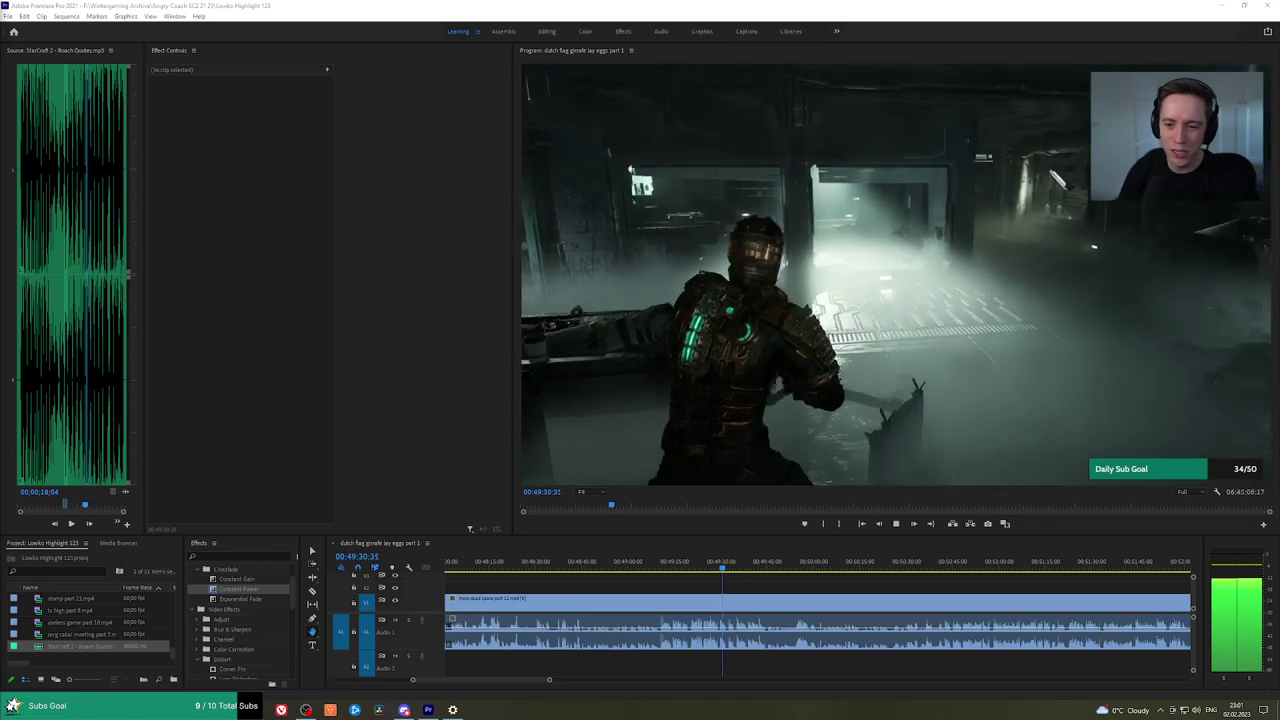
drag(822, 590, 785, 586)
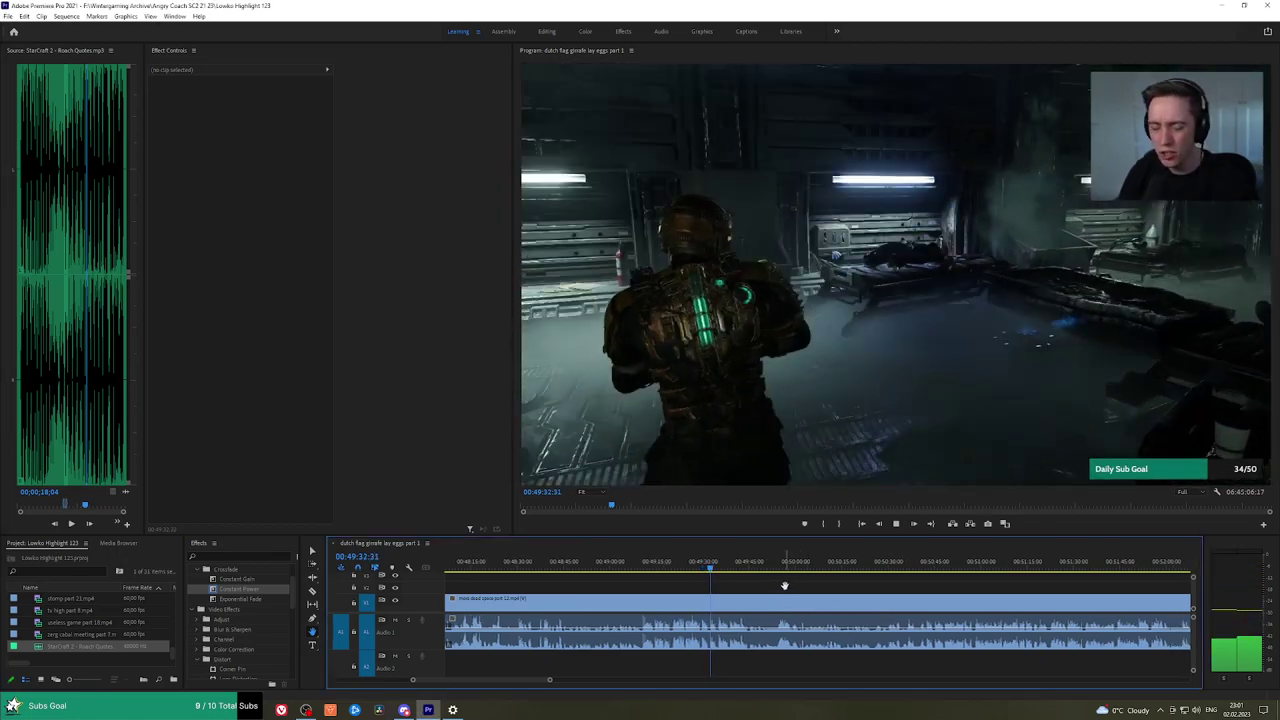
scroll(785, 587, up, 3)
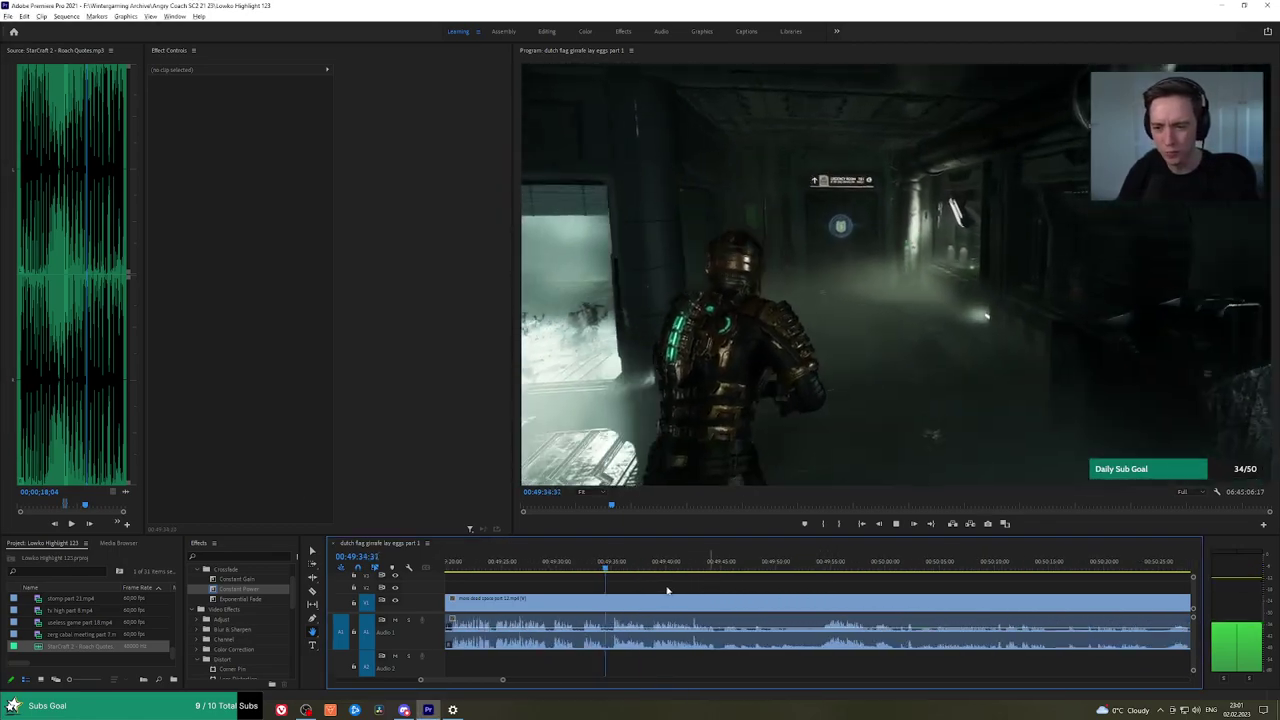
scroll(667, 590, up, 2)
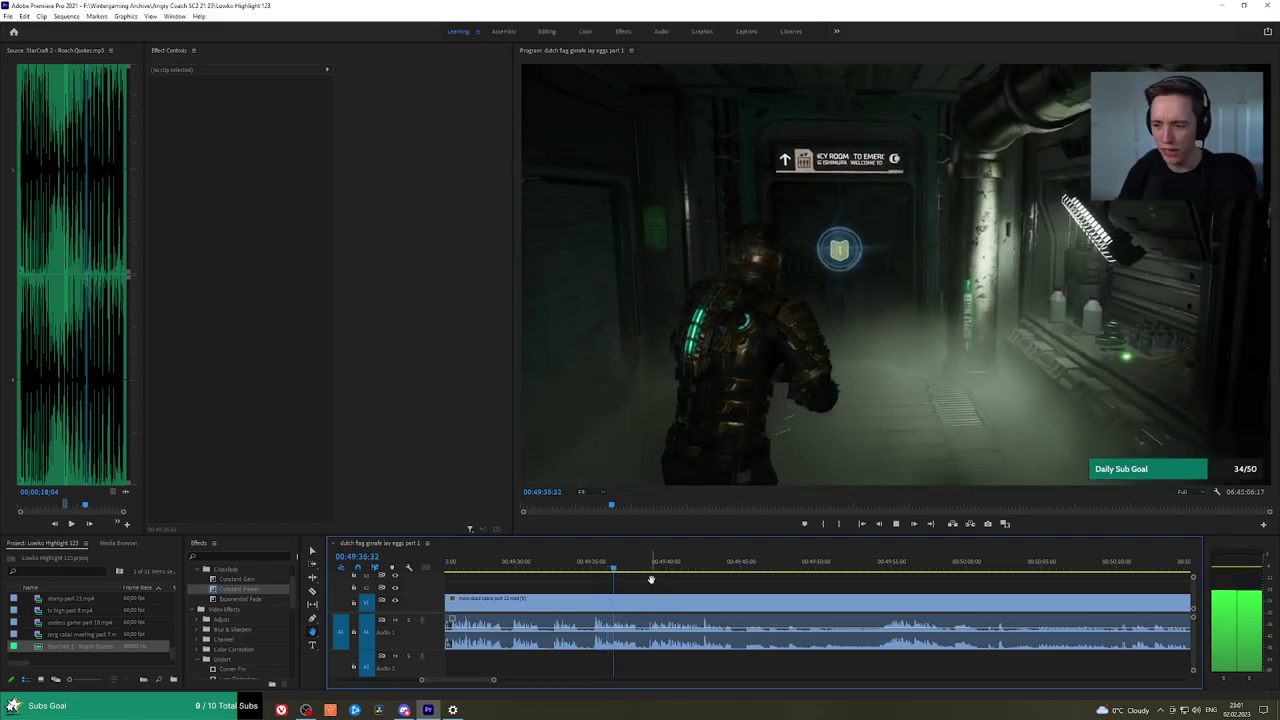
click(650, 568)
click(858, 568)
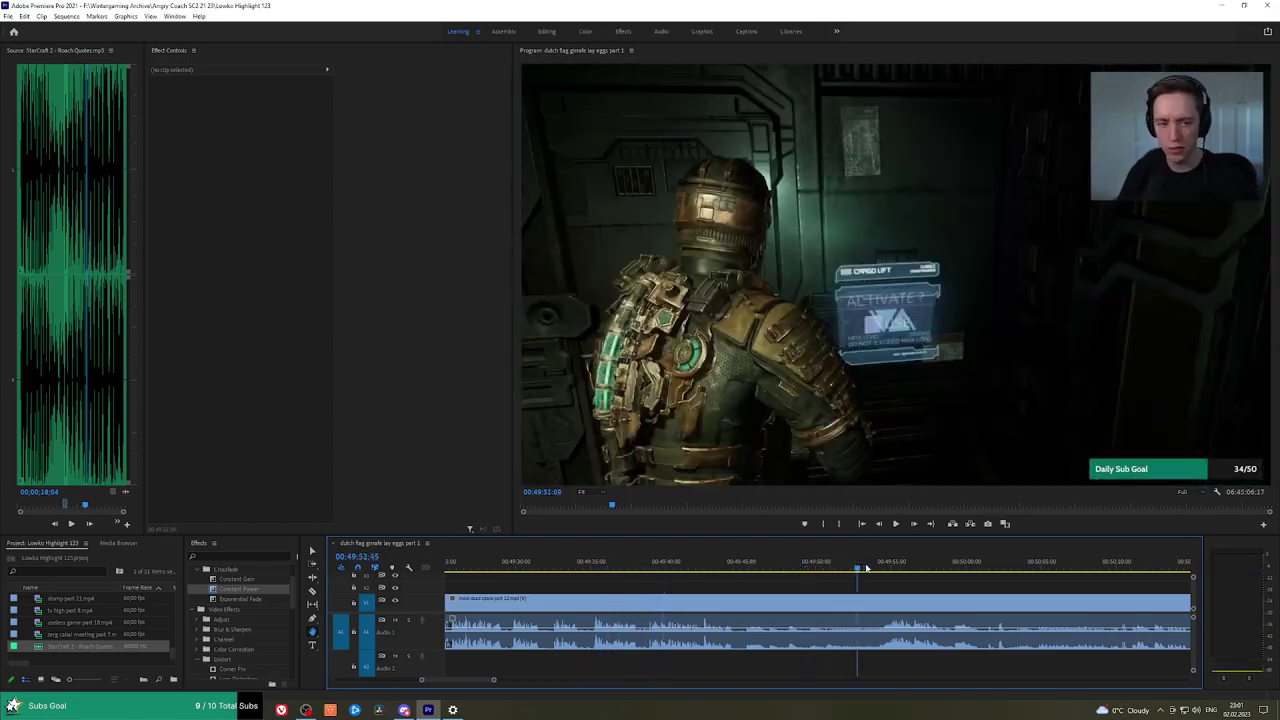
drag(1003, 587, 827, 583)
scroll(868, 586, down, 4)
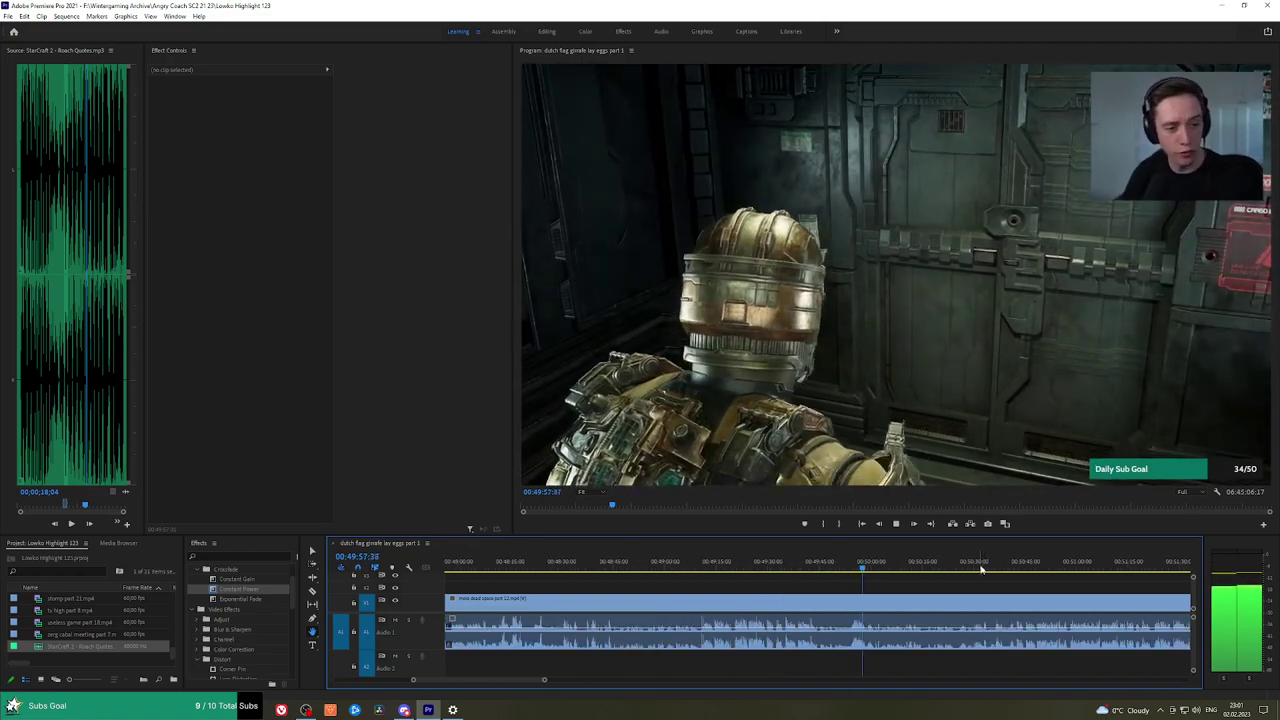
Skim the Dead Space footage from about 00:50:35 to 00:53:03 for the next moment worth keeping.
click(979, 567)
click(994, 567)
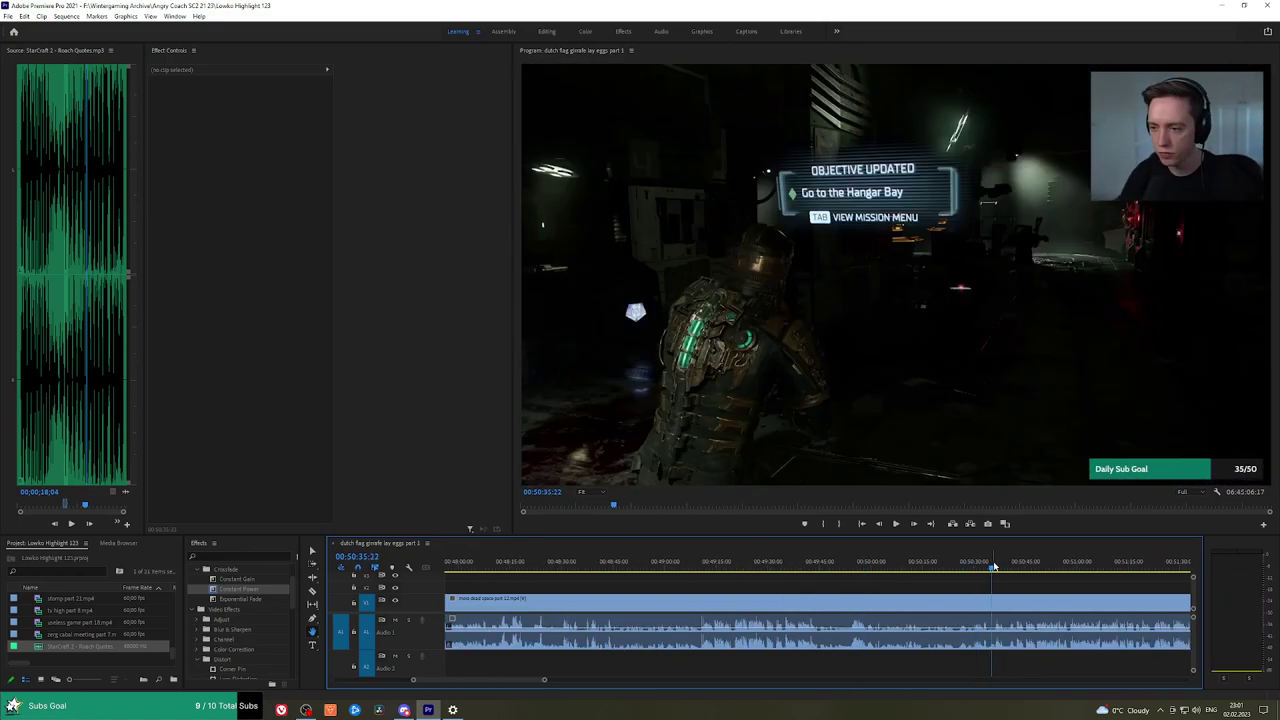
key(space)
key(equal)
key(equal)
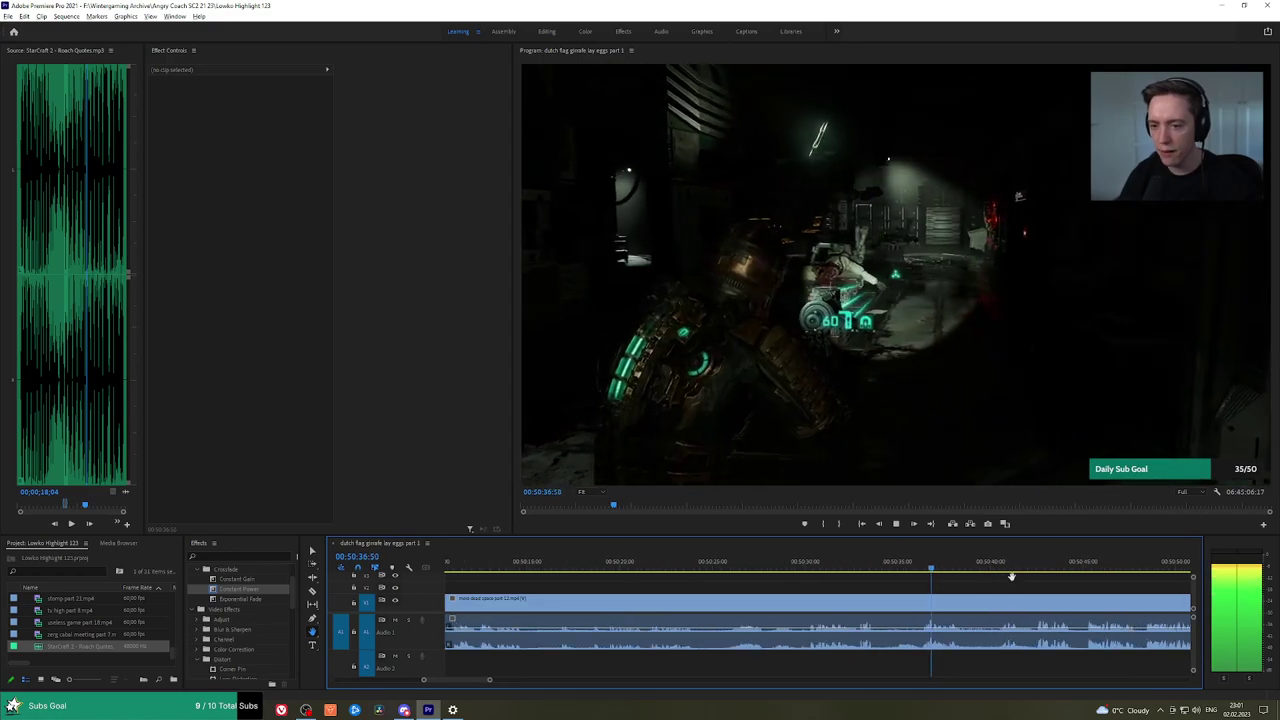
key(space)
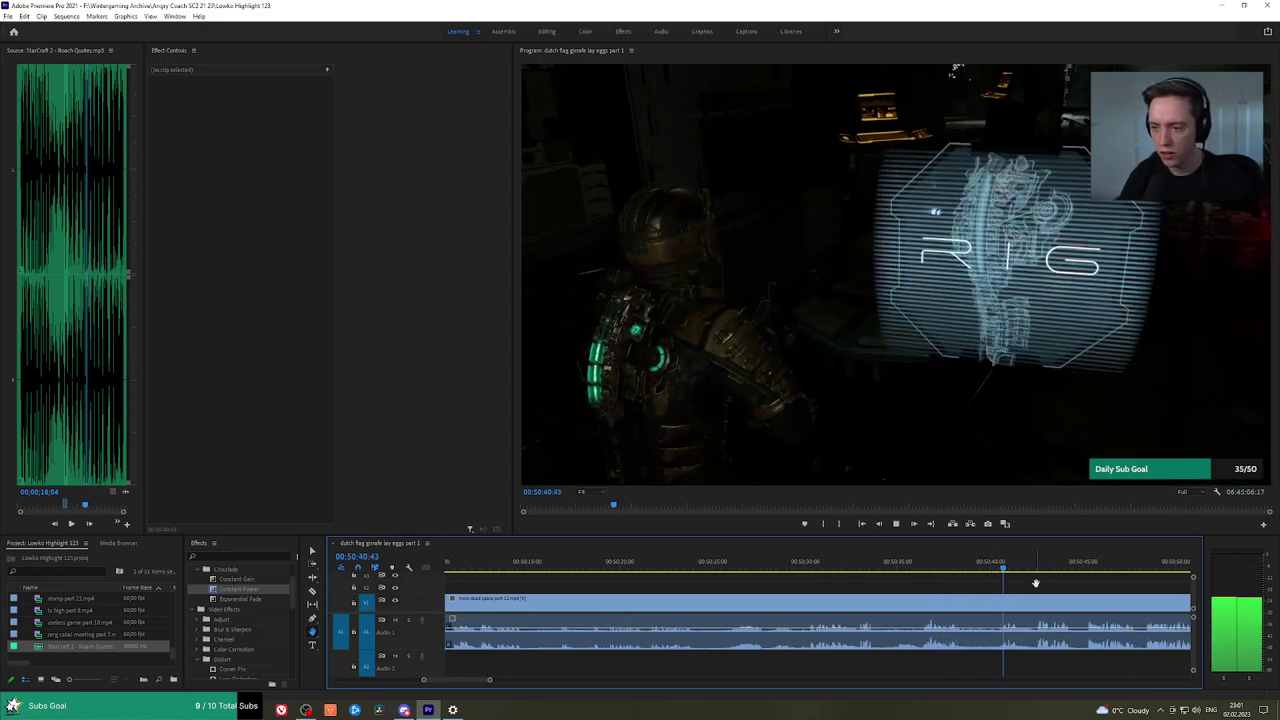
scroll(911, 588, down, 3)
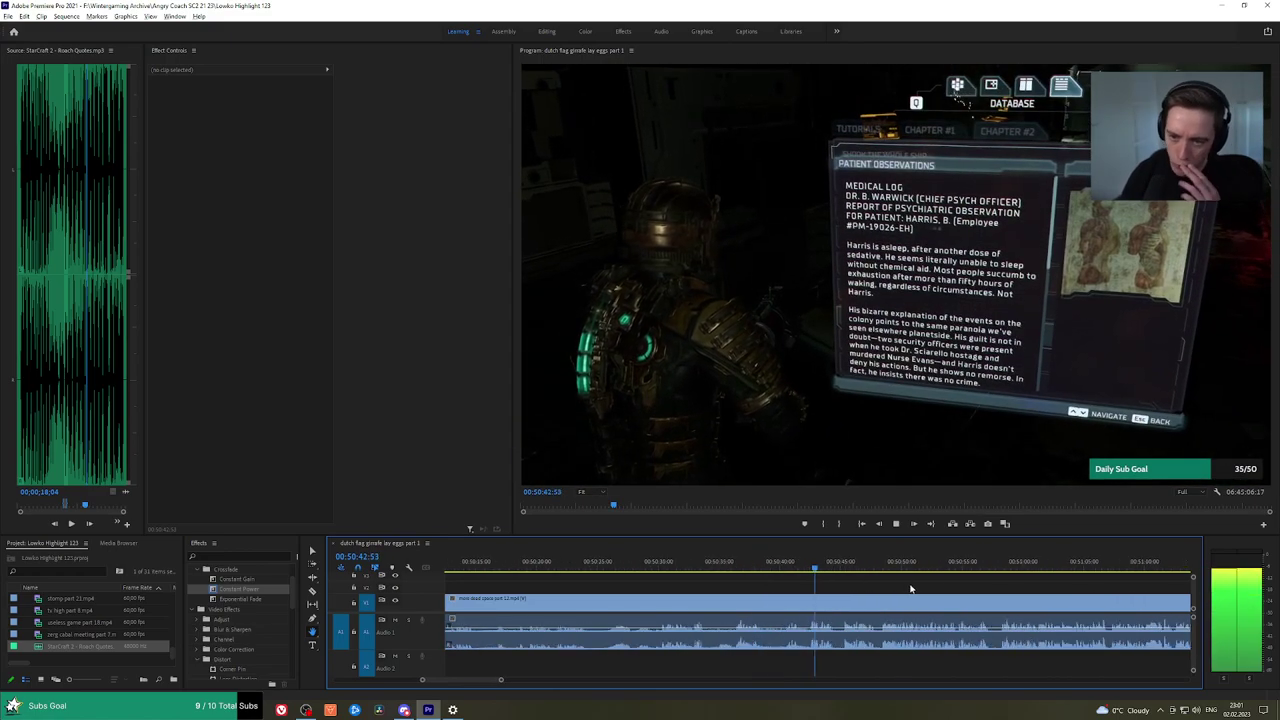
drag(931, 587, 1020, 577)
key(space)
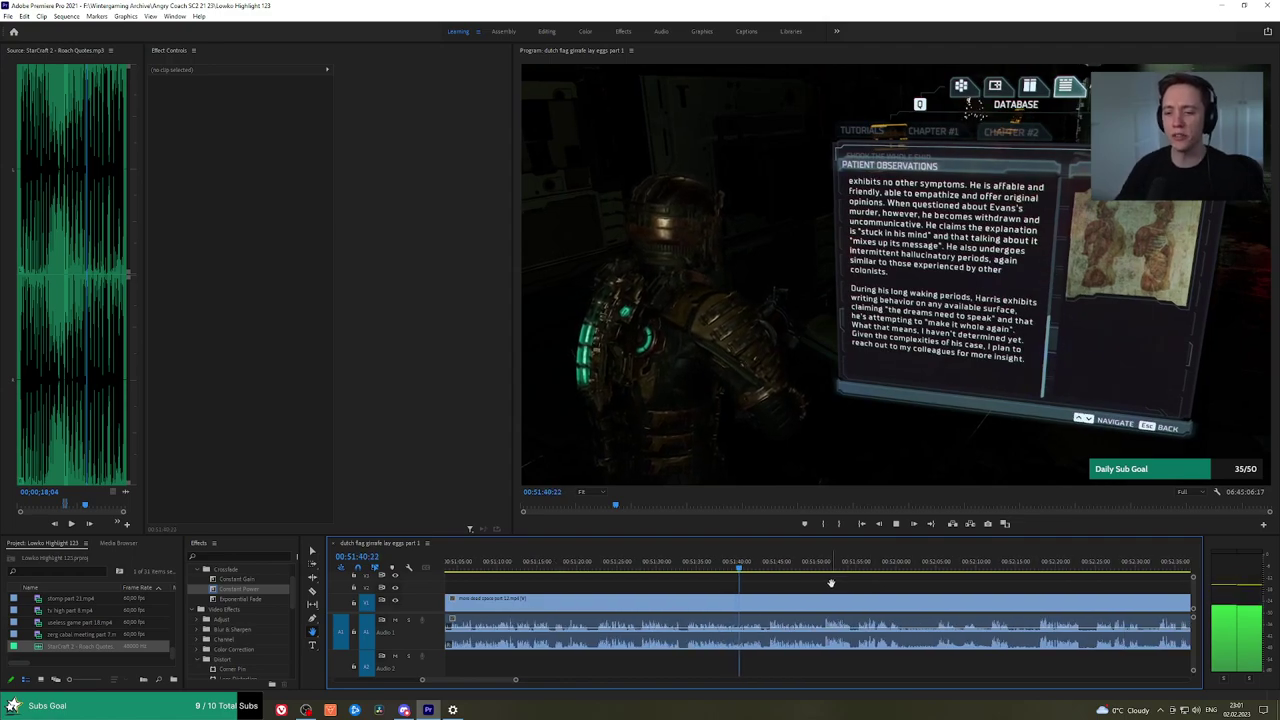
drag(880, 567, 1067, 567)
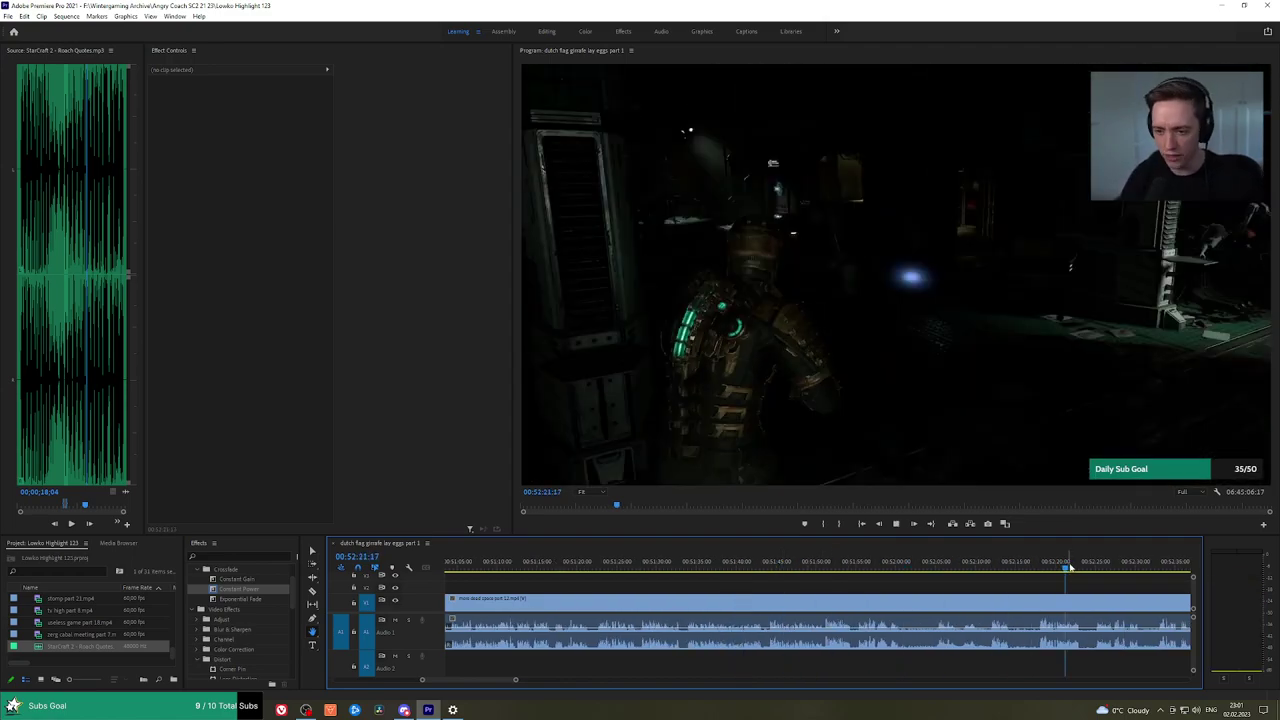
key(space)
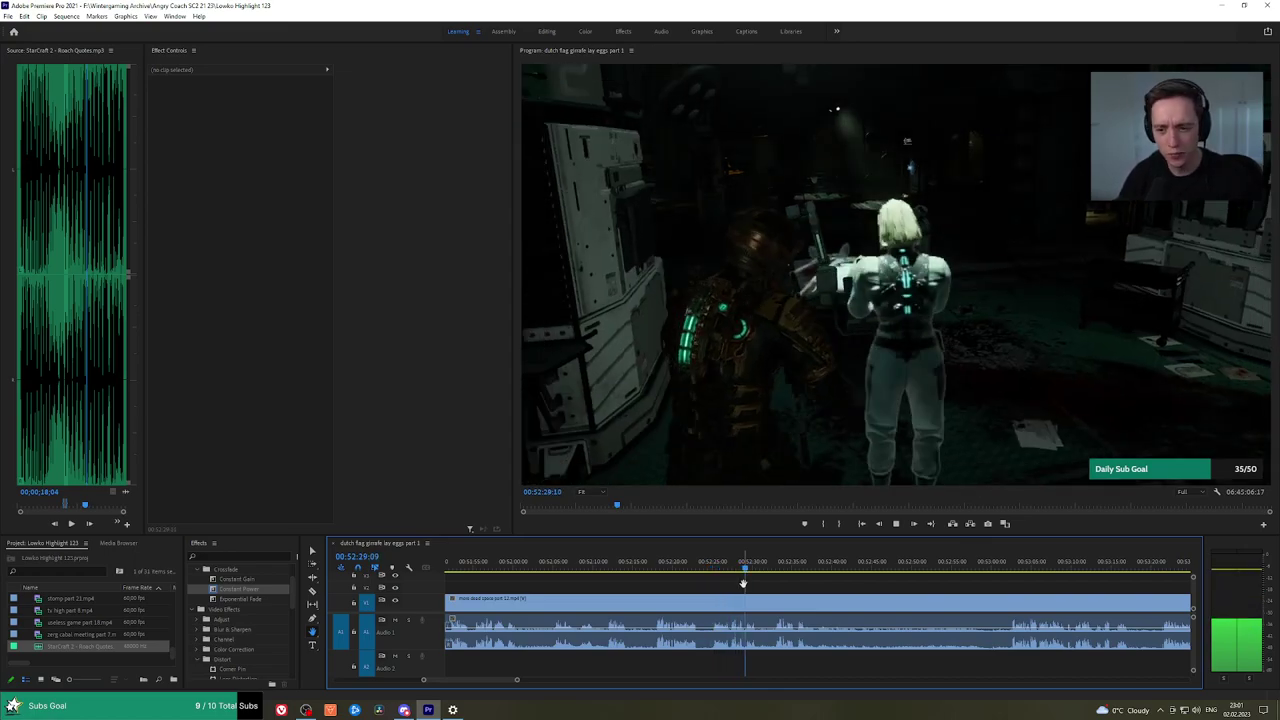
click(773, 570)
click(1013, 570)
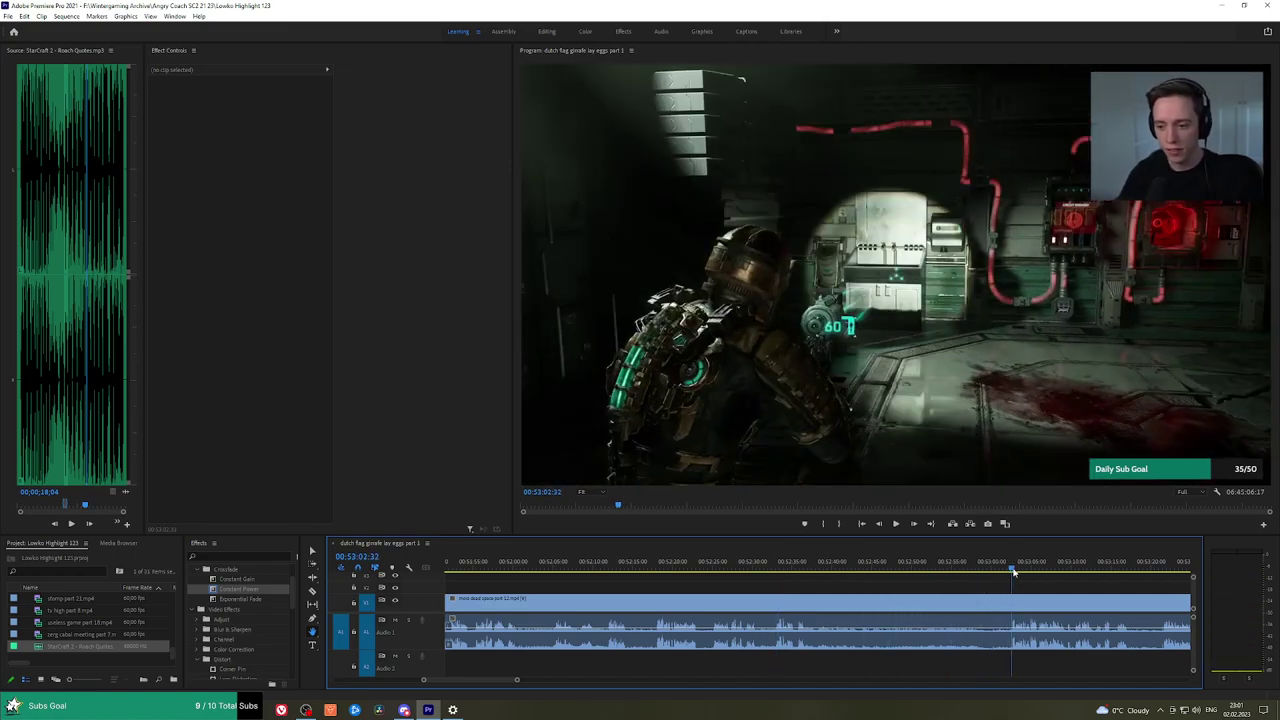
key(space)
Cut the Dead Space clip at about 00:53:02, ripple delete everything back to its start, and add an Exponential Fade at the join.
scroll(1028, 585, down, 5)
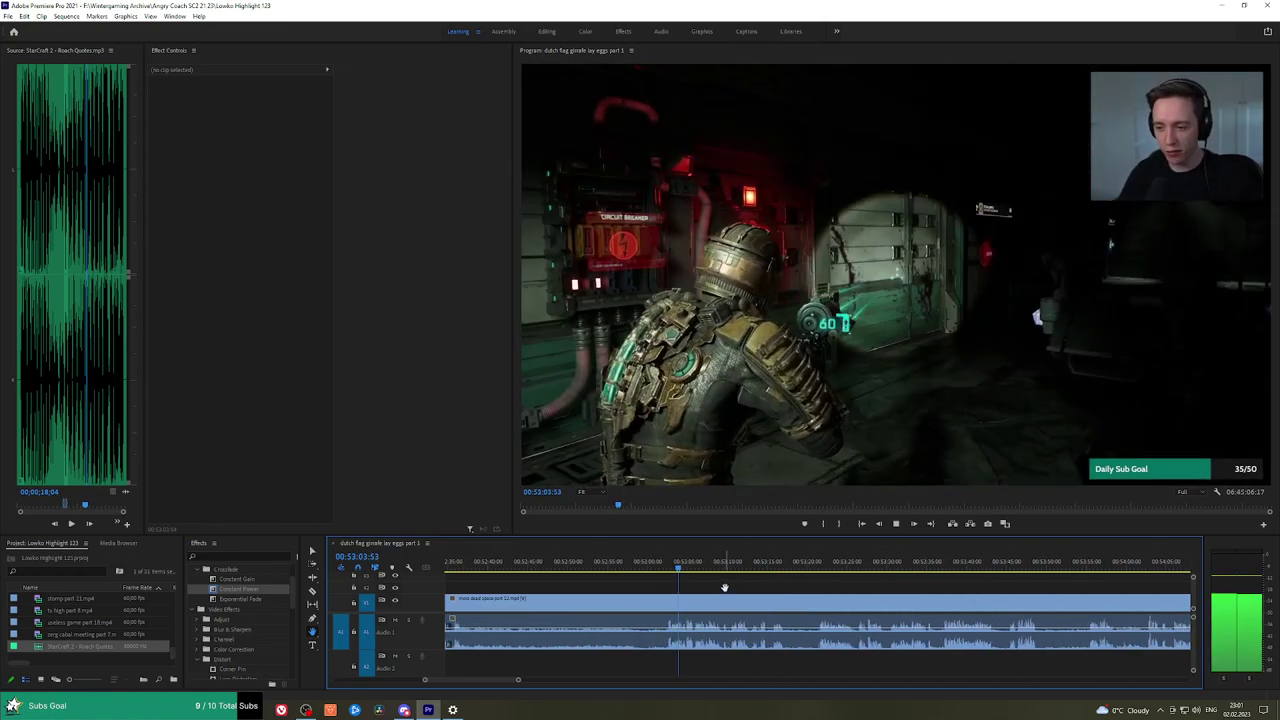
key(c)
click(664, 605)
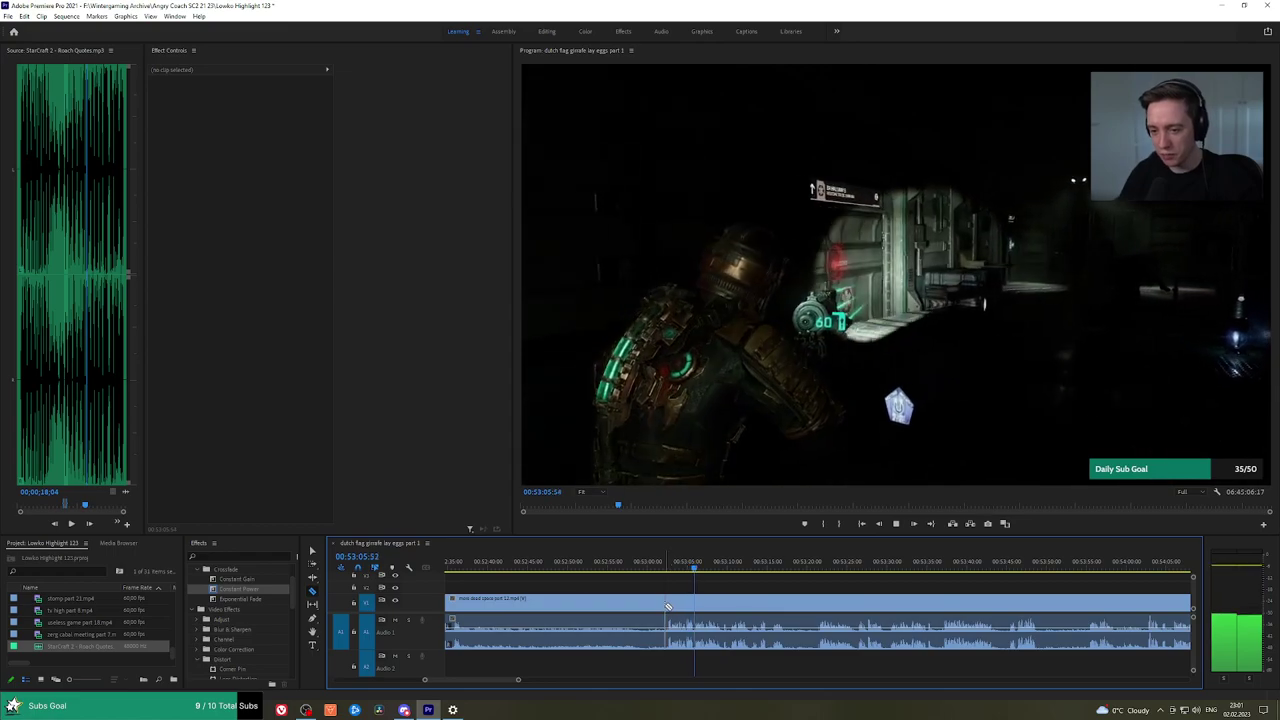
key(v)
click(650, 607)
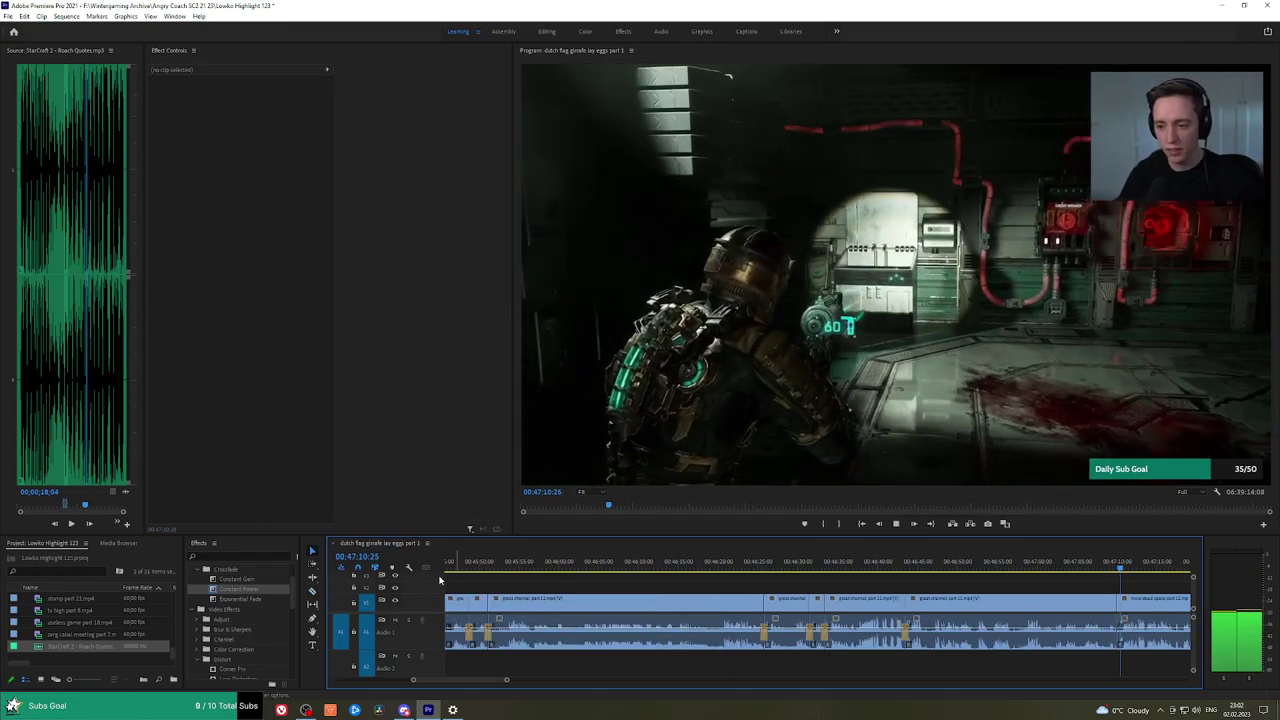
drag(260, 601, 1118, 632)
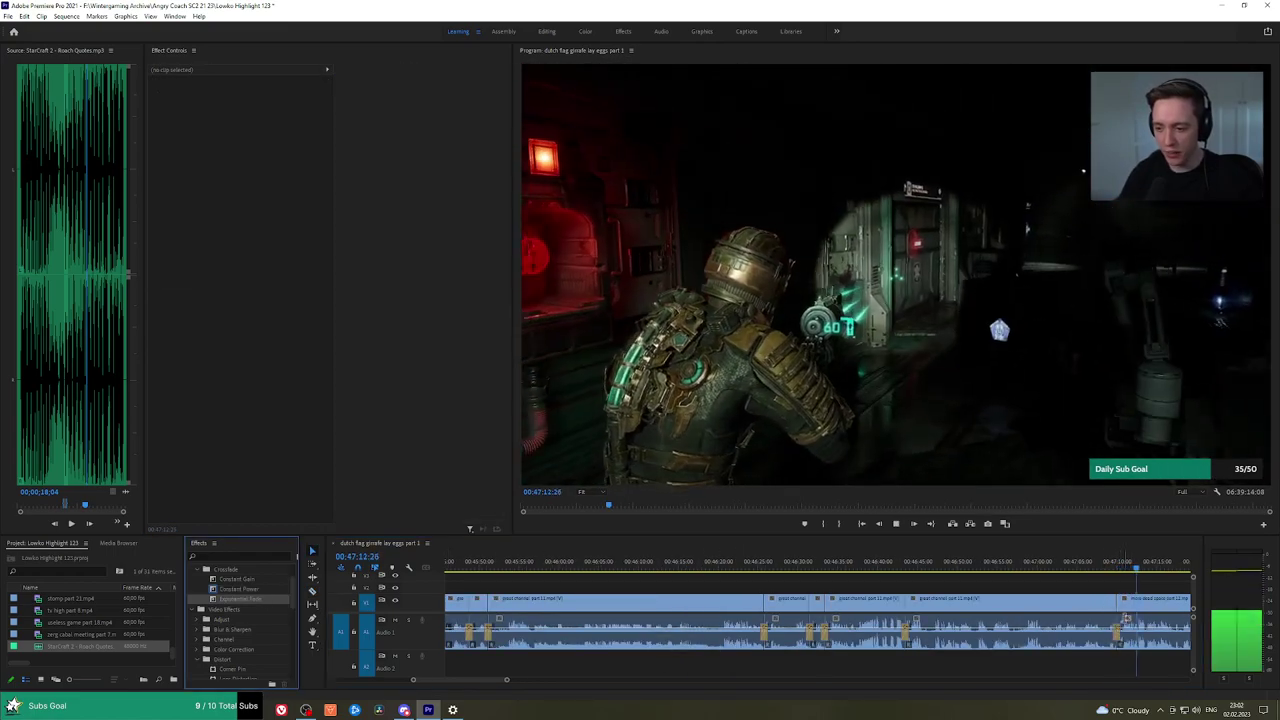
Cut the Dead Space clip at about 00:47:25 and 00:47:29, ripple delete the stretch between, and play back the join.
key(h)
drag(1146, 582, 681, 572)
scroll(735, 575, up, 4)
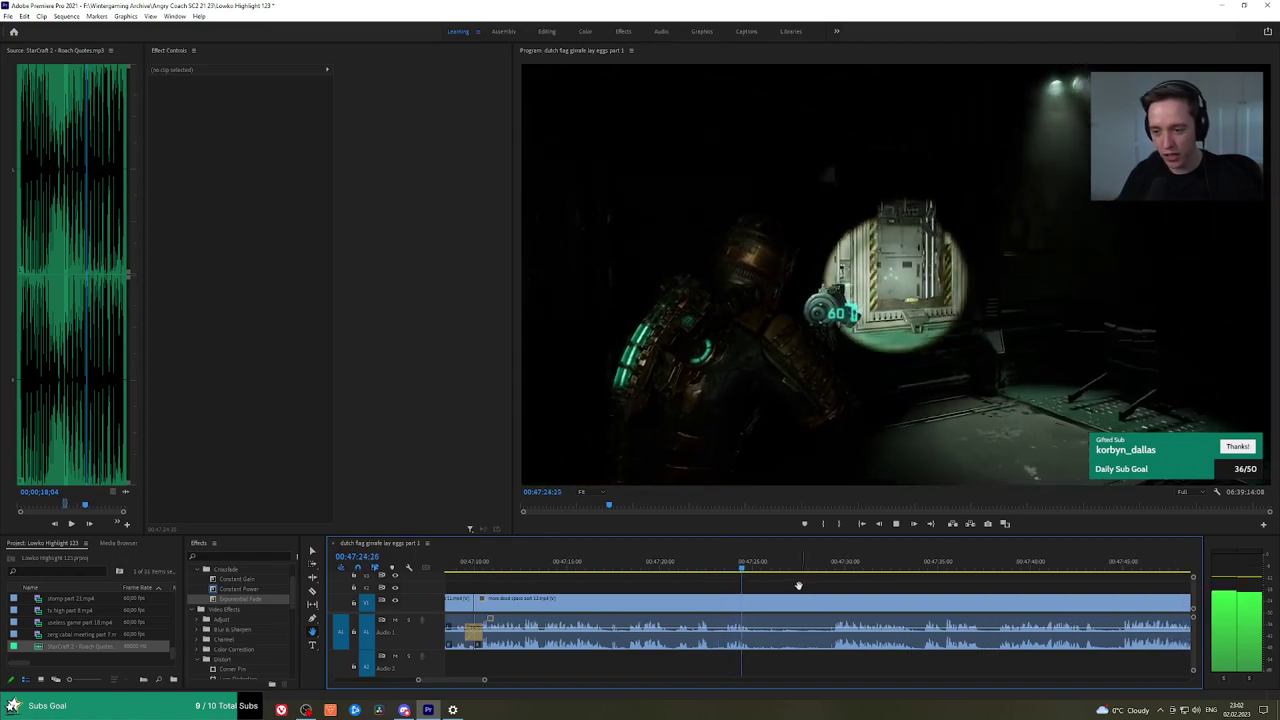
click(757, 597)
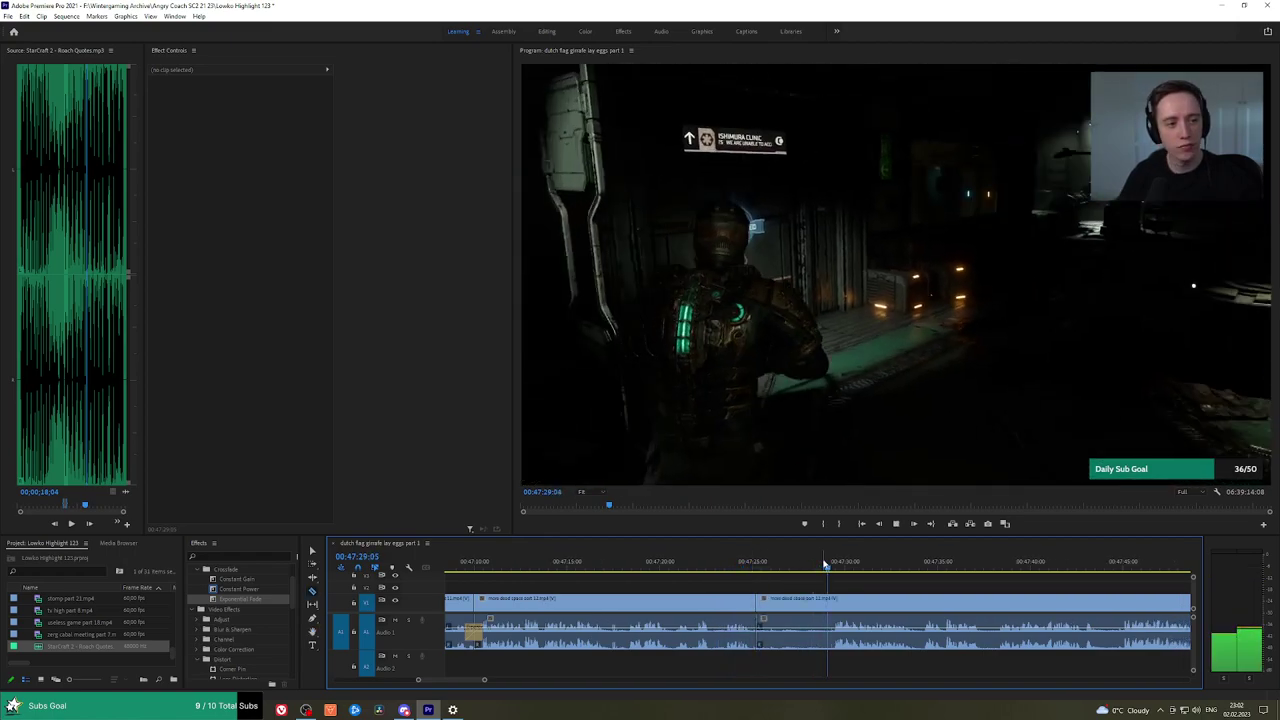
click(833, 598)
key(v)
click(815, 605)
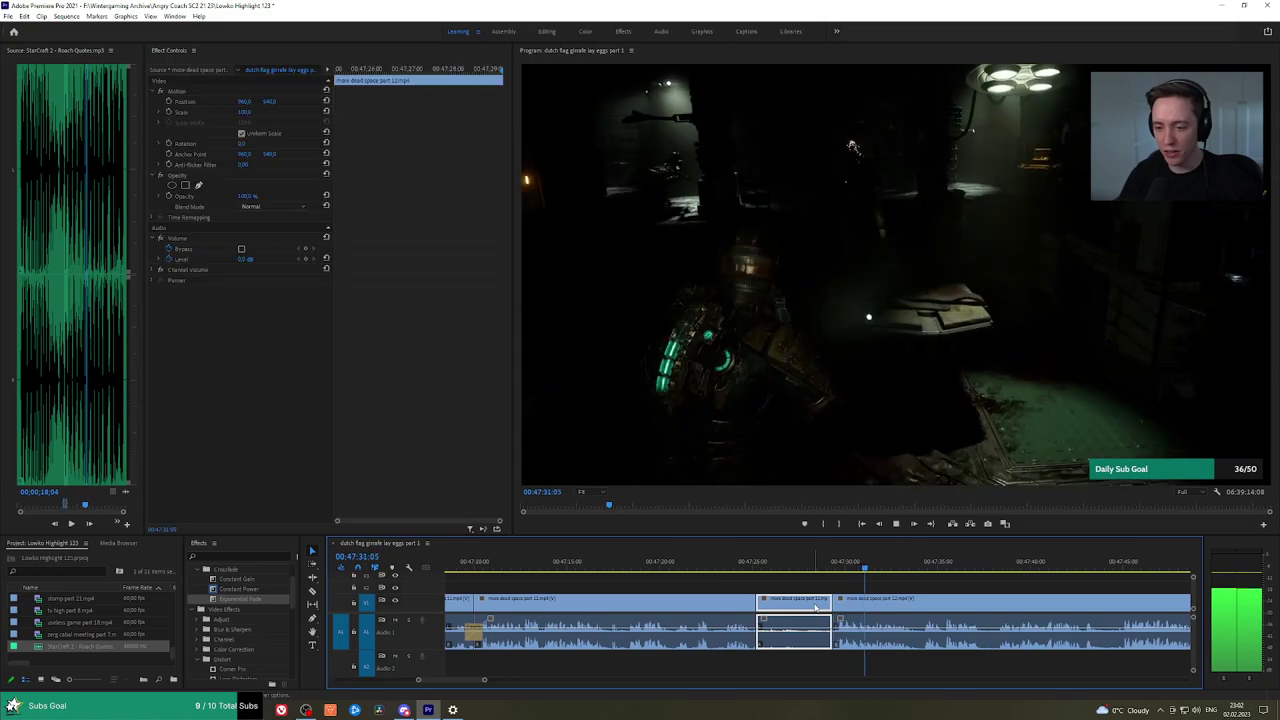
key(shift+Delete)
key(space)
click(750, 568)
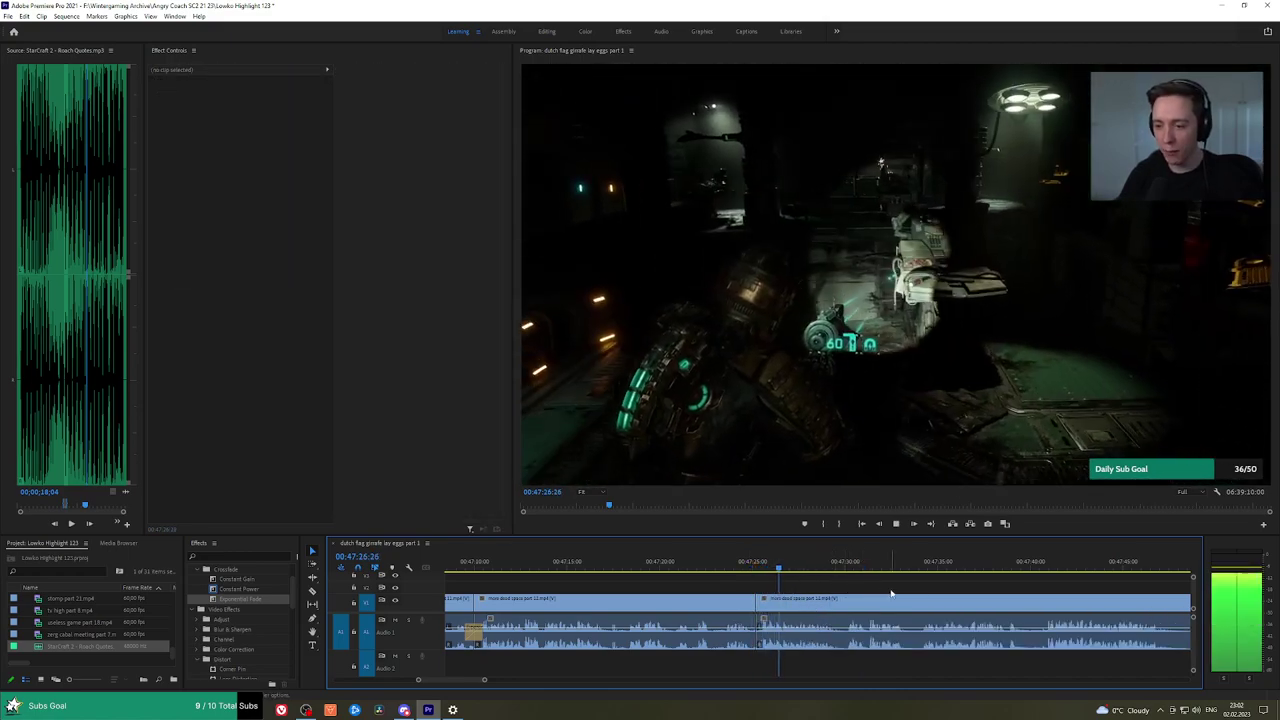
Cut out and ripple delete the short pause at about 00:47:33, and add a Constant Power crossfade at the join.
key(h)
drag(902, 590, 730, 578)
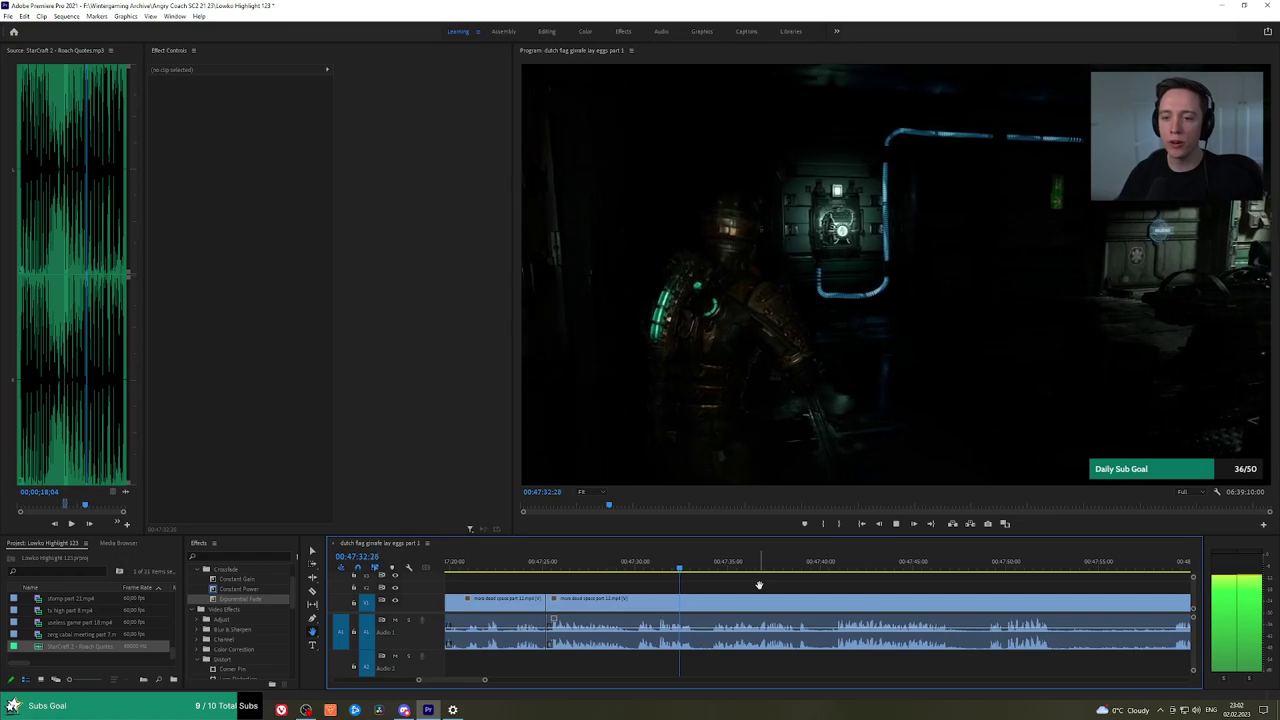
click(705, 604)
key(shift+Delete)
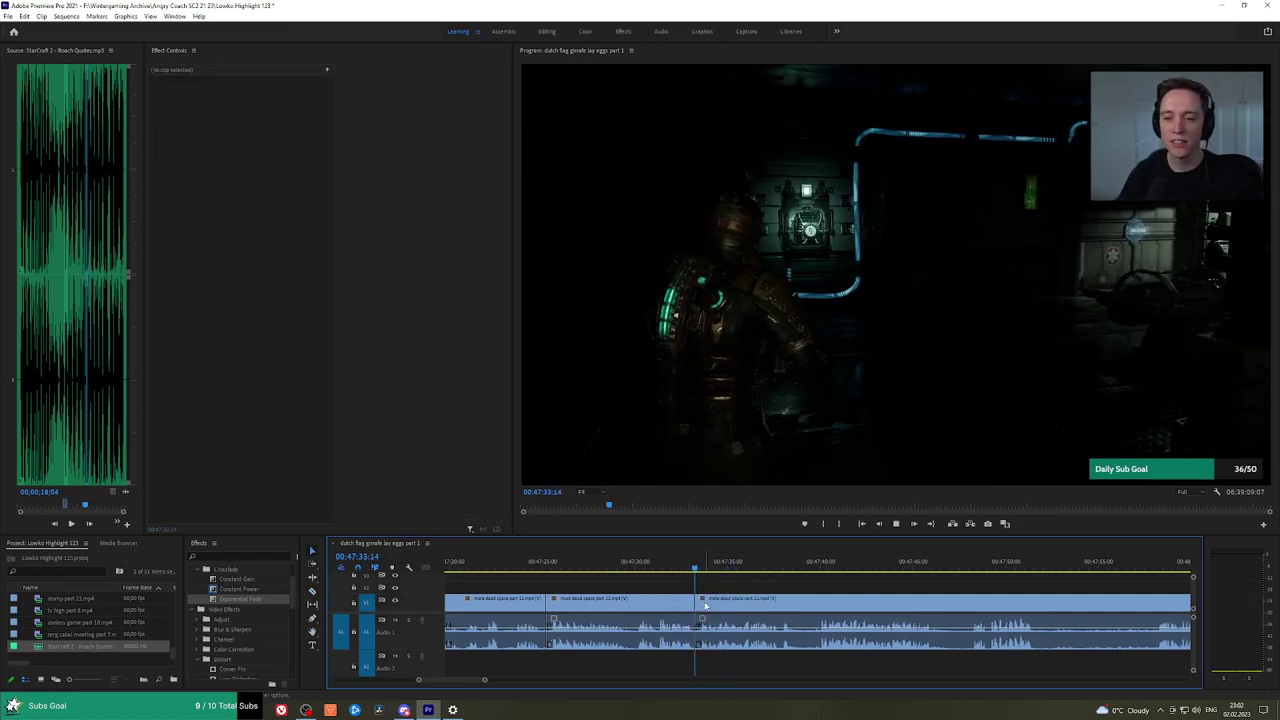
click(267, 587)
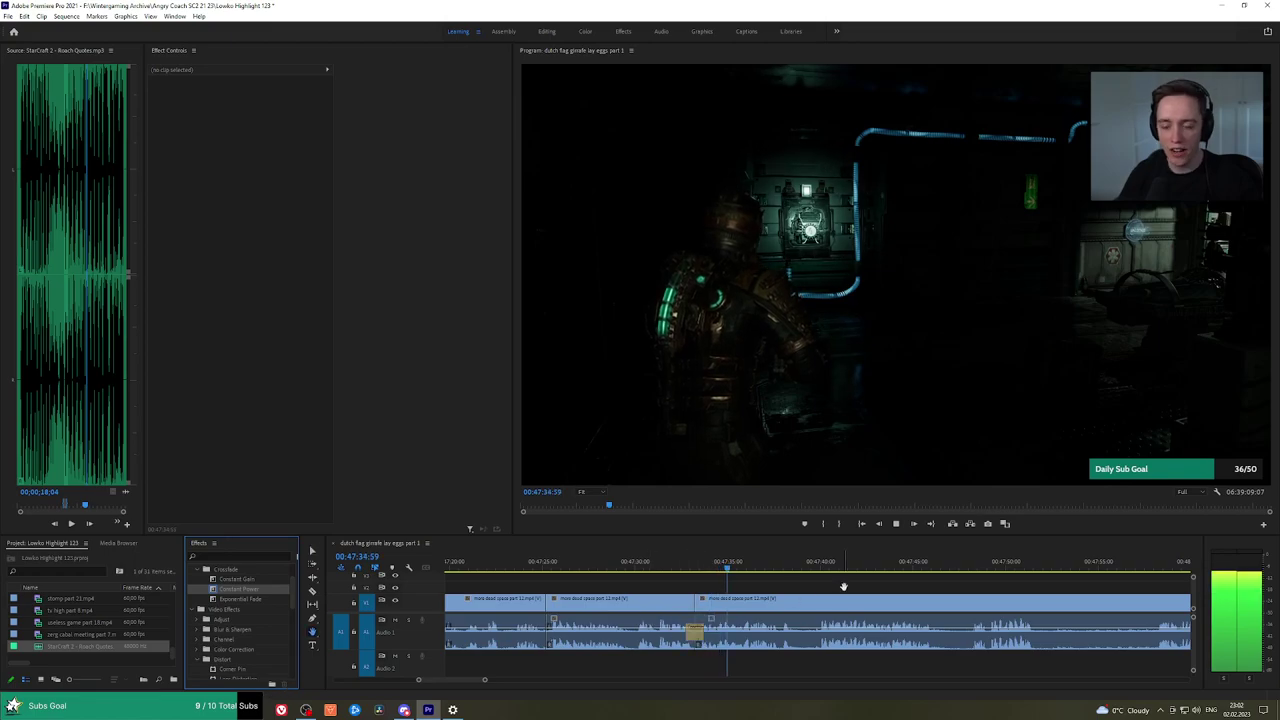
Ripple delete the pause from about 00:47:38 to 00:47:40 and smooth the join with a Constant Power crossfade.
drag(843, 586, 747, 586)
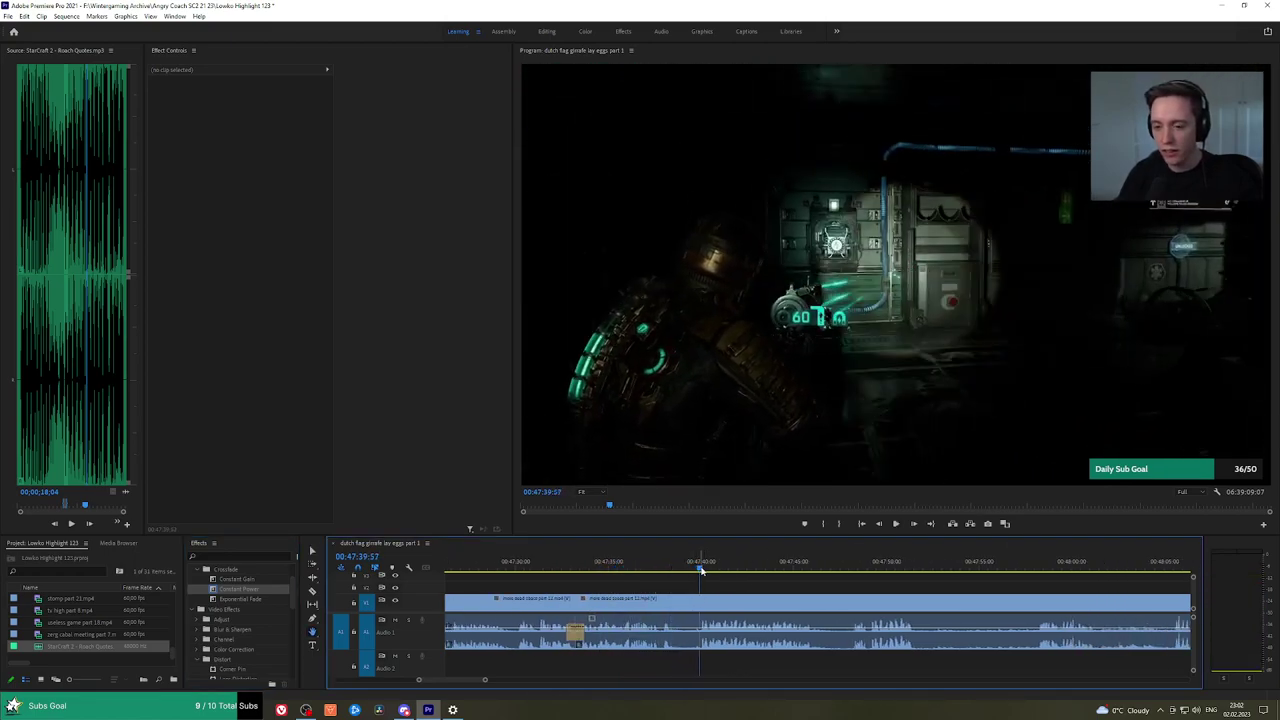
key(c)
click(679, 600)
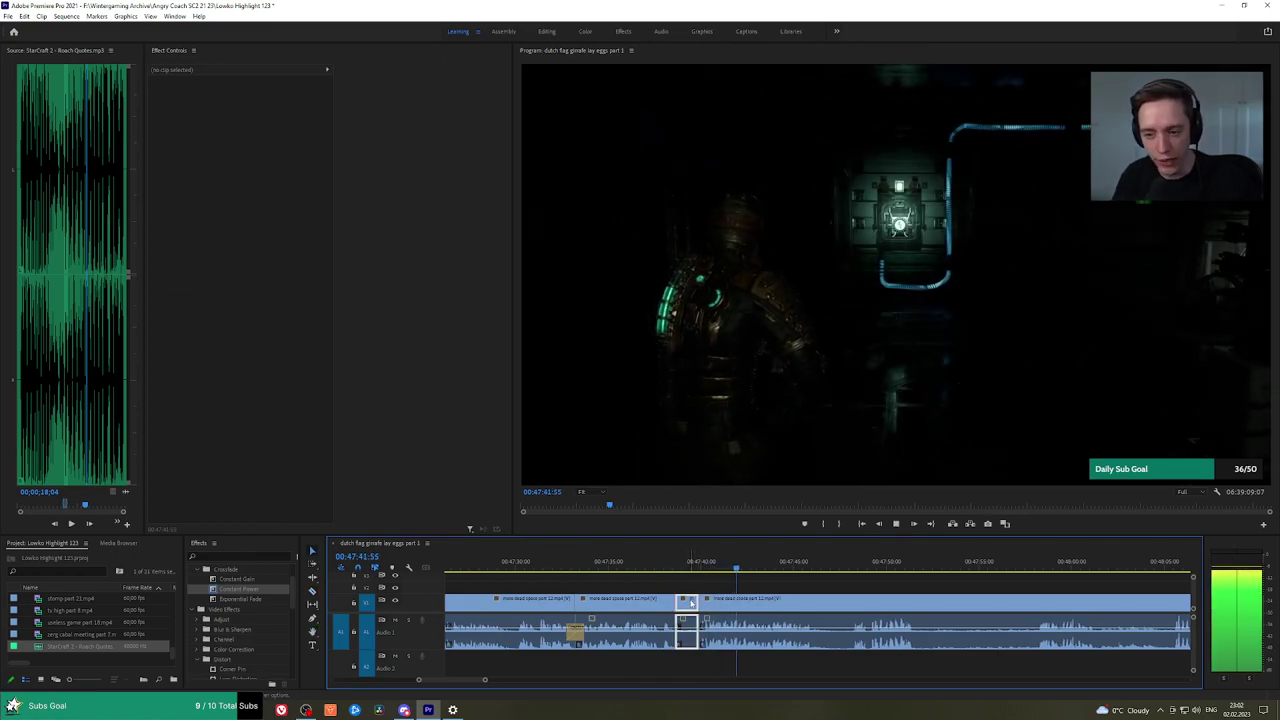
key(shift+Delete)
drag(240, 589, 383, 570)
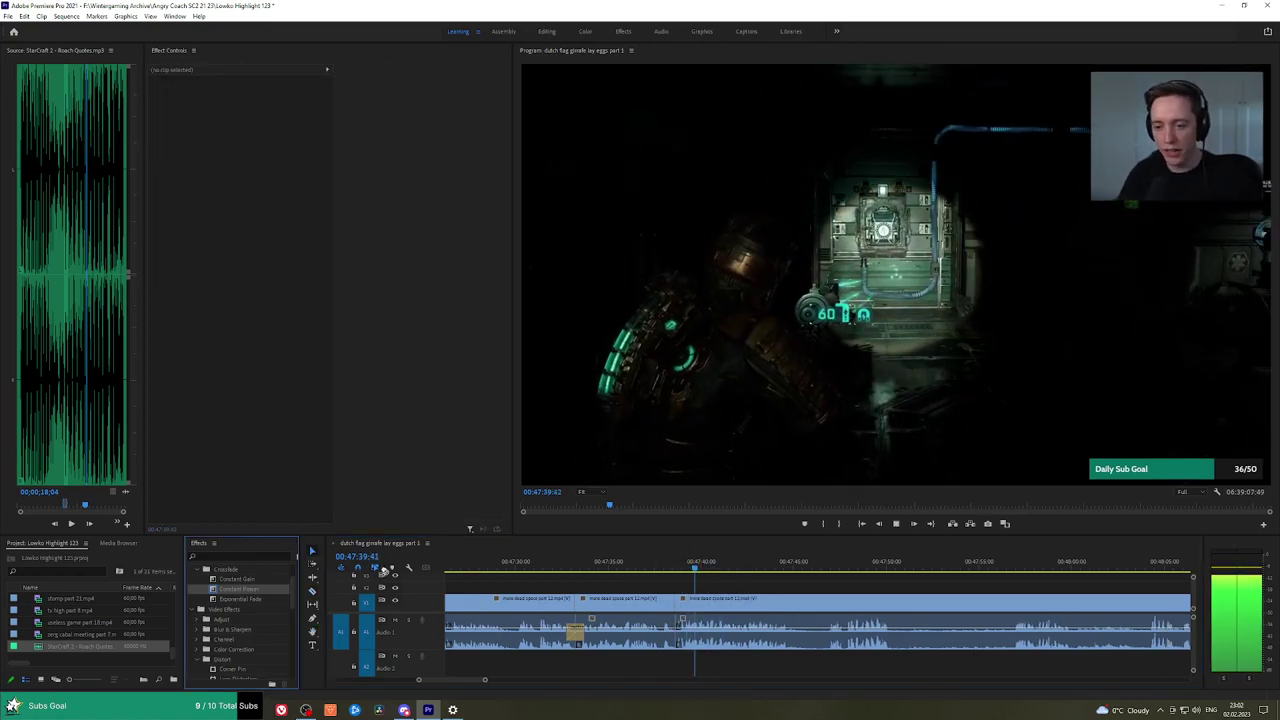
Ripple delete the two-second pause starting at about 00:47:45 and add a Constant Power crossfade at the join.
key(h)
drag(859, 579, 722, 581)
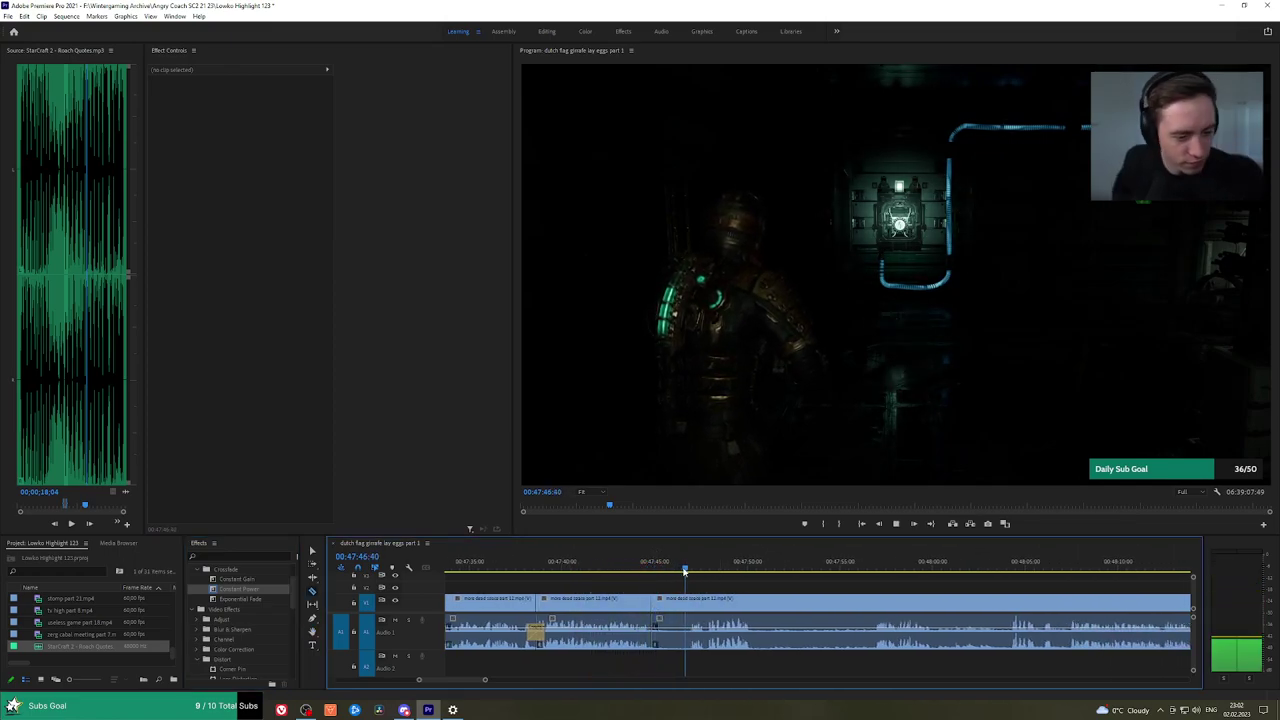
click(676, 606)
key(shift+Delete)
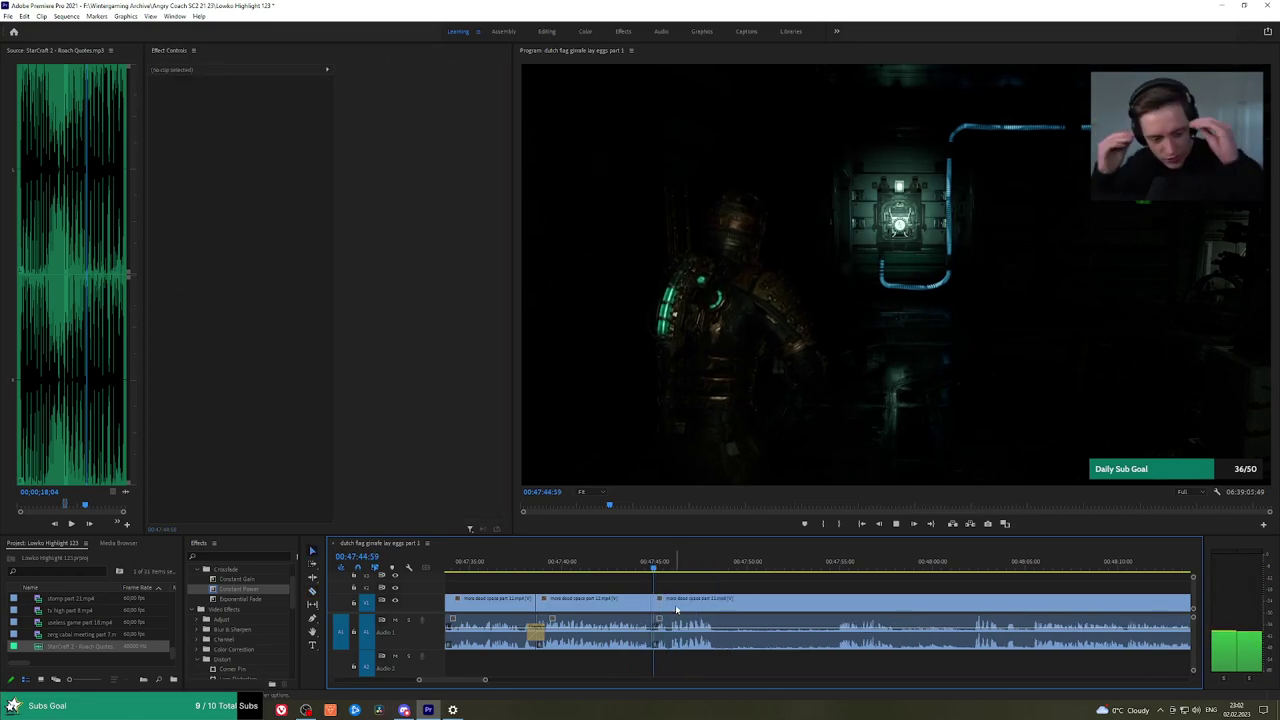
drag(260, 591, 622, 638)
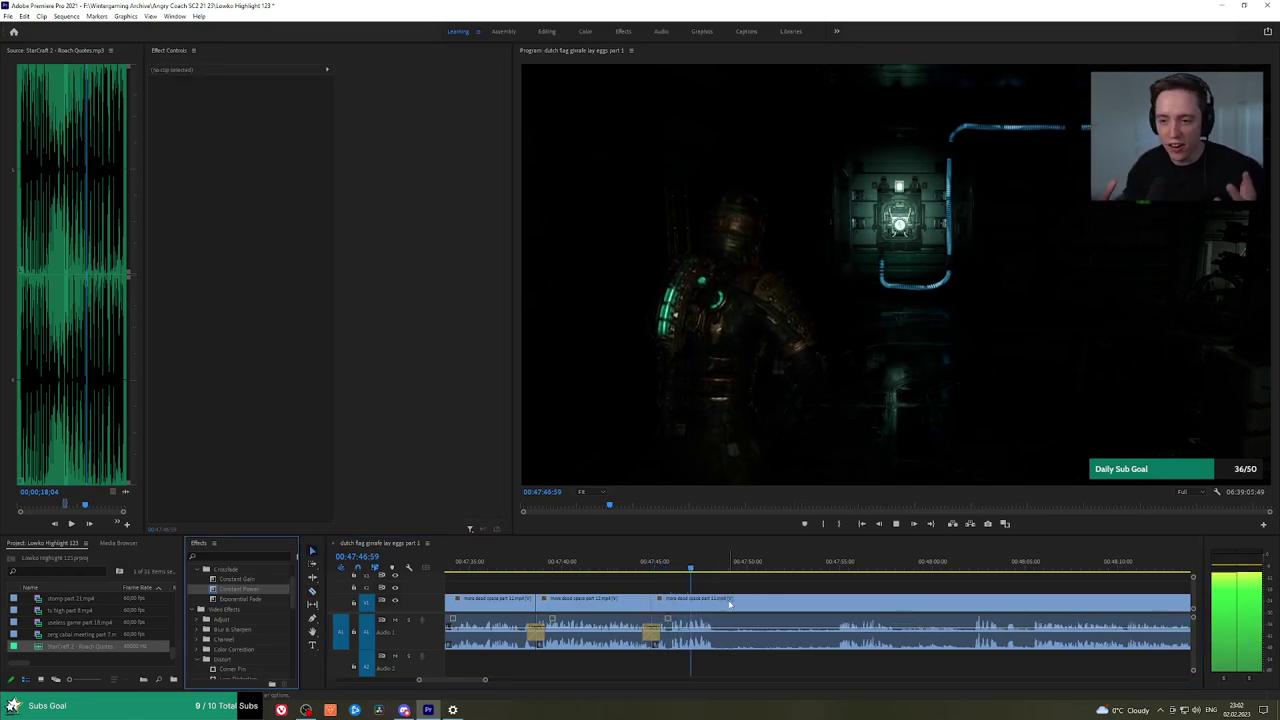
Ripple delete the dull stretch from about 00:47:48 to 00:47:55 and crossfade the audio join with Constant Power.
key(h)
drag(729, 602, 627, 589)
key(c)
click(616, 602)
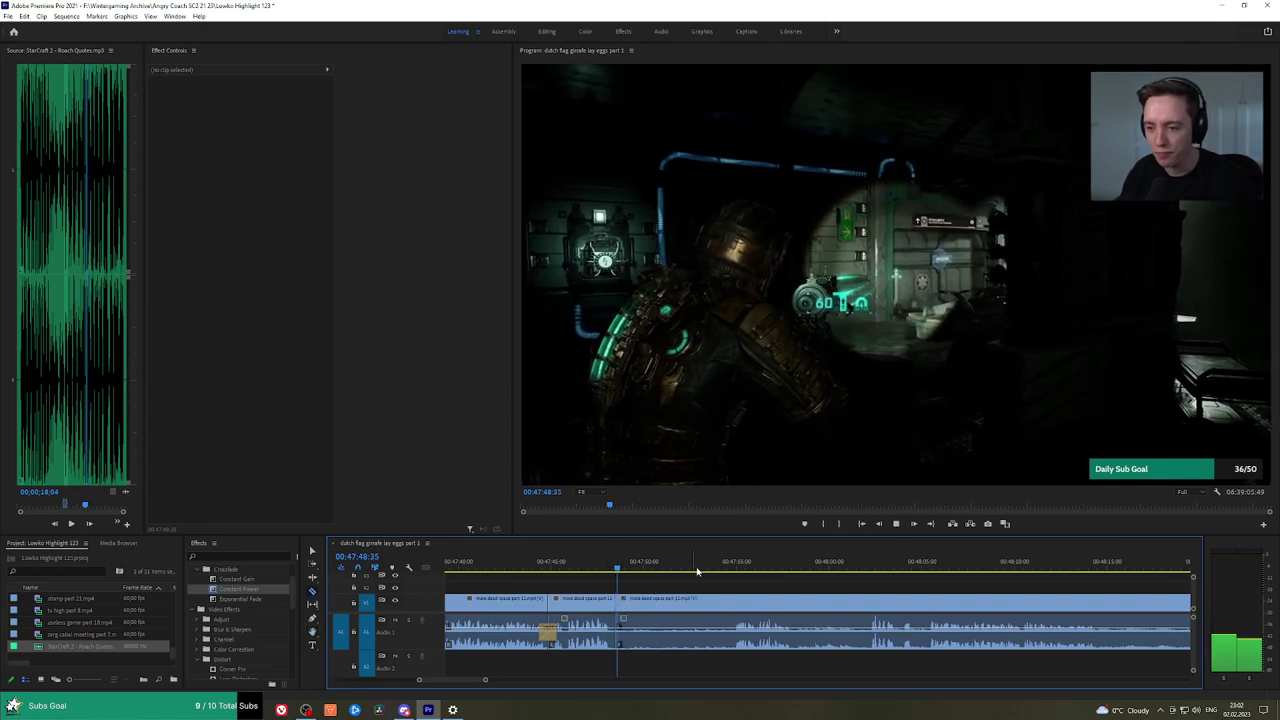
click(731, 566)
click(733, 602)
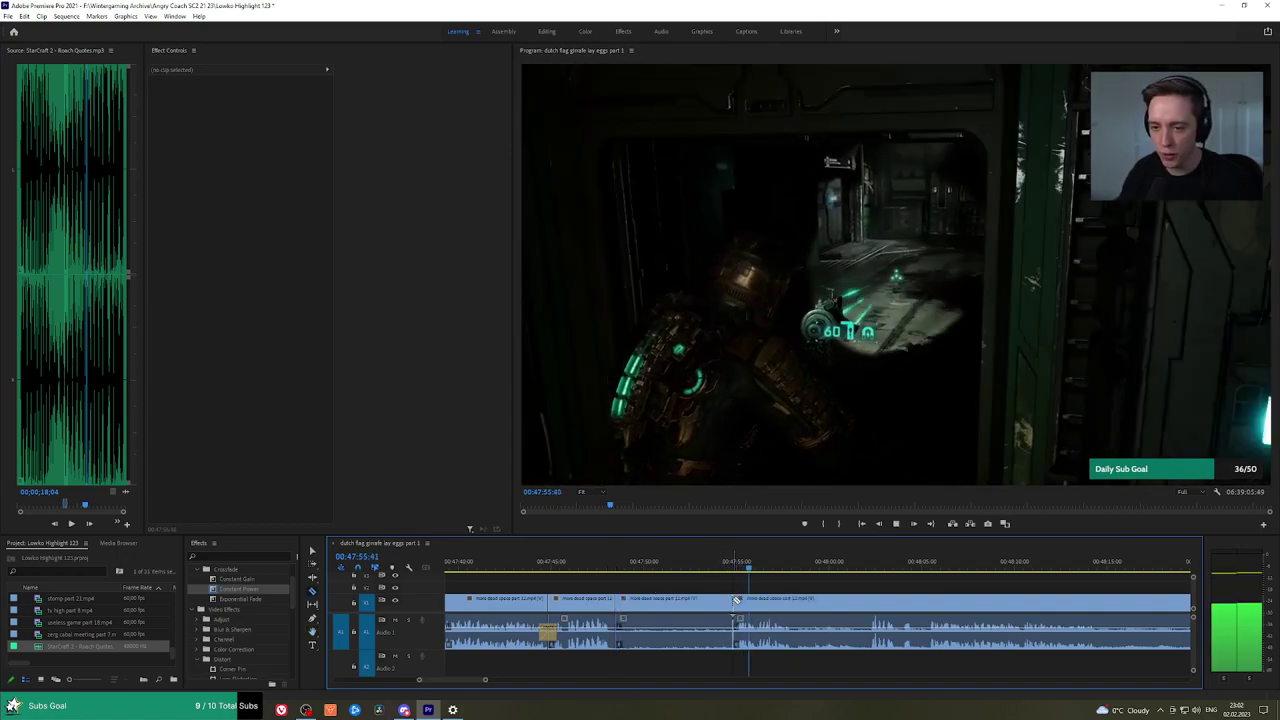
key(v)
click(720, 603)
key(shift+Delete)
key(space)
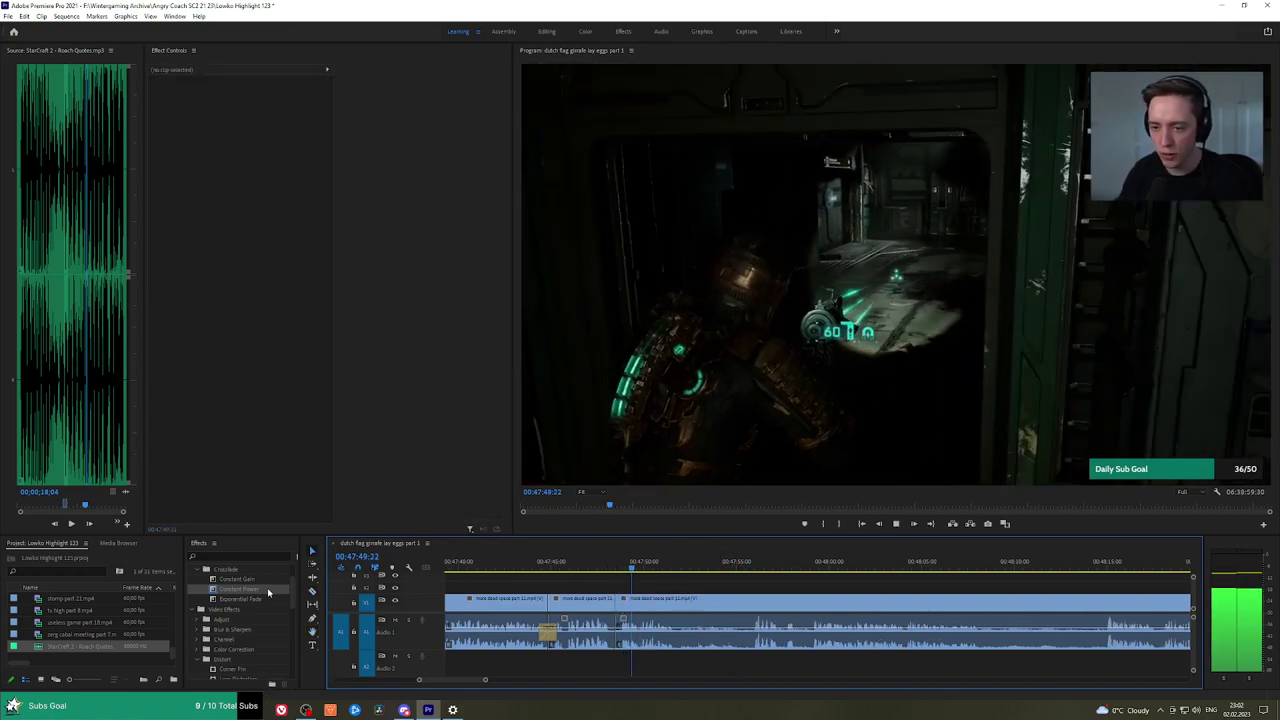
drag(264, 590, 619, 638)
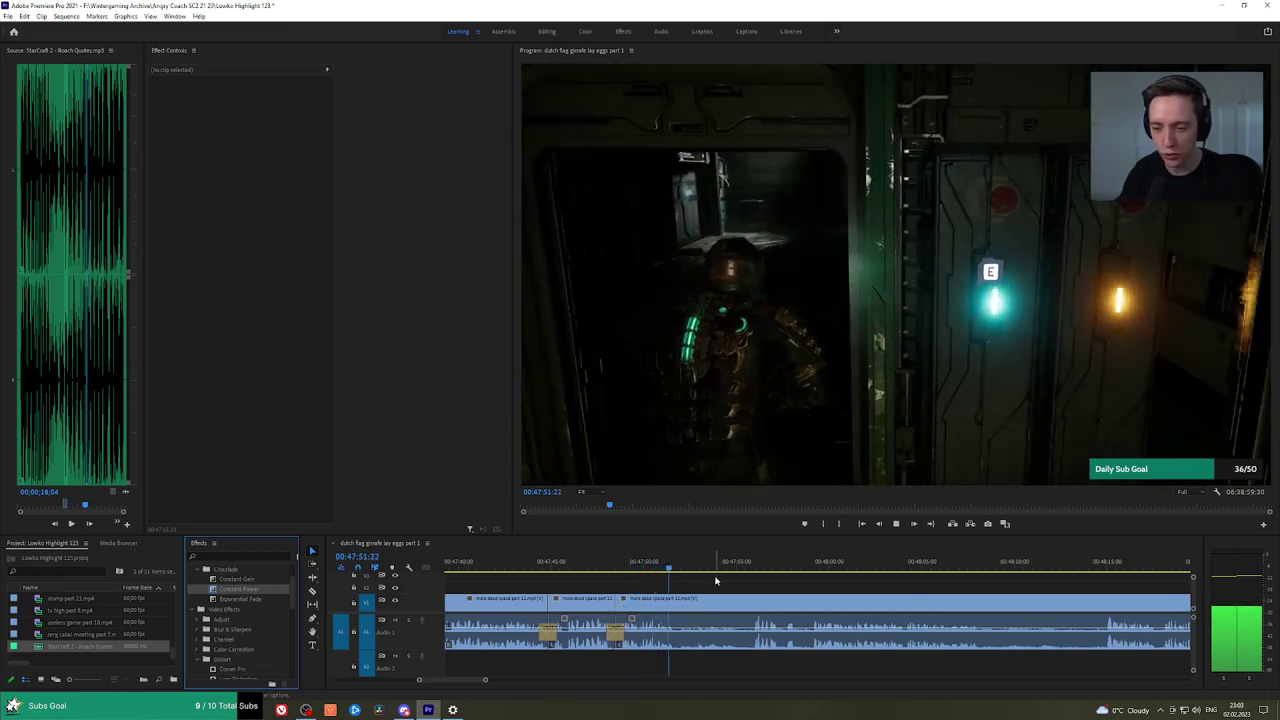
Split the Dead Space clip at about 00:47:52 and skim ahead to about 00:48:15.
key(c)
click(682, 602)
click(751, 565)
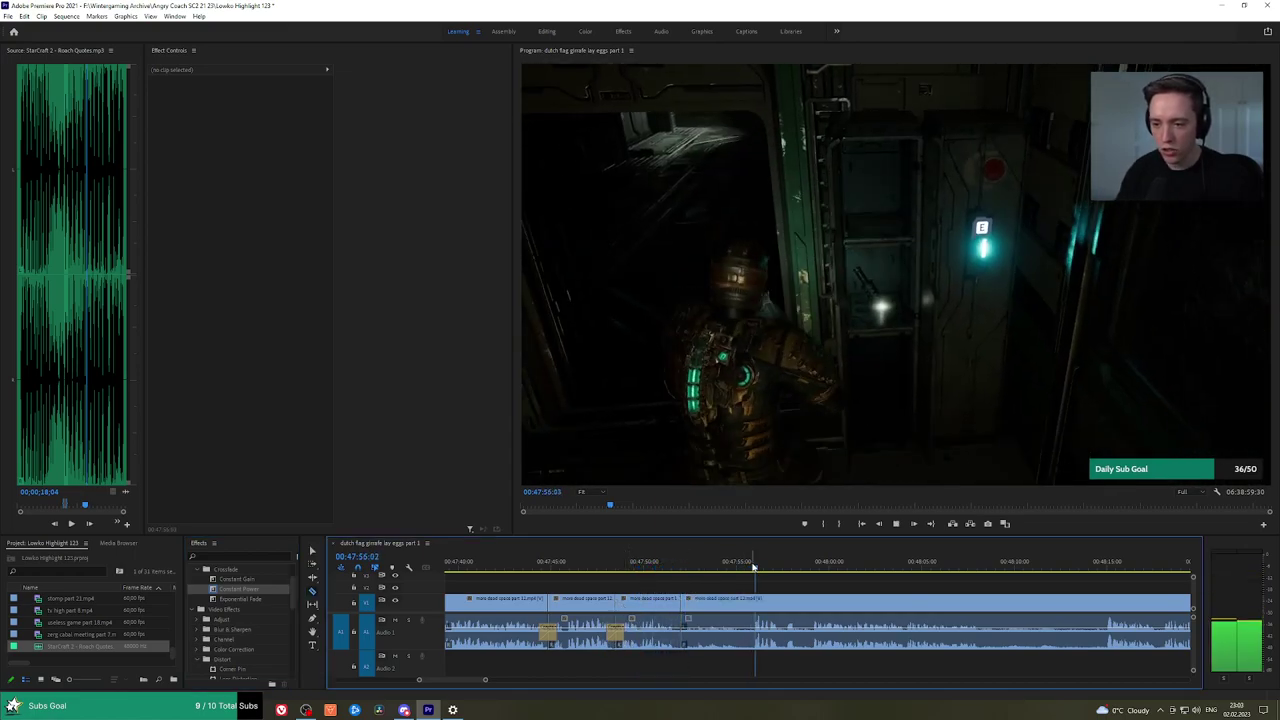
click(819, 567)
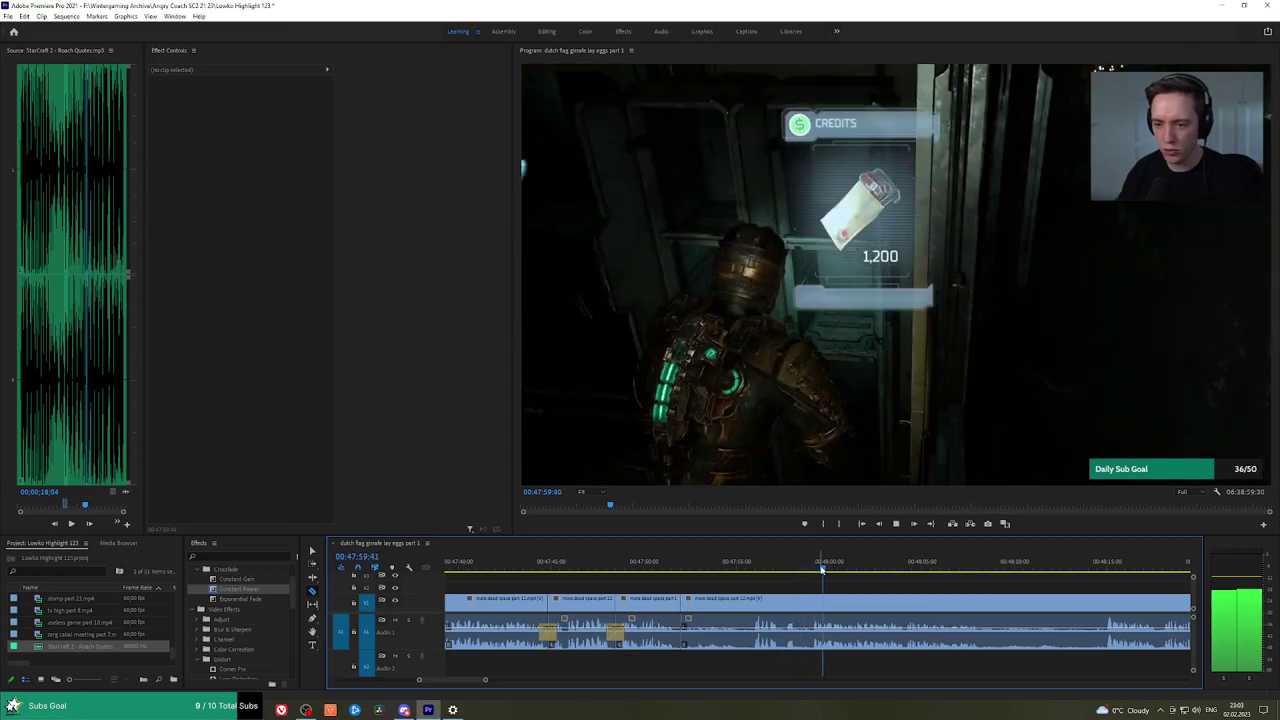
scroll(950, 588, down, 2)
click(1055, 562)
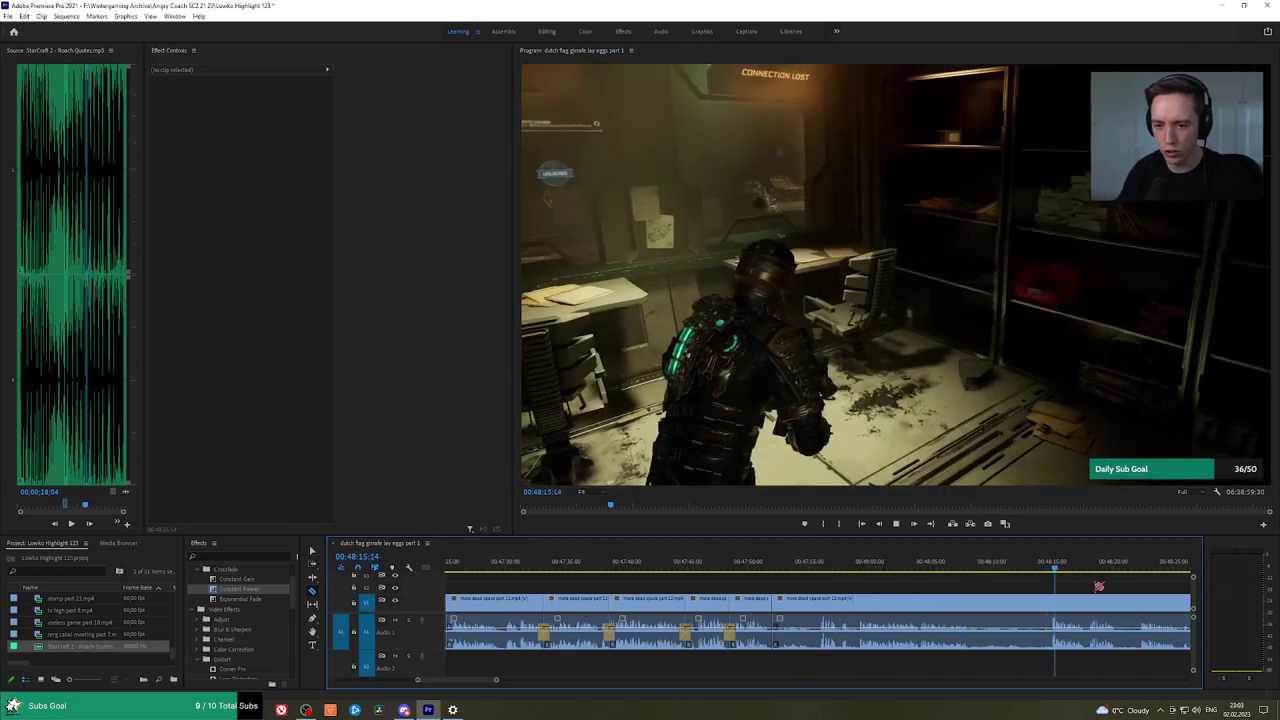
Scan the footage from about 00:48:15 to 00:49:12 for the point where the next moment worth keeping begins.
key(equal)
drag(661, 572, 780, 570)
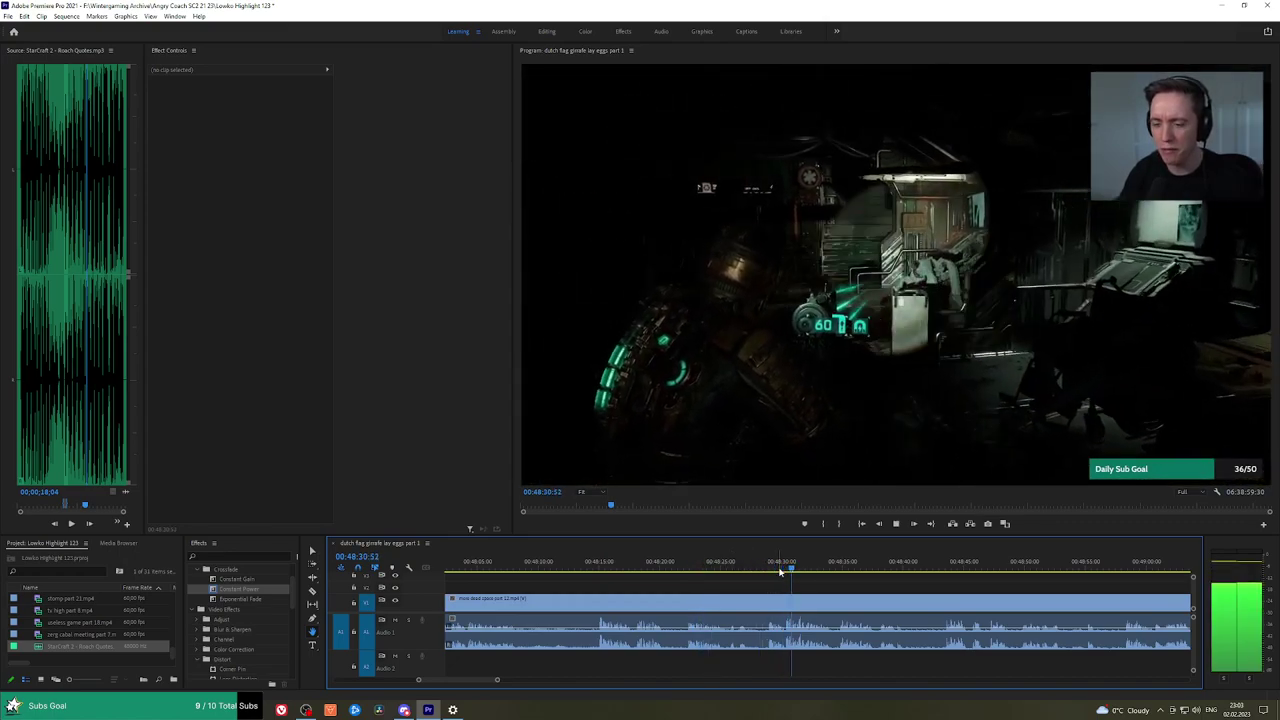
drag(860, 566, 940, 566)
drag(1007, 590, 694, 594)
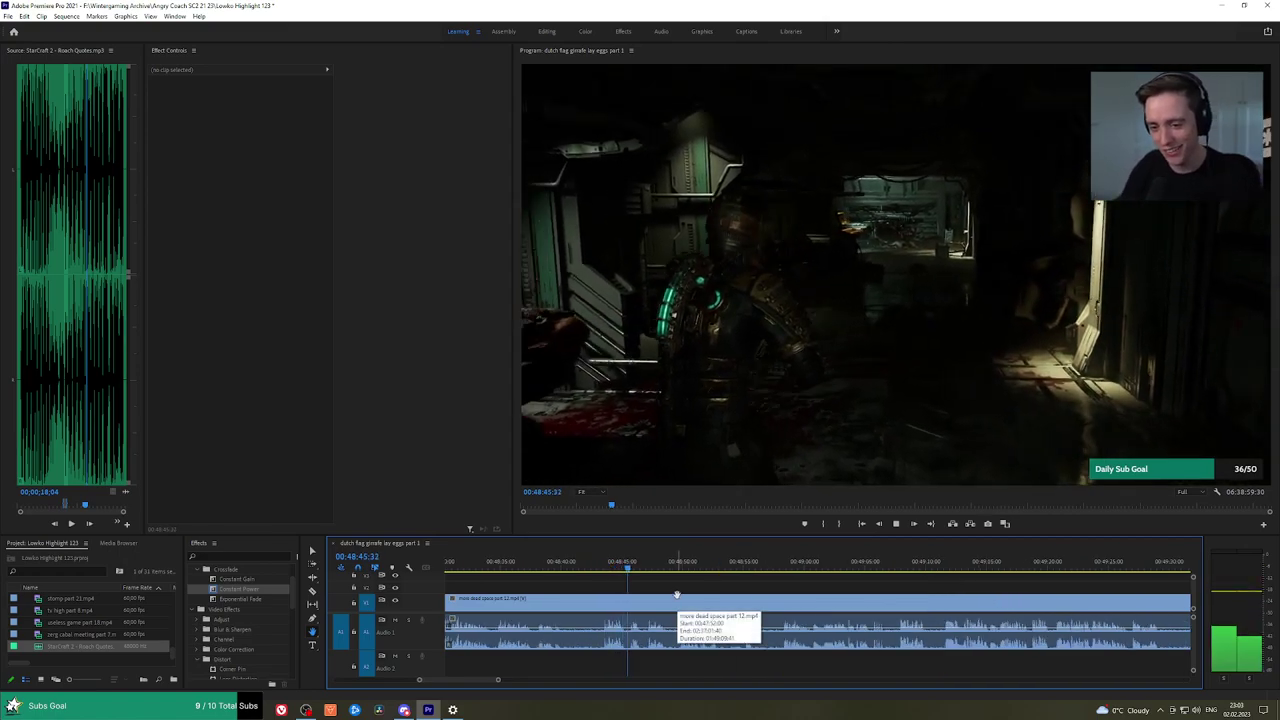
drag(671, 565, 785, 566)
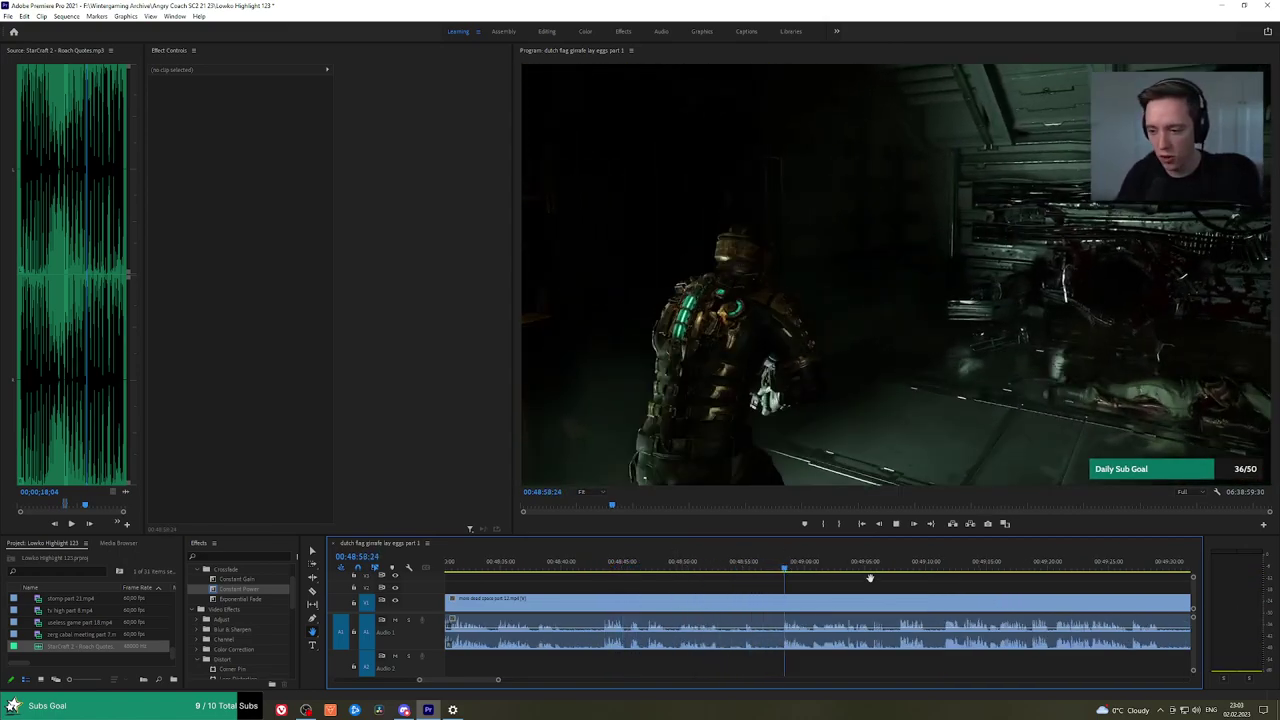
drag(897, 583, 747, 580)
click(745, 566)
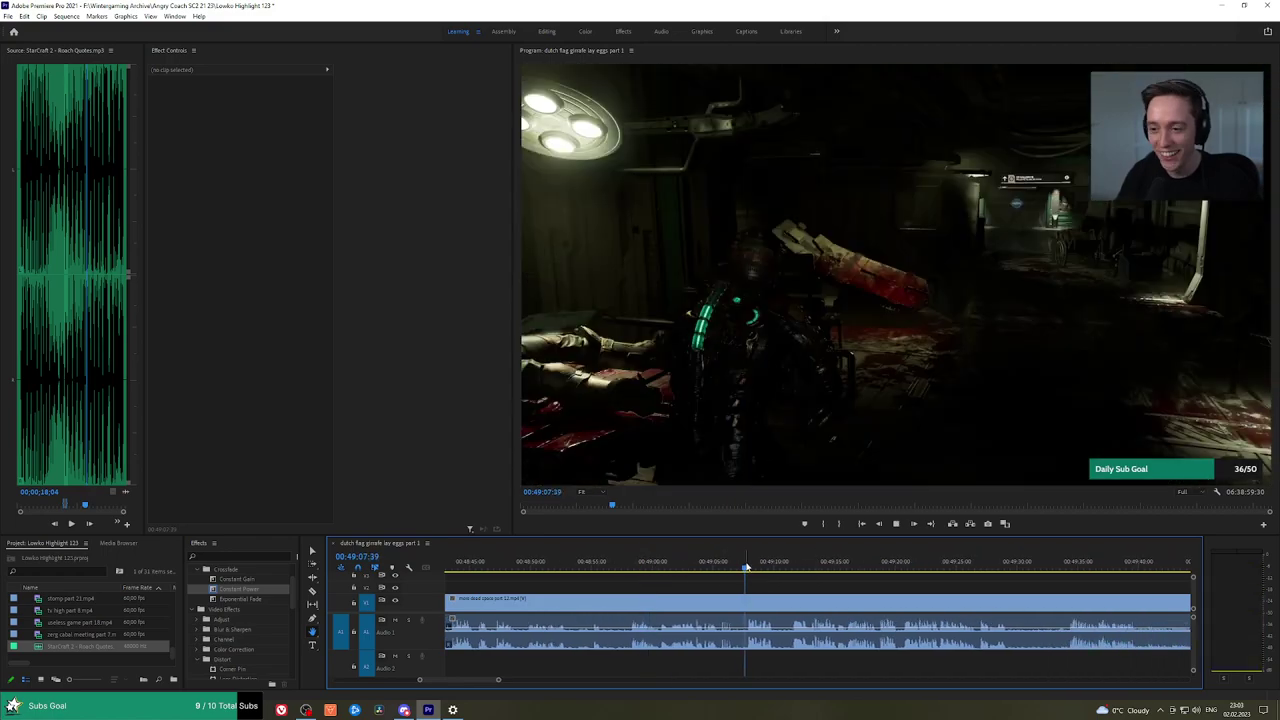
key(space)
key(space)
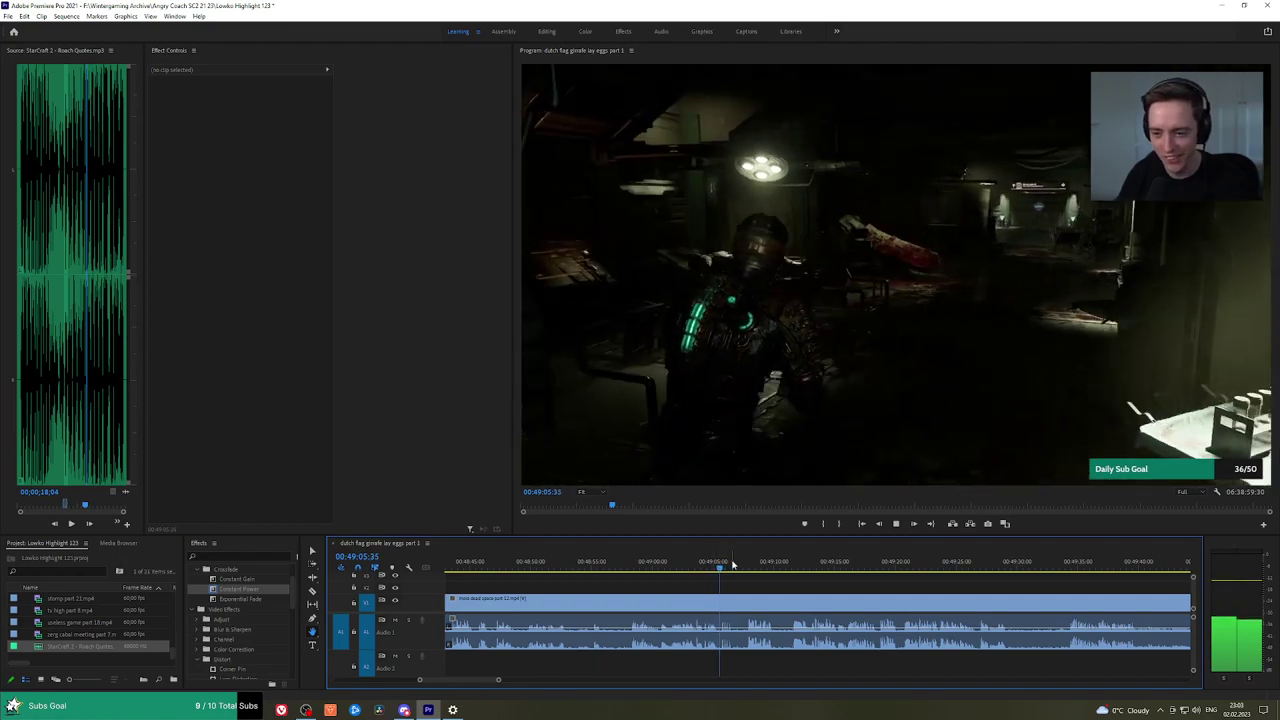
click(749, 566)
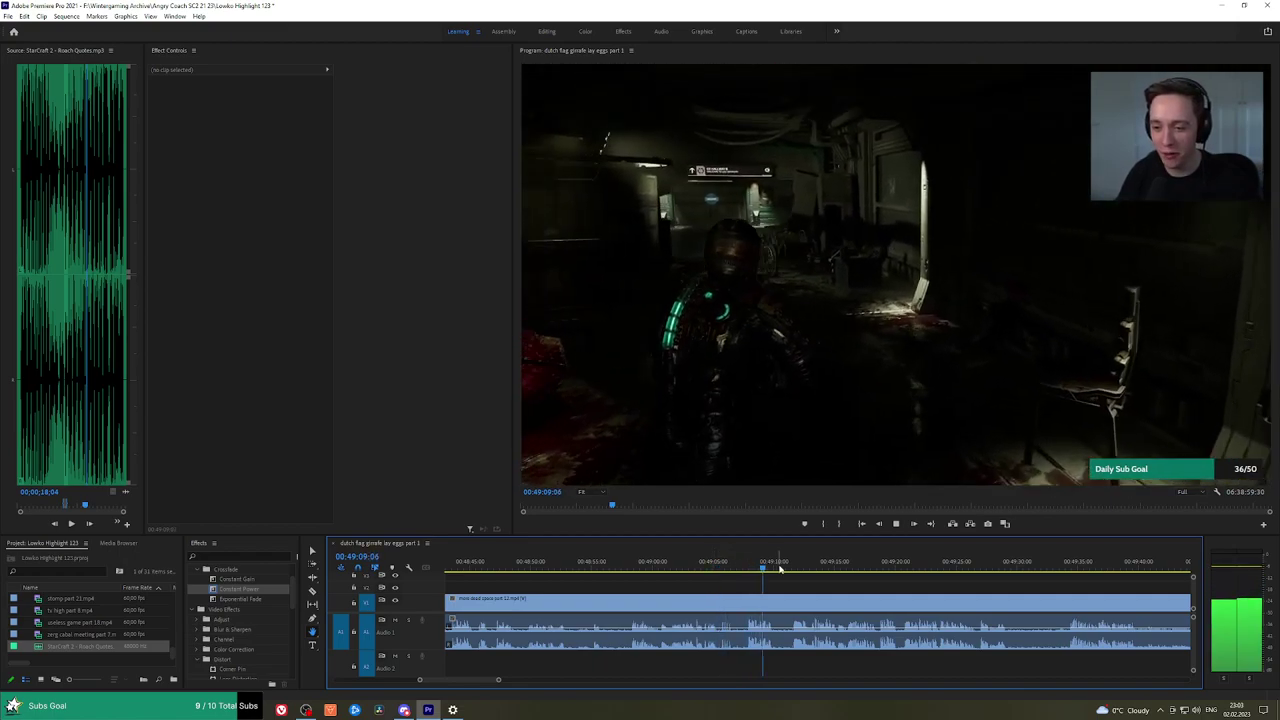
click(788, 567)
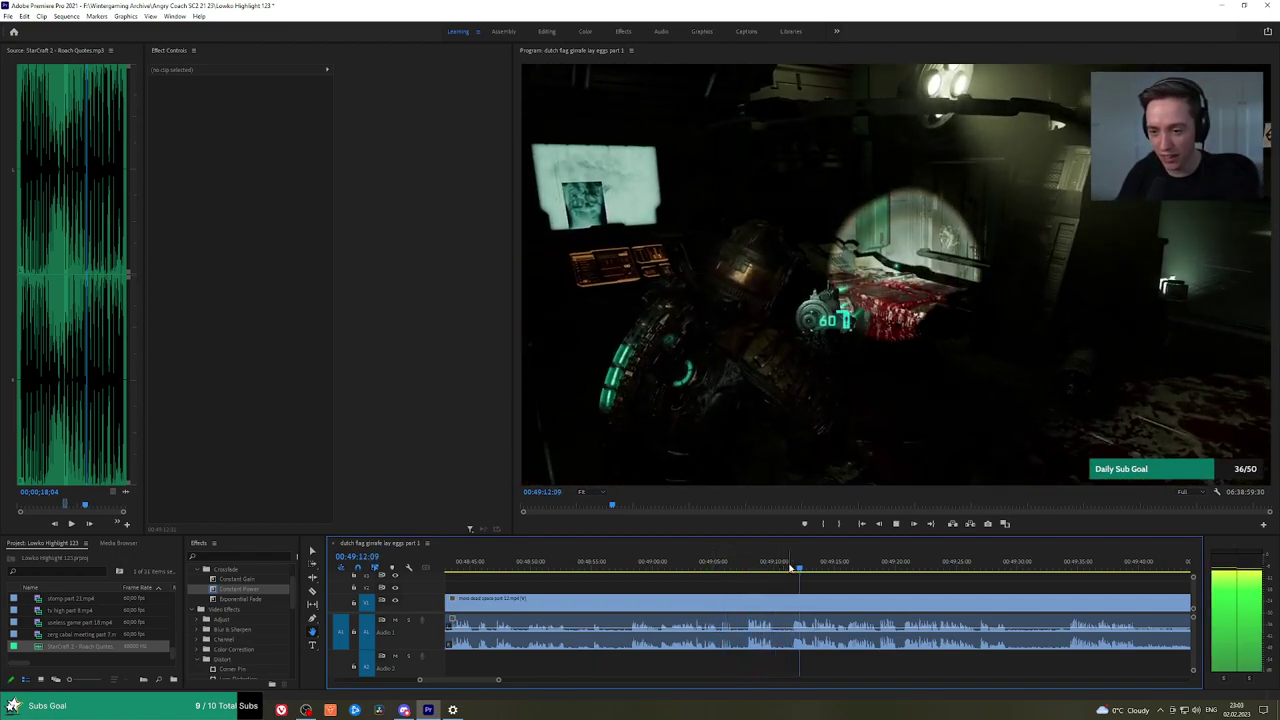
Split the clip at about 00:49:07, ripple delete the dull stretch back to 00:47:52, and add an Exponential Fade at the audio join.
key(c)
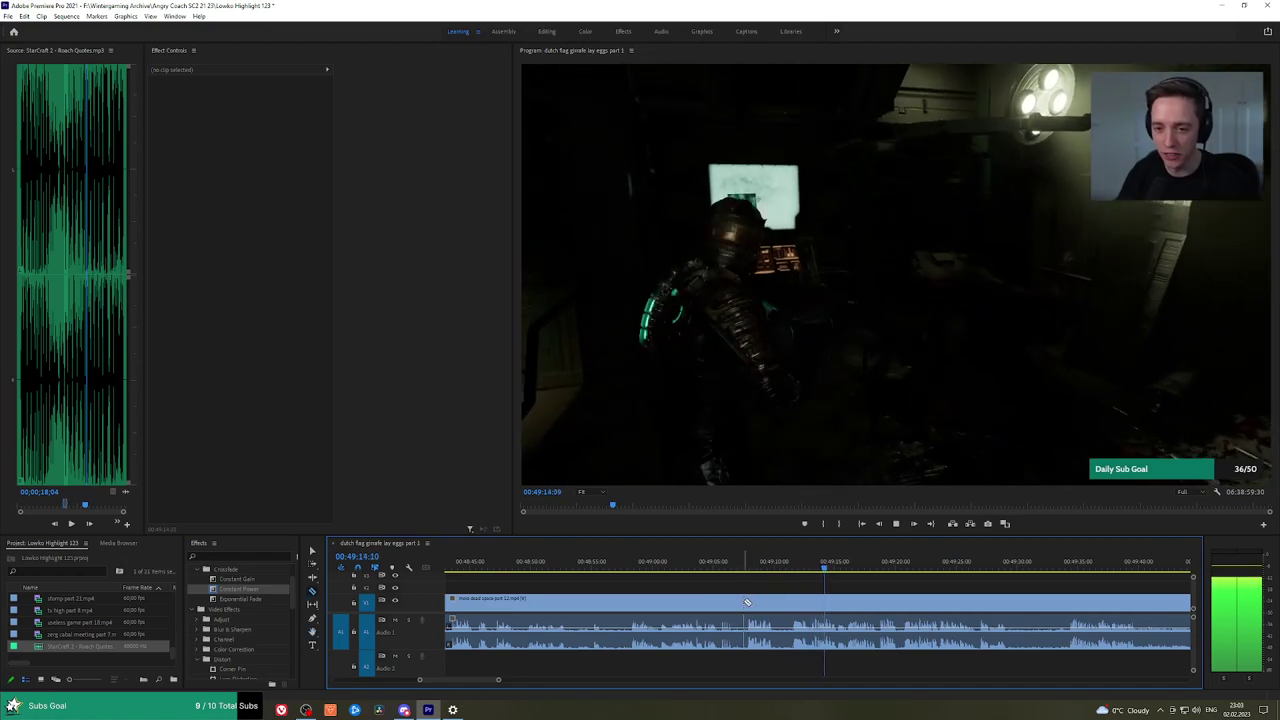
click(742, 602)
key(v)
click(724, 602)
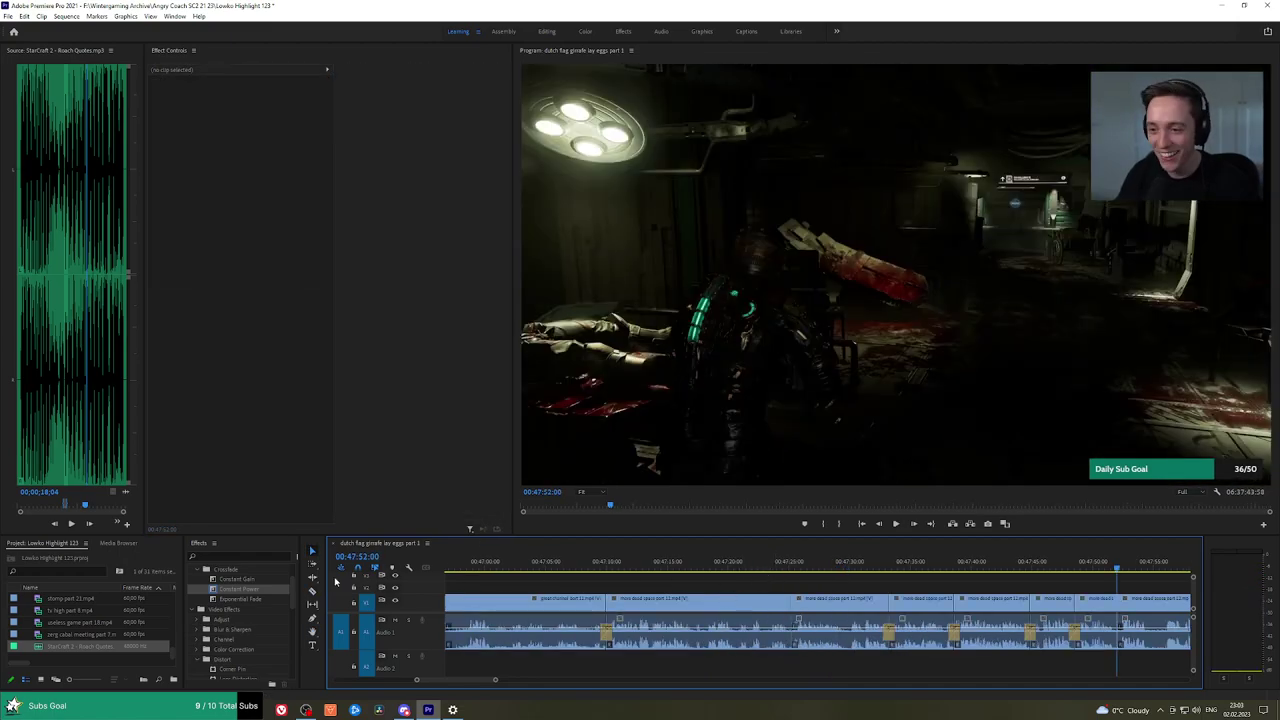
click(260, 599)
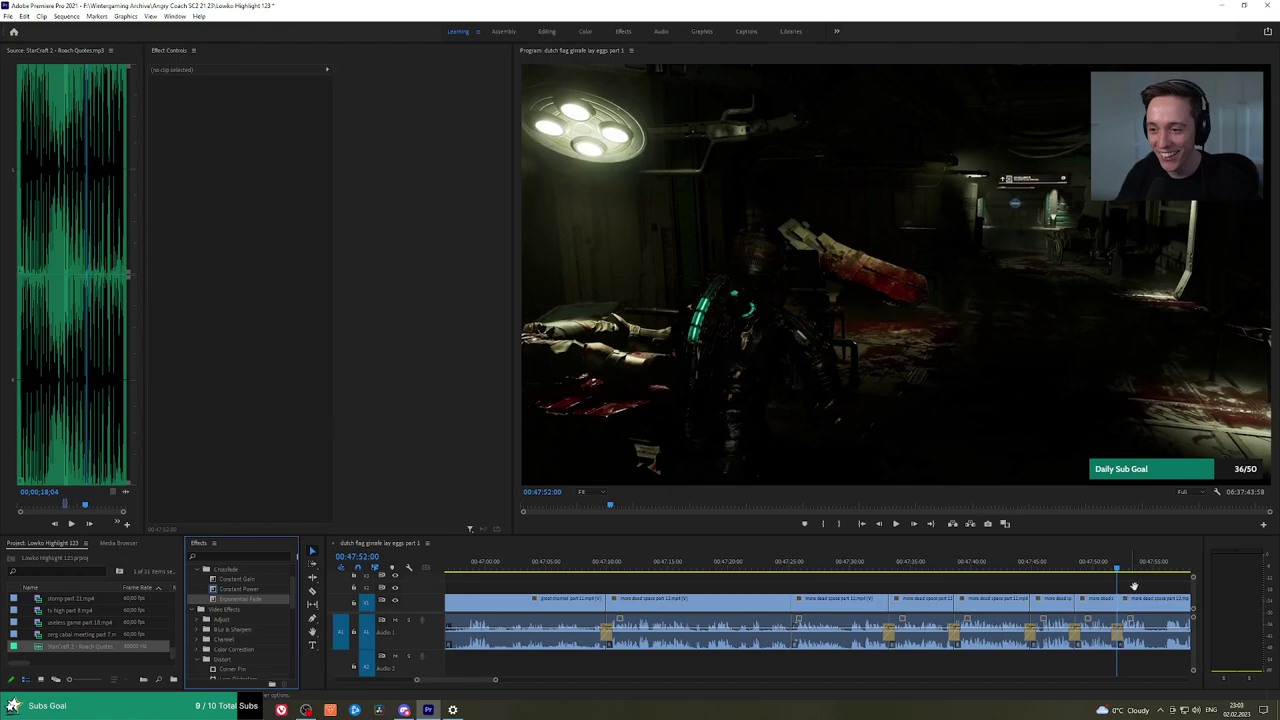
Play back the footage across the new join at about 00:47:52.
key(h)
drag(1134, 586, 777, 577)
scroll(785, 577, up, 1)
key(space)
scroll(822, 590, up, 1)
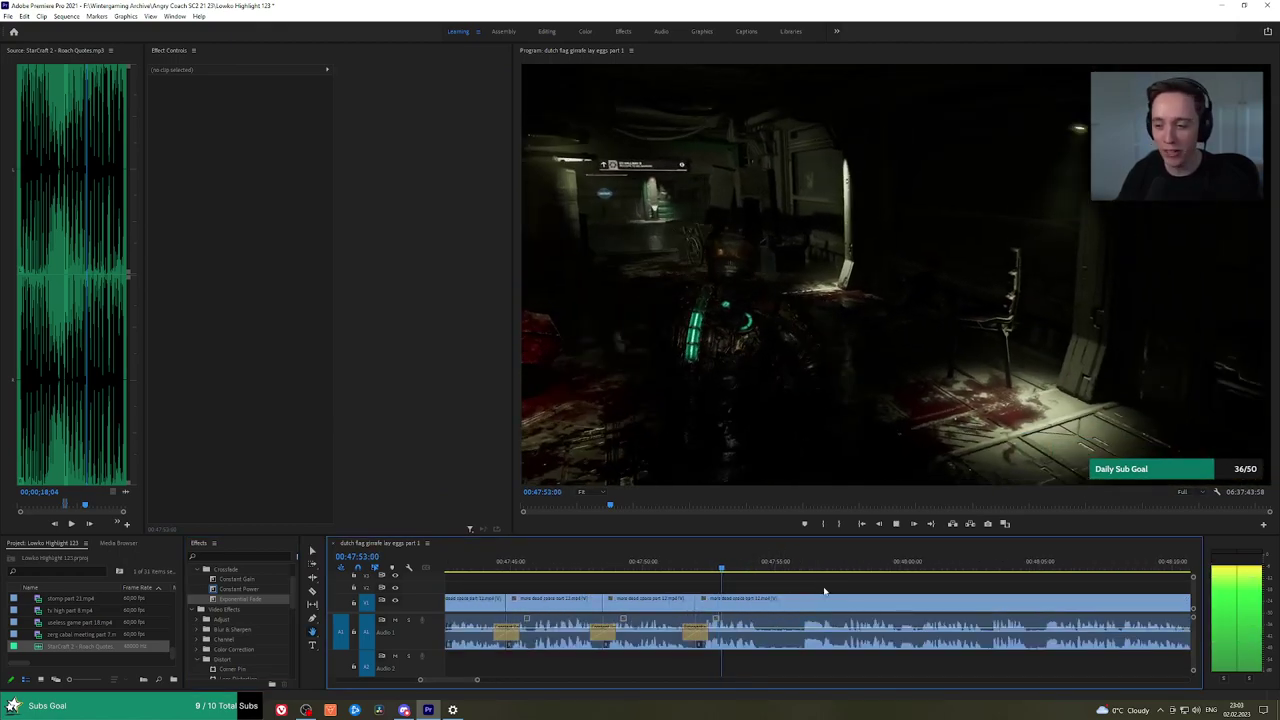
Cut out and ripple delete the section from about 00:47:54:31 to 00:47:57:26, and add a Constant Power crossfade at the join.
key(space)
key(c)
click(763, 602)
click(804, 567)
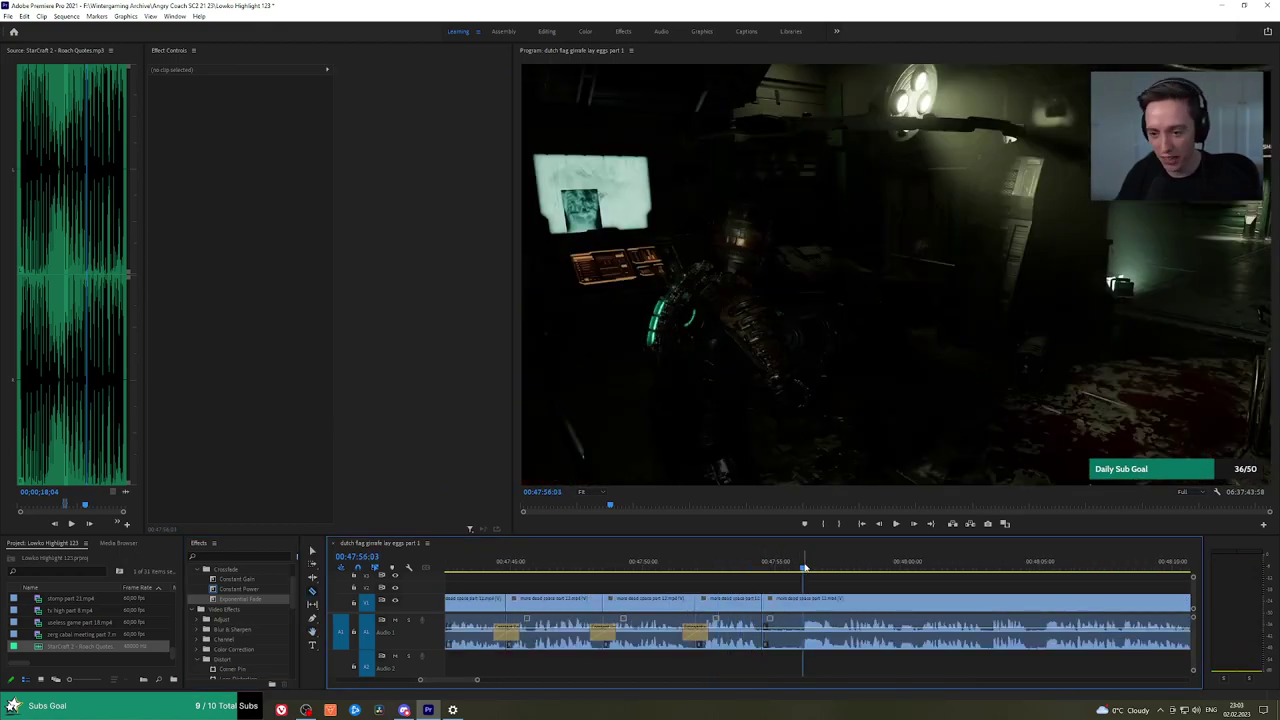
key(space)
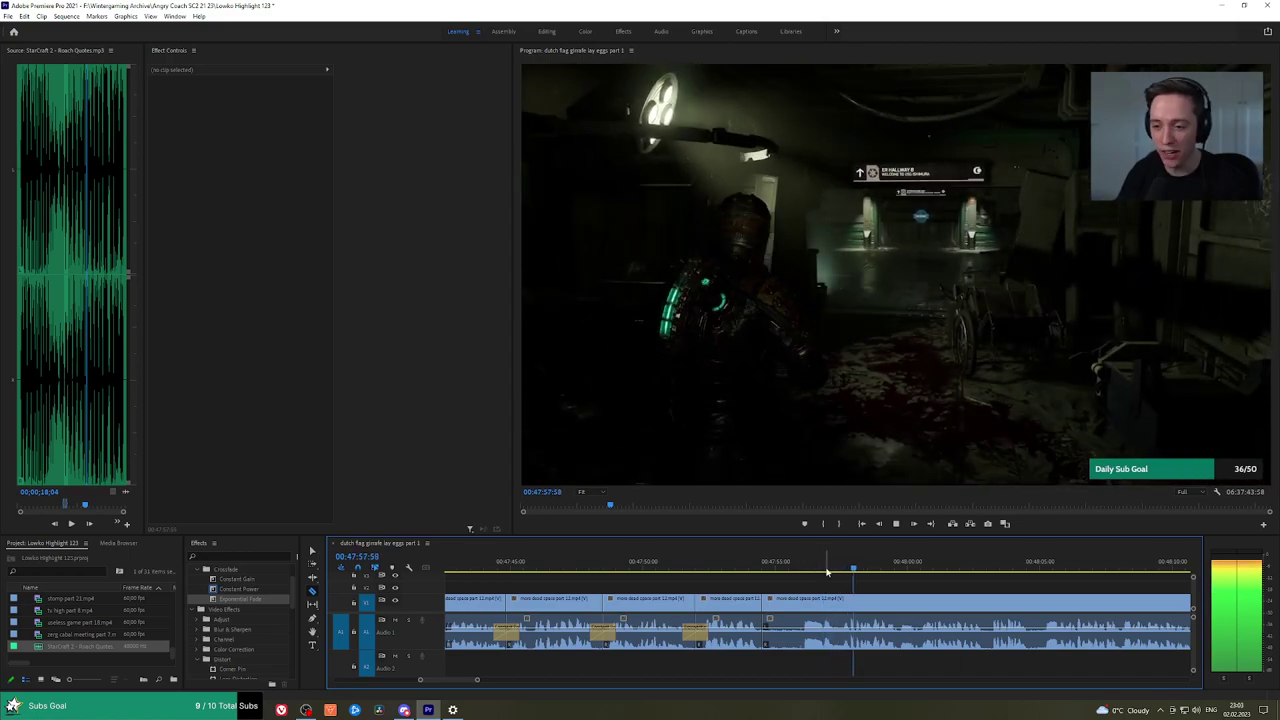
drag(842, 568, 839, 568)
click(841, 604)
key(v)
click(811, 607)
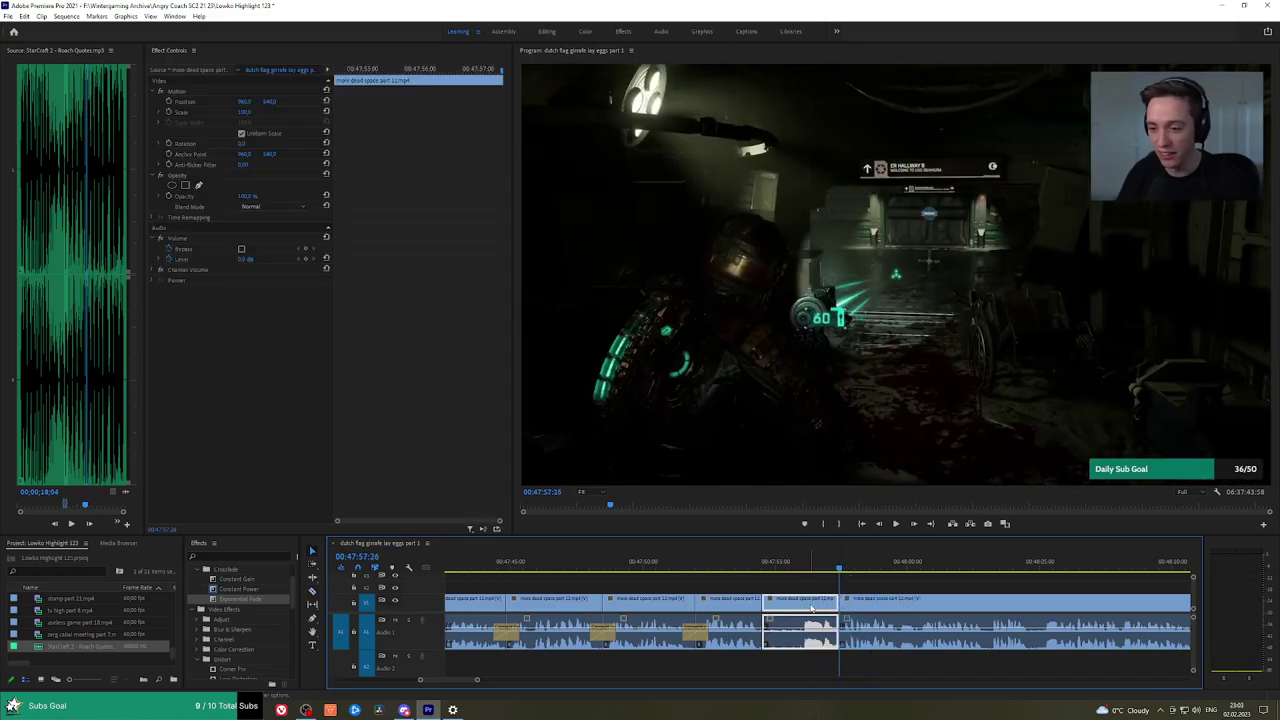
key(shift+Delete)
drag(257, 595, 767, 644)
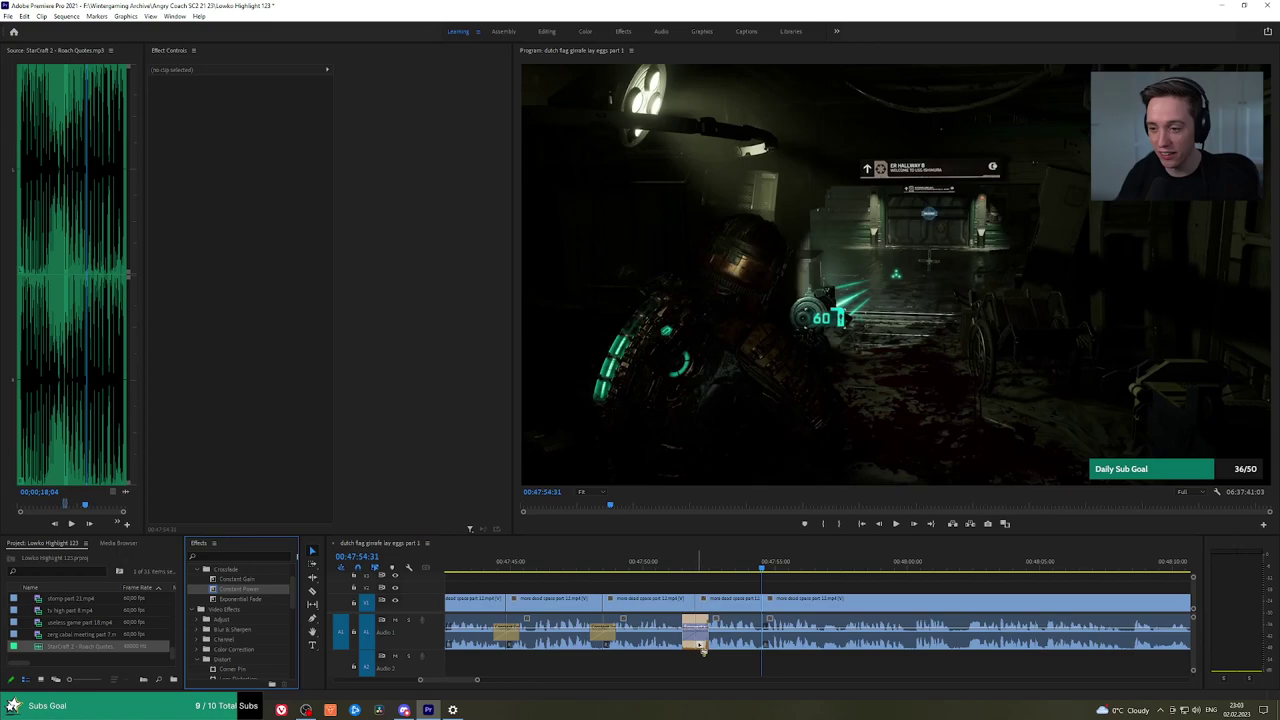
Shorten the Constant Power crossfade at about 00:47:54:31 to about 38 frames and play back the join.
key(space)
click(751, 569)
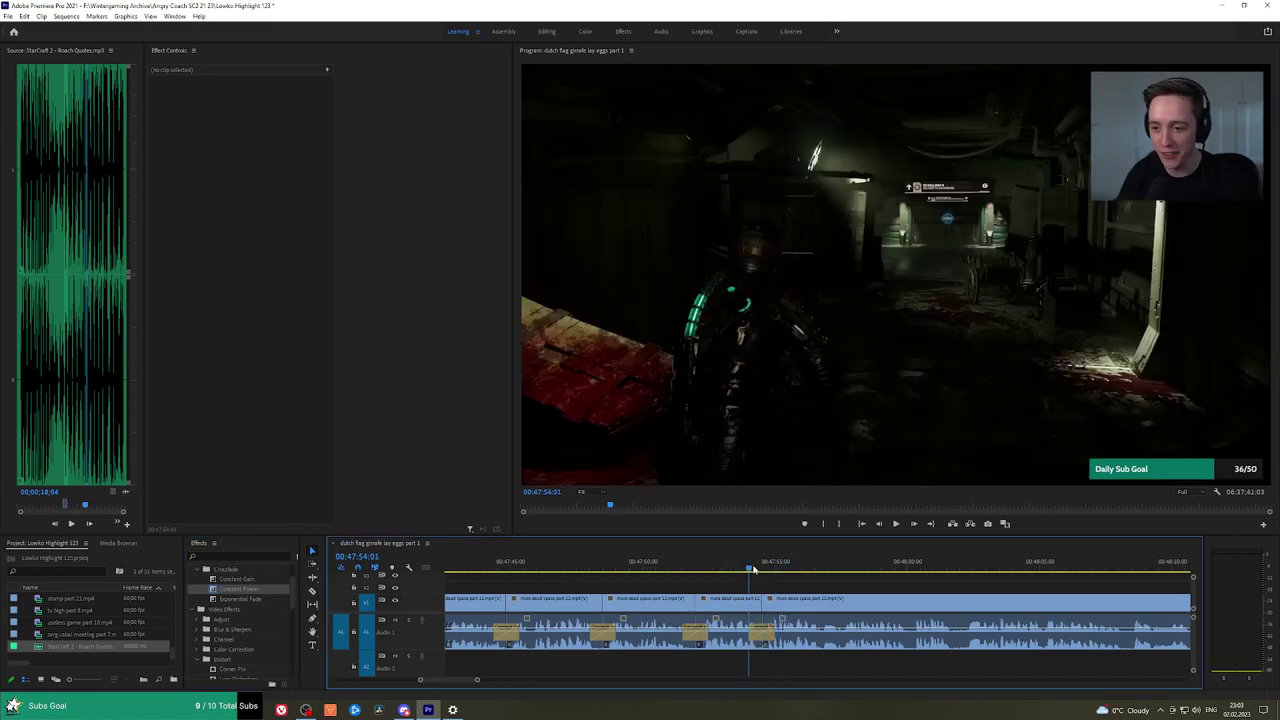
key(space)
key(space)
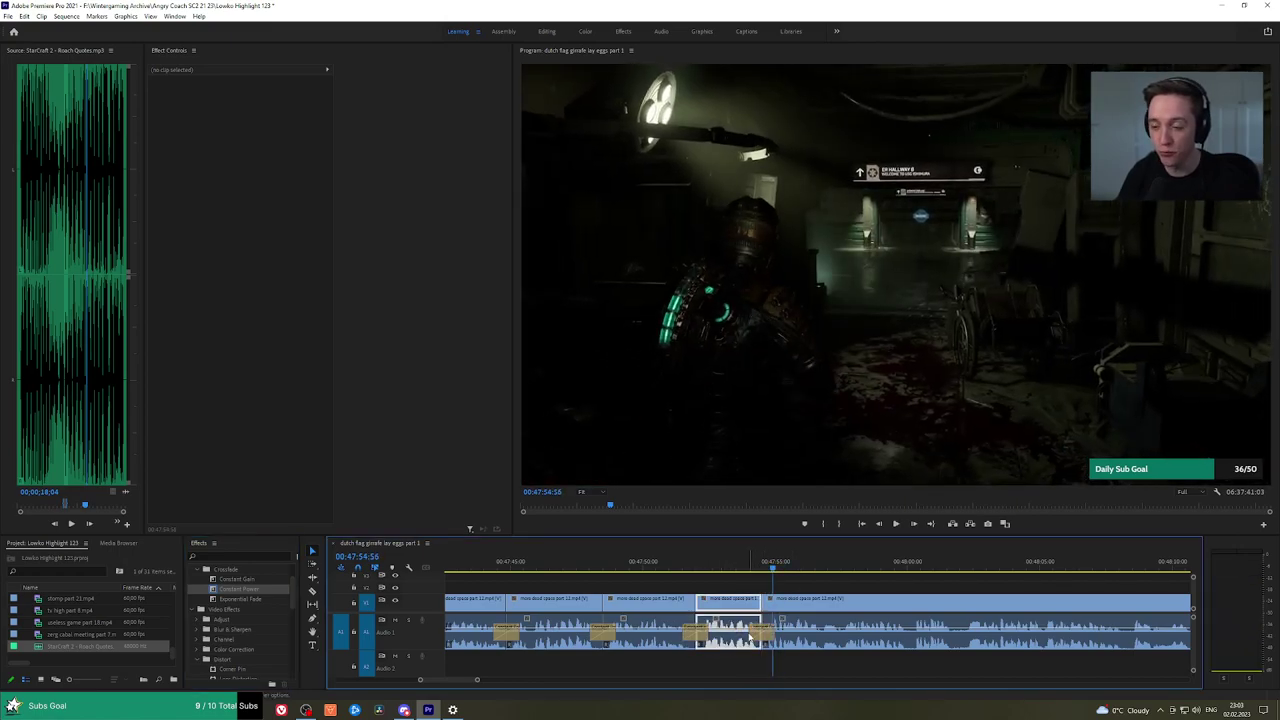
click(752, 636)
click(762, 633)
key(space)
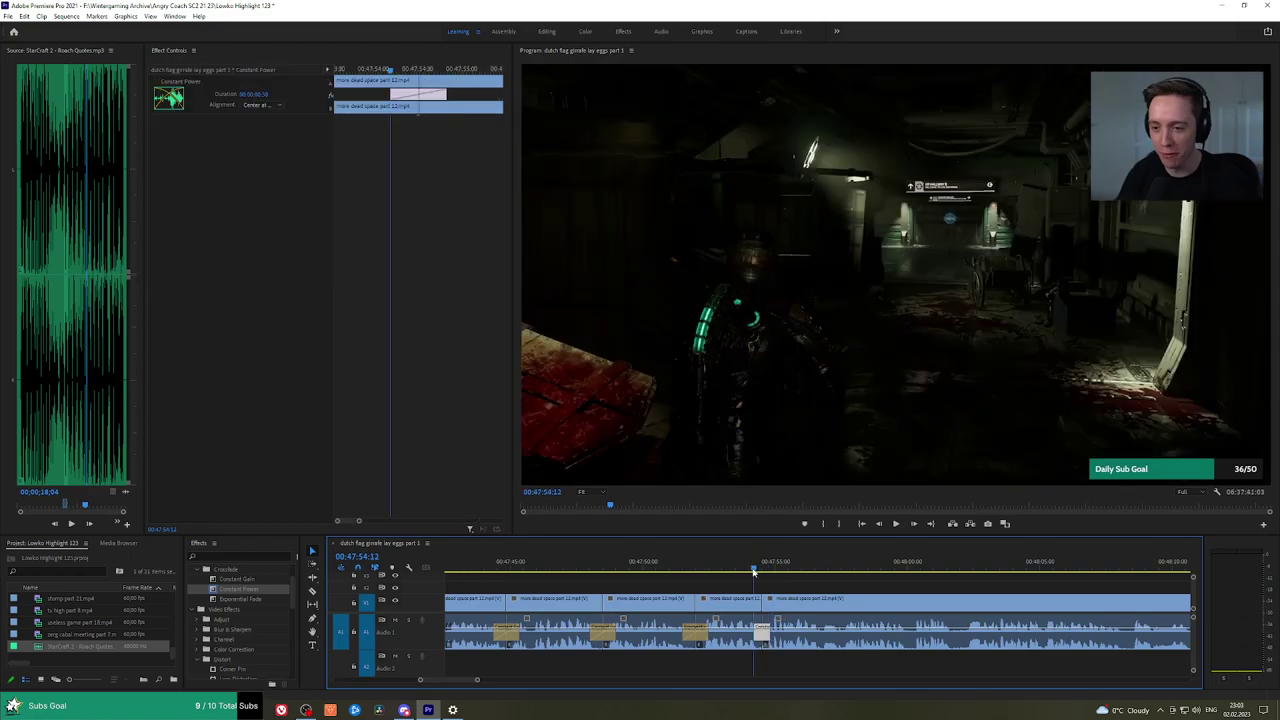
click(748, 571)
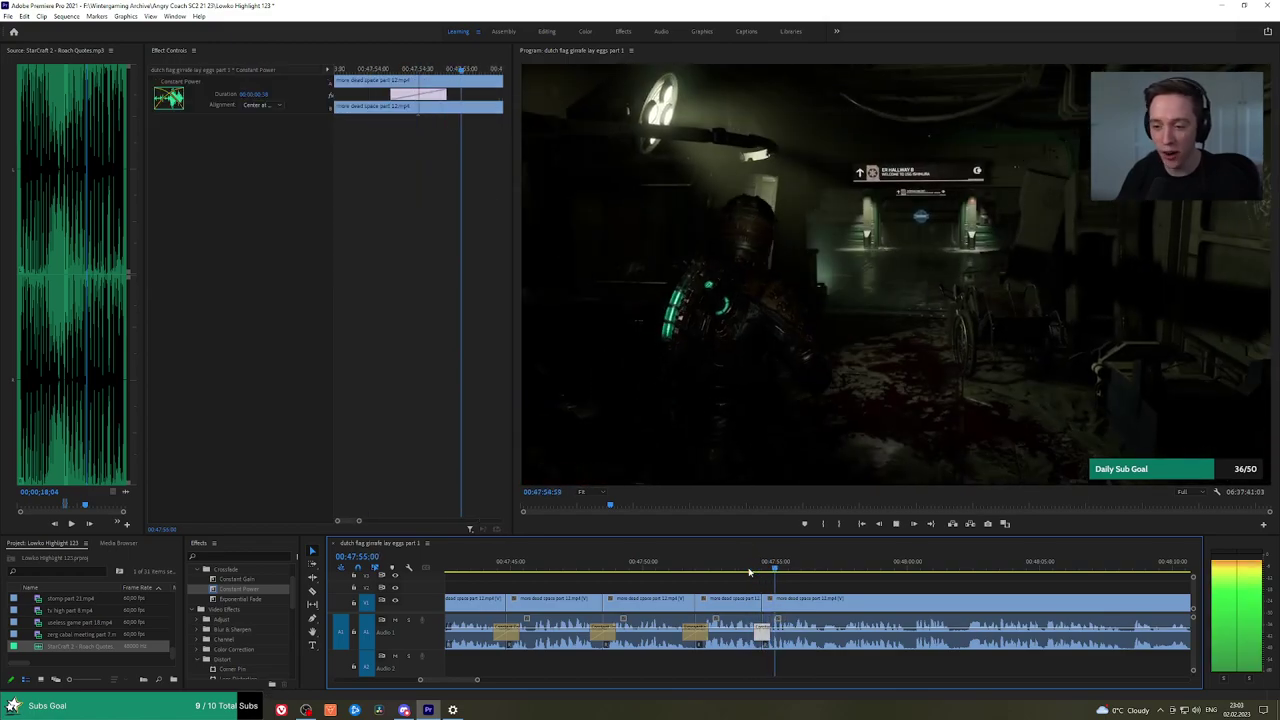
key(space)
Isolate the short sound just after the crossfade by splitting the clip at about 00:47:54:53 and 00:47:55:09.
drag(774, 564, 780, 566)
scroll(786, 572, up, 5)
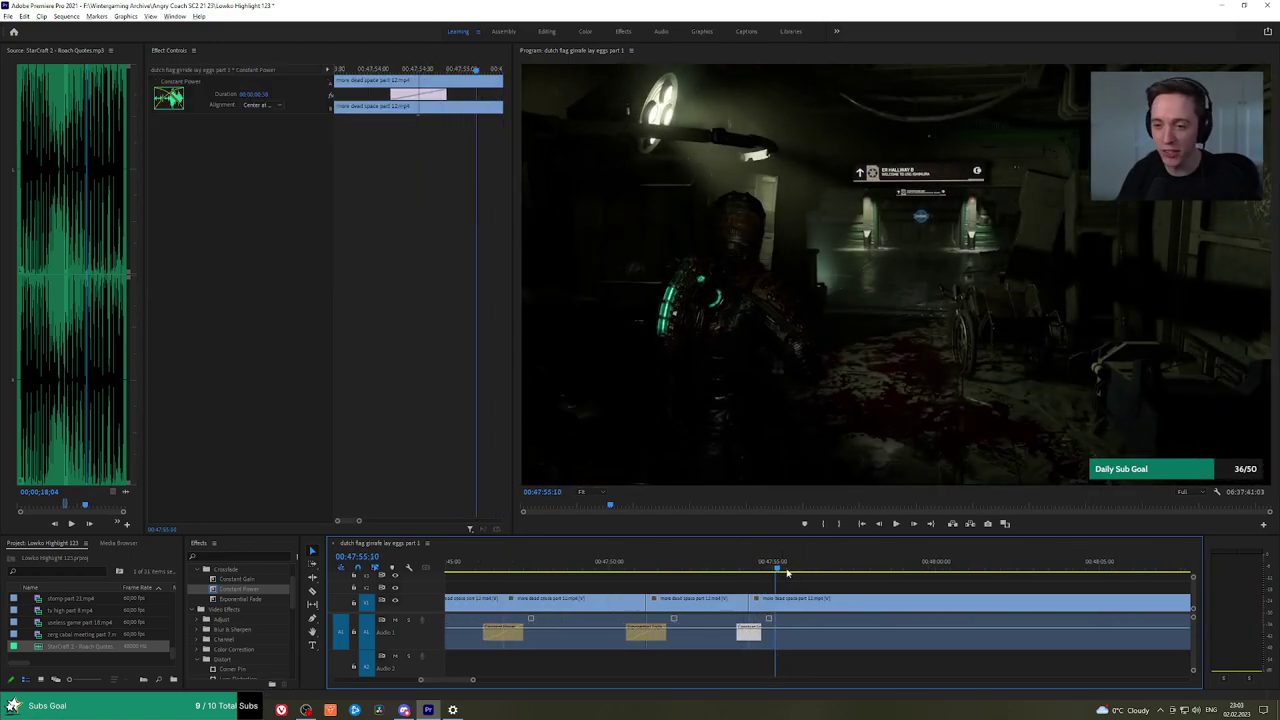
drag(702, 561, 727, 567)
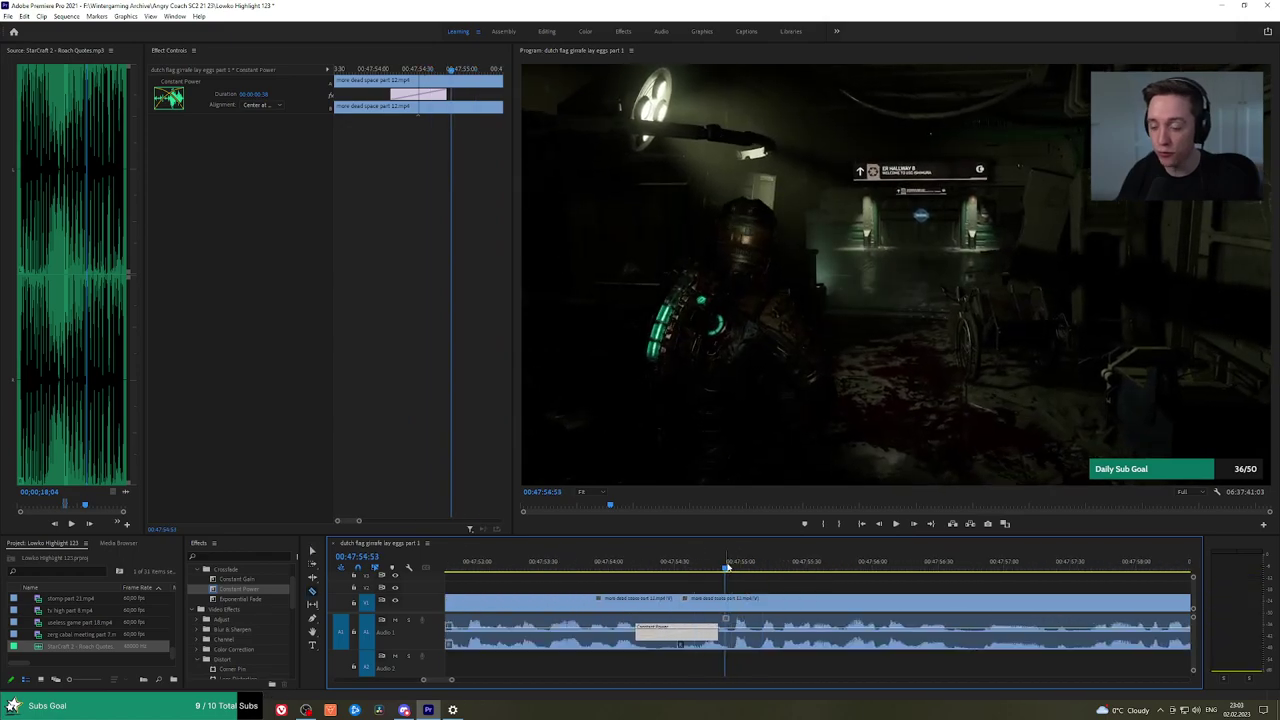
click(771, 567)
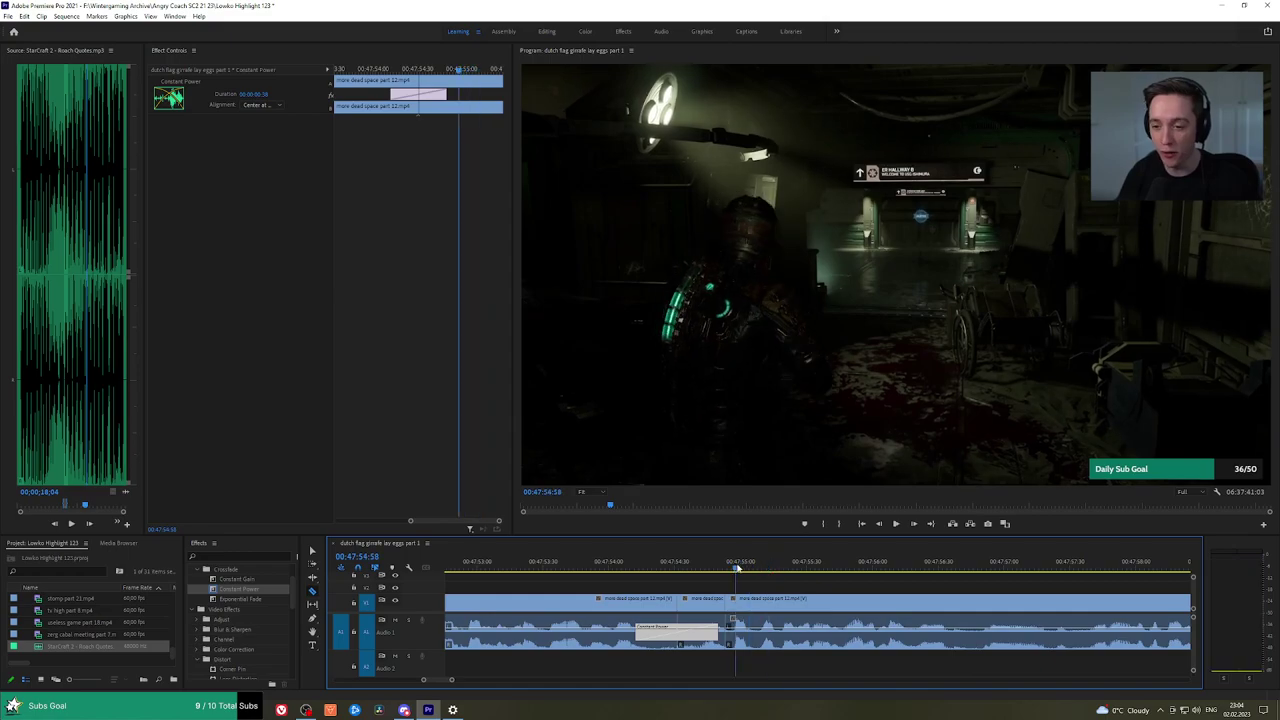
click(735, 567)
key(space)
key(space)
drag(740, 567, 760, 570)
click(766, 600)
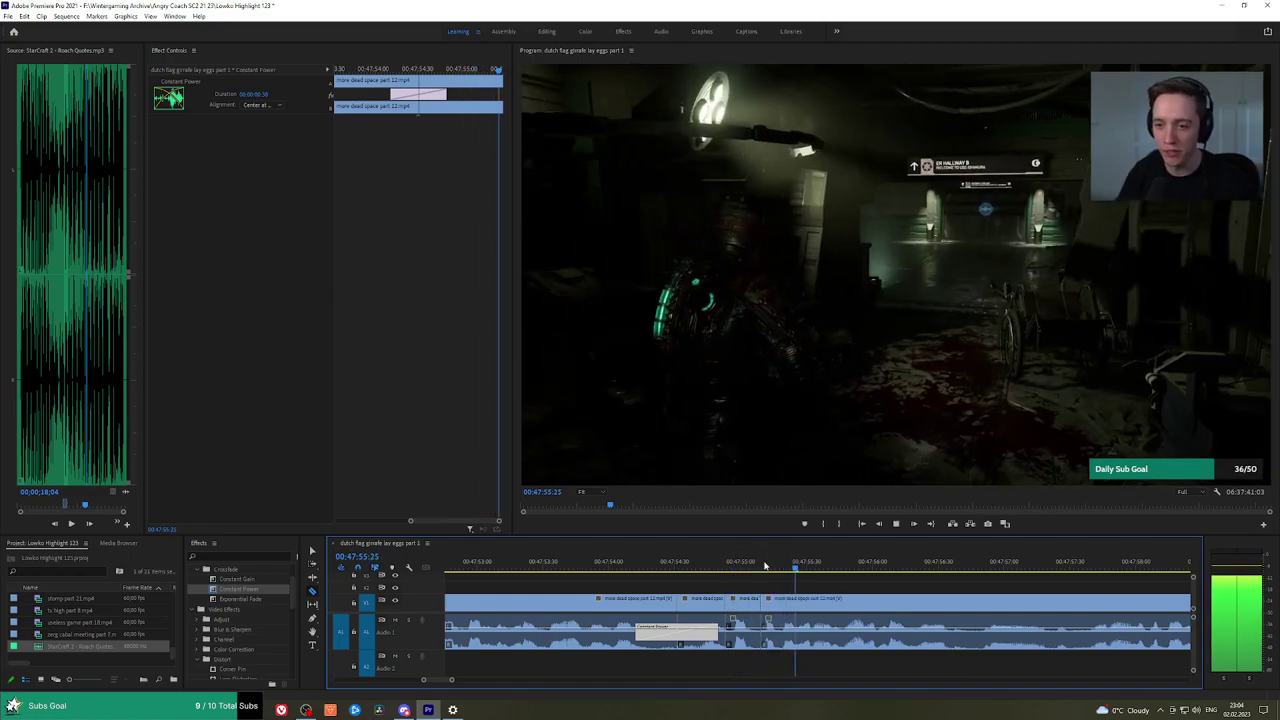
Mute the isolated segment and place StarCraft 2 - Roach Quotes.mp3 beneath it on track Audio 2, trimmed to the segment's length.
click(745, 637)
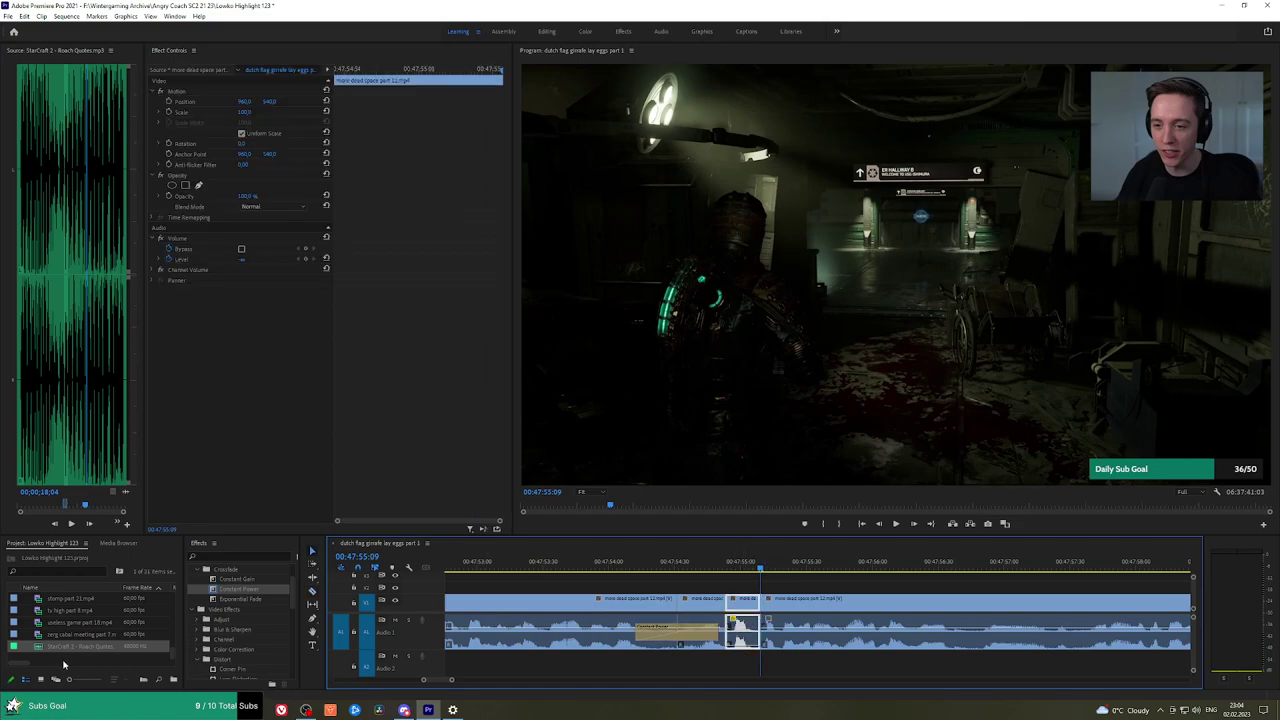
drag(48, 654, 720, 666)
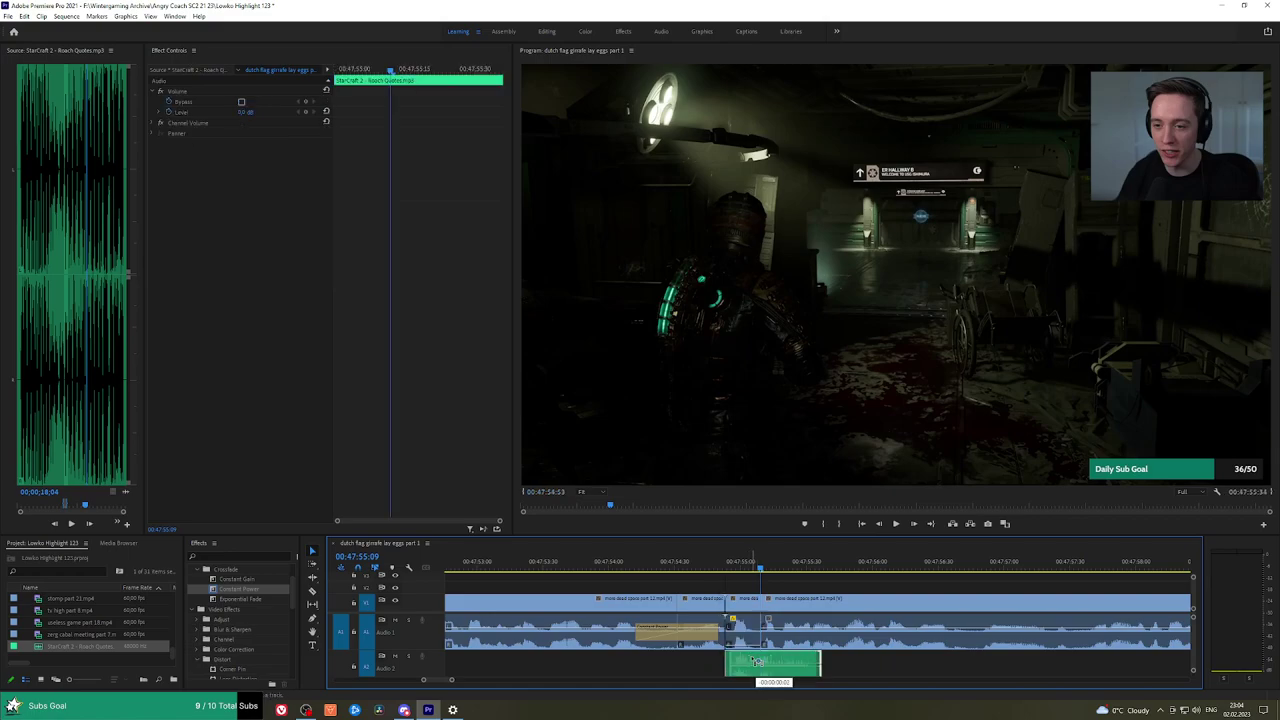
drag(821, 665, 760, 672)
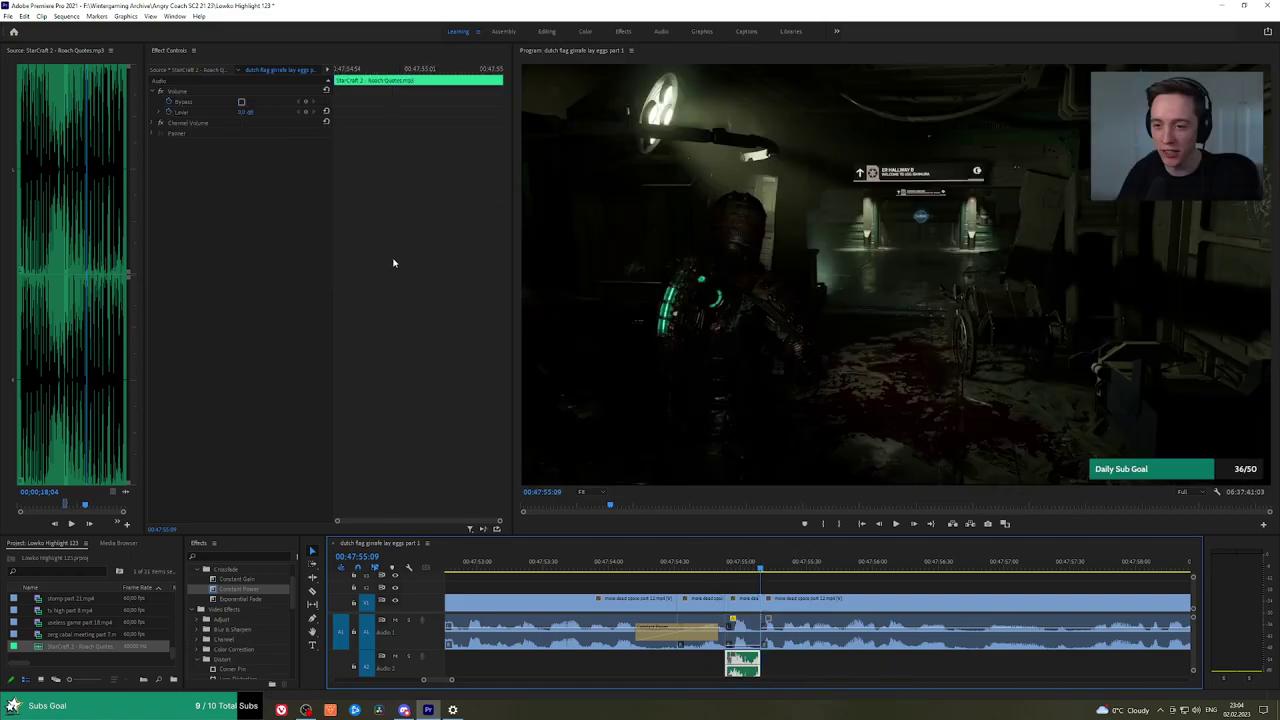
Lower the volume level of the Roach Quotes clip and play back the covered segment.
click(250, 113)
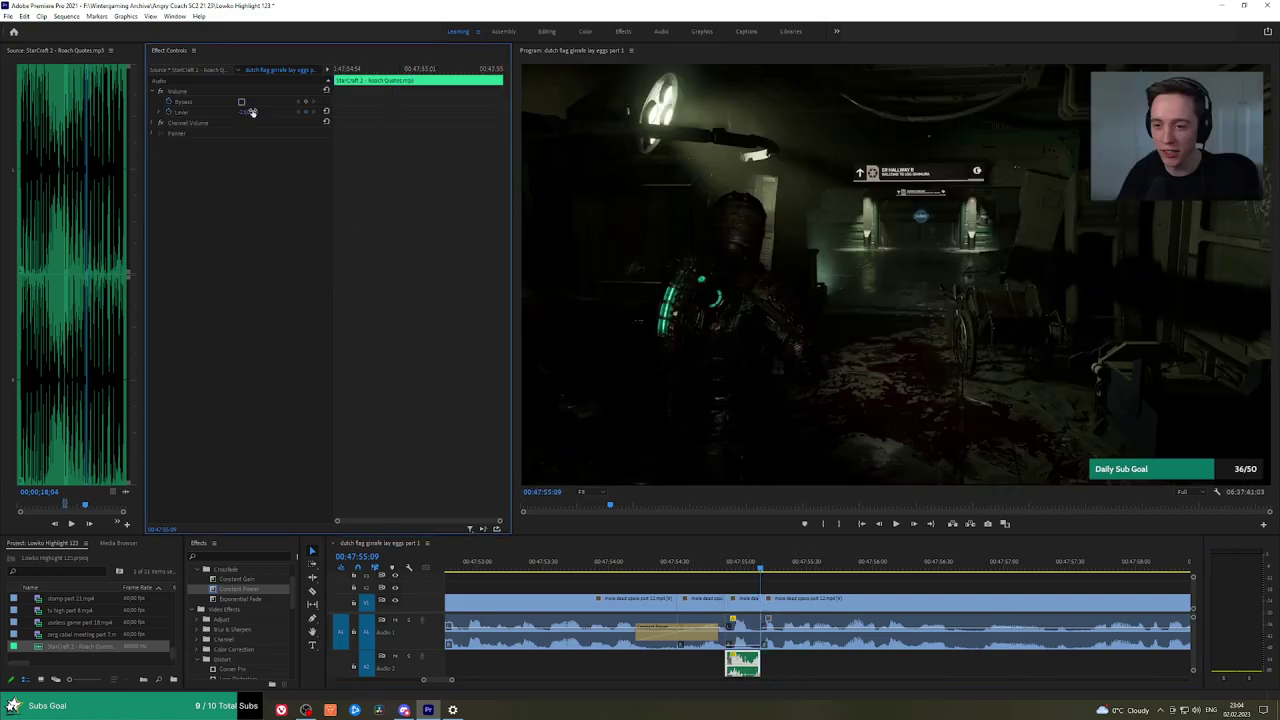
click(708, 564)
key(space)
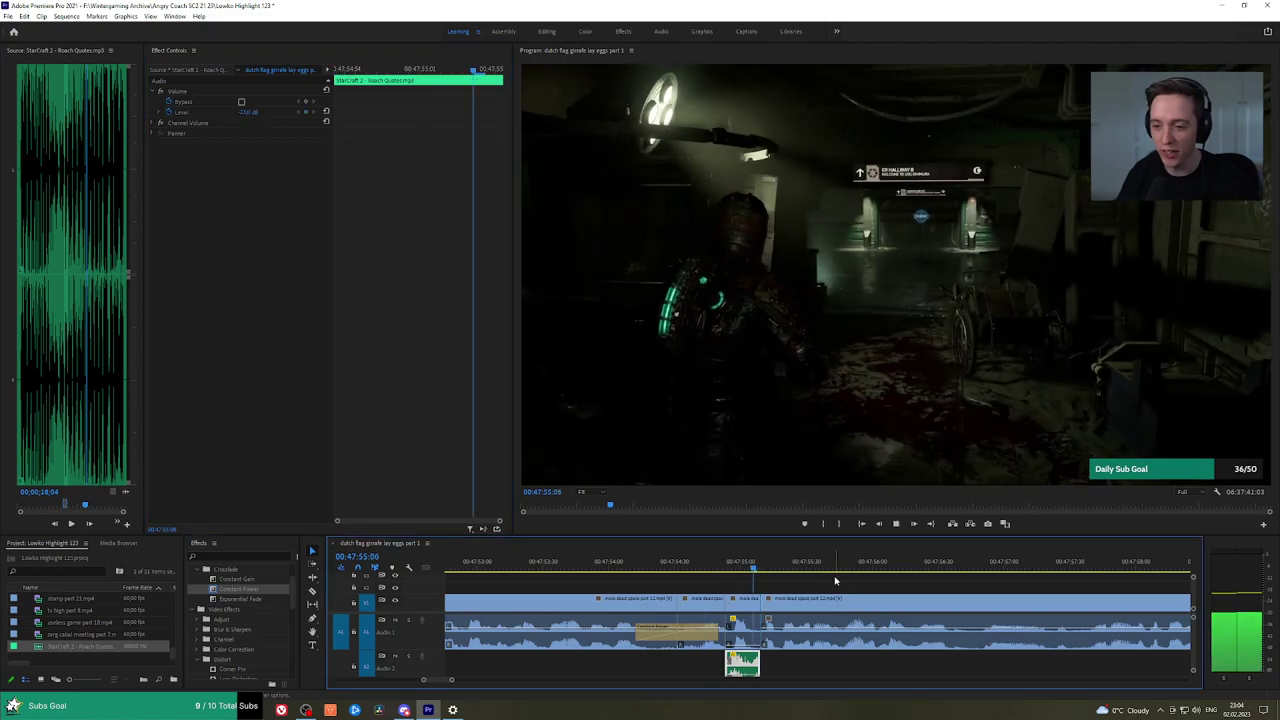
click(840, 582)
Review the footage after the covered sound, cut out the piece from about 00:48:01:43 to 00:48:02:51, and close the gap.
scroll(930, 587, down, 3)
scroll(950, 587, down, 2)
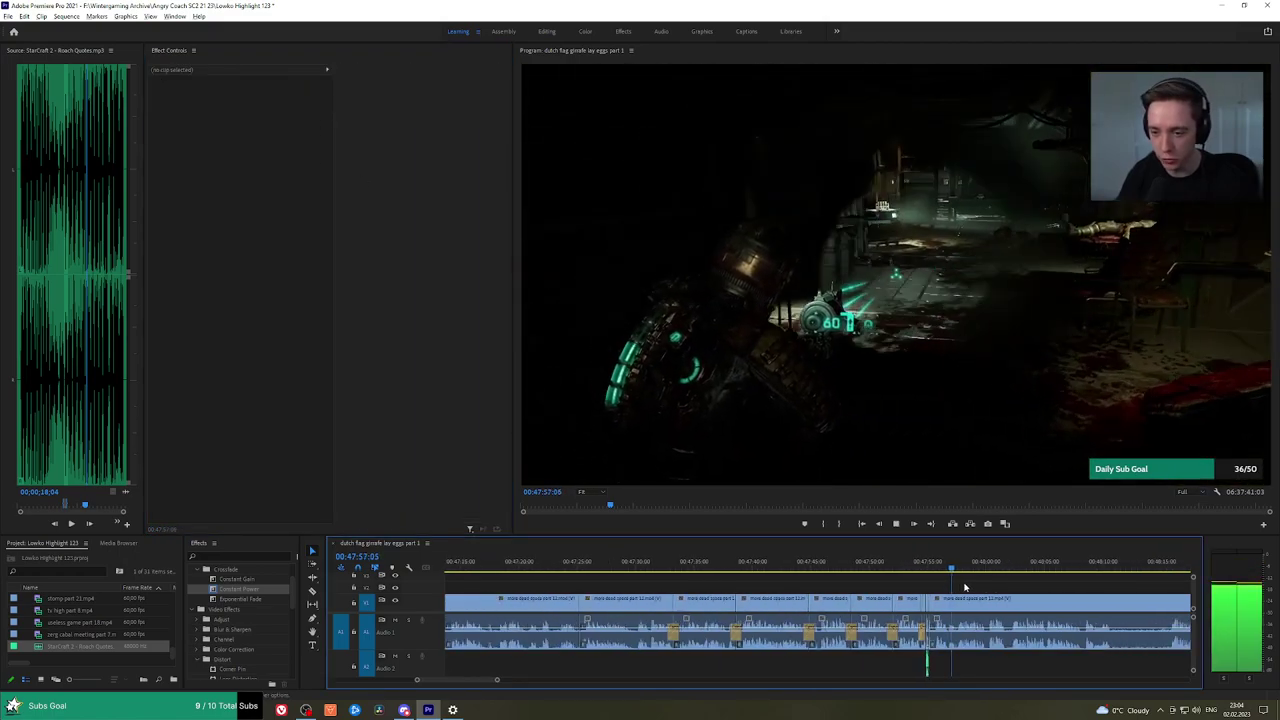
drag(1057, 594, 788, 580)
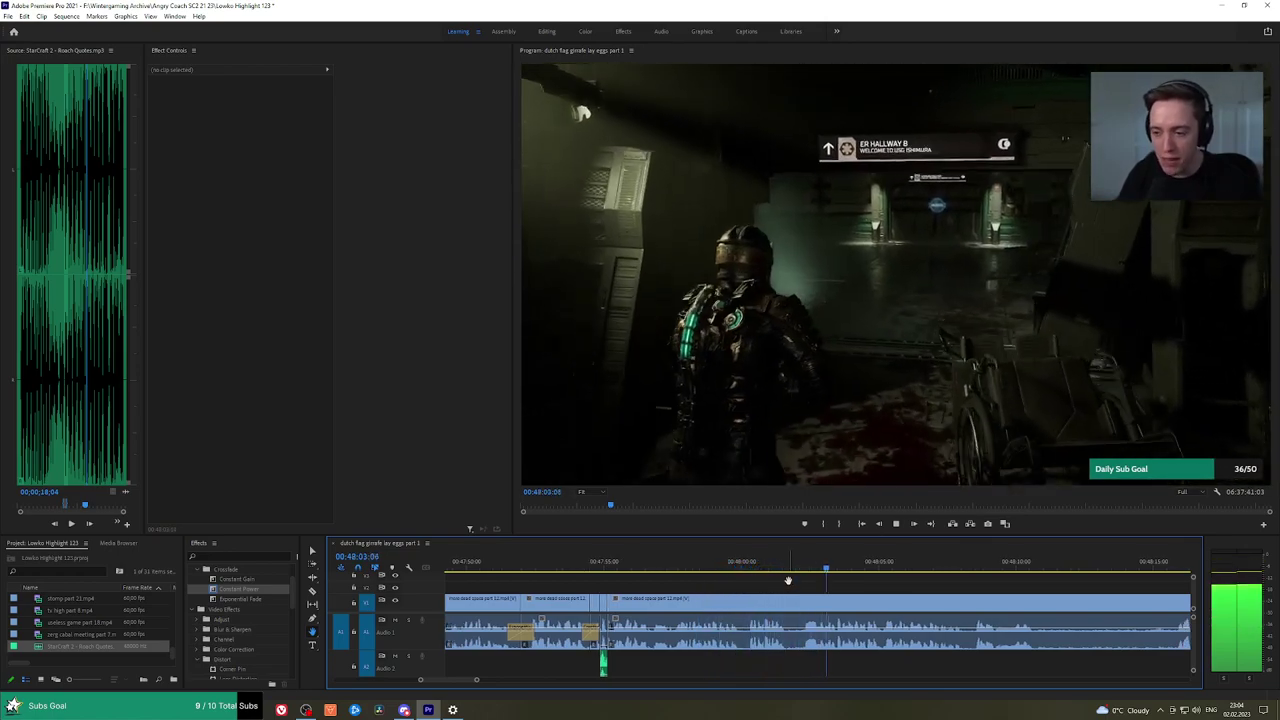
click(747, 567)
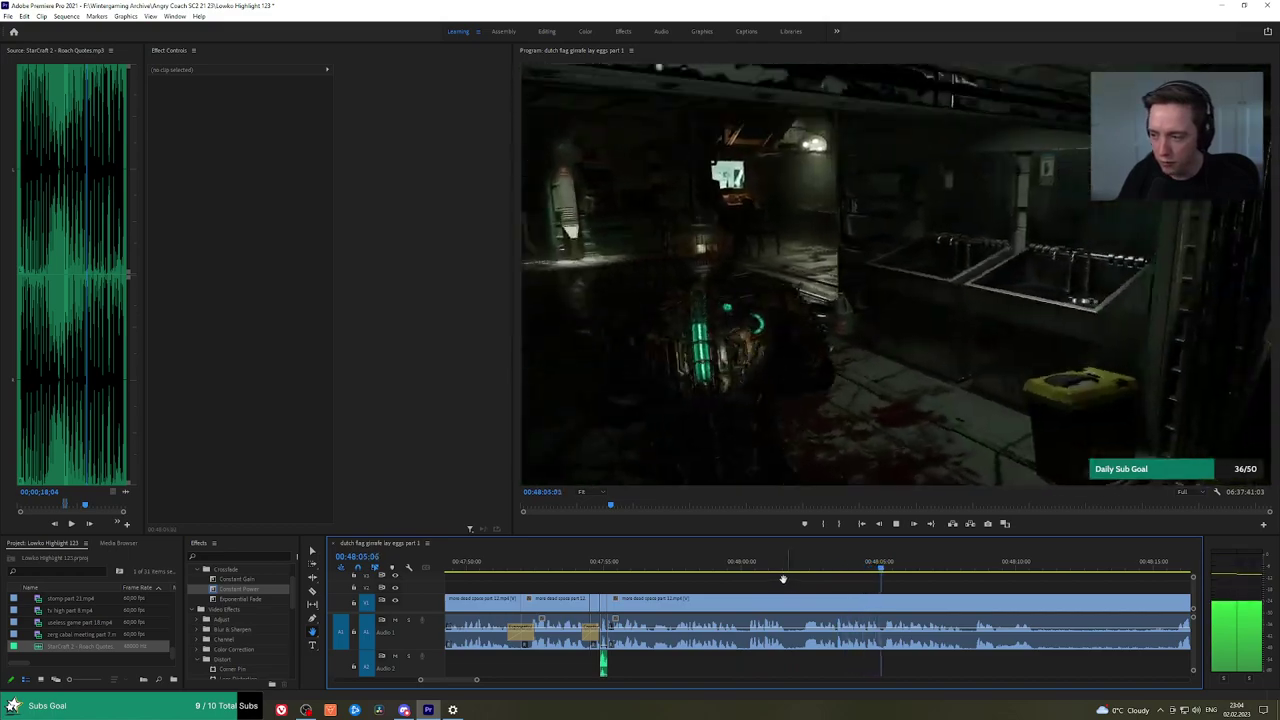
drag(747, 567, 799, 565)
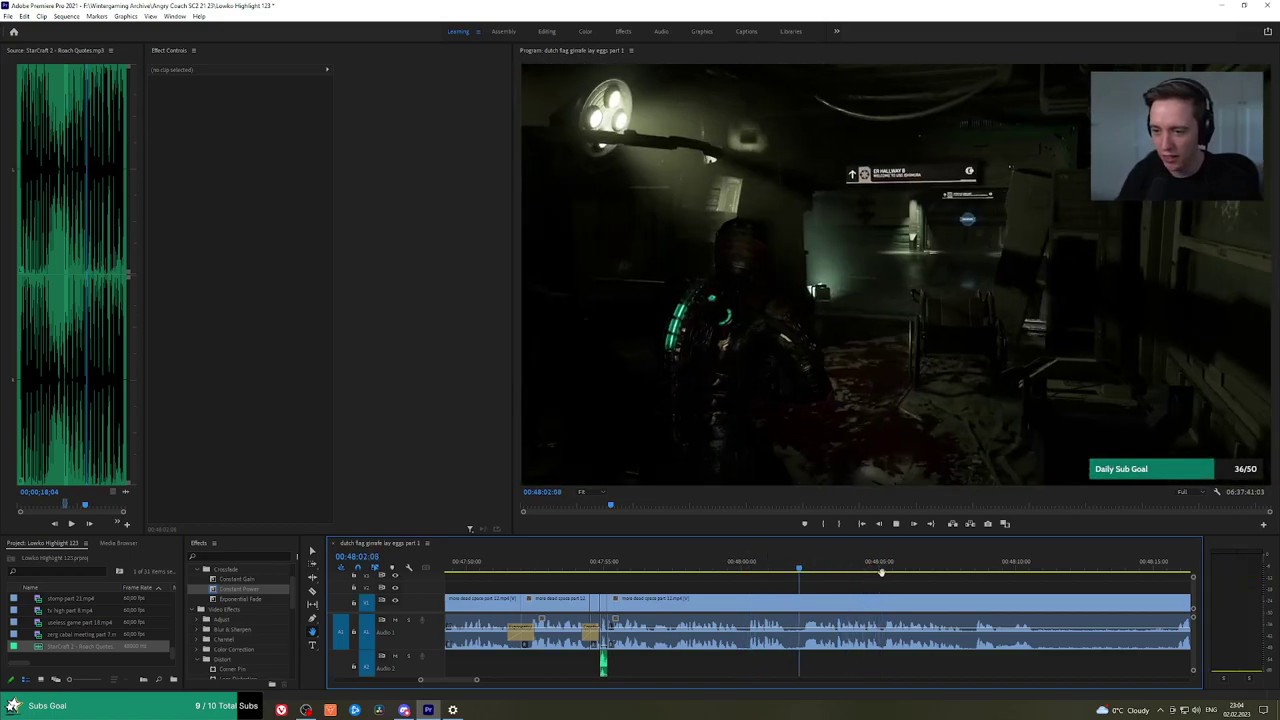
drag(949, 584, 727, 584)
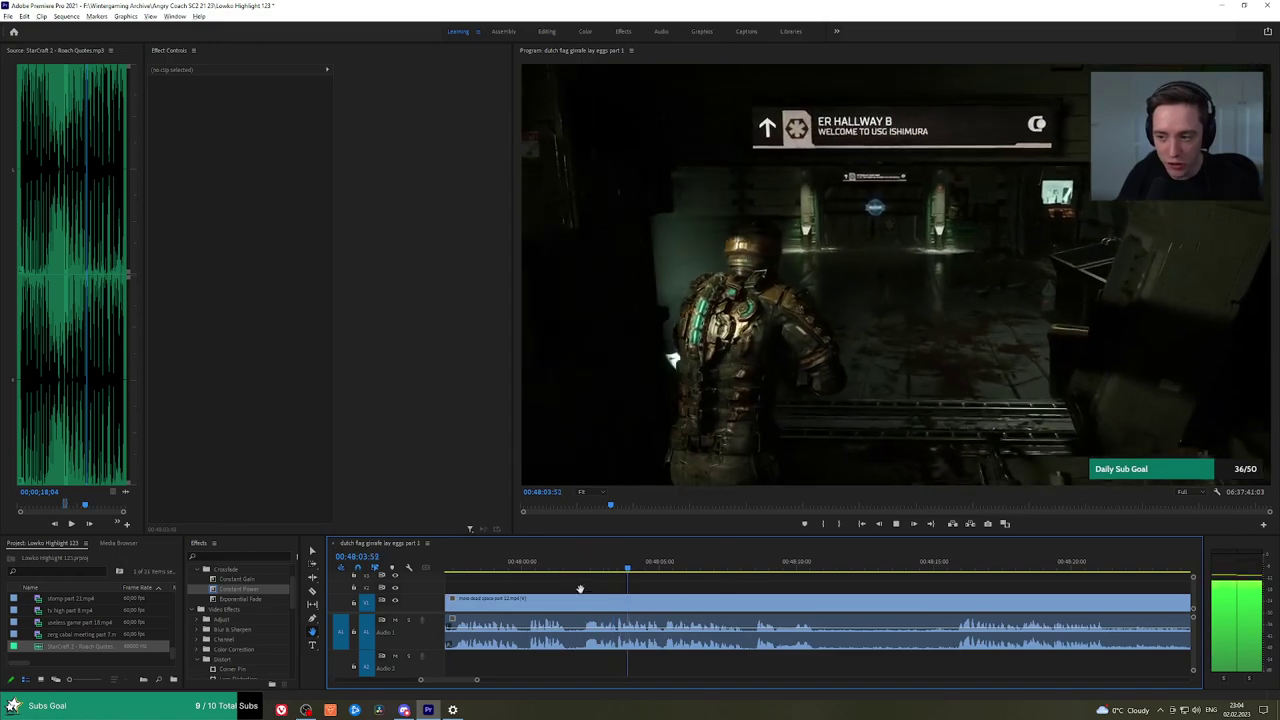
scroll(577, 600, up, 1)
key(c)
click(567, 602)
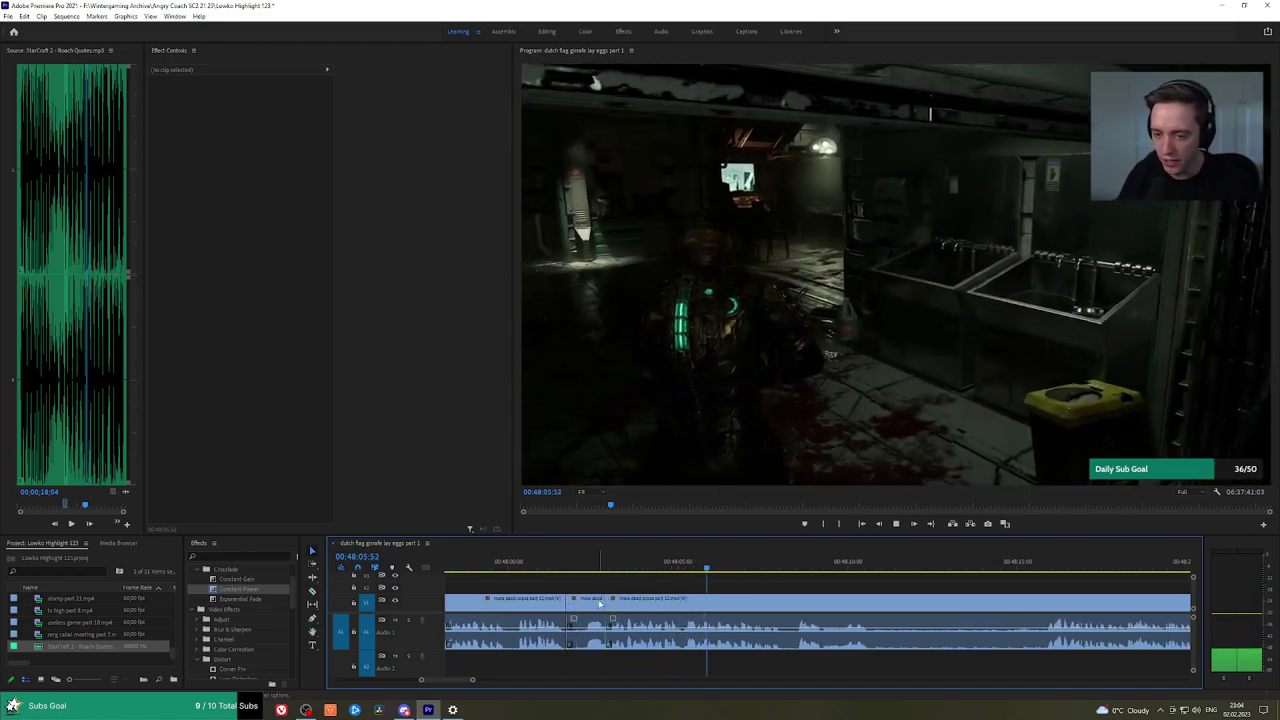
click(599, 603)
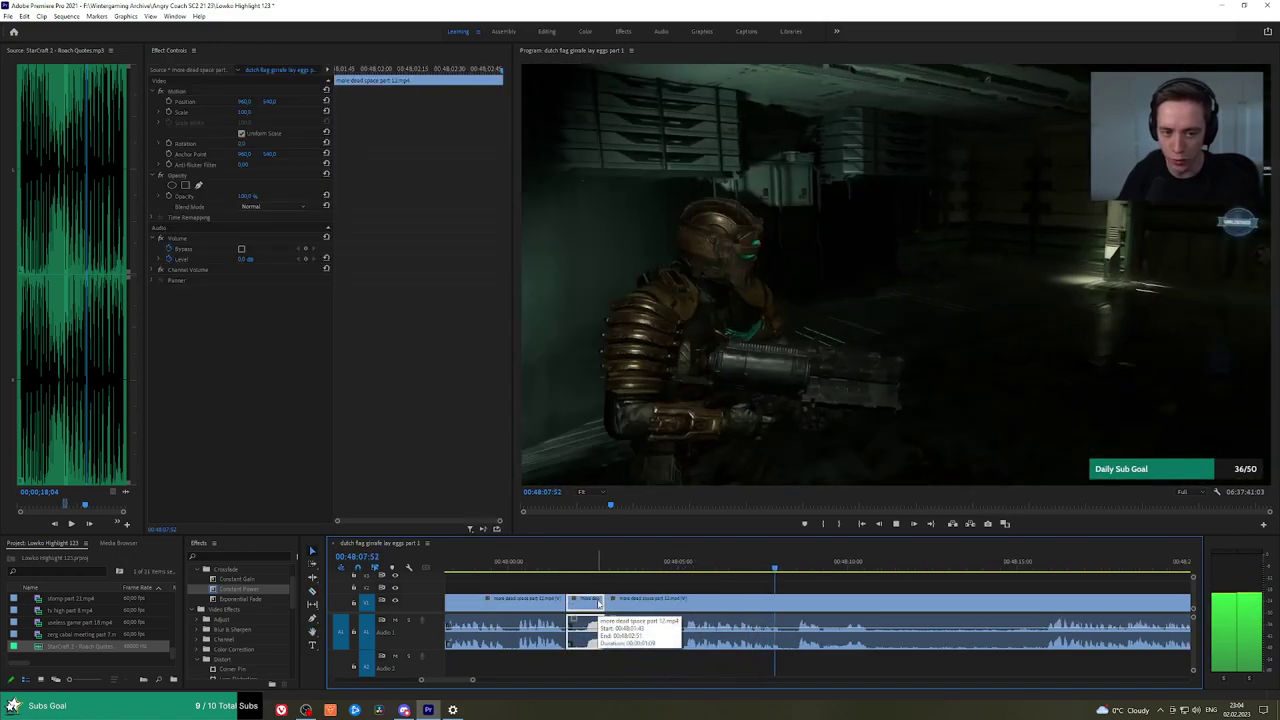
key(shift+Delete)
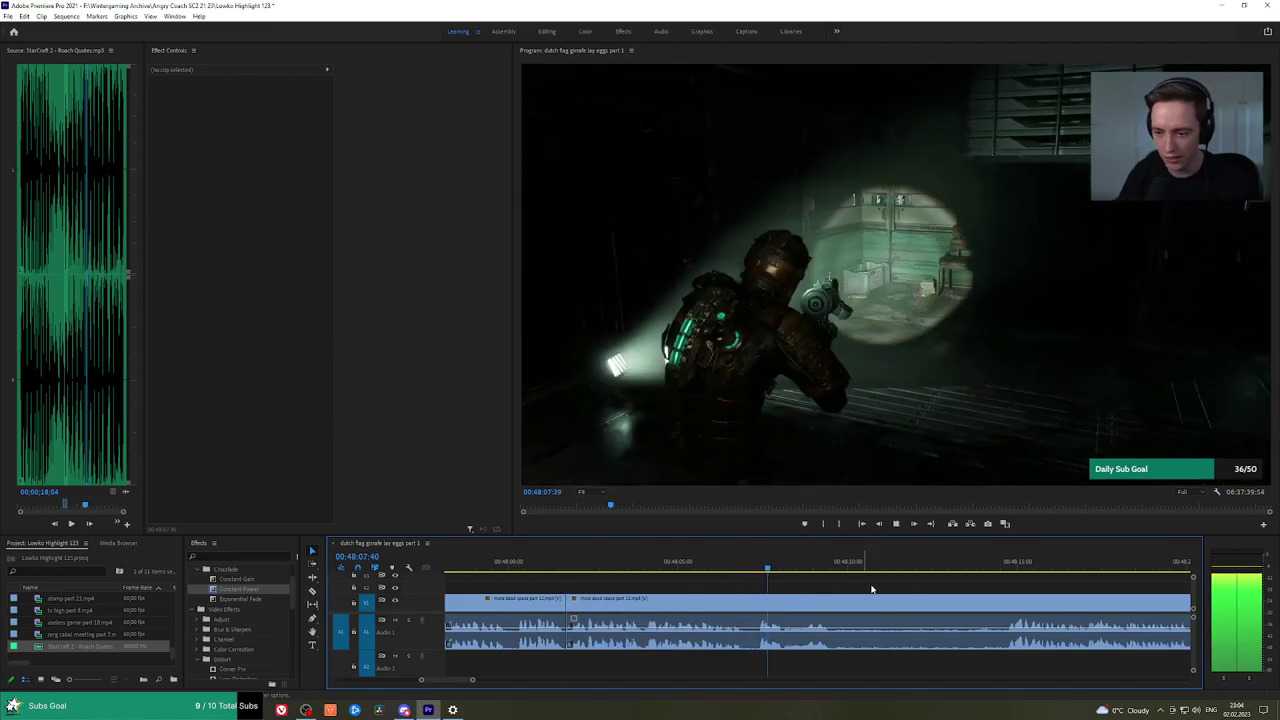
Ripple-delete the quiet stretch of about 5 seconds starting near 00:48:09:48 and add a Constant Power crossfade at the join.
key(h)
drag(922, 588, 730, 584)
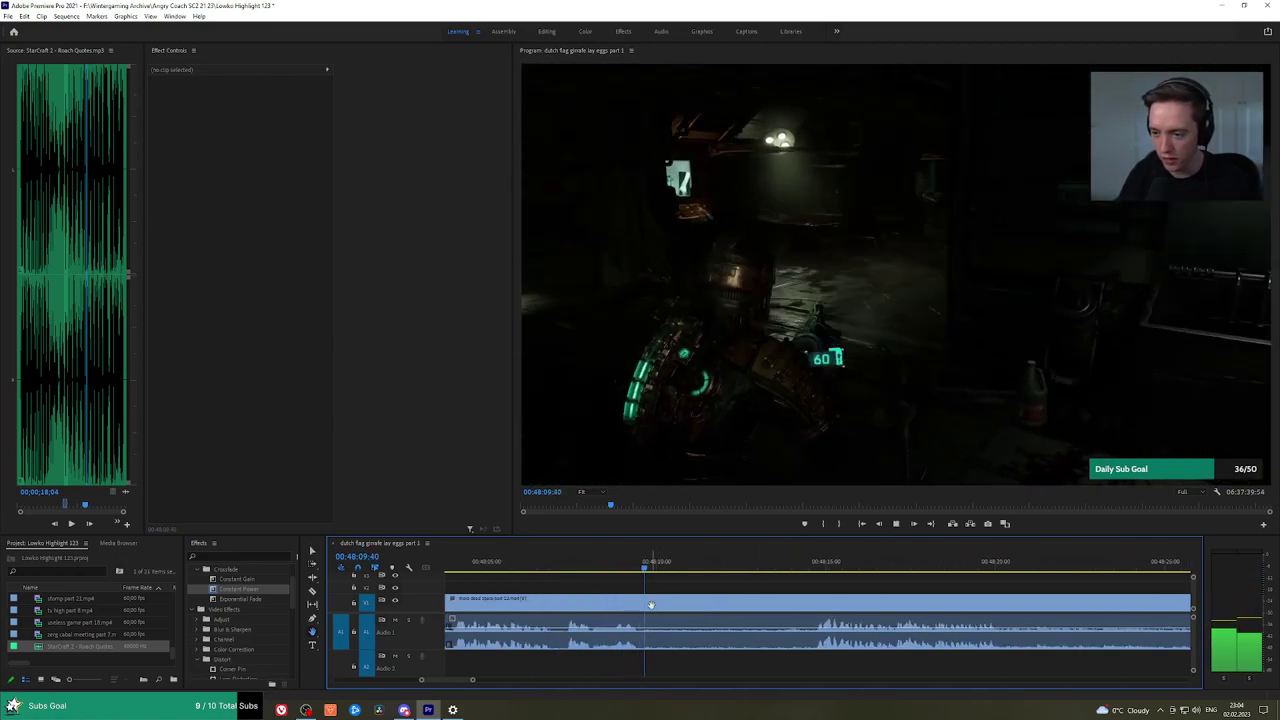
click(788, 603)
key(shift+Delete)
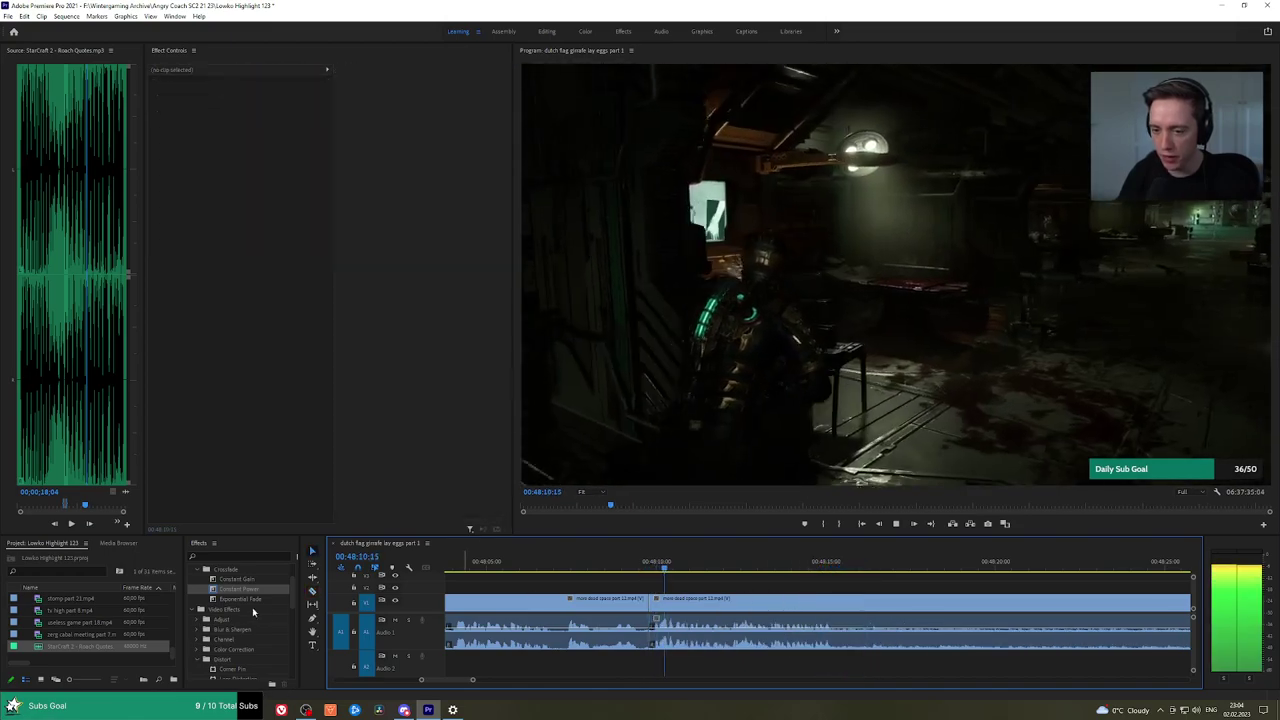
click(257, 591)
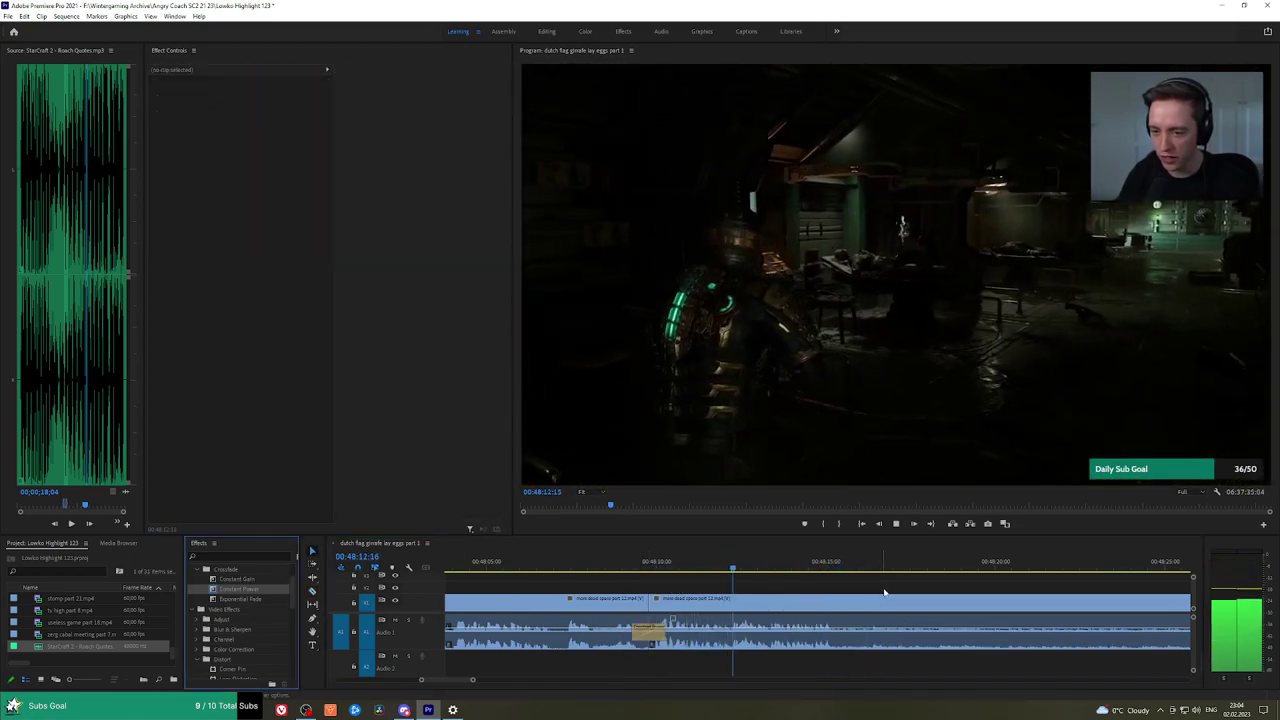
Cut out the quiet footage from about 00:48:15:48 to 00:48:31:16 and close the gap.
key(h)
drag(884, 593, 767, 590)
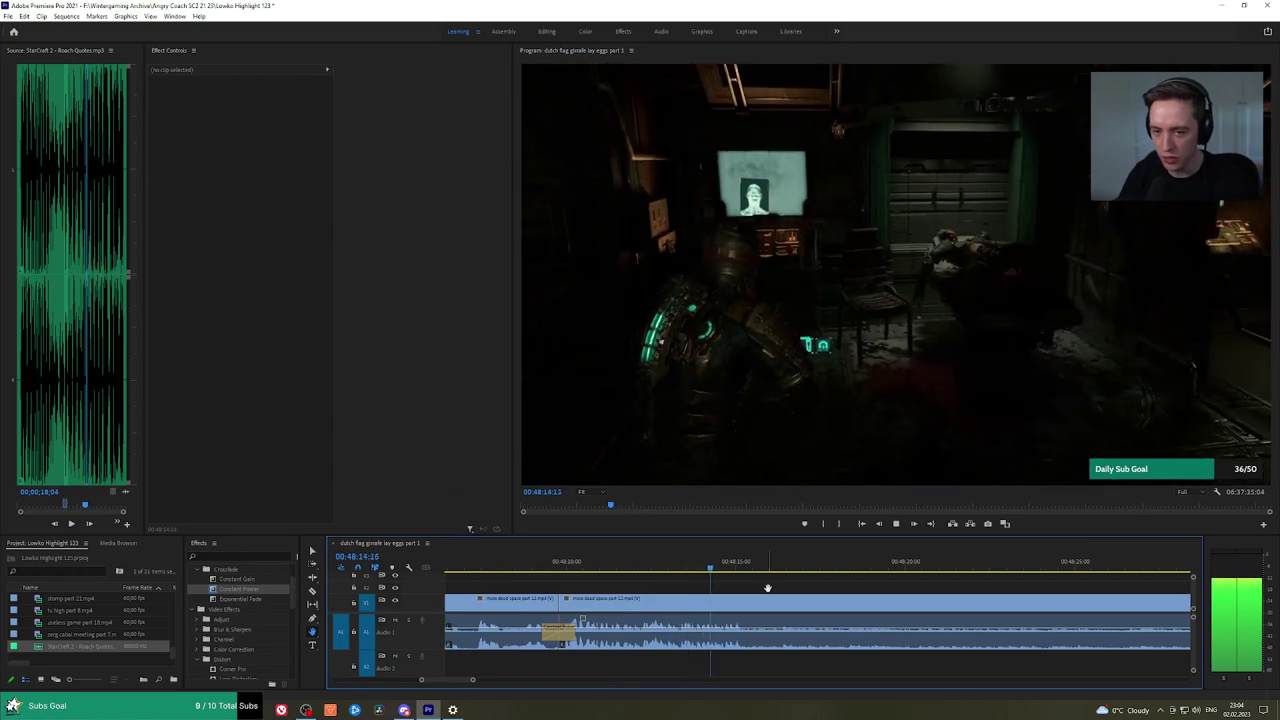
key(minus)
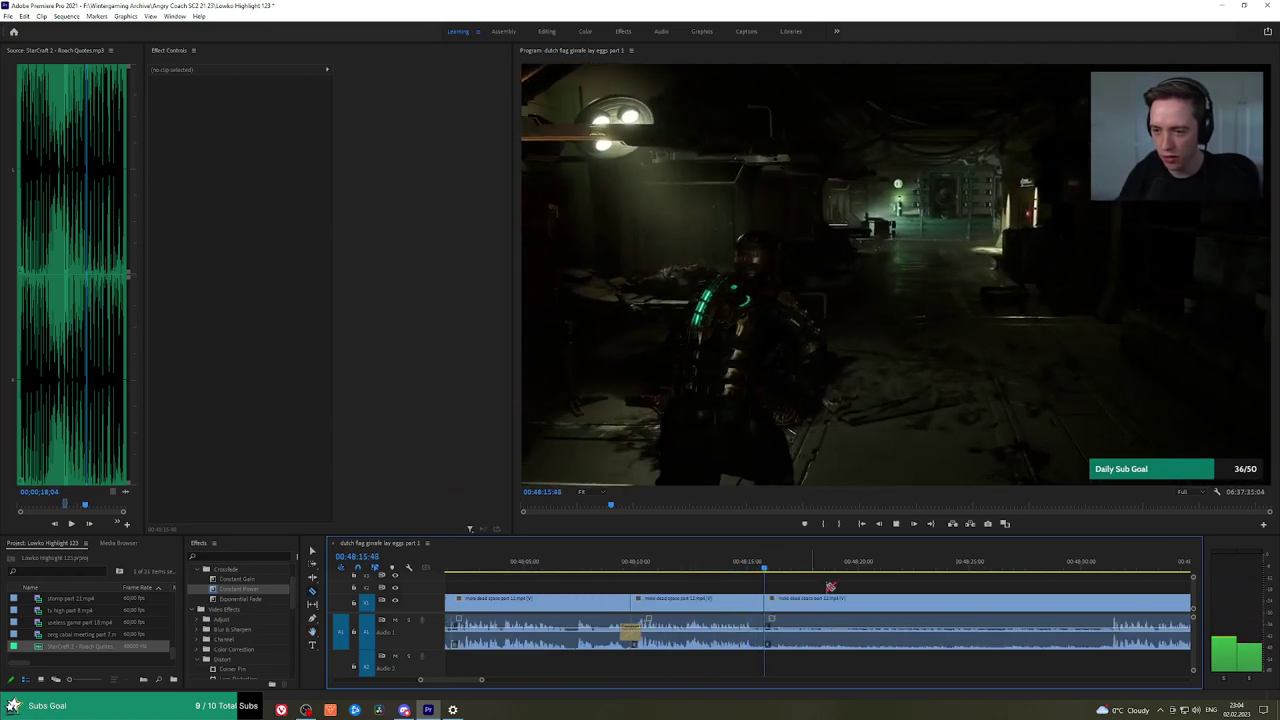
click(1112, 598)
key(v)
click(1063, 604)
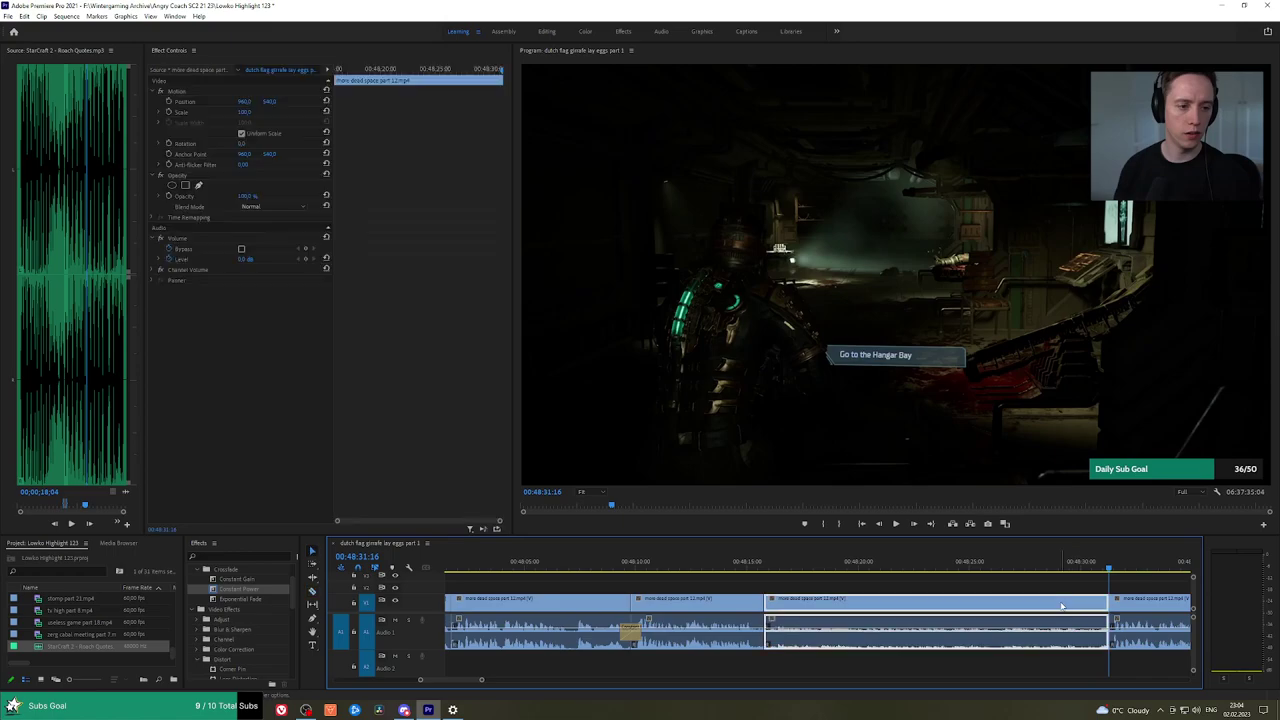
key(shift+Delete)
key(space)
click(262, 592)
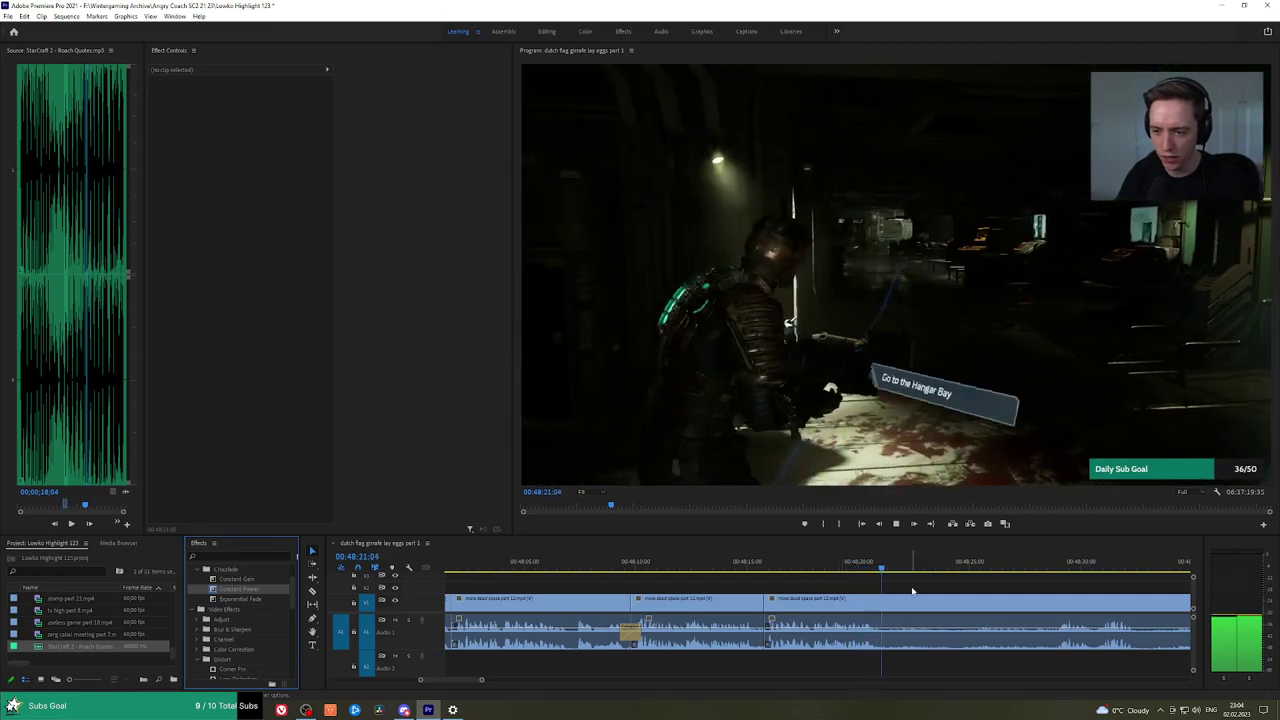
Scan the following footage from about 00:48:28 to 00:50:40, past the save menu, for the next section worth keeping.
click(1055, 568)
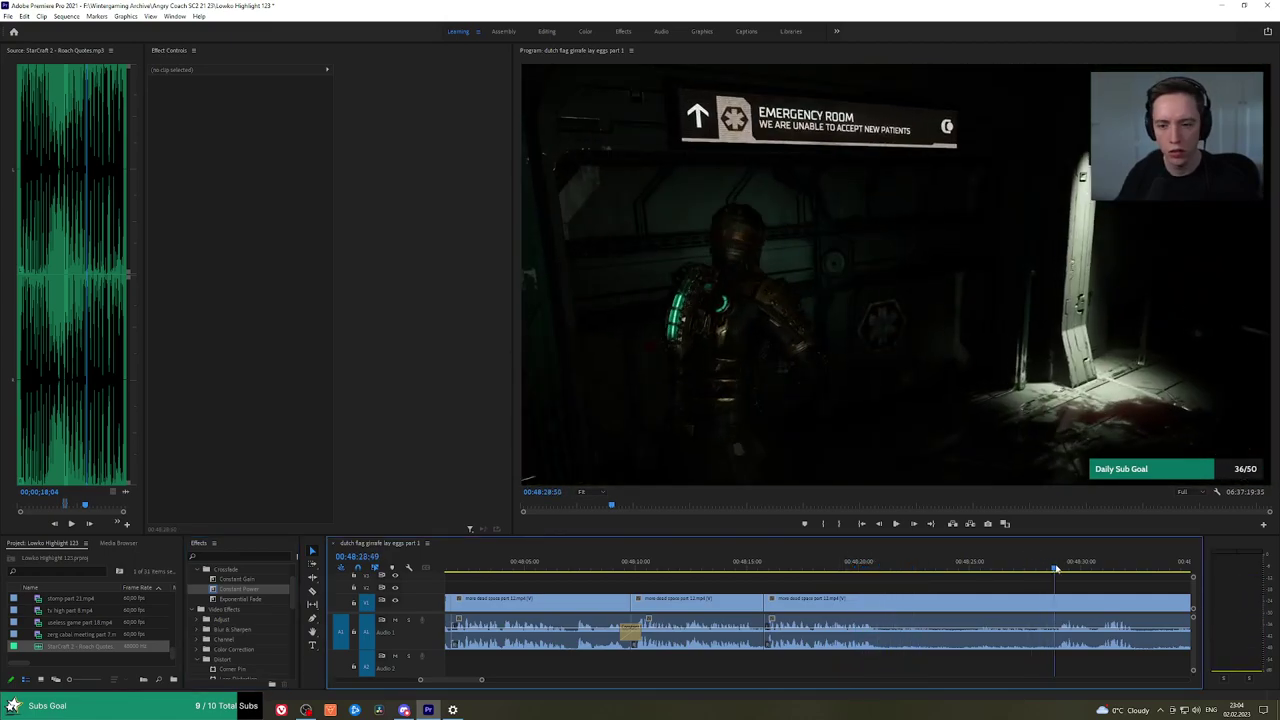
key(h)
drag(1078, 590, 728, 582)
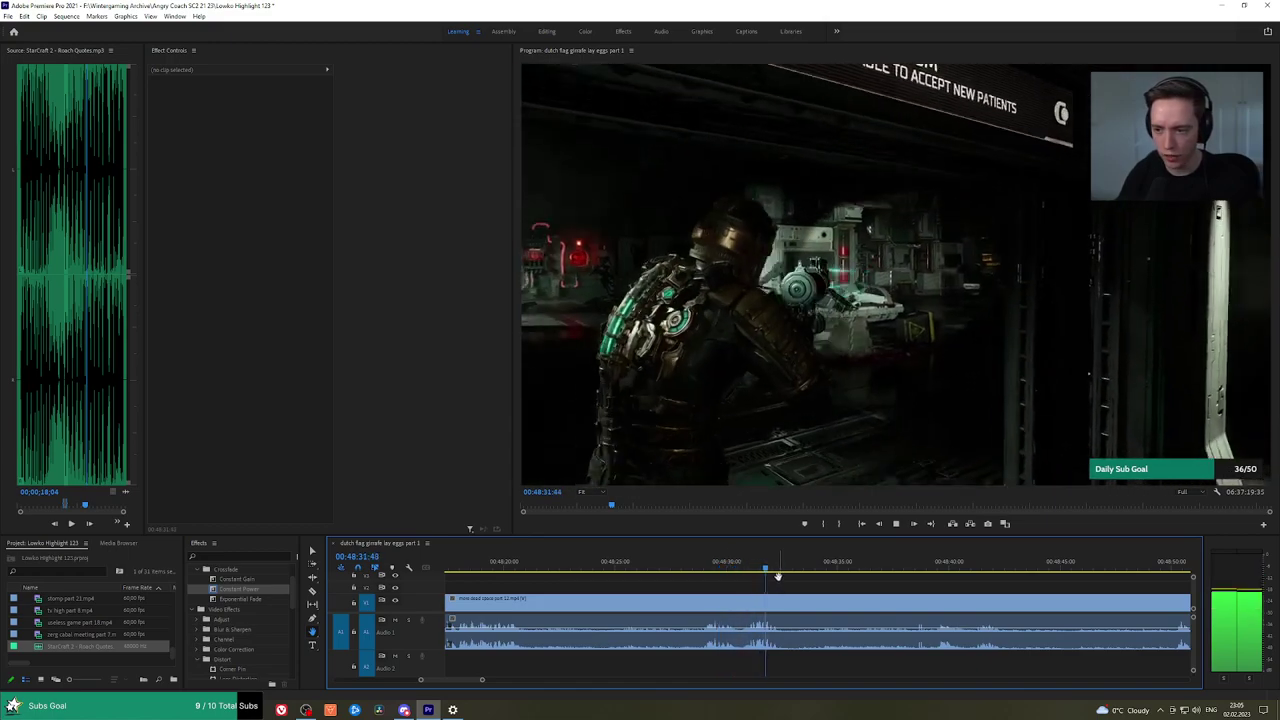
click(913, 567)
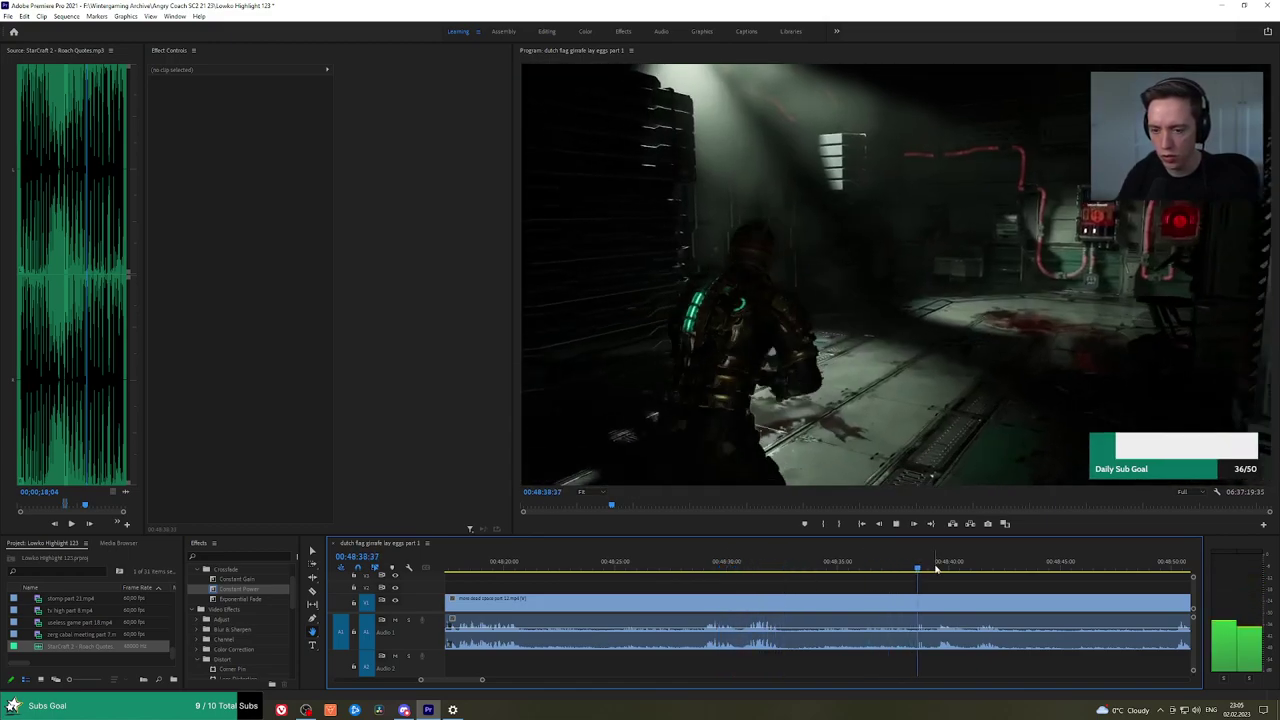
click(940, 567)
drag(940, 566, 1163, 567)
scroll(1008, 586, down, 3)
drag(1010, 586, 727, 578)
click(817, 569)
drag(817, 567, 614, 577)
key(minus)
key(space)
click(623, 569)
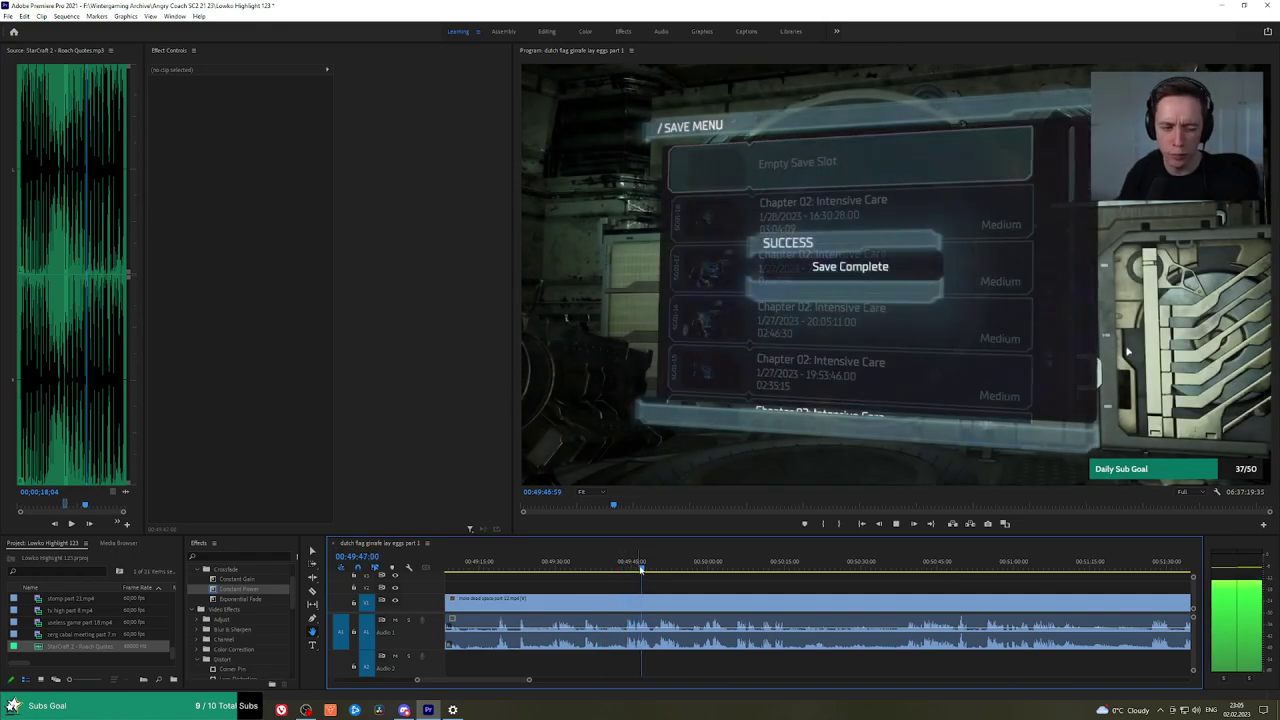
drag(641, 569, 906, 568)
key(space)
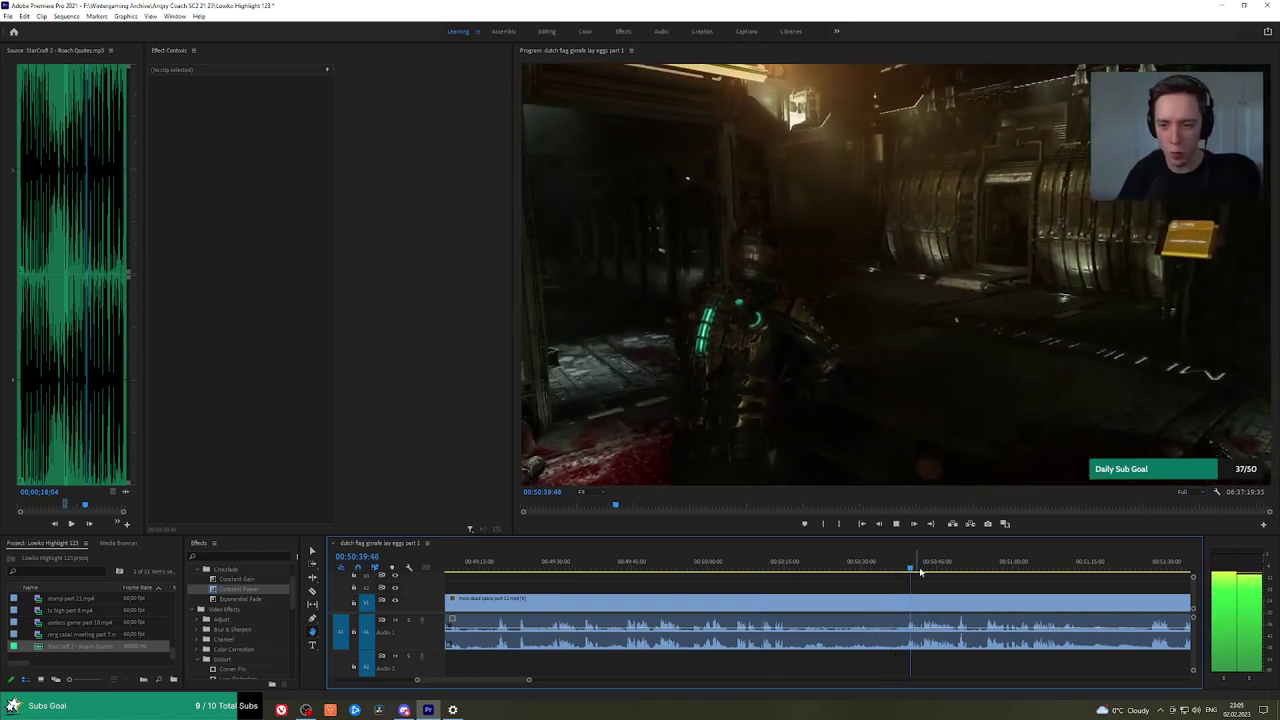
Review the tram station and flight deck footage from about 00:50:40 to 00:52:14 for talking parts and dull stretches.
scroll(932, 575, up, 2)
click(911, 568)
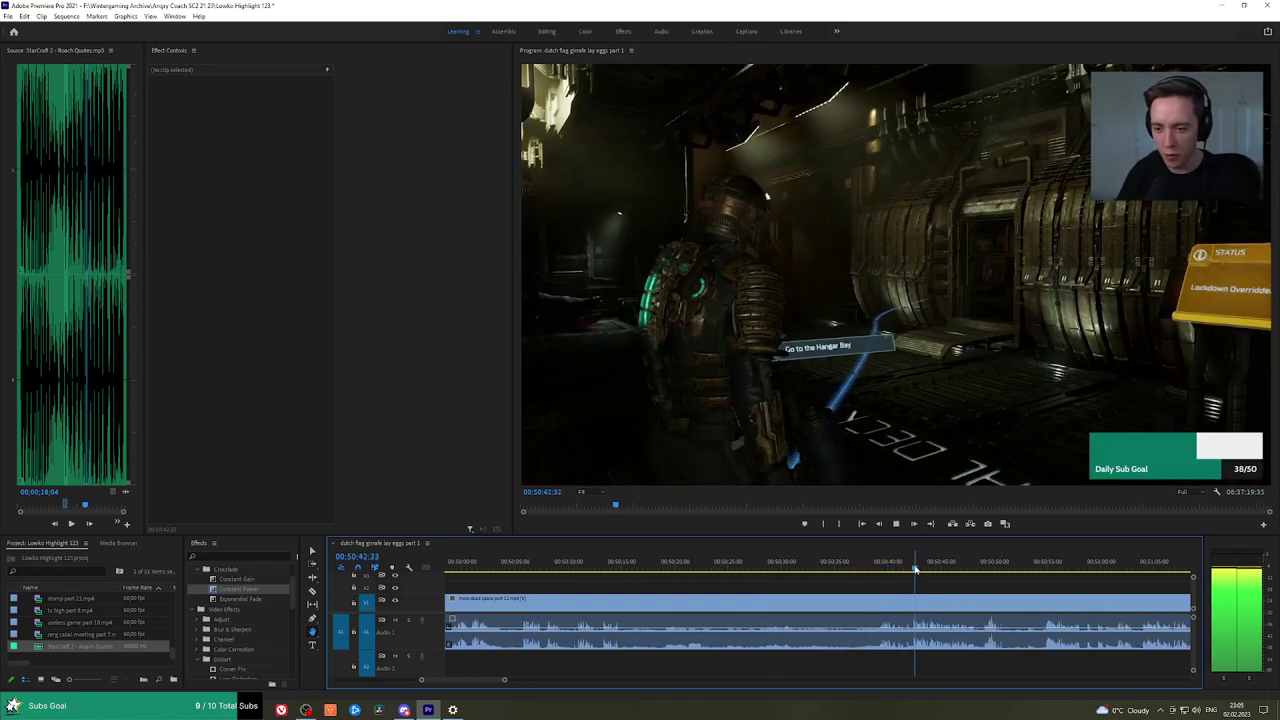
drag(981, 584, 759, 584)
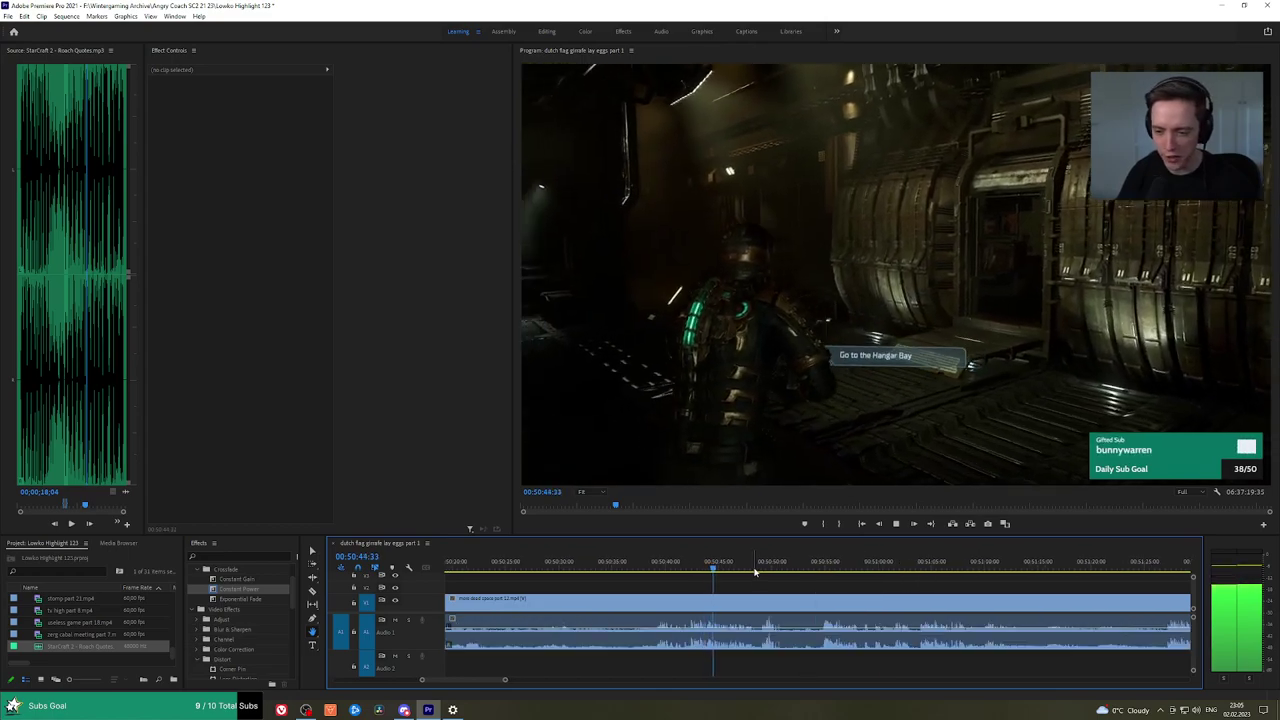
click(759, 567)
click(825, 567)
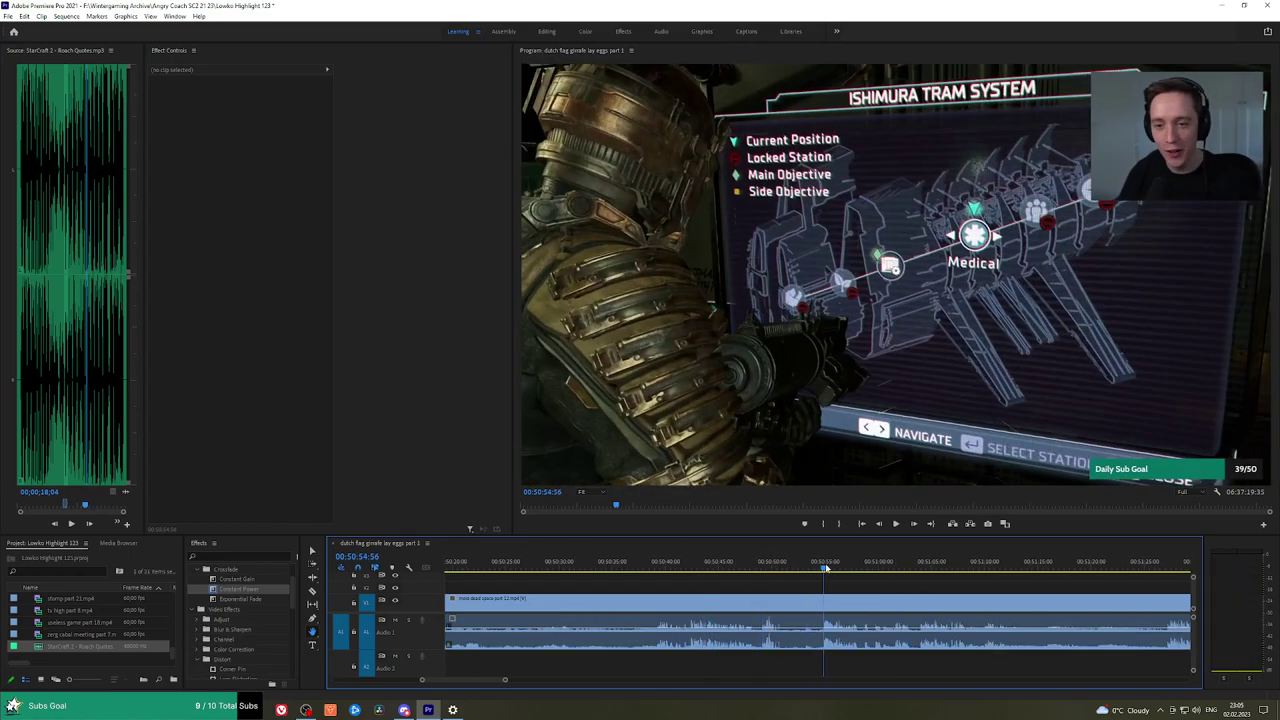
drag(1018, 564, 741, 584)
key(space)
click(751, 567)
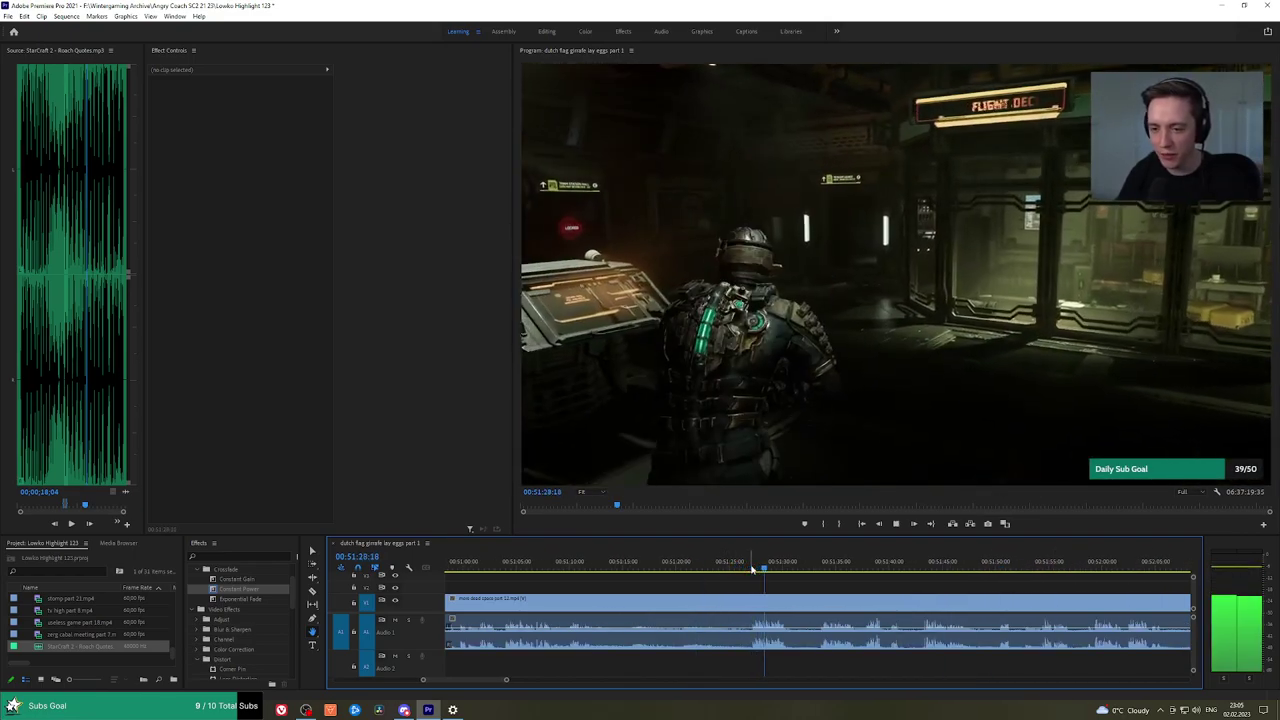
click(823, 567)
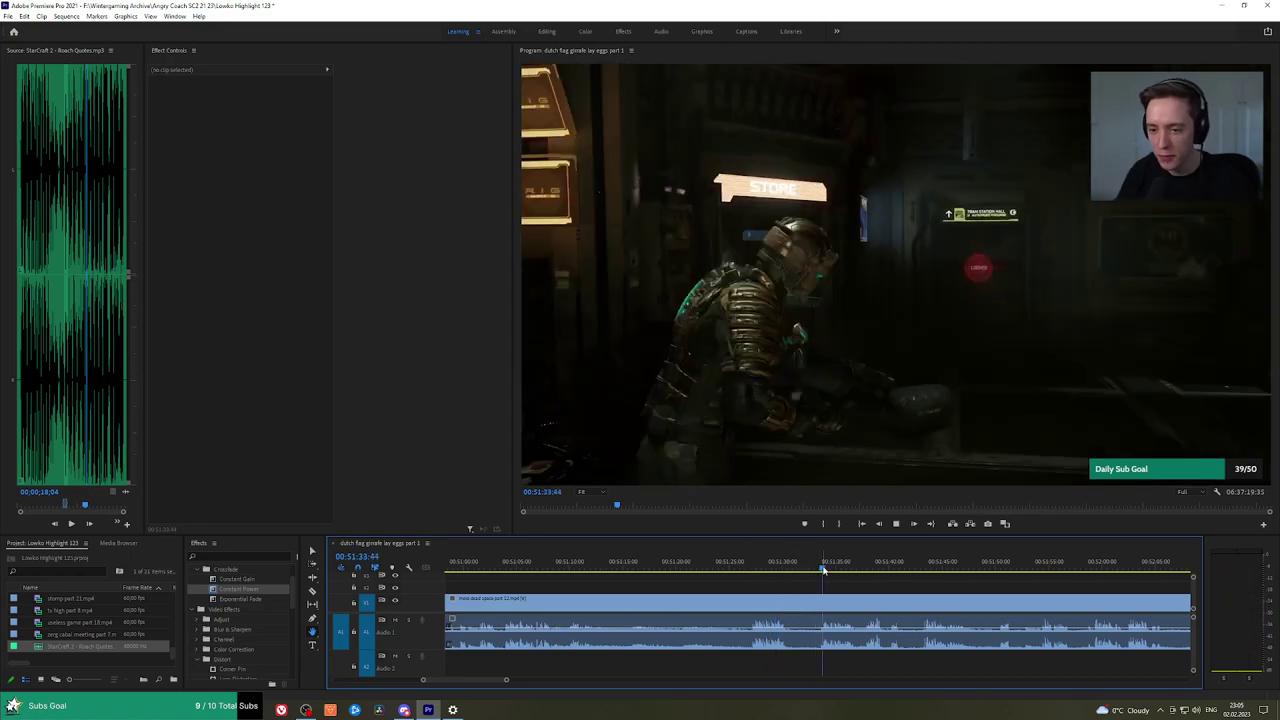
scroll(807, 580, down, 2)
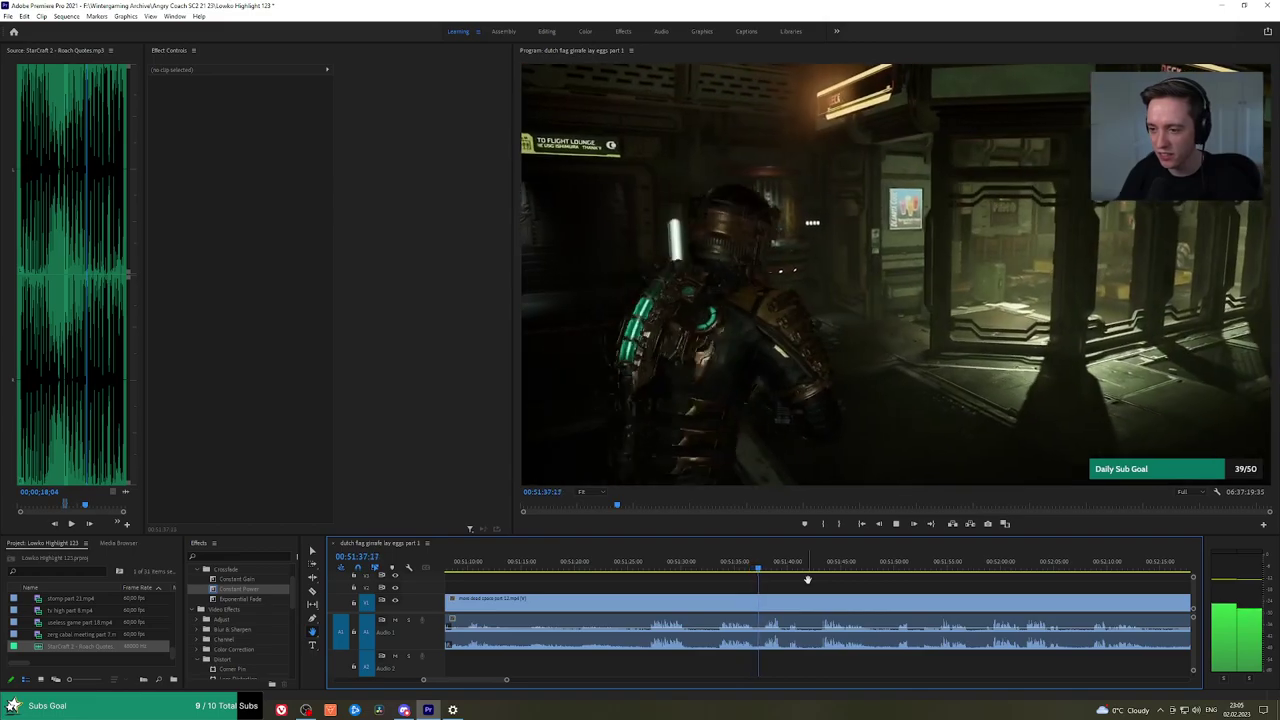
drag(810, 567, 900, 563)
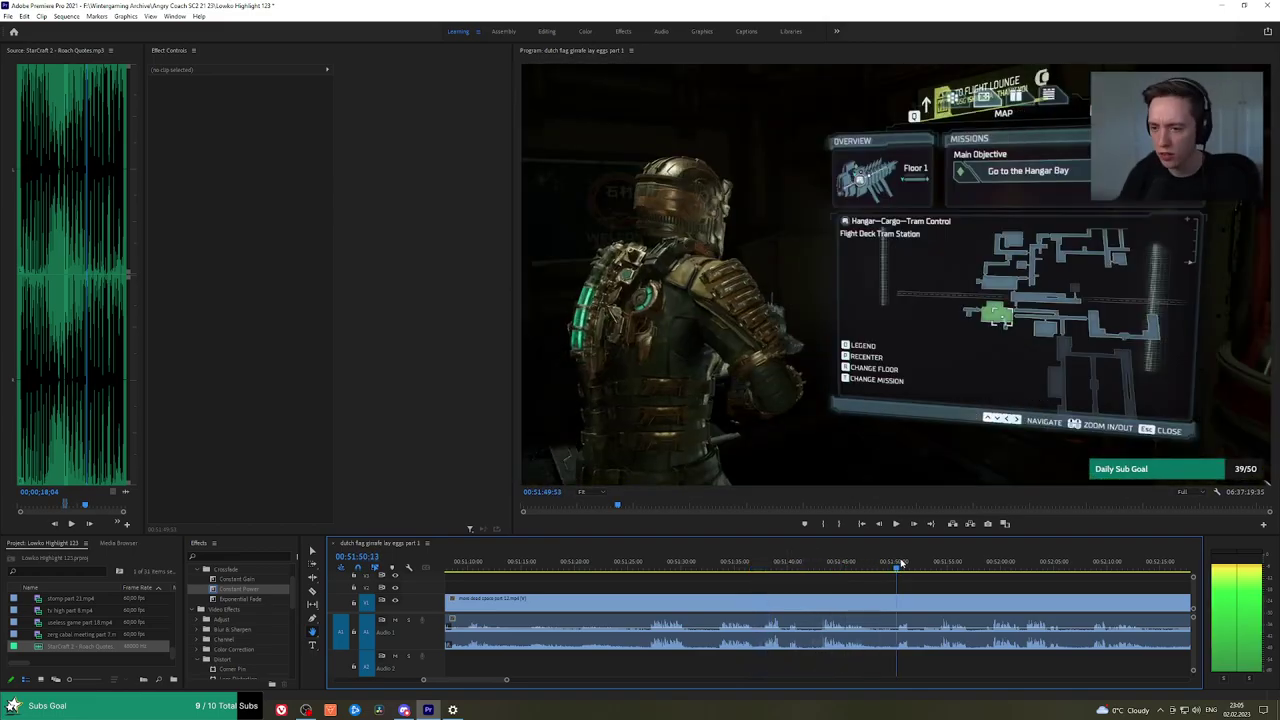
drag(1045, 563, 1154, 558)
key(space)
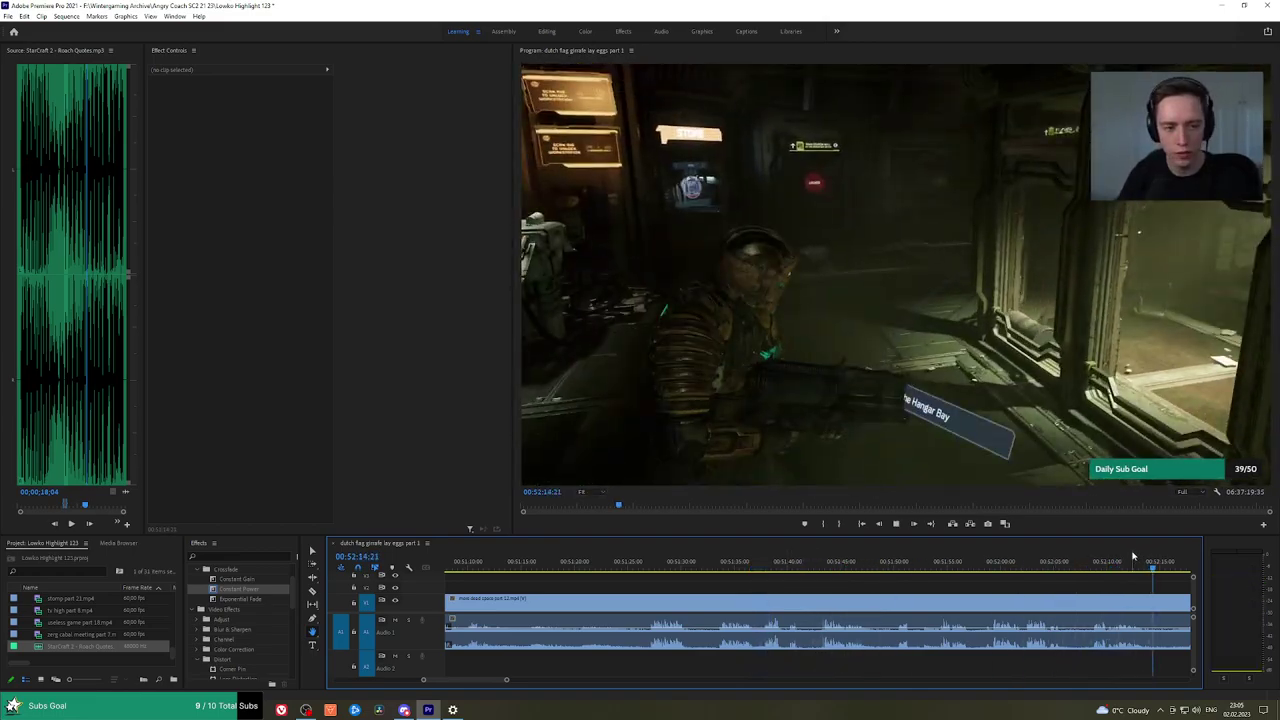
Review the corridor and bathroom footage from about 00:52:14 to 00:53:29 for talking parts and dull stretches.
scroll(1096, 575, down, 1)
scroll(1093, 577, down, 3)
scroll(874, 578, down, 3)
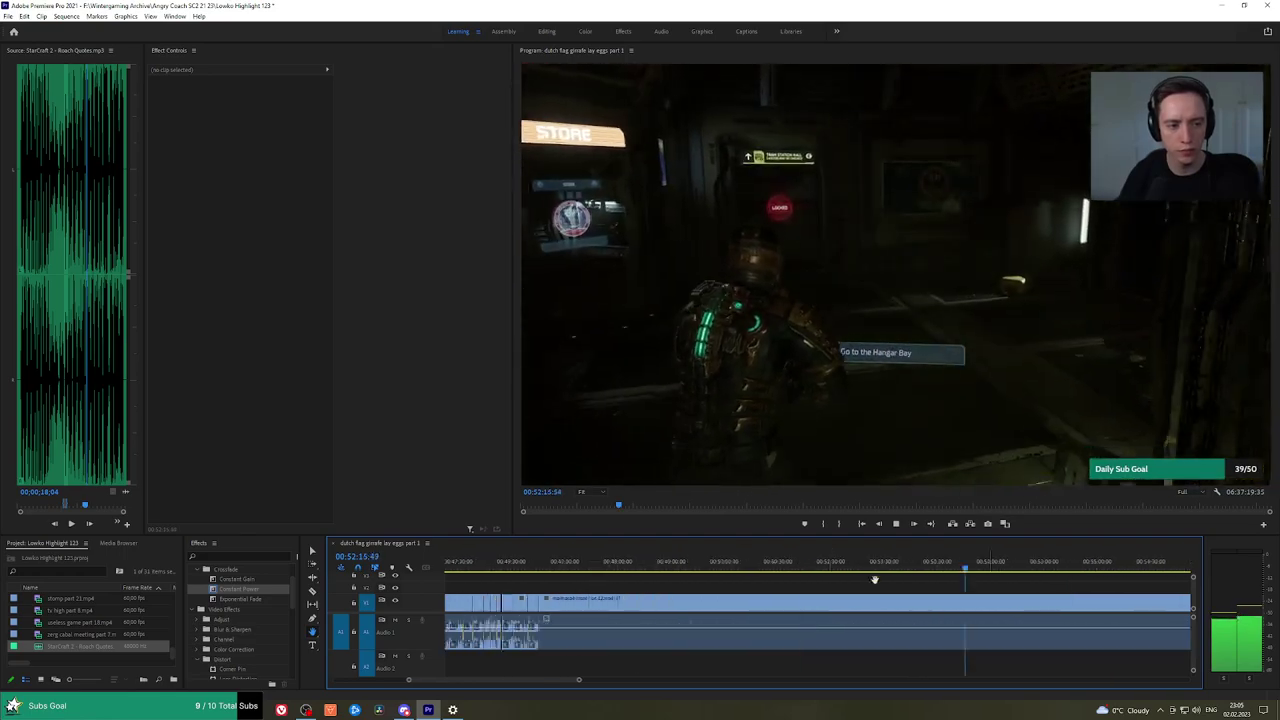
mouse_move(732, 570)
mouse_down()
mouse_move(786, 568)
mouse_move(723, 566)
mouse_up()
key(space)
scroll(789, 574, up, 2)
key(equal)
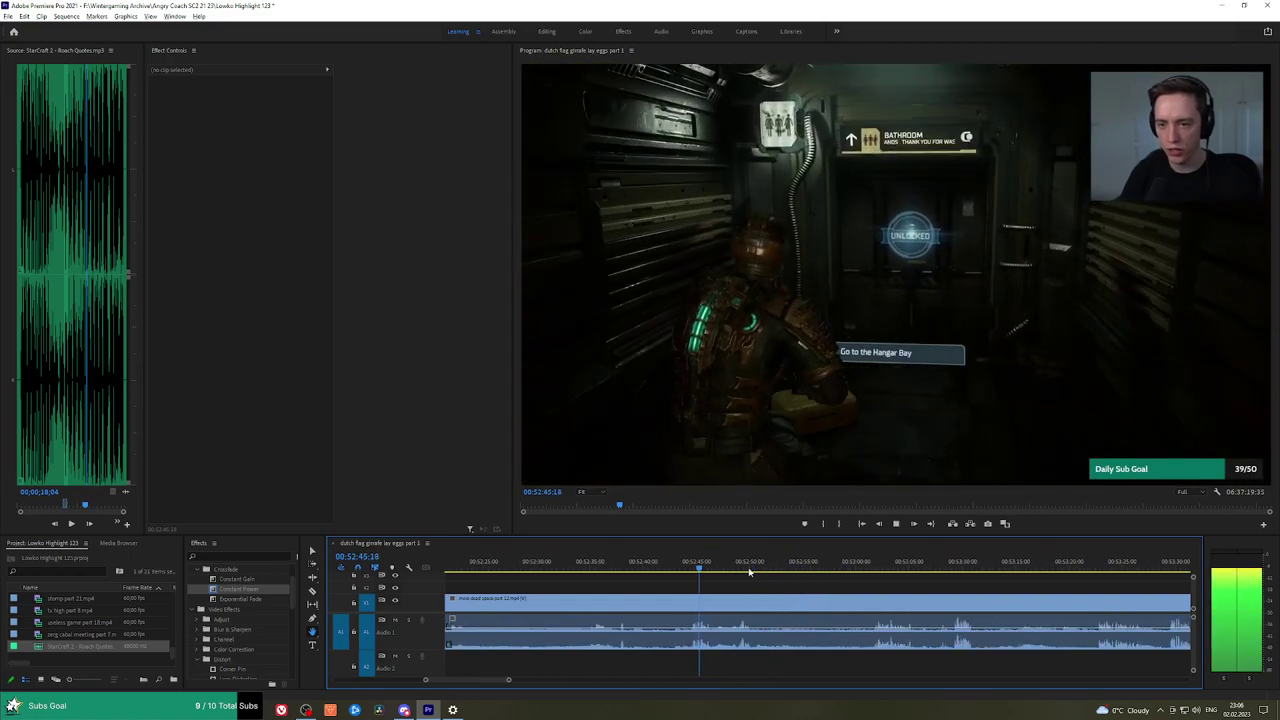
click(733, 567)
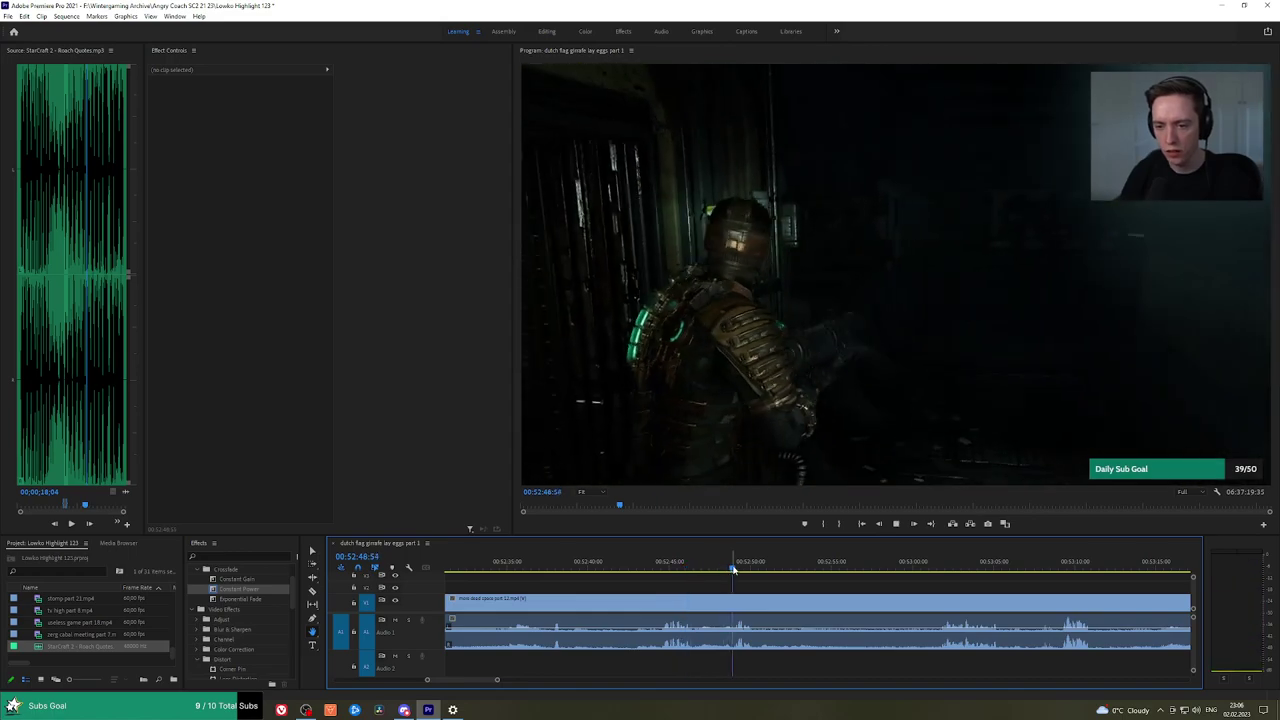
drag(733, 567, 796, 579)
key(space)
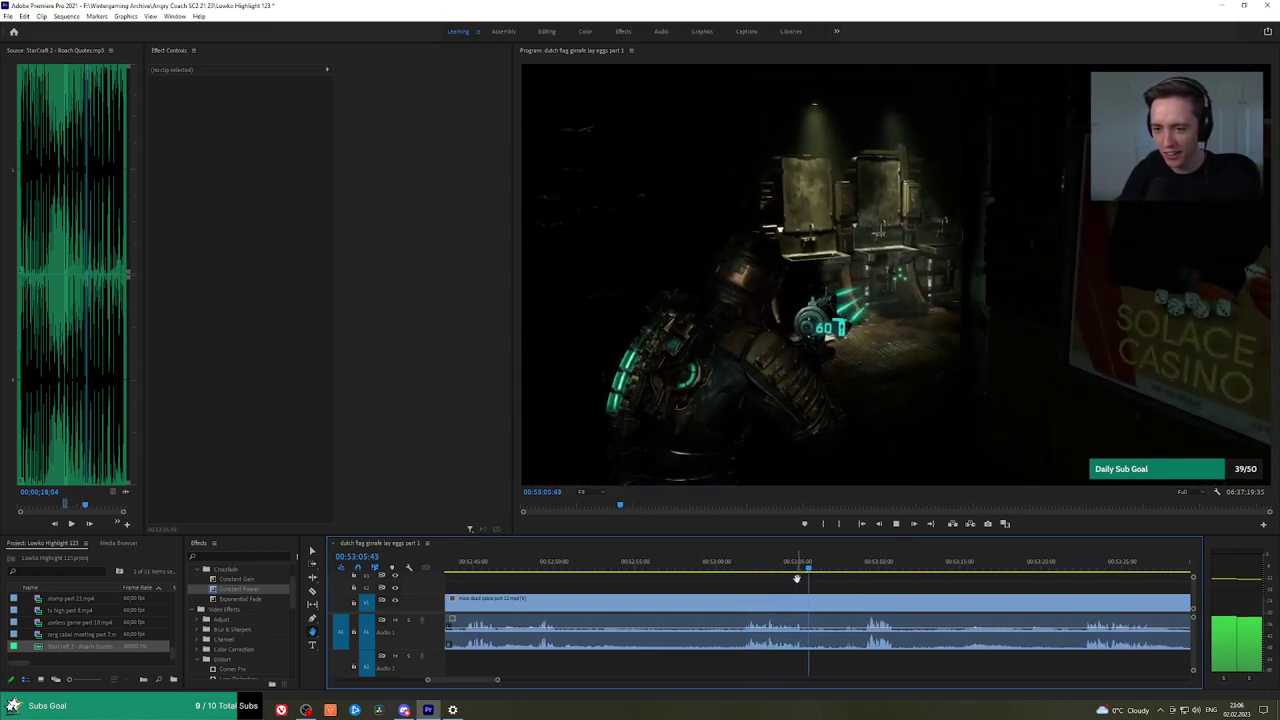
click(851, 567)
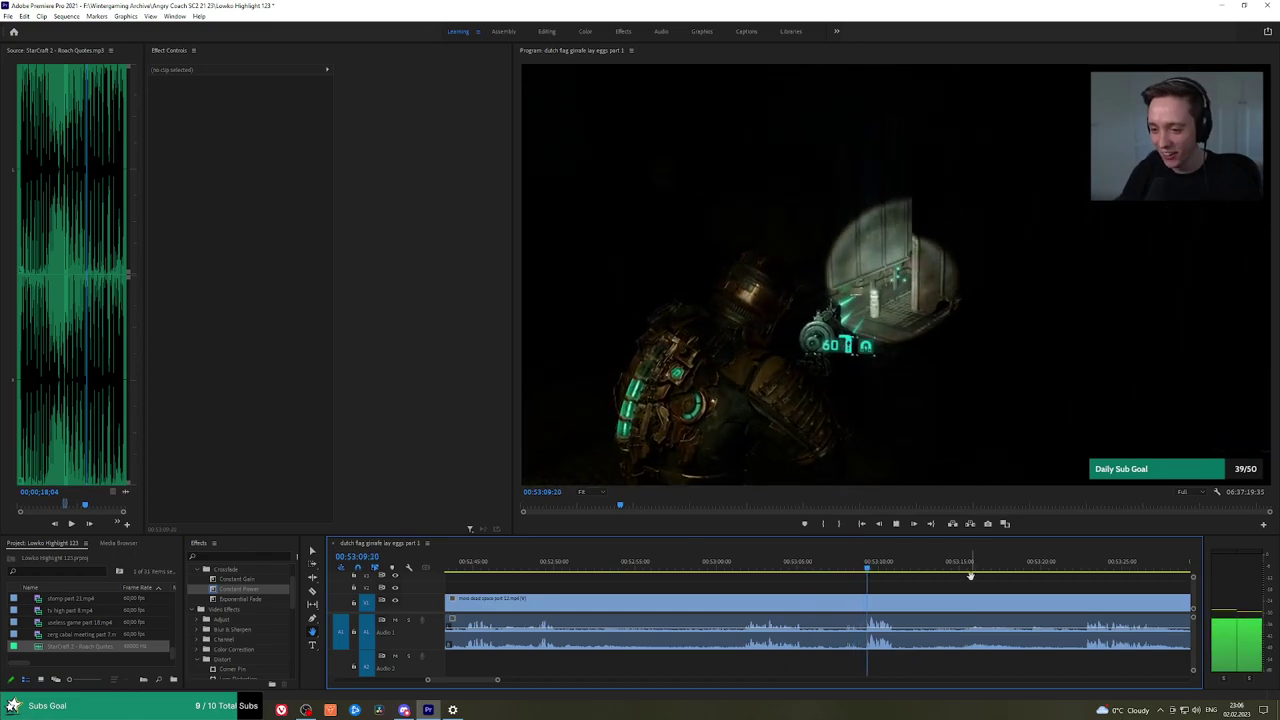
drag(970, 575, 815, 568)
click(919, 565)
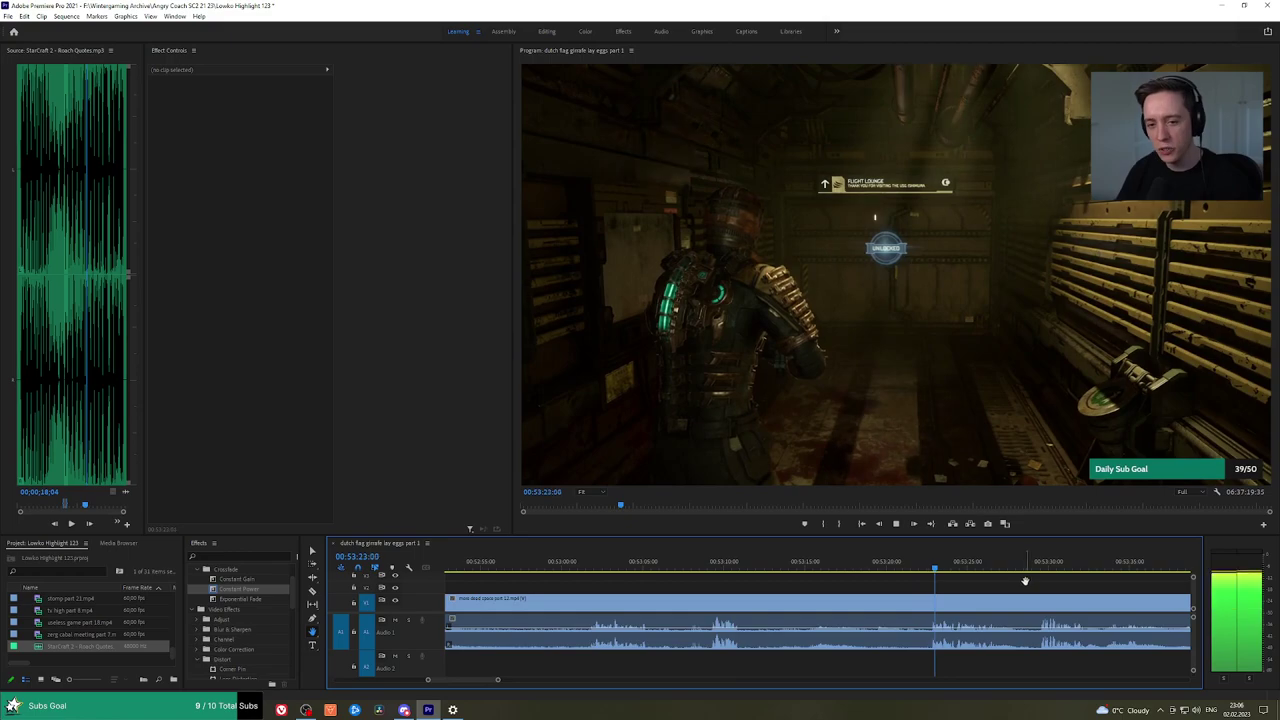
drag(1023, 581, 690, 575)
click(724, 567)
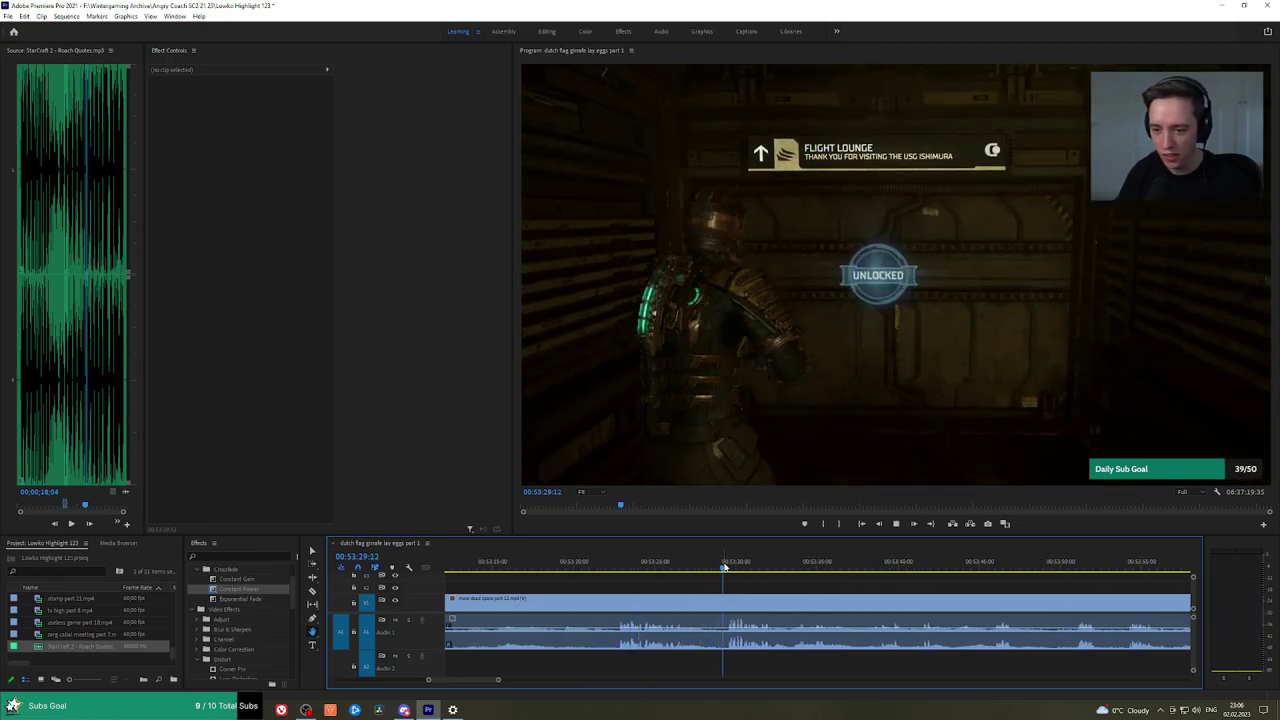
Examine the flight lounge footage from about 00:53:29 to 00:54:59, through the security check-in door, for moments worth keeping.
scroll(868, 584, down, 3)
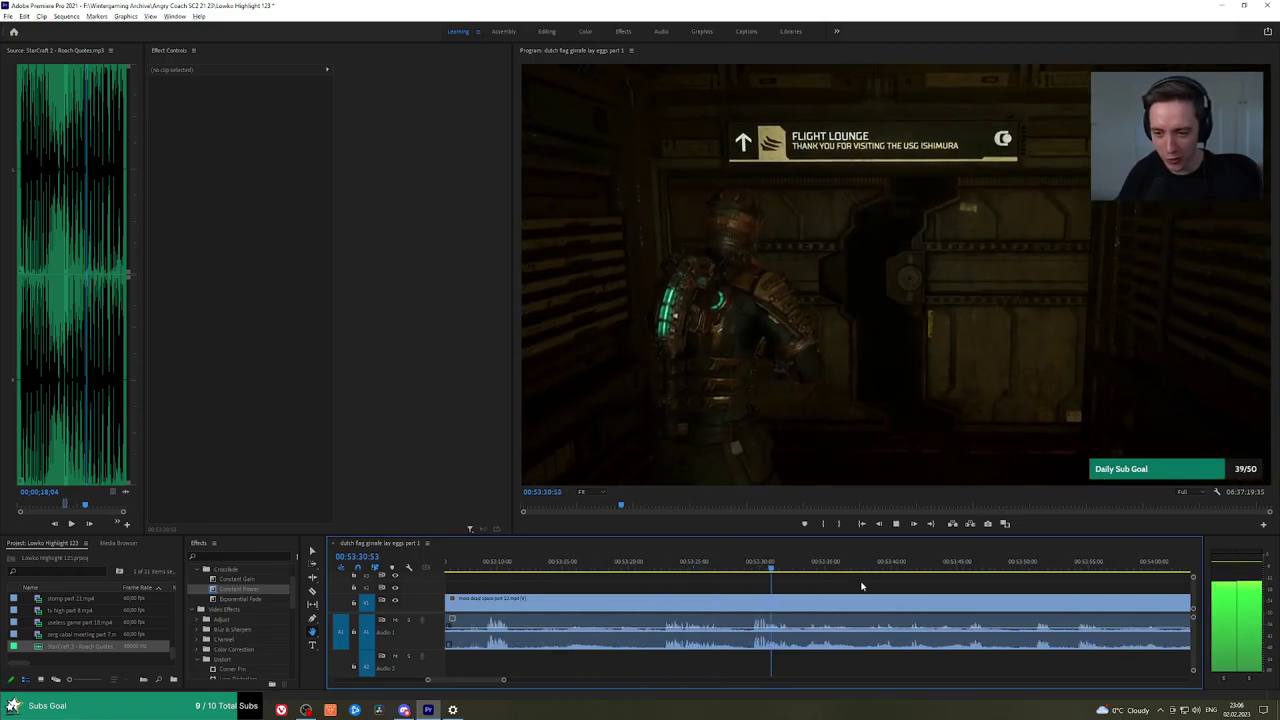
drag(920, 578, 748, 574)
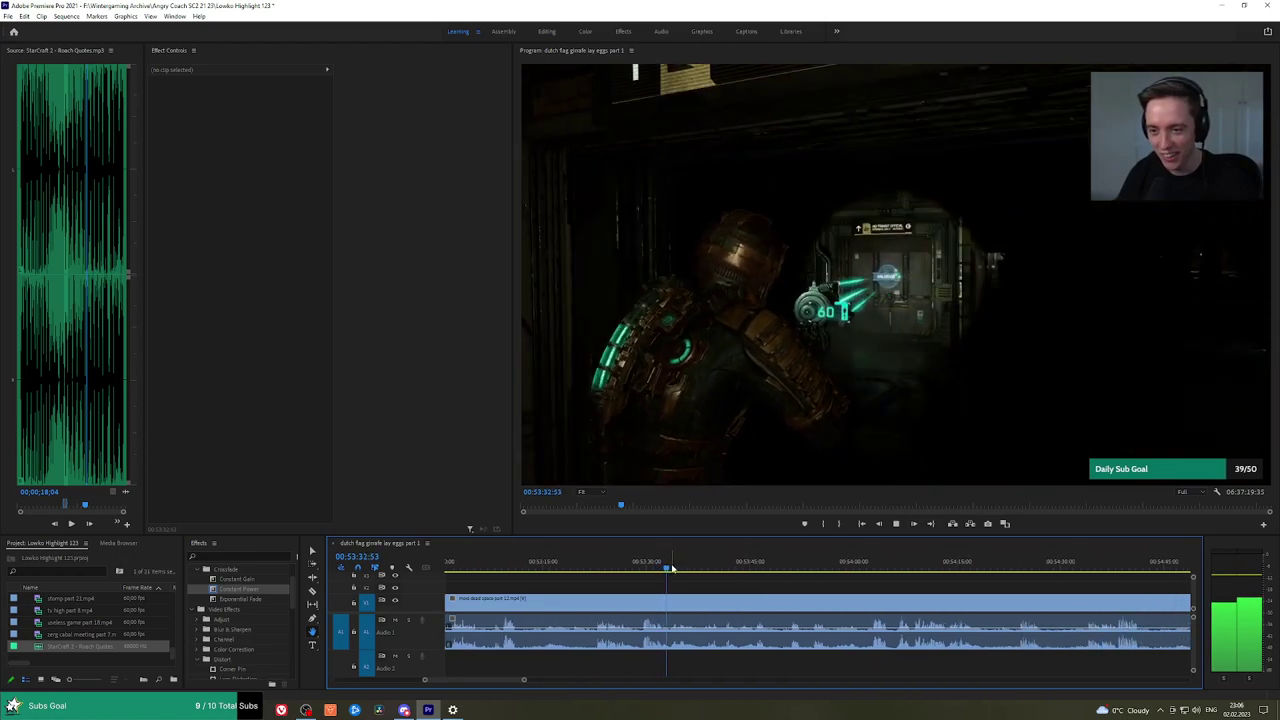
drag(670, 568, 743, 568)
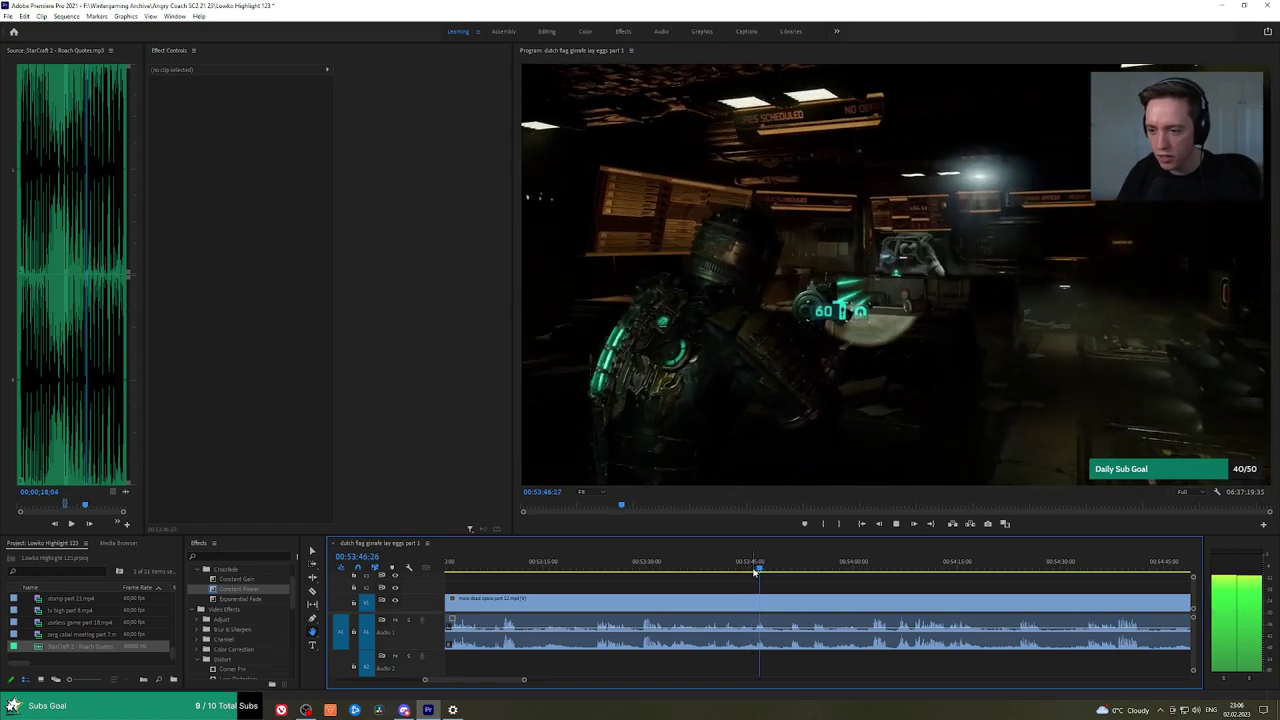
key(space)
key(space)
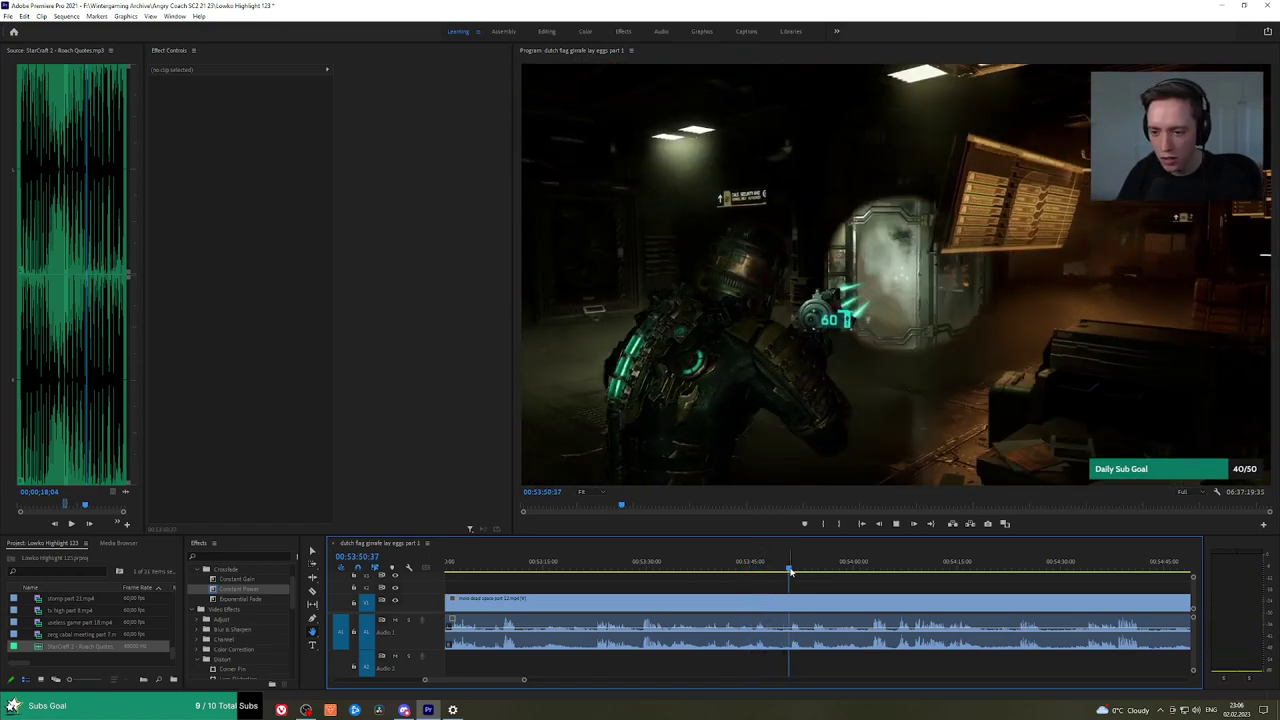
key(=)
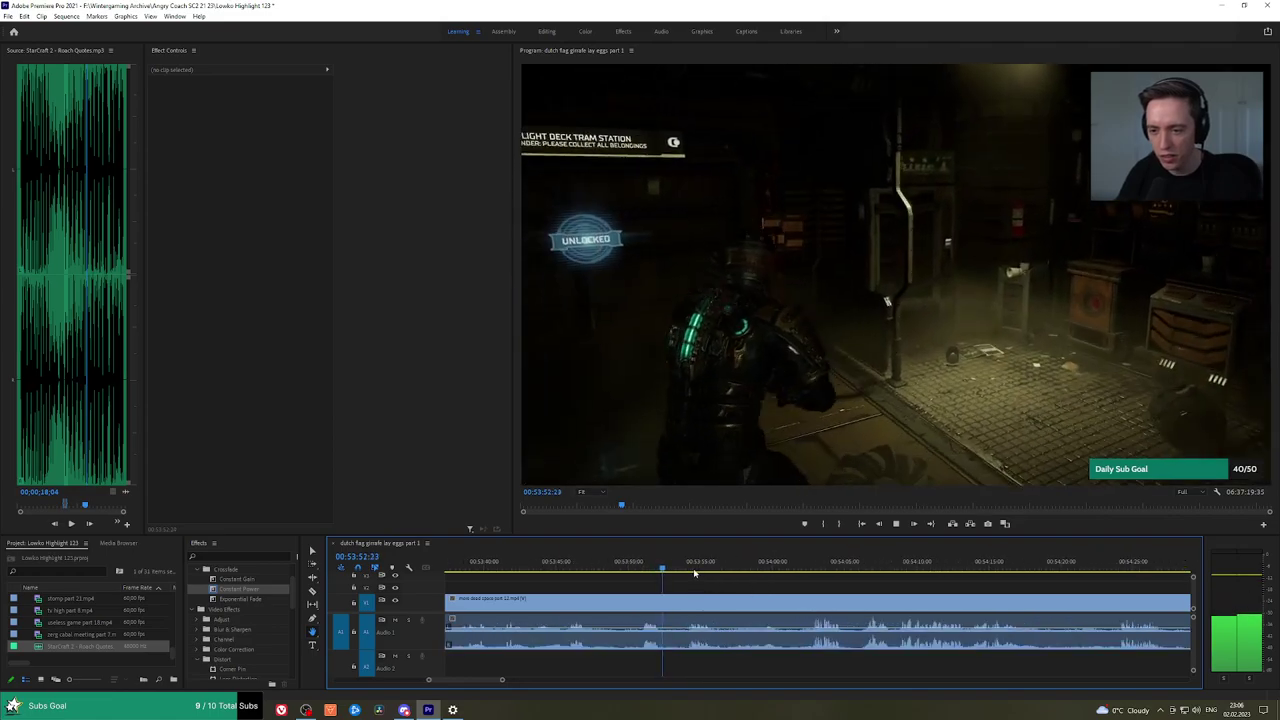
click(783, 568)
drag(783, 568, 933, 568)
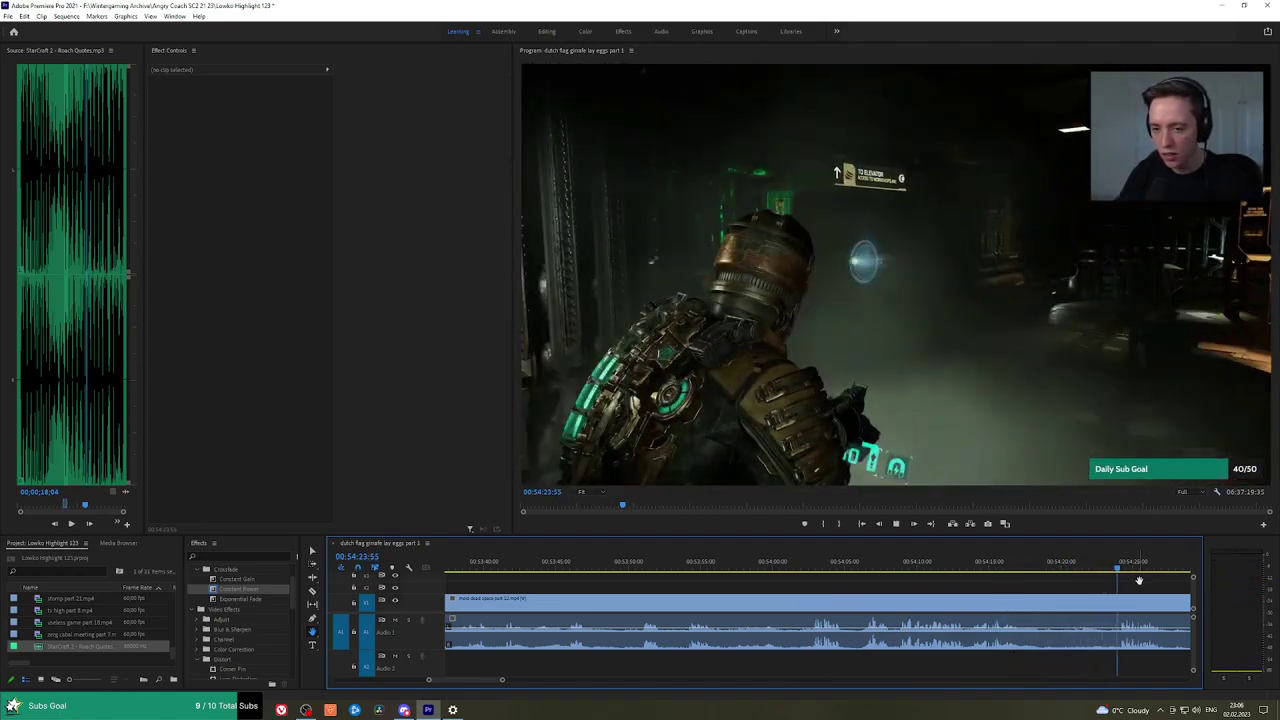
key(space)
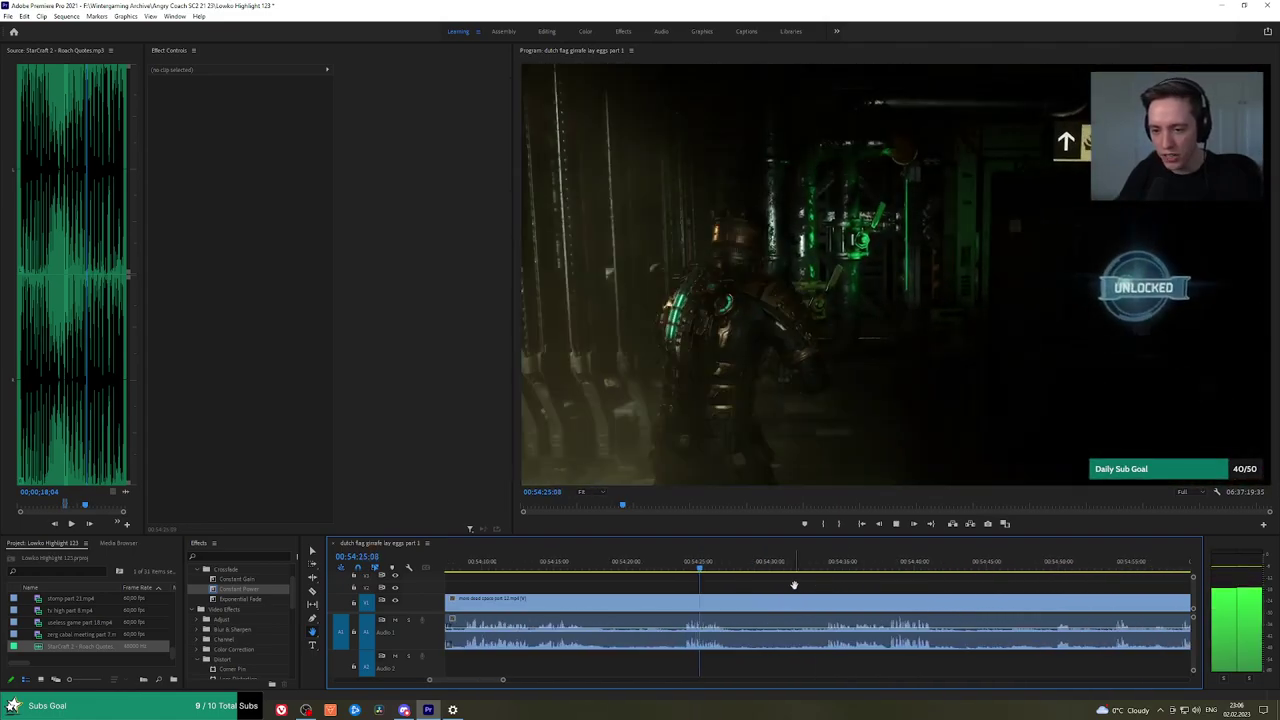
drag(817, 568, 828, 567)
drag(956, 583, 800, 573)
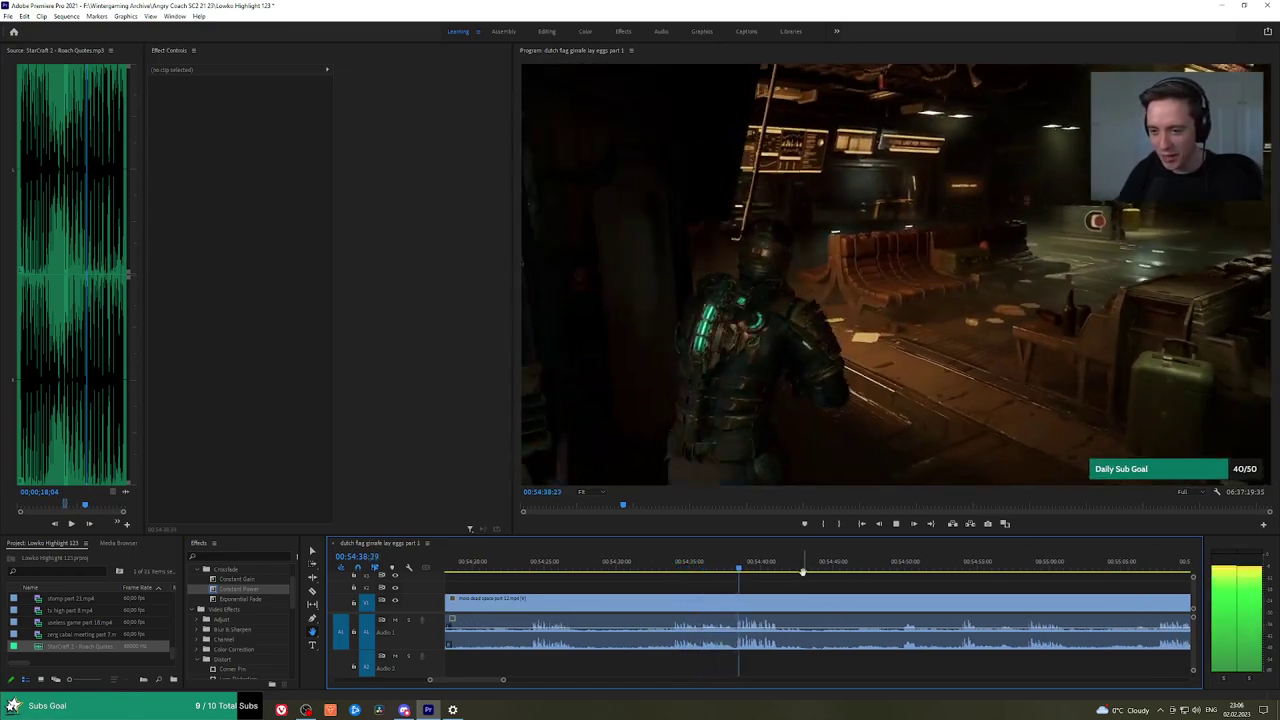
scroll(884, 584, down, 3)
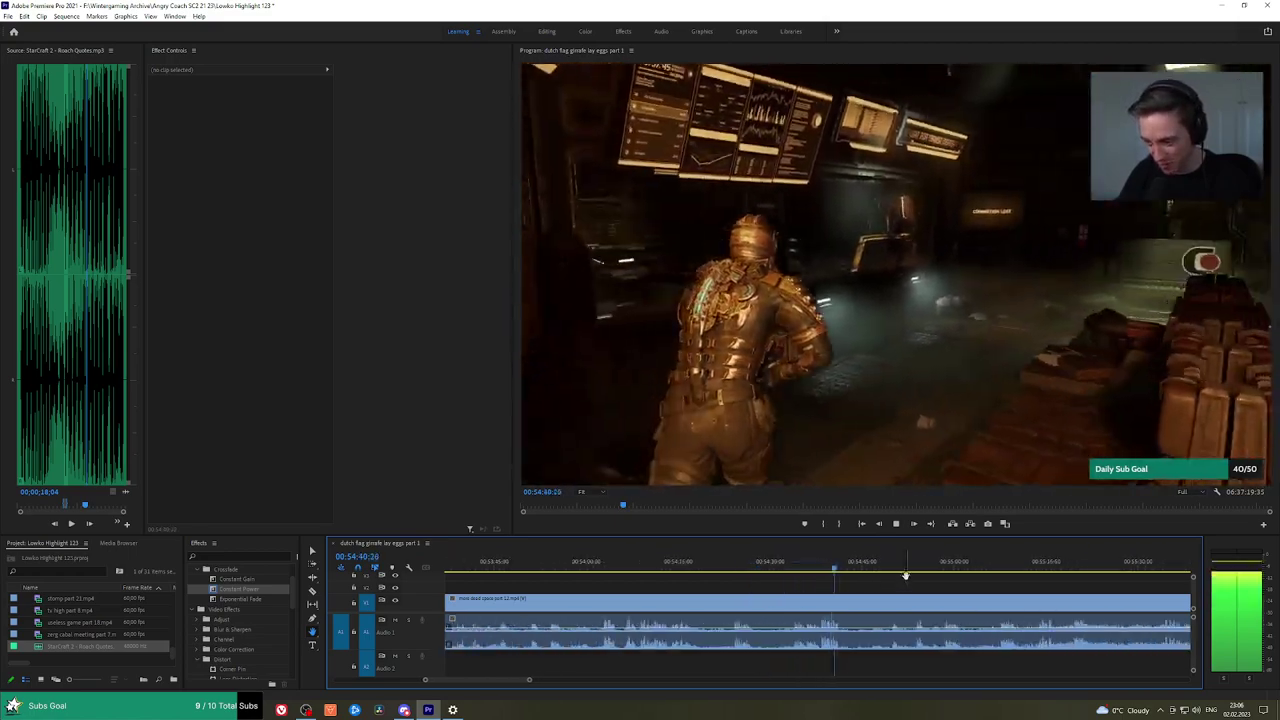
click(916, 567)
drag(1000, 589, 757, 589)
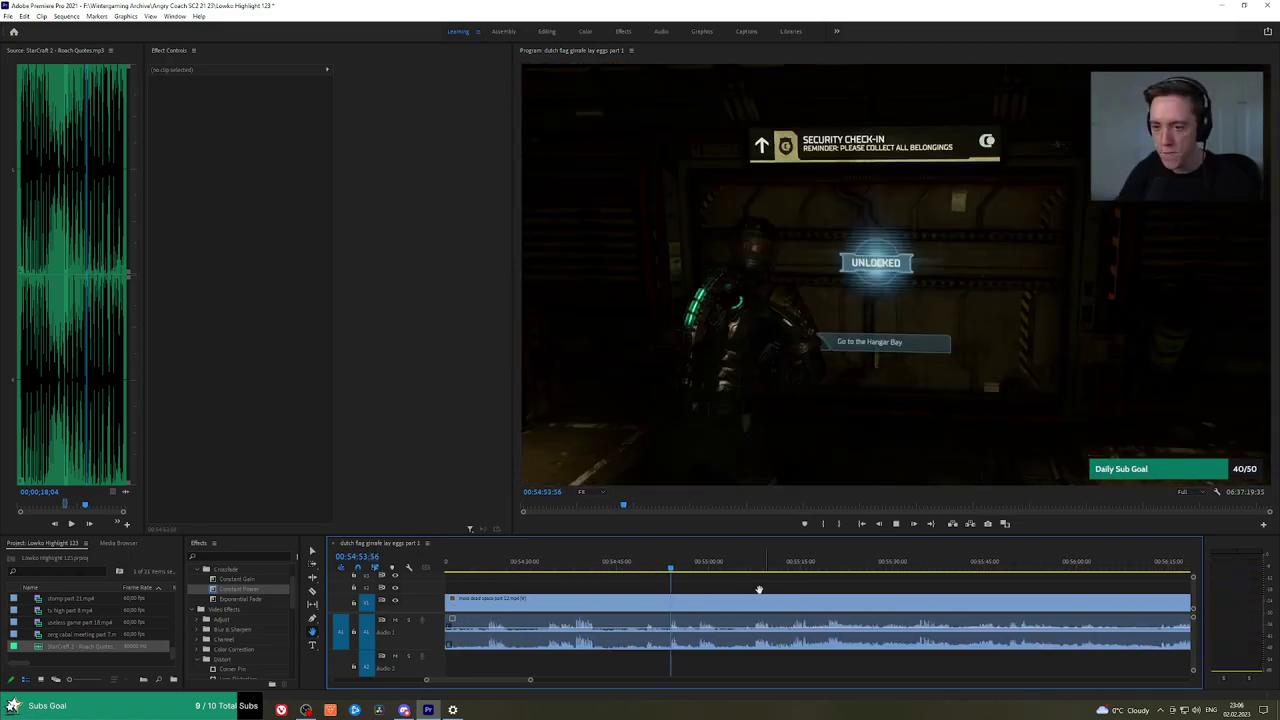
click(702, 568)
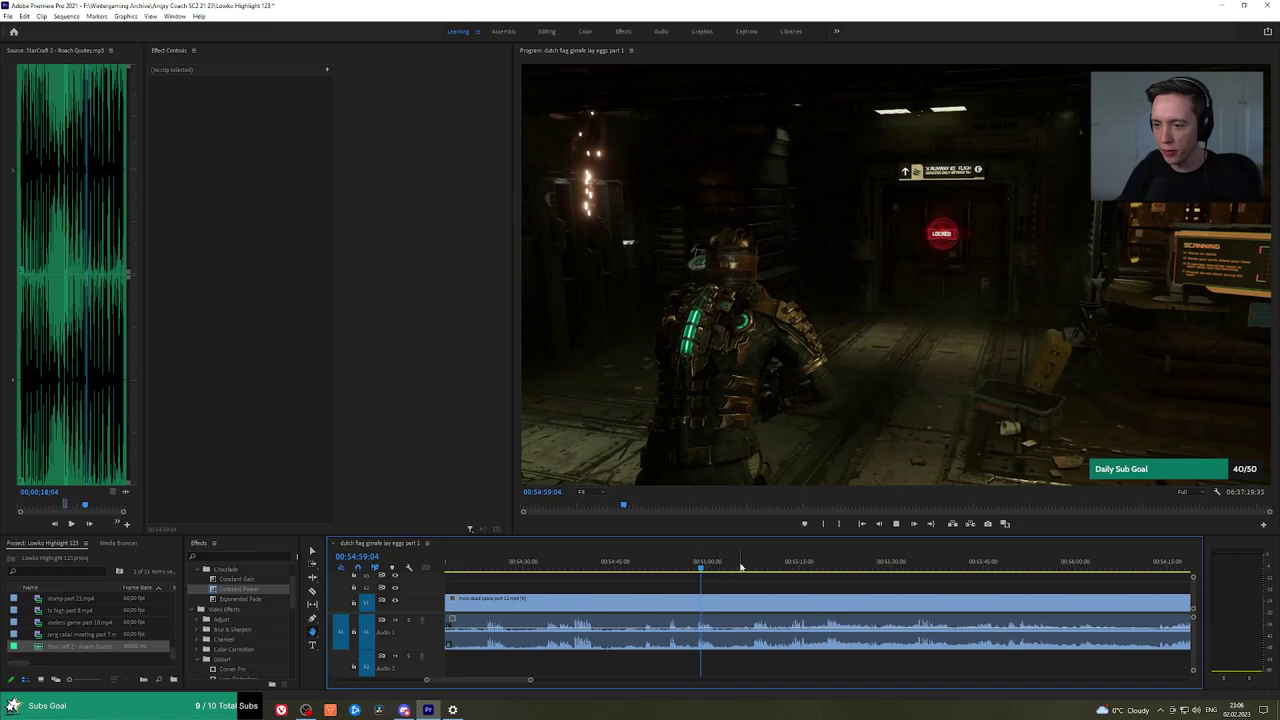
Skim the gameplay footage from about 00:54:59 to 00:56:43 for moments worth keeping.
click(748, 567)
key(space)
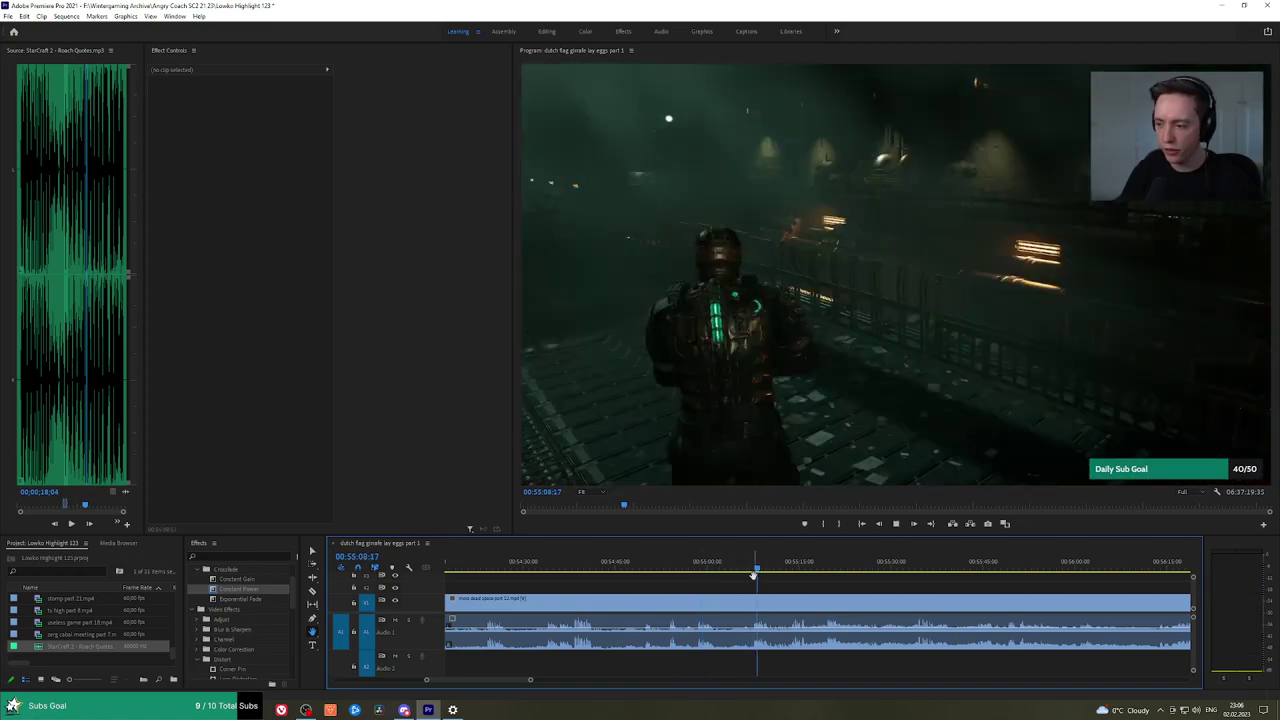
click(808, 567)
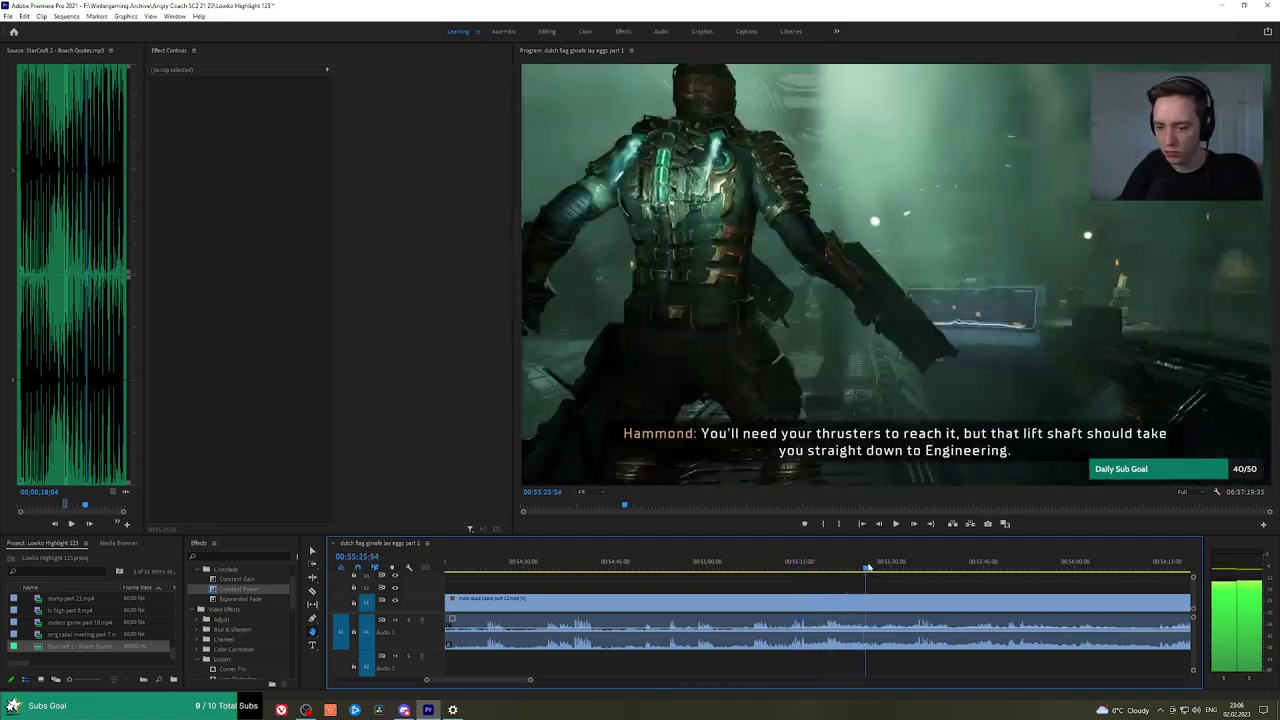
key(space)
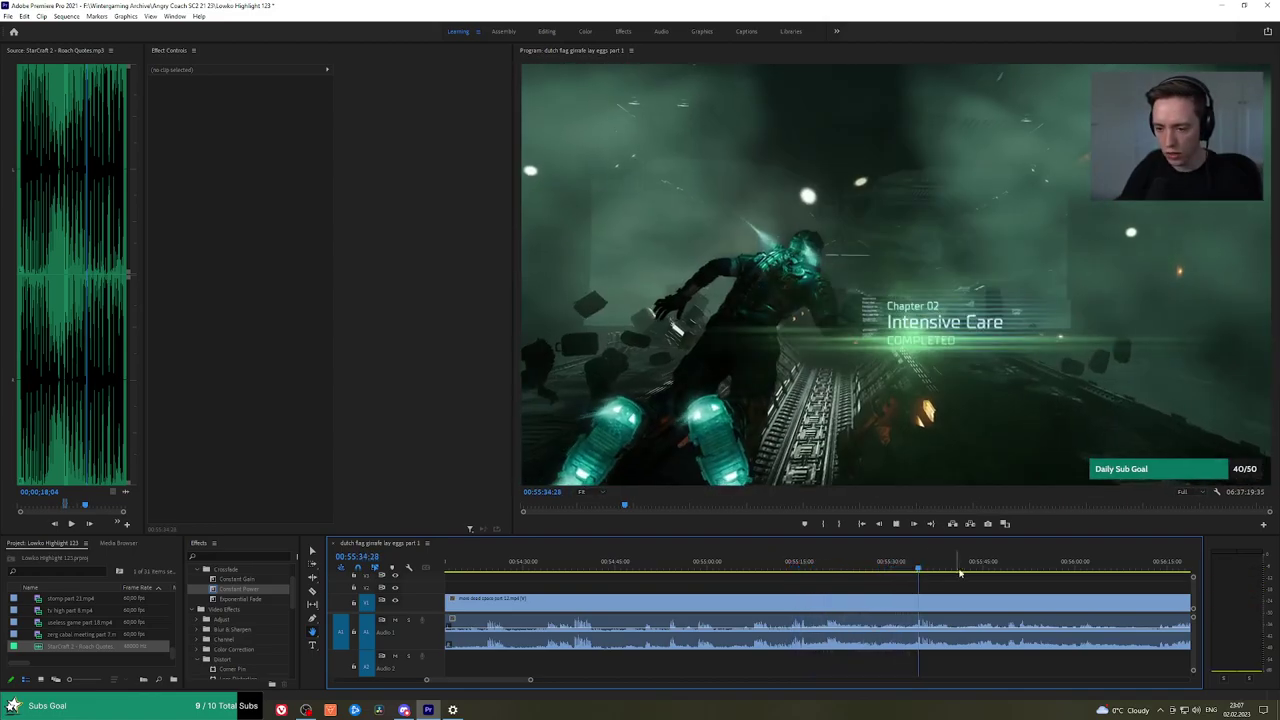
scroll(750, 578, right, 3)
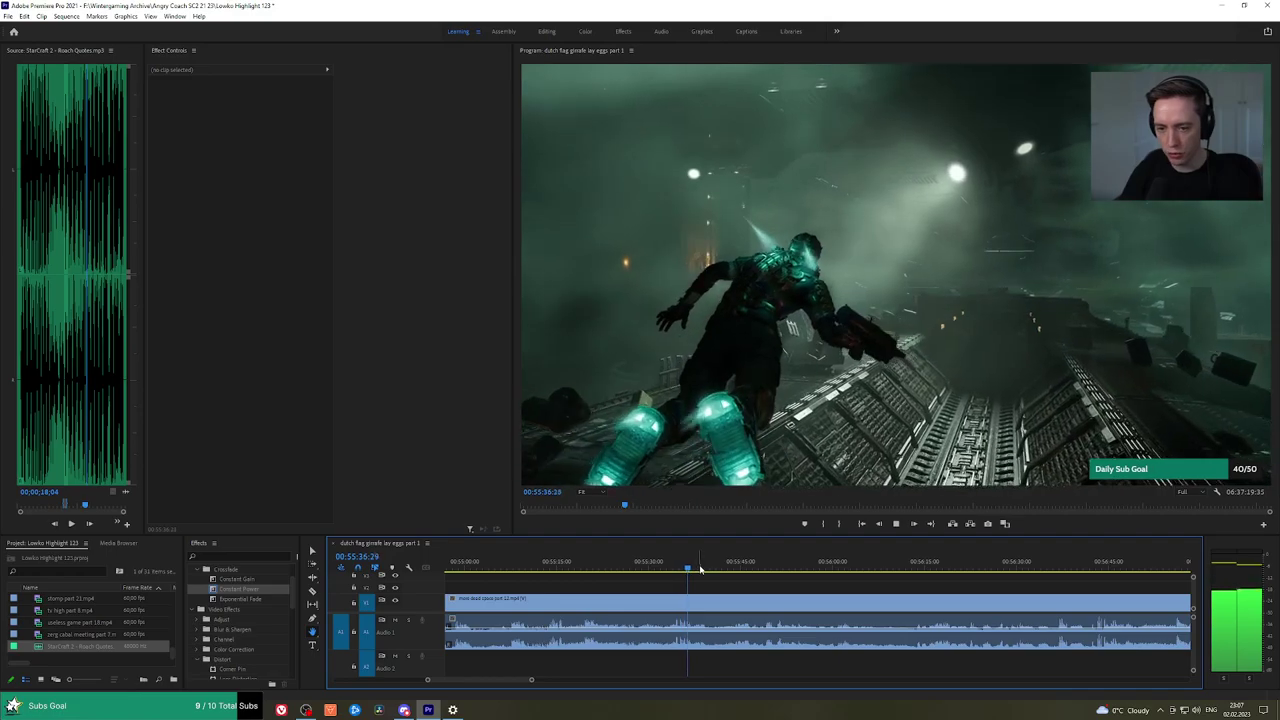
click(725, 567)
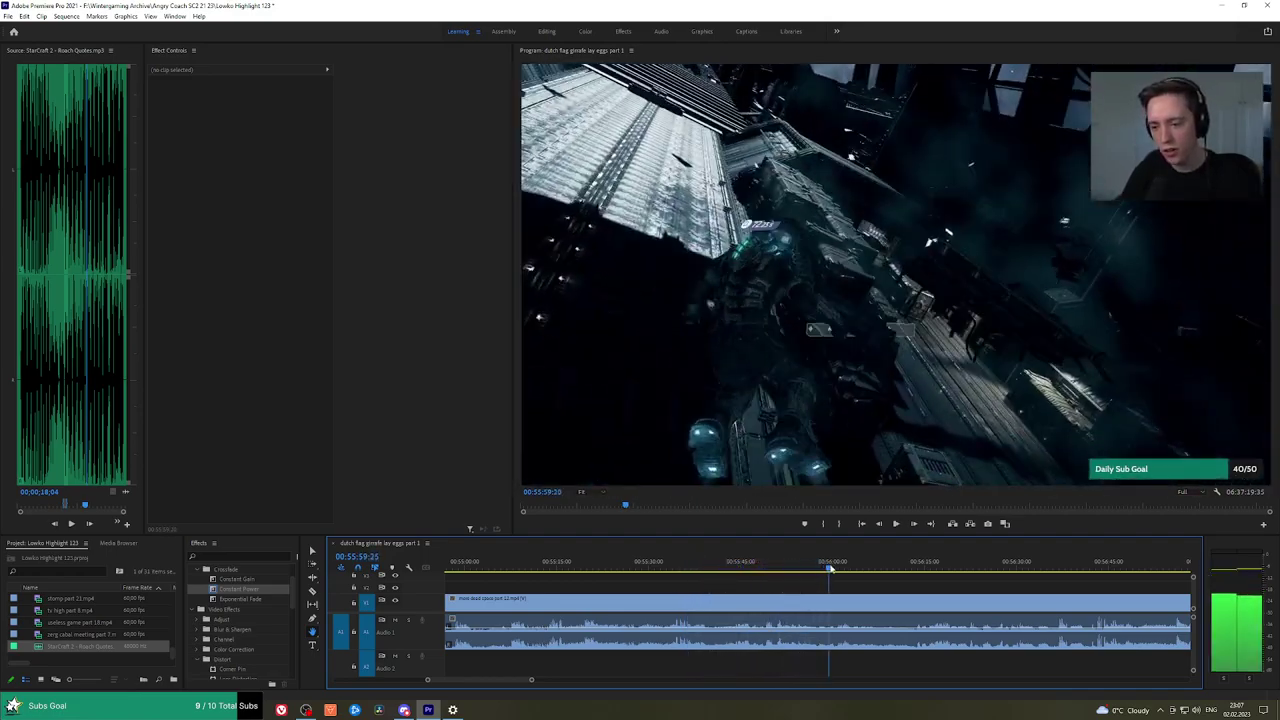
click(833, 567)
key(space)
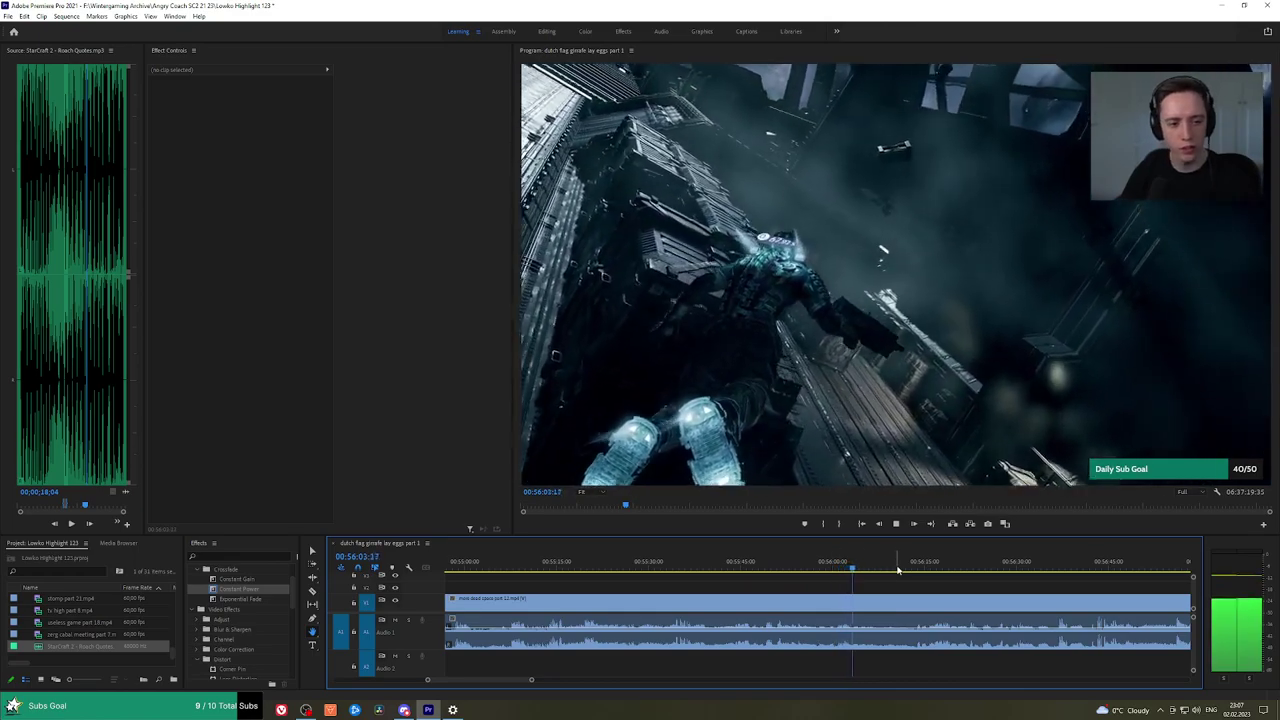
click(909, 567)
scroll(900, 580, right, 3)
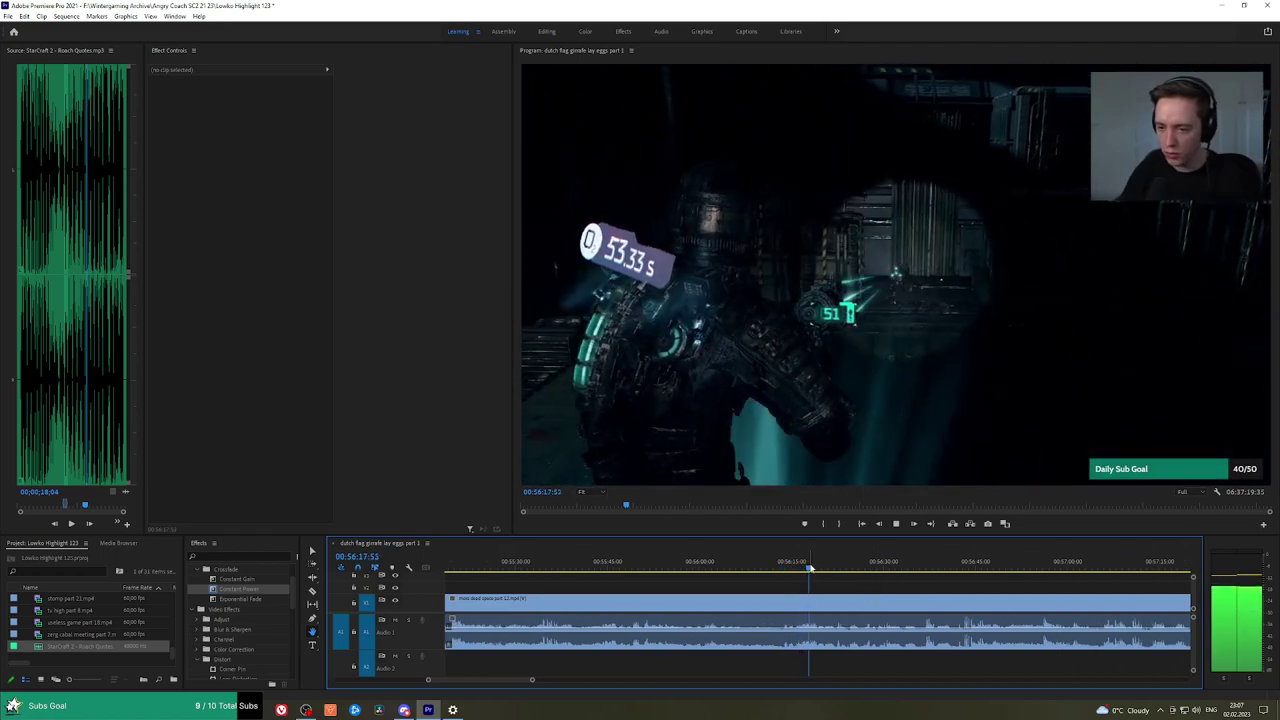
drag(811, 568, 931, 568)
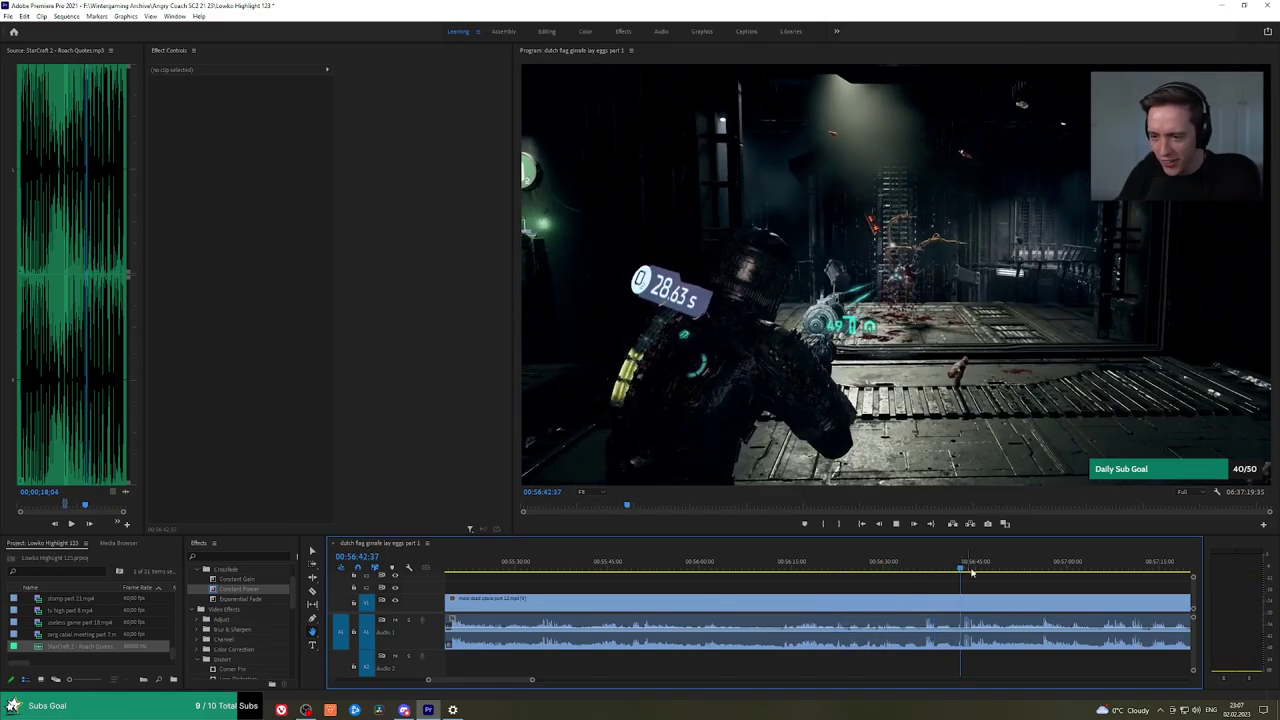
drag(1013, 583, 816, 582)
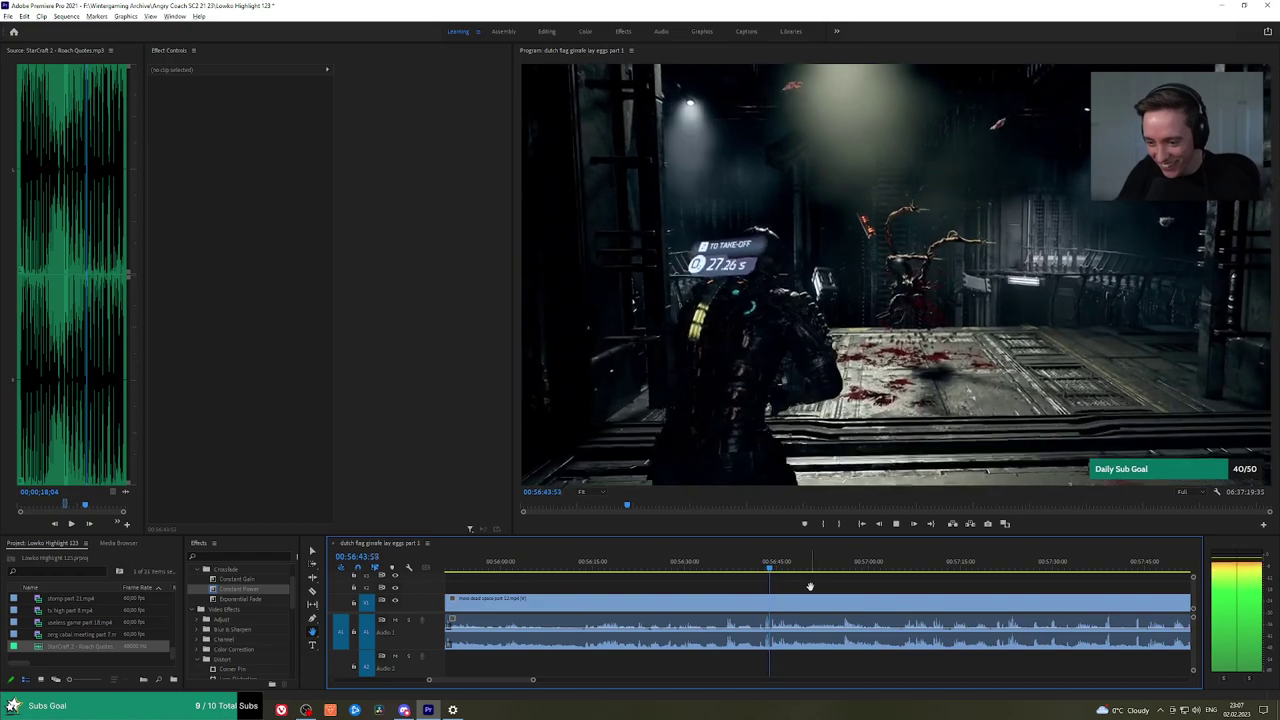
Review the fight scene between about 00:56:24 and 00:57:05 and judge which part belongs in the highlight.
scroll(810, 586, up, 4)
key(space)
click(593, 569)
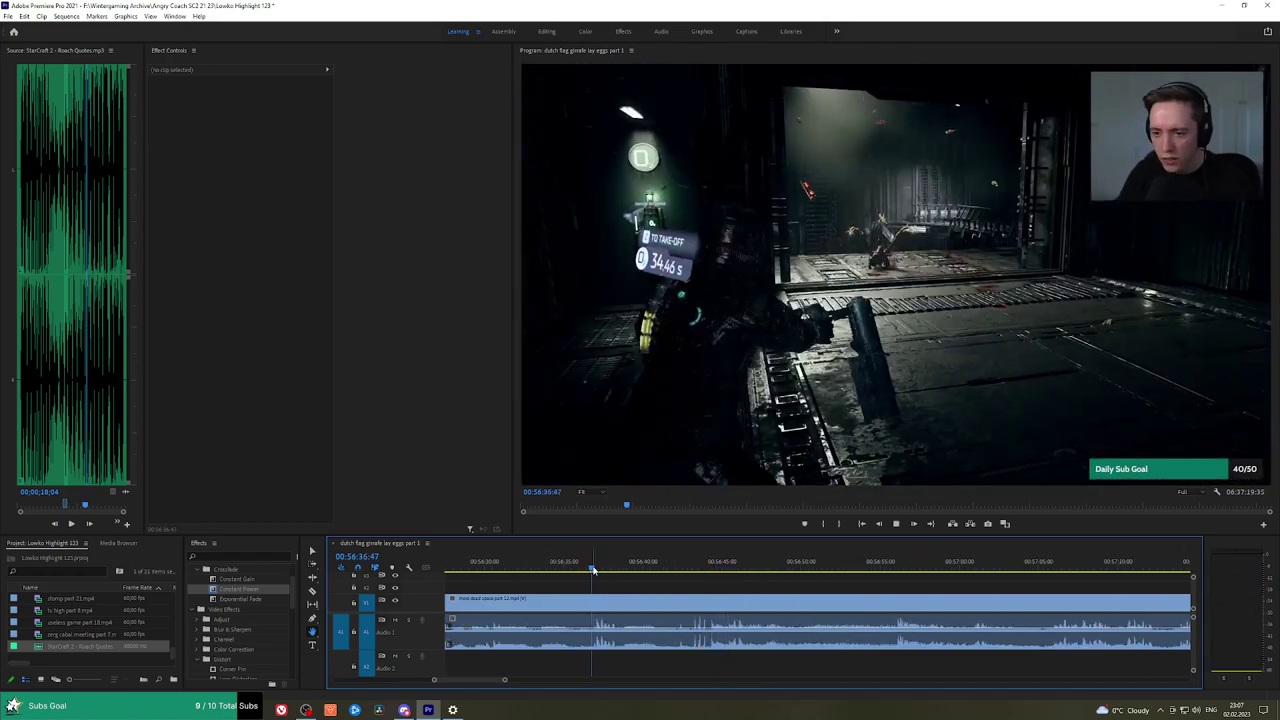
drag(650, 577, 794, 575)
click(628, 566)
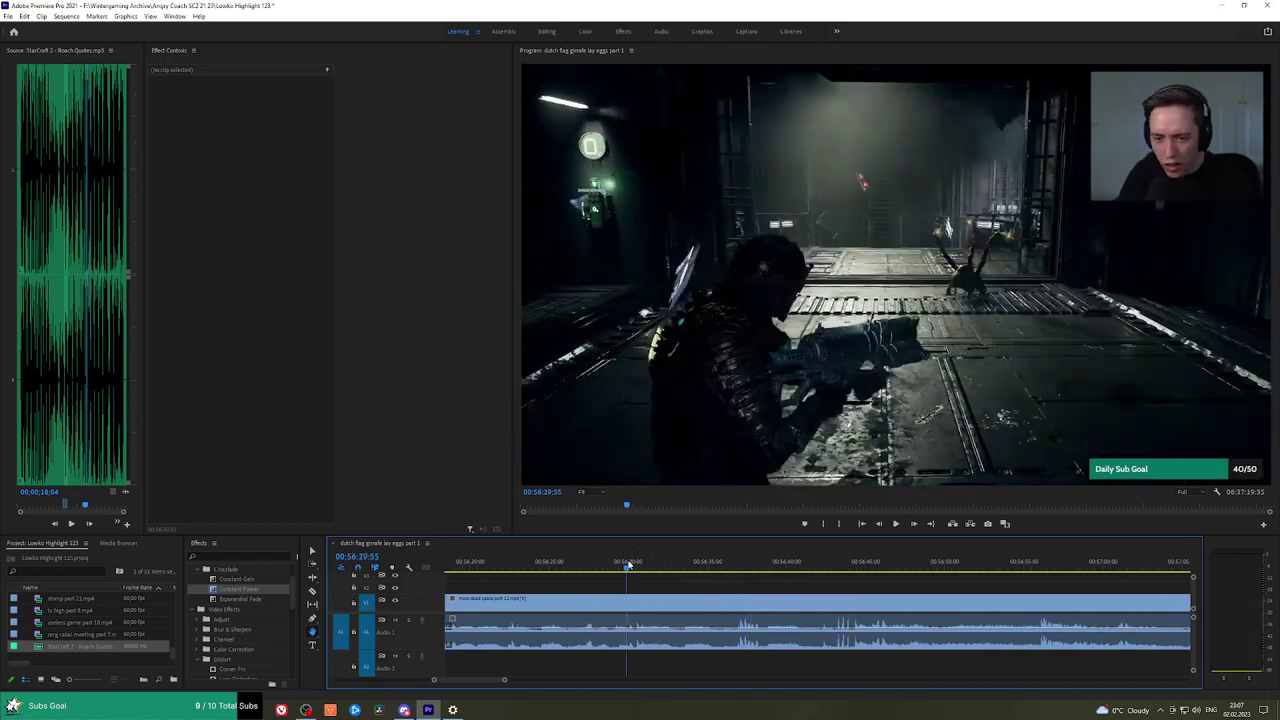
drag(667, 579, 776, 573)
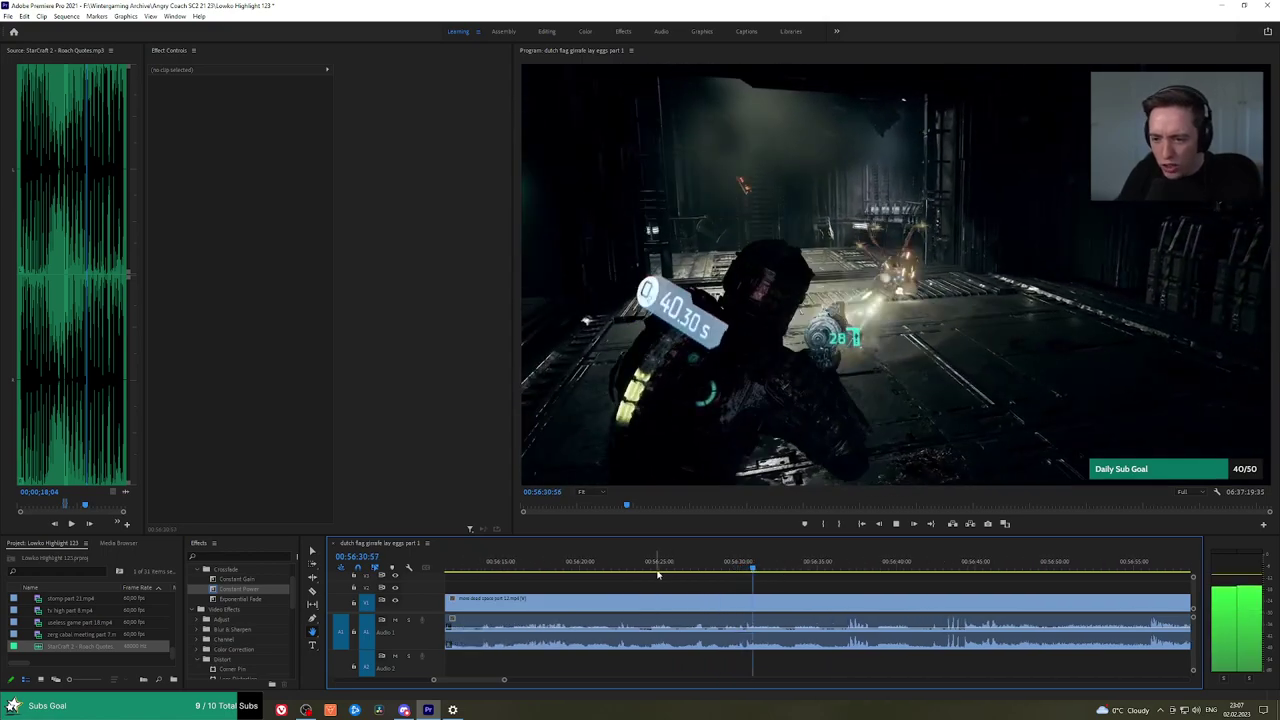
click(633, 567)
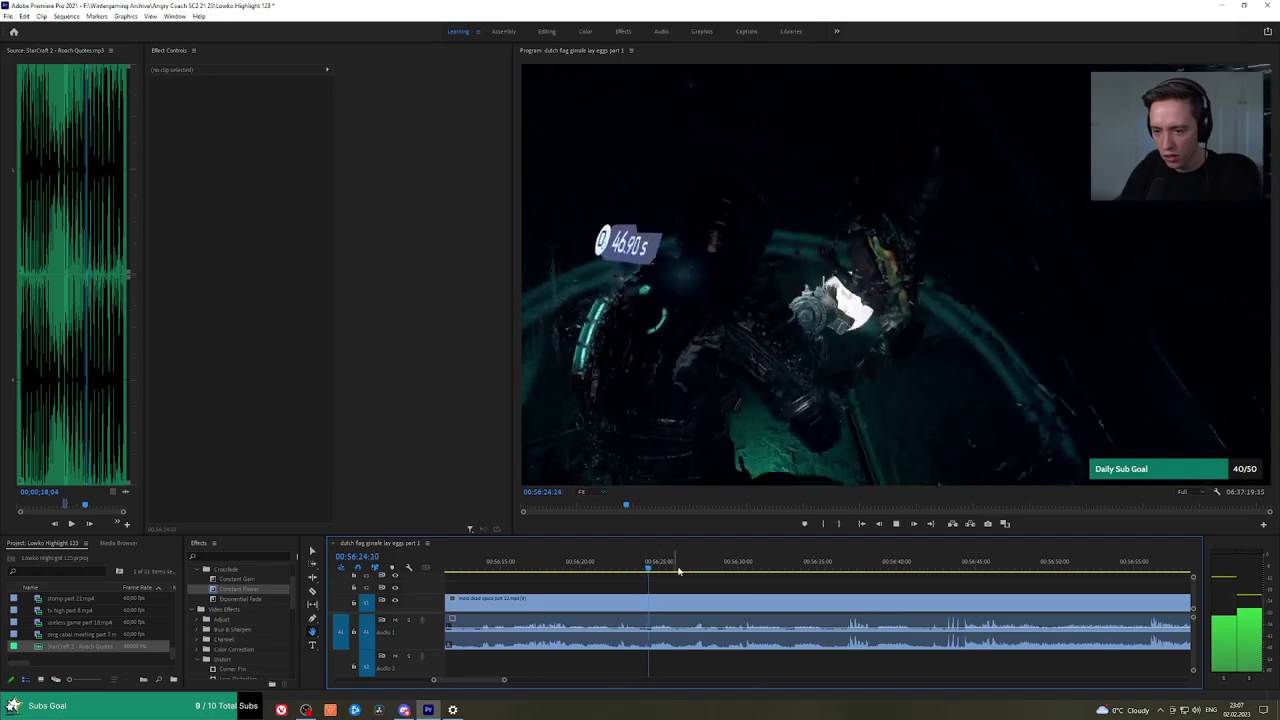
drag(678, 570, 947, 563)
drag(1051, 581, 805, 575)
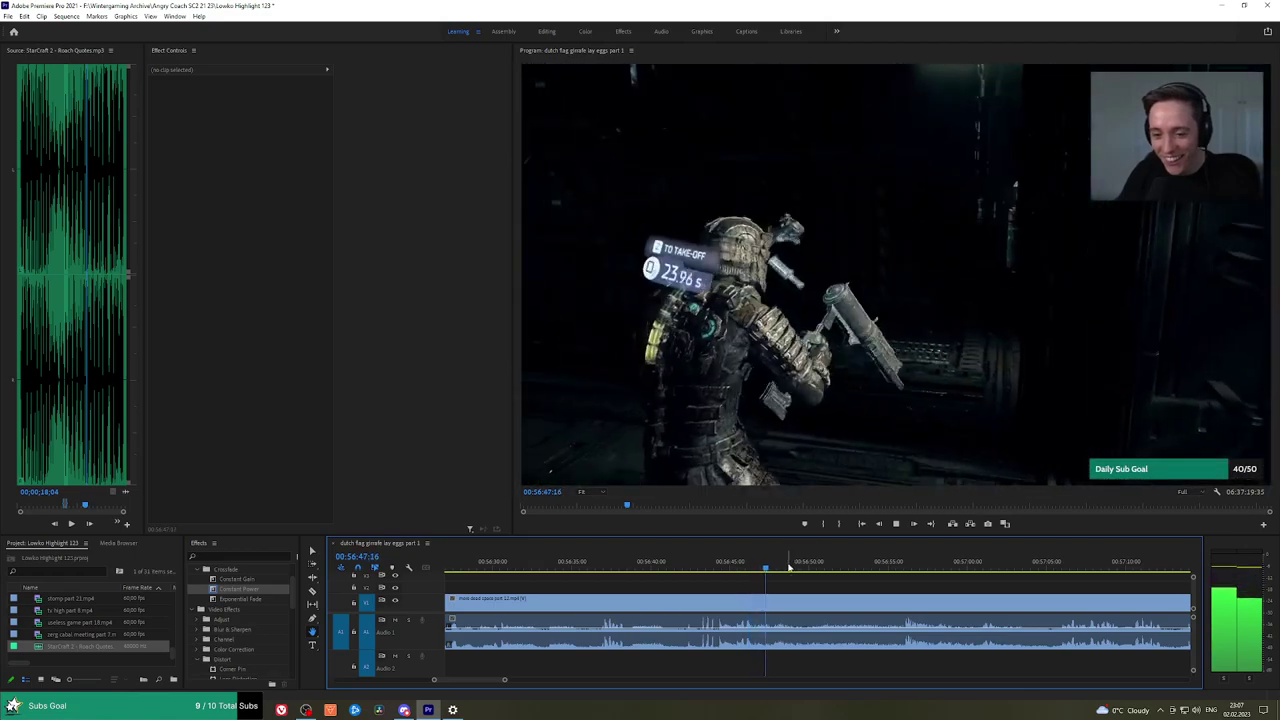
click(840, 568)
drag(840, 568, 904, 568)
drag(987, 580, 787, 568)
key(space)
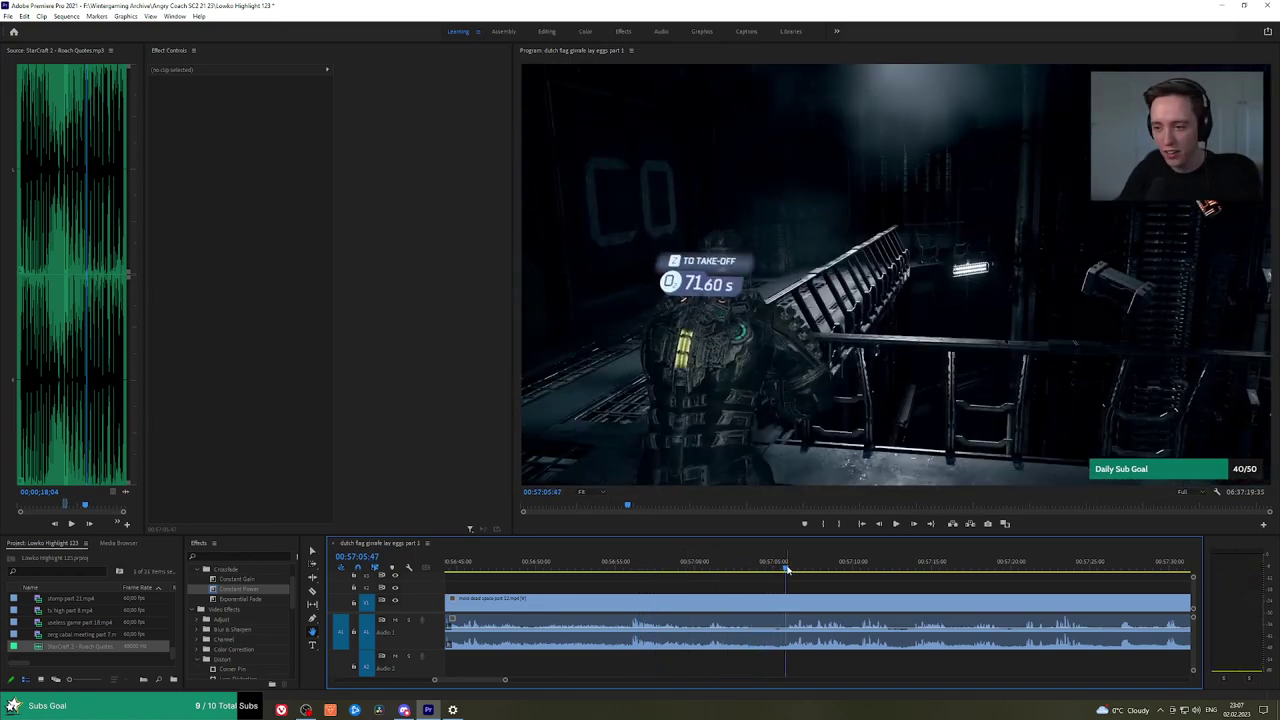
Split the gameplay clip at 00:56:11:56 and ripple delete the unwanted section in front of the cut.
scroll(851, 578, right, 3)
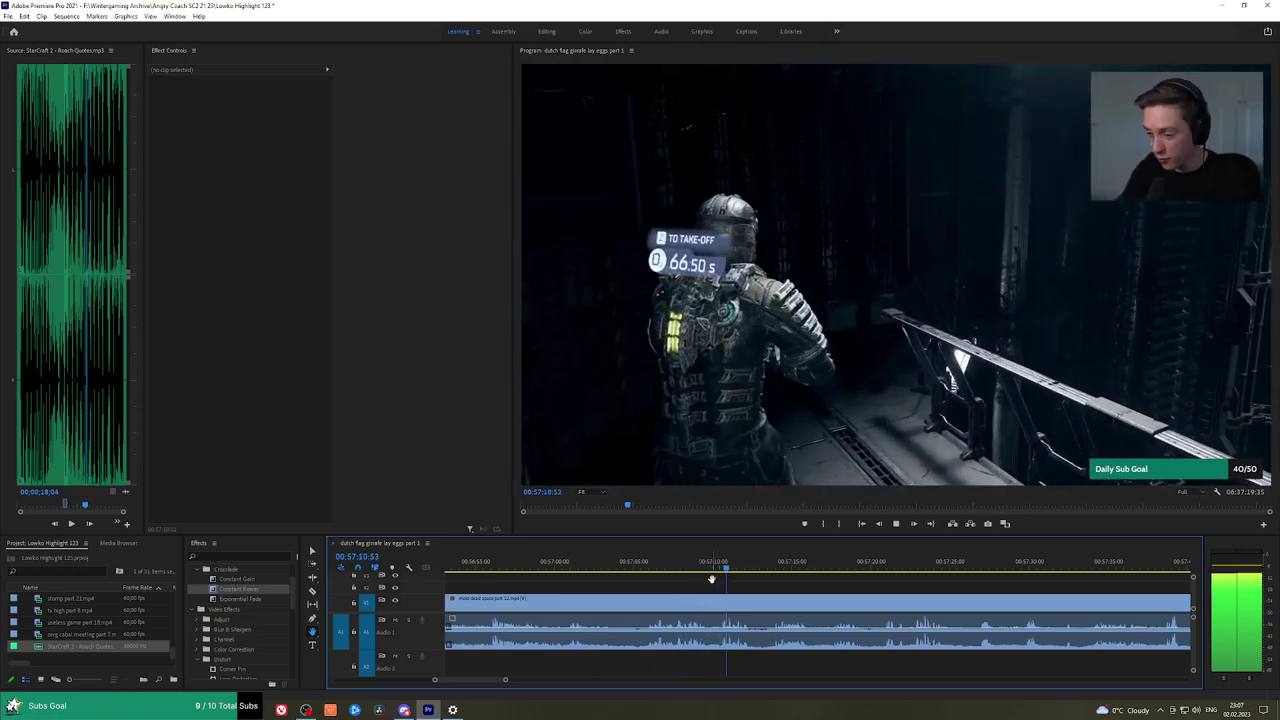
scroll(735, 578, down, 4)
click(512, 568)
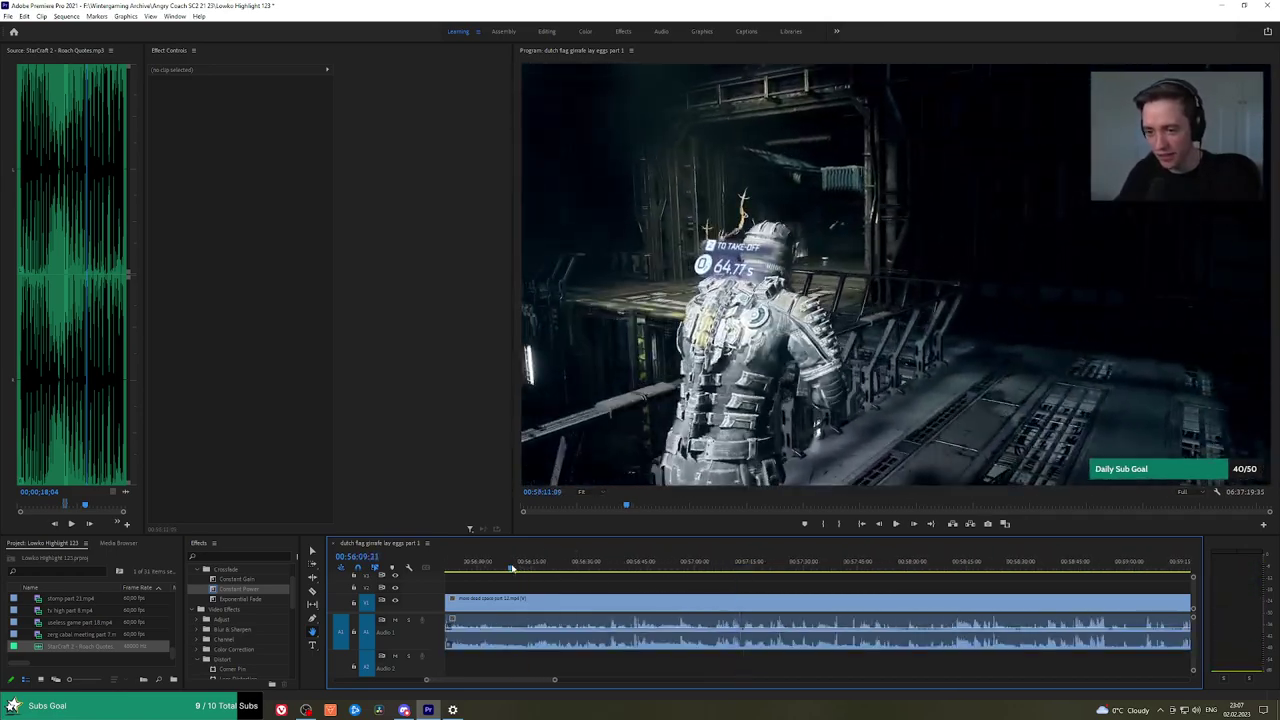
drag(546, 588, 757, 585)
key(space)
scroll(757, 589, up, 3)
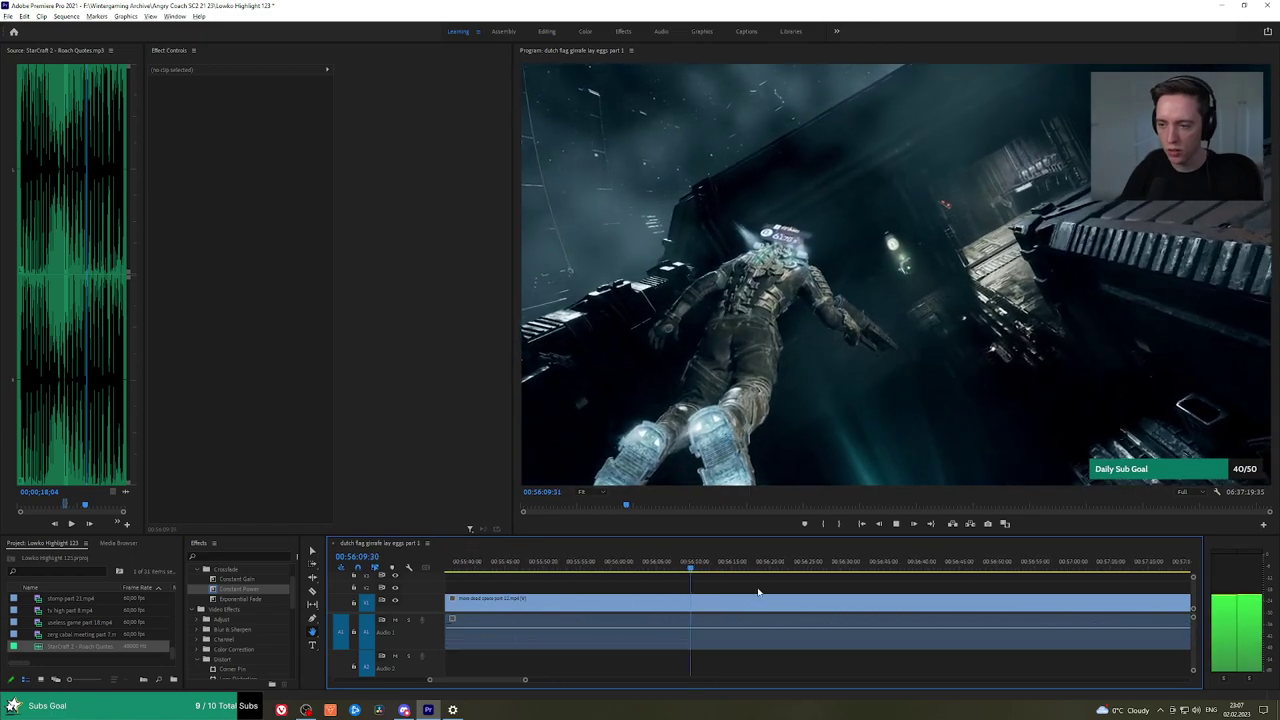
click(716, 566)
scroll(726, 572, up, 3)
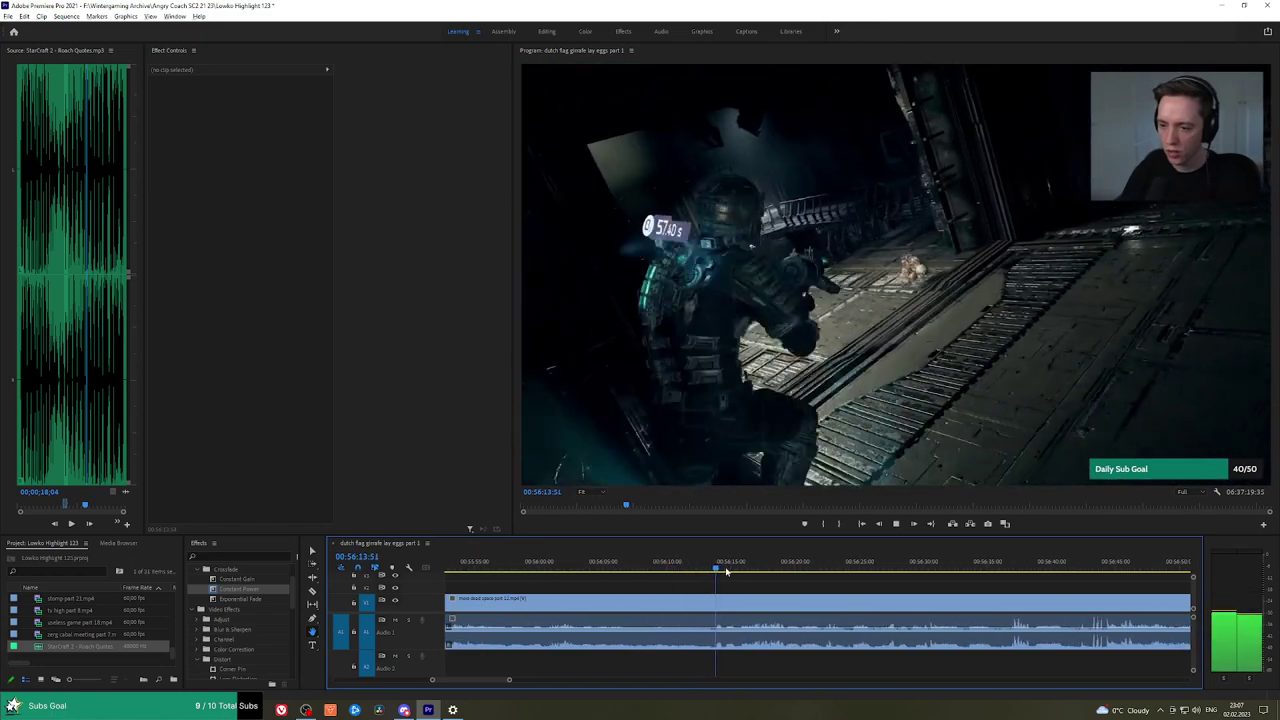
drag(704, 571, 671, 571)
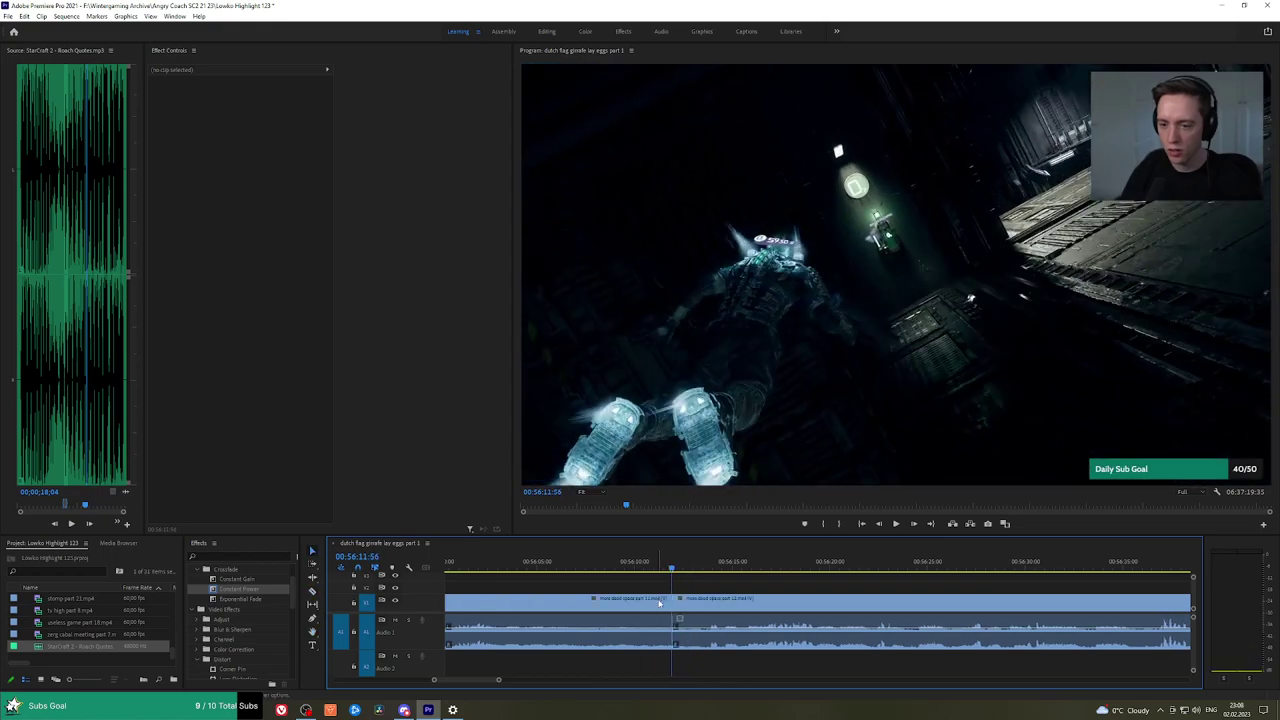
click(660, 603)
key(shift+Delete)
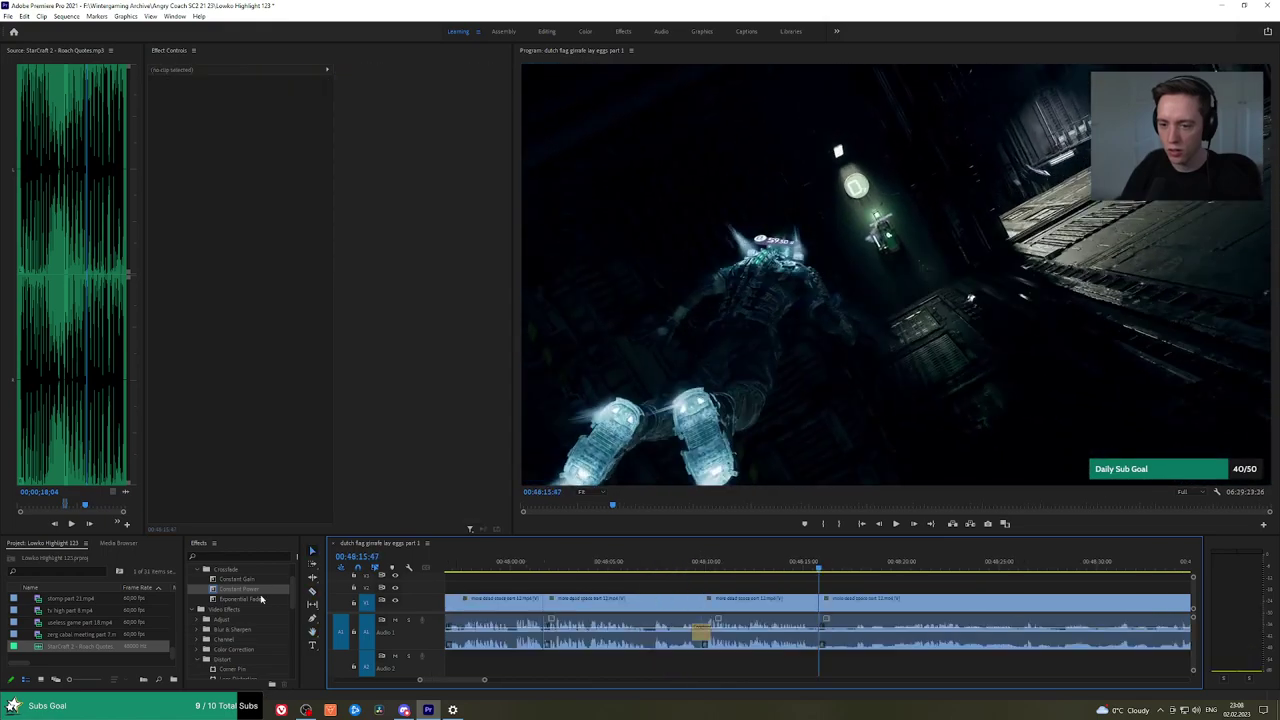
Add an Exponential Fade audio transition at the new cut near 00:48:15 and save the project.
click(261, 598)
key(space)
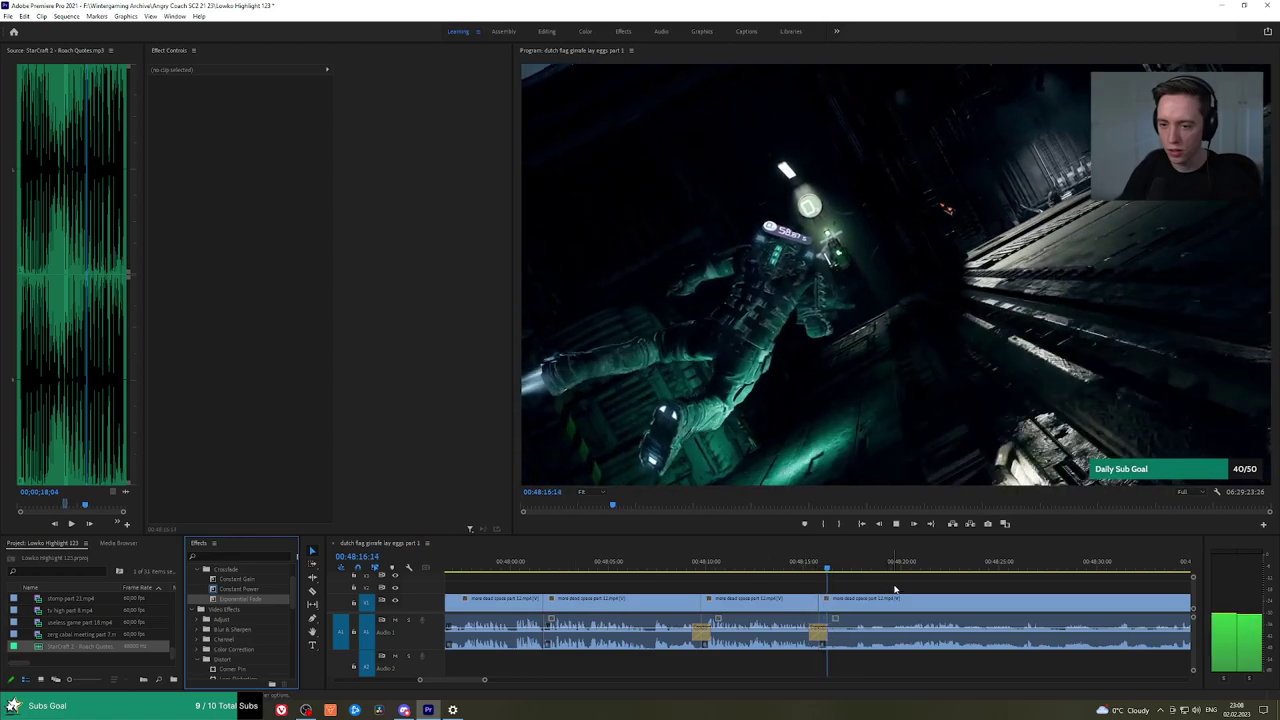
click(829, 590)
key(ctrl+s)
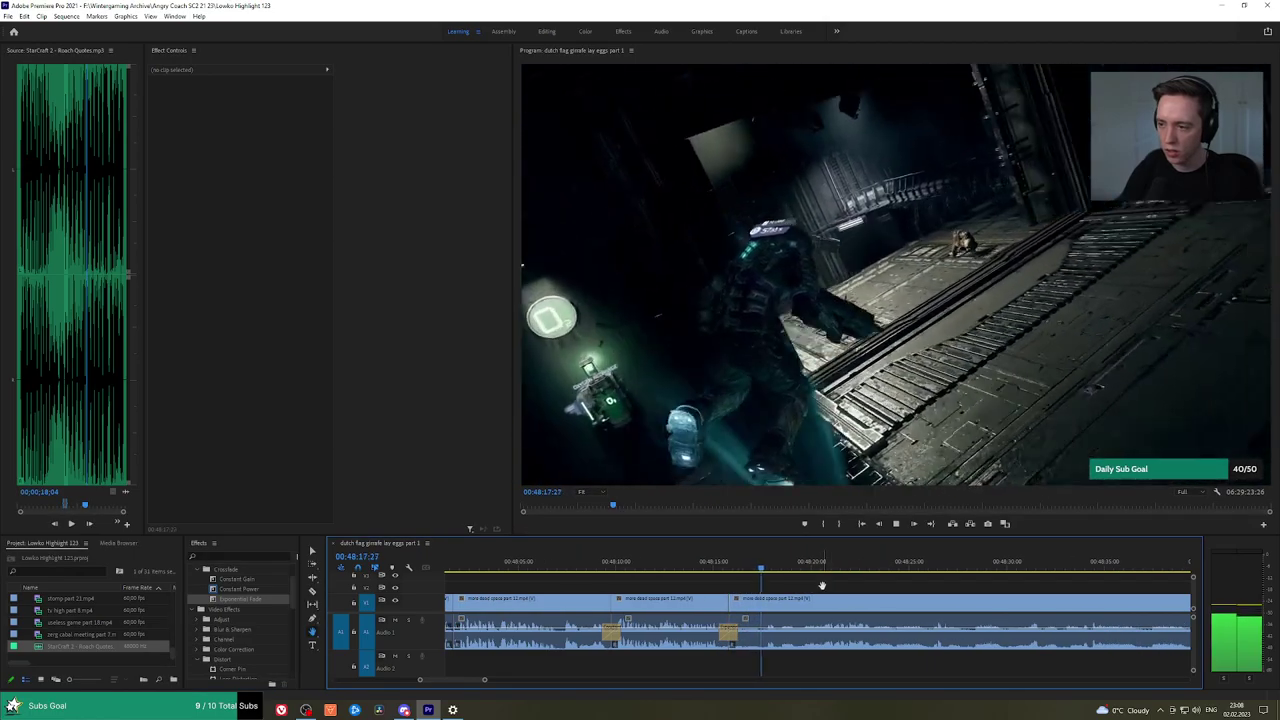
Play on through the fight and split the clip at about 00:48:34:33 and 00:48:35:02 to isolate a short segment.
scroll(823, 588, up, 2)
drag(871, 588, 745, 588)
drag(831, 590, 721, 572)
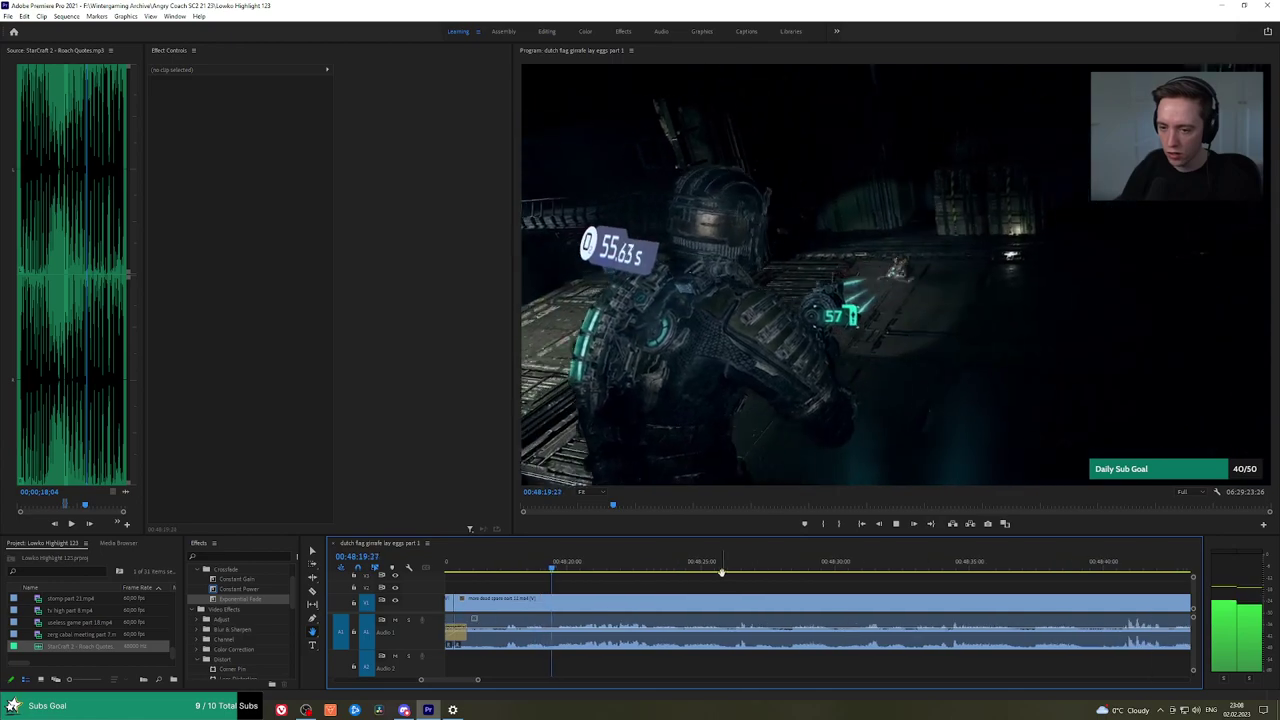
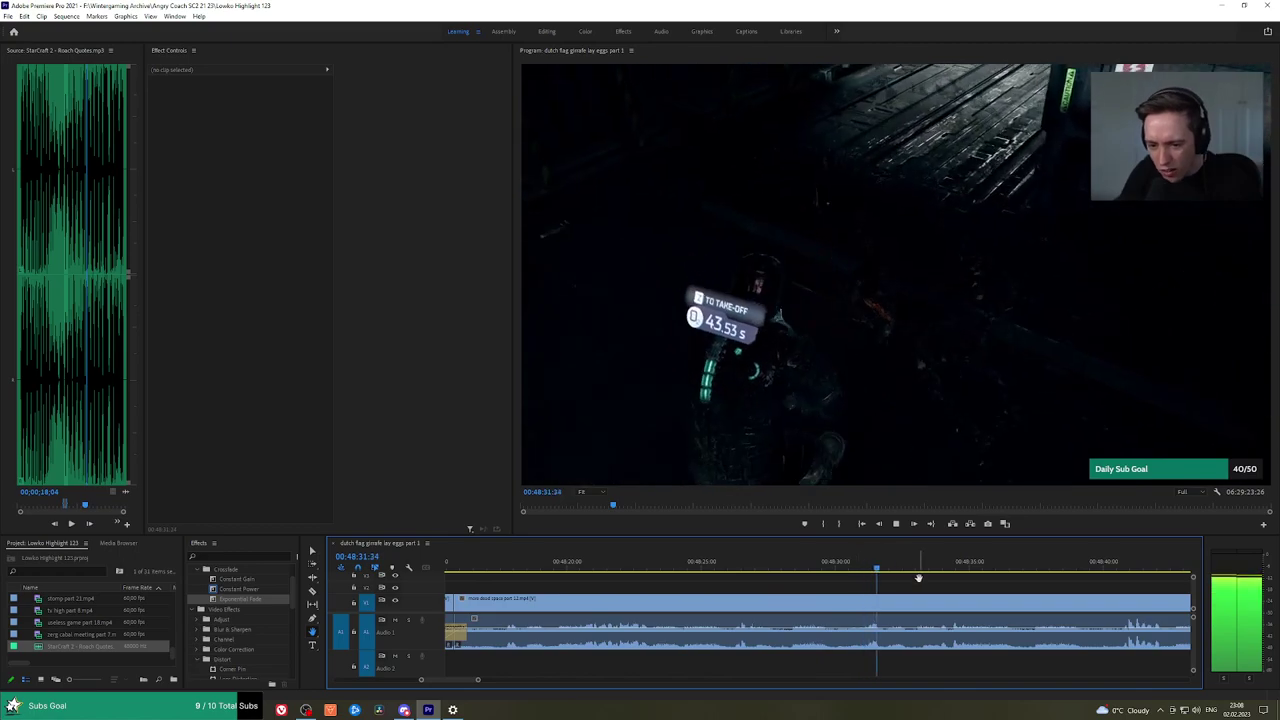
drag(914, 580, 823, 562)
key(space)
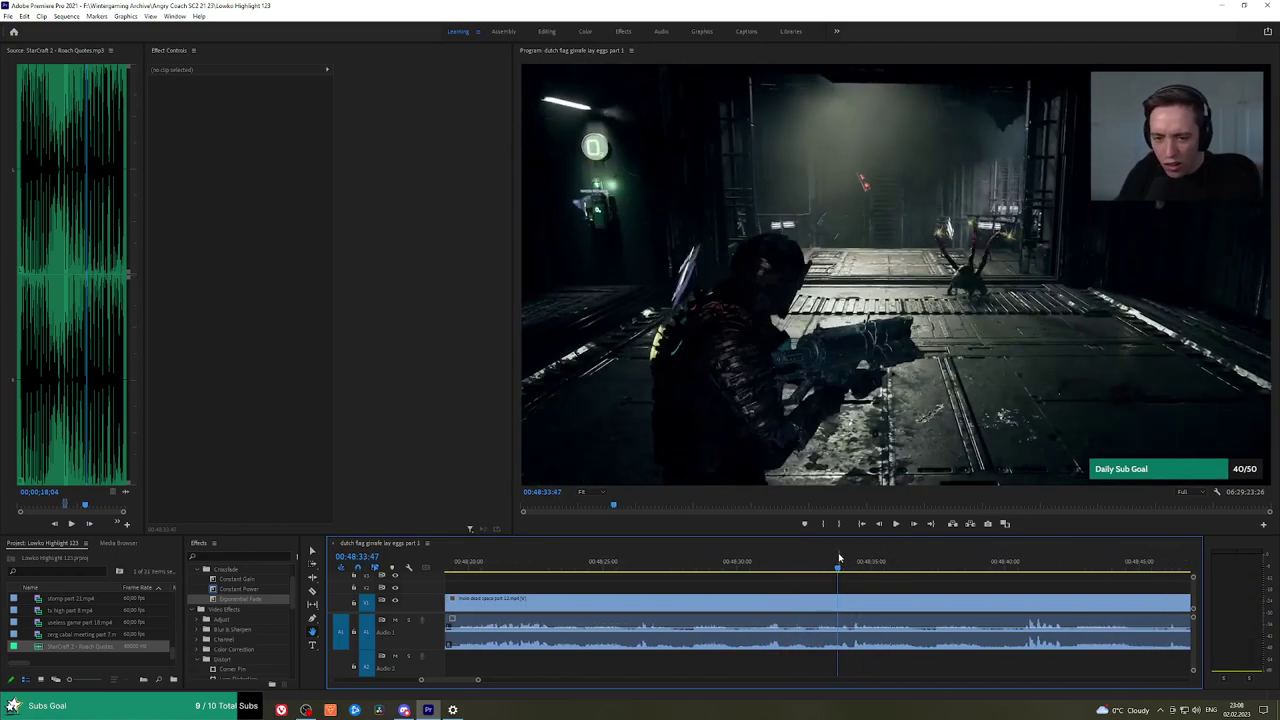
drag(912, 573, 659, 572)
scroll(704, 590, up, 4)
key(c)
click(659, 600)
key(space)
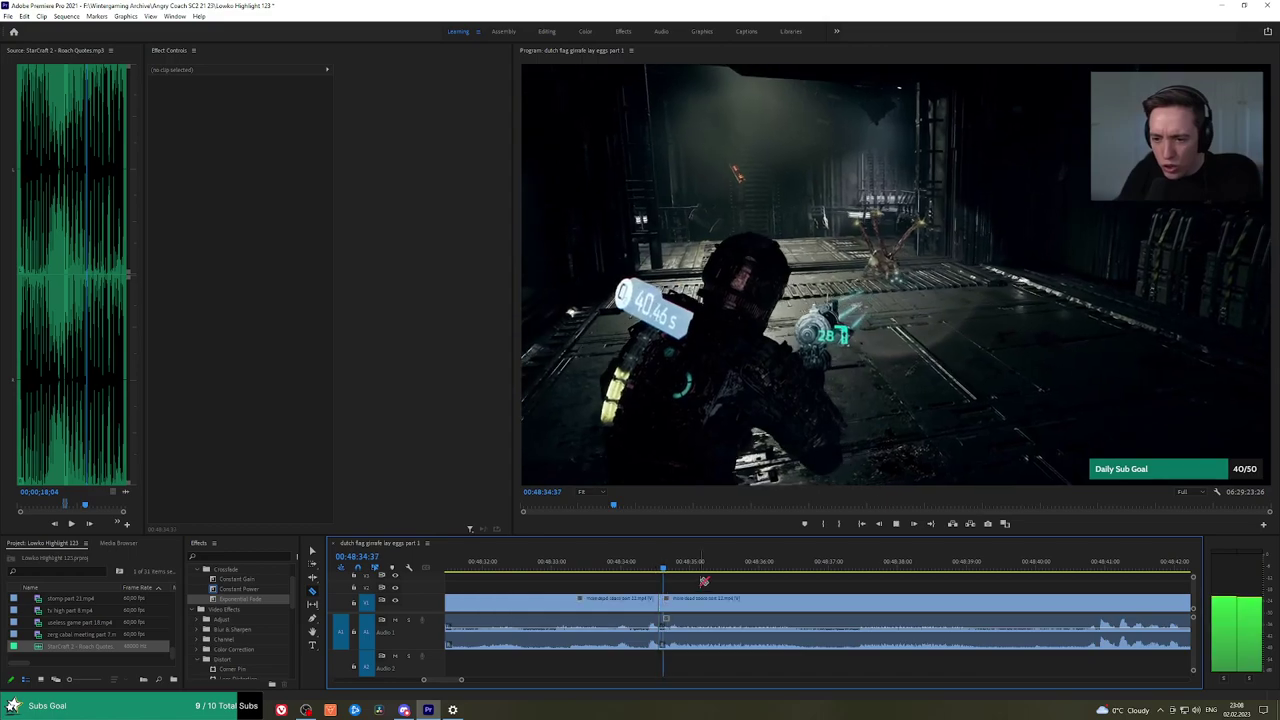
key(space)
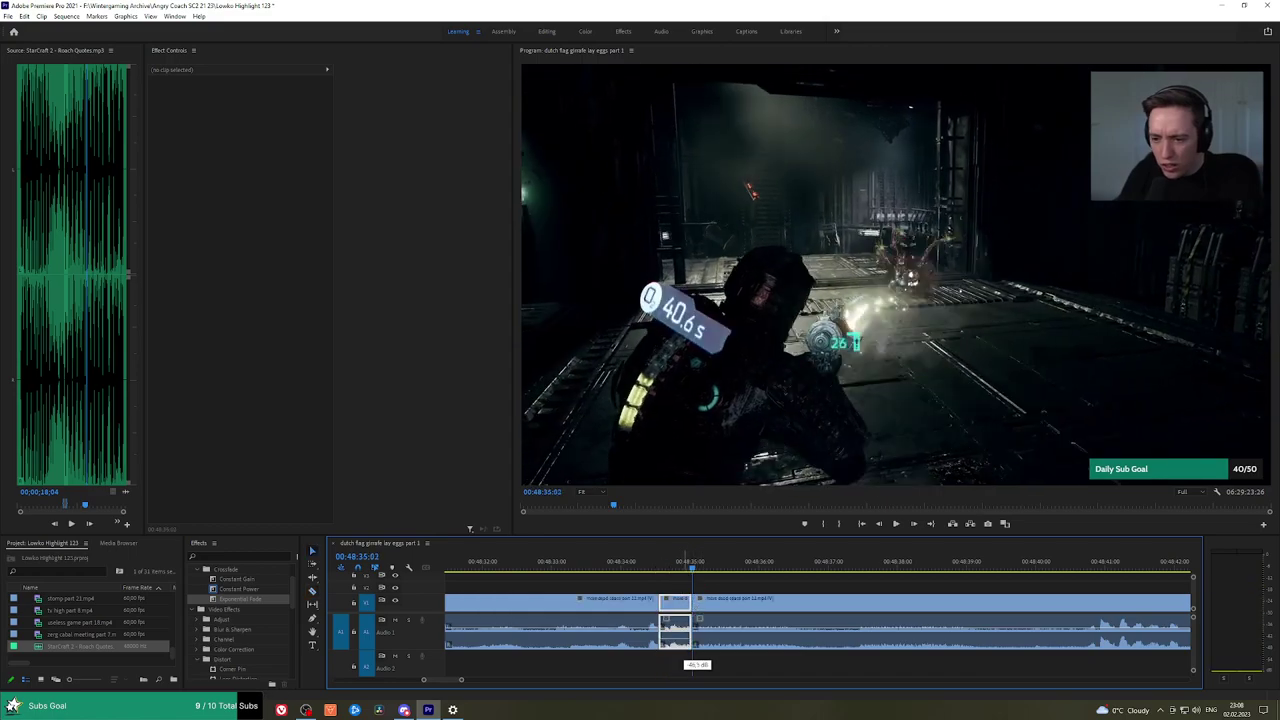
Turn down the isolated segment's original audio and cover it with StarCraft 2 - Roach Quotes.mp3 on Audio 2 at a reduced volume level.
drag(685, 644, 652, 667)
drag(648, 669, 692, 671)
click(248, 112)
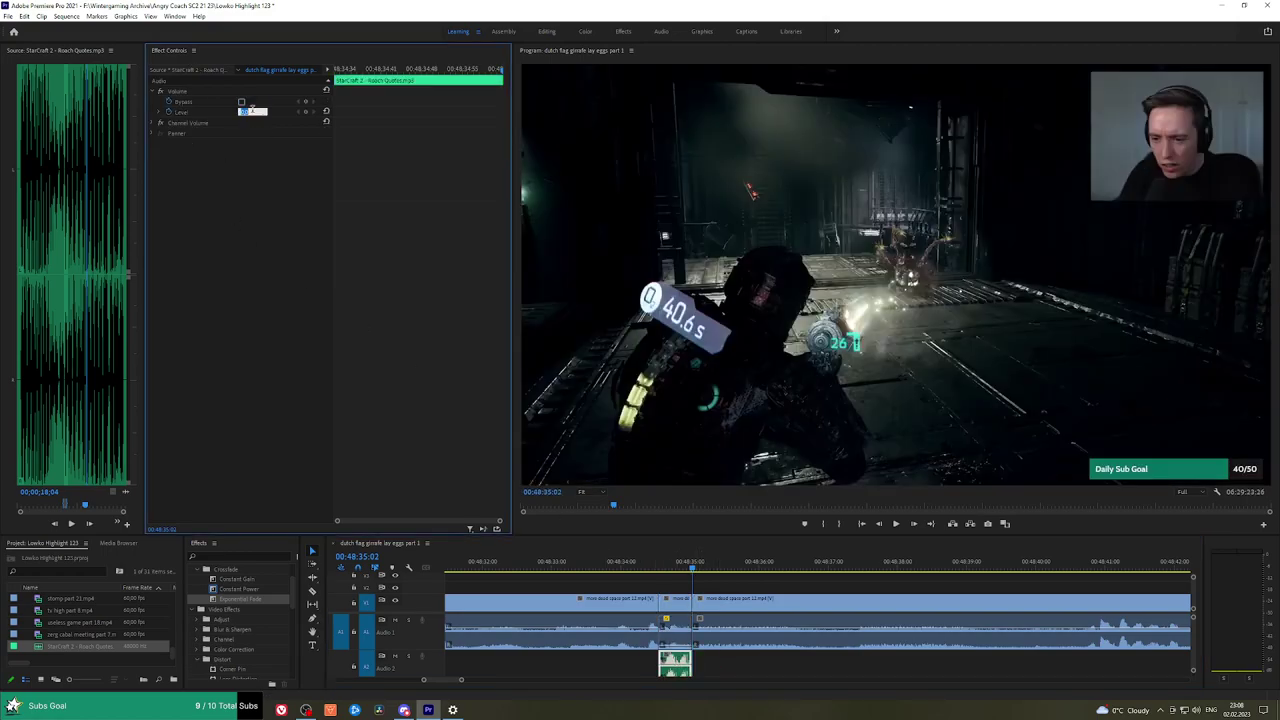
click(775, 585)
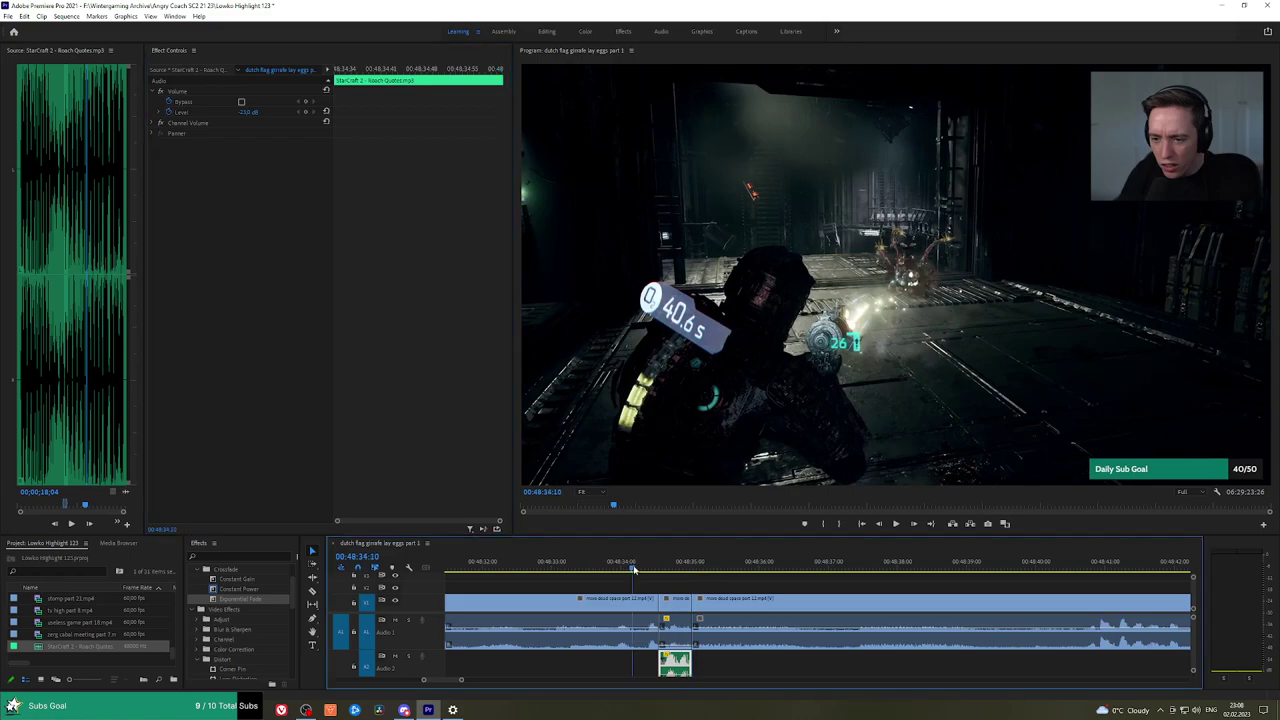
key(space)
Isolate the next short segment by splitting the clip at about 00:48:49:52 and 00:48:50:28.
mouse_move(762, 575)
mouse_down()
mouse_move(1080, 570)
mouse_move(752, 573)
mouse_up()
scroll(843, 577, down, 4)
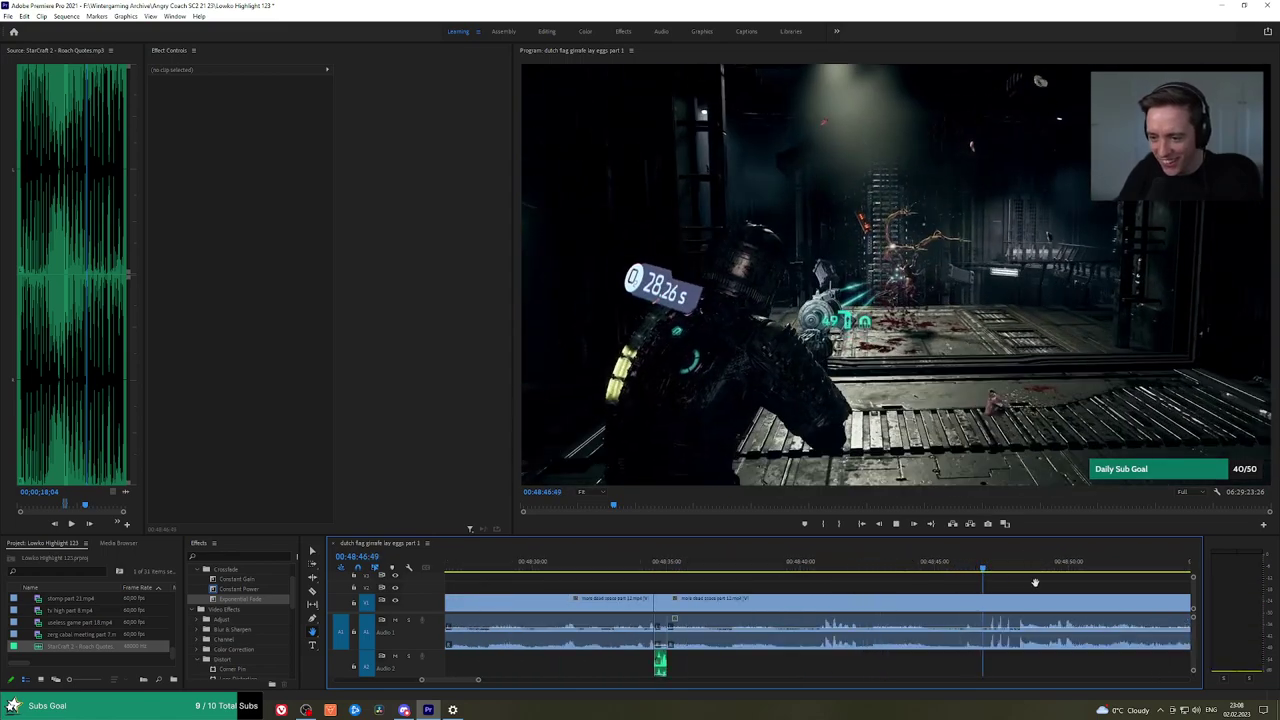
drag(1035, 583, 706, 580)
scroll(740, 580, up, 4)
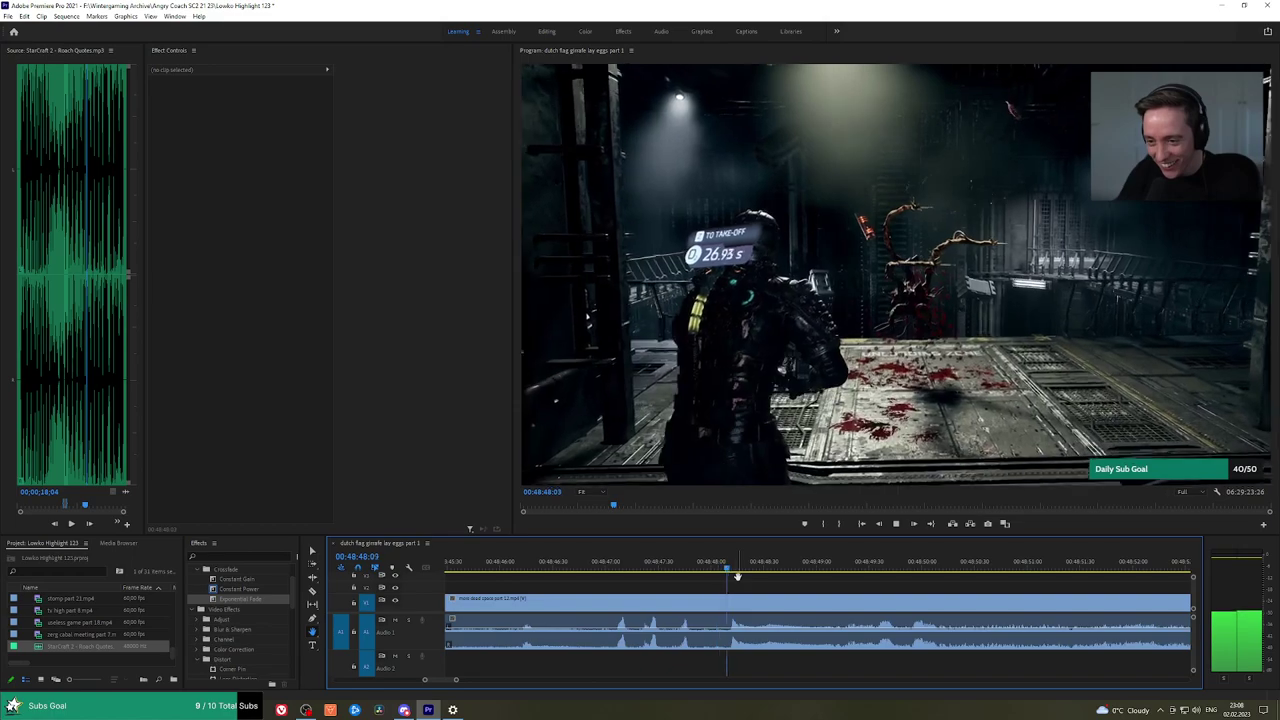
key(space)
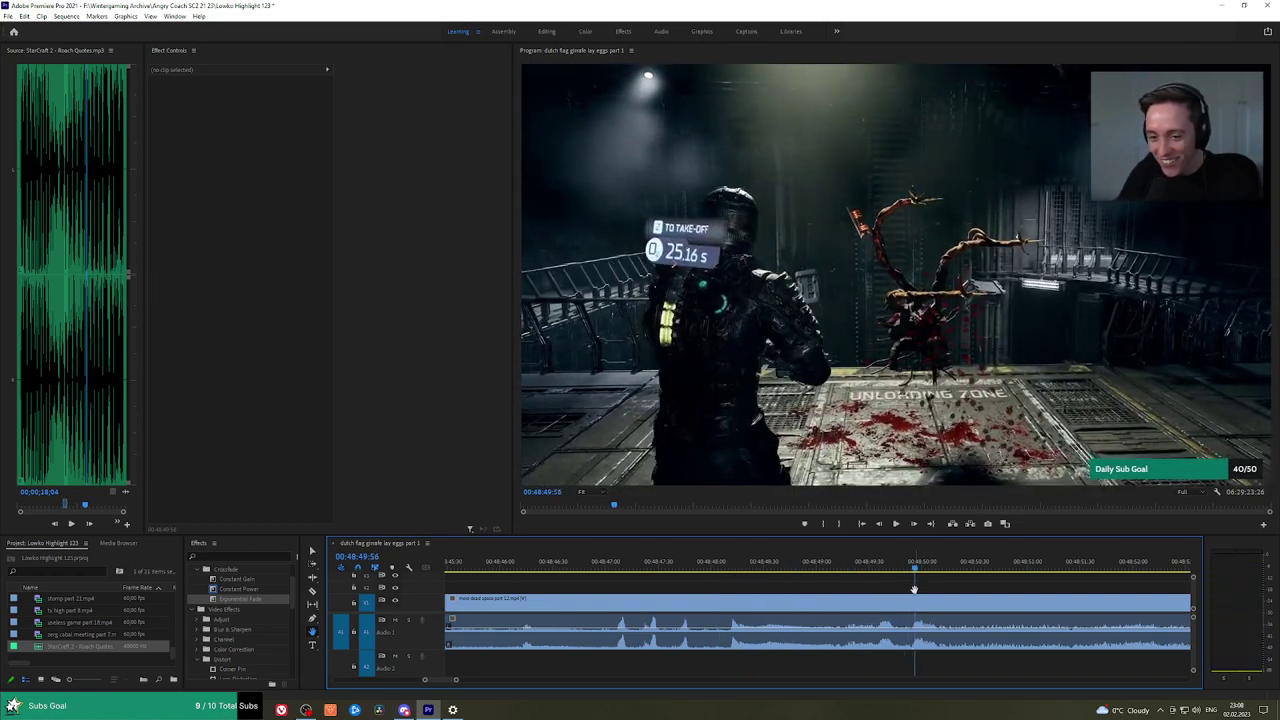
click(906, 568)
drag(911, 601, 946, 600)
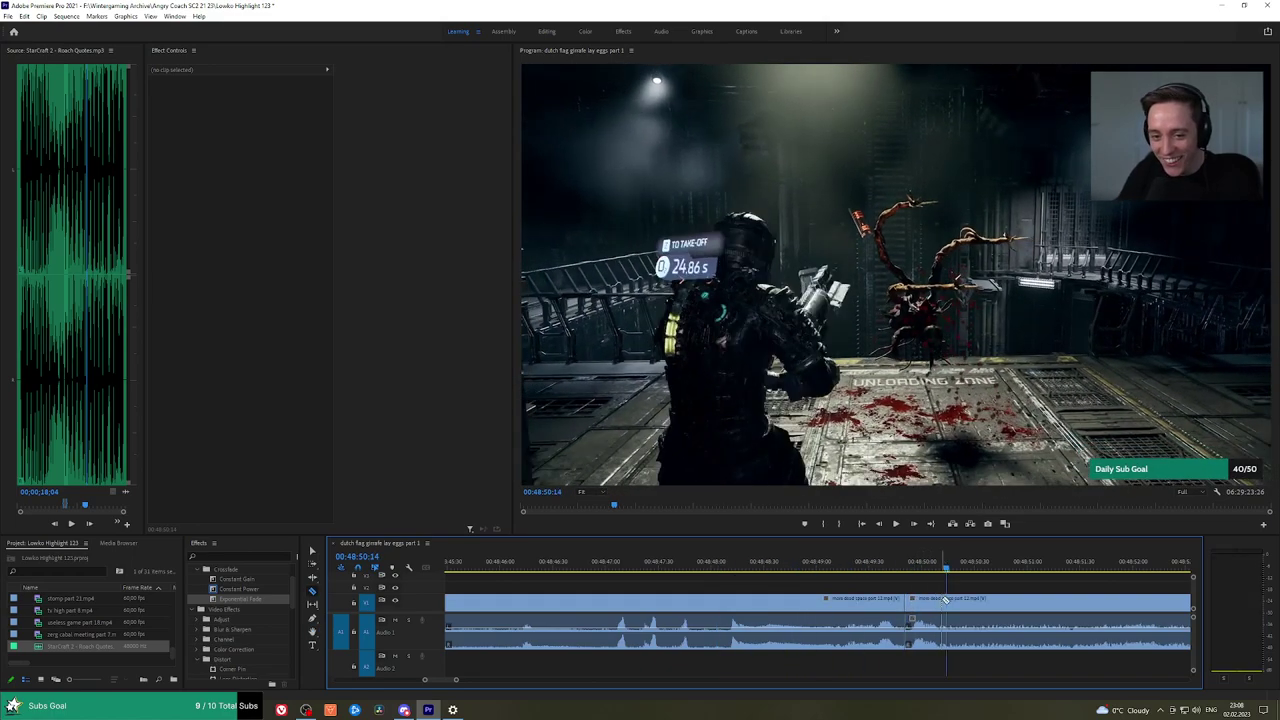
key(space)
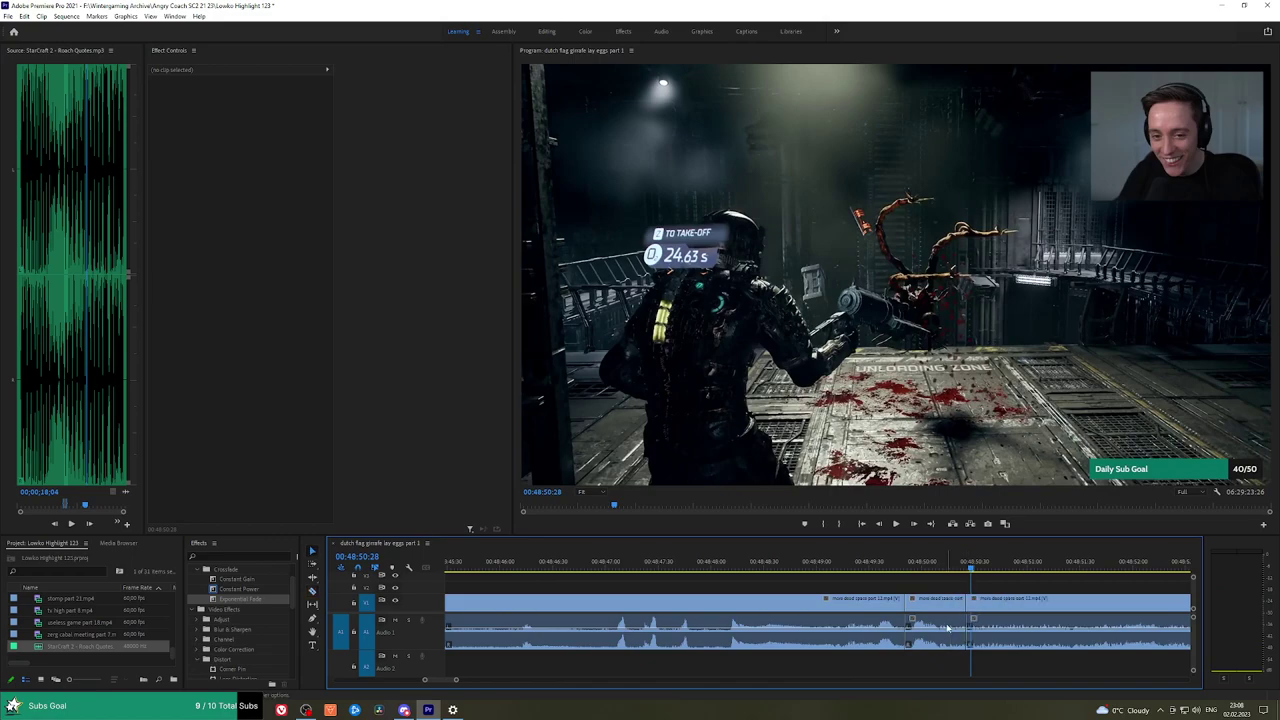
Silence the isolated segment near 00:48:50 and cover it with StarCraft 2 - Roach Quotes.mp3 on Audio 2, trimmed to match and reduced in level.
drag(947, 648, 887, 667)
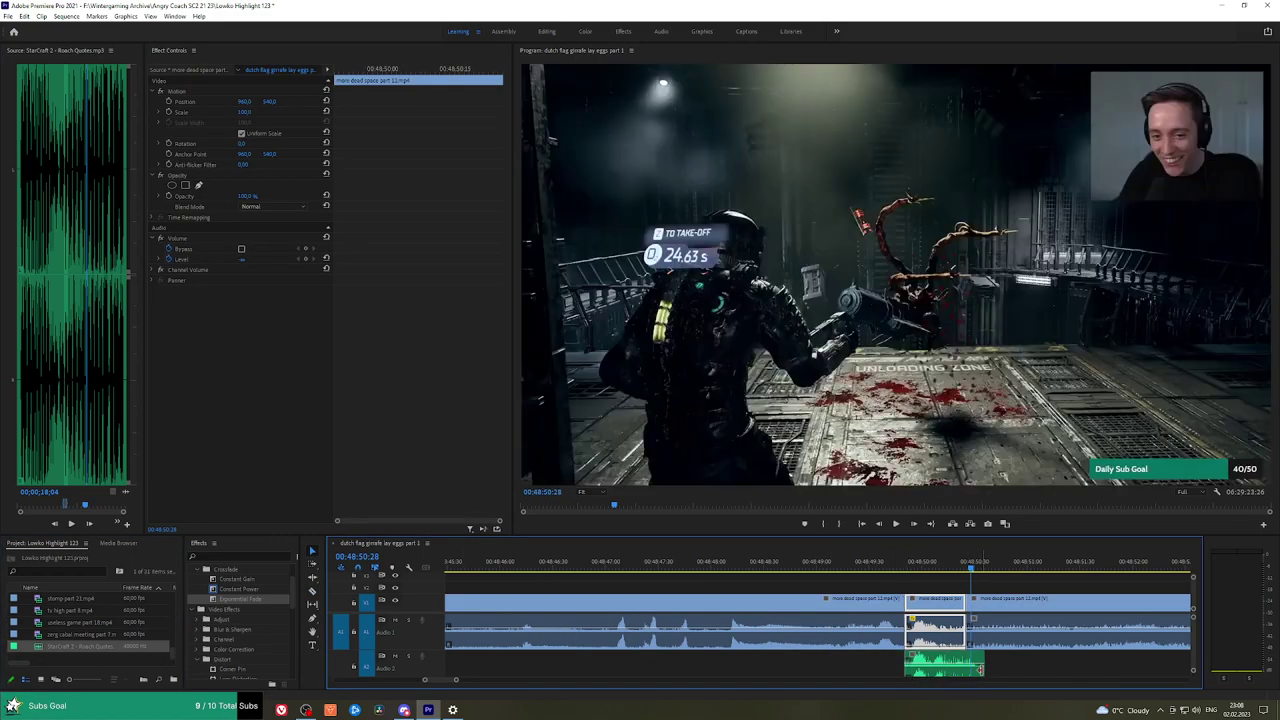
drag(981, 668, 966, 668)
click(246, 111)
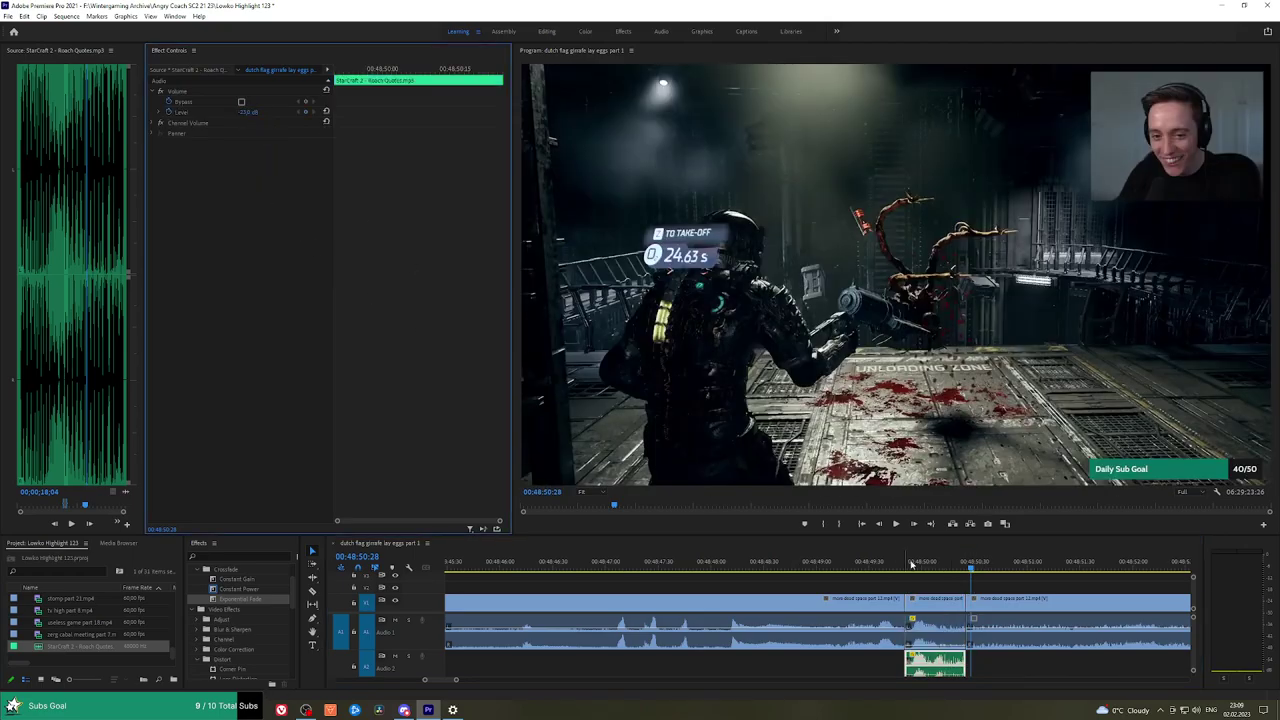
key(space)
click(1081, 587)
scroll(1082, 585, down, 7)
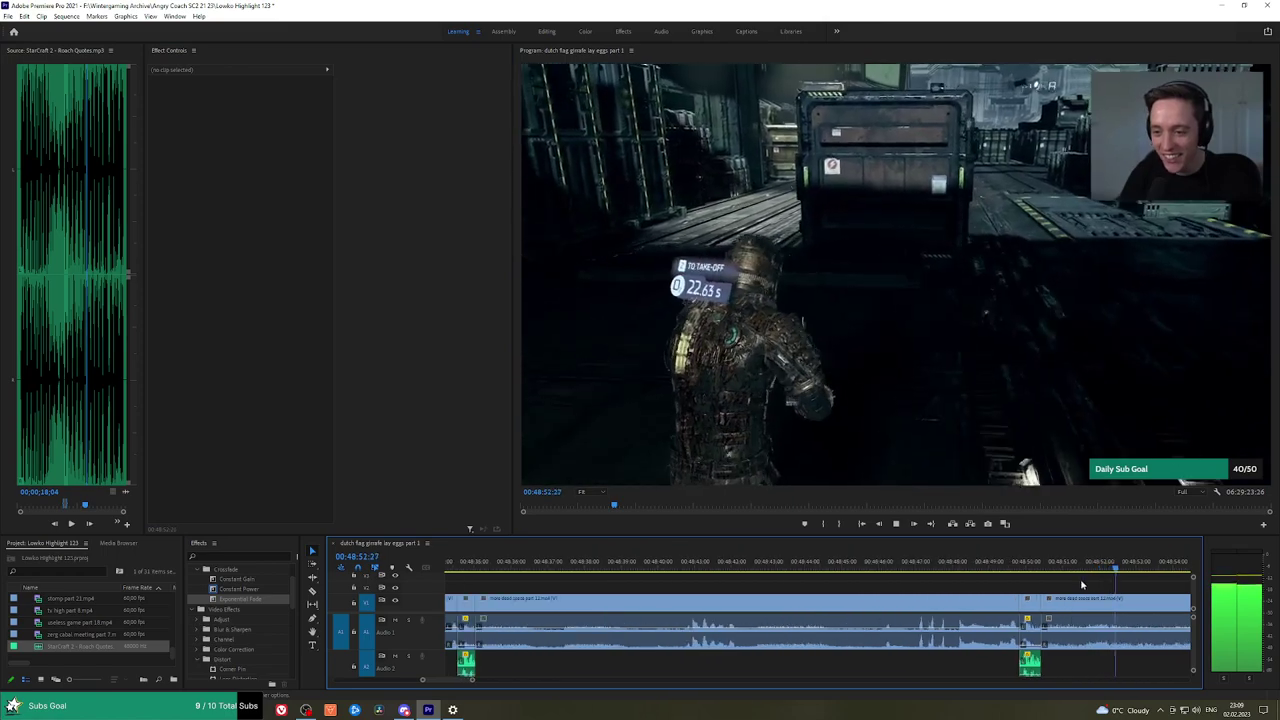
Cut out the section from 00:48:54:18 to about 00:48:59:25, close the gap and add a Constant Power audio transition at the cut.
key(space)
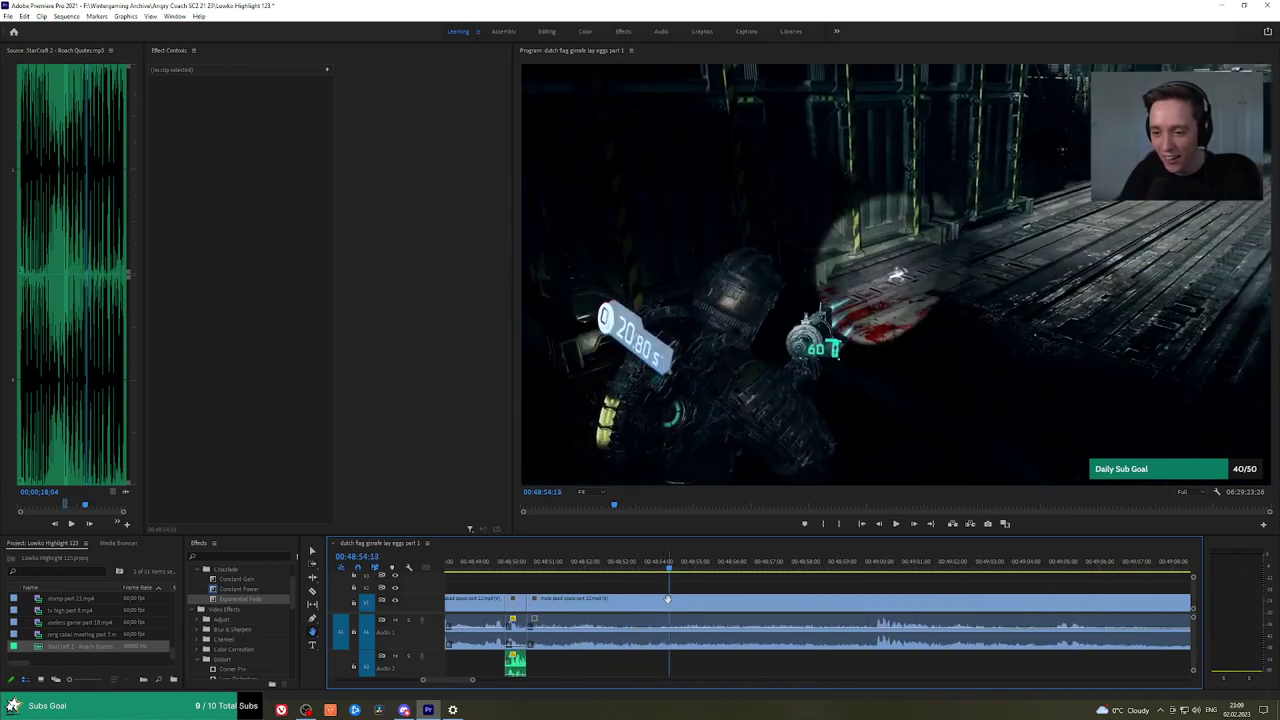
click(668, 598)
key(space)
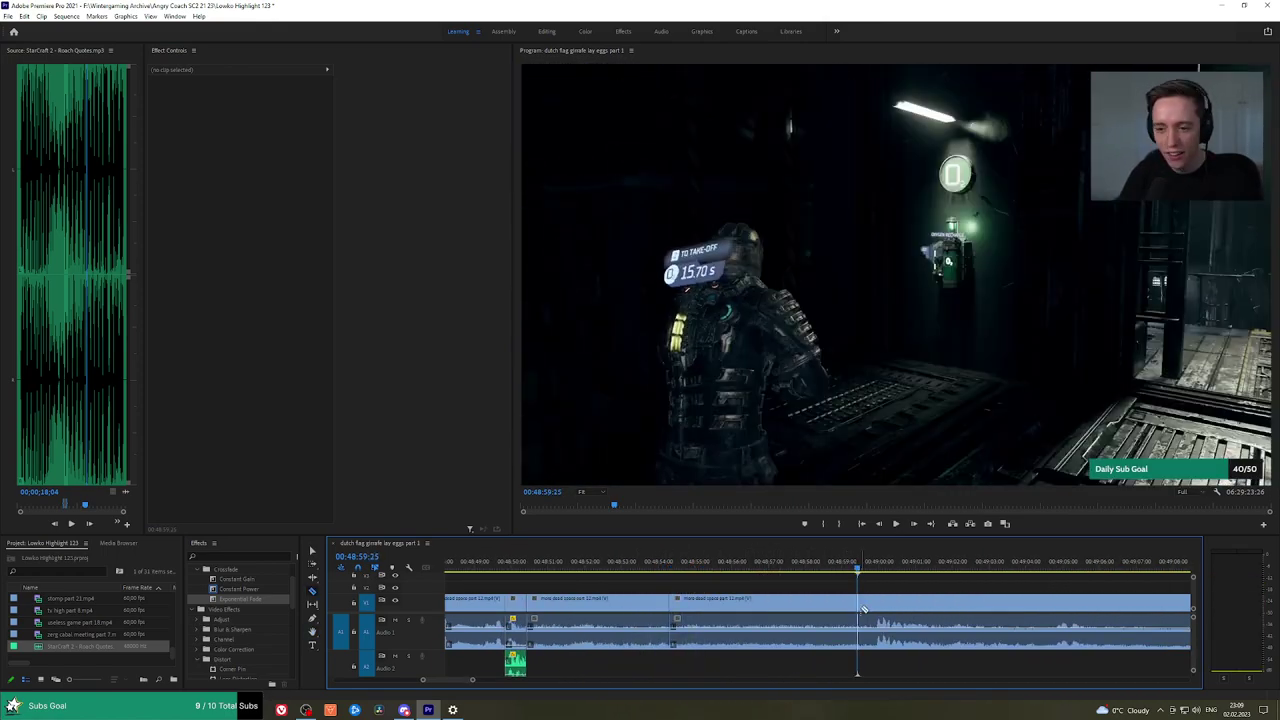
click(859, 608)
key(v)
click(815, 610)
key(shift+Delete)
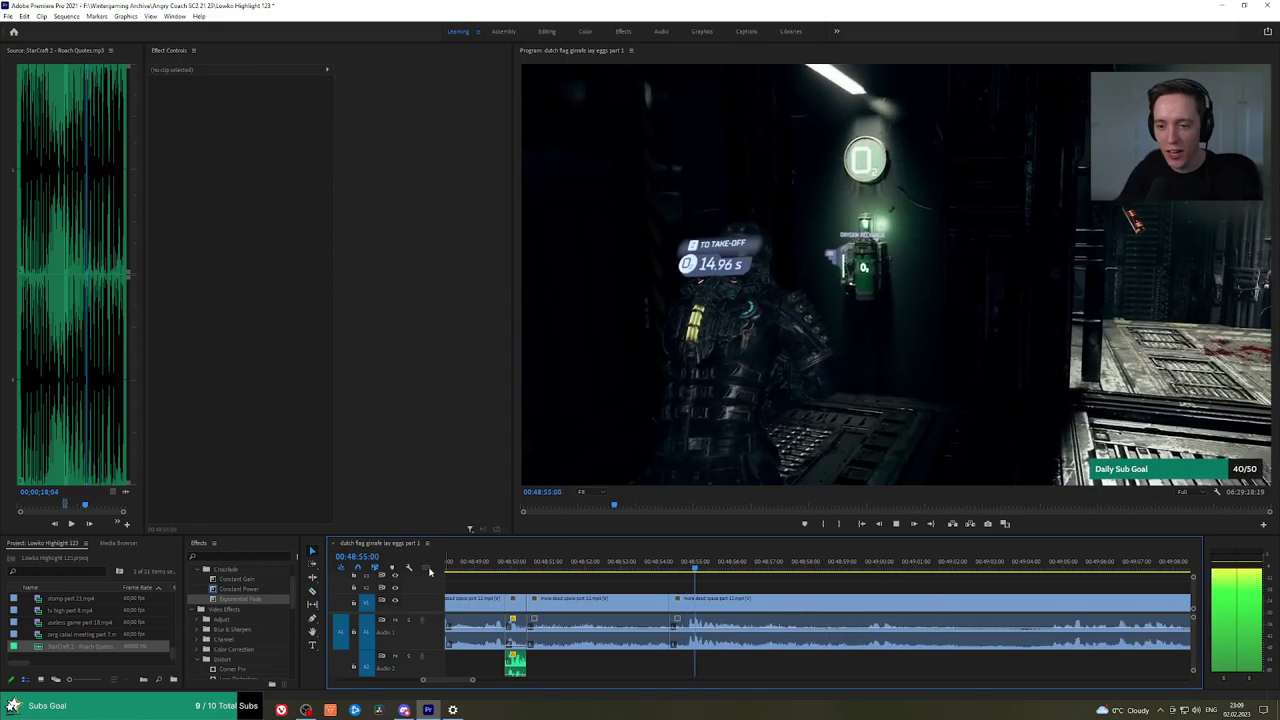
drag(252, 594, 396, 592)
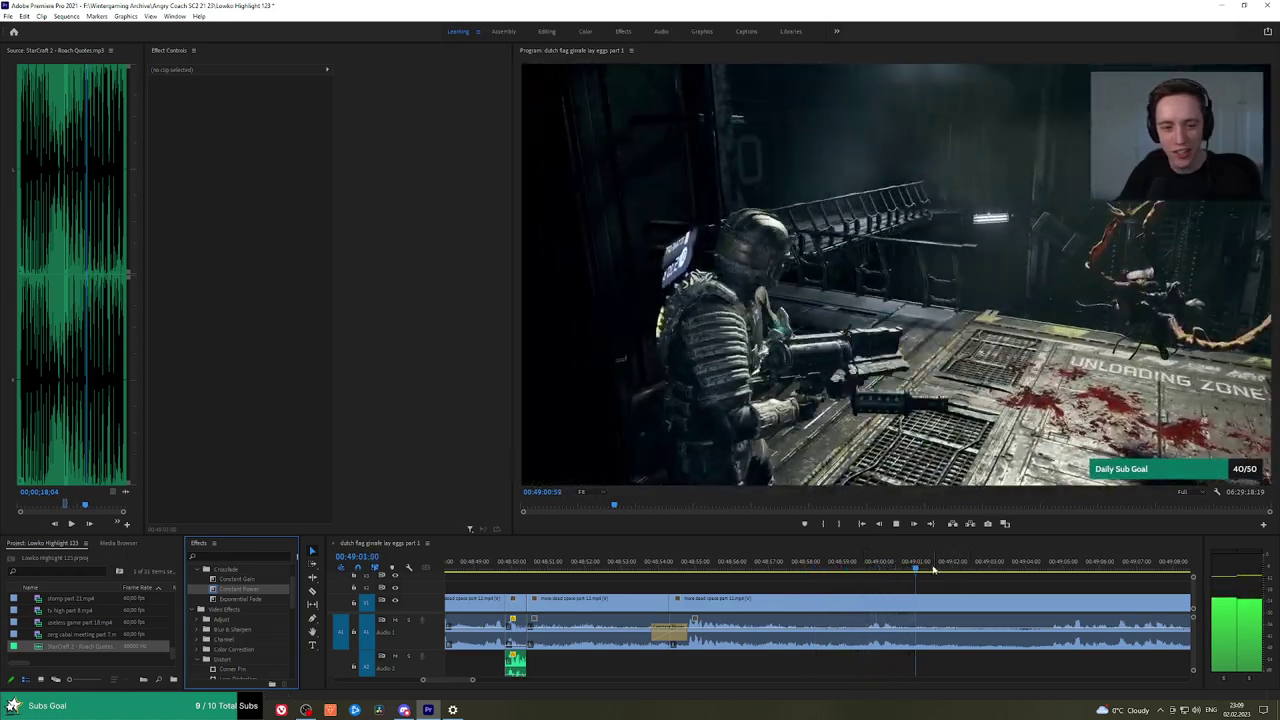
Play on through the next gameplay and split the clip at 00:49:18:40, just before the oxygen recharge station.
key(h)
drag(1076, 582, 793, 576)
scroll(903, 573, down, 1)
scroll(785, 575, down, 1)
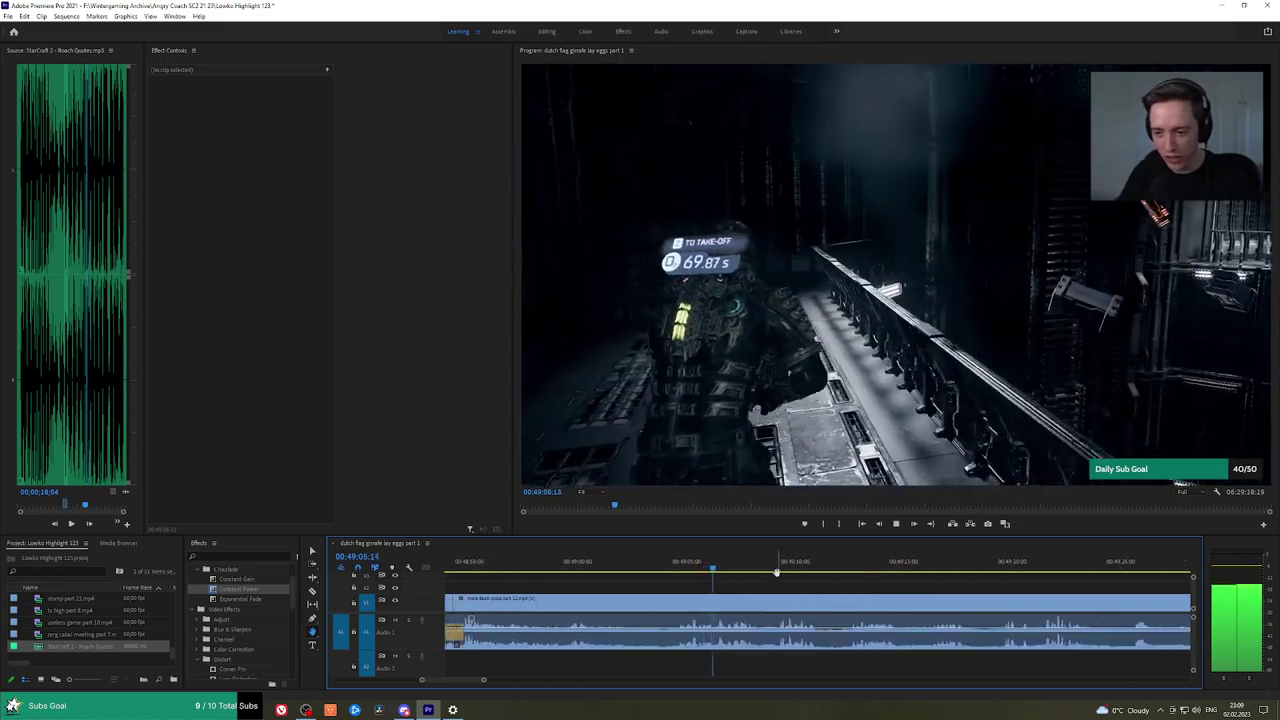
scroll(840, 584, down, 2)
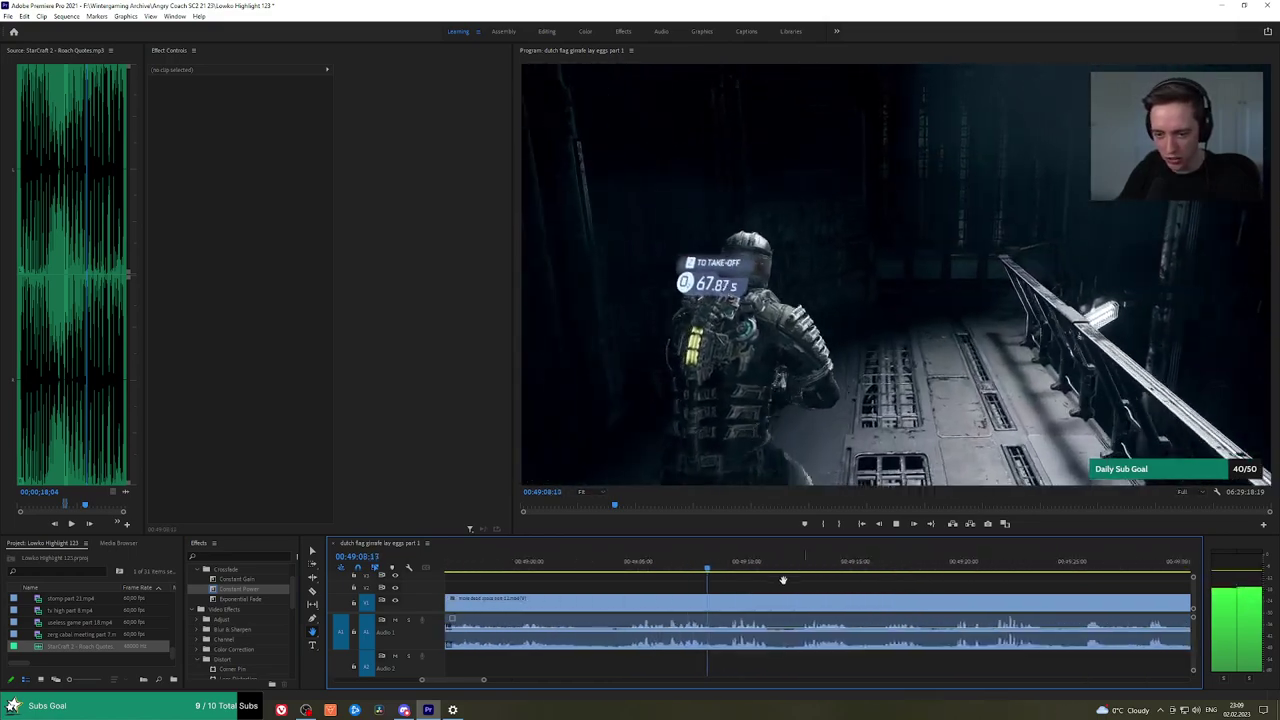
scroll(780, 578, down, 1)
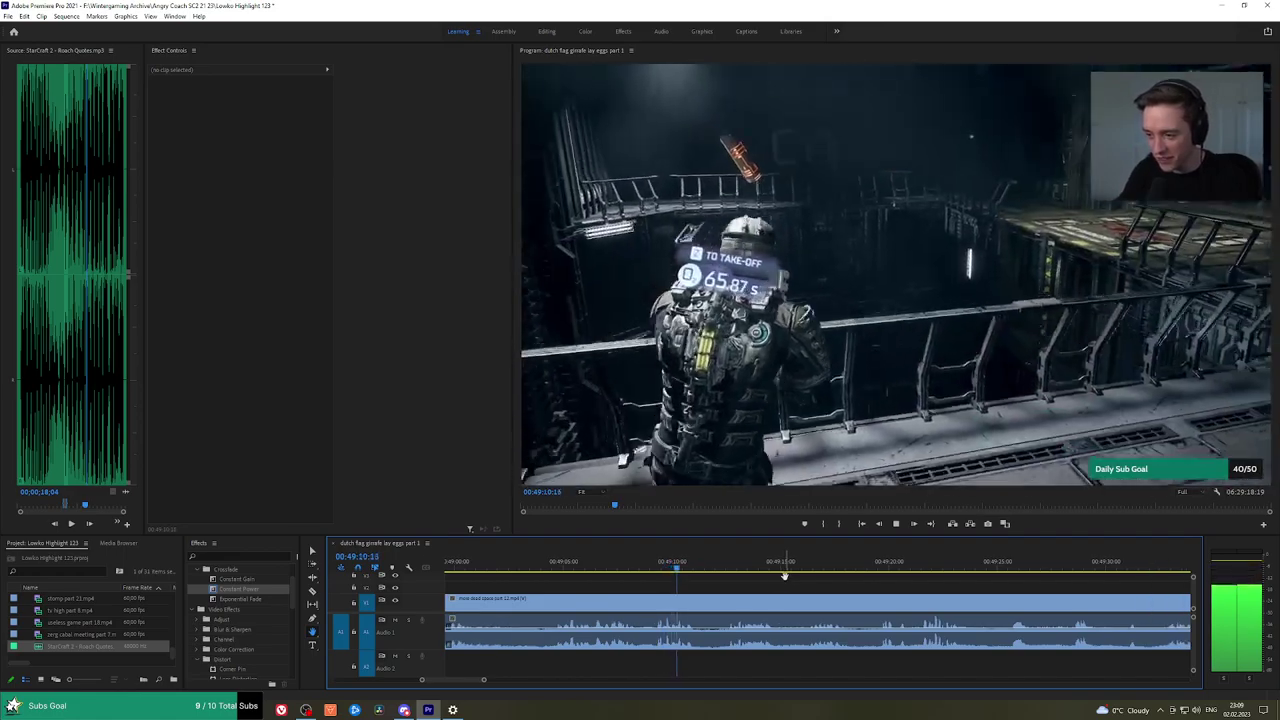
scroll(785, 575, down, 2)
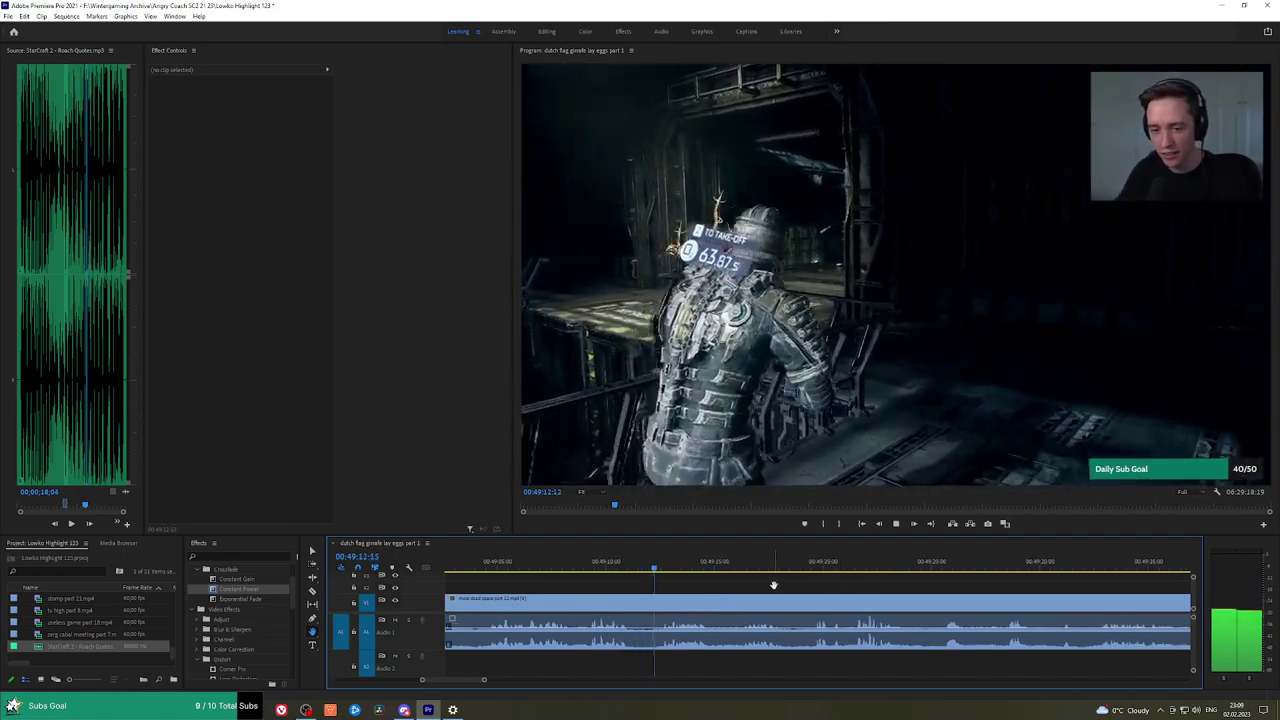
scroll(786, 586, down, 1)
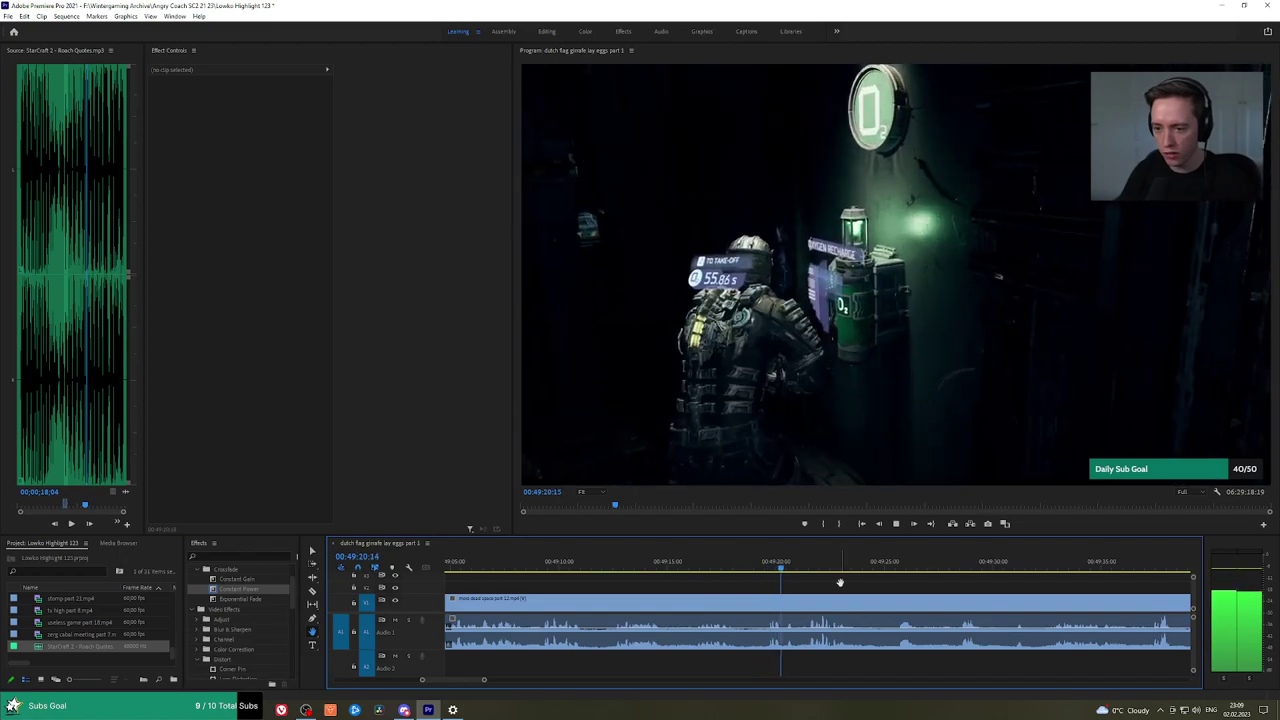
click(748, 570)
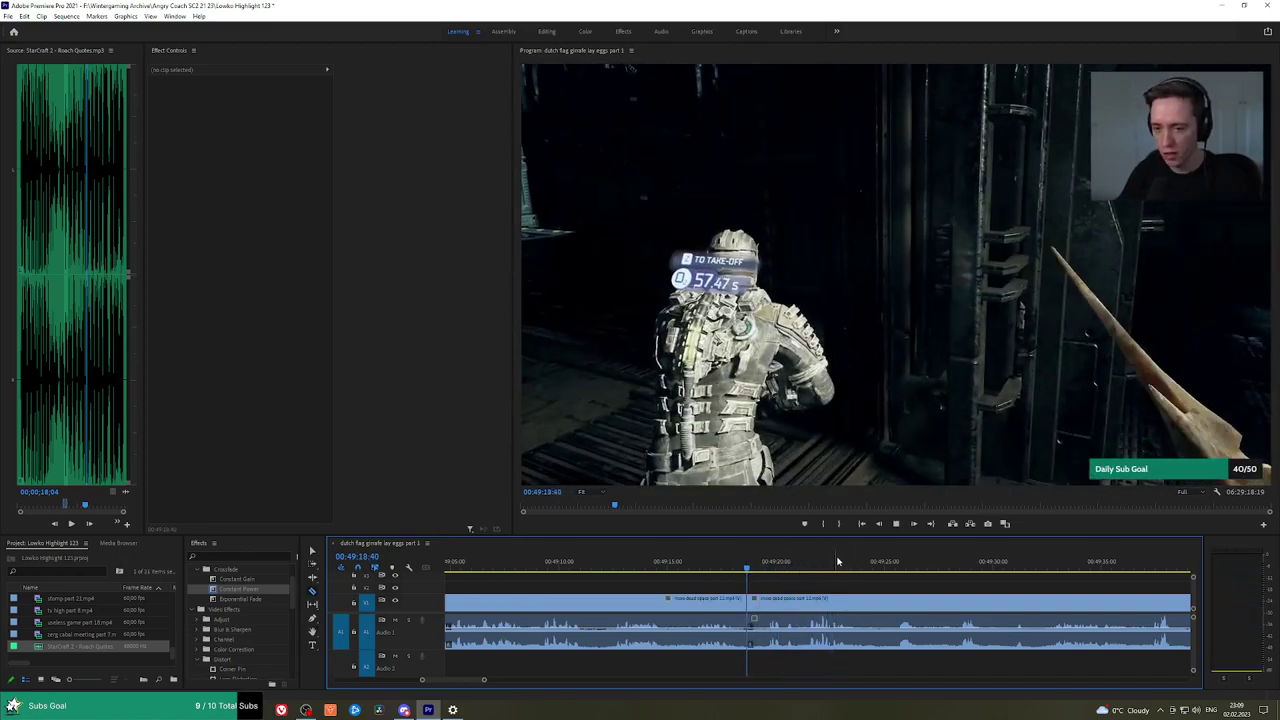
Skim the footage after the 00:49:18:40 cut, through the zero-gravity flight and dark corridor, for the end of the dull section.
key(minus)
key(minus)
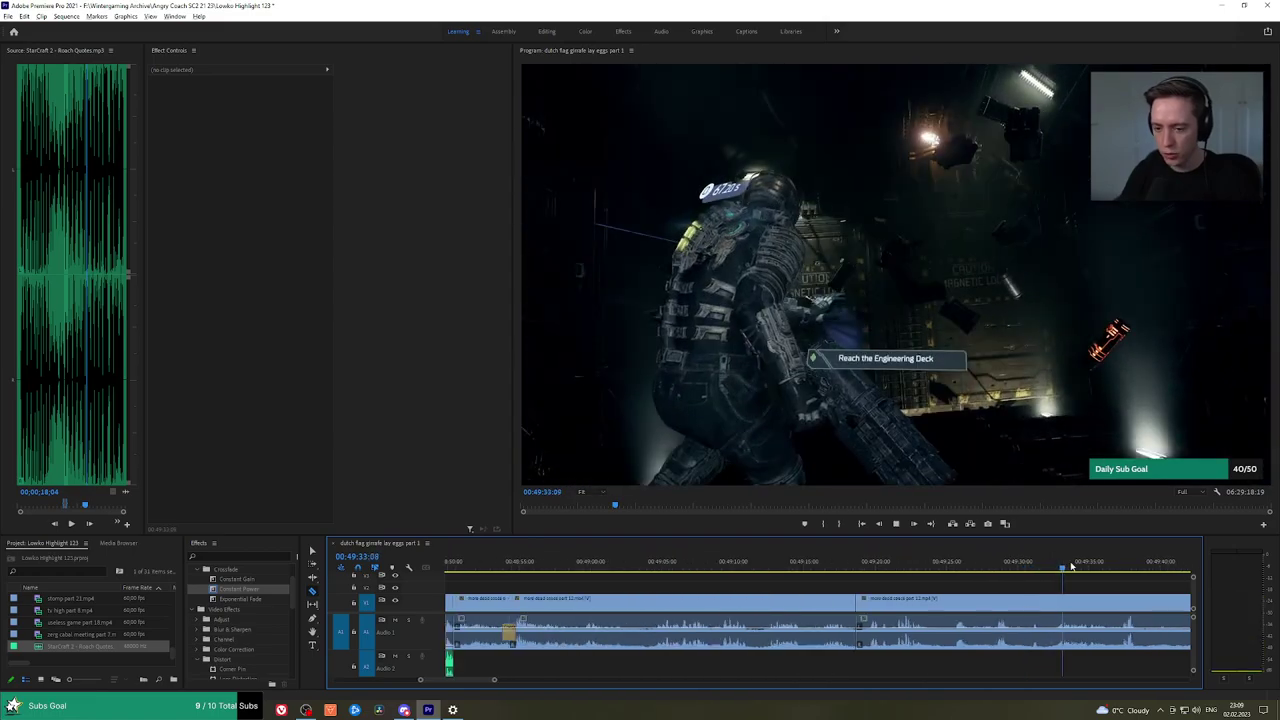
key(h)
drag(1036, 590, 783, 580)
key(space)
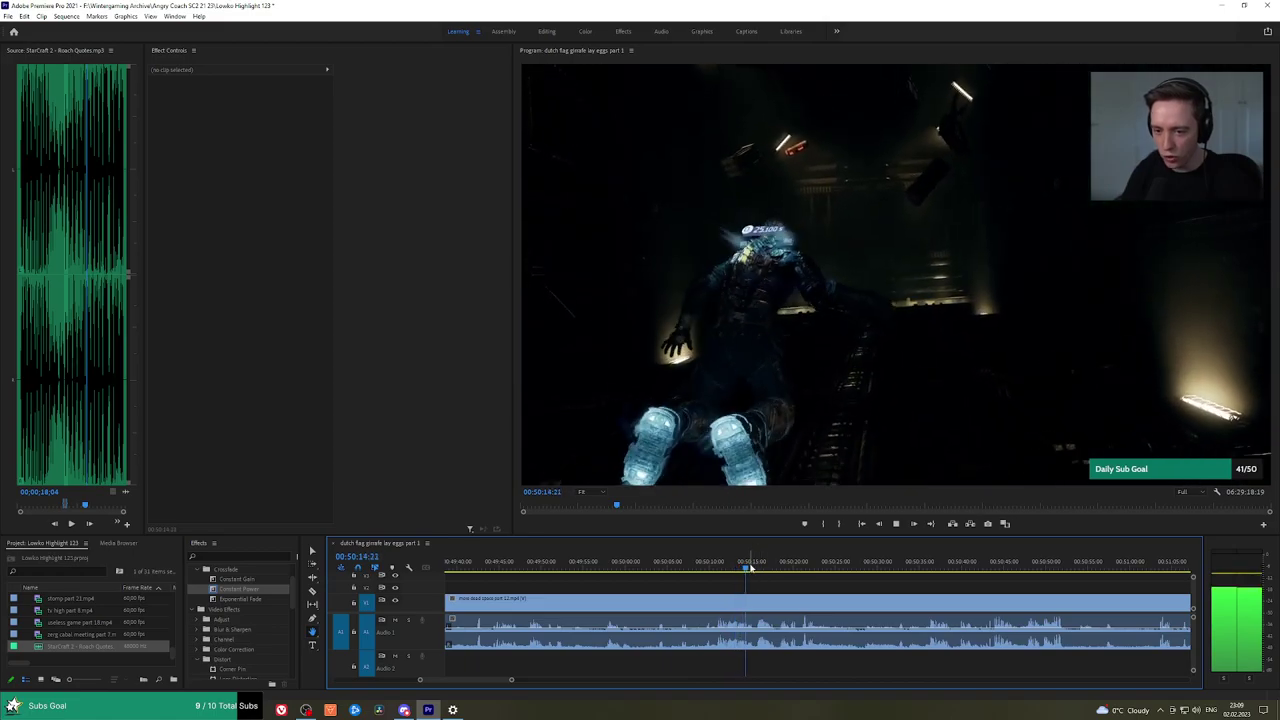
drag(751, 566, 880, 566)
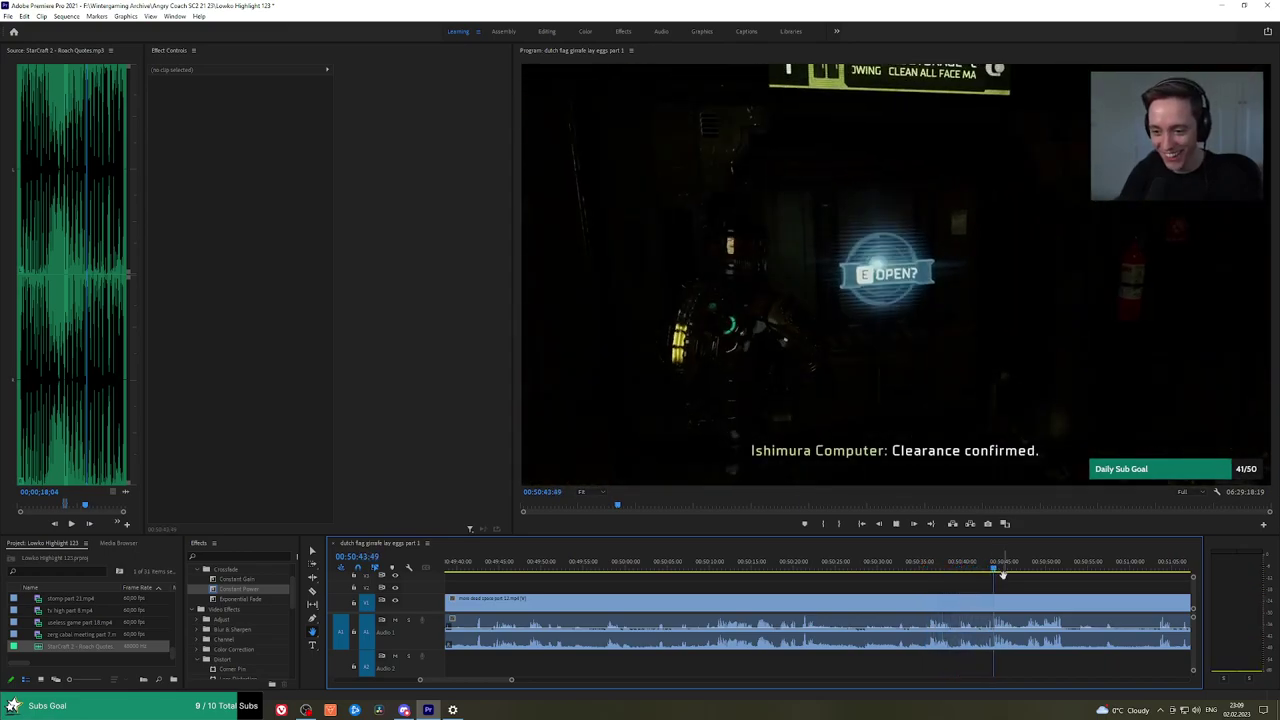
drag(1046, 581, 773, 578)
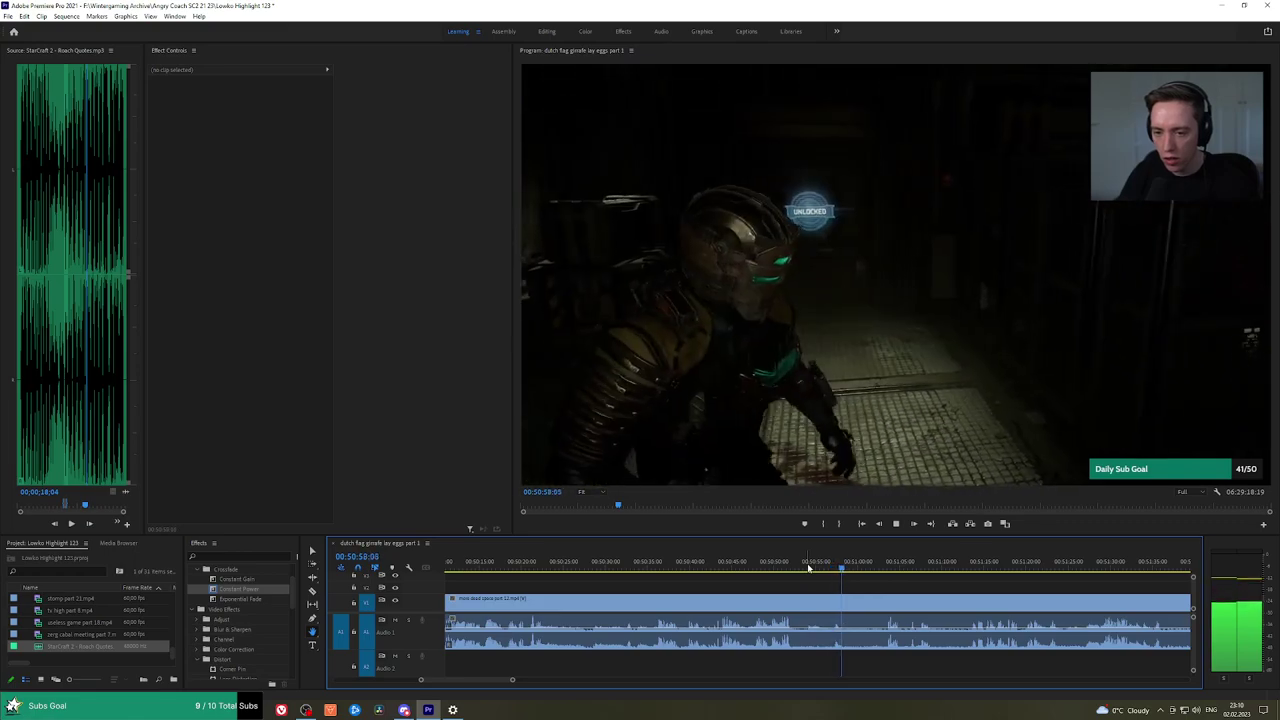
click(881, 567)
drag(919, 598, 802, 578)
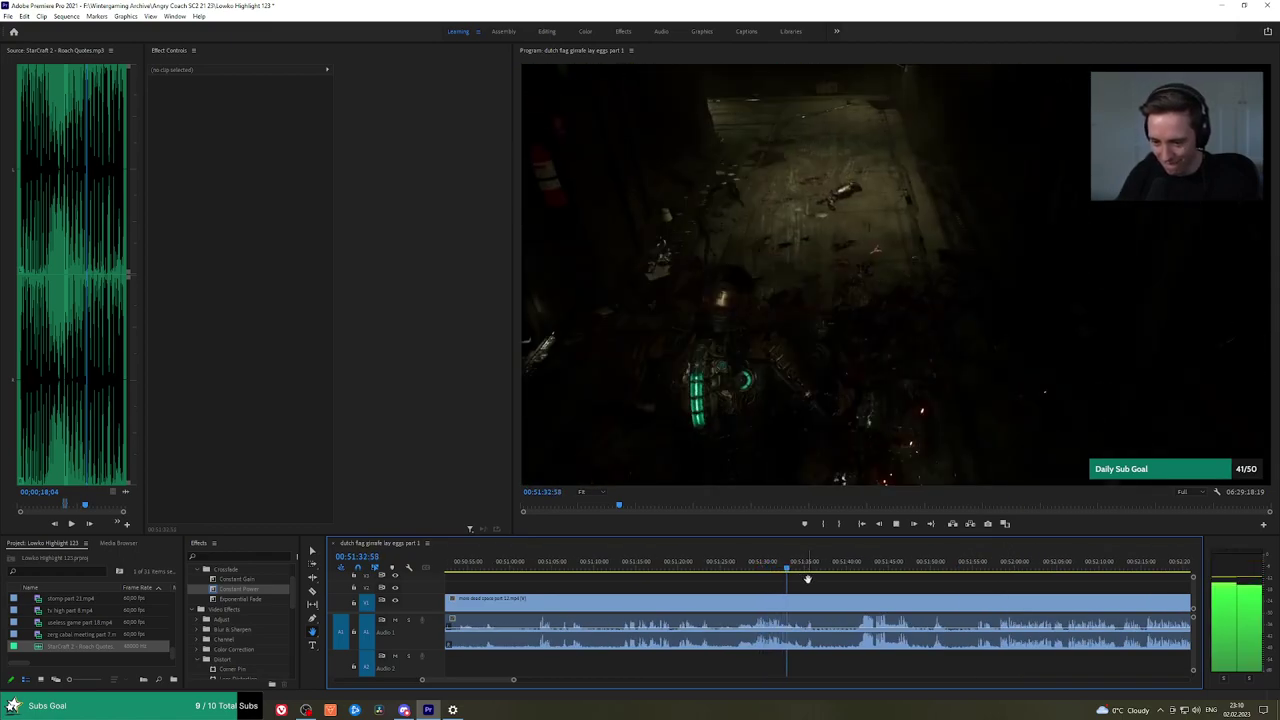
Split the clip at about 00:51:13, before the wall writing, and ripple delete the section back to the 00:49:18:40 cut.
mouse_move(731, 567)
mouse_down()
mouse_move(691, 568)
mouse_move(727, 566)
mouse_up()
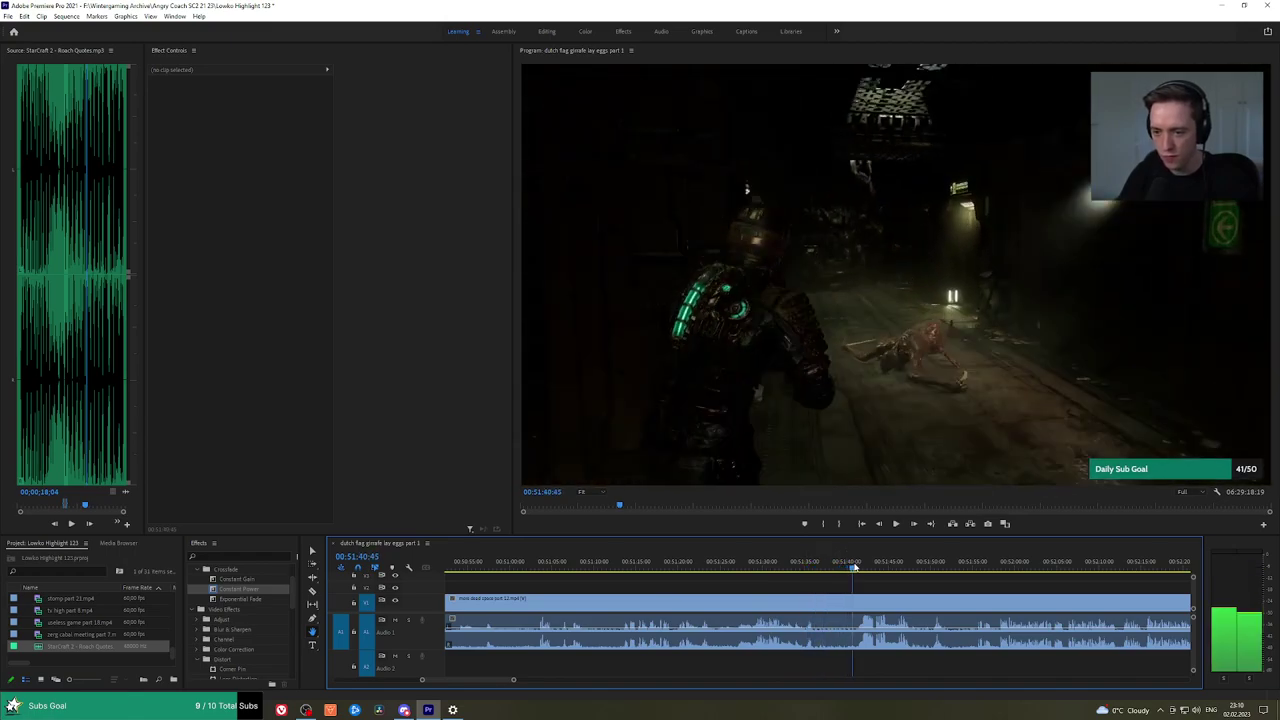
click(690, 566)
drag(690, 566, 737, 566)
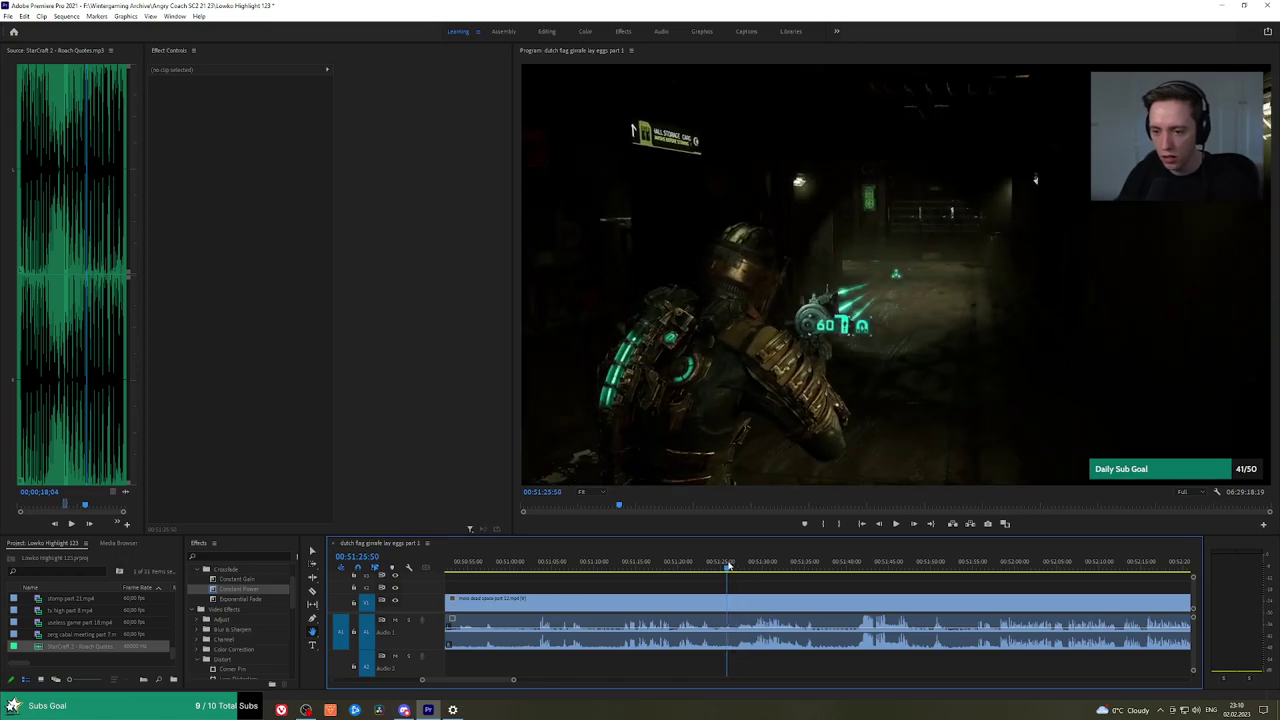
drag(728, 566, 617, 568)
key(space)
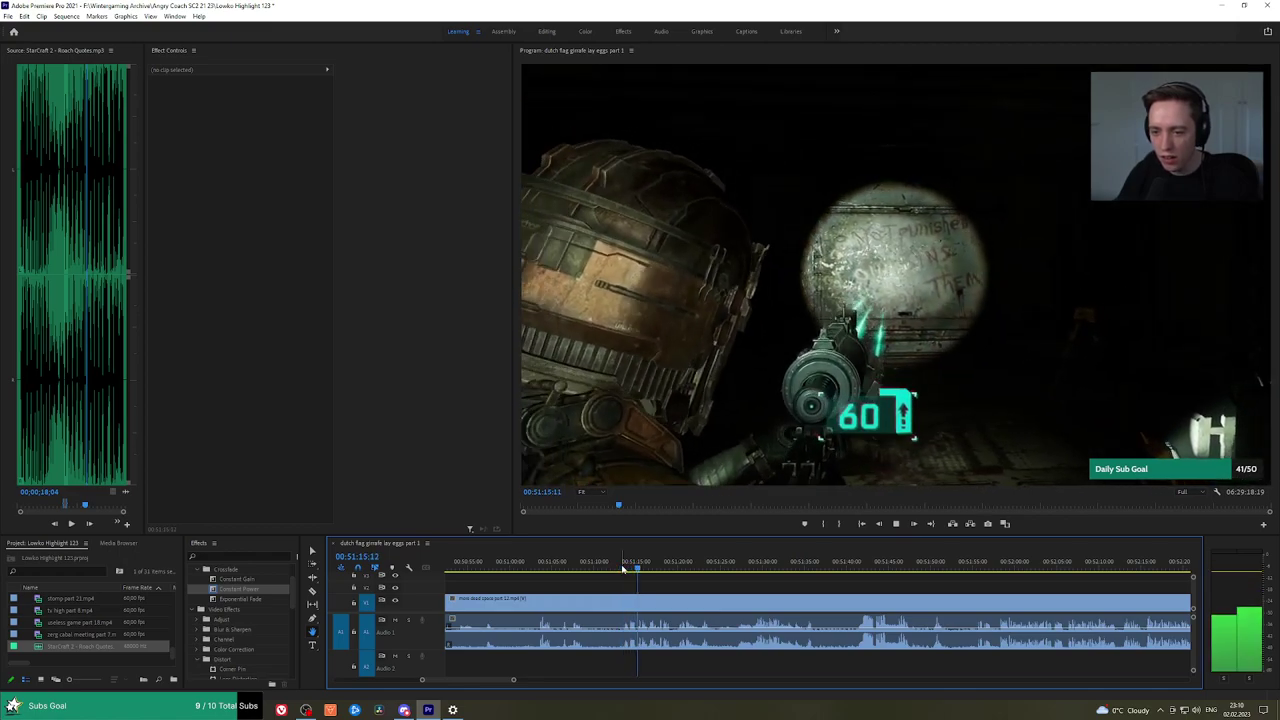
key(c)
click(622, 602)
key(v)
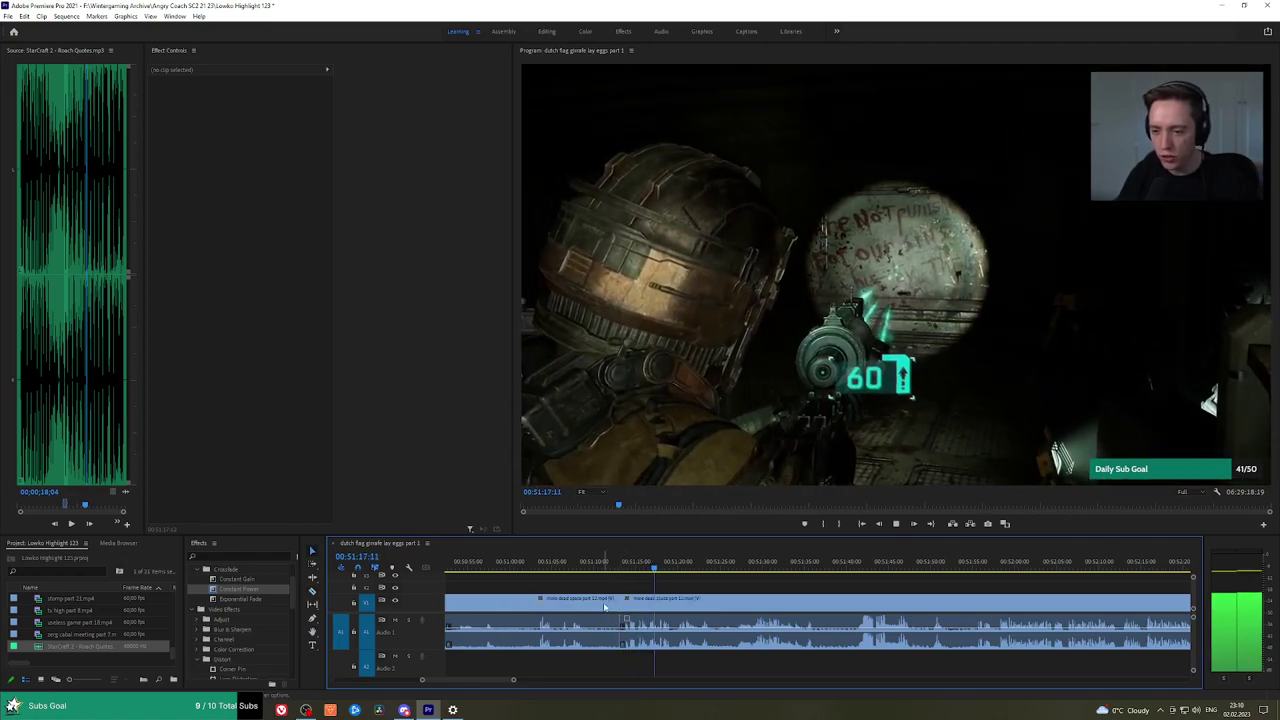
click(604, 601)
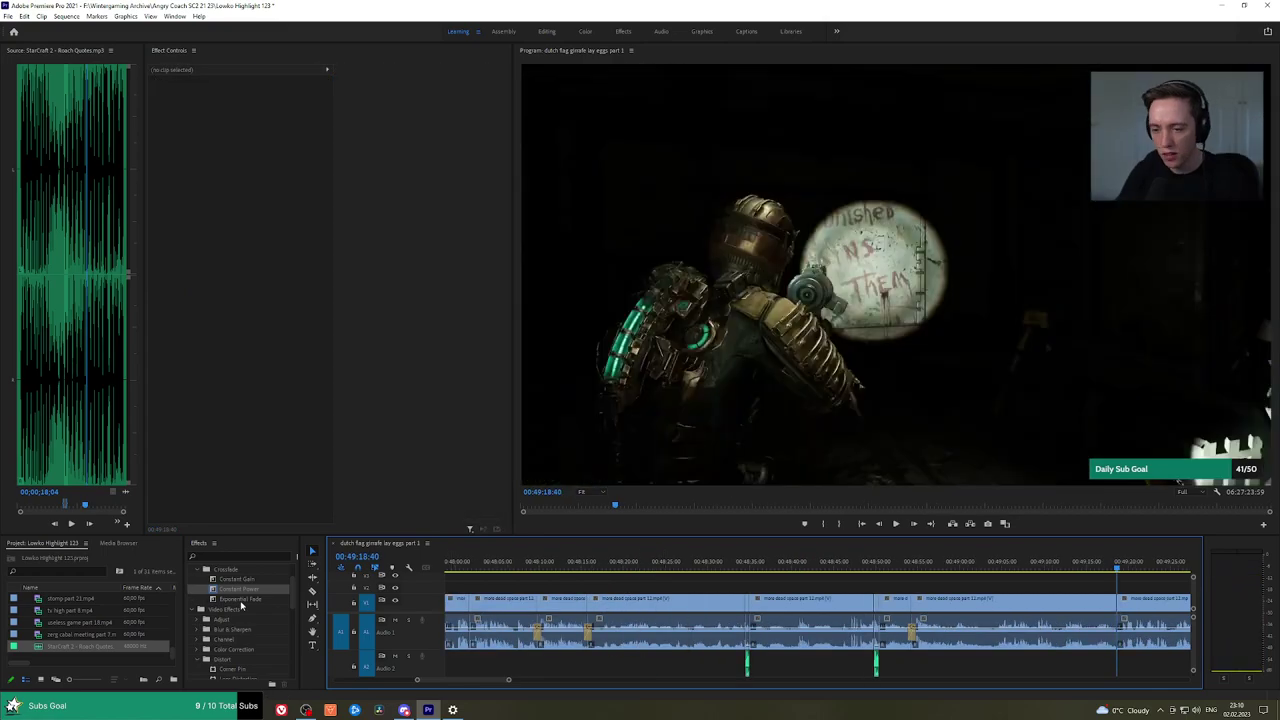
Add an Exponential Fade audio transition at the 00:49:18:40 cut, check the following footage and save the project.
click(241, 601)
key(h)
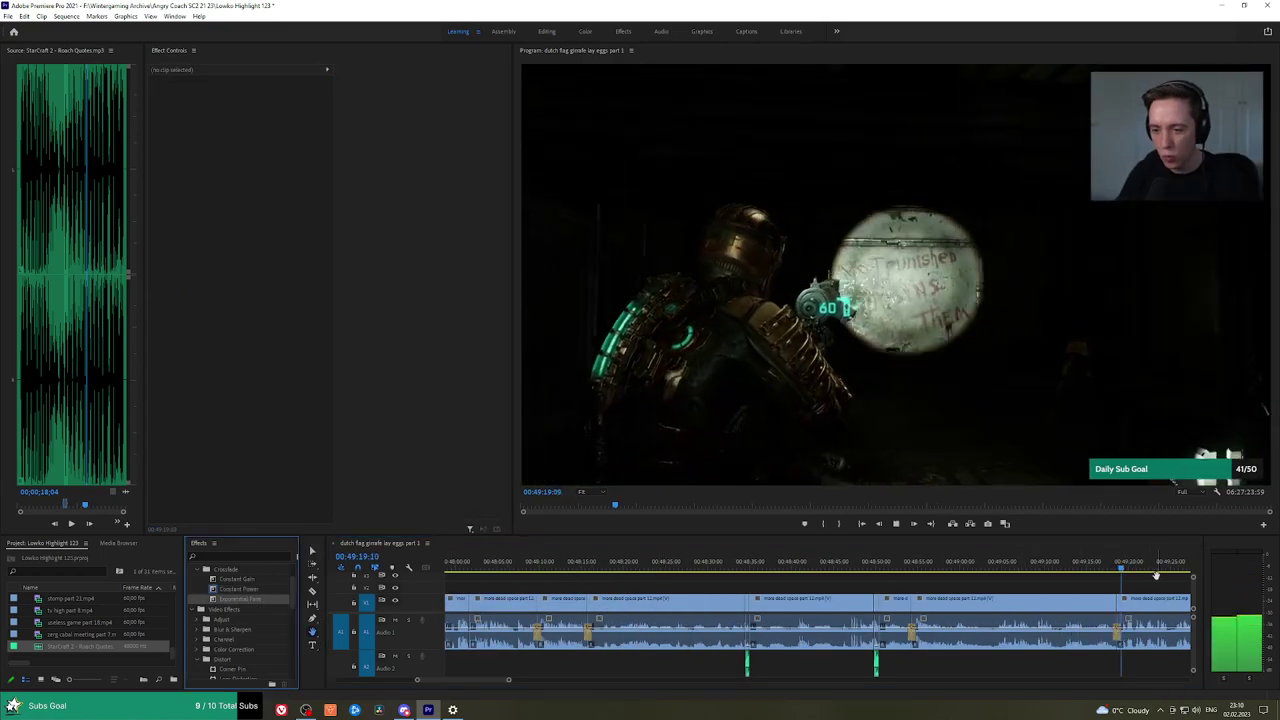
drag(1155, 577, 714, 574)
click(754, 565)
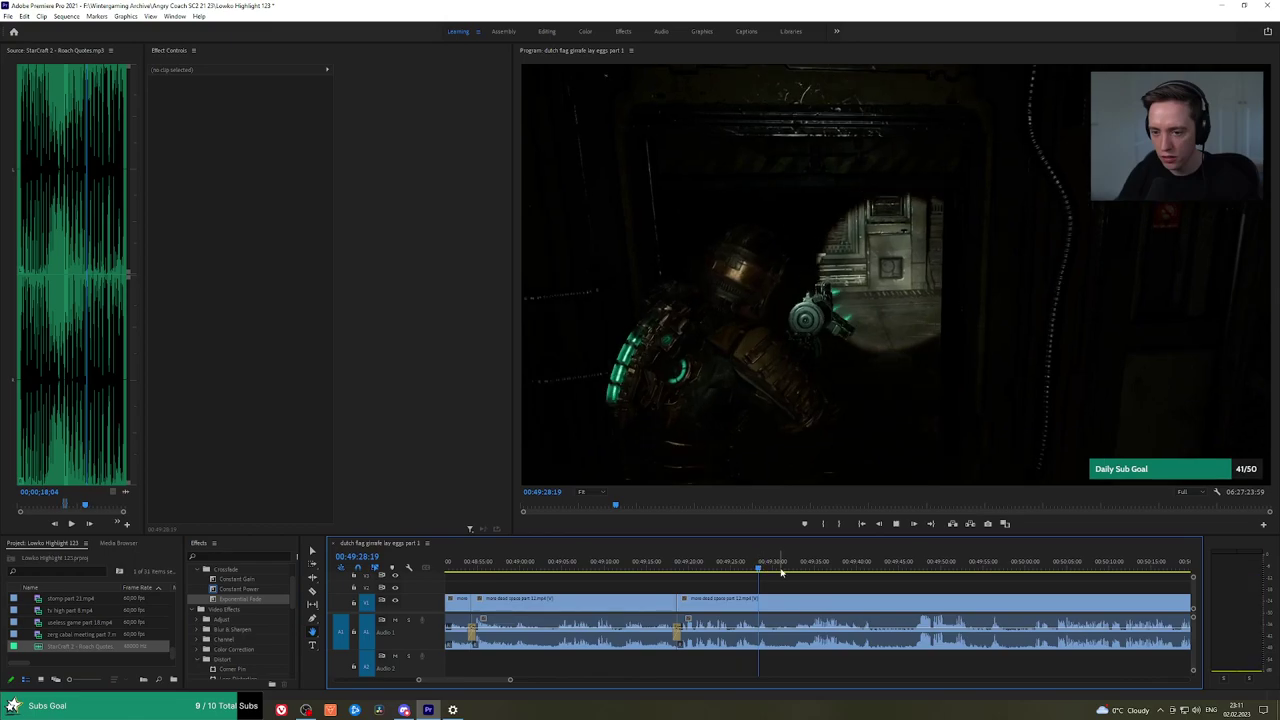
key(equal)
key(equal)
click(900, 567)
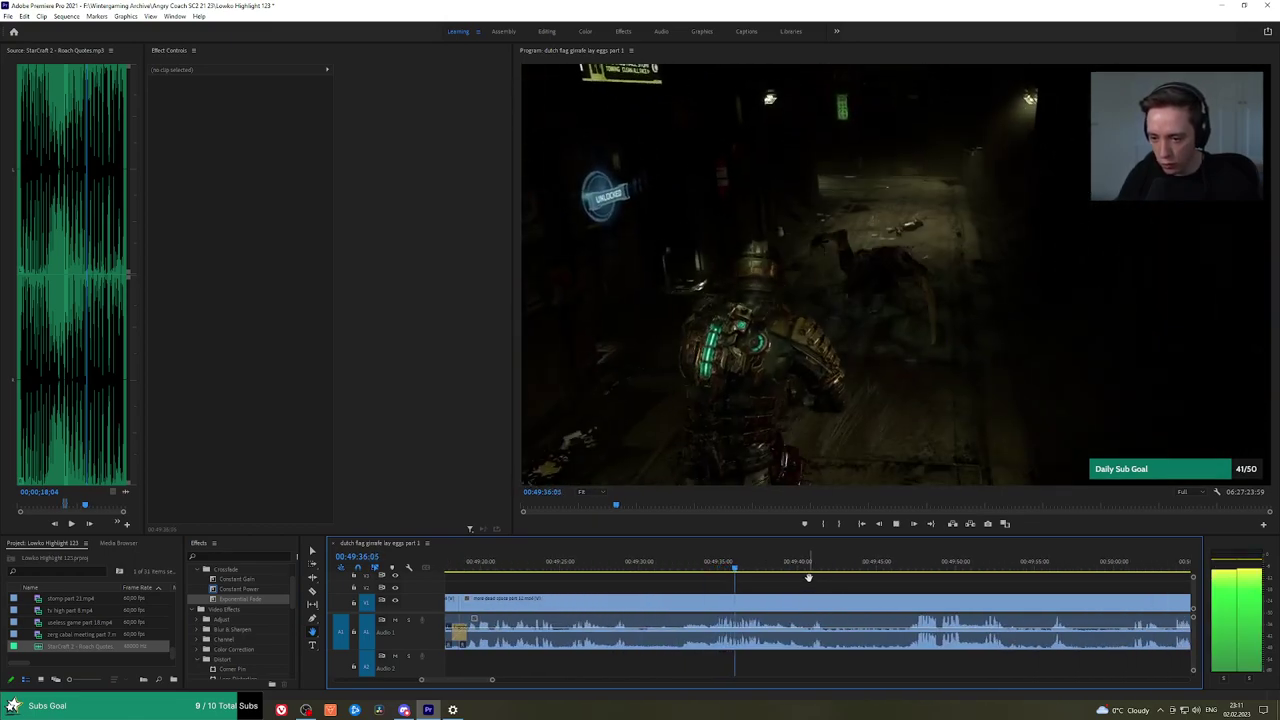
key(ctrl+s)
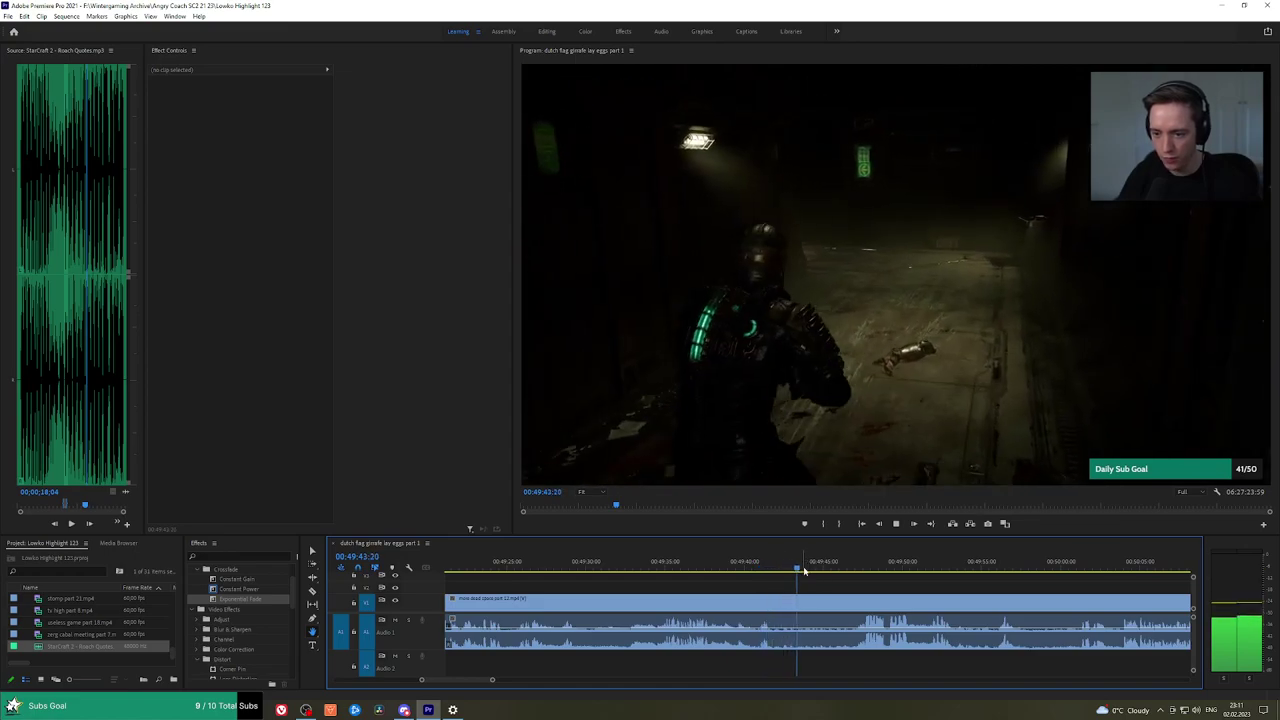
key(c)
click(780, 602)
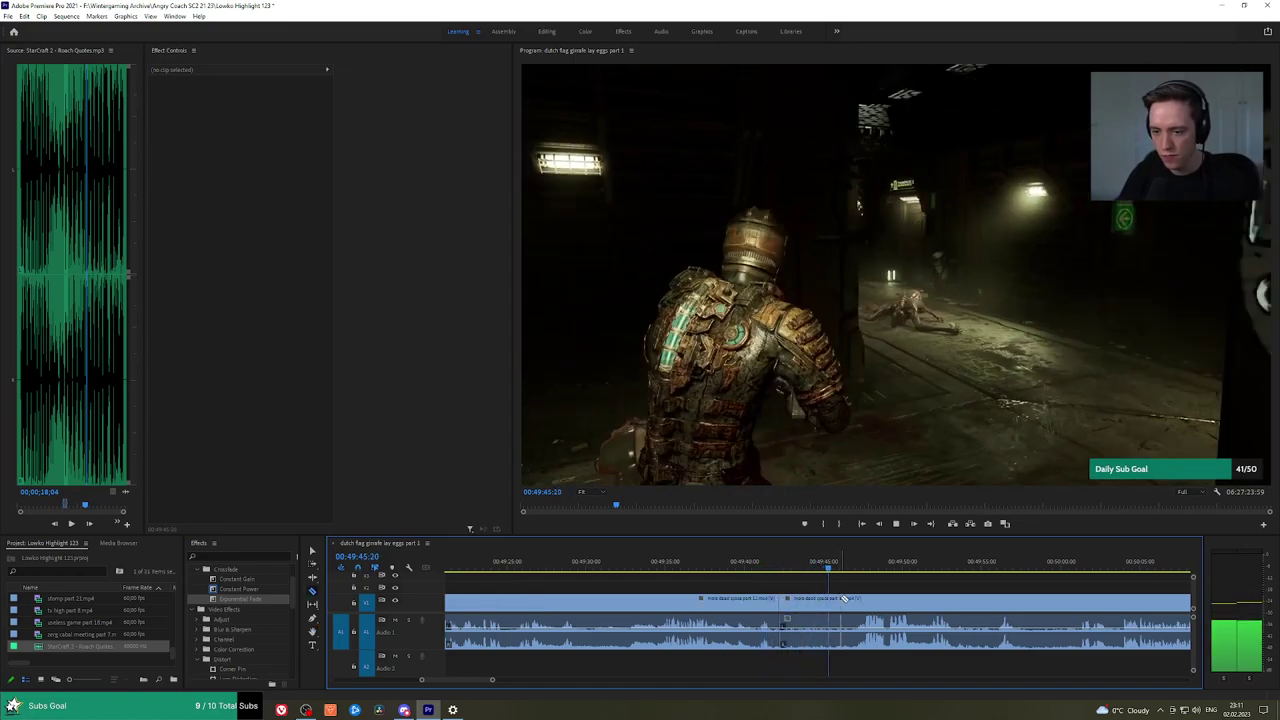
key(ctrl+z)
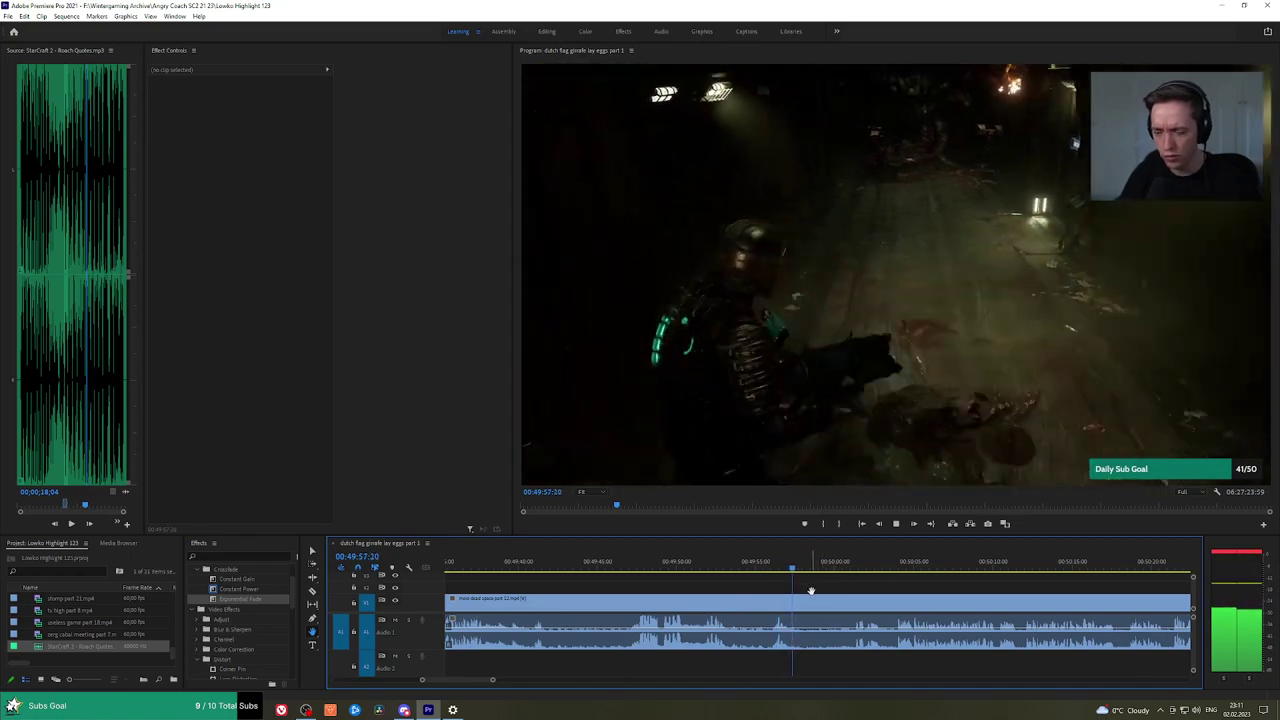
Cut out the section between about 00:49:58 and 00:50:01, close the gap and add a Constant Power audio transition at the cut.
key(ctrl+k)
click(853, 570)
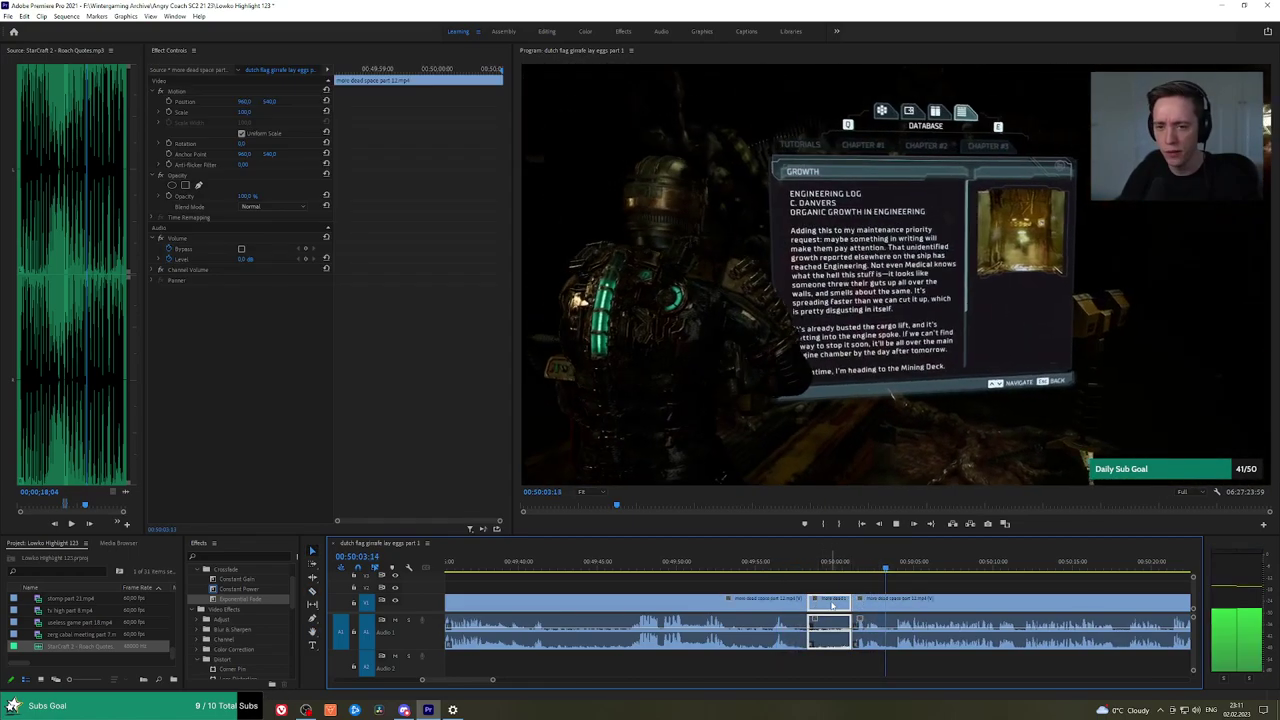
key(shift+Delete)
drag(258, 589, 841, 622)
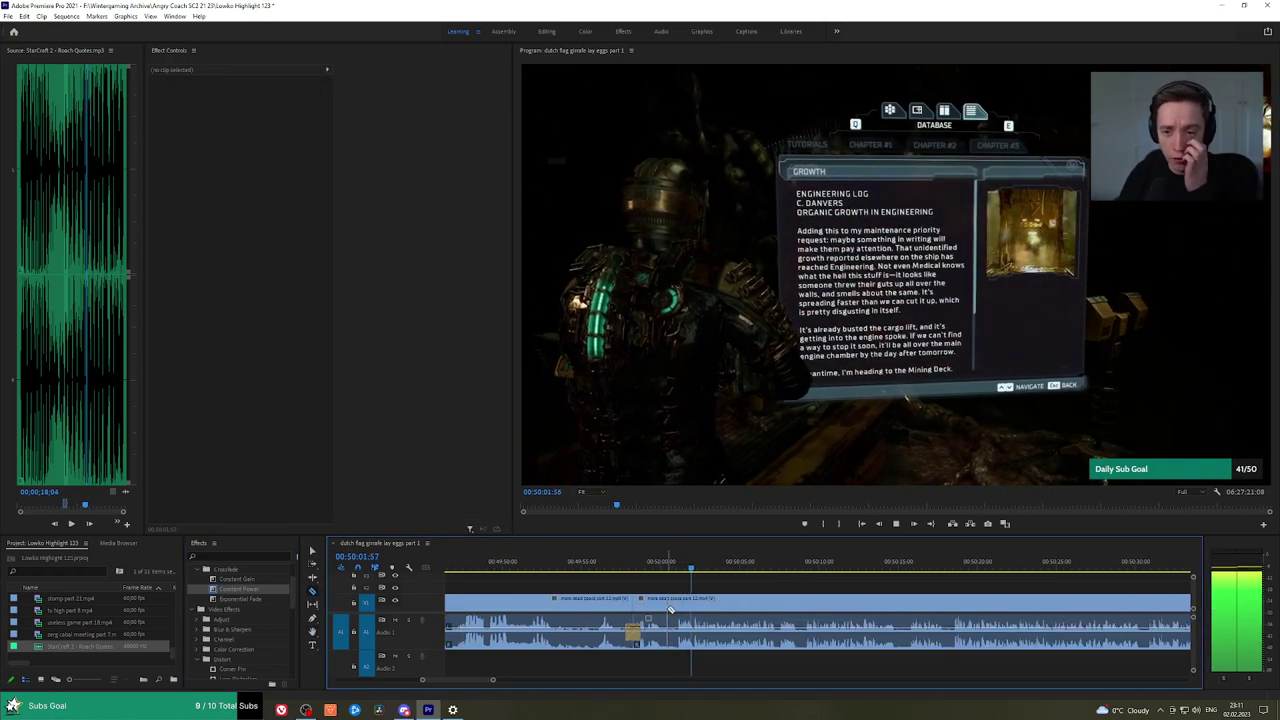
Skim the footage after the 00:50:00 cut, through the Growth engineering log, to the Engineering Deck arrival at about 00:51:34.
drag(940, 566, 634, 586)
key(h)
key(space)
key(space)
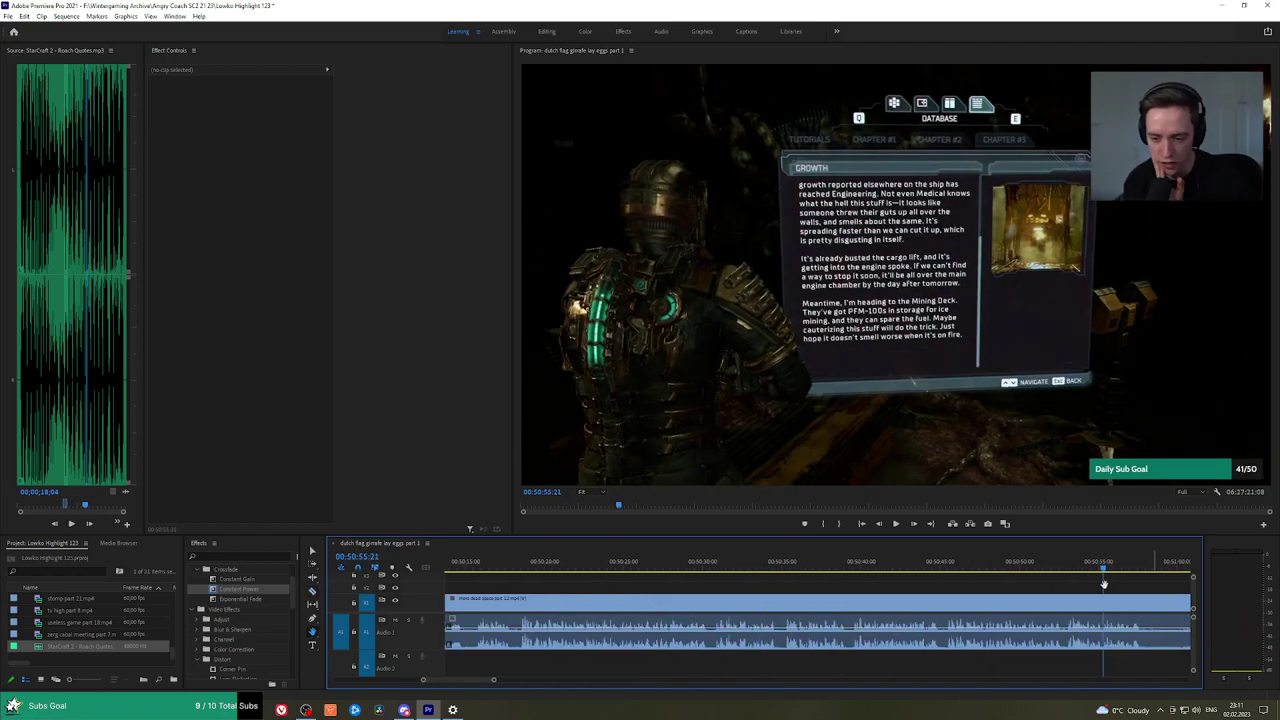
drag(843, 569, 1010, 577)
key(space)
drag(748, 567, 848, 567)
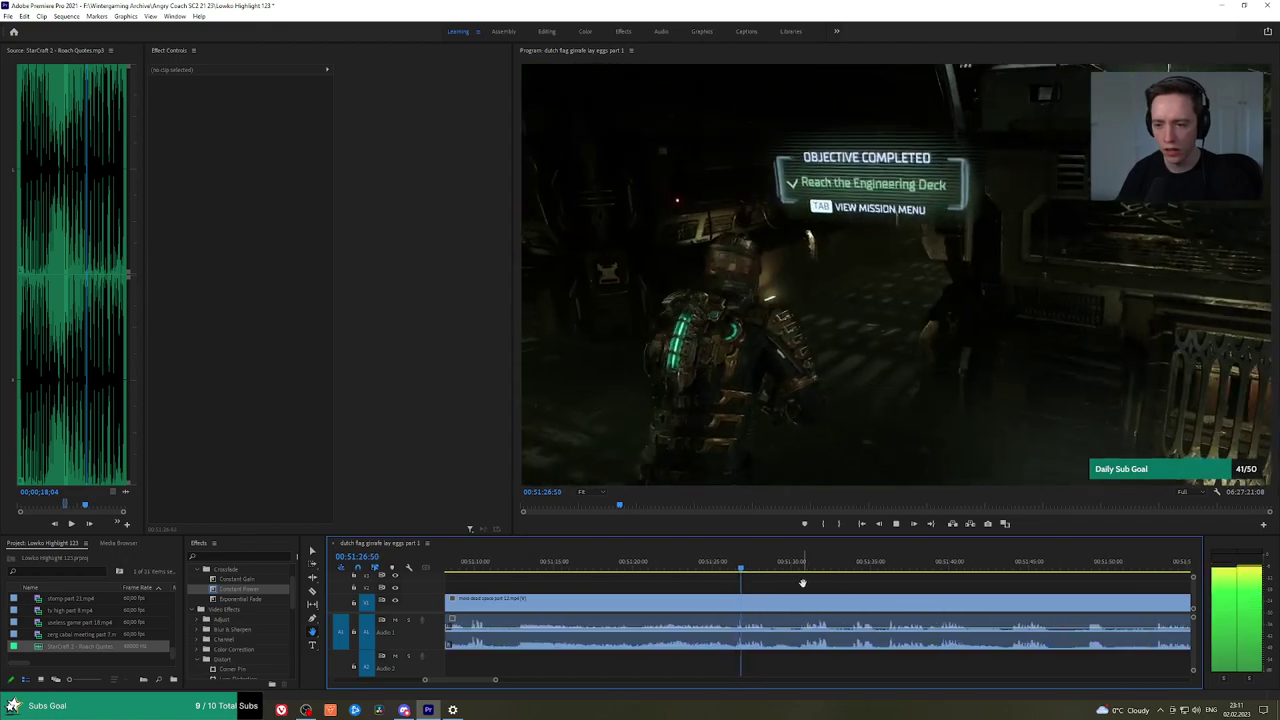
click(803, 567)
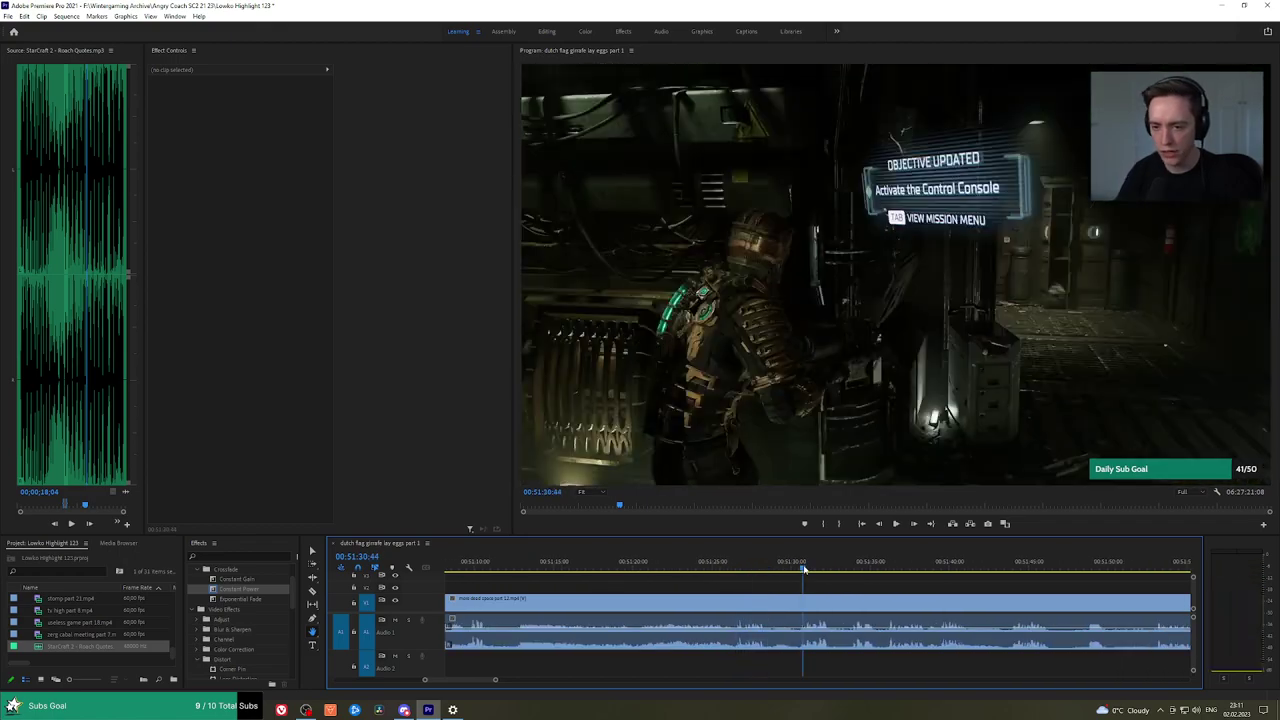
key(space)
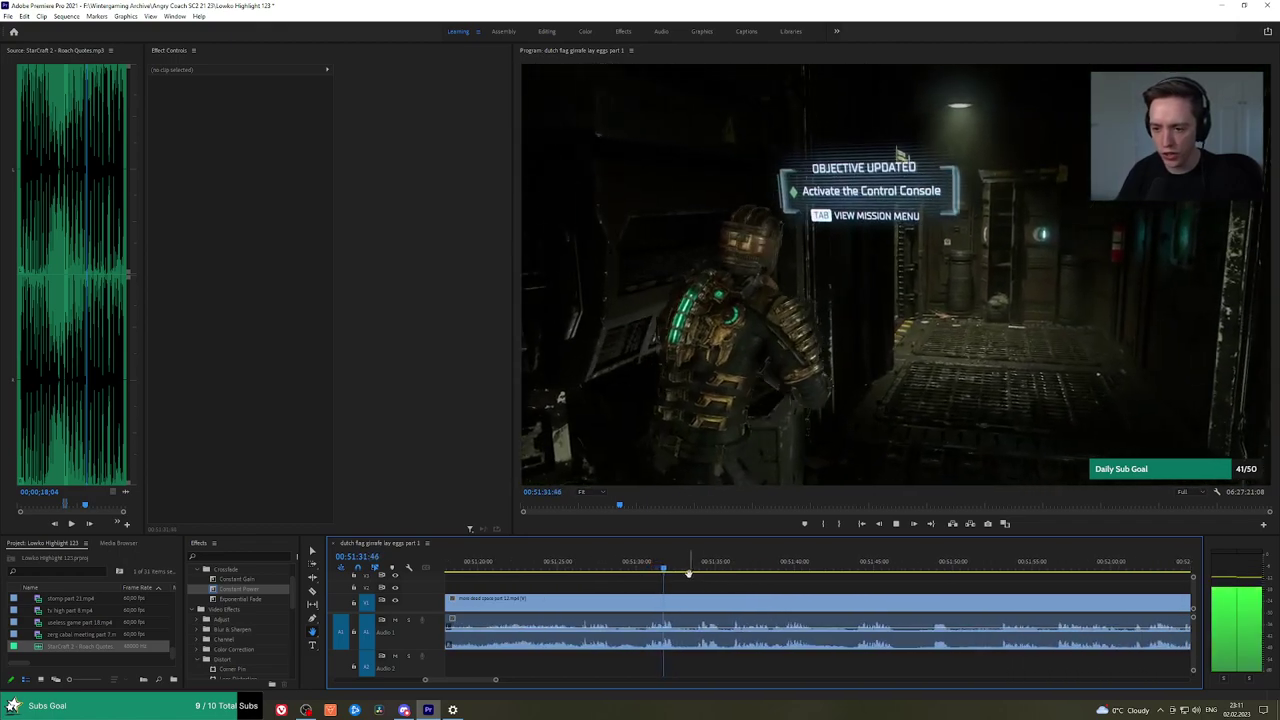
click(697, 566)
key(space)
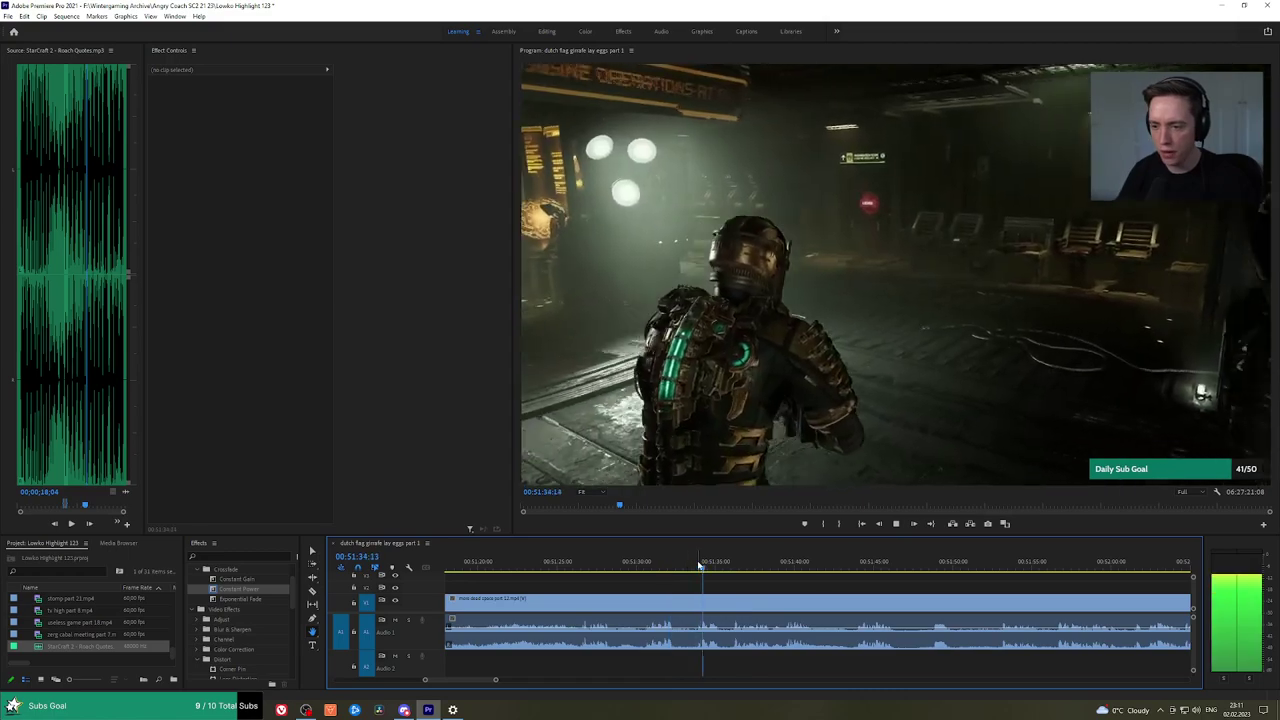
Skim the store visit and the following dark rooms up to about 00:55:41 for the end of the dull section.
scroll(797, 577, down, 7)
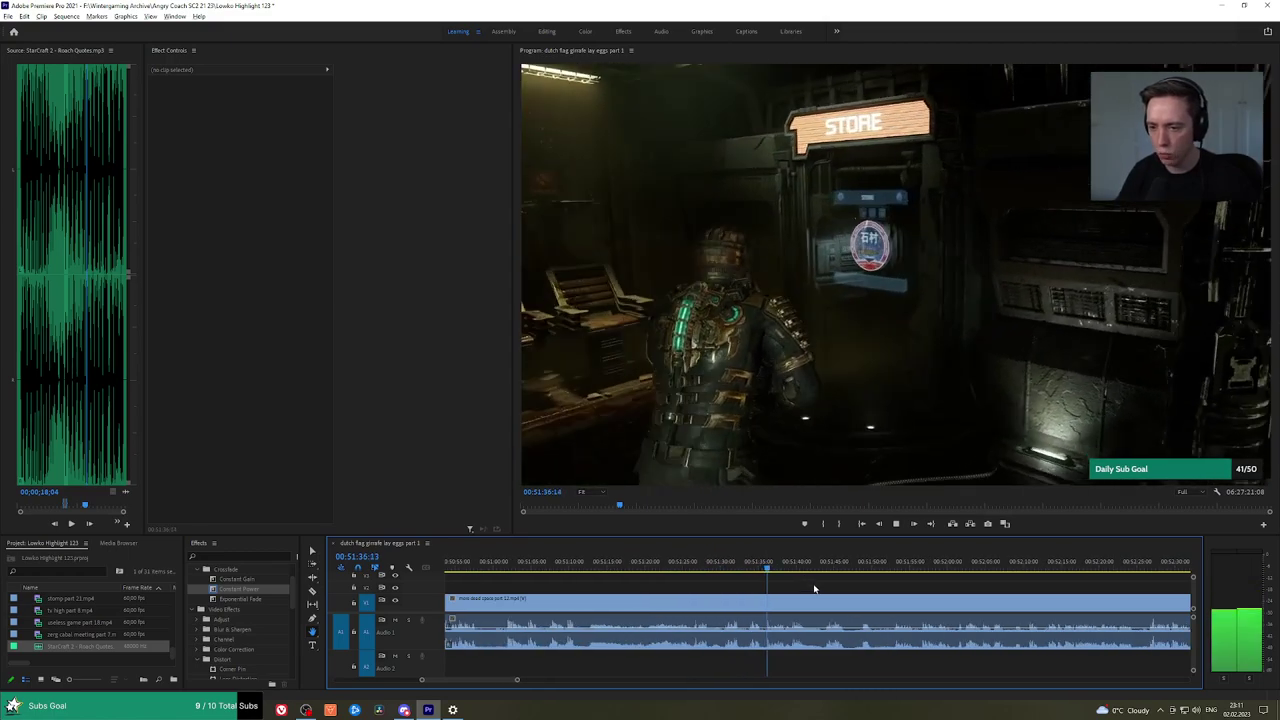
key(minus)
key(minus)
key(minus)
key(minus)
key(minus)
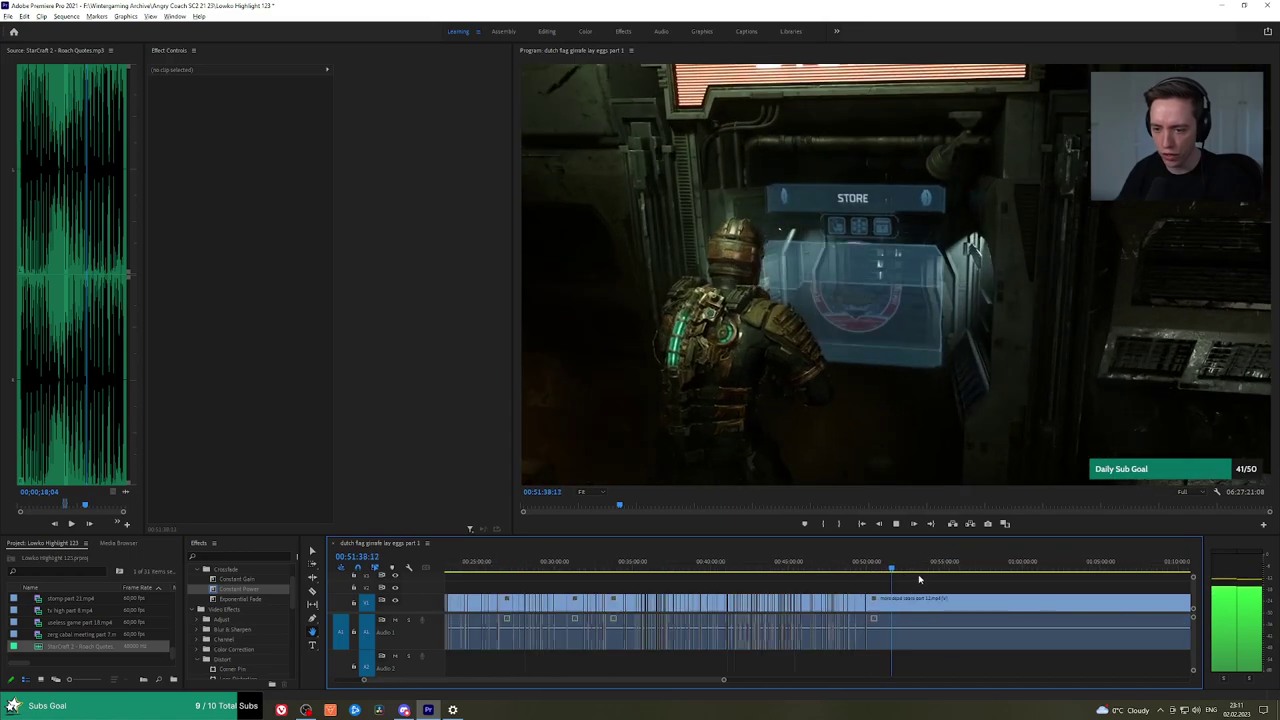
key(equal)
key(equal)
key(equal)
key(equal)
key(equal)
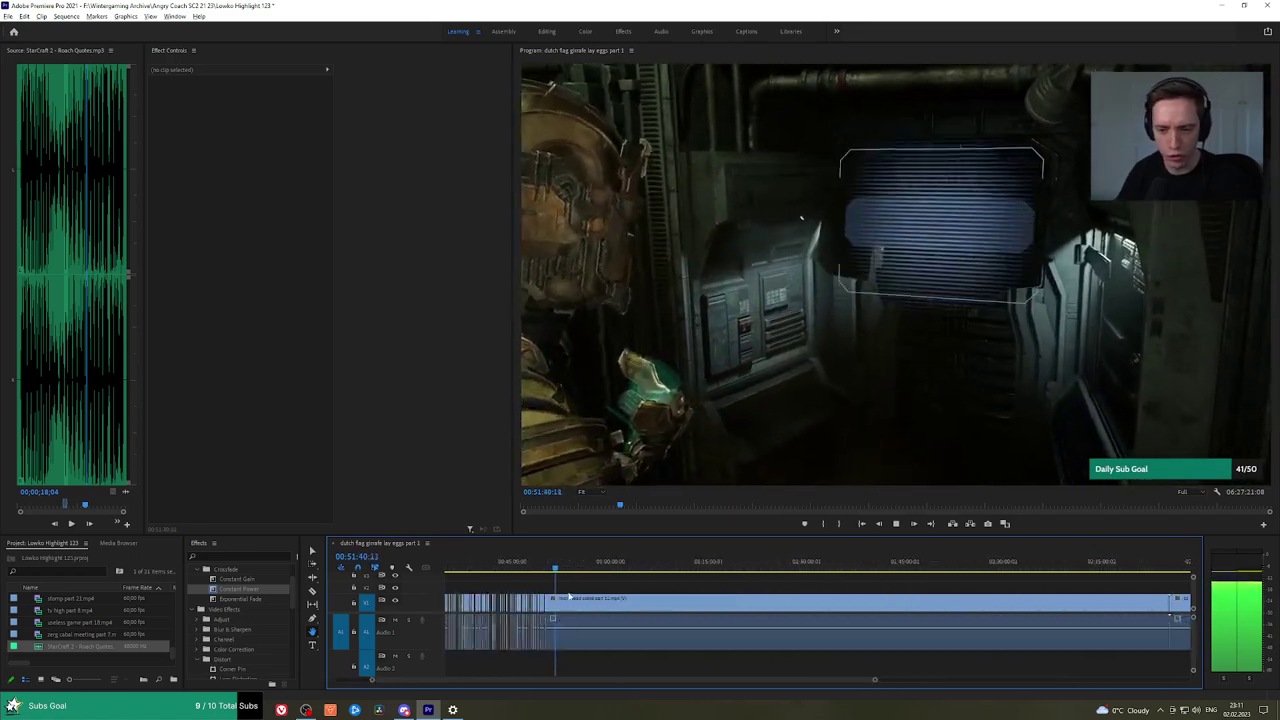
key(equal)
key(equal)
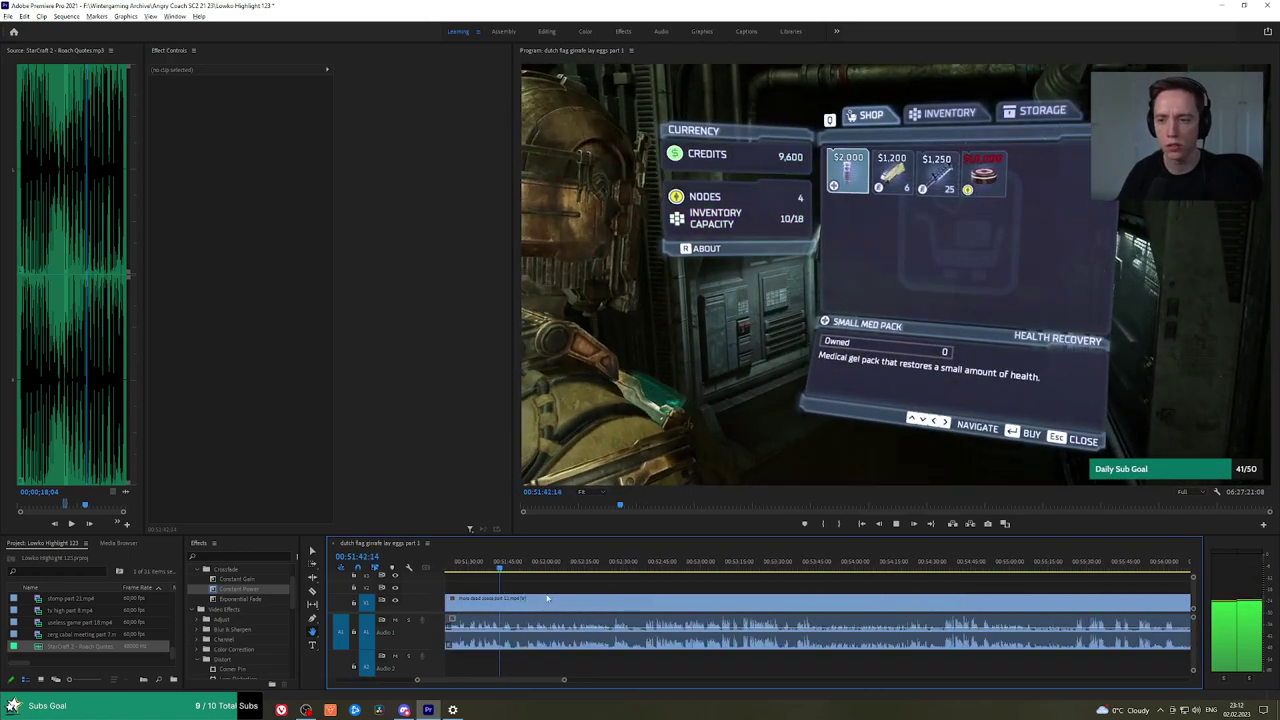
key(equal)
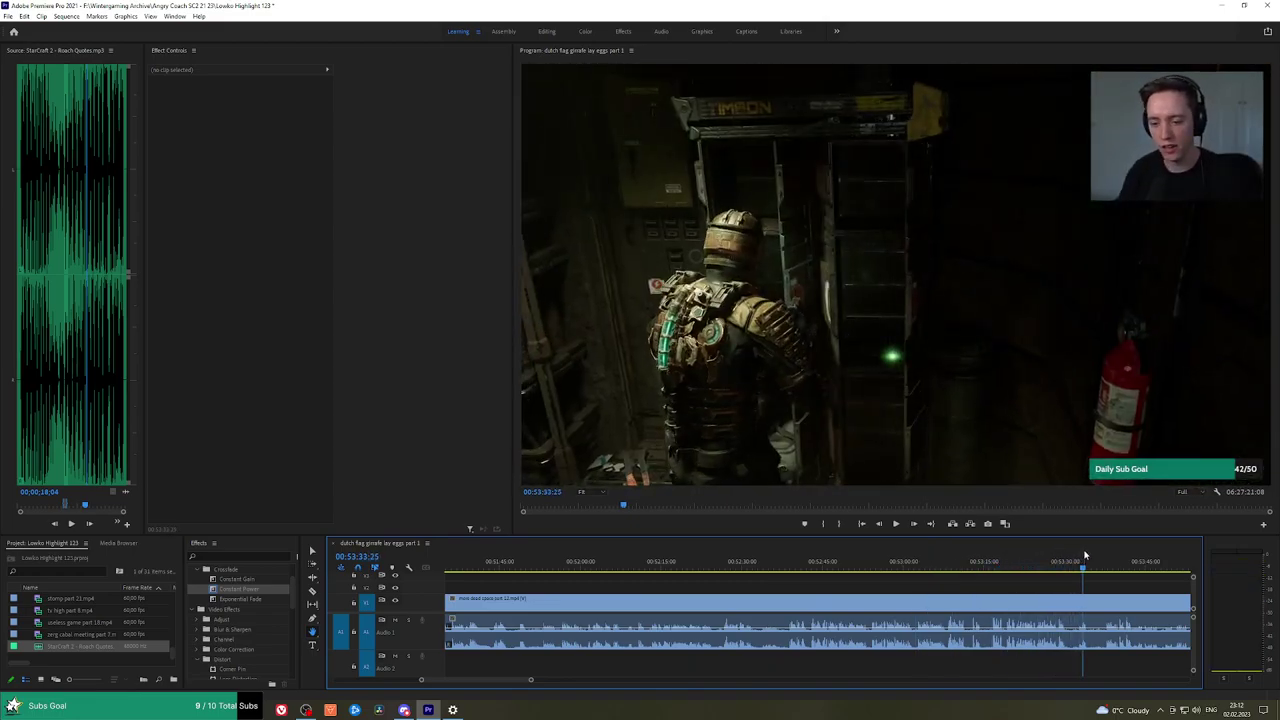
drag(1080, 567, 690, 568)
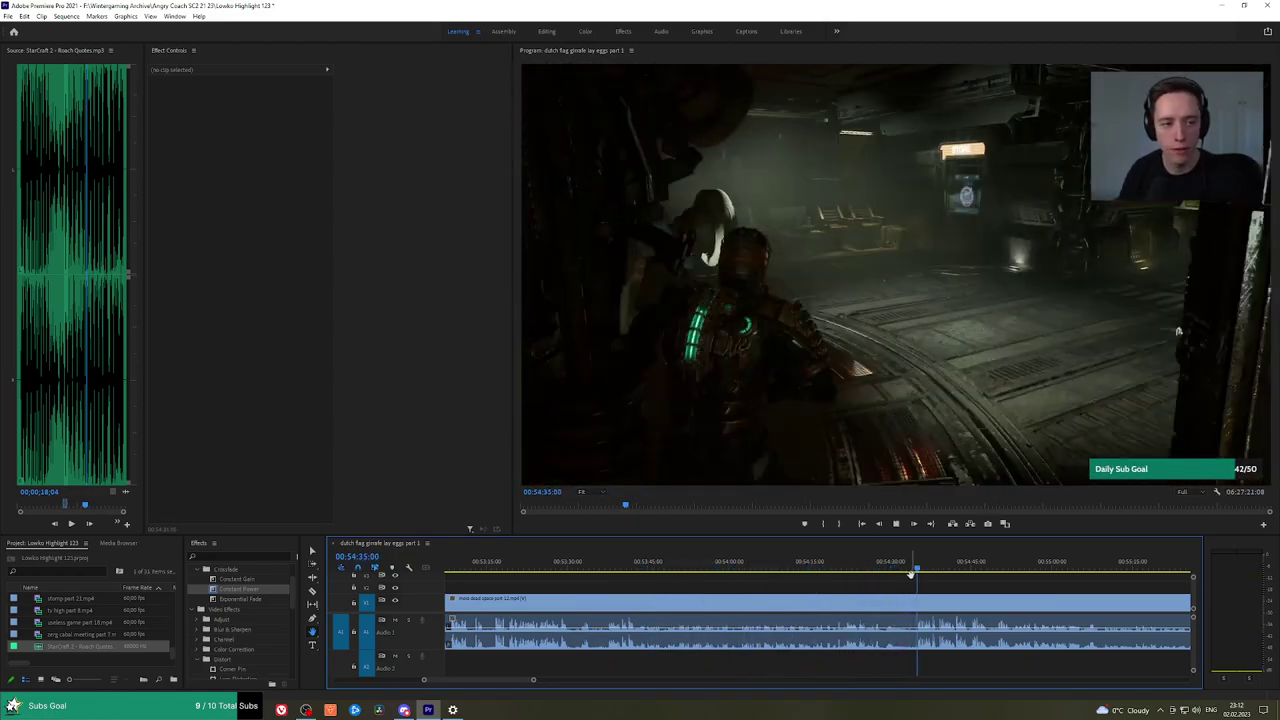
drag(985, 585, 747, 566)
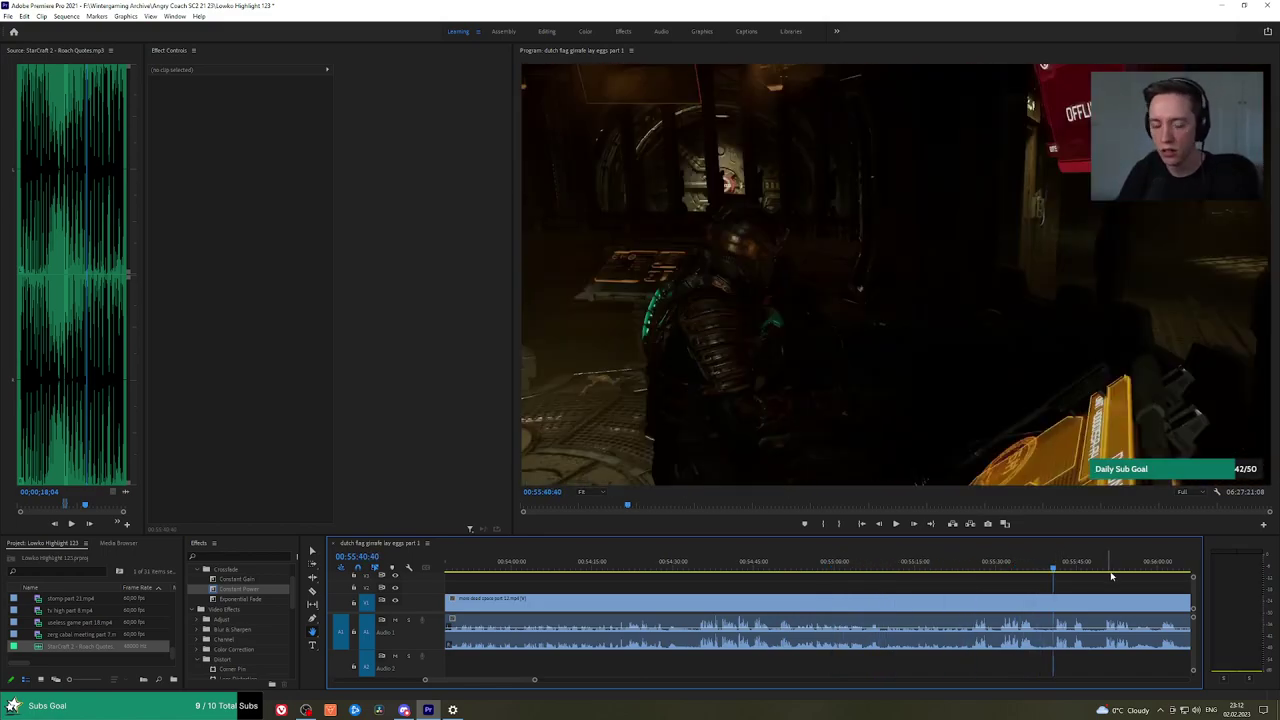
drag(1086, 579, 604, 576)
key(space)
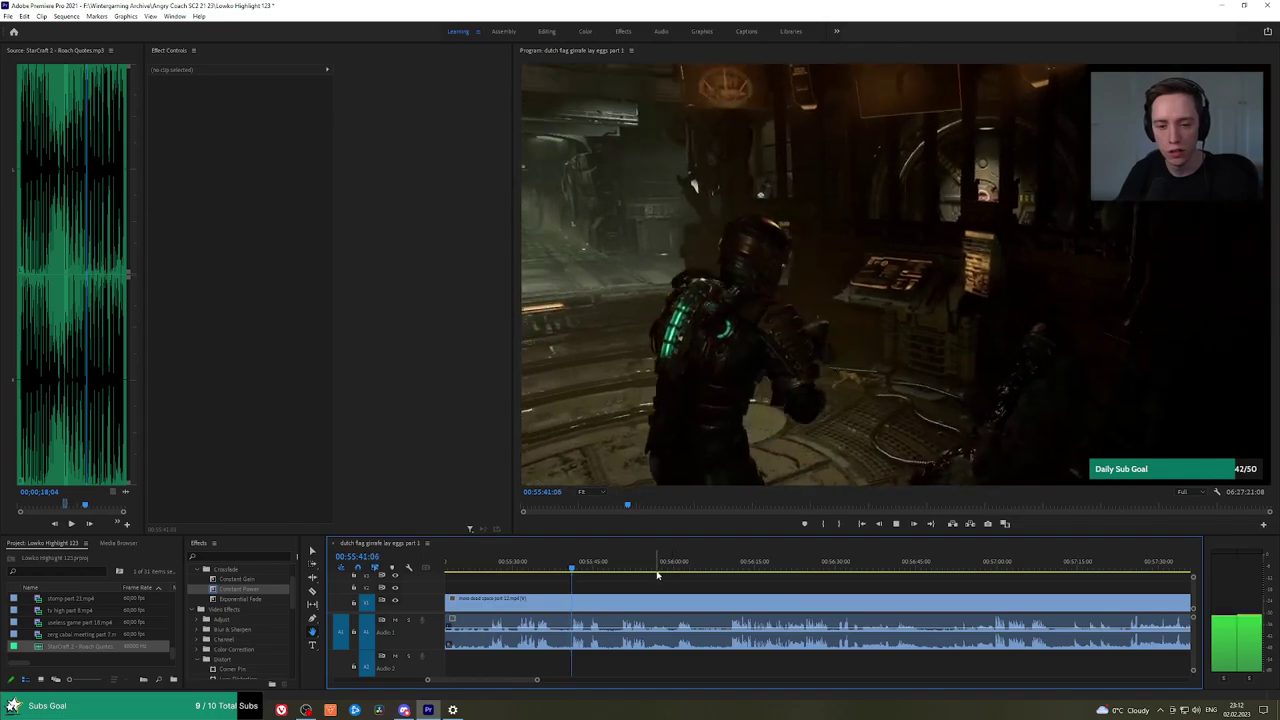
Examine the footage from about 00:55:45 through the Ripper manual scene to the fight near 00:57:34.
click(594, 567)
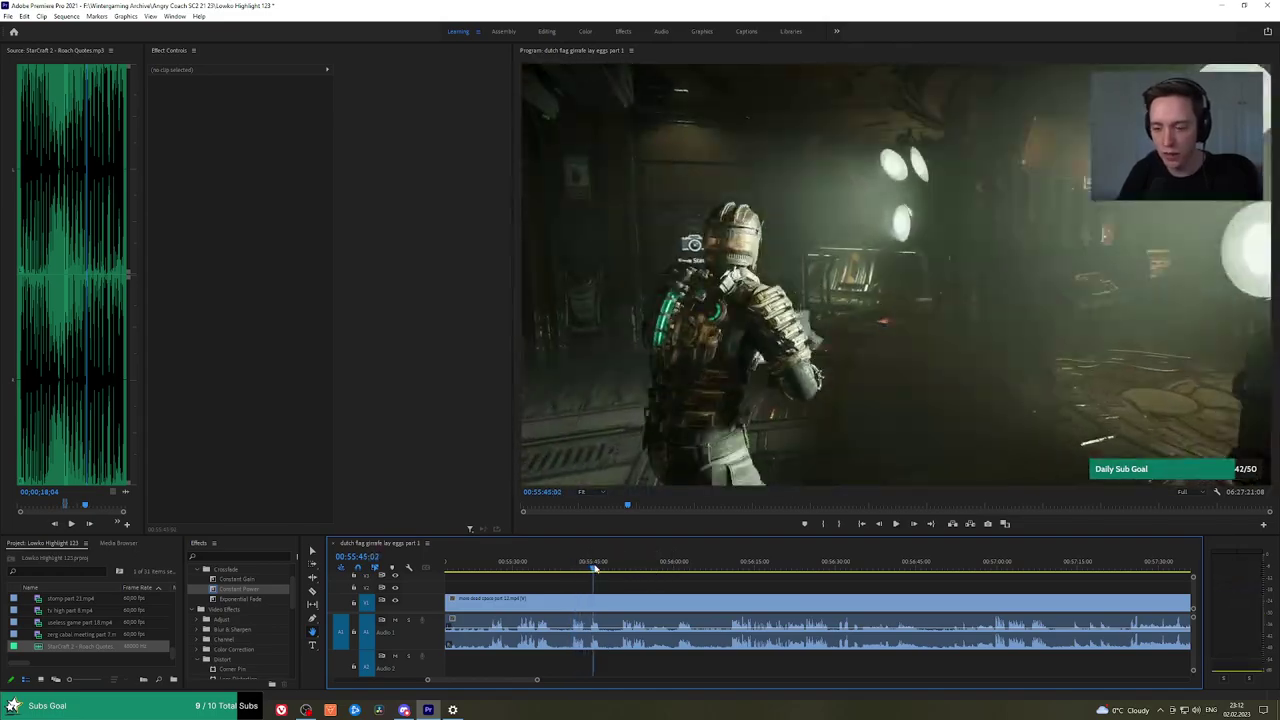
drag(640, 565, 668, 565)
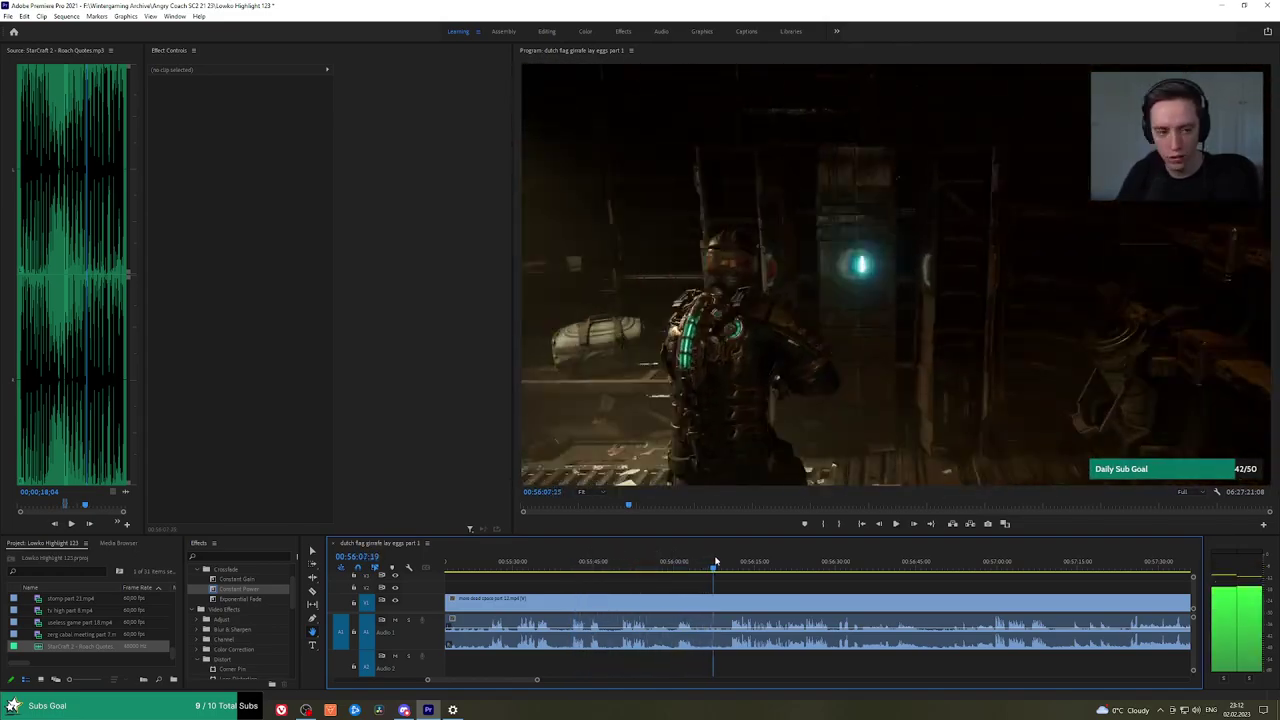
key(space)
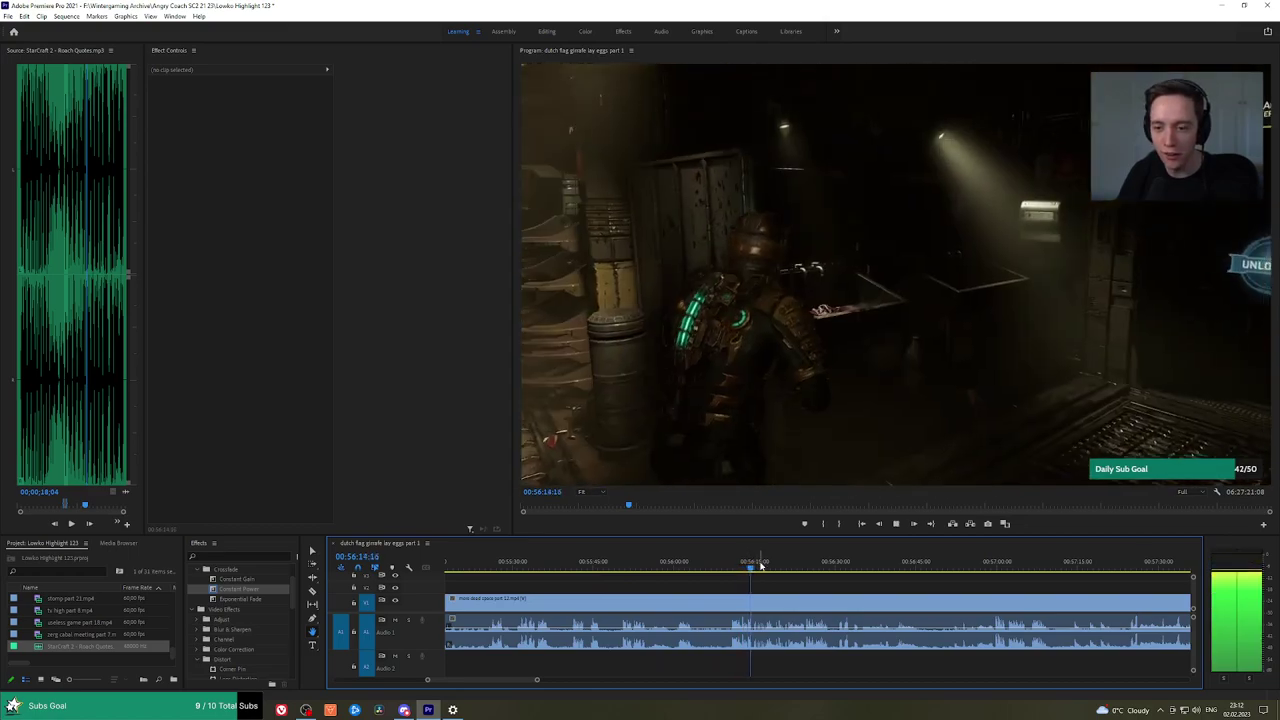
drag(760, 565, 863, 580)
key(space)
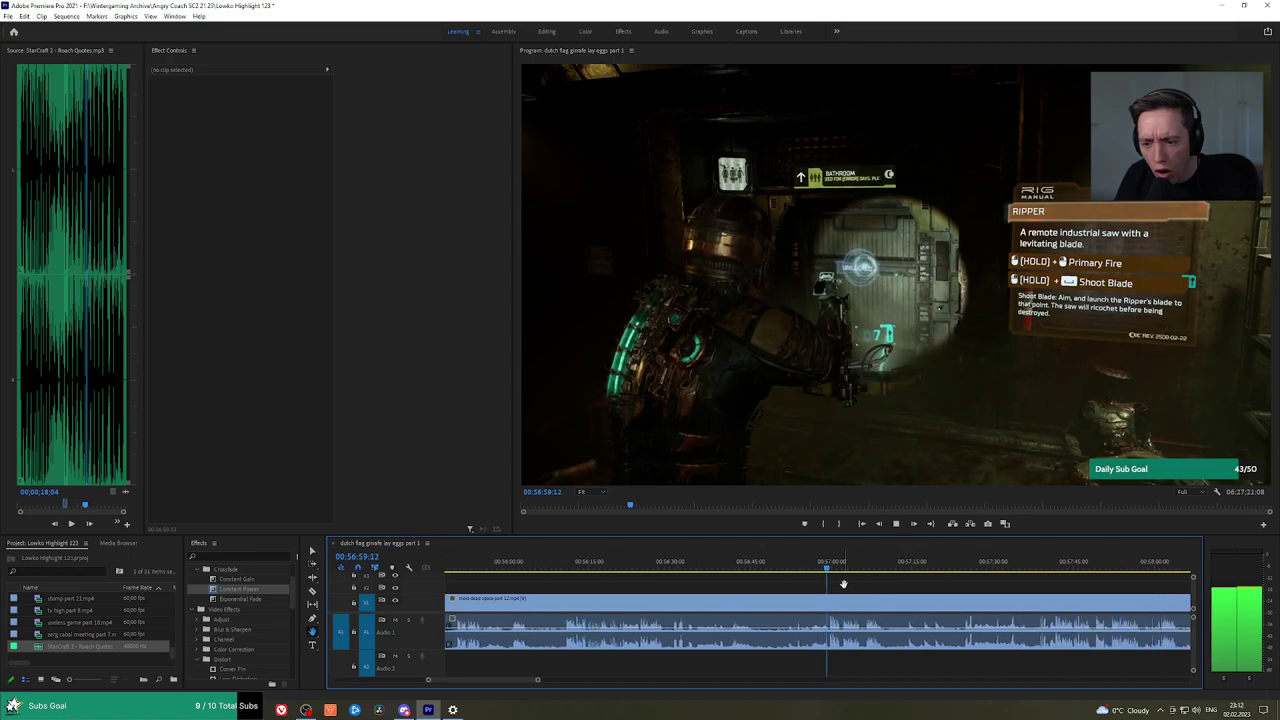
scroll(873, 588, up, 2)
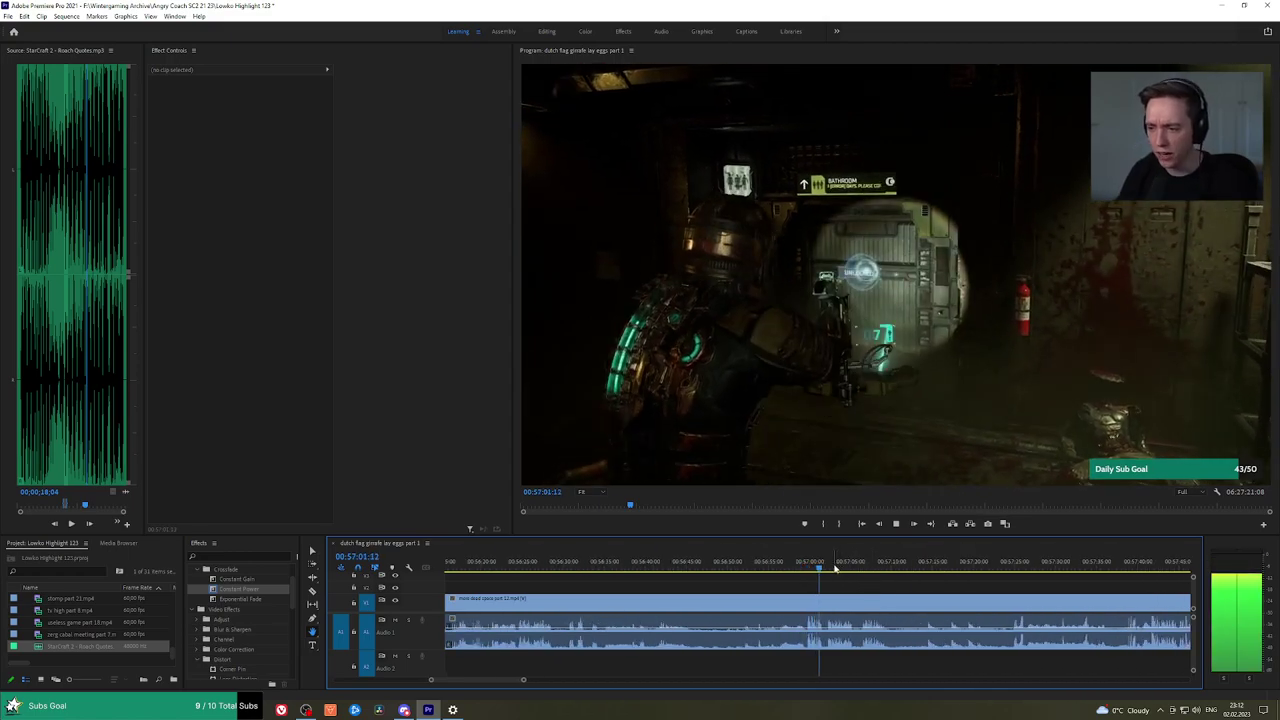
drag(835, 567, 1095, 565)
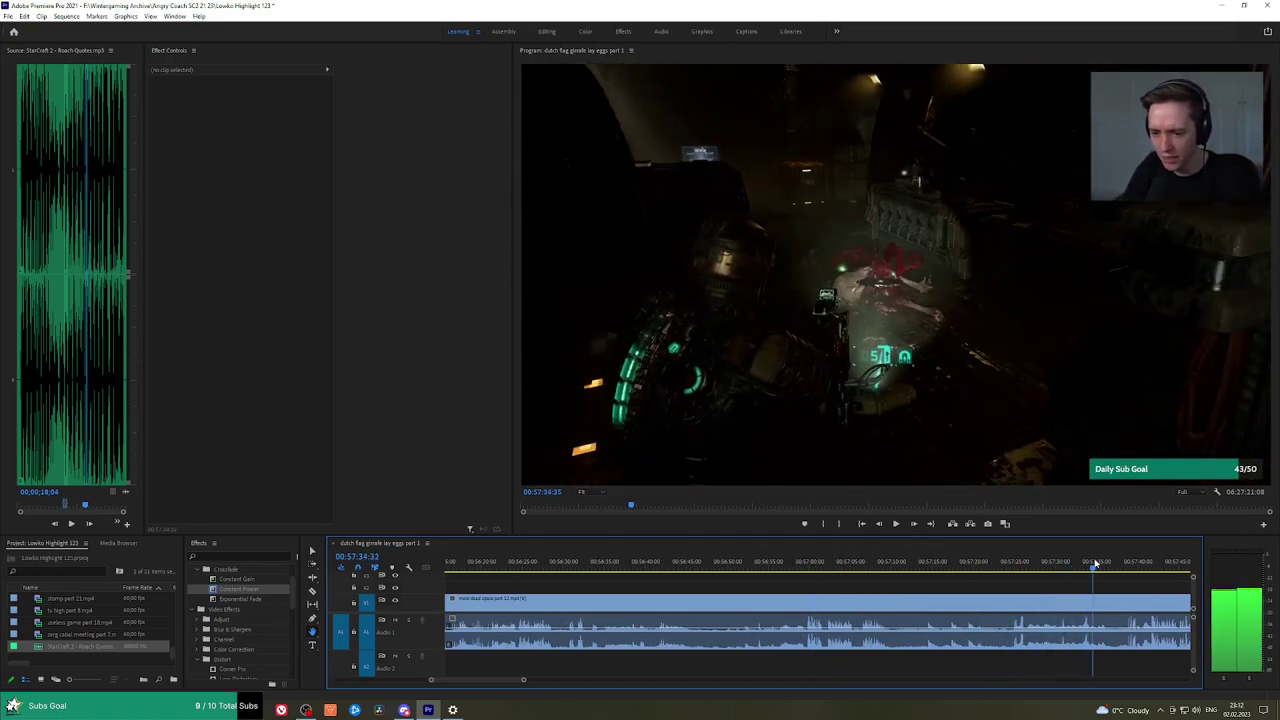
key(space)
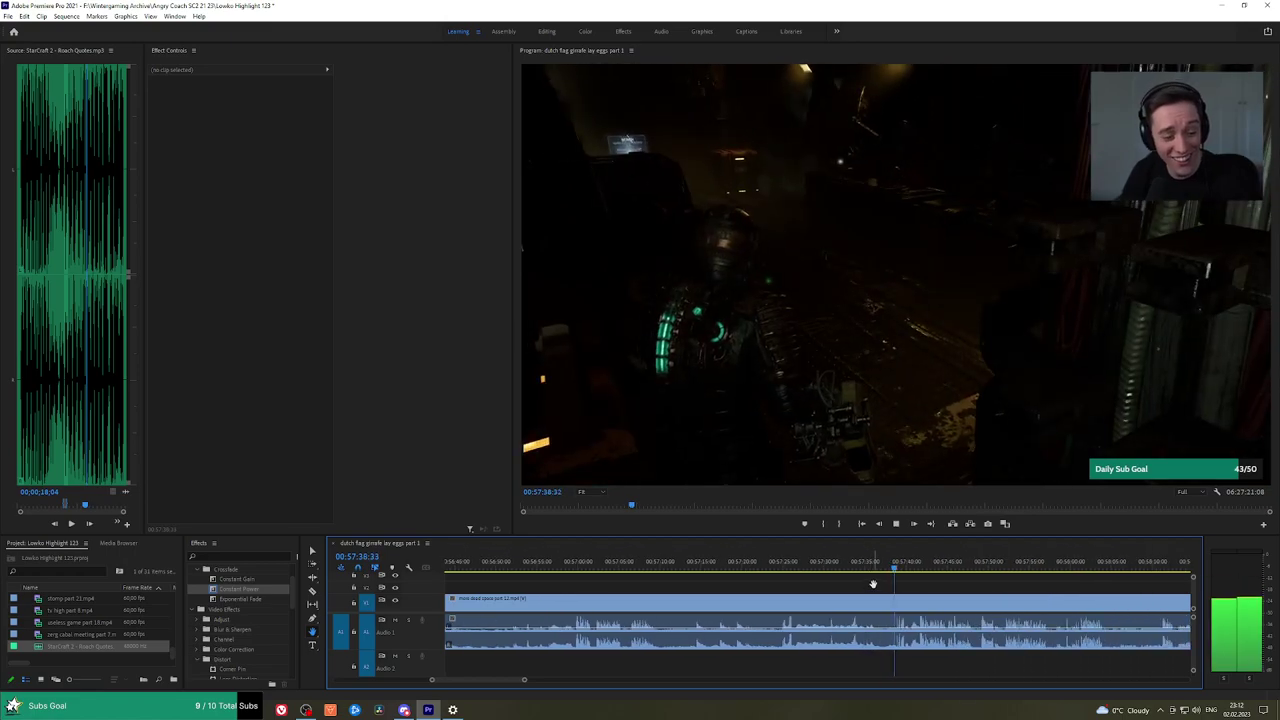
Review the fight, the Ripper manual scene and the pulse rounds pickup near 00:56:10 for a point to resume the highlight.
drag(866, 575, 780, 572)
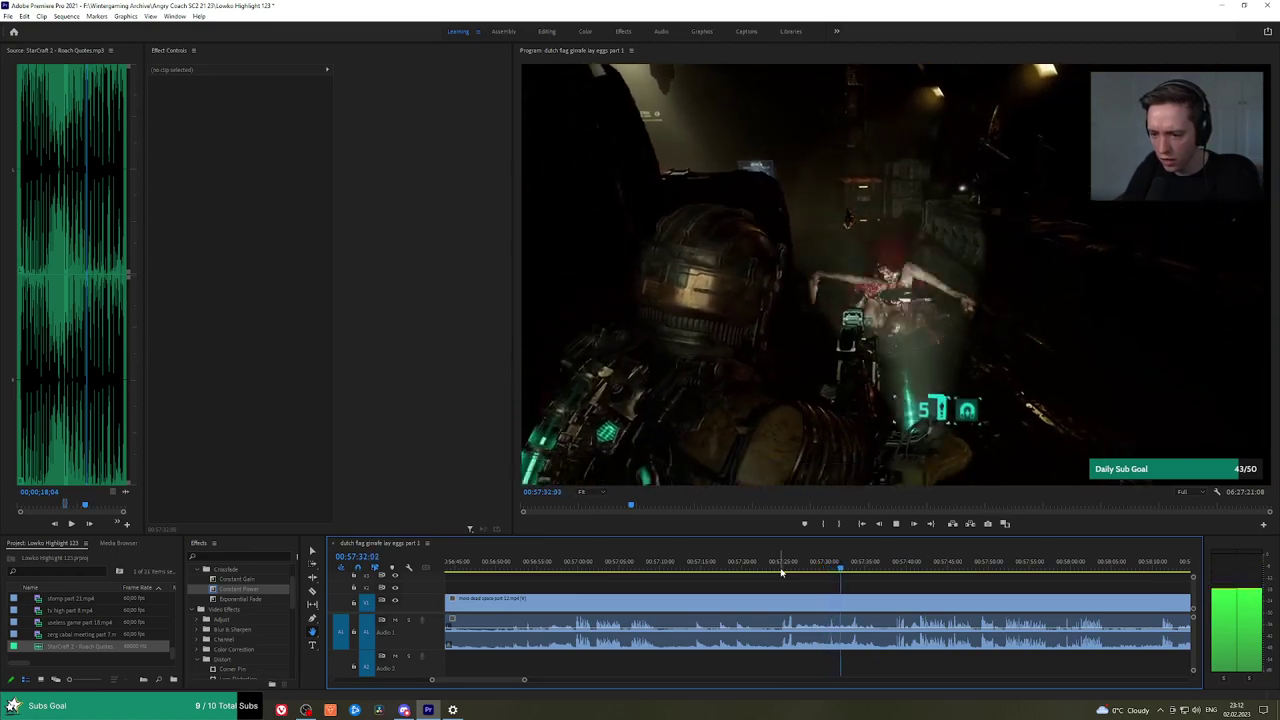
click(576, 563)
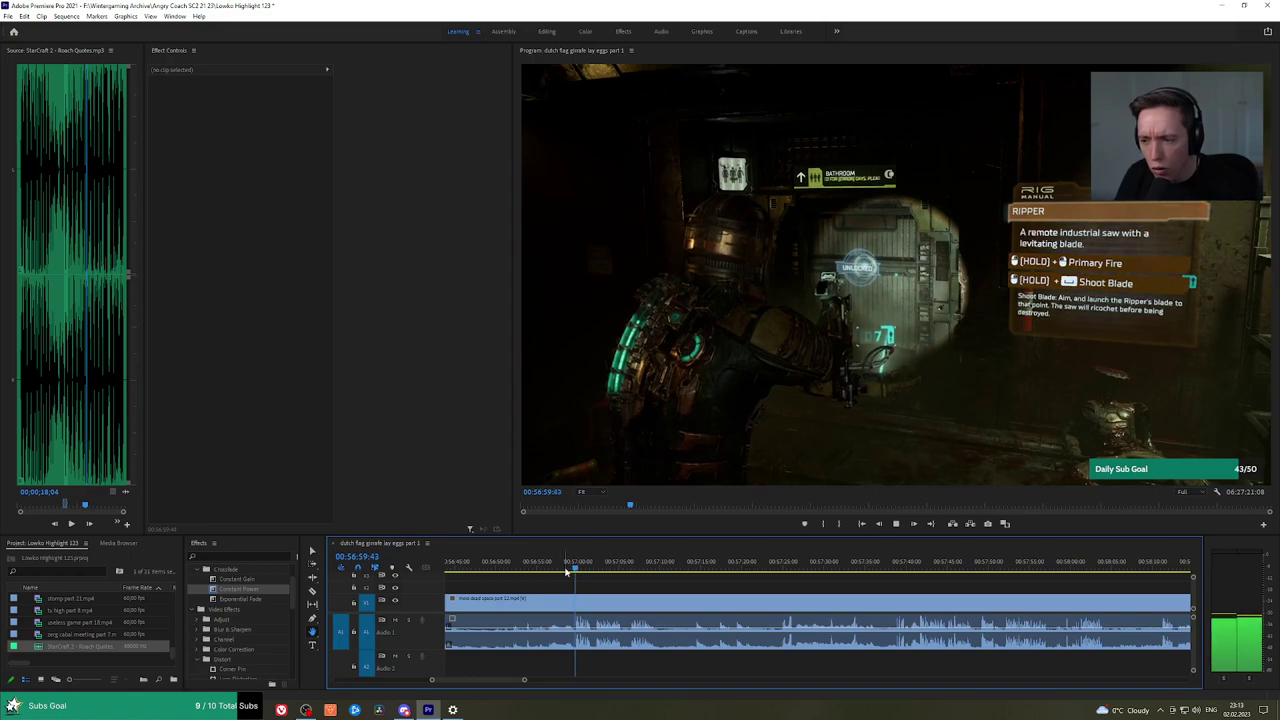
drag(549, 568, 751, 572)
key(space)
drag(618, 577, 793, 575)
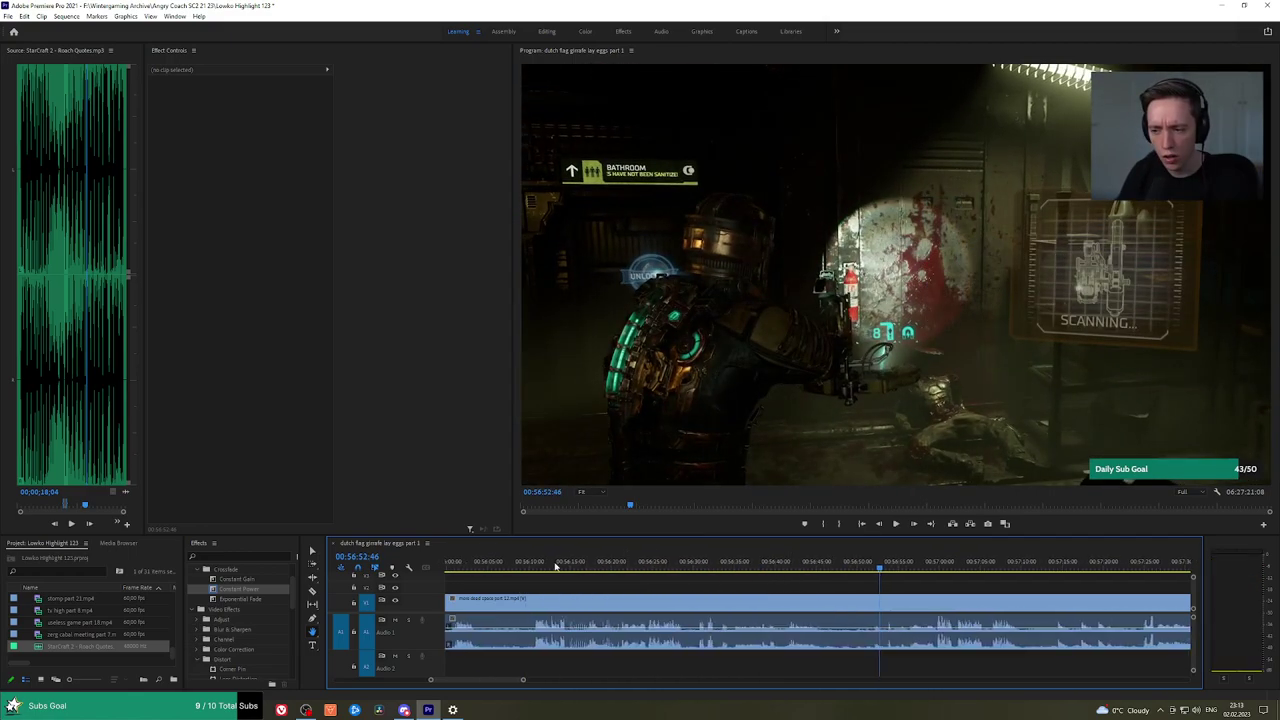
click(534, 564)
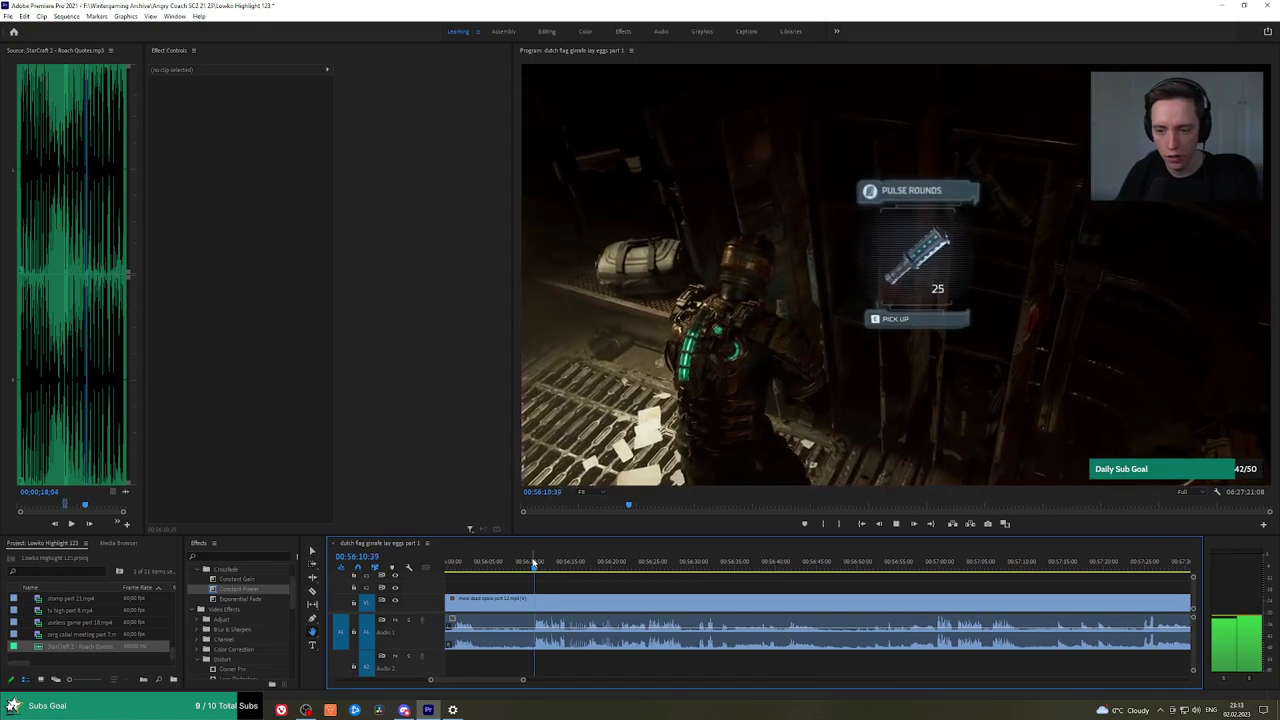
drag(570, 565, 694, 565)
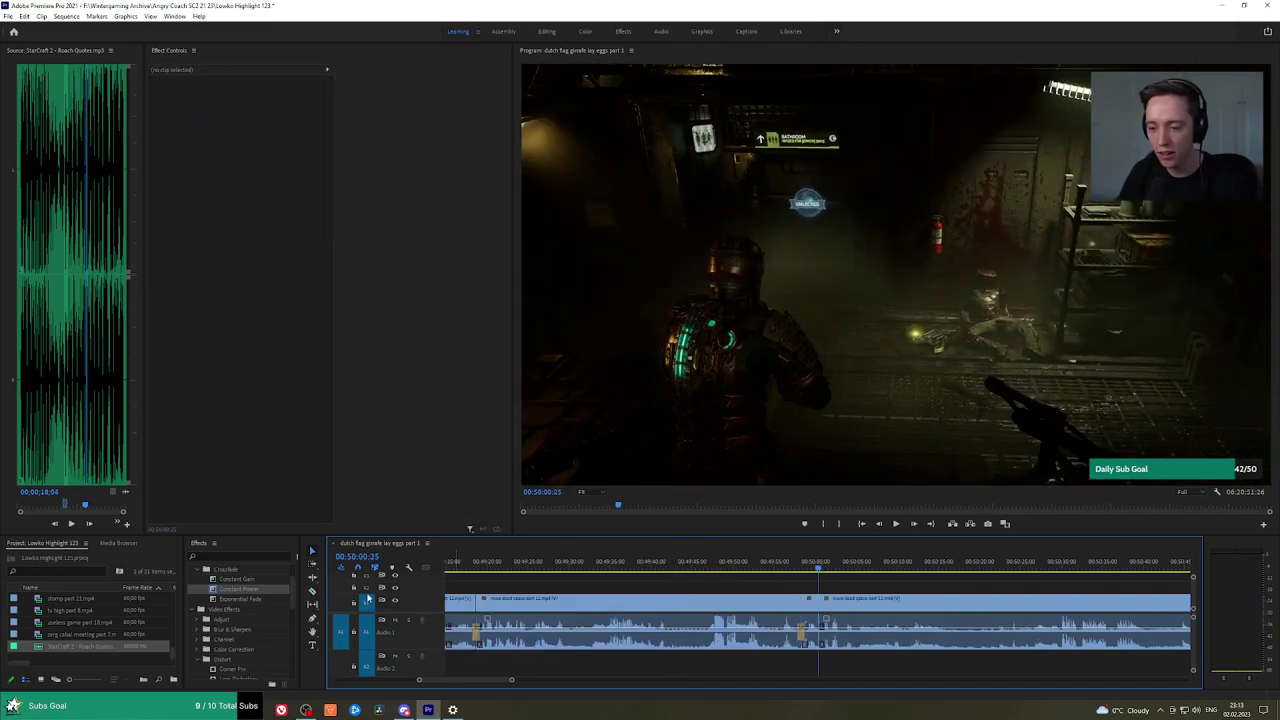
Add an Exponential Fade audio transition at the cut near 00:50:00:25 and play across it.
drag(243, 599, 303, 593)
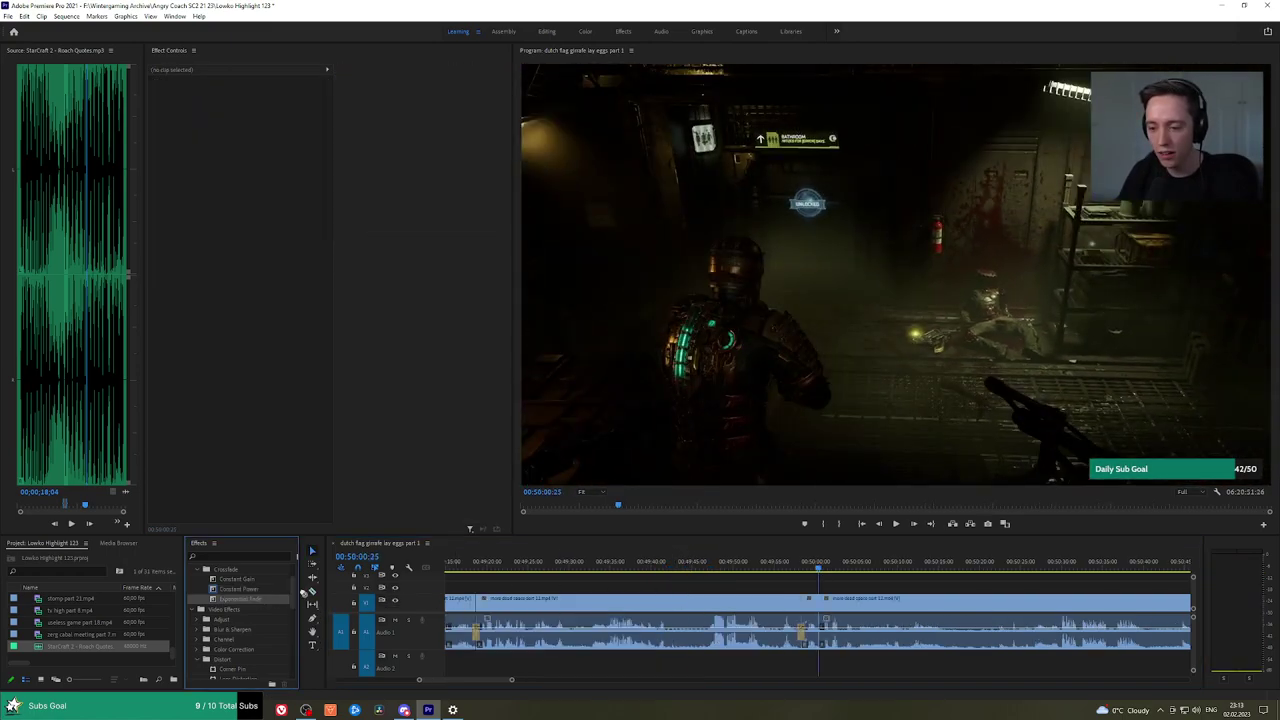
drag(825, 645, 824, 643)
key(space)
key(h)
drag(905, 592, 811, 572)
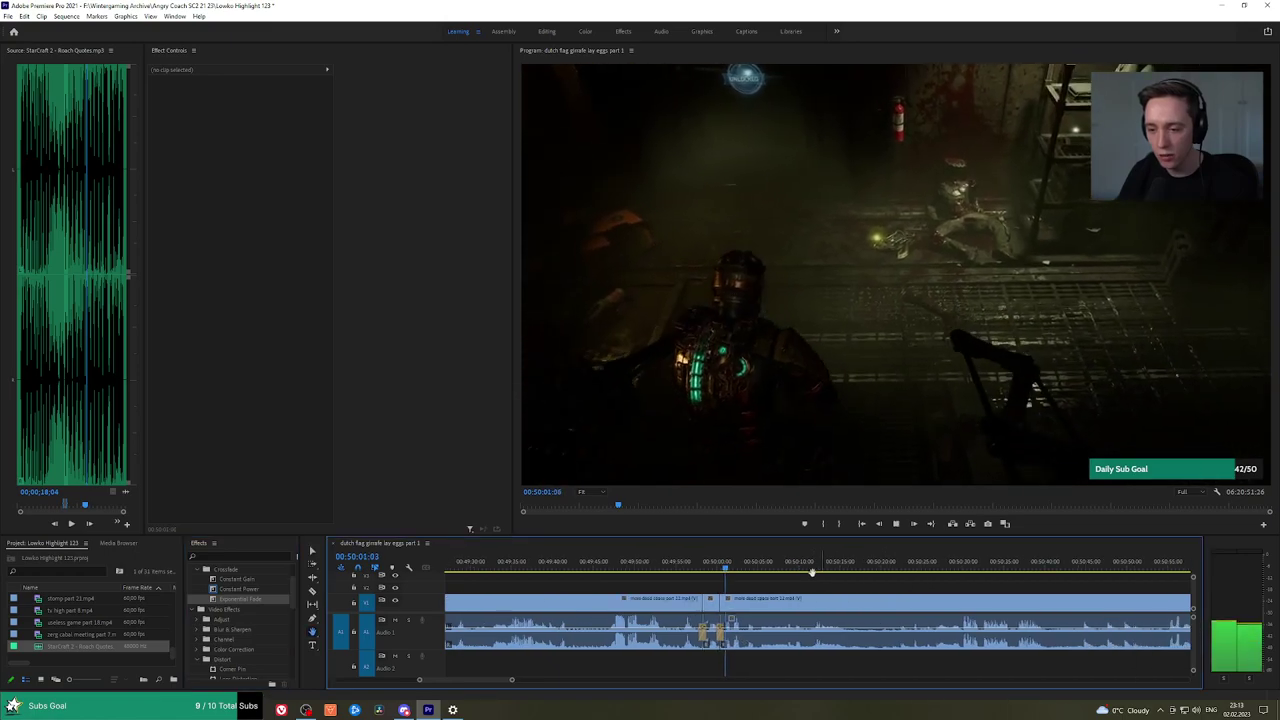
Check the Ripper pickup after the faded cut and split the clip at about 00:50:14, where the RIG logo shows.
scroll(811, 578, up, 2)
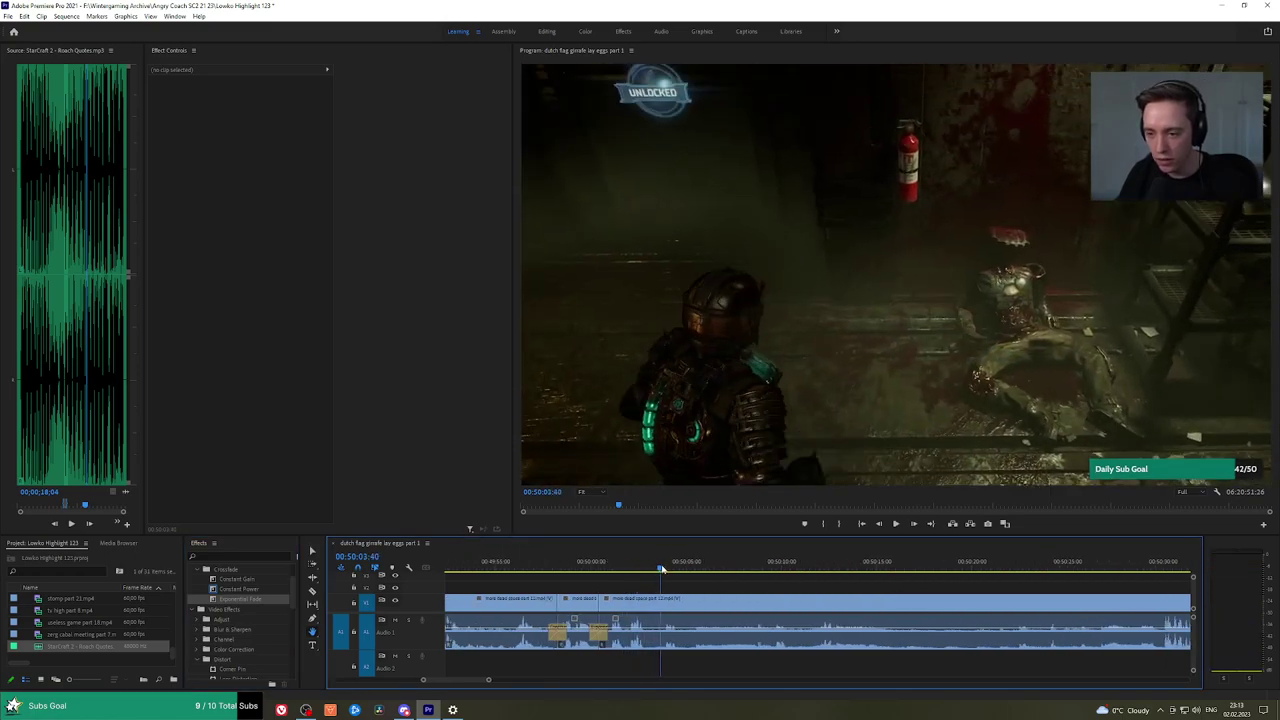
drag(667, 568, 758, 565)
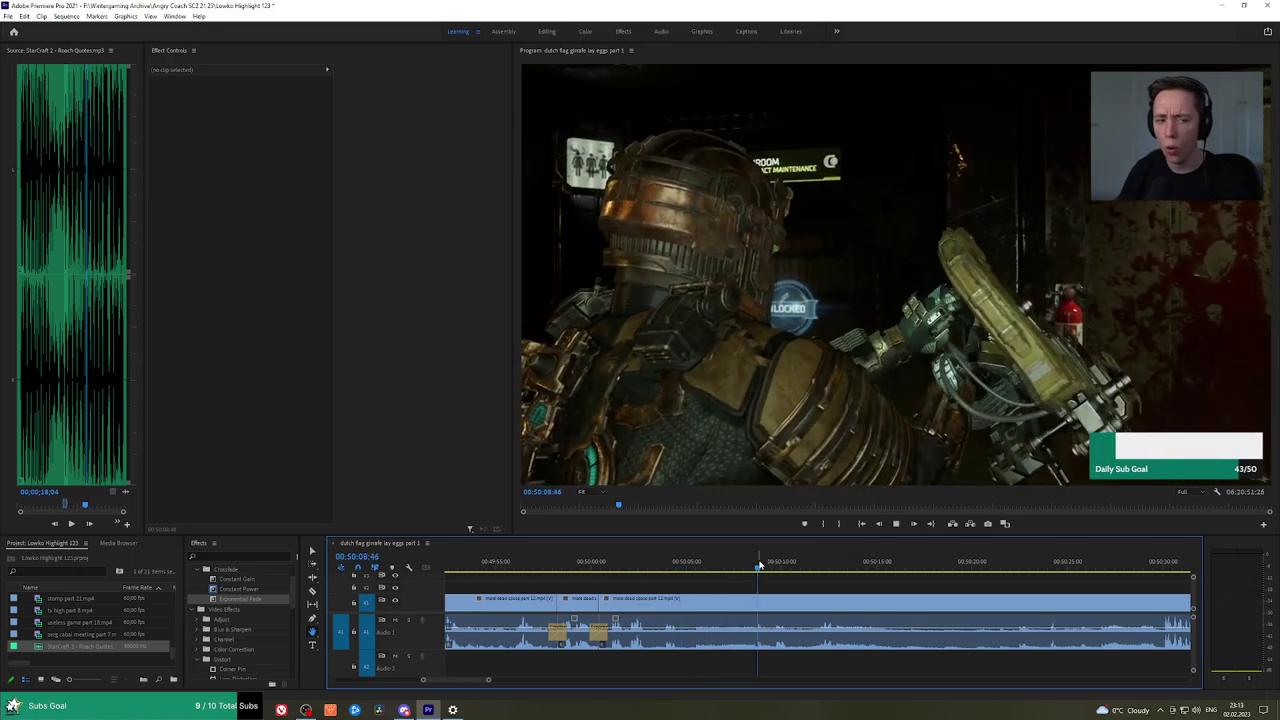
key(space)
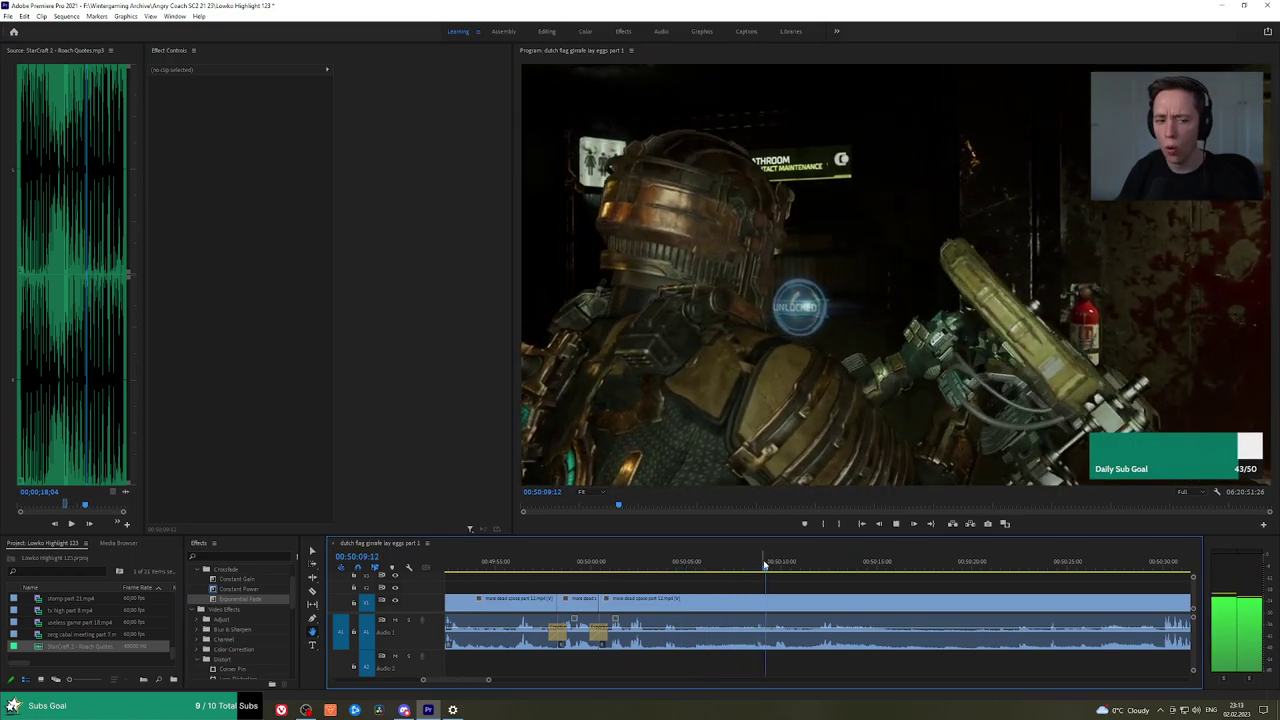
drag(808, 570, 817, 569)
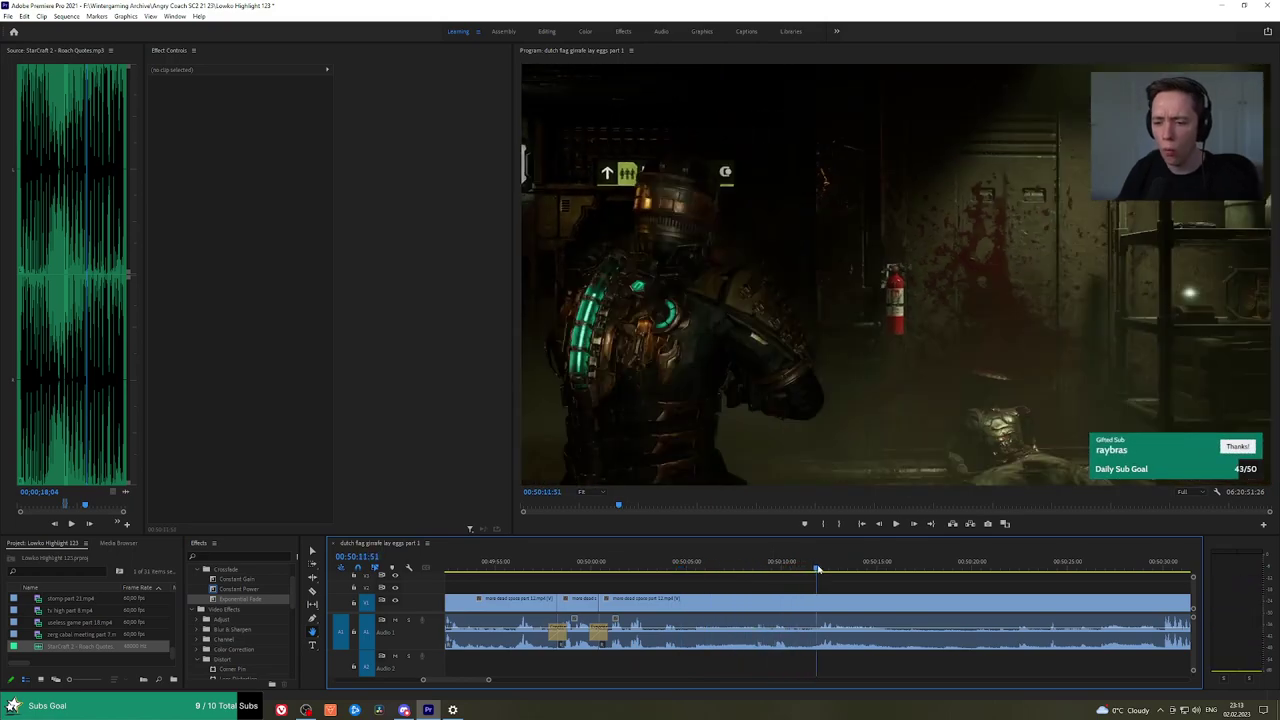
drag(908, 592, 764, 580)
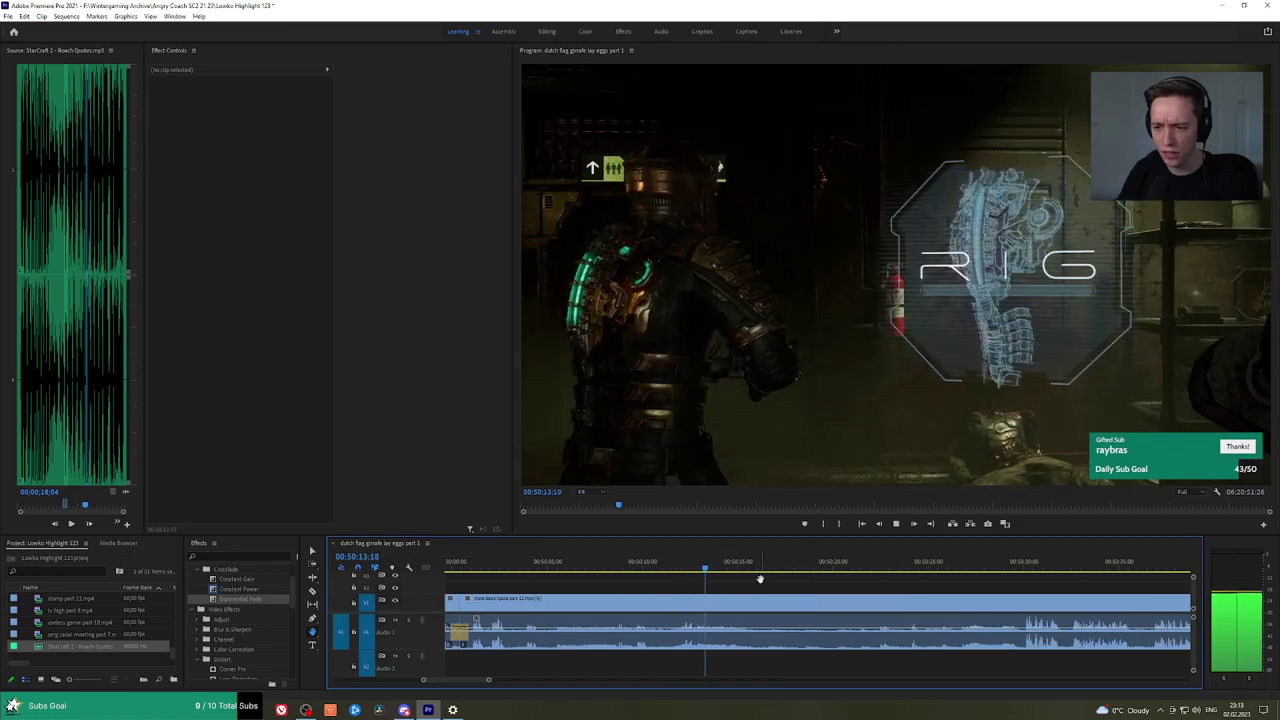
key(c)
click(724, 603)
Try removing the footage from about 00:50:14 to 00:50:26 and bridging the cut with a Constant Power audio transition.
drag(914, 570, 877, 563)
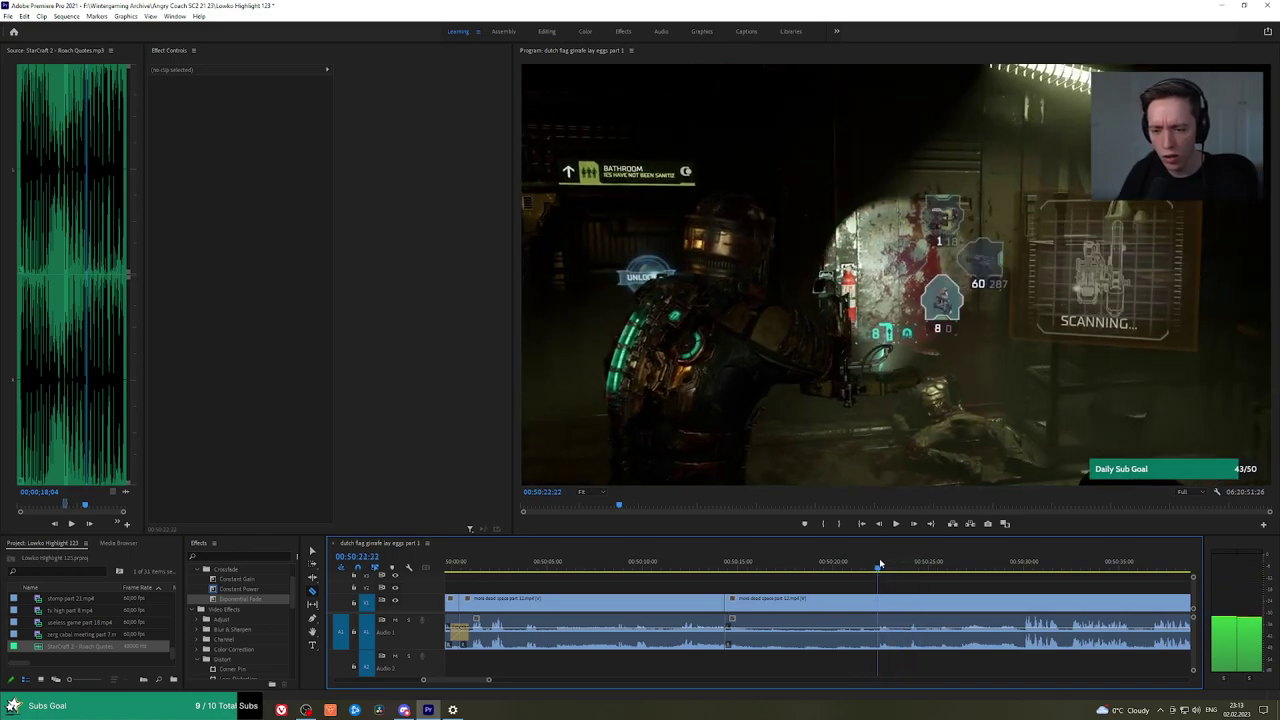
key(space)
click(909, 564)
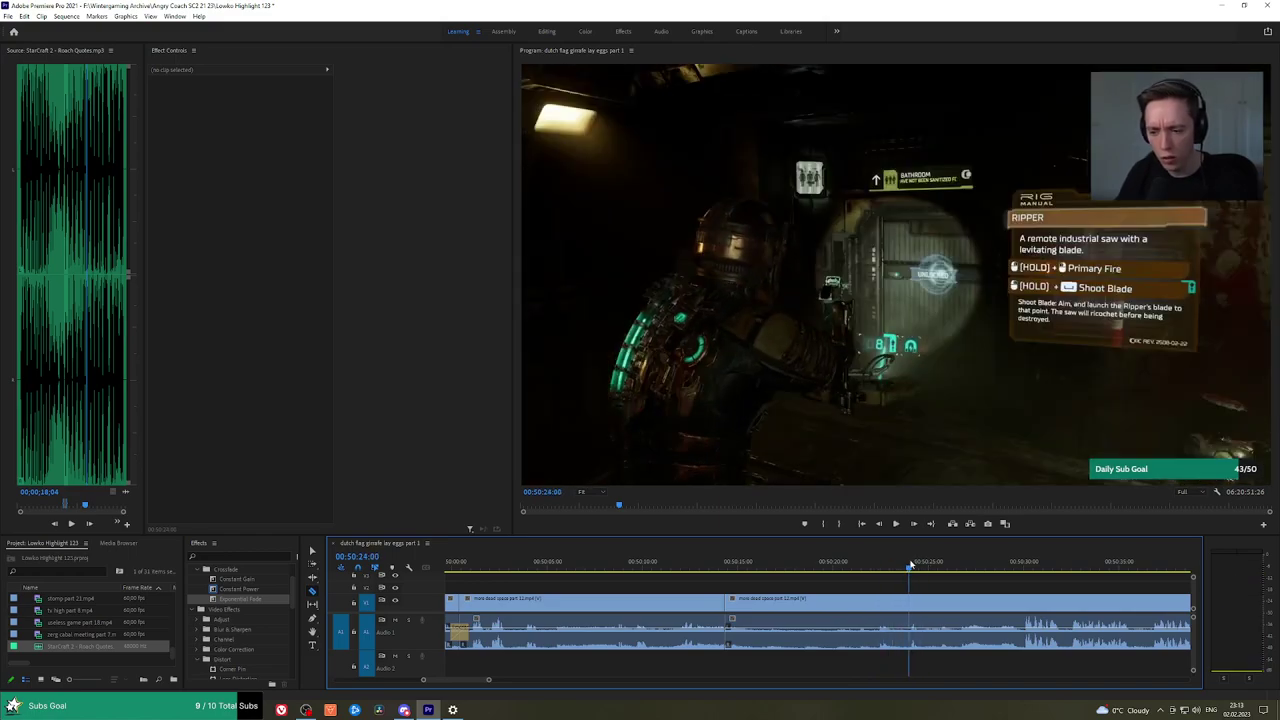
click(912, 598)
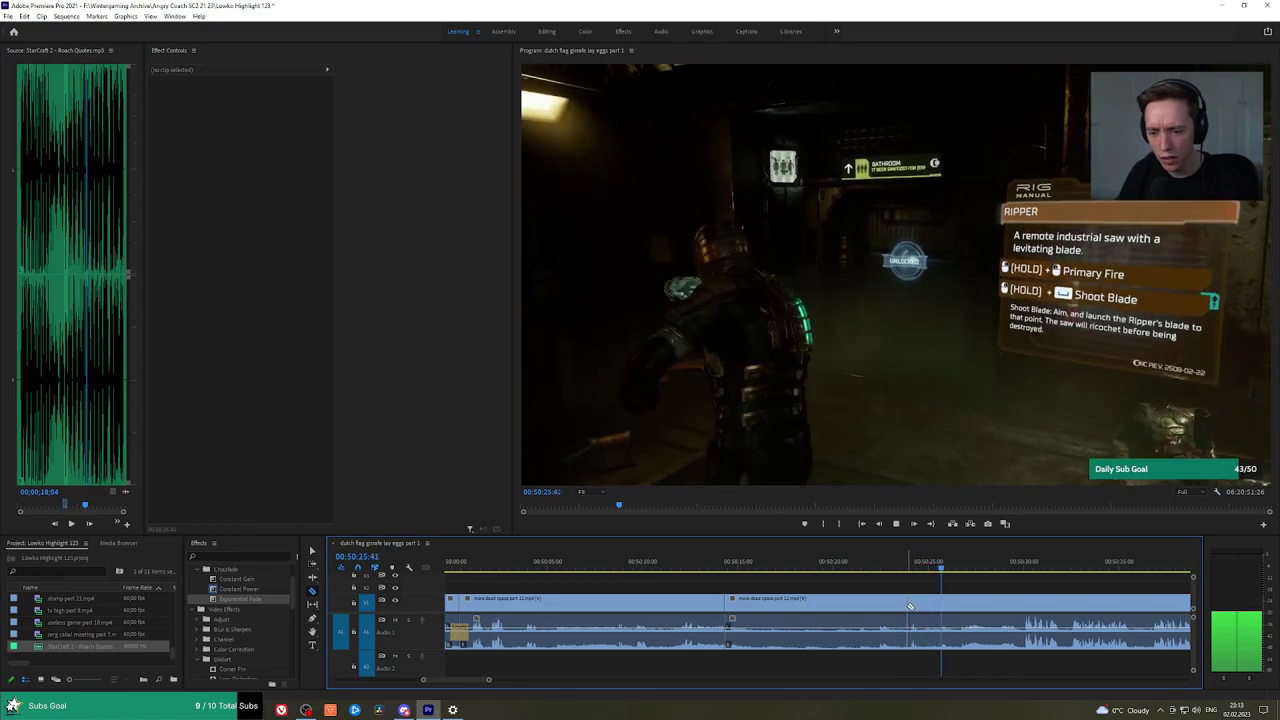
key(ctrl+z)
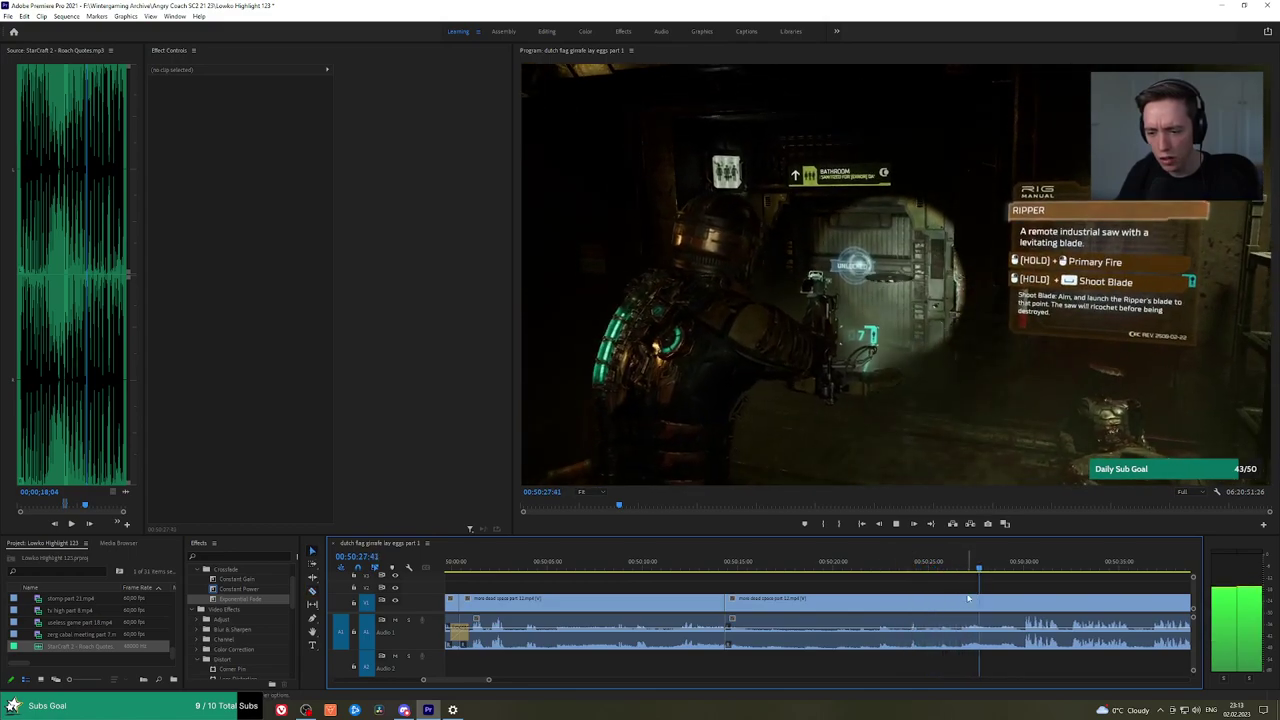
click(924, 606)
key(shift+Delete)
key(space)
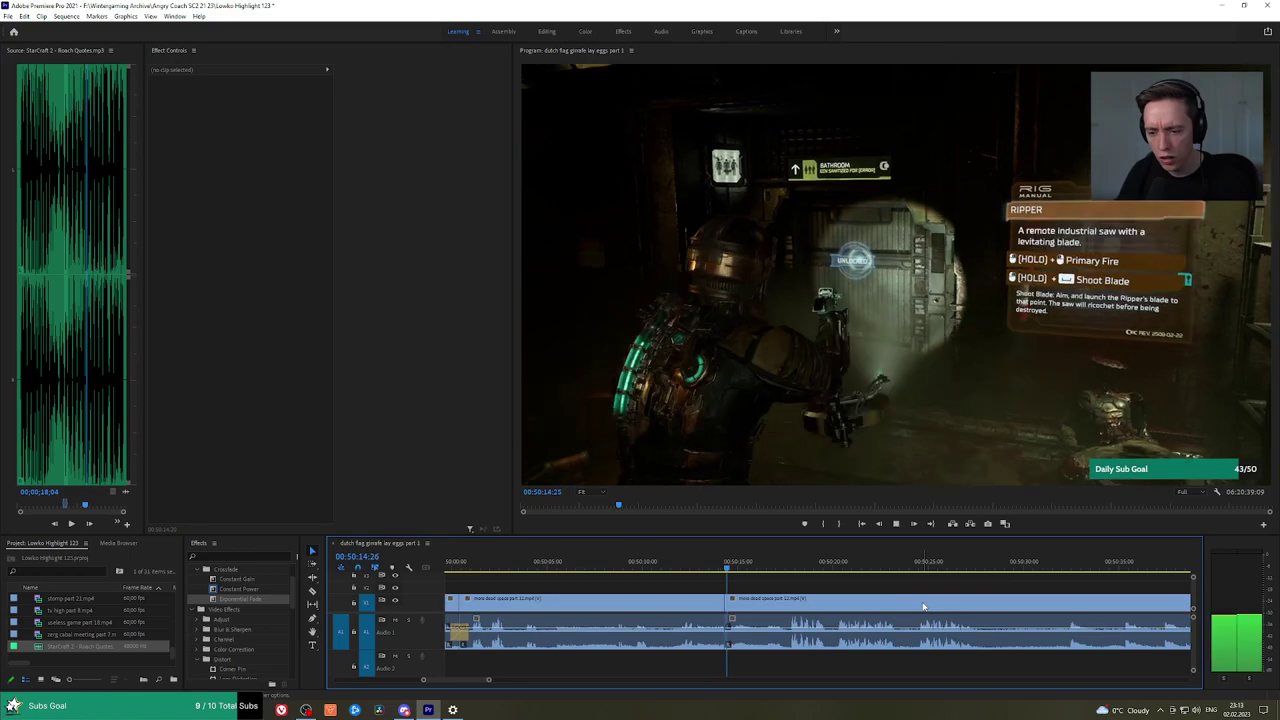
drag(240, 589, 351, 589)
drag(738, 645, 727, 641)
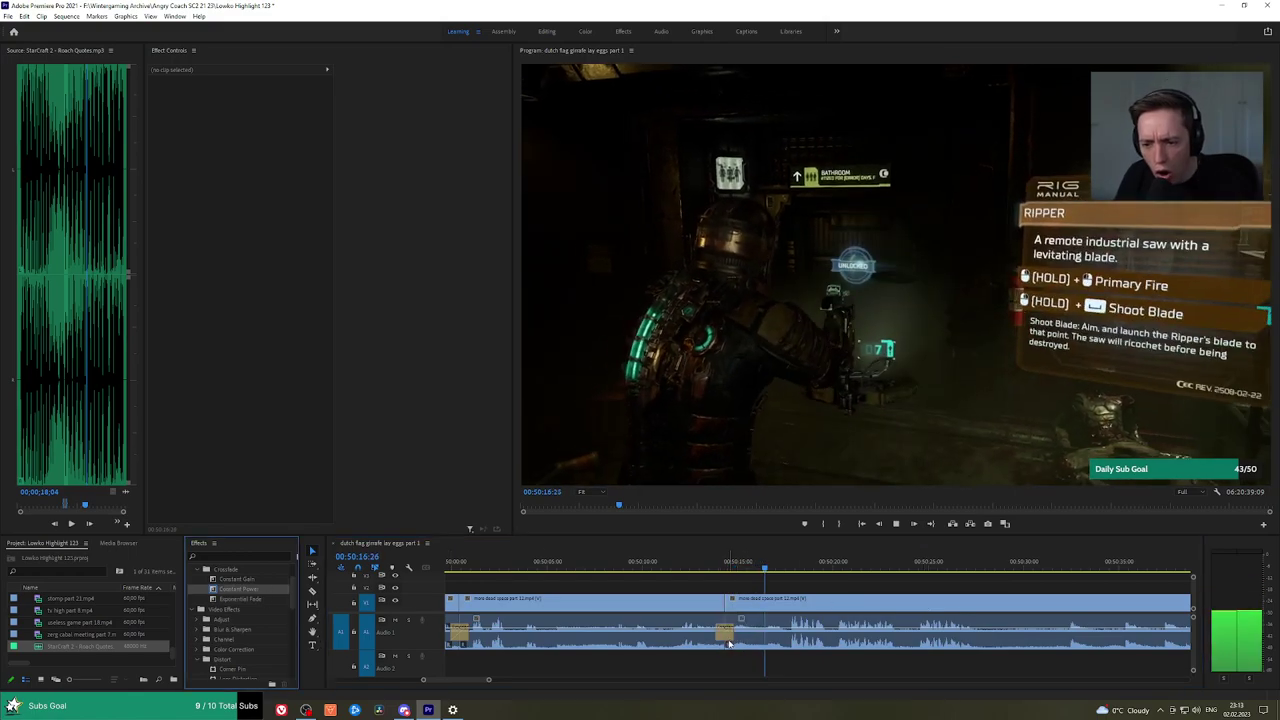
Review the shortened Ripper section and undo its Constant Power transition and ripple delete.
drag(886, 587, 694, 584)
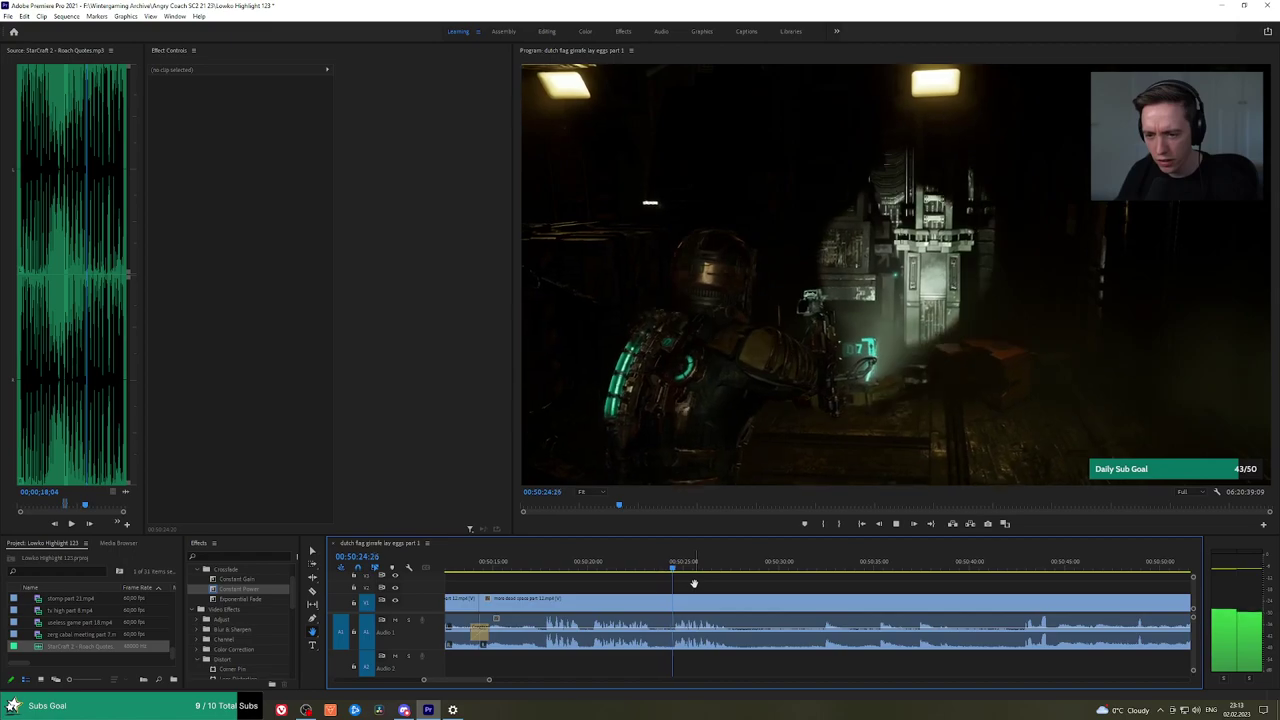
drag(790, 583, 732, 580)
scroll(731, 580, up, 4)
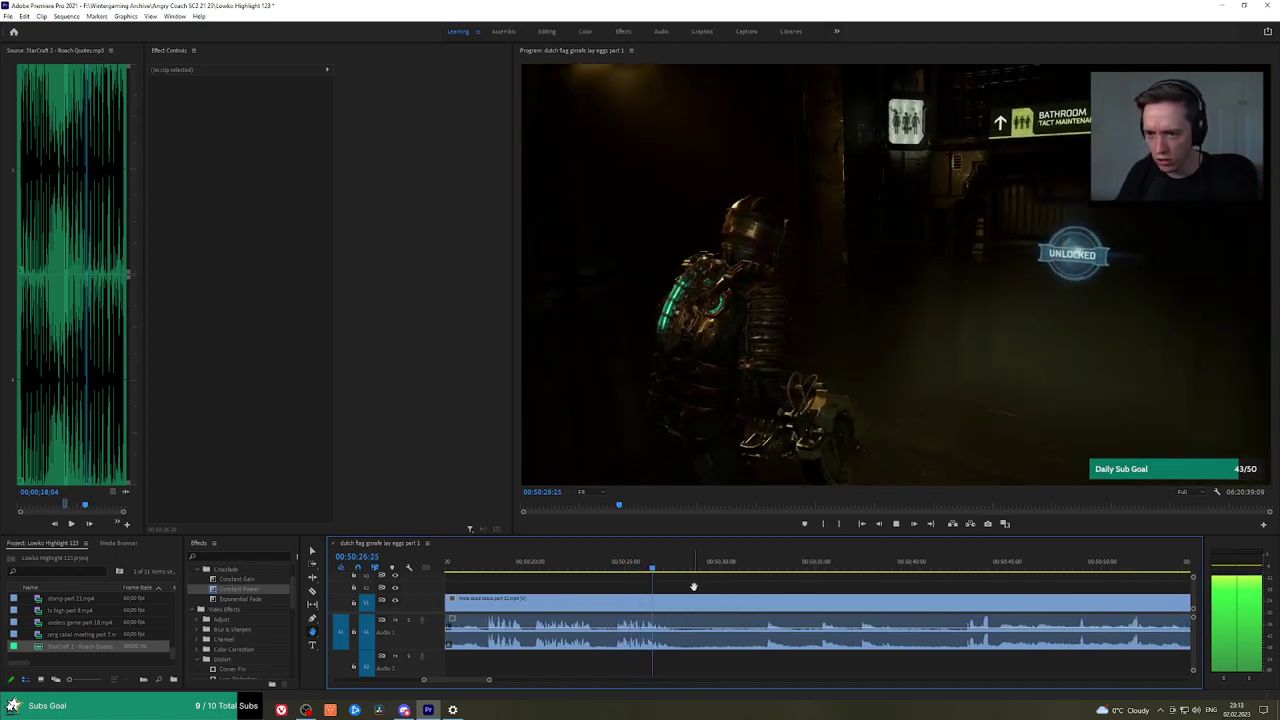
key(ctrl+z)
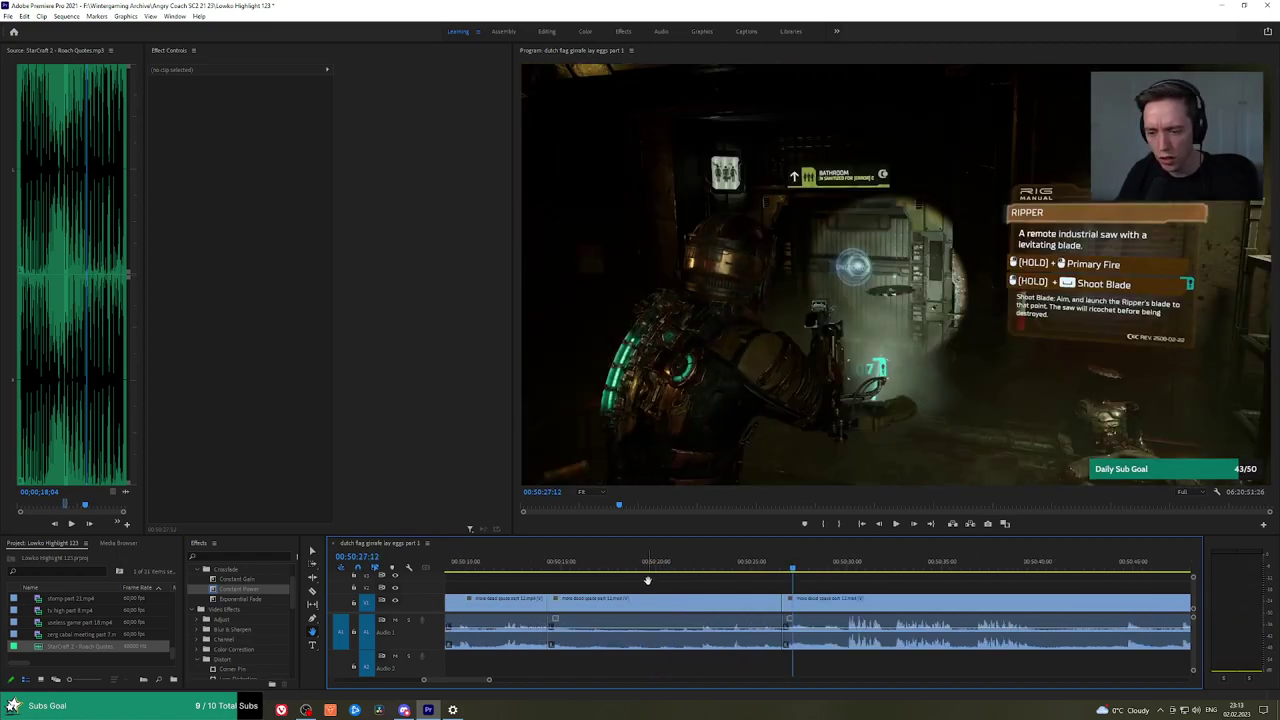
Ripple delete the footage from about 00:50:14 to 00:50:22:07 and add a Constant Power audio transition at the cut.
click(714, 567)
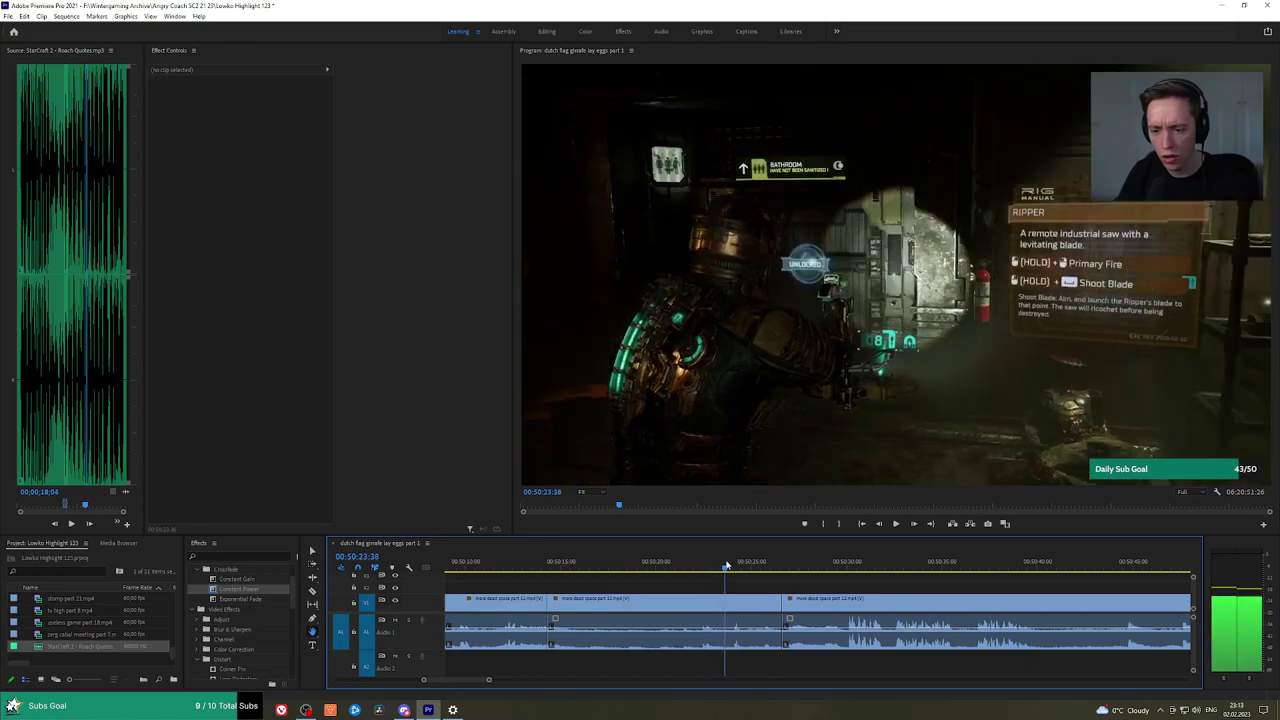
drag(726, 567, 697, 568)
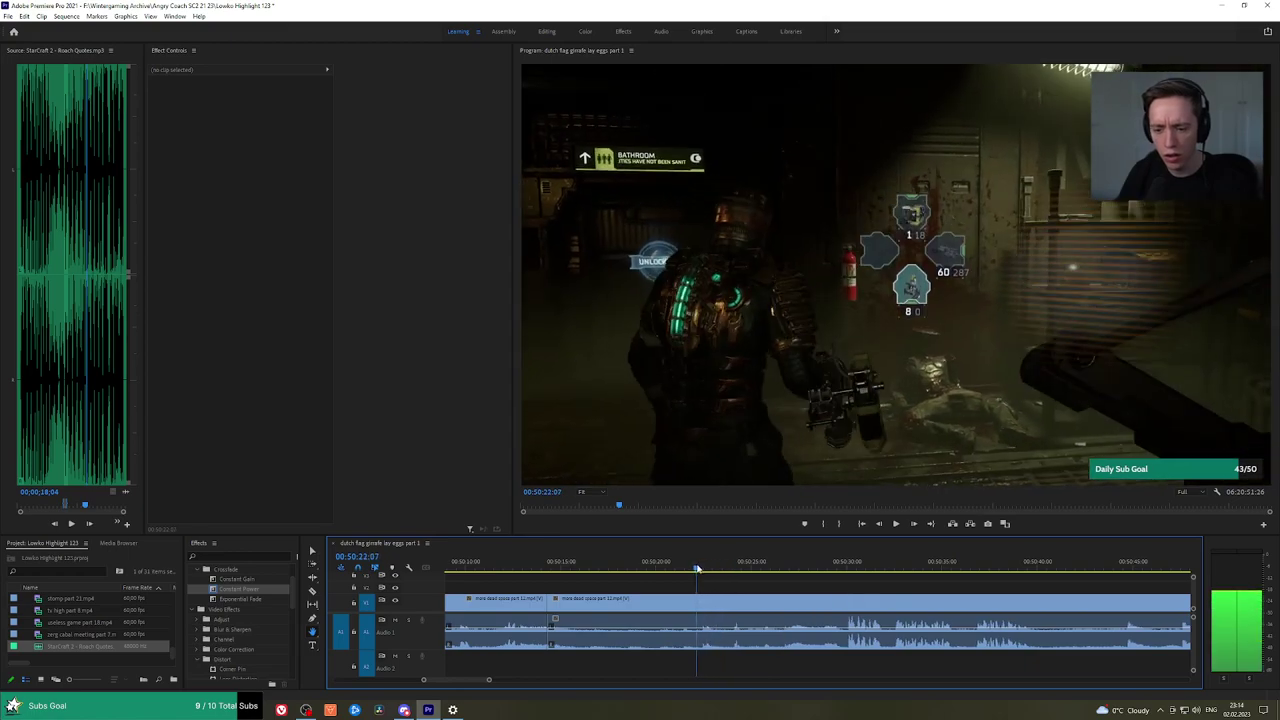
click(660, 606)
key(shift+Delete)
key(space)
drag(260, 589, 569, 636)
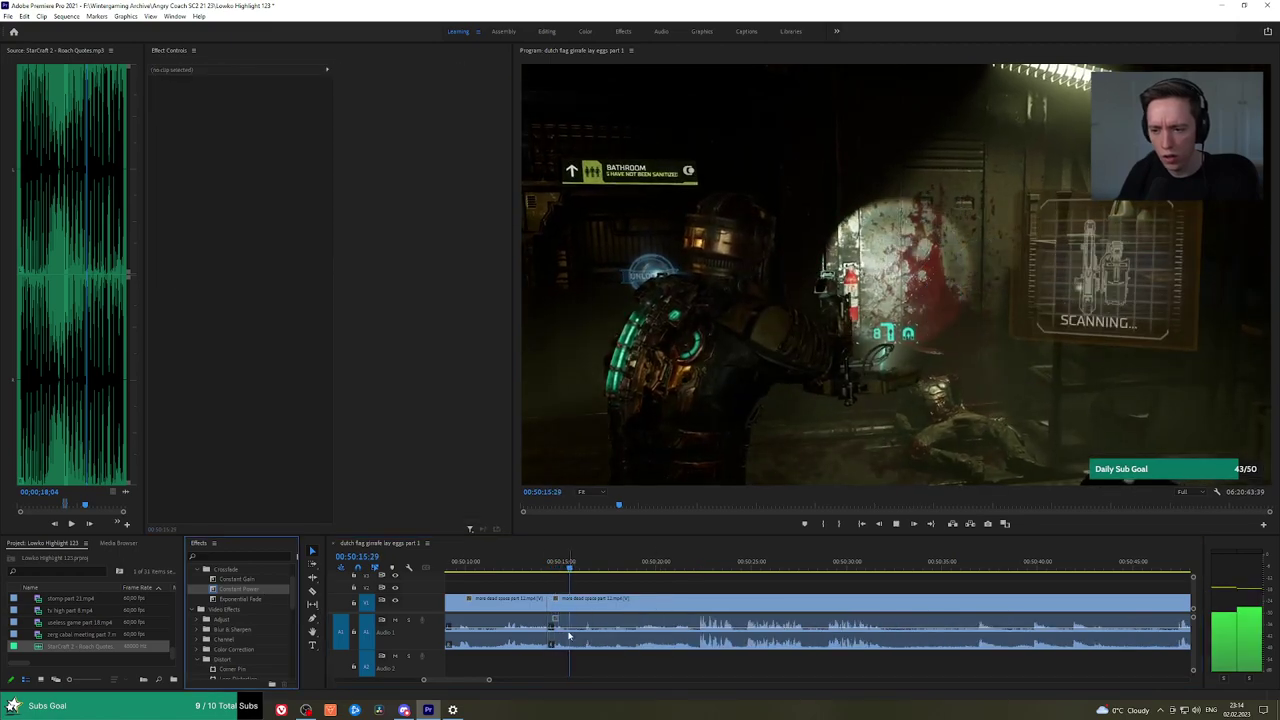
Split the clip at about 00:50:32 and play the footage from about 00:50:36.
drag(649, 565, 891, 571)
key(c)
click(891, 603)
click(971, 569)
key(space)
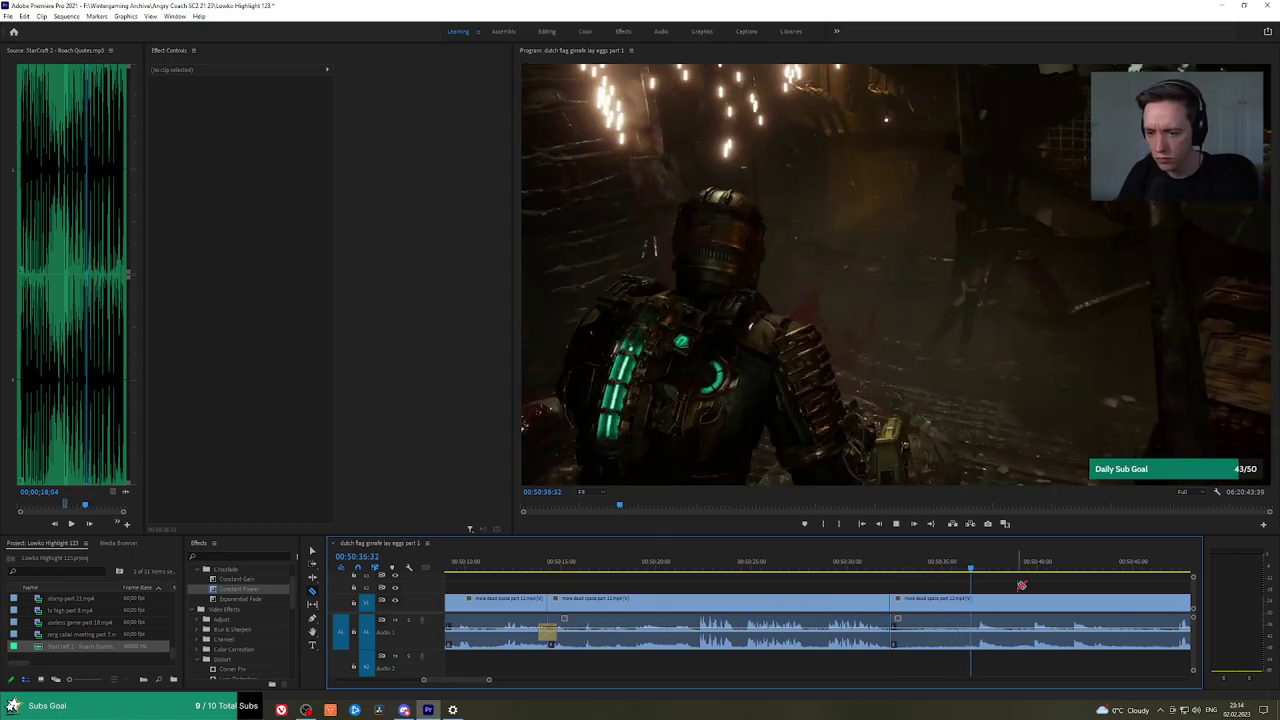
Ripple delete the section from about 00:50:32 to 00:50:46:51 and add a Constant Power audio transition at the cut.
key(h)
drag(1020, 585, 826, 582)
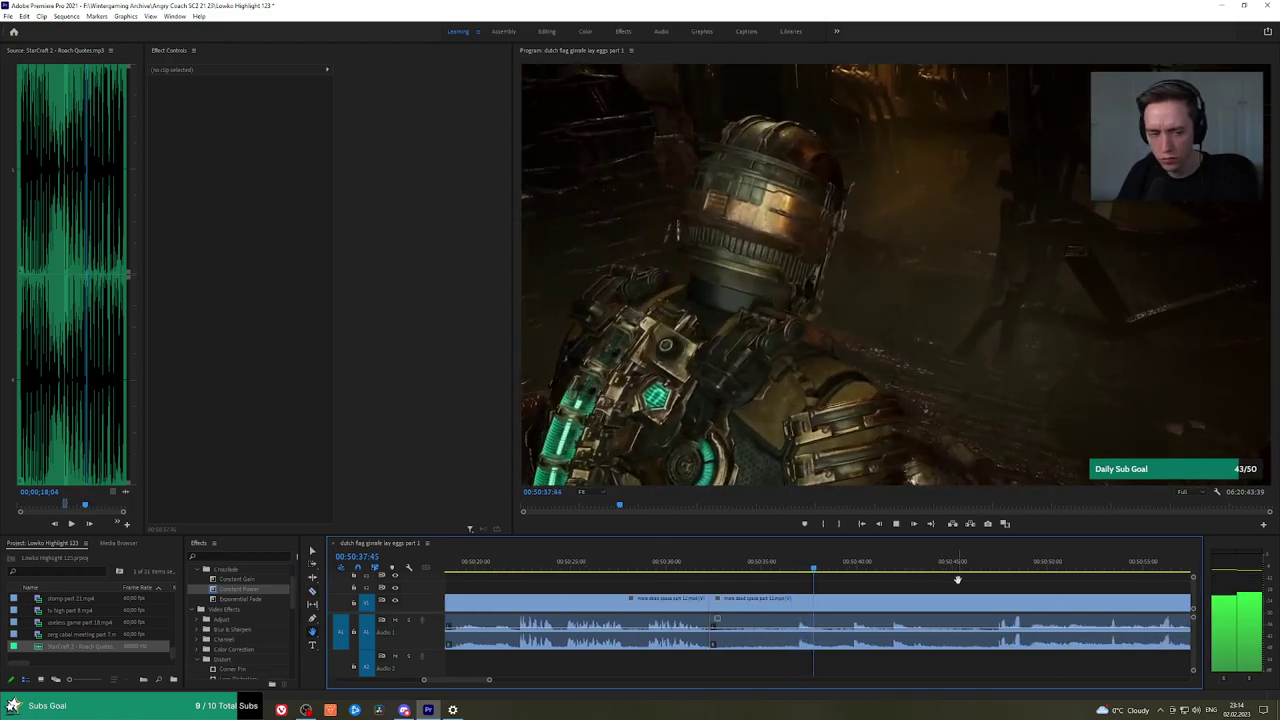
drag(957, 580, 900, 566)
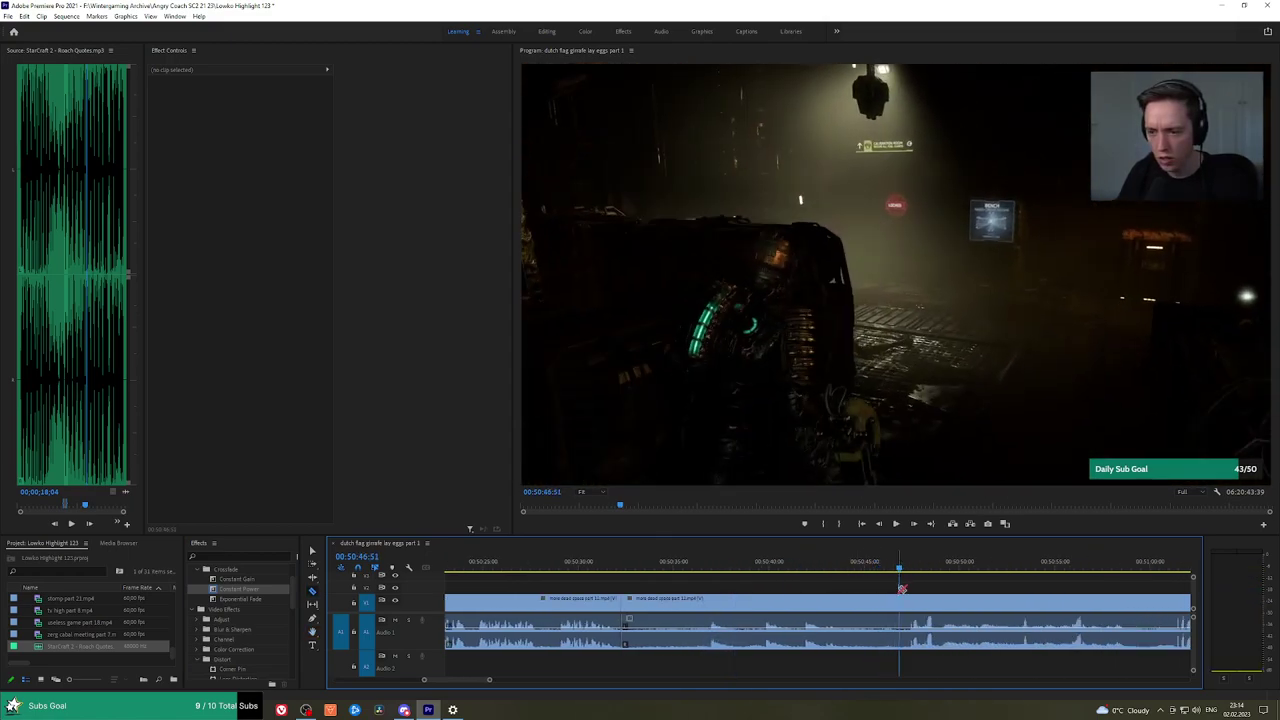
click(866, 604)
key(shift+Delete)
key(space)
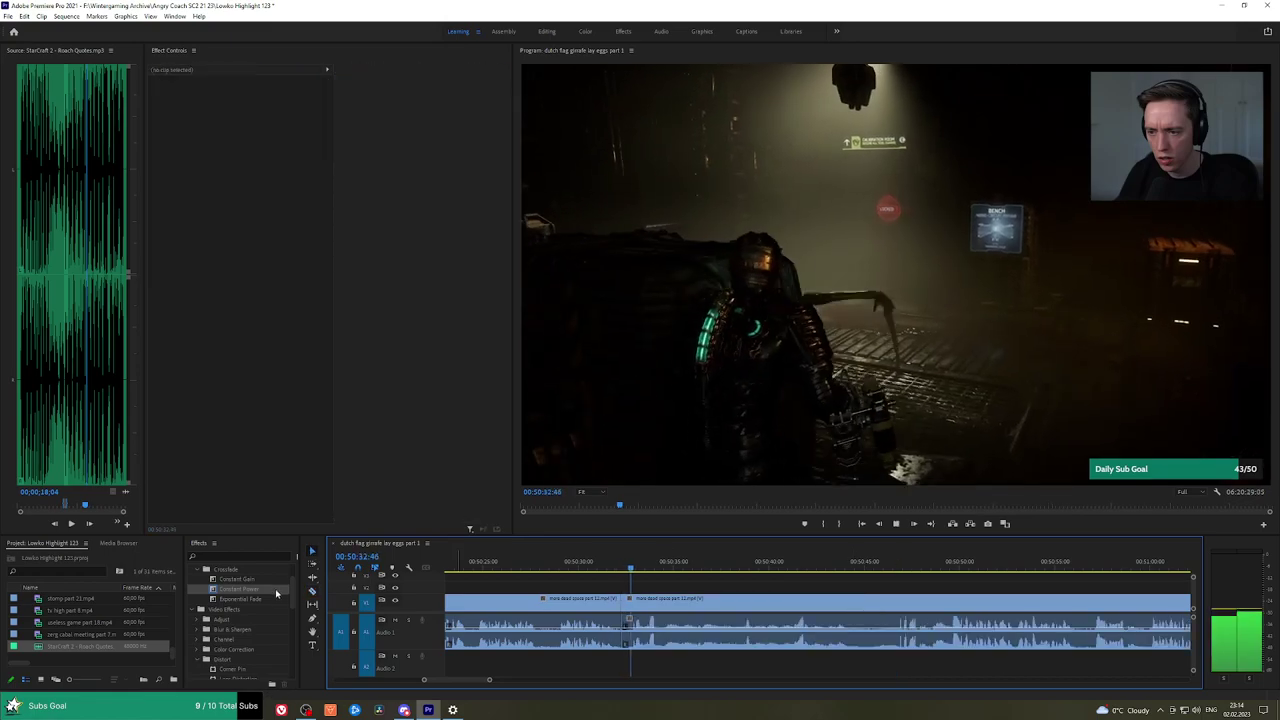
drag(277, 591, 622, 632)
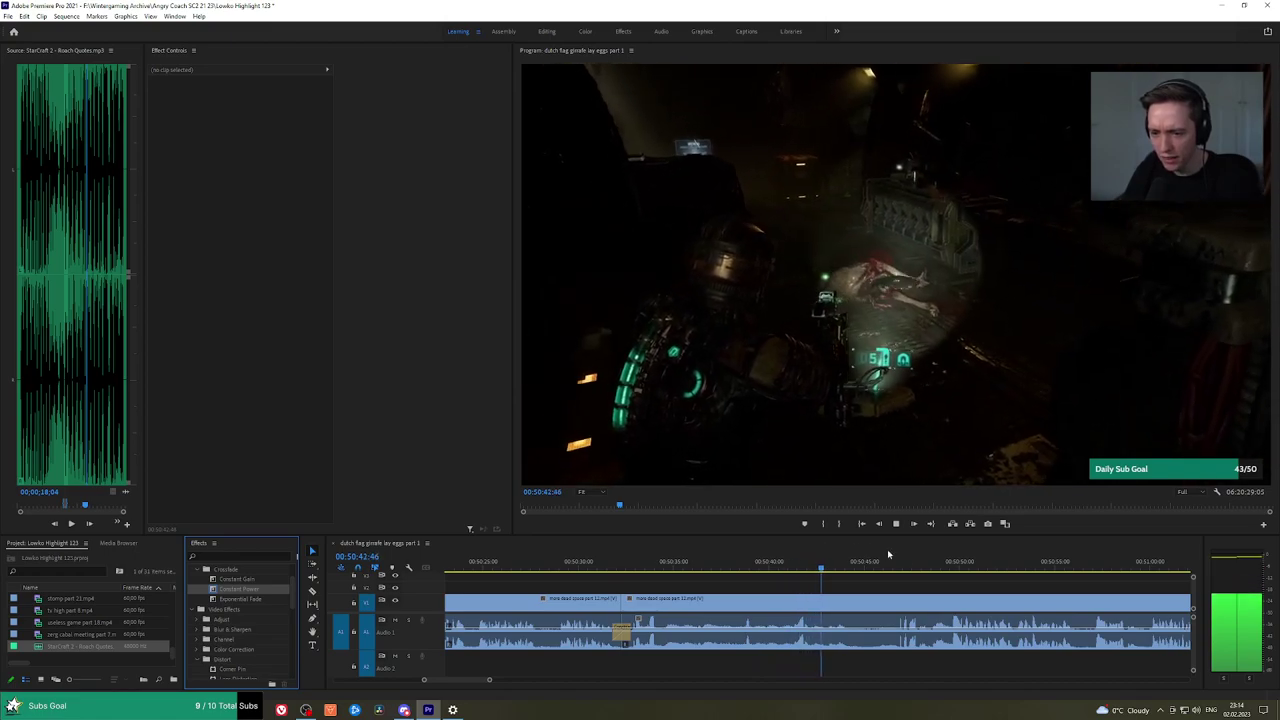
Cut out a section of about 3 seconds starting near 00:51:05 and add a Constant Power audio transition at the cut.
scroll(861, 573, down, 2)
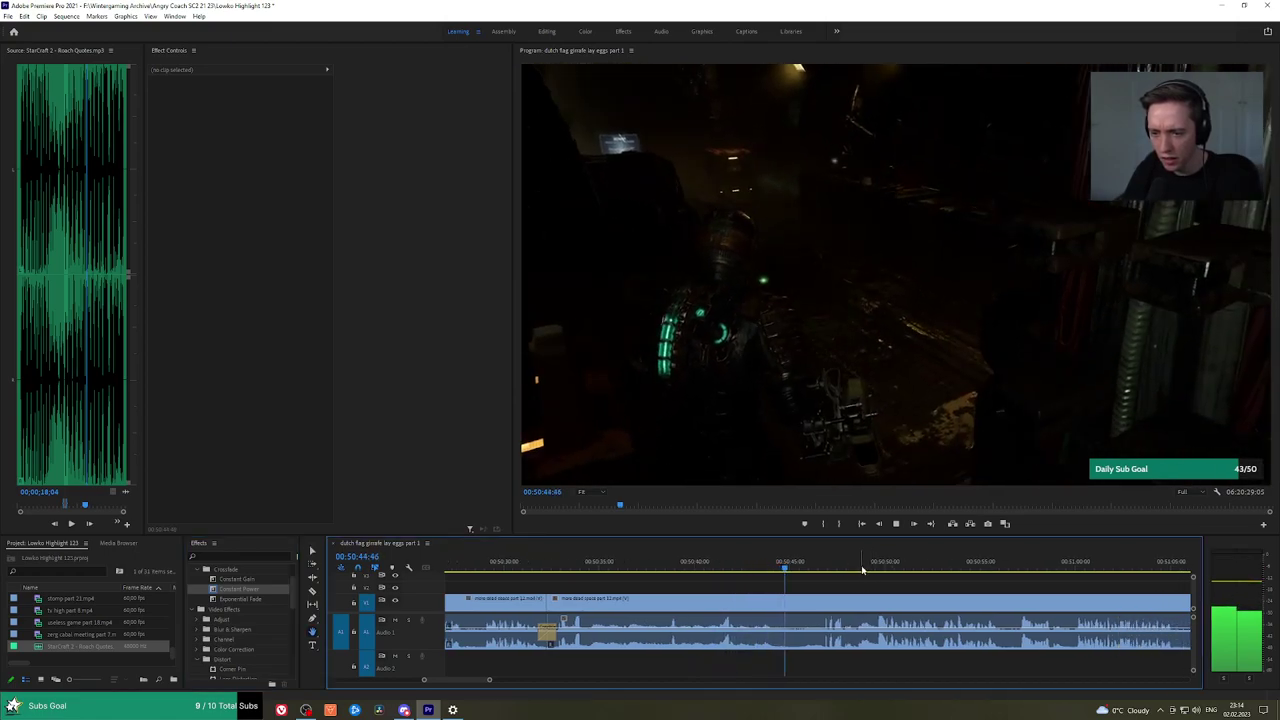
scroll(887, 571, down, 4)
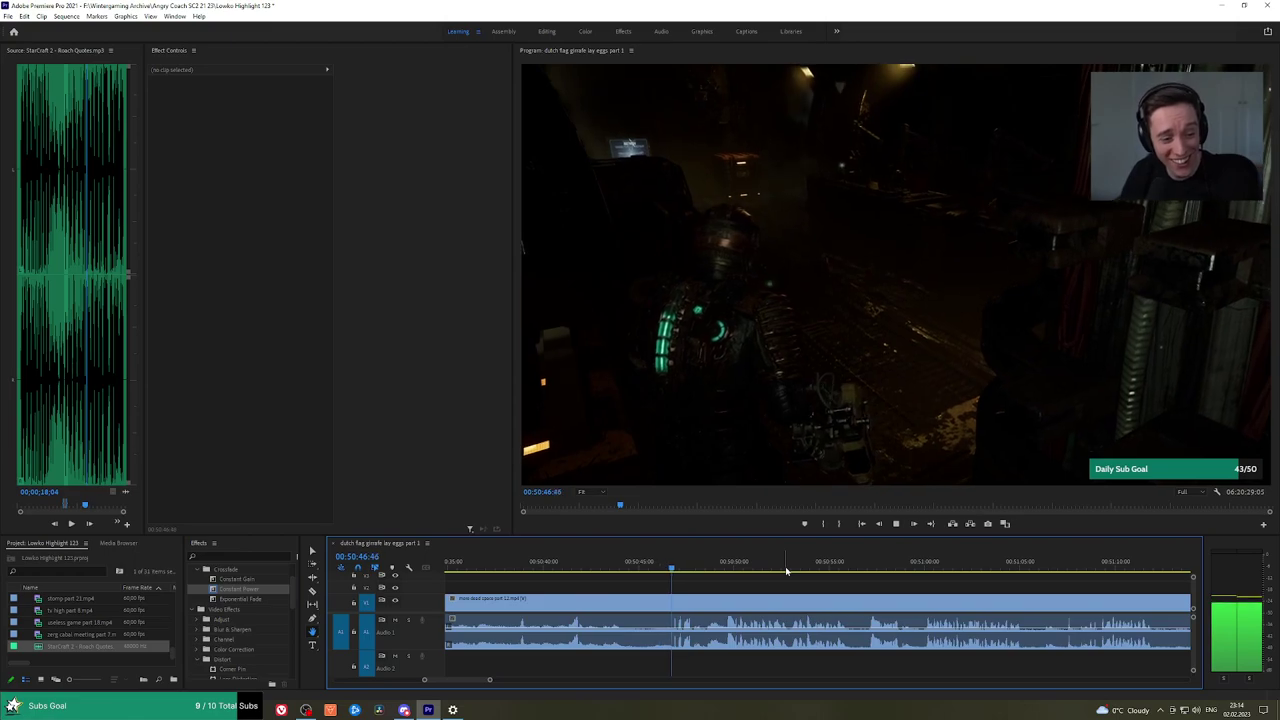
scroll(870, 585, down, 1)
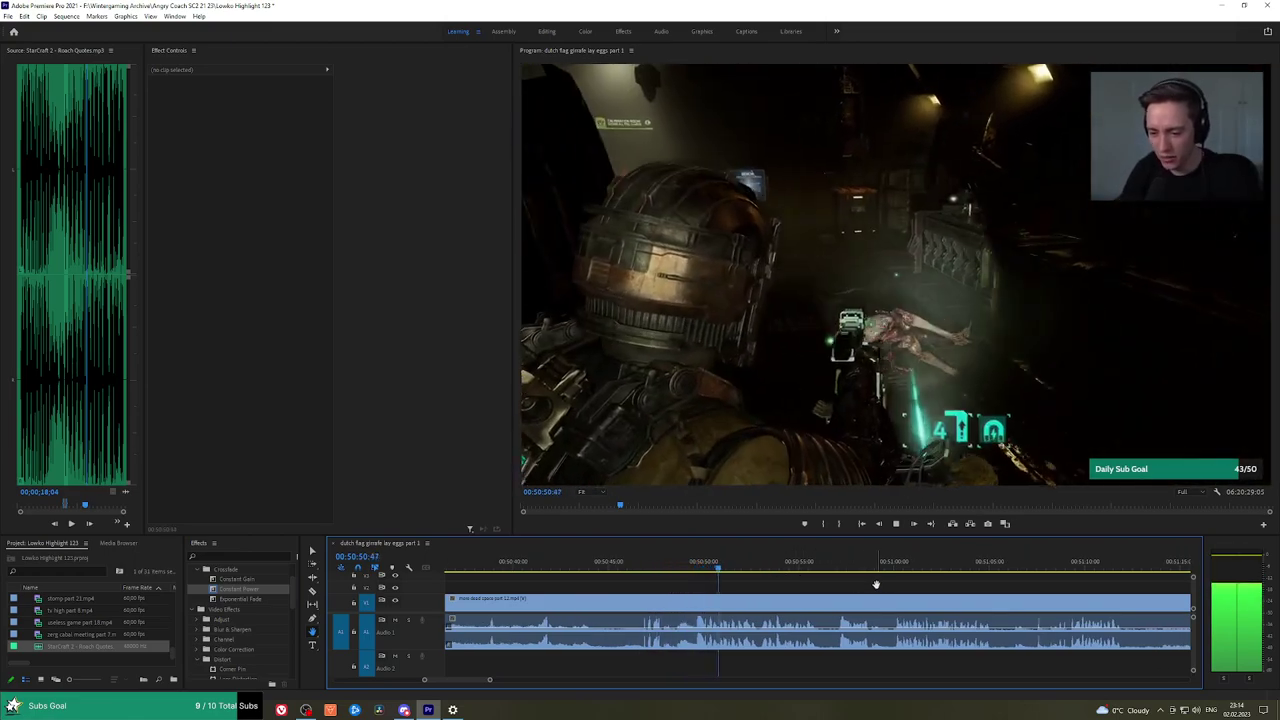
scroll(878, 580, down, 1)
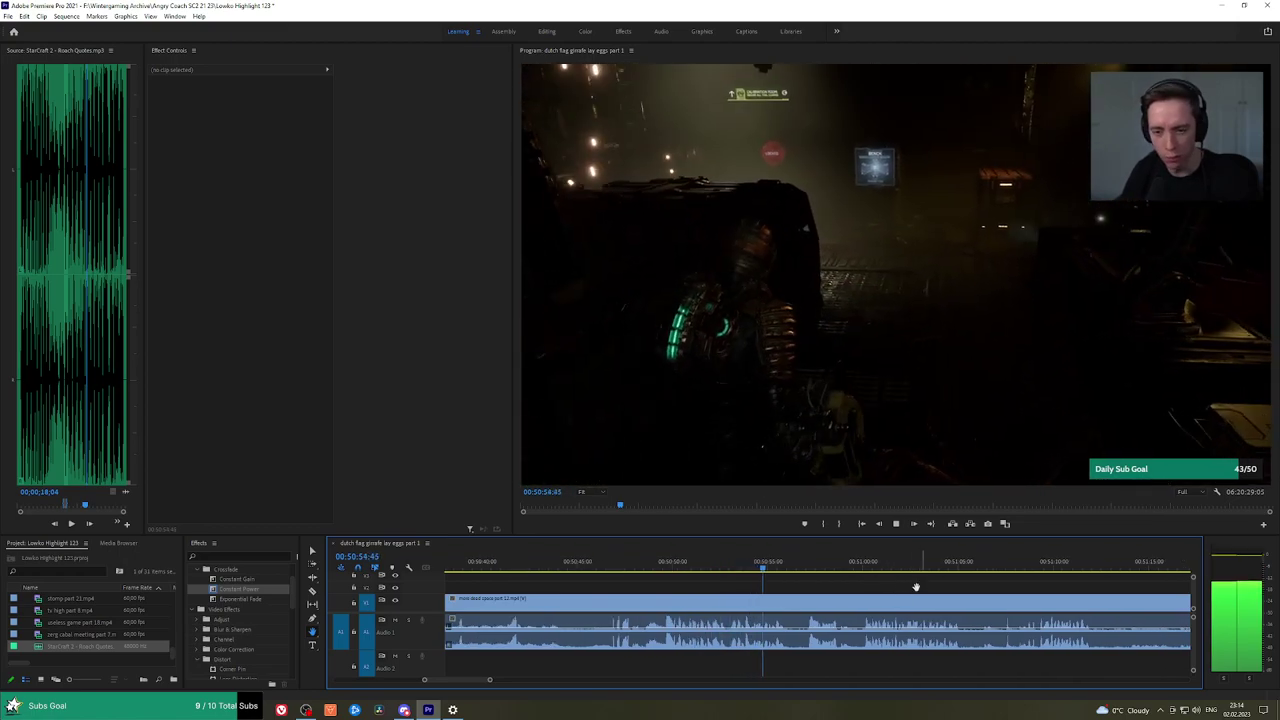
scroll(886, 583, down, 1)
scroll(891, 585, down, 2)
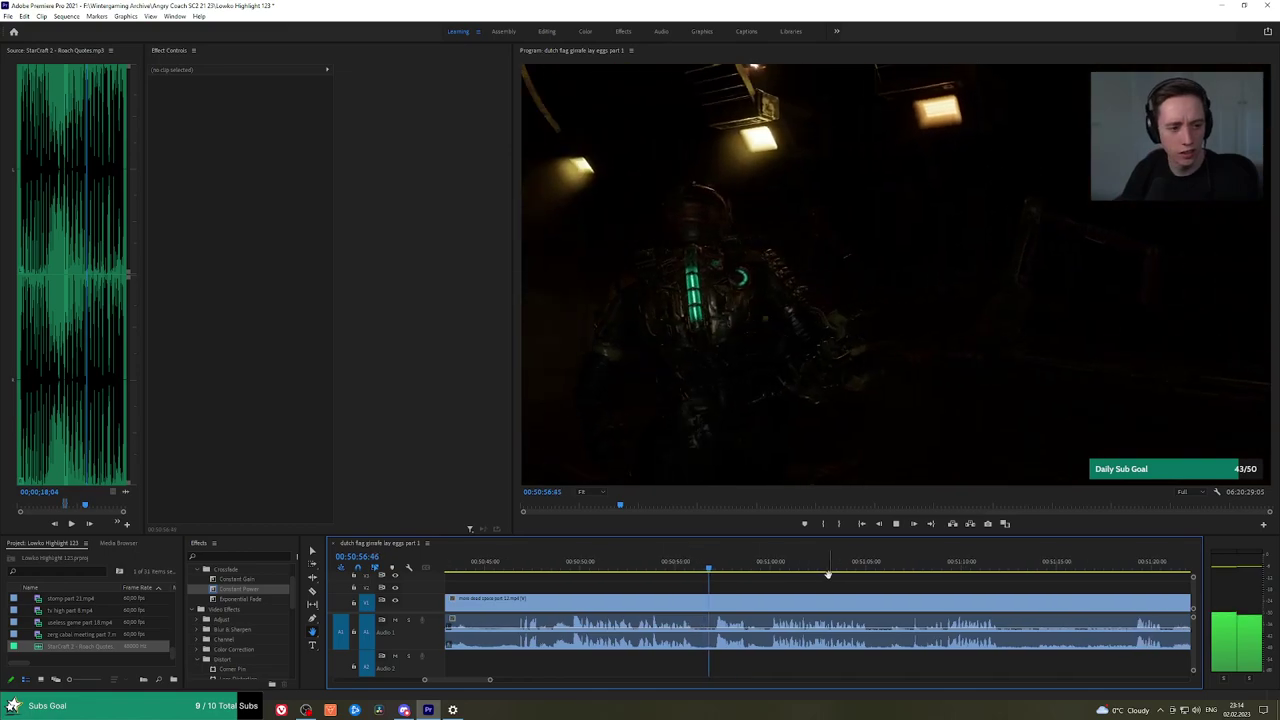
scroll(852, 586, down, 2)
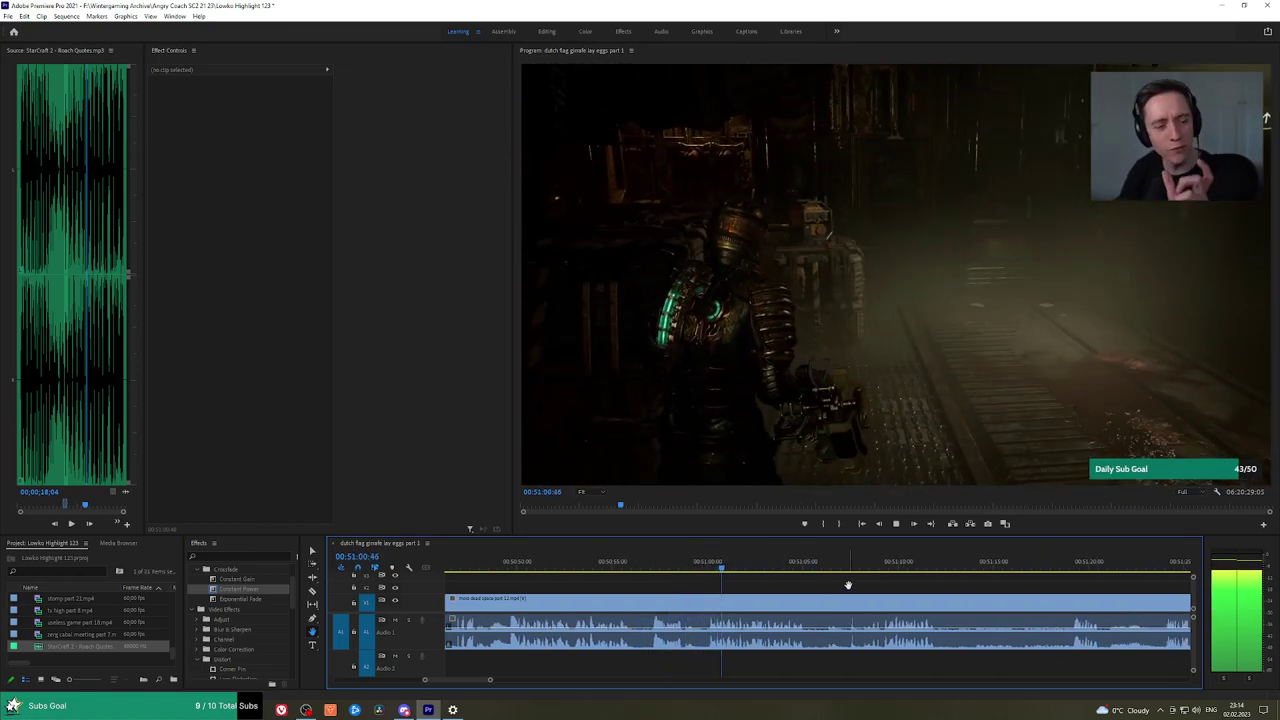
scroll(870, 585, down, 2)
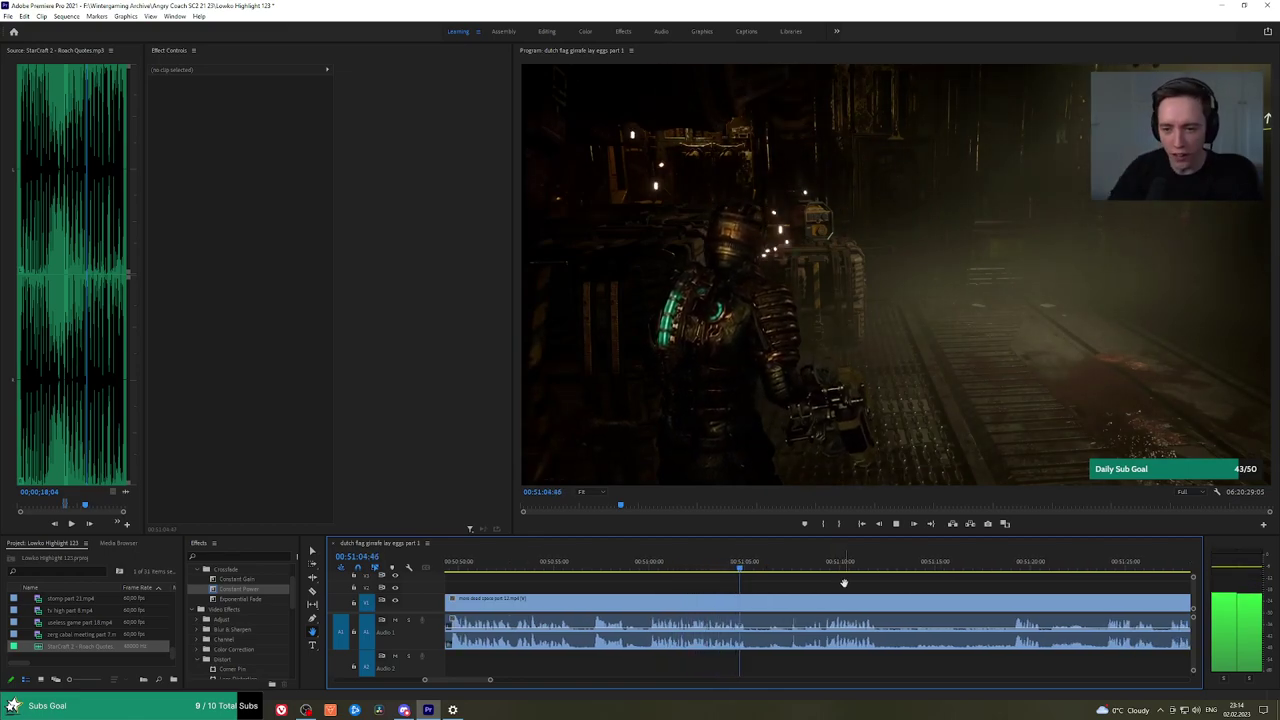
key(c)
click(753, 603)
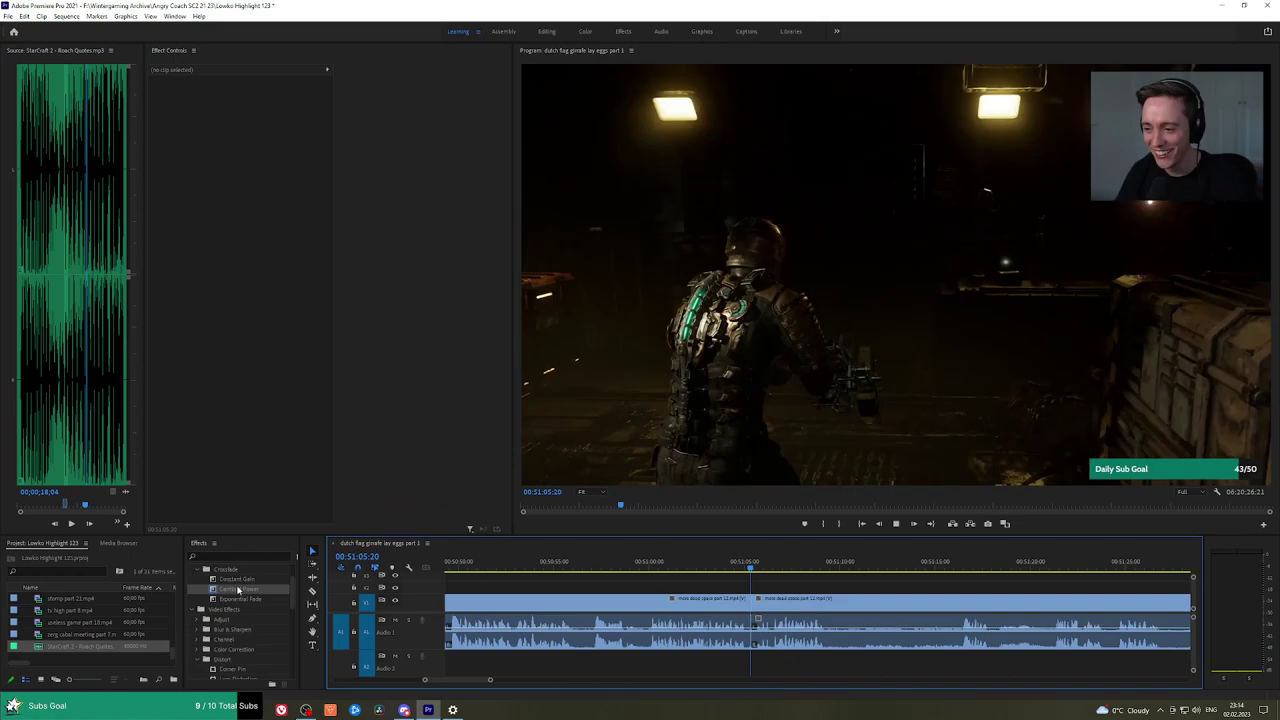
drag(238, 590, 752, 632)
Split the clip at 00:51:09:37 and check the footage from the bench scene near 00:51:16 onward.
key(h)
drag(914, 584, 799, 578)
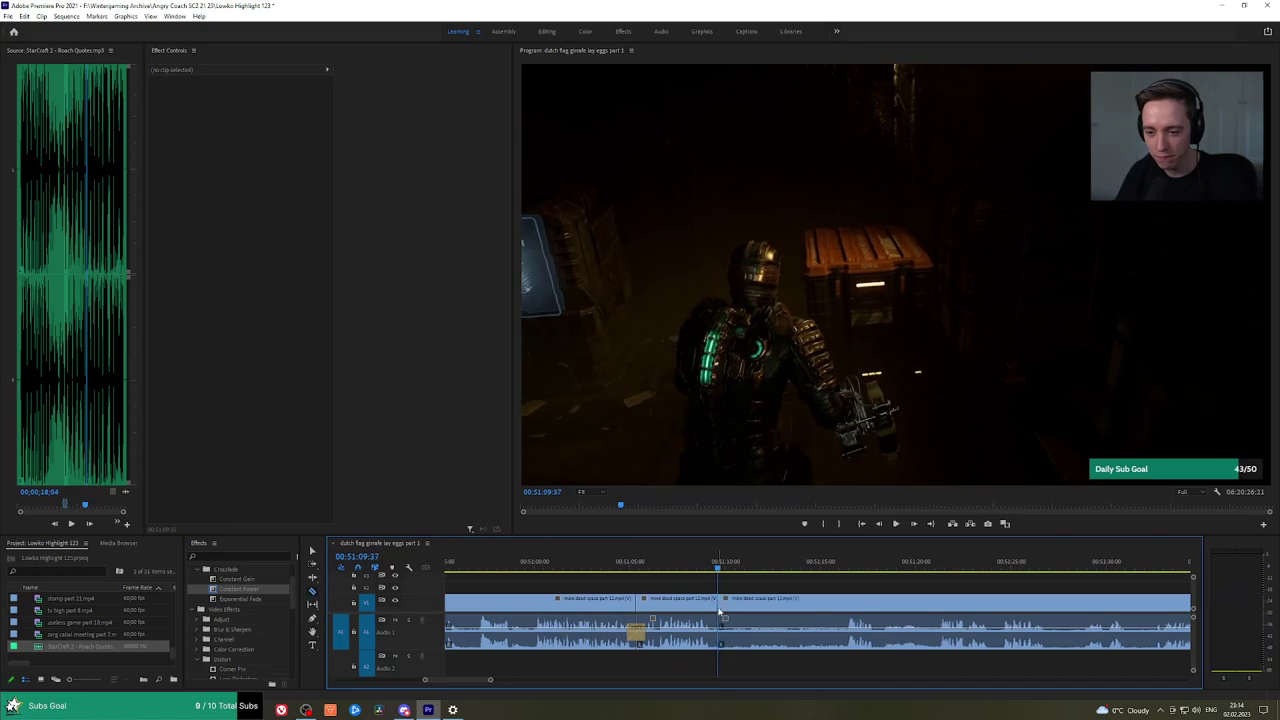
click(840, 564)
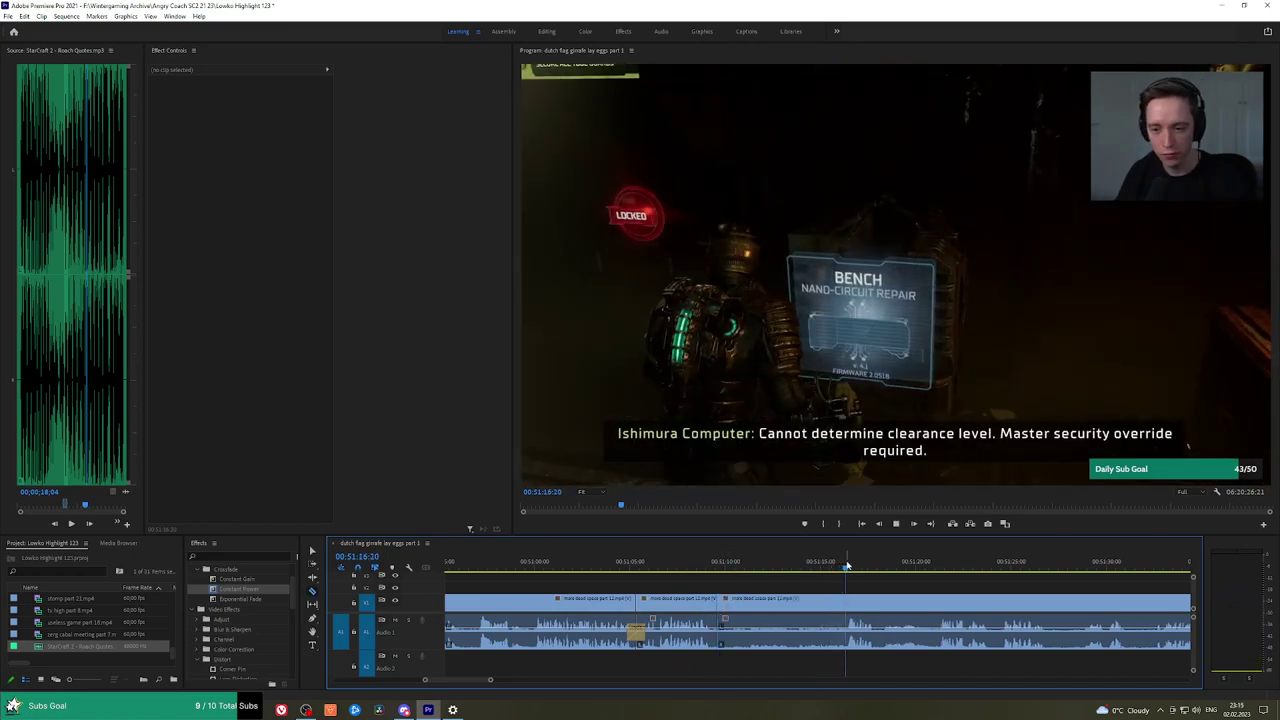
drag(869, 566, 1033, 560)
Examine the footage through the machine shop door near 00:54:08 and the small med pack pickup near 00:56:27 for a resume point.
scroll(1120, 588, down, 5)
key(h)
scroll(1134, 592, down, 4)
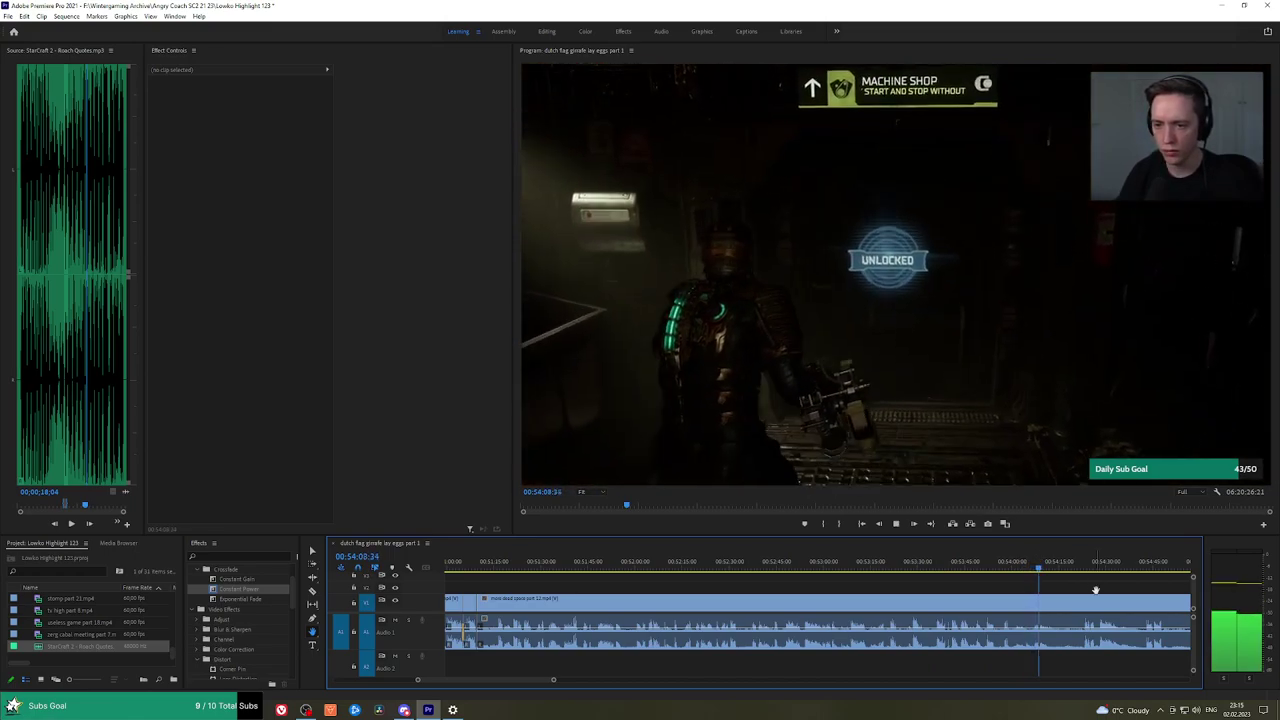
drag(1096, 590, 882, 566)
click(749, 567)
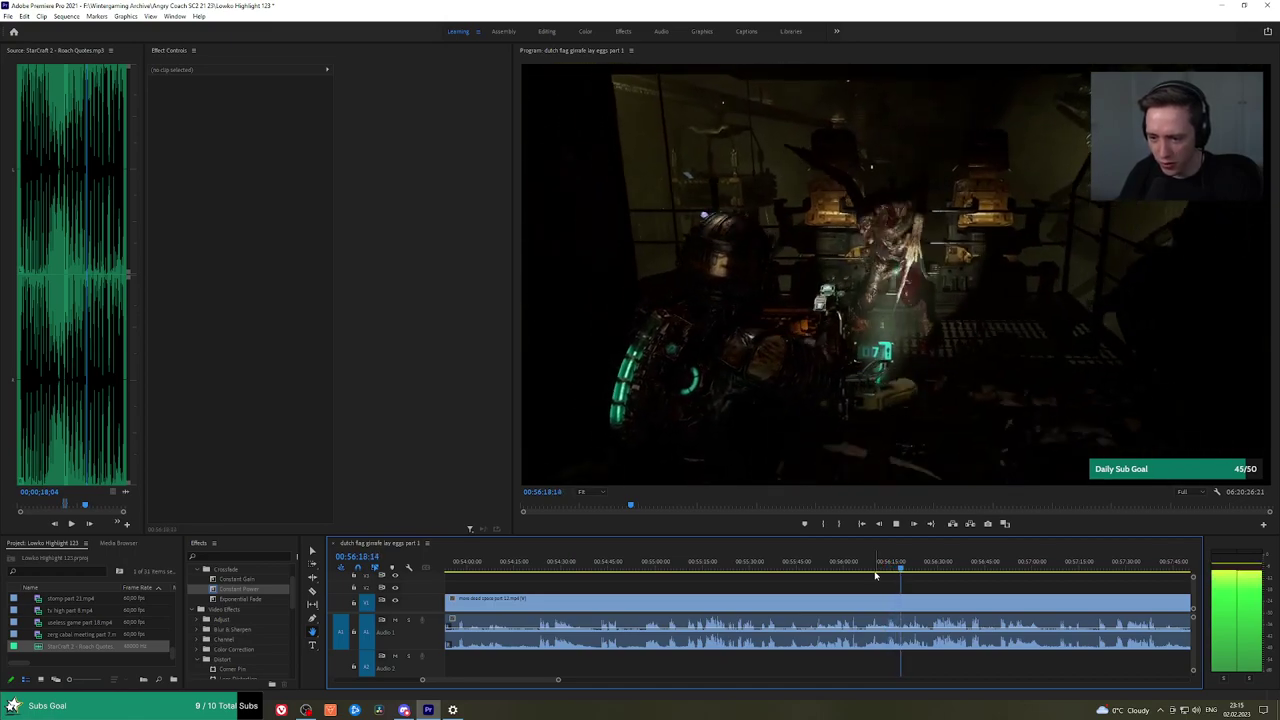
scroll(937, 573, up, 2)
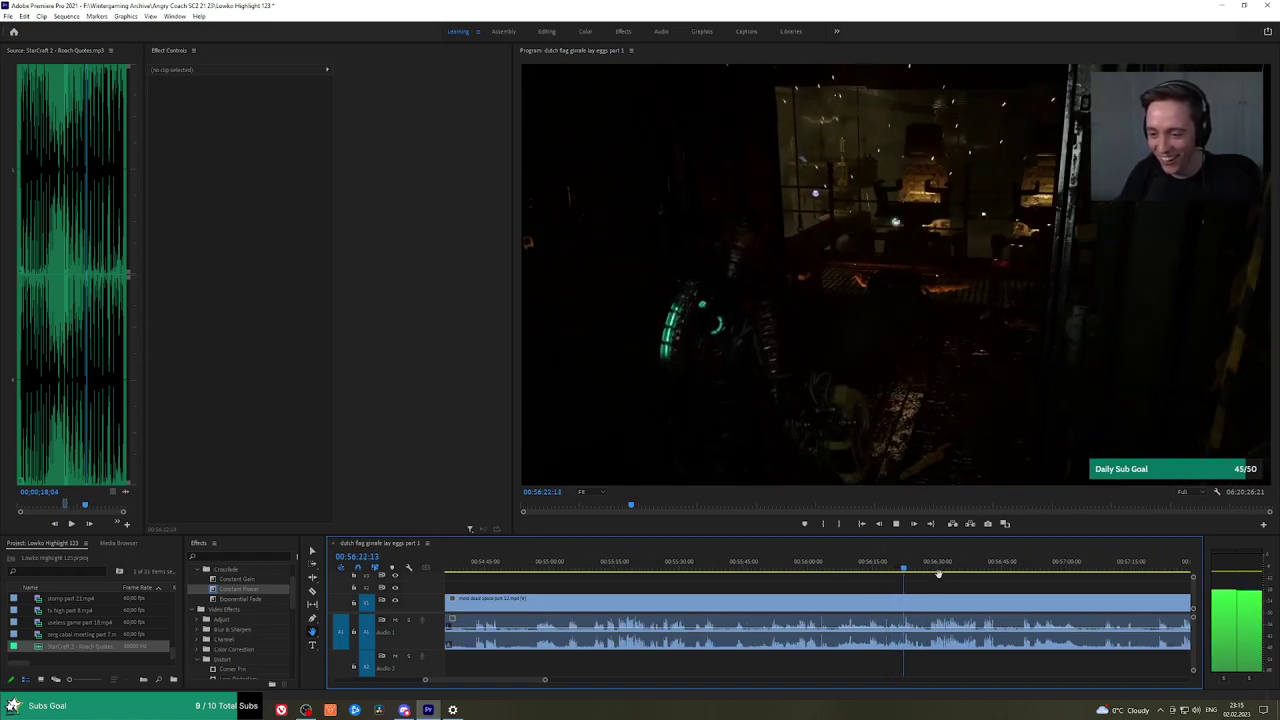
scroll(943, 578, up, 3)
click(921, 570)
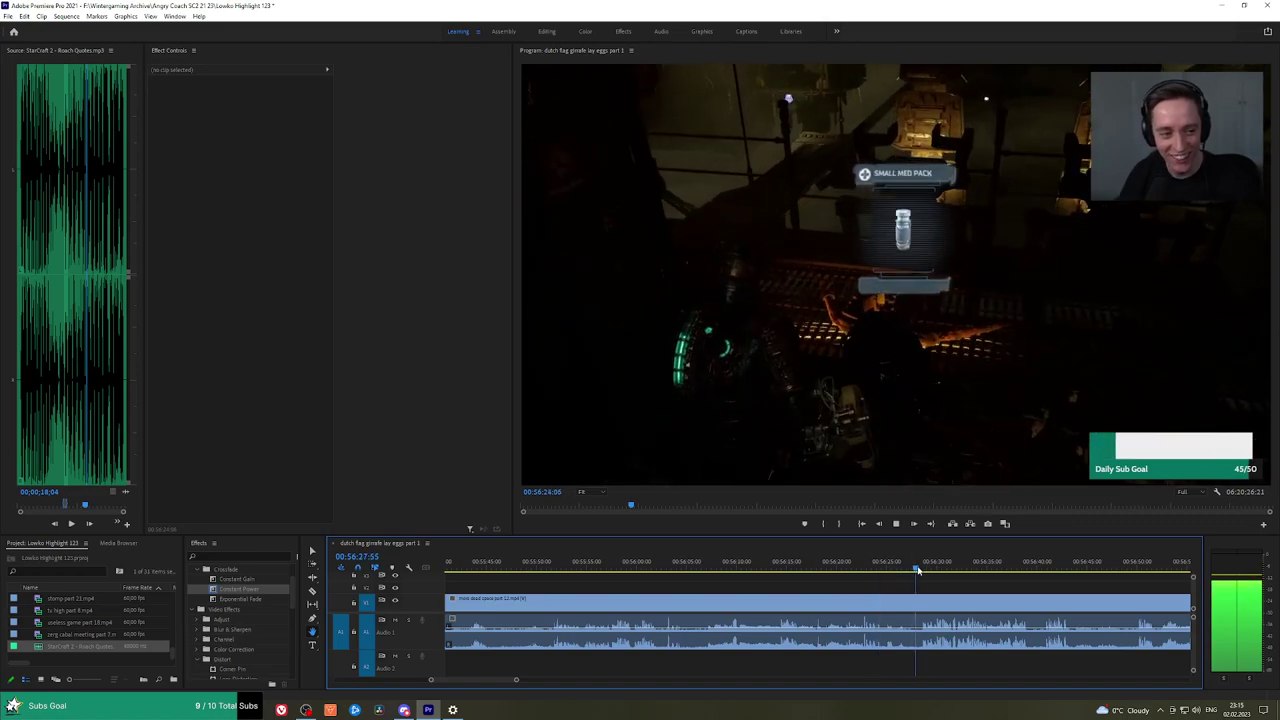
drag(994, 587, 748, 571)
Examine the footage from the small med pack near 00:56:27 through the Temple audiolog to the unlocked door near 01:12:02 for a resume point.
scroll(1073, 573, down, 3)
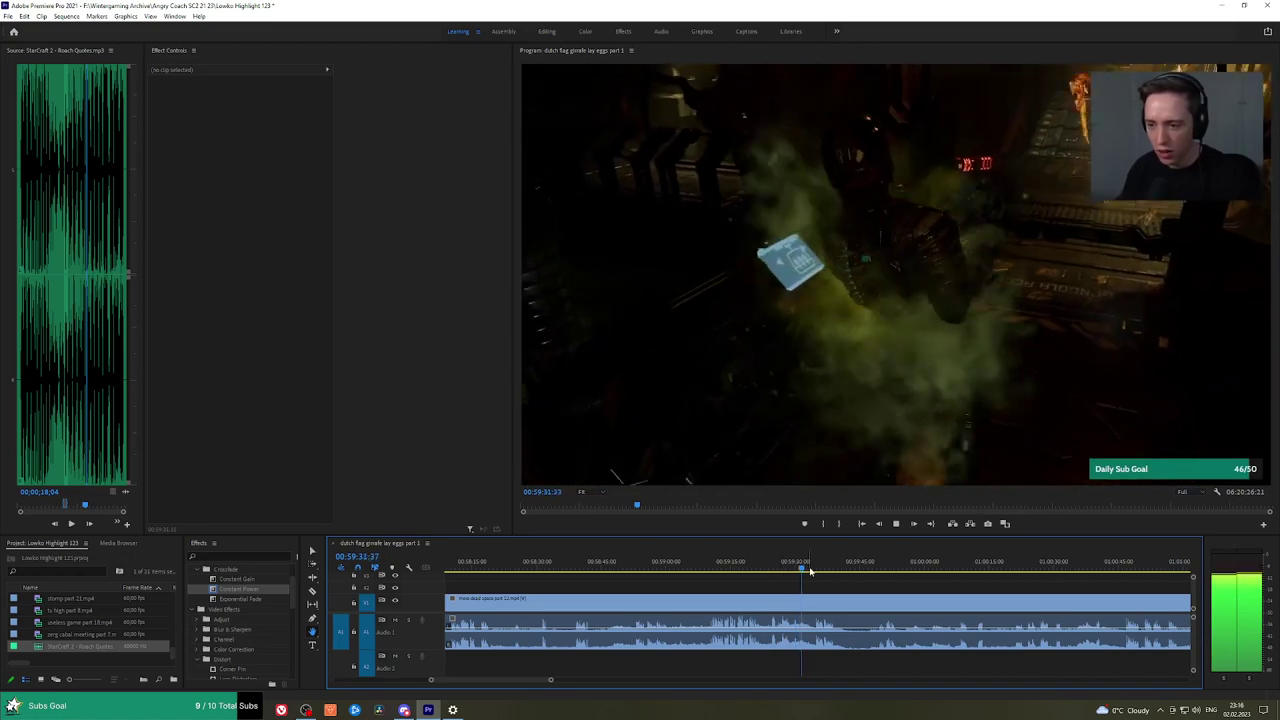
drag(810, 571, 815, 570)
drag(898, 568, 745, 568)
scroll(1103, 596, down, 5)
scroll(1124, 588, down, 3)
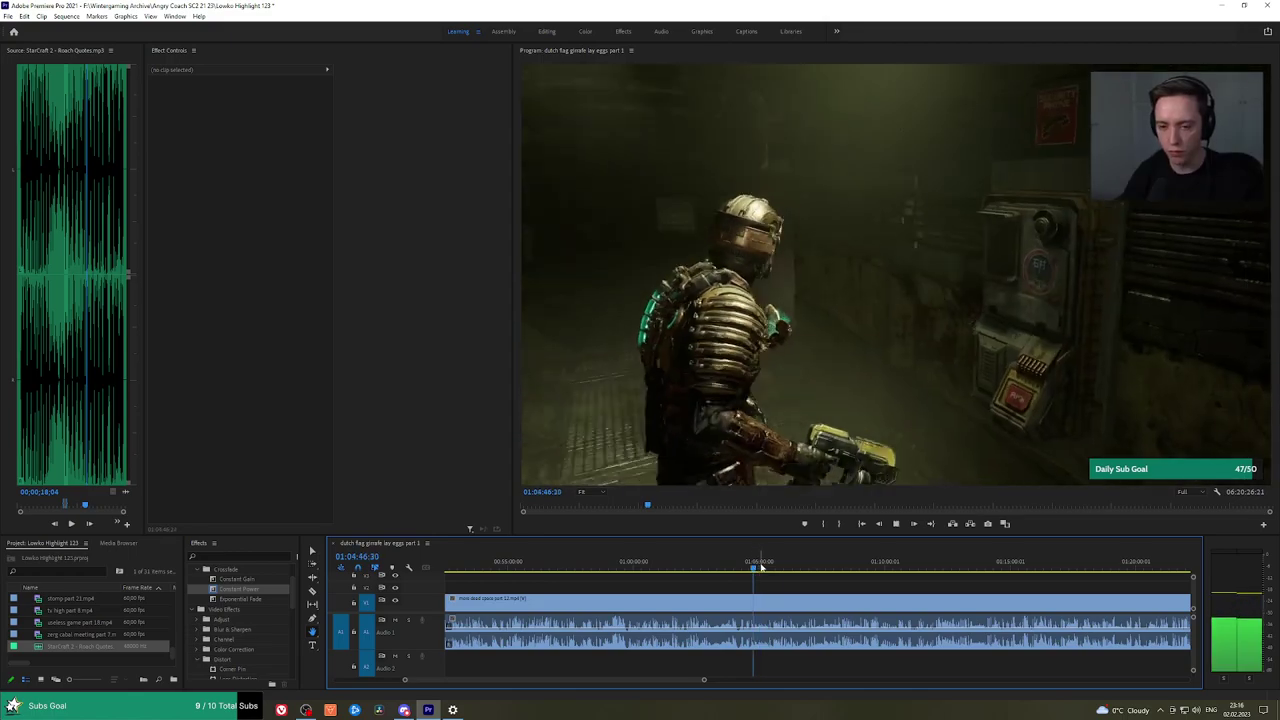
alt+scroll(800, 572, up, 5)
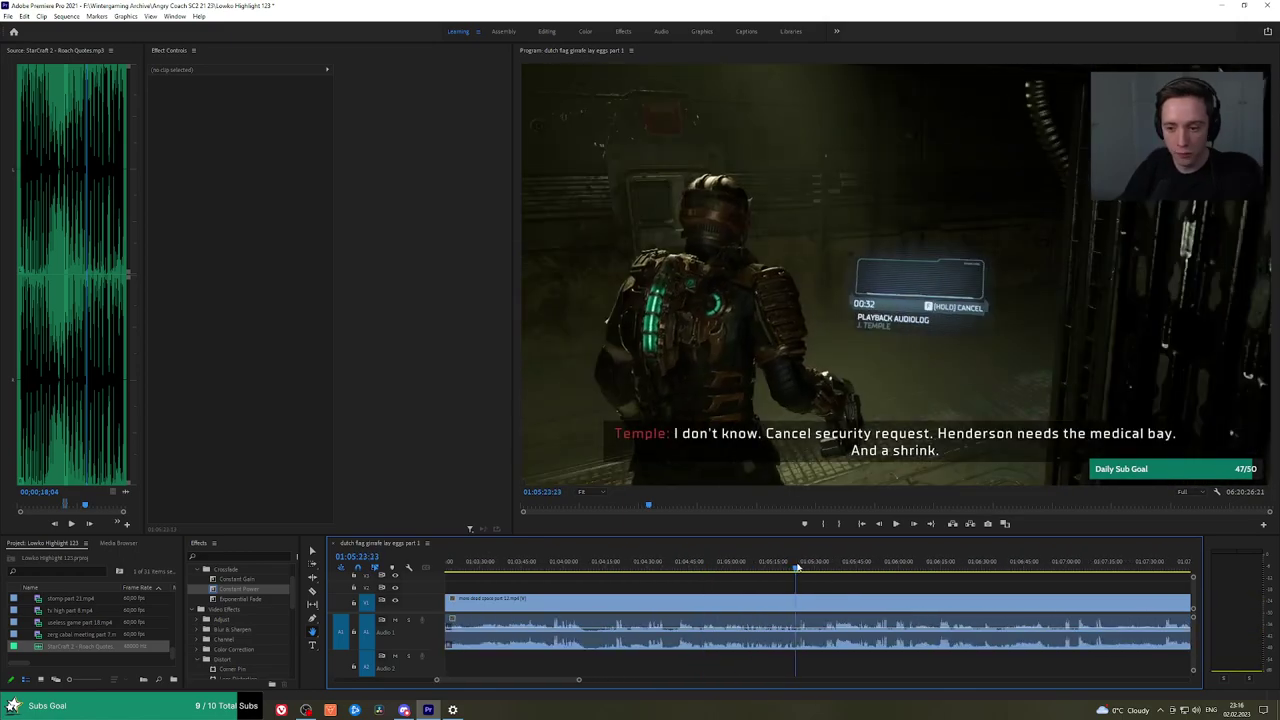
drag(797, 567, 882, 567)
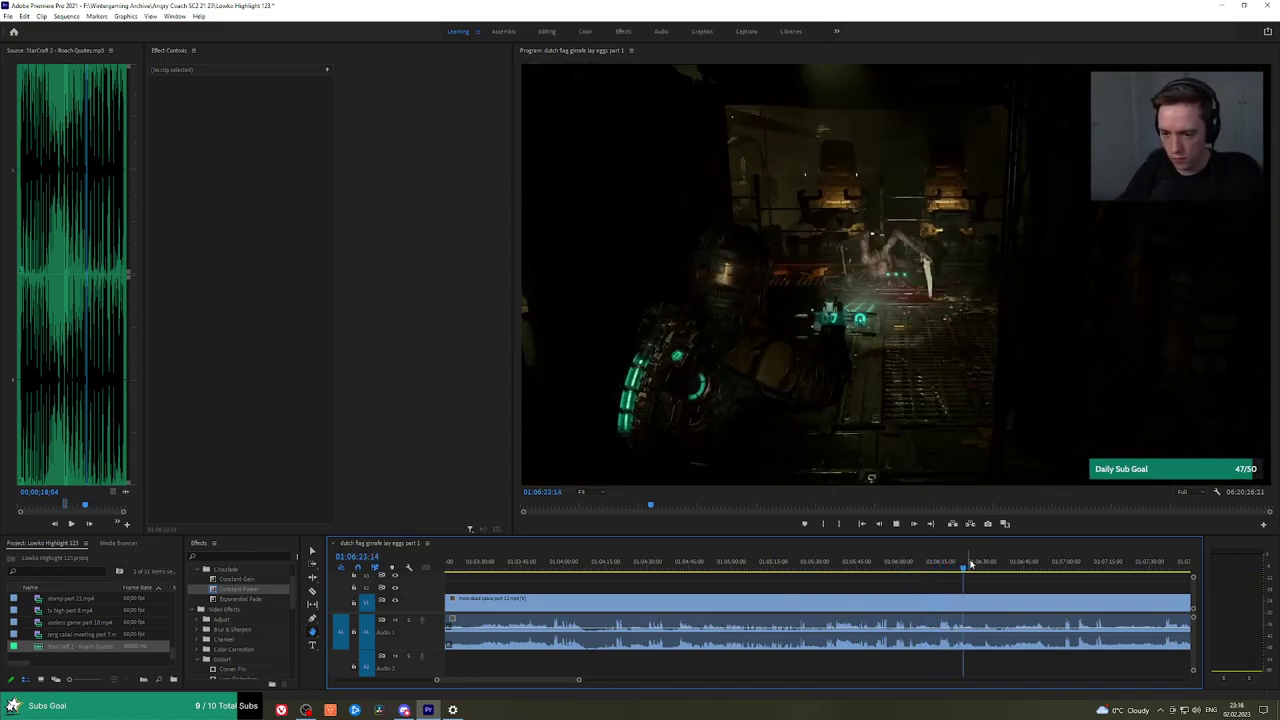
drag(1043, 584, 818, 572)
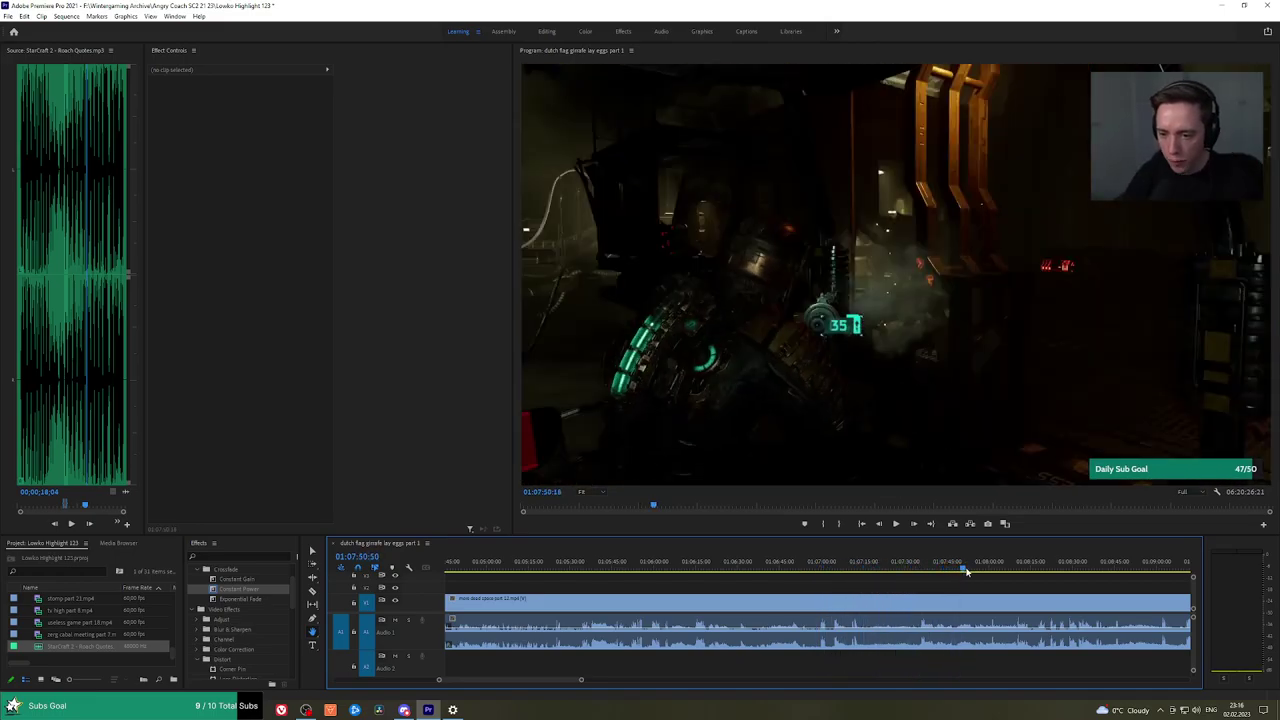
drag(966, 571, 994, 571)
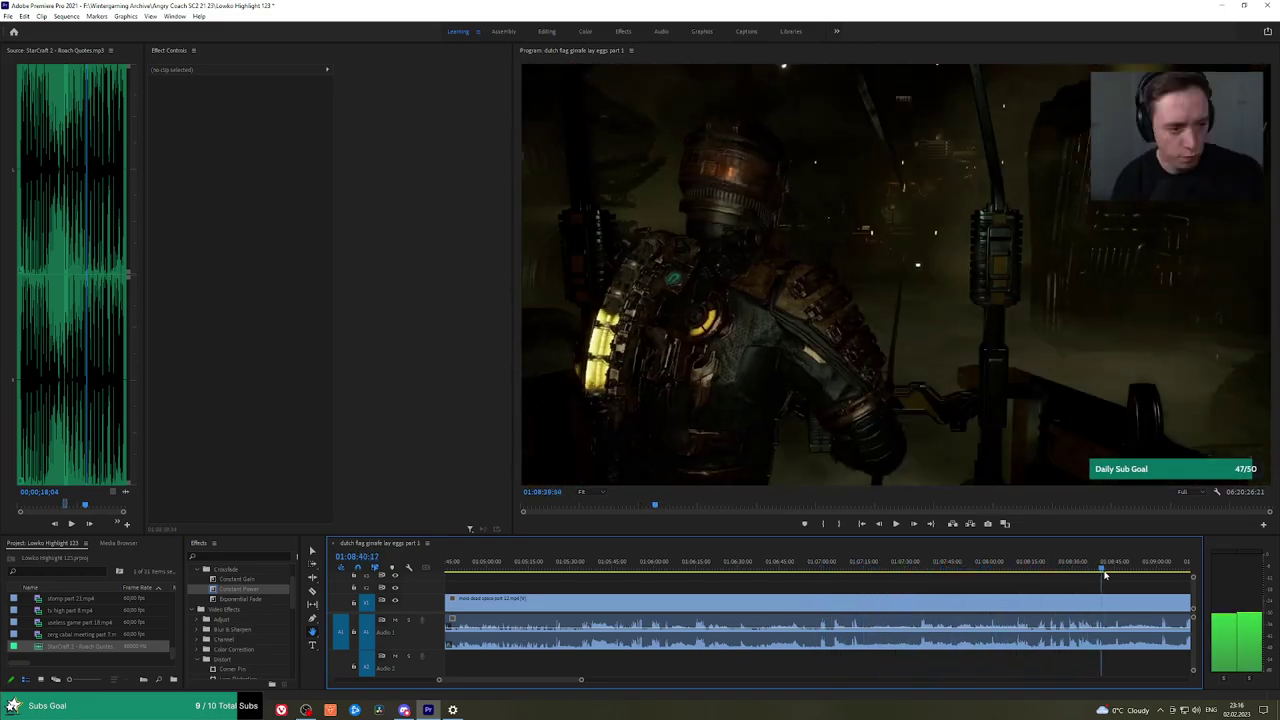
drag(1155, 595, 797, 573)
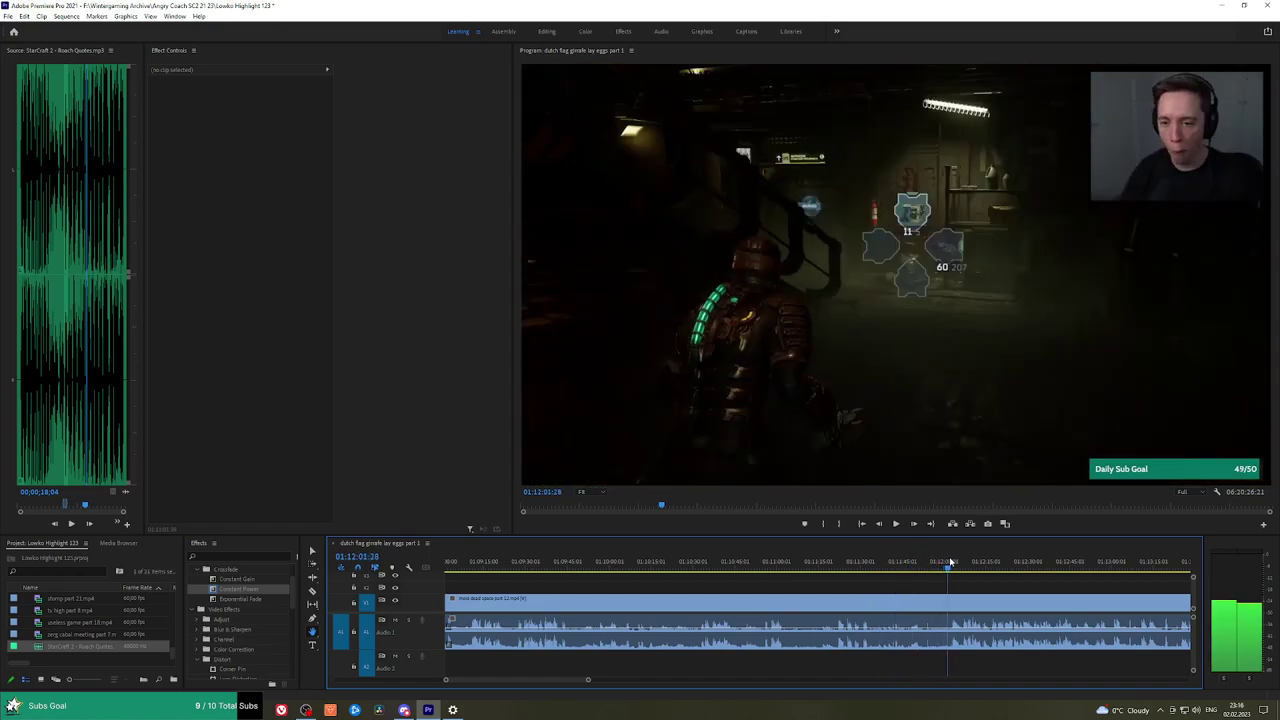
drag(1012, 586, 846, 568)
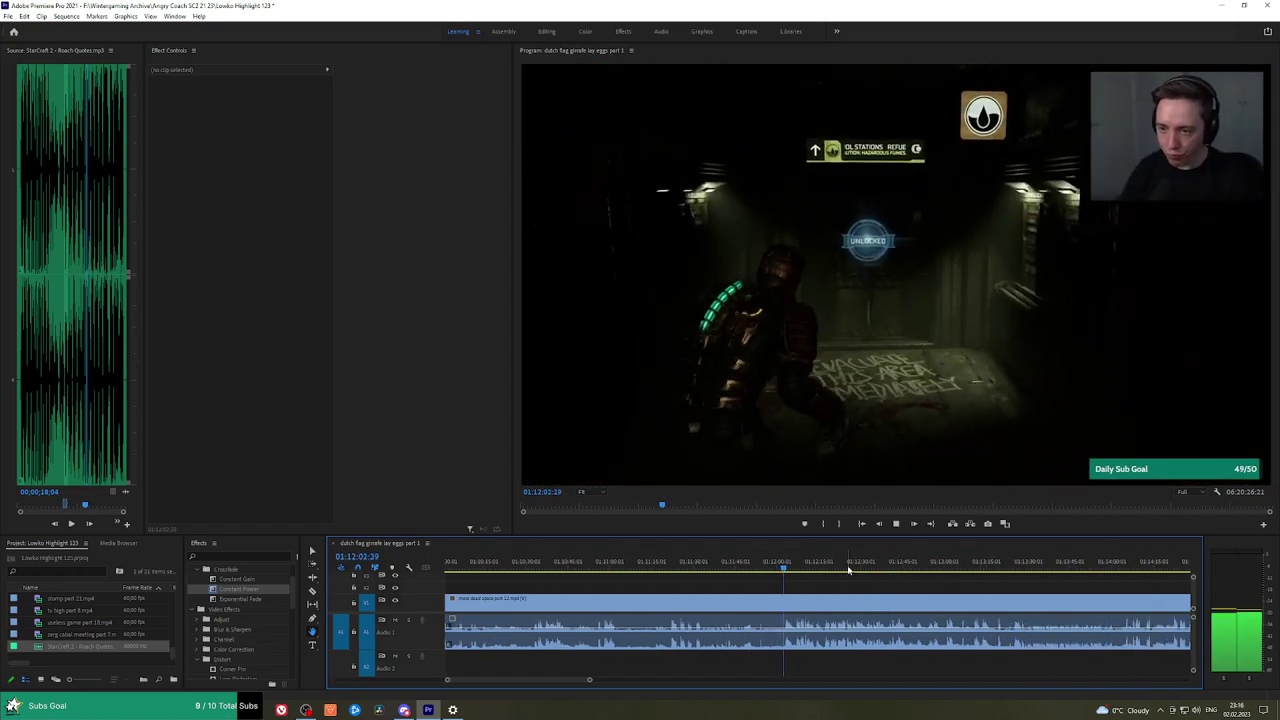
Examine the footage from the refueling station door near 01:12:04 through the circuit breaker scene near 01:16:06.
scroll(909, 584, down, 13)
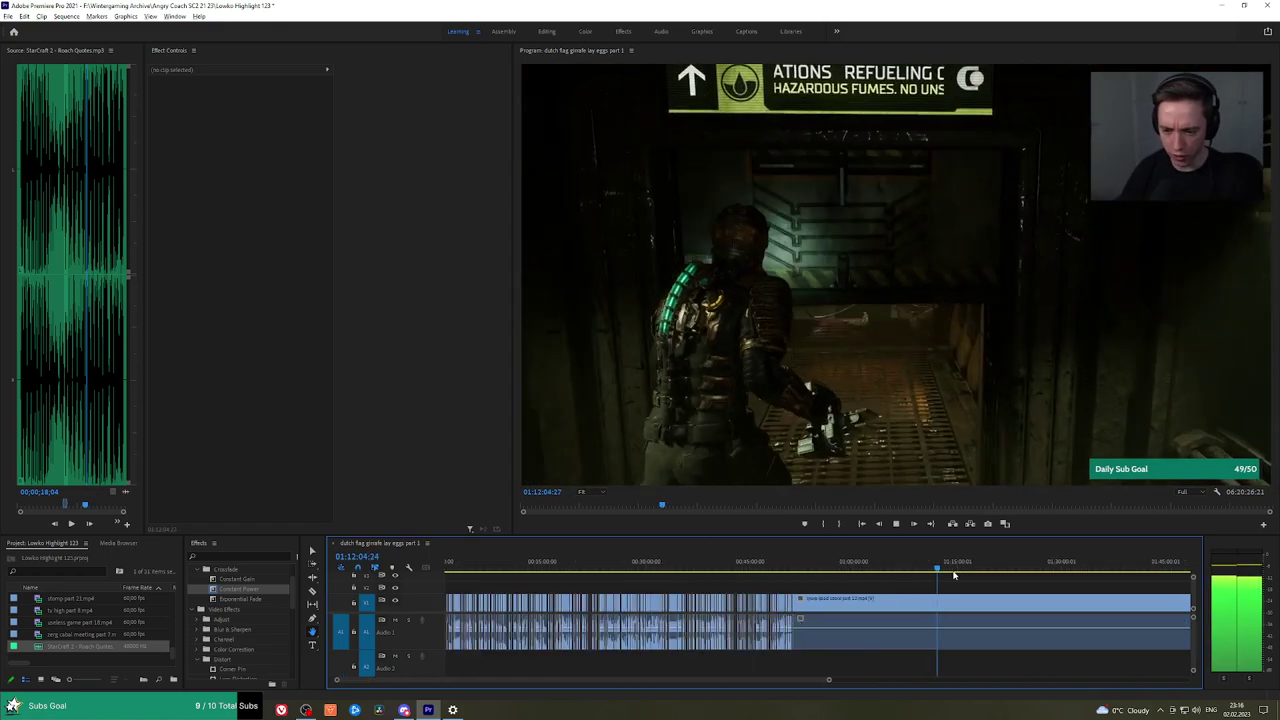
scroll(954, 576, down, 3)
scroll(763, 583, up, 10)
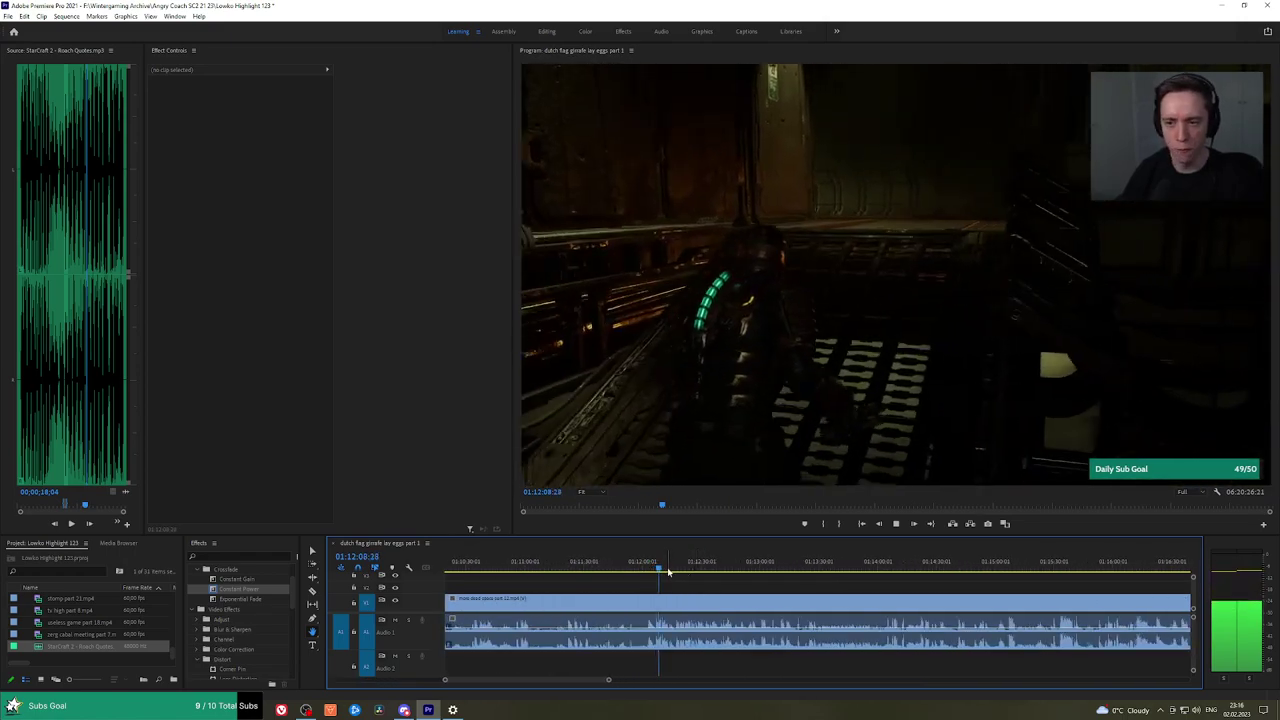
key(space)
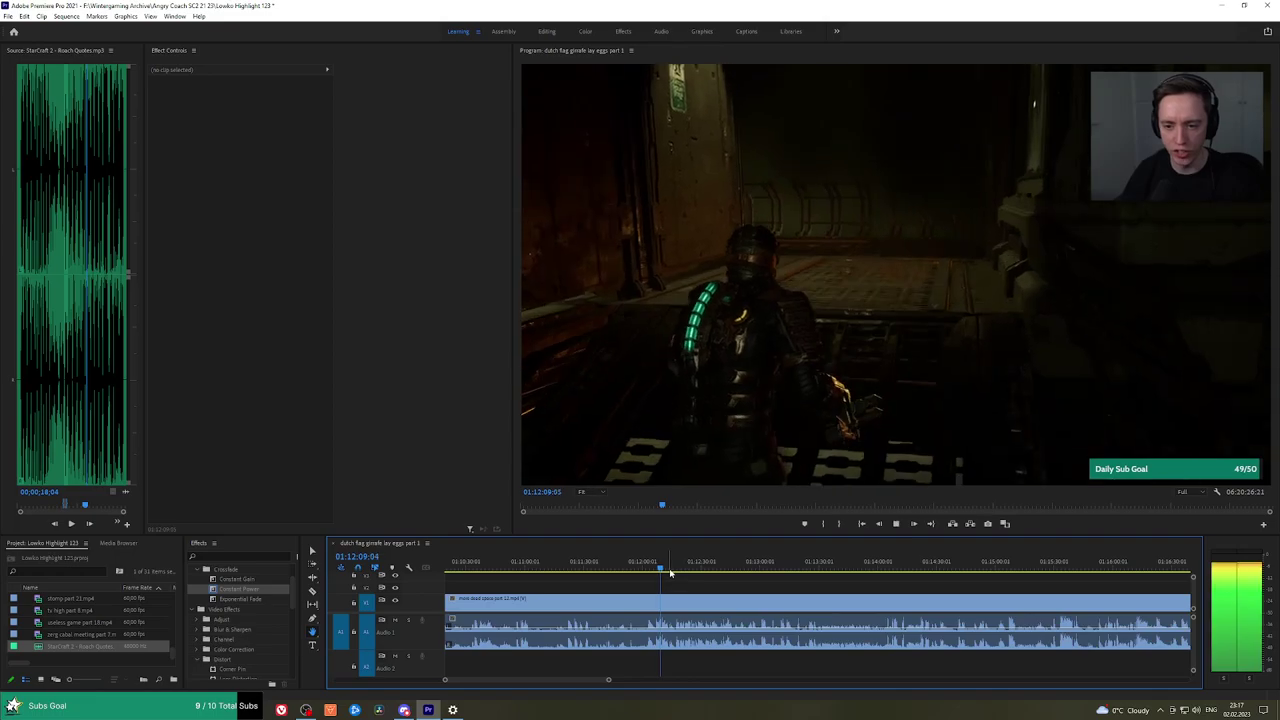
drag(663, 569, 803, 568)
key(space)
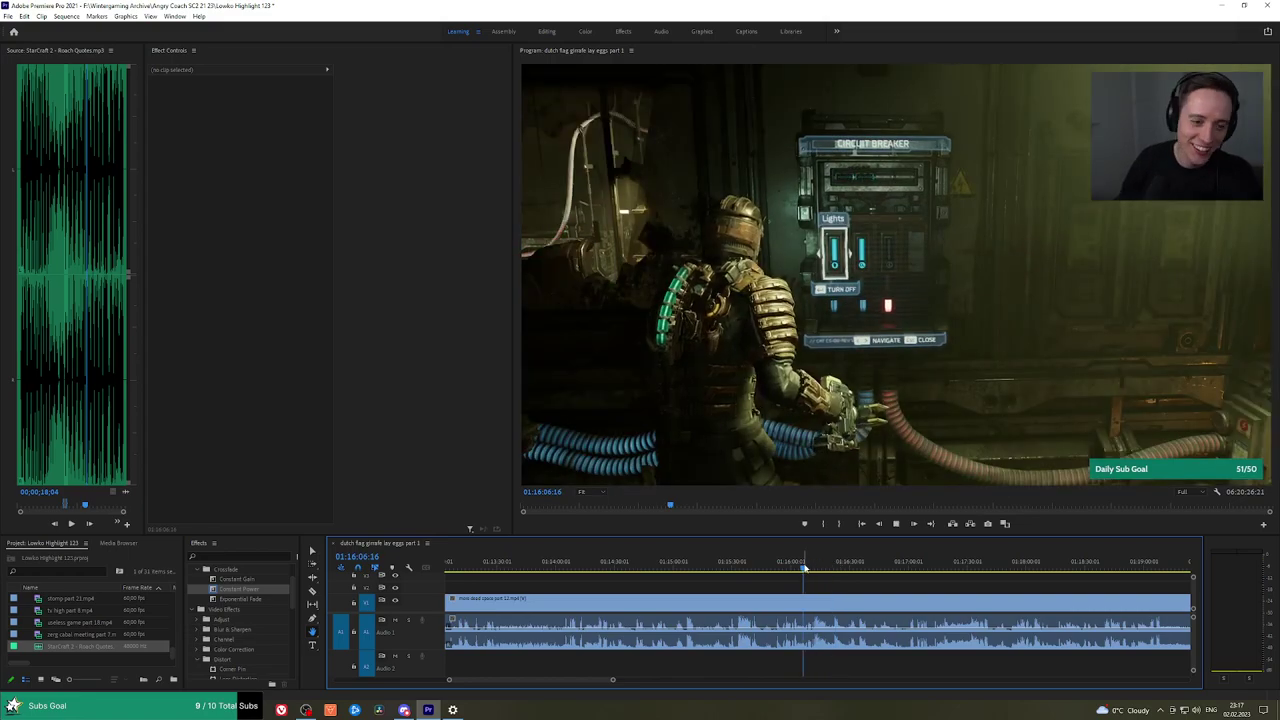
scroll(790, 573, up, 3)
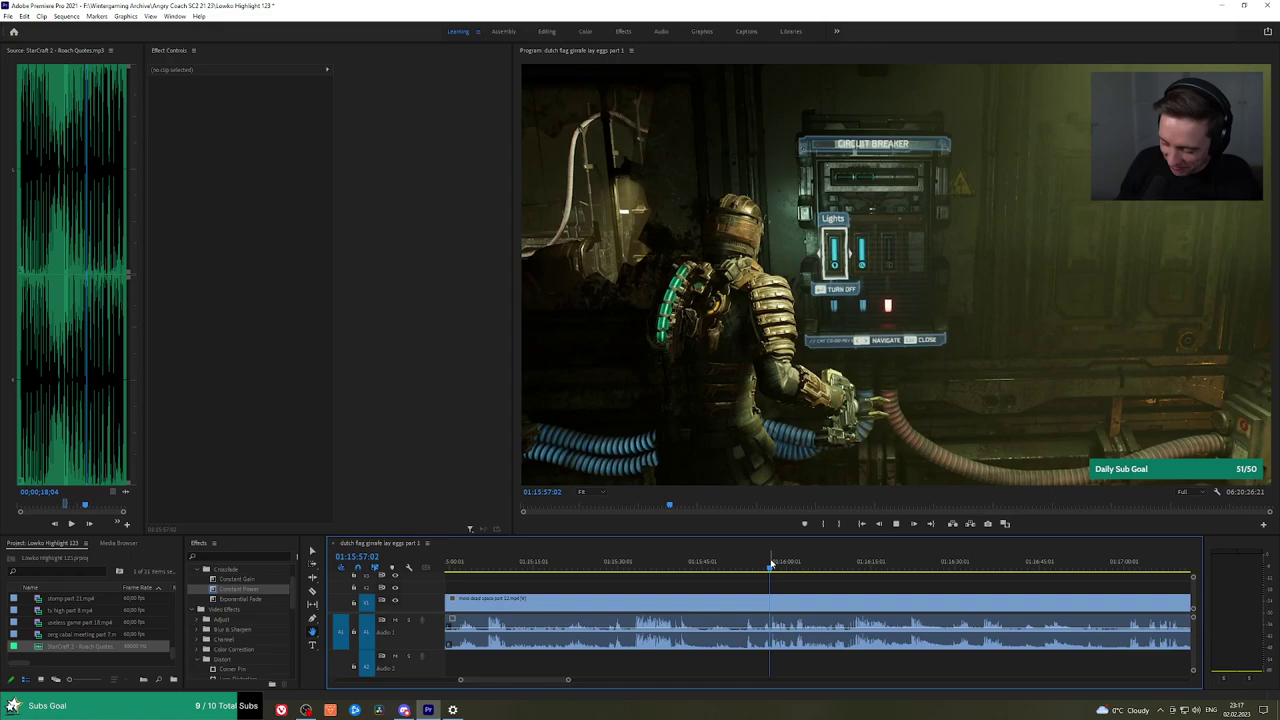
click(641, 569)
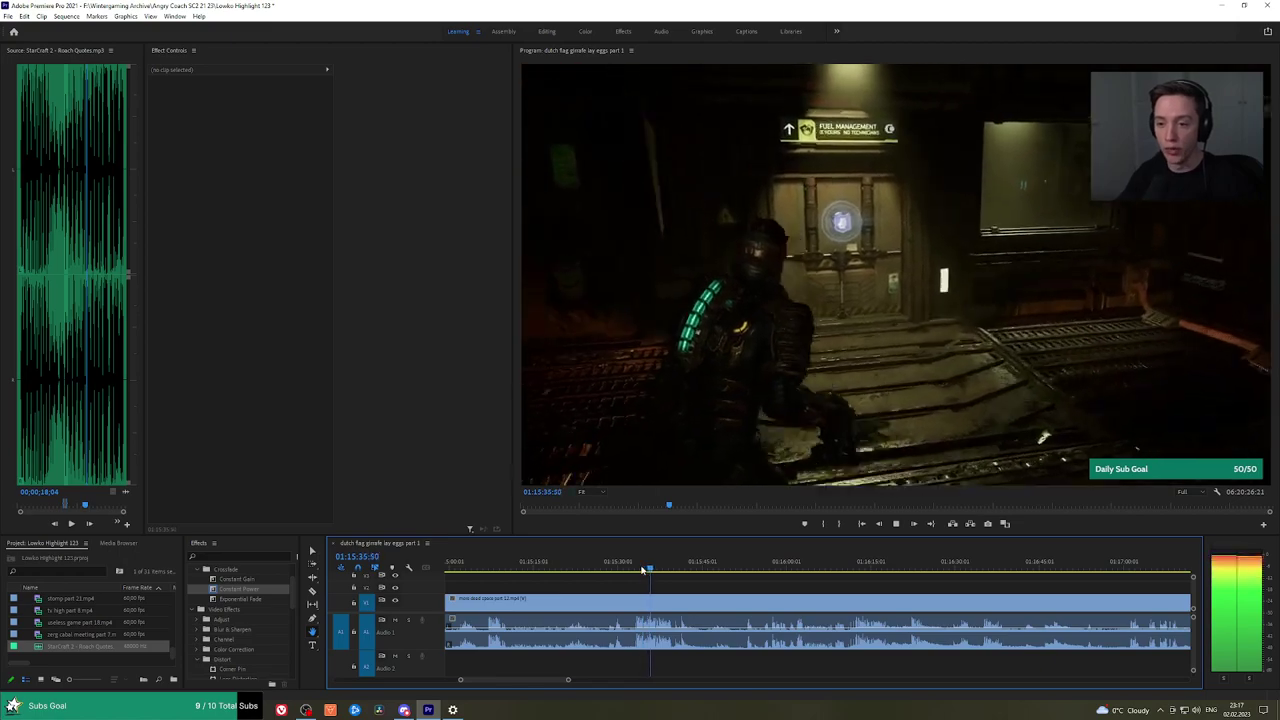
drag(643, 568, 970, 563)
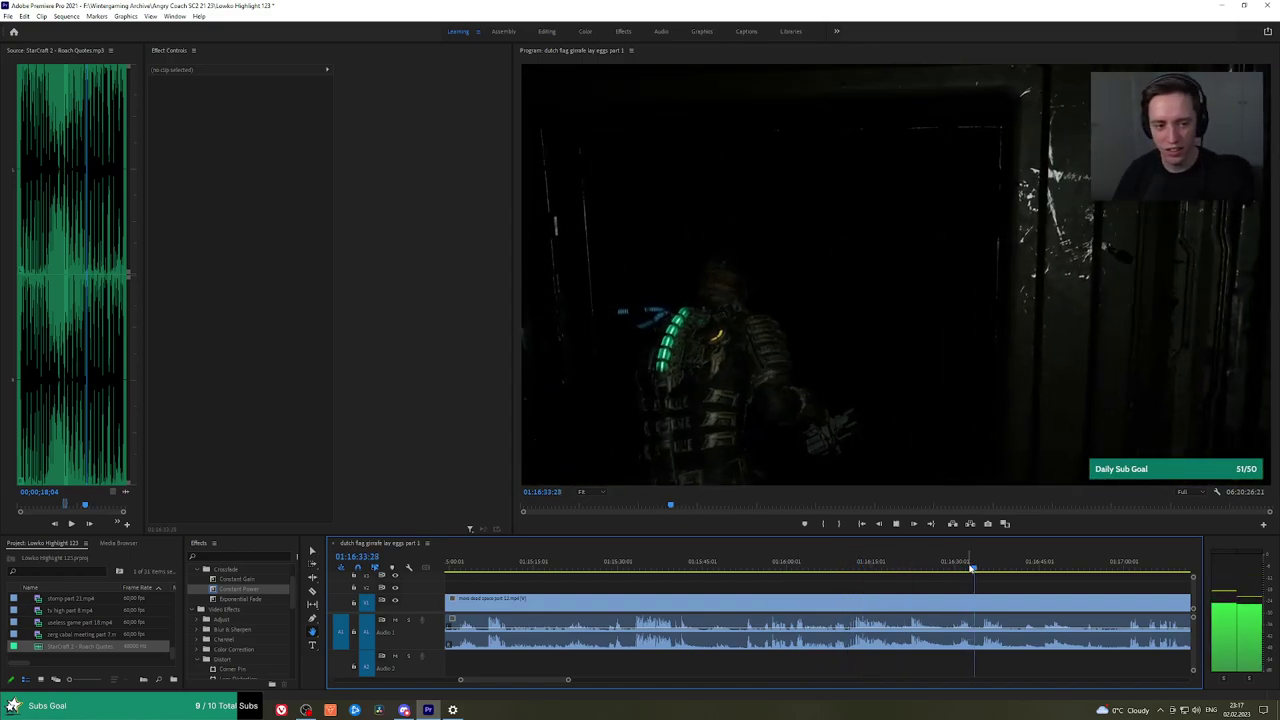
Examine the dark area footage from about 01:16:33 to 01:31:13 for a resume point.
scroll(978, 571, up, 4)
scroll(1000, 578, down, 2)
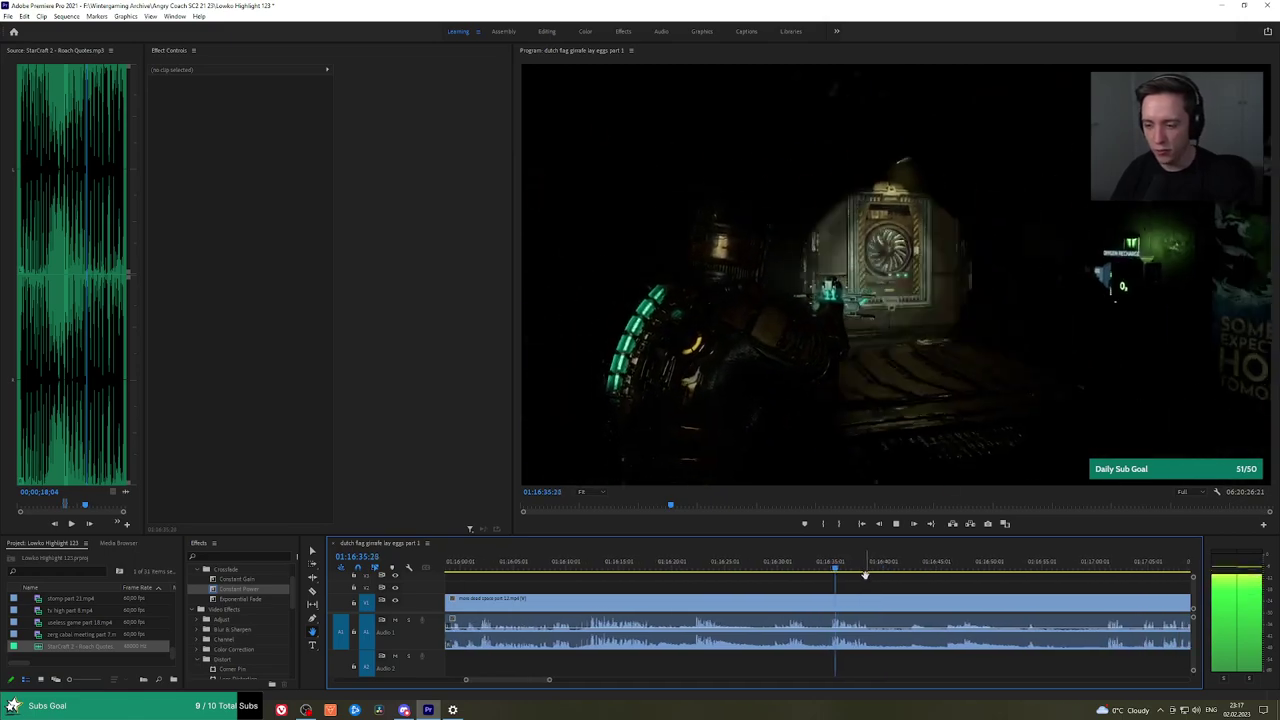
scroll(855, 583, down, 2)
drag(820, 566, 1090, 577)
scroll(1090, 577, down, 2)
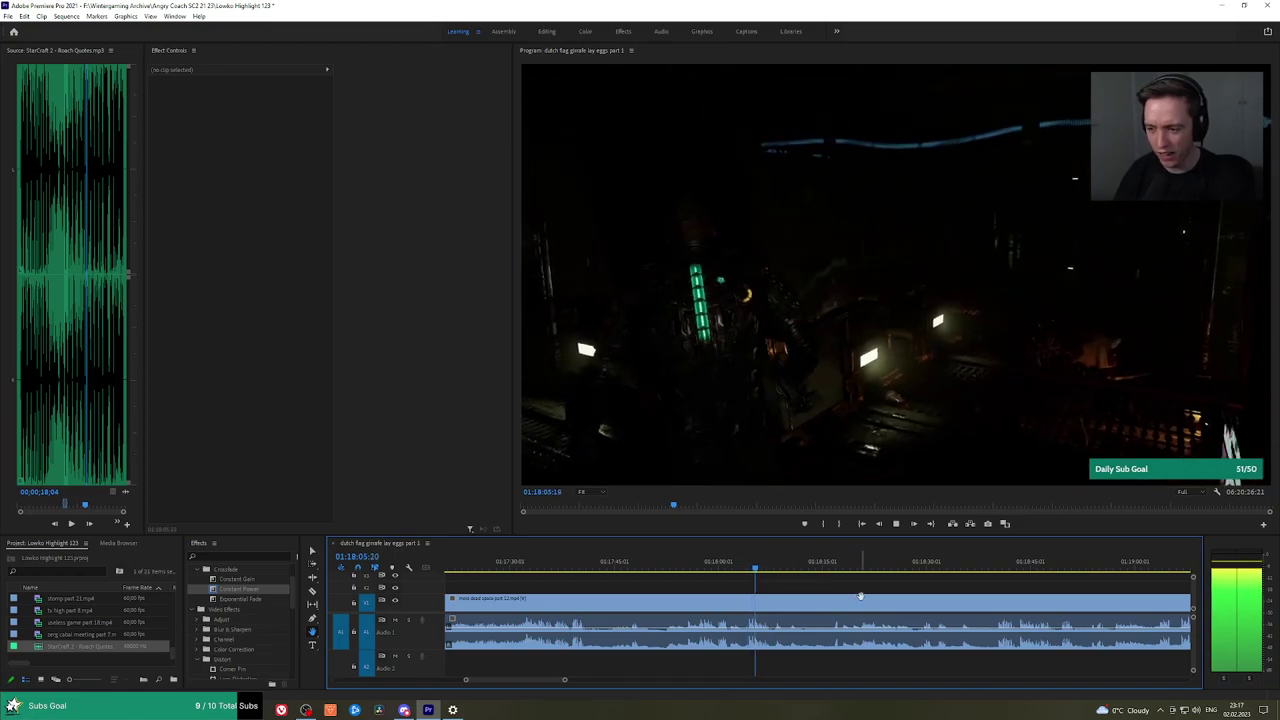
drag(811, 564, 956, 563)
scroll(1090, 570, down, 4)
scroll(1133, 587, down, 3)
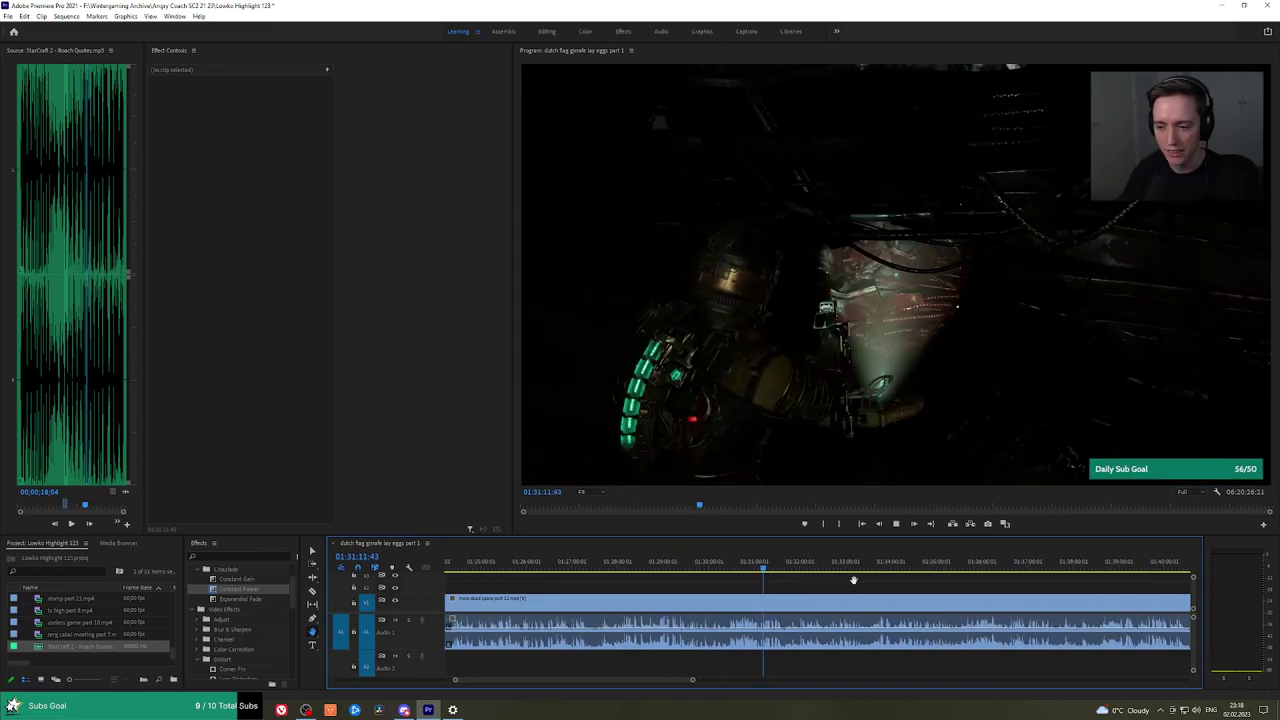
scroll(951, 588, down, 12)
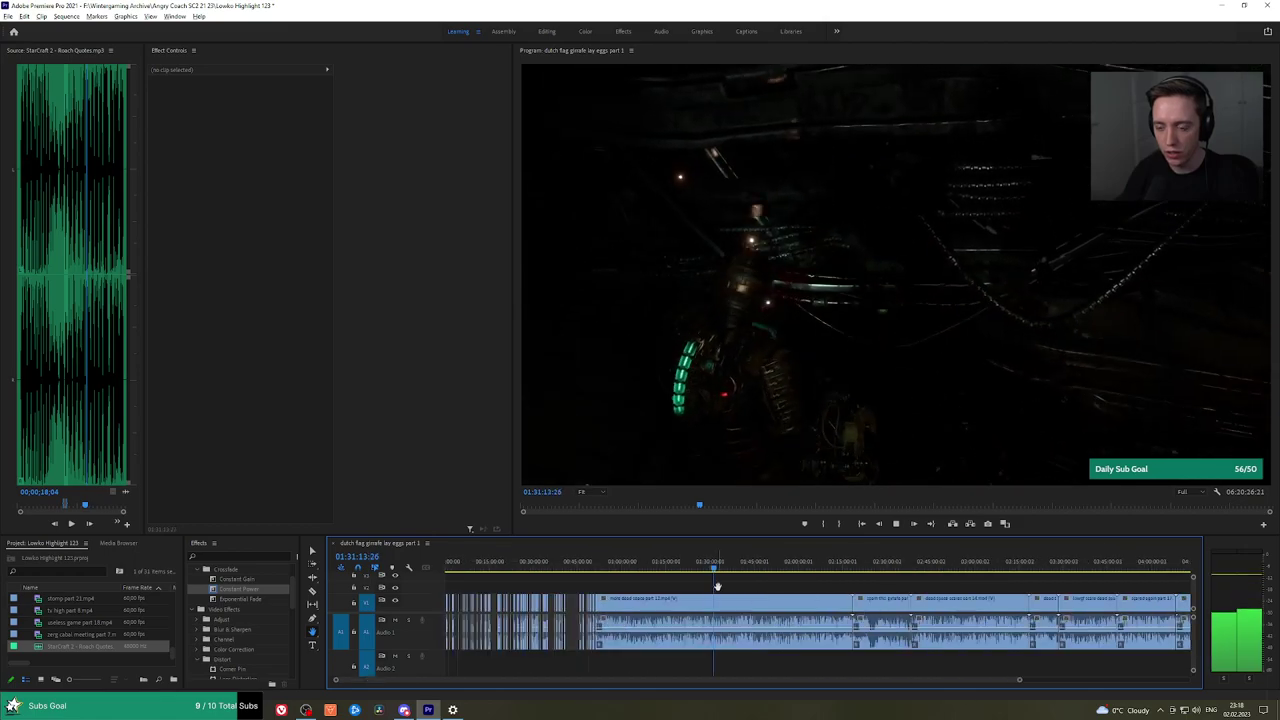
Examine the centrifuge footage from about 01:31:17 to 01:39:43 to locate where the highlight should resume.
scroll(717, 585, up, 7)
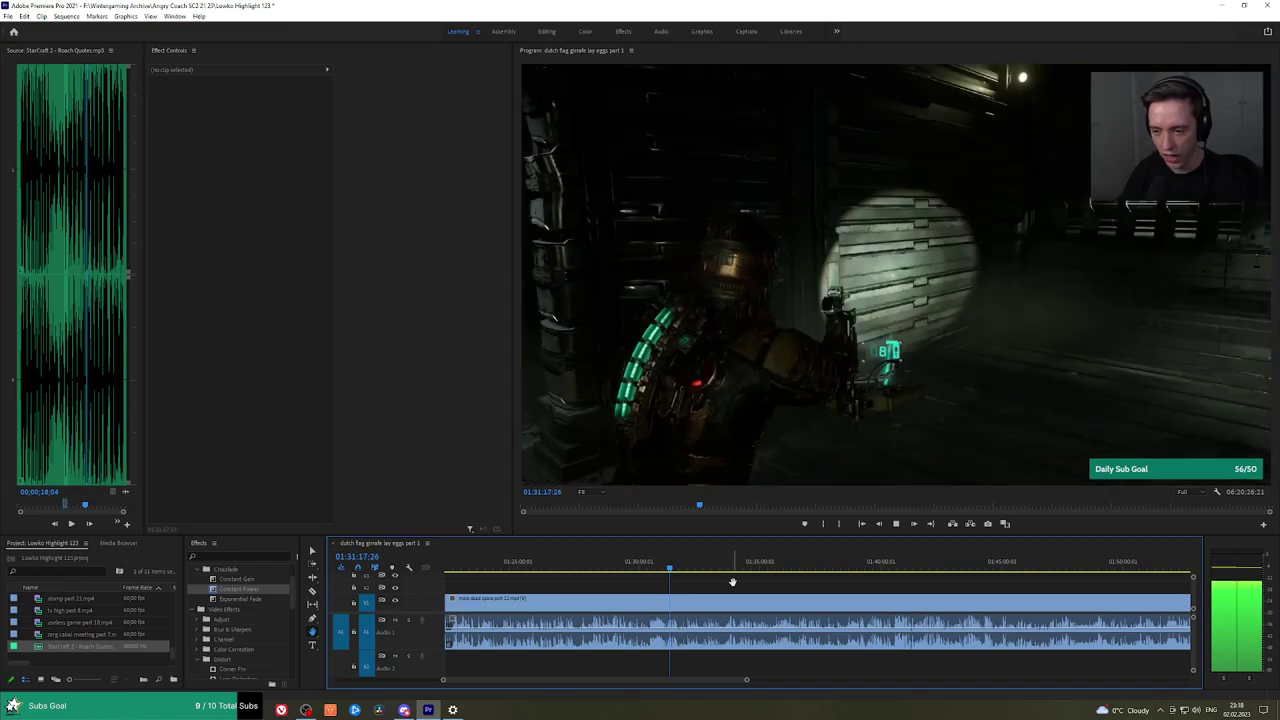
drag(739, 581, 614, 583)
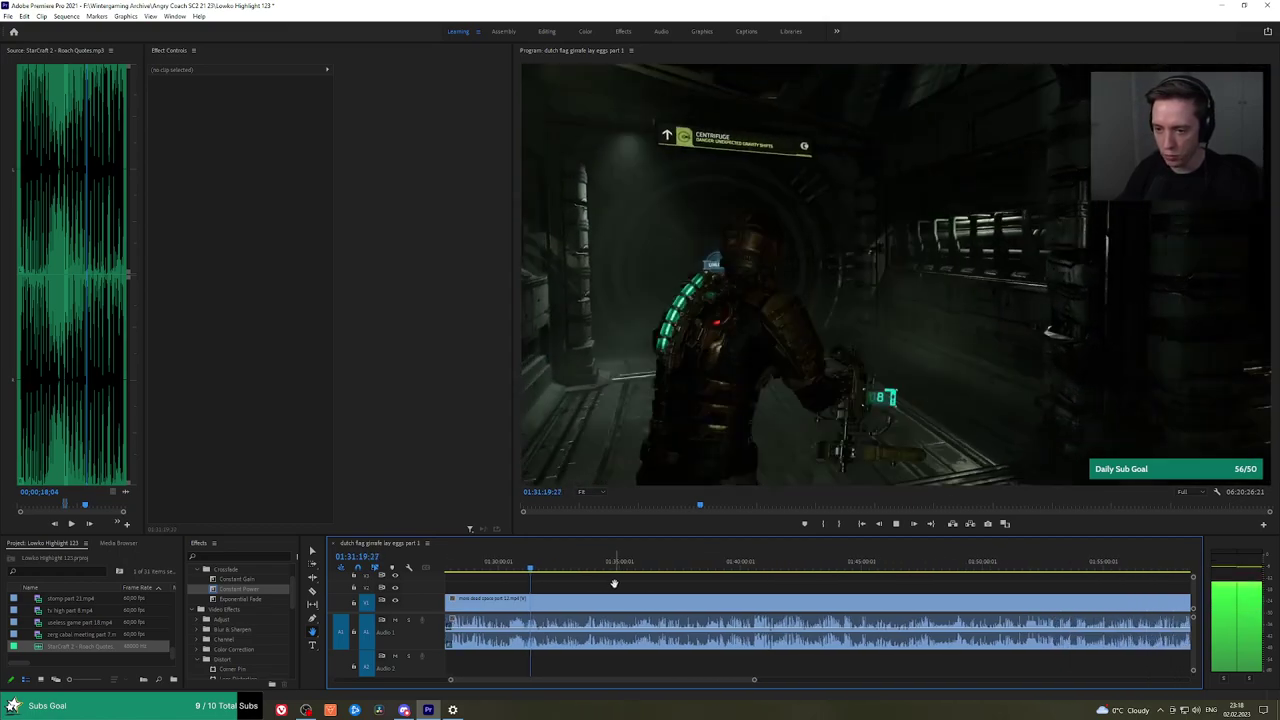
drag(537, 569, 545, 570)
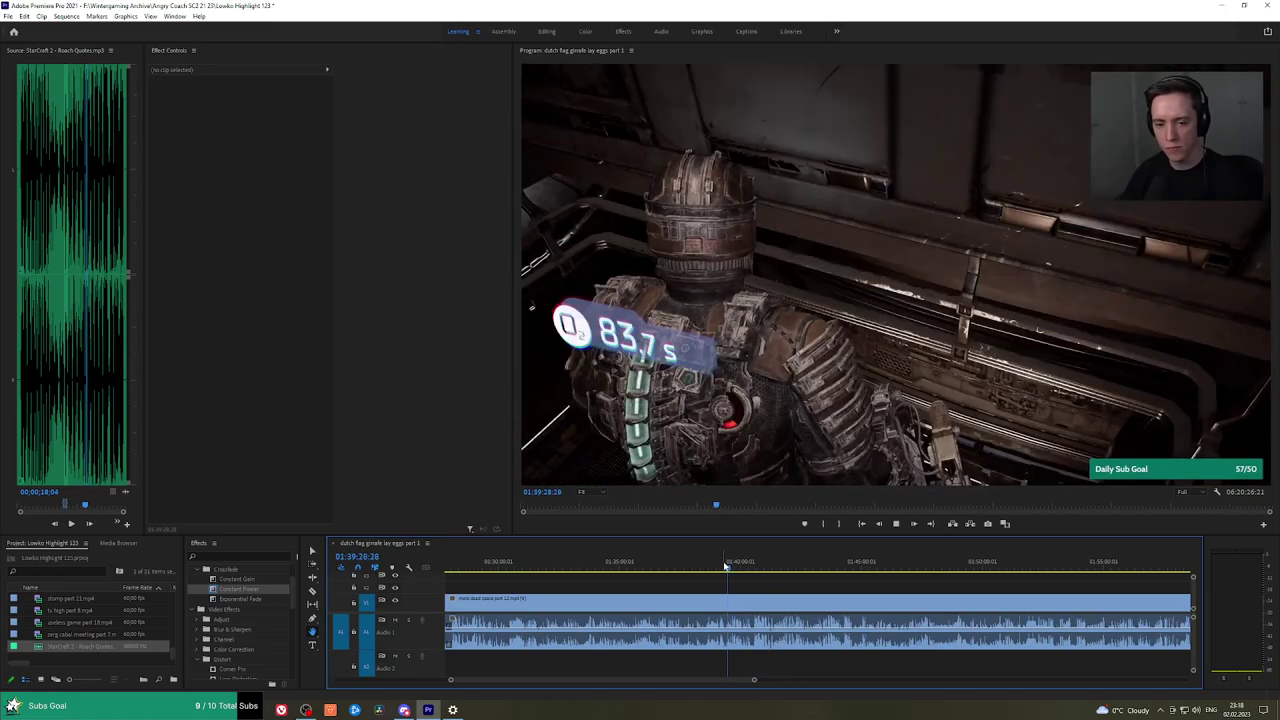
scroll(742, 568, up, 5)
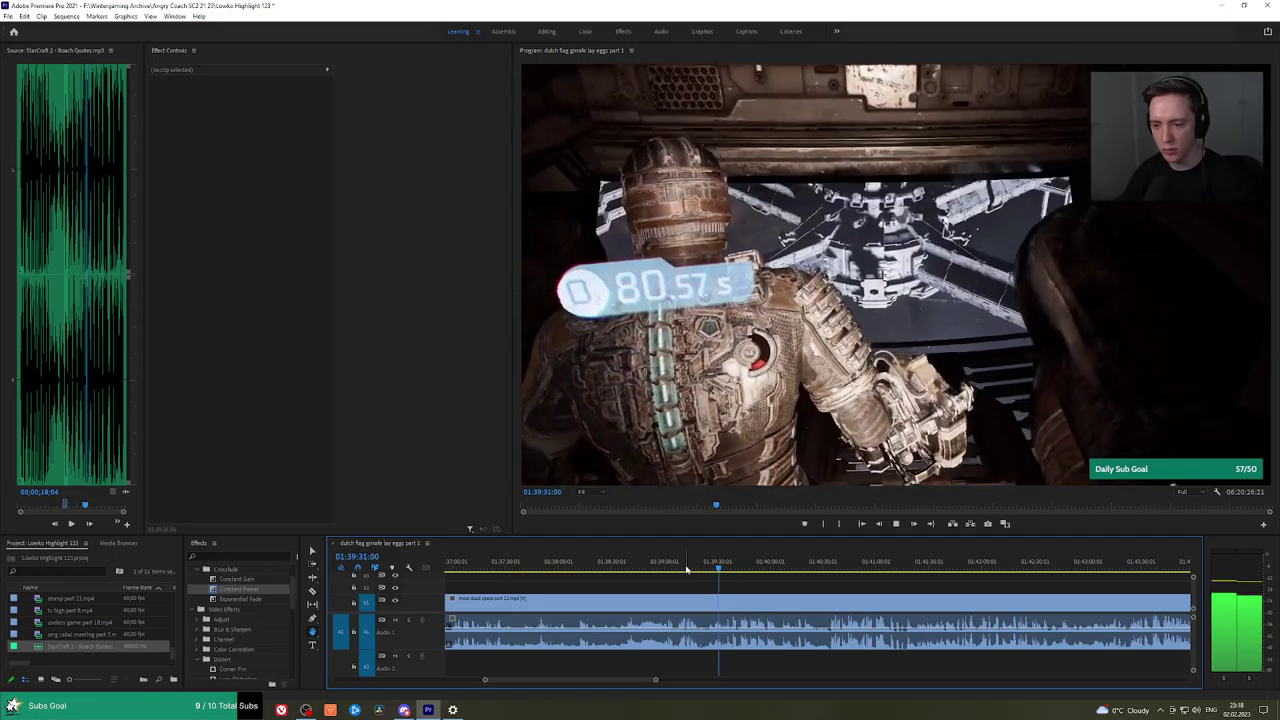
click(680, 567)
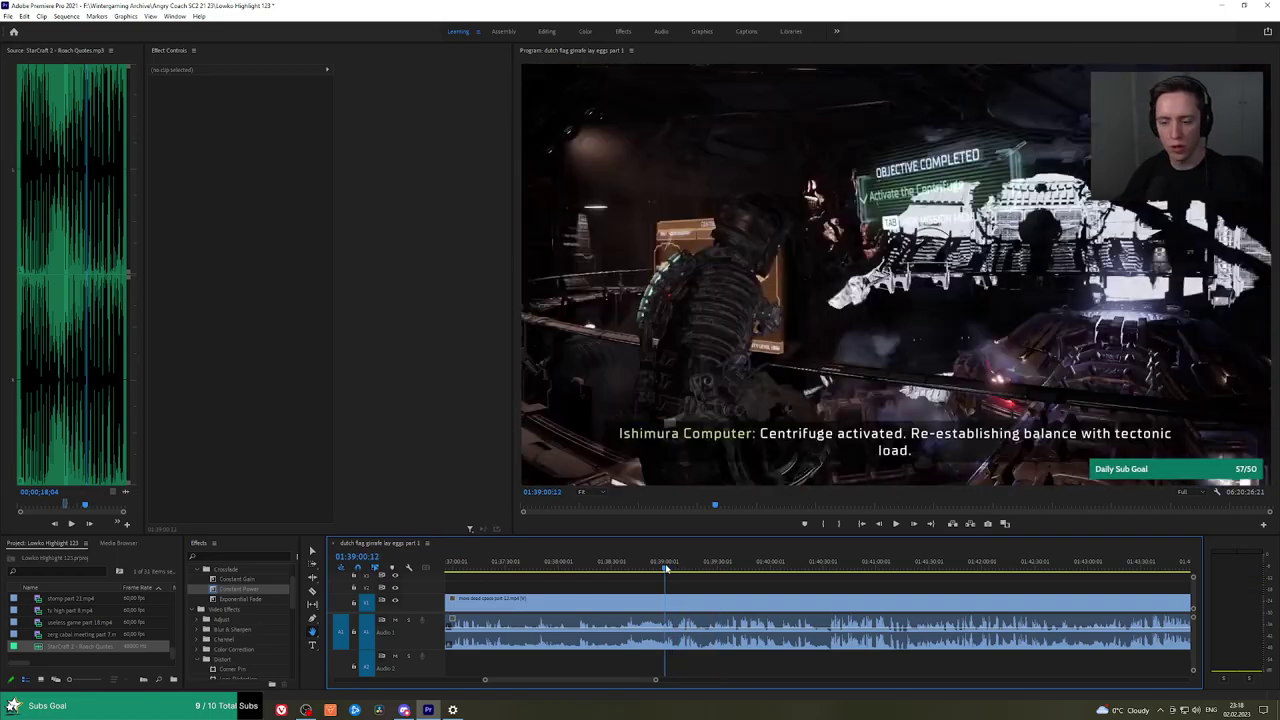
drag(716, 567, 733, 567)
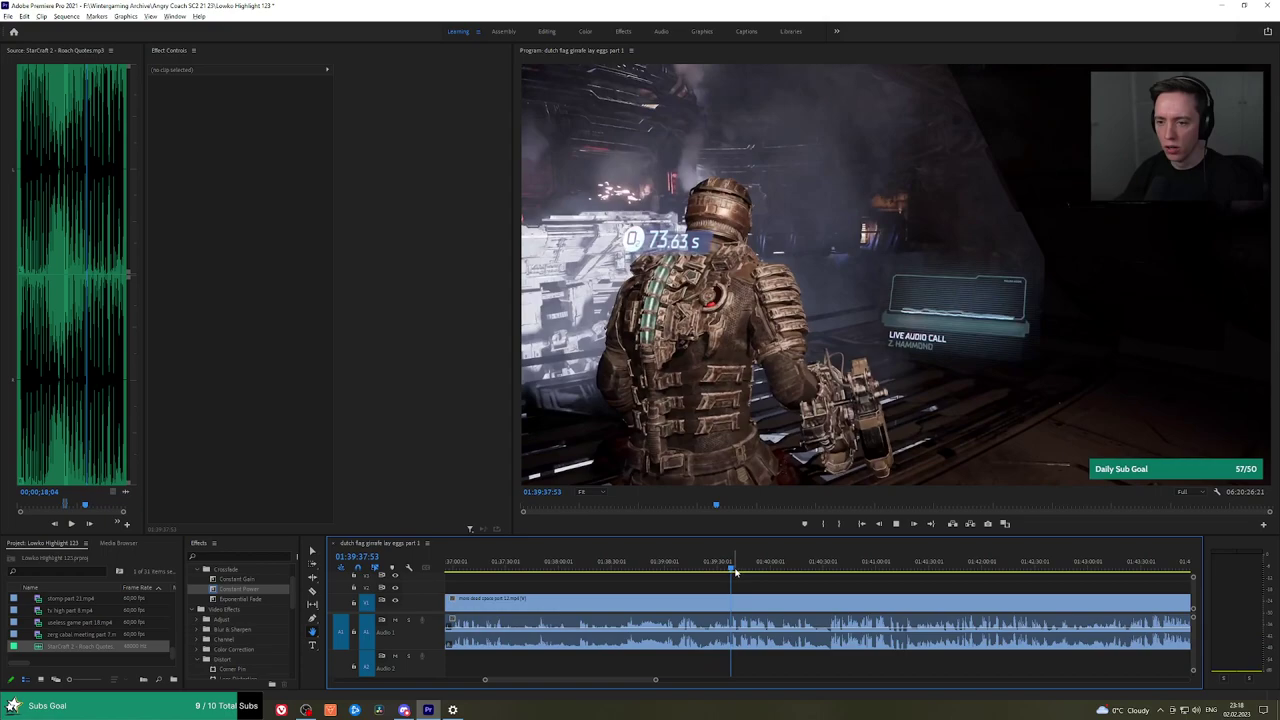
scroll(735, 573, up, 5)
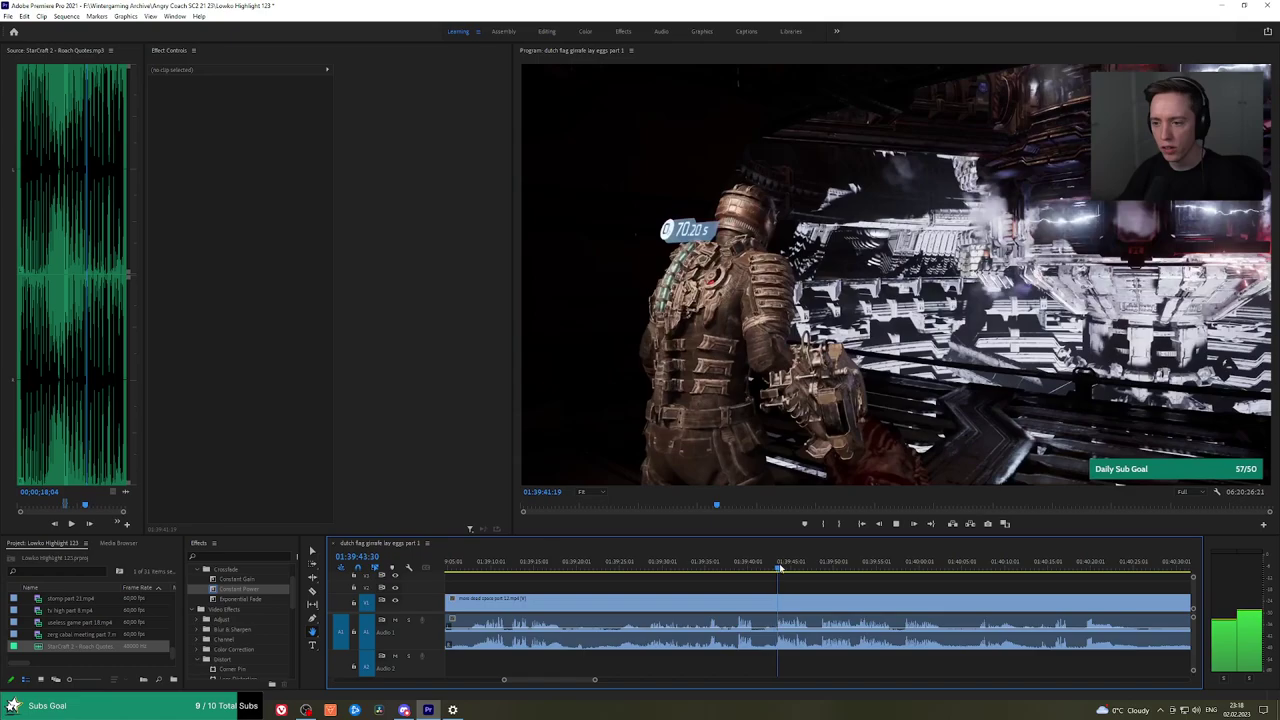
drag(775, 567, 648, 578)
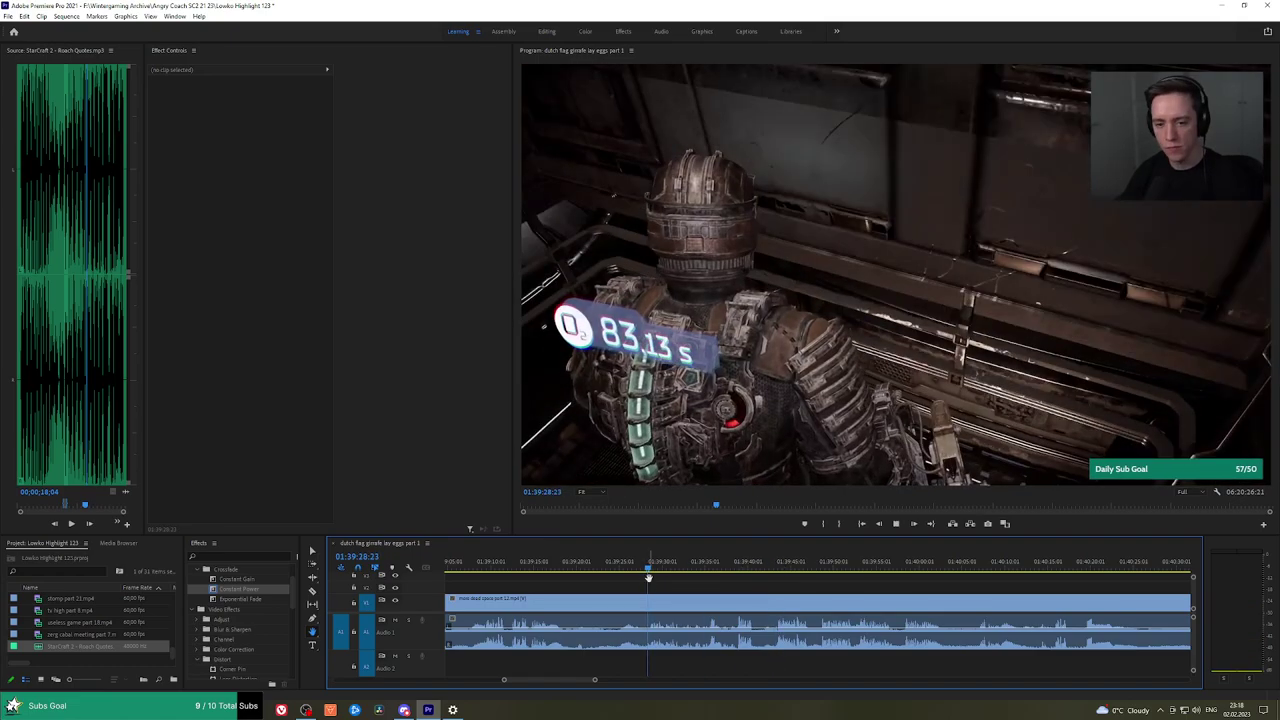
key(ctrl+k)
key(space)
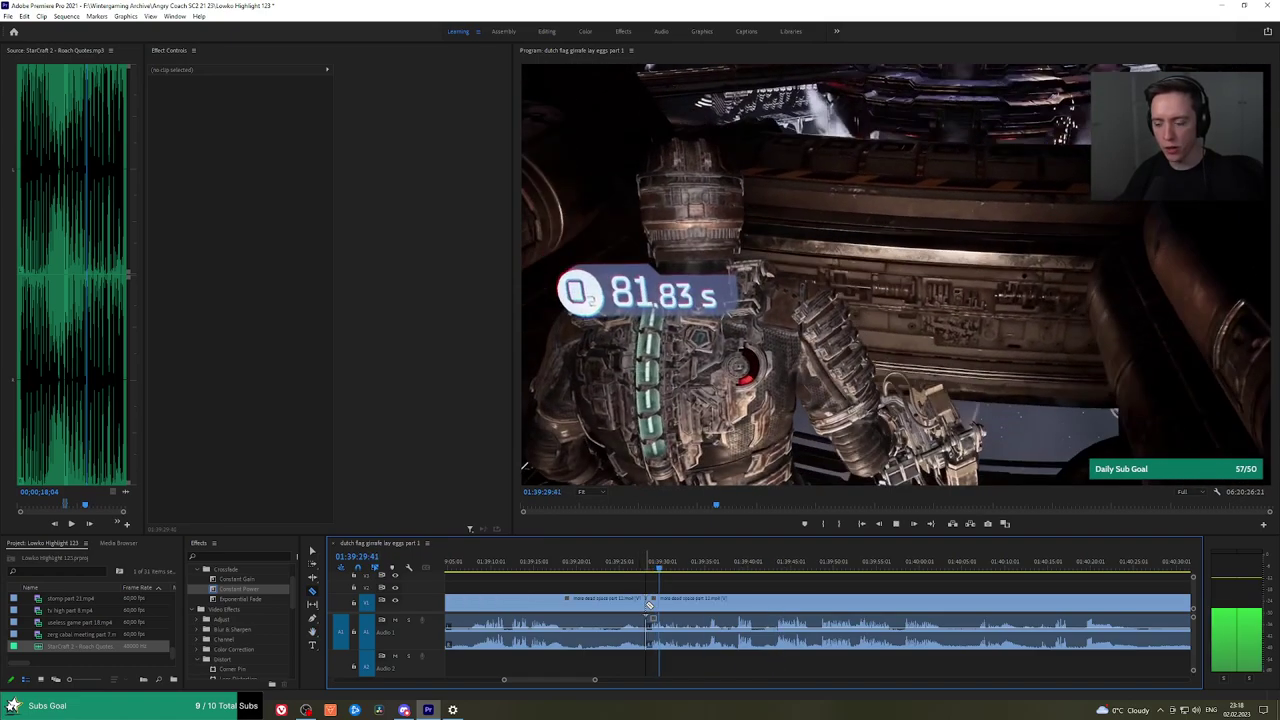
key(ctrl+z)
Split the clip shortly before 01:39:28, at about 01:39:25, and ripple delete the section back to the cut at 00:51:09:37.
drag(629, 568, 617, 571)
click(618, 603)
key(v)
click(605, 606)
key(shift+Delete)
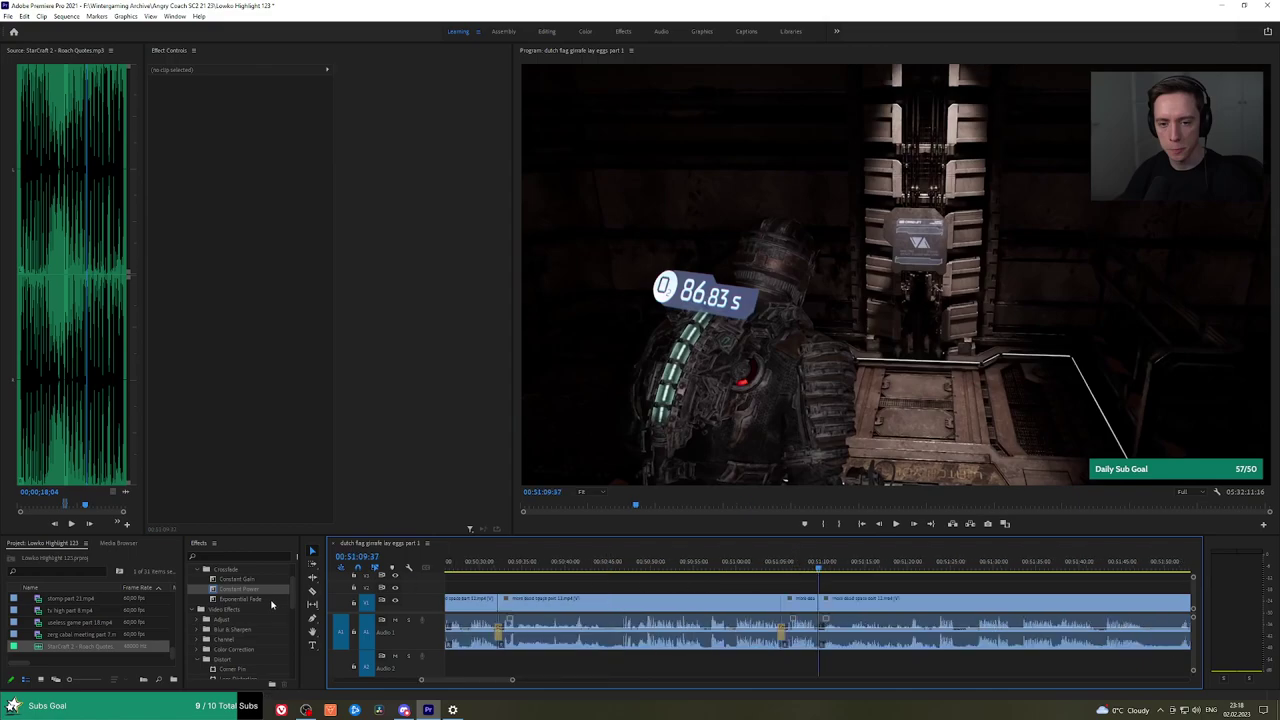
Add an Exponential Fade audio transition at the 00:51:09:37 cut and save the project.
drag(271, 604, 759, 608)
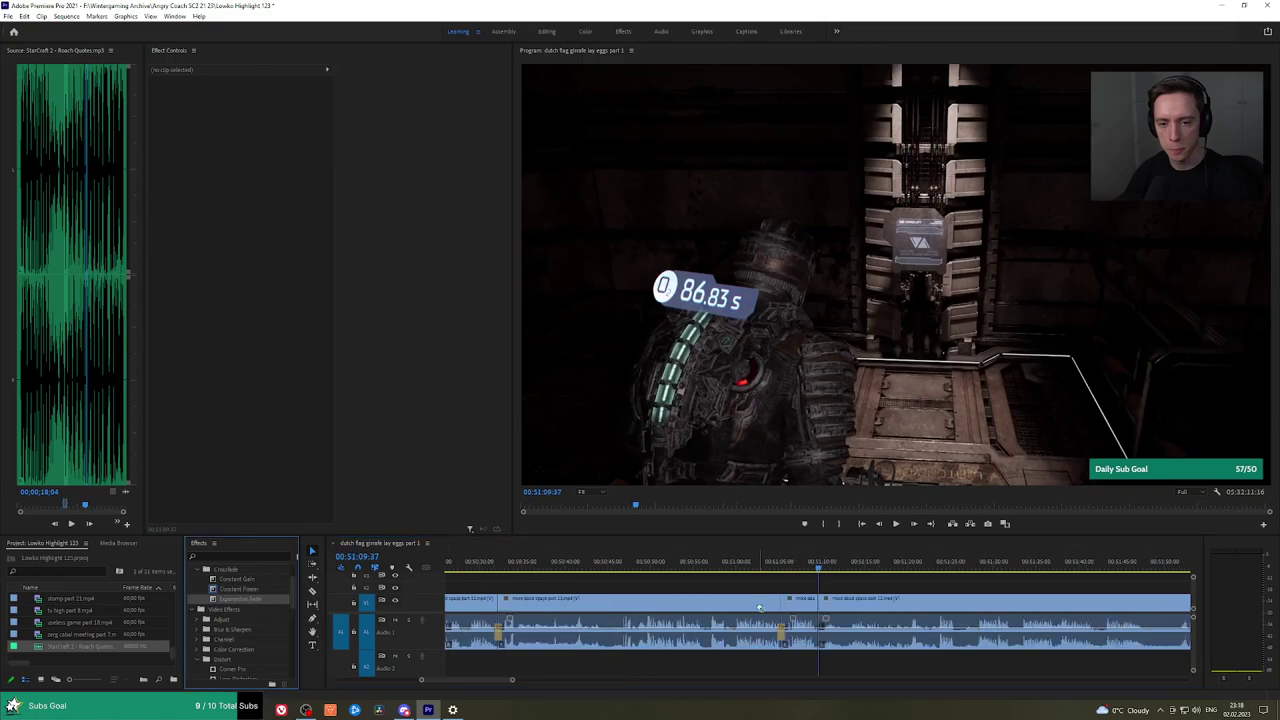
key(ctrl+s)
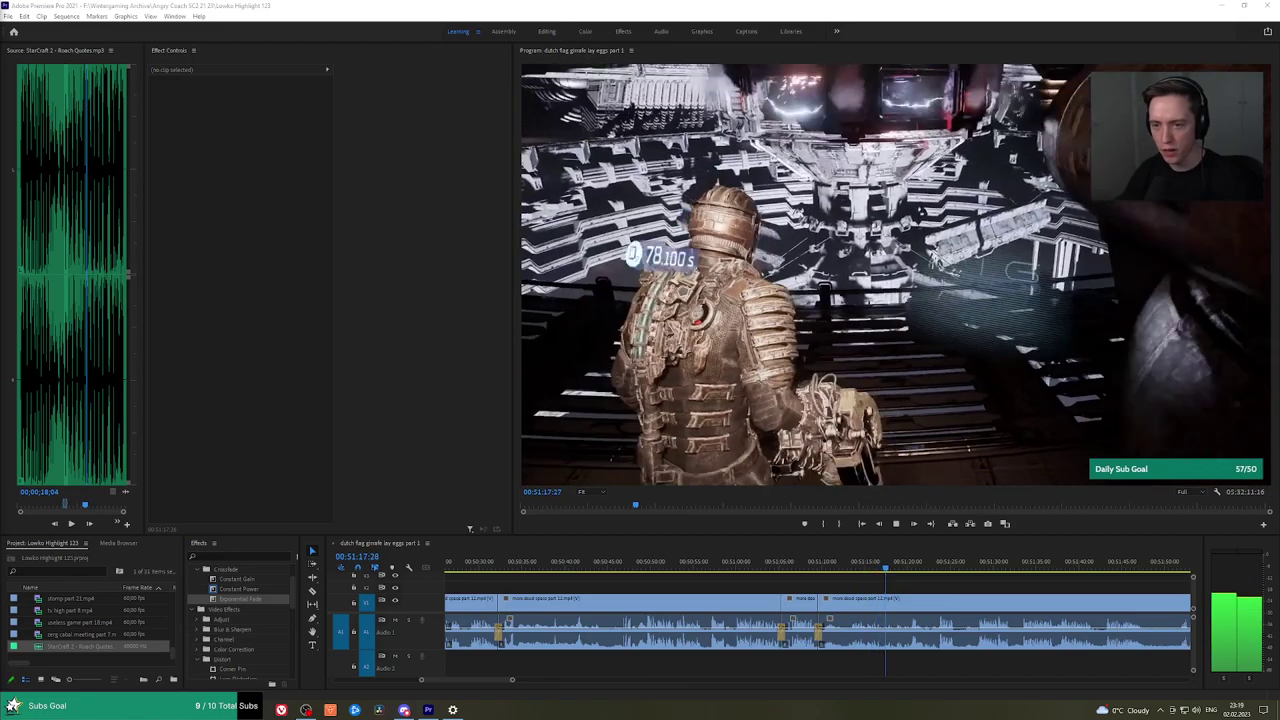
Examine the centrifuge footage from about 00:51:17 to 00:51:47 for the next dull section to cut, saving the project along the way.
click(937, 586)
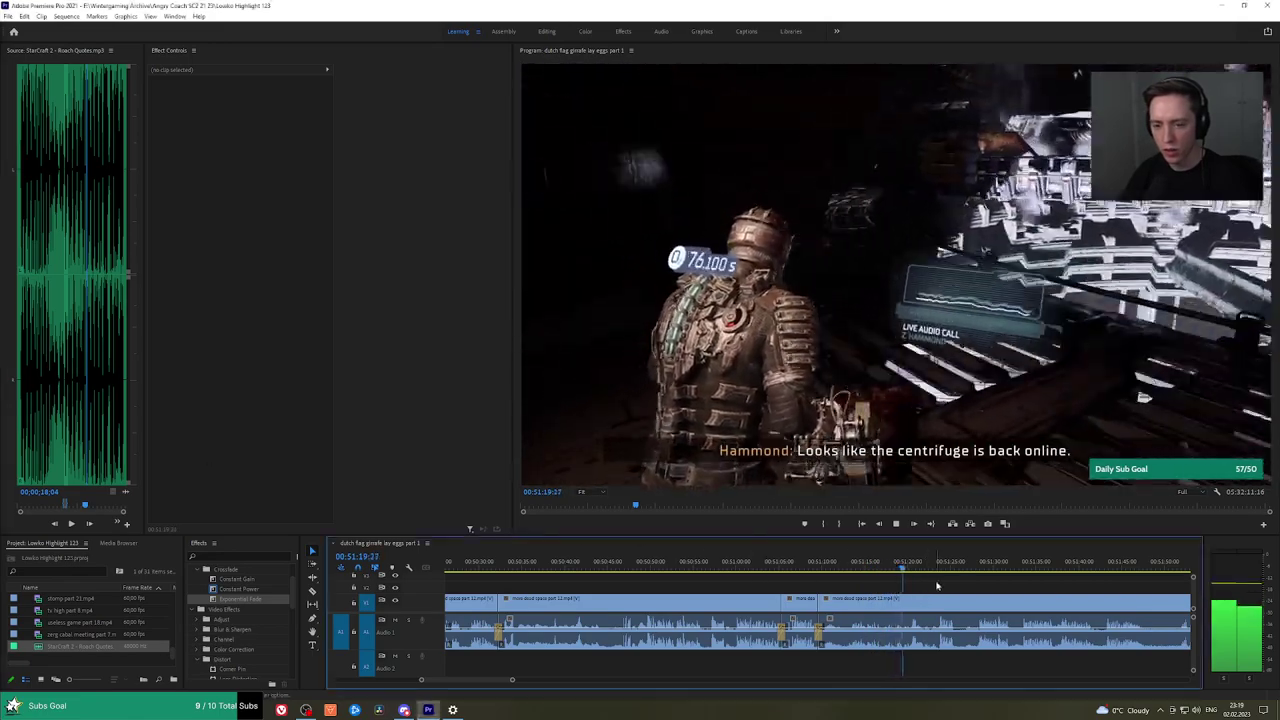
drag(954, 583, 810, 583)
scroll(810, 583, up, 2)
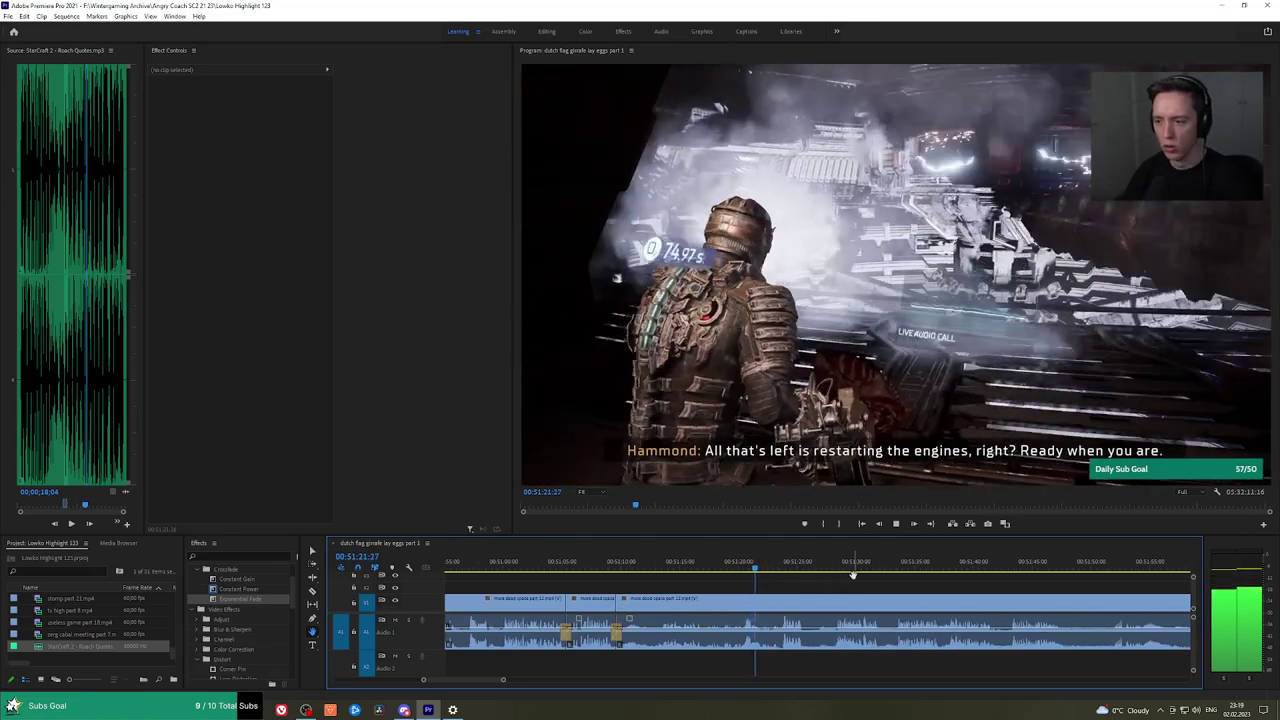
scroll(853, 574, down, 1)
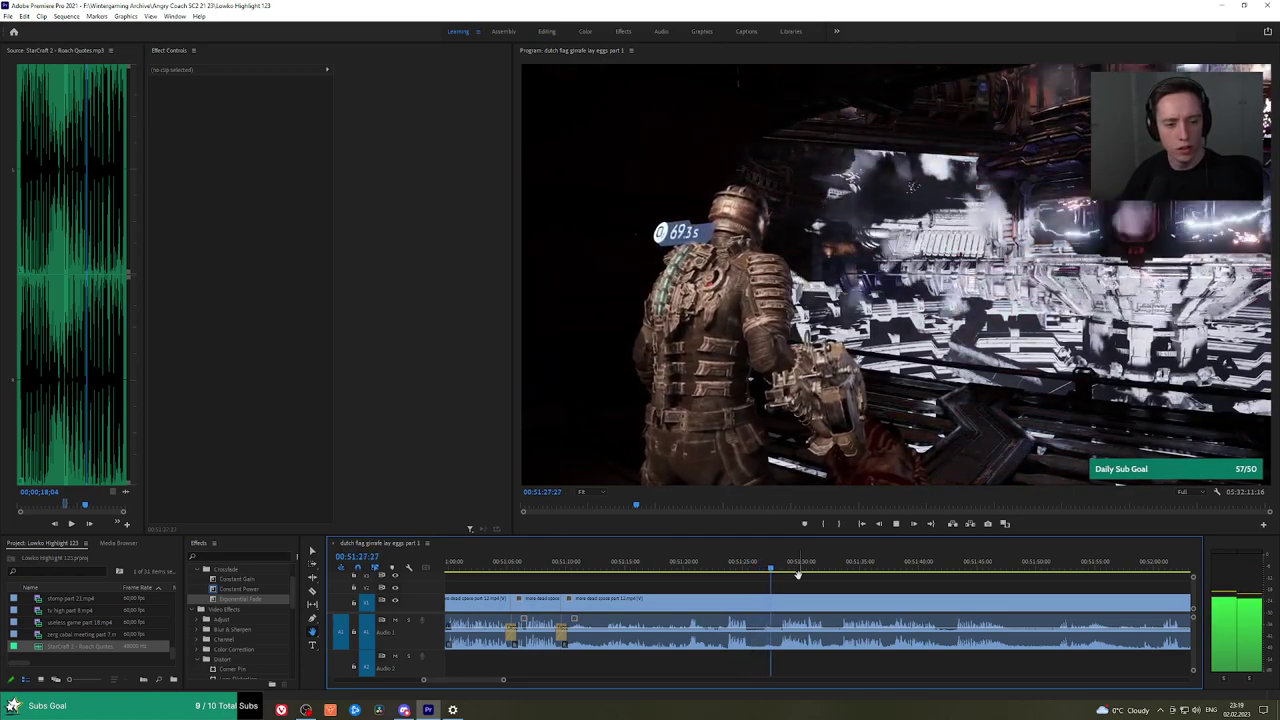
scroll(790, 578, down, 2)
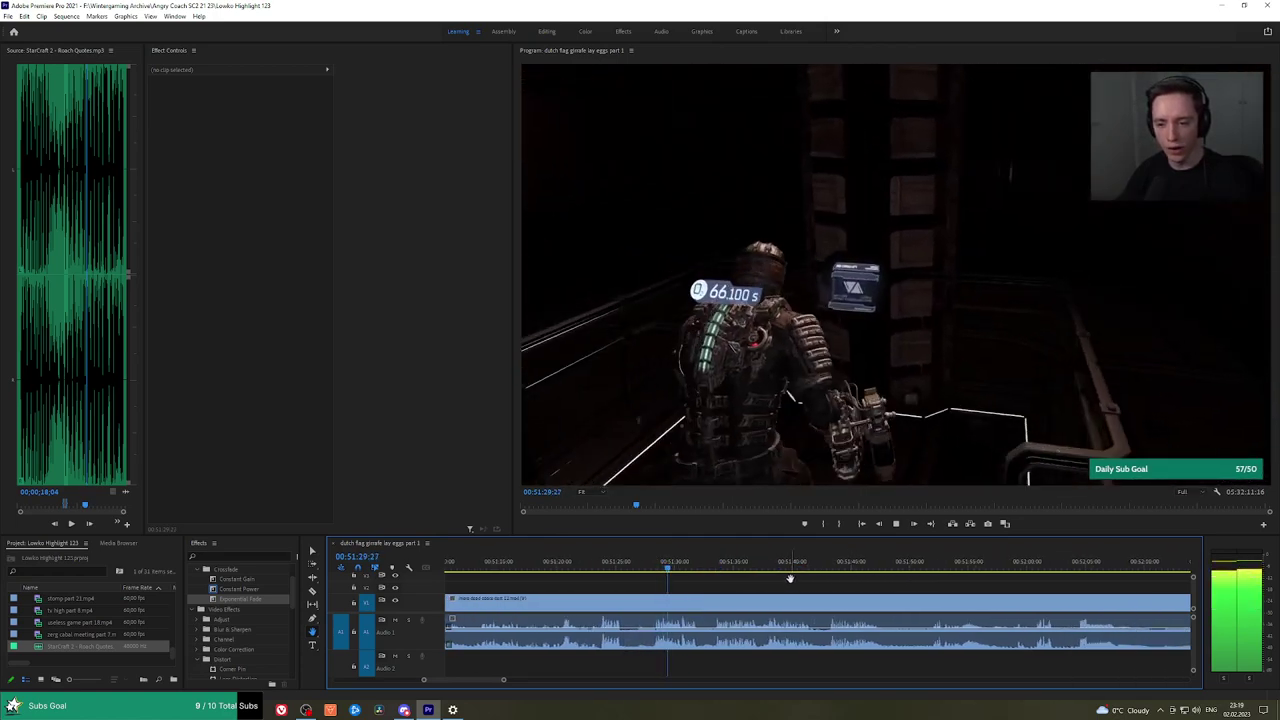
scroll(774, 578, up, 2)
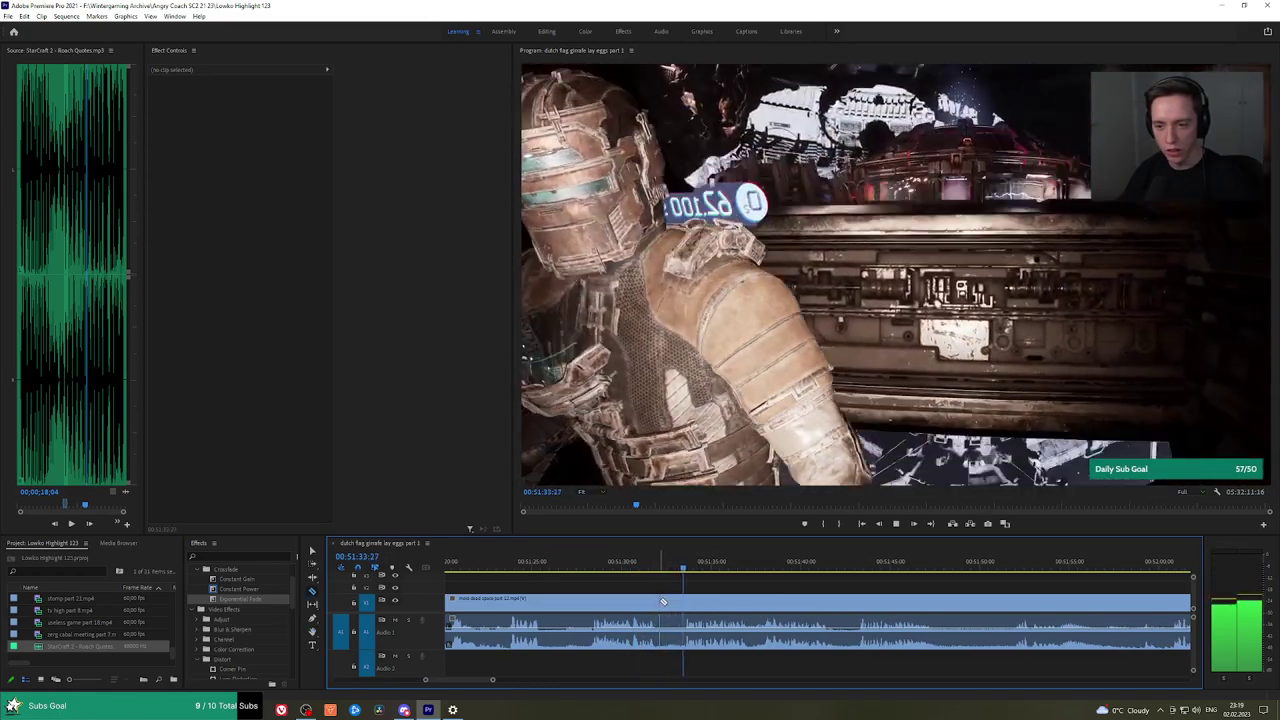
key(c)
key(h)
drag(872, 586, 804, 583)
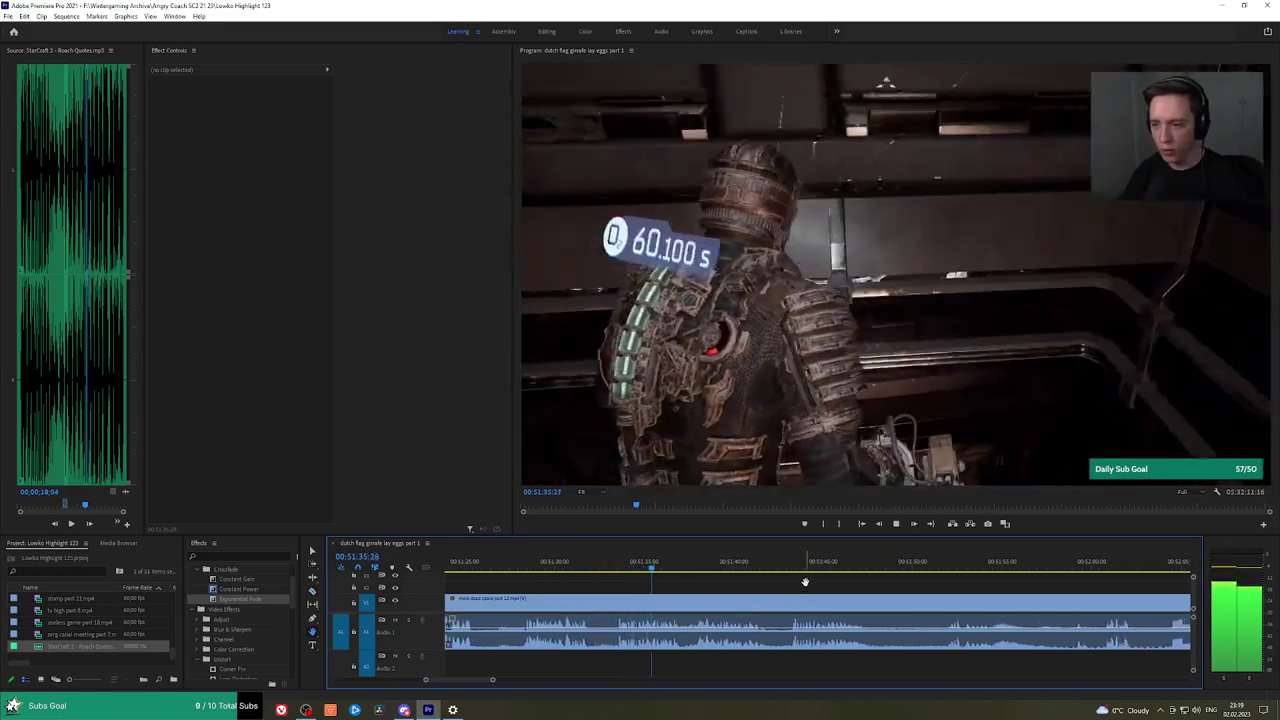
key(ctrl+s)
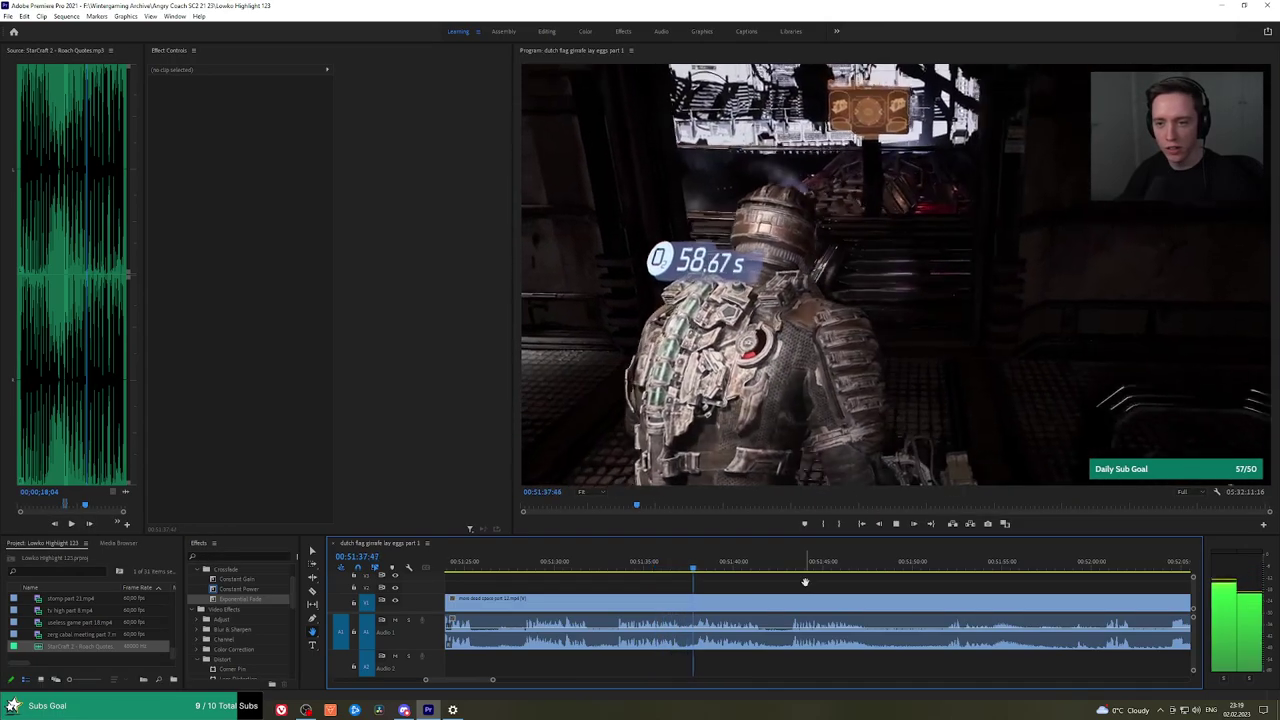
drag(869, 580, 847, 579)
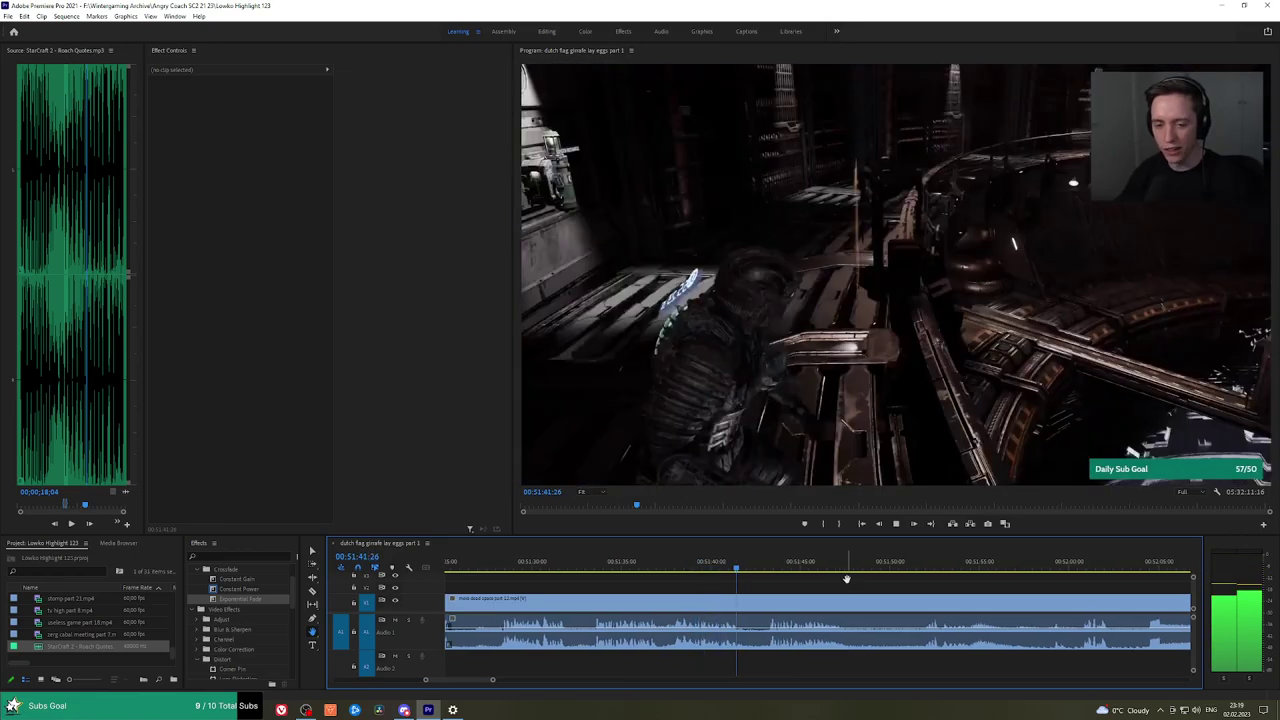
scroll(847, 579, down, 1)
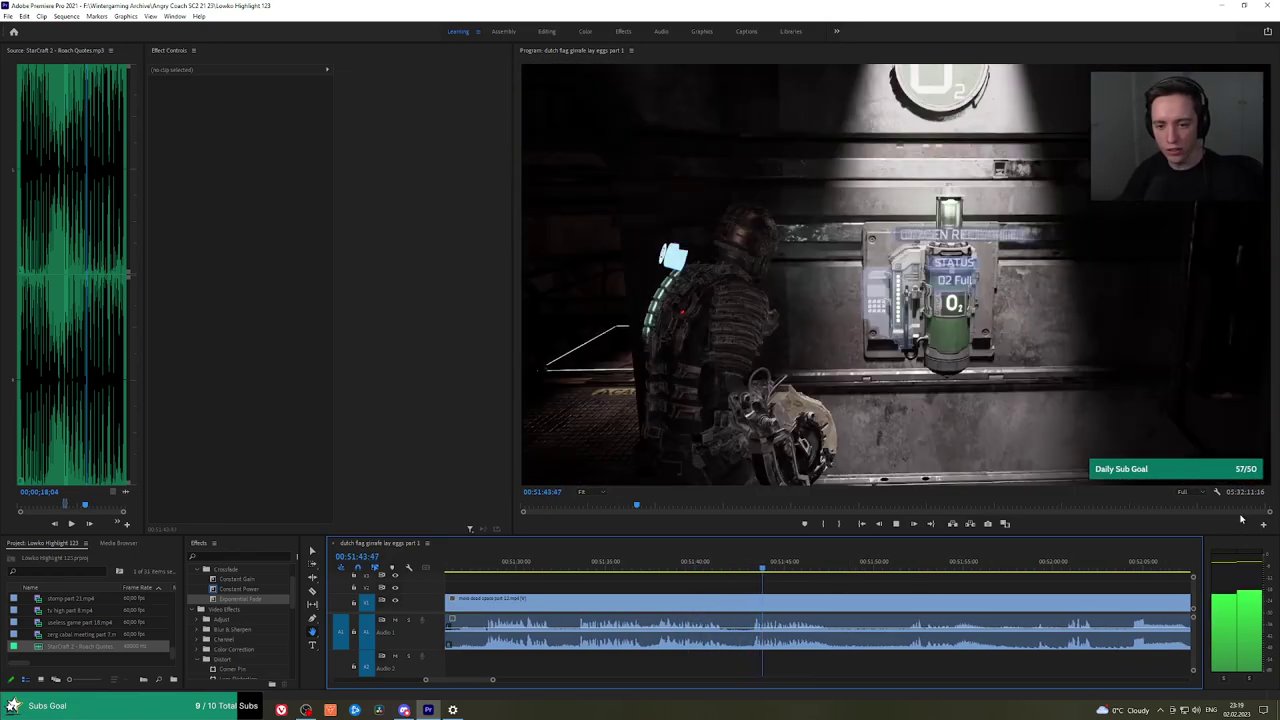
drag(885, 582, 845, 582)
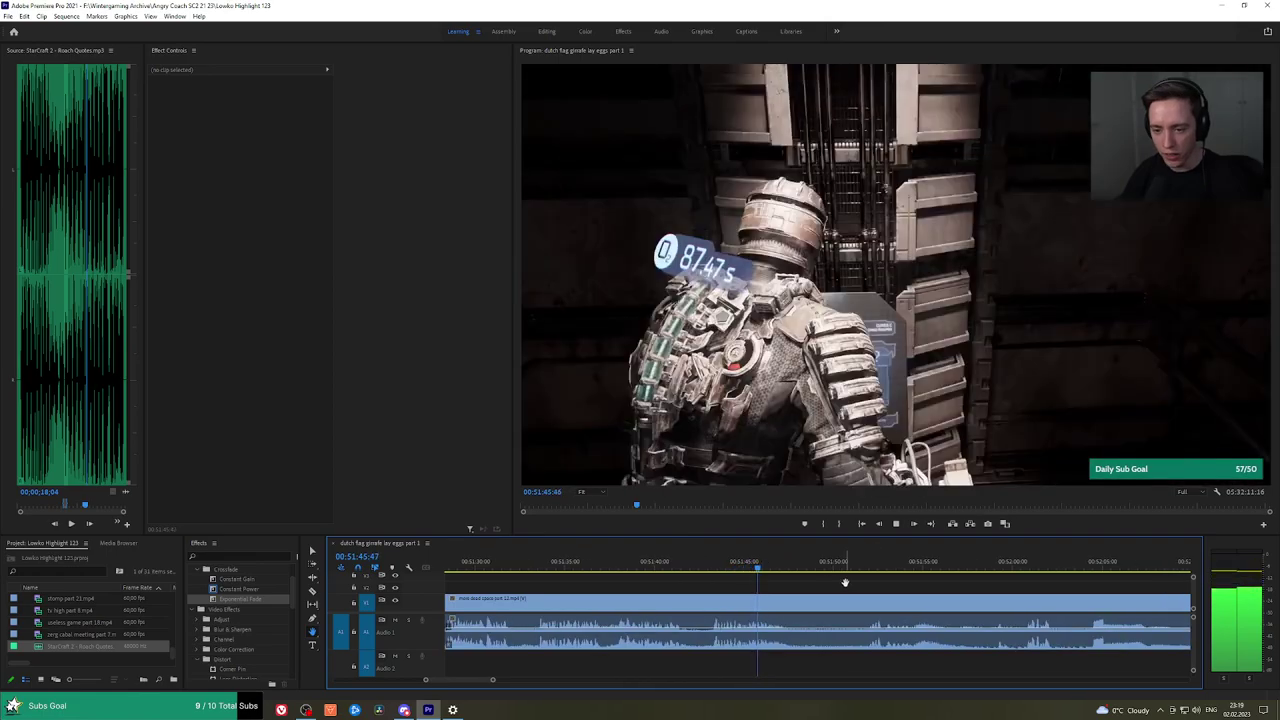
key(space)
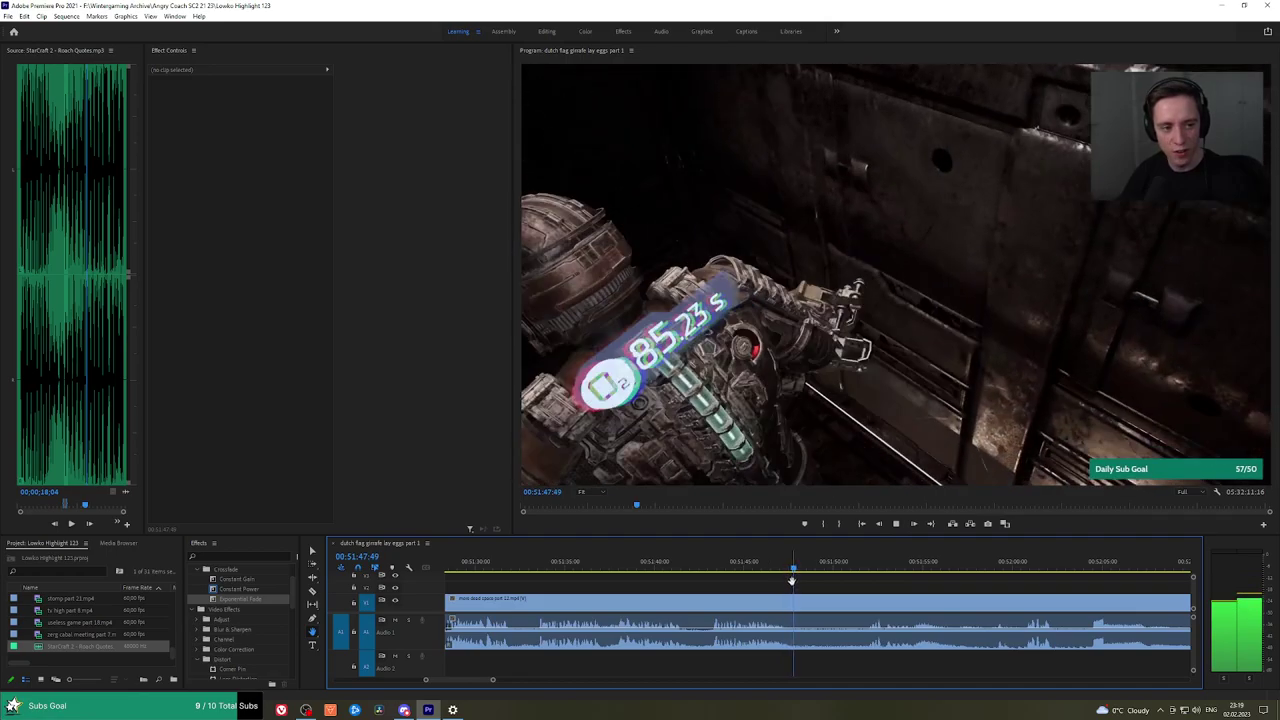
Ripple delete the section from about 00:51:48:02 to 00:51:51:44 and add a Constant Power audio transition at the resulting cut.
key(space)
key(c)
click(800, 598)
mouse_move(857, 567)
mouse_down()
mouse_move(997, 567)
mouse_move(864, 567)
mouse_up()
click(863, 600)
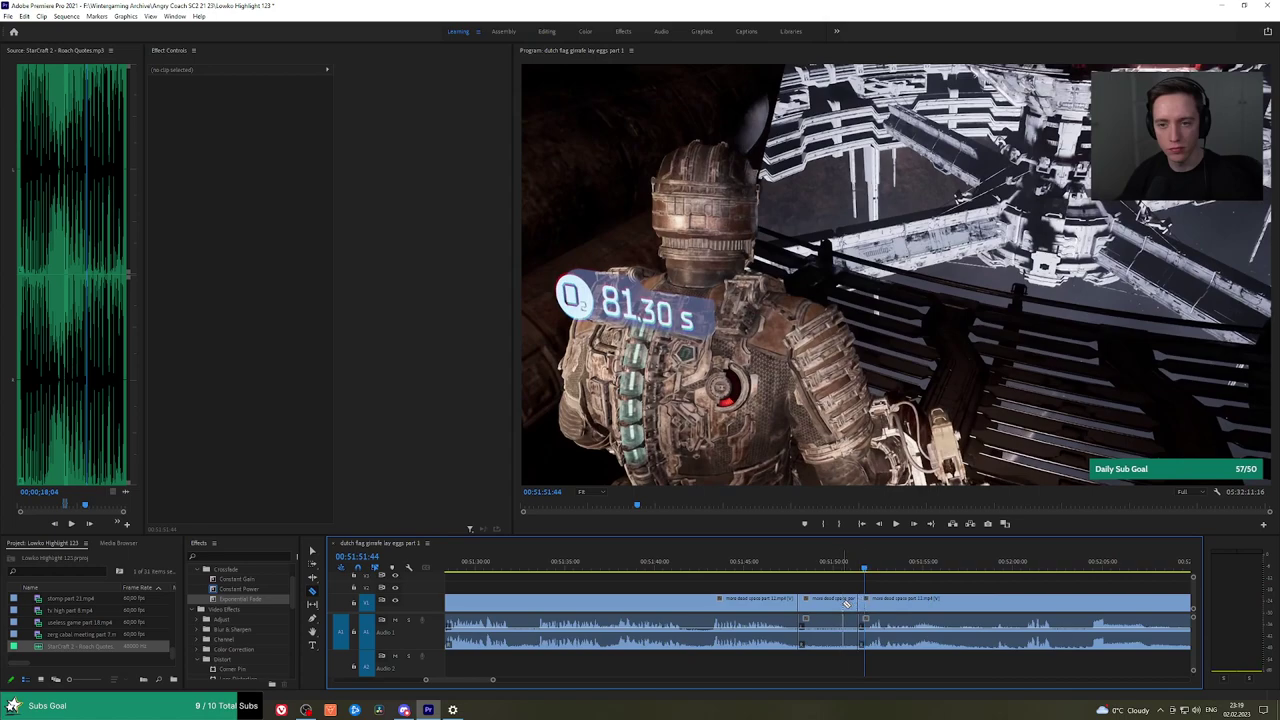
key(v)
click(838, 603)
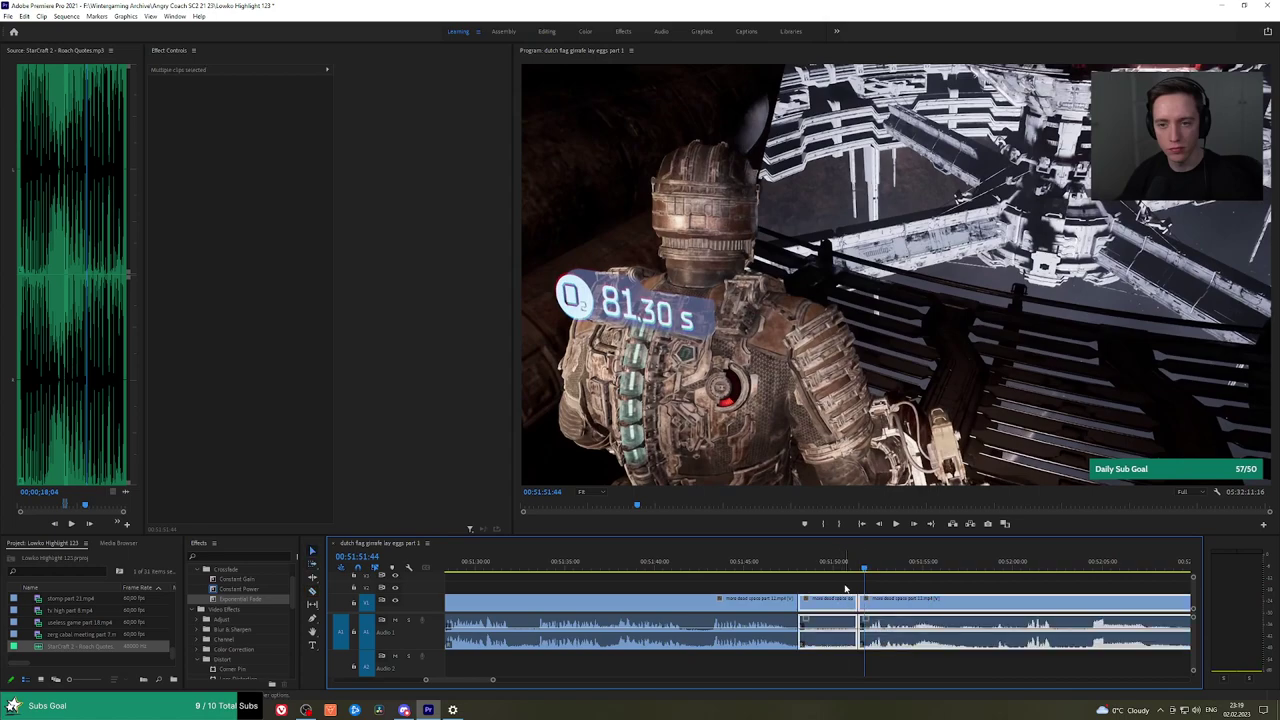
key(shift+Delete)
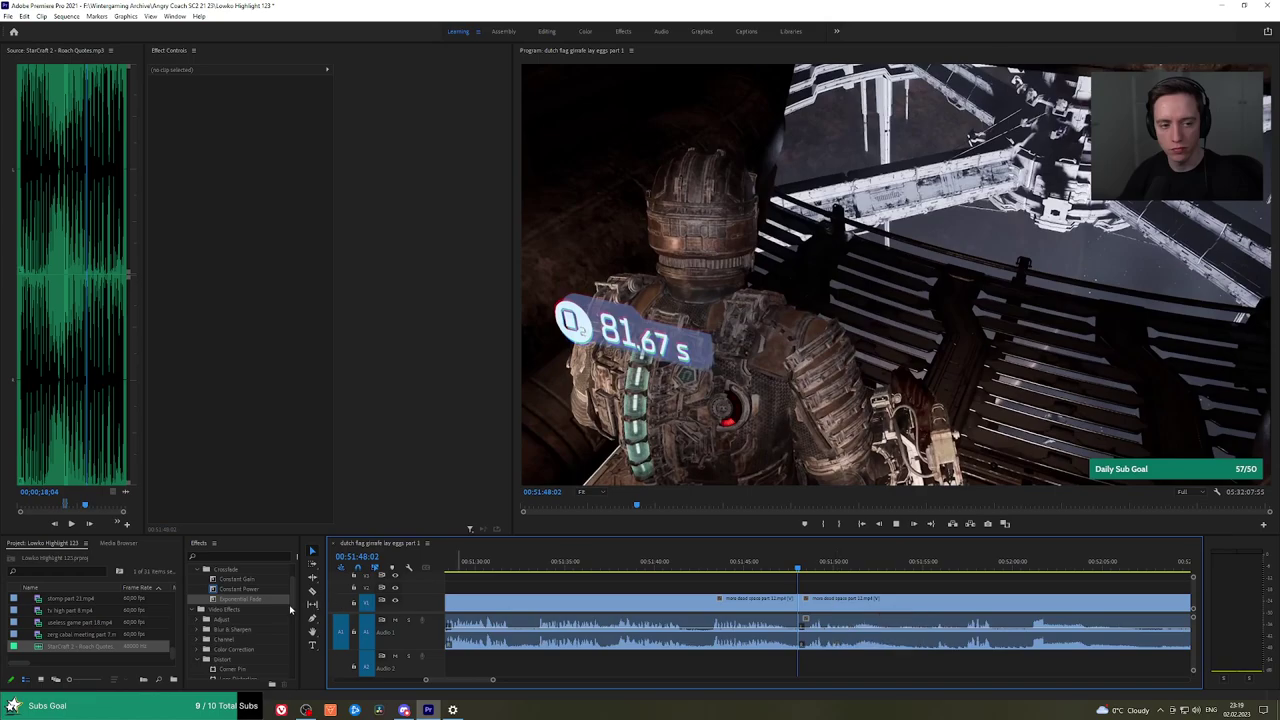
drag(240, 589, 799, 632)
Isolate the brief spoken moment by splitting the clip at about 00:51:57:57 and 00:51:58:19.
key(h)
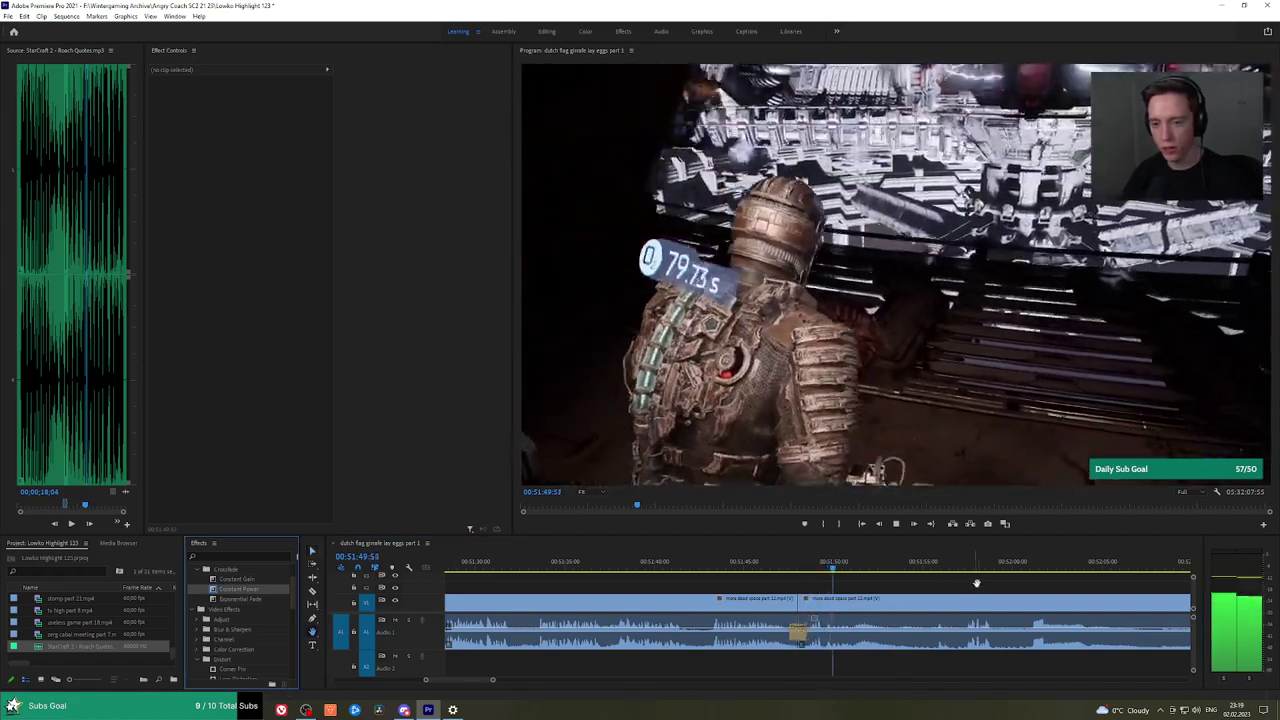
scroll(882, 583, down, 3)
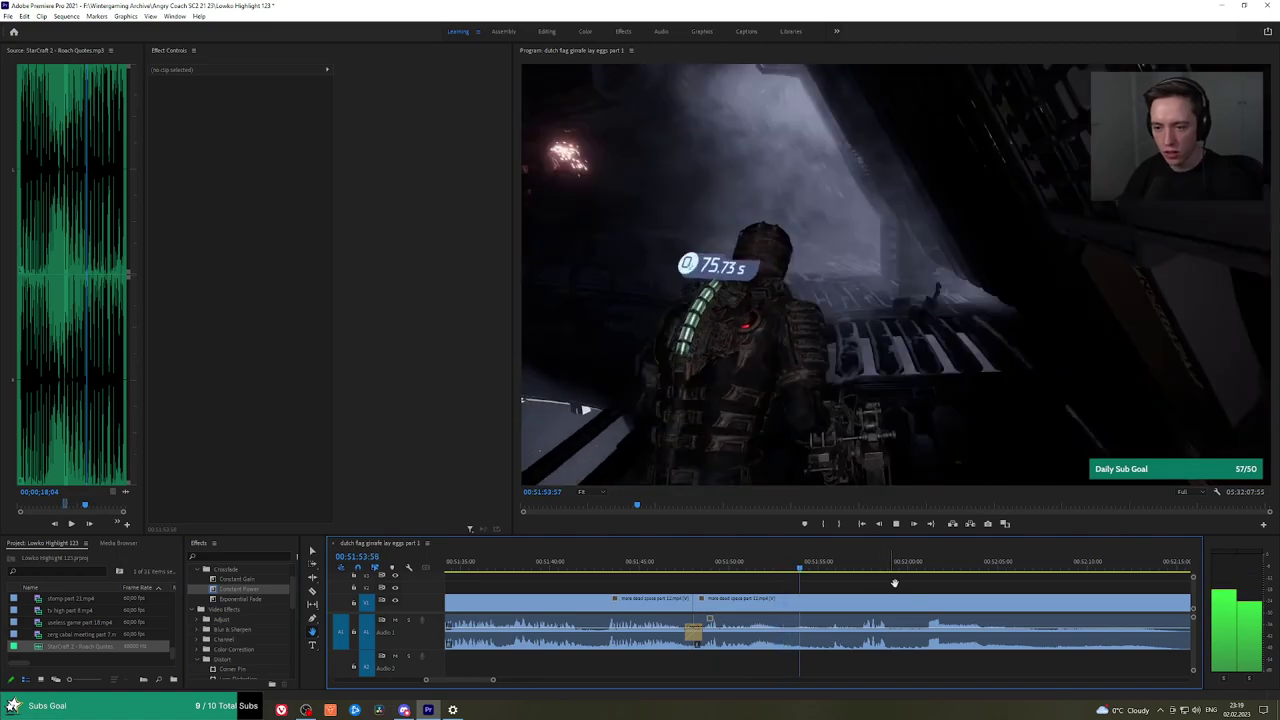
scroll(894, 583, down, 2)
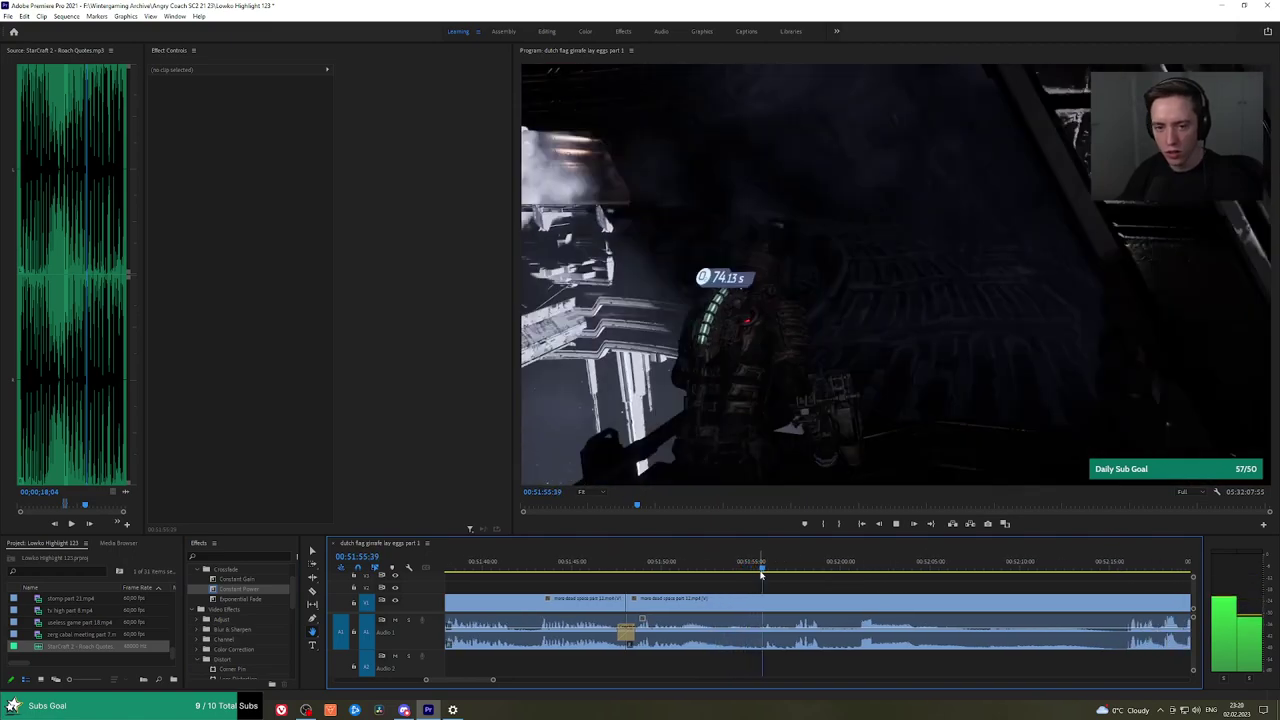
drag(761, 574, 797, 570)
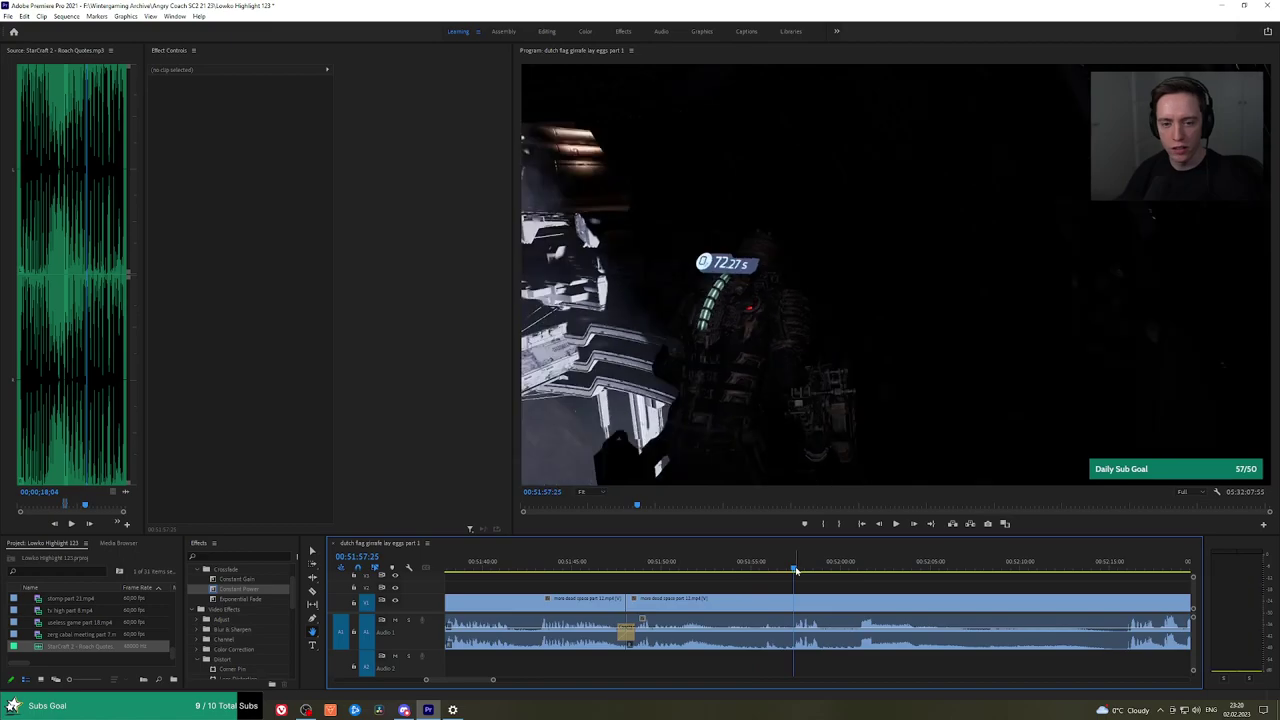
key(space)
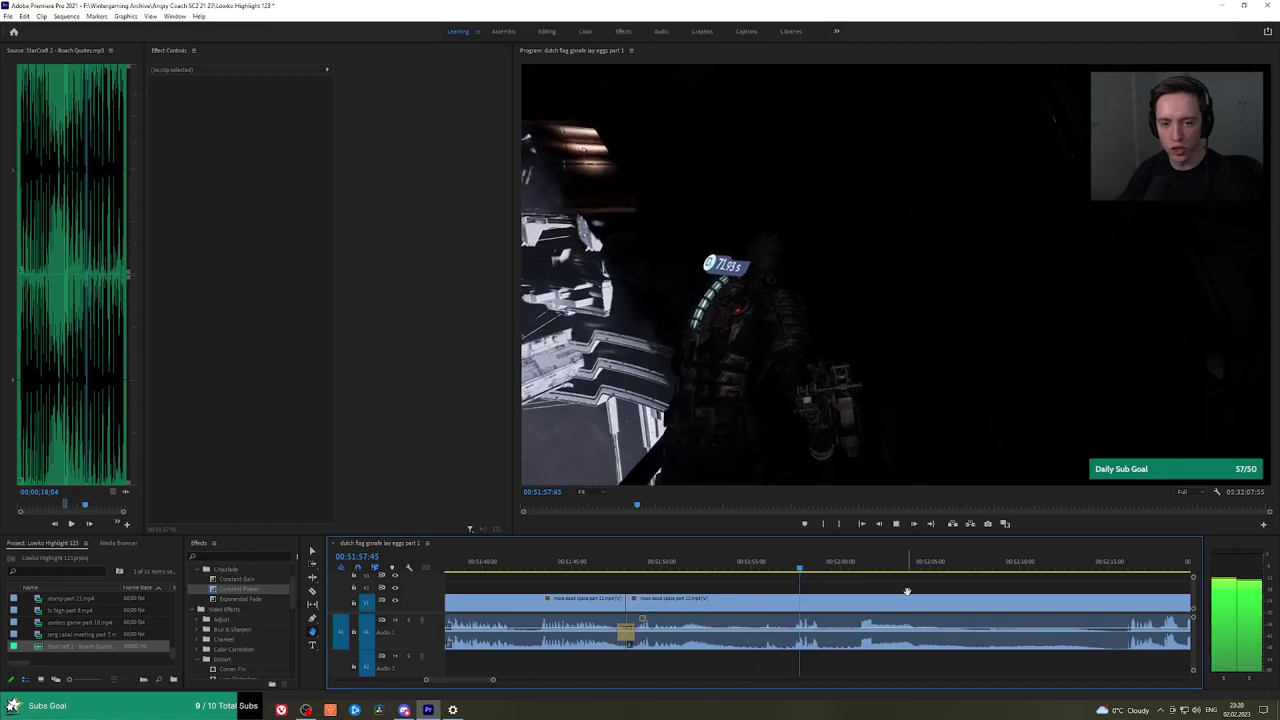
click(797, 570)
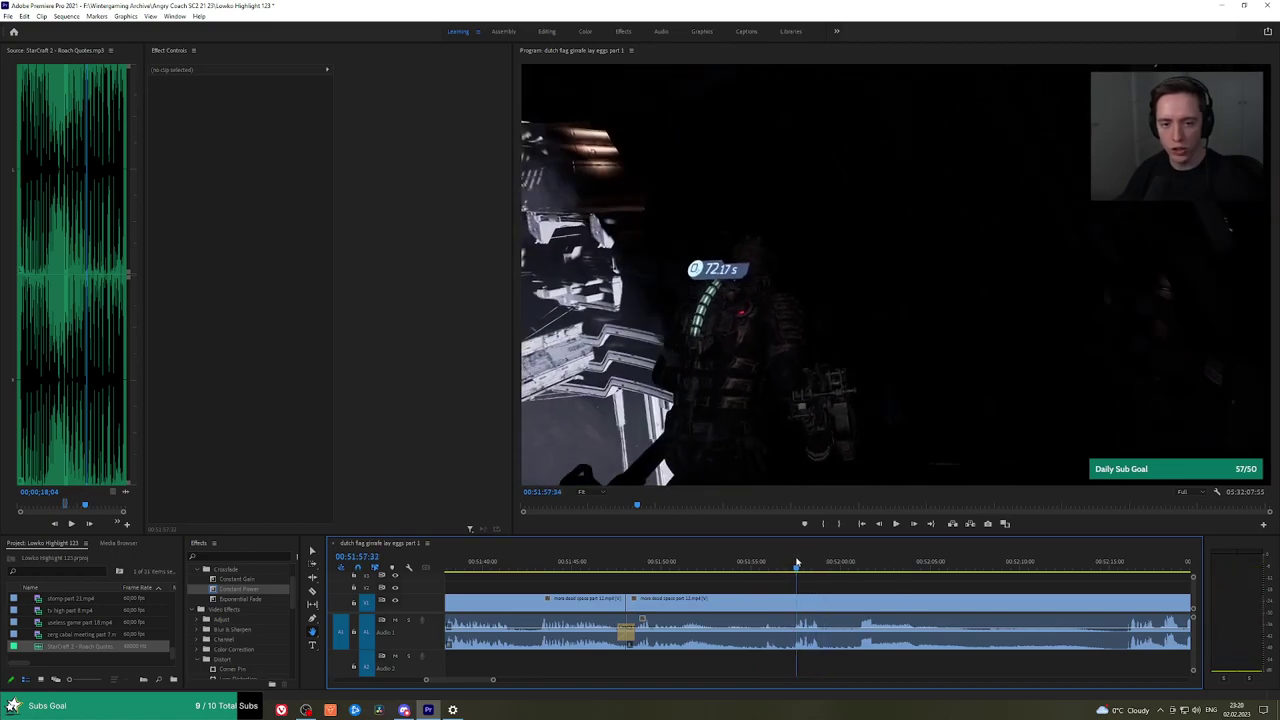
scroll(808, 574, up, 3)
drag(777, 566, 797, 567)
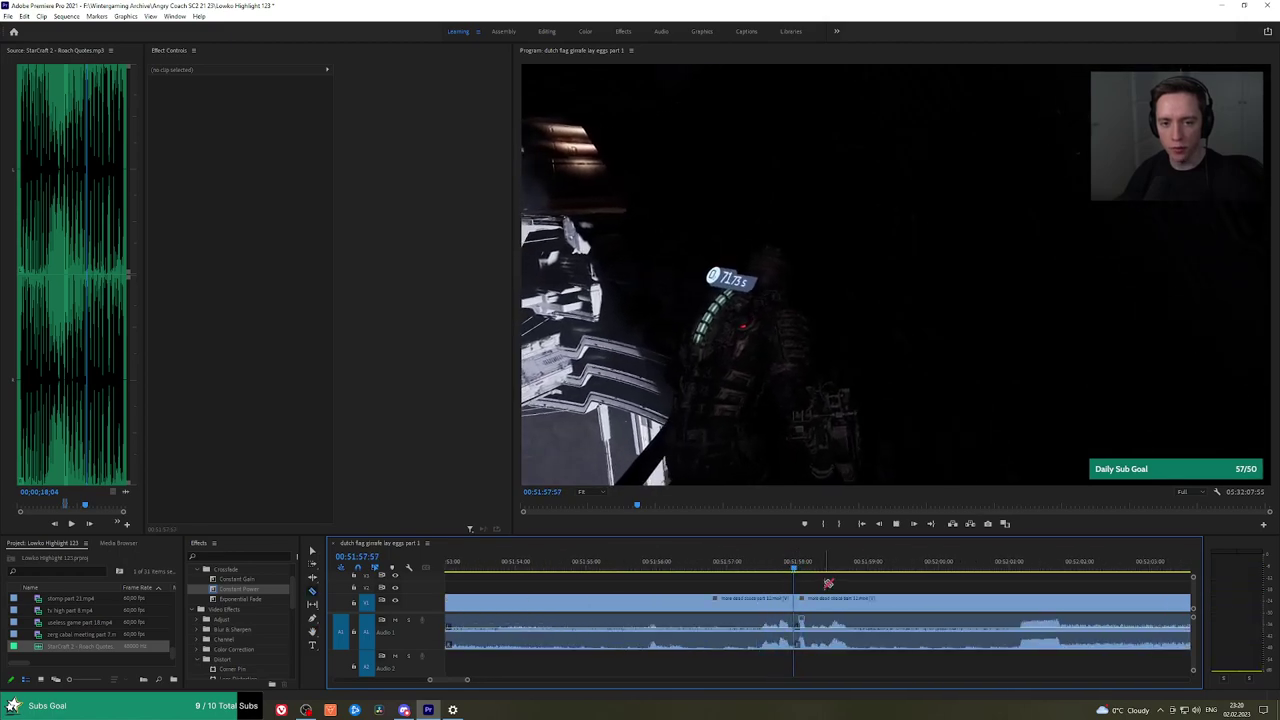
key(space)
click(794, 569)
key(space)
key(space)
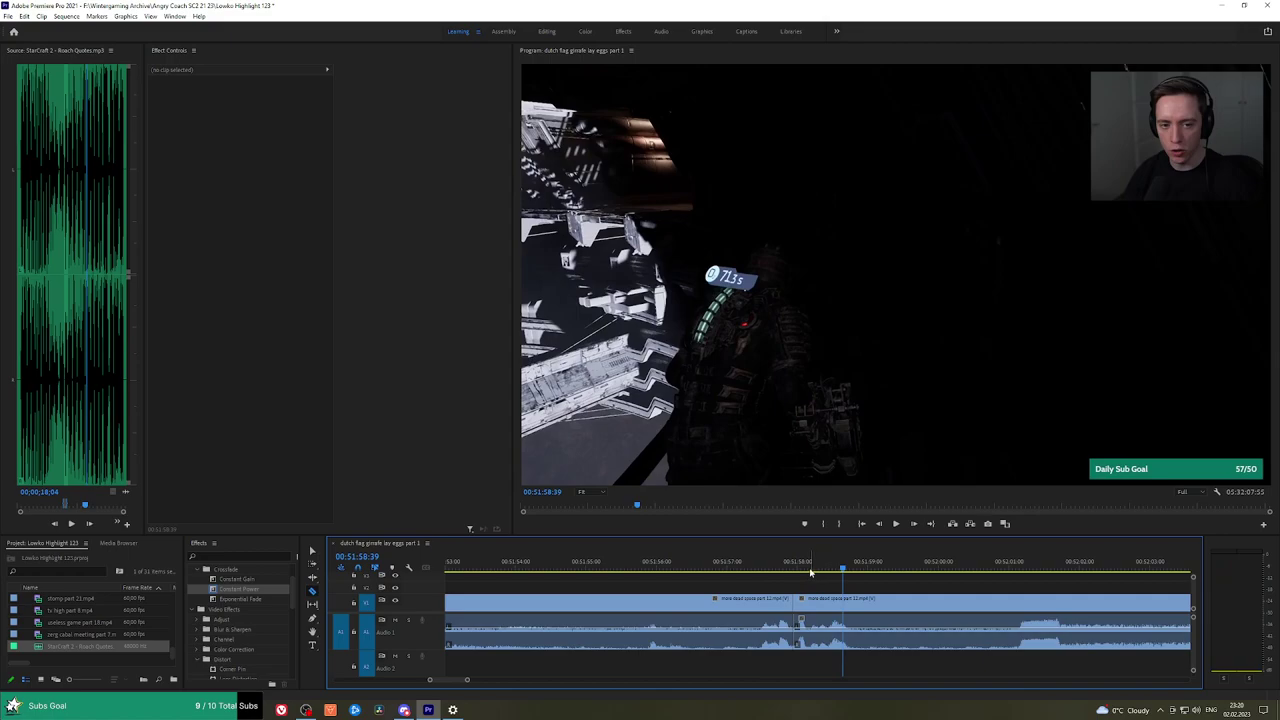
drag(811, 570, 819, 570)
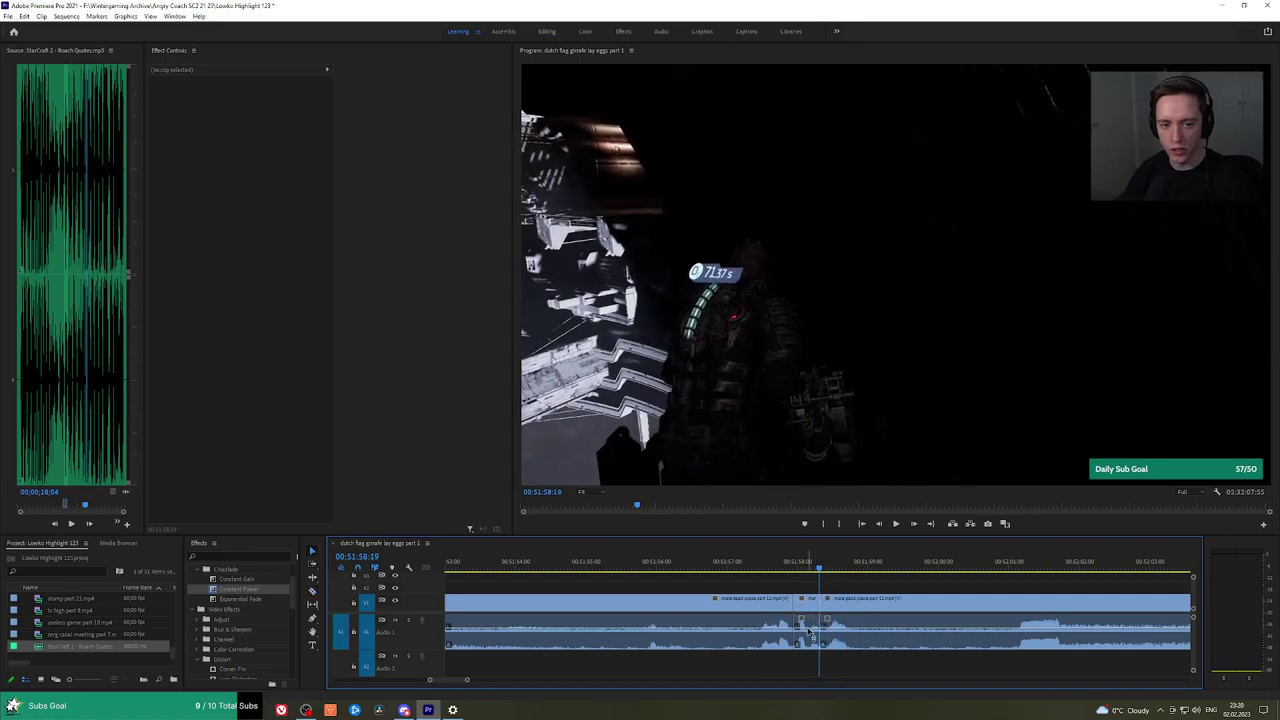
Mute the isolated segment and cover it with StarCraft 2 - Roach Quotes.mp3 on Audio 2, trimmed to the segment's length and lowered in level.
click(808, 638)
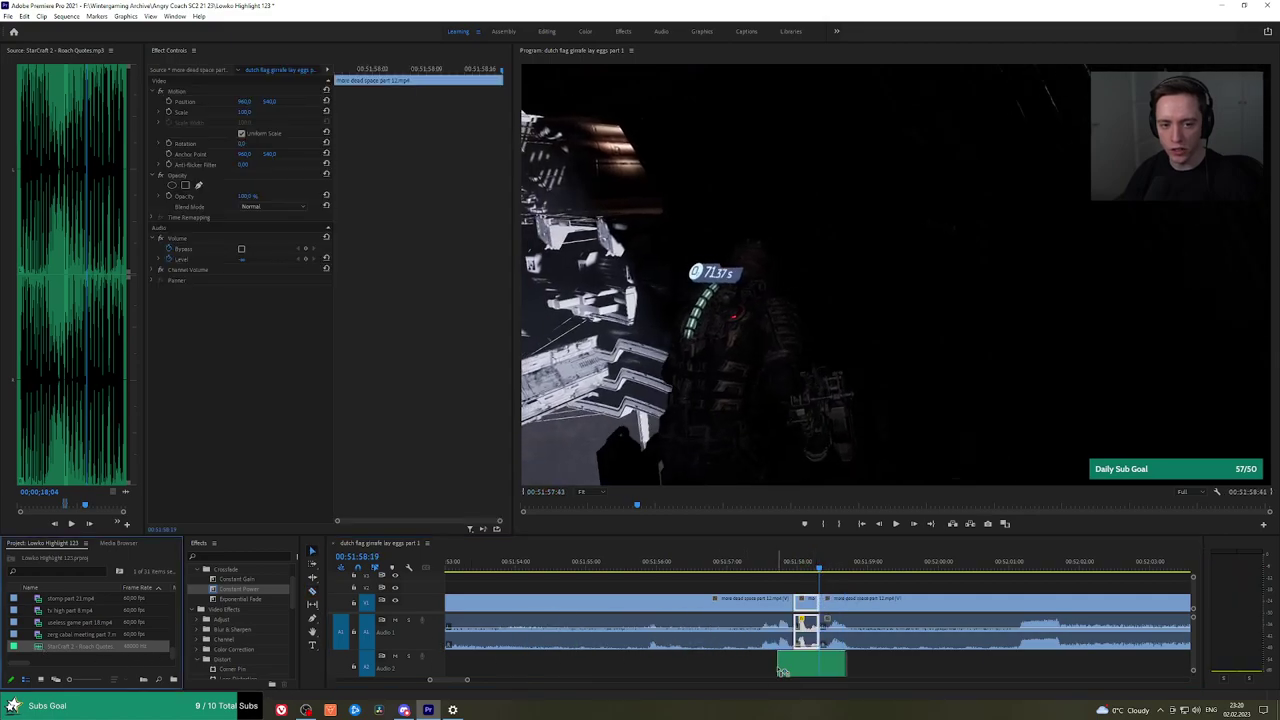
drag(783, 672, 820, 668)
click(252, 112)
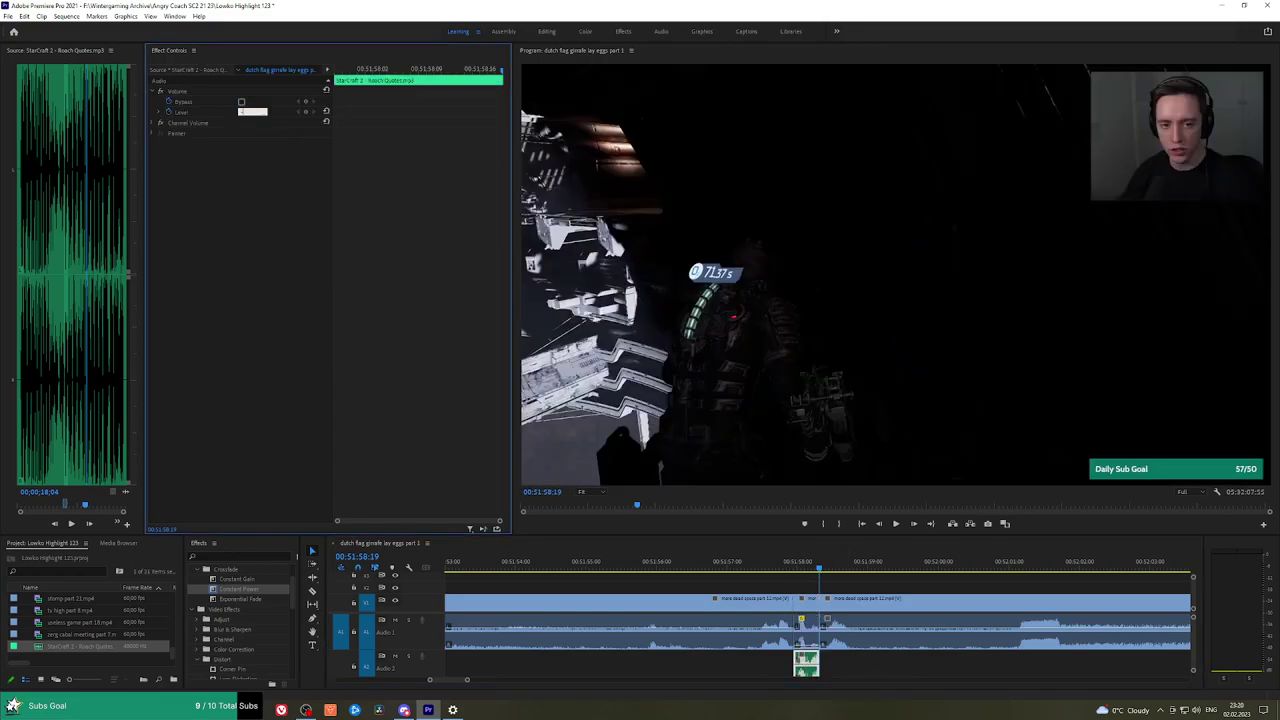
click(762, 568)
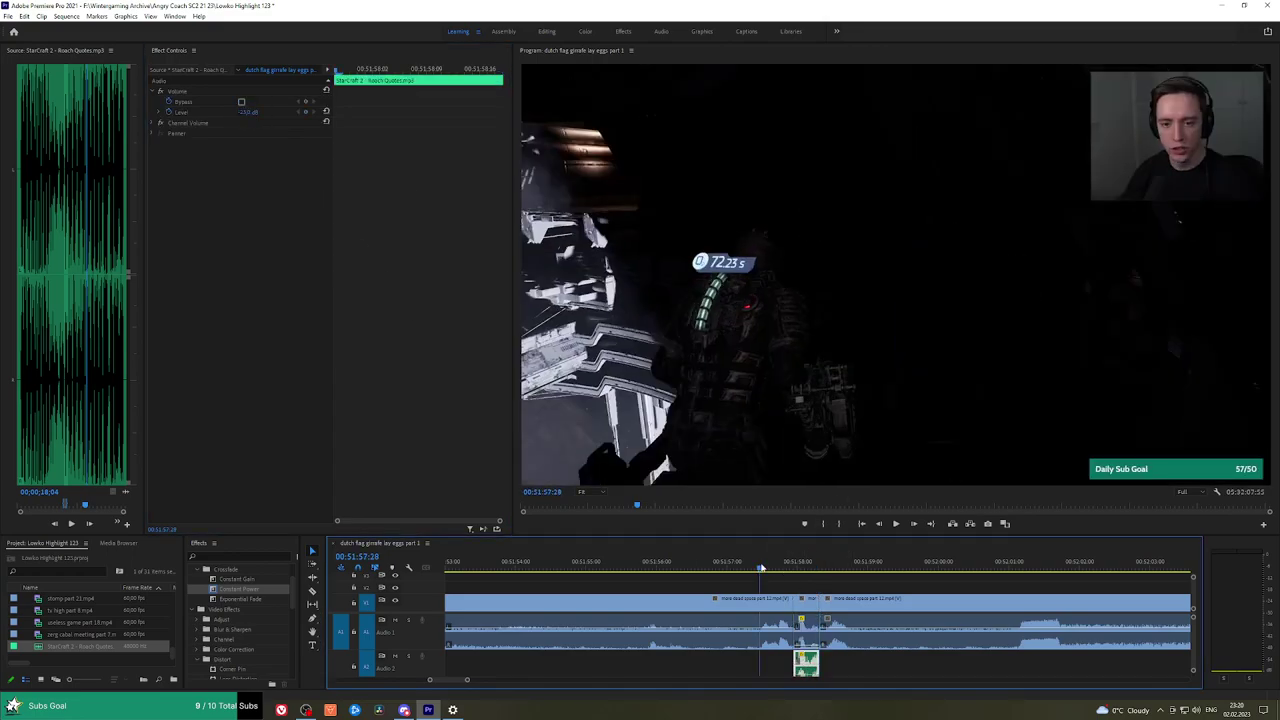
key(space)
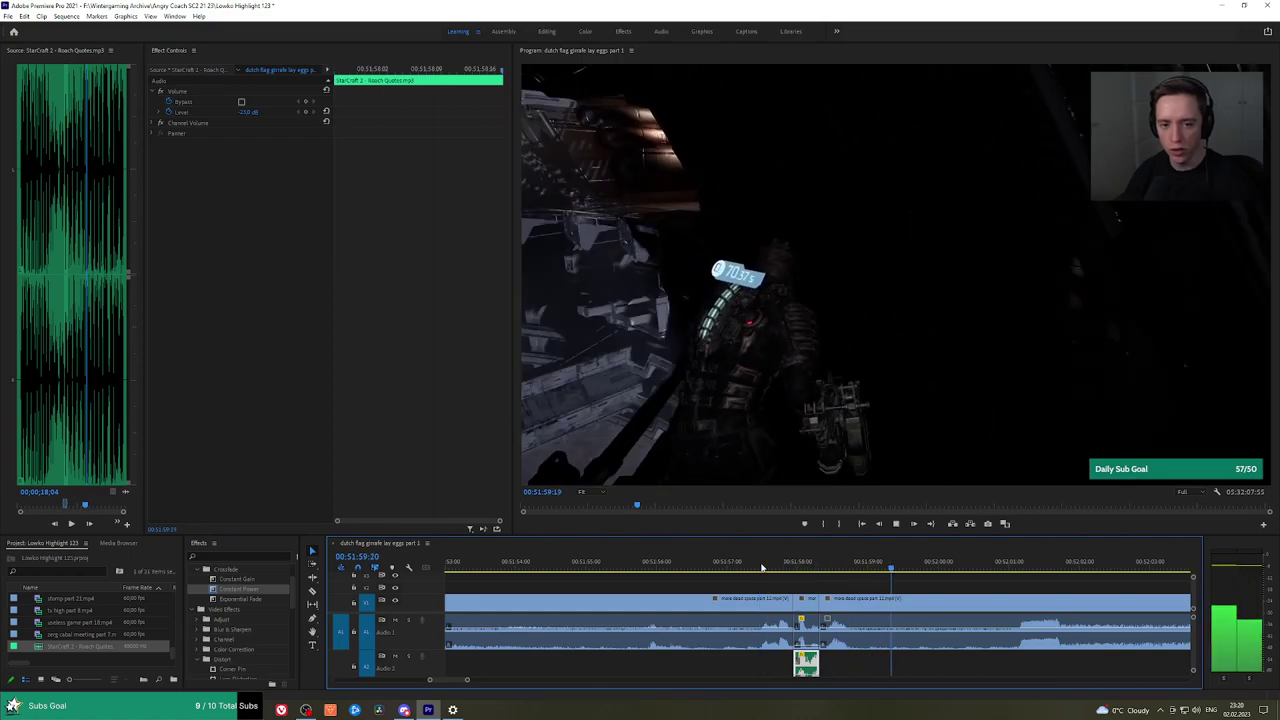
Split the clip at about 00:52:08:14 and 00:52:16:09 and ripple delete the black-screen section between the two cuts.
click(1032, 587)
key(h)
drag(1032, 587, 747, 587)
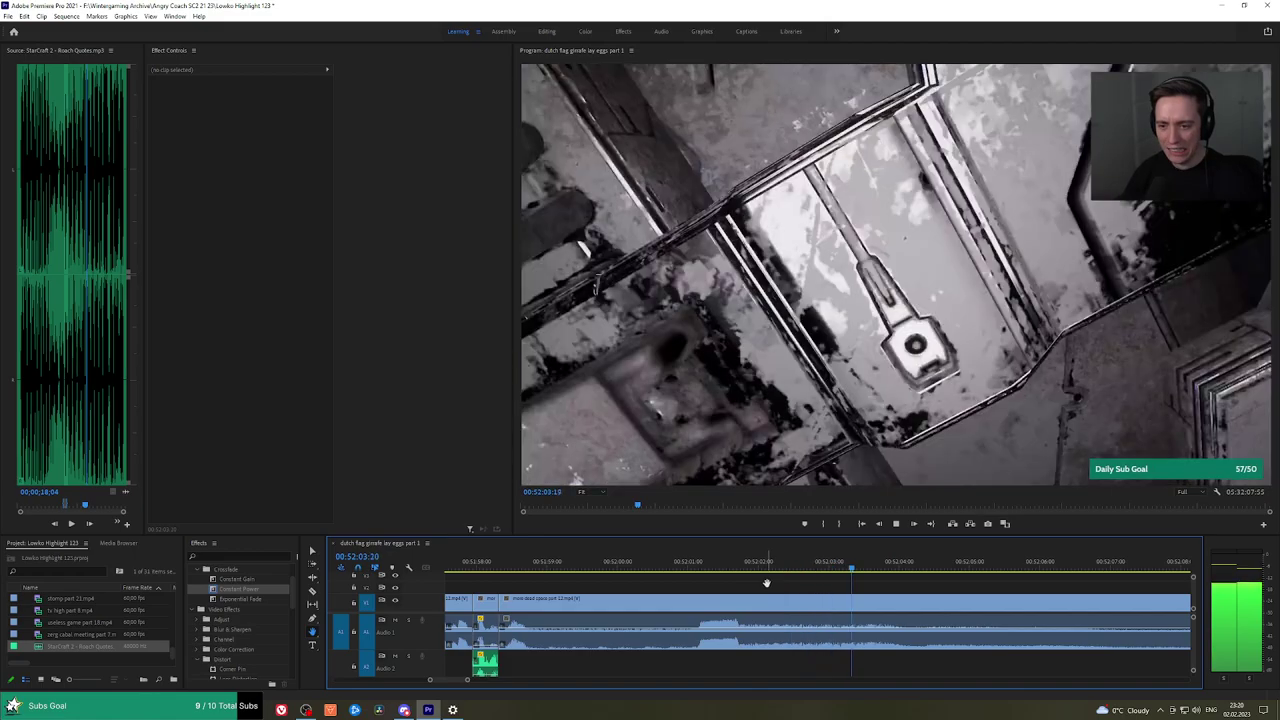
scroll(947, 594, down, 2)
scroll(970, 590, down, 2)
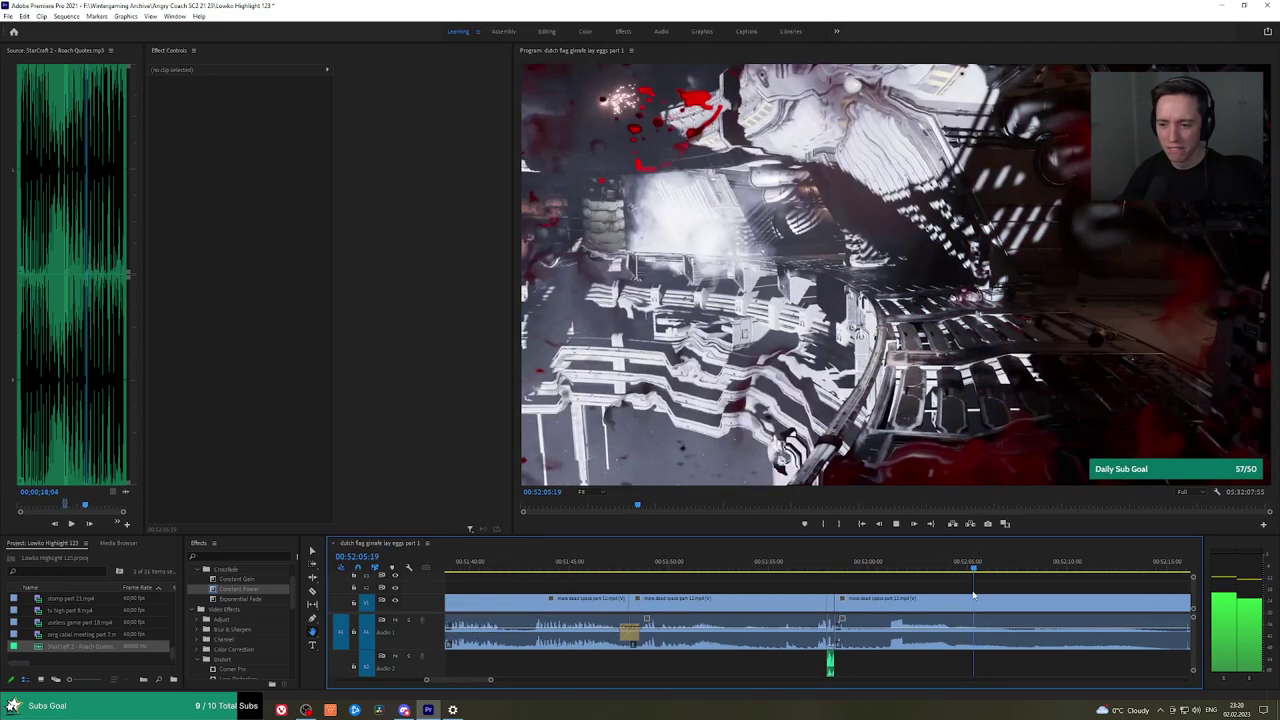
drag(1022, 587, 810, 571)
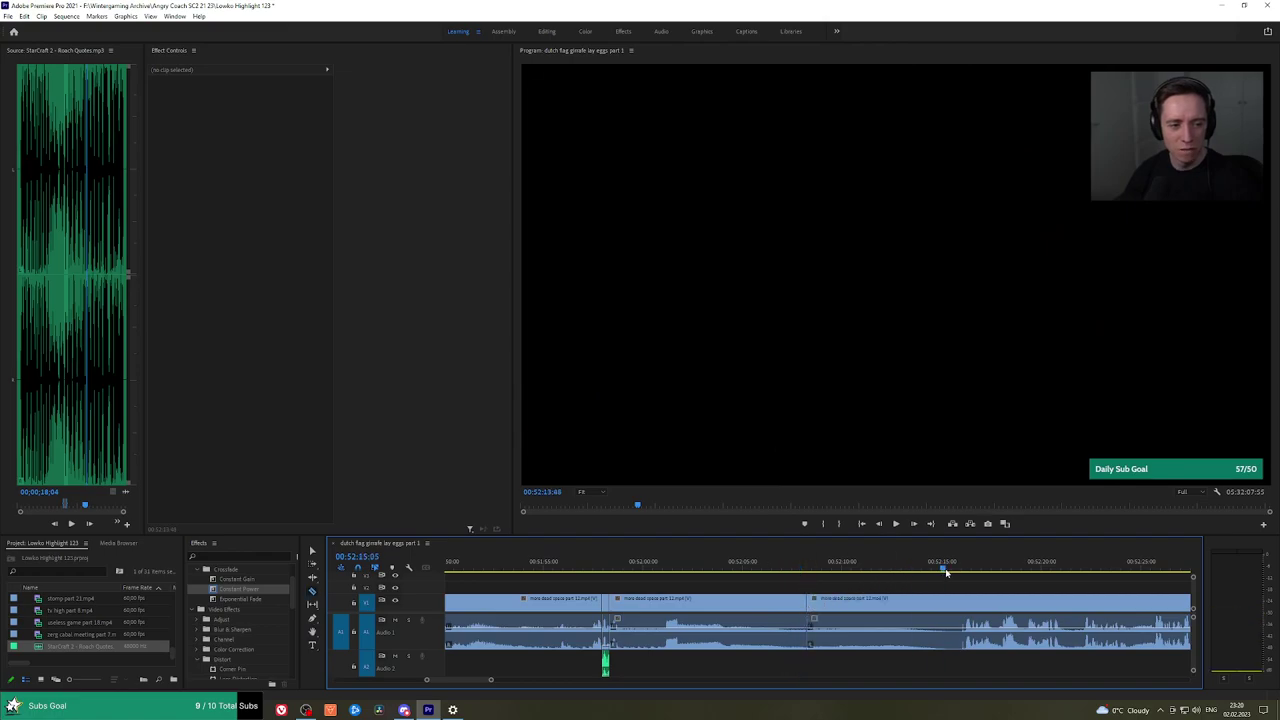
drag(946, 572, 966, 572)
key(ctrl+k)
click(950, 604)
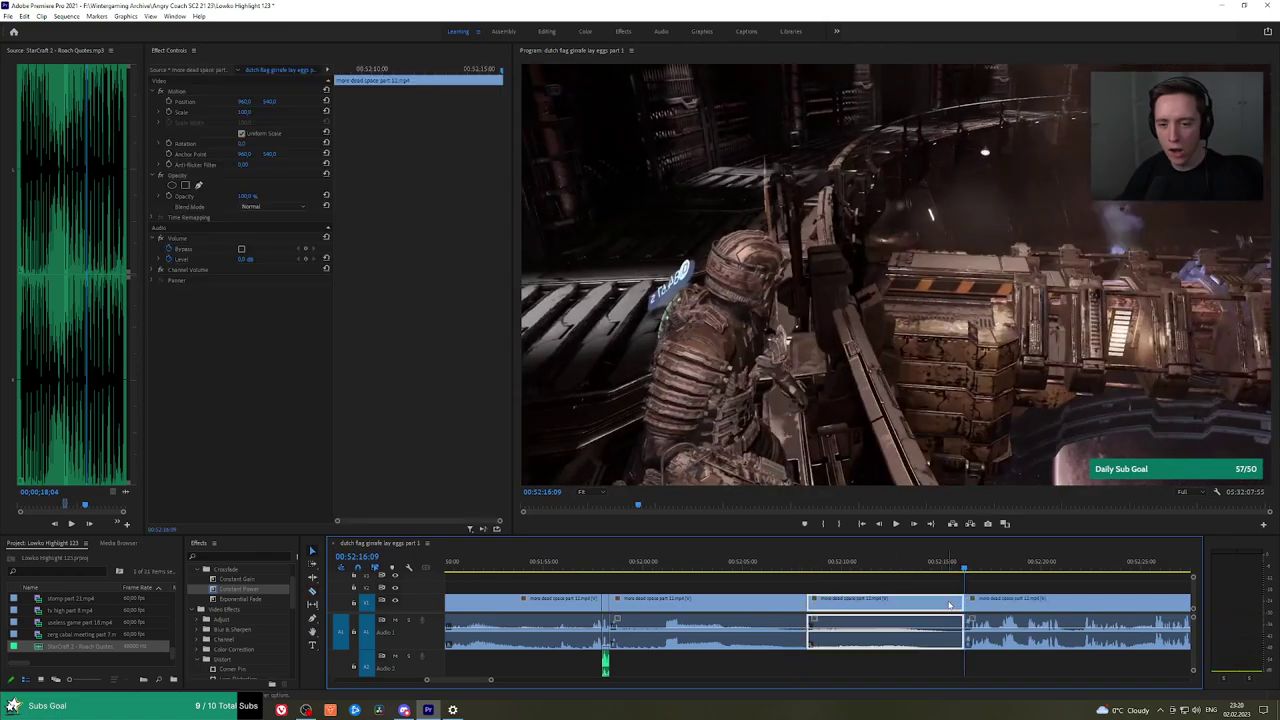
key(shift+Delete)
Add an Exponential Fade audio transition at the 00:52:08:14 cut and play it back.
drag(257, 598, 836, 622)
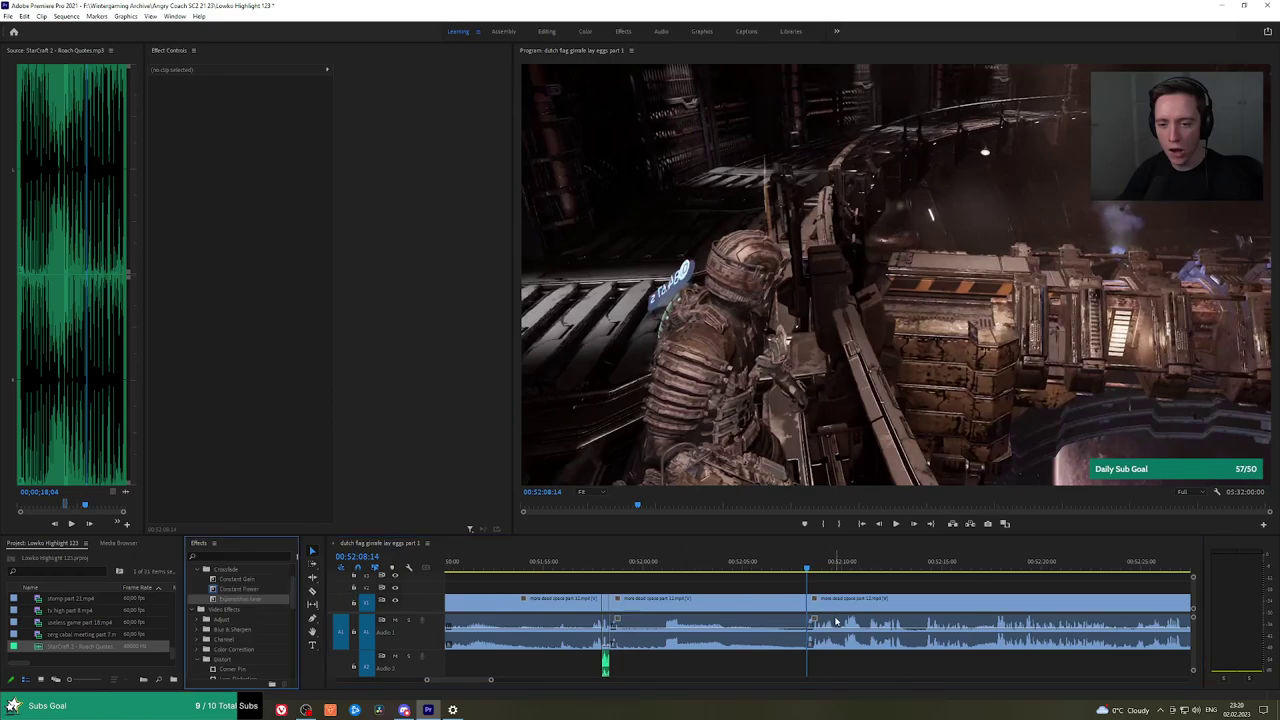
key(space)
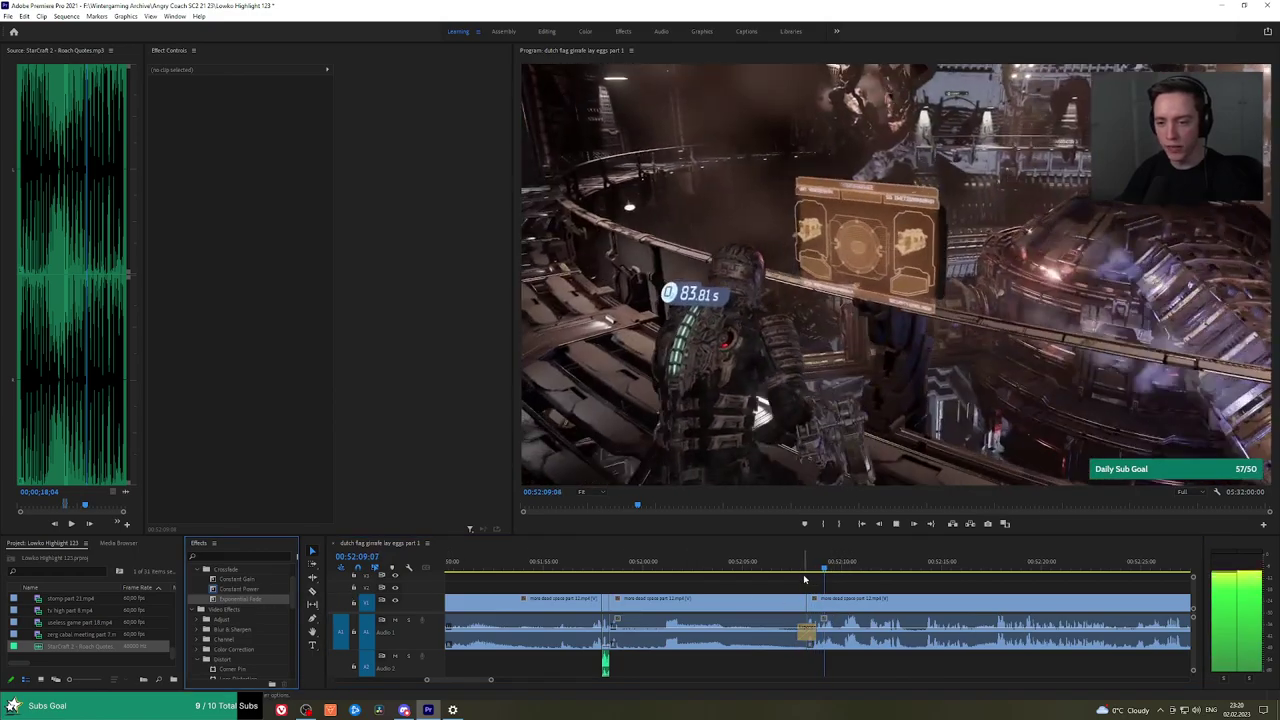
click(797, 569)
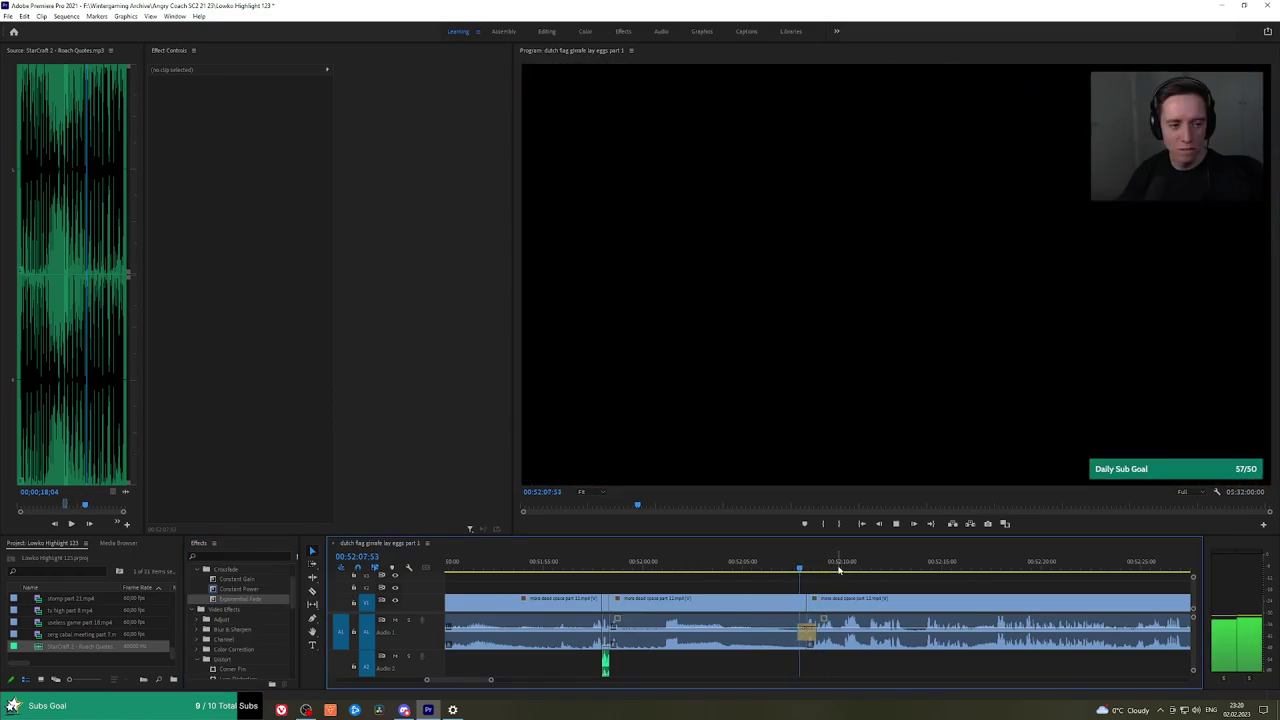
key(space)
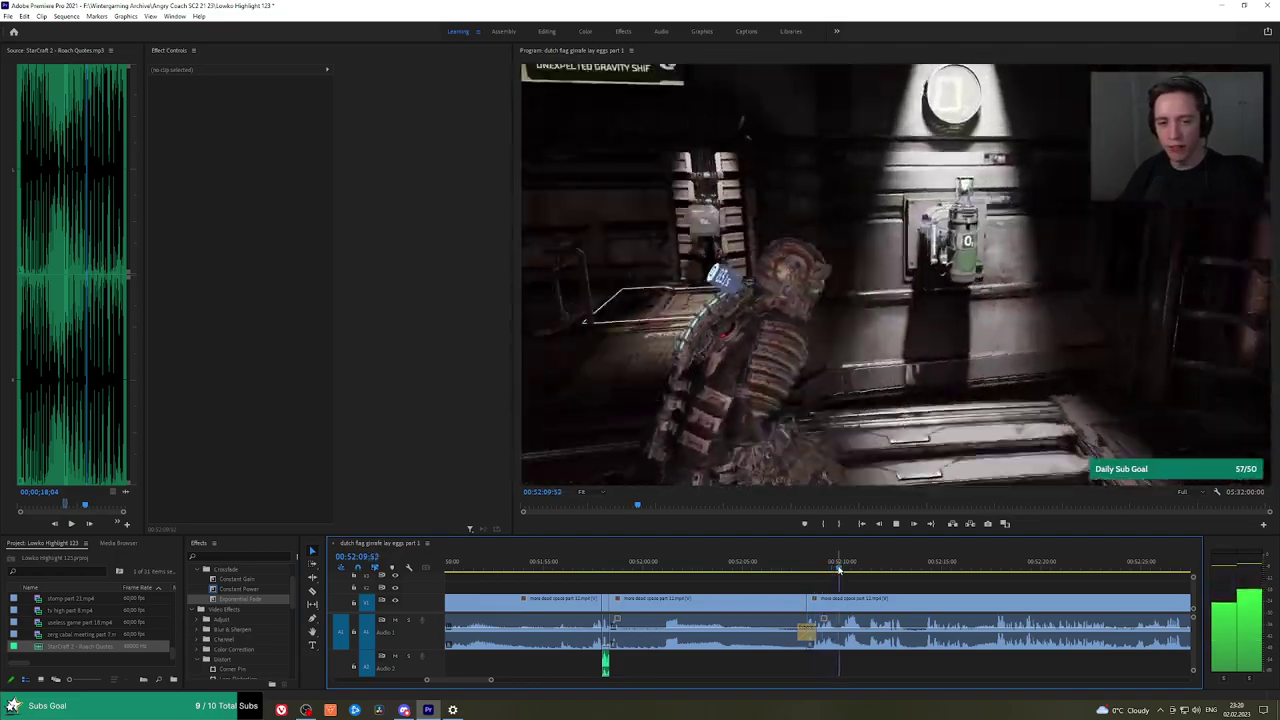
Split the clip at about 00:52:13:23 and 00:52:32 and ripple delete the section between the two cuts.
scroll(838, 575, down, 4)
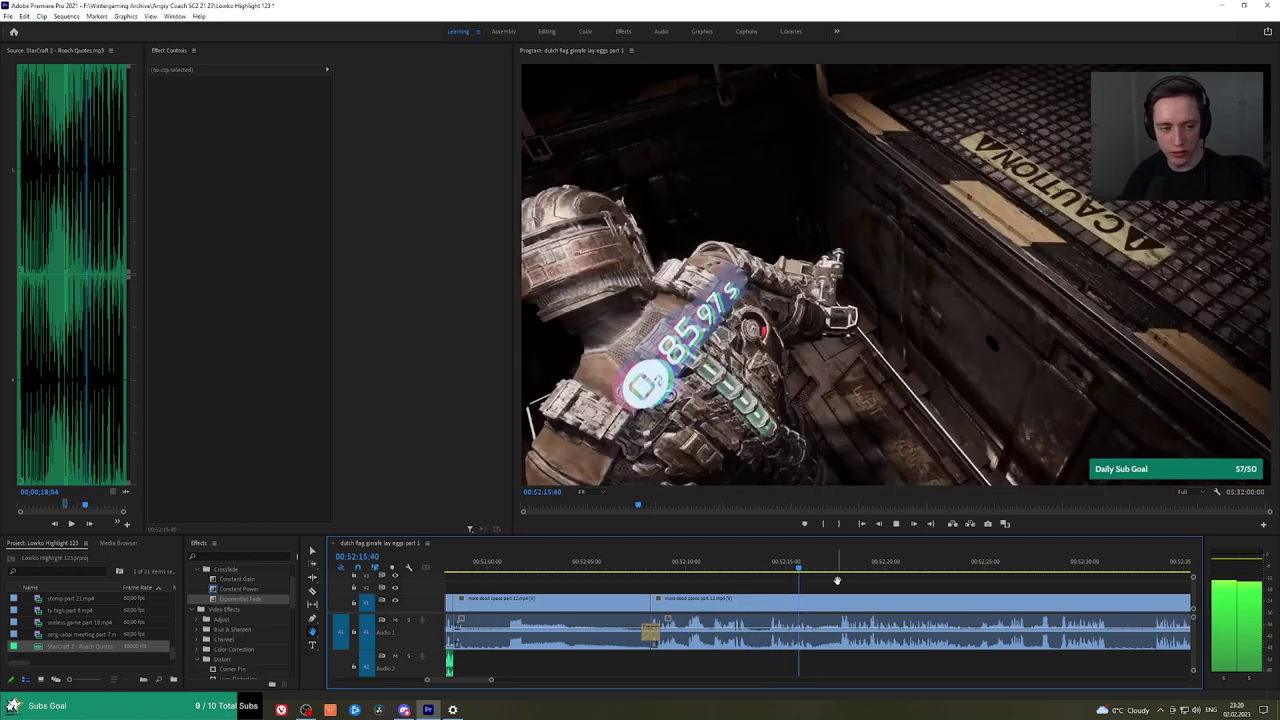
click(753, 566)
key(c)
drag(893, 562, 825, 584)
key(h)
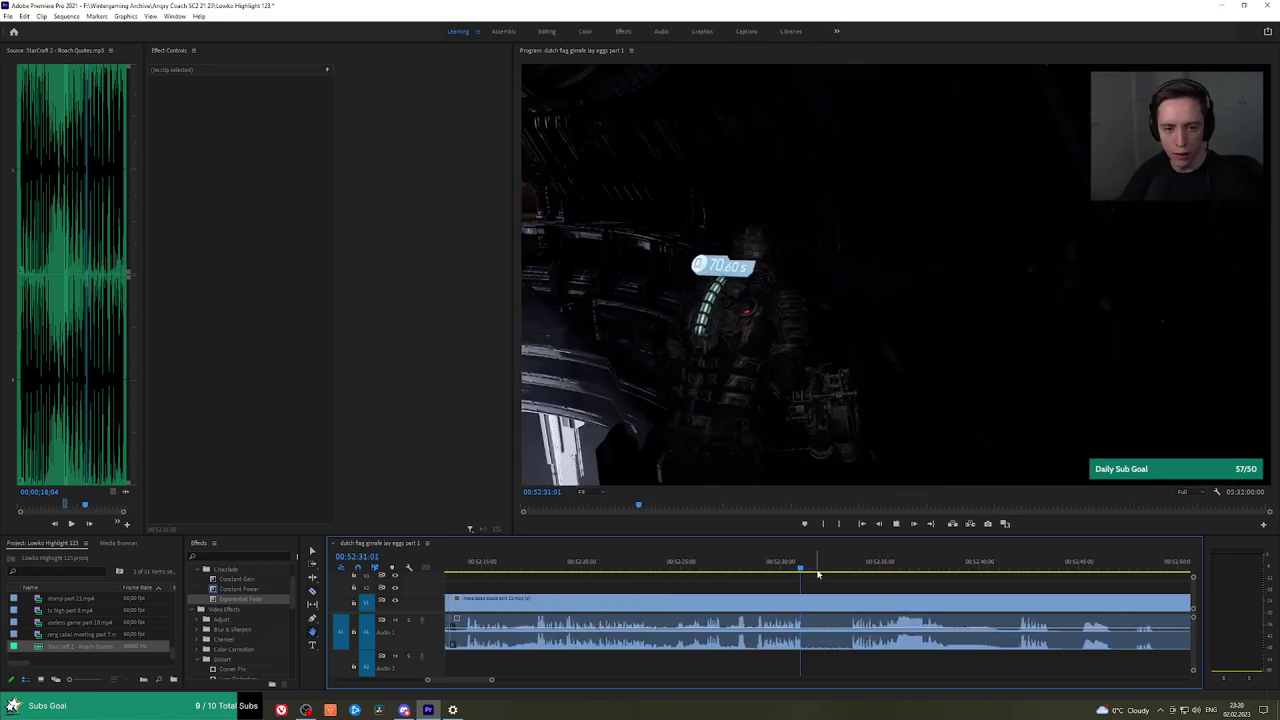
key(space)
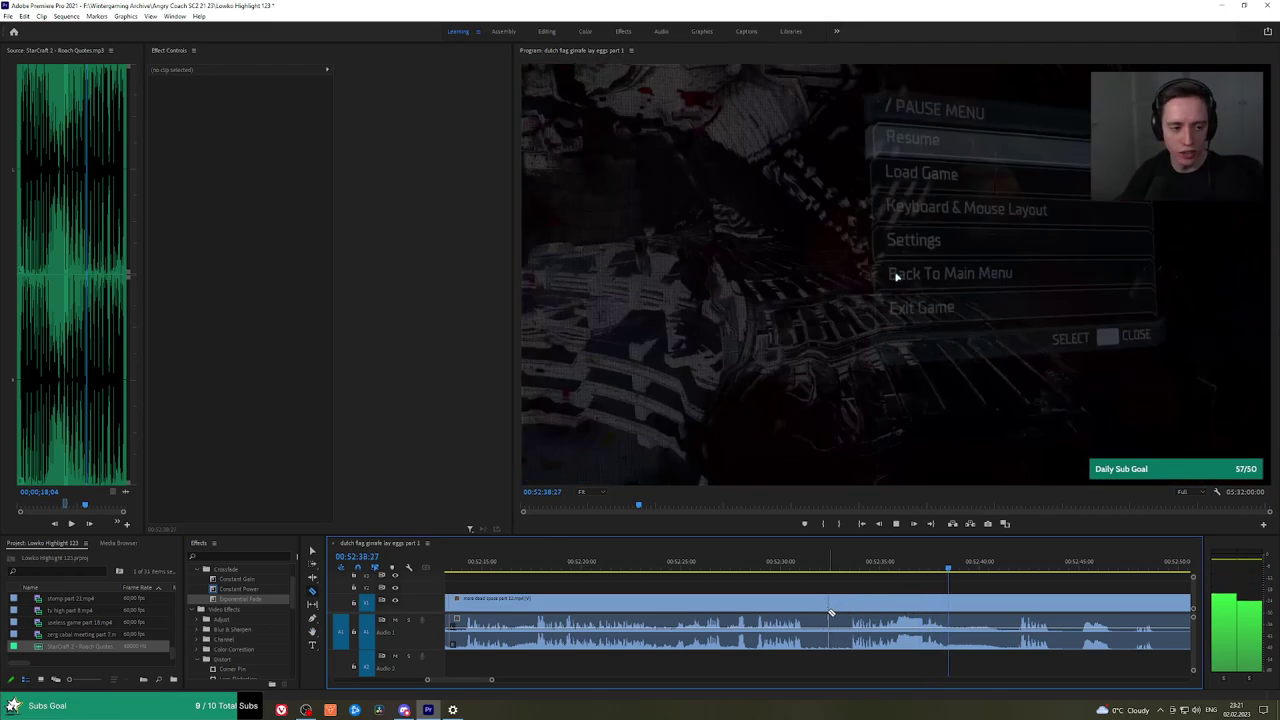
click(830, 602)
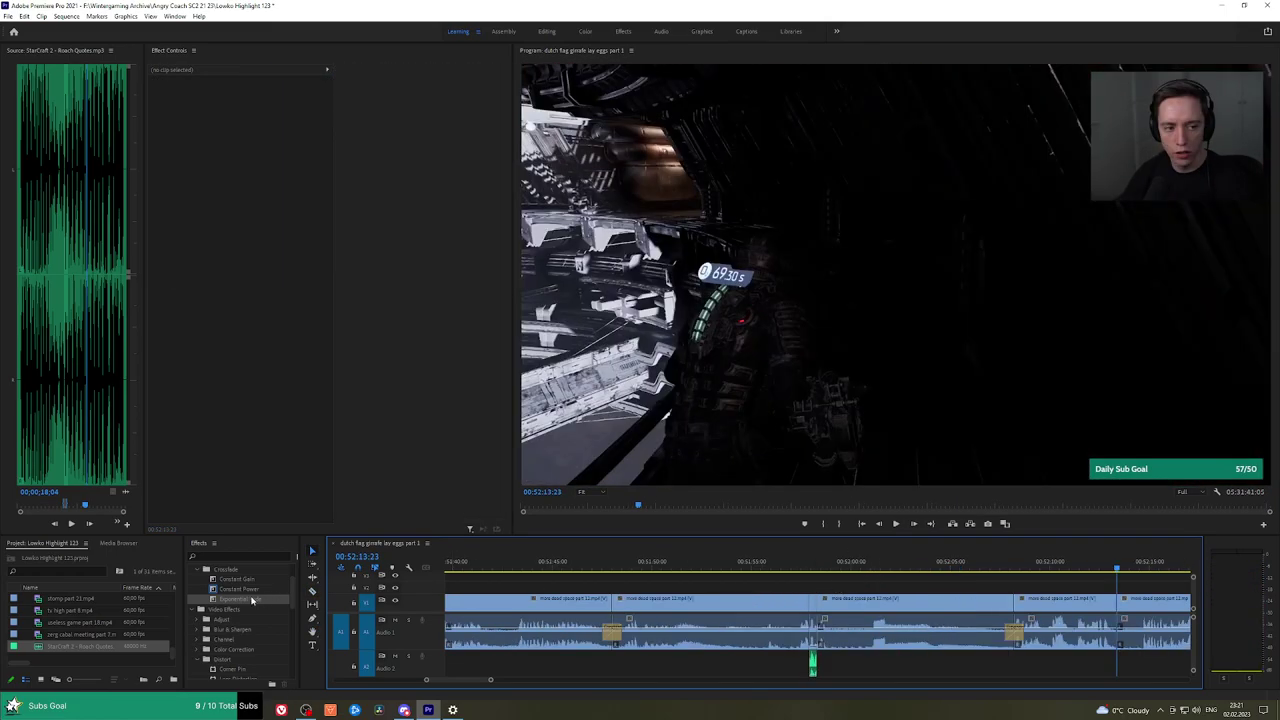
Add an Exponential Fade audio transition at the 00:52:13:23 cut and play on past it.
drag(252, 600, 796, 567)
key(h)
key(space)
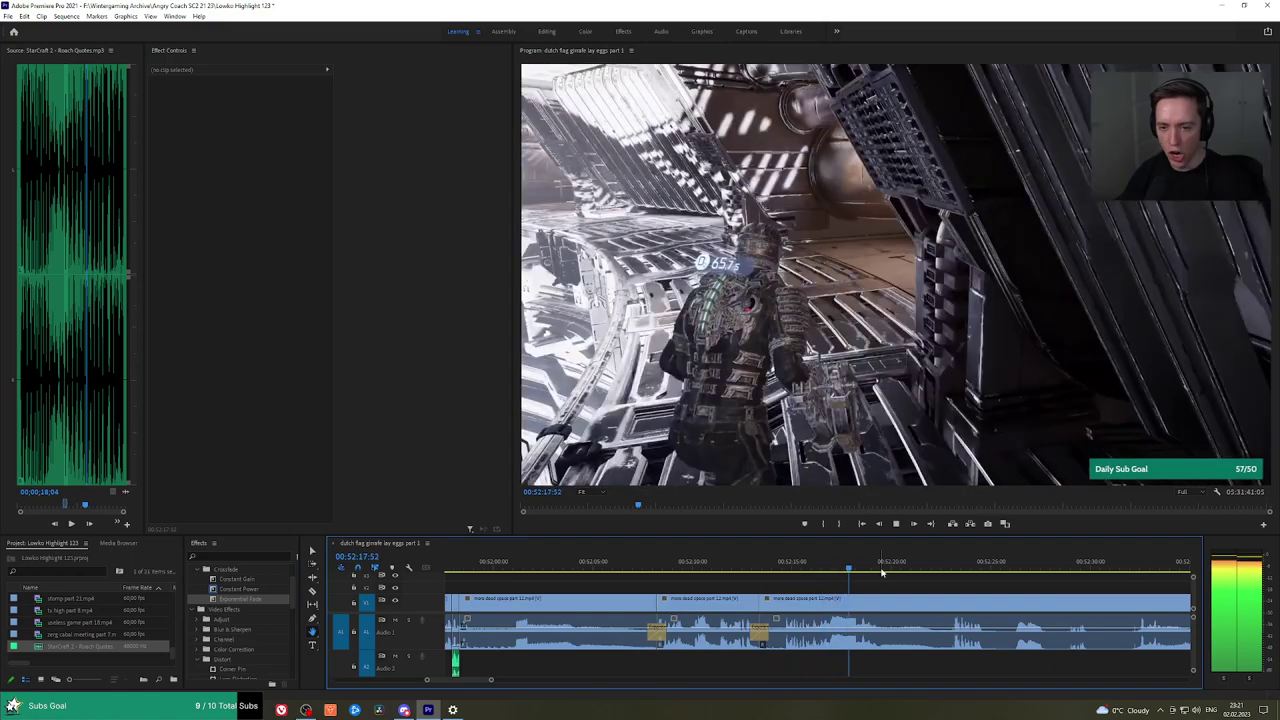
Ripple delete the section from the 00:52:13:23 cut to a new split at 00:52:54:01, and add an Exponential Fade at the join.
click(928, 567)
drag(930, 566, 667, 576)
scroll(1108, 569, down, 2)
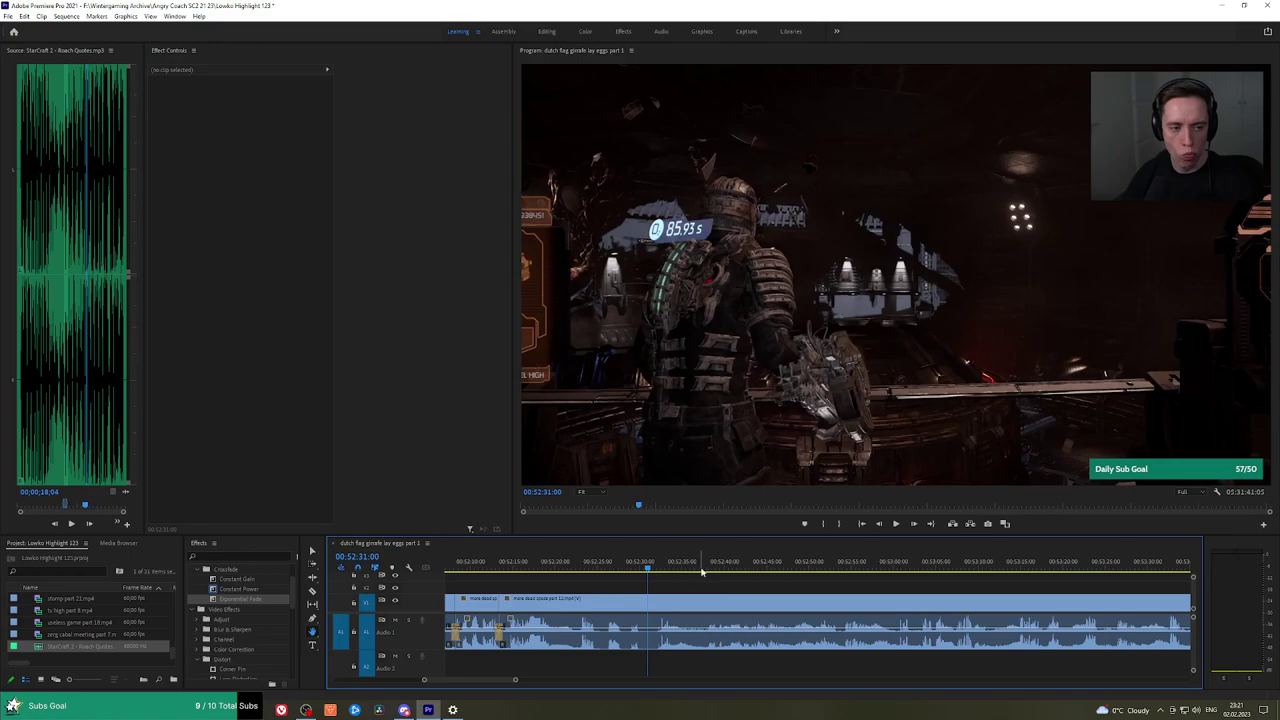
drag(784, 568, 857, 569)
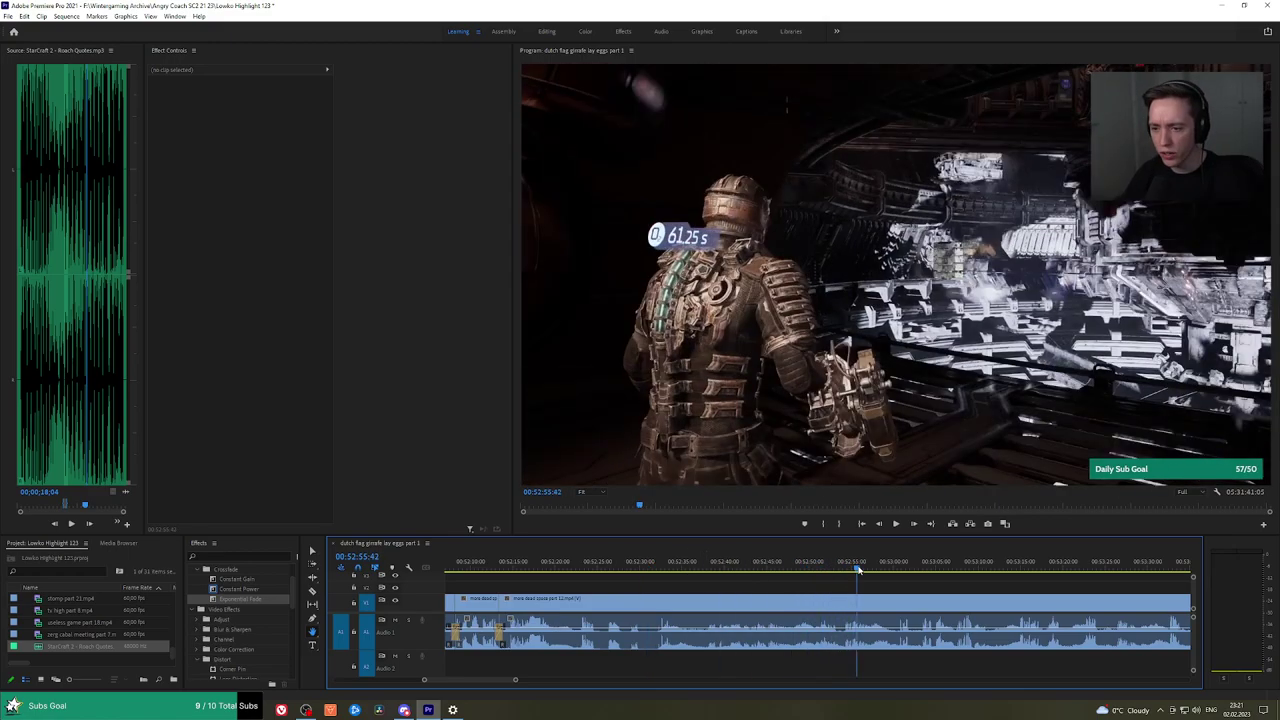
key(space)
click(841, 570)
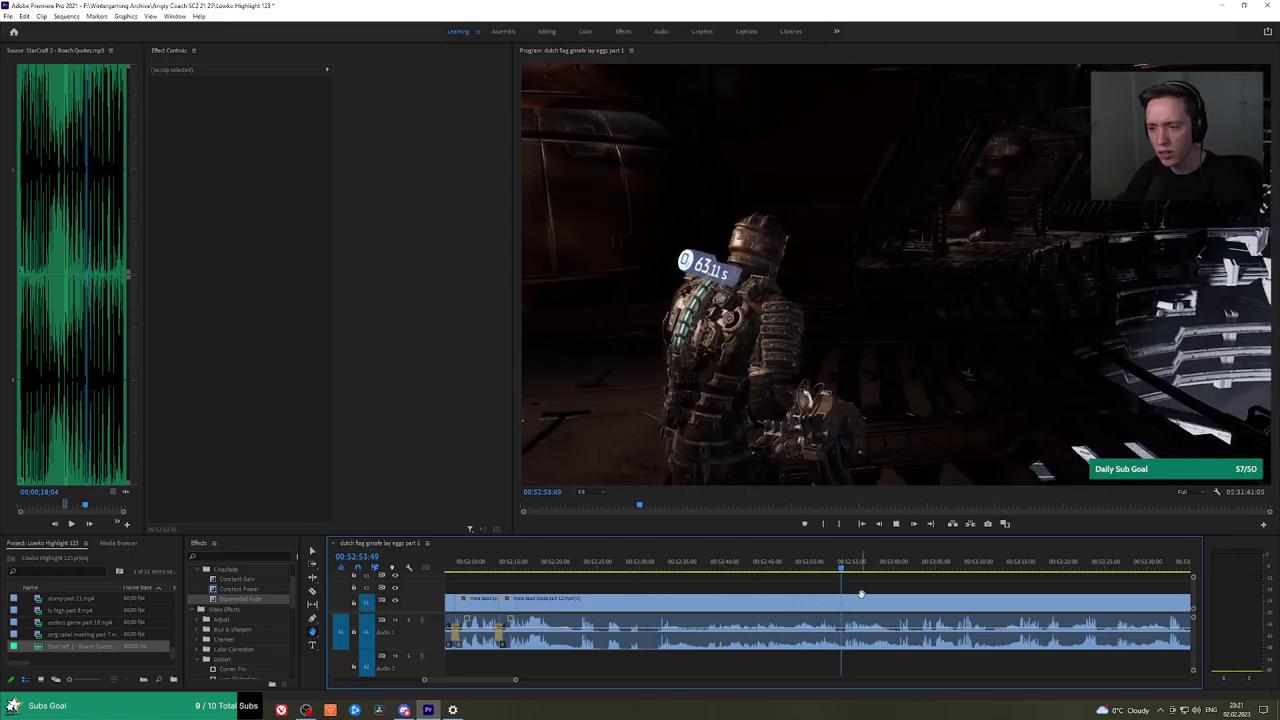
key(equal)
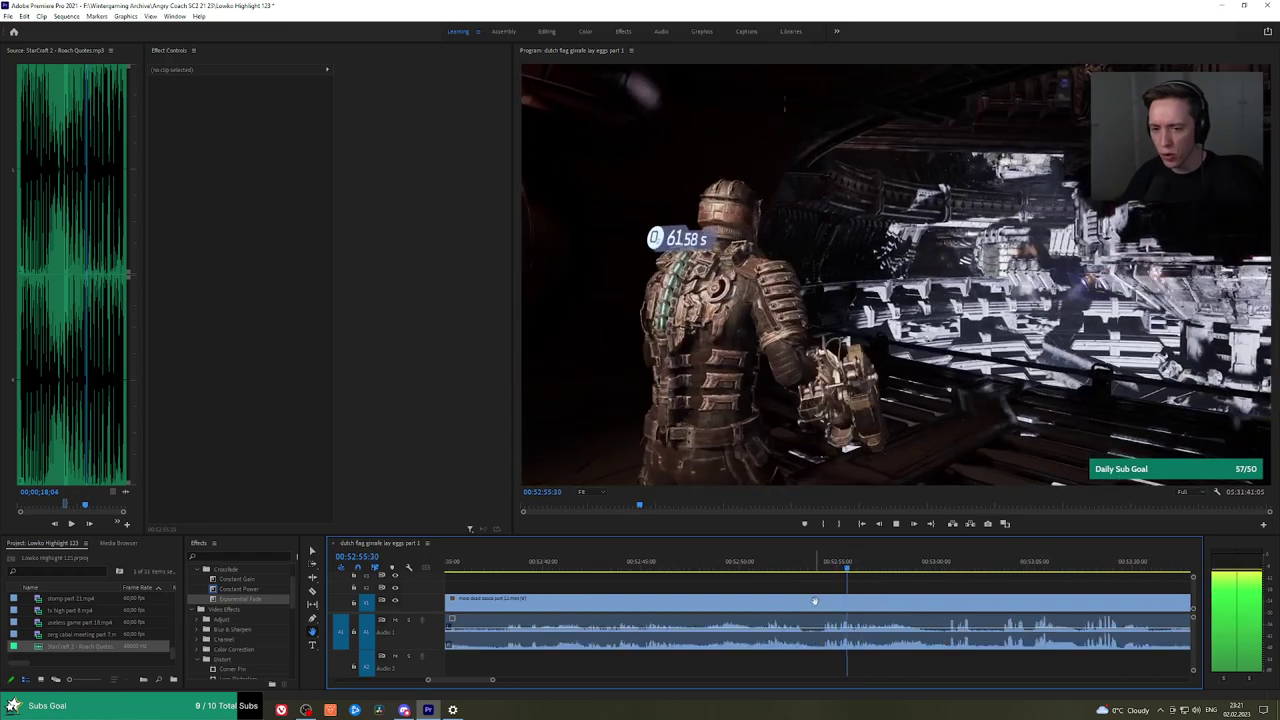
key(space)
drag(829, 568, 818, 568)
key(c)
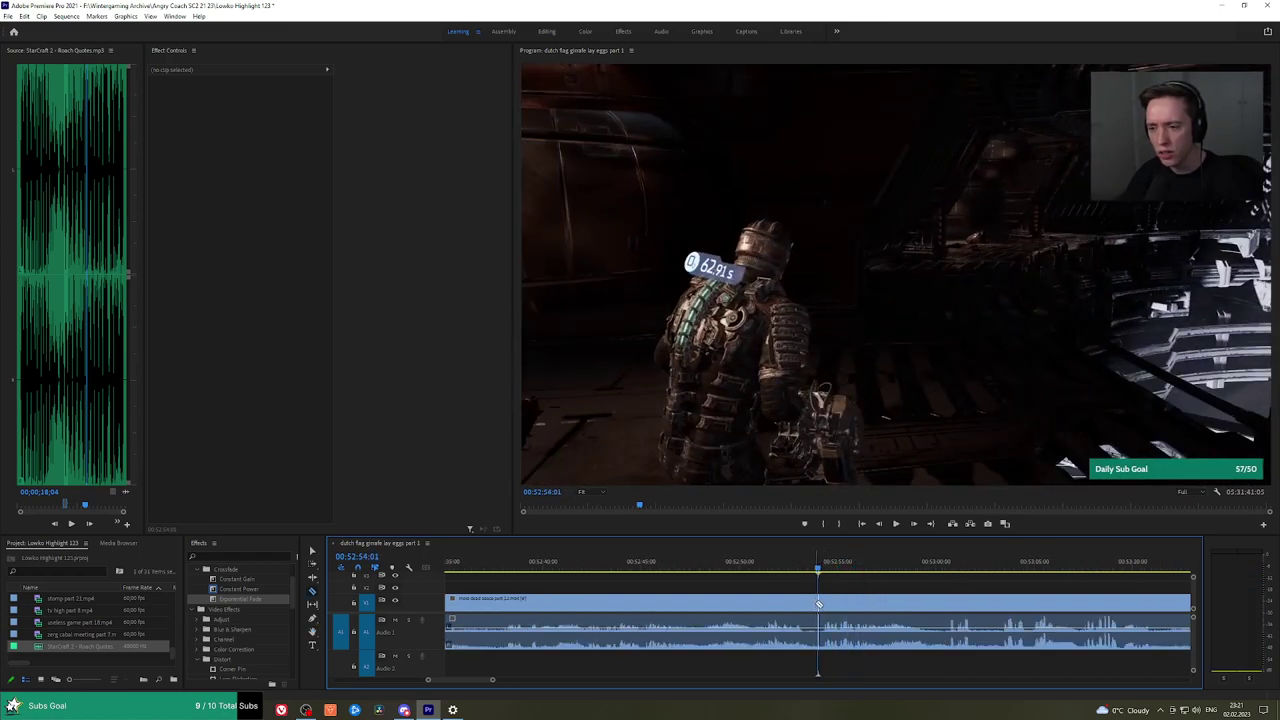
click(819, 604)
key(v)
click(797, 607)
key(shift+Delete)
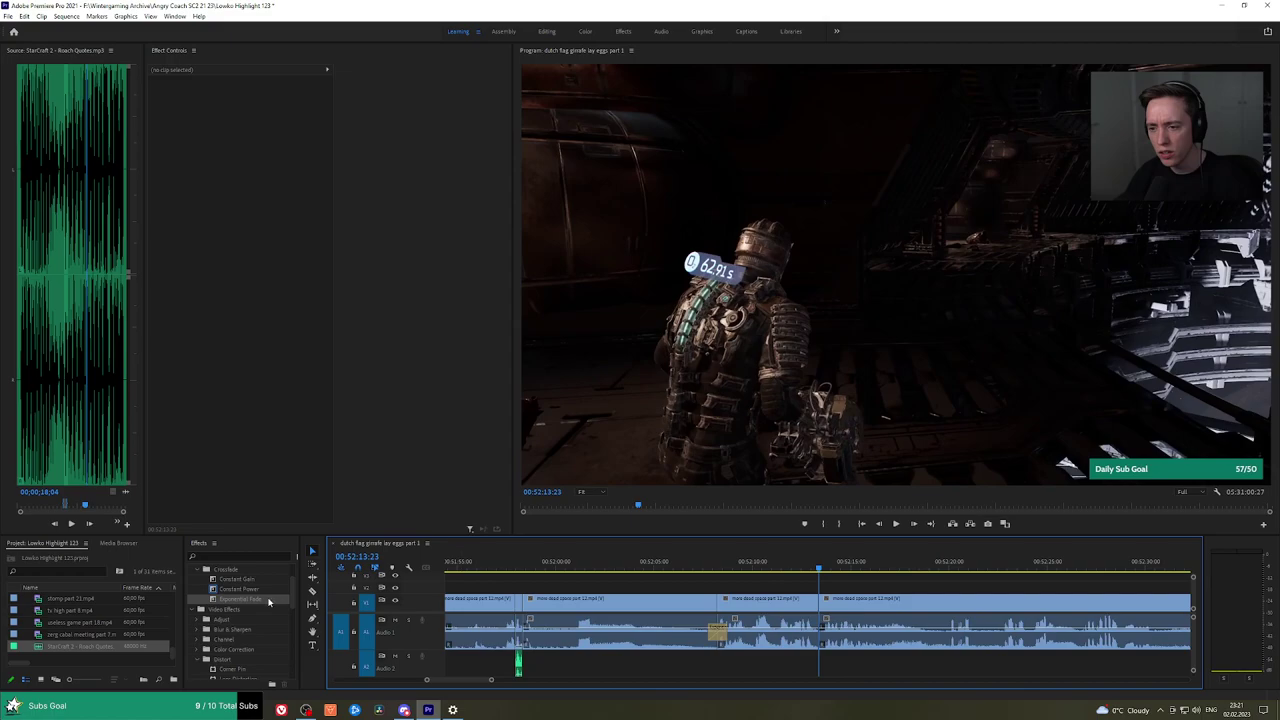
drag(268, 601, 811, 621)
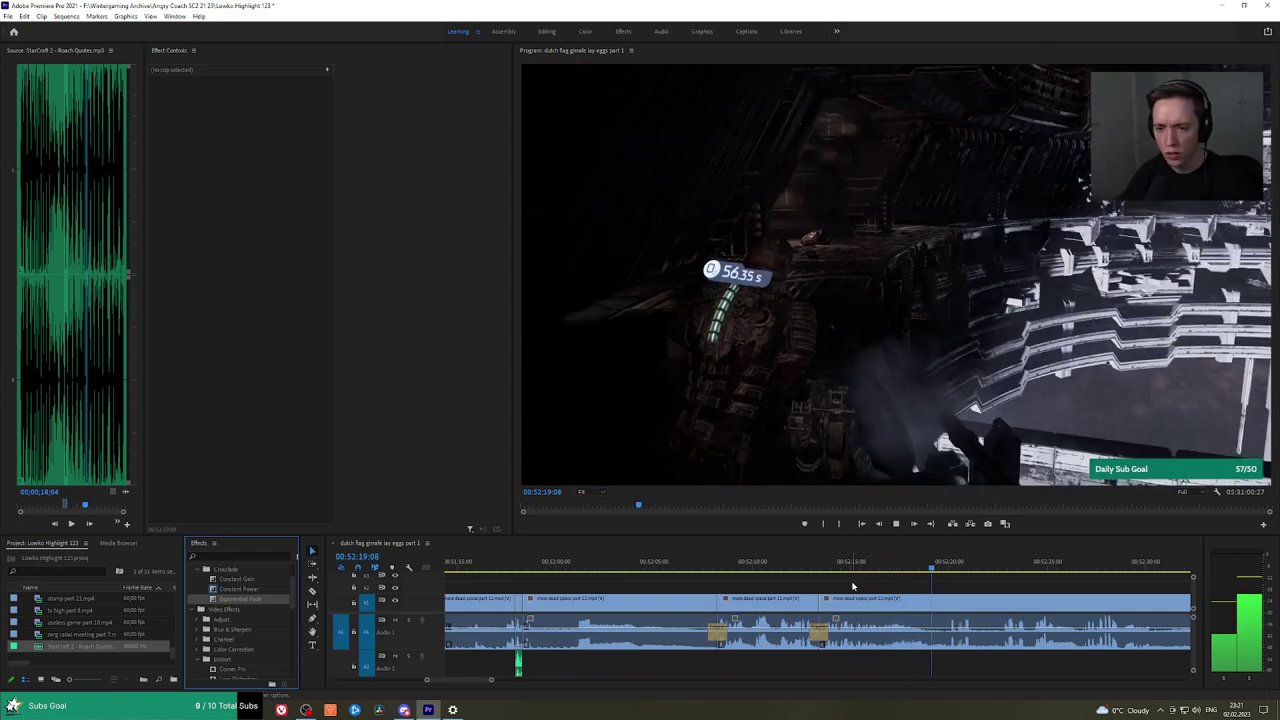
Isolate the brief spoken moment by splitting the clip at about 00:52:20:07 and 00:52:20:21.
click(949, 568)
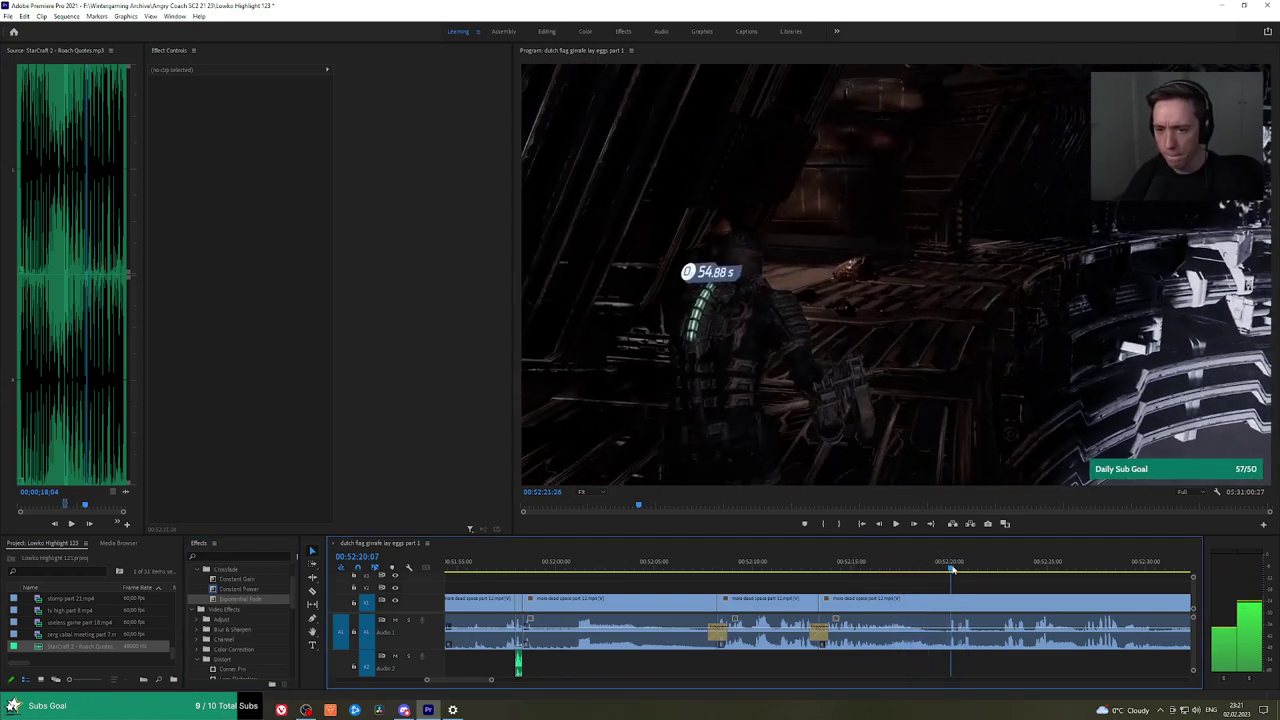
scroll(953, 572, up, 3)
drag(936, 567, 936, 569)
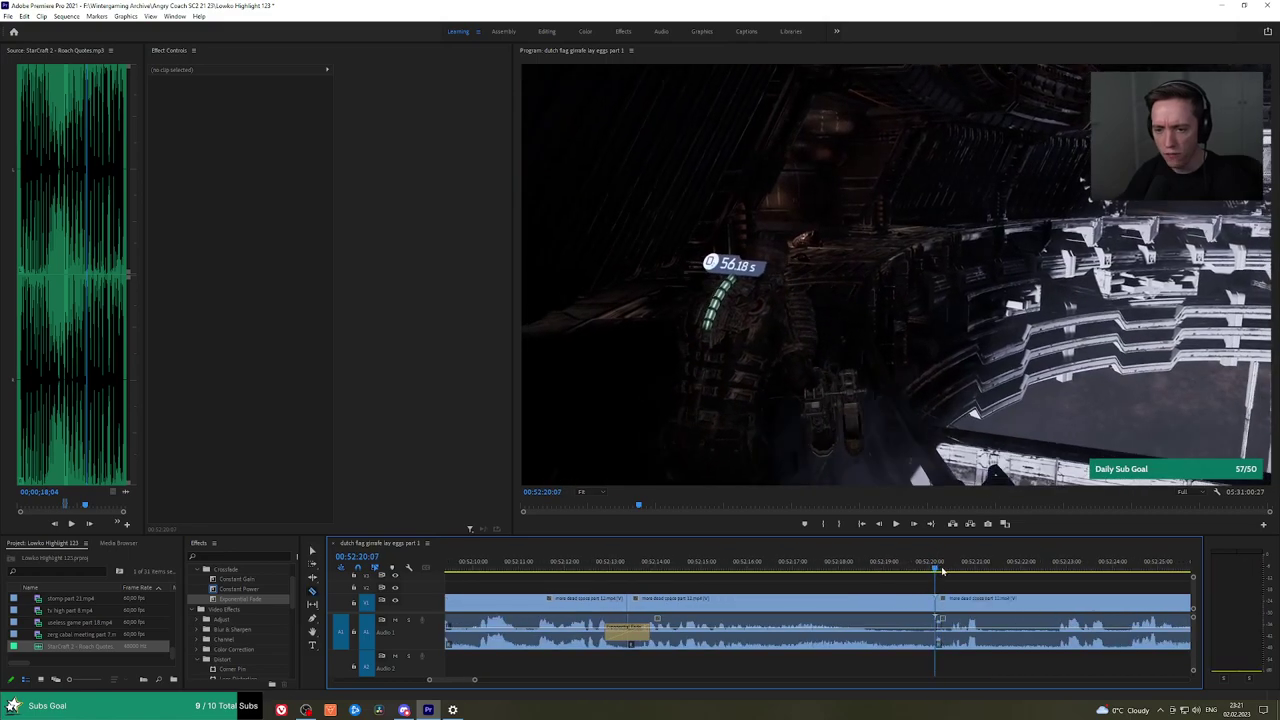
click(945, 569)
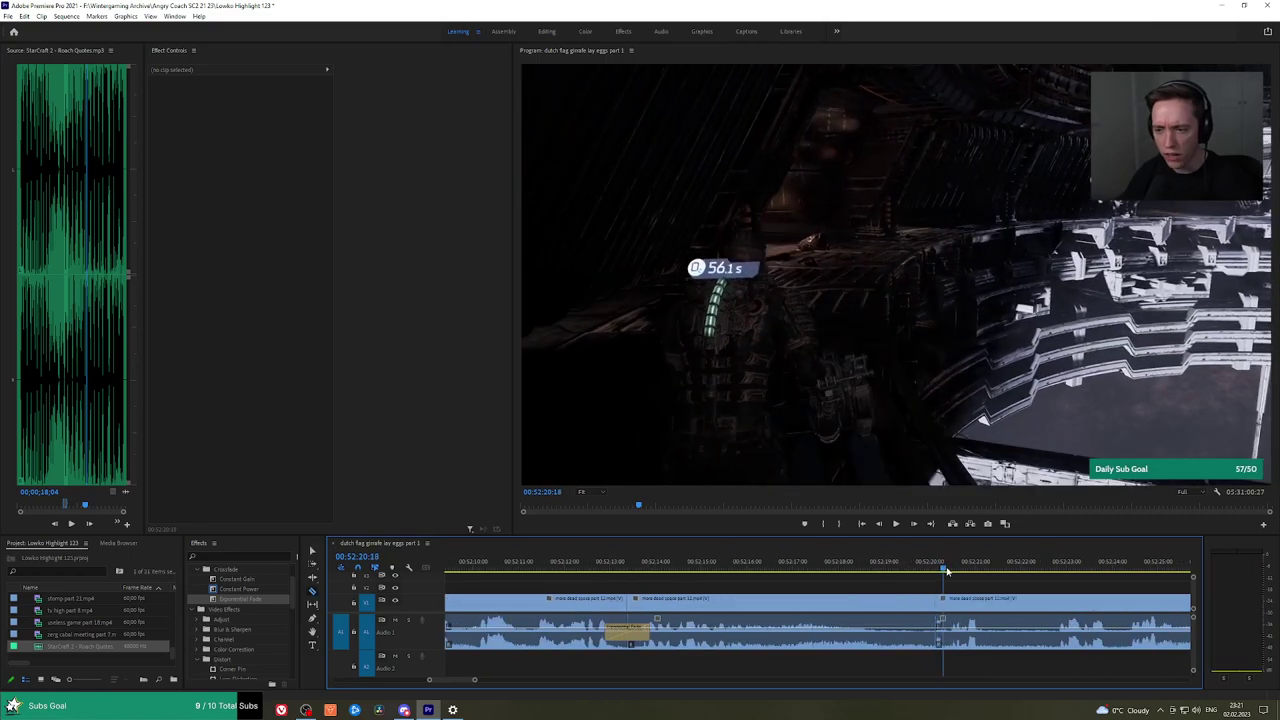
click(944, 663)
Mute the isolated segment and cover it with StarCraft 2 - Roach Quotes.mp3 on Audio 2, trimmed to length and lowered in level, and play it back.
drag(55, 652, 926, 668)
key(equal)
drag(1006, 670, 950, 668)
click(938, 665)
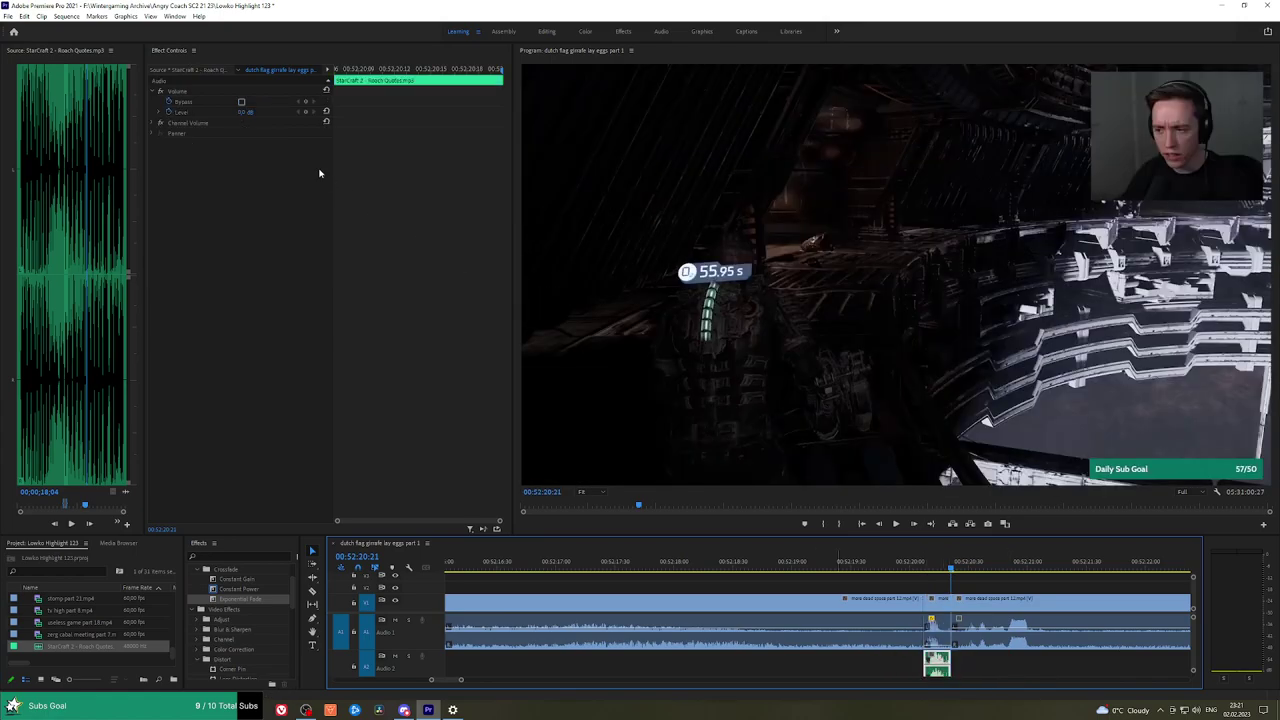
click(319, 173)
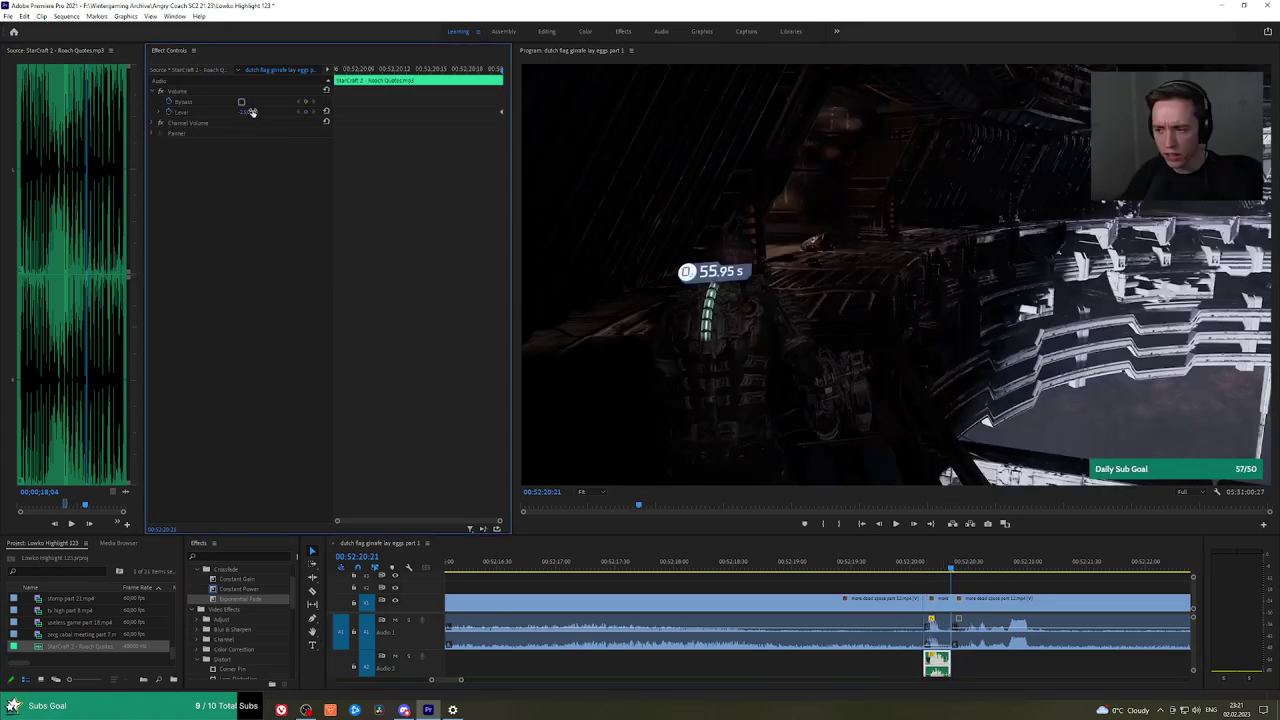
click(894, 565)
key(space)
key(h)
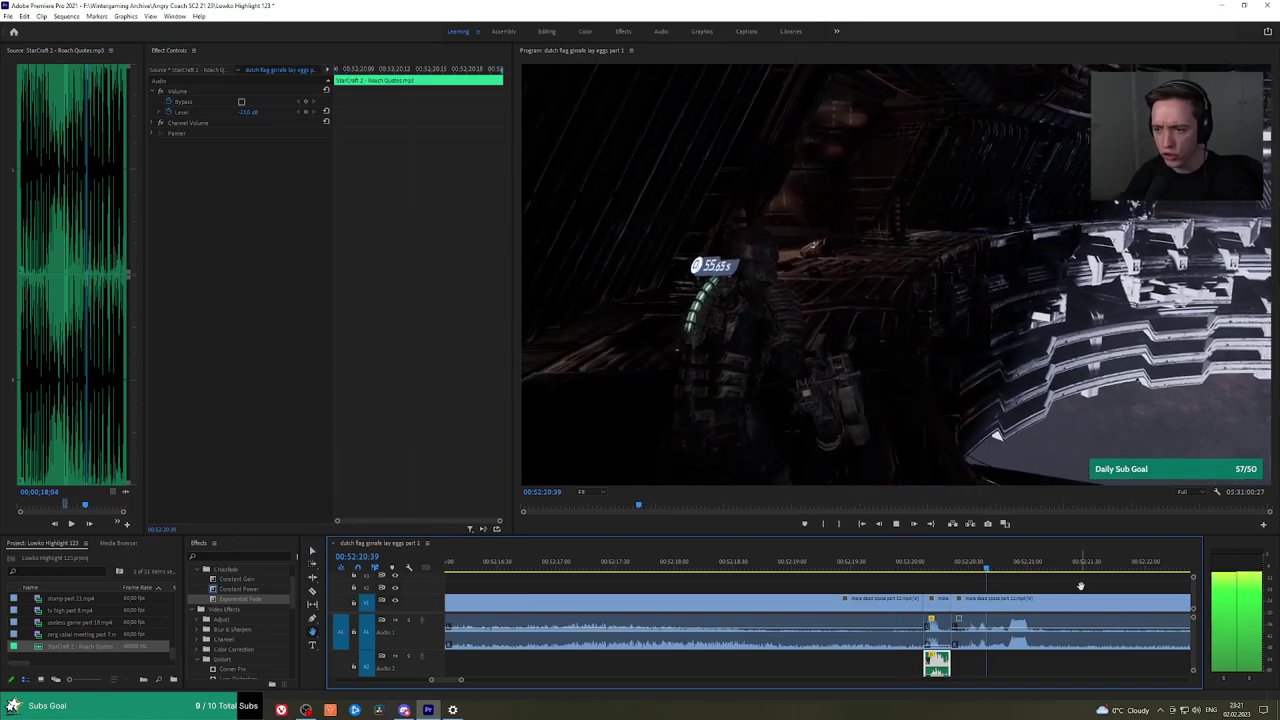
Review the fight footage up to about 00:52:38 and save the project.
drag(1080, 587, 755, 590)
scroll(825, 587, down, 4)
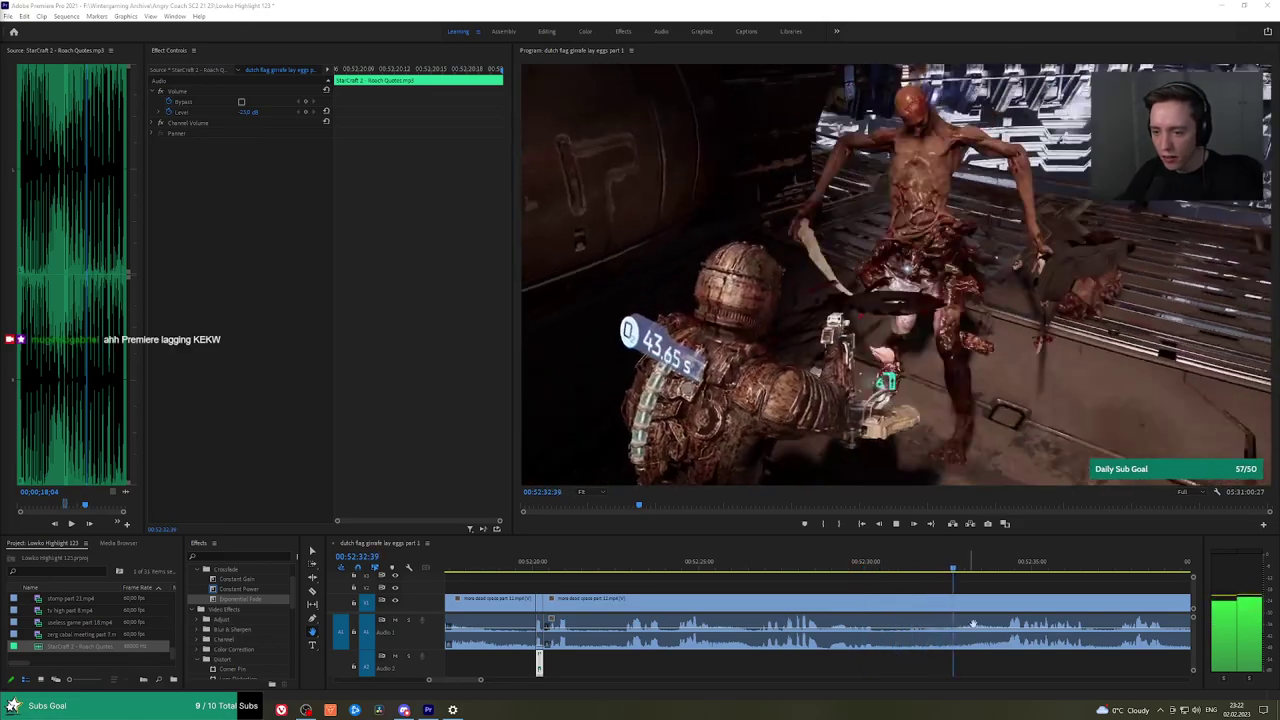
click(995, 586)
drag(995, 586, 838, 587)
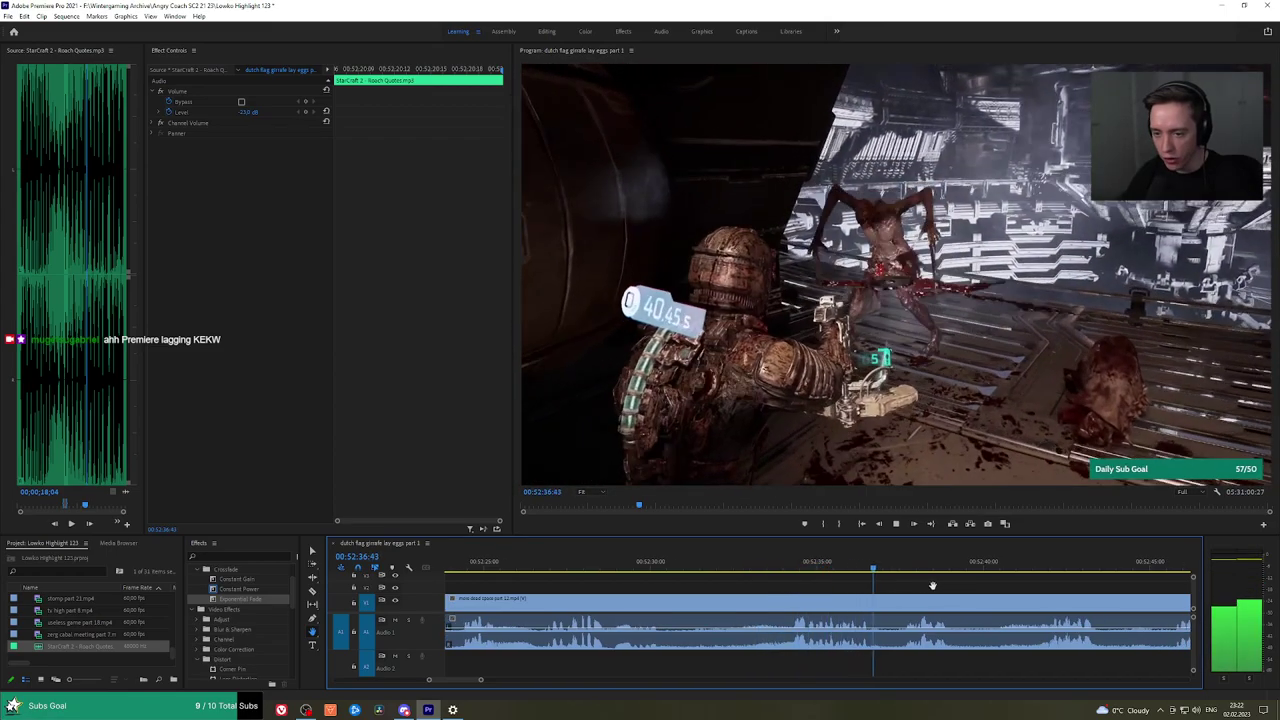
drag(932, 586, 895, 585)
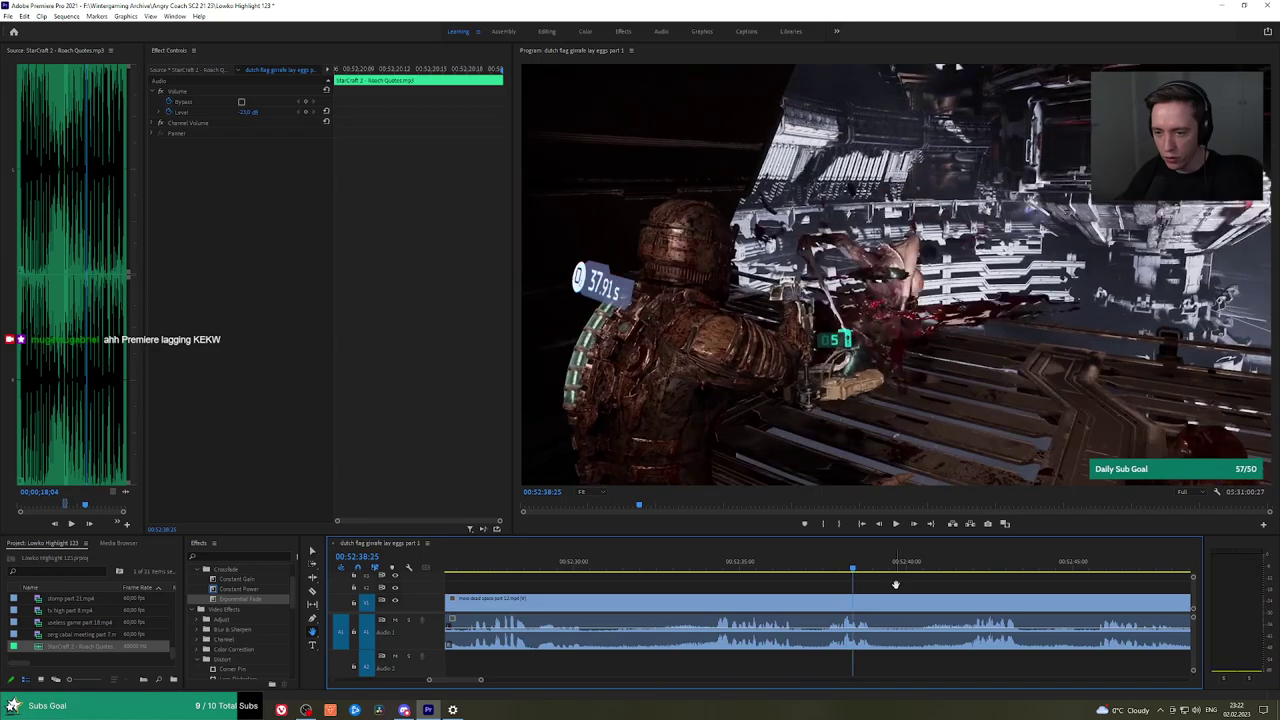
key(ctrl+s)
key(space)
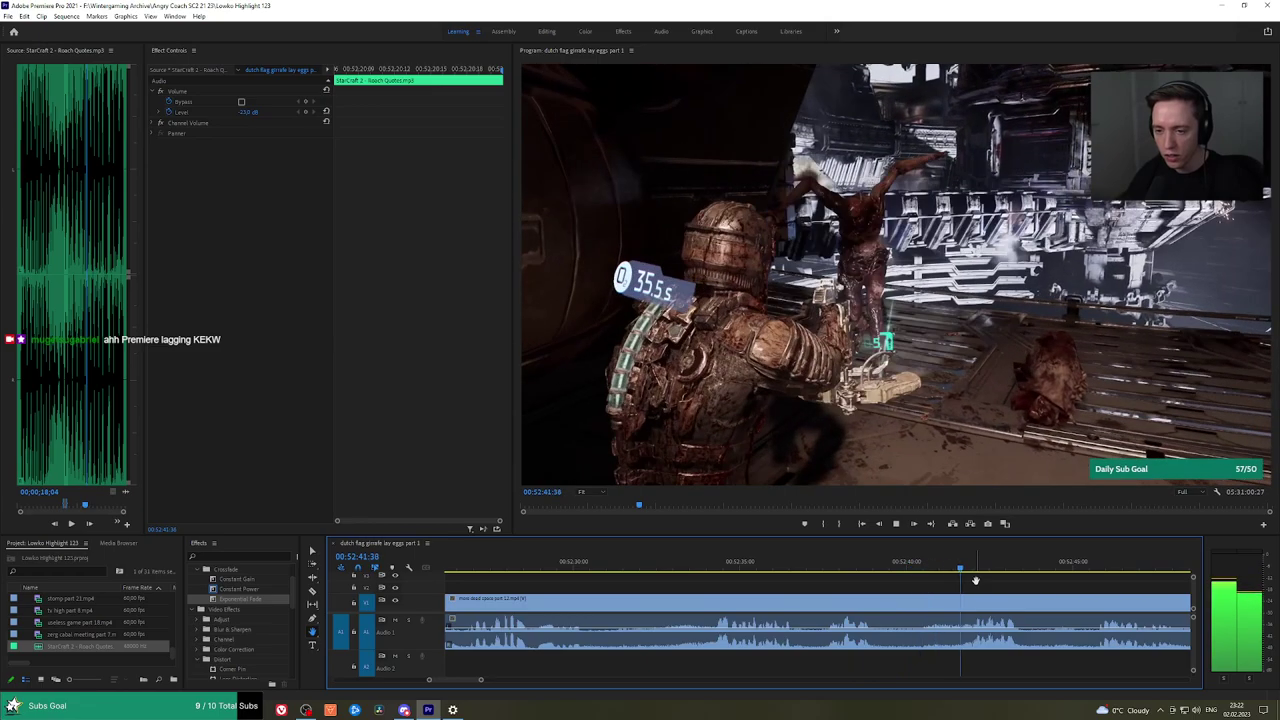
Split the clip at about 00:52:48 and 00:52:51:43 and ripple delete the section between the two cuts.
key(space)
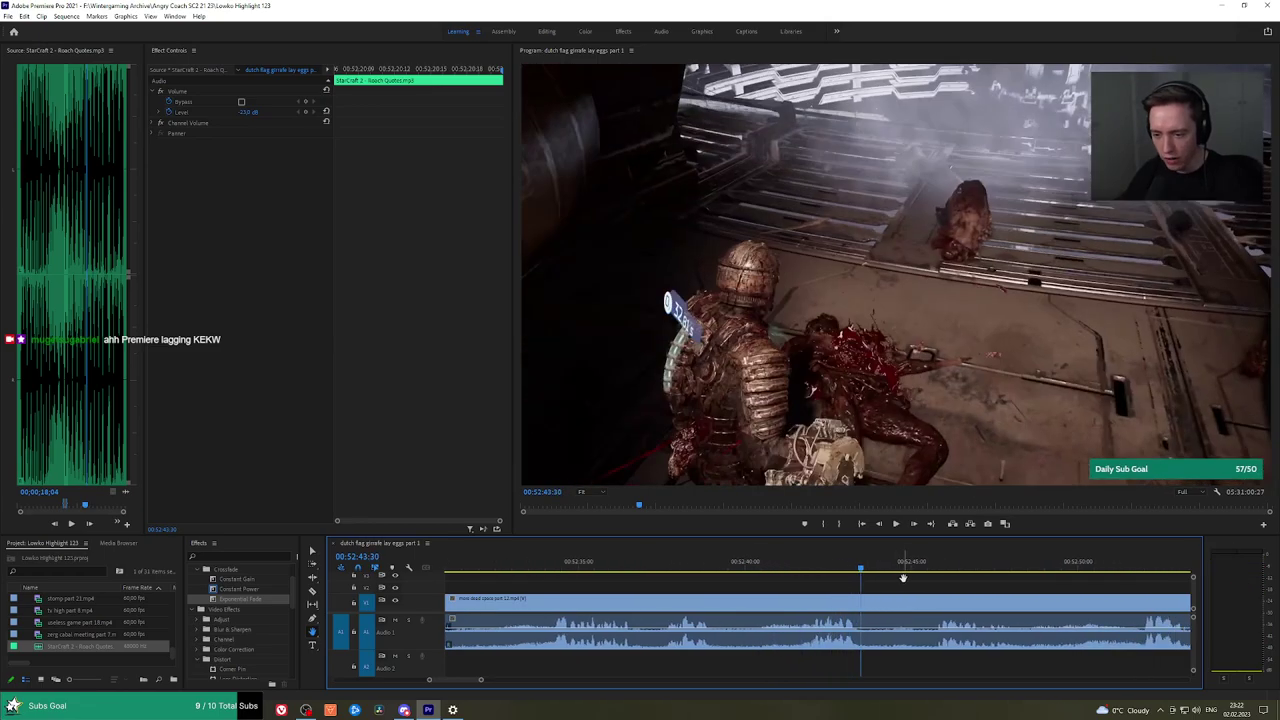
drag(815, 565, 860, 586)
click(933, 563)
key(space)
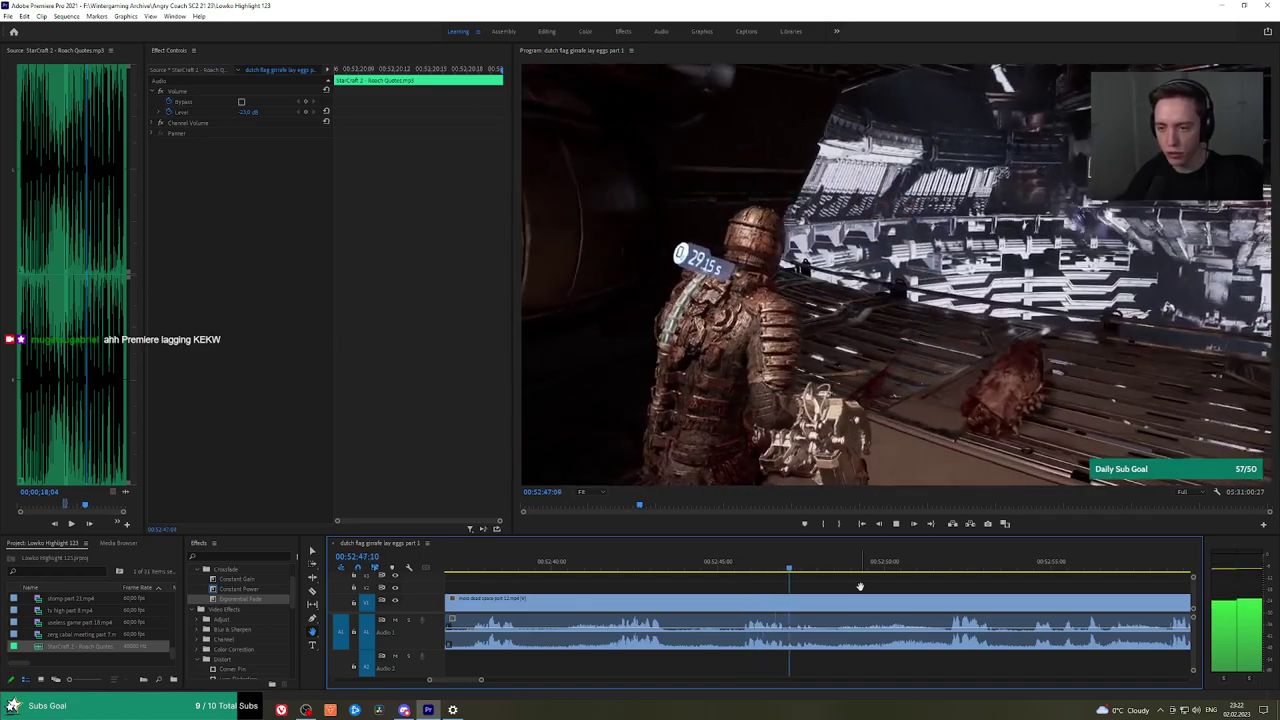
key(space)
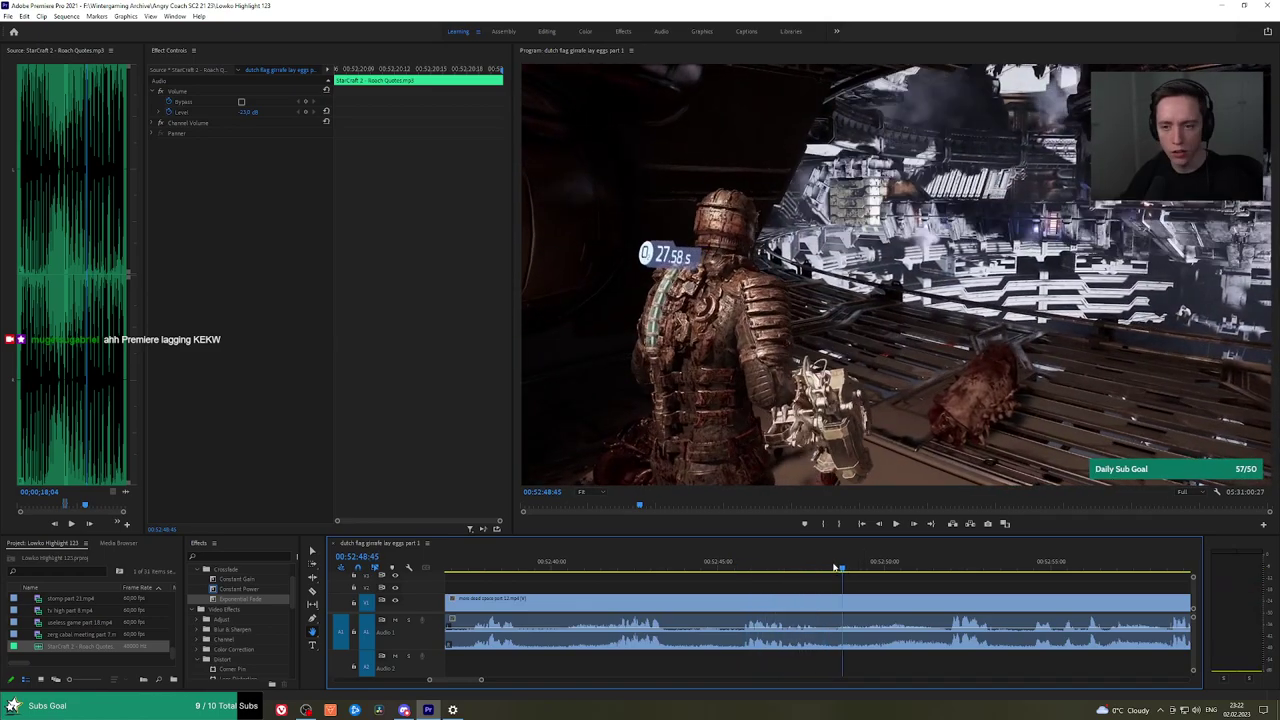
drag(916, 562, 887, 580)
key(space)
key(h)
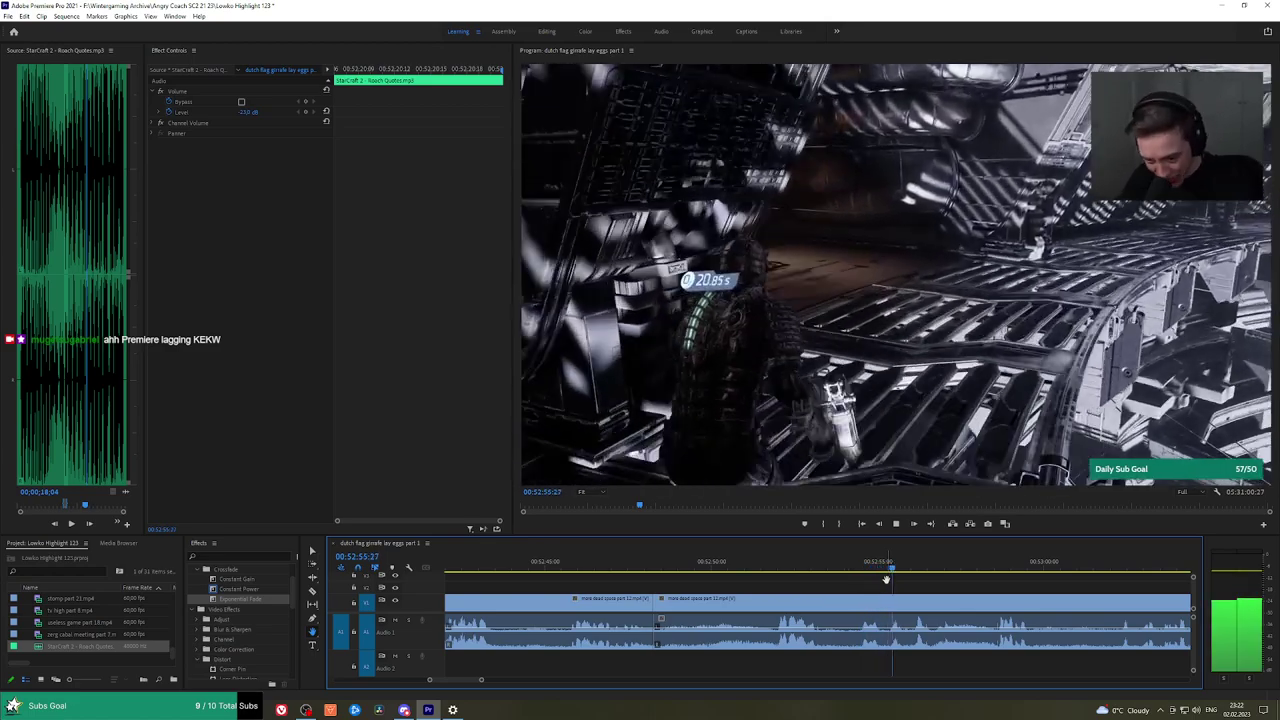
click(769, 574)
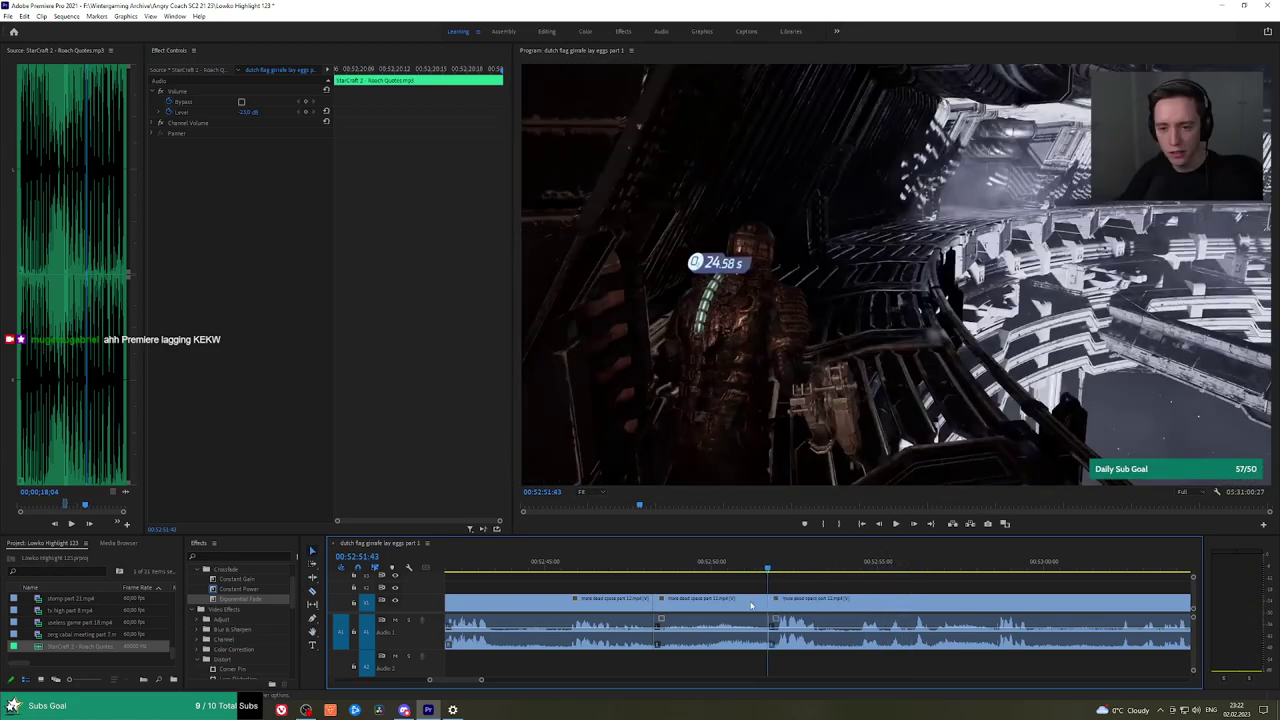
key(q)
Add a Constant Power audio transition at the cut near 00:52:48 and play on through the following footage.
drag(248, 588, 655, 630)
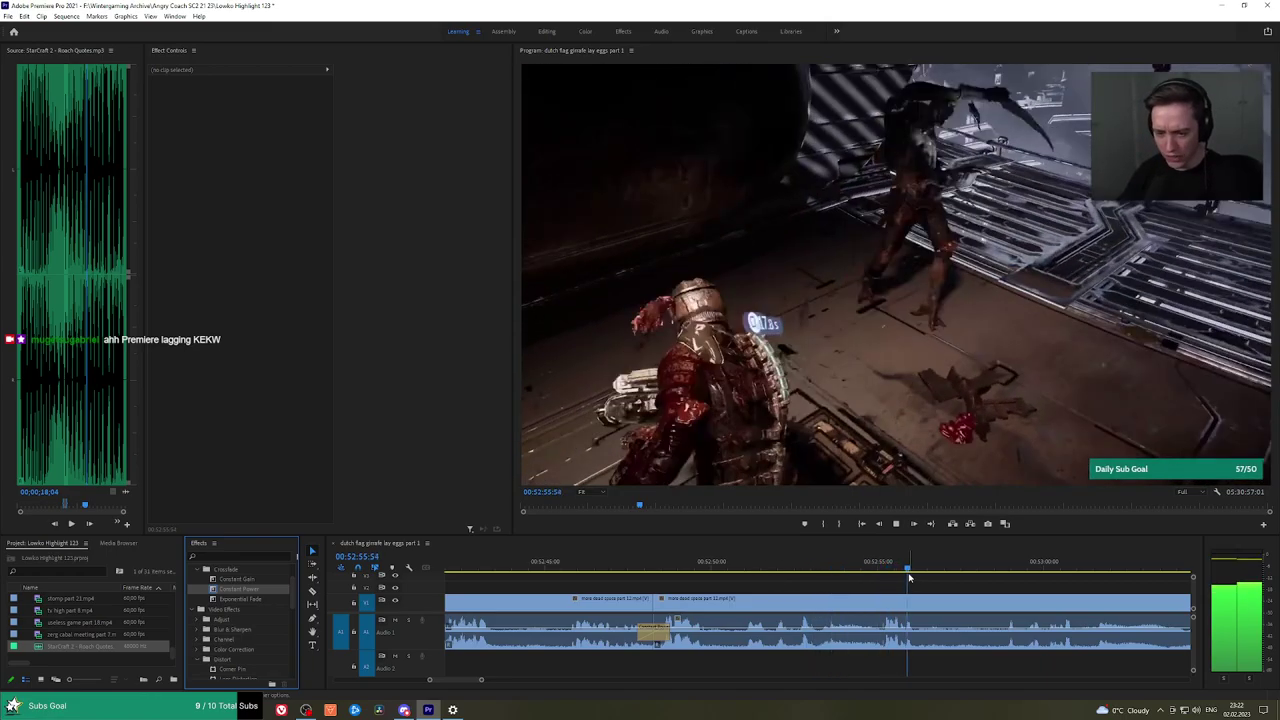
click(973, 585)
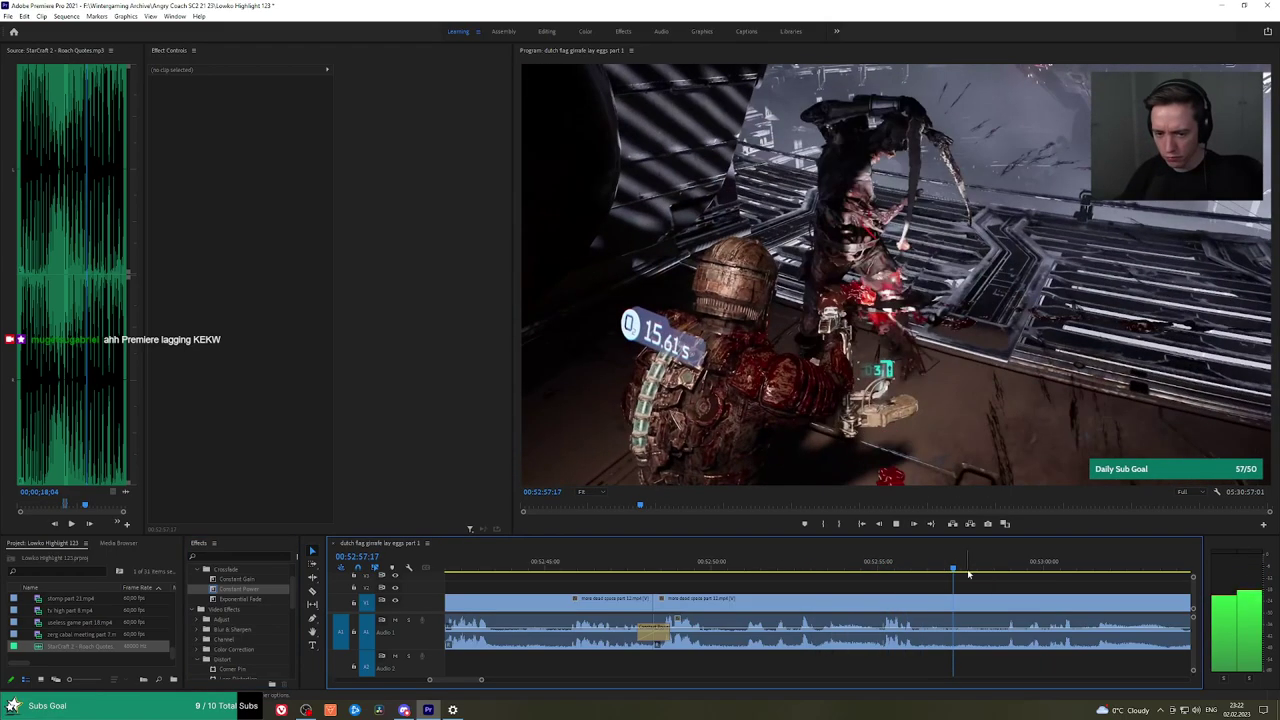
key(h)
drag(1076, 585, 897, 585)
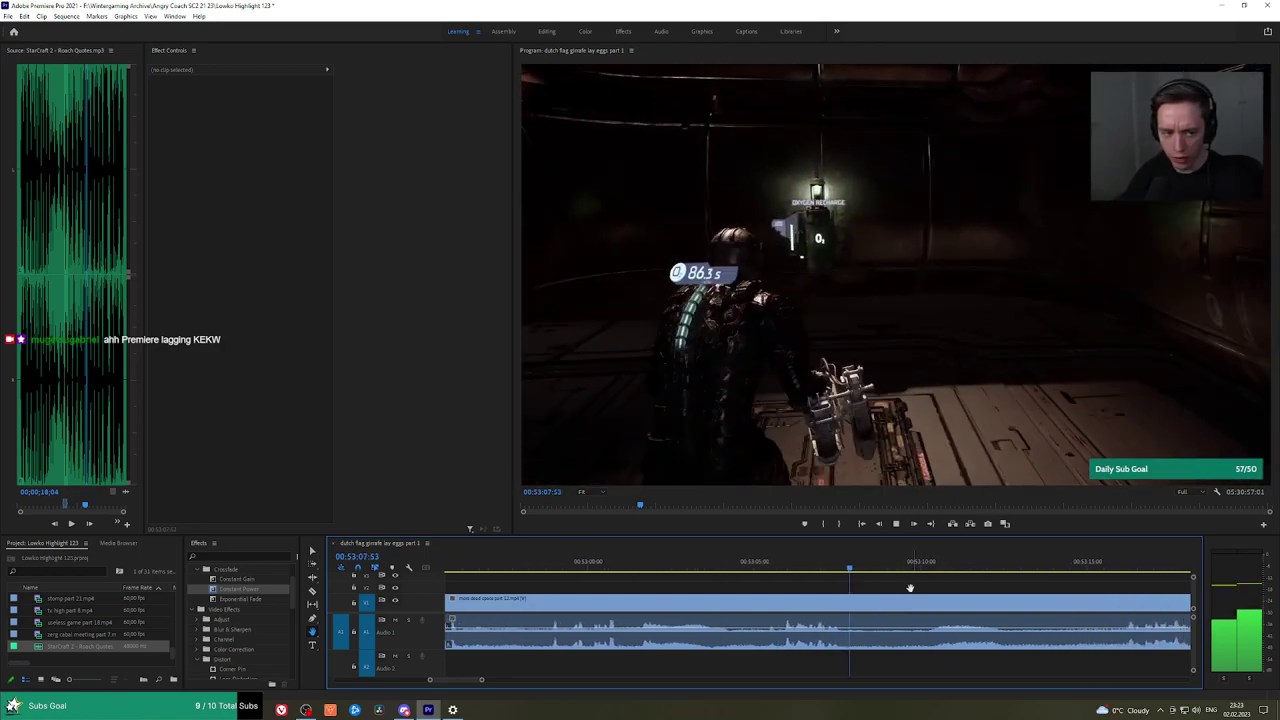
Split the clip at about 00:53:08:05 and 00:53:14:08 and ripple delete the section between the two cuts.
key(c)
click(856, 605)
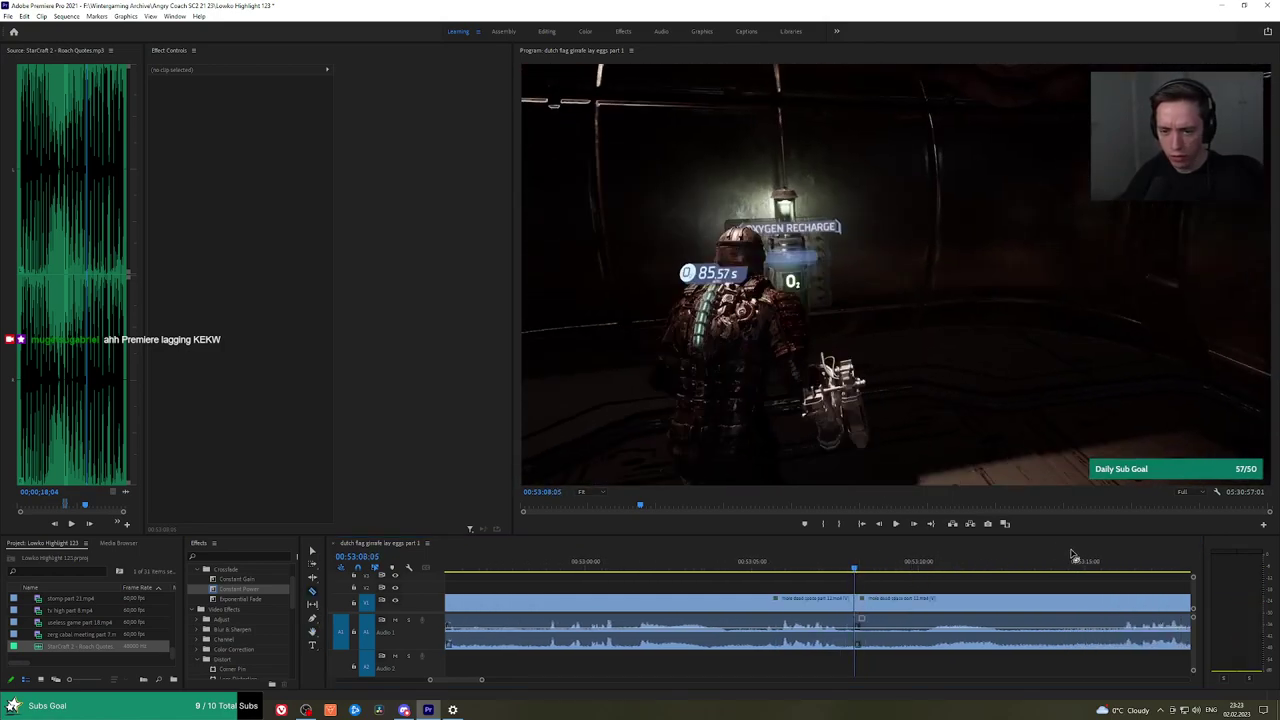
click(1108, 563)
key(h)
drag(1135, 592, 961, 583)
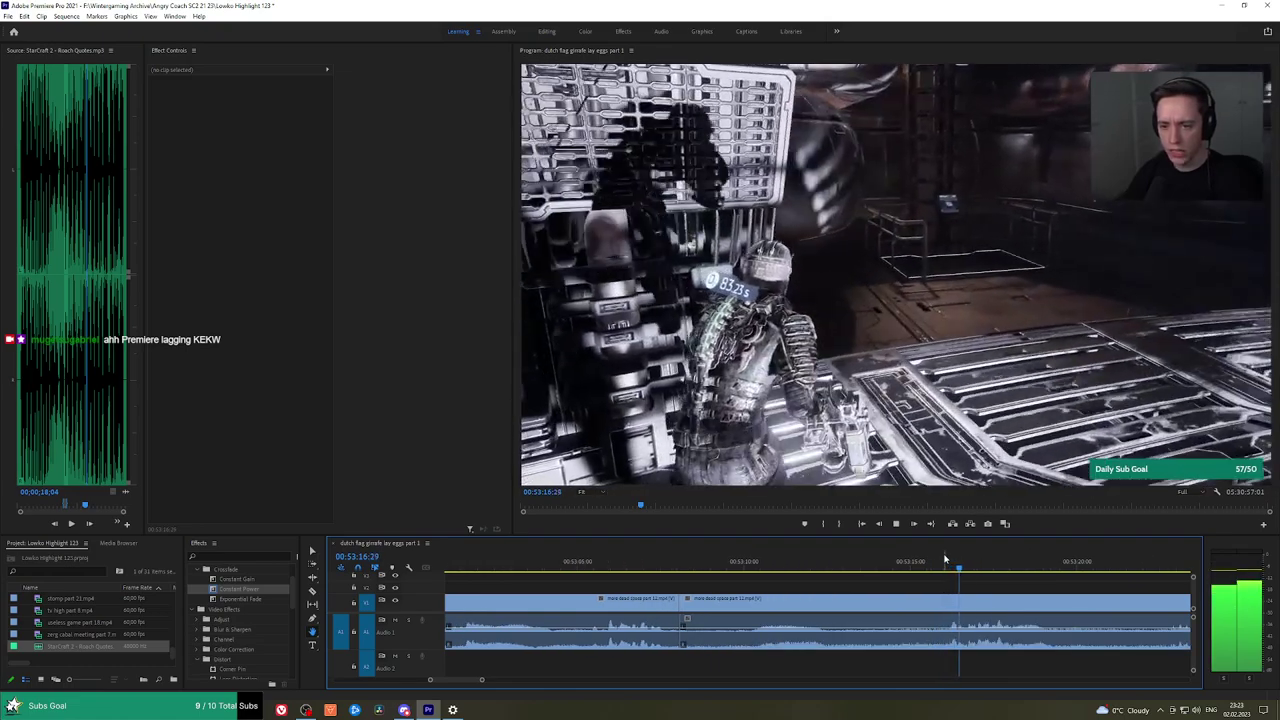
click(880, 567)
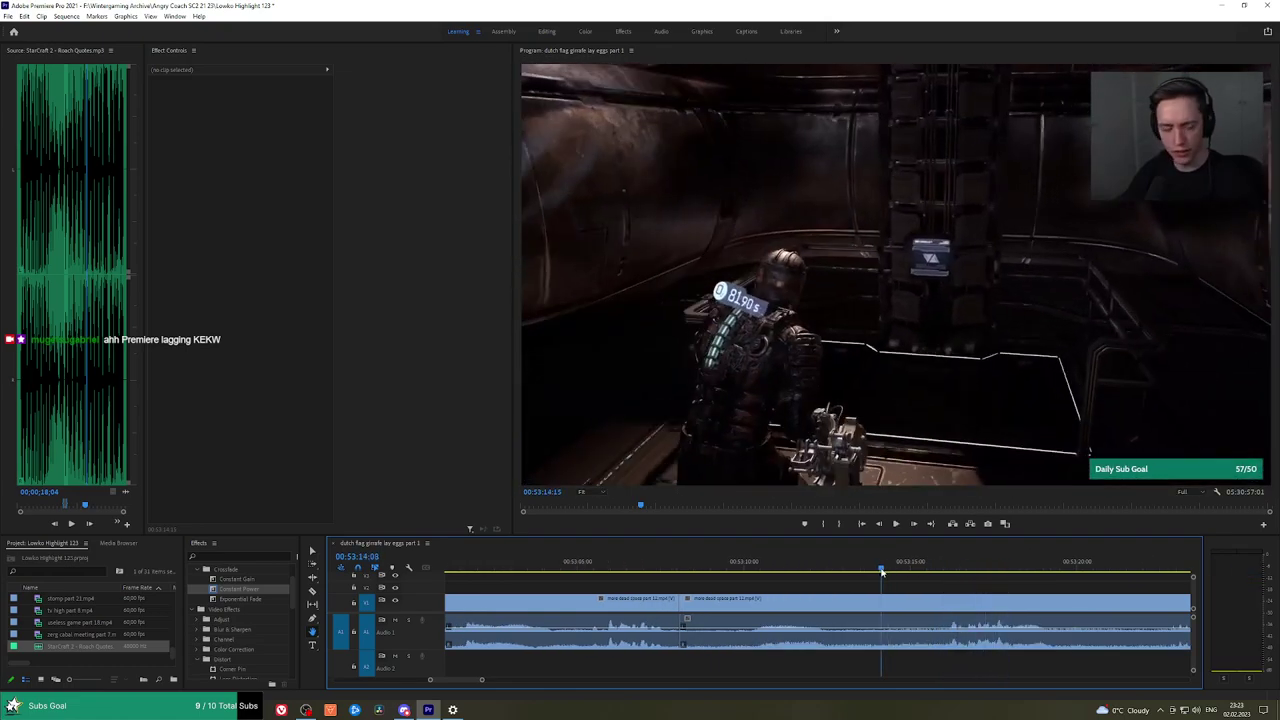
click(853, 609)
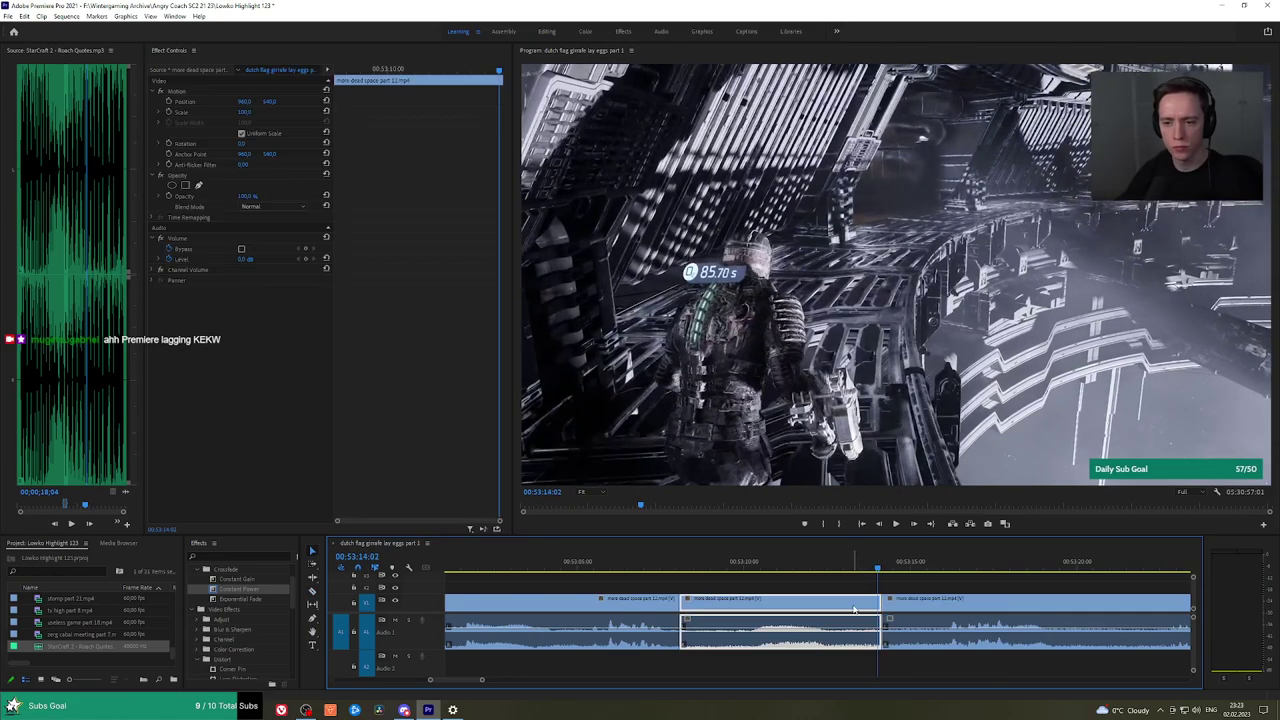
key(shift+Delete)
Add a Constant Power audio transition at the 00:53:08:05 cut and play it back.
key(Up)
key(space)
click(268, 591)
drag(268, 591, 684, 640)
scroll(860, 590, down, 3)
scroll(892, 589, down, 1)
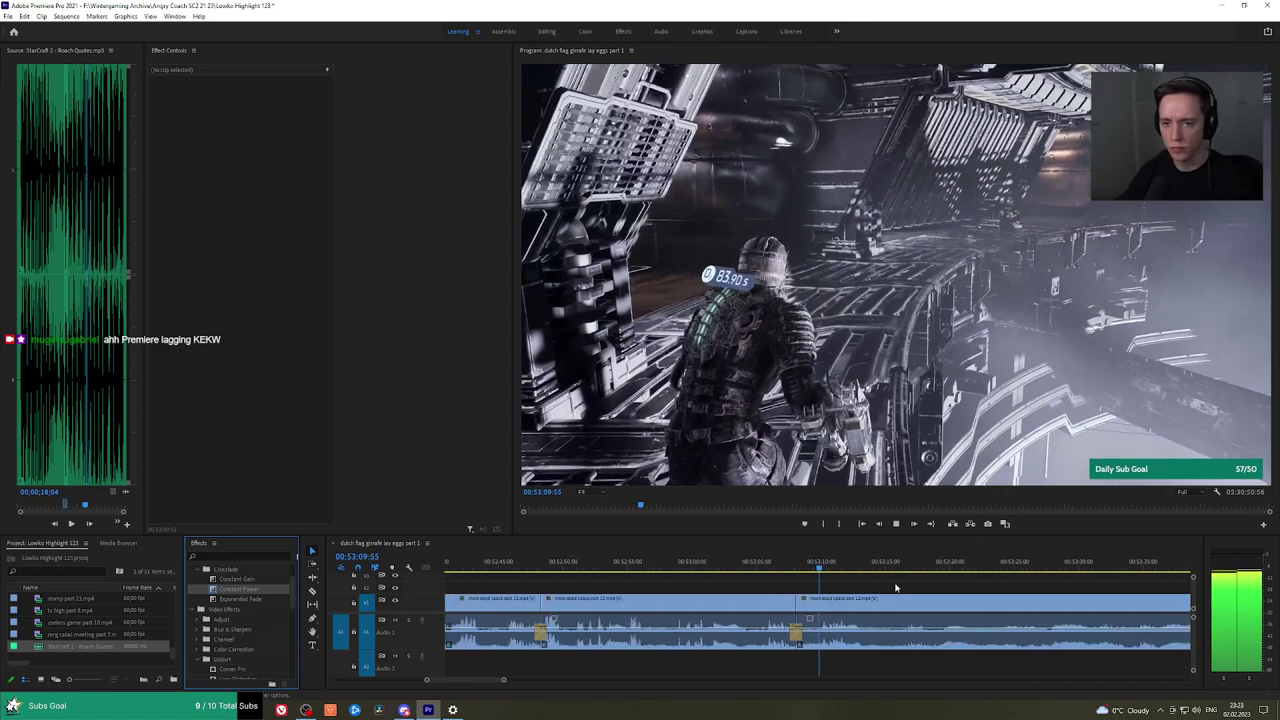
Split the clip at about 00:53:13:39, 00:53:16:17 and 00:53:18:25 and ripple delete the section between the first two cuts.
key(h)
drag(906, 587, 811, 583)
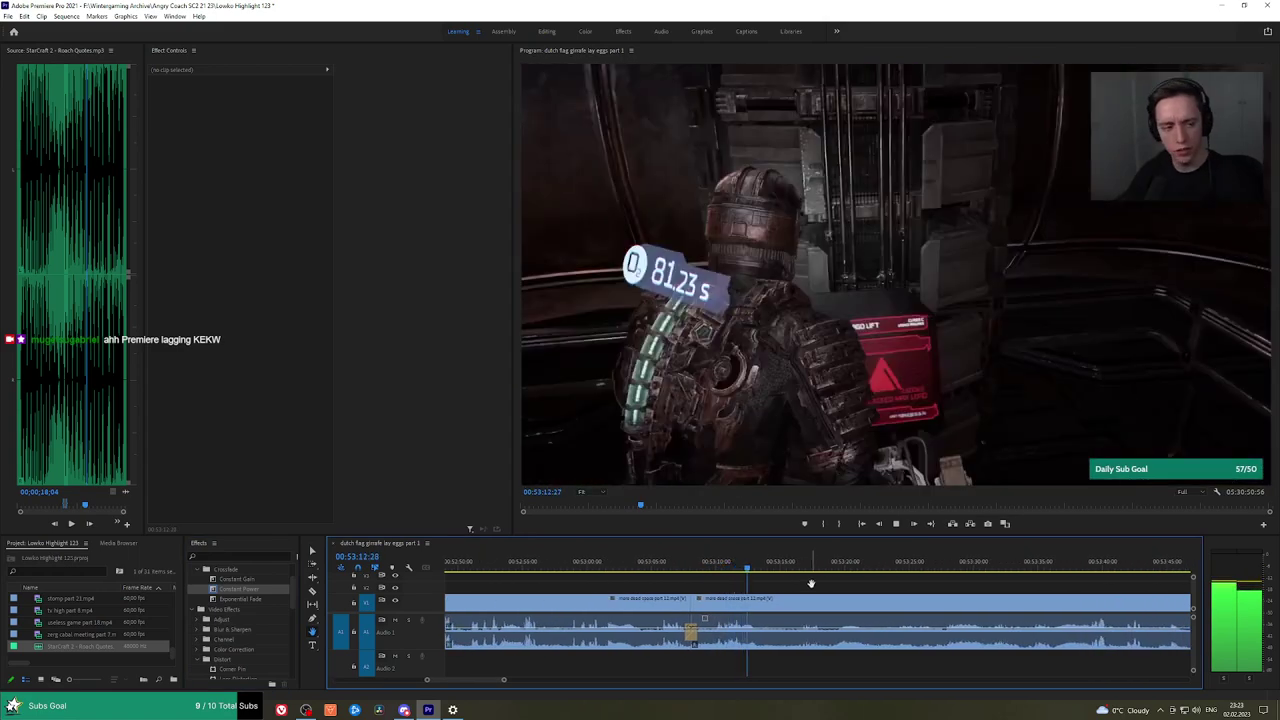
key(c)
click(762, 601)
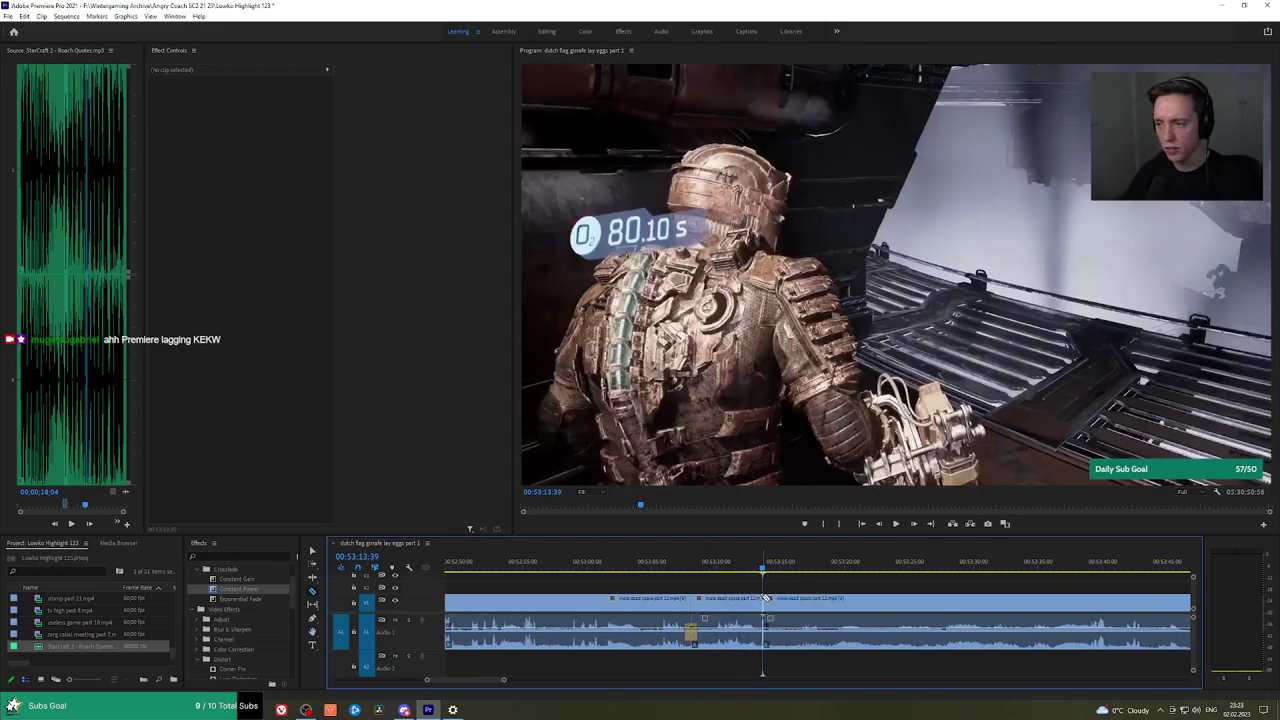
click(800, 563)
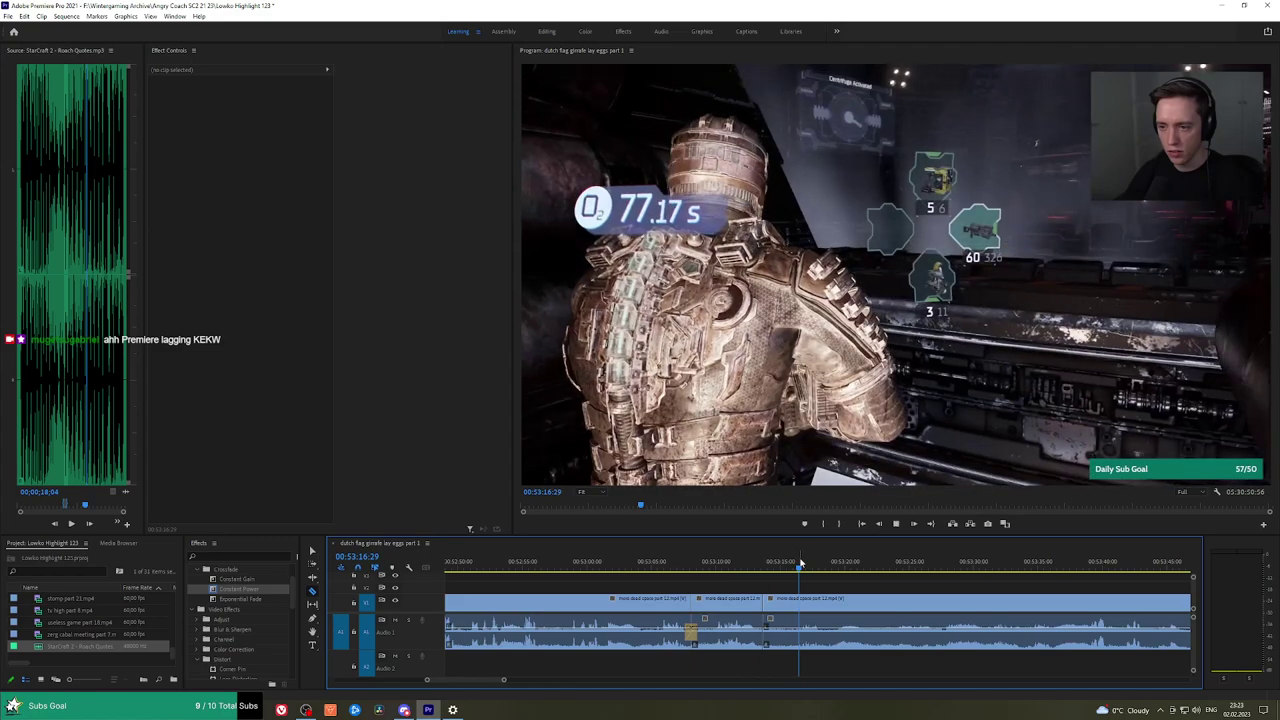
click(800, 605)
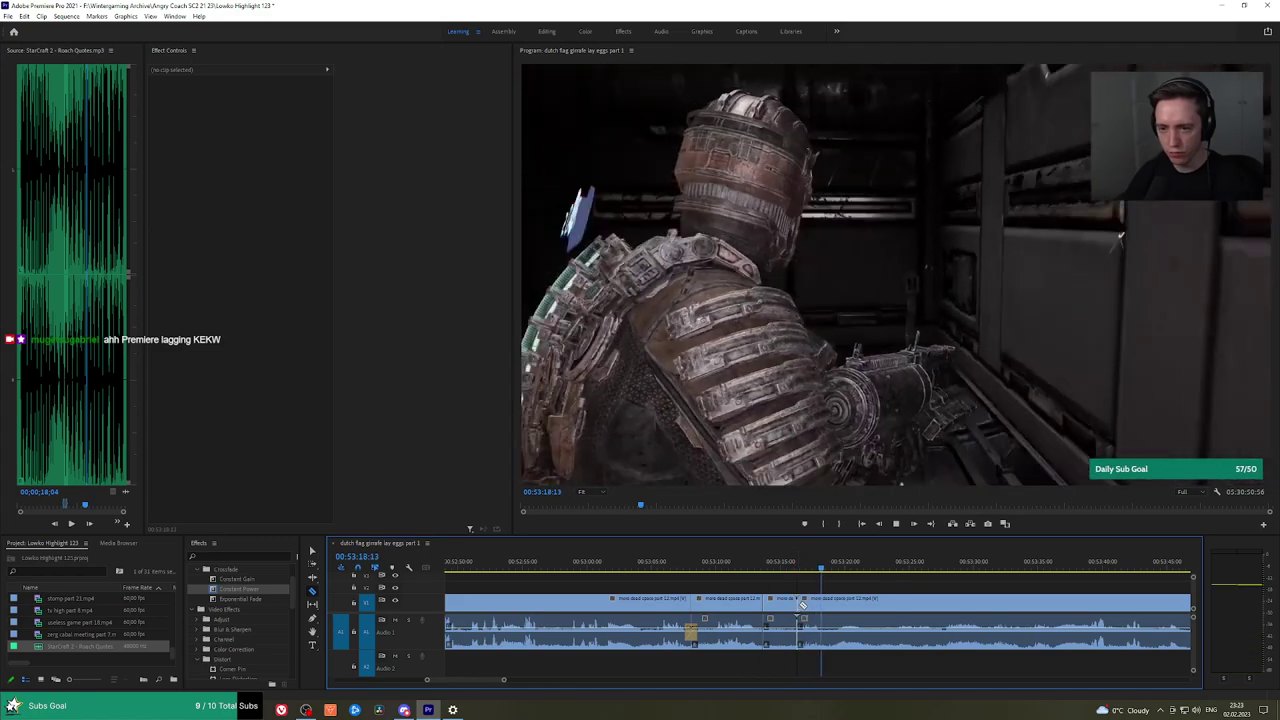
key(v)
click(782, 600)
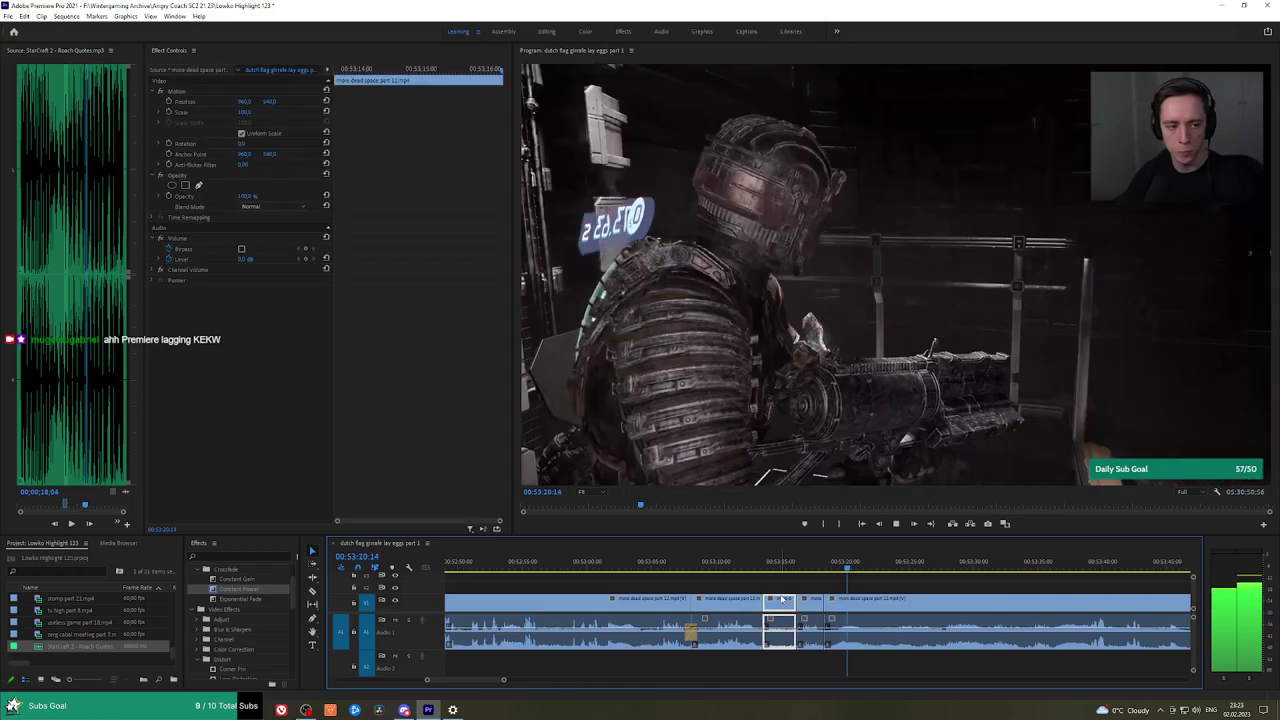
key(shift+Delete)
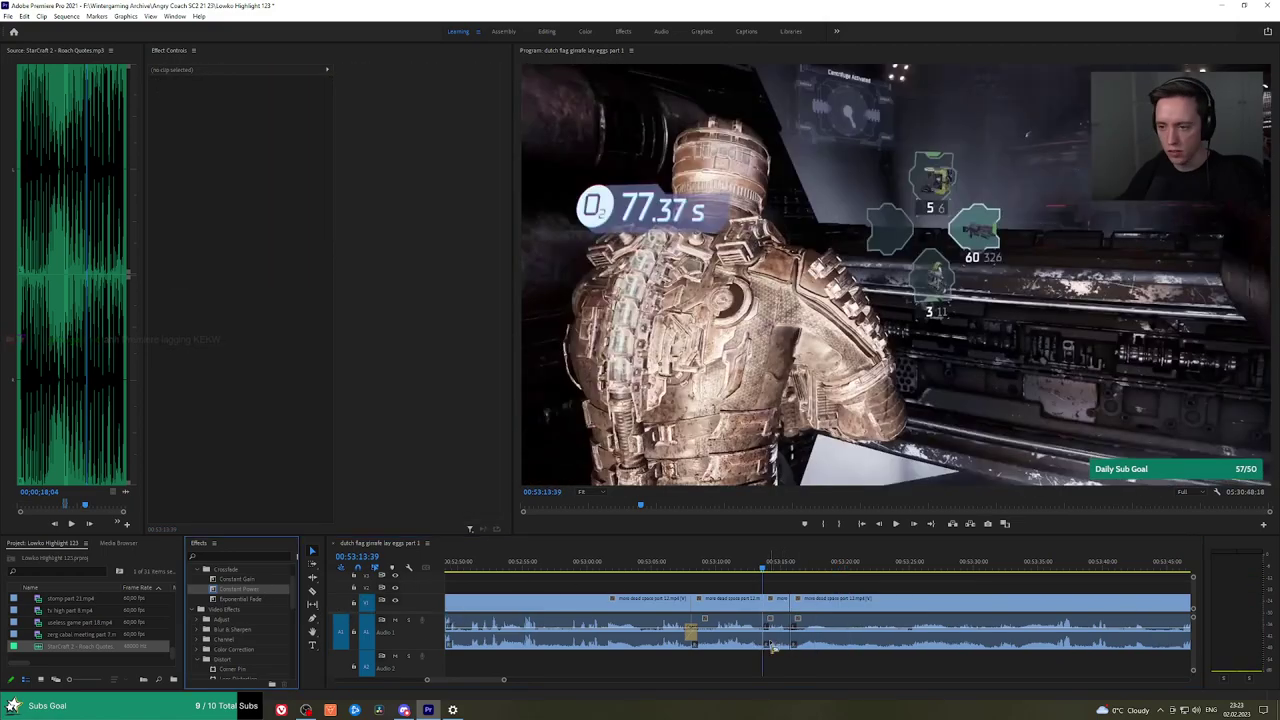
Add a Constant Power audio transition at the 00:53:13:39 cut and review the footage between about 00:53:24 and 00:54:01.
click(1084, 566)
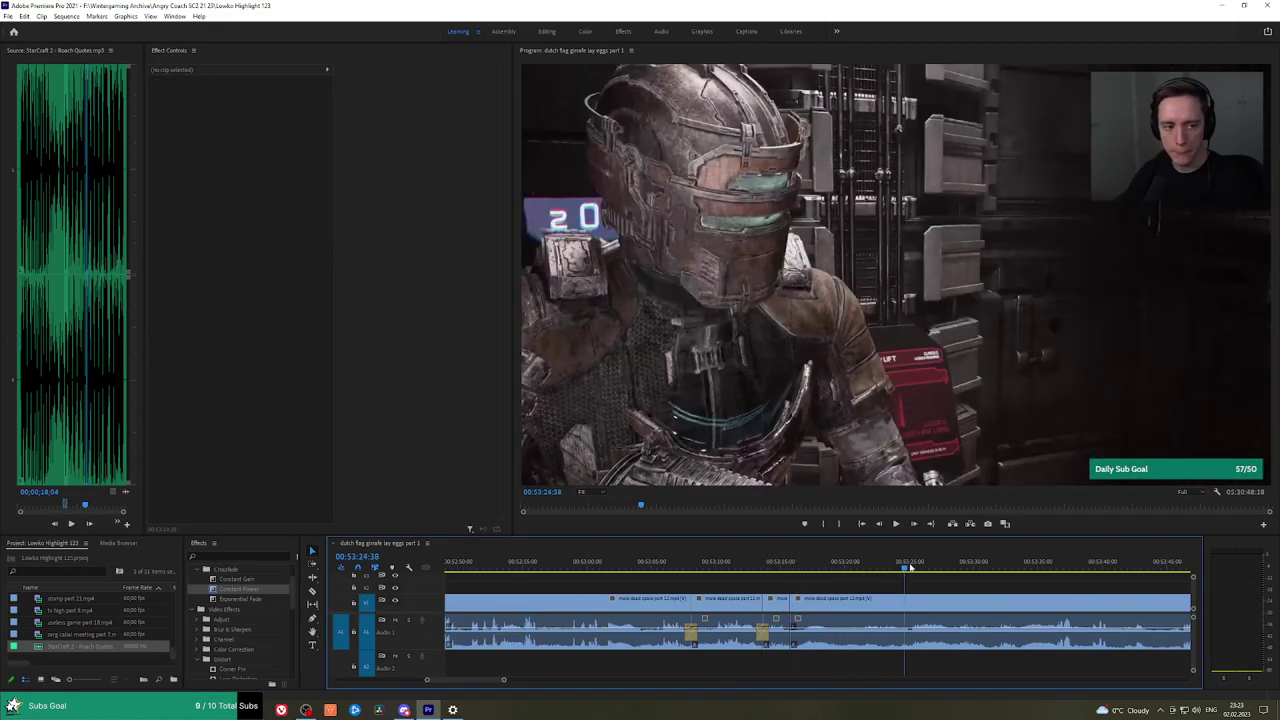
scroll(1093, 570, down, 9)
drag(1086, 568, 697, 573)
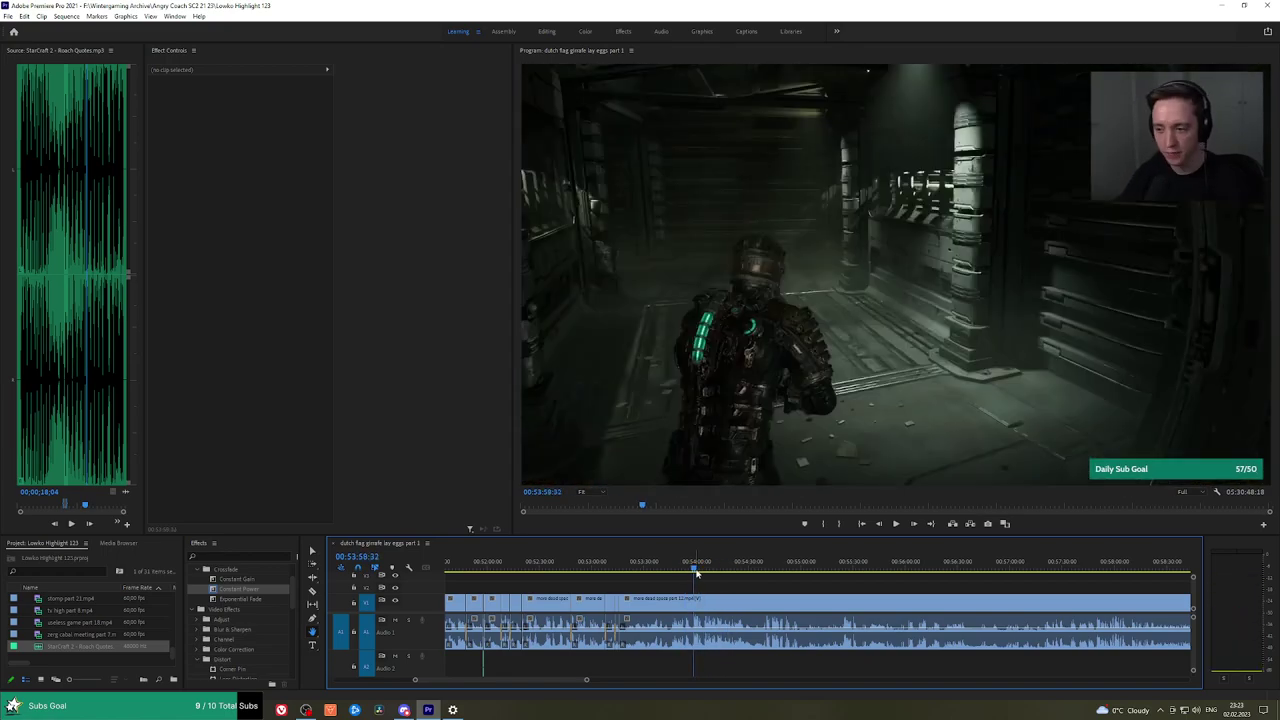
scroll(702, 570, up, 5)
key(space)
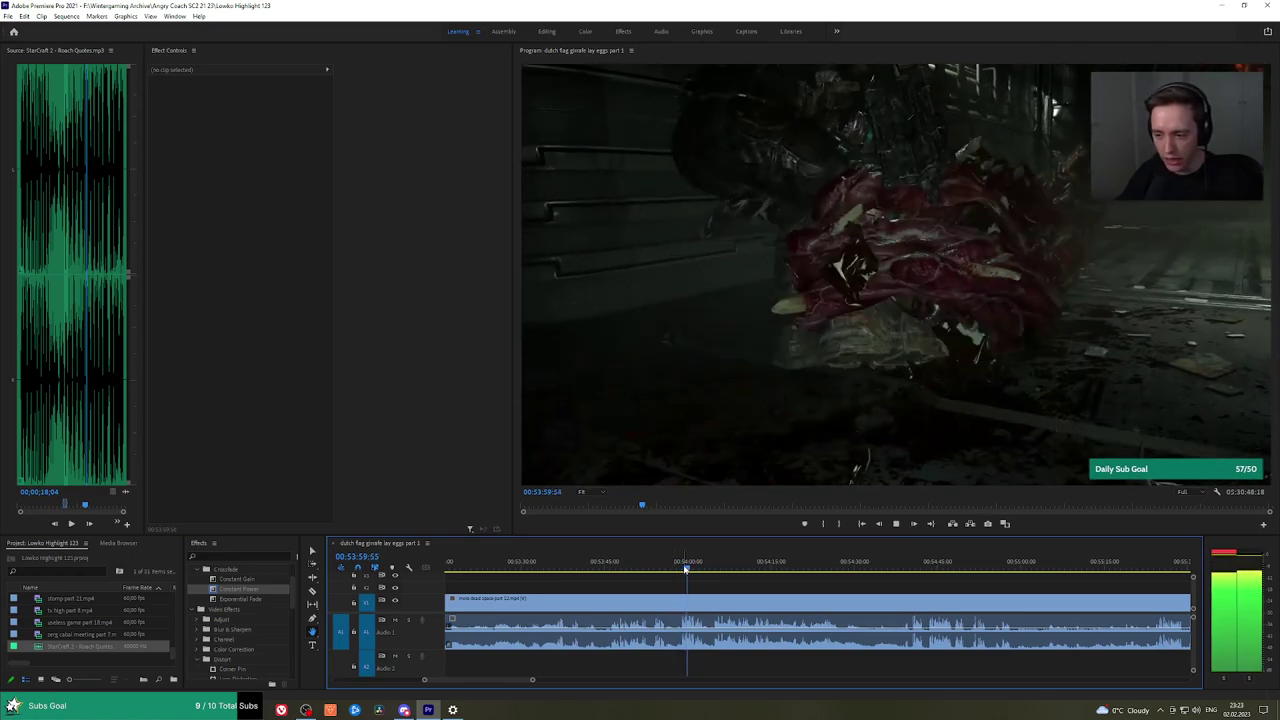
drag(689, 570, 656, 570)
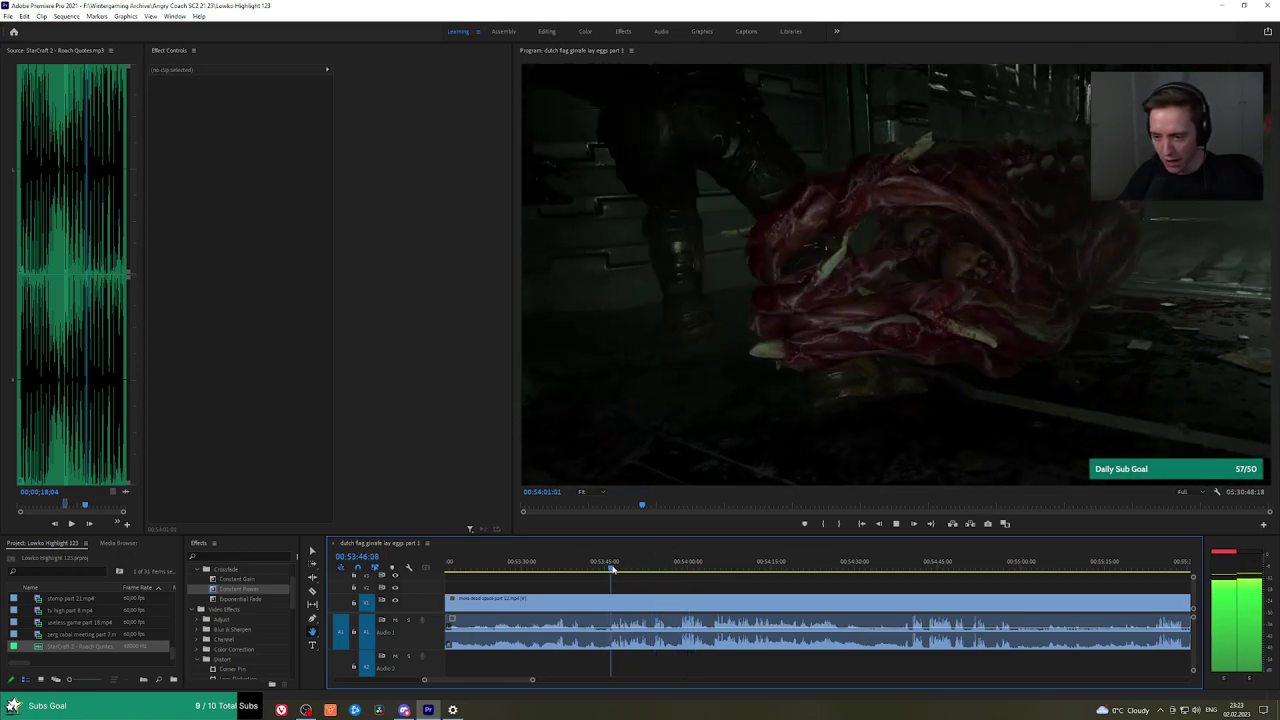
click(613, 567)
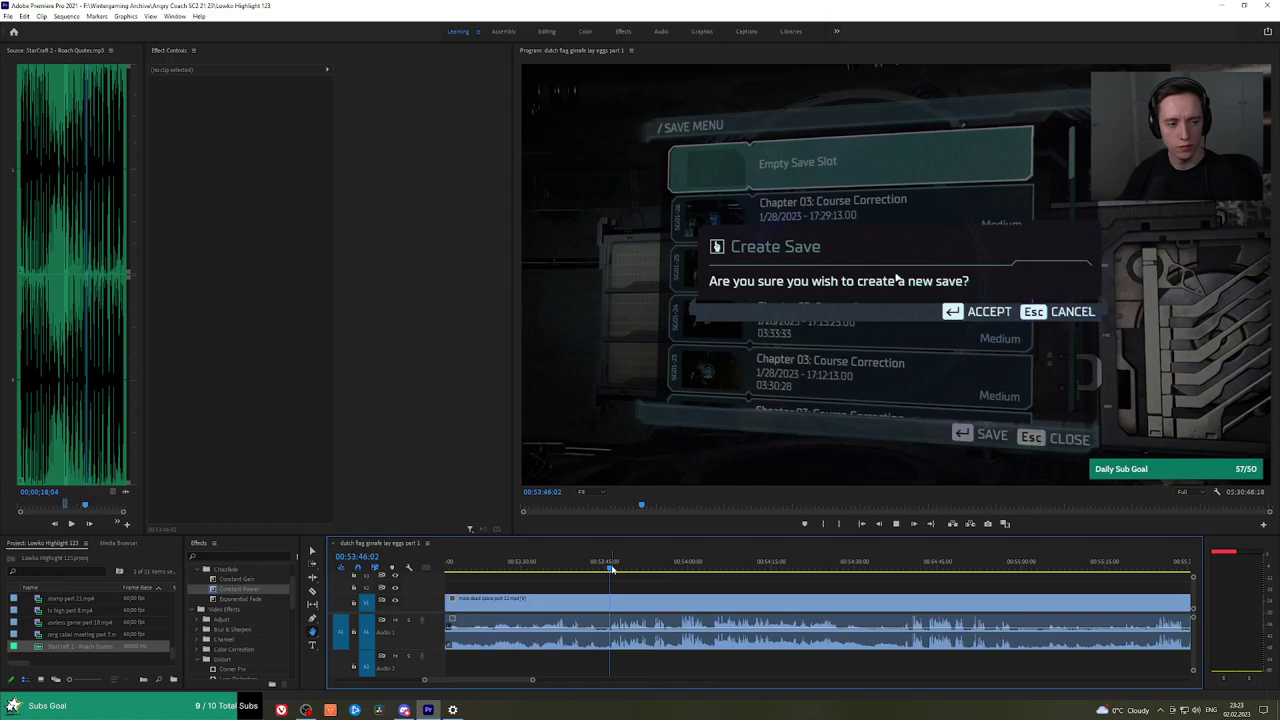
key(space)
key(space)
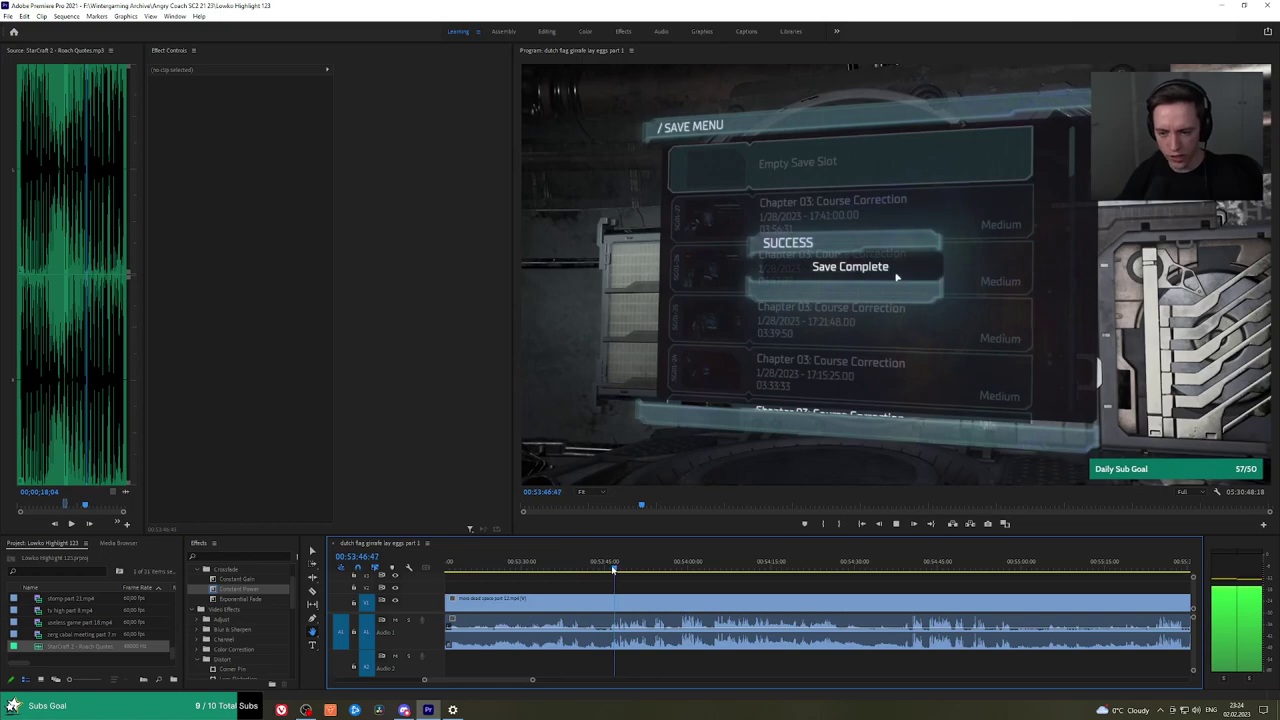
Split the clip at about 00:53:45:37 and ripple delete the section back to the cut at 00:53:15:47.
scroll(642, 585, up, 3)
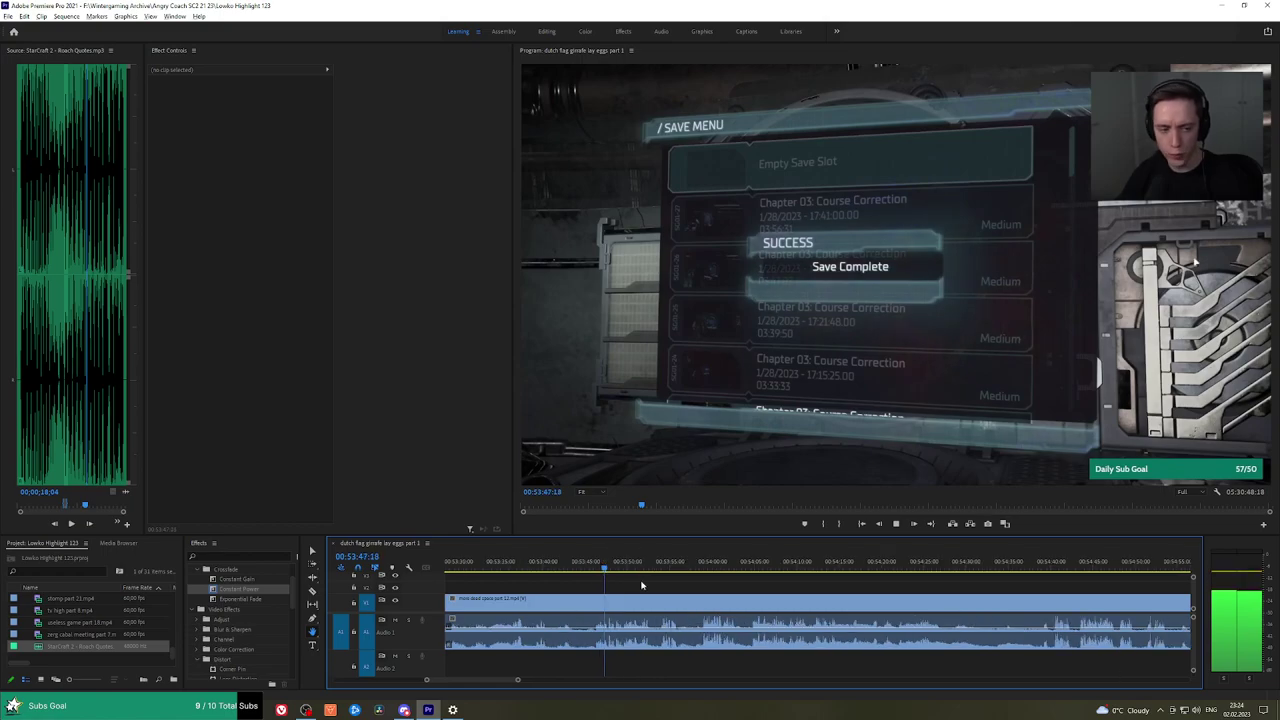
click(557, 603)
key(v)
click(541, 603)
key(shift+Delete)
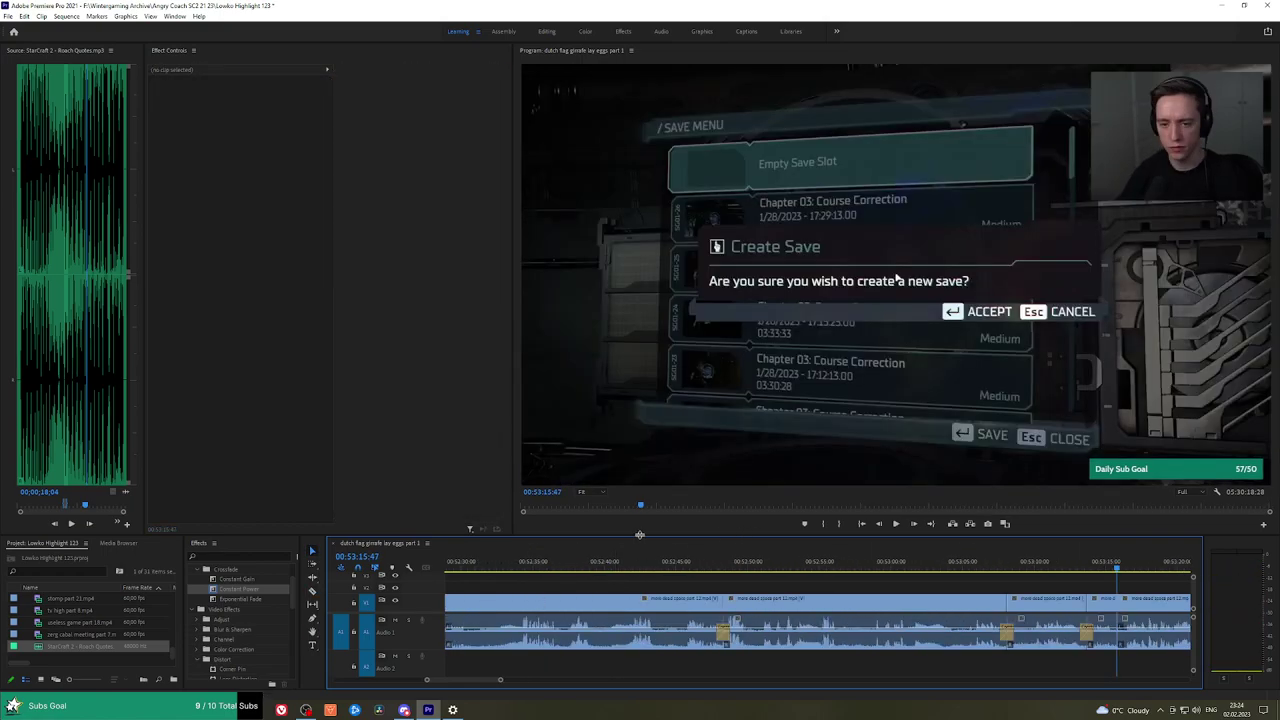
Add an Exponential Fade audio transition at the 00:53:15:47 cut and play on through the following footage.
click(251, 601)
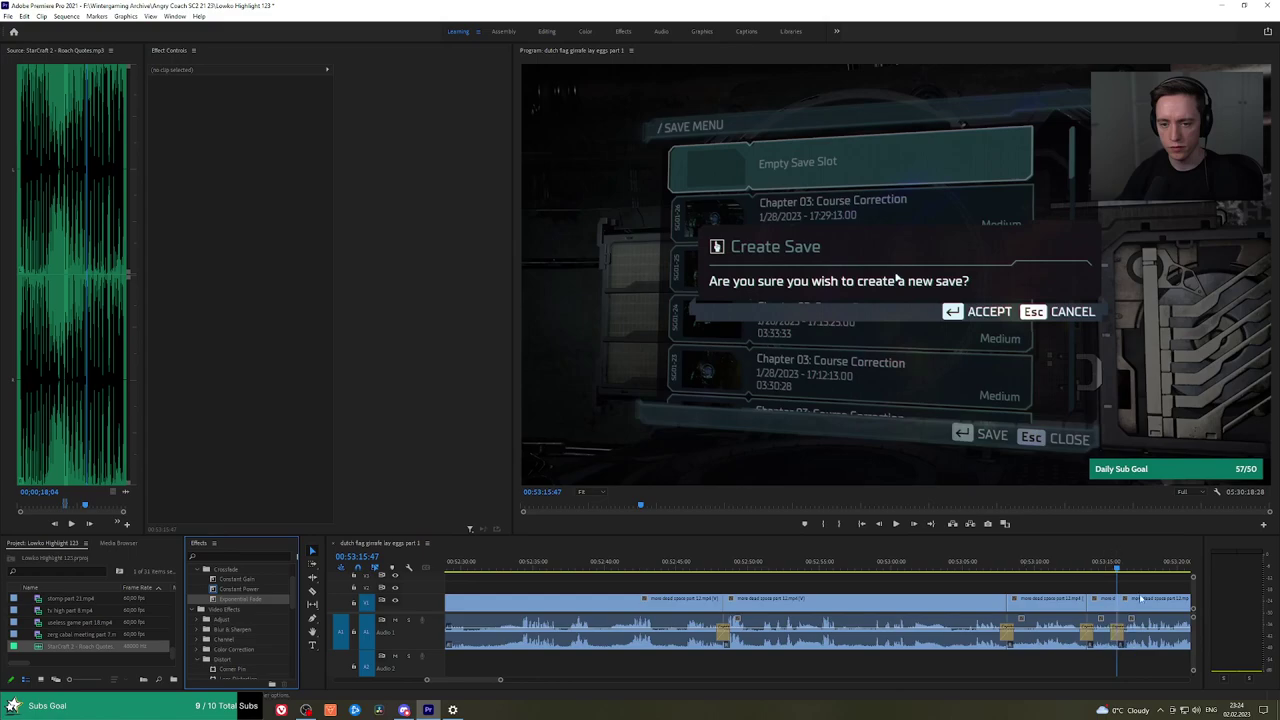
key(space)
key(h)
drag(1155, 583, 754, 583)
drag(842, 578, 734, 574)
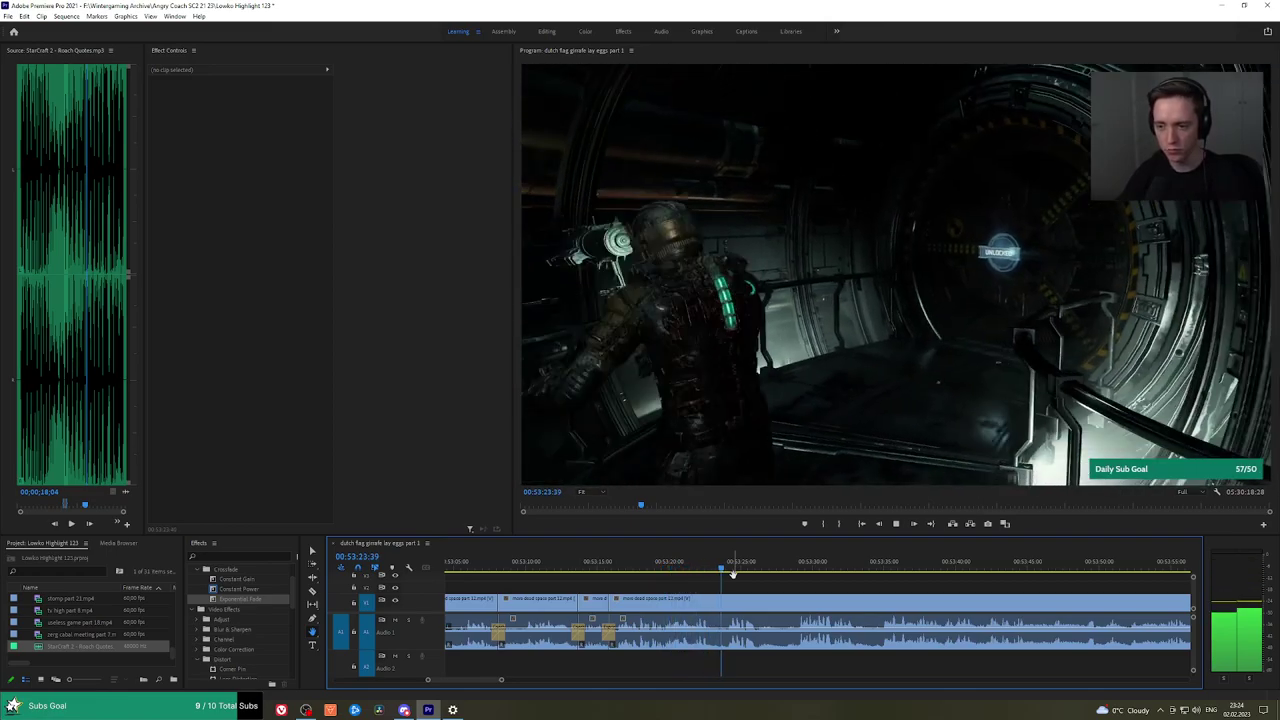
Watch the fight footage from about 00:53:37 to 00:54:11 for the next dull section to cut.
drag(851, 586, 804, 591)
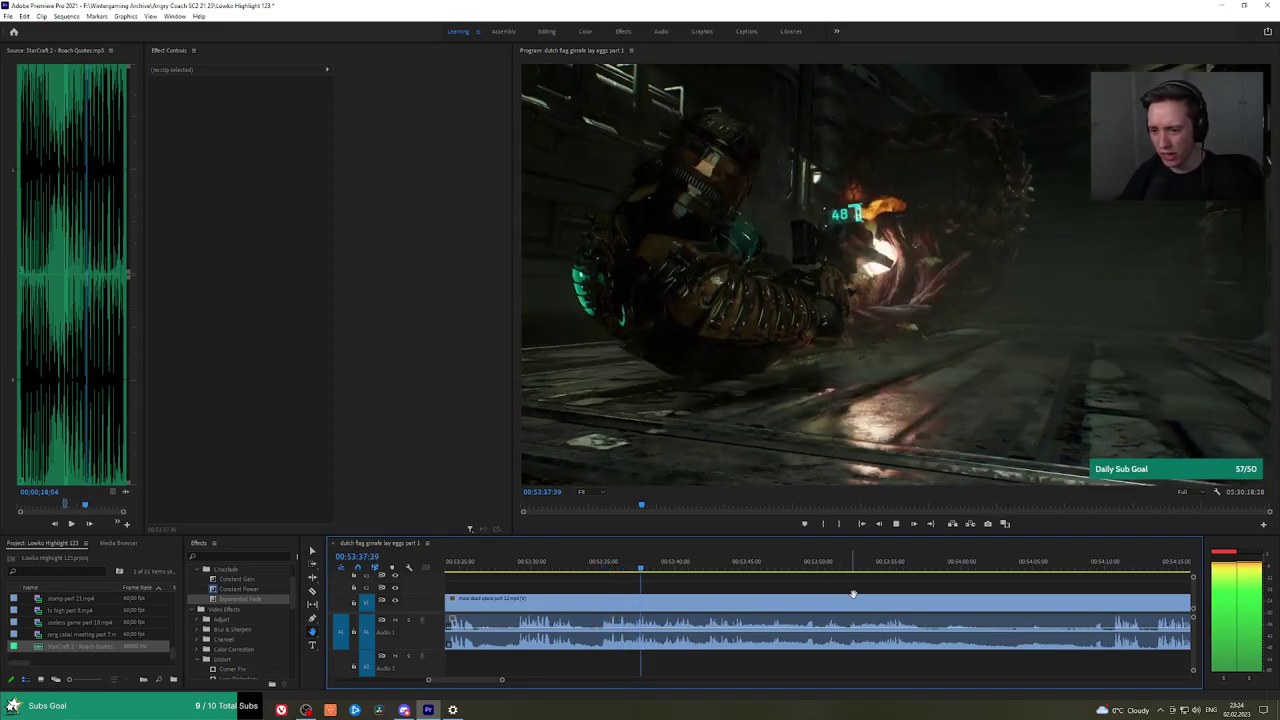
drag(865, 593, 848, 592)
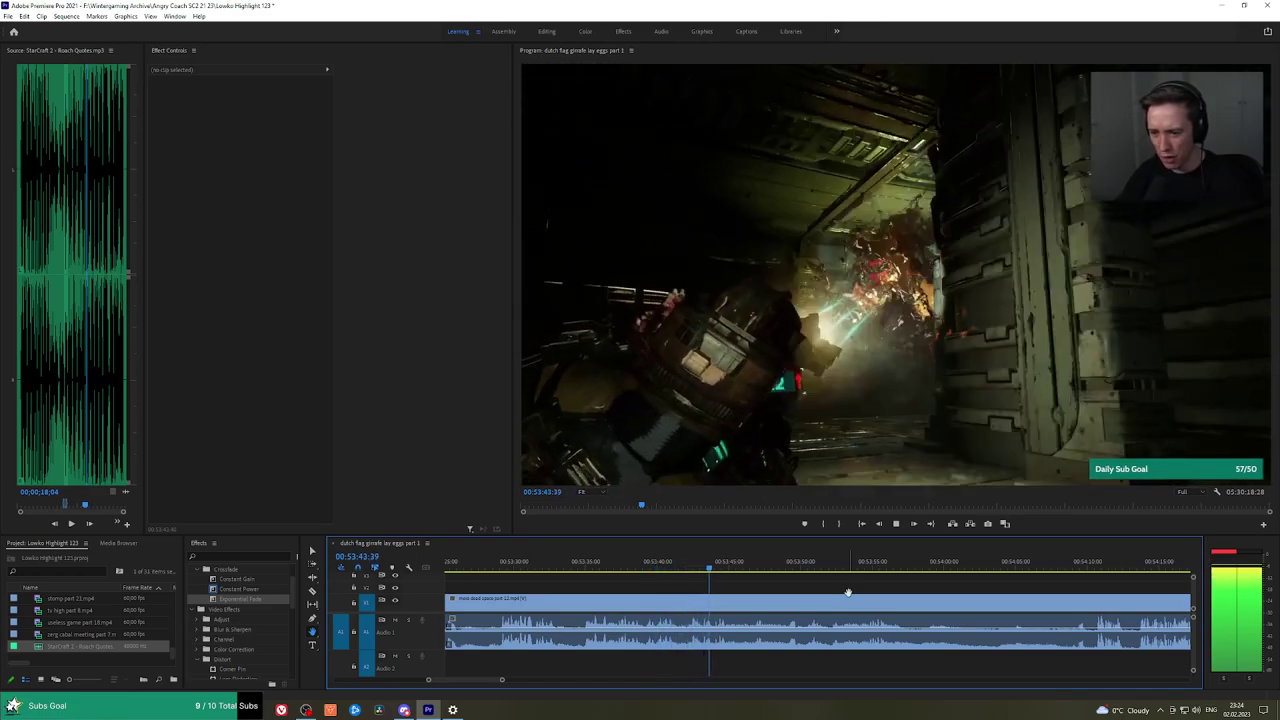
drag(885, 592, 854, 591)
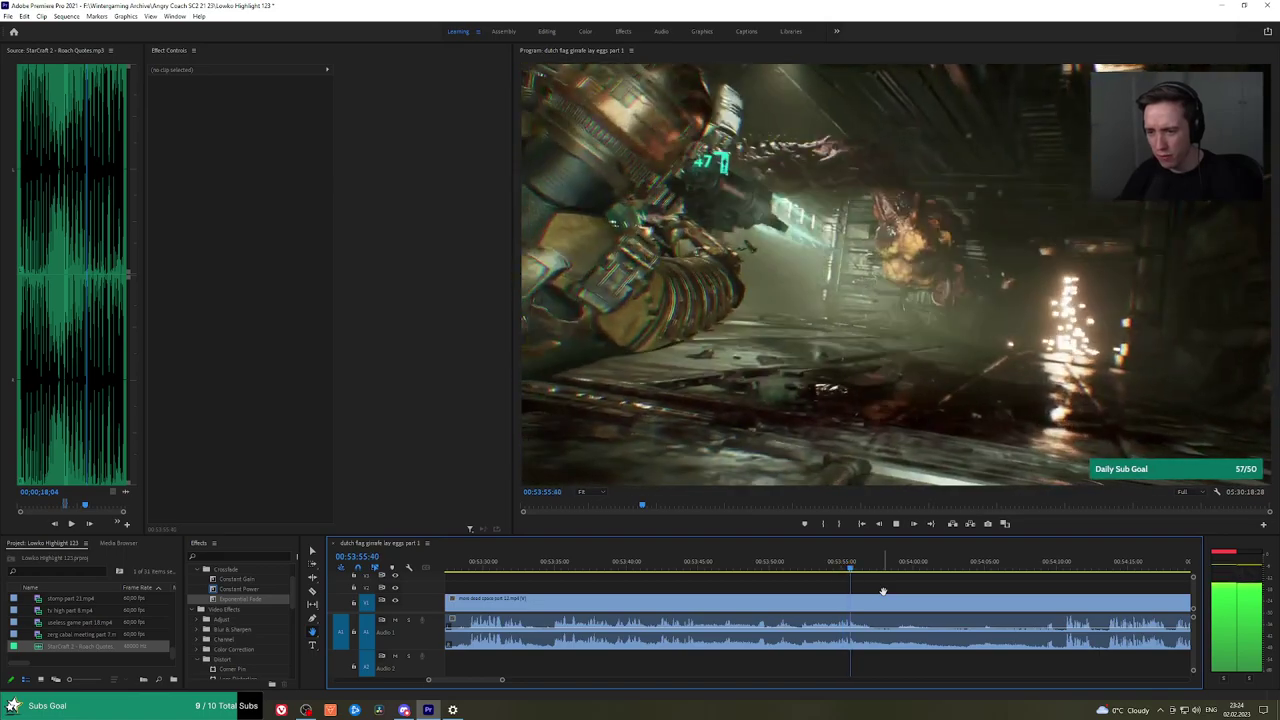
drag(990, 590, 912, 590)
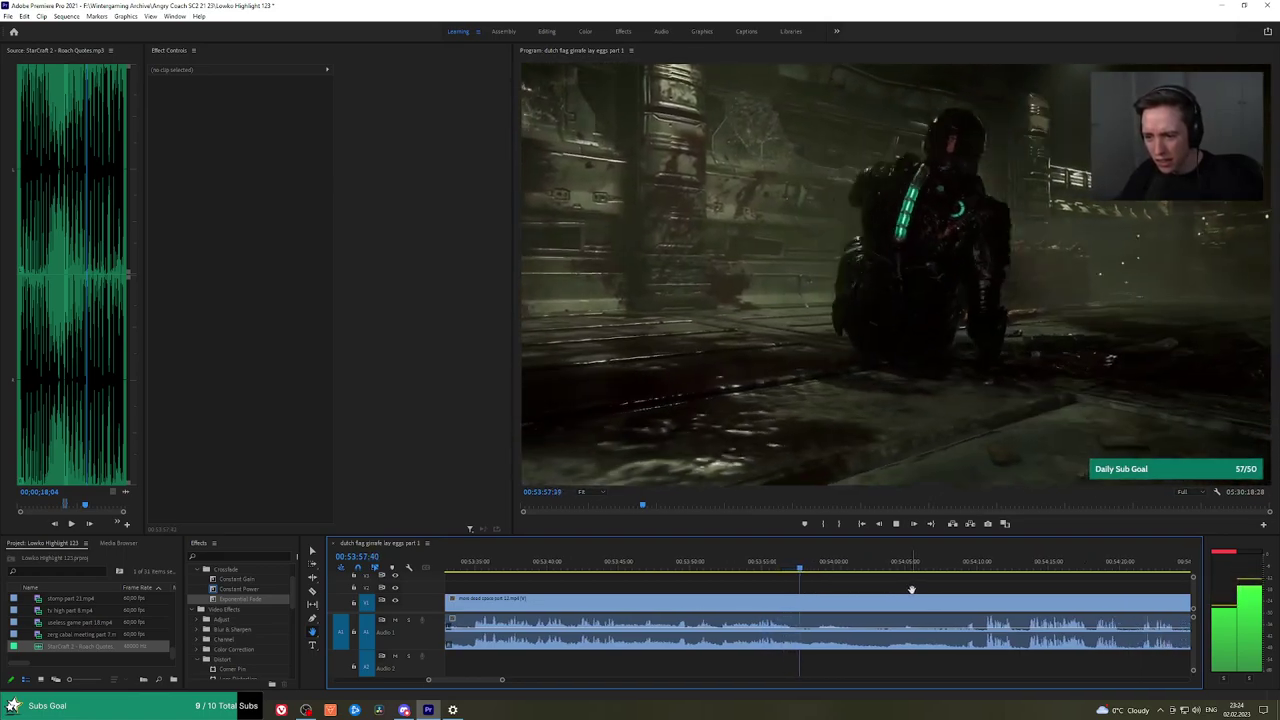
scroll(920, 590, down, 1)
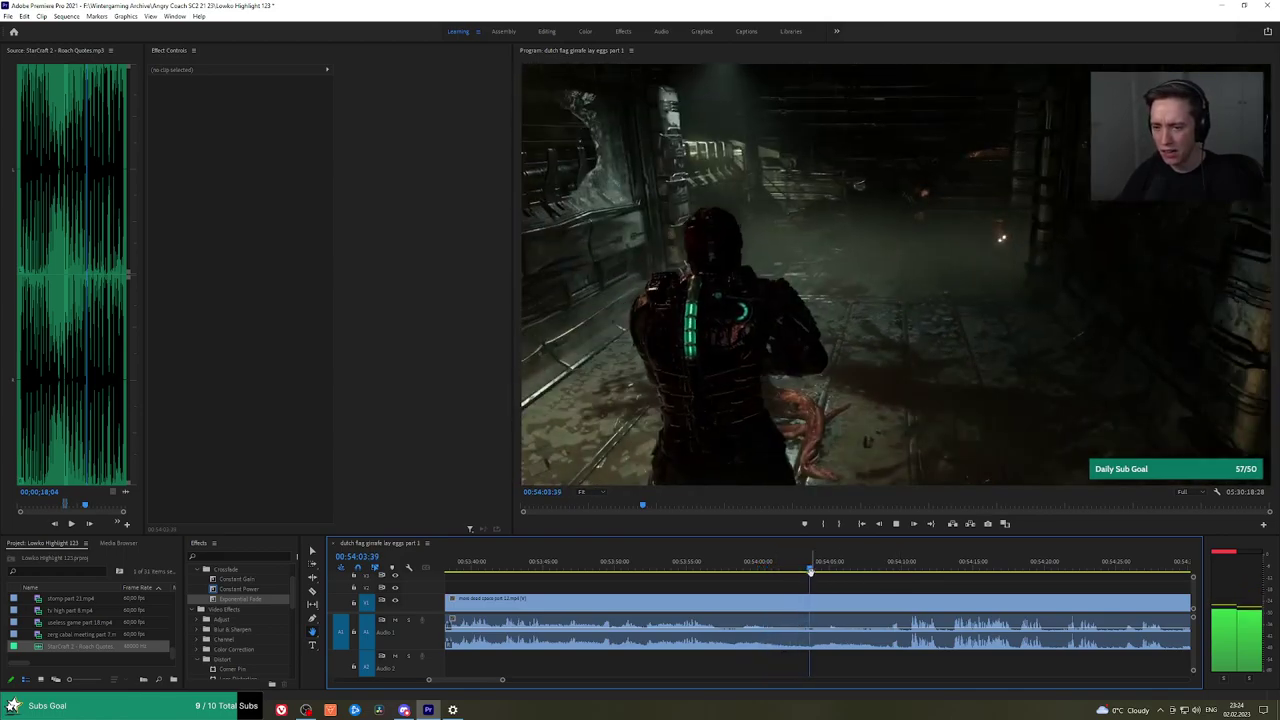
drag(934, 588, 865, 588)
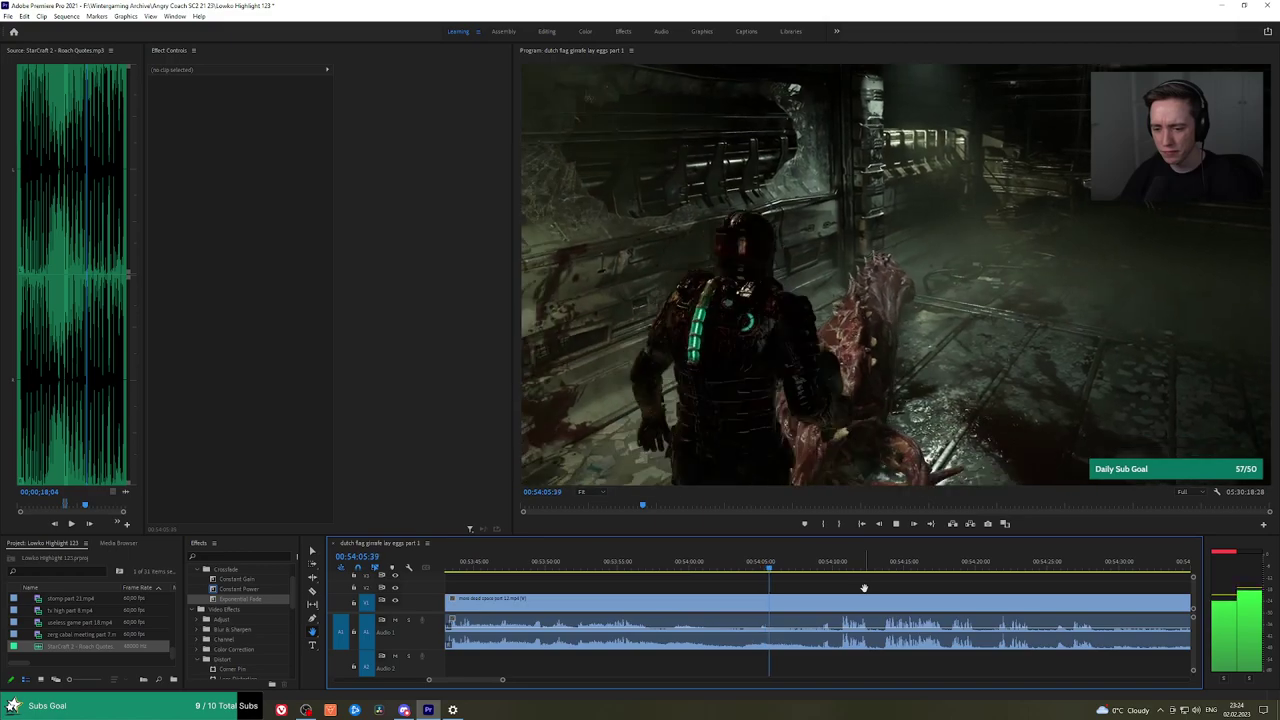
scroll(885, 588, down, 1)
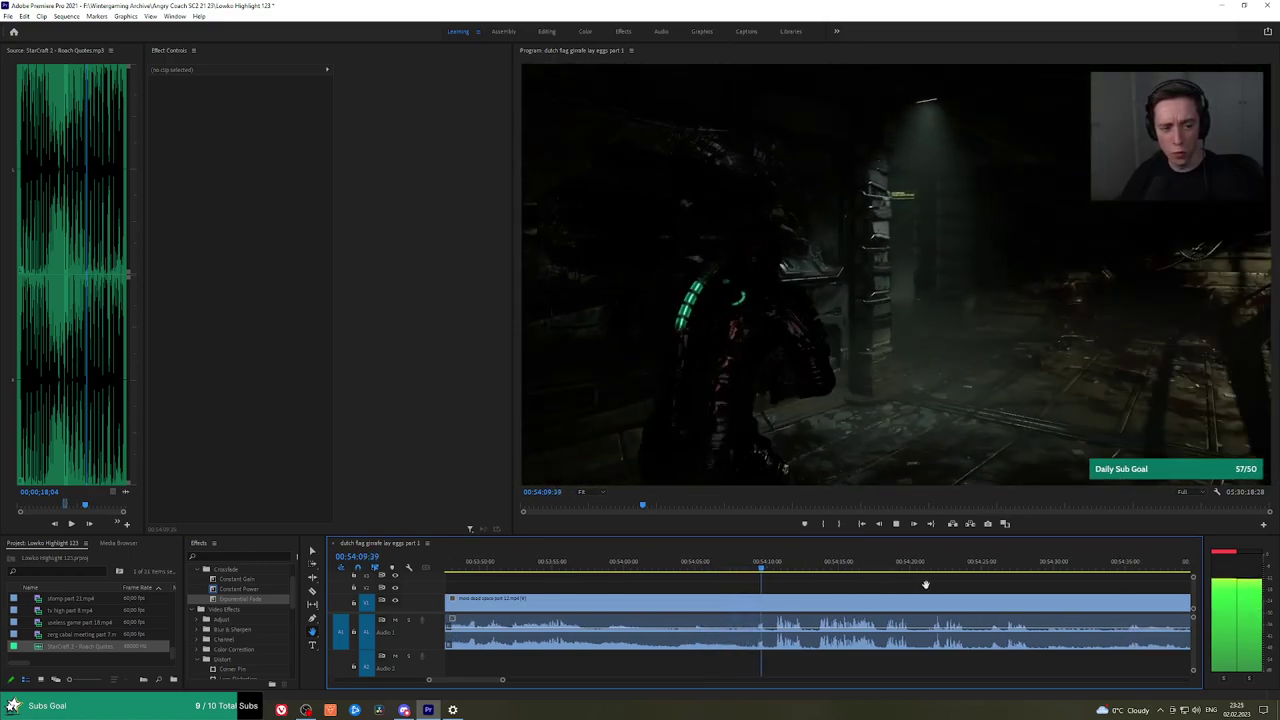
scroll(890, 585, down, 1)
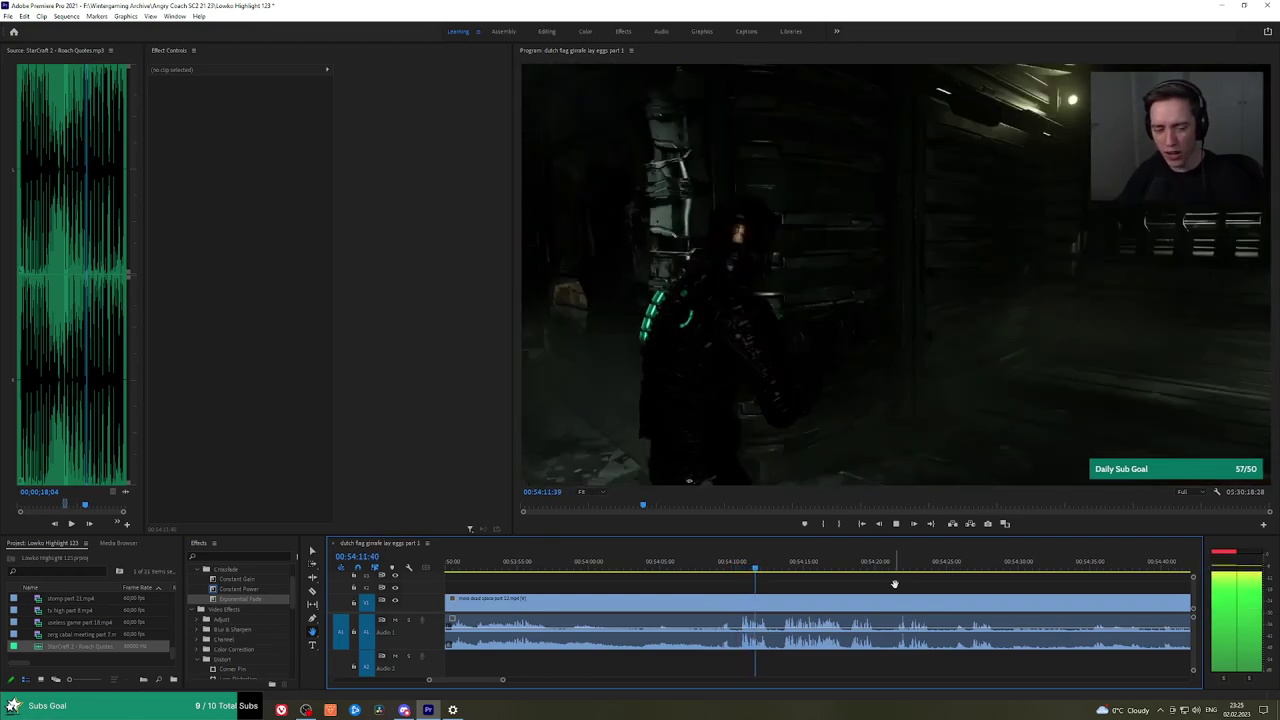
Return to the end of the fight and split the clip at about 00:54:07:05.
click(661, 568)
drag(661, 568, 686, 569)
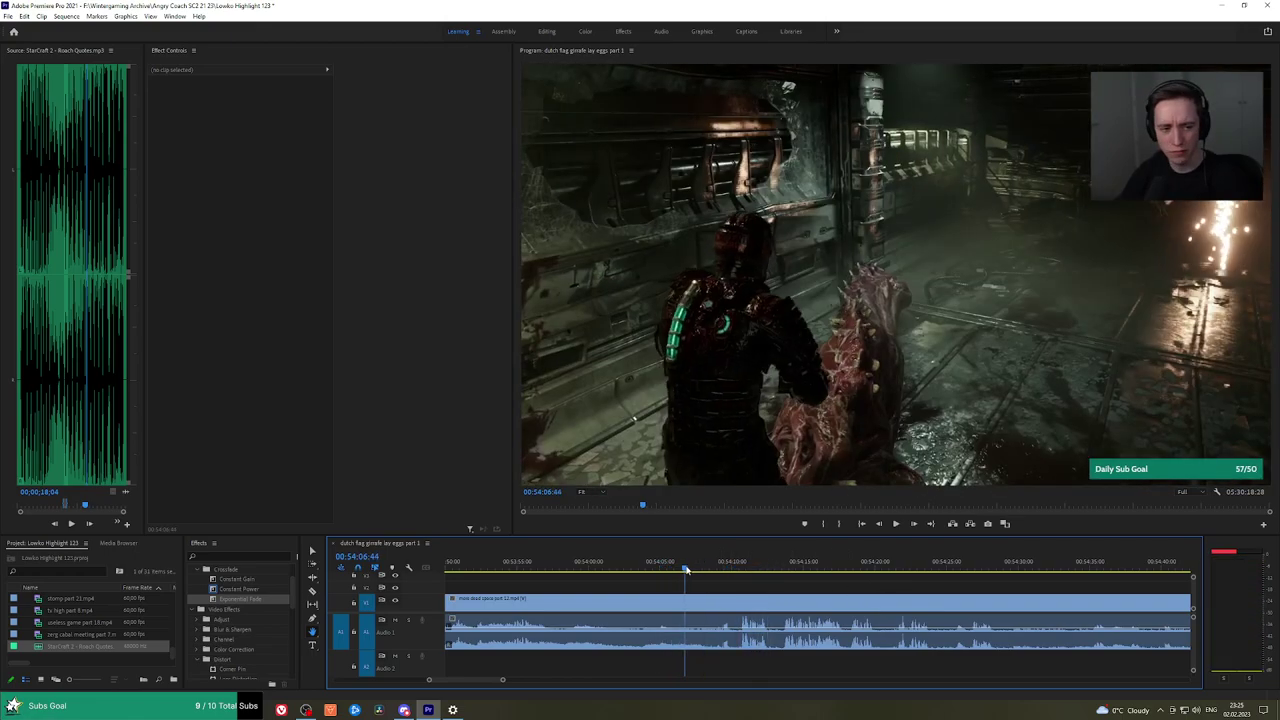
key(c)
click(690, 602)
key(space)
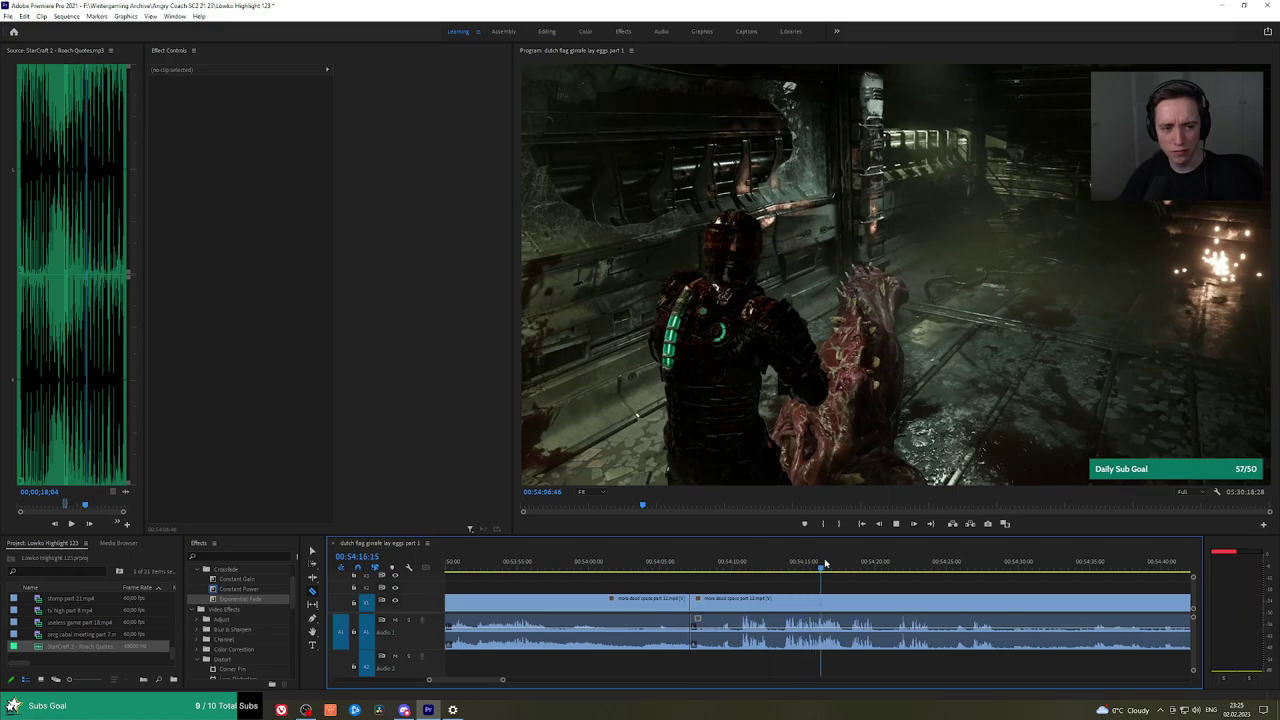
Split the clip at about 00:54:26:33 and ripple delete the section back to the 00:54:07:05 cut.
drag(825, 563, 894, 563)
key(h)
drag(978, 588, 839, 584)
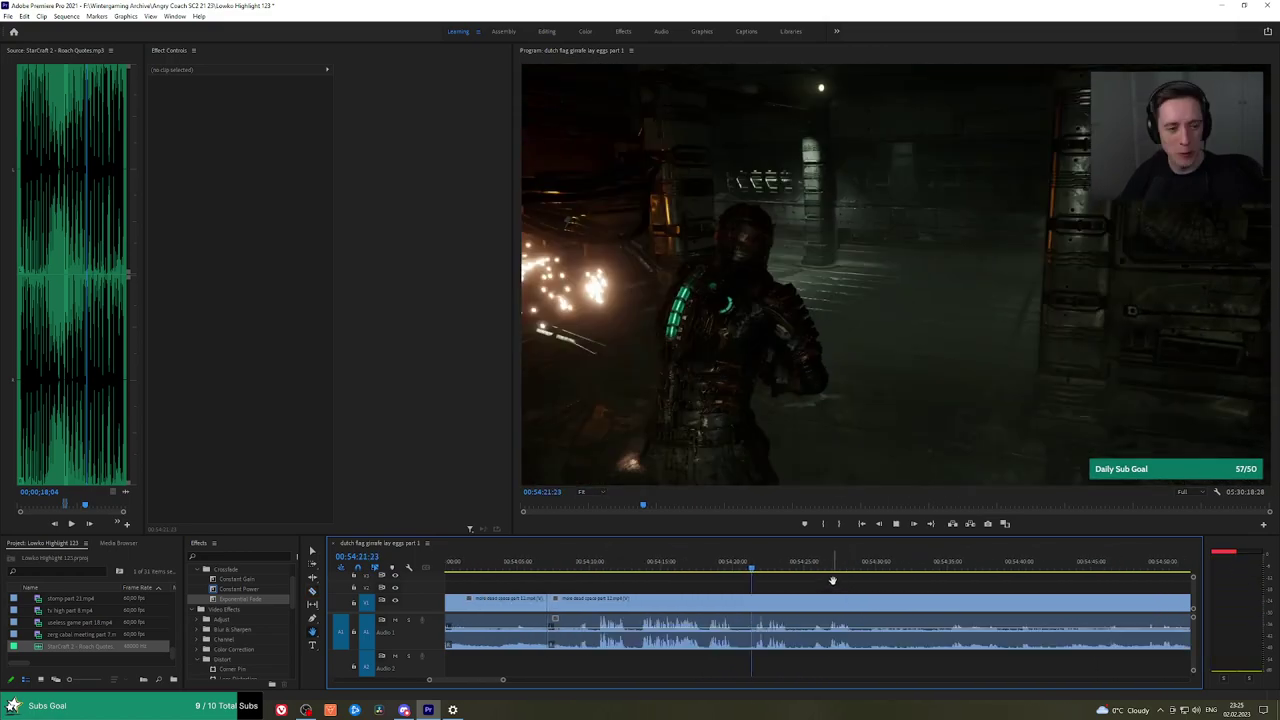
key(space)
click(813, 568)
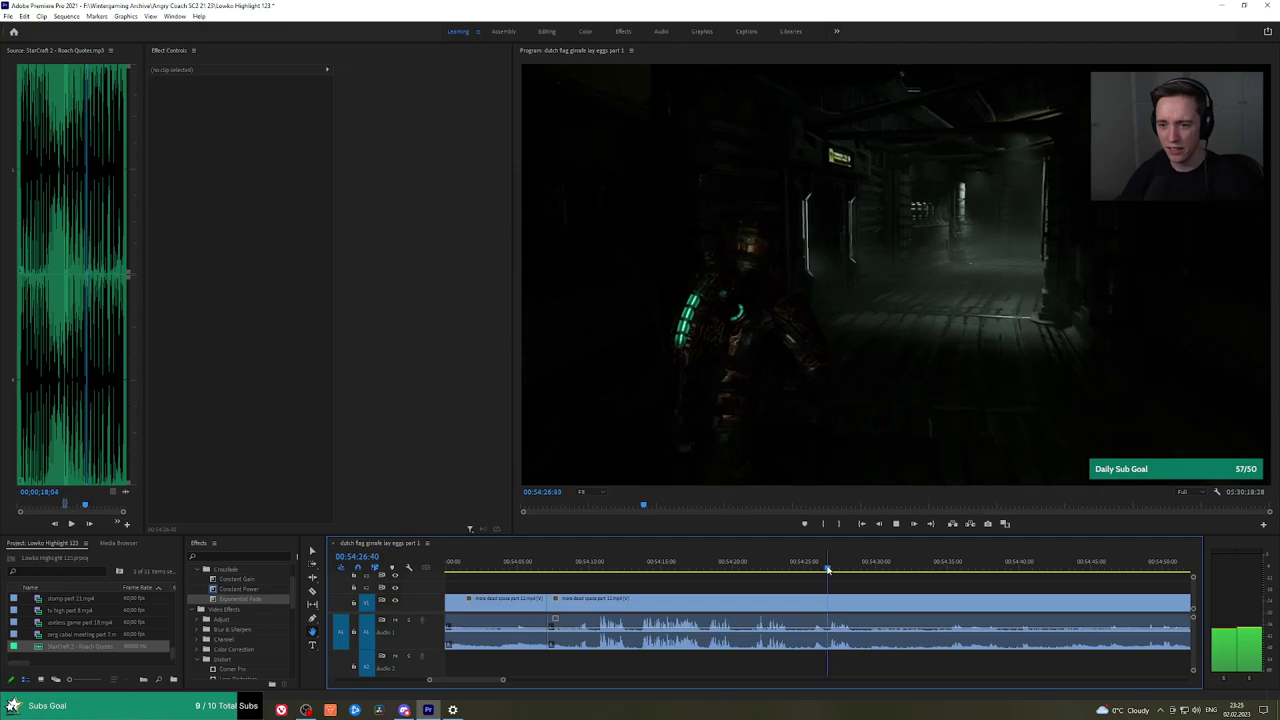
key(c)
click(829, 607)
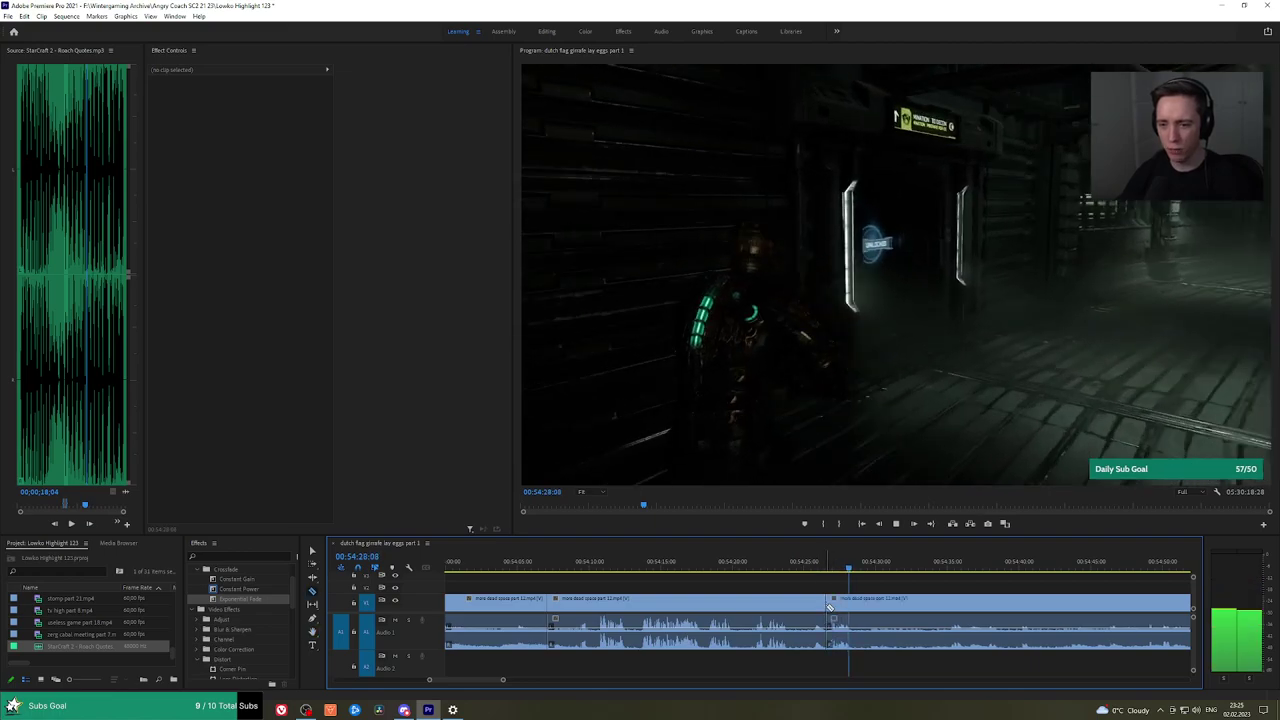
key(v)
click(770, 605)
key(shift+Delete)
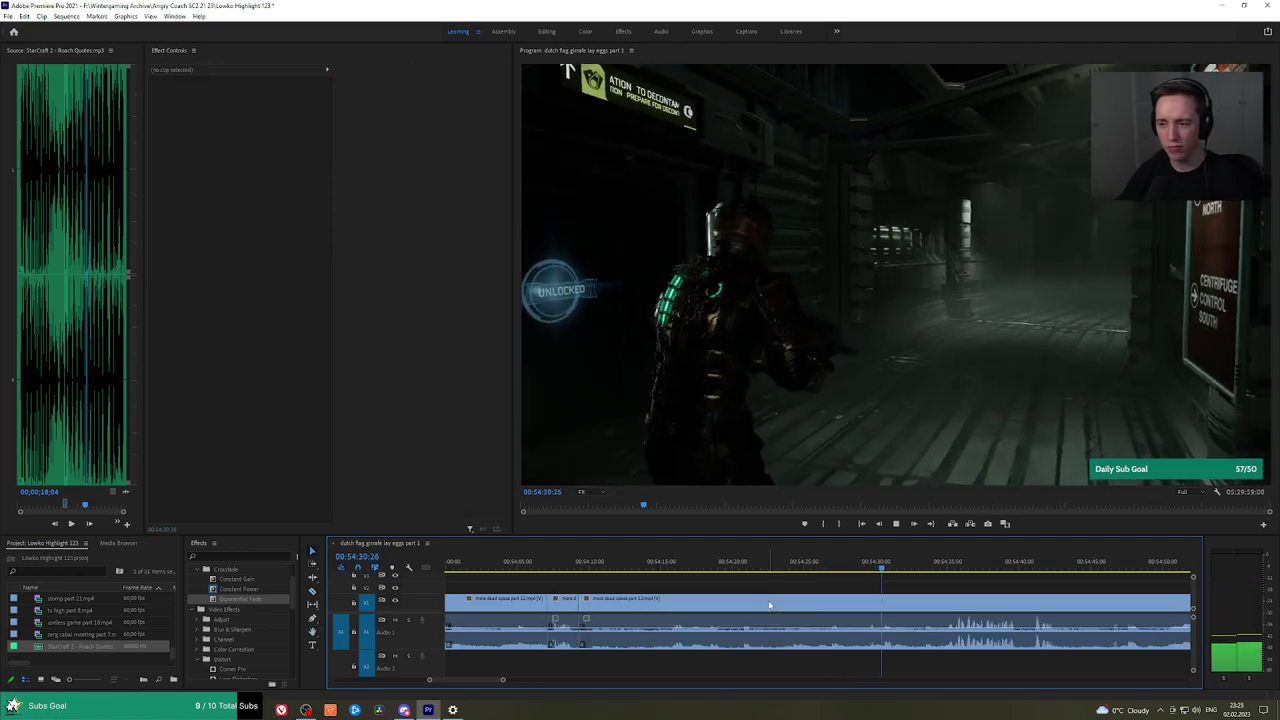
Add an Exponential Fade audio transition at the 00:54:07:05 cut and play it back.
click(230, 597)
drag(578, 645, 550, 638)
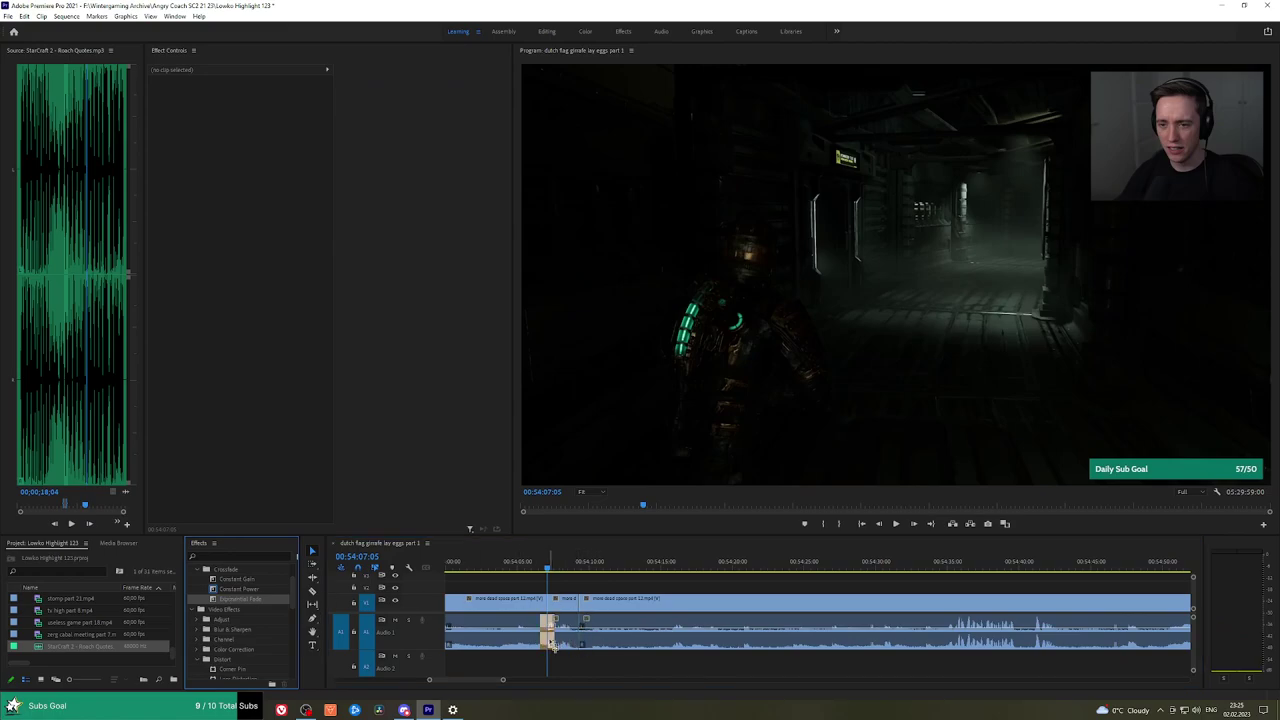
key(space)
Skim the footage from about 00:54:34 to 01:01:52 for the next highlight and play from there.
drag(918, 567, 1032, 558)
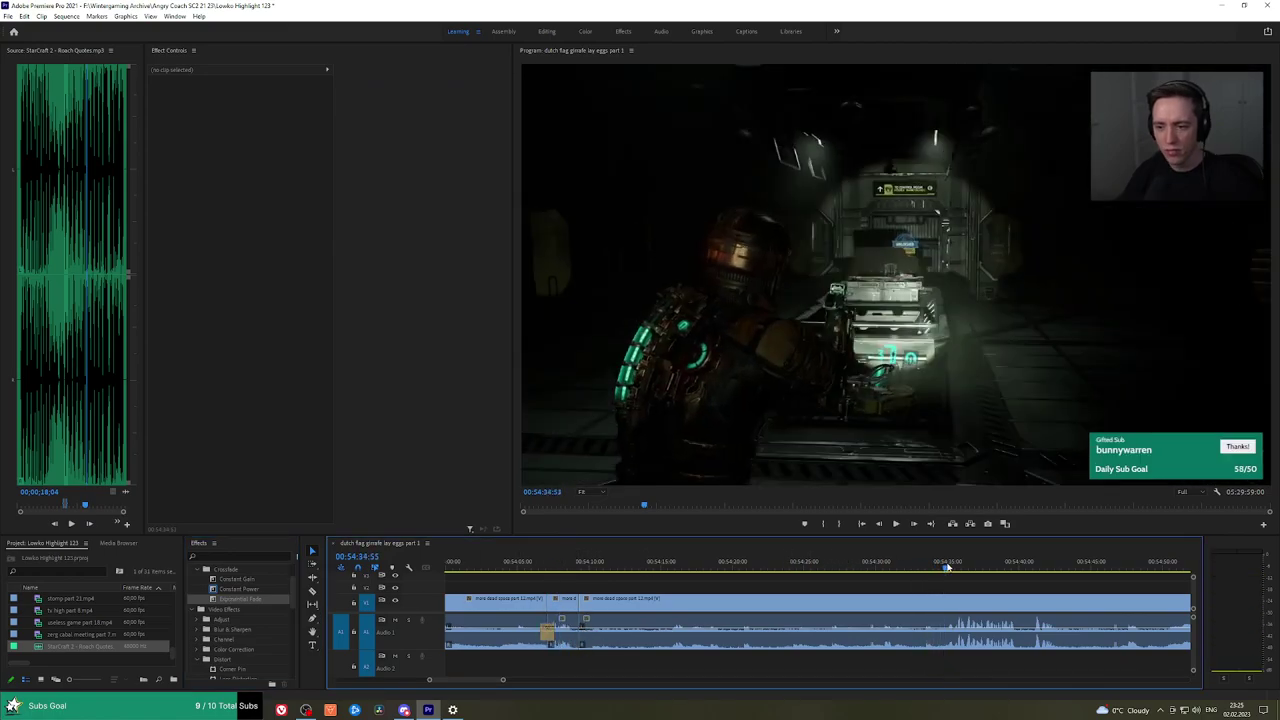
scroll(972, 587, down, 3)
key(h)
scroll(1128, 588, down, 5)
scroll(1106, 577, right, 5)
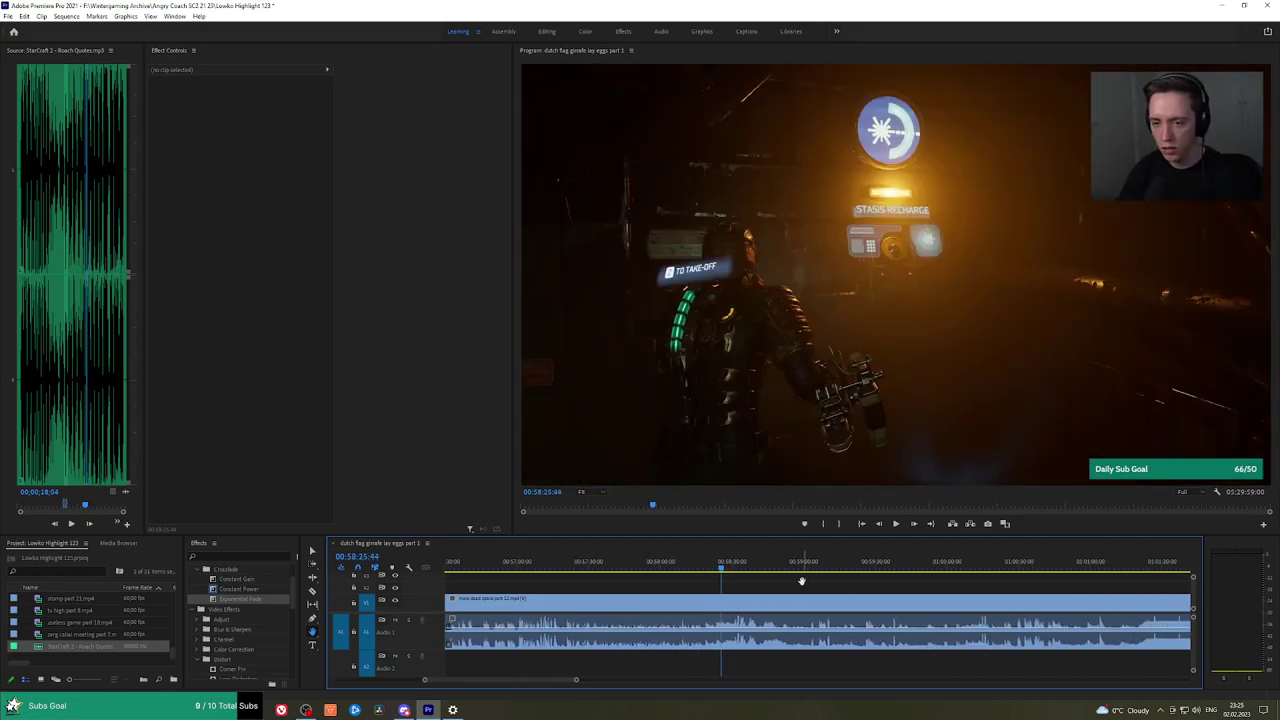
drag(766, 568, 838, 566)
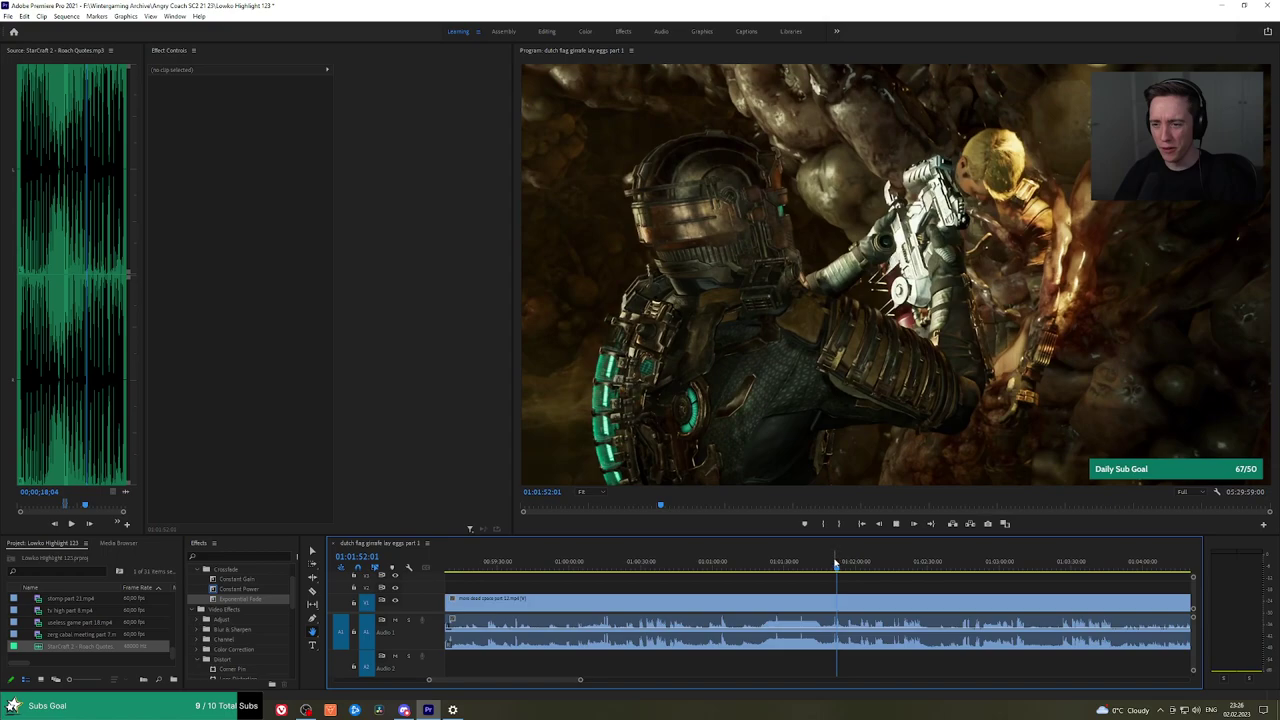
key(space)
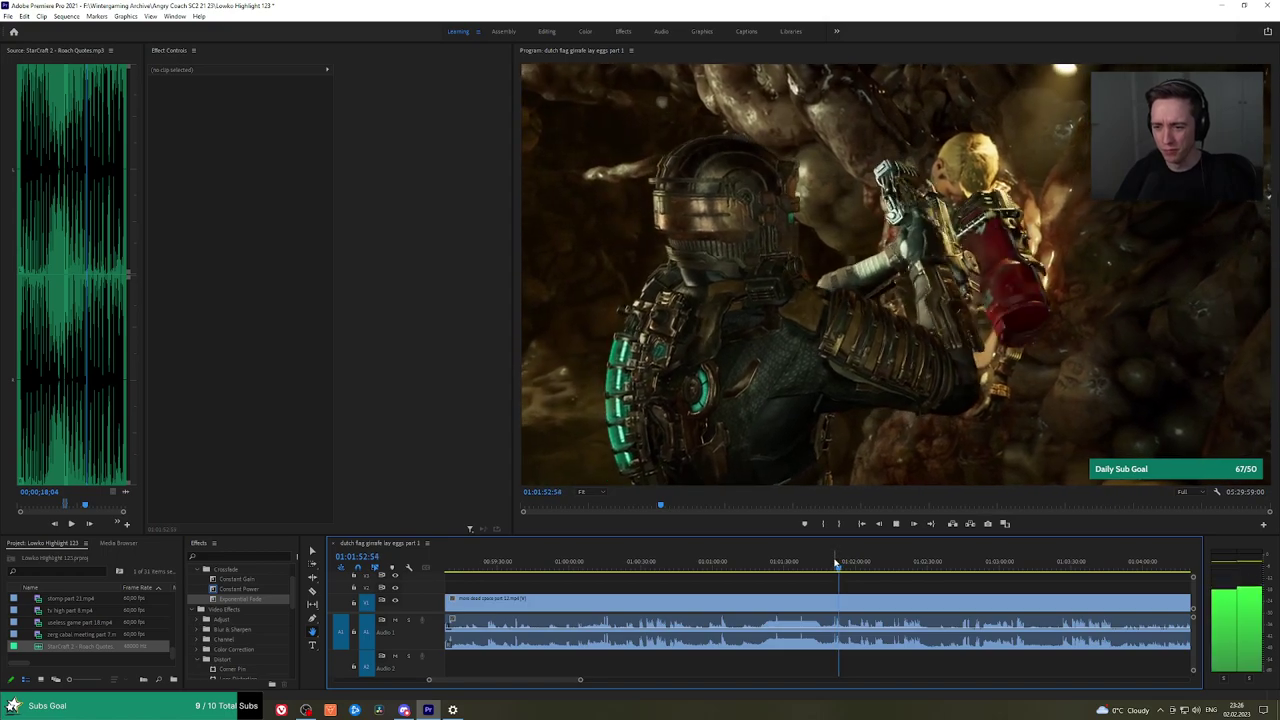
Skim ahead to about 01:02:48, then replay the footage from 01:02:19 to locate where the highlight should start.
drag(849, 566, 975, 566)
key(space)
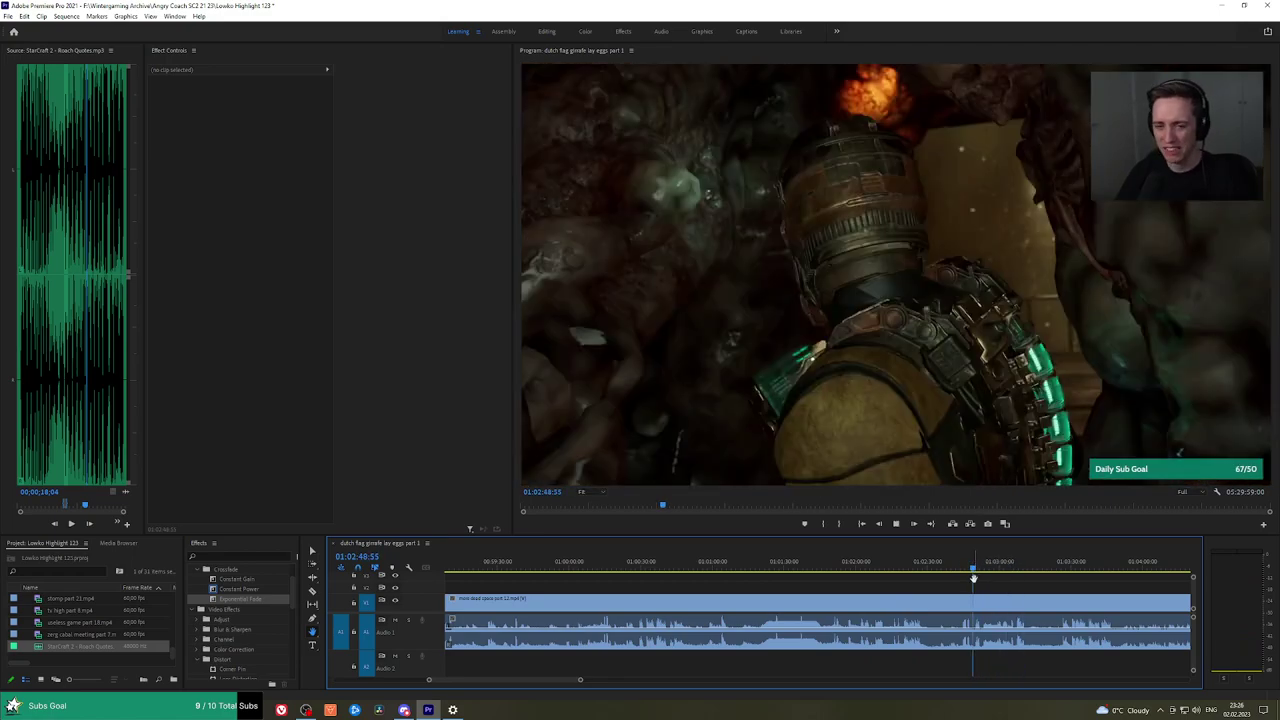
scroll(980, 578, up, 3)
click(940, 567)
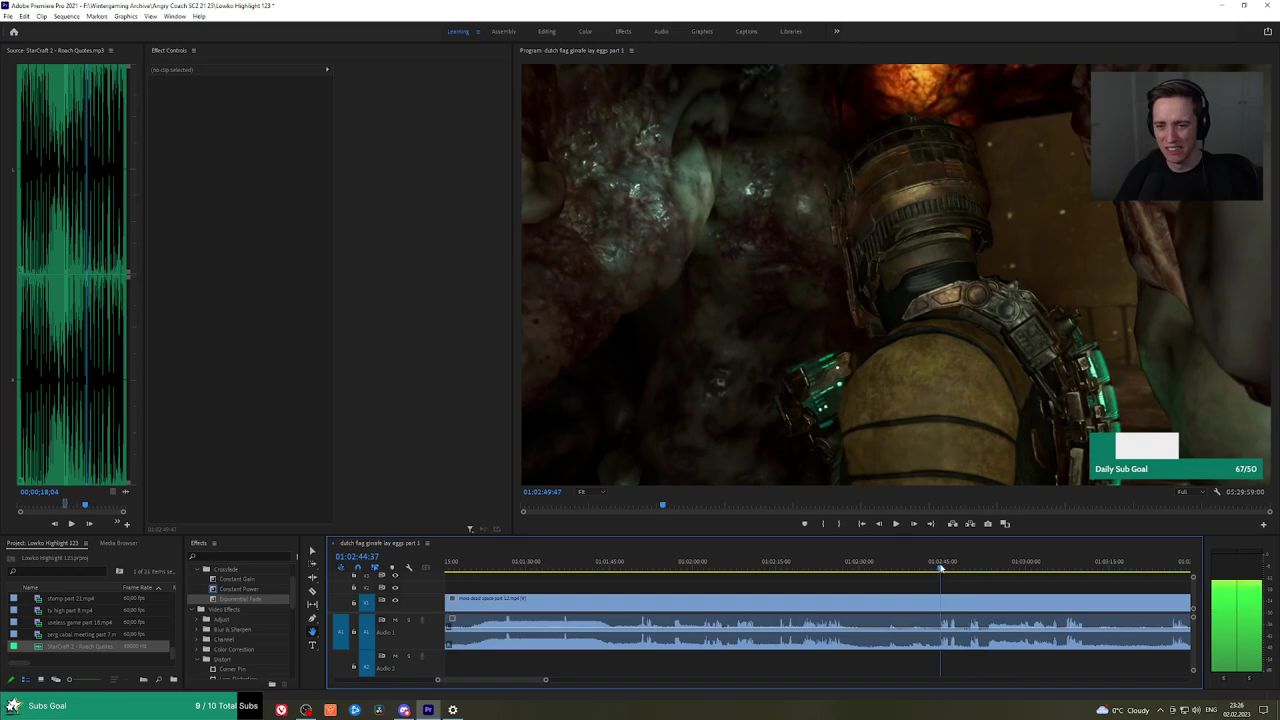
drag(940, 568, 939, 568)
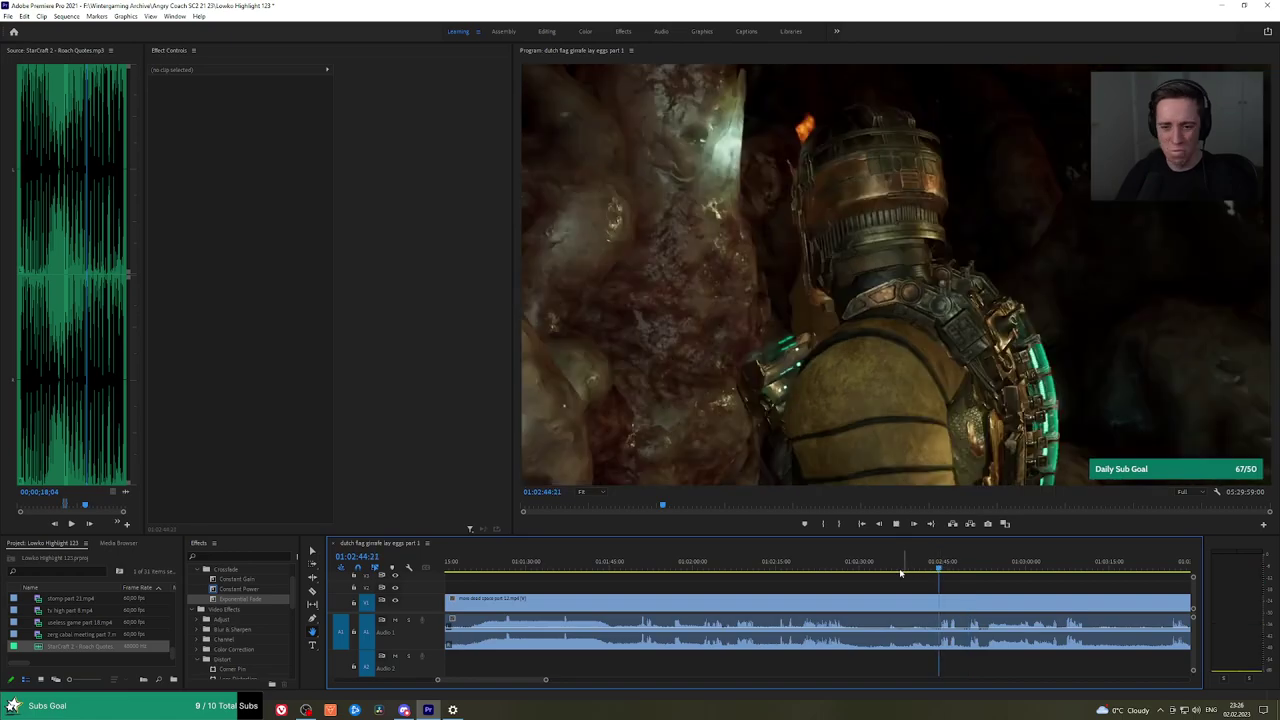
click(800, 580)
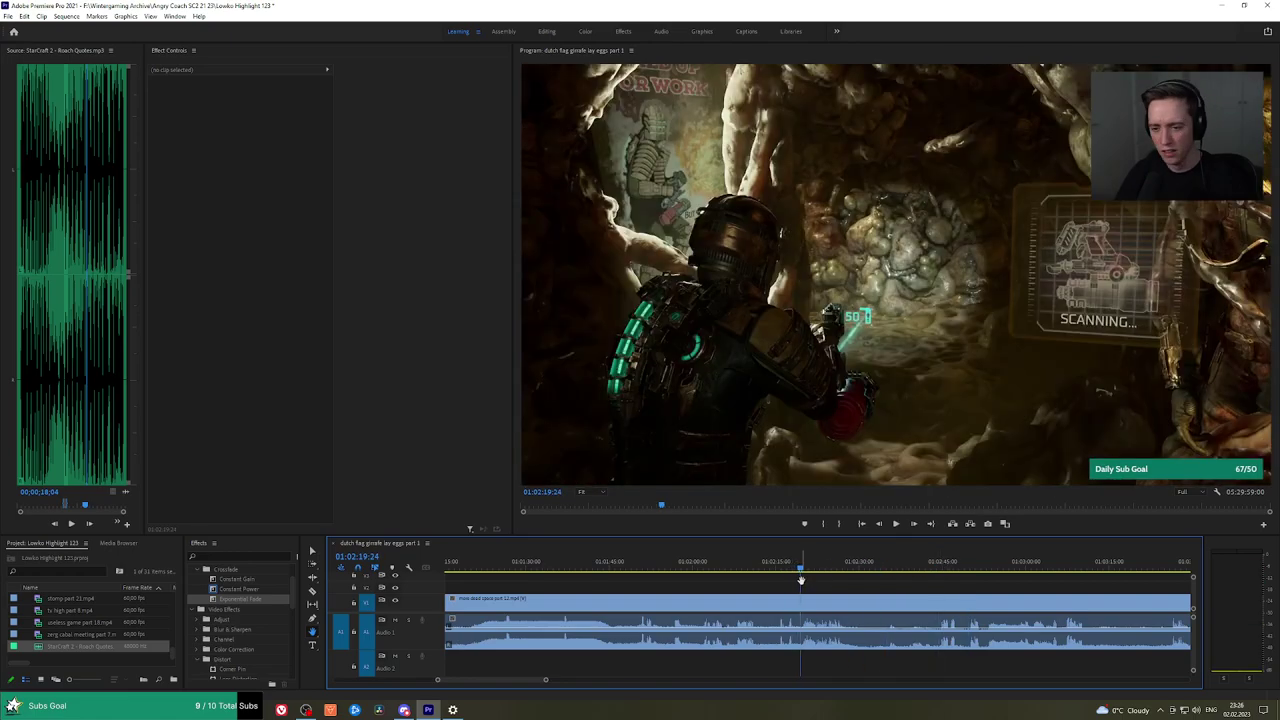
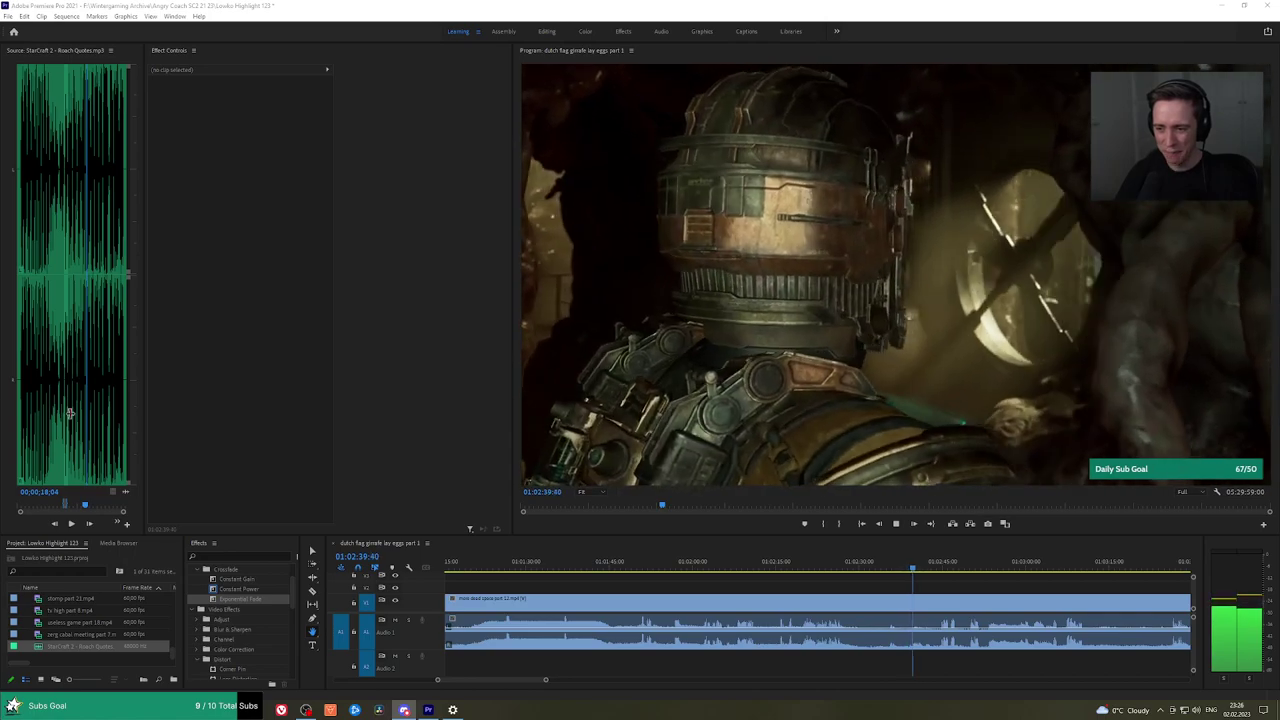
drag(969, 588, 946, 583)
scroll(945, 582, down, 5)
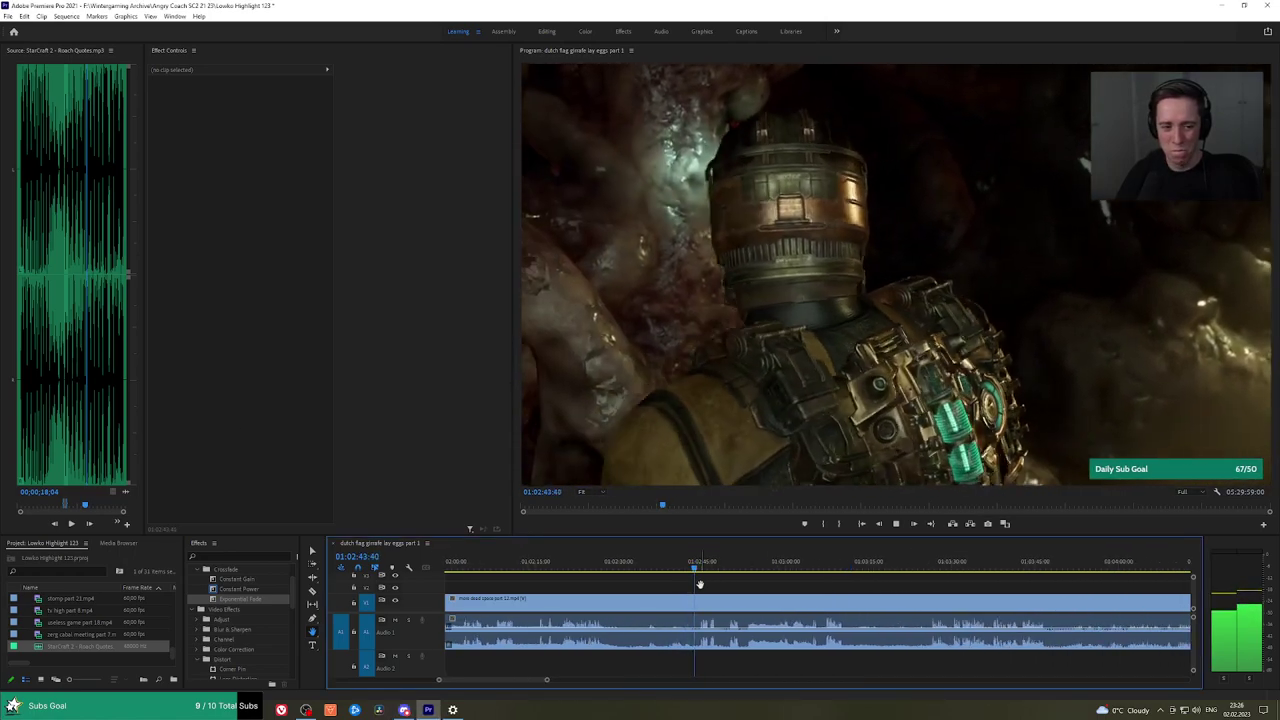
scroll(706, 584, up, 1)
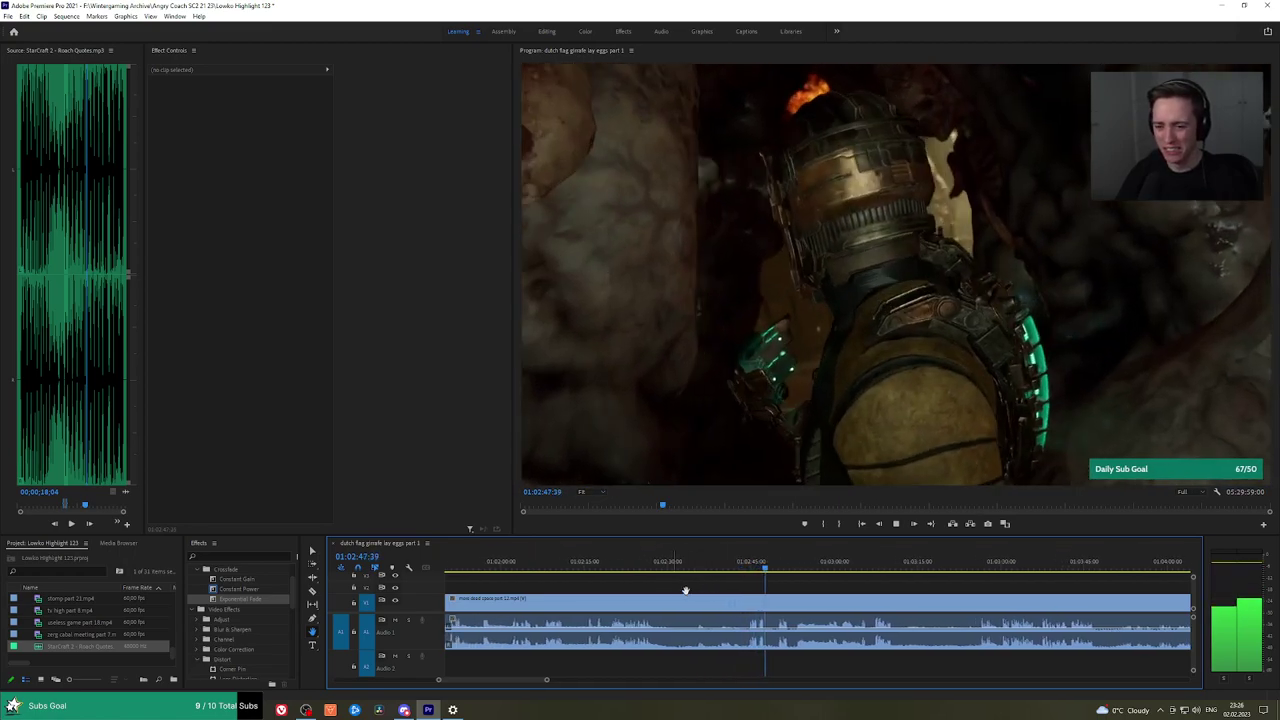
Split the clip before the flamethrower pickup scene and ripple delete the section back to the cut at about 00:54:09:15.
scroll(697, 587, up, 3)
drag(543, 567, 555, 567)
key(c)
click(556, 605)
key(v)
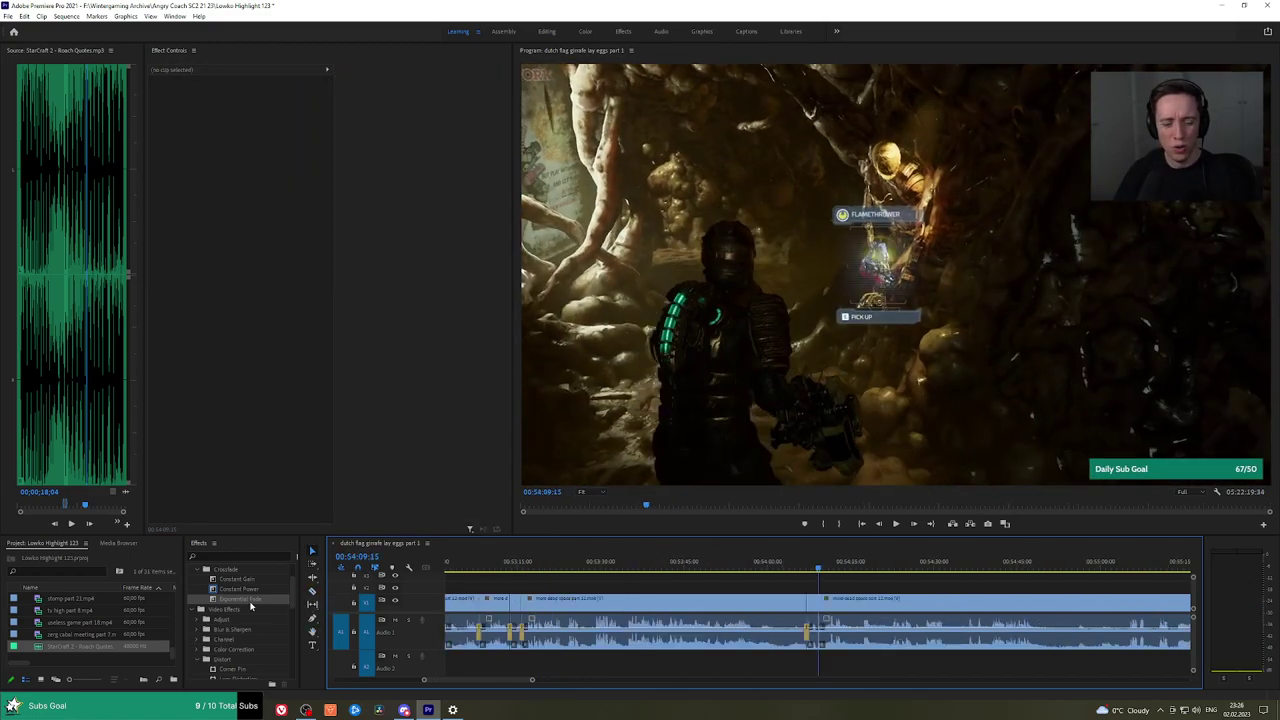
Add an Exponential Fade audio transition at the 00:54:09:15 cut and play it back.
drag(251, 603, 847, 646)
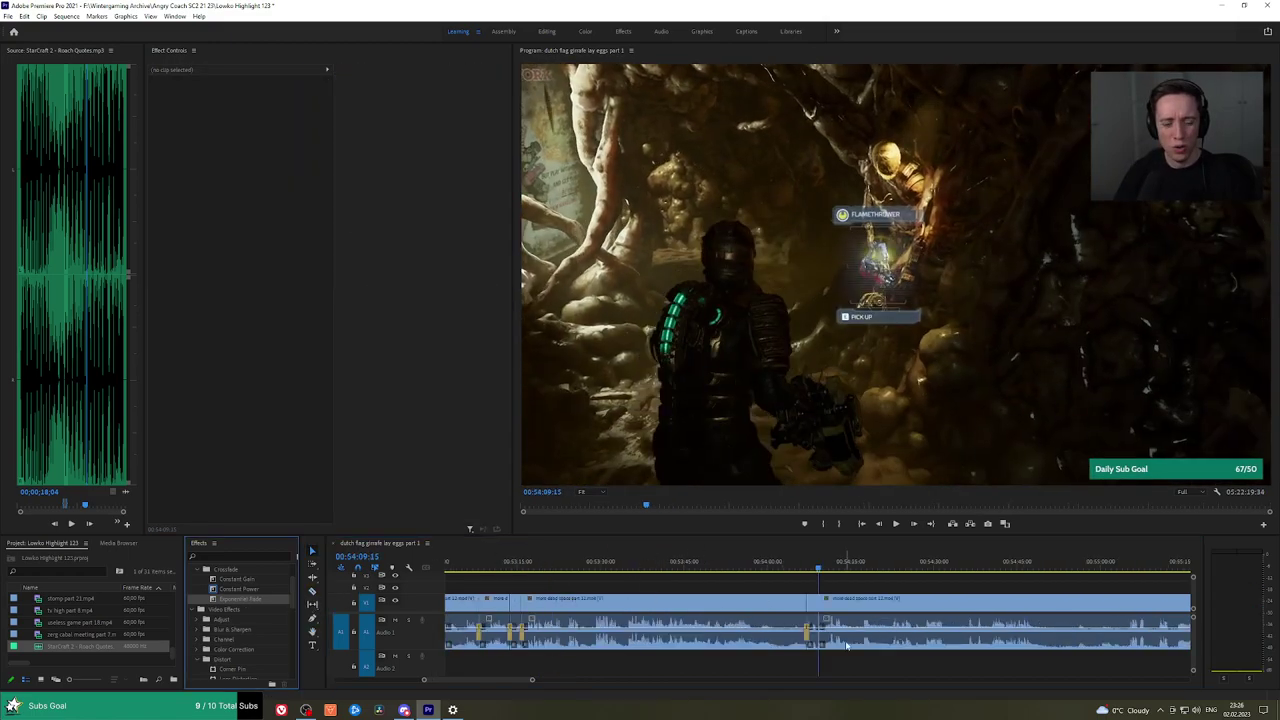
key(space)
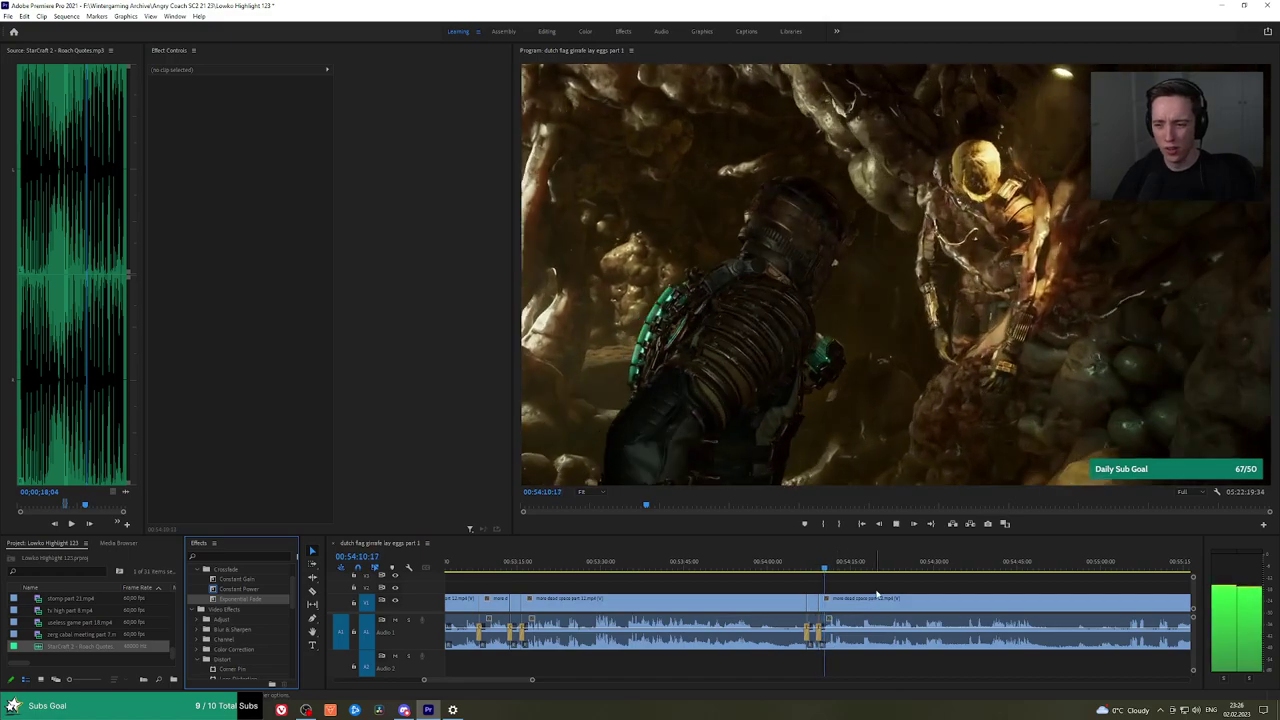
drag(905, 589, 822, 584)
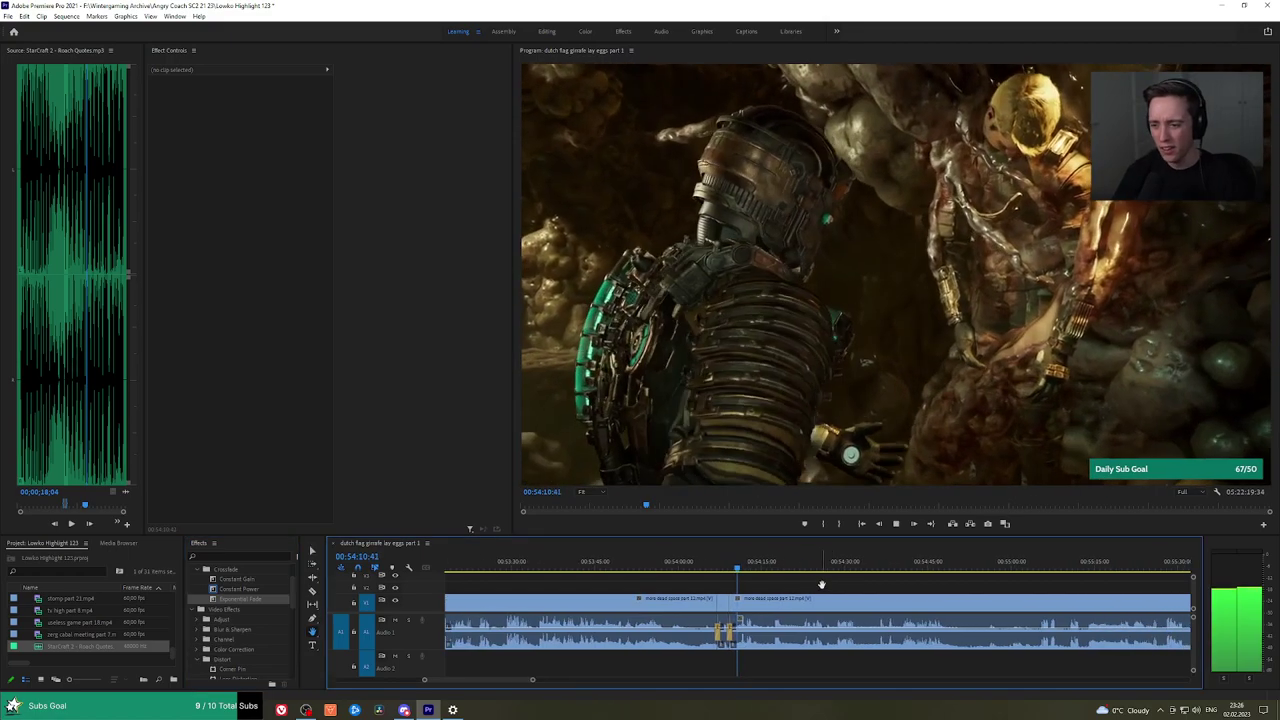
scroll(822, 584, up, 2)
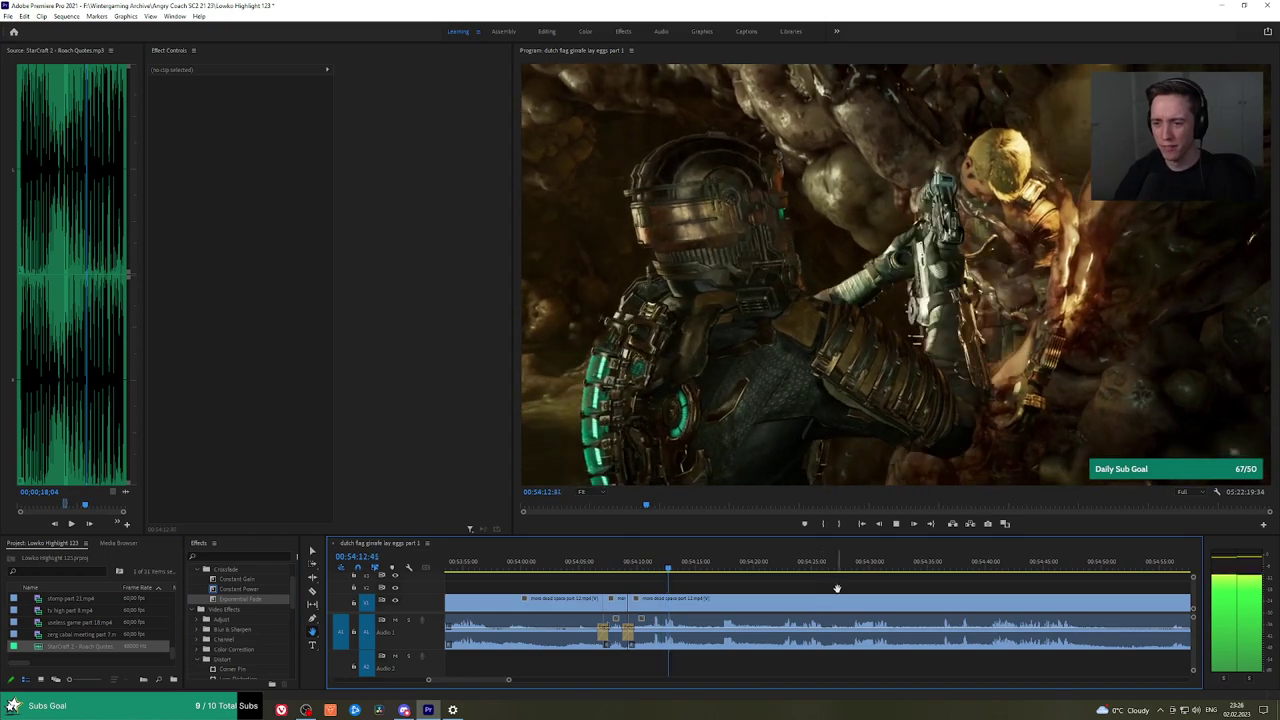
Review the flamethrower scene from about 00:54:12 to 00:55:26, skipping back and forth to check its pacing.
scroll(837, 589, down, 2)
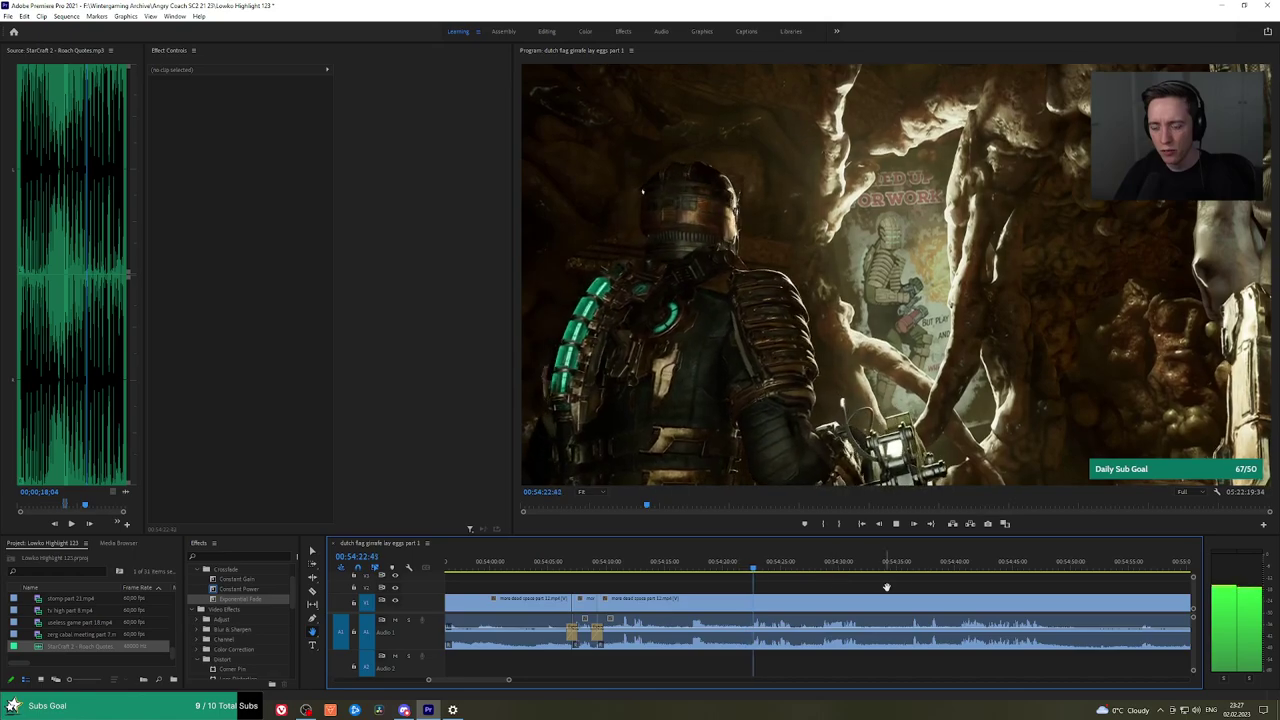
drag(886, 587, 808, 586)
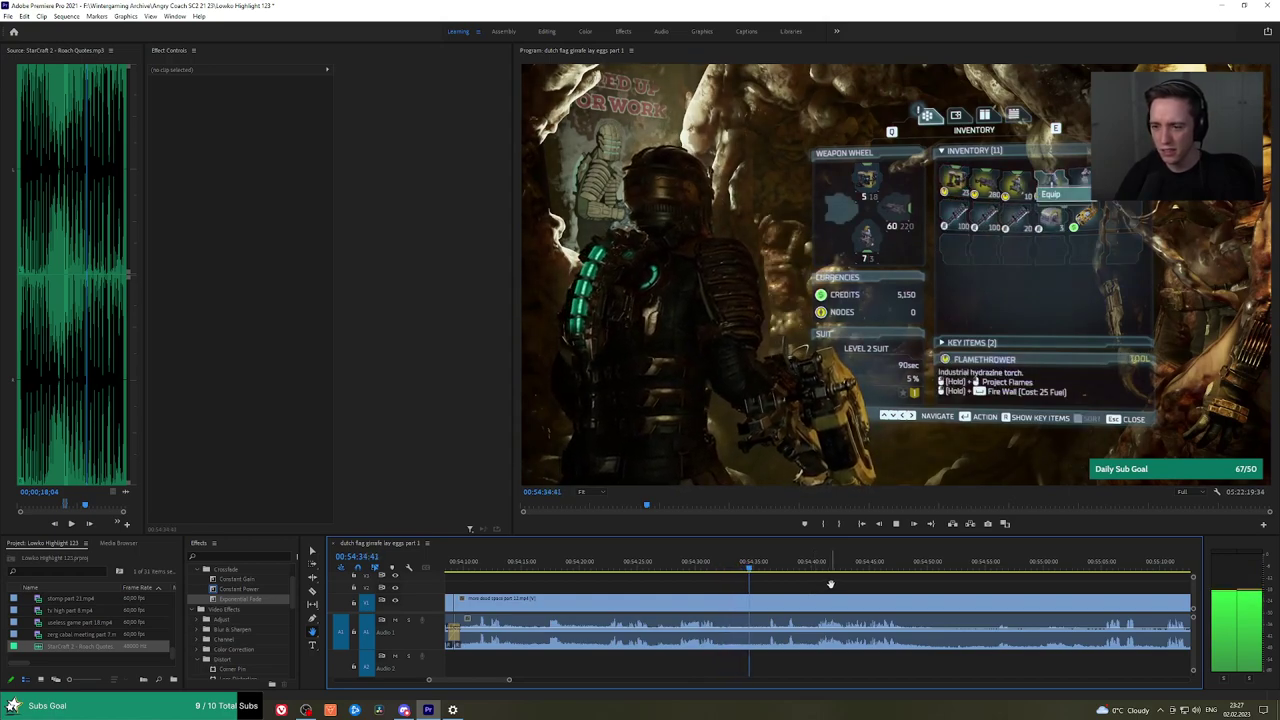
scroll(842, 582, down, 2)
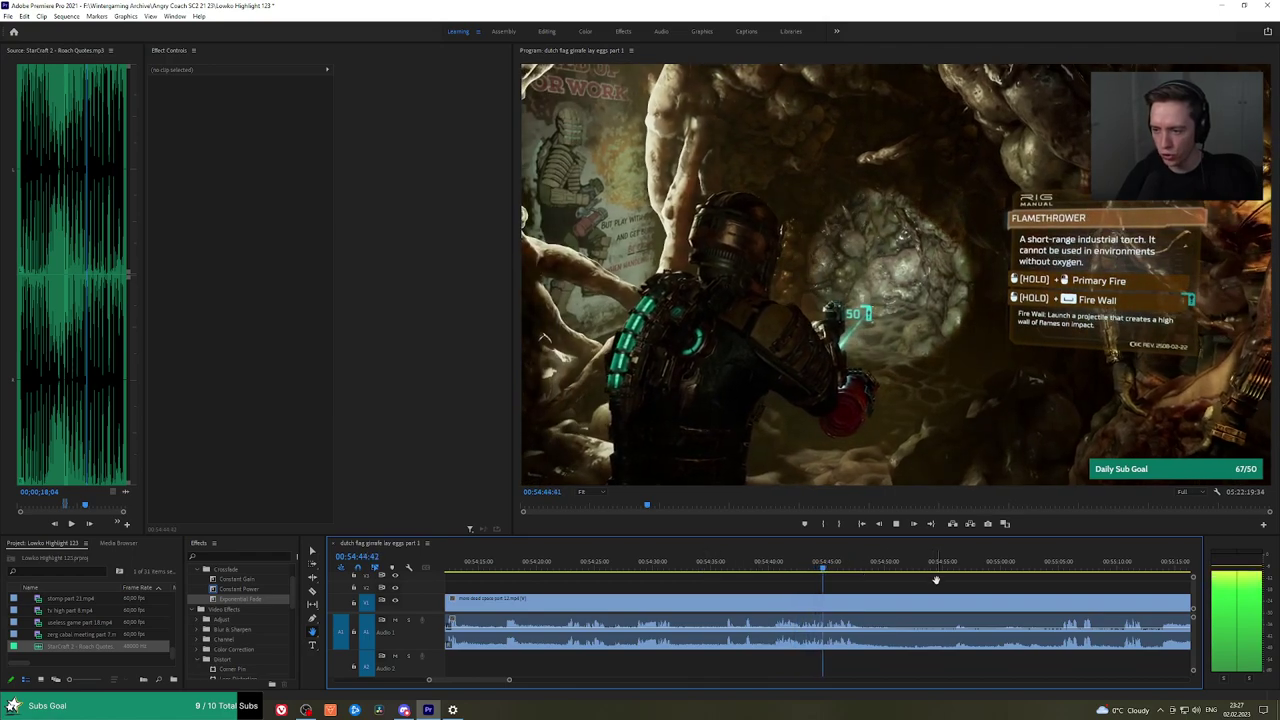
scroll(846, 583, down, 3)
key(space)
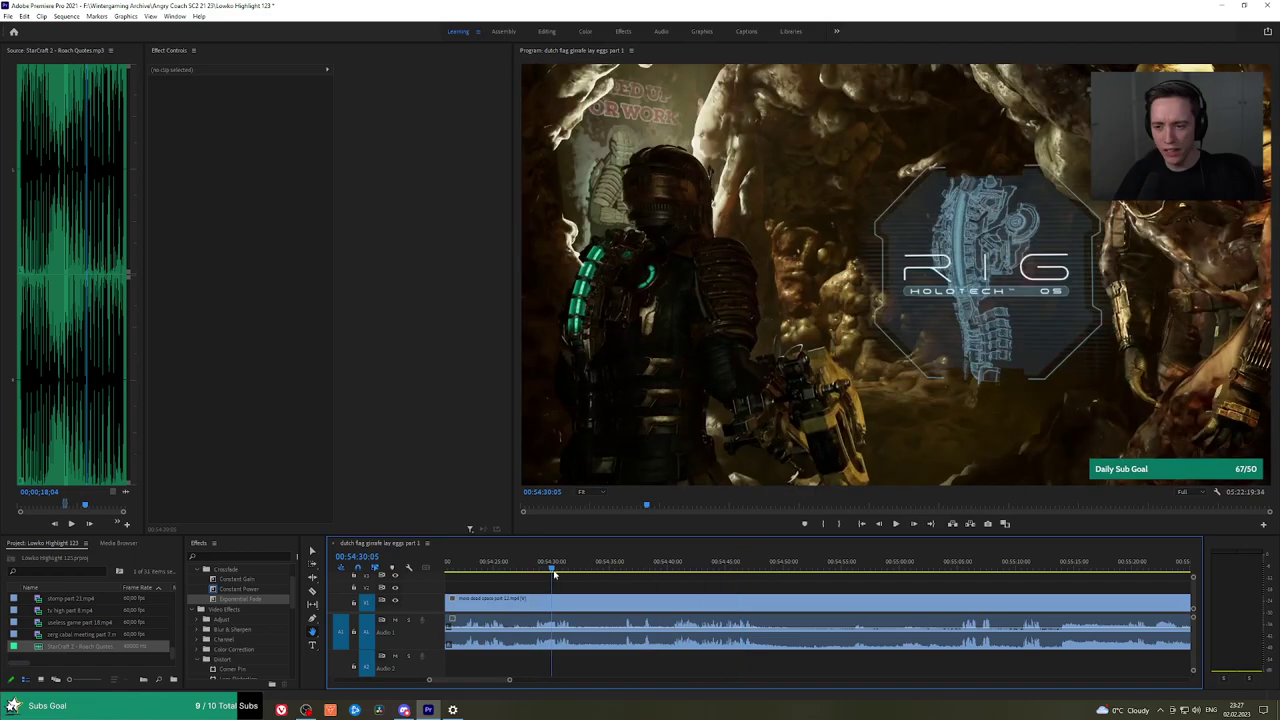
click(824, 572)
drag(826, 572, 938, 591)
key(space)
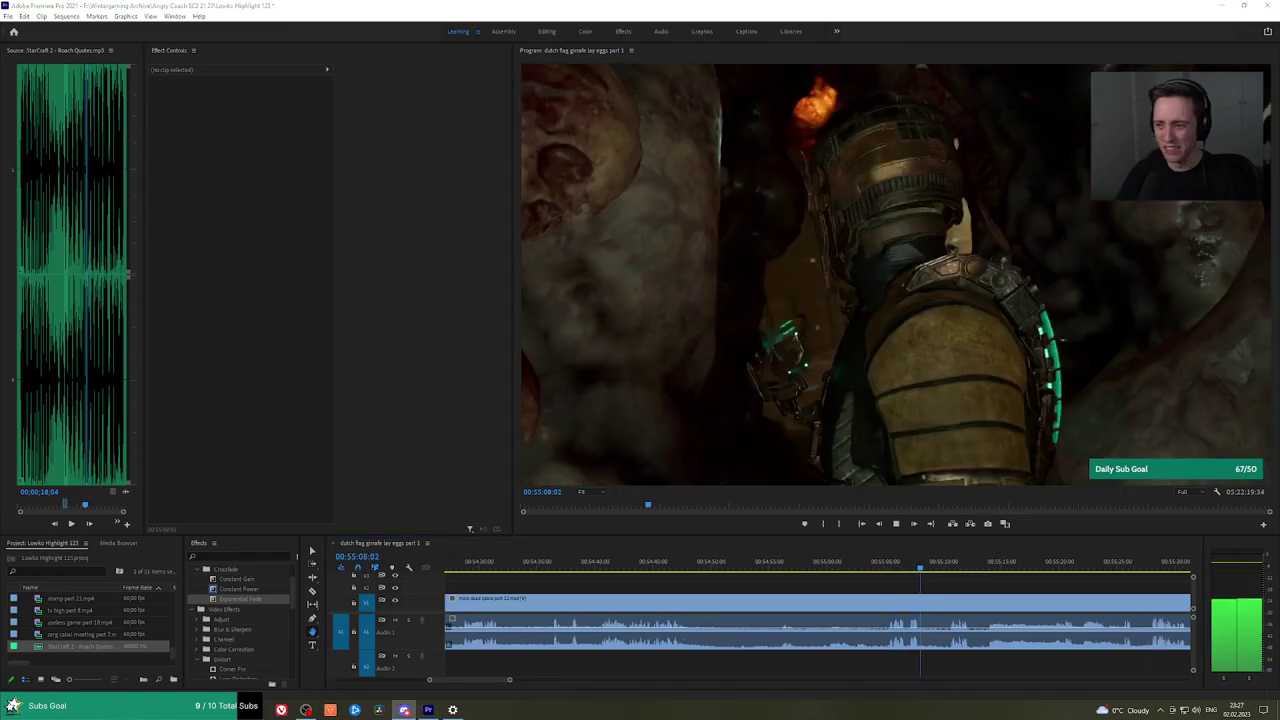
scroll(885, 588, down, 3)
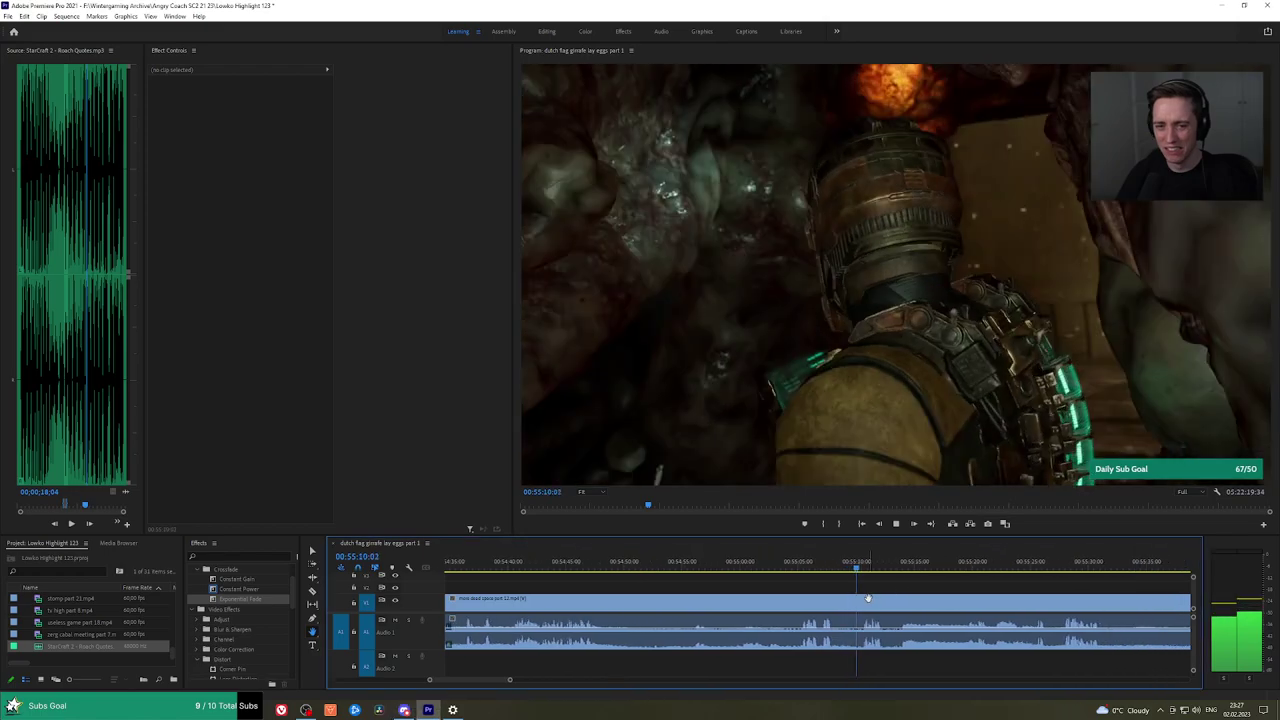
scroll(885, 588, down, 5)
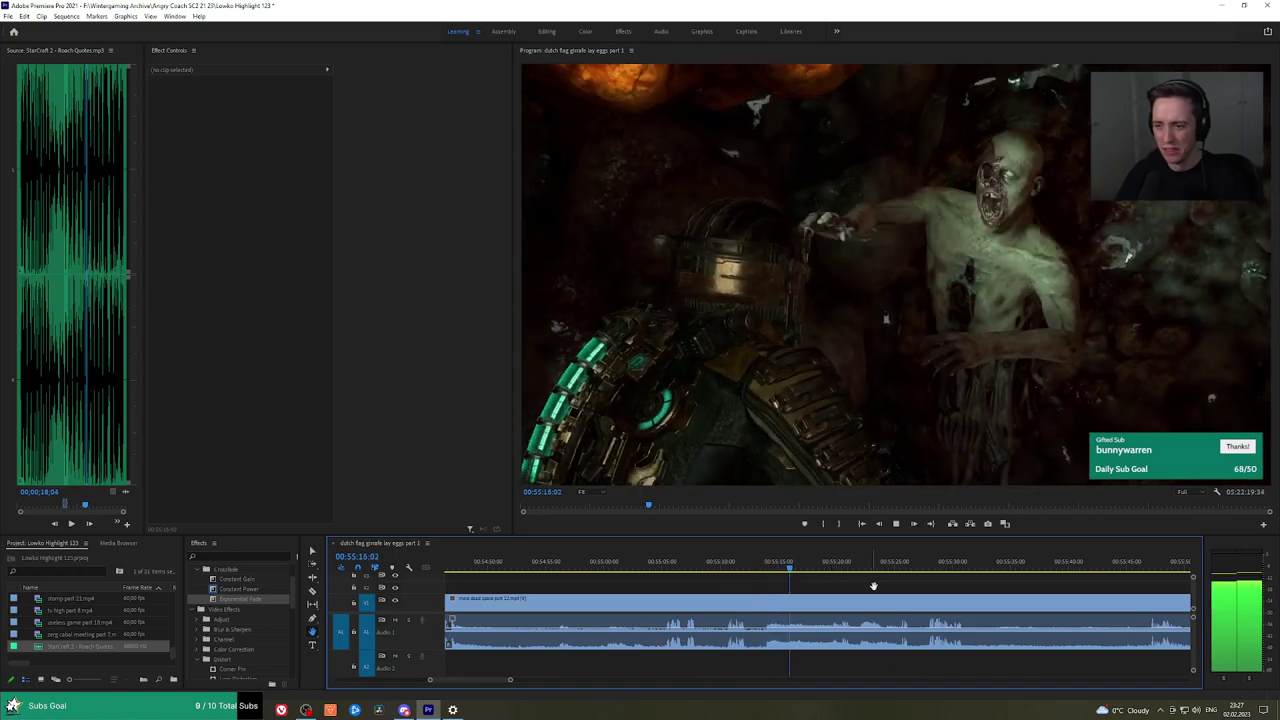
scroll(873, 586, down, 2)
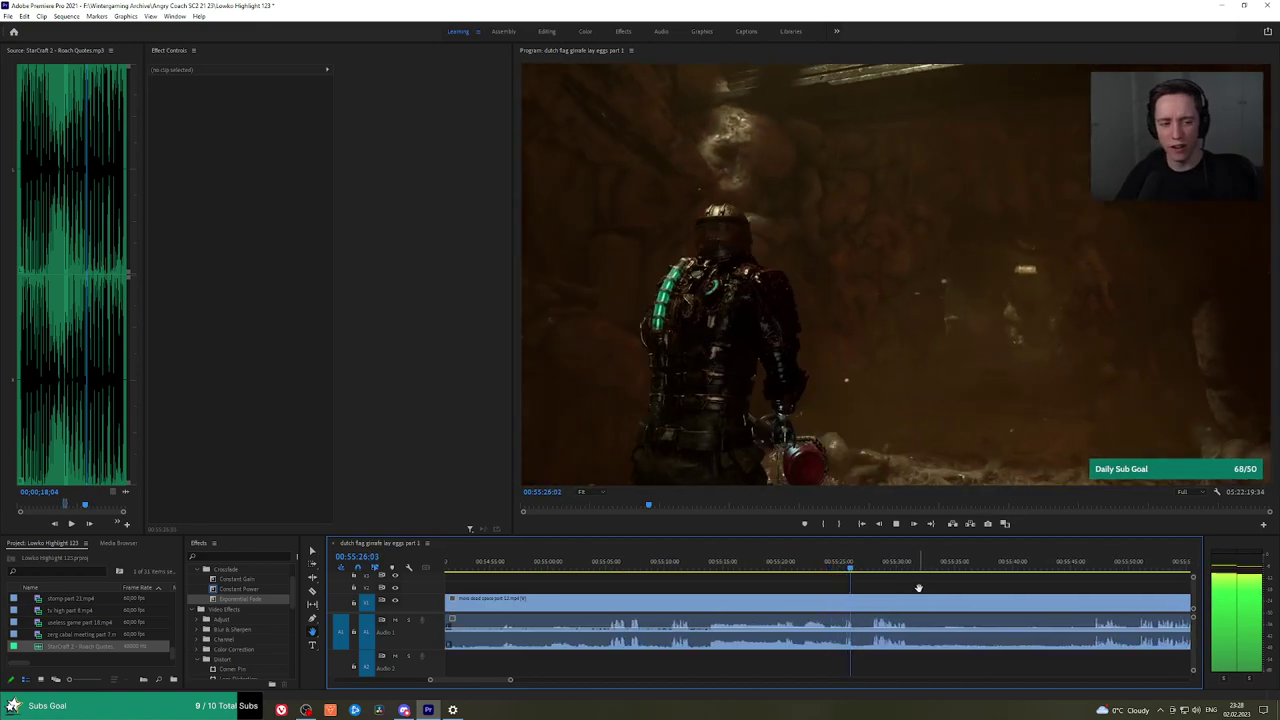
Split the clip at 00:55:31:24 and at about 00:55:46, and ripple delete the section in between.
drag(942, 591, 882, 591)
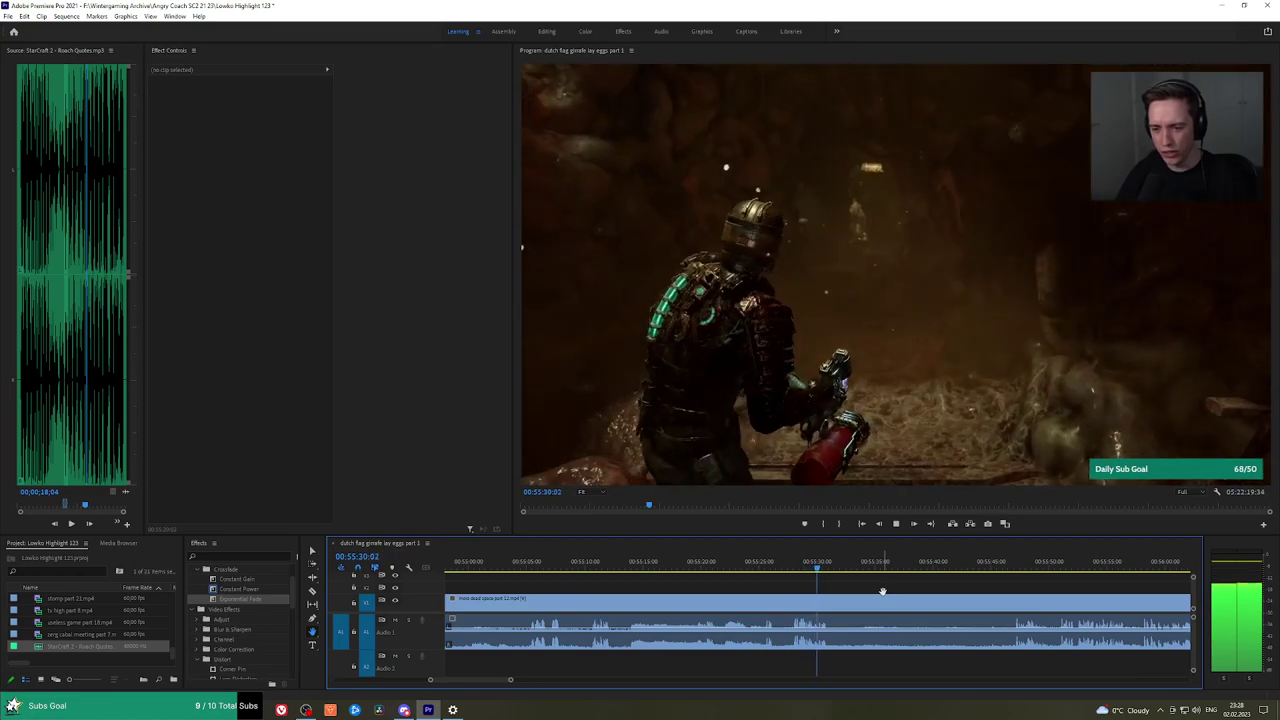
key(c)
click(836, 600)
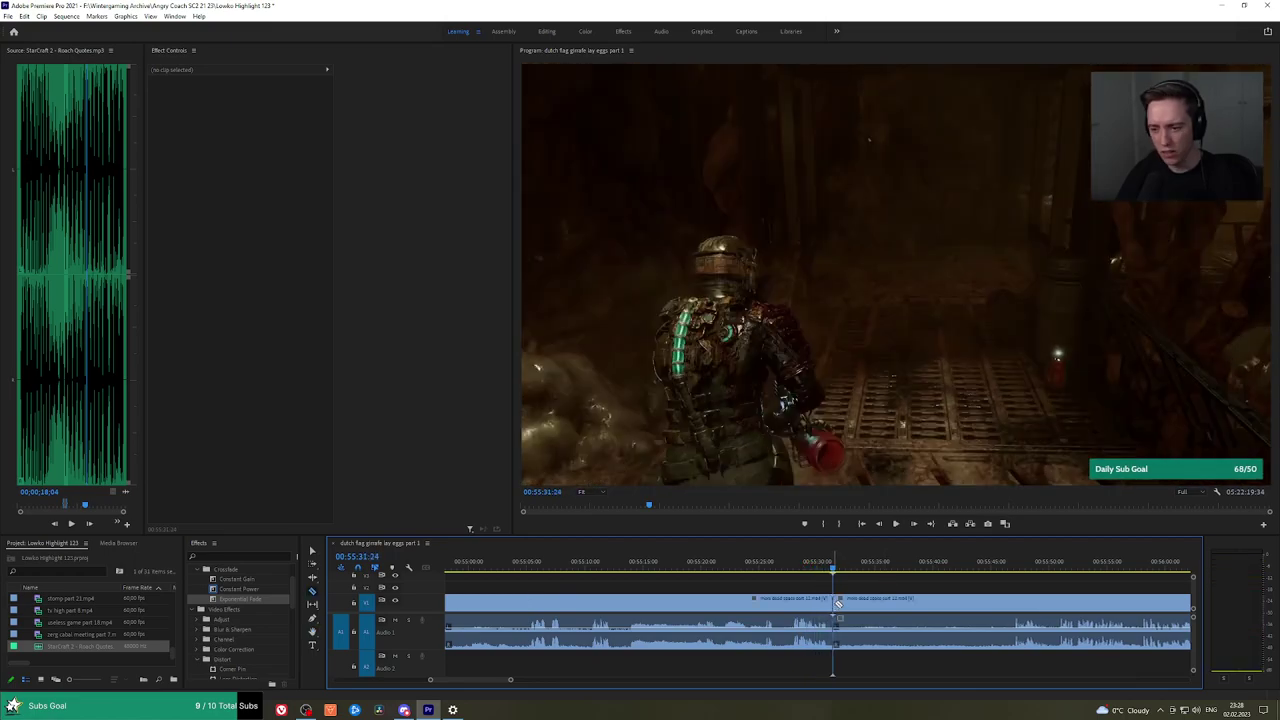
drag(985, 567, 866, 587)
key(h)
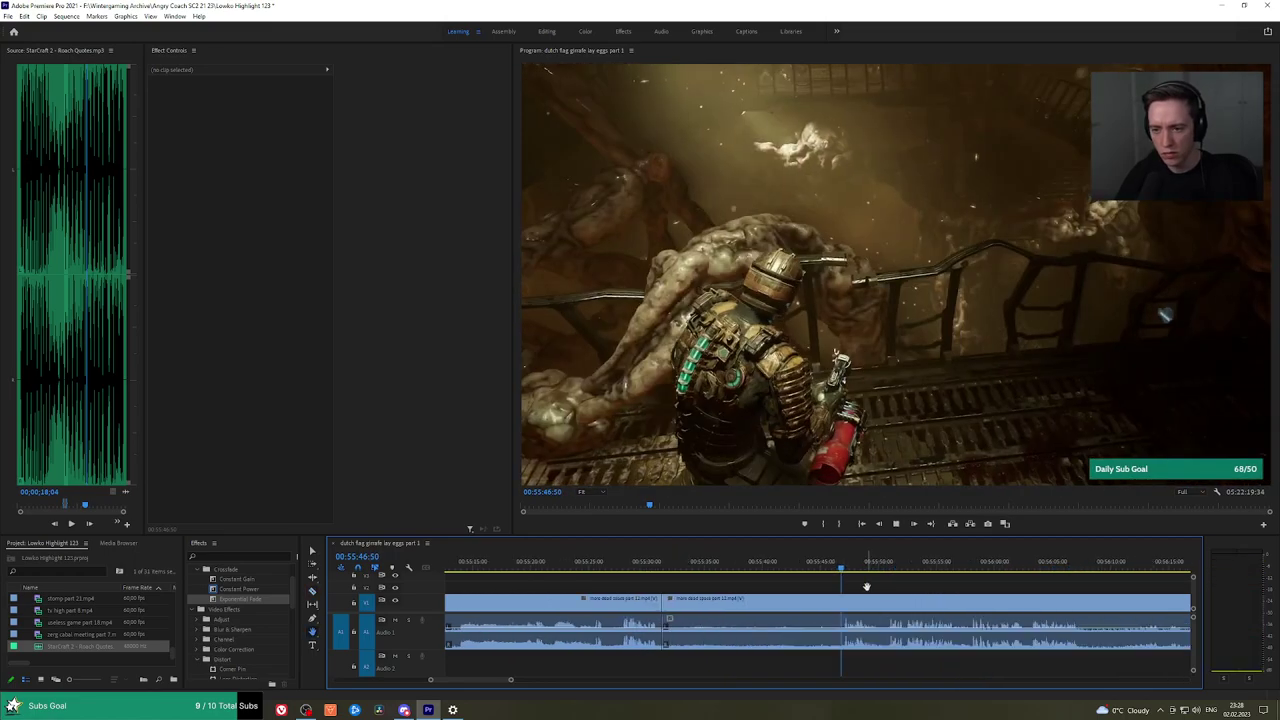
click(812, 608)
key(shift+Delete)
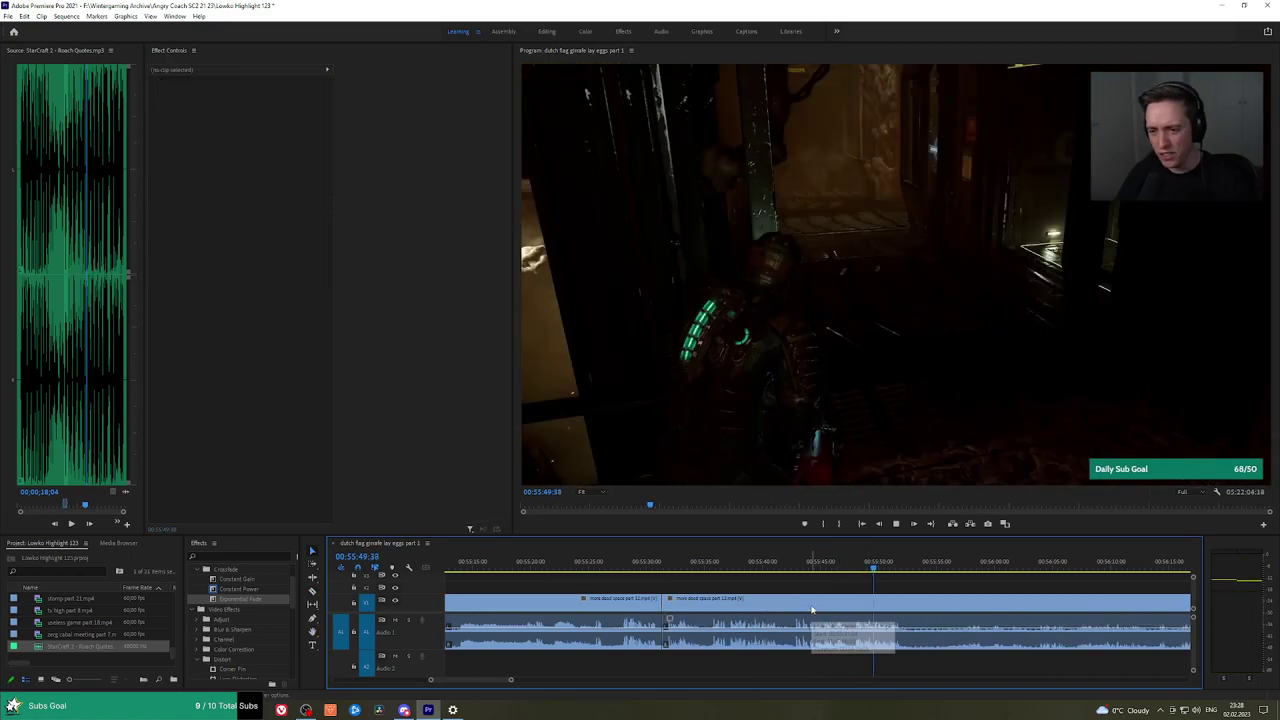
Add a Constant Power audio transition at the 00:55:31:24 cut and play through it.
drag(258, 591, 684, 637)
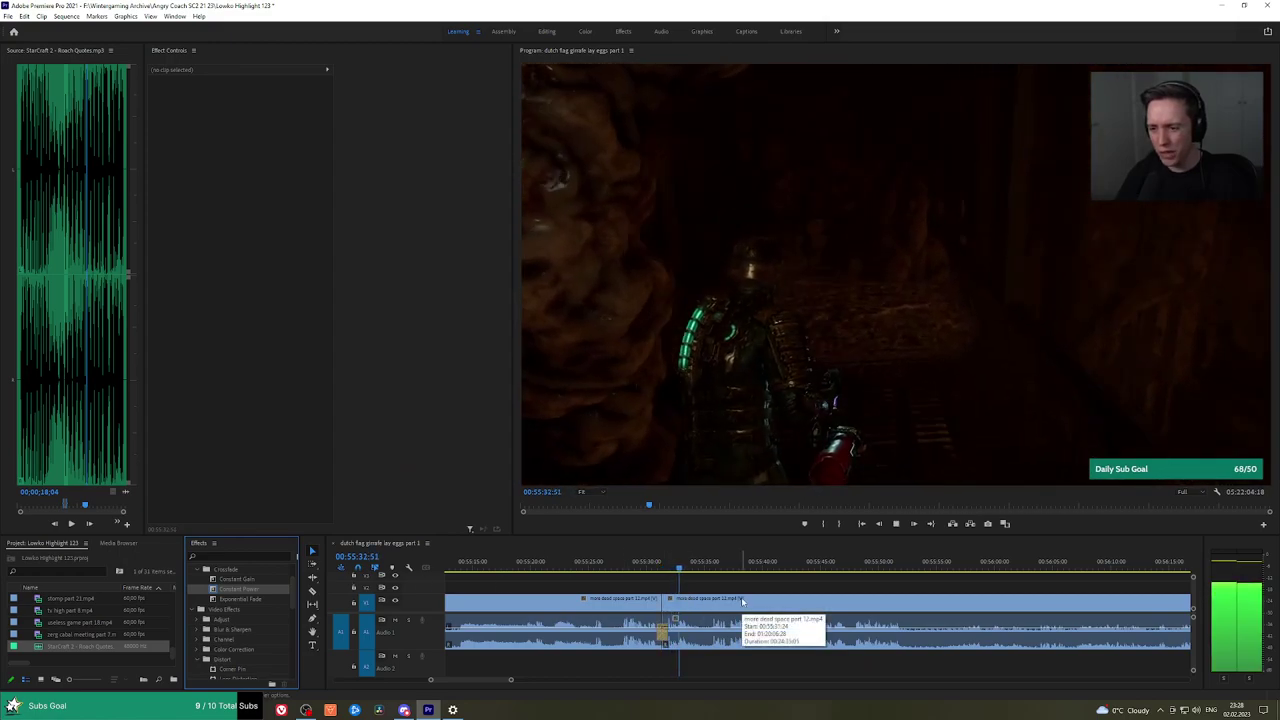
drag(800, 595, 757, 589)
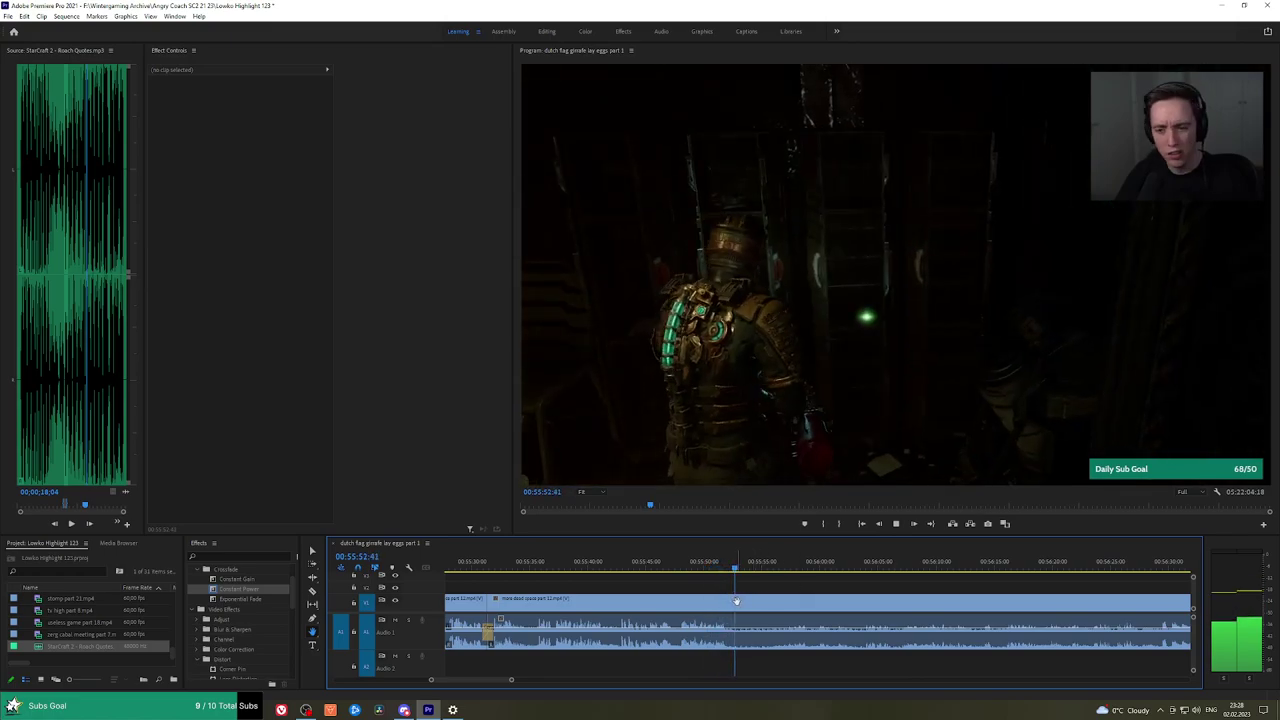
Split the clip at 00:55:52:51, where the character stands in front of the lockers.
scroll(858, 590, down, 5)
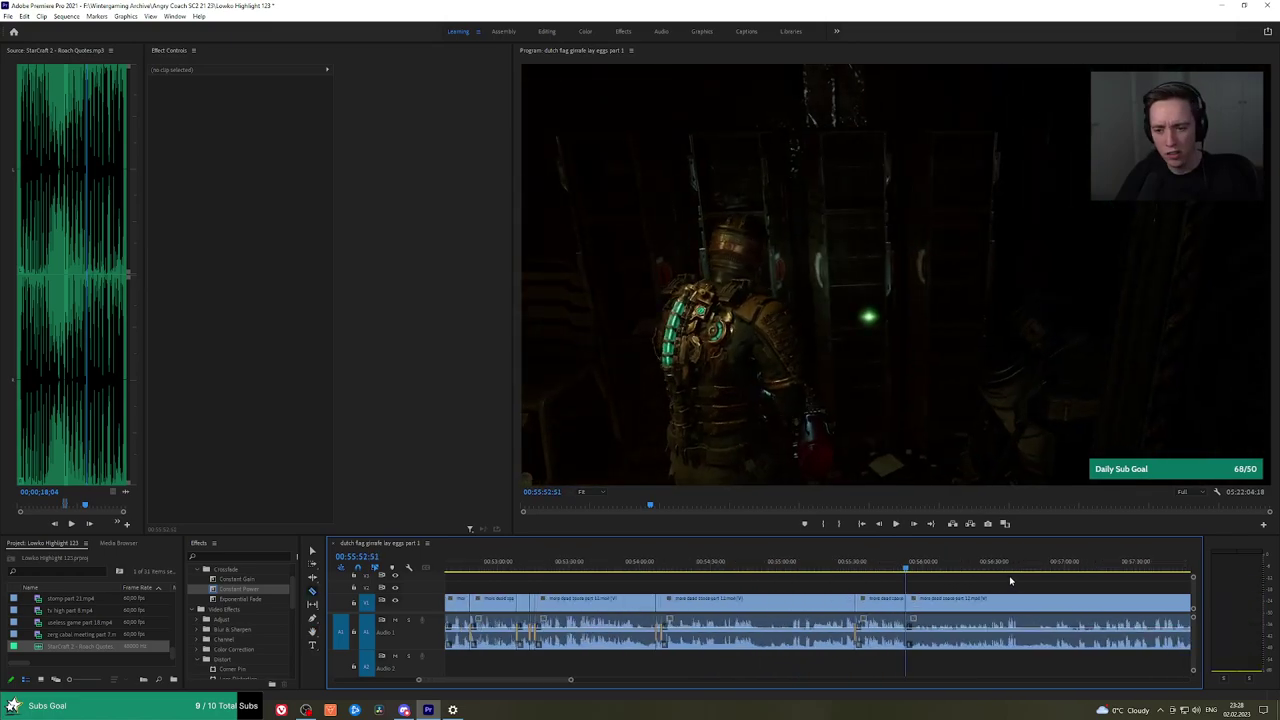
key(h)
drag(1050, 580, 708, 579)
Skim the footage from about 00:56:21 to the save menu at 01:13:39 for the next highlight.
drag(632, 565, 594, 565)
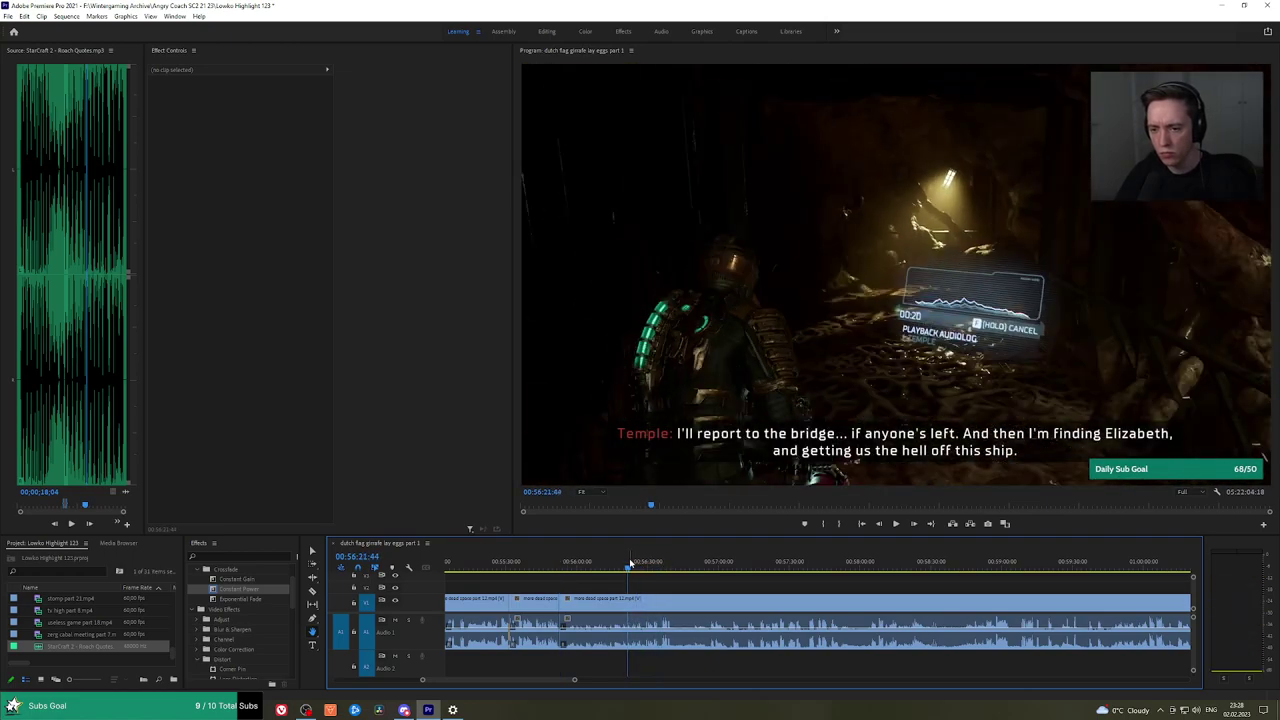
scroll(600, 572, up, 2)
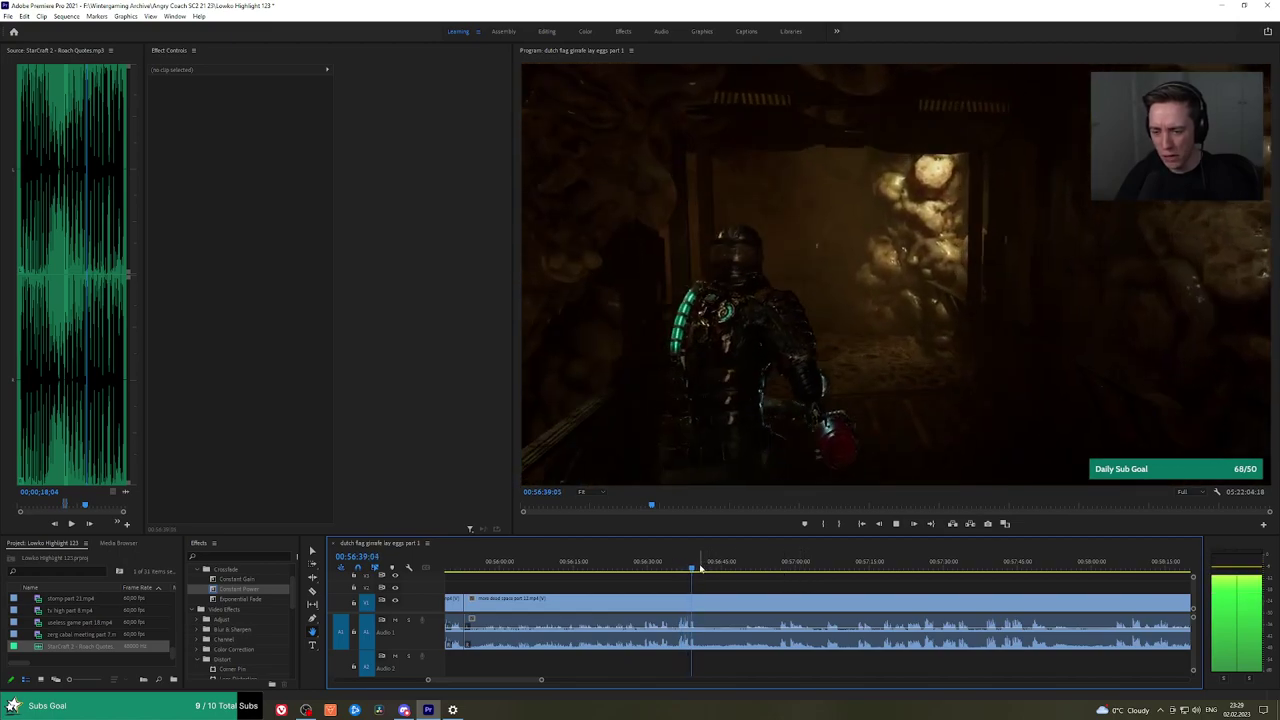
drag(790, 567, 875, 567)
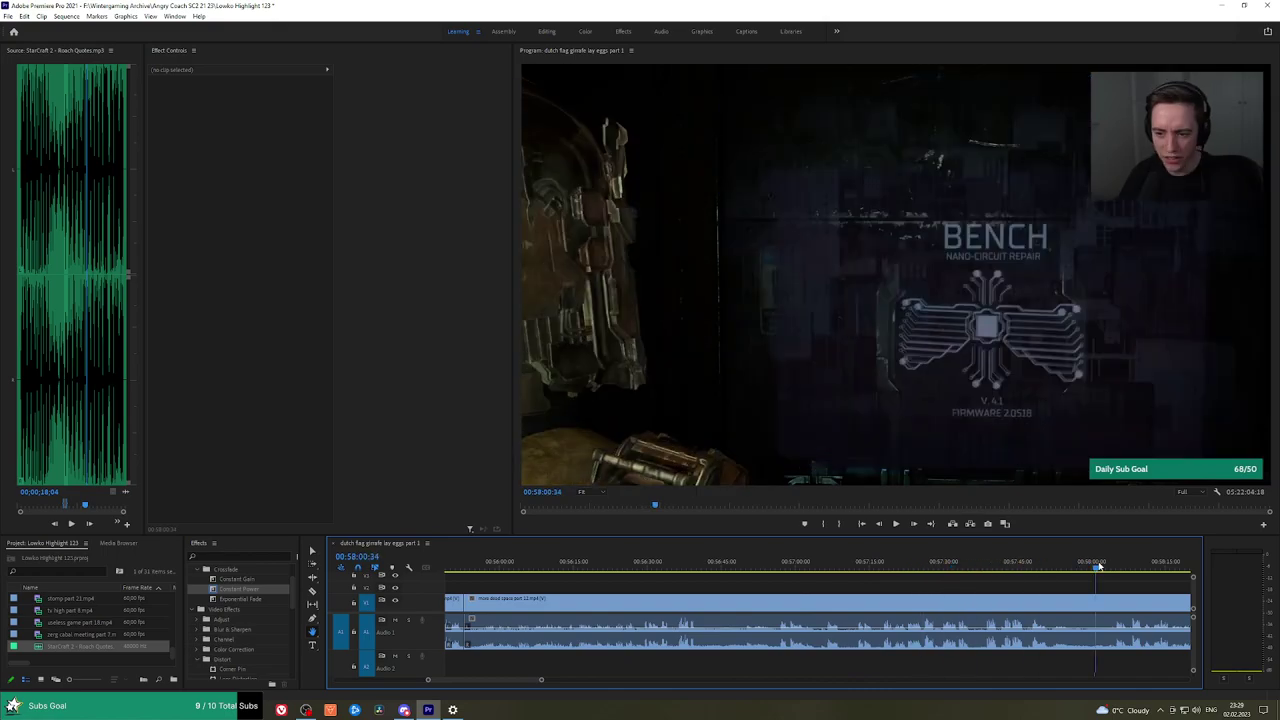
scroll(1074, 586, down, 10)
drag(1100, 566, 595, 555)
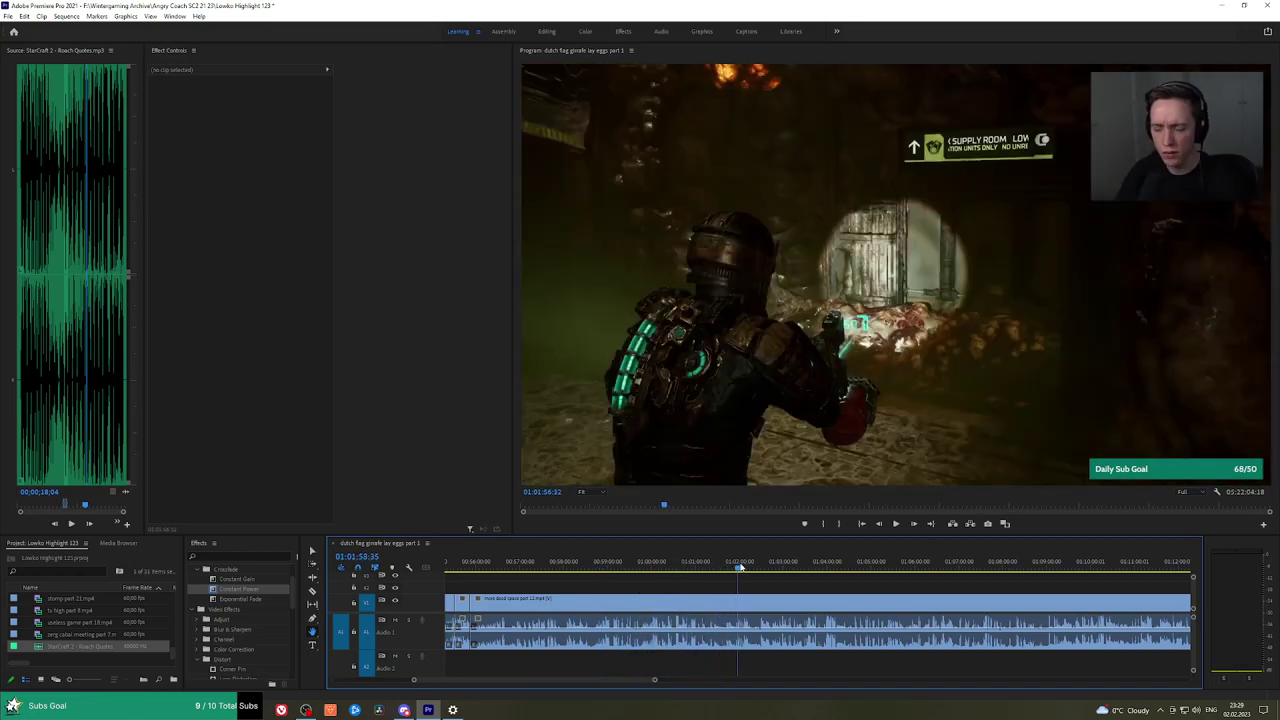
drag(740, 566, 741, 566)
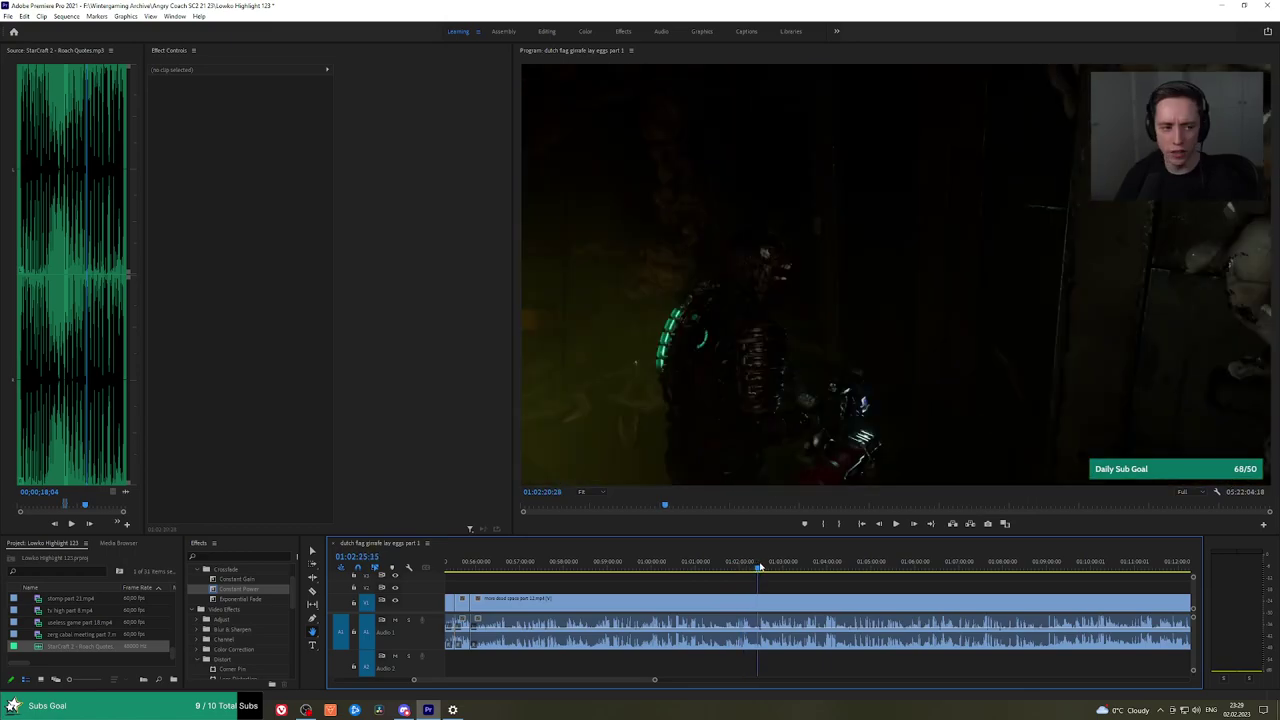
drag(838, 566, 1125, 568)
scroll(1023, 573, down, 3)
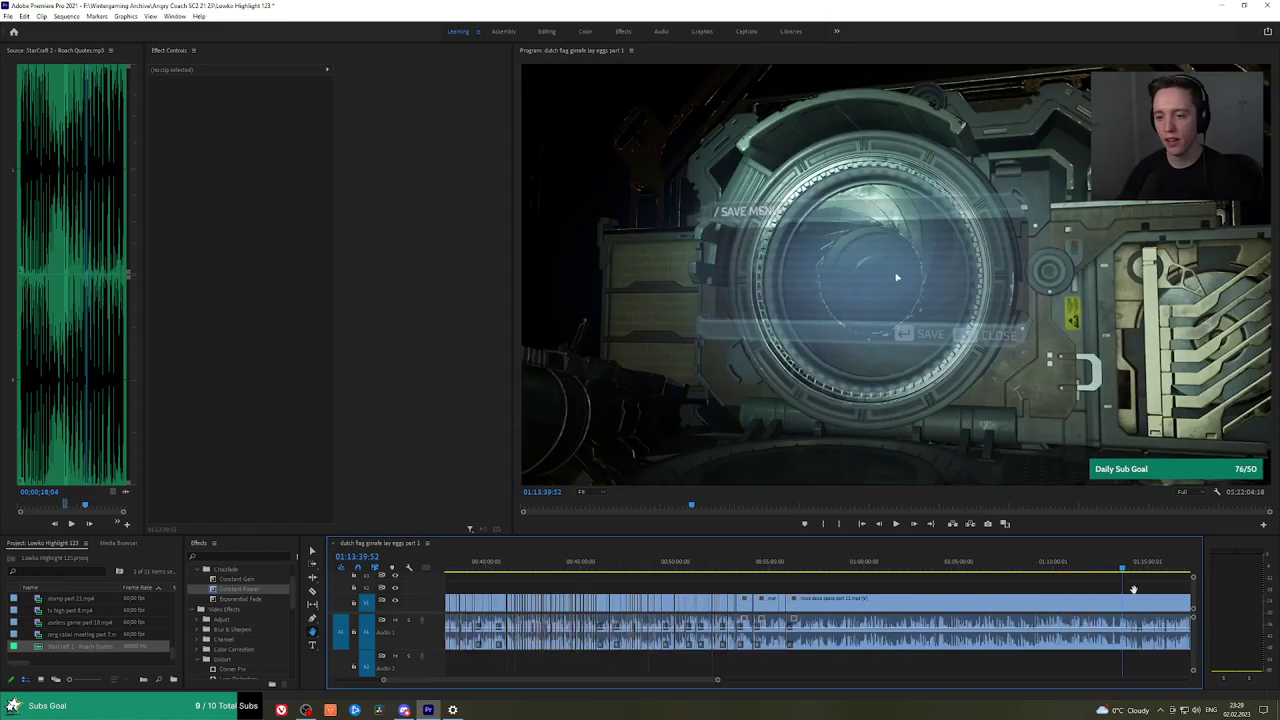
Examine the footage up to about 01:18:19, near the end of the Dead Space clip, and return to play from about 00:59:19.
key(equal)
drag(702, 571, 739, 570)
drag(661, 590, 971, 574)
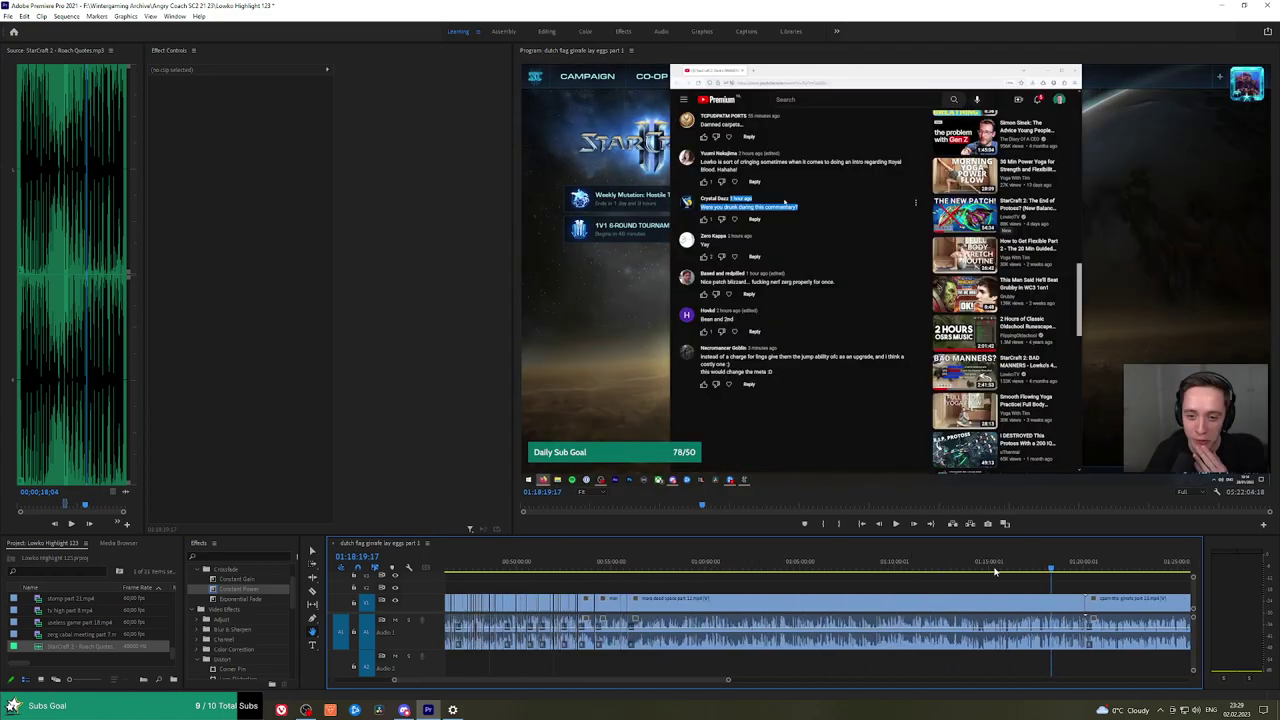
drag(683, 567, 694, 567)
key(equal)
key(equal)
key(equal)
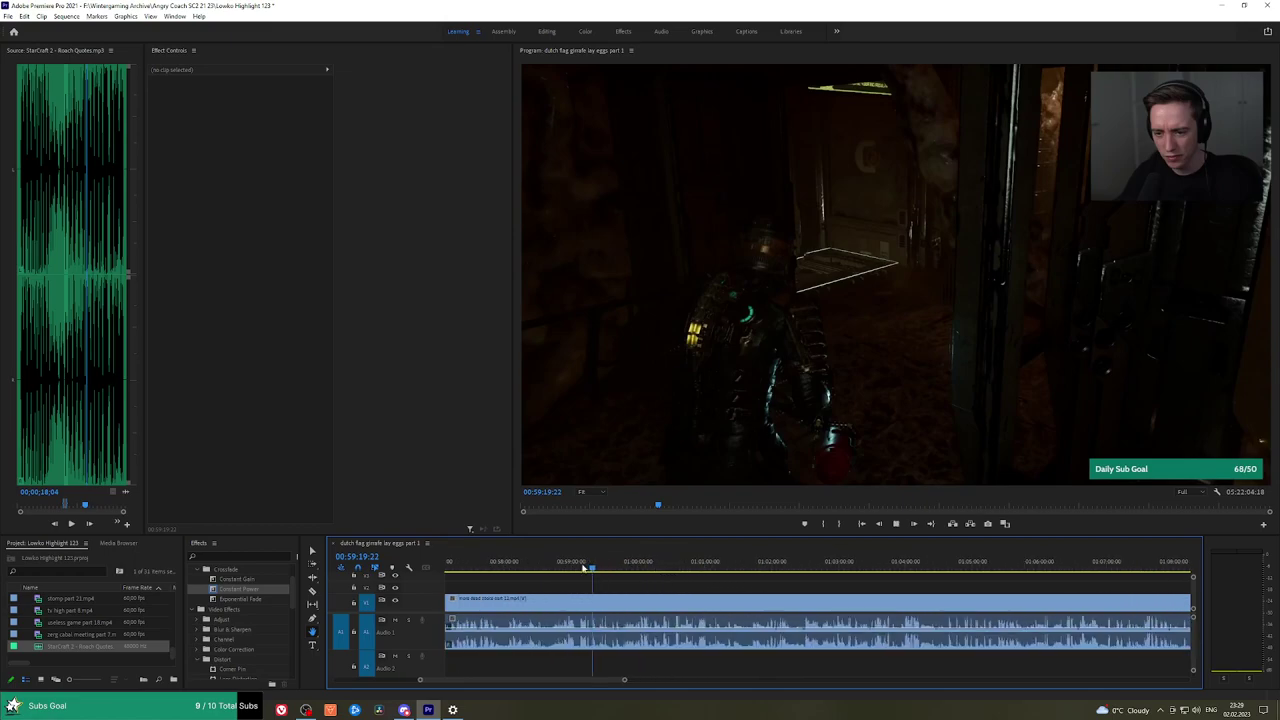
Locate the next highlight at about 01:00:32 and remove the footage between the 00:55:52:51 cut and that point, closing the gap.
key(space)
key(equal)
key(equal)
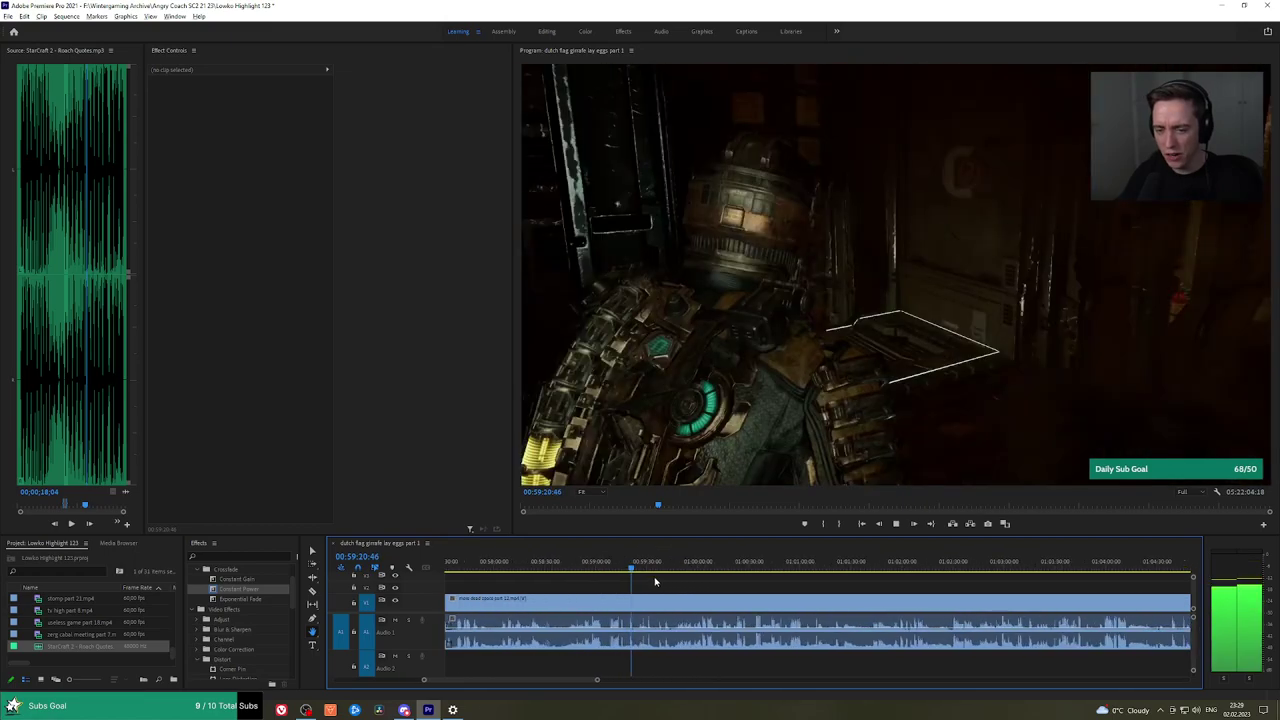
drag(640, 567, 733, 563)
key(space)
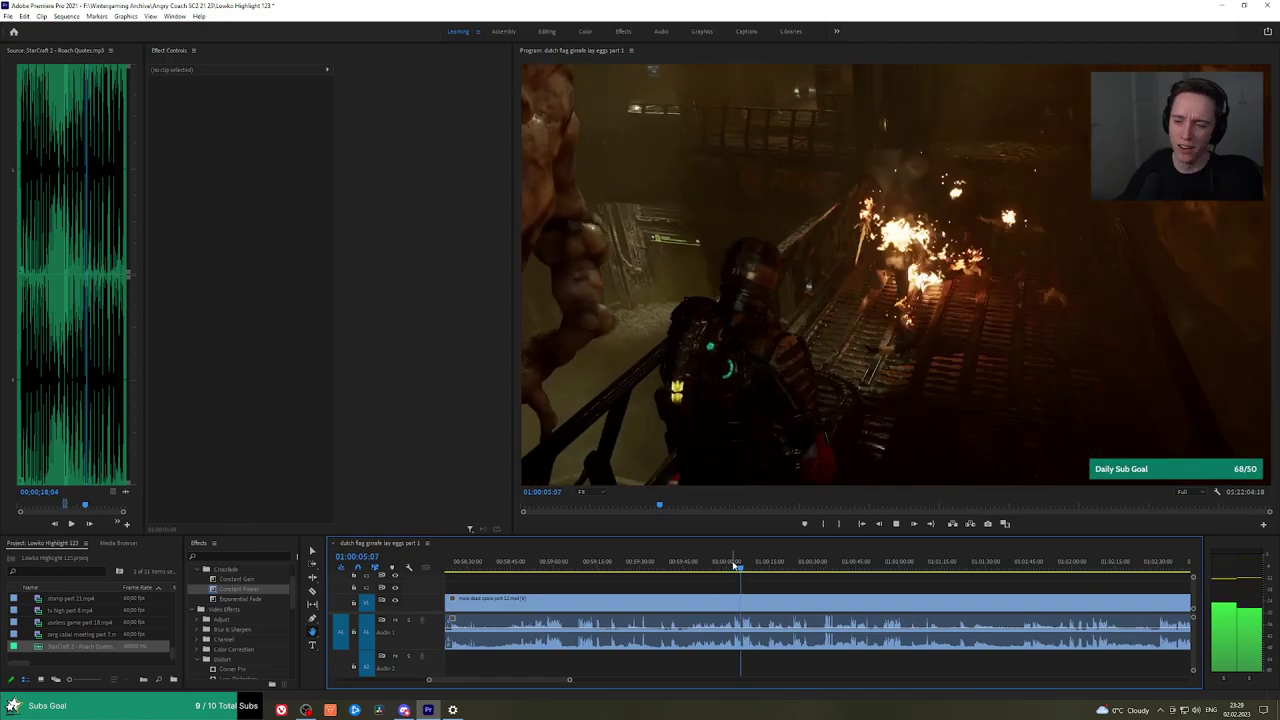
drag(785, 562, 812, 581)
scroll(812, 581, up, 3)
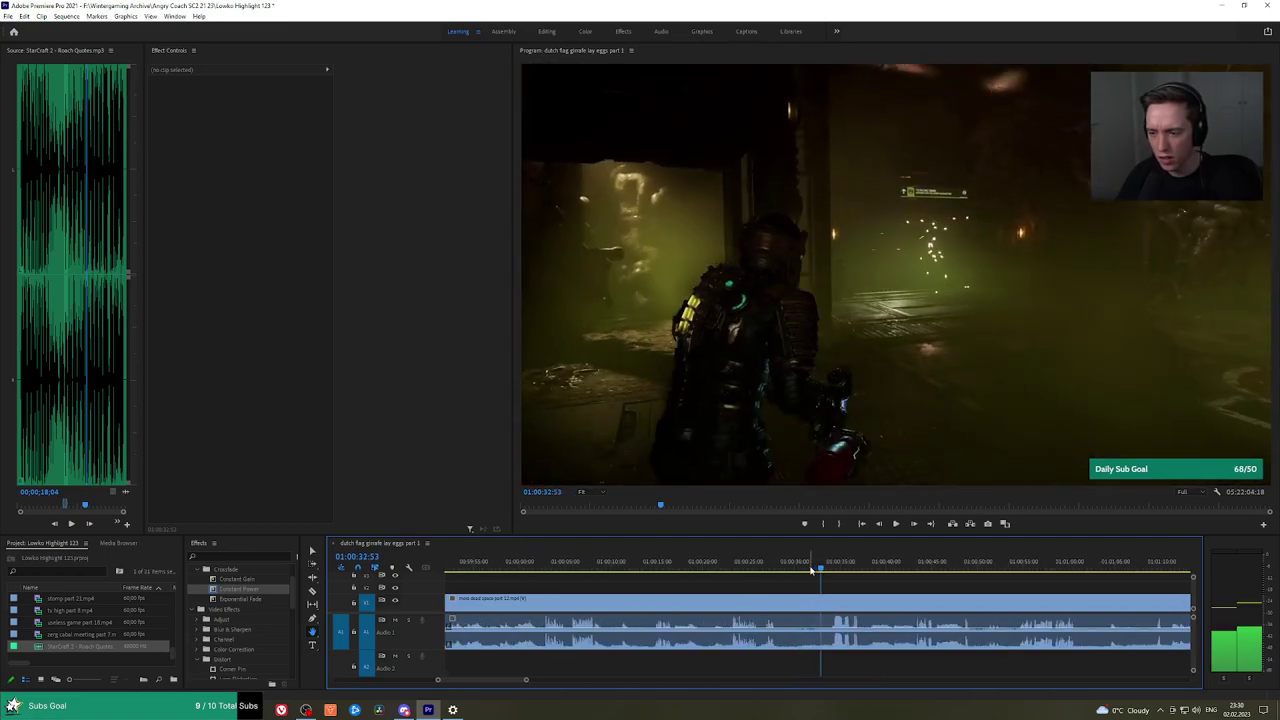
click(817, 569)
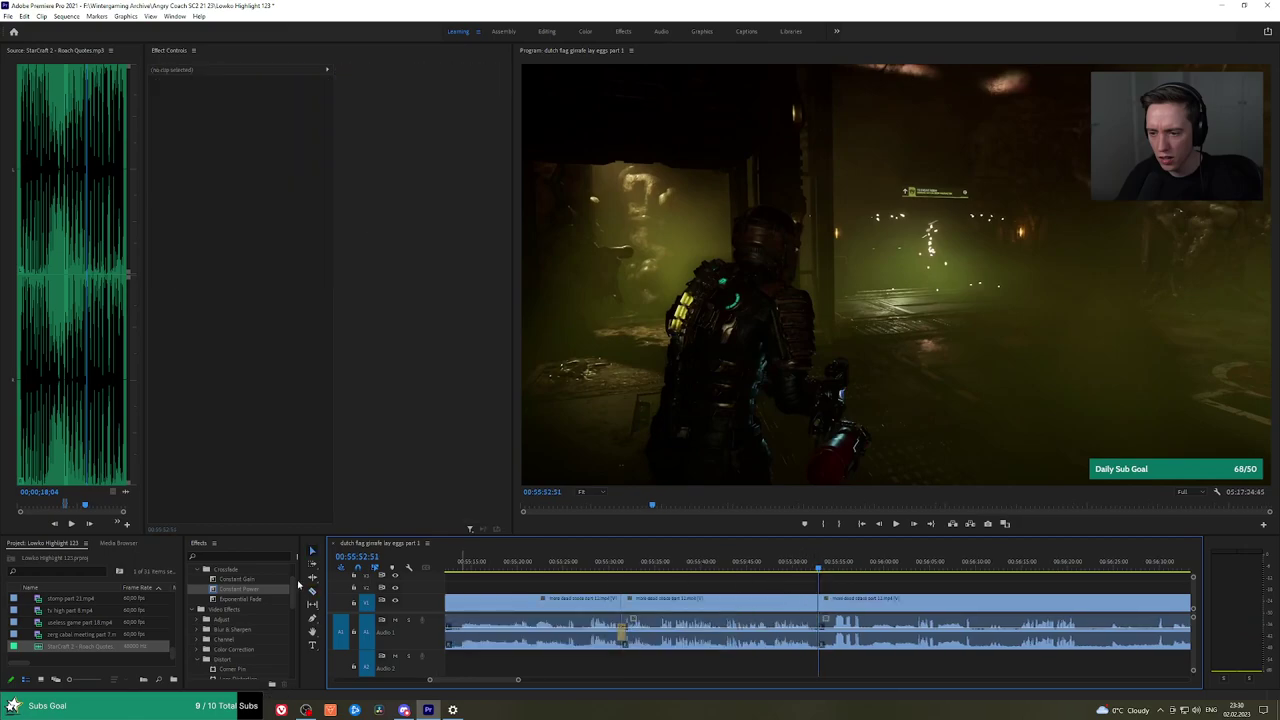
Add an Exponential Fade audio transition at the 00:55:52:51 cut and play through it to about 00:56:01.
click(290, 597)
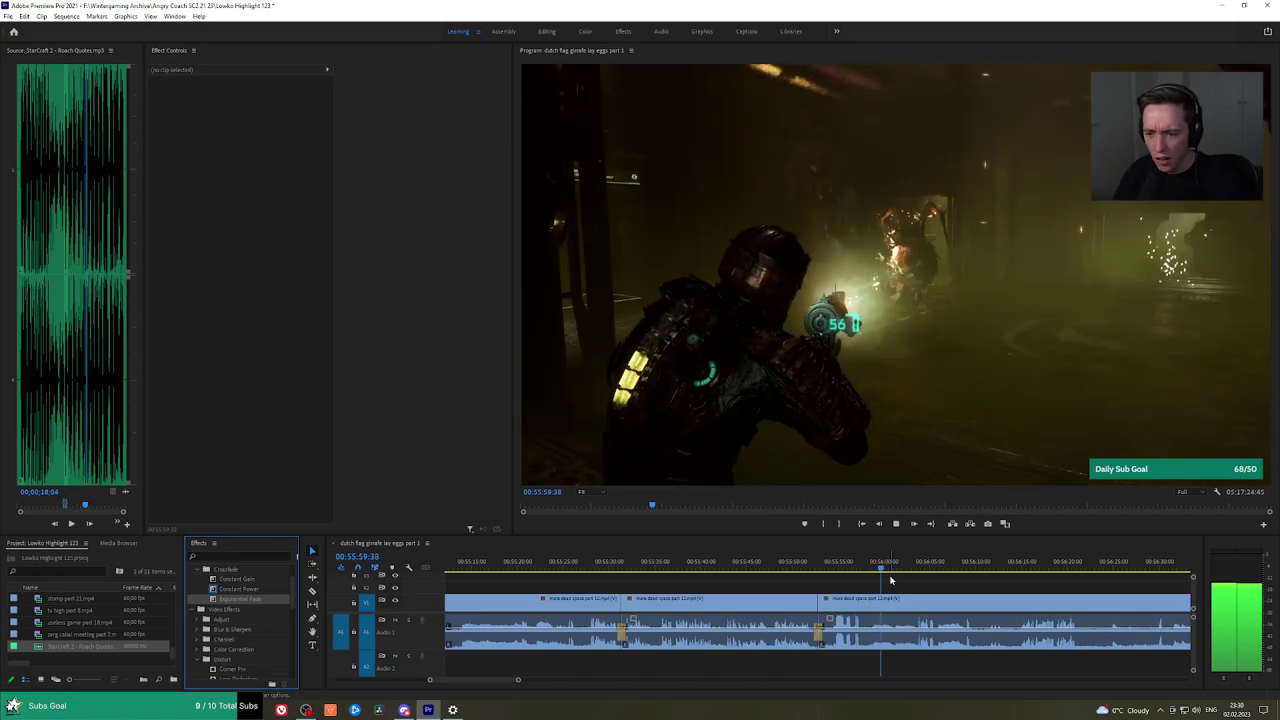
key(h)
drag(979, 583, 808, 583)
key(space)
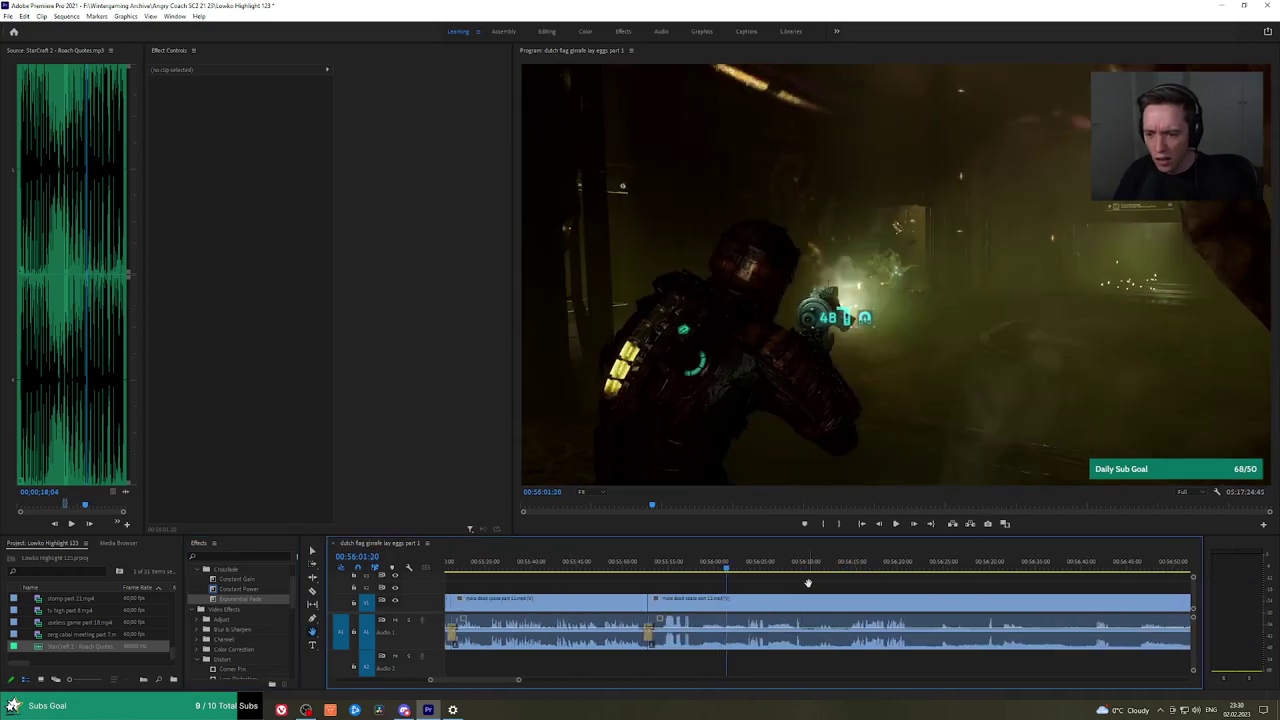
Skim ahead to about 01:51:05, return to the lockers cut at 00:55:52 and play the fight to about 00:56:04.
click(651, 505)
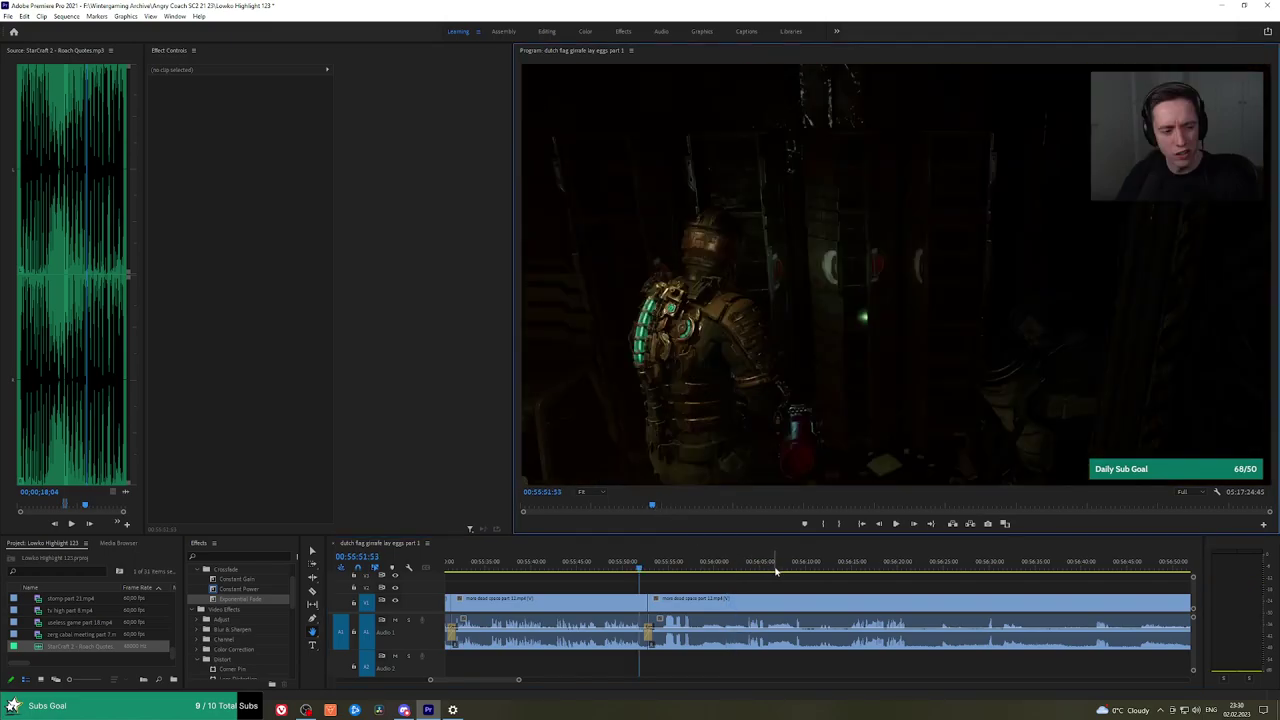
scroll(763, 583, down, 3)
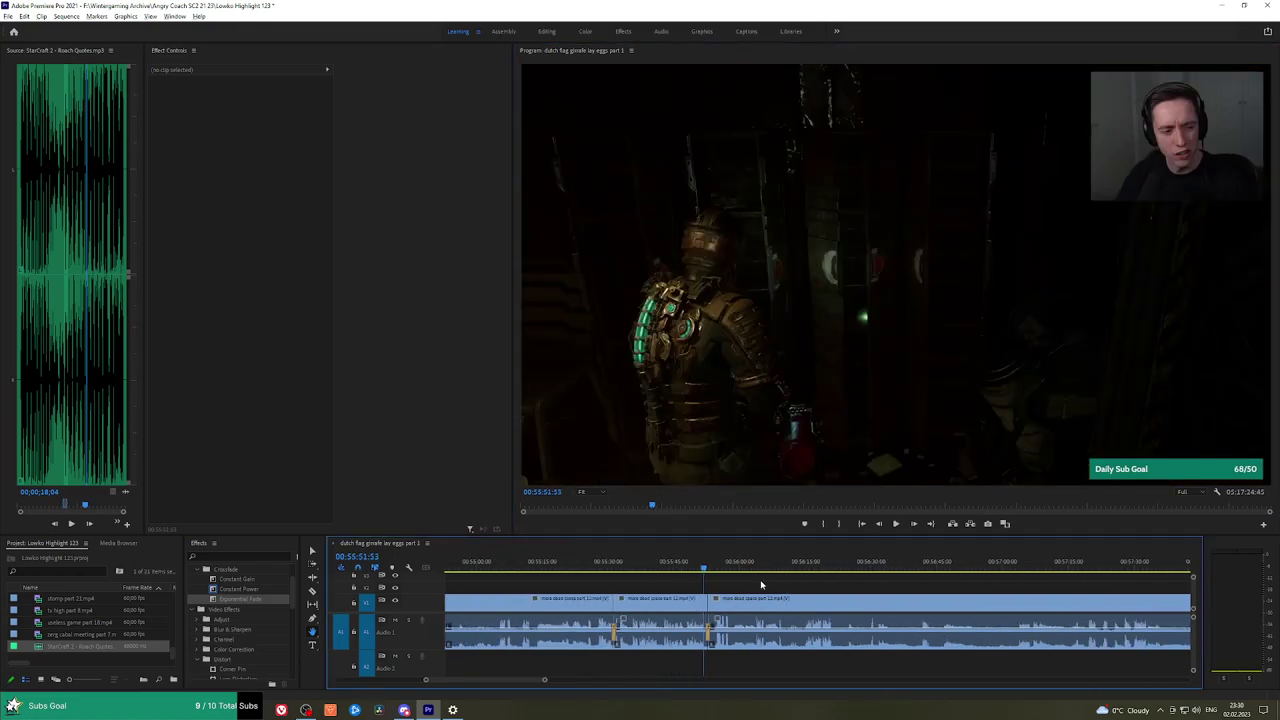
drag(705, 571, 746, 571)
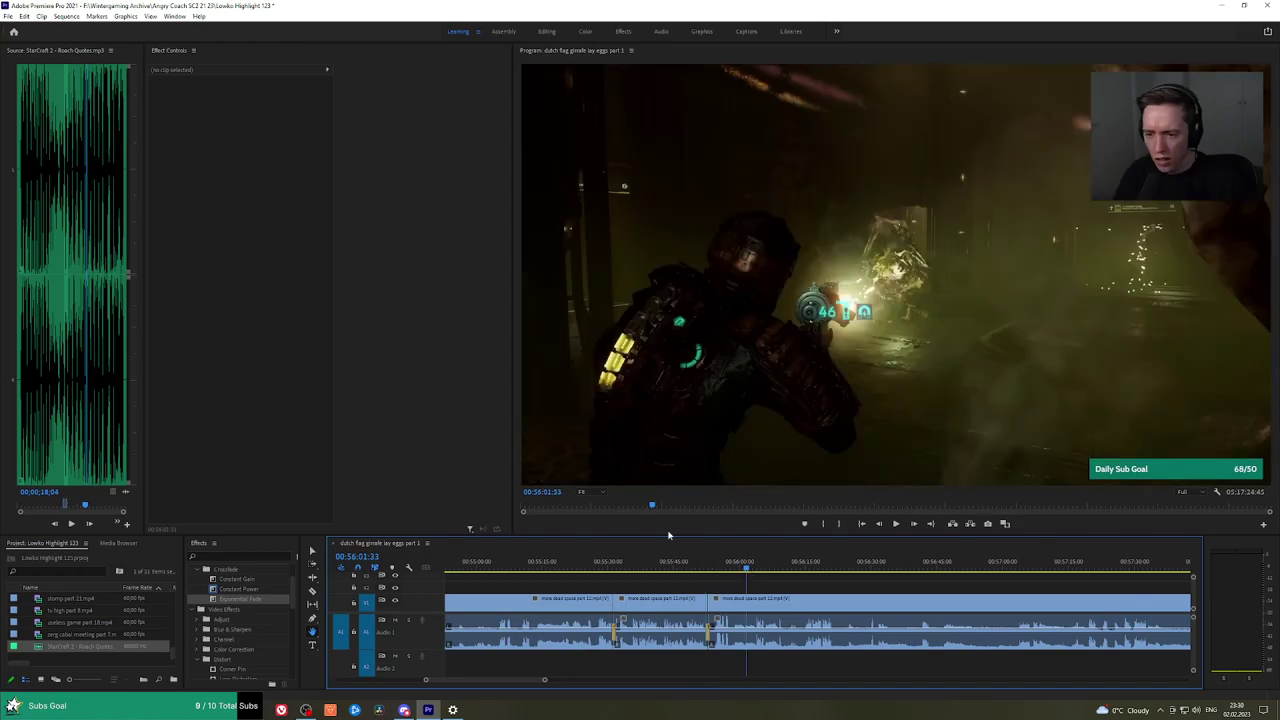
drag(653, 508, 731, 508)
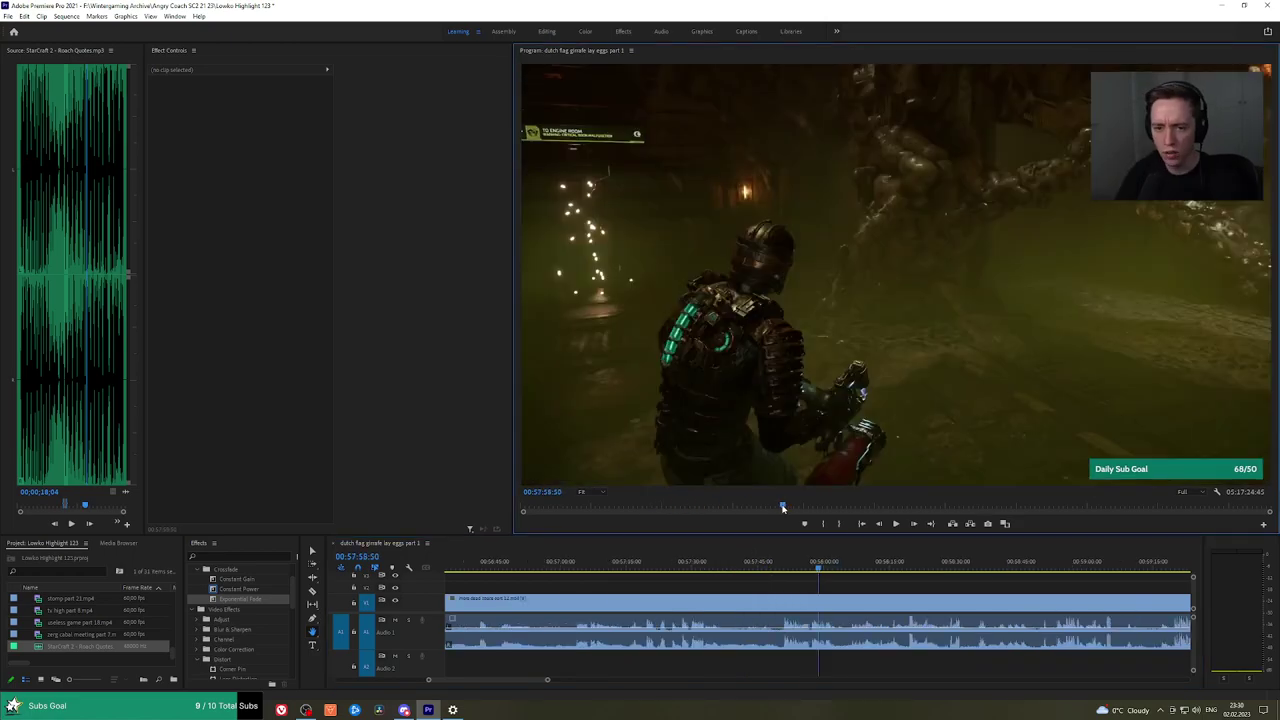
scroll(879, 579, down, 5)
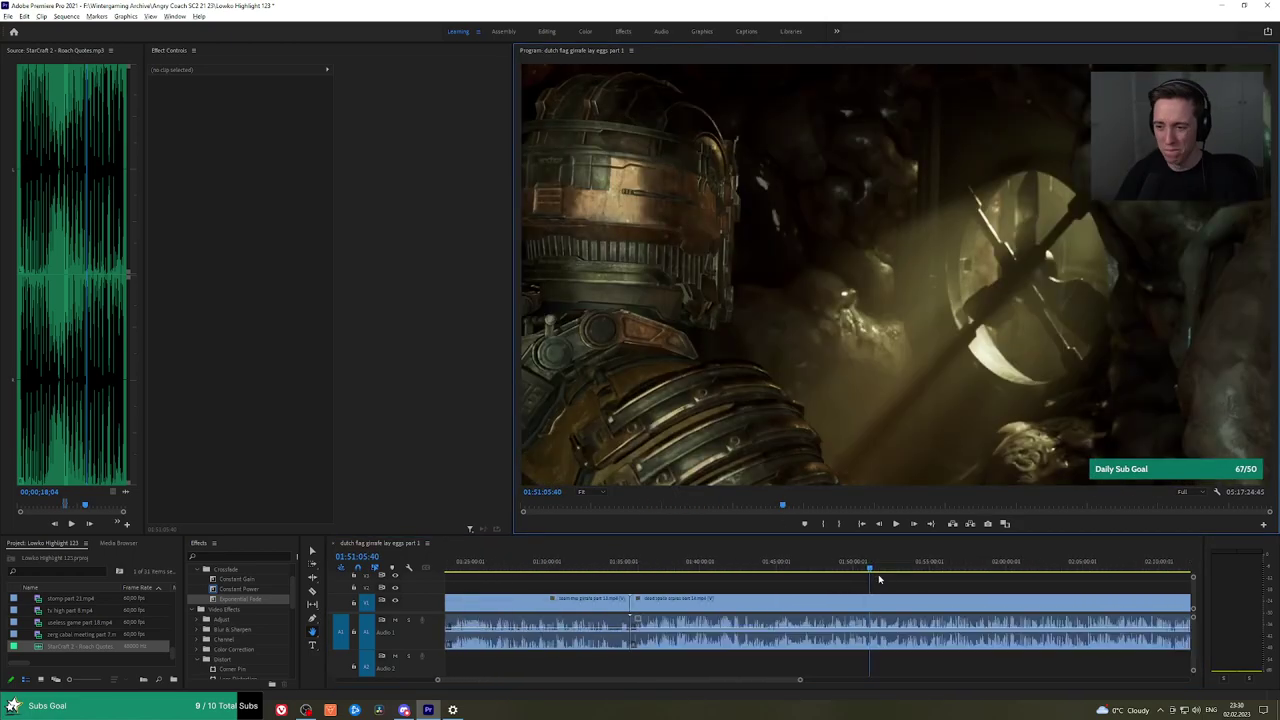
scroll(879, 579, down, 4)
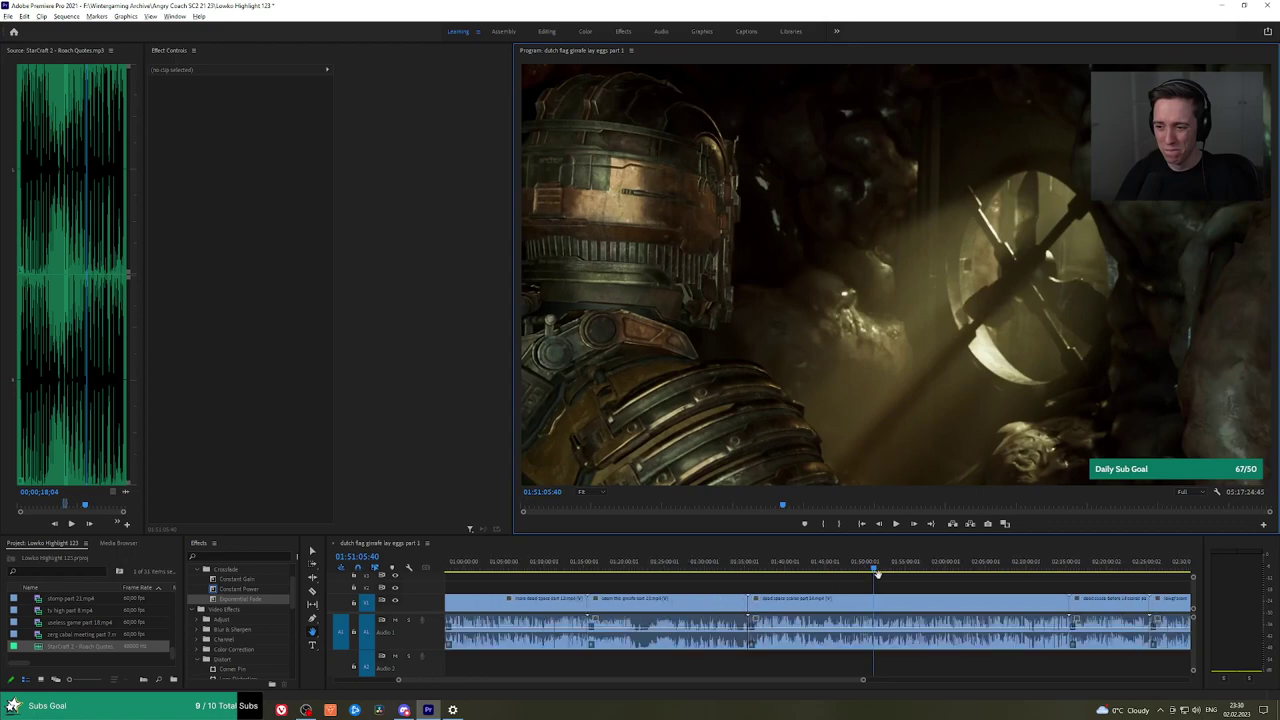
click(626, 563)
scroll(630, 576, up, 8)
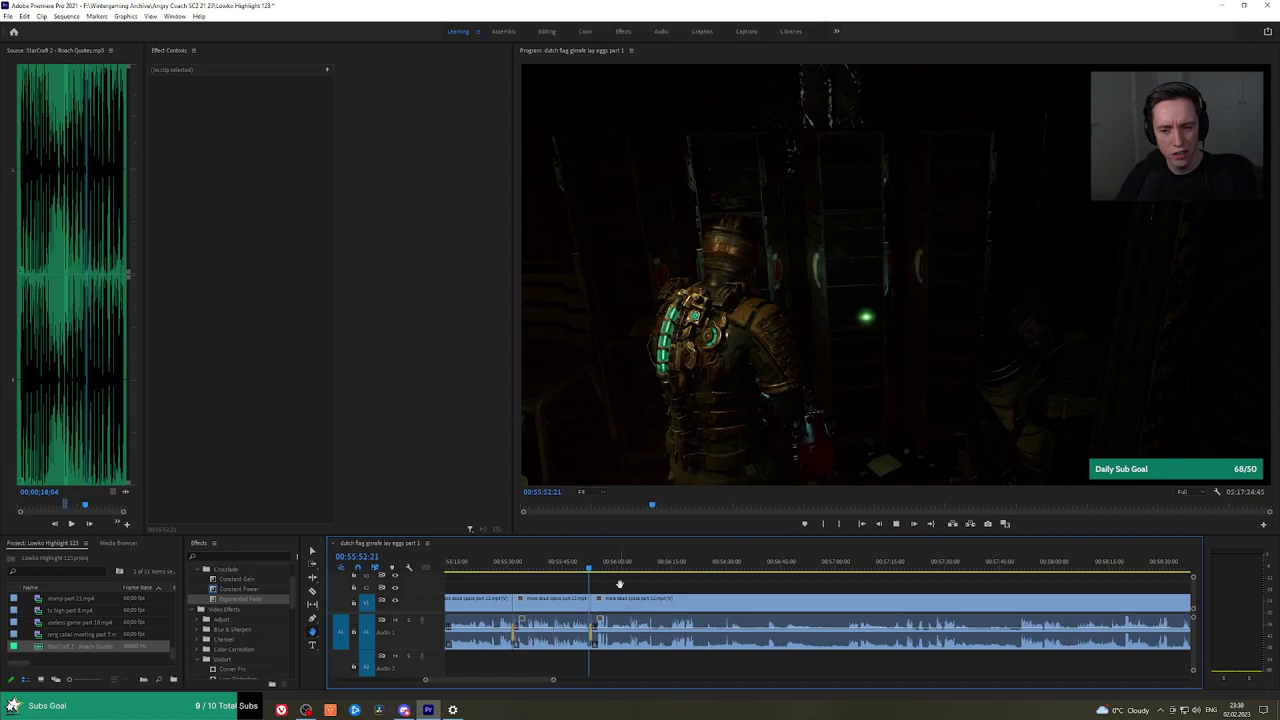
key(space)
scroll(622, 586, up, 2)
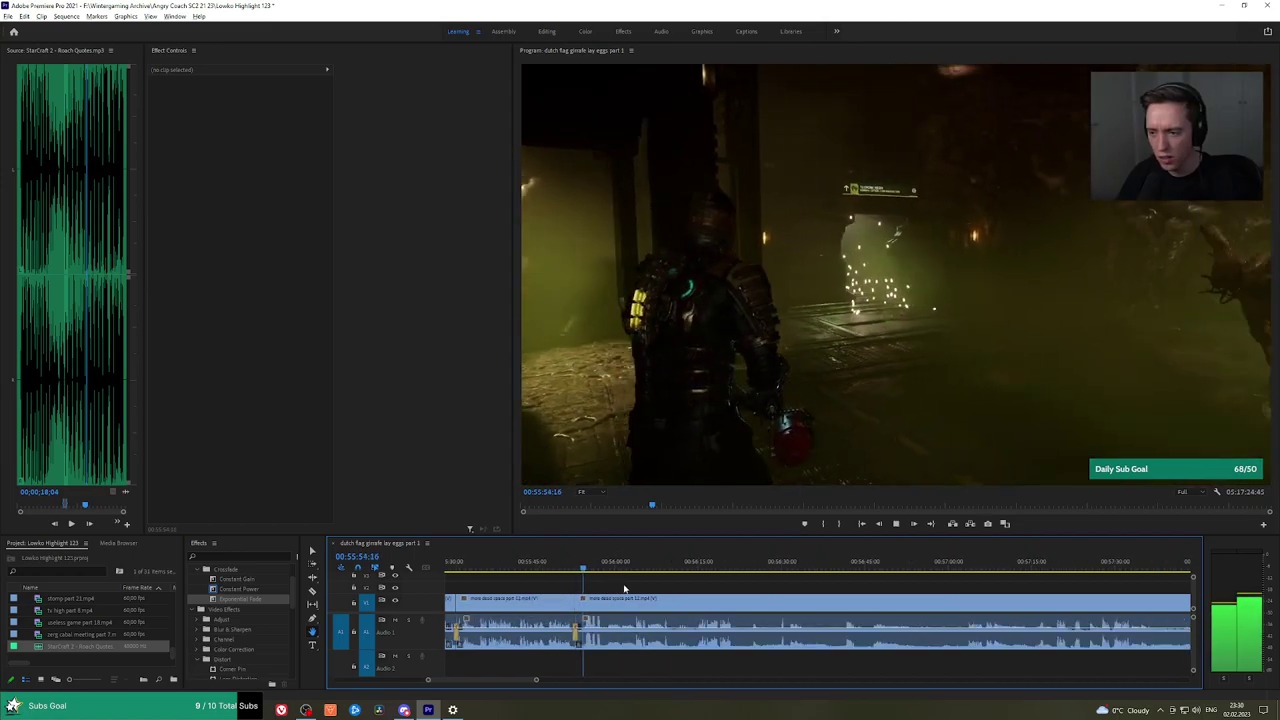
scroll(660, 585, up, 2)
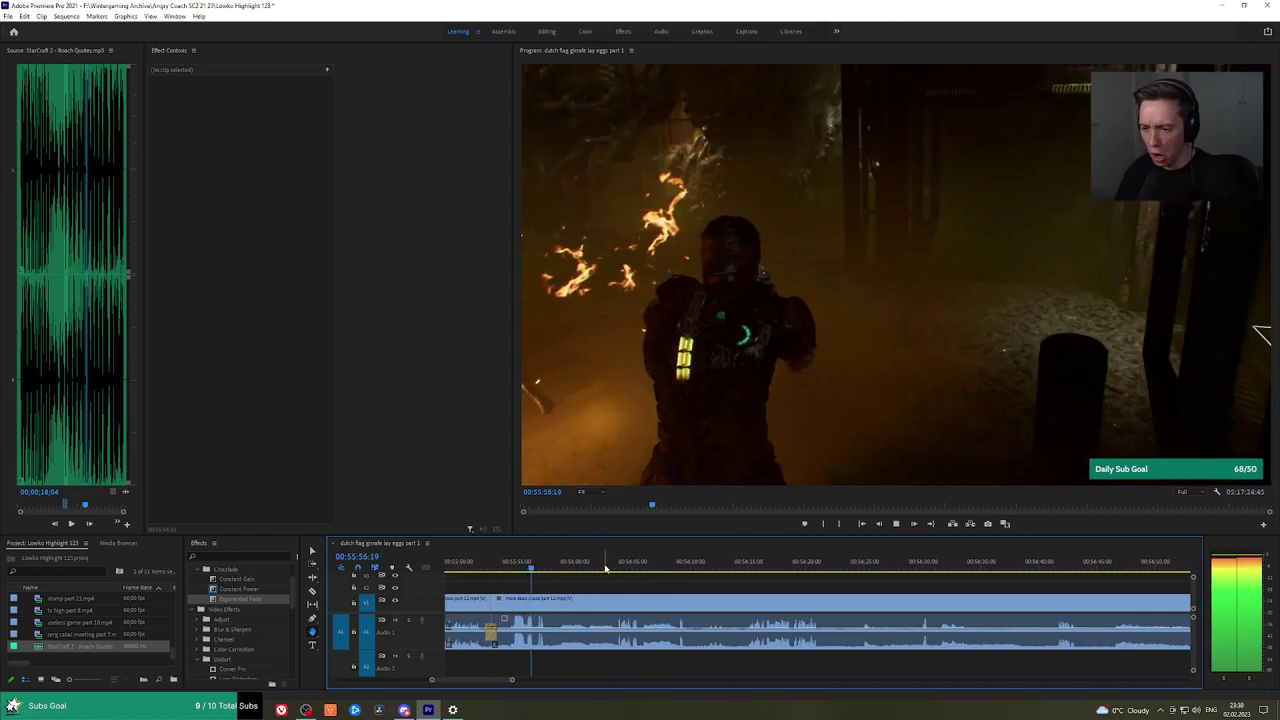
drag(686, 582, 651, 579)
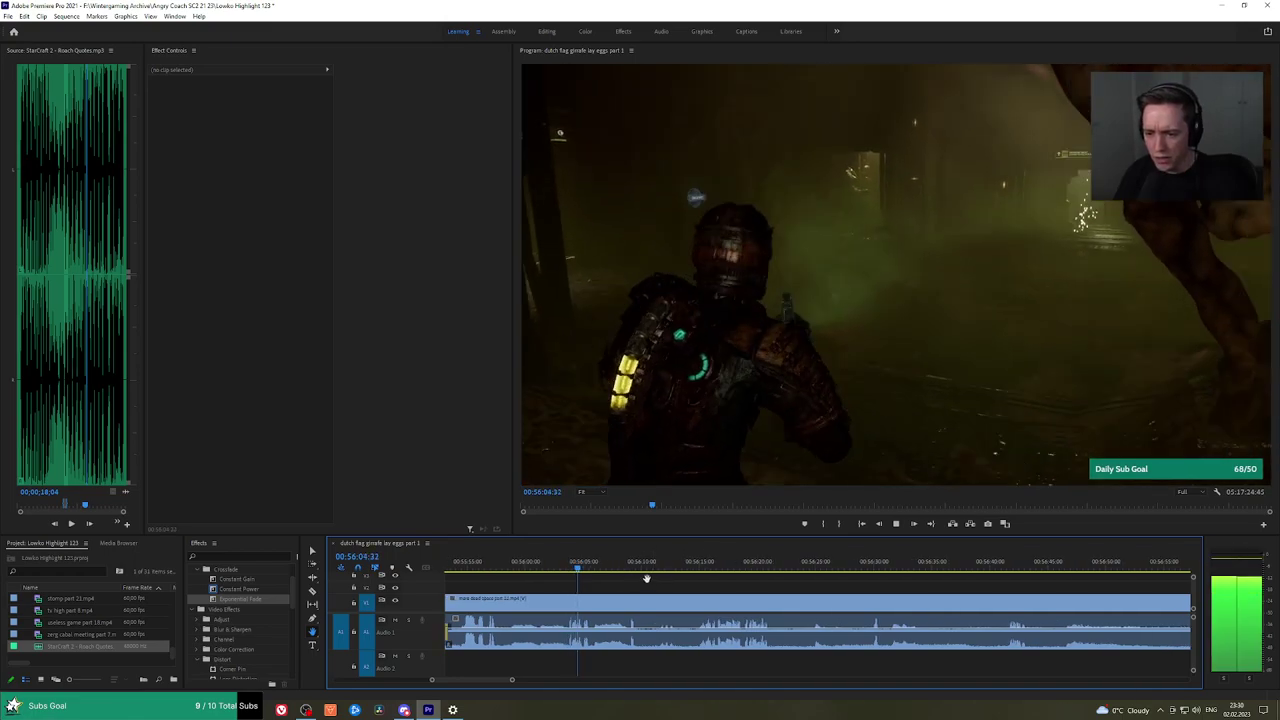
Split the clip at 00:56:03:47 and 00:56:04:00 and mute the short segment of speech between the cuts.
click(571, 566)
scroll(571, 566, up, 3)
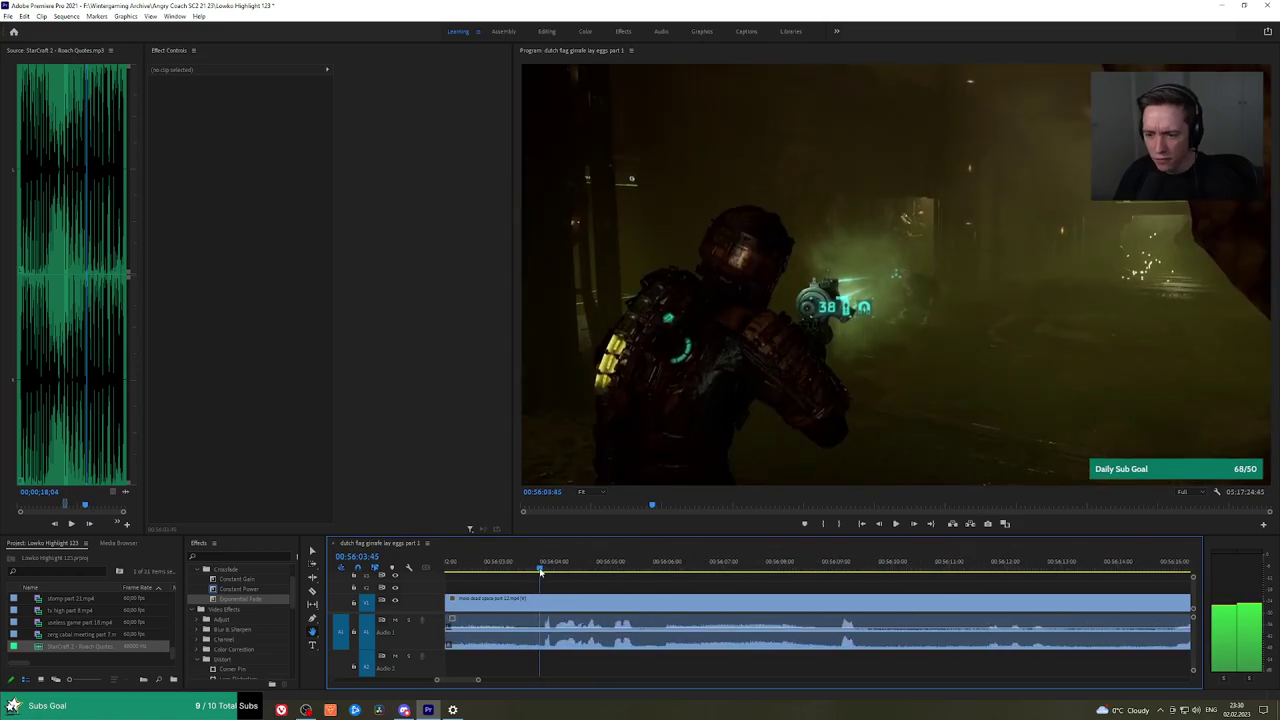
click(541, 597)
key(space)
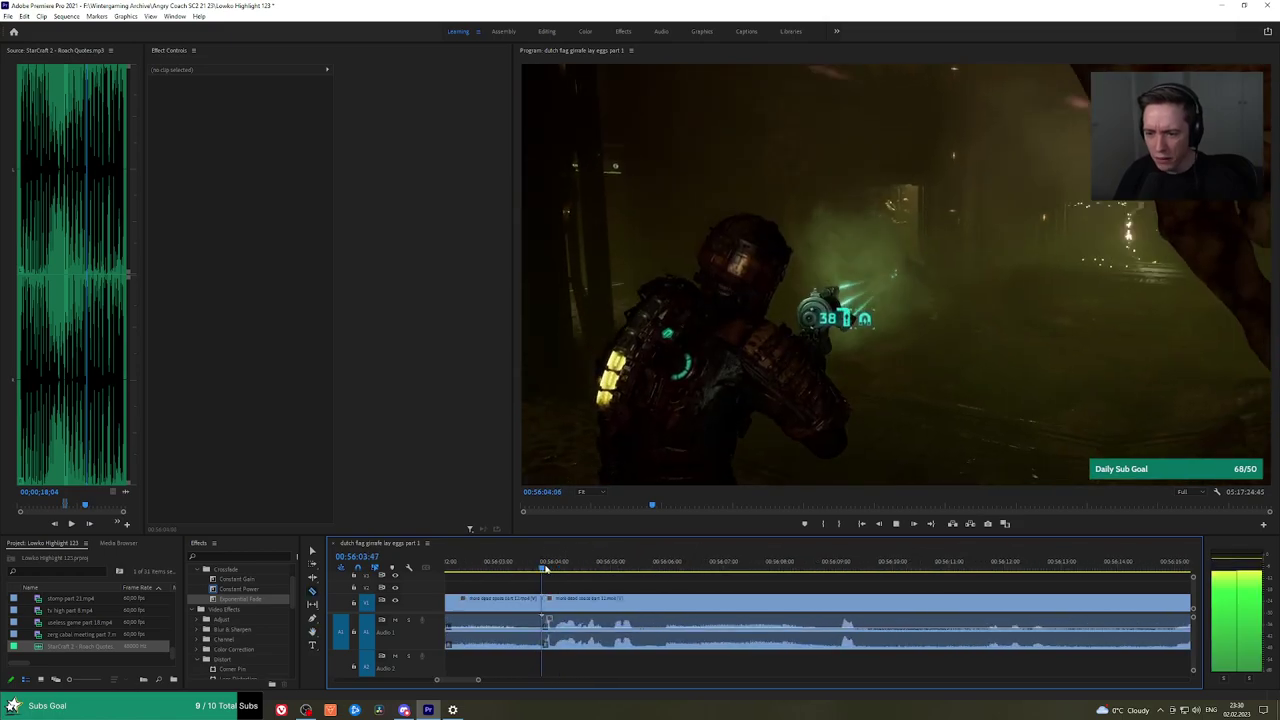
click(557, 570)
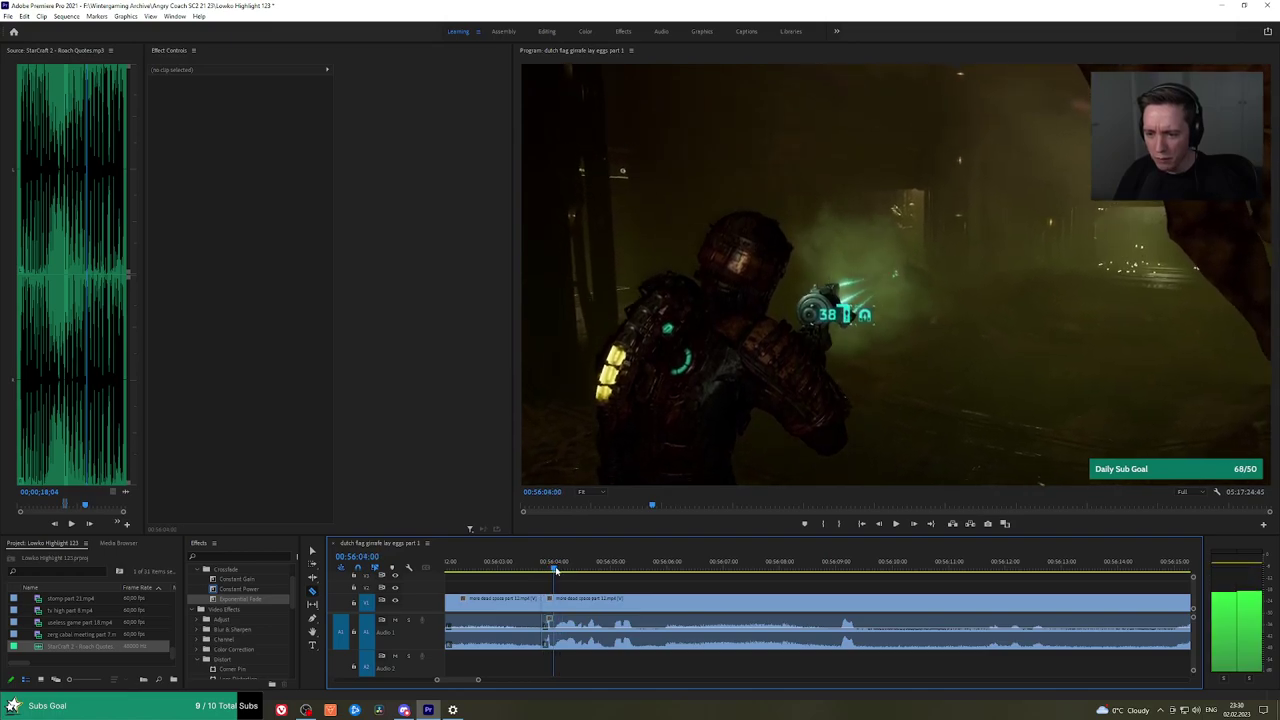
click(548, 631)
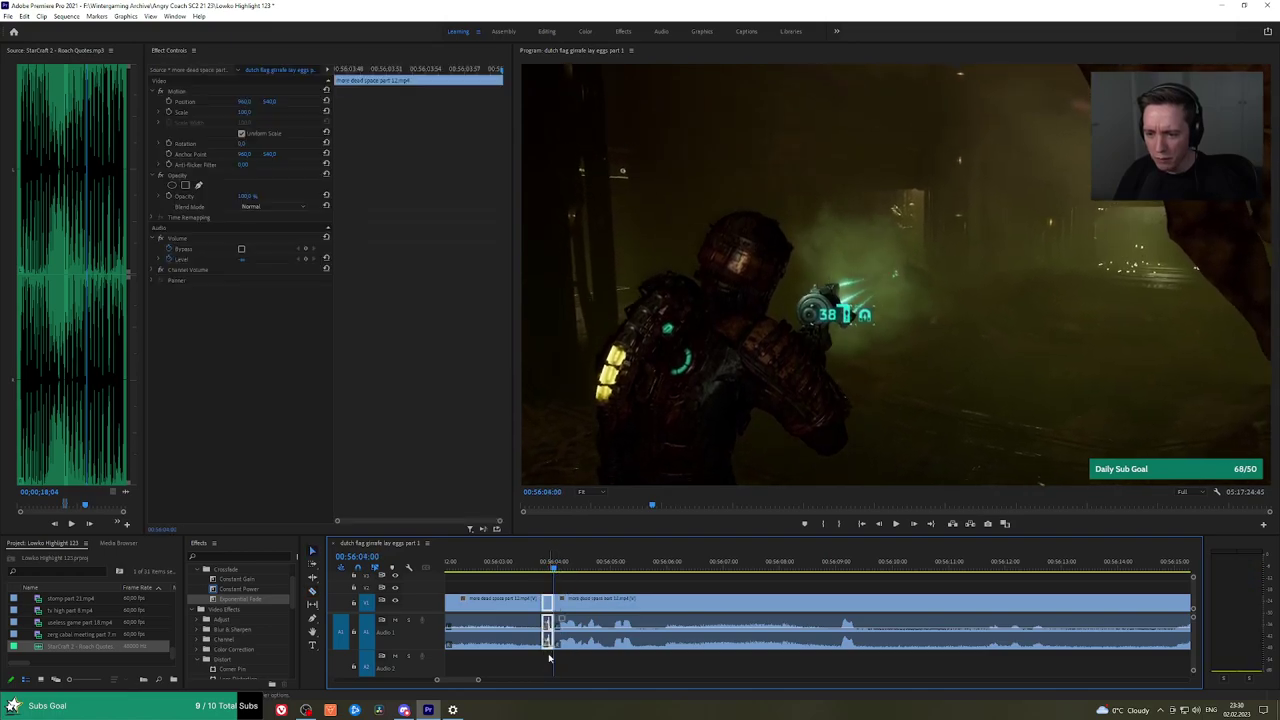
Place the StarCraft 2 - Roach Quotes.mp3 excerpt on track A2 beneath the muted segment, lower its volume level and play it back.
click(80, 647)
drag(530, 670, 552, 668)
click(241, 112)
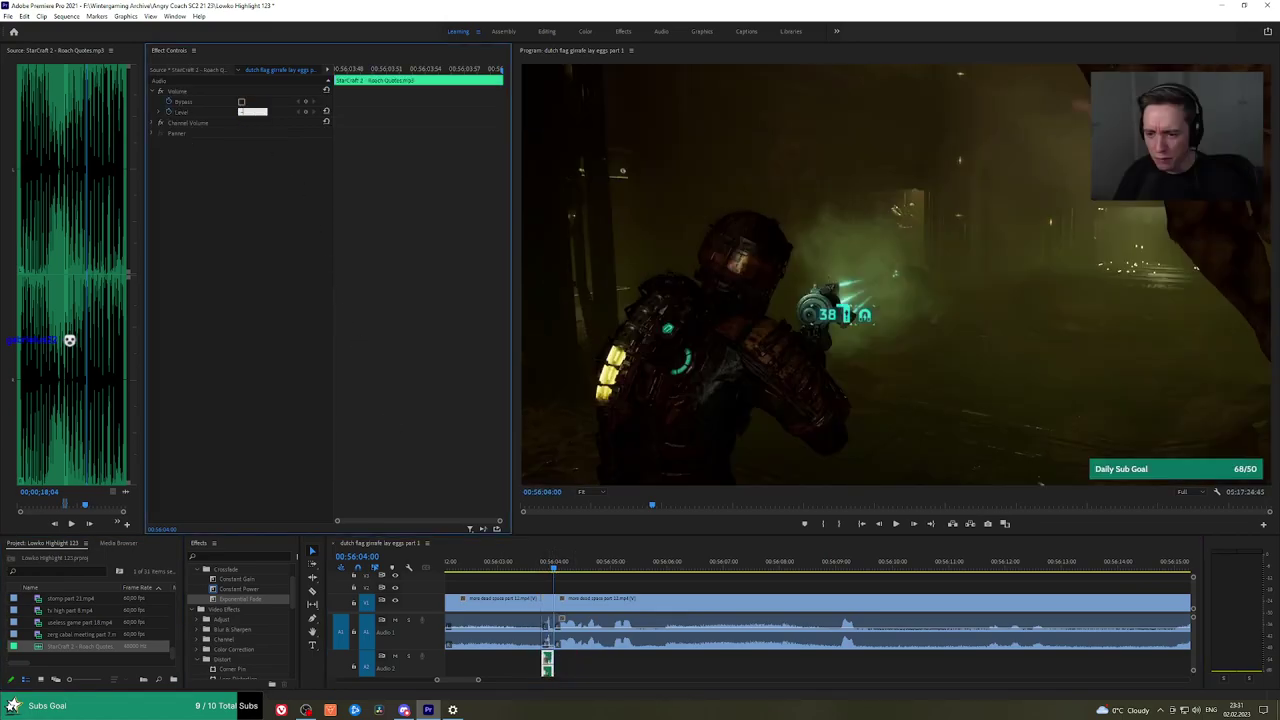
key(space)
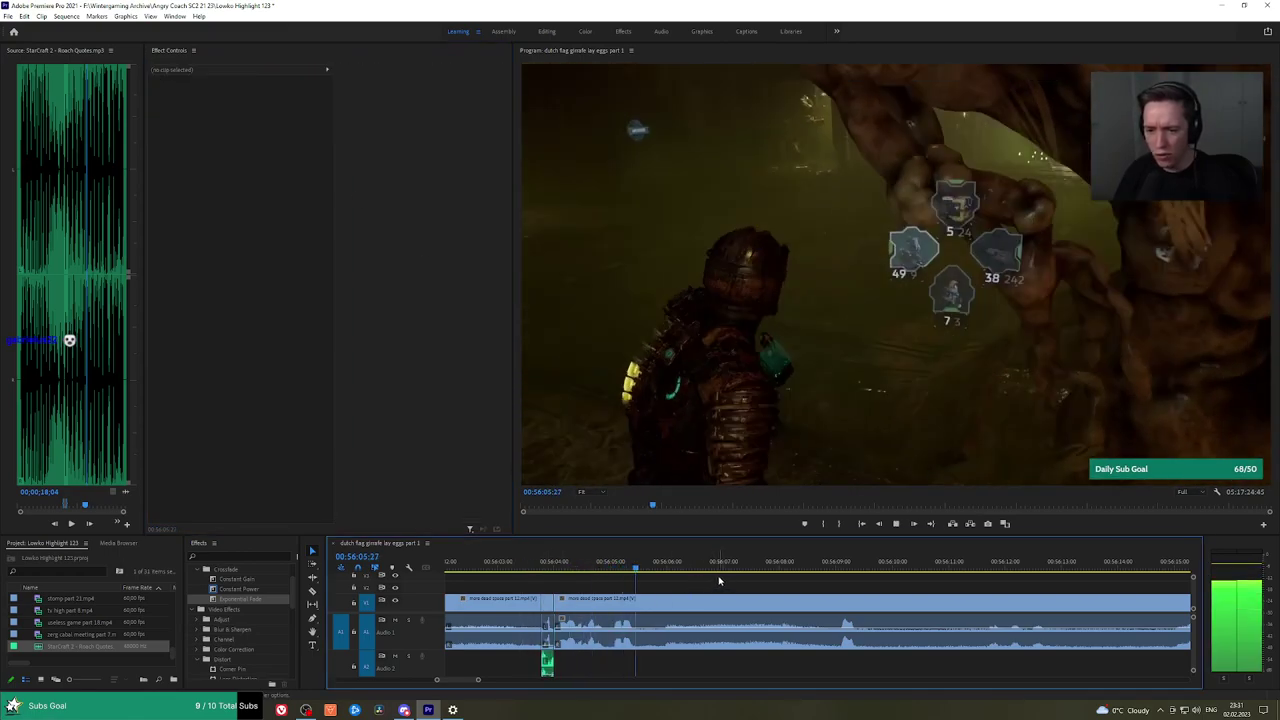
Play on from the masked speech and split the clip at about 00:56:21, where the commentary ends.
key(h)
drag(820, 587, 773, 587)
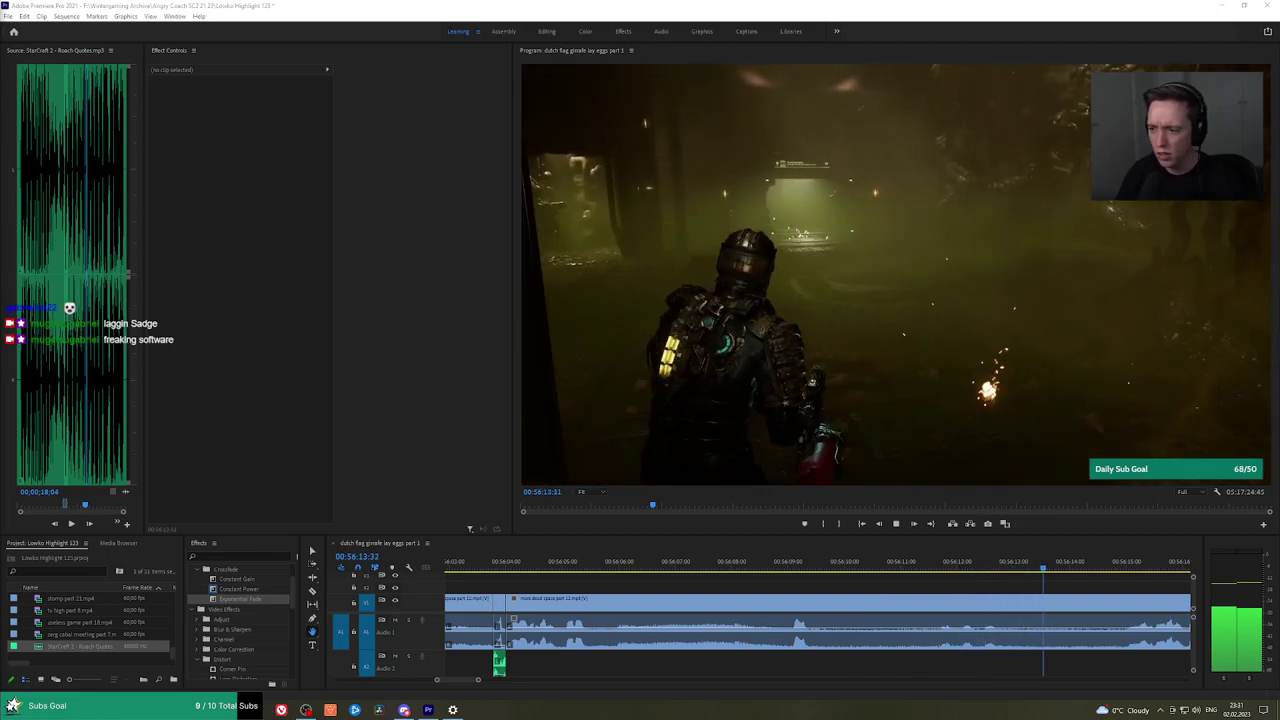
drag(1082, 594, 990, 589)
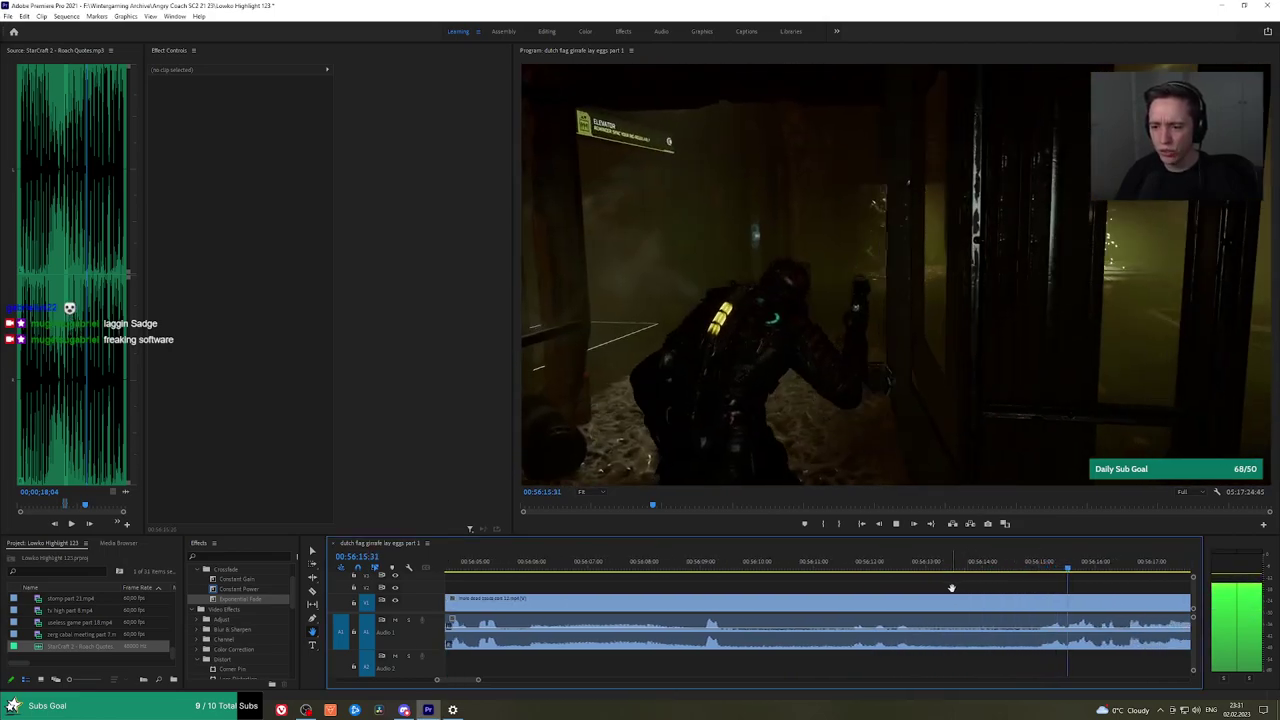
drag(1130, 594, 818, 592)
scroll(818, 593, down, 2)
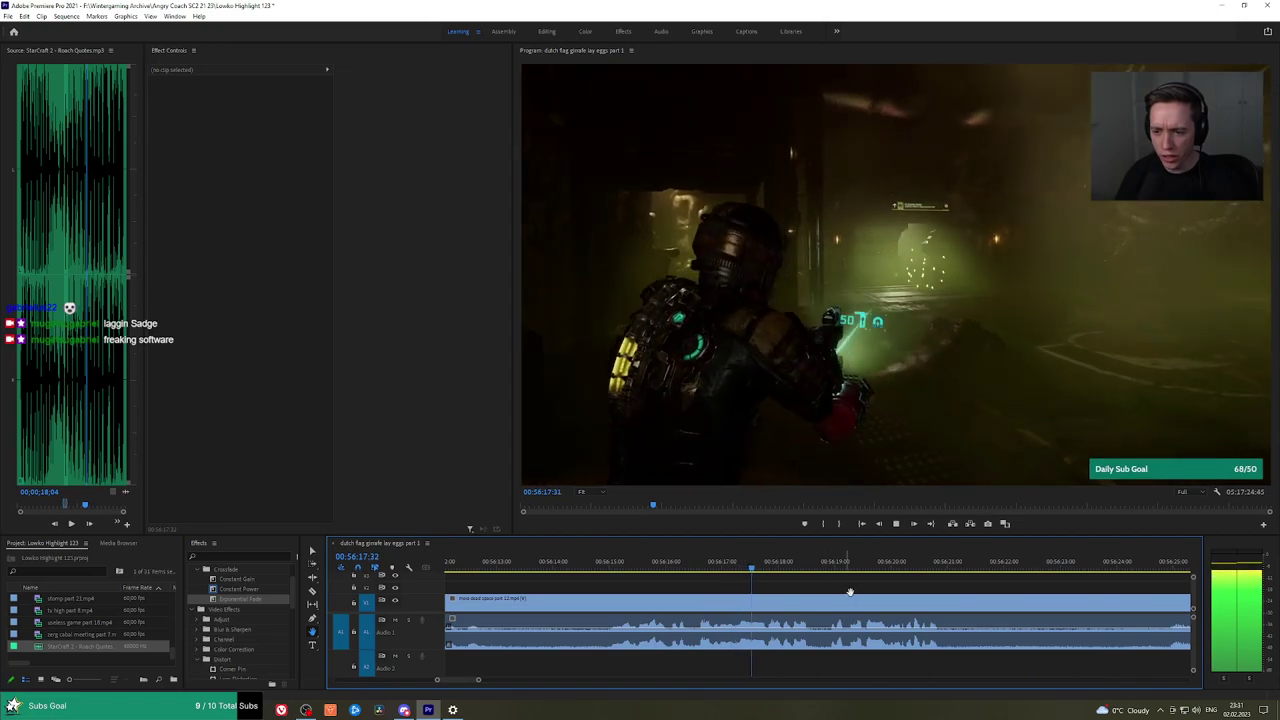
scroll(842, 592, down, 1)
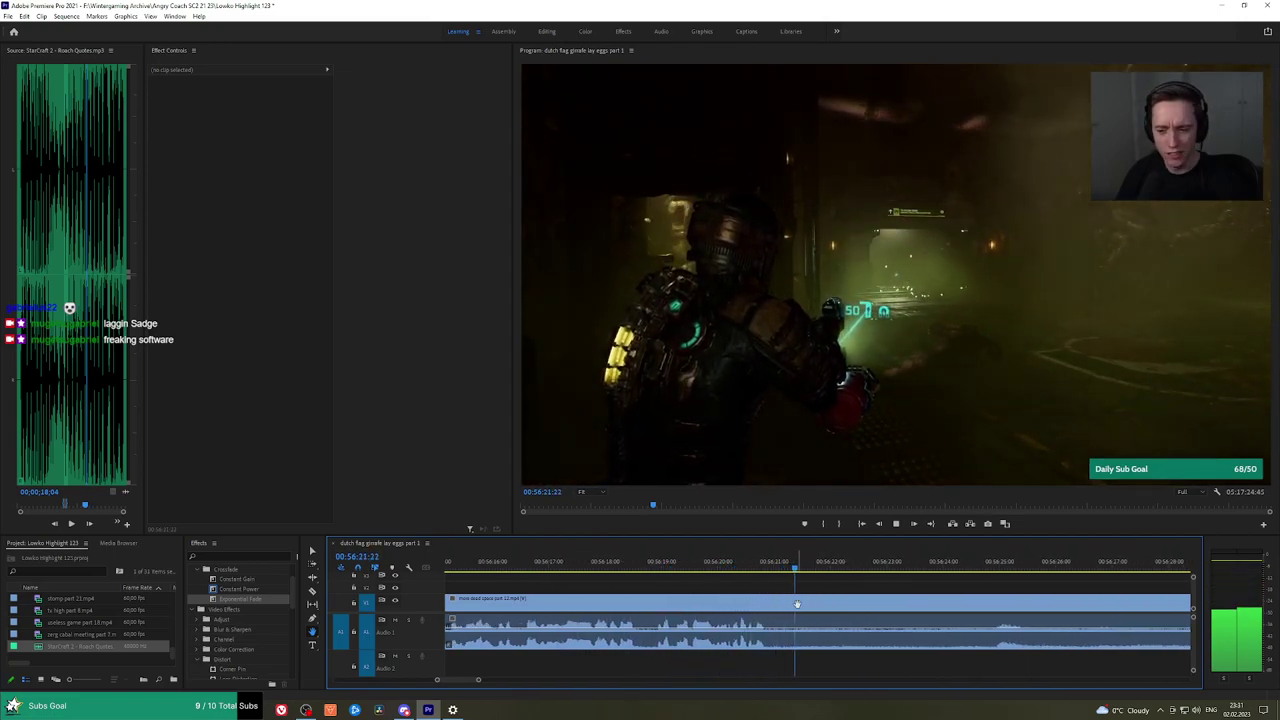
drag(977, 563, 772, 581)
scroll(1114, 591, down, 3)
key(h)
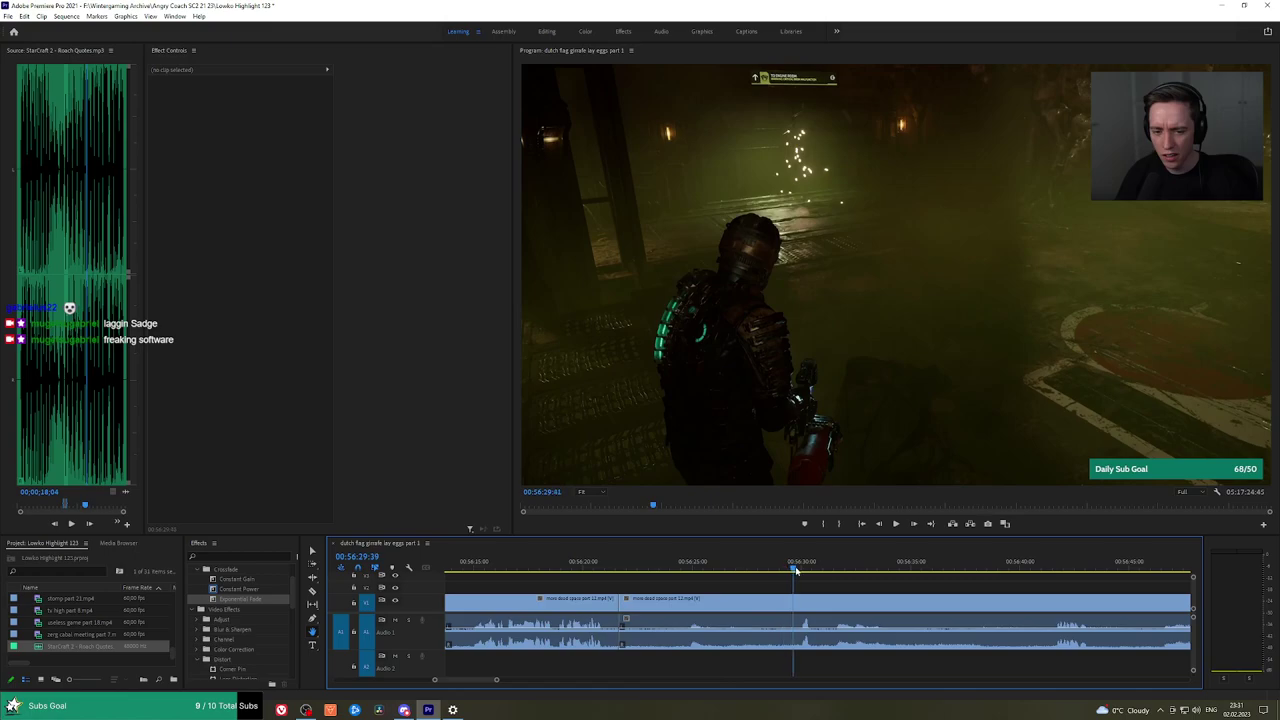
Skim through the gameplay from about 00:56:29 to the YouTube comments scene at about 01:12:04.
key(space)
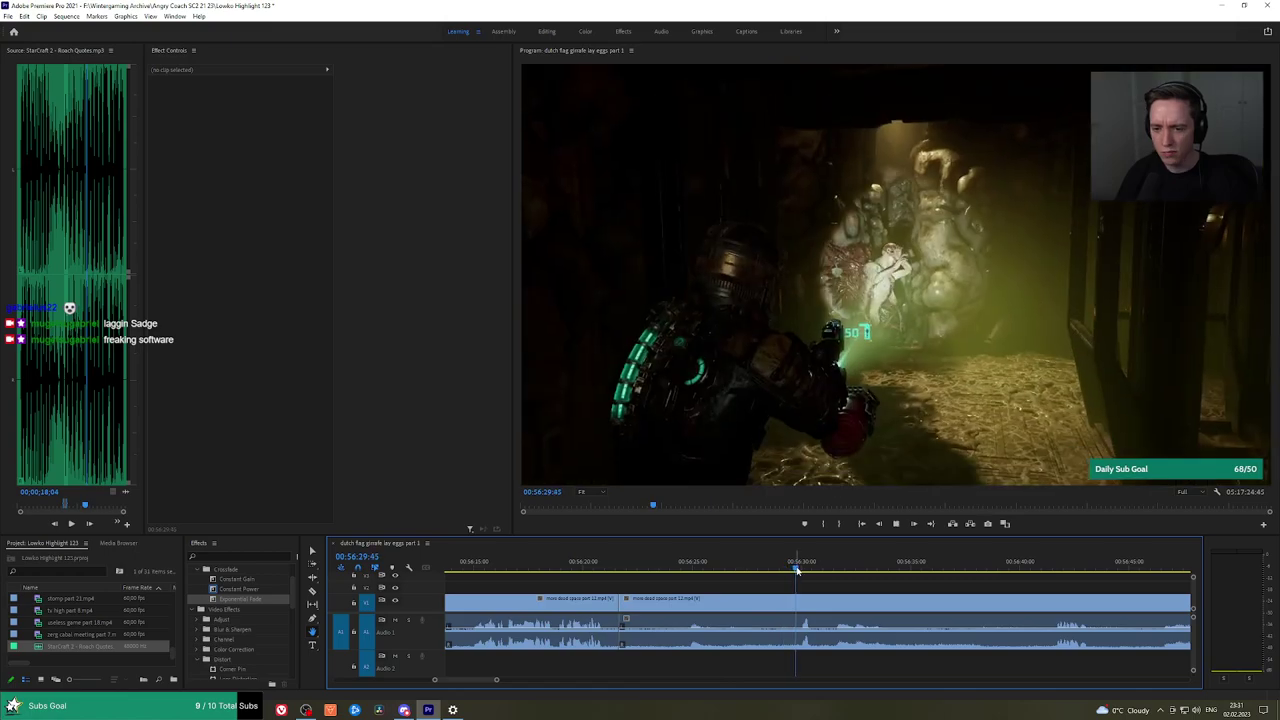
scroll(930, 583, down, 6)
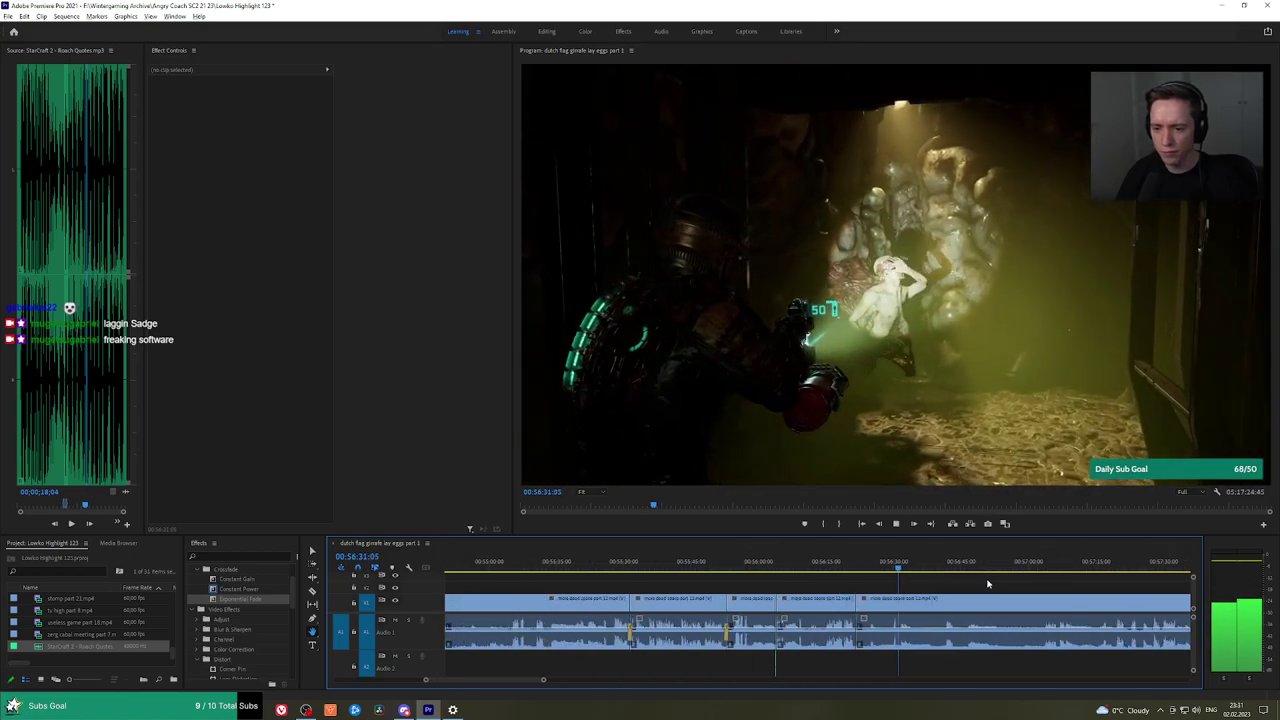
drag(1076, 588, 668, 573)
click(684, 566)
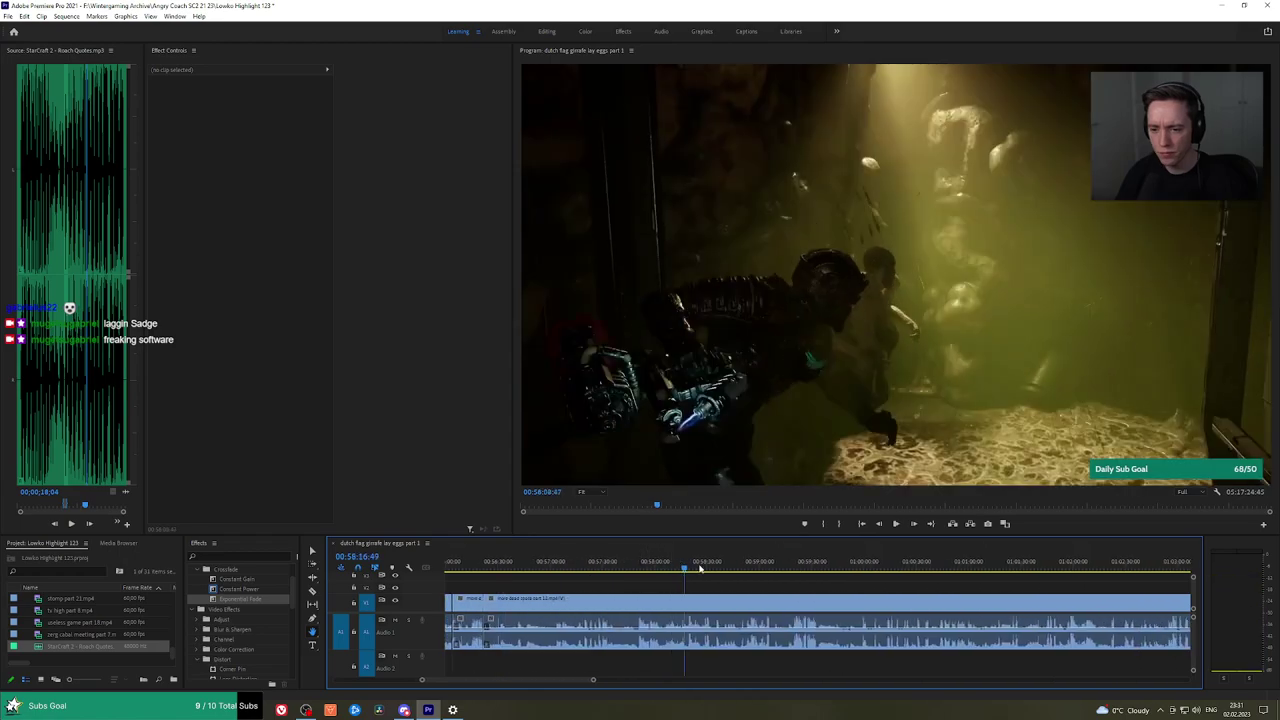
drag(853, 568, 751, 568)
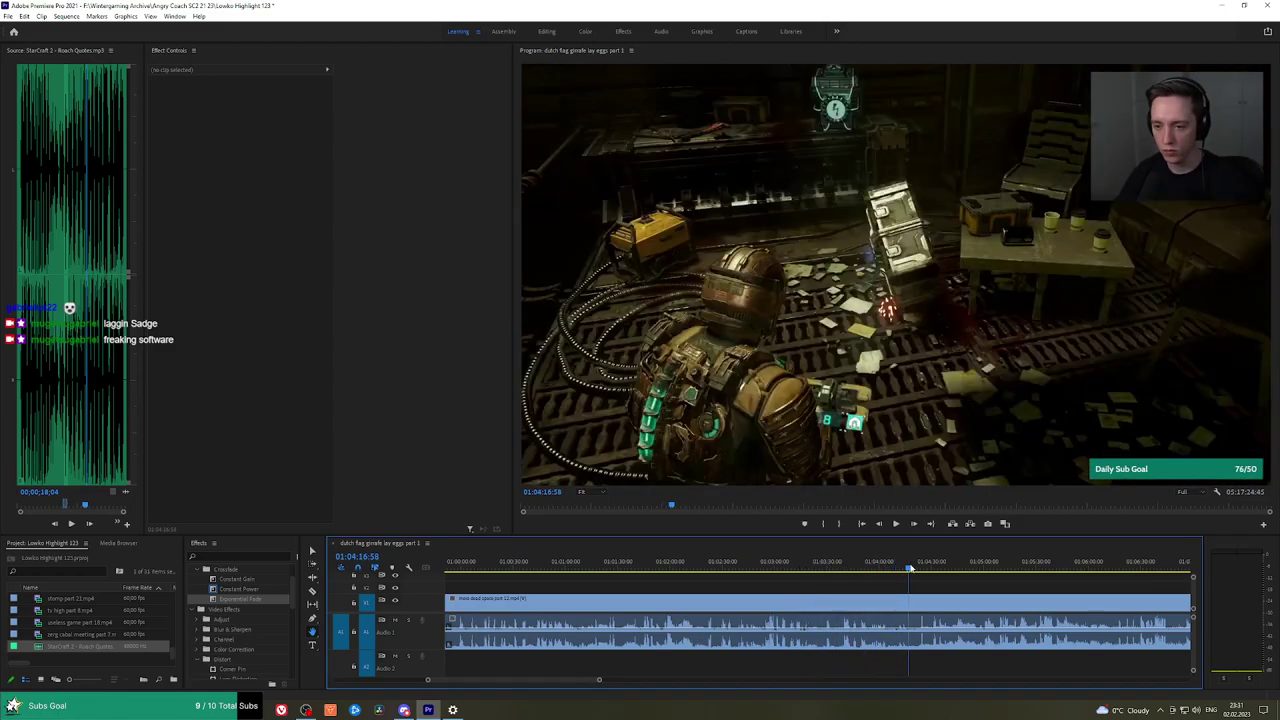
drag(910, 568, 953, 568)
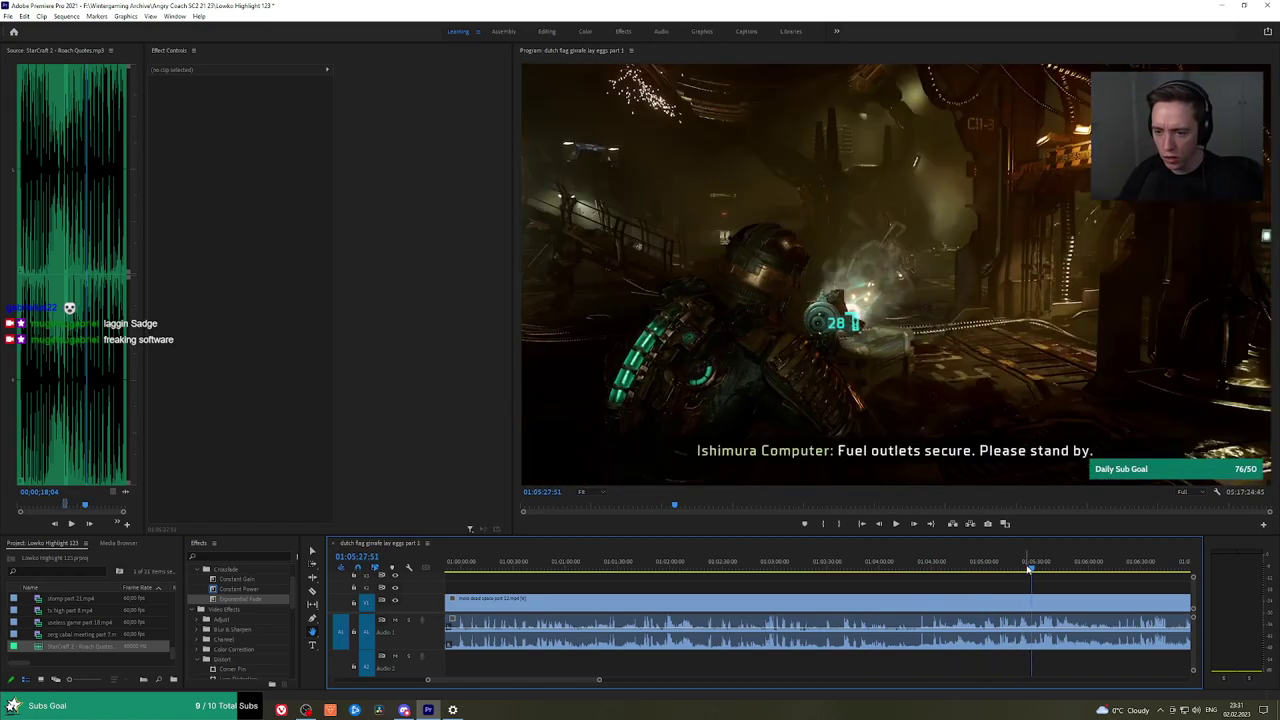
drag(1117, 579, 747, 588)
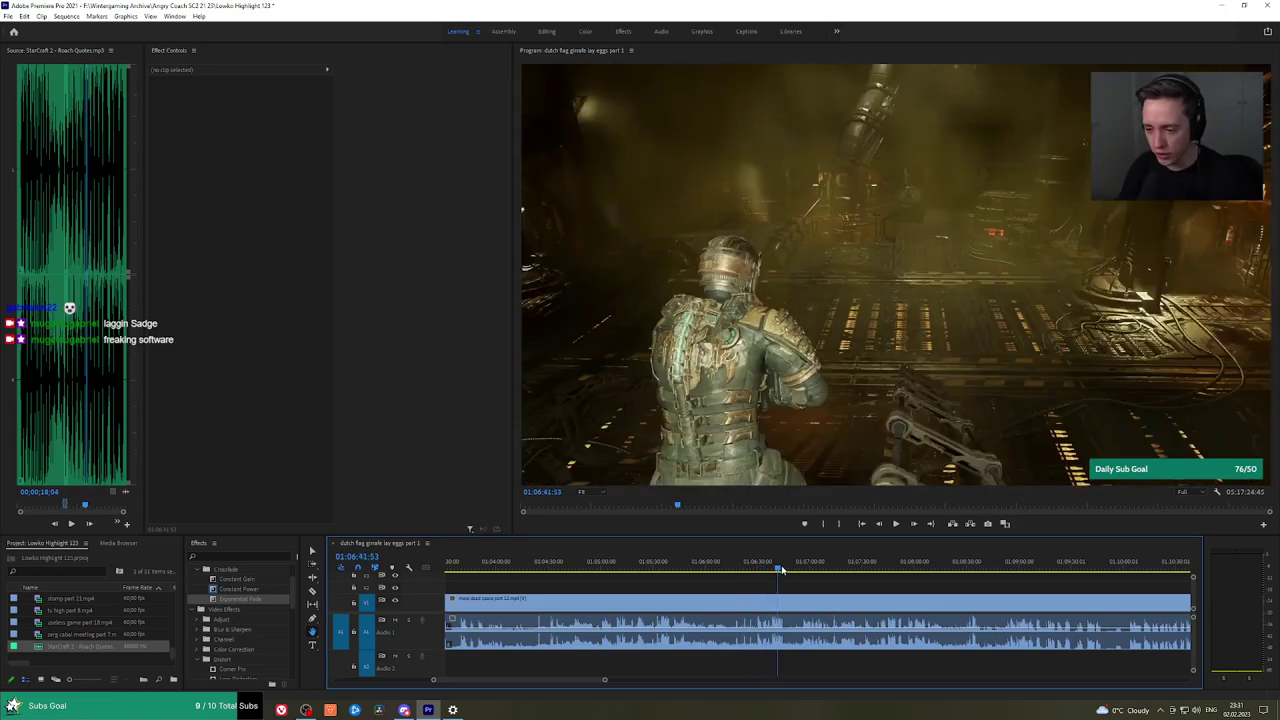
drag(820, 568, 953, 568)
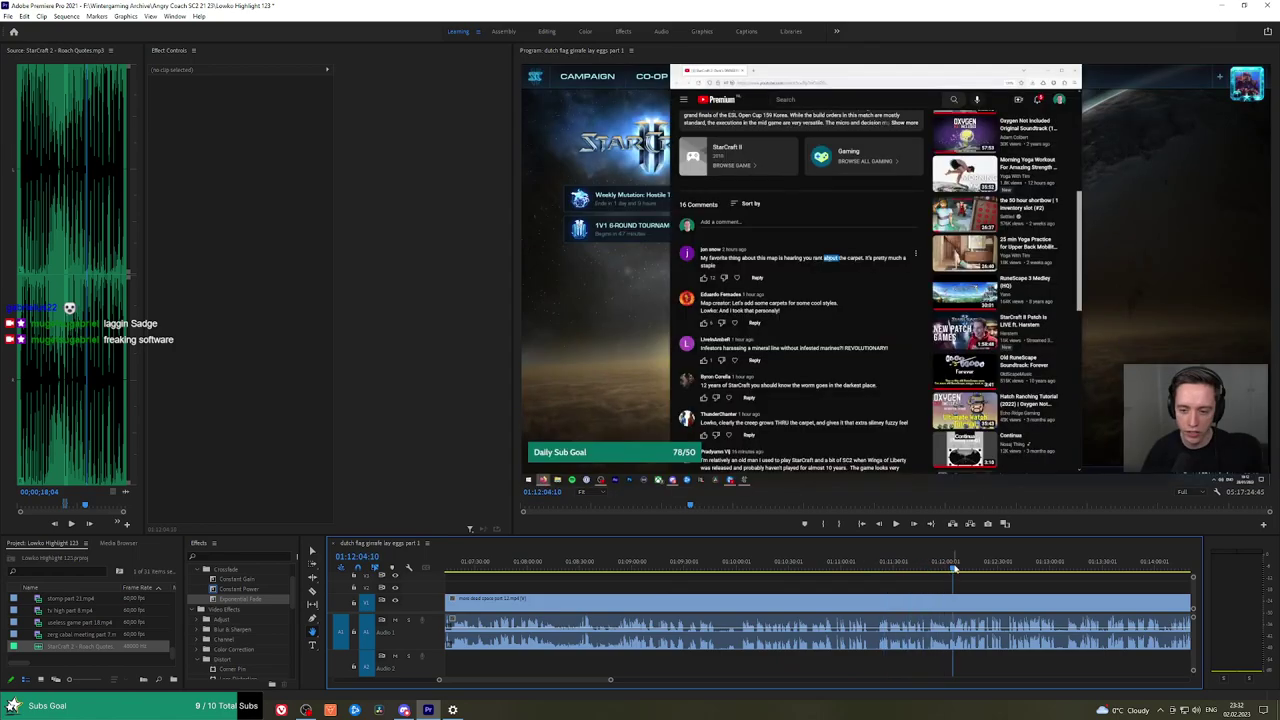
Play and scrub through the comment-reading scene between about 01:12:04 and 01:12:19 to judge which part to keep.
scroll(960, 572, up, 5)
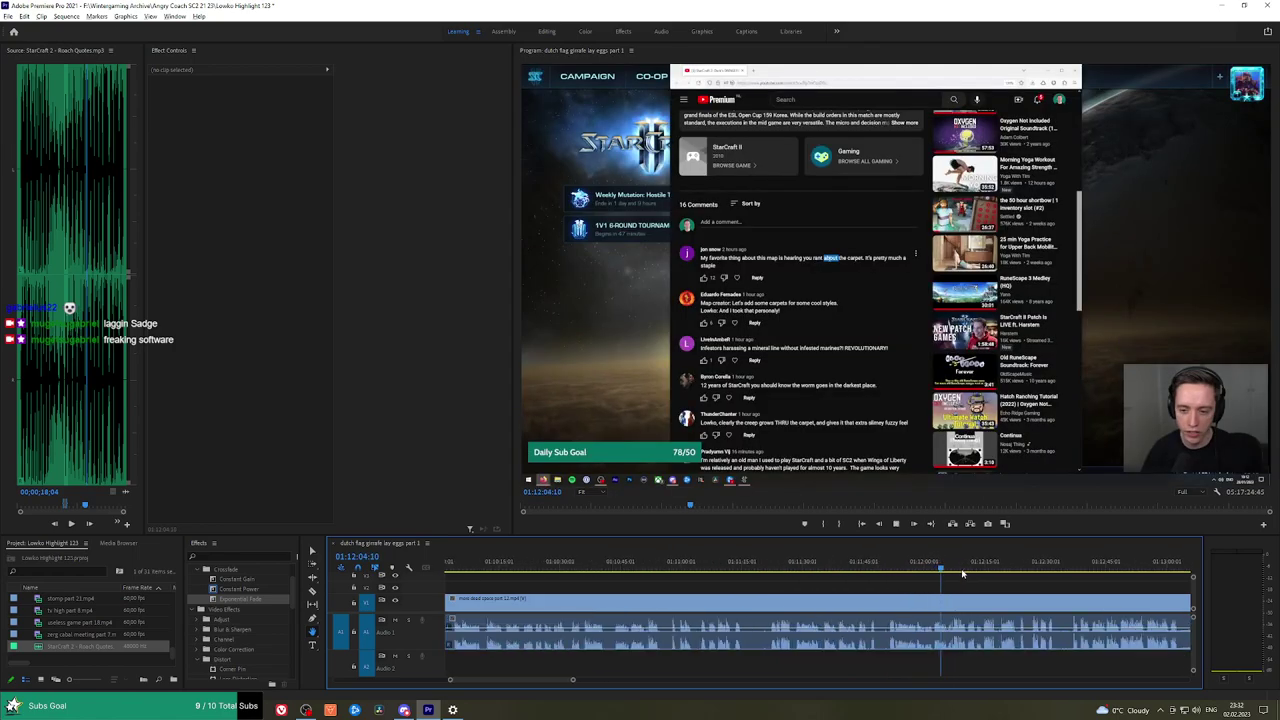
key(space)
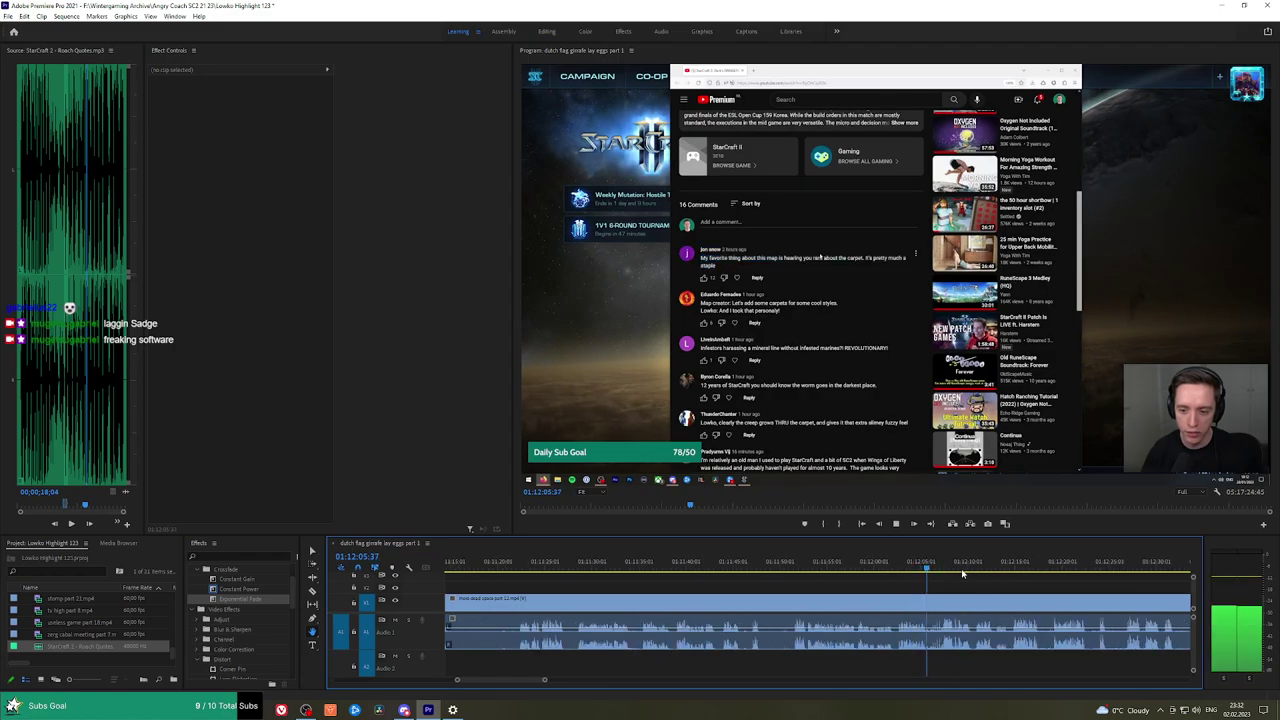
click(957, 571)
key(space)
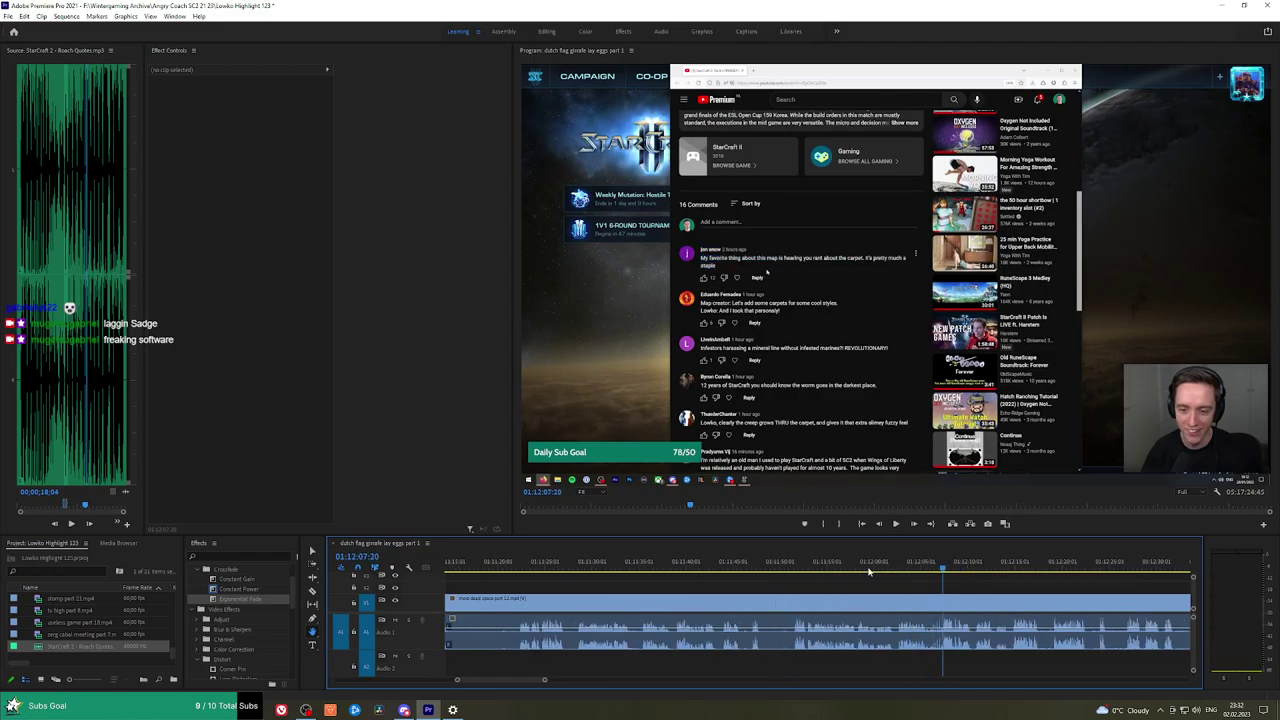
click(960, 562)
drag(1036, 580, 748, 580)
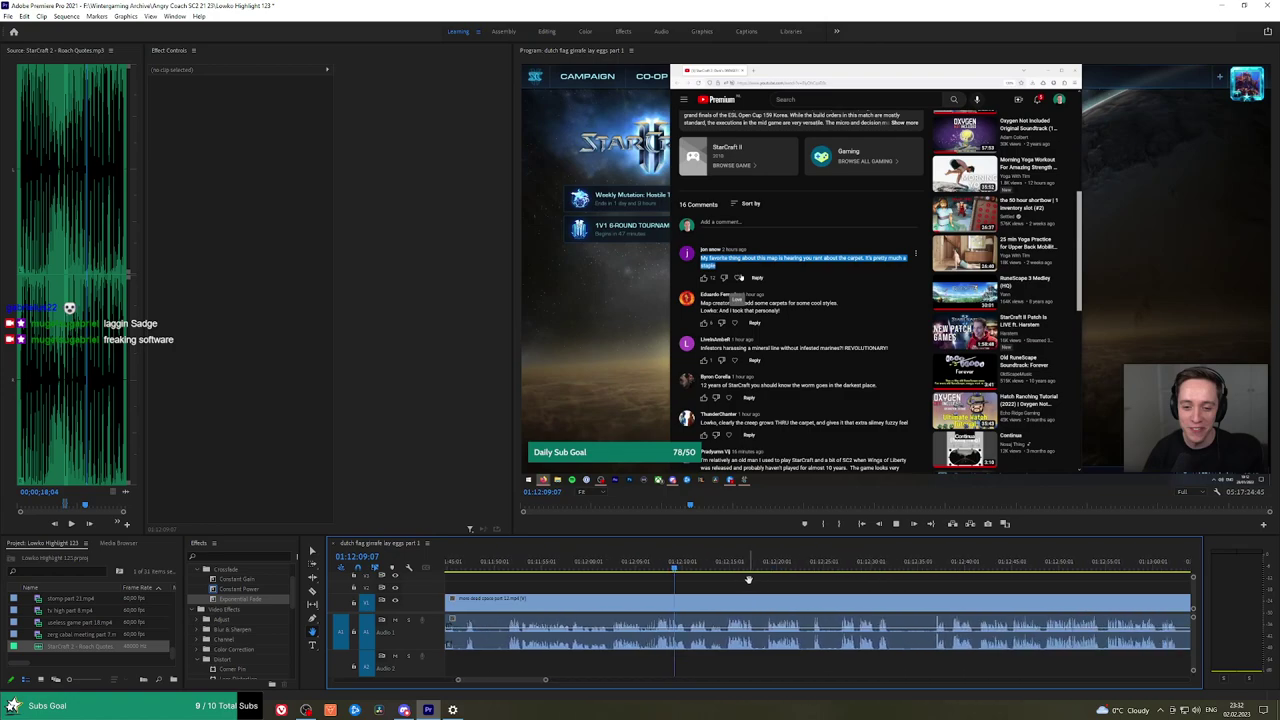
key(space)
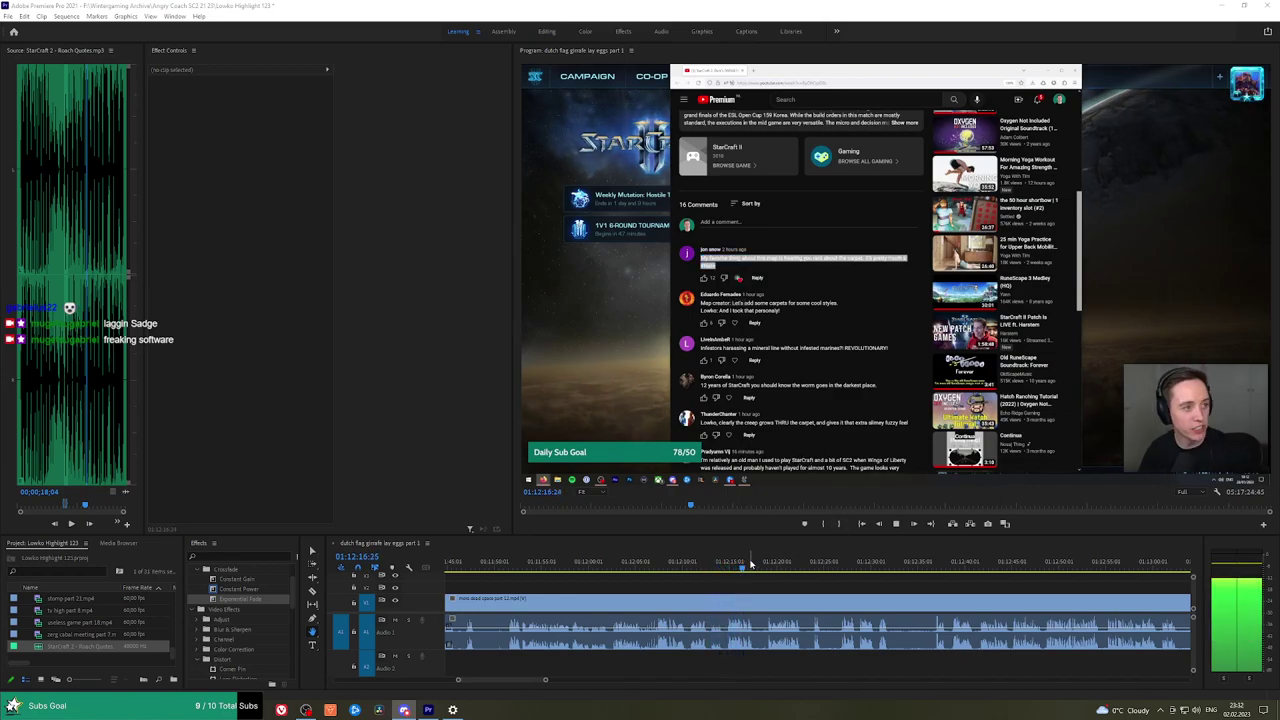
mouse_move(757, 566)
mouse_down()
mouse_move(923, 566)
mouse_move(768, 569)
mouse_up()
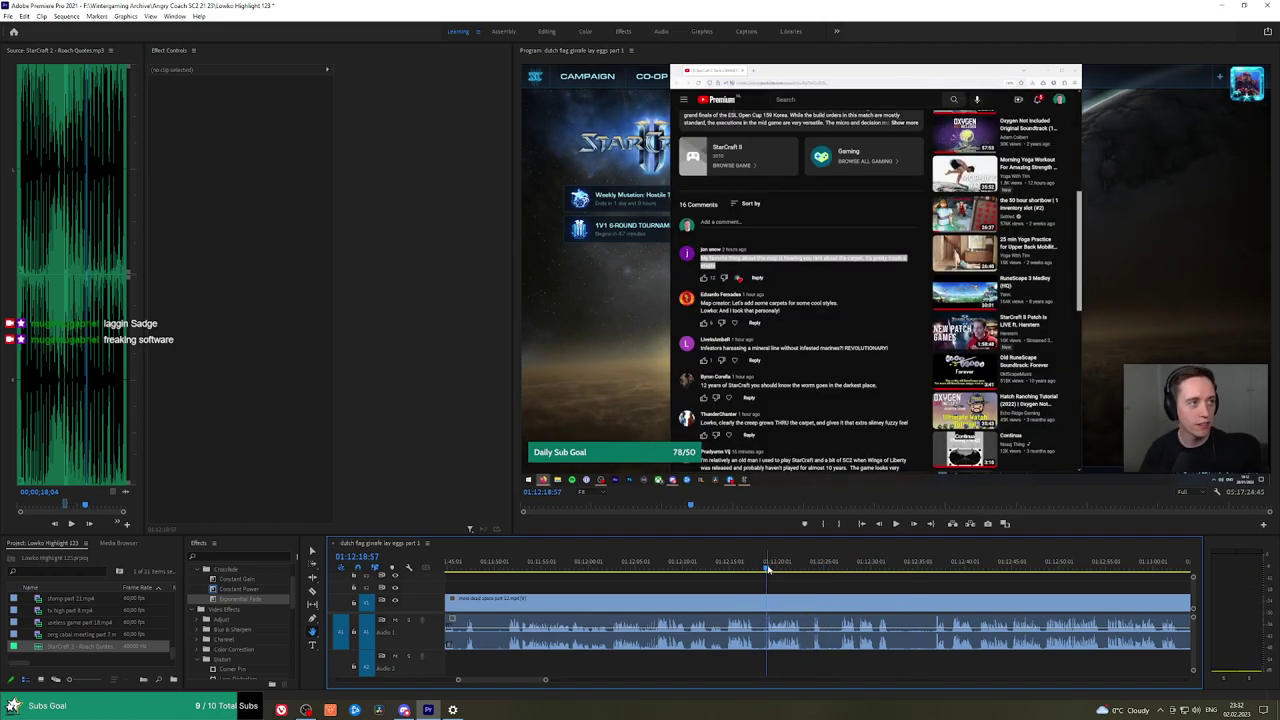
mouse_move(866, 566)
mouse_down()
mouse_move(1143, 567)
mouse_move(872, 578)
mouse_up()
click(726, 586)
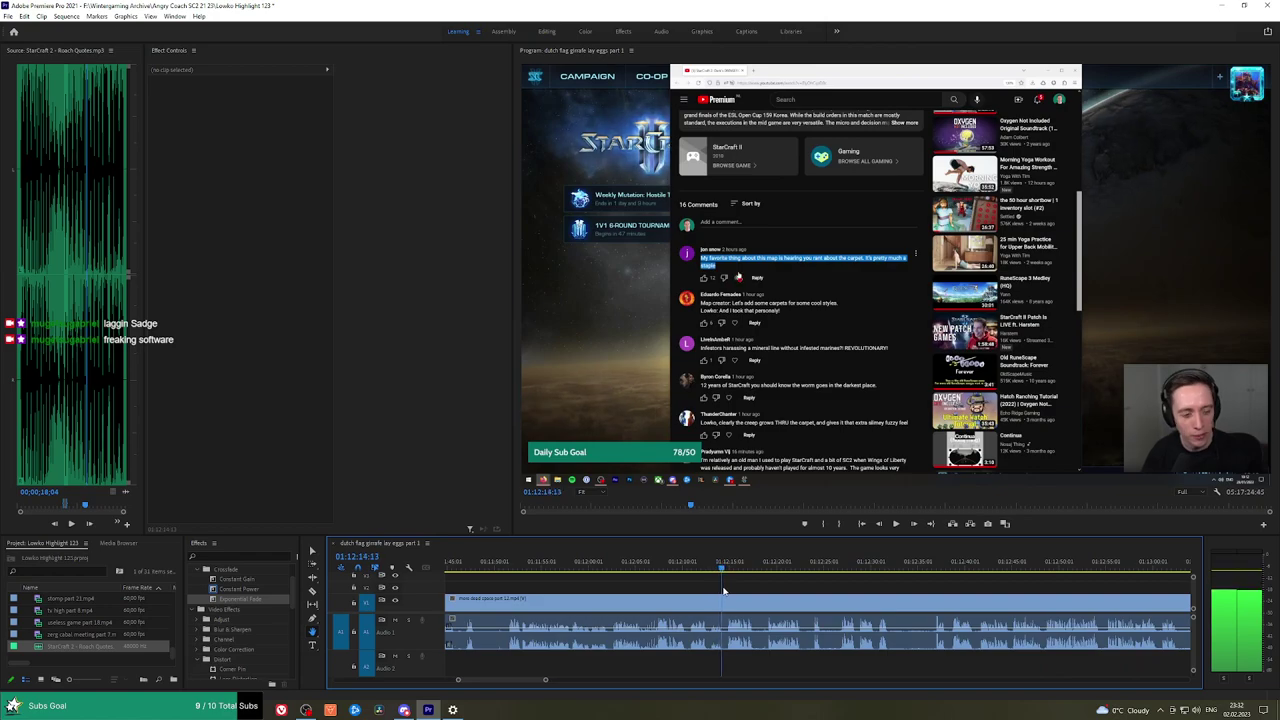
drag(729, 590, 728, 587)
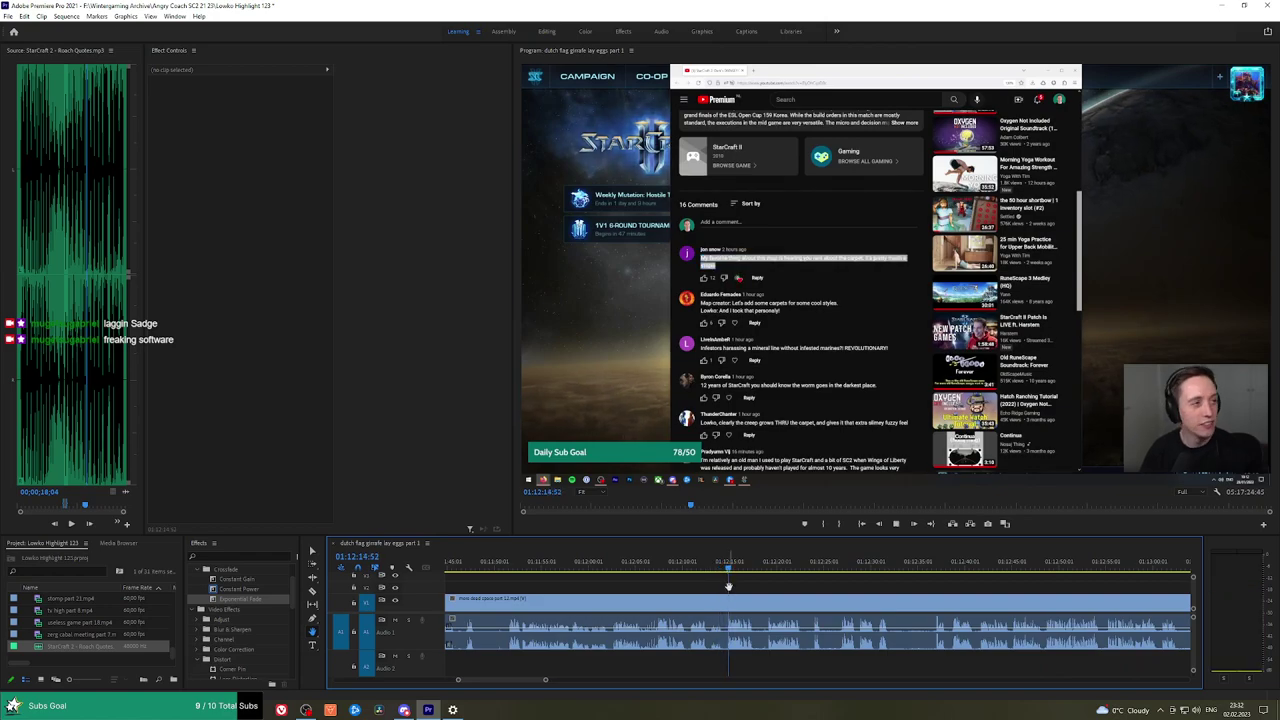
key(space)
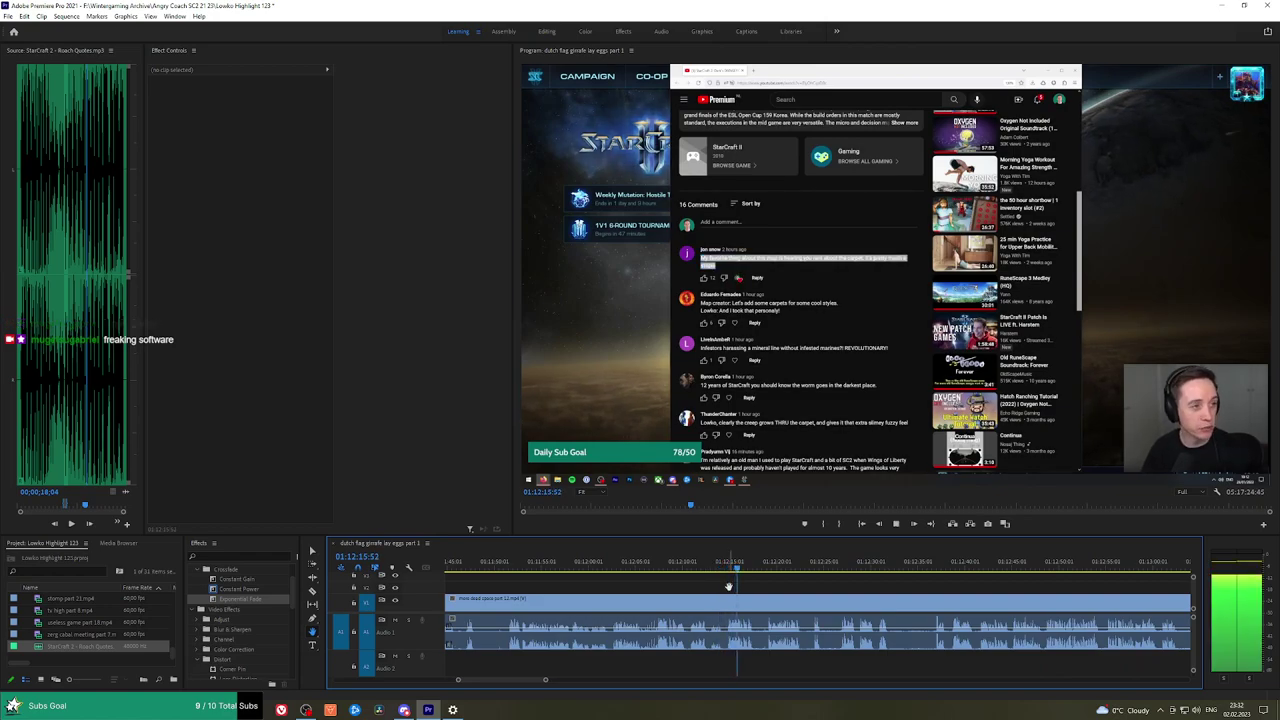
Review the lead-in from about 01:11:51, split the clip at 01:12:02:31 and ripple delete the footage back to the 00:56:21 cut.
click(507, 566)
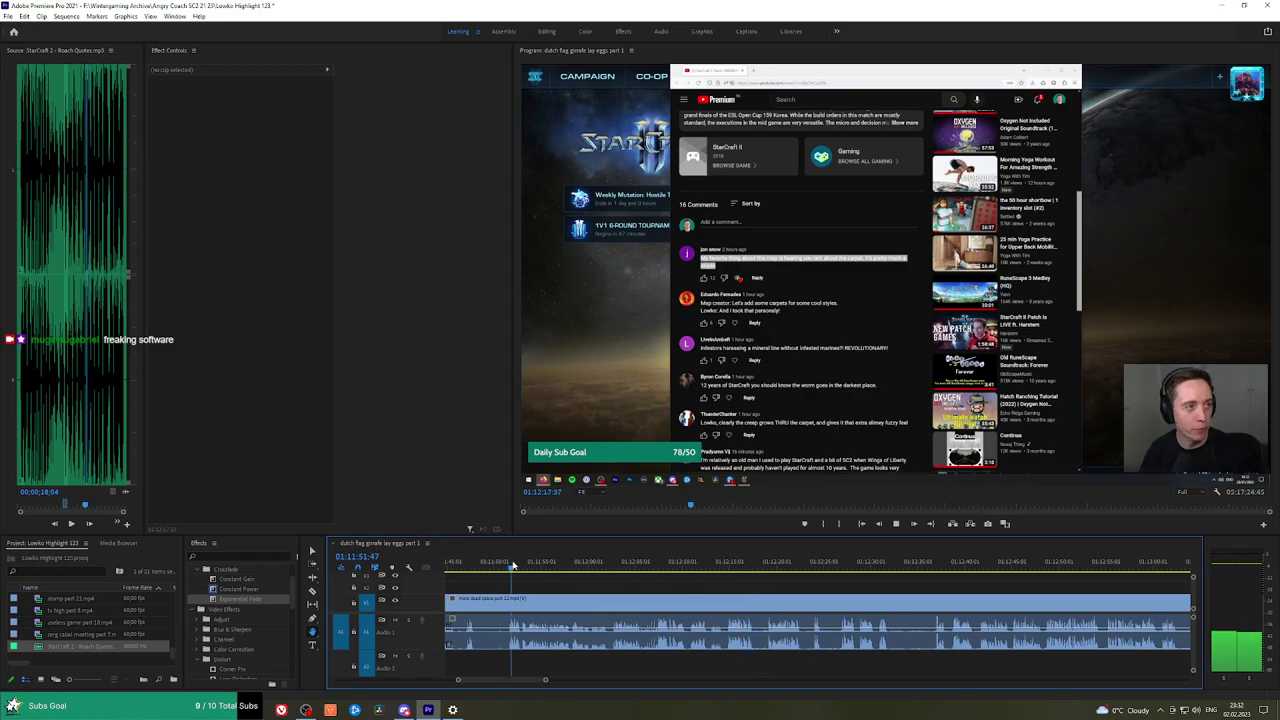
key(space)
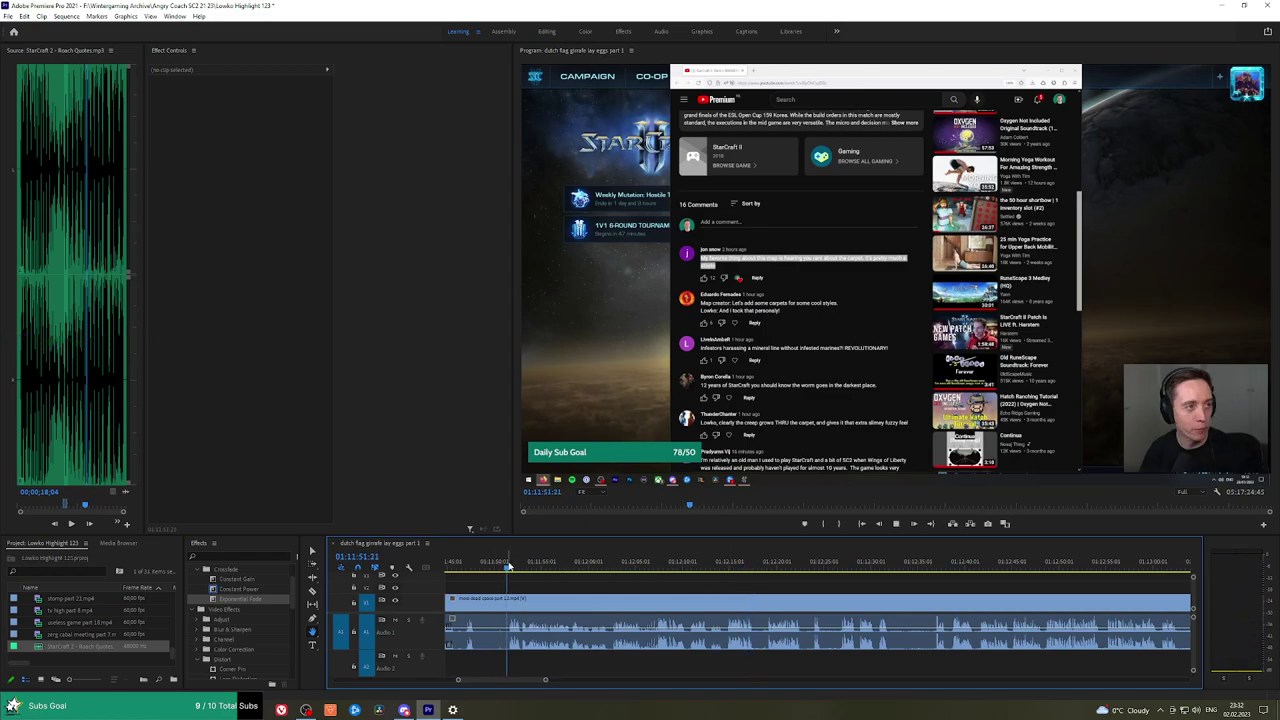
click(515, 566)
key(space)
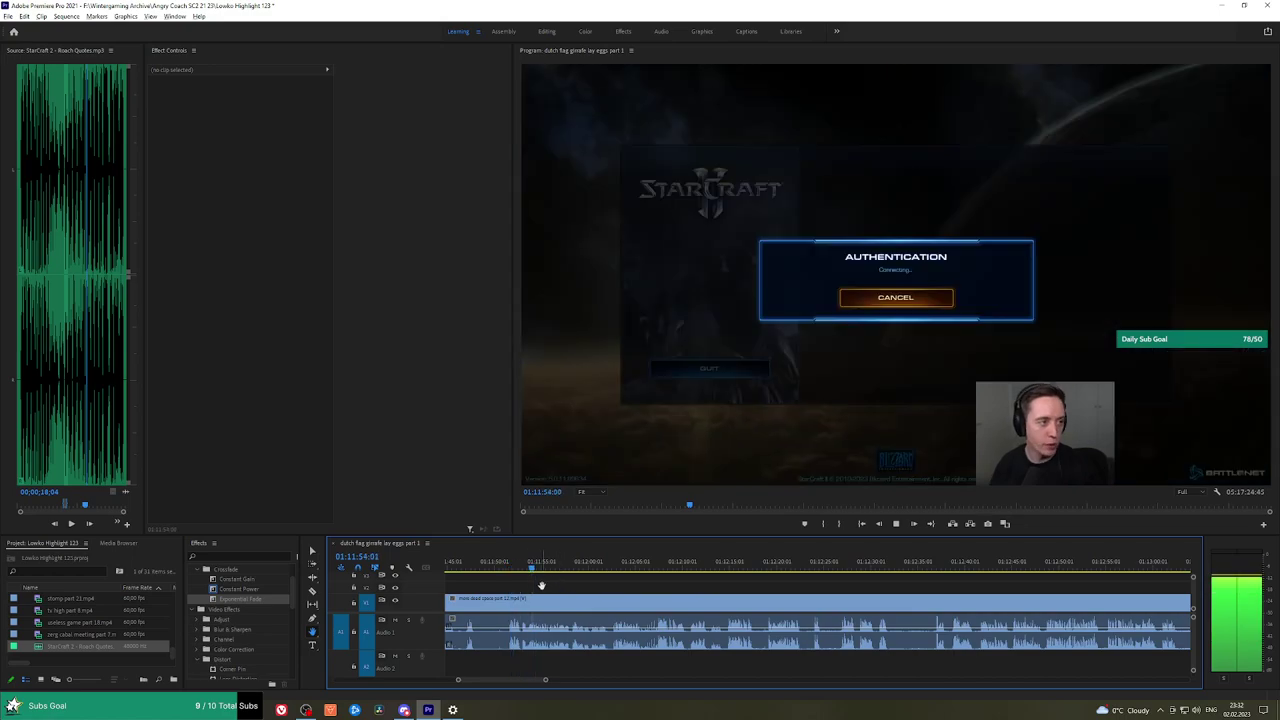
scroll(545, 584, up, 2)
click(585, 566)
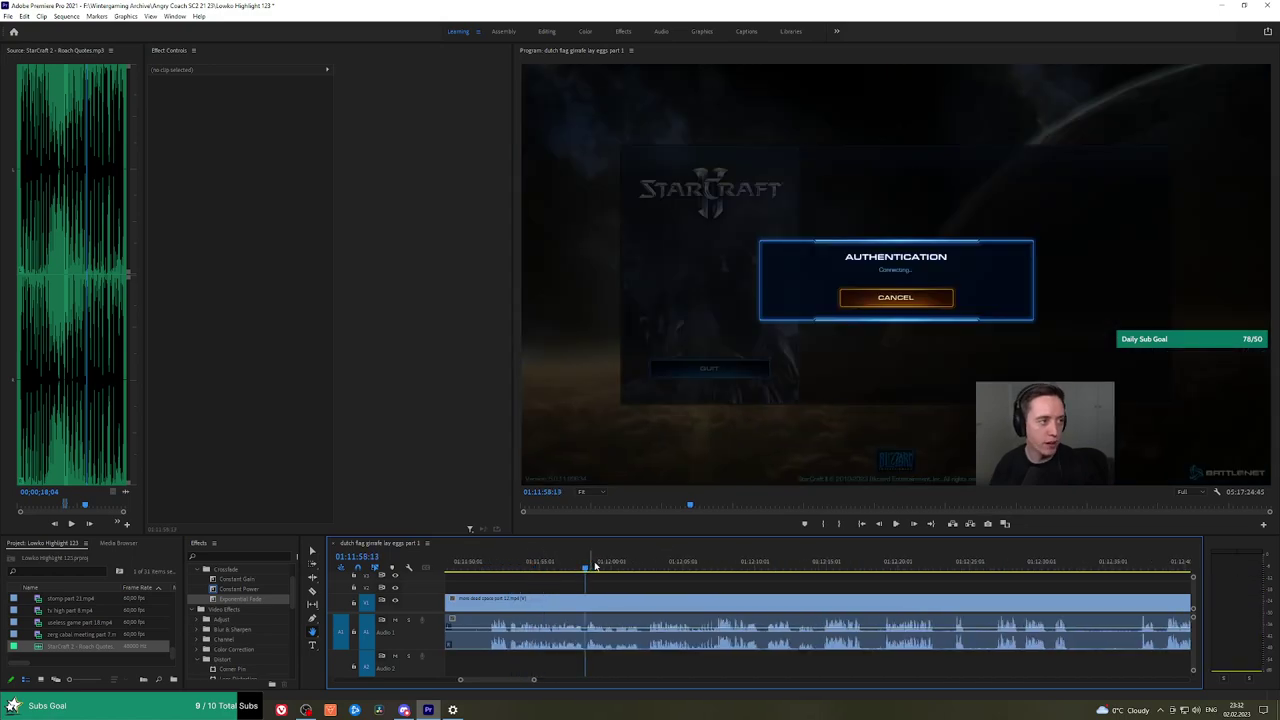
drag(651, 566, 648, 566)
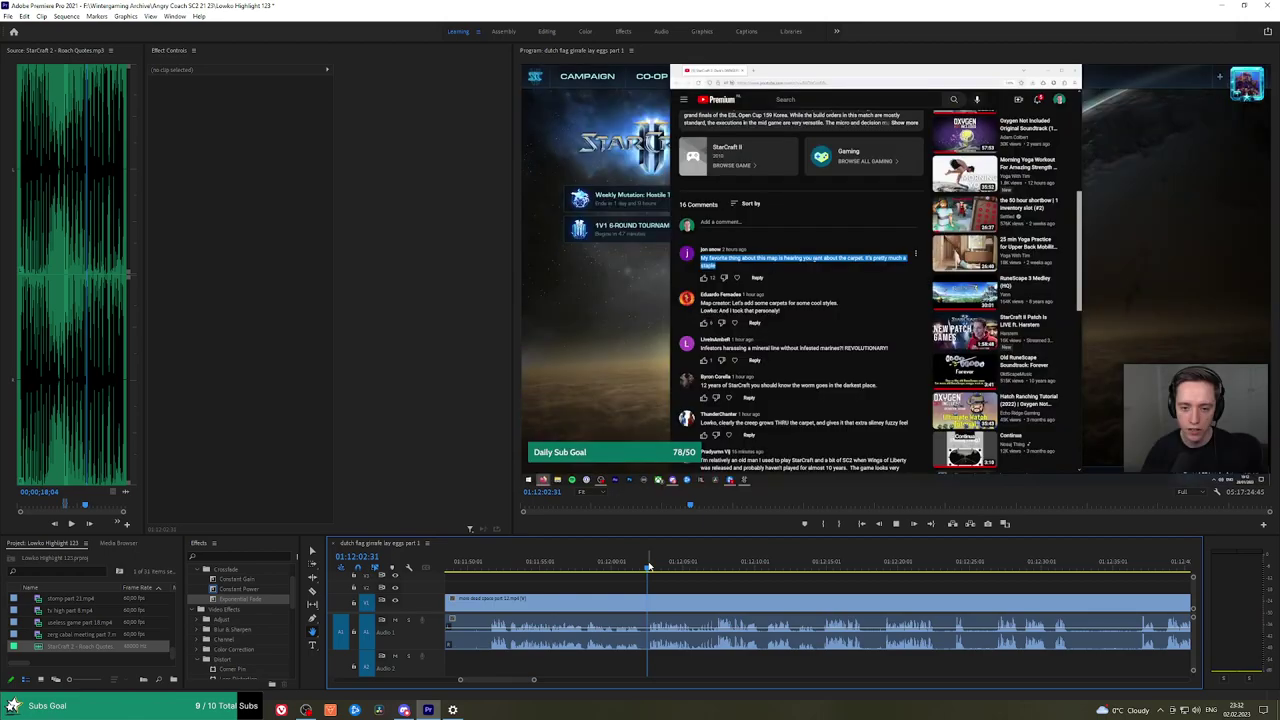
key(c)
click(646, 606)
key(v)
click(630, 608)
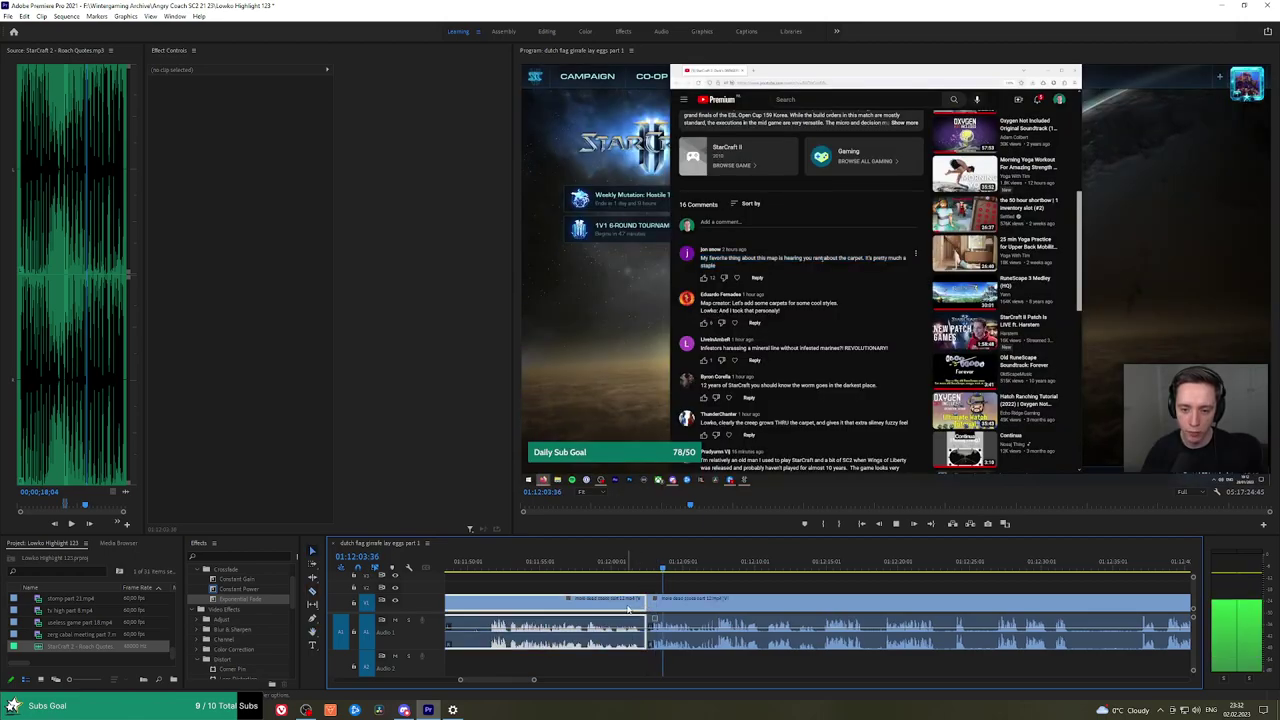
key(shift+Delete)
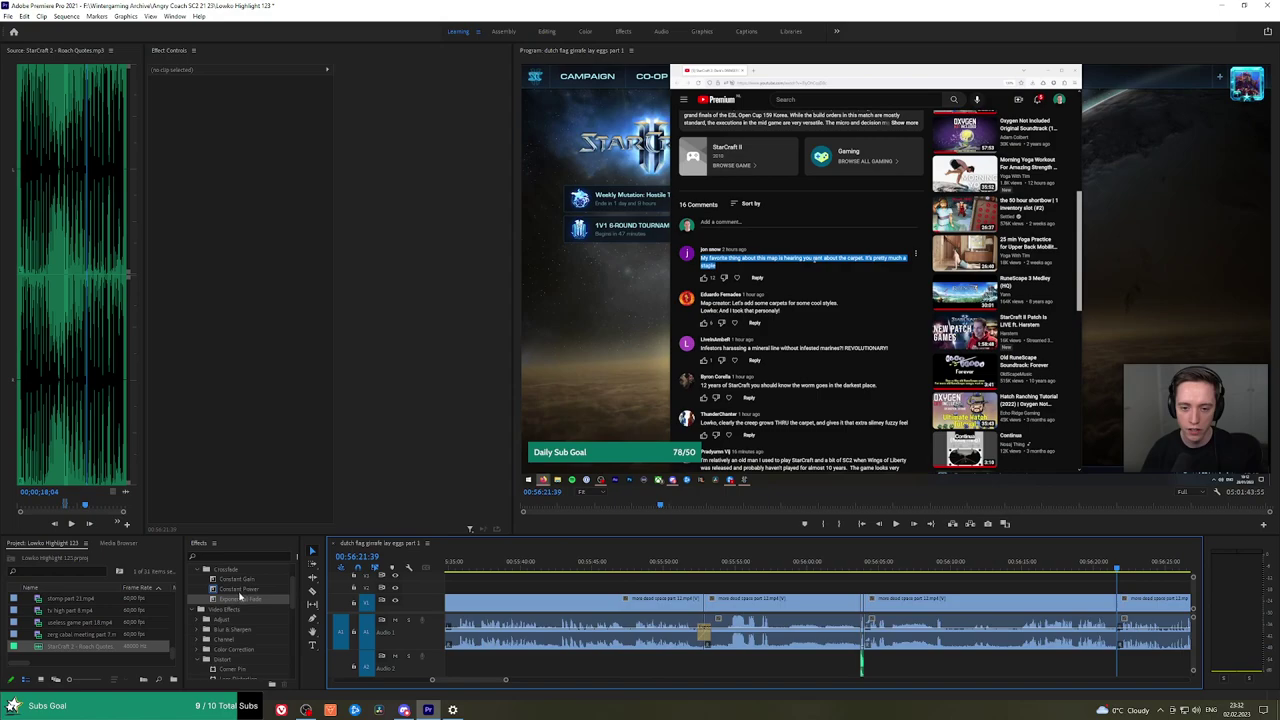
Apply an Exponential Fade audio transition to the new cut at 00:56:21:39 and play across it.
drag(240, 597, 612, 600)
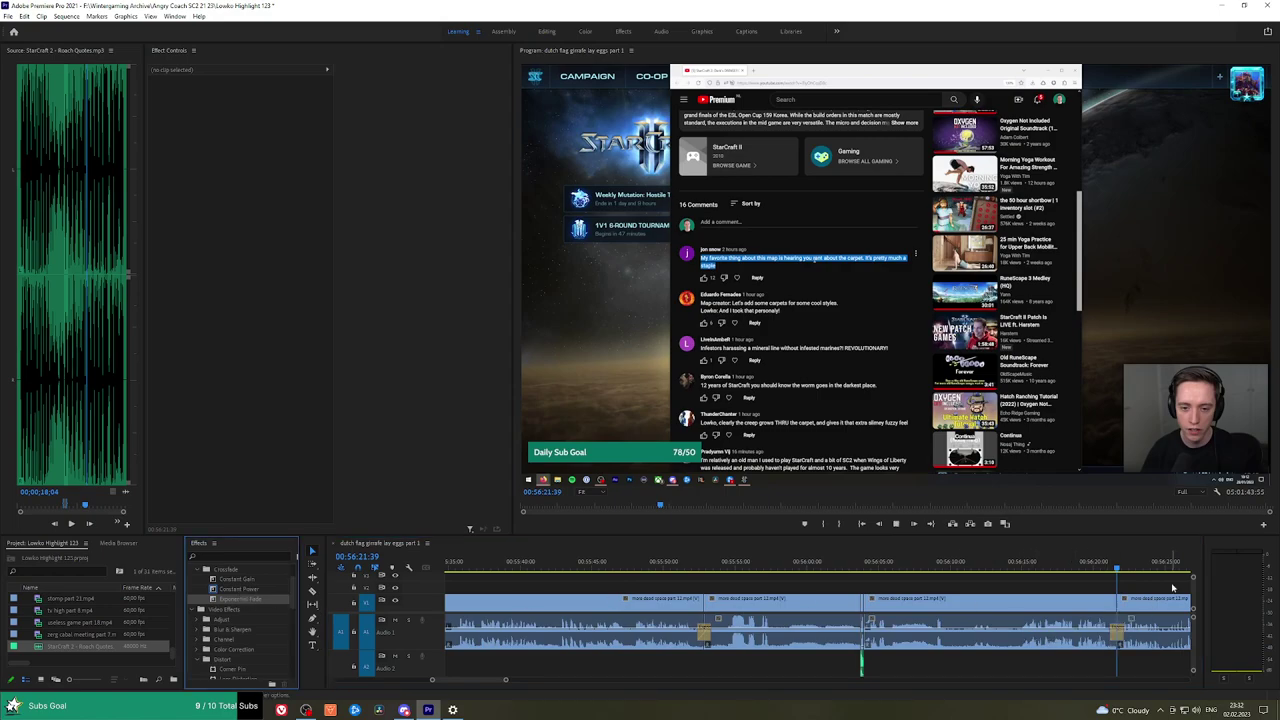
key(space)
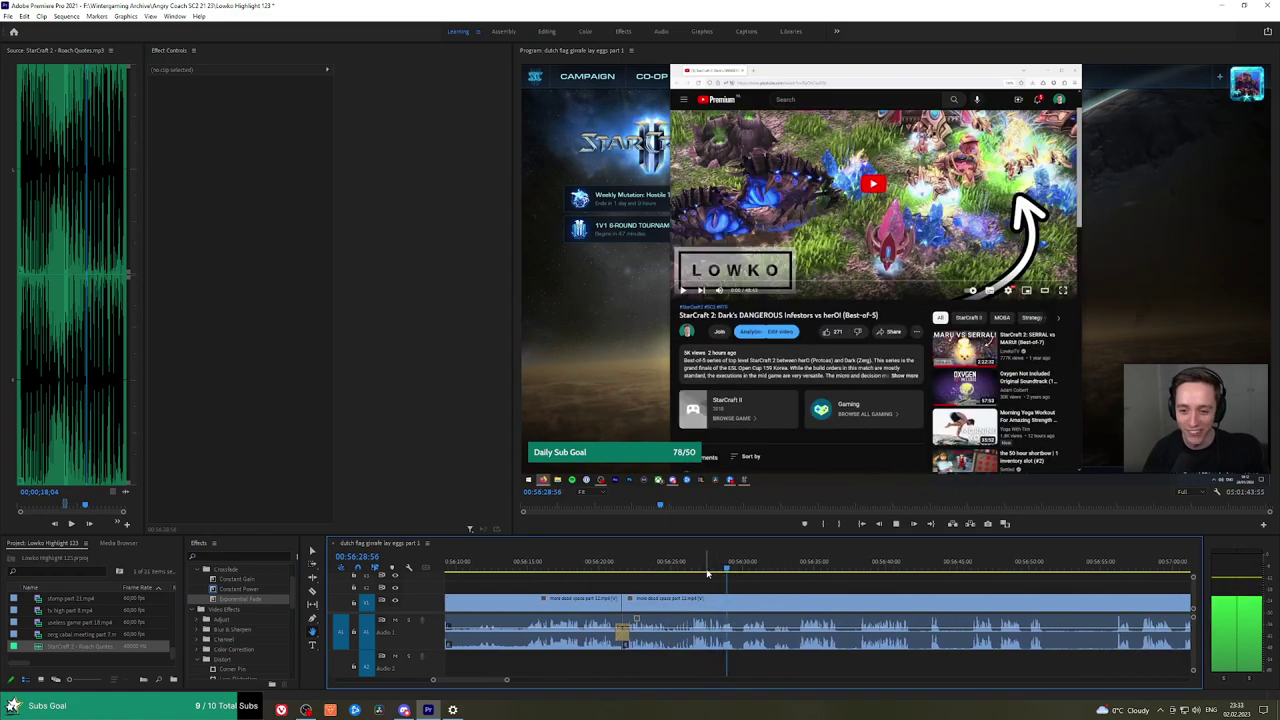
Split the clip just before 00:56:28 and at 00:56:28:05, and silence the short piece of speech between the cuts.
click(707, 573)
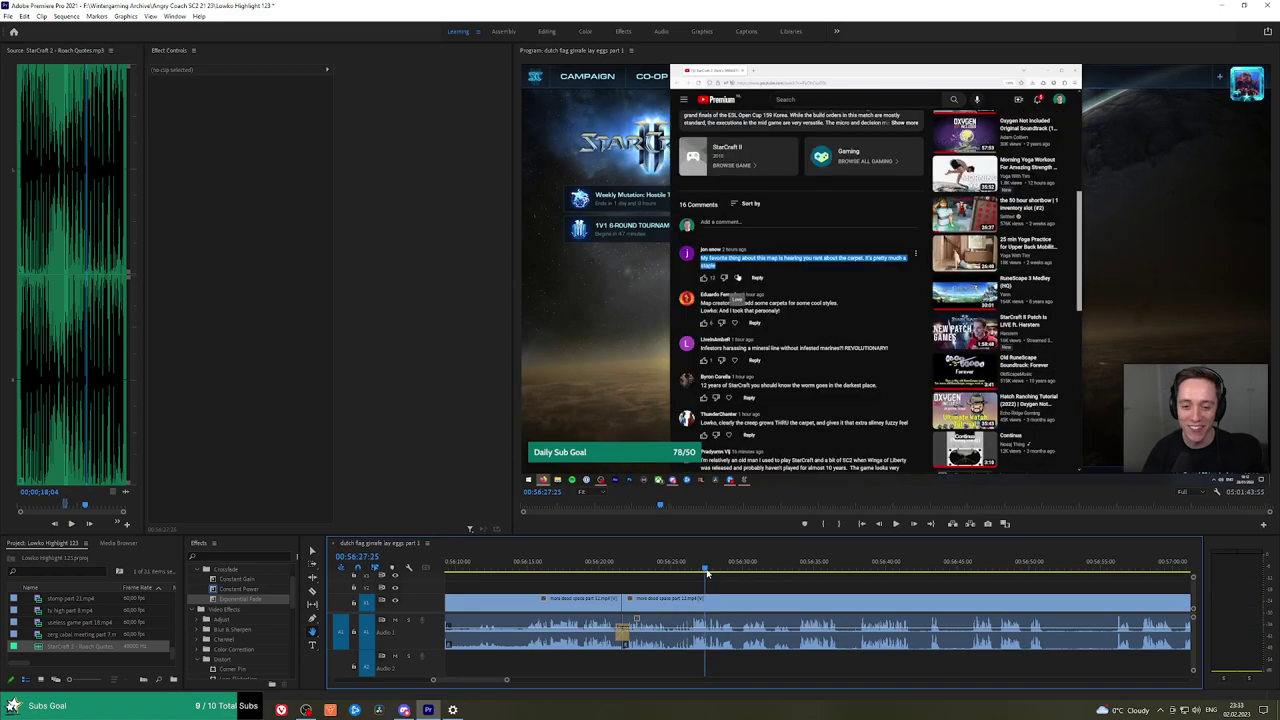
scroll(707, 573, up, 5)
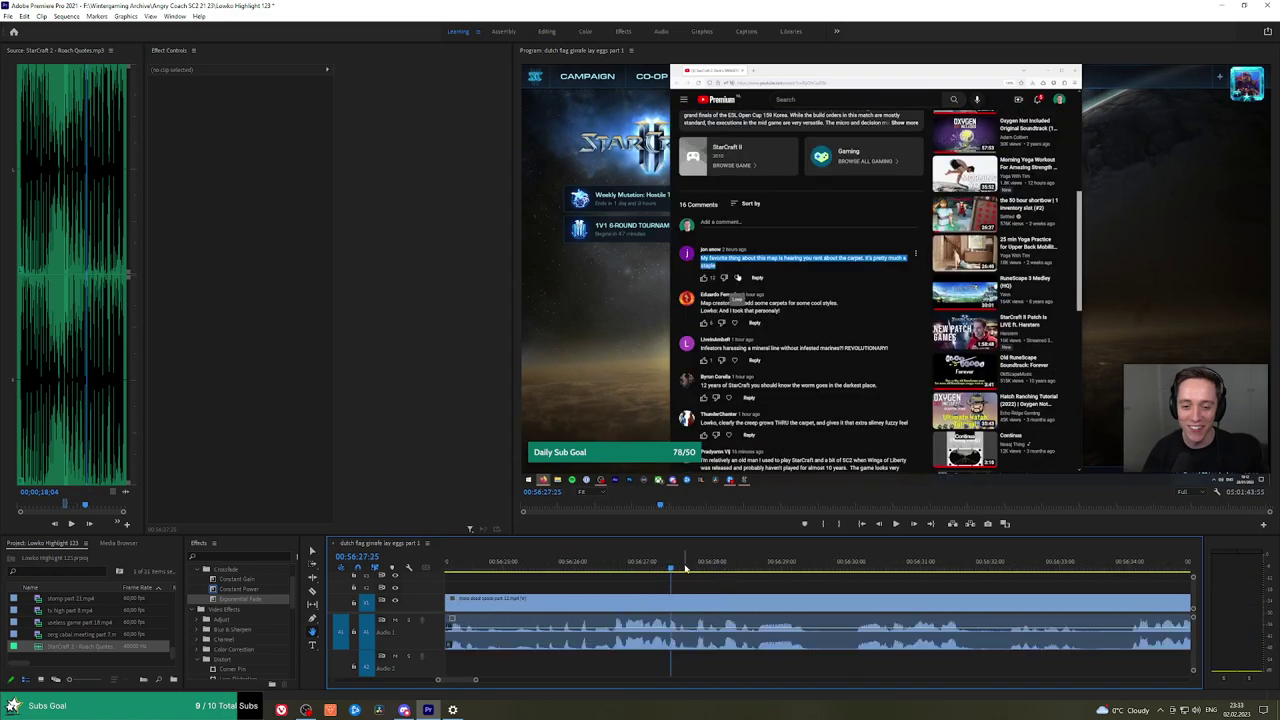
drag(686, 568, 717, 568)
click(695, 597)
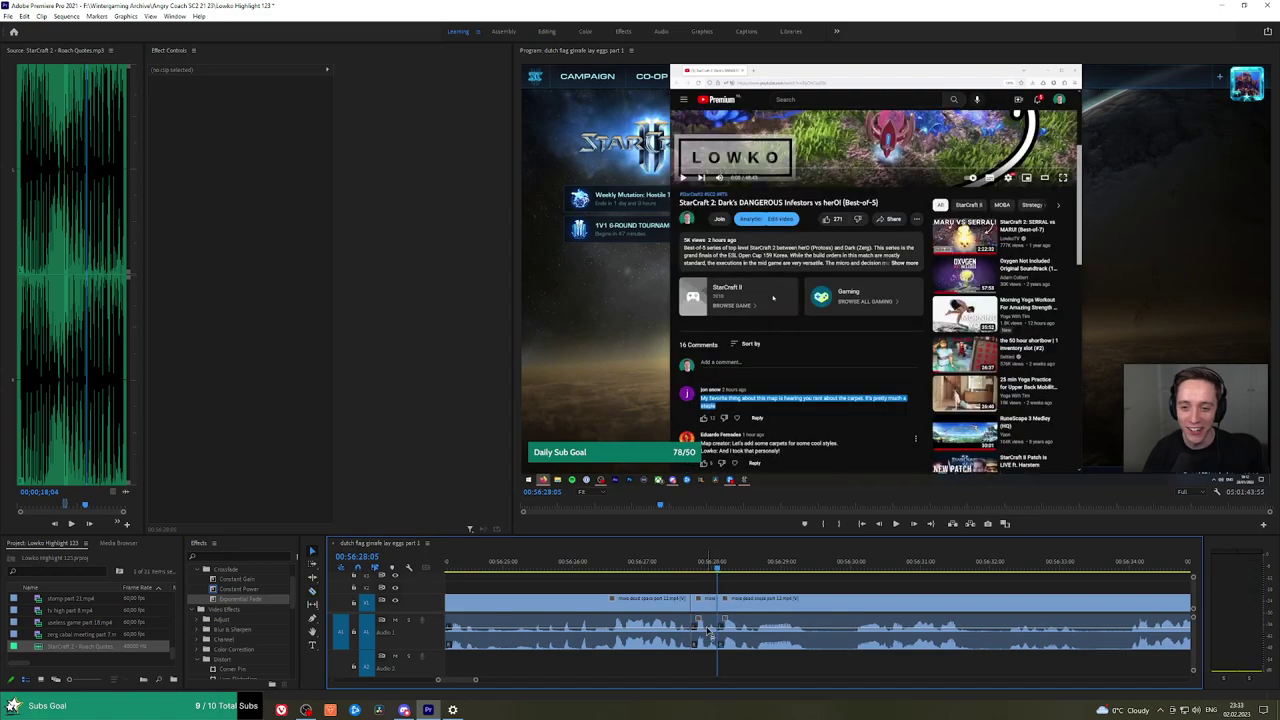
click(710, 632)
Place the StarCraft 2 - Roach Quotes.mp3 excerpt on track A2 under the silenced speech, lower its volume level and play it back.
drag(44, 647, 703, 666)
click(243, 119)
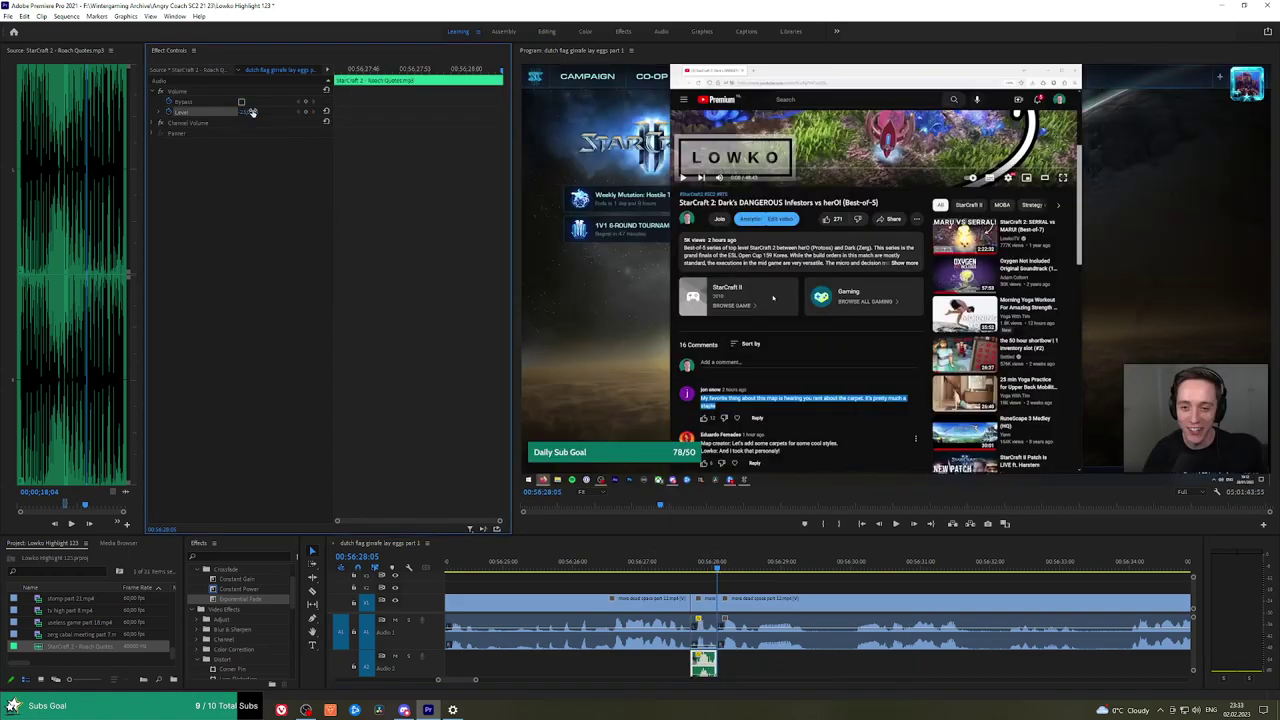
click(1086, 587)
key(space)
key(h)
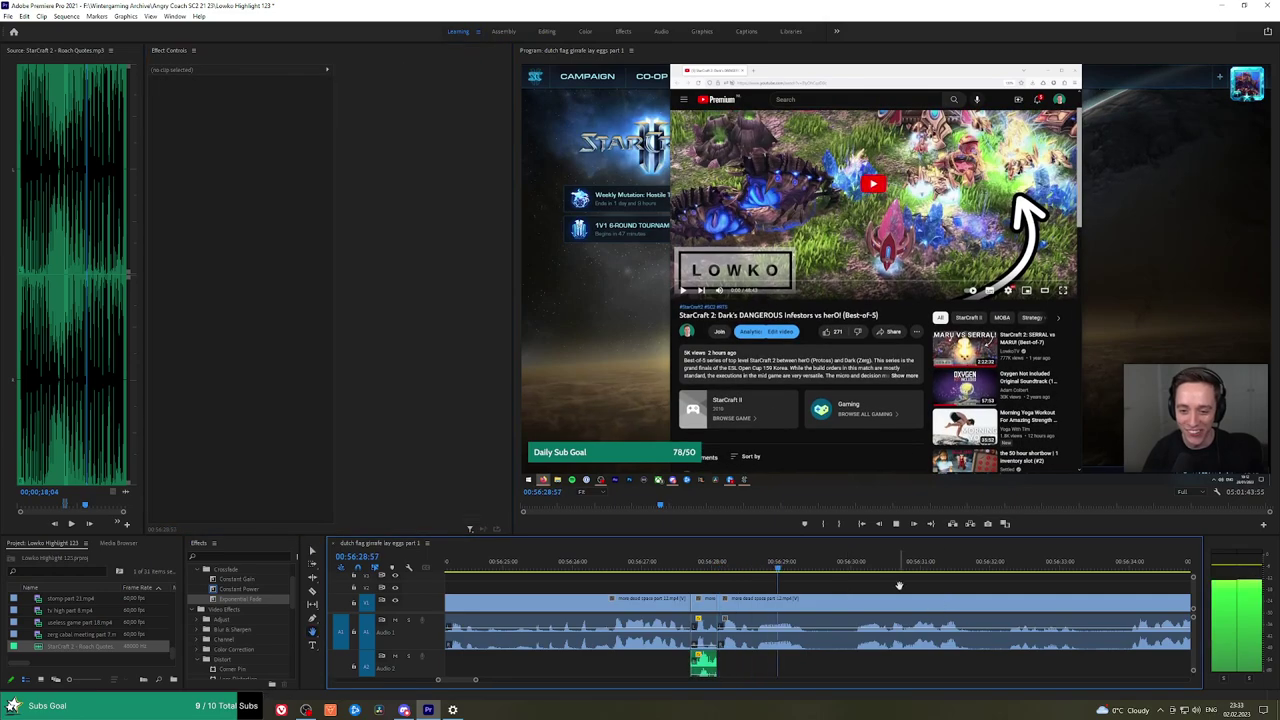
Ripple delete the pause between 00:56:36:44 and about 00:56:38 and apply a Constant Power audio transition at the resulting cut.
drag(899, 585, 677, 576)
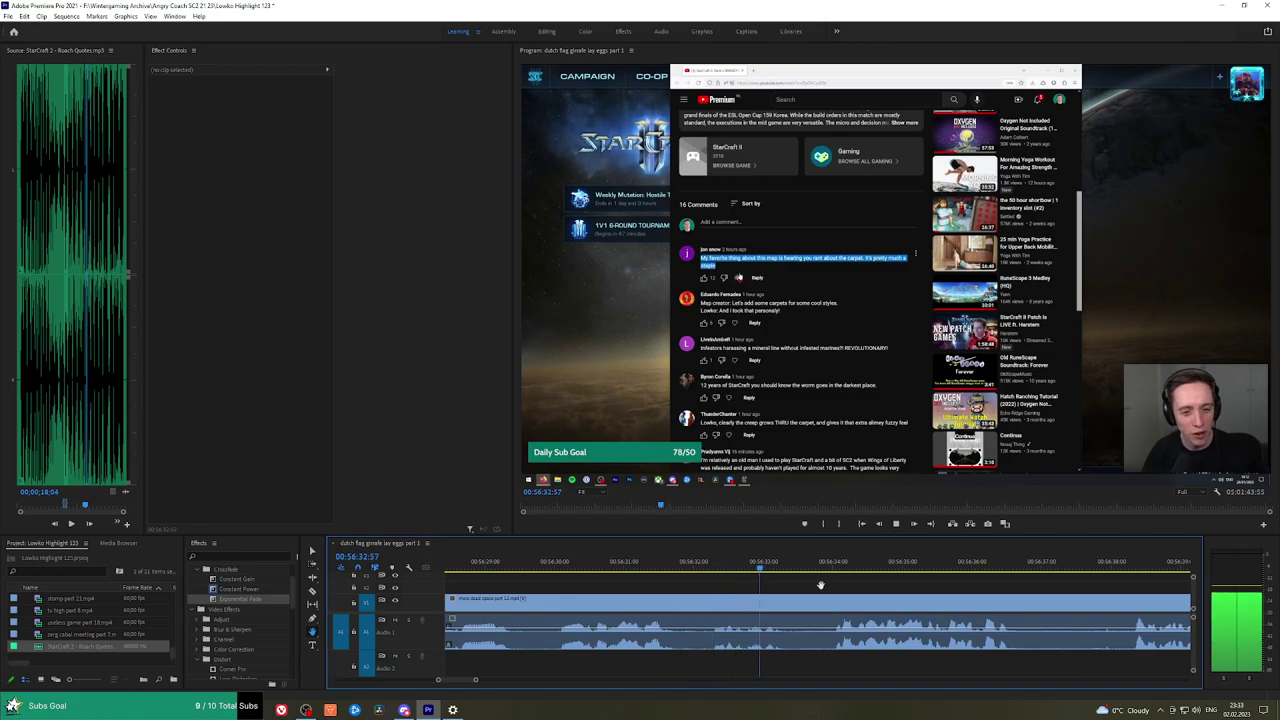
drag(985, 581, 866, 577)
scroll(897, 586, down, 3)
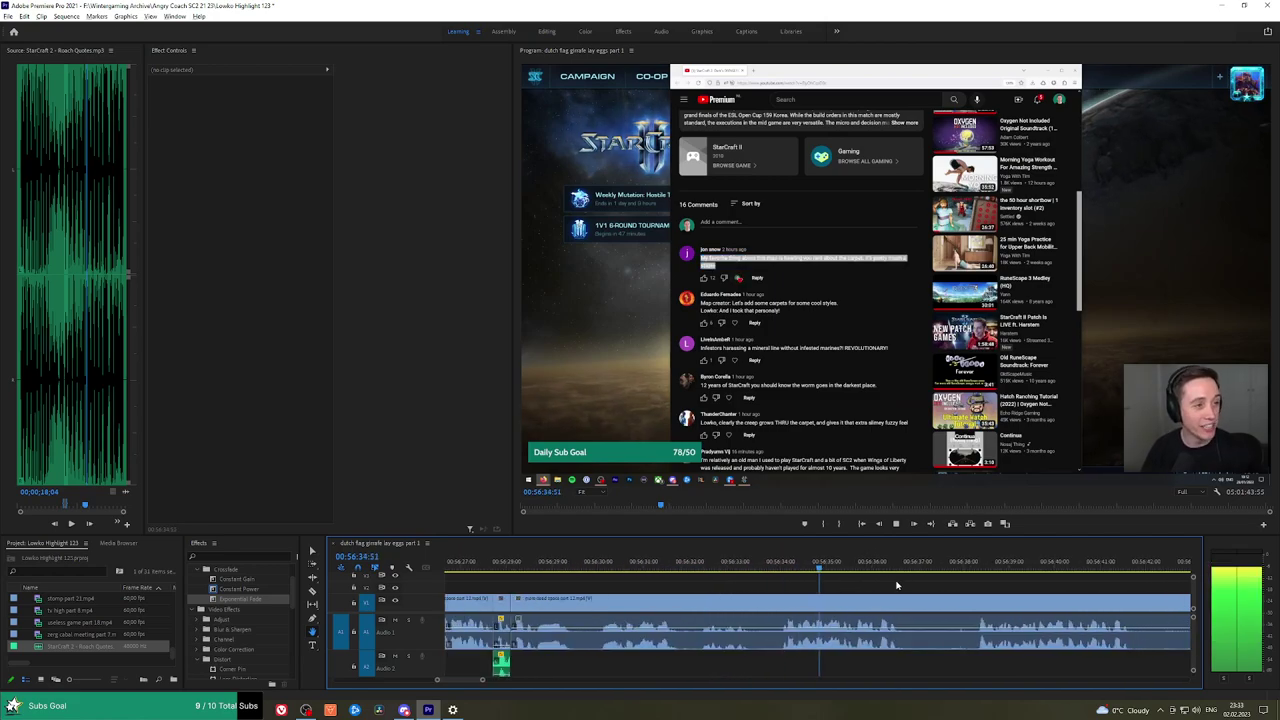
key(c)
click(909, 602)
click(956, 603)
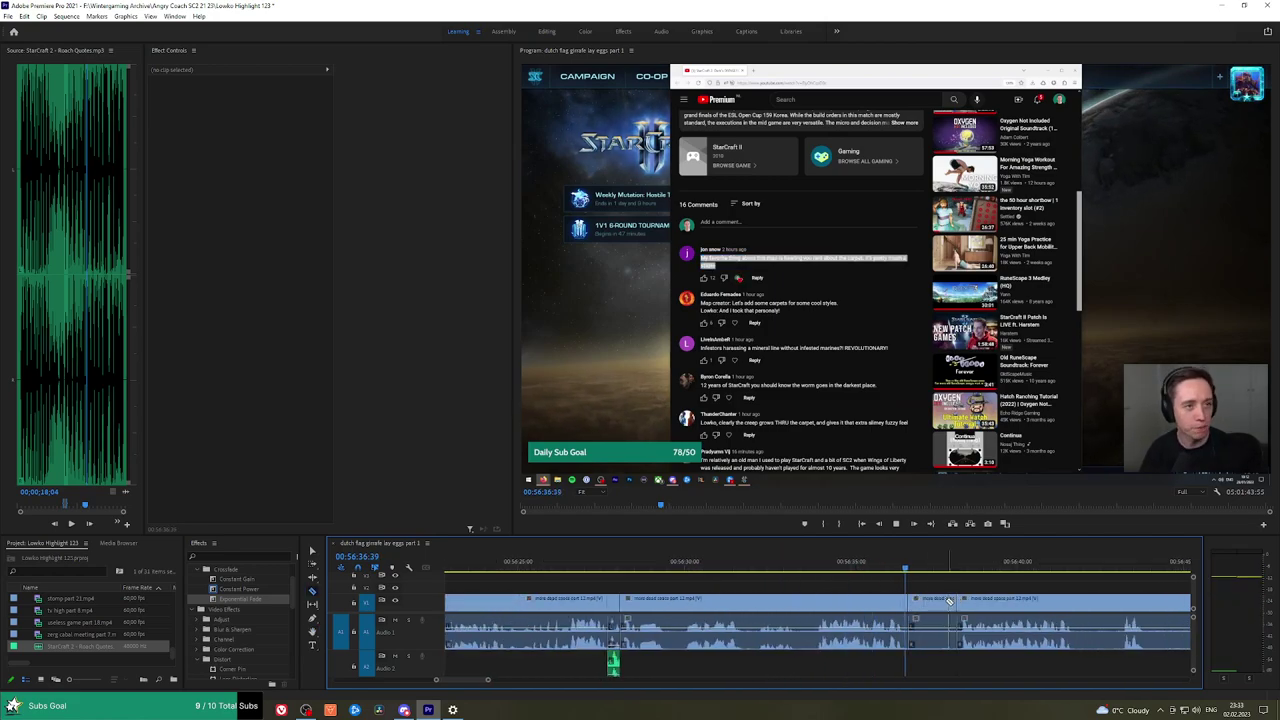
key(v)
click(933, 603)
key(shift+Delete)
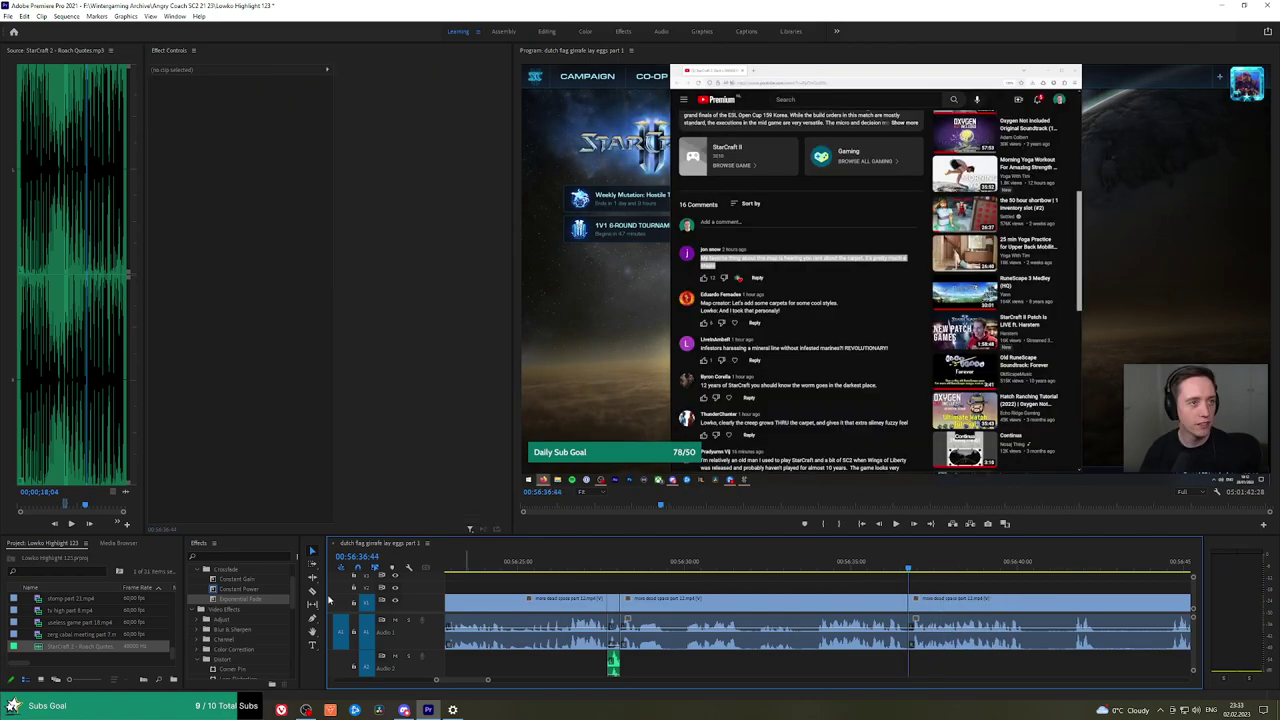
key(ctrl+shift+d)
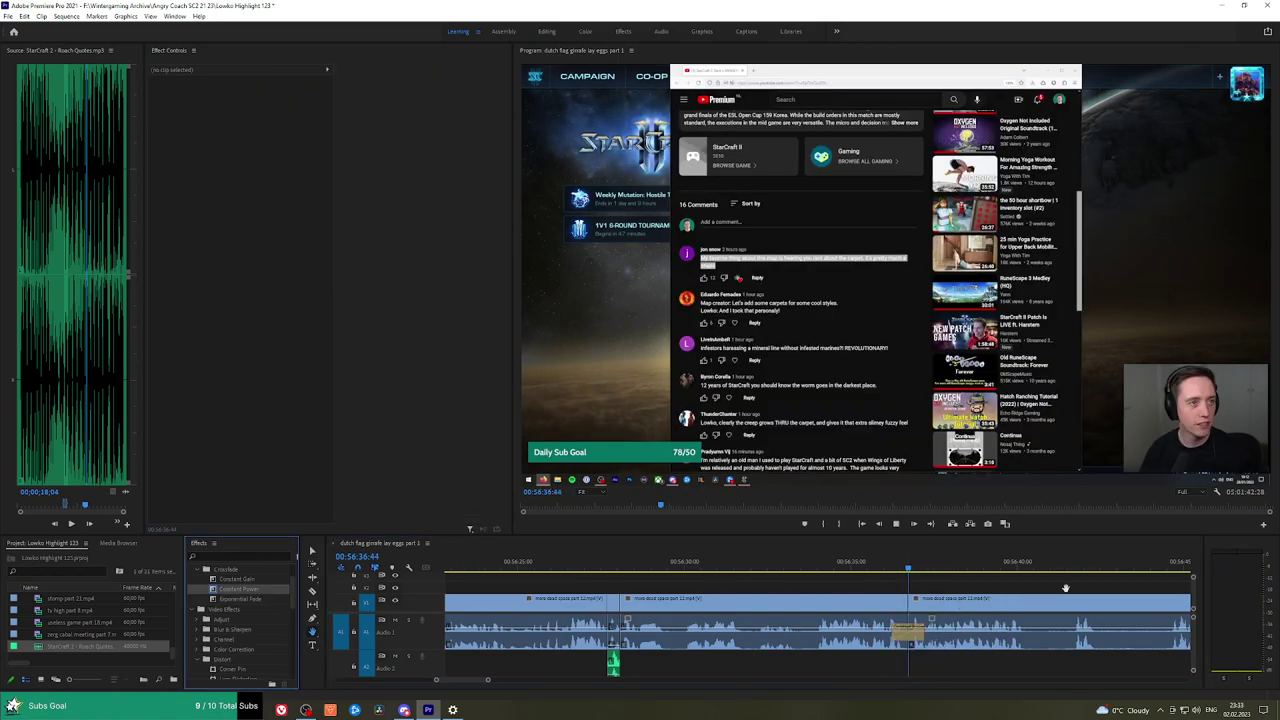
Split the clip at 00:56:42:30 and about 00:56:44:29 and ripple delete the pause between the cuts.
drag(1066, 588, 802, 588)
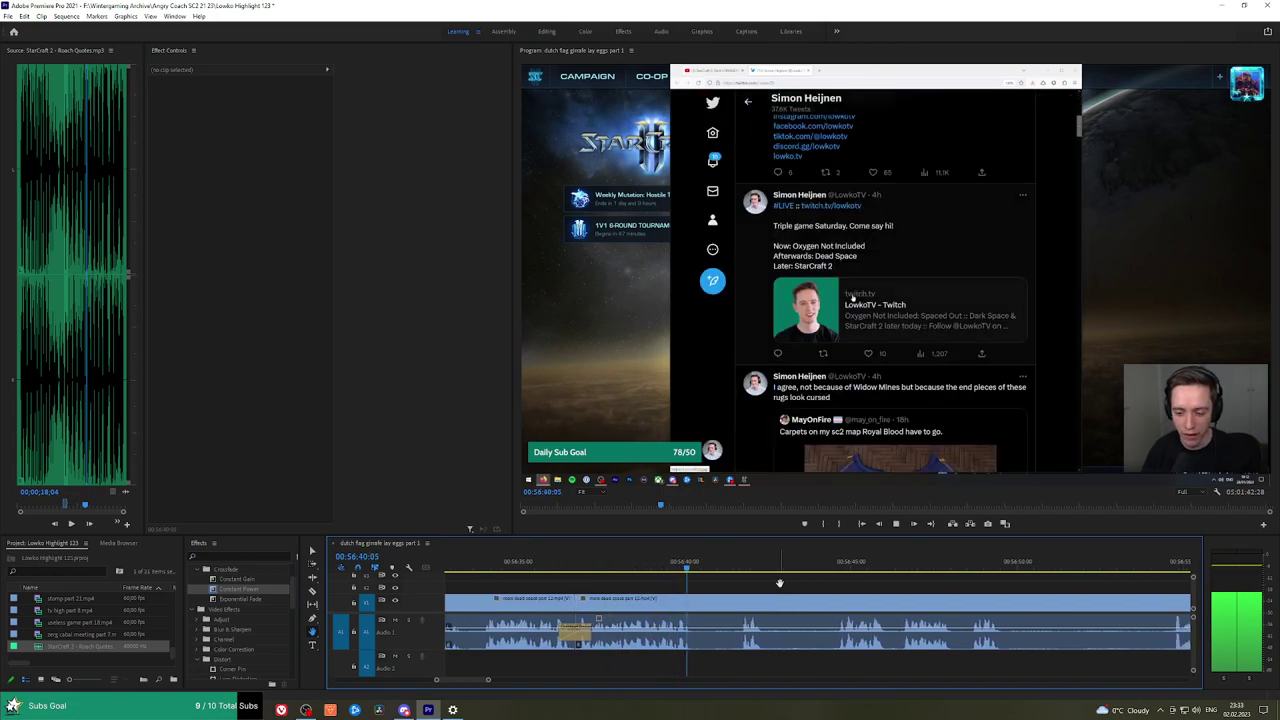
key(c)
click(684, 604)
click(748, 604)
key(v)
click(716, 608)
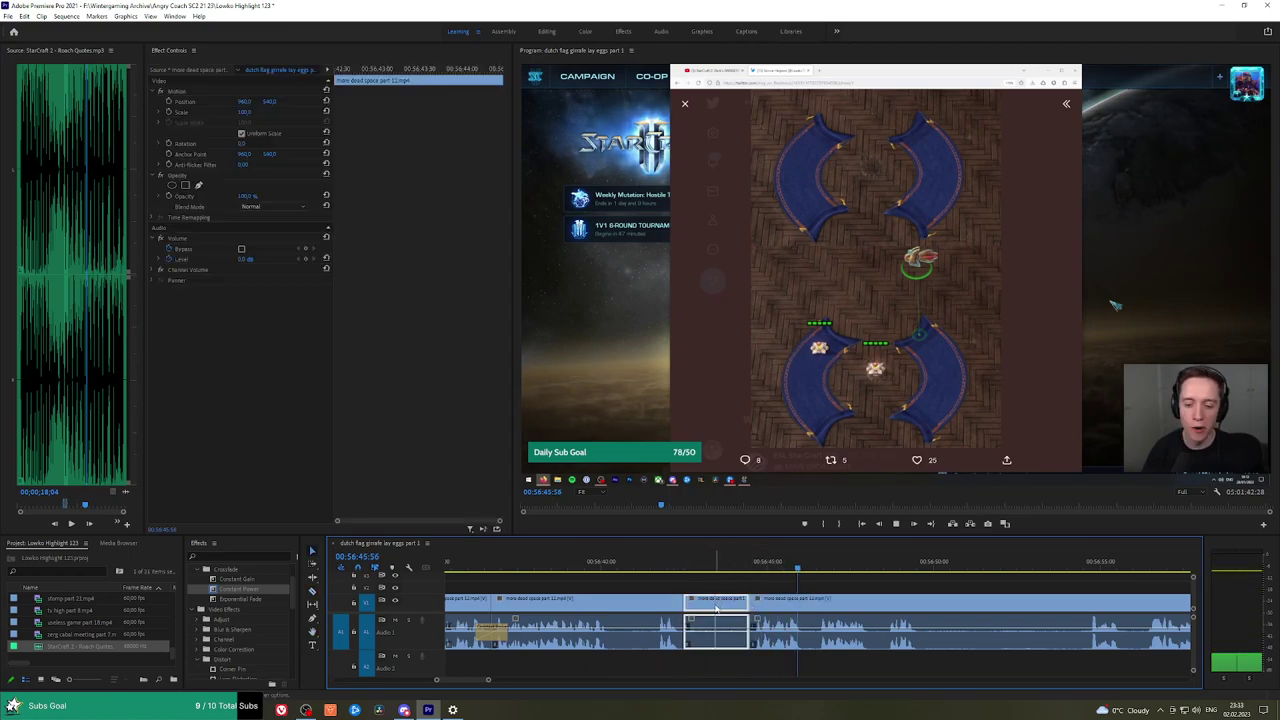
key(shift+Delete)
Apply a Constant Power audio transition to the cut at 00:56:42:30, save the project and play across it.
key(Up)
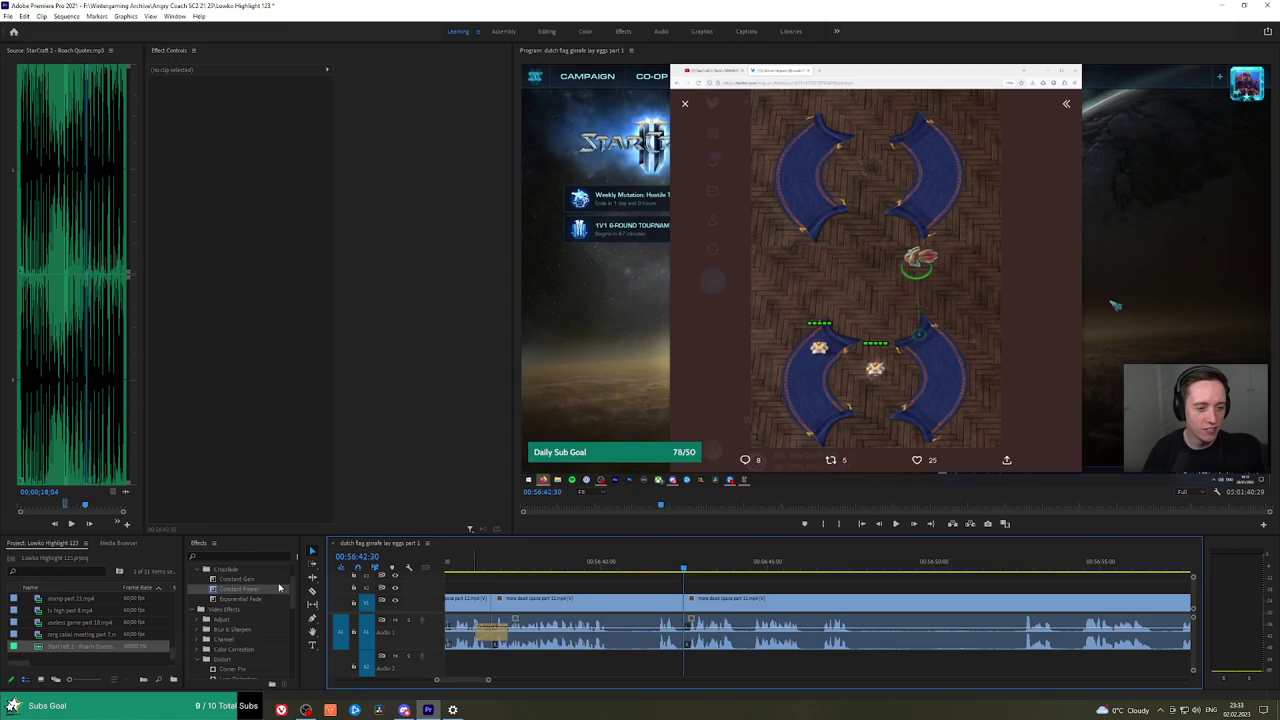
key(ctrl+s)
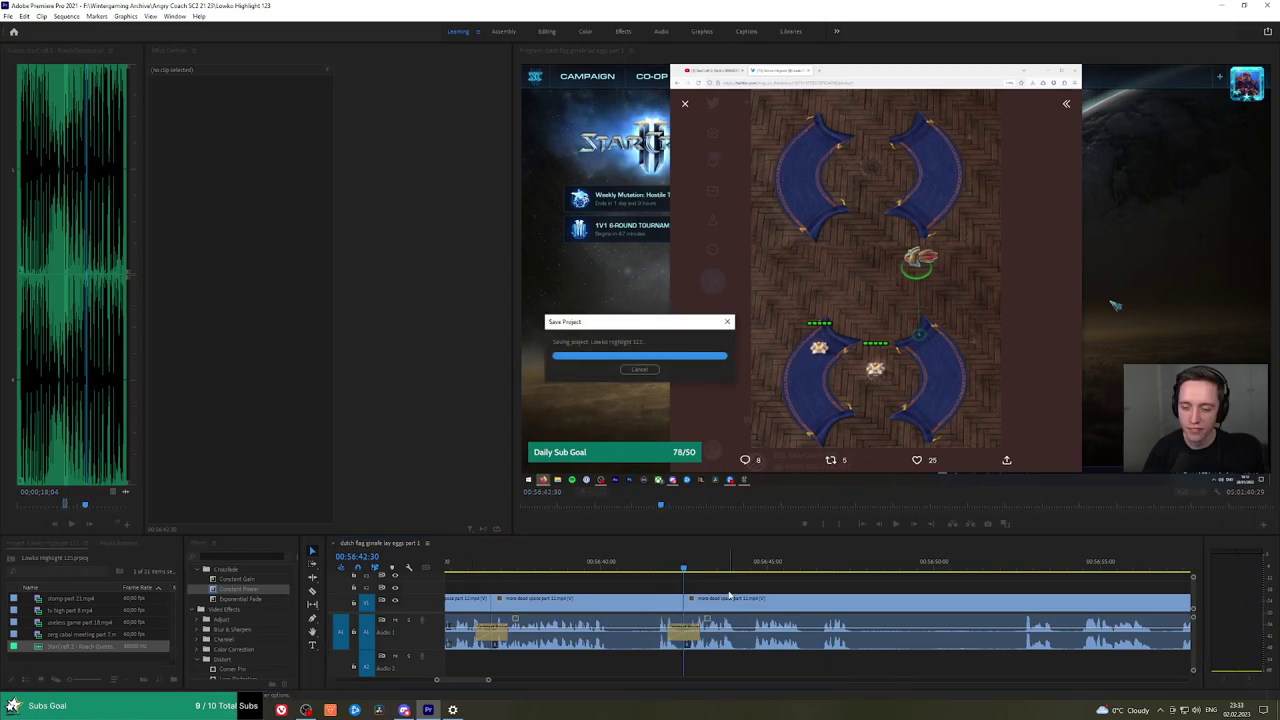
key(space)
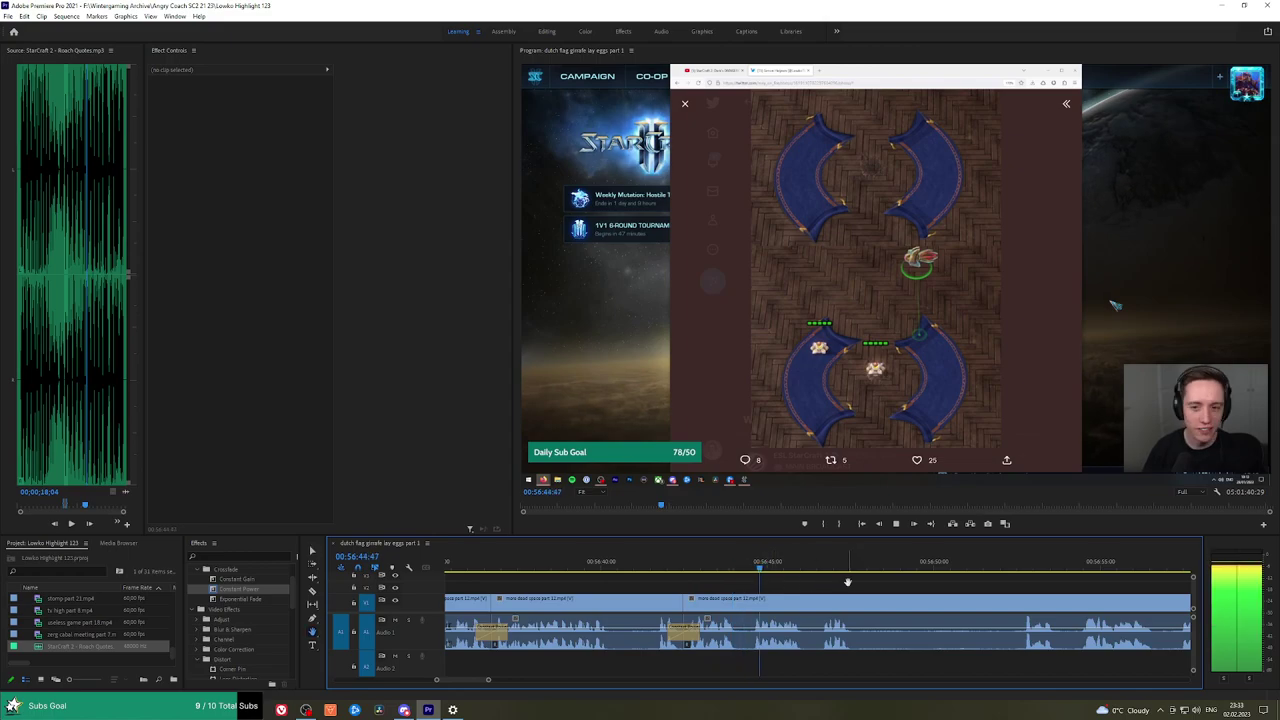
Split the clip at about 00:56:47:50 and at 00:56:52:31, and ripple delete the quiet section between the cuts.
drag(847, 581, 754, 581)
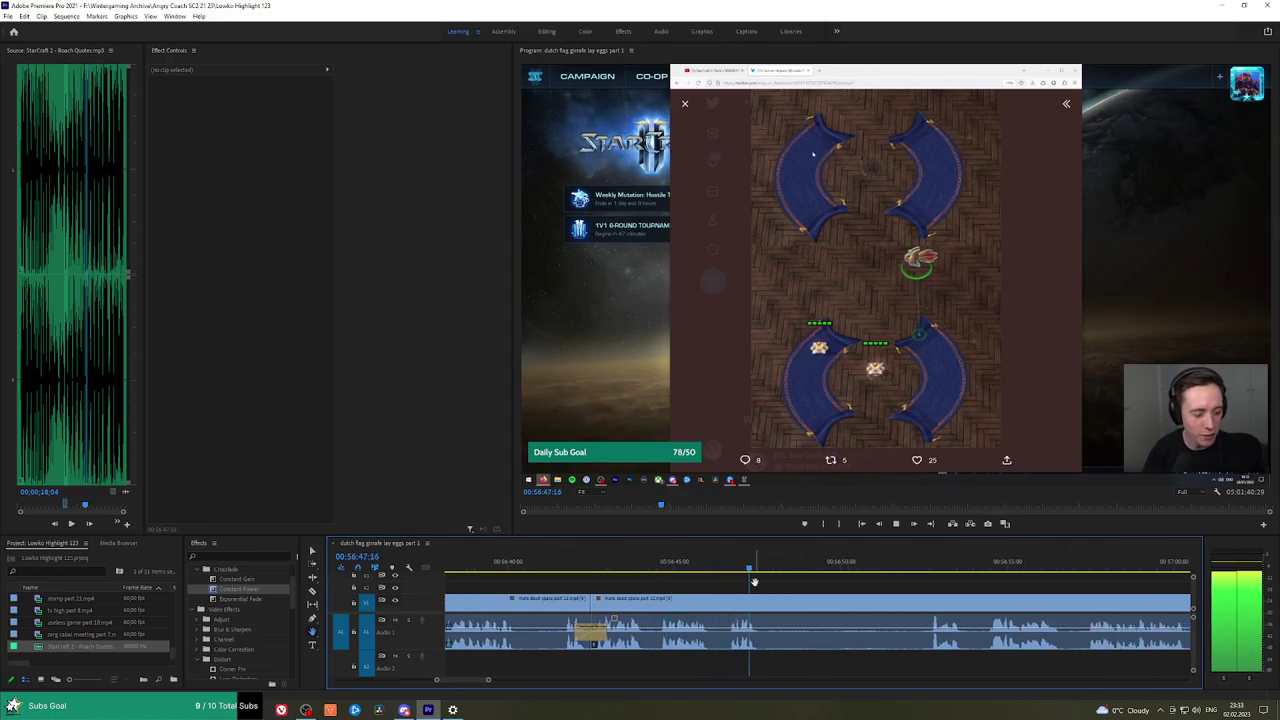
key(space)
key(c)
click(769, 603)
drag(790, 568, 925, 574)
click(925, 604)
key(v)
click(903, 610)
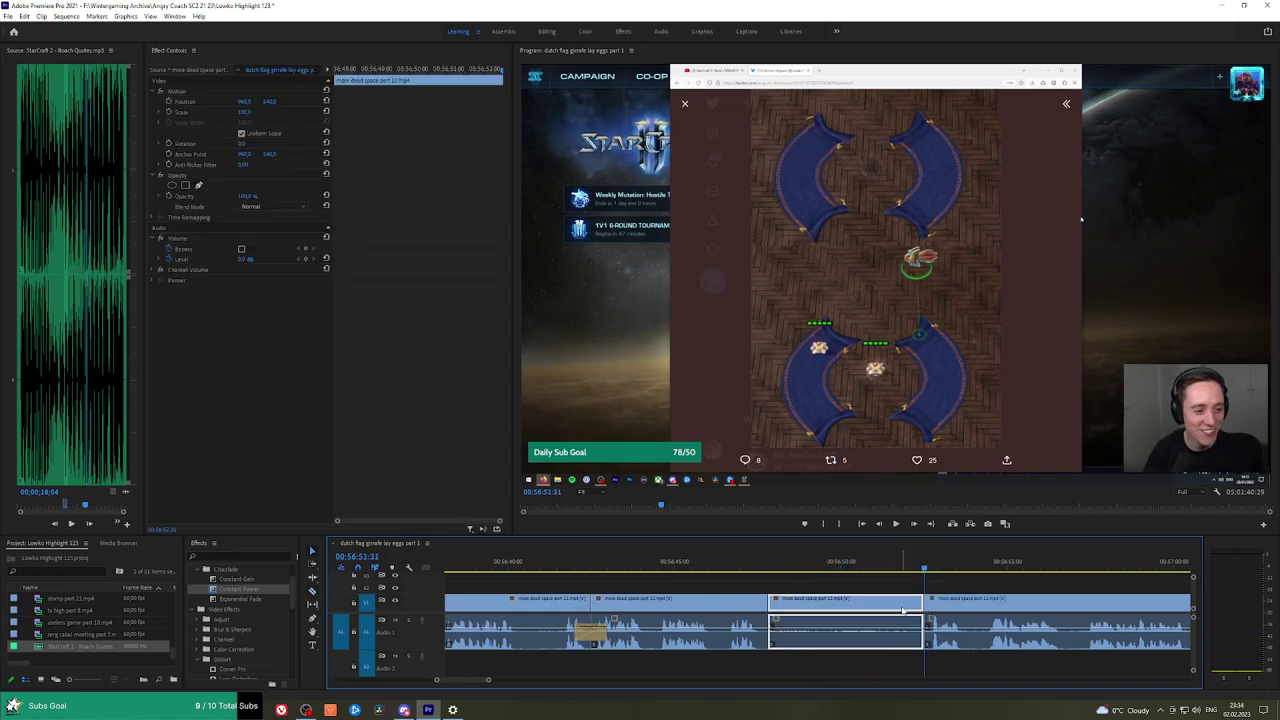
key(shift+Delete)
Apply a Constant Power audio transition to the new cut at about 00:56:47:50 and play across it.
key(Up)
key(space)
drag(250, 590, 769, 631)
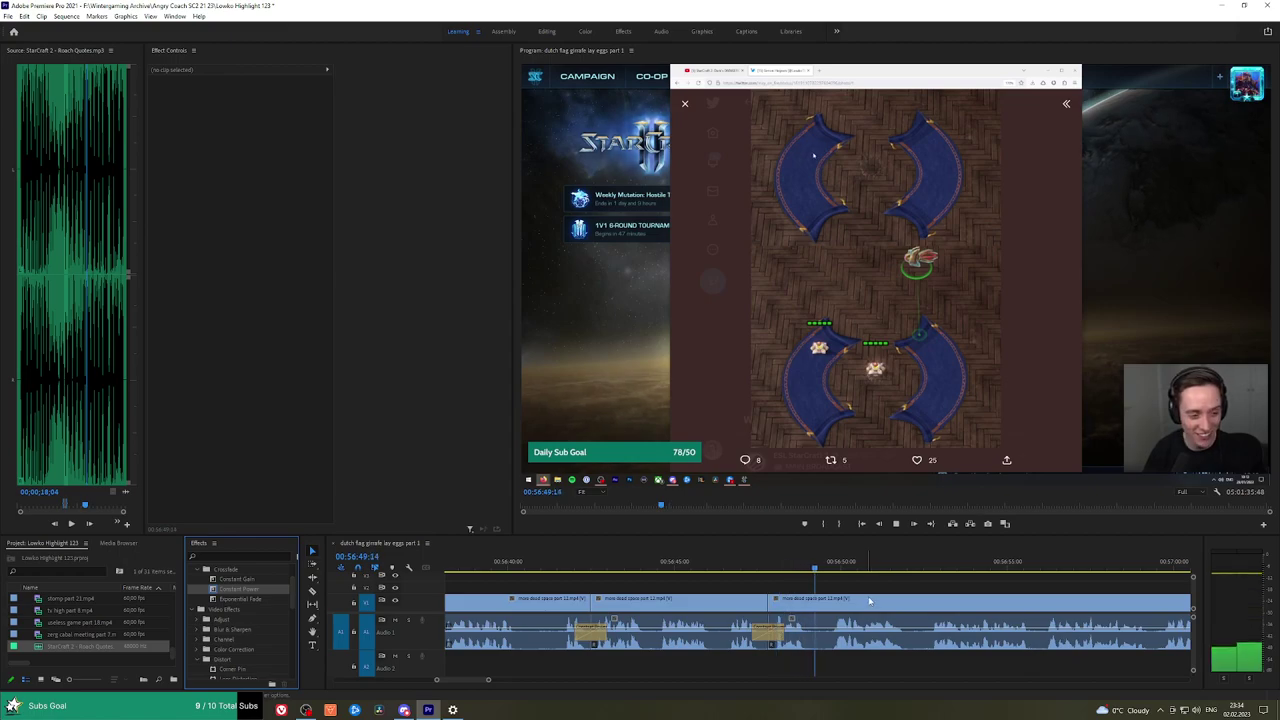
Play through the carpet picture discussion from about 00:56:49 and split the clip at 00:57:13:51.
key(h)
drag(945, 584, 782, 583)
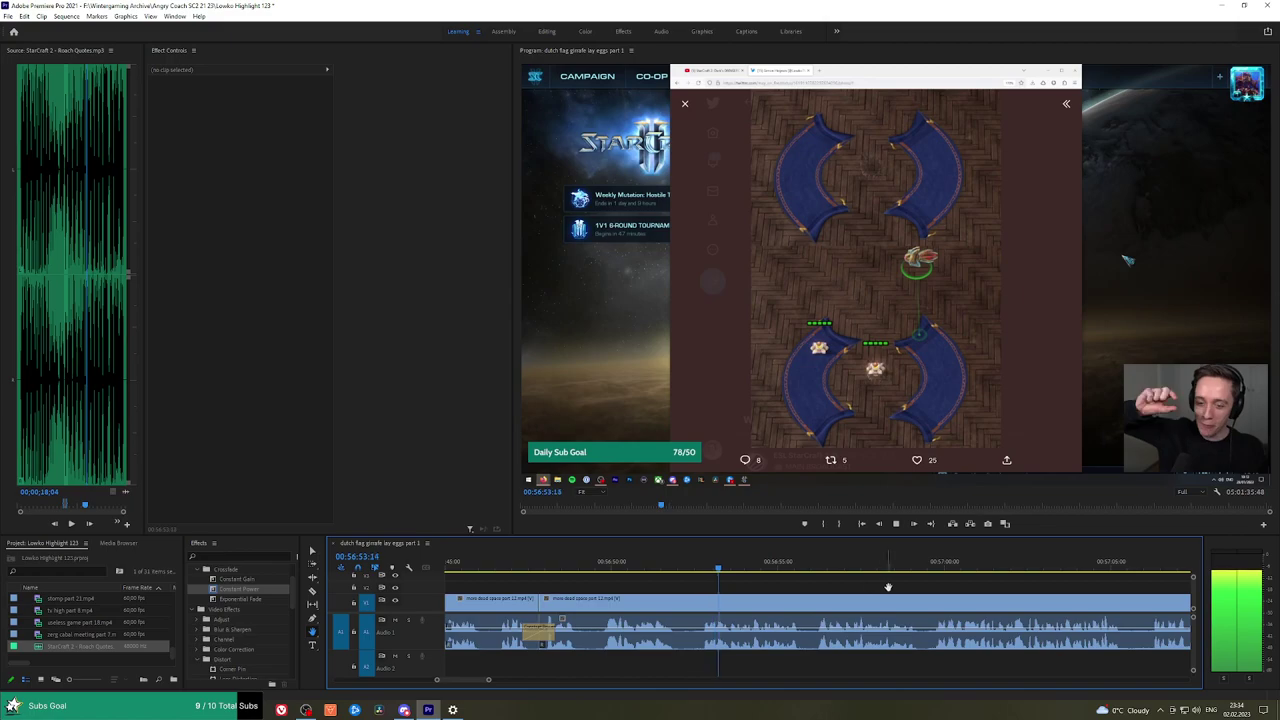
scroll(835, 587, down, 1)
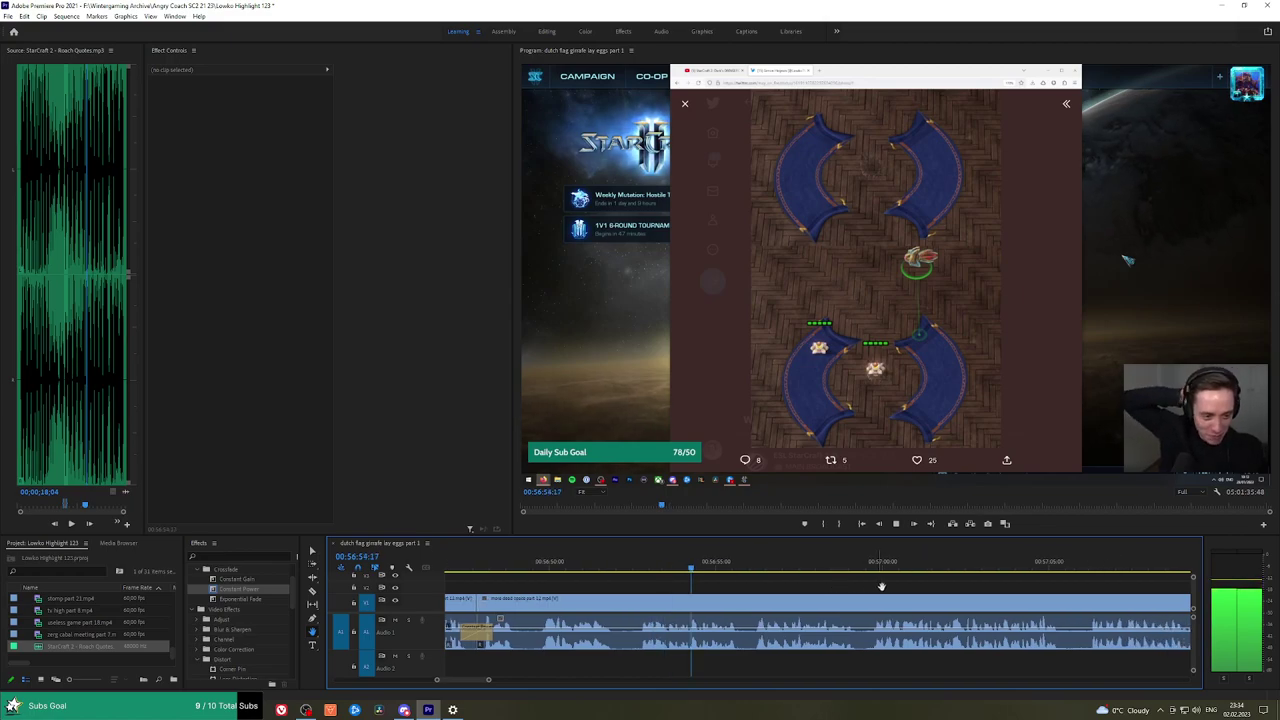
drag(881, 586, 849, 583)
scroll(903, 589, down, 2)
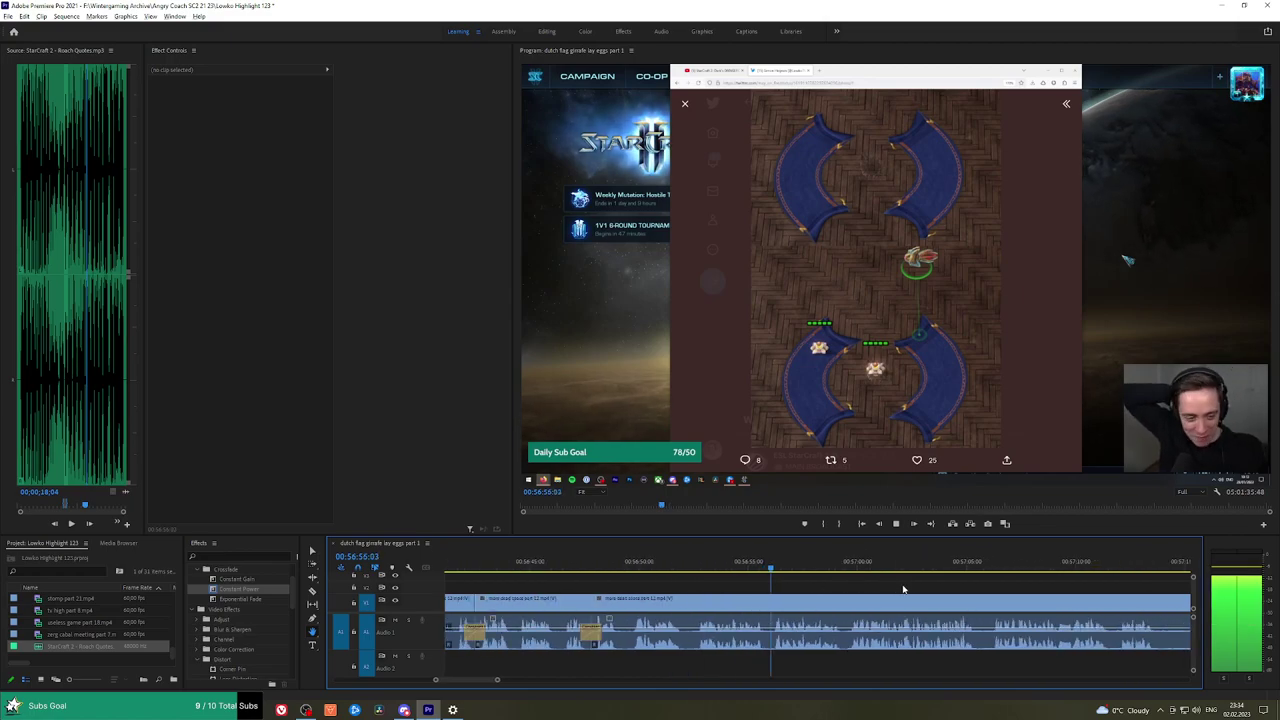
scroll(935, 588, down, 1)
drag(1005, 591, 818, 591)
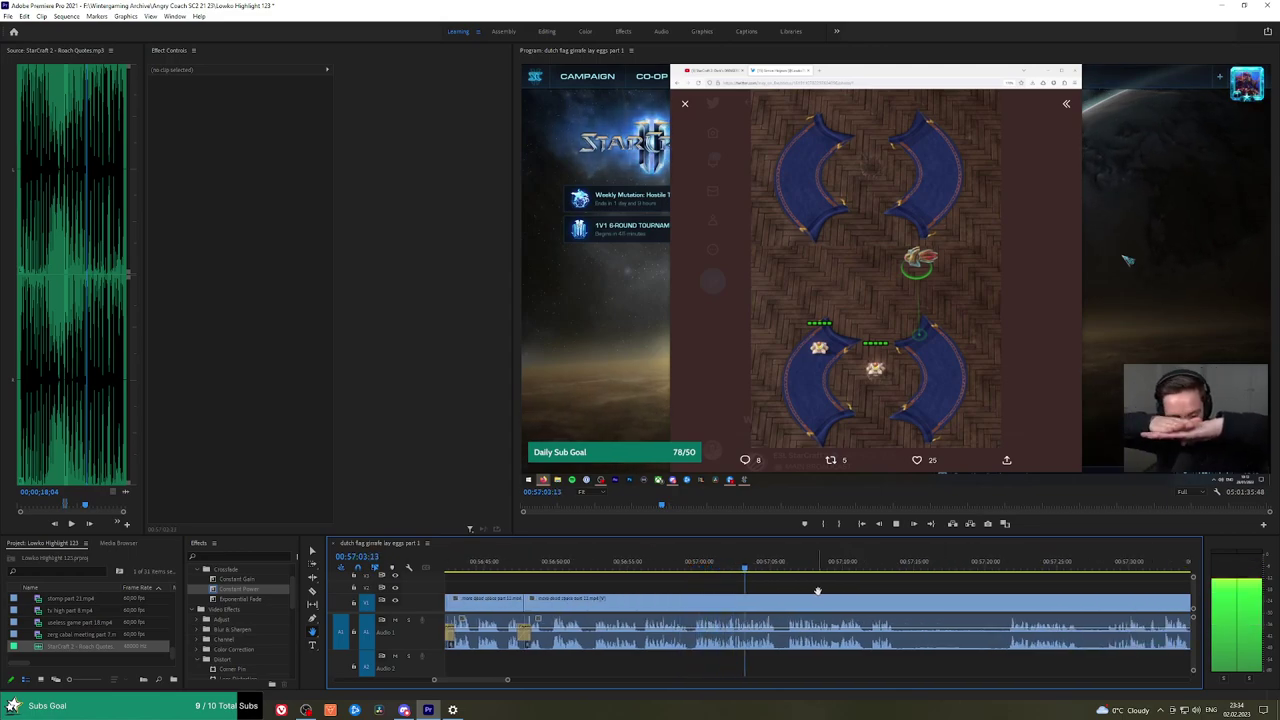
scroll(860, 591, down, 2)
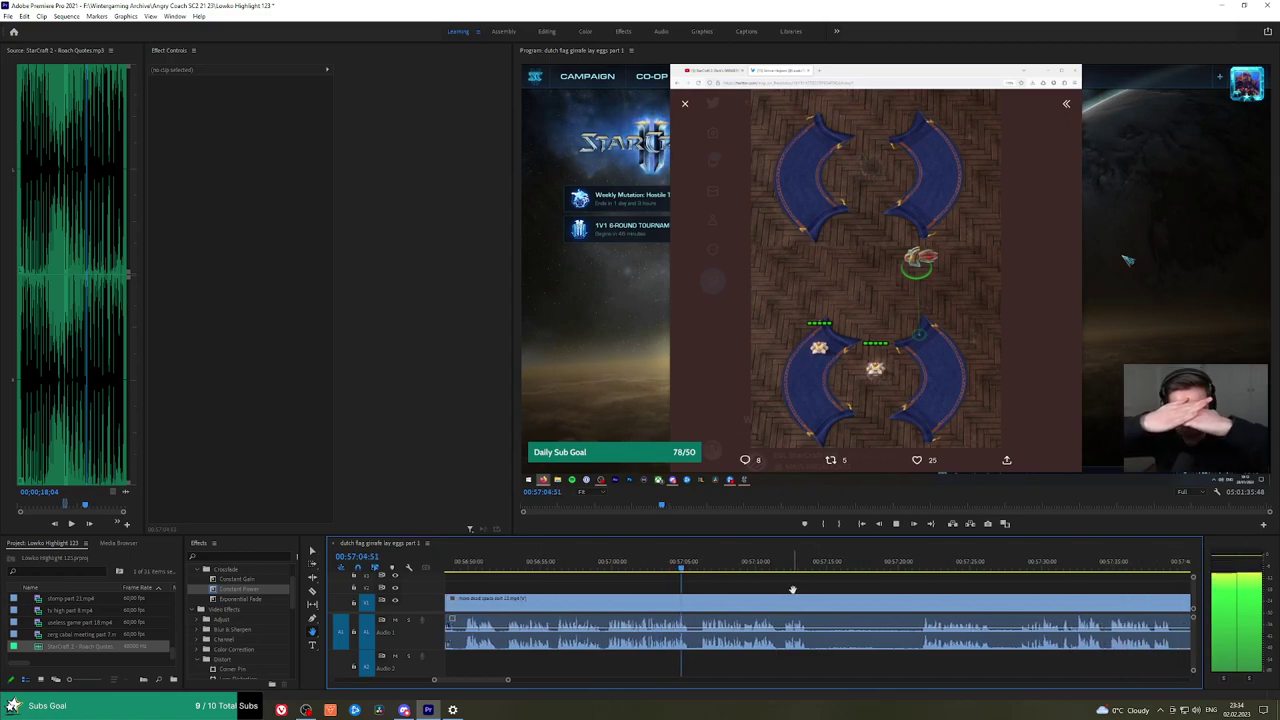
drag(843, 588, 773, 588)
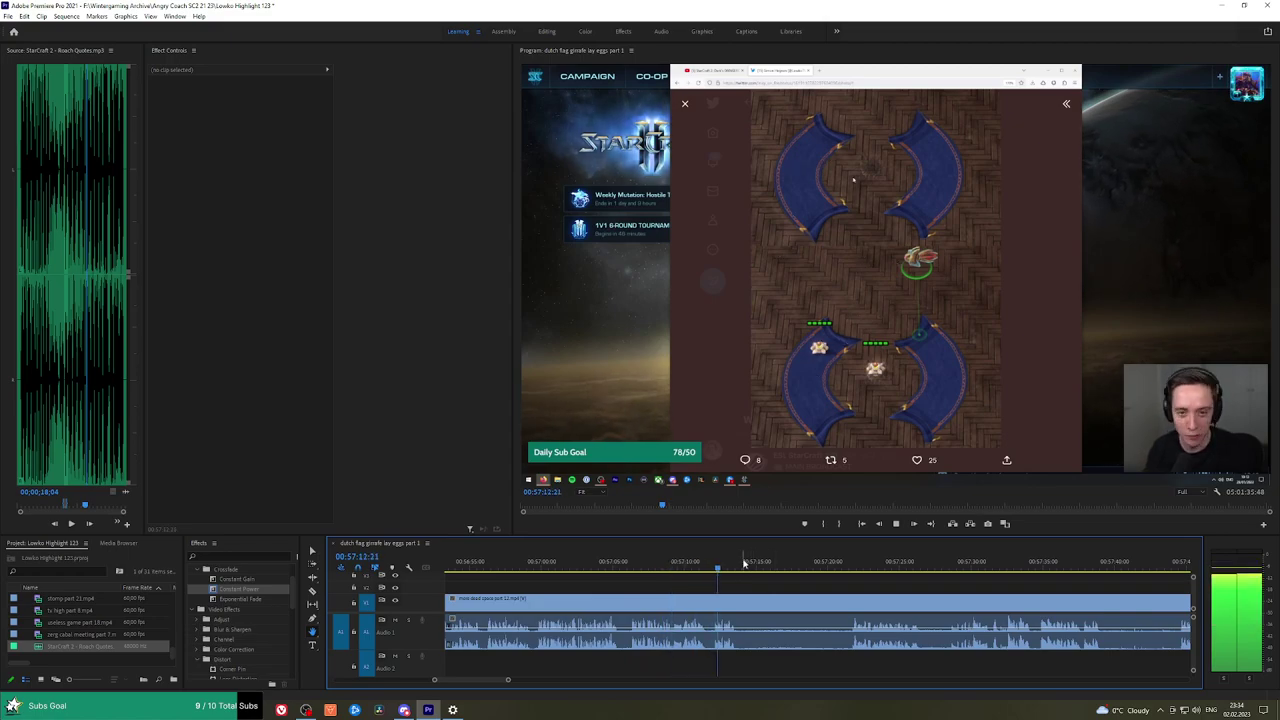
click(746, 600)
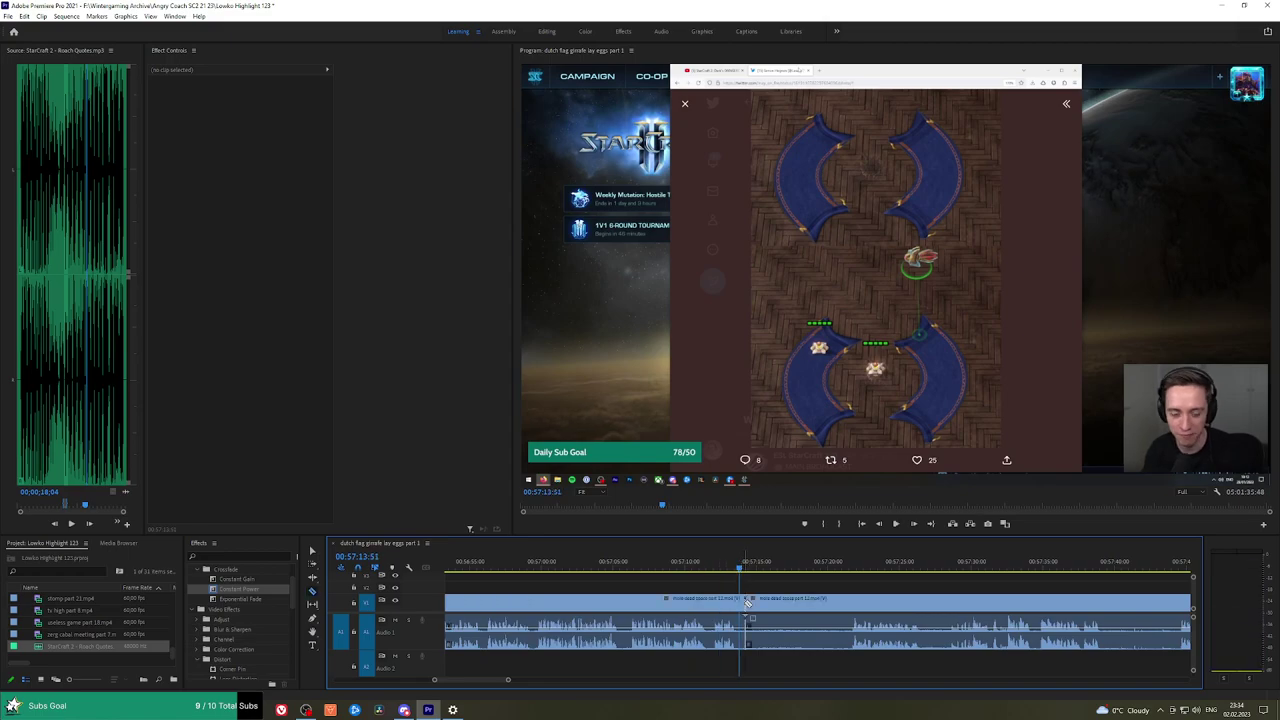
Play further into the comment reading and split the clip at about 00:57:21, 00:57:26 and 00:57:28.
mouse_move(826, 565)
mouse_down()
mouse_move(849, 566)
mouse_move(860, 584)
mouse_move(824, 585)
mouse_up()
key(h)
key(space)
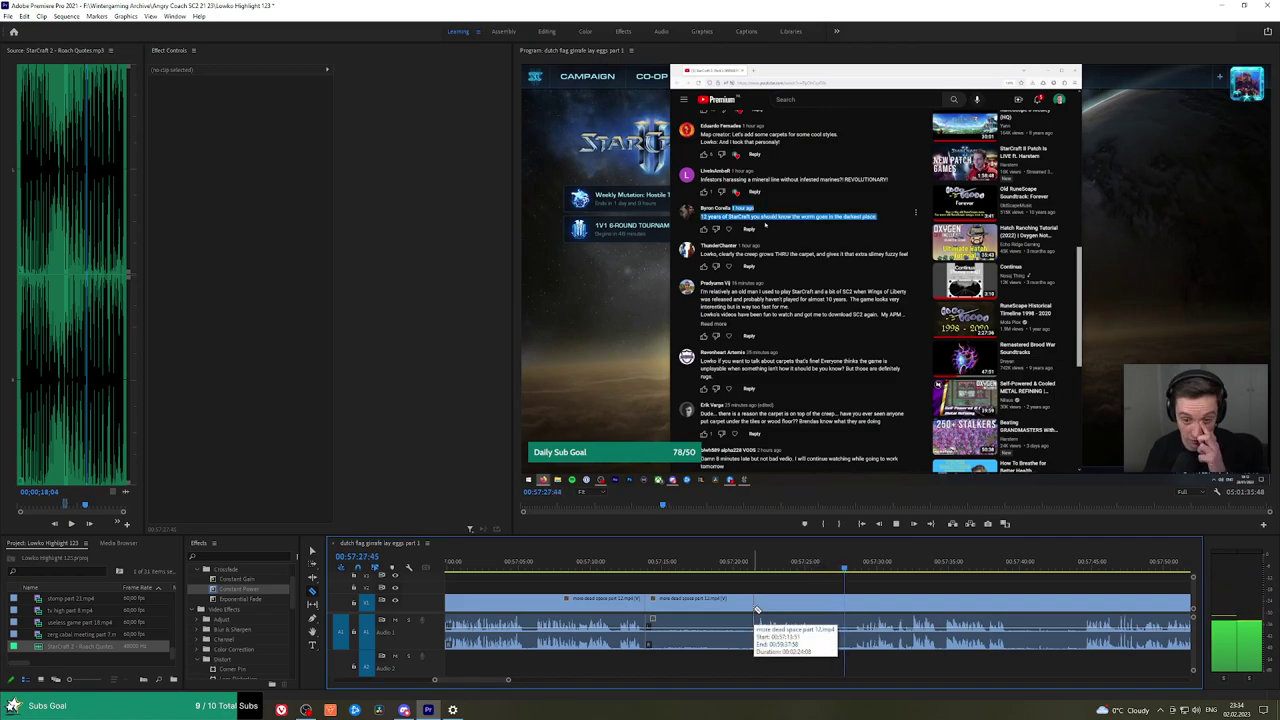
click(758, 609)
click(836, 609)
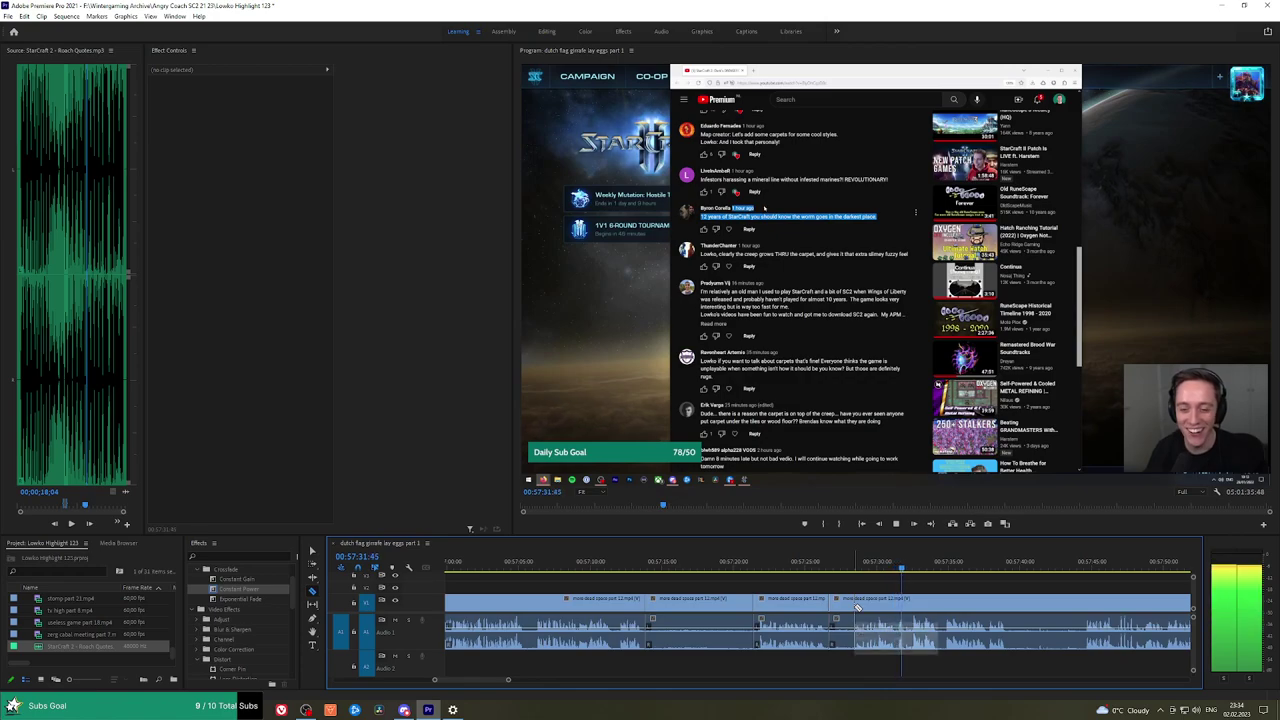
click(858, 607)
Ripple delete the piece starting at 00:57:13:51 and the short piece after the comment reading, keeping the speech between them.
key(v)
click(727, 607)
key(shift+Delete)
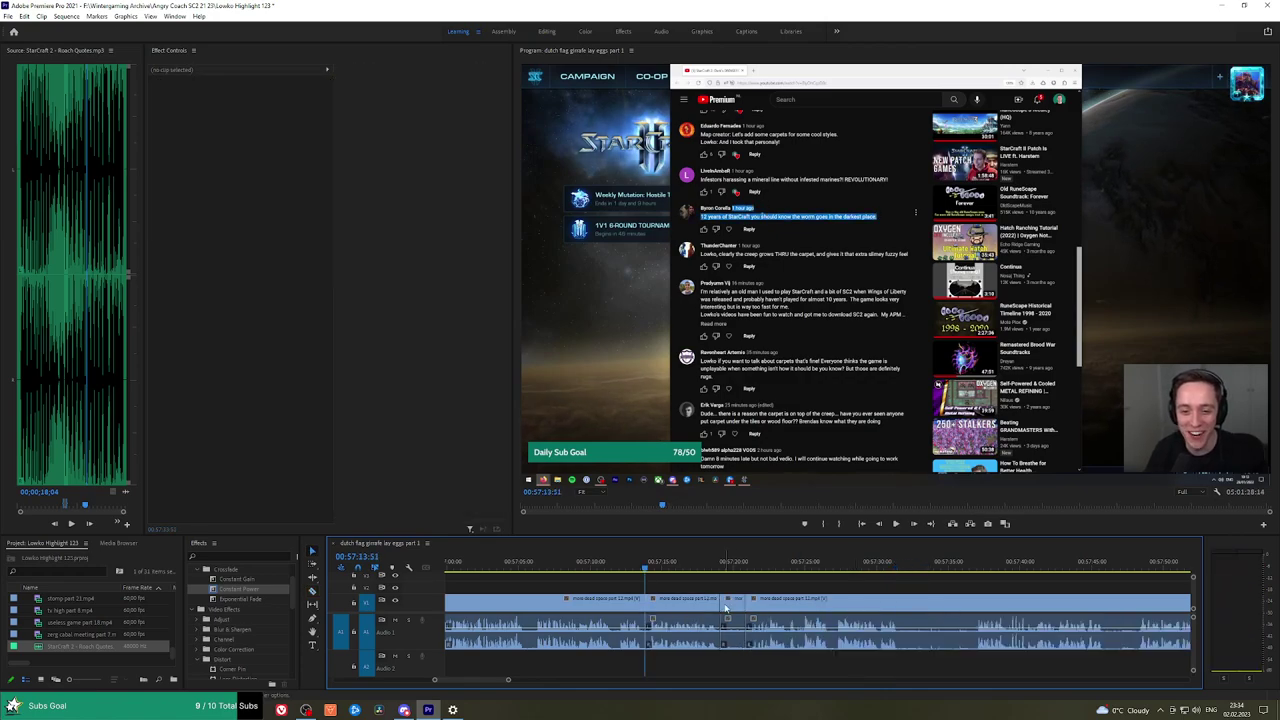
click(733, 606)
key(shift+Delete)
Apply a Constant Power audio transition to the cut at 00:57:13:51 and play on through the following speech.
key(space)
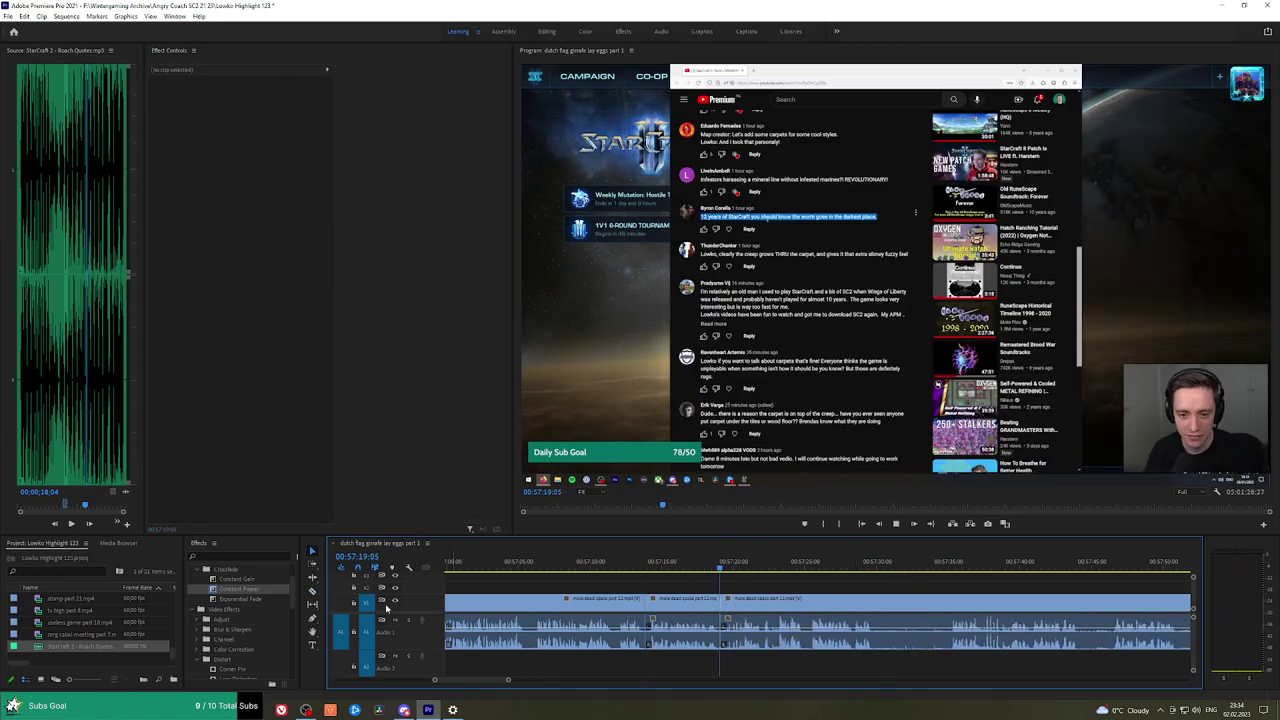
drag(246, 591, 658, 630)
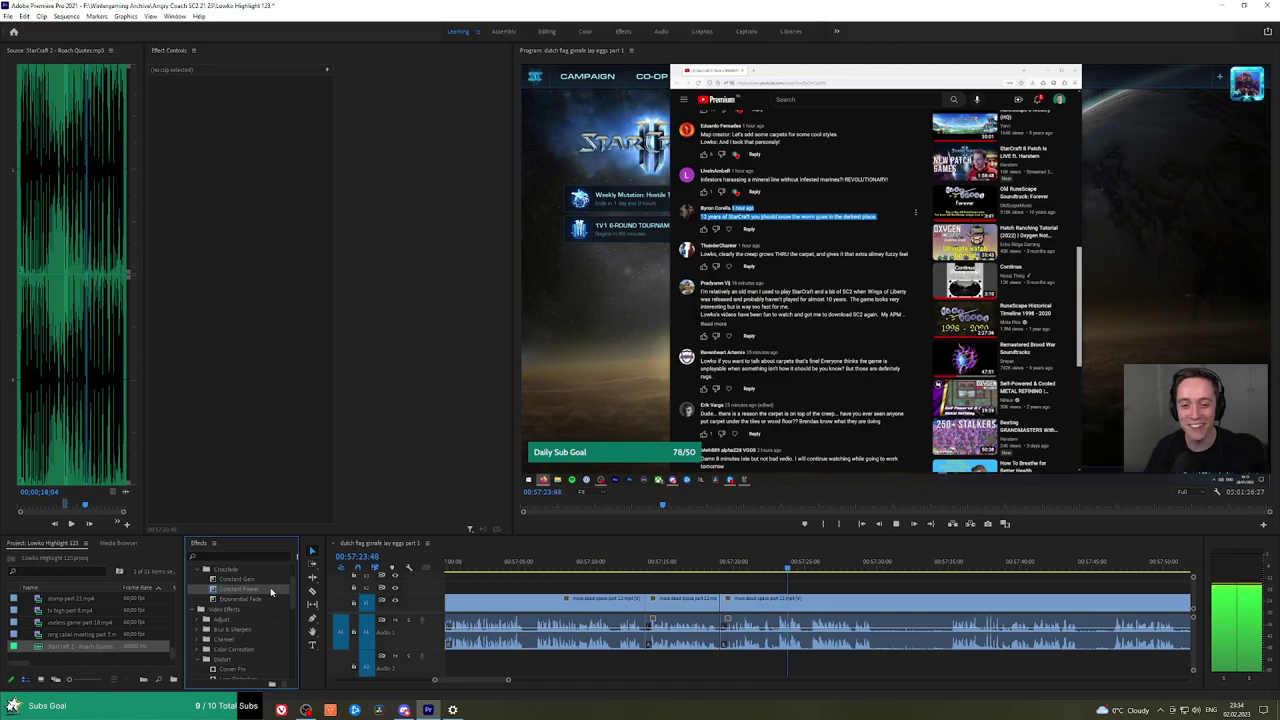
scroll(915, 582, down, 3)
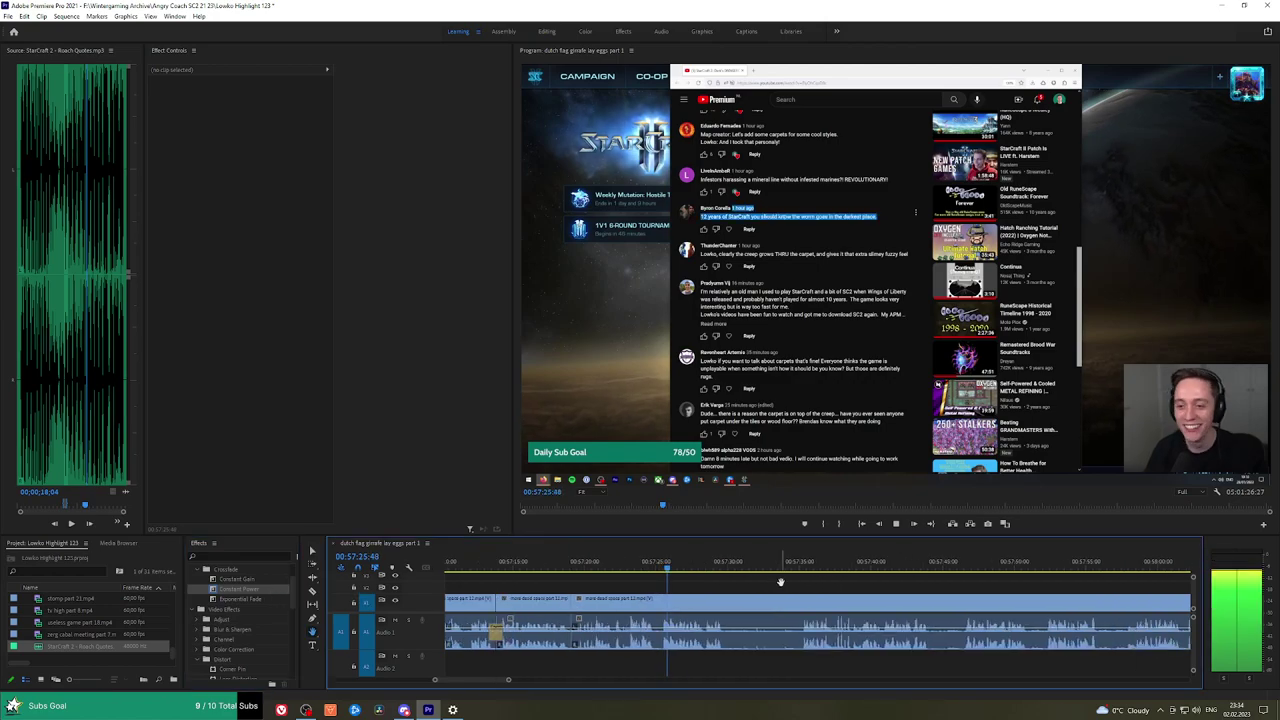
Split the clip at 00:57:30:04 and continue playback from about 00:57:35.
key(c)
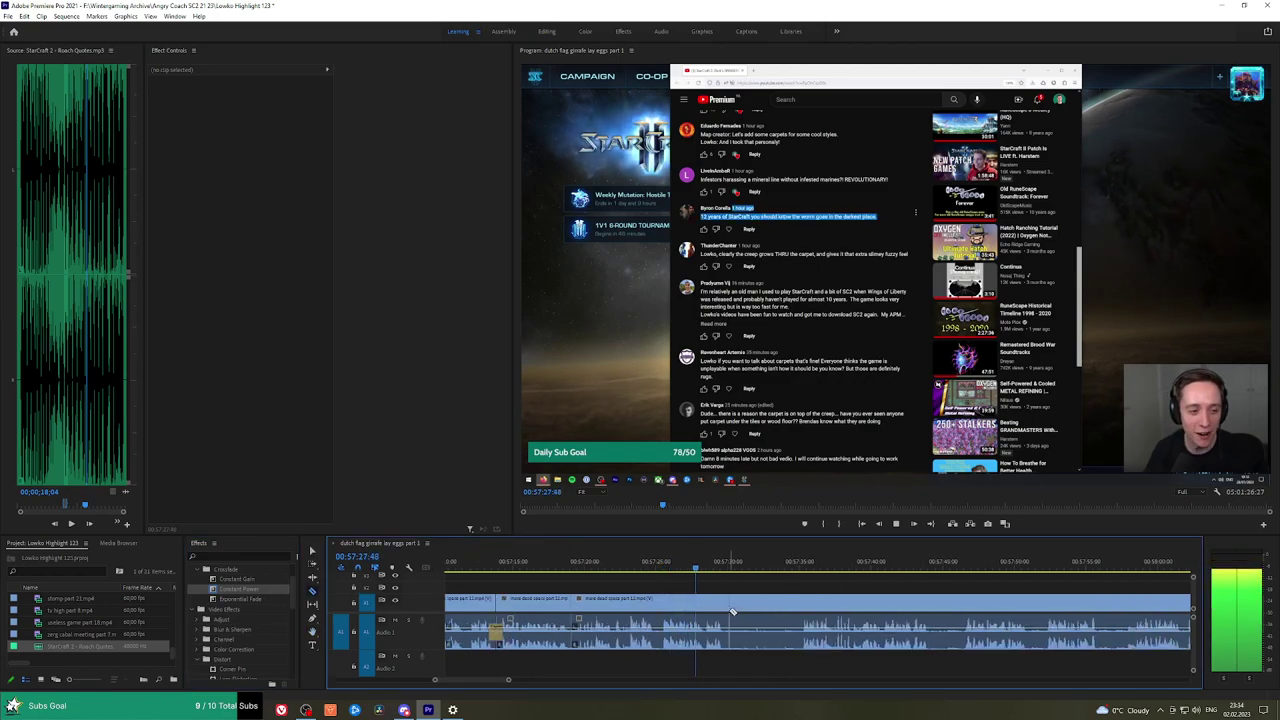
click(729, 606)
click(802, 564)
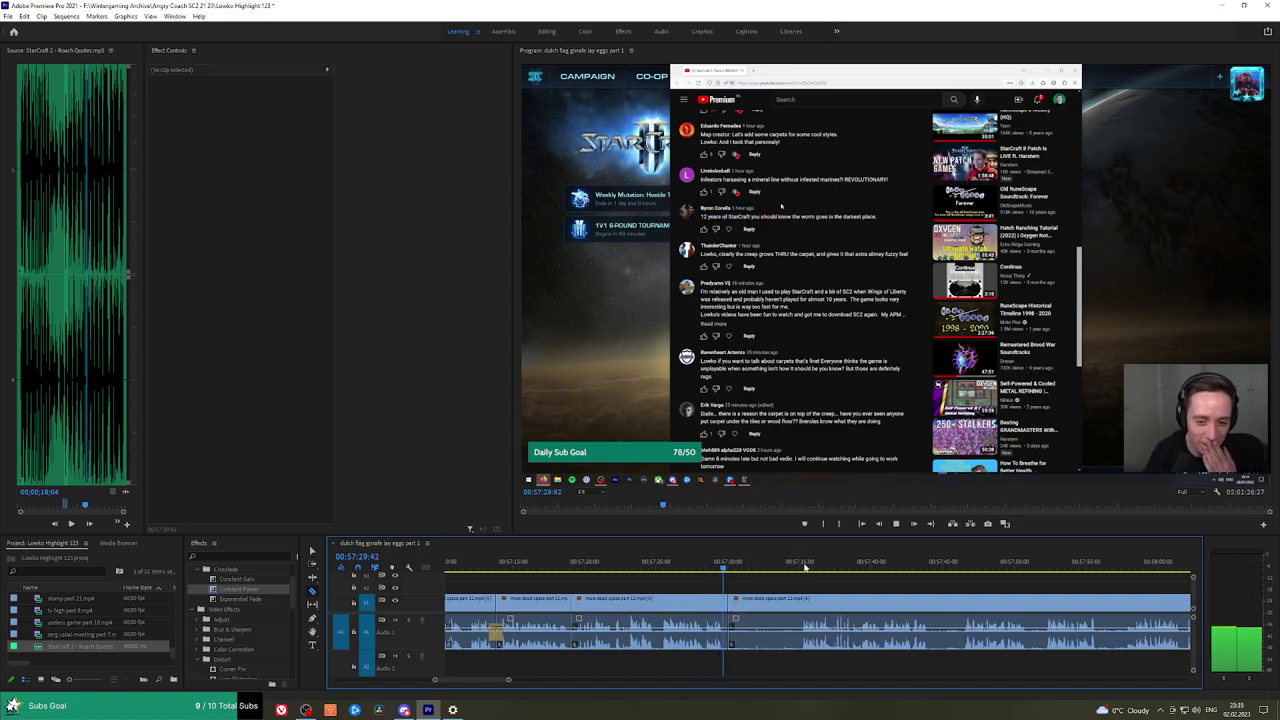
key(h)
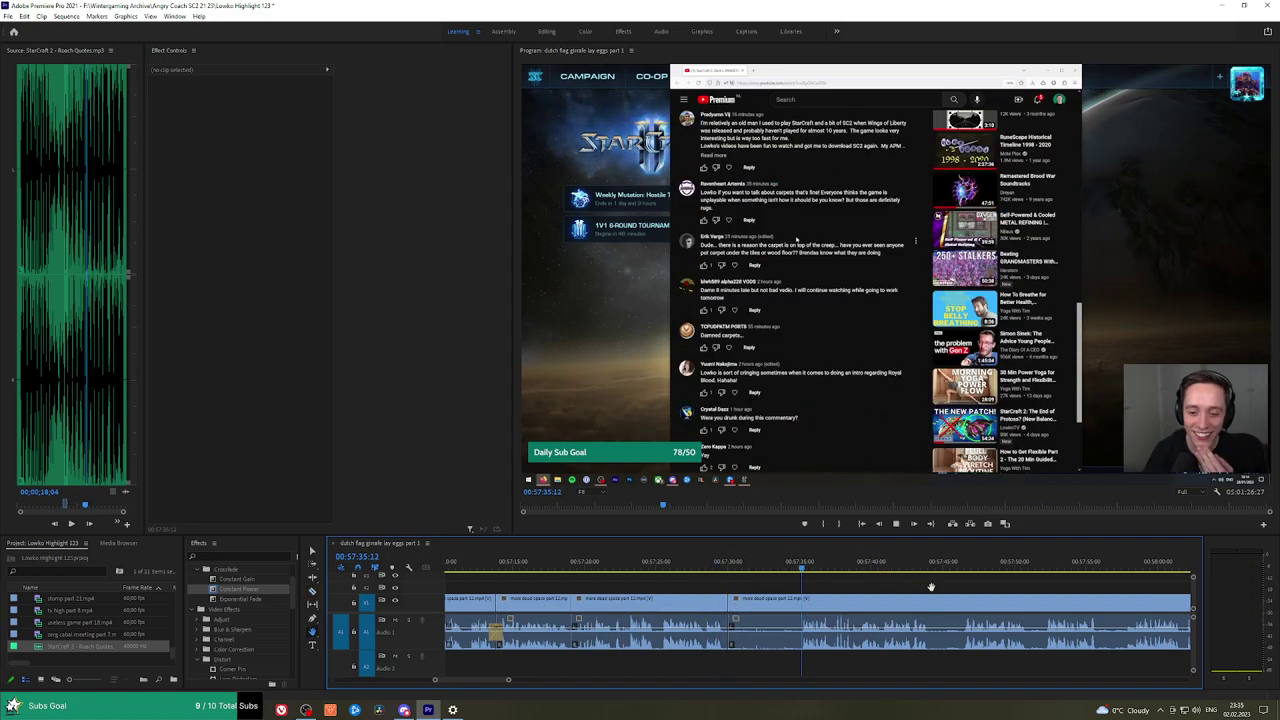
scroll(800, 580, down, 3)
key(space)
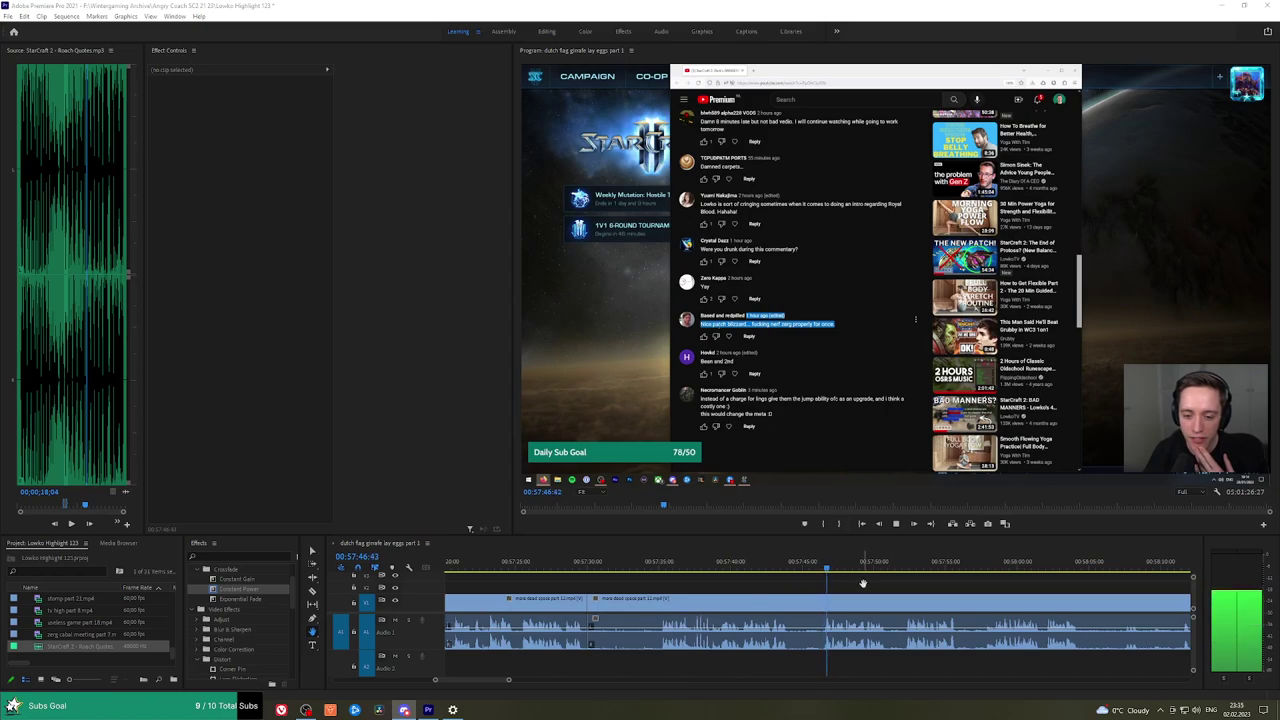
Skim the remaining comment reading to about 00:59:01 and ripple delete the rest of the more dead space part 12.mp4 clip after 00:57:30:04.
drag(892, 579, 790, 577)
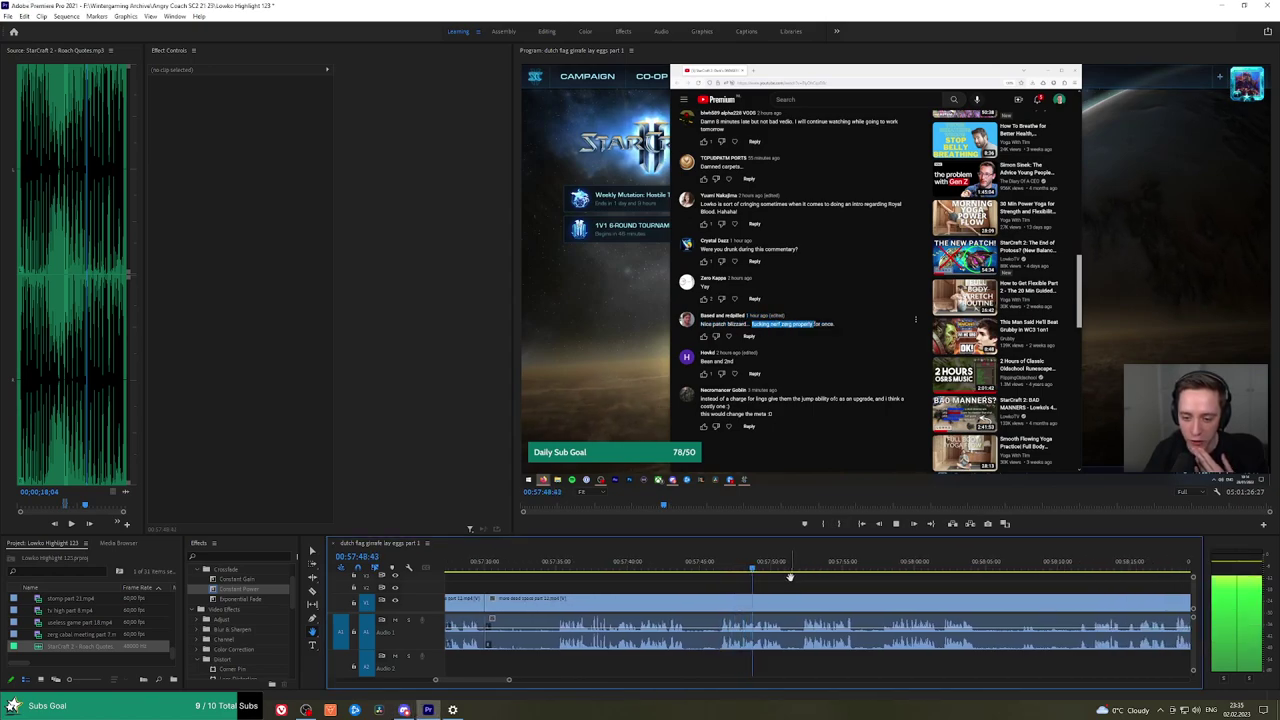
scroll(875, 580, down, 5)
scroll(989, 578, down, 4)
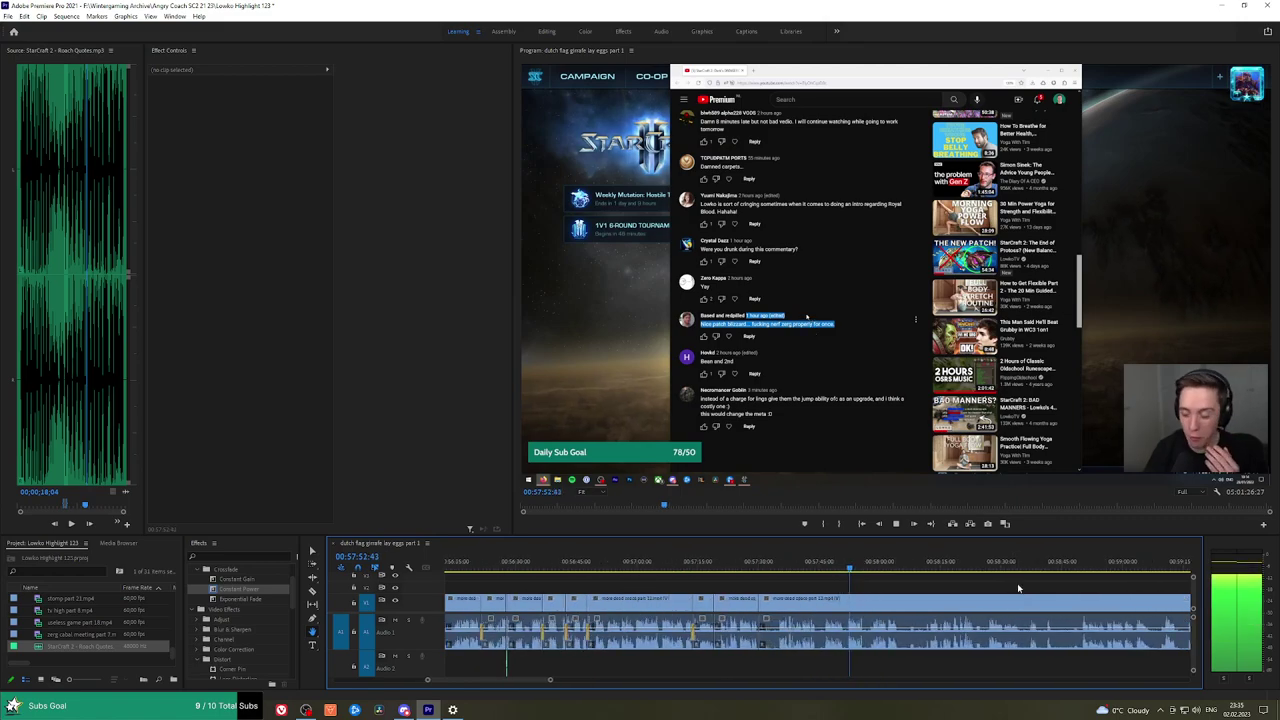
scroll(900, 580, up, 3)
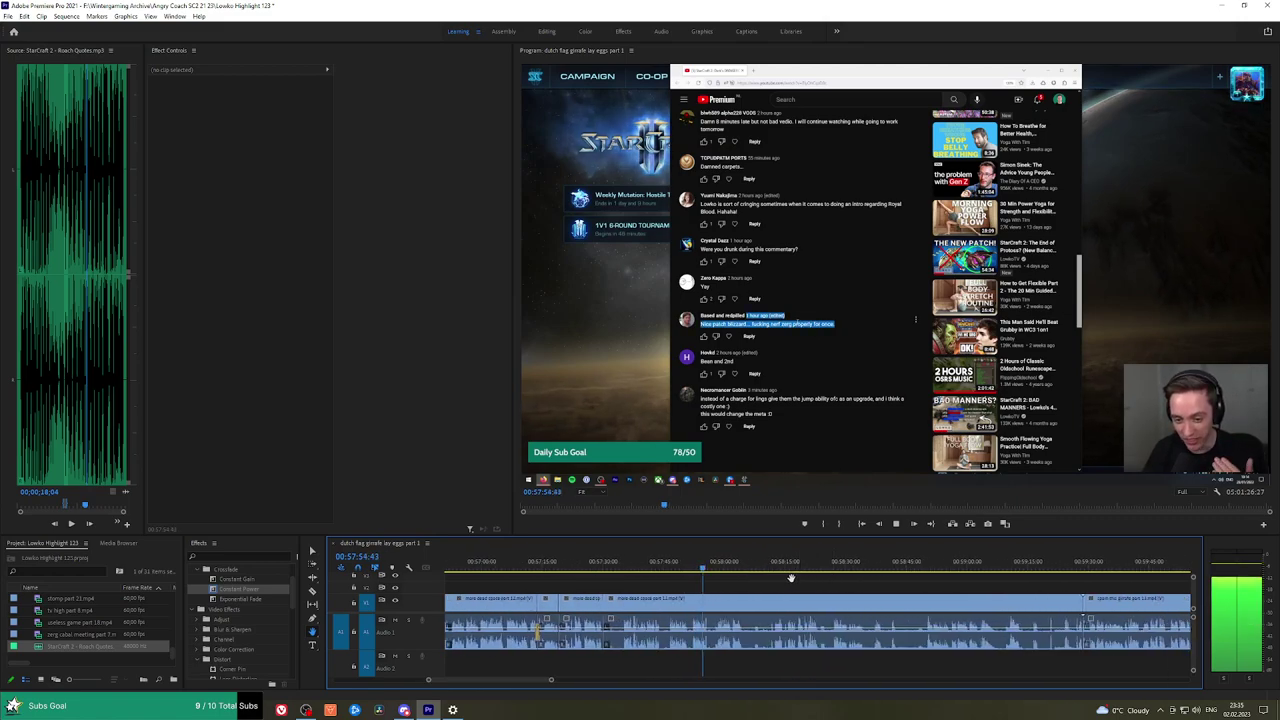
click(888, 568)
click(975, 568)
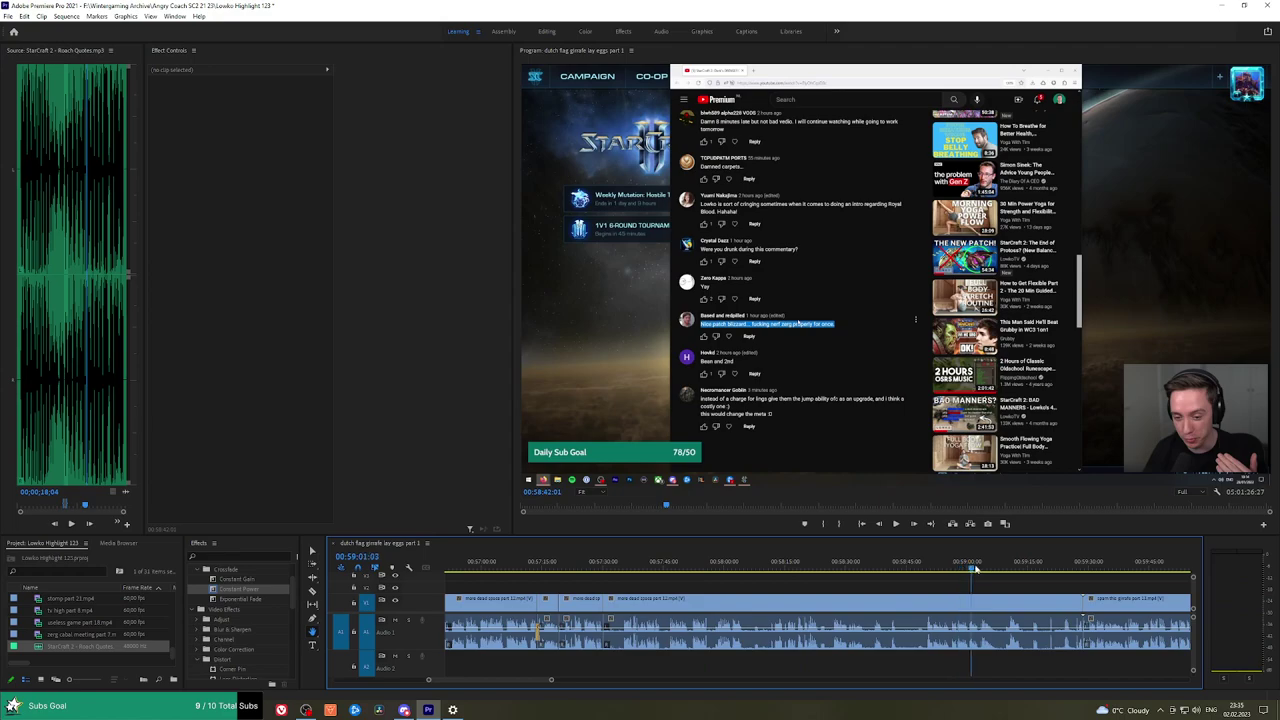
click(908, 600)
key(shift+Delete)
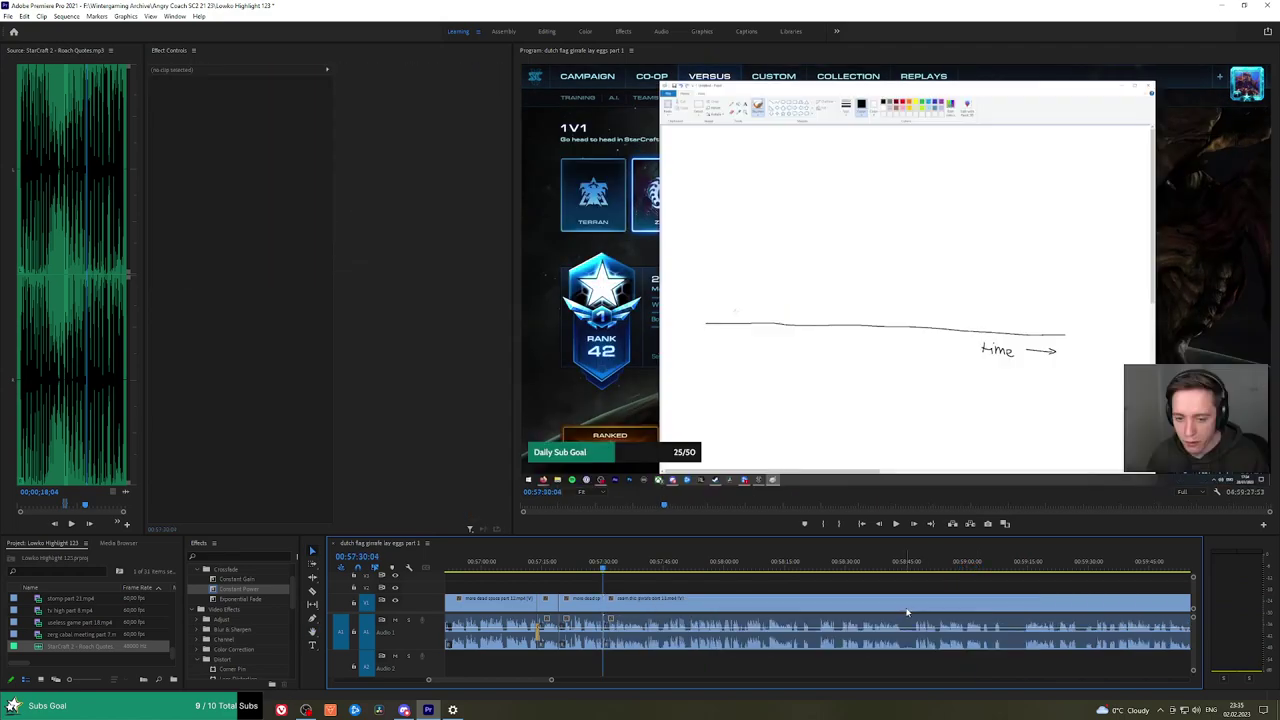
Save the project and show the whole sequence in the timeline.
key(ctrl+s)
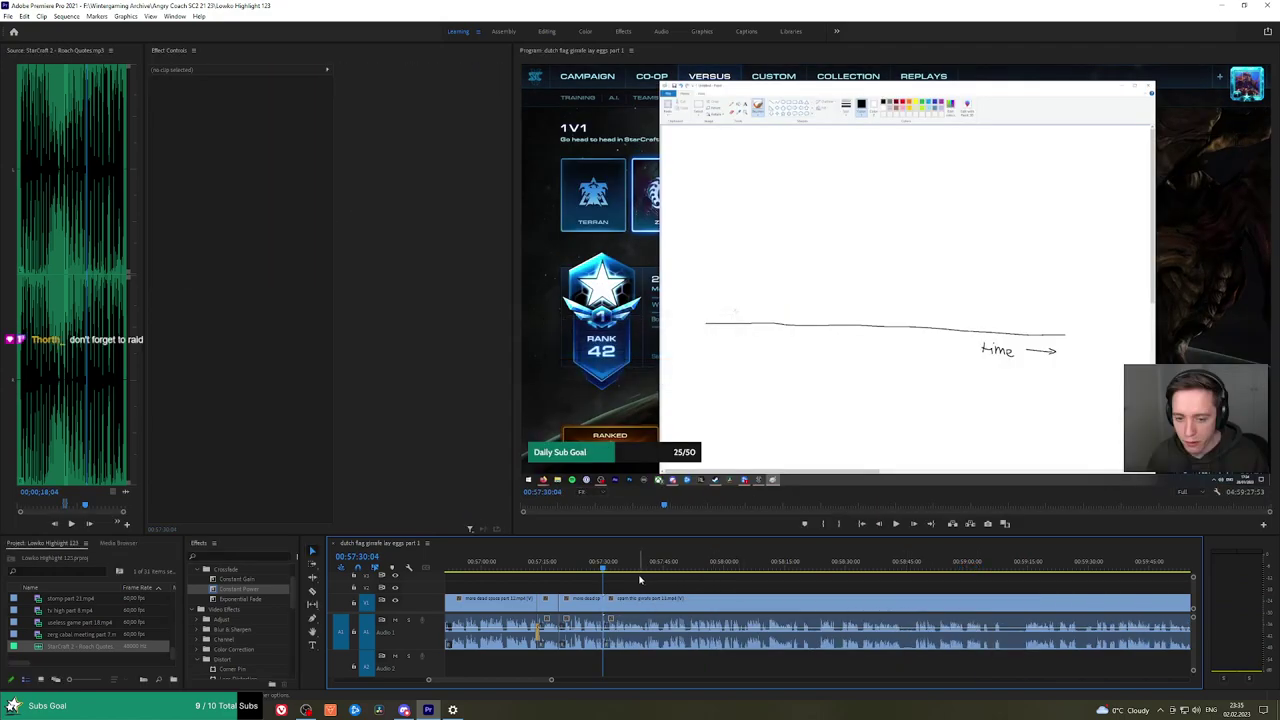
key(ctrl+s)
scroll(656, 581, down, 4)
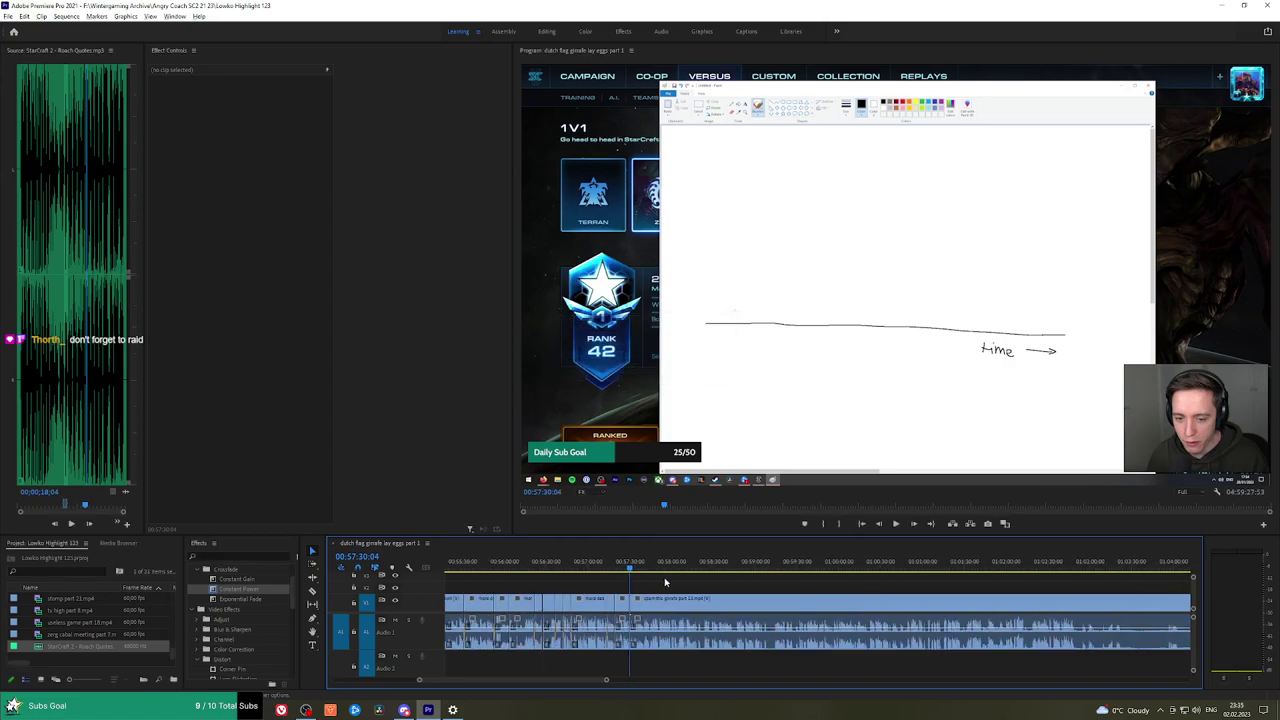
key(minus)
key(minus)
key(minus)
key(minus)
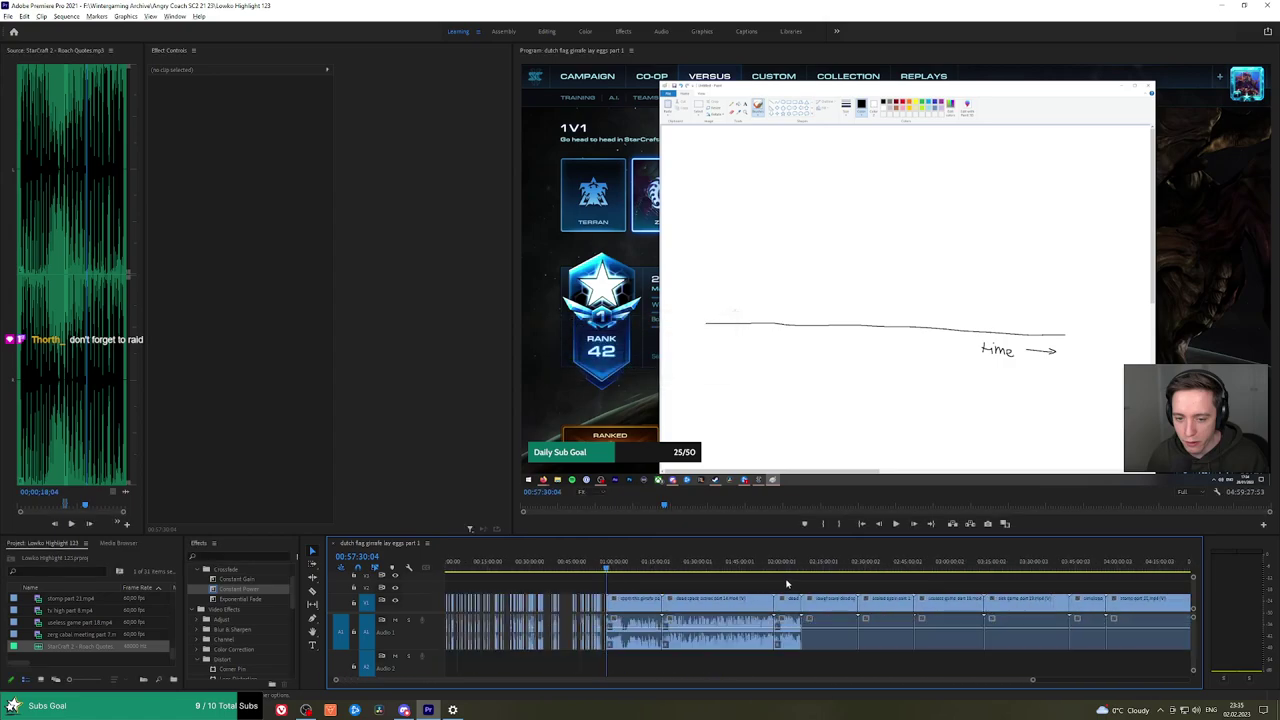
key(ctrl+s)
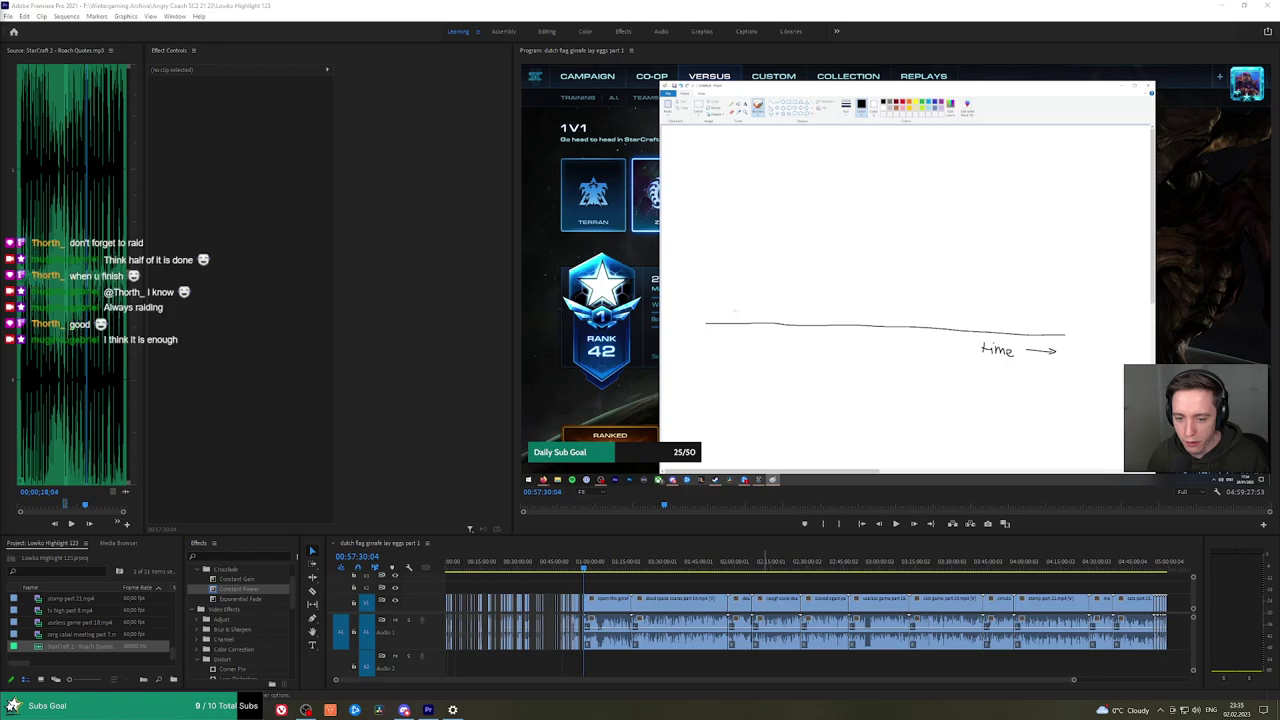
click(609, 587)
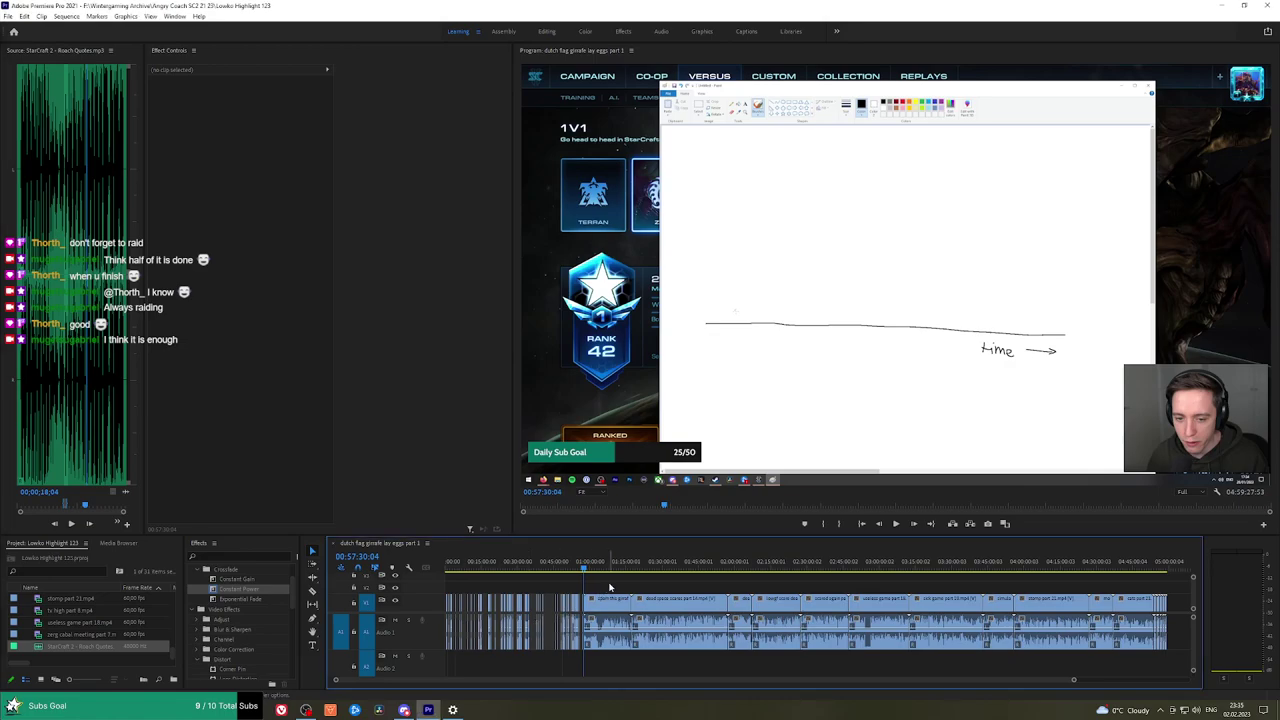
key(ctrl+s)
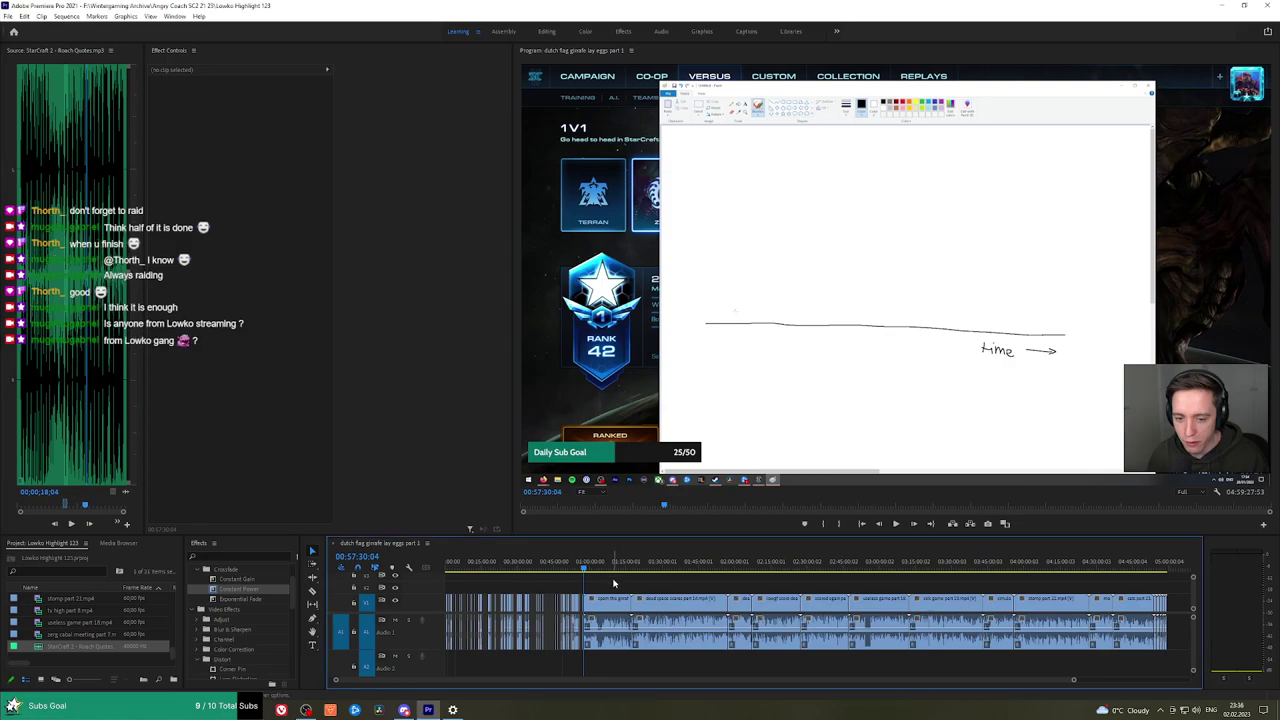
key(ctrl+s)
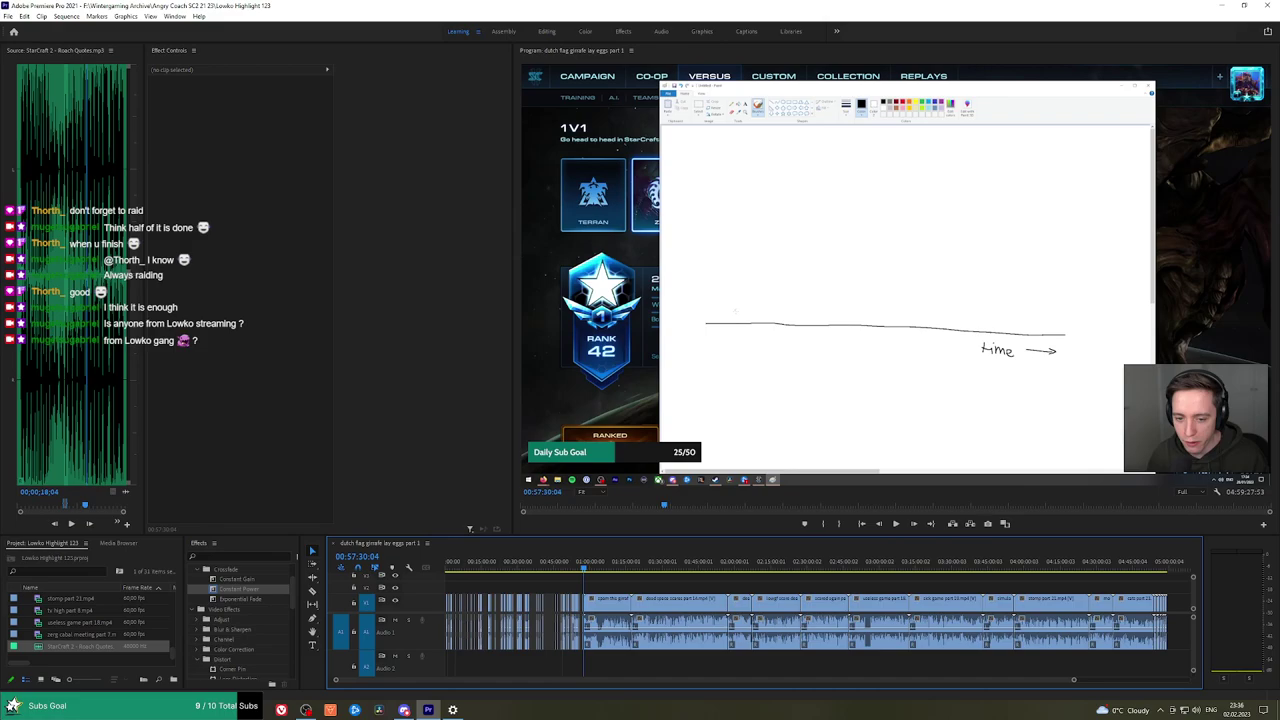